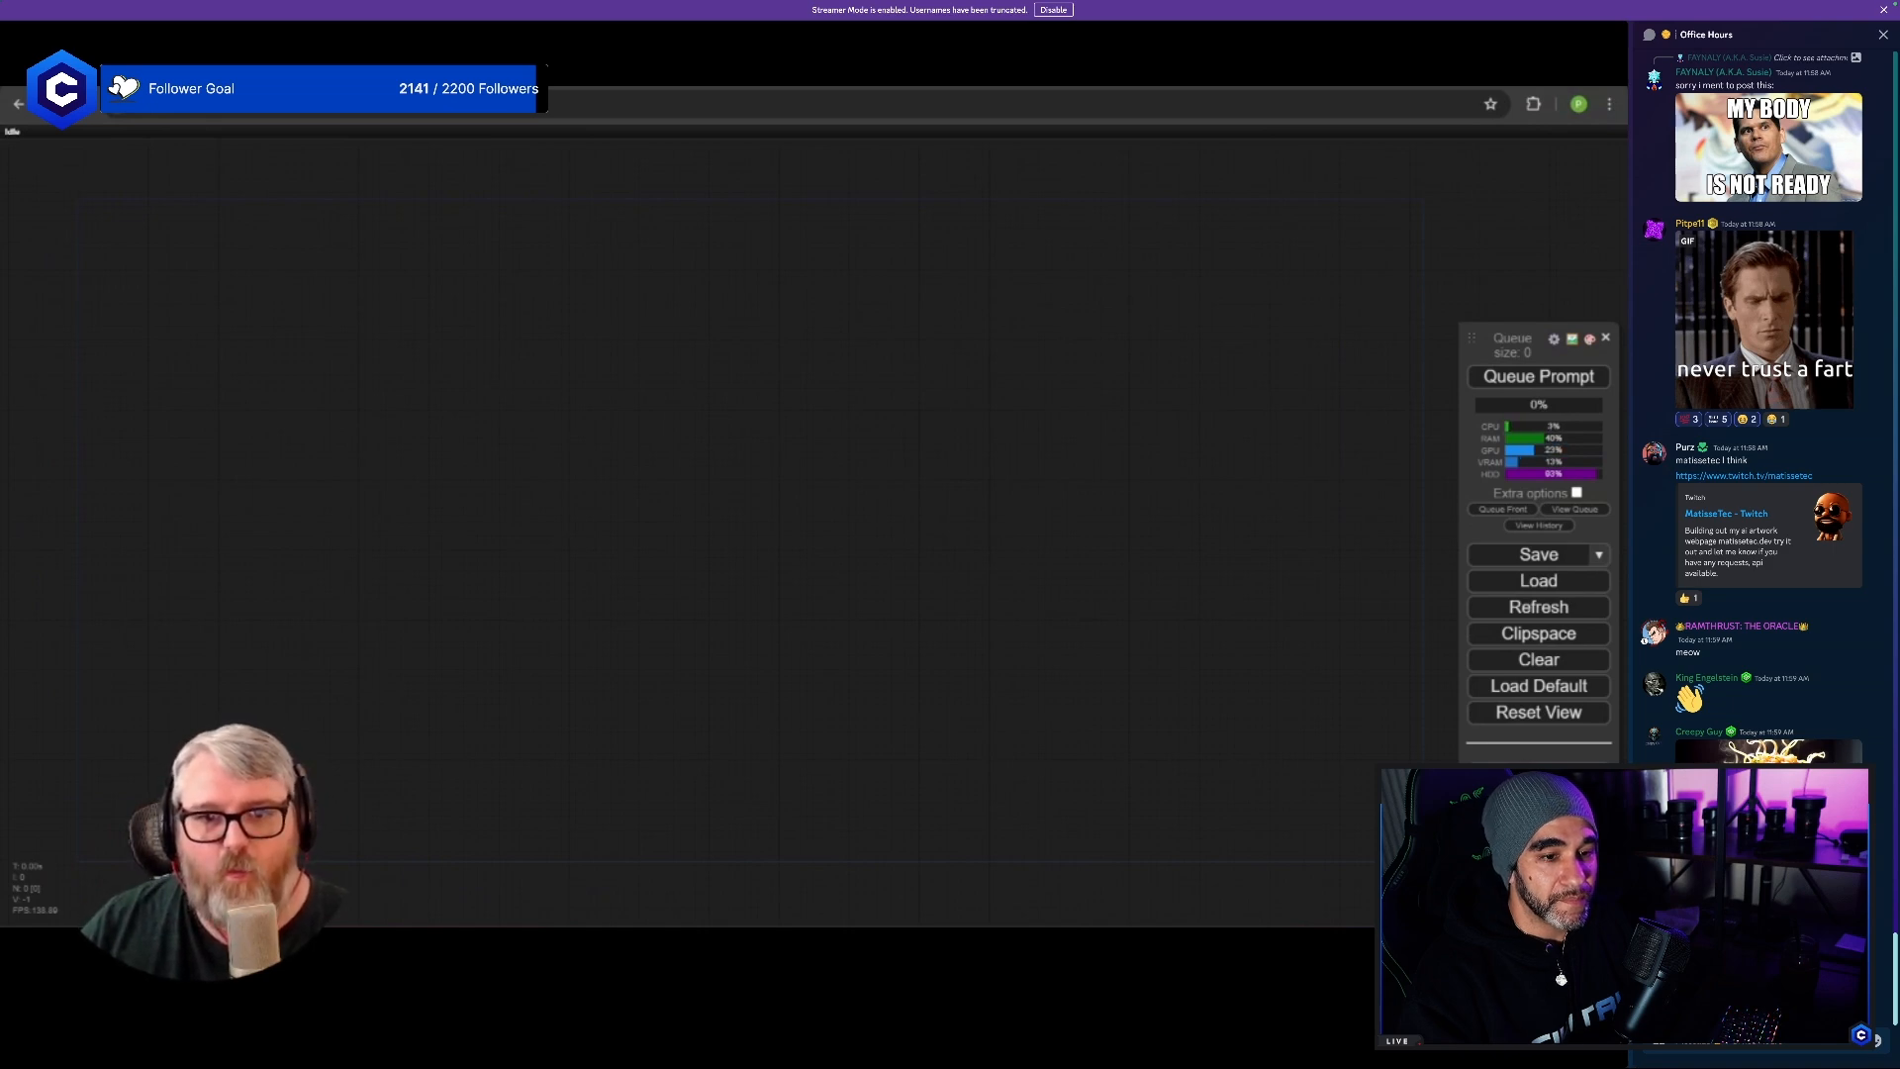
key("XF86AudioRaiseVolume")
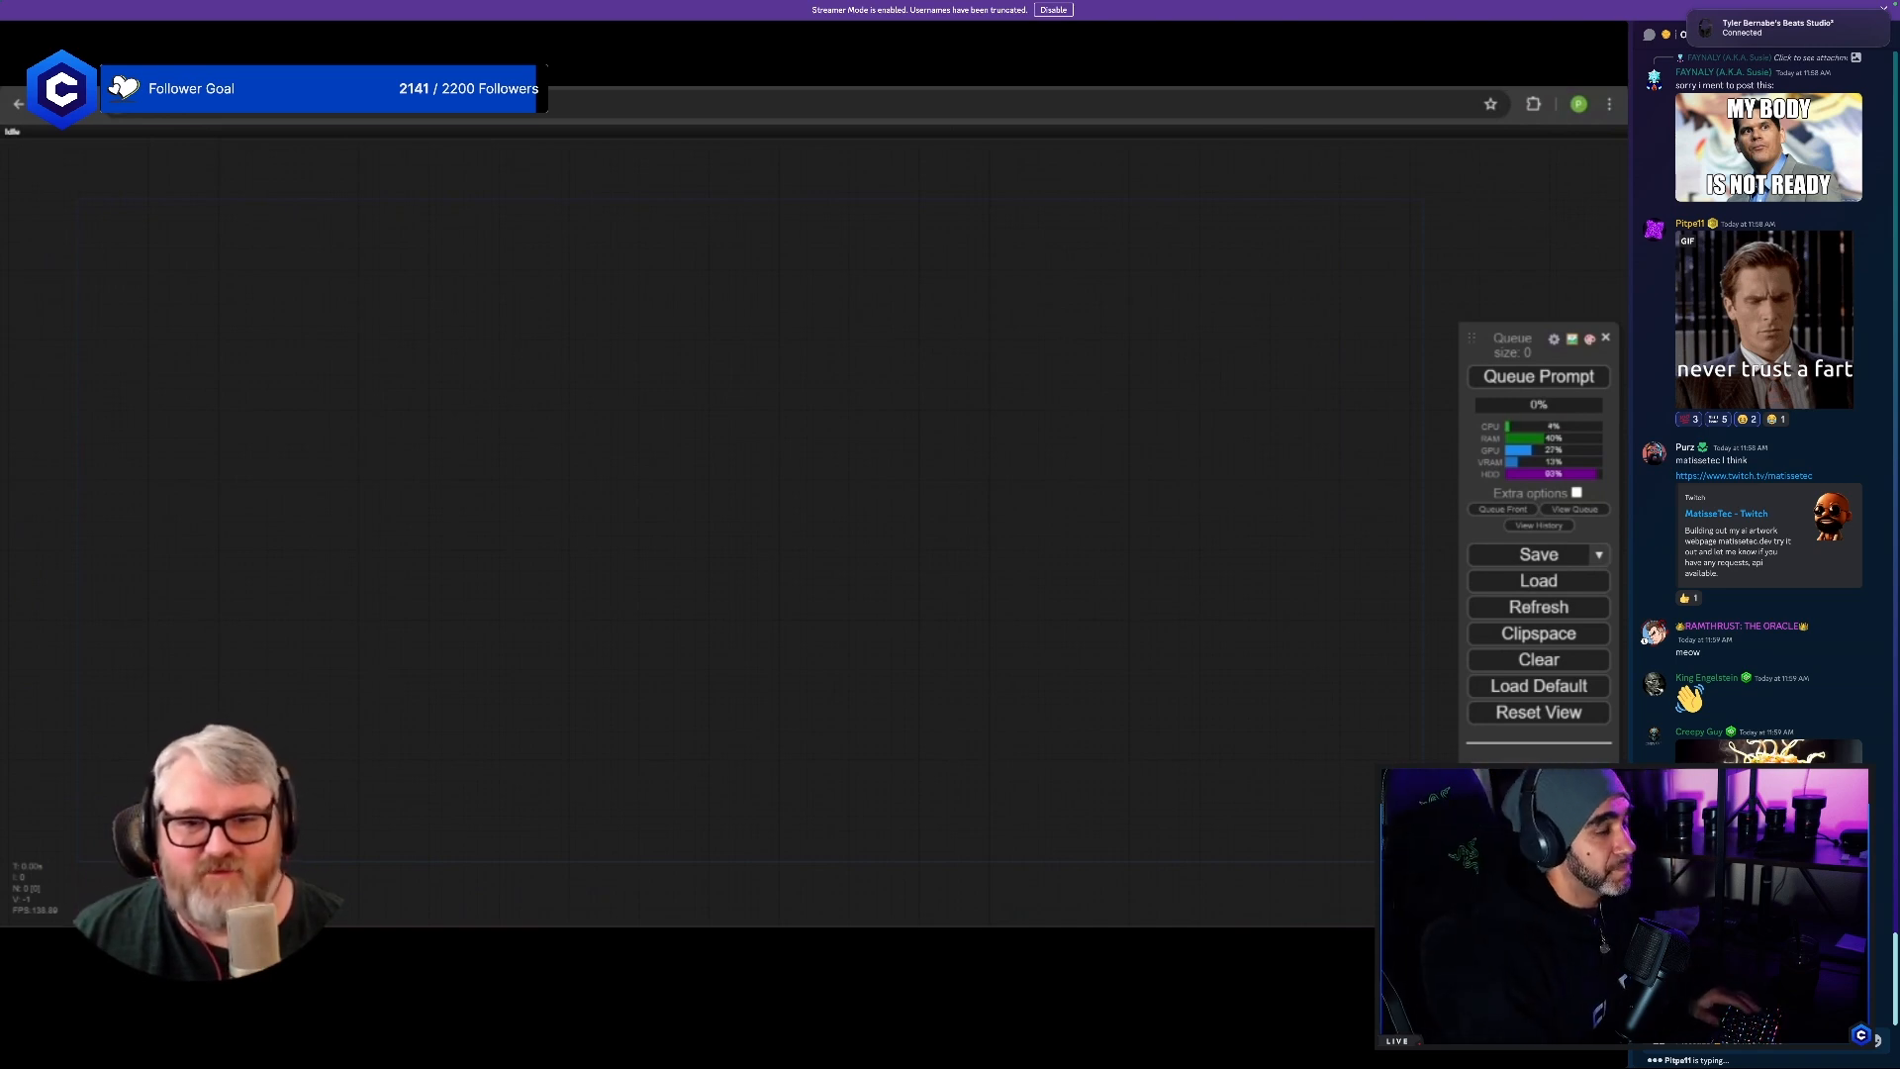
key("XF86AudioRaiseVolume")
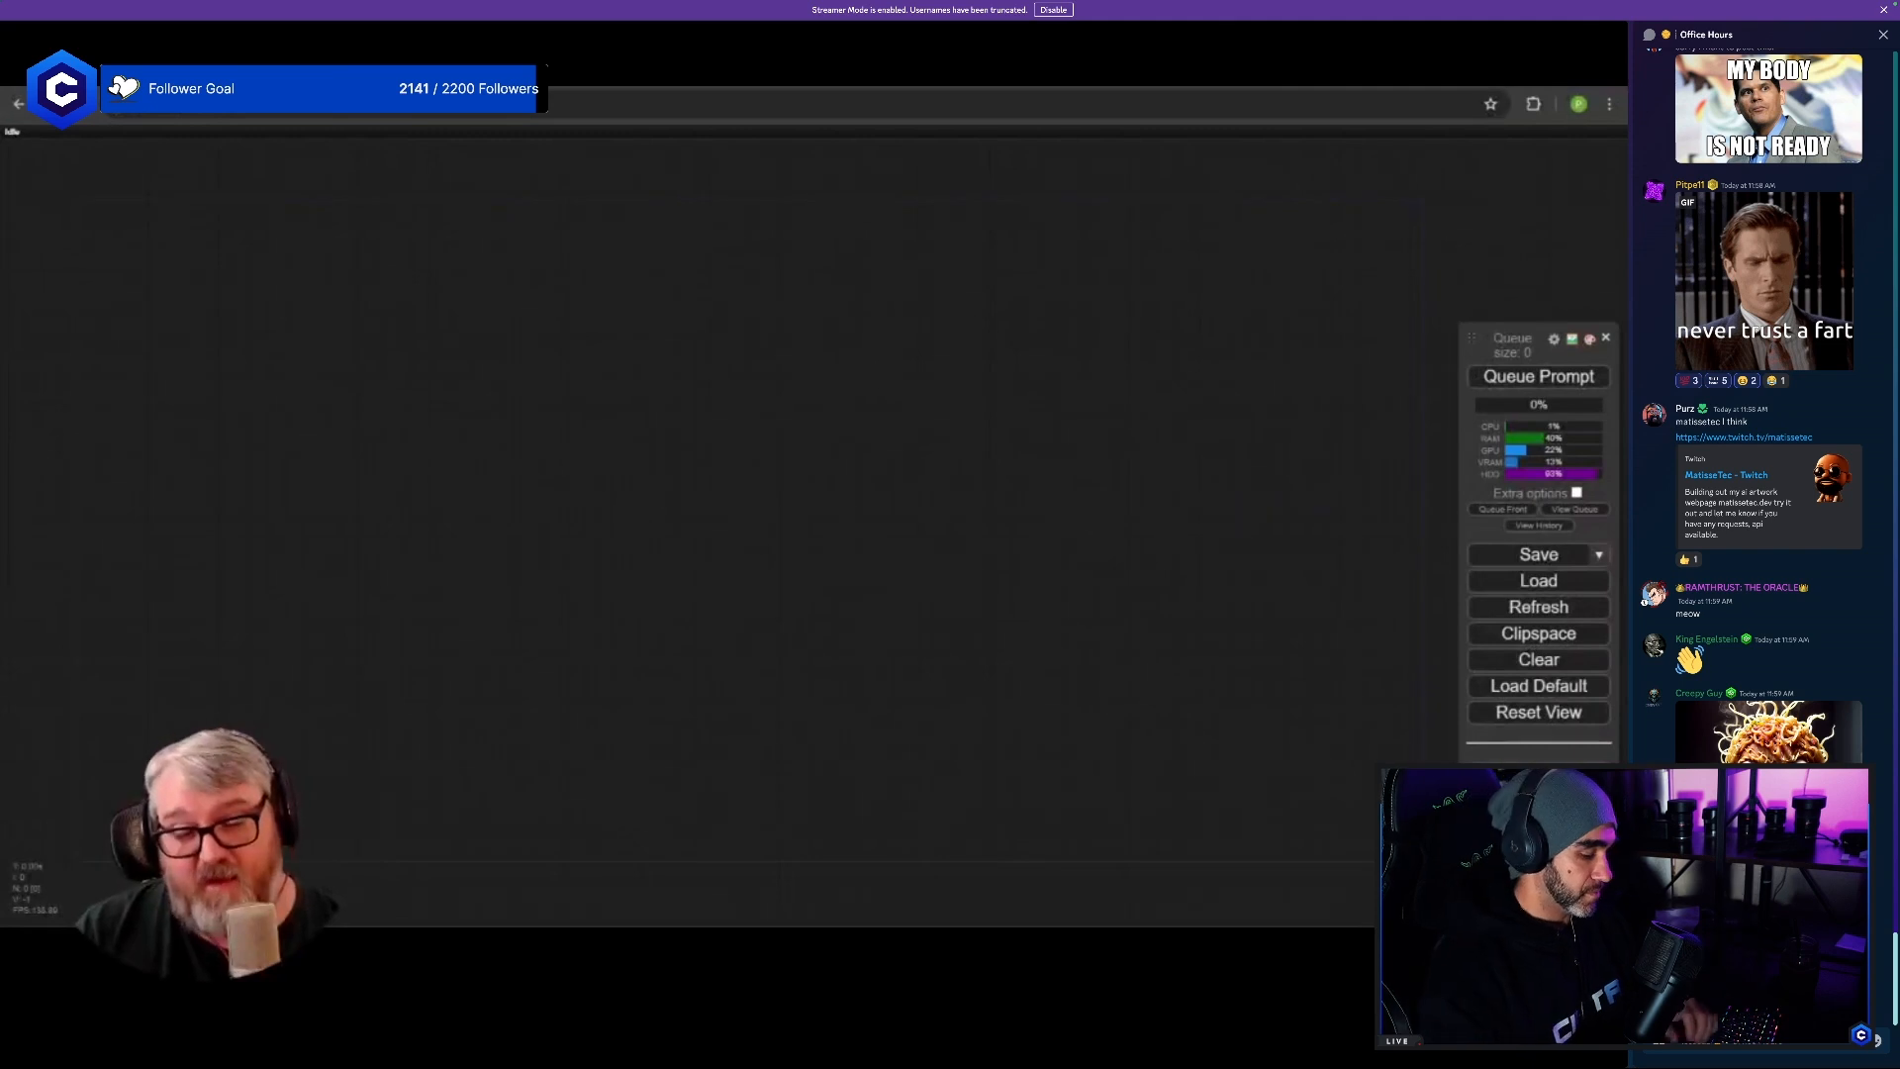
key("XF86AudioRaiseVolume")
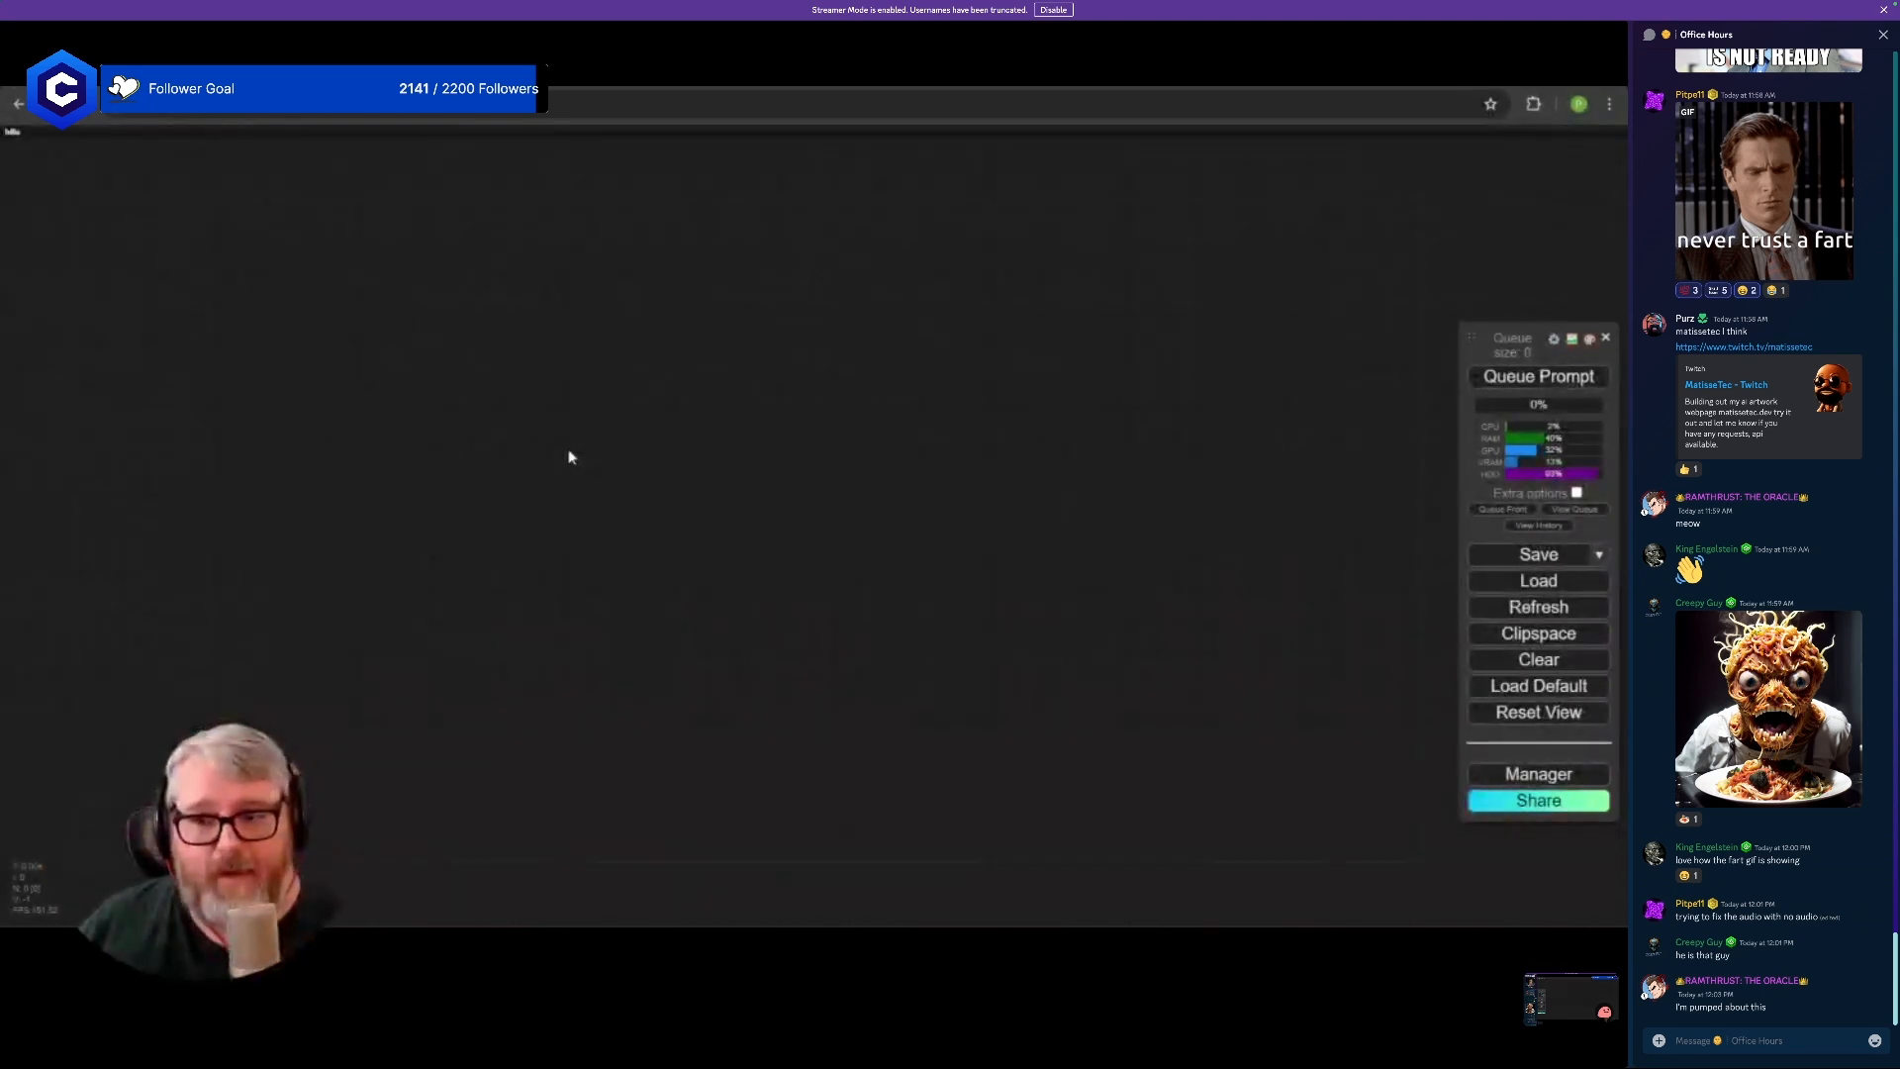
- Switch to Instagram, search for "civ" and open the hellocivitai profile
key("ctrl+t")
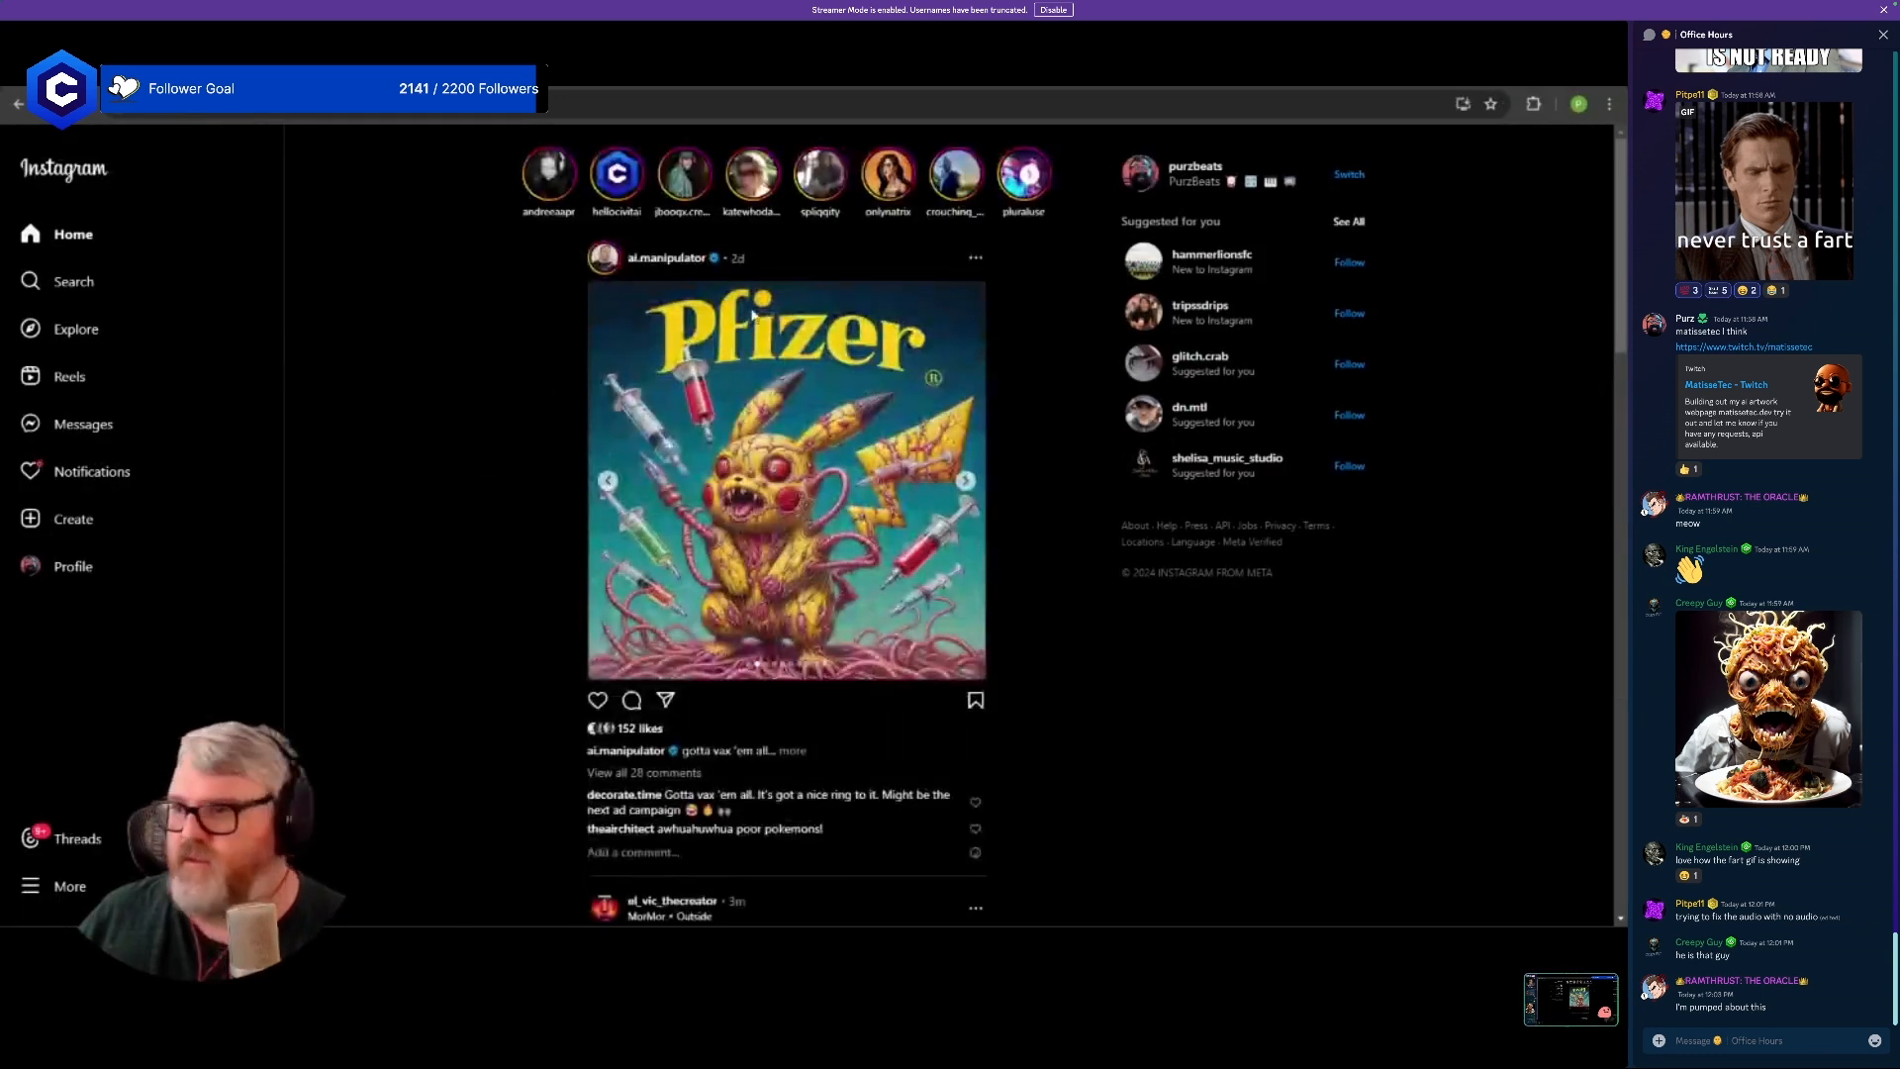
left_click(89, 281)
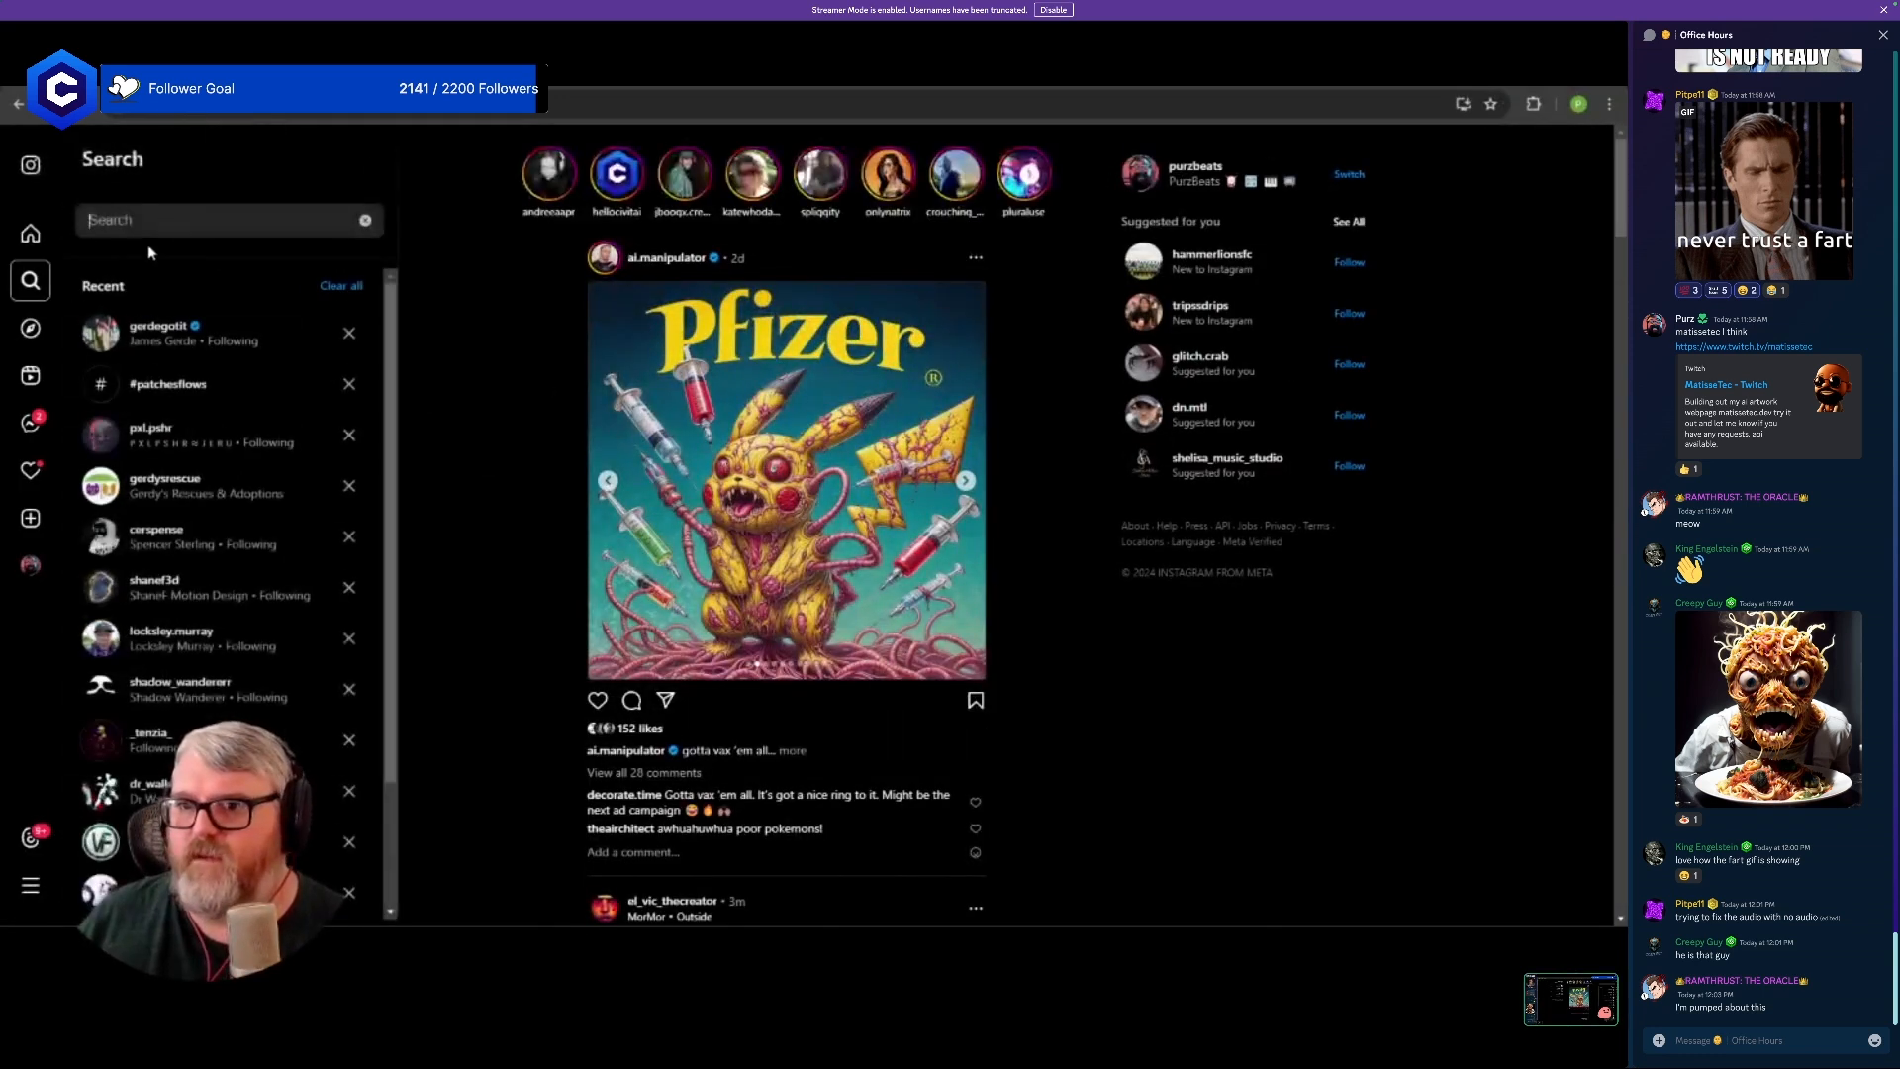
type("c")
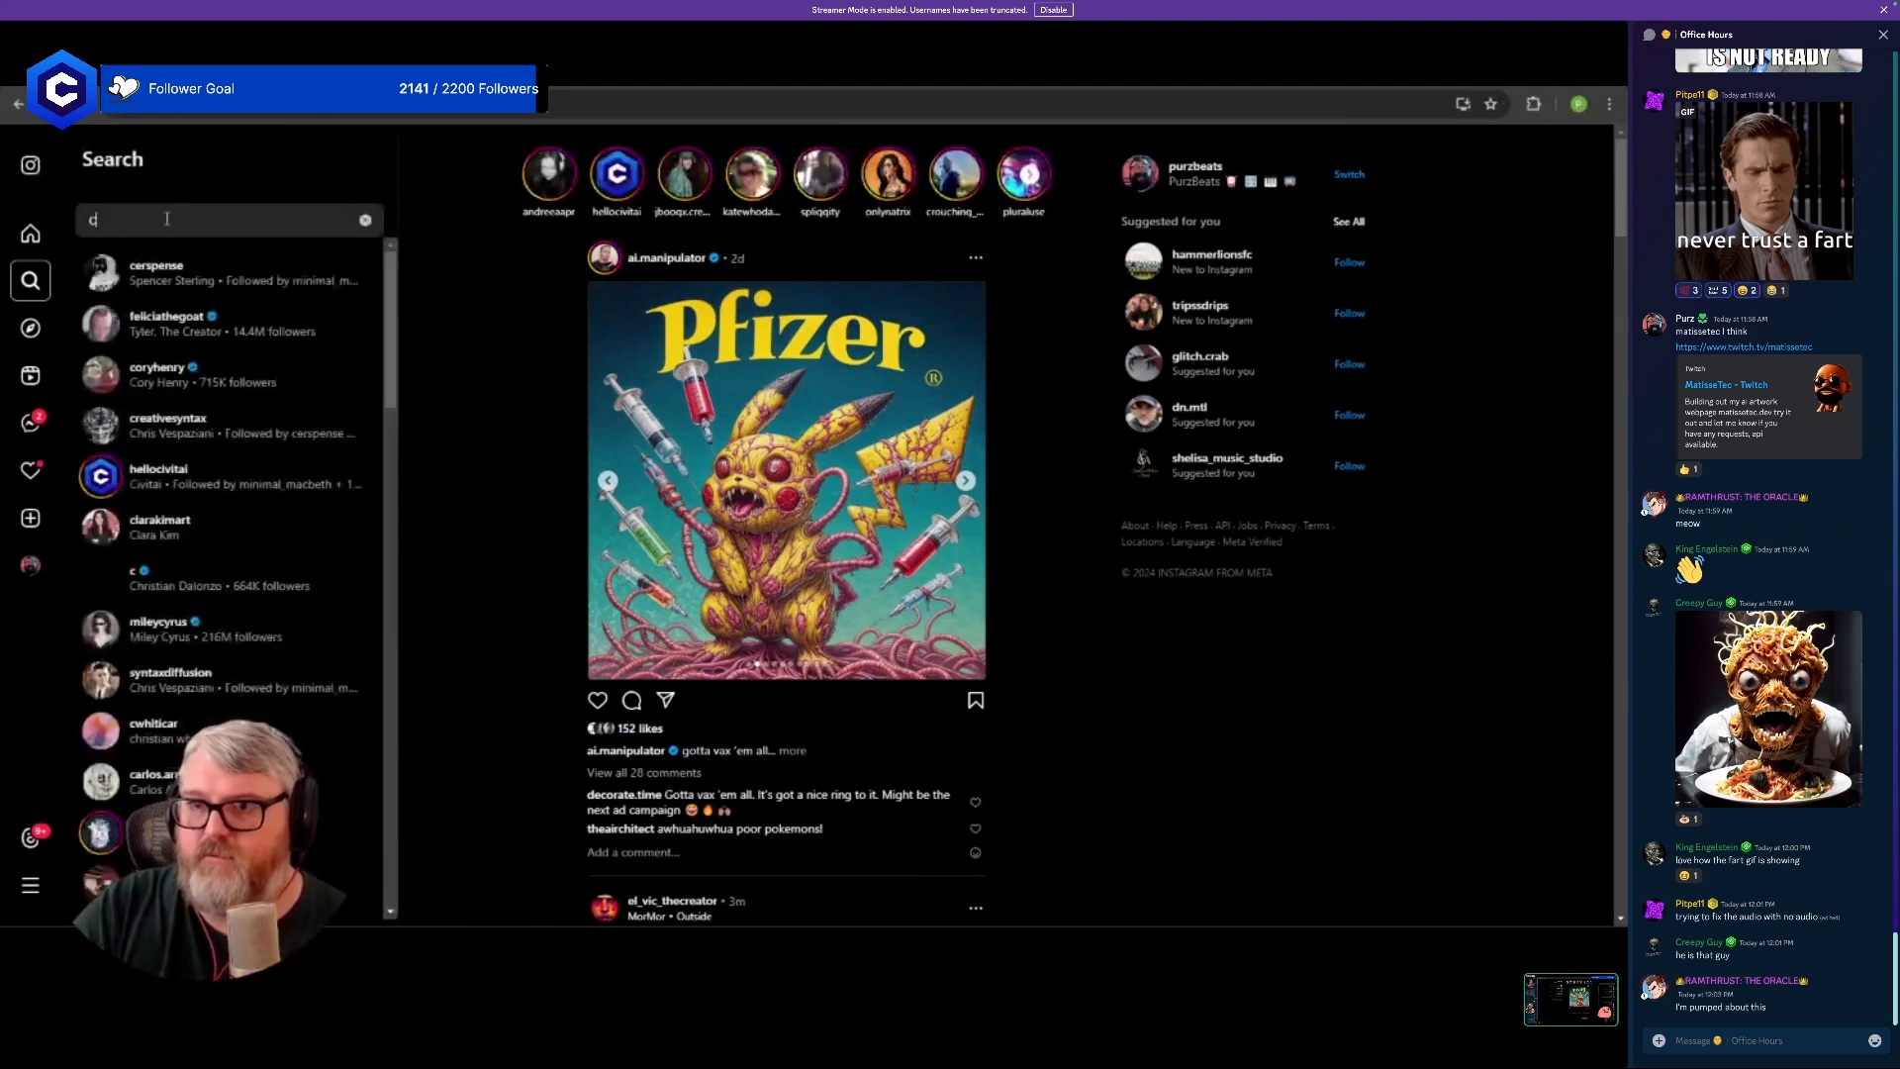
type("iv")
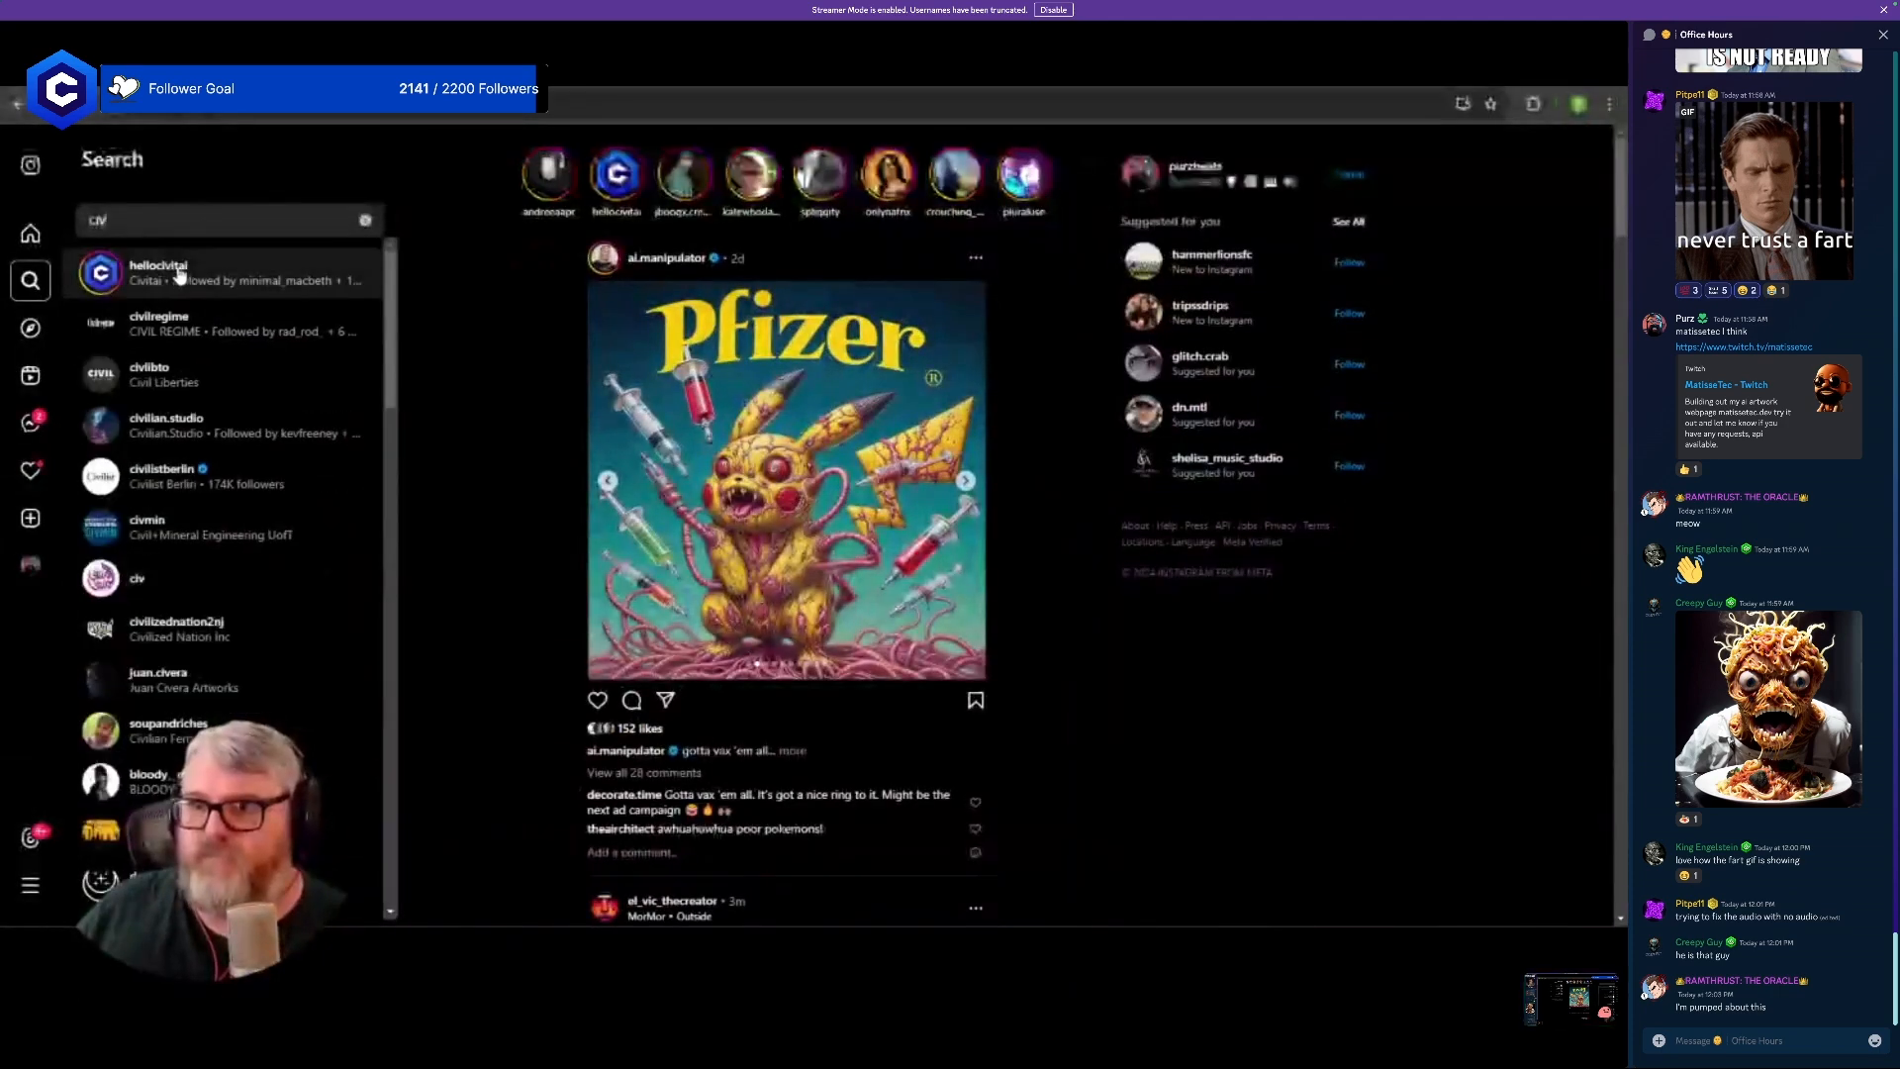
left_click(178, 272)
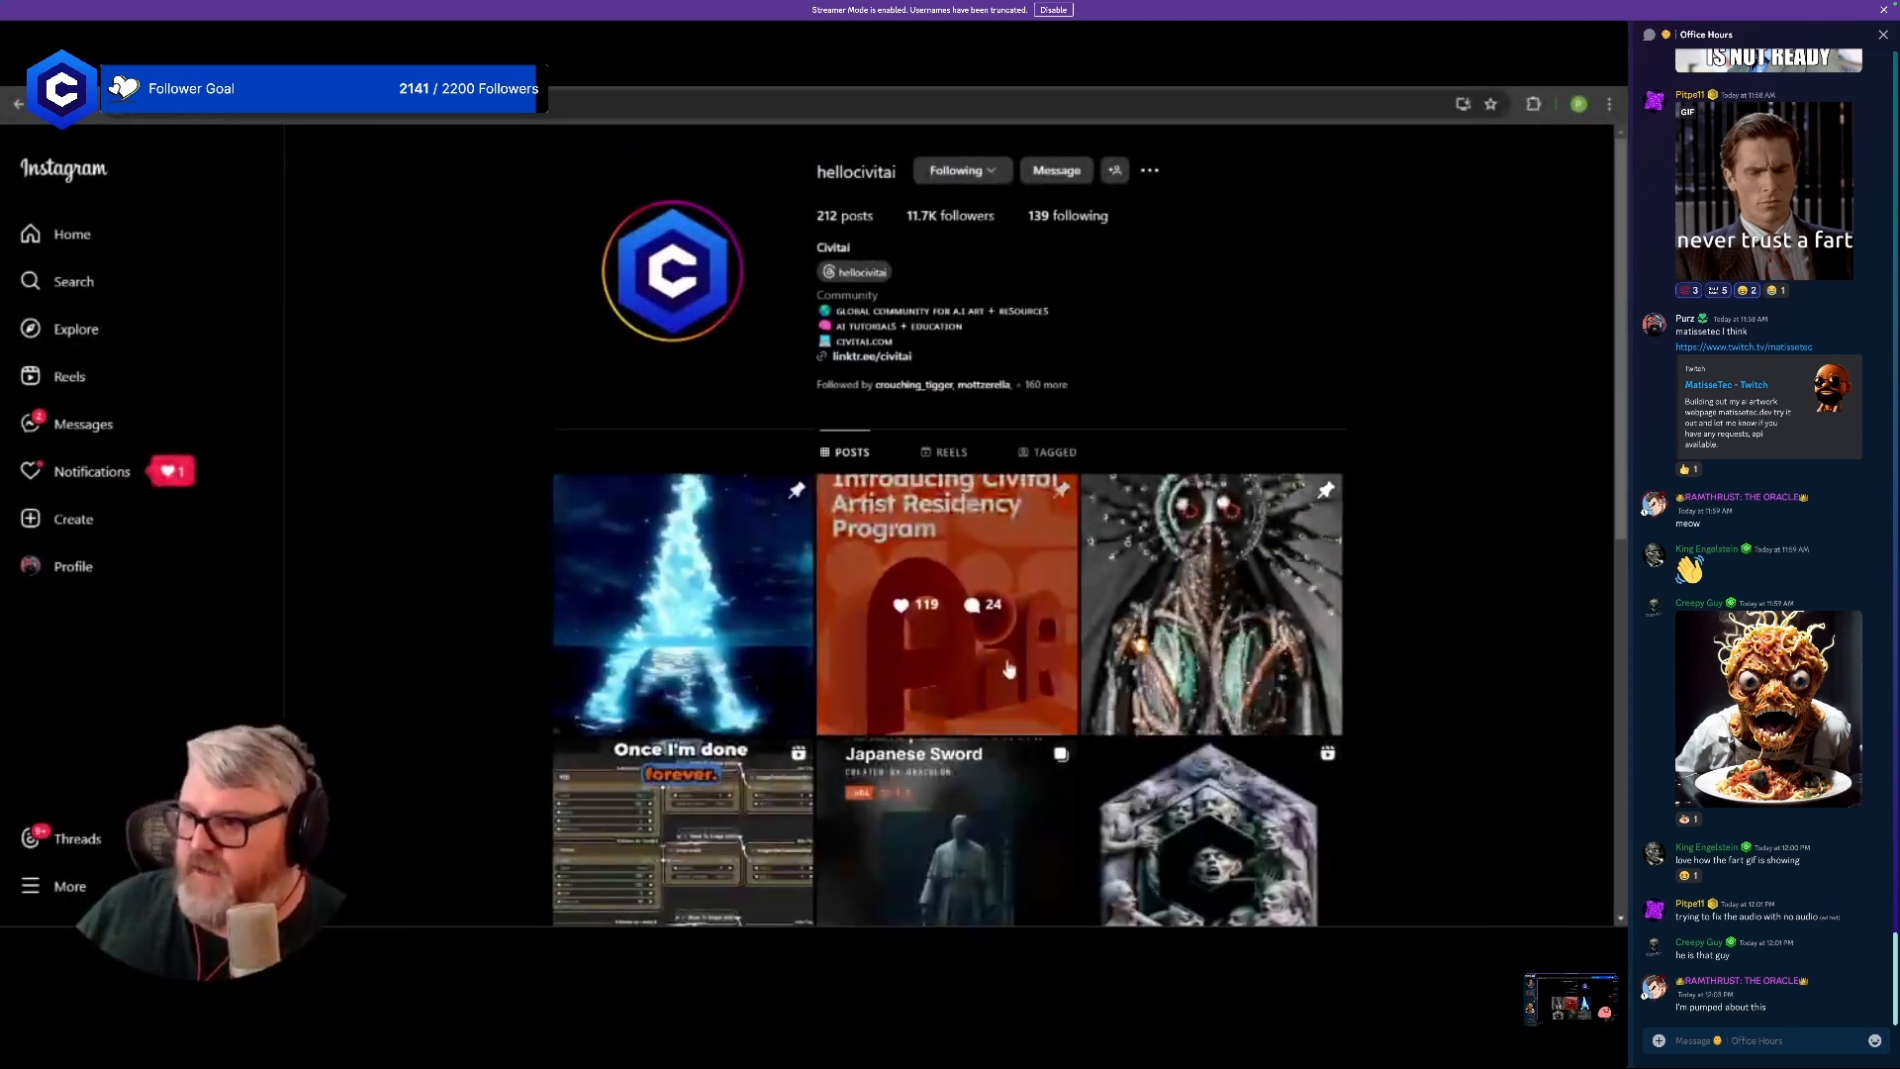
- View the animated furry Civitai logo post on the hellocivitai profile and return to the ComfyUI canvas
scroll(985, 678, "down", 3)
scroll(984, 678, "down", 2)
left_click(1215, 457)
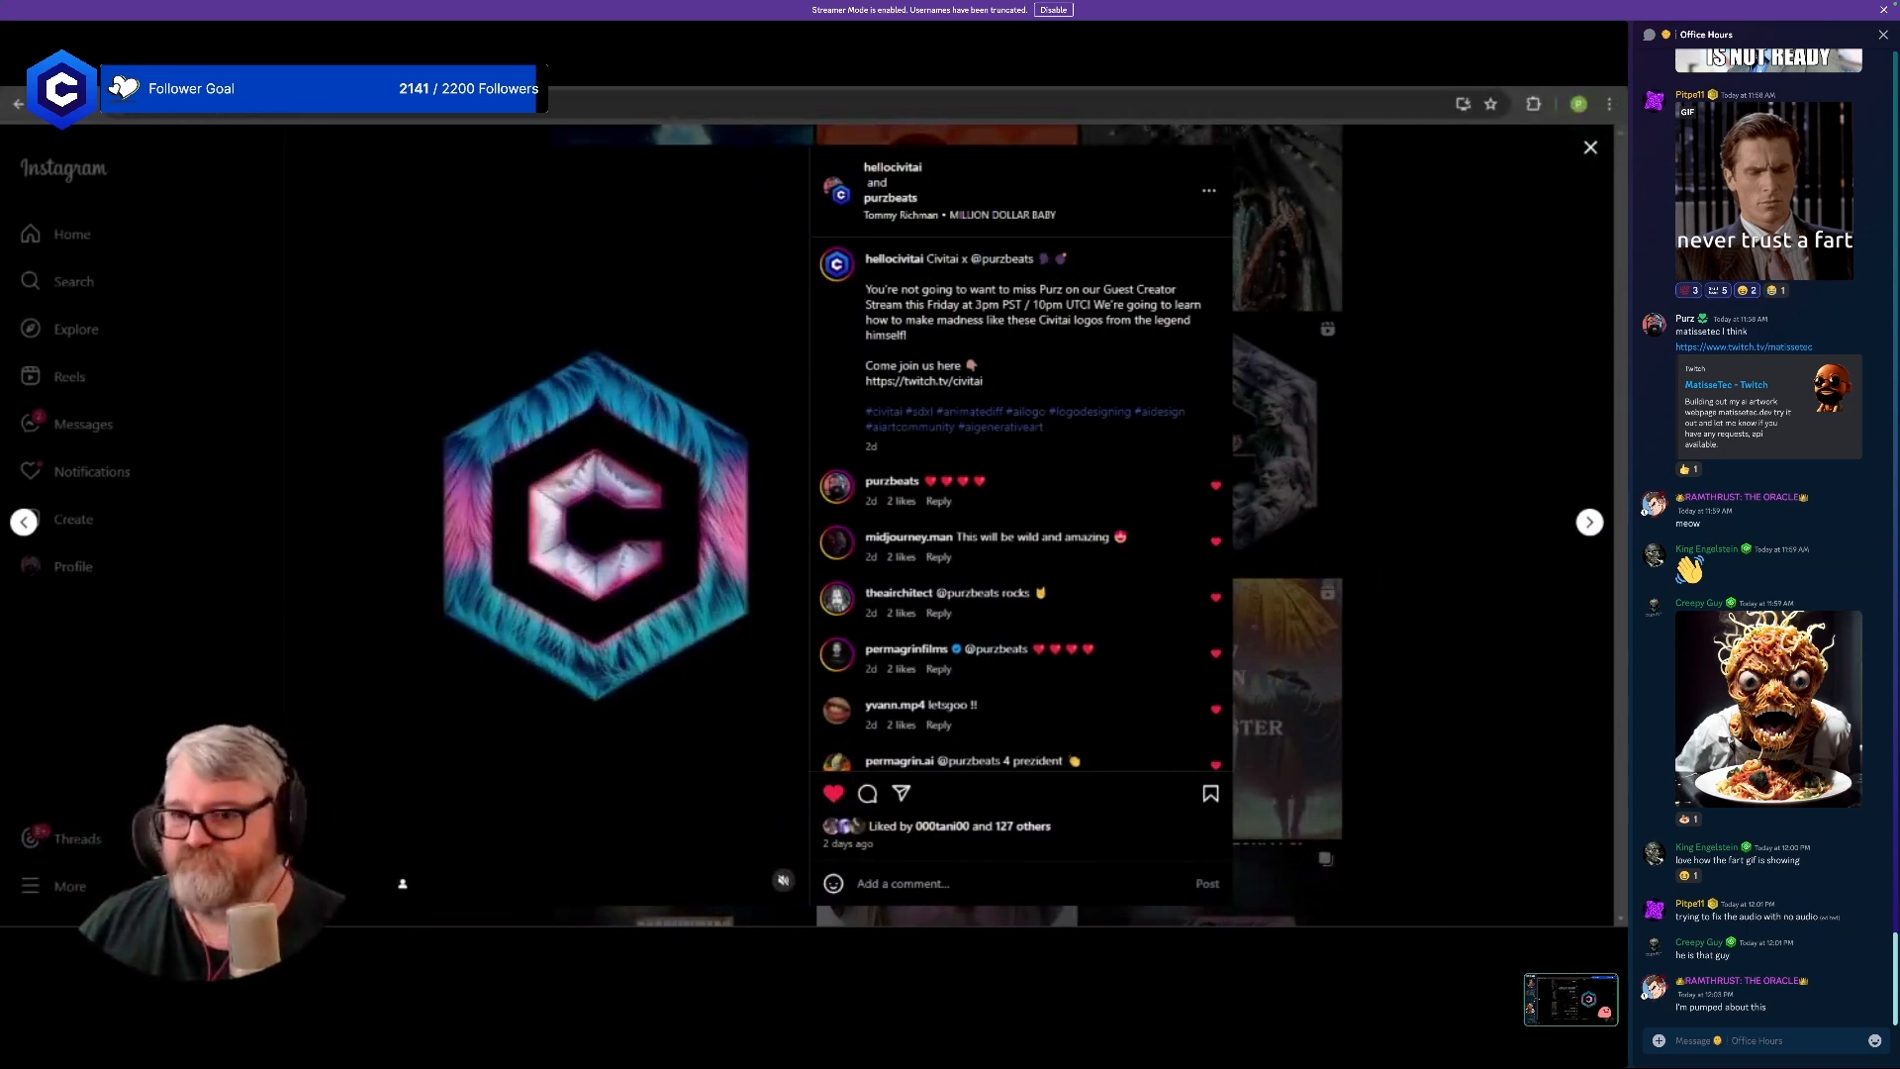
left_click(1286, 475)
key("ctrl+Tab")
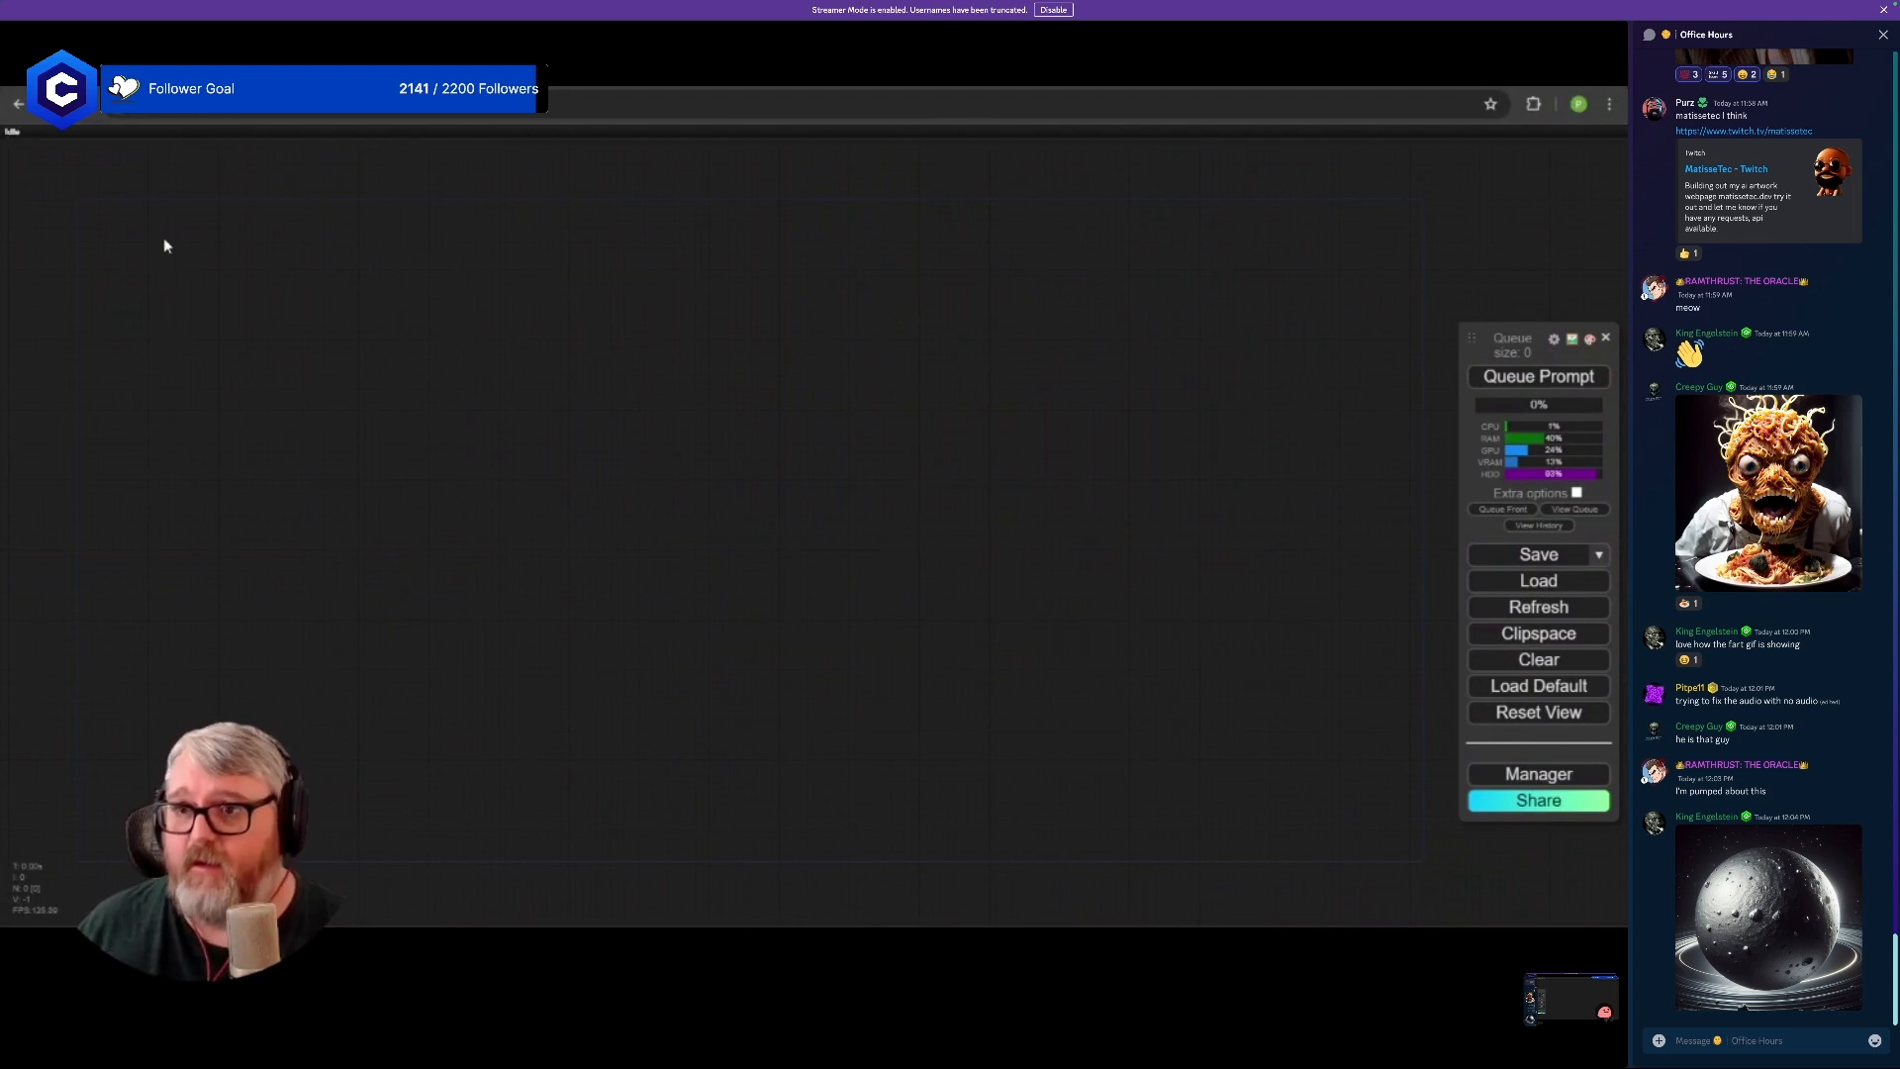
- Add a Load Checkpoint node to the empty canvas
double_click(164, 241)
type("video")
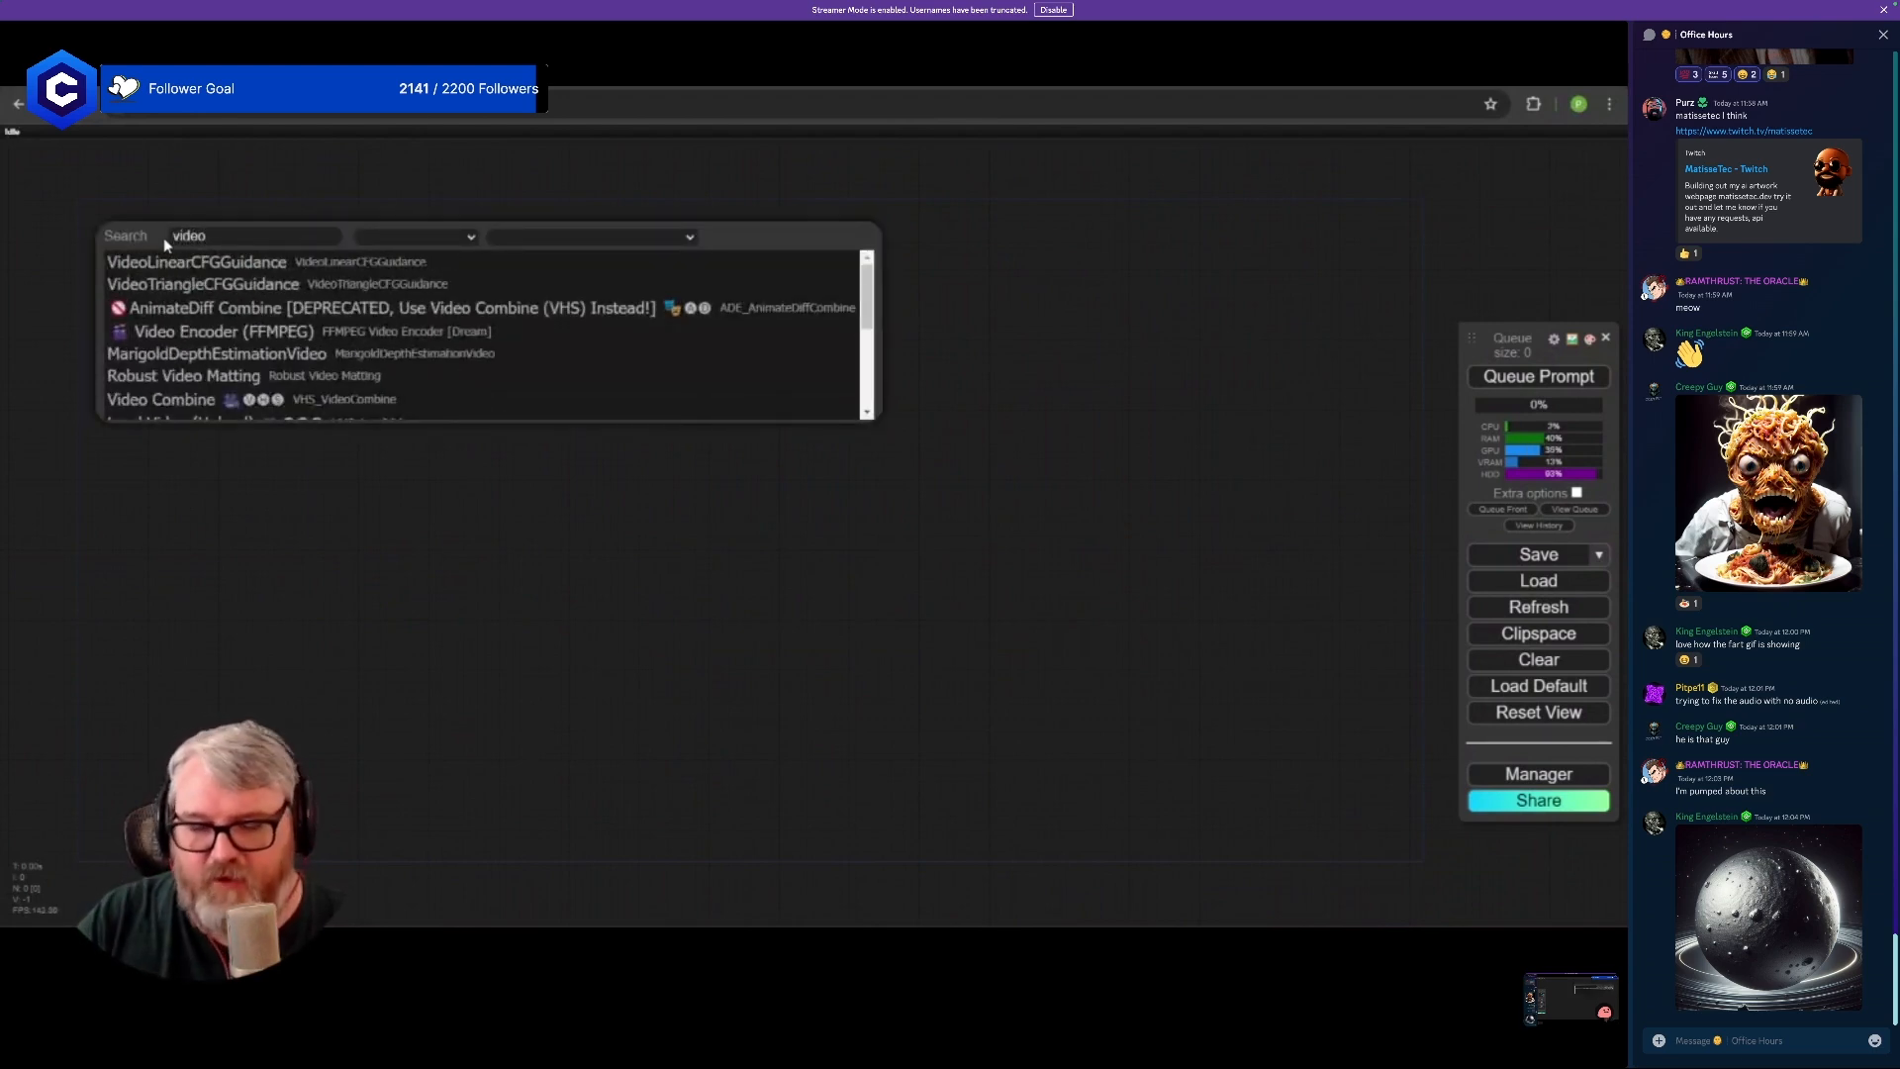
key("BackSpace")
key("BackSpace")
key("BackSpace")
key("BackSpace")
key("BackSpace")
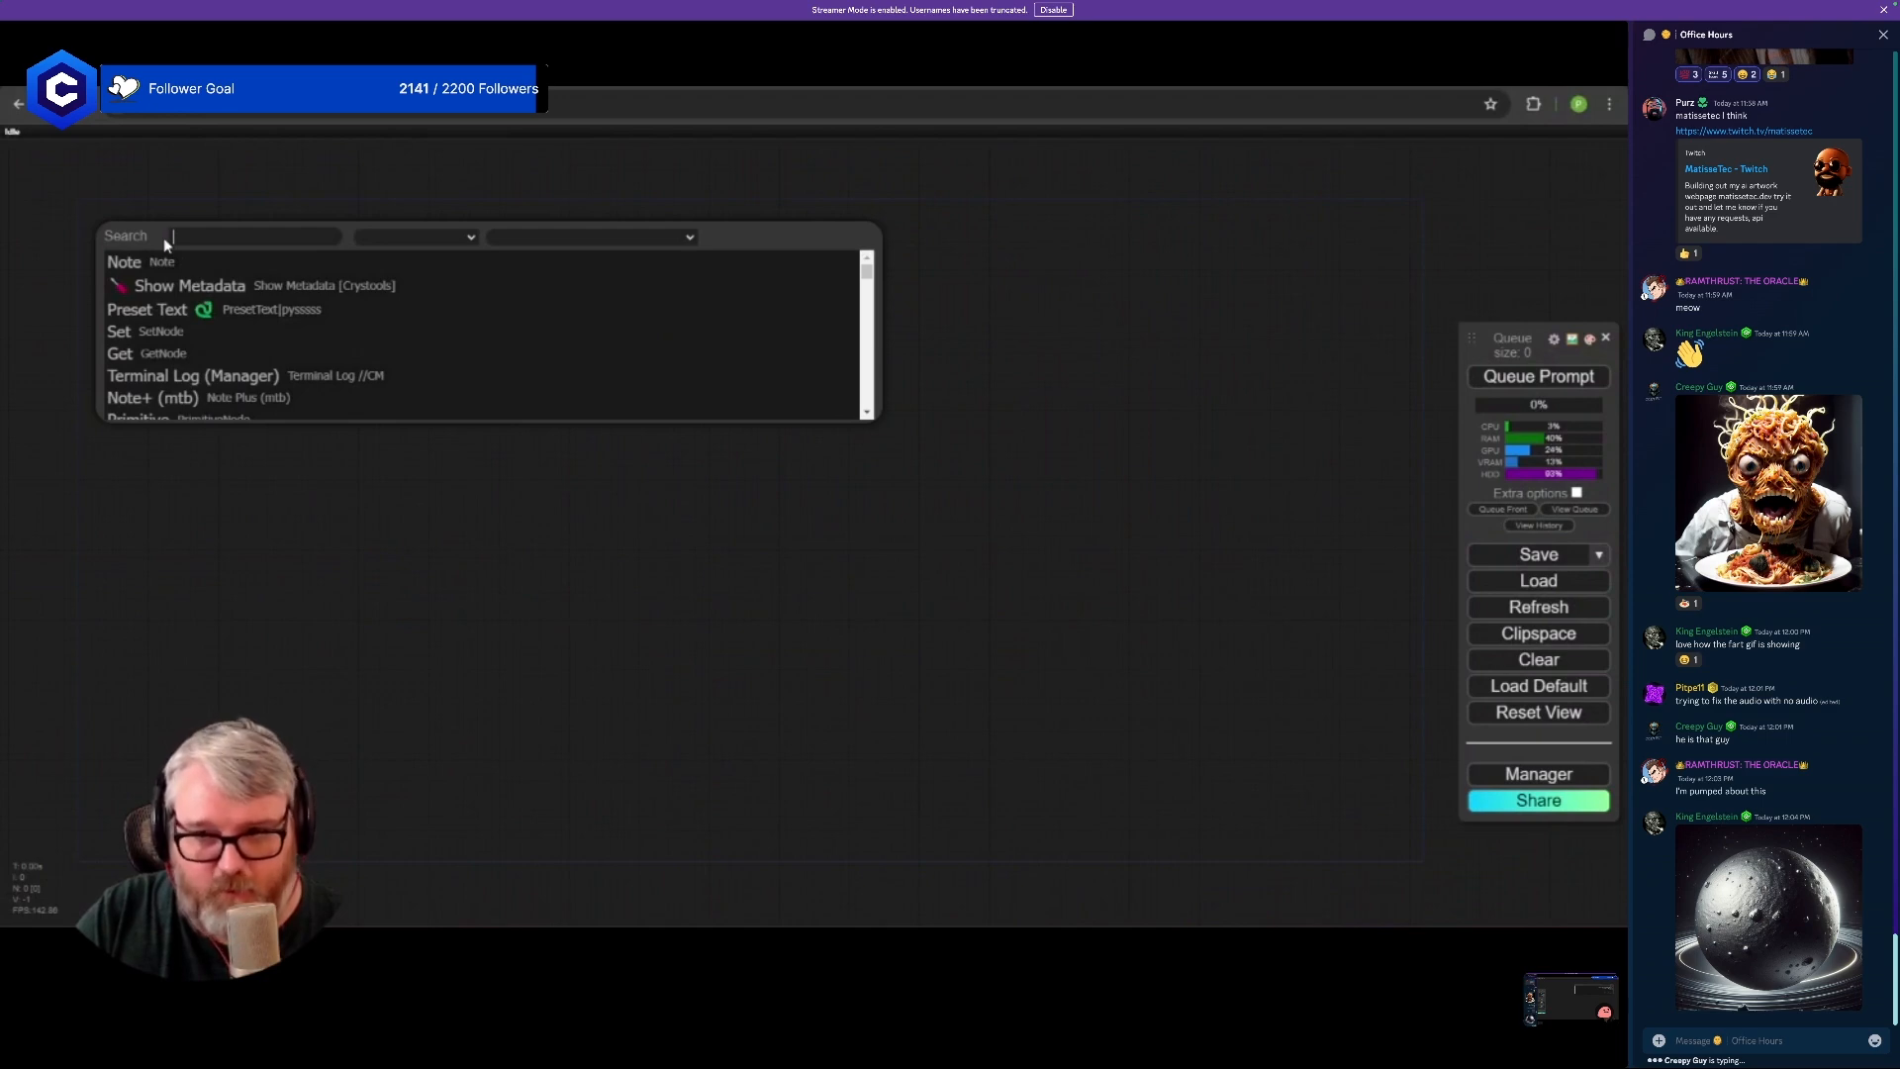
type("load check")
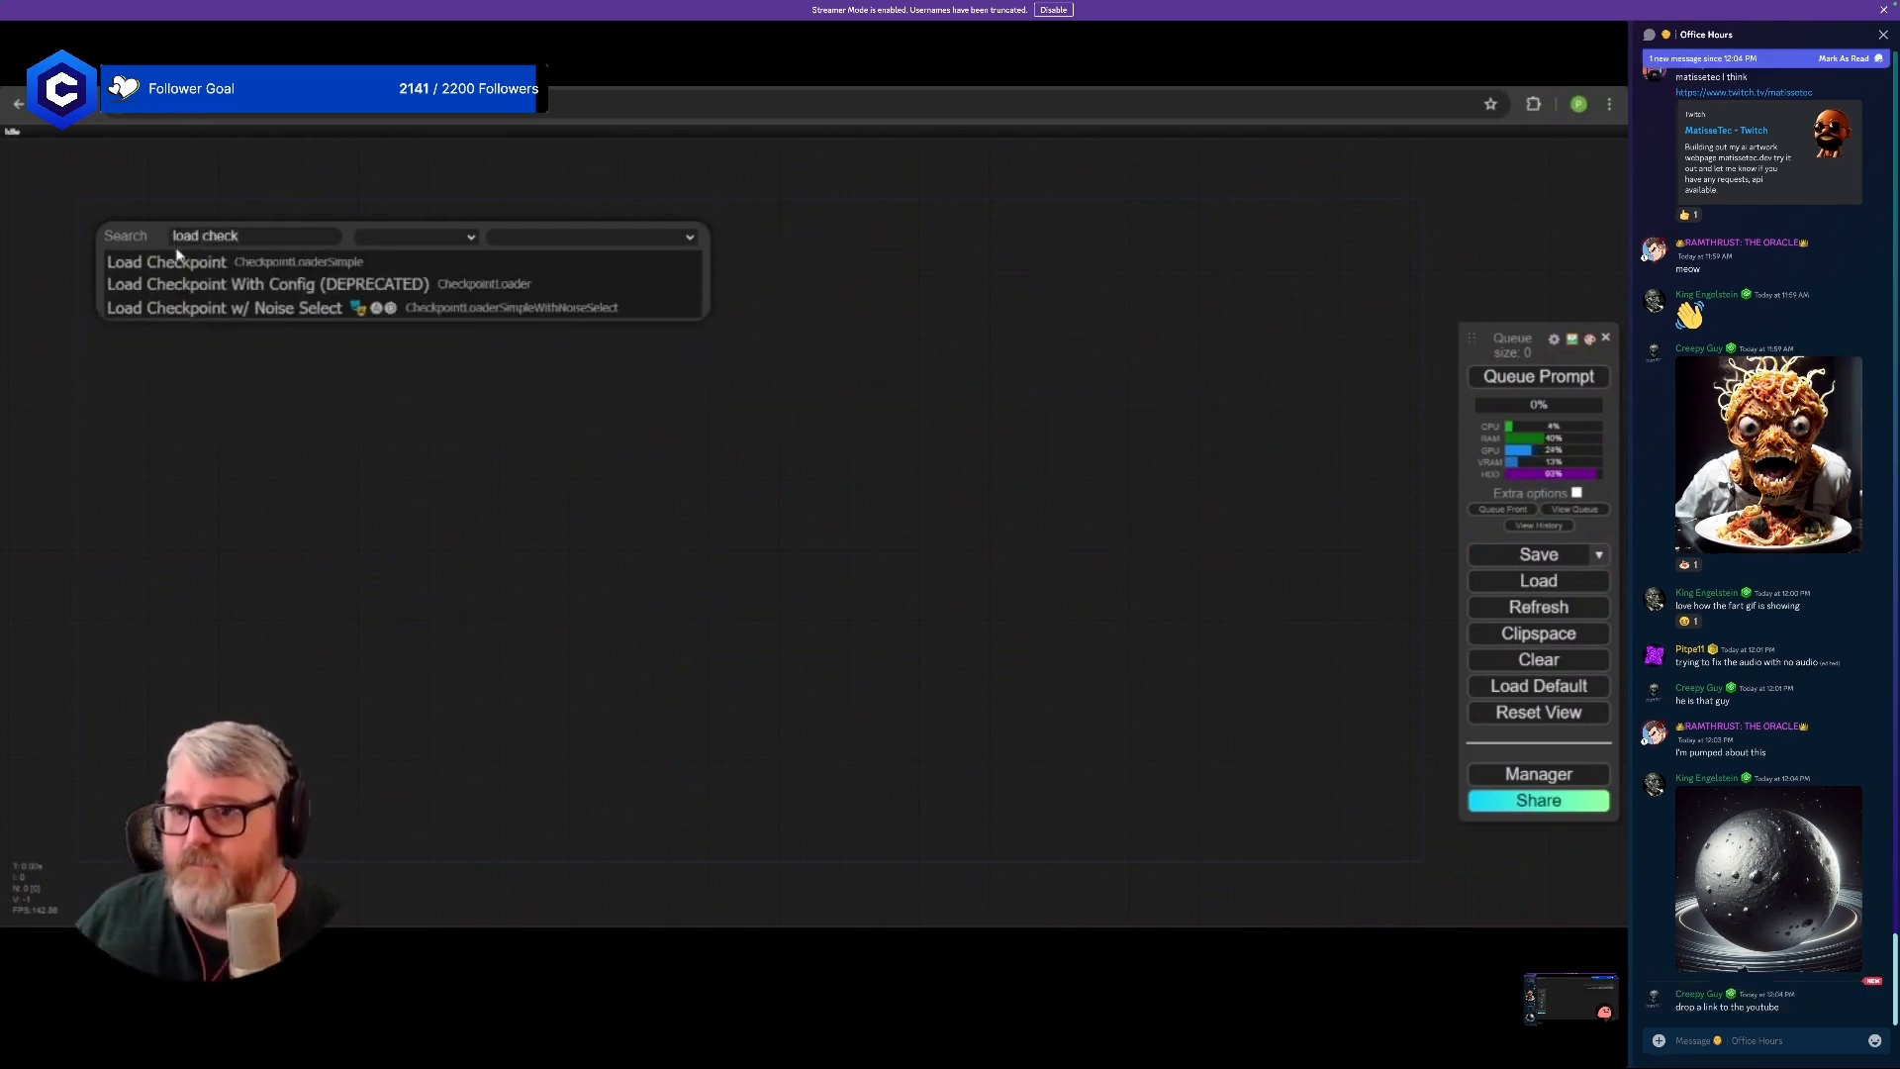
key("Return")
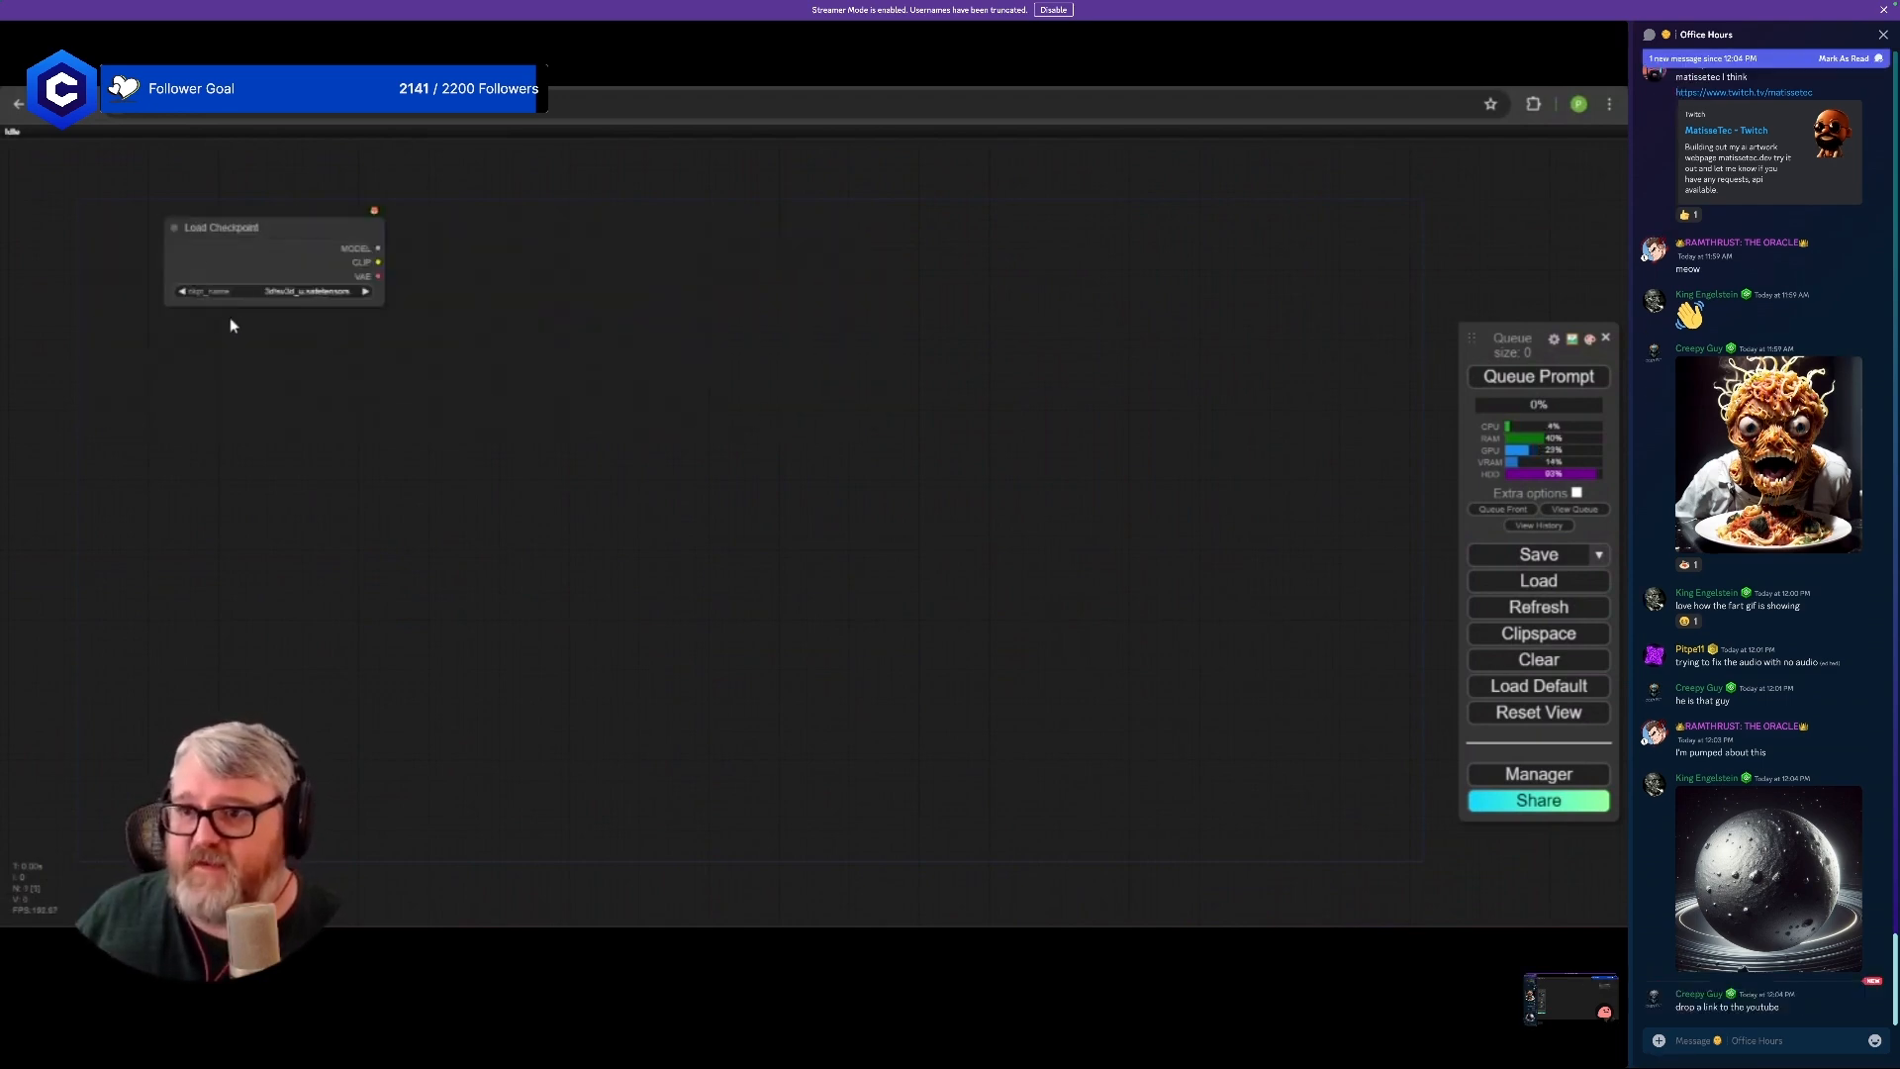
- Set the Load Checkpoint node's model to sd15\realisticVisionV51_v51VAE.safetensors
scroll(247, 366, "up", 4)
scroll(251, 376, "down", 1)
left_click_drag(252, 376, 358, 693)
left_click_drag(425, 484, 475, 400)
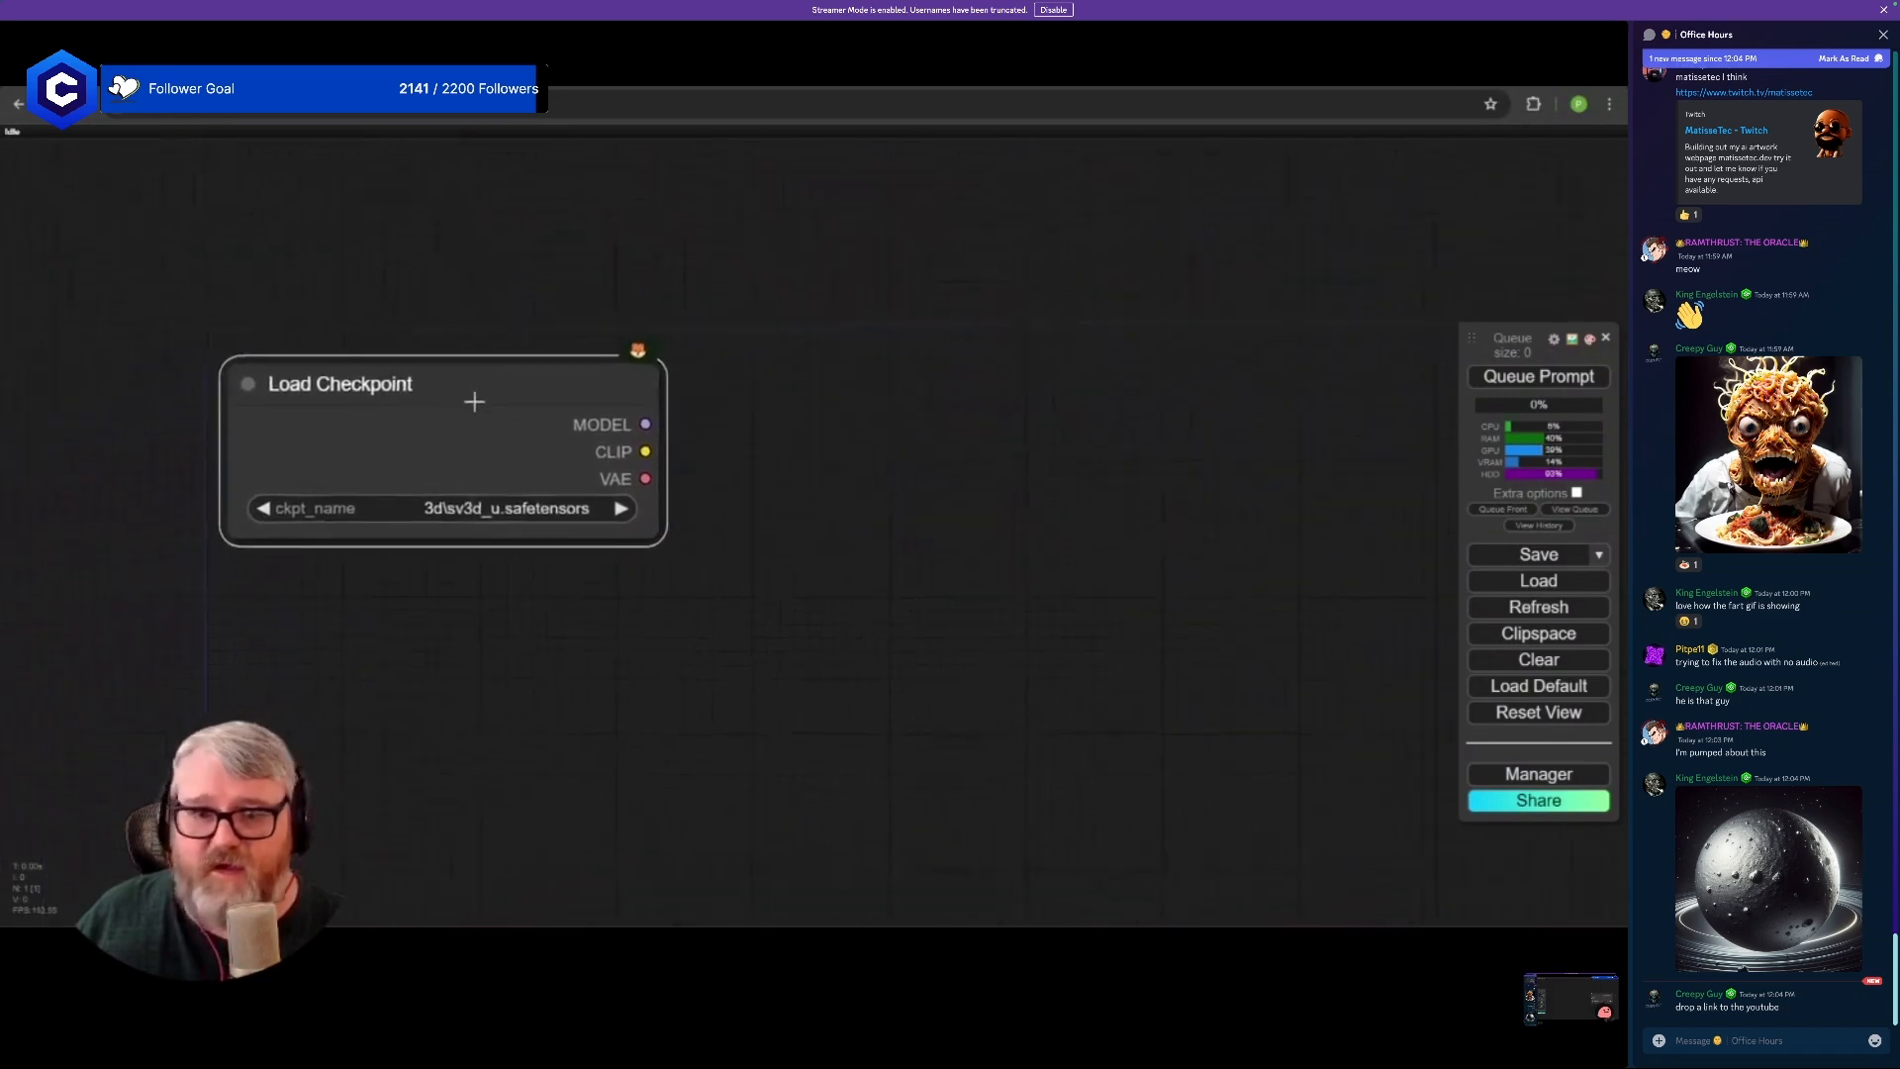
left_click(525, 509)
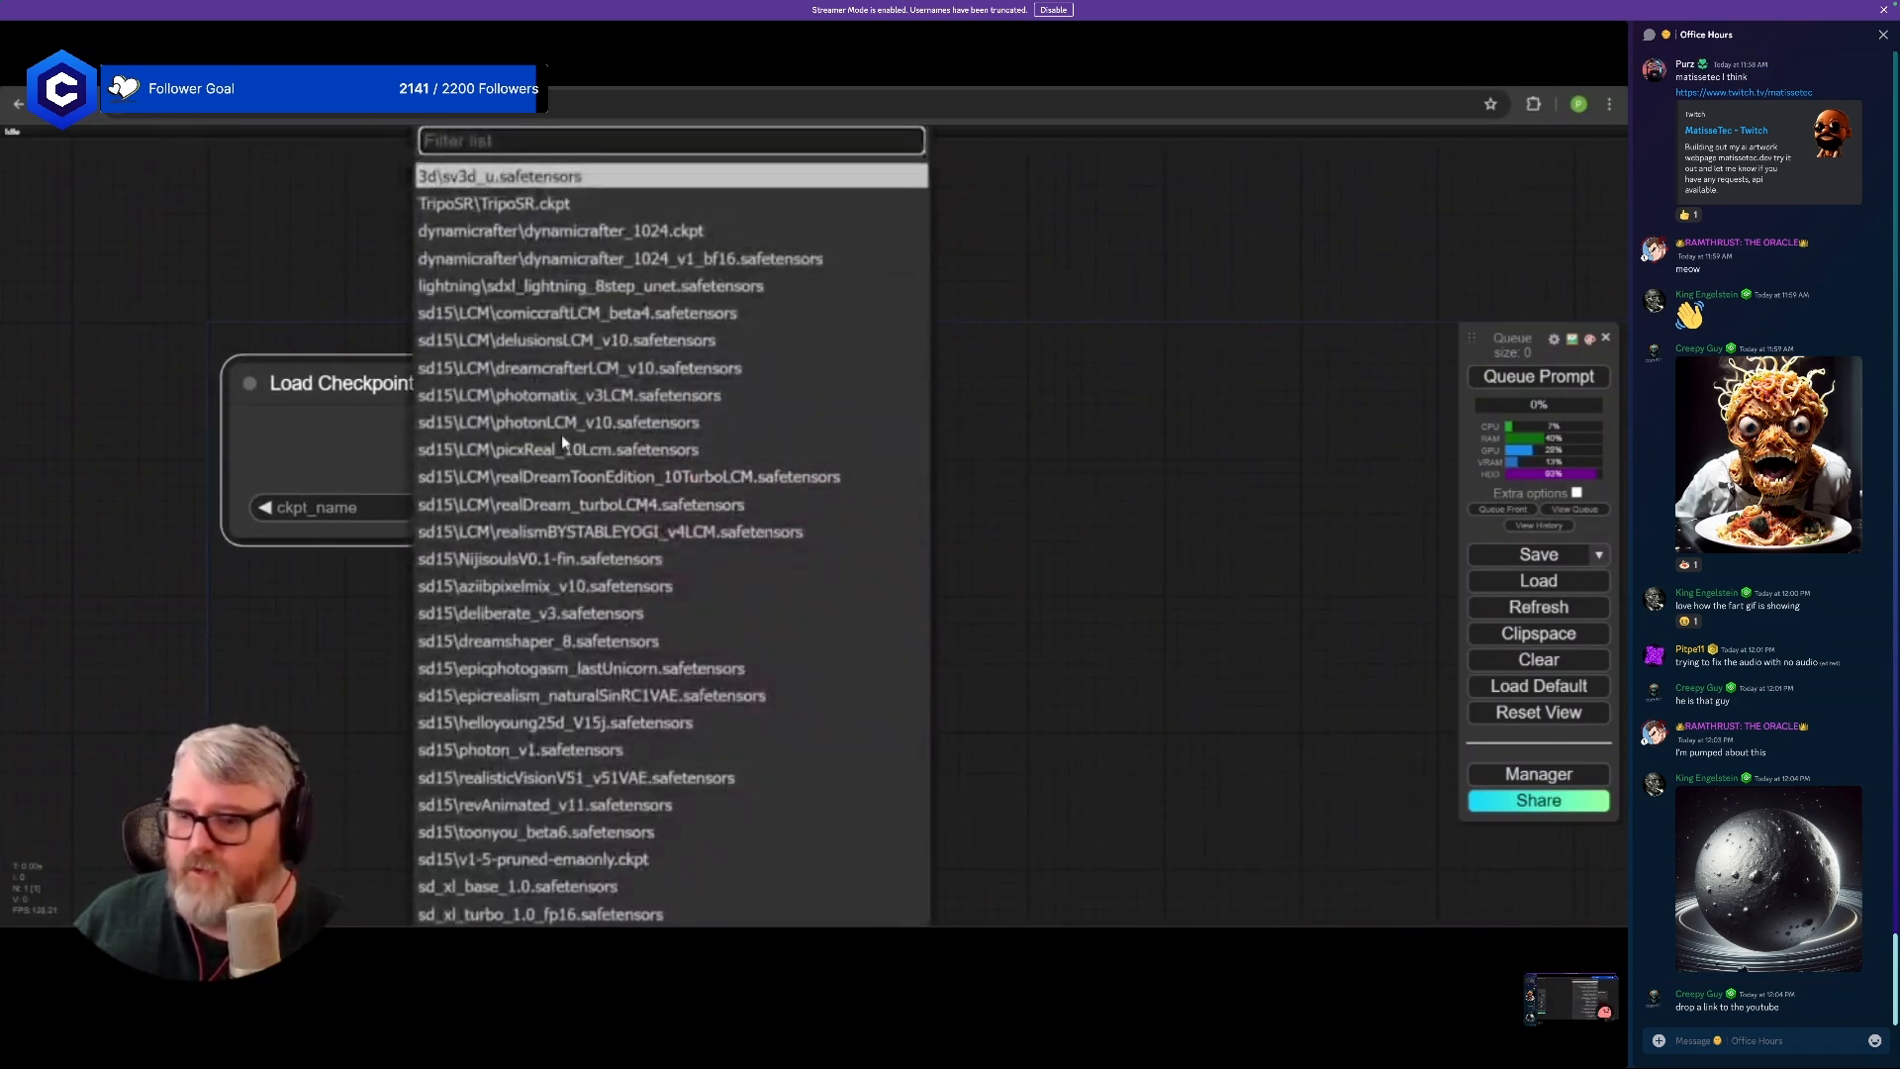
type("realis")
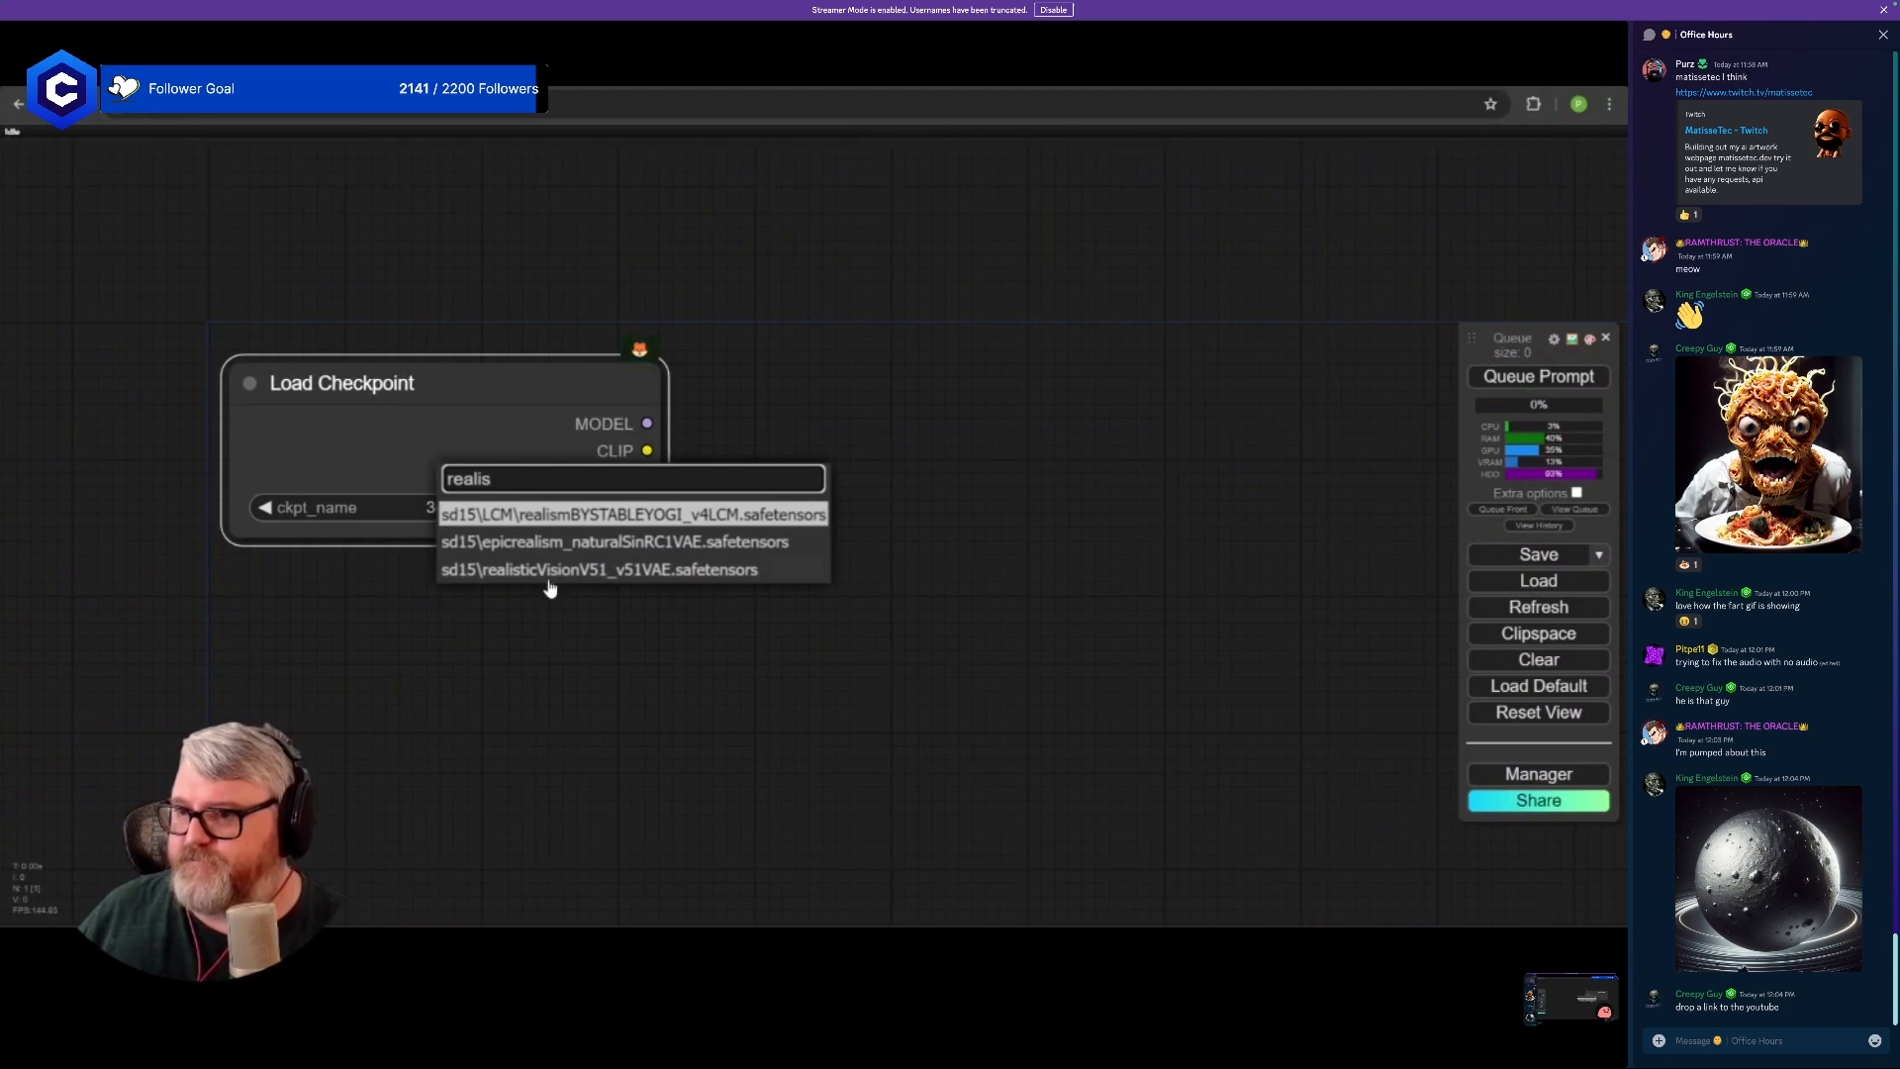
left_click(551, 573)
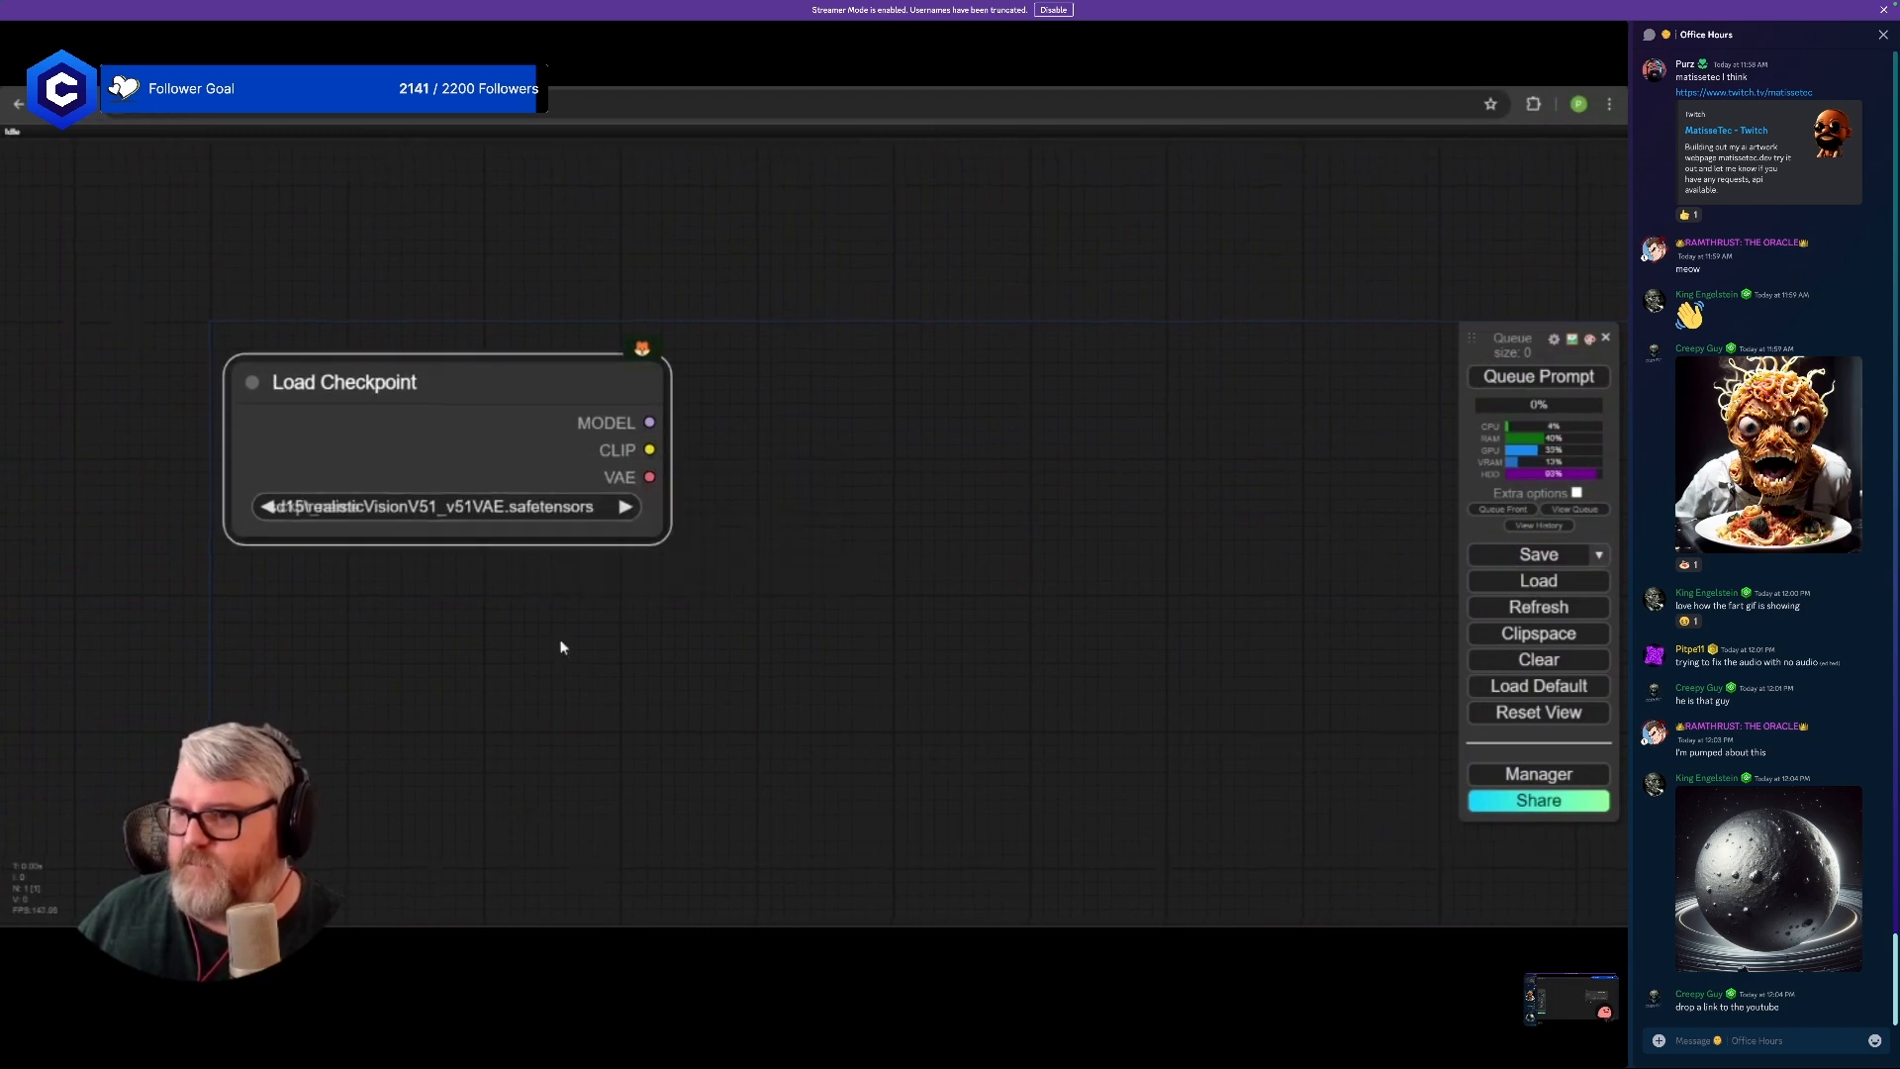
- Add a Load LoRA node fed by the checkpoint's MODEL output and place it below the Load Checkpoint node
left_click_drag(582, 530, 552, 401)
left_click_drag(616, 294, 737, 272)
left_click(793, 318)
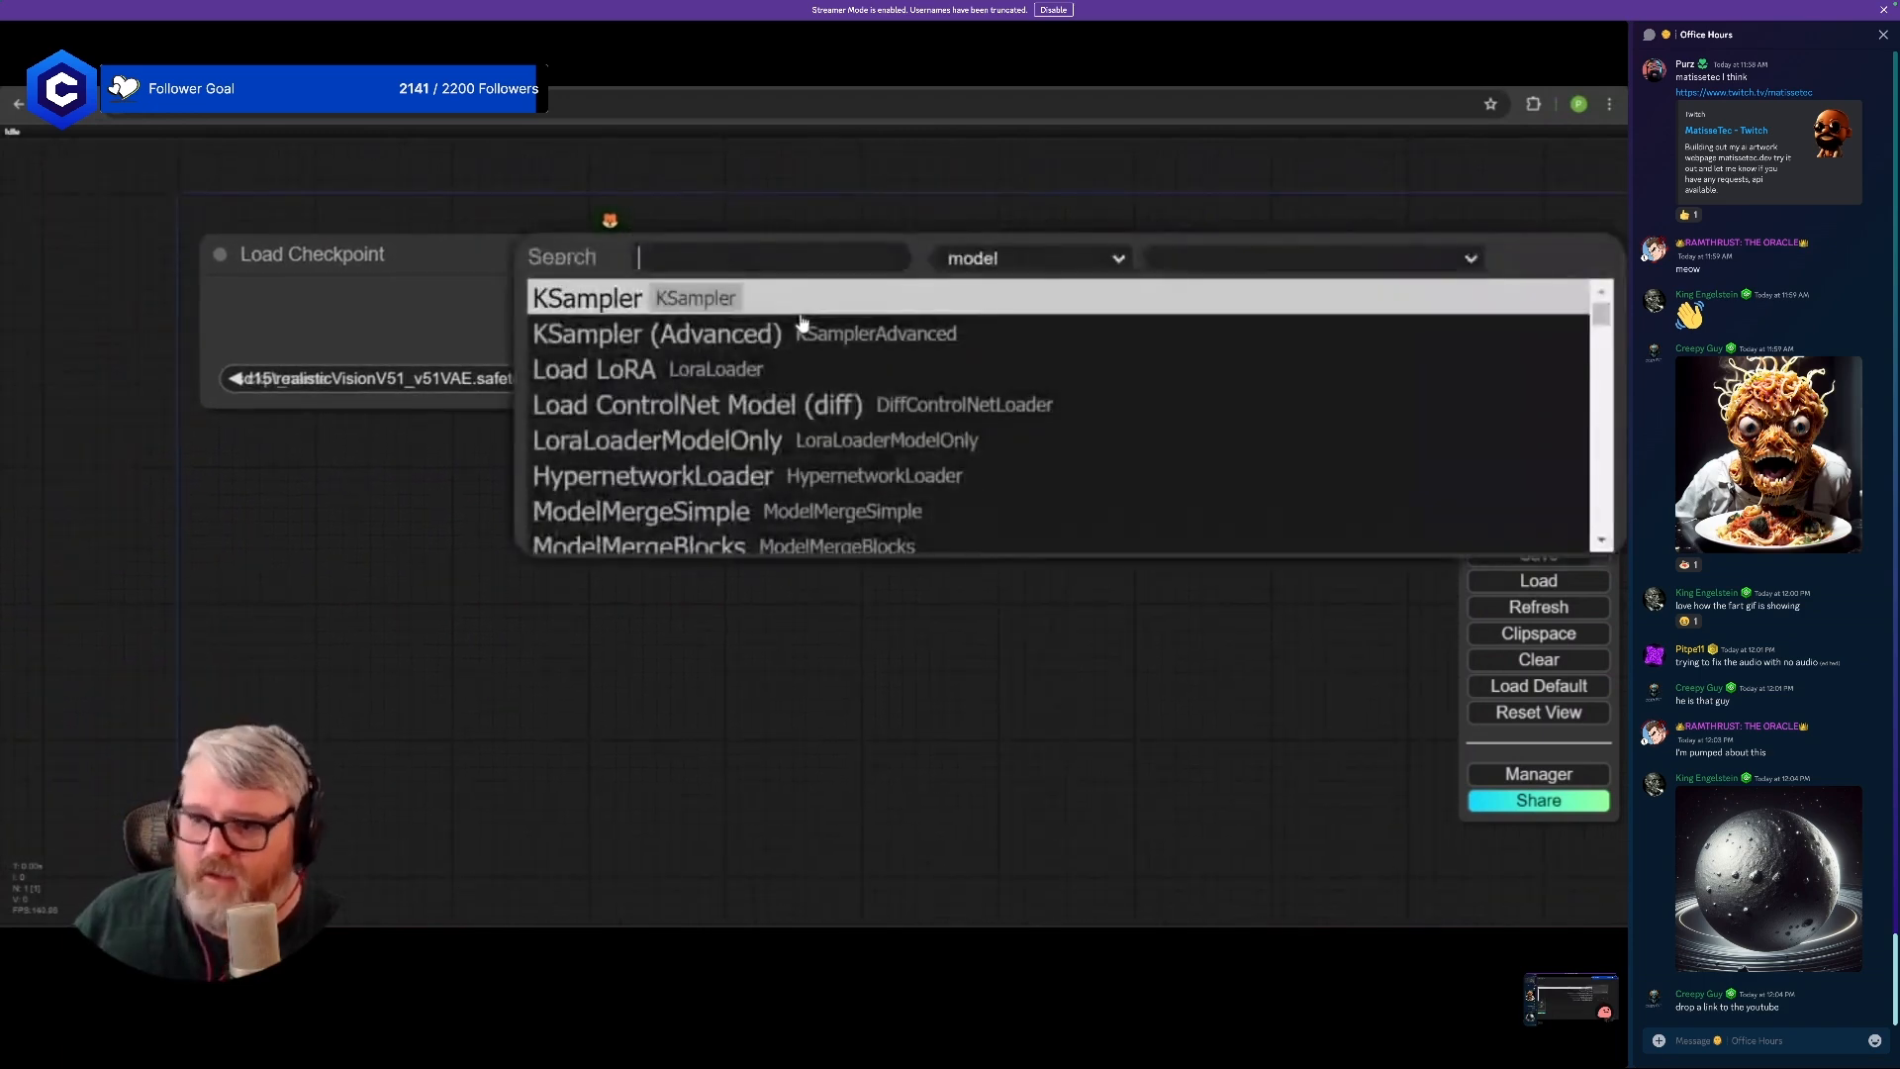
type("loralo")
key("Return")
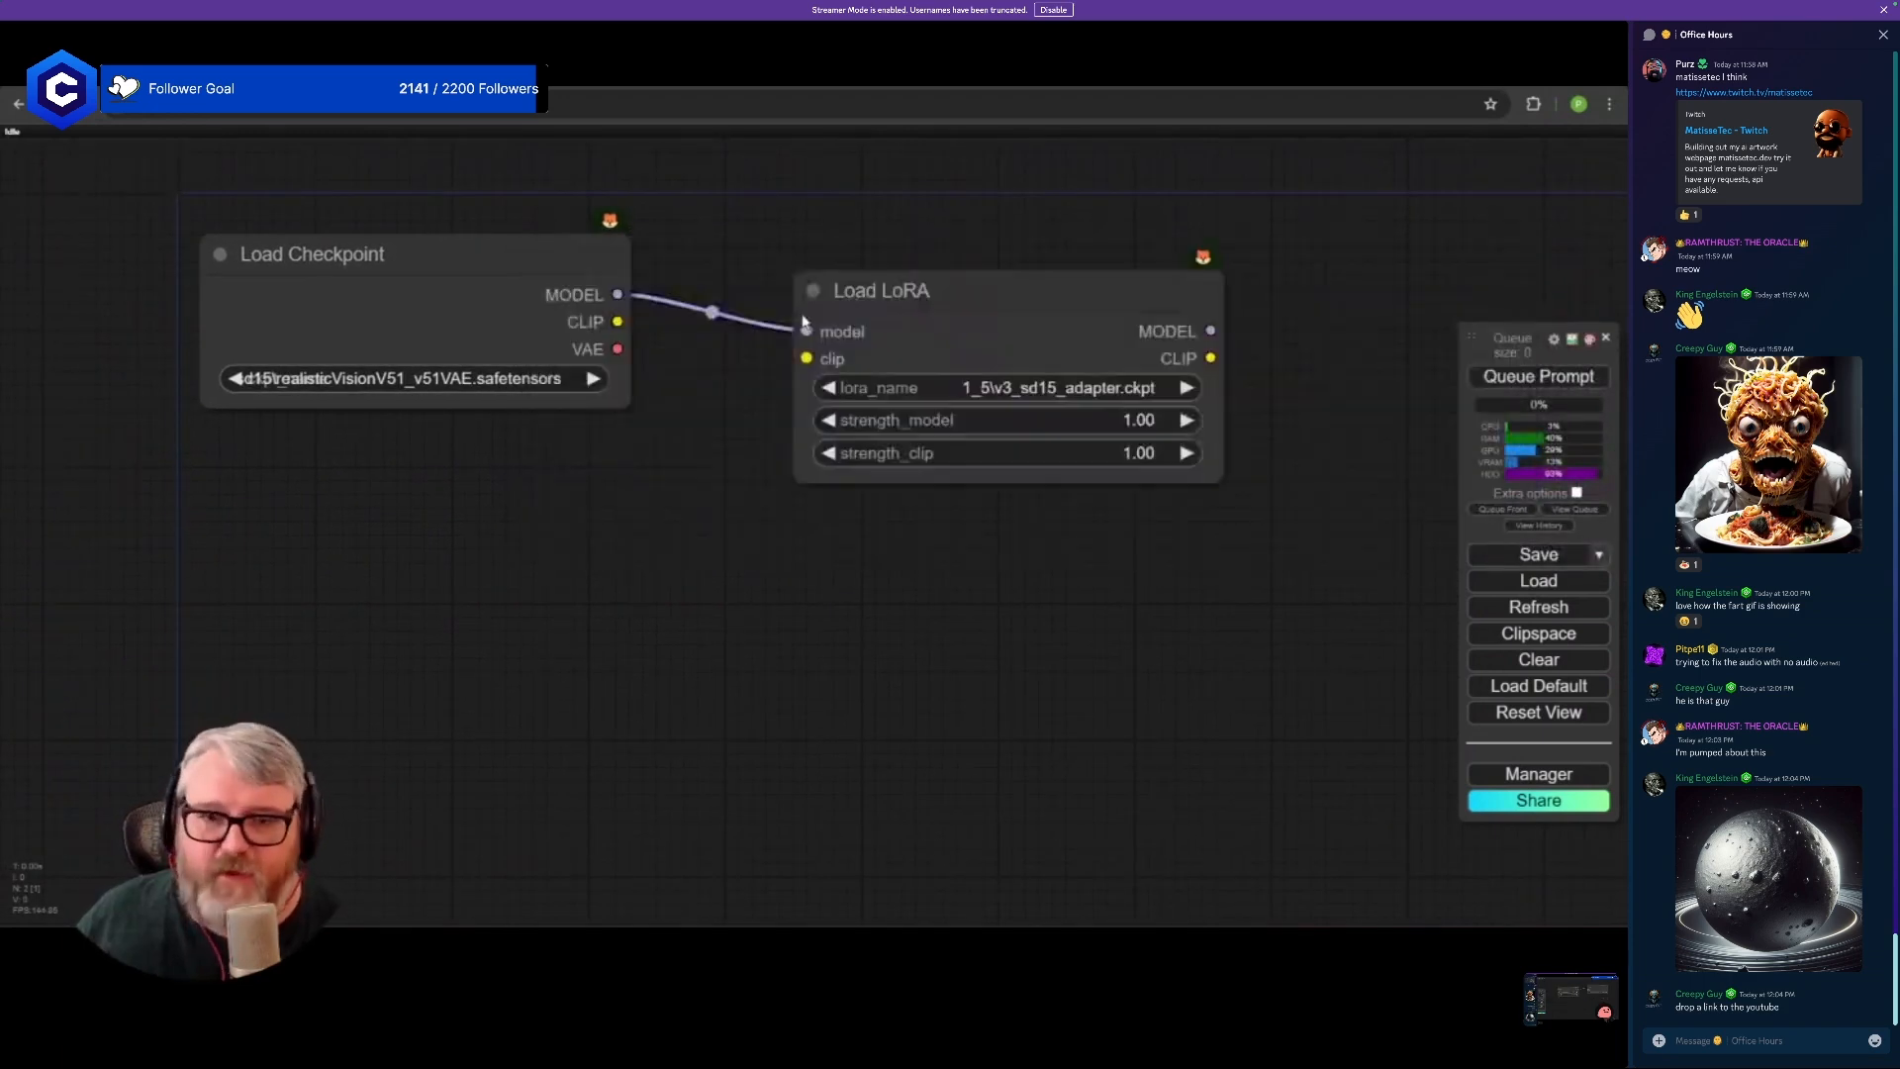
left_click_drag(917, 295, 327, 482)
- Set the Load LoRA node's lora_name to LCM\lcm-sd15-lora.safetensors
scroll(683, 530, "up", 2)
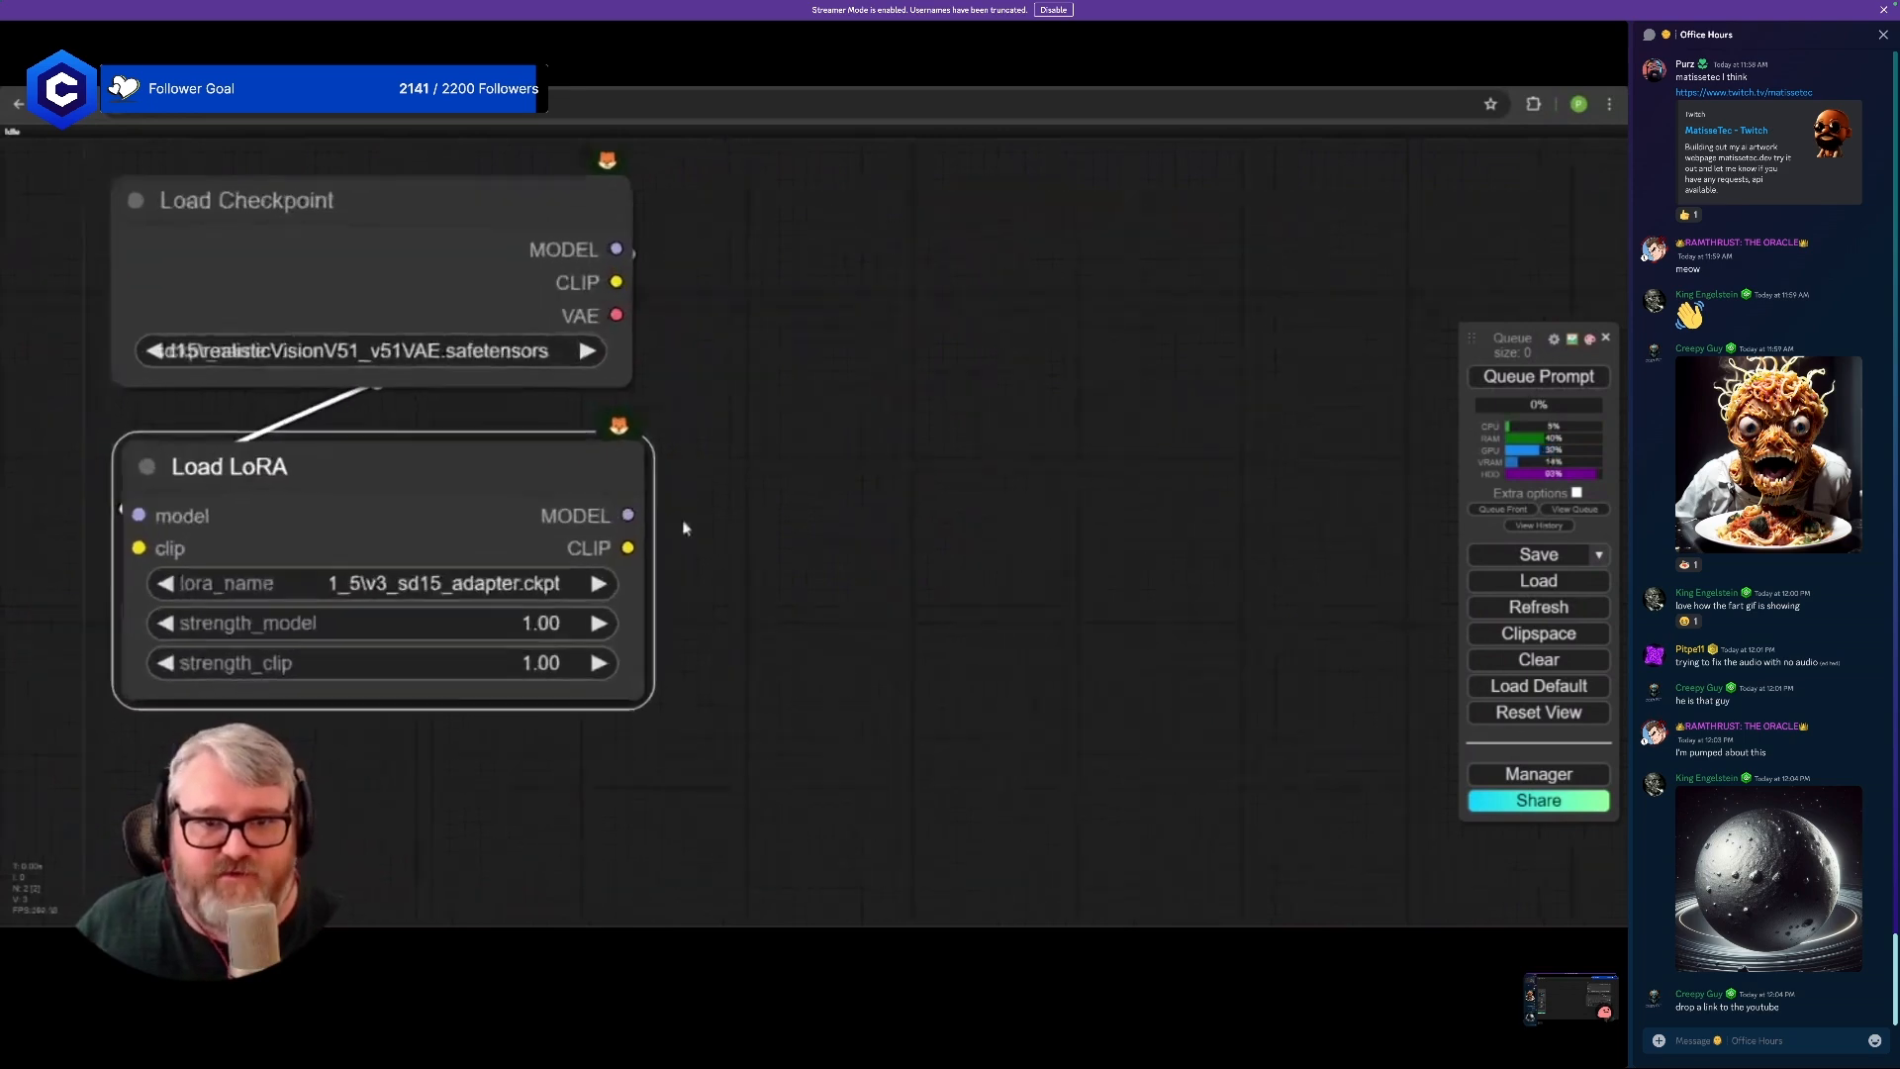
left_click_drag(683, 530, 1069, 546)
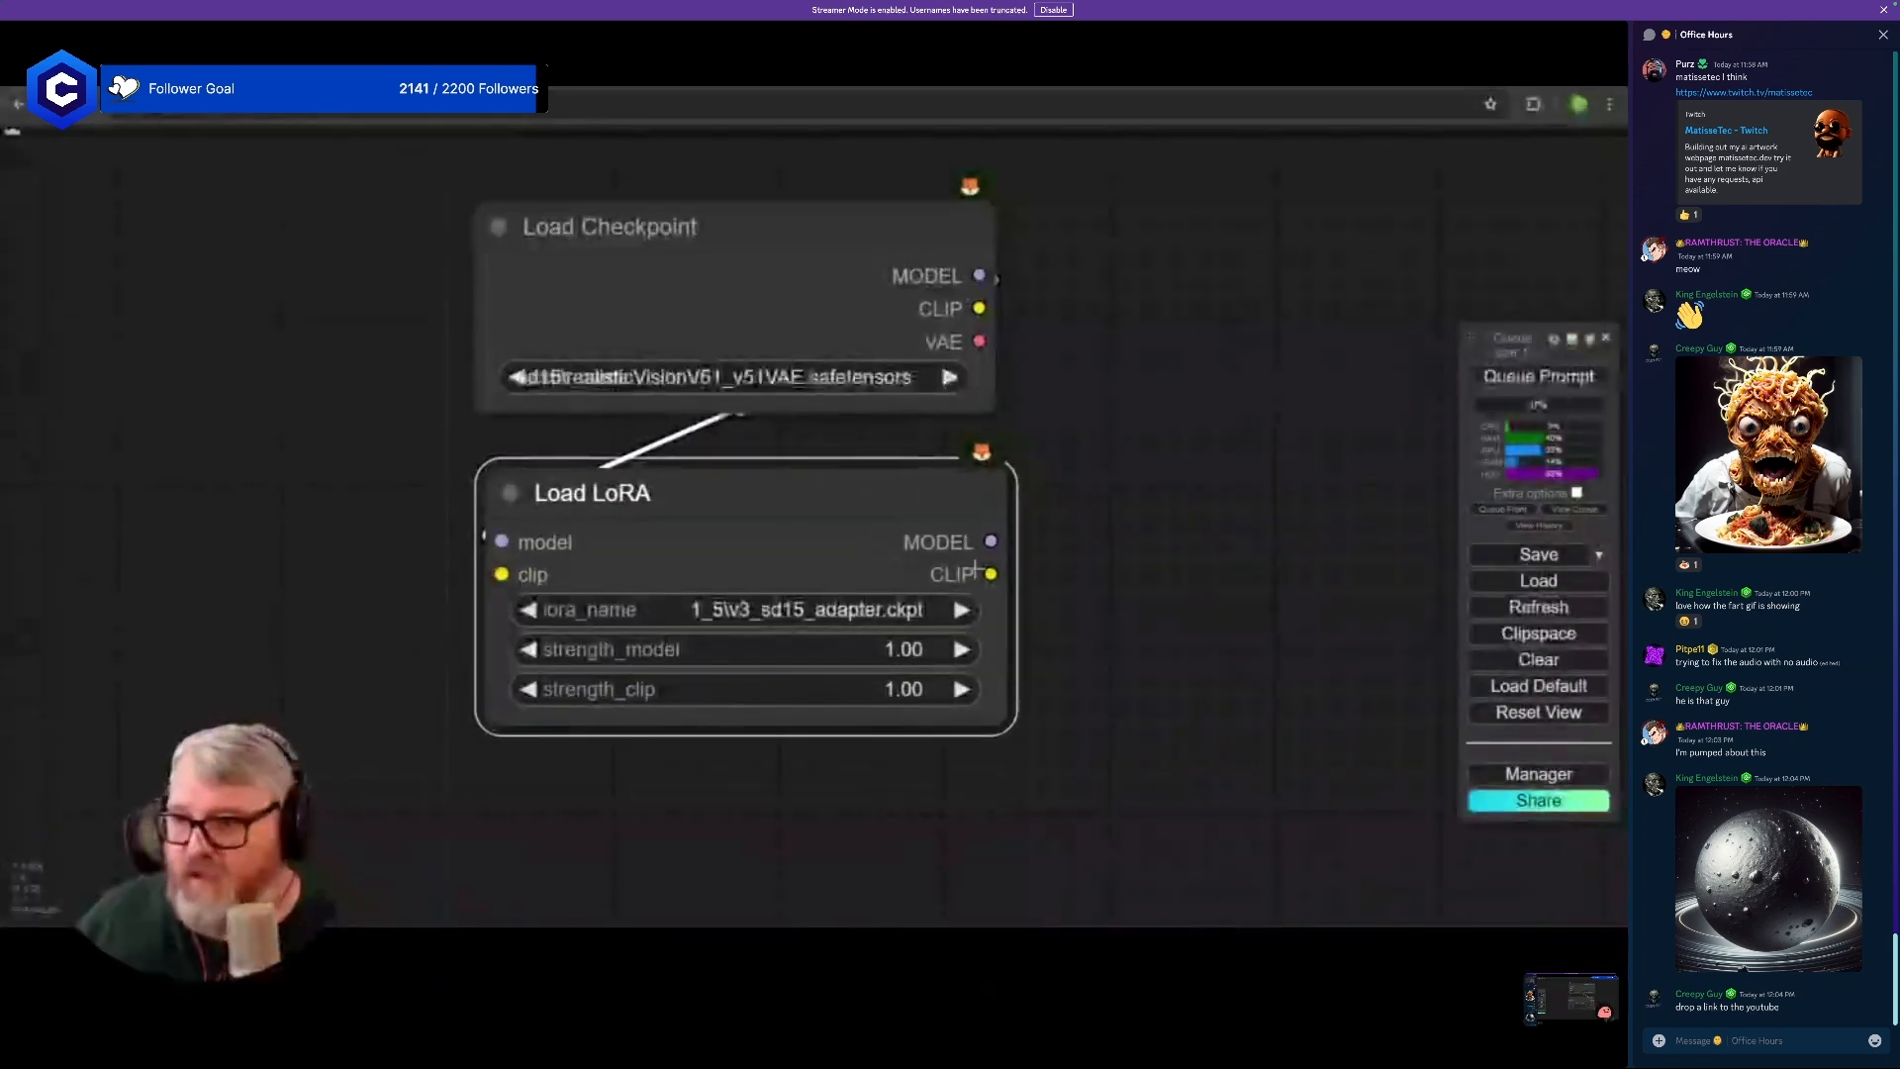
left_click(863, 606)
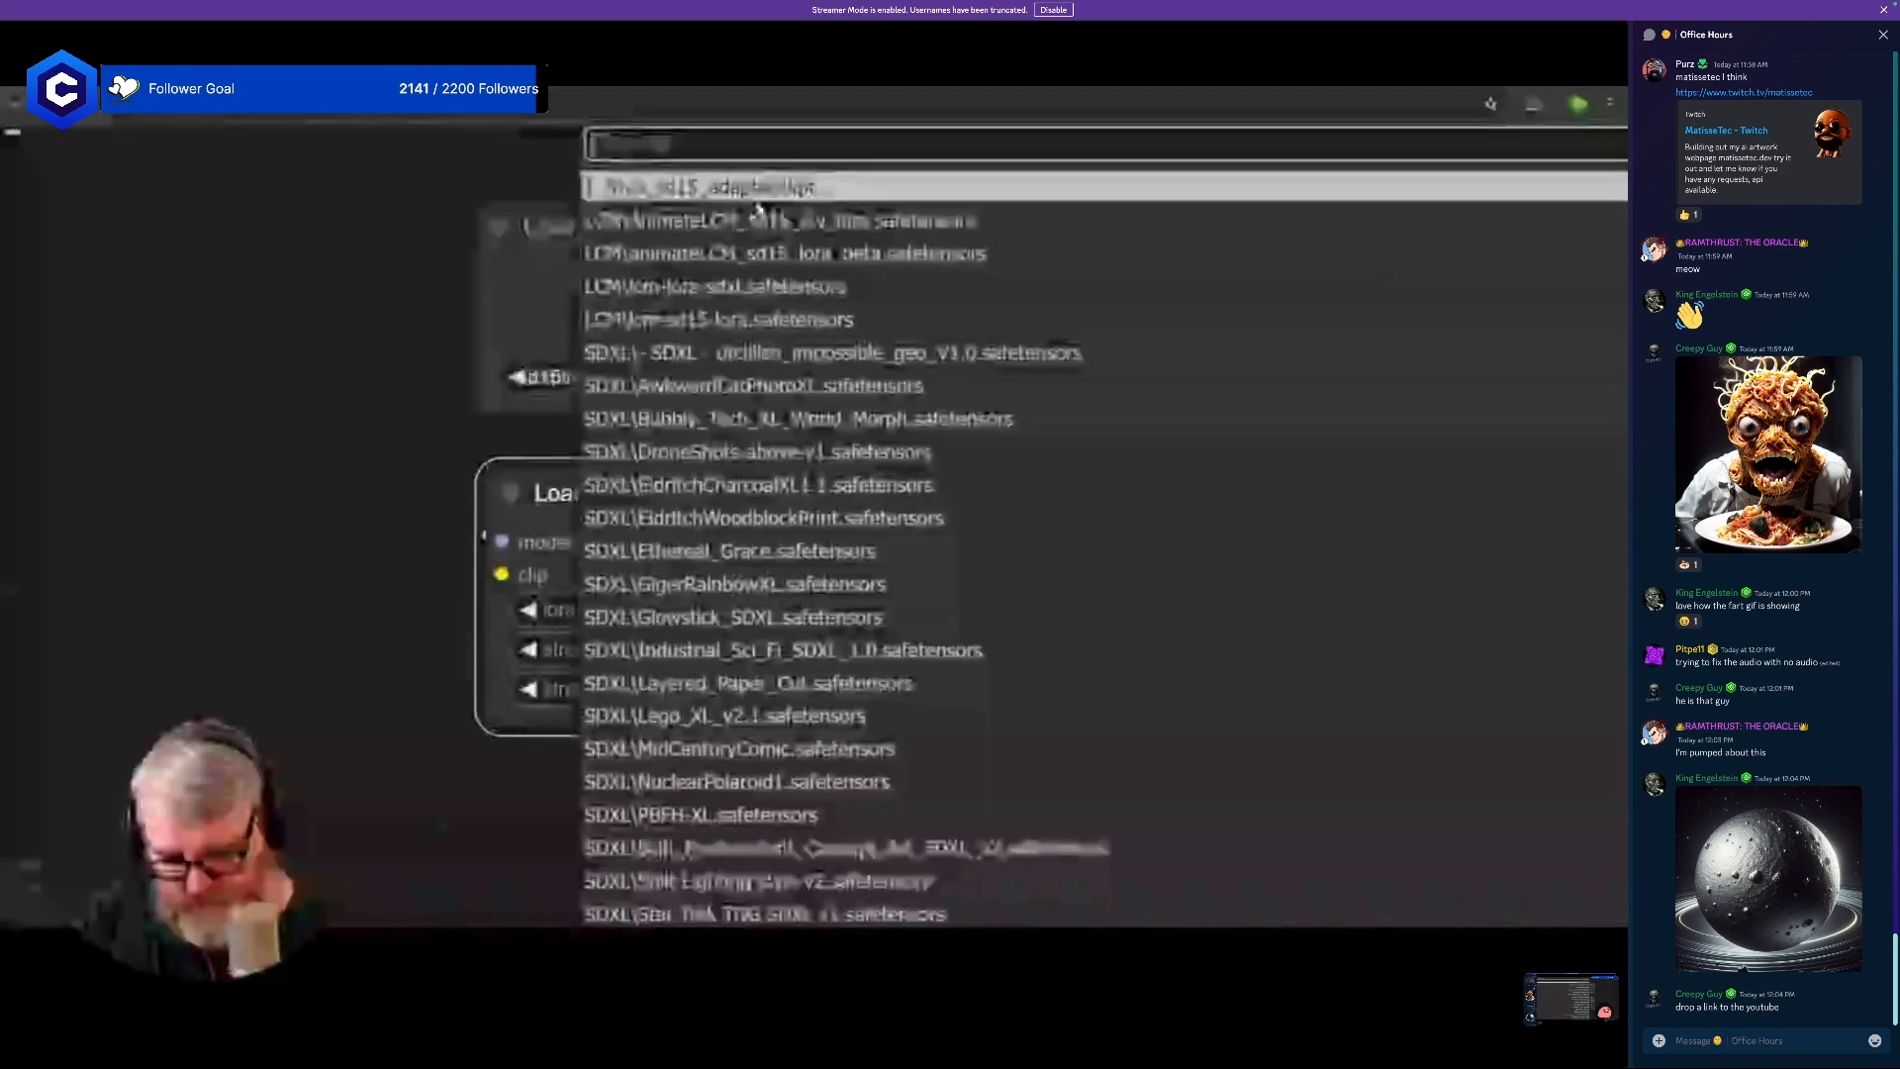
type("lcm")
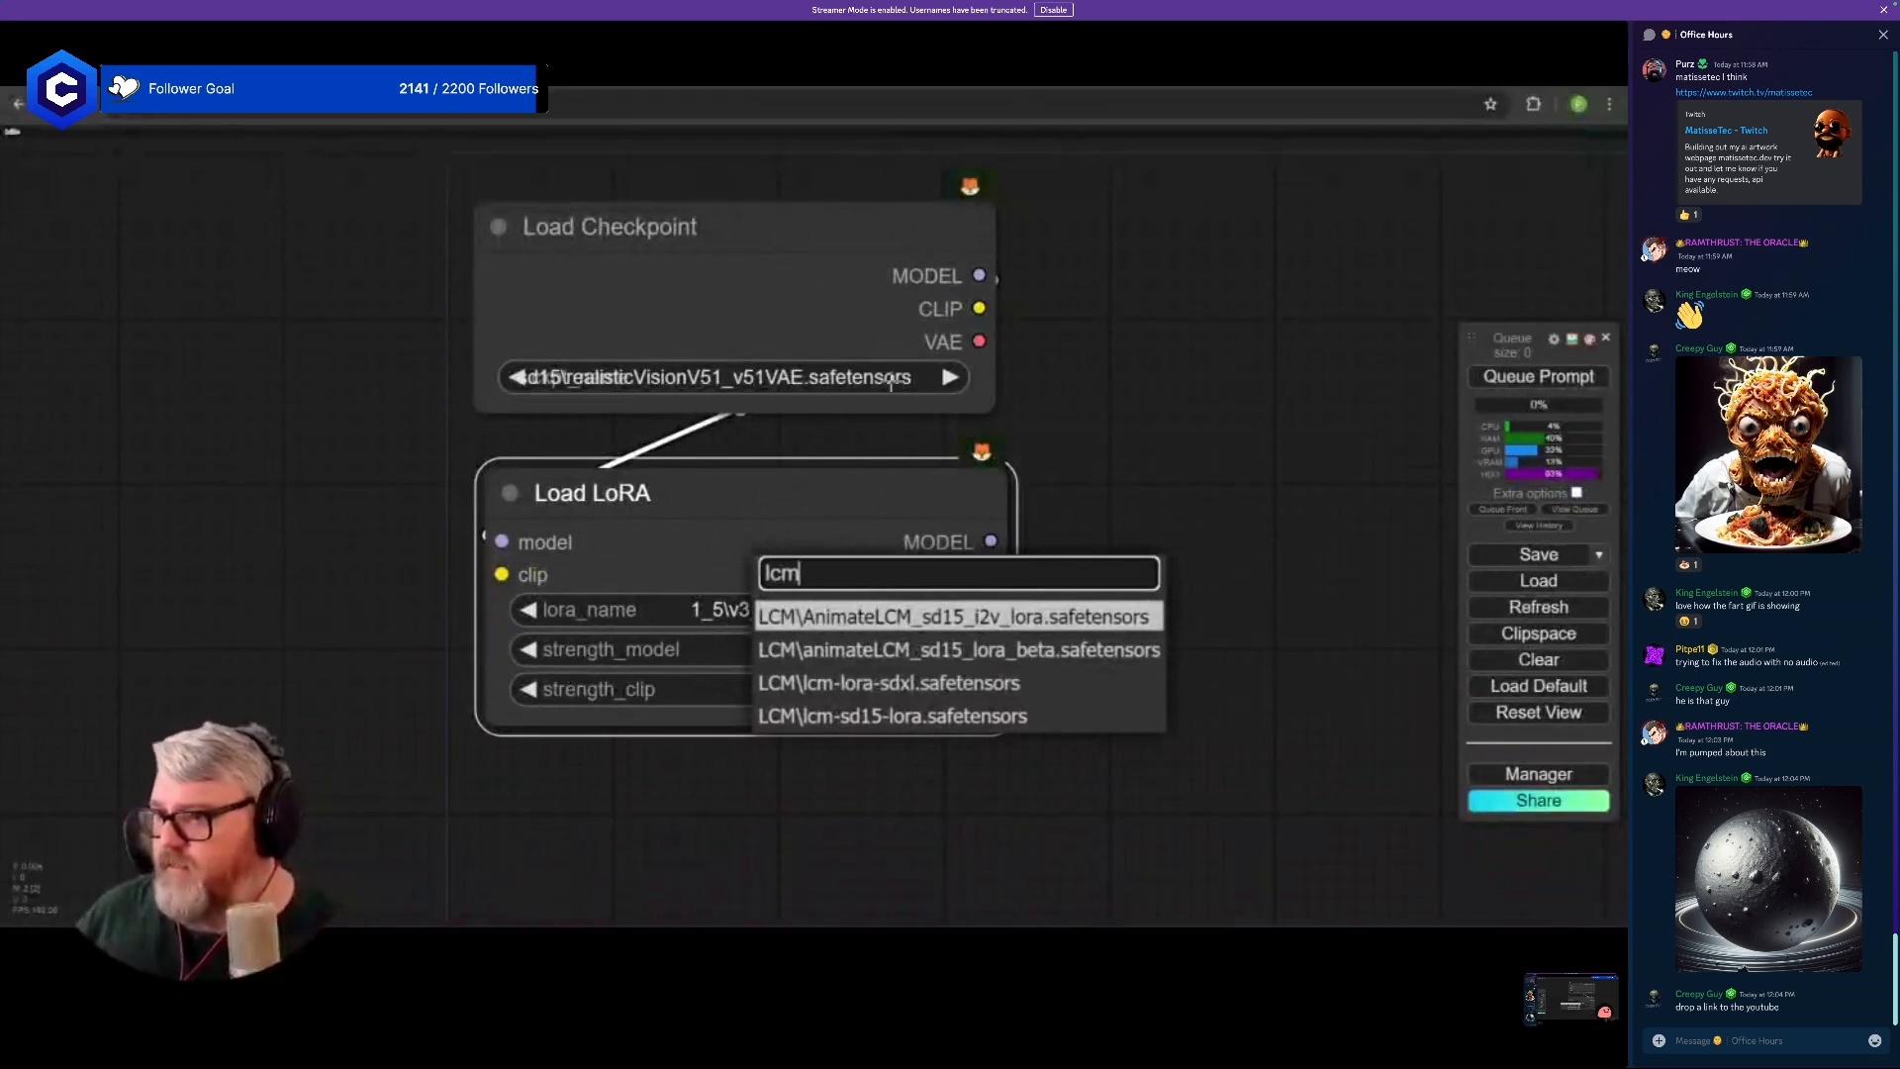
left_click(932, 713)
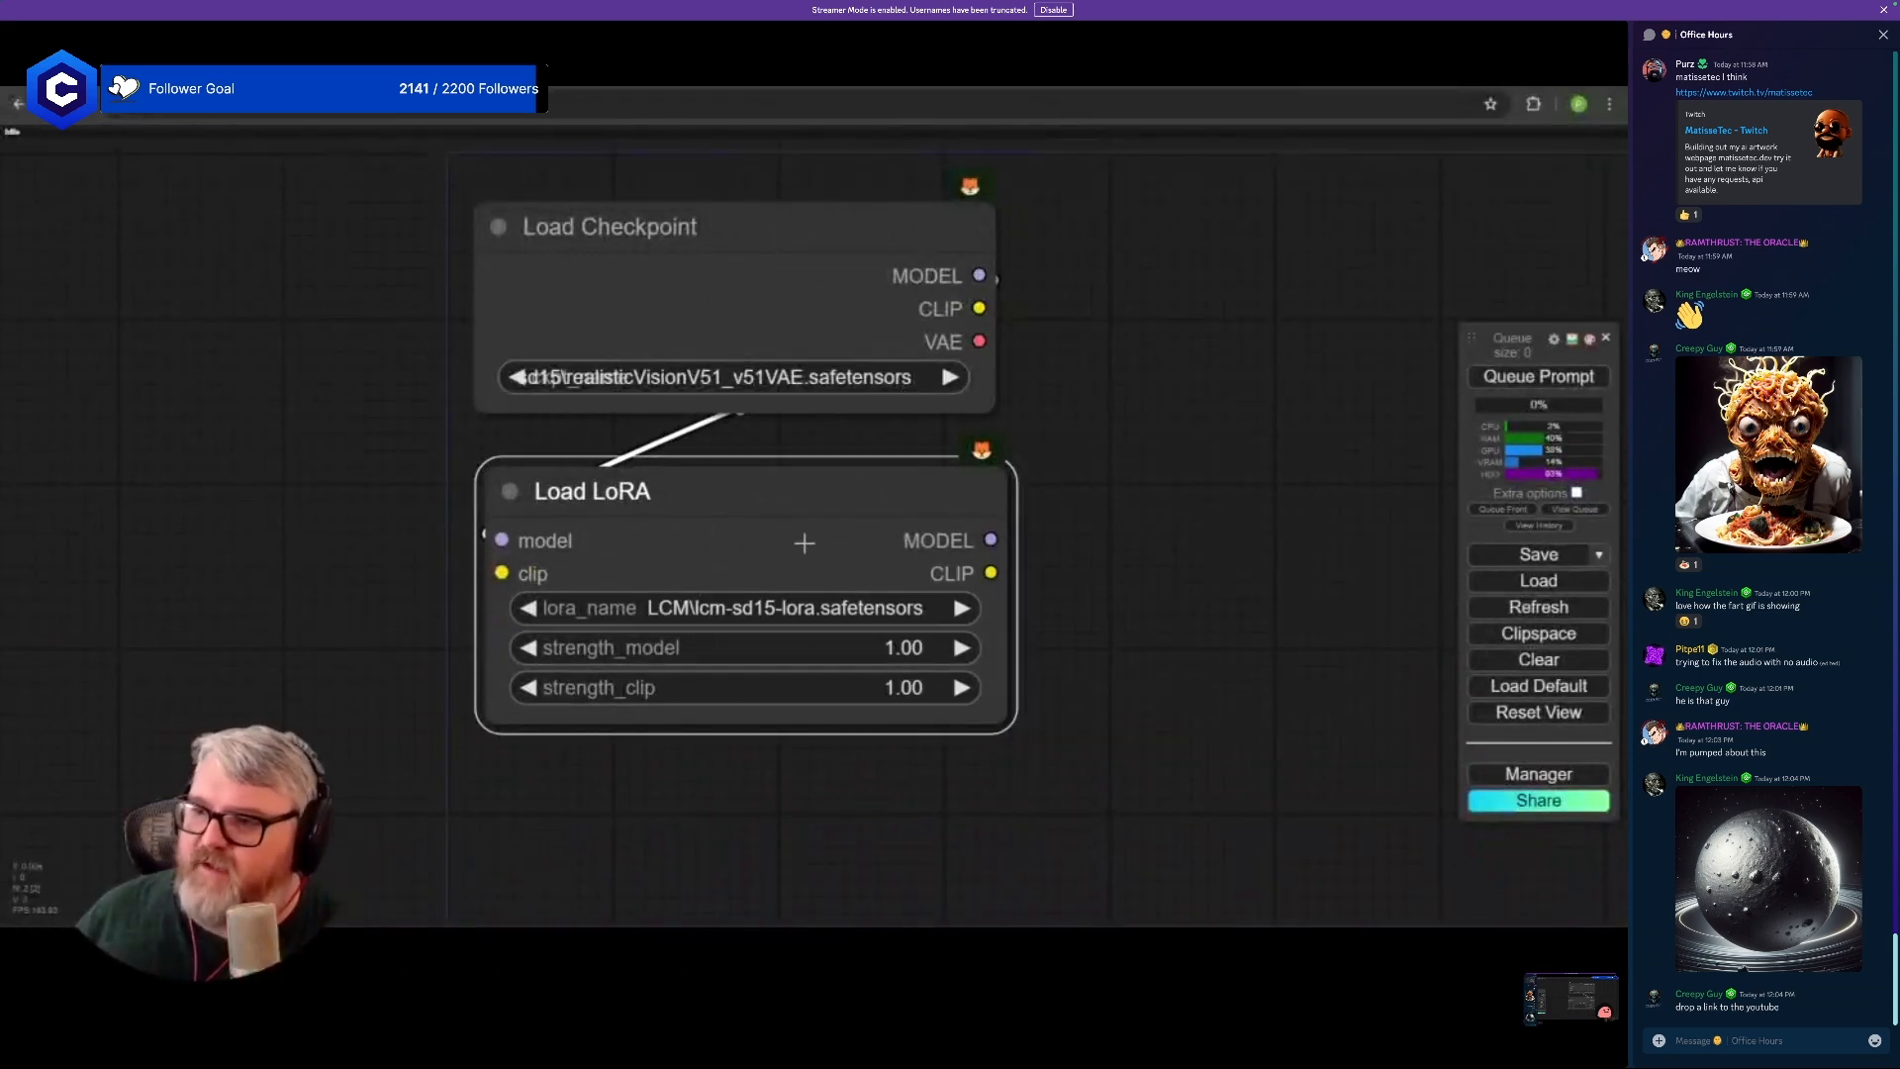
- Nudge the Load LoRA node so that it sits directly beneath the Load Checkpoint node
left_click_drag(808, 488, 780, 474)
left_click(742, 258)
left_click(787, 265)
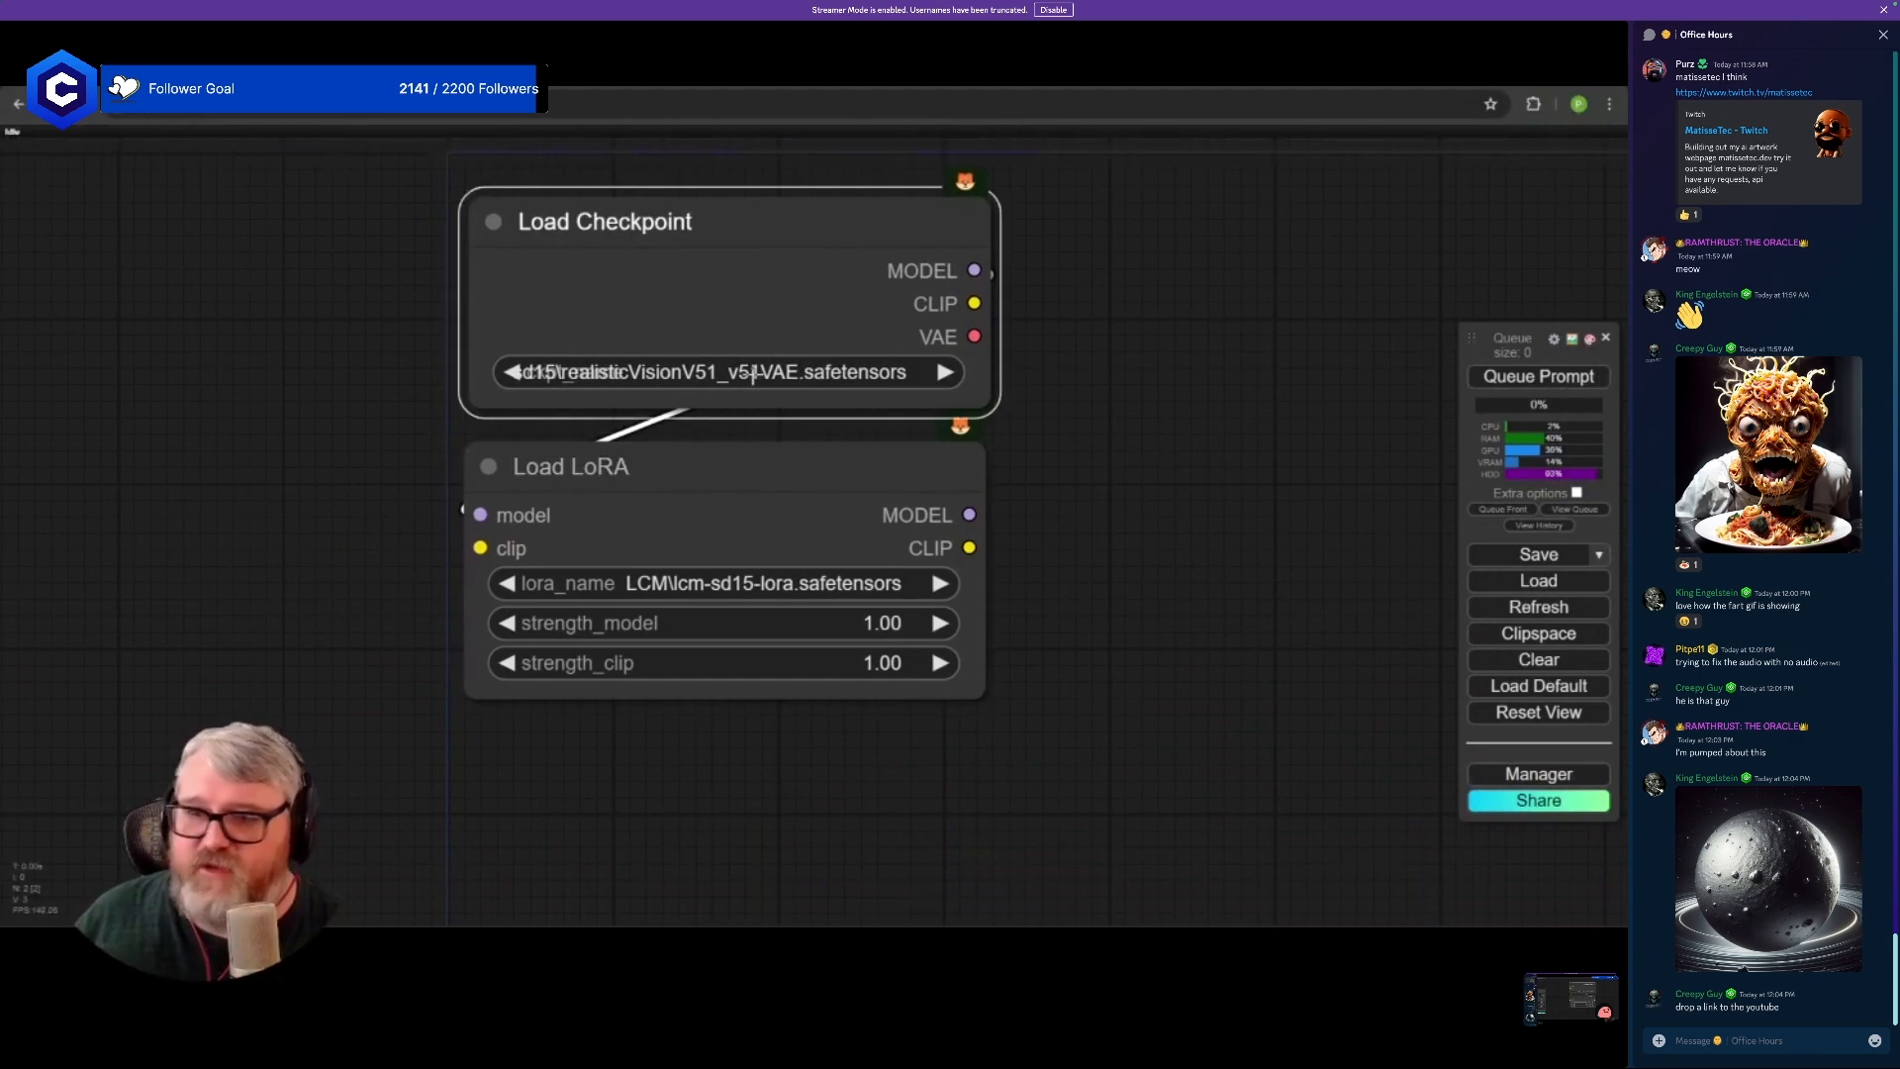
scroll(750, 401, "up", 6)
scroll(750, 401, "down", 6)
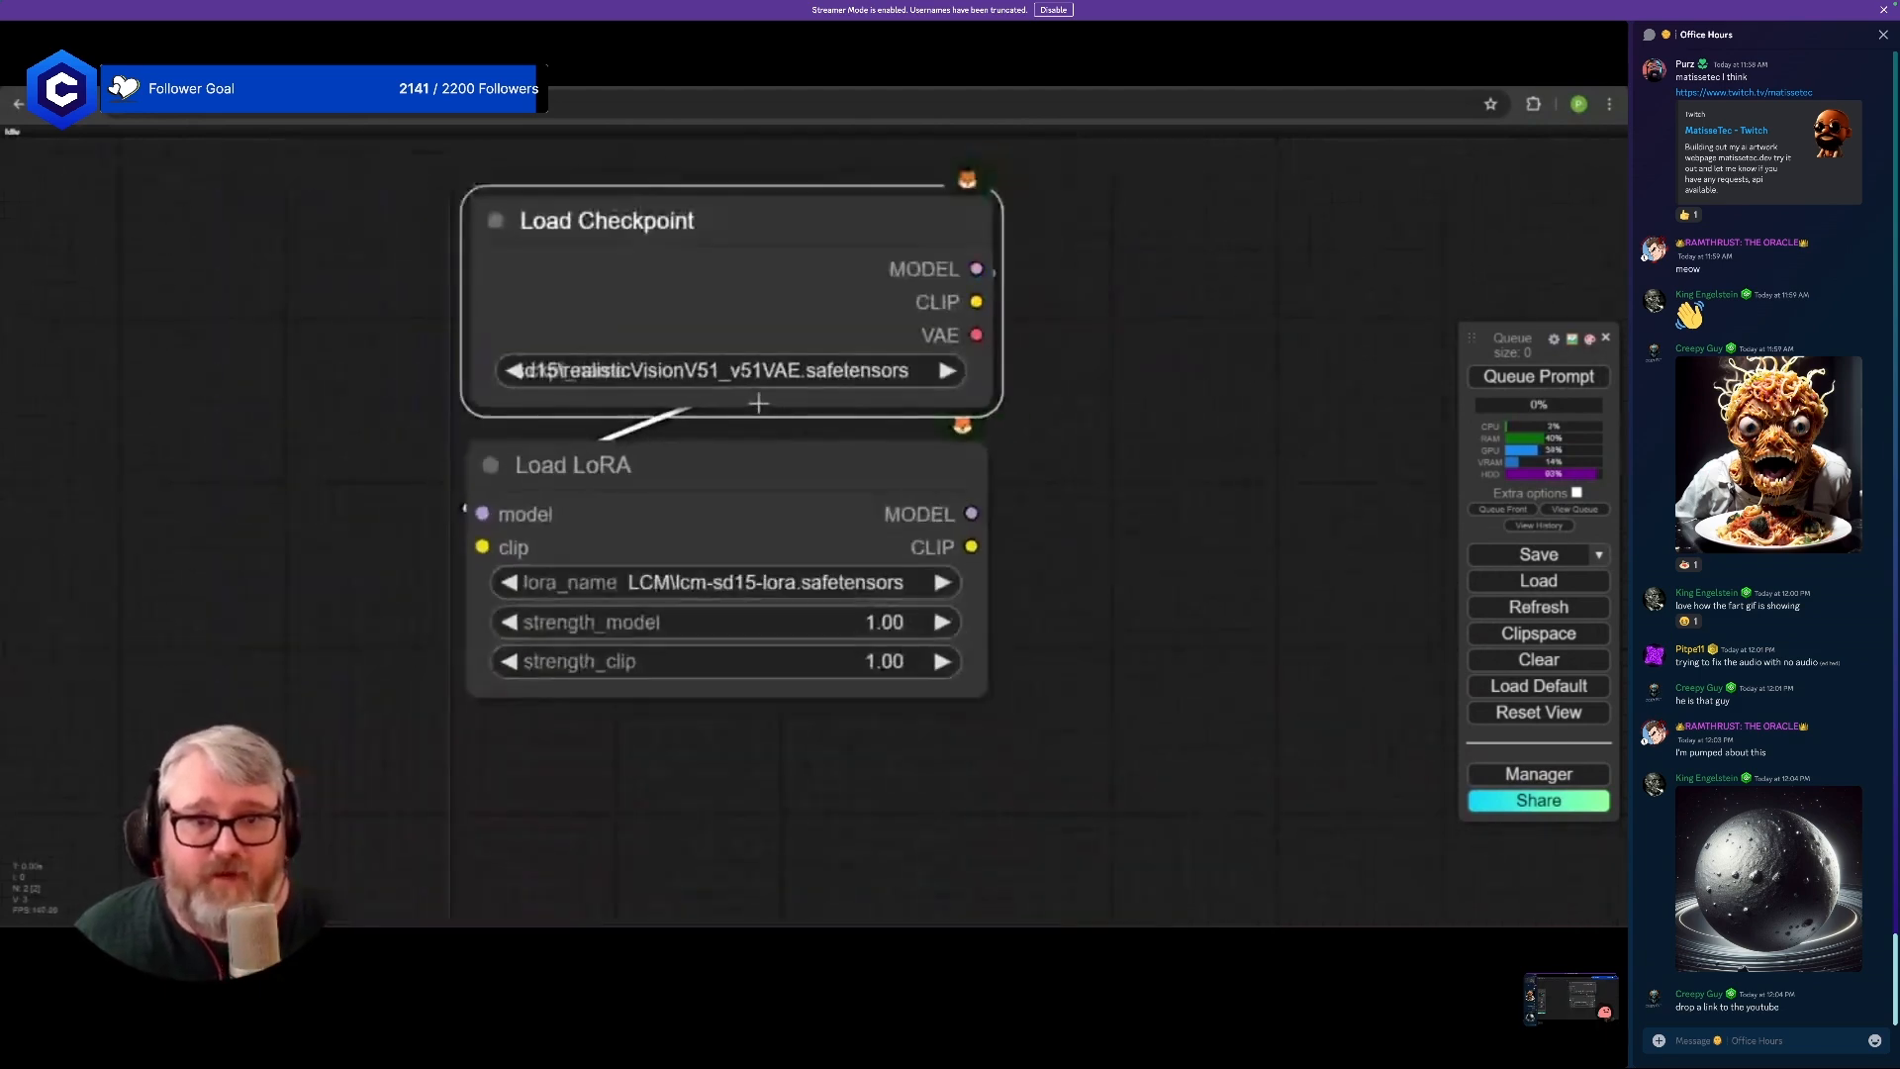
left_click_drag(1215, 411, 1256, 467)
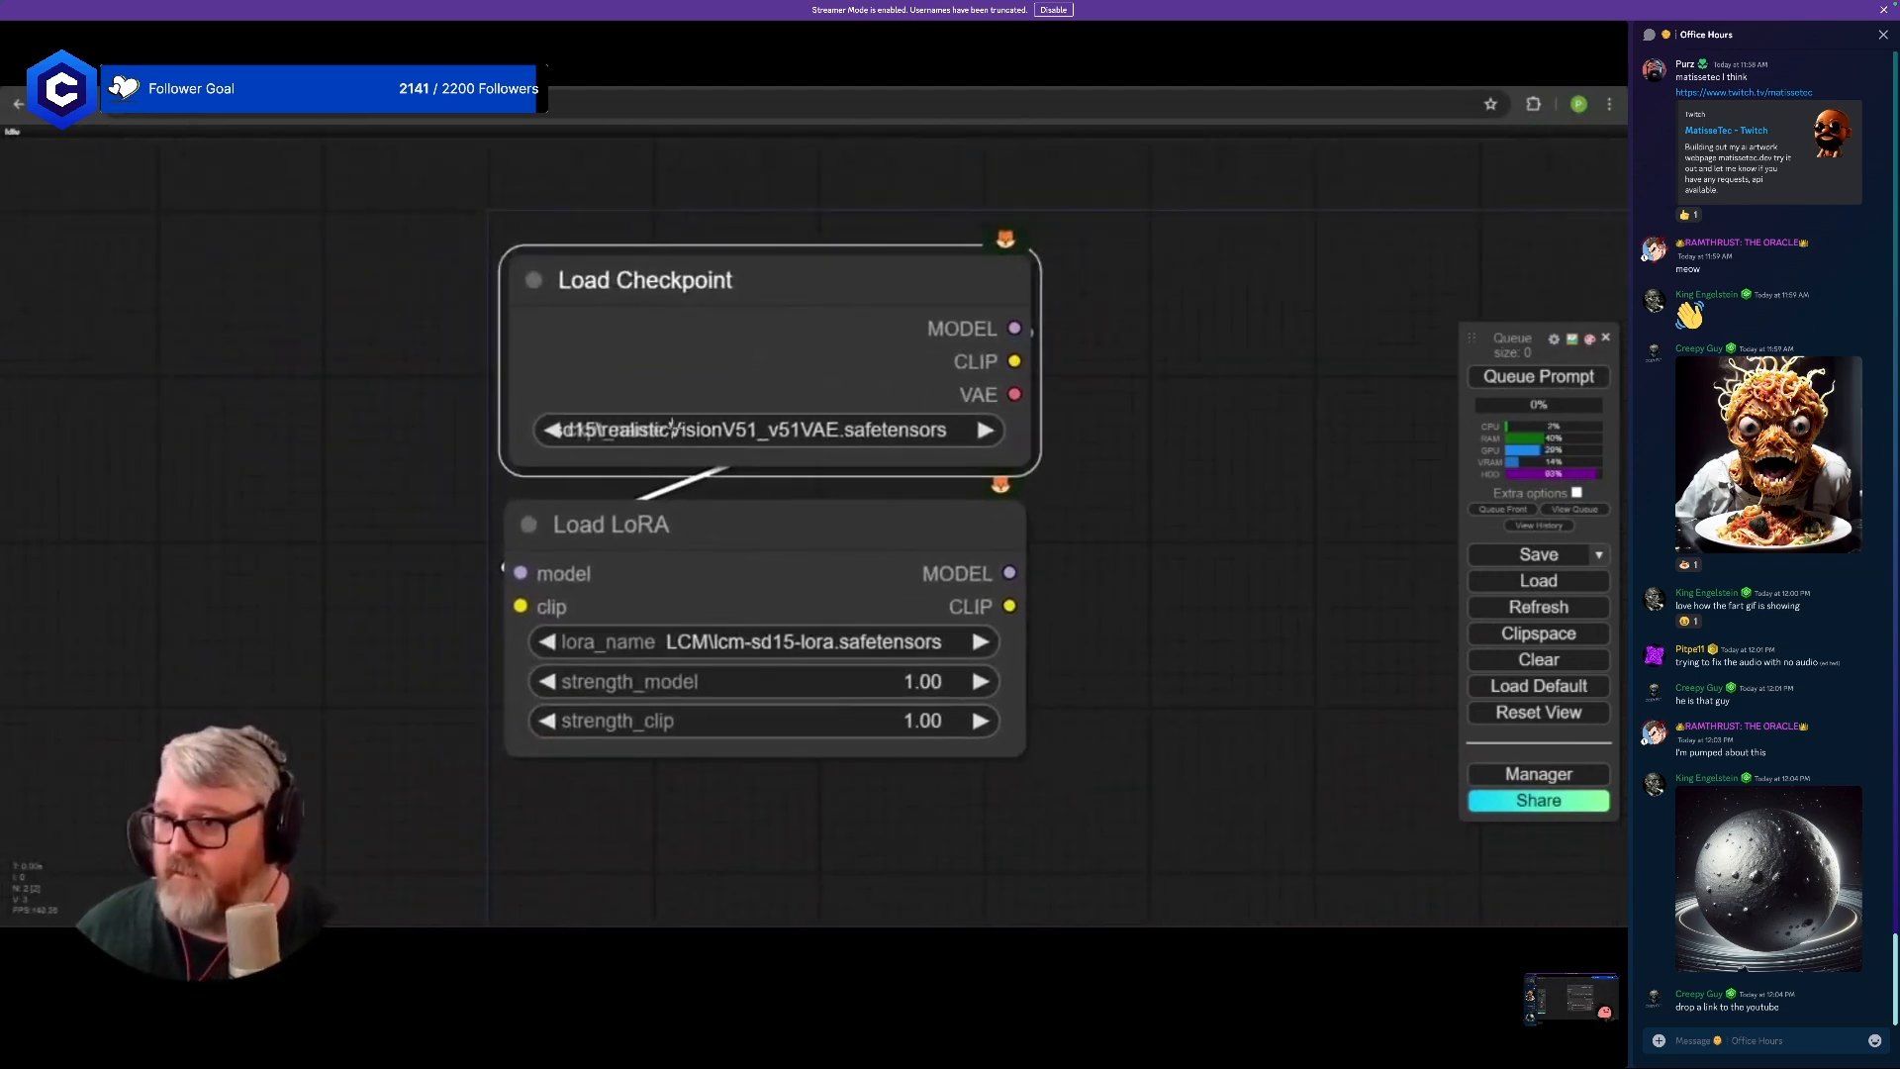
left_click_drag(911, 448, 1113, 427)
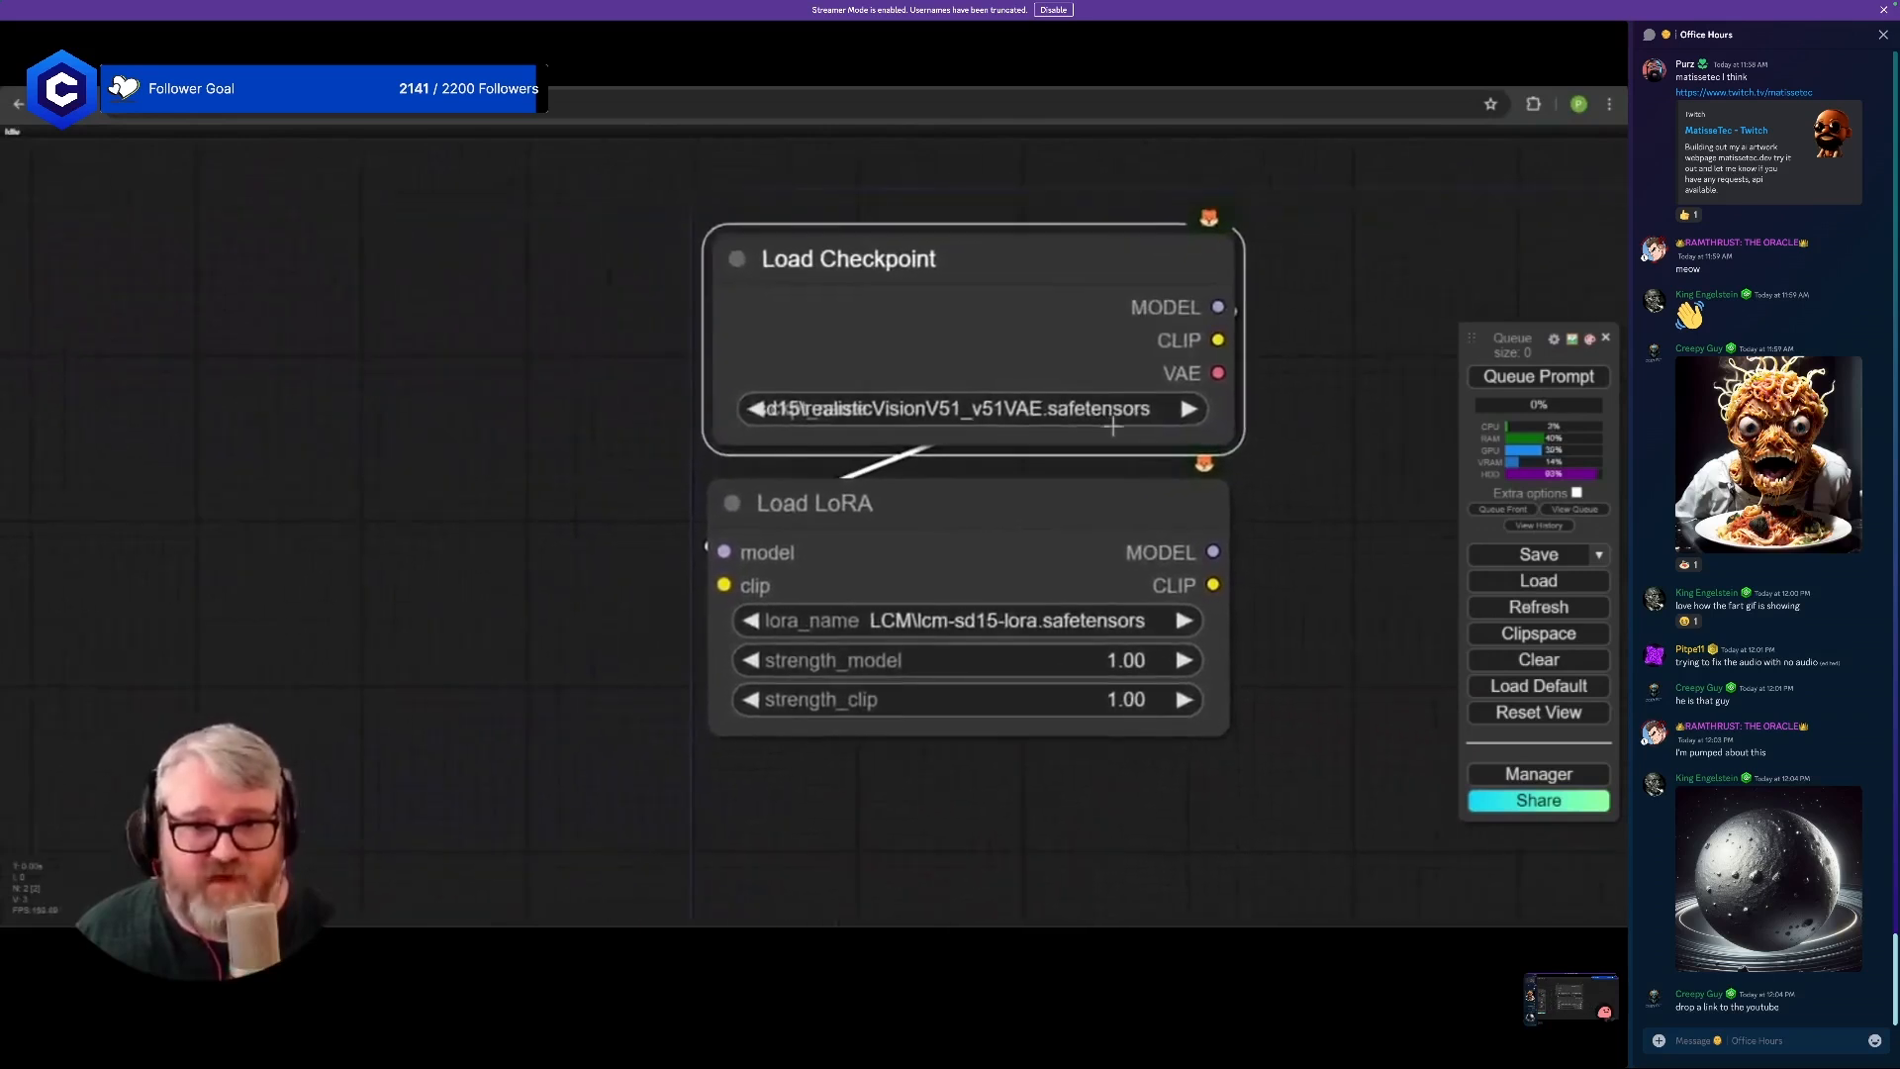
left_click(956, 596)
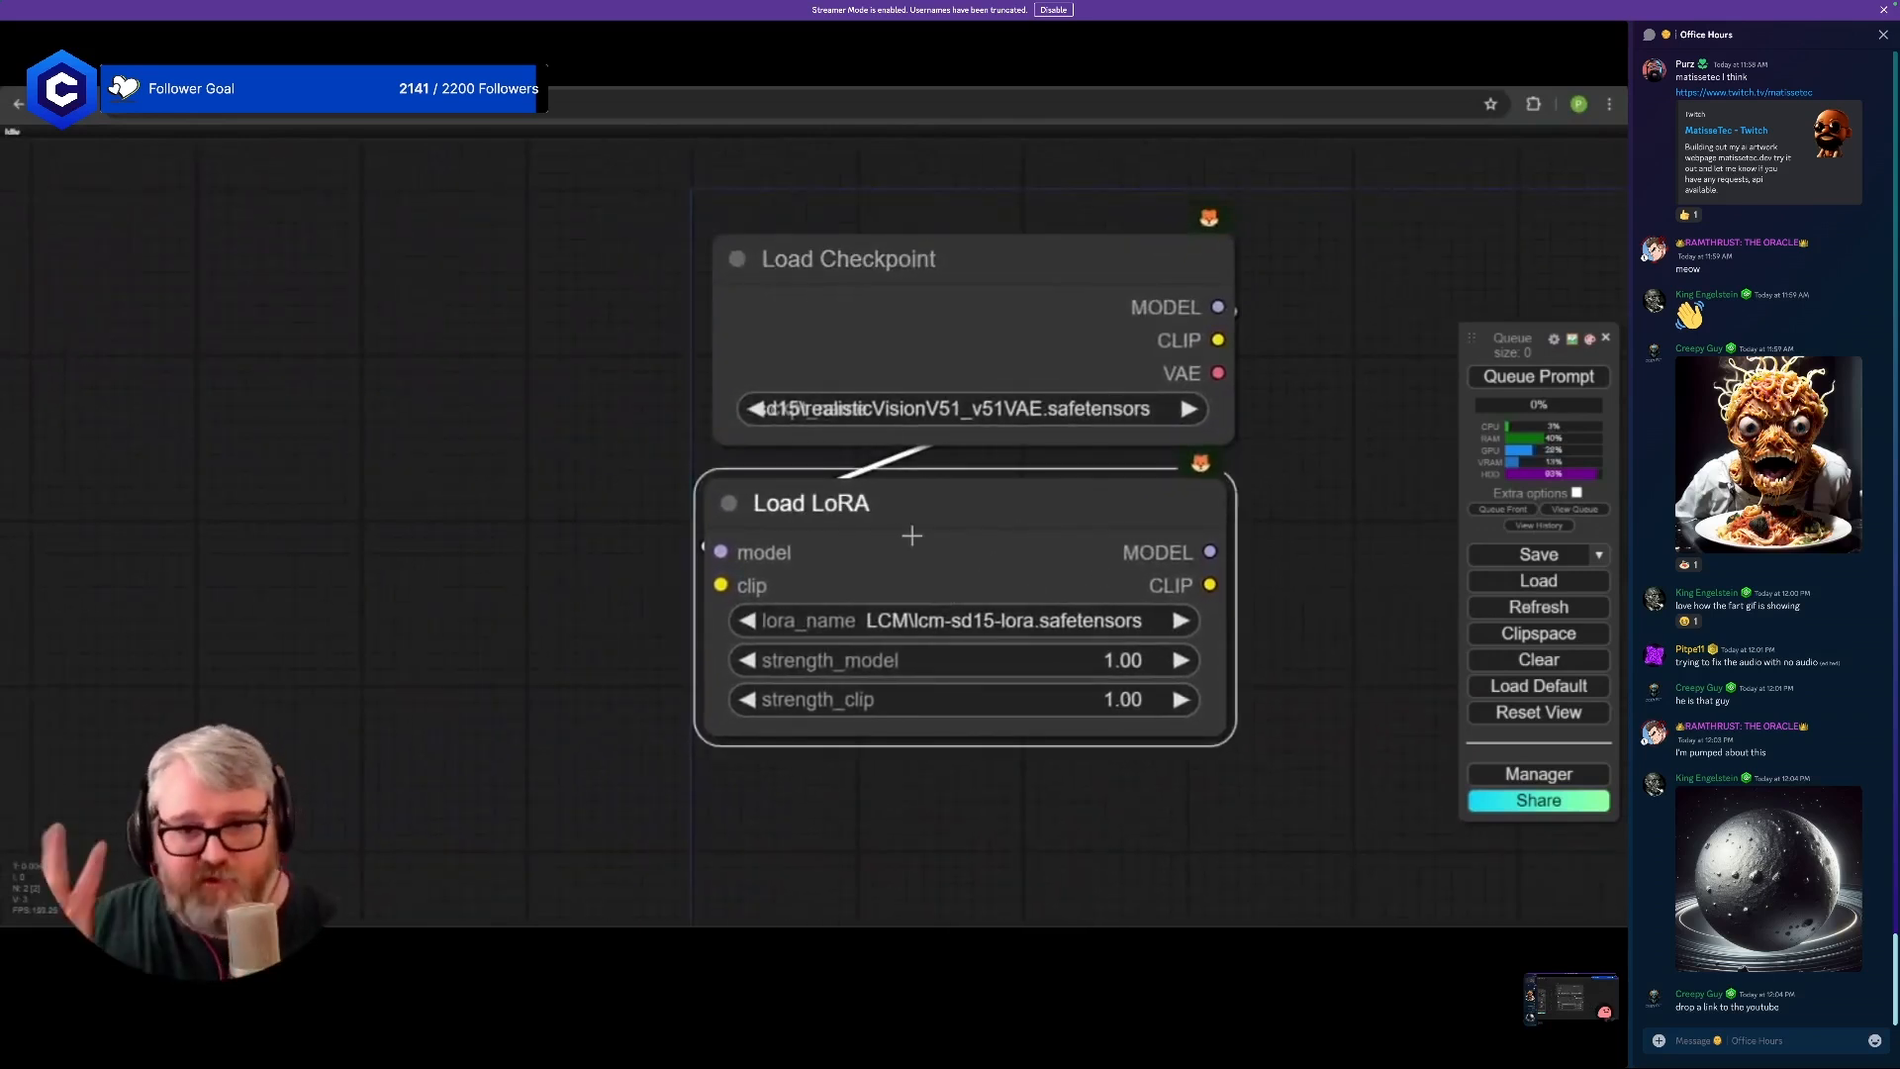
left_click_drag(912, 535, 768, 484)
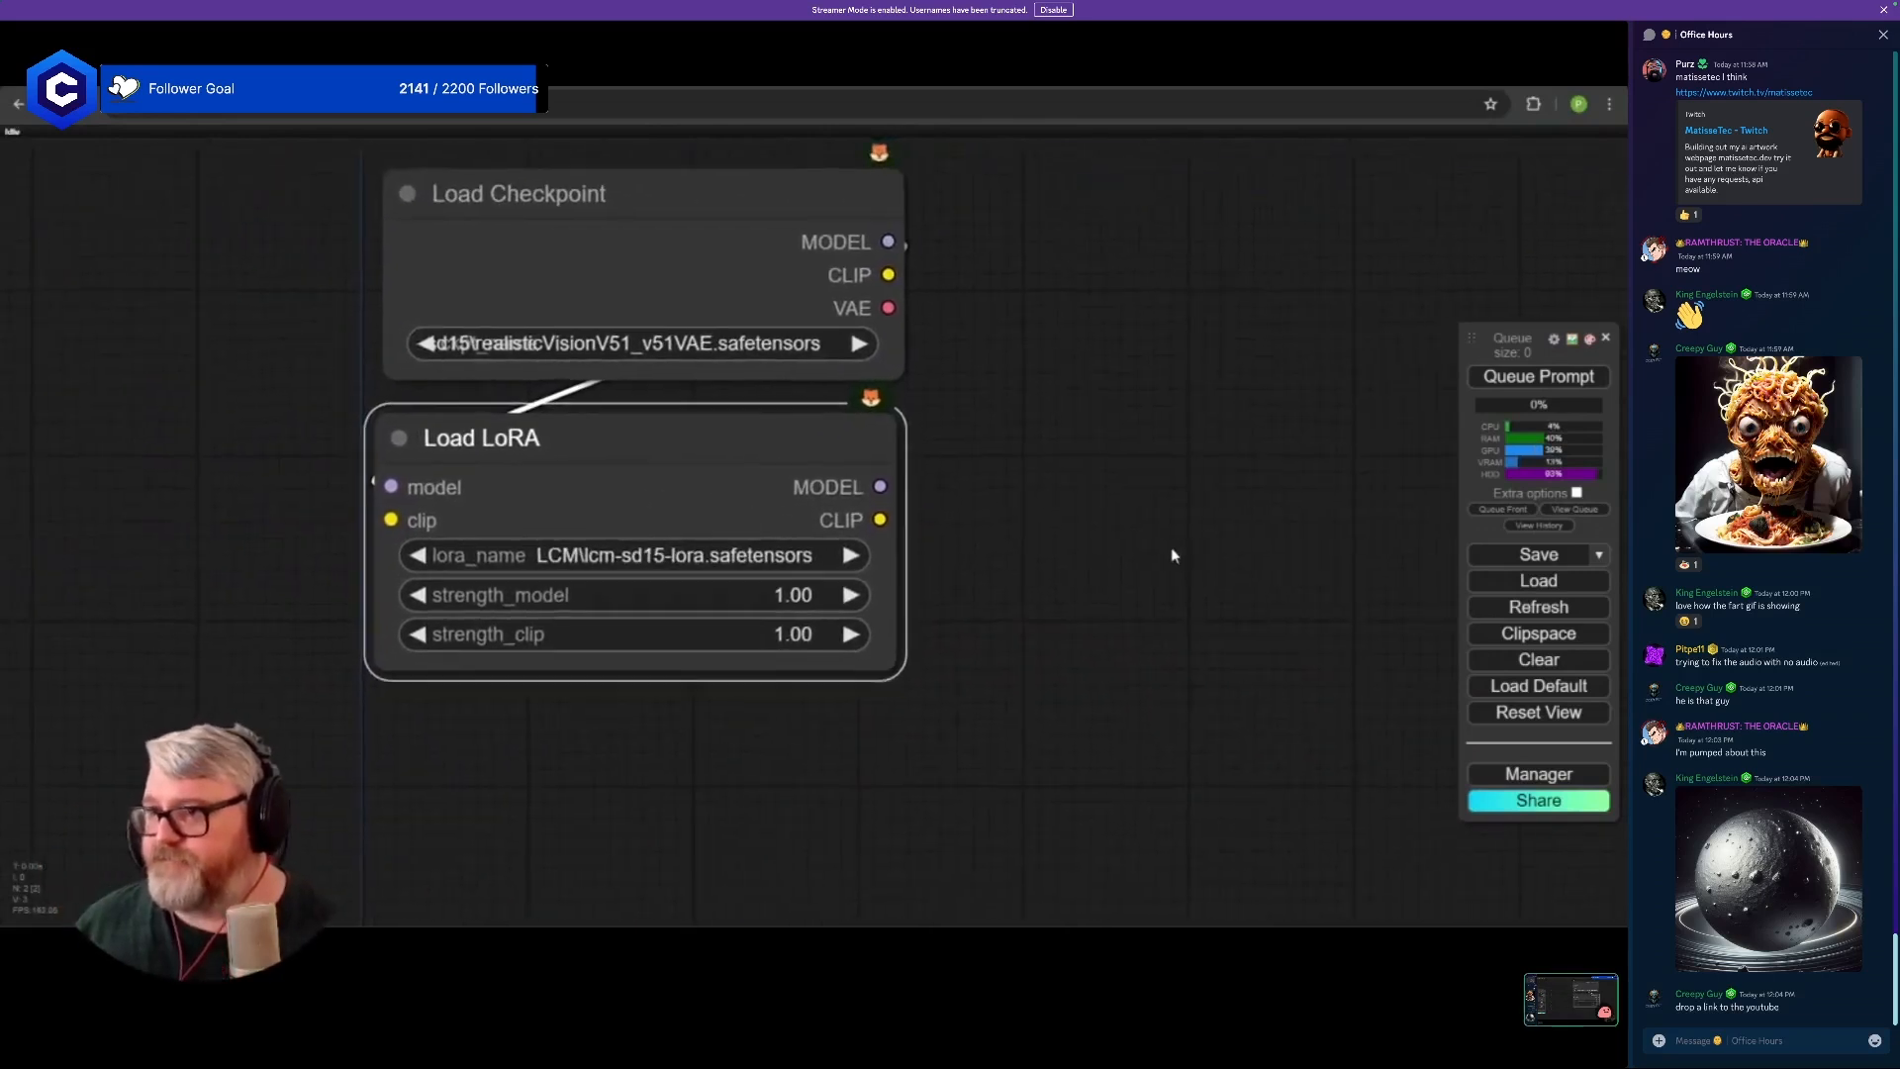
- Connect the Load Checkpoint node's CLIP output to the Load LoRA node's clip input
scroll(1039, 626, "down", 5)
left_click_drag(1039, 627, 735, 505)
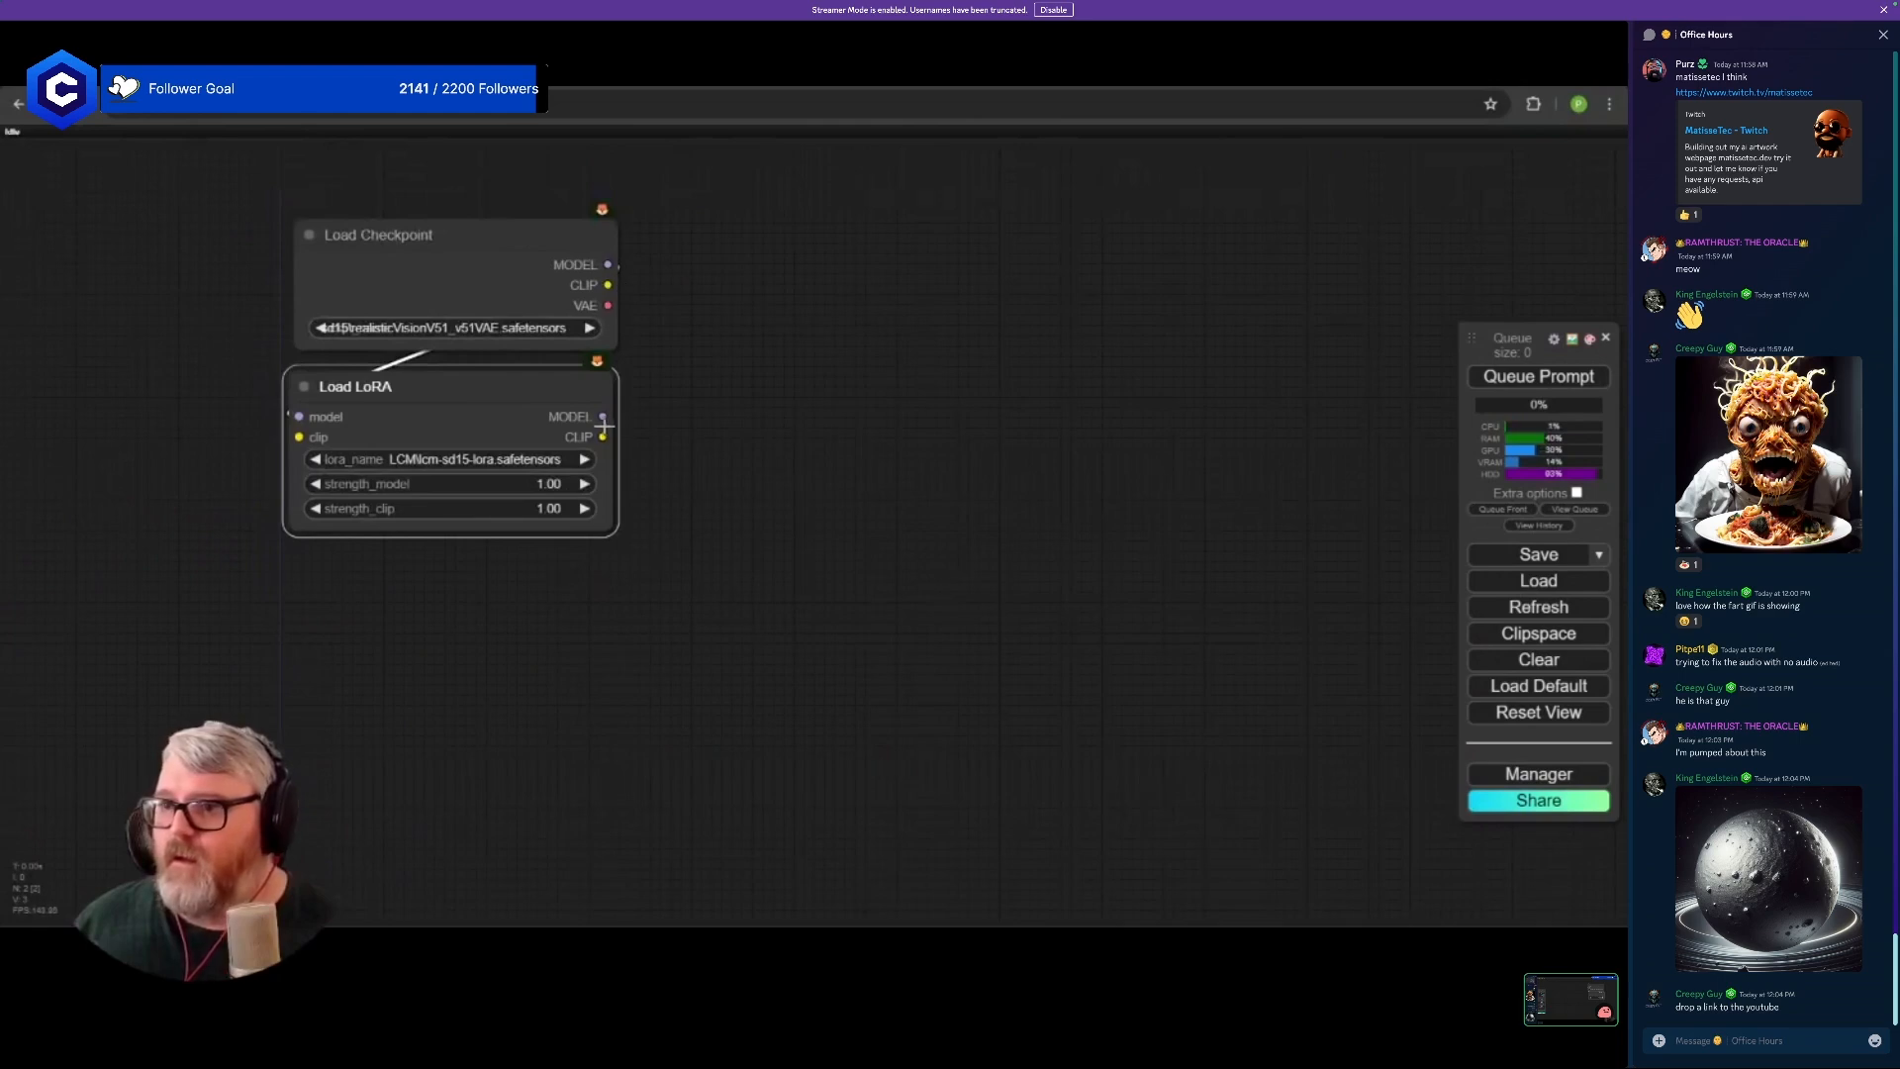
left_click_drag(614, 284, 298, 436)
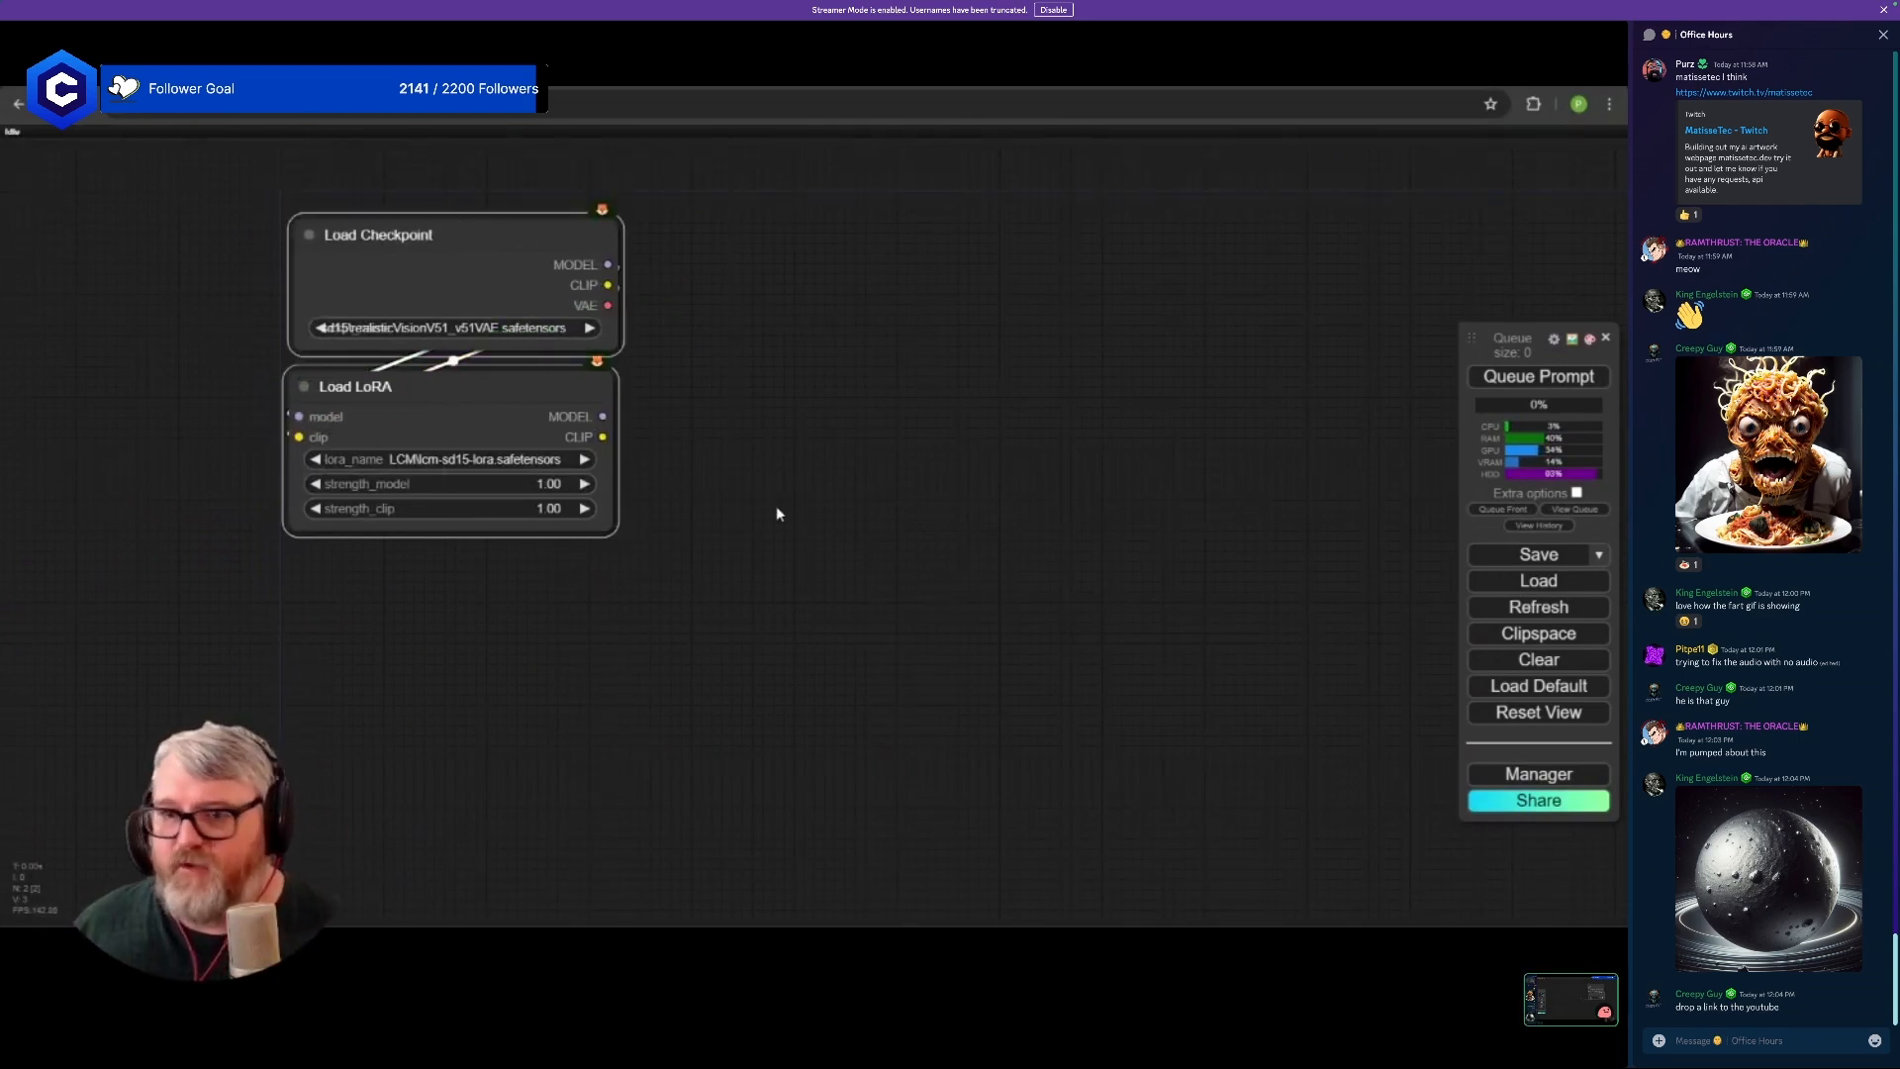
- Add a KSampler node fed by the Load LoRA node's MODEL output and place it well to the right of the loaders
left_click_drag(730, 633, 771, 615)
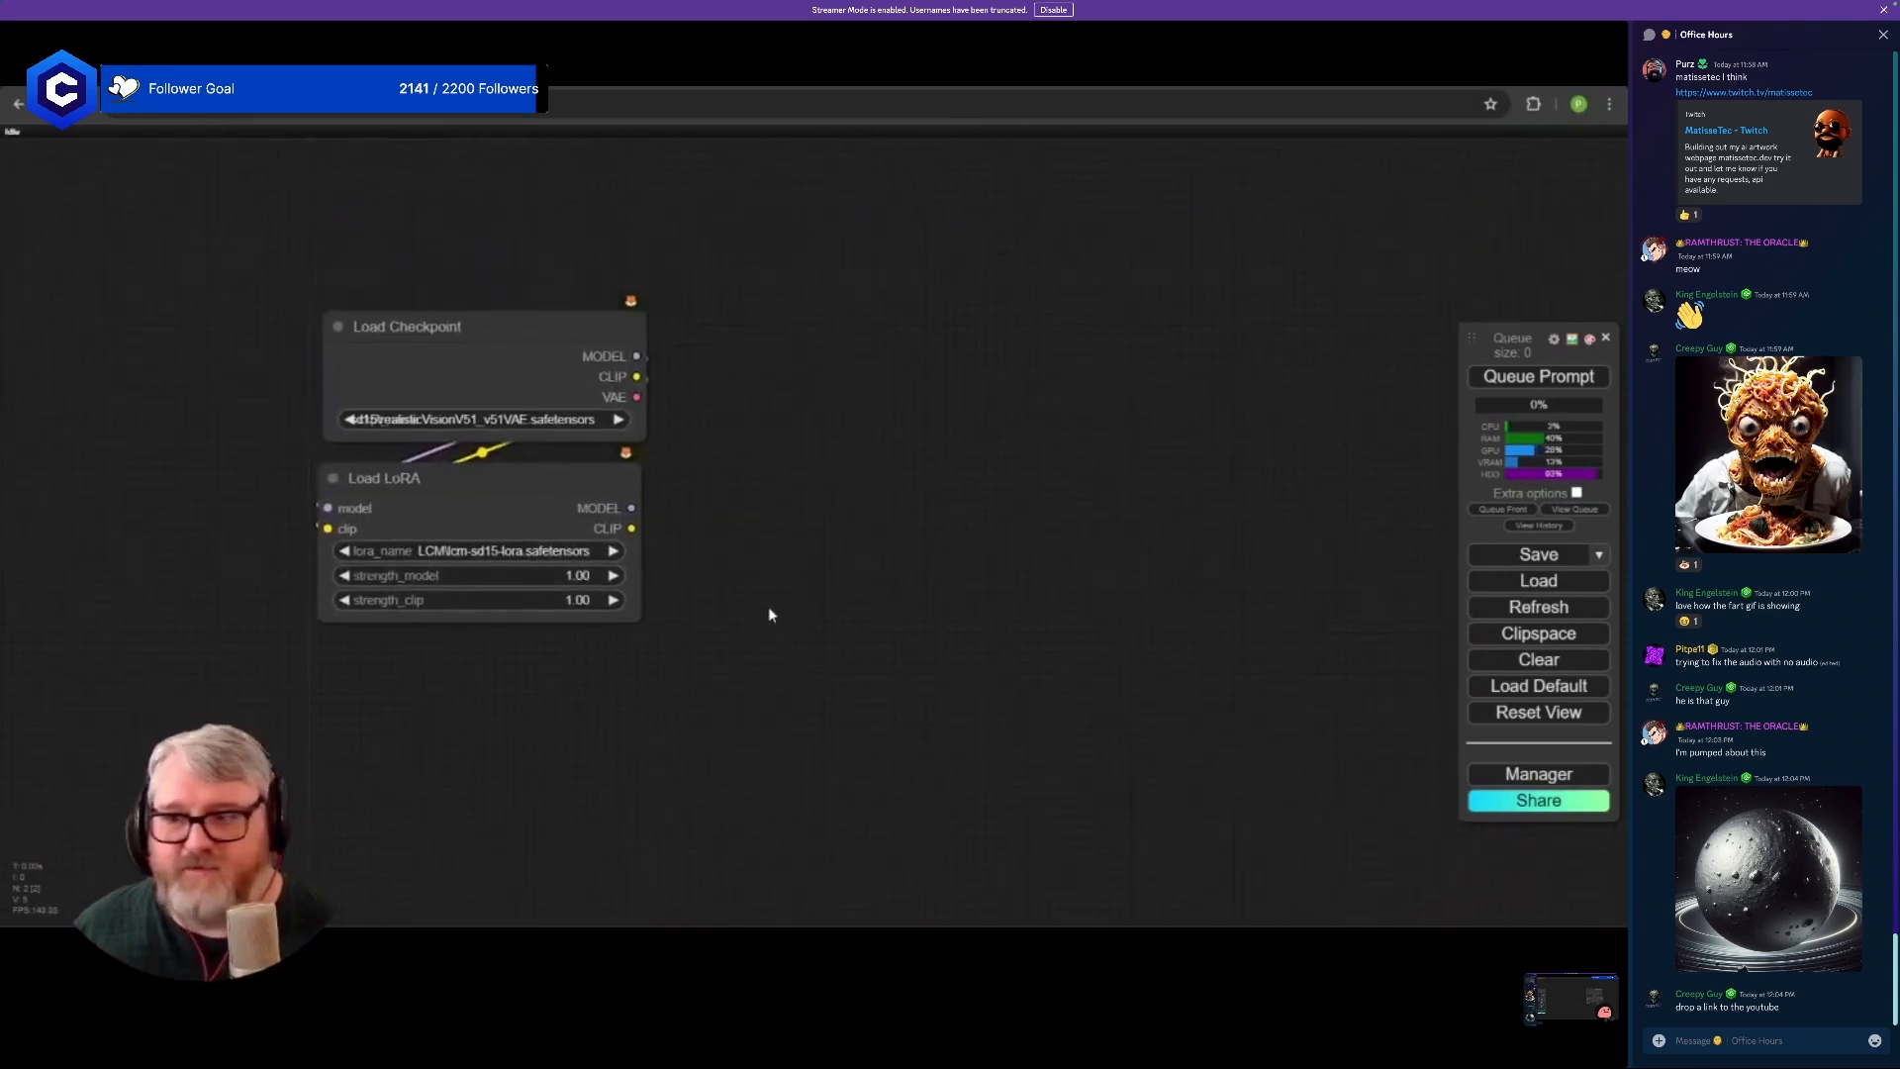
left_click_drag(630, 508, 790, 524)
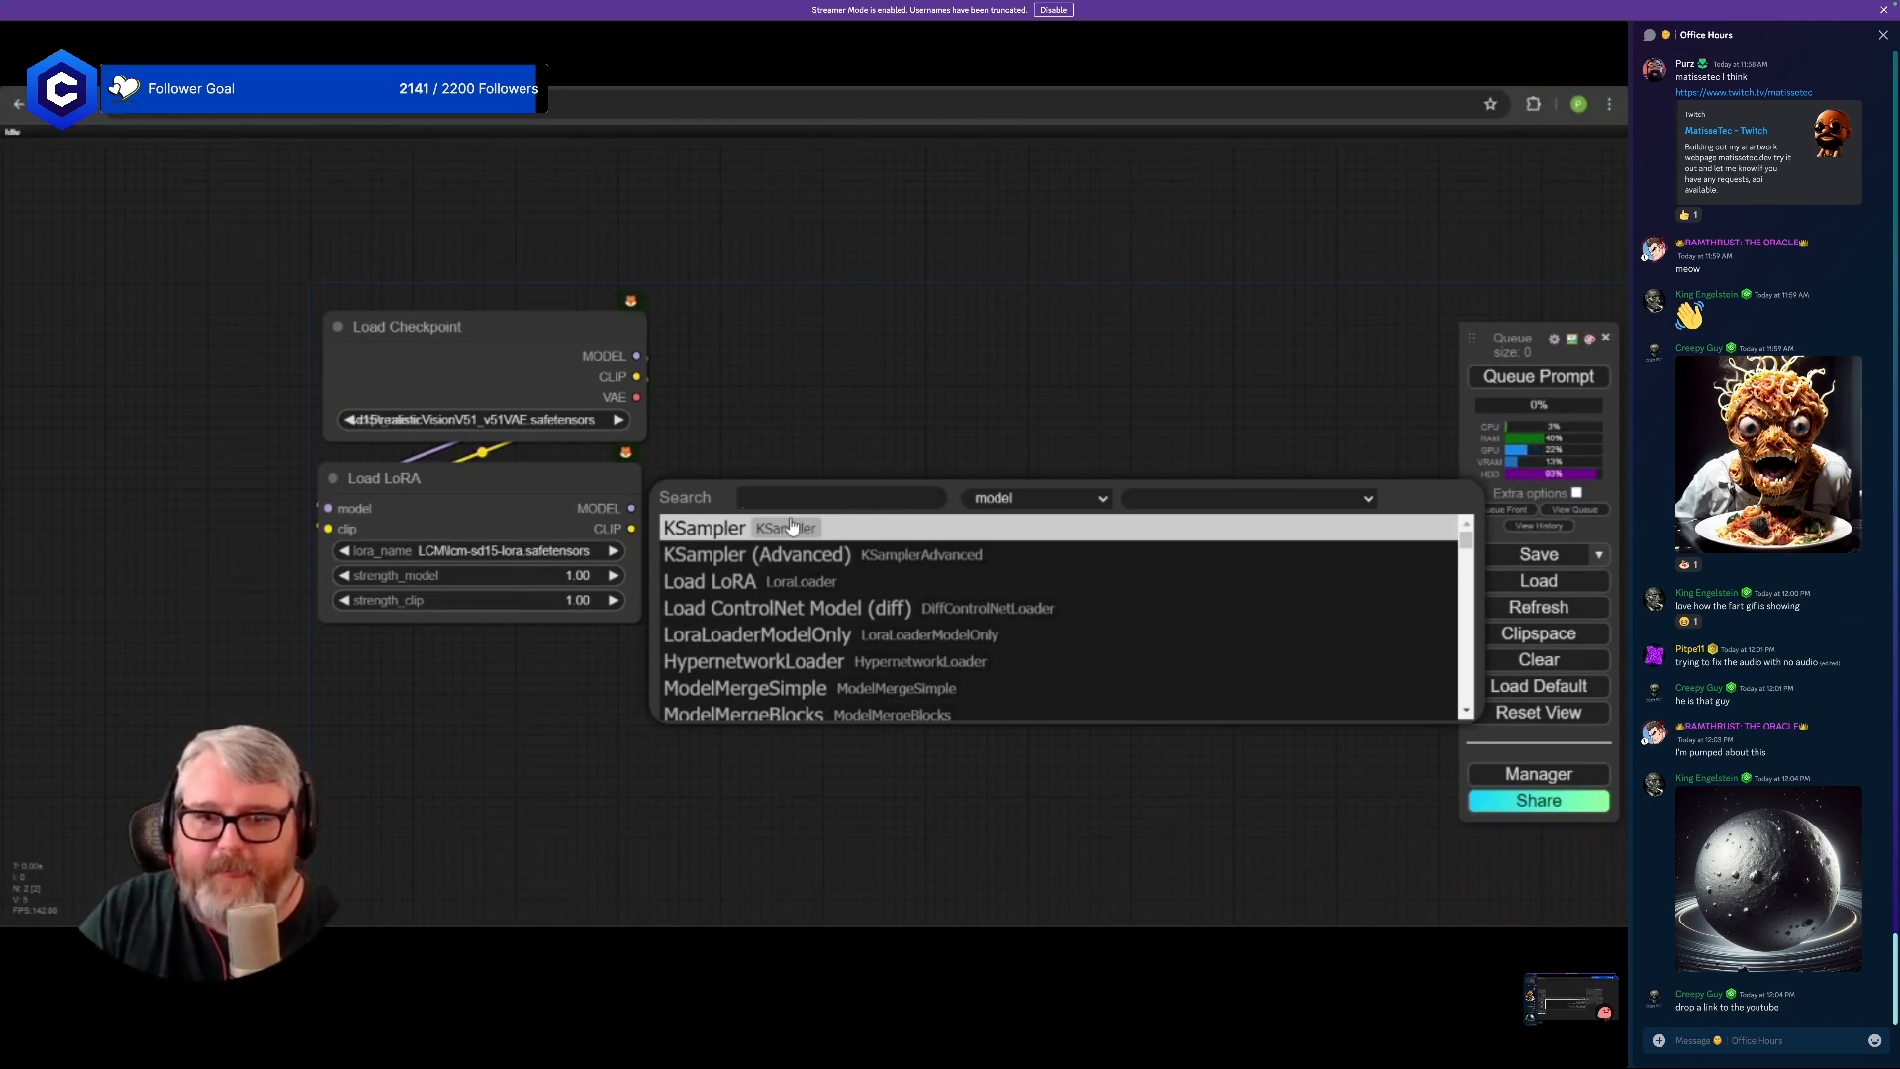
type("ksam")
left_click(791, 524)
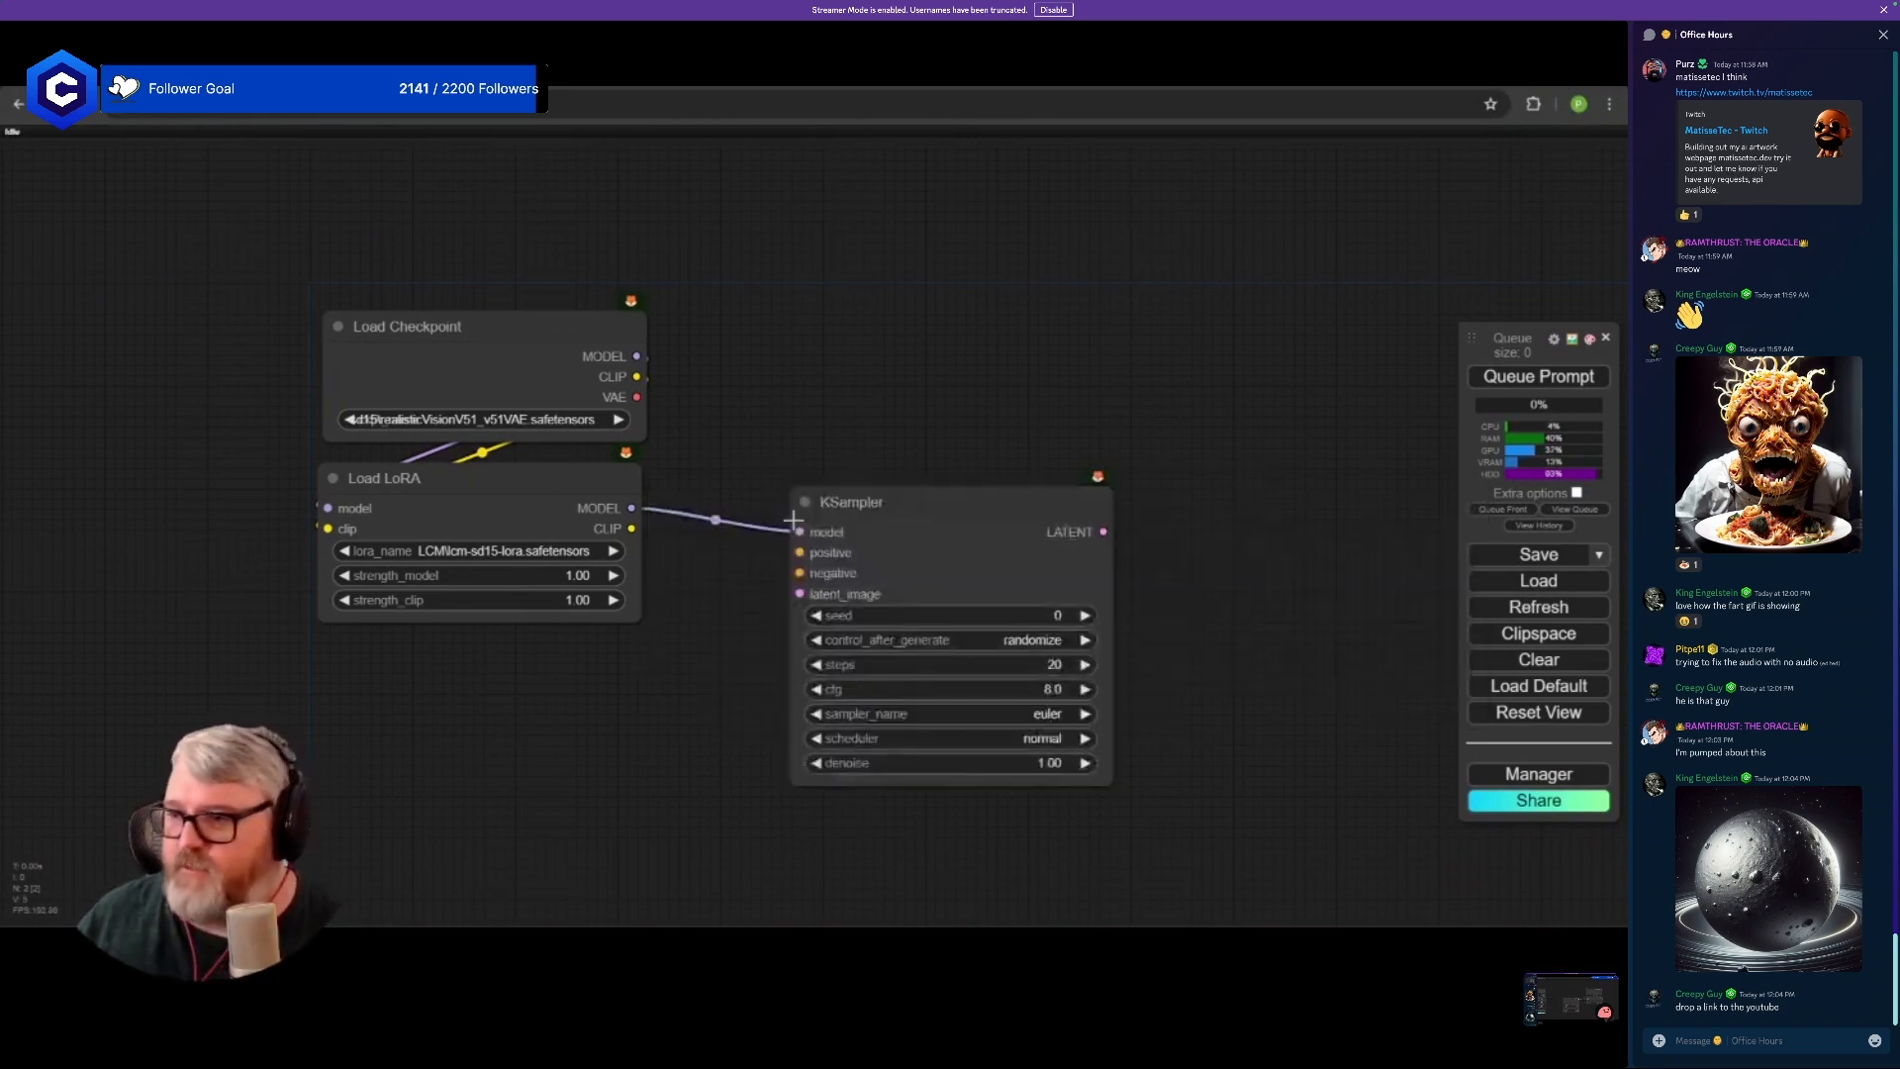
left_click_drag(956, 505, 1375, 503)
left_click_drag(1047, 449, 844, 435)
scroll(928, 461, "down", 3)
left_click_drag(1123, 476, 1081, 460)
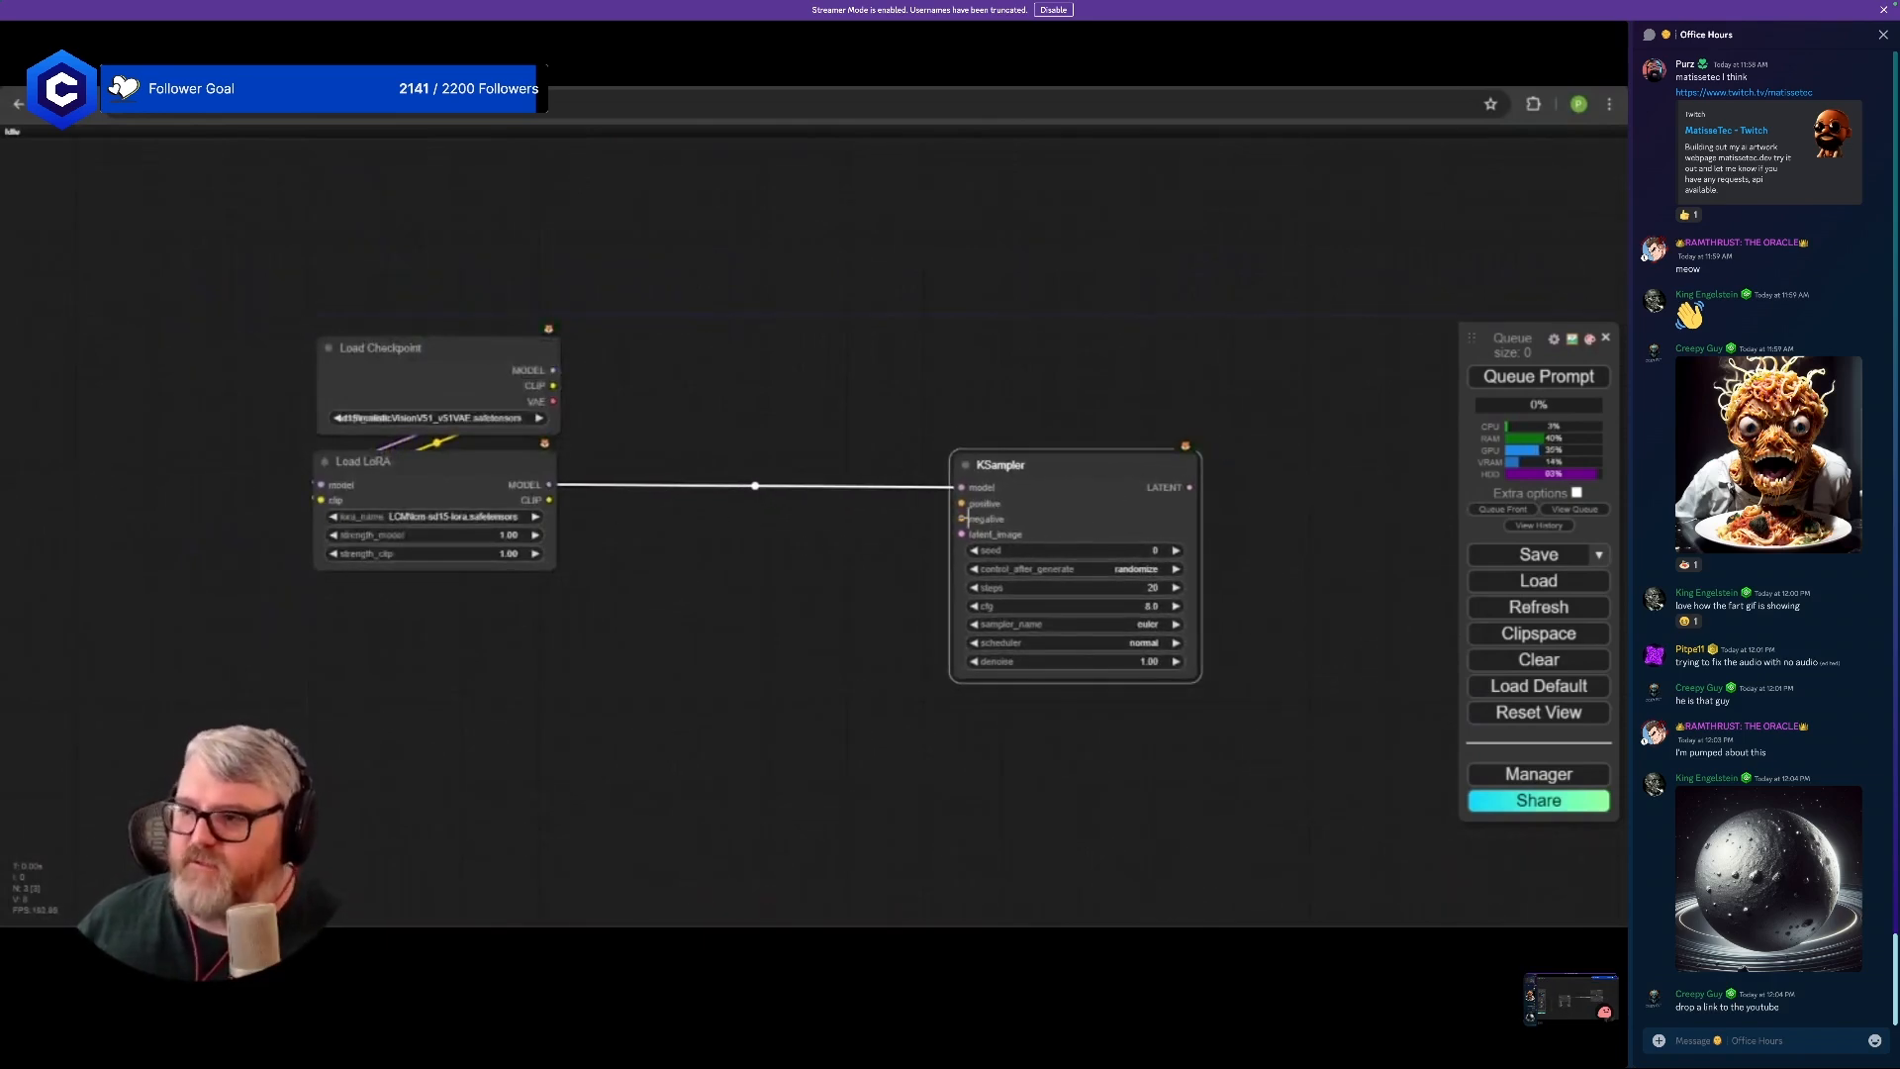
- Add two CLIP Text Encode (Prompt) nodes fed by the Load LoRA node's CLIP output, one above the other
left_click_drag(548, 501, 707, 731)
left_click(683, 700)
left_click_drag(549, 500, 597, 754)
- Color the upper CLIP Text Encode node green and the lower one red
right_click(683, 549)
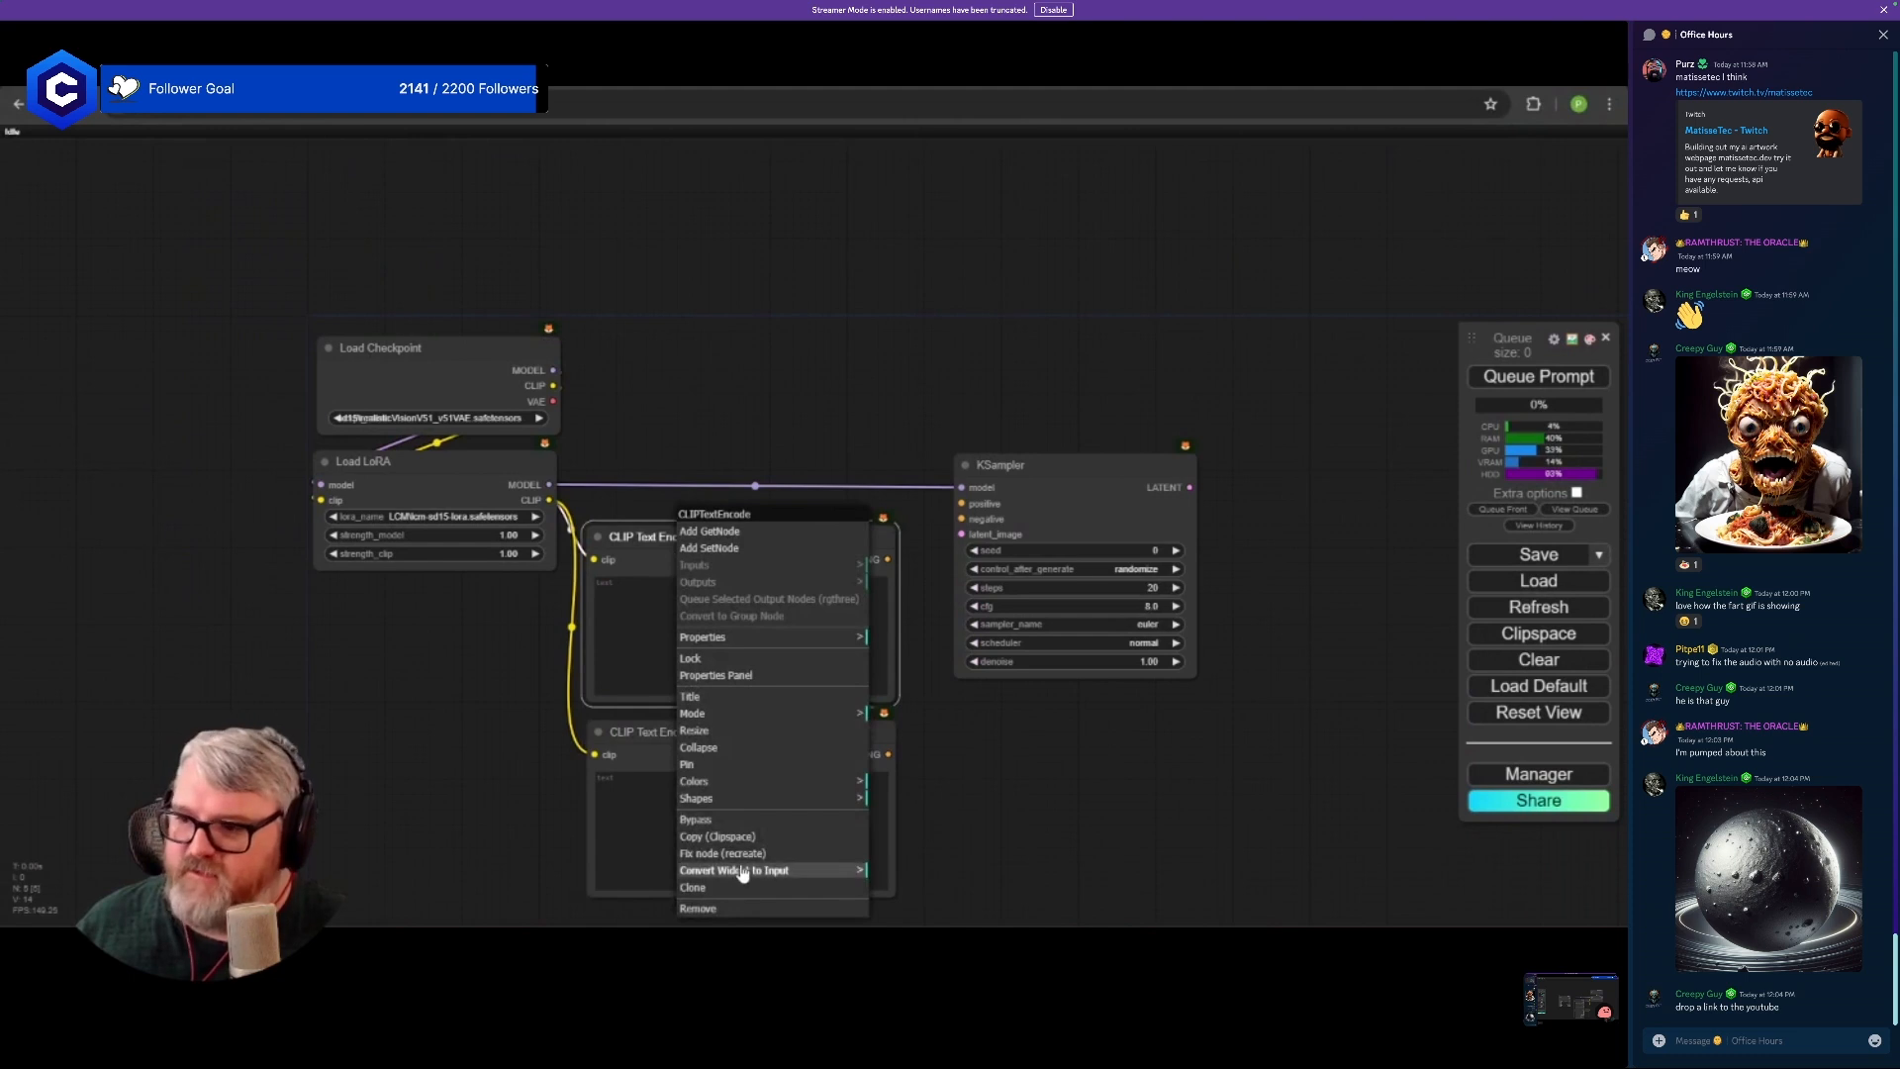
left_click(769, 782)
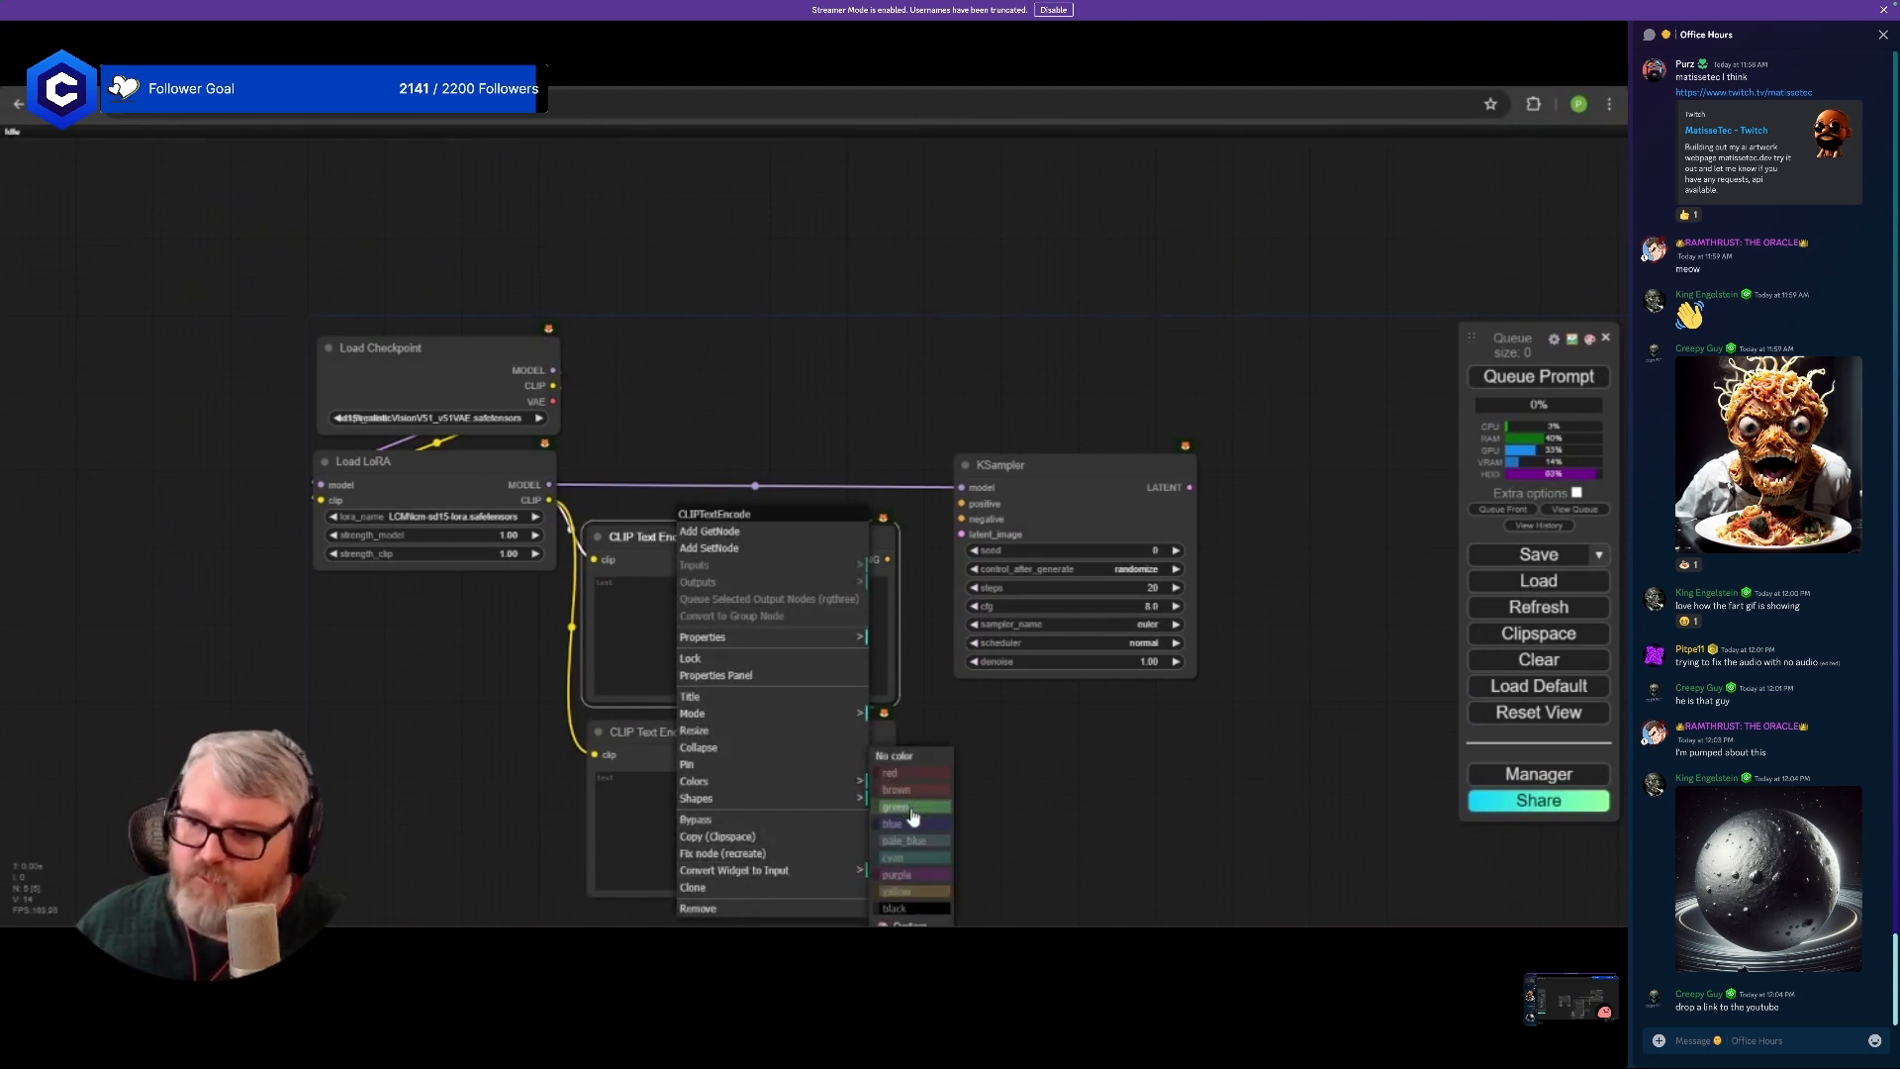
left_click(913, 817)
right_click(791, 752)
left_click(861, 782)
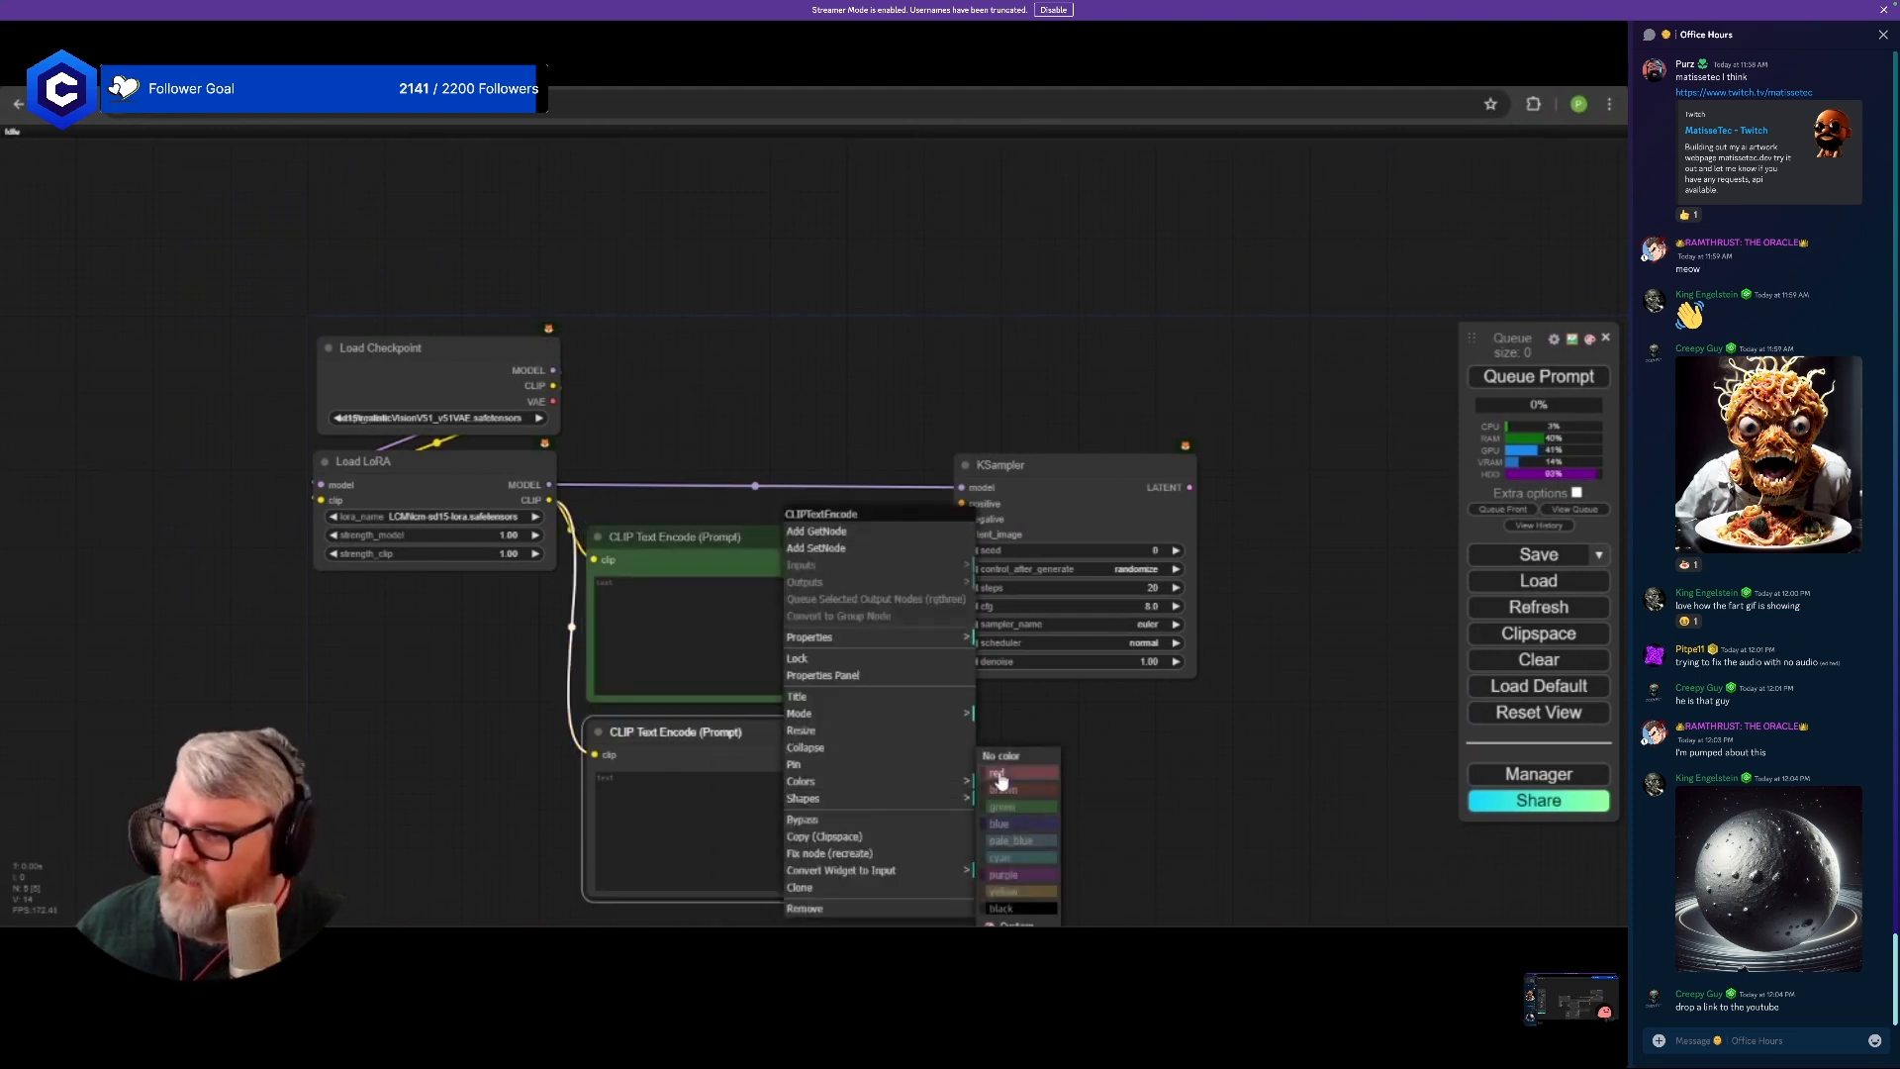
left_click(1001, 778)
- Connect the green and red prompt nodes to KSampler's positive and negative inputs, and feed latent_image from a new Empty Latent Image node
left_click_drag(1101, 480, 1086, 415)
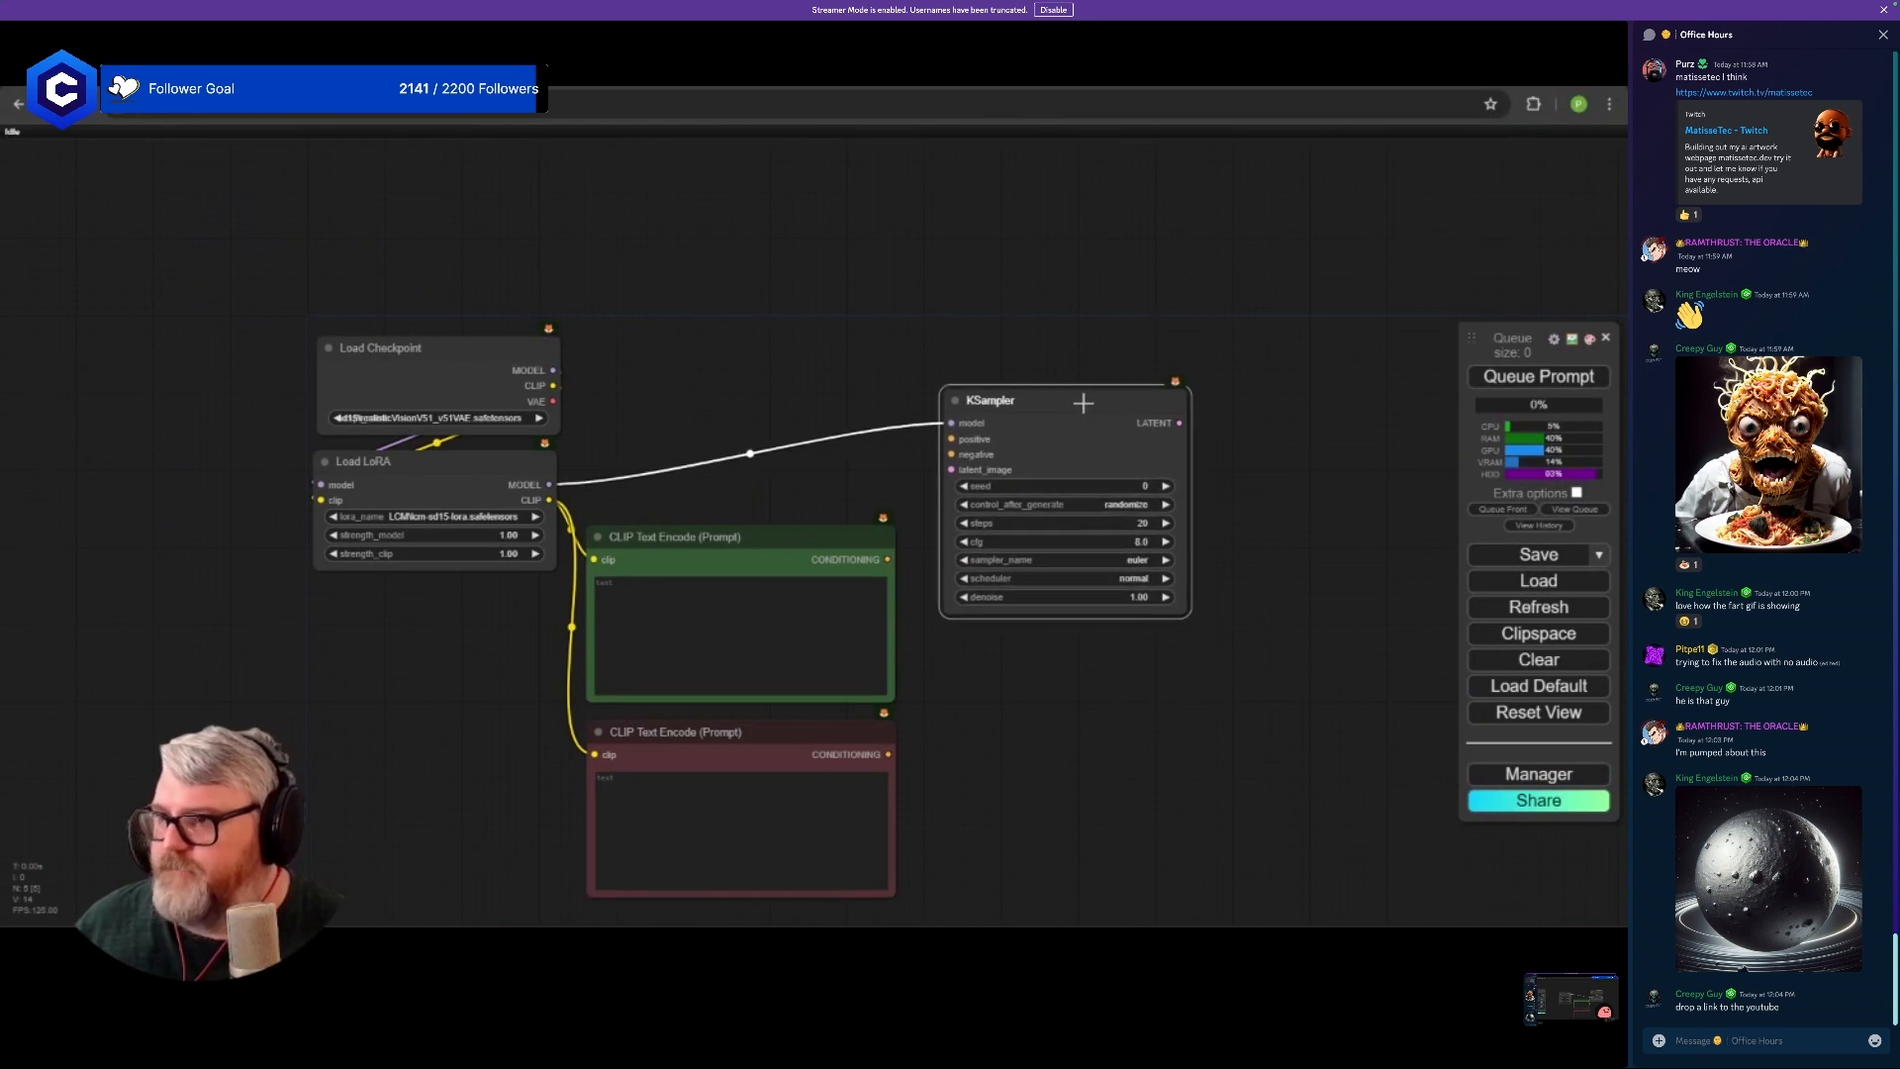
left_click_drag(887, 559, 951, 438)
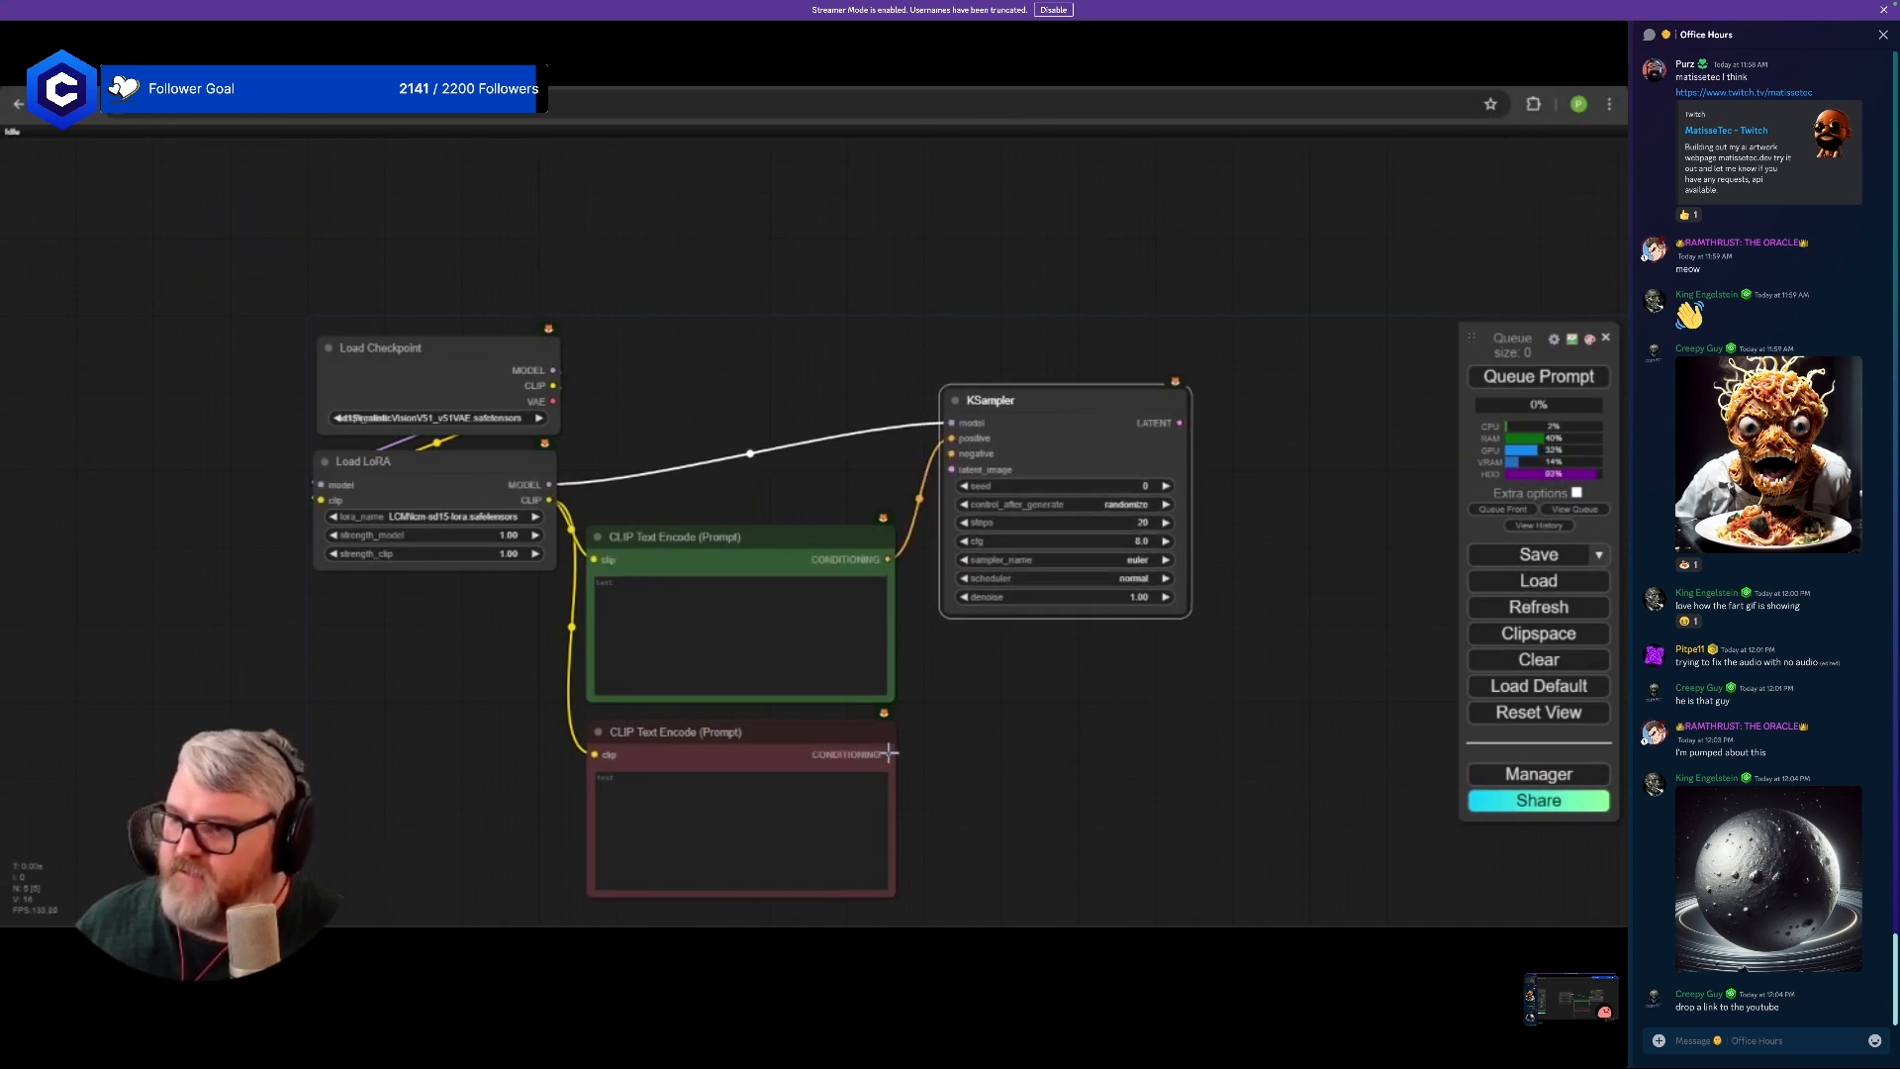
left_click_drag(890, 754, 950, 452)
left_click_drag(951, 469, 998, 279)
left_click(1061, 461)
type("PURZ ON YOUTUB")
left_click(1091, 311)
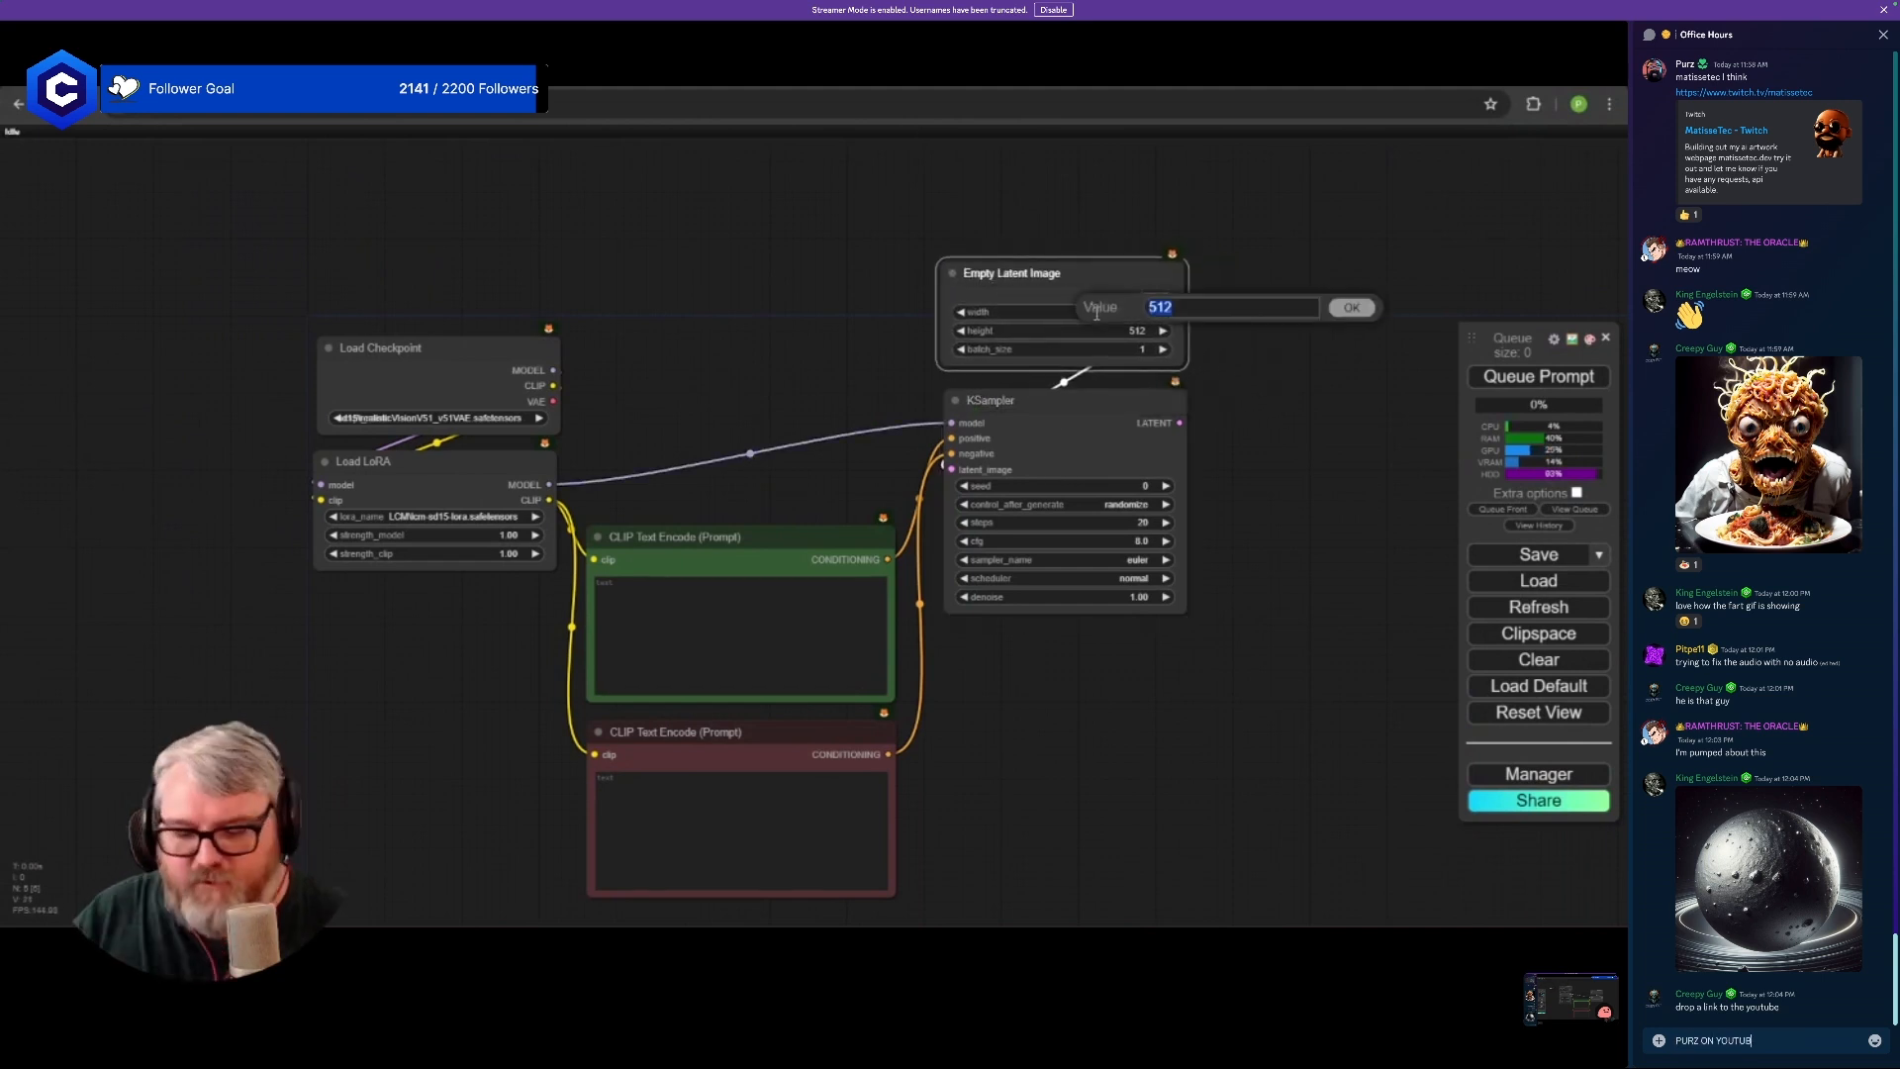
type("E57")
key("shift+Return")
type("6")
key("shift+Return")
type("https://www.youtube.com/@PurzBeats")
key("BackSpace")
key("BackSpace")
key("BackSpace")
key("Return")
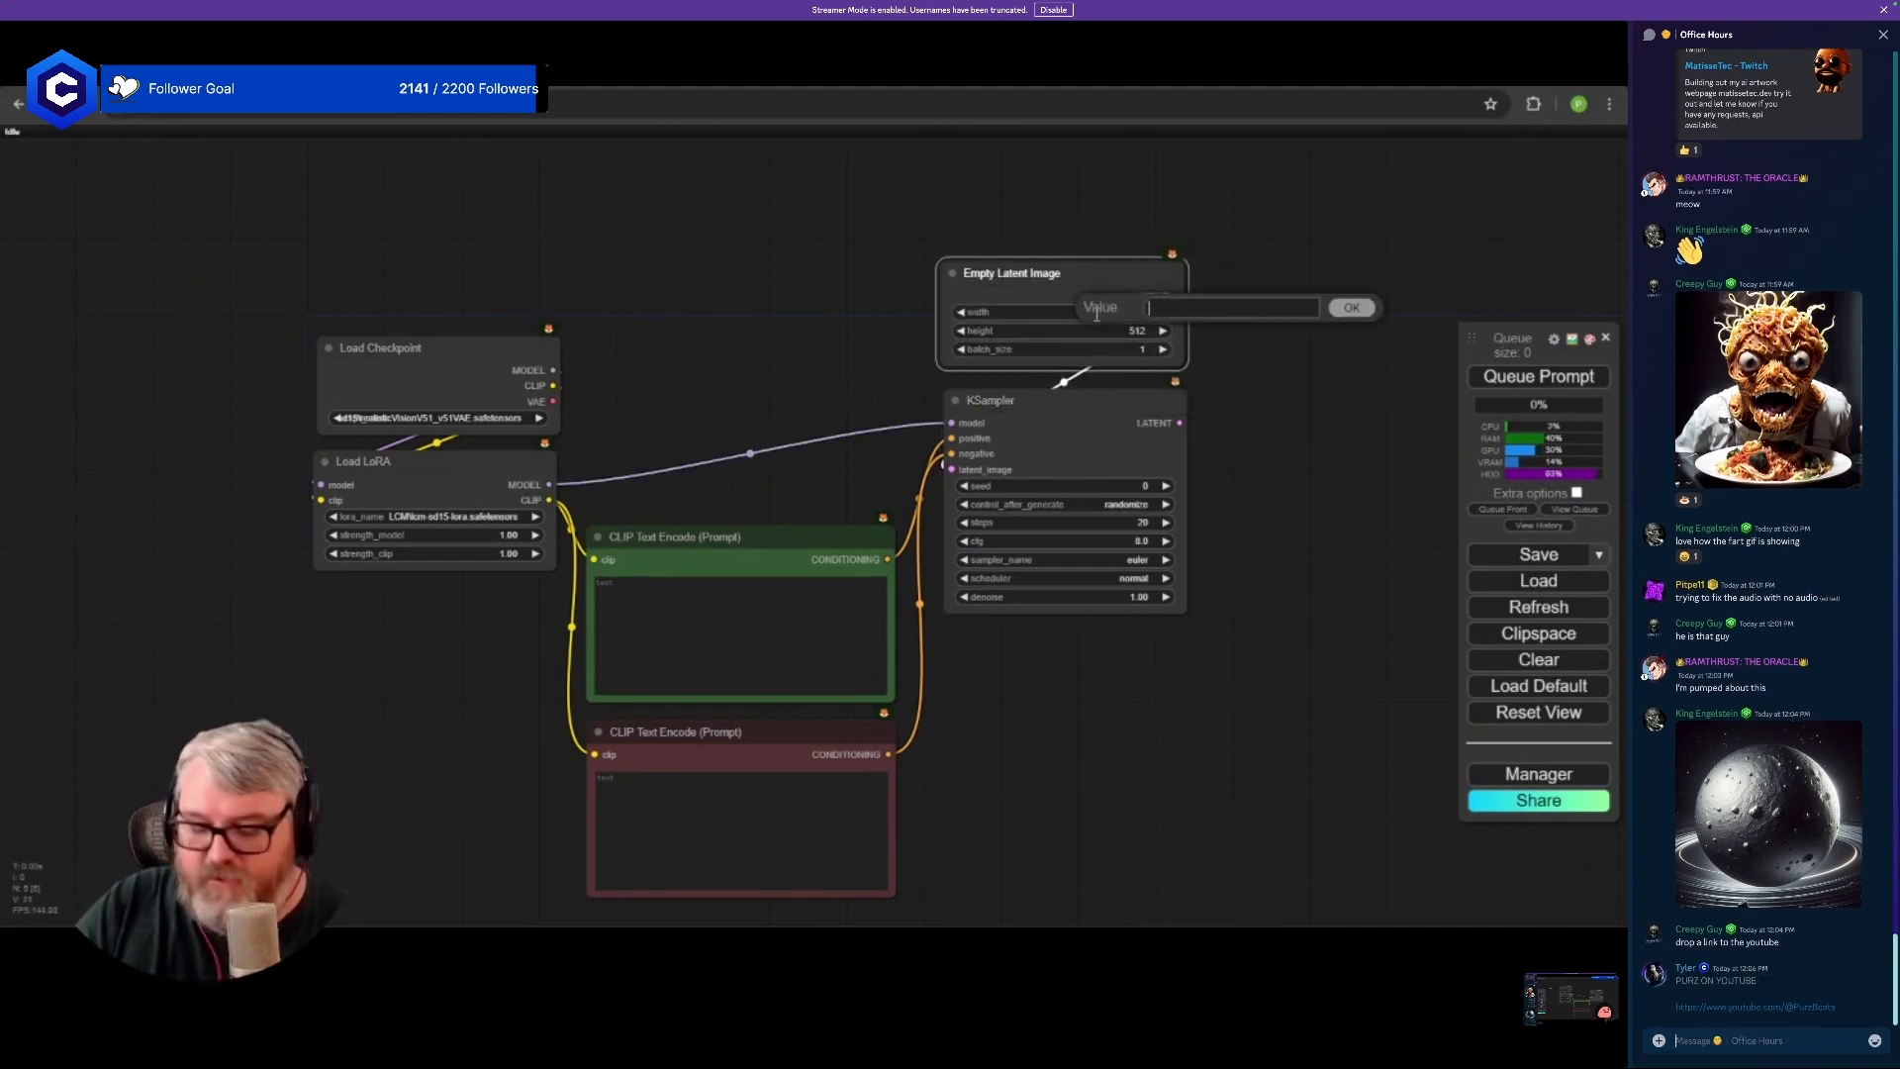
- Set the Empty Latent Image node's batch_size to 32
key("Escape")
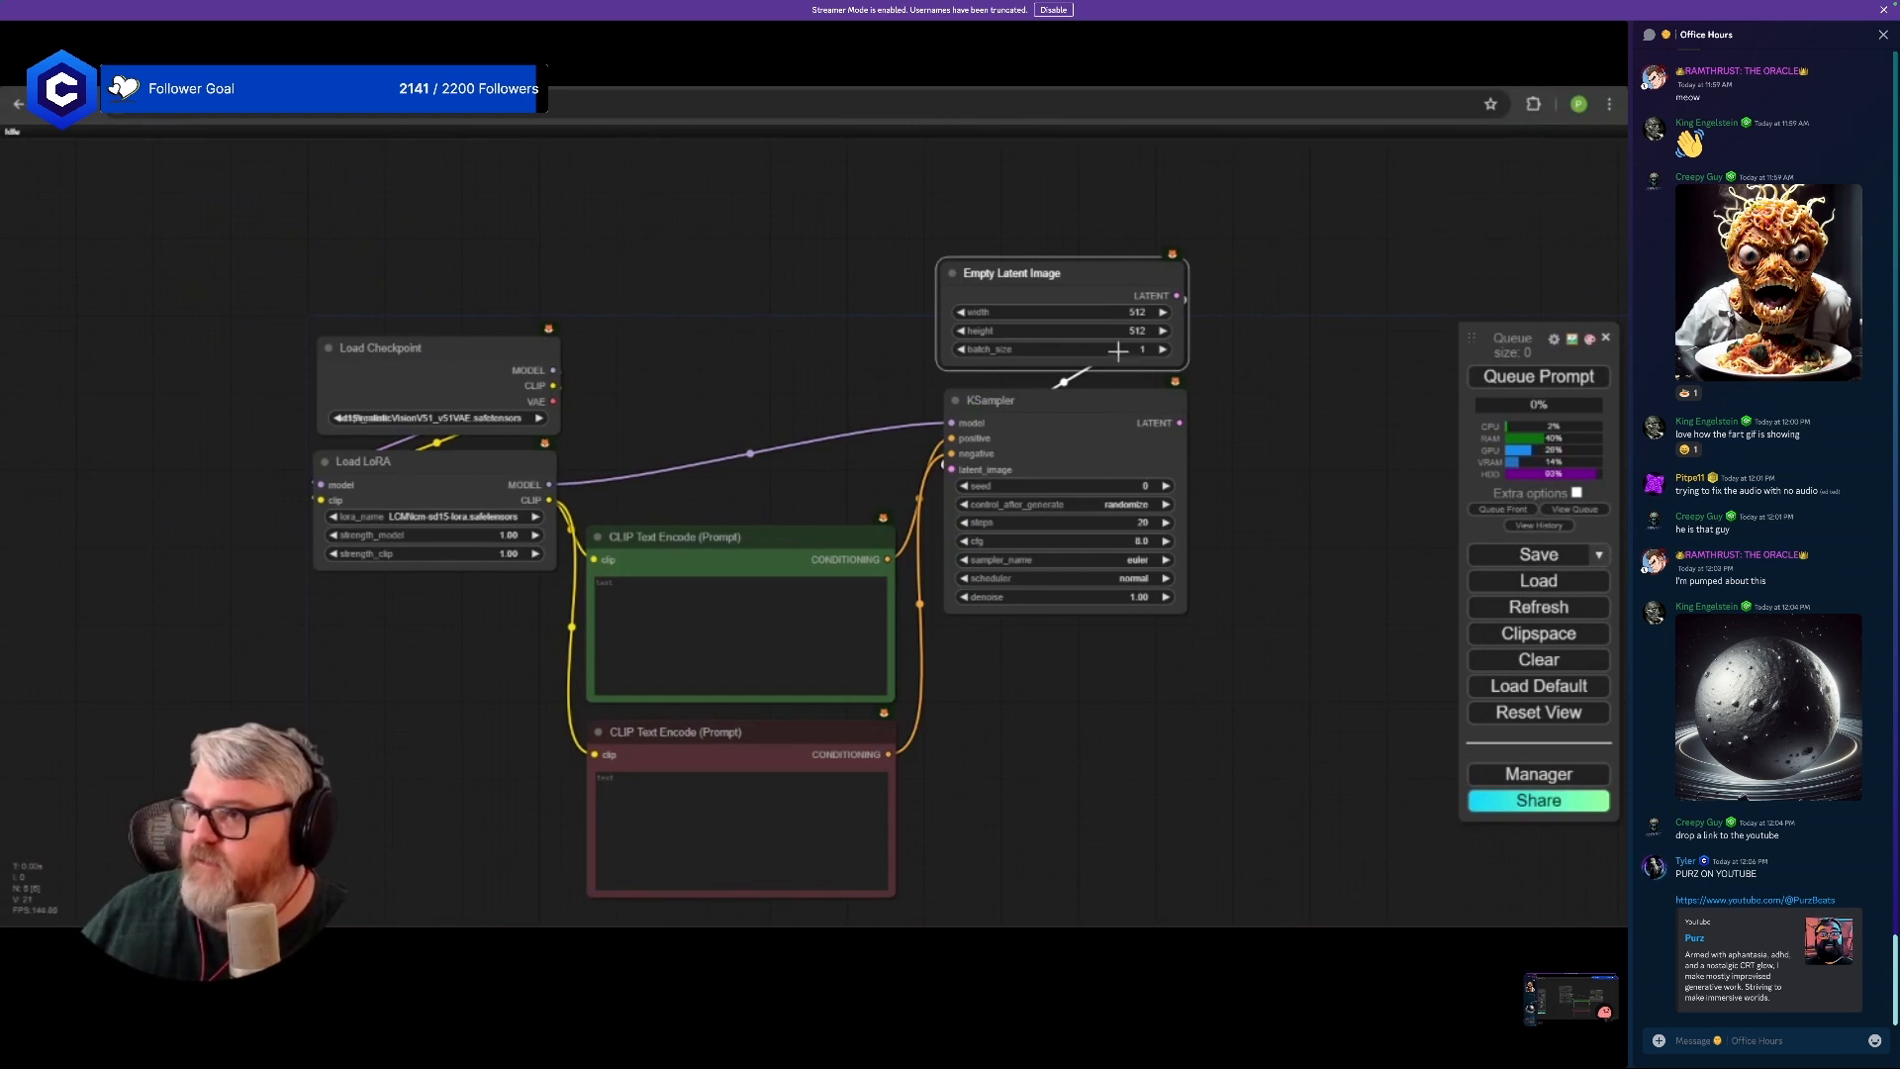
left_click(1141, 350)
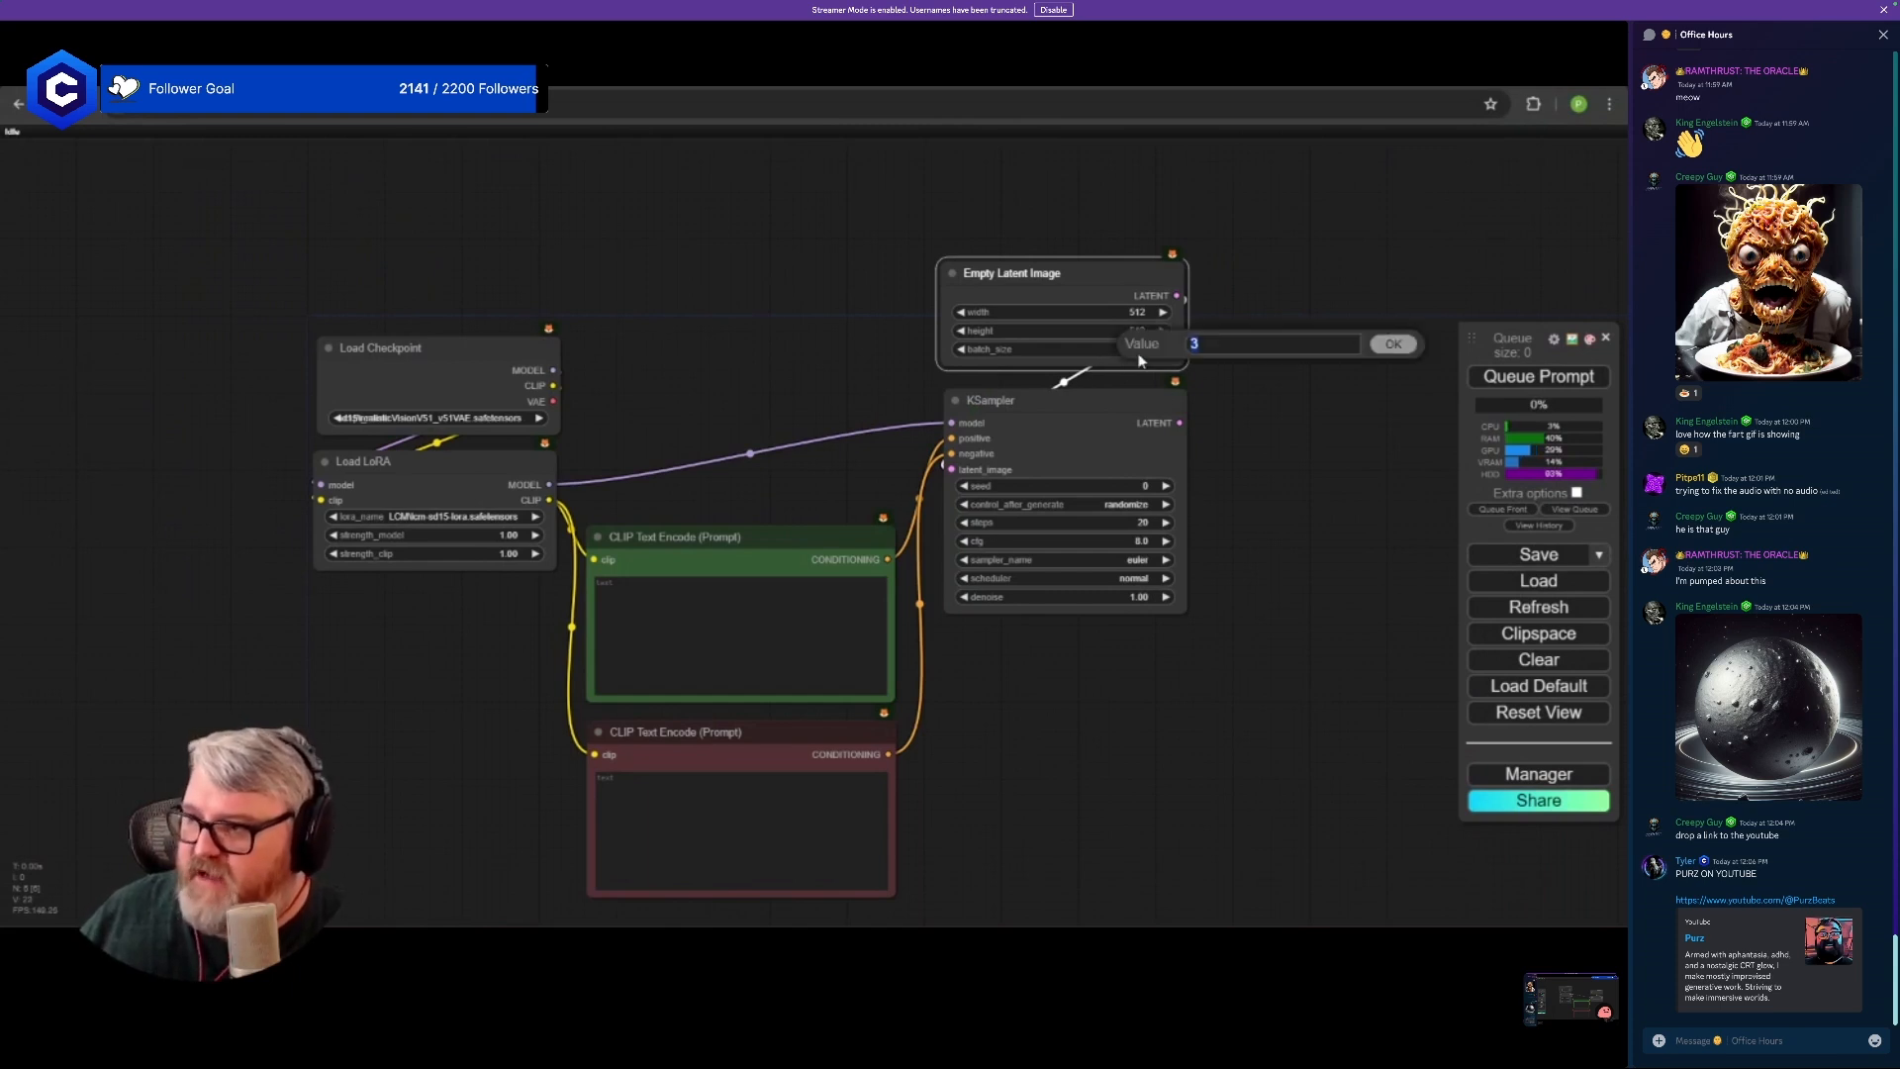
type("32")
key("Return")
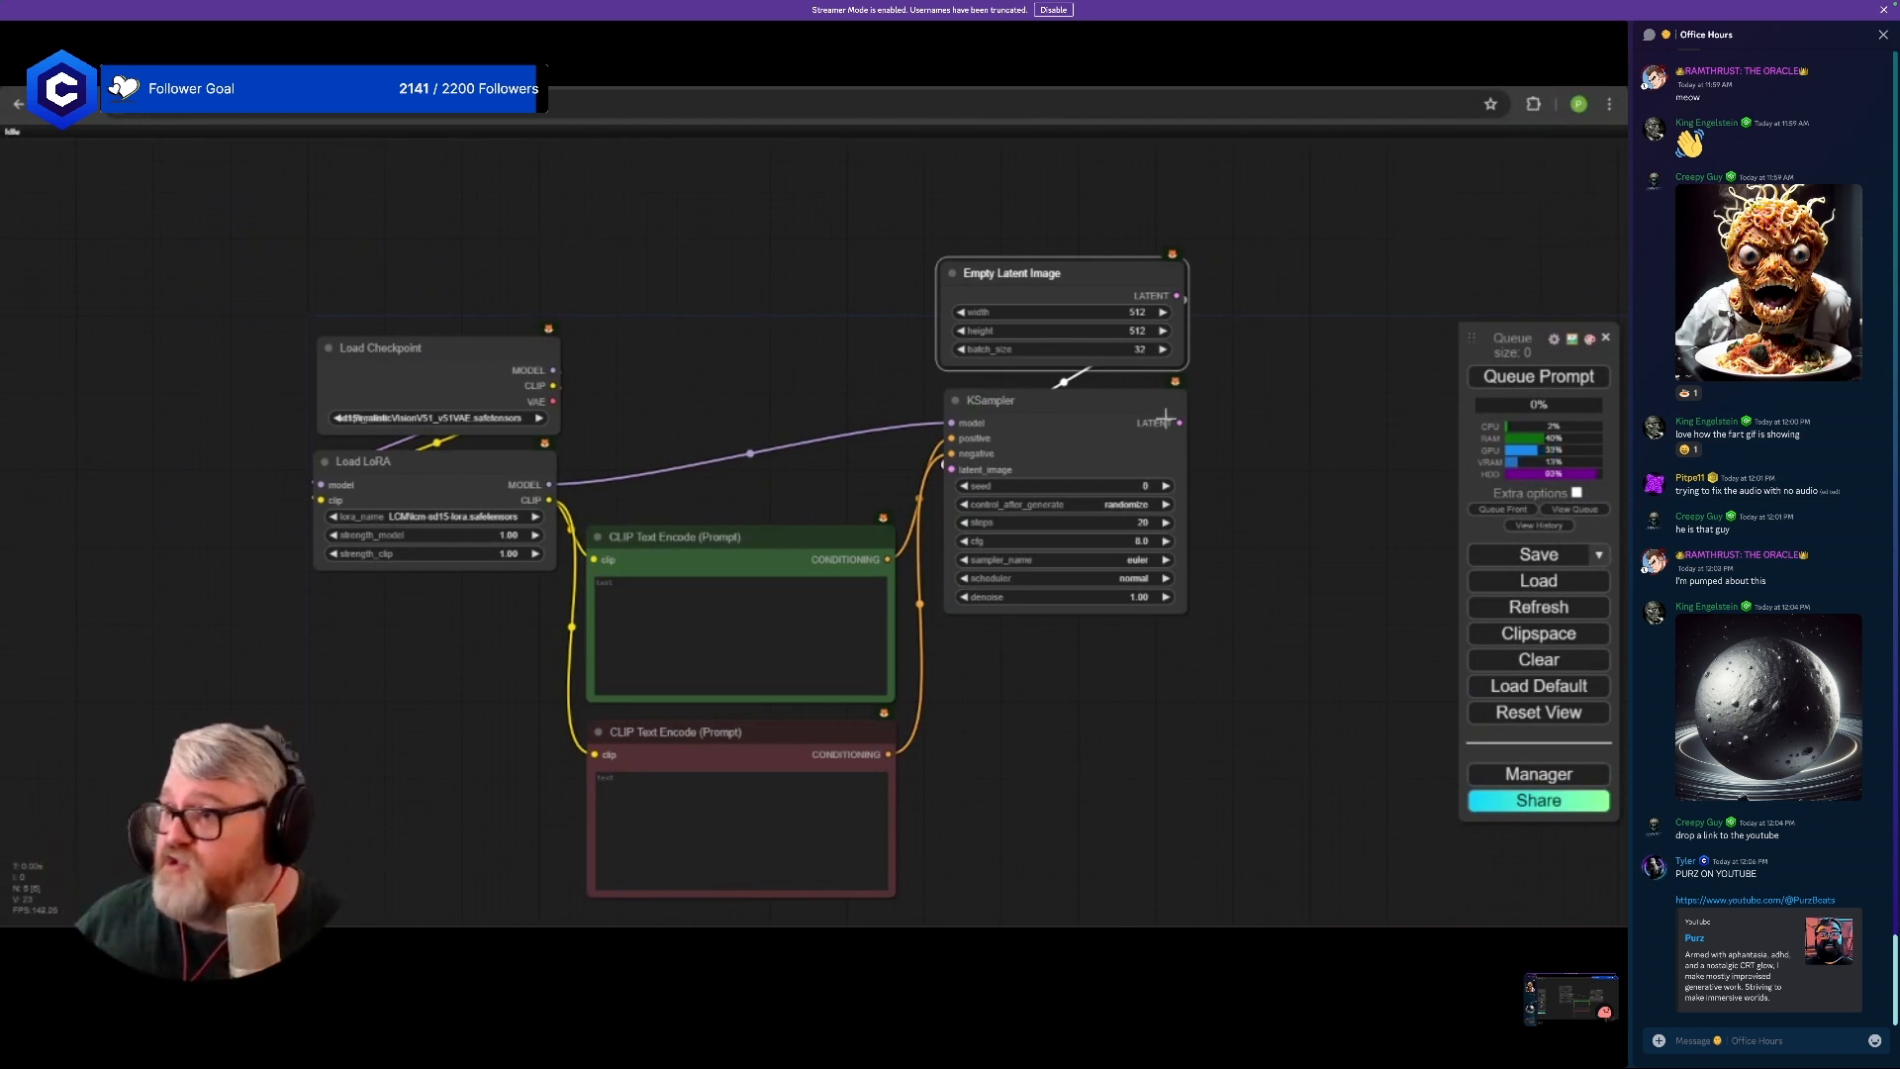
- Move the Empty Latent Image and KSampler nodes together further right, away from the prompt nodes
mouse_move(719, 357)
left_mouse_down()
mouse_move(702, 258)
mouse_move(699, 368)
left_mouse_up()
scroll(701, 257, "down", 2)
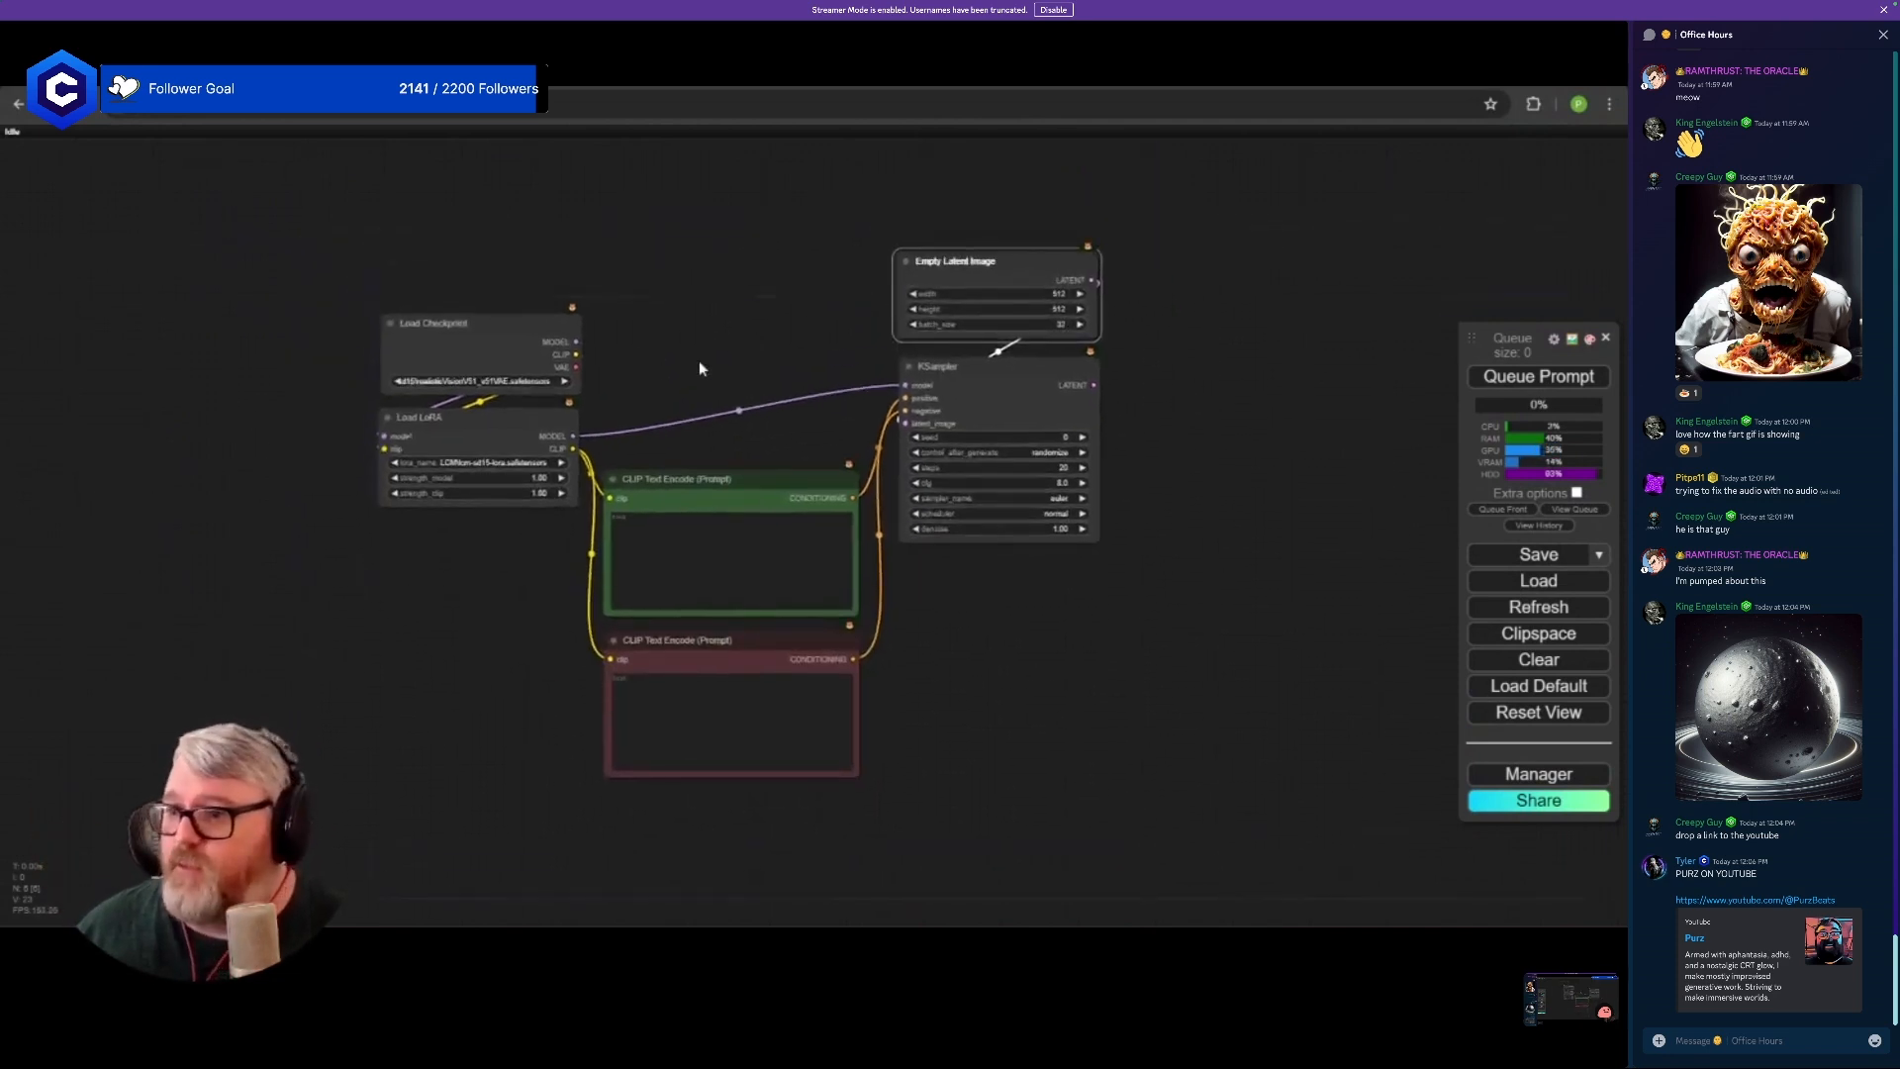
left_click_drag(450, 239, 890, 730)
left_click(1113, 681)
left_click_drag(1170, 747, 1034, 319)
left_click_drag(1024, 414, 1196, 514)
- Stack both prompt nodes beneath the Load LoRA node and align the two loader nodes with the prompts' right edge
left_click_drag(944, 827, 920, 810)
left_click_drag(770, 446, 780, 755)
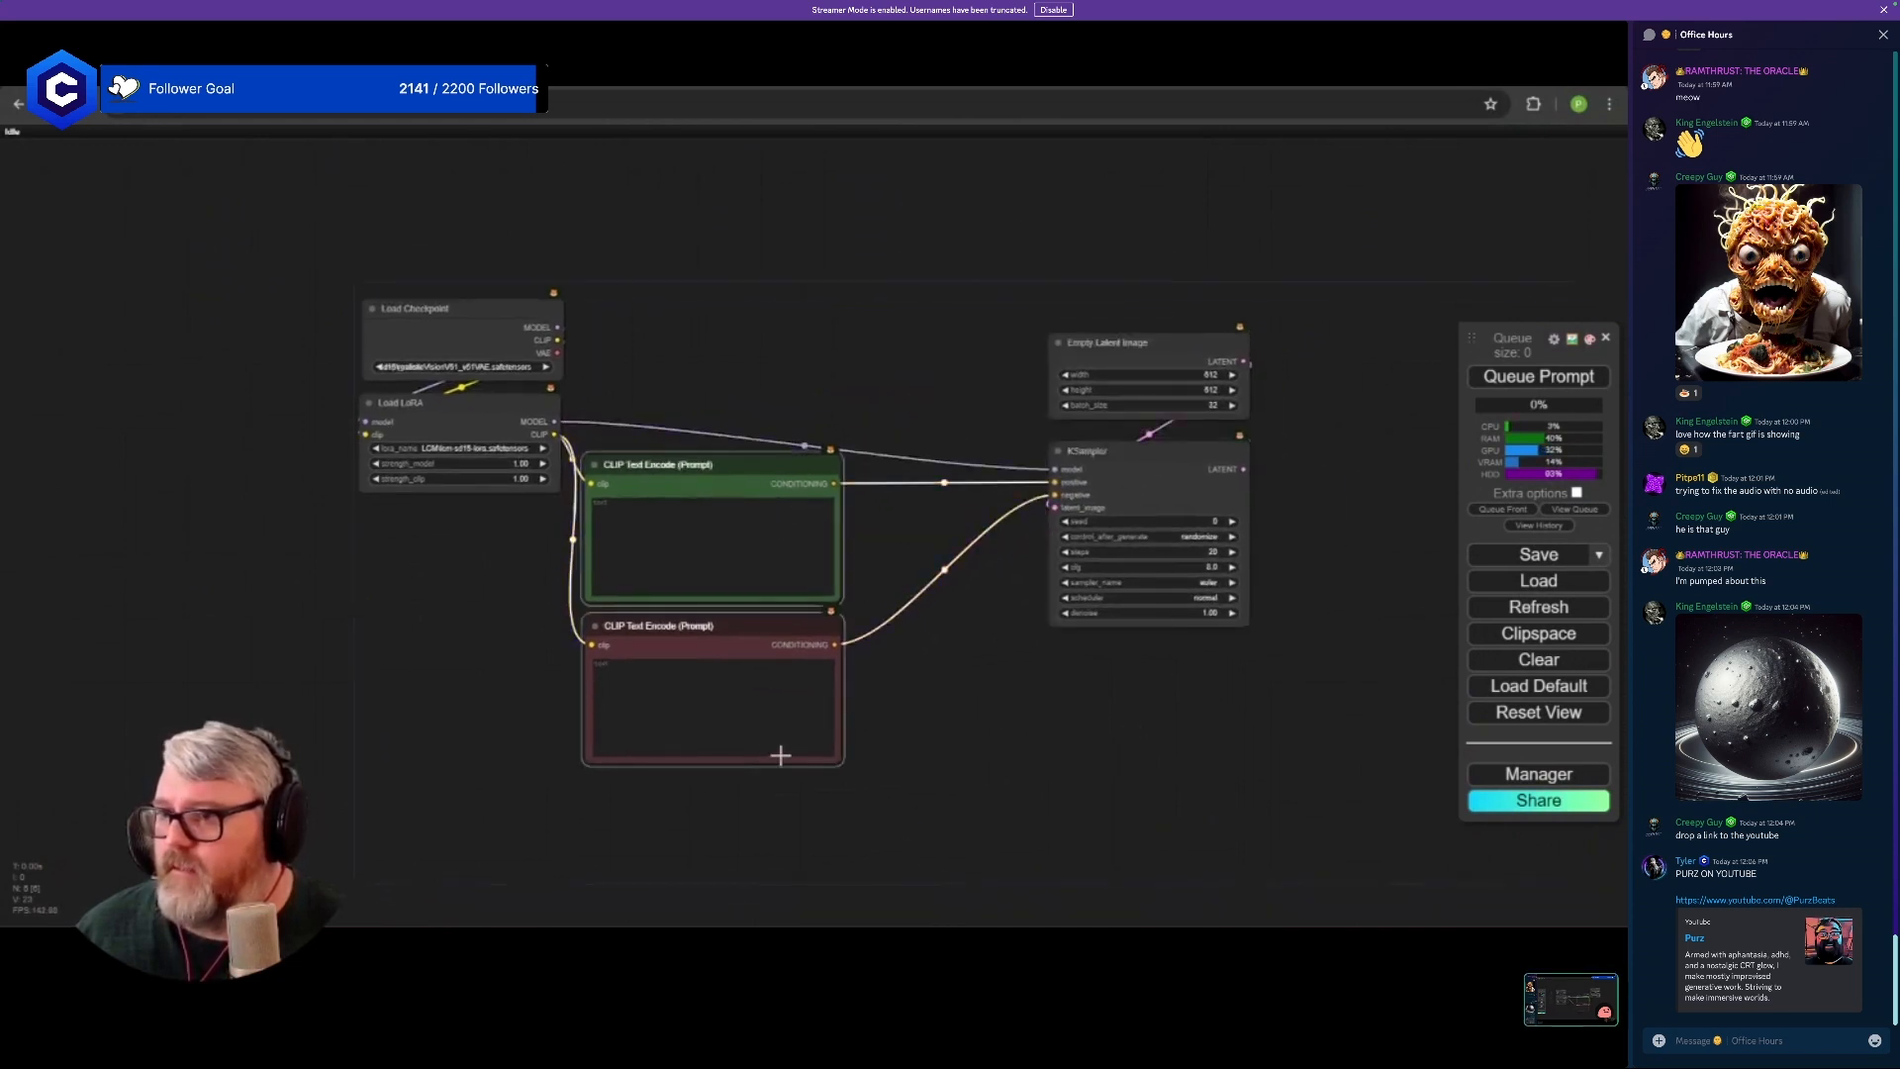
left_click_drag(748, 480, 538, 538)
left_click(647, 443)
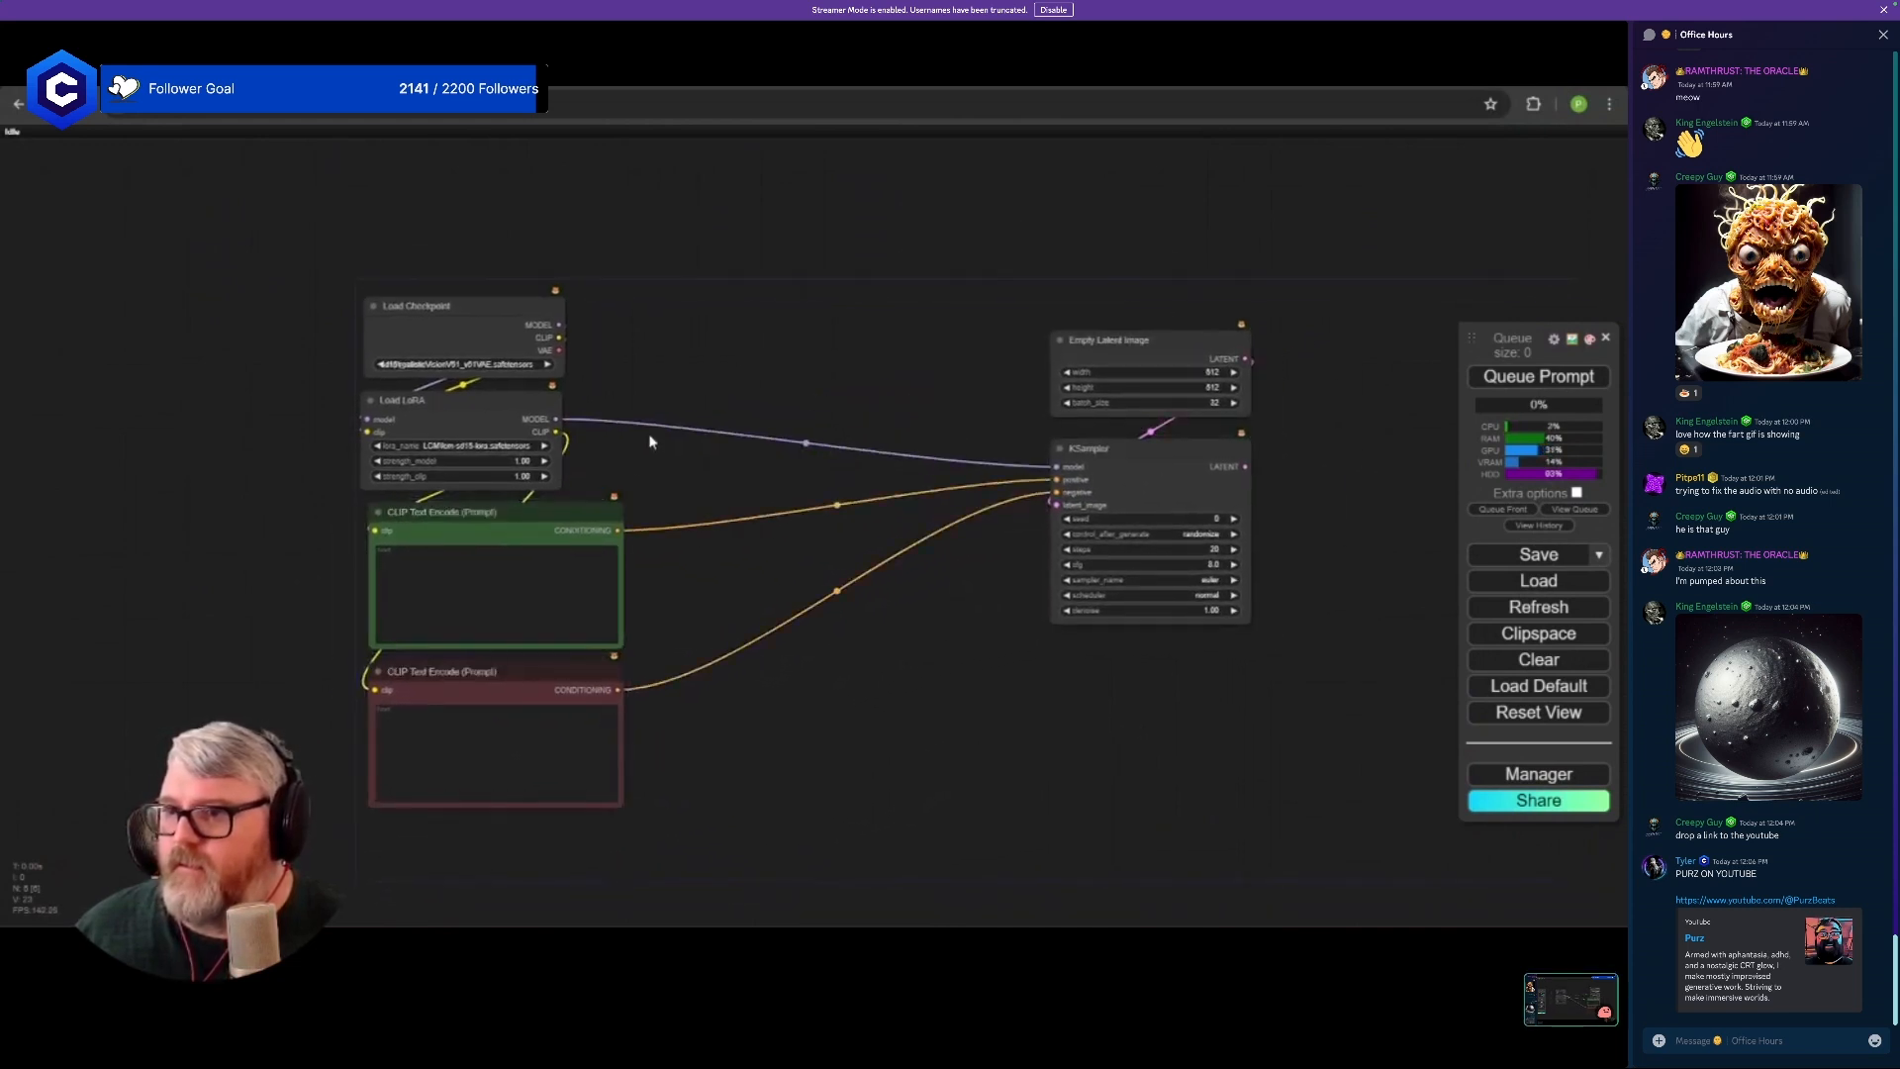
left_click_drag(598, 471, 506, 300)
left_click(726, 323)
- Add a VAE Decode node below KSampler from its LATENT output and connect the Load Checkpoint node's VAE output to it
left_click_drag(937, 241, 965, 672)
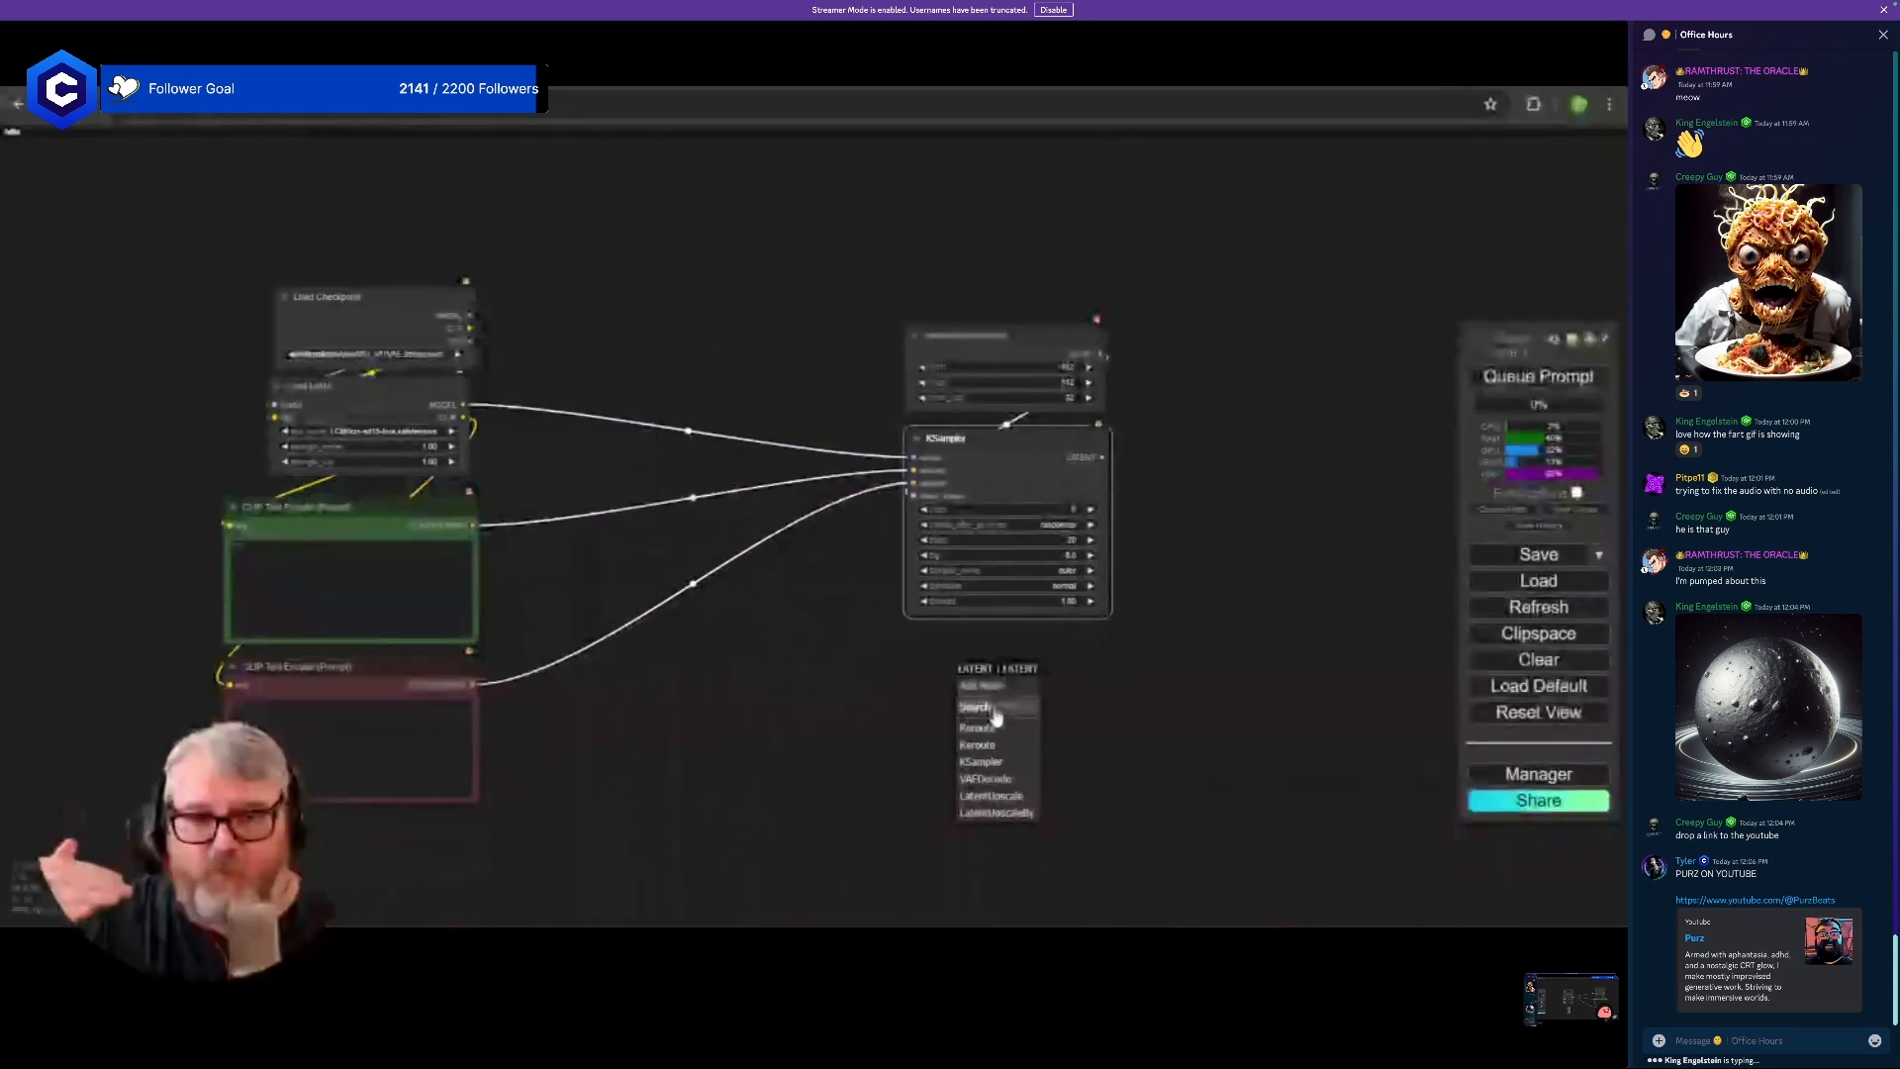
left_click(994, 711)
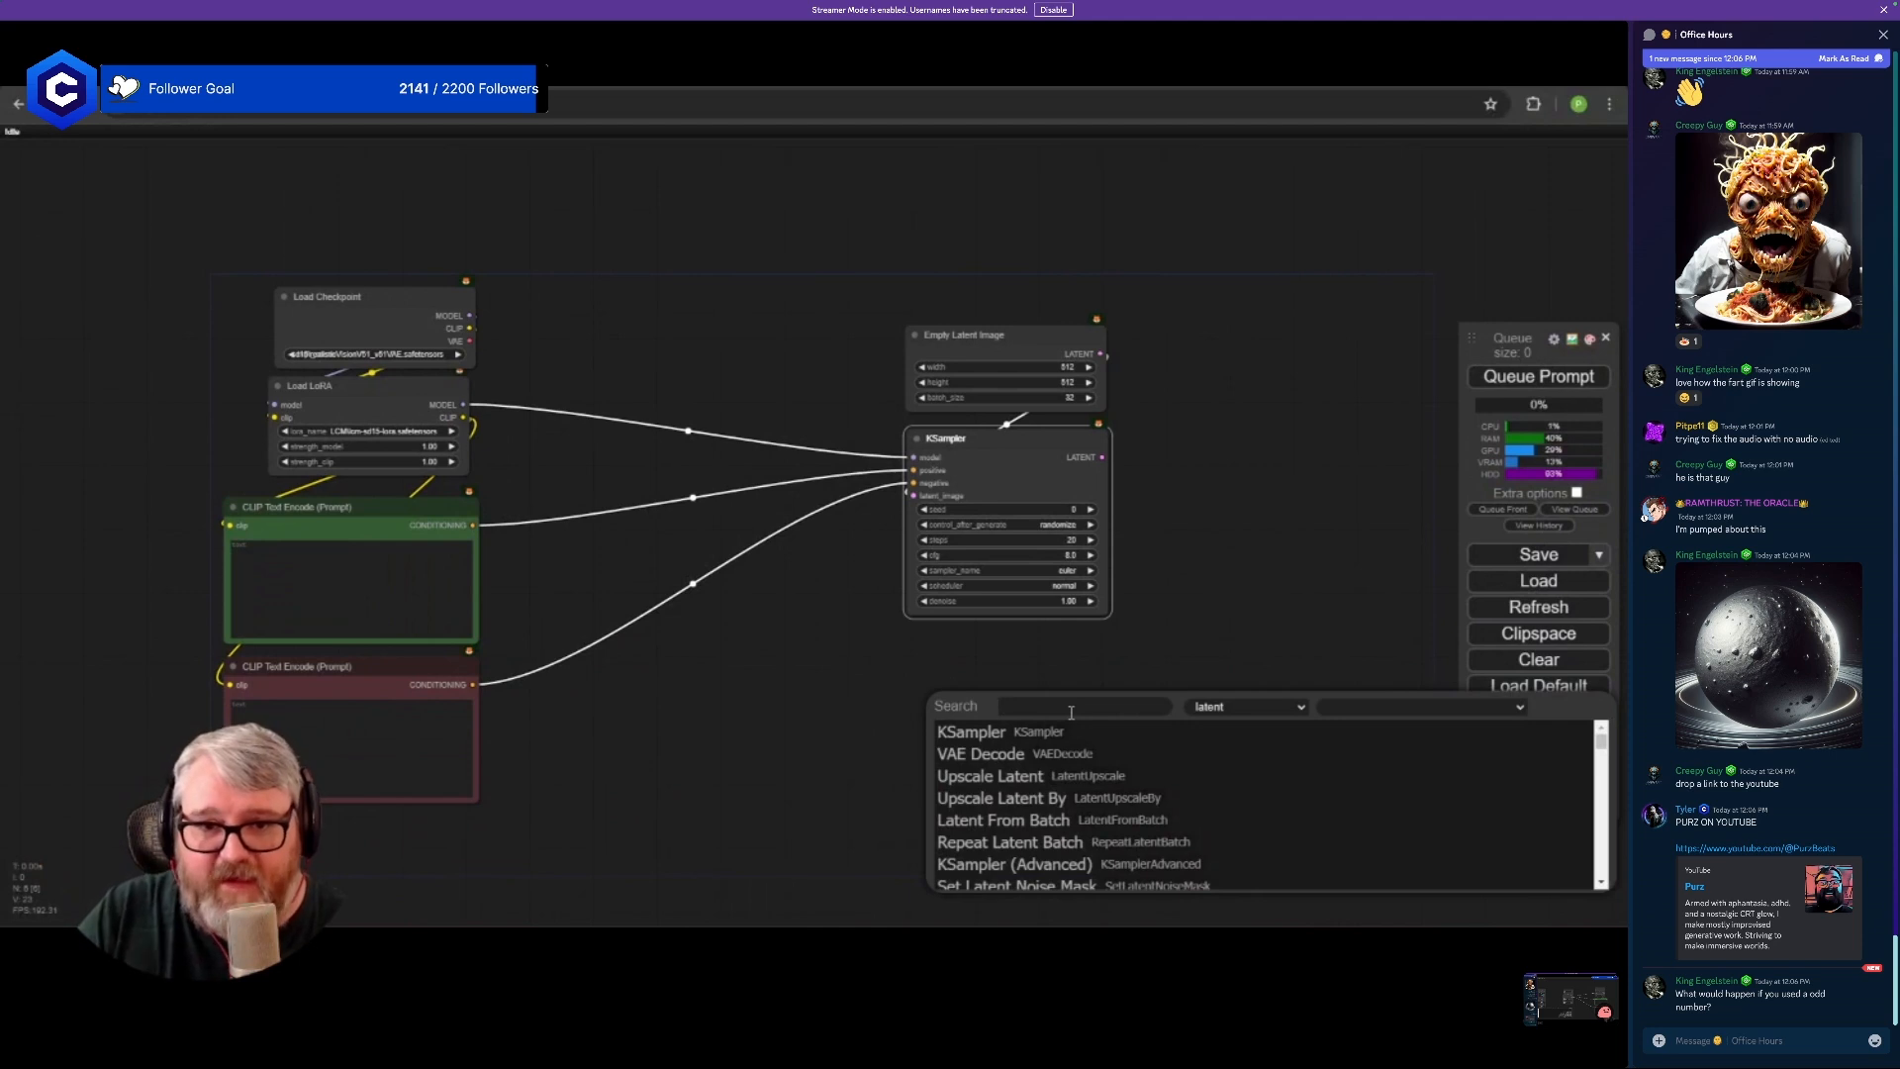
type("va")
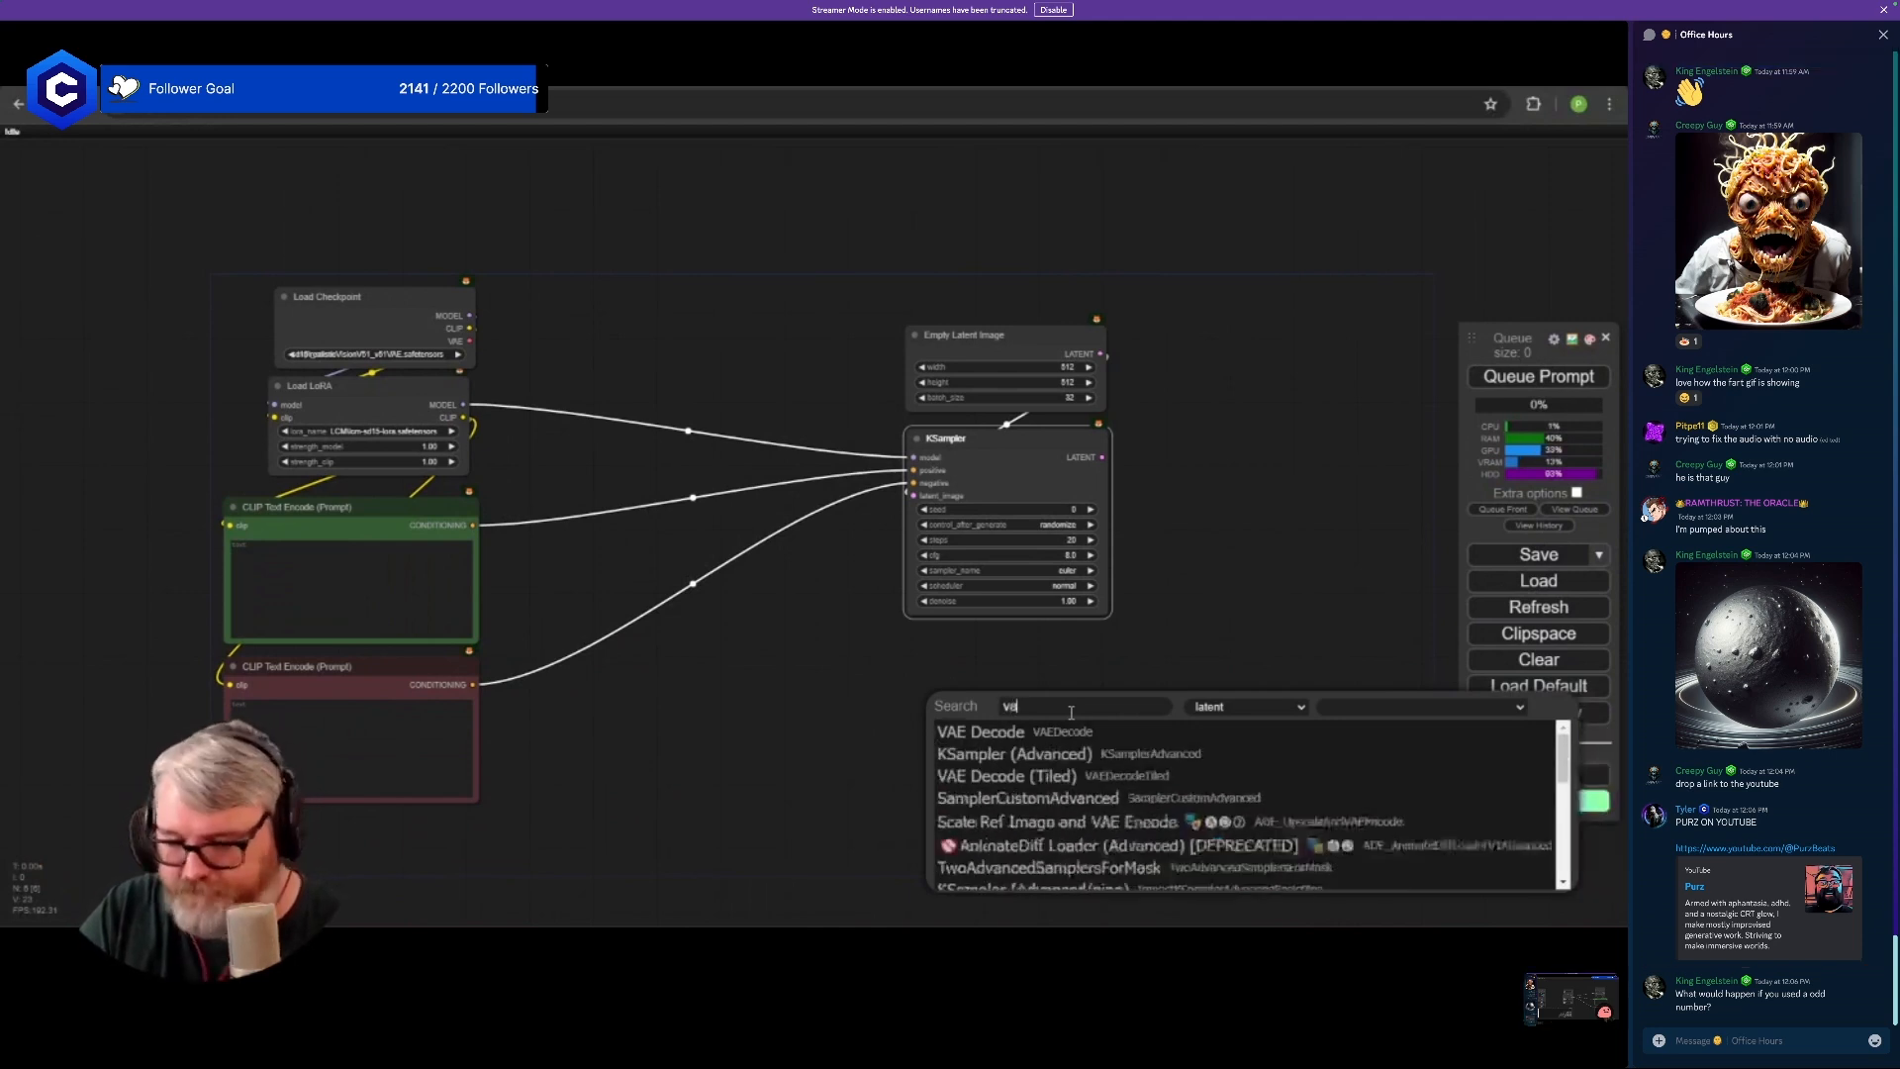
type("e de")
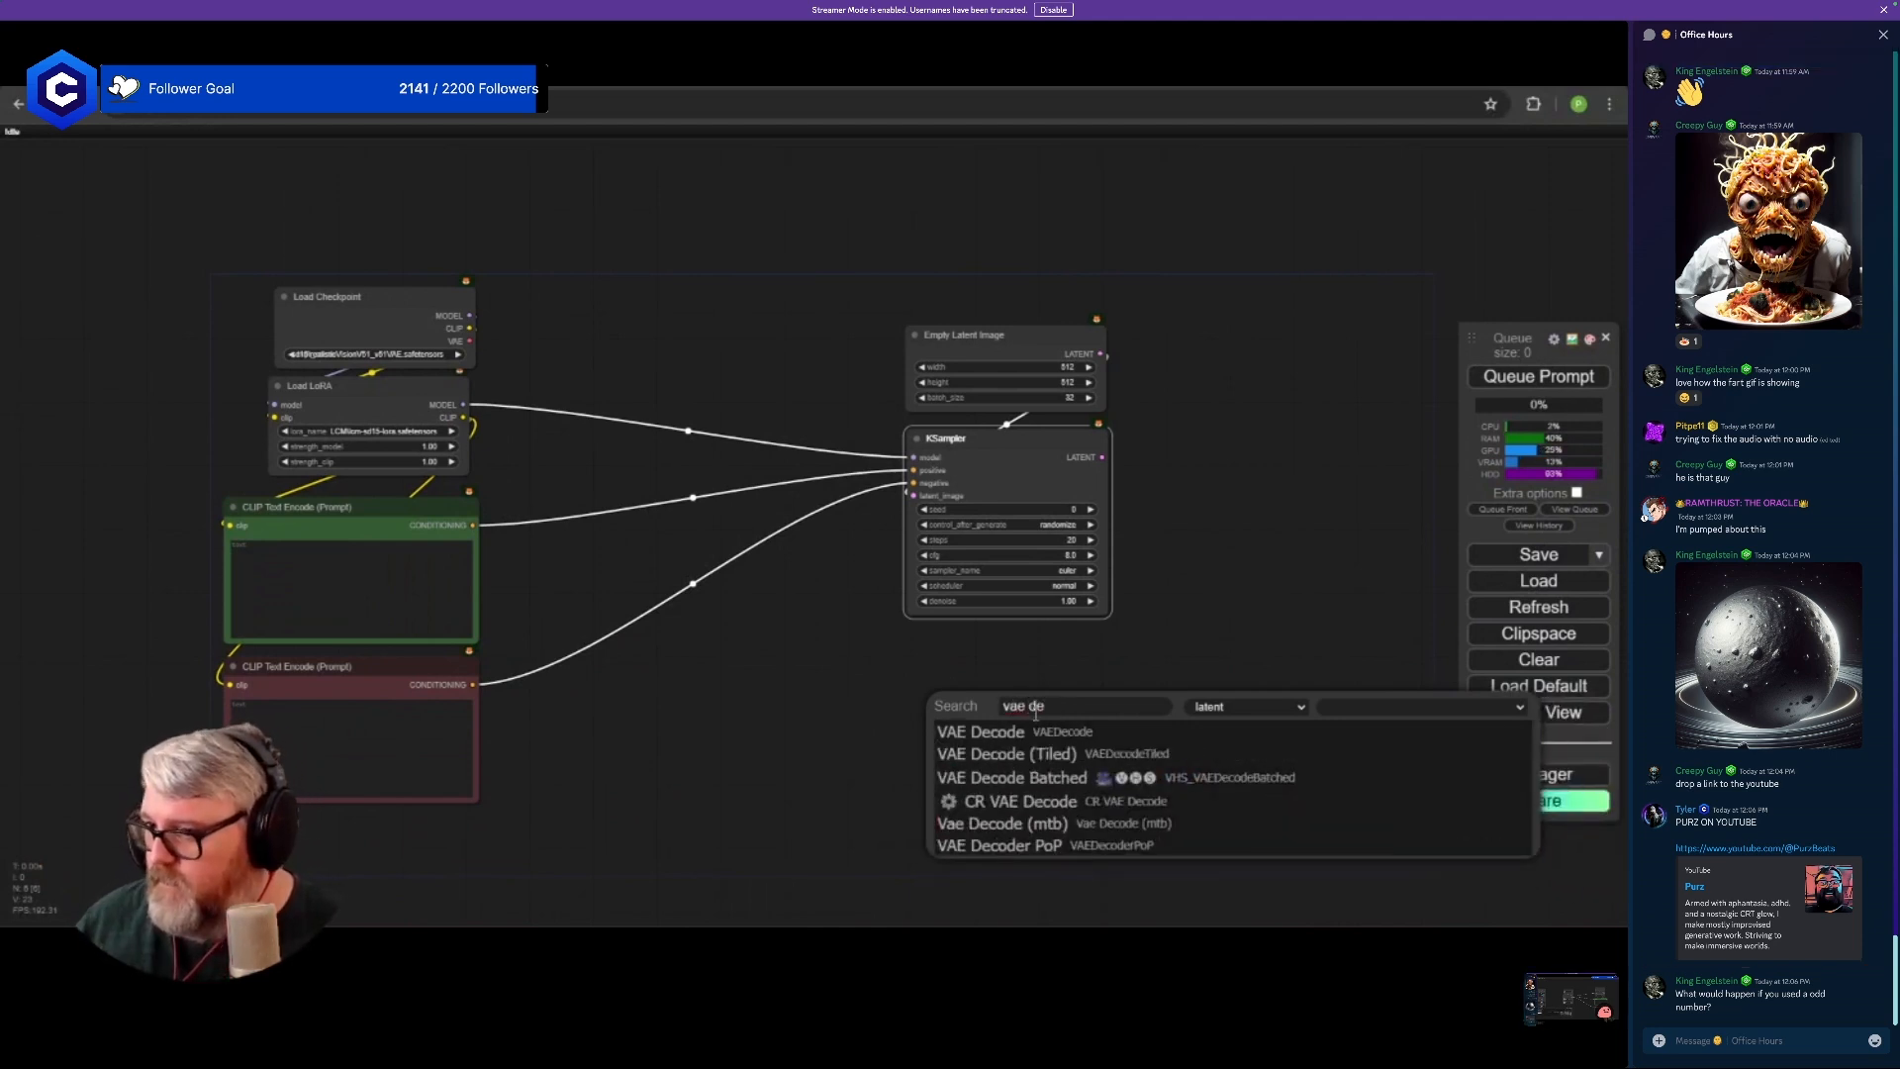
key("Return")
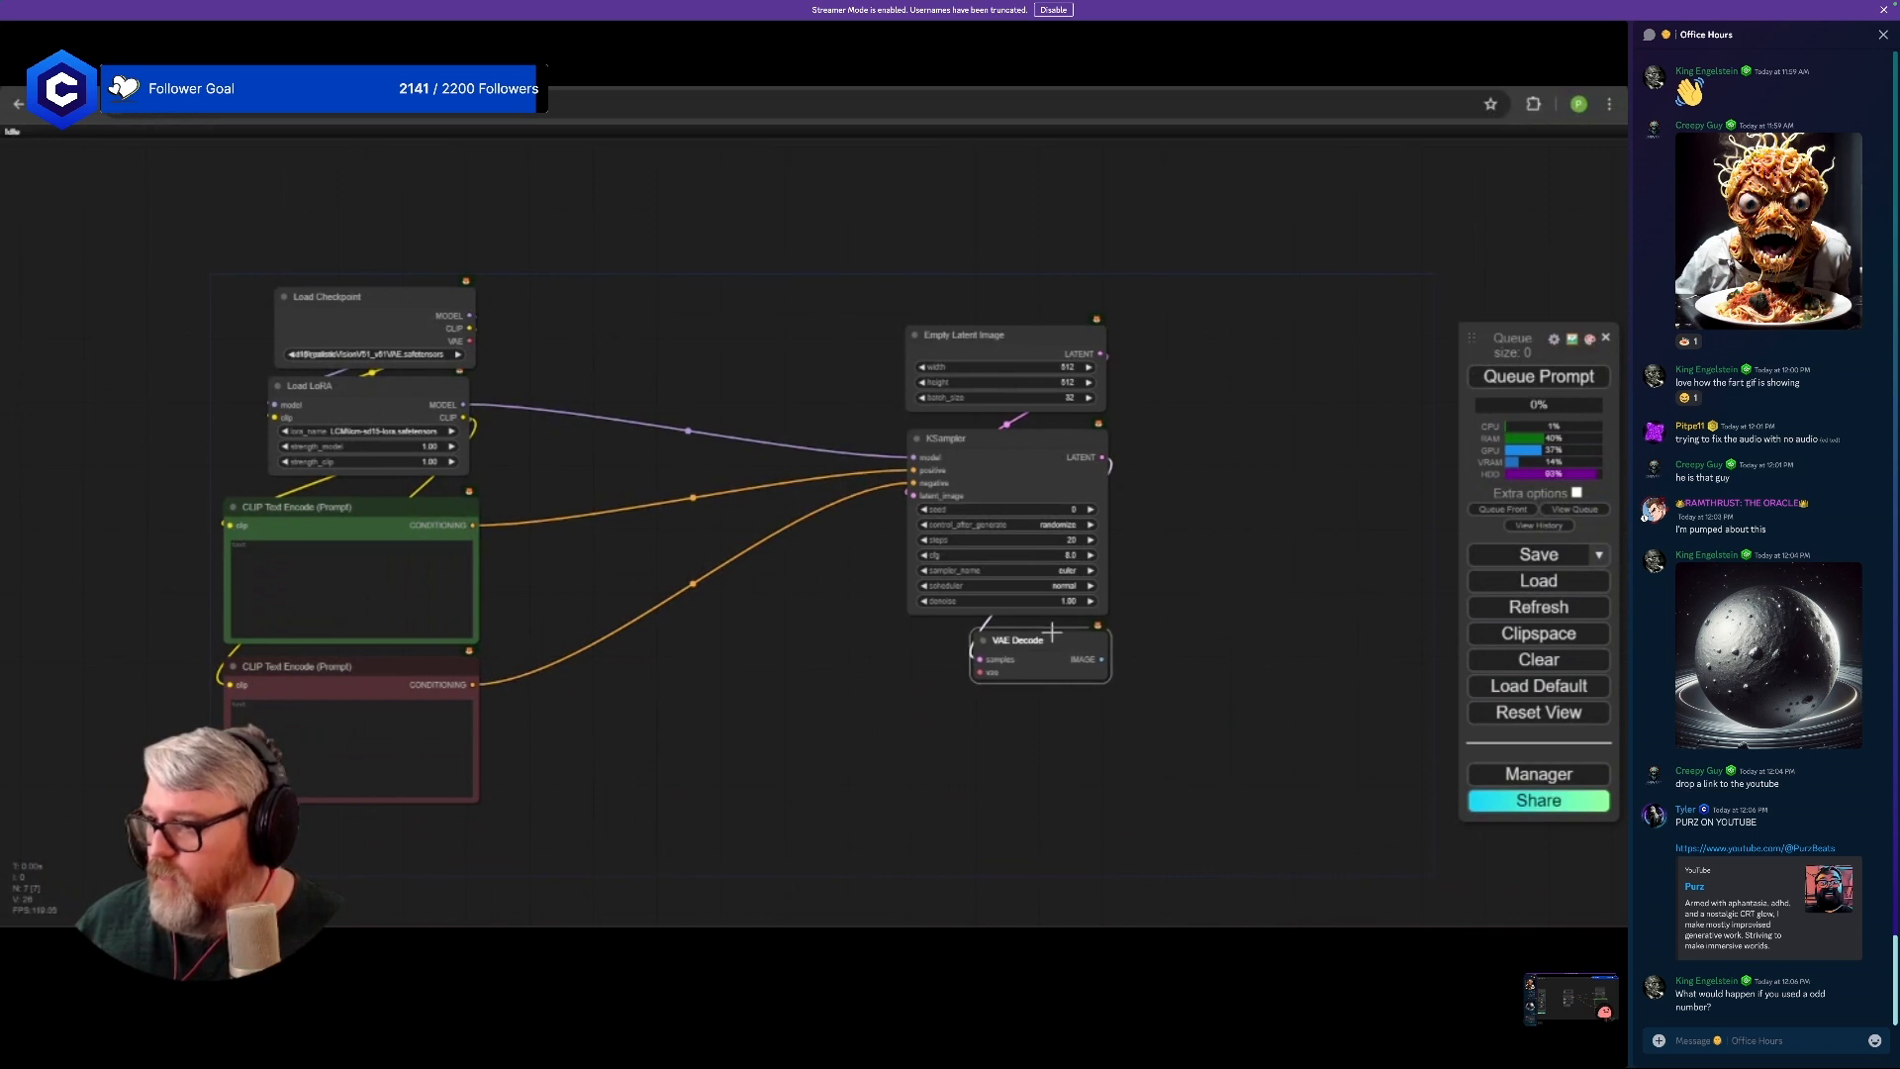
left_click_drag(469, 340, 857, 391)
- Add a Video Combine node fed by the VAE Decode node's IMAGE output, beside the Empty Latent Image node
left_click(900, 412)
type("video")
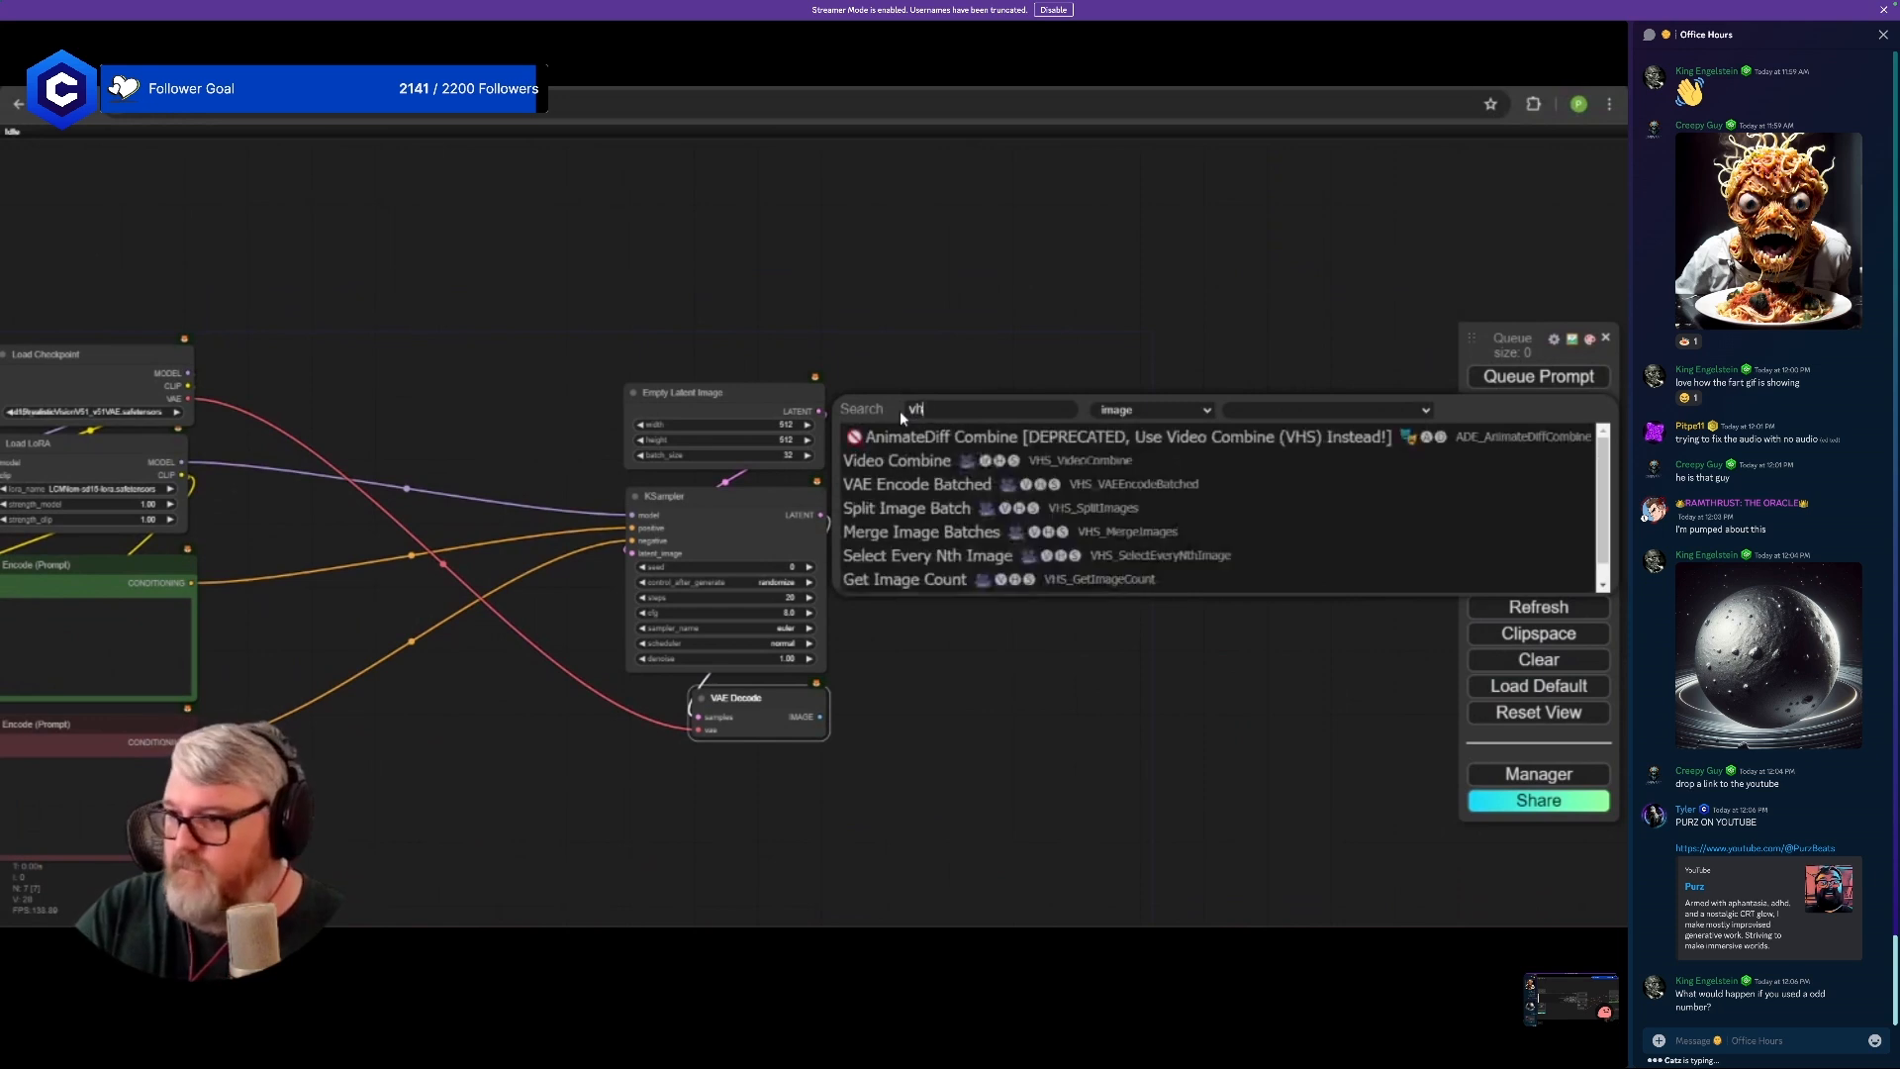
key("Down")
key("Return")
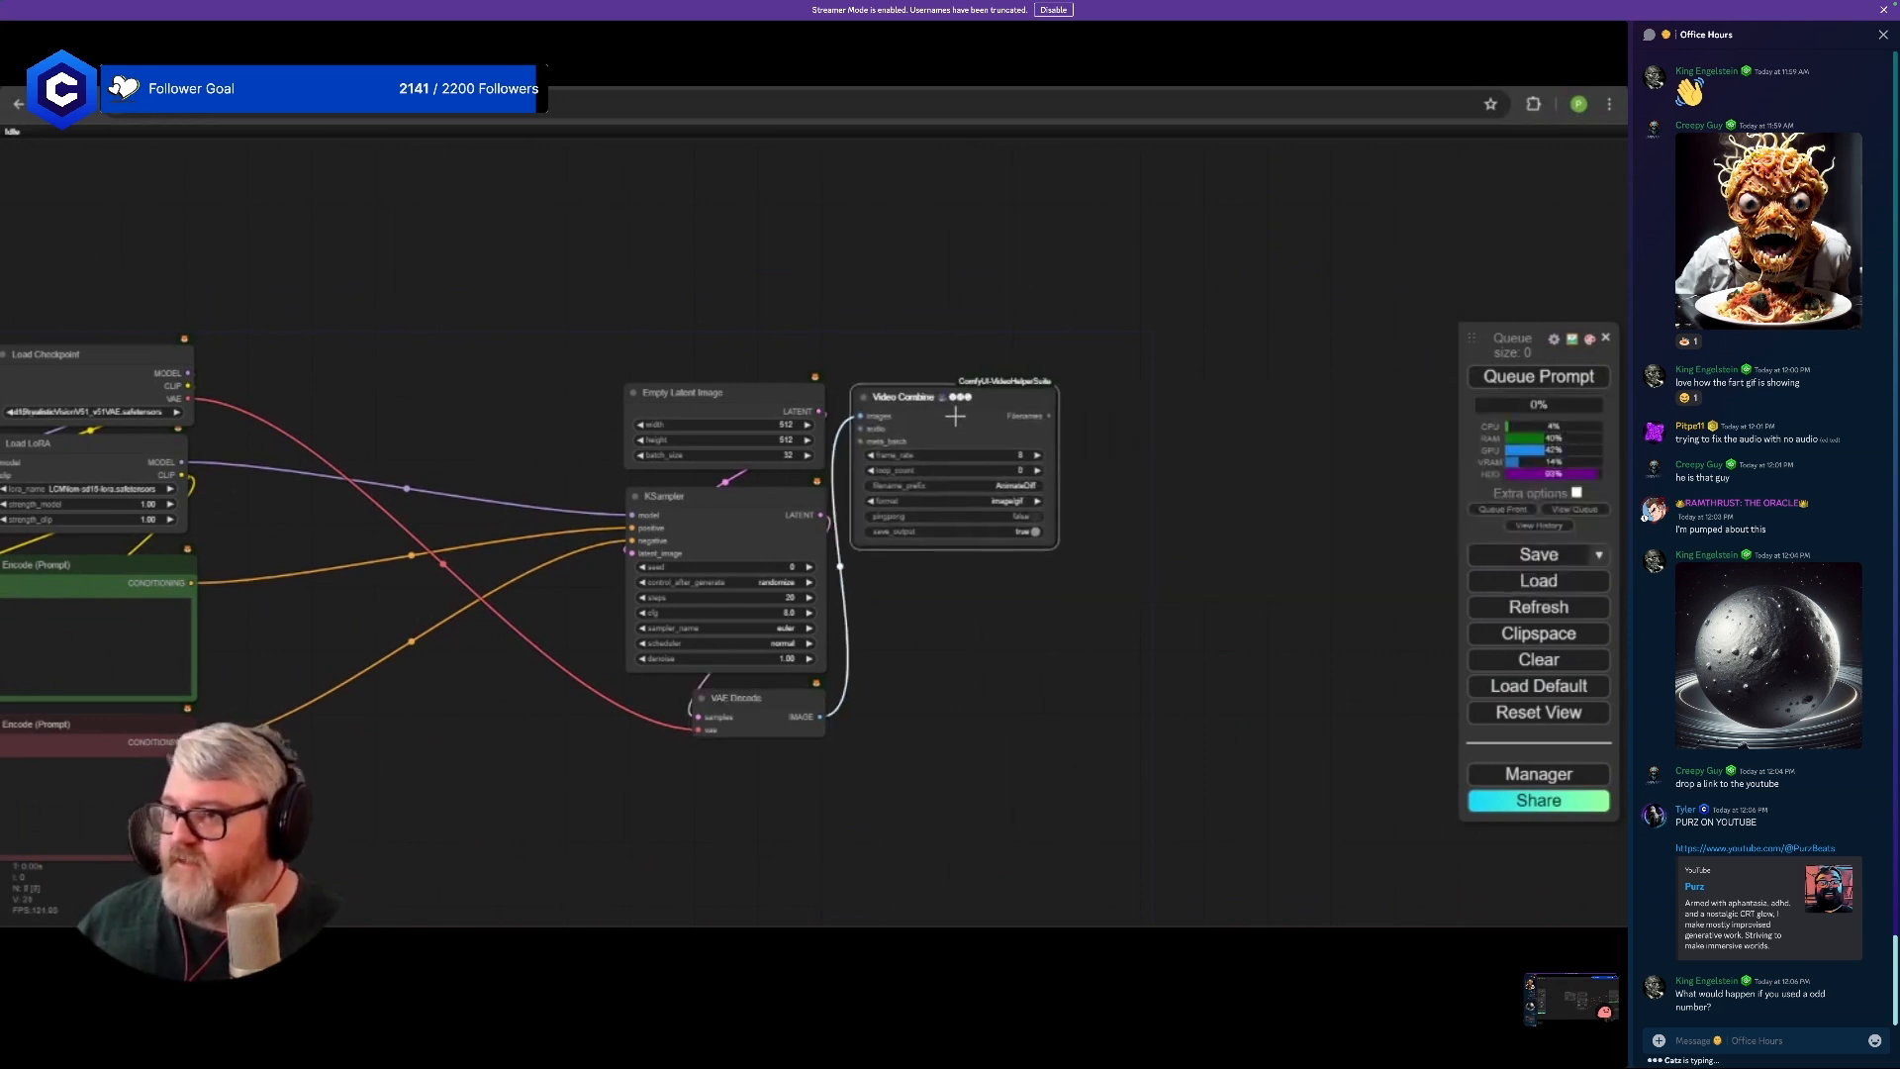
- Set the Video Combine node's frame_rate to 24 and its format to video/h264-mp4
scroll(926, 461, "up", 6)
left_click(922, 435)
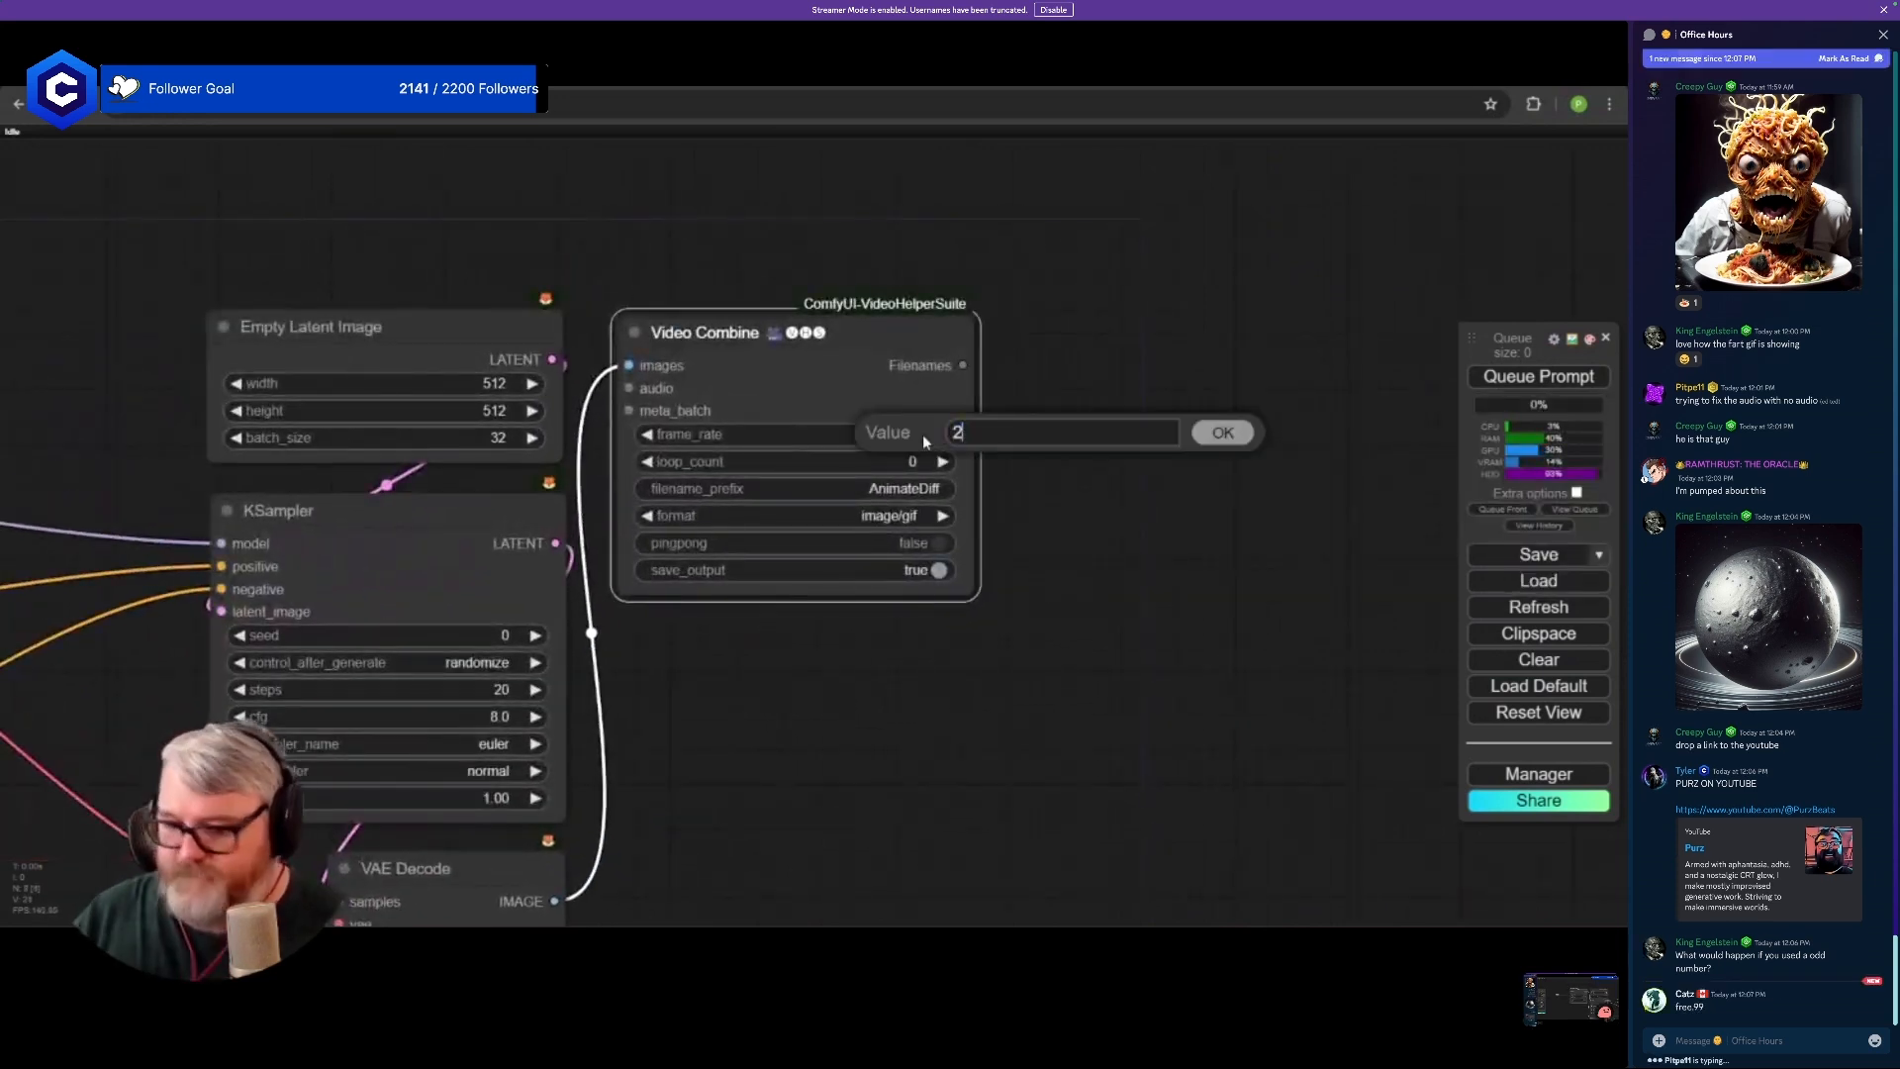
type("24")
key("Return")
left_click(853, 515)
left_click(904, 649)
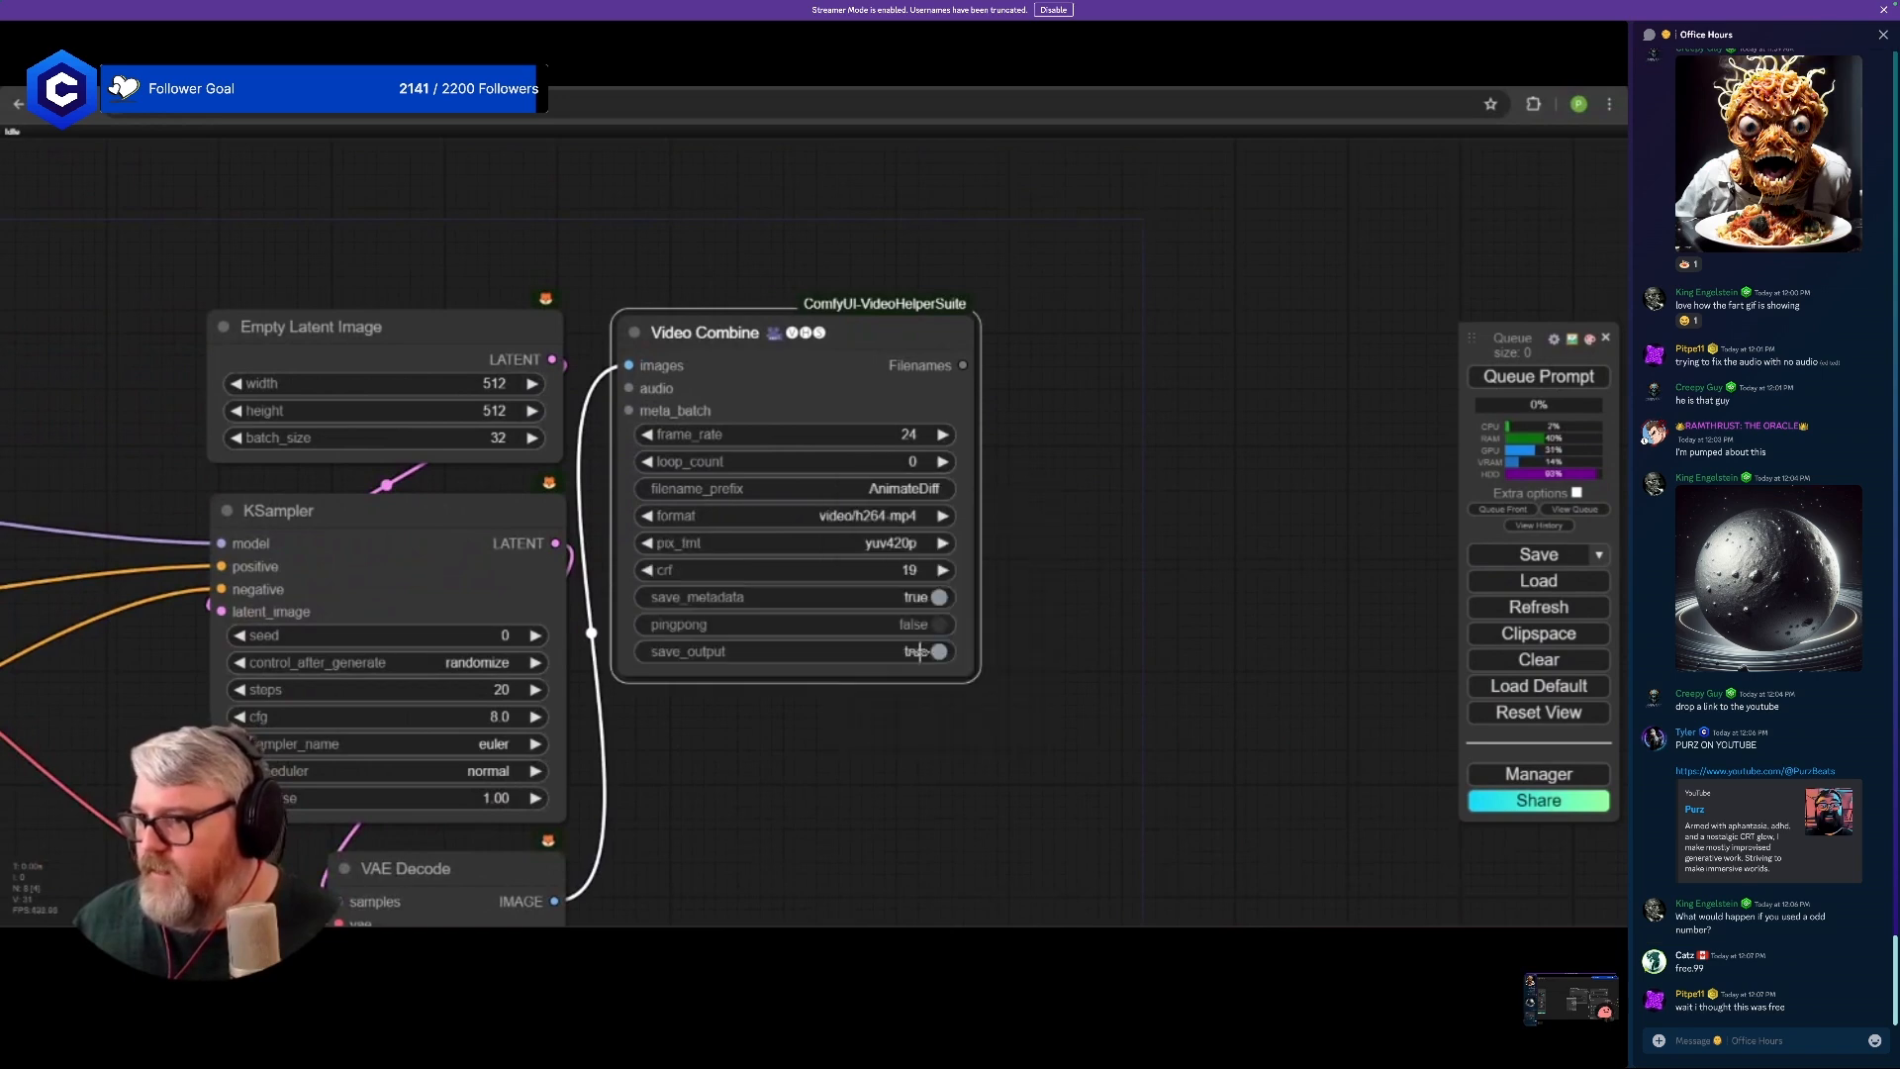
left_click_drag(906, 657, 1230, 580)
scroll(1229, 586, "down", 3)
left_click(873, 744)
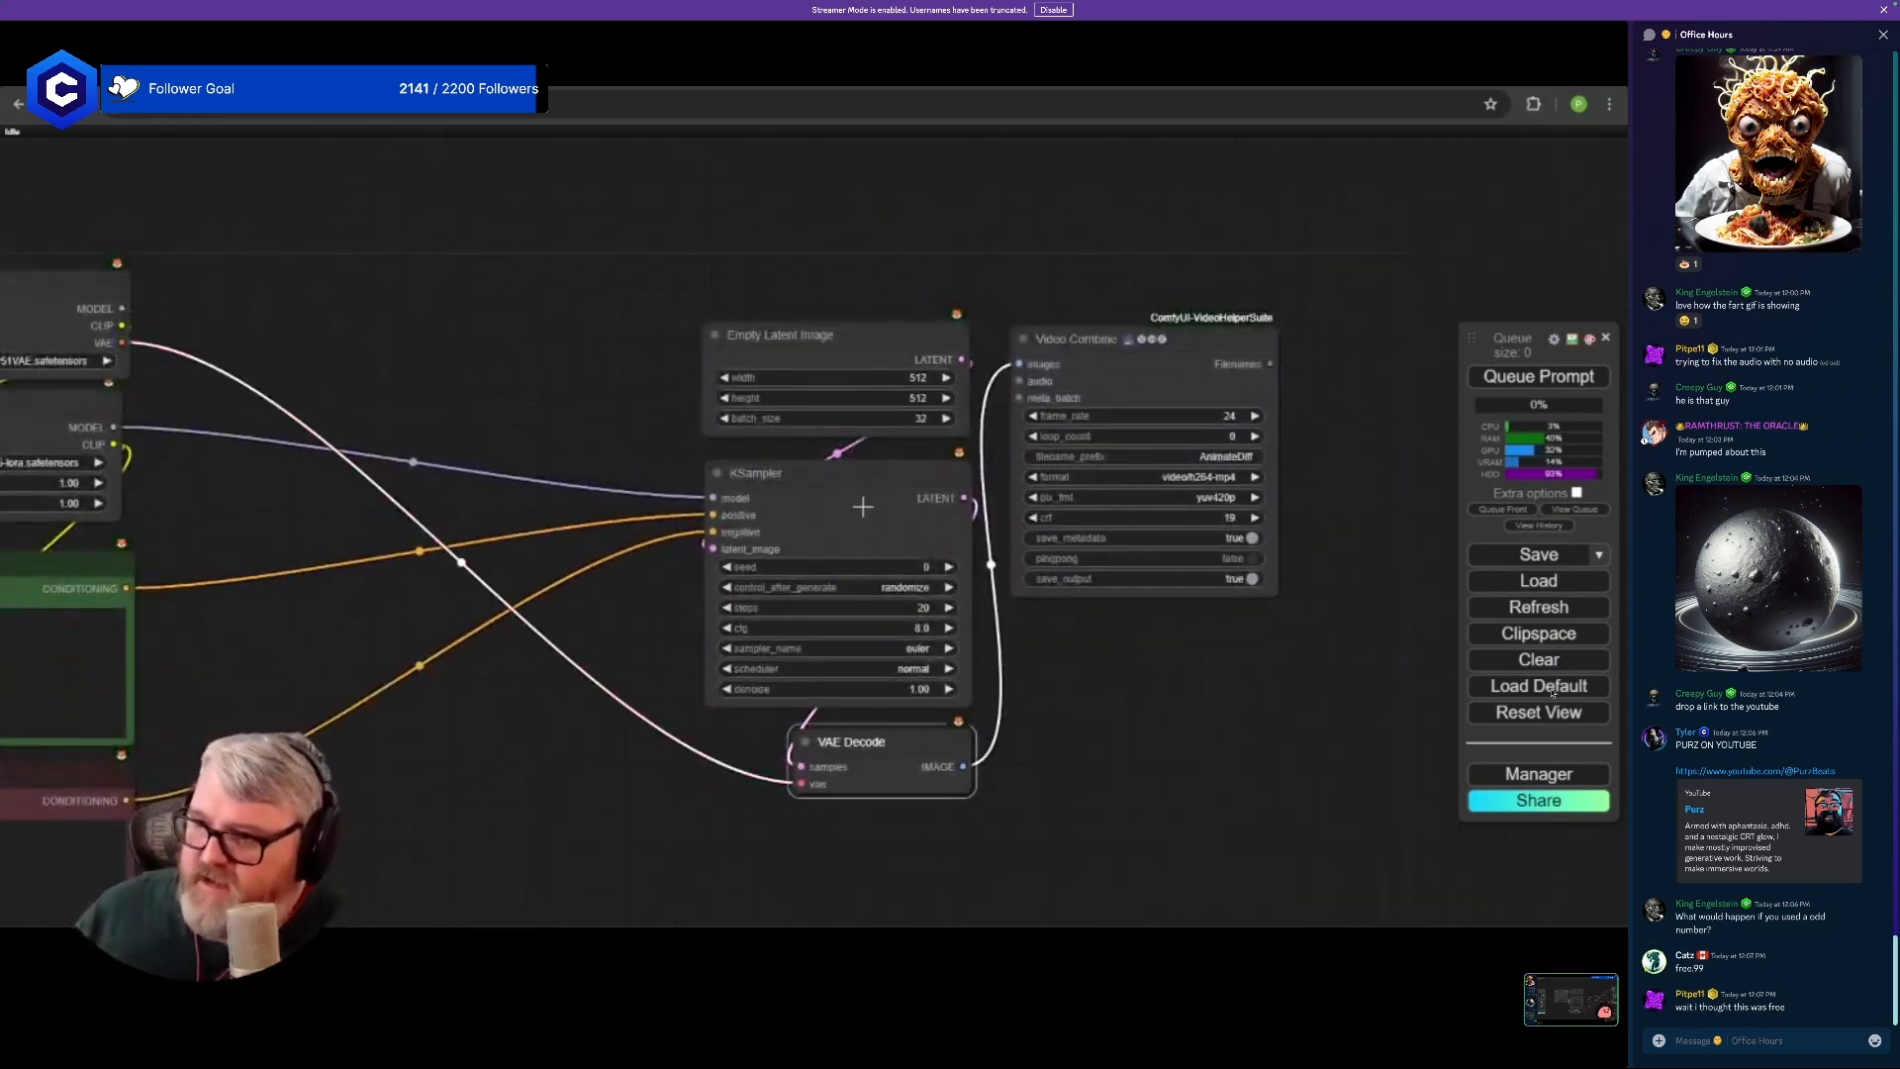
left_click(1122, 354)
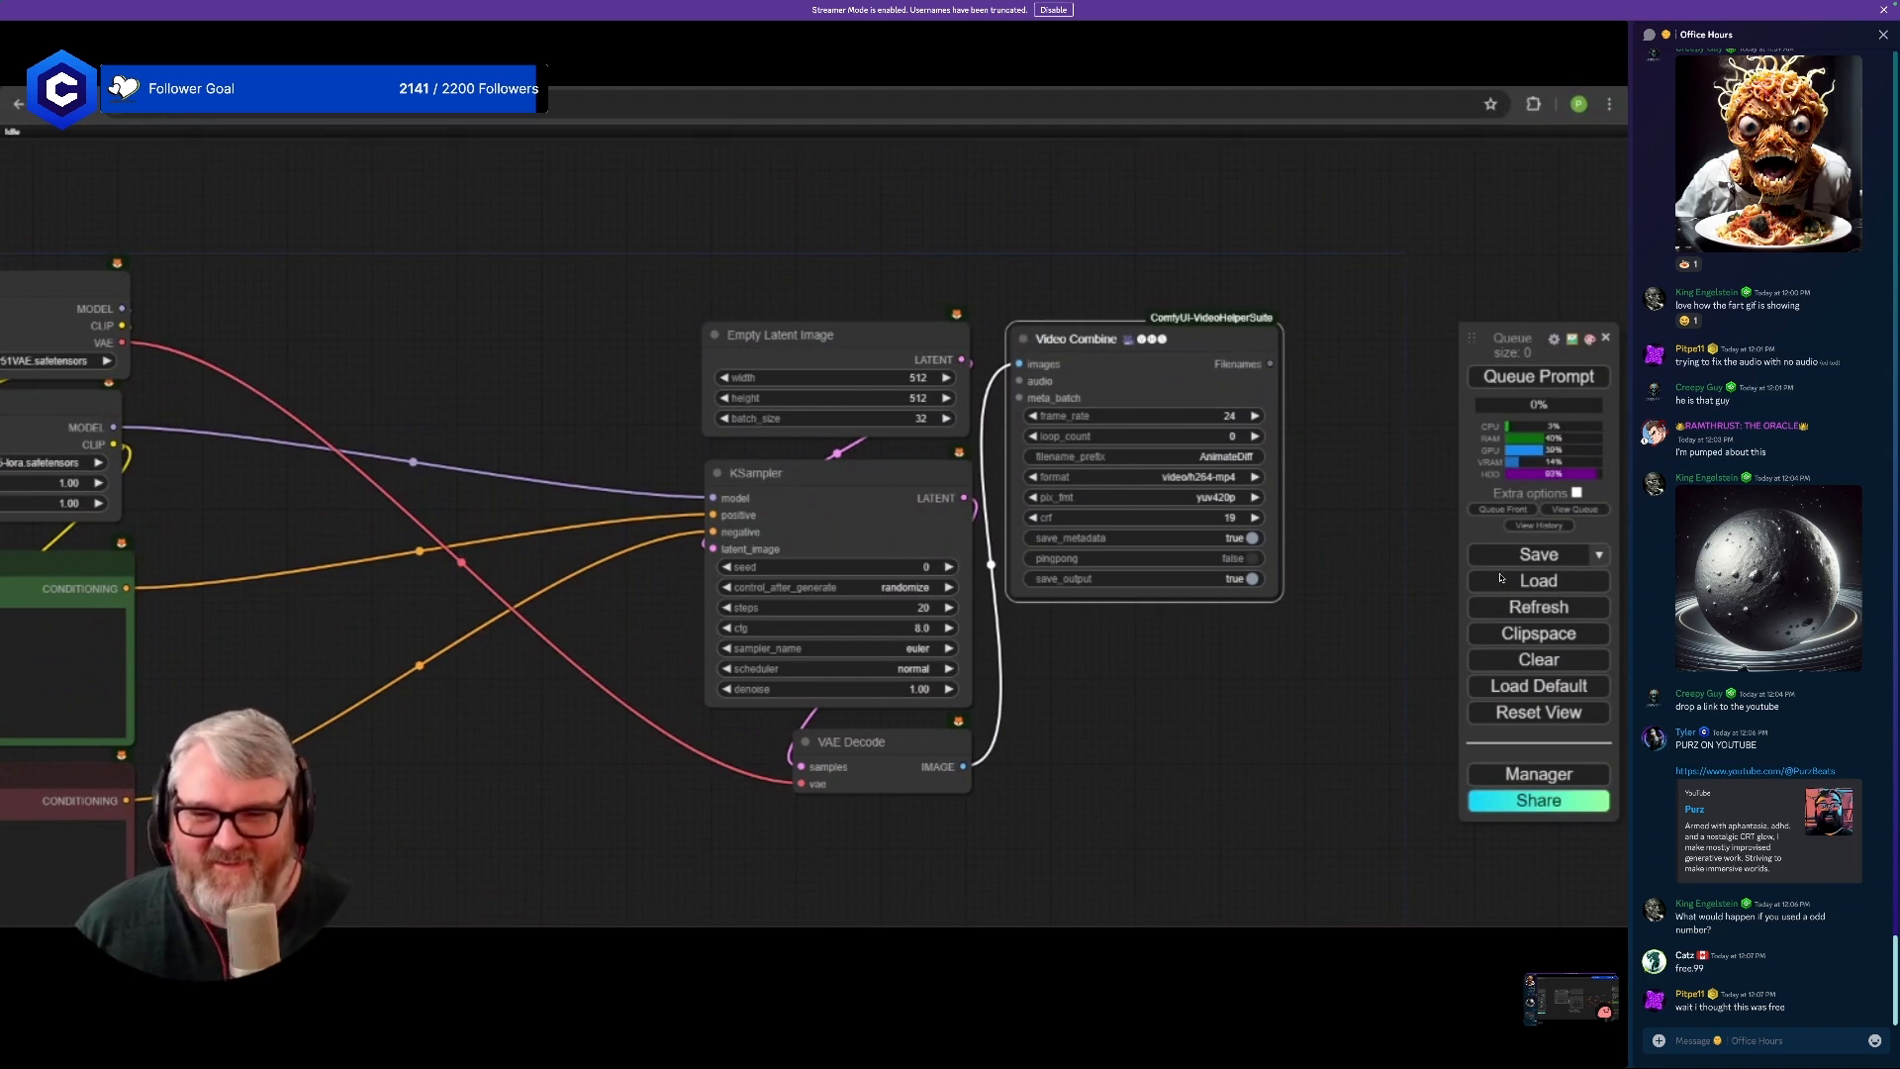
scroll(977, 776, "up", 6)
left_click(841, 704)
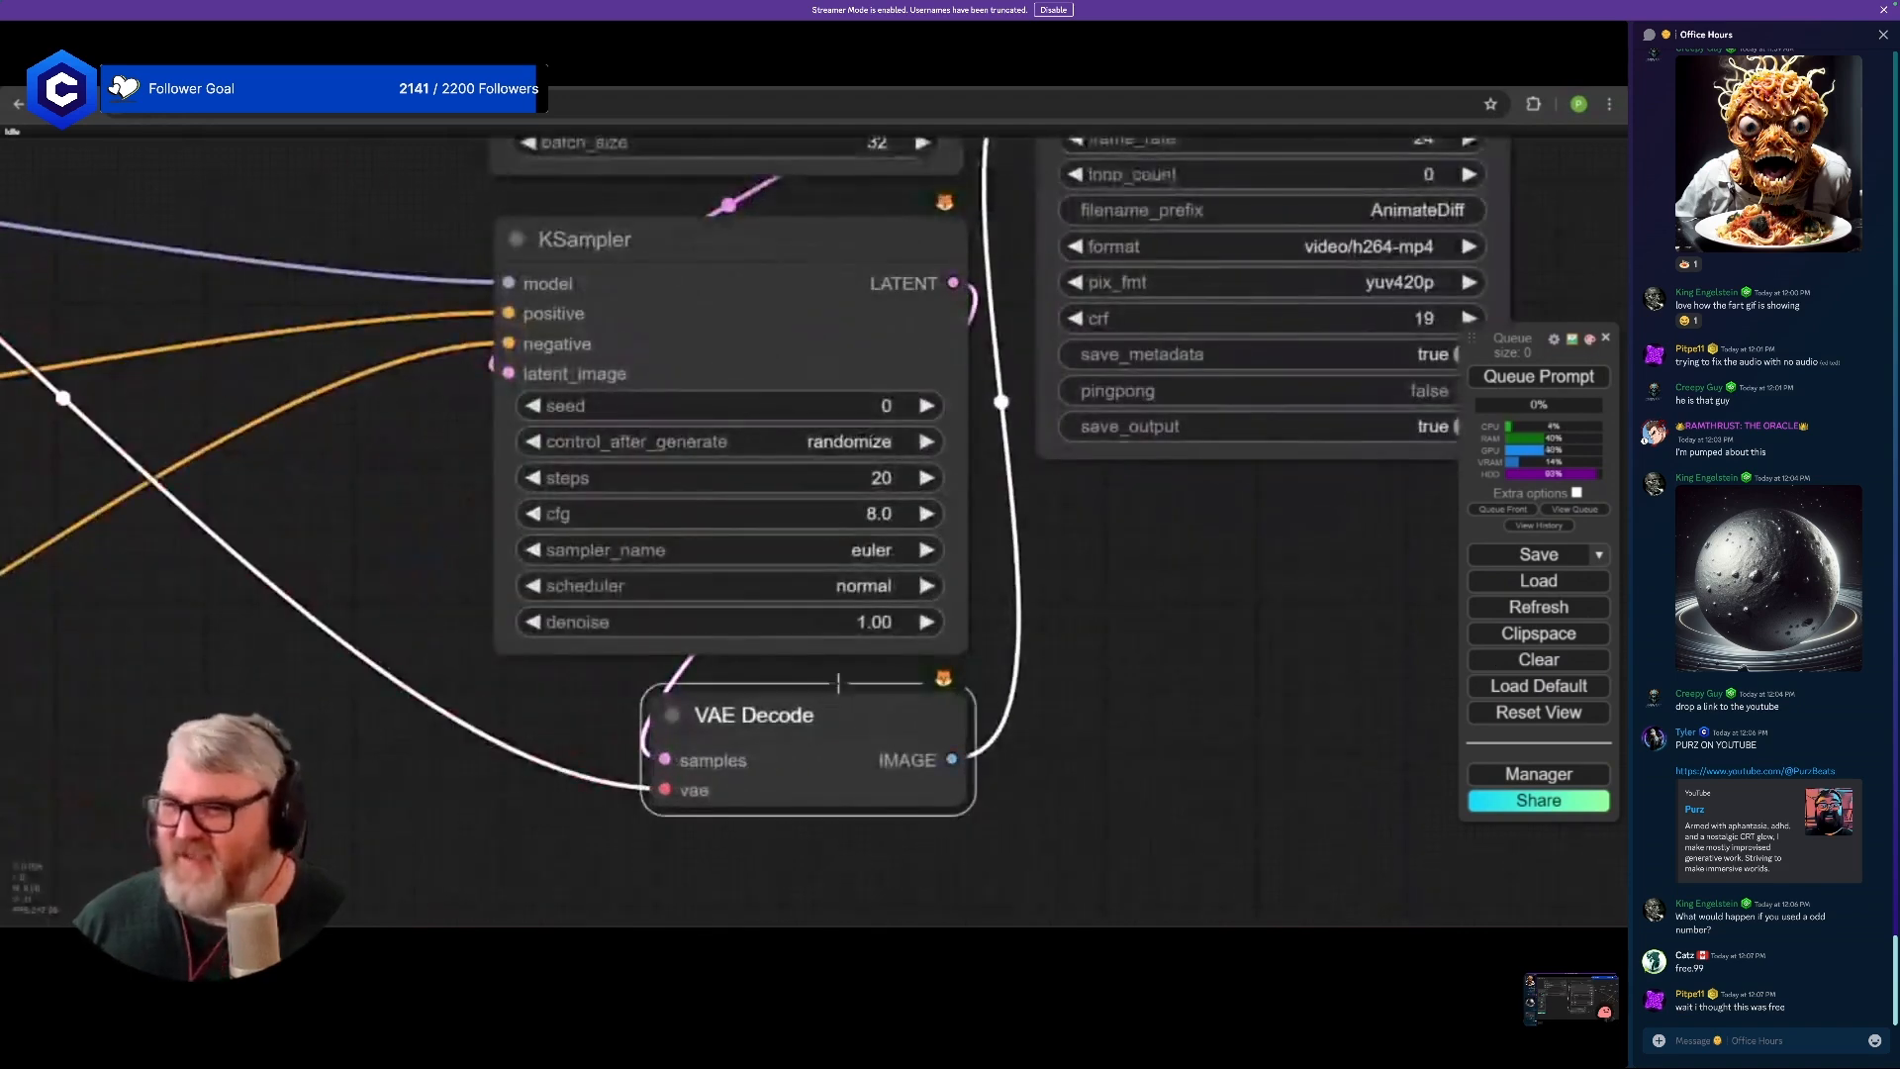
left_click_drag(759, 322, 770, 288)
scroll(530, 860, "down", 6)
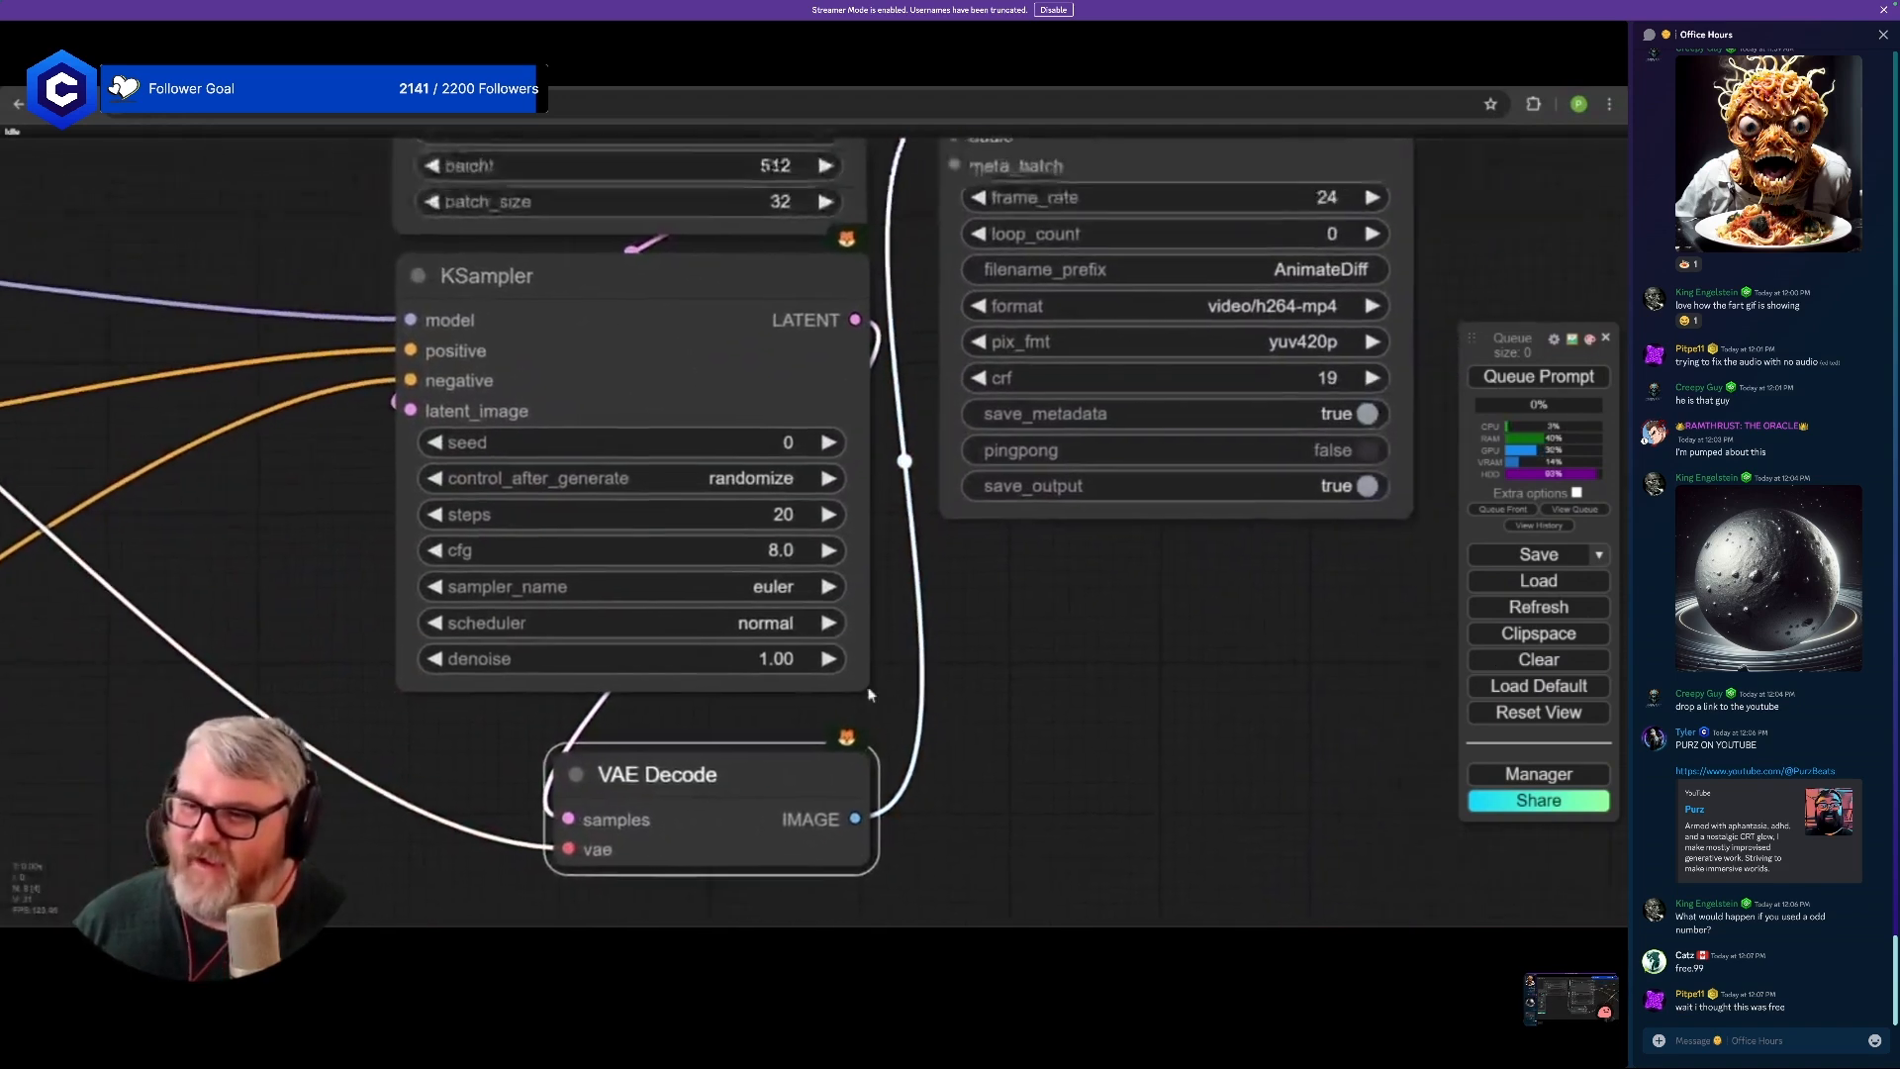
left_click(908, 423)
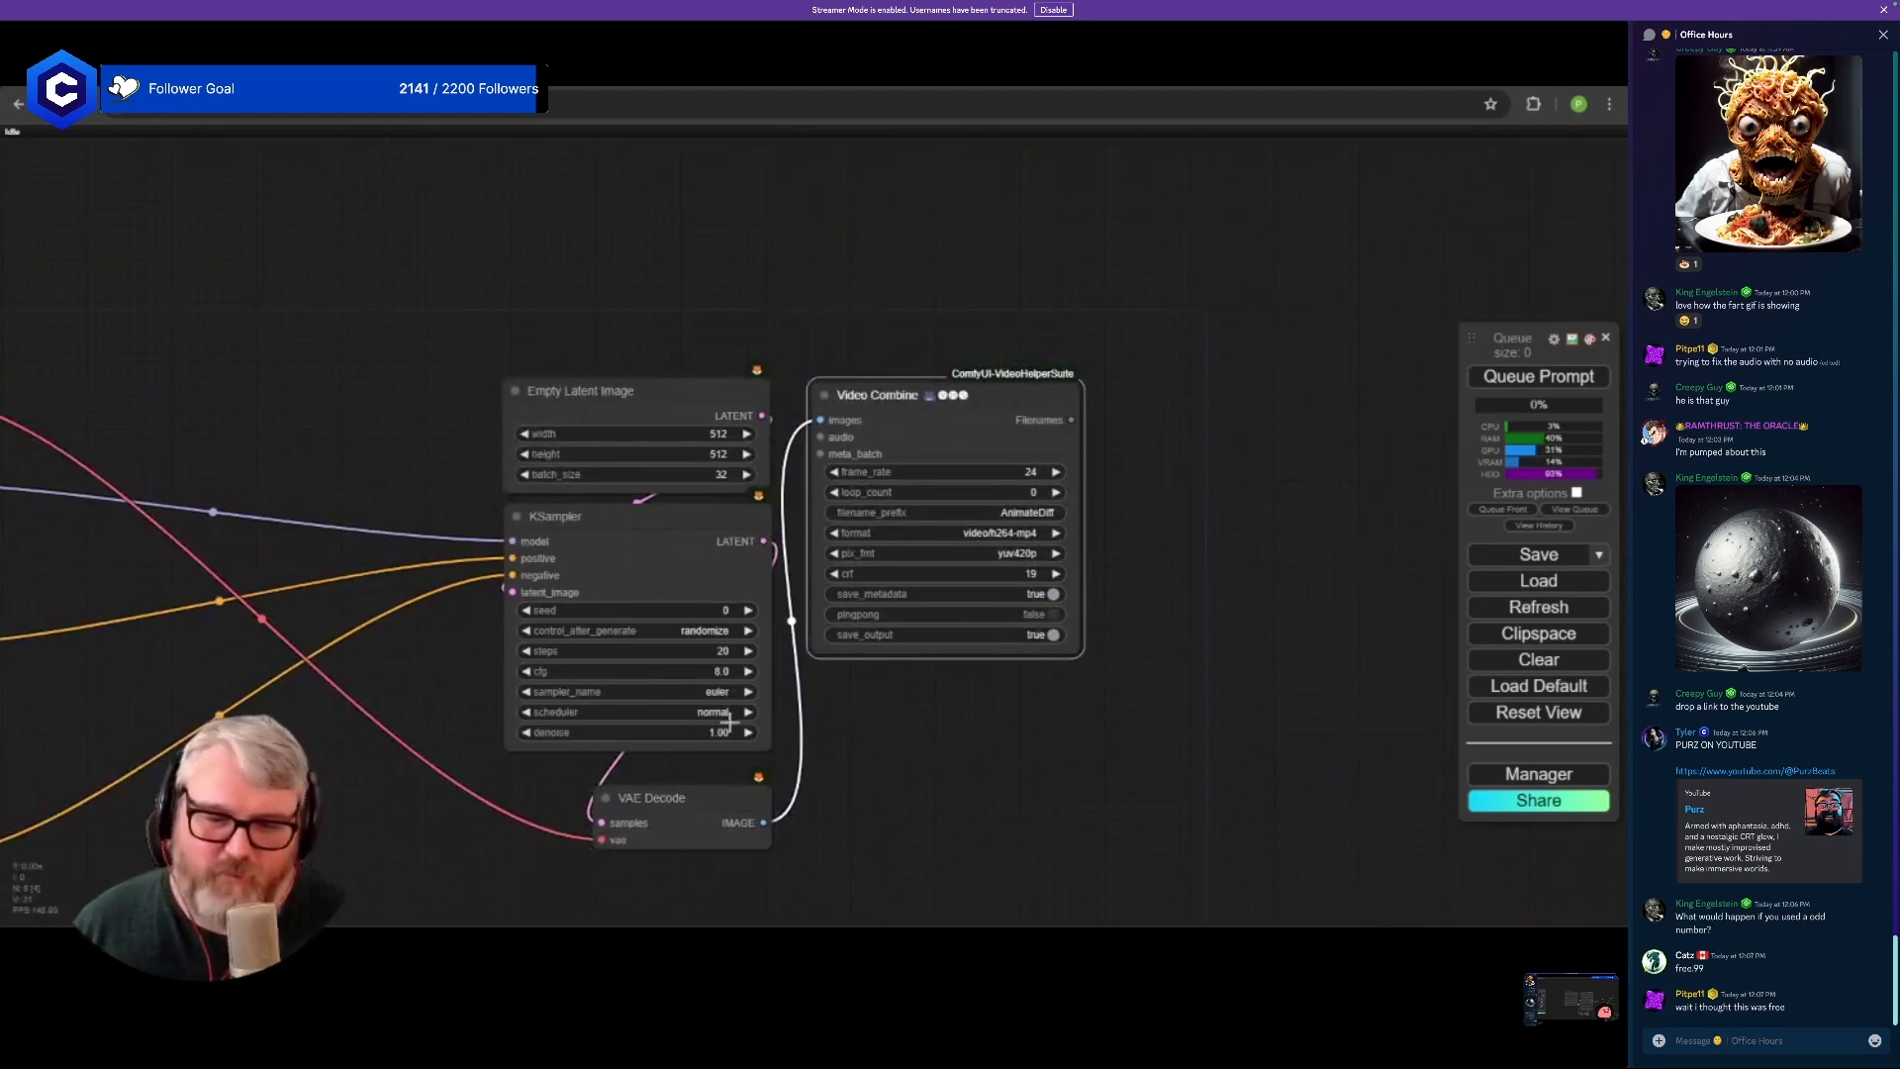
- Nudge the KSampler node slightly and move the VAE Decode node further down, leaving a gap beneath KSampler
left_click(683, 792)
left_click(653, 546)
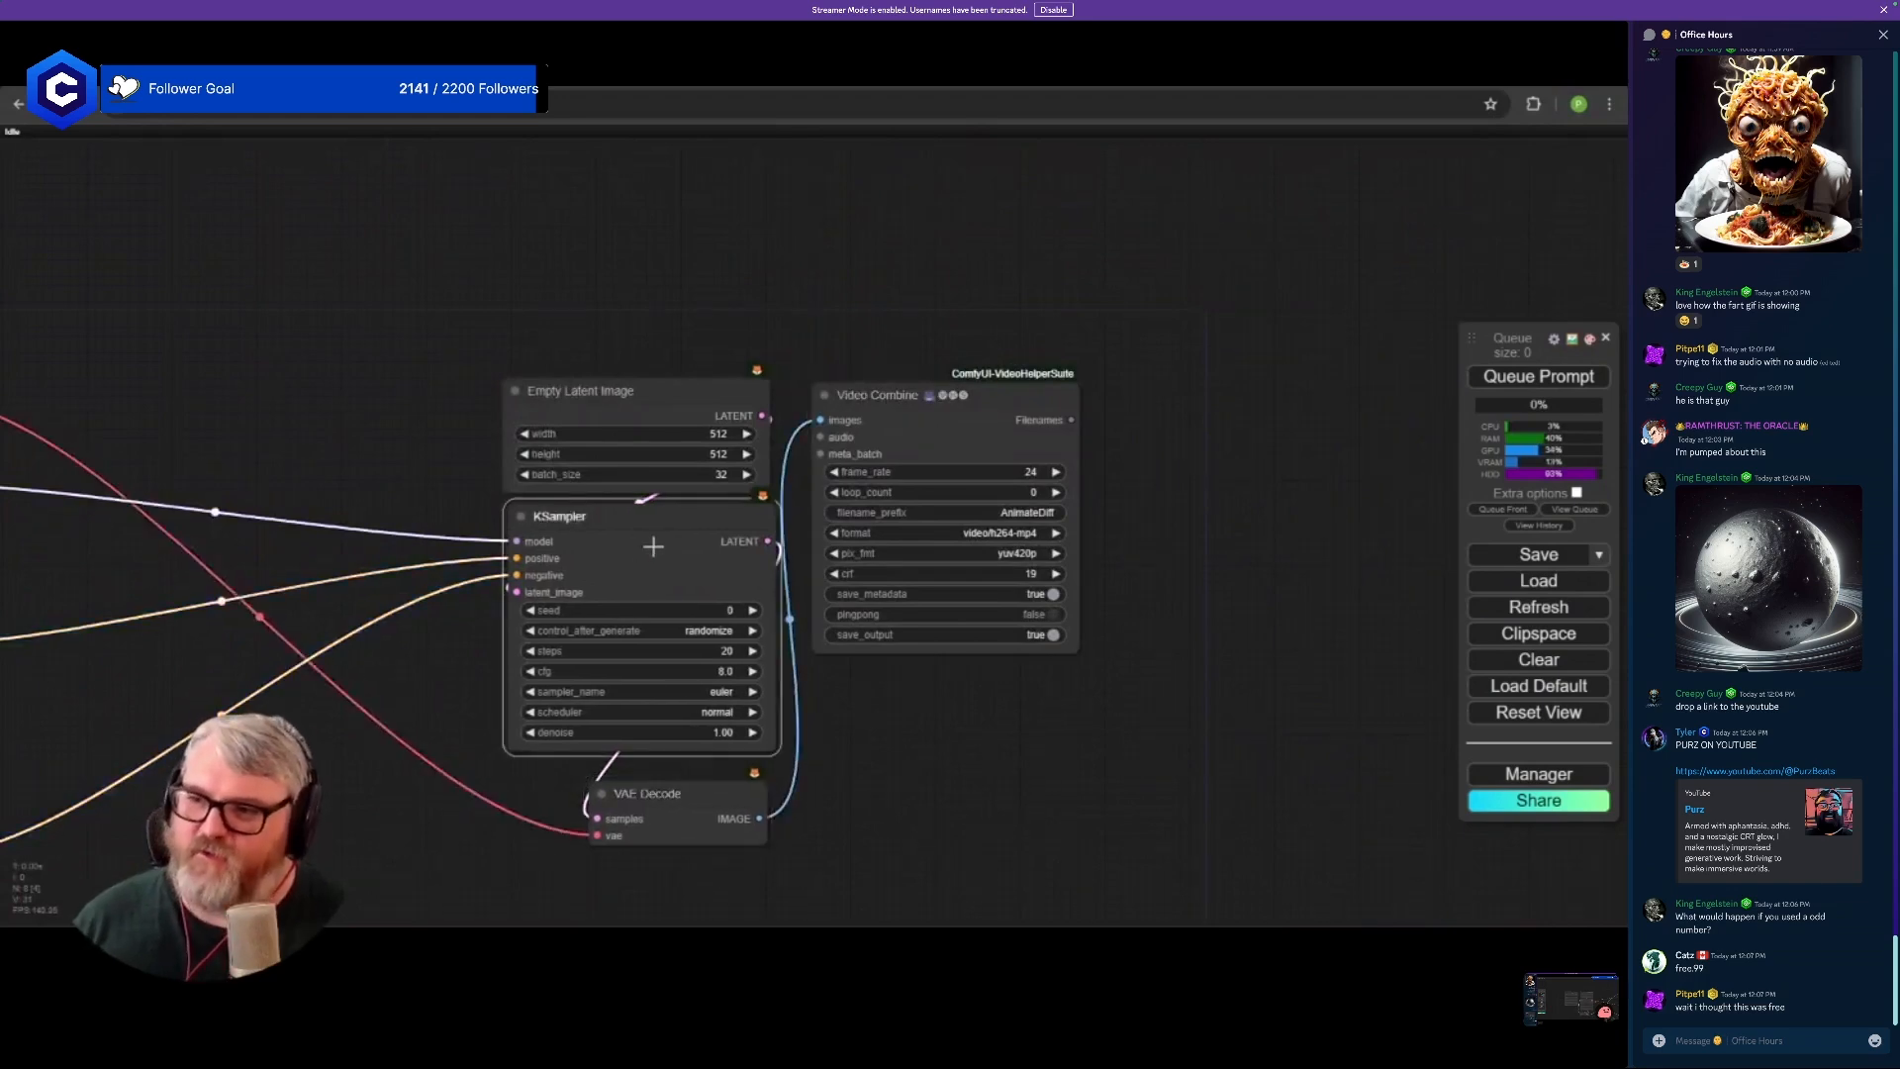
left_click_drag(627, 540, 625, 541)
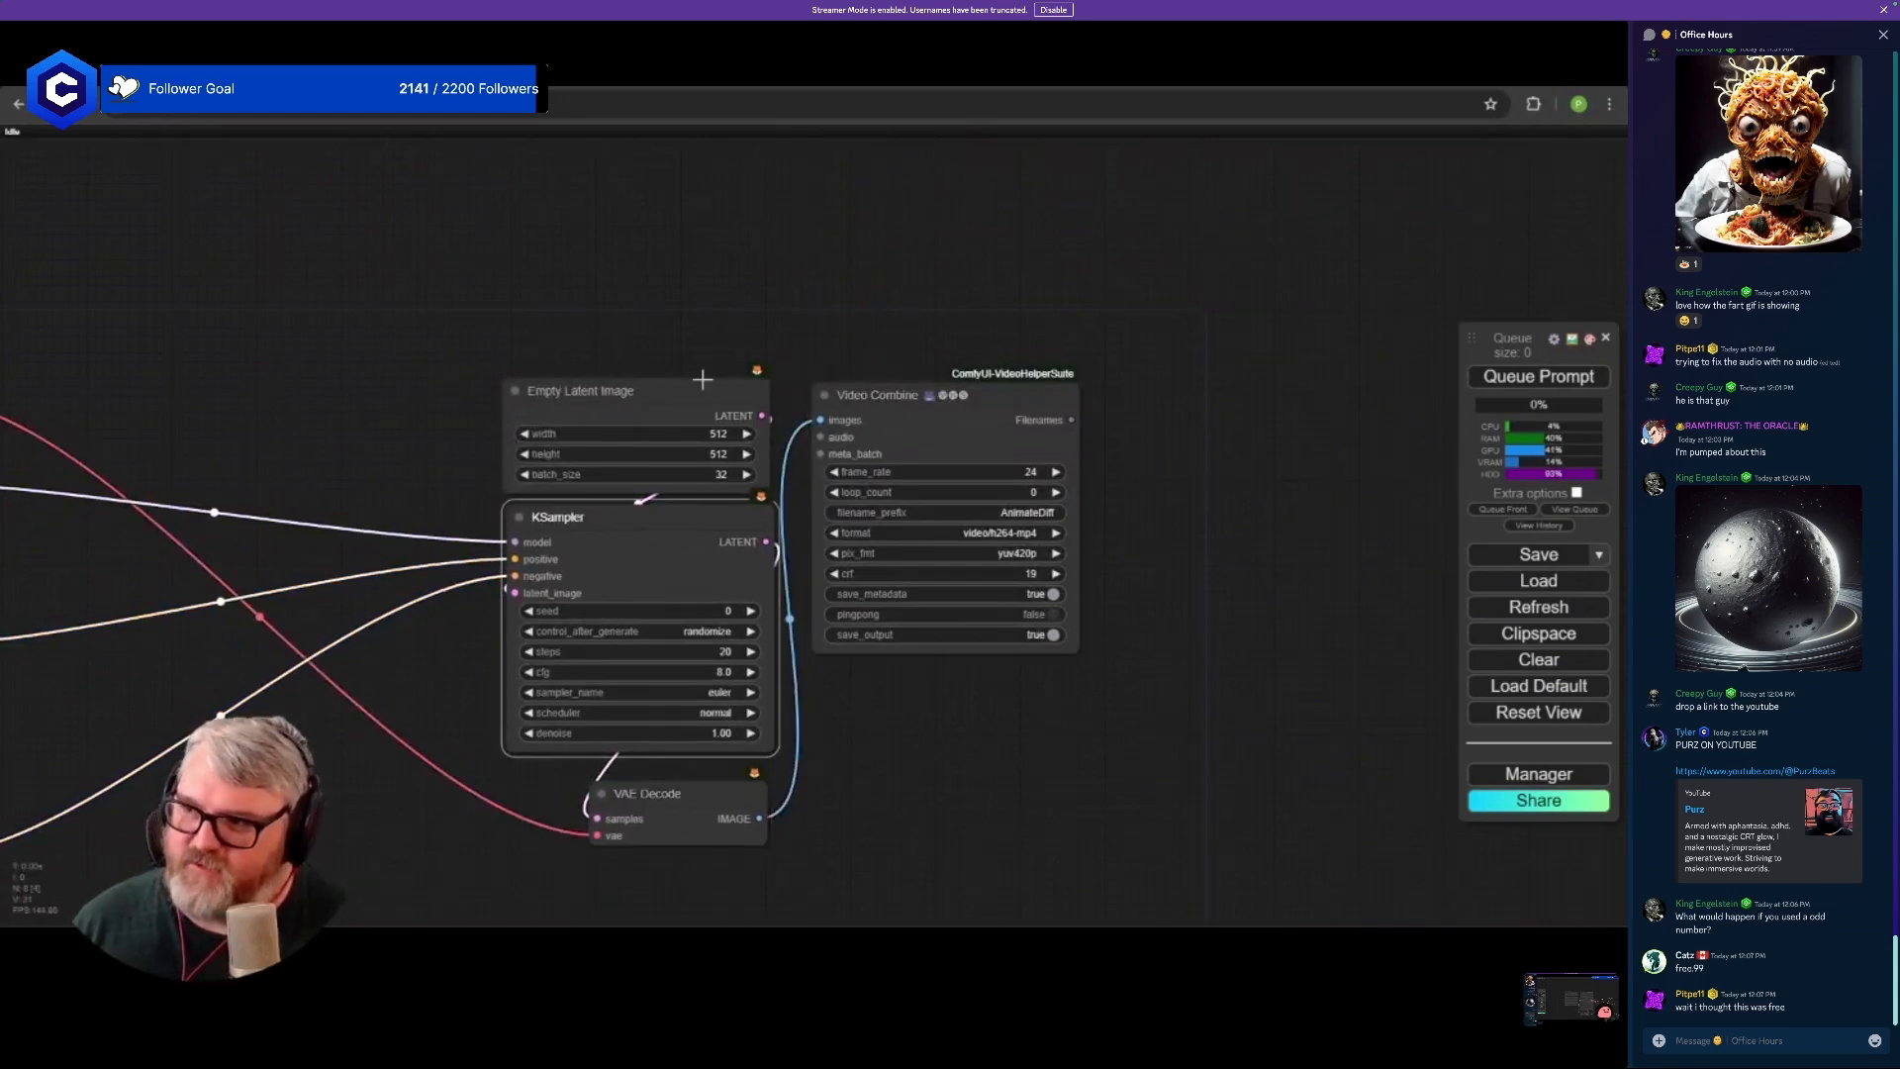
left_click_drag(754, 799, 752, 881)
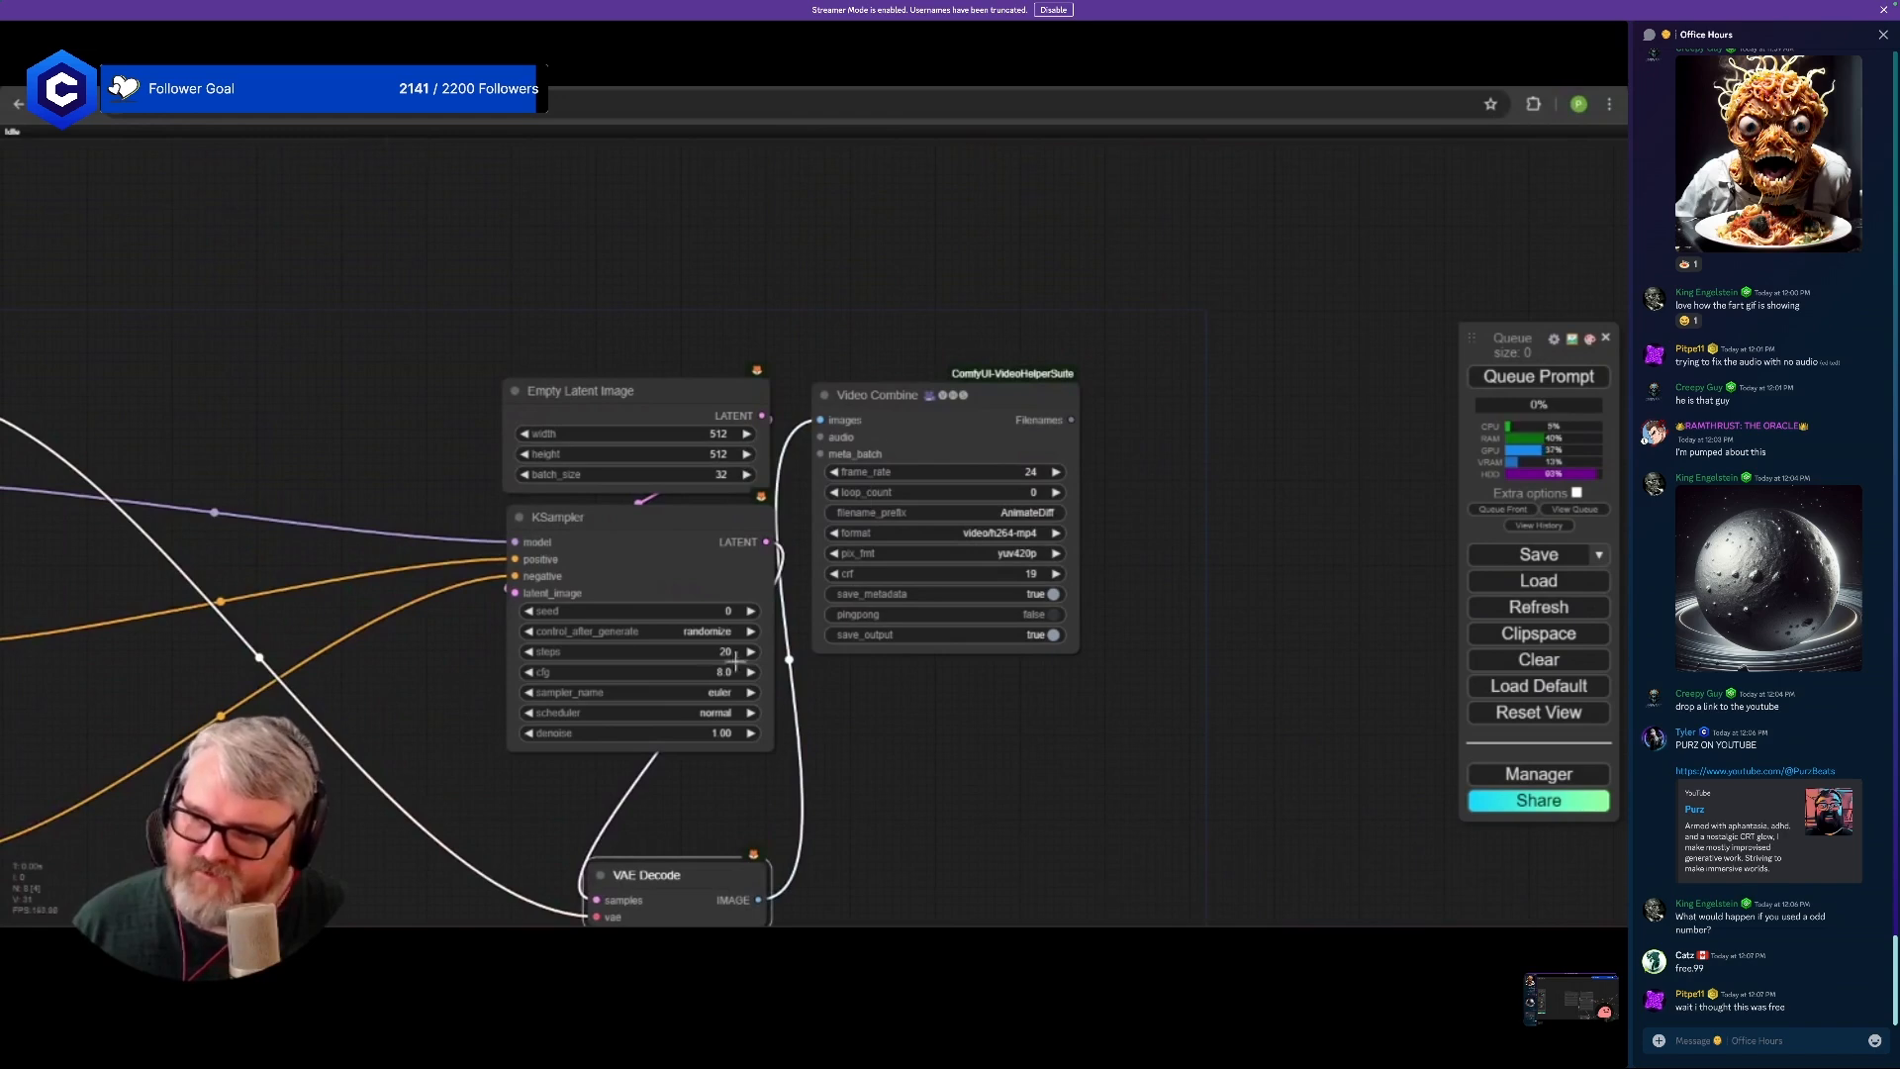
scroll(735, 658, "up", 6)
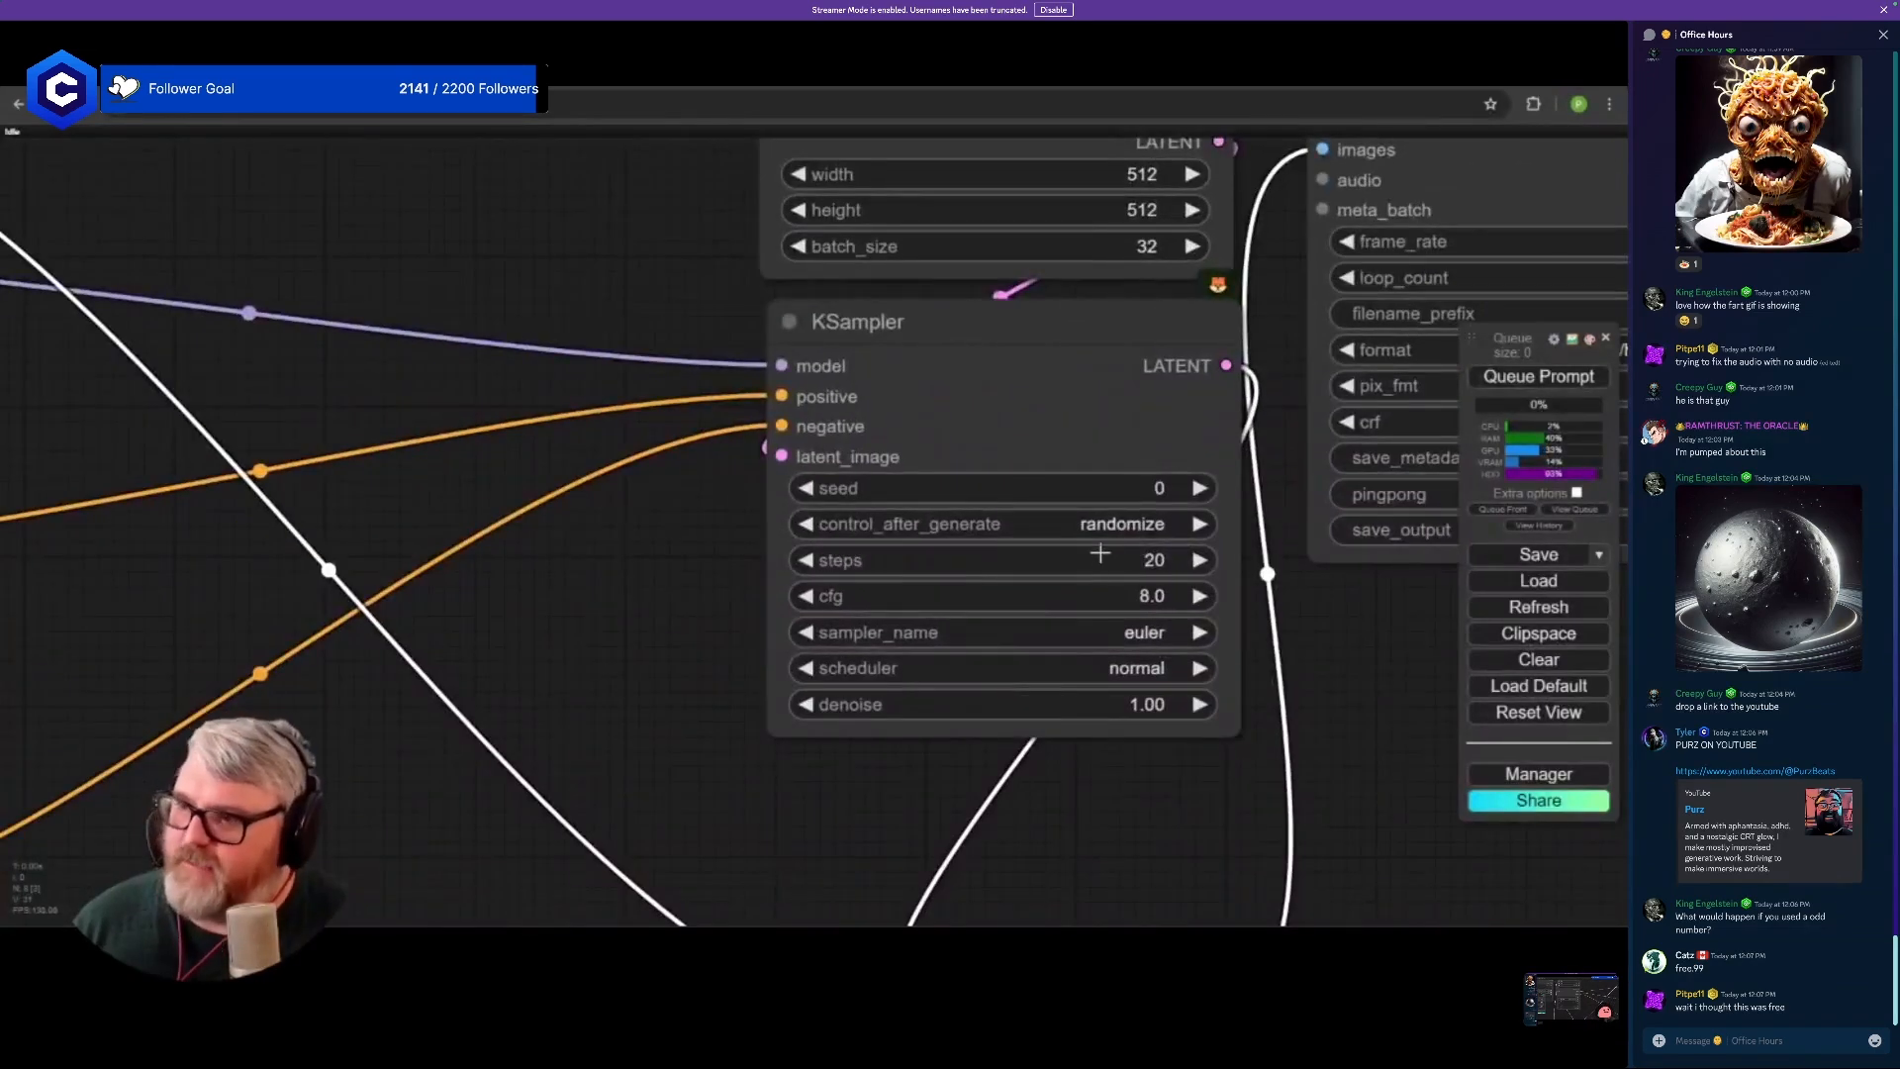
- Set the KSampler node's steps to 11 and its cfg to 2.0
left_click(1100, 553)
type("11")
key("Return")
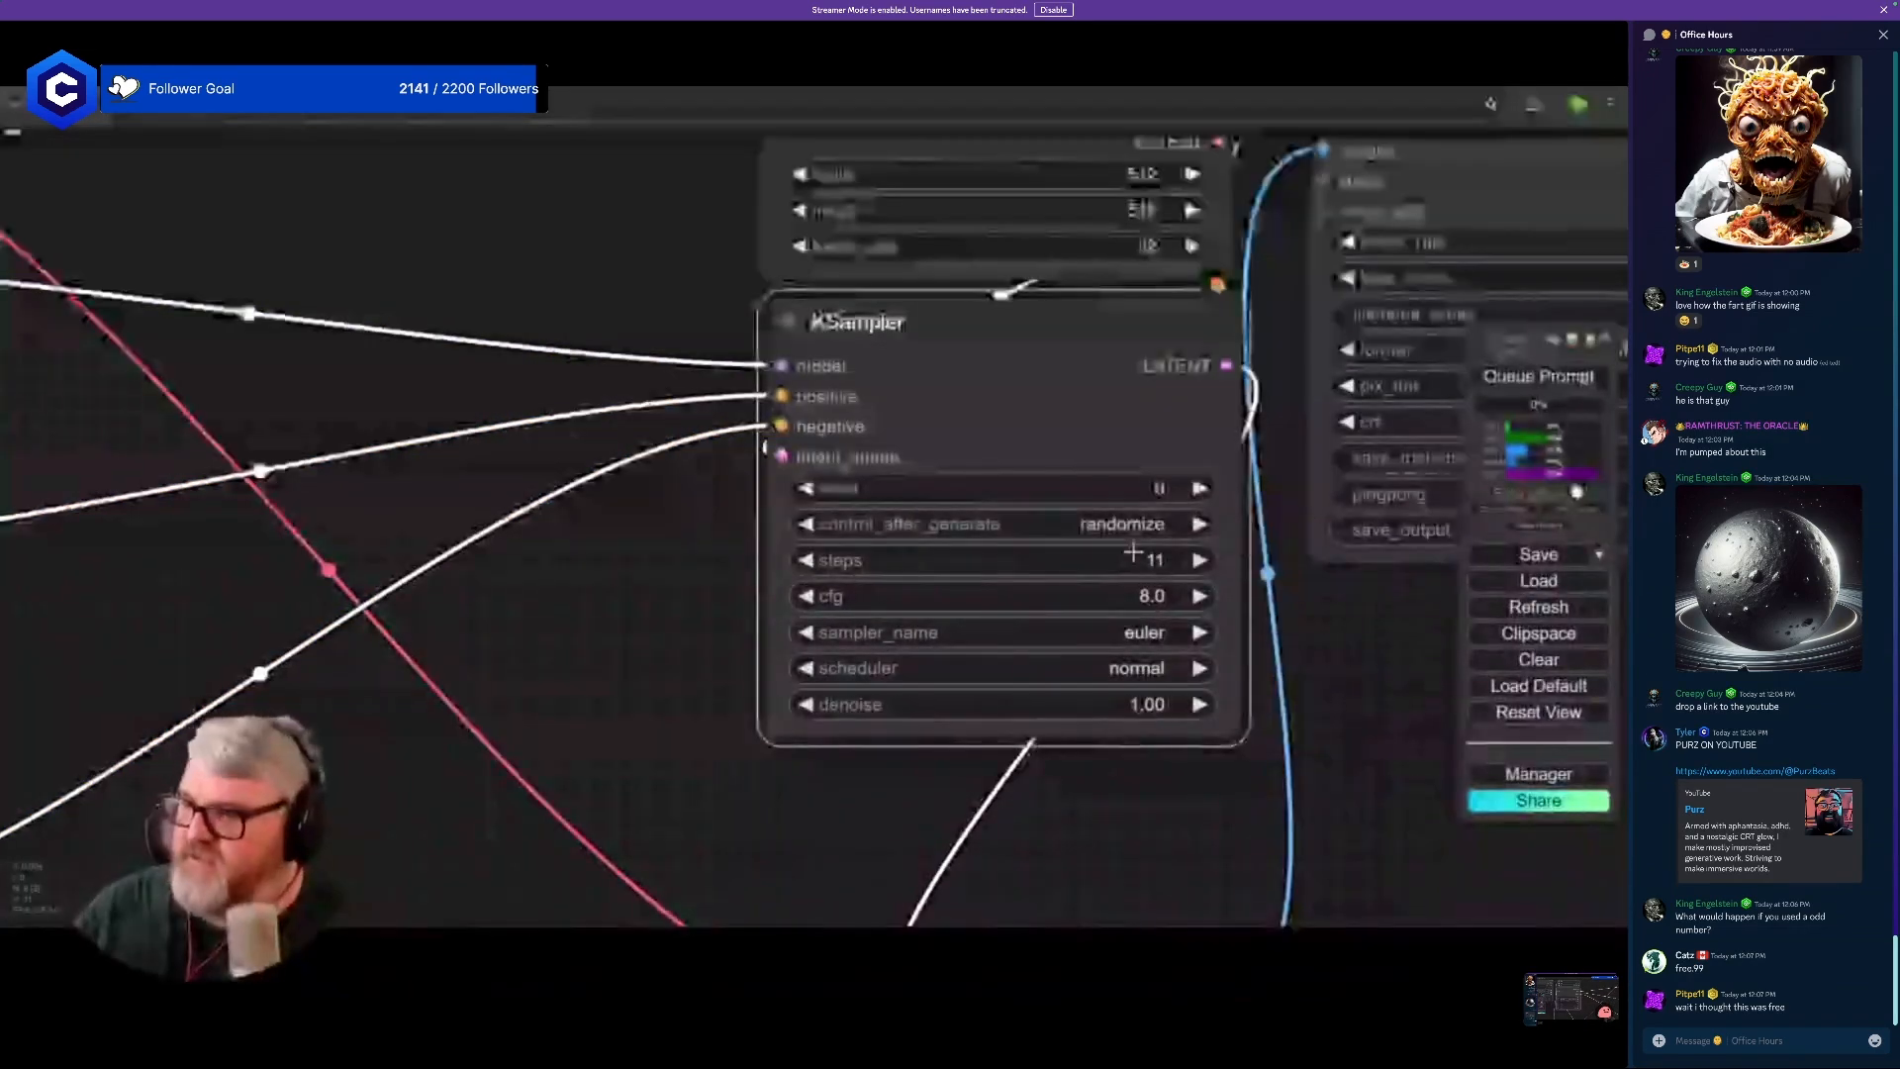
left_click(1108, 599)
type("1")
key("Return")
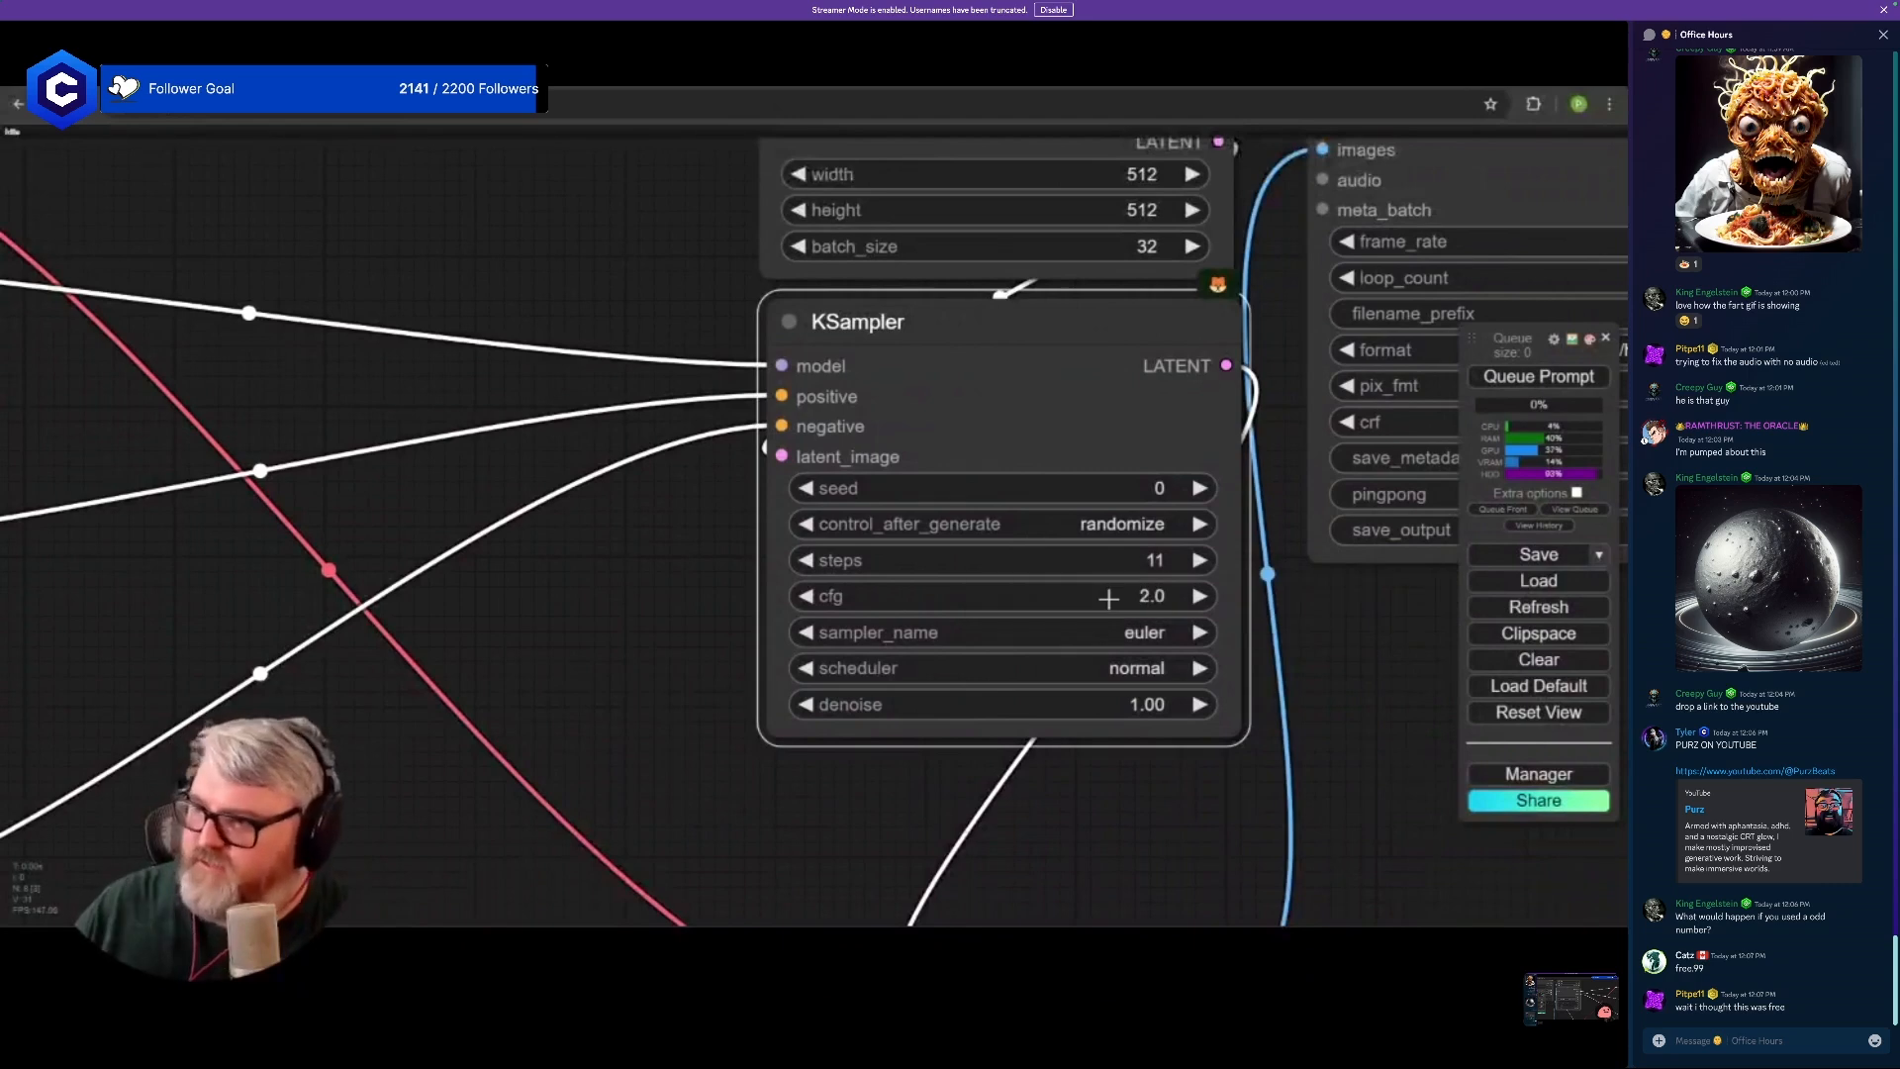
- Set the KSampler node's sampler_name to lcm and its scheduler to sgm_uniform
left_click(1054, 638)
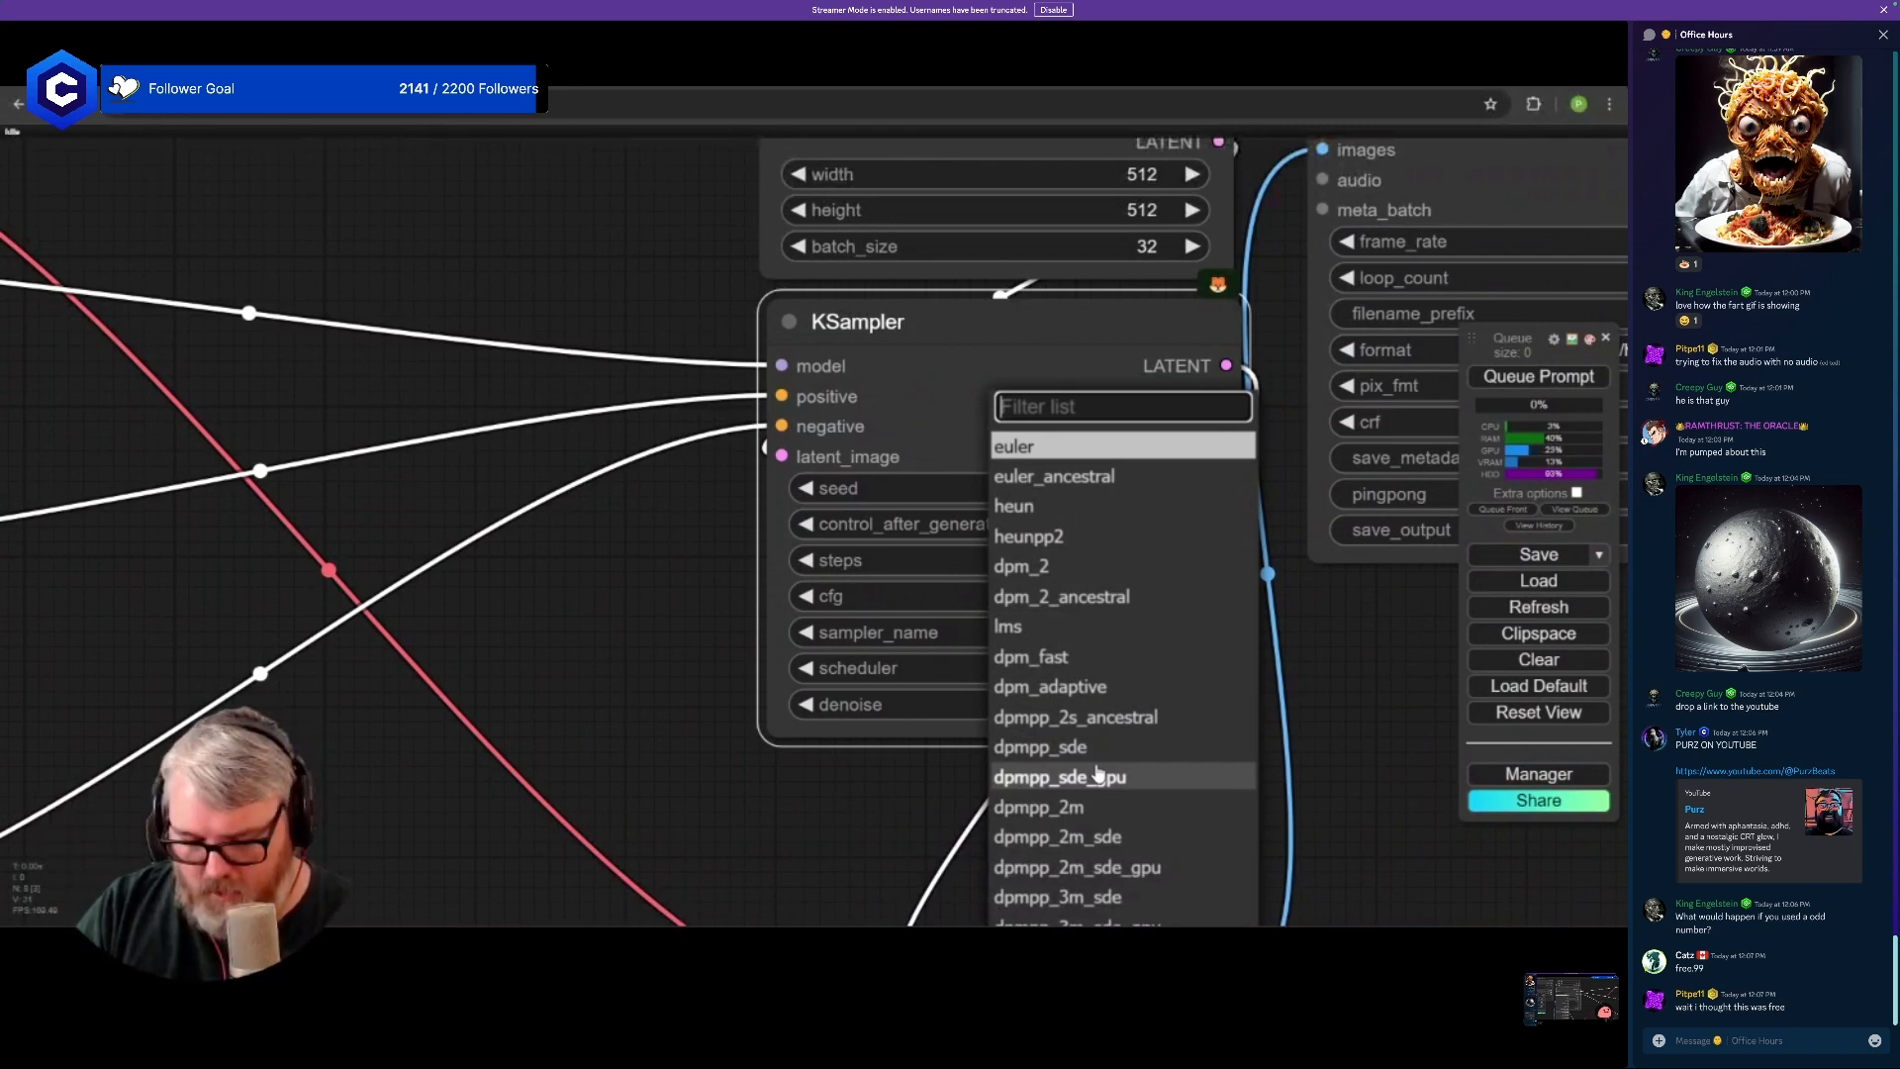
type("lcm")
key("Return")
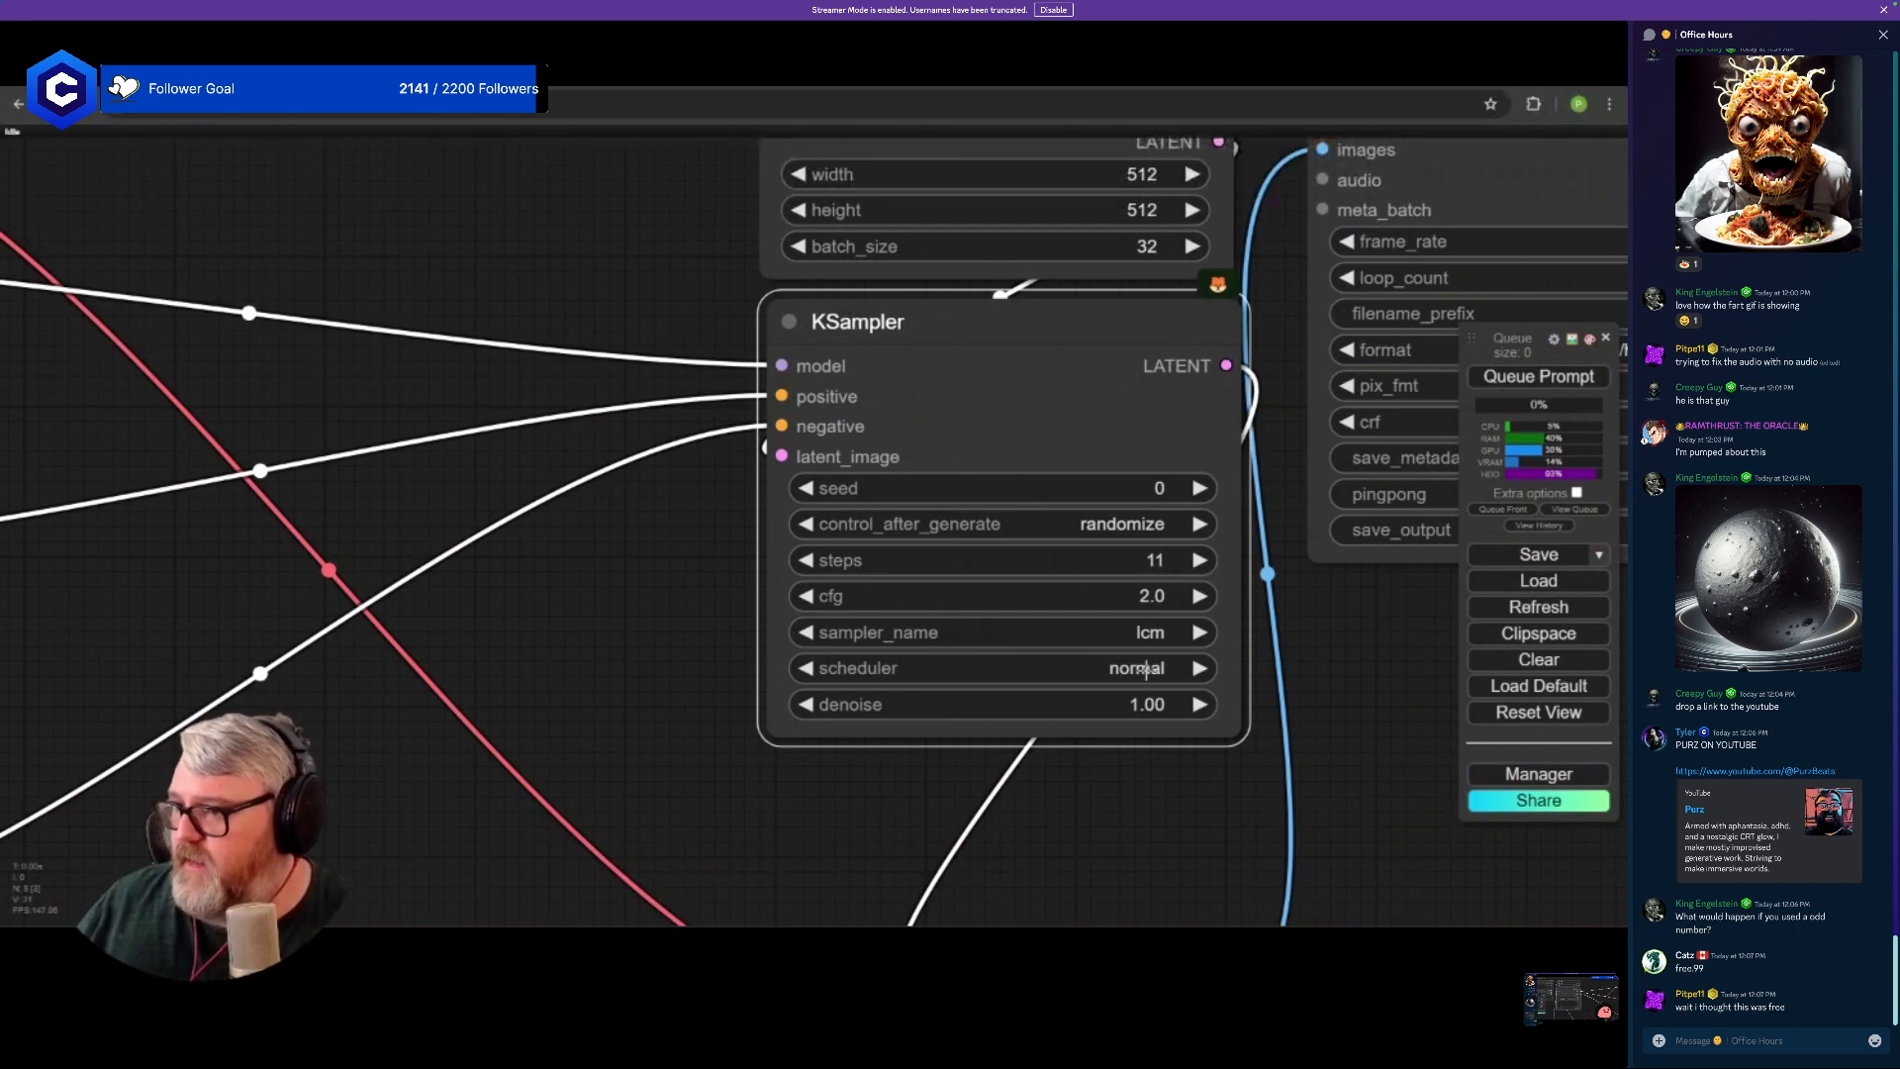
left_click(1145, 669)
left_click(1168, 733)
scroll(1255, 664, "up", 8)
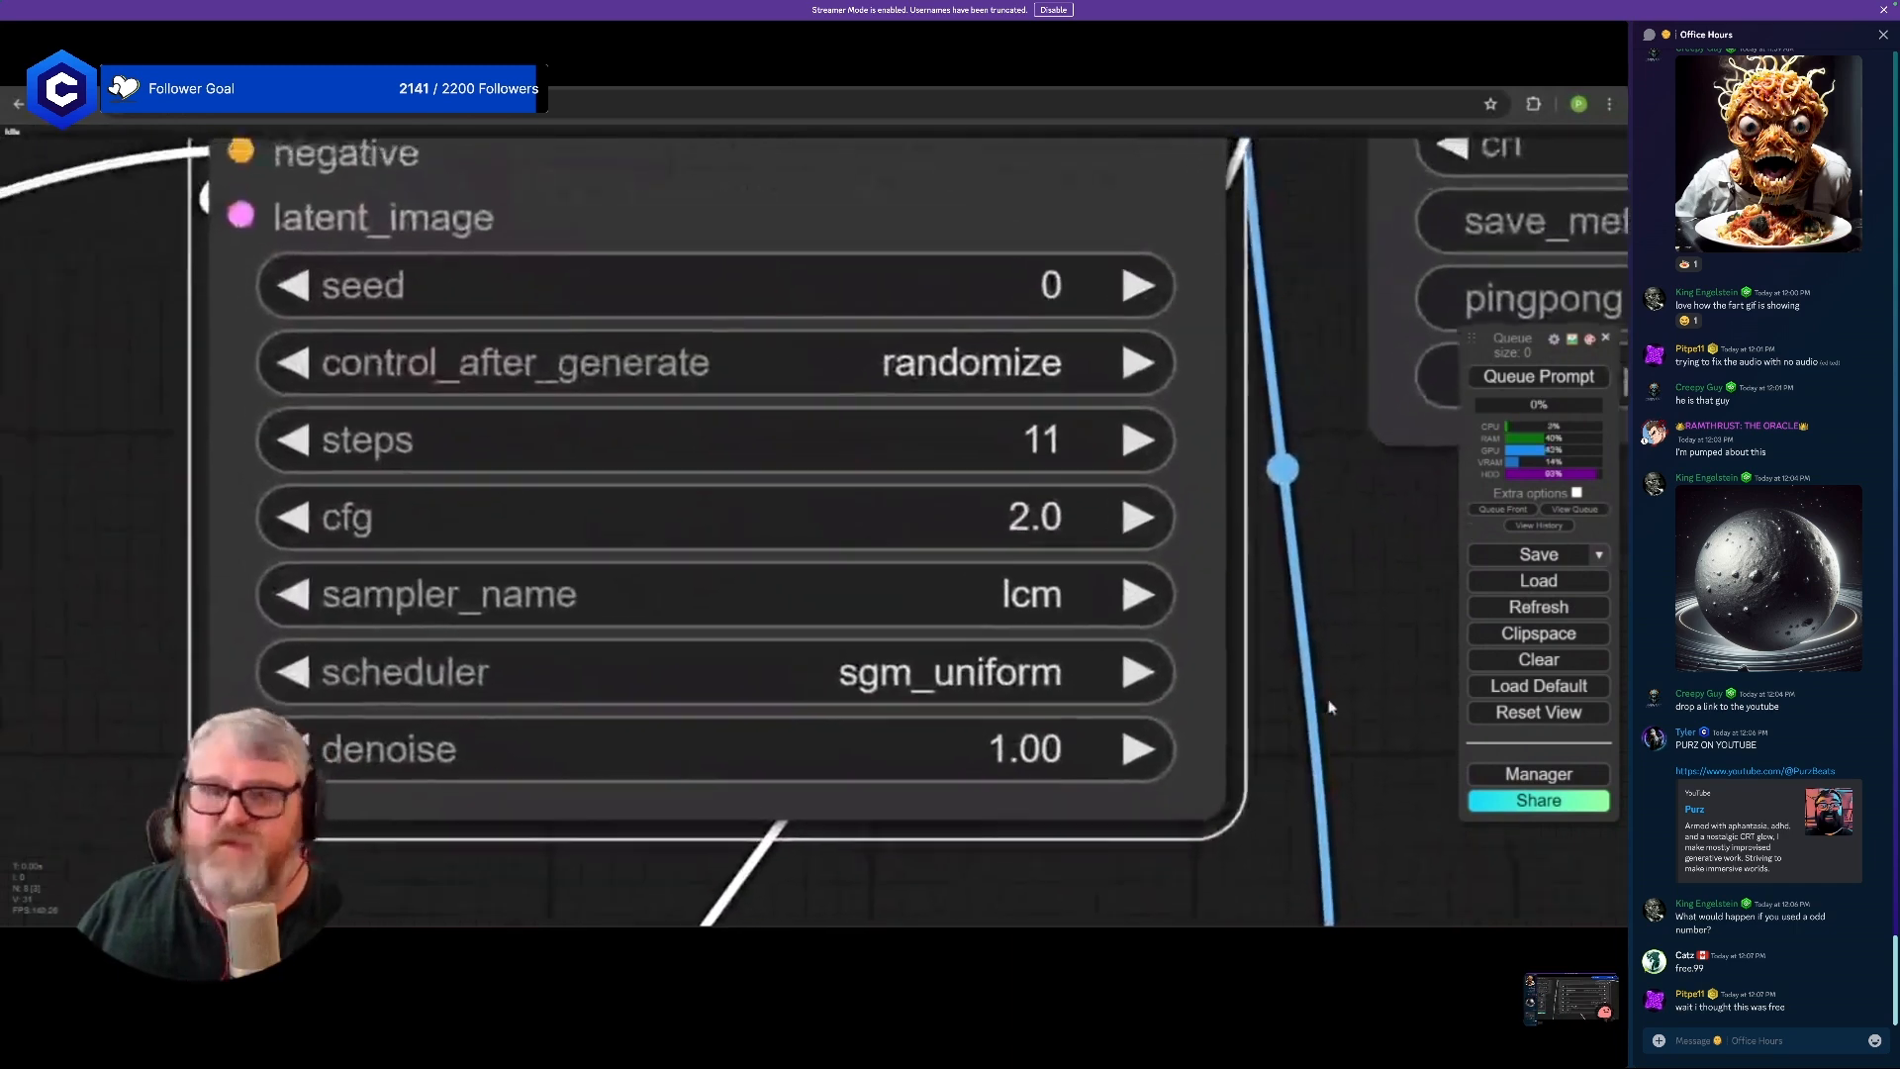
left_click_drag(1329, 707, 1416, 733)
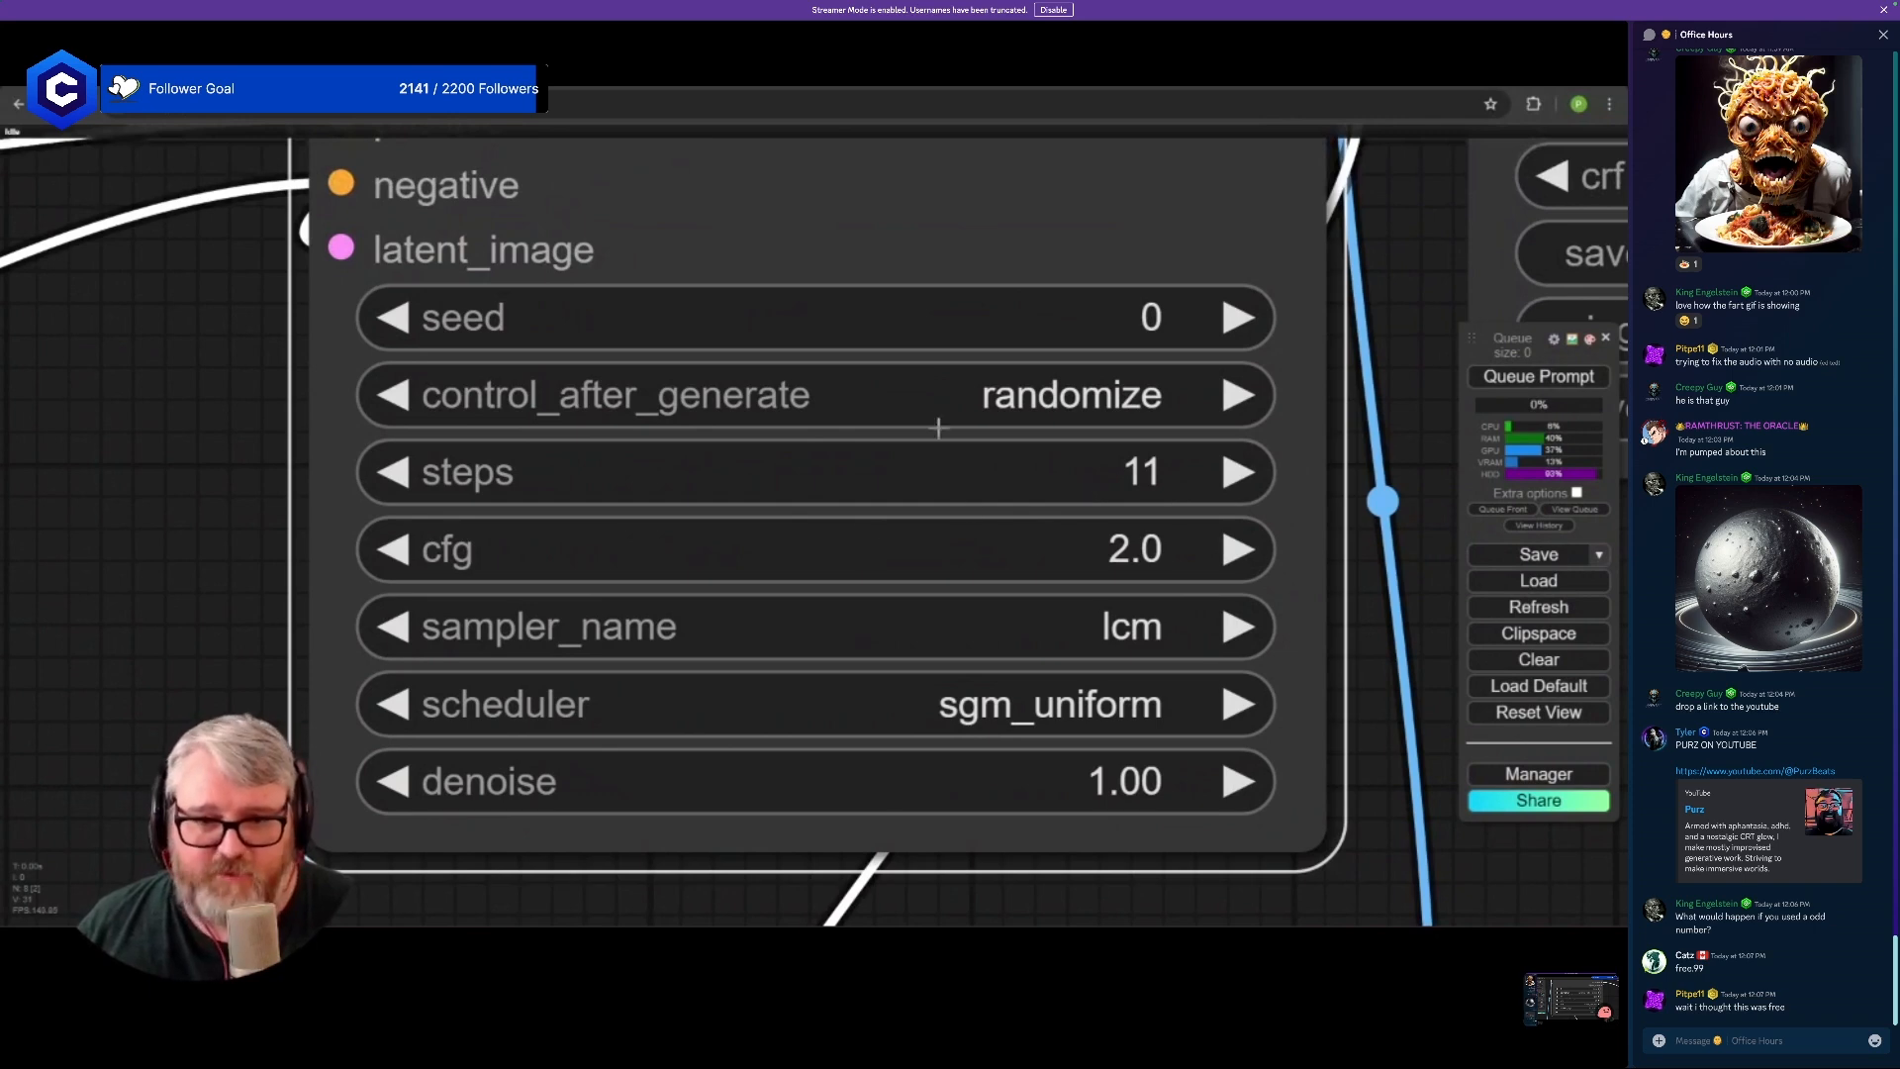
- Move the VAE Decode node up so it sits directly beneath the KSampler node
scroll(662, 518, "down", 10)
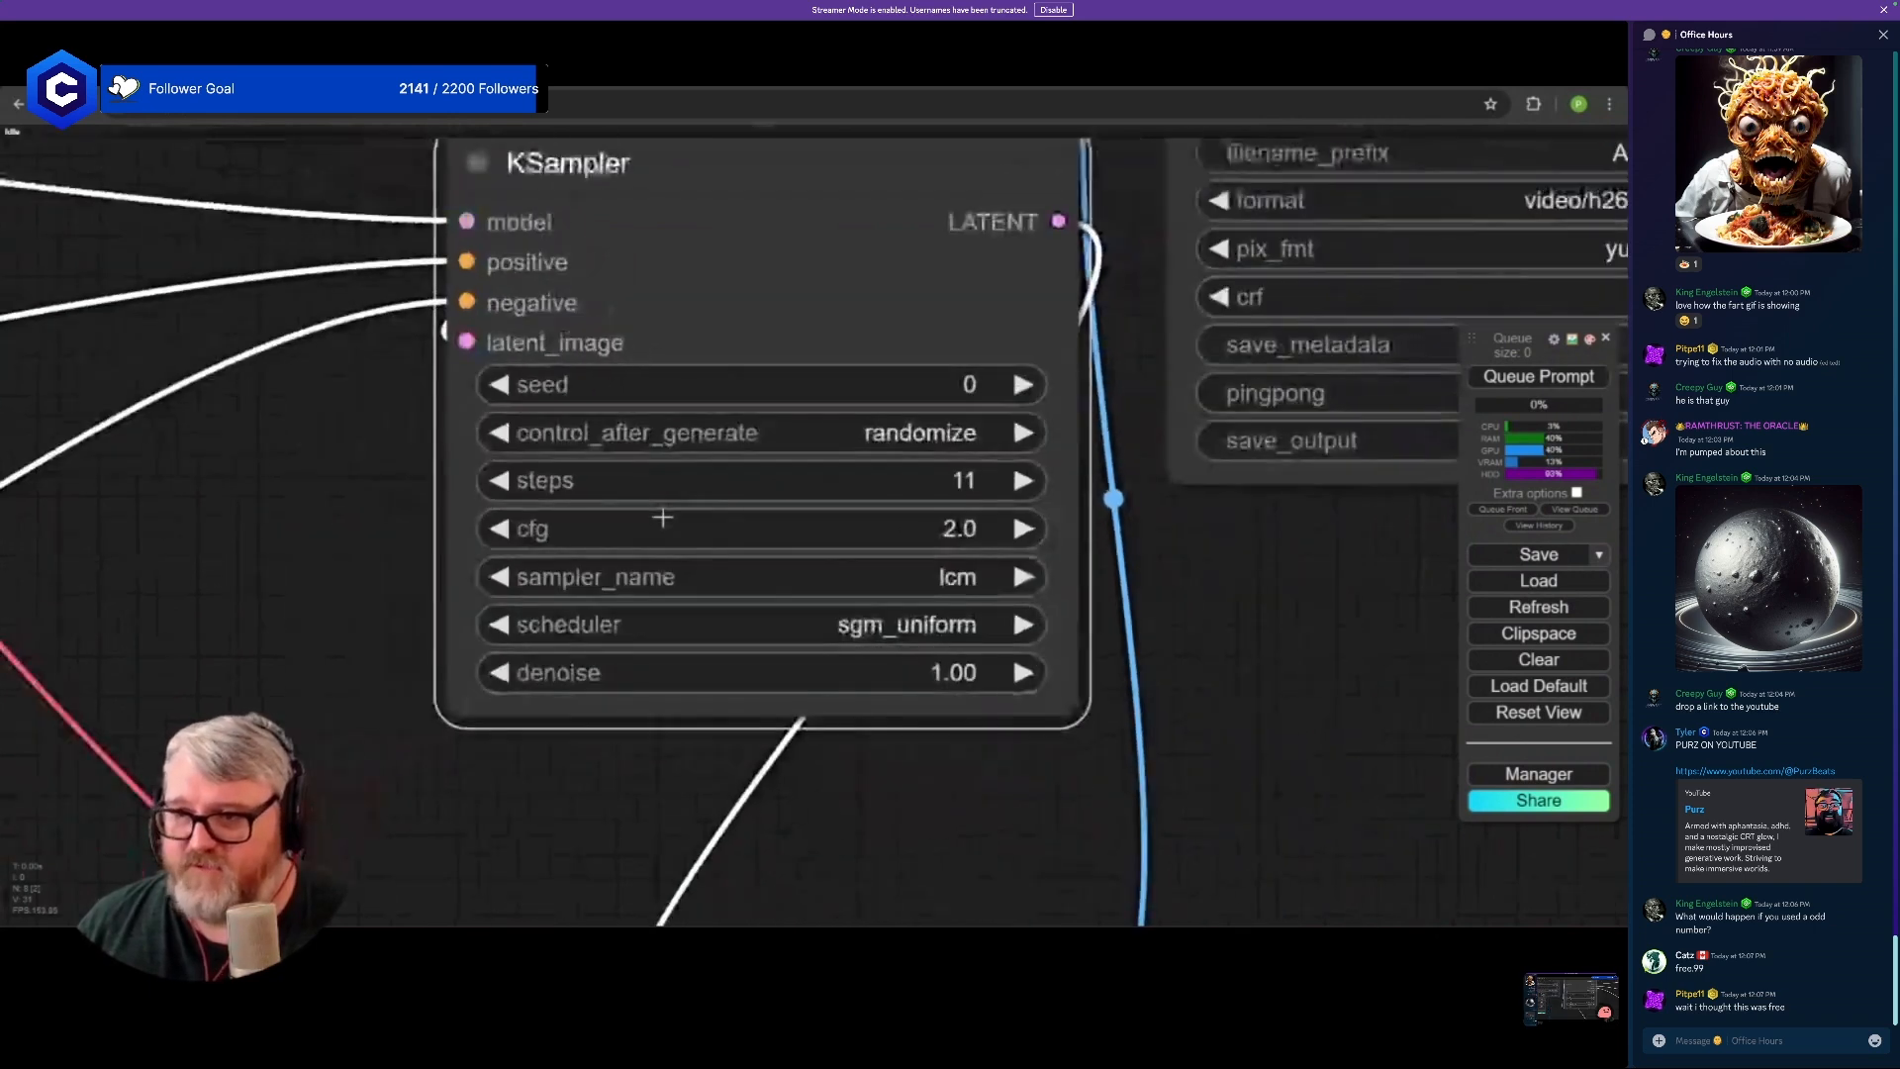
scroll(662, 517, "down", 9)
left_click_drag(778, 578, 980, 620)
scroll(871, 632, "up", 3)
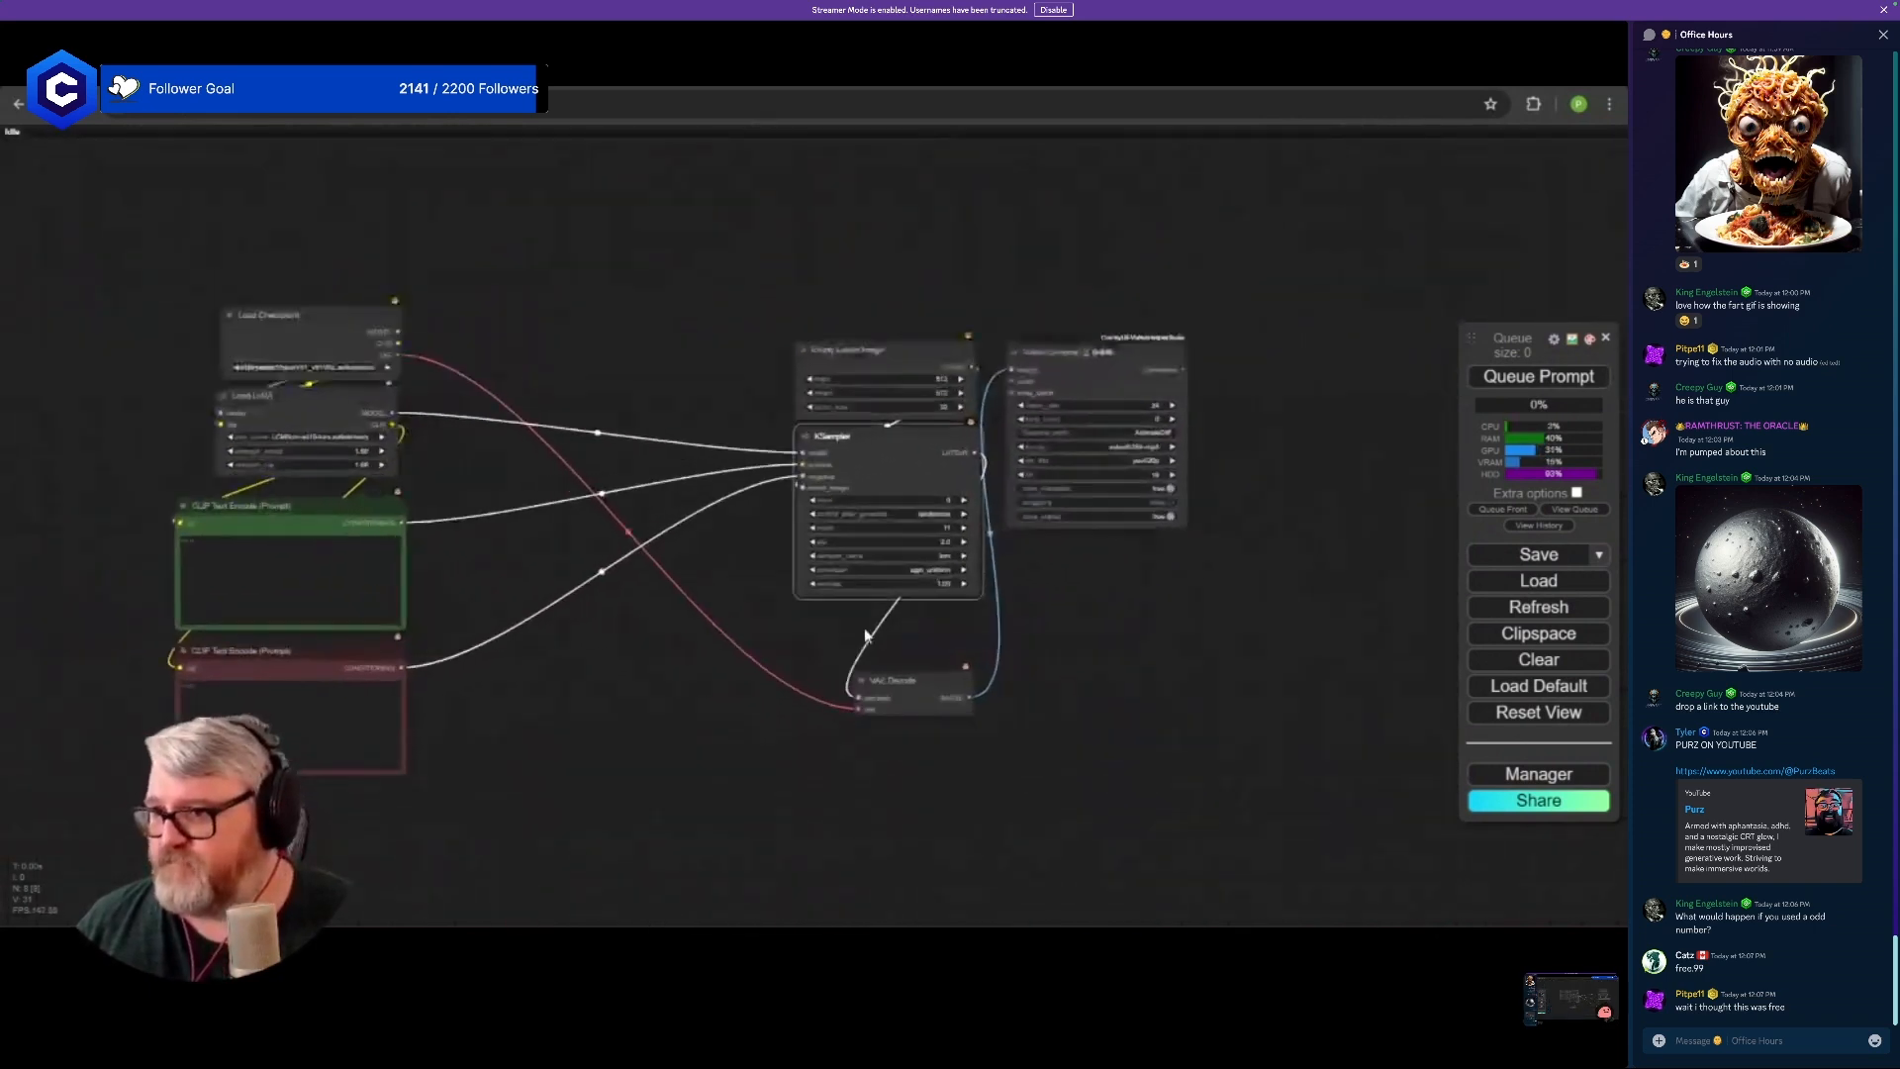
left_click_drag(869, 636, 950, 627)
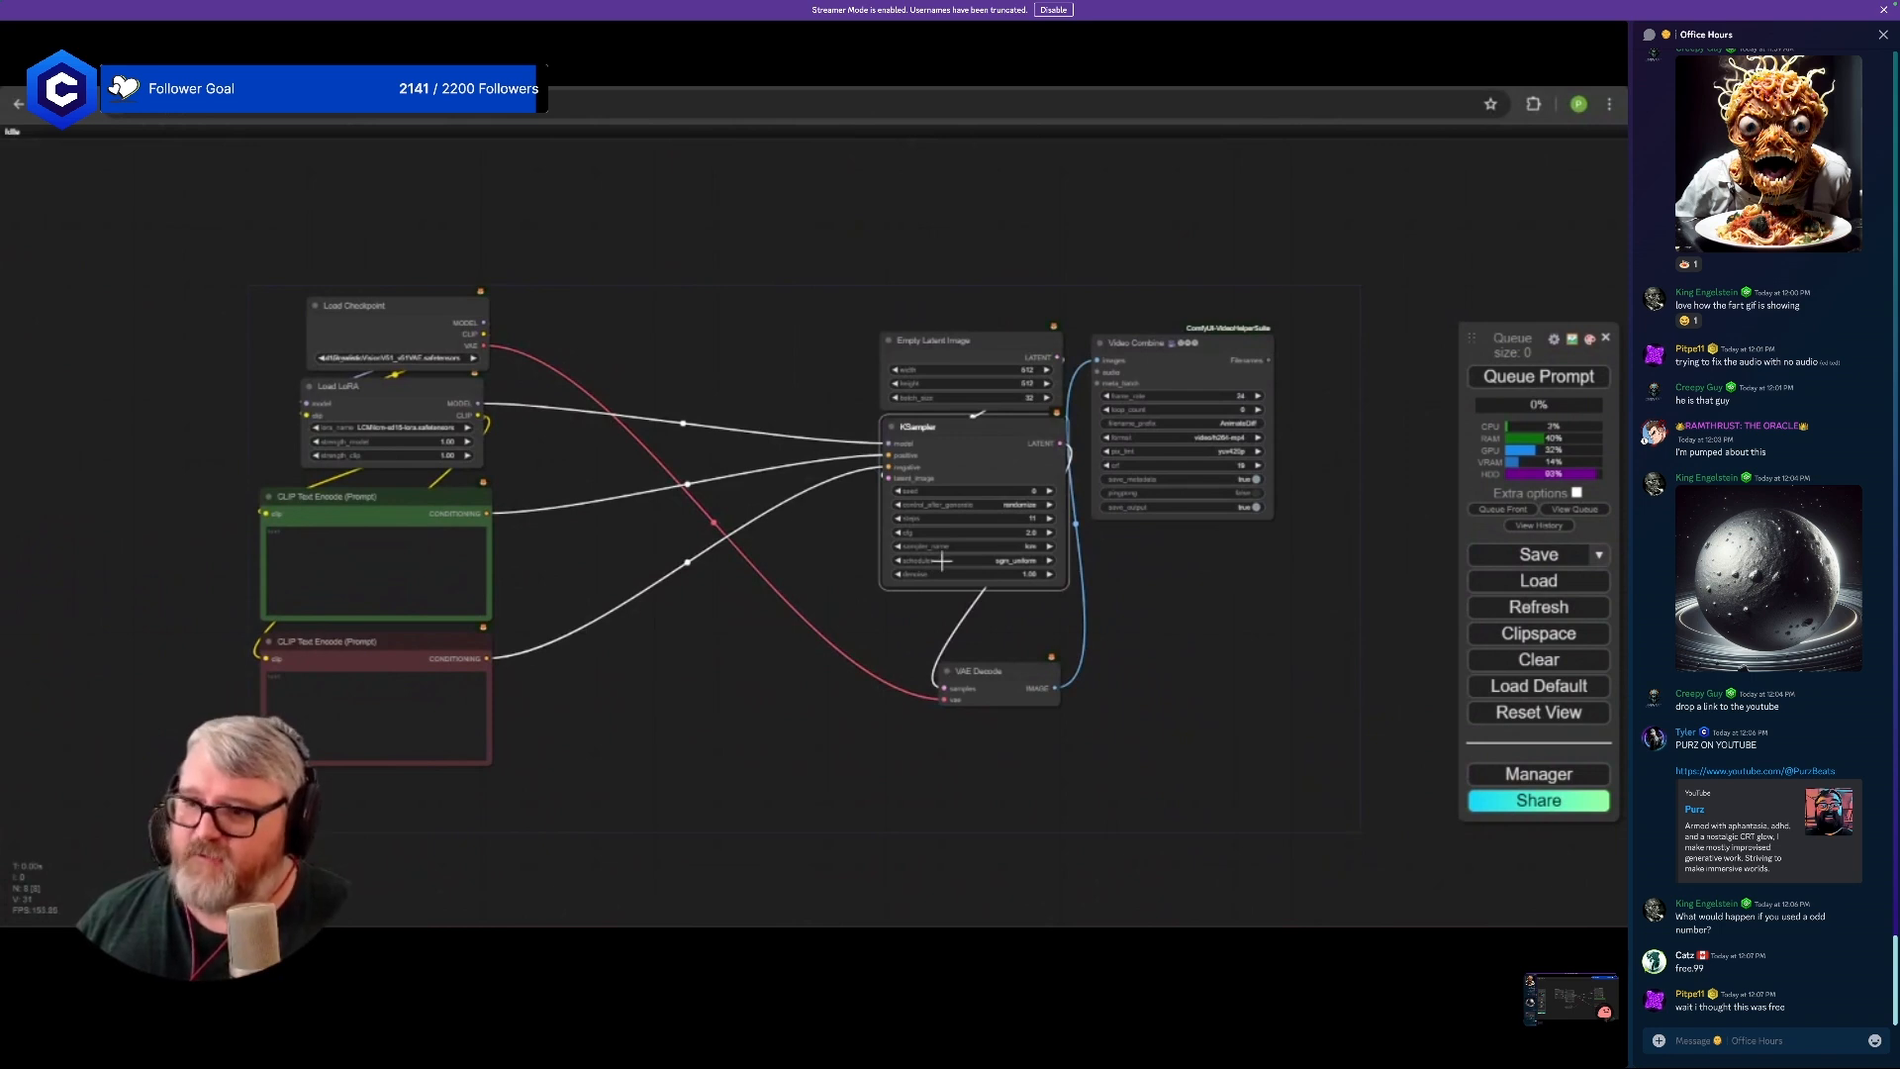
left_click_drag(1051, 664, 1056, 623)
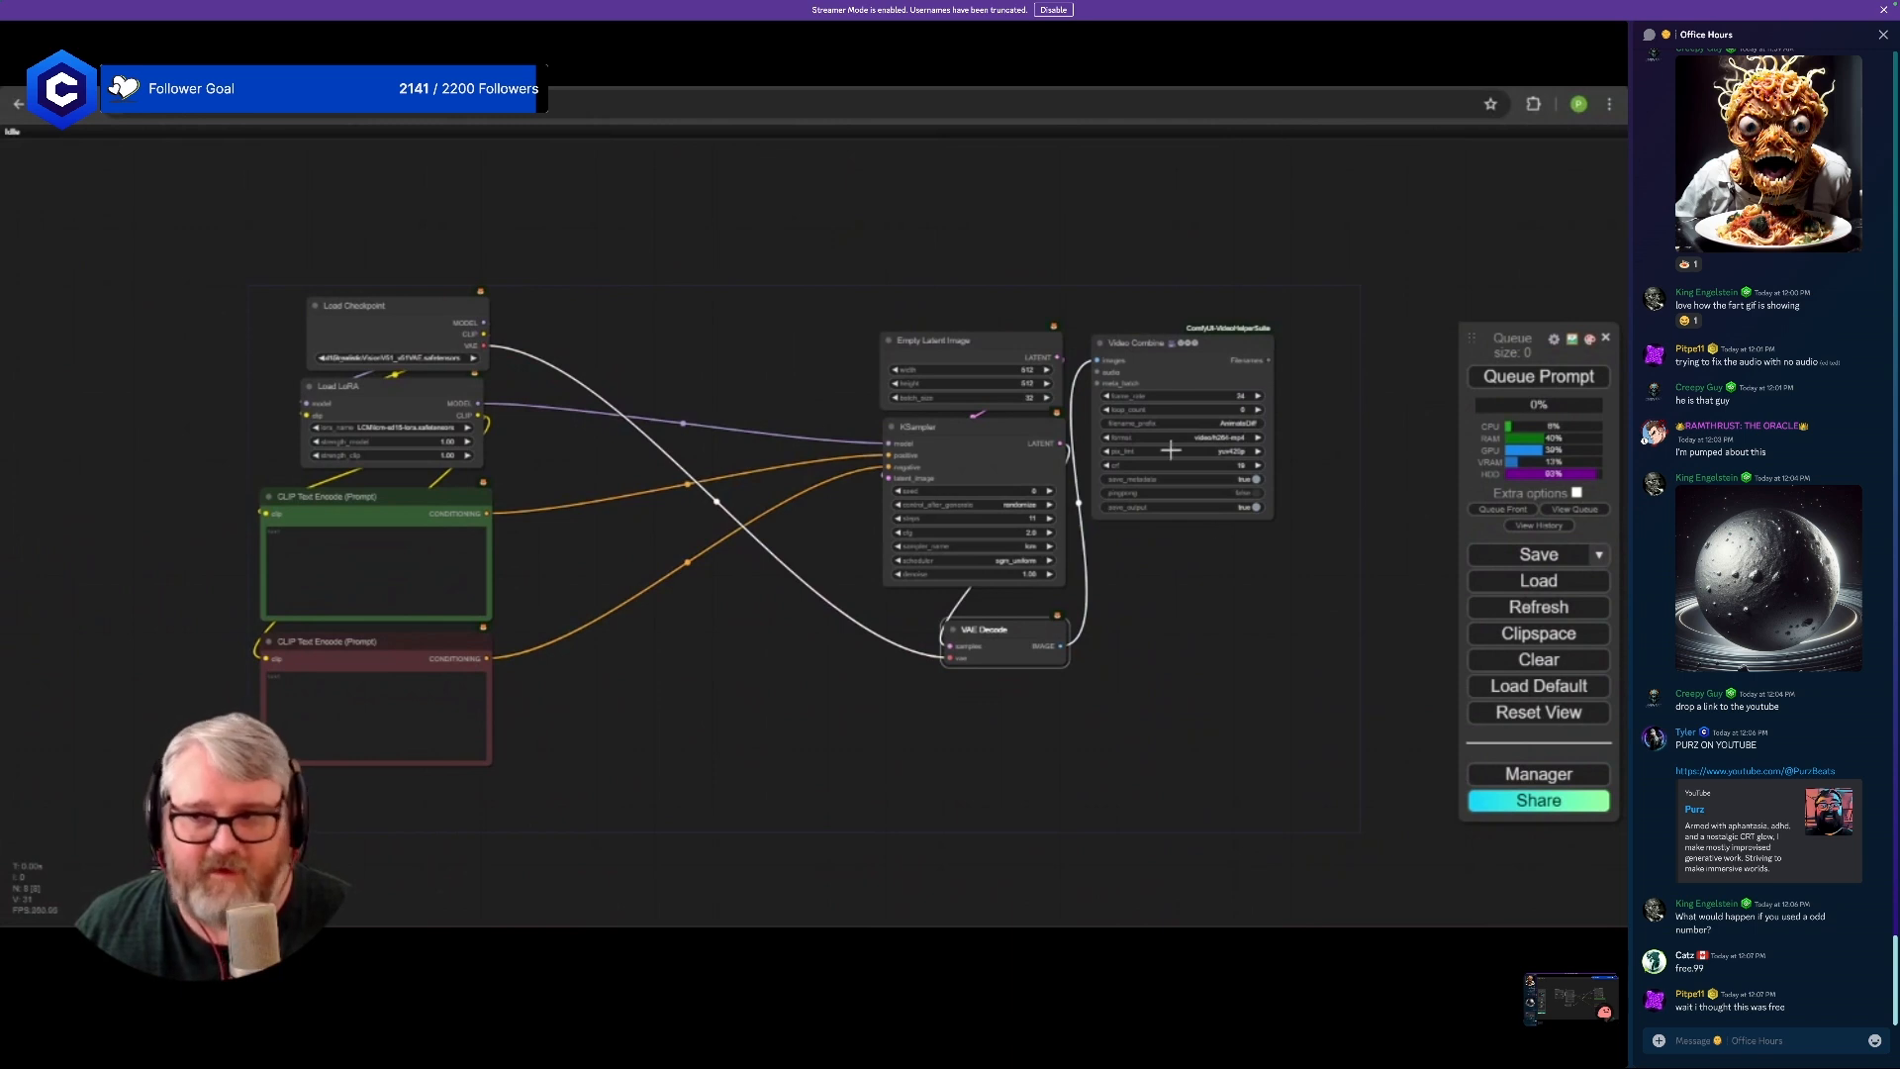
- Detach the Load LoRA model link from the KSampler node's model input
scroll(917, 448, "up", 2)
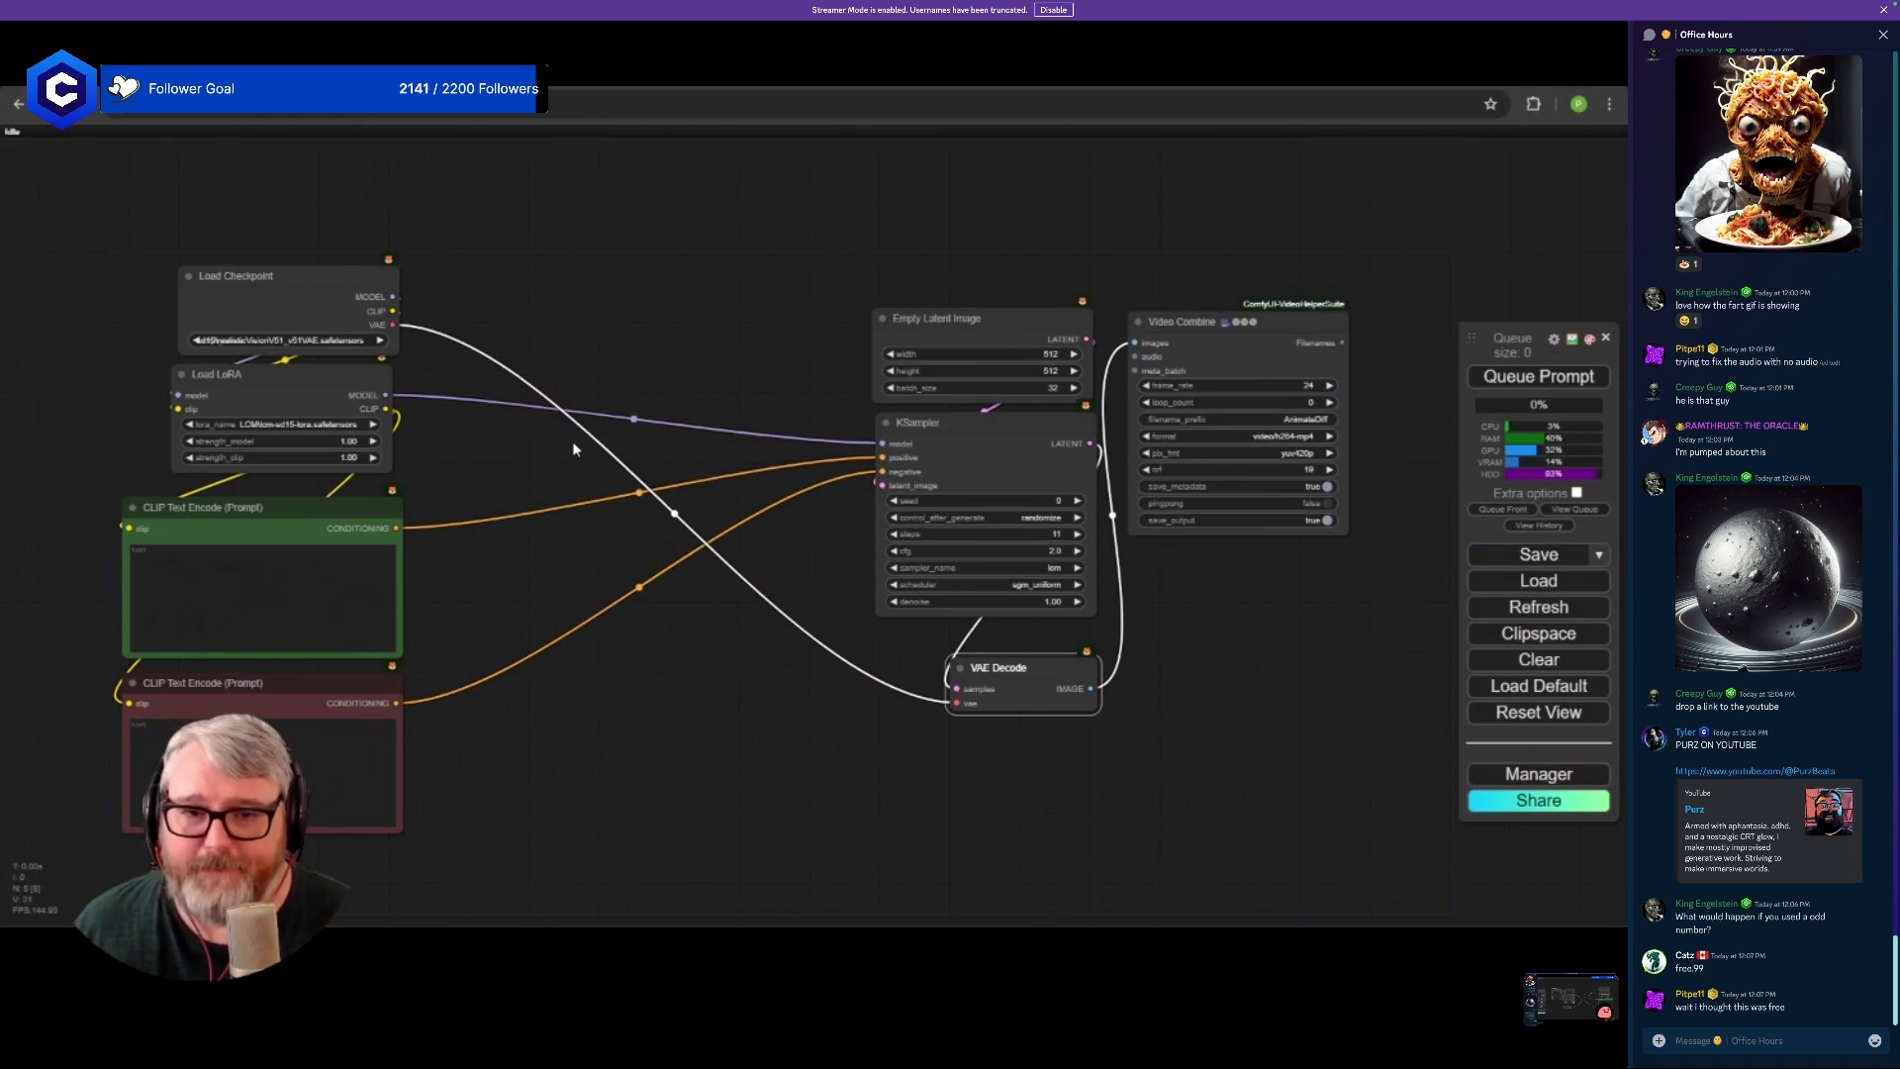
scroll(572, 448, "up", 2)
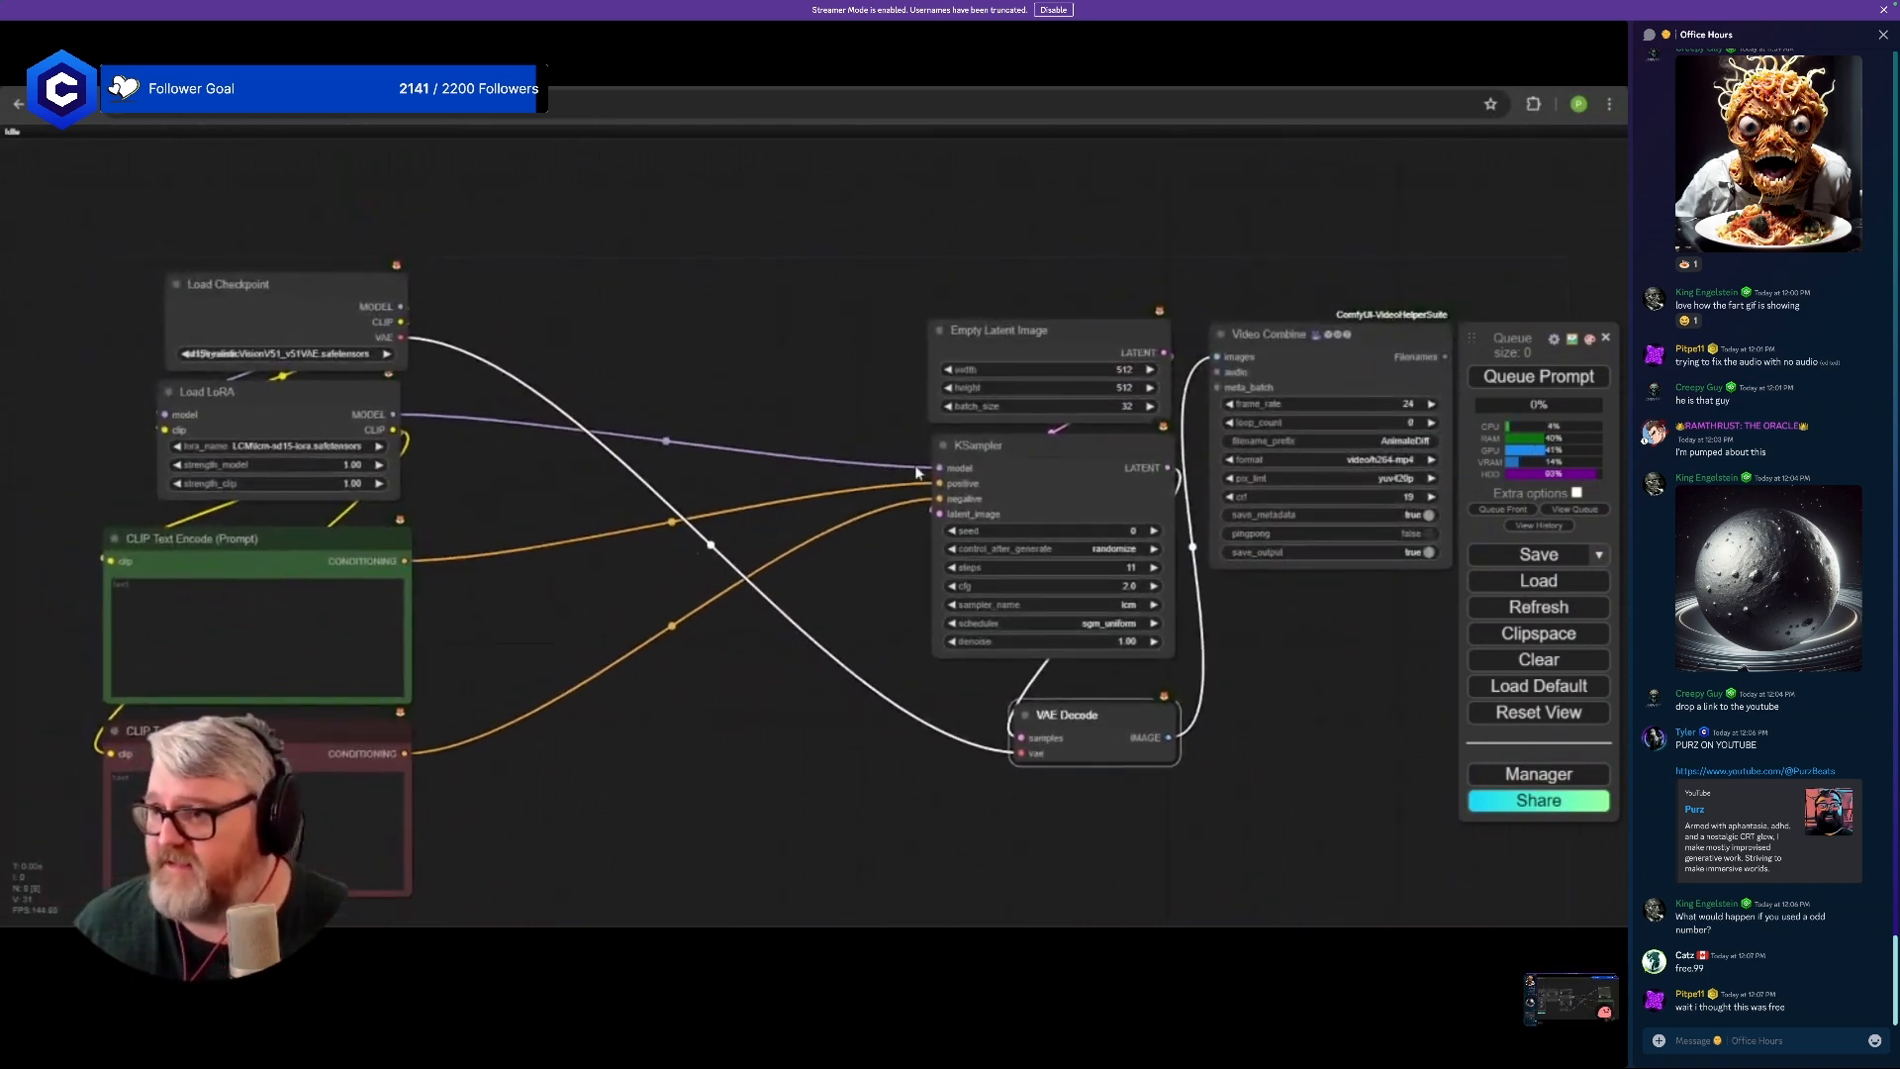
left_click_drag(934, 441, 495, 421)
left_click(529, 467)
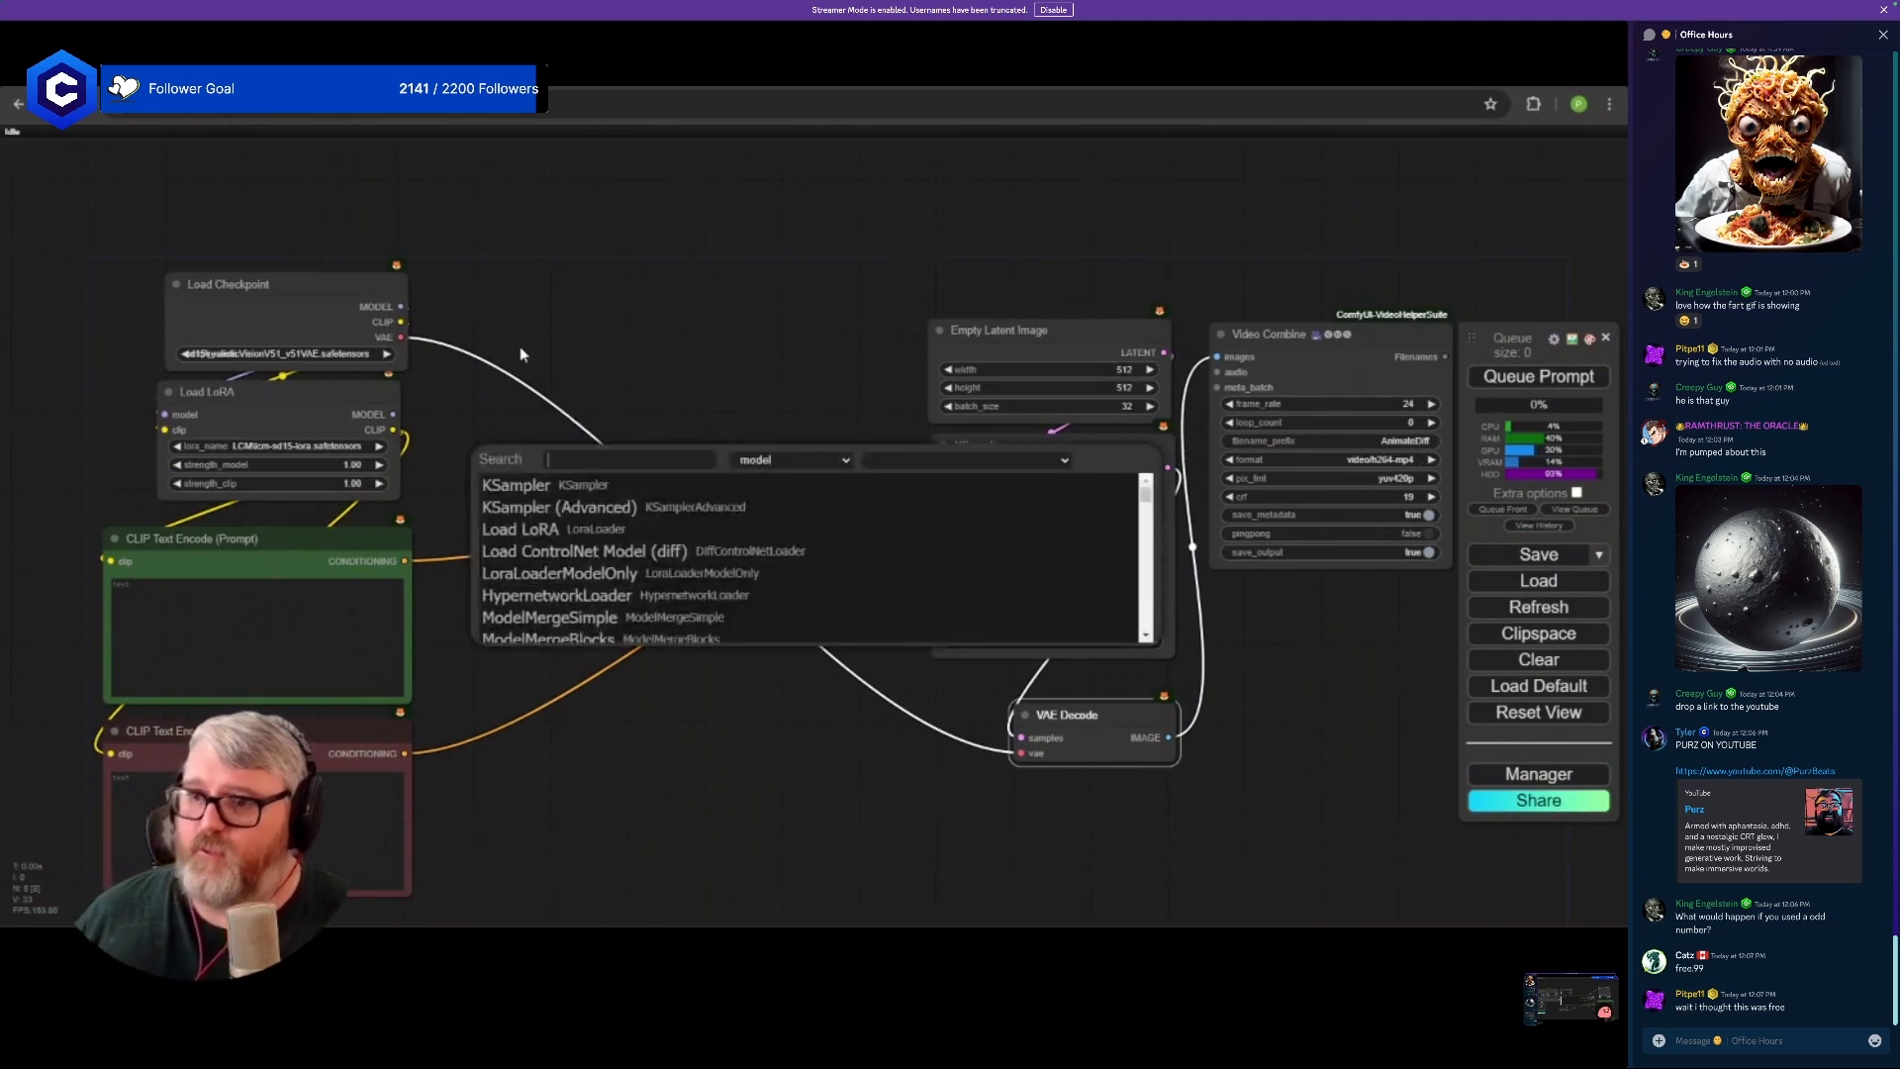
left_click_drag(395, 412, 574, 308)
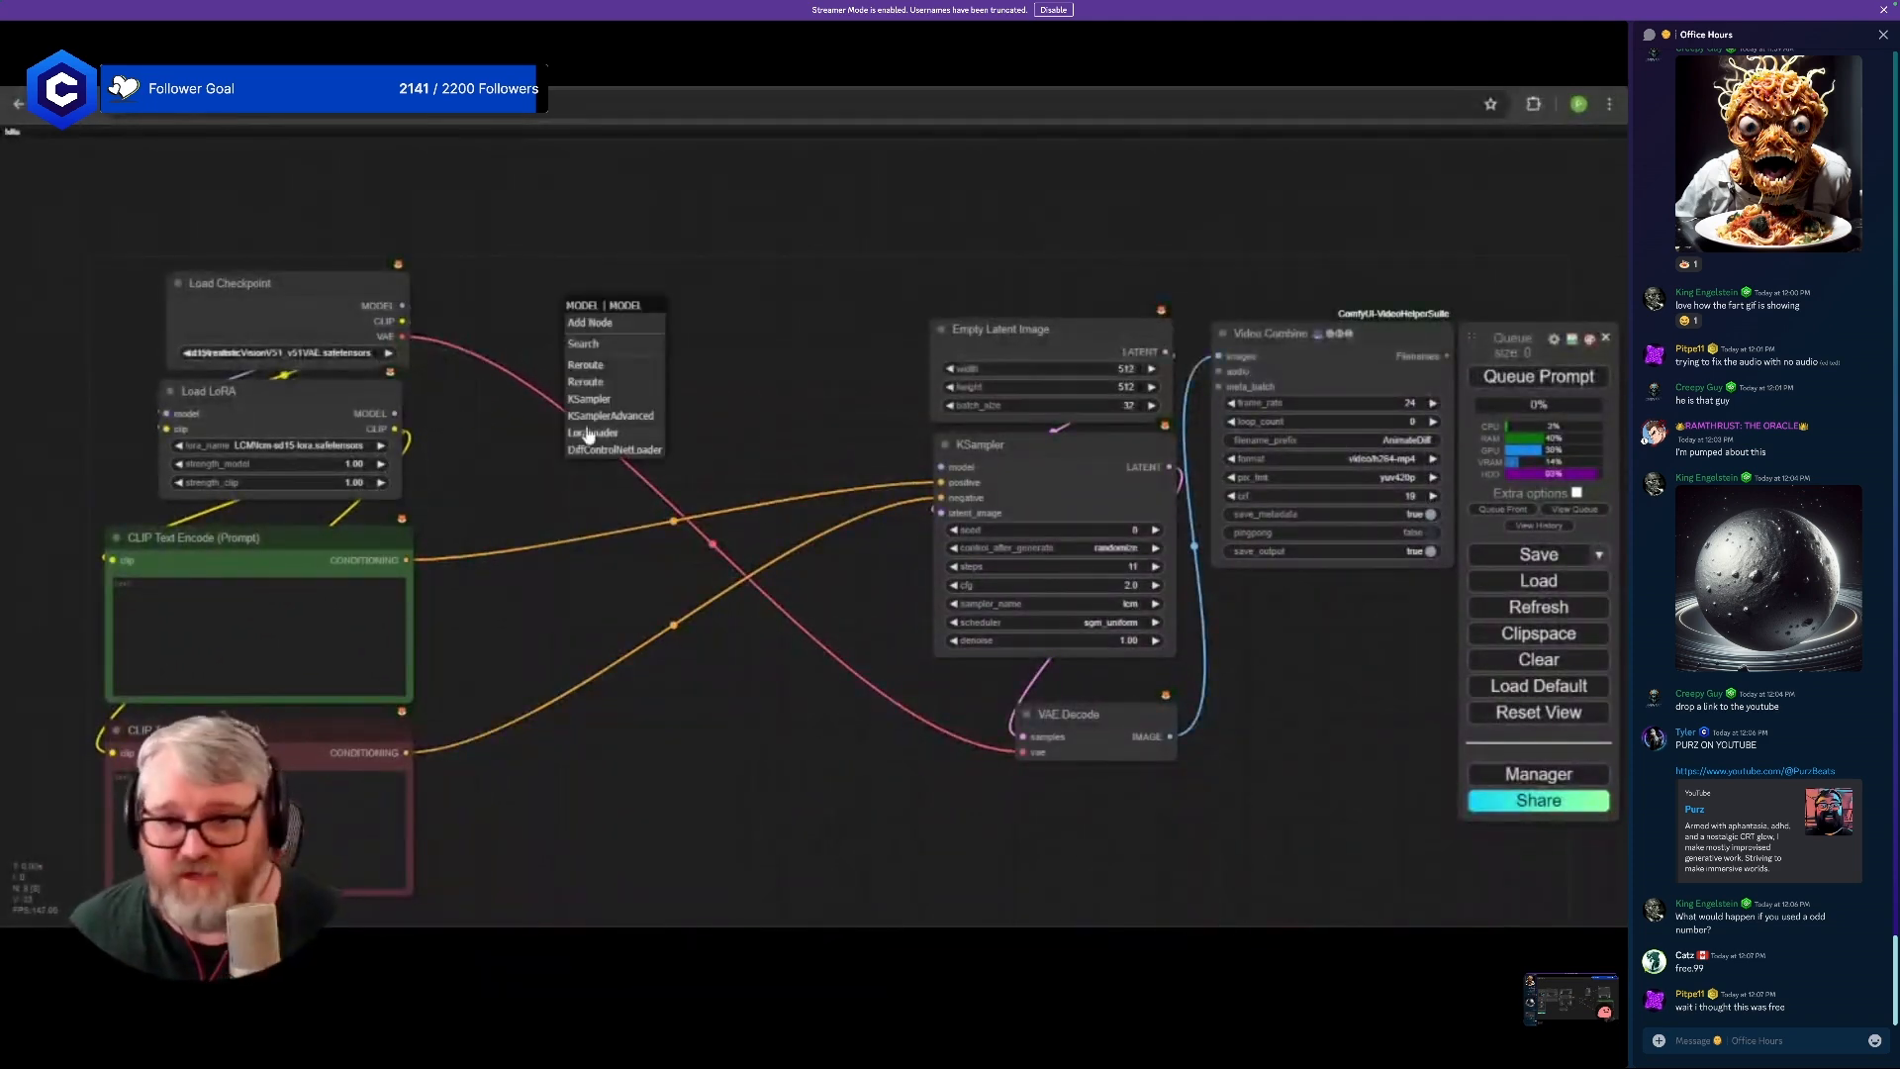
left_click(614, 346)
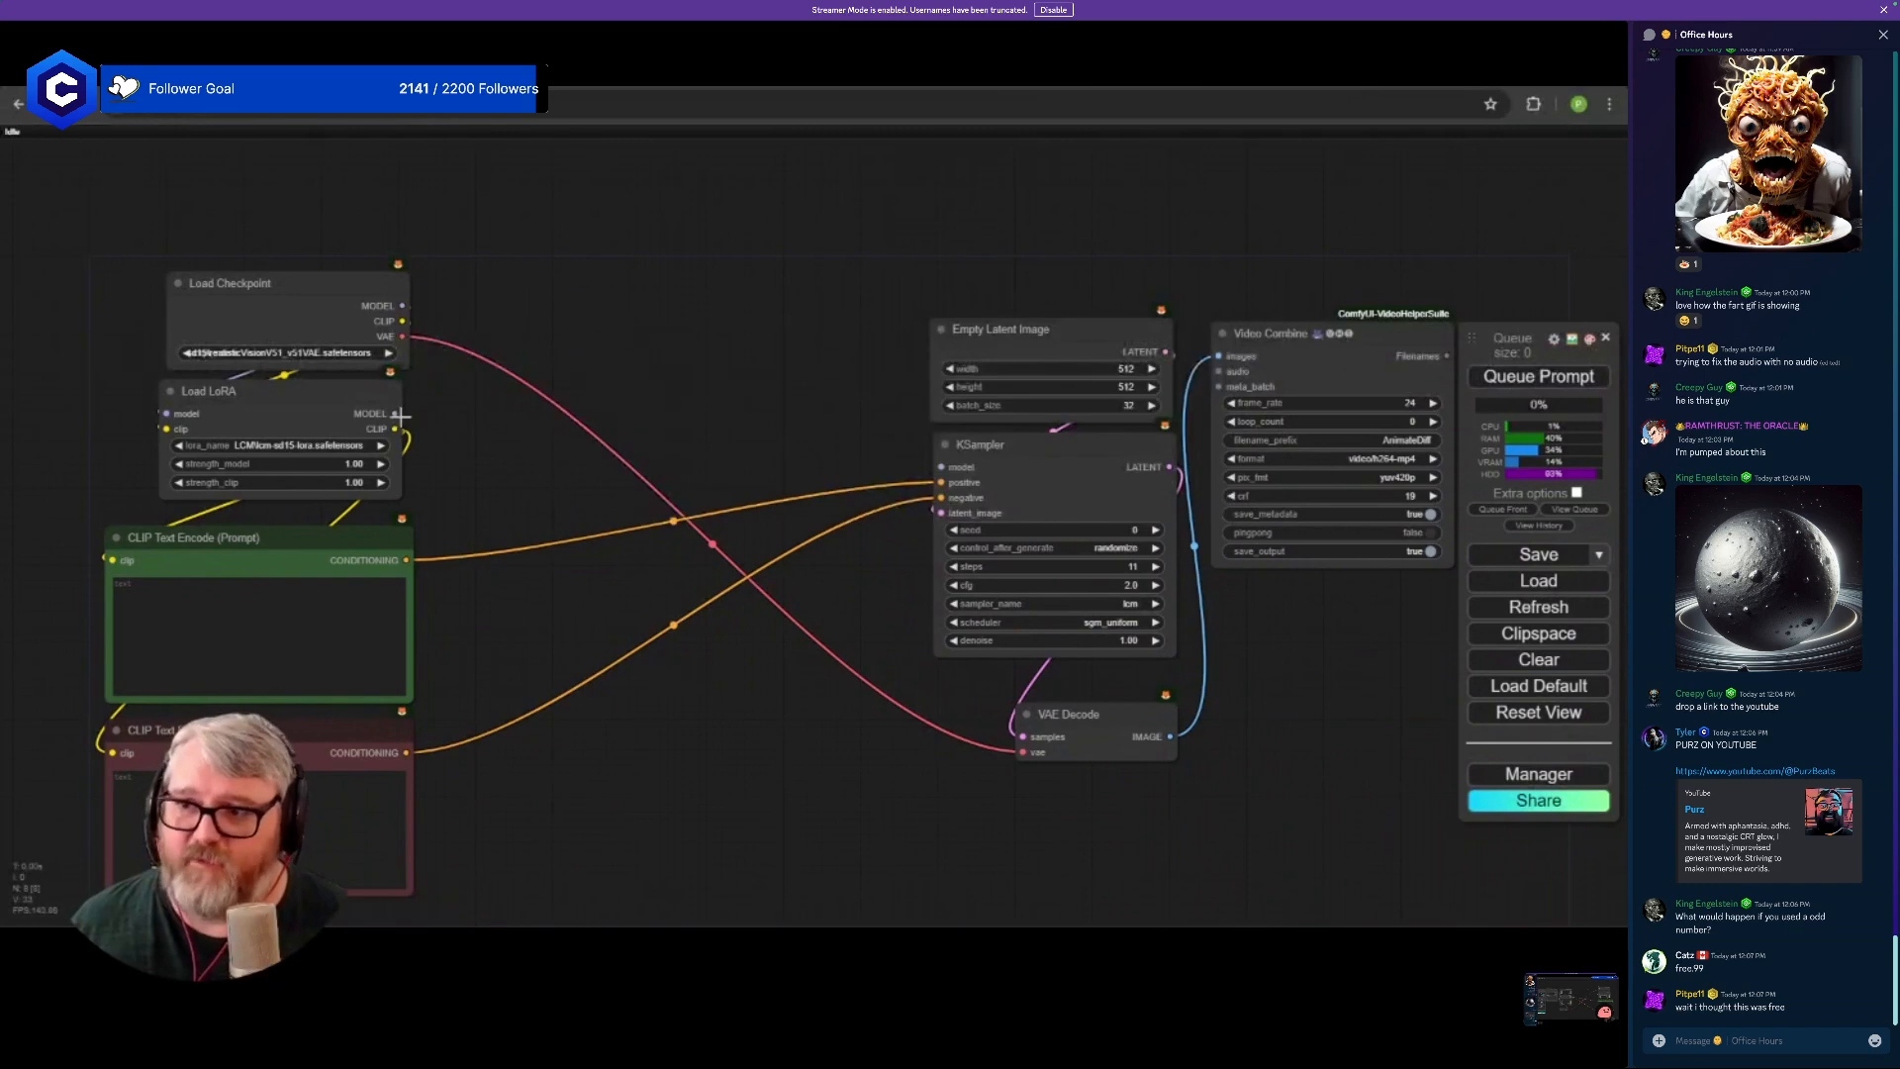
- Add an AnimateDiff Loader [Legacy] node fed by the Load LoRA node's MODEL output and place it beside Load Checkpoint
left_click_drag(399, 415, 518, 328)
left_click(554, 368)
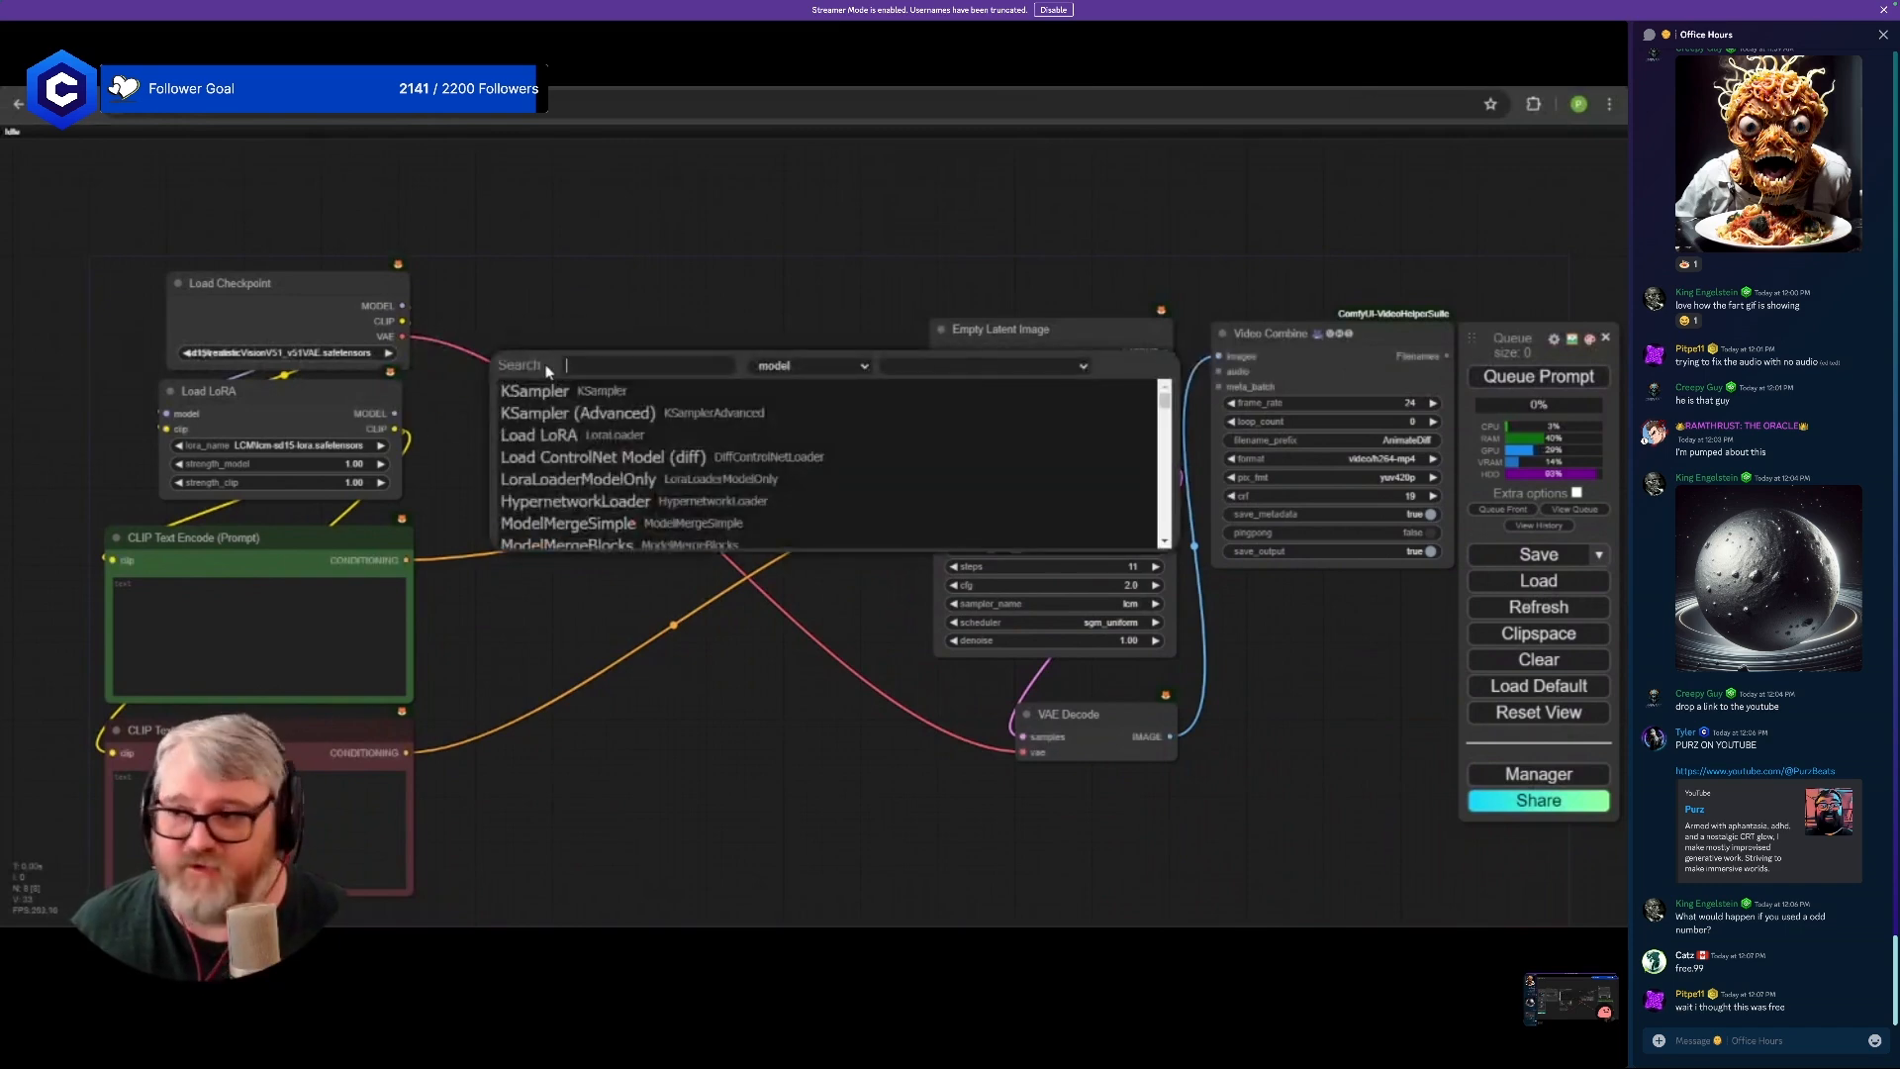
type("animate")
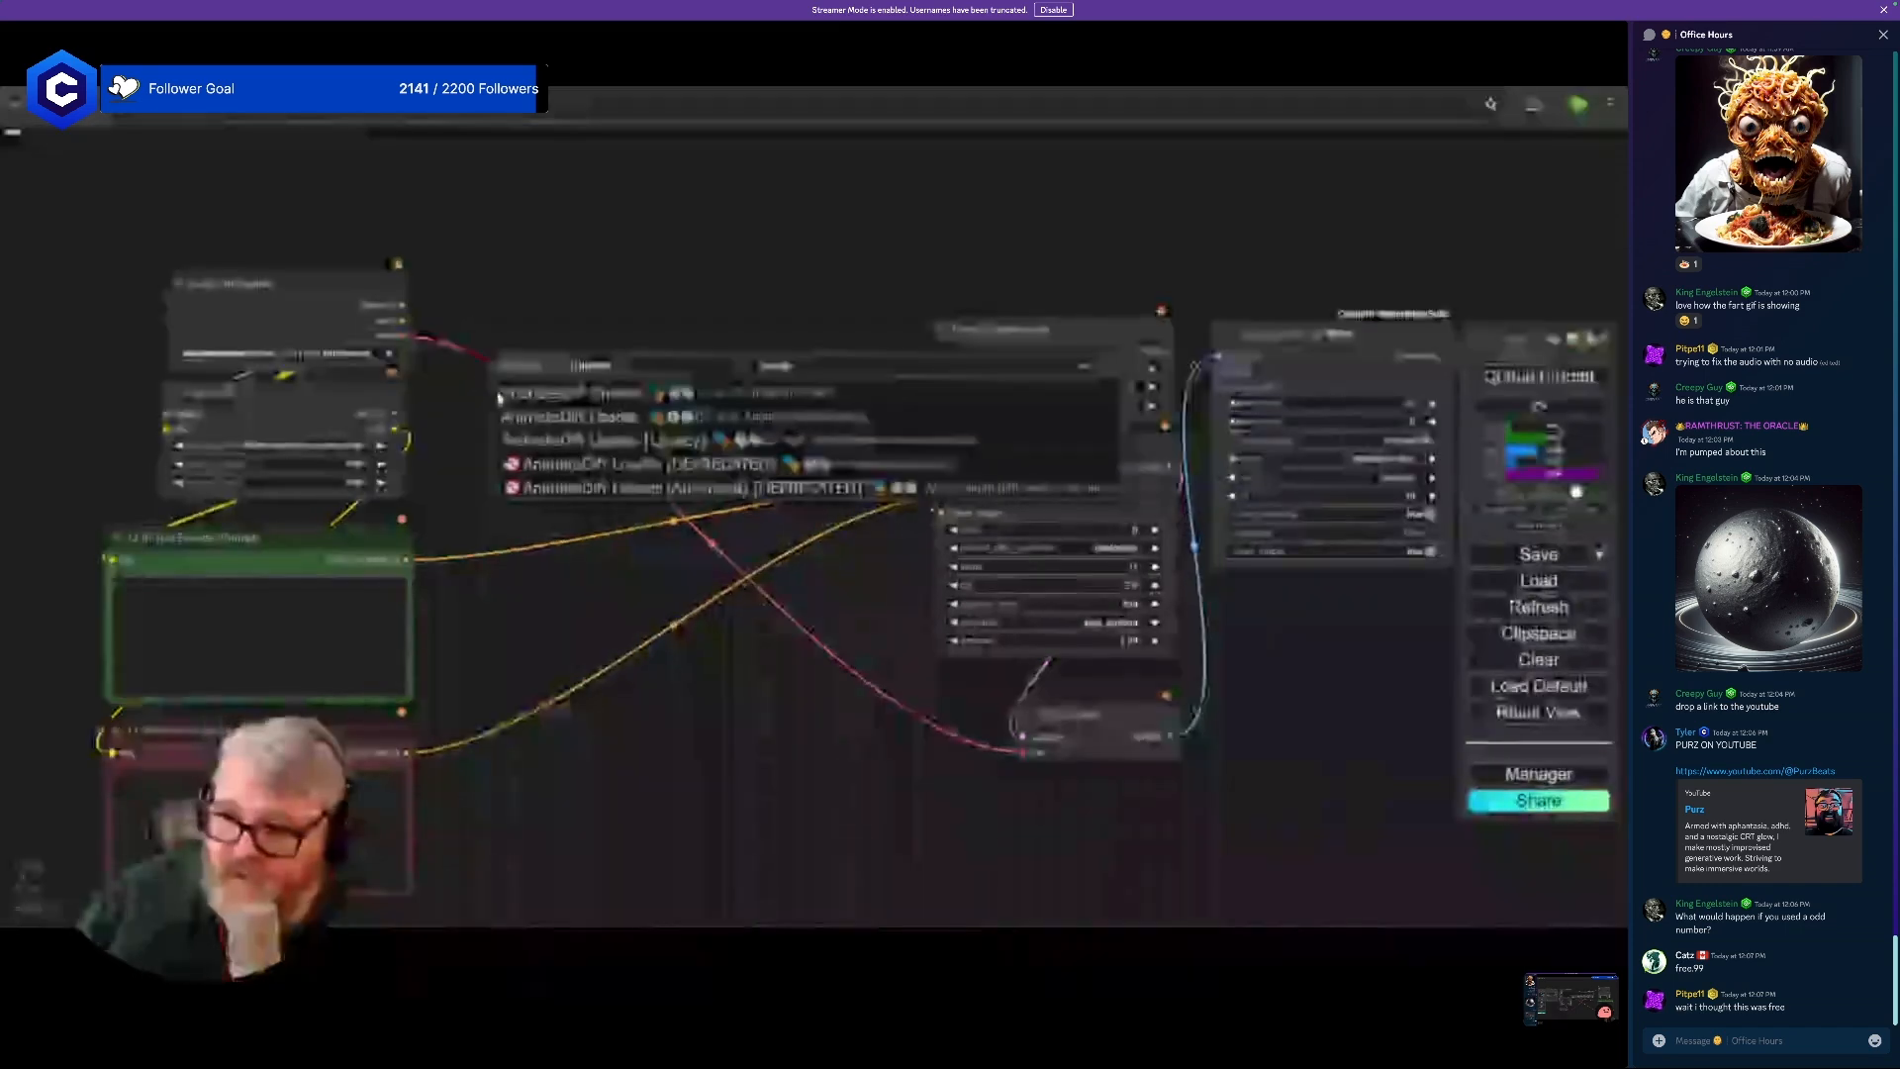
left_click(641, 440)
left_click_drag(652, 367, 553, 304)
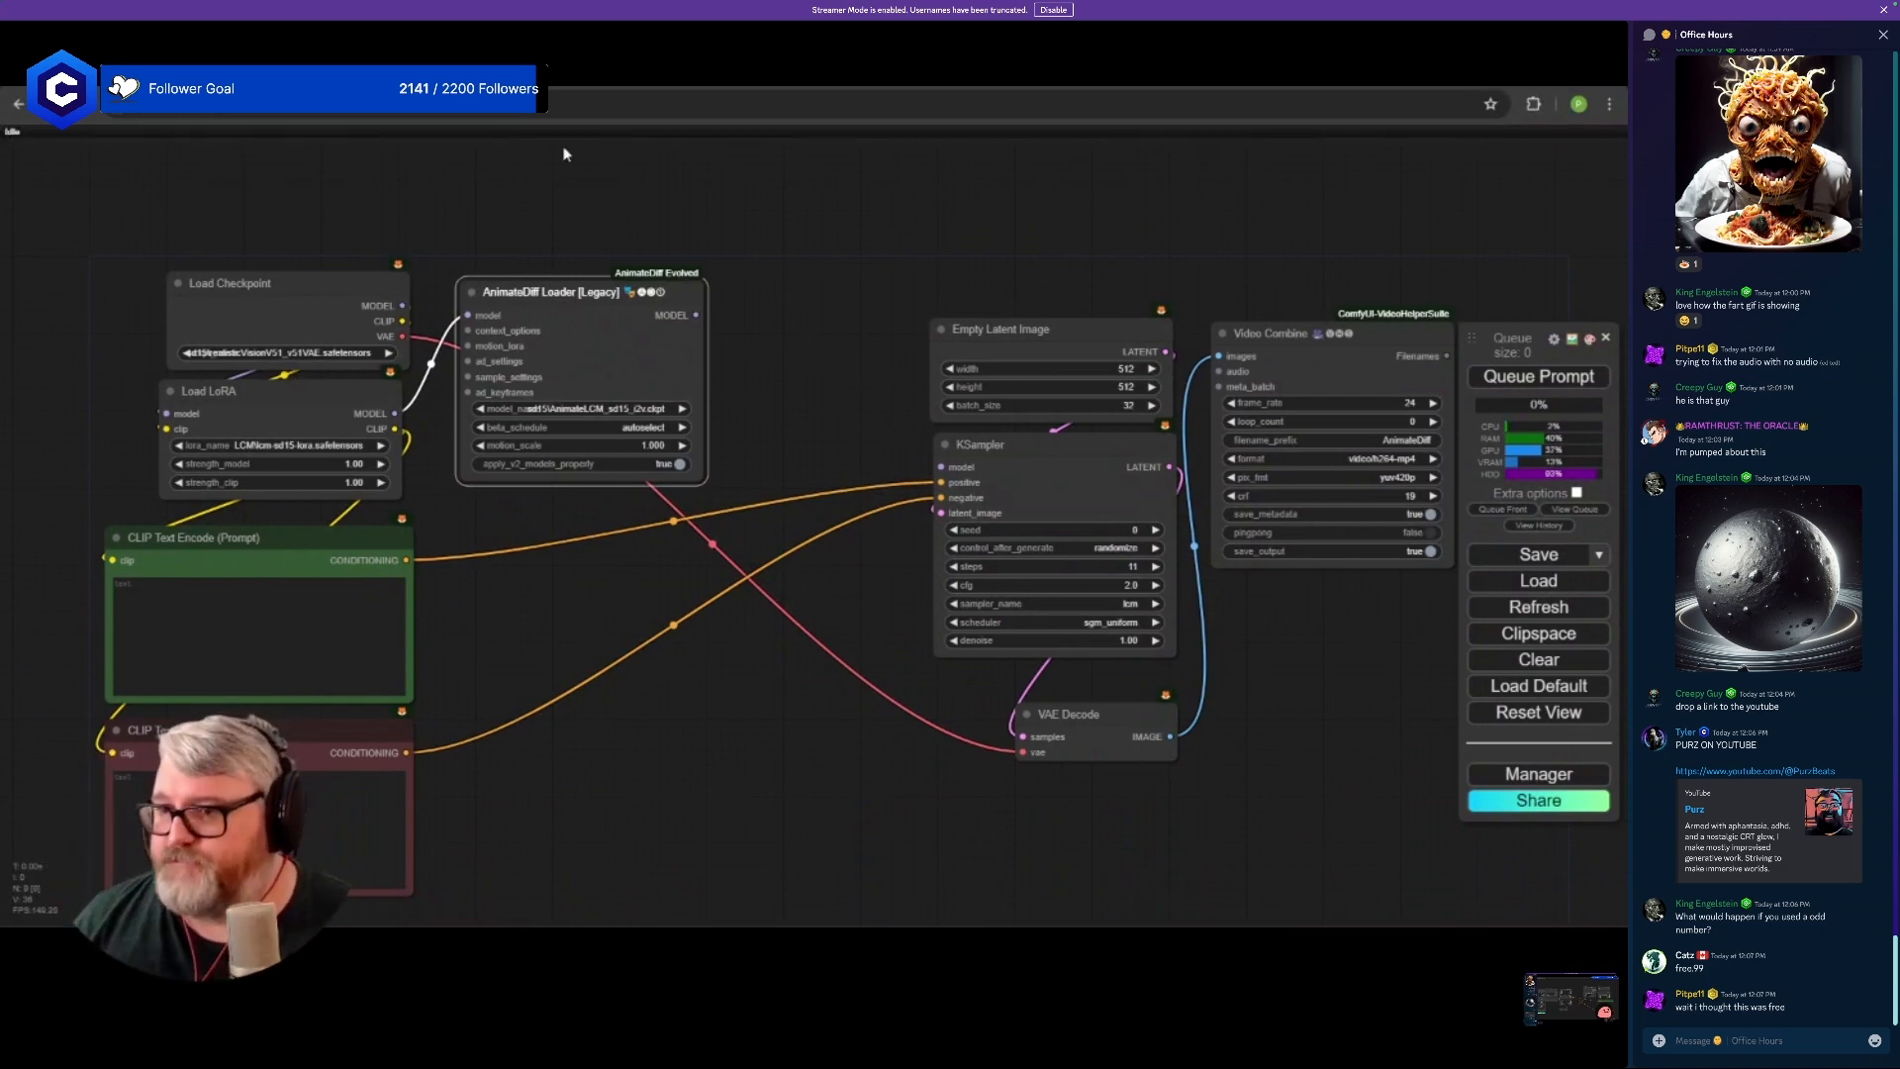
- Set the AnimateDiff Loader's model_name to sd15\AnimateLCM_sd15_t2v.ckpt, beta_schedule to lcm >> sqrt_linear and motion_scale to 1.150
left_click(644, 408)
left_click(674, 442)
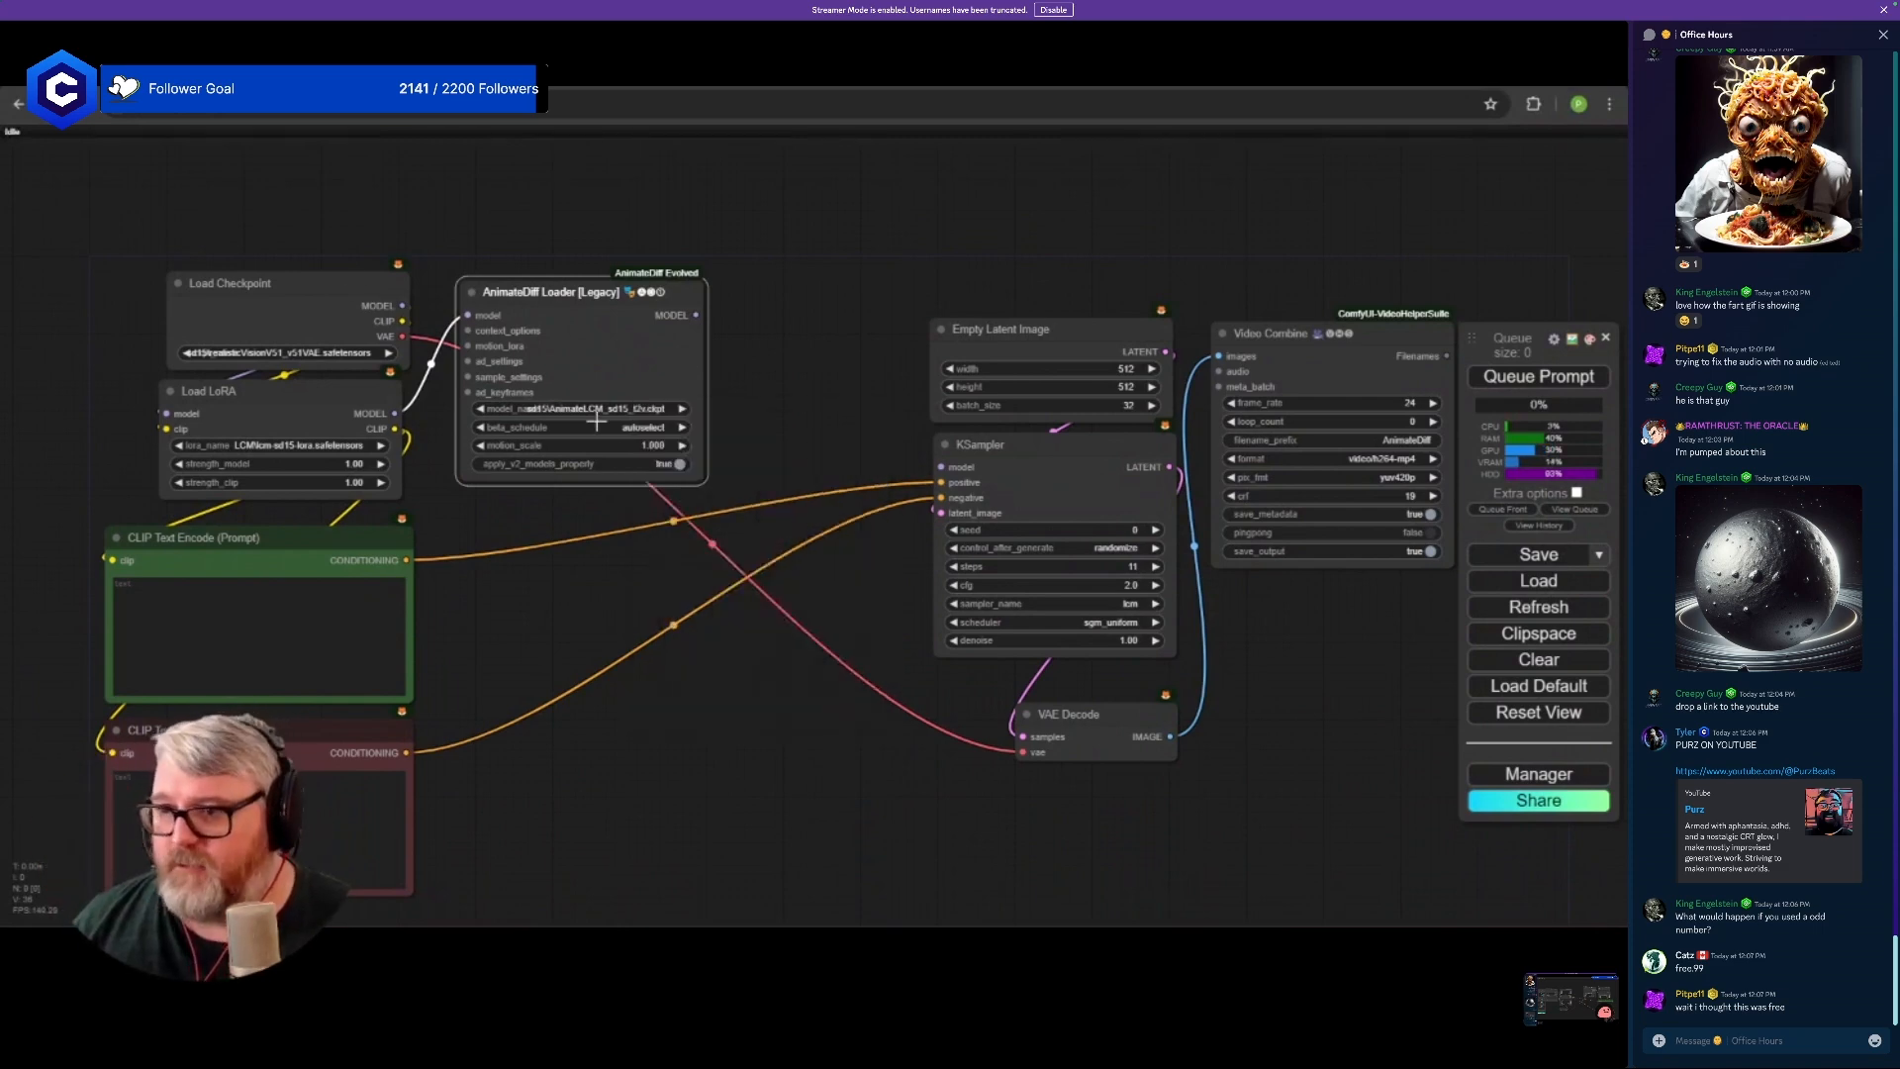
left_click(631, 427)
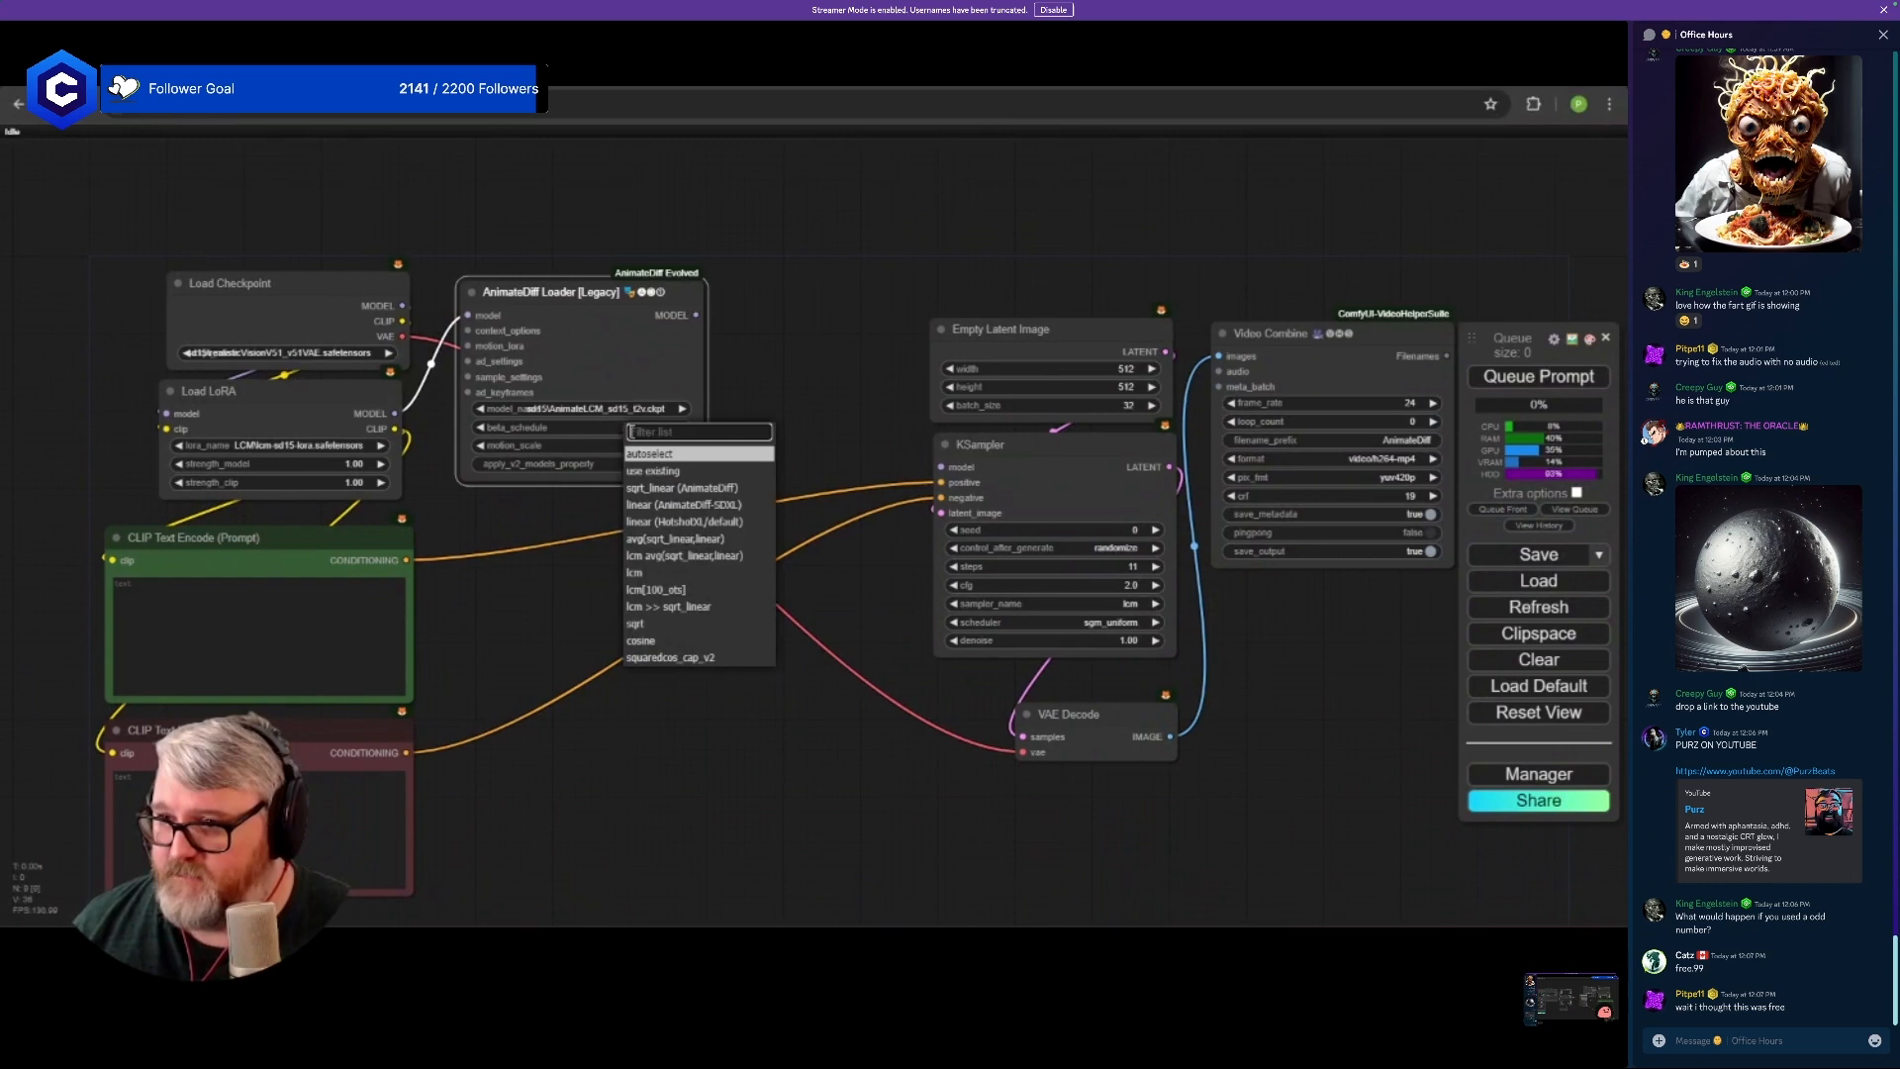
left_click(692, 604)
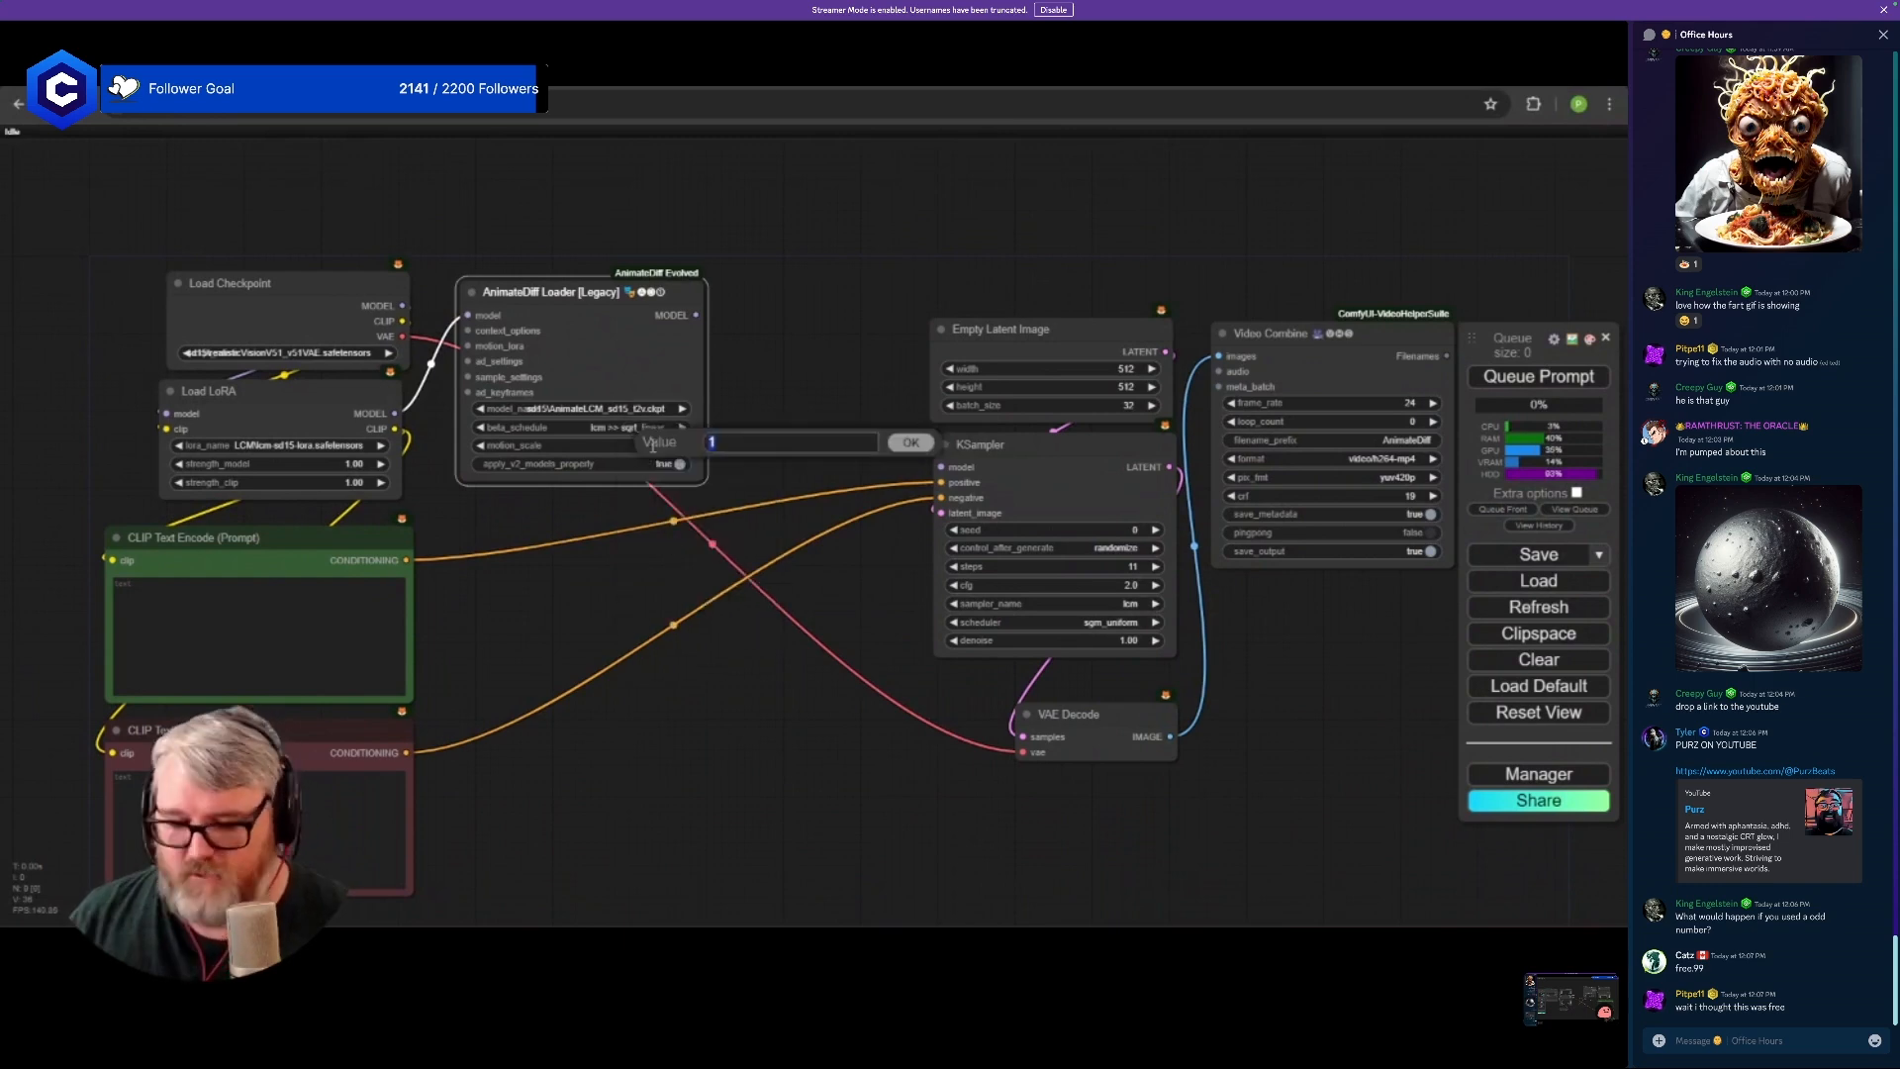
scroll(693, 460, "up", 7)
scroll(1161, 724, "up", 5)
left_click_drag(698, 463, 1272, 784)
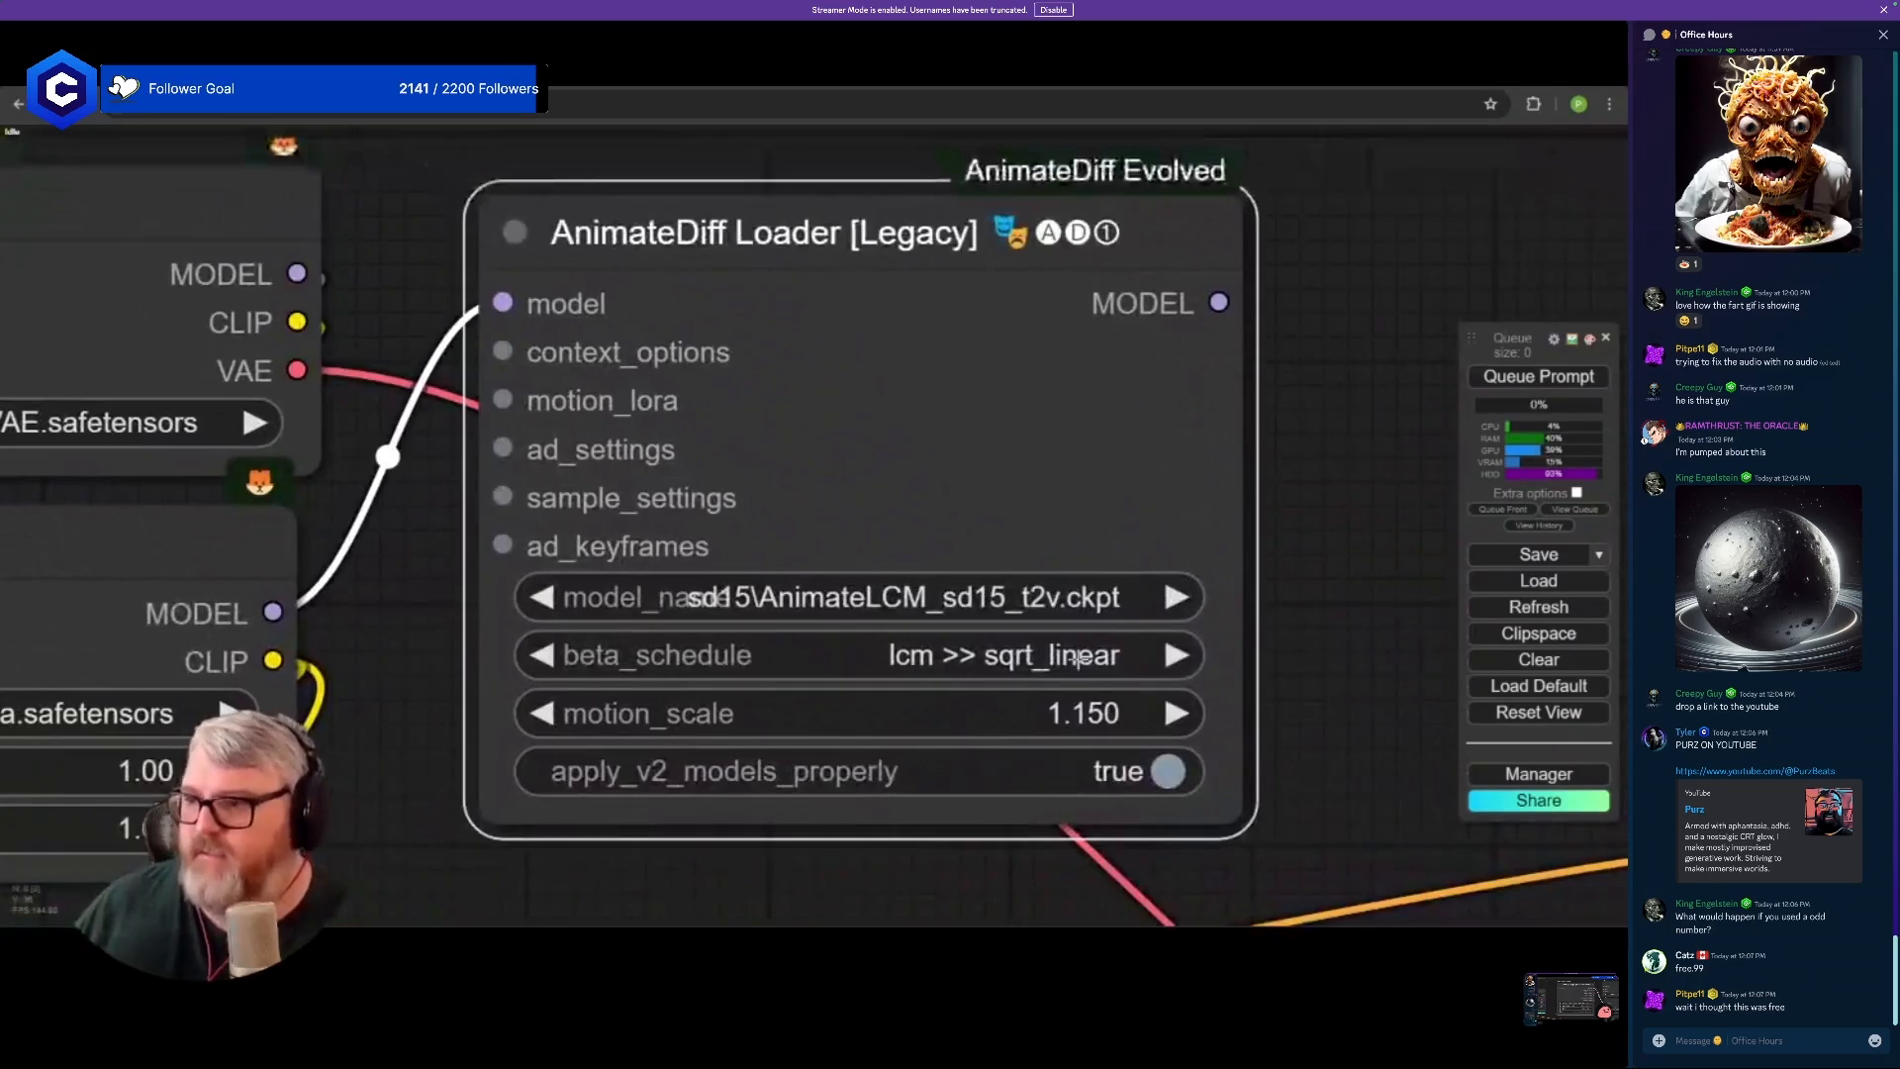
left_click(972, 673)
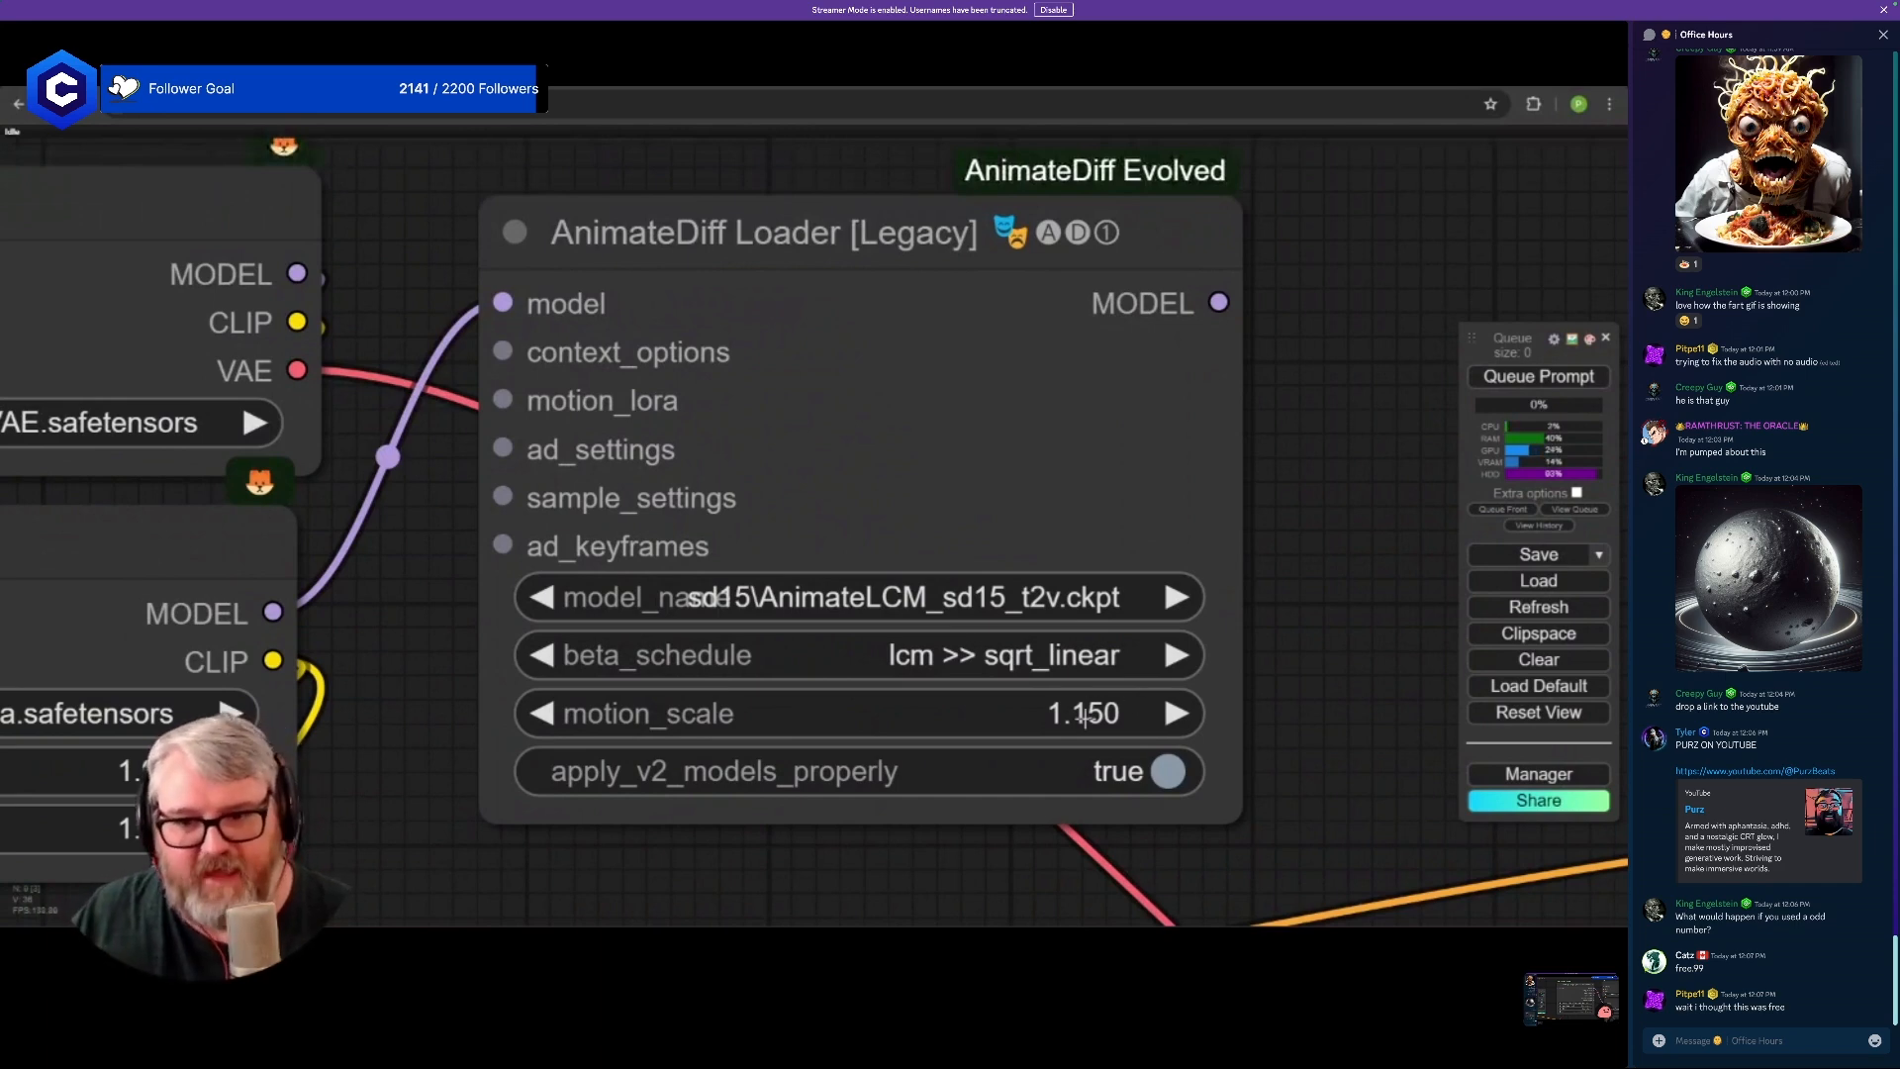
- Add a Context Options Looped Uniform node to the AnimateDiff Loader's context_options input and place it below the loader
scroll(1037, 680, "down", 4)
left_click_drag(1037, 683, 615, 710)
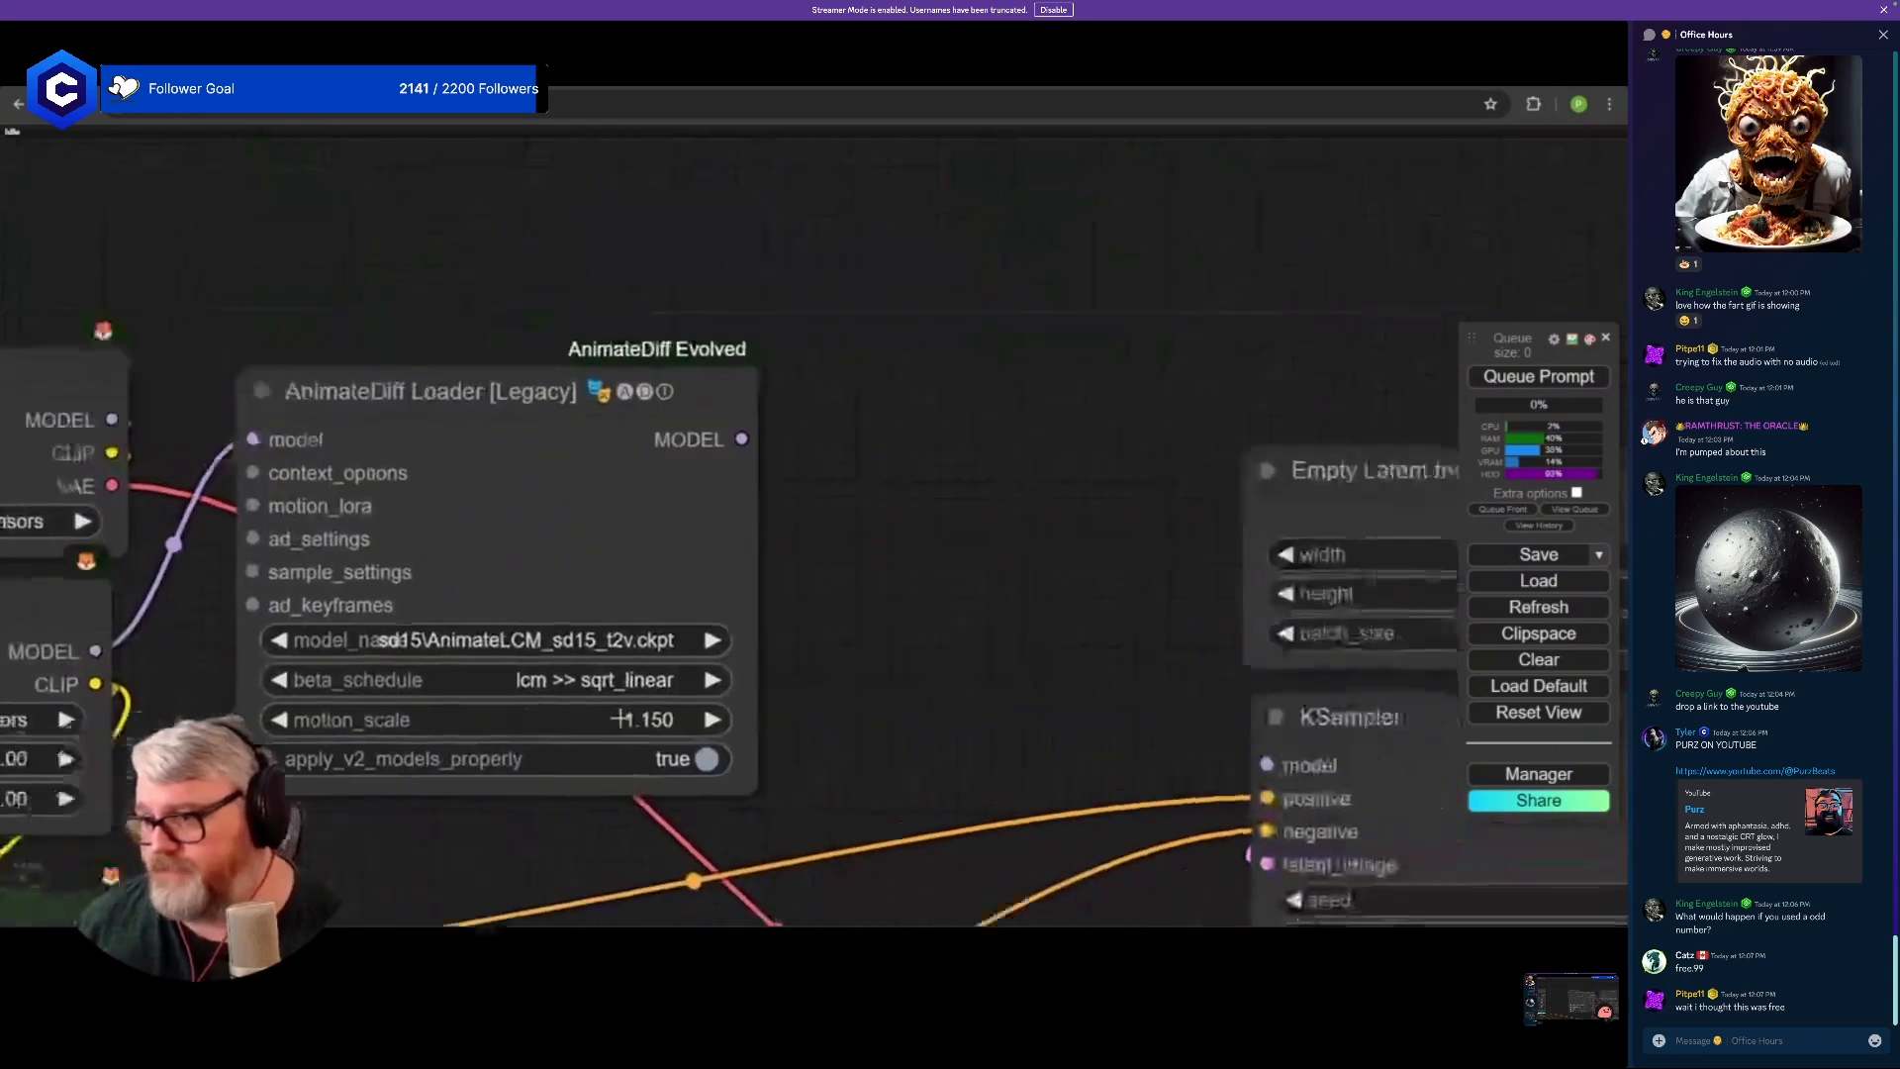
scroll(614, 712, "down", 1)
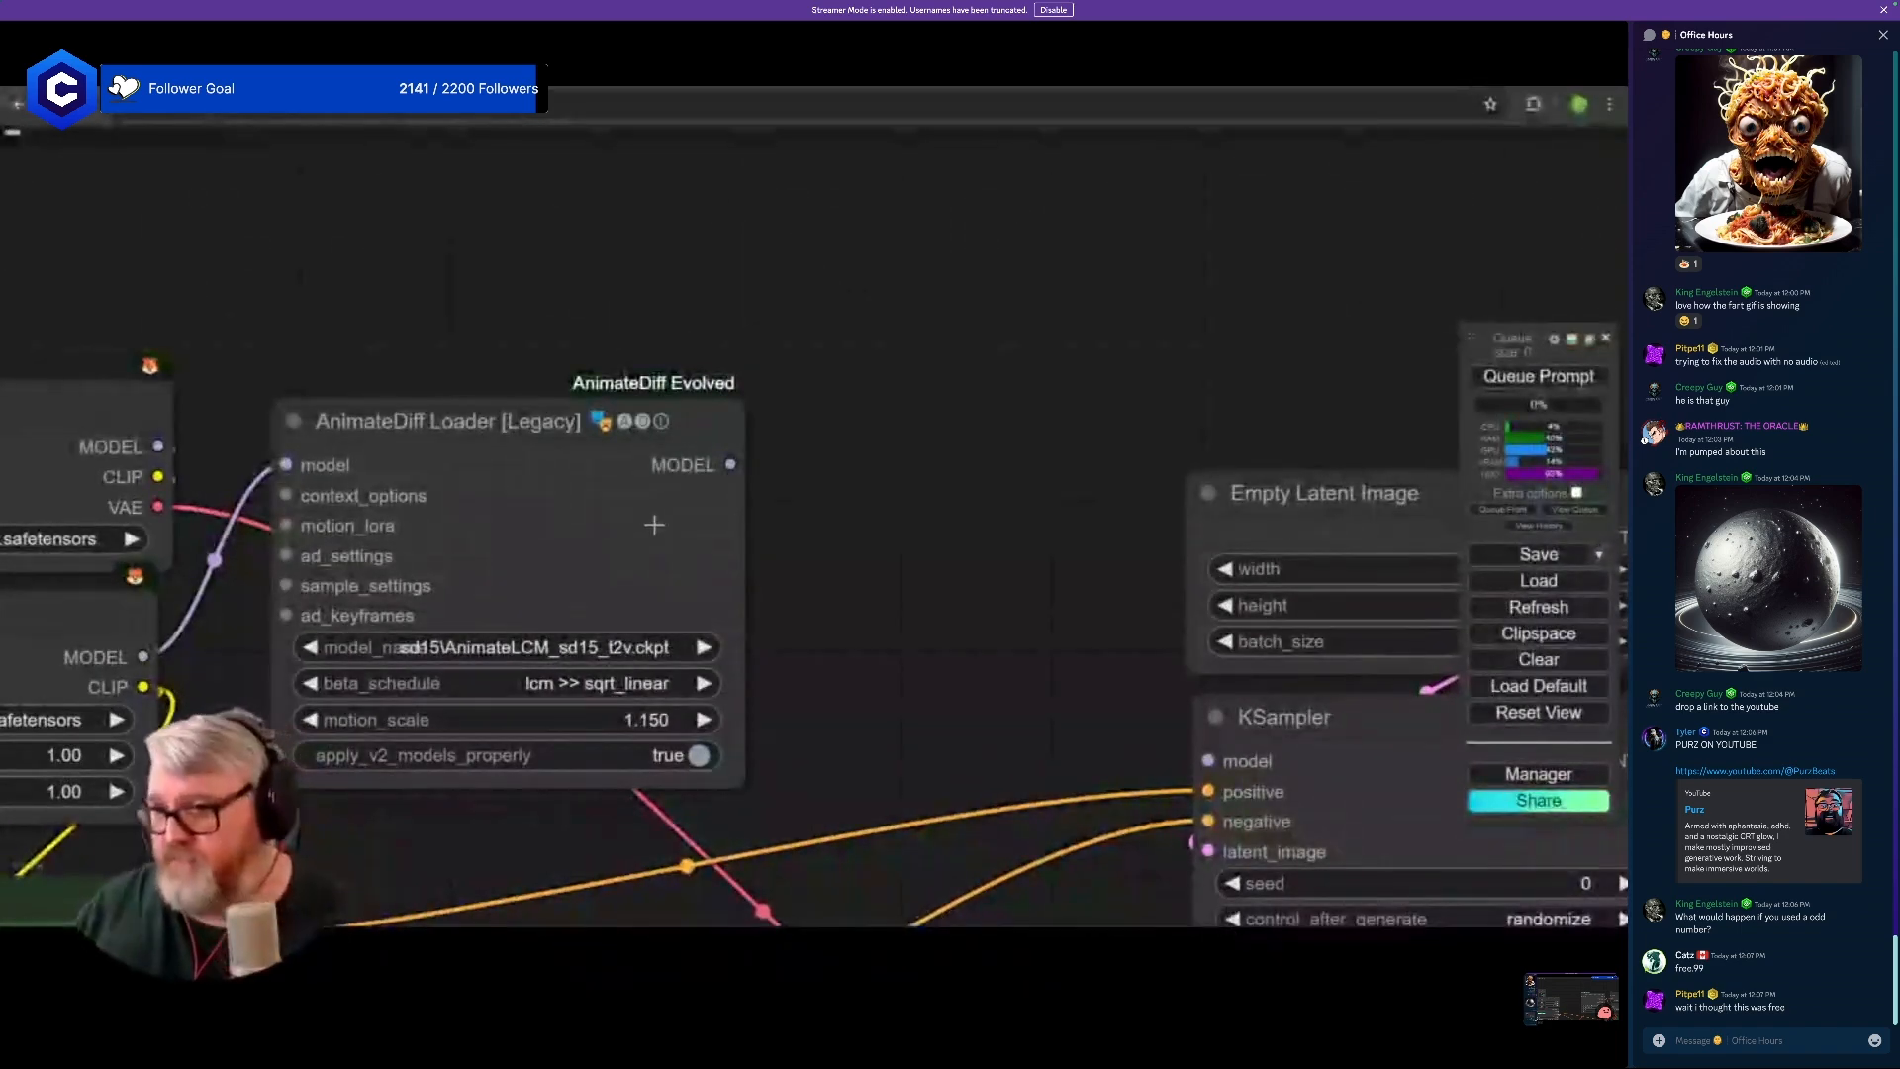
scroll(649, 522, "down", 3)
left_click_drag(615, 461, 646, 166)
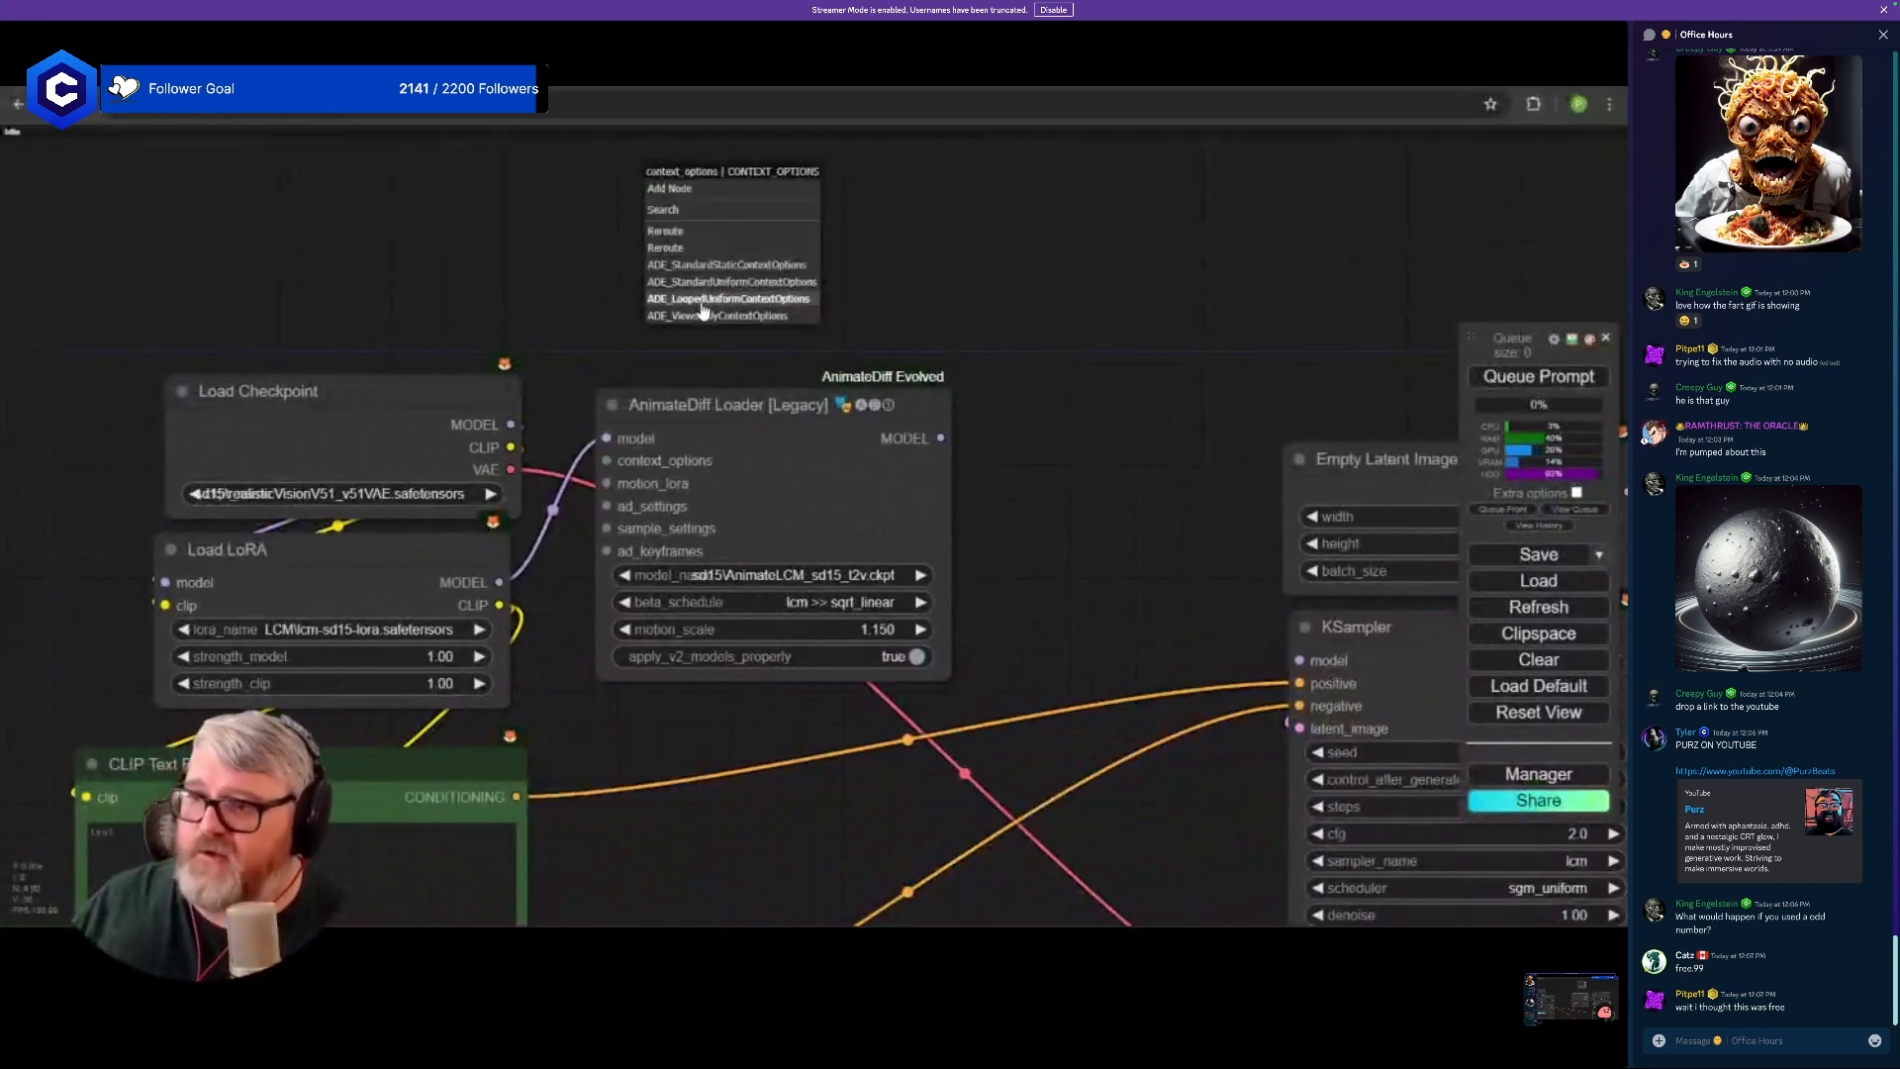
left_click(710, 302)
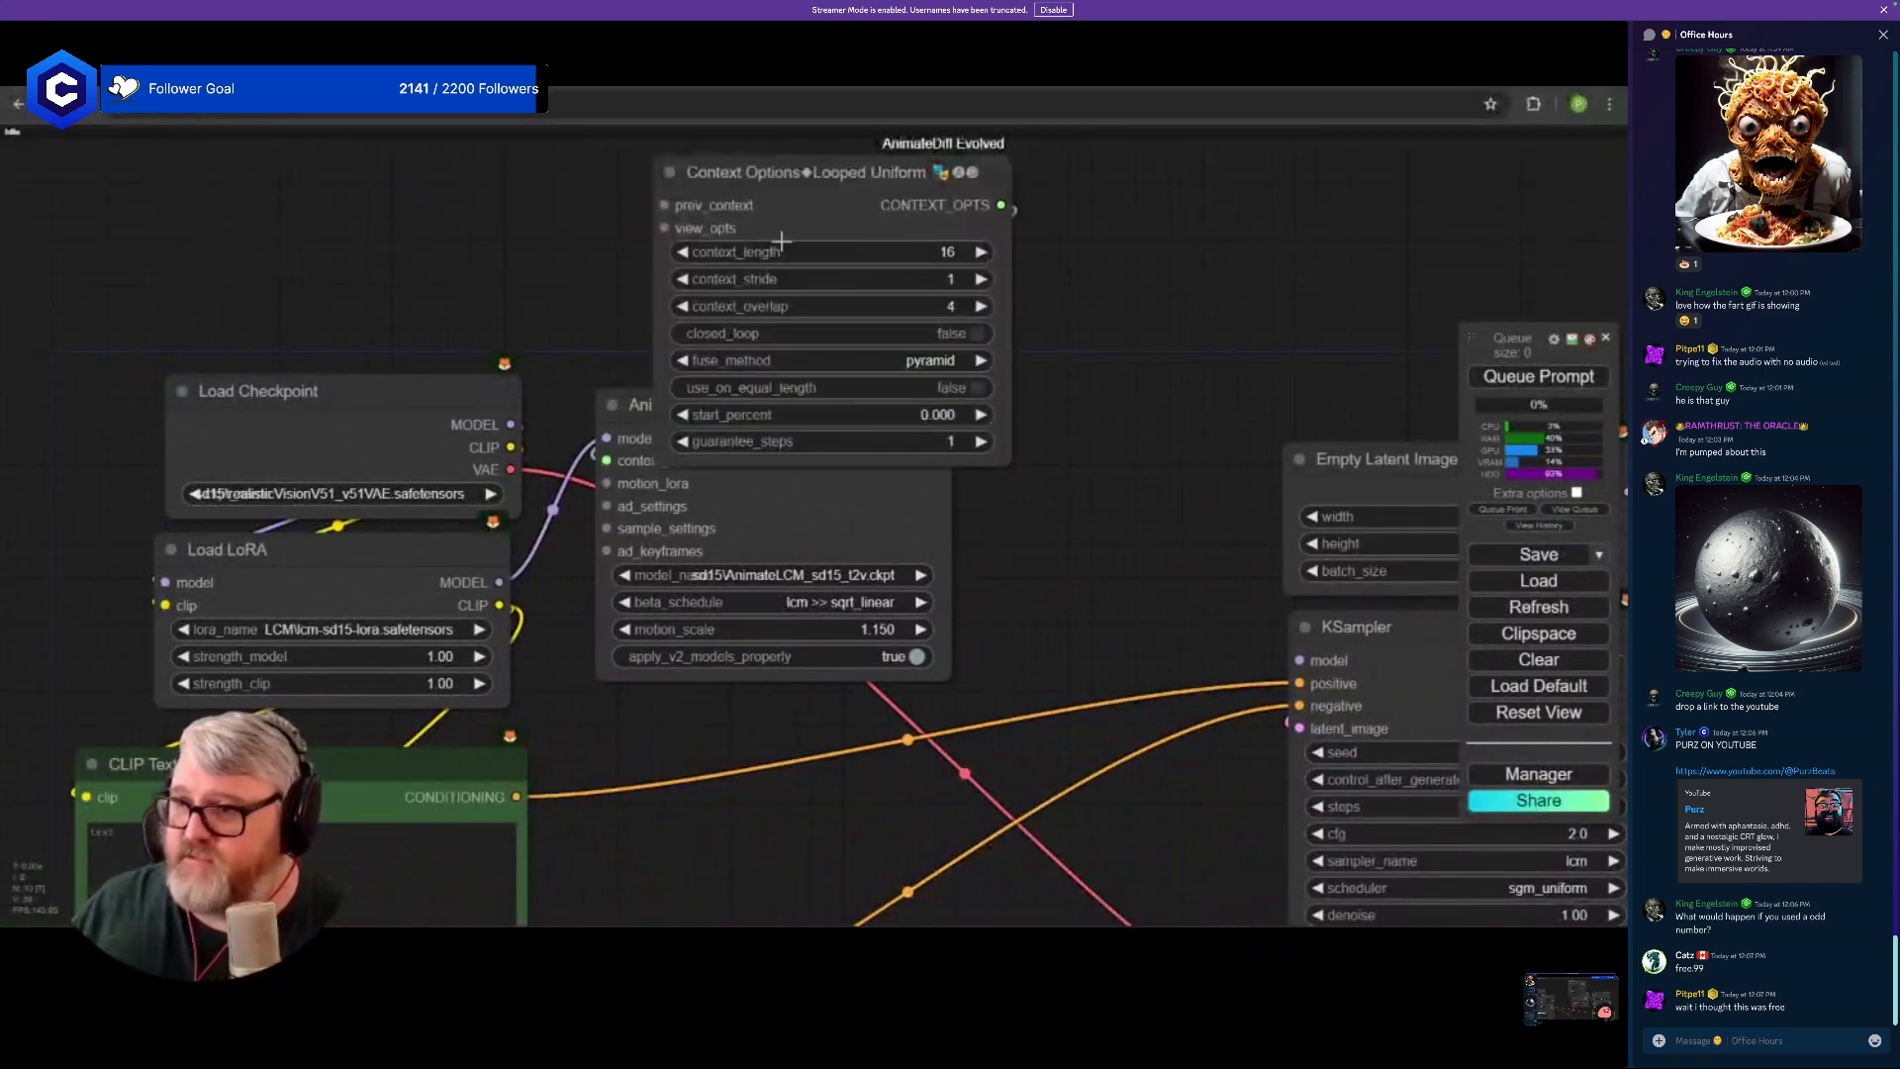
left_click_drag(774, 190, 667, 289)
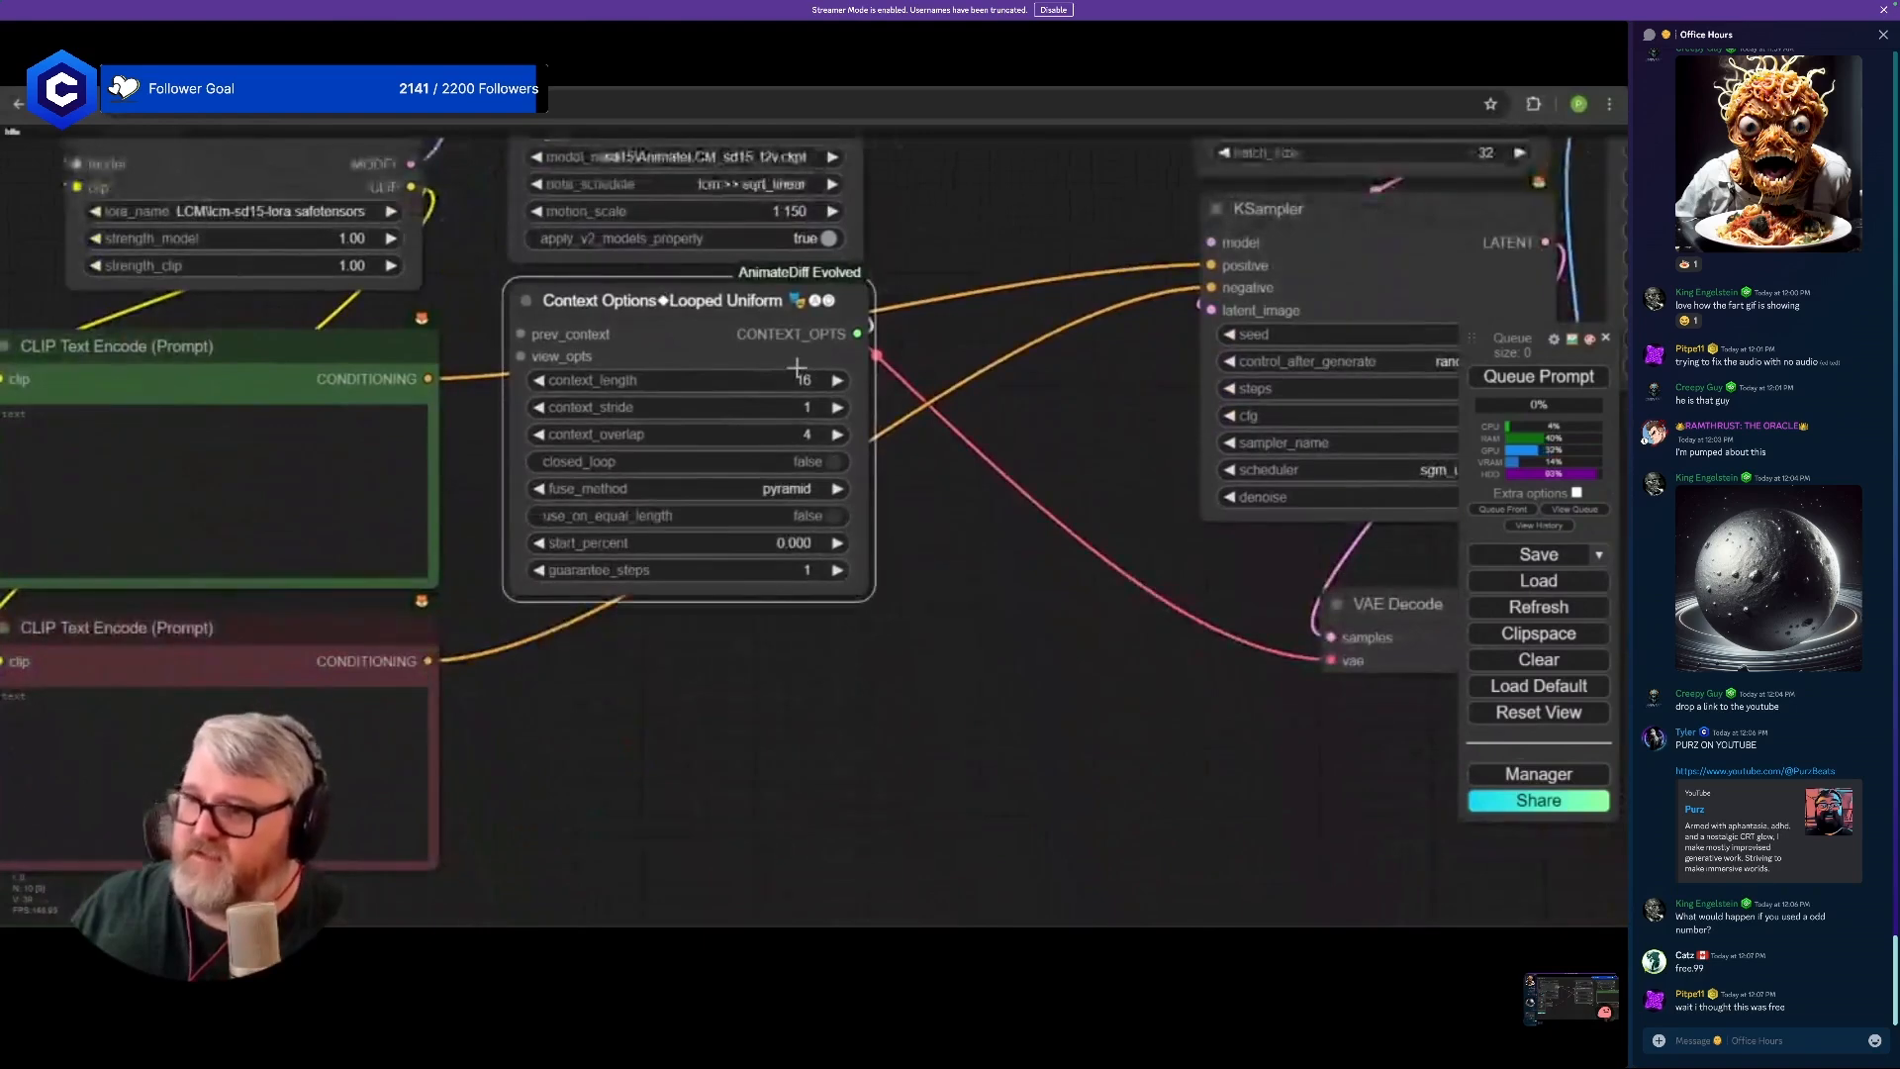
- Set closed_loop and use_on_equal_length to true in the Context Options Looped Uniform node
left_click(787, 461)
left_click(797, 514)
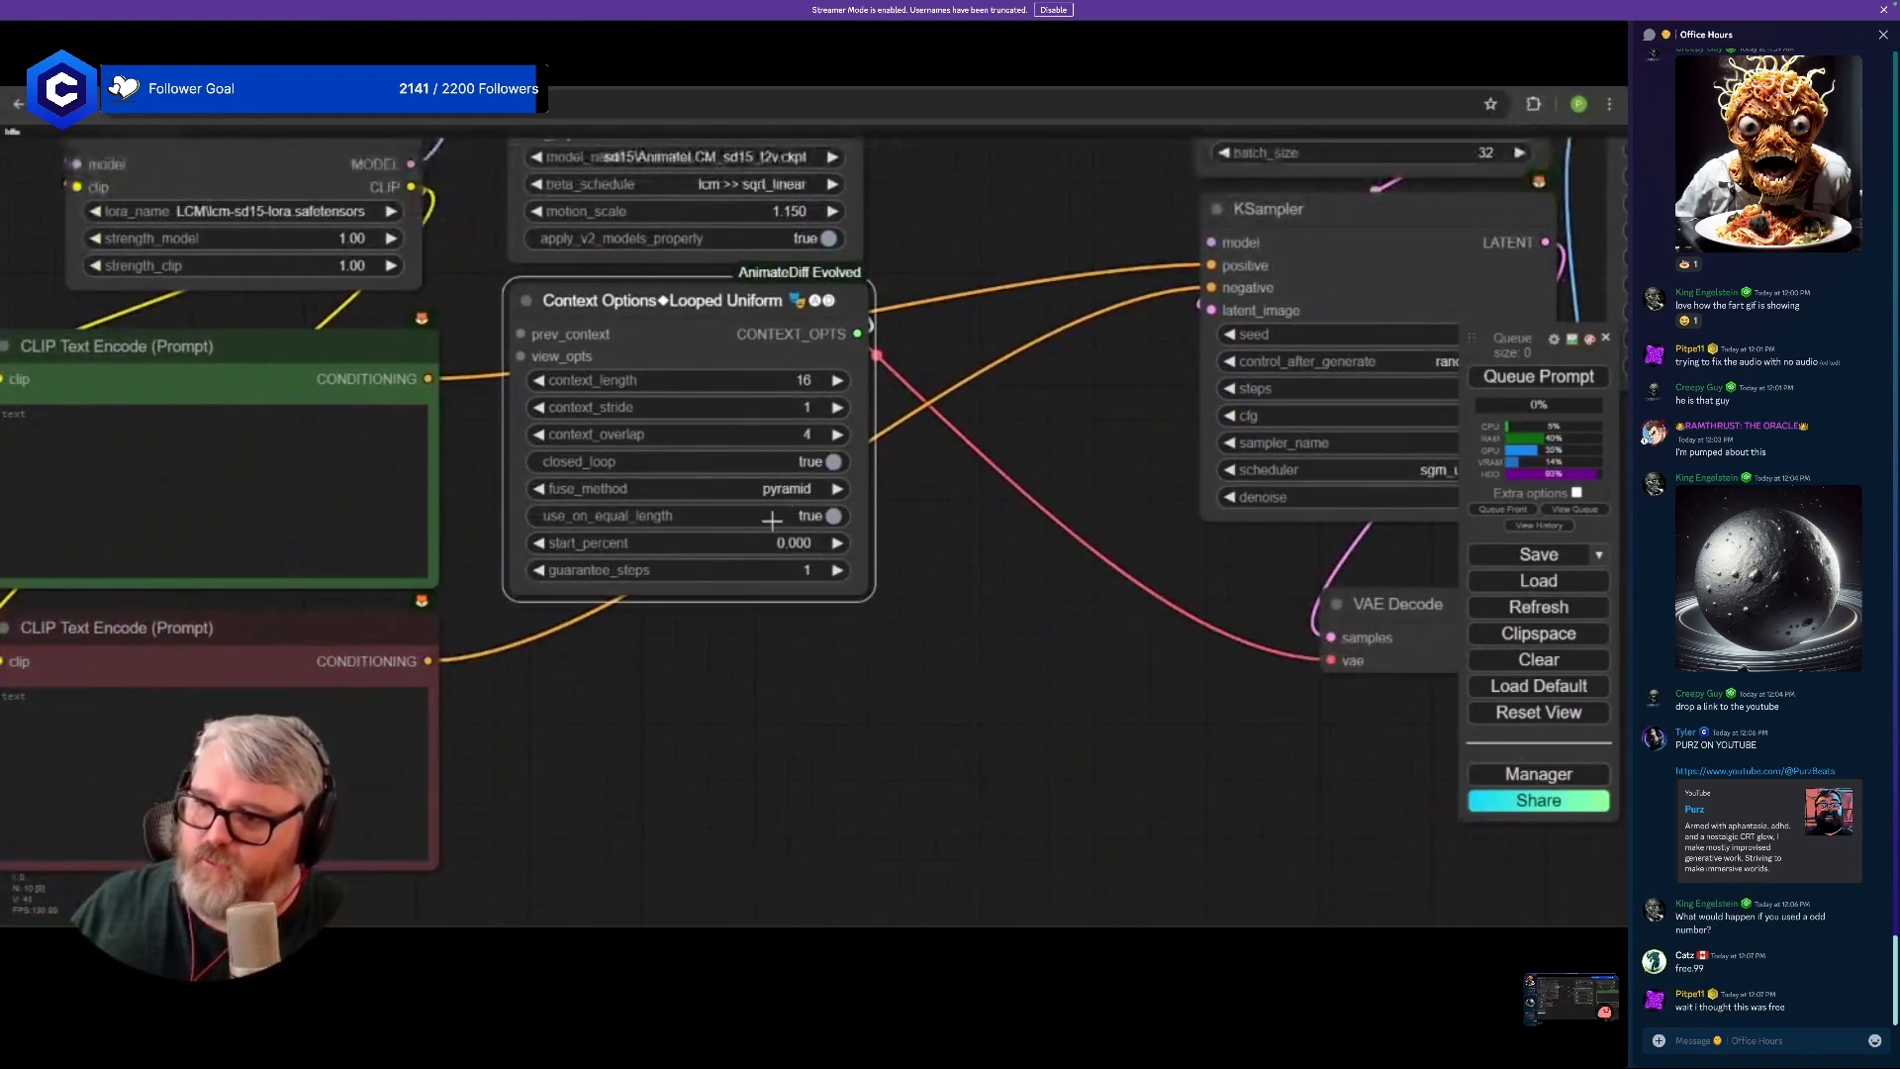
scroll(782, 592, "up", 3)
left_click_drag(814, 592, 895, 778)
scroll(861, 614, "up", 2)
left_click_drag(861, 615, 975, 619)
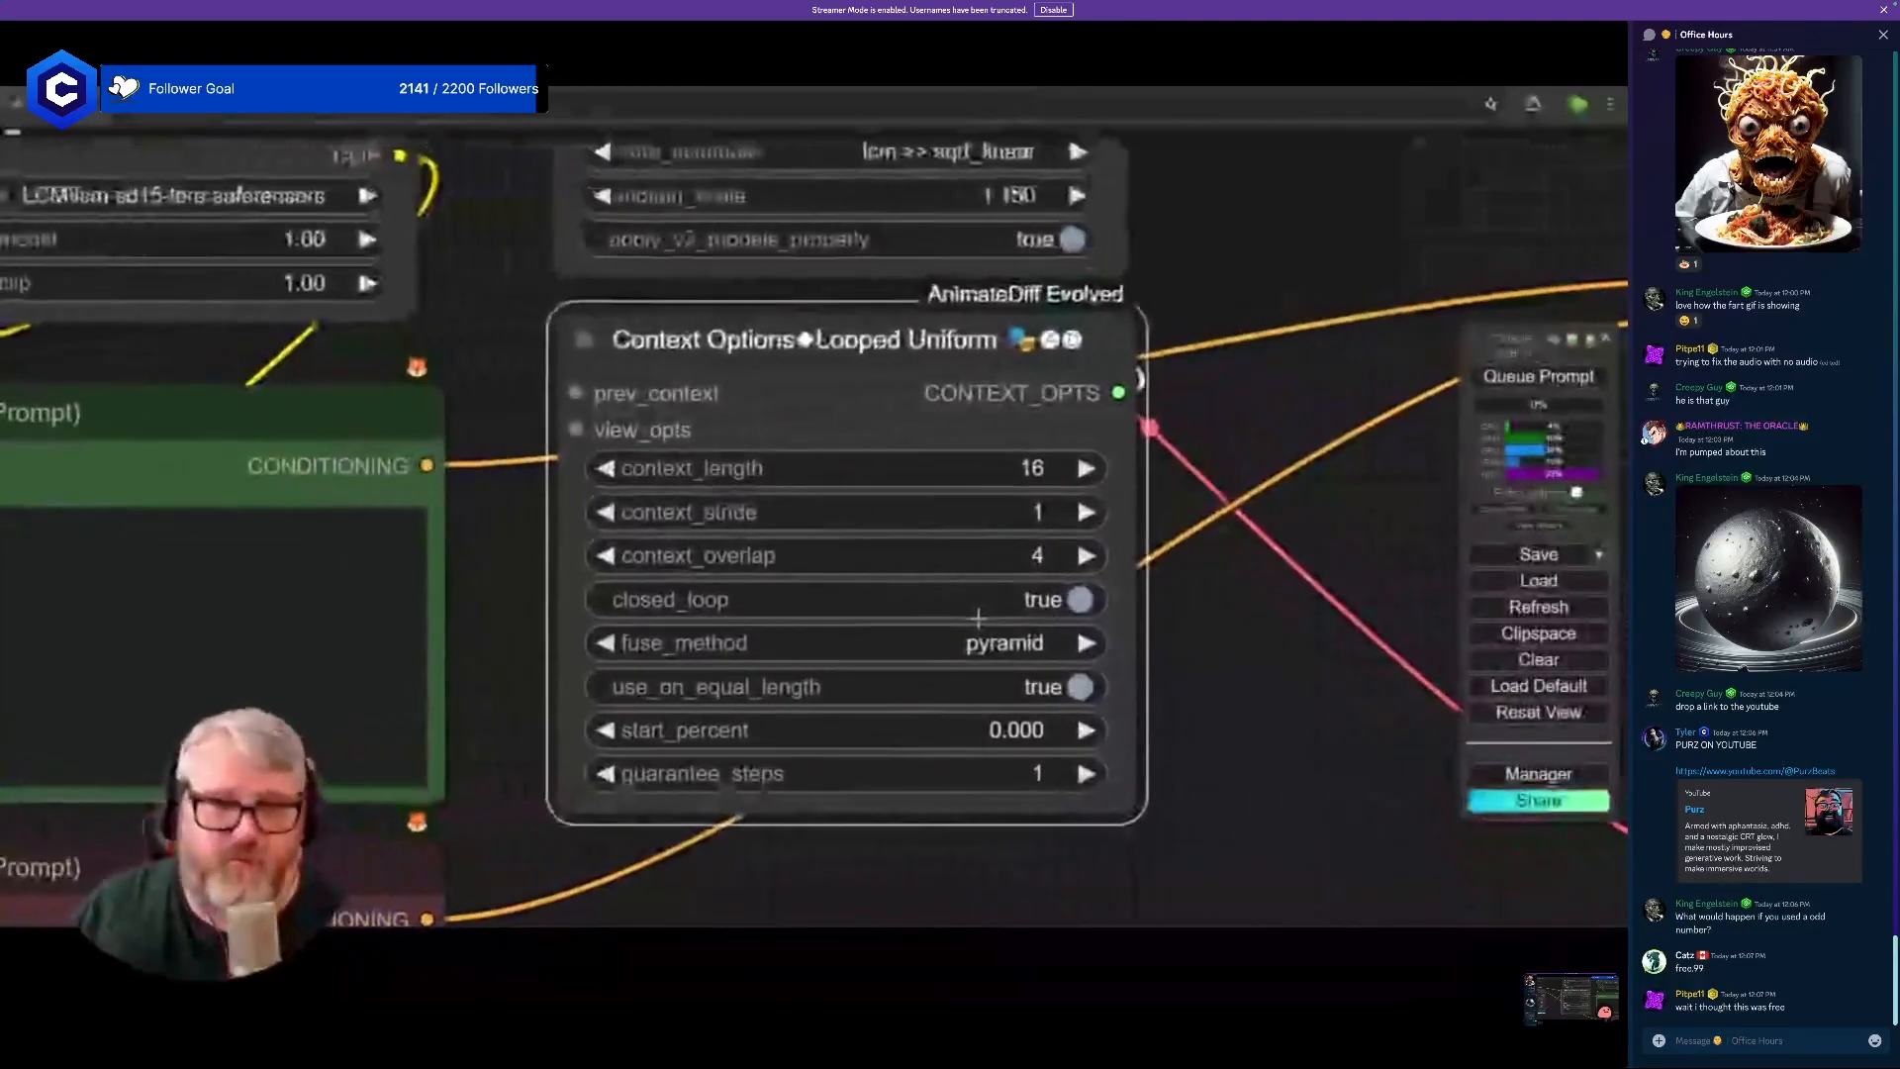
- Add a Load AnimateDiff LoRA node above the AnimateDiff Loader, feeding its motion_lora input, and choose the community shatter AnimateDiff LoRA file
scroll(1001, 599, "down", 10)
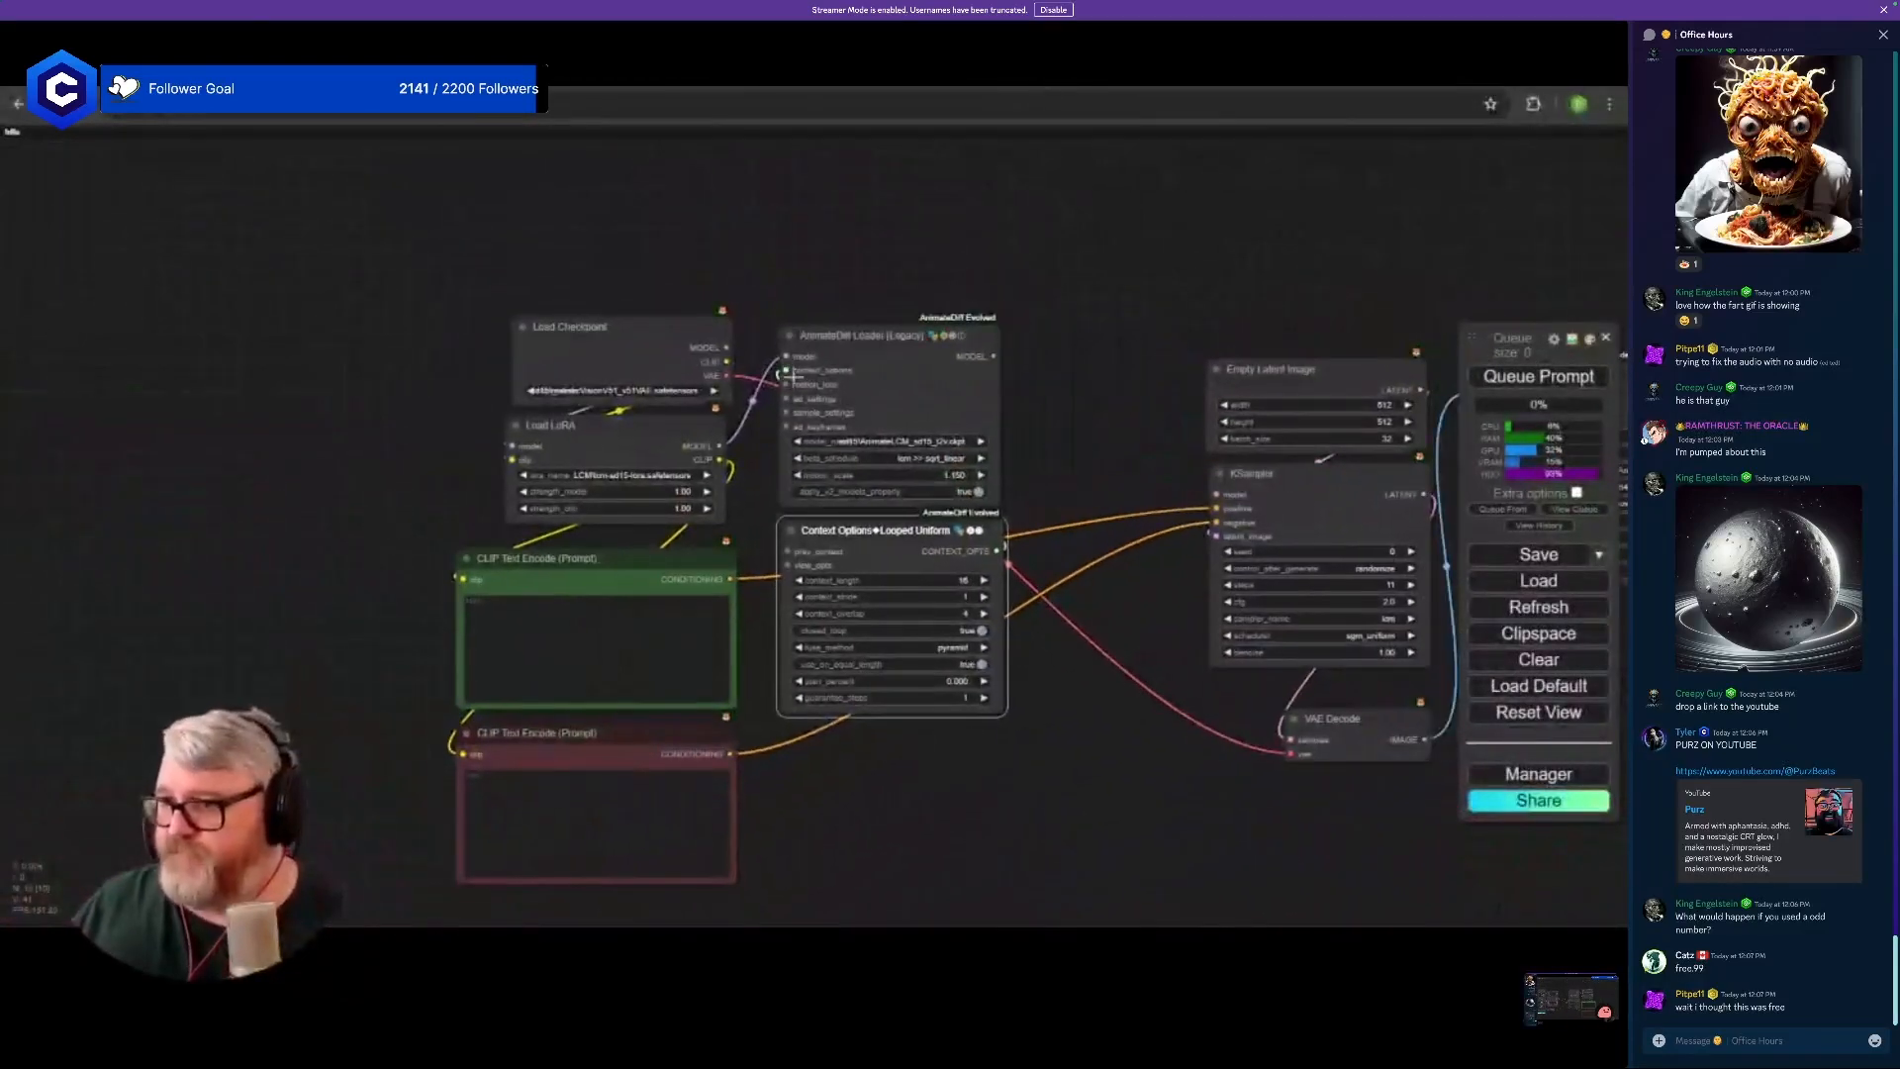
left_click_drag(785, 384, 861, 234)
left_click(866, 291)
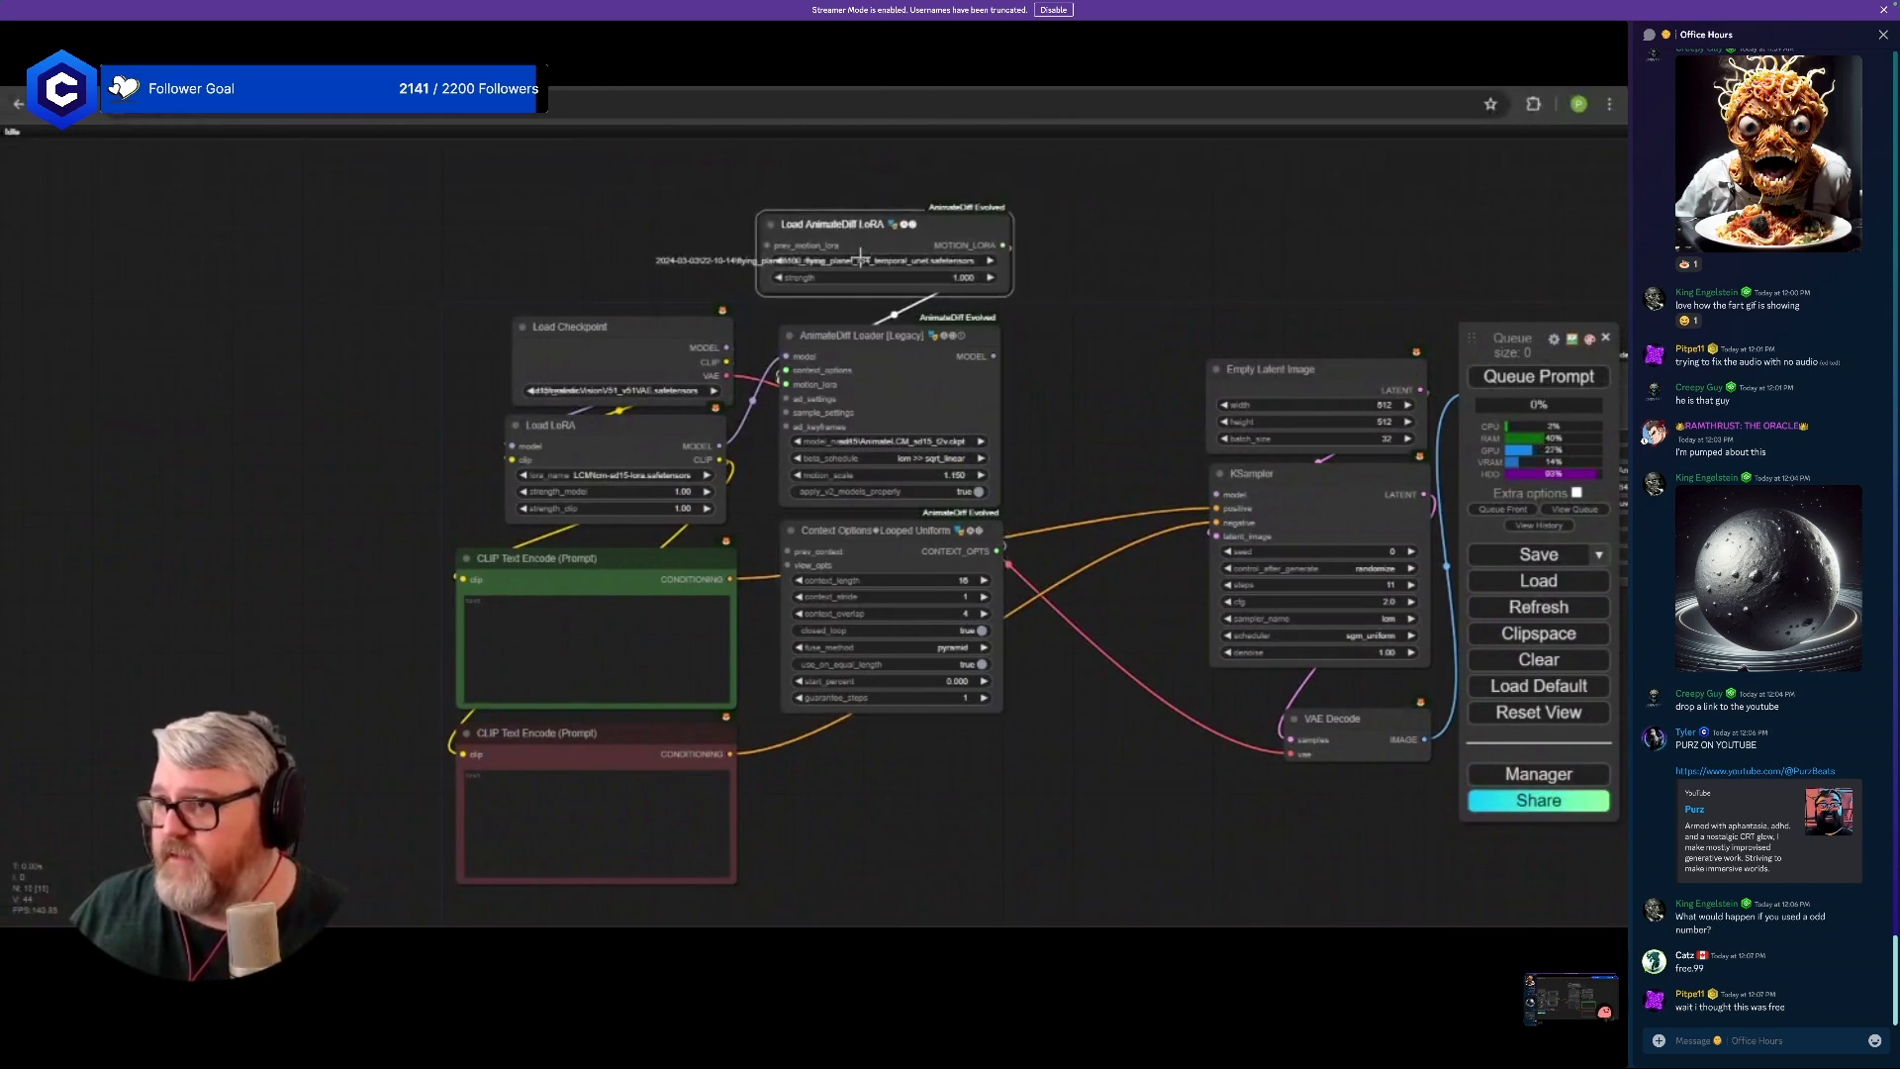
left_click(861, 259)
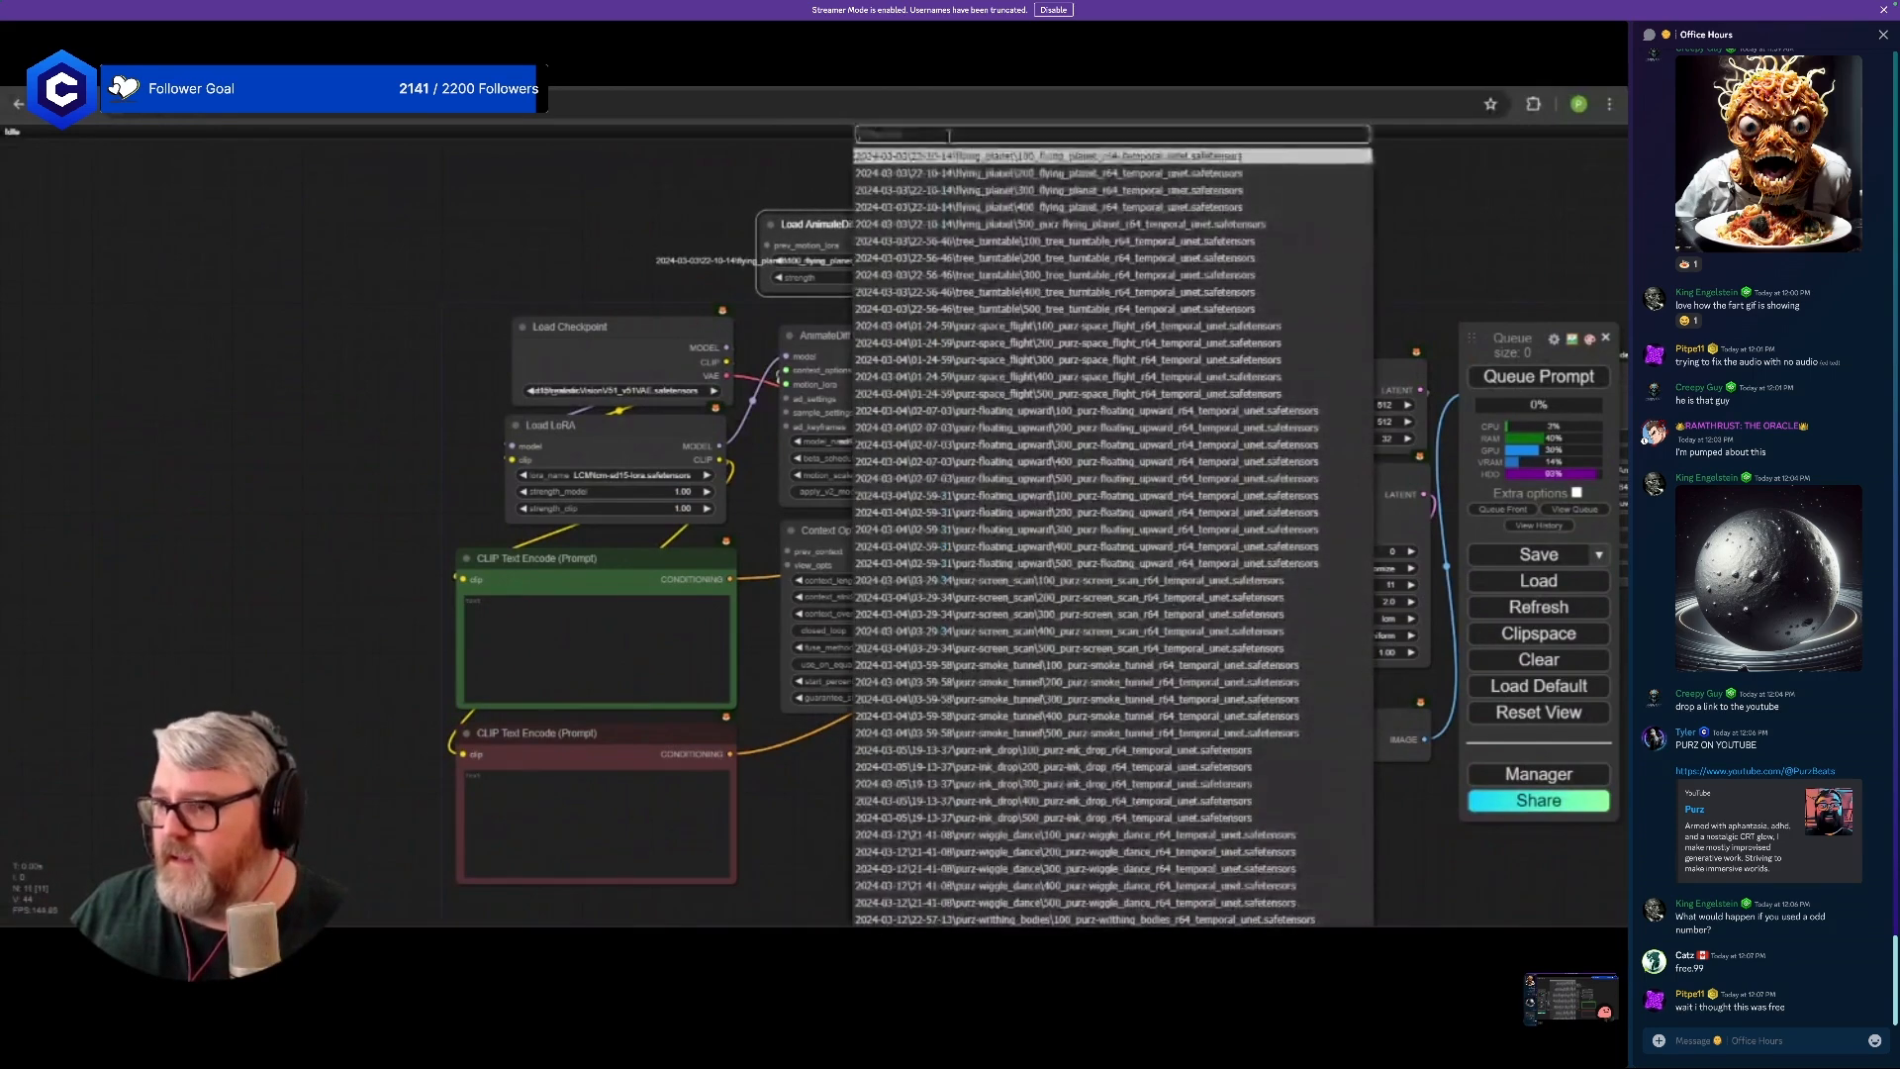
type("shatt")
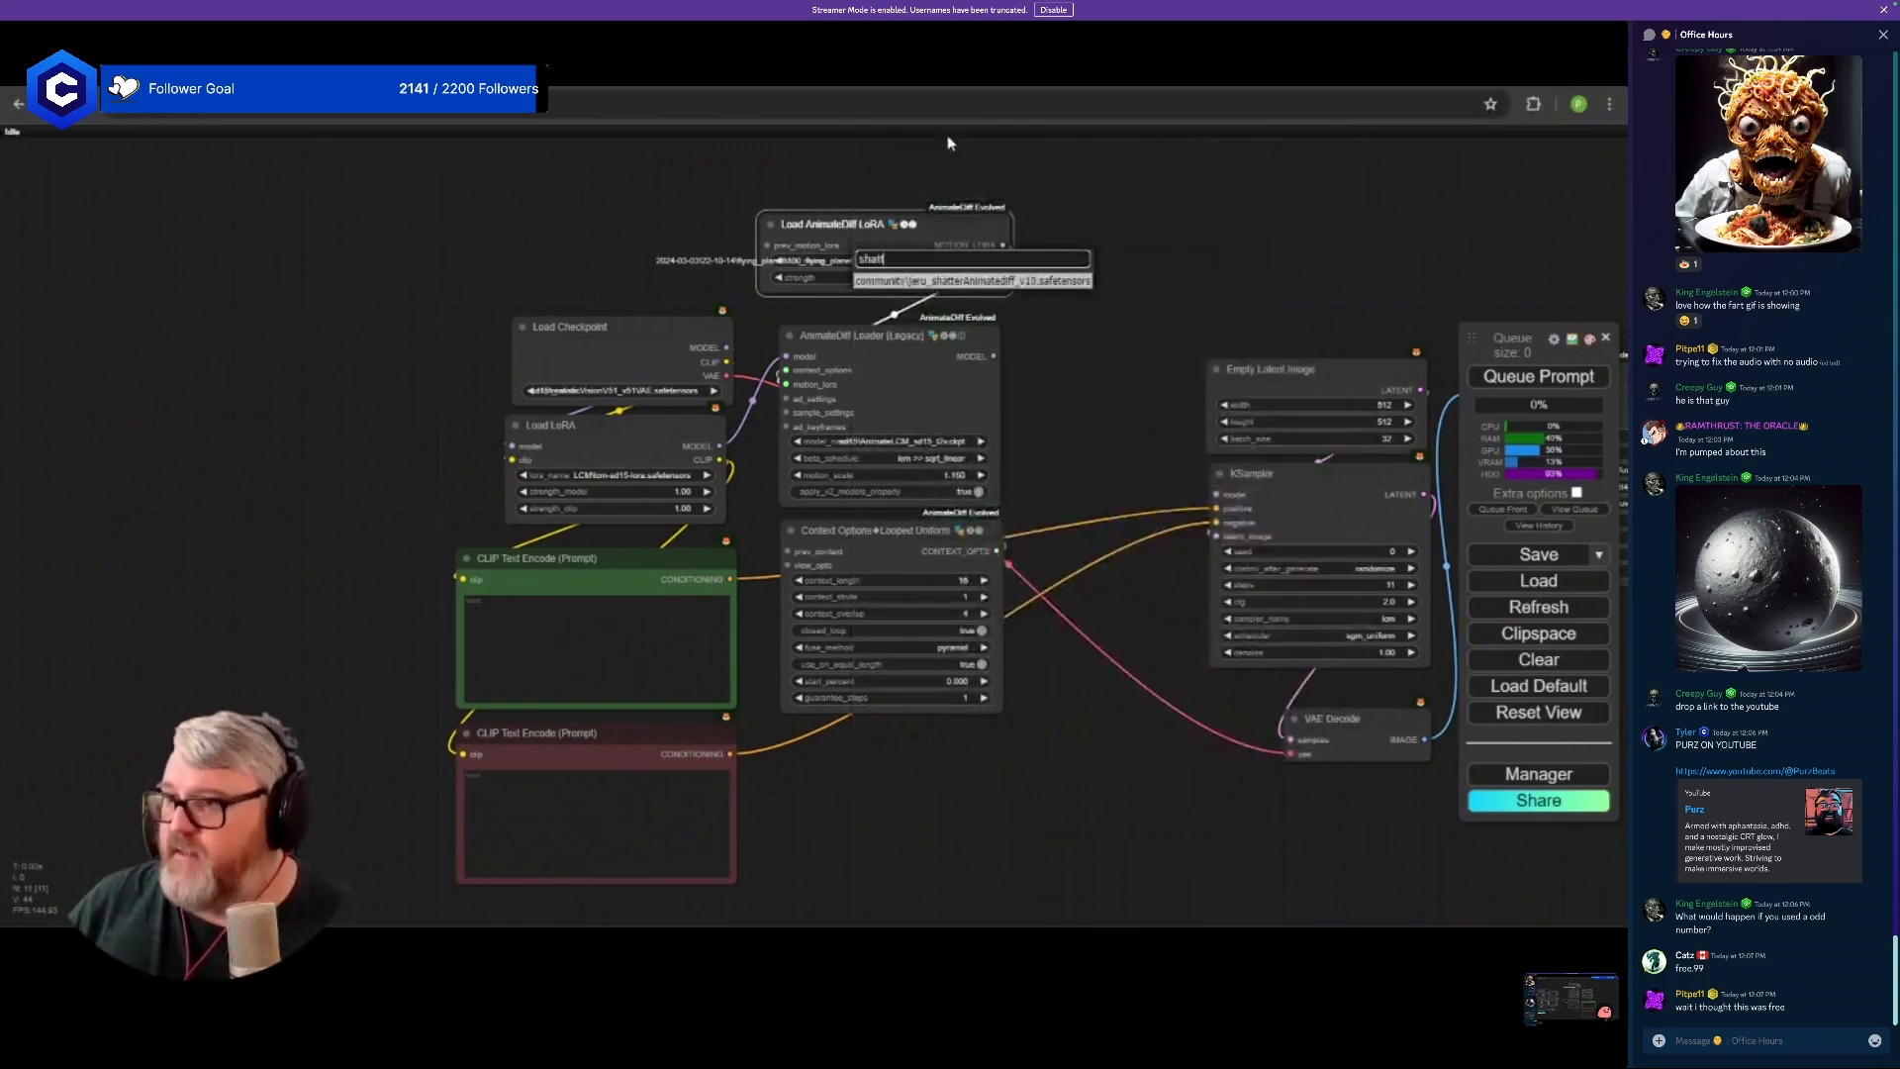
left_click(947, 277)
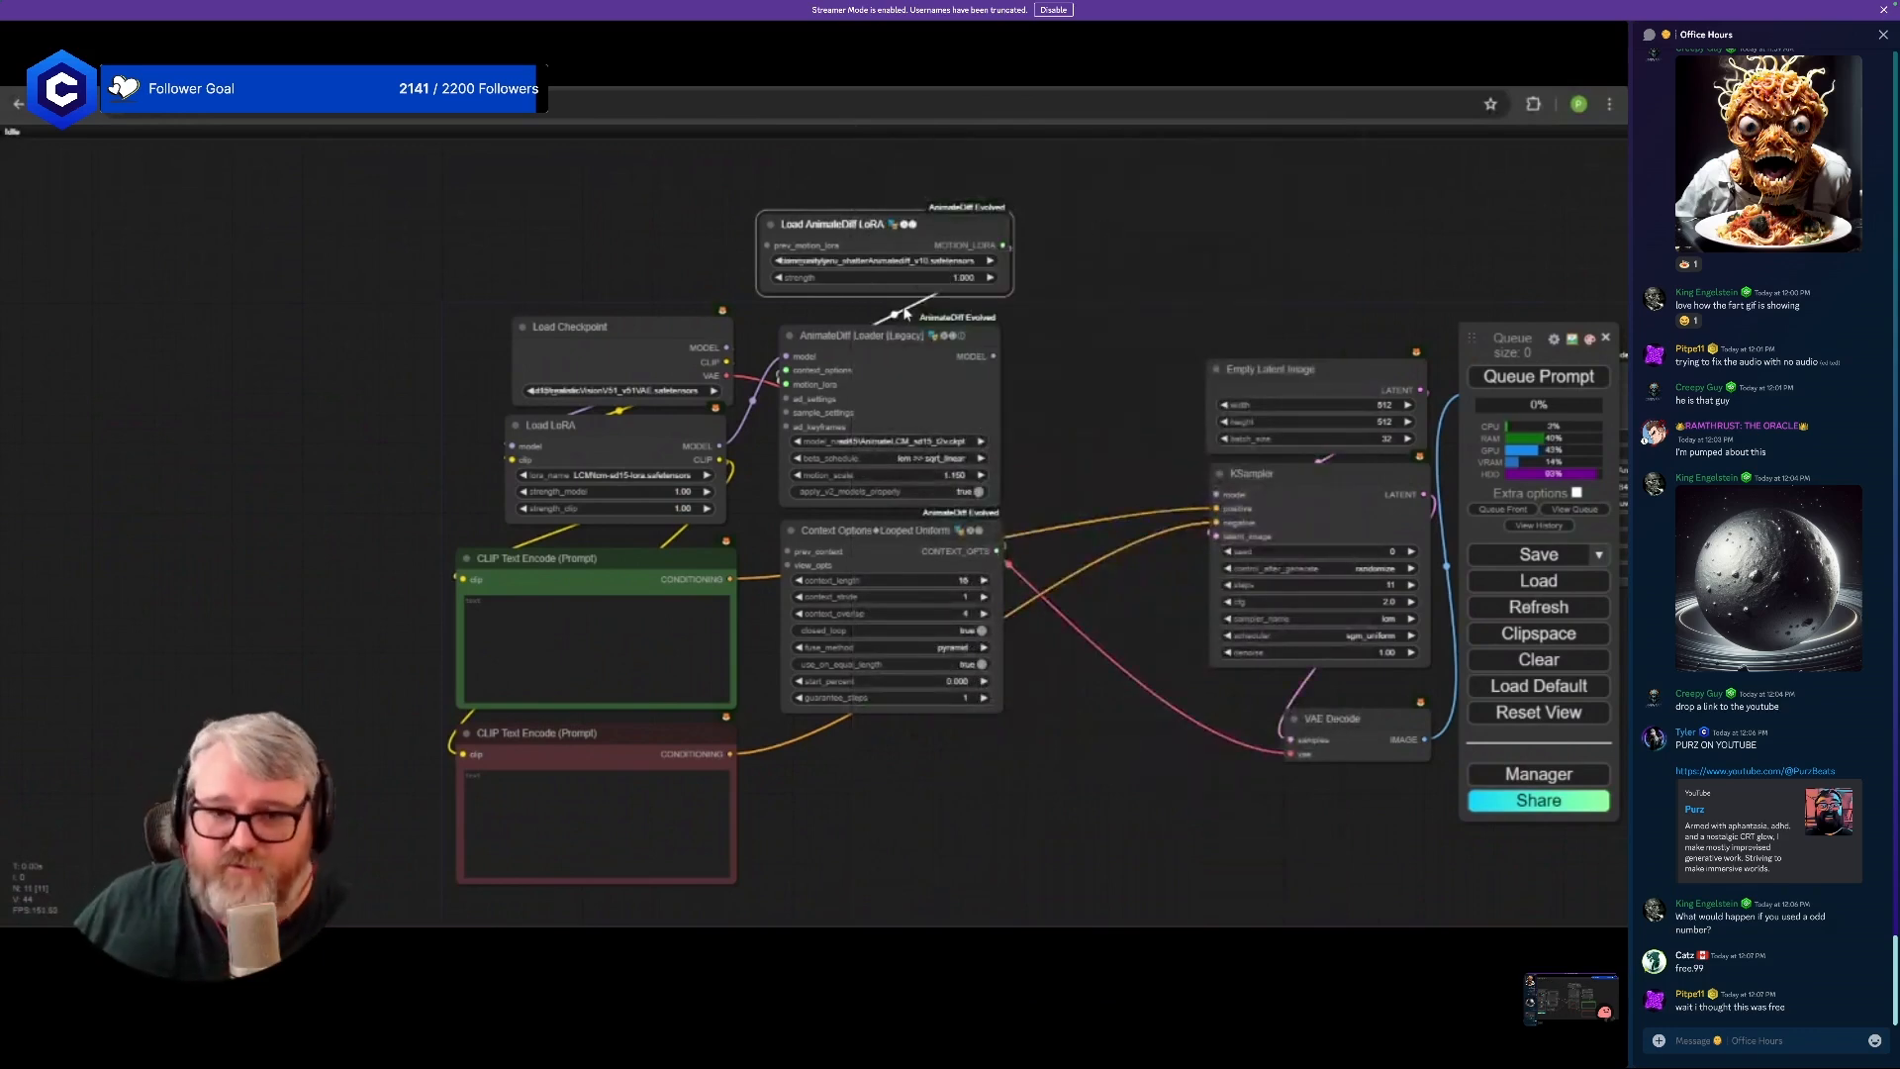
- Add a Sample Settings node to the AnimateDiff Loader's sample_settings input and place it below the Context Options node
left_click_drag(906, 223, 914, 224)
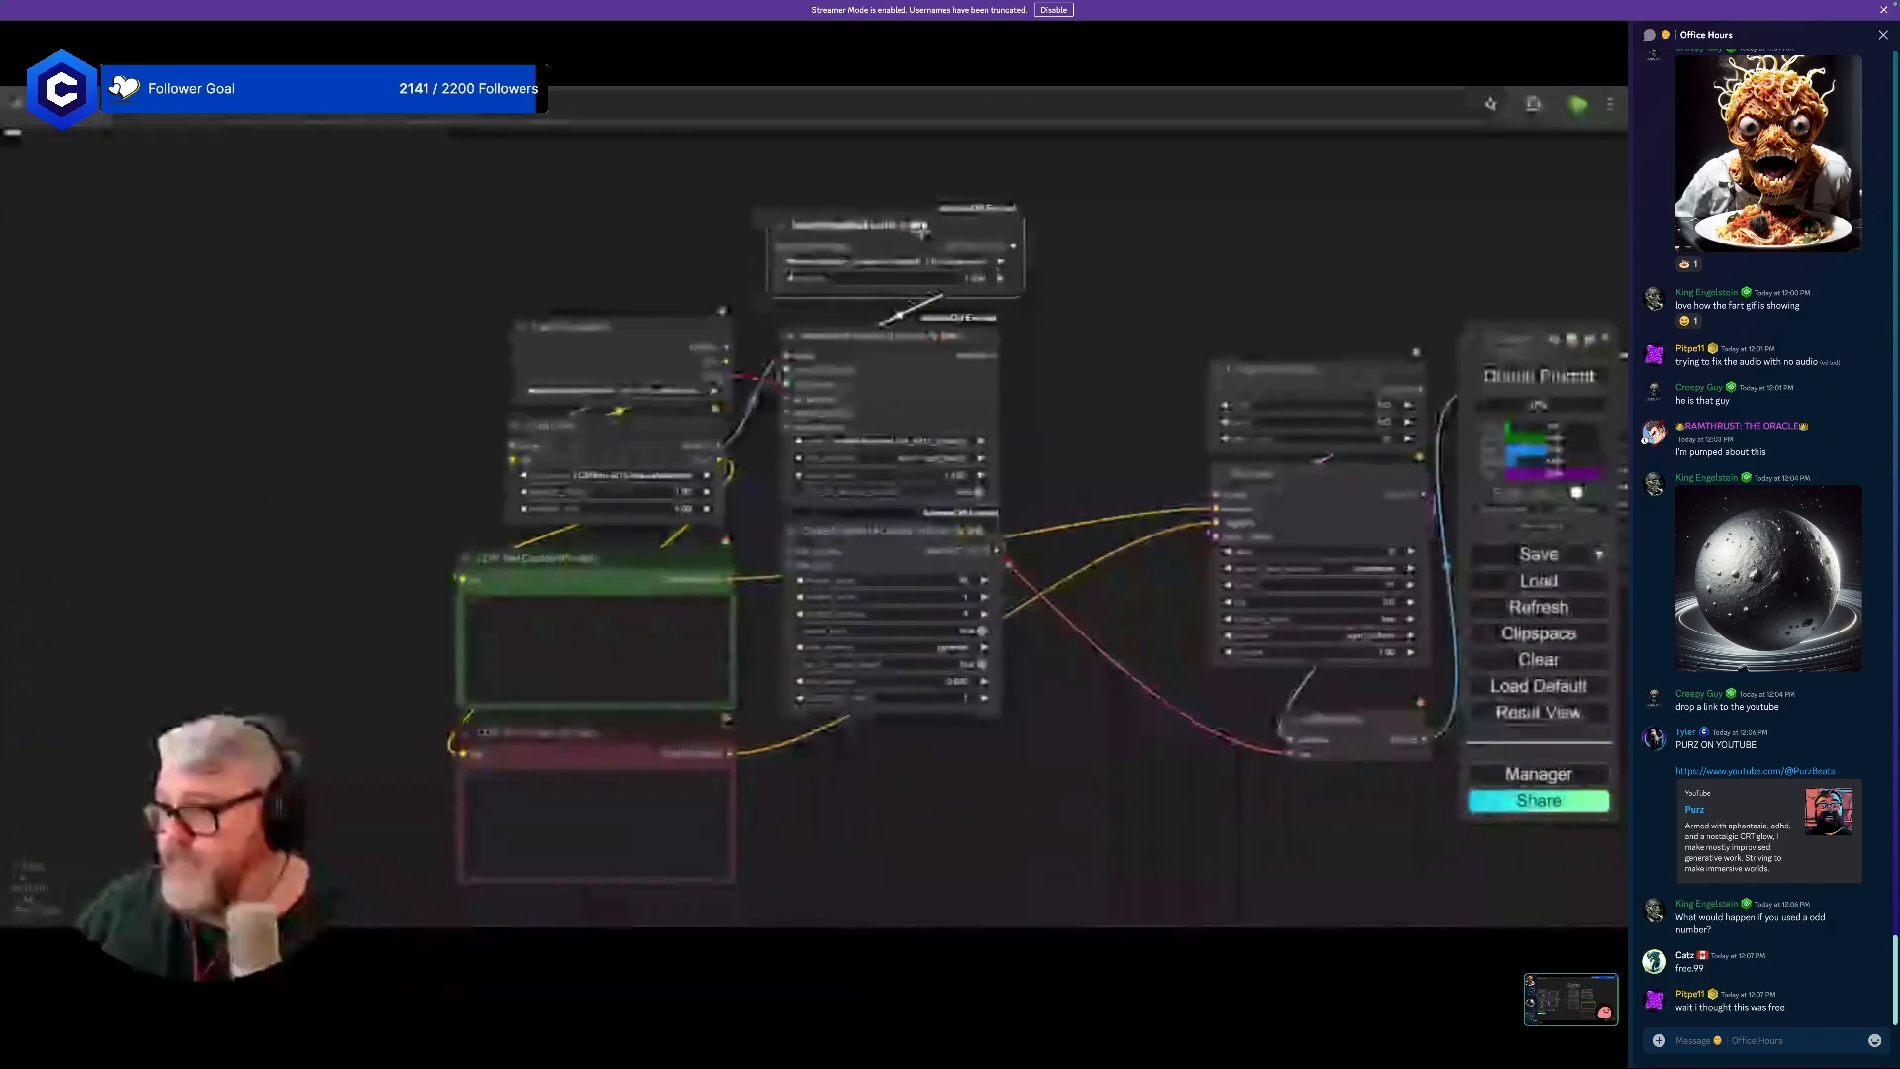
left_click(1070, 473)
left_click_drag(981, 745, 984, 635)
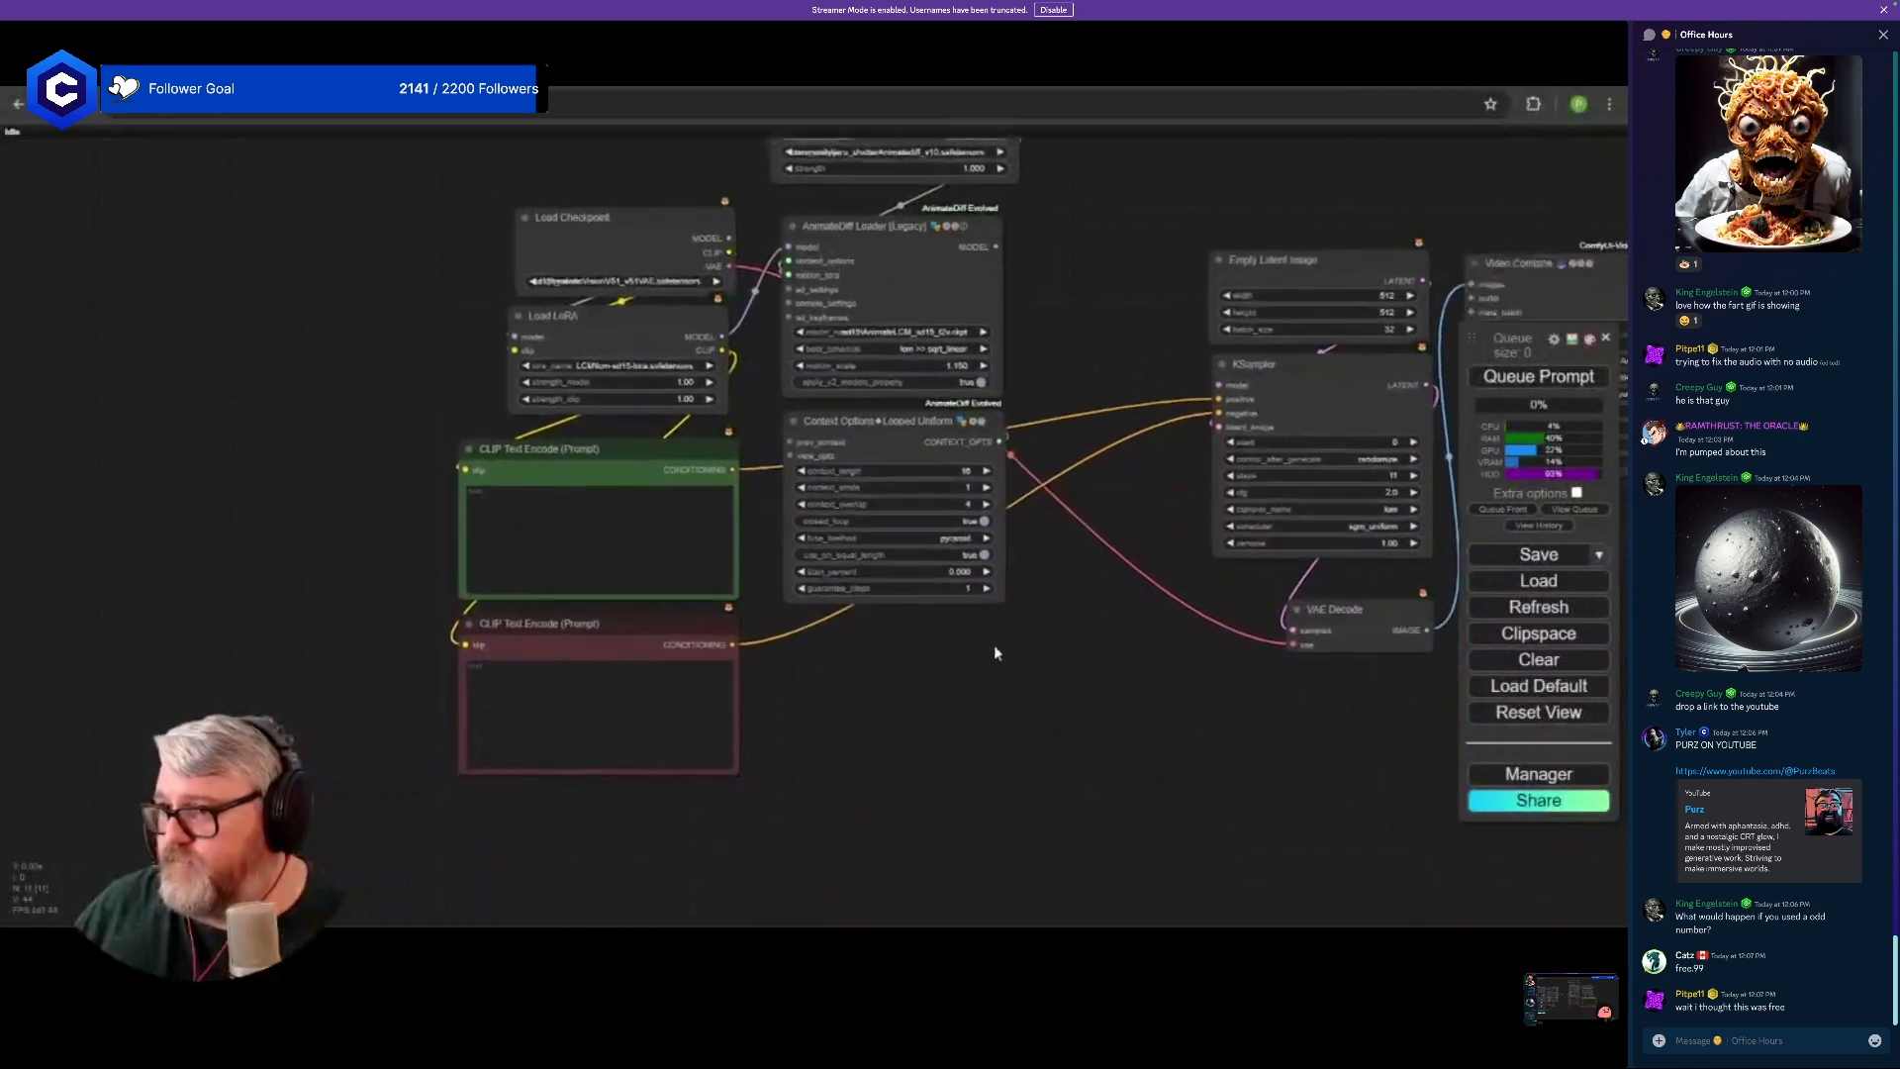
left_click_drag(788, 303, 810, 645)
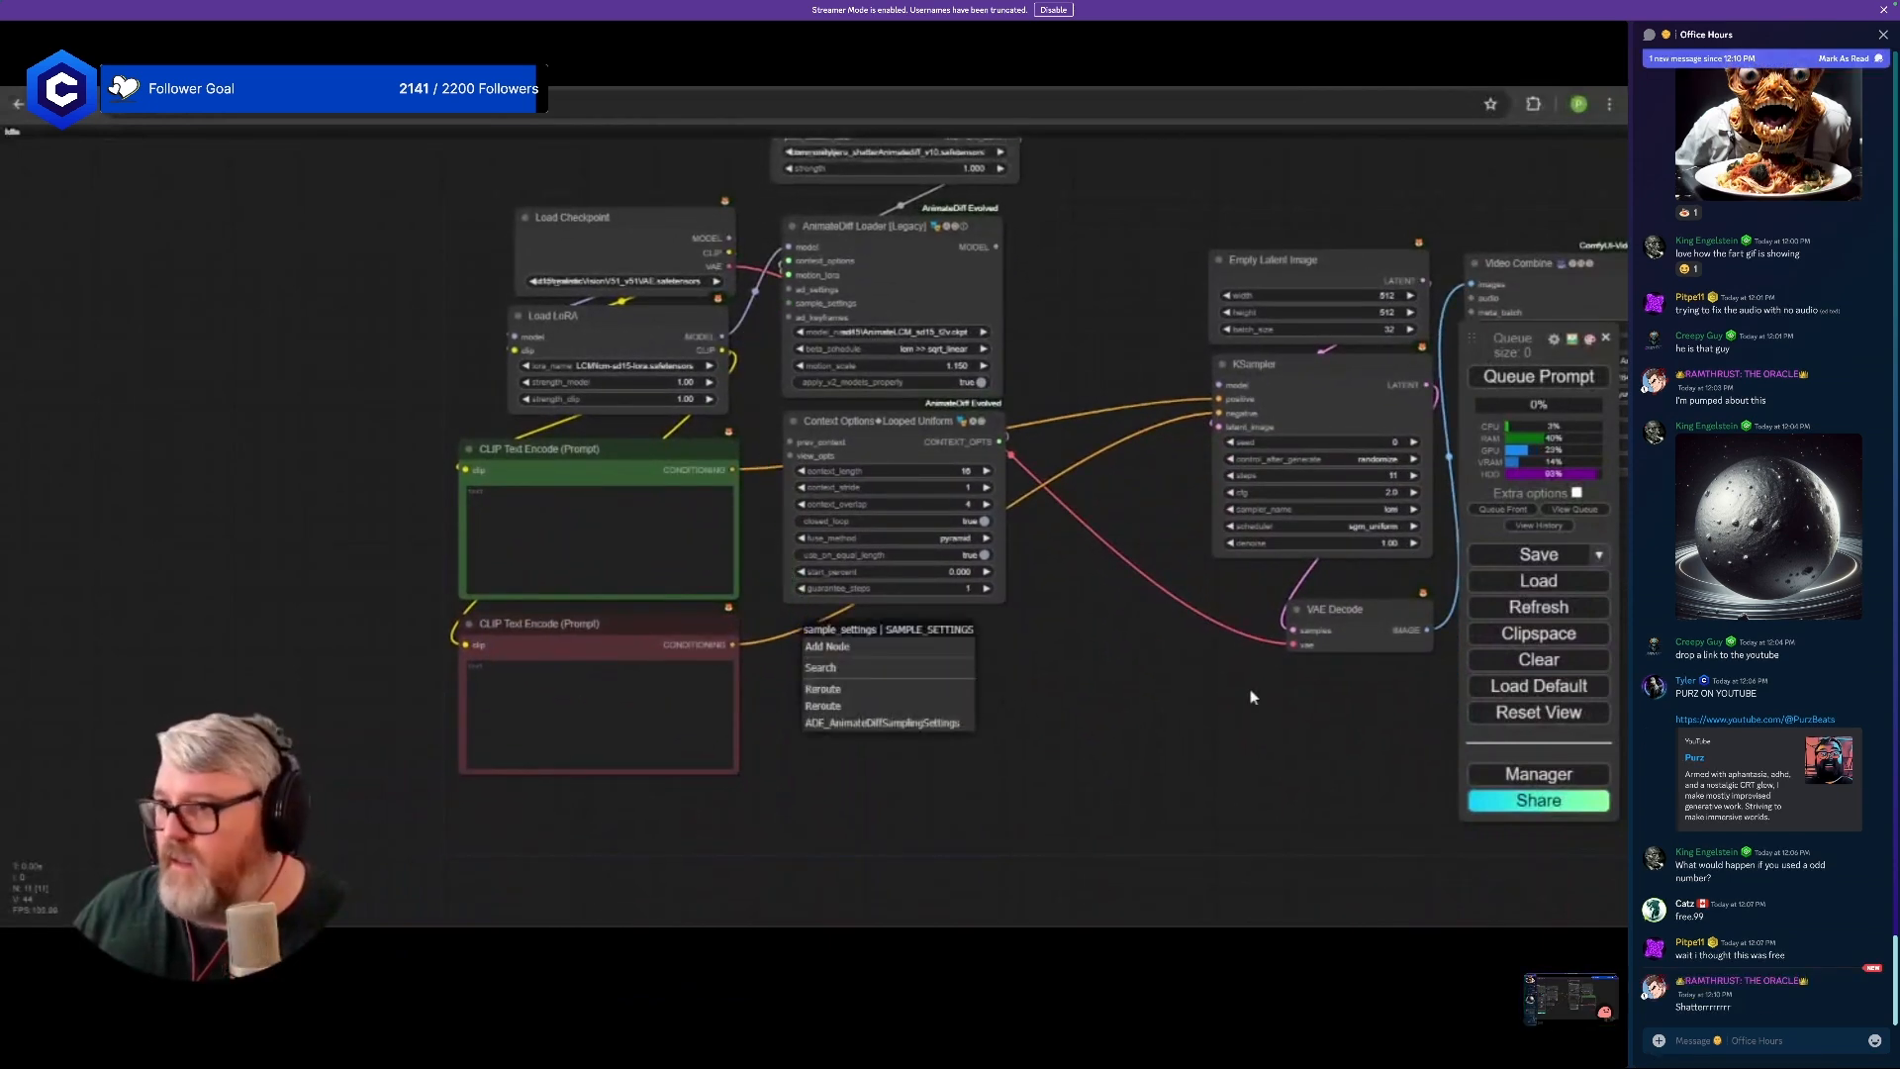
left_click_drag(788, 303, 809, 622)
left_click(895, 724)
left_click_drag(907, 659, 884, 657)
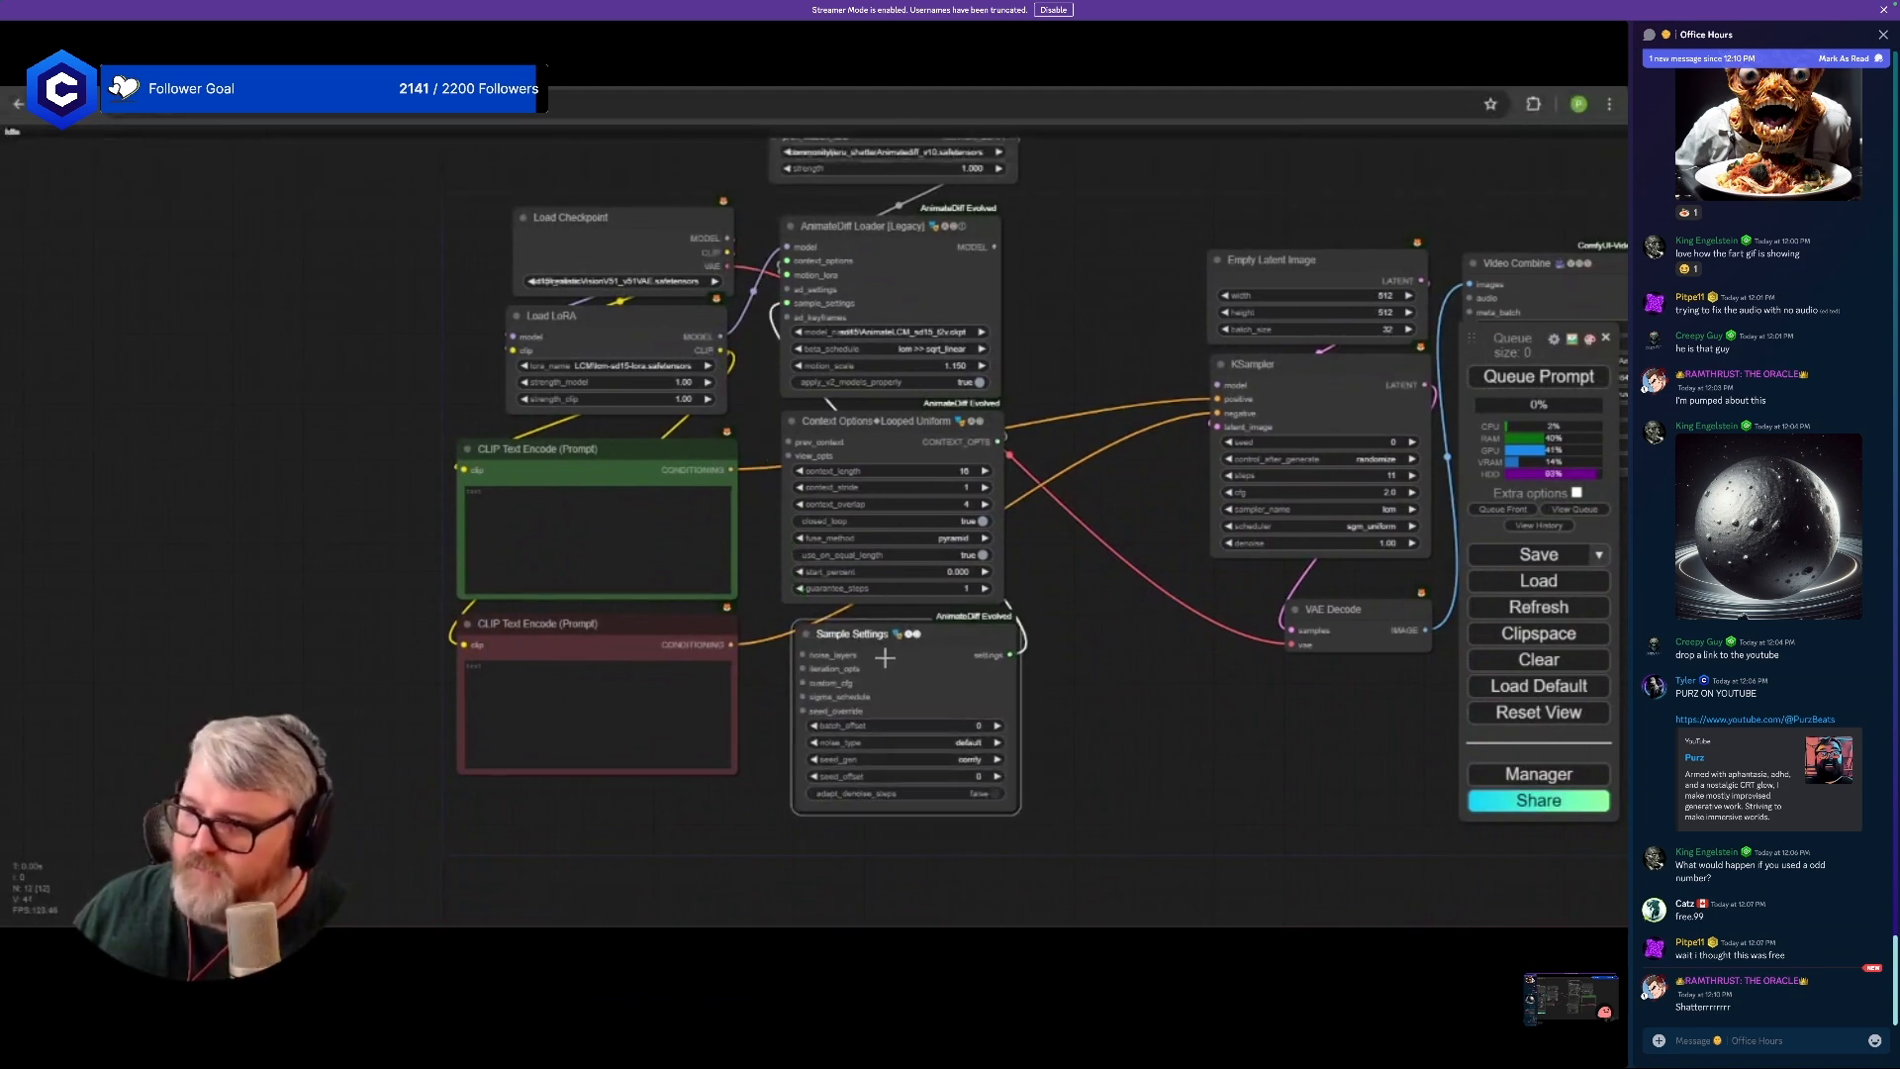
- Set noise_type to empty in the Sample Settings node
left_click(960, 742)
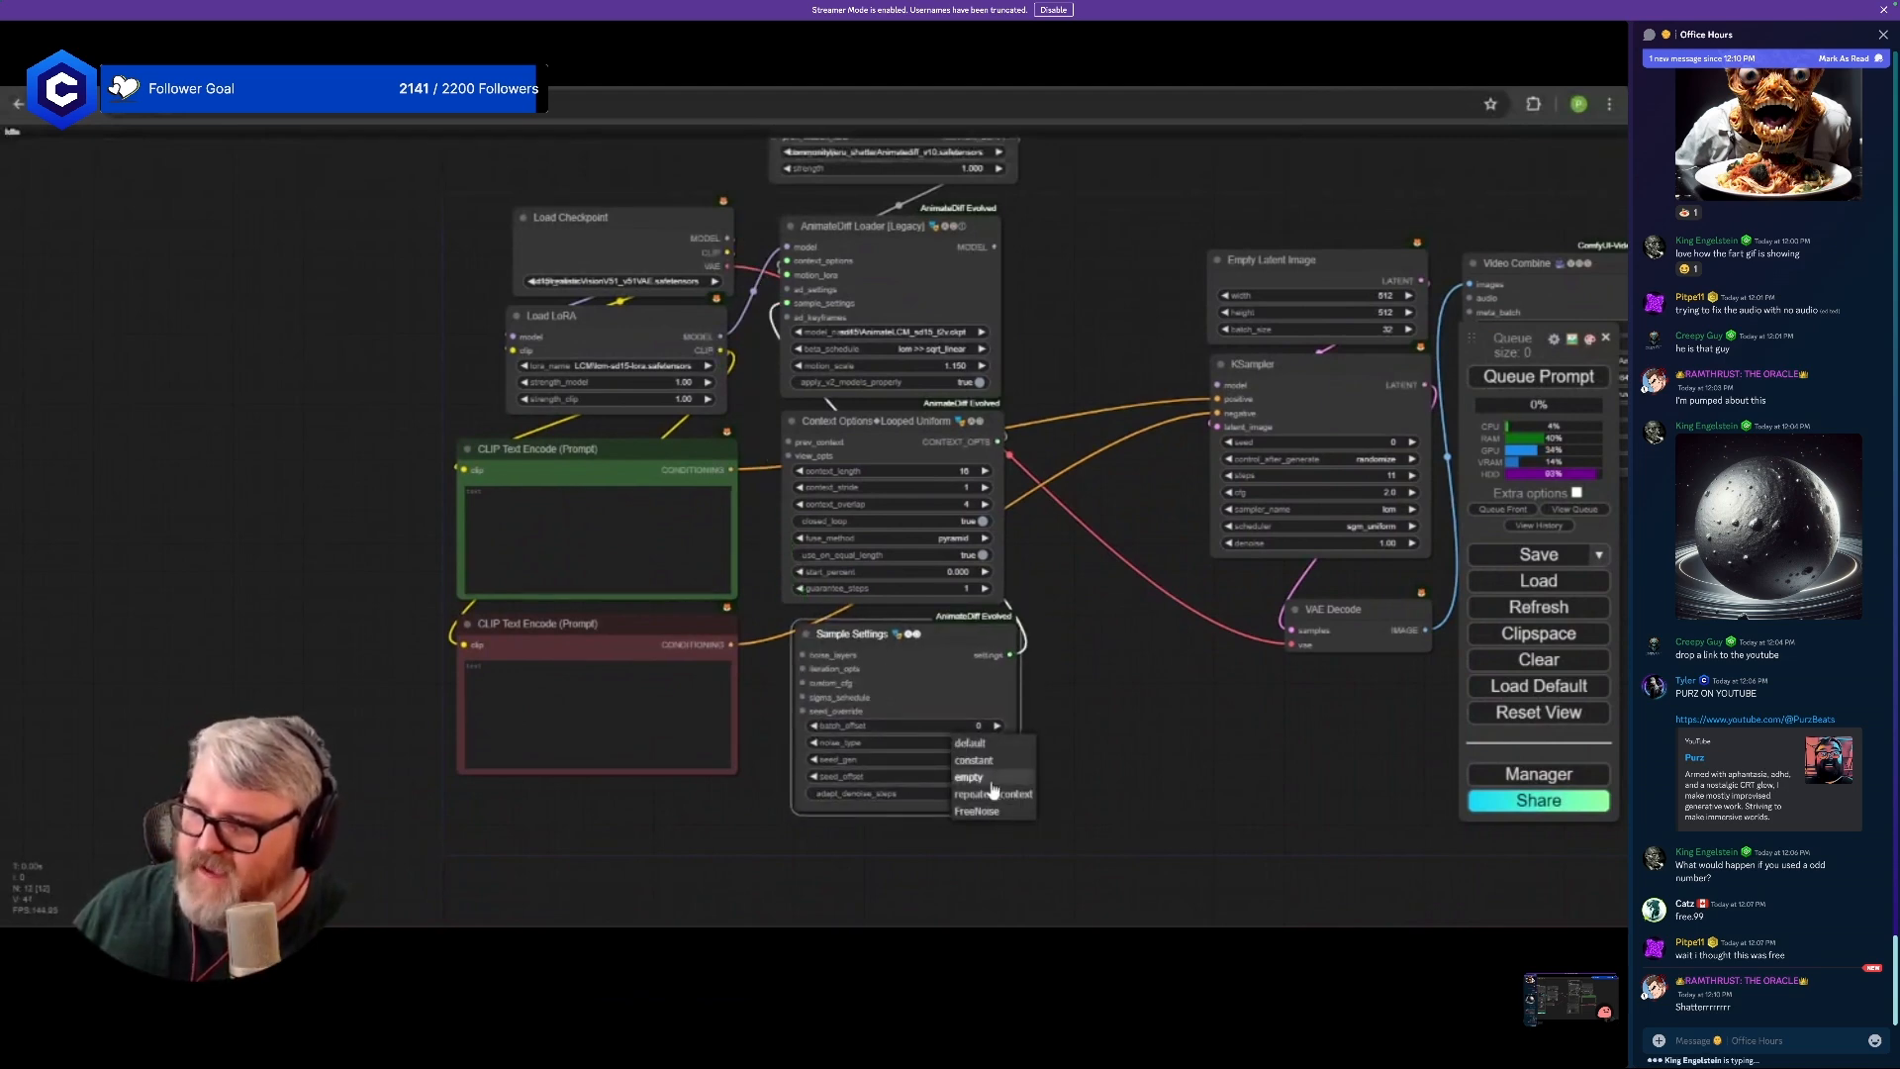
scroll(1062, 785, "up", 5)
scroll(1062, 785, "up", 7)
left_click_drag(956, 695, 1261, 661)
scroll(1316, 688, "down", 2)
scroll(1259, 656, "down", 5)
scroll(1258, 657, "down", 10)
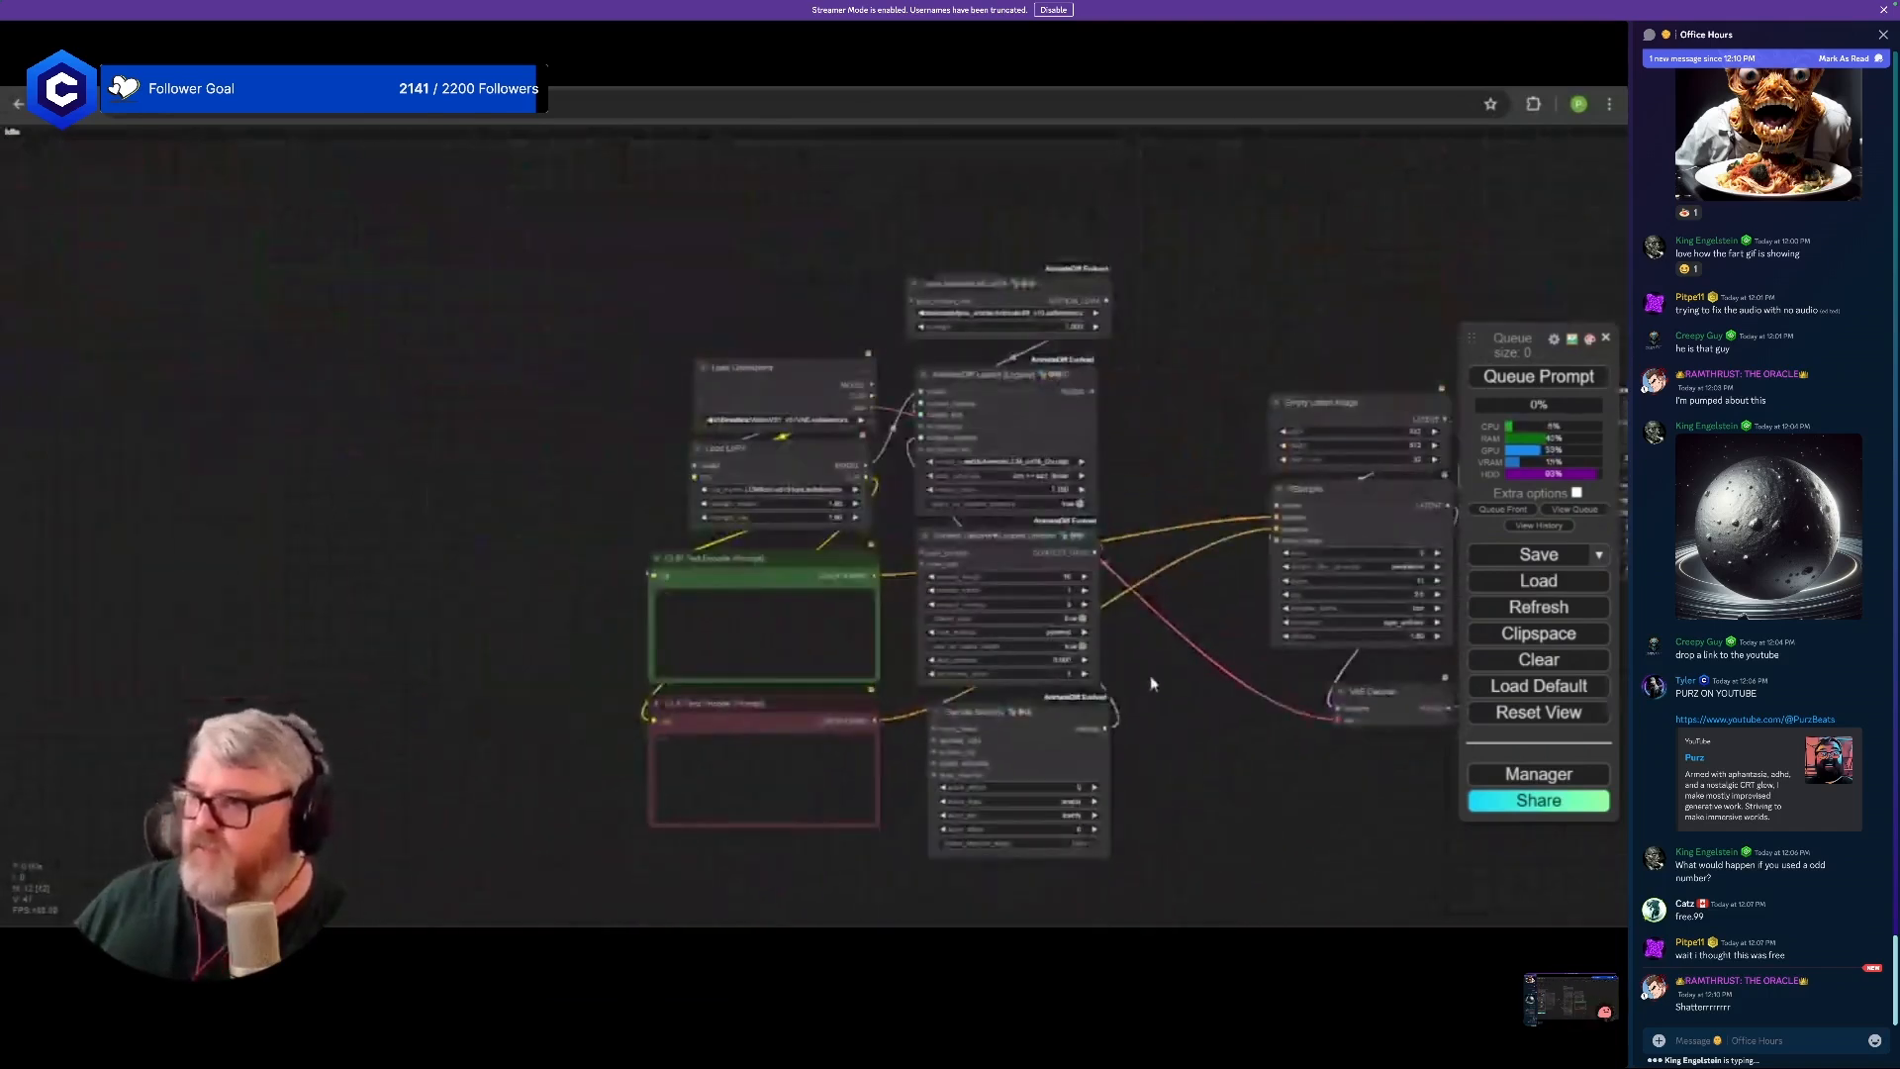
- Move the checkpoint and prompt nodes away, and stack Context Options, Load AnimateDiff LoRA and Sample Settings to the left of the AnimateDiff Loader
left_click_drag(834, 427, 537, 400)
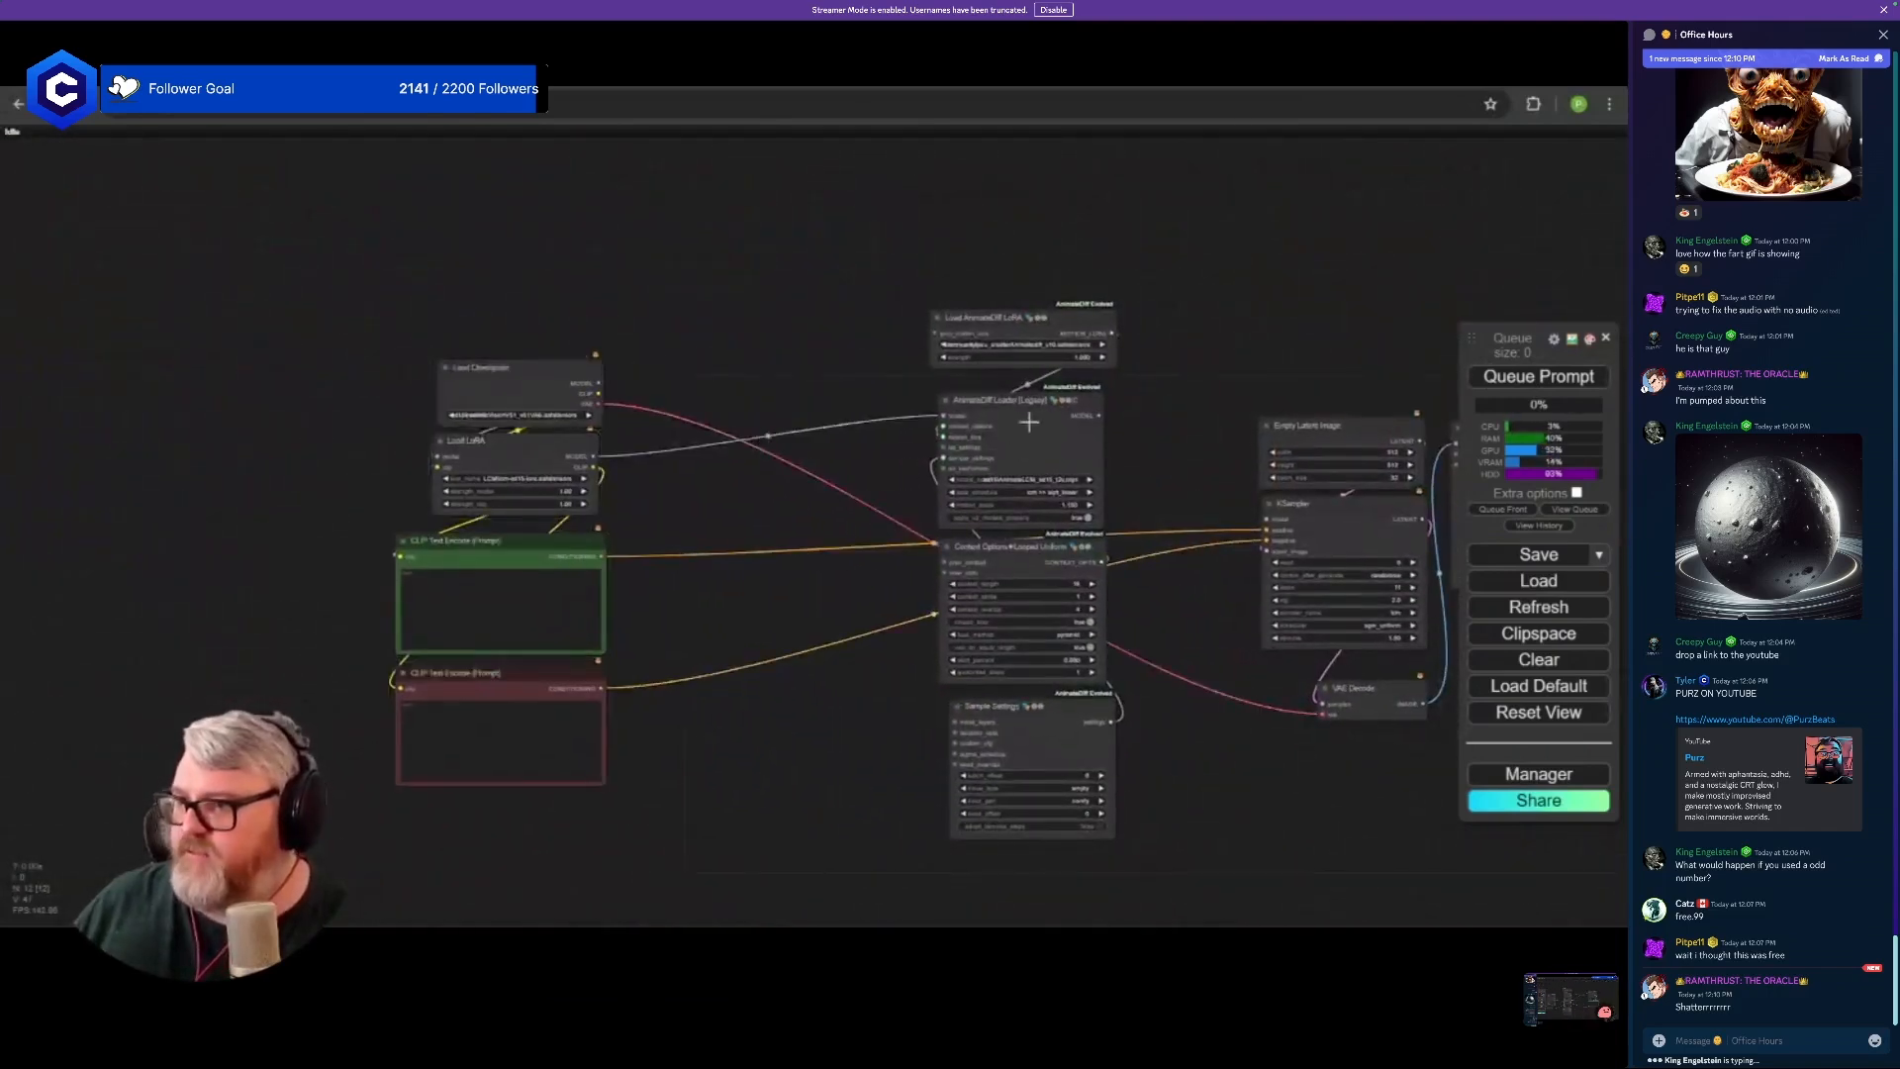
left_click_drag(1007, 413, 1077, 424)
left_click_drag(1019, 534, 879, 419)
left_click_drag(1001, 332, 873, 582)
left_click_drag(999, 706, 869, 643)
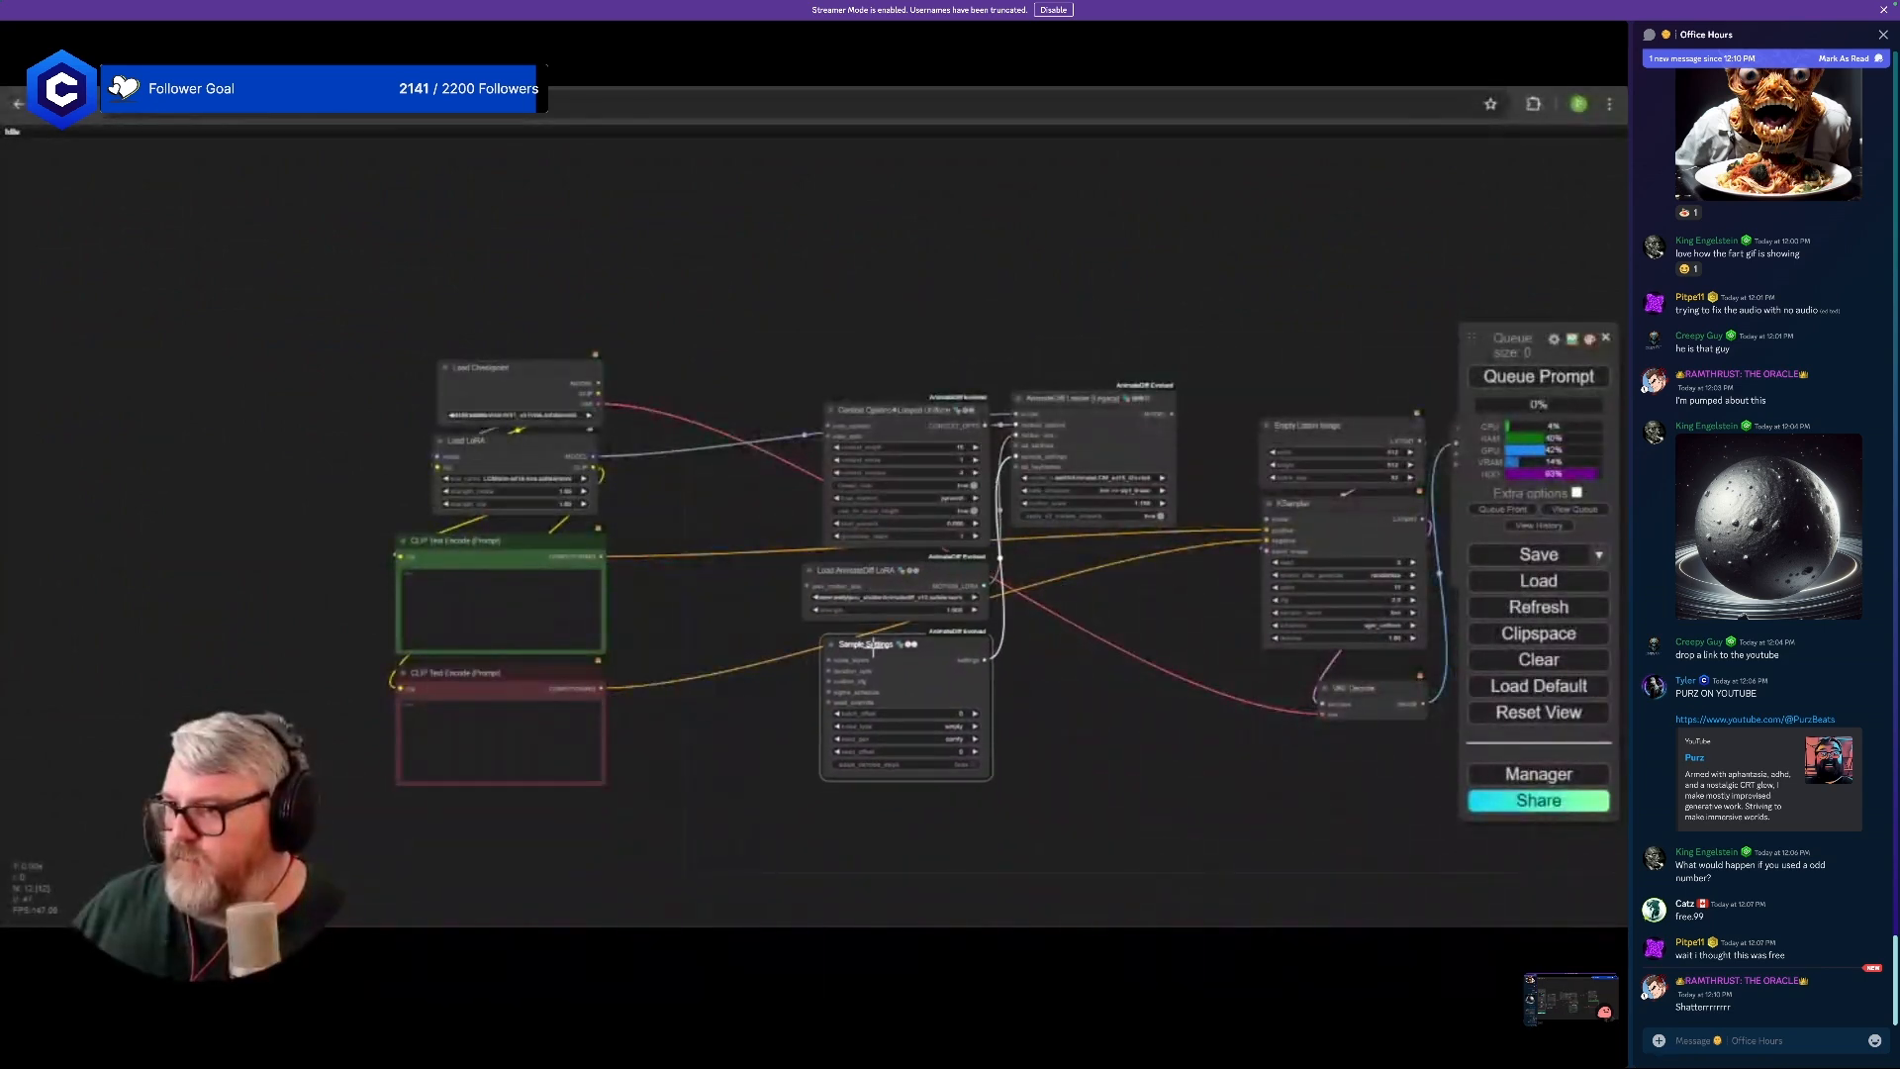
left_click_drag(1105, 398, 1110, 495)
scroll(1110, 495, "up", 5)
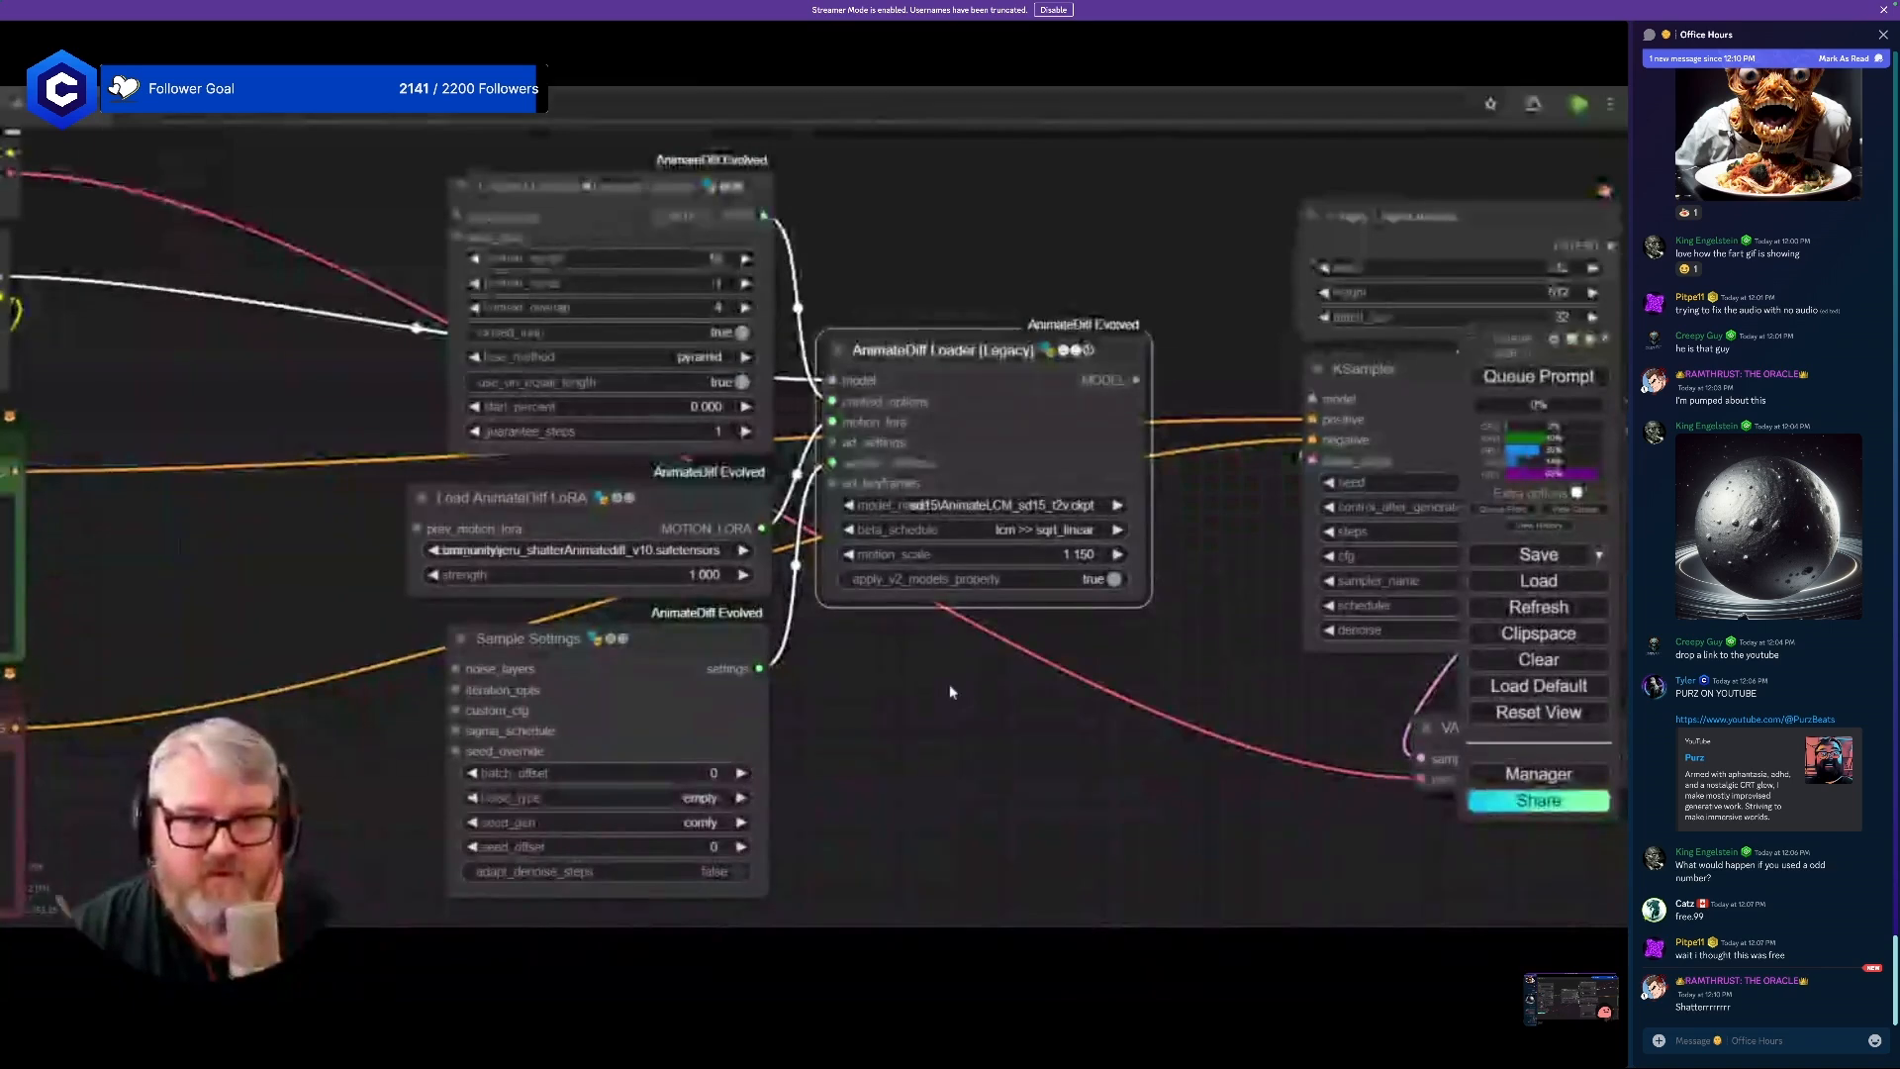
- Place the AnimateDiff Loader beside Context Options, with the Sample Settings node directly below the loader
scroll(948, 691, "up", 2)
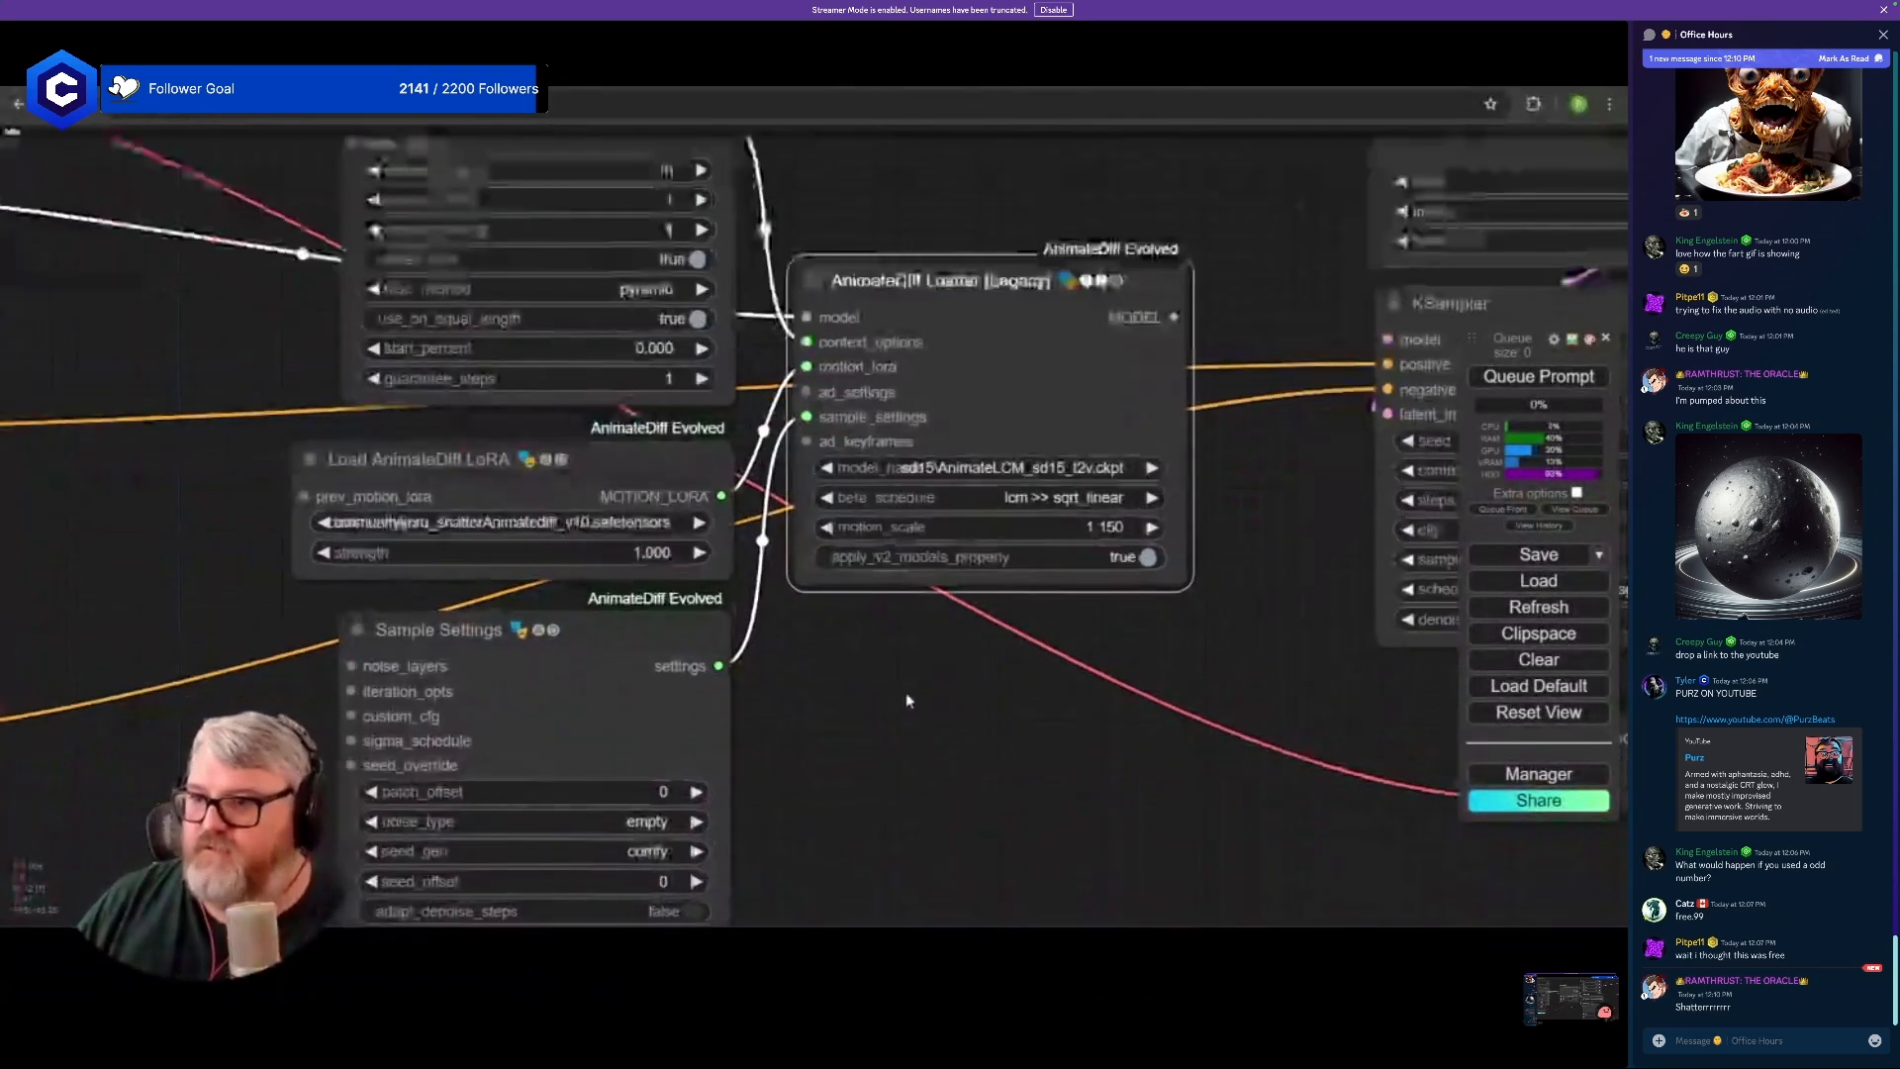
left_click_drag(943, 737, 944, 925)
left_click_drag(981, 473, 970, 270)
left_click_drag(618, 826, 1058, 570)
scroll(1032, 558, "up", 1)
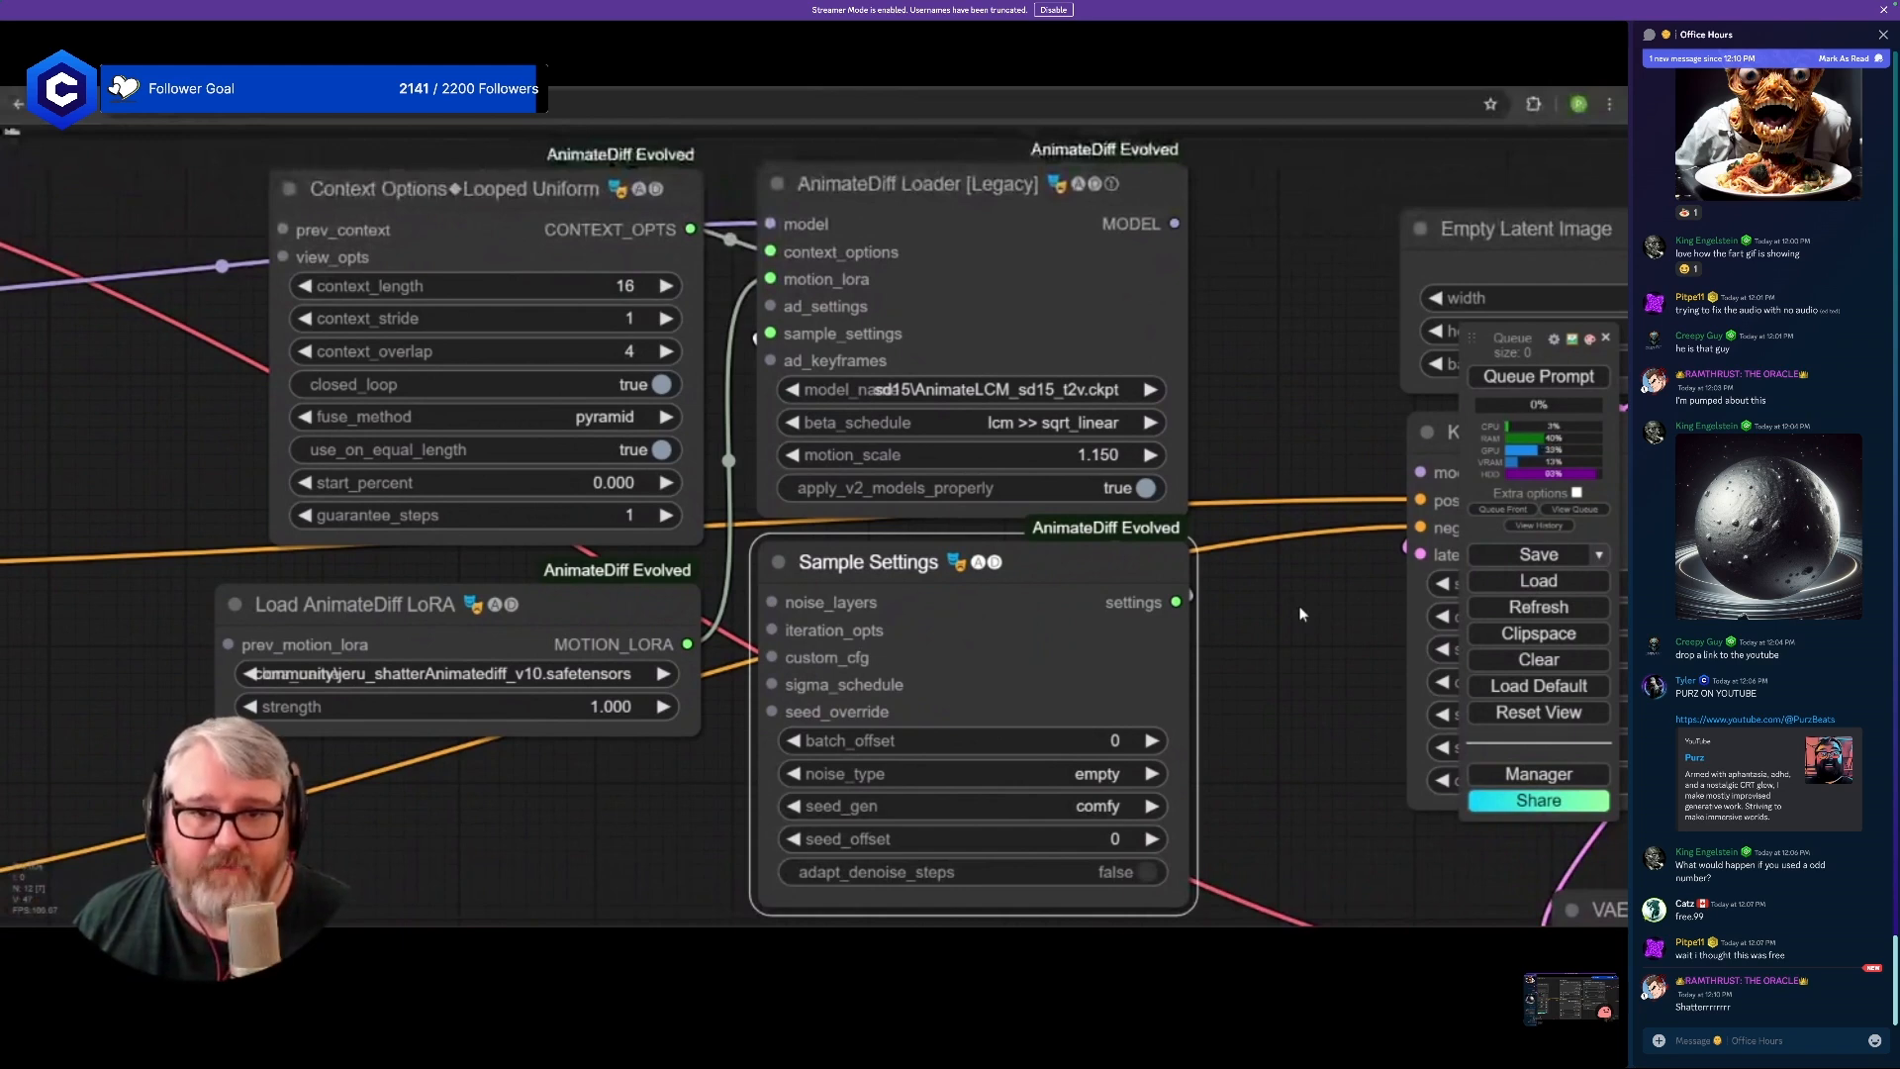
- Restack the AnimateDiff nodes in one column: Load AnimateDiff LoRA, AnimateDiff Loader, Context Options and Sample Settings
scroll(1256, 595, "down", 5)
left_click_drag(1115, 633, 969, 690)
left_click_drag(1105, 517, 1178, 482)
scroll(1118, 507, "up", 8)
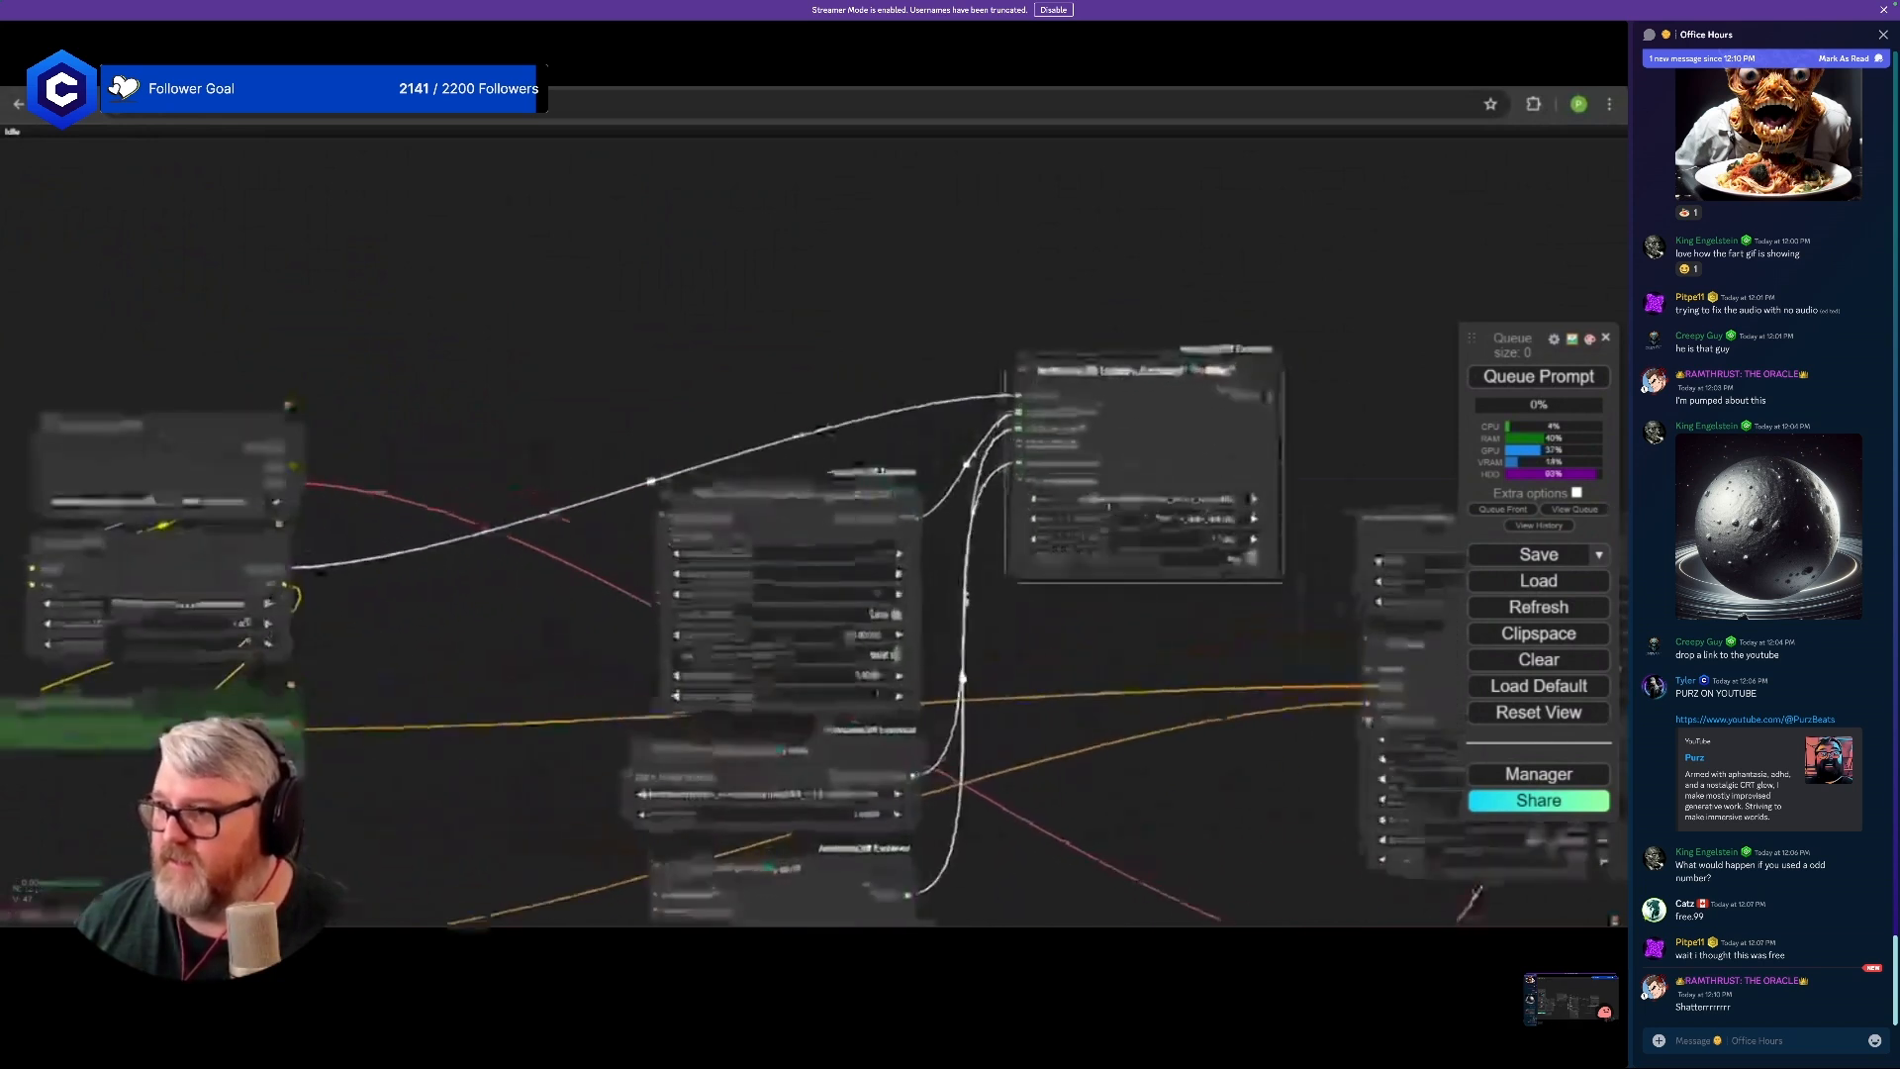
left_click_drag(799, 518, 720, 416)
left_click_drag(786, 751, 1145, 241)
left_click_drag(726, 397, 1147, 615)
scroll(1148, 614, "down", 4)
left_click_drag(676, 605, 945, 609)
- Move the whole column of AnimateDiff nodes next to the checkpoint, LoRA and prompt nodes
scroll(940, 653, "down", 2)
left_click_drag(937, 841, 899, 158)
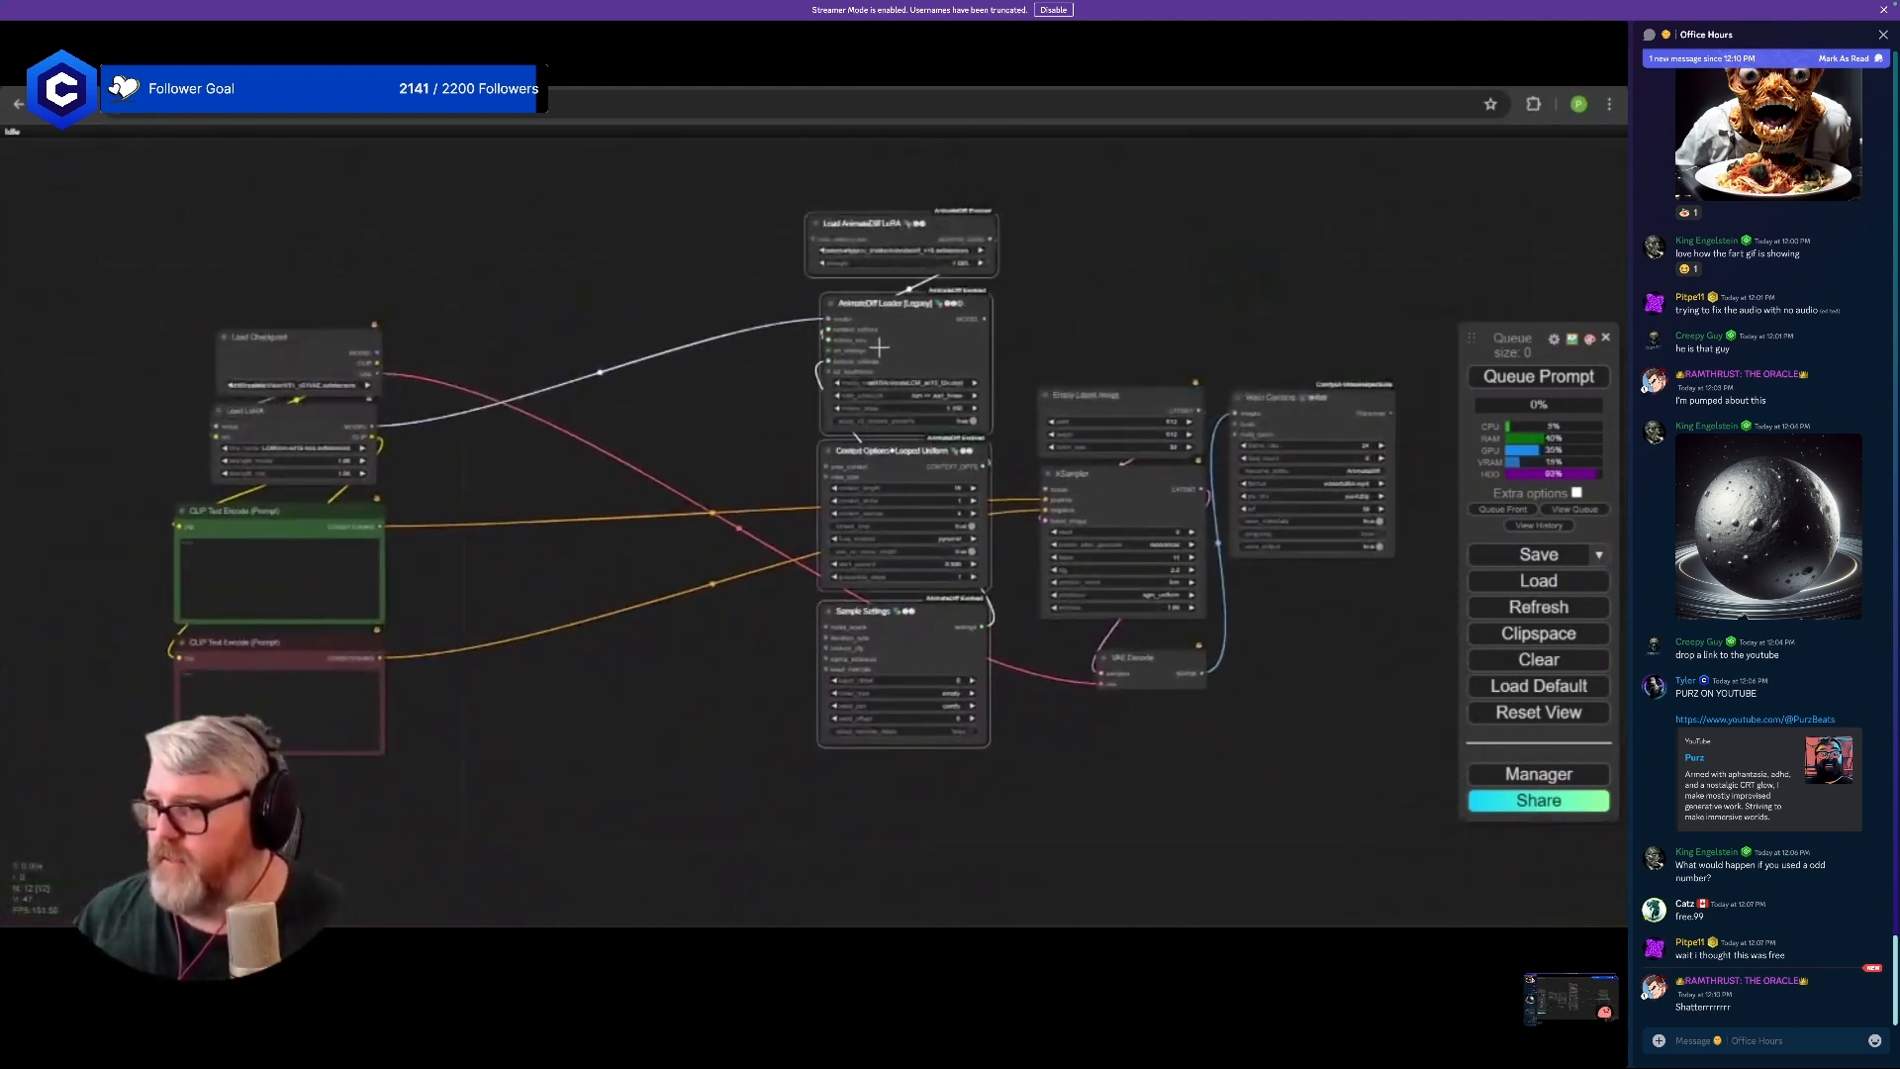
left_click_drag(881, 348, 519, 348)
left_click(810, 319)
scroll(831, 396, "down", 1)
left_click_drag(834, 396, 905, 433)
scroll(792, 475, "up", 2)
left_click_drag(775, 483, 905, 398)
- Color the four AnimateDiff nodes pale blue
left_click_drag(705, 859, 645, 138)
right_click(734, 257)
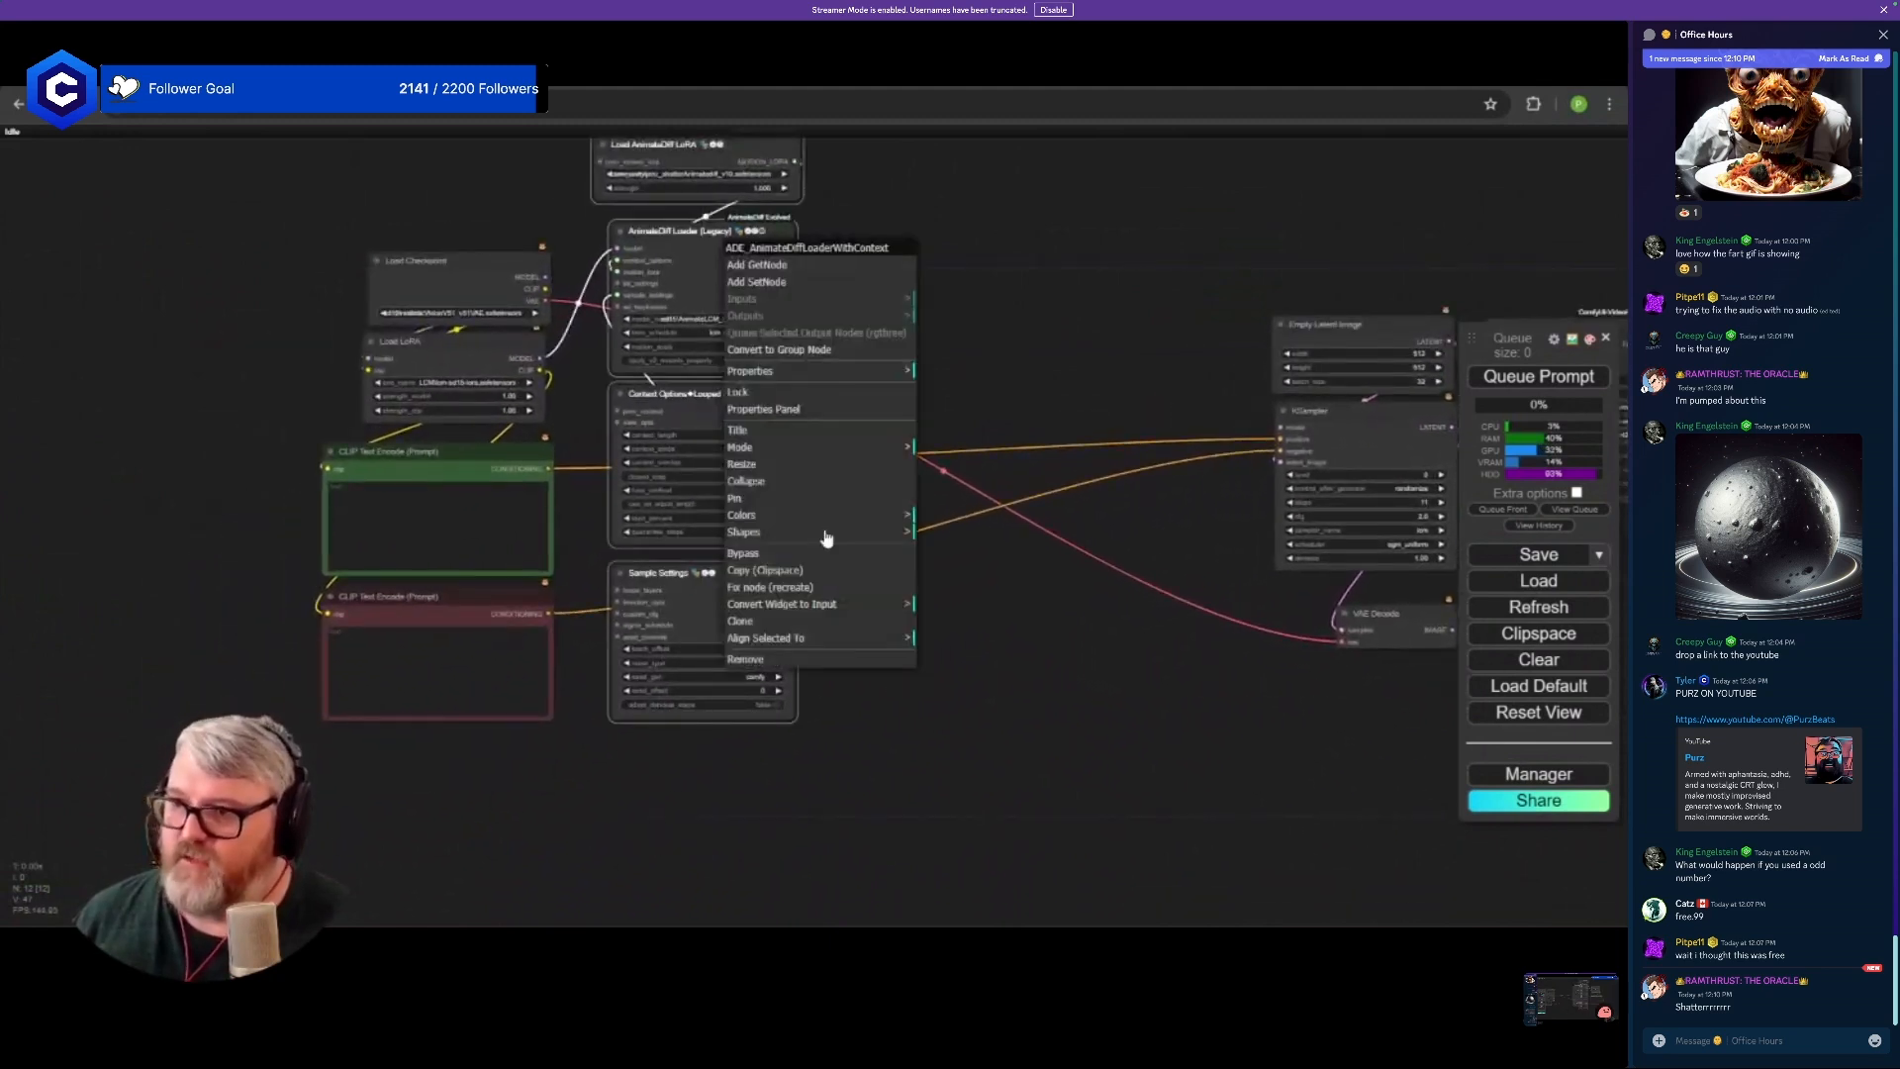
mouse_move(834, 526)
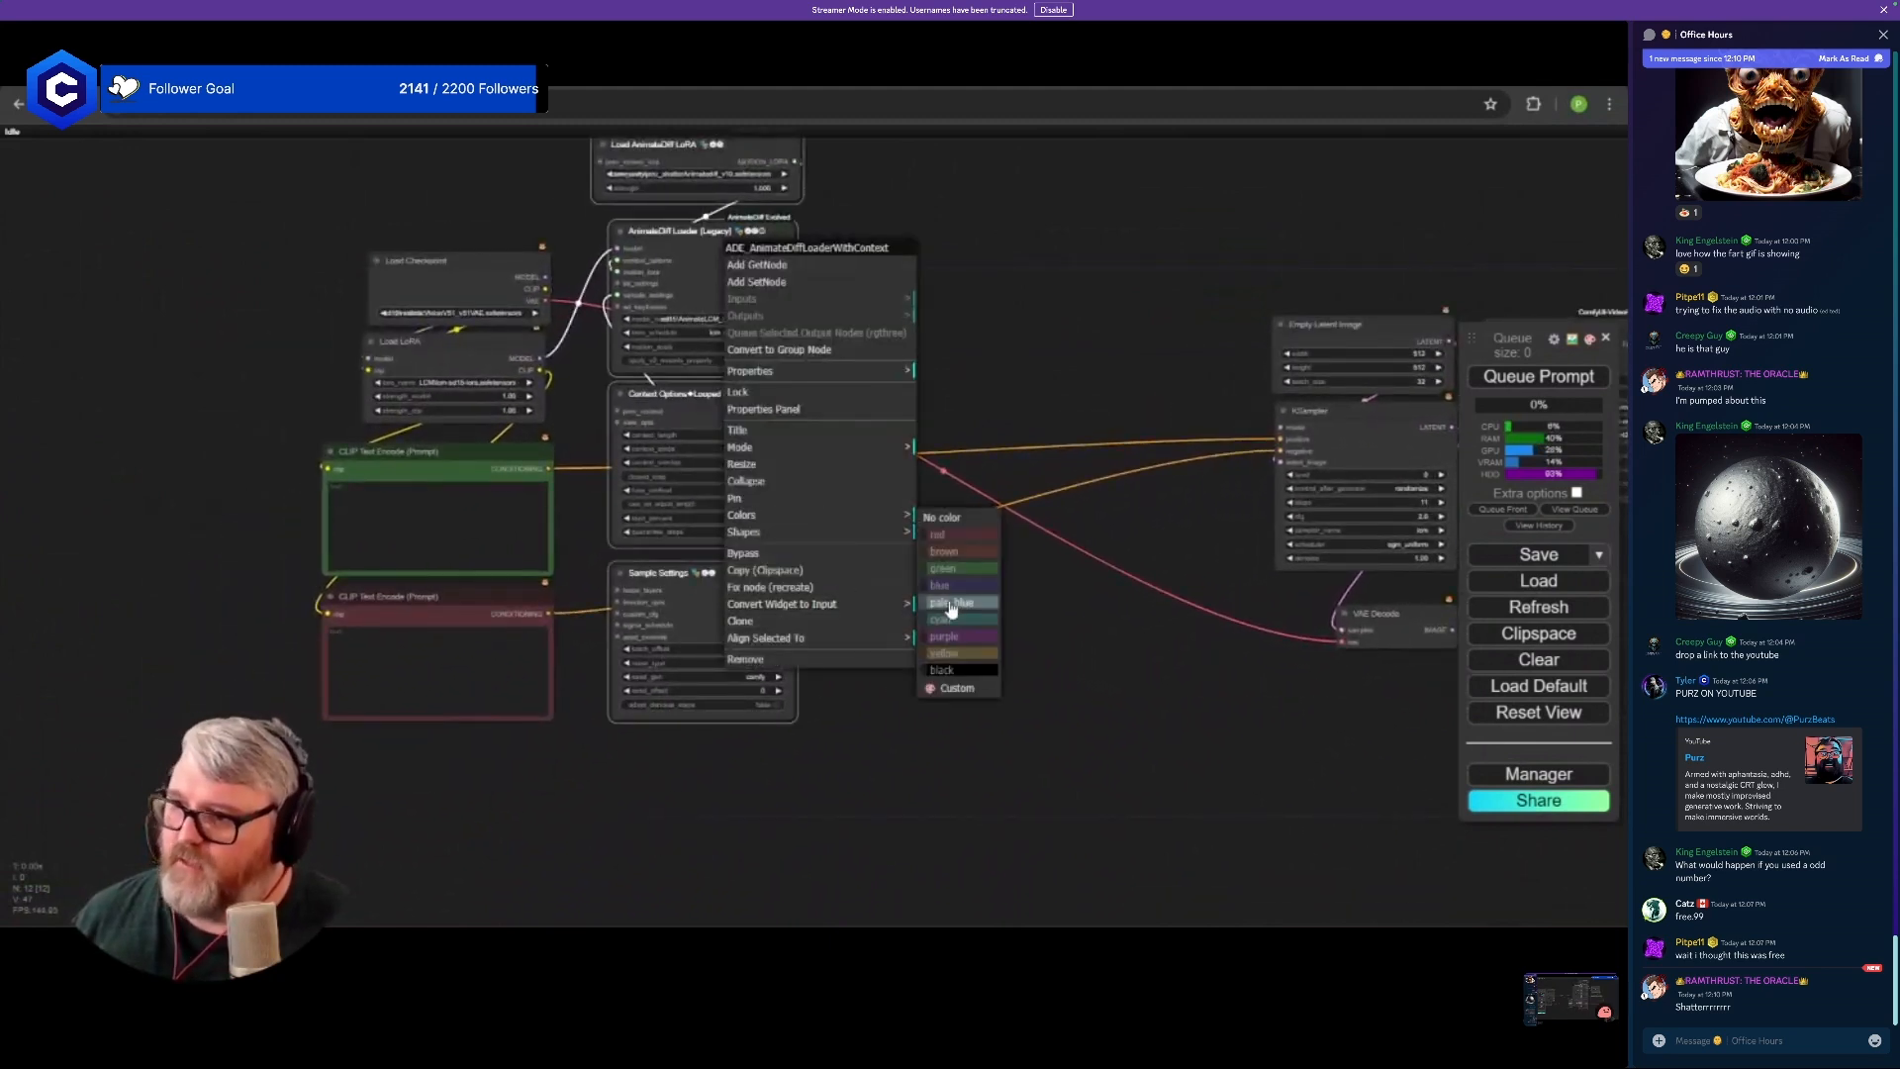
left_click(940, 601)
left_click_drag(940, 552, 762, 708)
scroll(677, 619, "down", 2)
left_click_drag(677, 619, 778, 531)
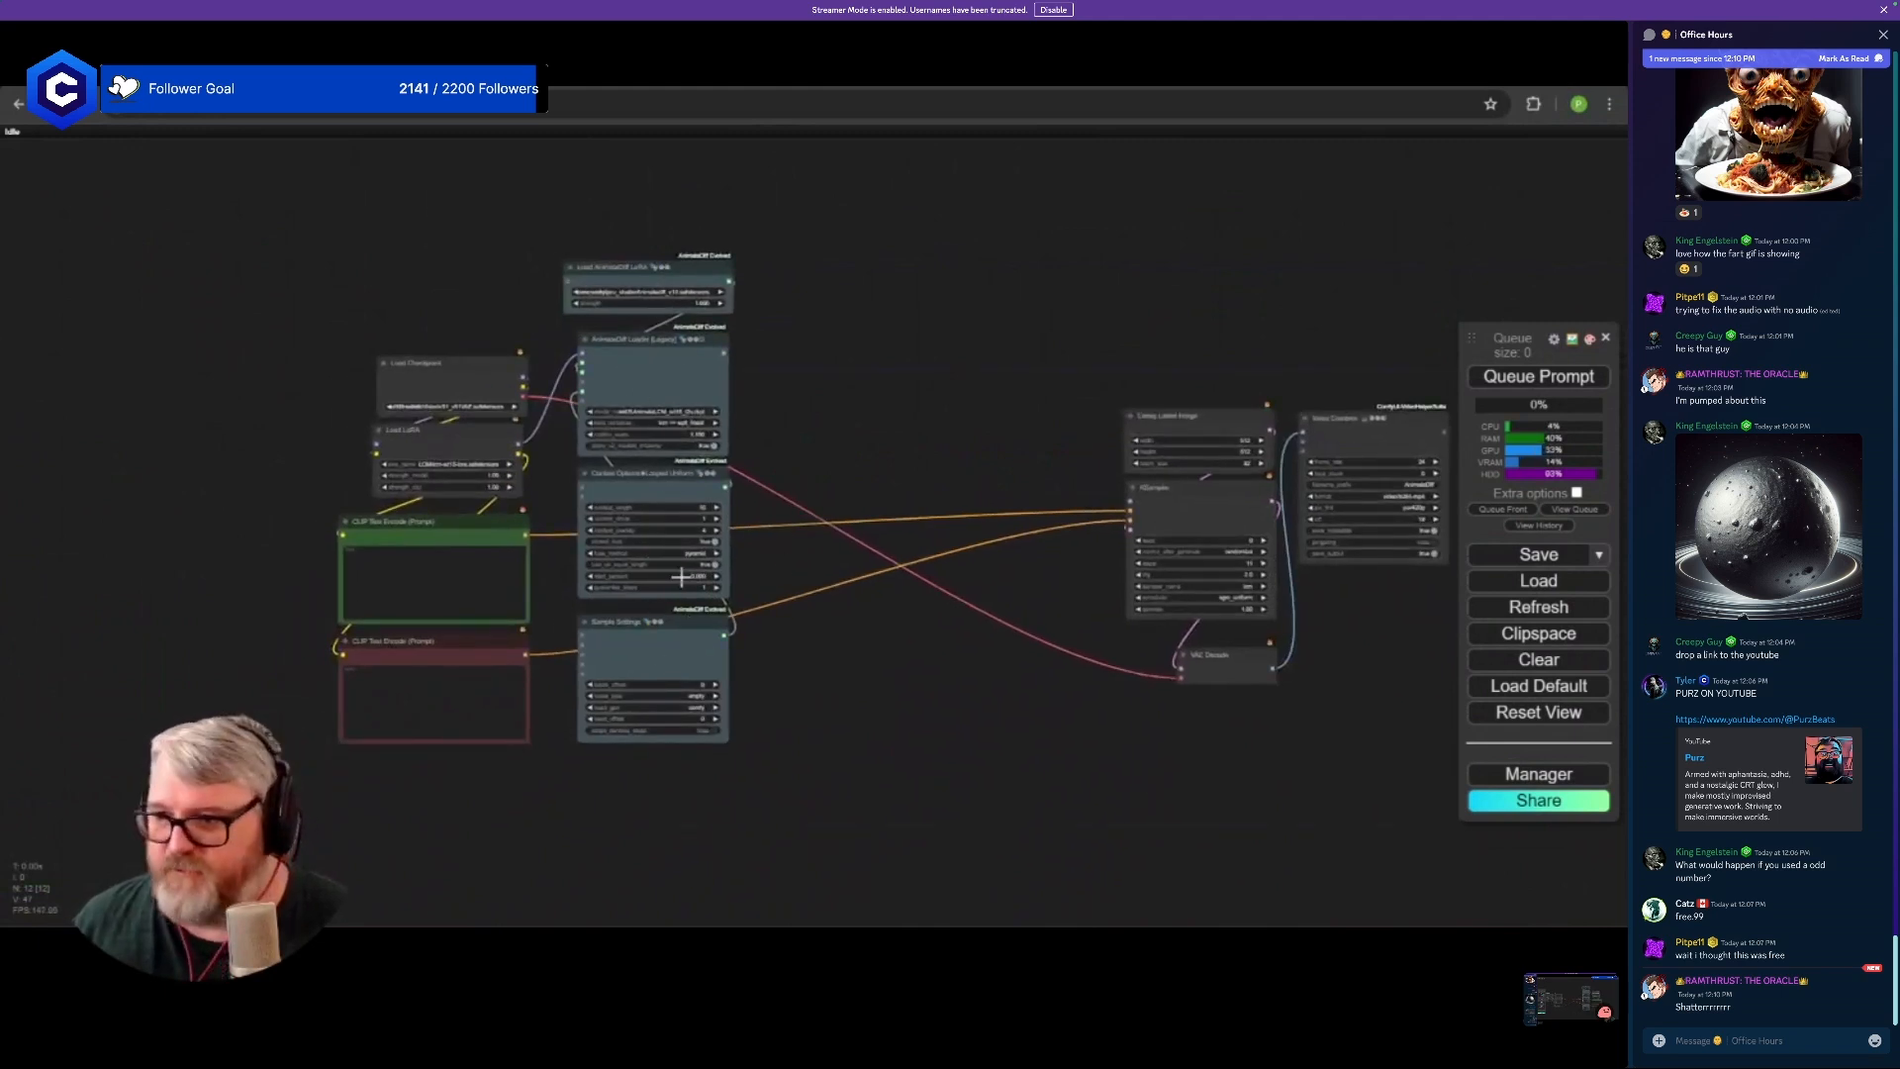
scroll(887, 445, "up", 2)
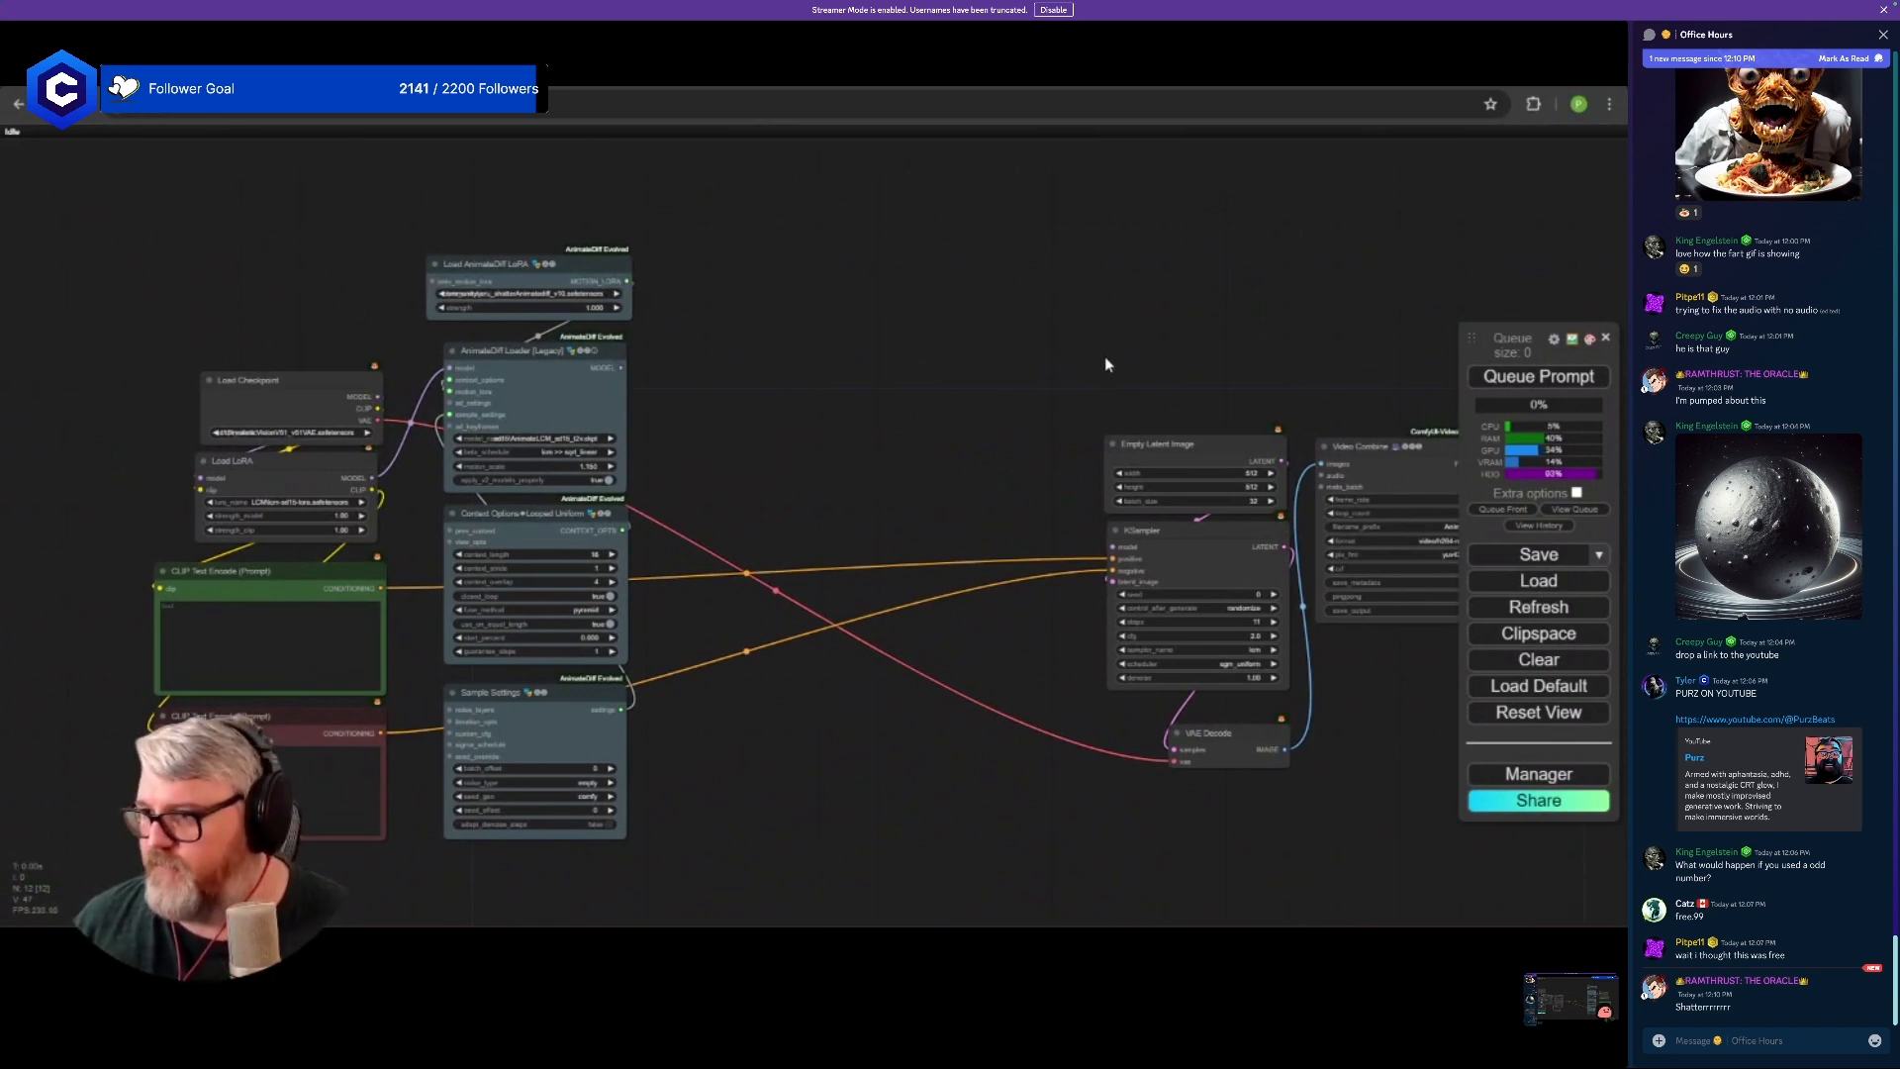
left_click_drag(1104, 356, 1268, 849)
left_click_drag(758, 580, 959, 462)
left_click_drag(859, 506, 679, 569)
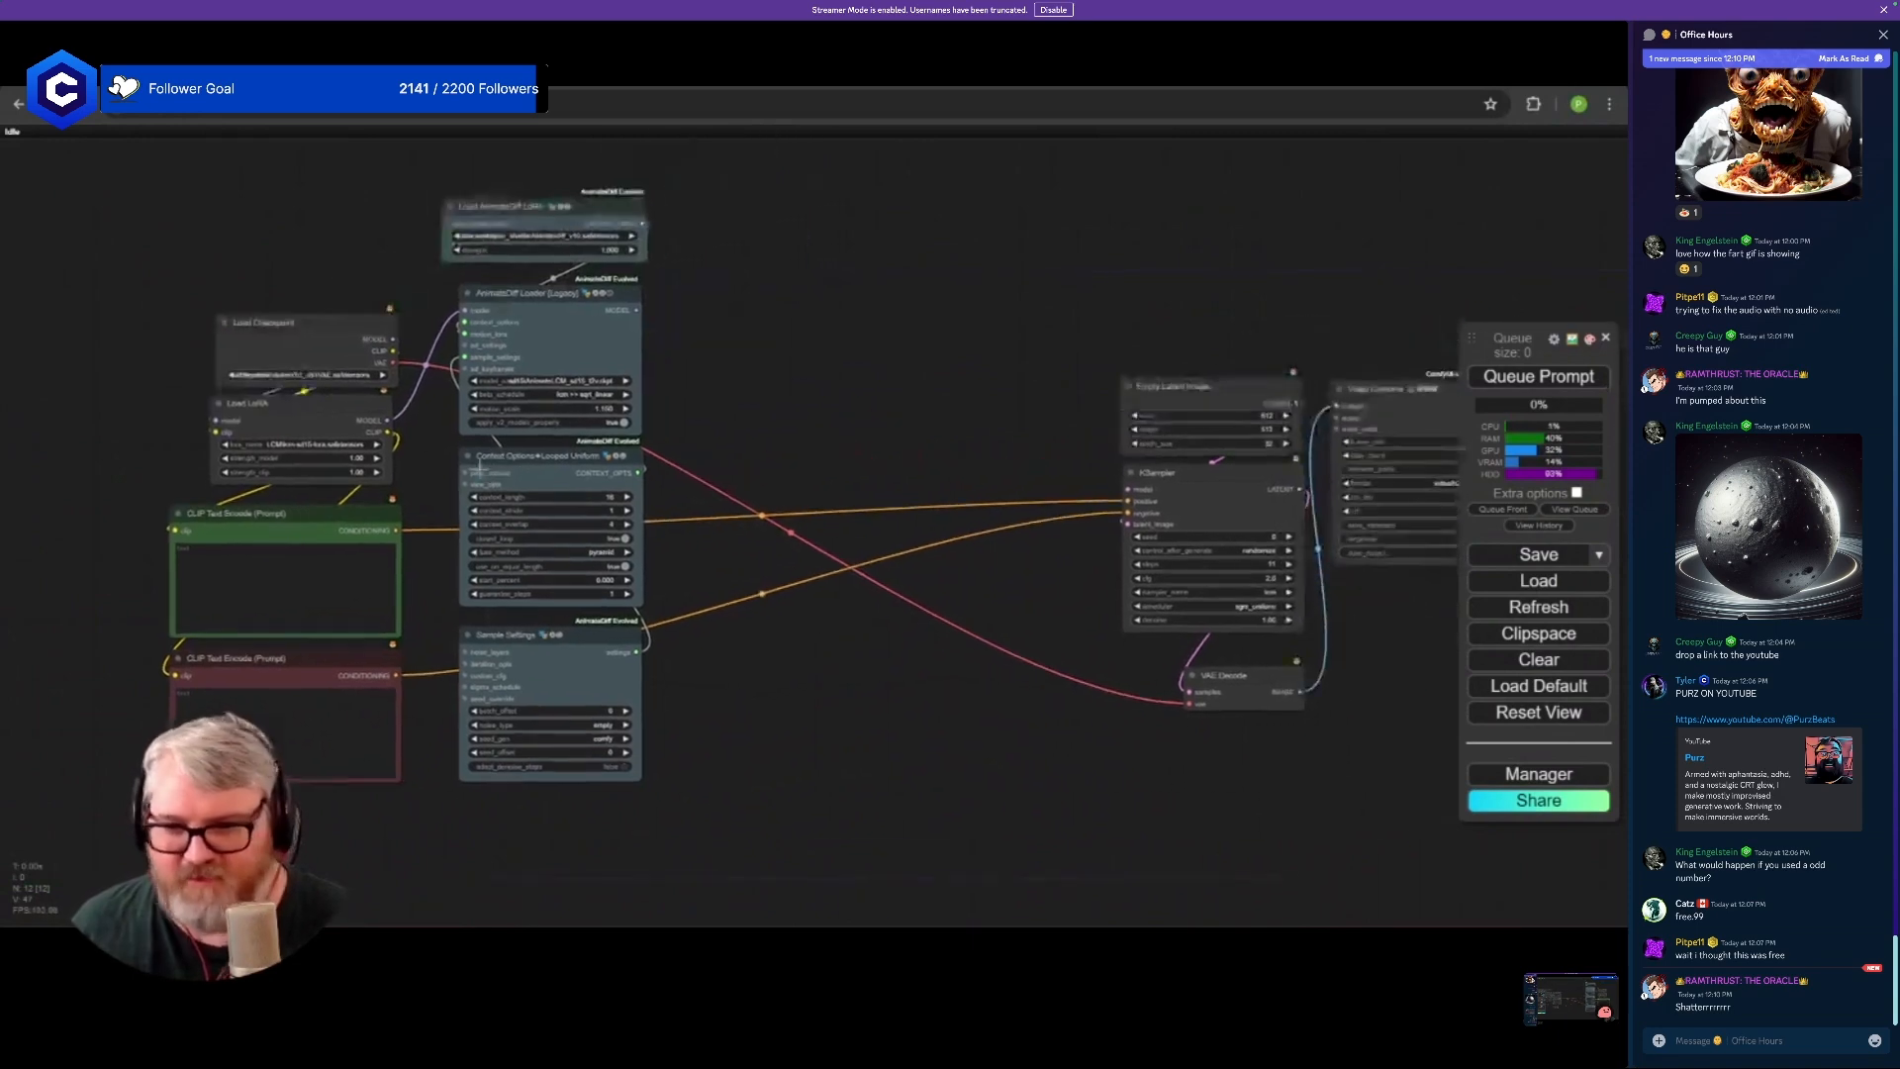
scroll(678, 571, "up", 2)
scroll(698, 589, "down", 3)
left_click_drag(815, 565, 725, 611)
scroll(725, 610, "up", 1)
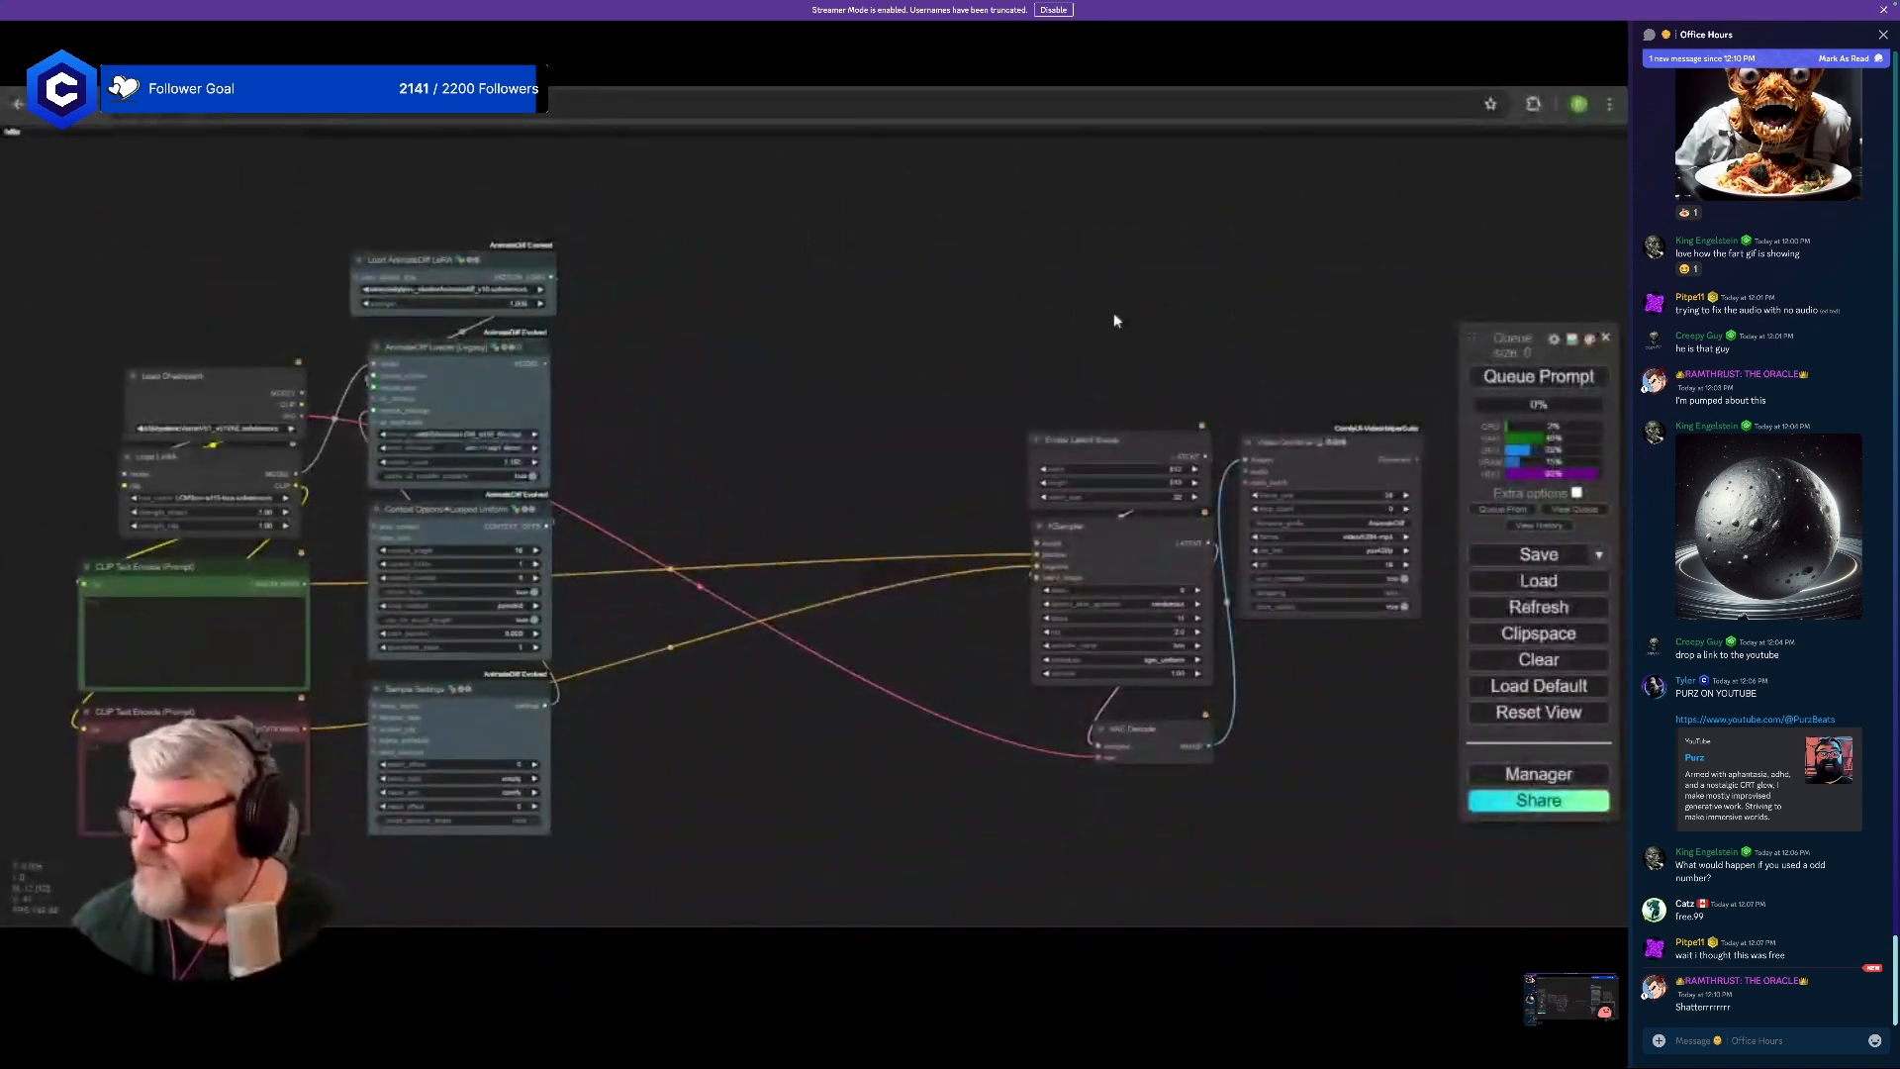
- Color the Video Combine node blue and the VAE Decode node red
right_click(1259, 461)
left_click(1326, 755)
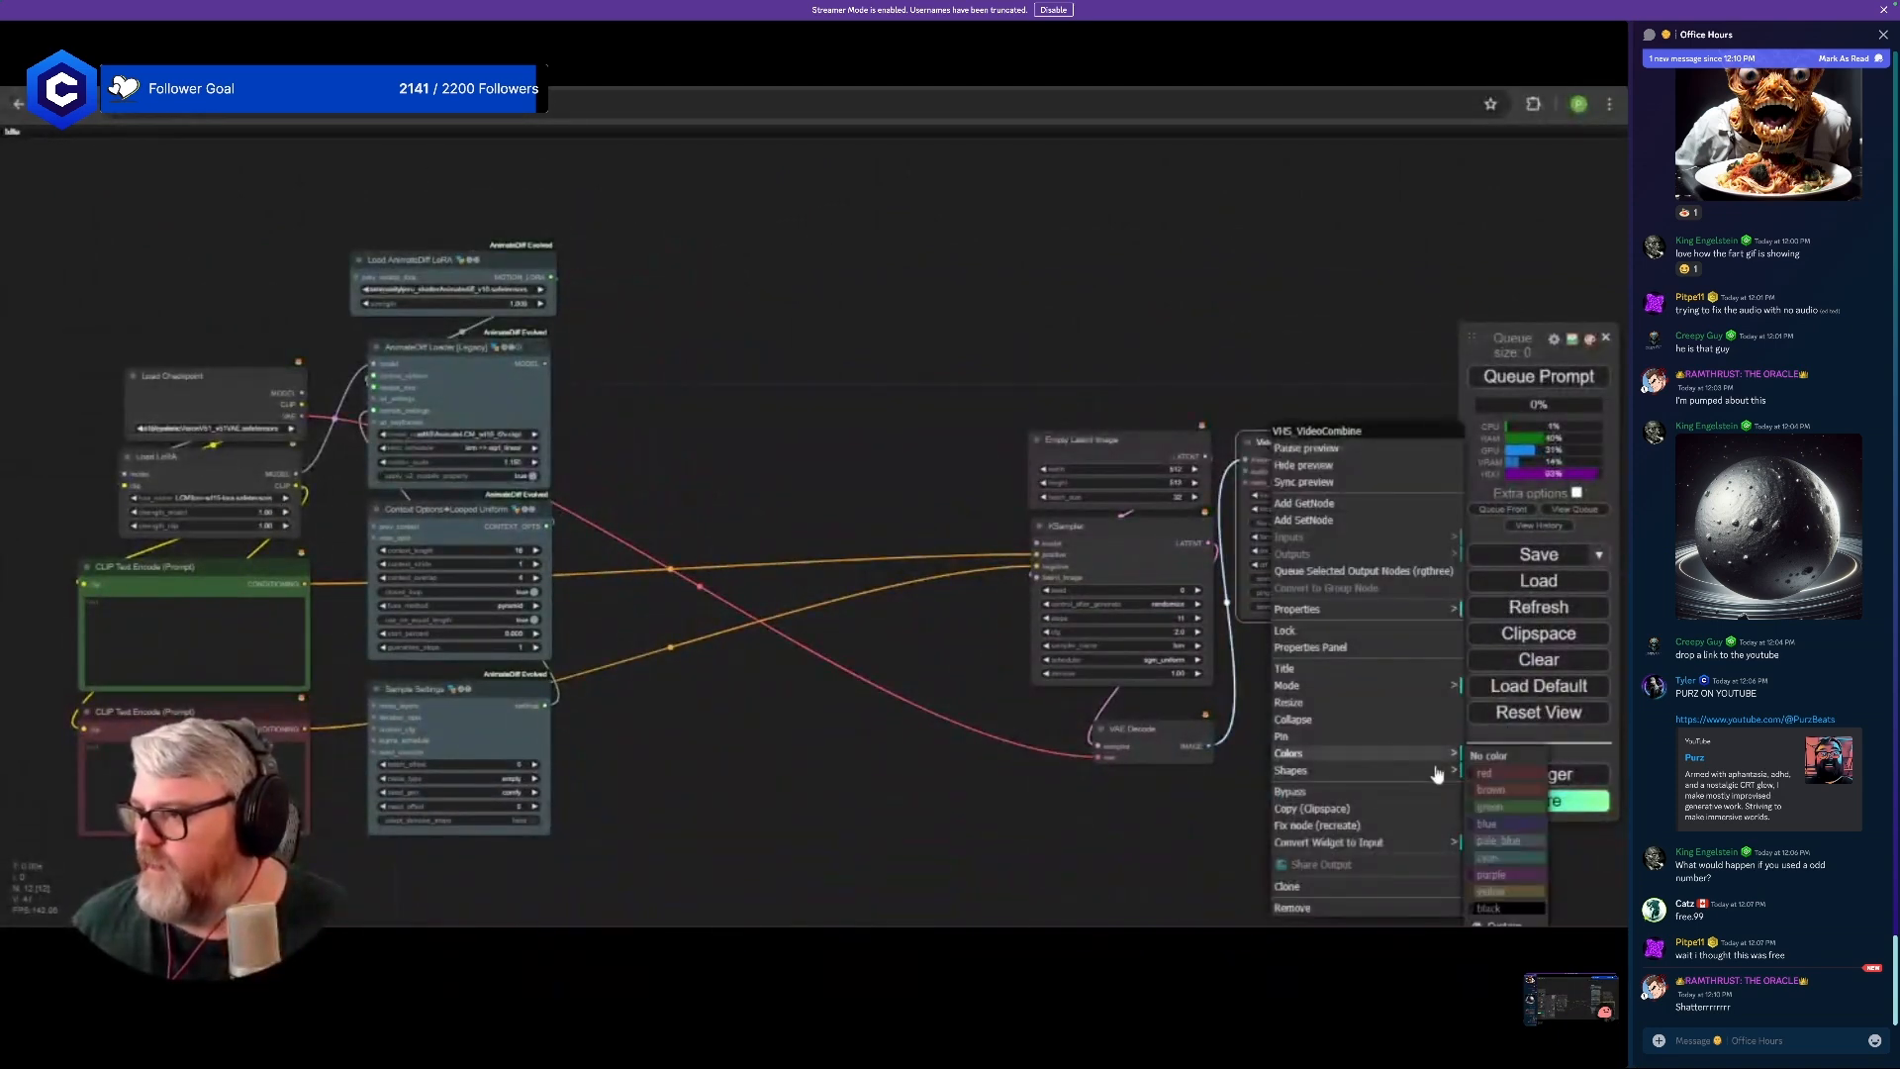
left_click(1499, 829)
right_click(1153, 732)
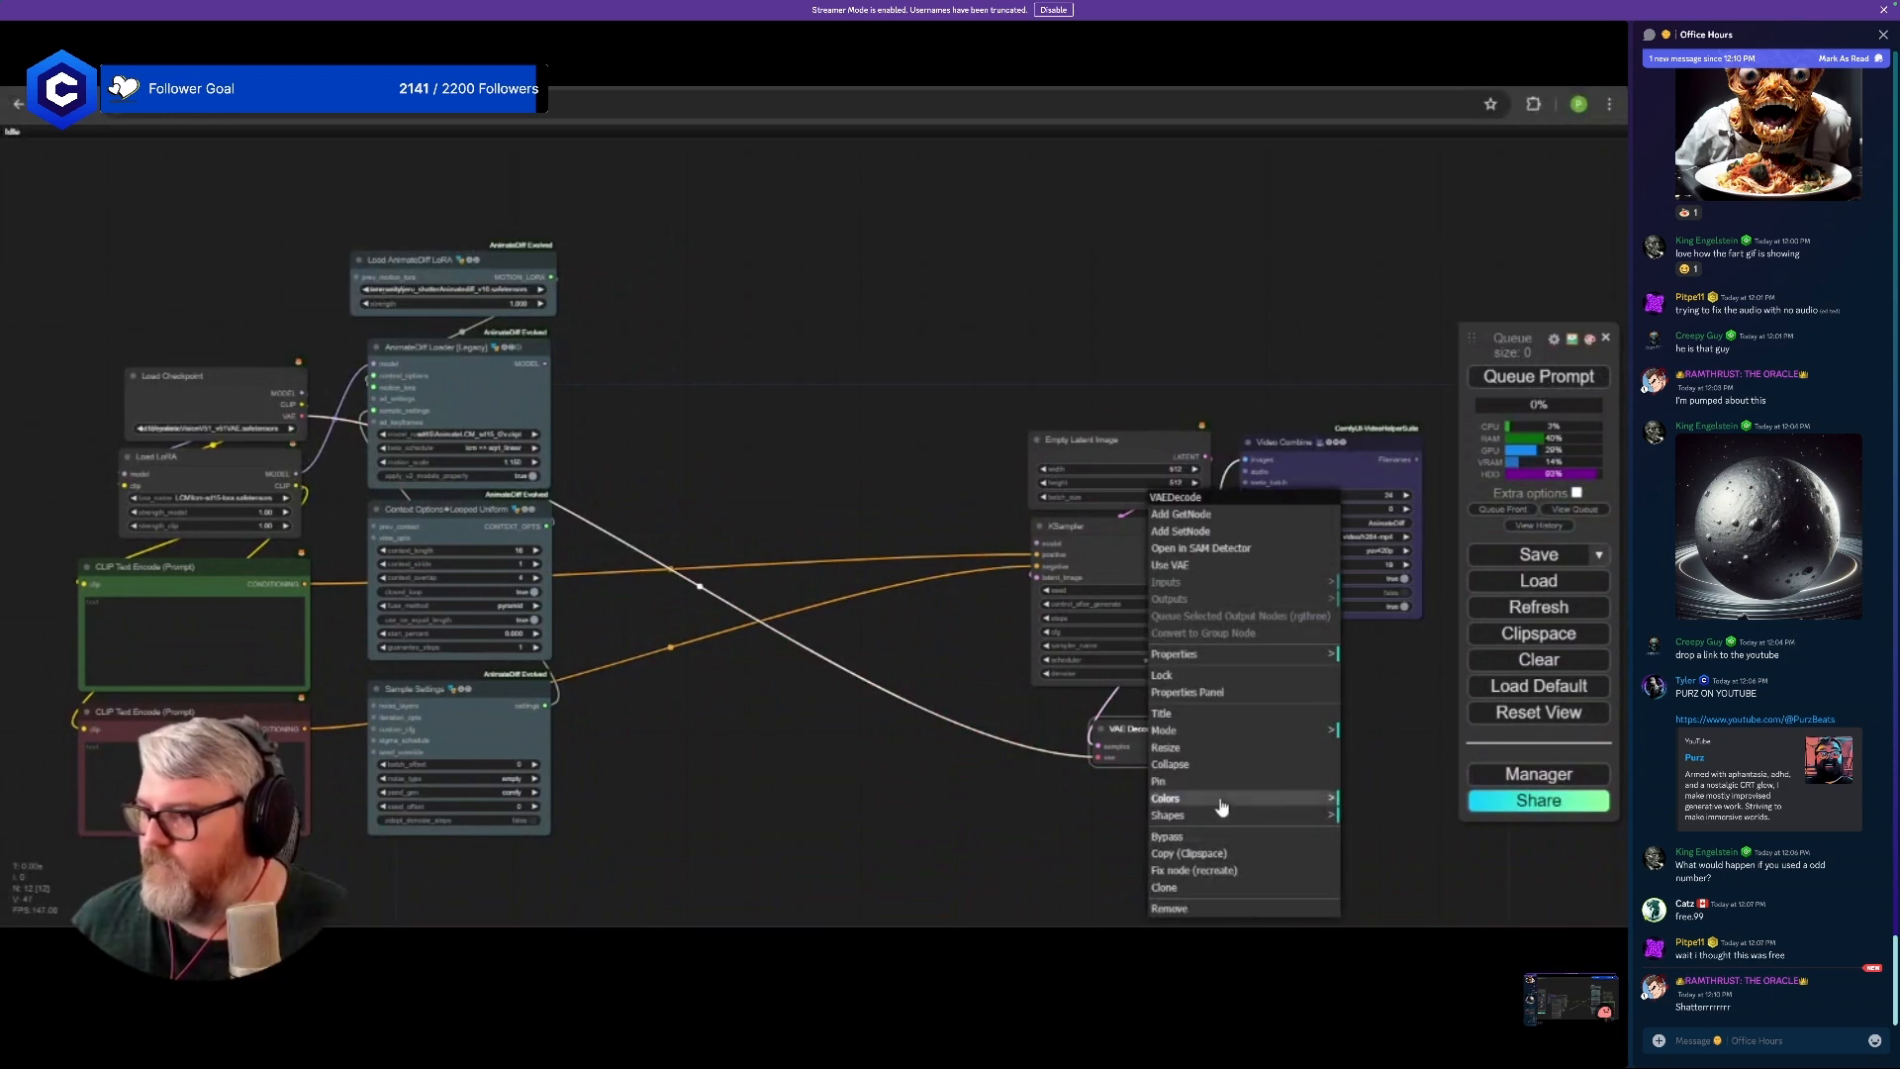
left_click(1166, 798)
left_click(1367, 790)
- Color the Empty Latent Image node green and the KSampler node purple
right_click(1078, 438)
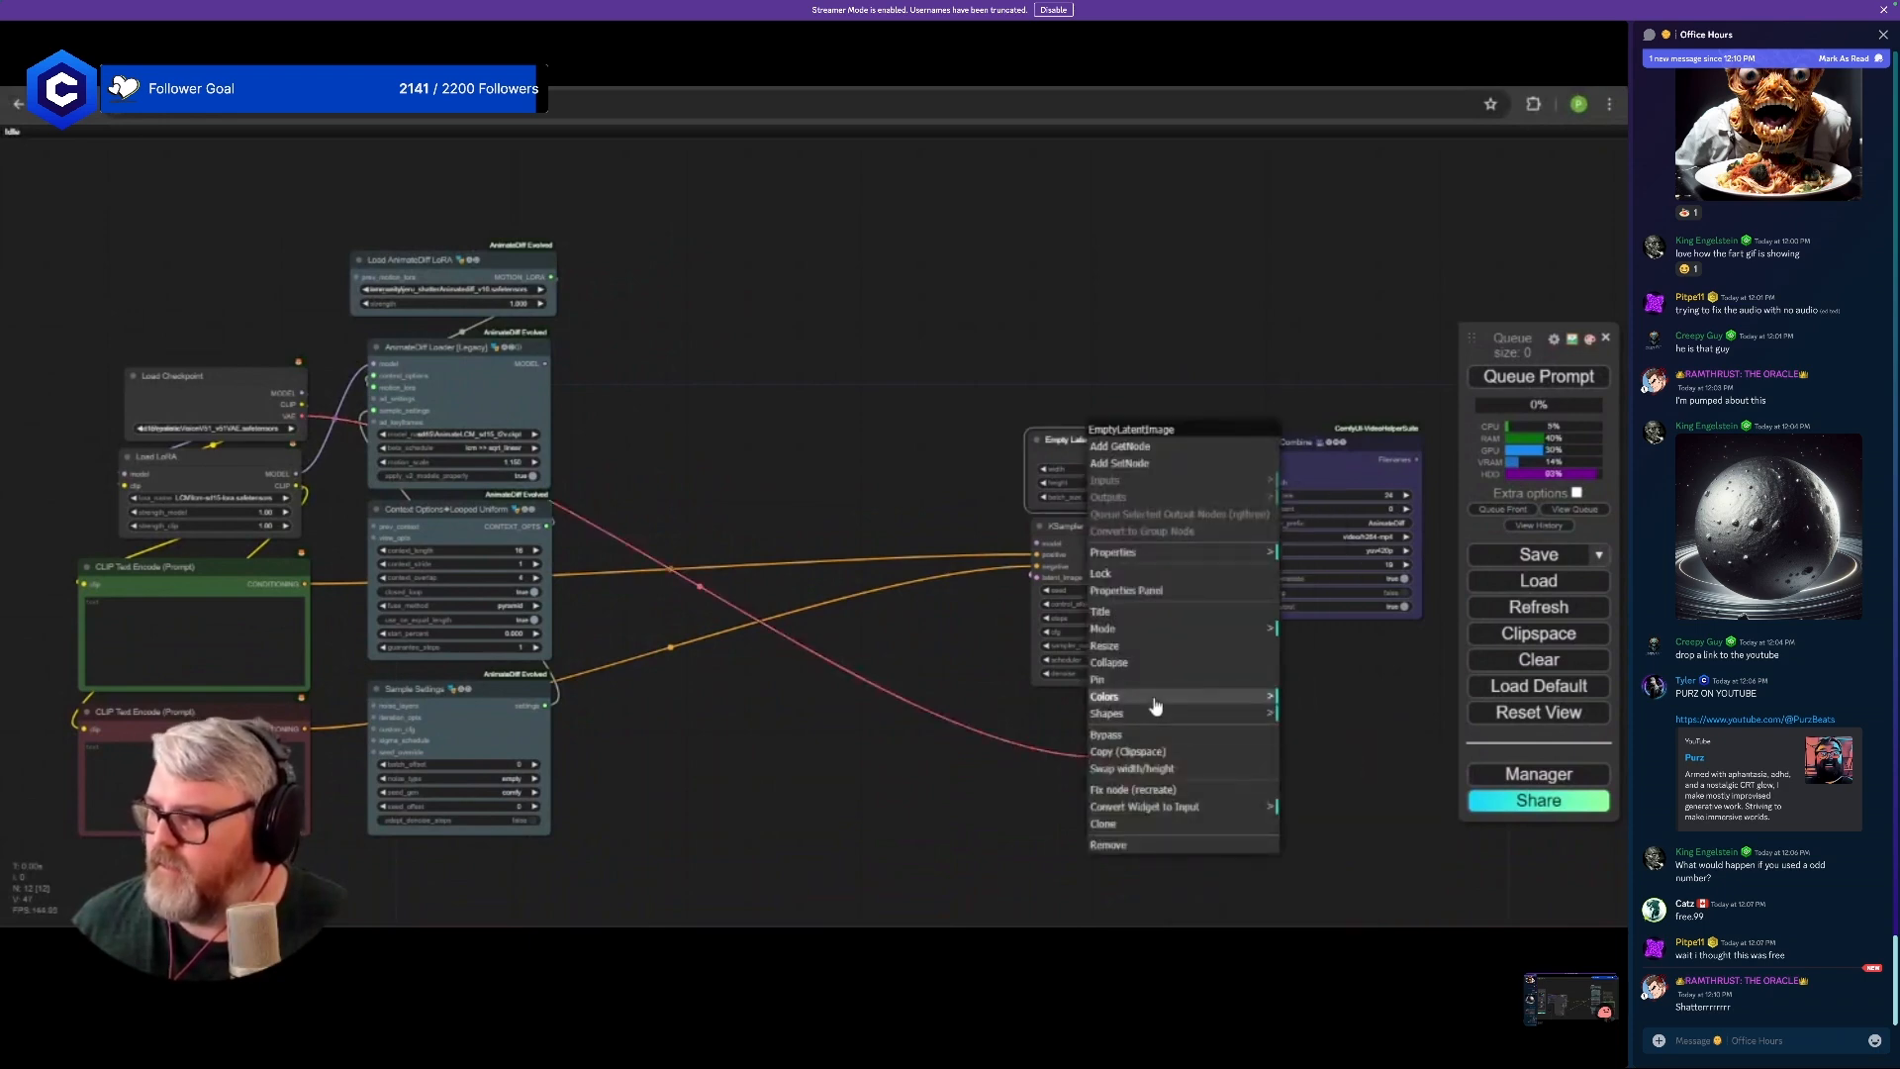
left_click(1104, 697)
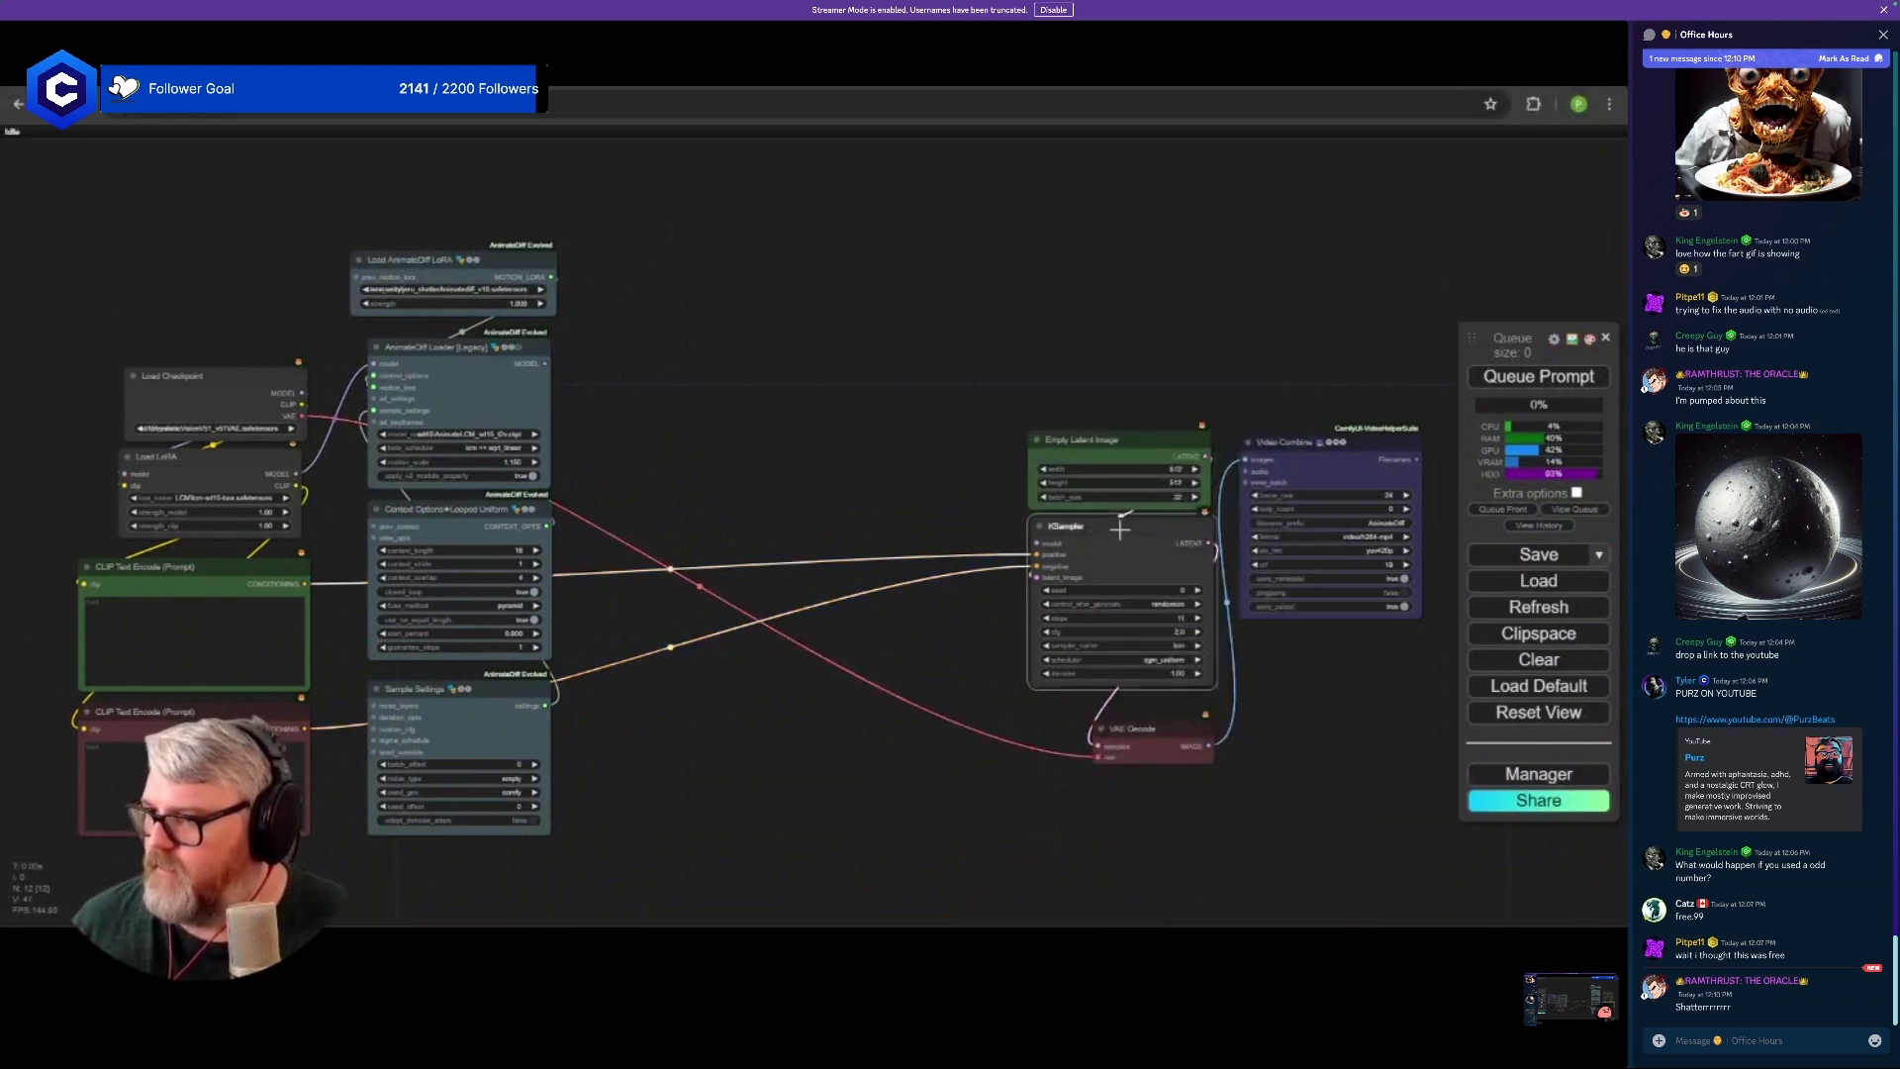
left_click(1306, 749)
right_click(1116, 594)
left_click(1167, 781)
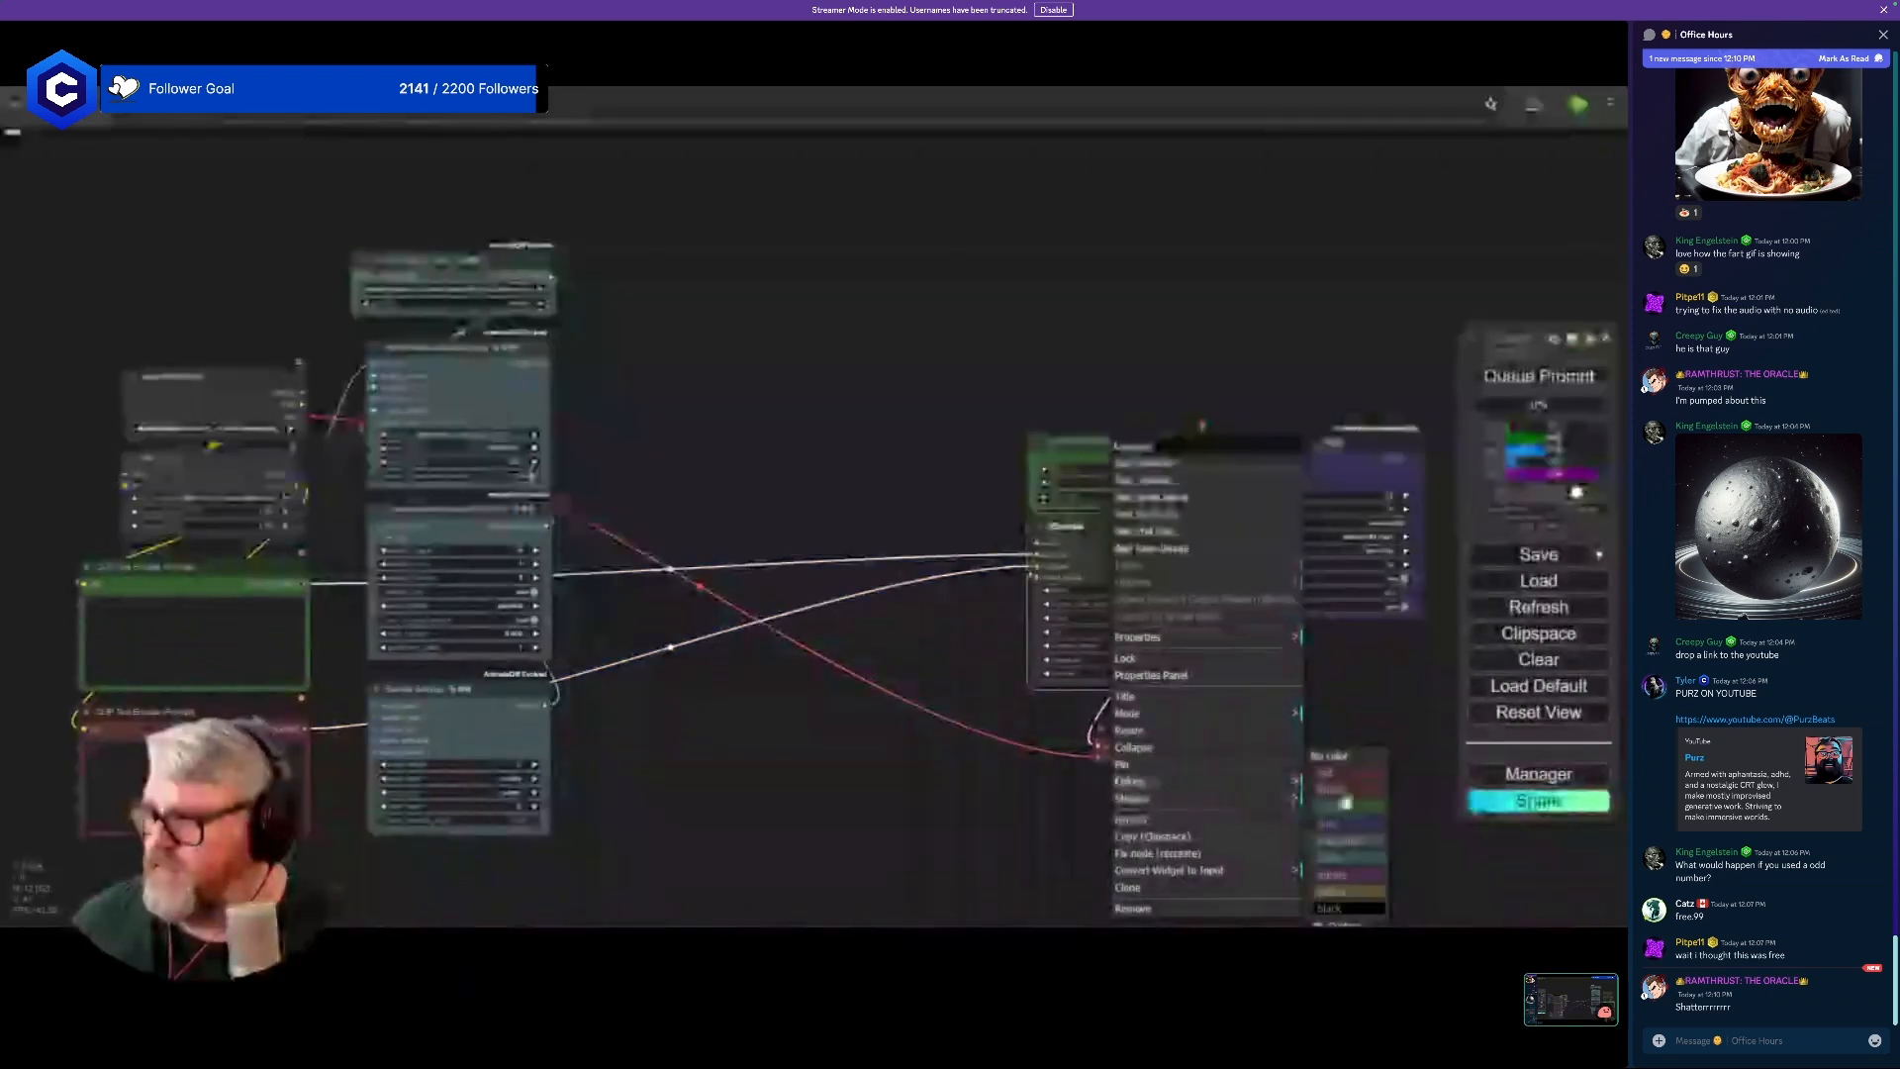
left_click(1347, 880)
- Connect the AnimateDiff Loader's MODEL output to the KSampler's model input
scroll(789, 600, "down", 2)
left_click_drag(774, 609, 843, 599)
scroll(789, 597, "up", 2)
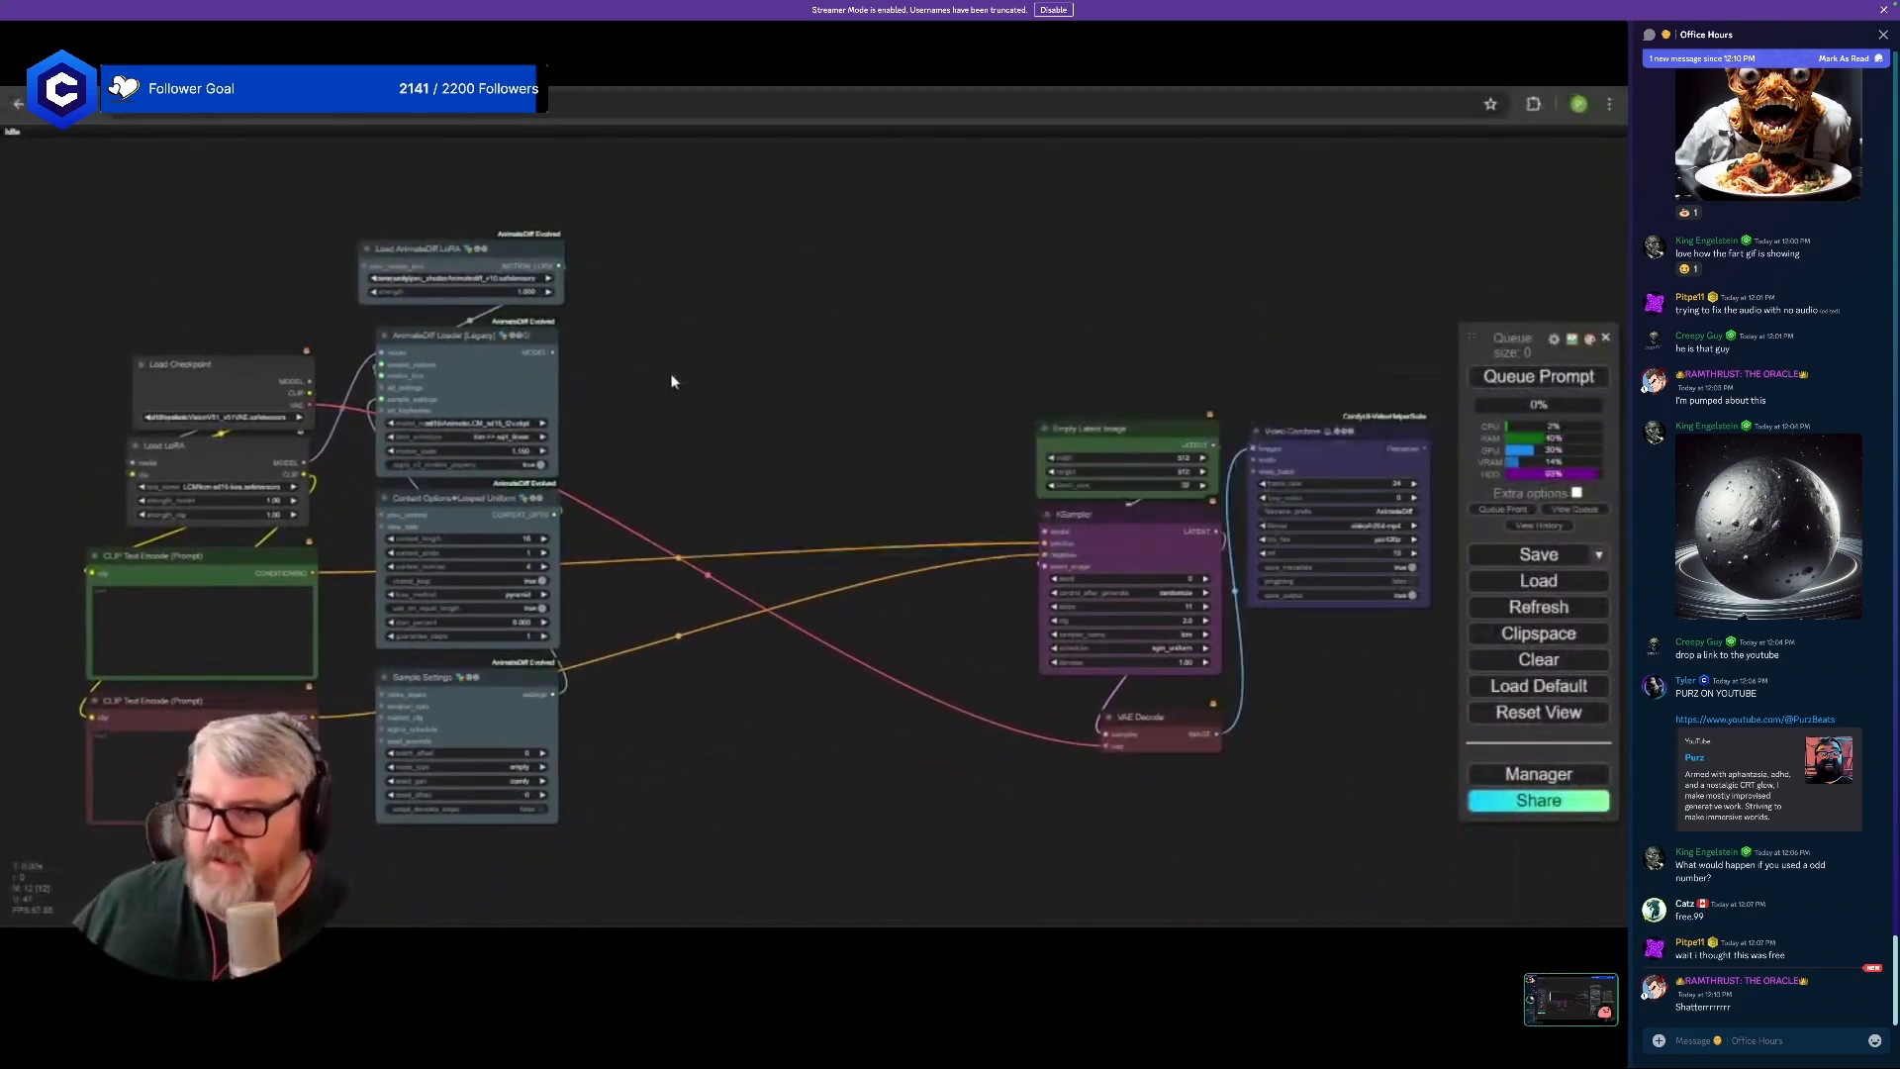
left_click_drag(552, 352, 1046, 532)
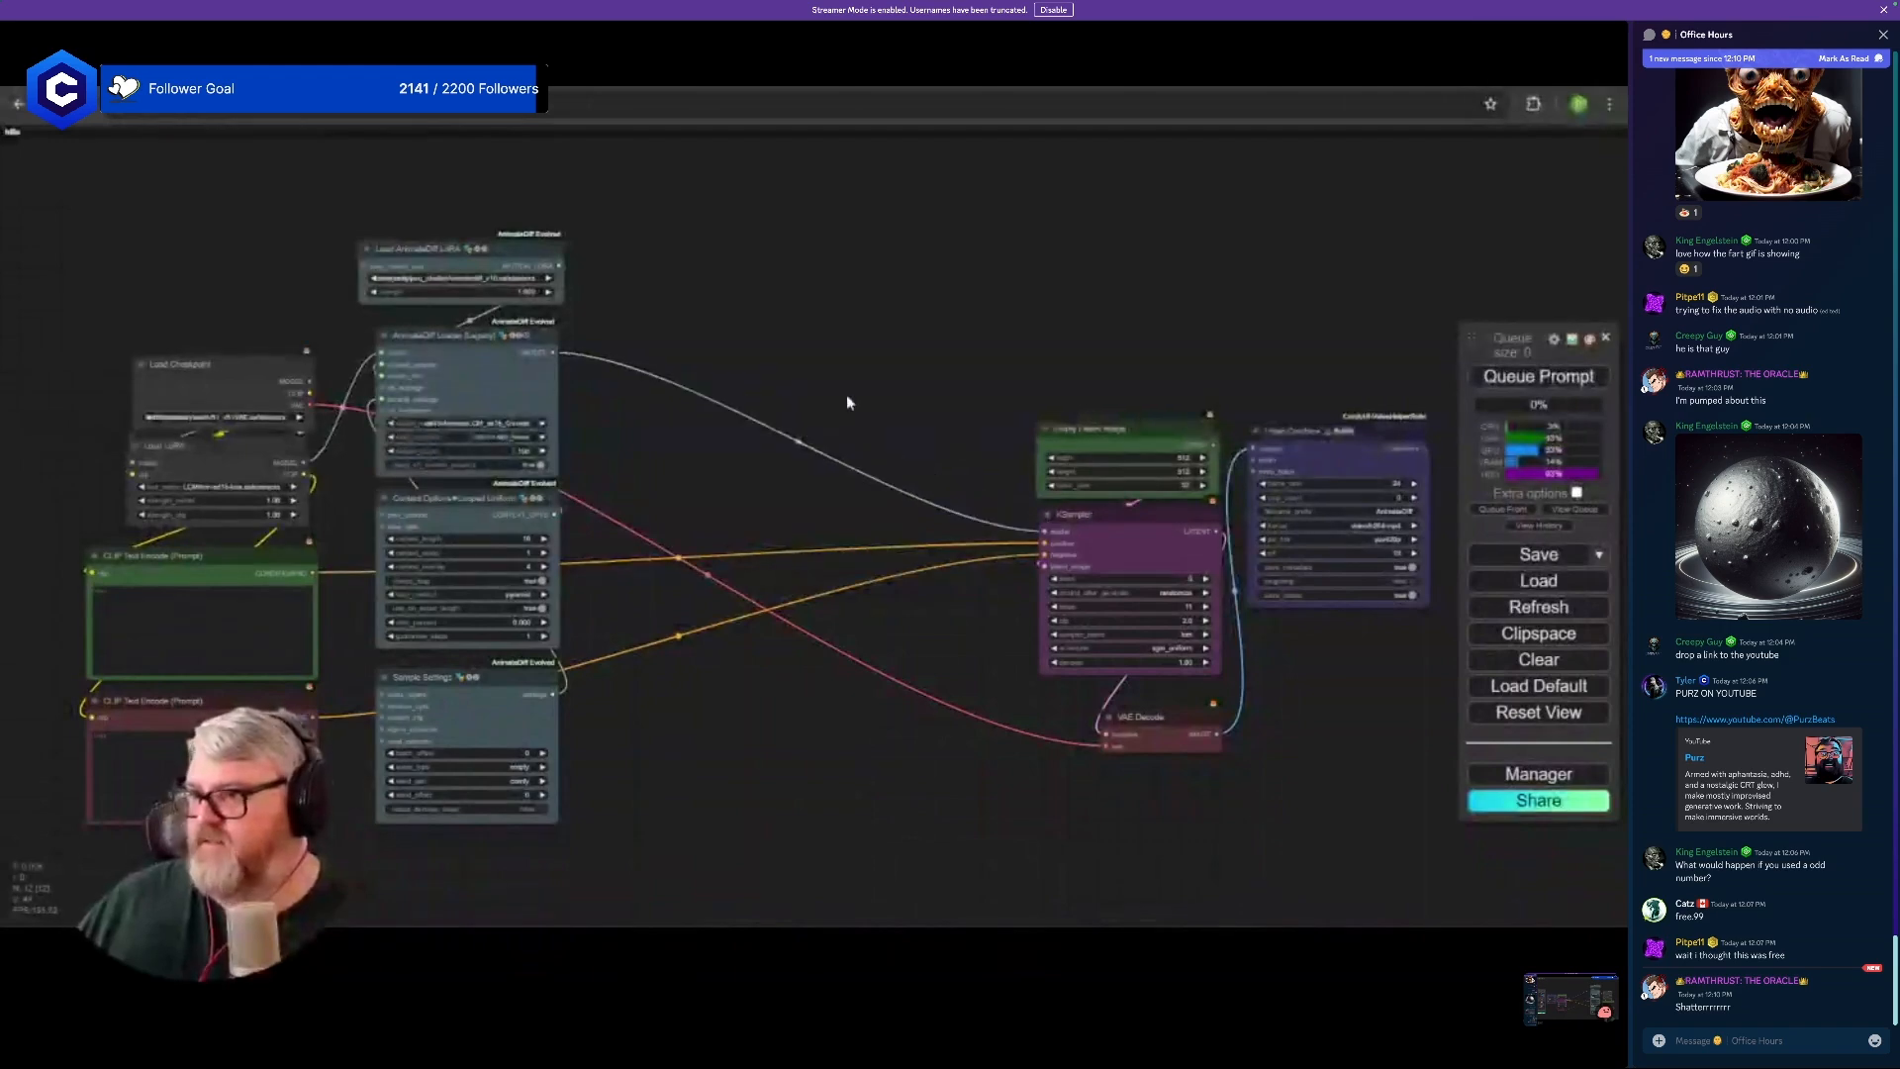
- Move the Empty Latent Image, KSampler, VAE Decode and Video Combine nodes closer to the AnimateDiff column
scroll(851, 395, "down", 2)
left_click_drag(1100, 692, 756, 698)
scroll(865, 792, "up", 4)
left_click_drag(864, 792, 1212, 846)
scroll(940, 838, "down", 1)
left_click_drag(940, 837, 803, 853)
left_click(276, 656)
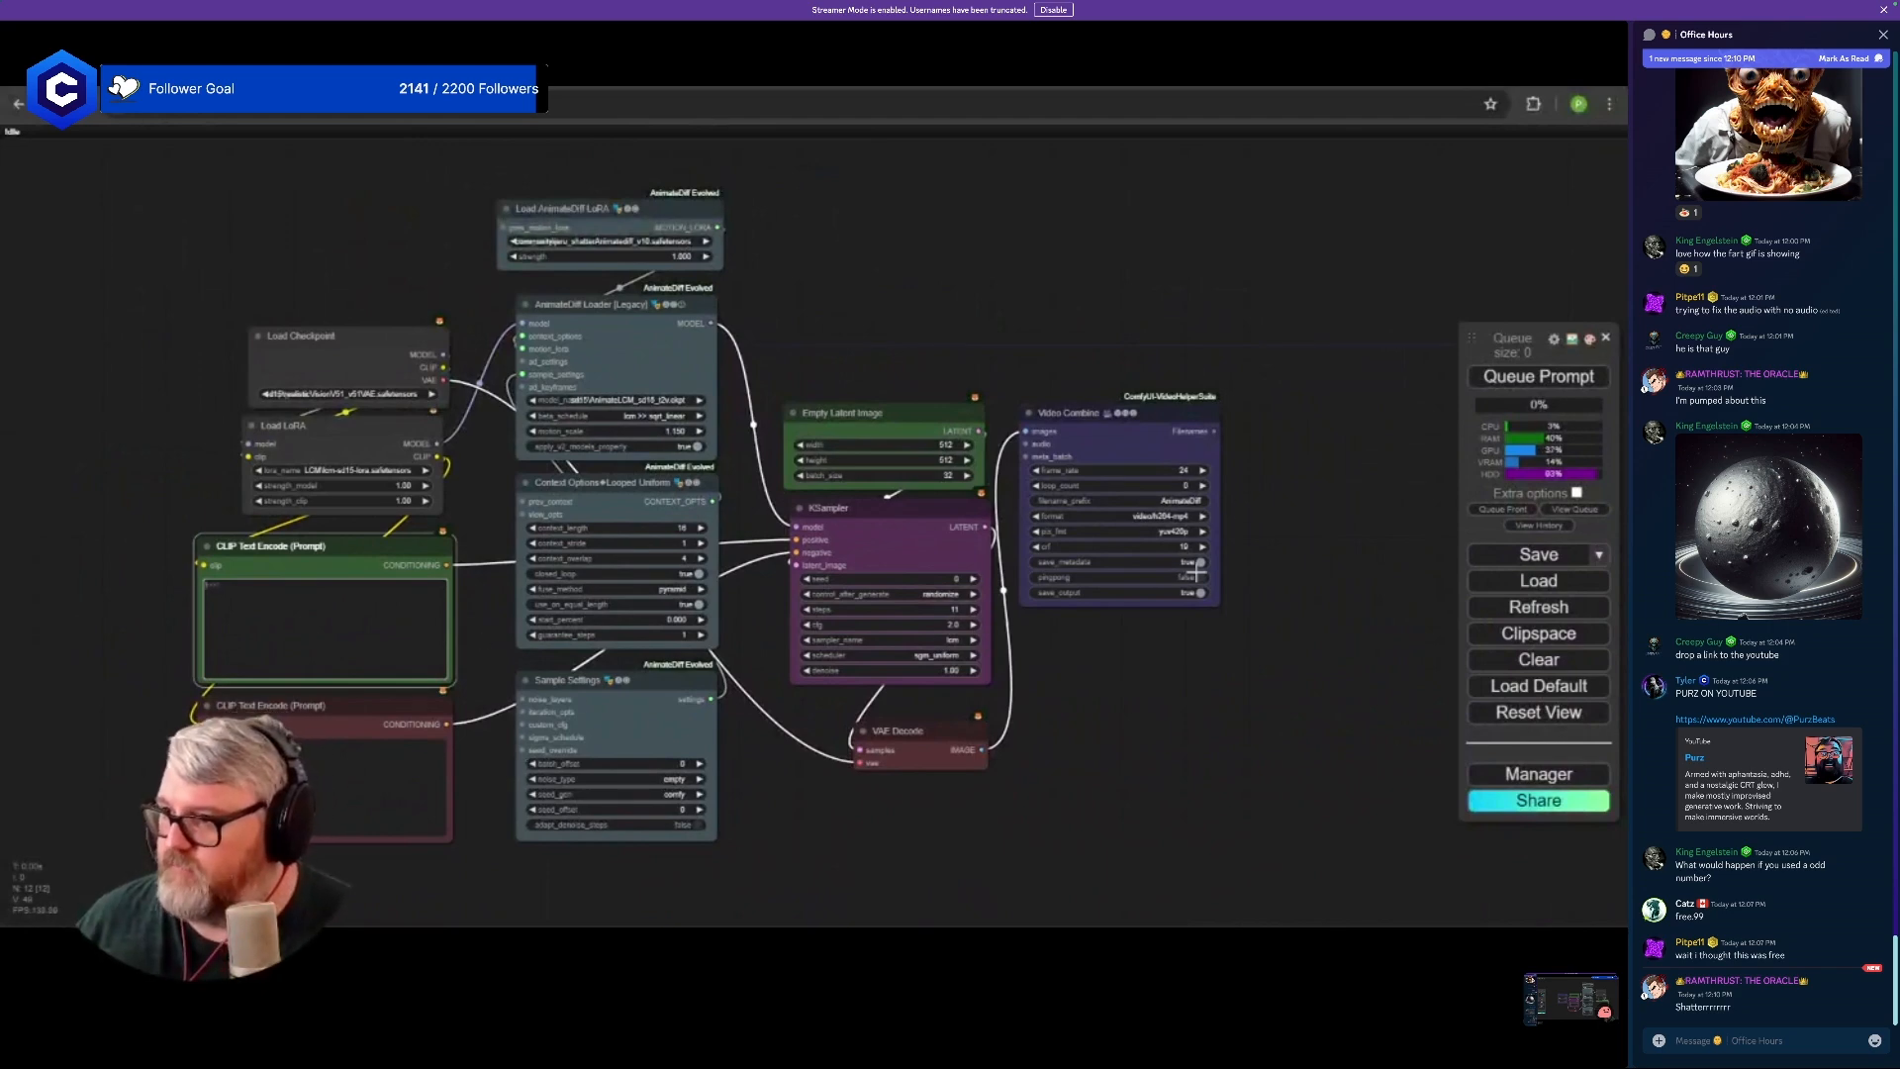
- Set the Video Combine node's crf to 13 and choose video/h264-mp4 again as its format
scroll(1241, 662, "up", 9)
left_click_drag(1296, 405, 1293, 679)
scroll(1168, 750, "up", 3)
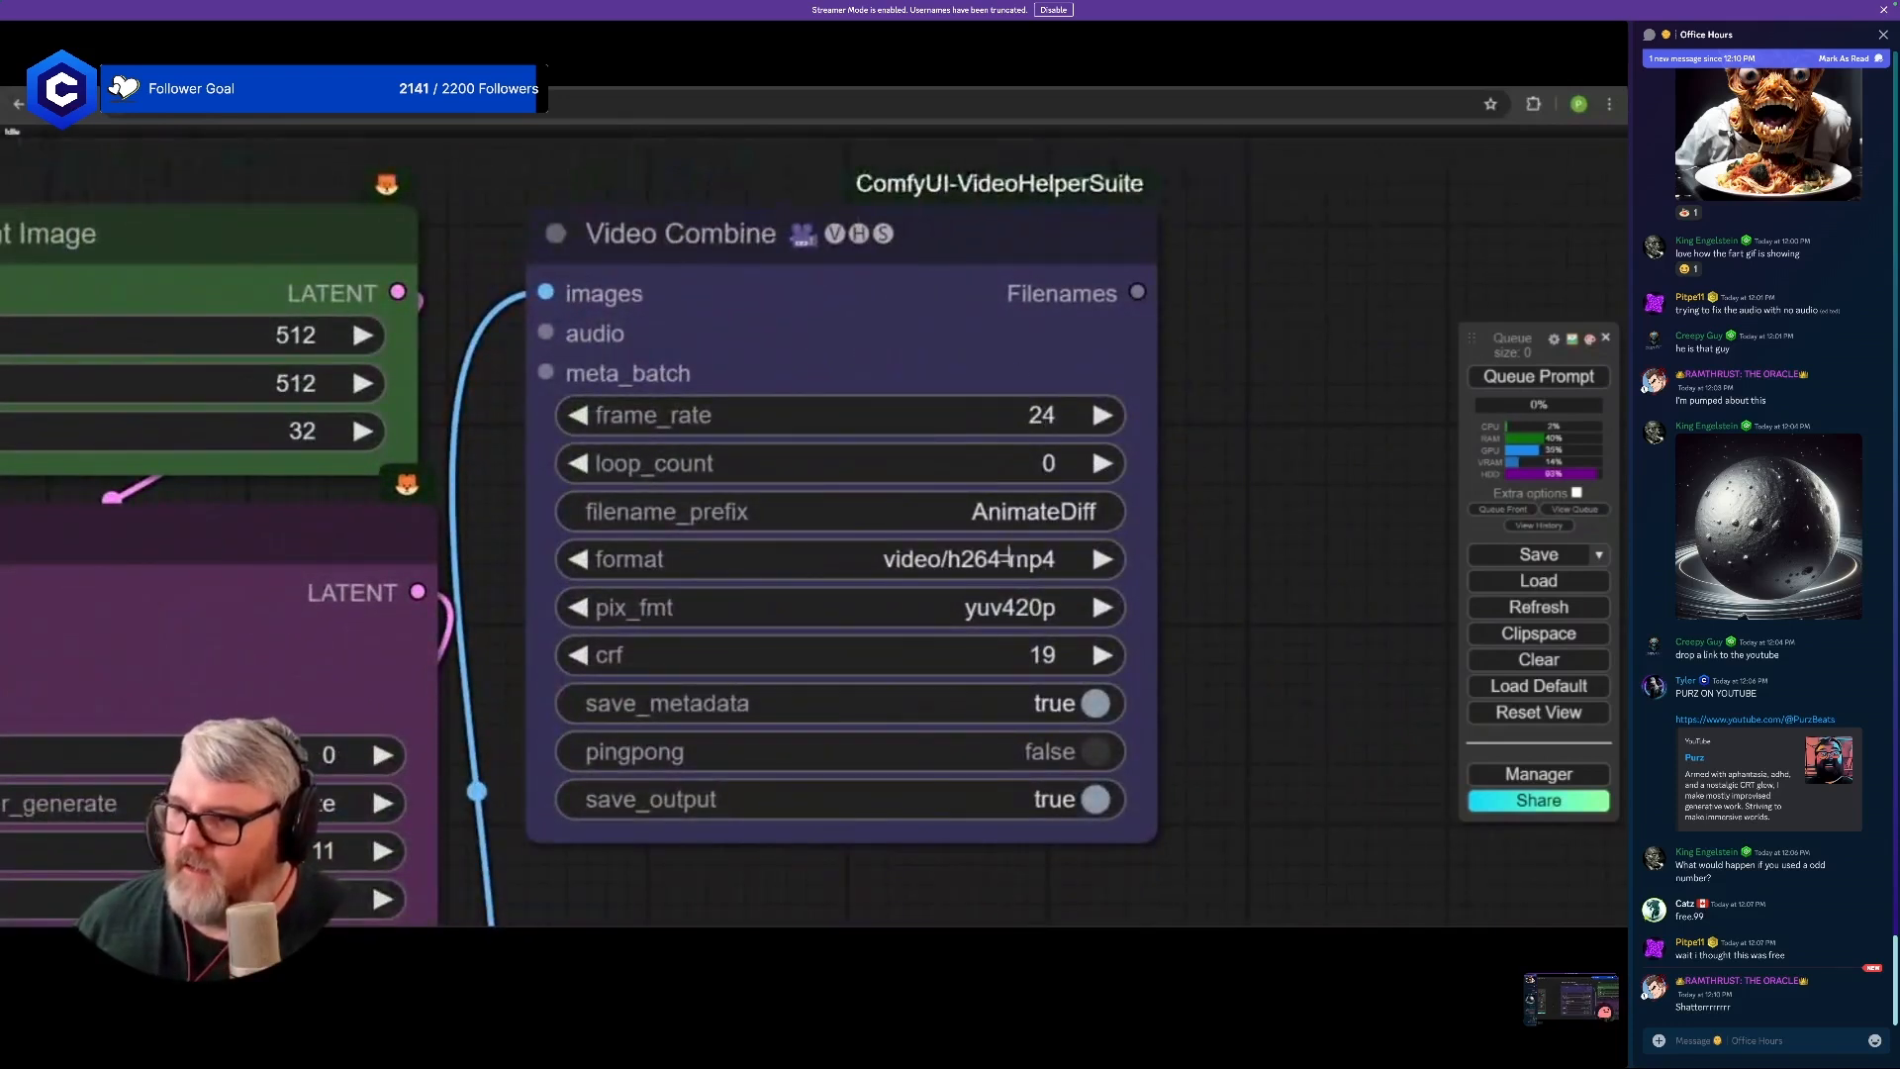
left_click(1036, 657)
type("13")
key("Return")
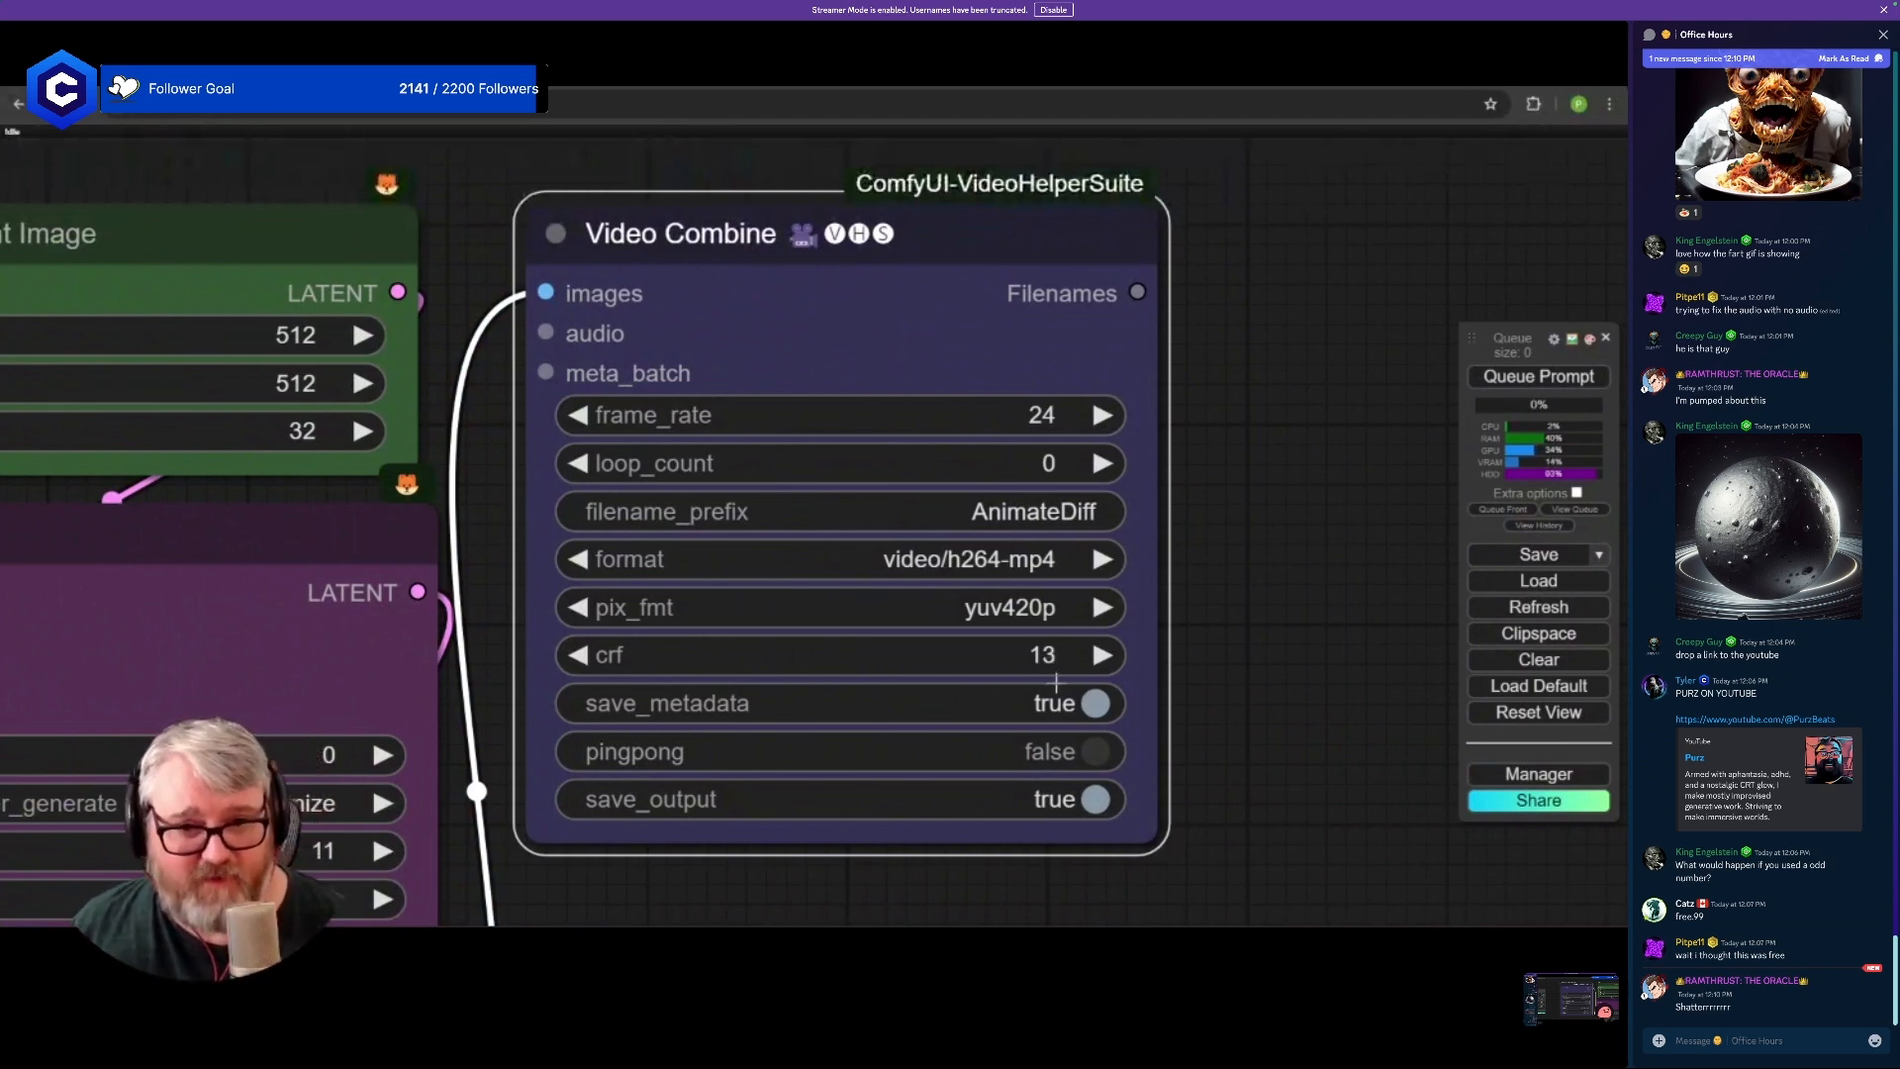
left_click(982, 561)
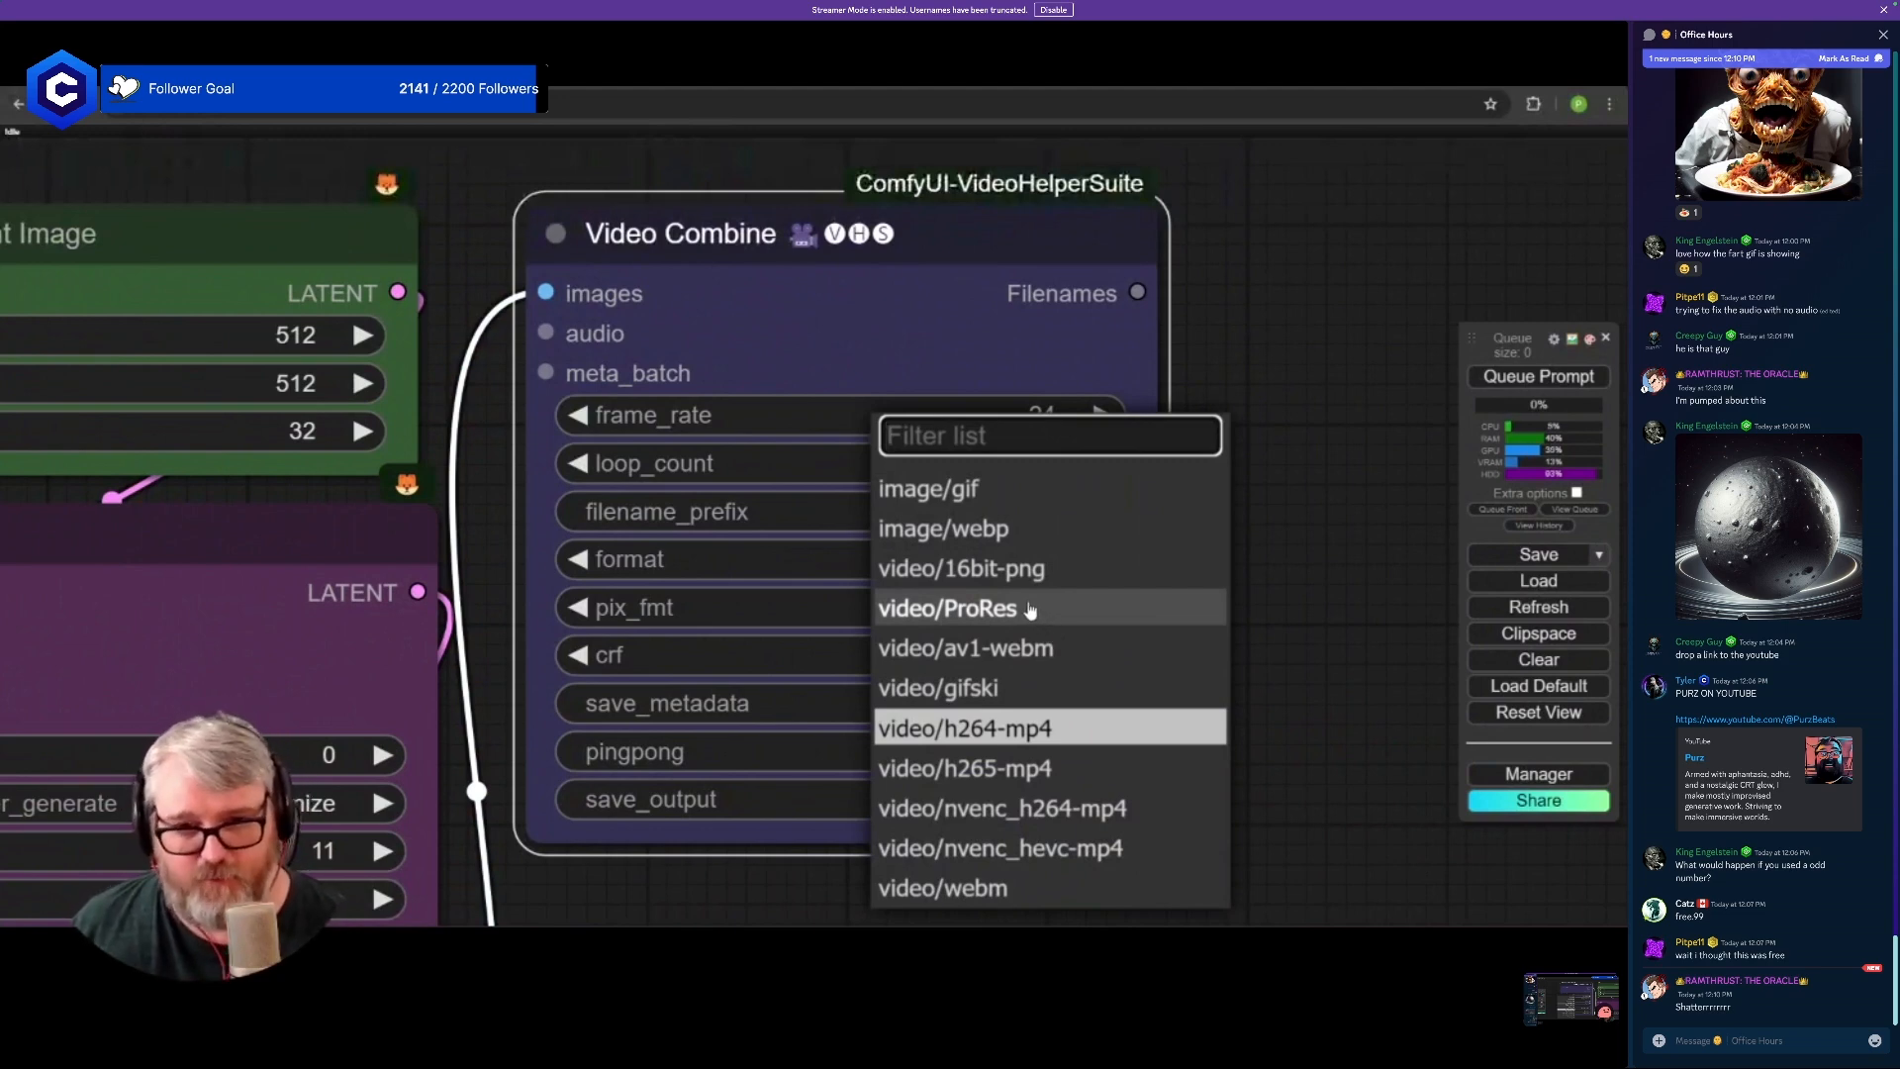
left_click(1034, 728)
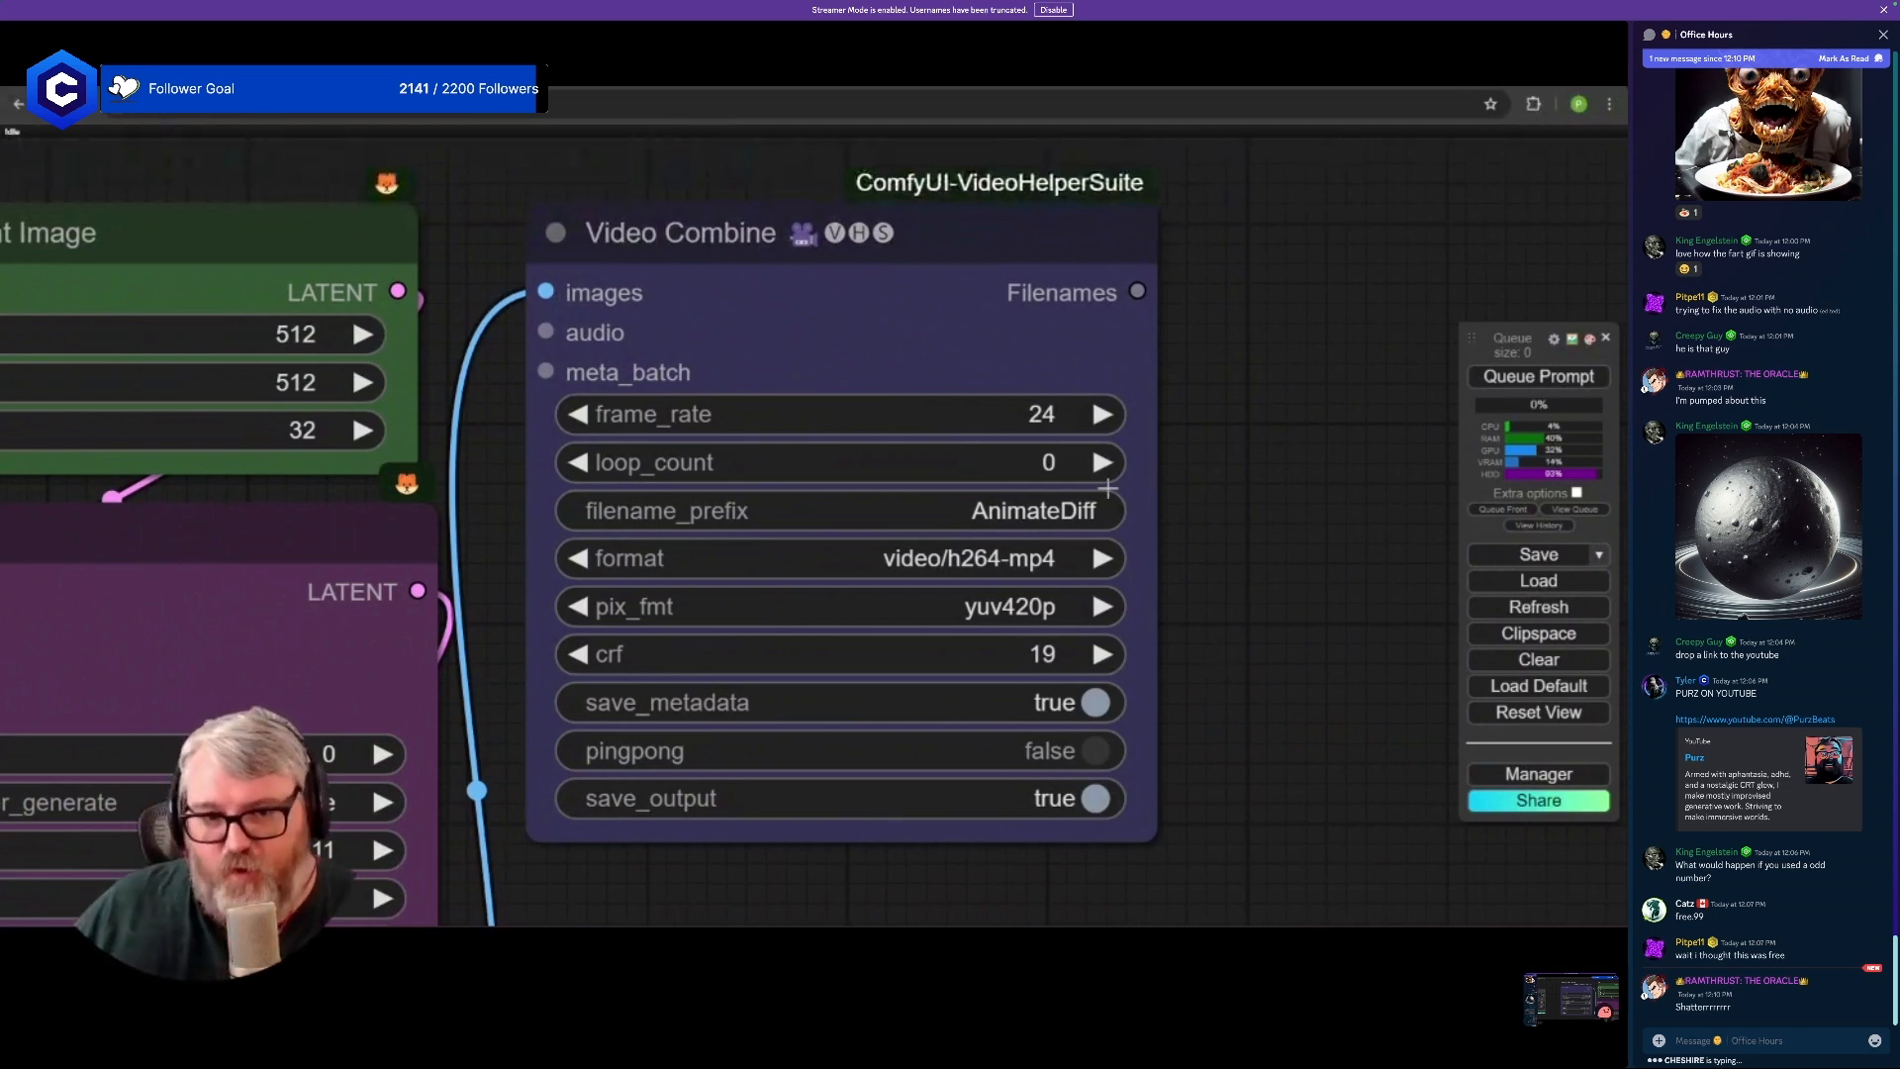
- Duplicate the Video Combine node beside the original and connect the VAE Decode IMAGE output to the copy's images input
scroll(946, 495, "down", 5)
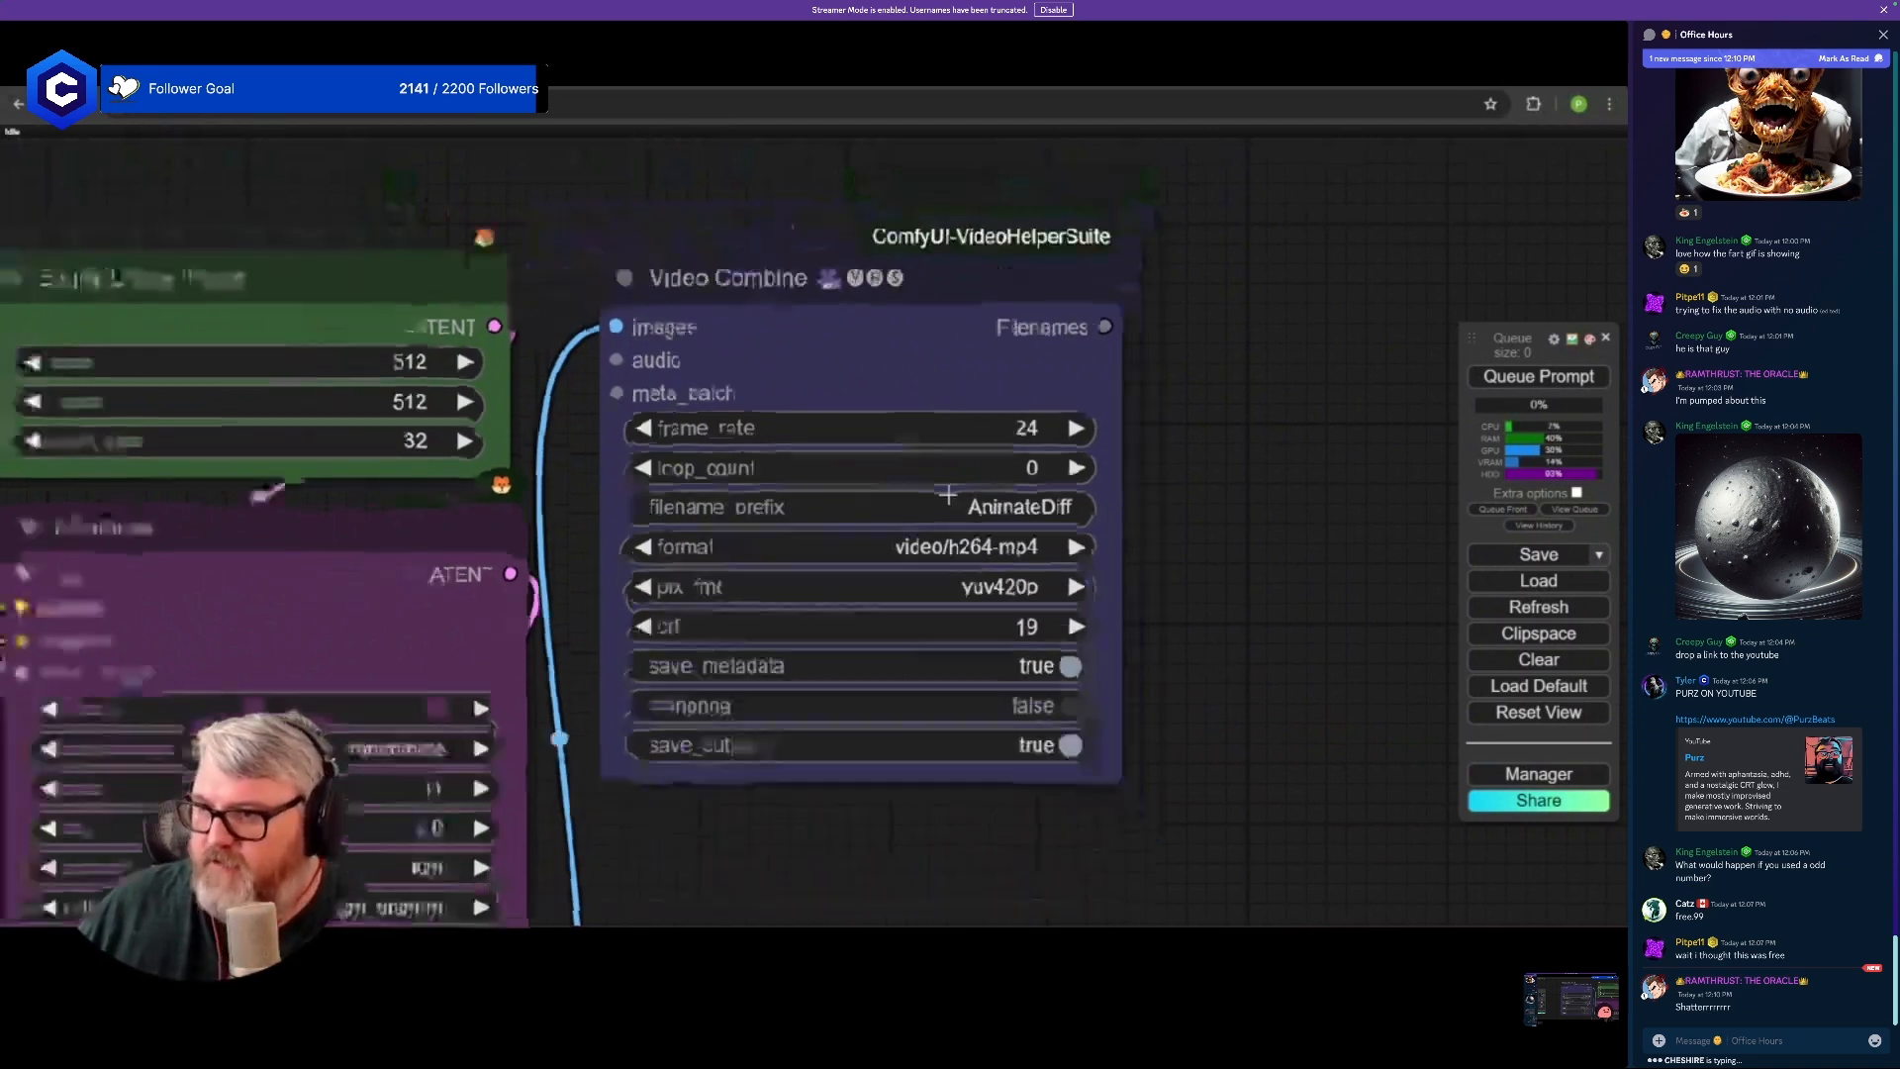
left_click_drag(843, 343, 1268, 333, "alt")
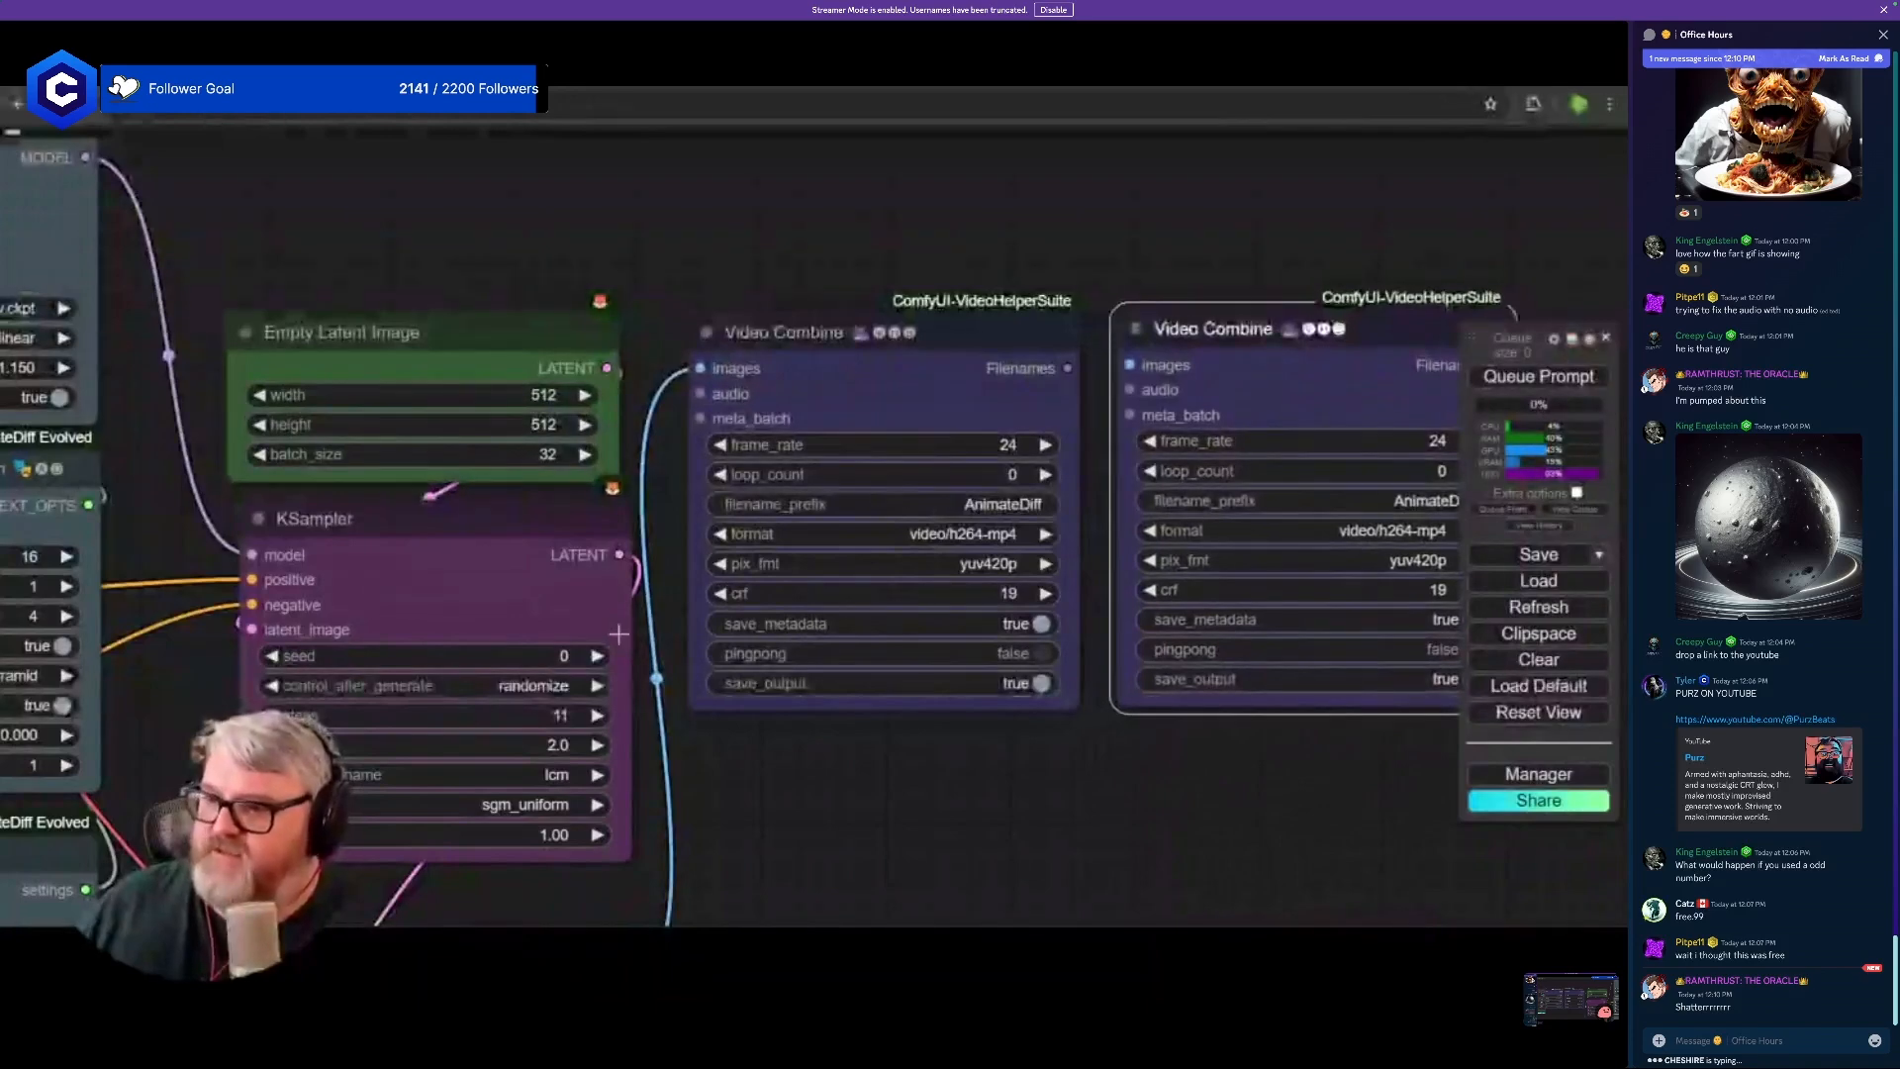
left_click_drag(657, 752, 564, 525)
left_click_drag(521, 762, 815, 421)
scroll(629, 617, "down", 2)
left_click_drag(342, 915, 776, 407)
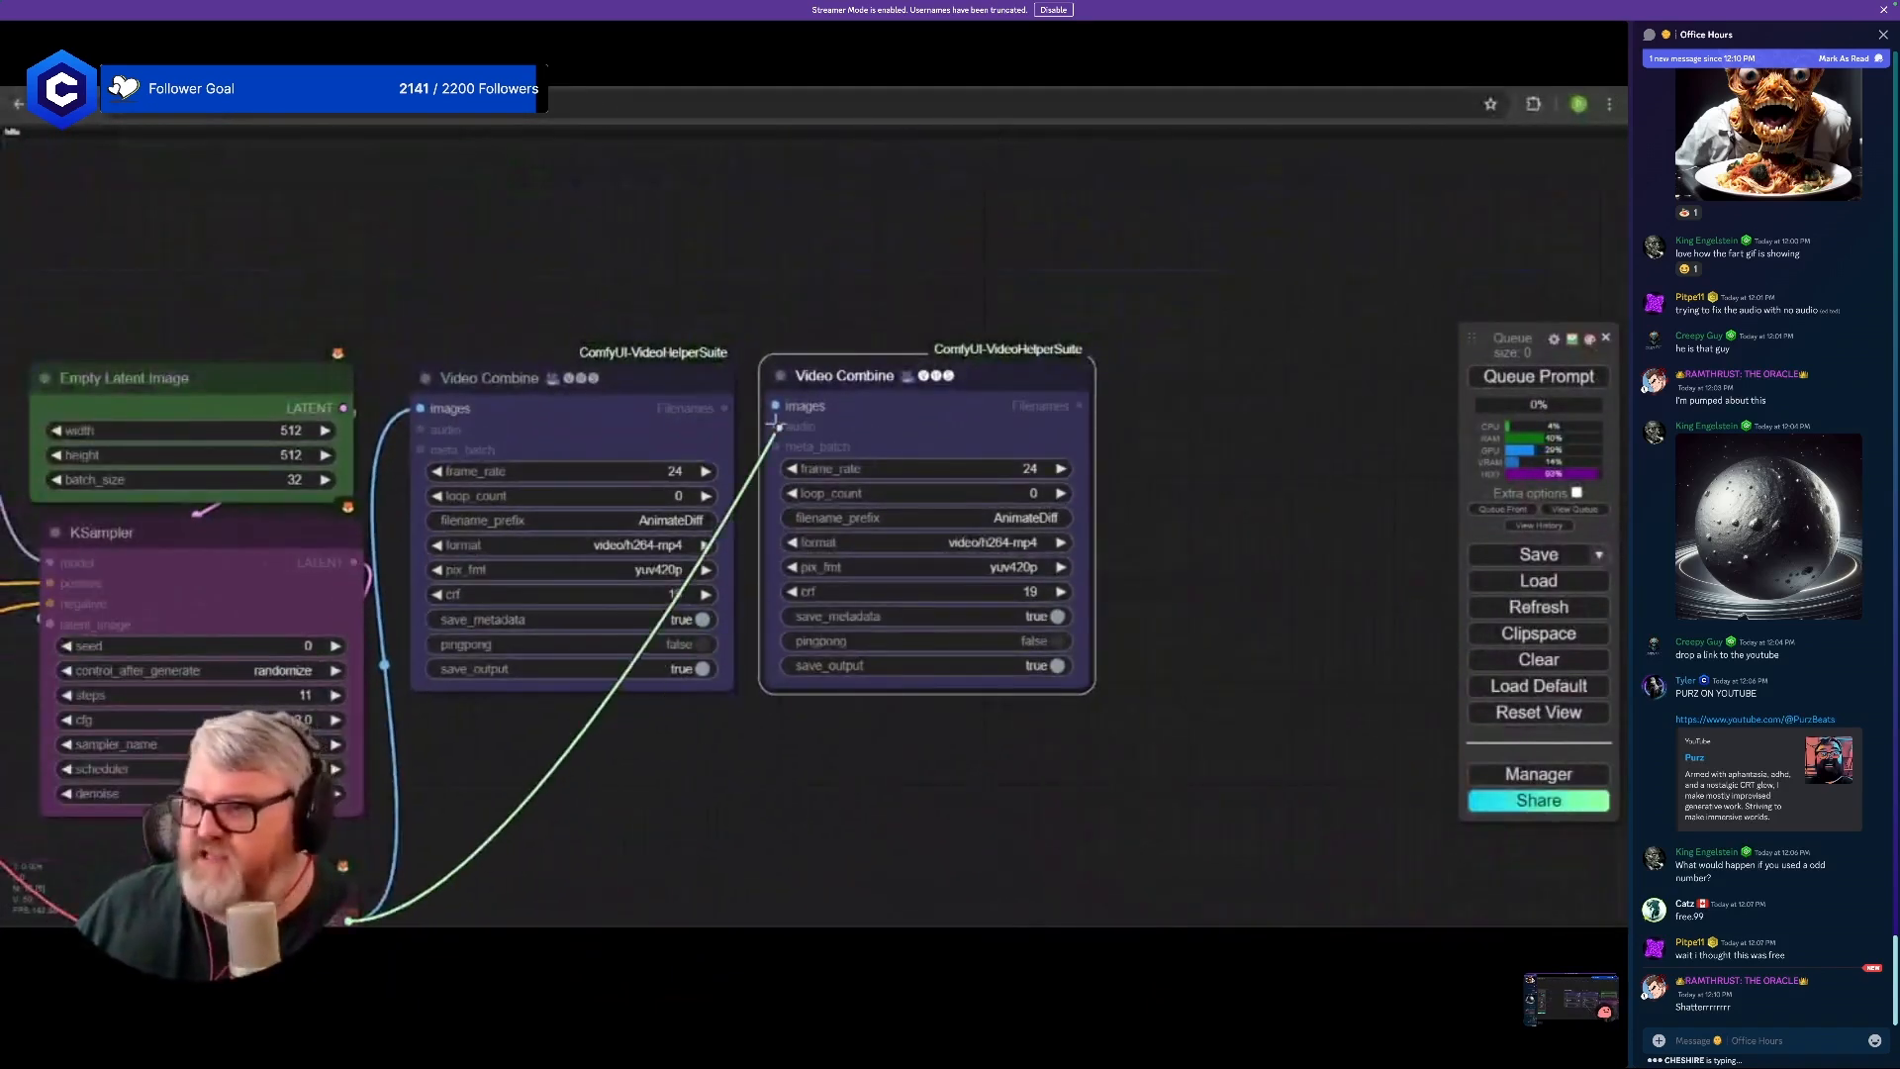
left_click_drag(976, 555, 690, 559)
scroll(689, 559, "up", 1)
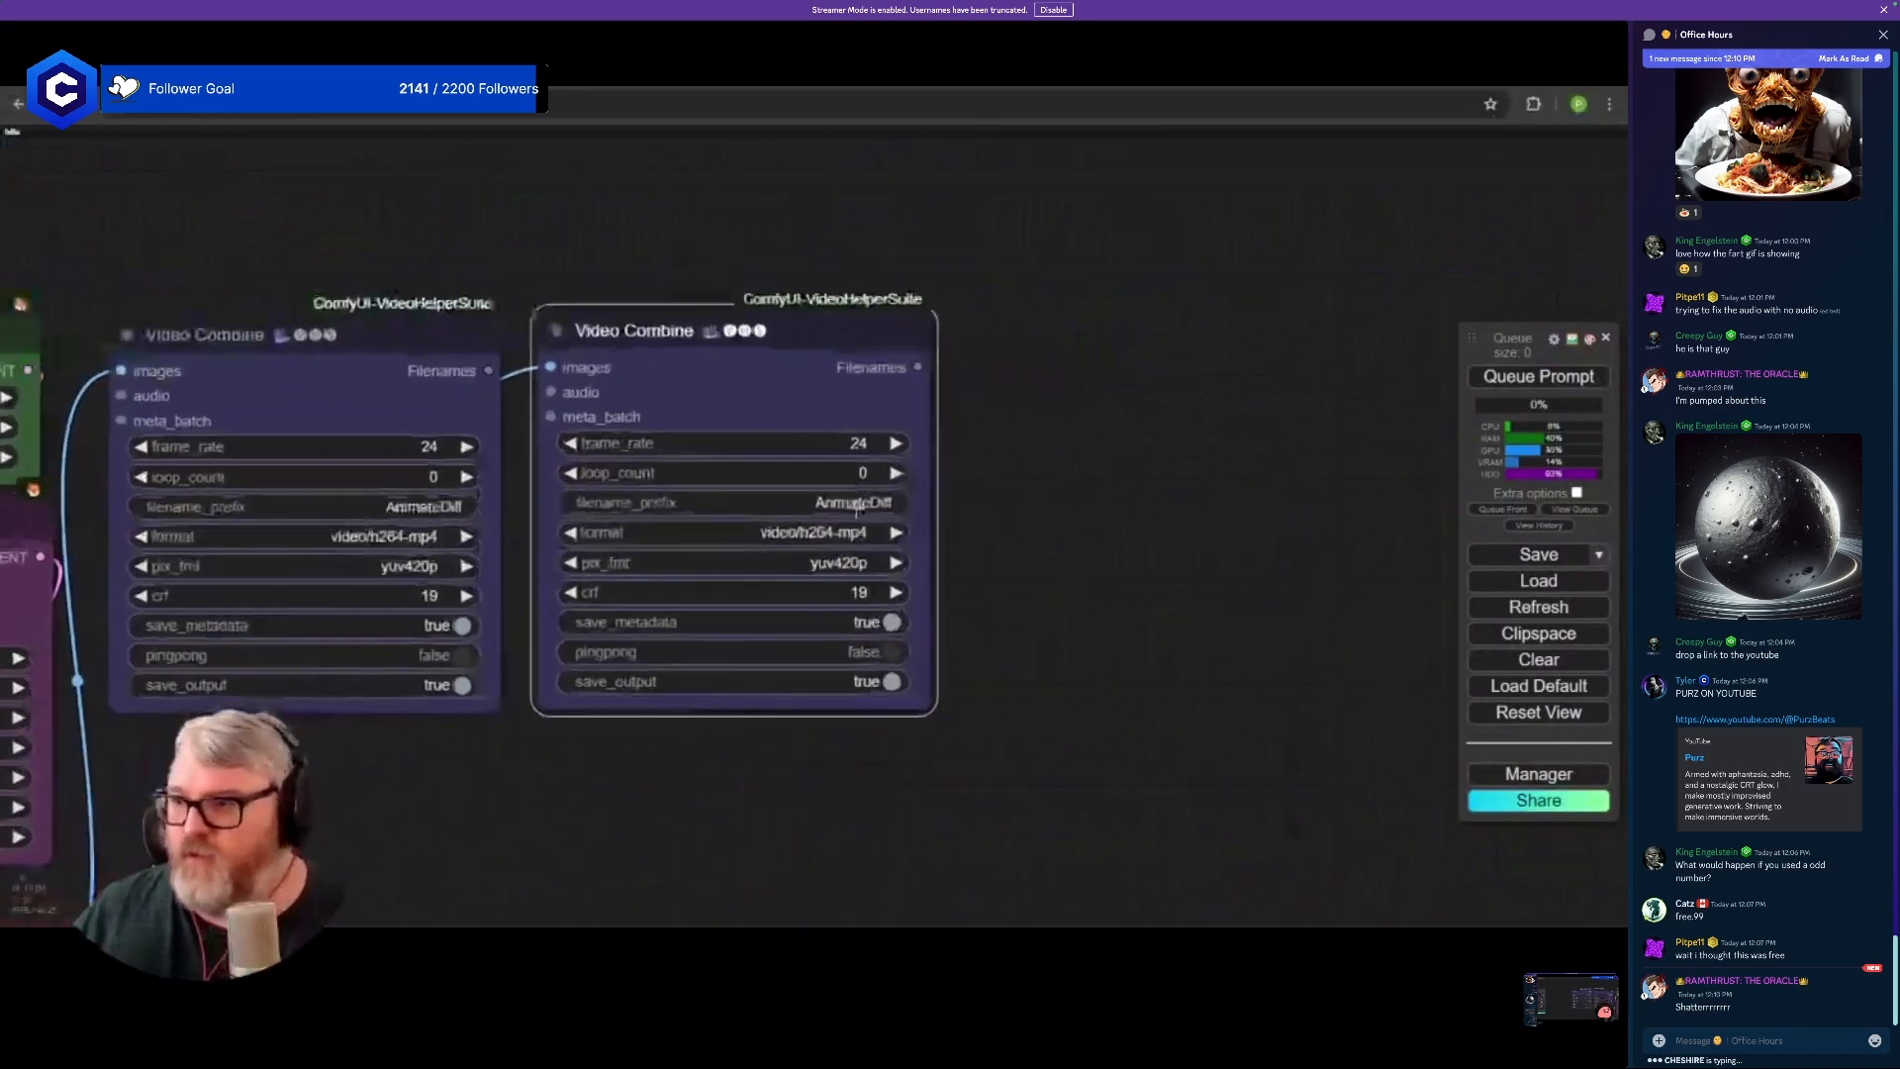
- Set the duplicated Video Combine node's format to video/ProRes
left_click(831, 532)
left_click(871, 584)
left_click_drag(595, 641, 965, 623)
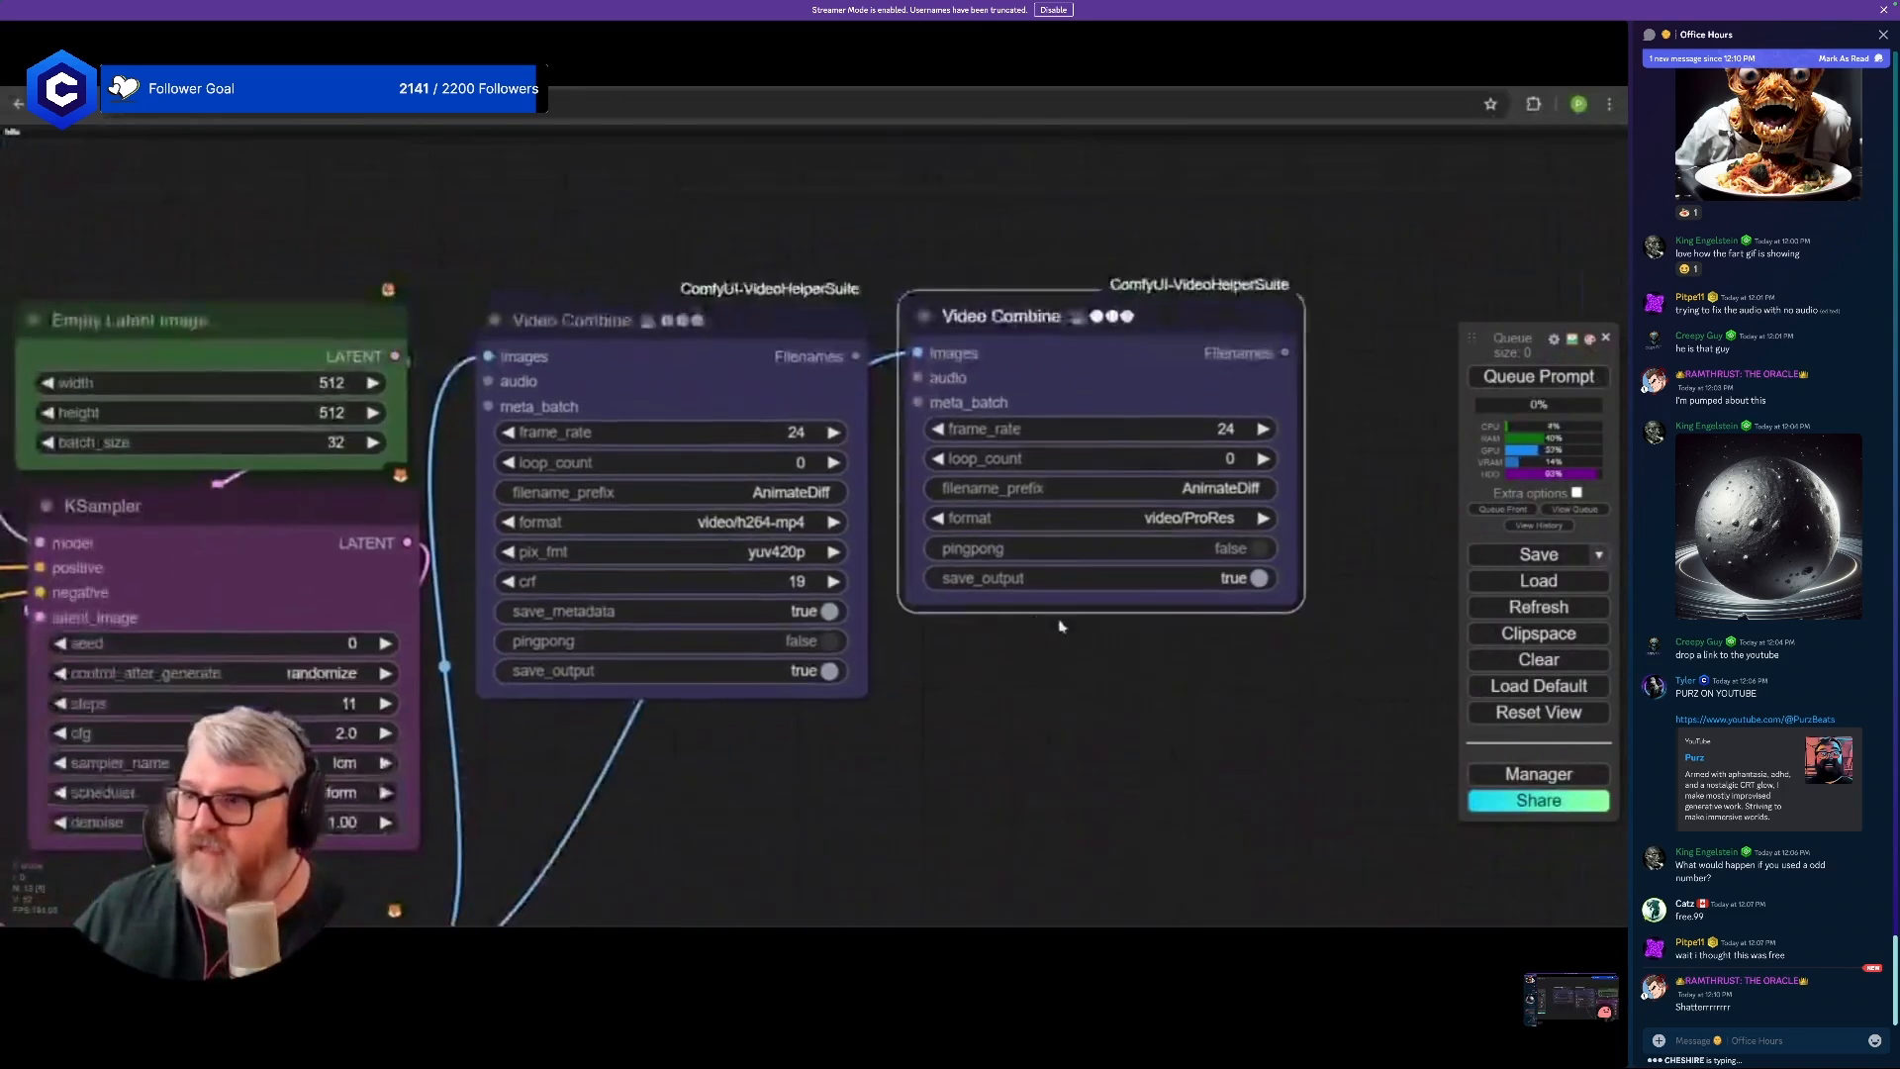
scroll(1128, 653, "up", 4)
scroll(1143, 680, "down", 1)
left_click_drag(1171, 693, 1150, 727)
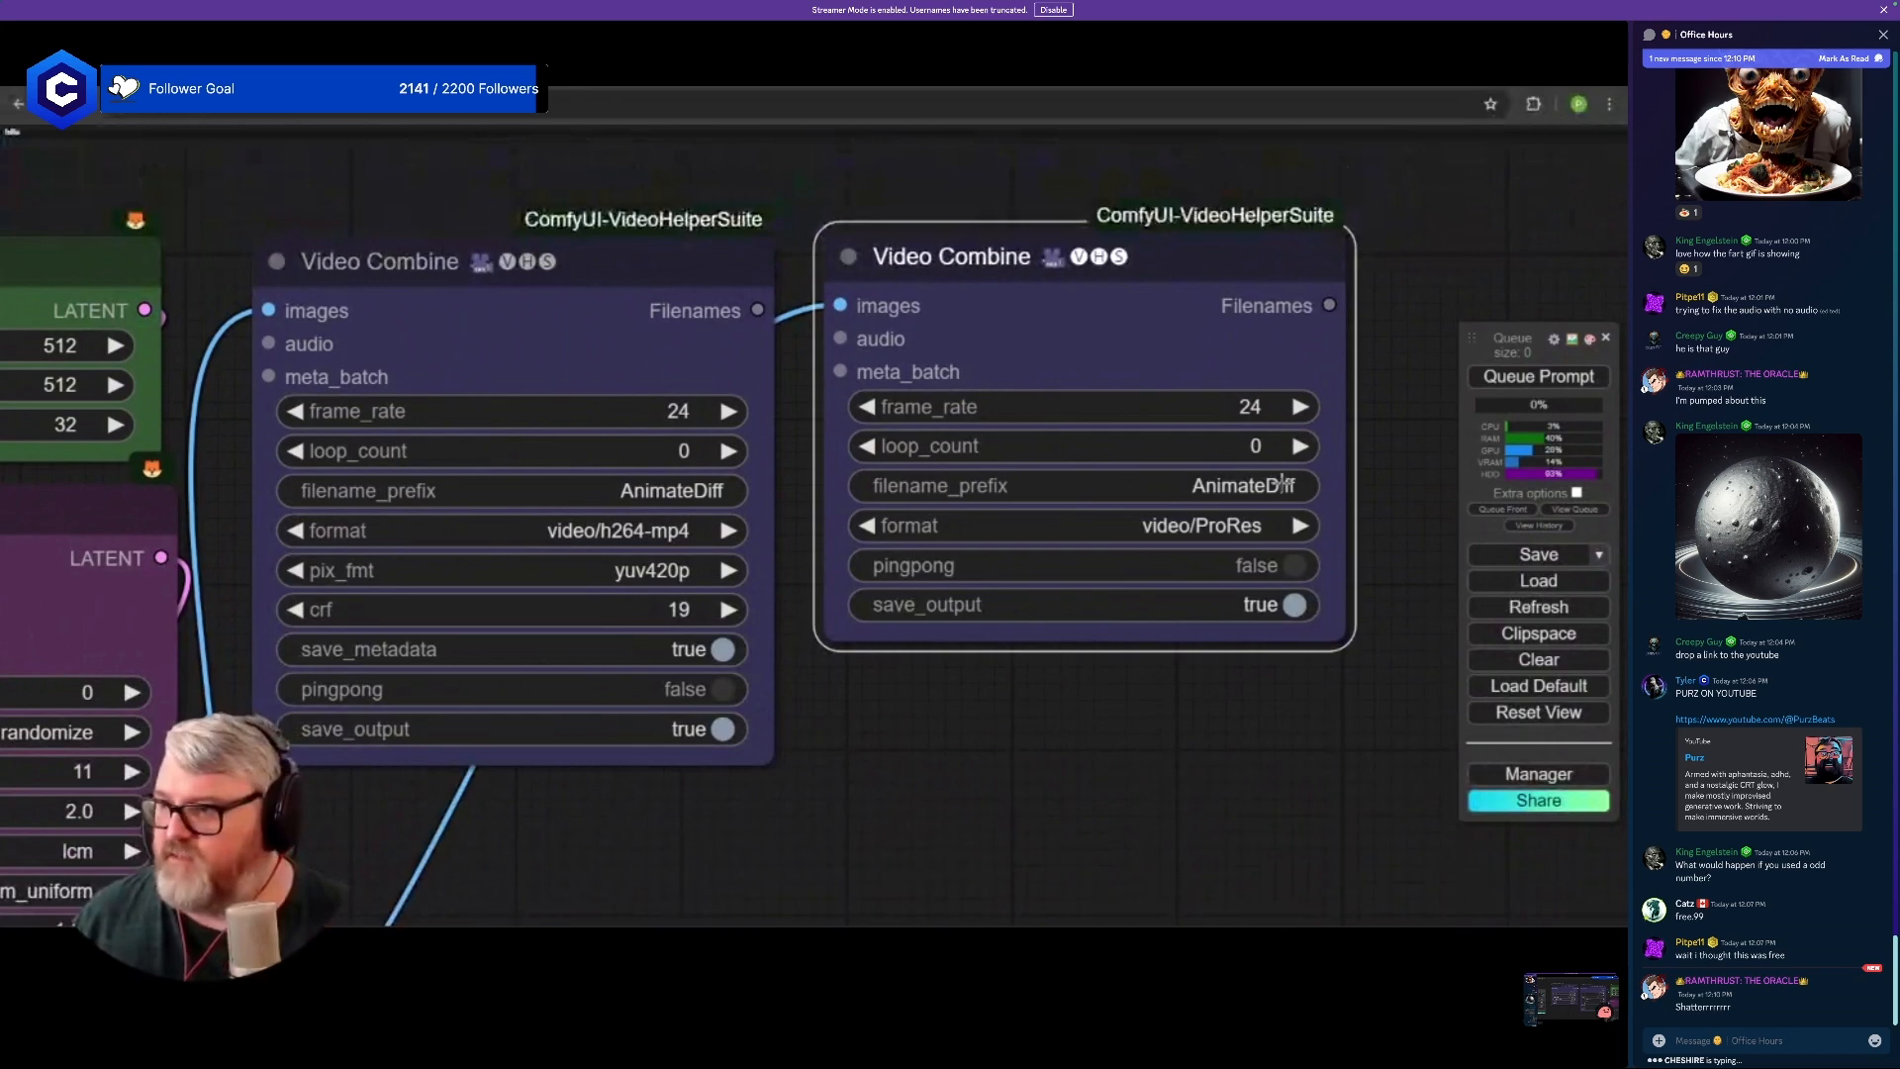
scroll(1146, 506, "down", 3)
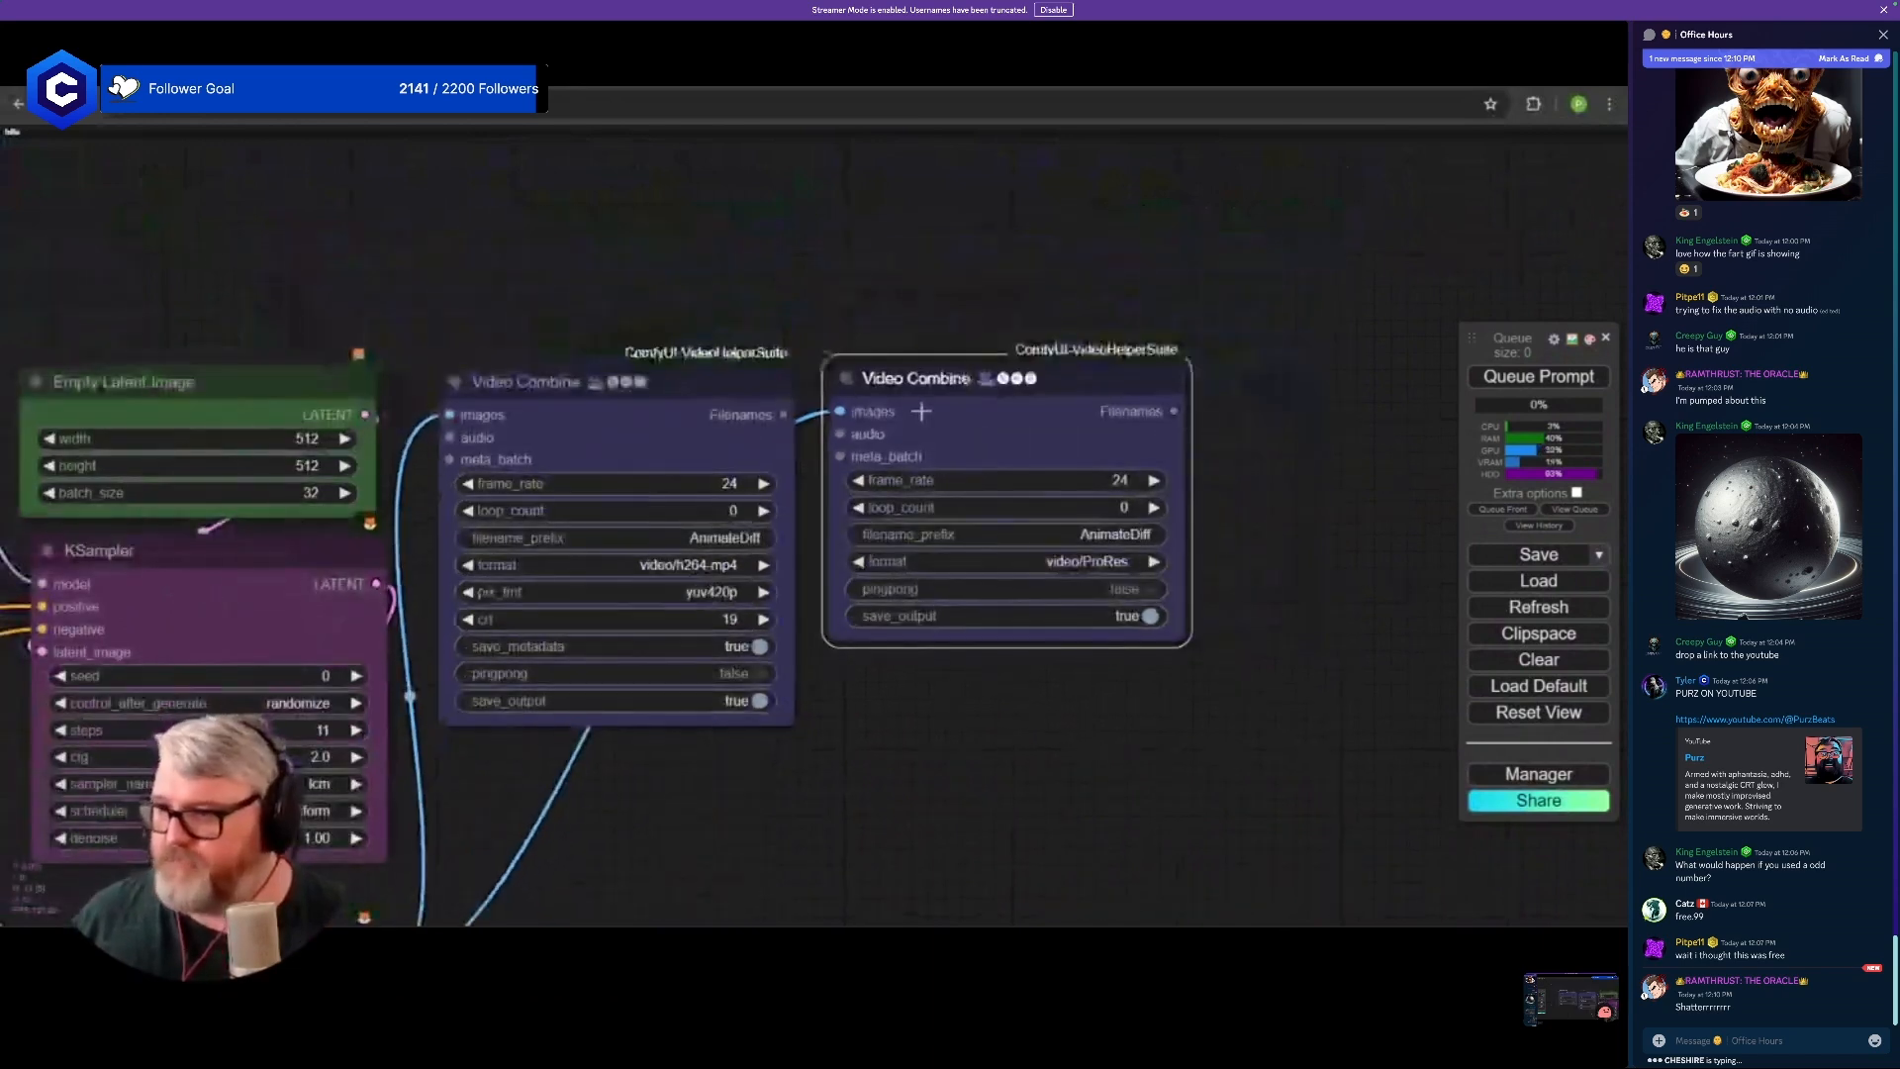
- Add a File Name Prefix Date Dir First (Mikey) node above the duplicated Video Combine node
left_click_drag(783, 217, 784, 313)
double_click(785, 314)
type("mikey ")
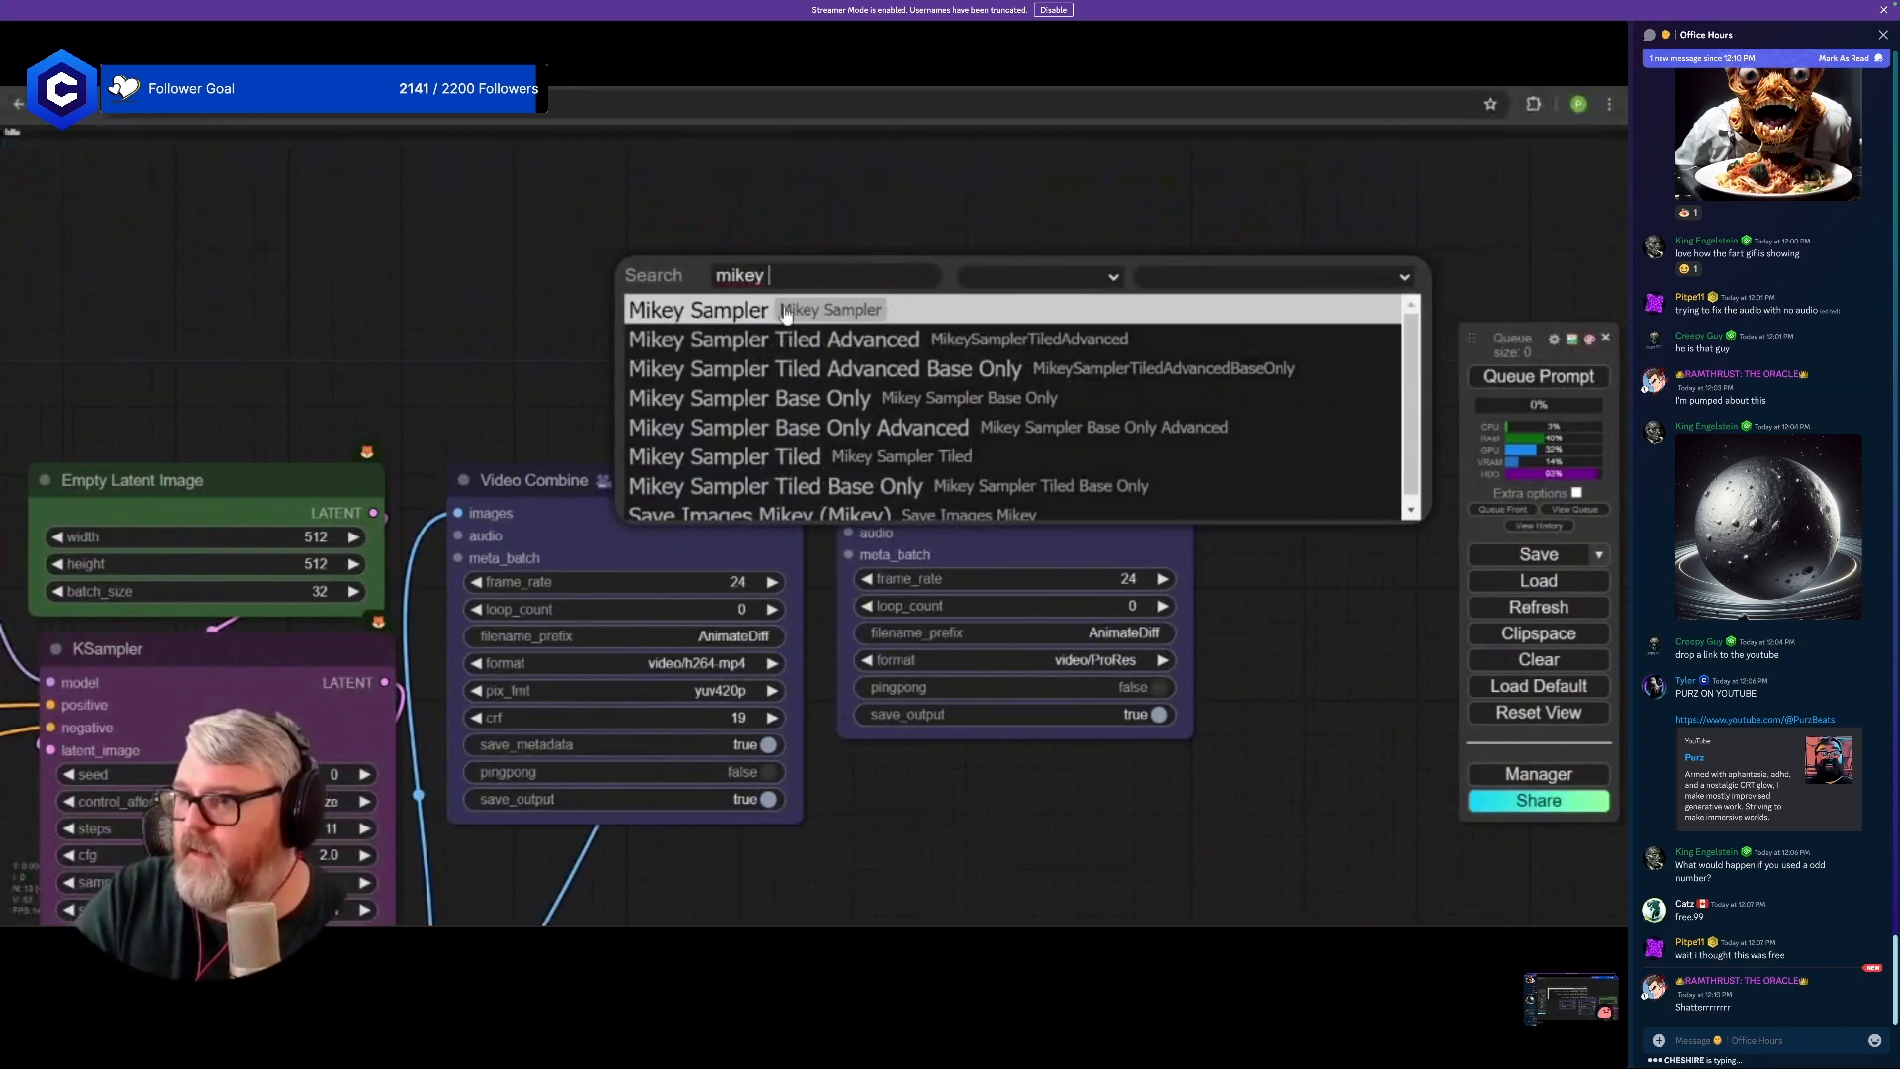
type("pre")
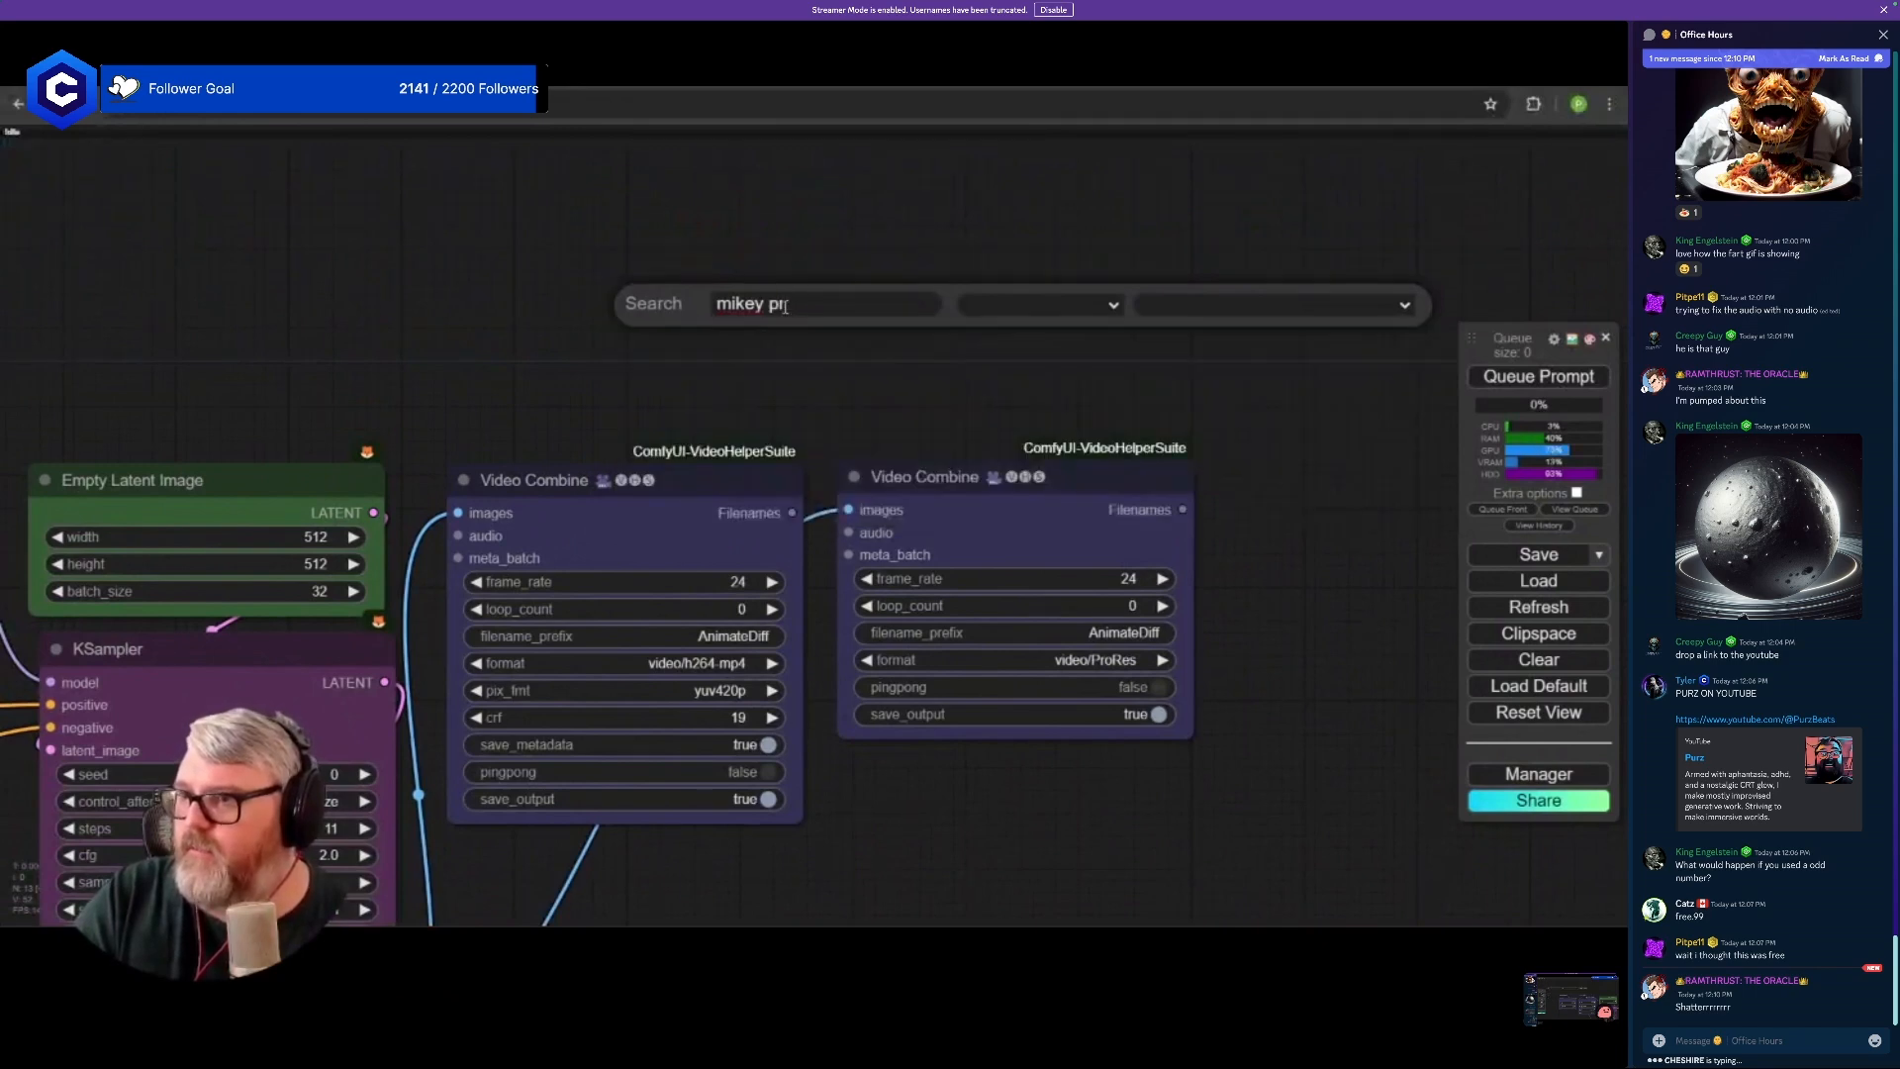
key("ctrl+a")
type("prefi")
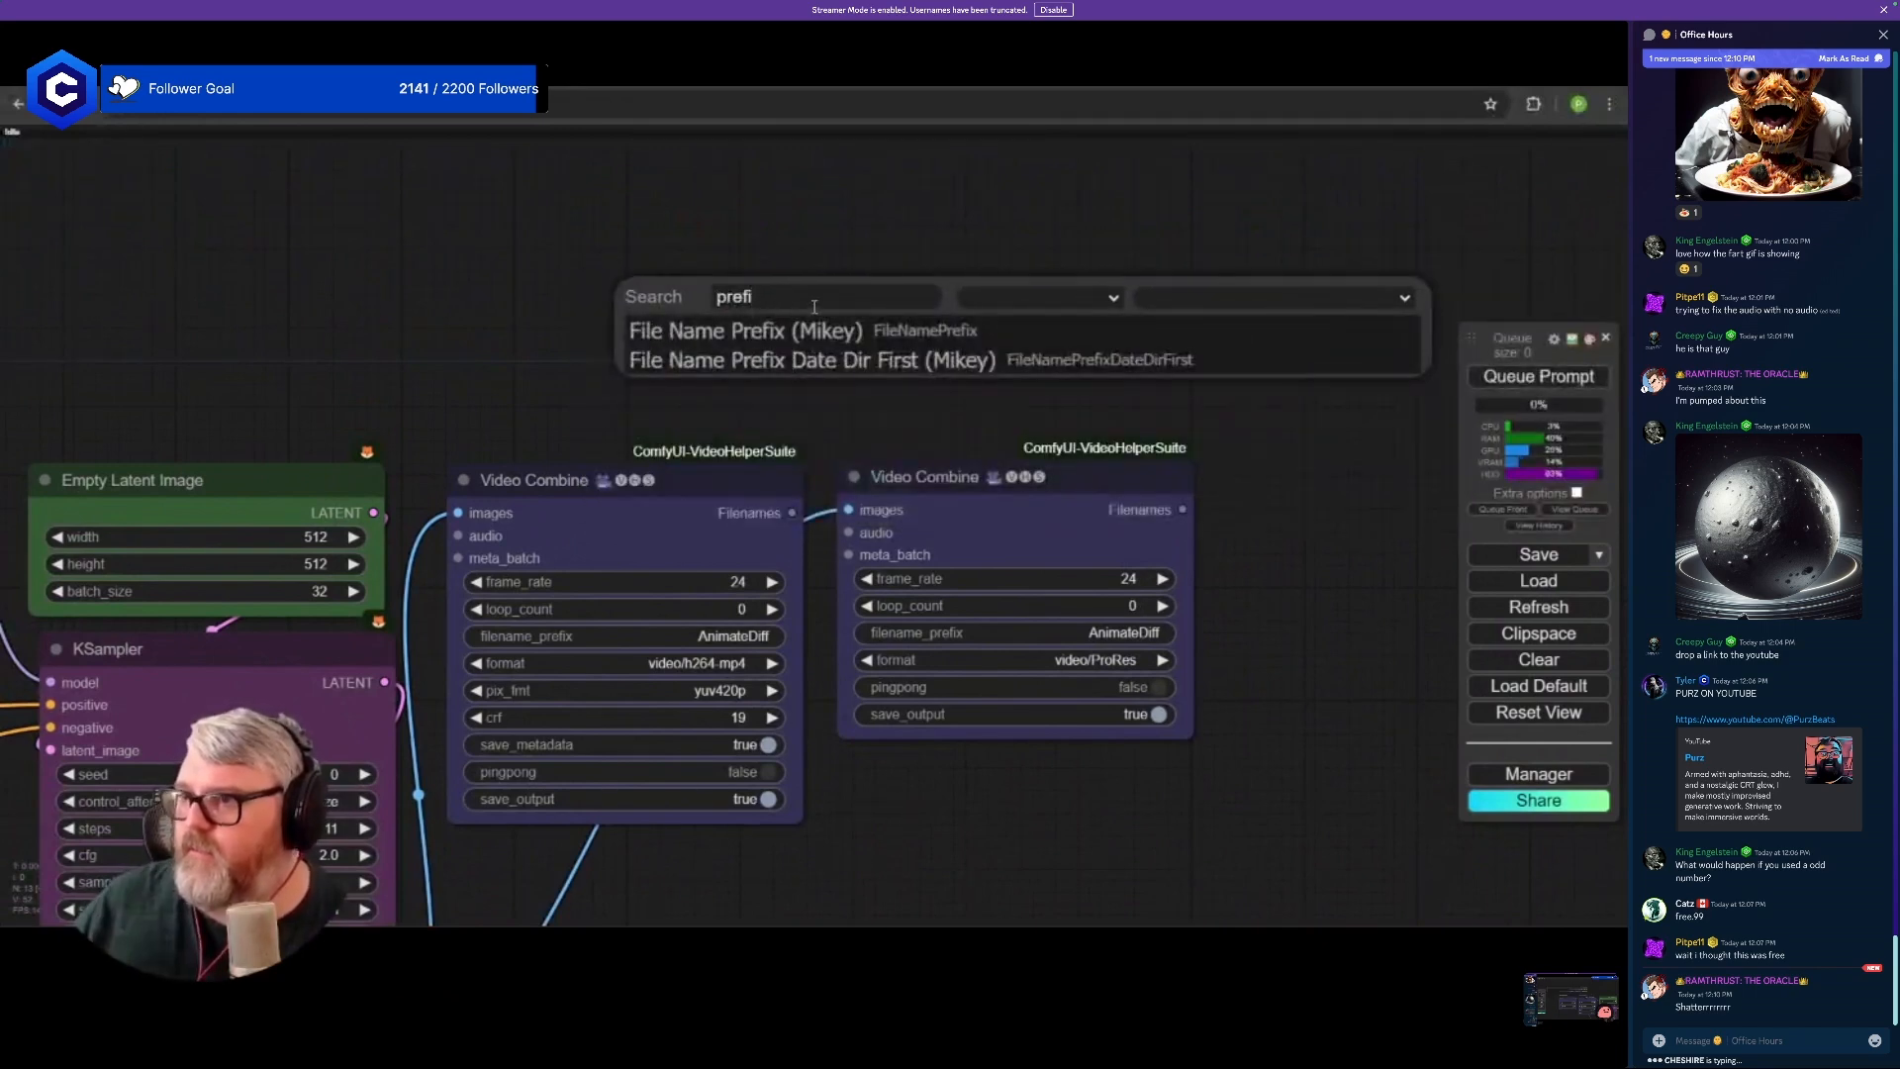
left_click(807, 359)
scroll(1098, 262, "up", 5)
left_click_drag(622, 325, 671, 250)
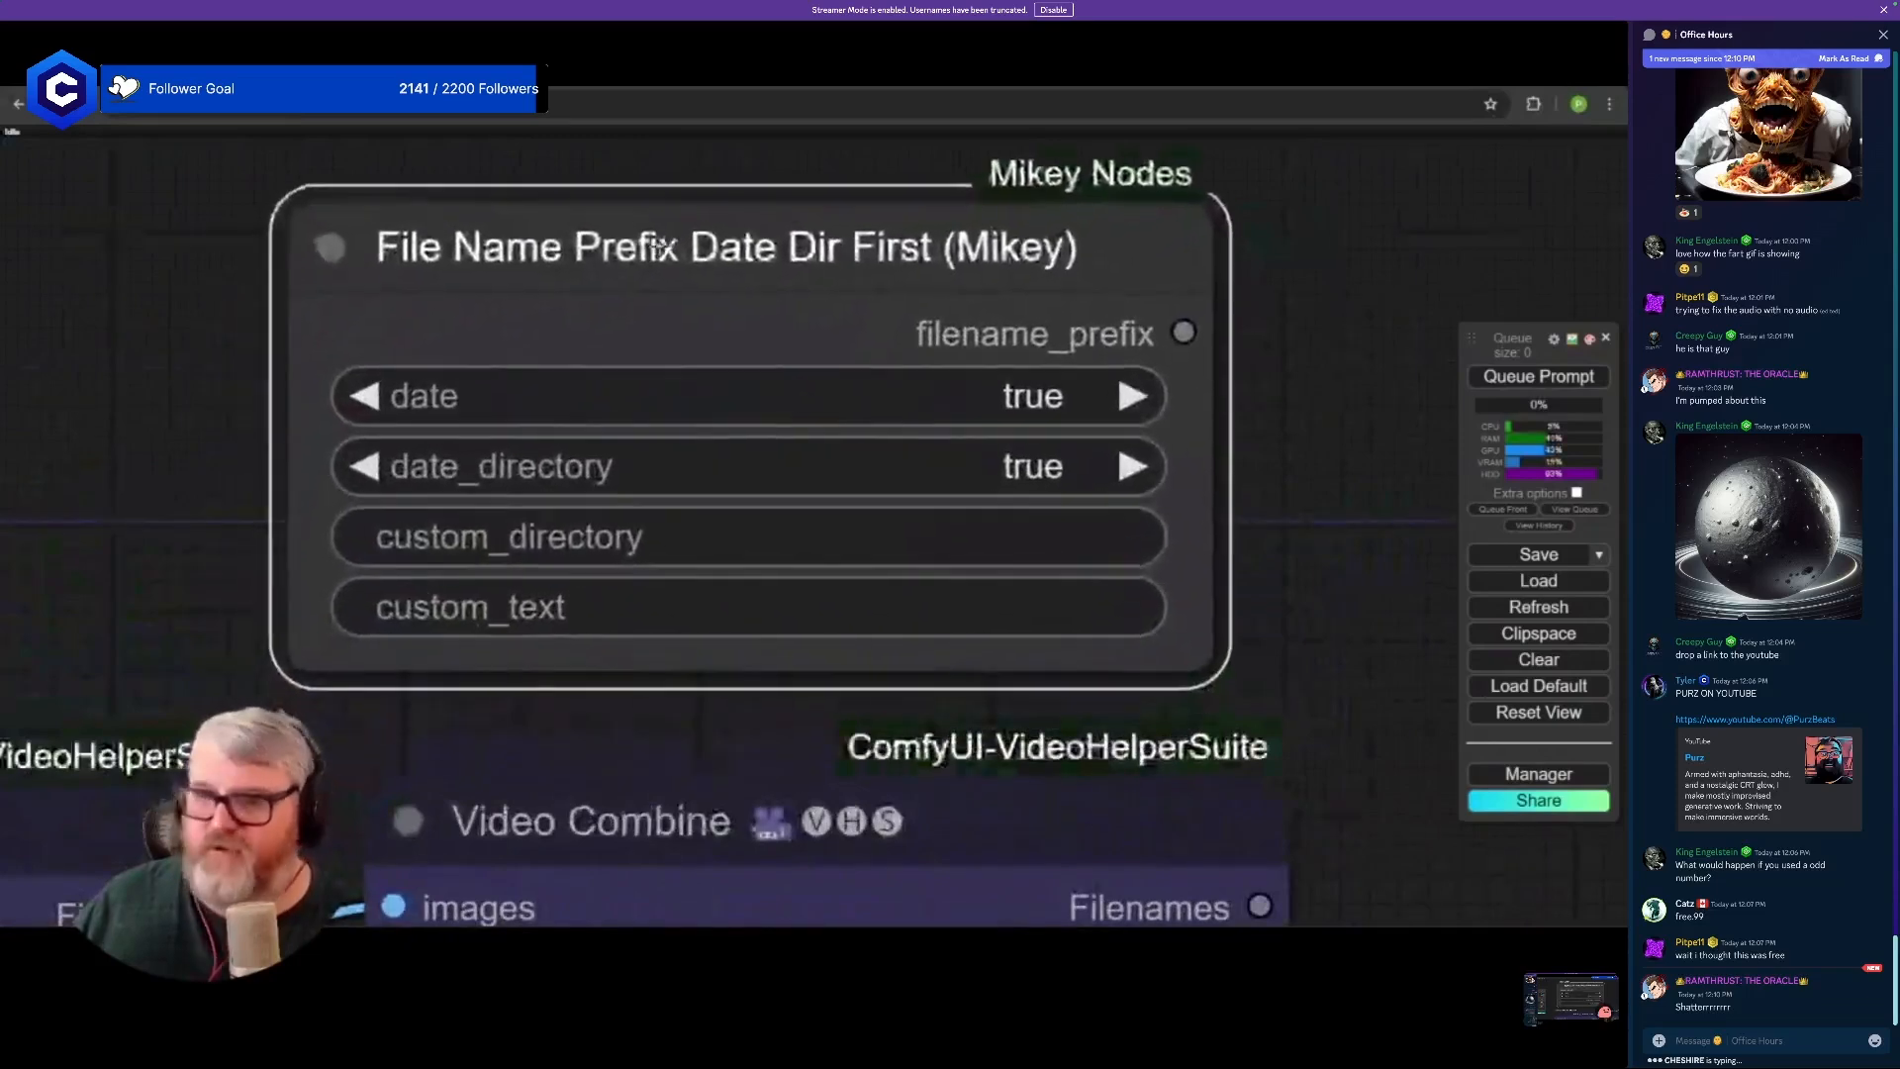
- Convert the ProRes Video Combine's filename_prefix widget to an input and connect the File Name Prefix node's filename_prefix output to it
scroll(644, 389, "down", 5)
scroll(648, 554, "down", 3)
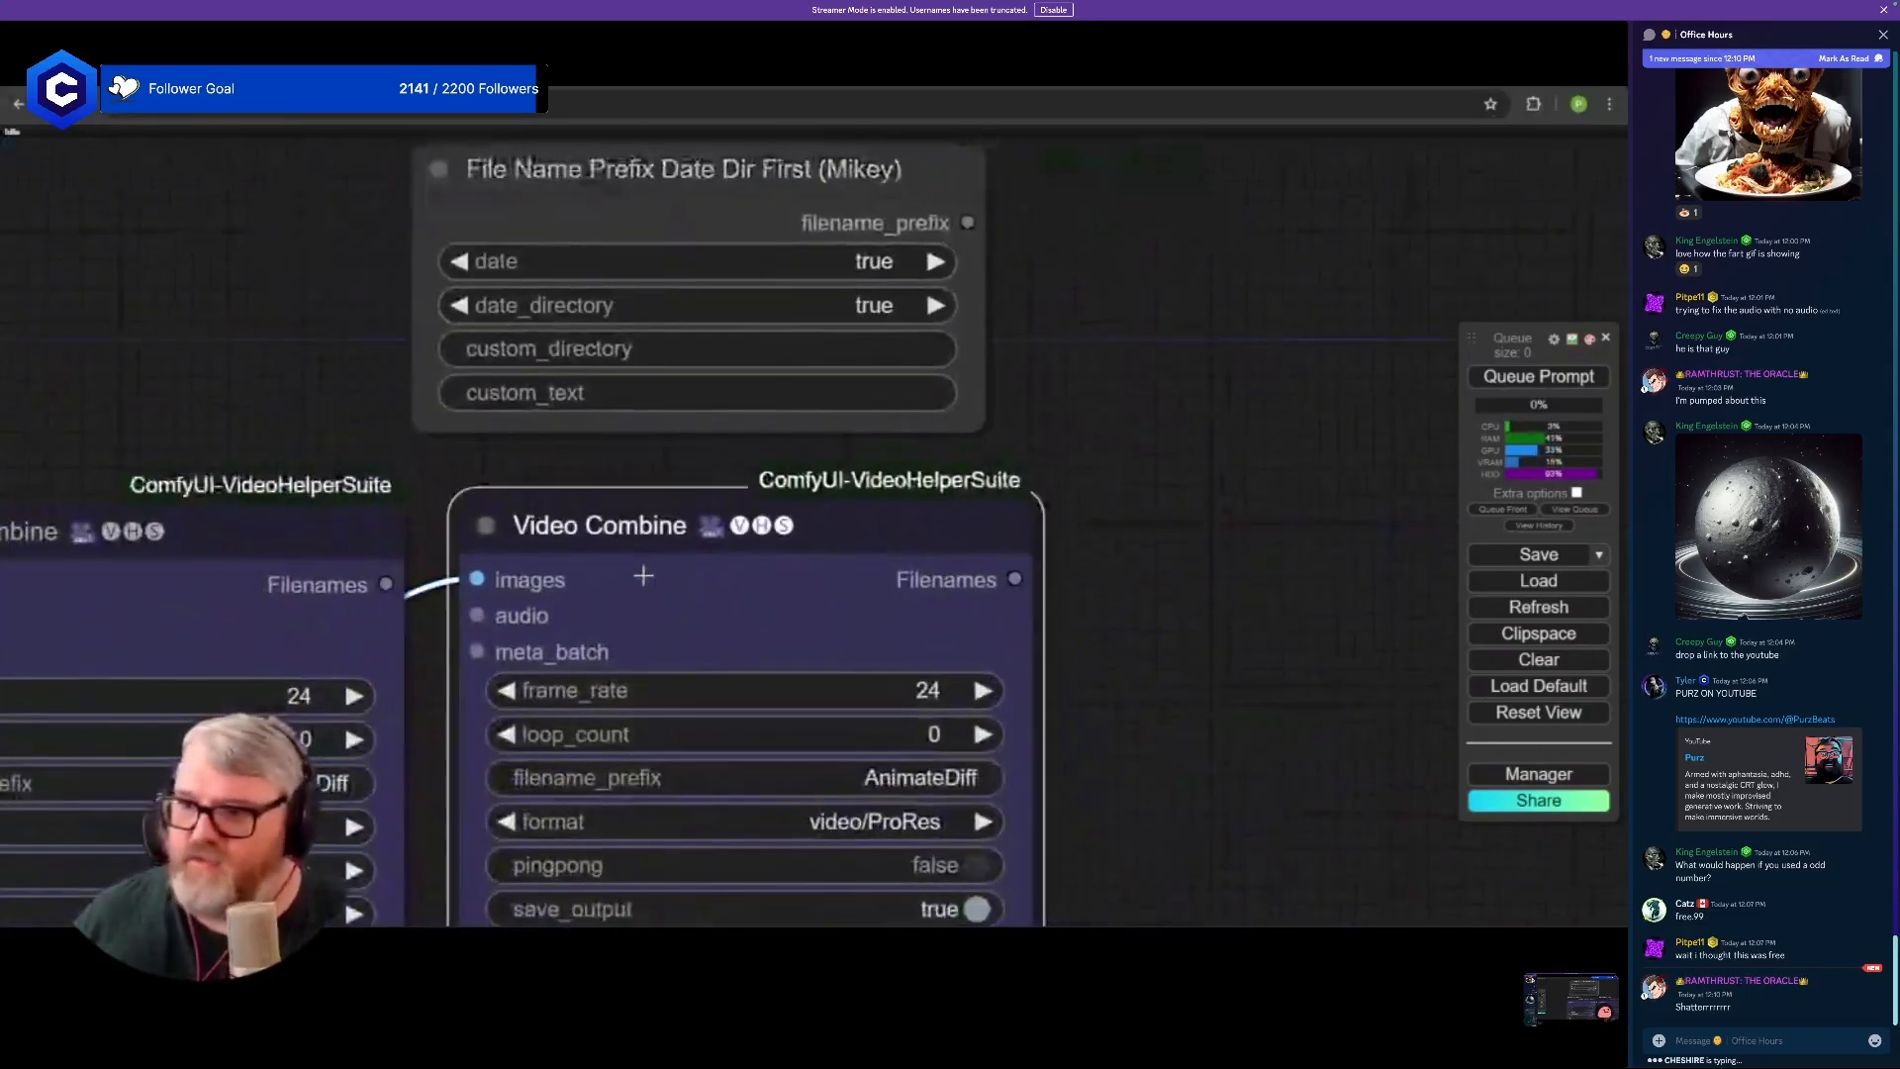
right_click(712, 596)
left_click(802, 843)
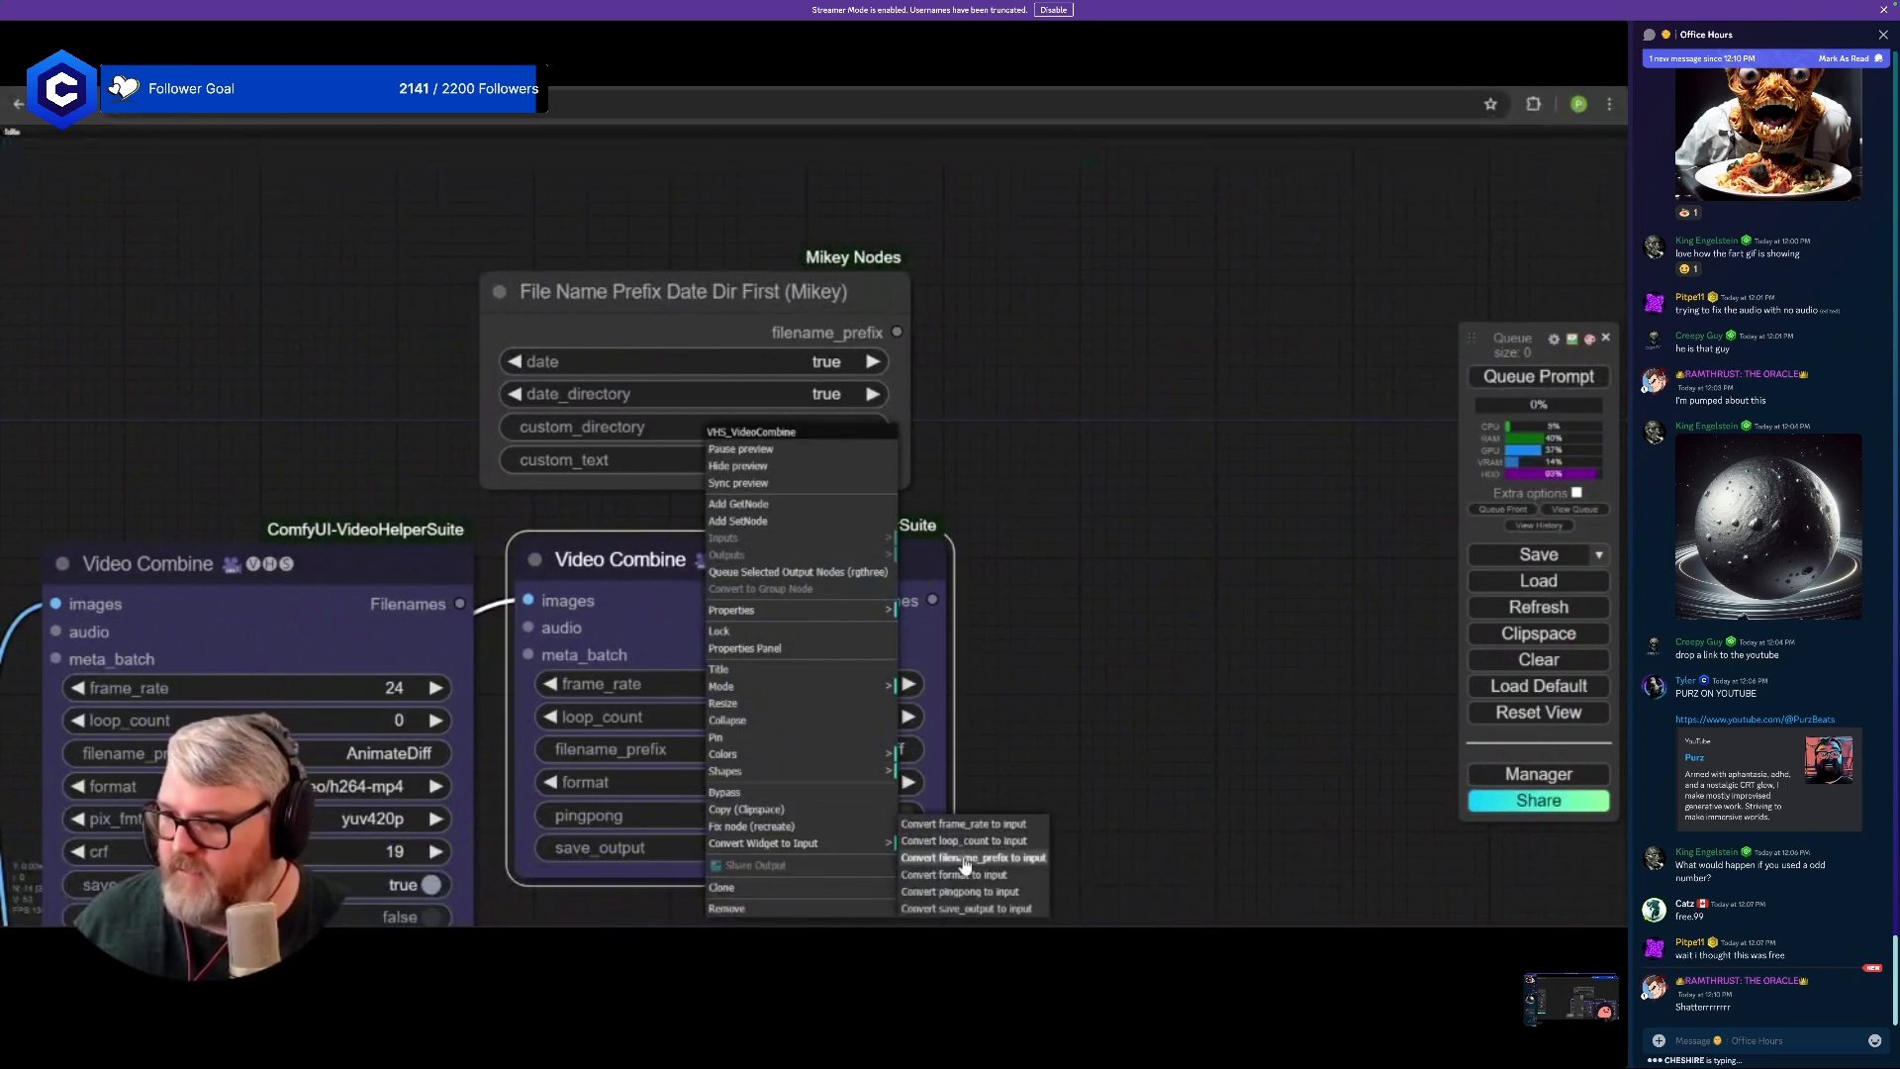
left_click(960, 858)
left_click_drag(897, 332, 528, 682)
scroll(654, 376, "up", 5)
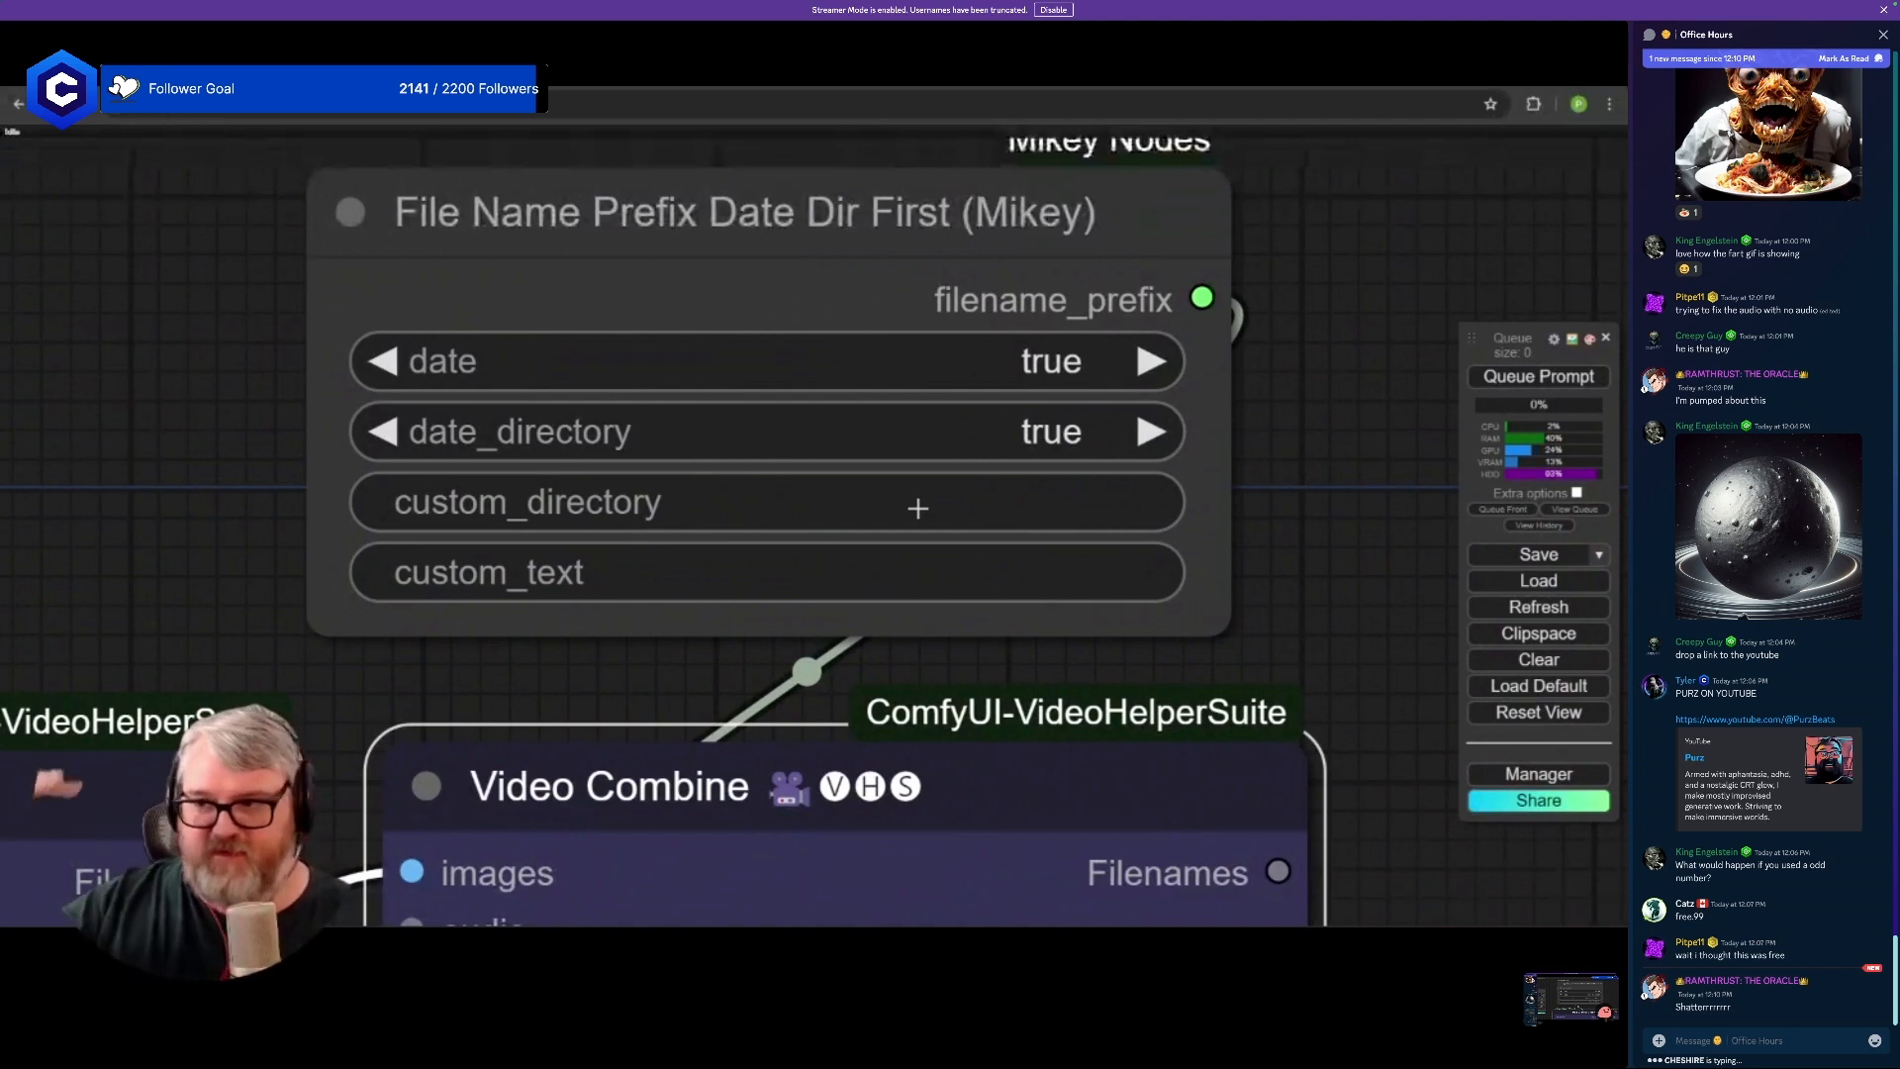
scroll(917, 508, "down", 8)
left_click_drag(858, 414, 895, 425)
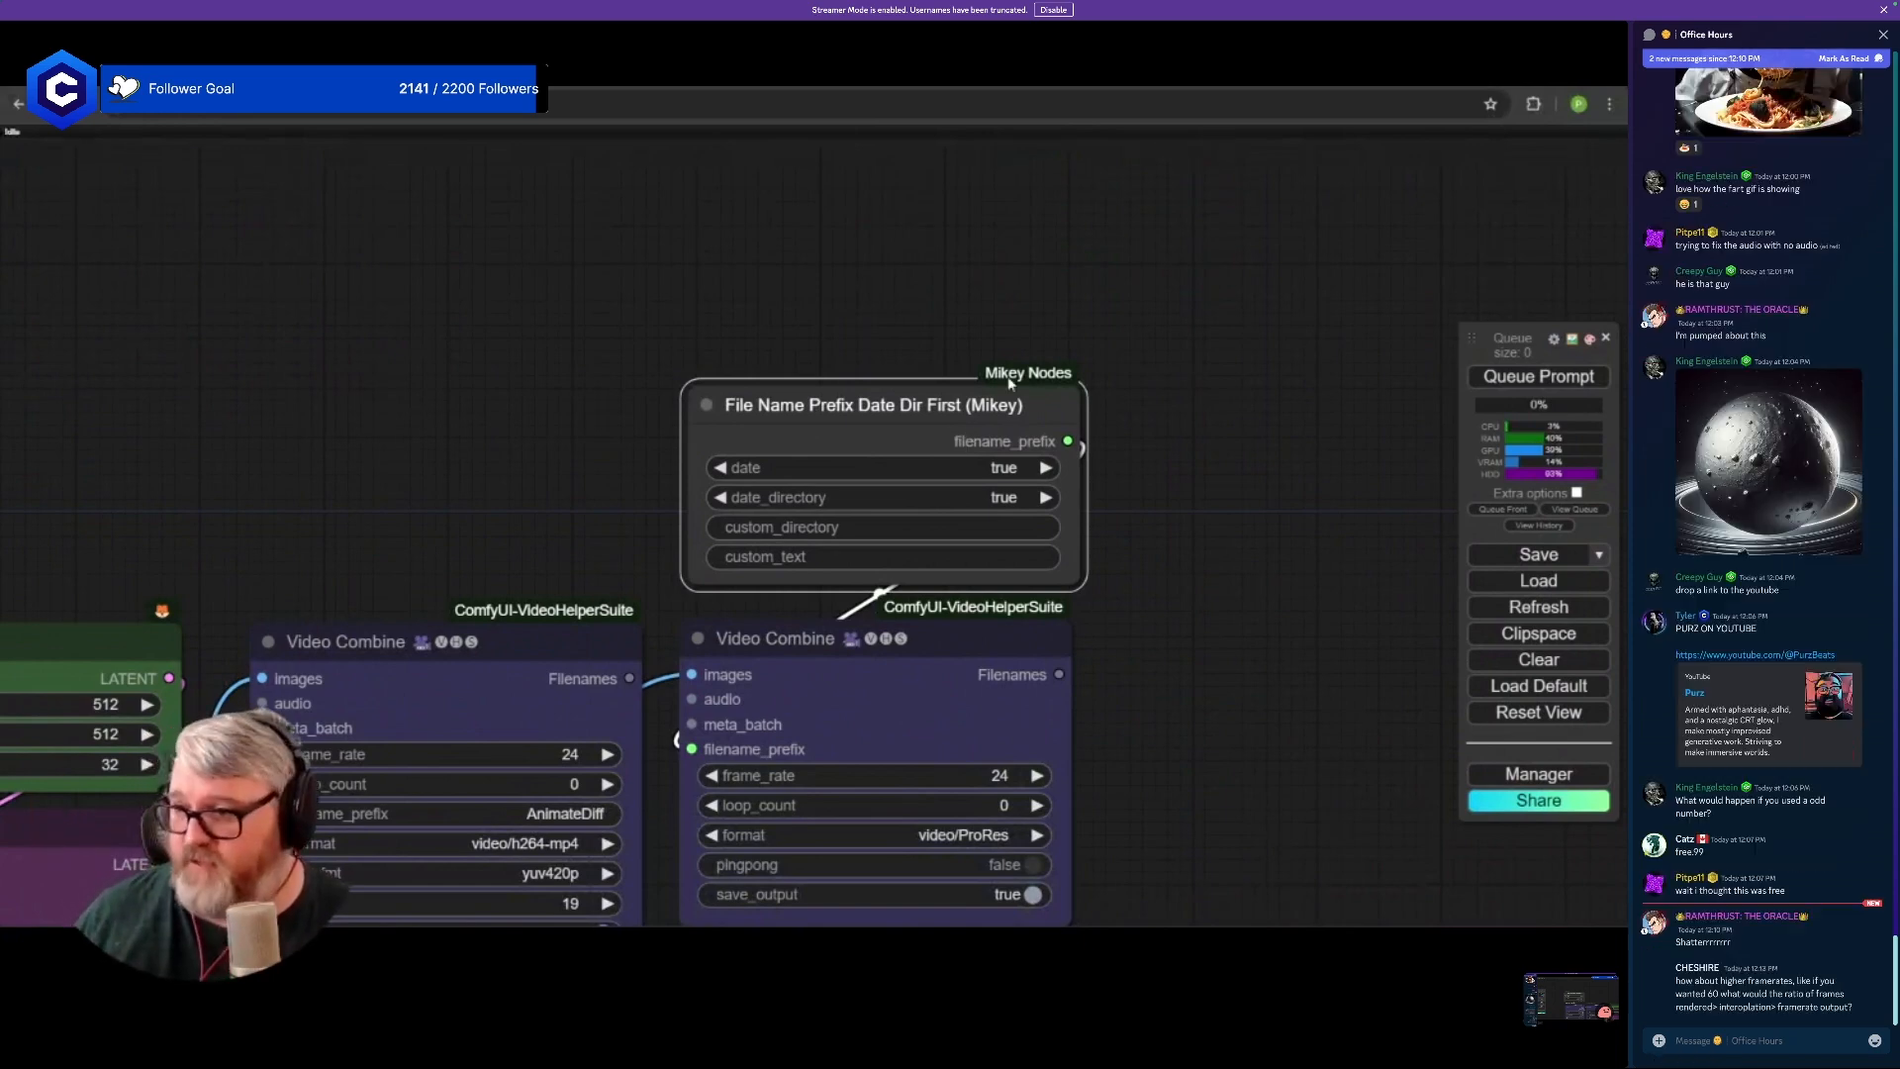
- Delete the File Name Prefix Date Dir First (Mikey) node
scroll(803, 480, "down", 4)
key("Delete")
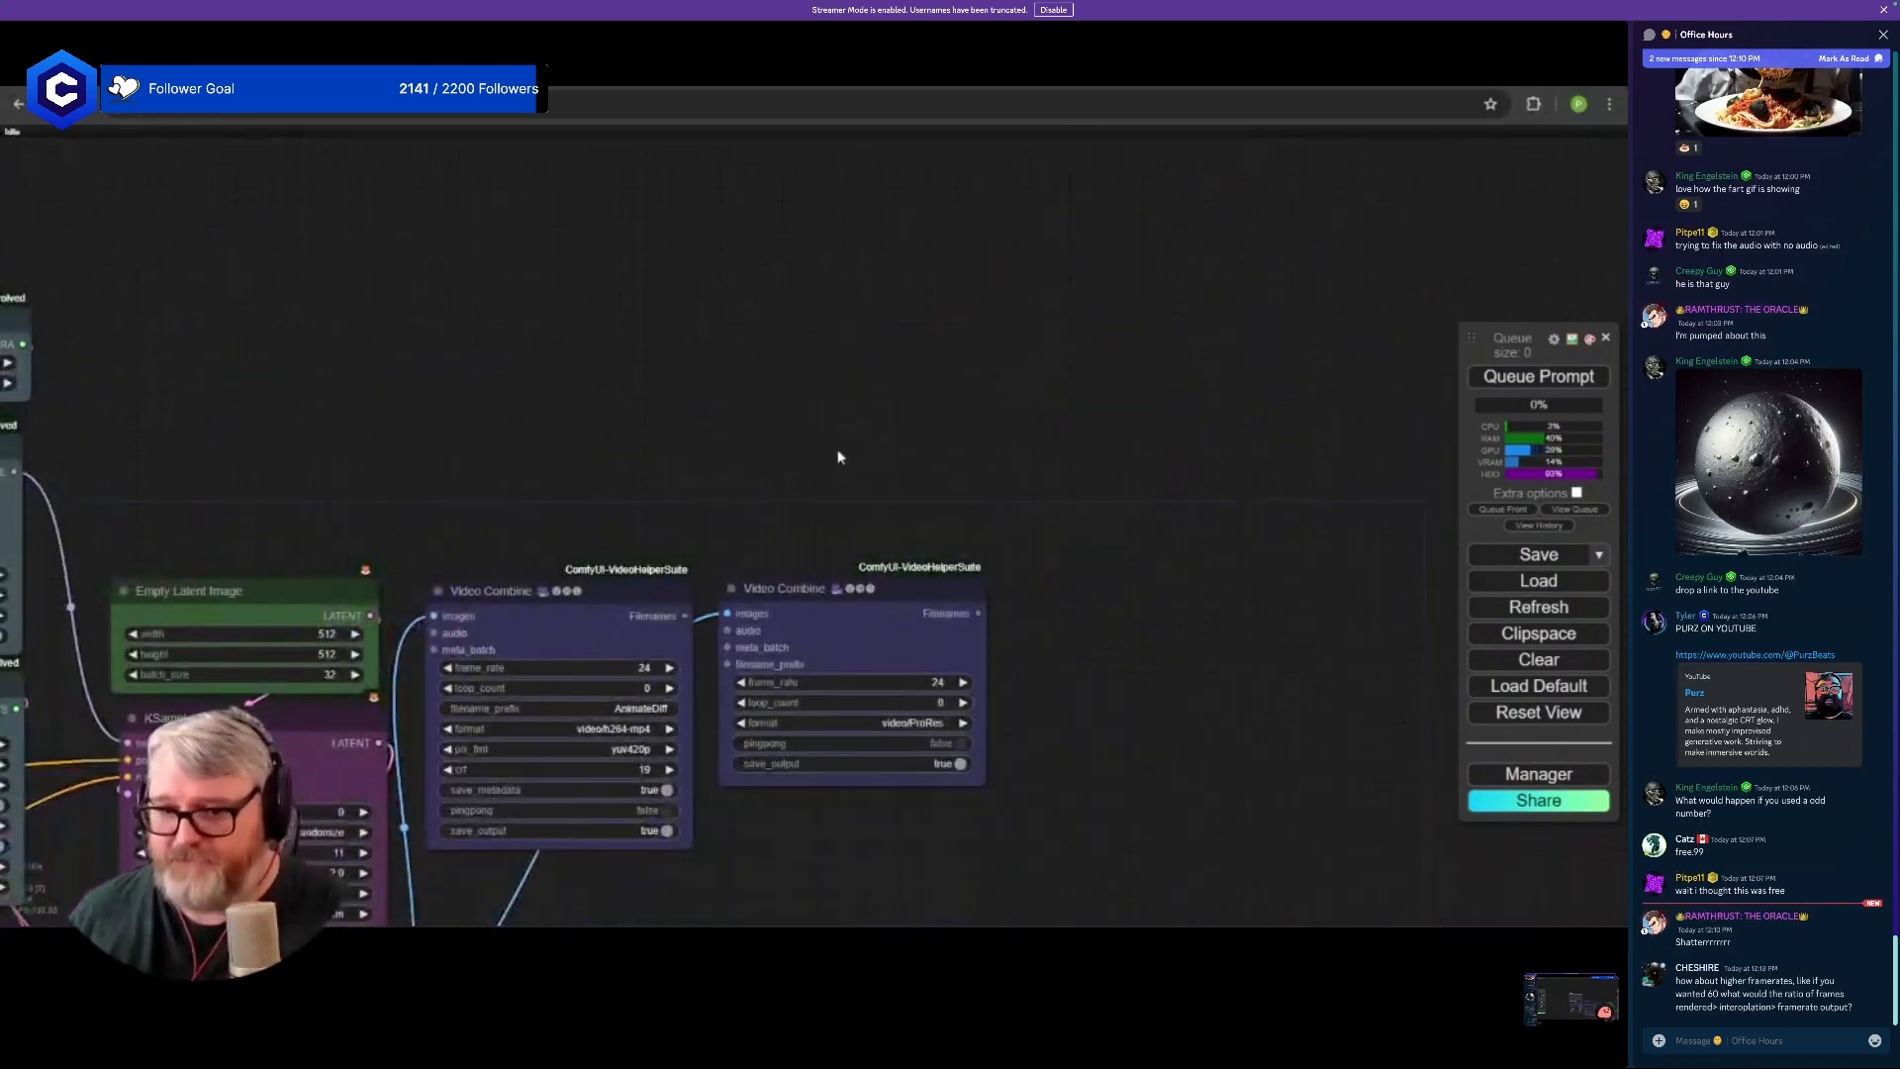
left_click_drag(738, 486, 775, 412)
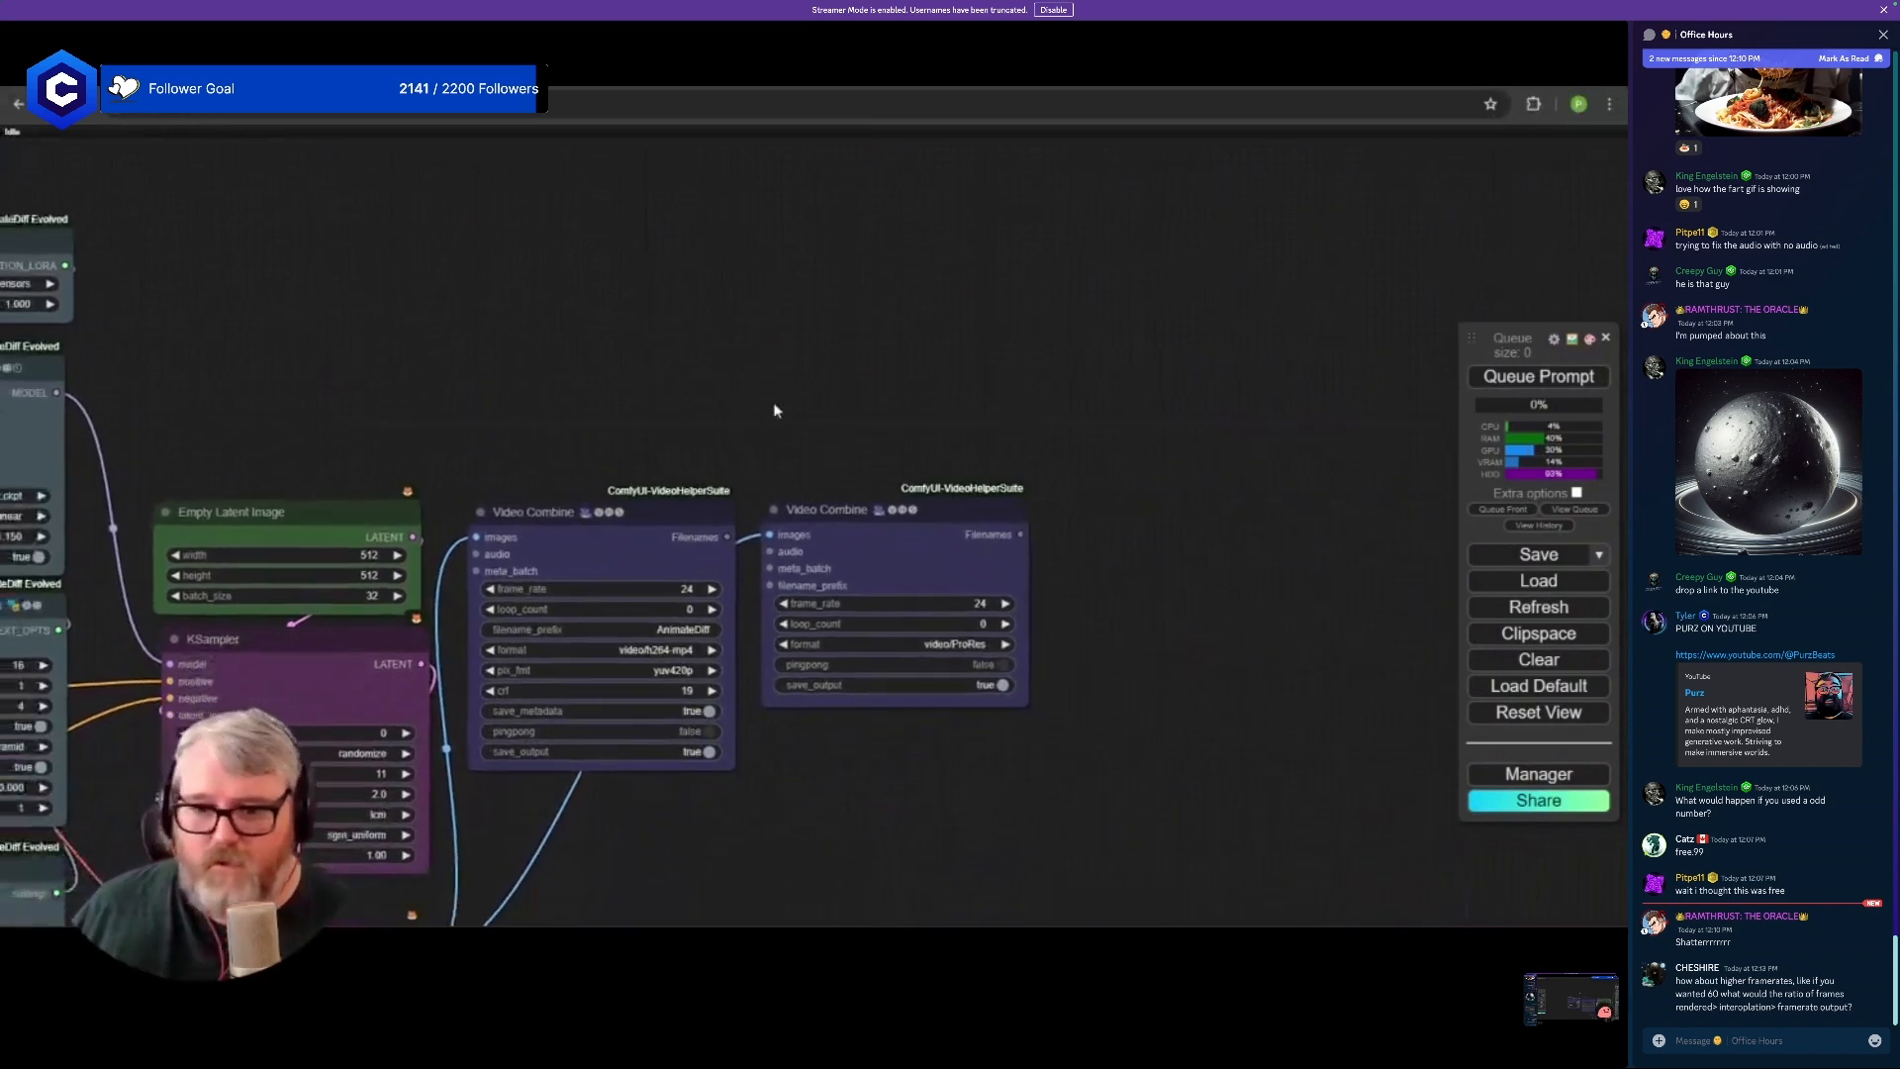
- Delete the duplicated Video Combine node that is set to video/ProRes
scroll(758, 447, "up", 1)
left_click_drag(640, 471, 804, 350)
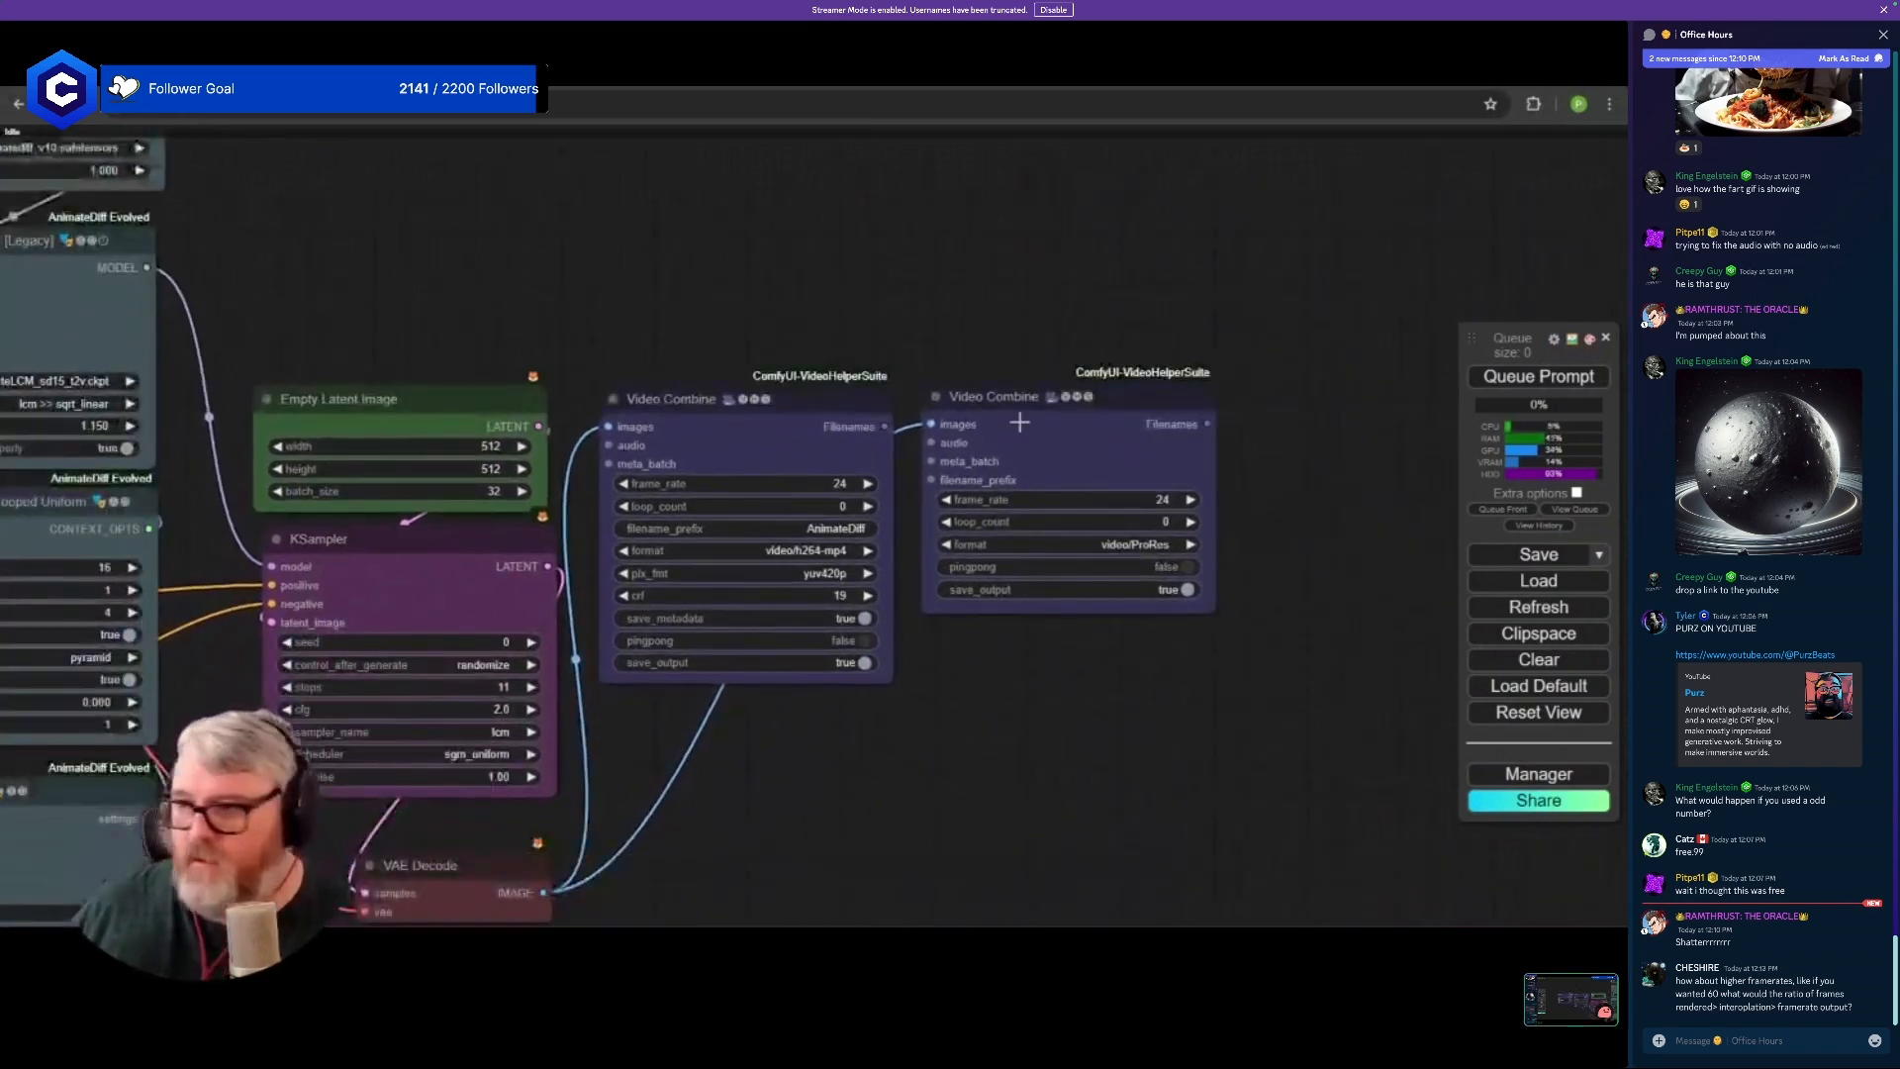
left_click_drag(1019, 383, 1064, 296)
left_click(1049, 338)
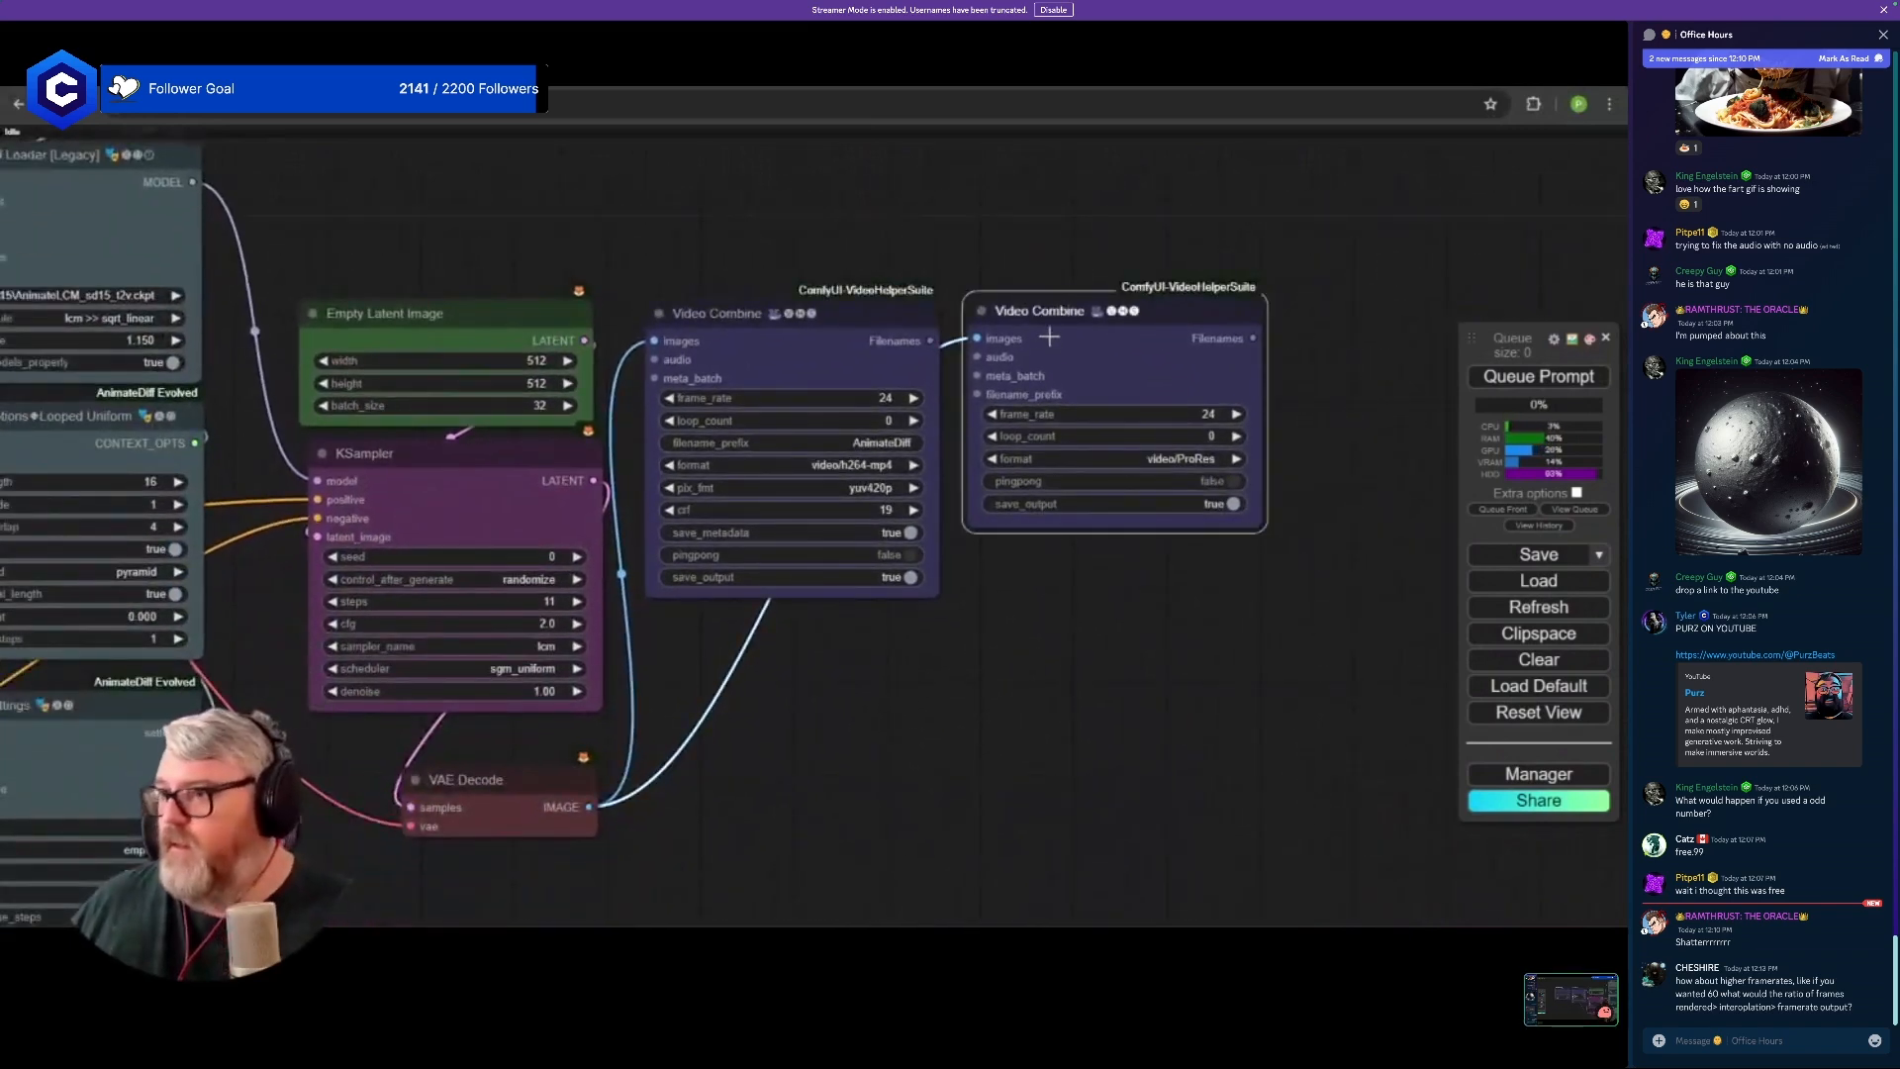
key("Delete")
left_click_drag(687, 726, 1113, 671)
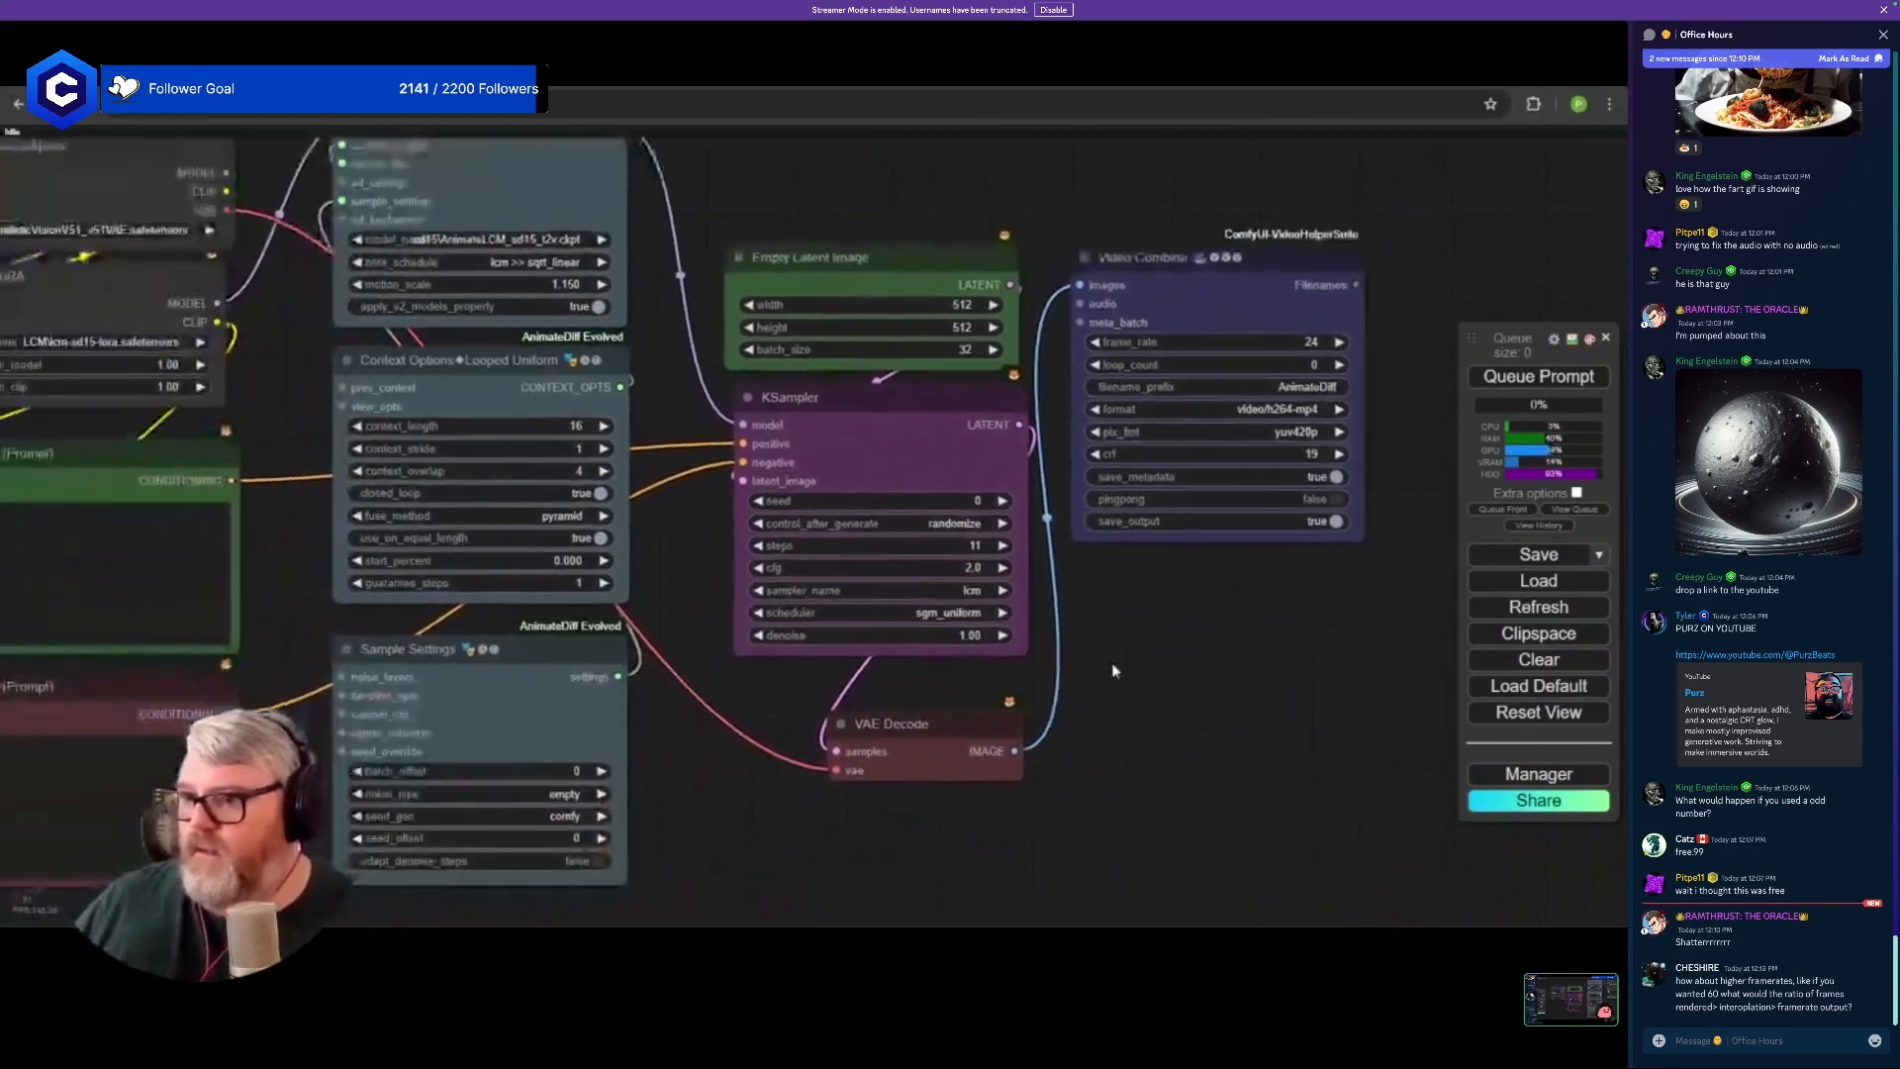
- Move the Empty Latent Image, KSampler, VAE Decode and Video Combine nodes together away from the AnimateDiff column to open a wide gap
scroll(1113, 671, "down", 3)
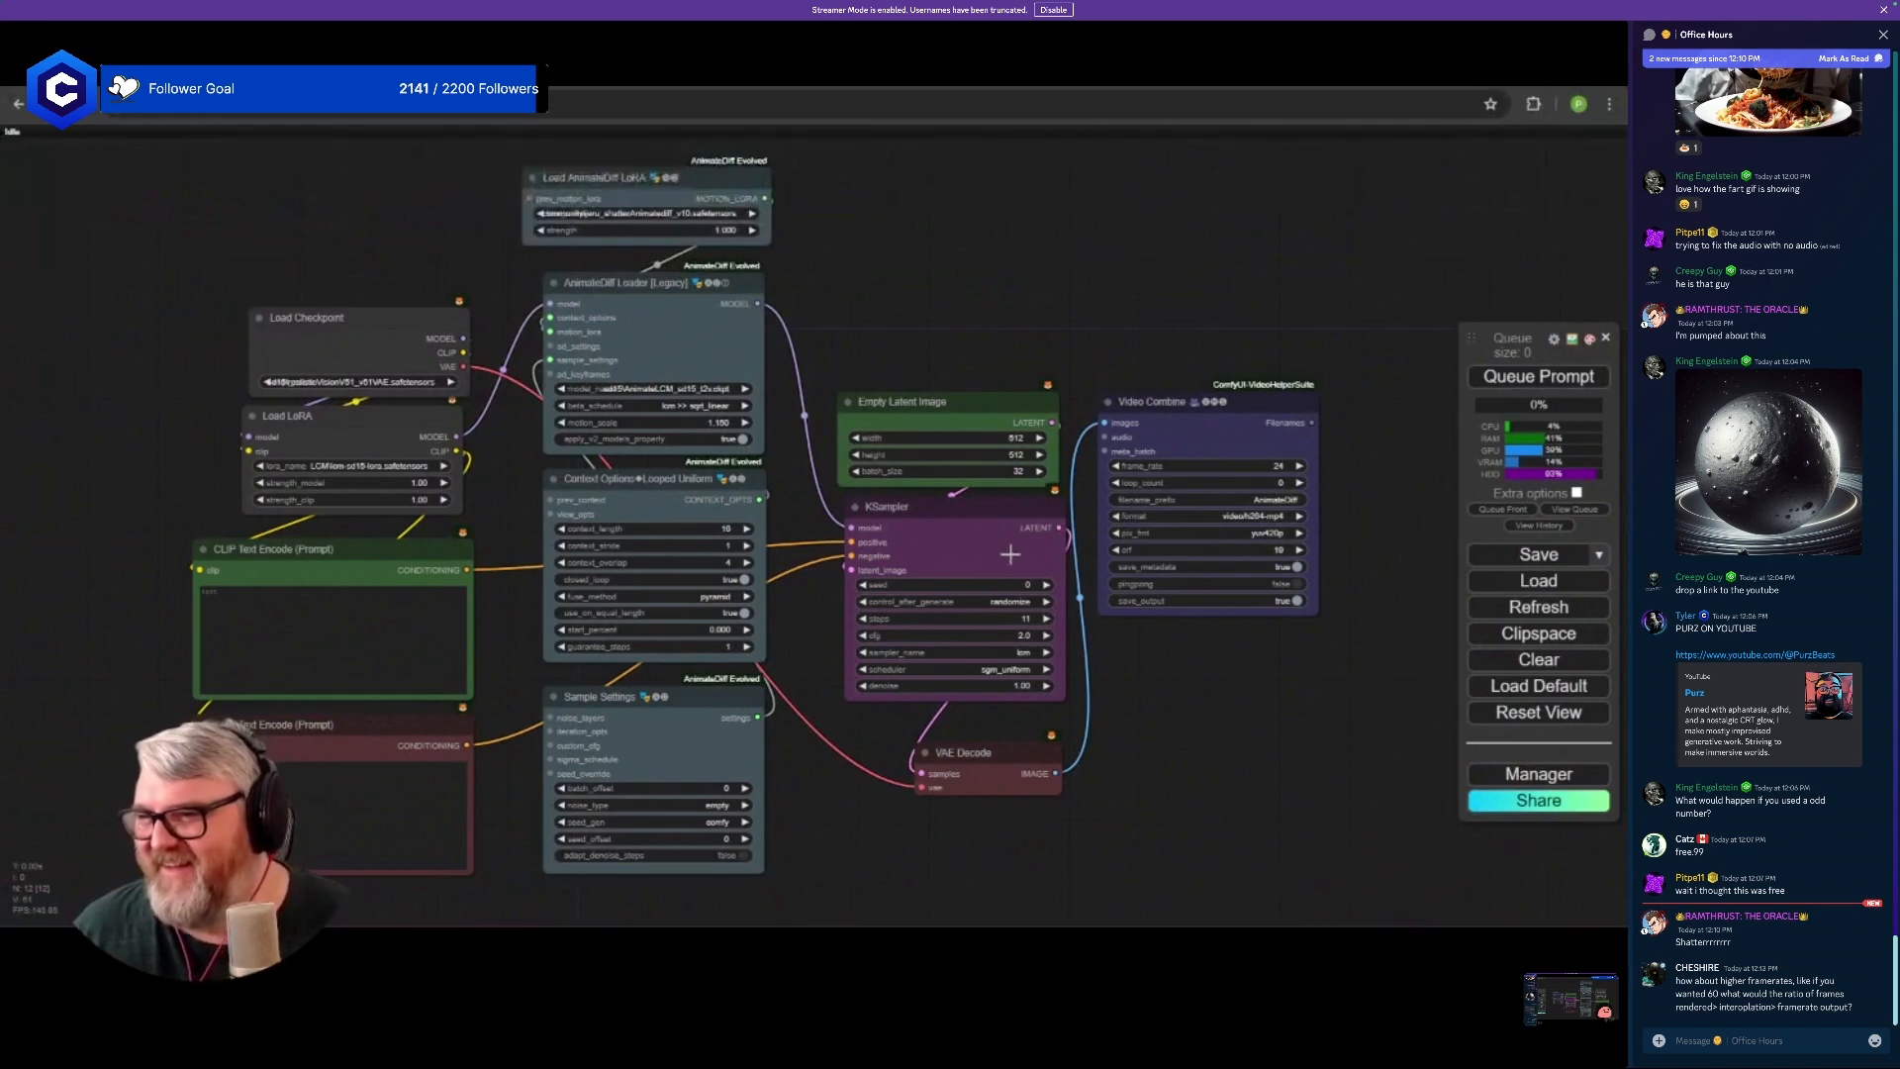
scroll(989, 337, "down", 3)
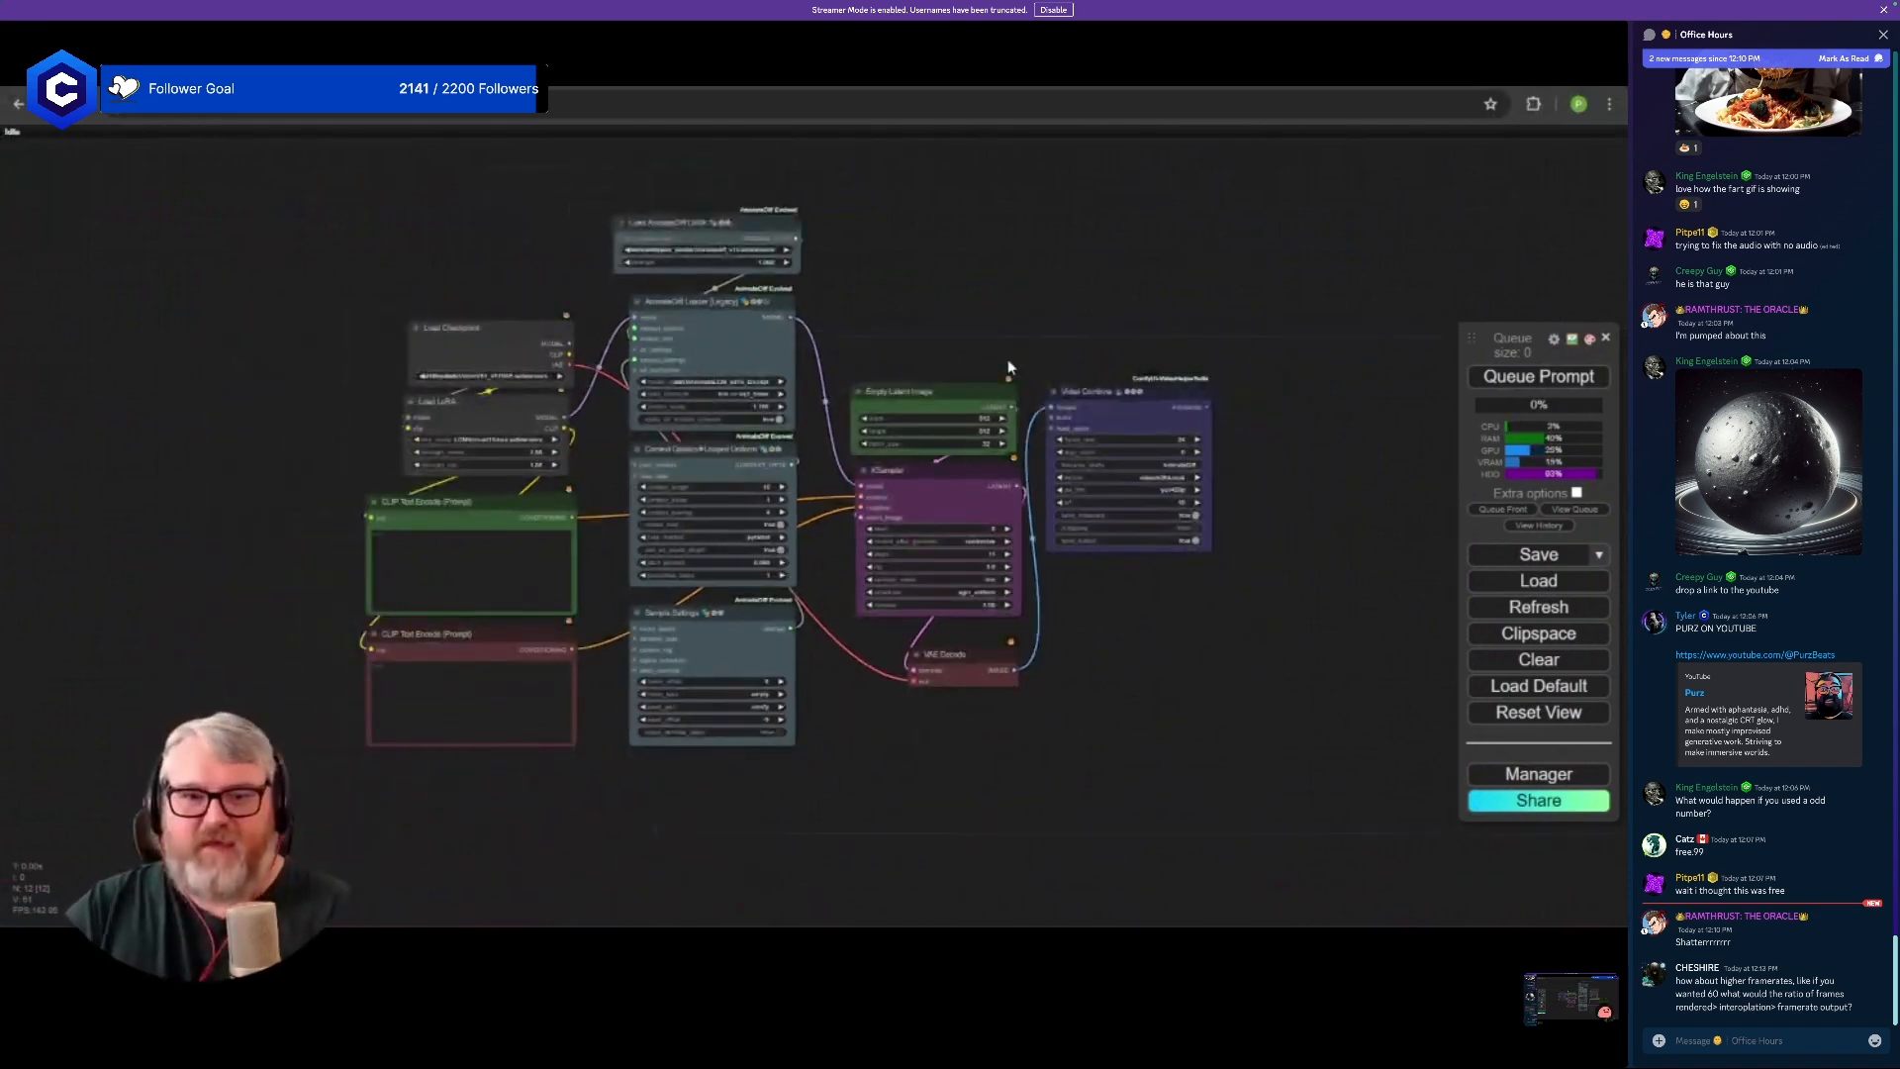
scroll(946, 337, "up", 3)
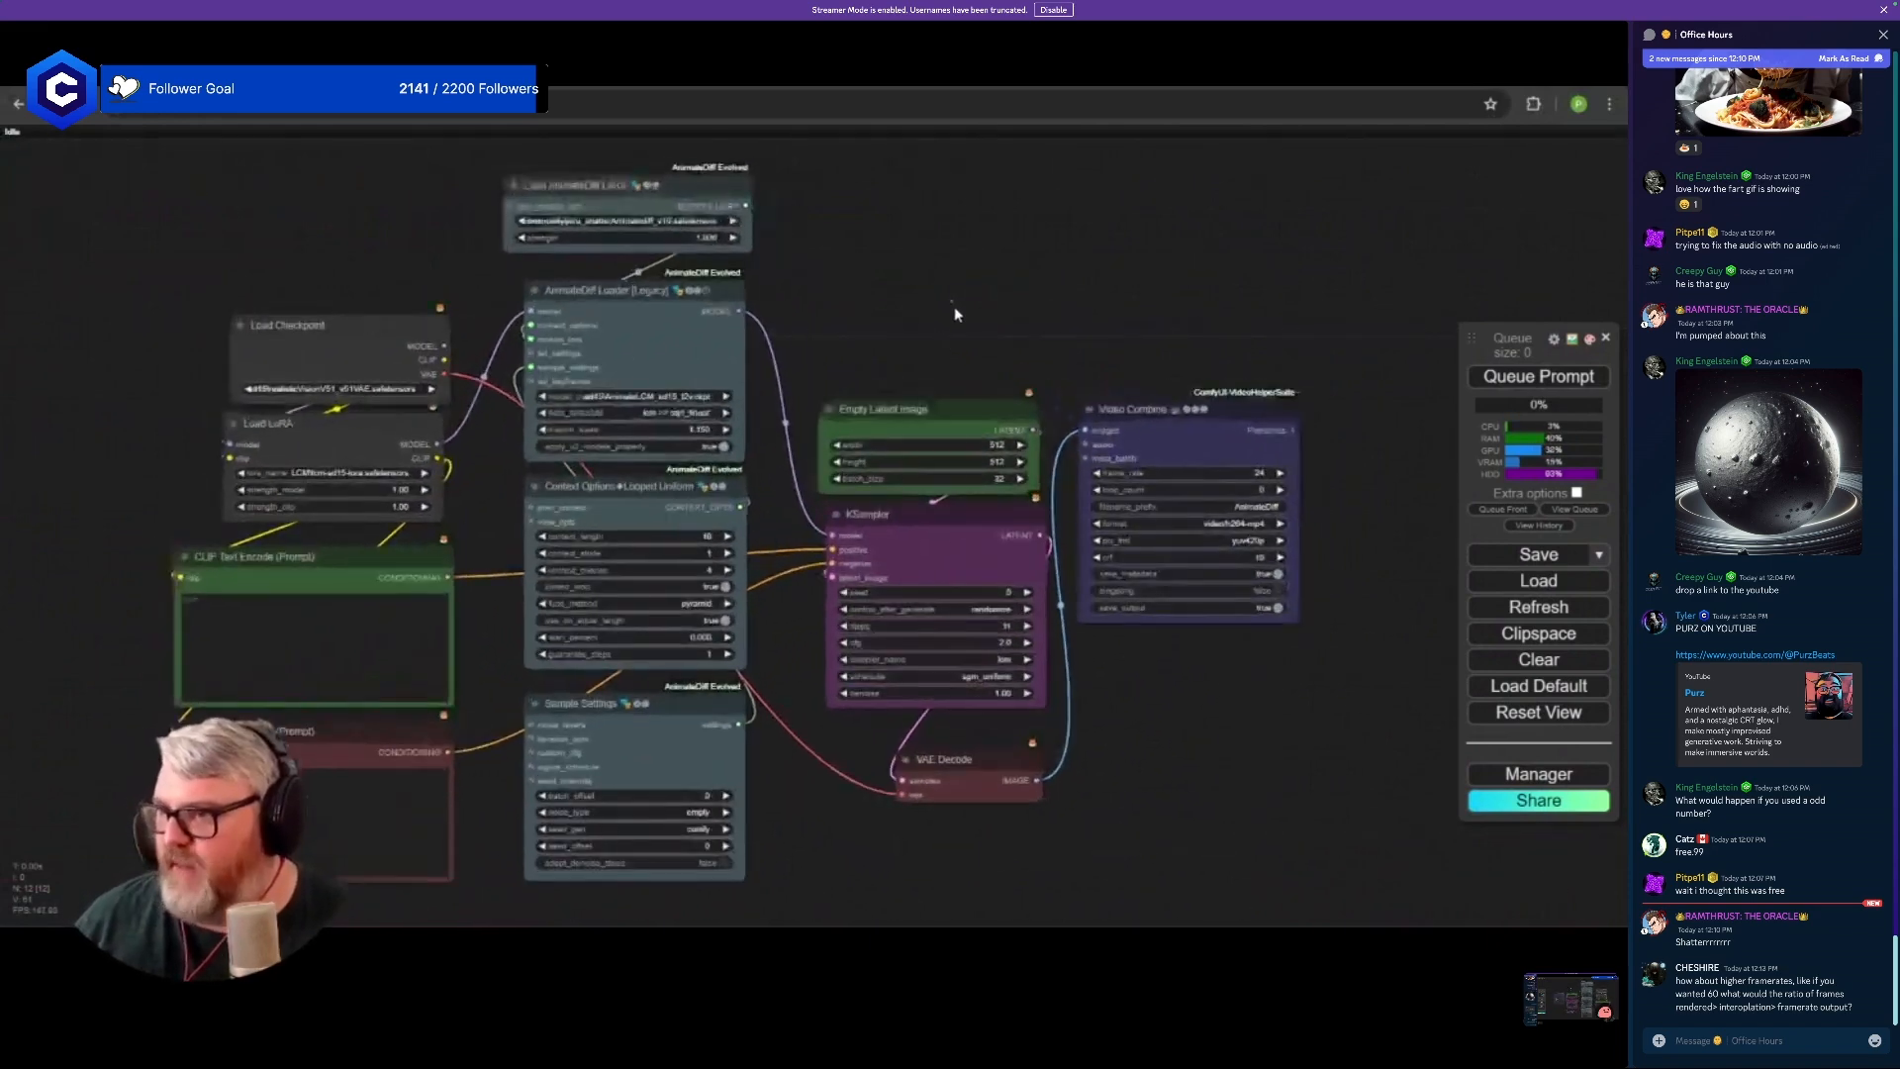
left_click_drag(958, 550, 1321, 549)
left_click_drag(978, 483, 865, 618)
left_click_drag(1119, 373, 1065, 892)
left_click_drag(913, 793, 1088, 771)
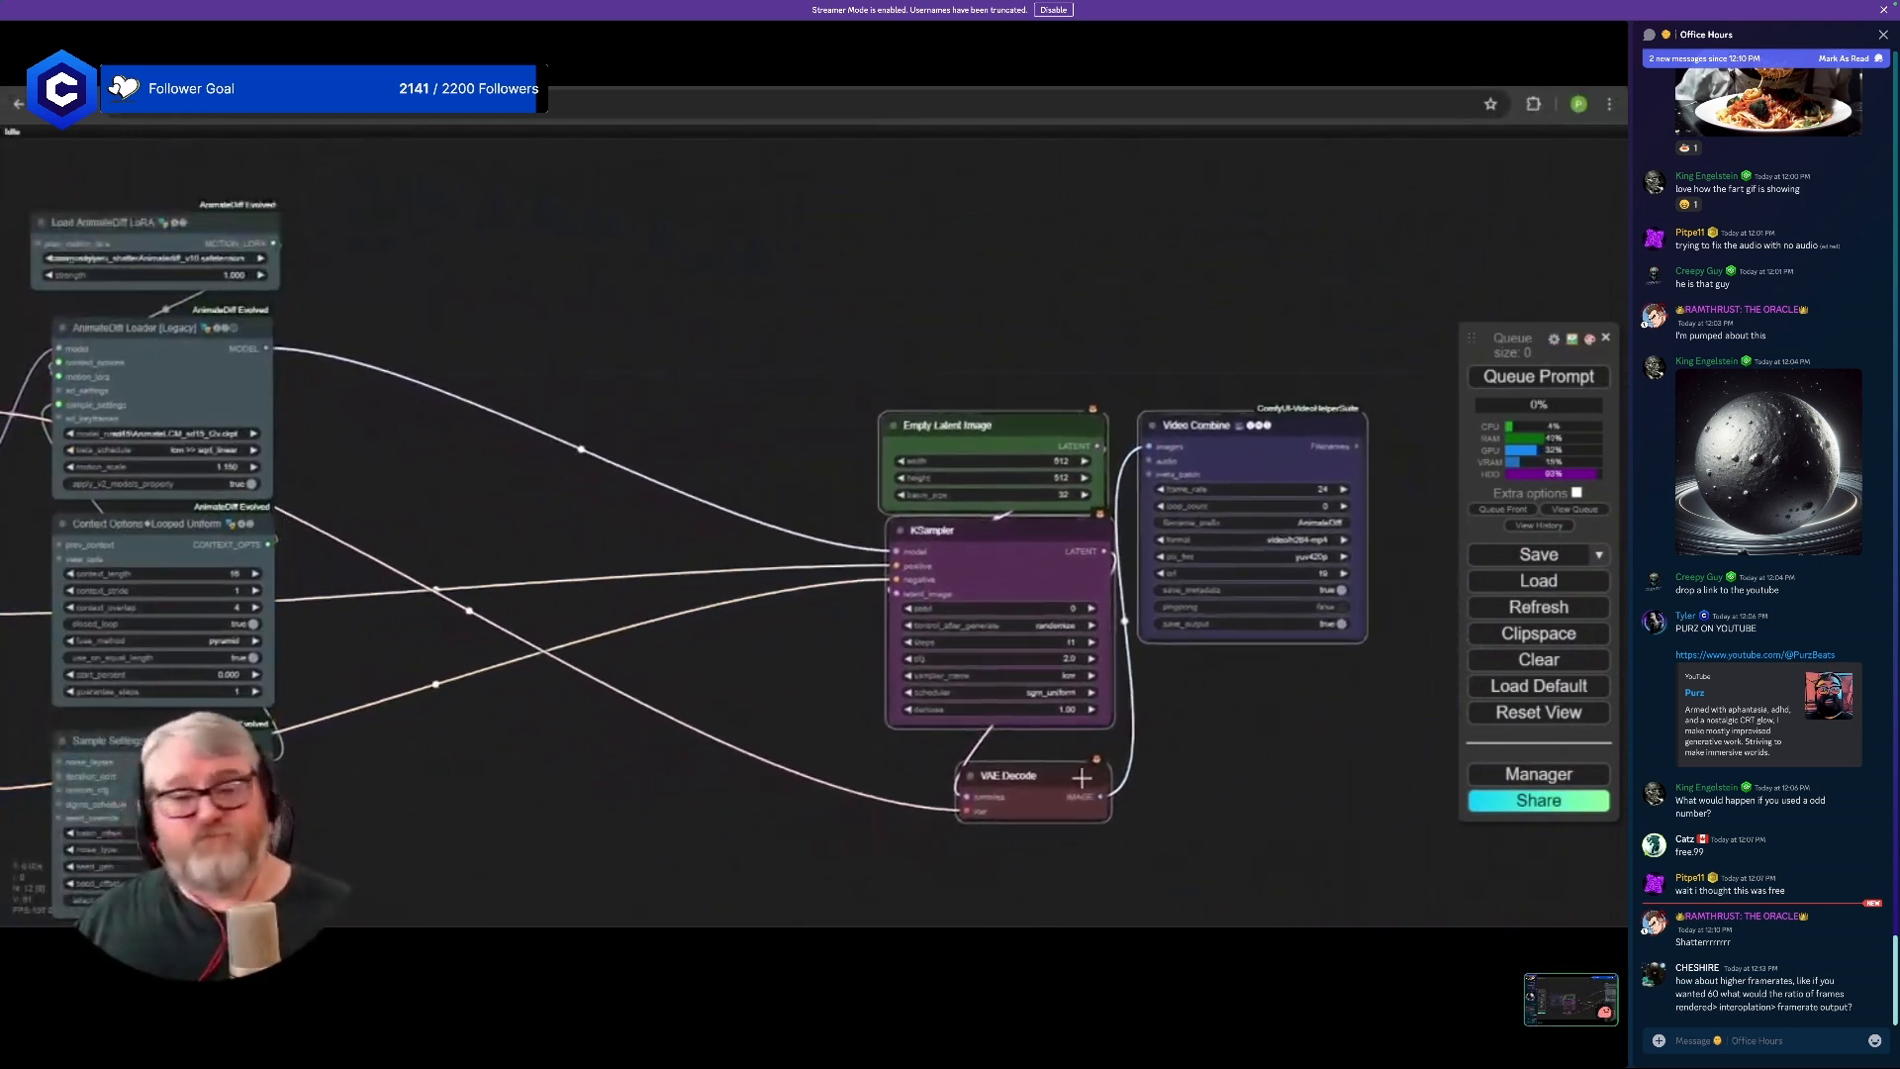
left_click(720, 681)
scroll(719, 681, "down", 3)
left_click_drag(763, 657, 810, 605)
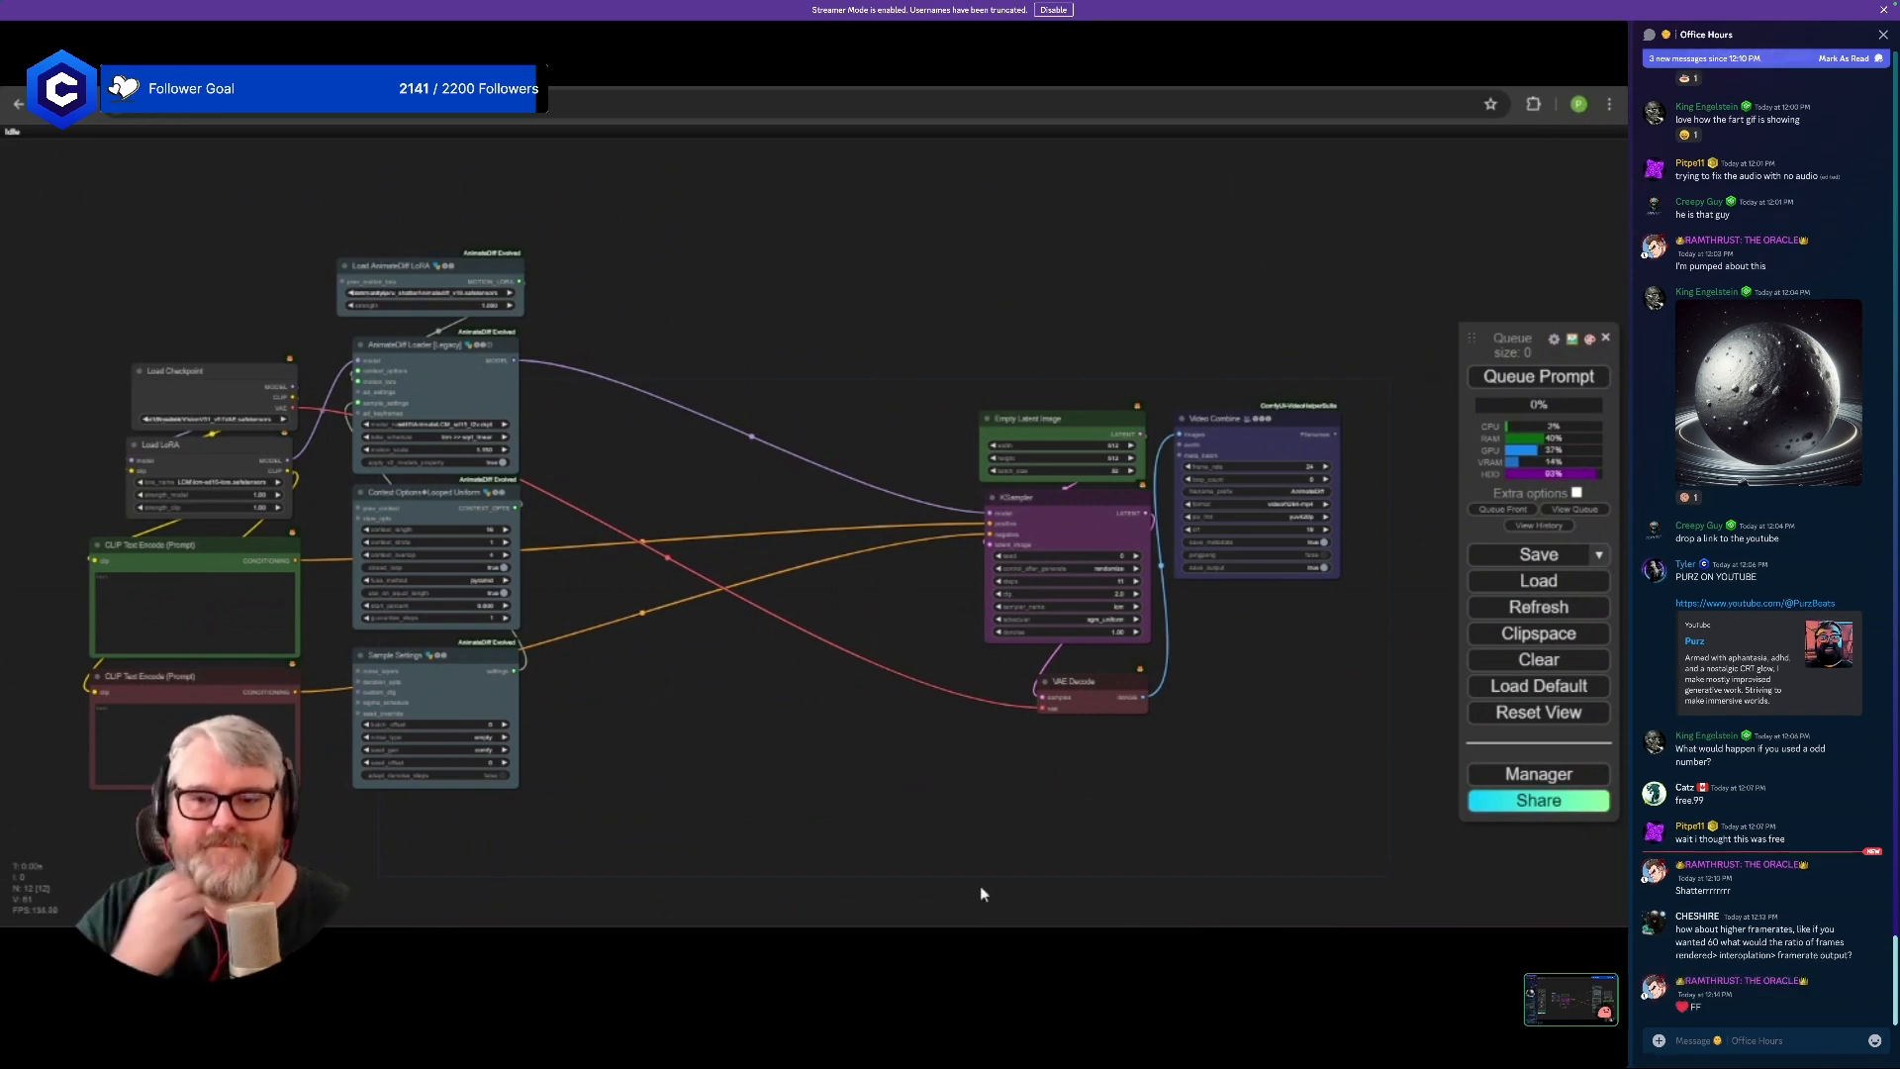
- Add an emoji reaction to the chat message asking about higher framerates
scroll(868, 853, "up", 4)
left_click_drag(653, 697, 751, 793)
scroll(756, 788, "down", 2)
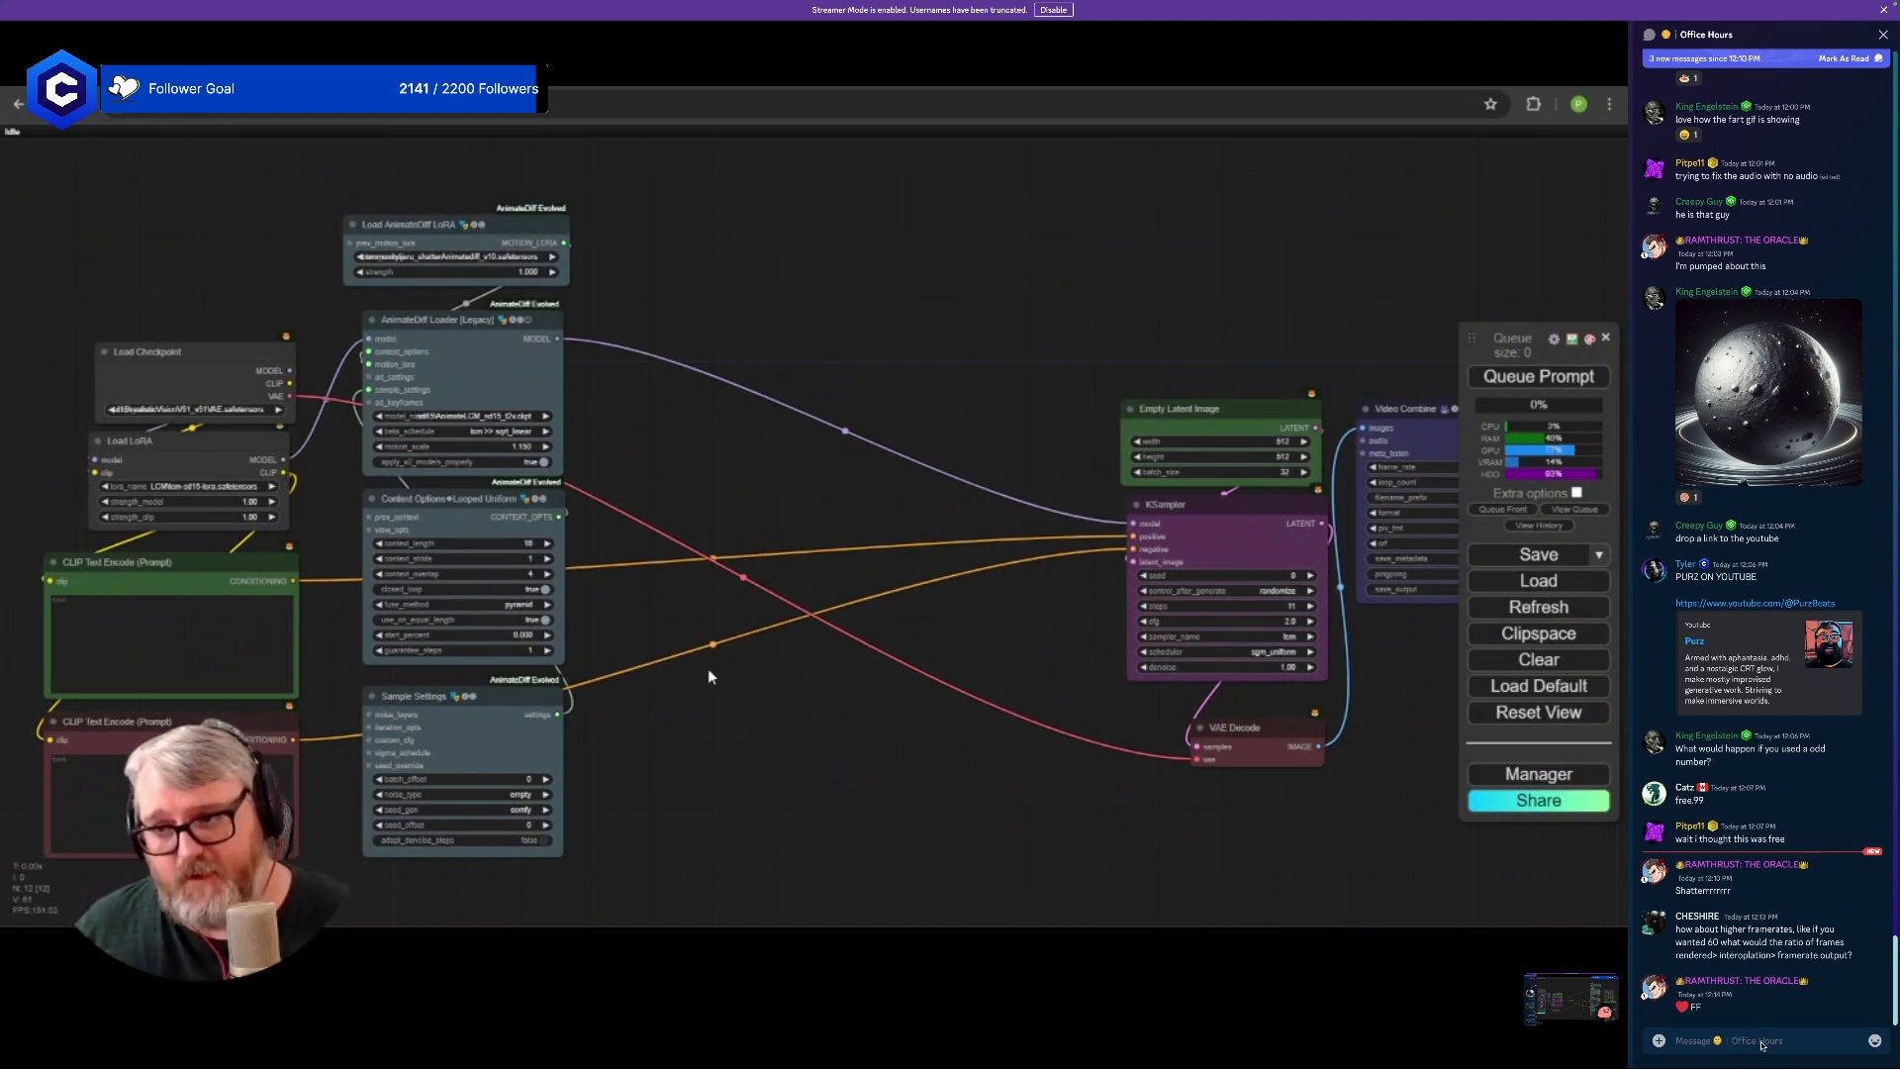
left_click(1834, 907)
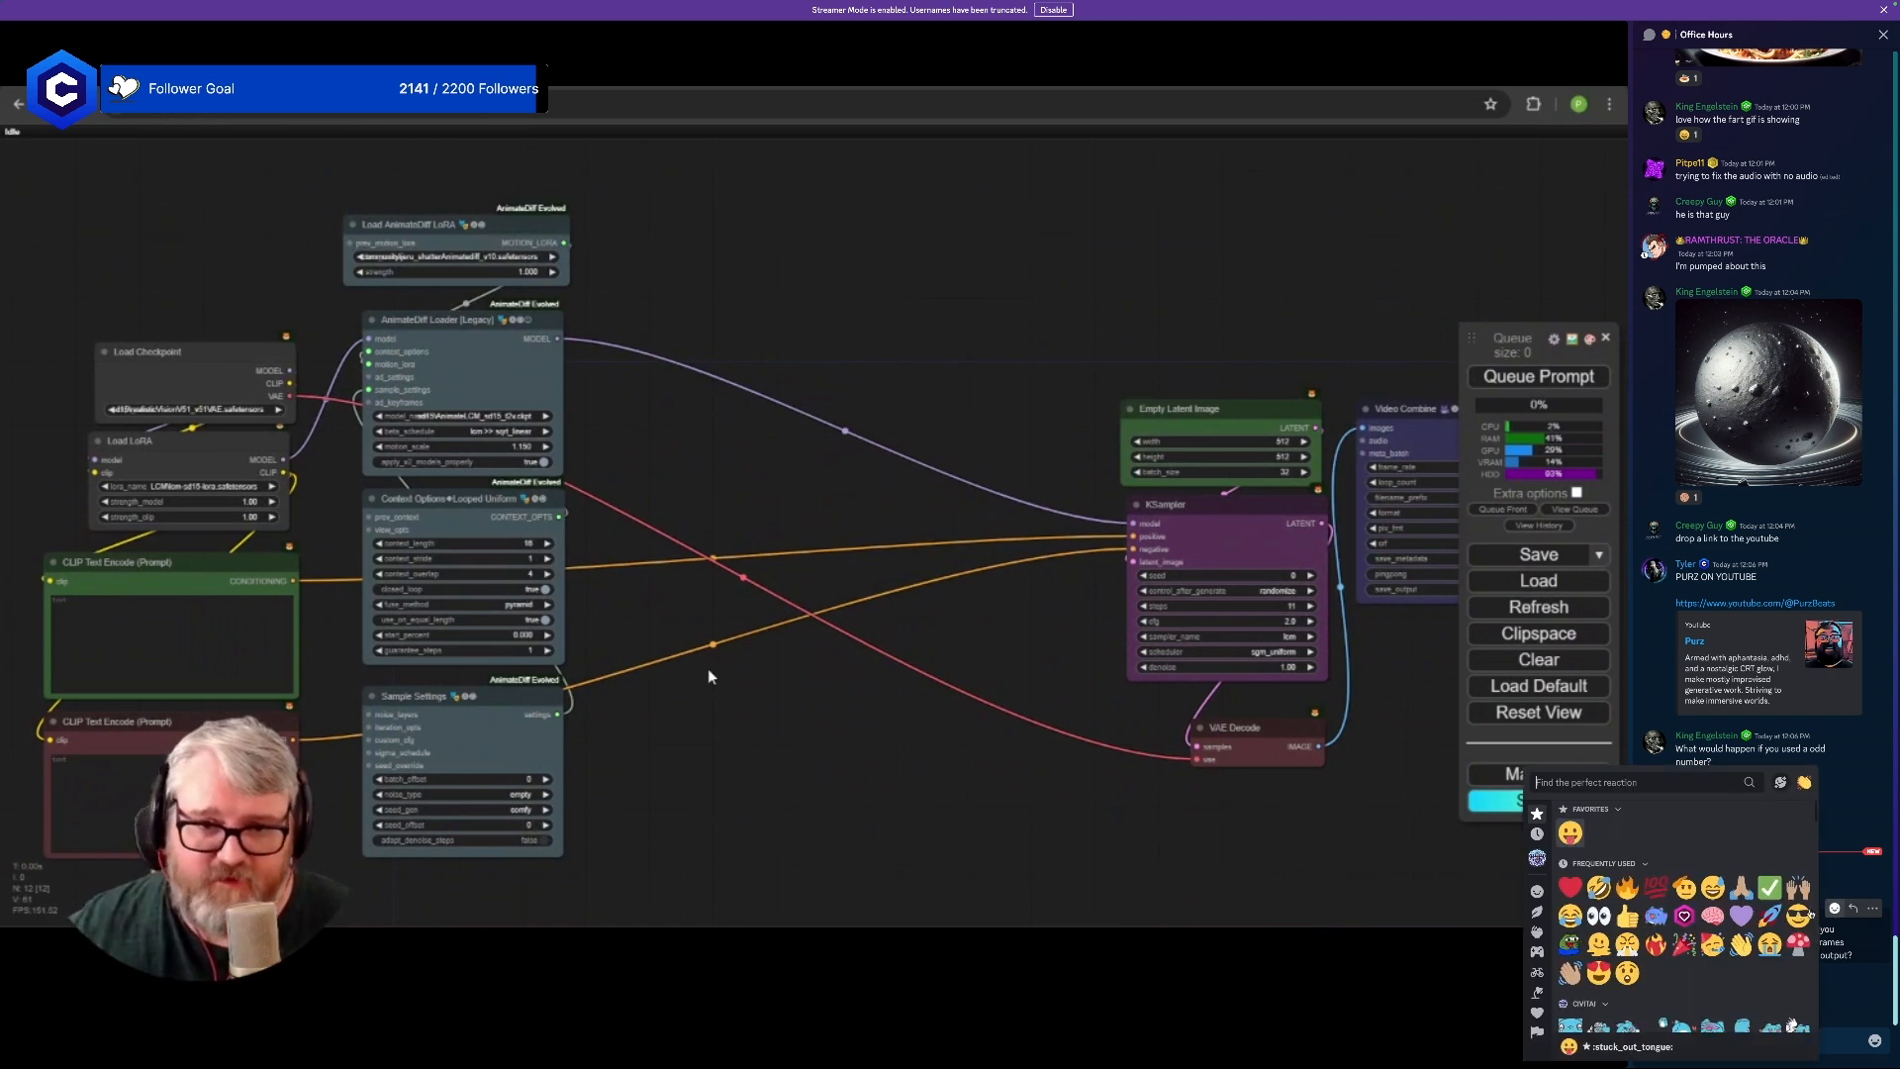
left_click(1658, 887)
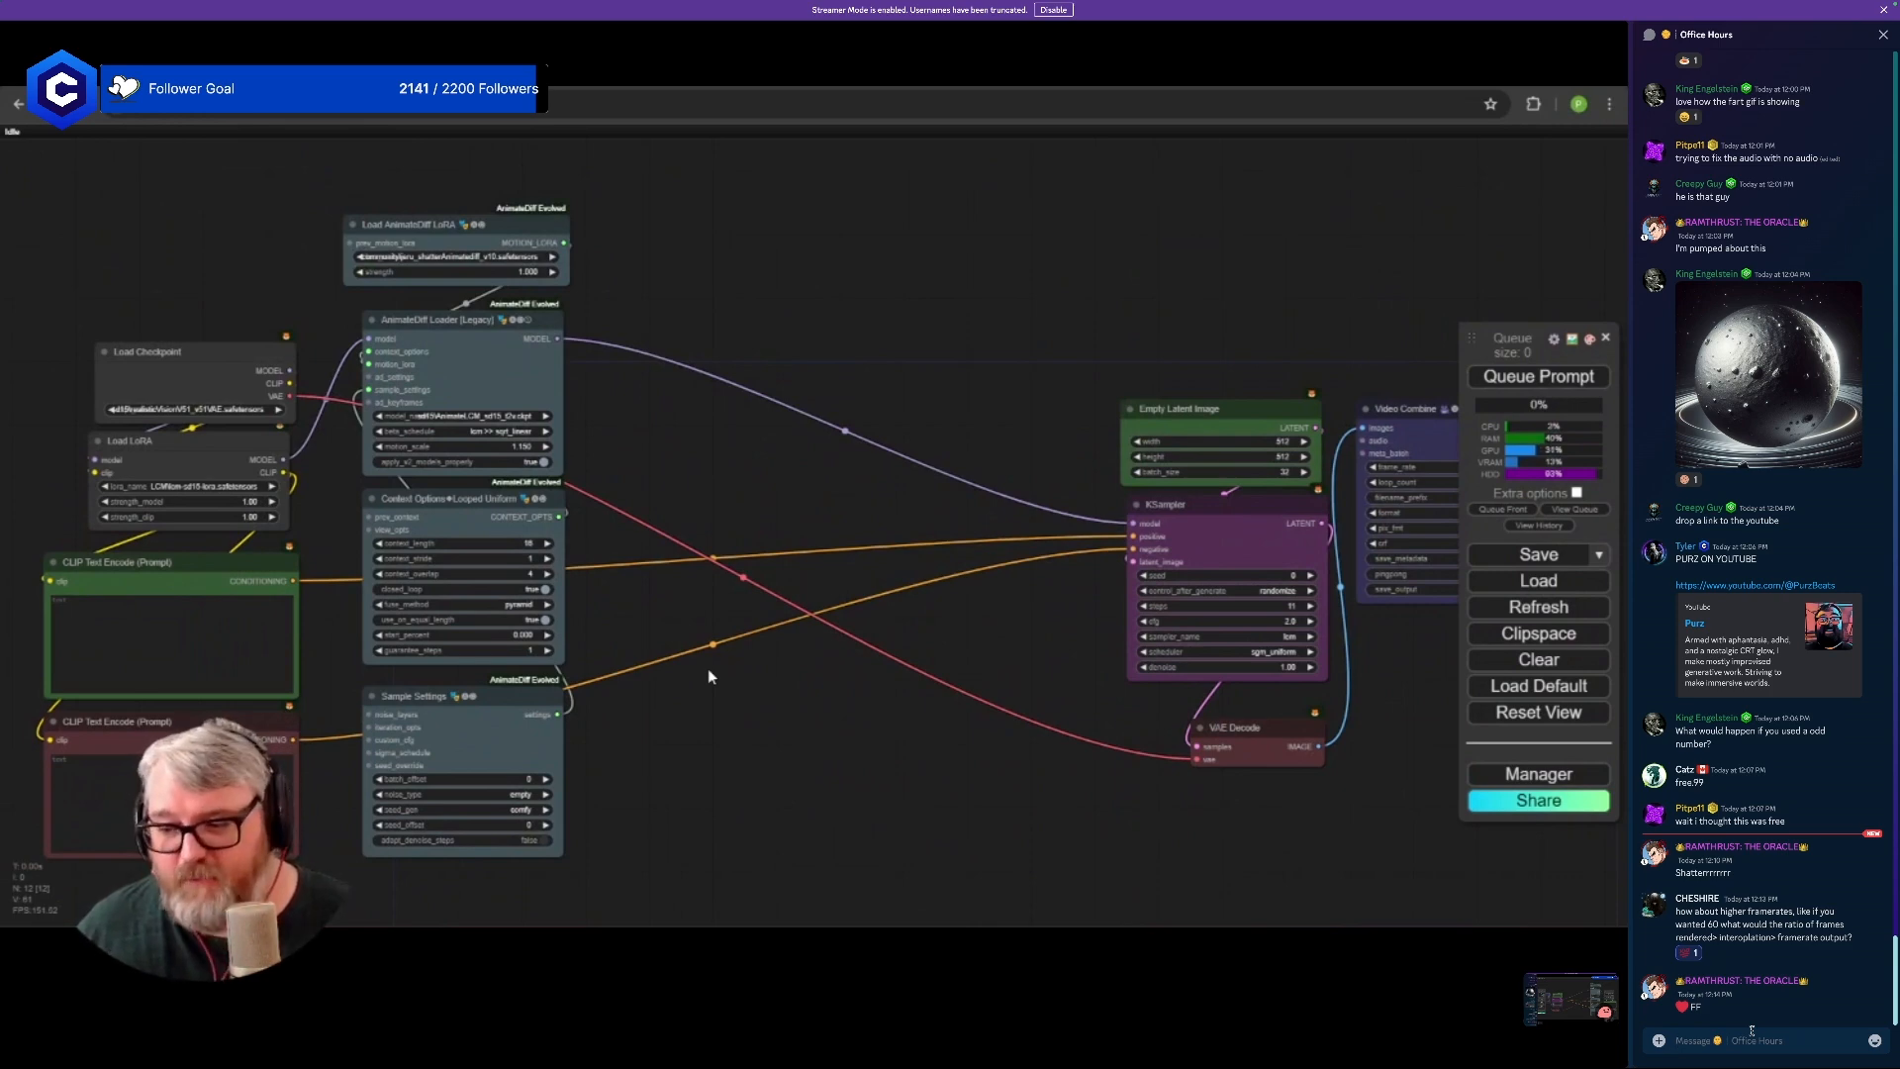
- Examine the Video Combine node's output settings and the overall workflow layout
left_click_drag(987, 660, 157, 561)
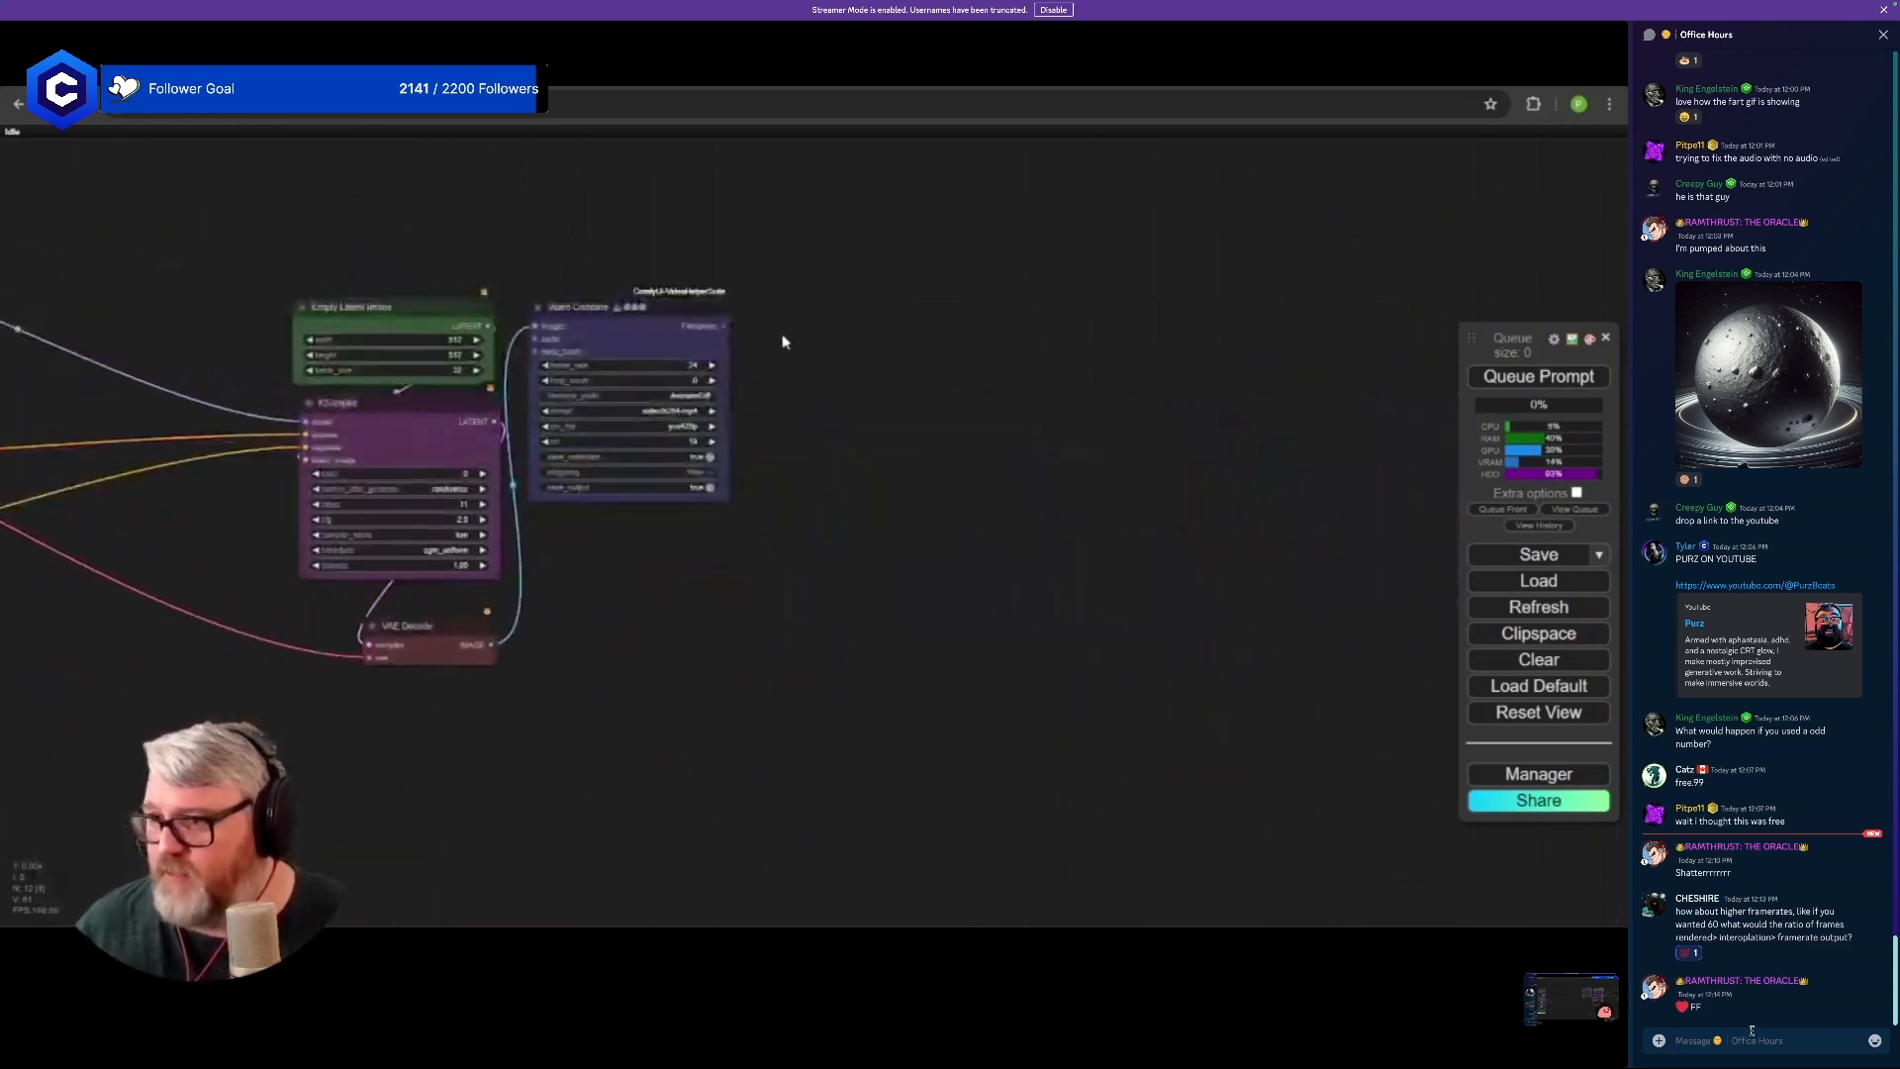
scroll(699, 347, "up", 9)
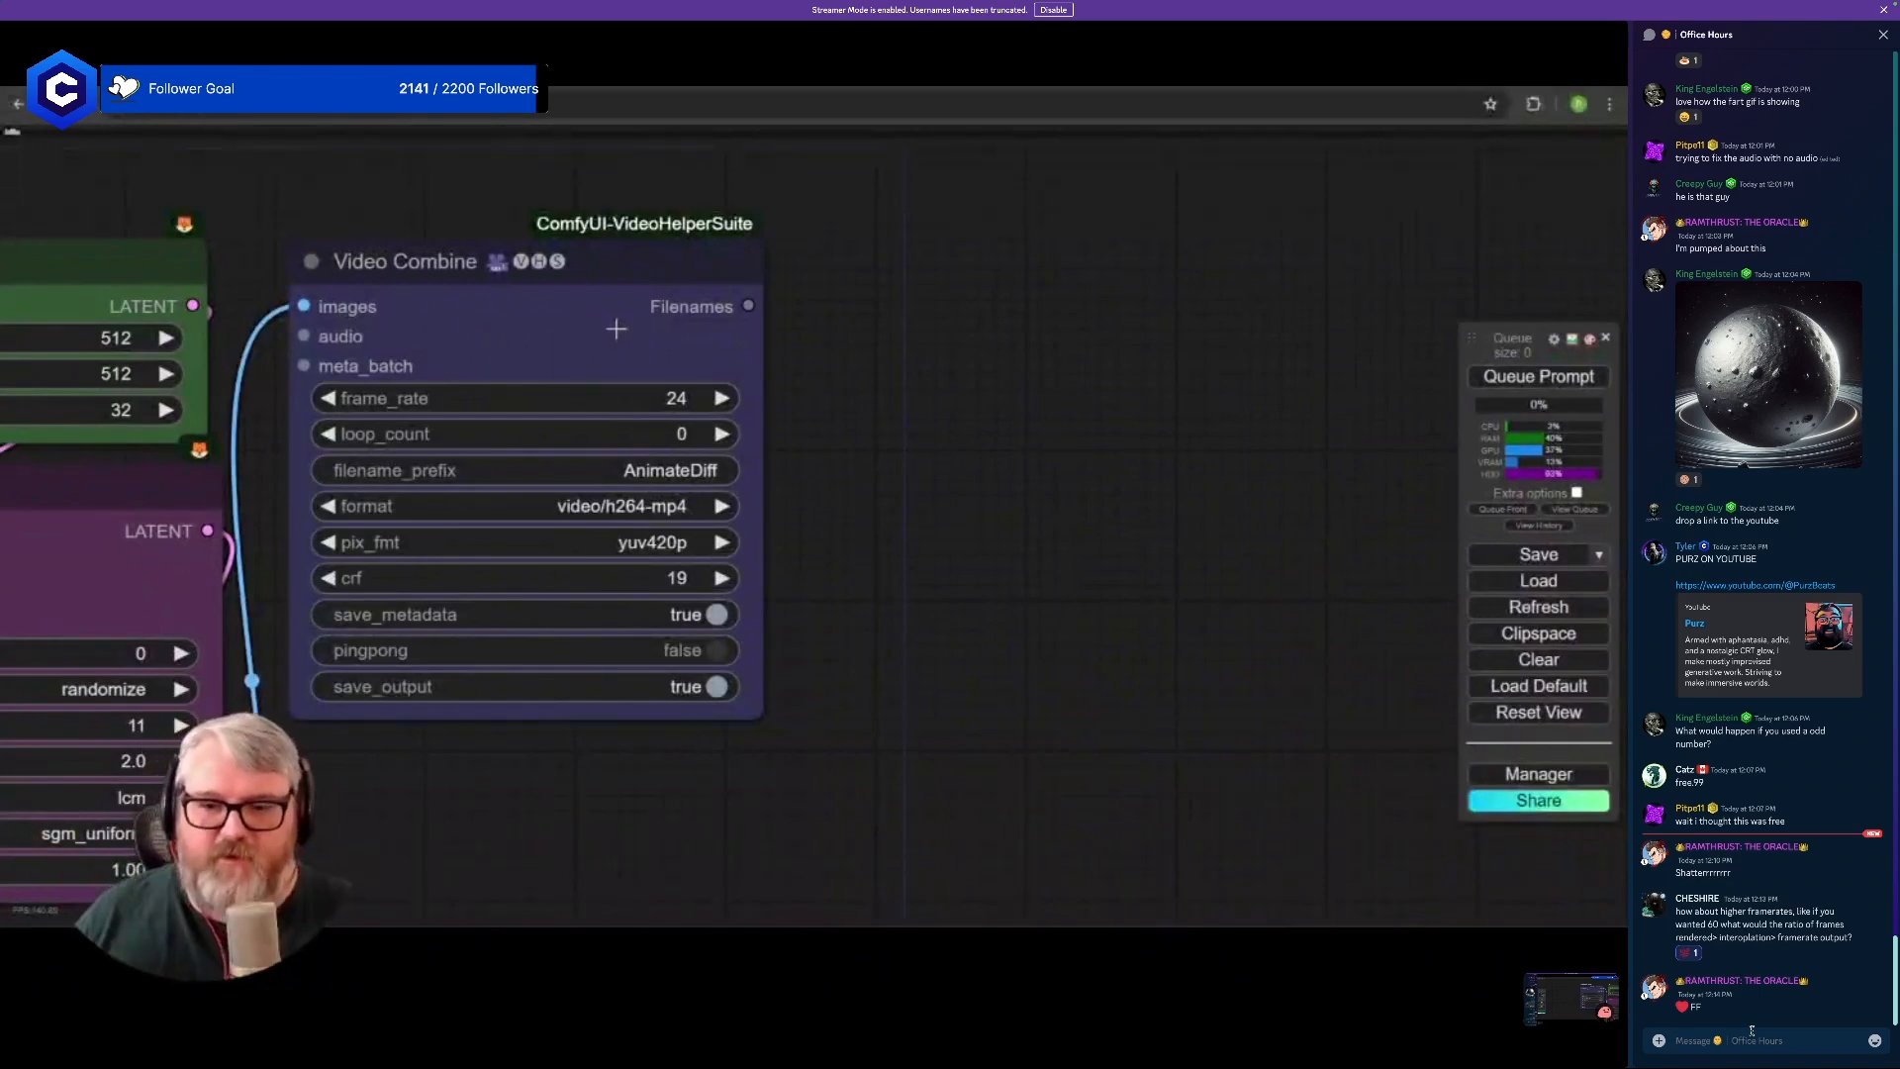
scroll(881, 508, "down", 3)
left_click_drag(597, 687, 957, 636)
scroll(1112, 673, "down", 5)
scroll(881, 643, "up", 1)
scroll(821, 665, "down", 2)
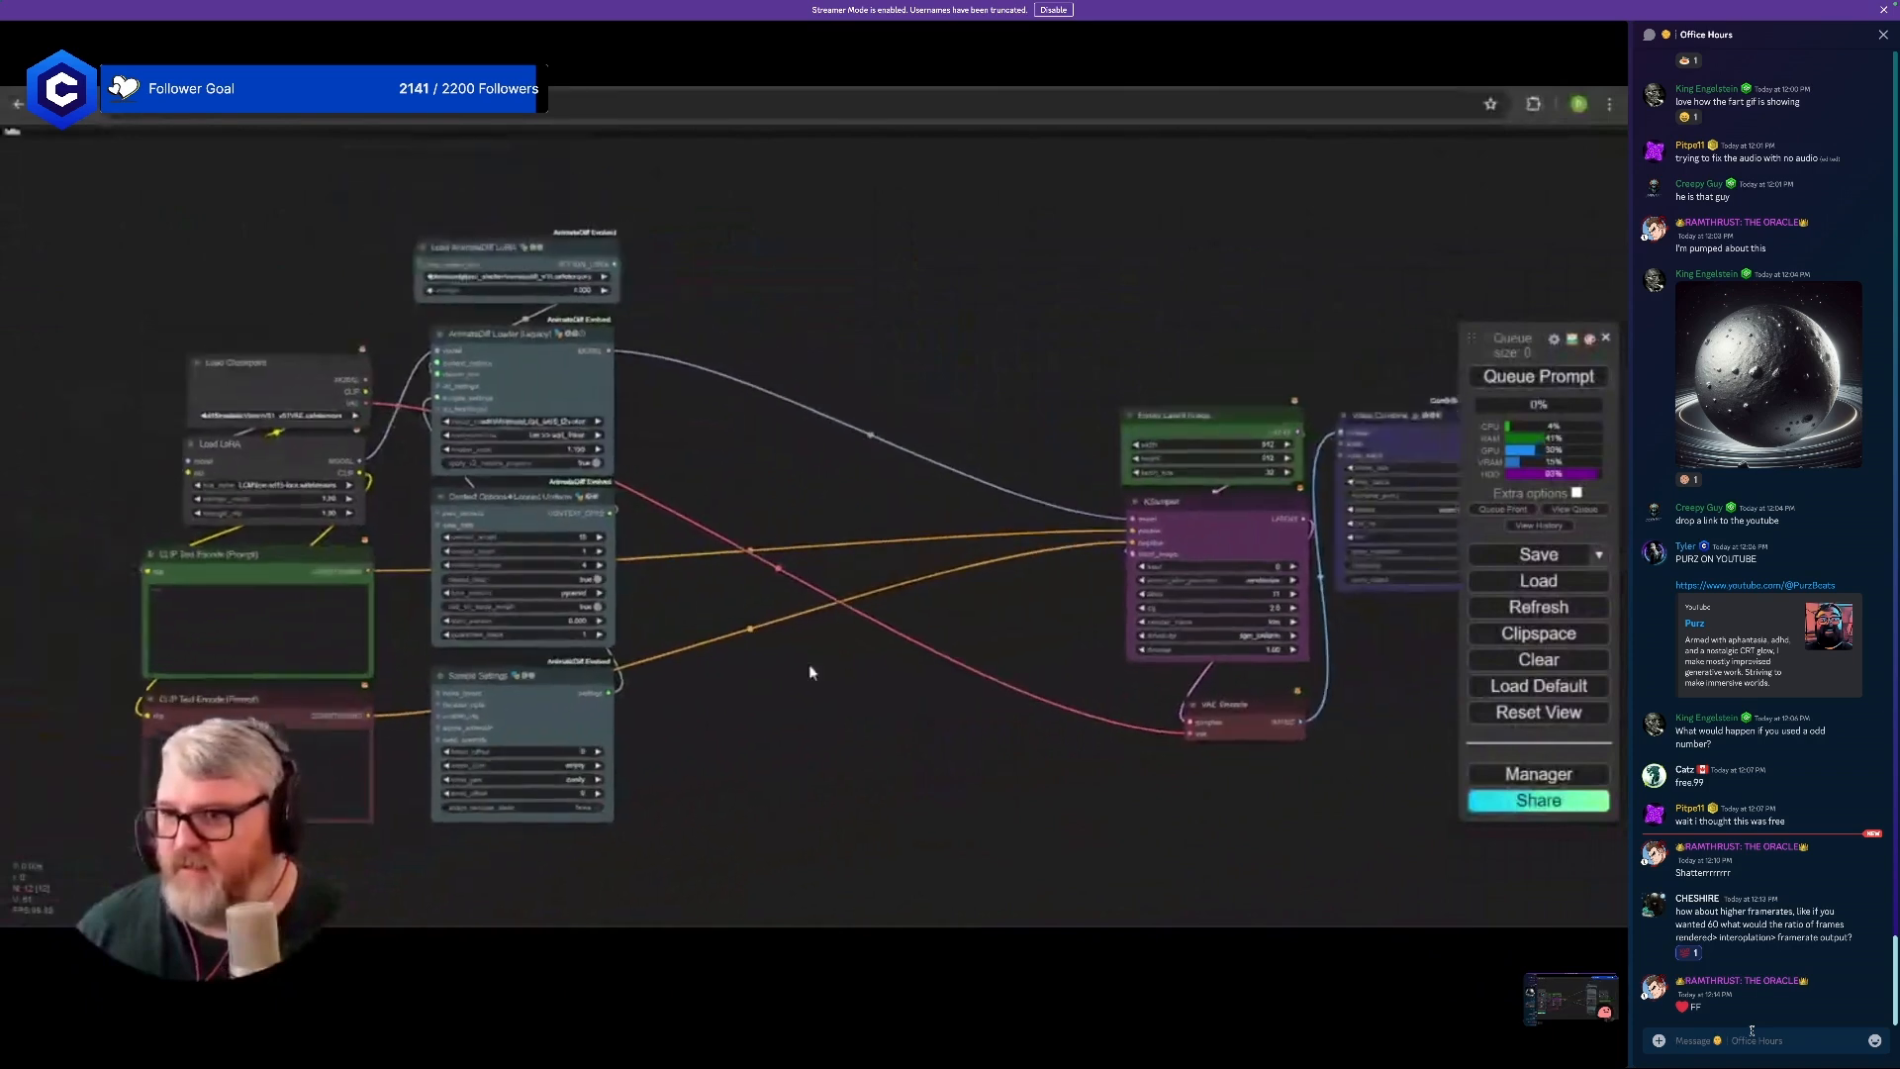
left_click_drag(810, 672, 760, 698)
left_click_drag(724, 528, 783, 522)
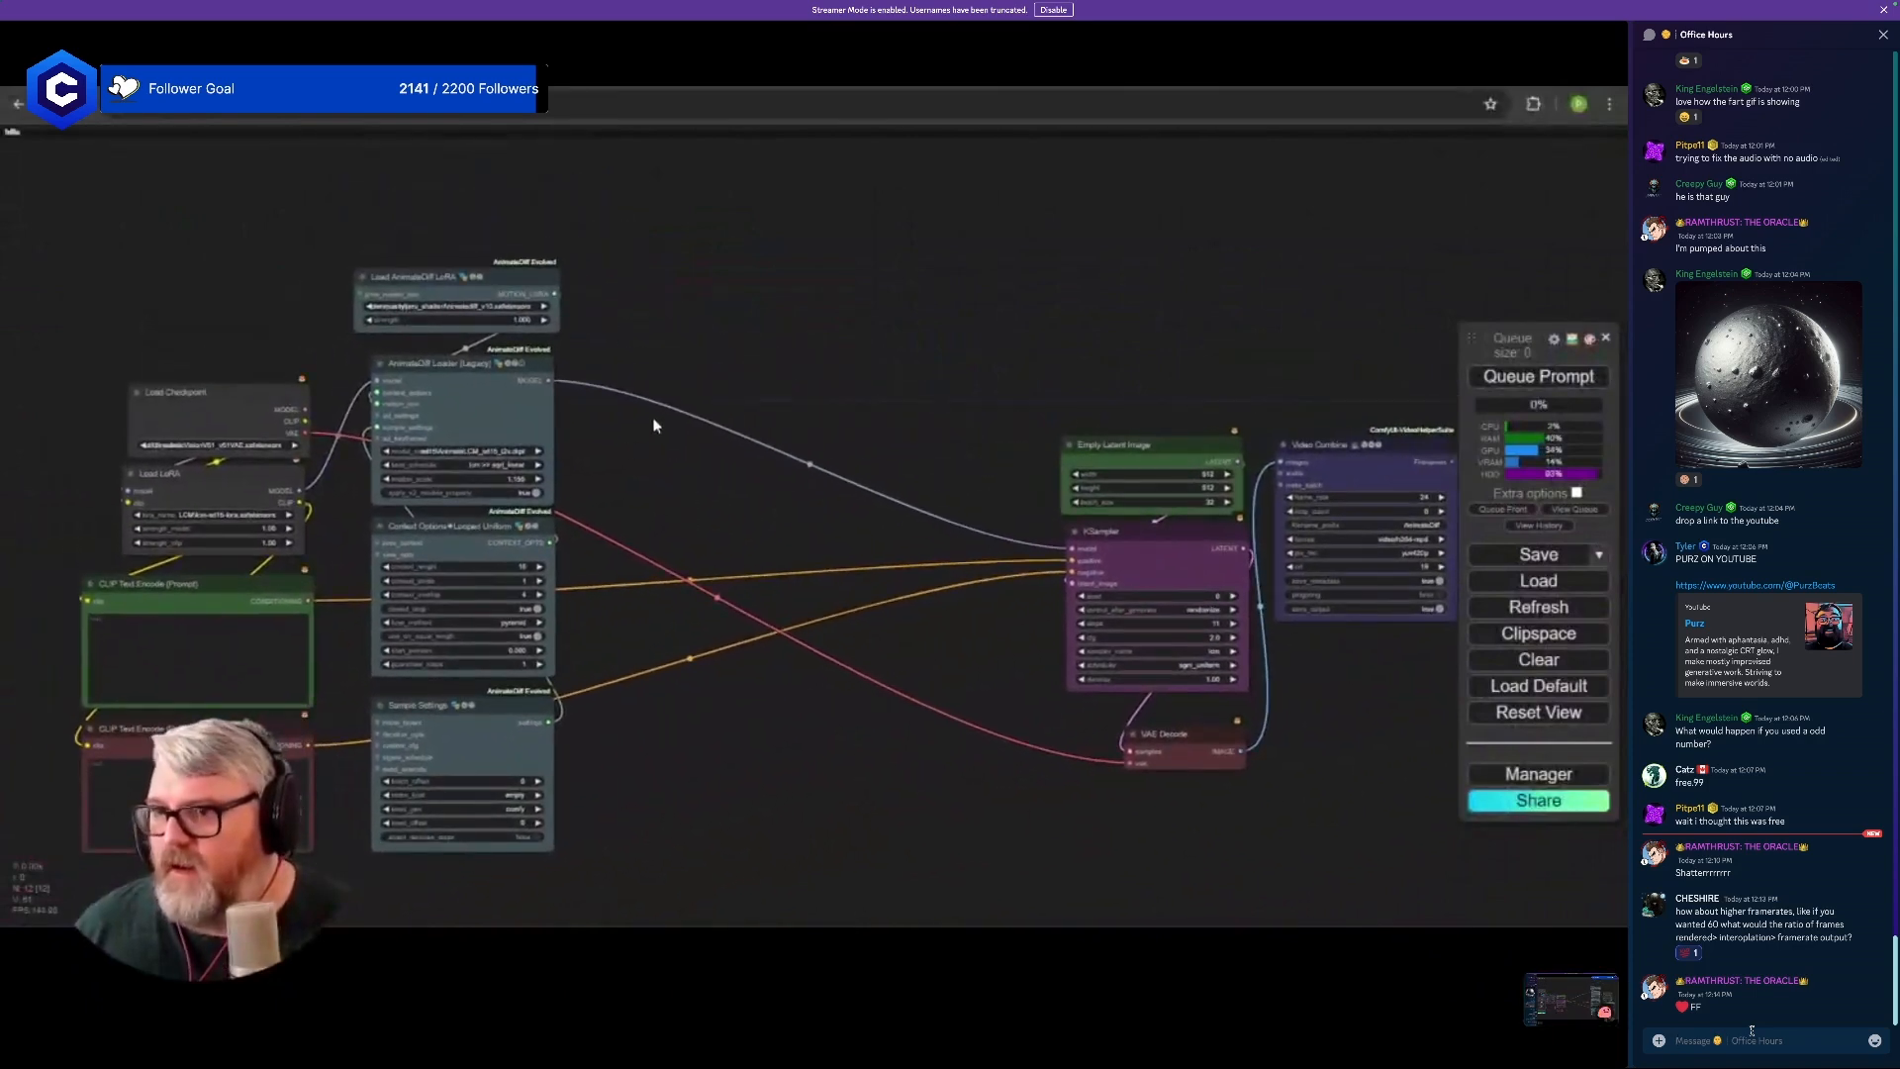
- Add an IPAdapter Unified Loader node in the gap between the AnimateDiff column and the KSampler
double_click(706, 478)
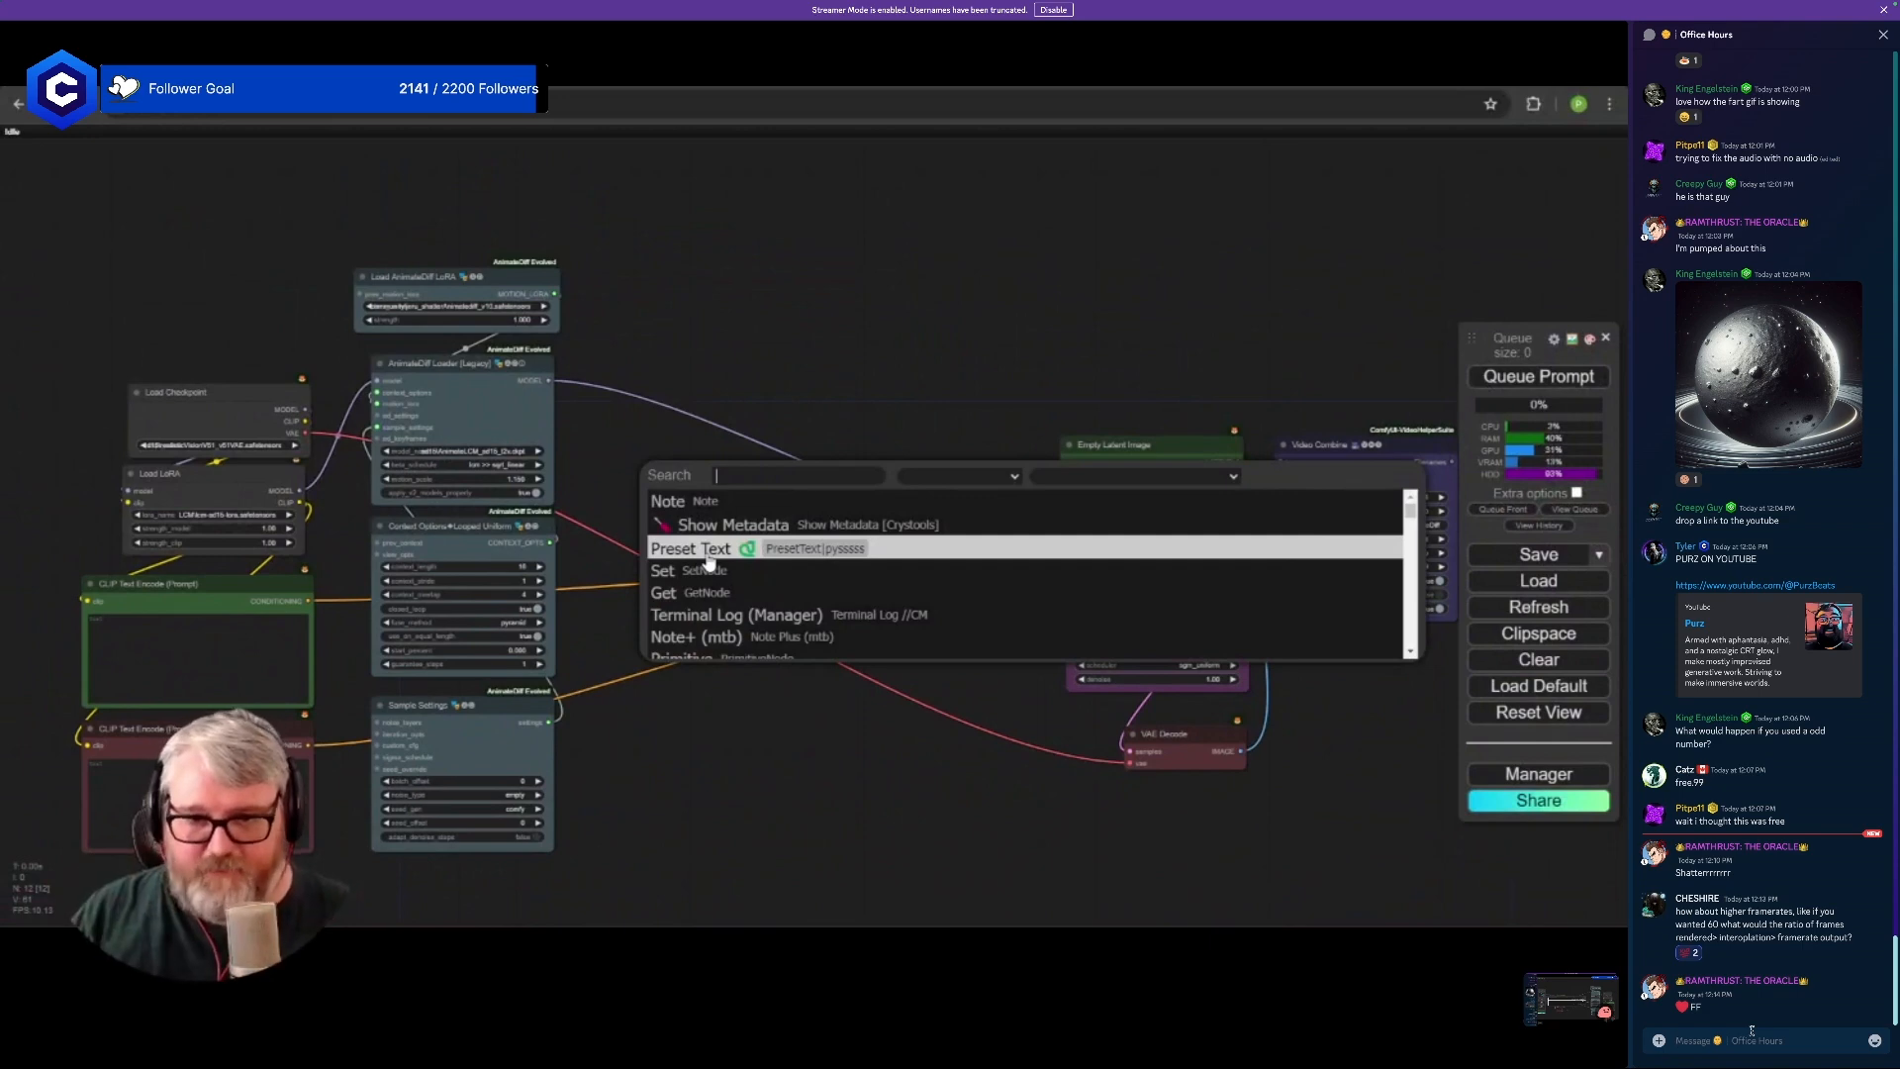
type("ip")
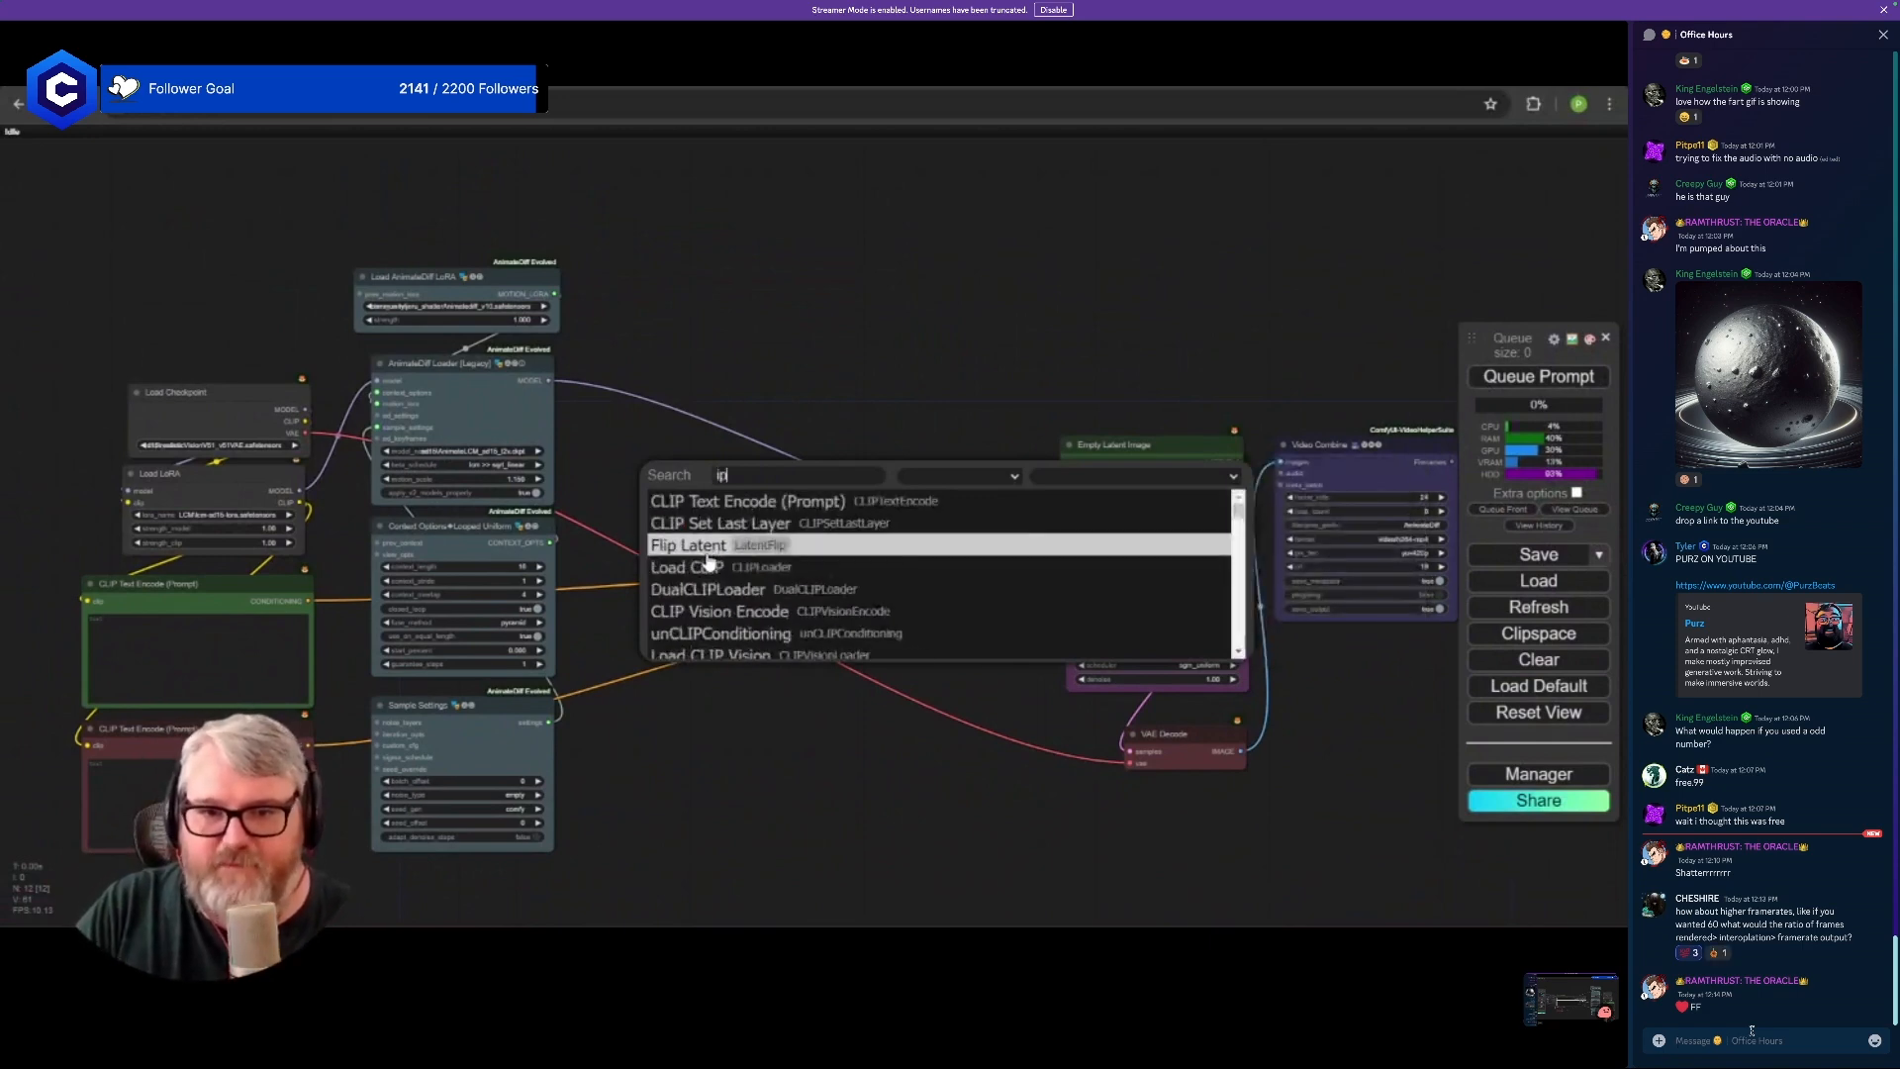
type("adap")
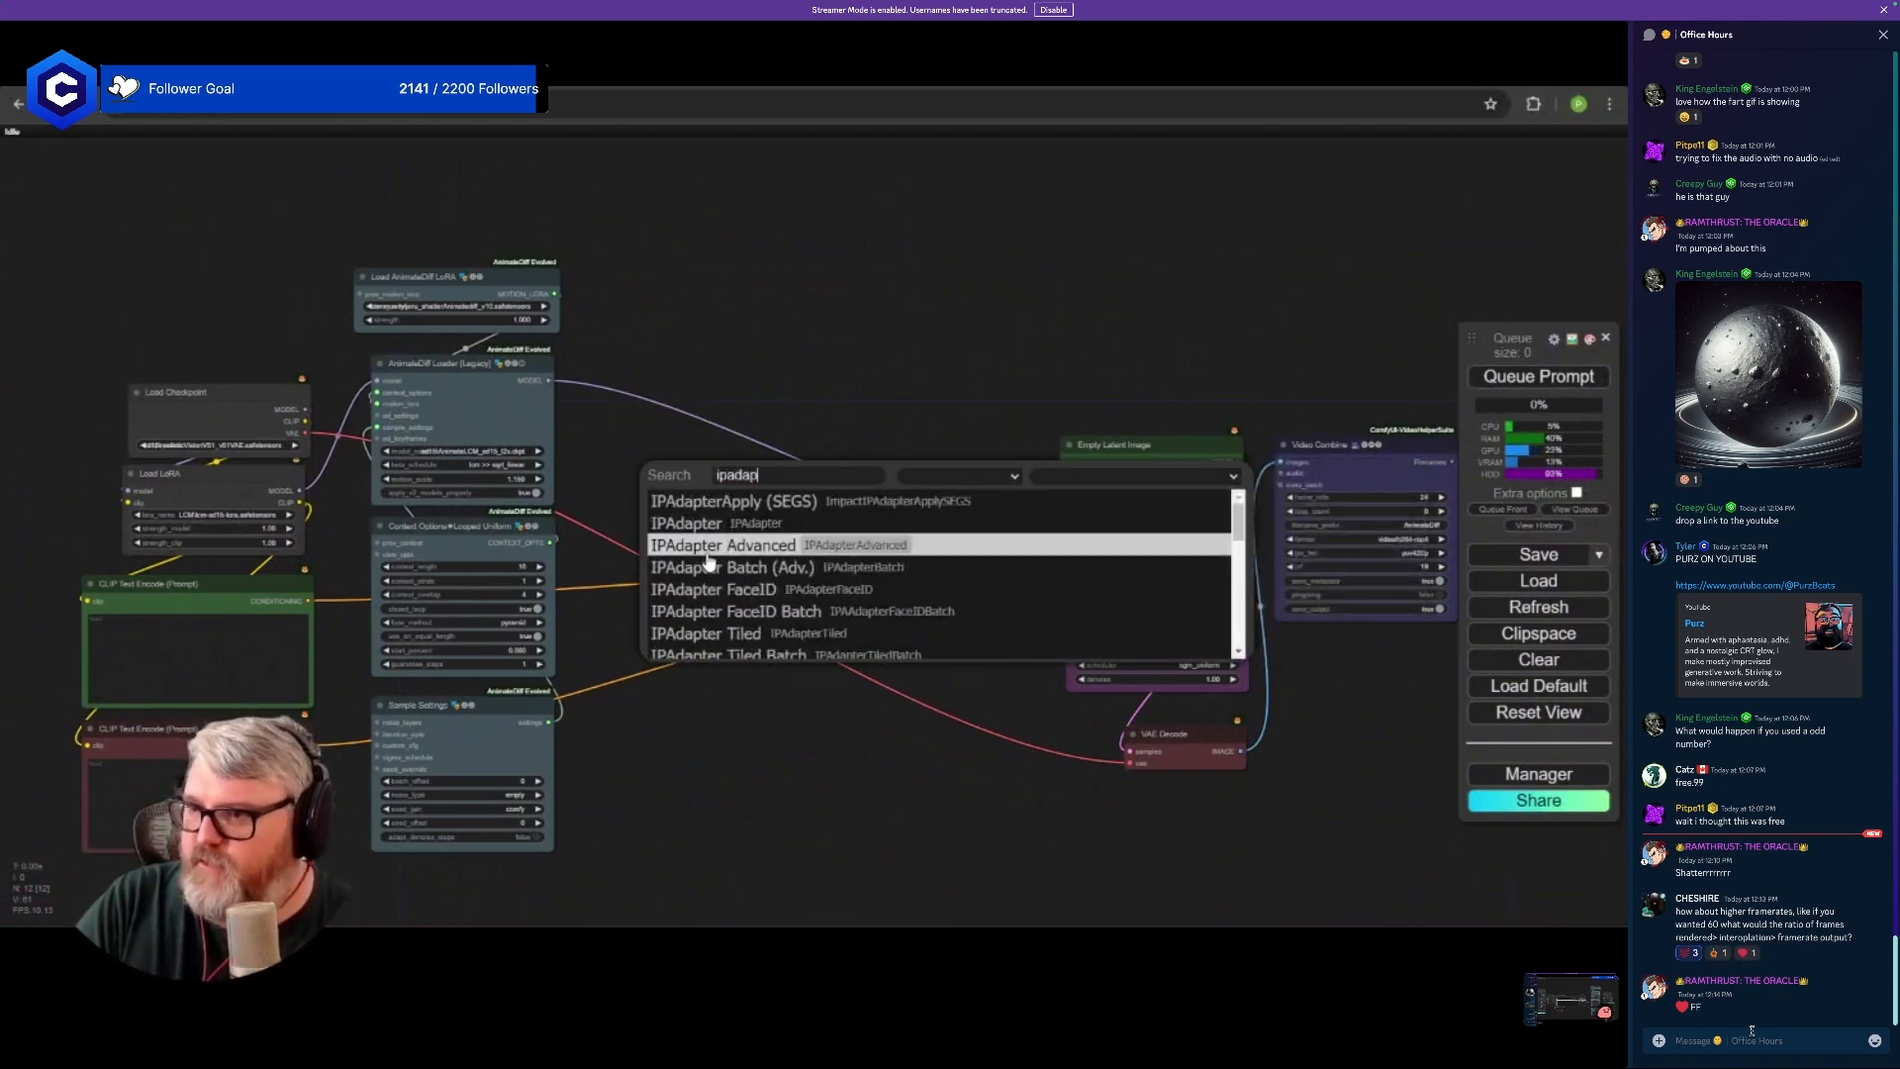
type("ter uni")
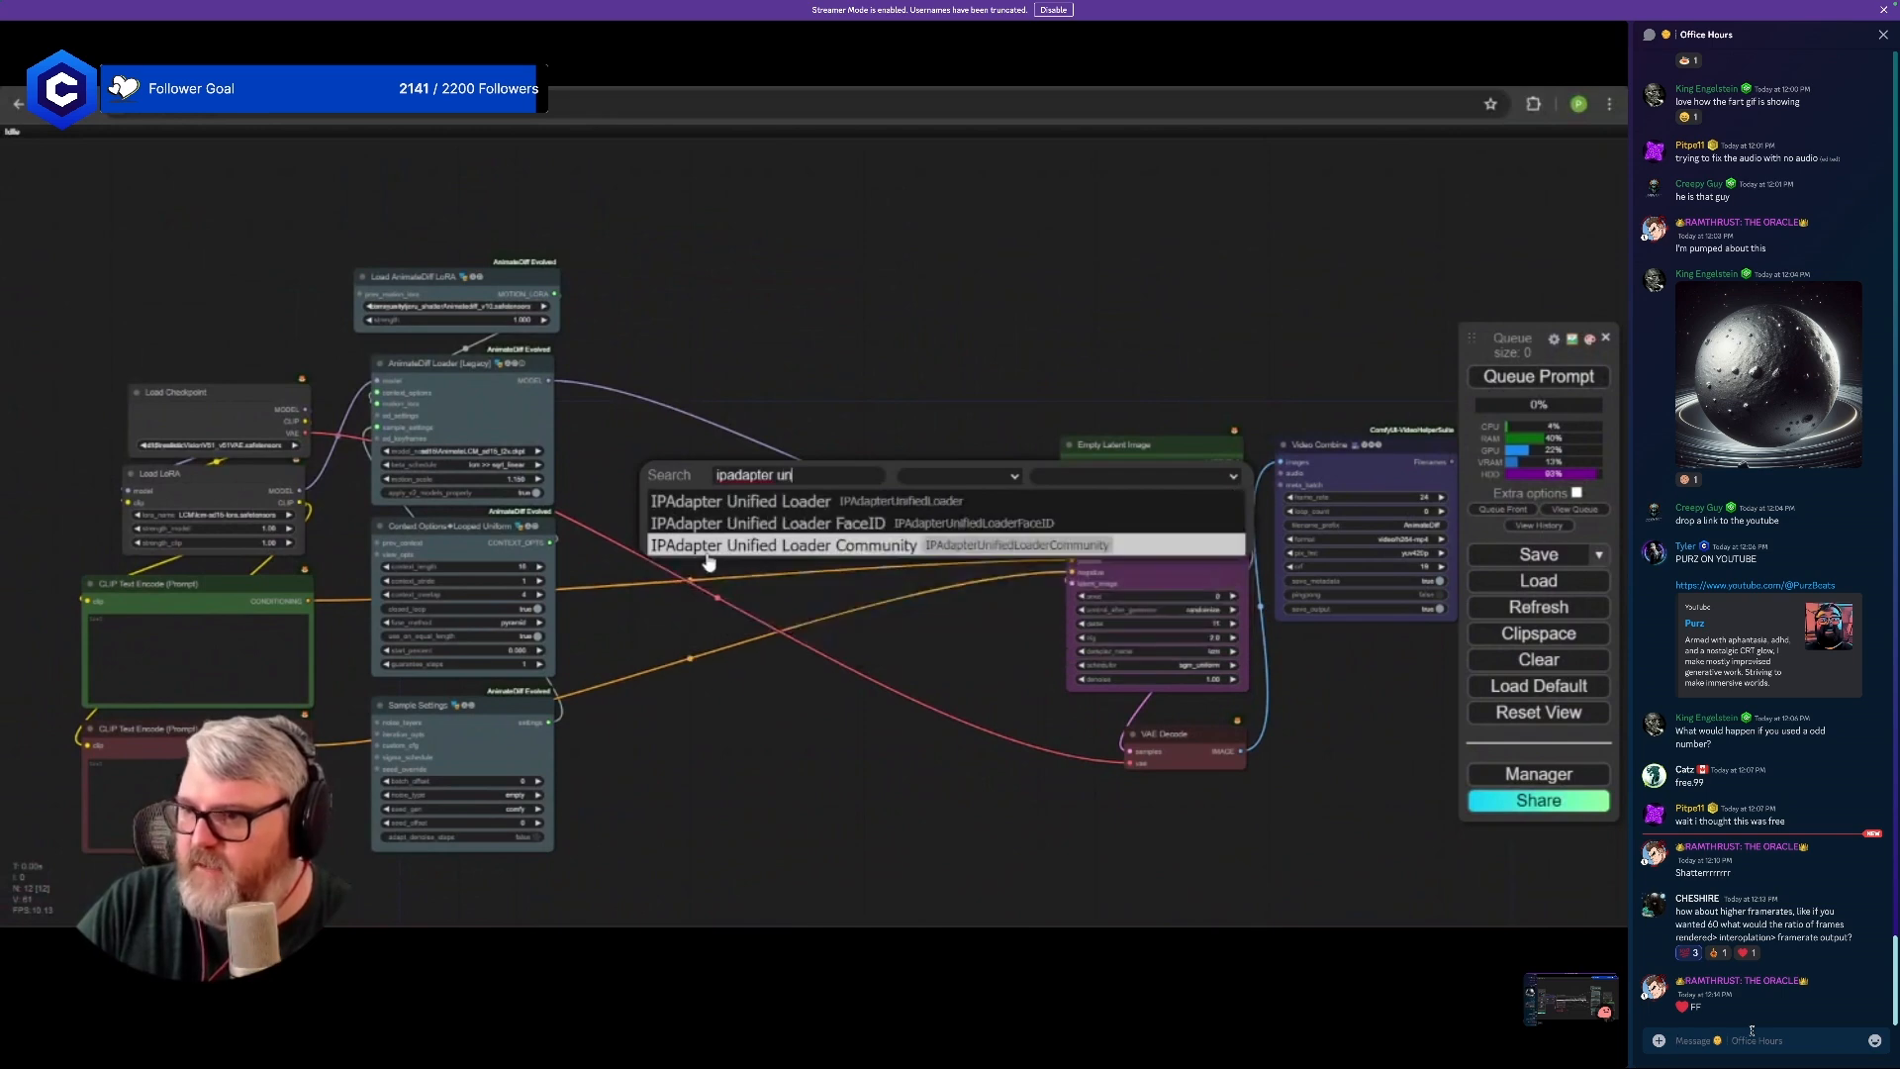
left_click(722, 497)
scroll(748, 584, "up", 10)
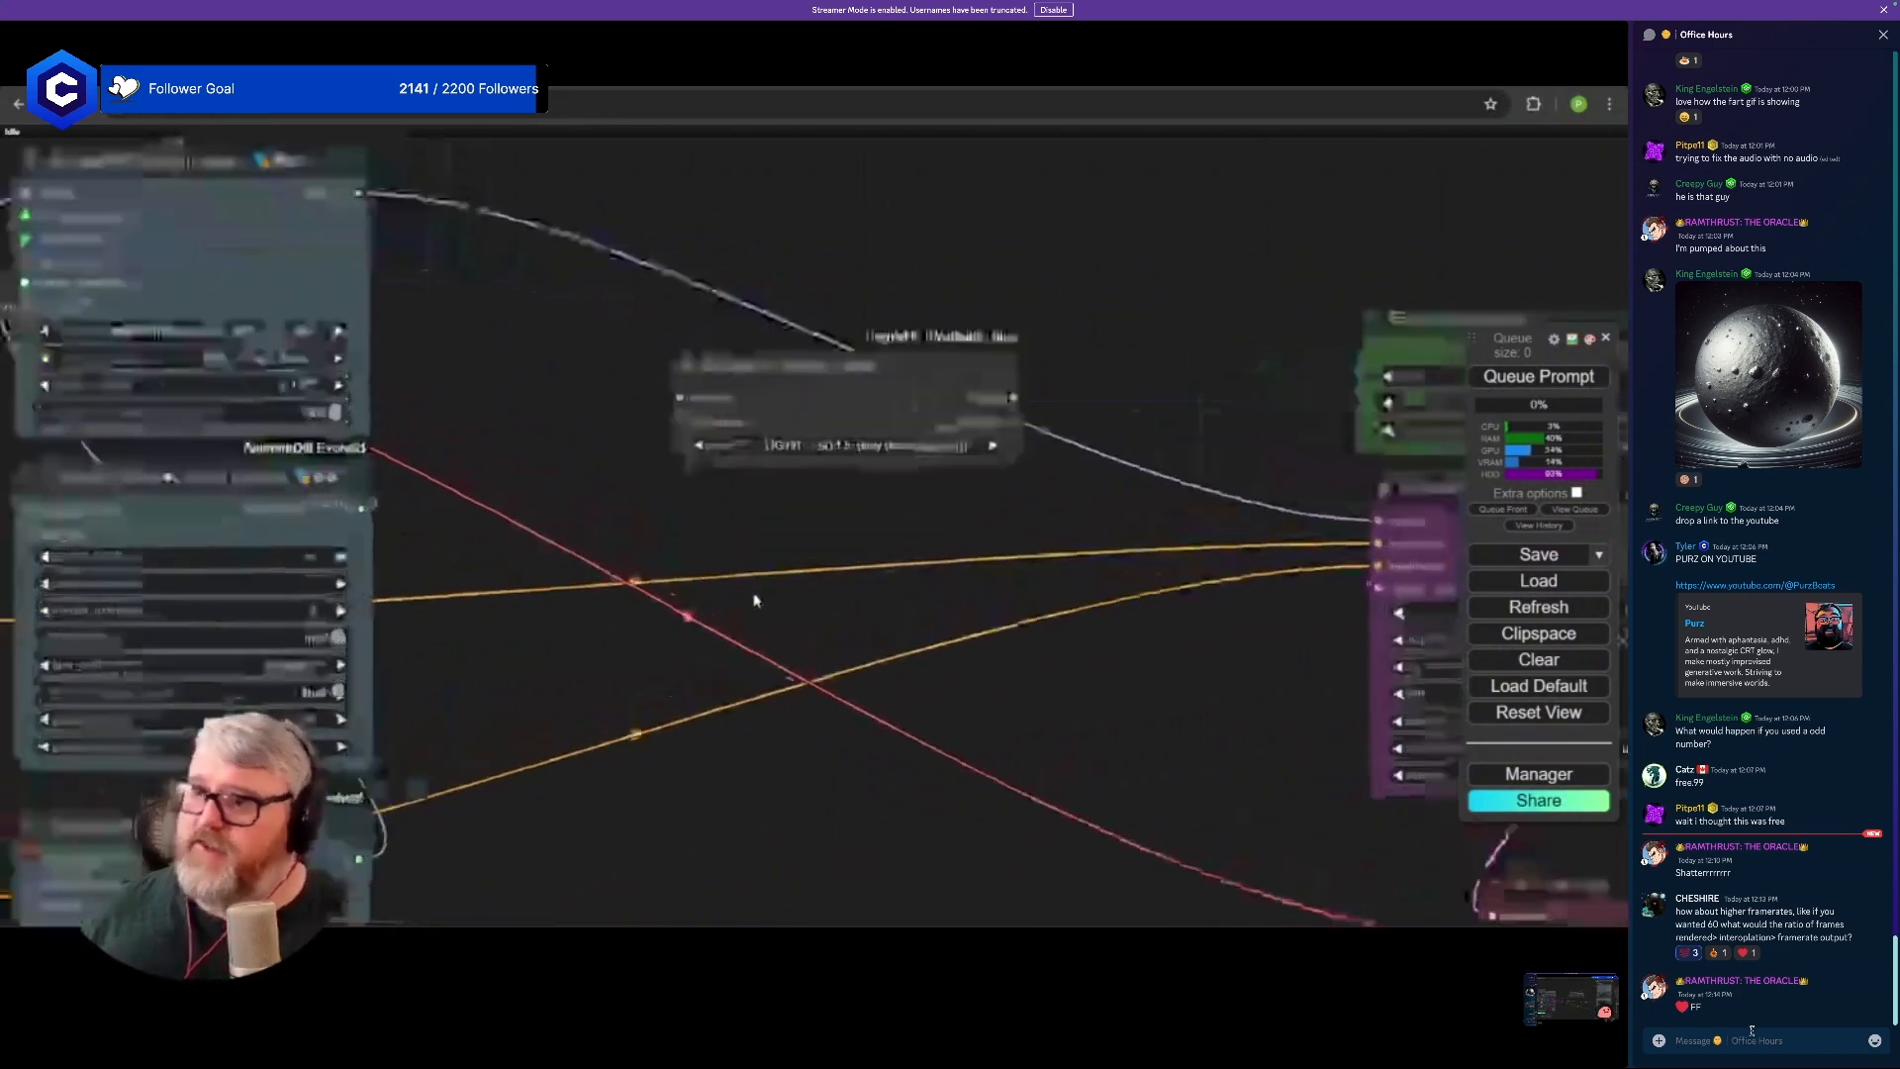
- Place the IPAdapter Unified Loader beside the AnimateDiff nodes and connect the AnimateDiff Loader's MODEL output to its model input
left_click_drag(800, 473, 699, 640)
left_click_drag(742, 479, 611, 353)
left_click_drag(204, 526, 754, 679)
scroll(870, 607, "down", 3)
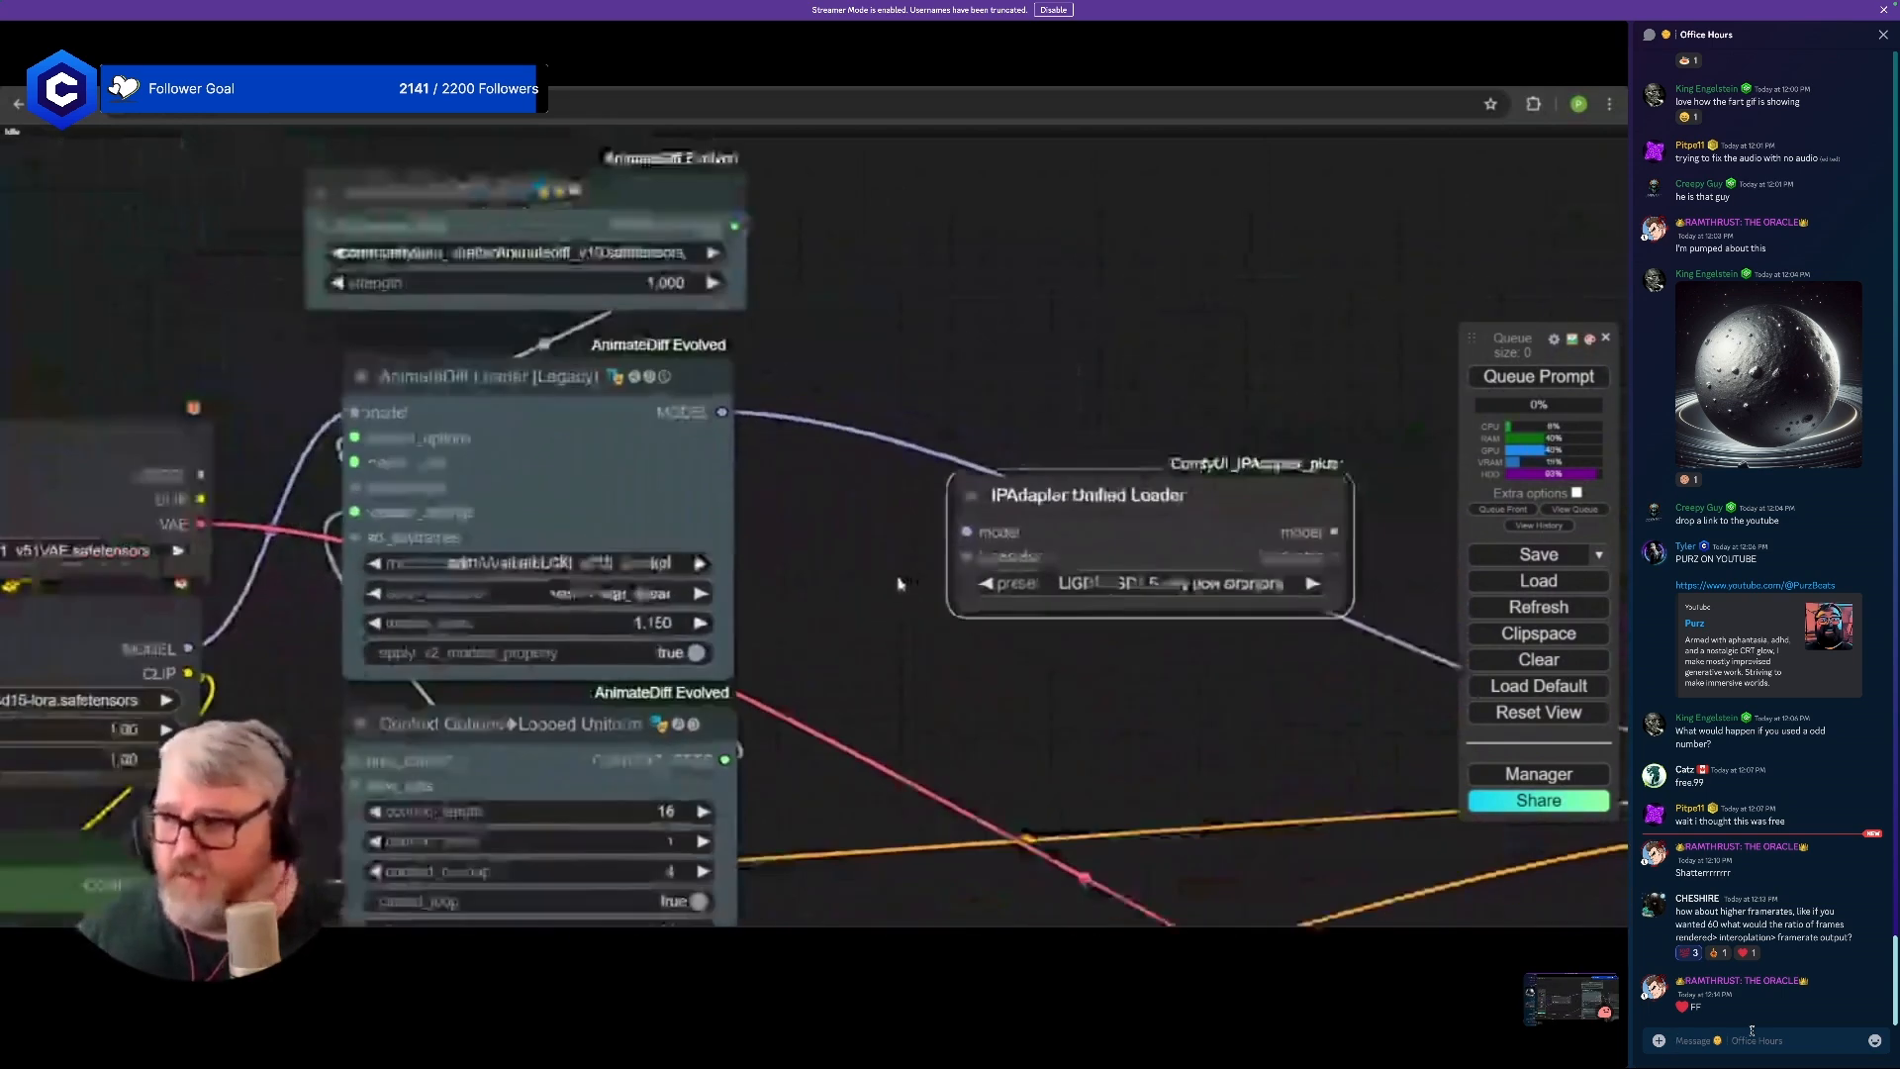
left_click_drag(1118, 445, 773, 481)
left_click_drag(839, 552, 821, 326)
left_click_drag(385, 462, 591, 352)
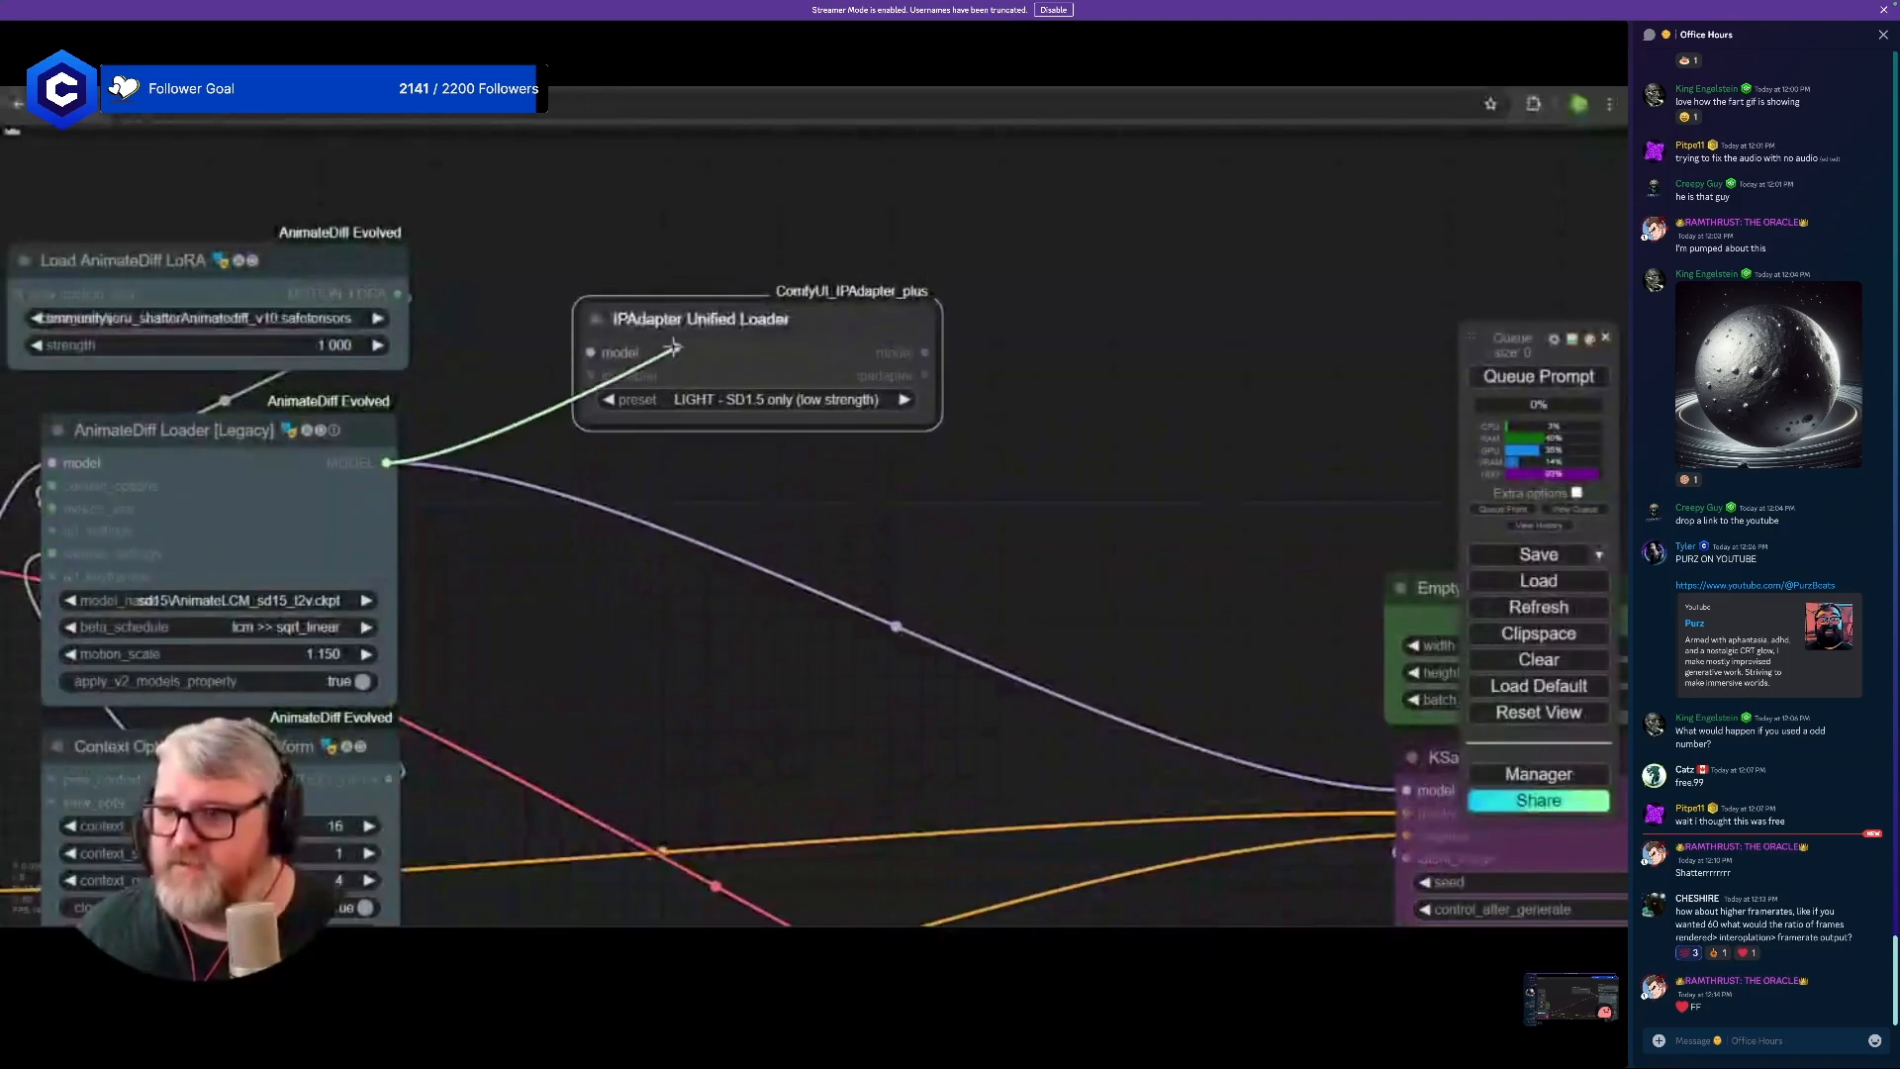
- Add an IPAdapter Advanced node below the IPAdapter Unified Loader
left_click_drag(1086, 419, 724, 391)
left_click_drag(562, 325, 650, 491)
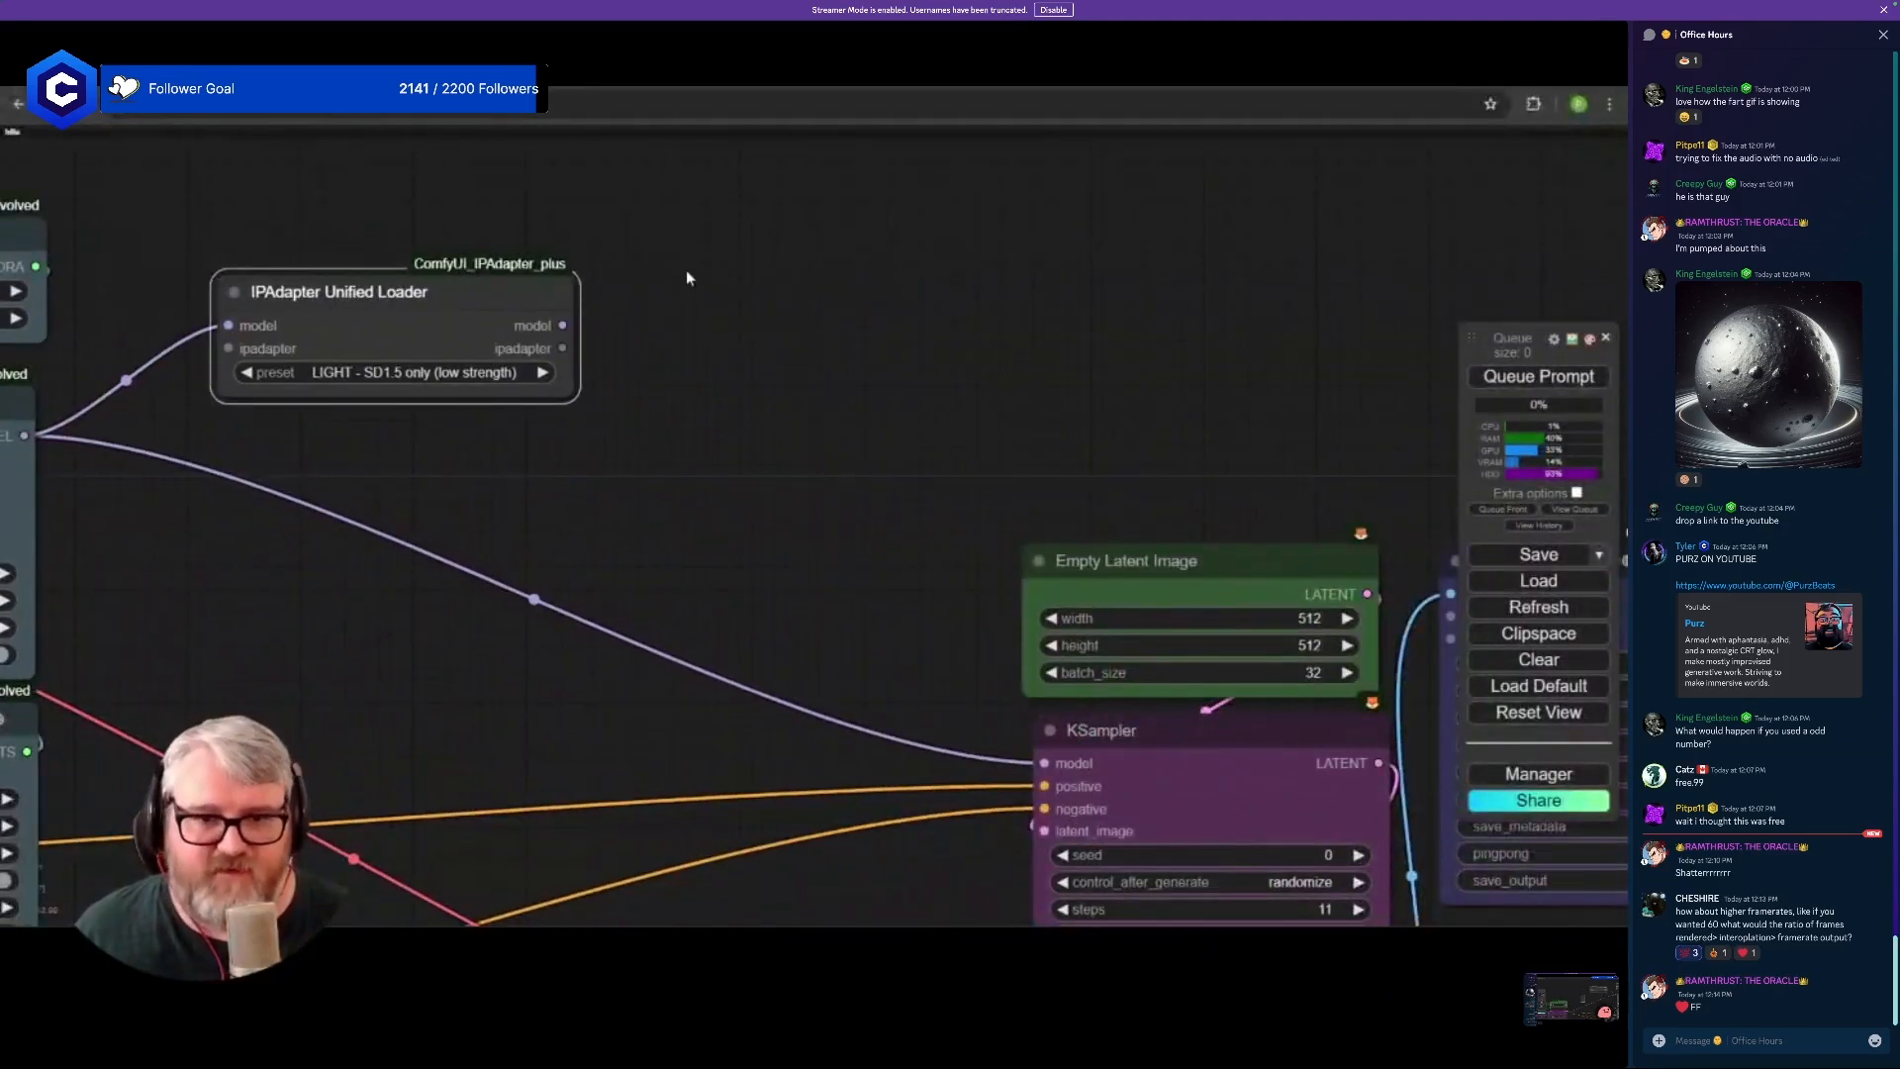
double_click(407, 497)
type("ipadap")
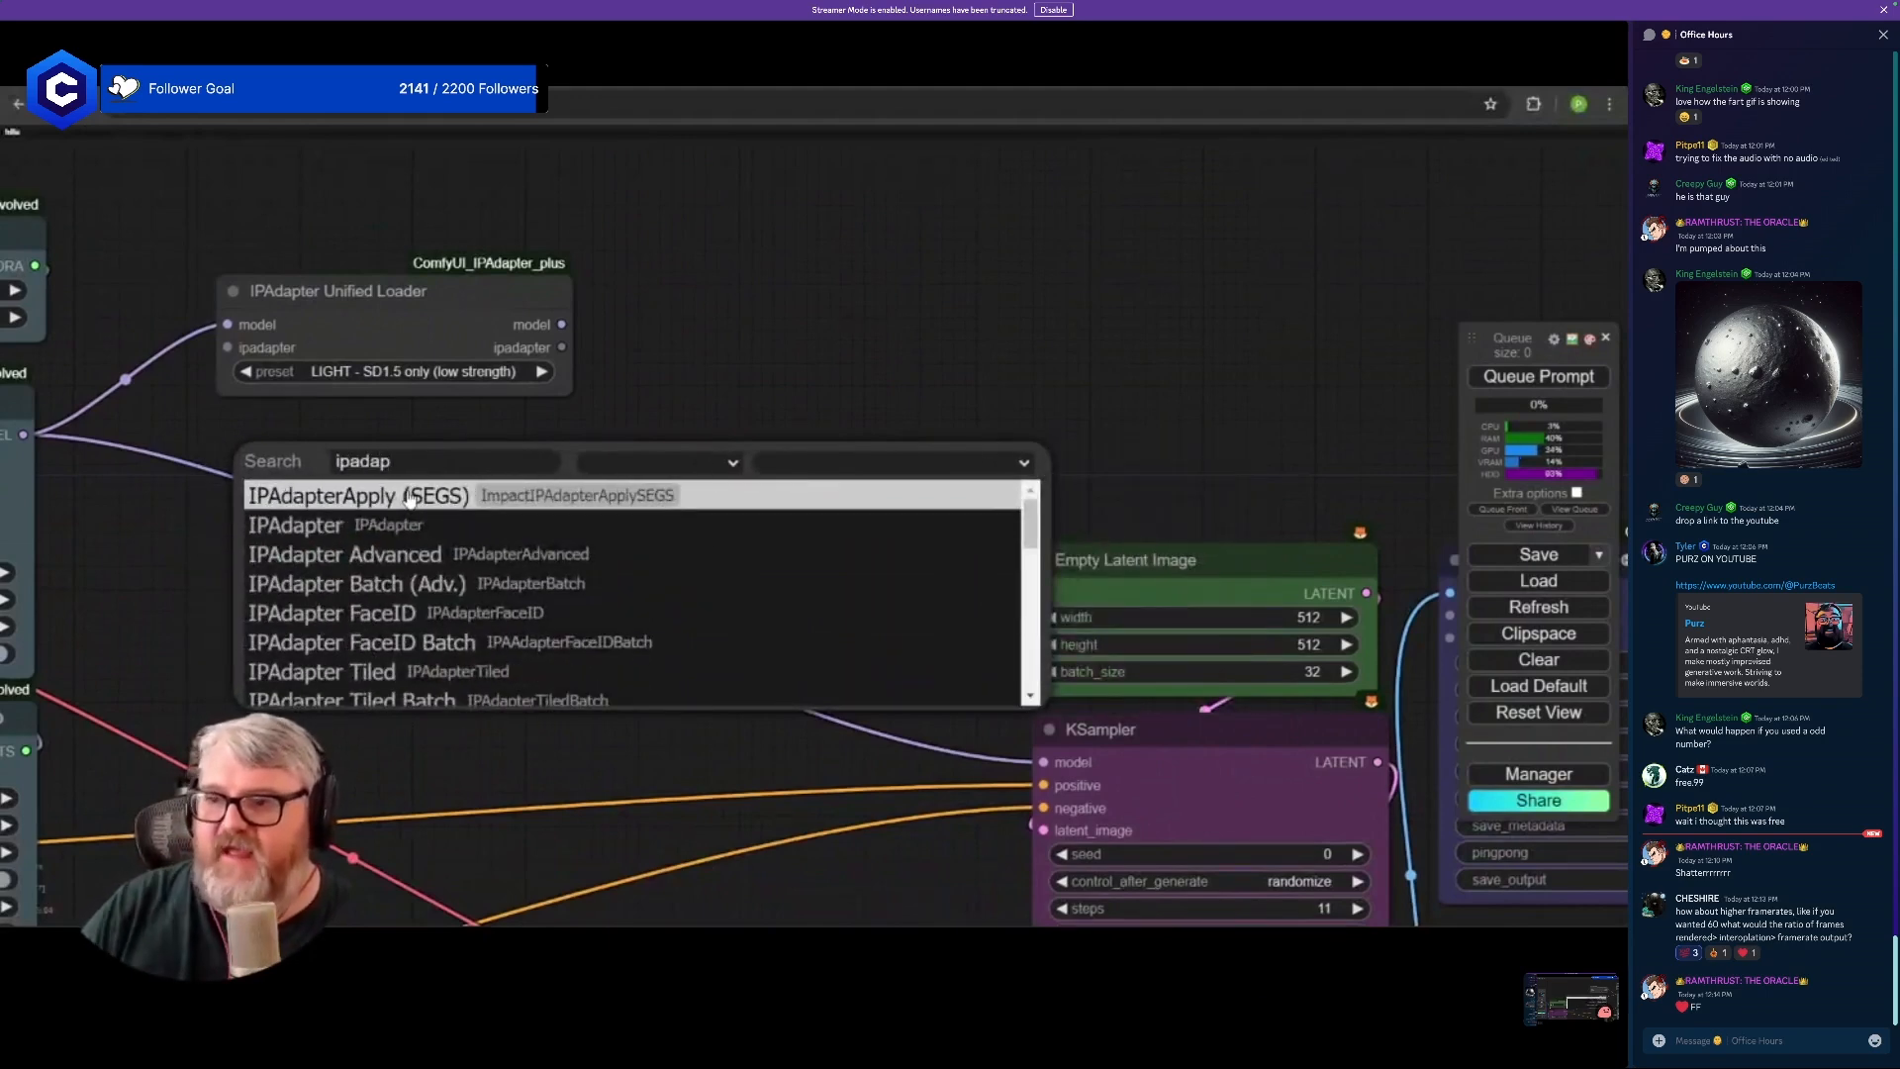
left_click(428, 555)
- Connect the Unified Loader's model and ipadapter outputs to IPAdapter Advanced, and its MODEL output to the KSampler's model input
left_click_drag(561, 324, 714, 385)
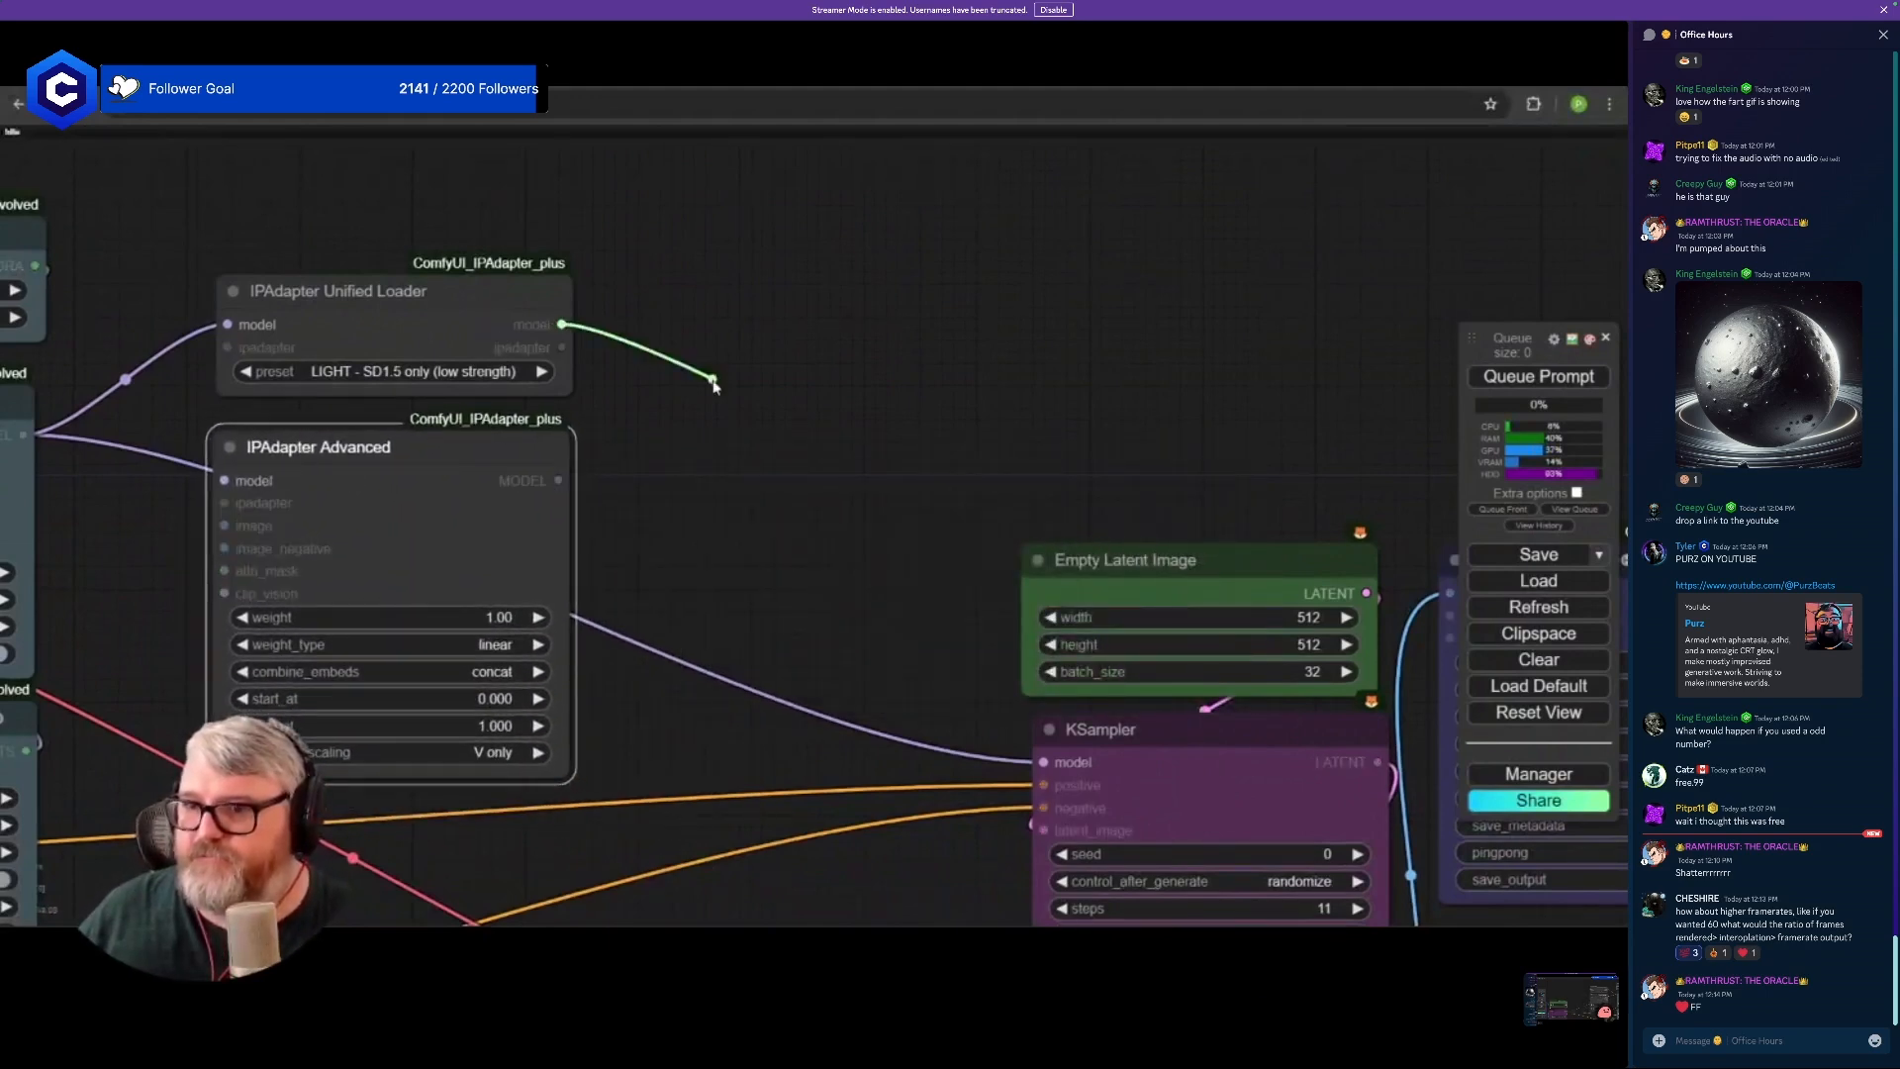
left_click_drag(561, 348, 645, 446)
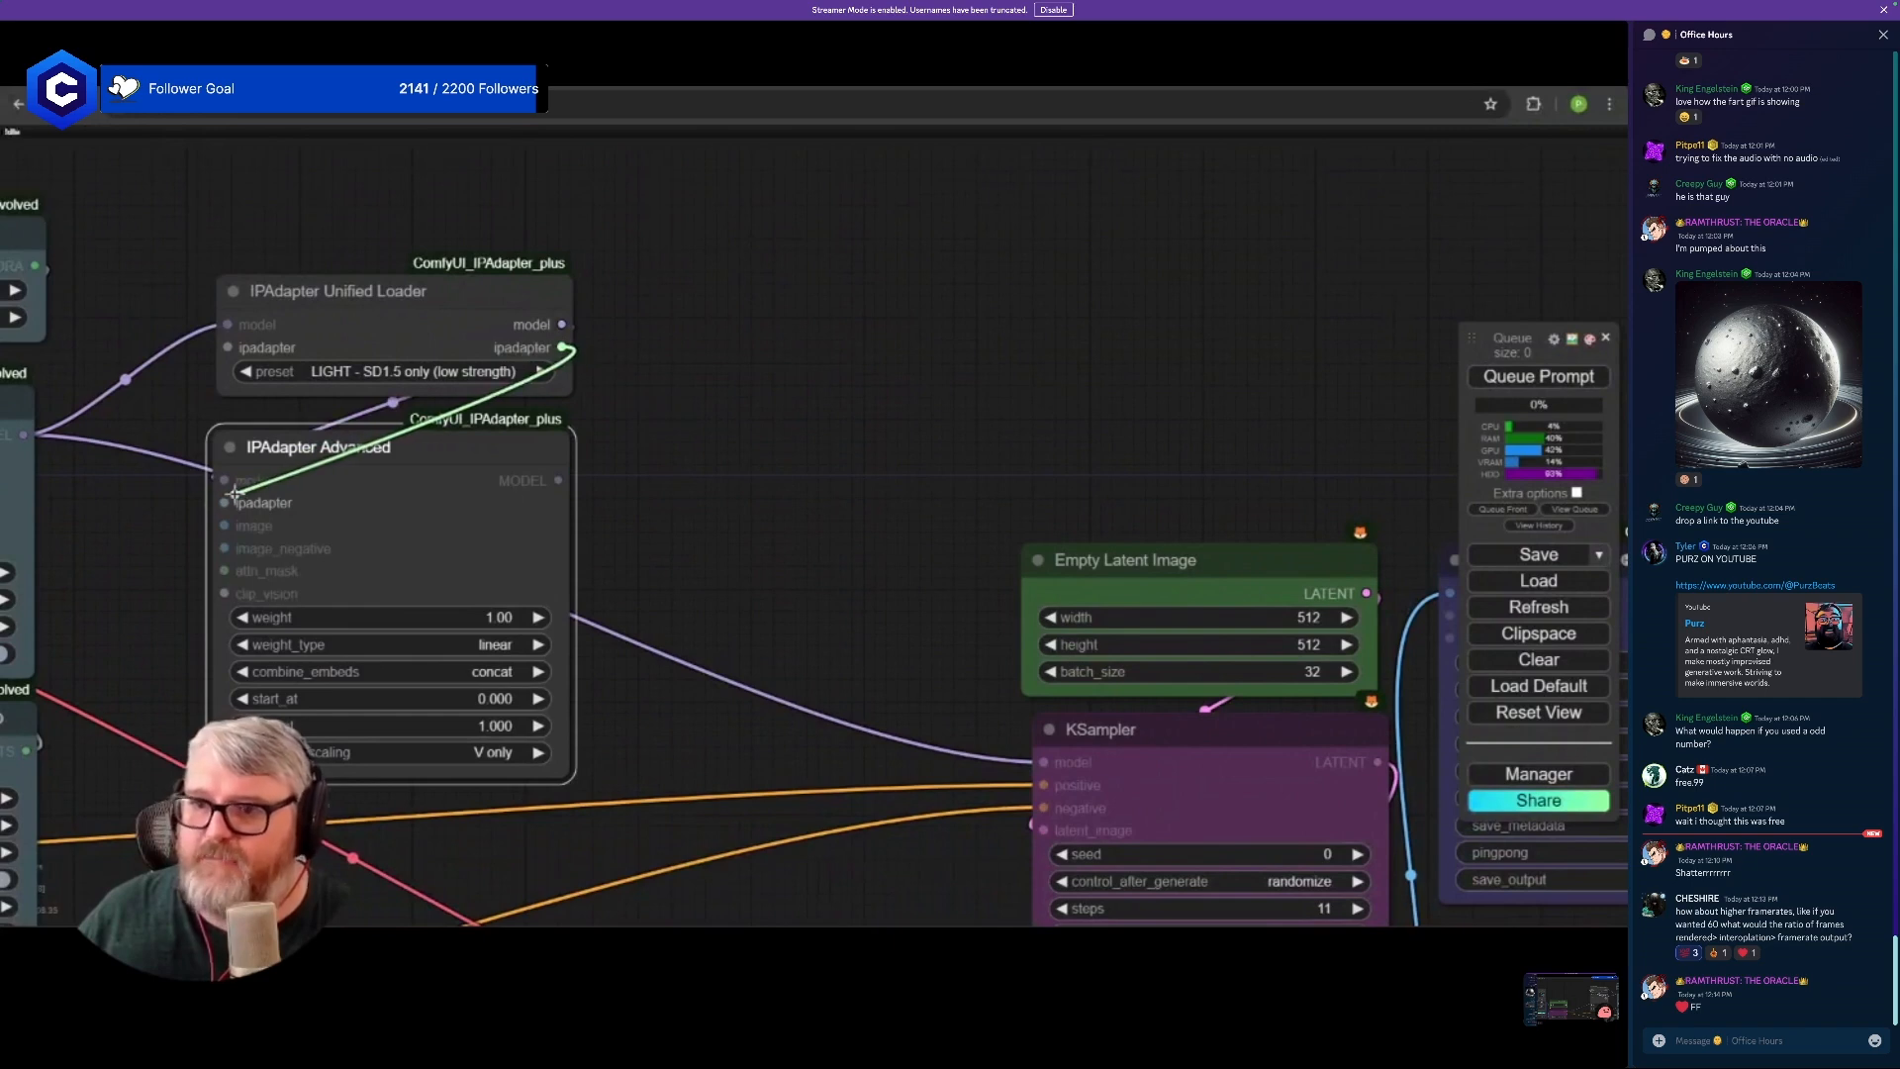
left_click_drag(234, 493, 226, 502)
left_click_drag(558, 480, 1043, 763)
- Arrange the IPAdapter Unified Loader and IPAdapter Advanced nodes side by side between the AnimateDiff column and the KSampler
left_click_drag(412, 486, 807, 330)
left_click_drag(775, 692, 382, 261)
left_click_drag(682, 295, 623, 444)
scroll(619, 455, "up", 3)
left_click(311, 417)
left_click_drag(312, 322, 599, 312)
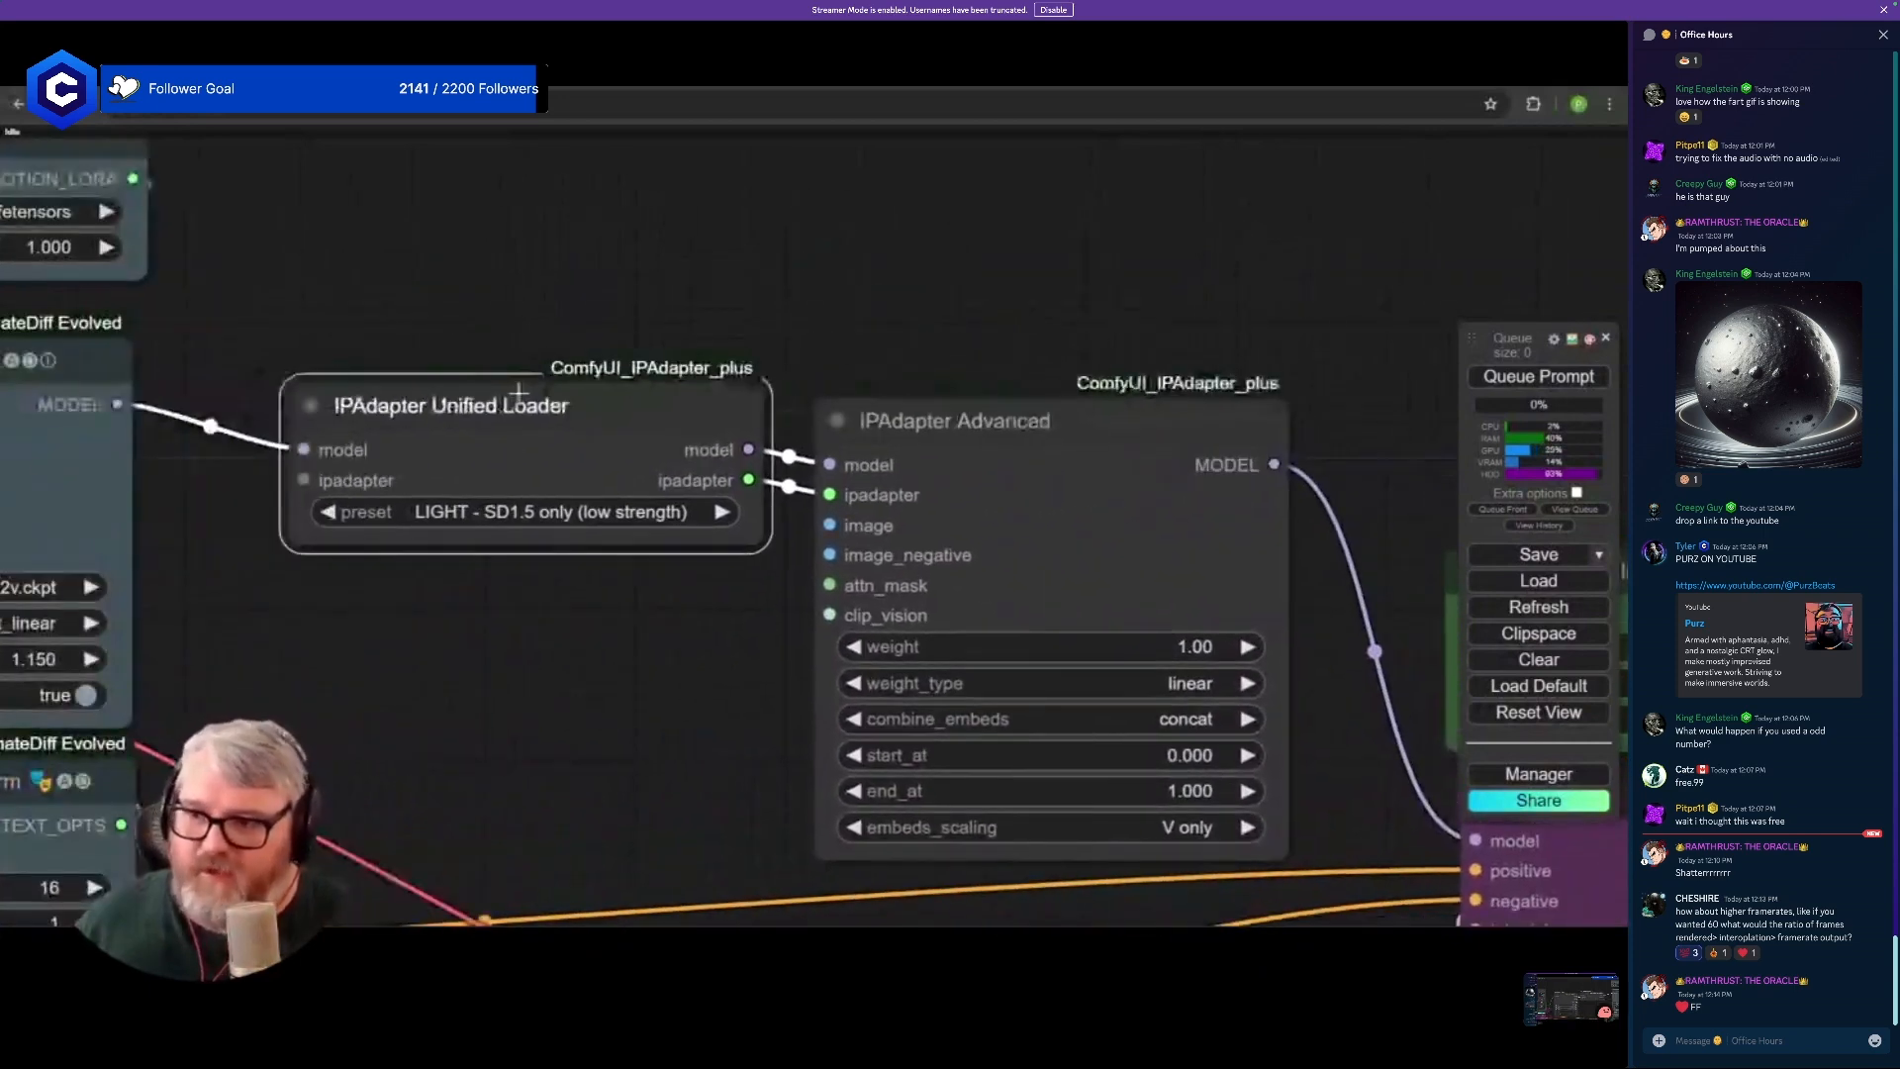
- Examine the model path from the AnimateDiff Loader through the IPAdapter nodes to the KSampler
left_click_drag(1085, 465, 512, 340)
left_click(1018, 714)
left_click_drag(1019, 714, 760, 516)
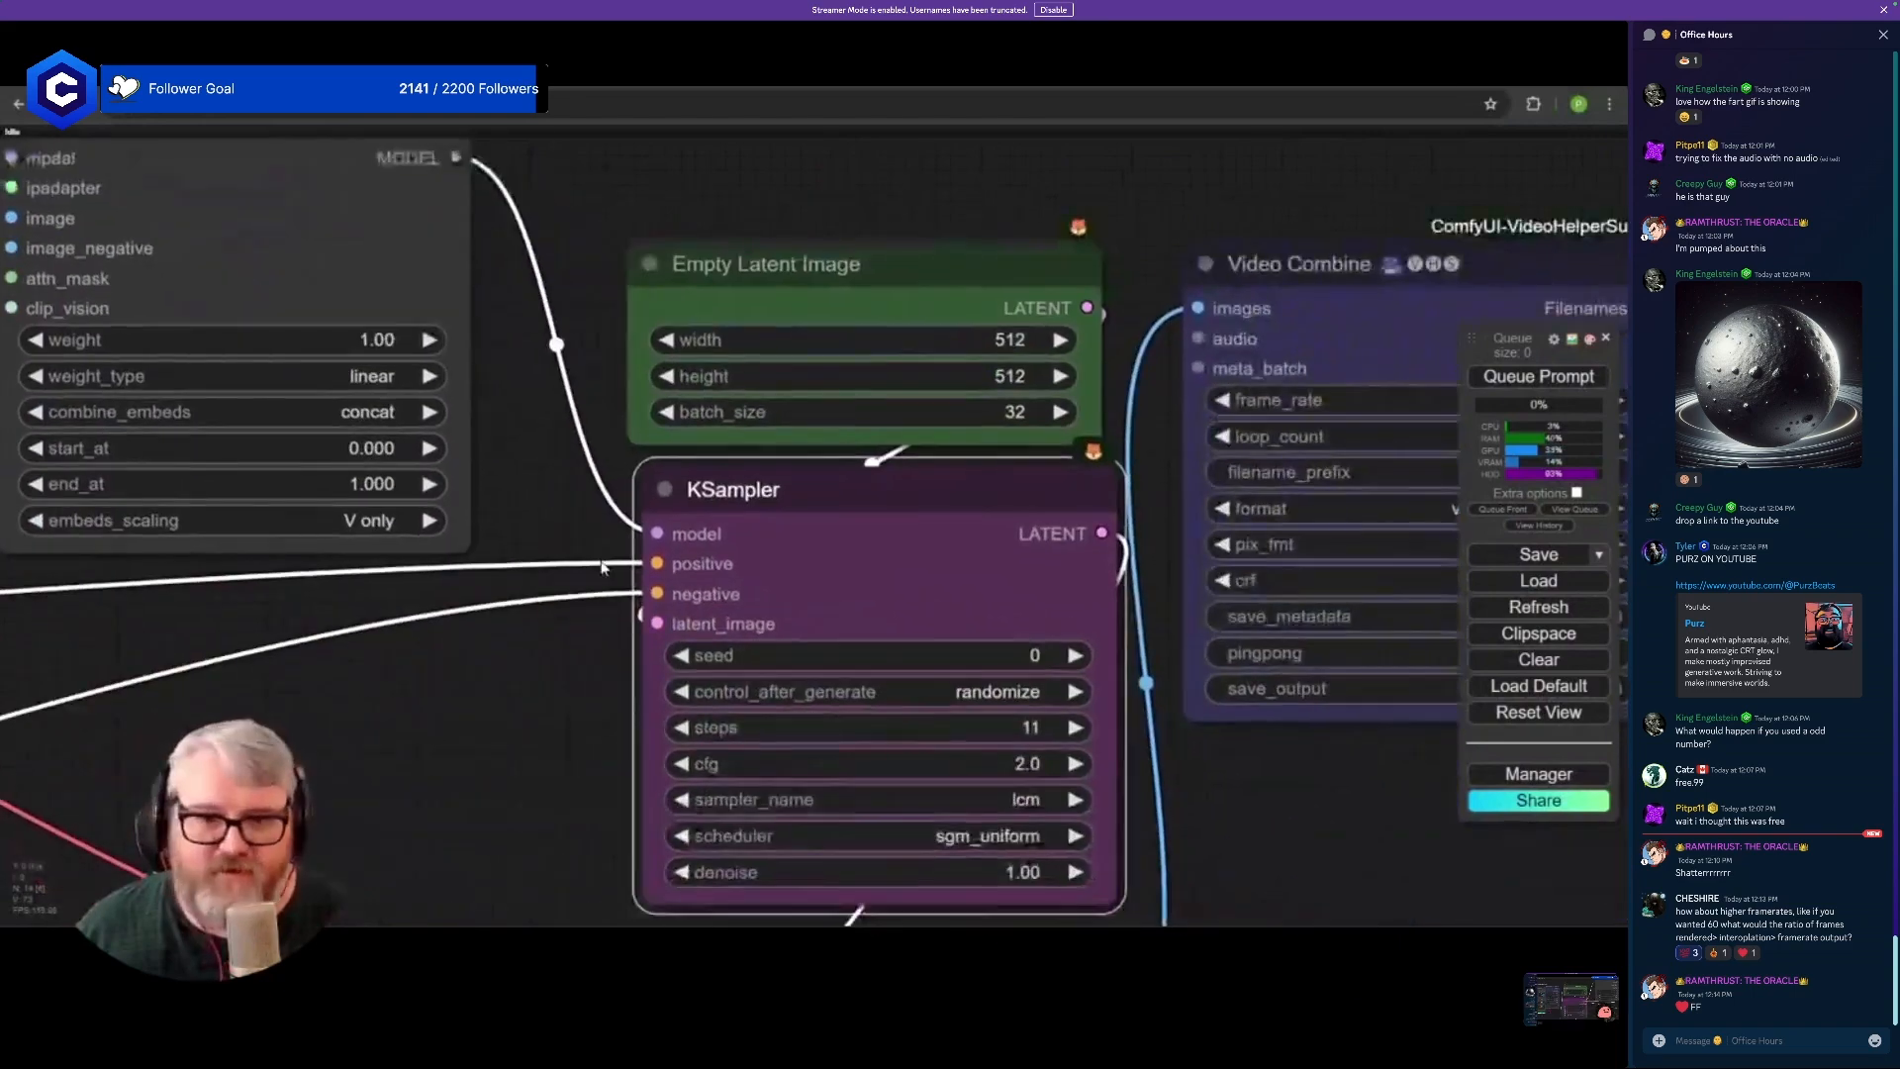
left_click_drag(227, 683, 1494, 848)
left_click(283, 240)
scroll(940, 485, "down", 5)
left_click_drag(1030, 538, 708, 518)
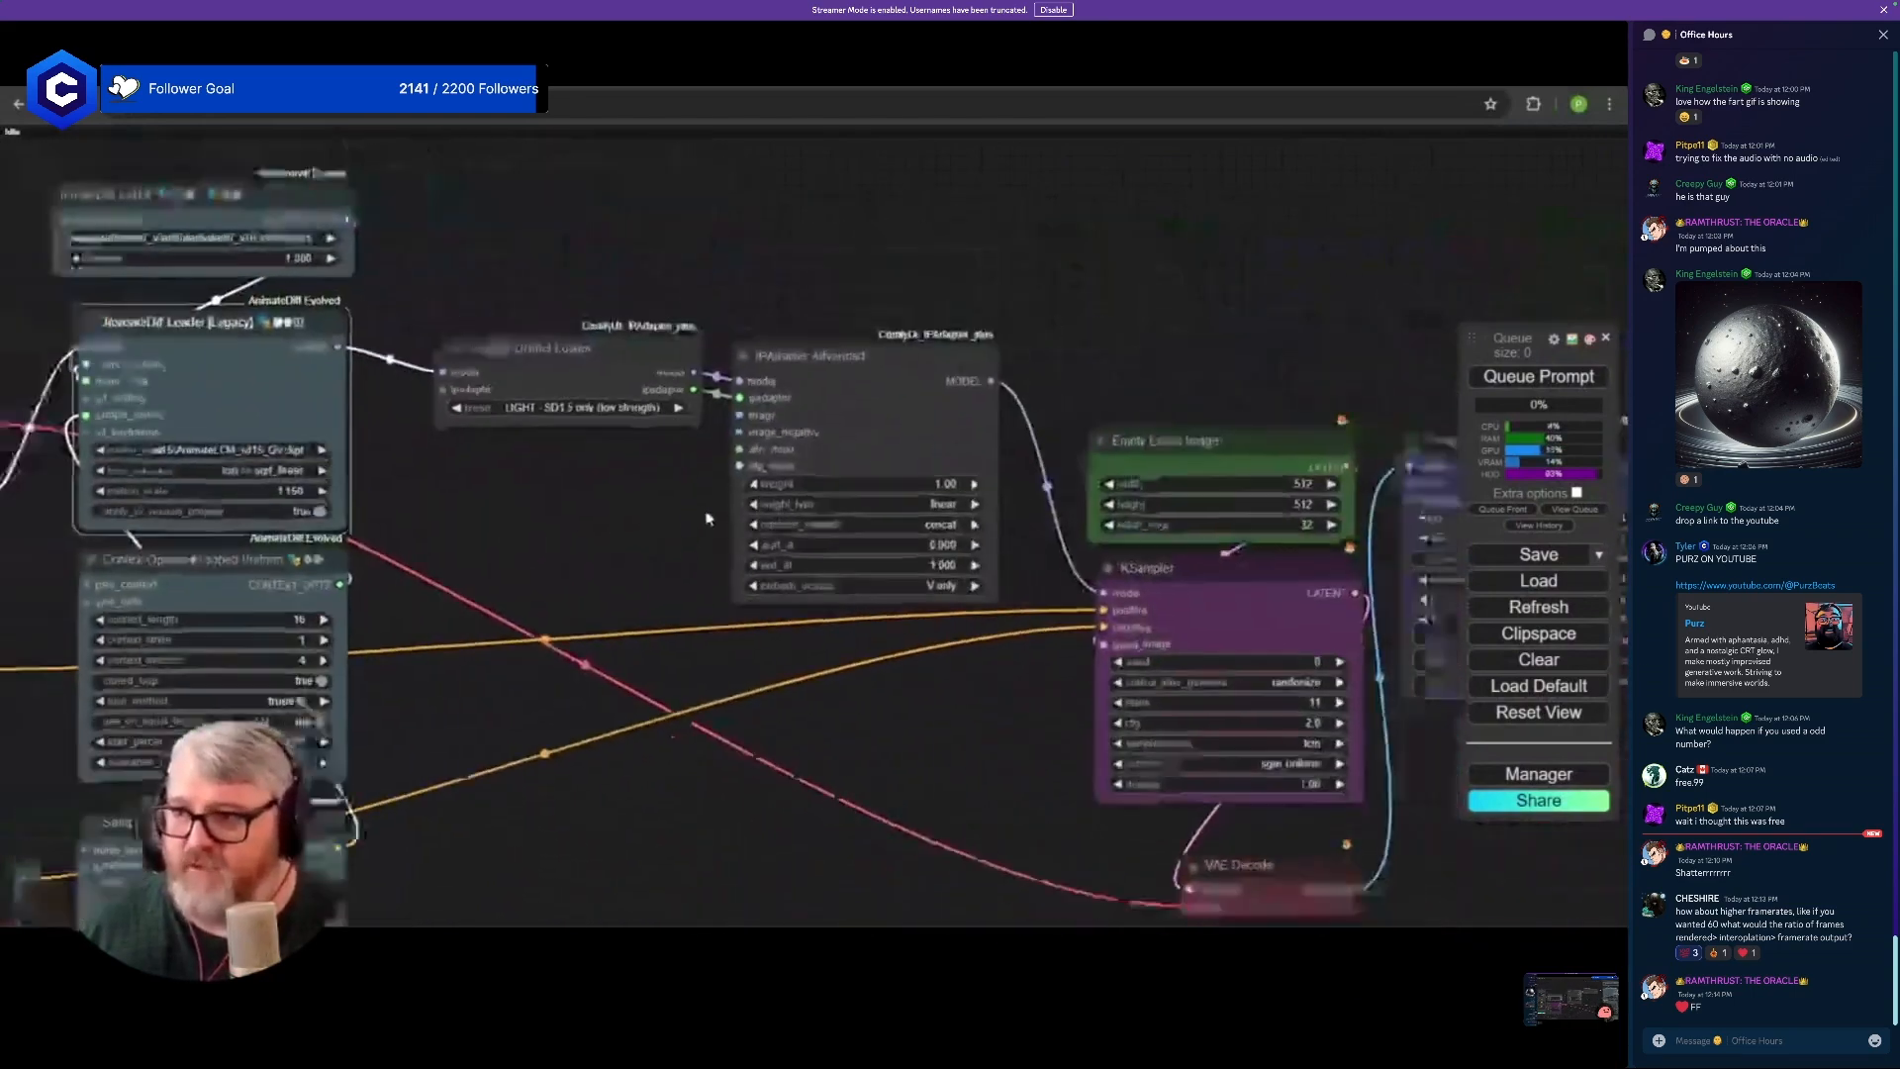
scroll(742, 514, "down", 2)
- Duplicate the IPAdapter Advanced node and place the copy directly below the original
left_click(830, 458)
left_click_drag(874, 523, 662, 496)
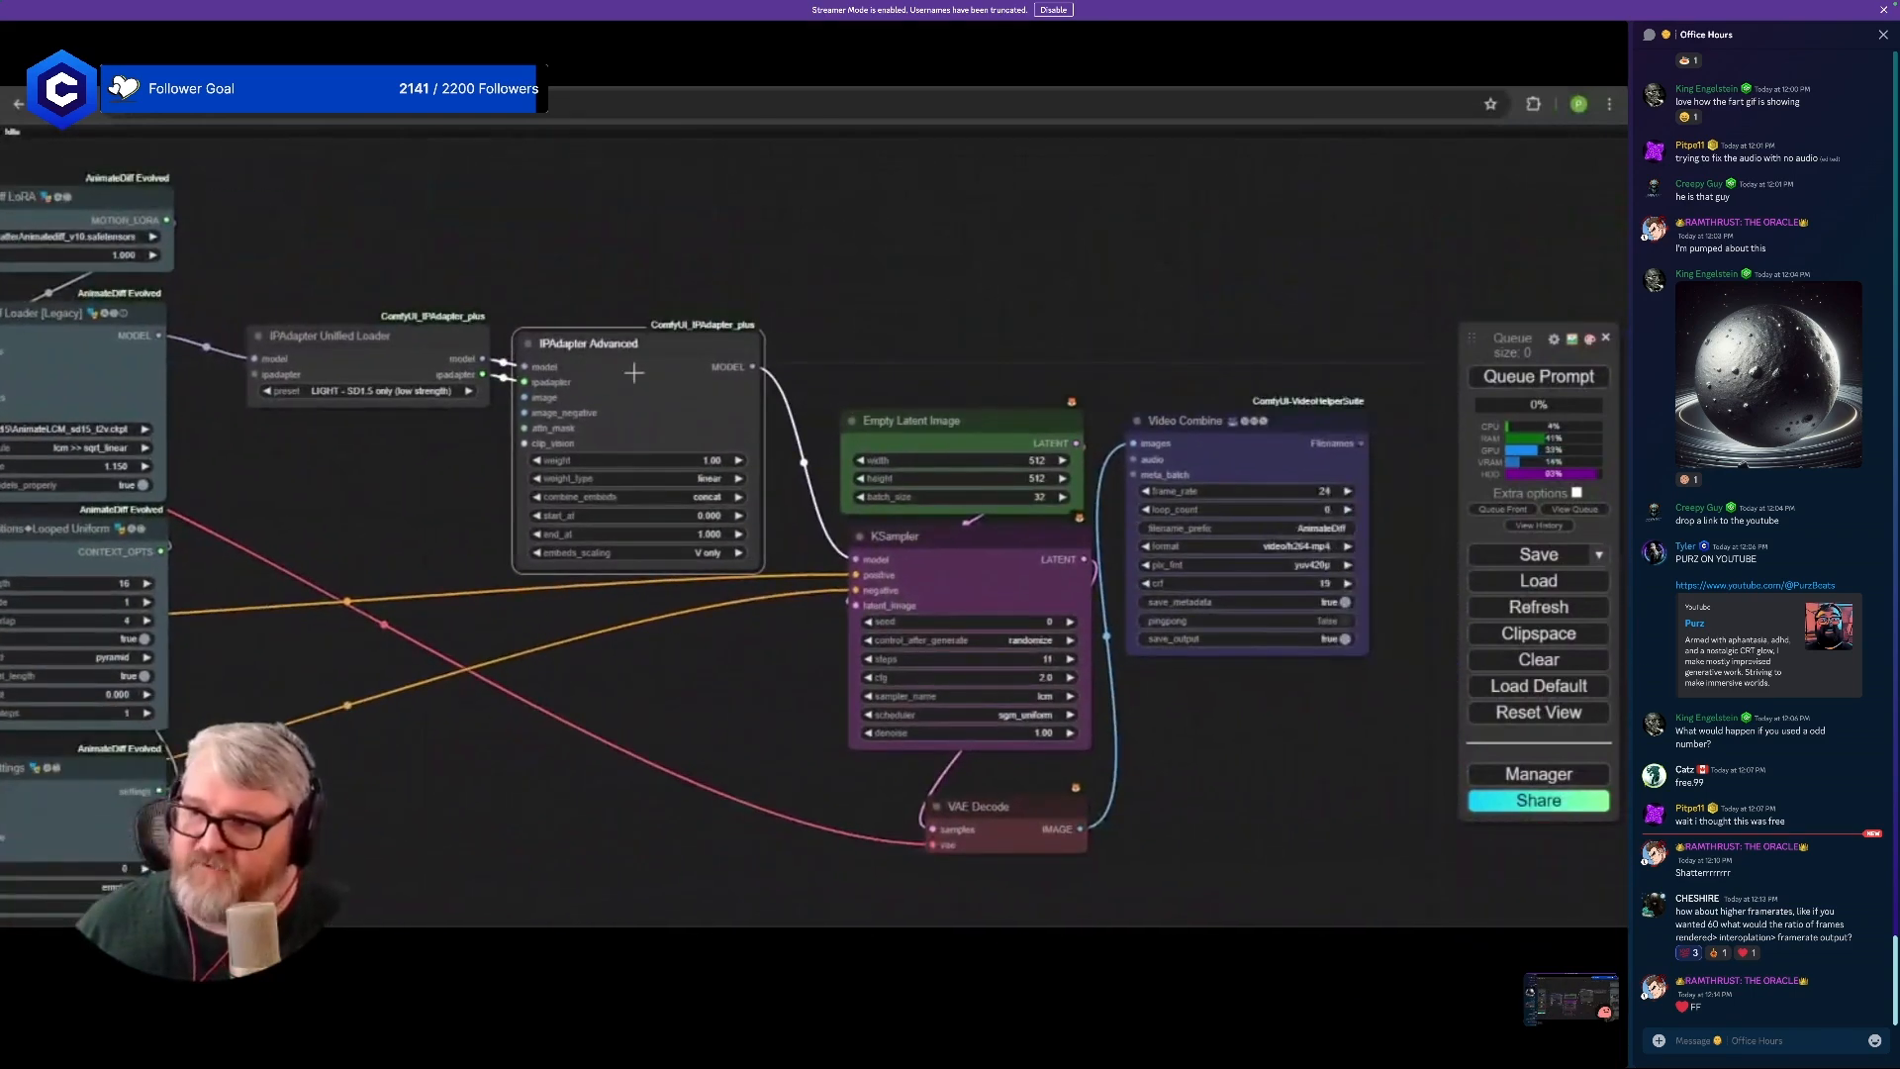
left_click_drag(634, 372, 670, 616)
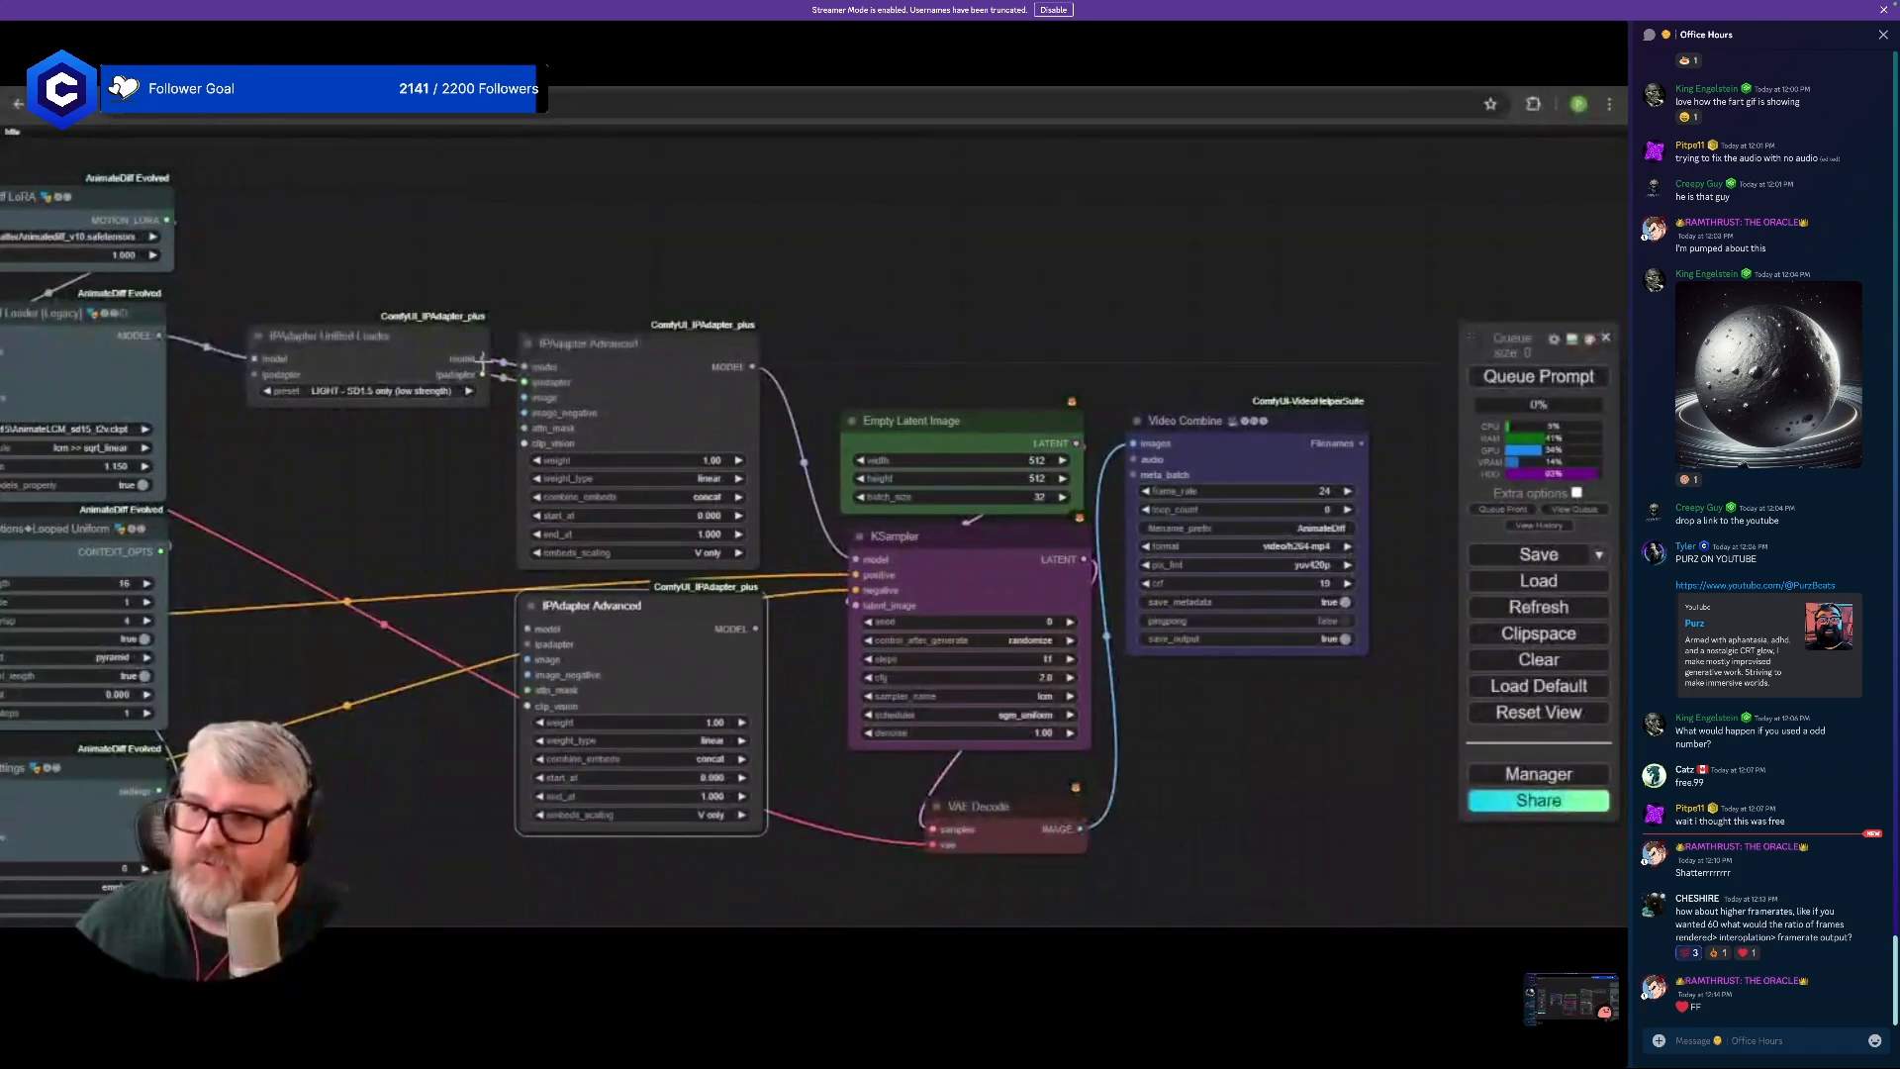
- Chain the second IPAdapter Advanced between the first one's MODEL output and the KSampler, and feed it the loader's ipadapter output
left_click_drag(753, 369, 772, 448)
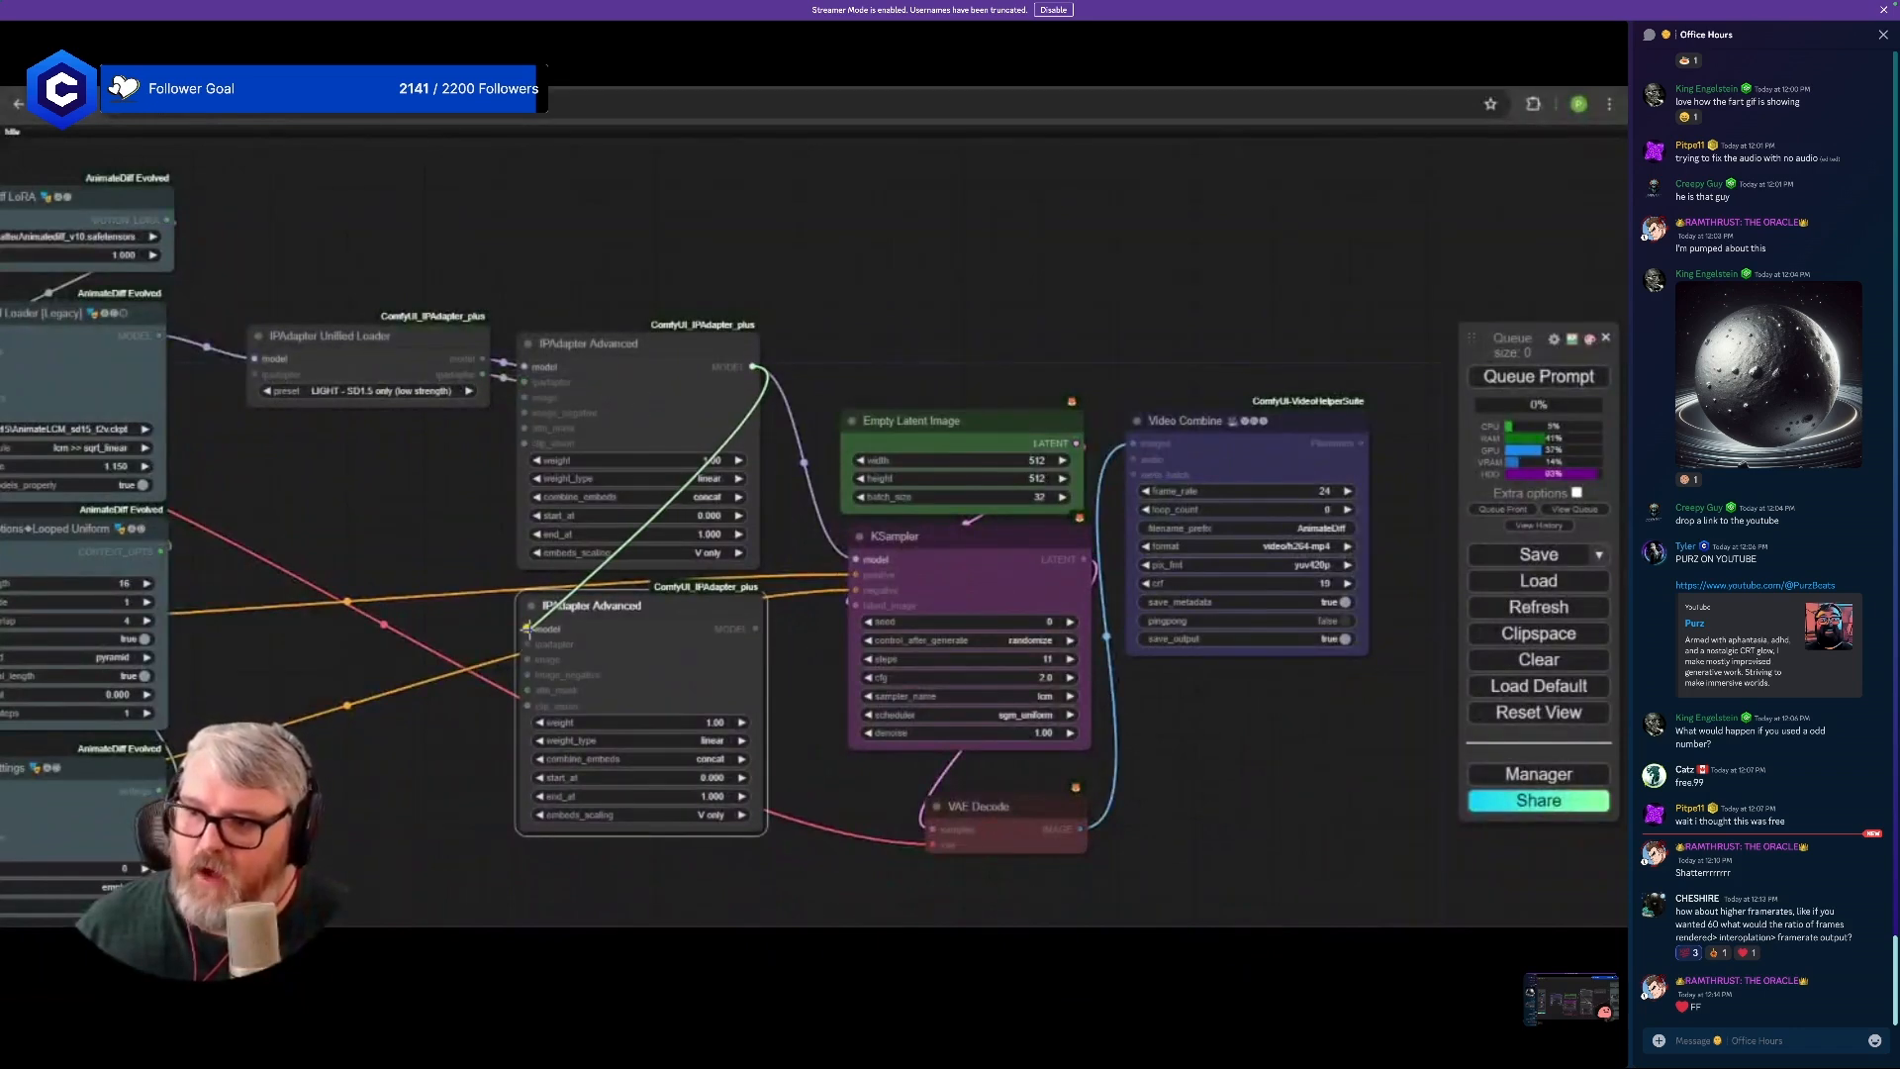
left_click_drag(526, 627, 526, 627)
left_click_drag(755, 628, 856, 559)
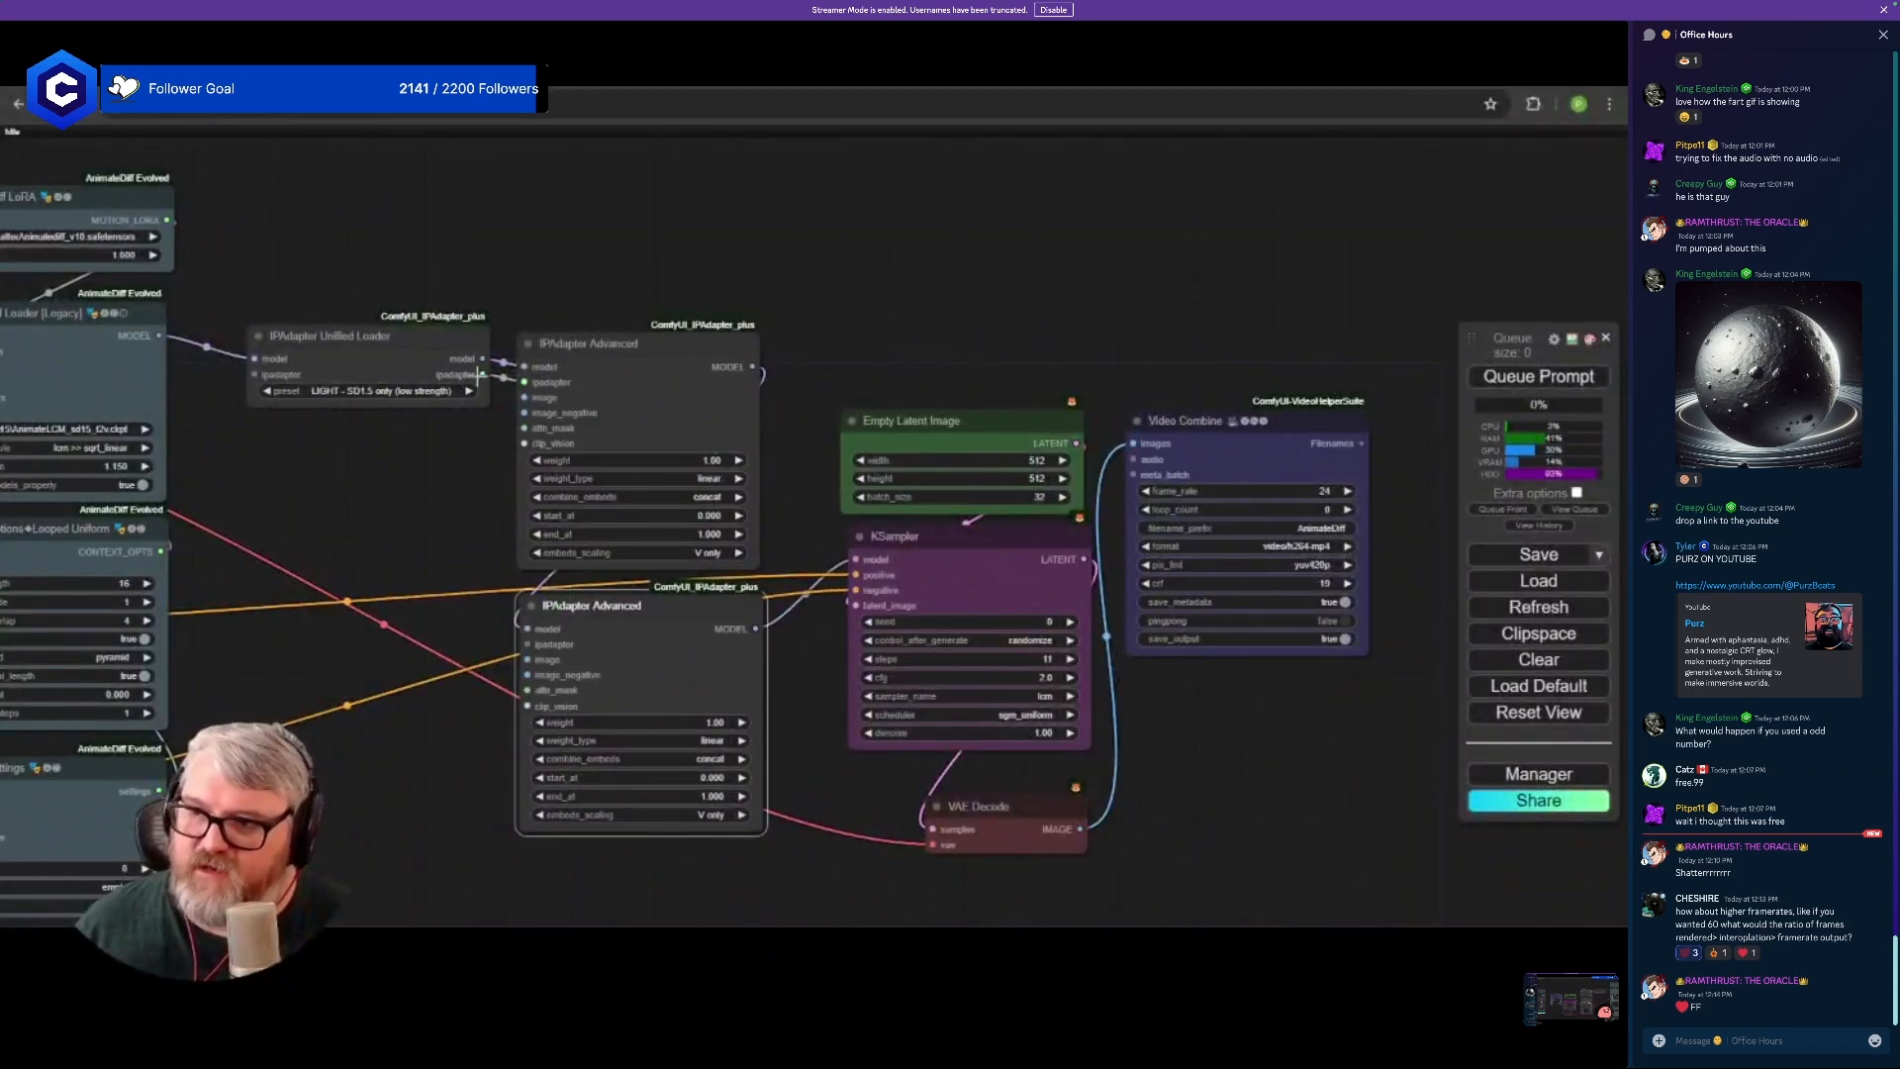
left_click_drag(481, 375, 476, 348)
left_click_drag(533, 645, 610, 522)
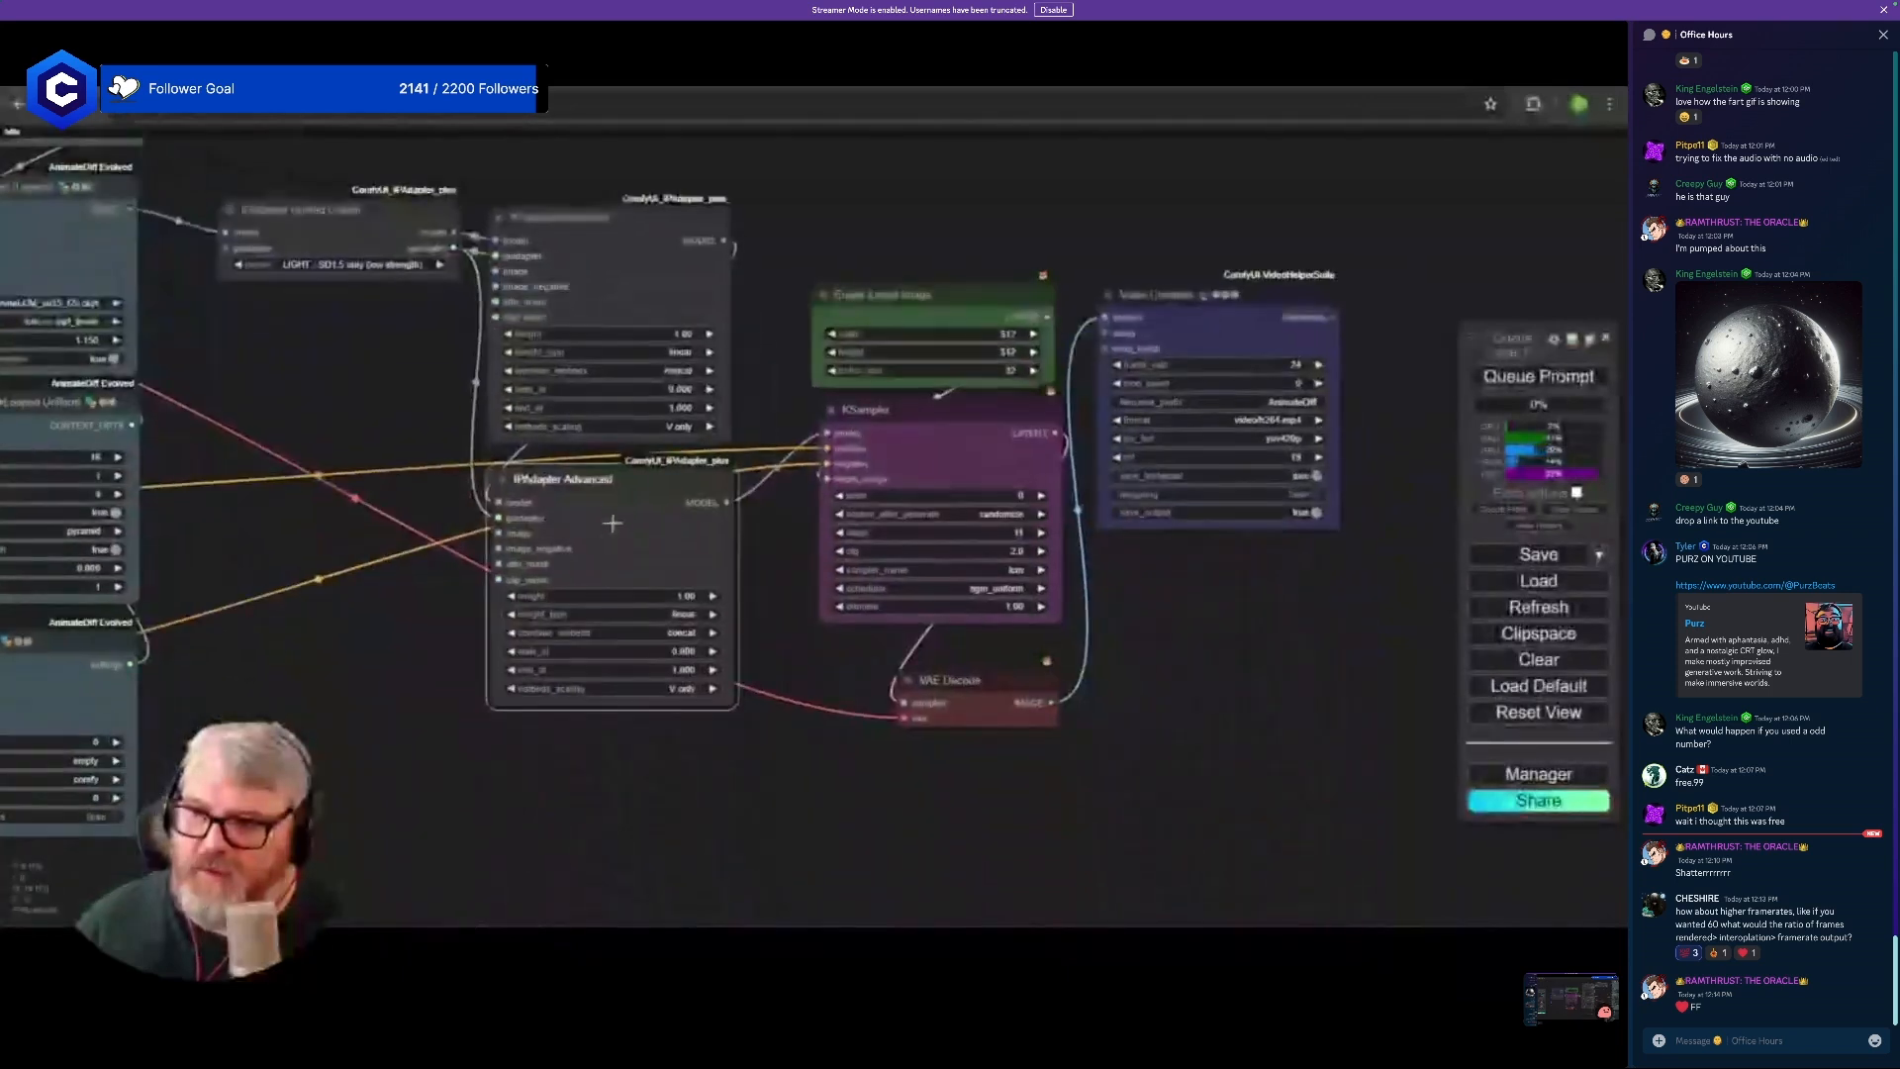
- Paste a third IPAdapter Advanced node below the second and realign the first one beside the Unified Loader
key("ctrl+v")
left_click_drag(780, 575, 573, 752)
left_click_drag(497, 341, 467, 287)
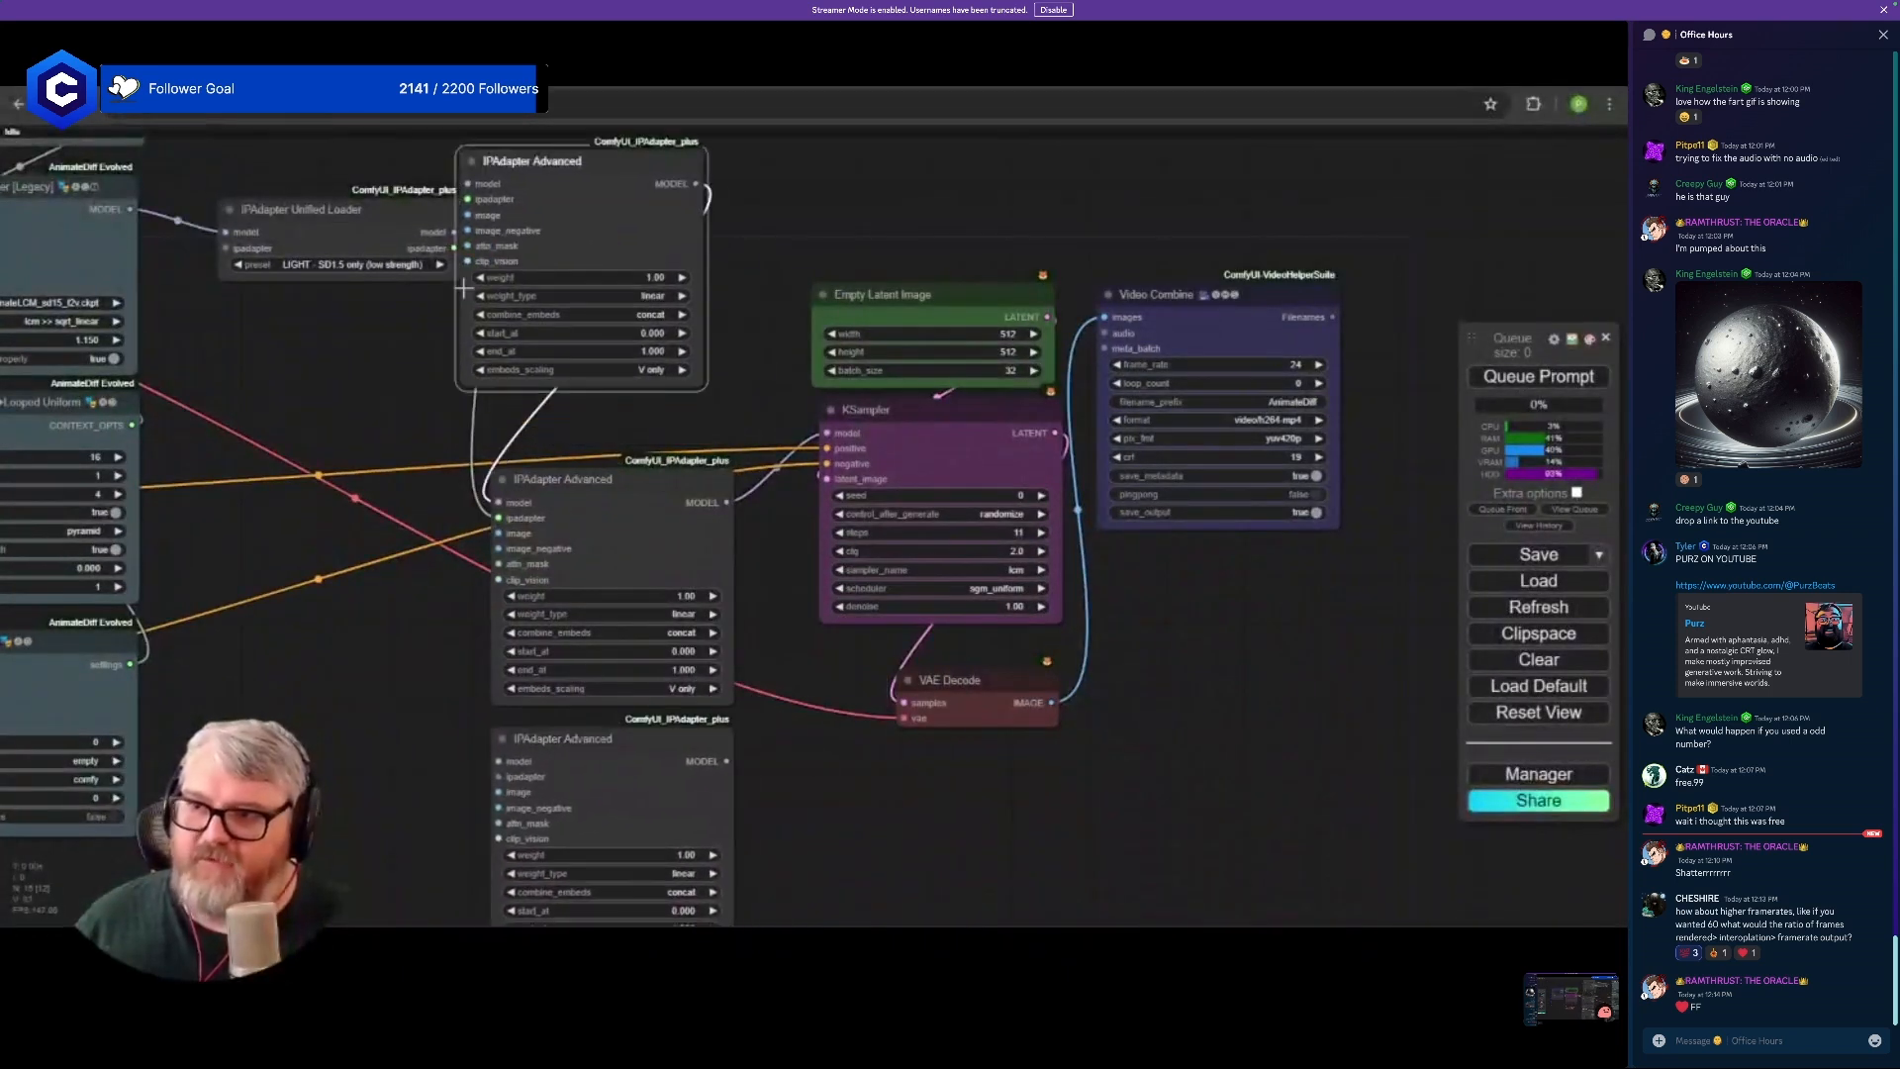
left_click_drag(577, 219, 619, 273)
- Wire the third IPAdapter Advanced to the loader's ipadapter output and the second node's MODEL, and its MODEL to the KSampler
left_click_drag(453, 248, 587, 307)
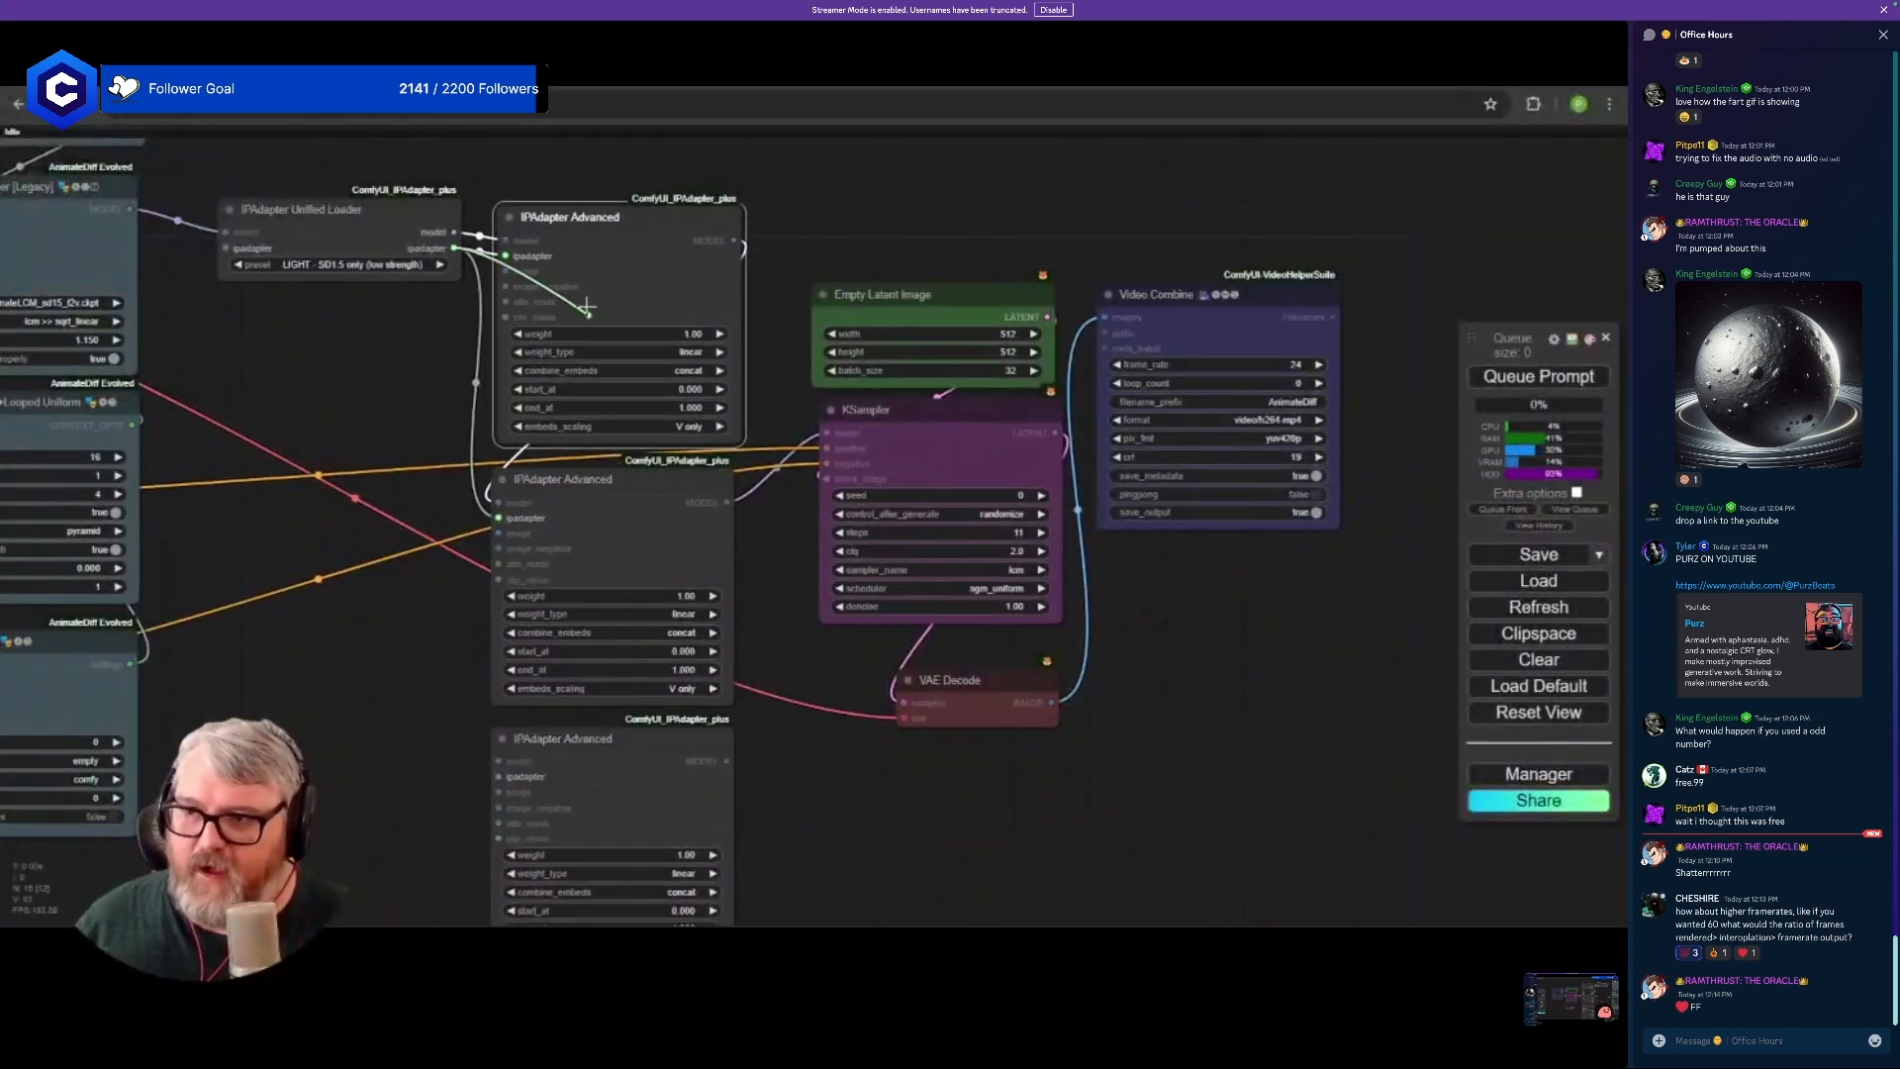
left_click_drag(471, 795, 499, 776)
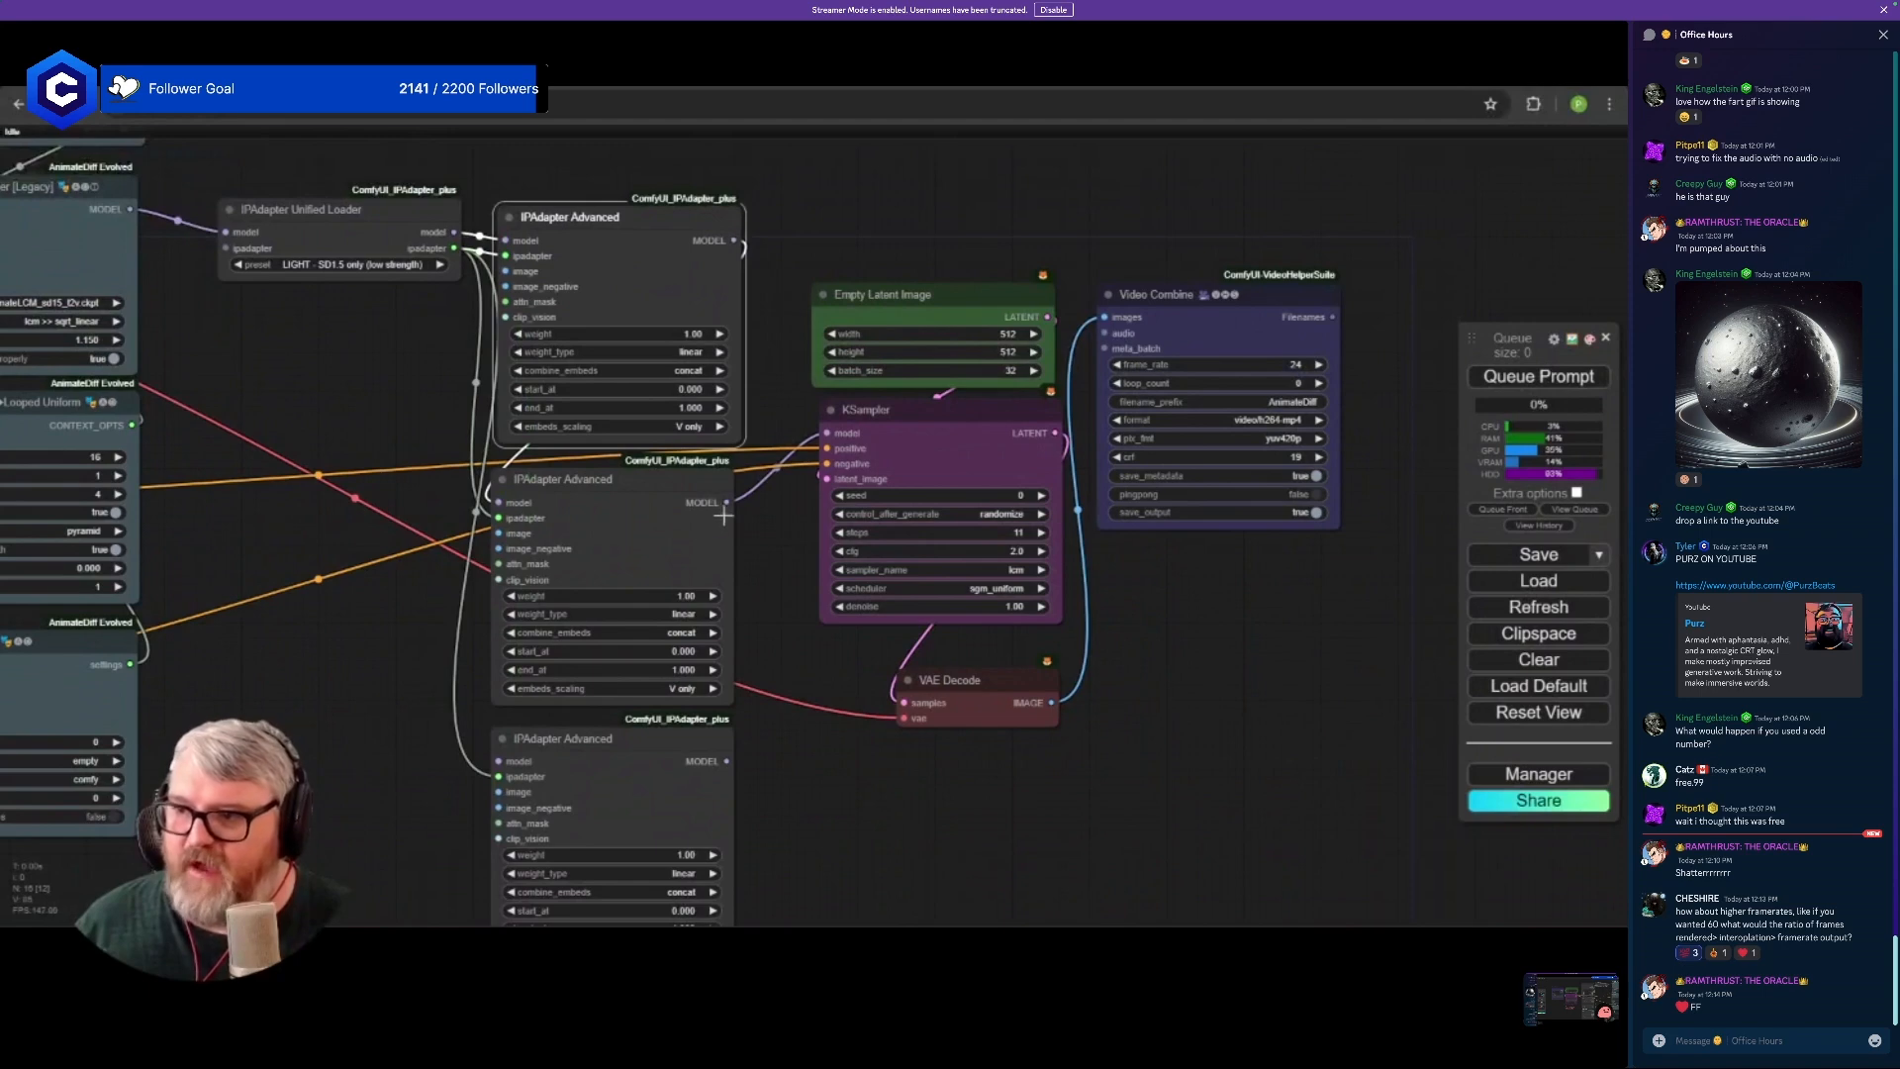
left_click_drag(727, 503, 577, 696)
left_click_drag(499, 761, 499, 761)
left_click_drag(726, 760, 827, 432)
- Delete the second and third IPAdapter Advanced nodes
scroll(683, 821, "down", 2)
left_click_drag(682, 821, 766, 715)
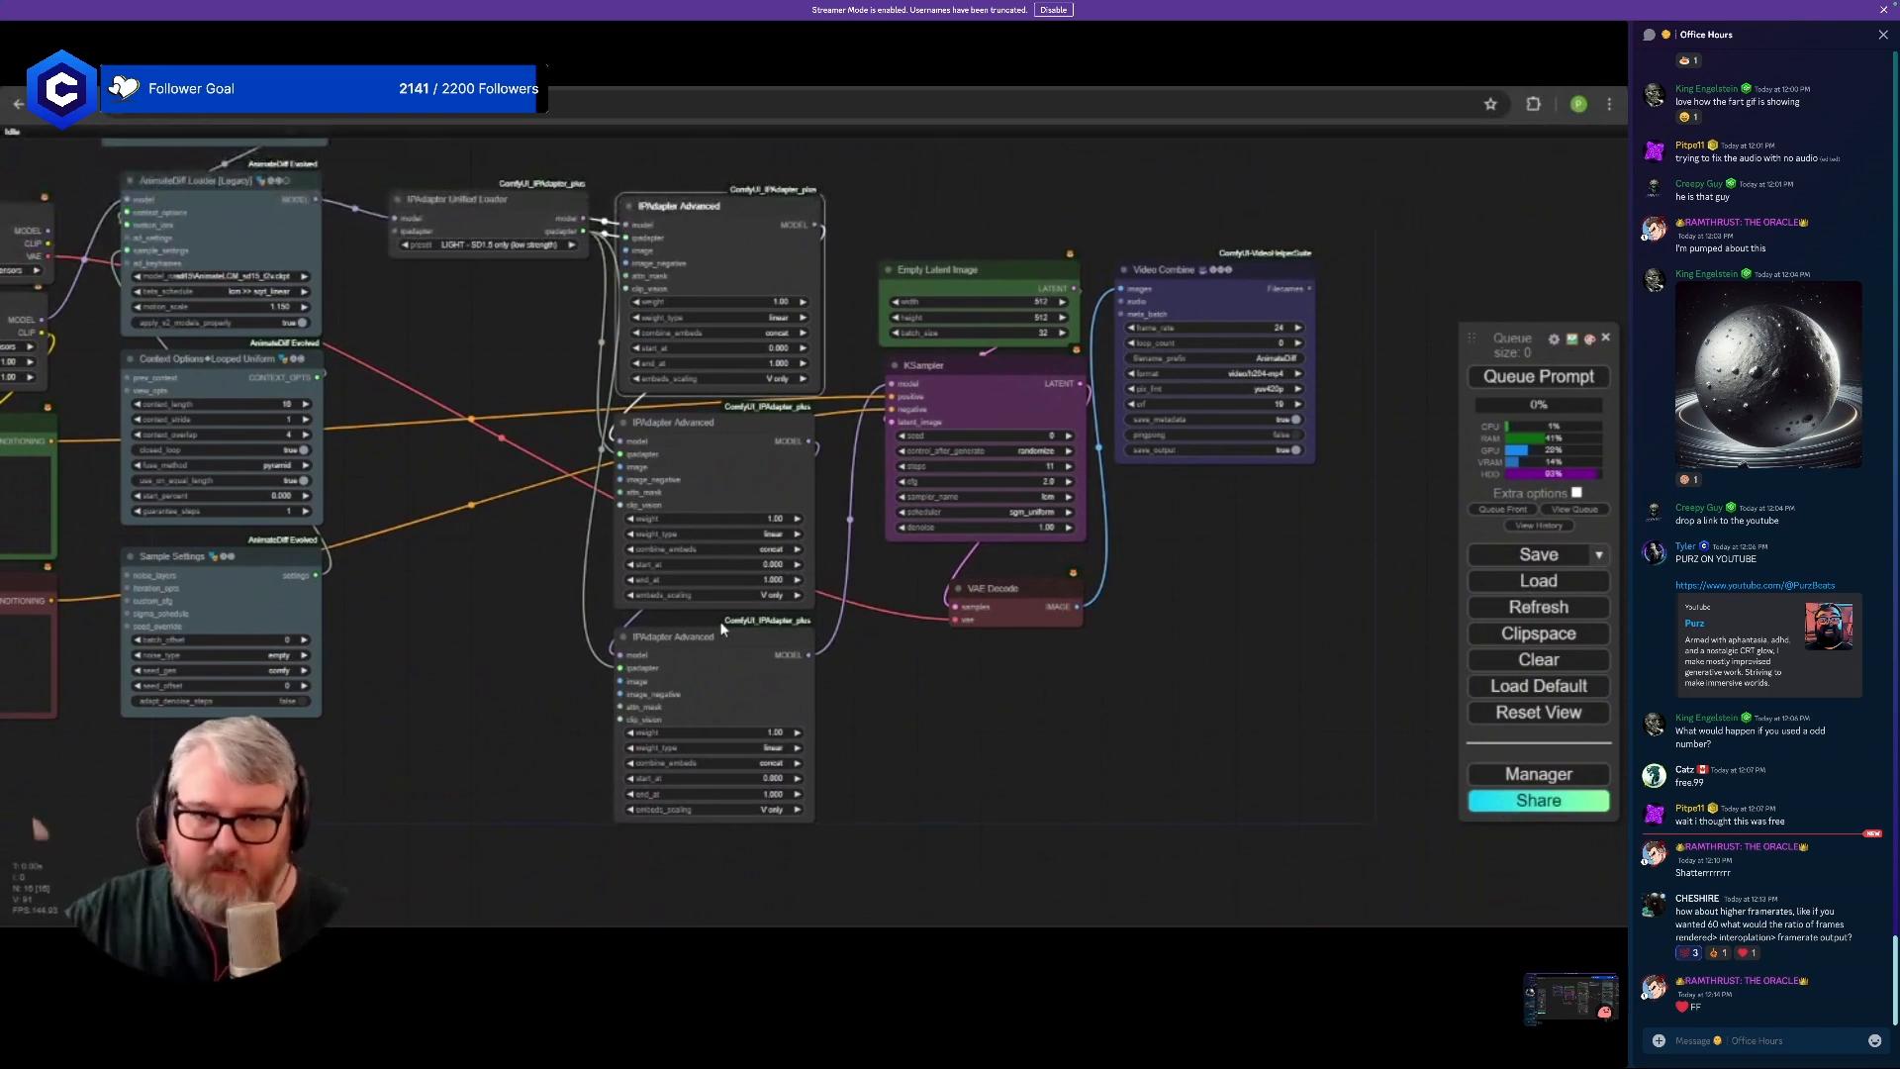
left_click_drag(539, 218, 522, 184)
left_click_drag(508, 303, 509, 301)
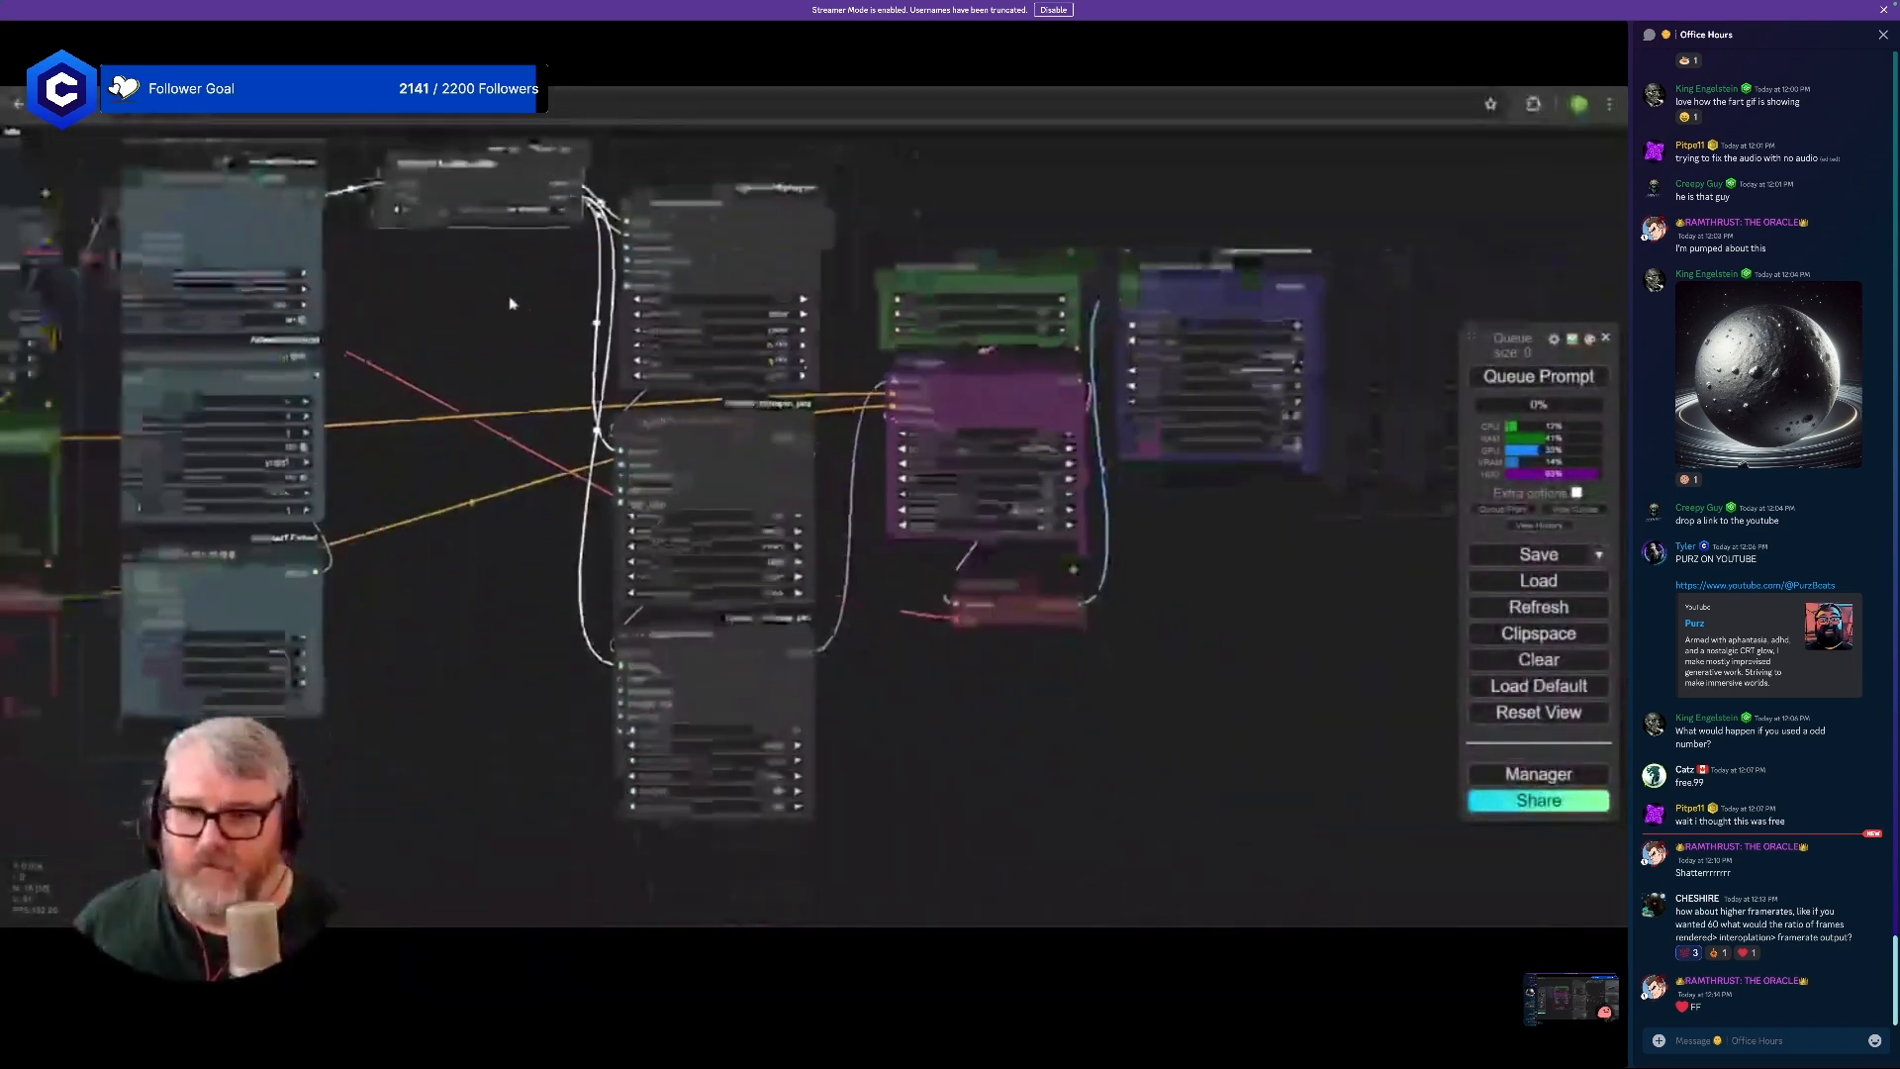
left_click(673, 445)
key("Delete")
left_click(734, 656)
key("Delete")
- Move the remaining IPAdapter Advanced node directly beneath the IPAdapter Unified Loader
left_click_drag(661, 188, 519, 300)
left_click_drag(742, 403, 482, 367)
scroll(805, 656, "down", 3)
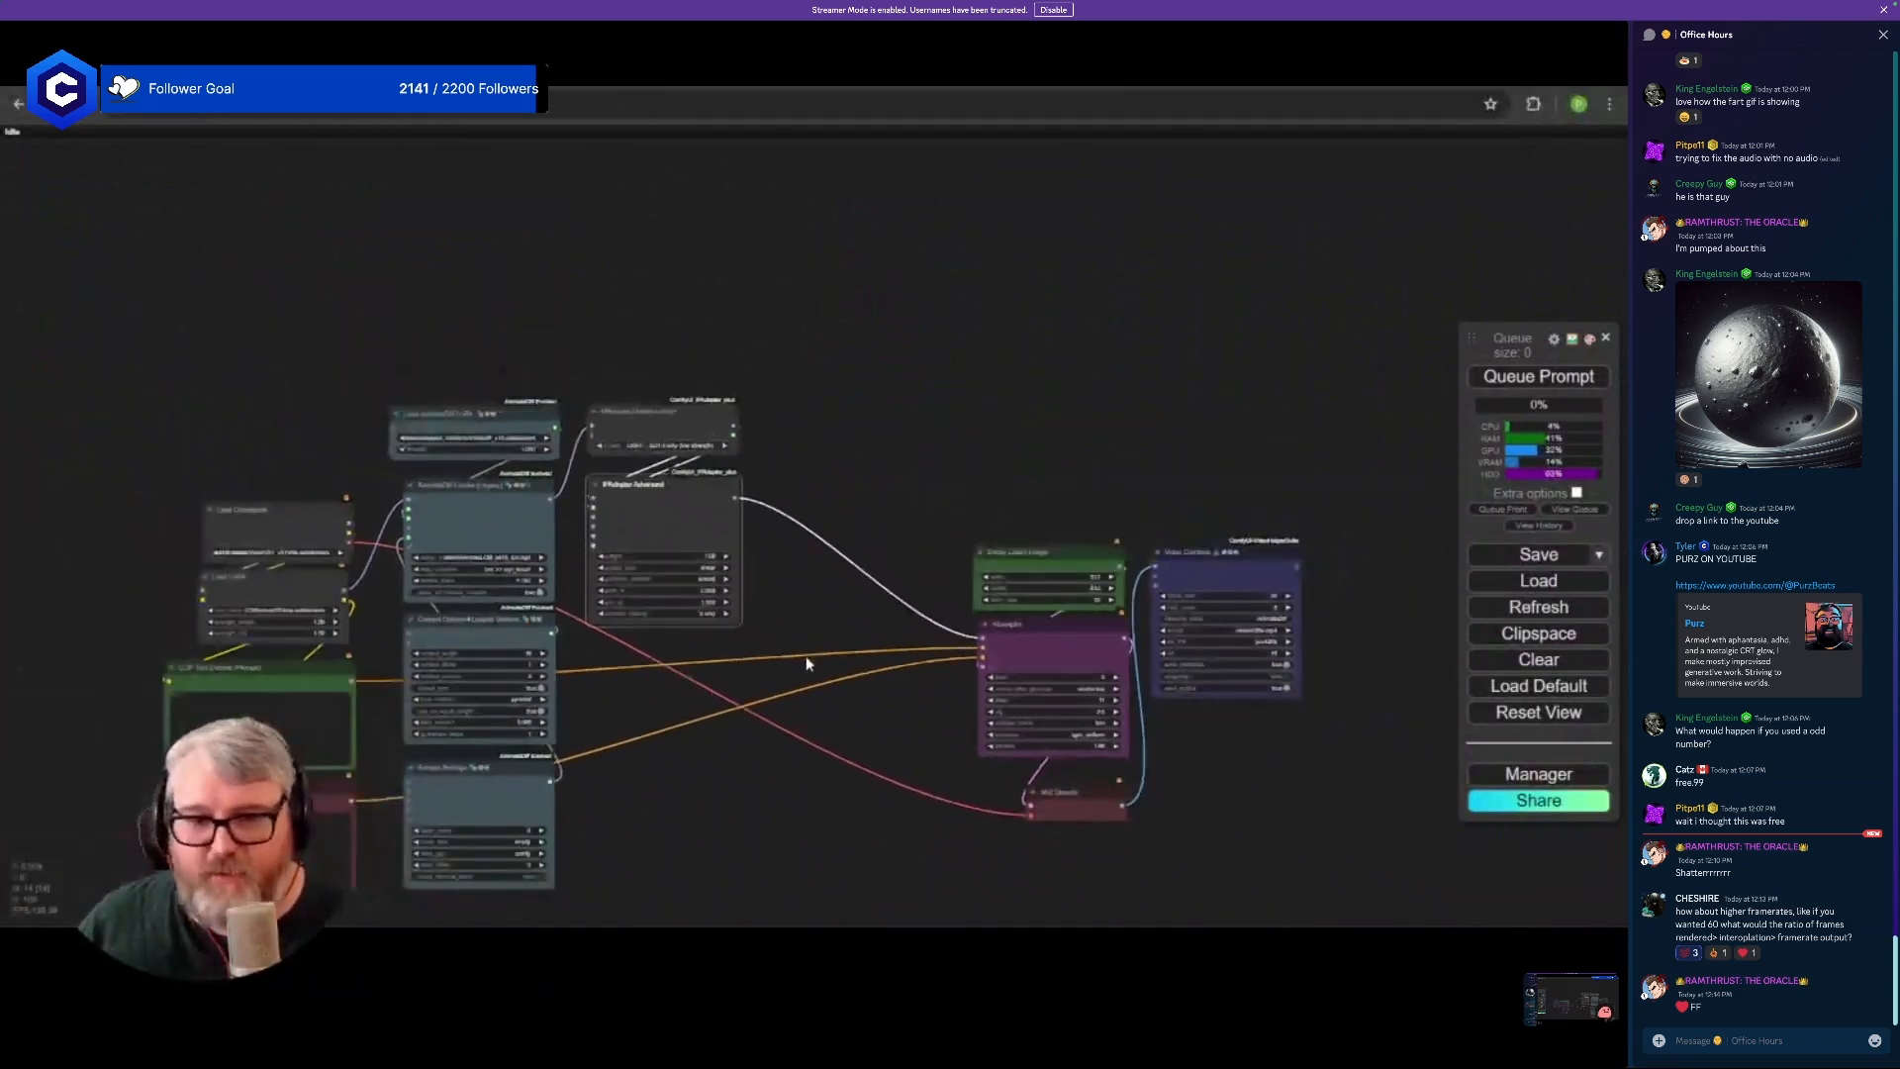
- Set the IPAdapter Unified Loader's preset to PLUS (high strength)
scroll(815, 677, "up", 3)
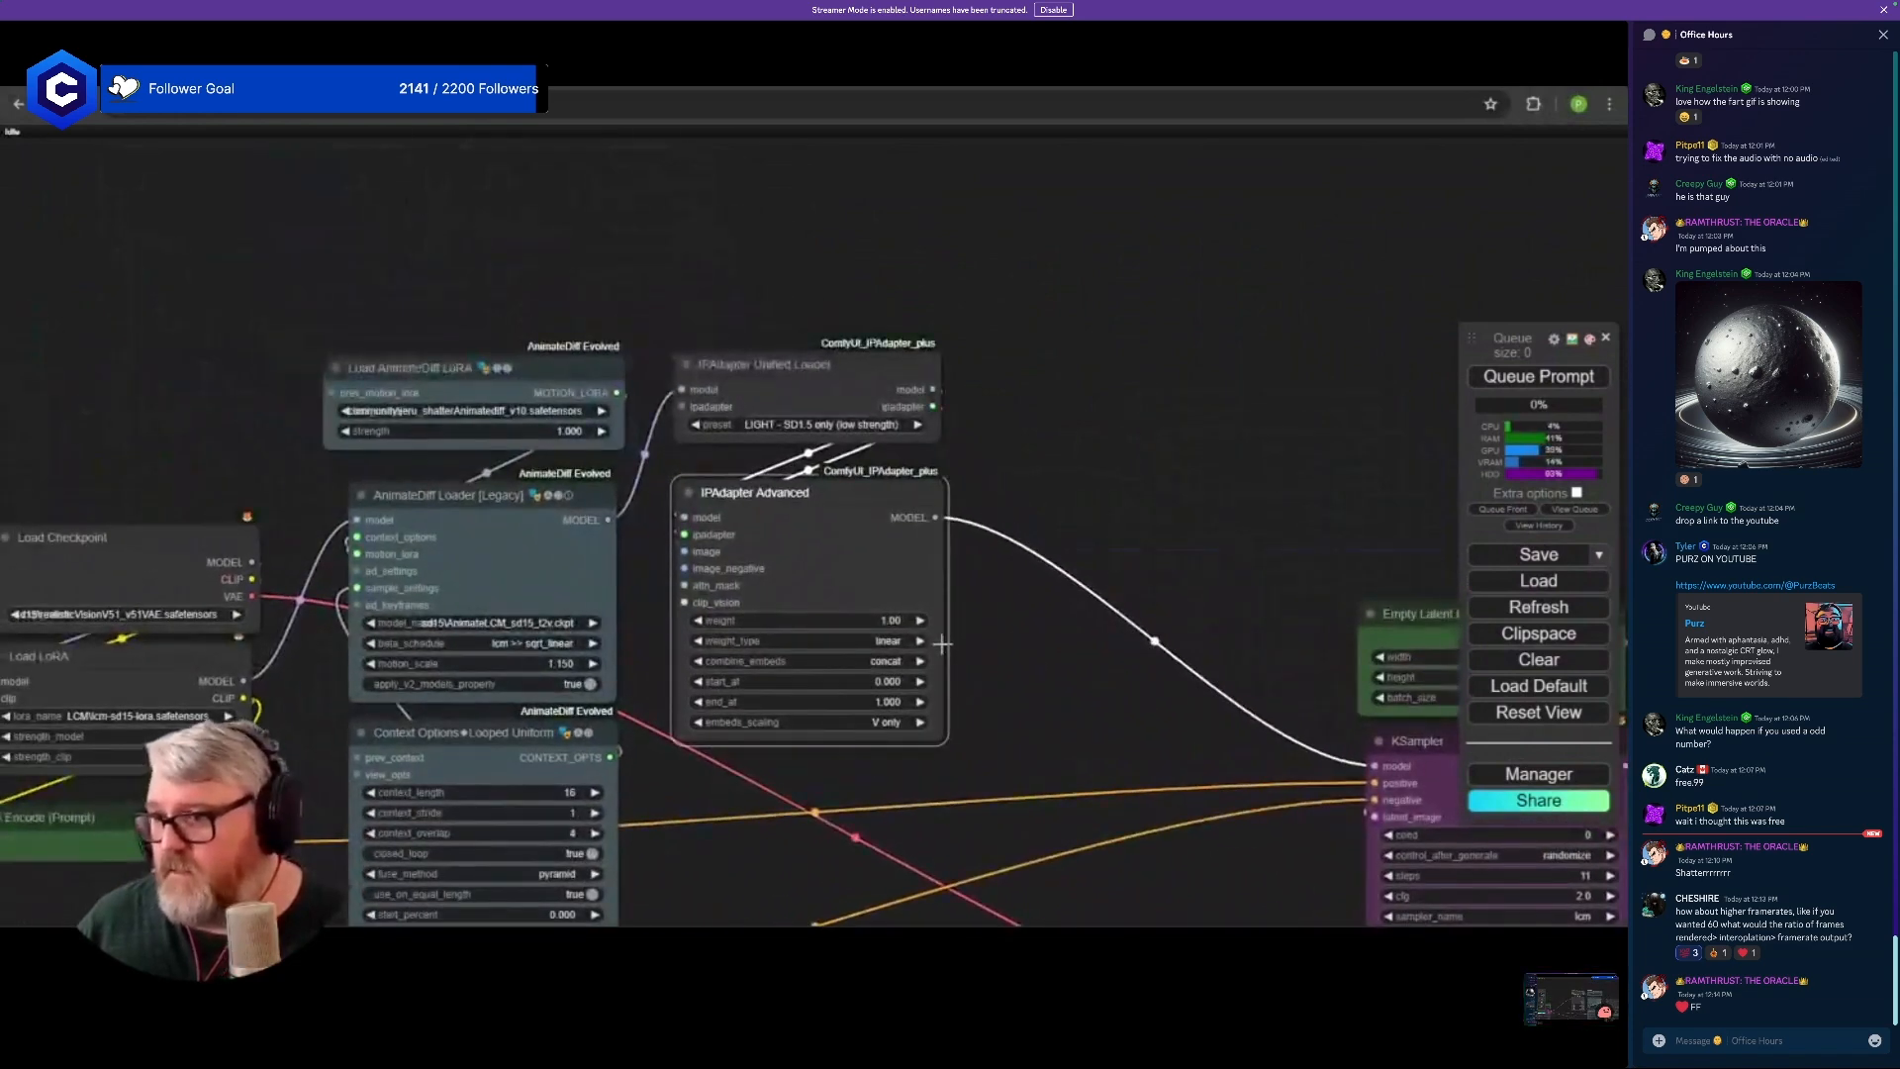
scroll(941, 644, "down", 1)
scroll(953, 634, "down", 1)
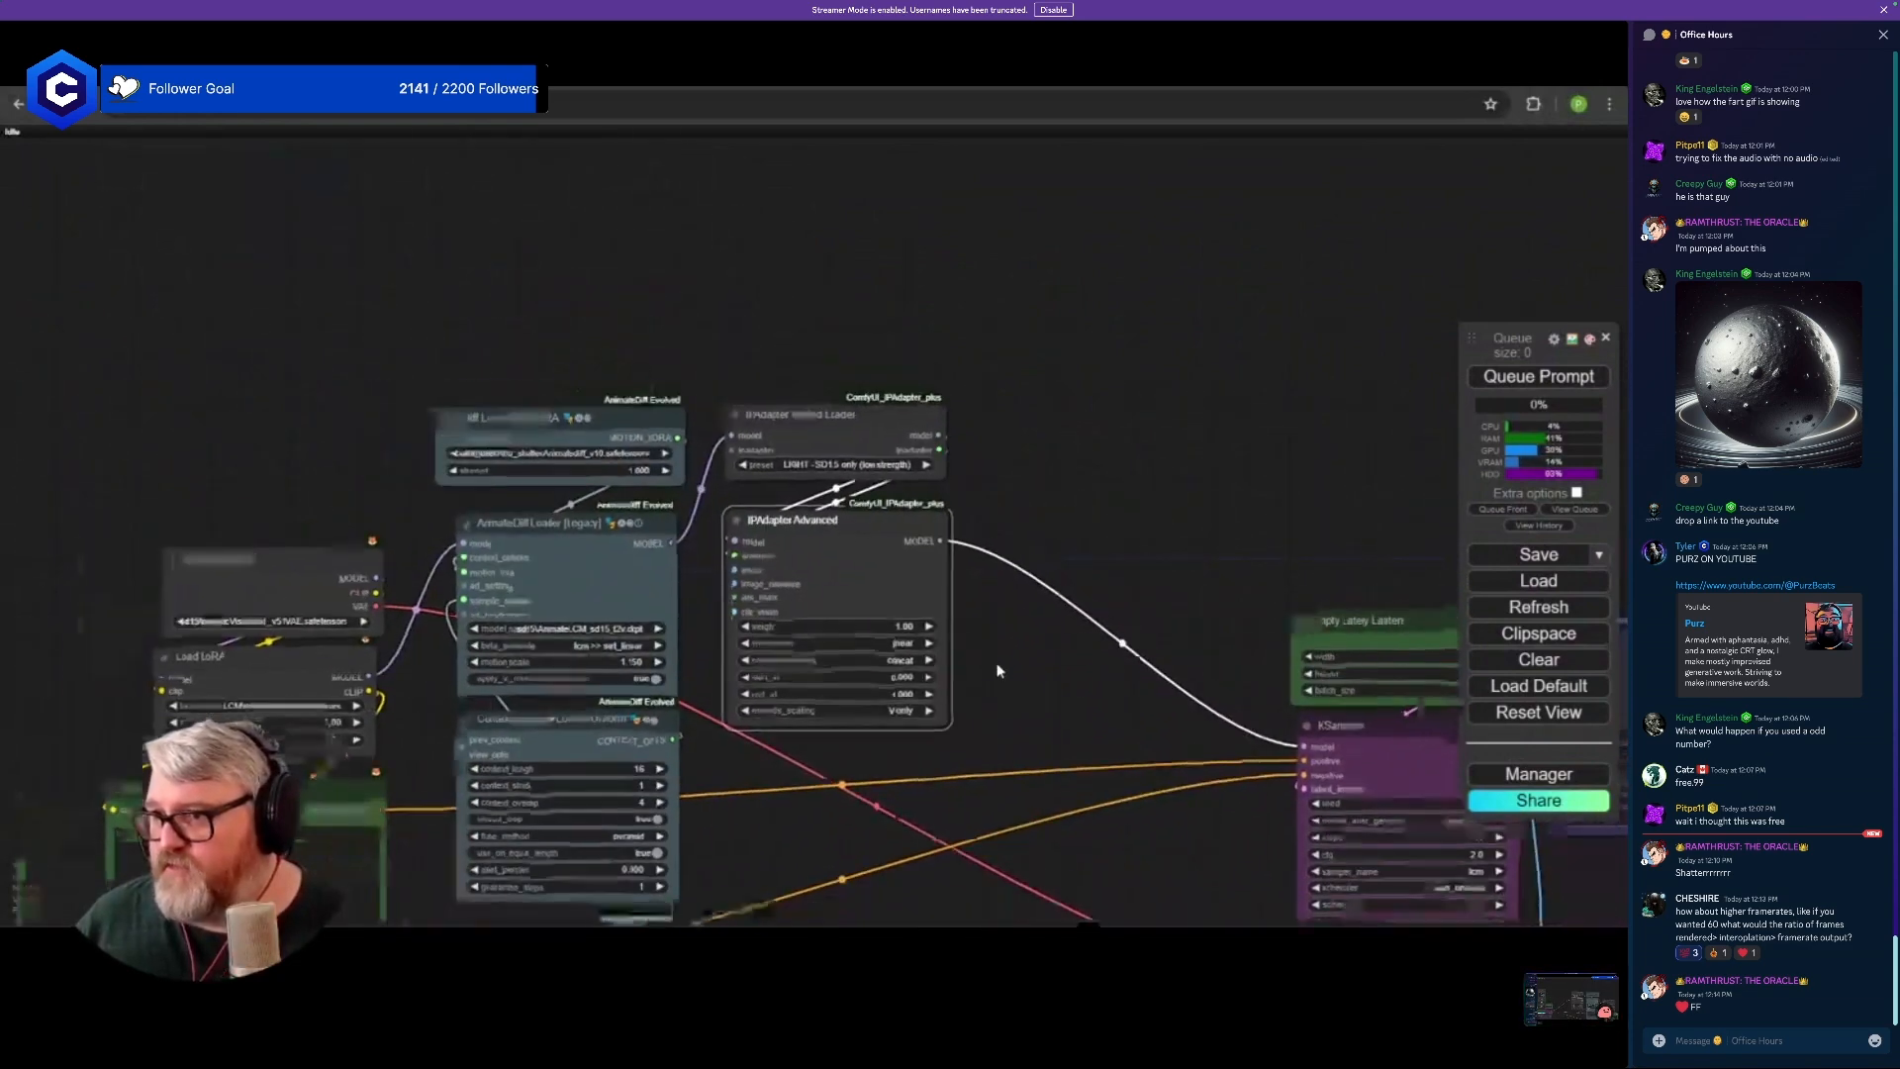
left_click(851, 463)
left_click(885, 516)
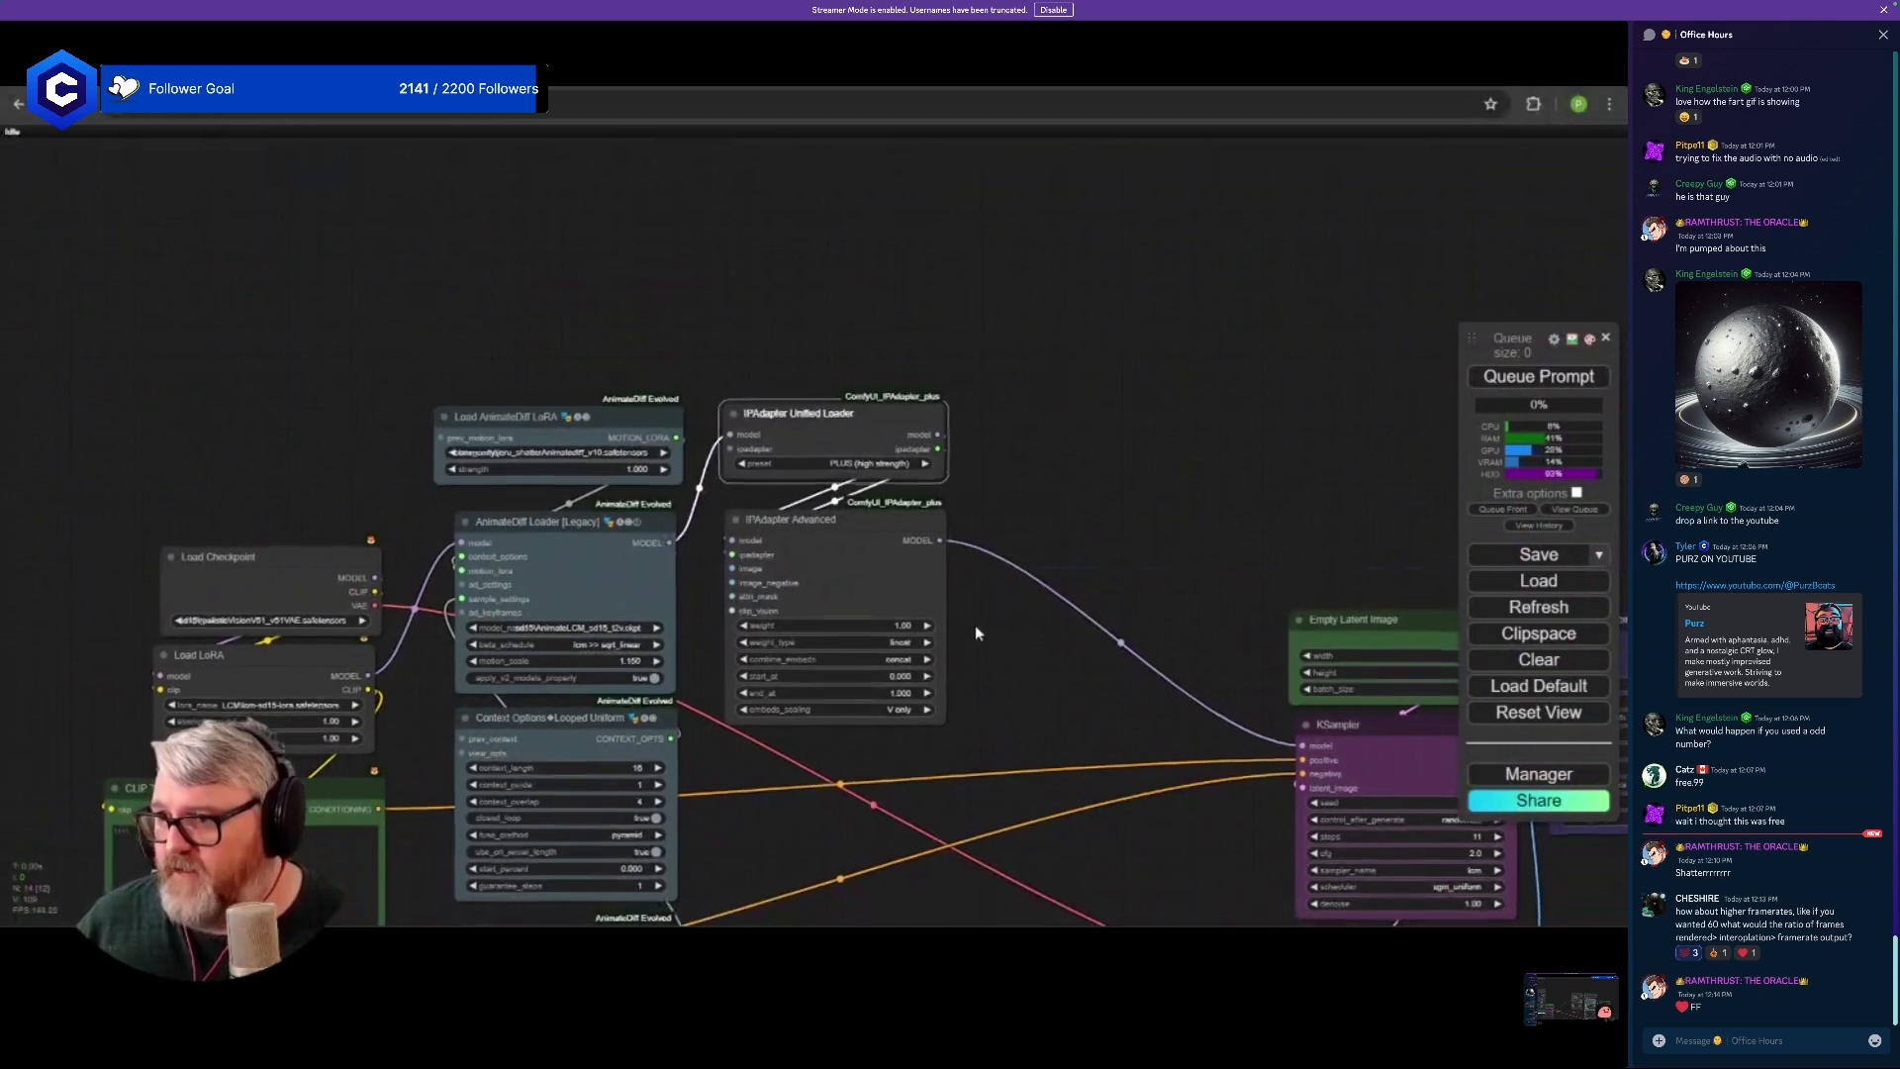
- Move the IPAdapter Unified Loader and IPAdapter Advanced nodes together next to the KSampler
left_click_drag(976, 625, 750, 453)
left_click(656, 390, "shift")
left_click_drag(657, 390, 903, 566)
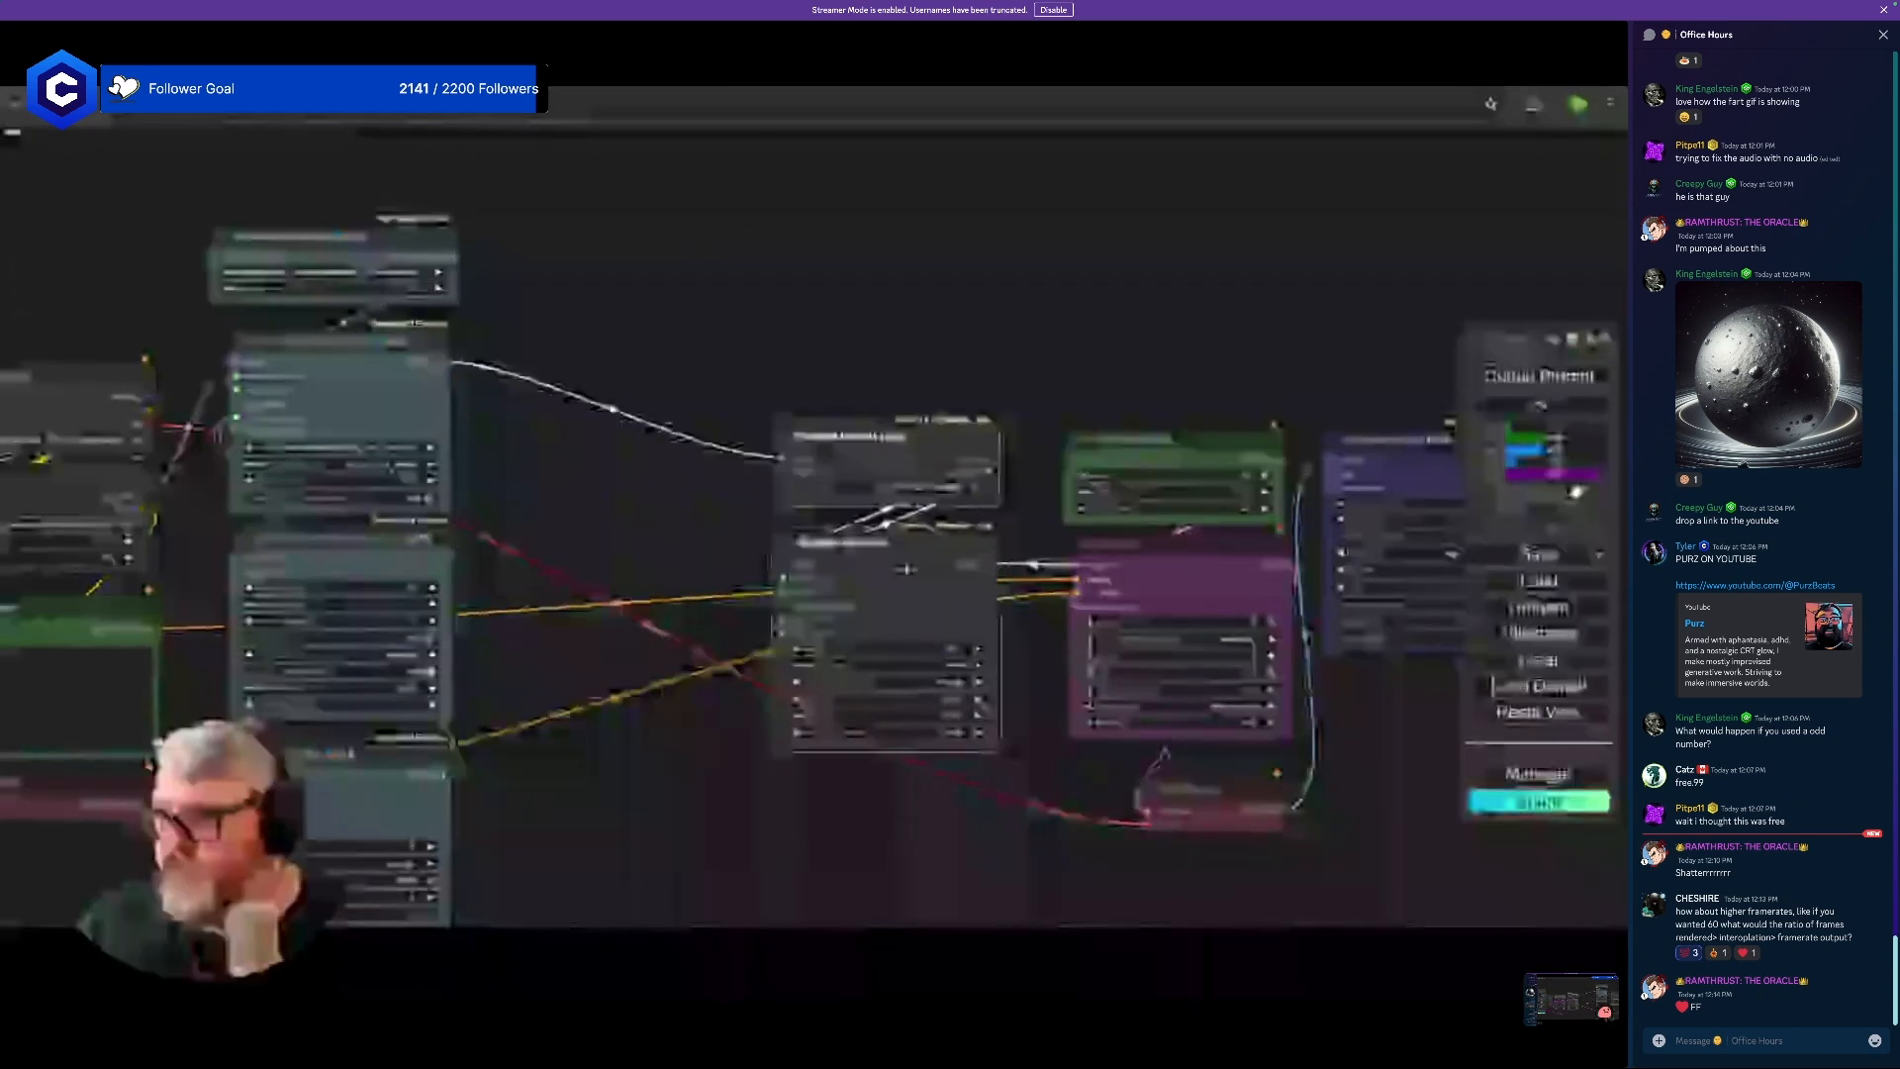
- Add an ImageScaleToTotalPixels node connected to the image input of IPAdapter Advanced
left_click_drag(768, 597, 738, 400)
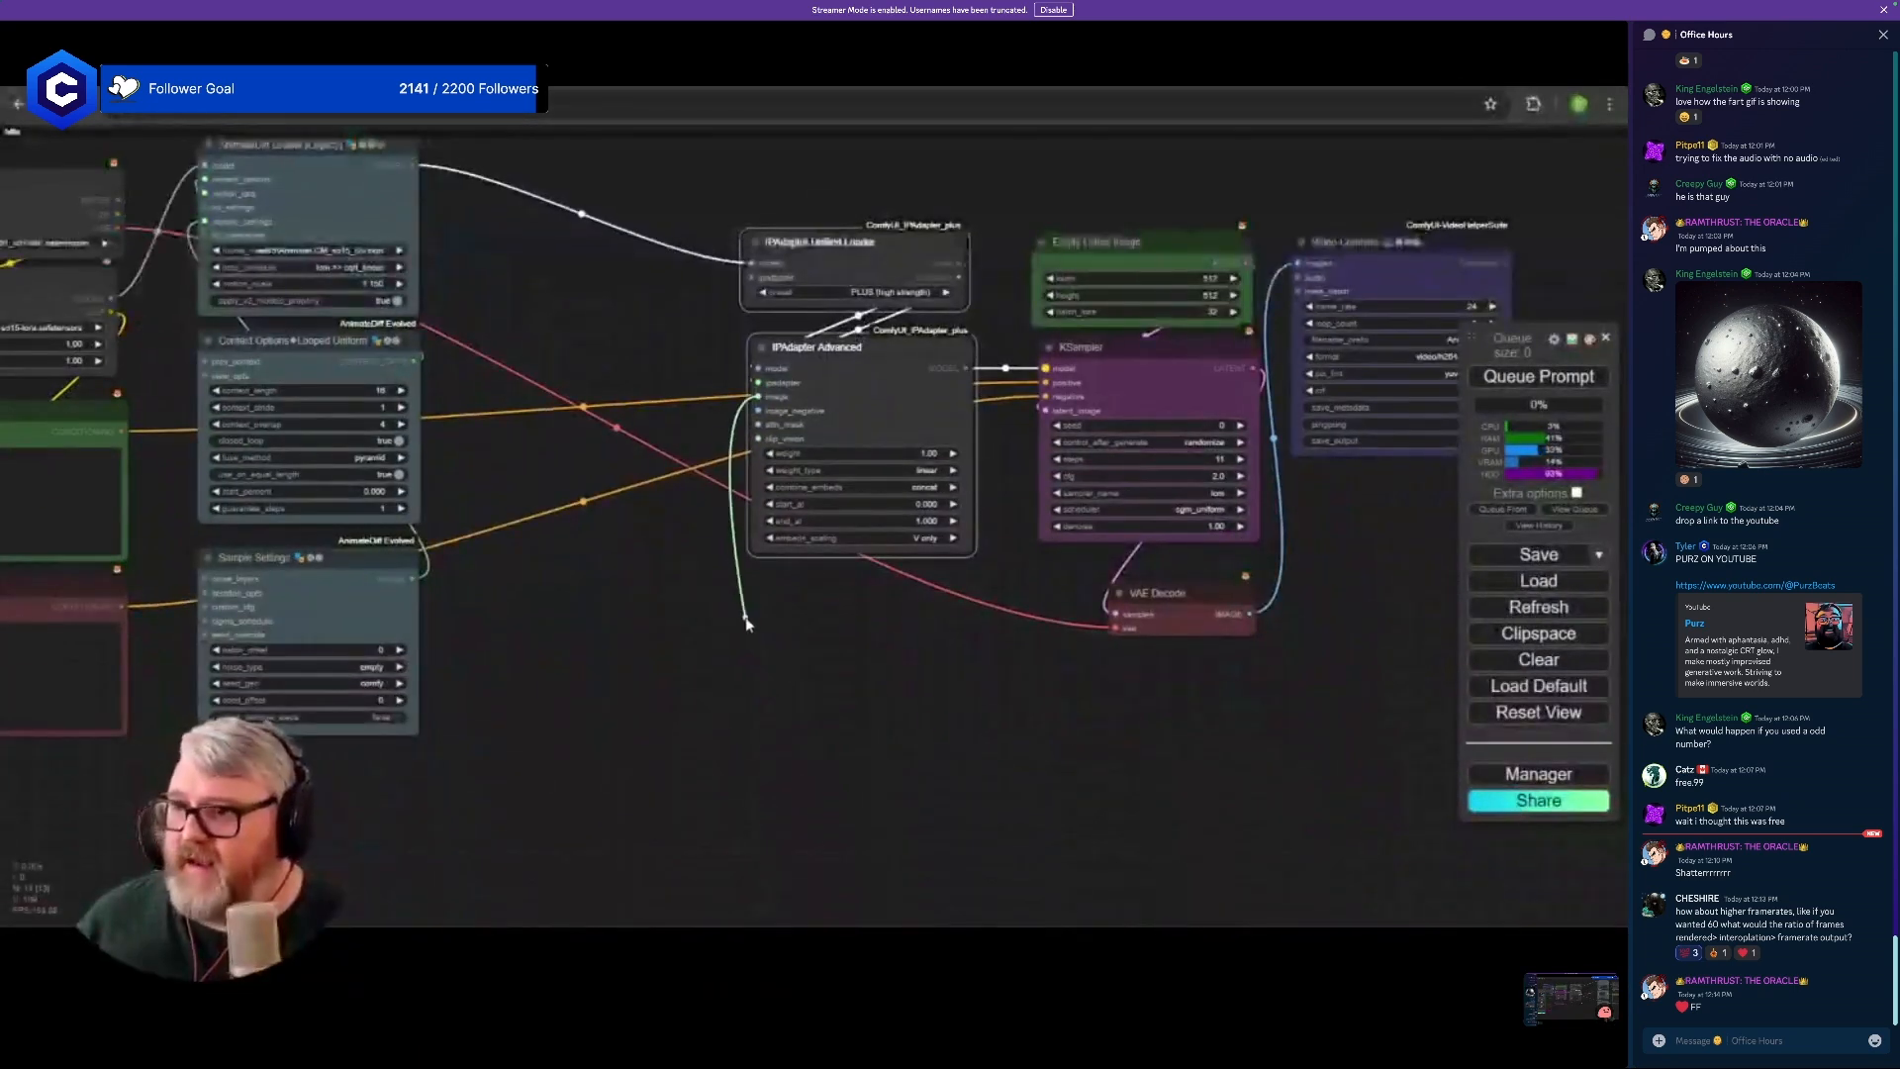
left_click_drag(747, 623, 749, 625)
left_click(767, 638)
type("images")
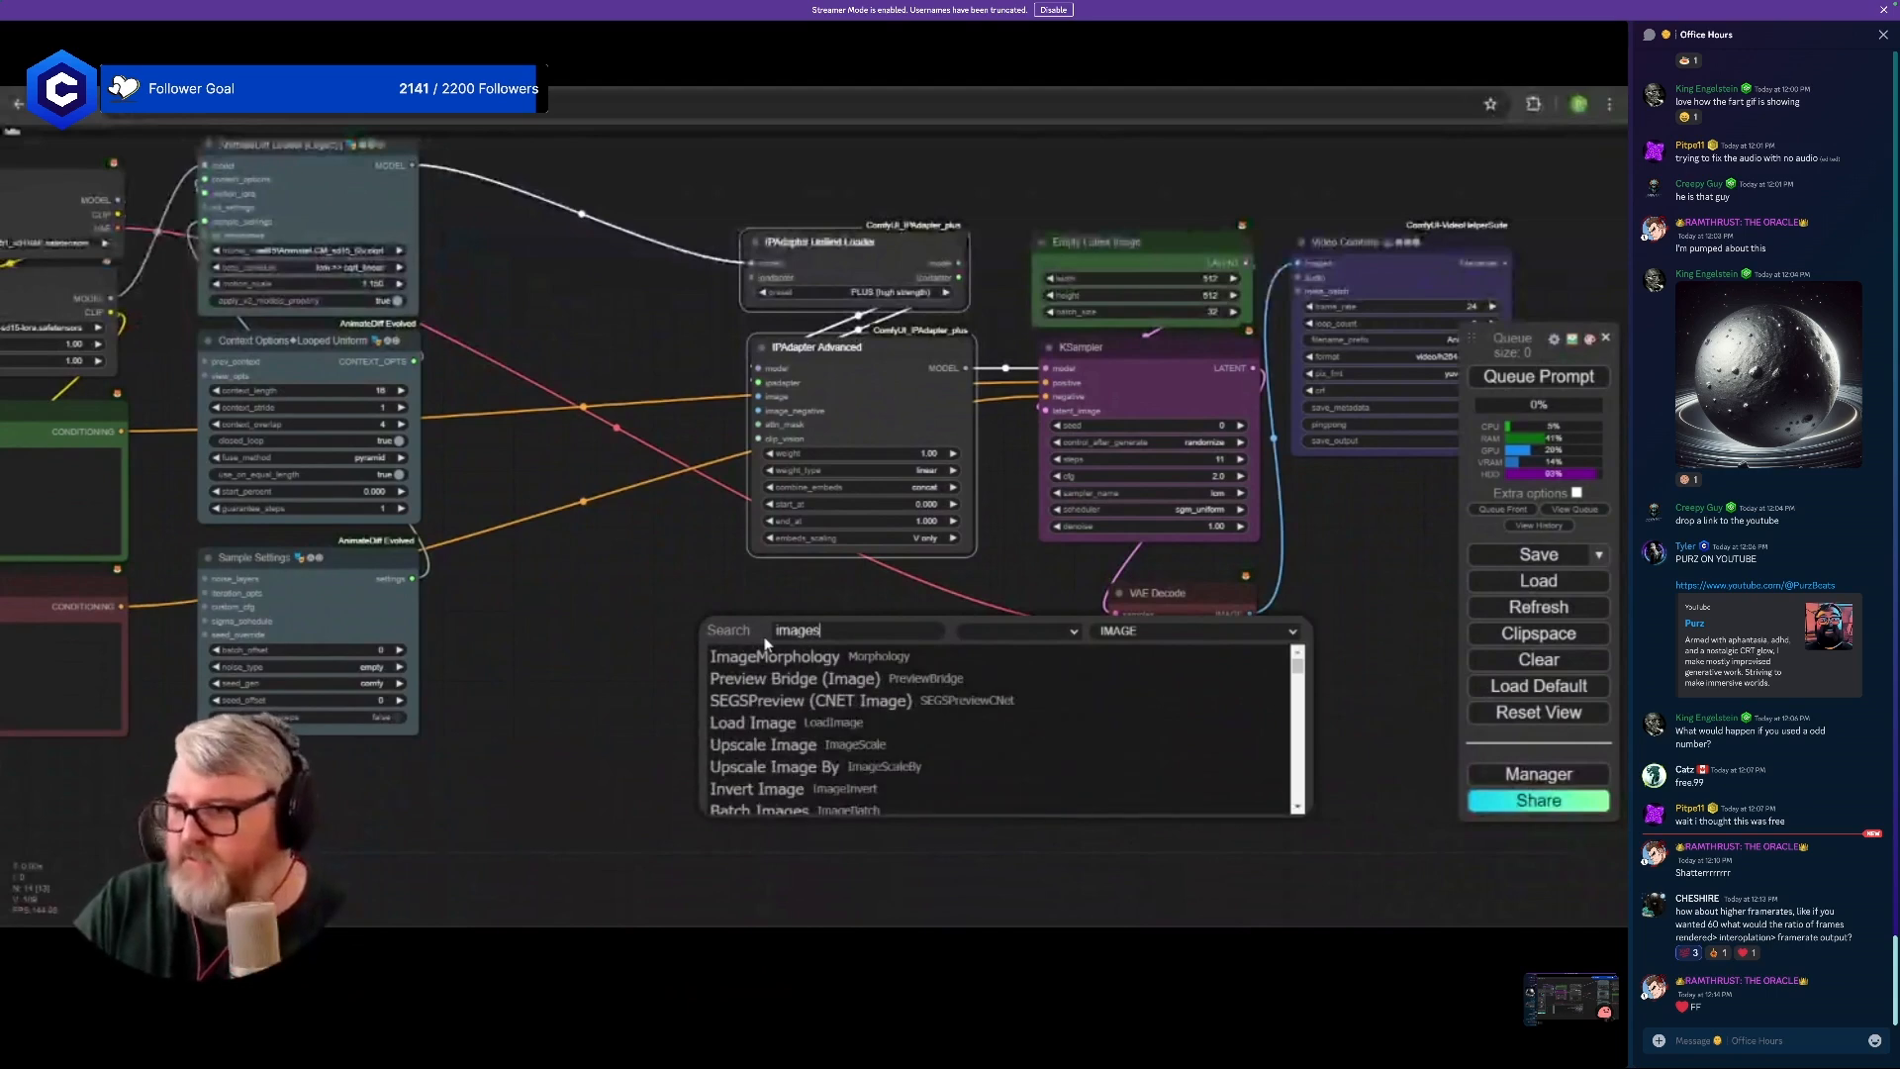
type("cal")
left_click(860, 700)
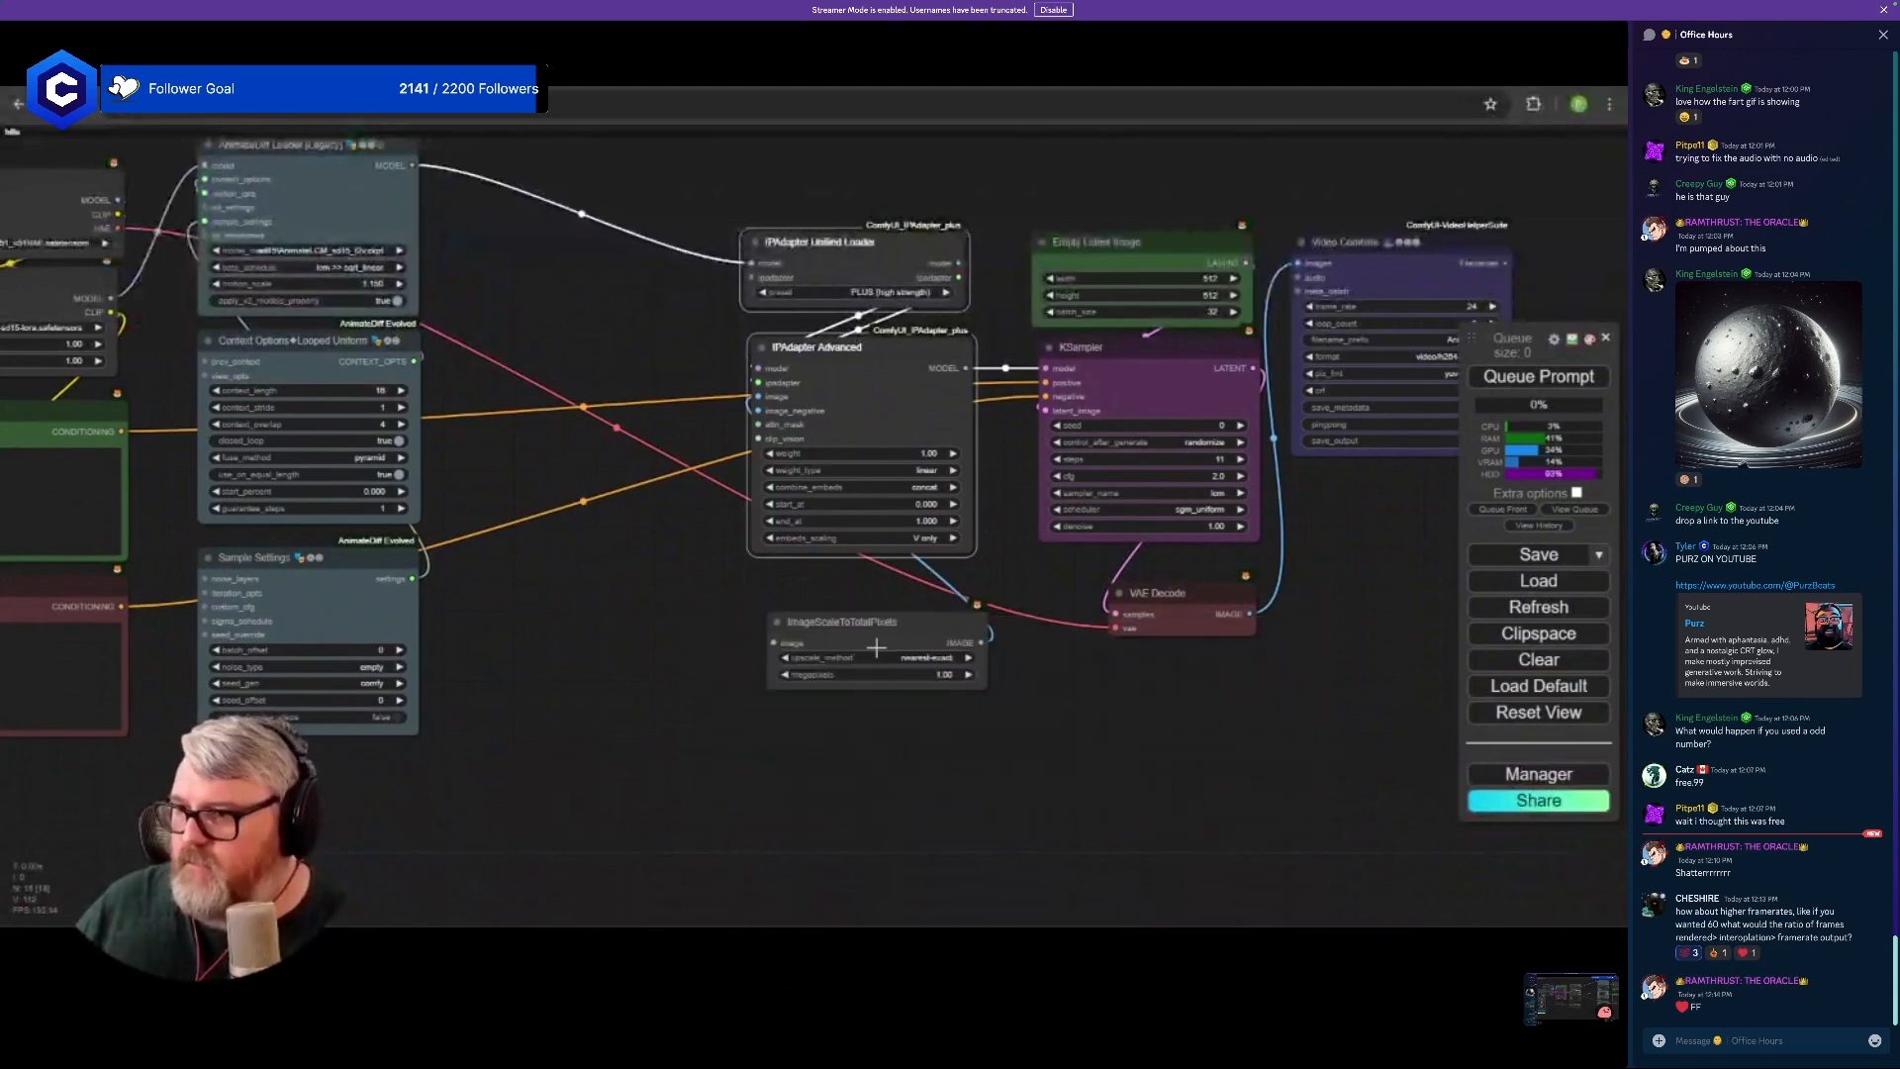
- Set the ImageScaleToTotalPixels node's megapixels to 0.6 and place it directly beneath IPAdapter Advanced
left_click(894, 673)
type(".6")
key("Return")
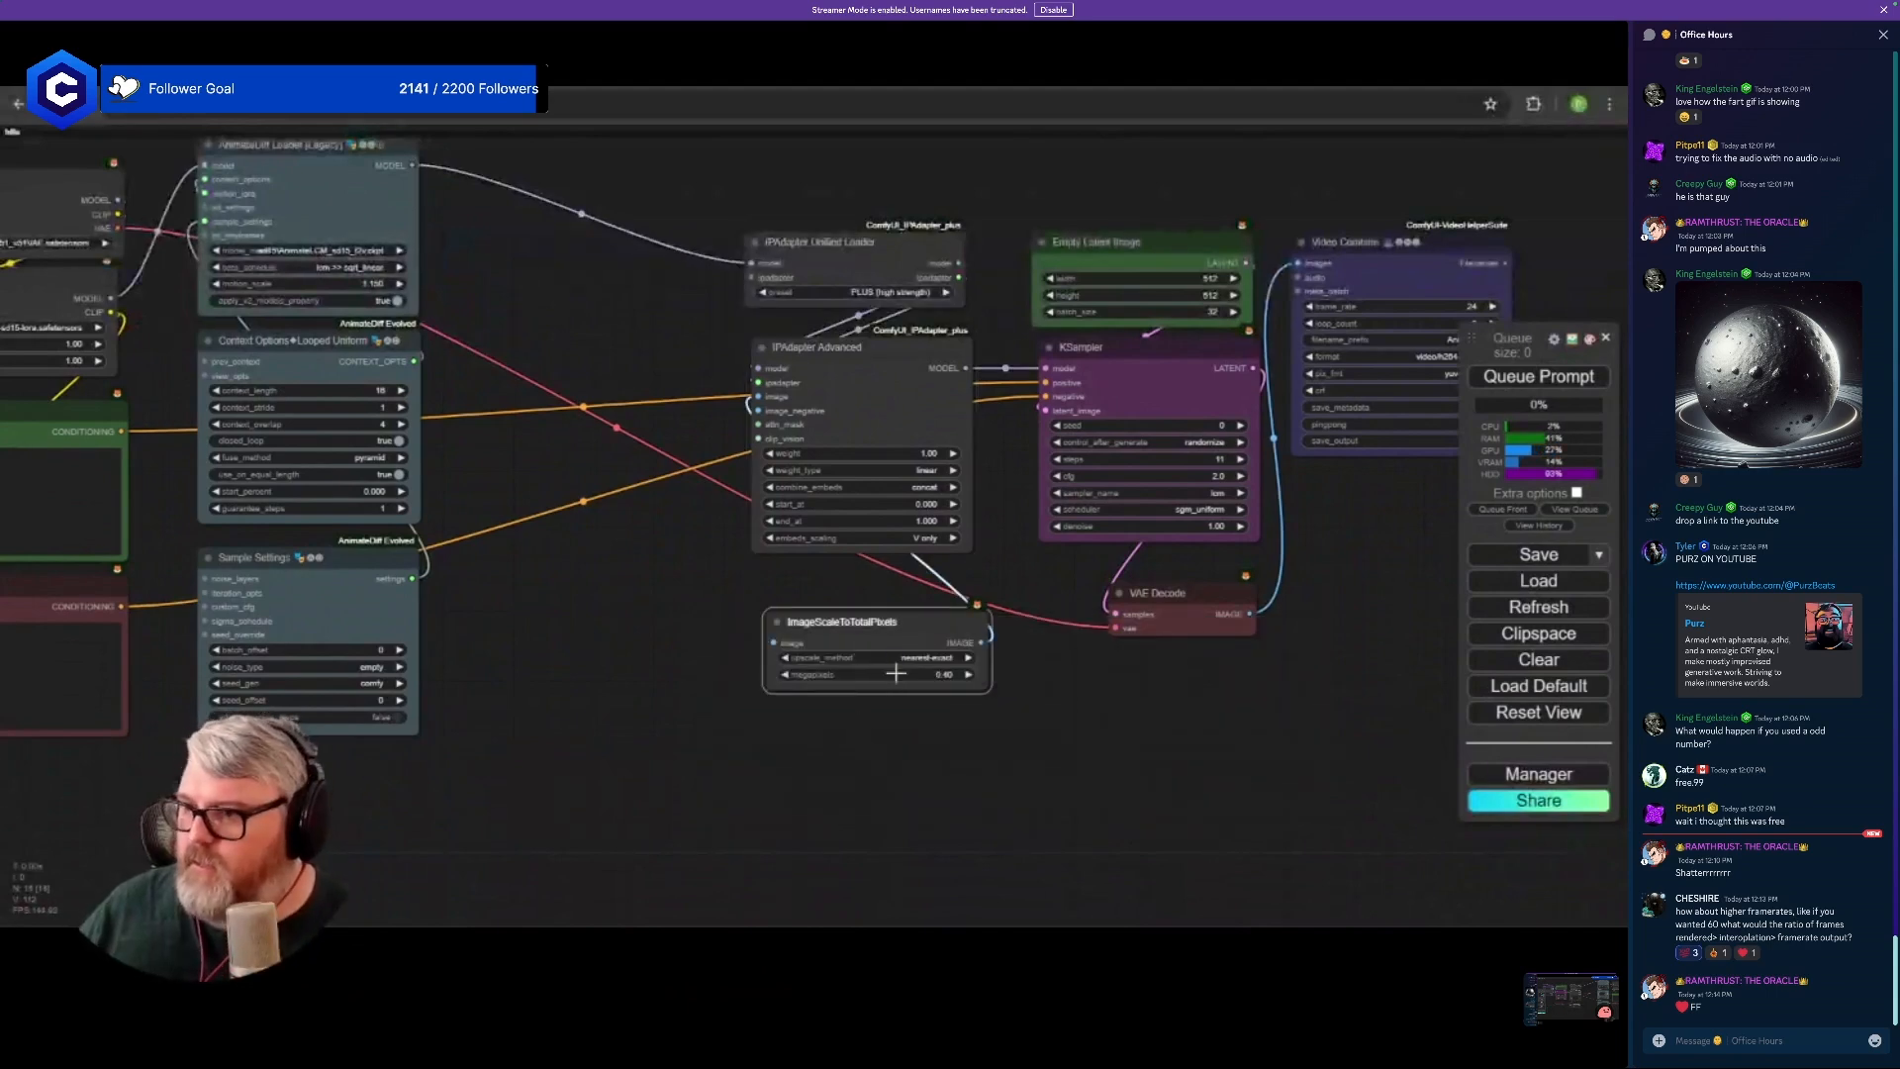
left_click_drag(884, 630, 874, 588)
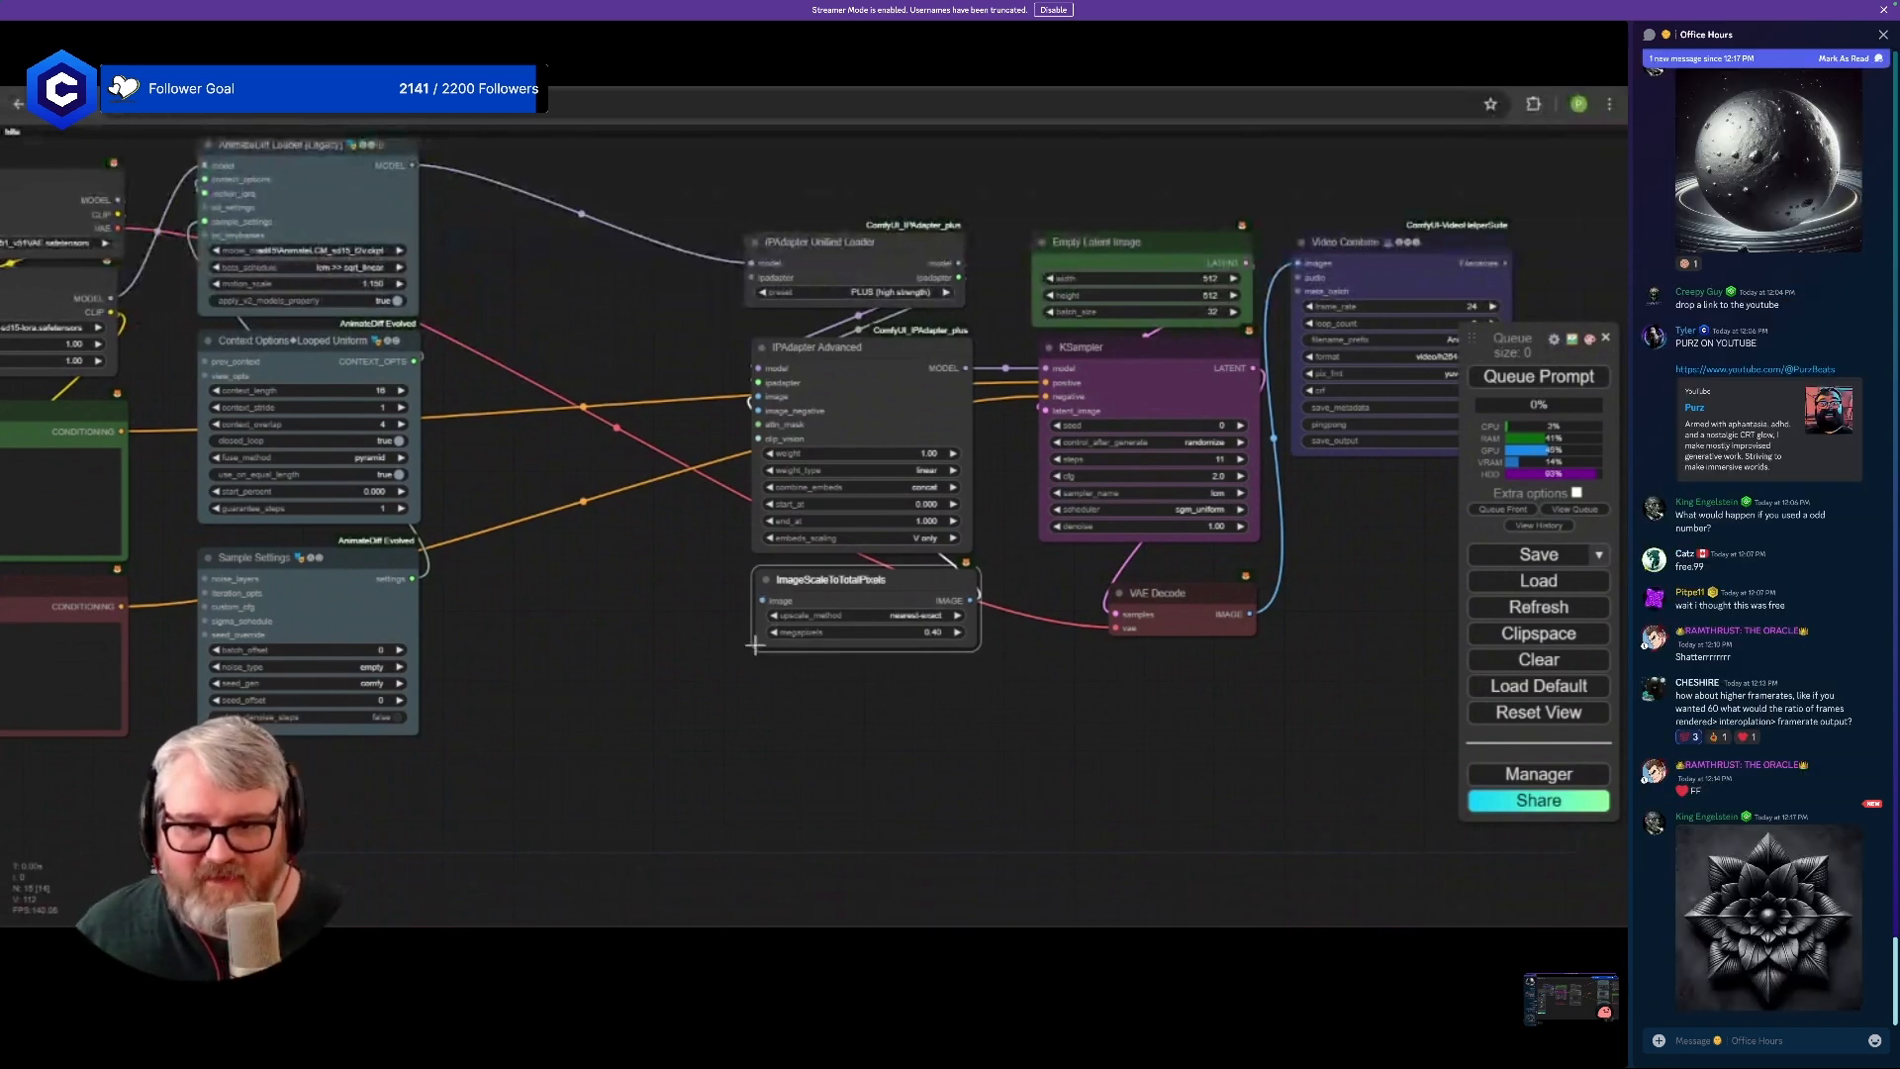
- Add a Load Image node feeding ImageScaleToTotalPixels, place it underneath, and load the green circuit board picture
left_click_drag(766, 613, 633, 658)
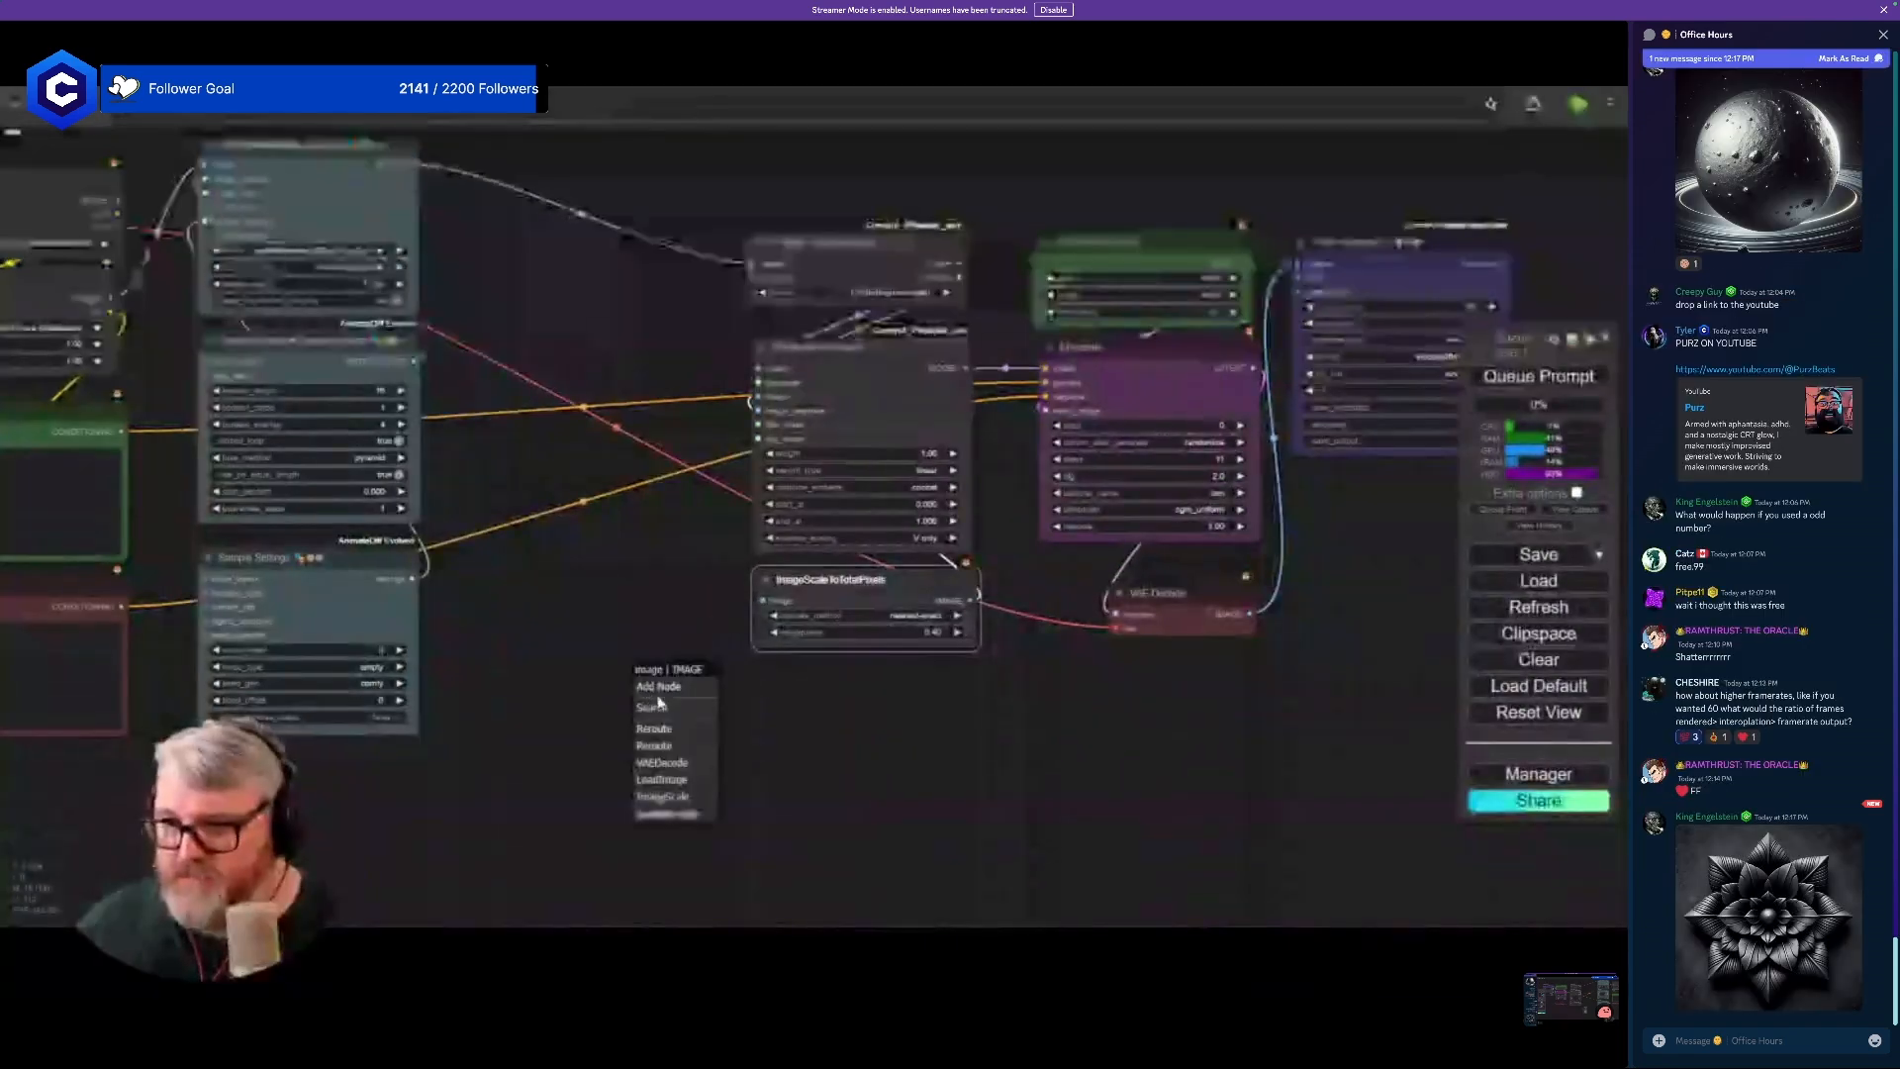
left_click(683, 782)
left_click_drag(740, 686, 854, 686)
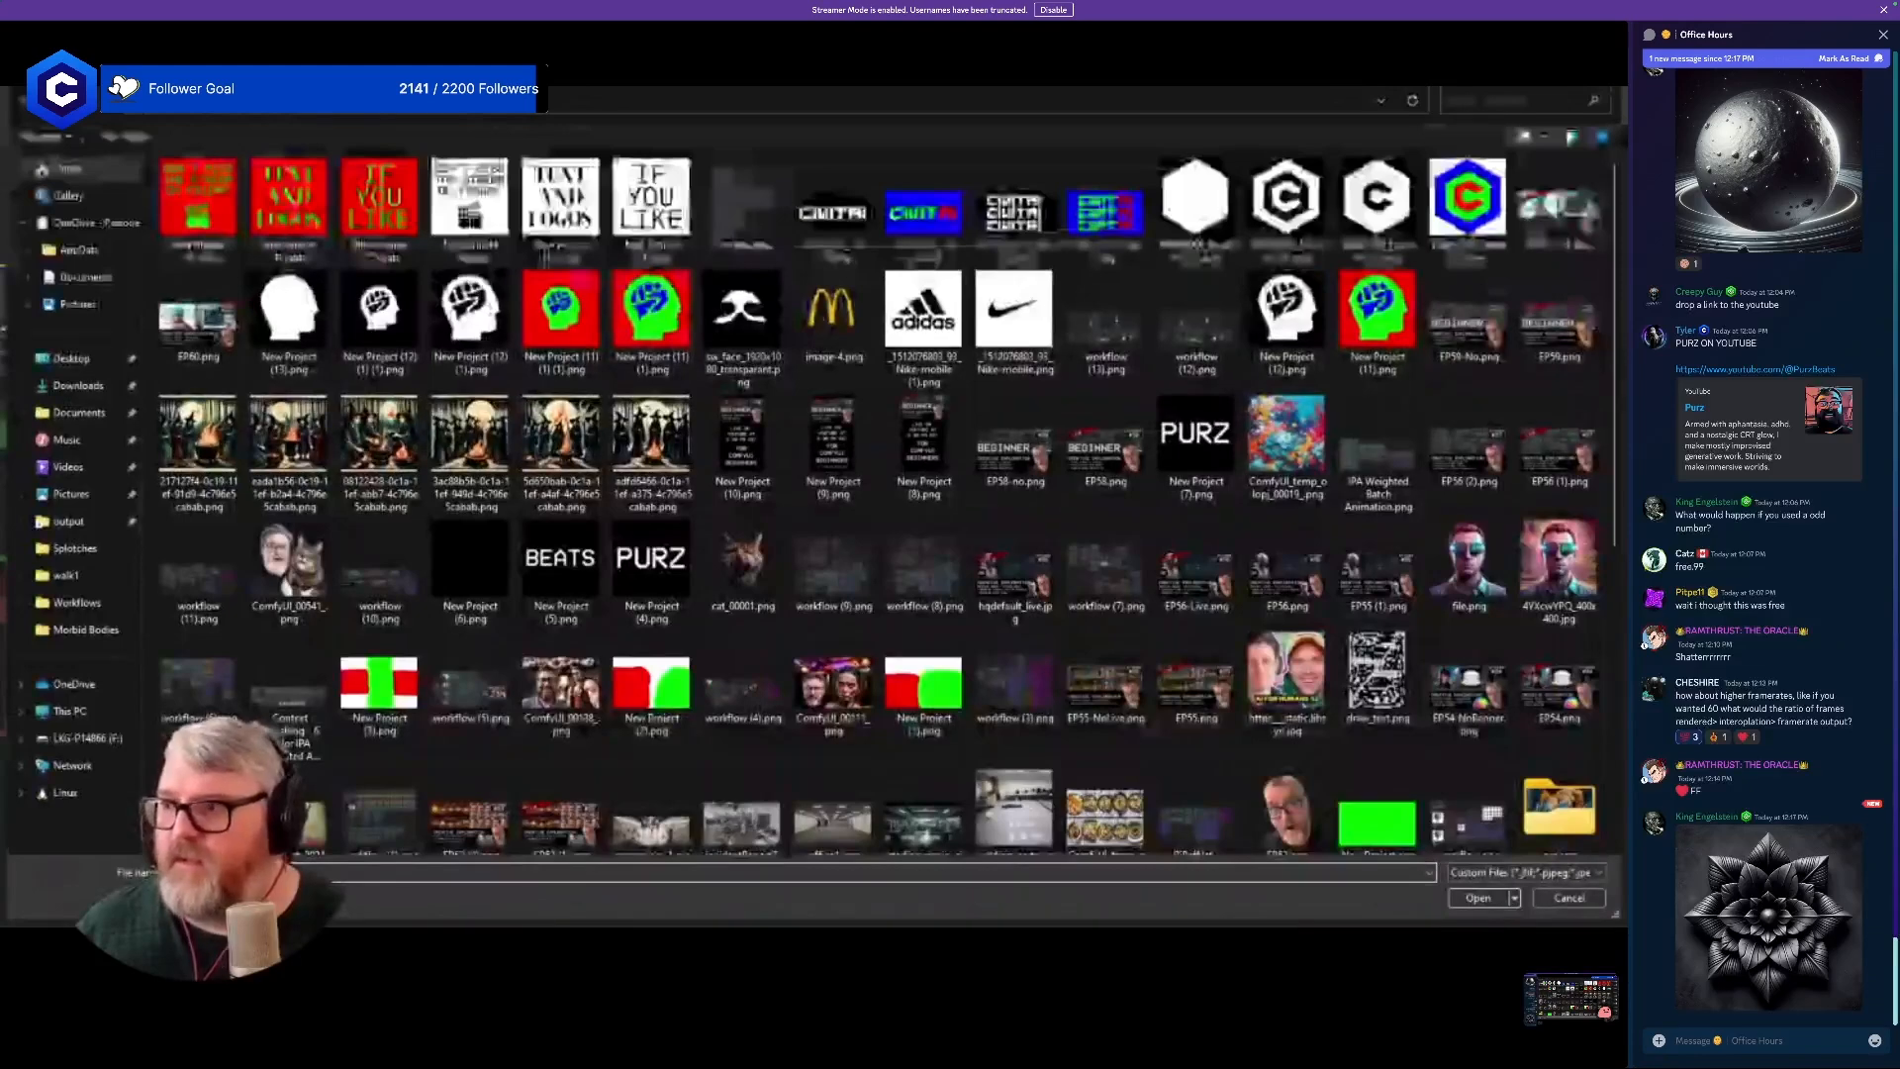
key("super+Down")
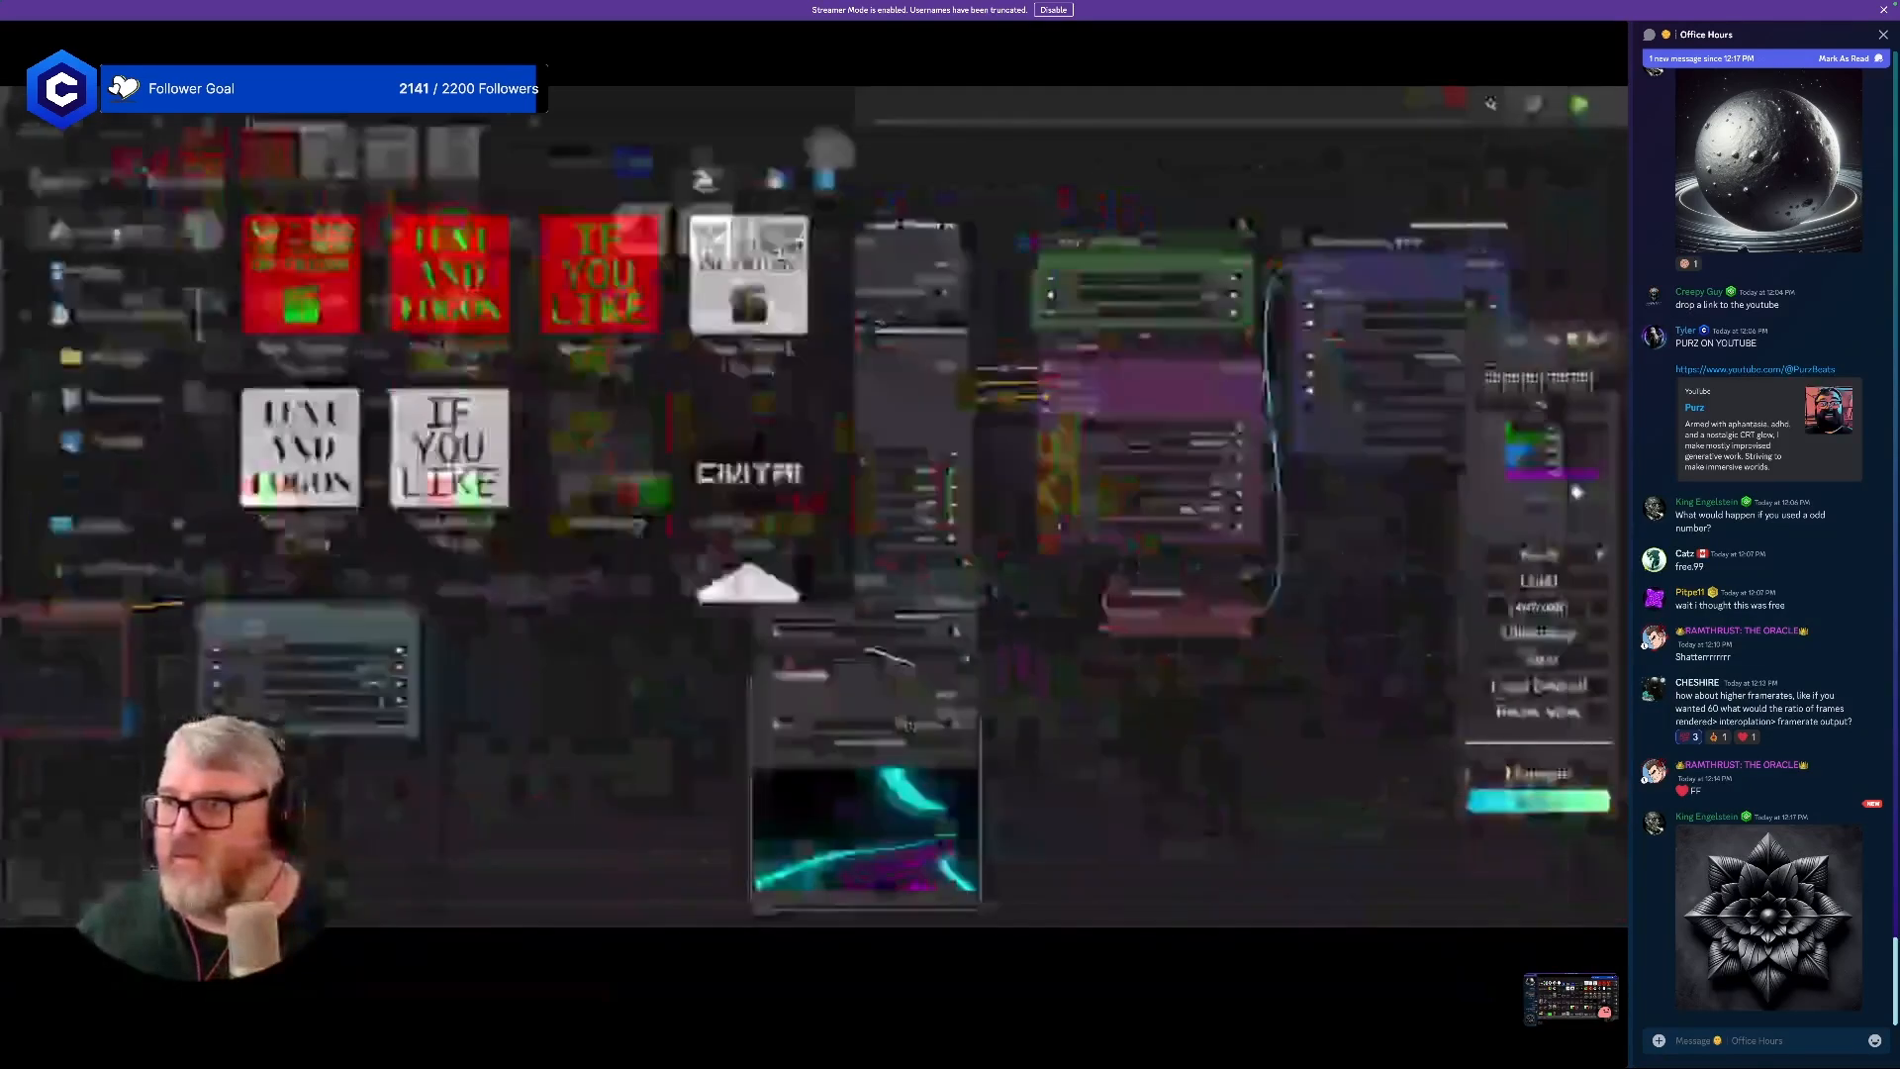
key("Escape")
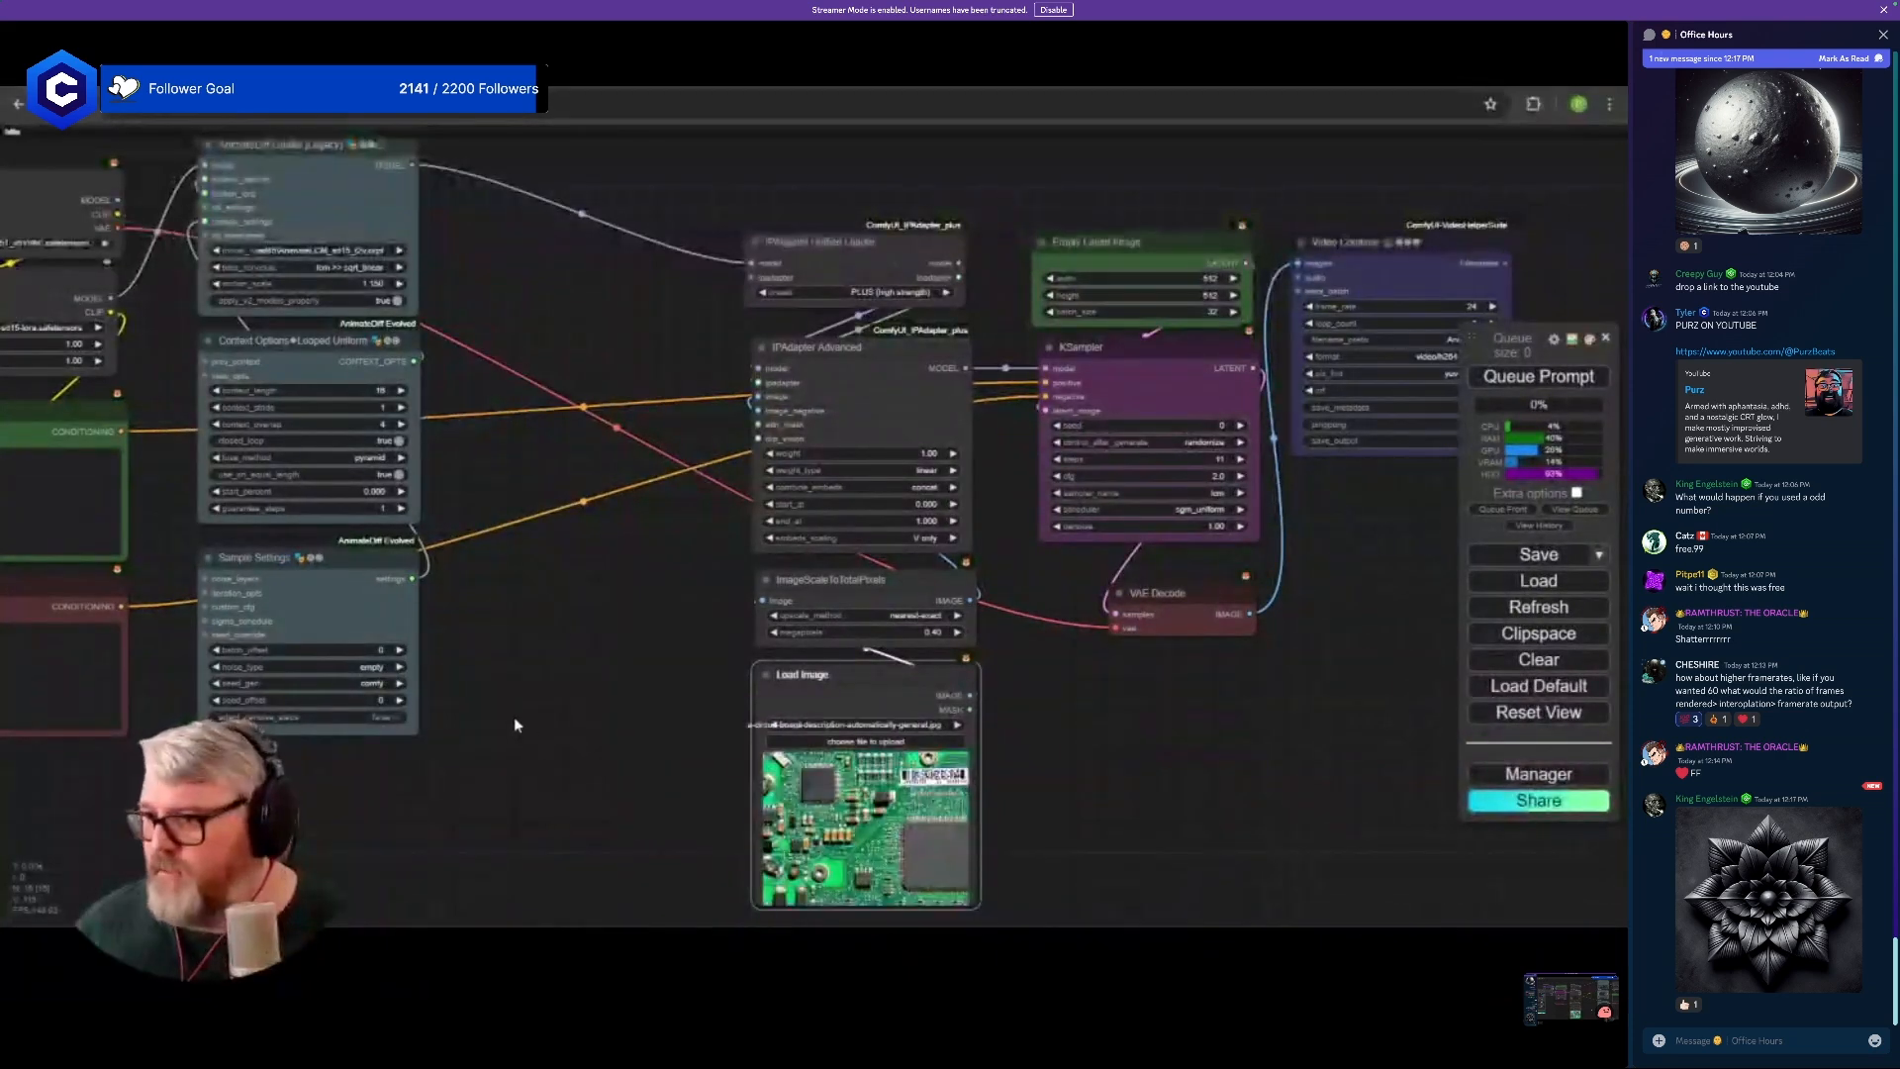
- Move the whole IPAdapter column, including the image scaling and Load Image nodes, next to the AnimateDiff column
scroll(514, 716, "down", 3)
left_click_drag(581, 721, 721, 686)
left_click_drag(947, 275, 1009, 860)
left_click_drag(982, 665, 768, 539)
- Move the Empty Latent Image, KSampler, VAE Decode and Video Combine nodes together closer to the IPAdapter column
left_click(1053, 629)
scroll(1053, 629, "down", 2)
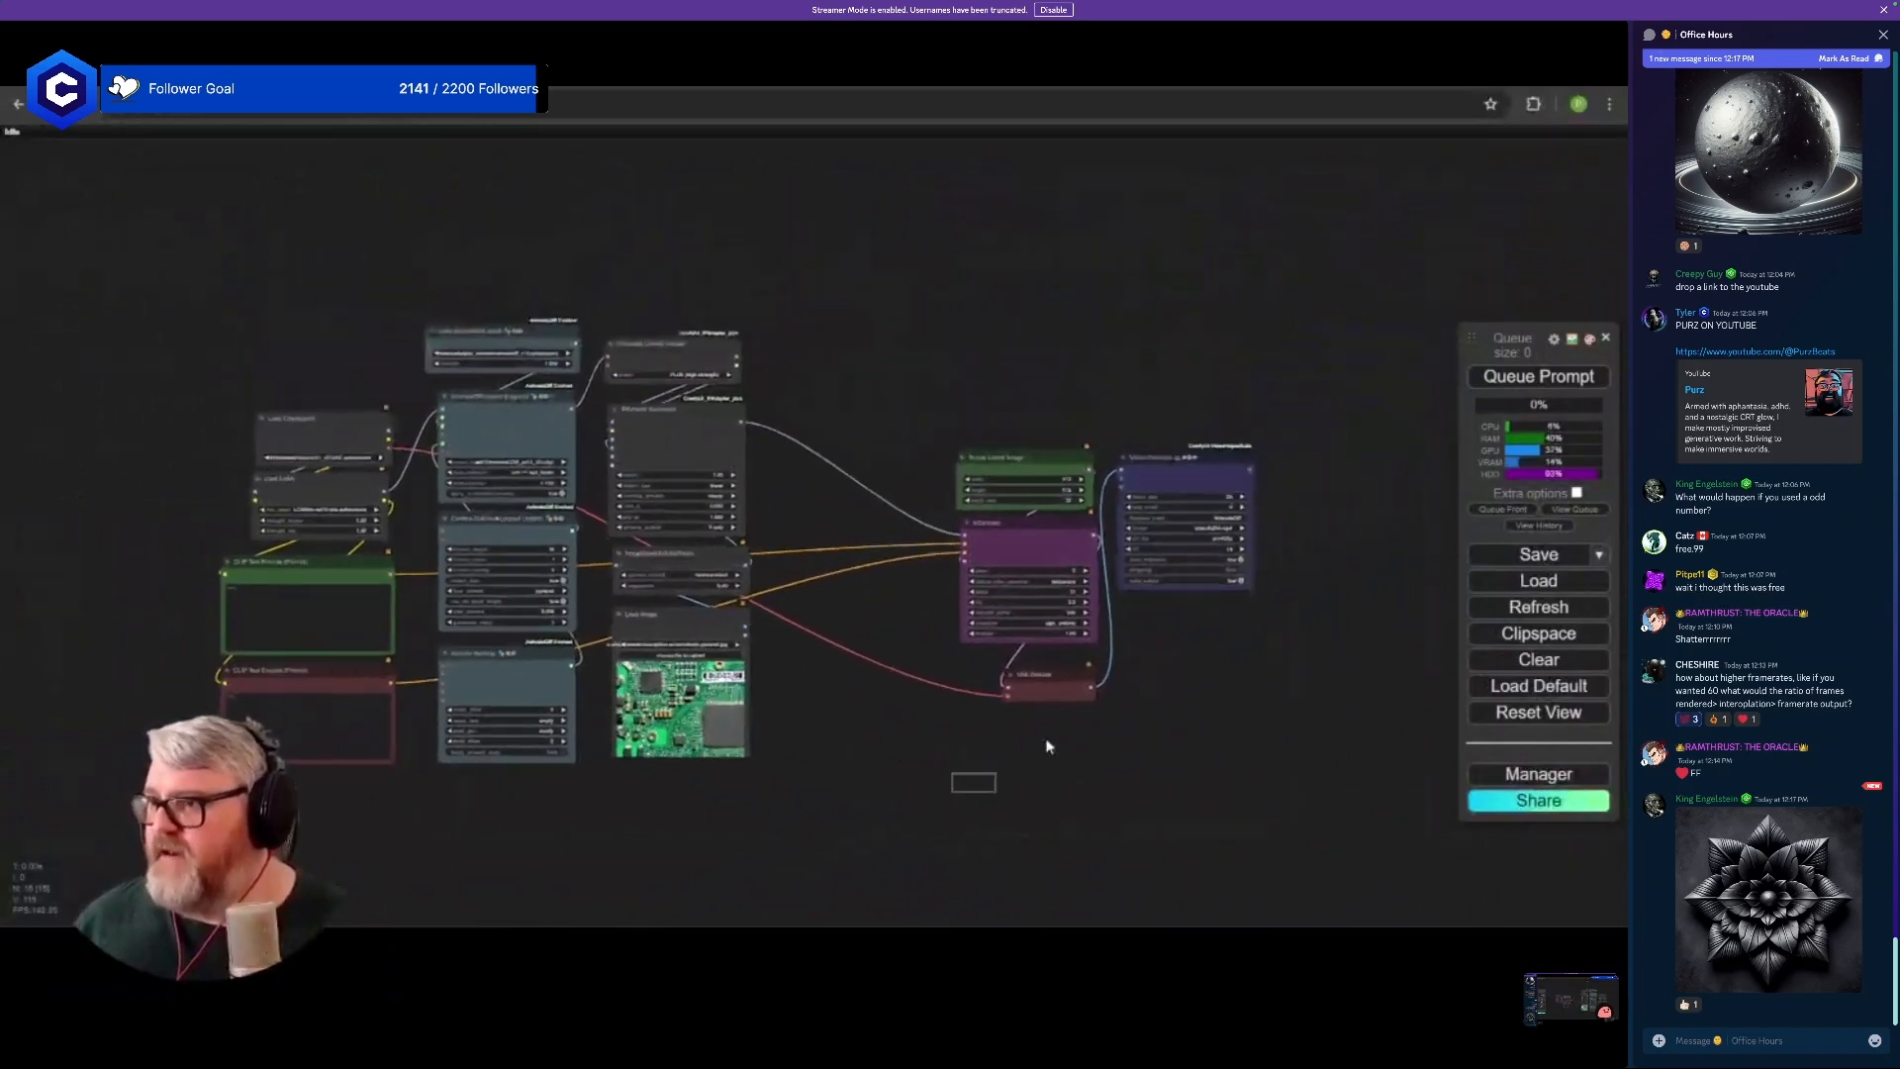
left_click_drag(1043, 683, 937, 674)
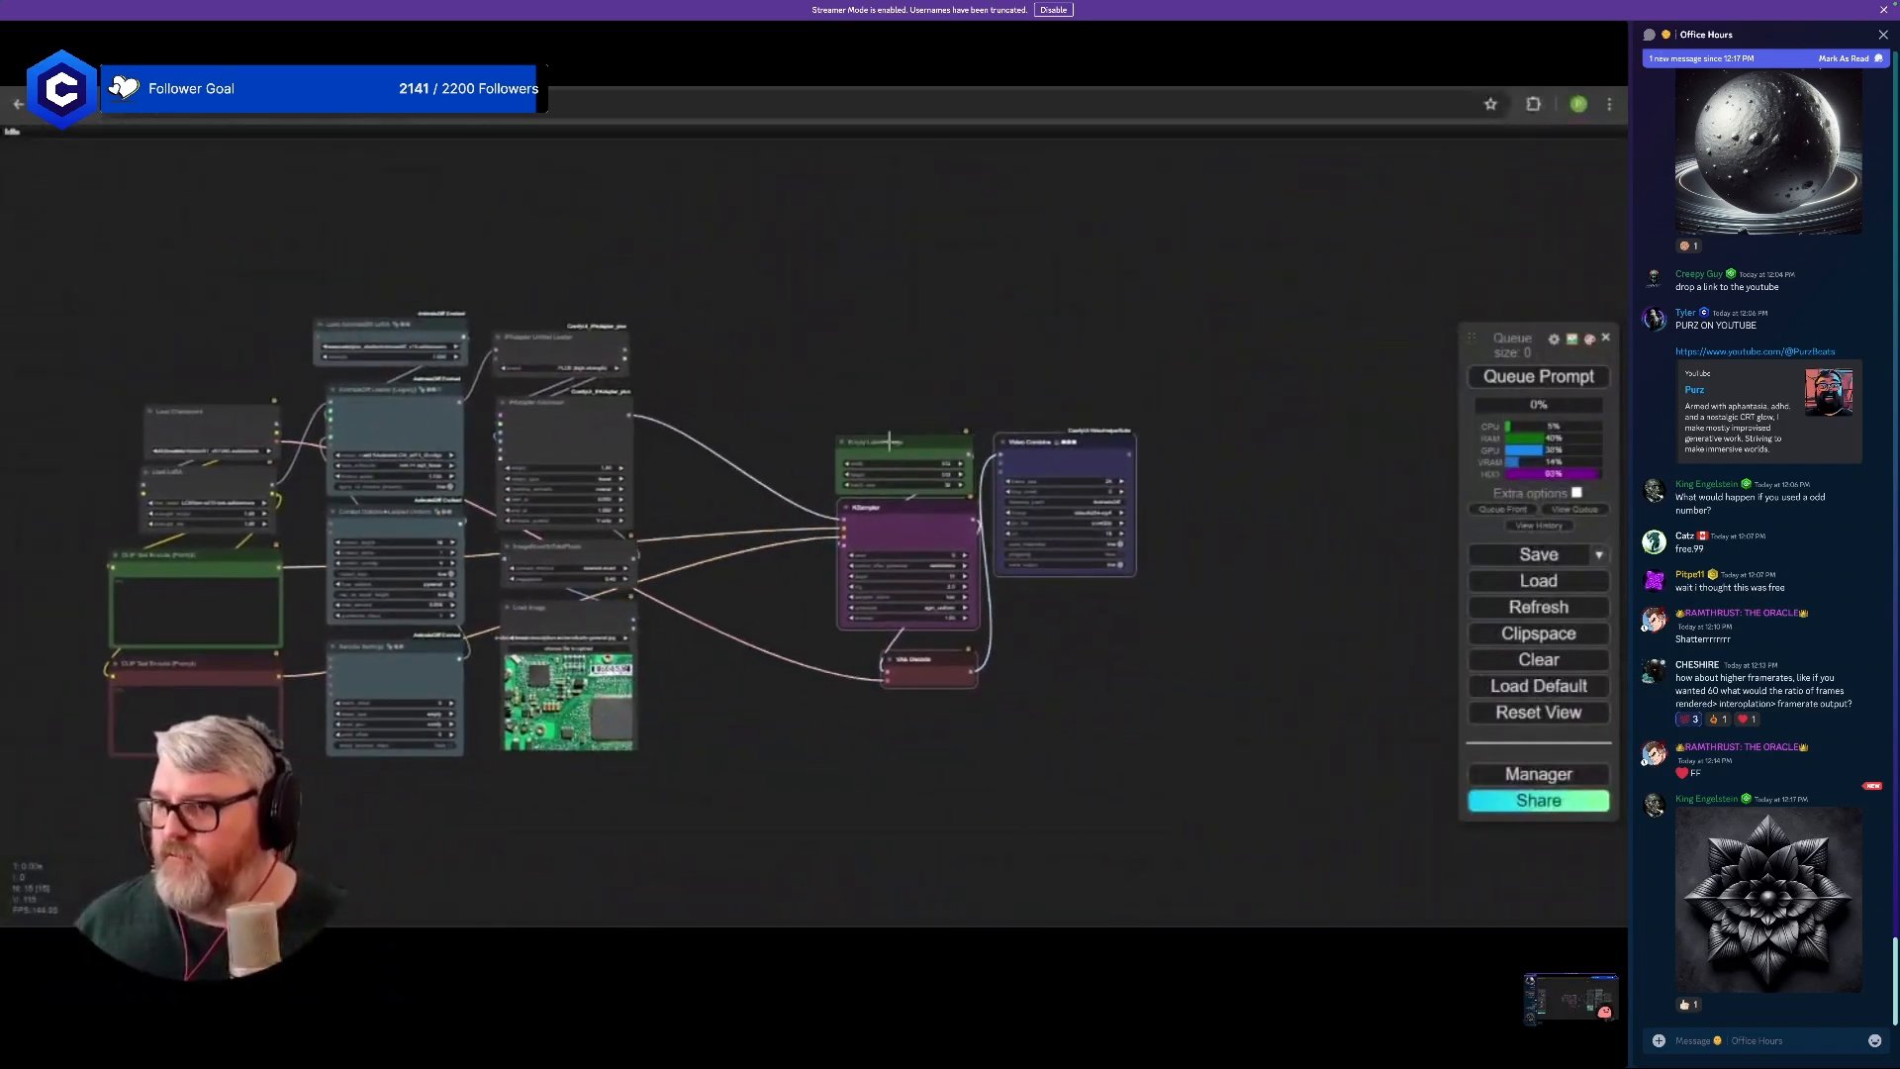
left_click_drag(888, 442, 721, 445)
- Enter "nsfw, nude" as the negative prompt in the red CLIP Text Encode node
scroll(722, 445, "down", 1)
left_click_drag(732, 376, 941, 390)
scroll(420, 654, "up", 6)
left_click(526, 713)
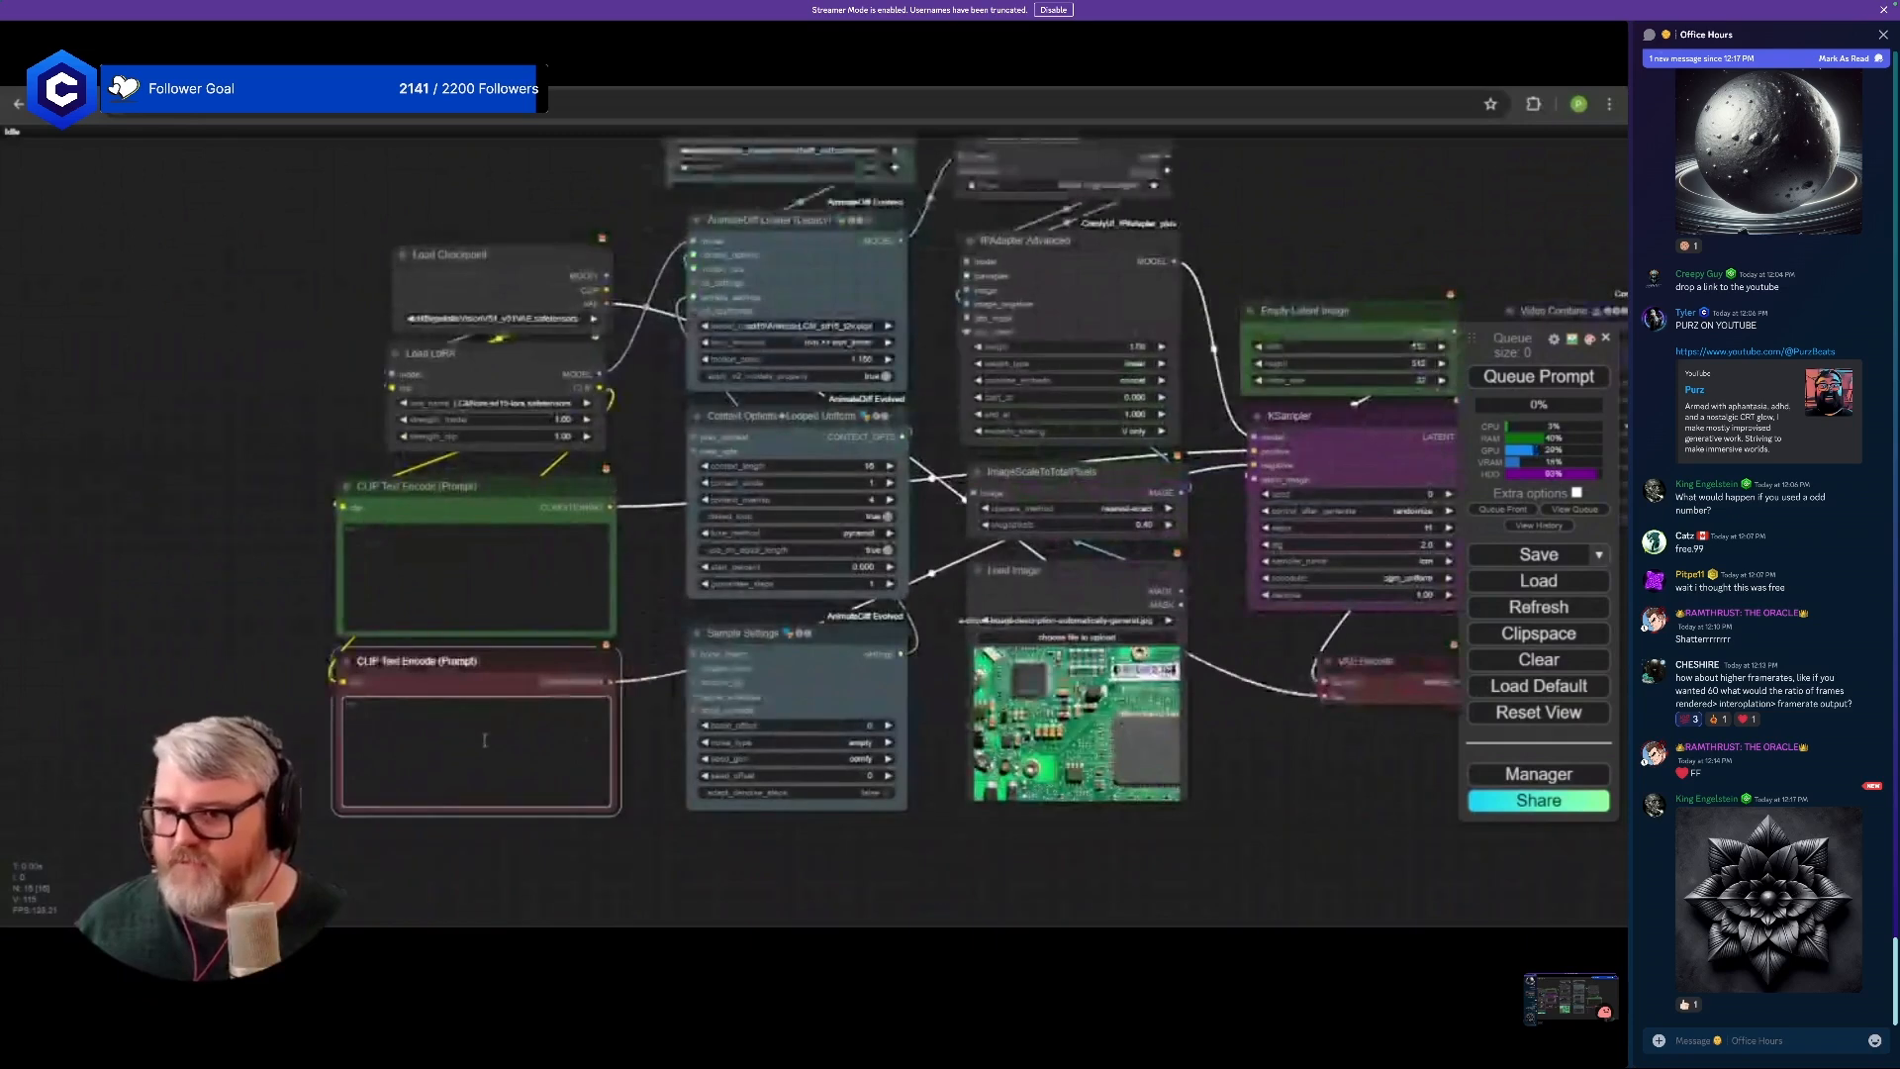
type("nsfw, nude")
- Color the IPAdapter Unified Loader, IPAdapter Advanced, ImageScaleToTotalPixels and Load Image nodes cyan
left_click(447, 566)
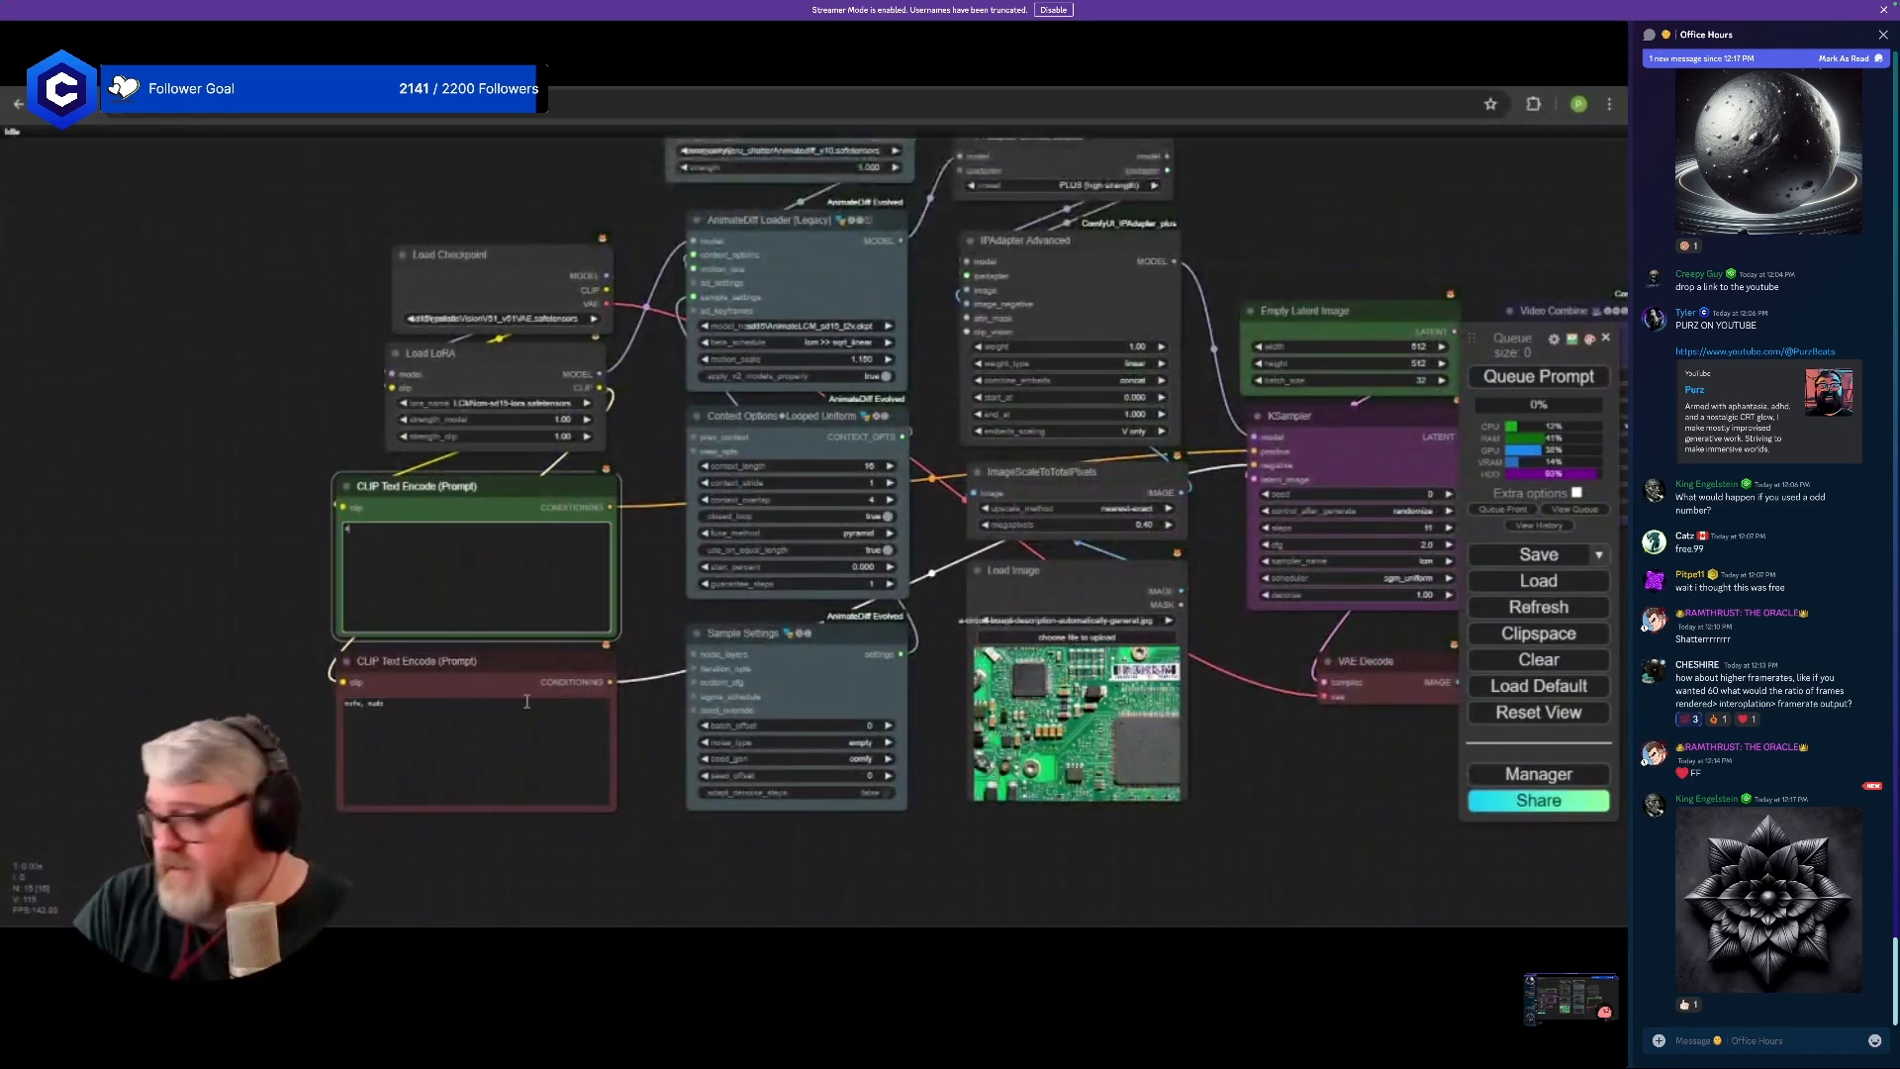
scroll(650, 655, "down", 2)
left_click_drag(650, 655, 518, 712)
scroll(438, 756, "up", 1)
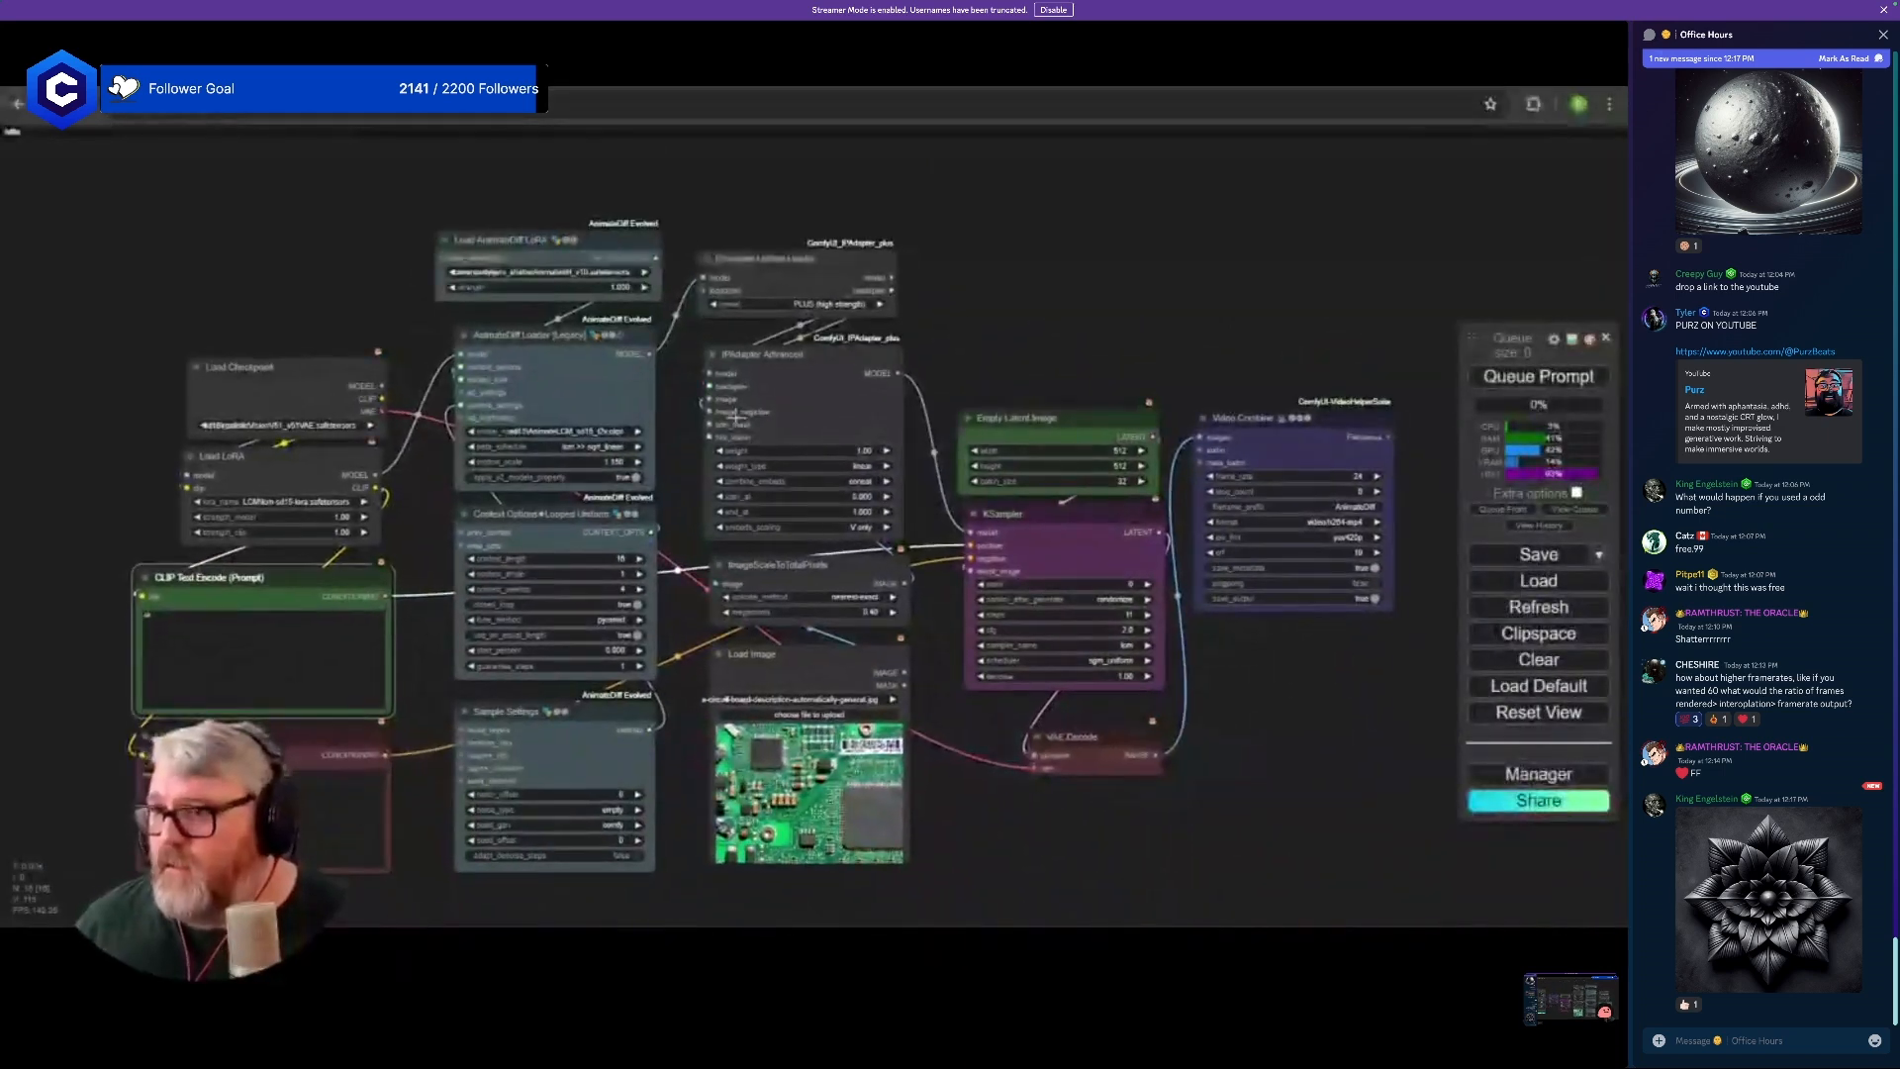
right_click(820, 770)
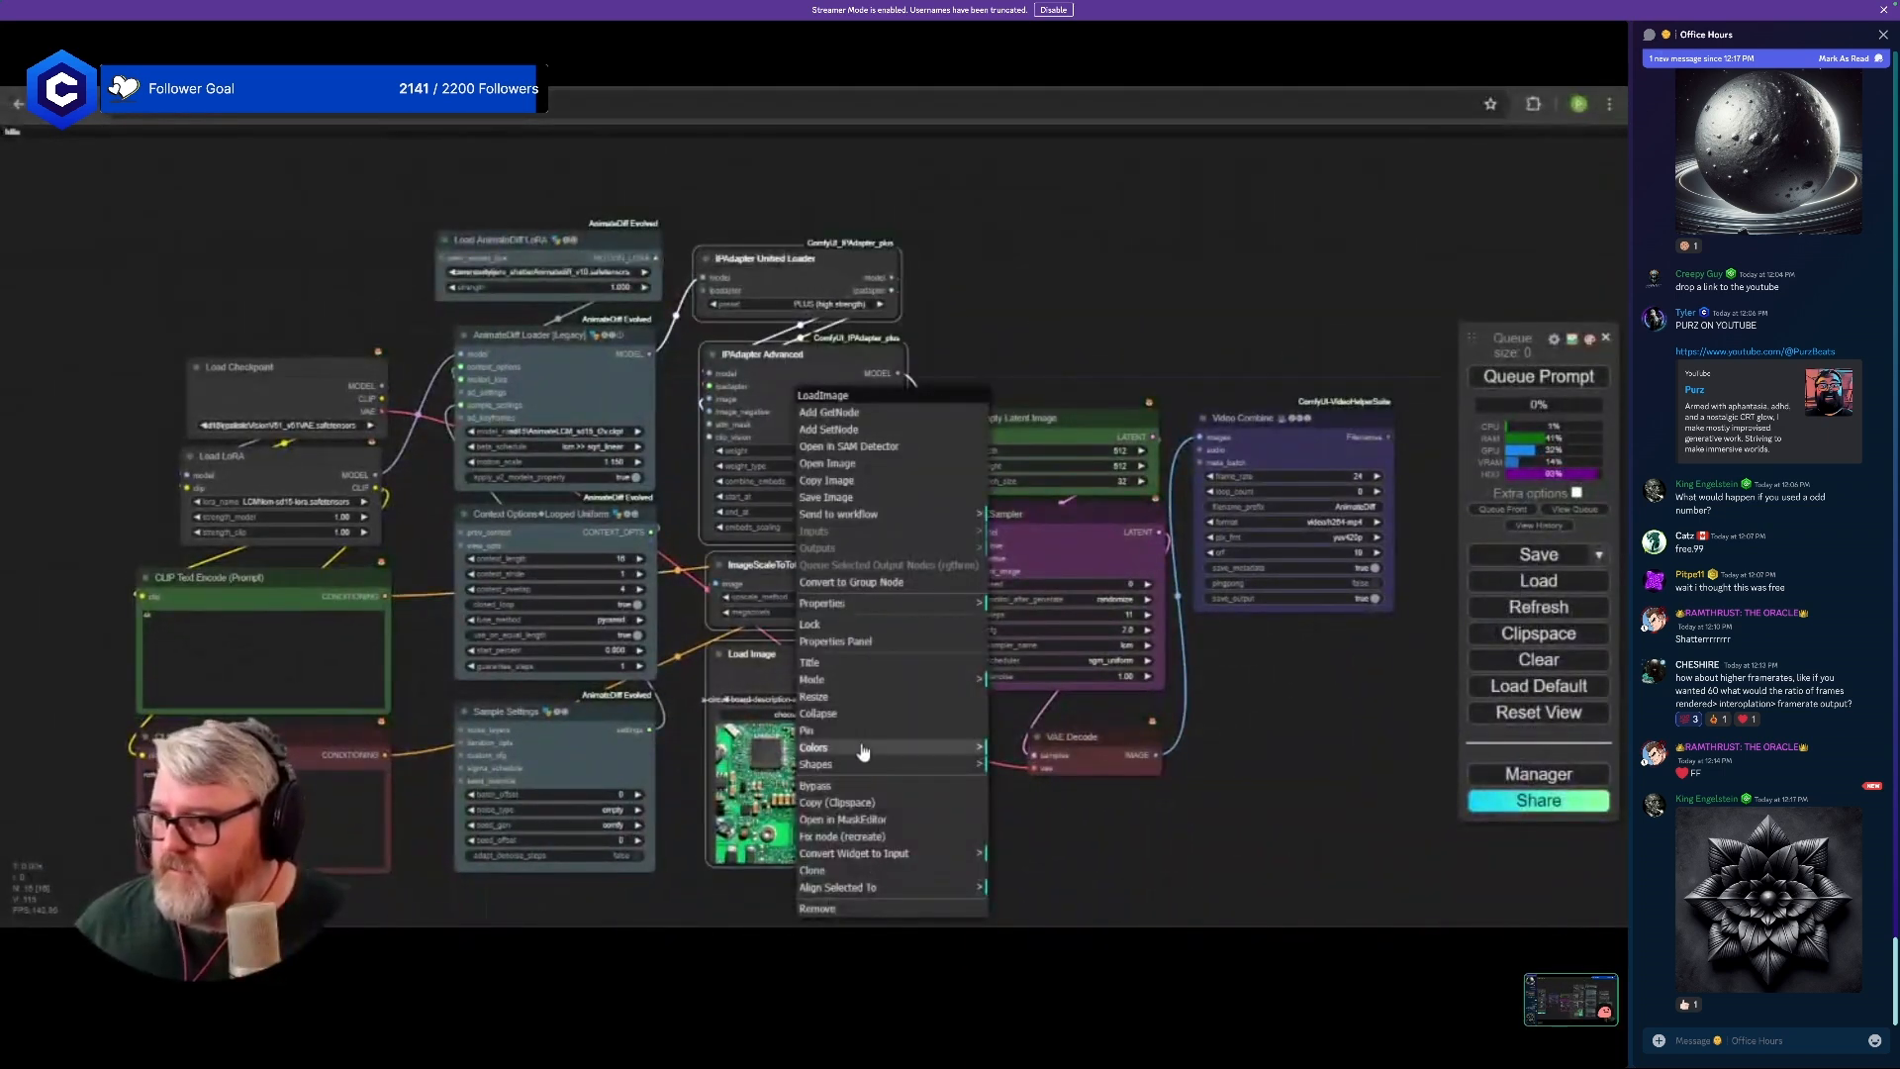
double_click(1092, 813)
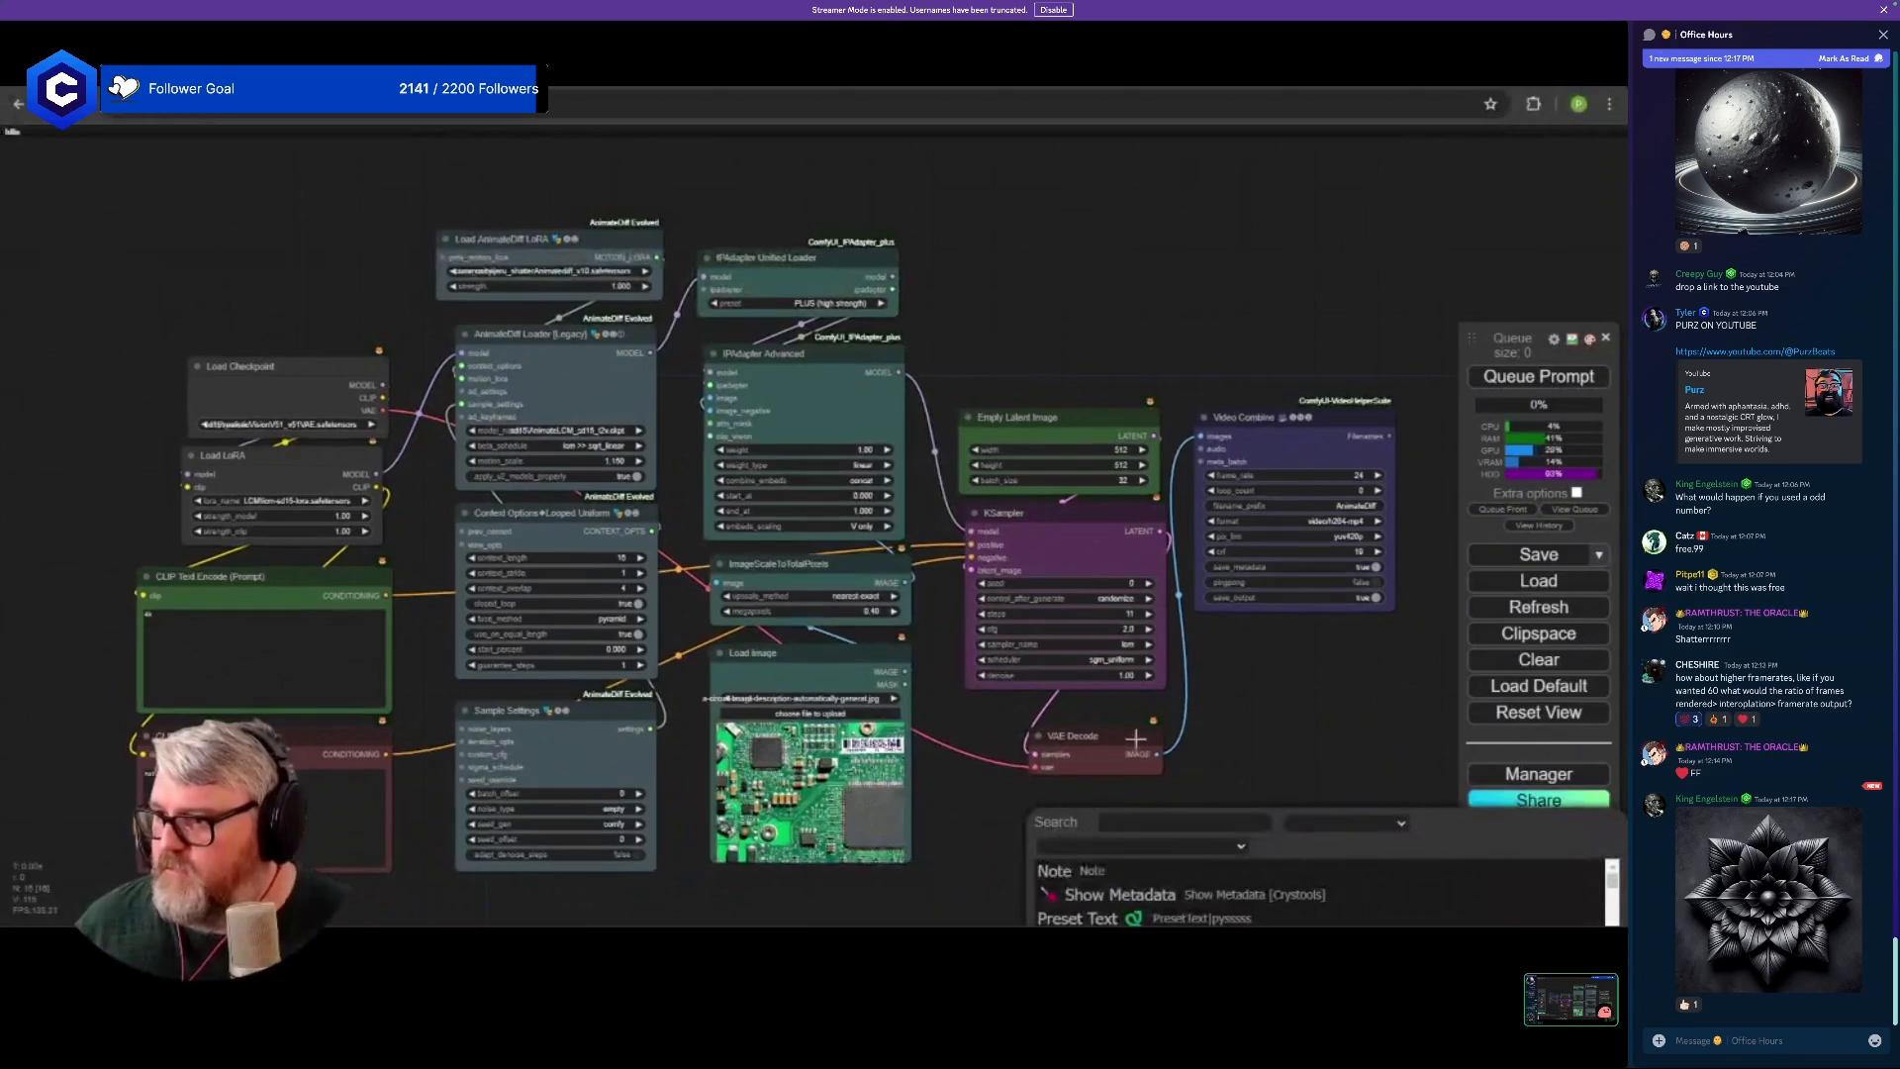
- Recolor only the Load Image node blue and nudge it into line with the IPAdapter column
right_click(787, 752)
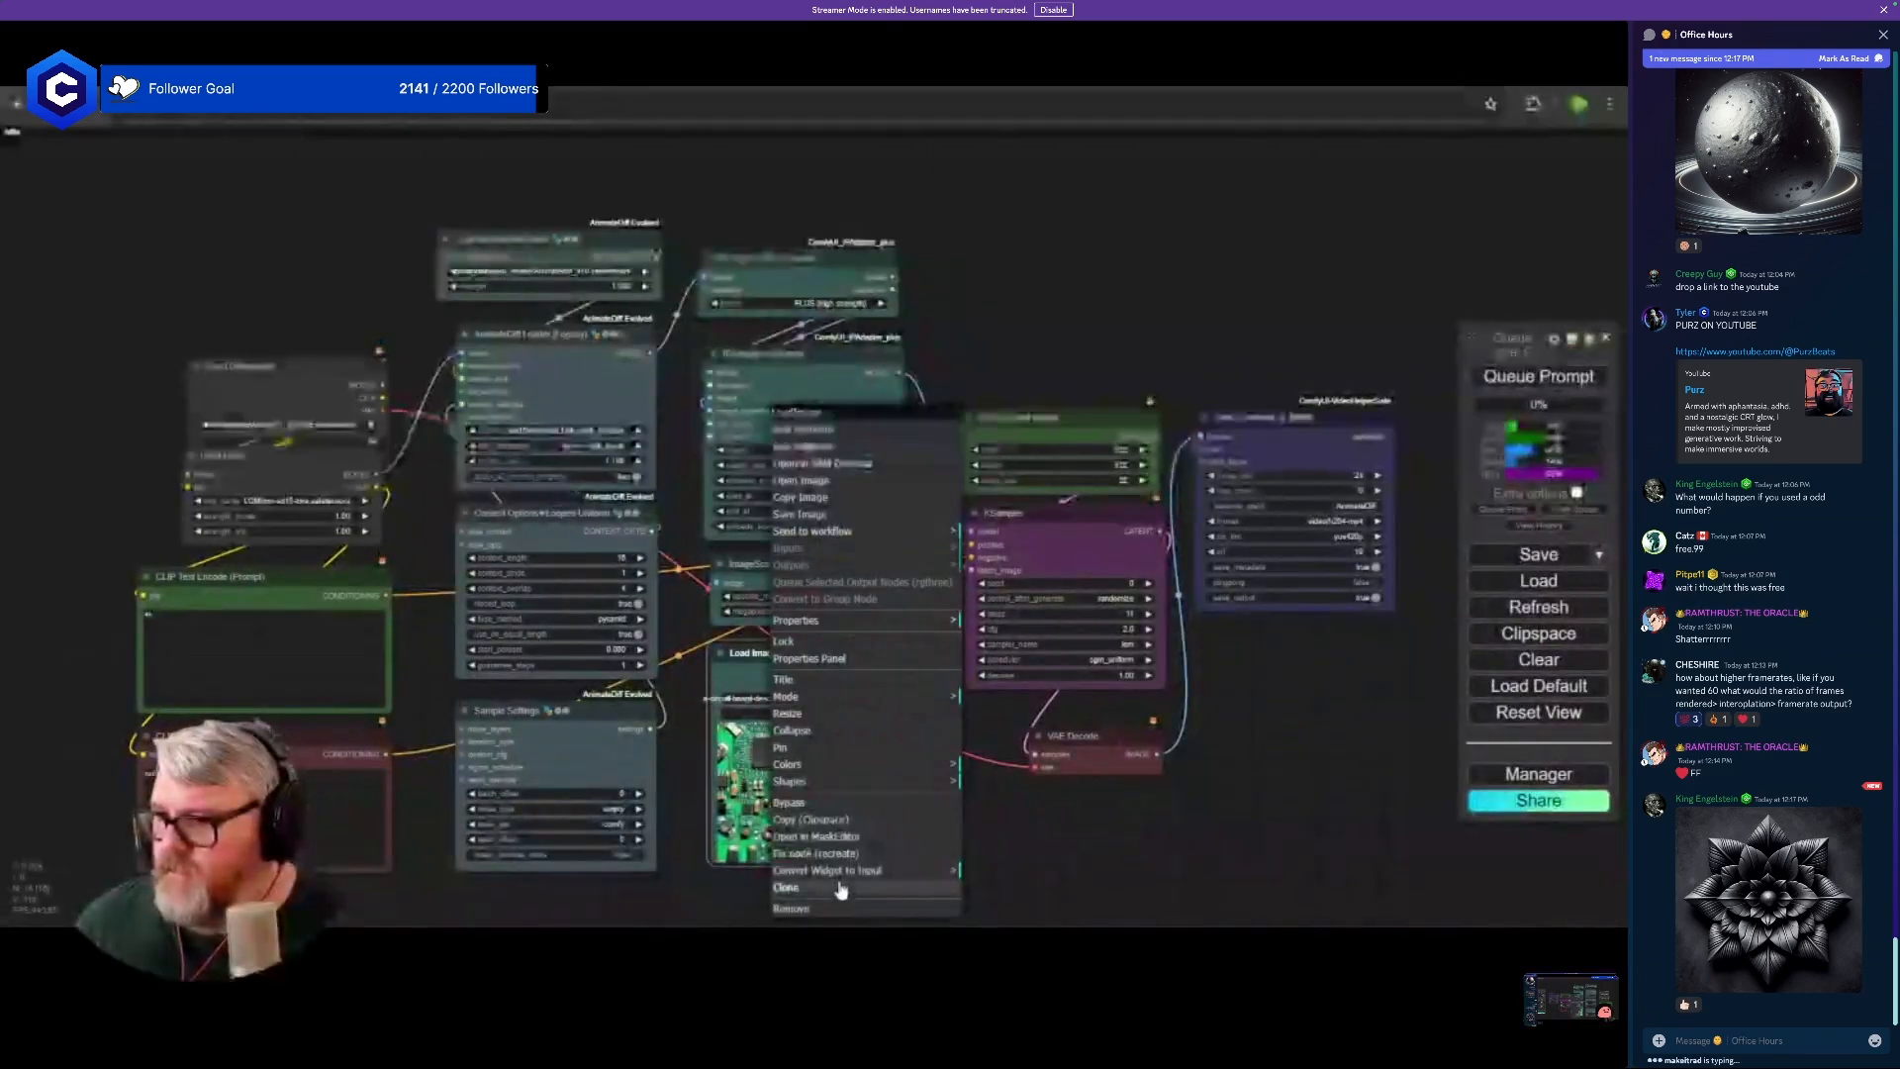
left_click(839, 767)
left_click(1000, 831)
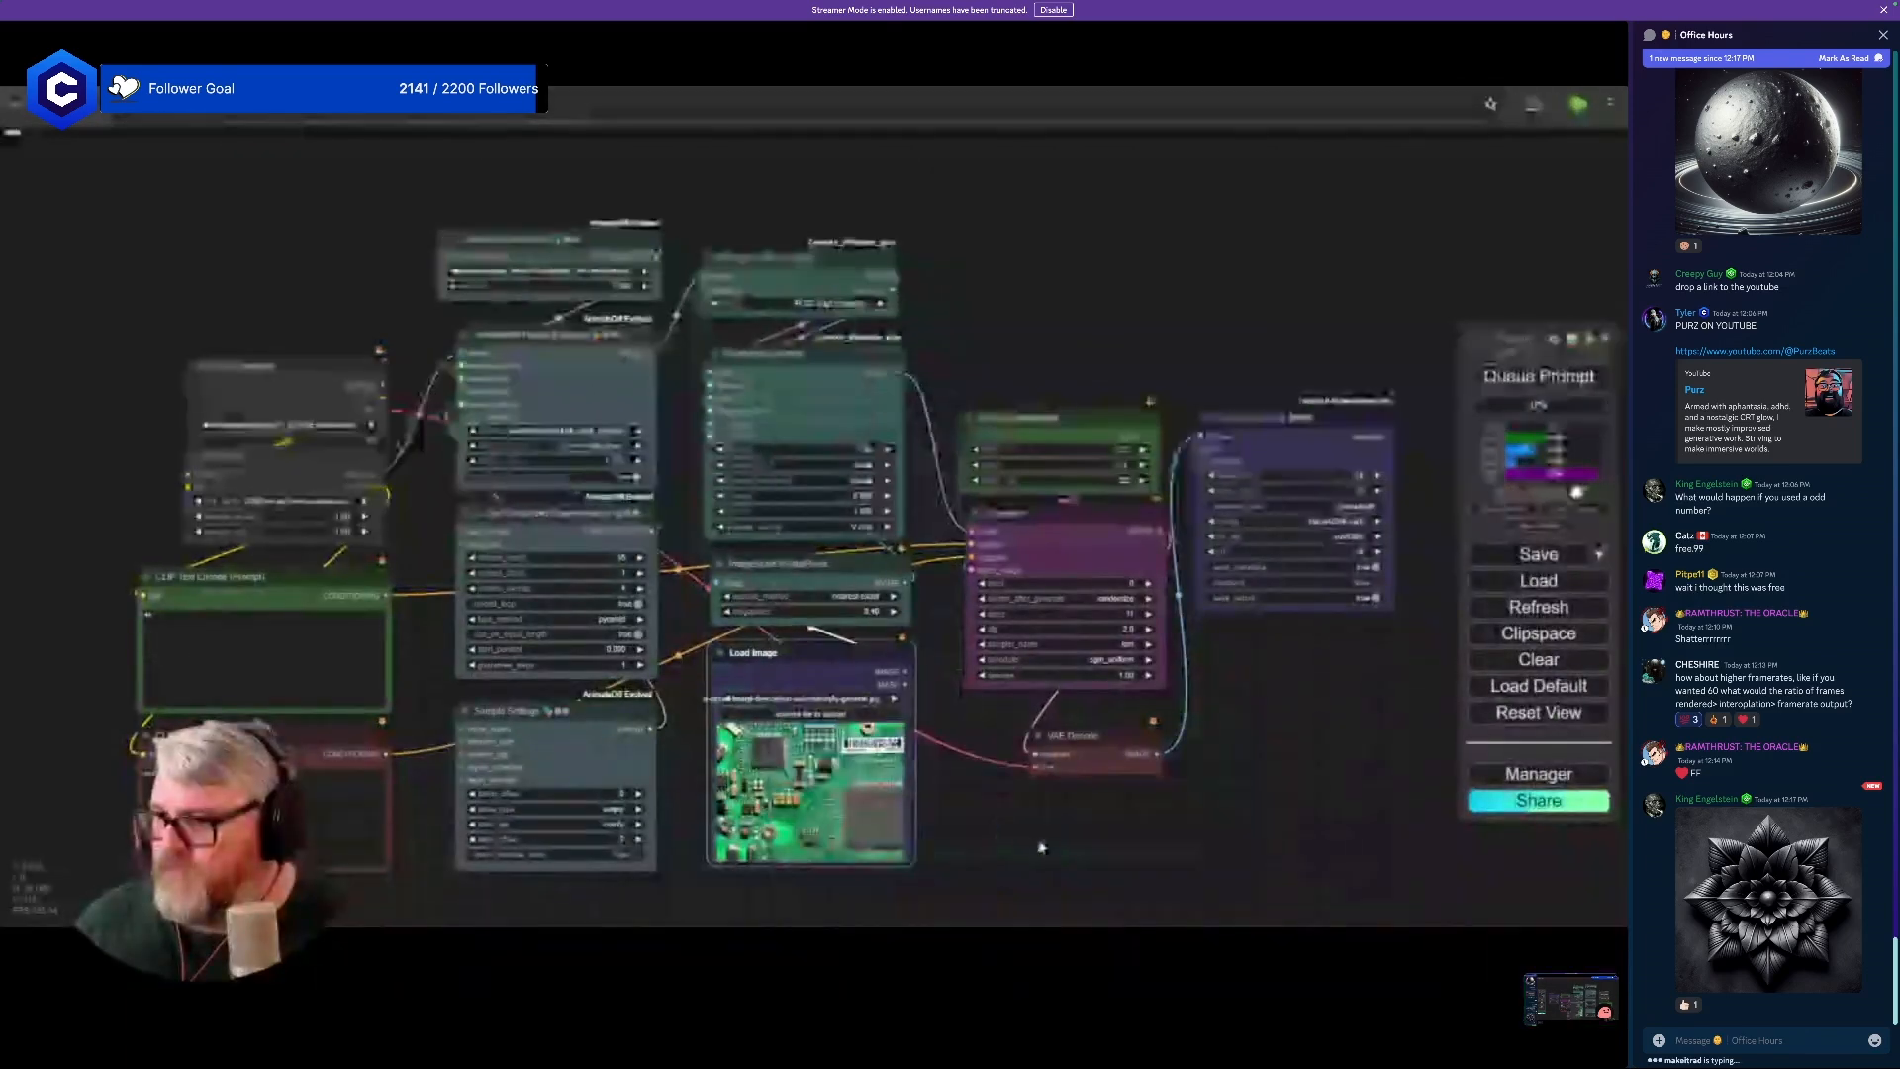
left_click_drag(833, 684, 827, 682)
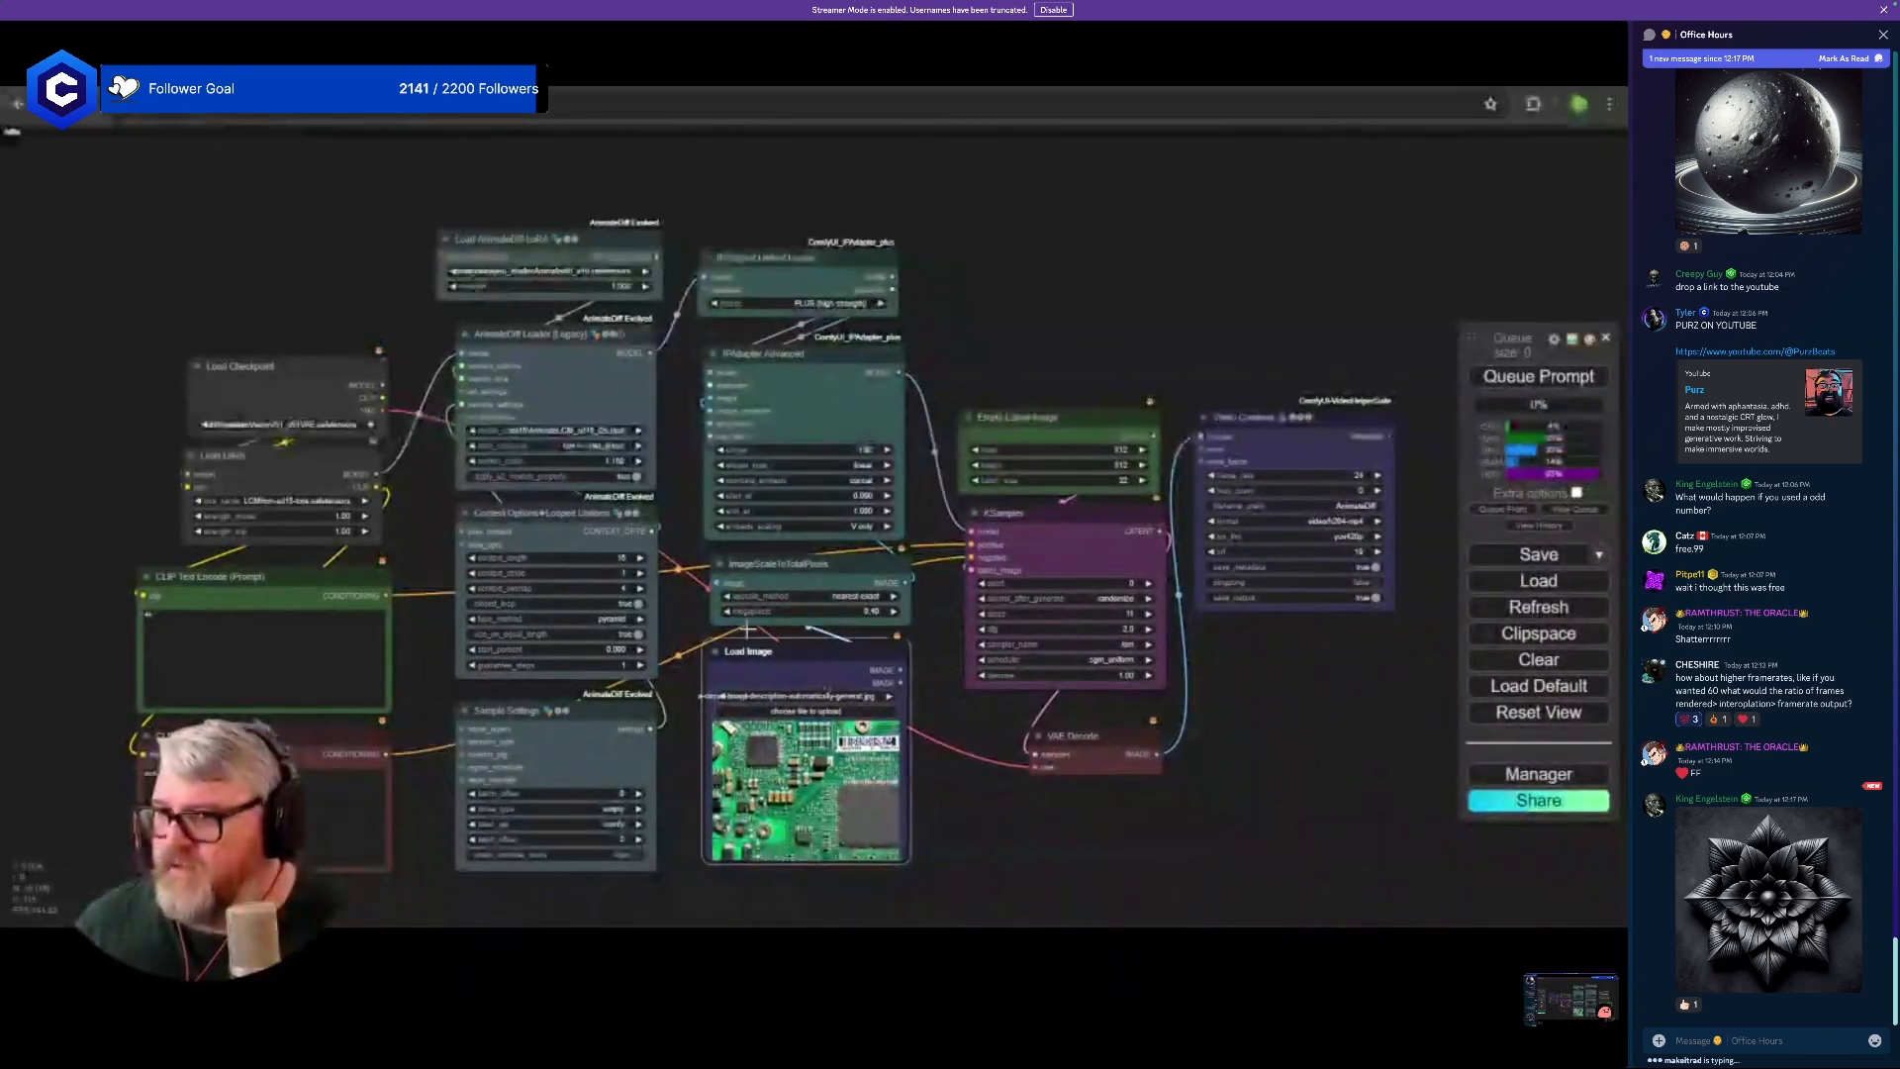
- Color the Load Checkpoint and Load LoRA nodes green
right_click(305, 467)
left_click(467, 764)
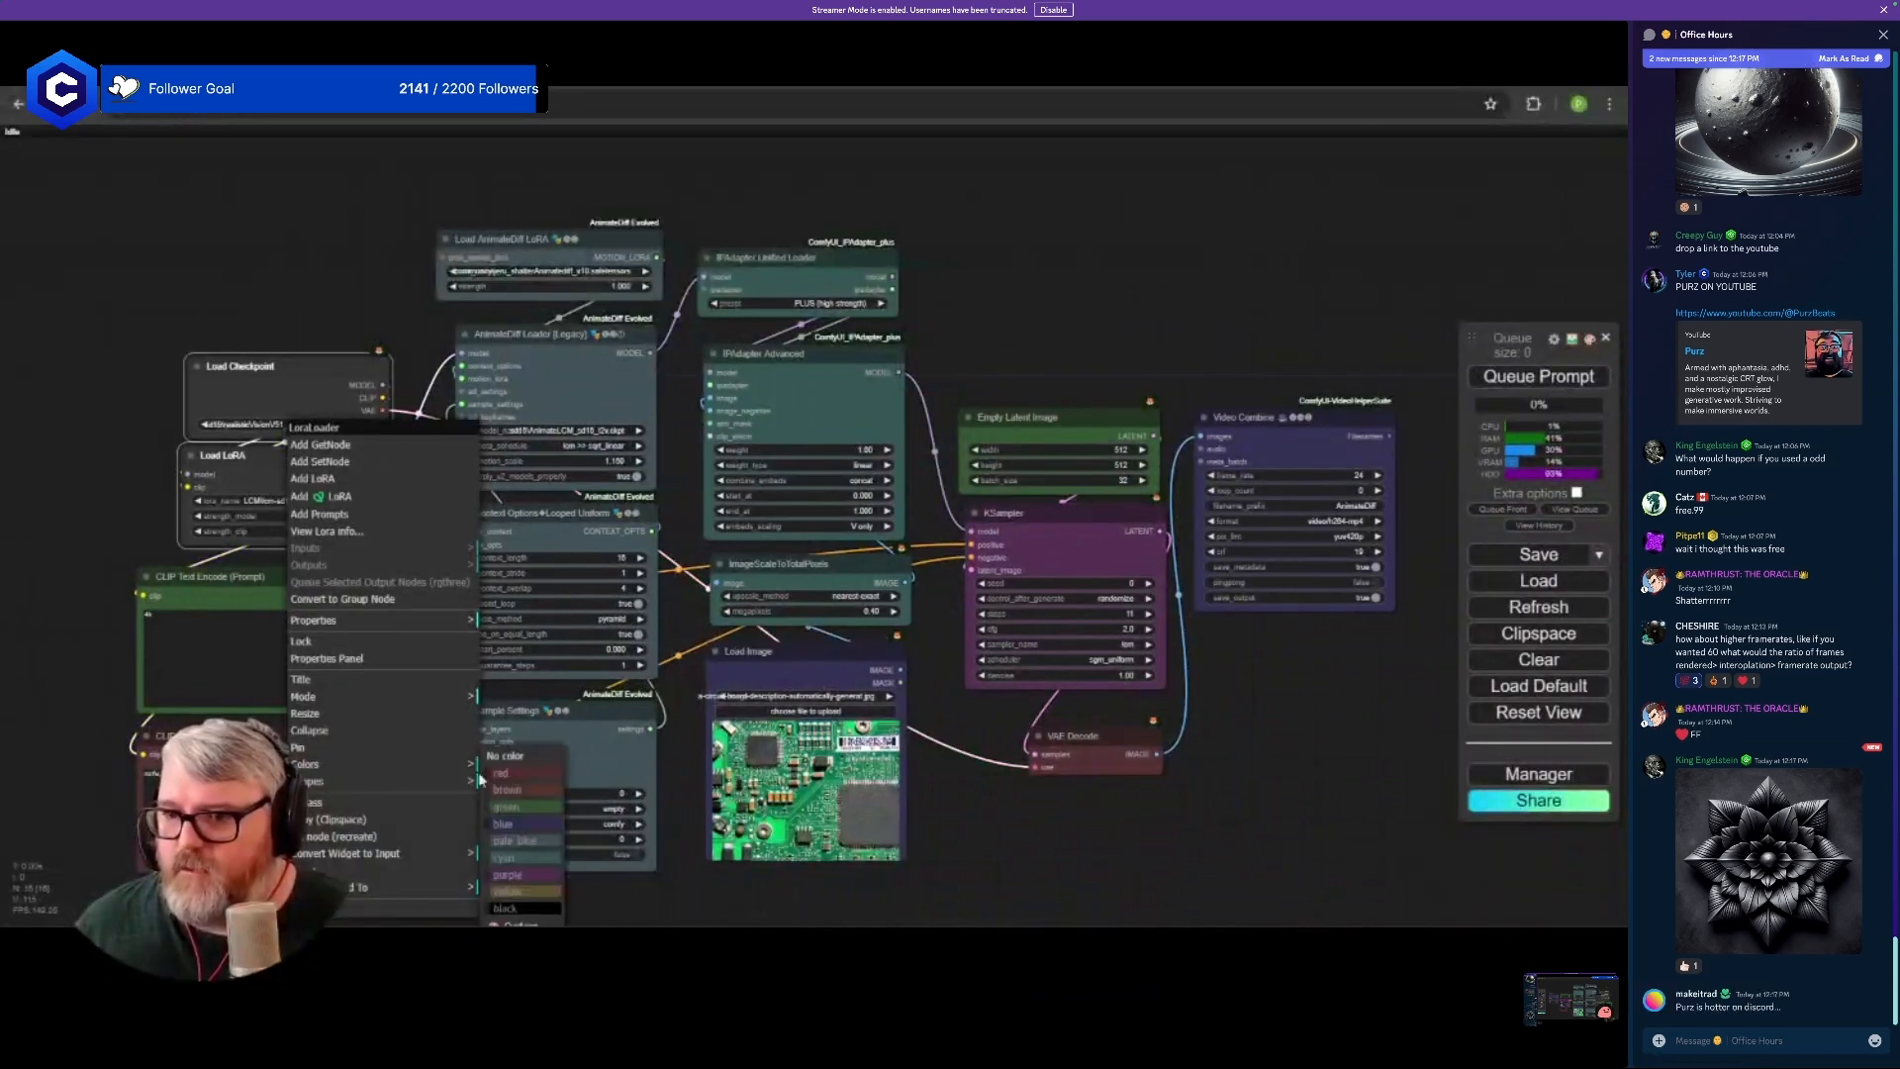
left_click(534, 806)
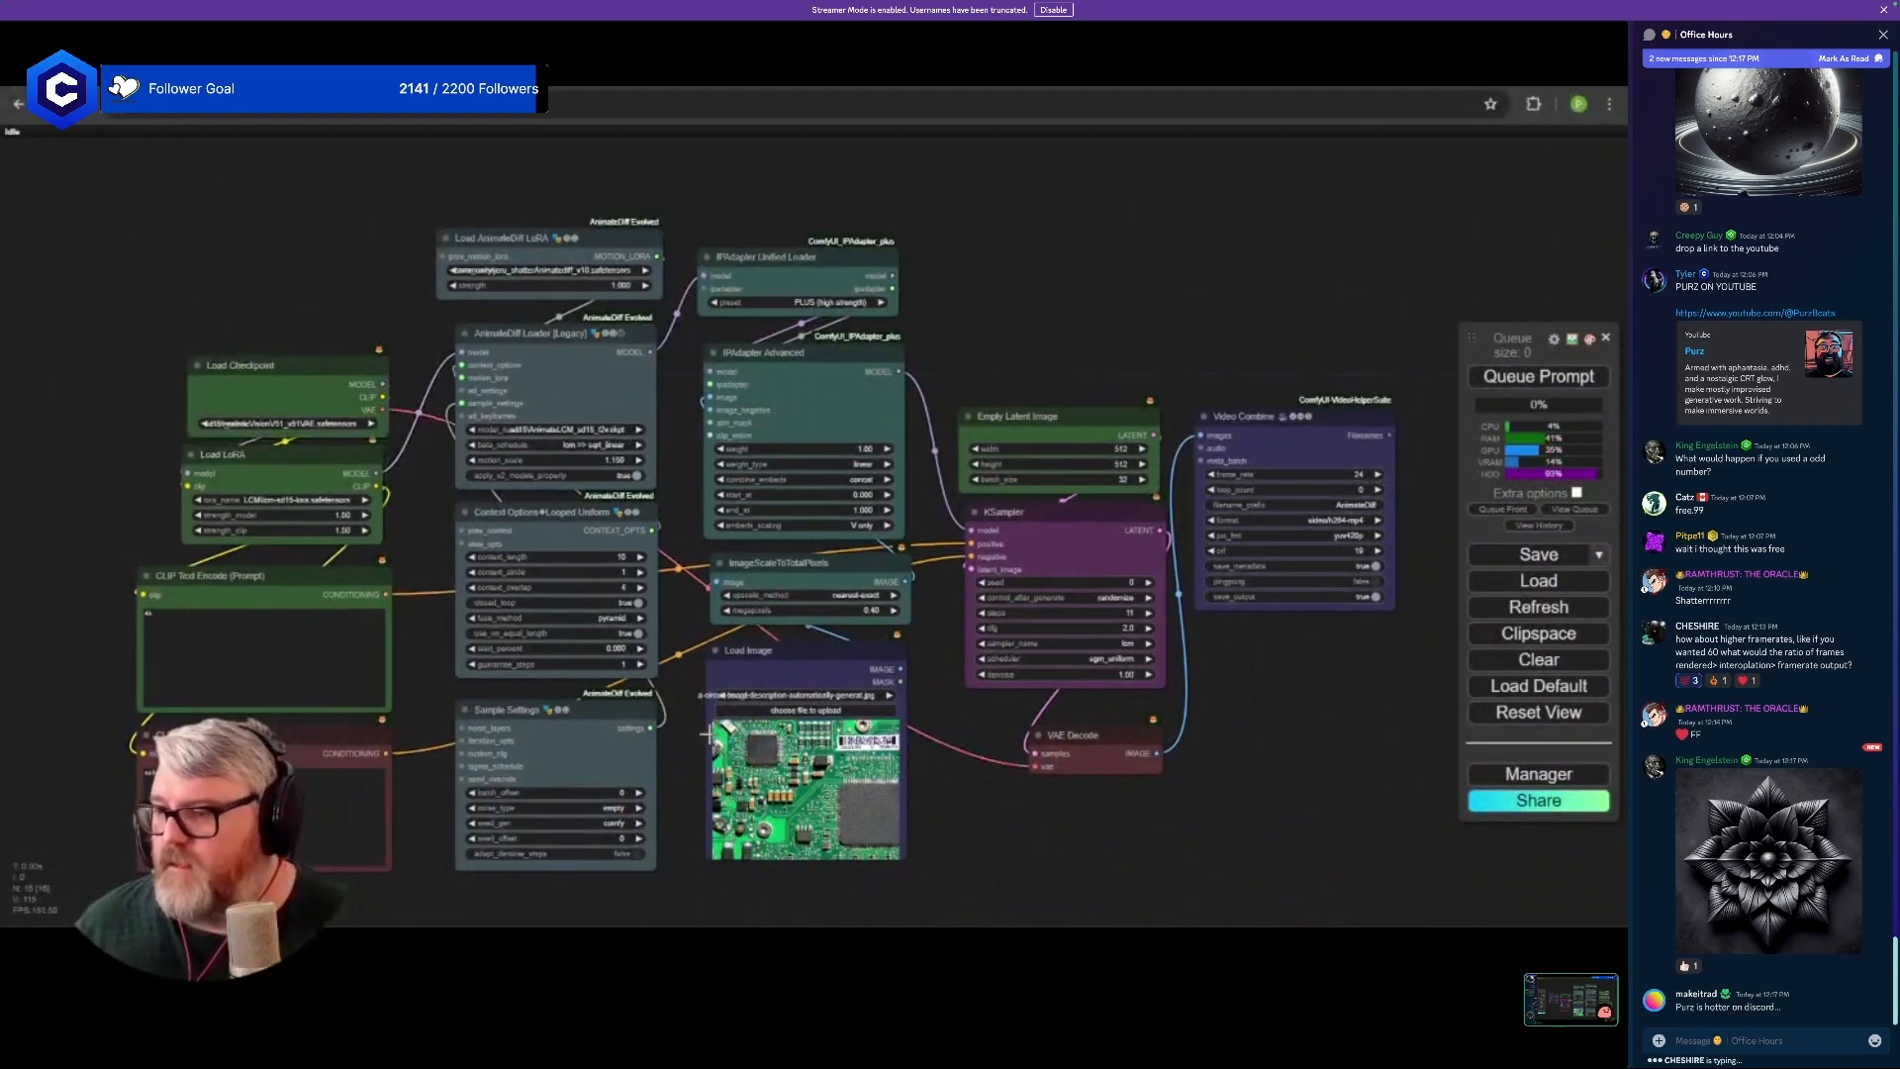
- Move the Empty Latent Image, KSampler and VAE Decode nodes closer to the IPAdapter column, and bring Video Combine in beside them
left_click_drag(1037, 380, 1037, 380)
left_click_drag(1065, 531, 1040, 525)
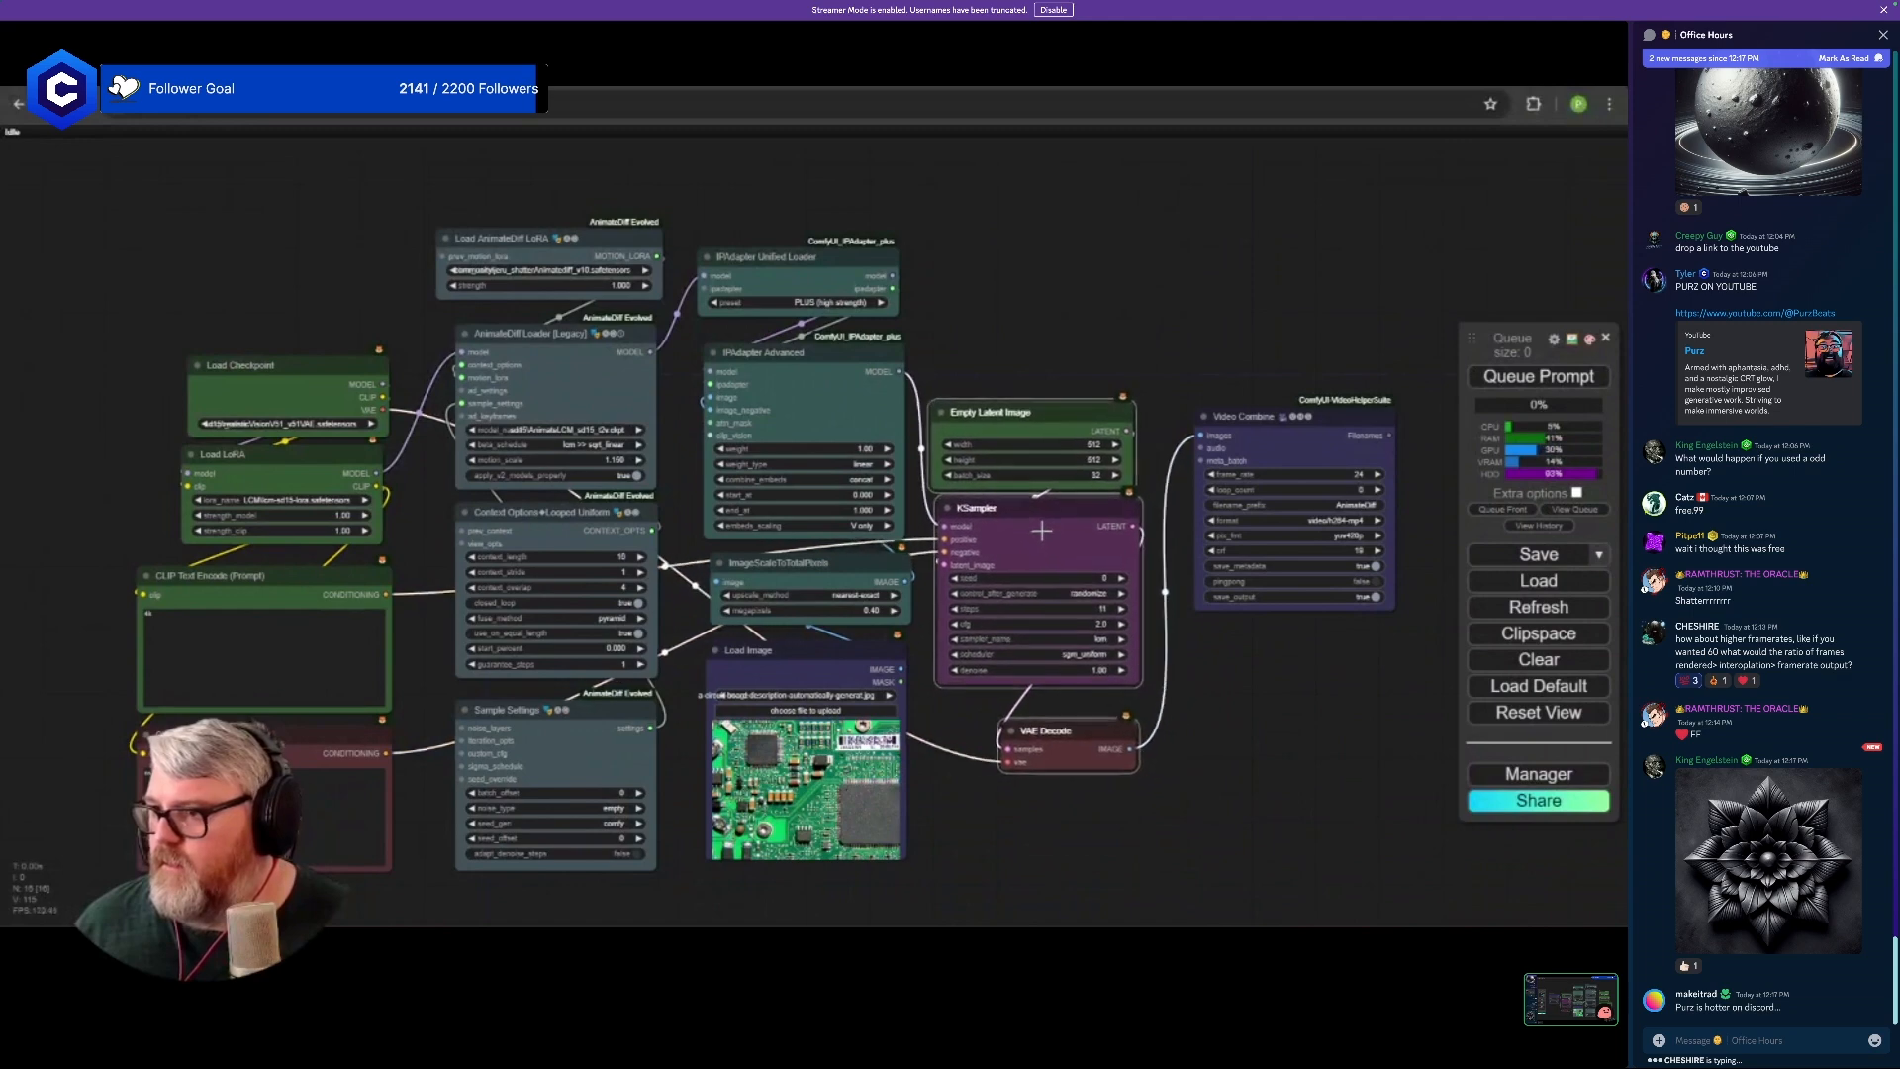
left_click_drag(1271, 431, 1233, 424)
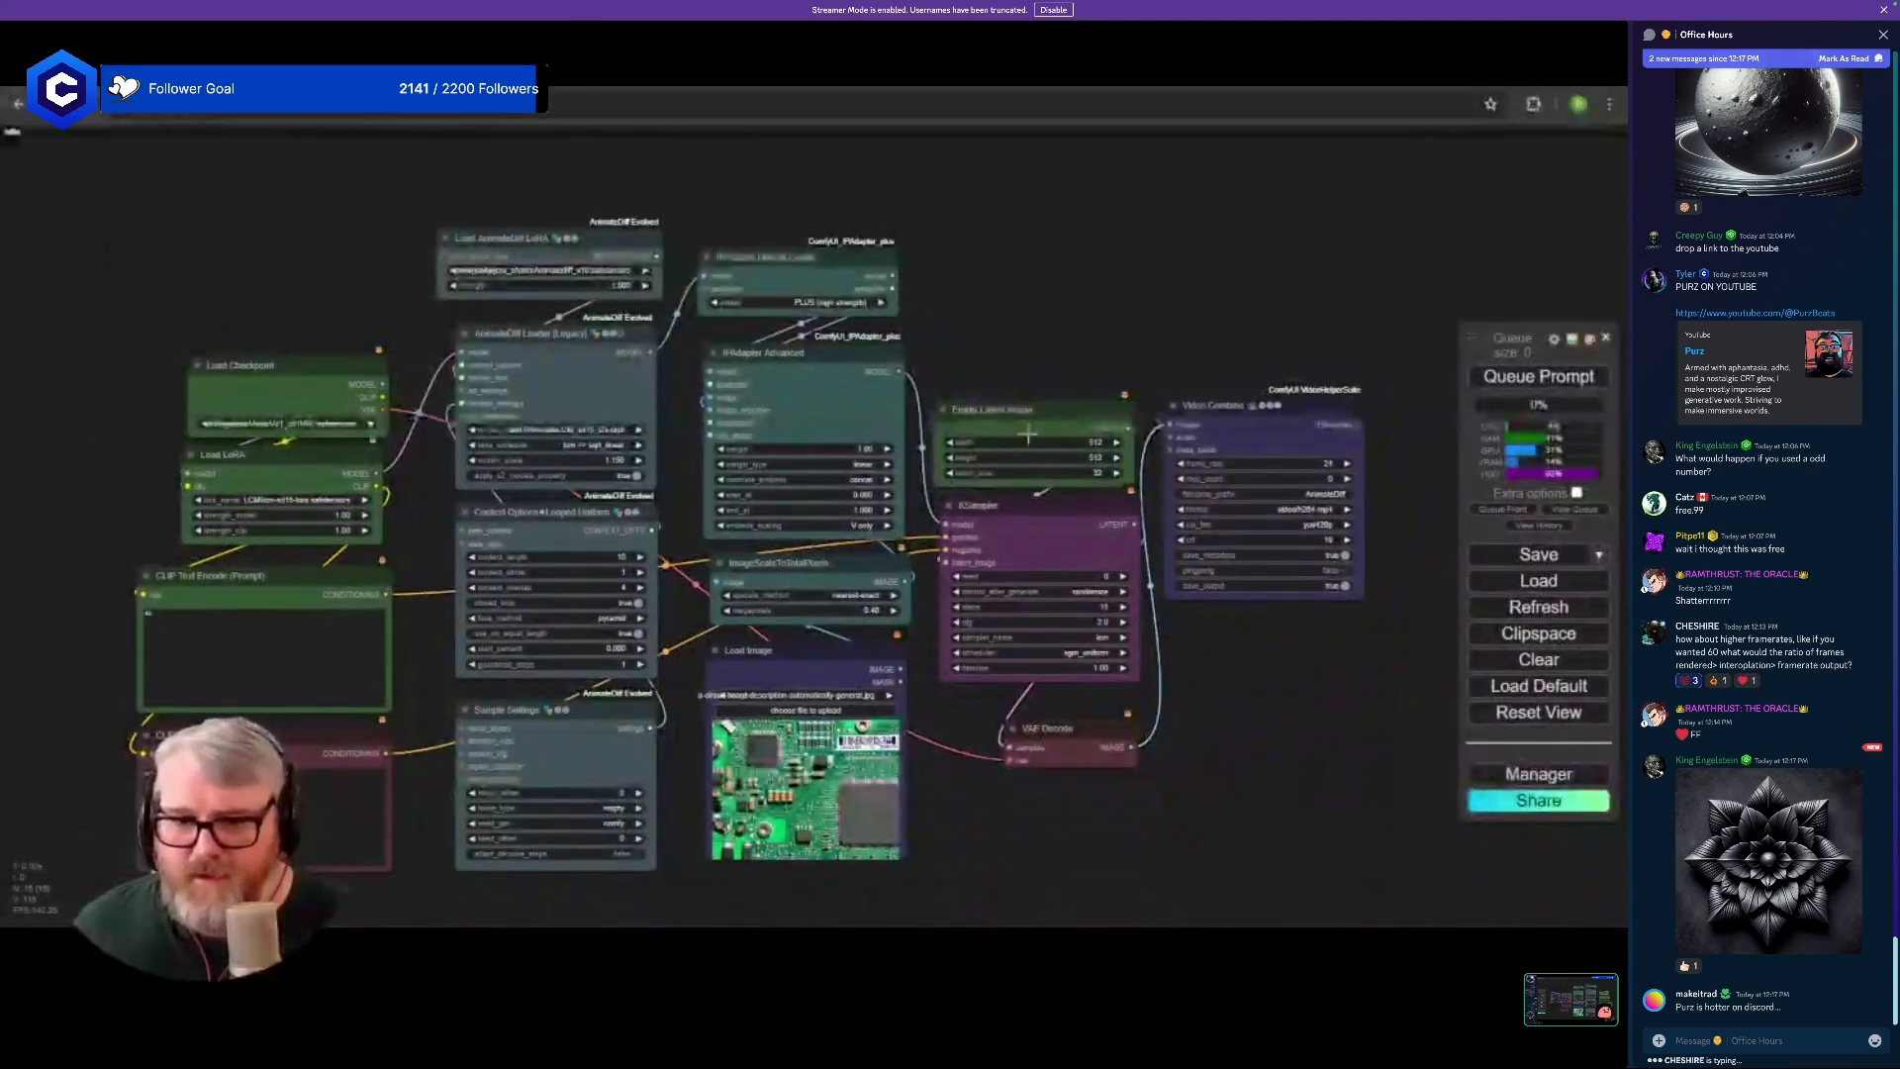
- Move the Load Checkpoint, Load LoRA and both CLIP Text Encode nodes together up and closer to the AnimateDiff column
left_click_drag(232, 243, 333, 876)
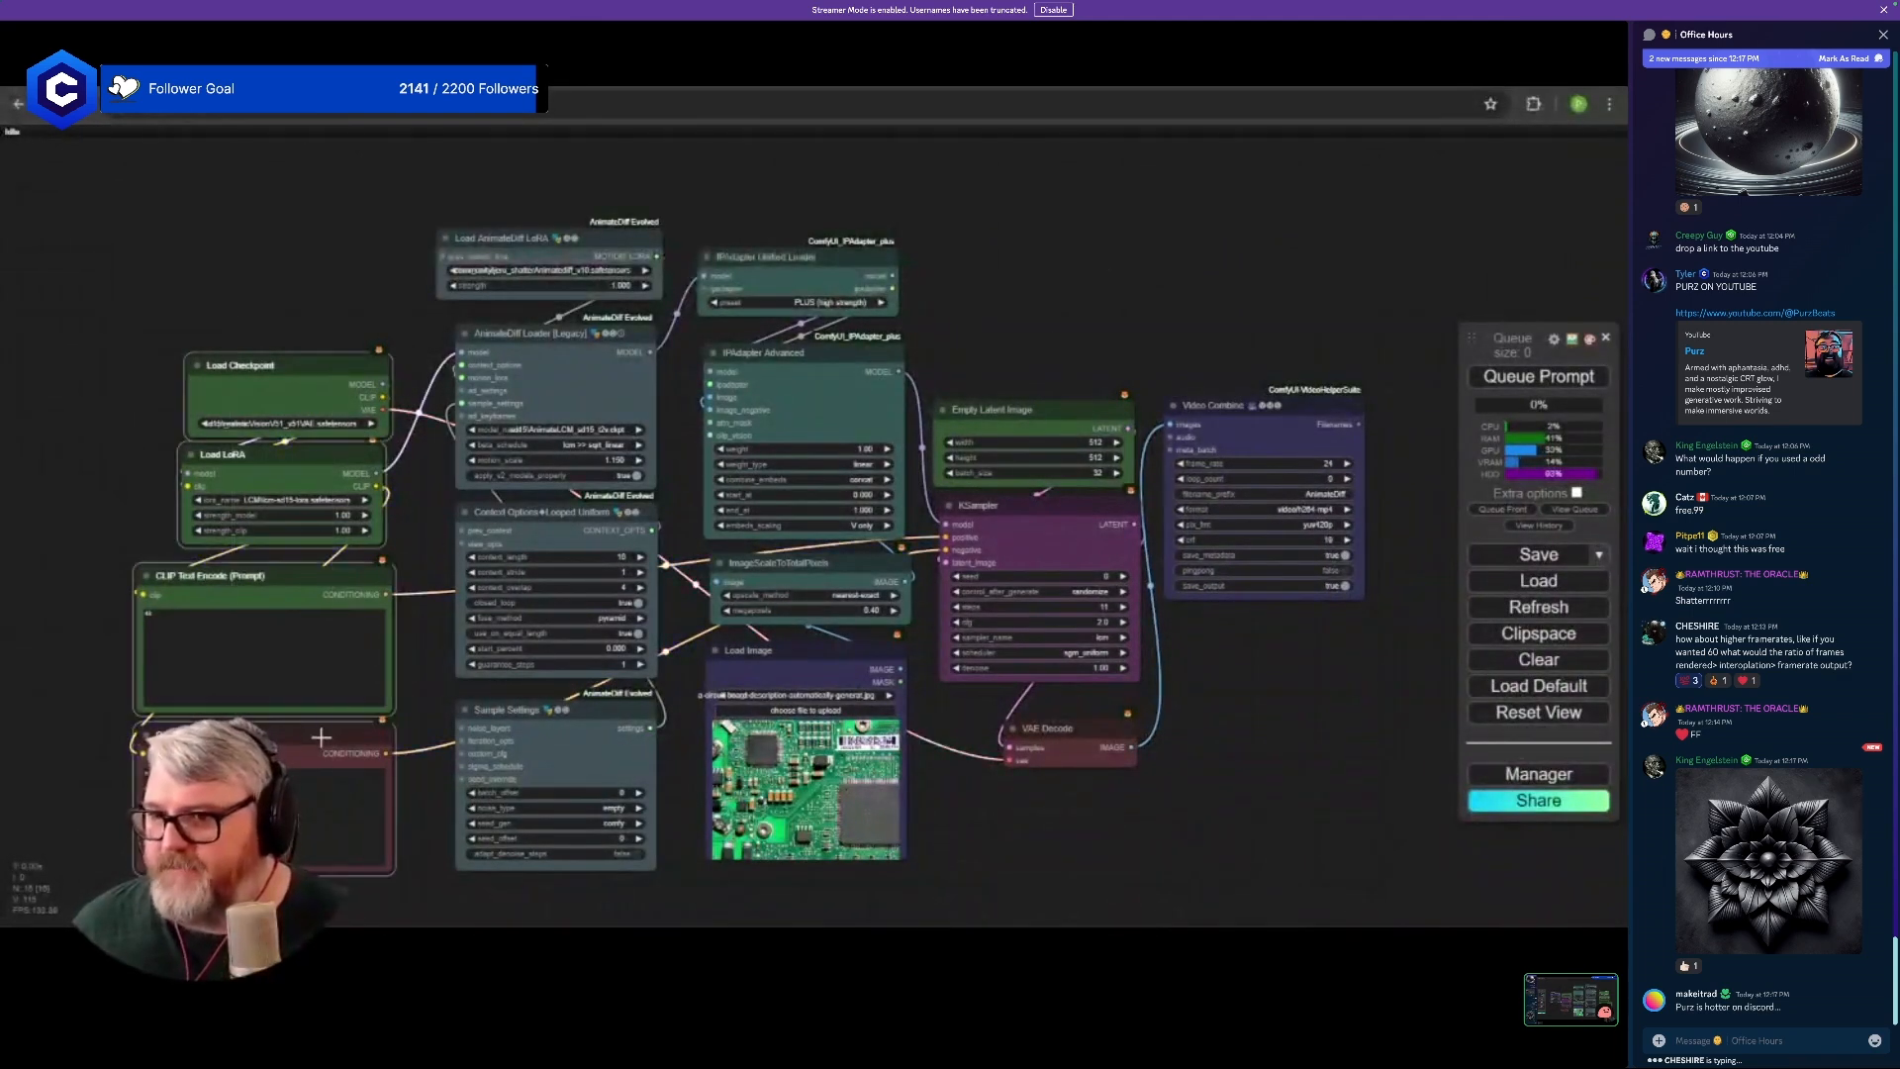
left_click_drag(318, 736, 337, 685)
left_click(289, 185)
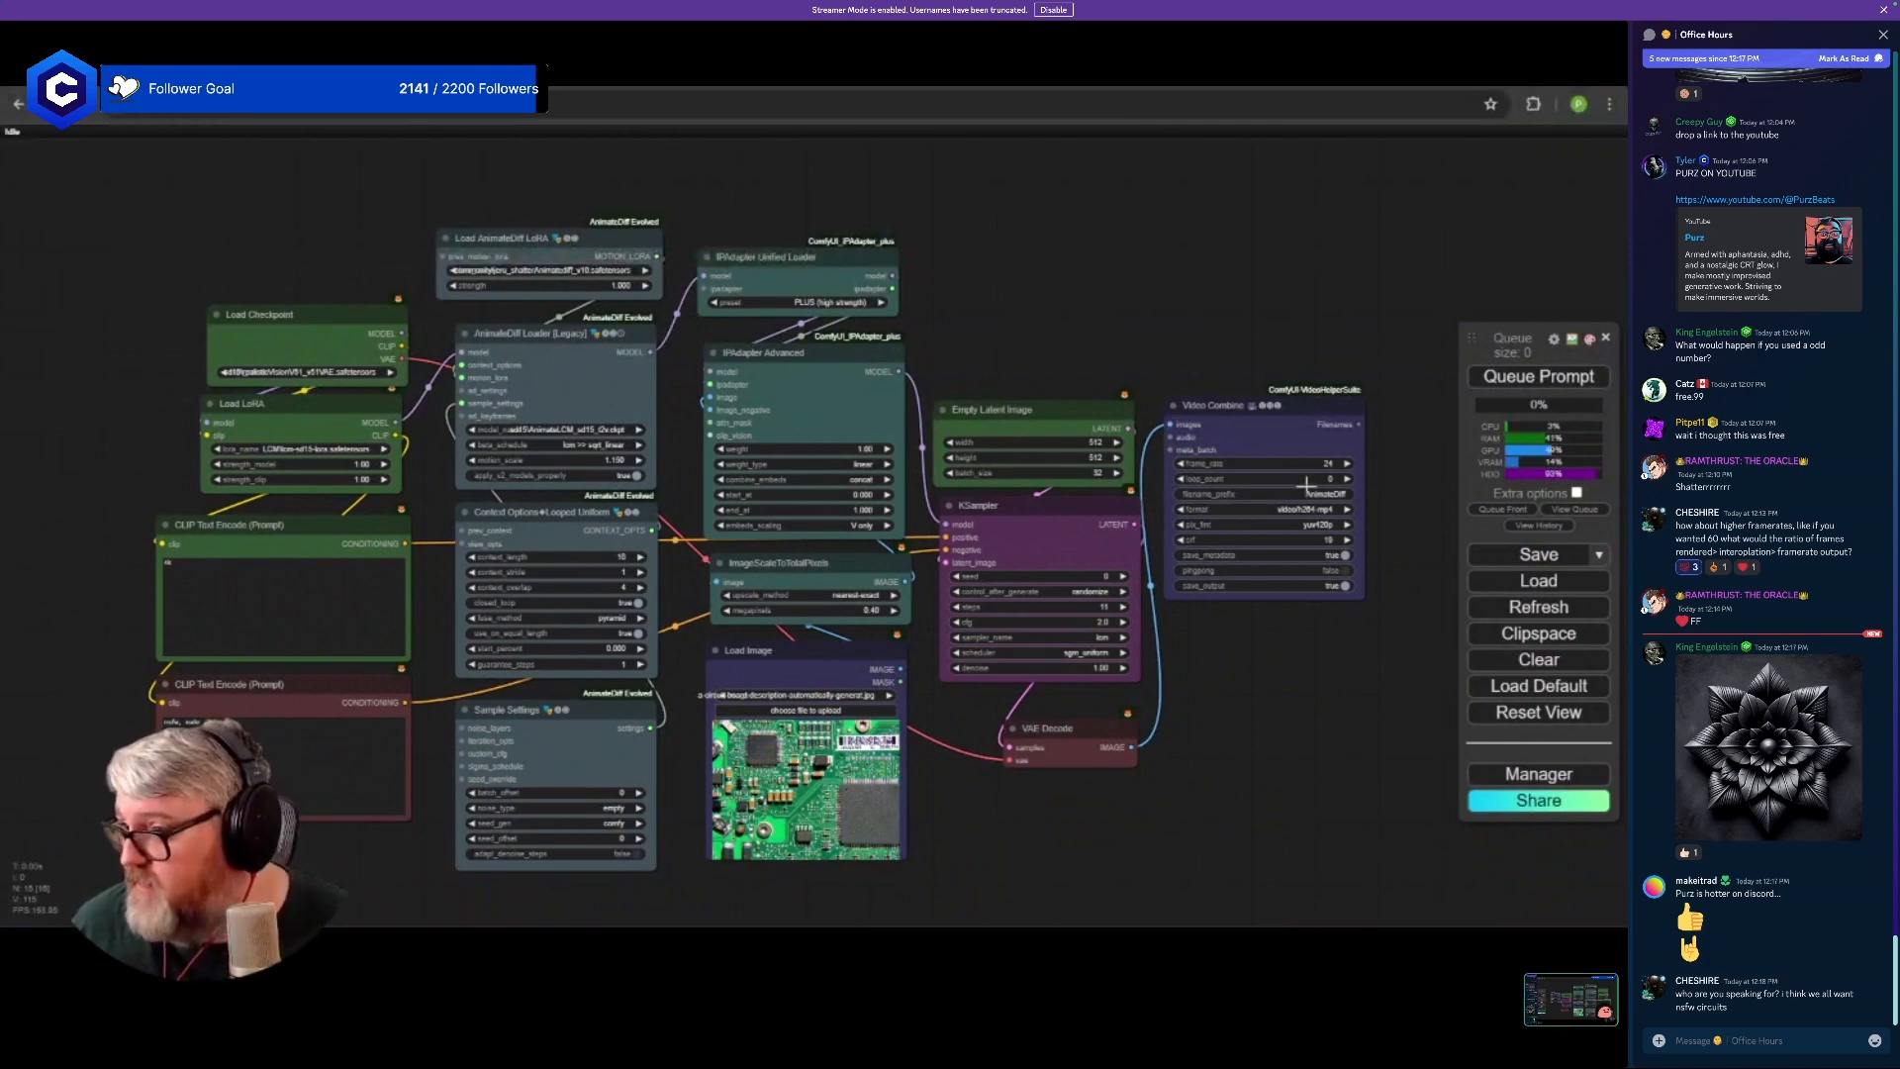
- Bring the complete workflow into view and queue it for generation
scroll(1227, 655, "up", 2)
scroll(1233, 653, "down", 2)
left_click_drag(1234, 653, 1222, 644)
scroll(1222, 644, "up", 1)
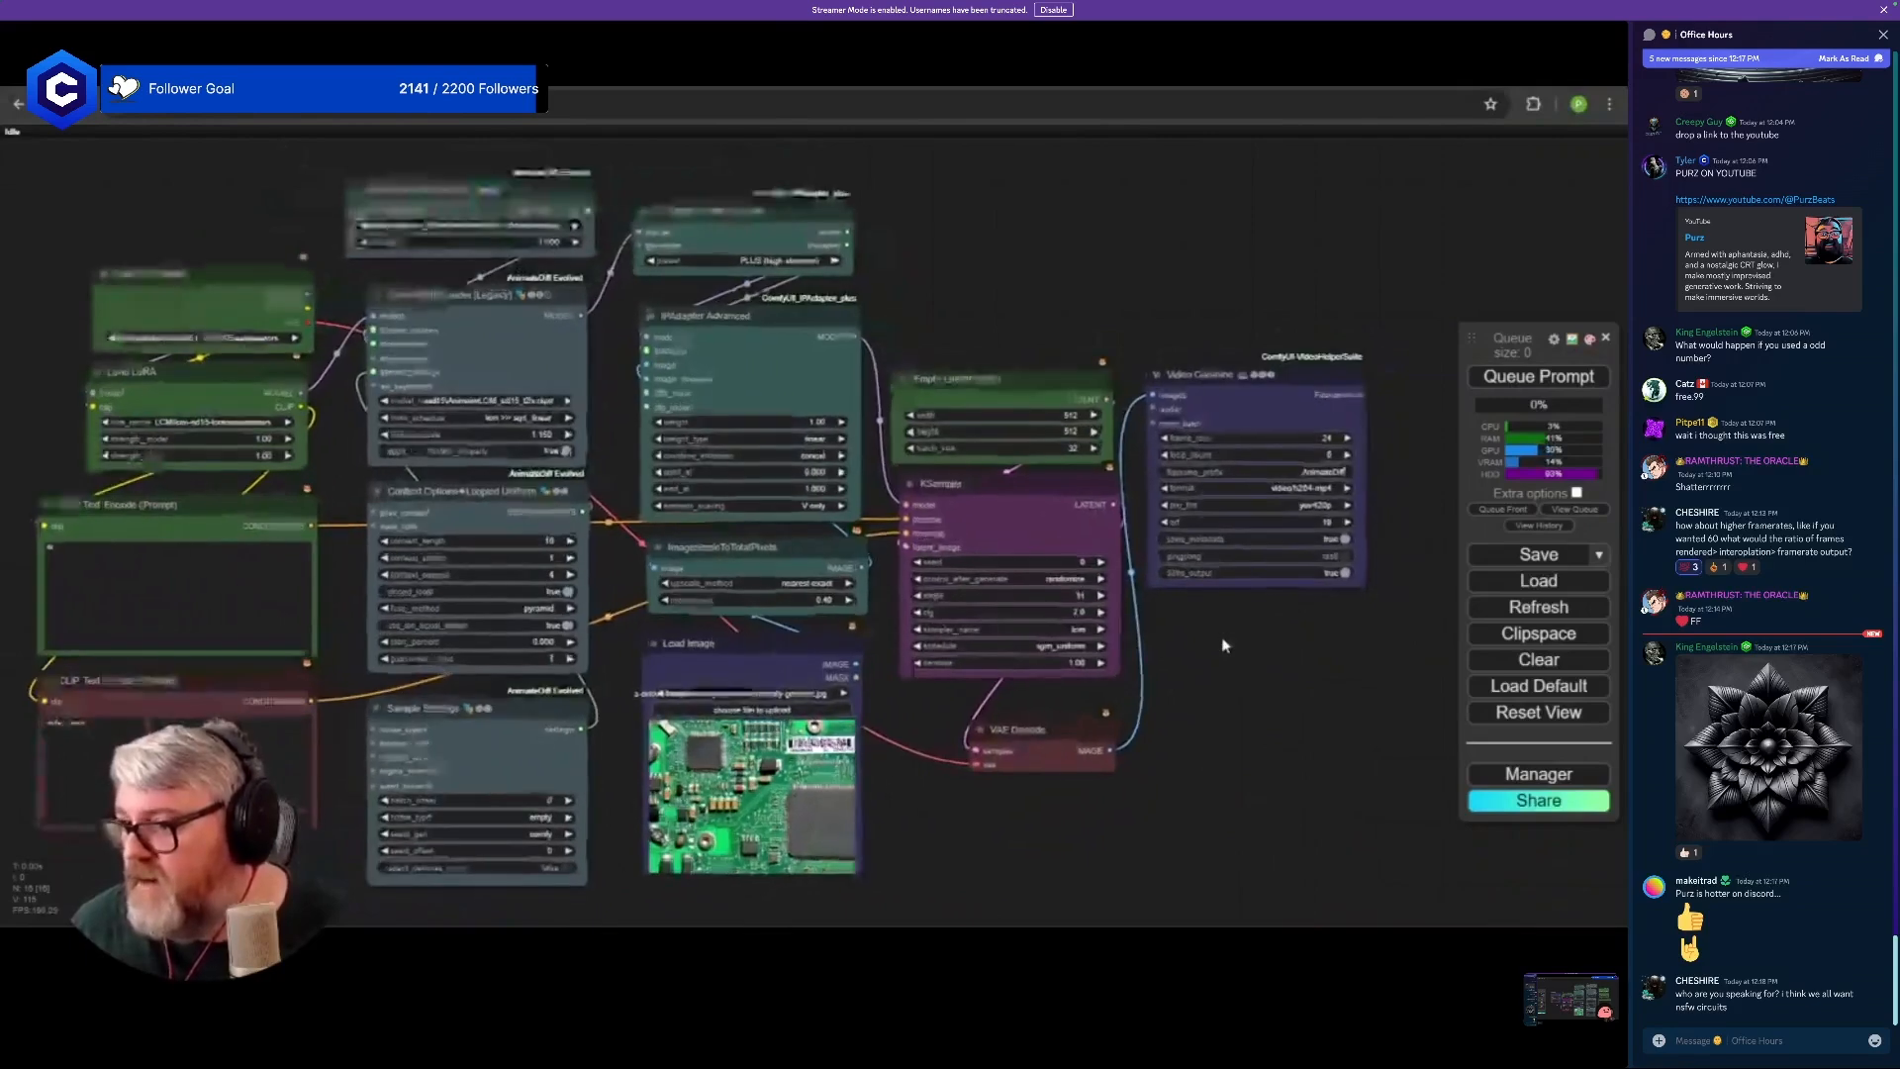
scroll(1223, 645, "down", 1)
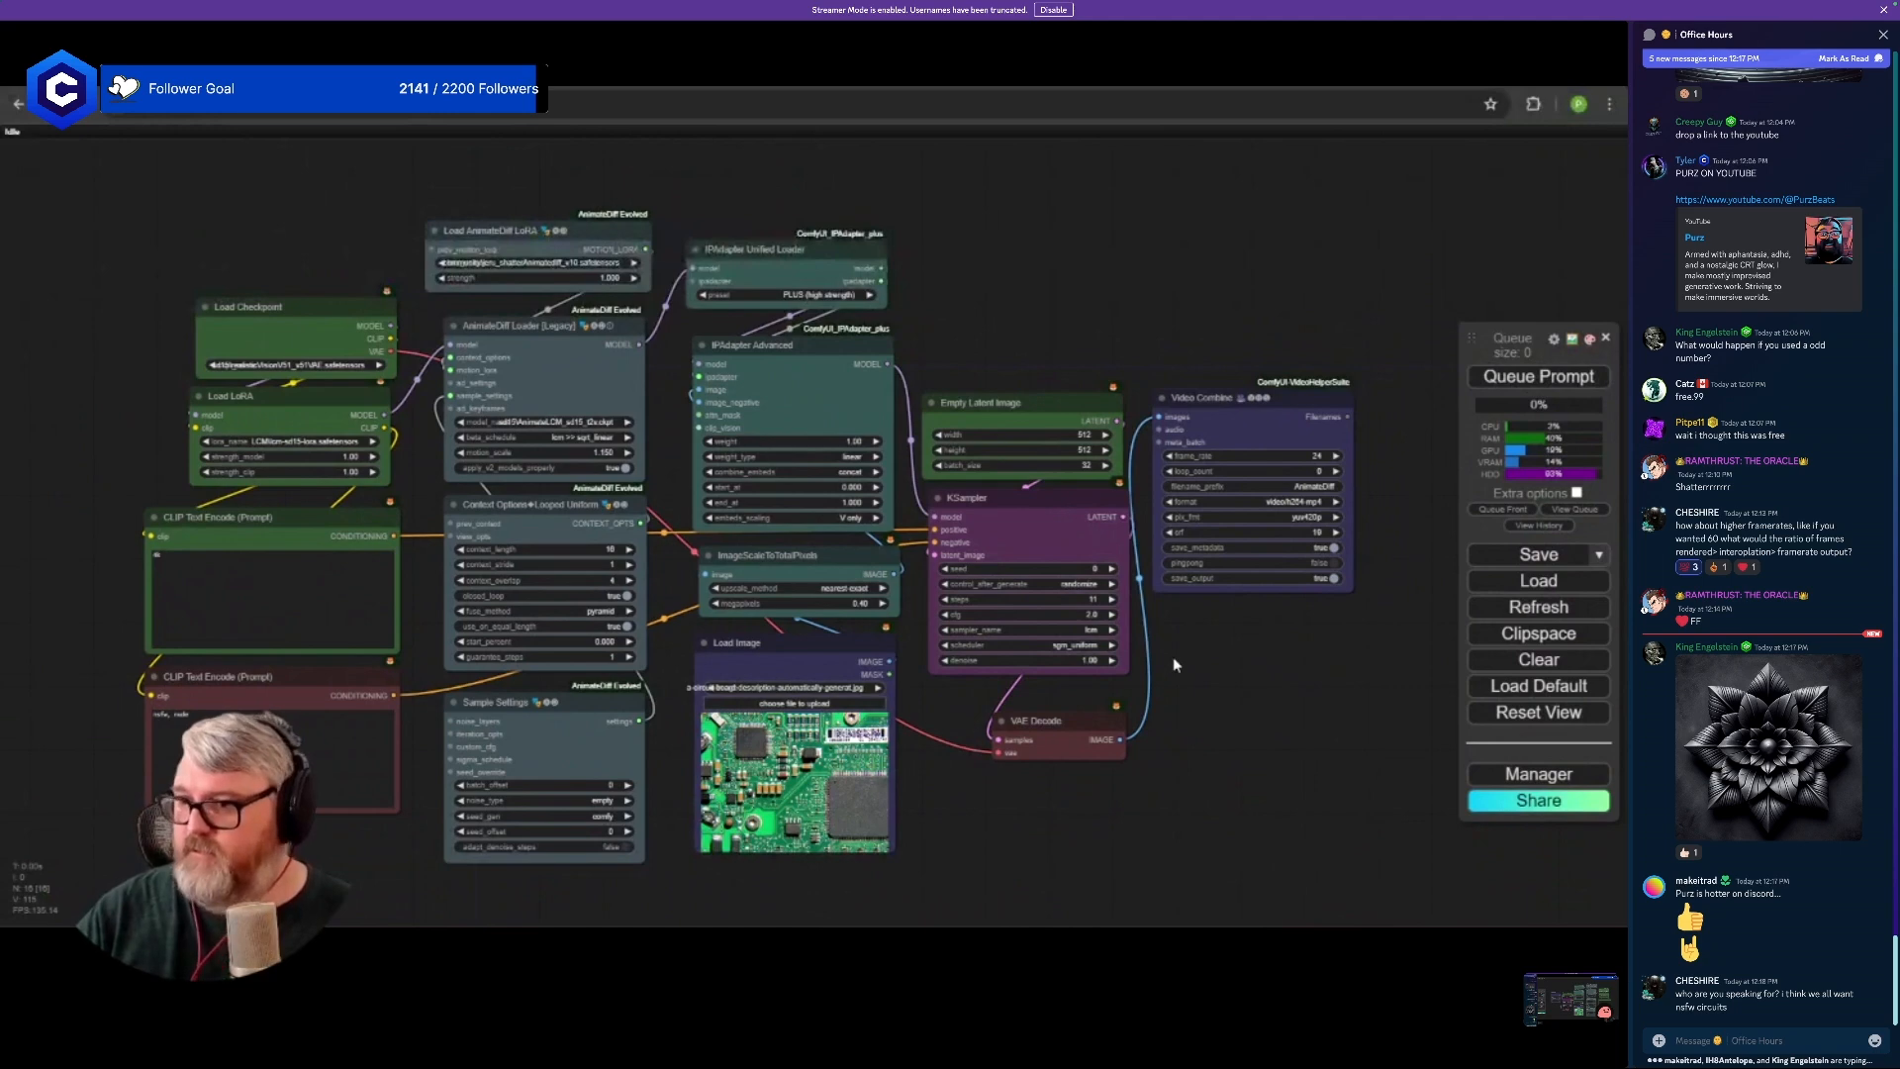
key("ctrl+Return")
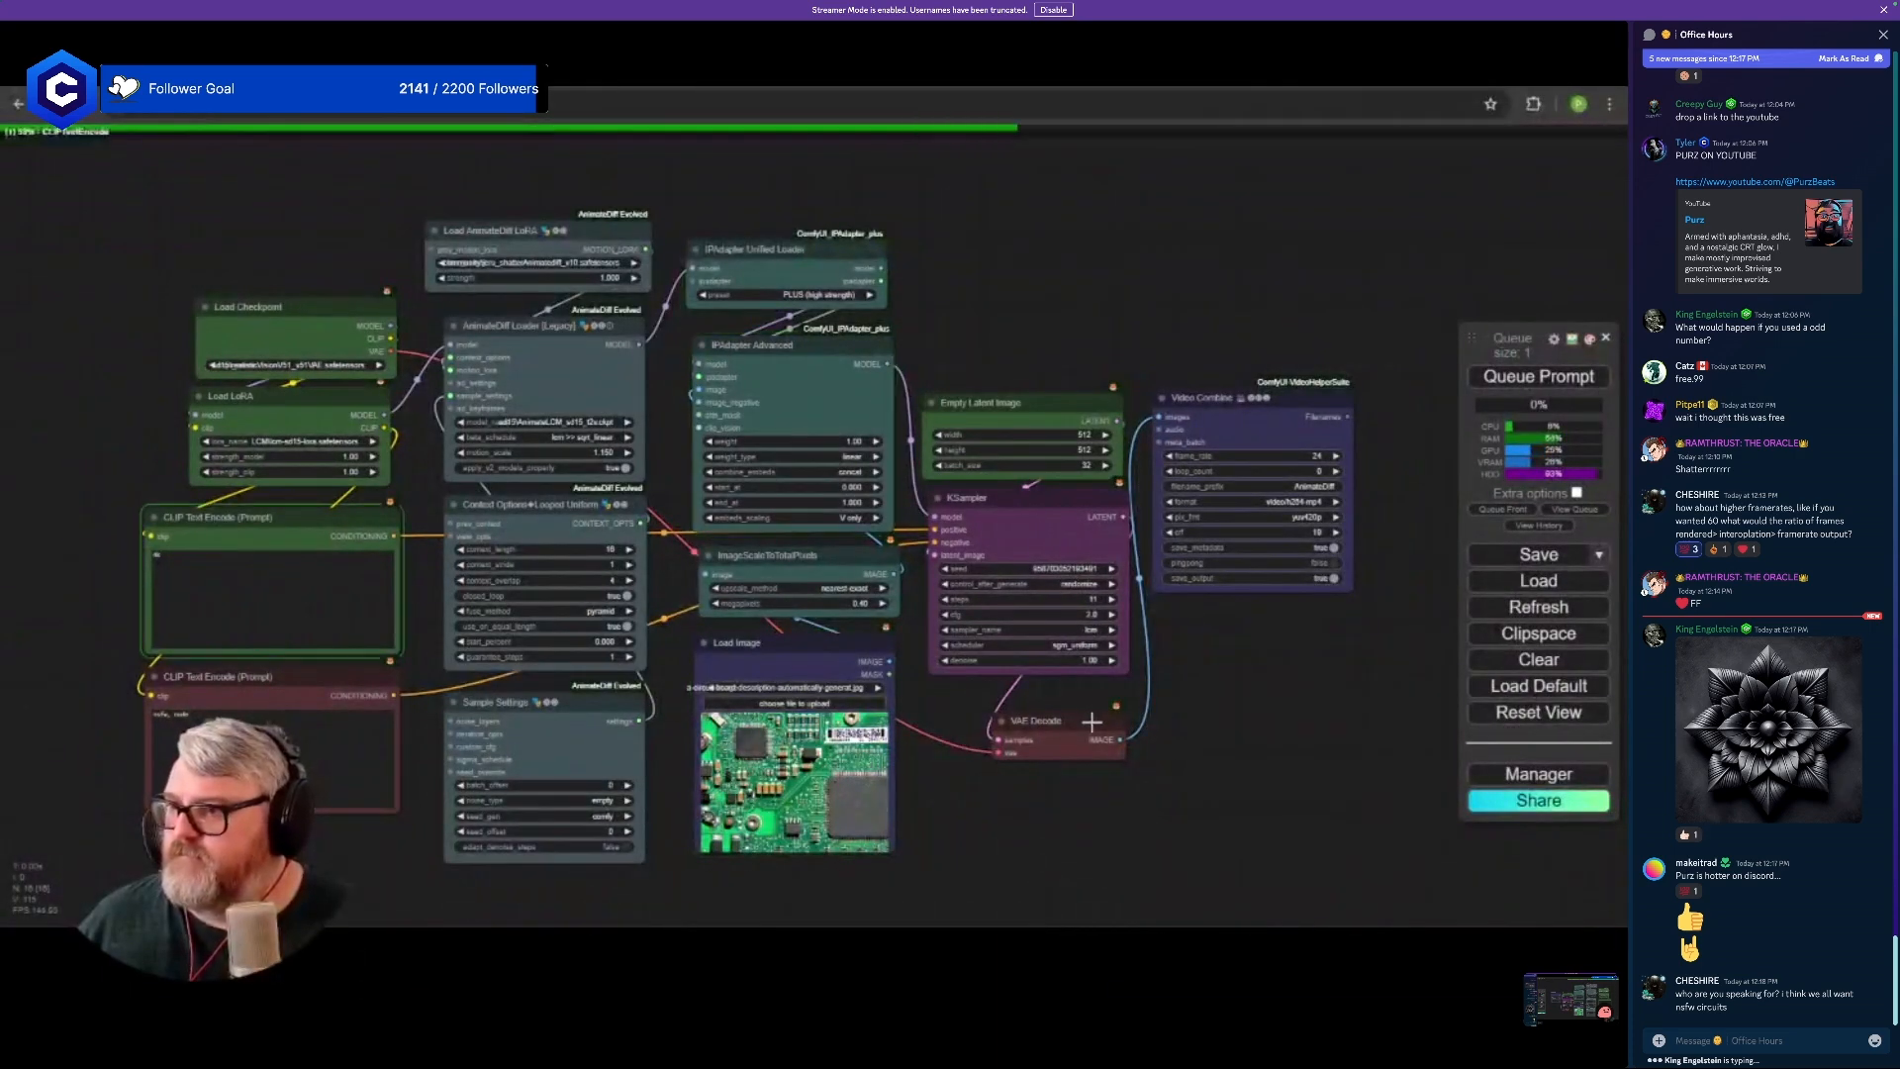
- Move VAE Decode lower, shift Empty Latent Image and KSampler up, and raise Video Combine to make room for the sampler preview
left_click_drag(1086, 721, 1085, 788)
mouse_move(1057, 341)
left_mouse_down("ctrl")
mouse_move(1056, 519)
mouse_move(1050, 373)
mouse_move(1028, 355)
left_mouse_up("ctrl")
left_click_drag(1080, 787, 1070, 812)
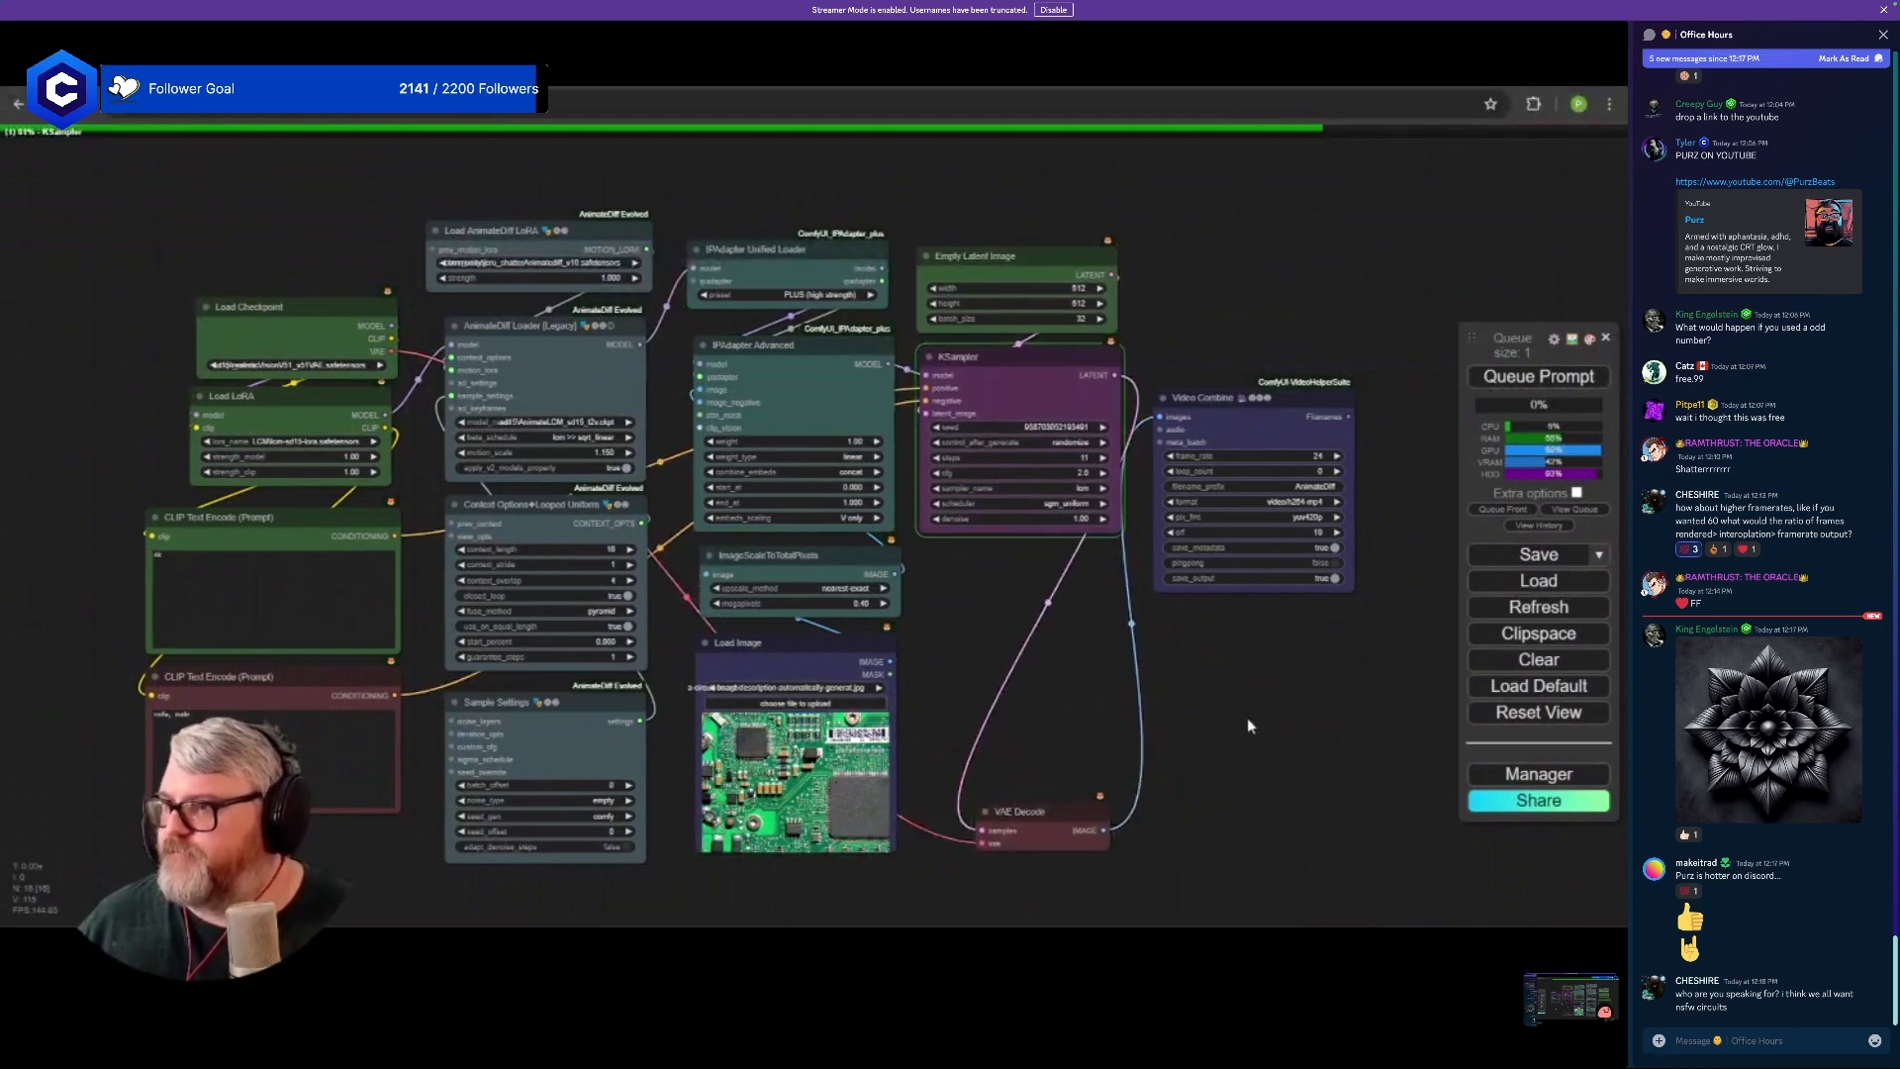
left_click_drag(1227, 396, 1233, 351)
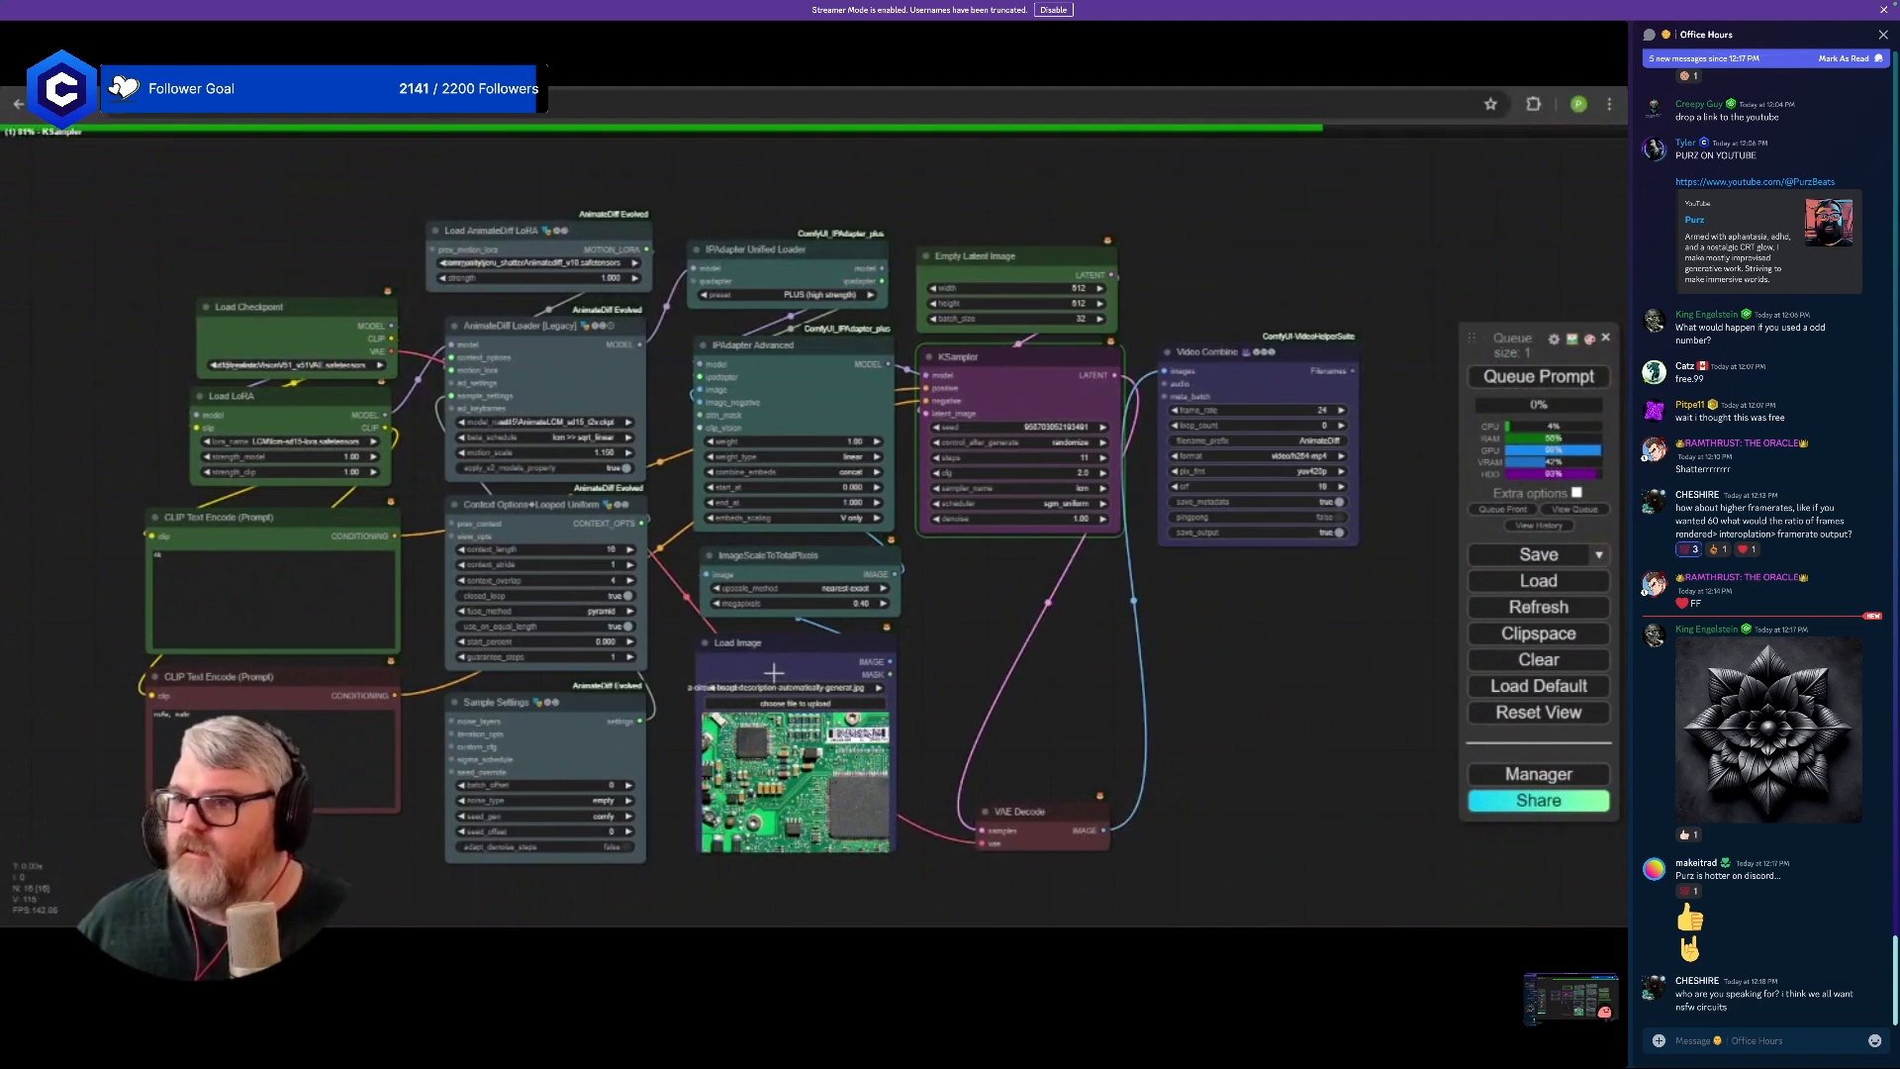
- Add a group around the Load Checkpoint, Load LoRA and both CLIP Text Encode nodes
left_click_drag(277, 450, 367, 554)
right_click(306, 594)
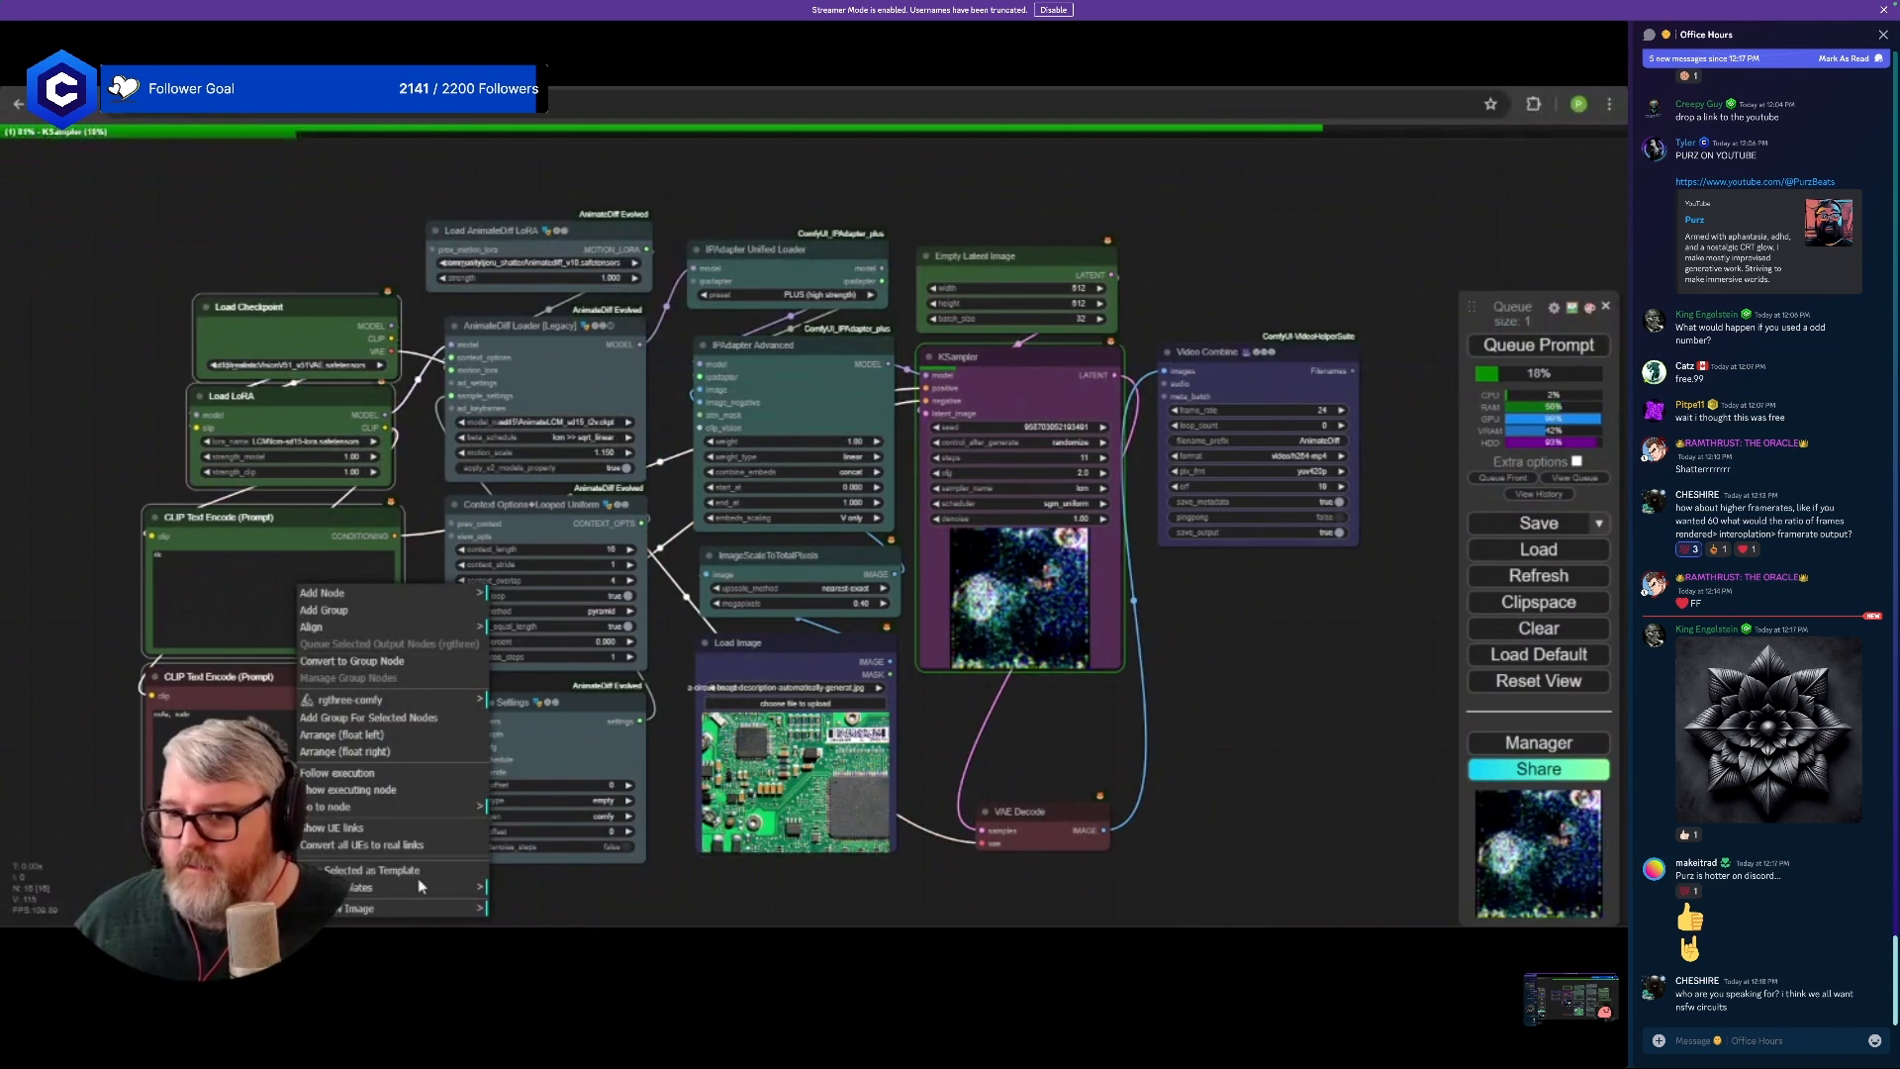
right_click(196, 880)
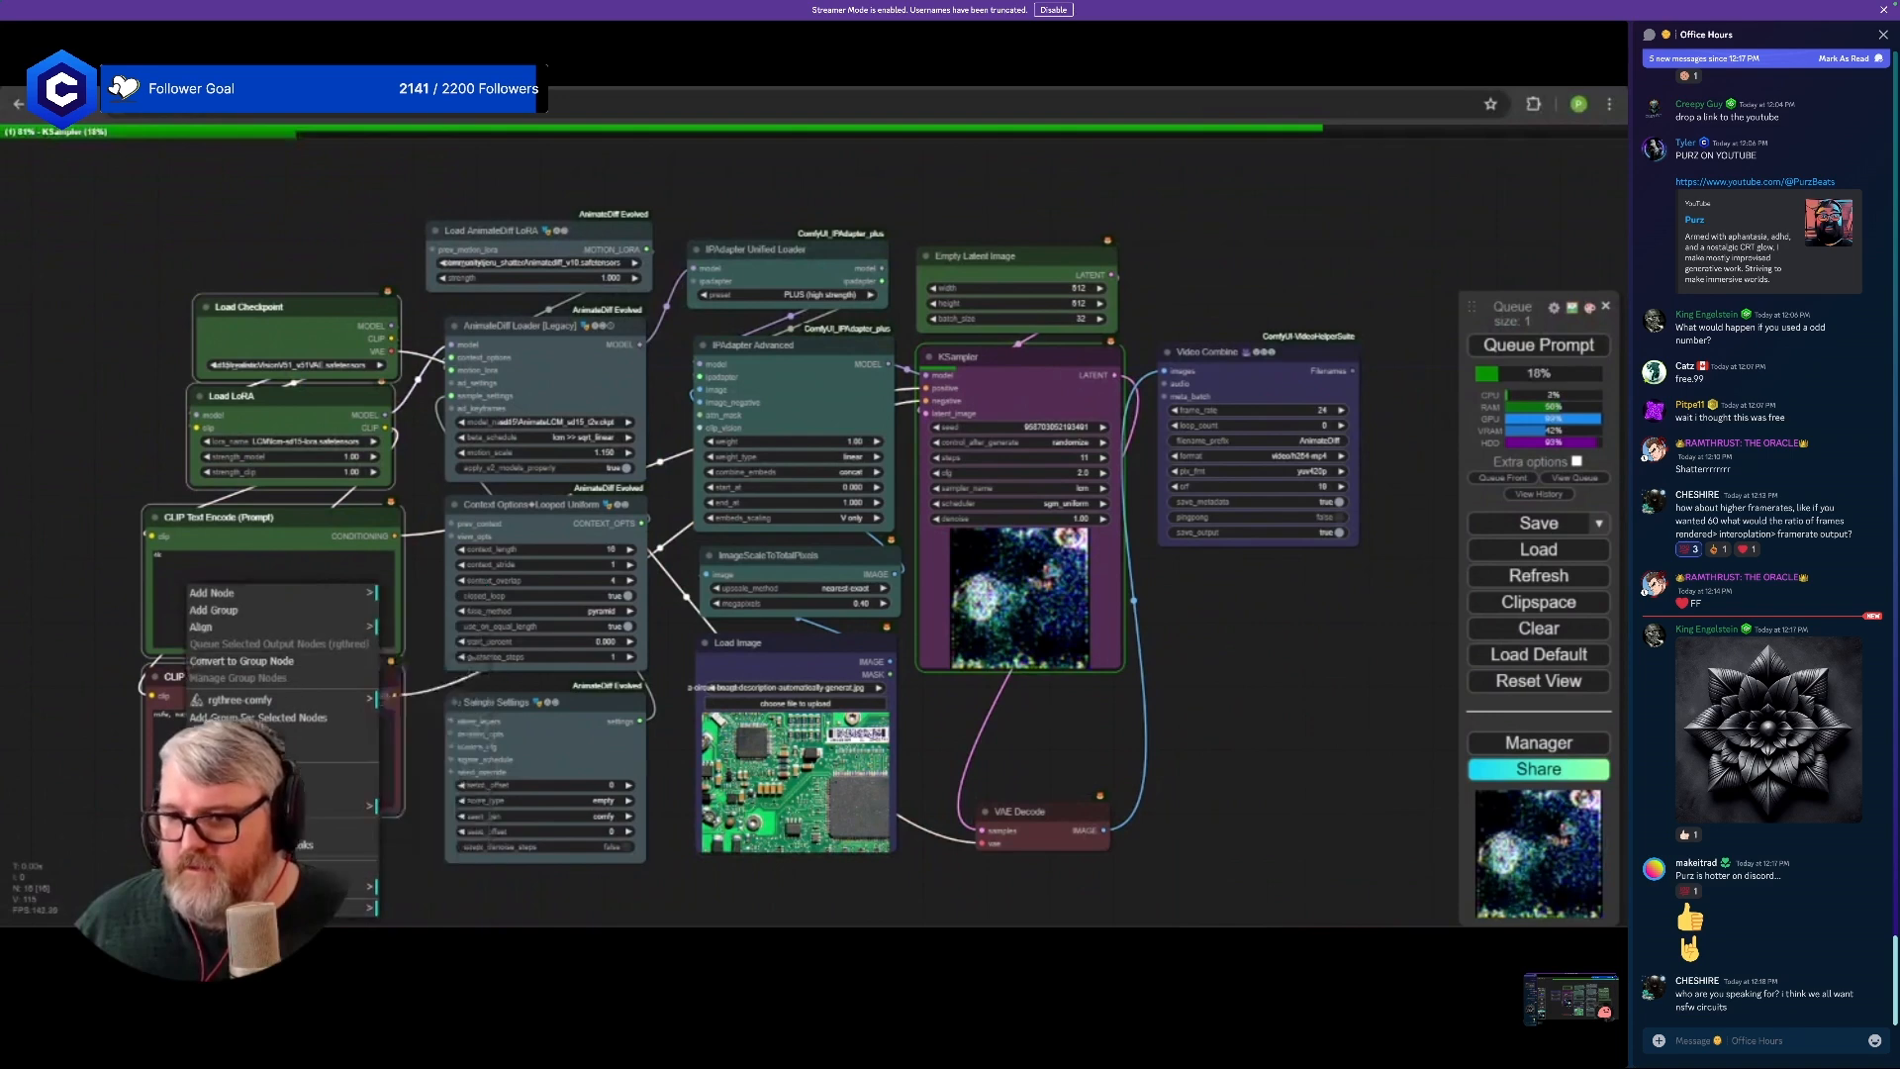
left_click(292, 718)
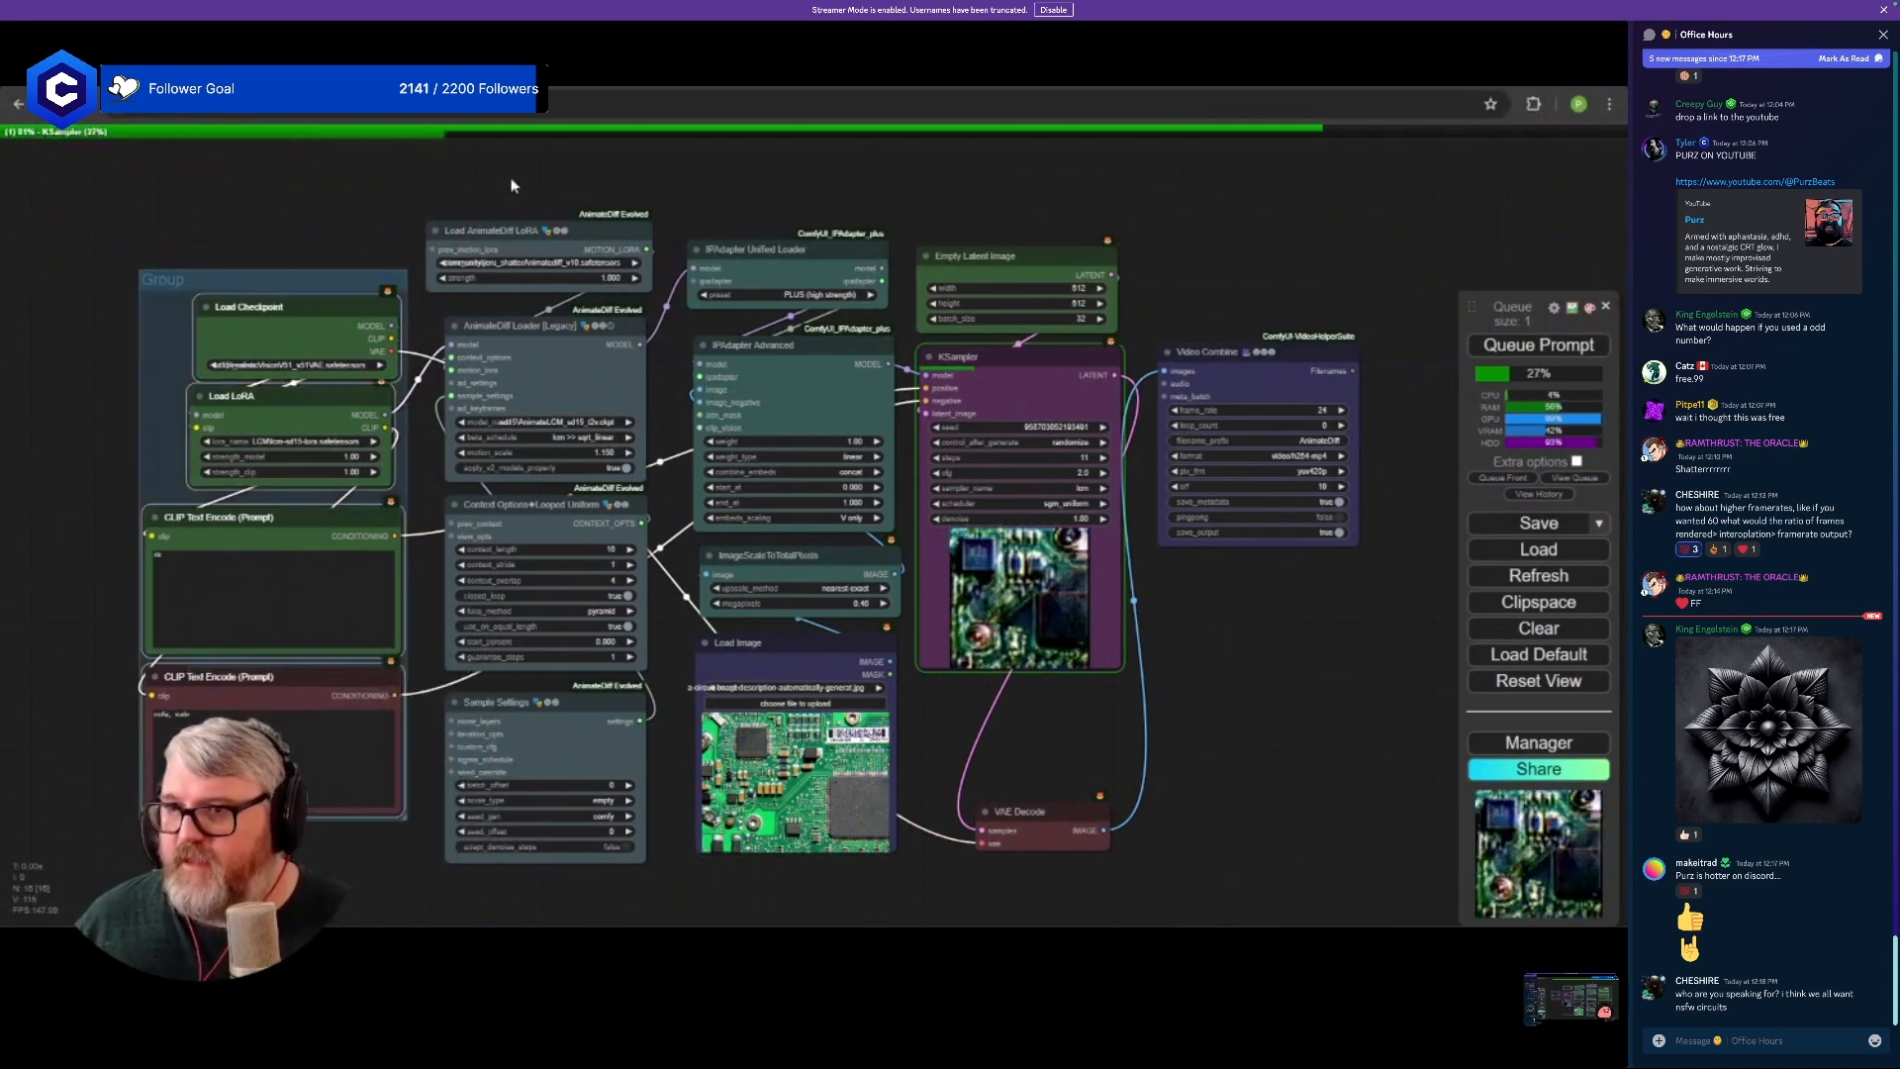
- Add one group around the AnimateDiff column and another around the IPAdapter column with its image nodes
left_click_drag(517, 170, 562, 909)
right_click(559, 911)
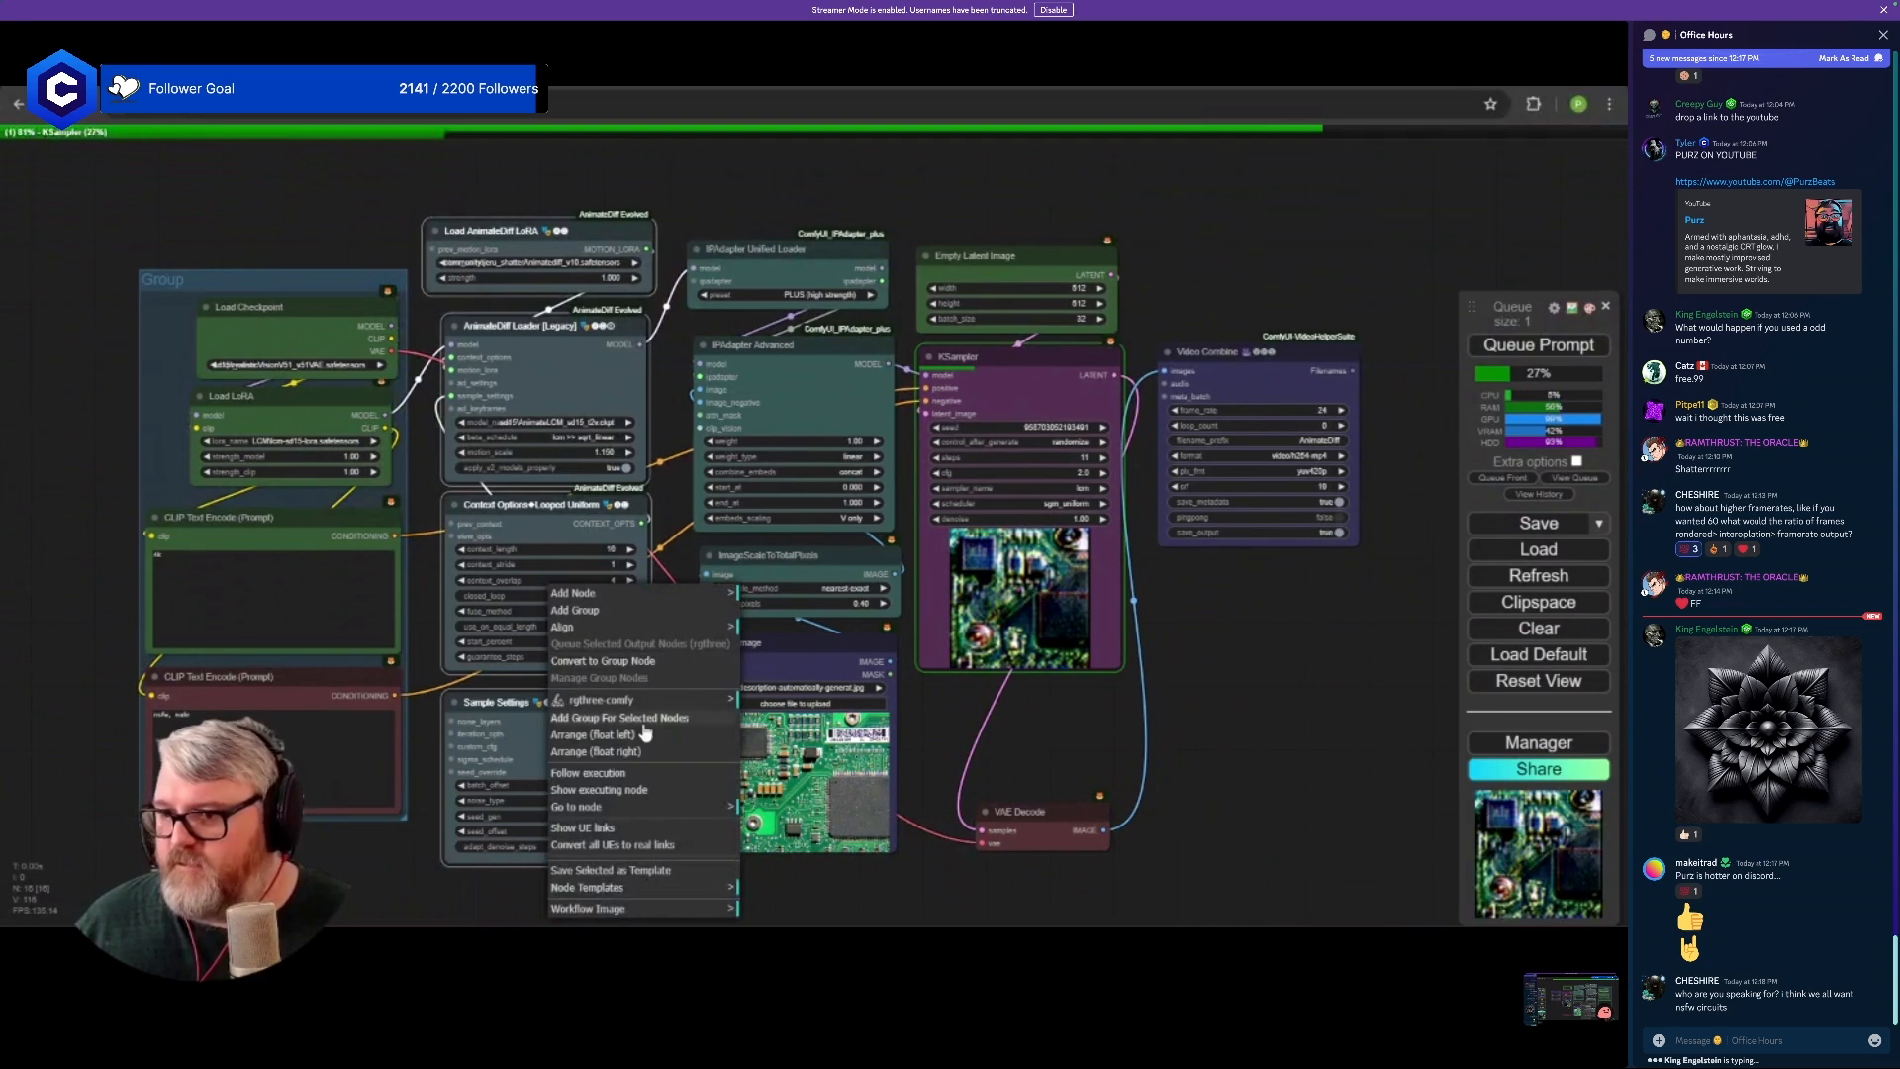
left_click(604, 718)
left_click_drag(754, 193, 785, 906)
right_click(784, 904)
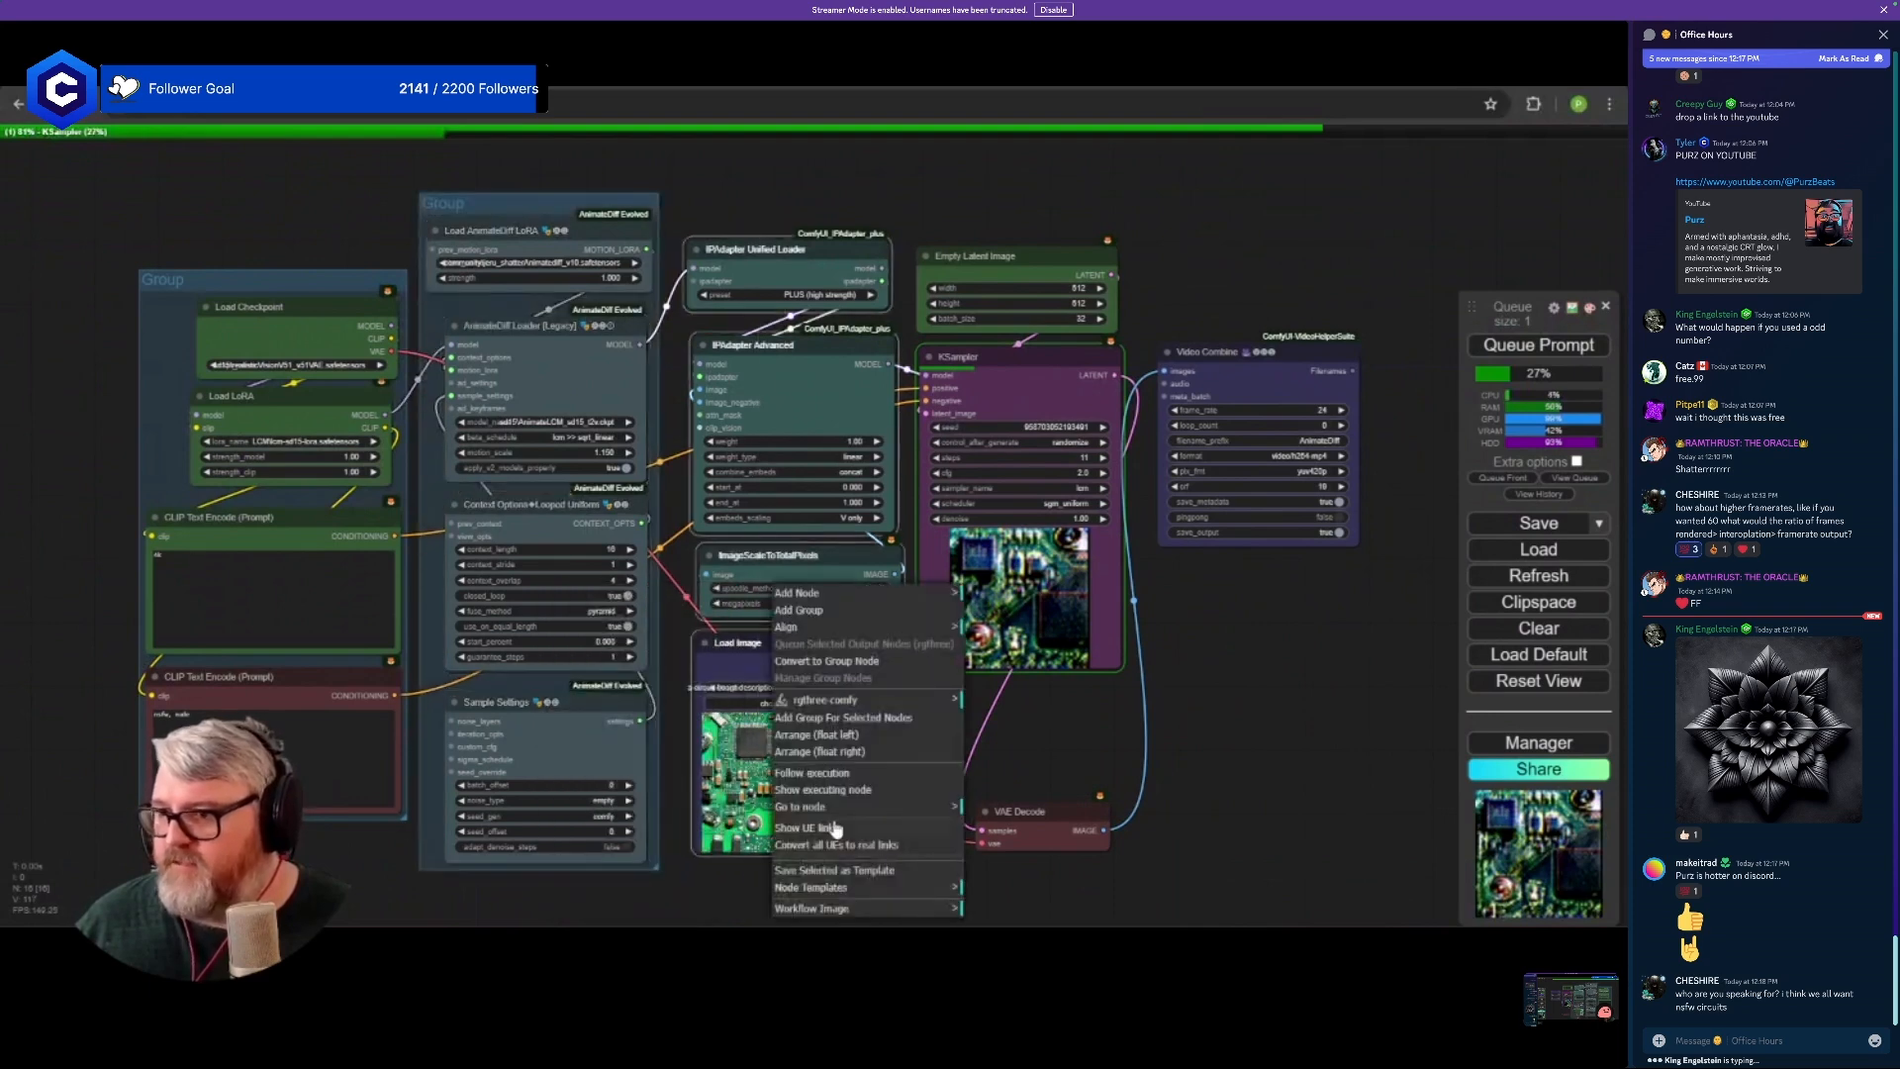
left_click(841, 712)
- Place Empty Latent Image below the prompt nodes, group KSampler with VAE Decode, and start a GIF reply to the latest chat message
left_click_drag(1030, 331, 1034, 881)
left_click(1842, 972)
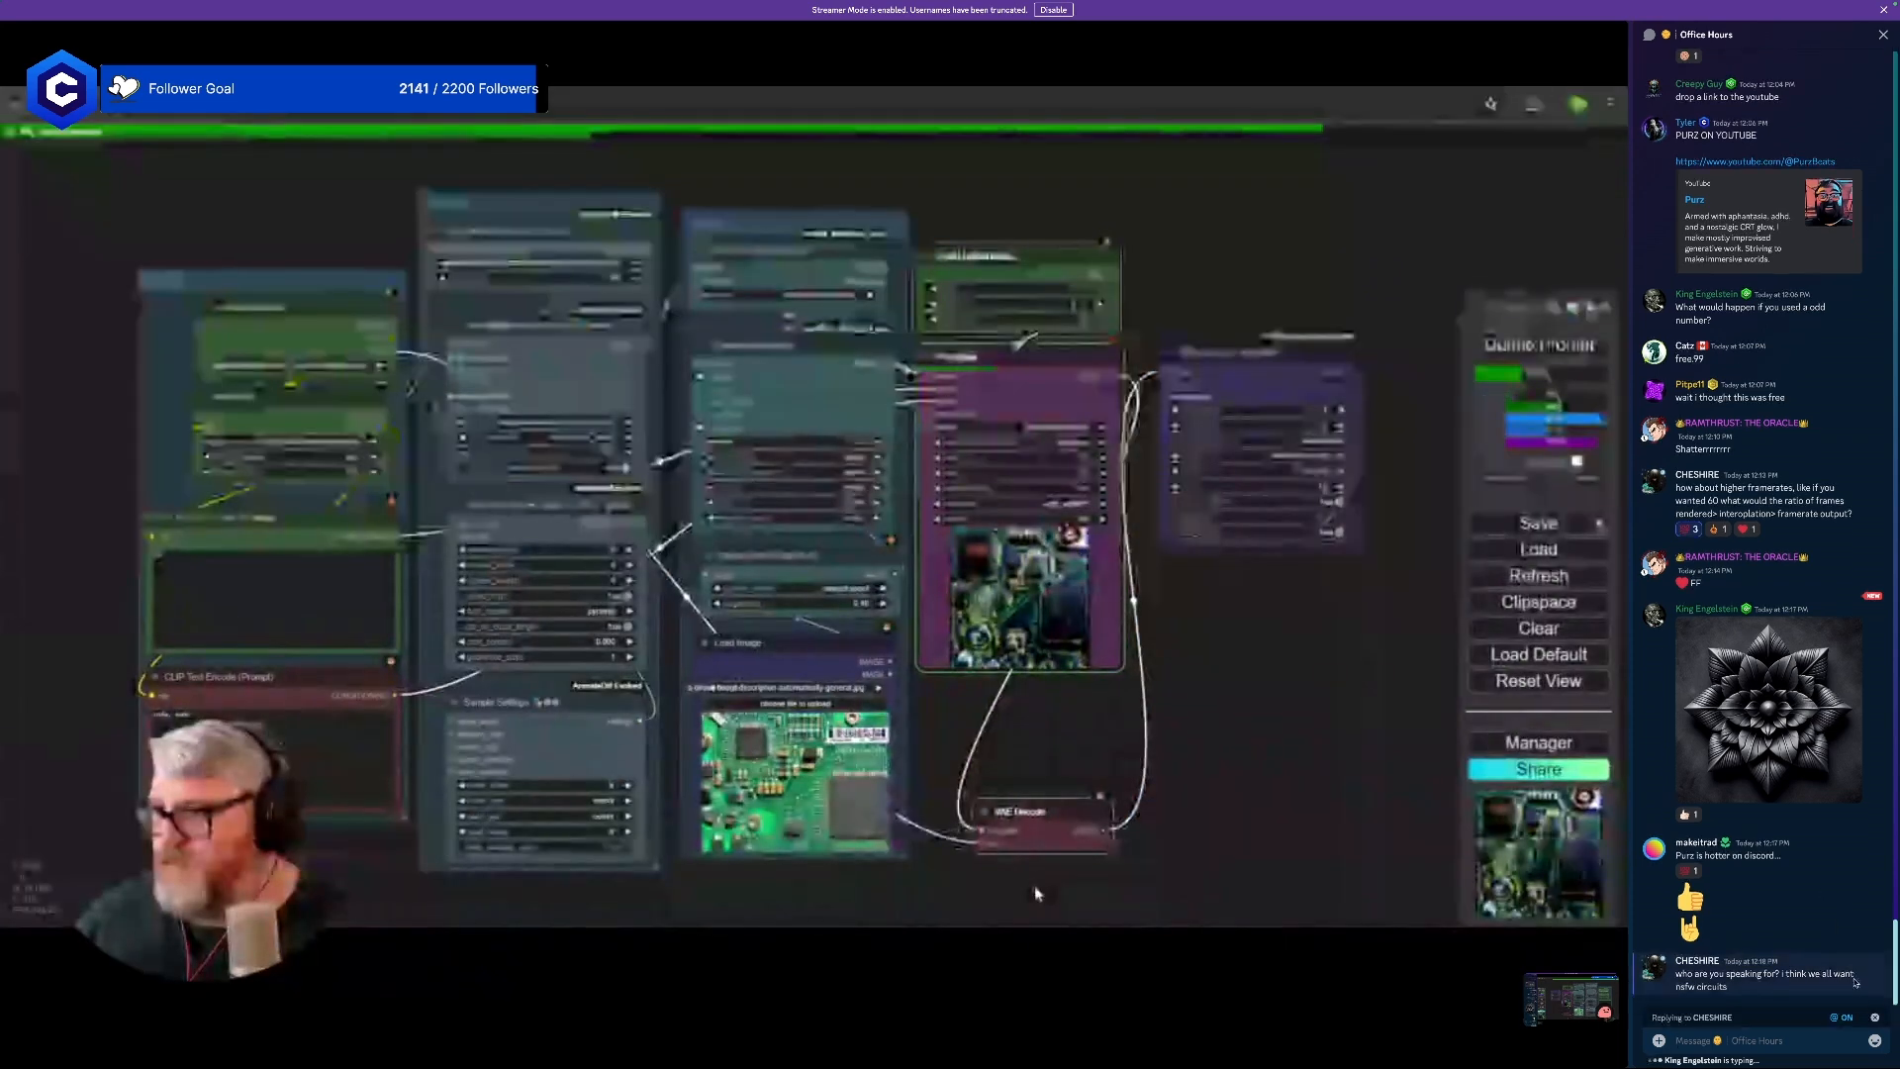
left_click(1872, 1040)
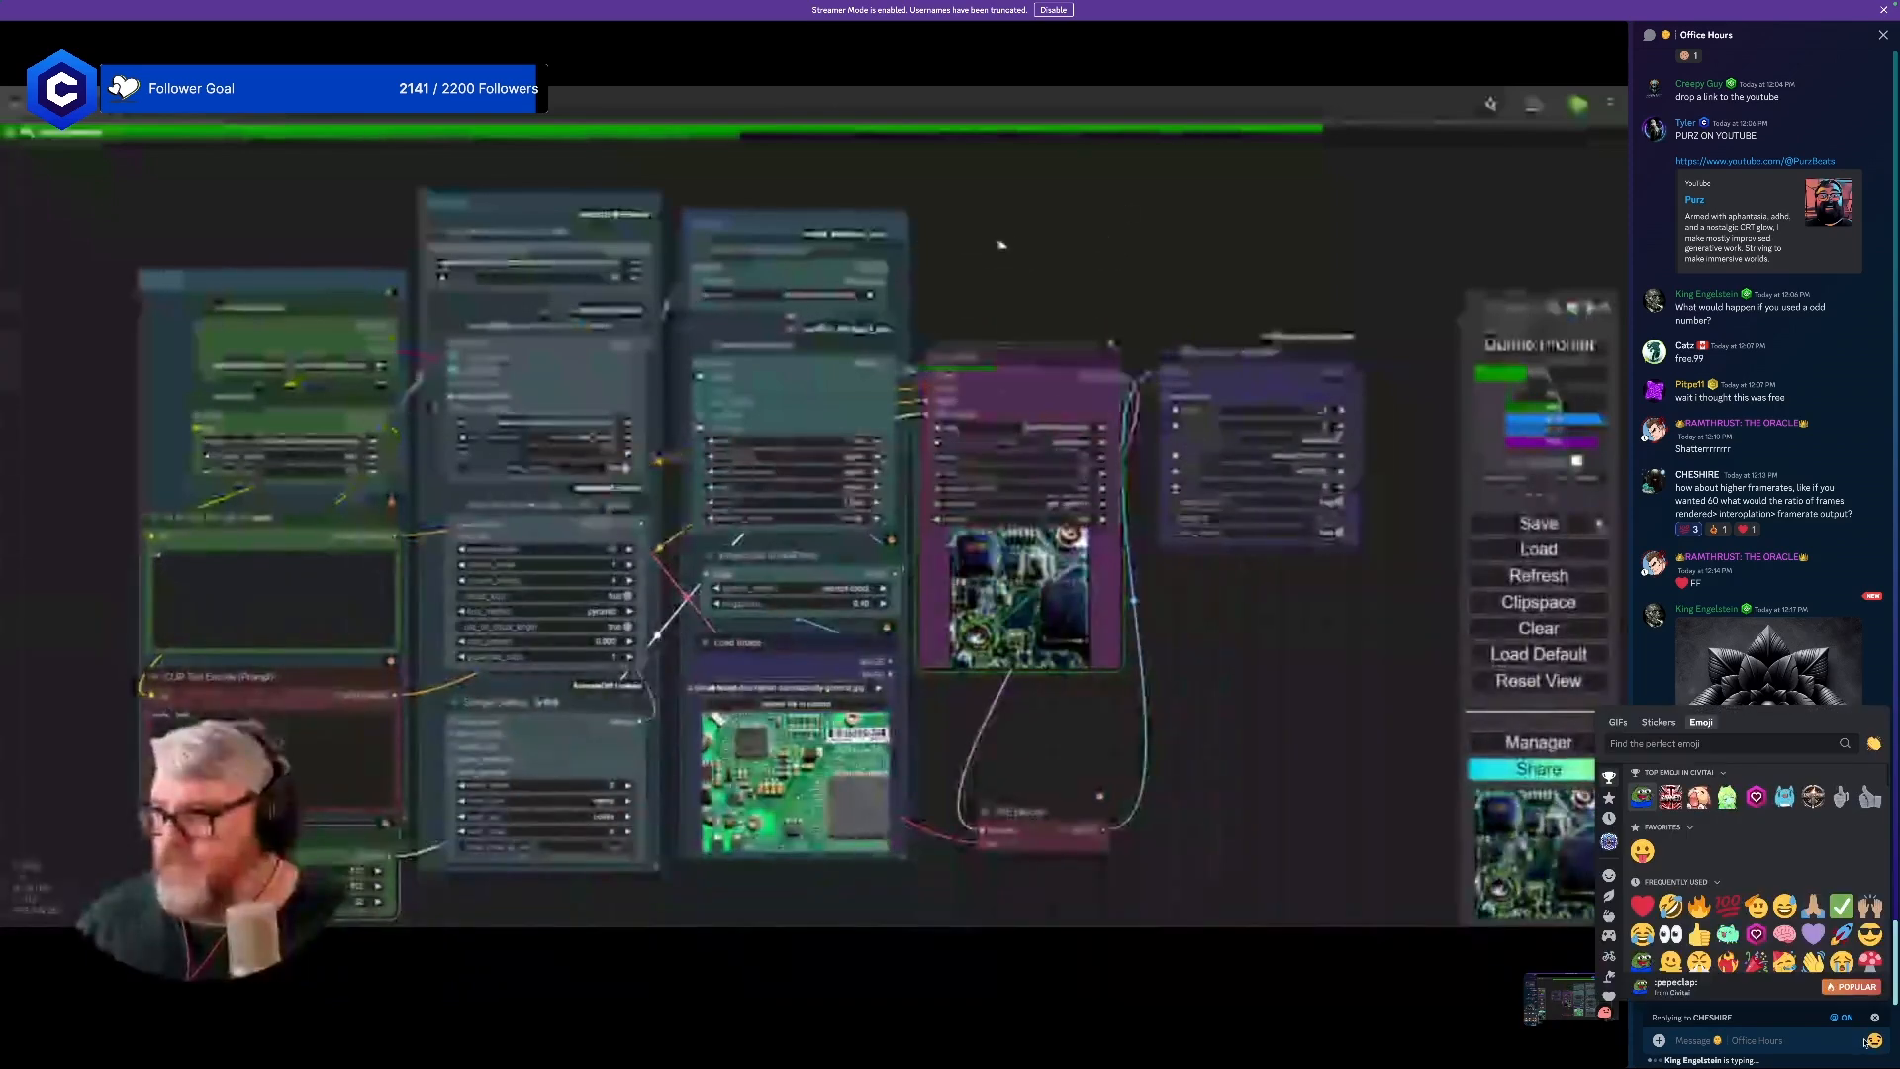
right_click(1167, 592)
left_click(1617, 721)
left_click(1245, 730)
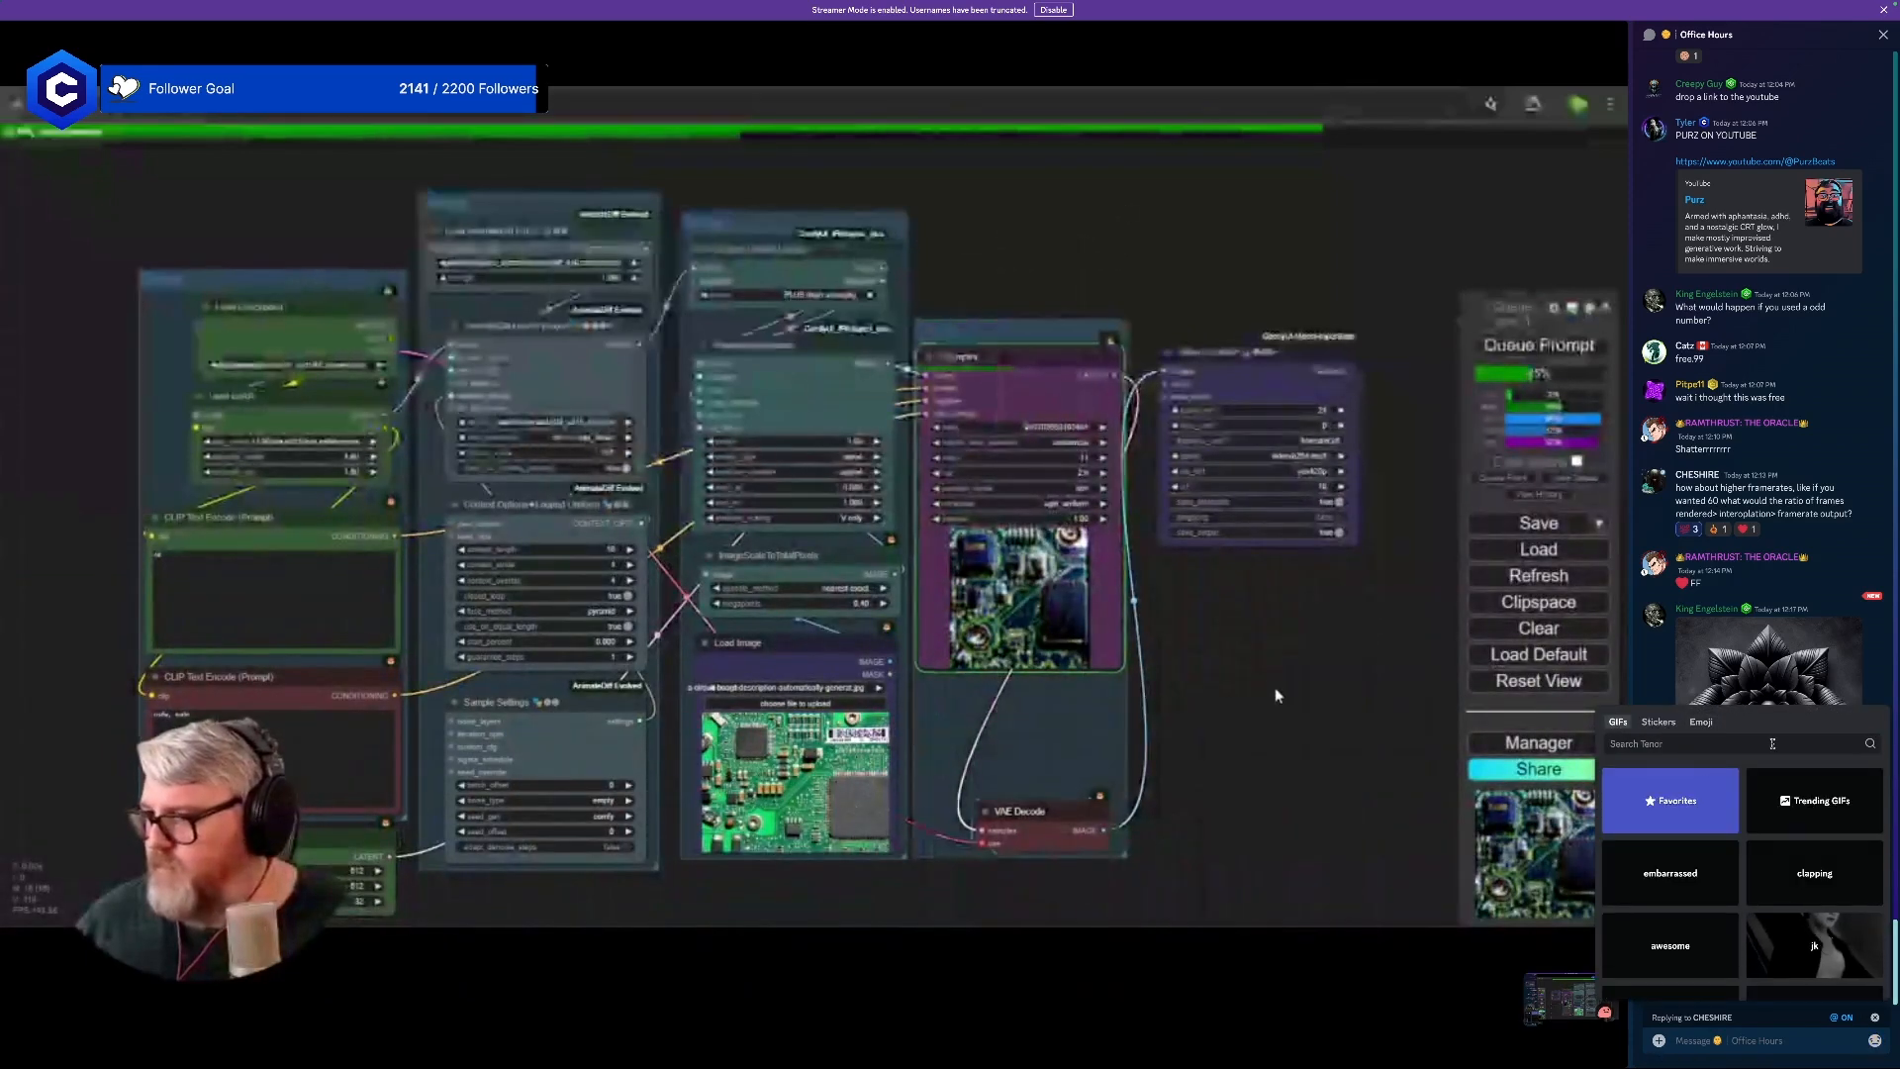
- Search the chat's GIFs for "ai" and send the robot-head GIF as the reply
right_click(1236, 355)
type("ai")
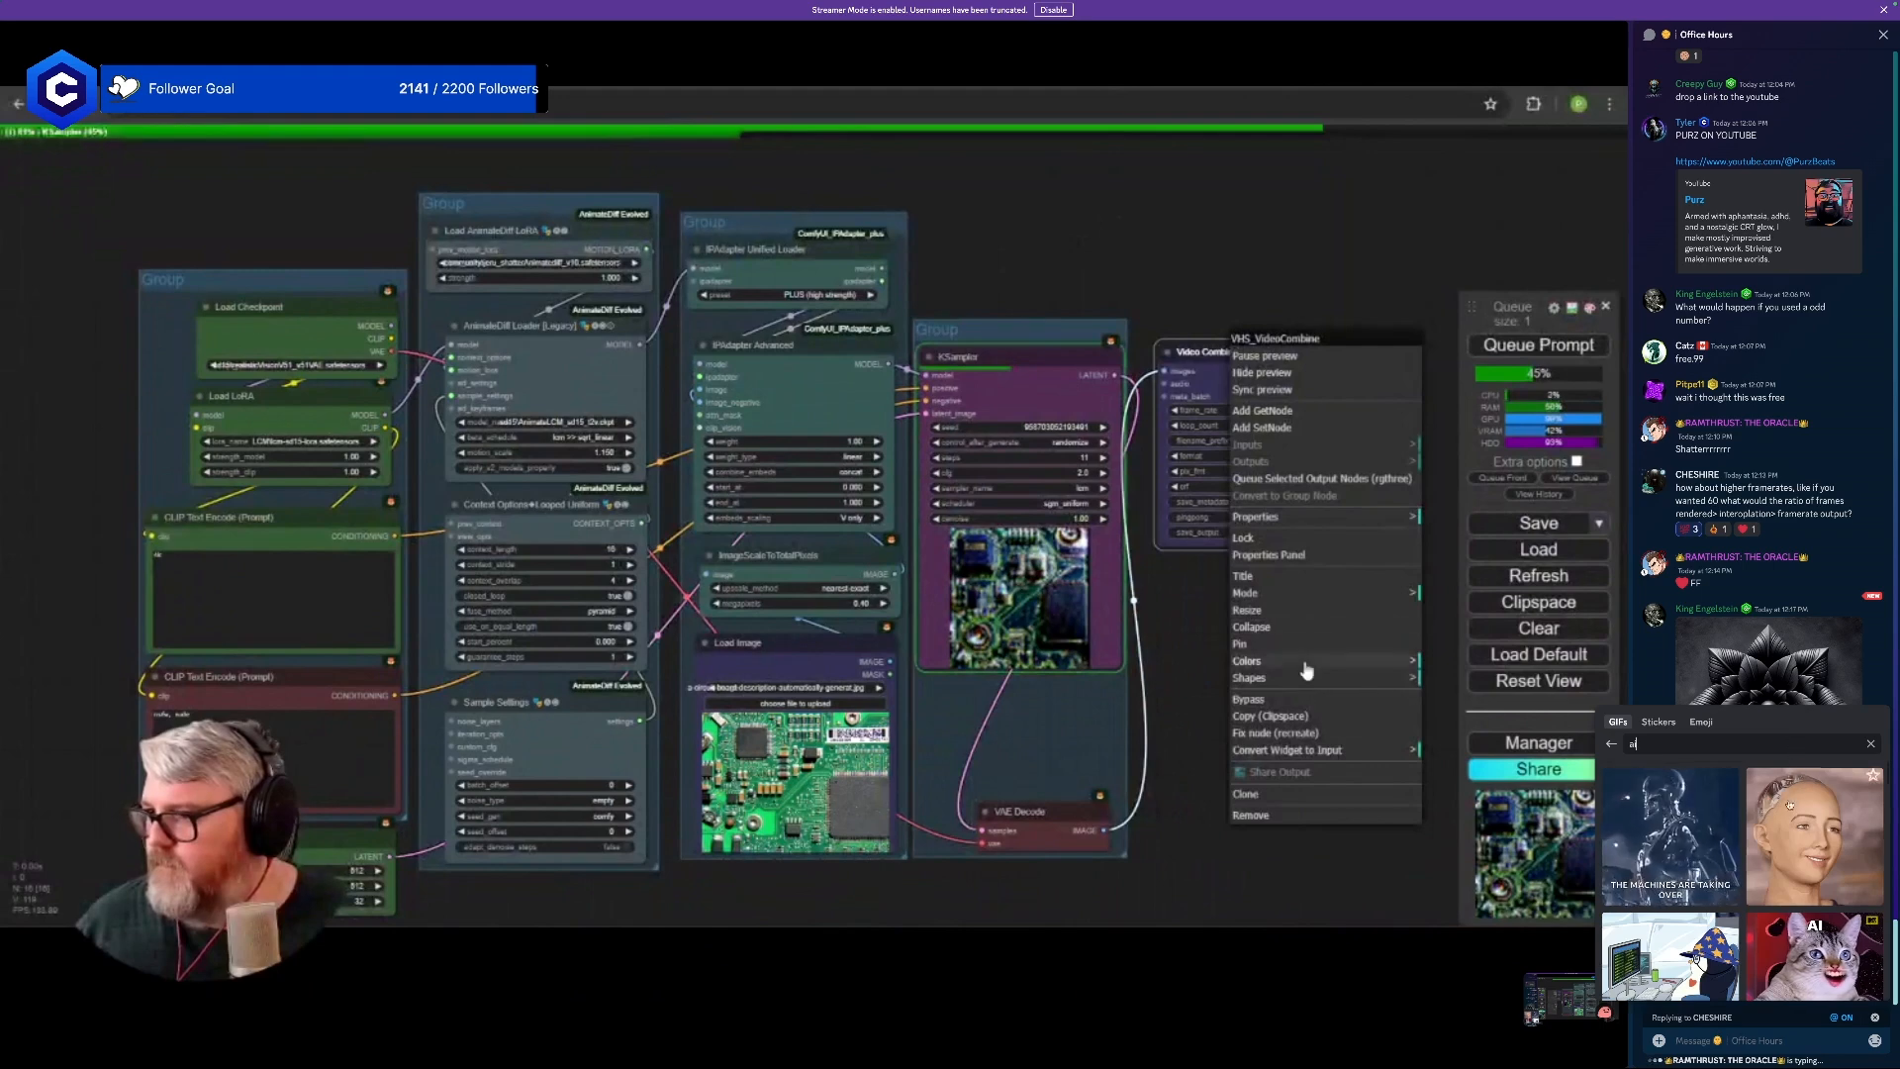
left_click(1814, 836)
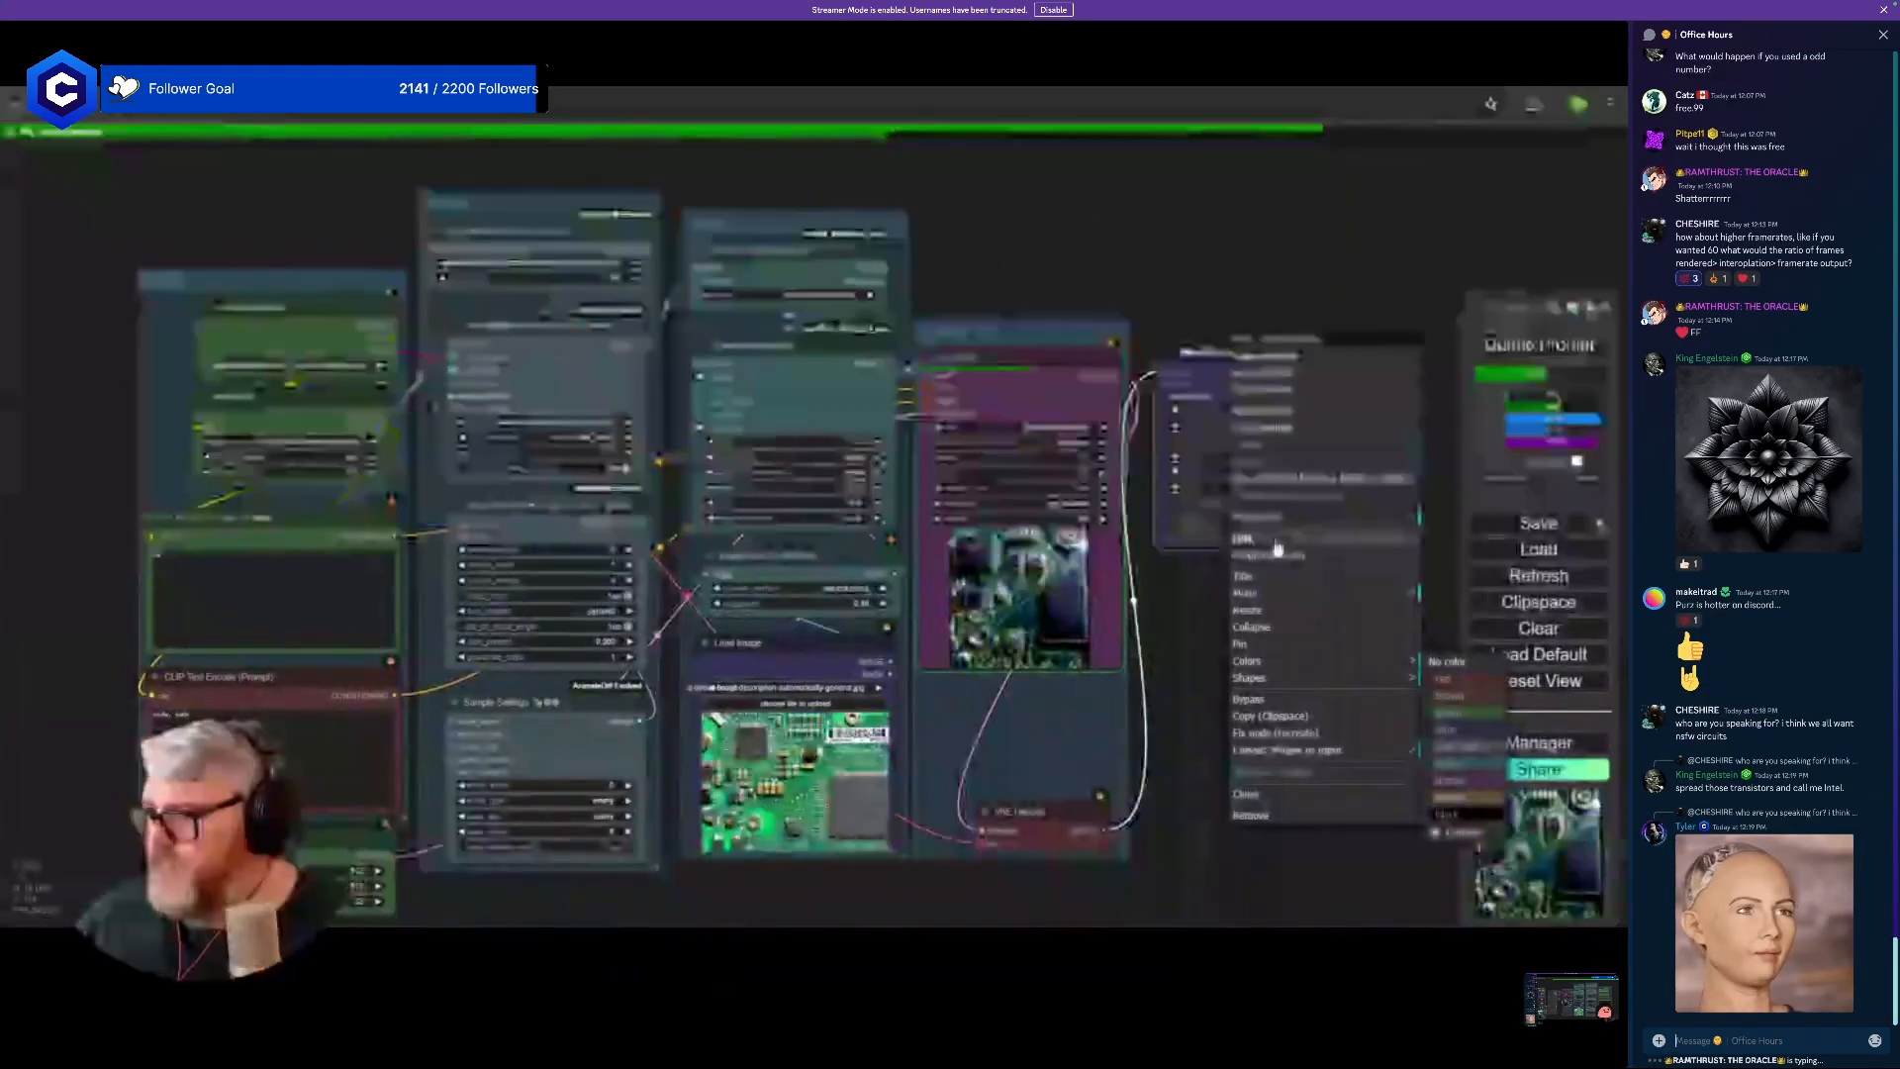
- Add a group around the Video Combine node
left_click(1258, 376)
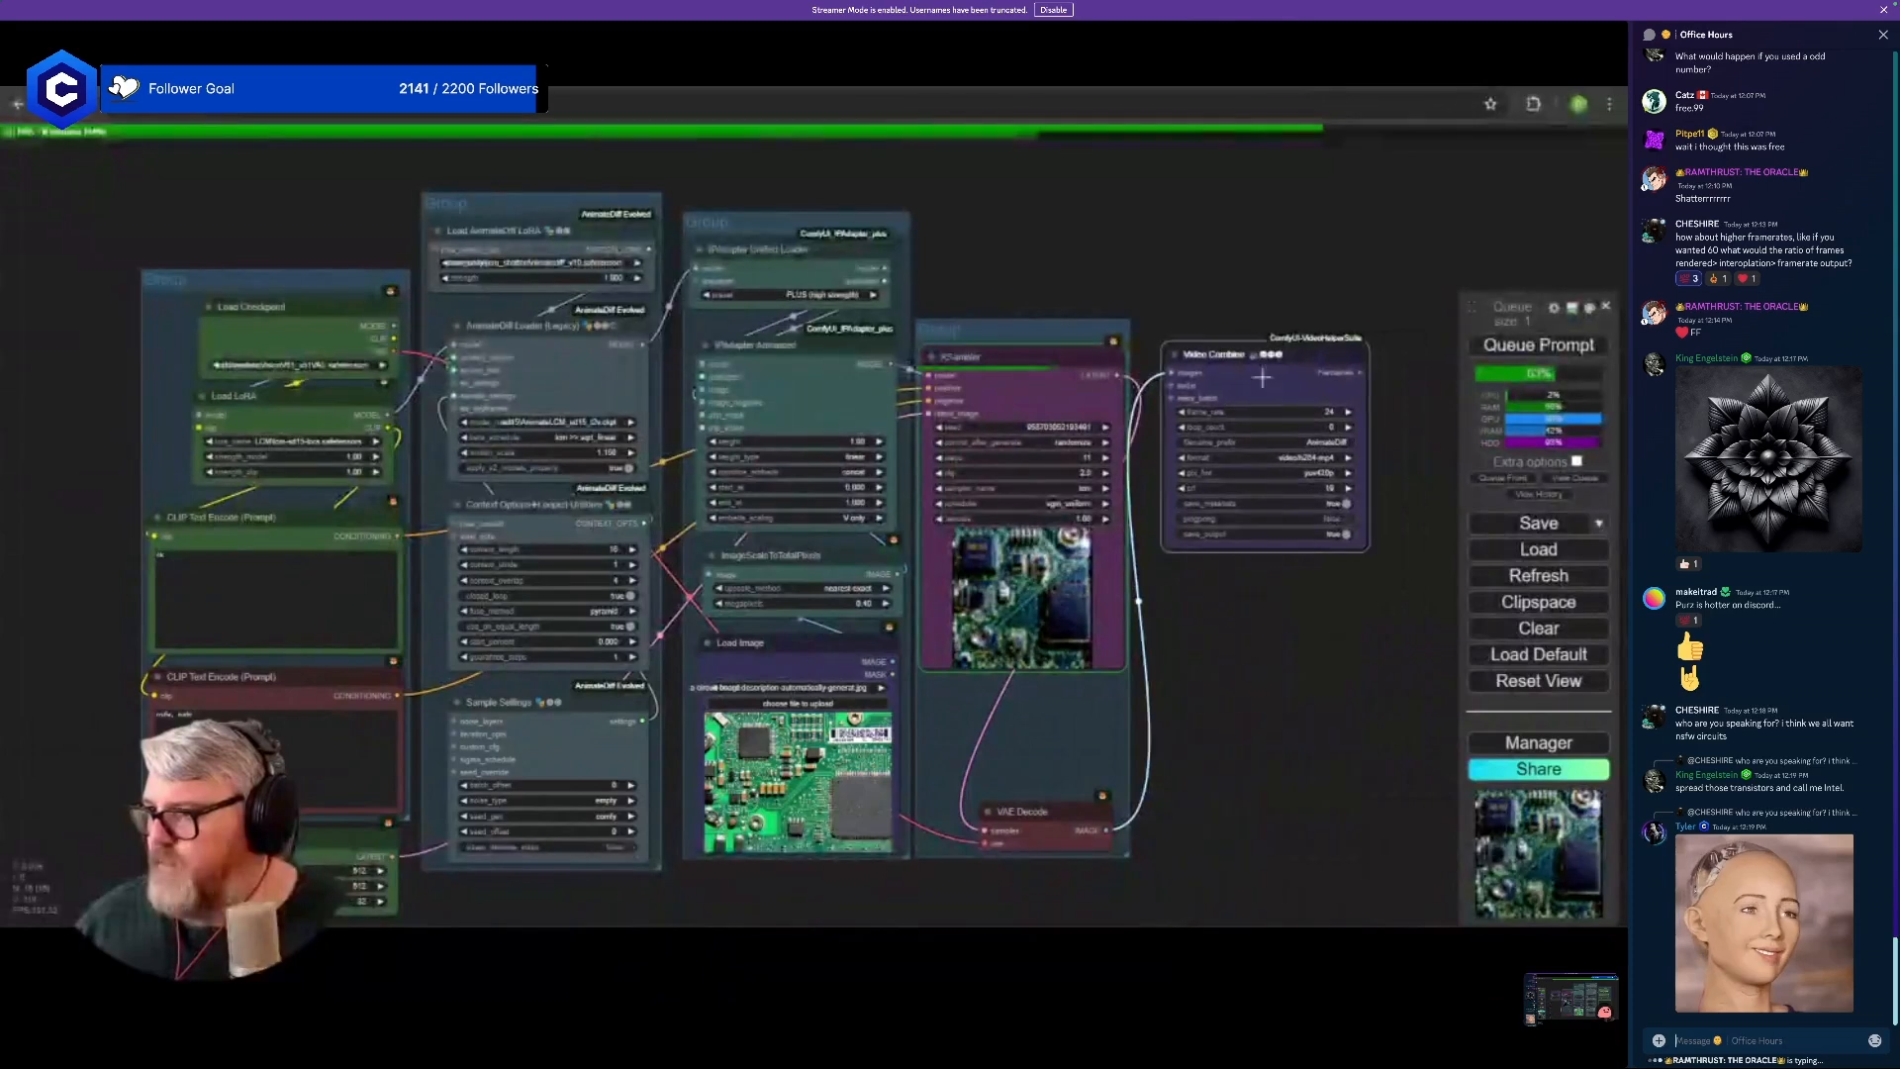
right_click(1283, 714)
left_click(1343, 717)
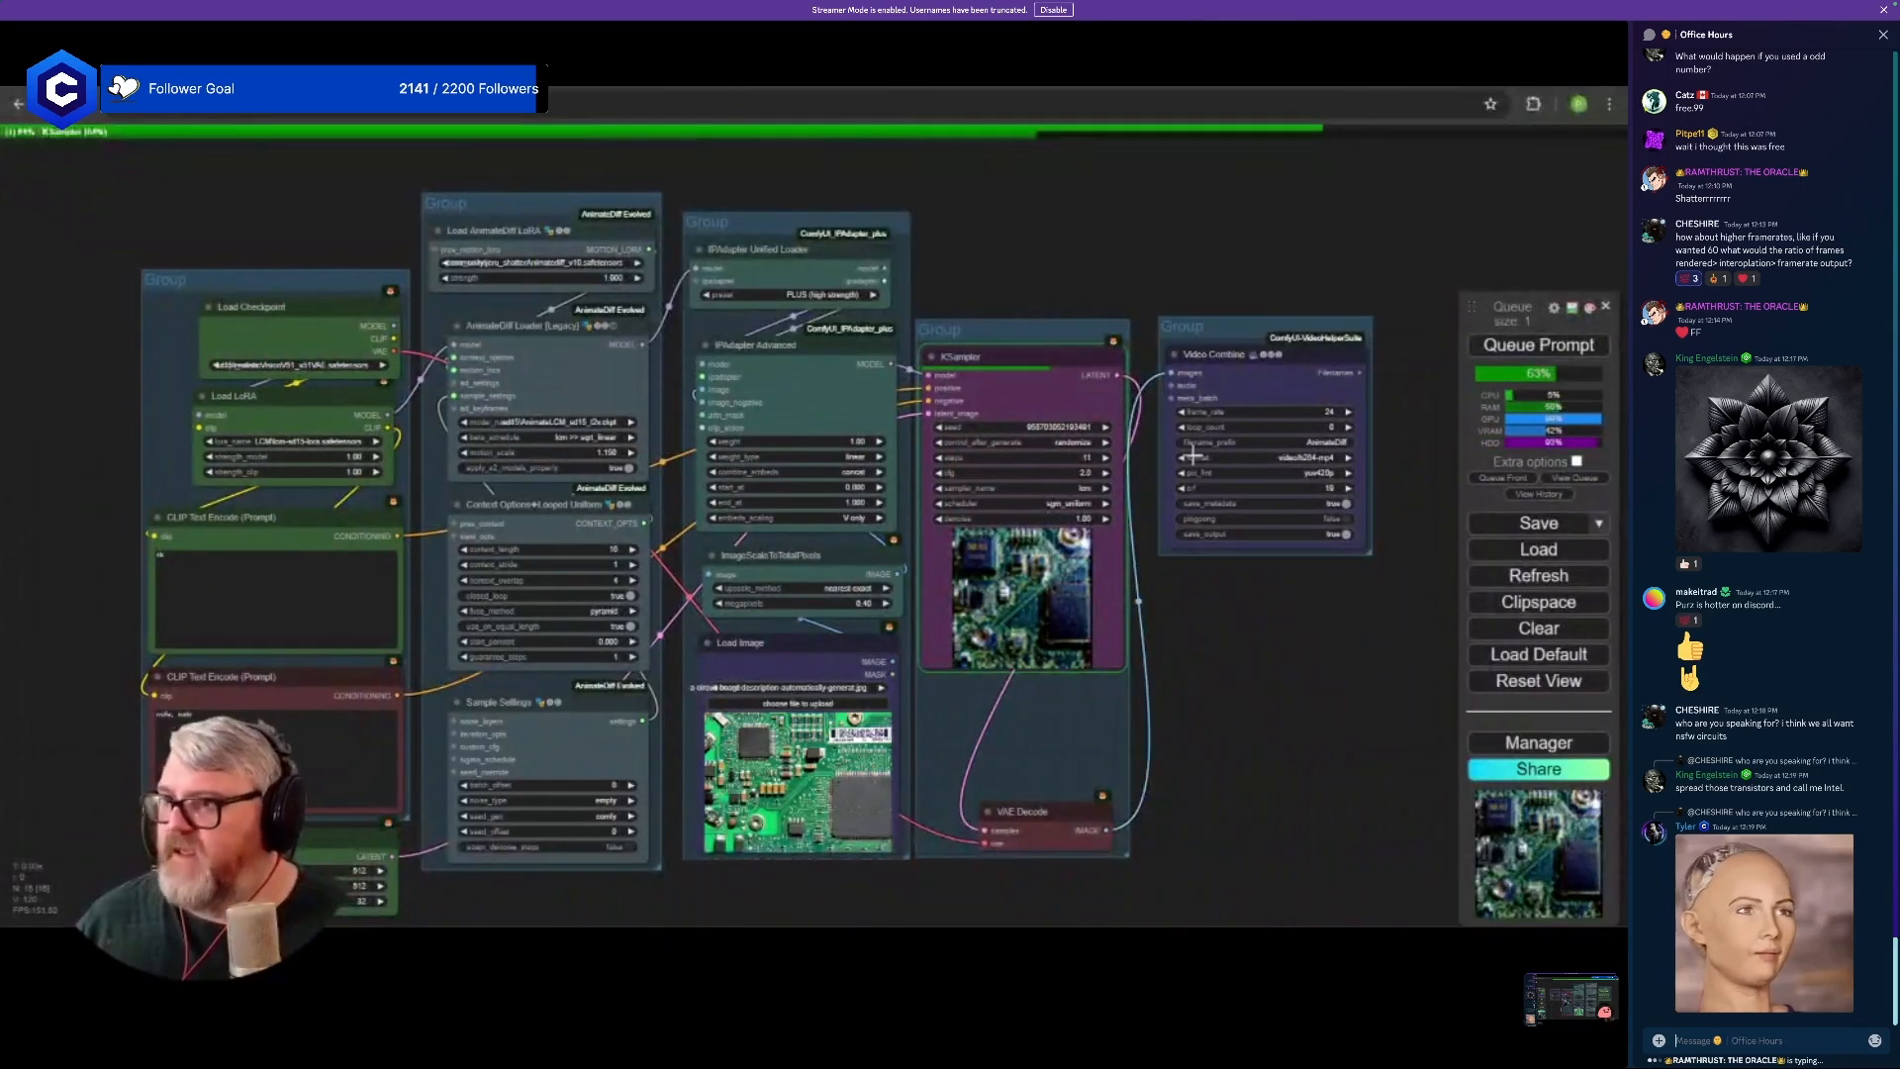
- Align the five groups side by side along their top edges and extend the prompt group to enclose the Empty Latent Image node
left_click_drag(1207, 324, 1226, 206)
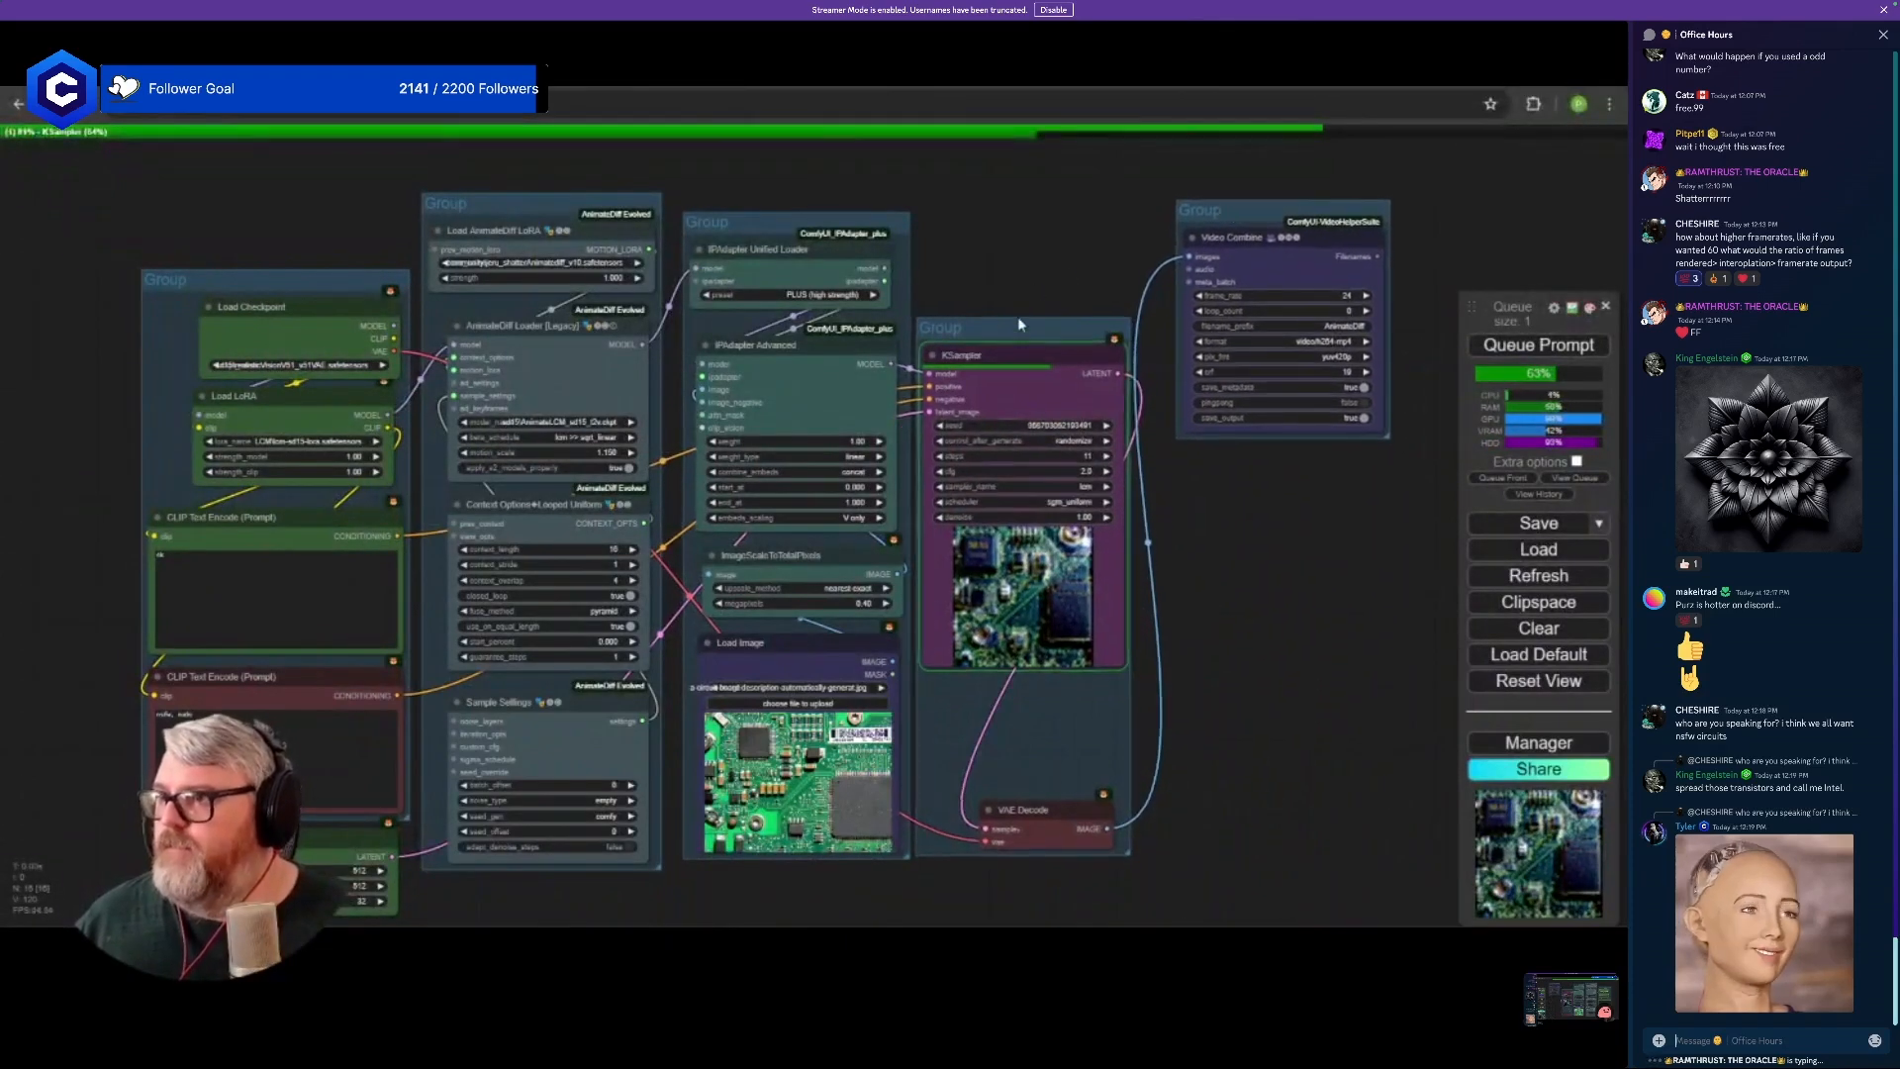
left_click_drag(1009, 327, 1050, 206)
left_click_drag(813, 235, 851, 225)
left_click_drag(621, 214, 644, 221)
left_click_drag(361, 285, 409, 205)
left_click_drag(455, 747, 455, 867)
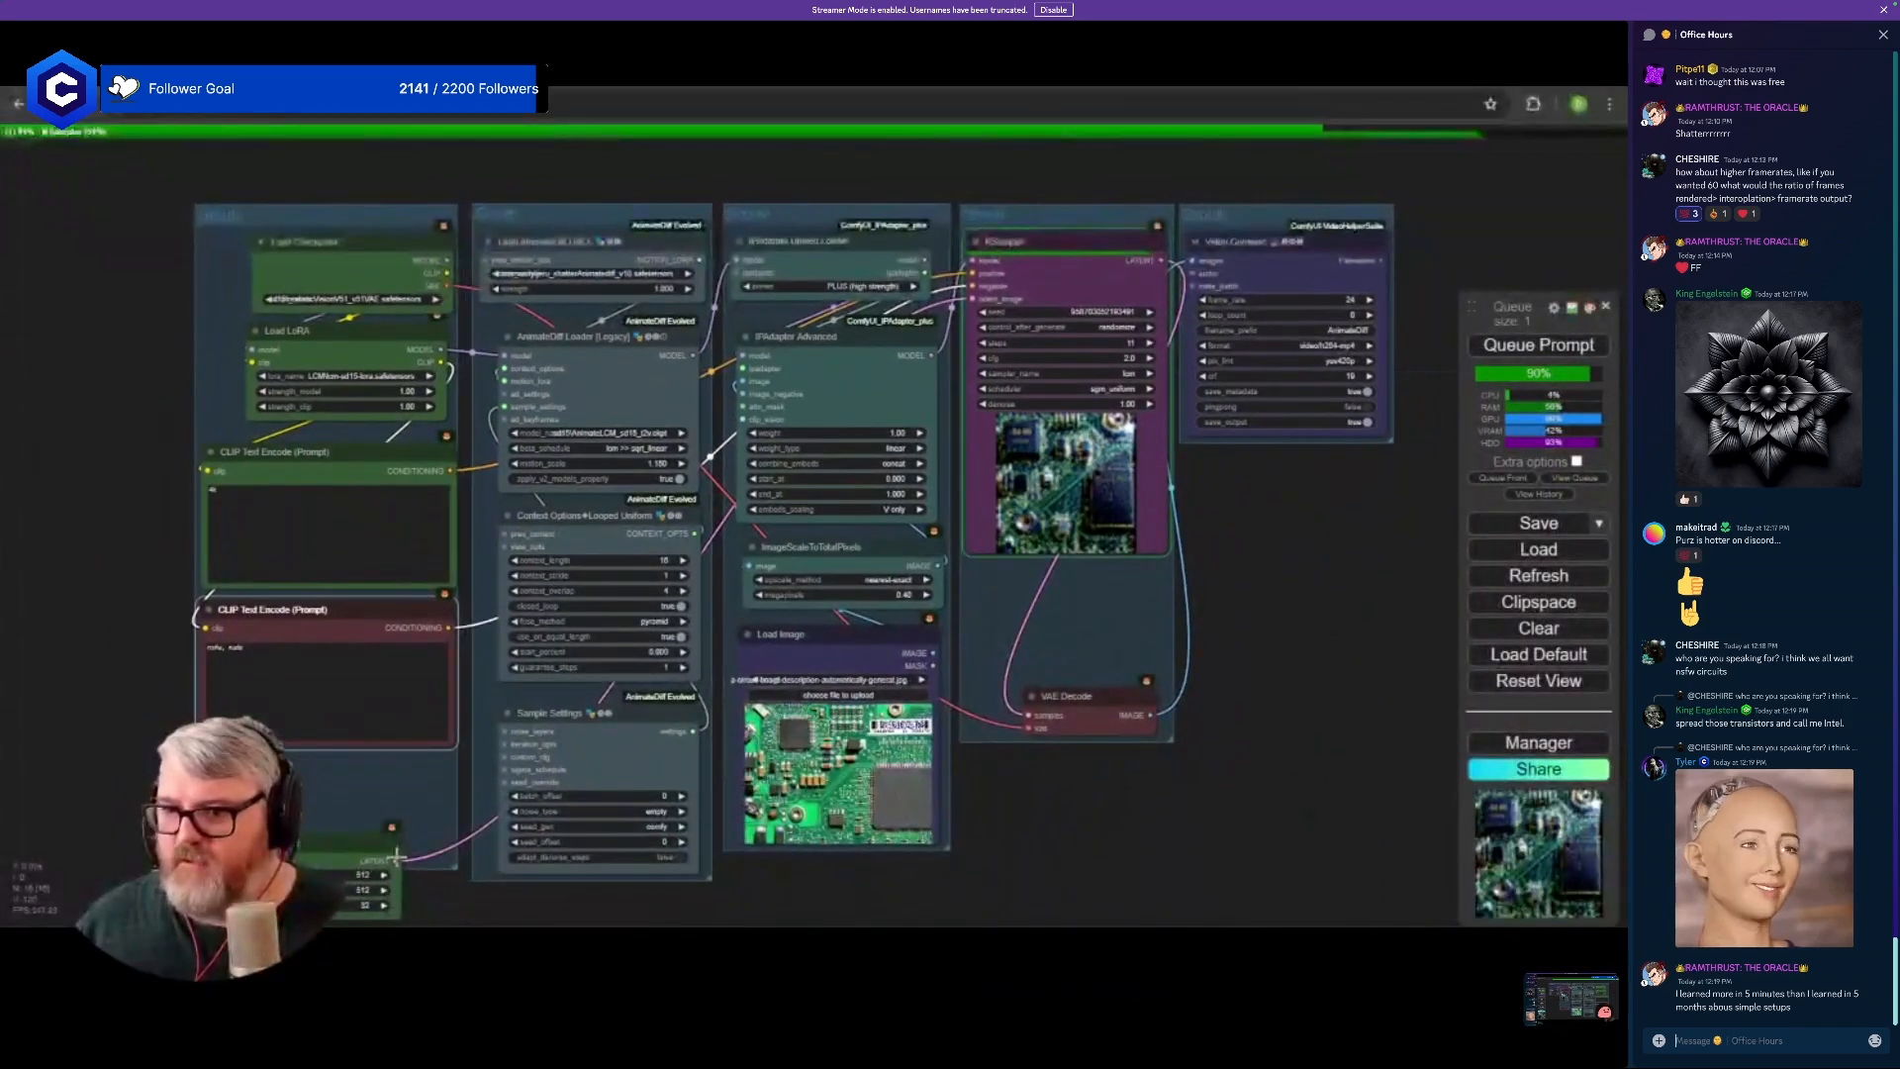
left_click_drag(345, 843, 380, 777)
- Examine the motion LoRA node up close, and inspect the generated circuit-board video in Video Combine
scroll(629, 419, "up", 10)
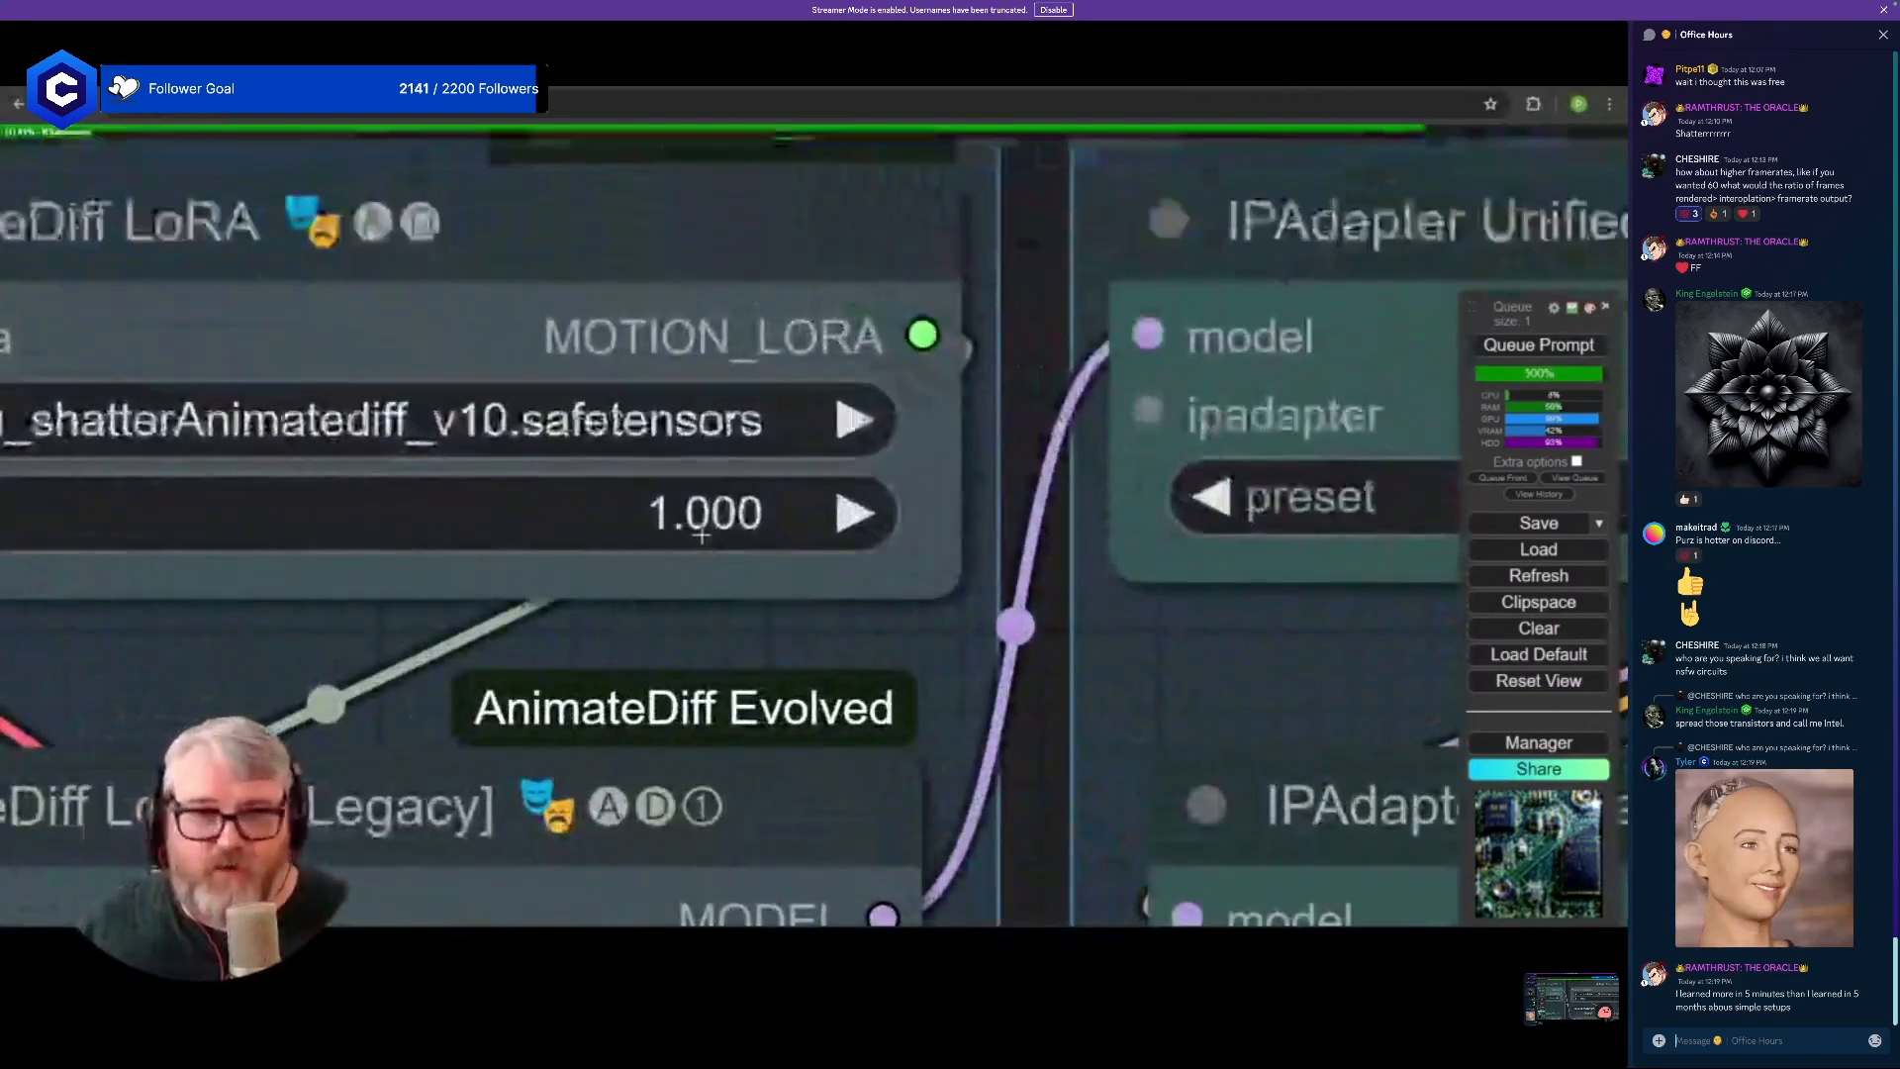
scroll(702, 549, "down", 6)
scroll(634, 475, "down", 4)
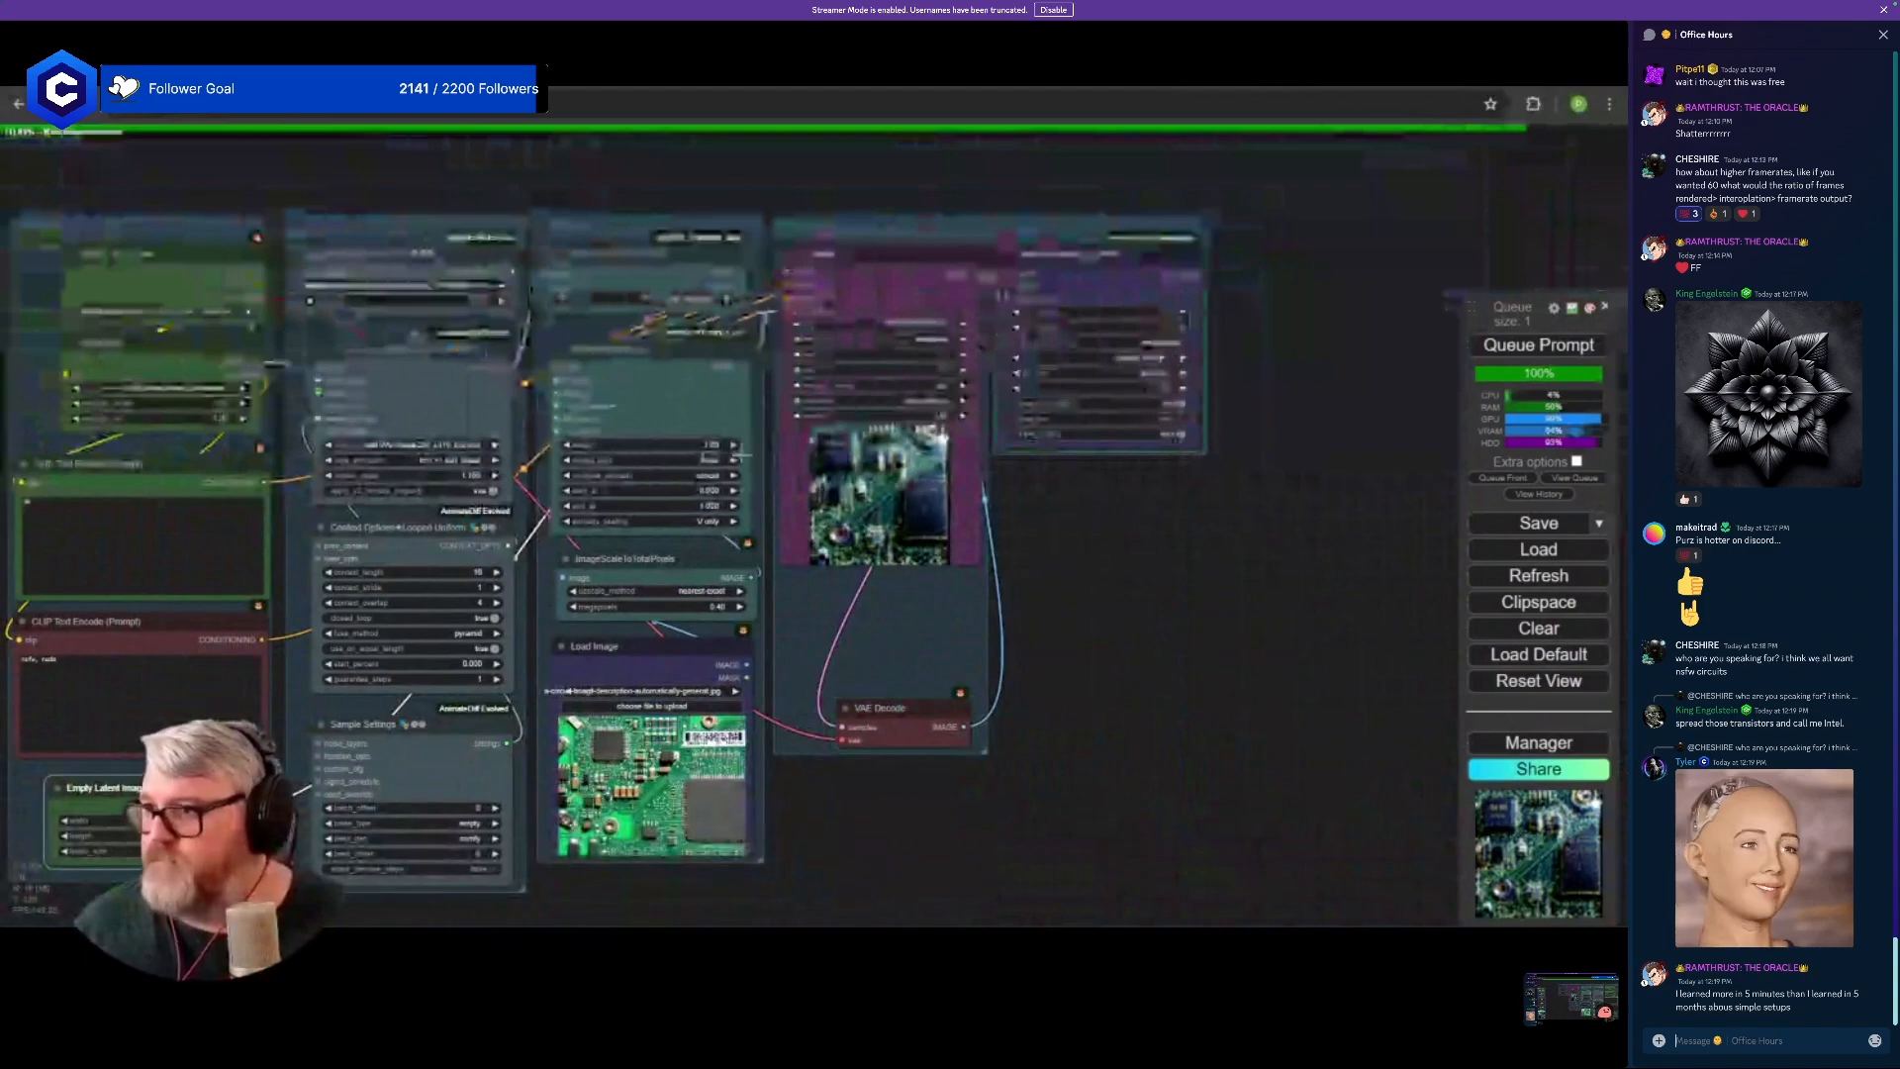
scroll(1127, 547, "up", 6)
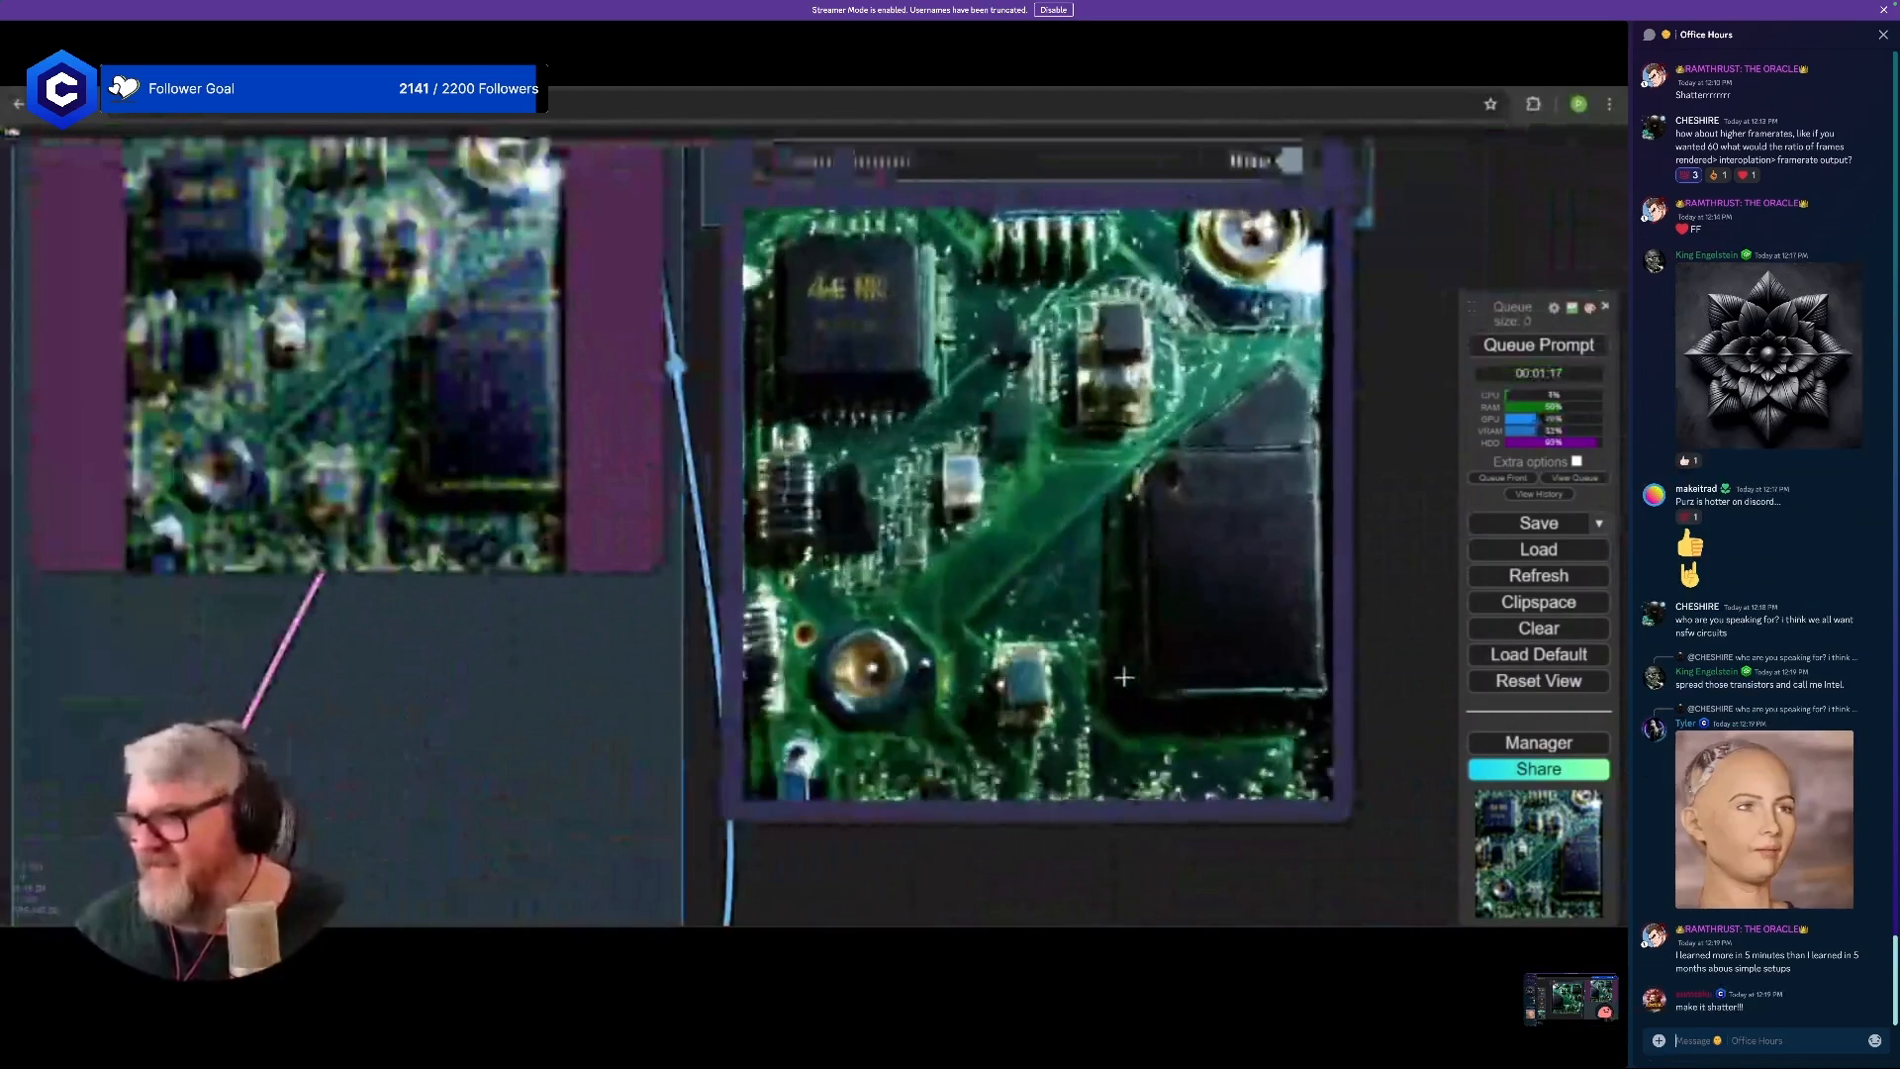
- Inspect the circuit-board video in Video Combine up close, and view the whole grouped workflow
scroll(1018, 520, "up", 1)
left_click_drag(1019, 519, 1035, 574)
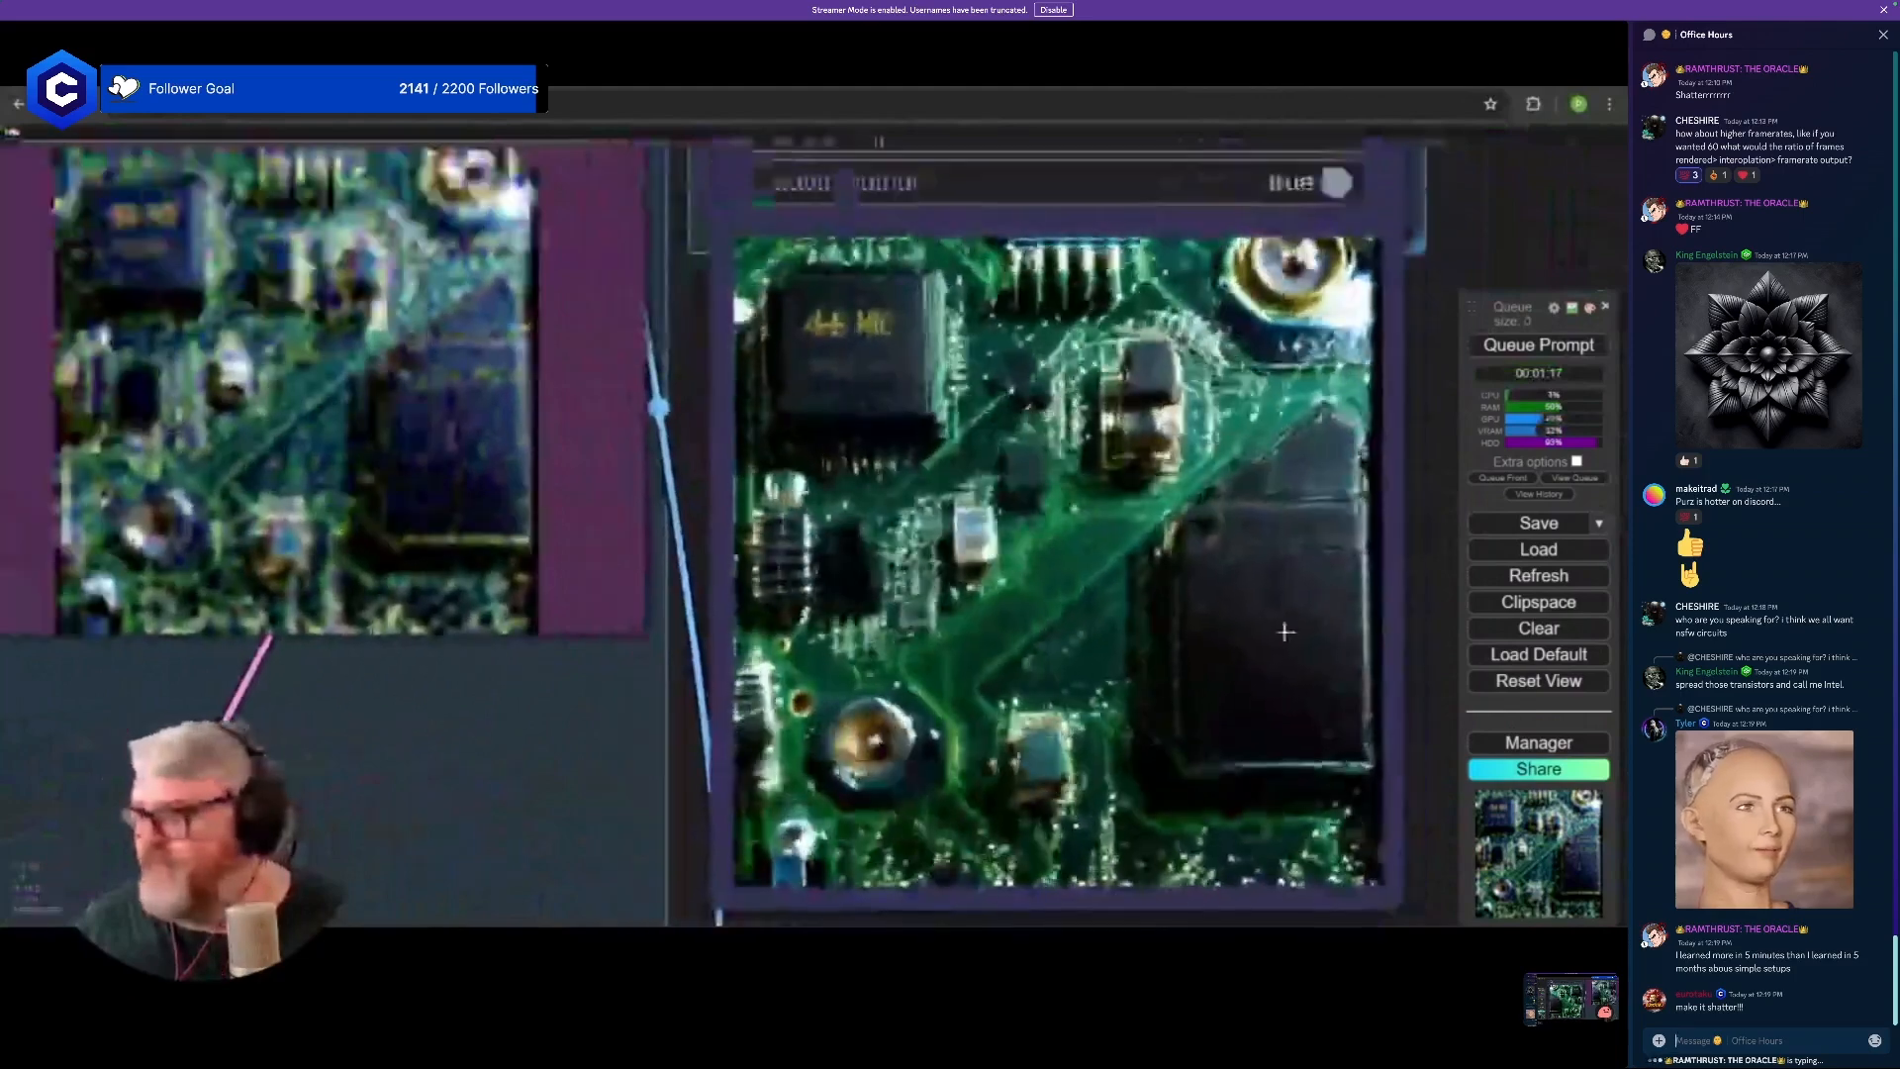
scroll(836, 663, "down", 10)
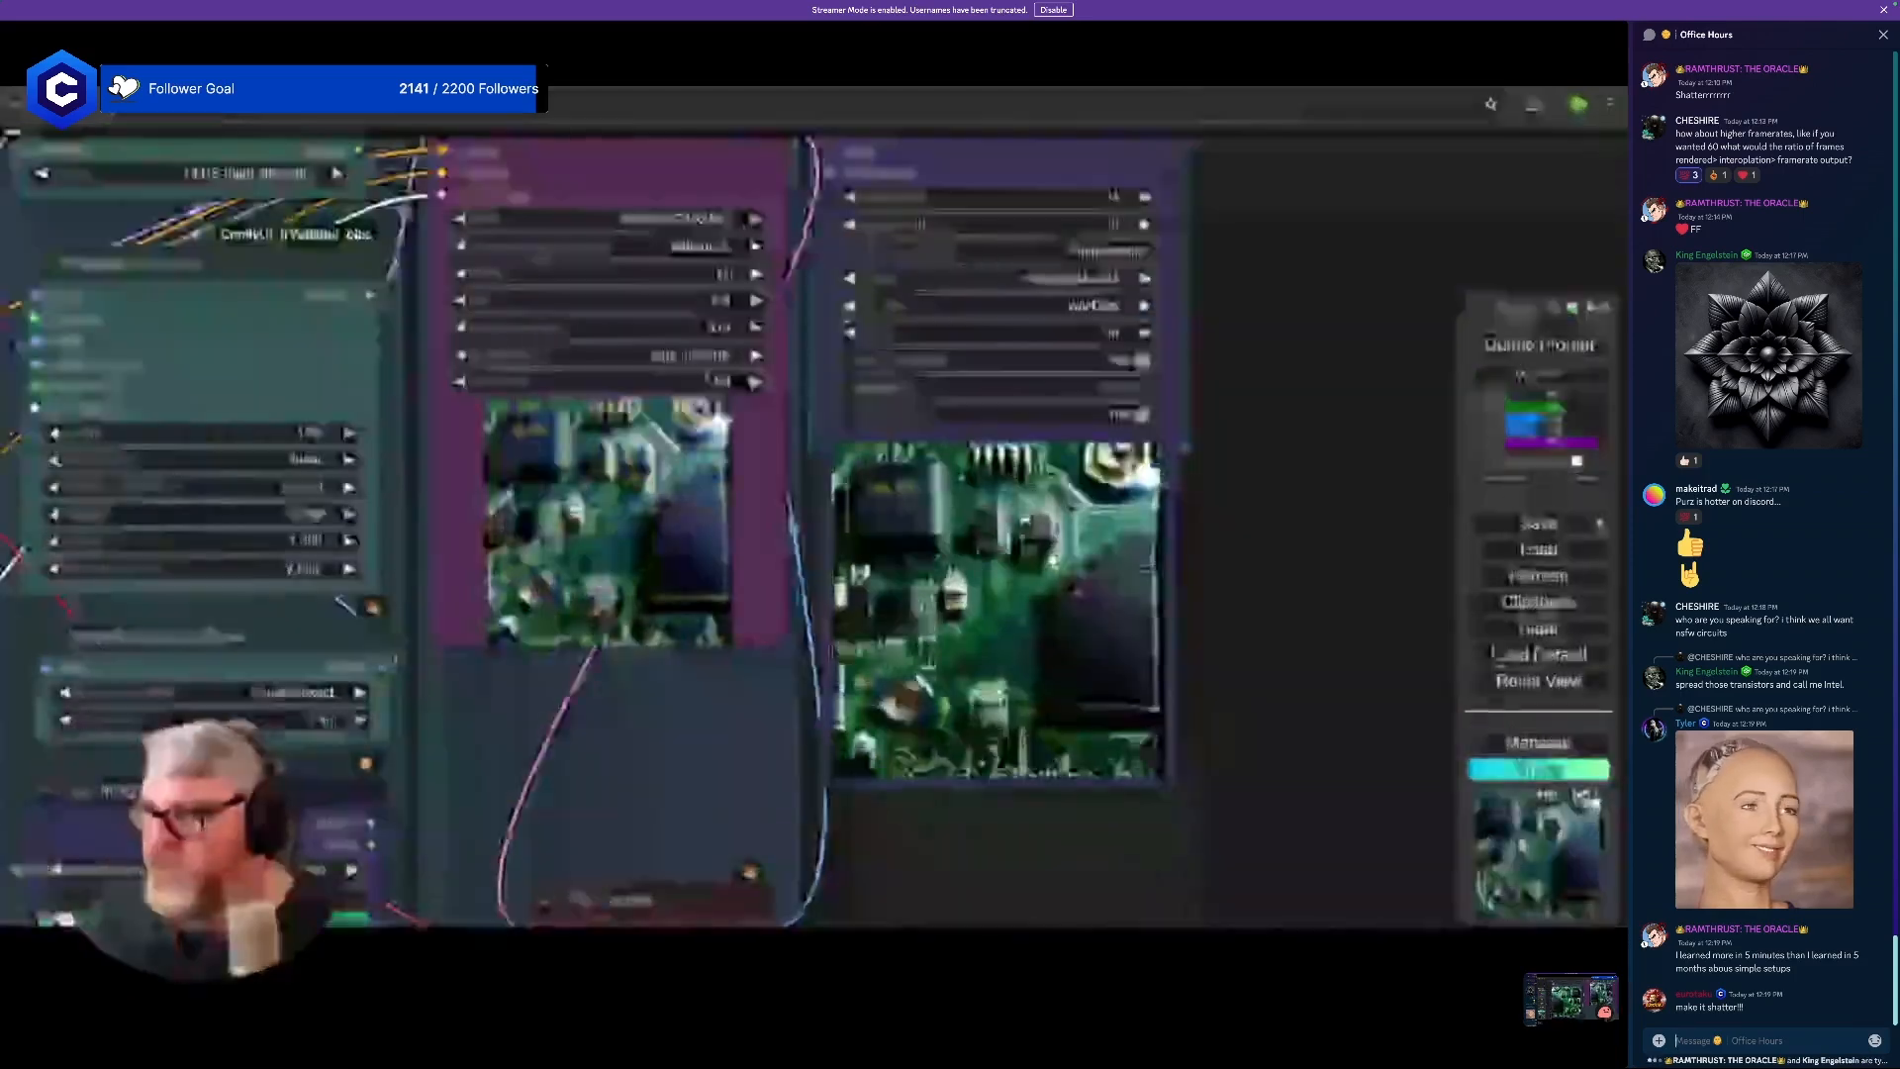
scroll(894, 683, "up", 8)
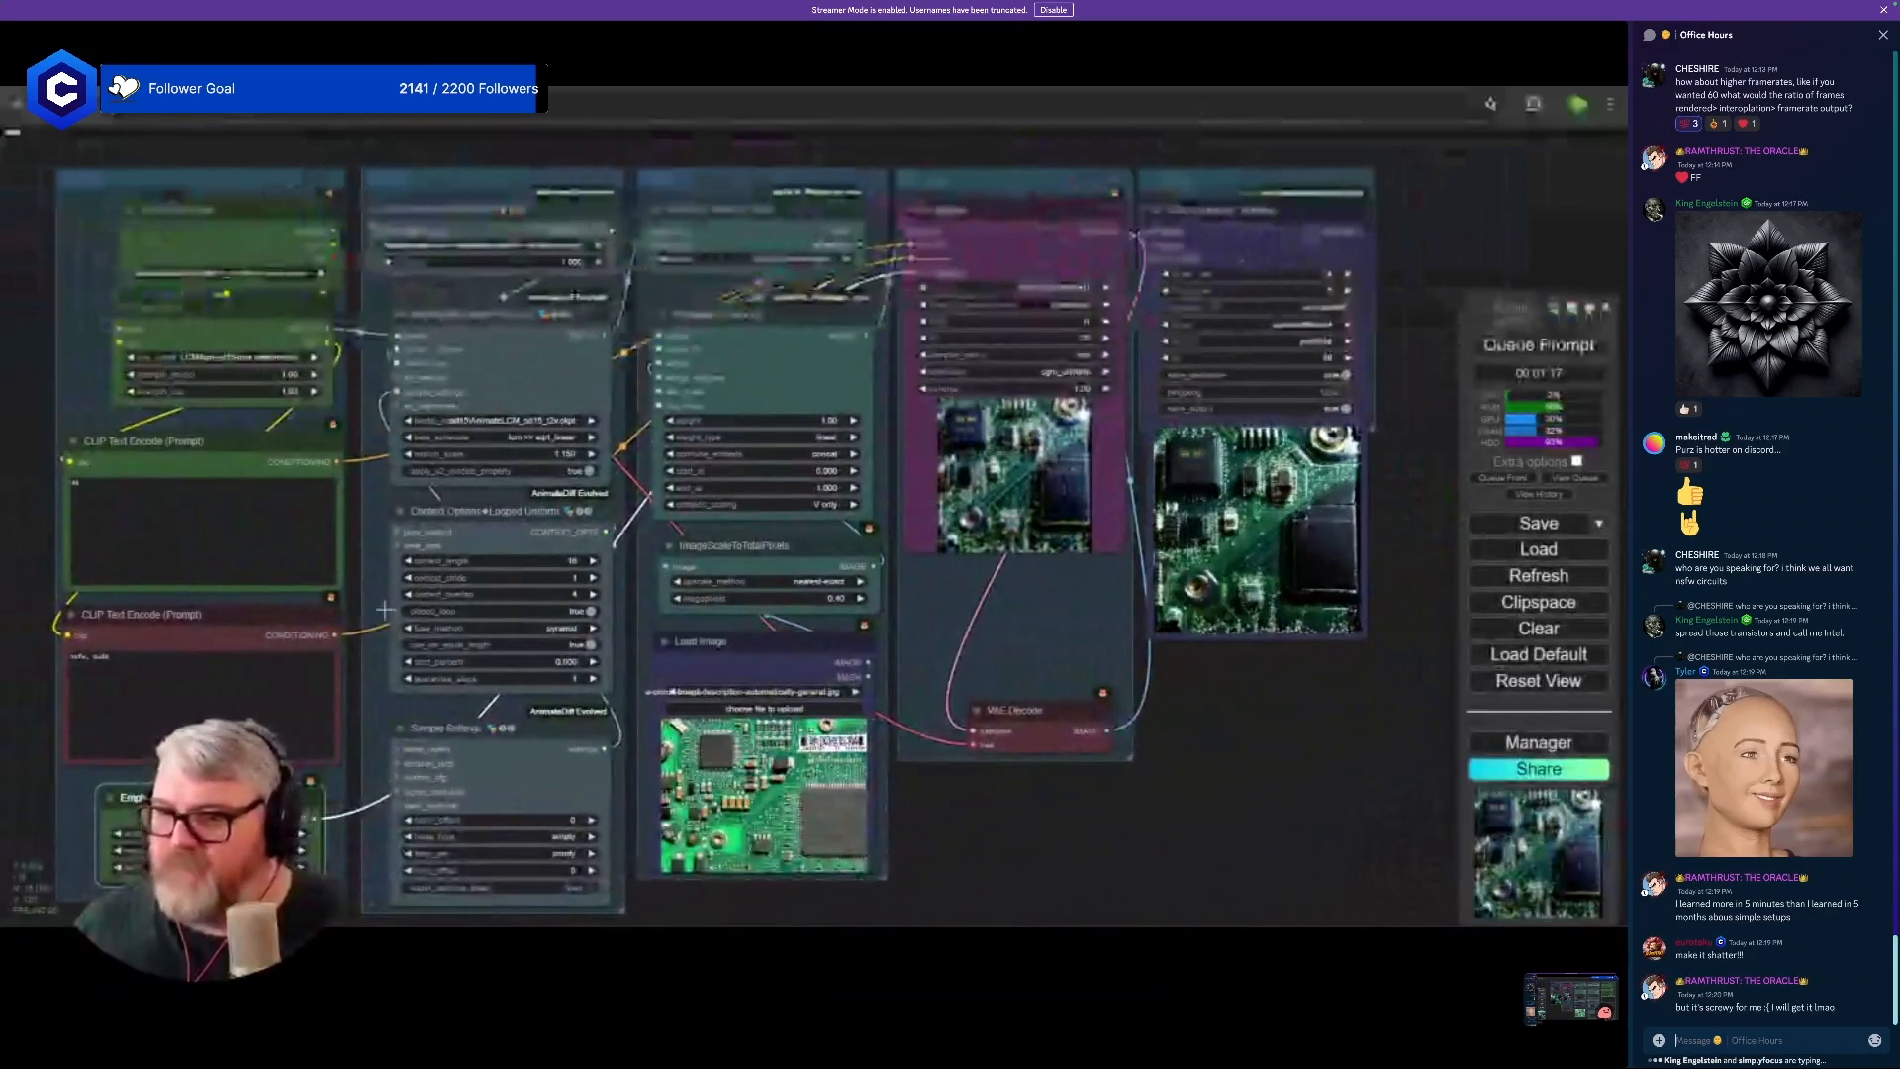
scroll(652, 577, "down", 1)
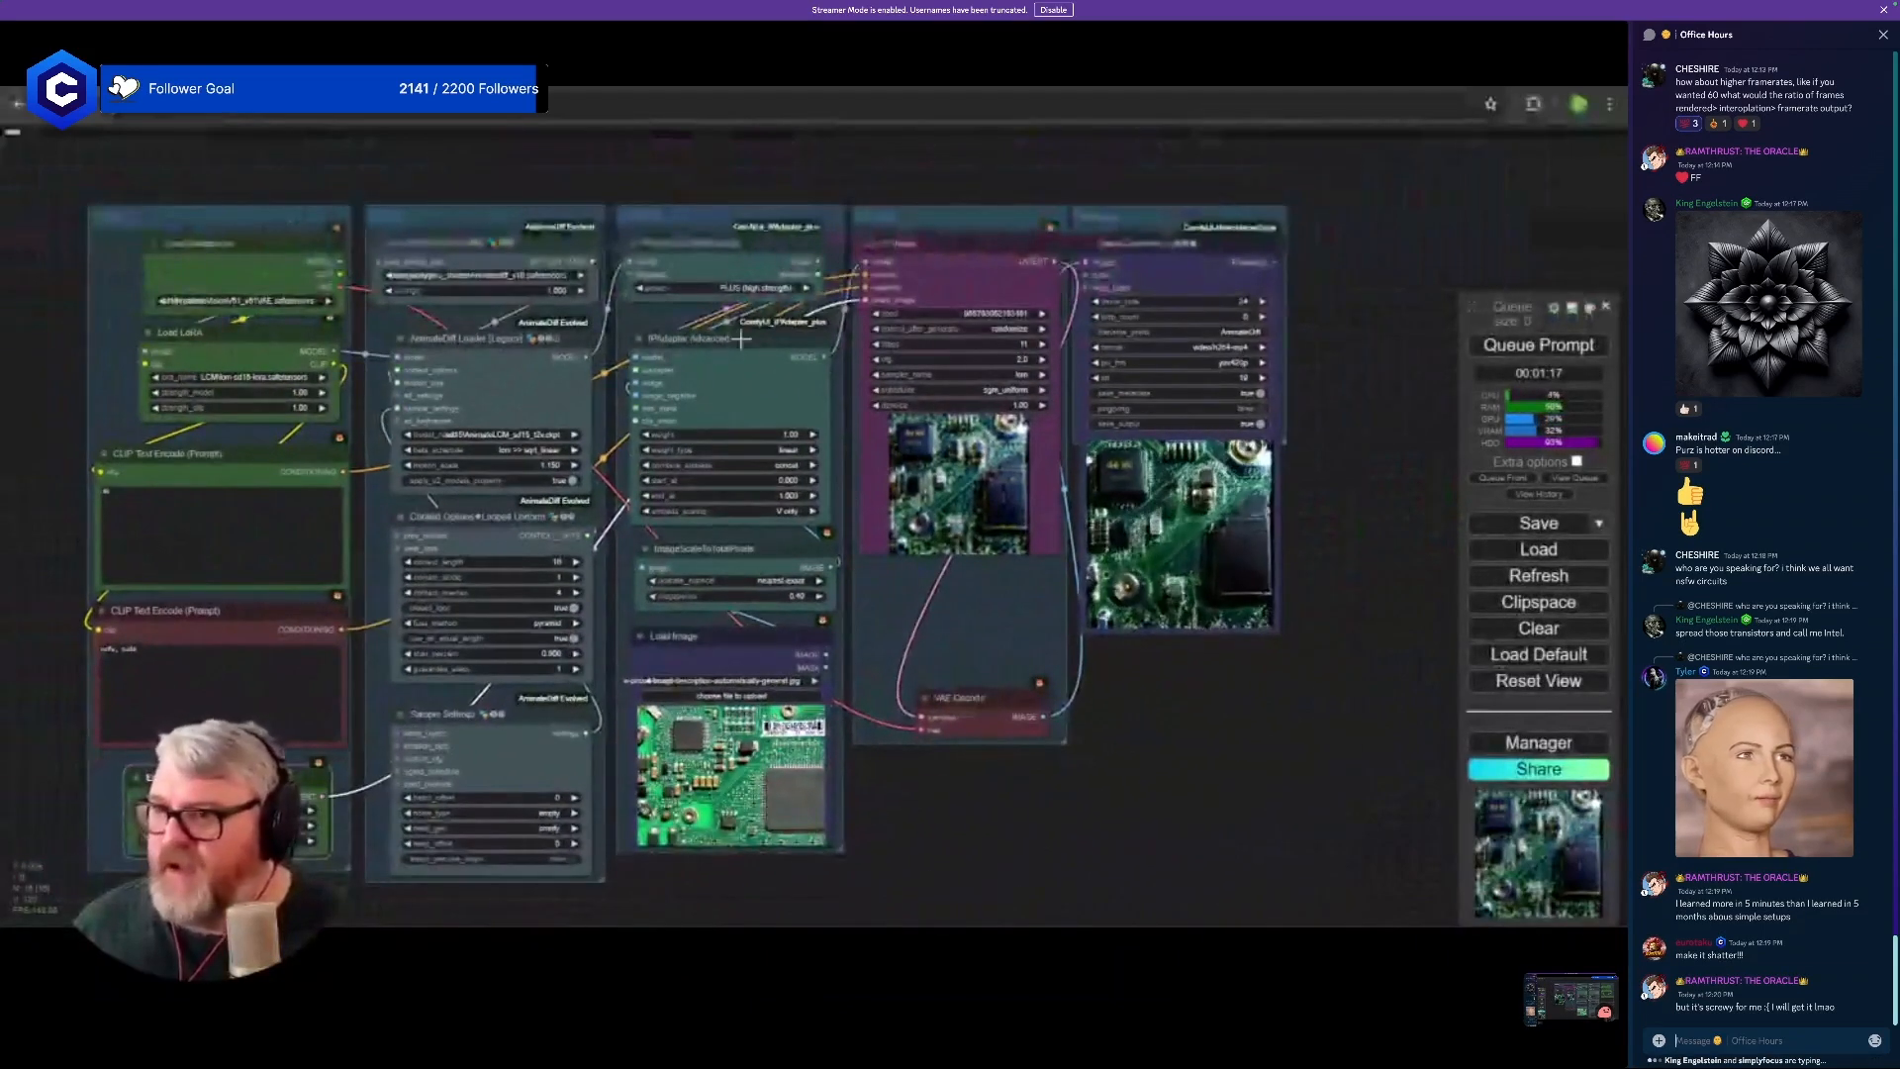
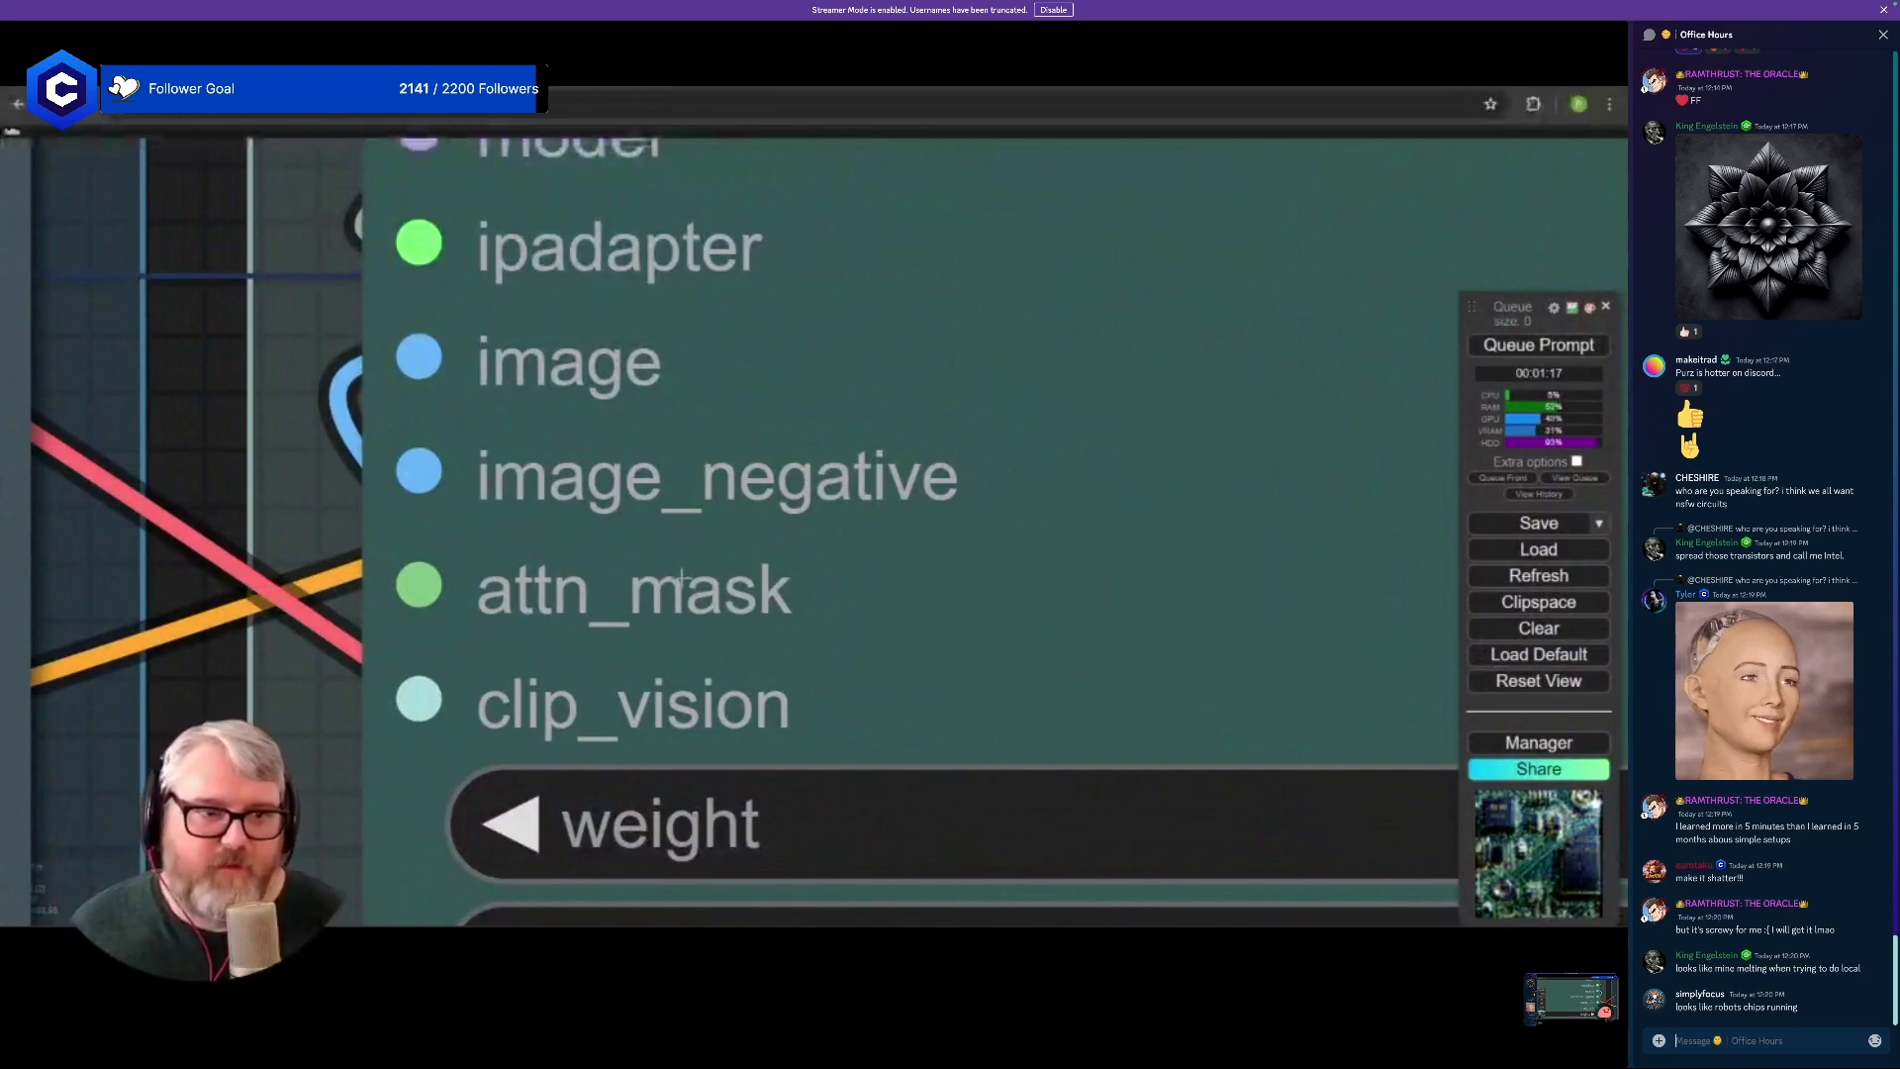
- Look over the widened IPAdapter group and its neighbouring groups, and check the hexagonal C logo in the Photopea tab
scroll(615, 526, "down", 10)
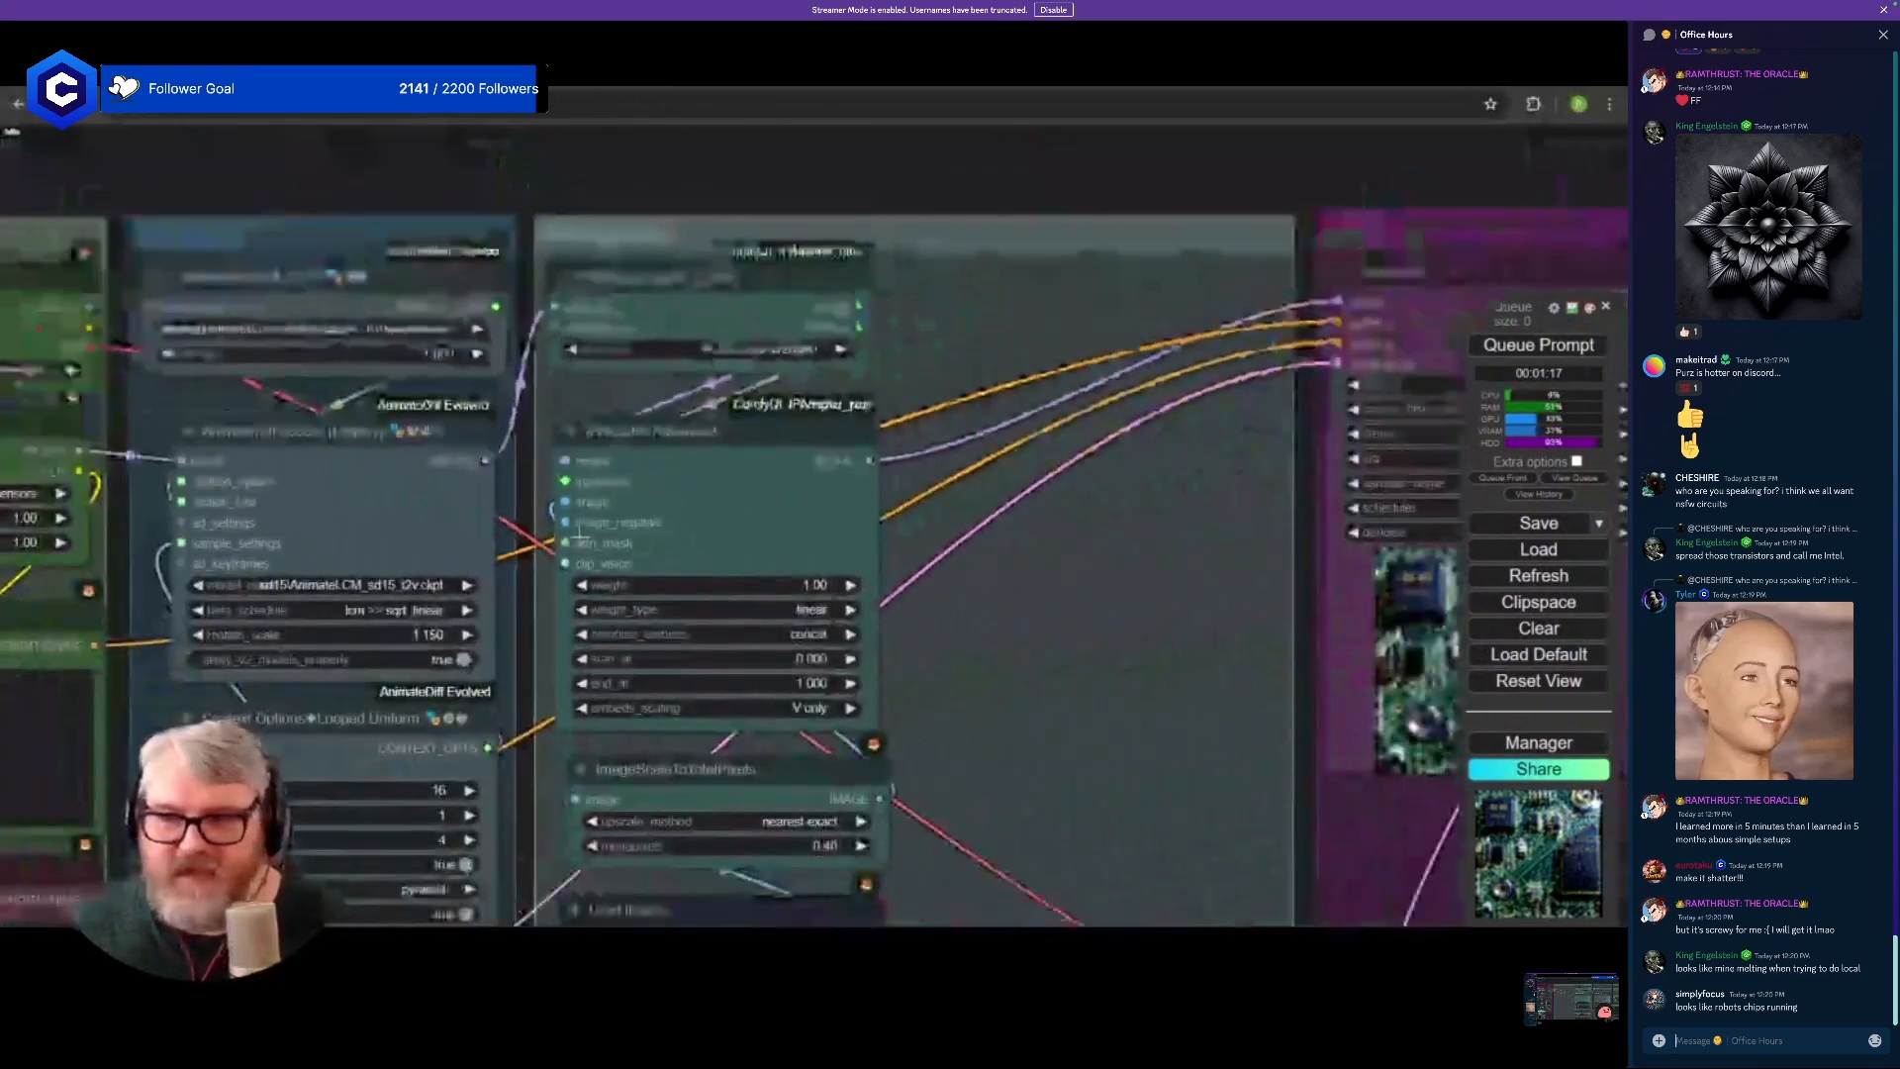
scroll(579, 531, "down", 3)
left_click_drag(831, 633, 594, 510)
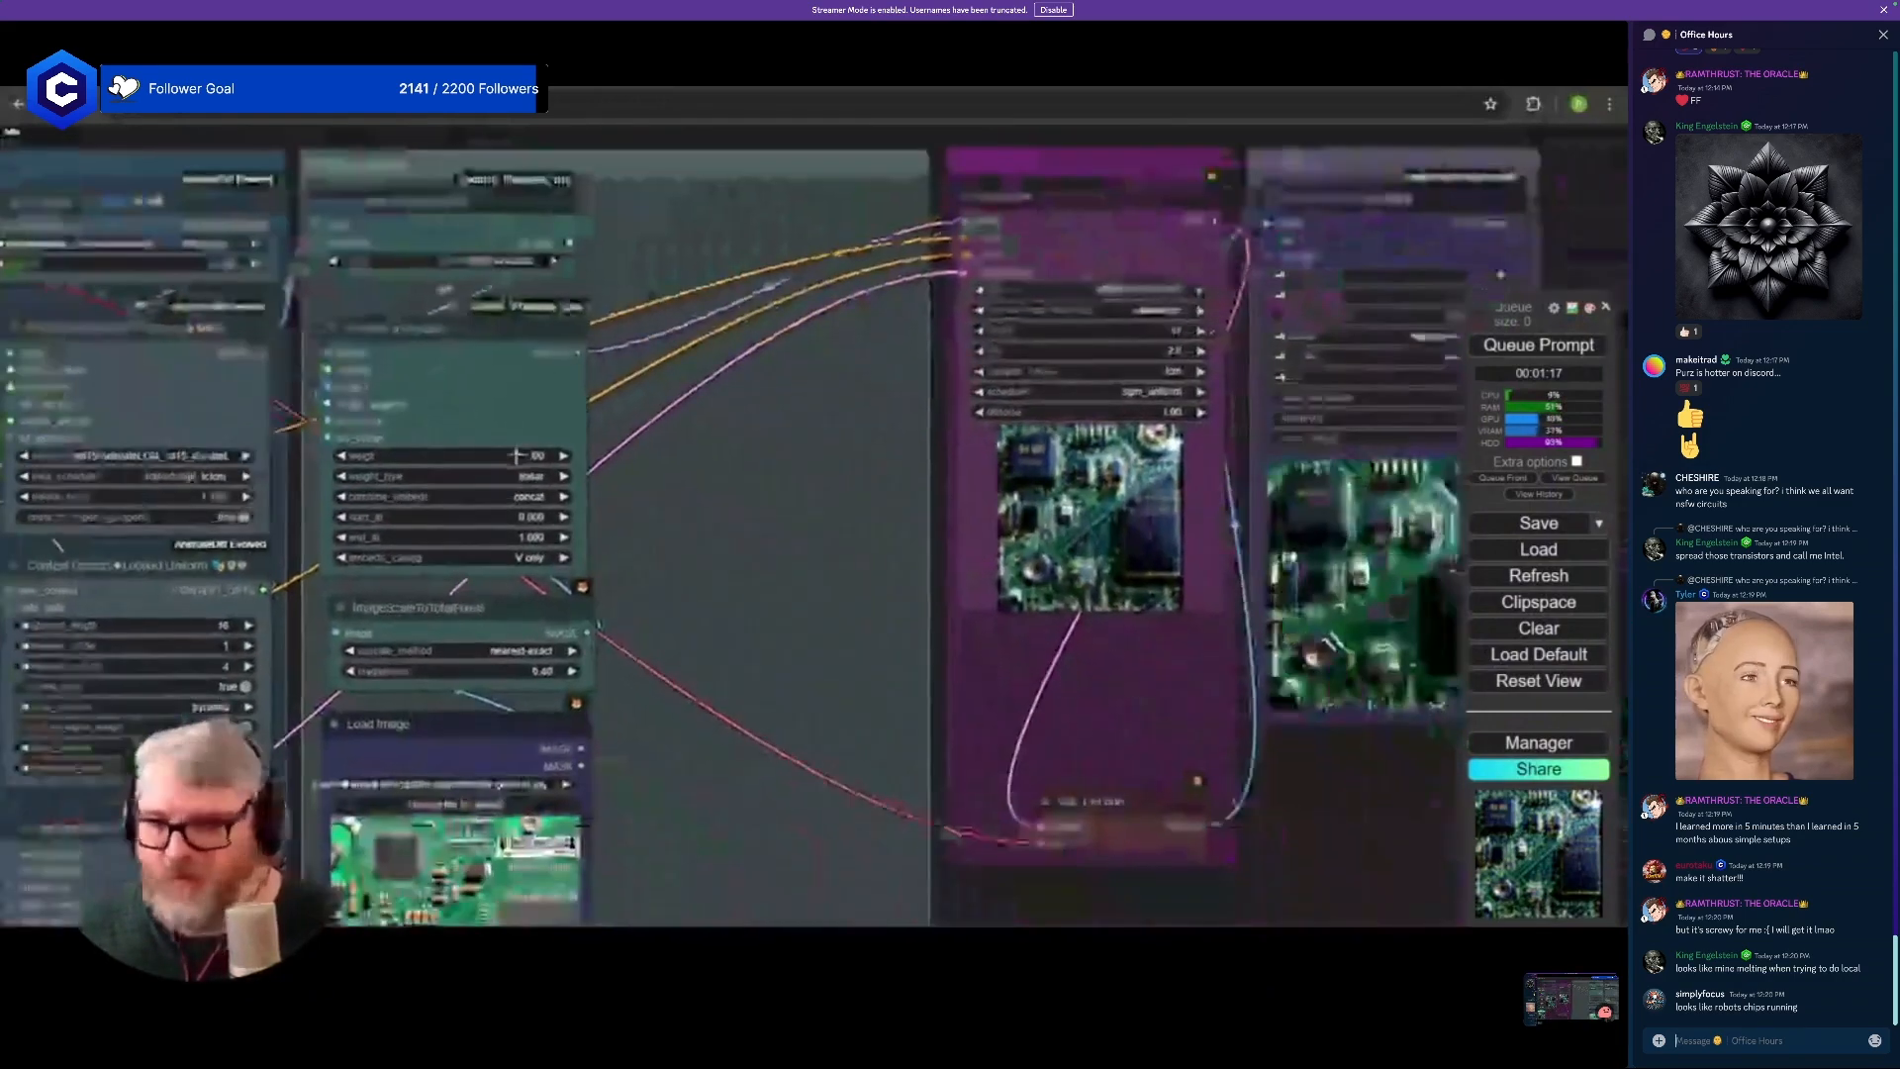
scroll(624, 515, "down", 2)
left_click_drag(683, 561, 804, 479)
key("ctrl+Tab")
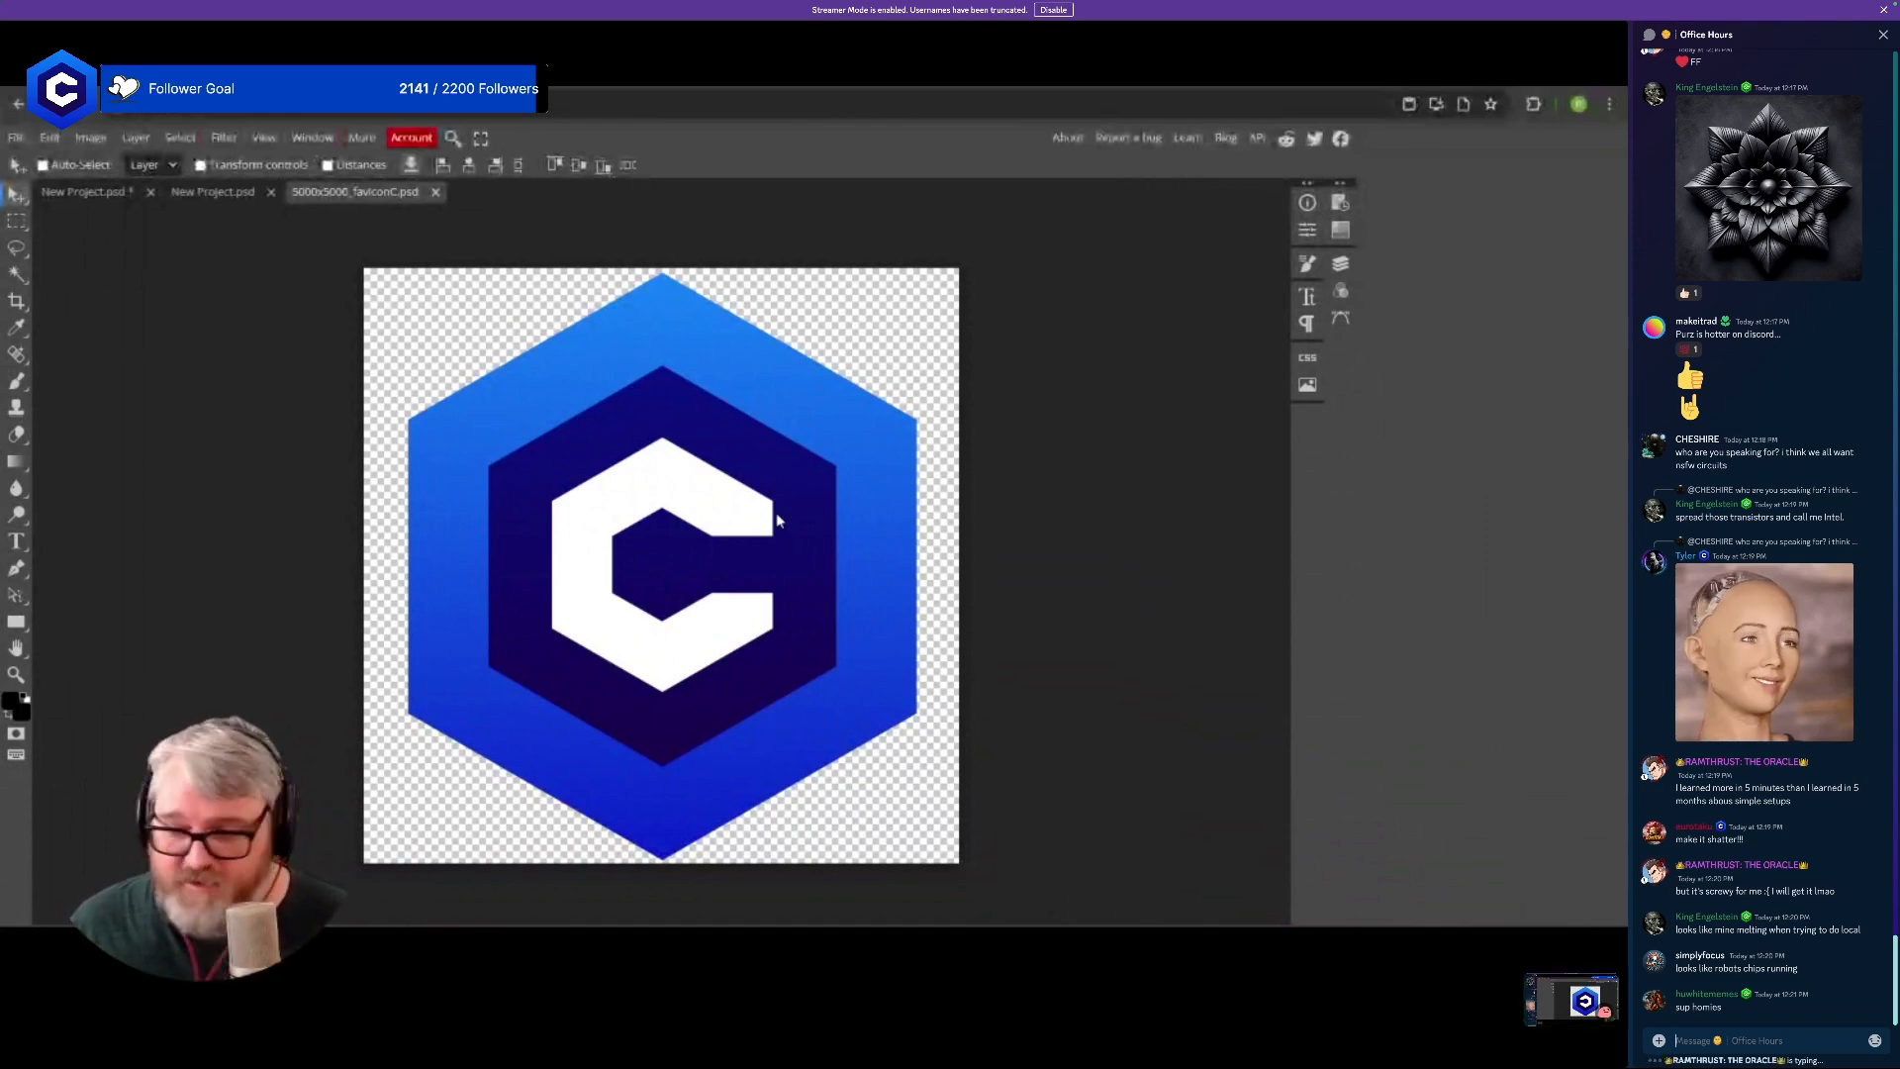
key("ctrl+Tab")
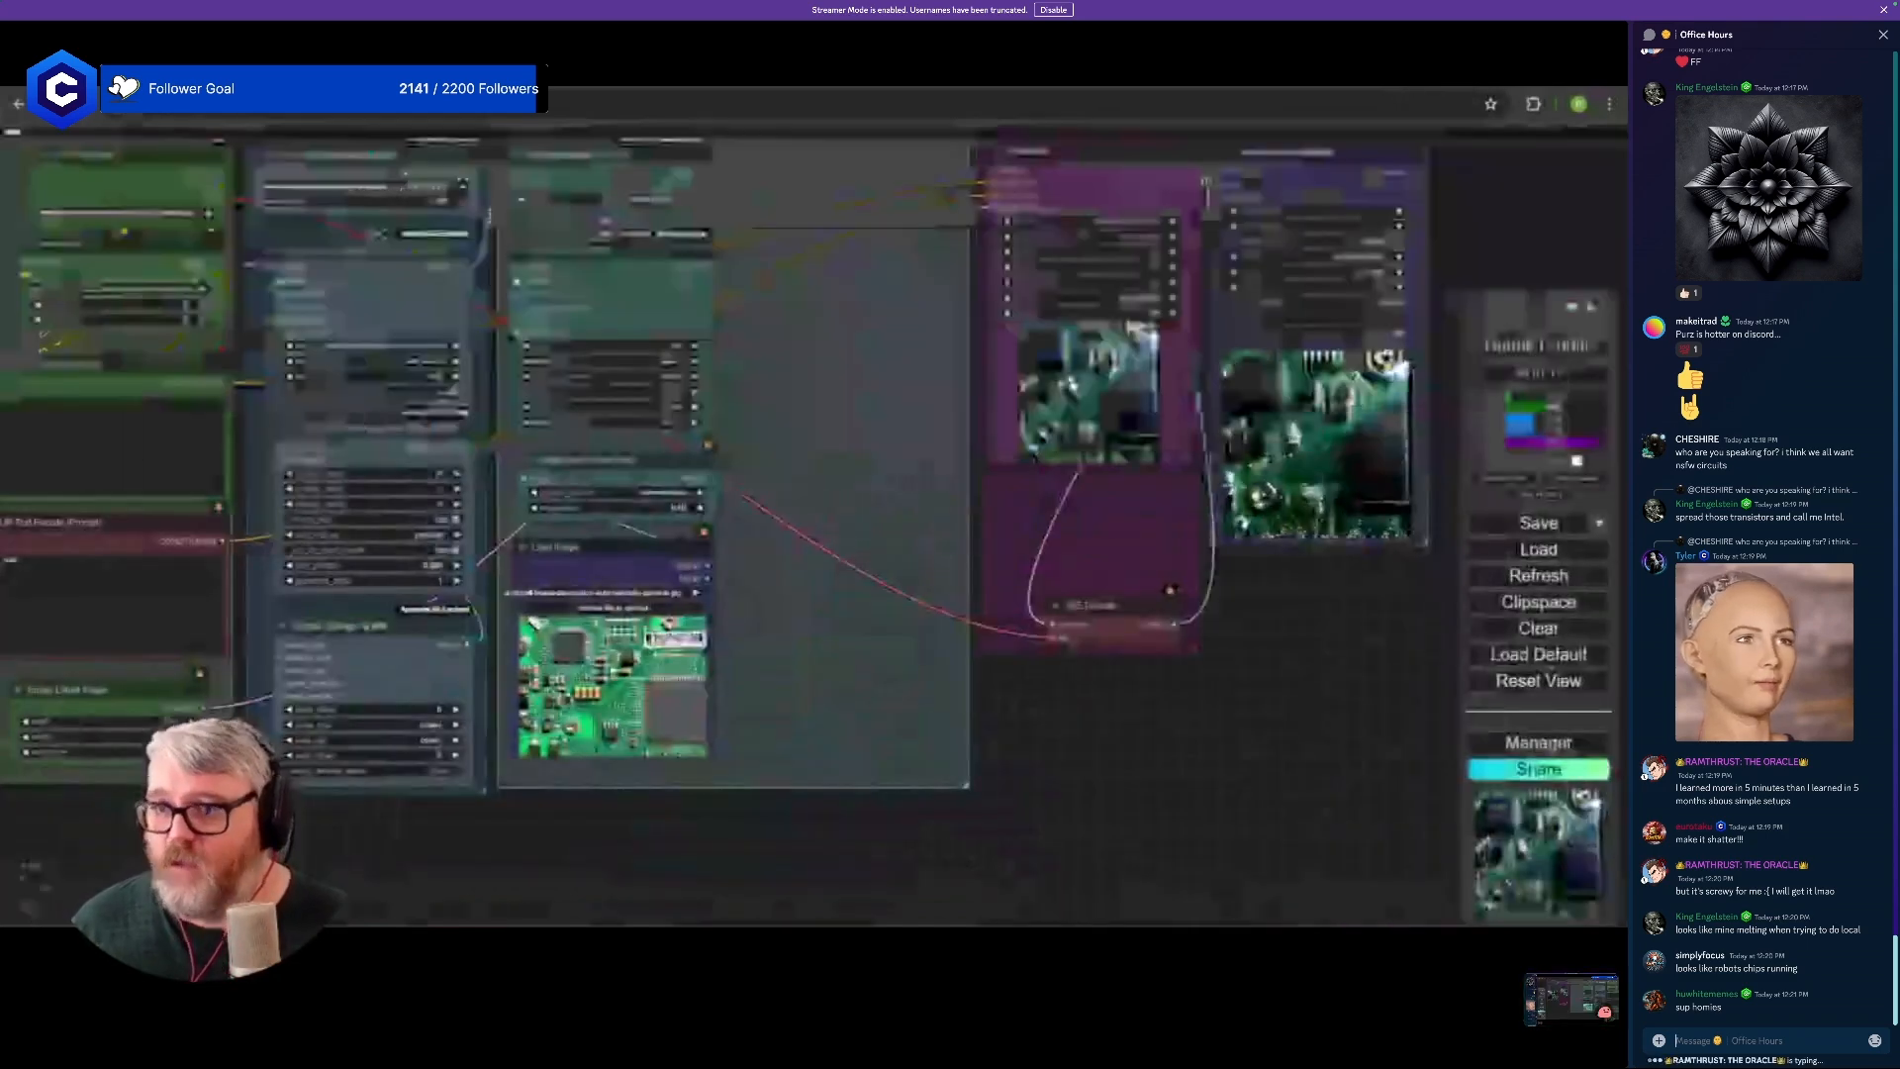
- Add a Mask From RGB/CMY/BW node and move it up into the free area of the widened IPAdapter group
scroll(683, 435, "down", 4)
left_click_drag(909, 184, 666, 244)
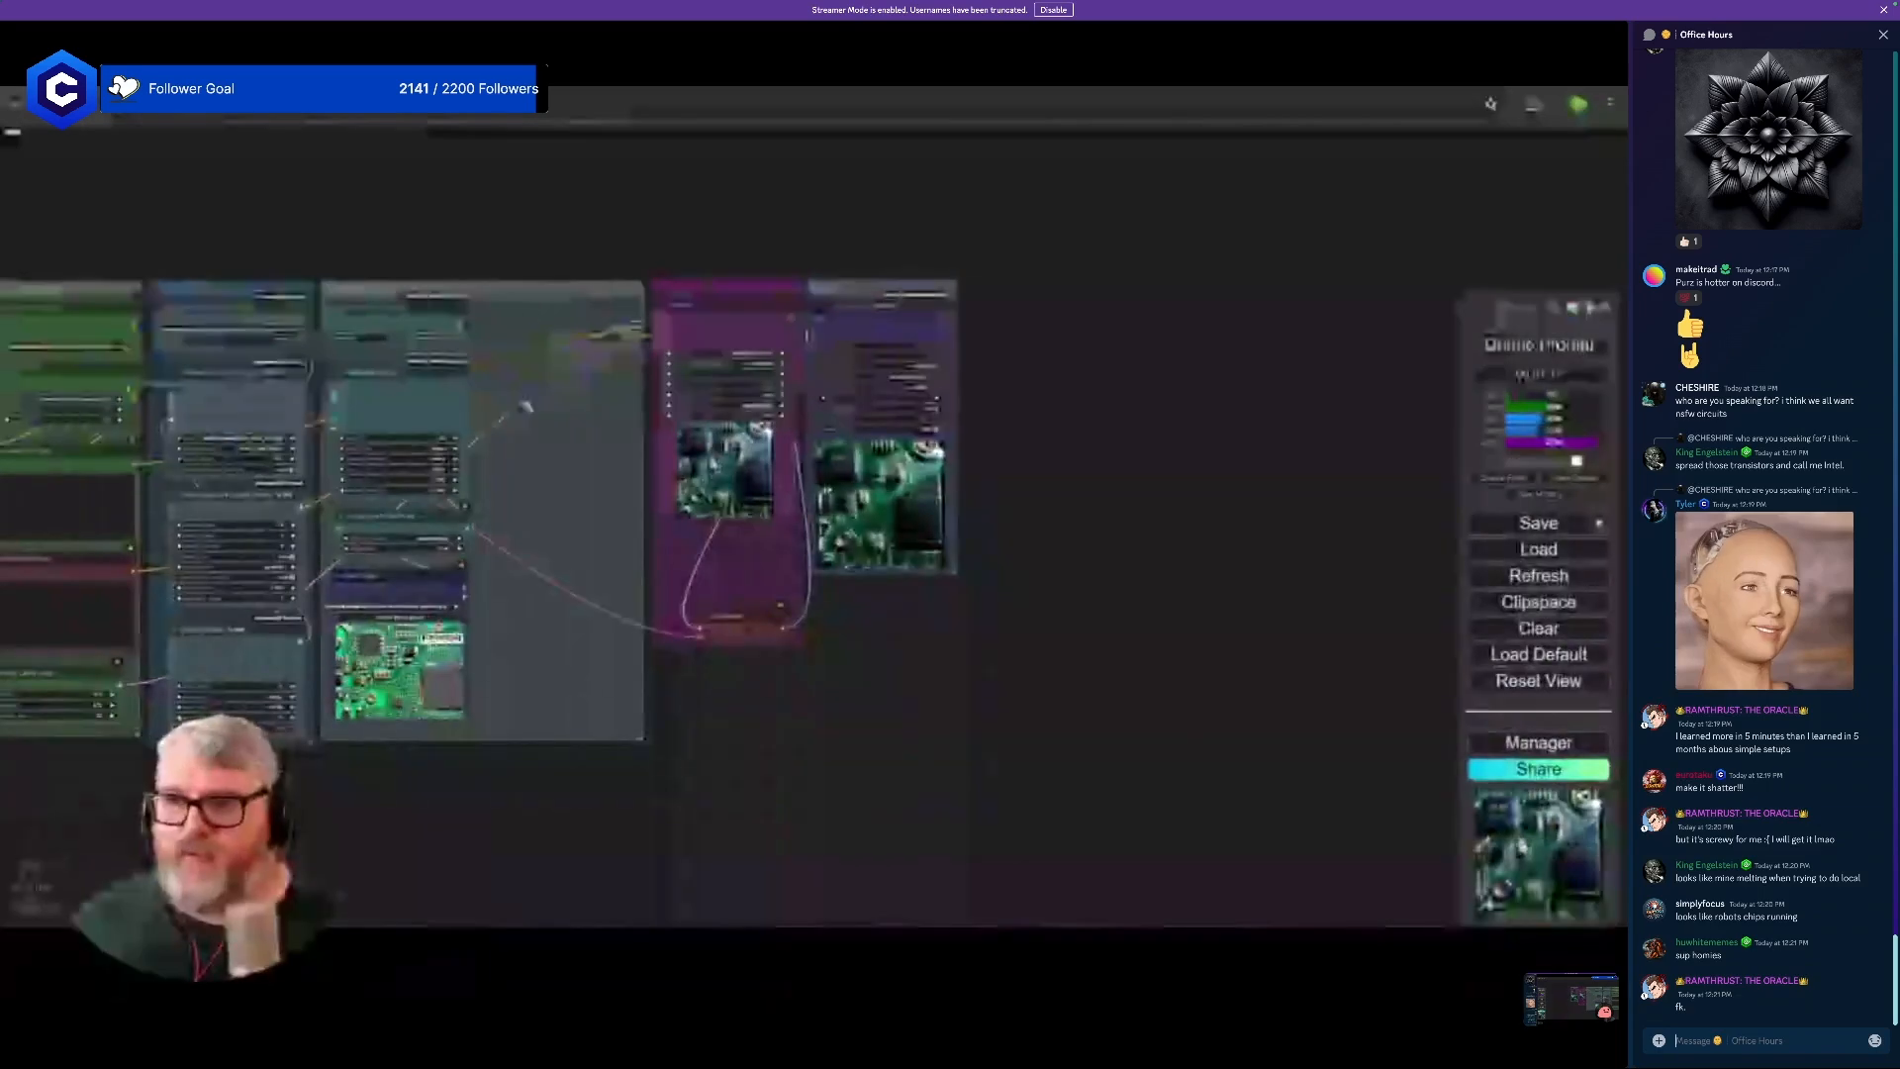
left_click_drag(551, 615, 742, 533)
scroll(669, 544, "up", 4)
double_click(759, 592)
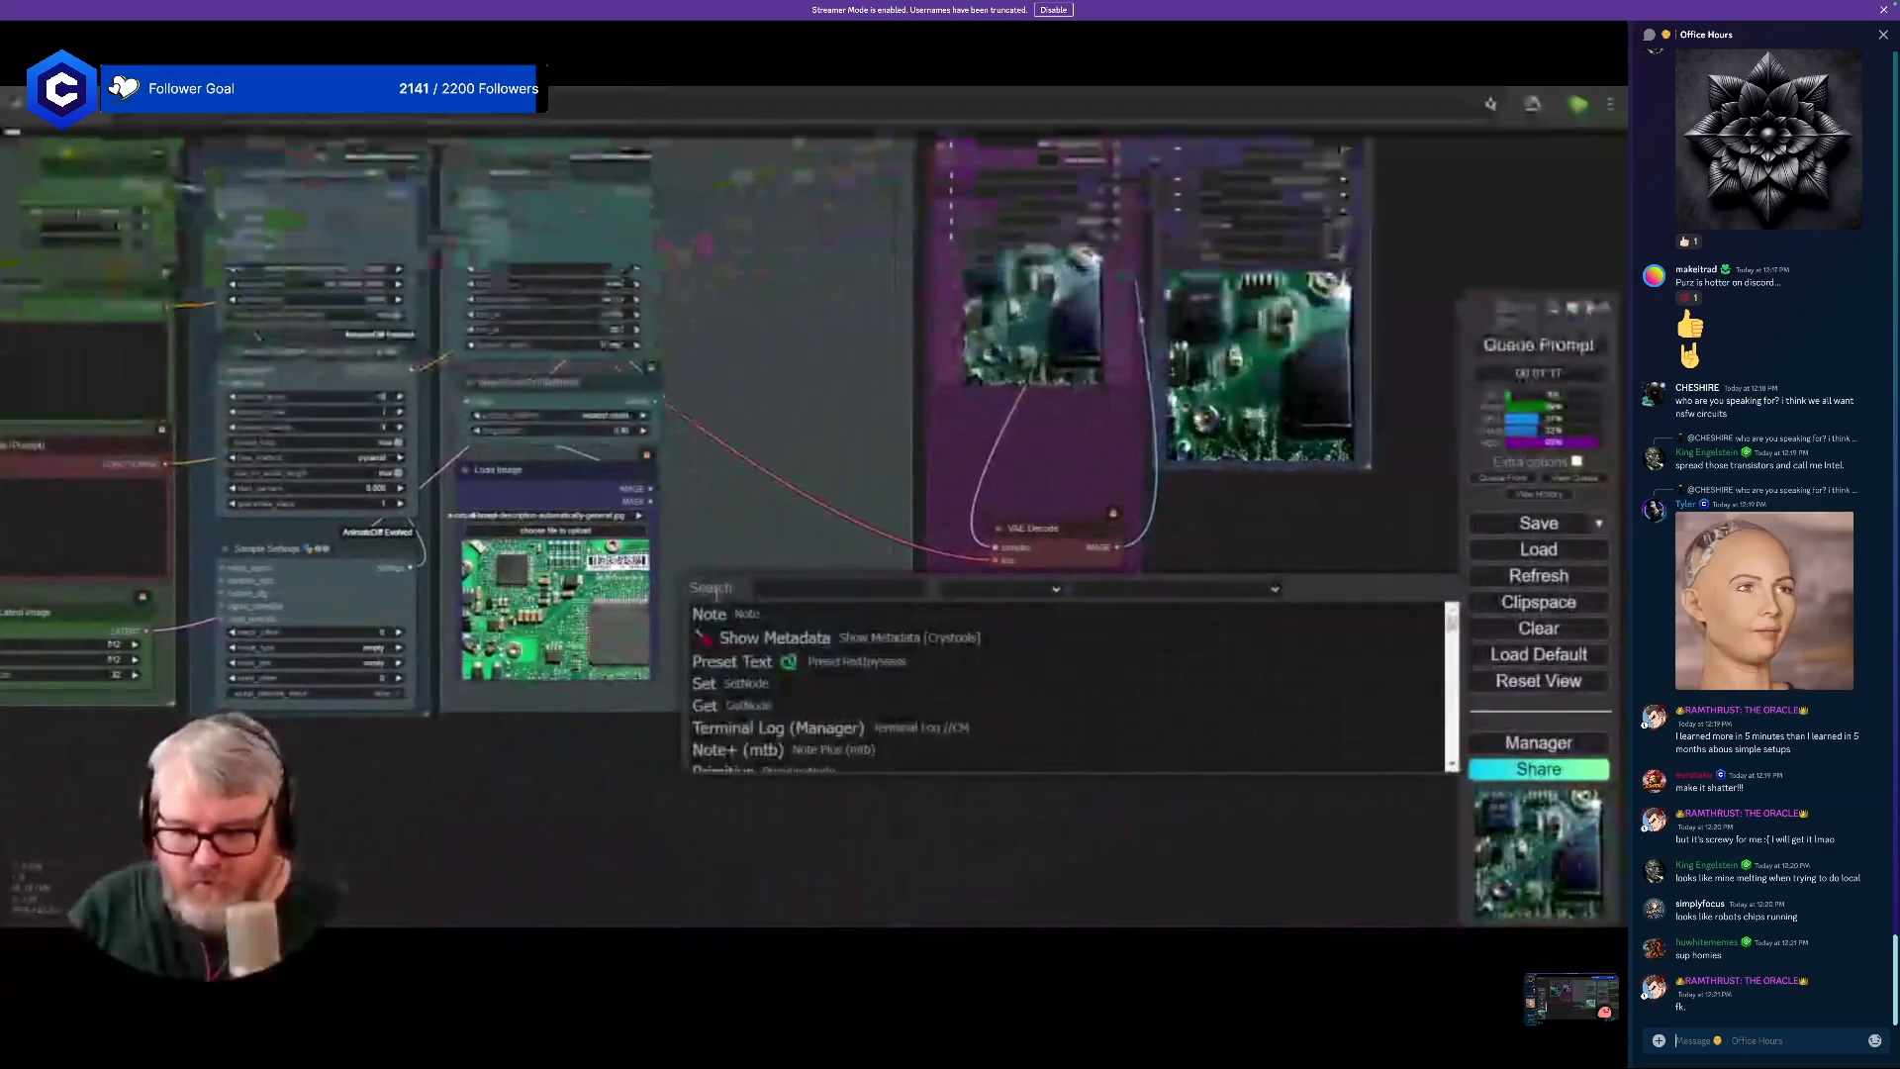
type("rgb")
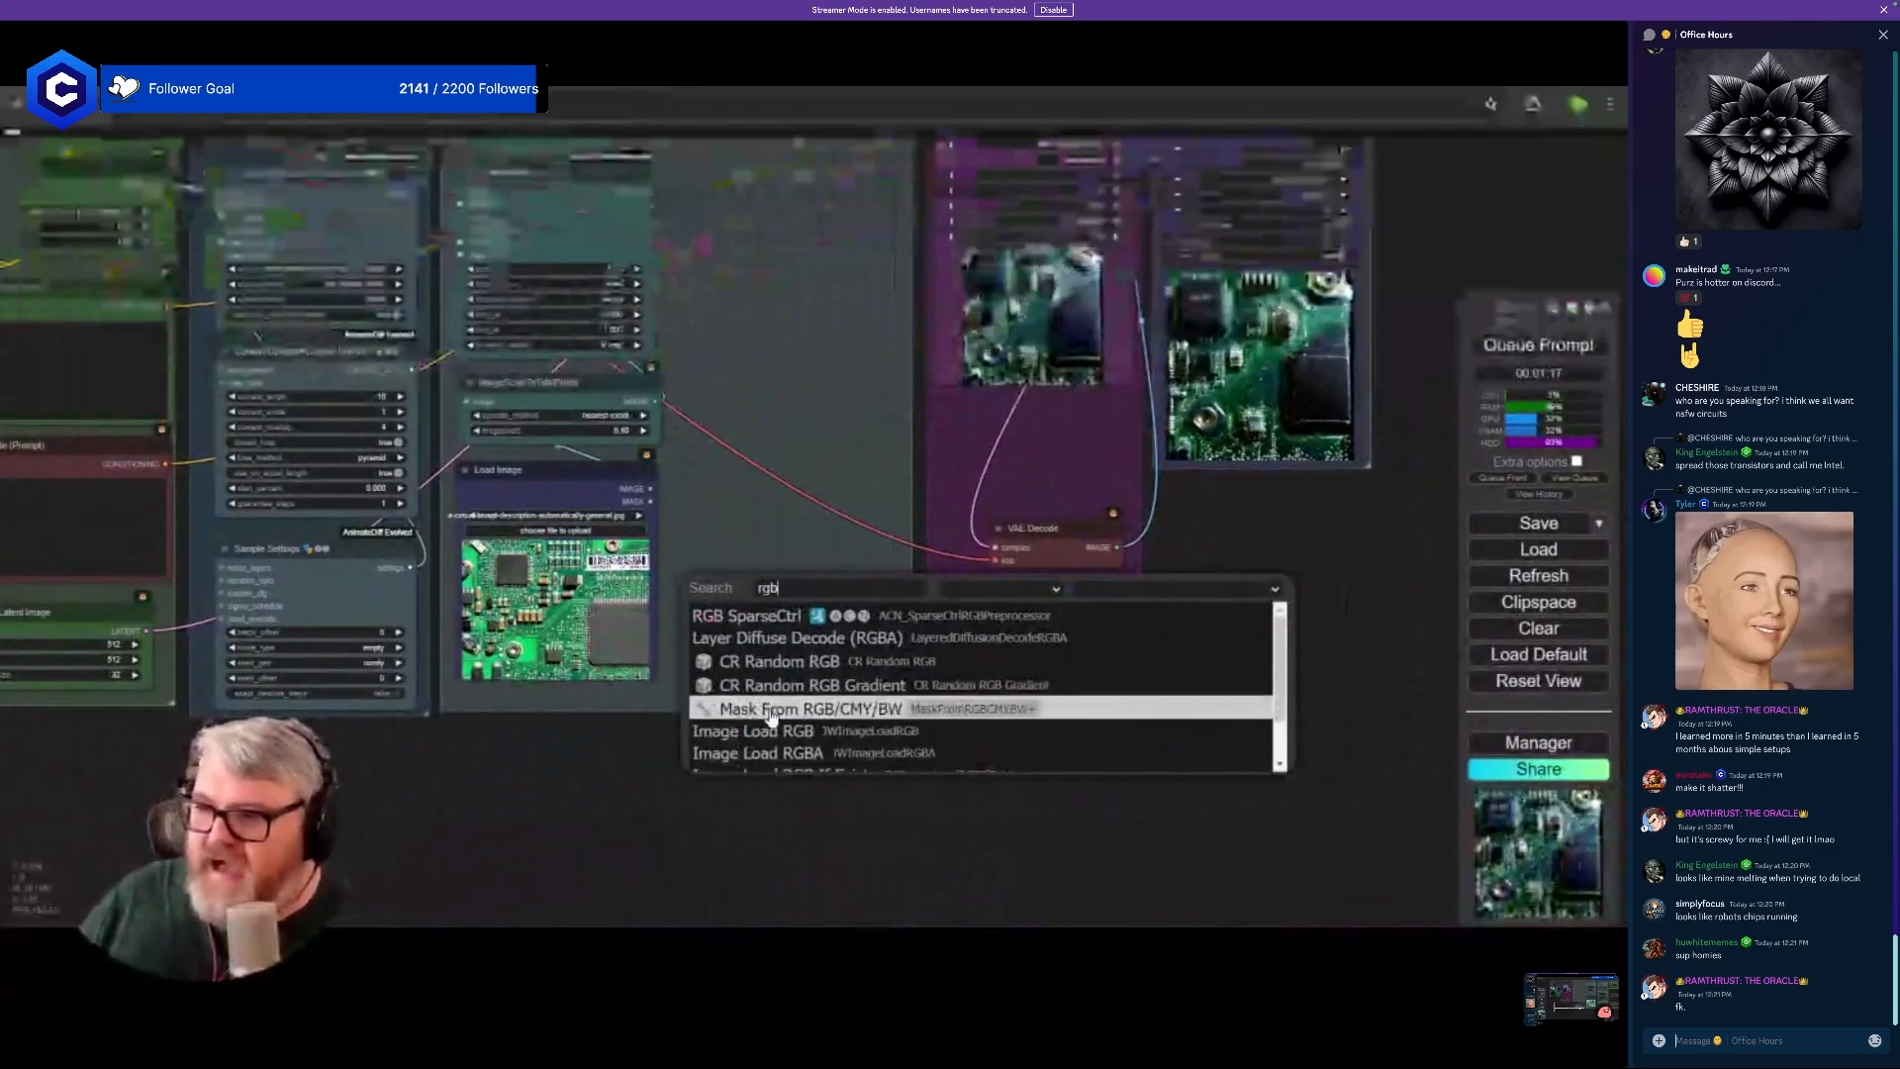
left_click(806, 711)
scroll(835, 636, "up", 8)
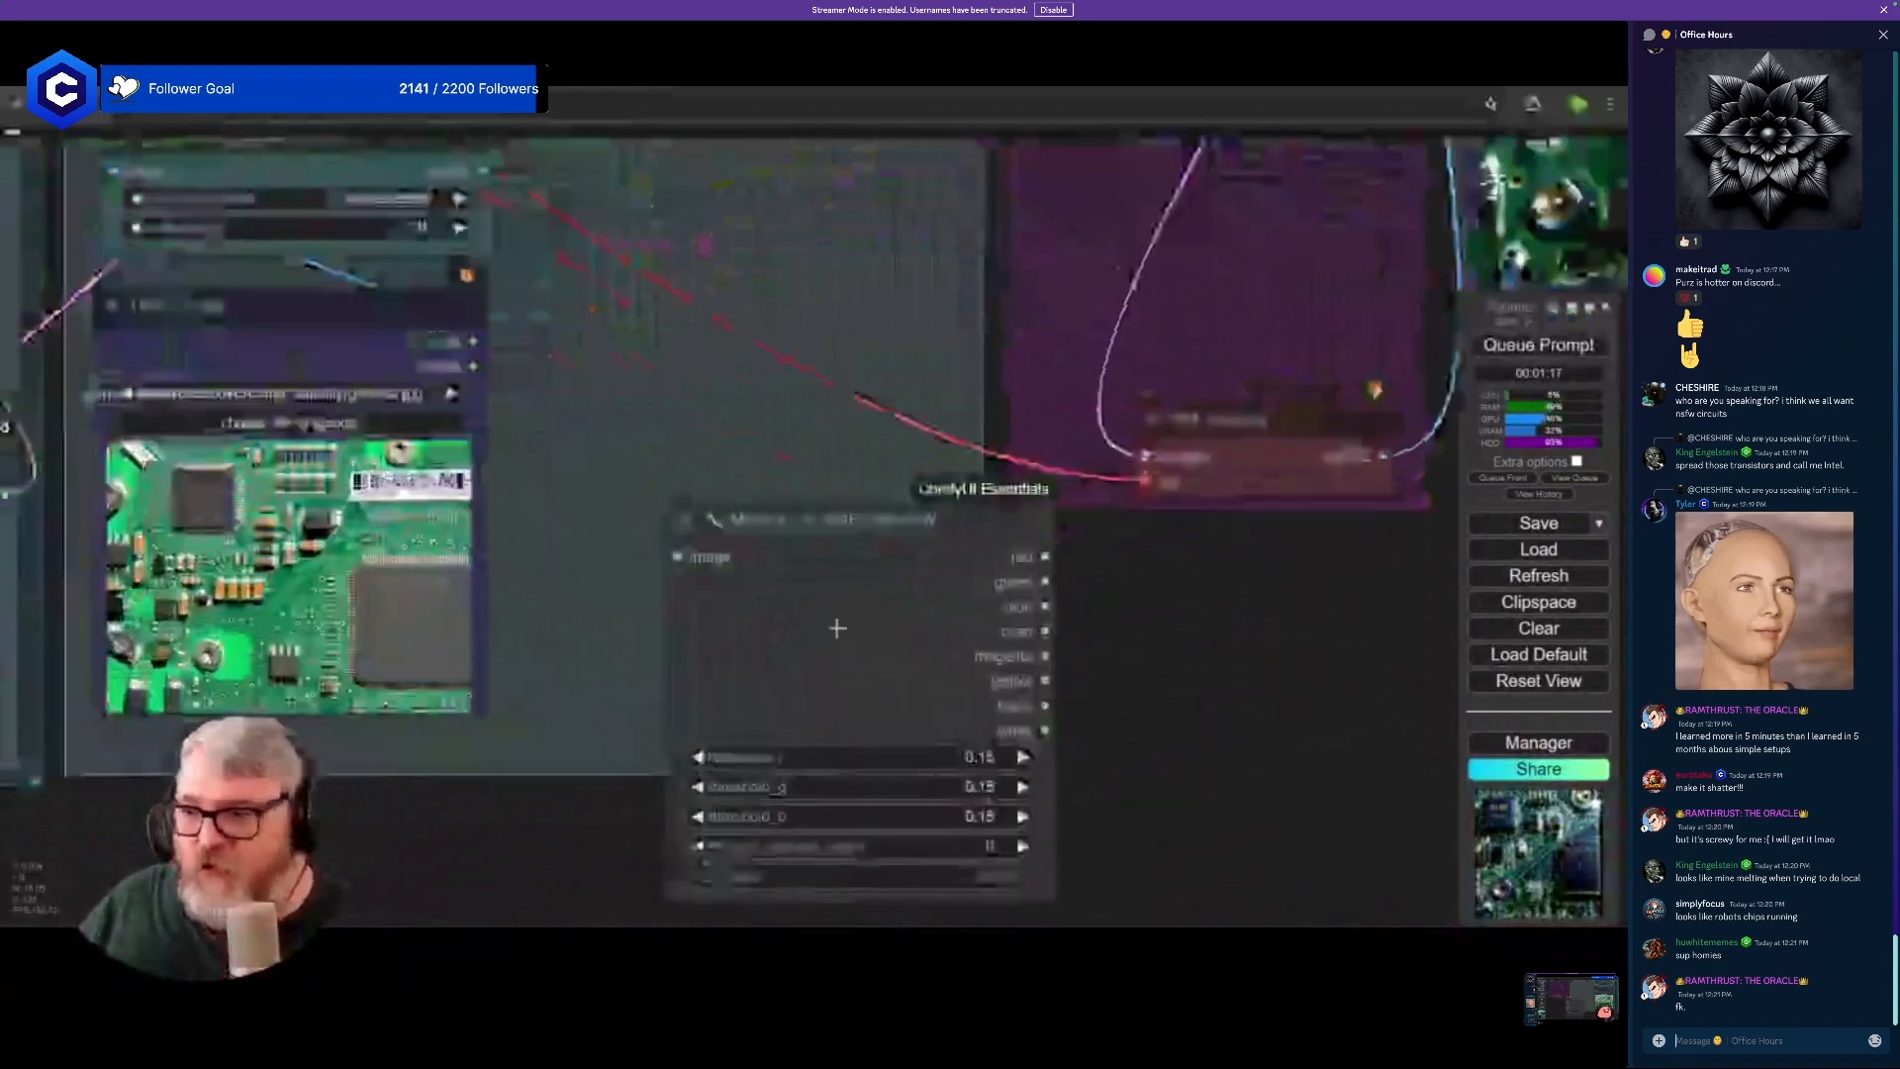
left_click_drag(833, 534, 680, 207)
scroll(638, 476, "up", 2)
scroll(682, 222, "down", 1)
left_click_drag(693, 271, 721, 416)
scroll(707, 362, "up", 1)
scroll(734, 419, "up", 1)
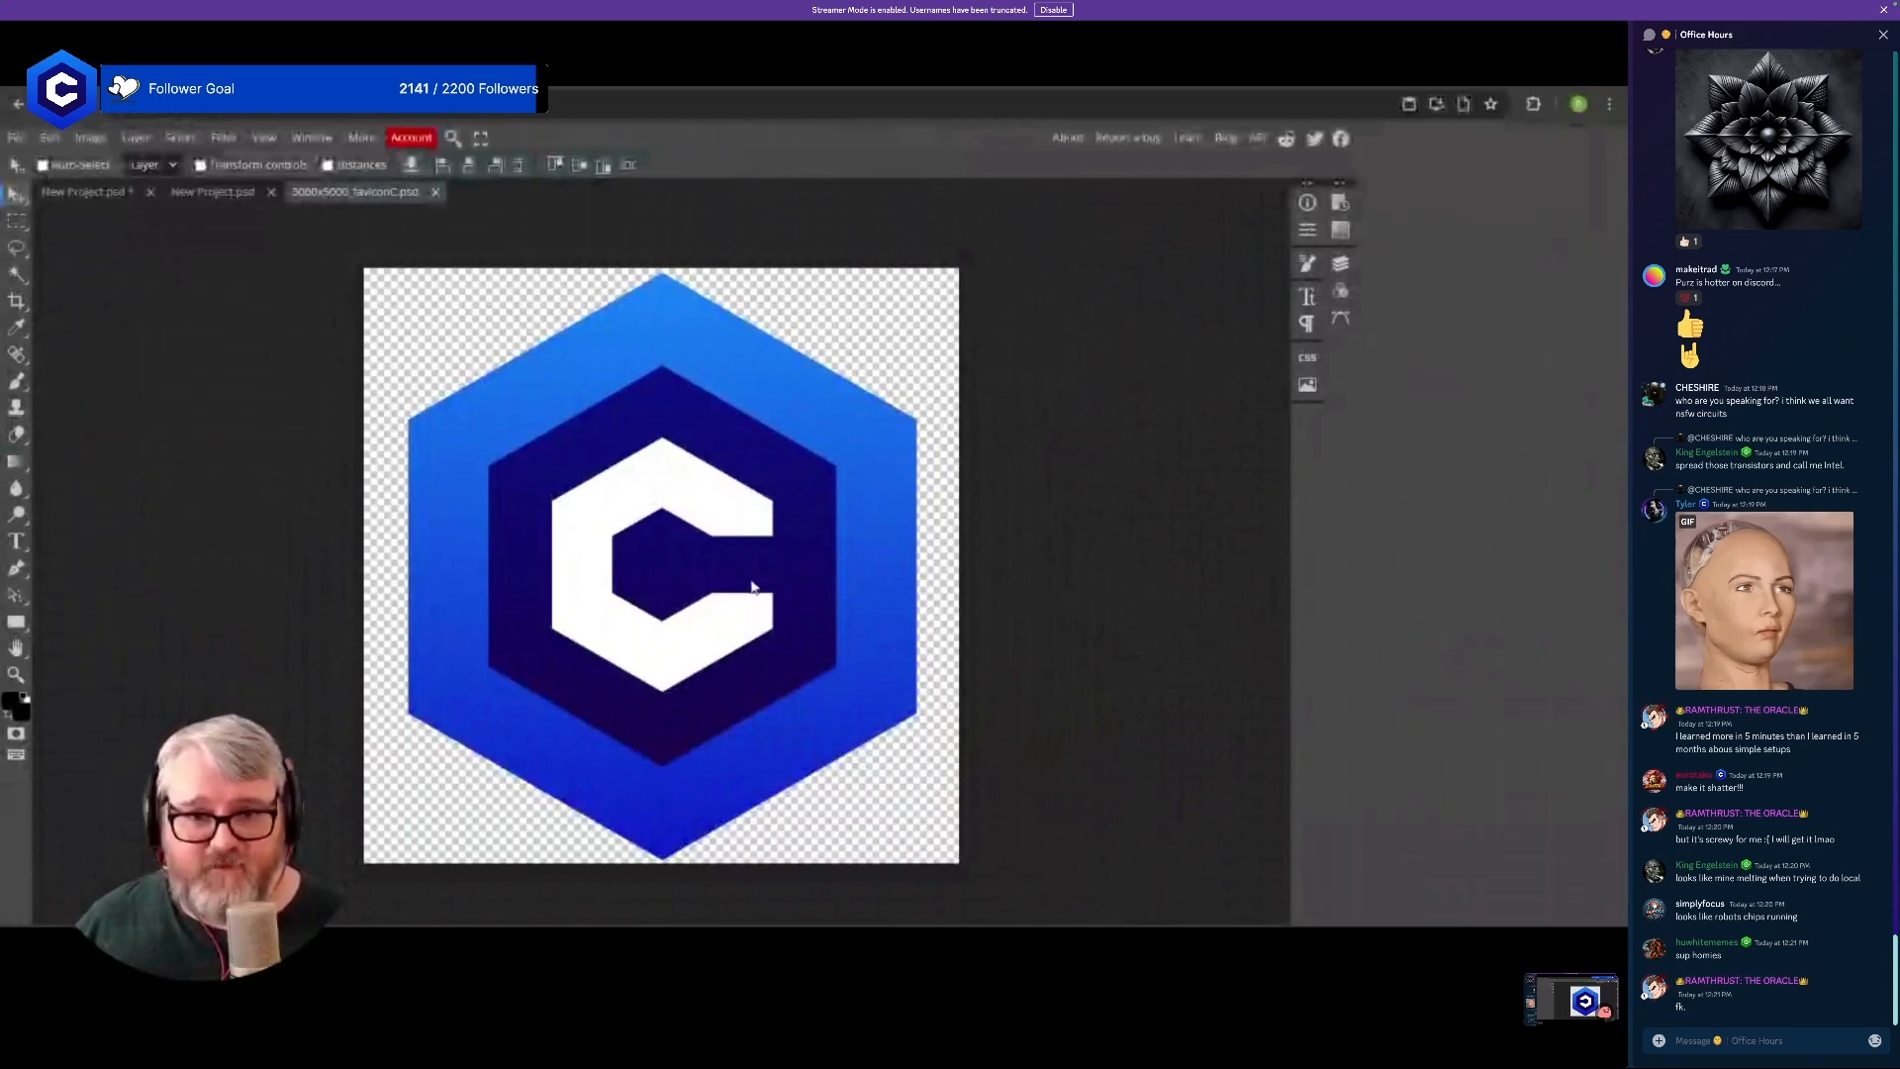
- In Photopea, select the white C of the logo and fill it with pure red (R 255, G 0, B 0)
left_click(17, 269)
left_click(651, 474)
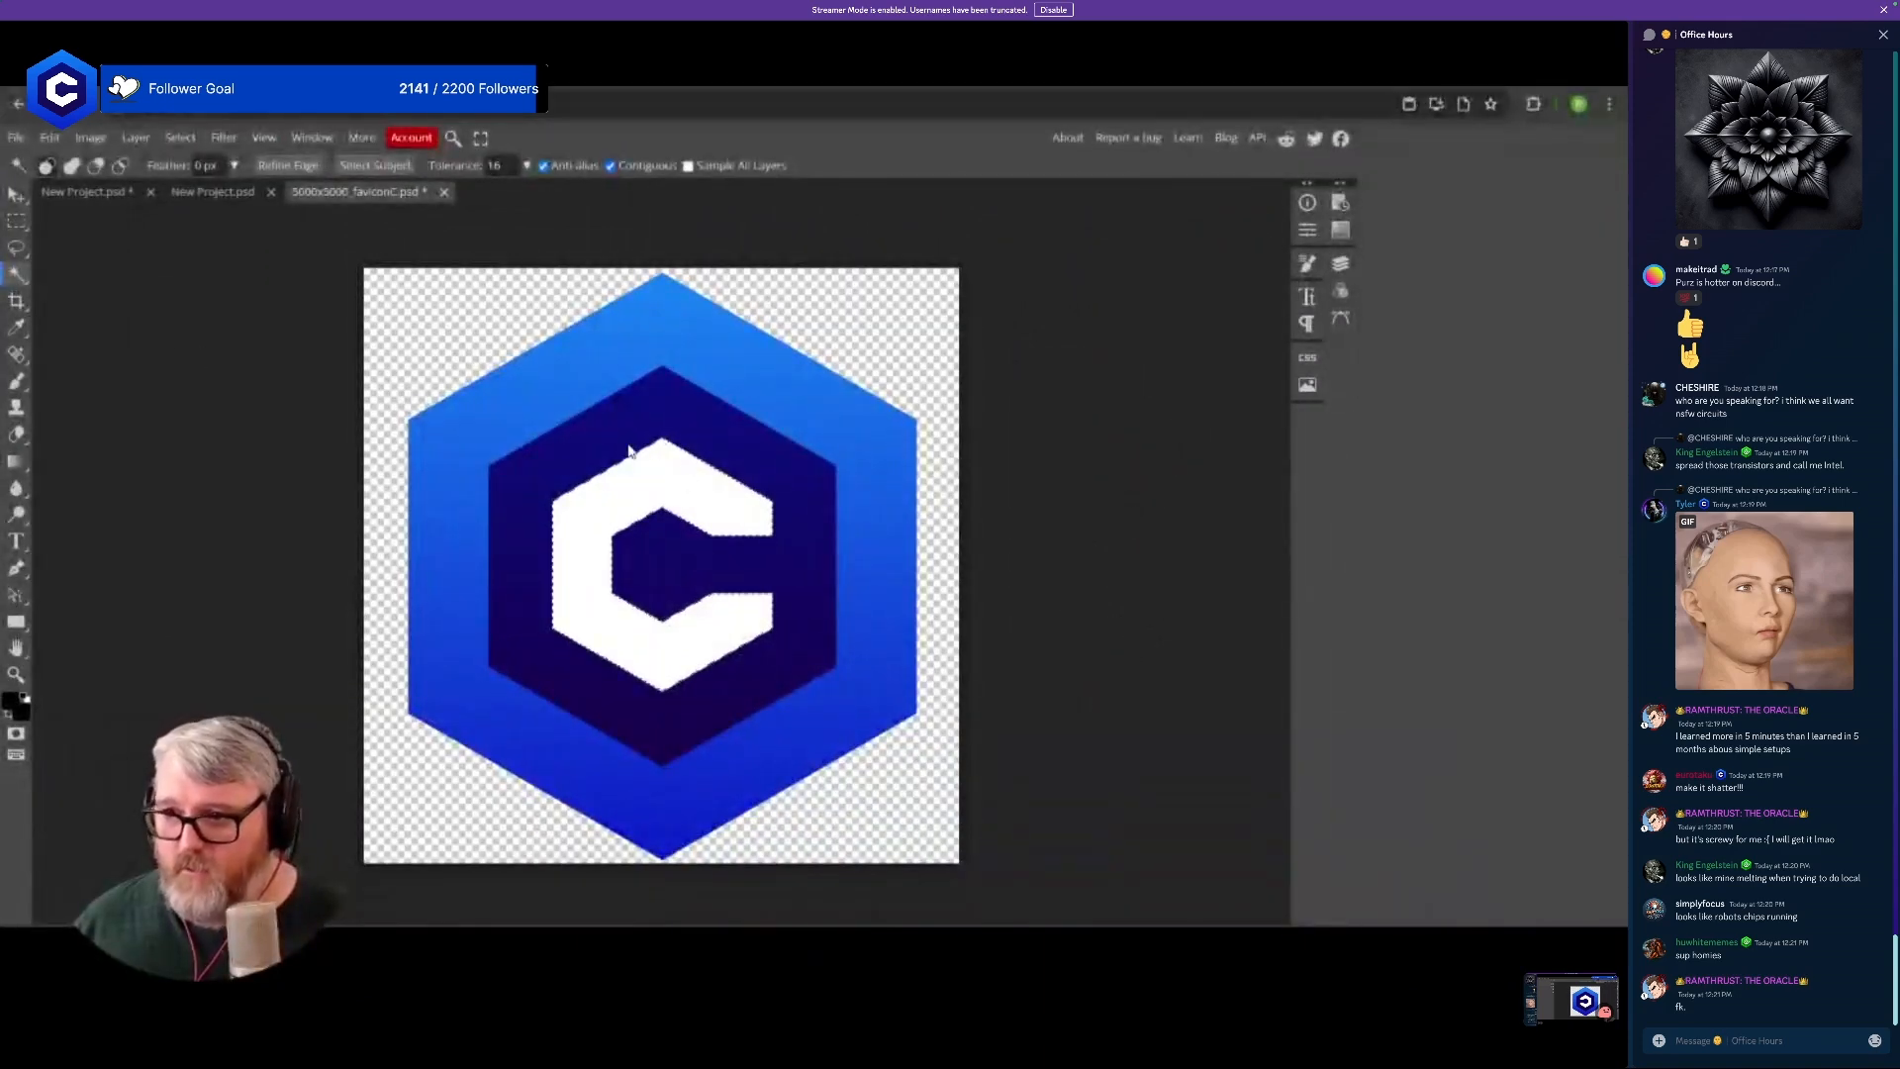
left_click(16, 222)
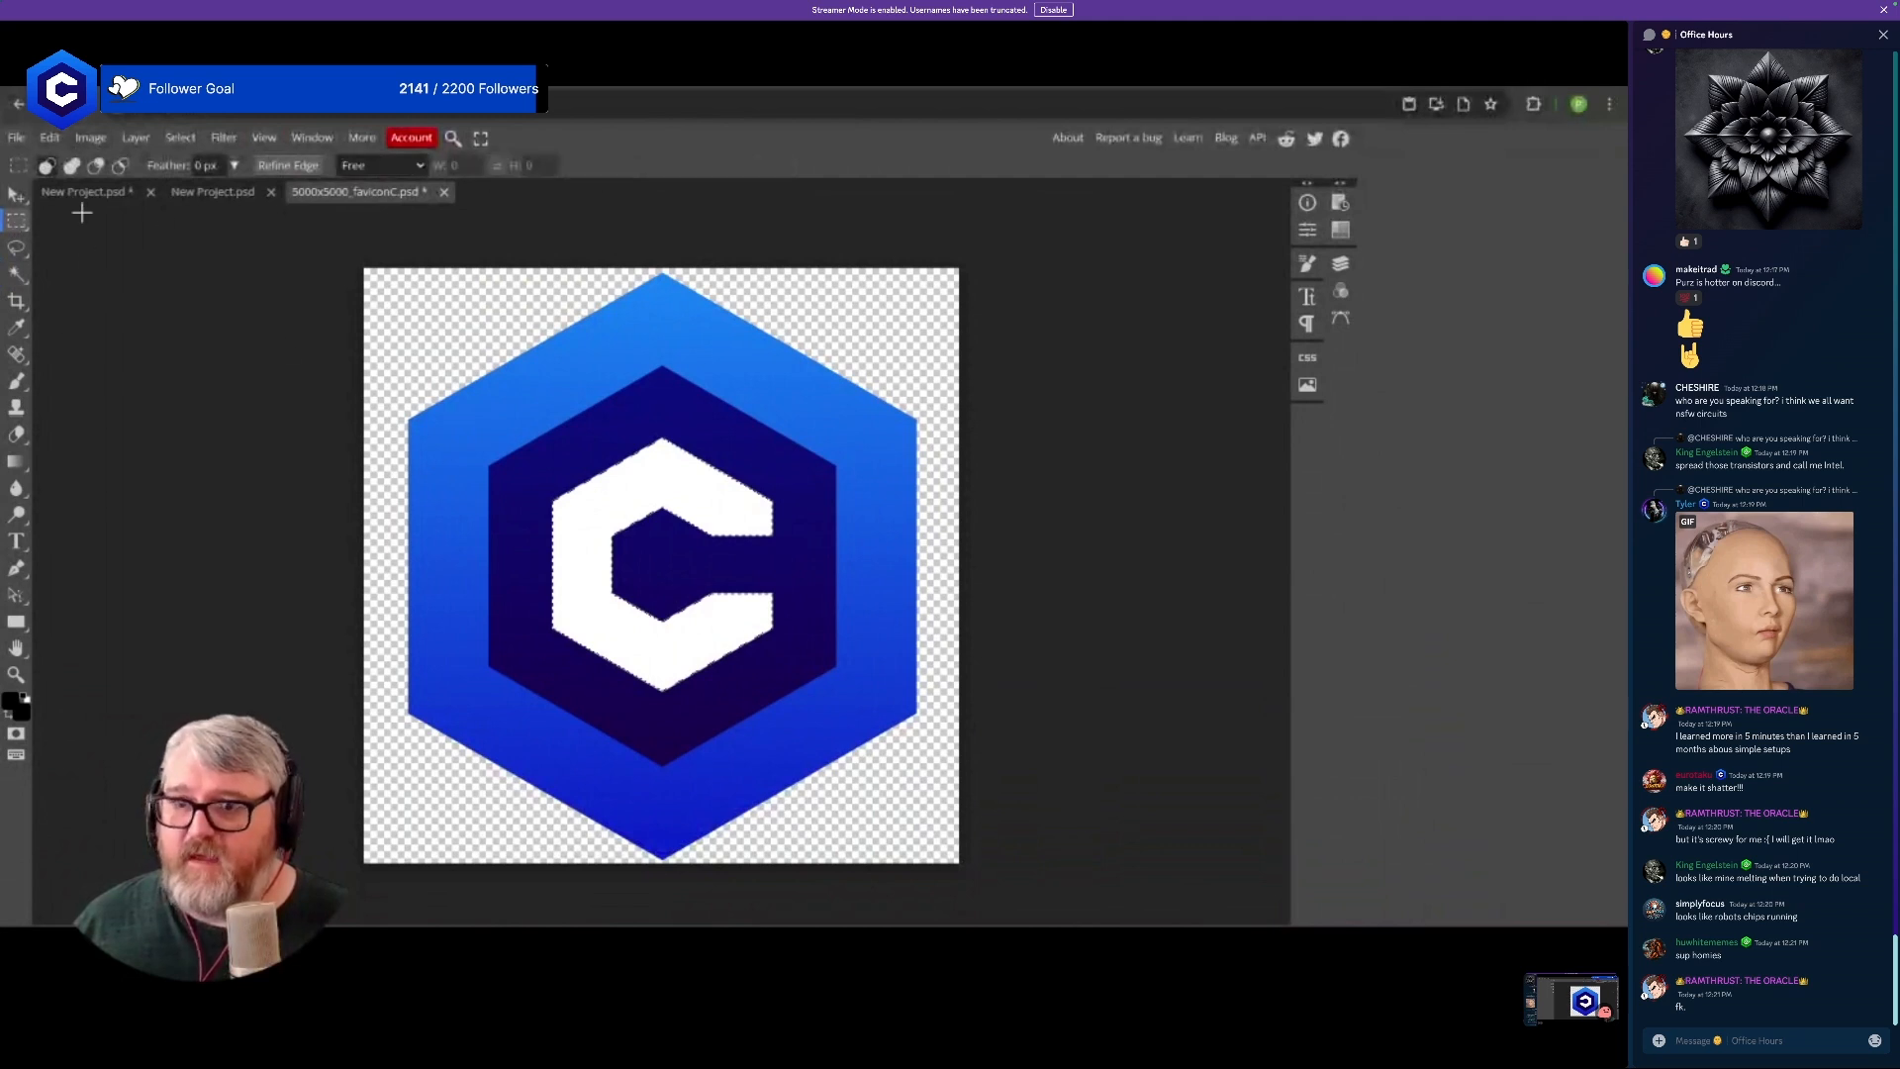
left_click(16, 708)
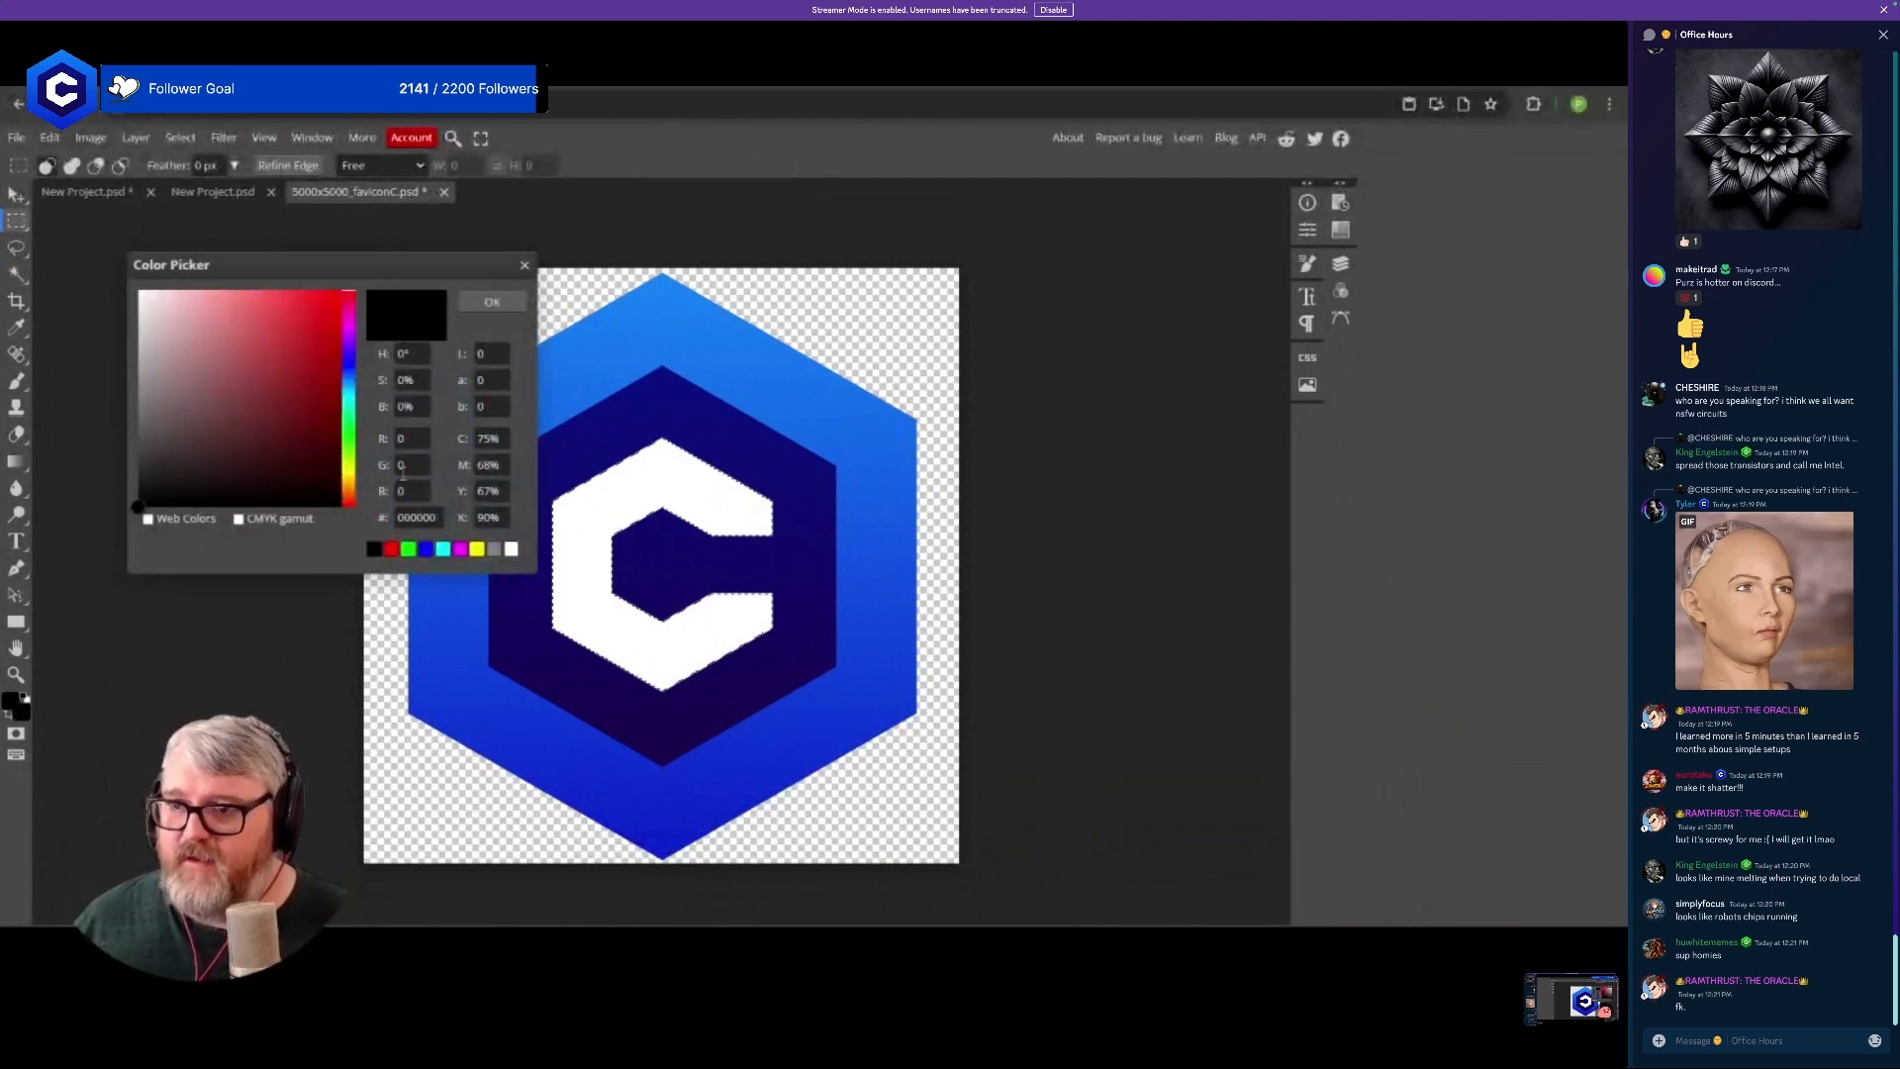
type("255")
left_click(492, 301)
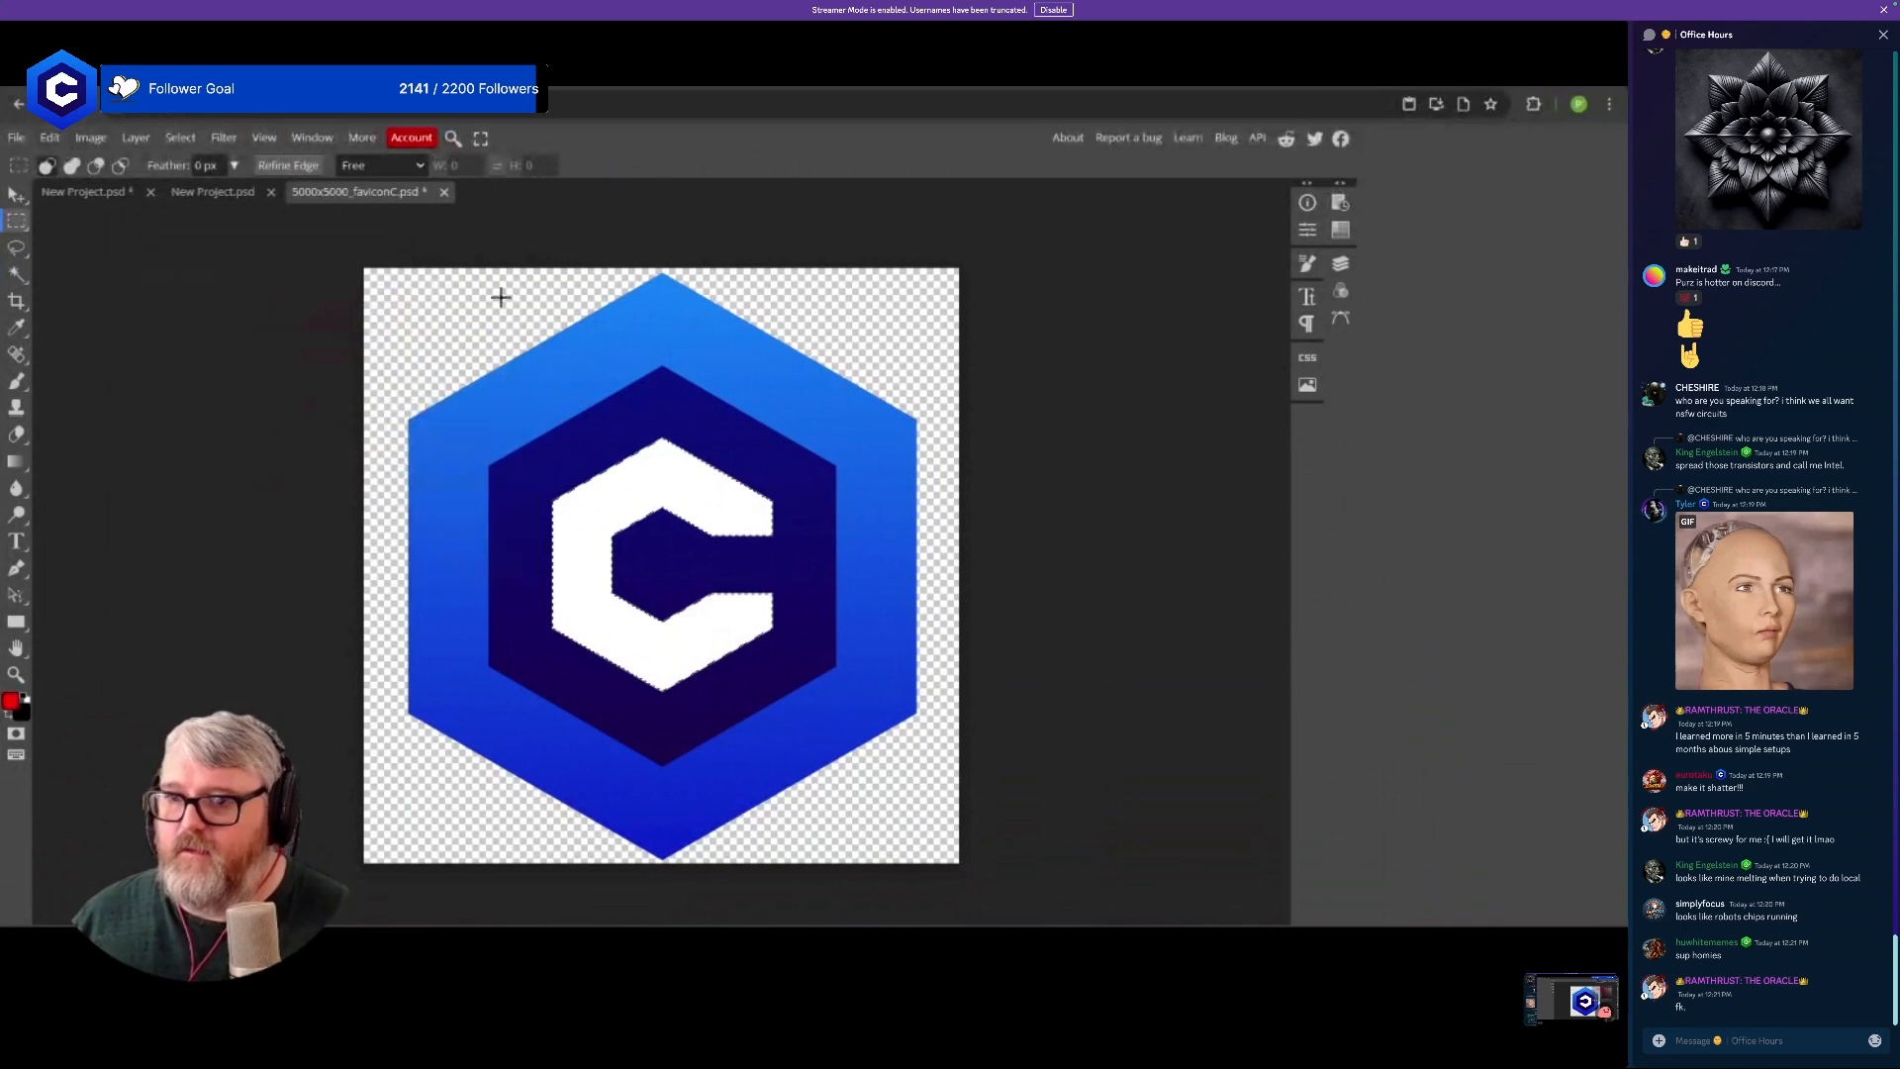
left_click(50, 137)
left_click(91, 416)
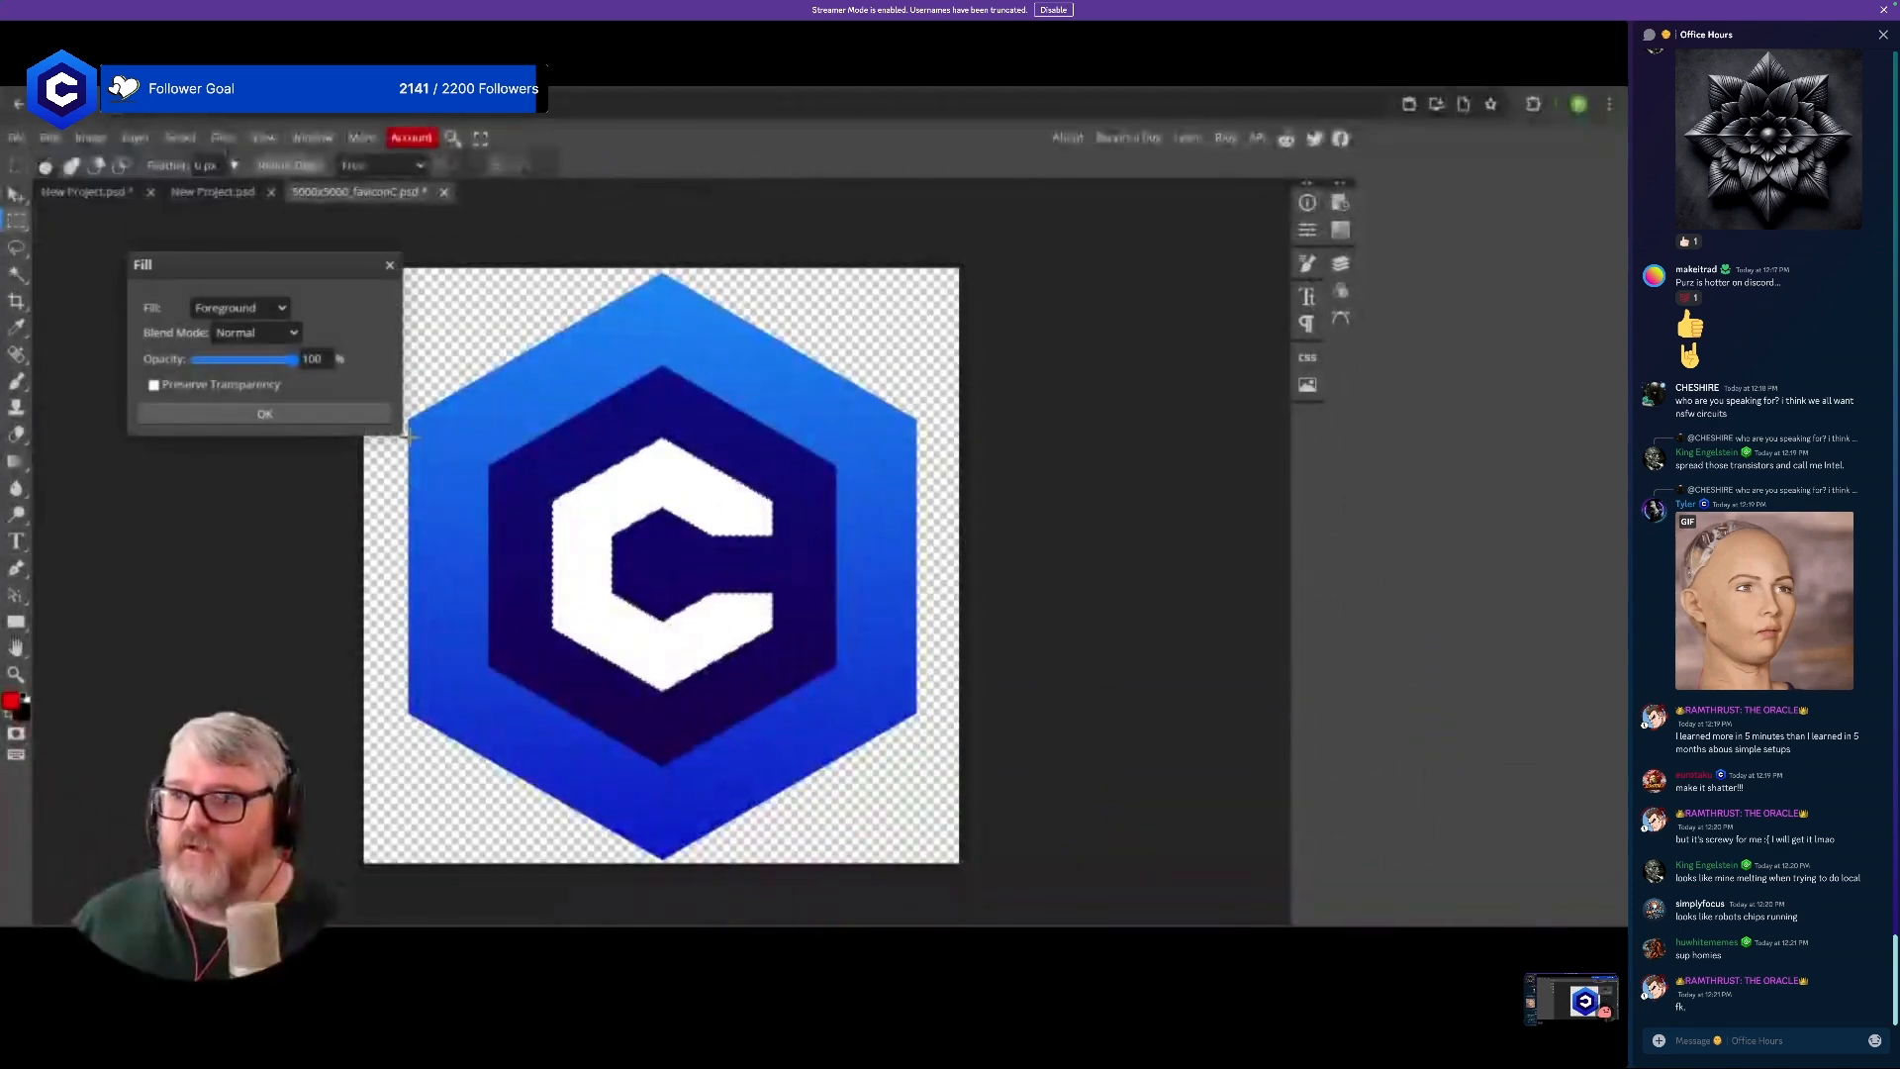
left_click(267, 414)
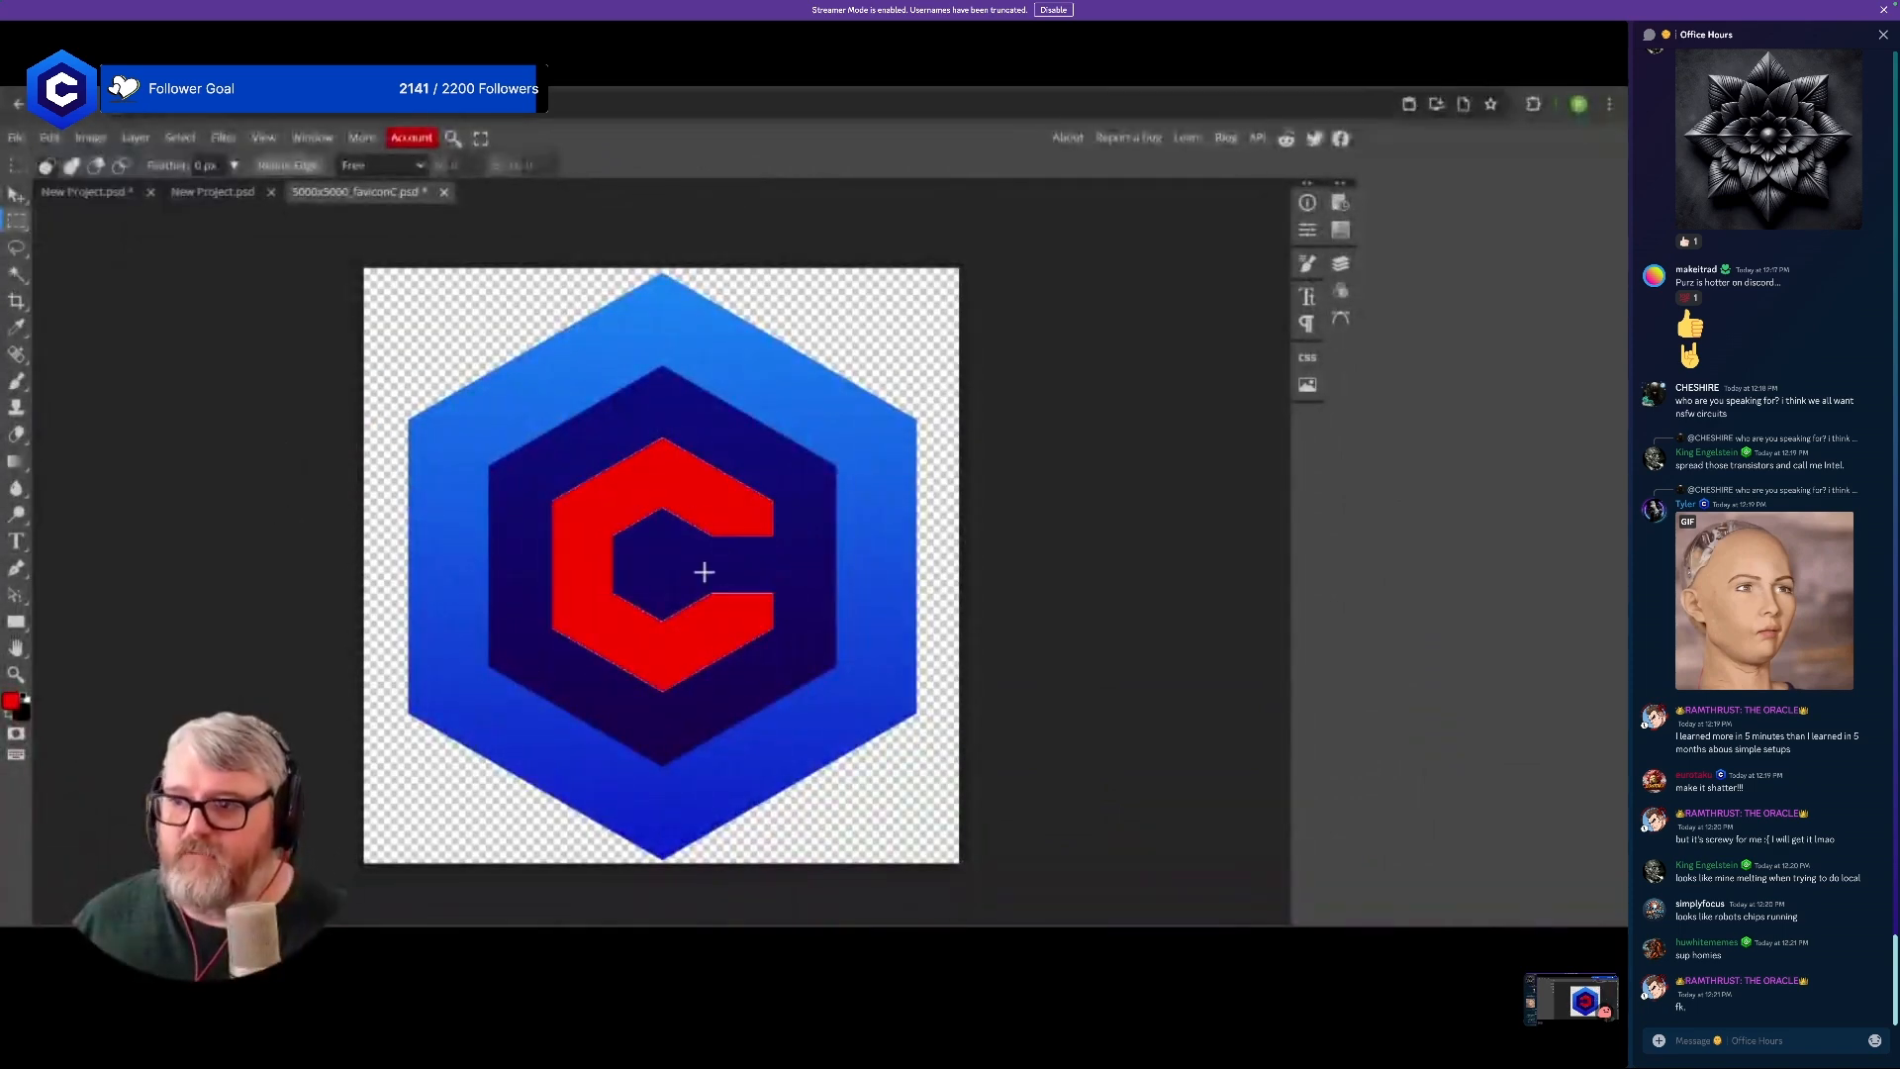
- Select the dark inner hexagon around the C and fill it with pure green (R 0, G 255, B 0)
left_click(17, 277)
left_click(573, 445)
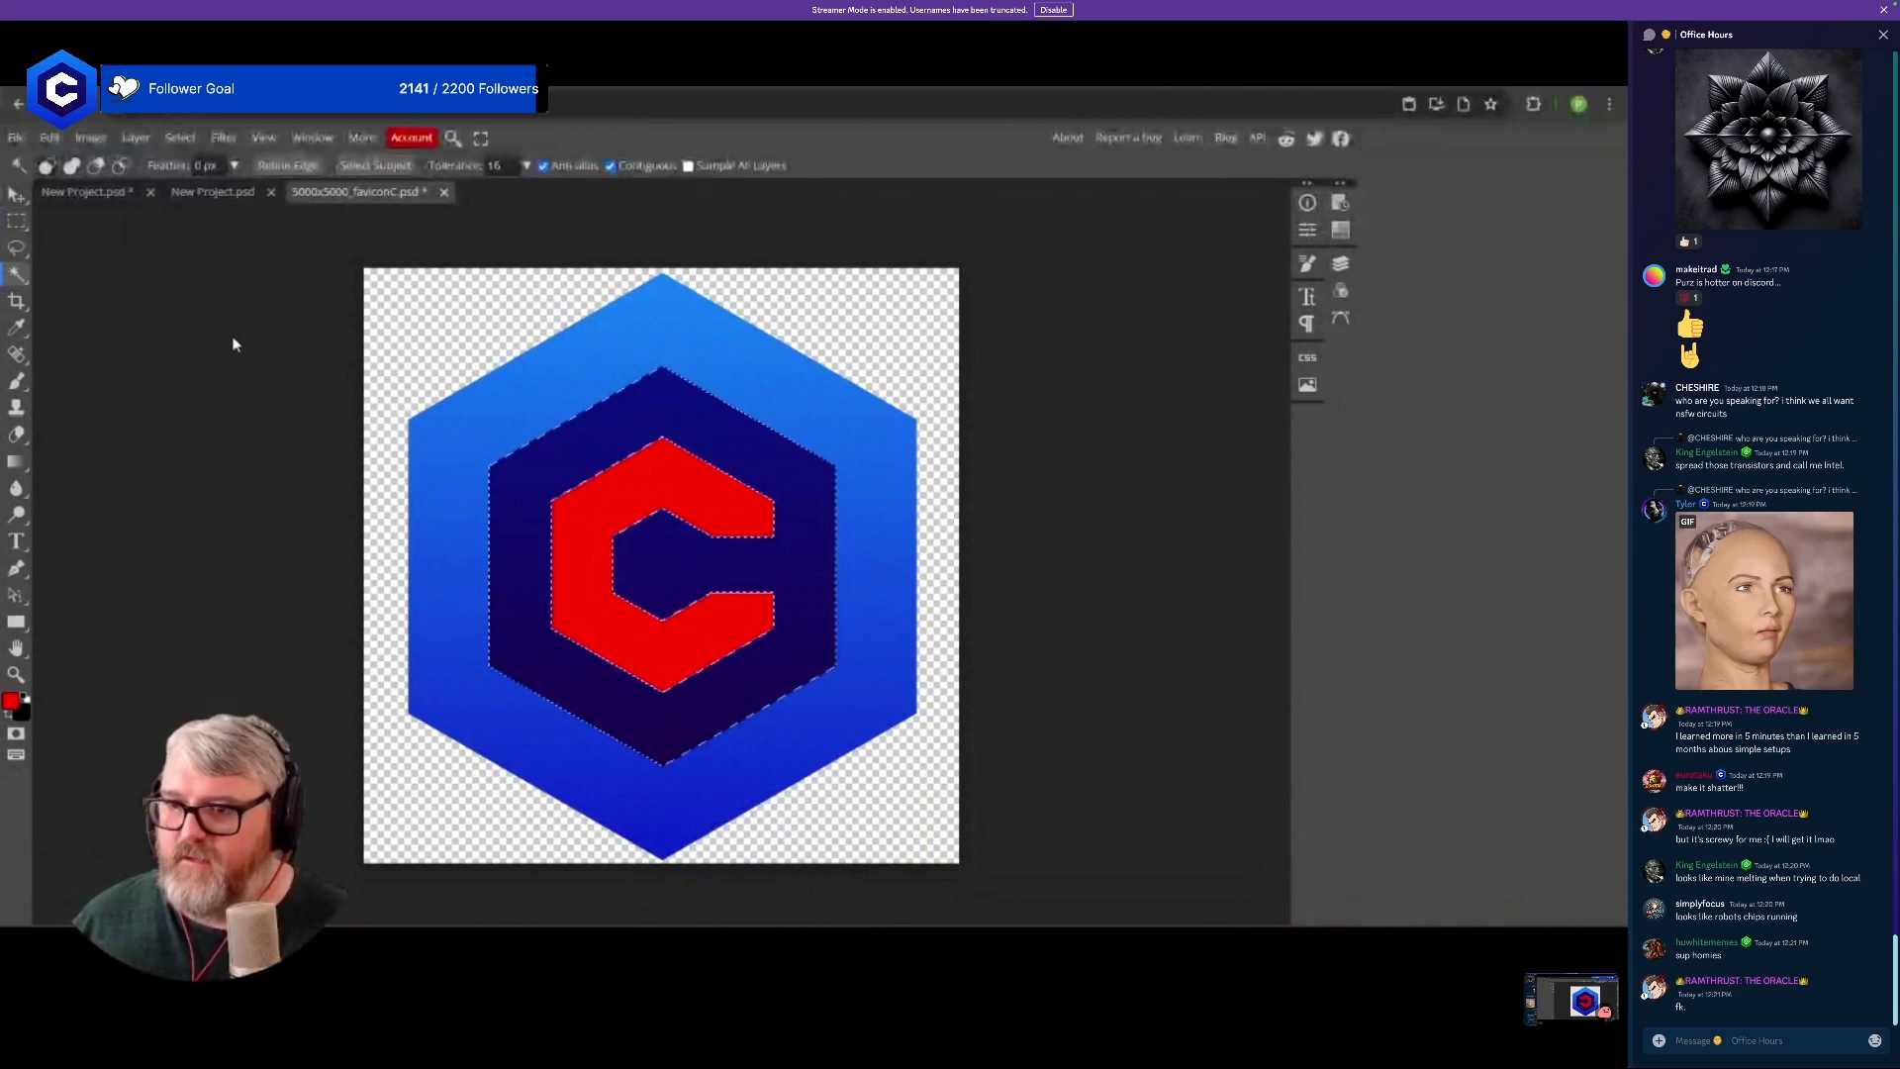
left_click(11, 701)
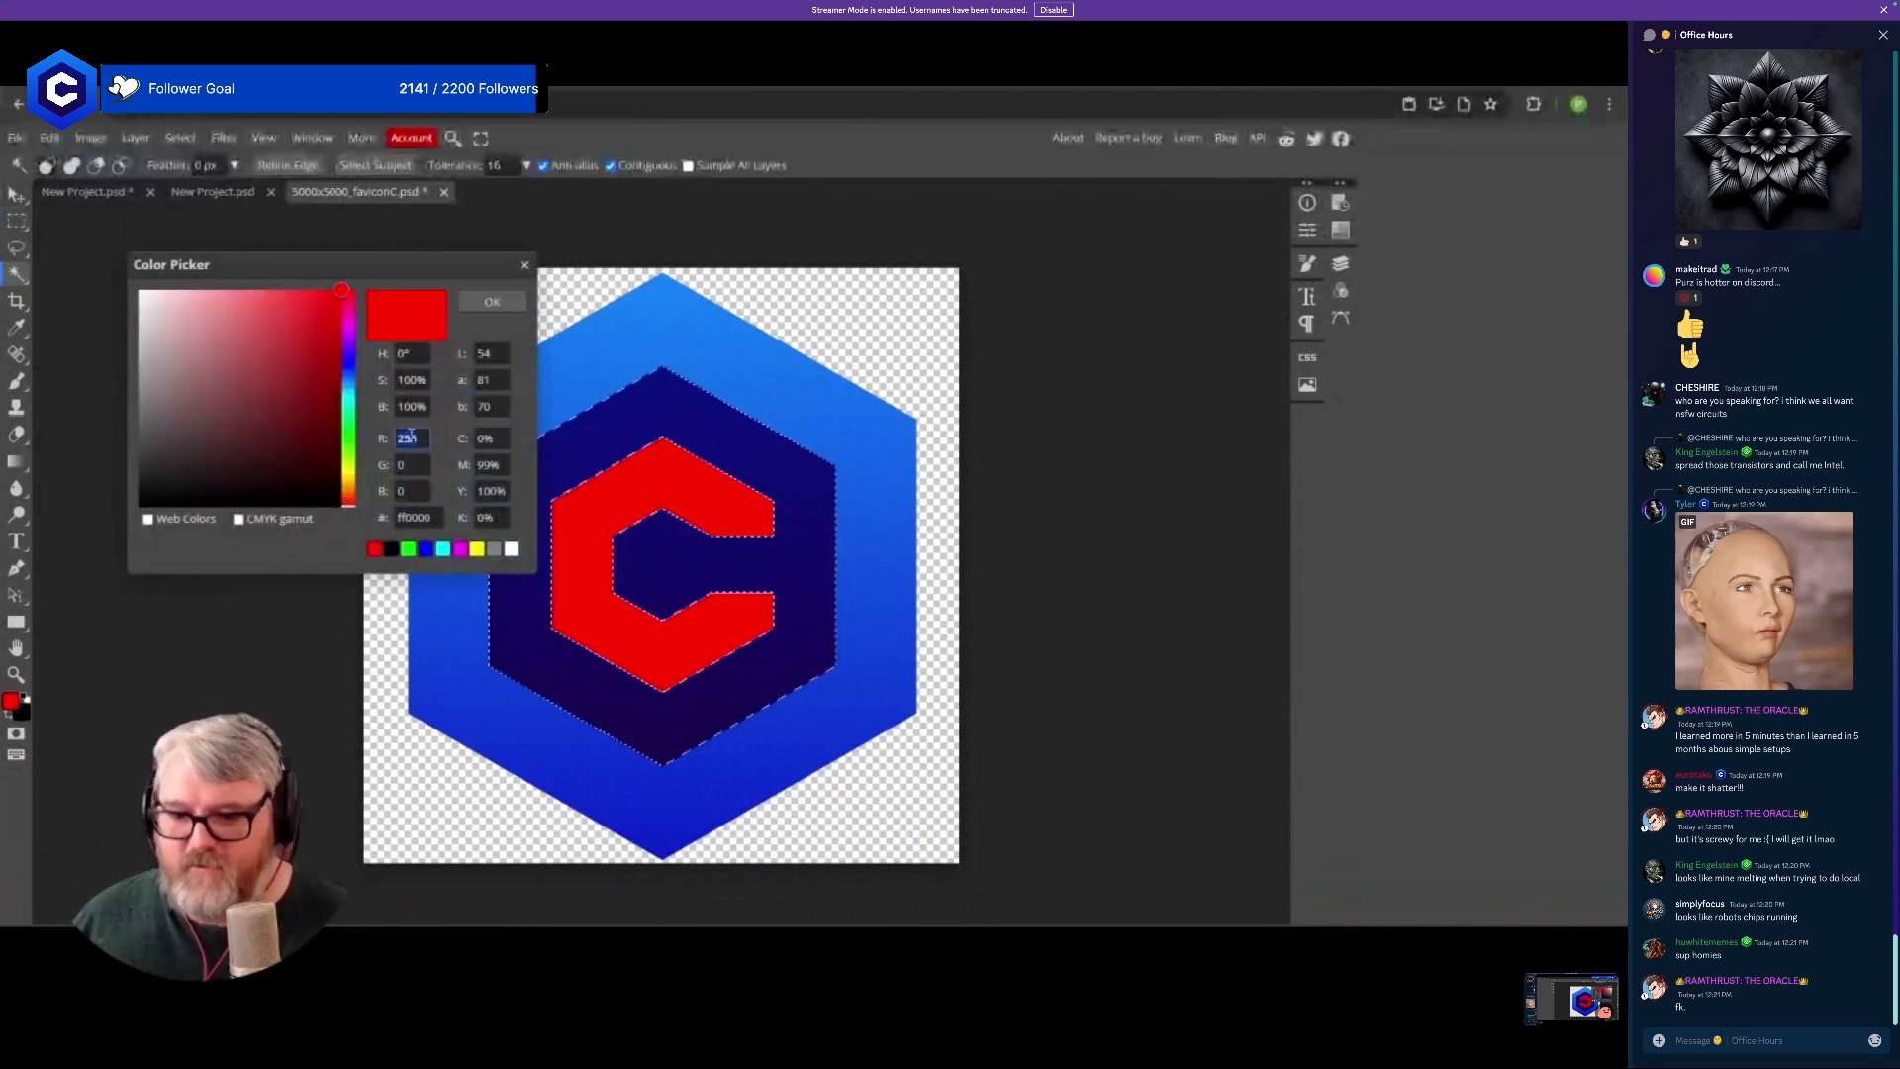
left_click(410, 464)
type("255")
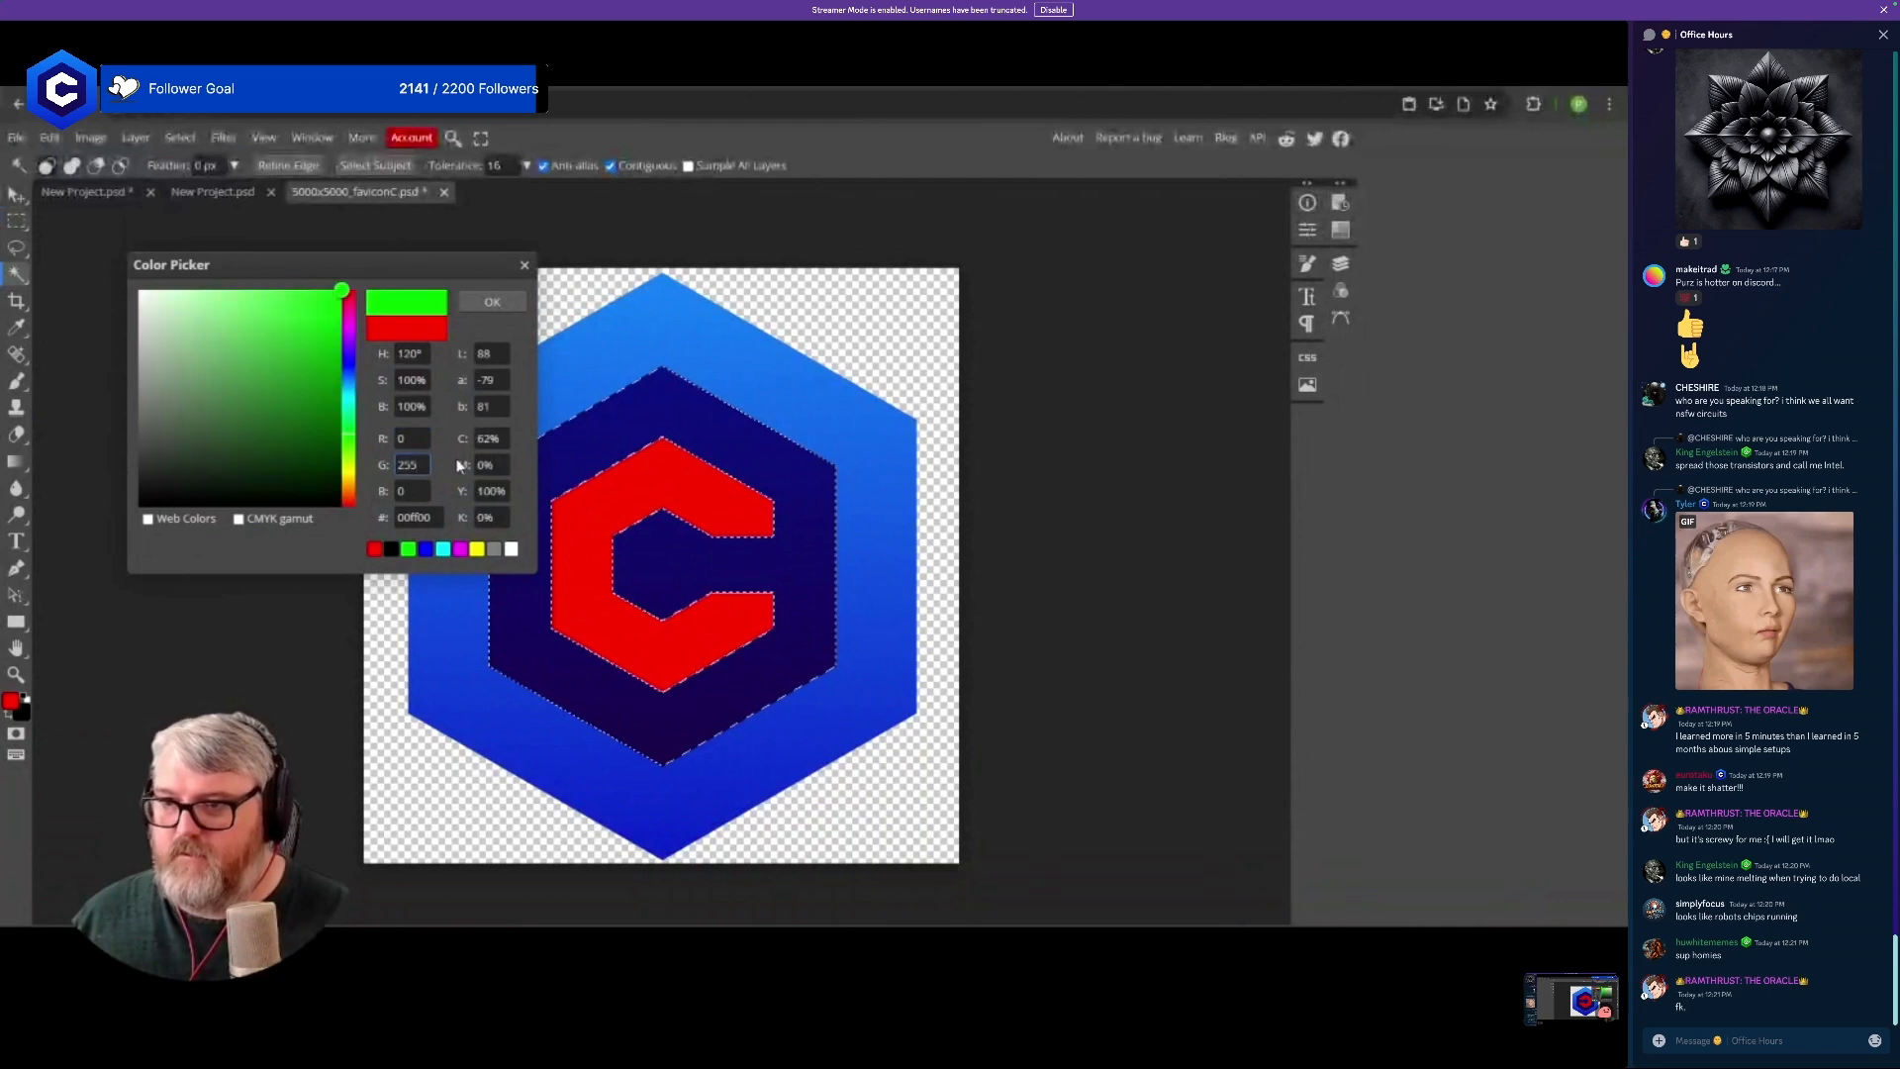
left_click(494, 302)
left_click(49, 137)
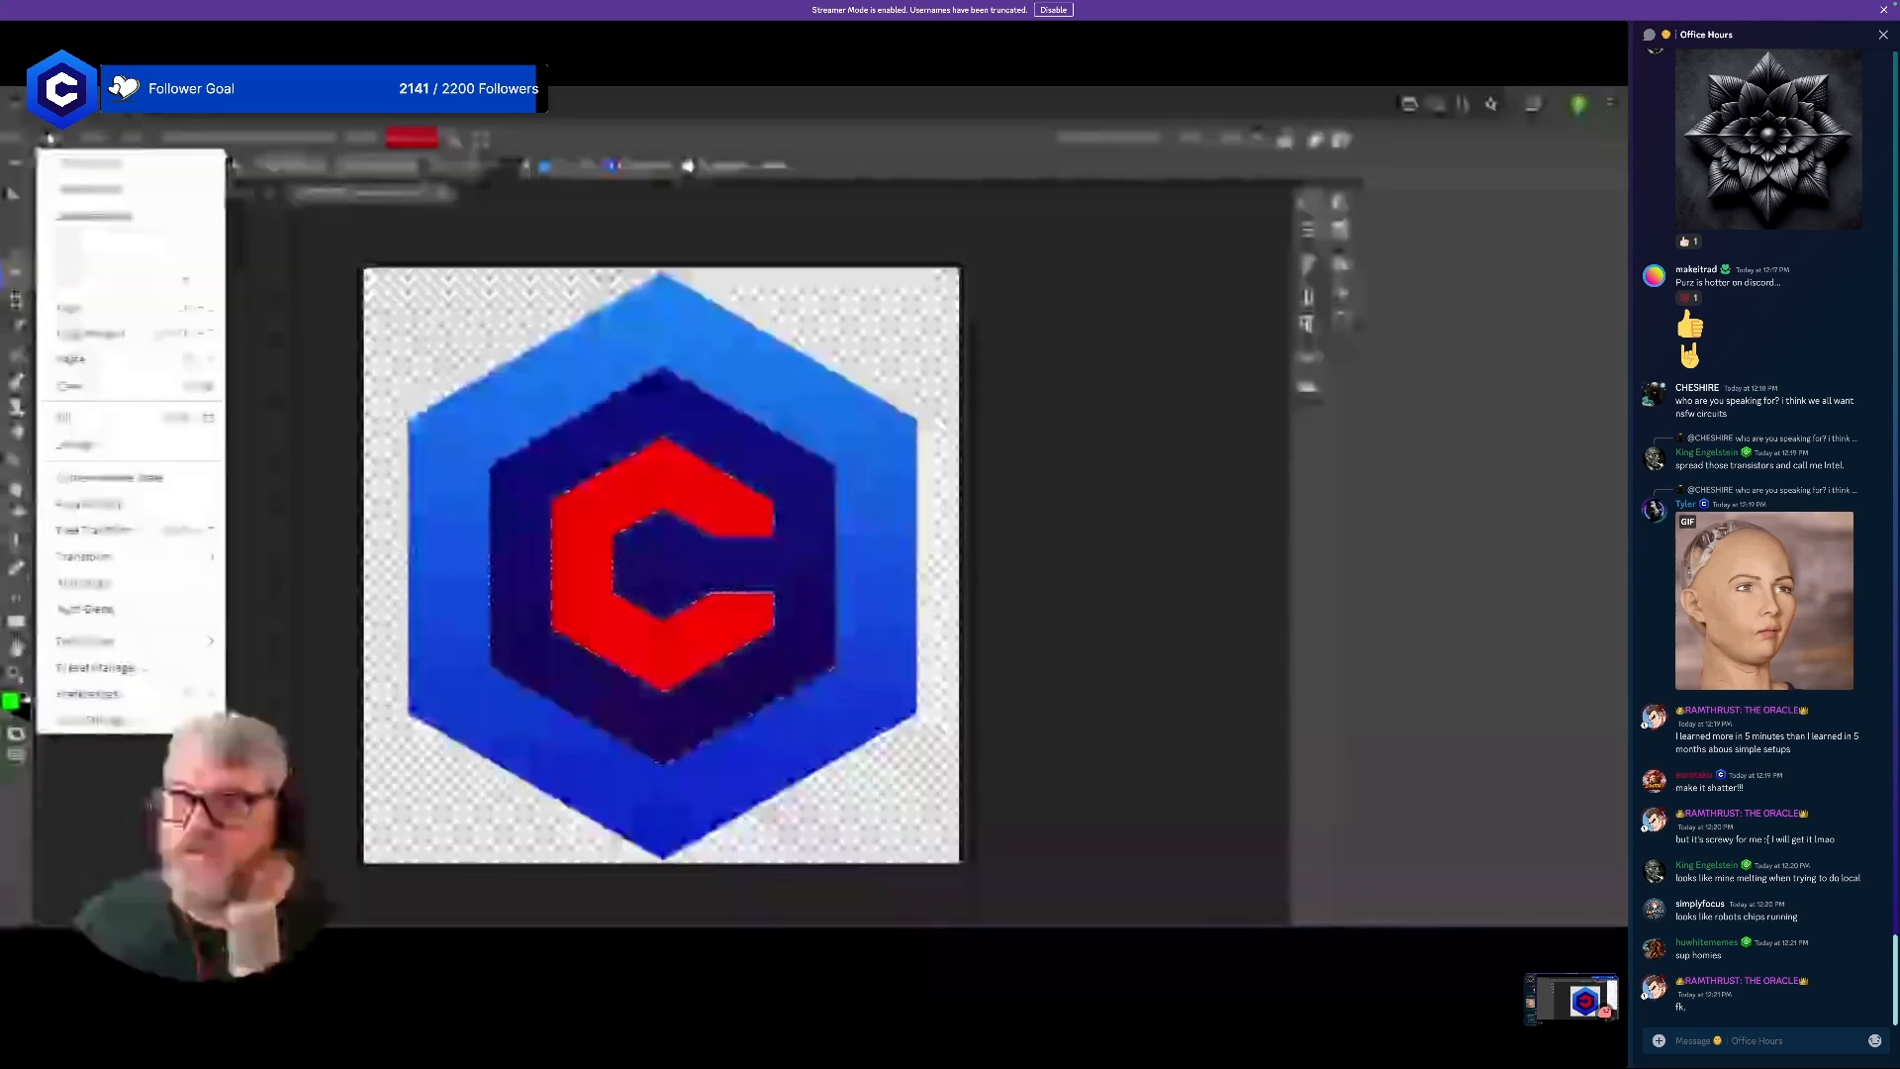
left_click(79, 440)
left_click(389, 412)
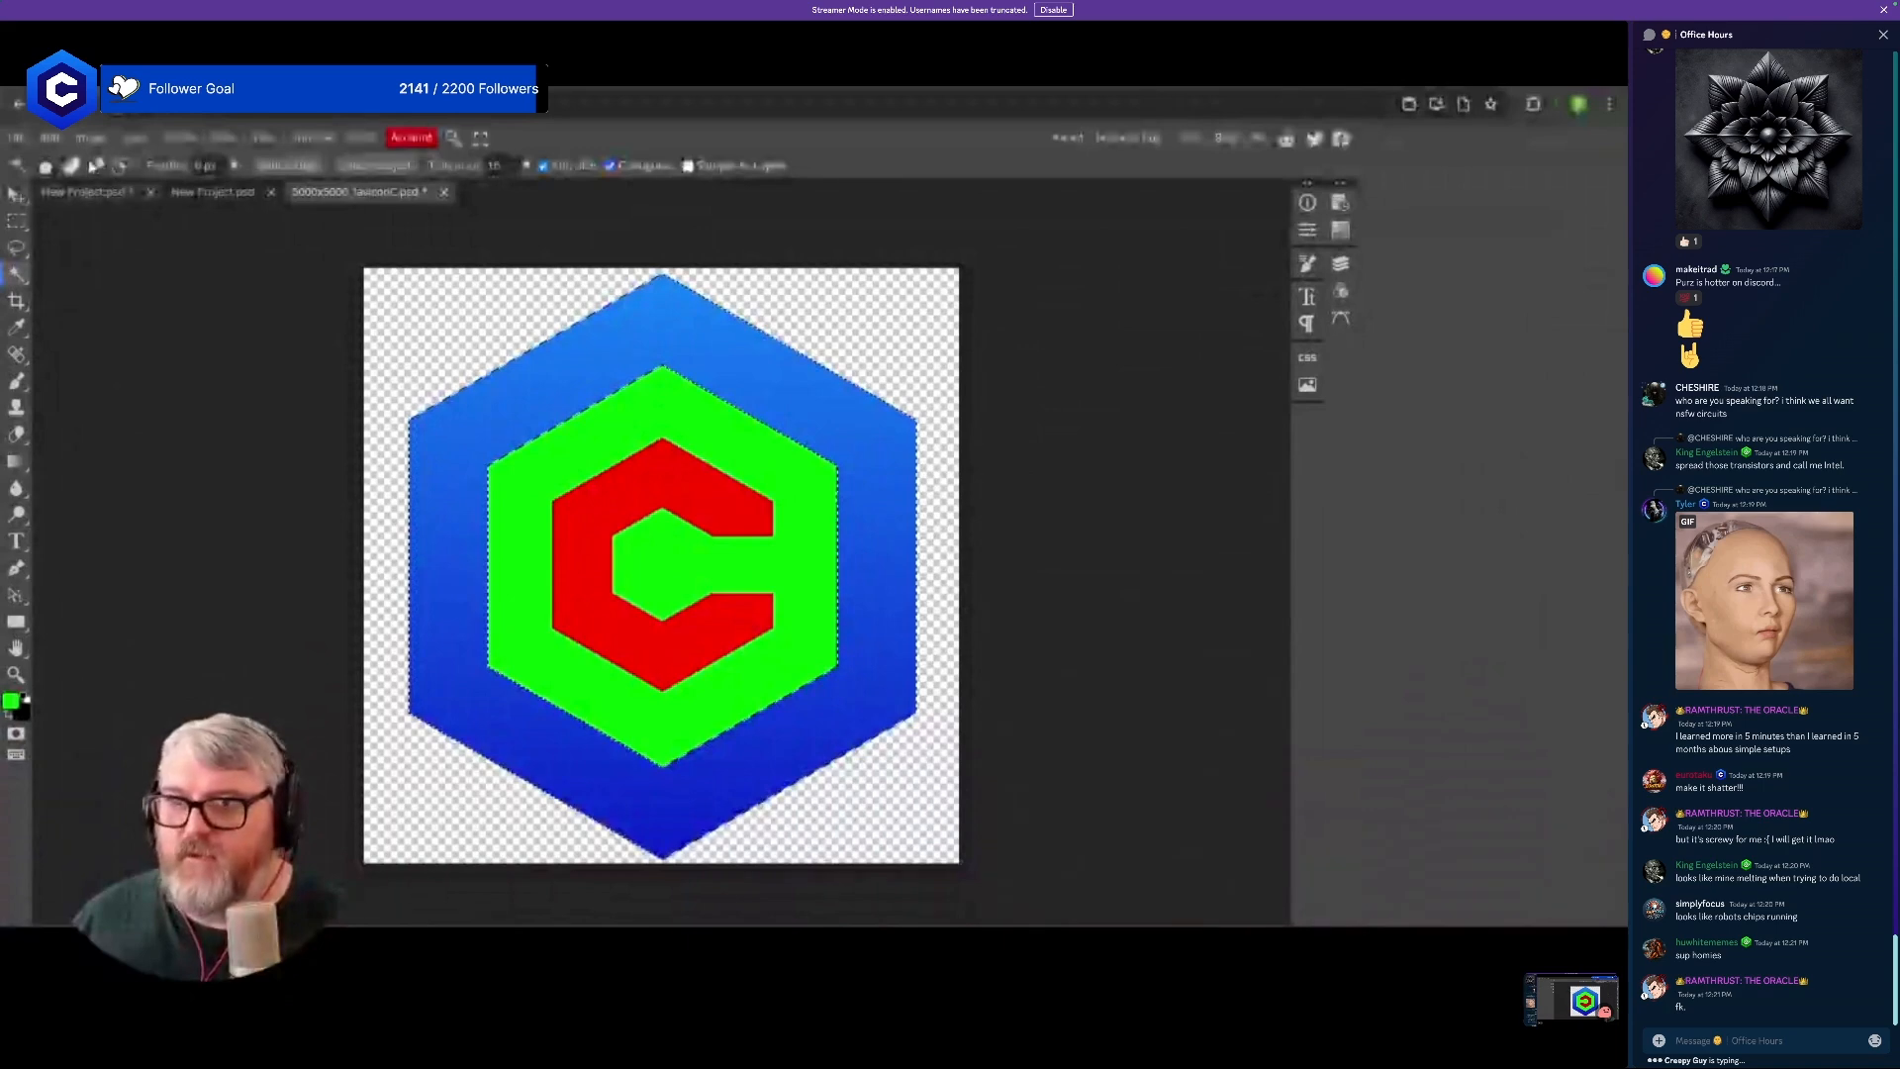
- Fill the selected outer hexagon ring with pure blue (R 0, G 0, B 255)
left_click(49, 138)
left_click(14, 700)
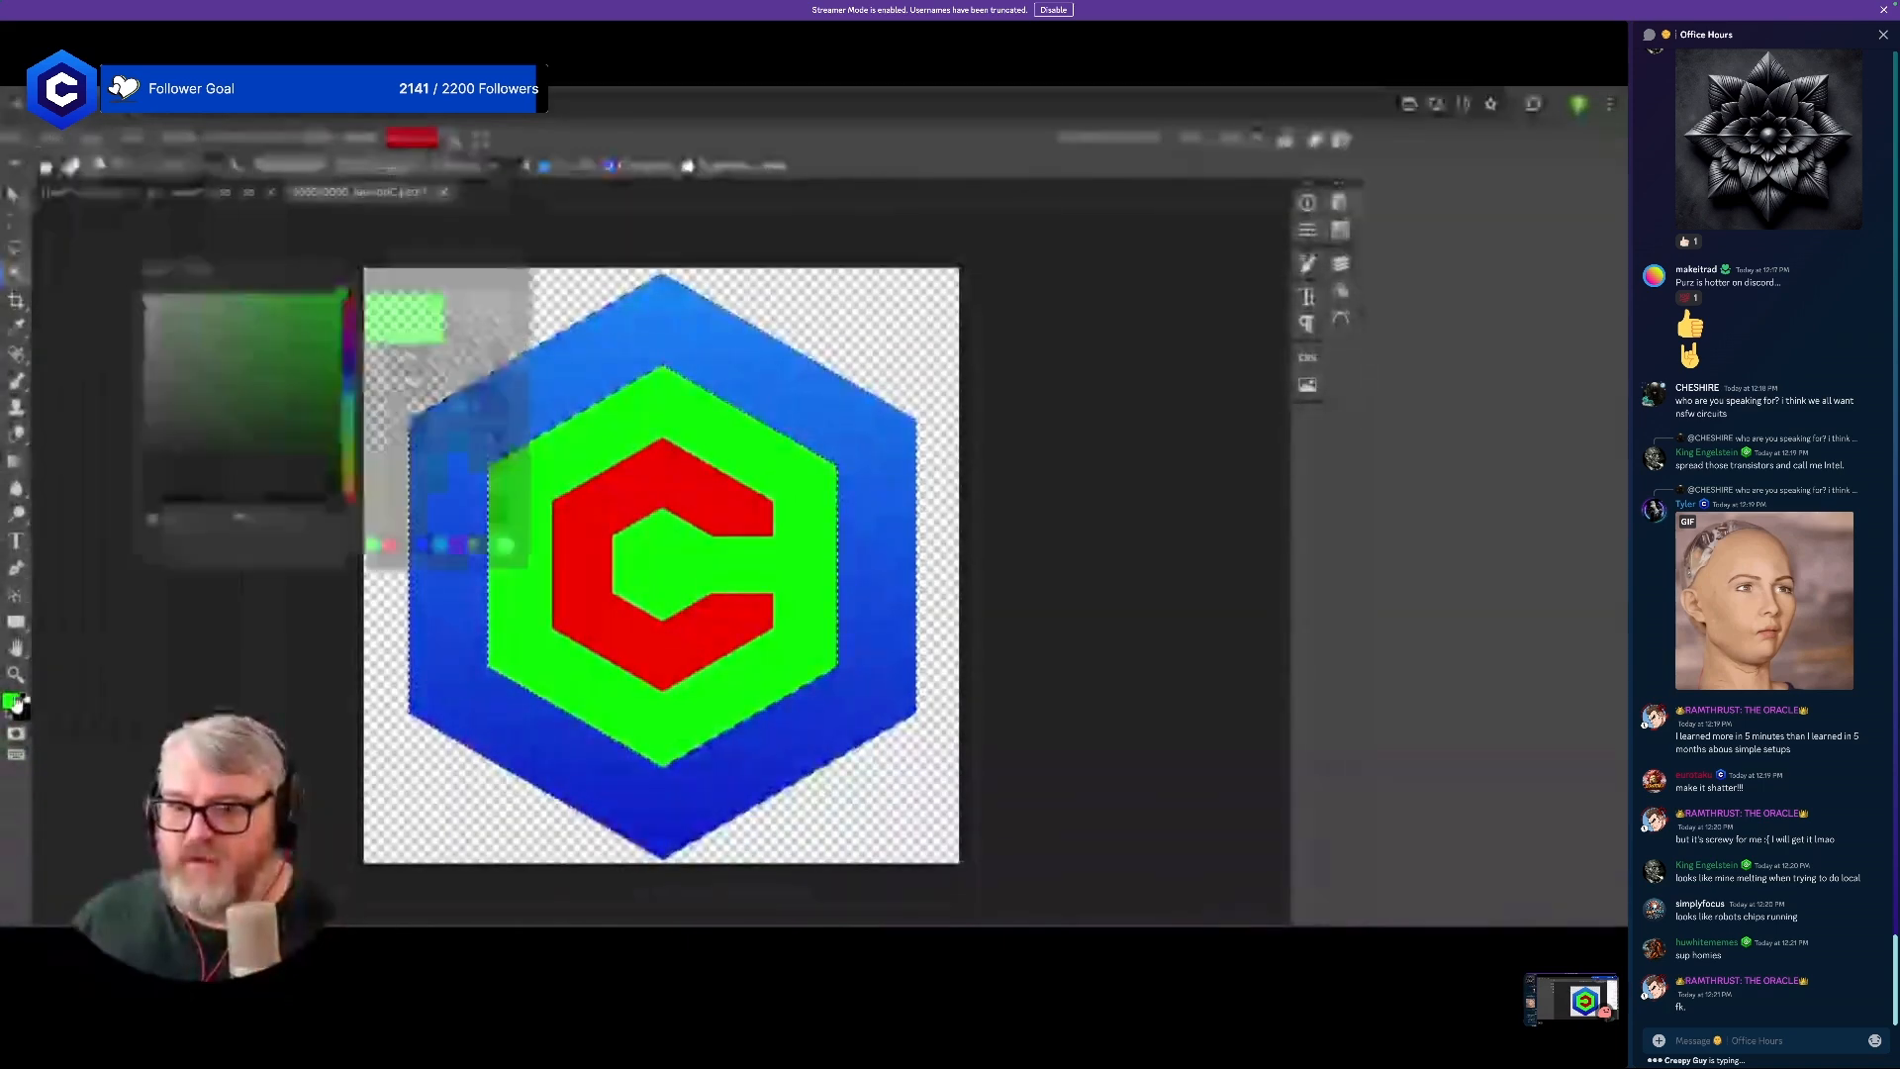
double_click(406, 464)
type("0")
left_click(420, 490)
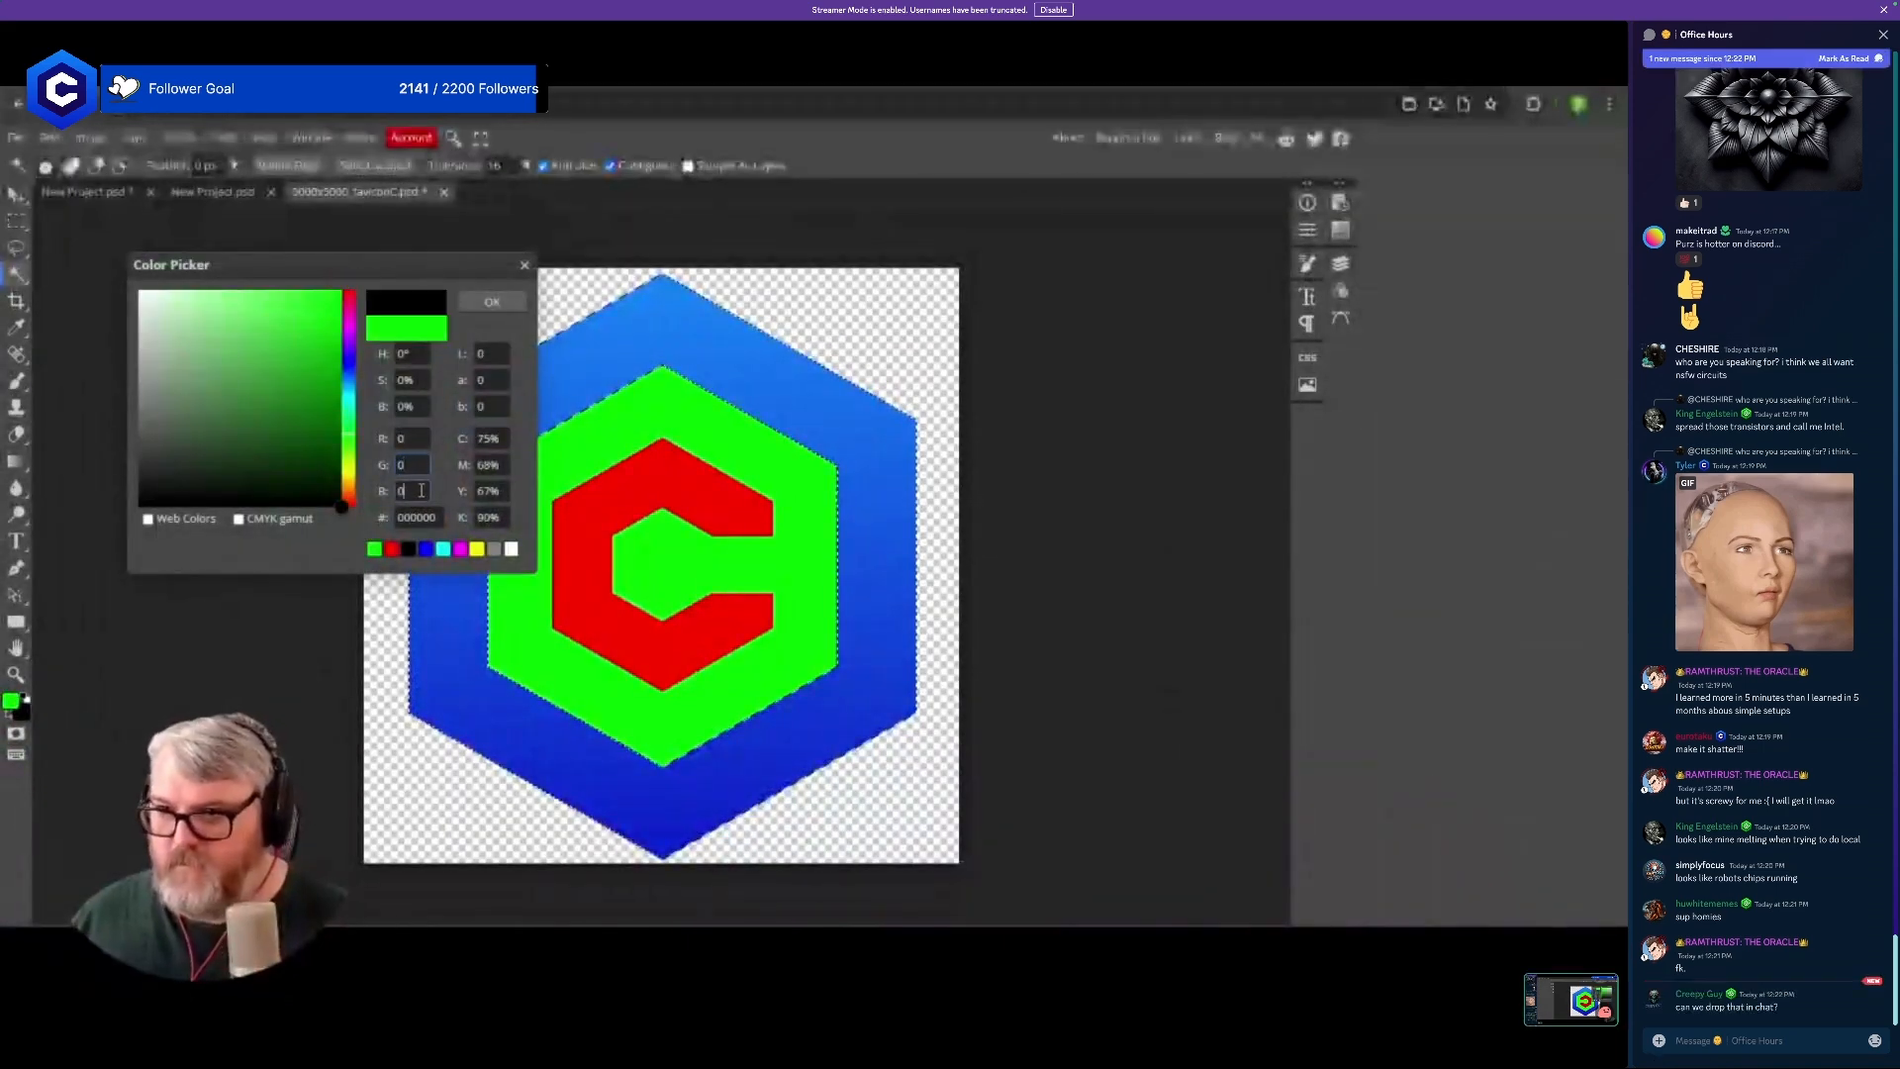
type("255")
left_click(492, 301)
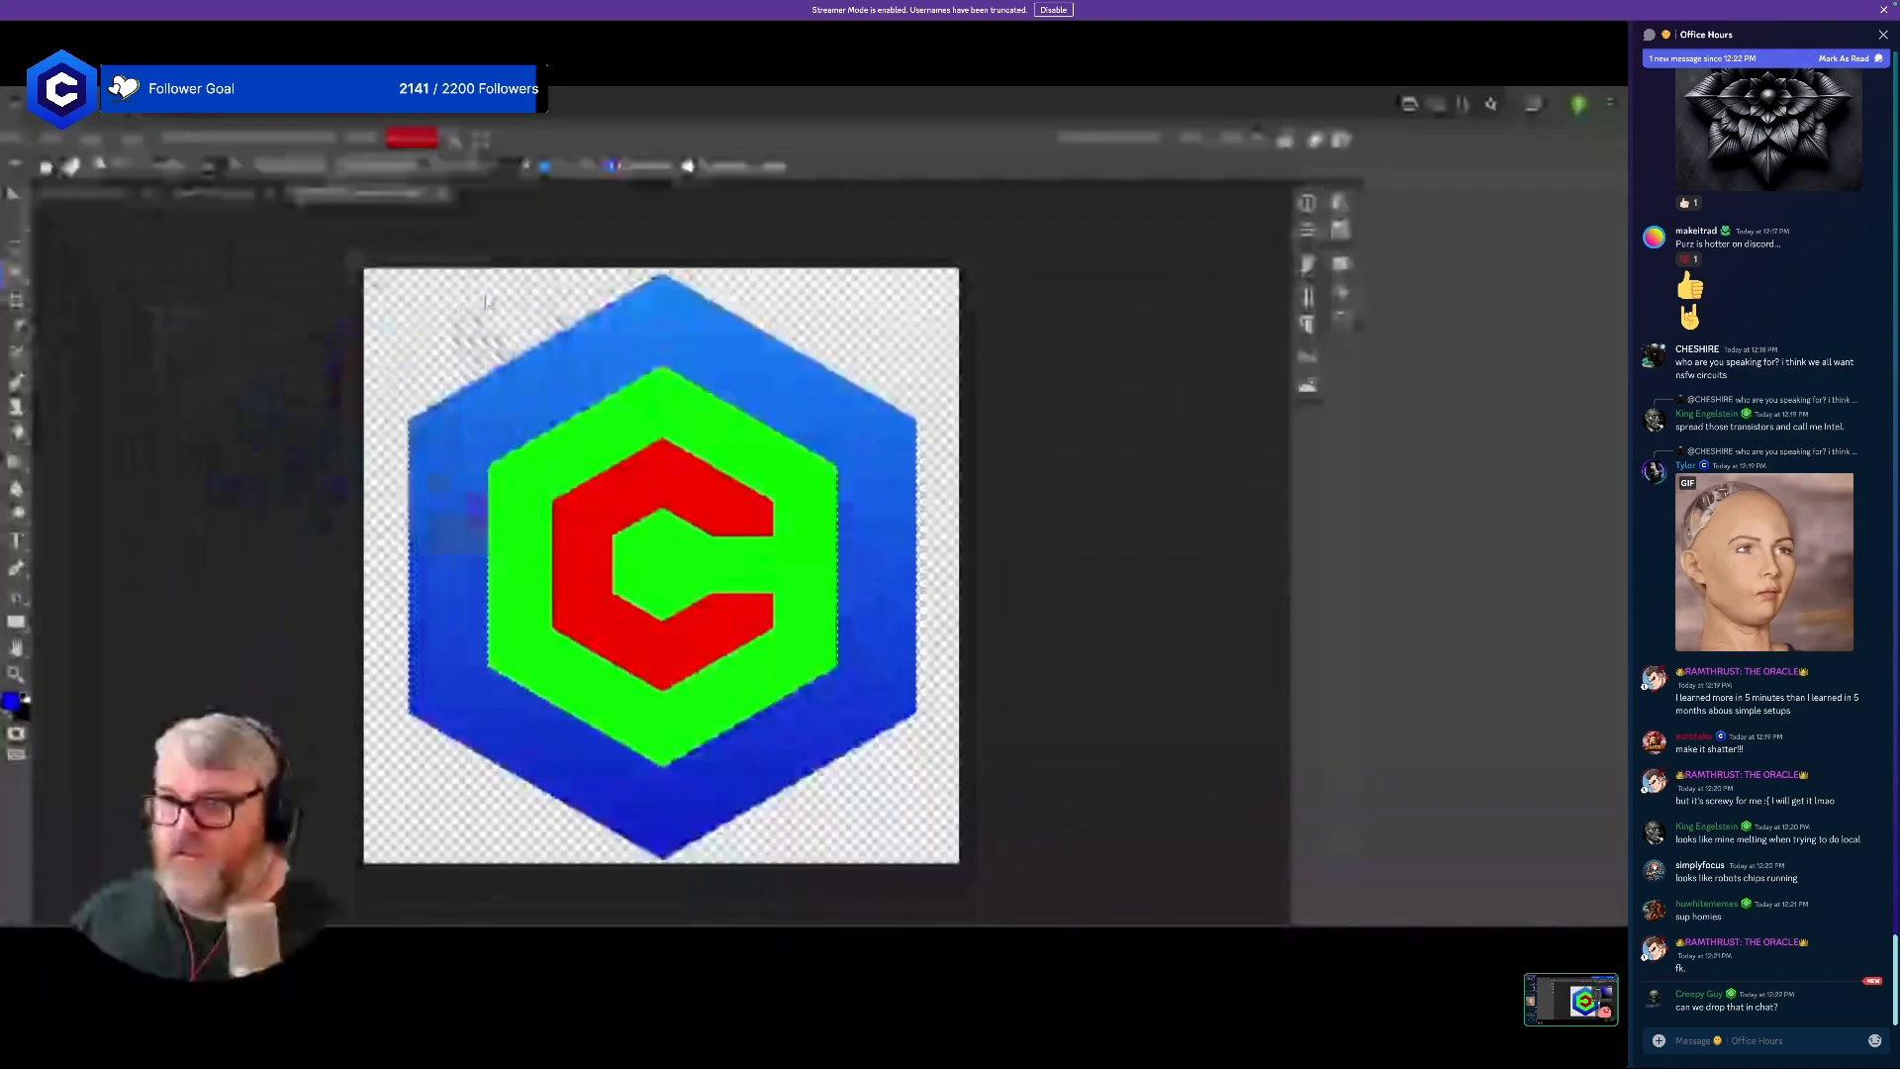
left_click(79, 140)
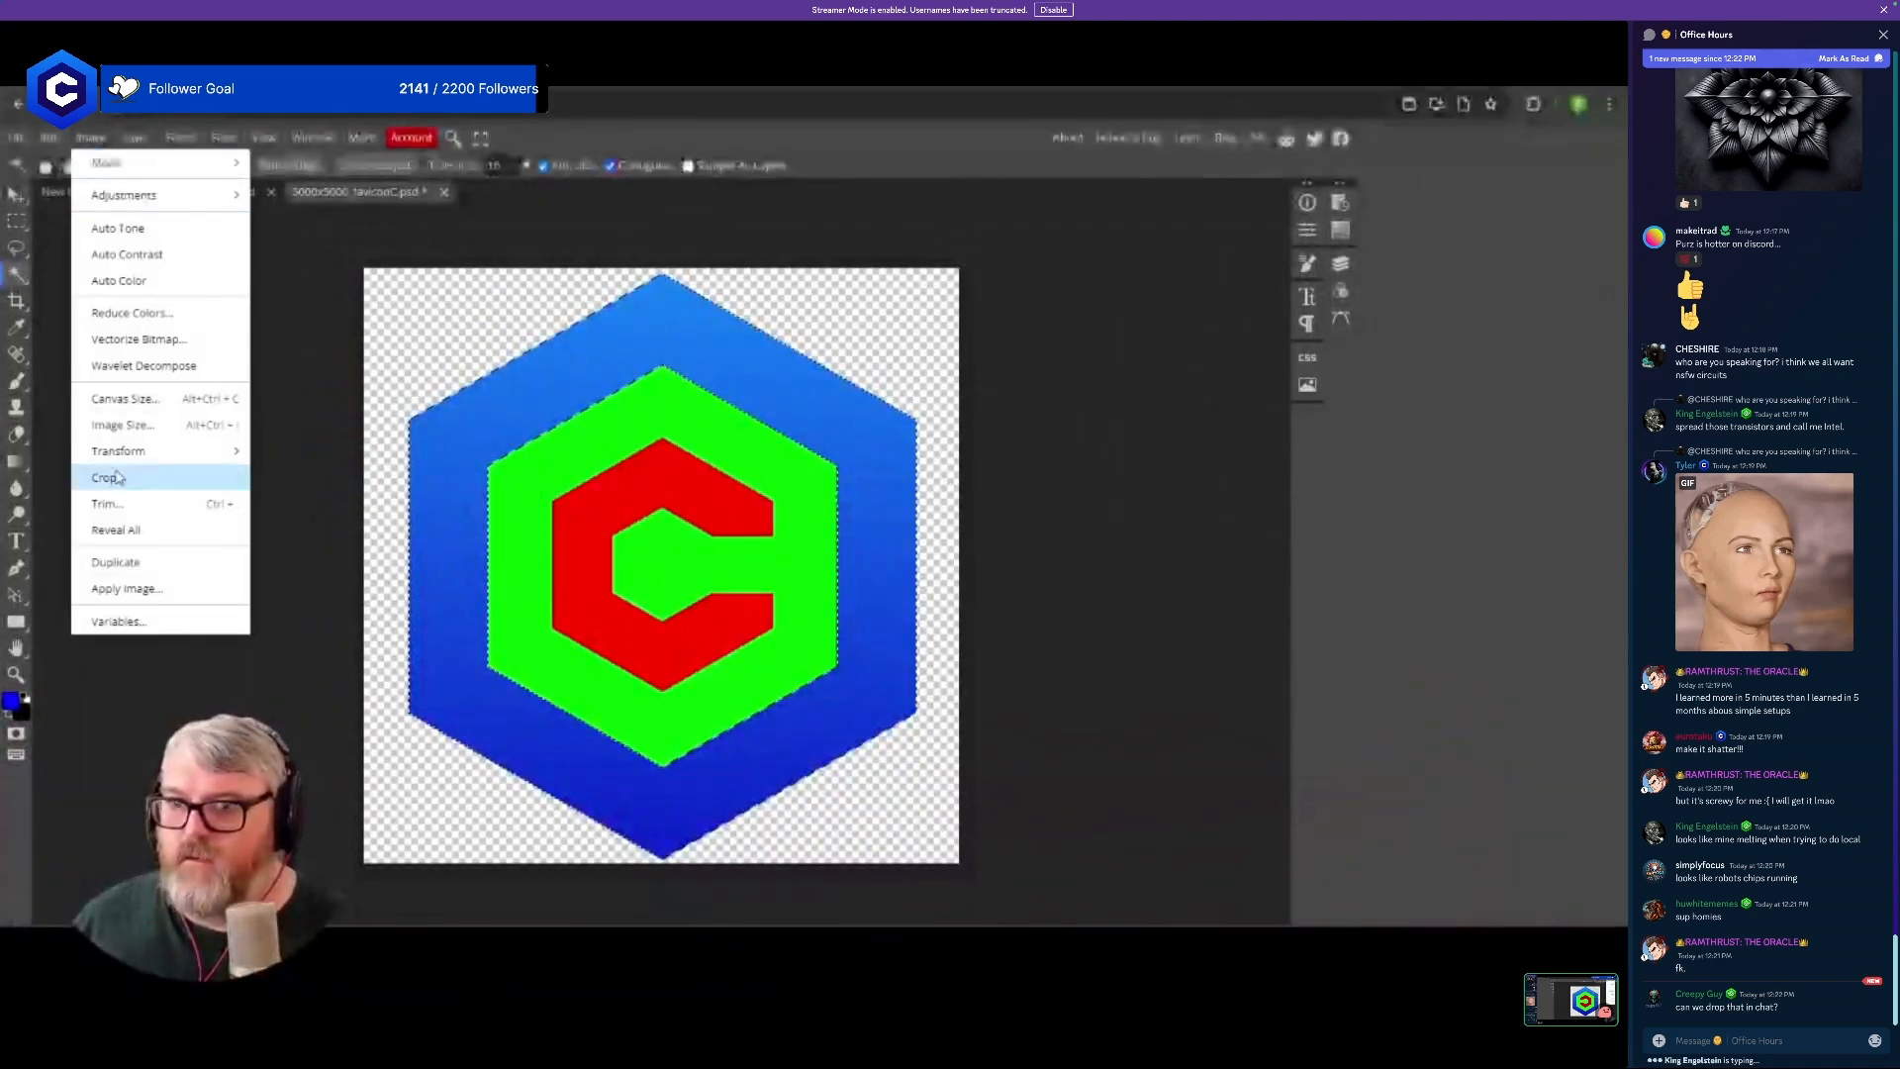
mouse_move(14, 137)
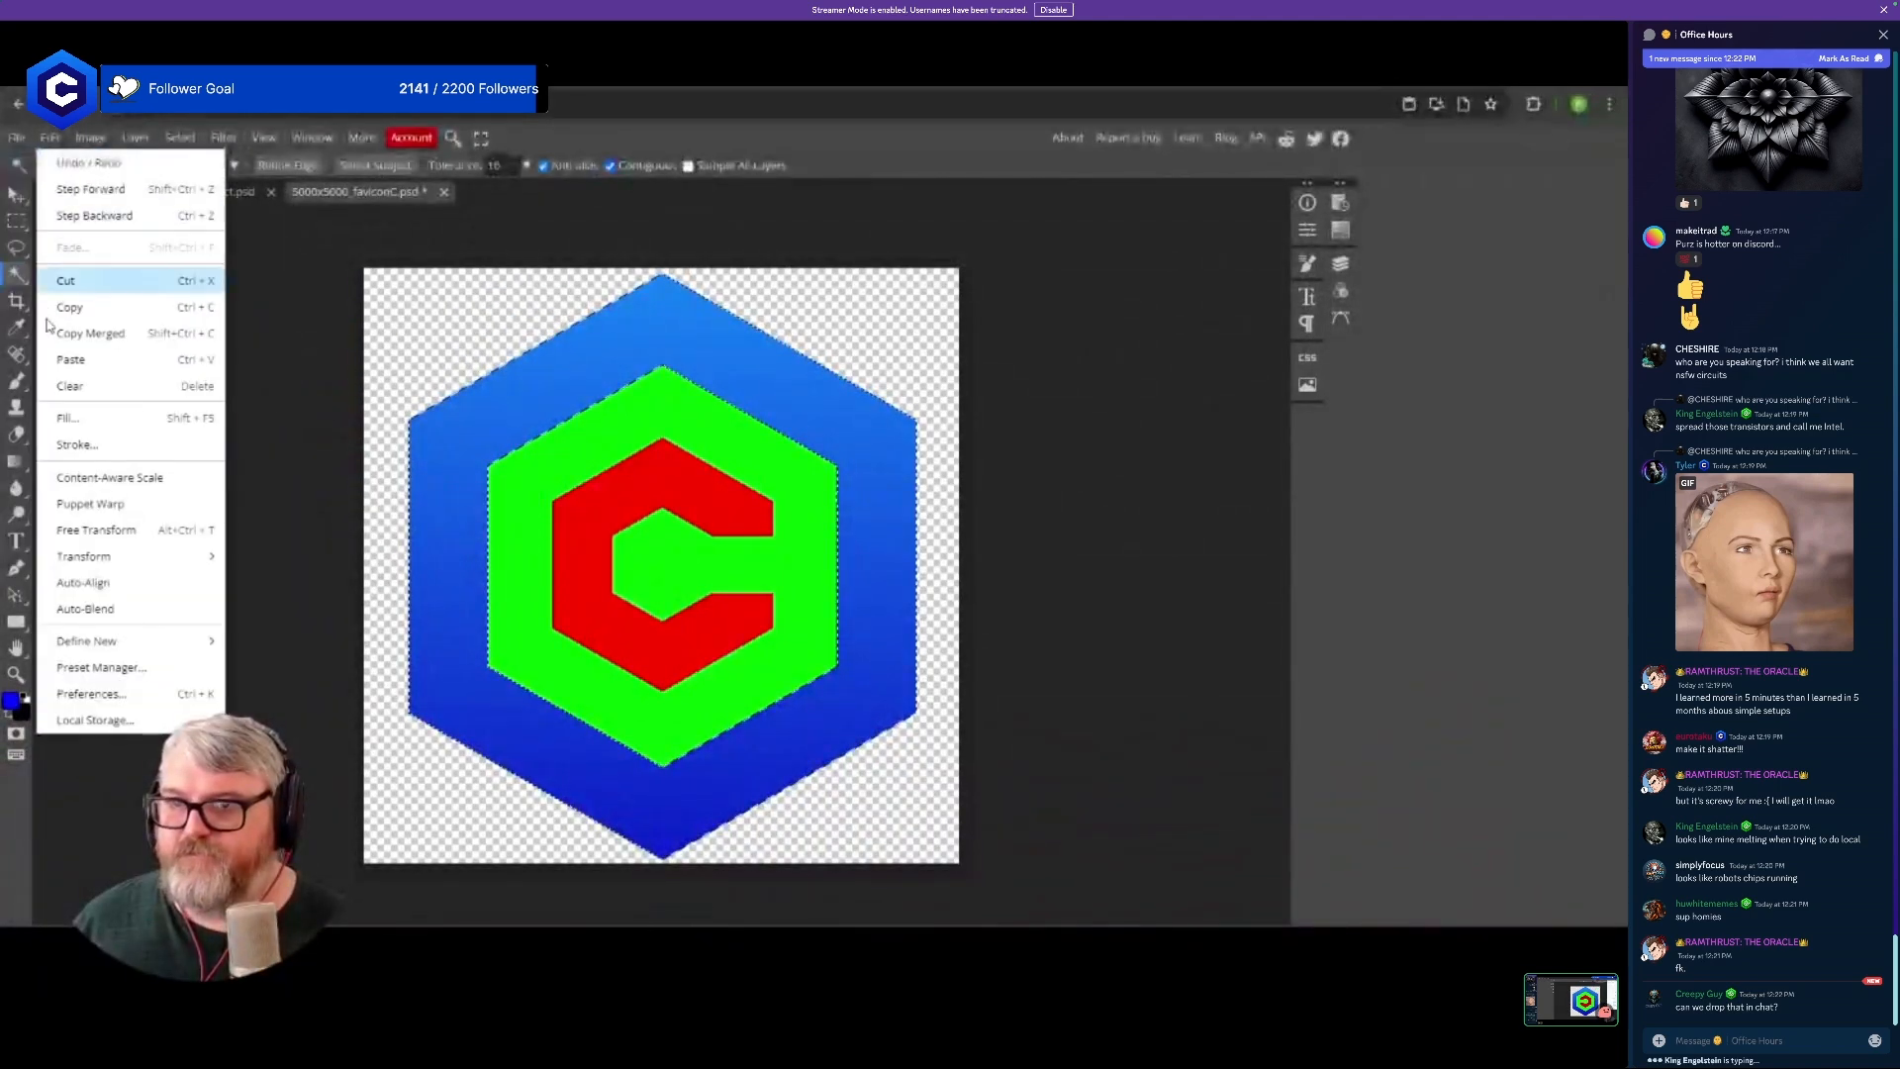
left_click(59, 418)
left_click(297, 418)
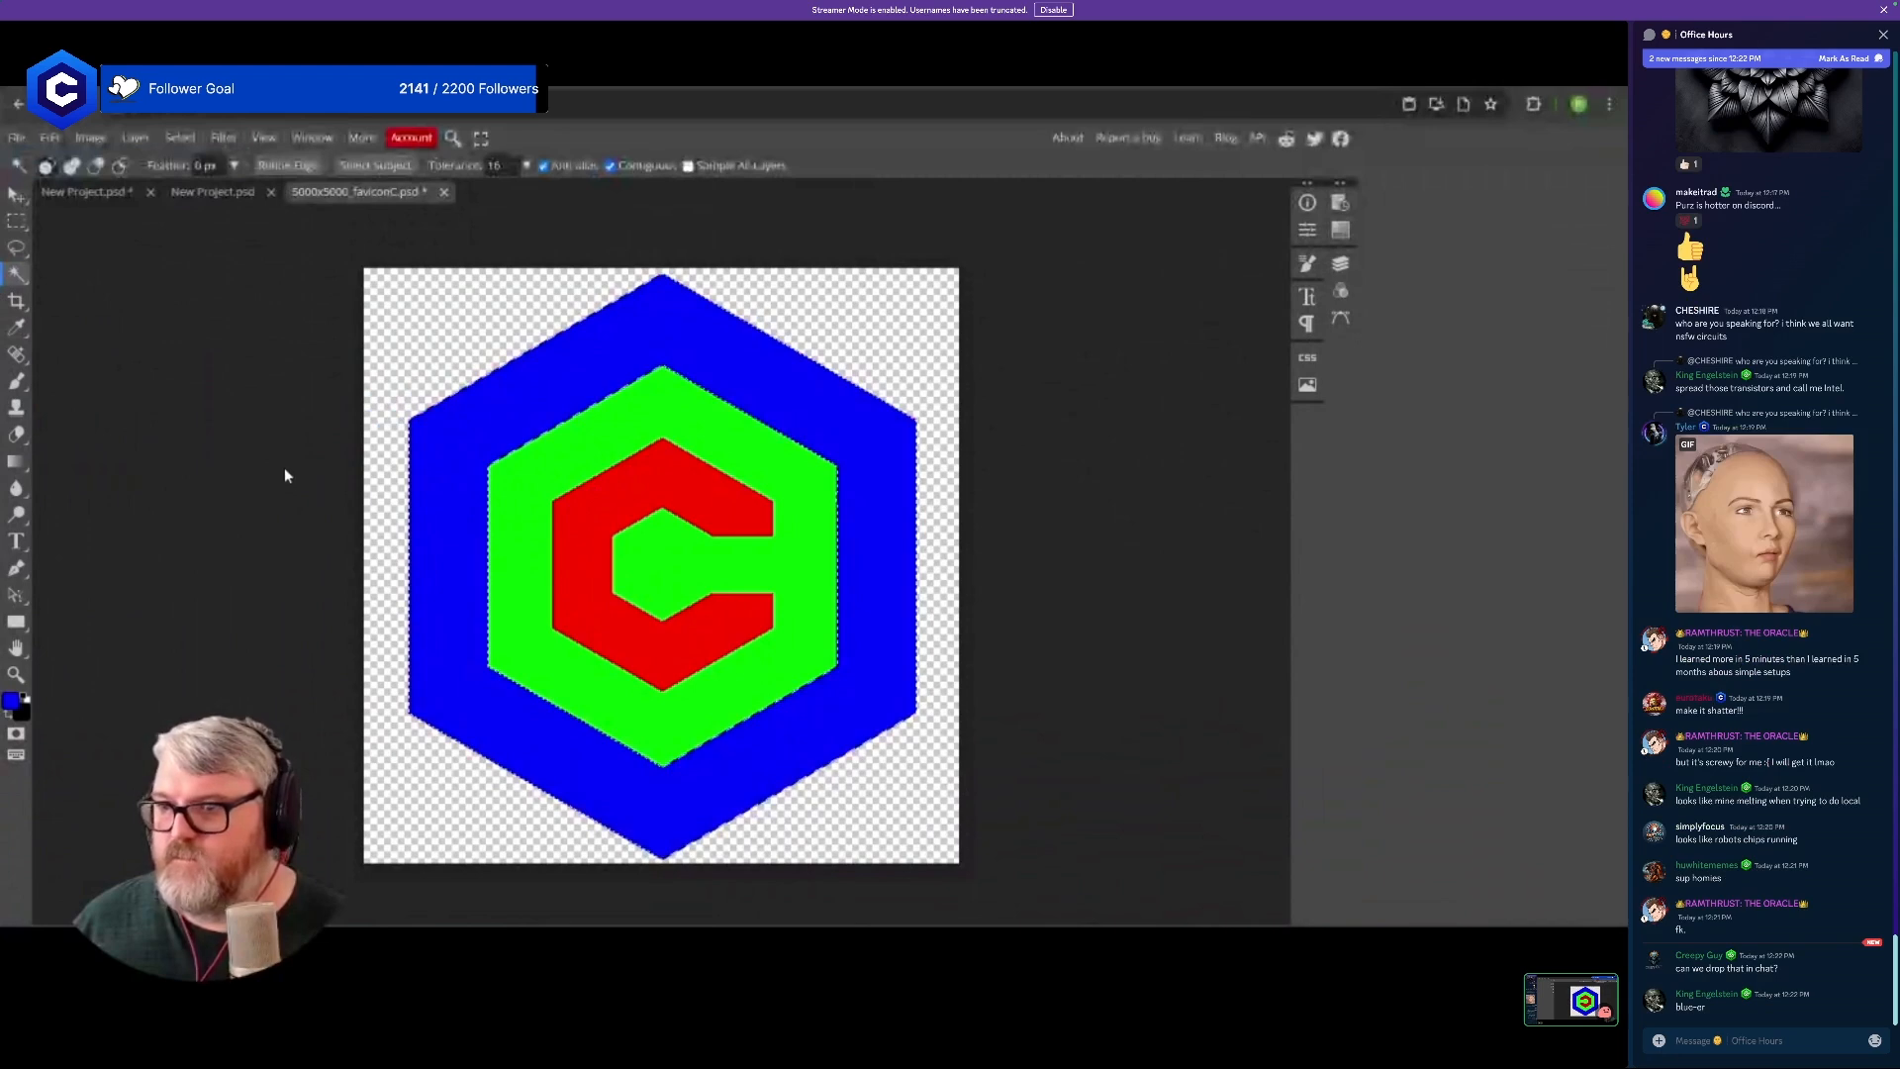
- Select the transparent background outside the blue hexagon and fill it with black
left_click(452, 311)
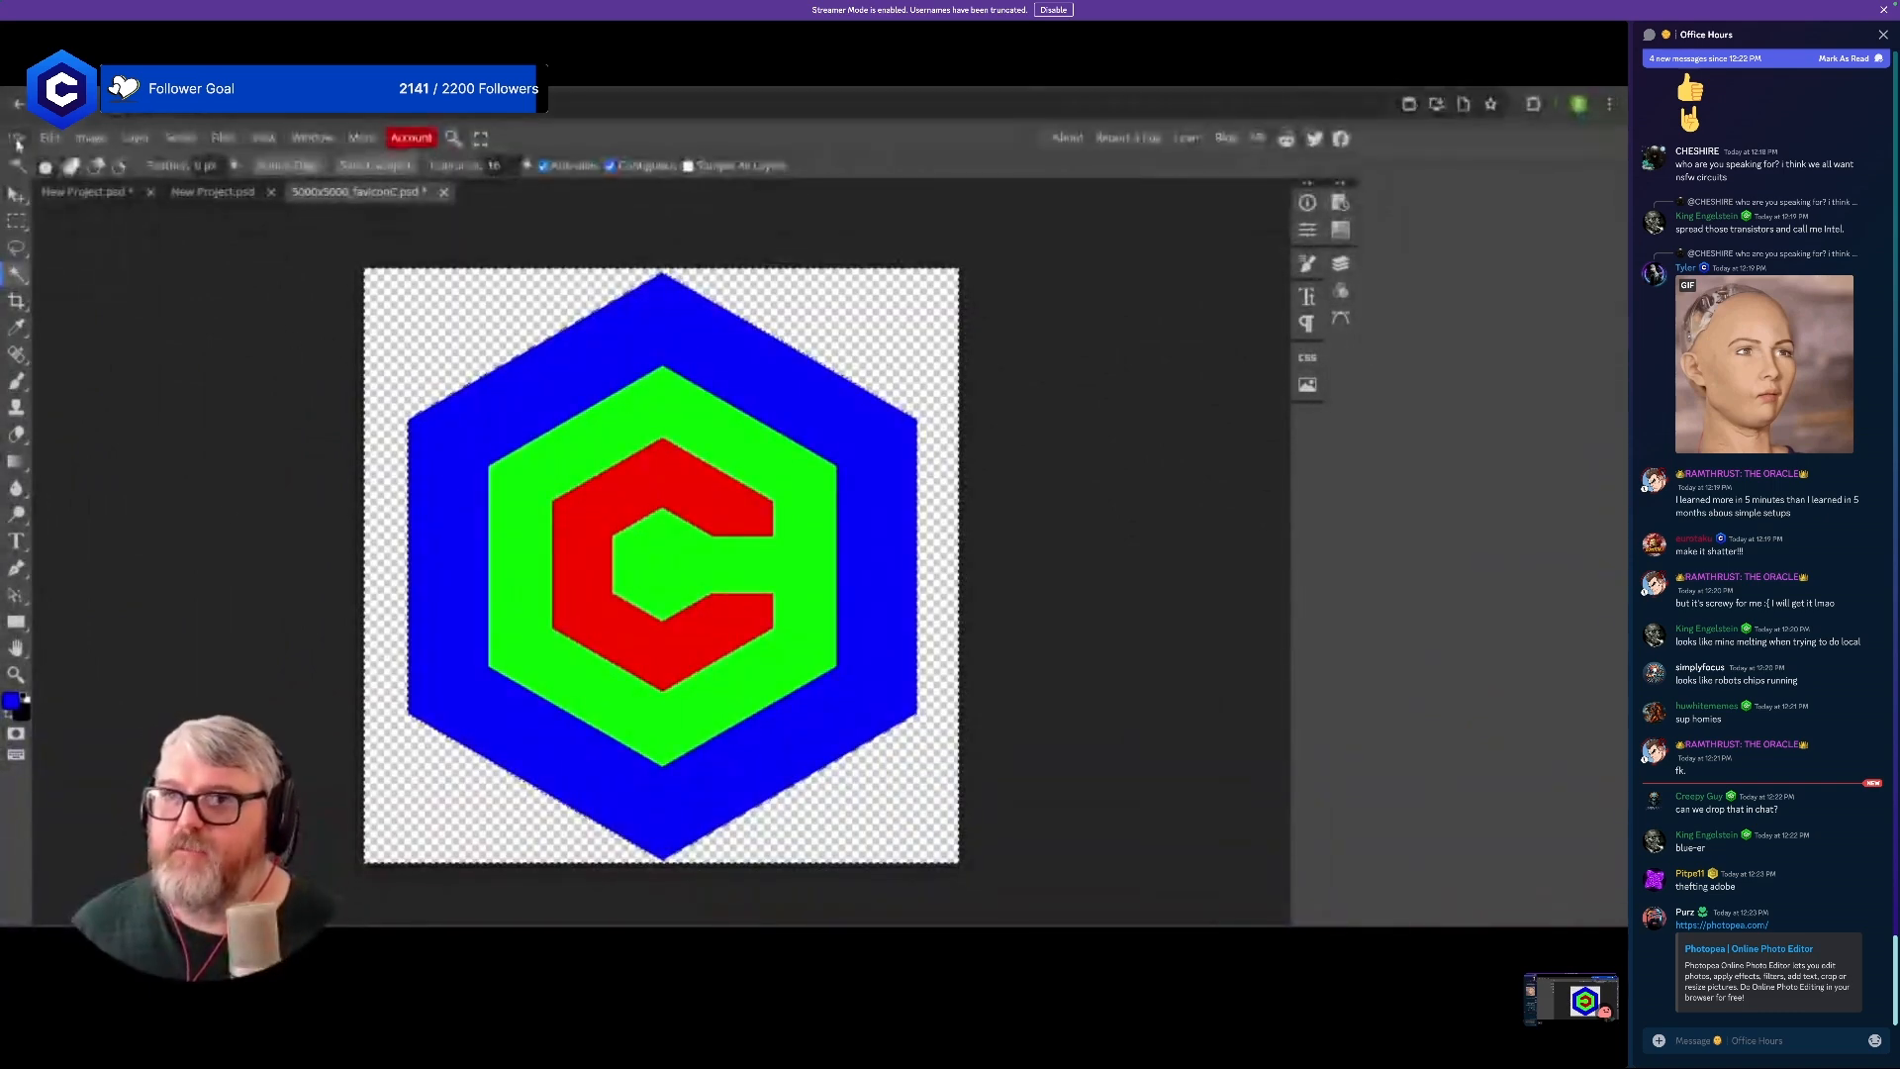
left_click(16, 138)
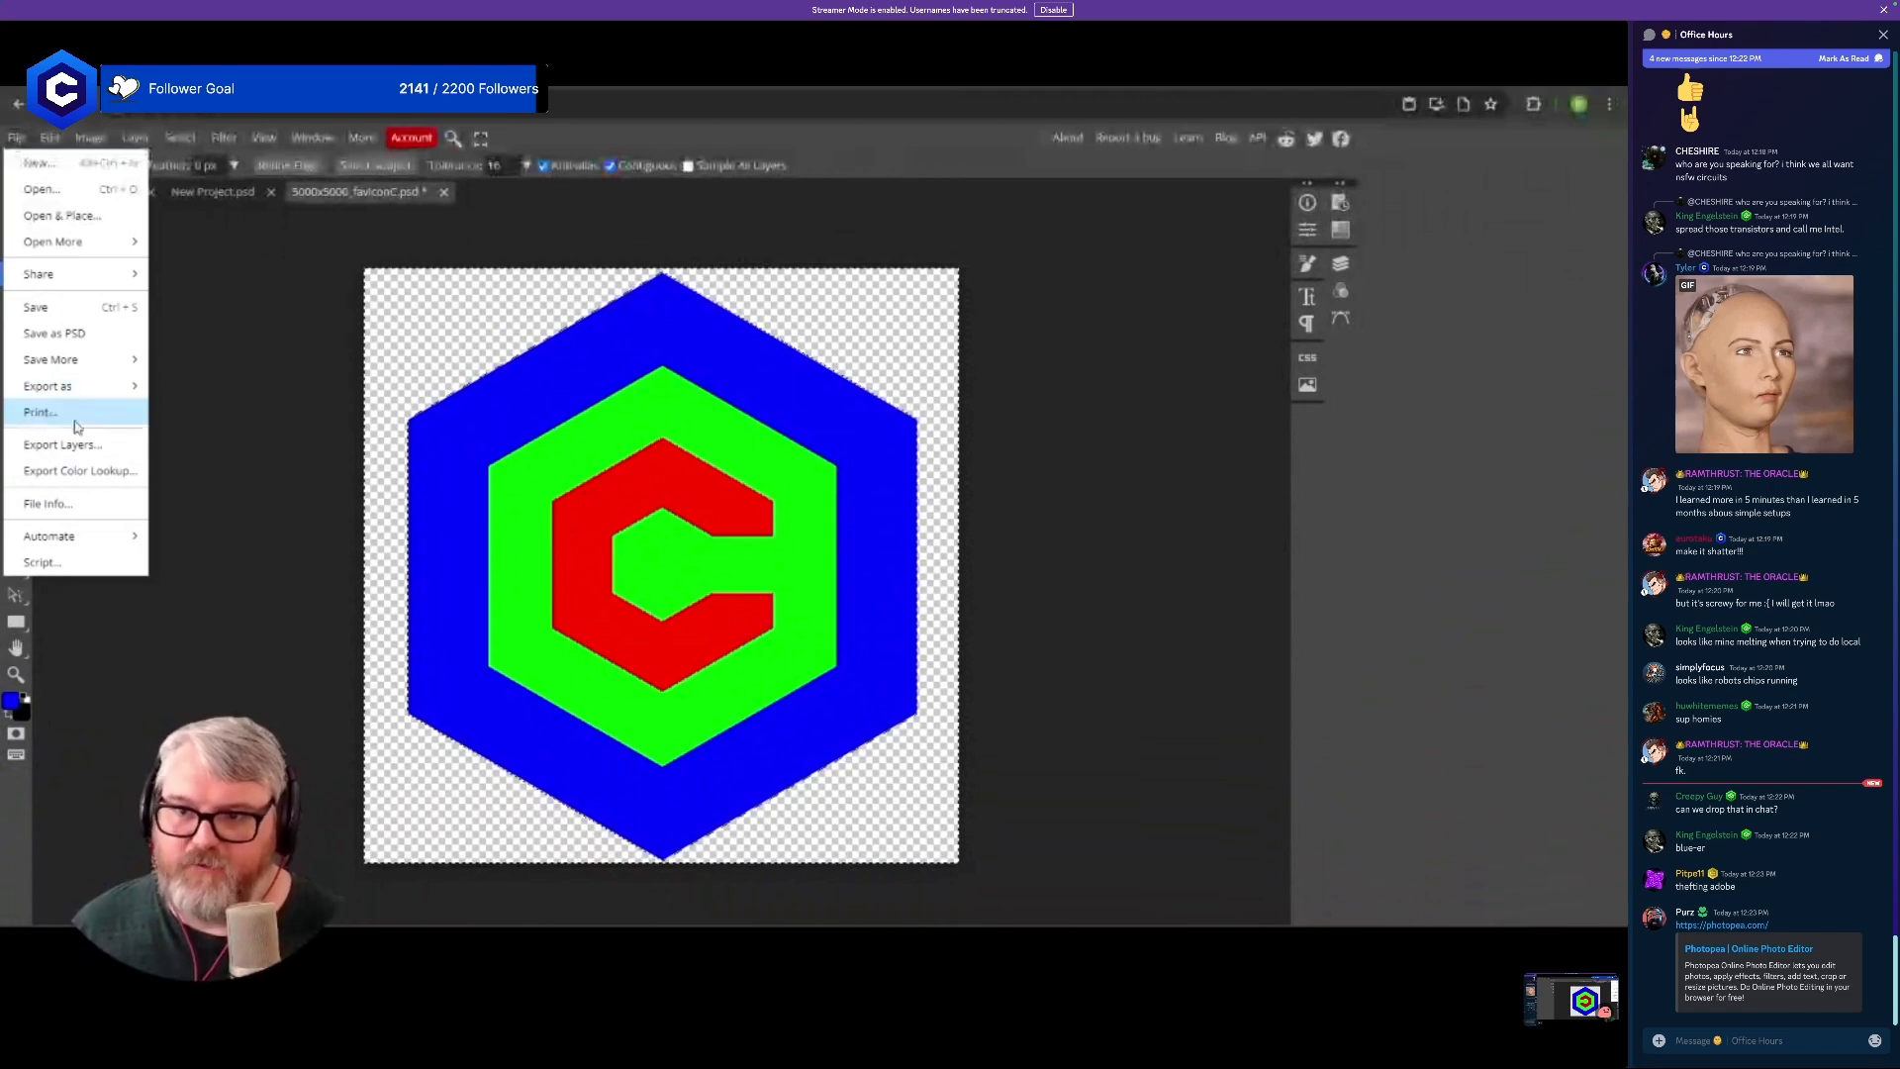
mouse_move(50, 138)
left_click(129, 419)
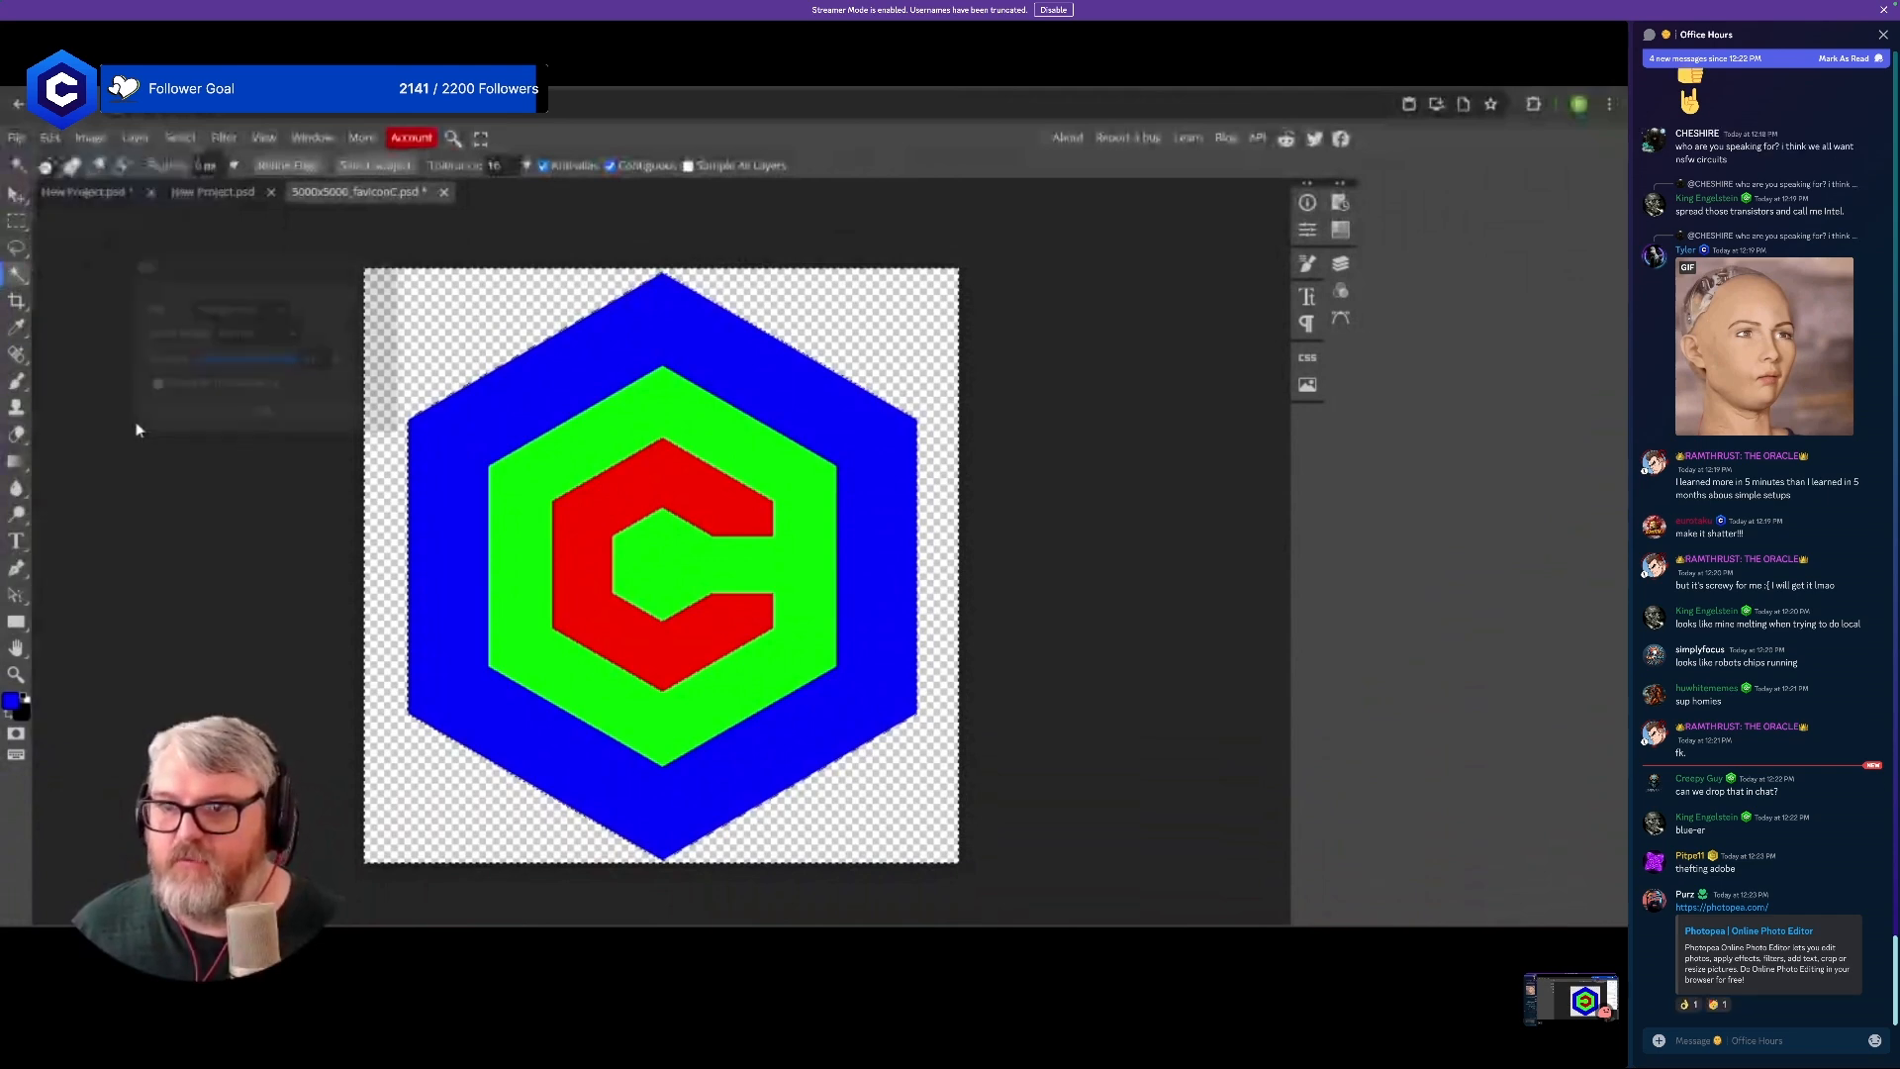
left_click(248, 313)
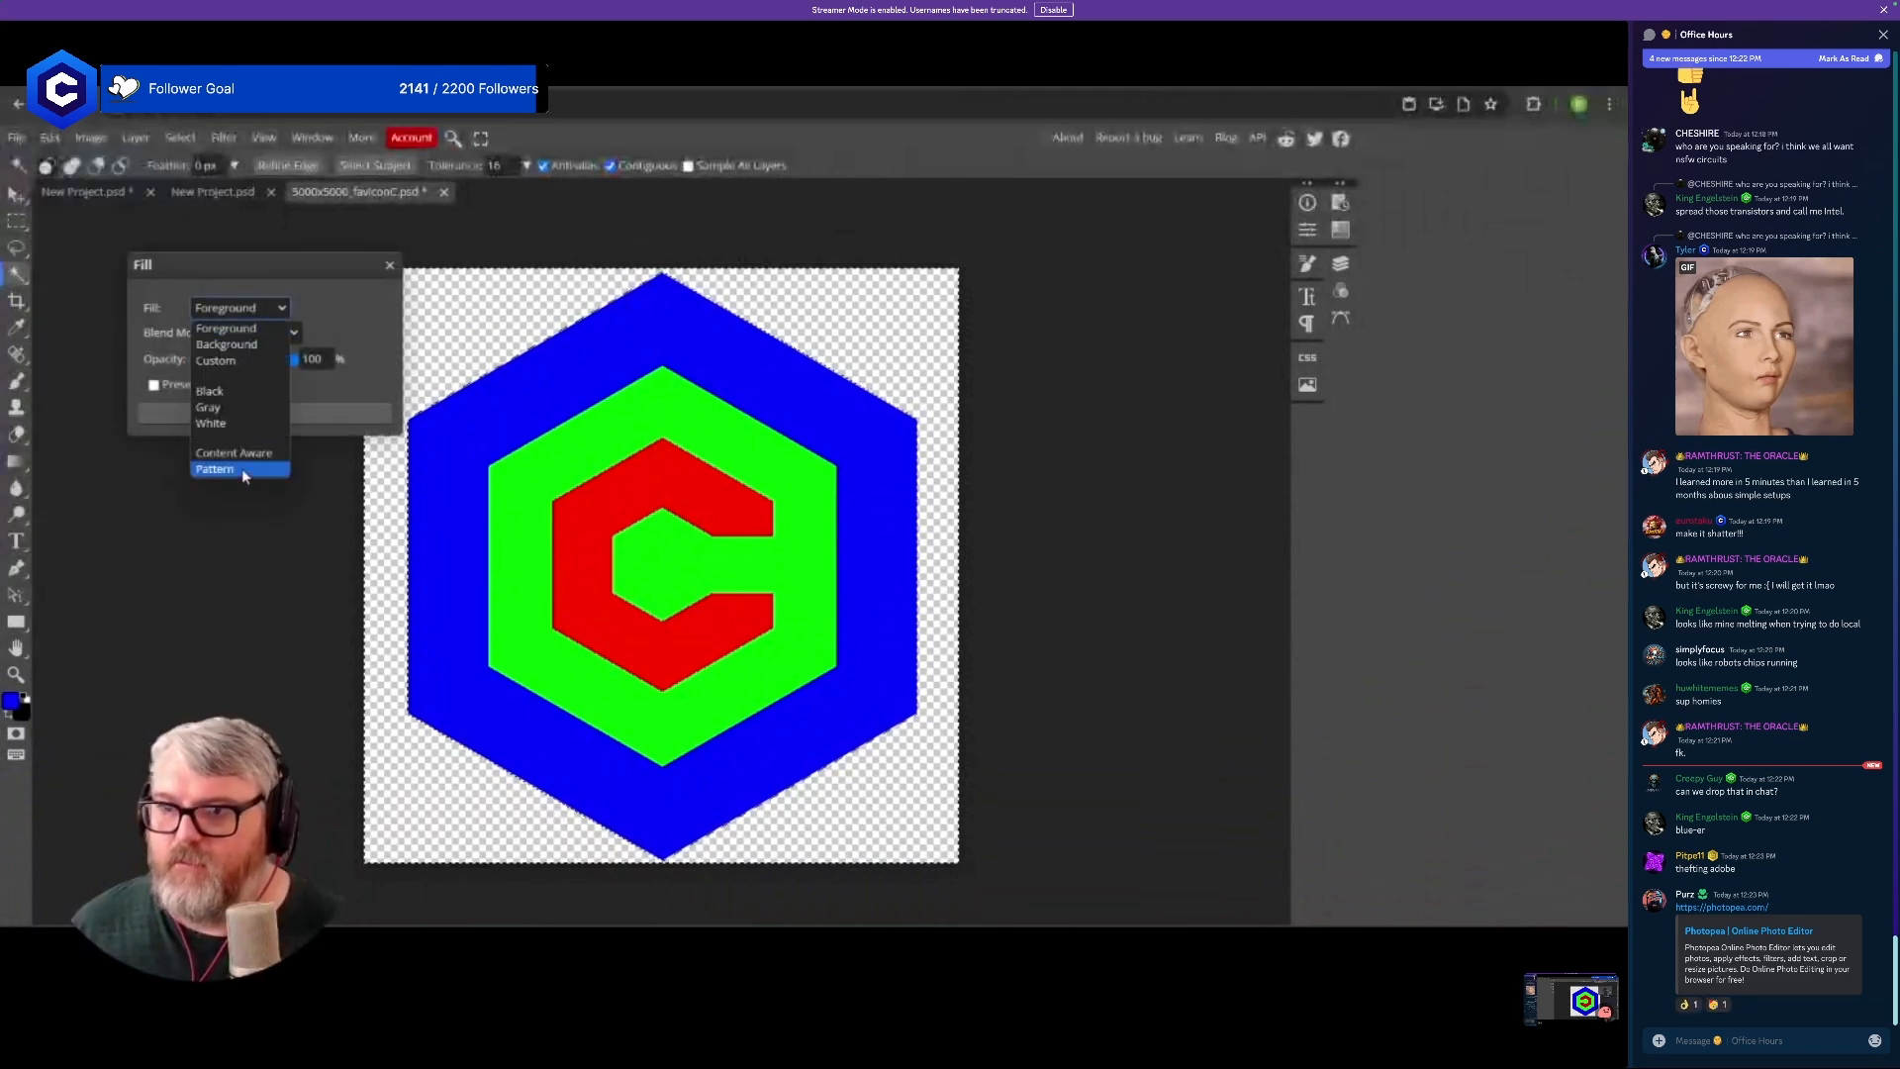
left_click(247, 411)
left_click(259, 413)
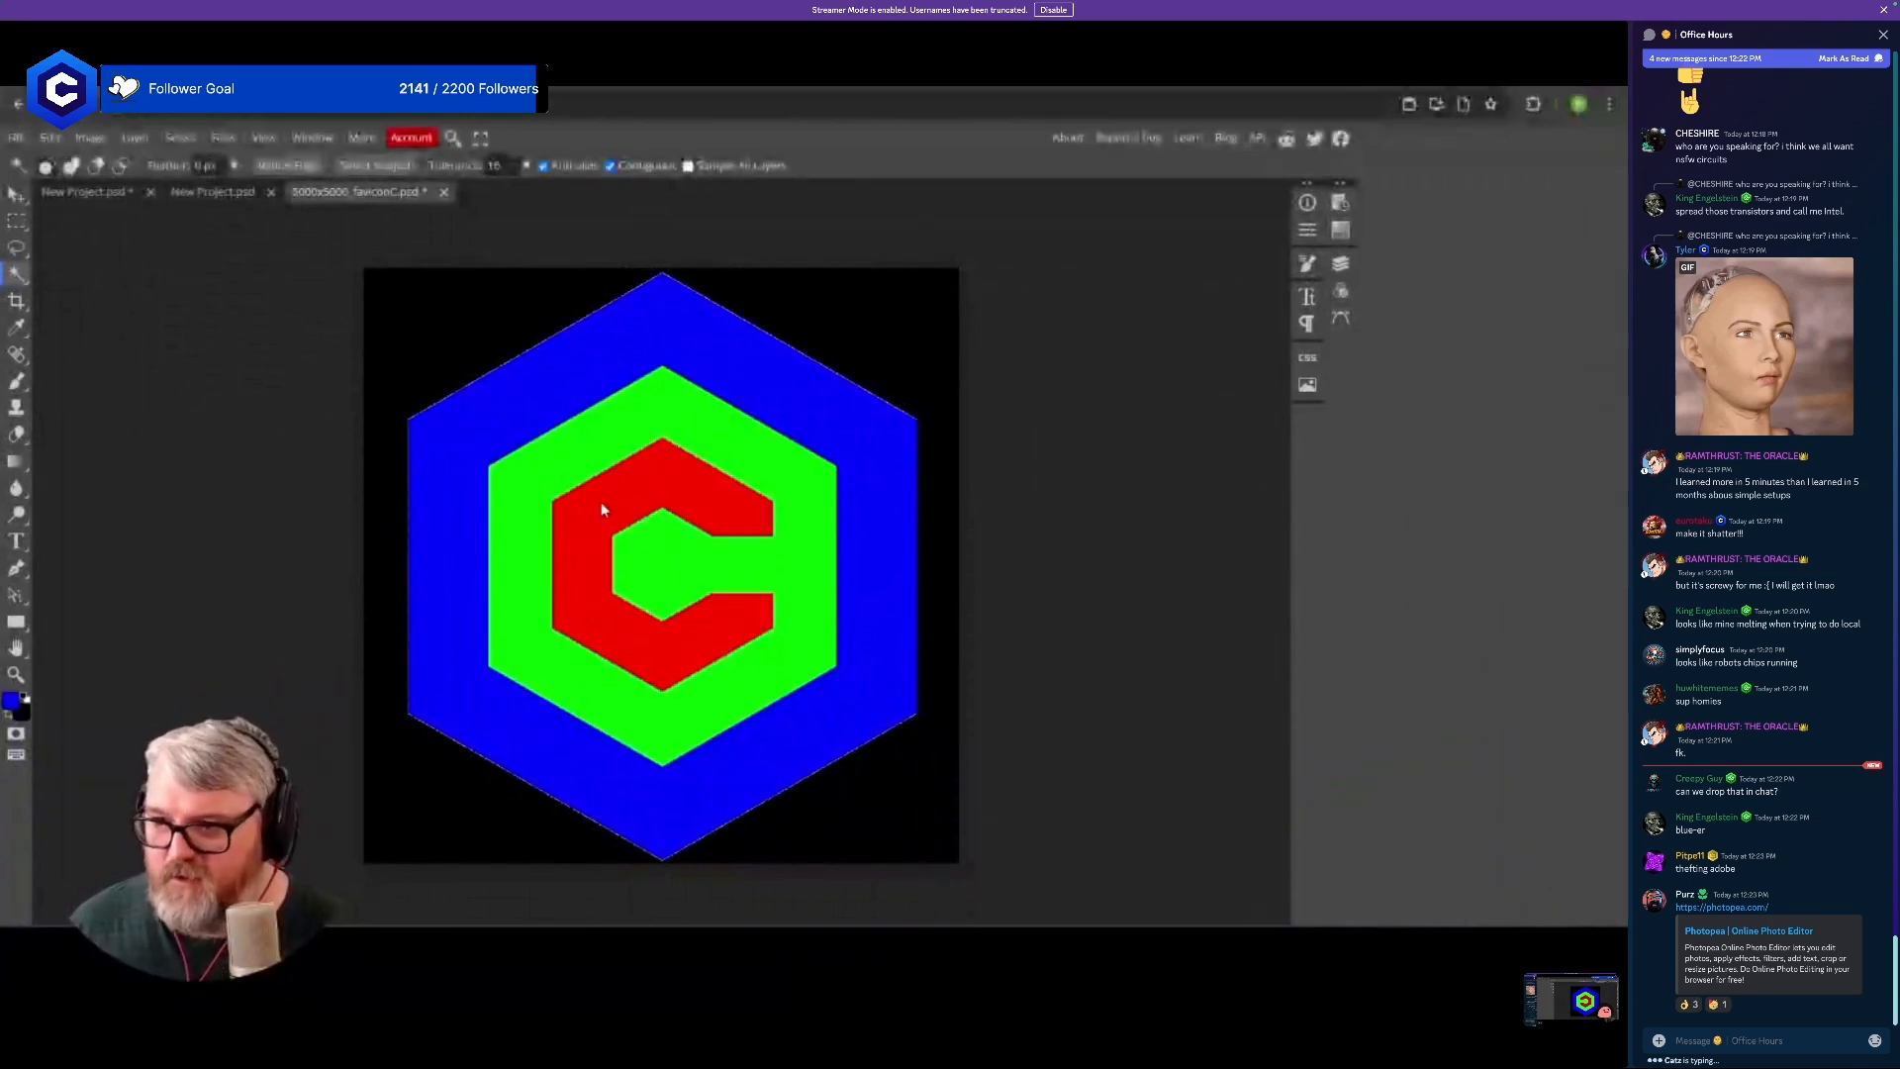
- Check the edges of the recolored logo and export it as a 702 x 702 px PNG at 94% quality
scroll(881, 764, "up", 3)
scroll(853, 737, "down", 3)
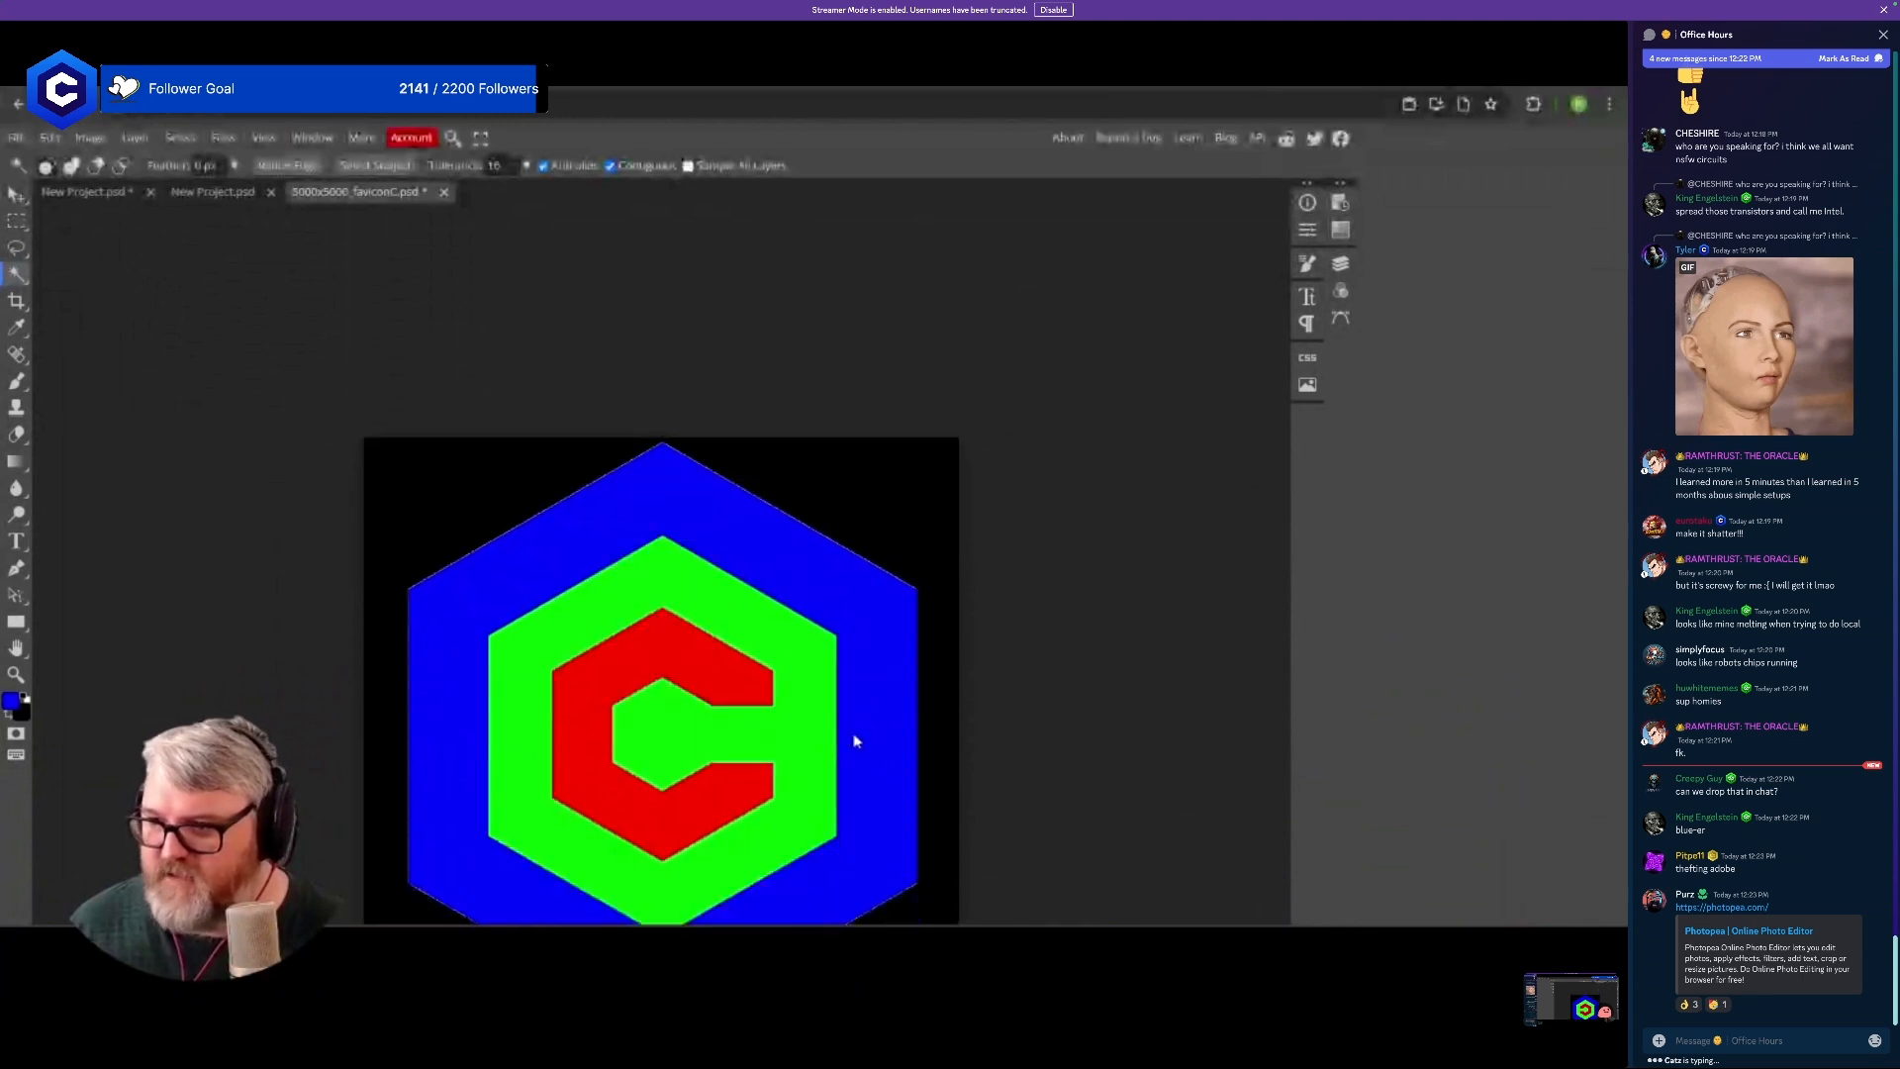
scroll(909, 435, "up", 2)
scroll(908, 420, "up", 1)
scroll(924, 386, "down", 4)
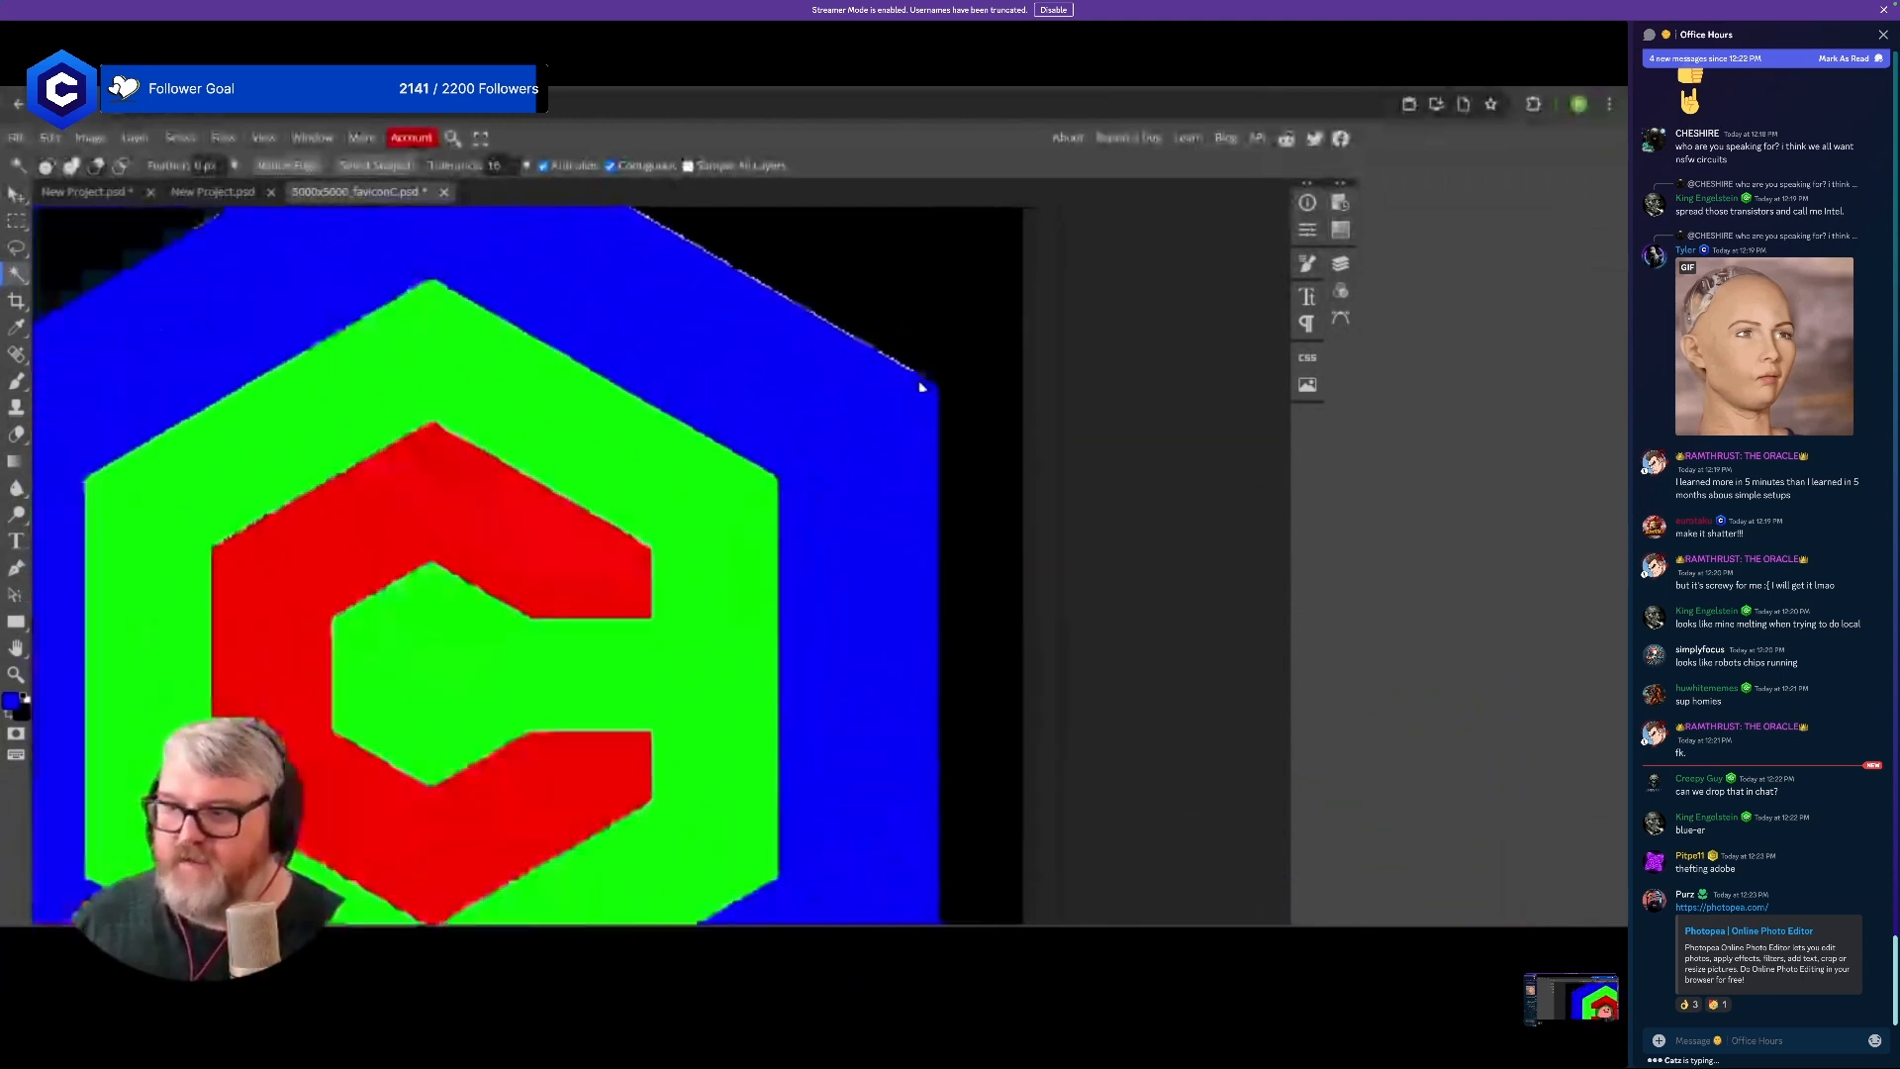
scroll(792, 490, "down", 1)
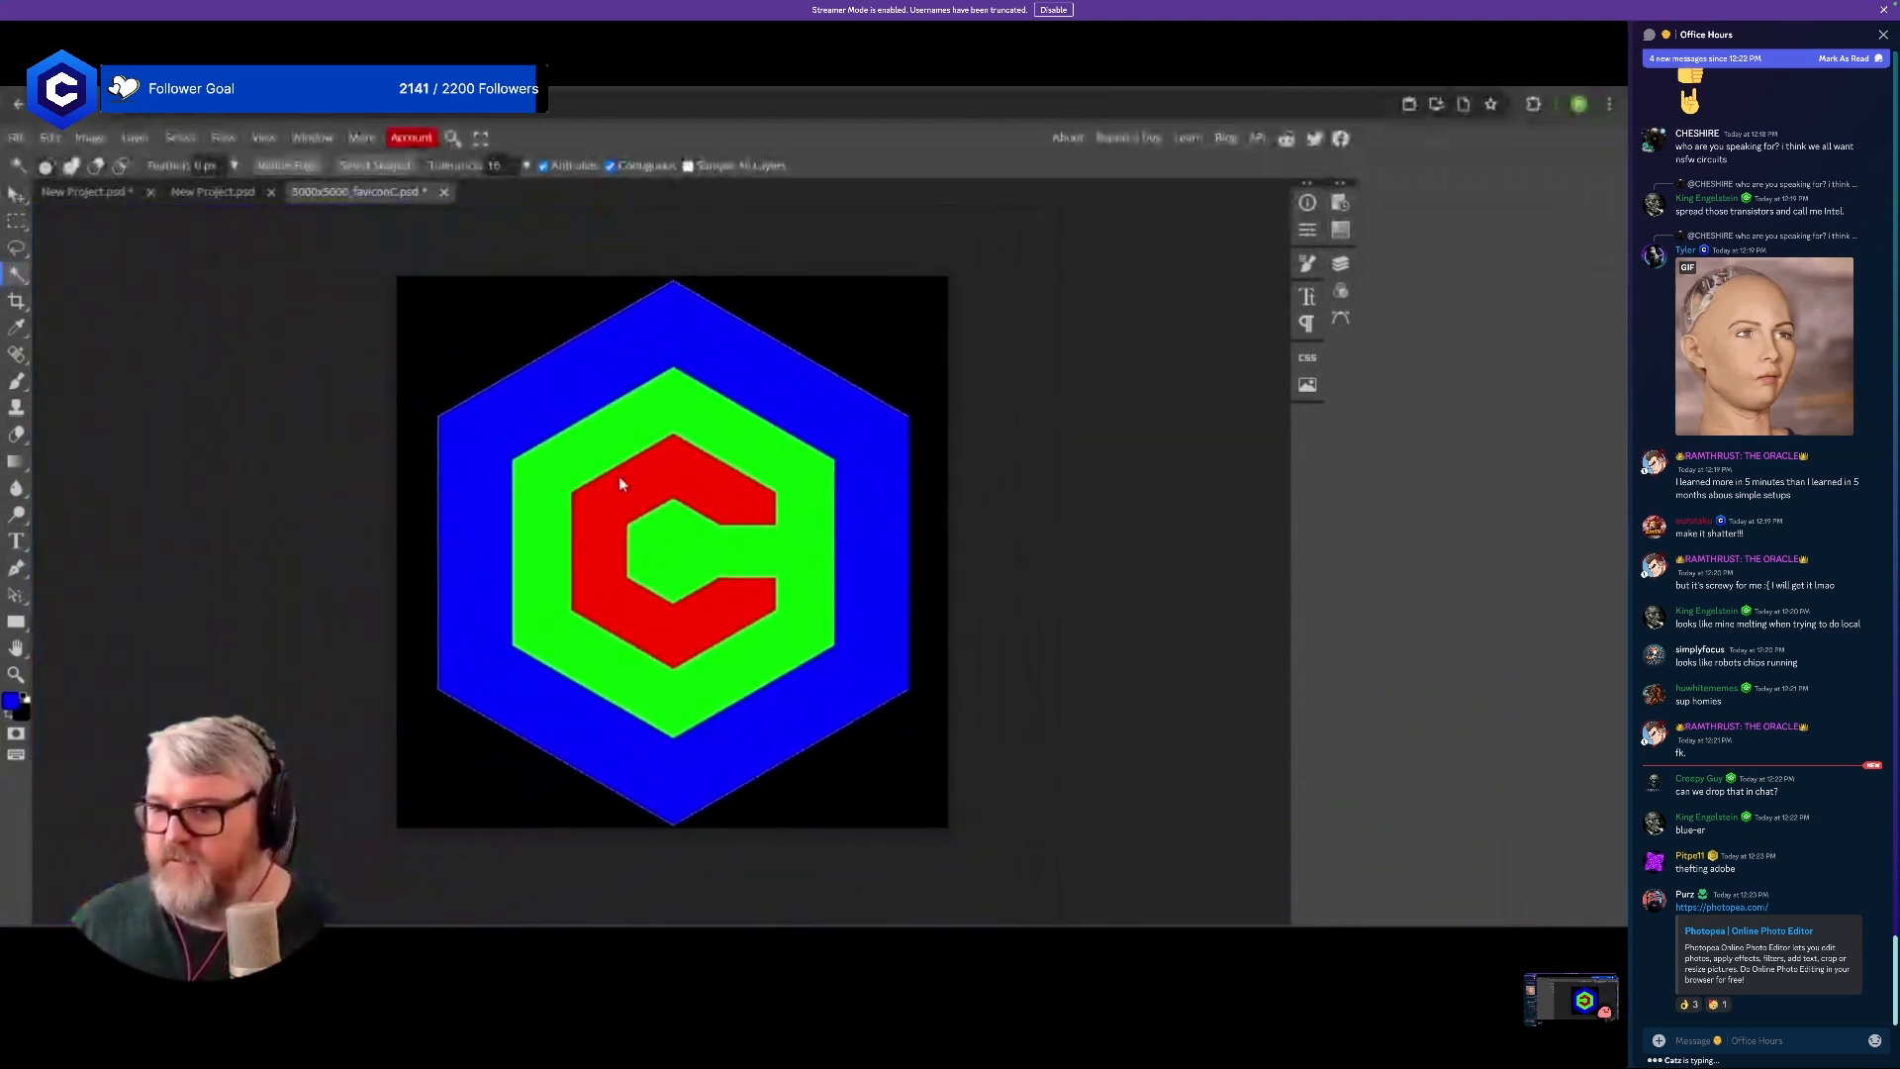
scroll(620, 476, "up", 1)
left_click(16, 137)
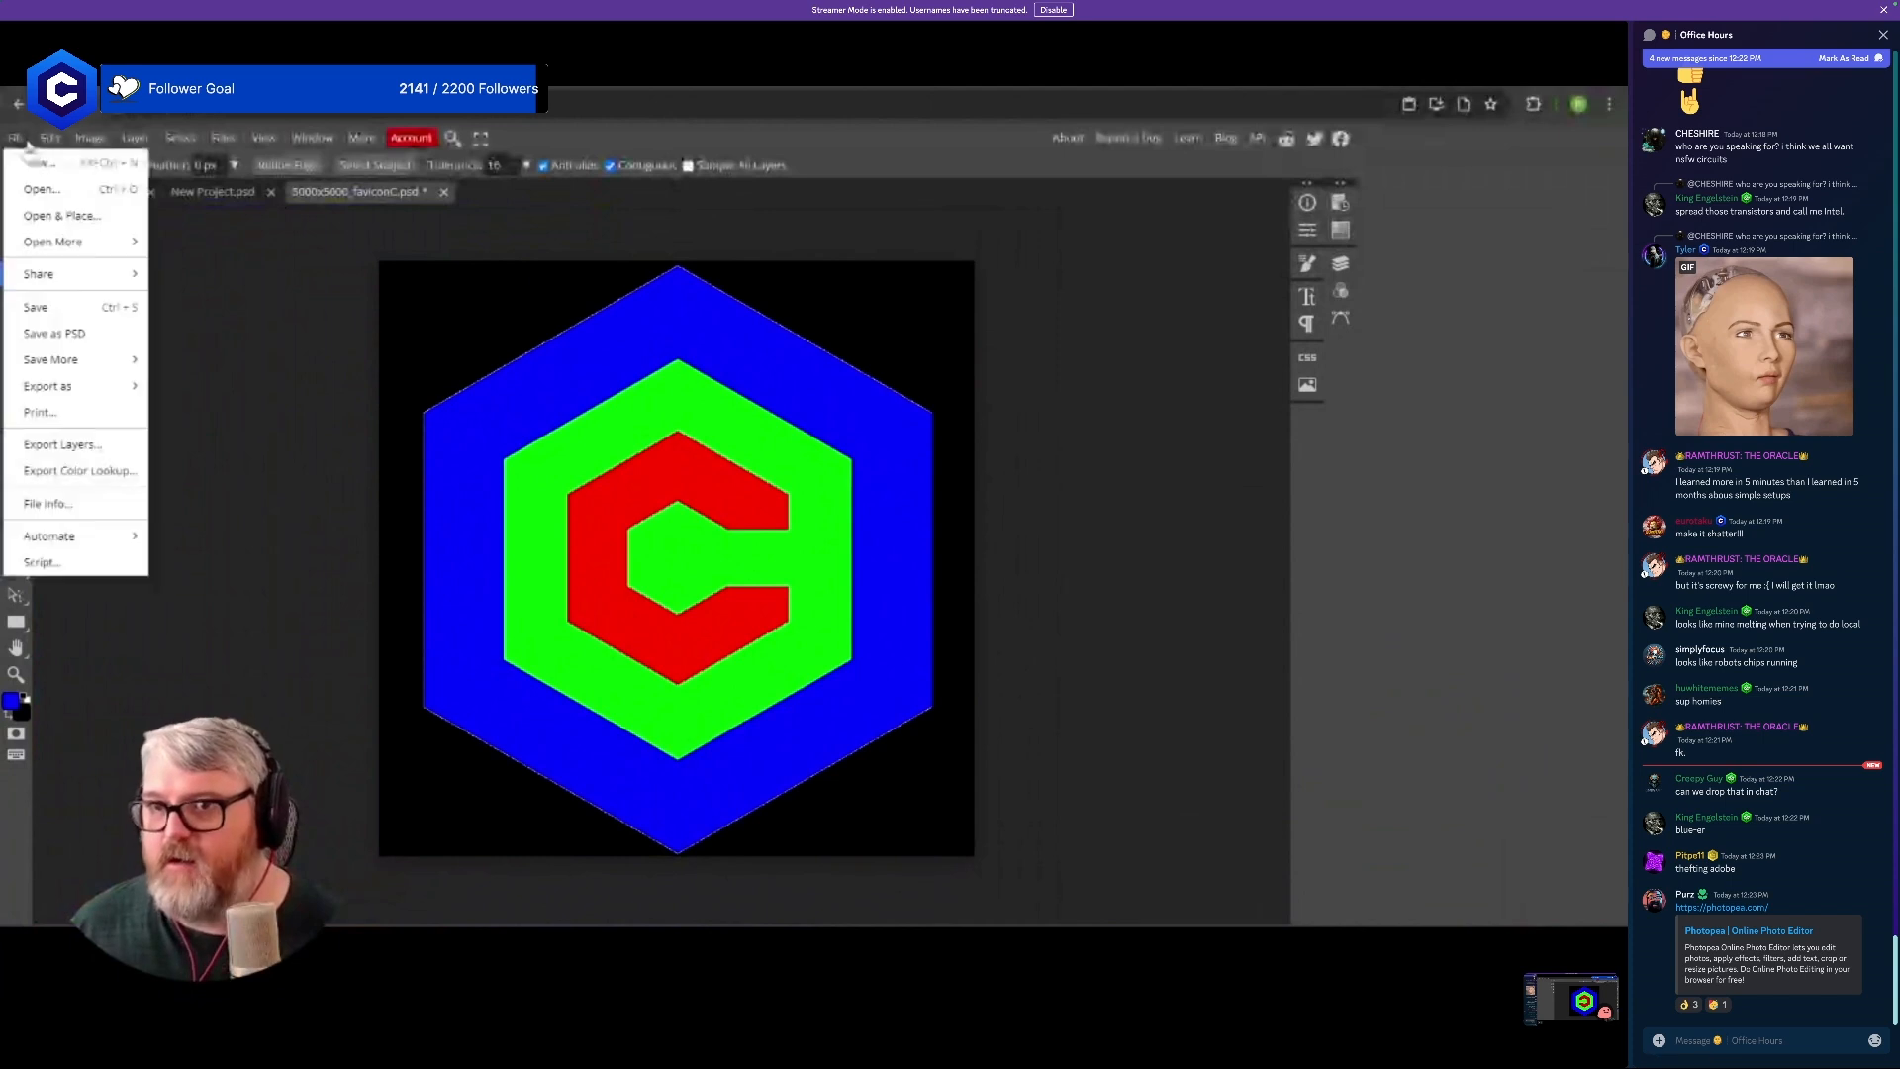
mouse_move(77, 388)
left_click(183, 385)
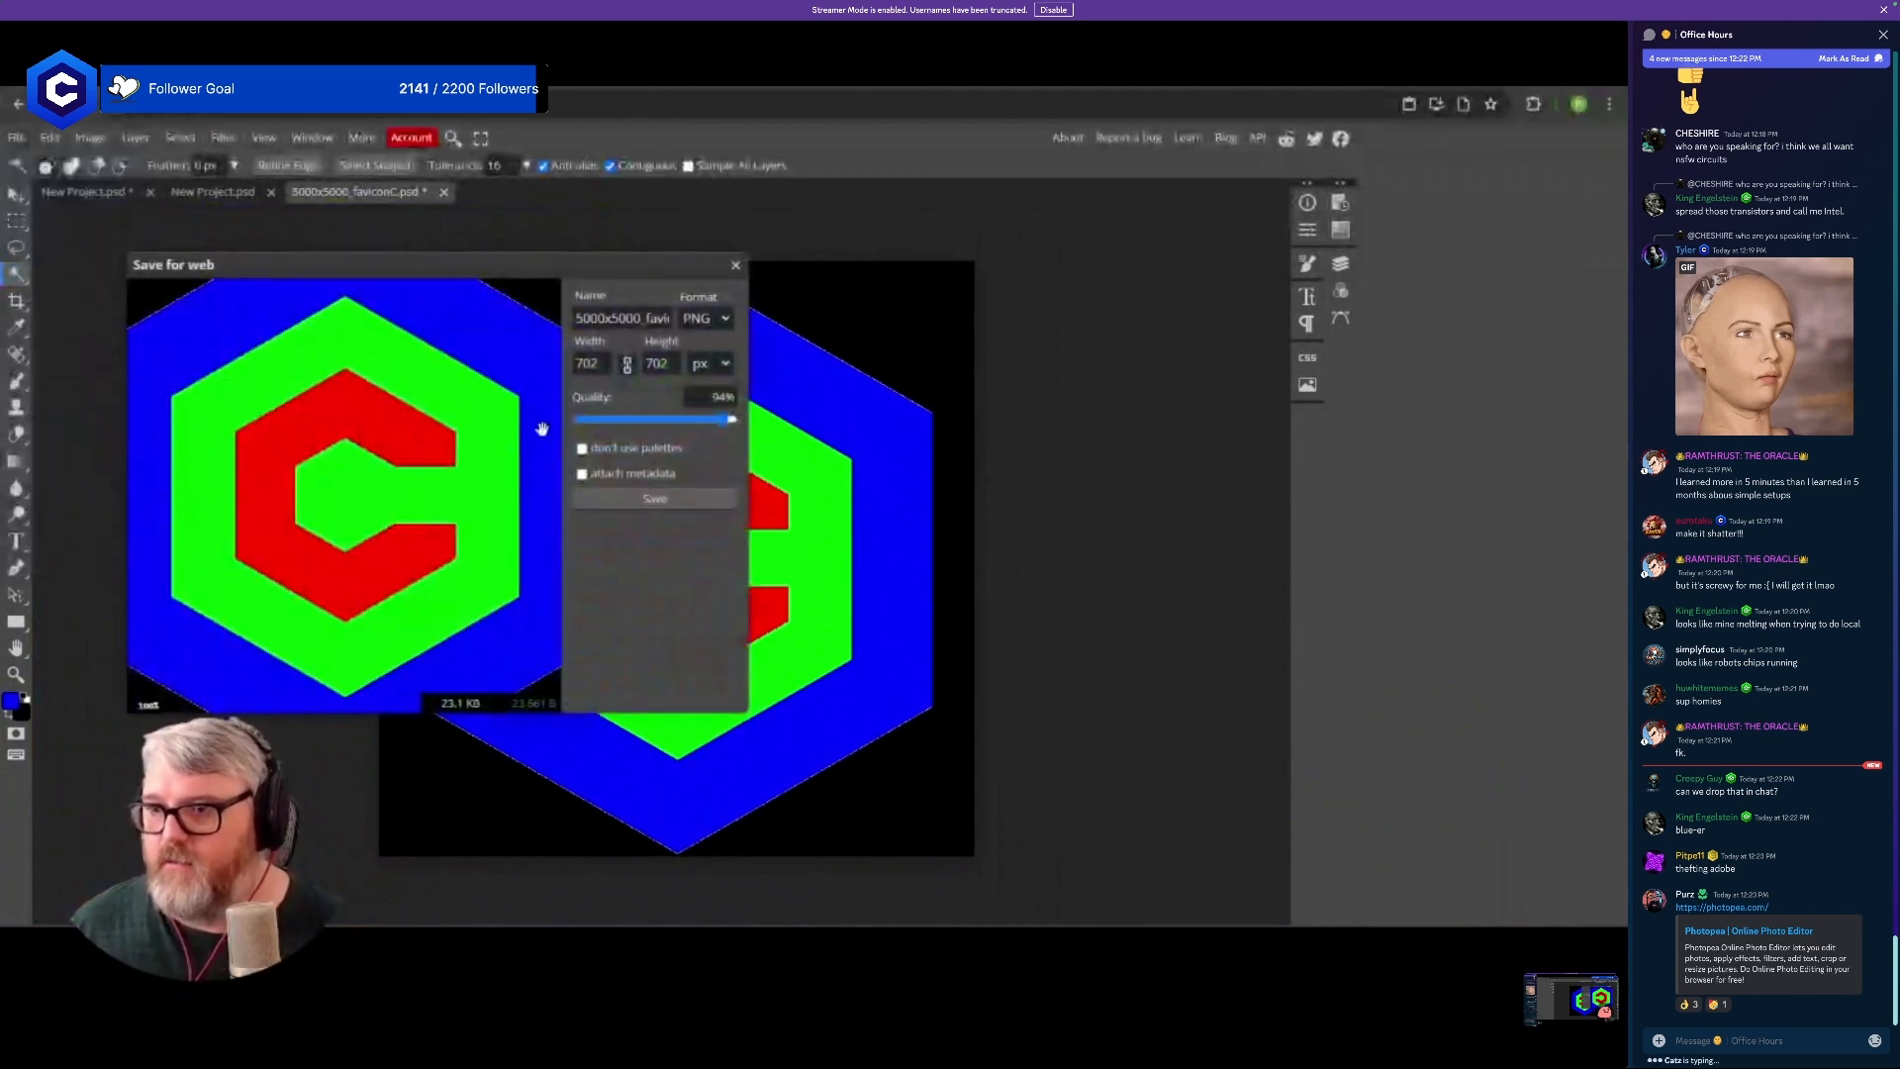
left_click(621, 498)
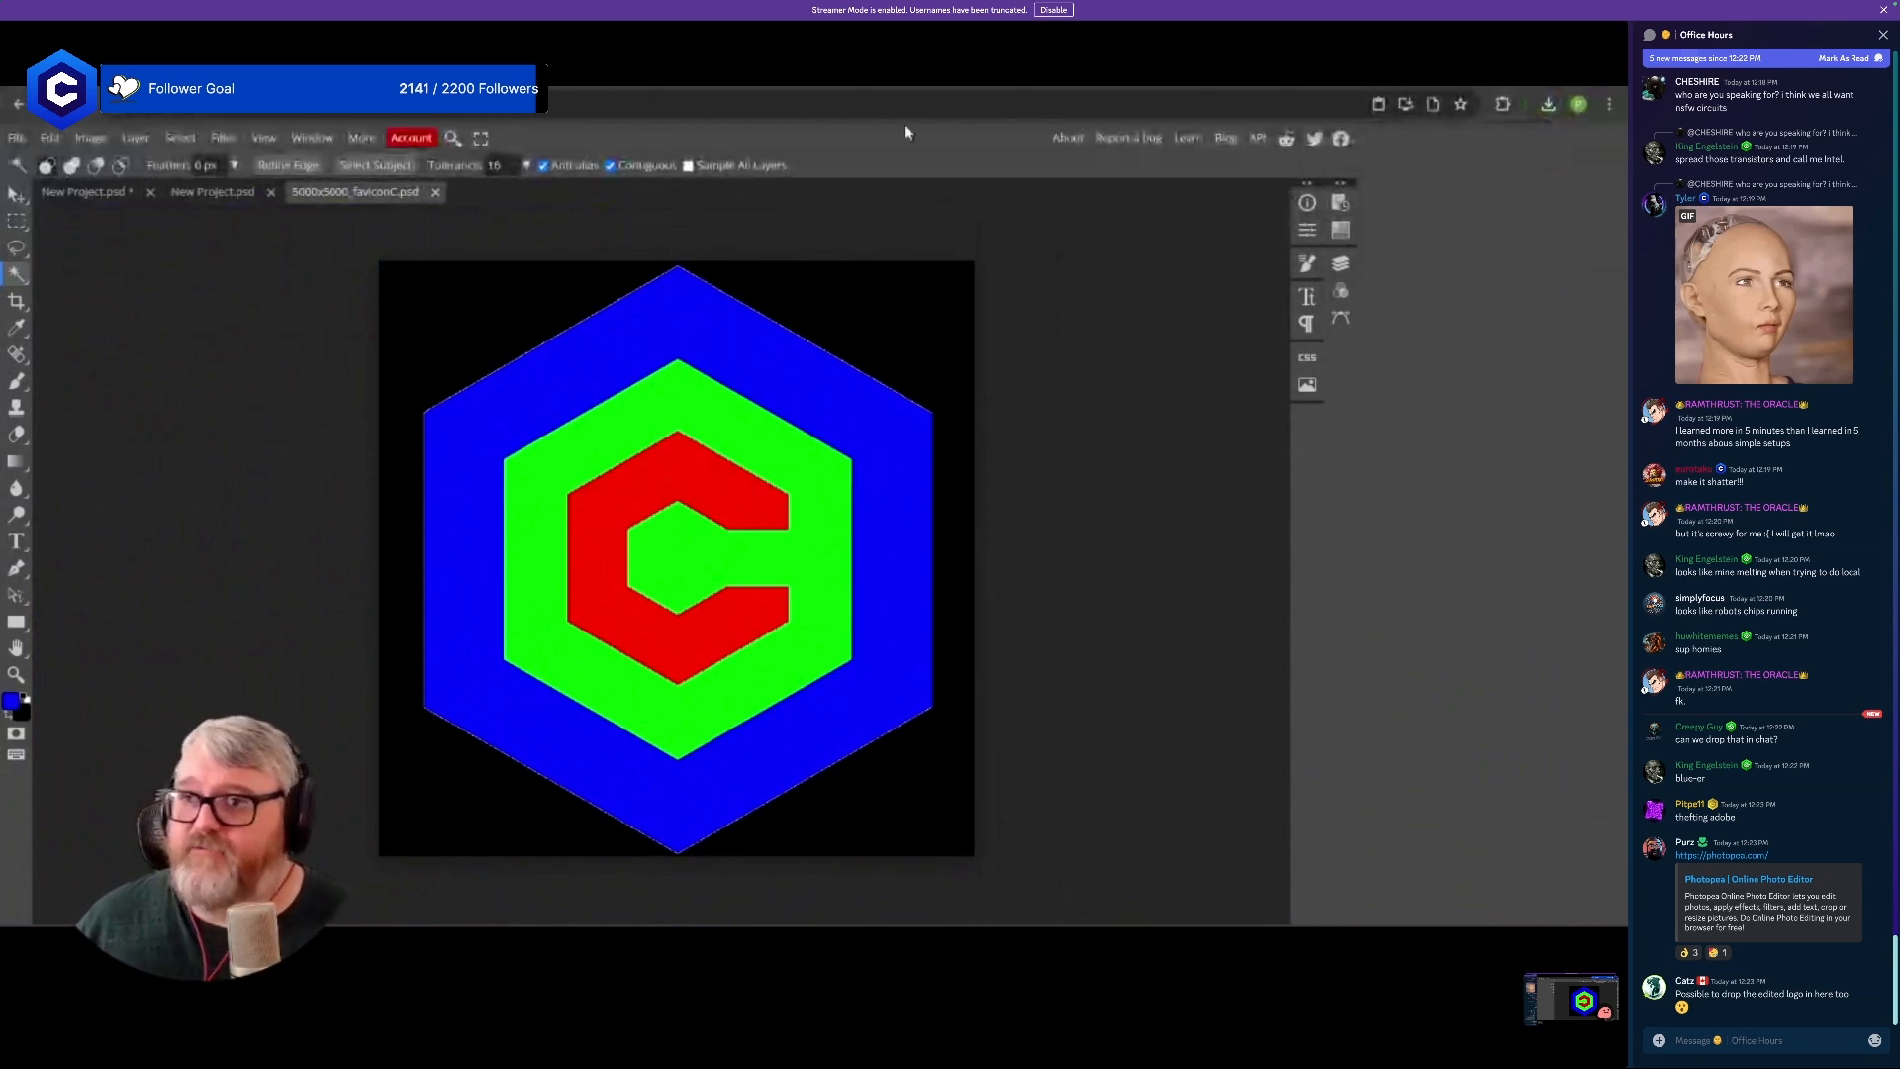
- Switch to ComfyUI, add a Load Image node and place it in the empty area below the Sample Settings group
left_click(297, 87)
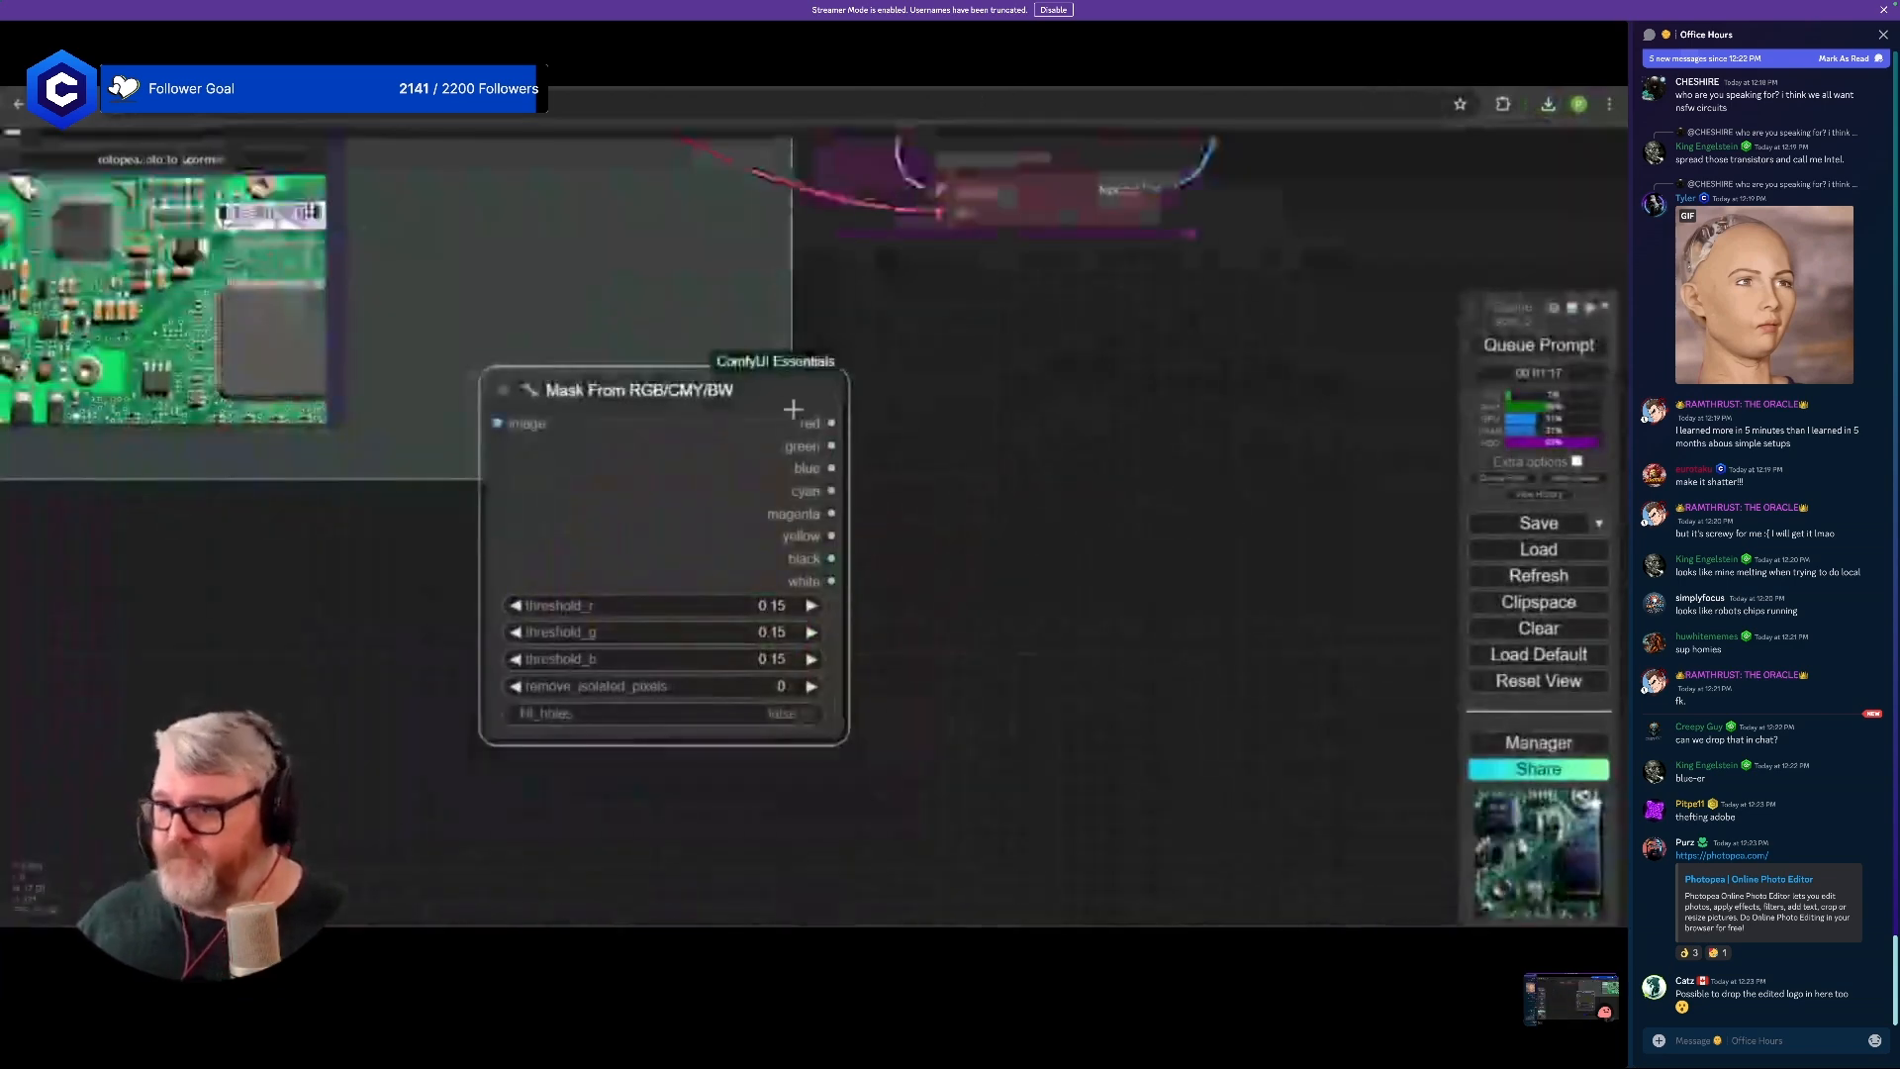
scroll(671, 445, "down", 5)
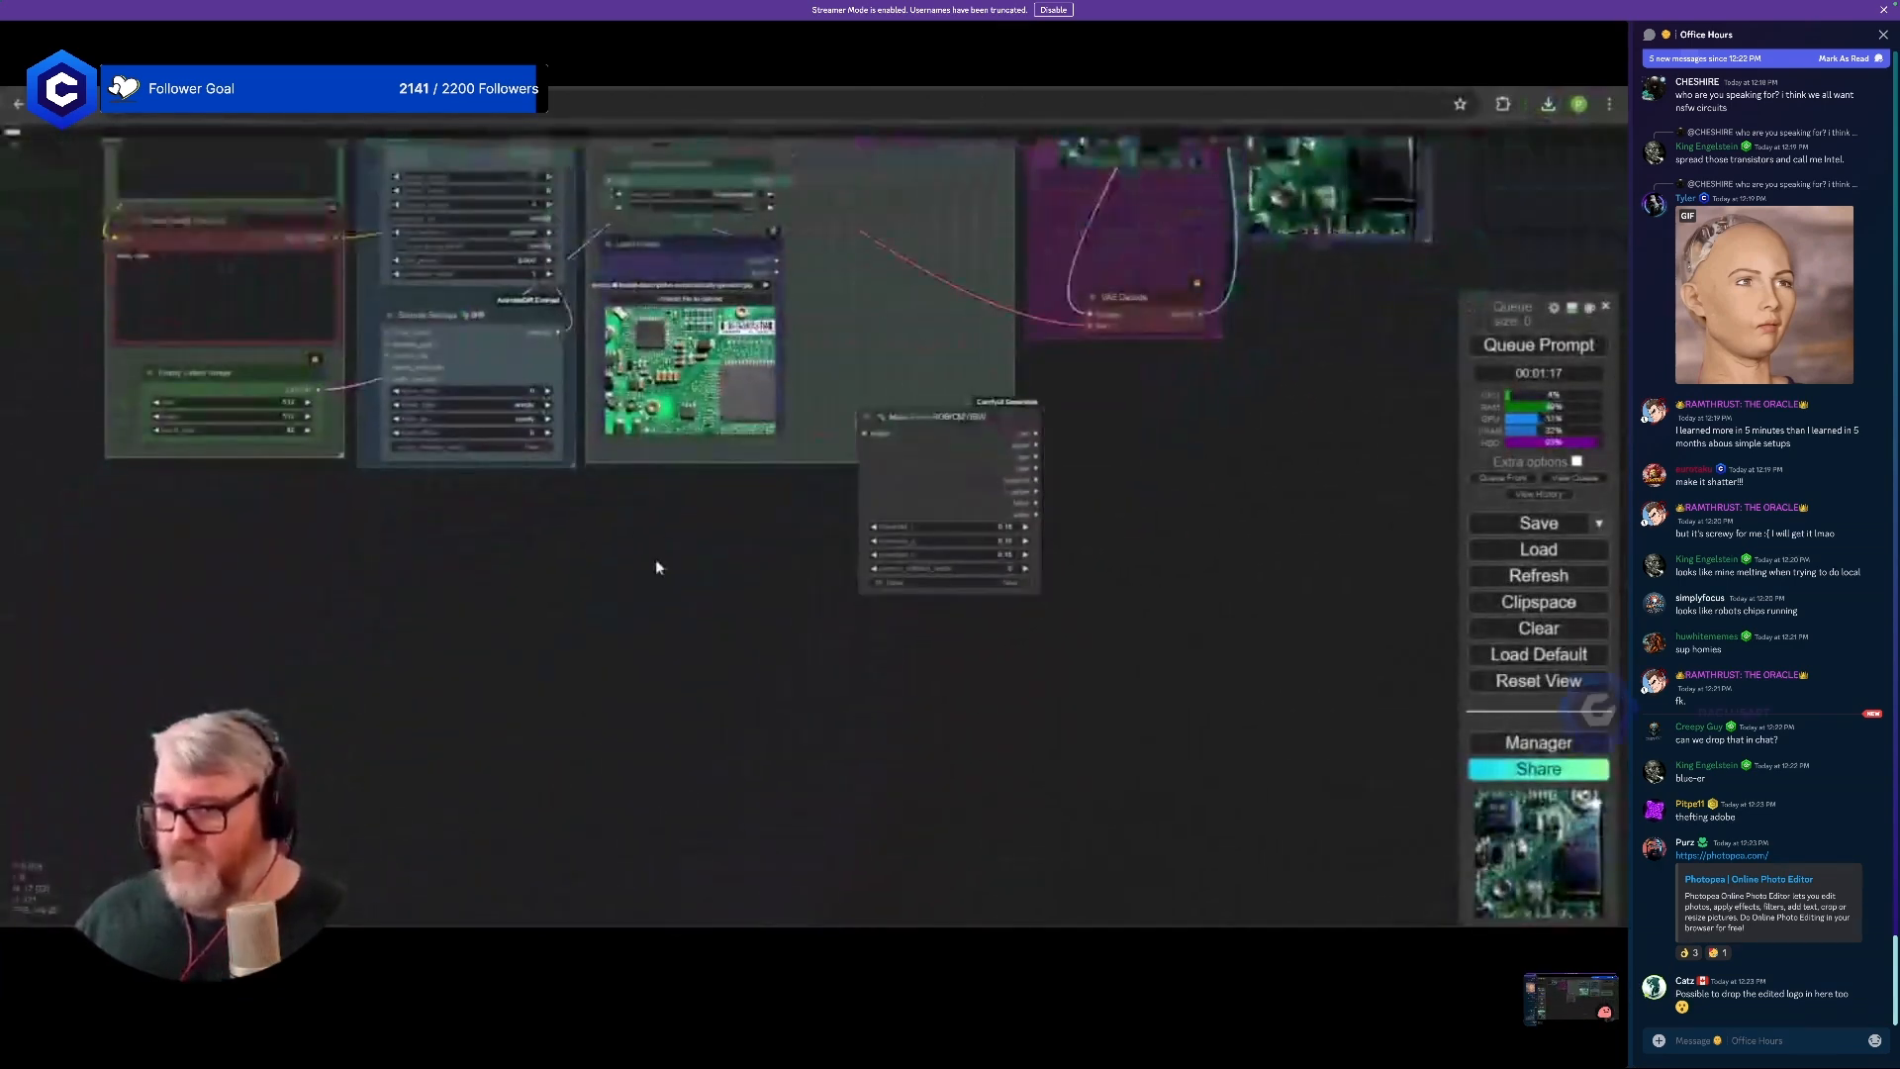
double_click(658, 560)
type("lad imag")
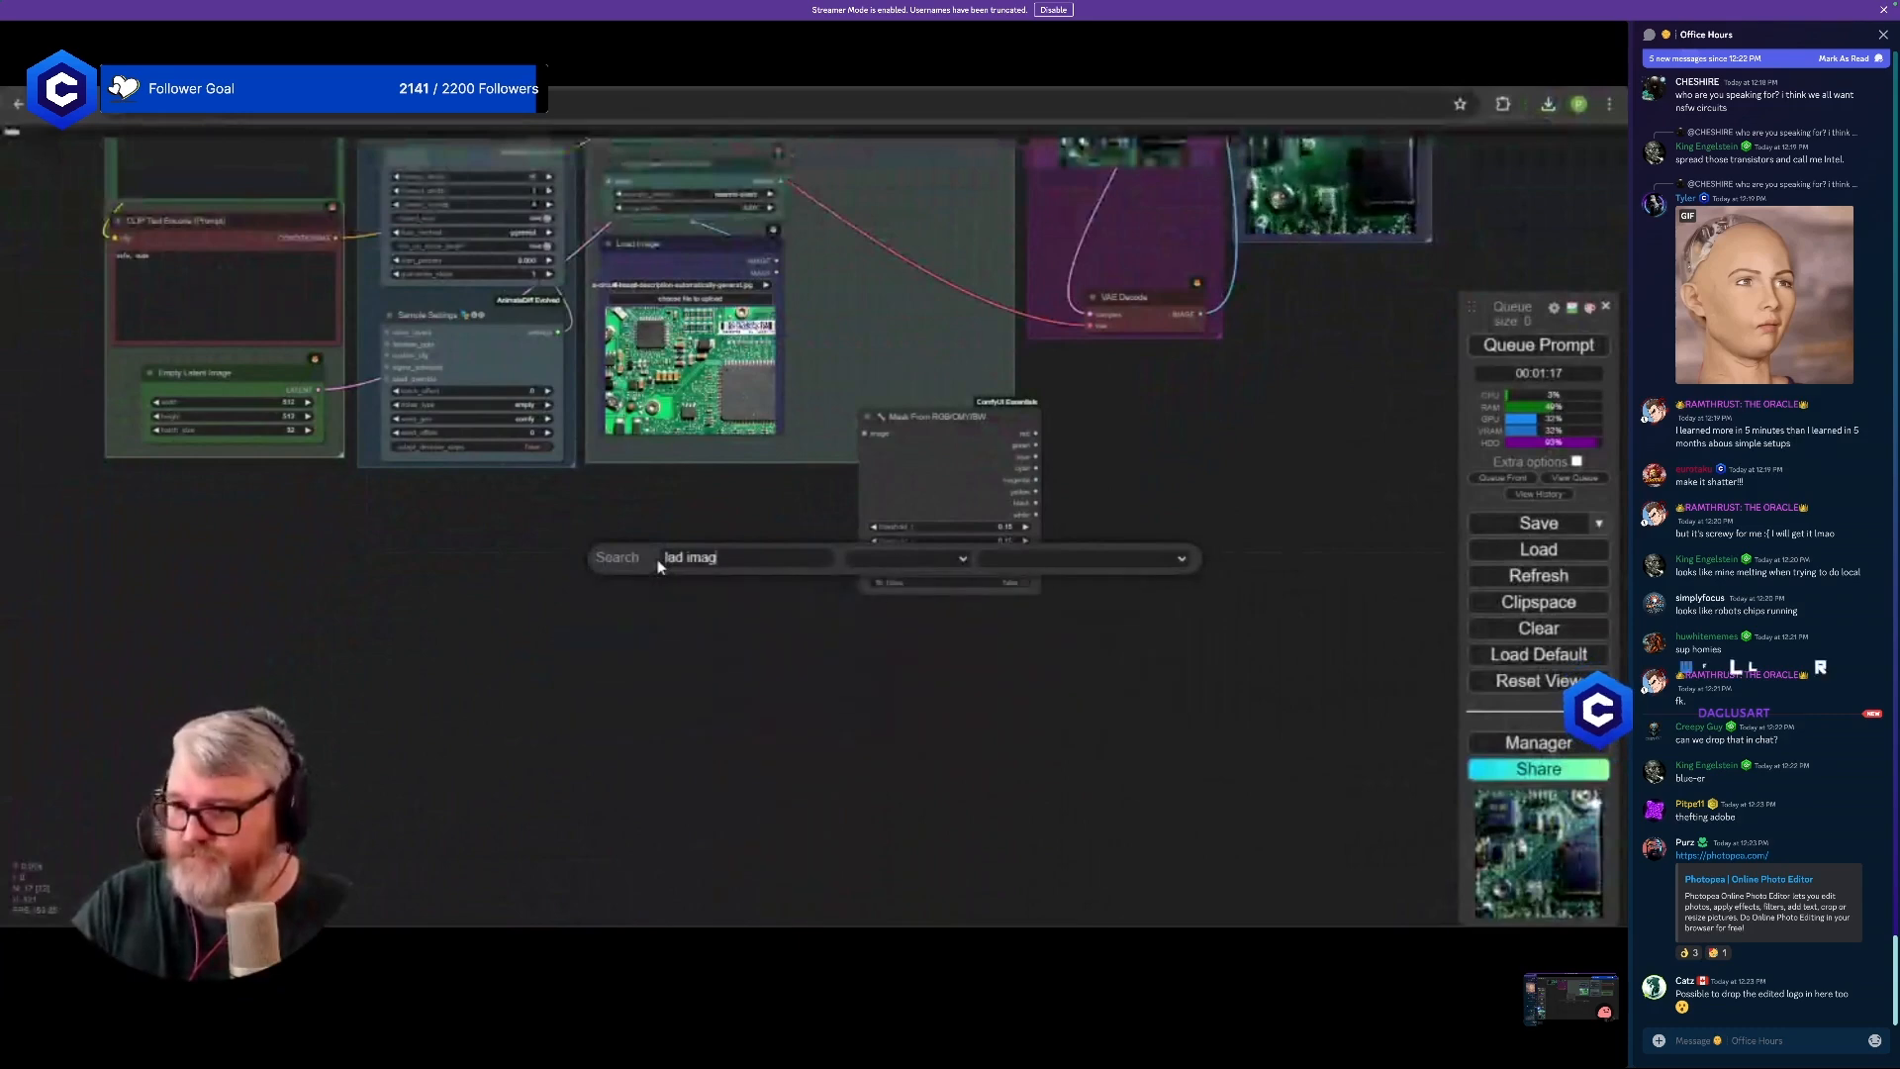
key("BackSpace")
key("BackSpace")
key("BackSpace")
key("BackSpace")
key("BackSpace")
key("BackSpace")
type("oad imag")
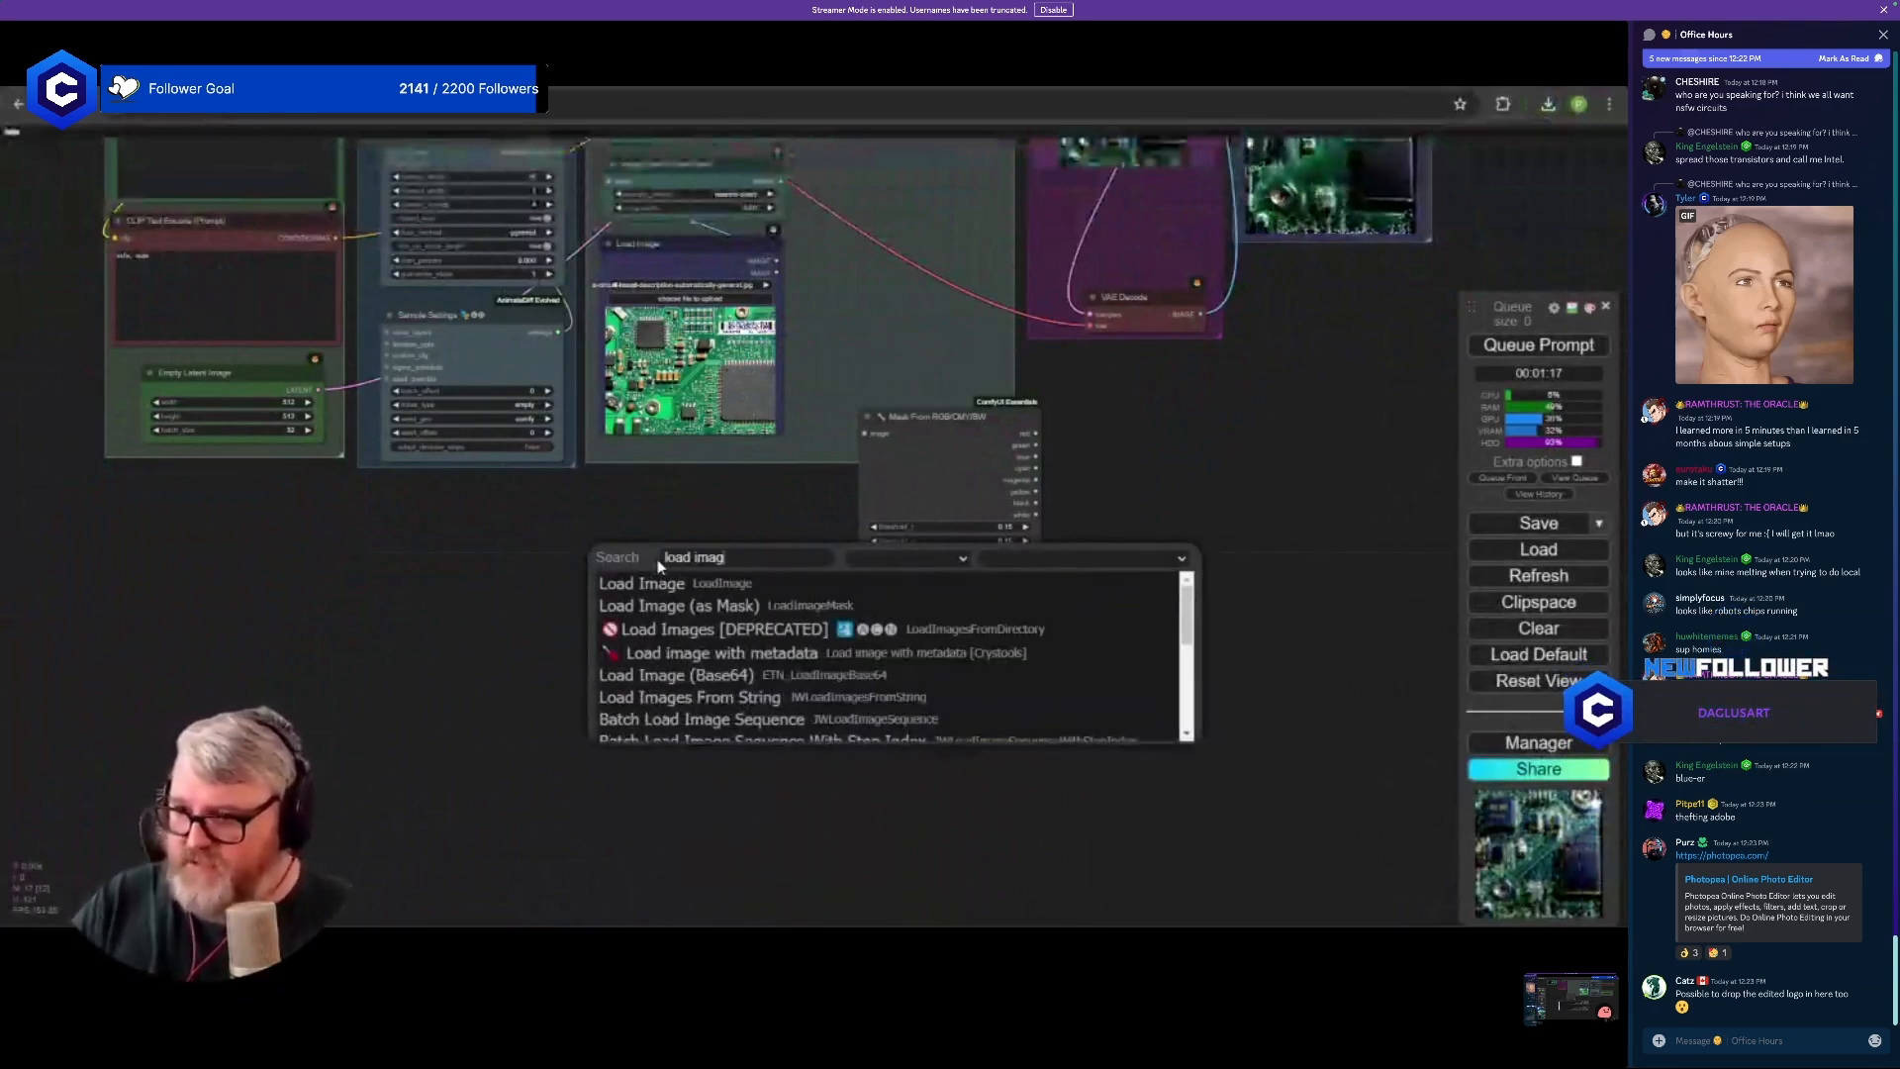
left_click(638, 587)
left_click_drag(698, 557, 518, 500)
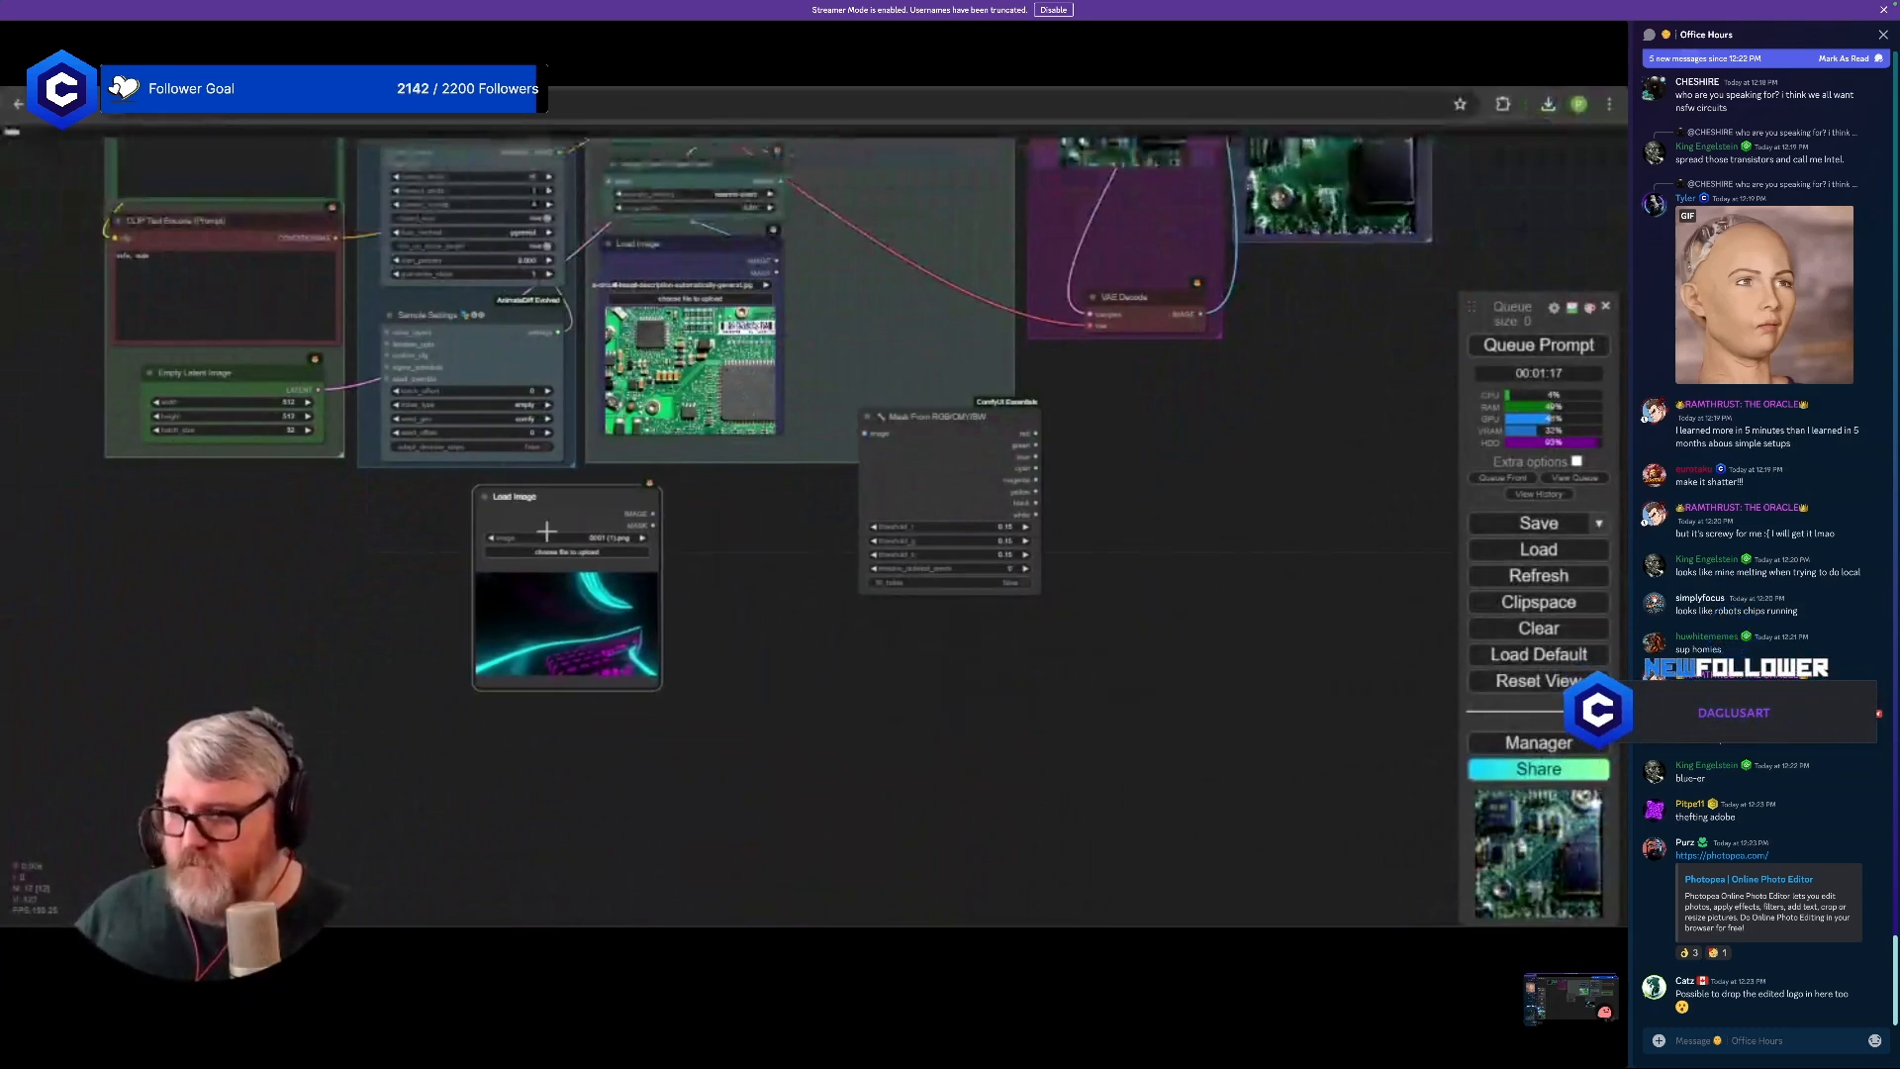
- Load the exported RGB logo PNG from the Downloads folder into the new Load Image node
left_click(542, 555)
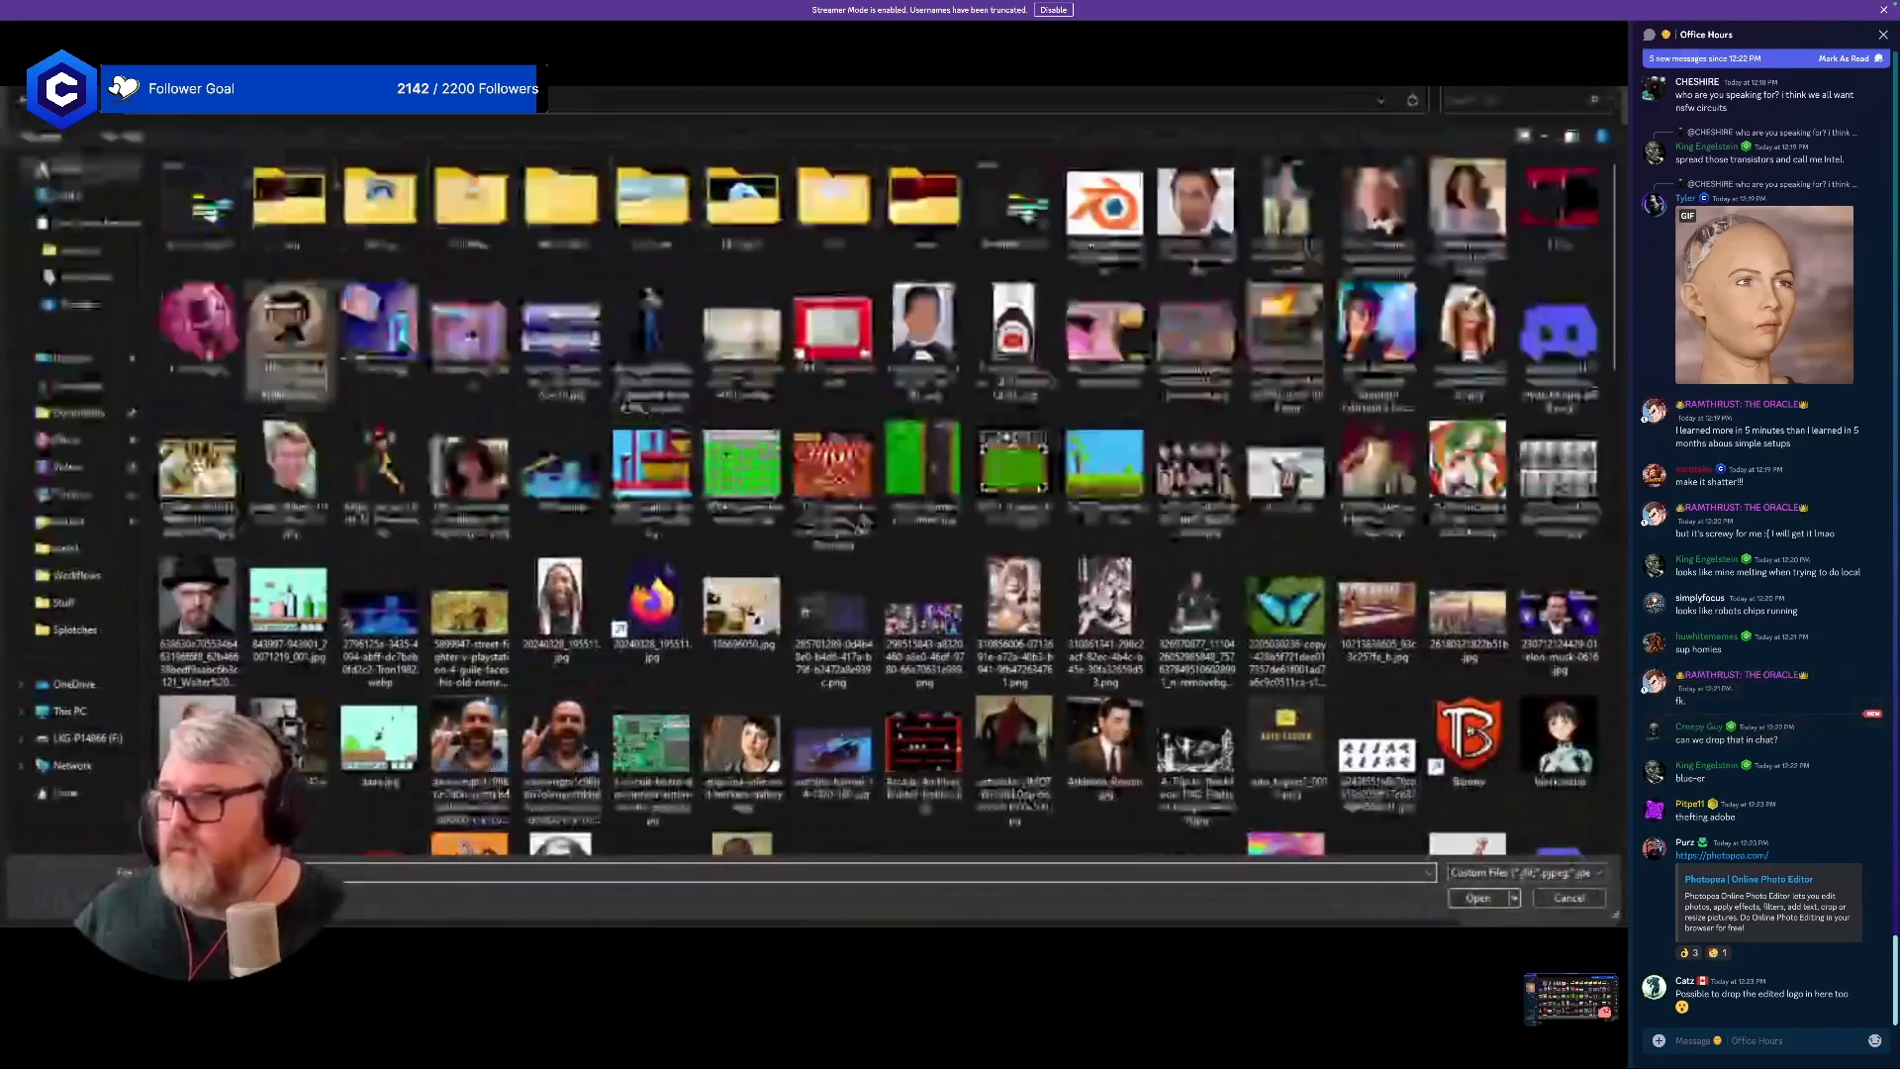
left_click(62, 394)
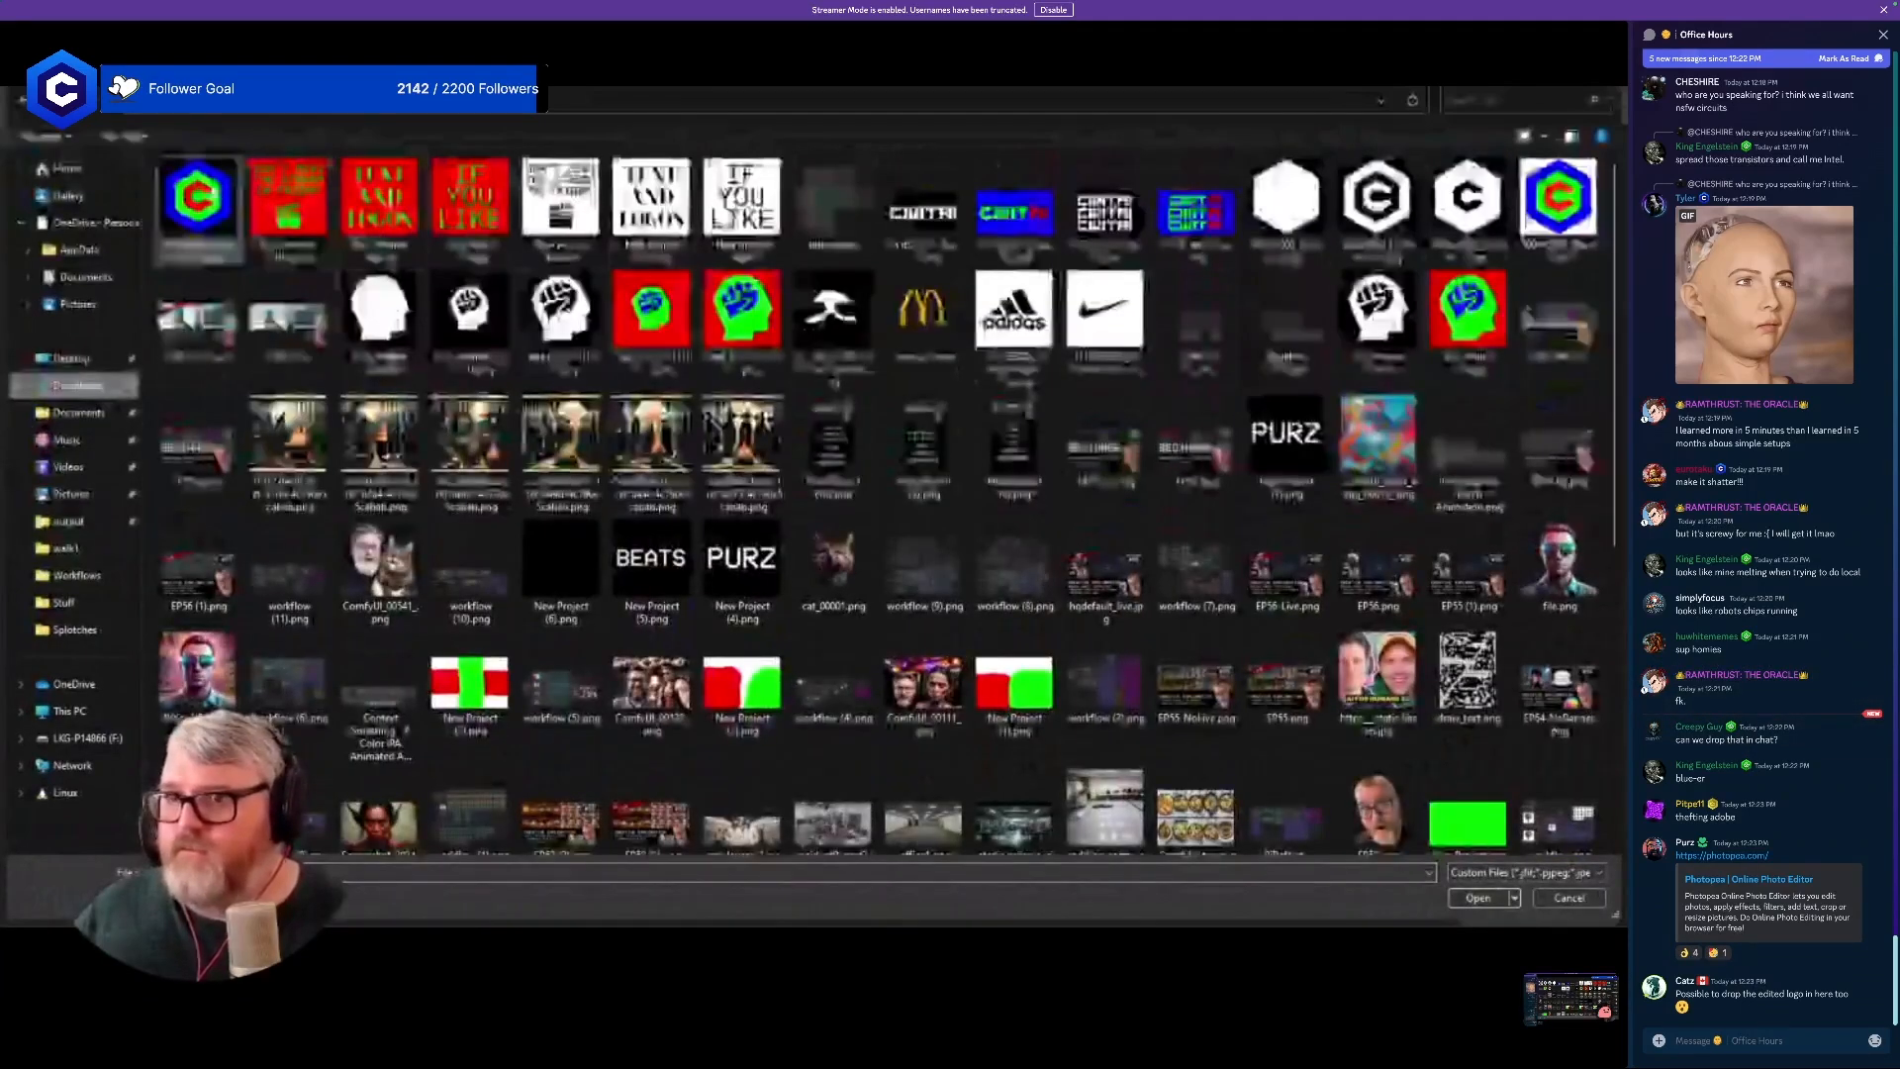
double_click(197, 202)
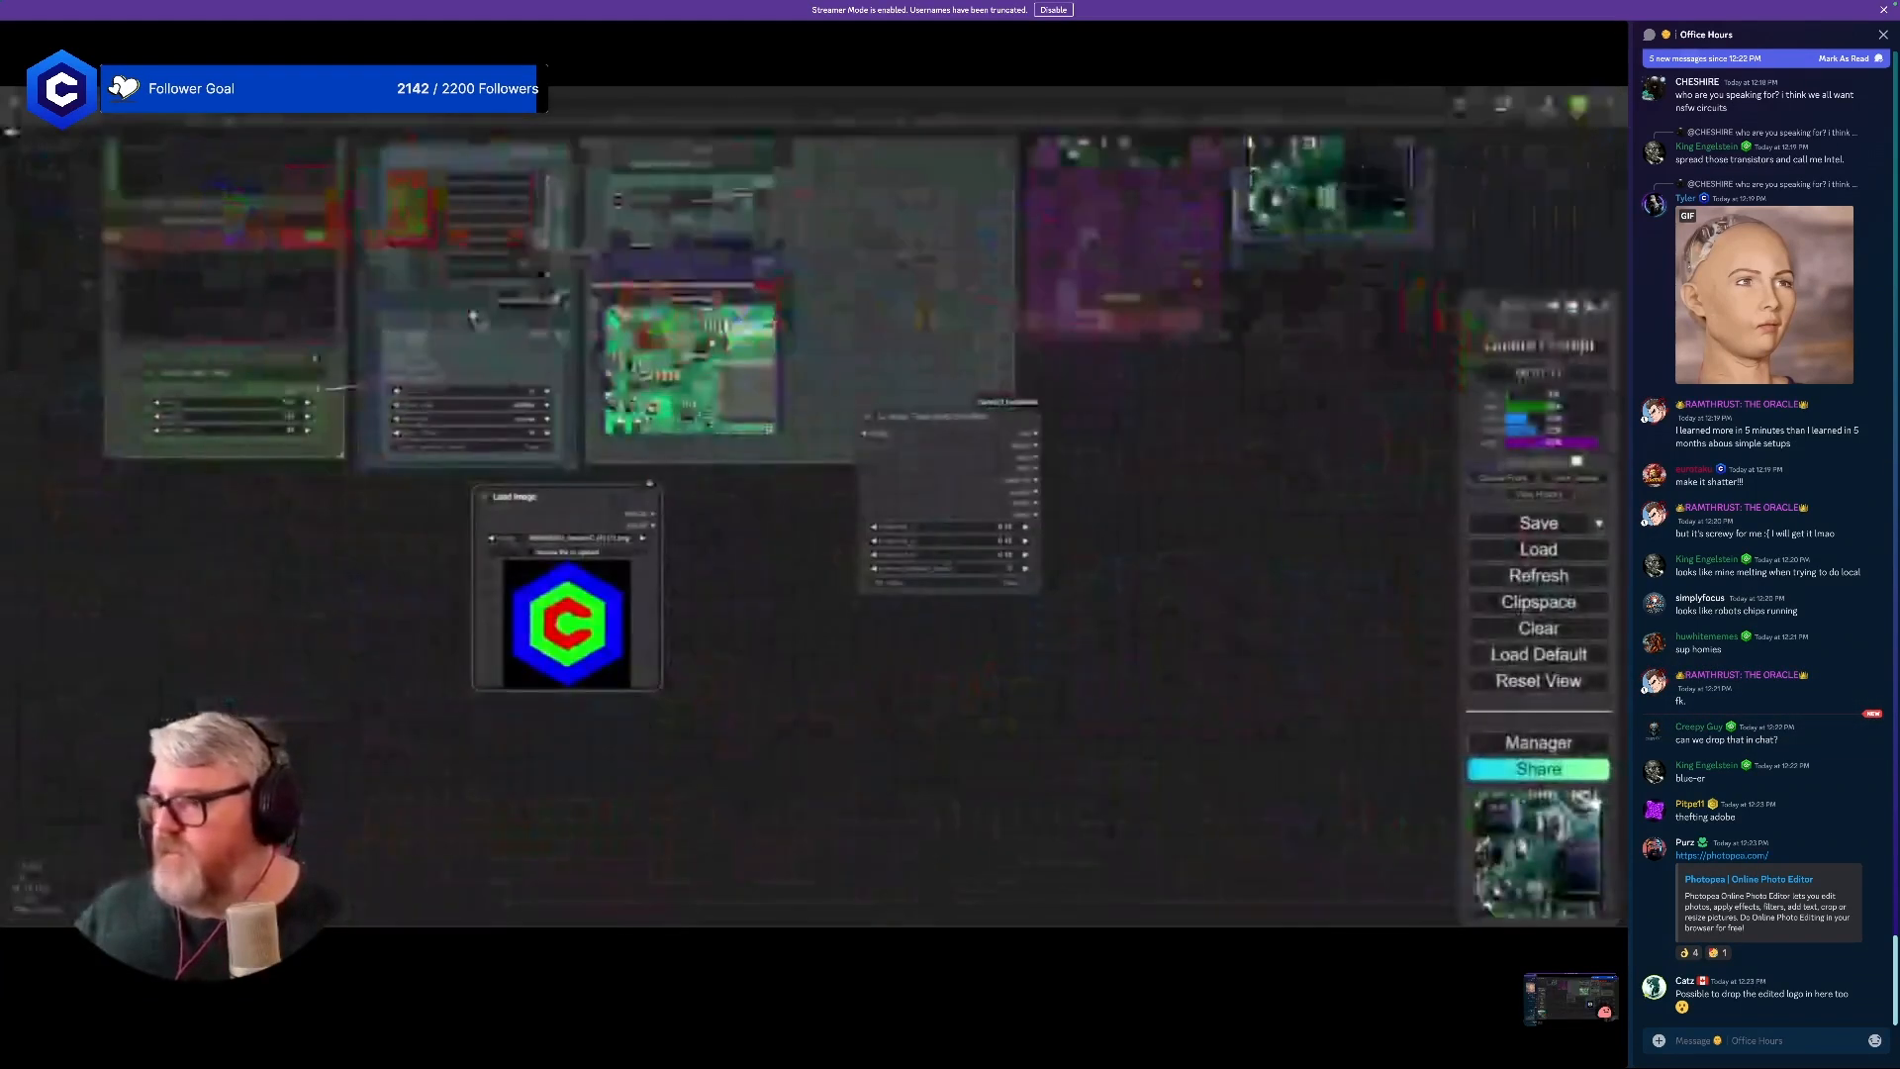
- Try connecting the logo node's IMAGE output to the Mask From RGB/CMY/BW image input, and detach the link again
scroll(794, 616, "up", 5)
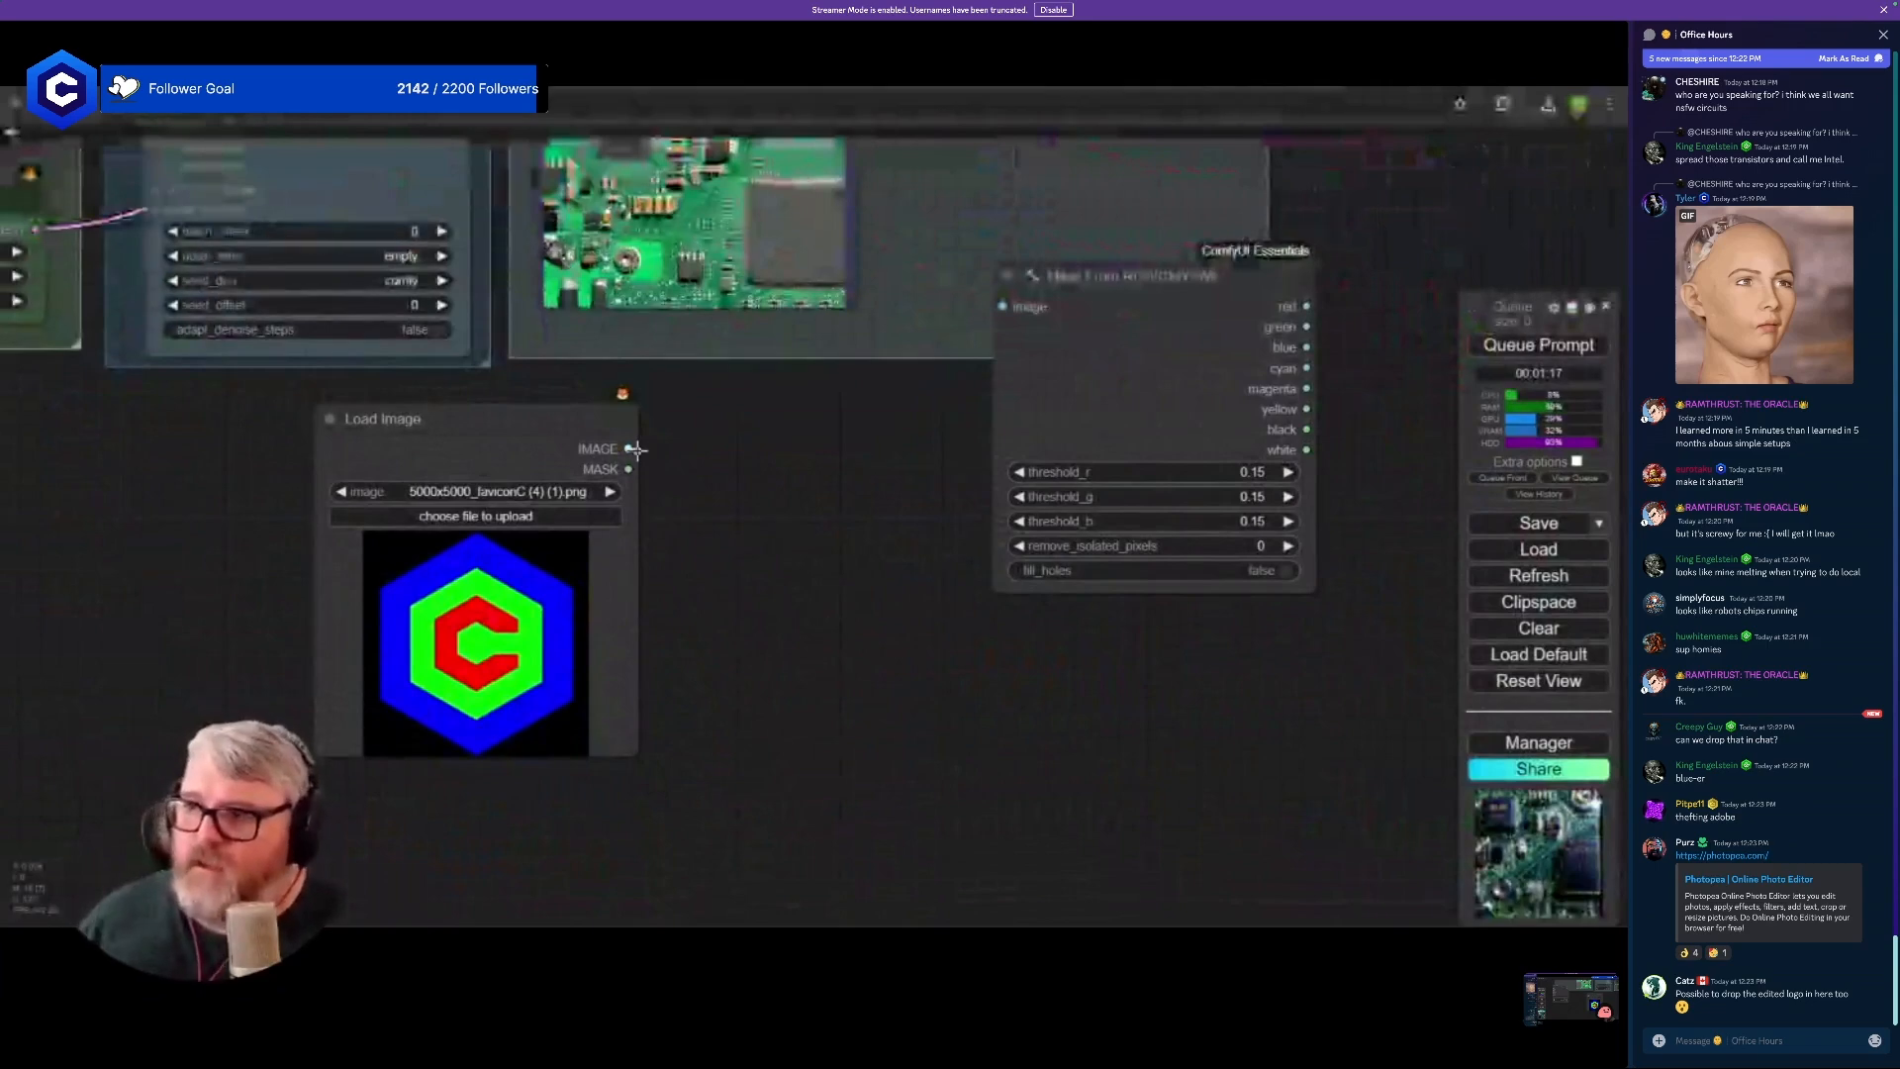
left_click_drag(628, 448, 1002, 307)
scroll(781, 488, "down", 4)
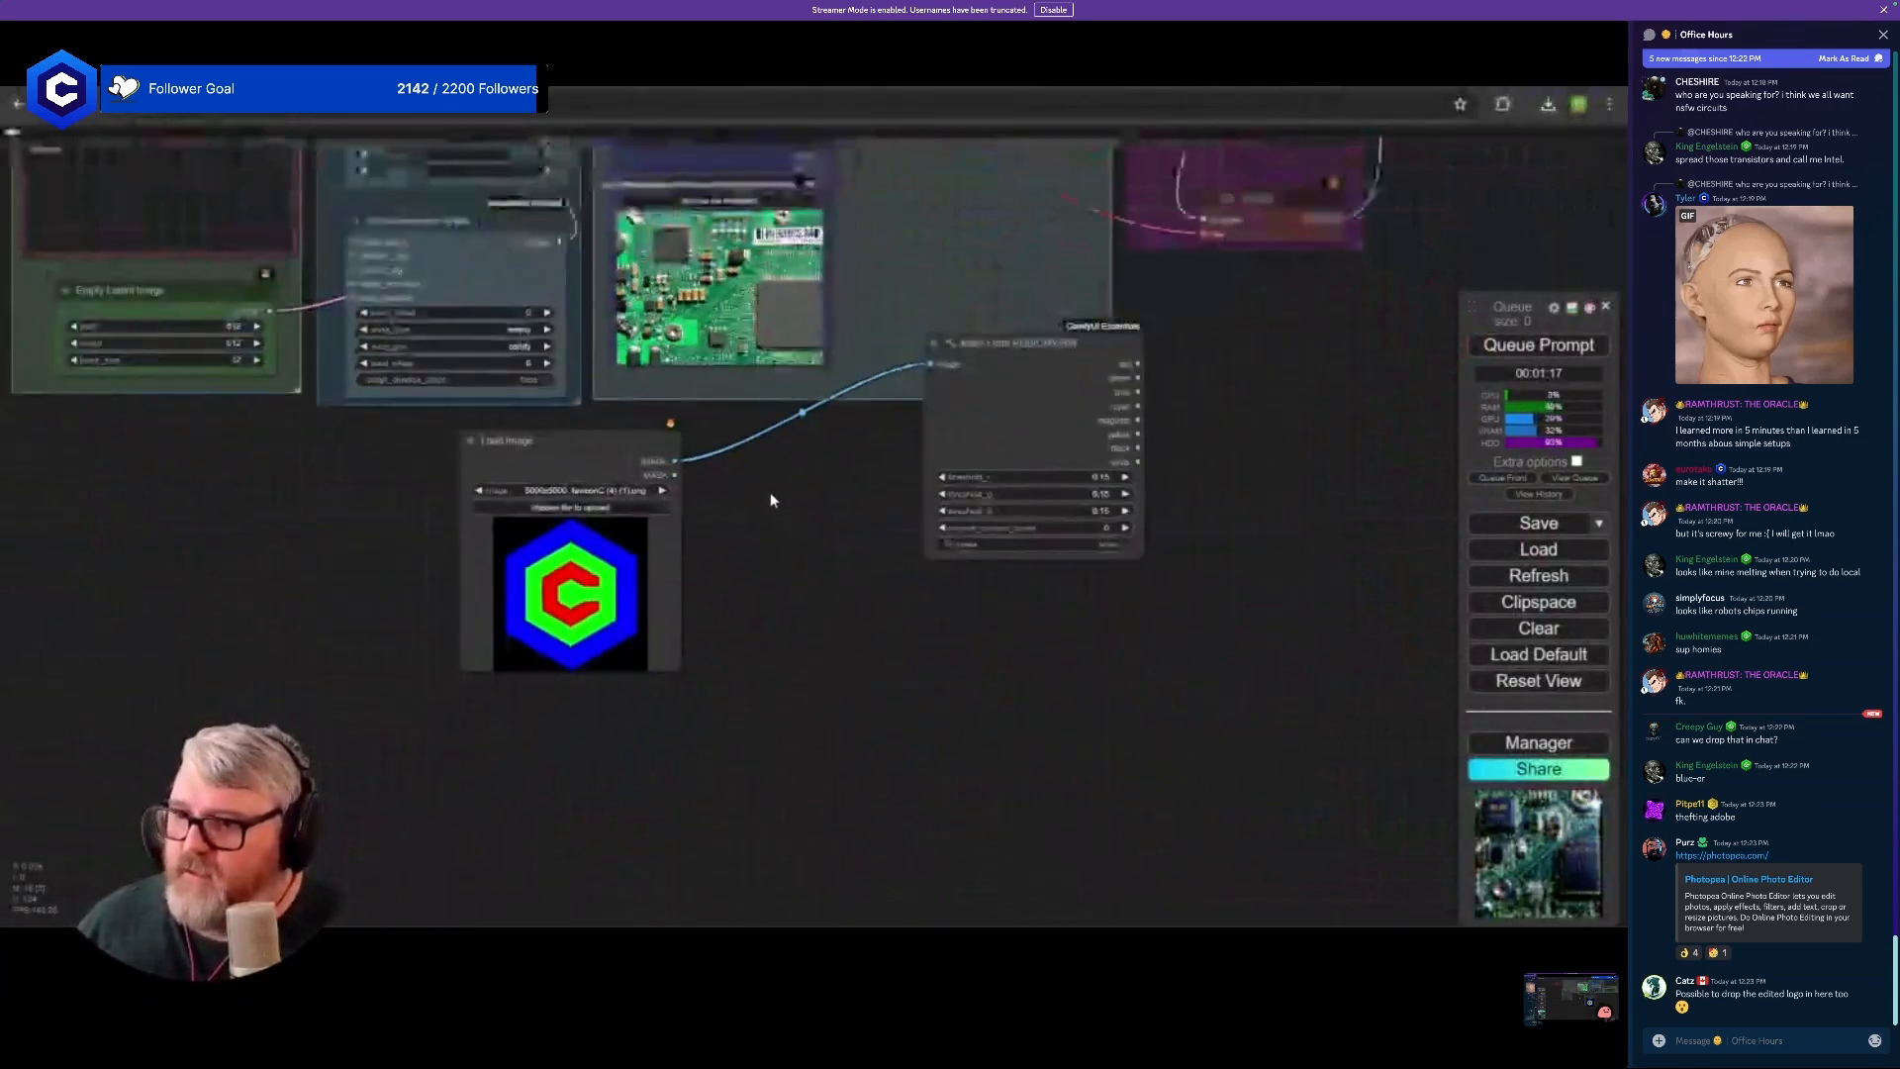
left_click_drag(930, 364, 901, 416)
- Check the Empty Latent Image dimensions and move the logo's Load Image node directly below the circuit board's Load Image node
left_click_drag(776, 483, 680, 547)
scroll(698, 457, "down", 3)
scroll(254, 480, "up", 12)
left_click(333, 352)
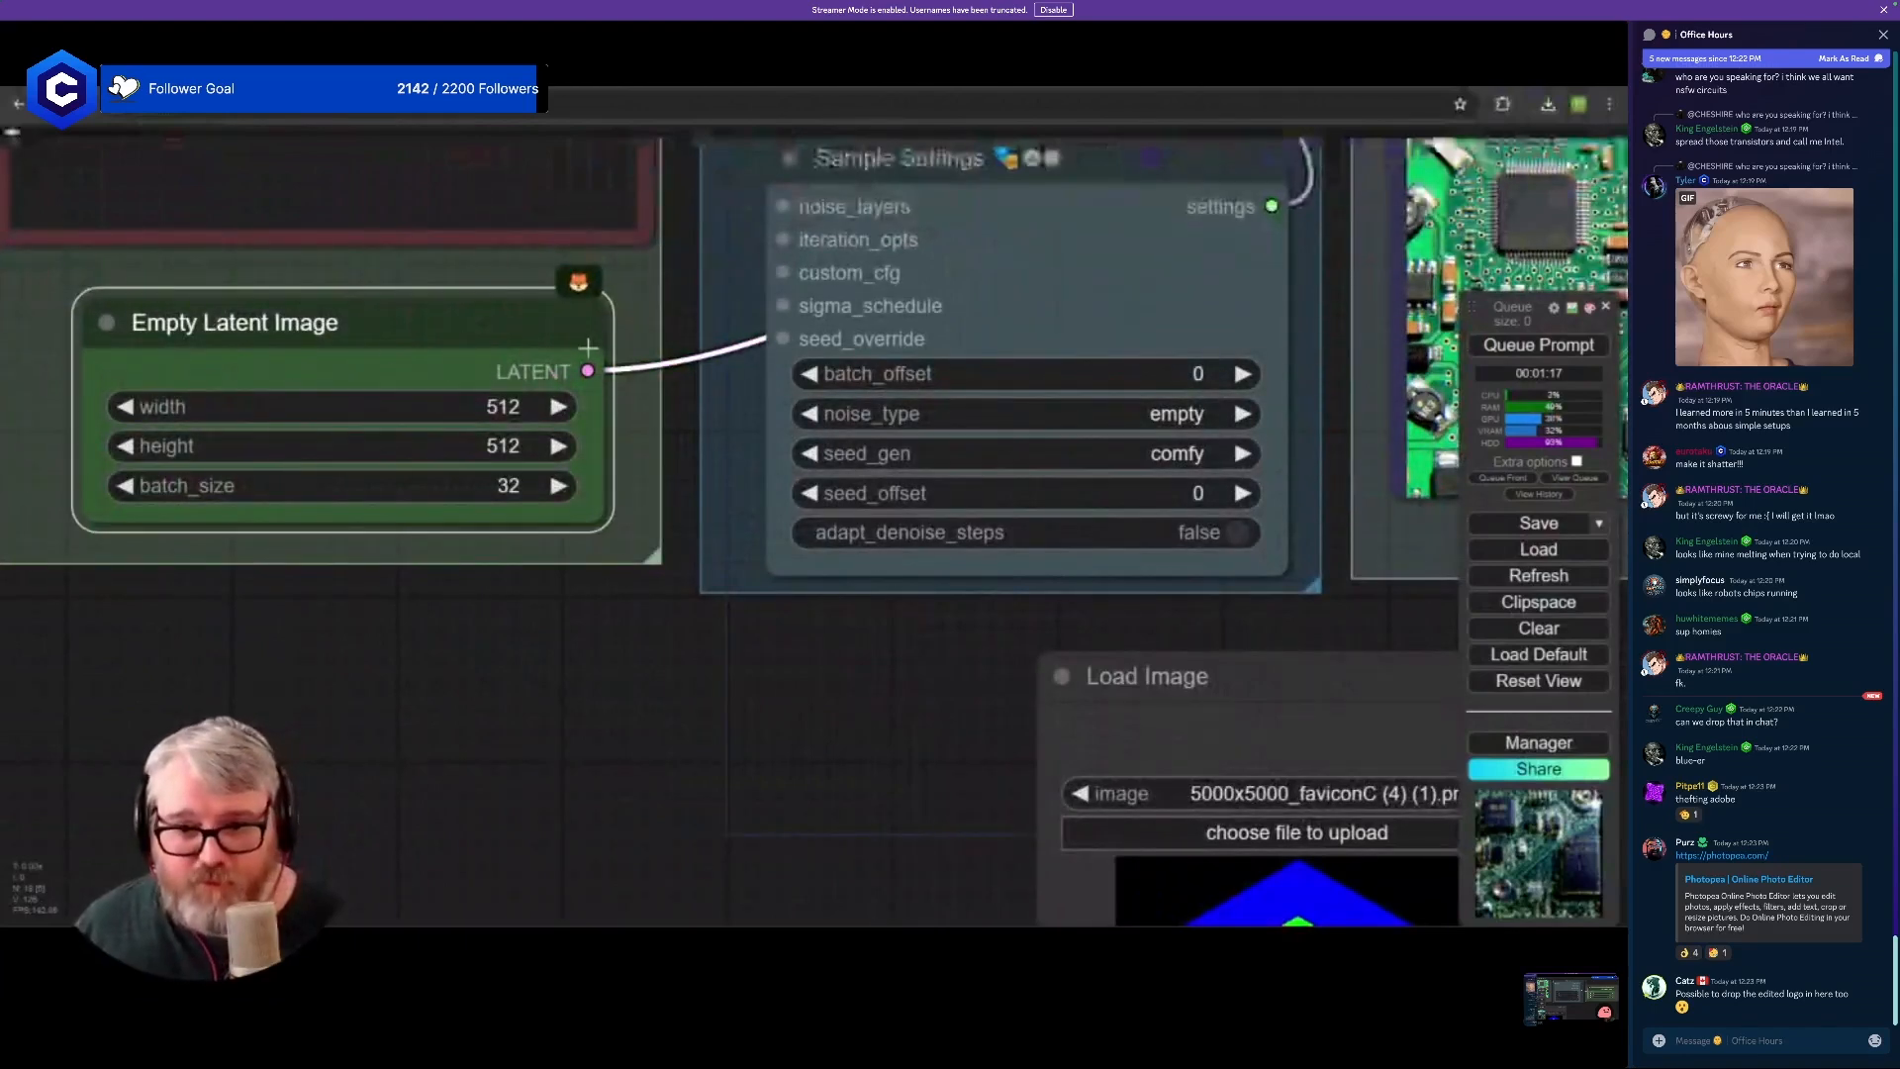
scroll(576, 556, "down", 5)
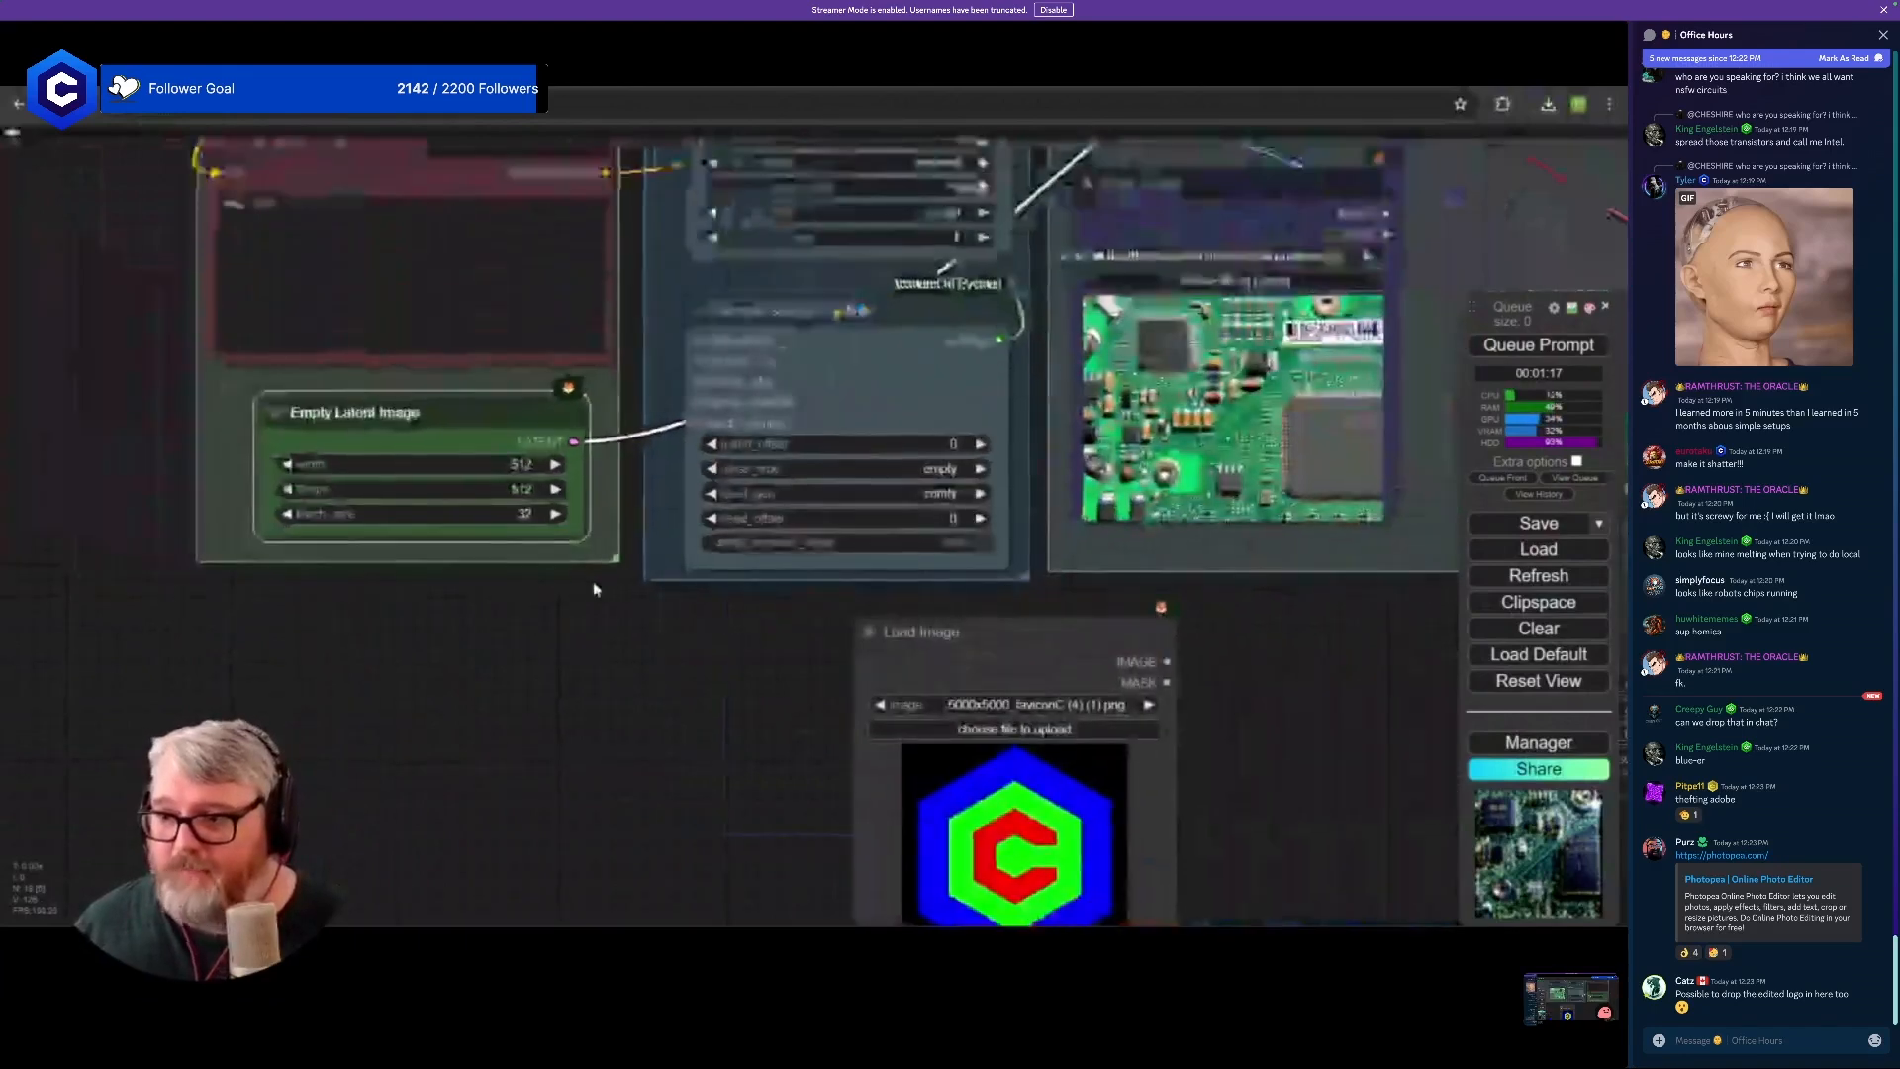
left_click_drag(756, 590, 461, 611)
left_click_drag(692, 648, 884, 632)
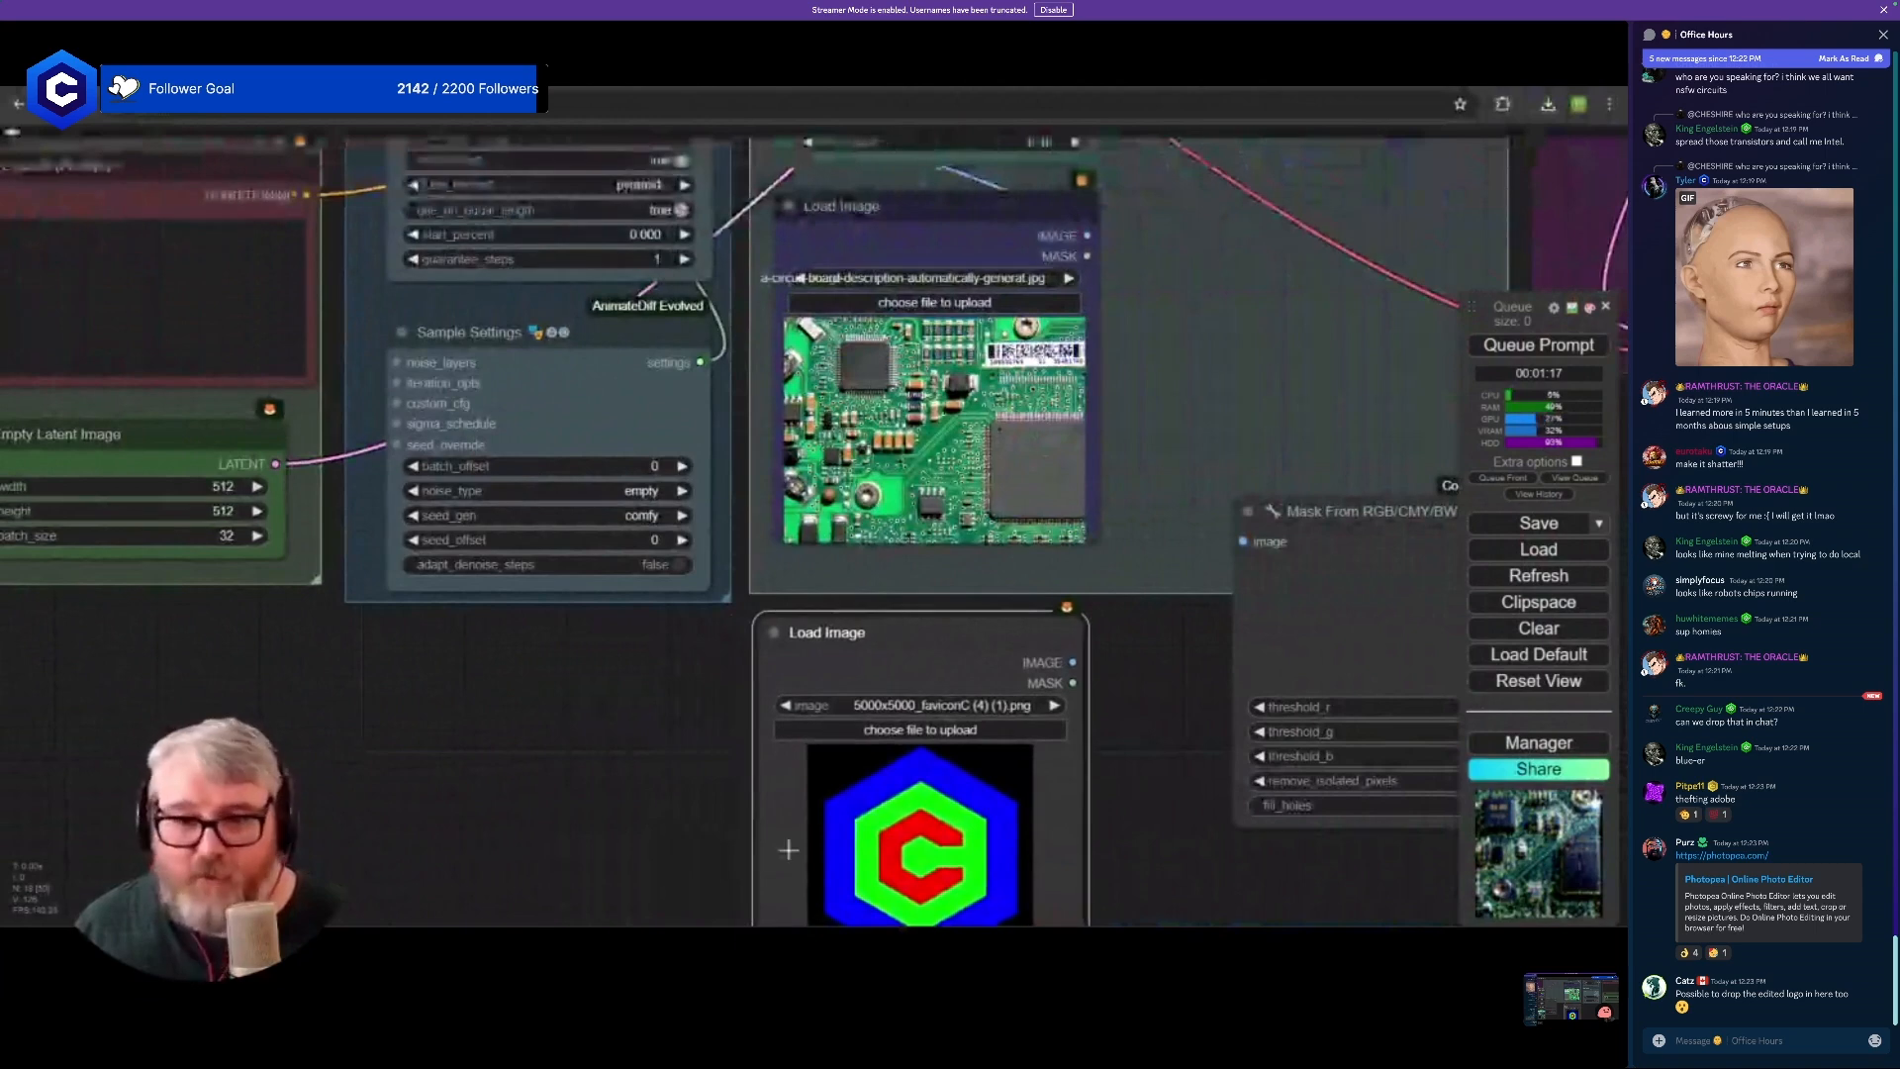
- Extend the group around Empty Latent Image downward and add a Crystools Primitive integer node in the new space
left_click_drag(273, 667, 912, 604)
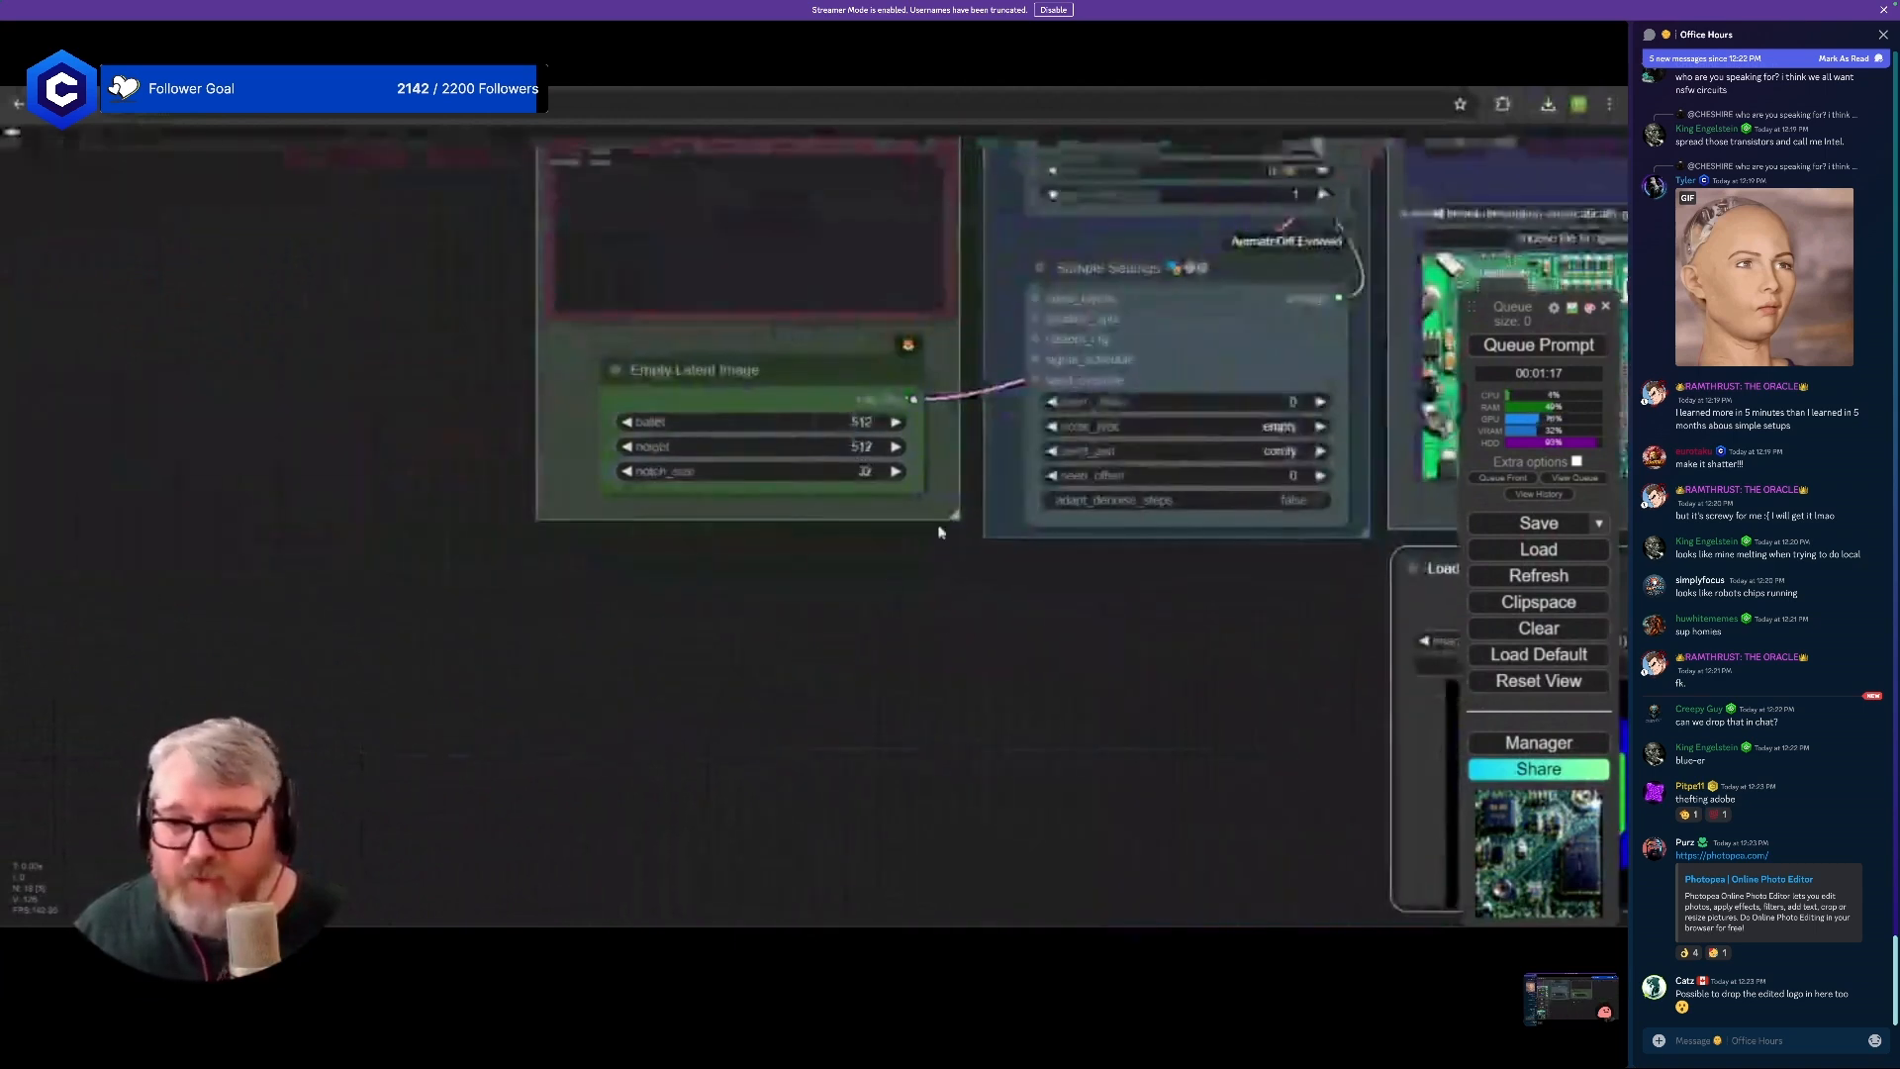
left_click_drag(955, 515, 965, 722)
double_click(664, 544)
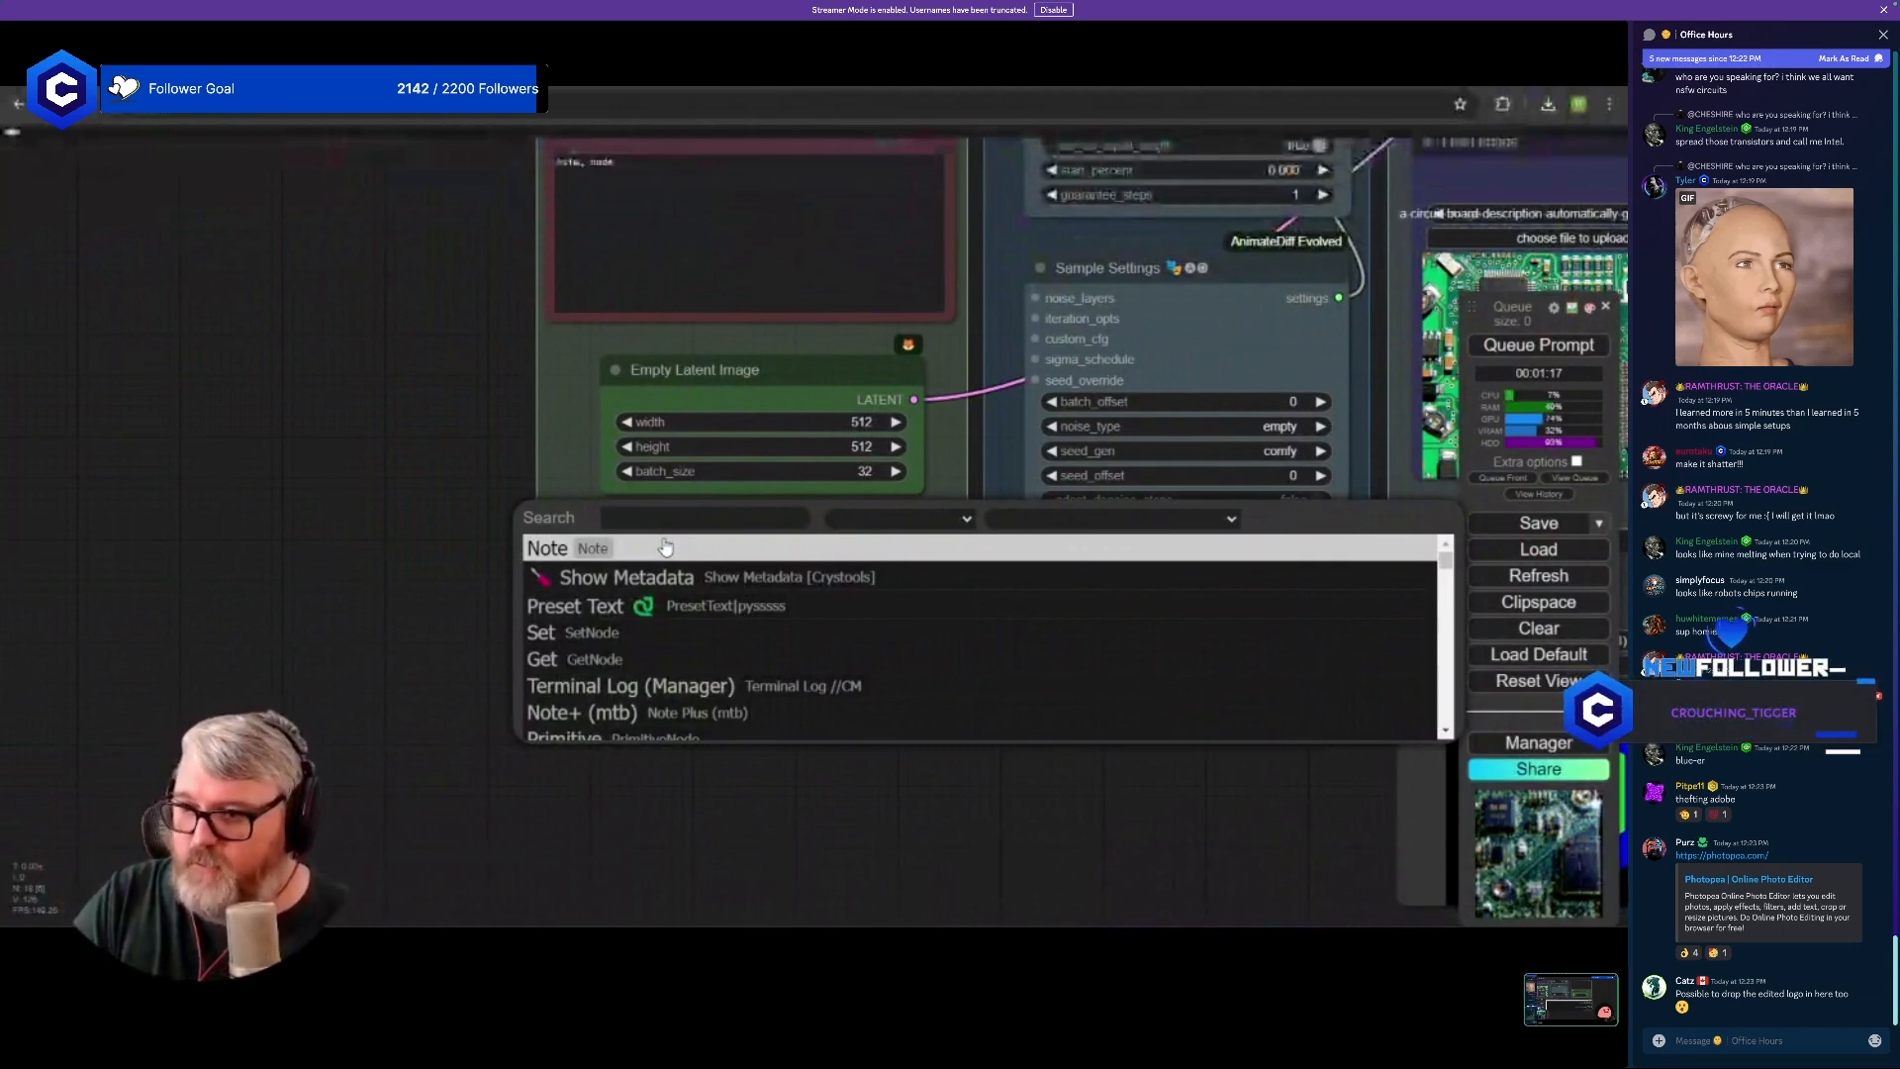
type("primi")
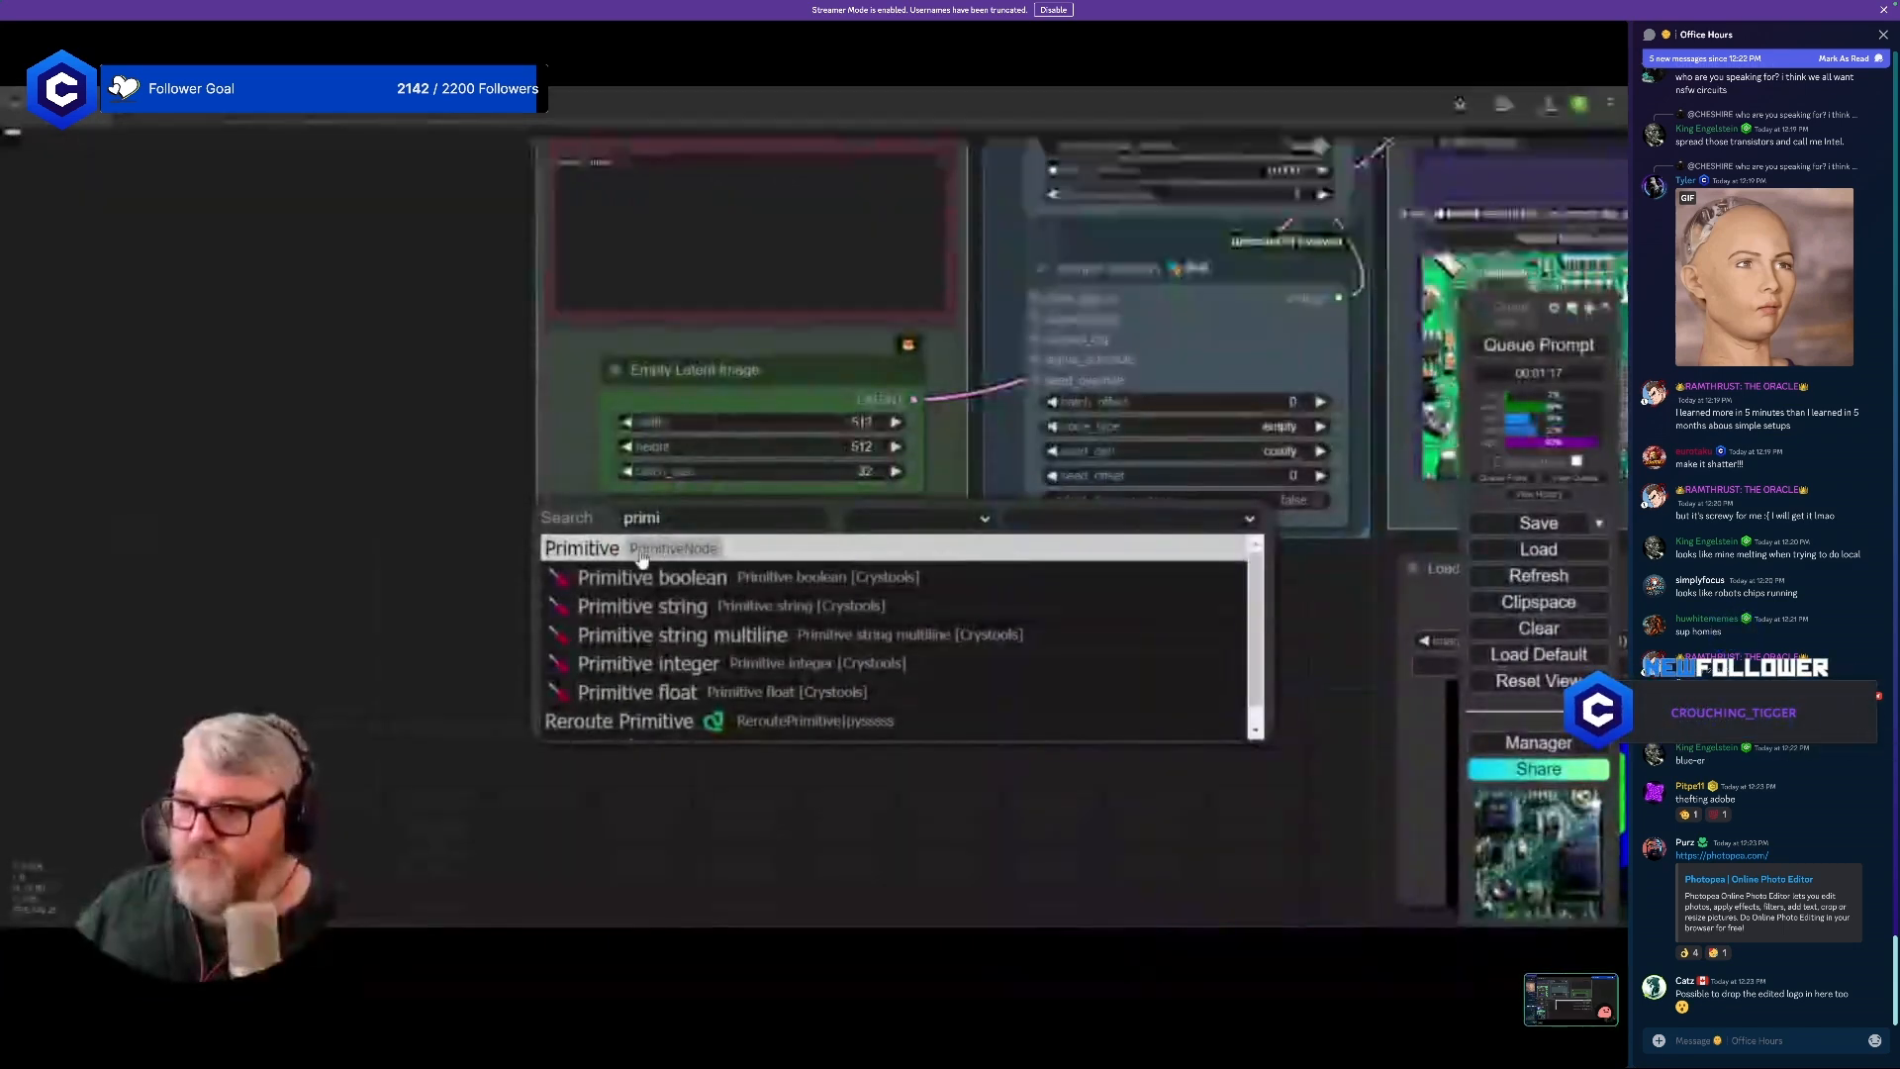
left_click(648, 663)
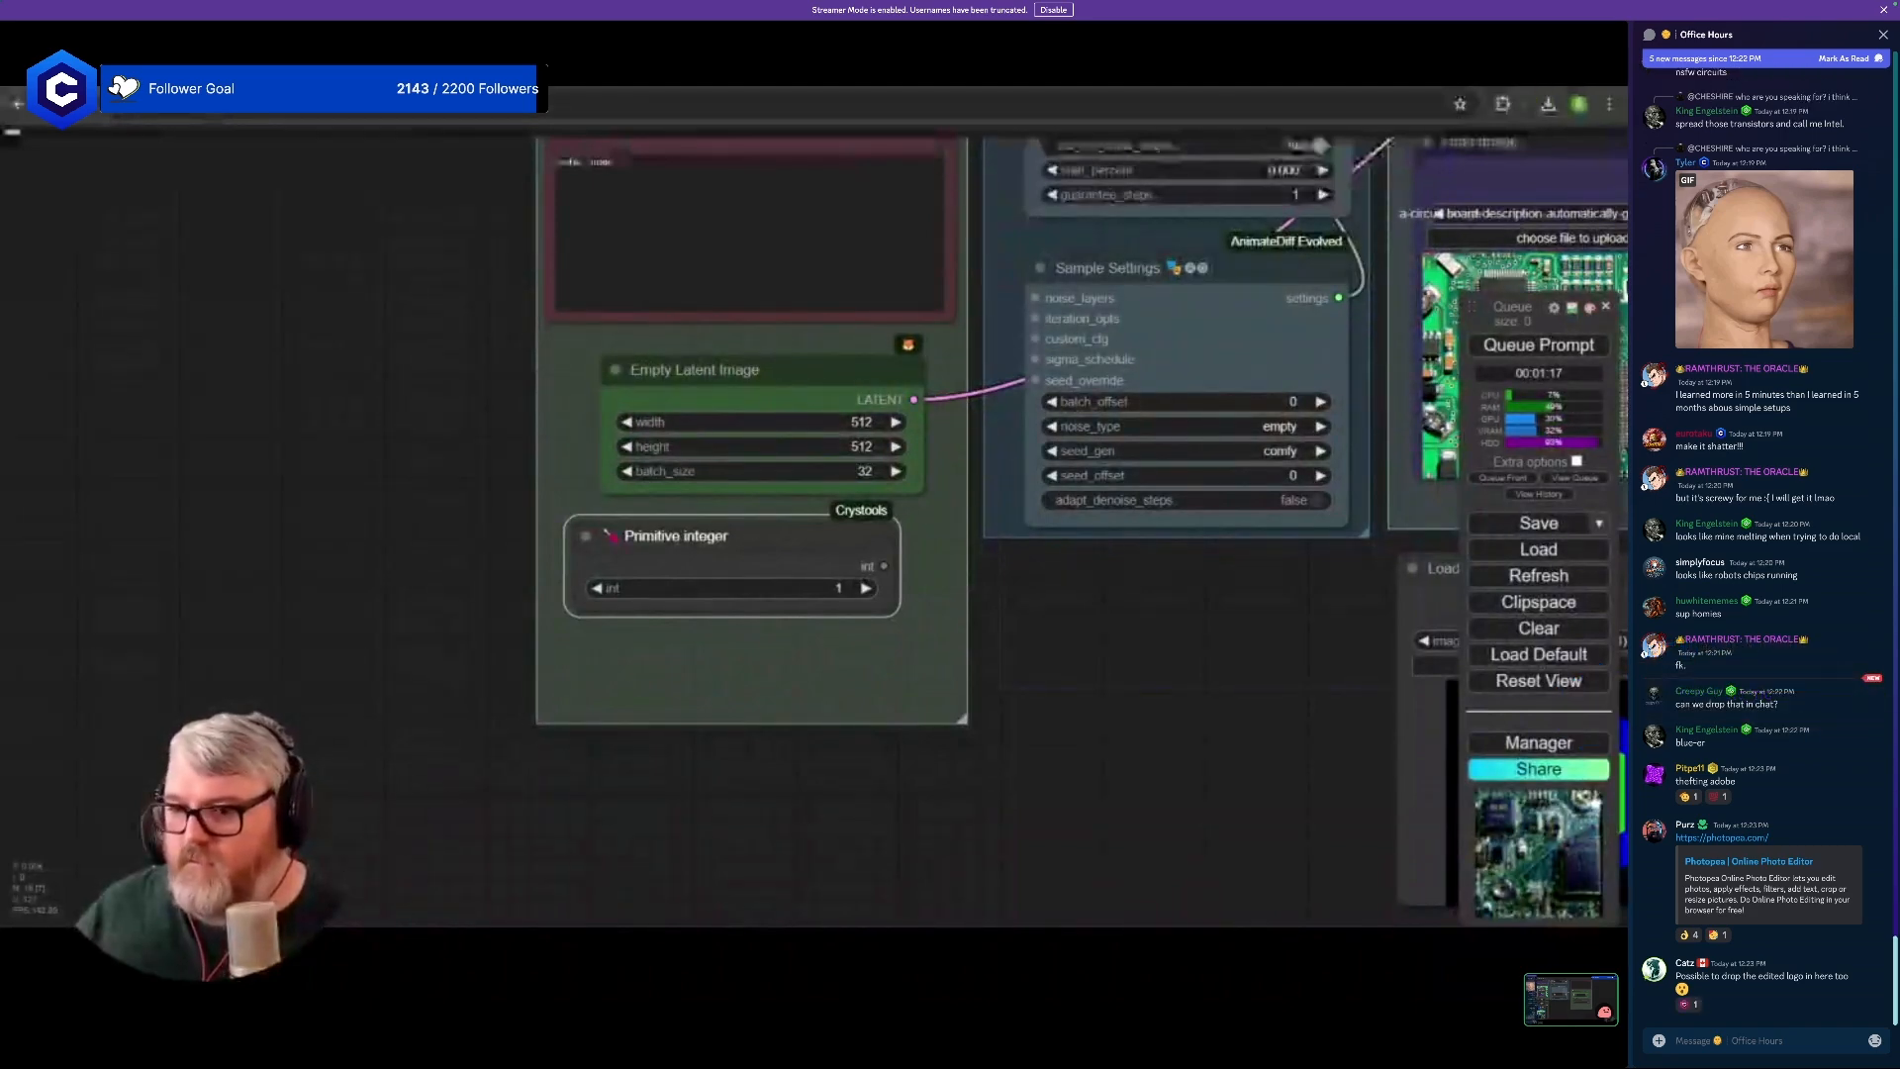
- Switch to File Explorer and share 5000x5000_faviconC (4).png from the Downloads folder in the Discord chat
key("alt+Tab")
left_click(72, 401)
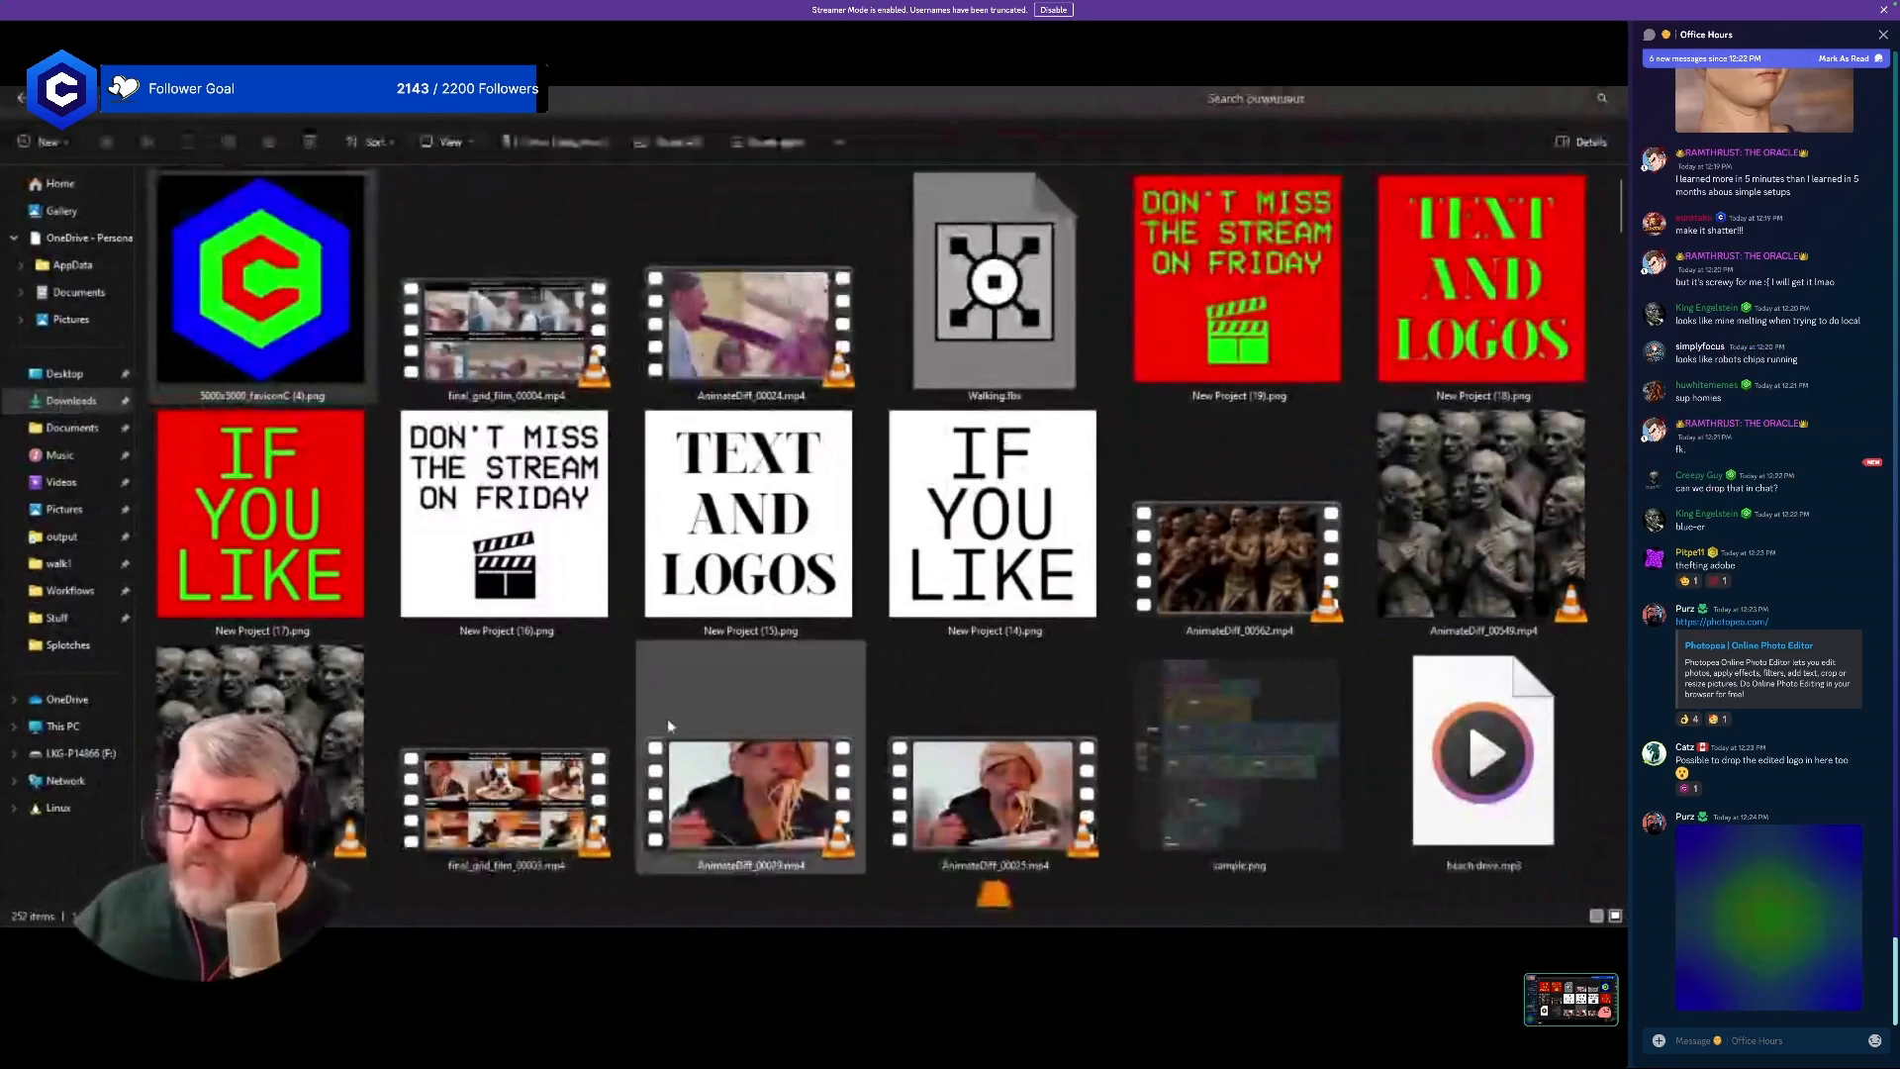
left_click(534, 514)
left_click(712, 515)
left_click(535, 514)
left_click(724, 431)
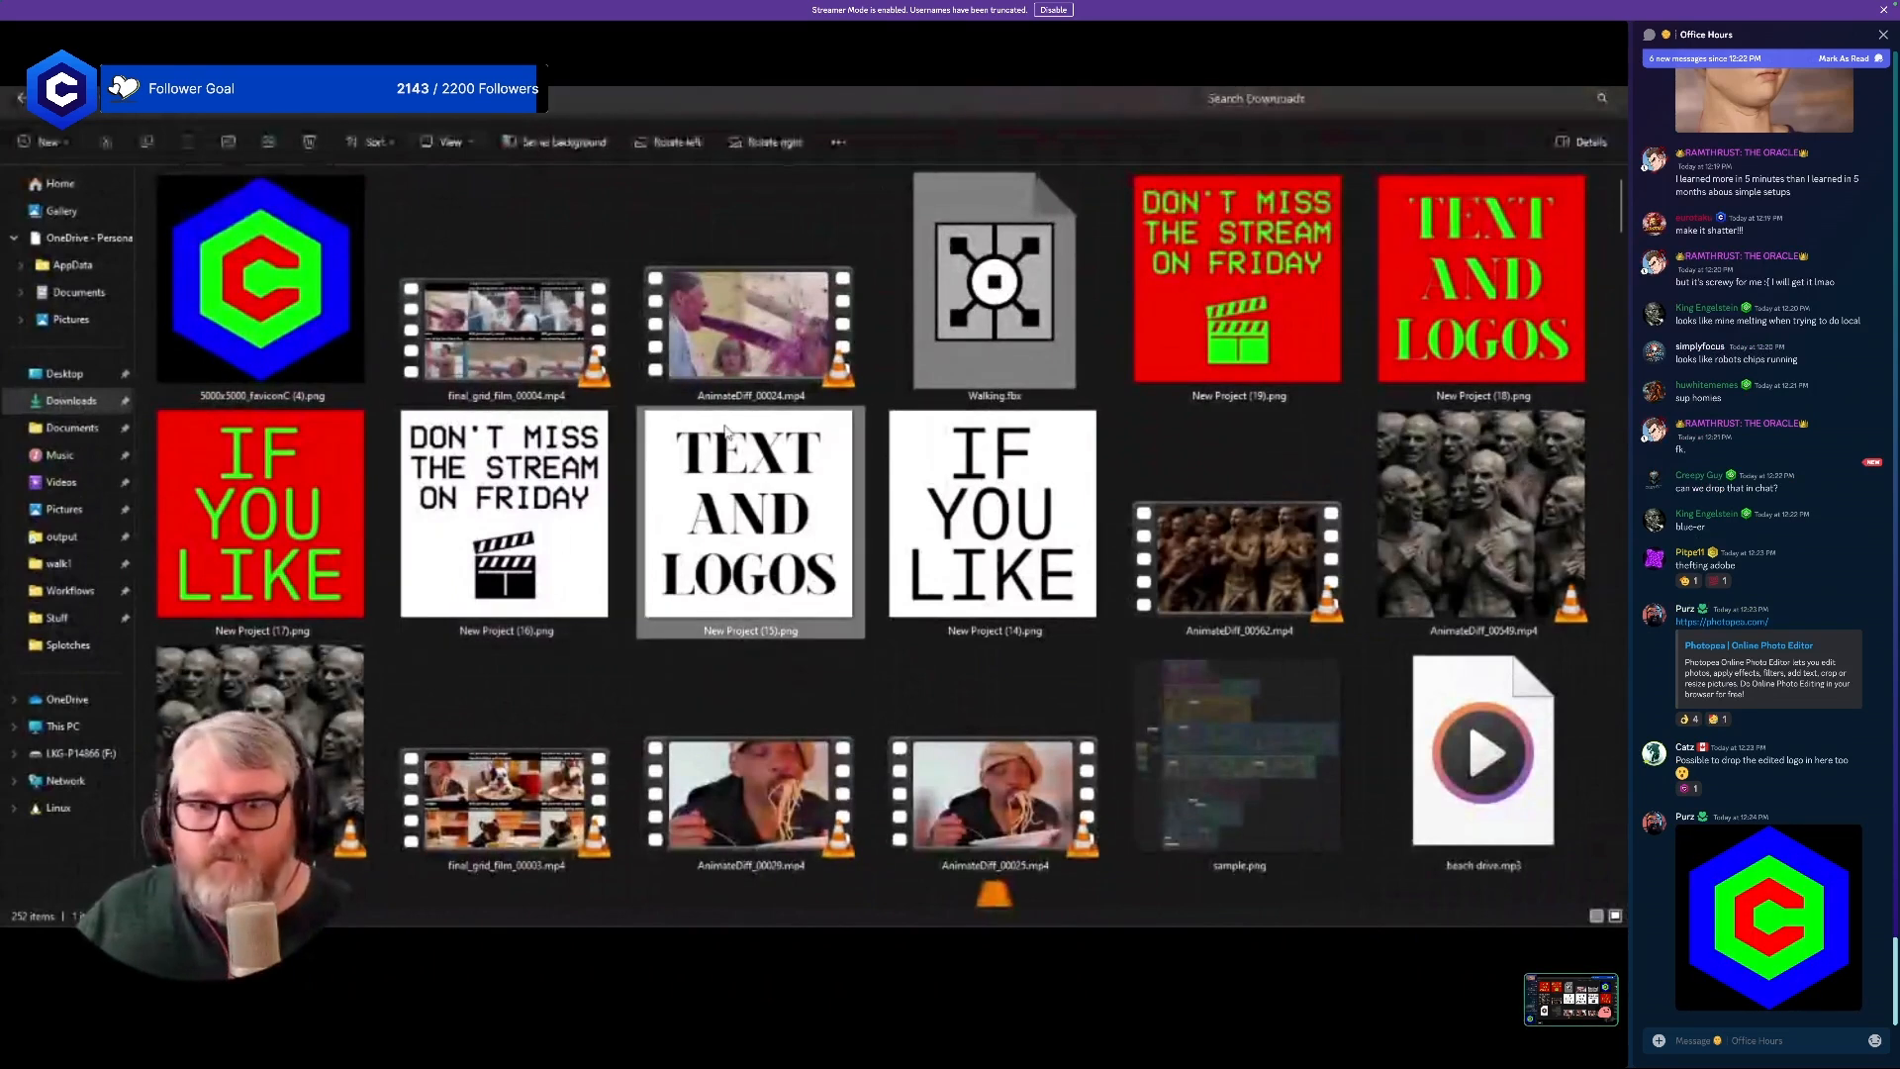
- Return to ComfyUI, paste a second Primitive integer node below the first and extend the surrounding group downward to enclose it
key("alt+Tab")
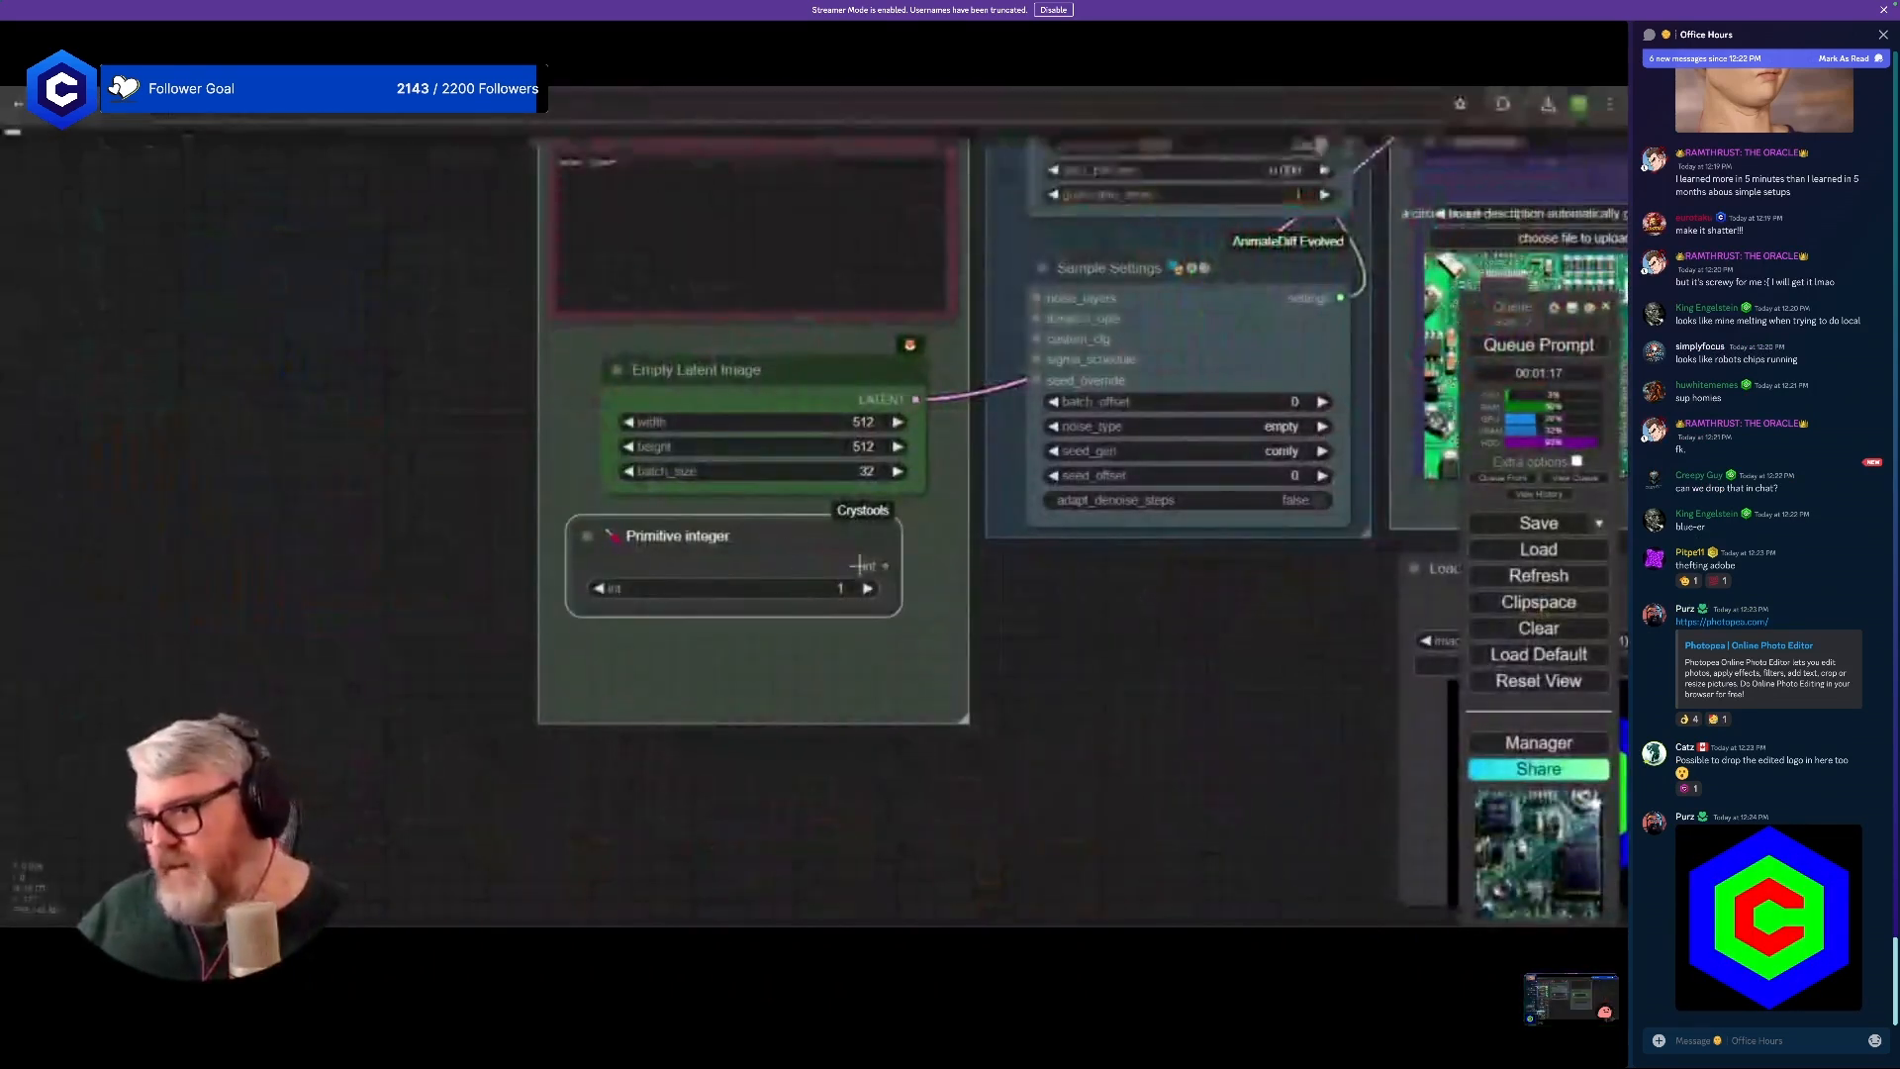
key("ctrl+v")
left_click_drag(965, 559, 671, 648)
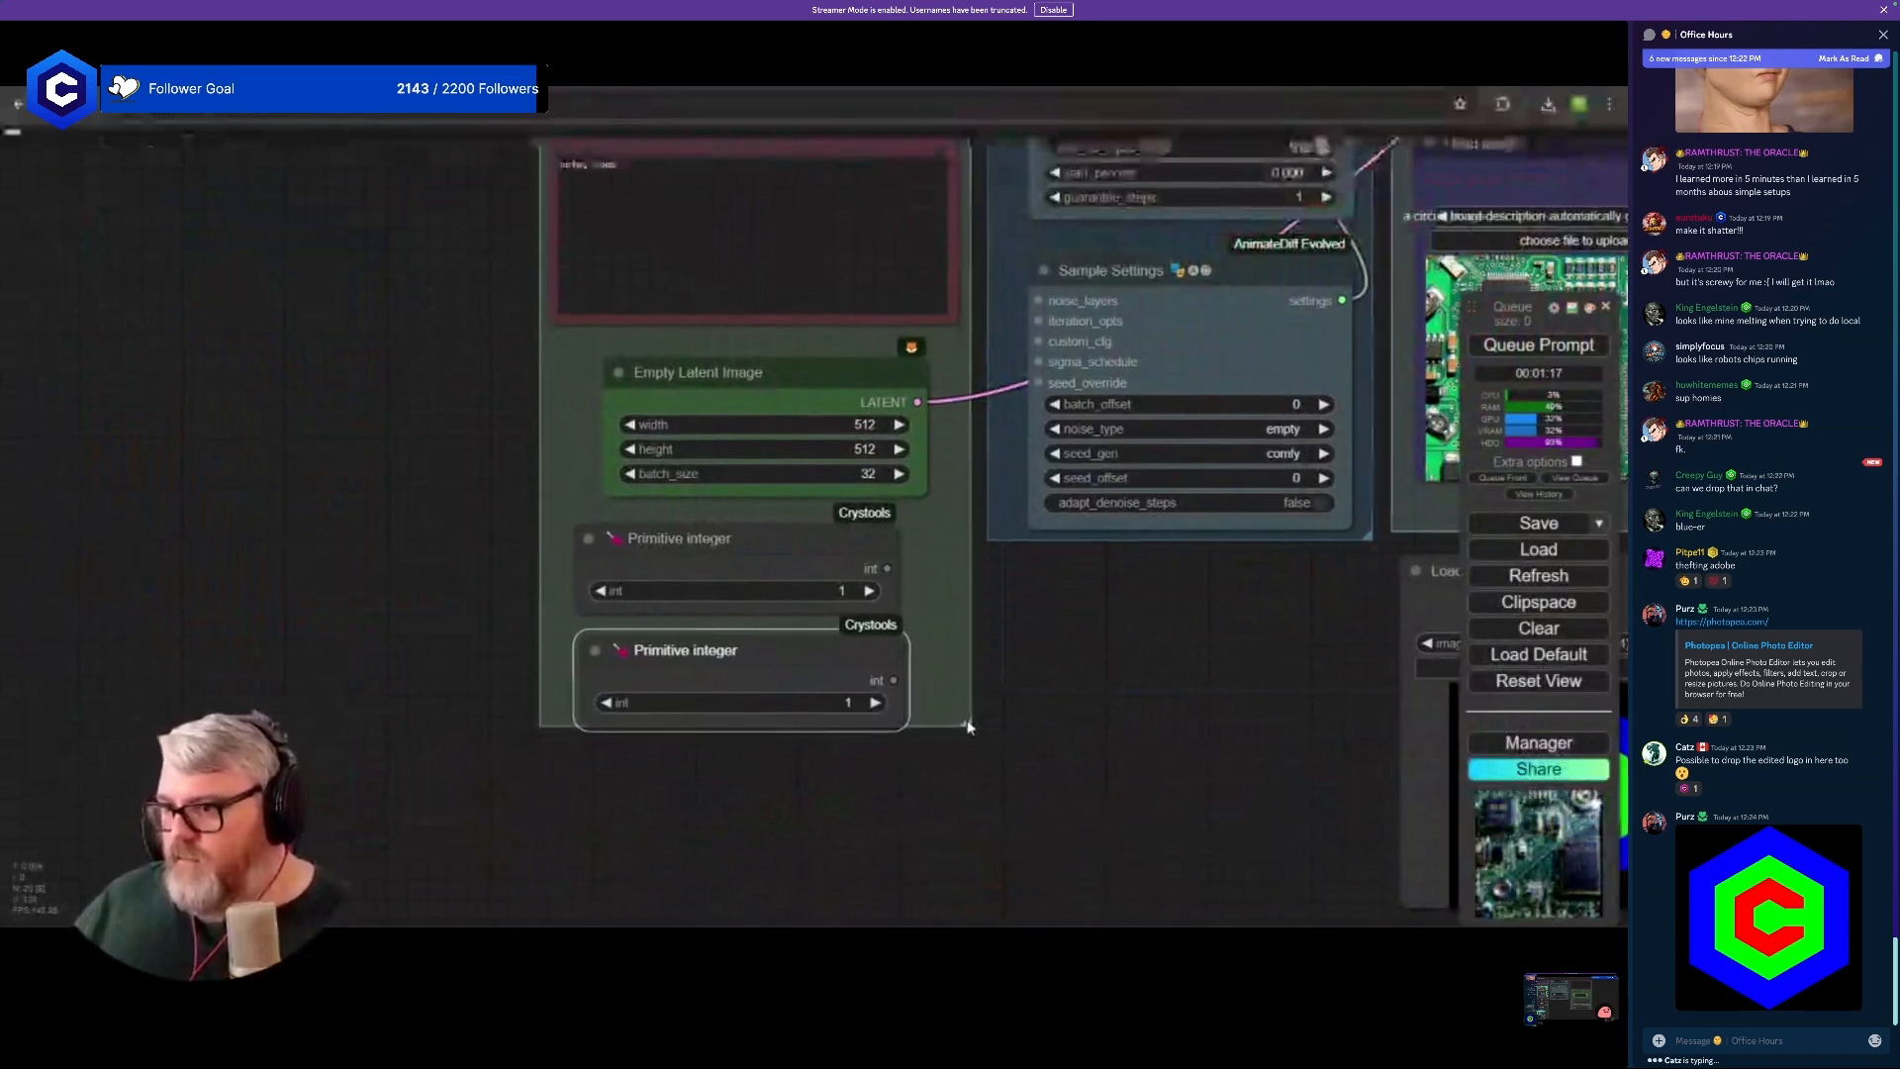
left_click_drag(968, 727, 970, 774)
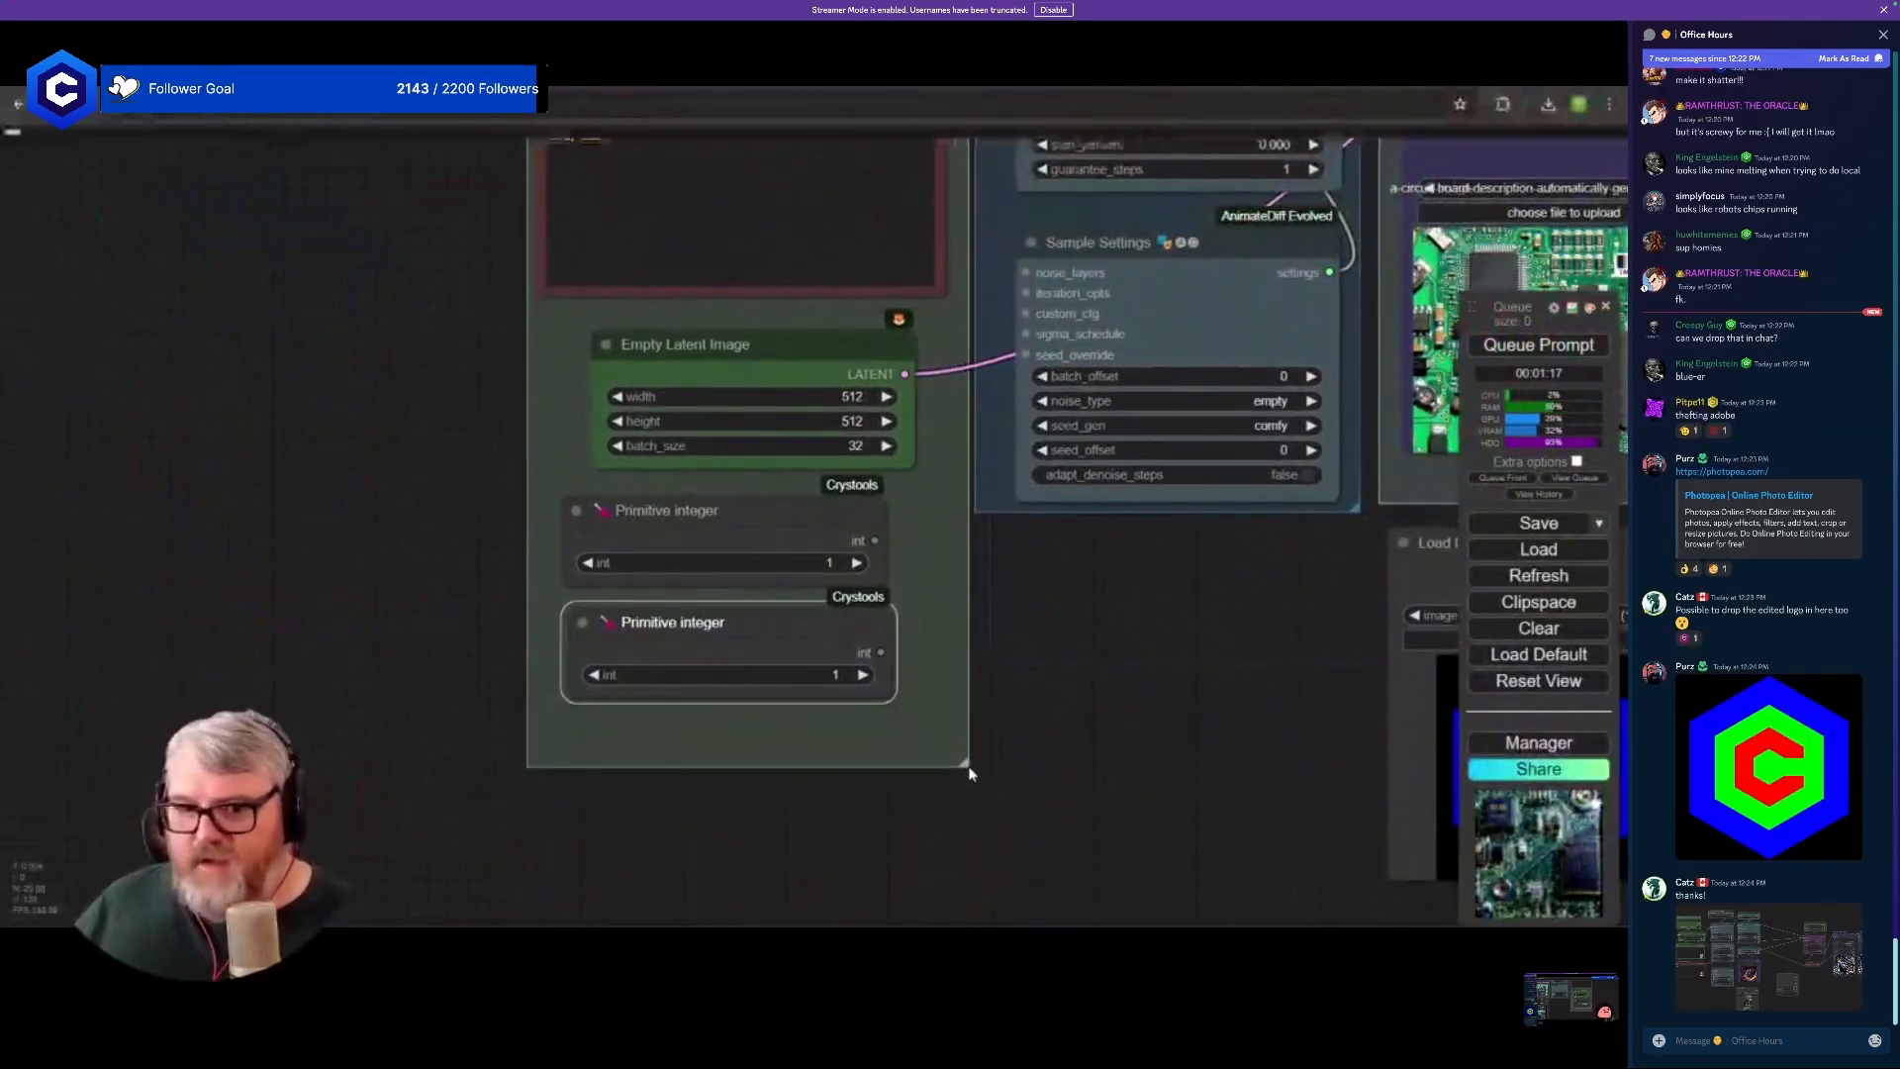
- Line up both Primitive integer nodes in a column beneath the Empty Latent Image node
left_click_drag(1013, 673, 788, 711)
left_click_drag(593, 657, 619, 673)
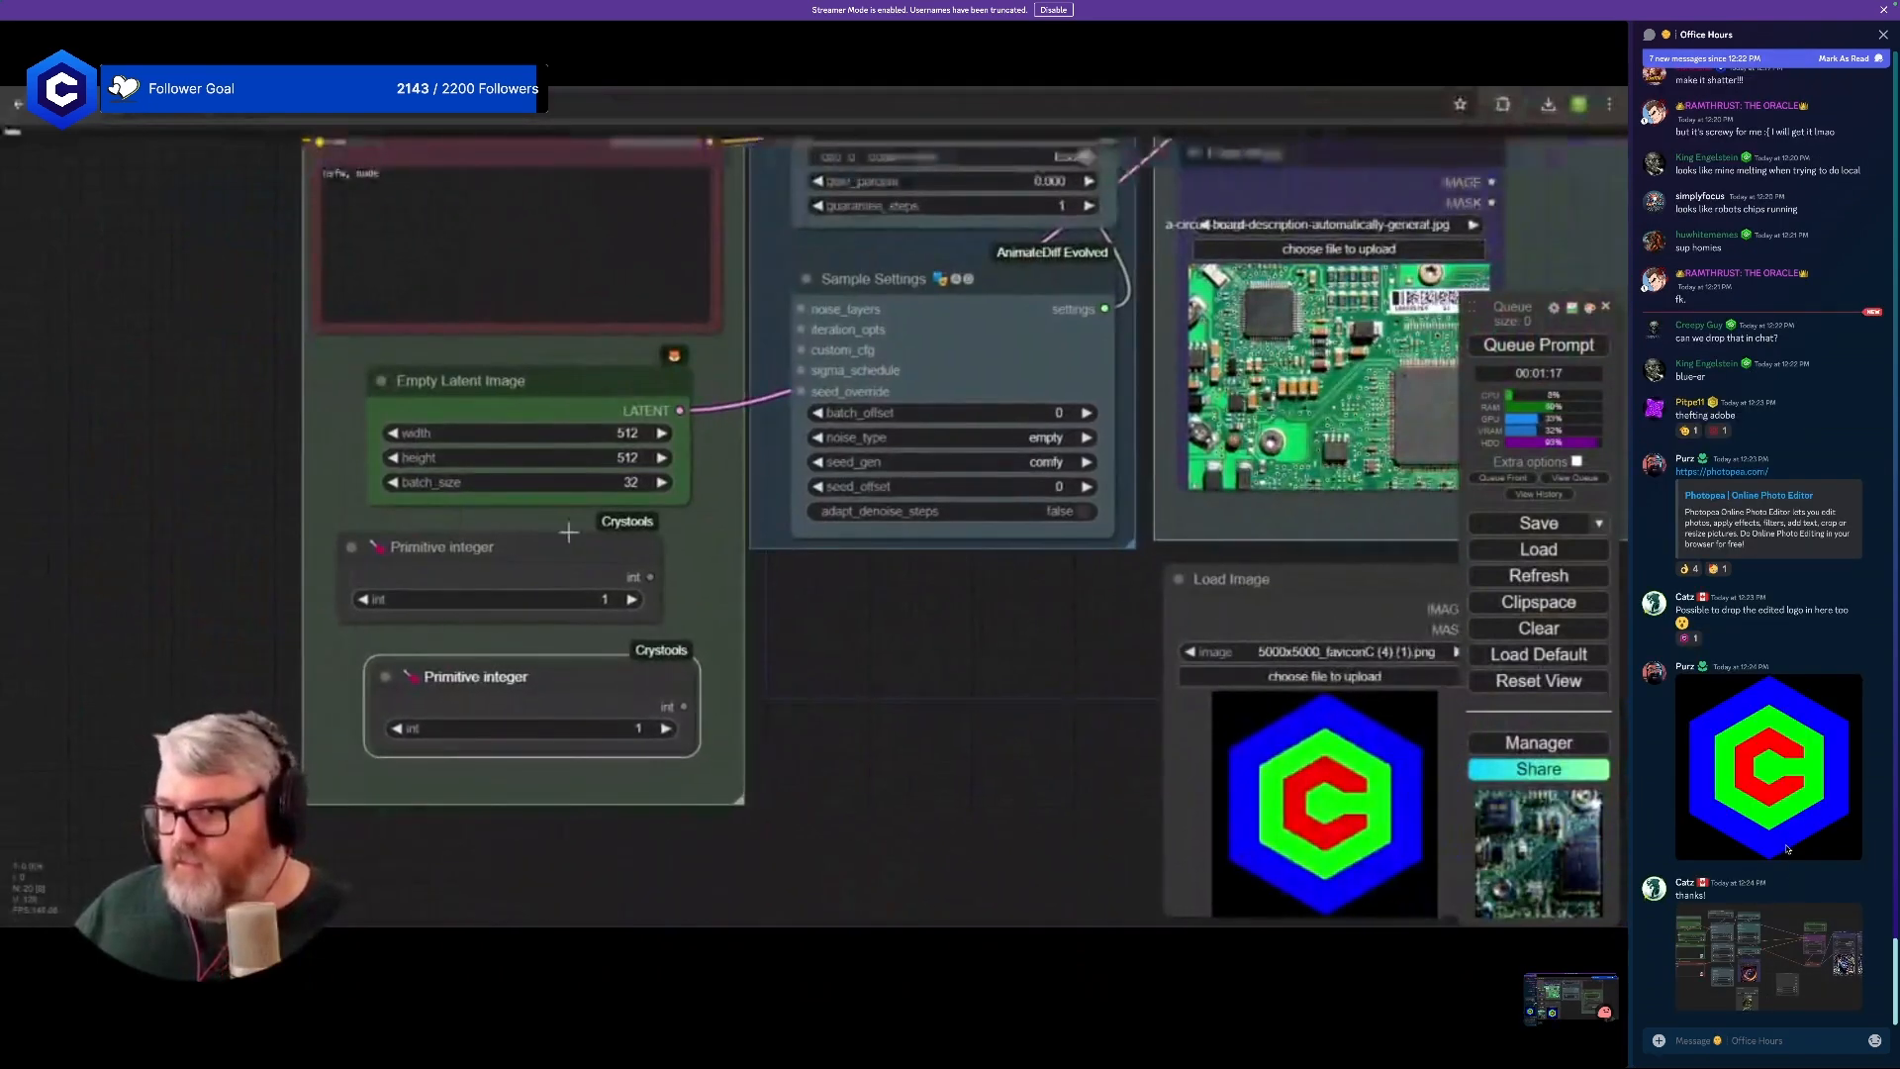
left_click_drag(569, 533, 594, 538)
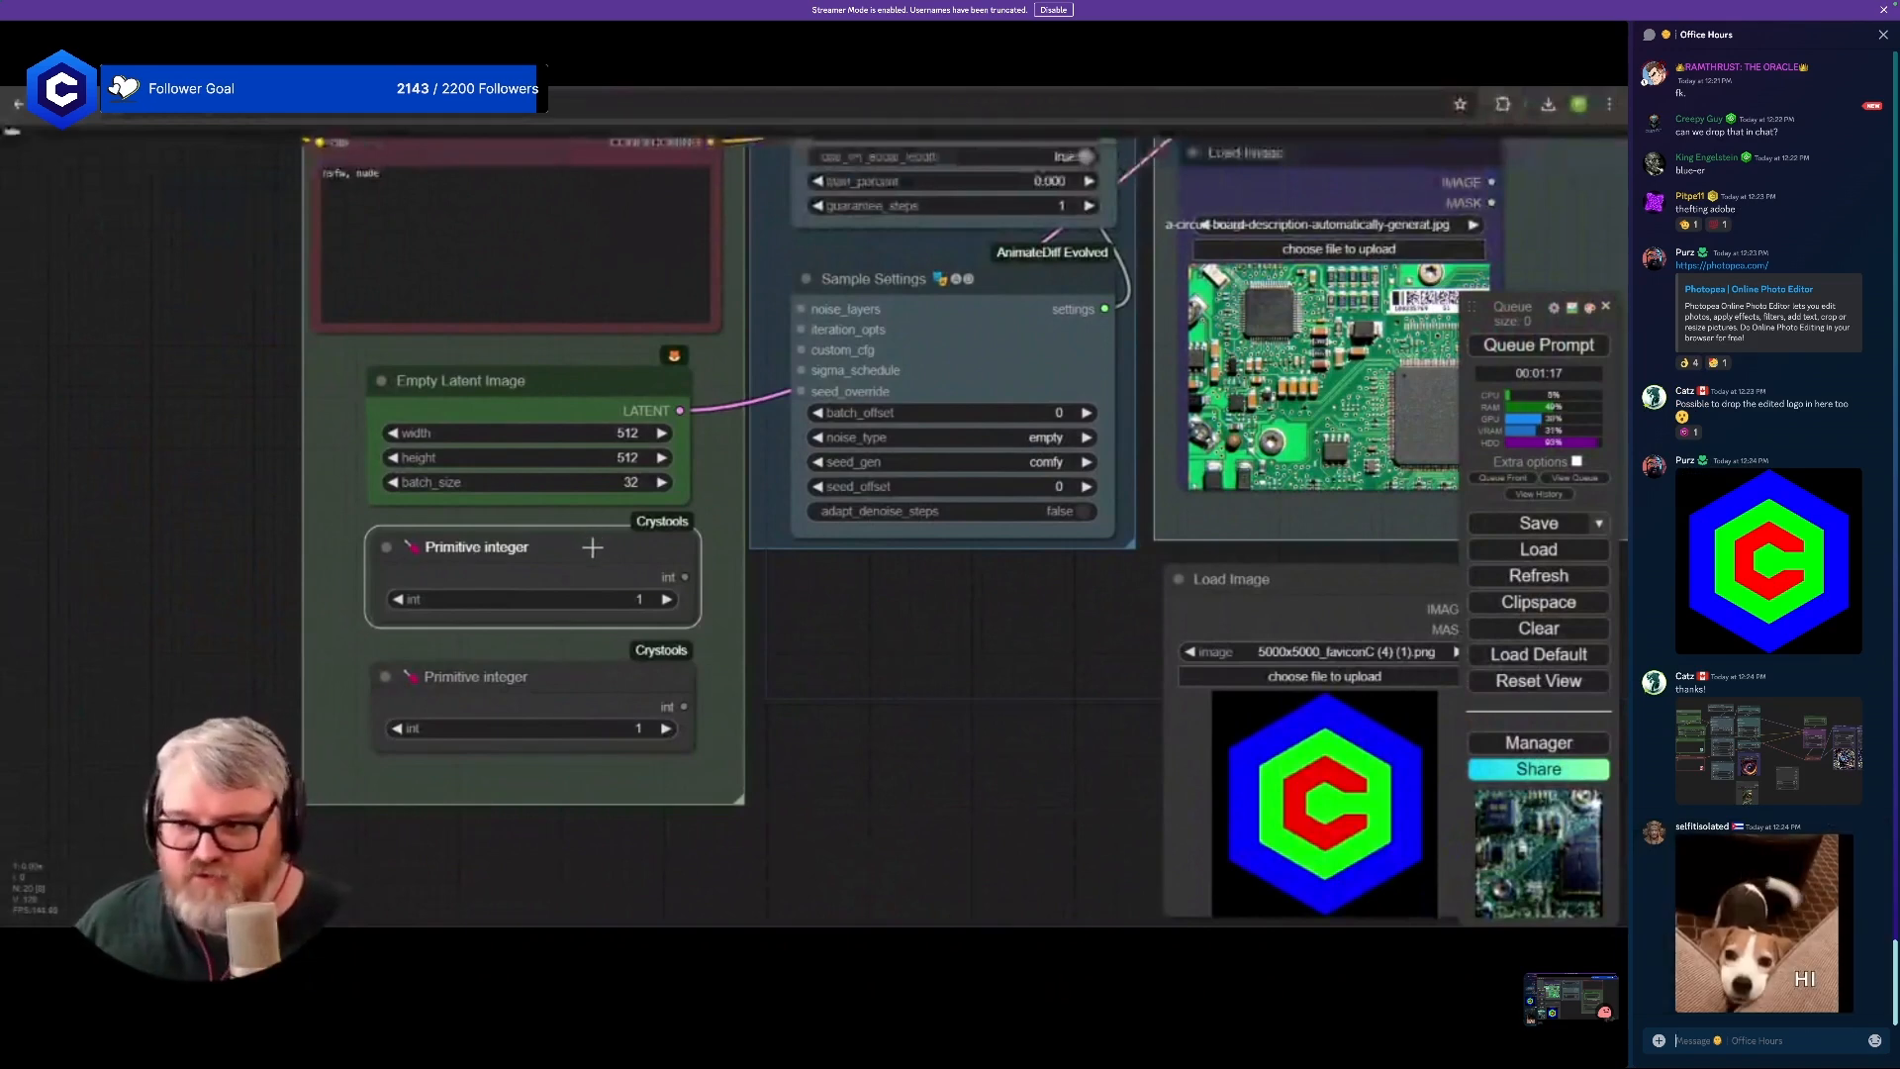
- Rename the upper Primitive integer node below Empty Latent Image as Res - Width
right_click(594, 522)
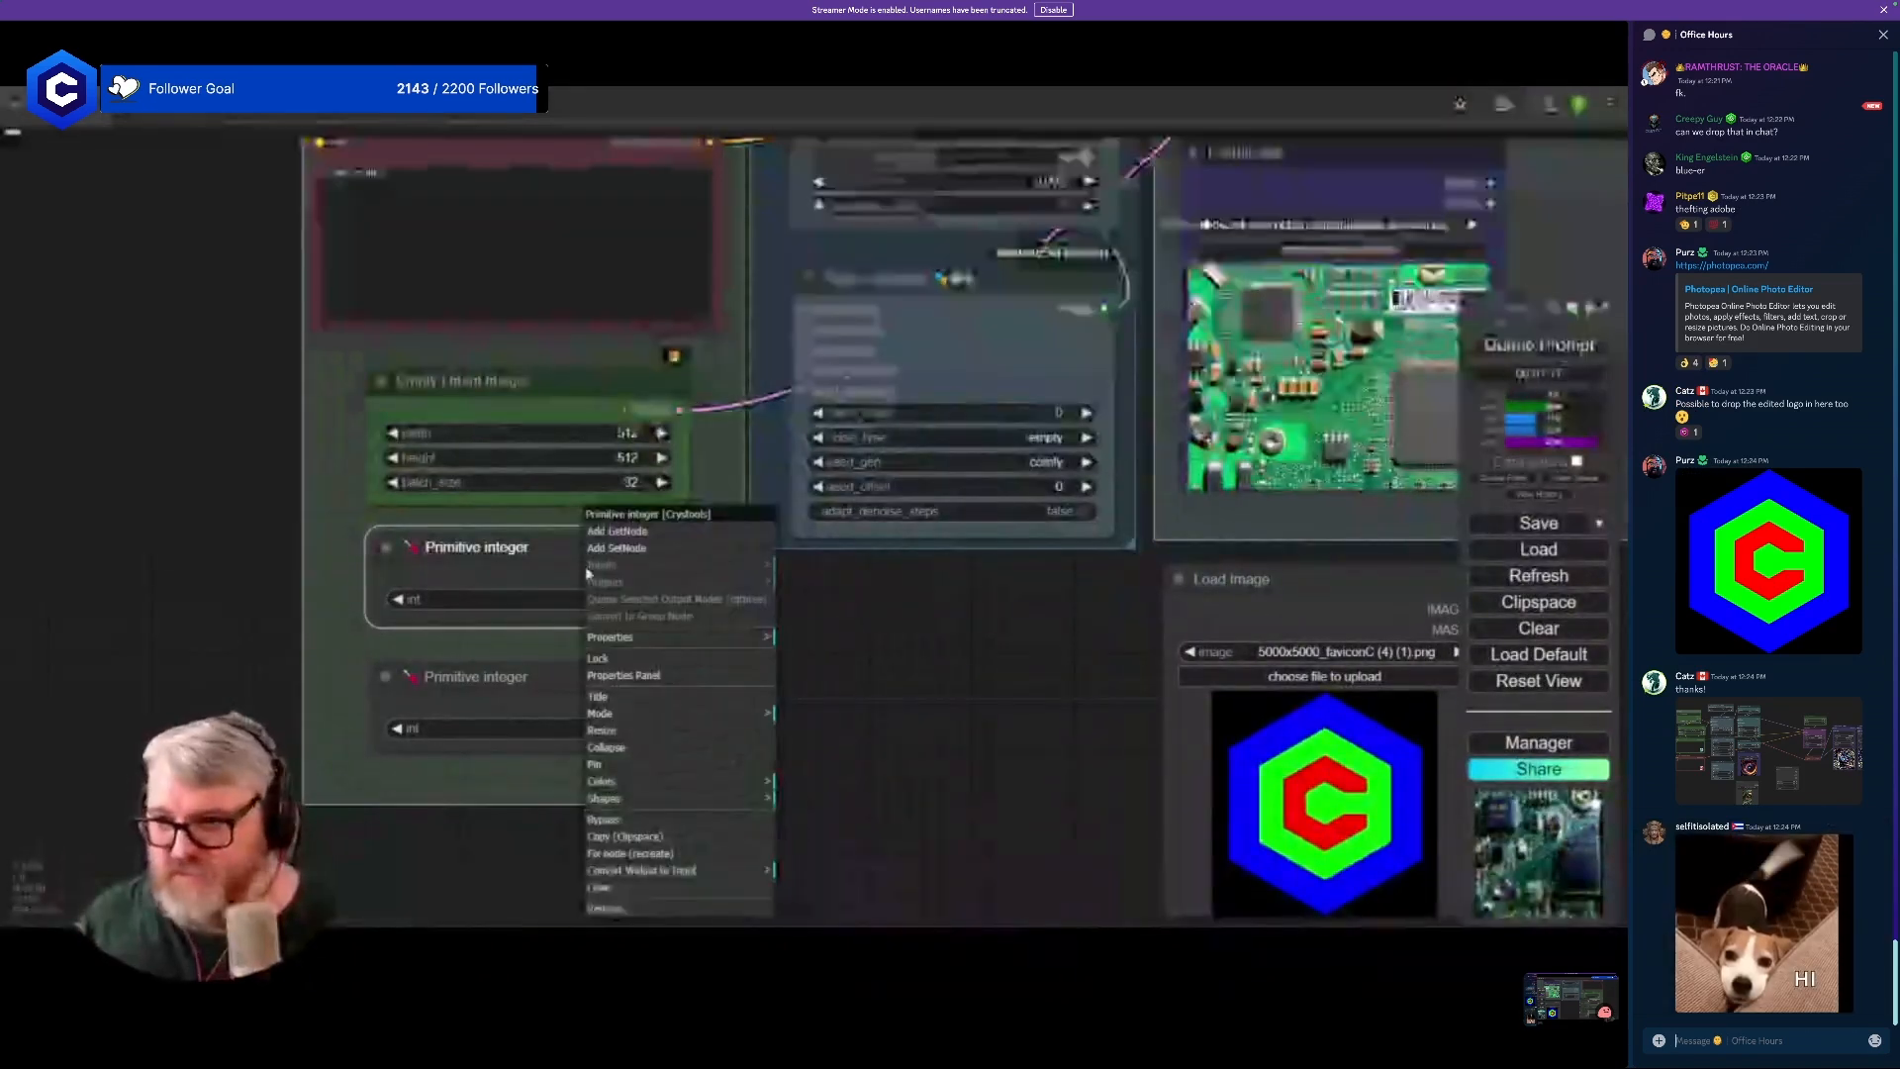
left_click(648, 697)
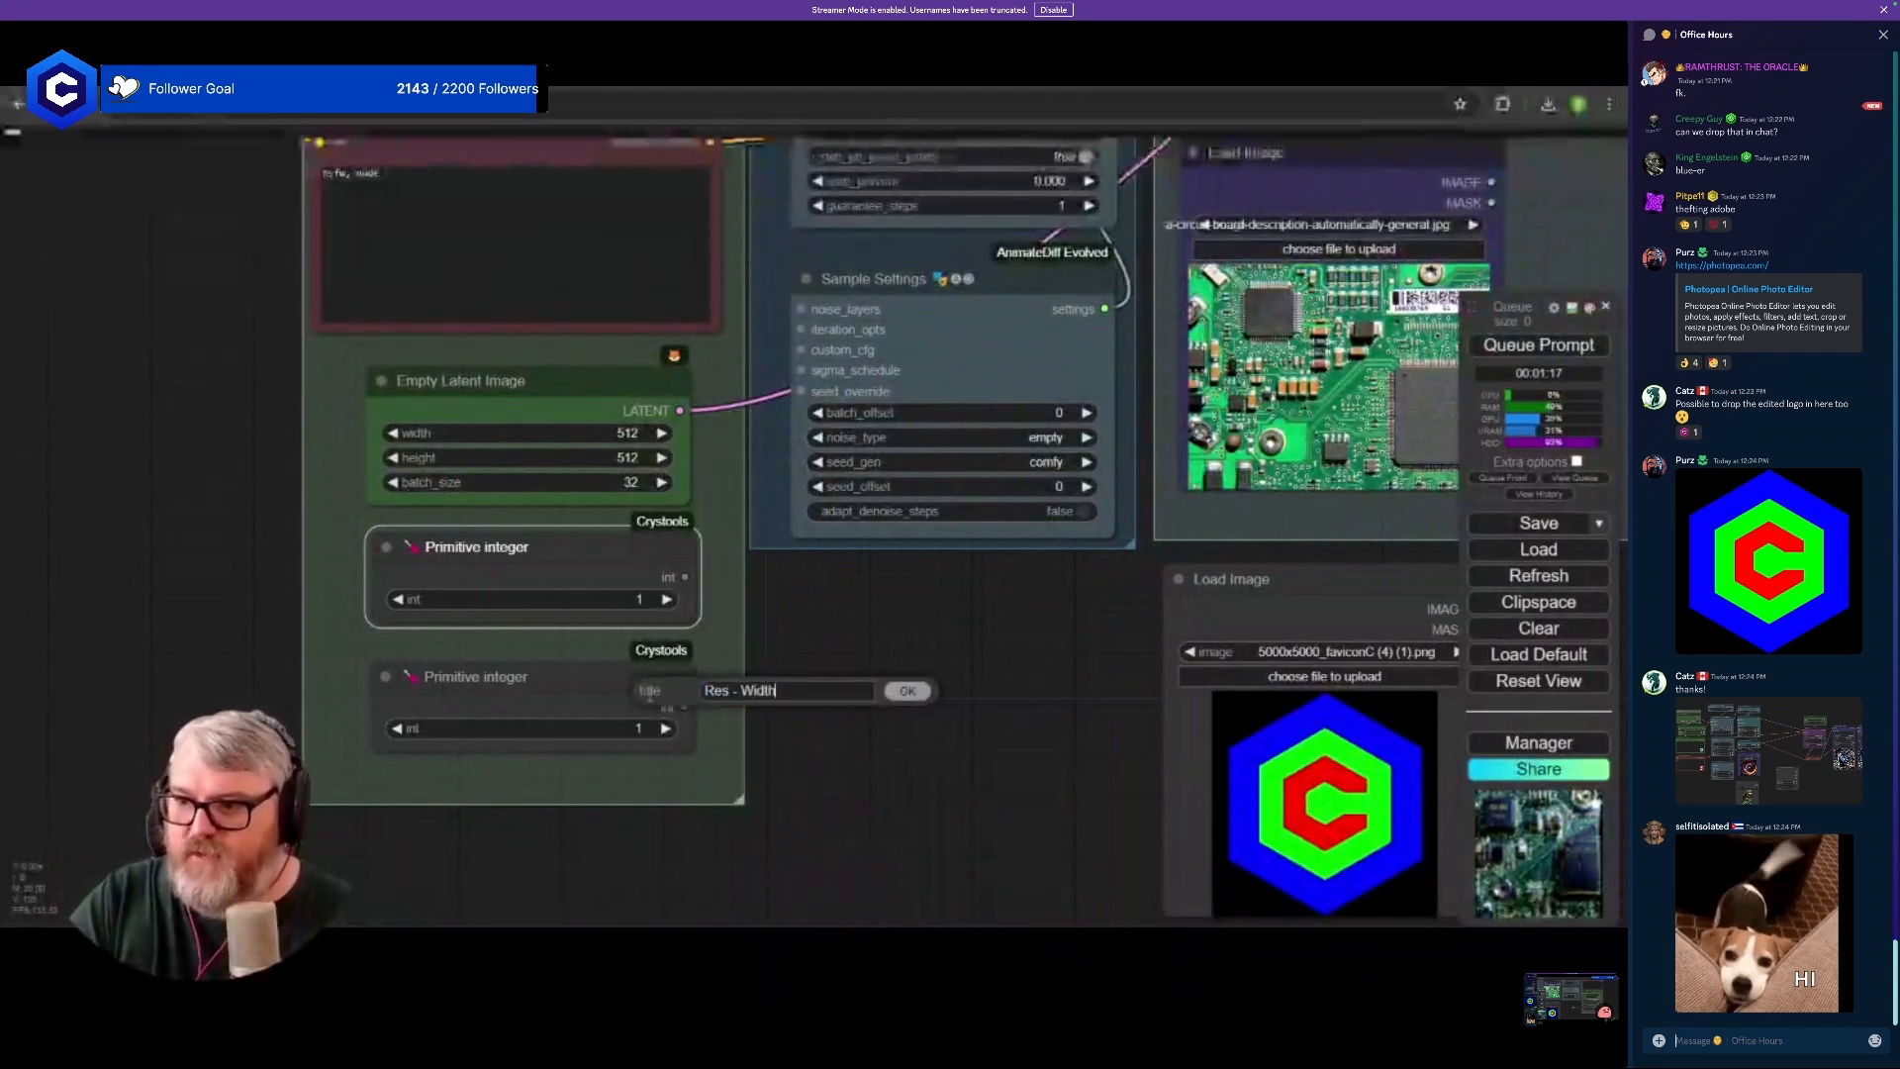
type("Res - Width")
key("Return")
right_click(500, 690)
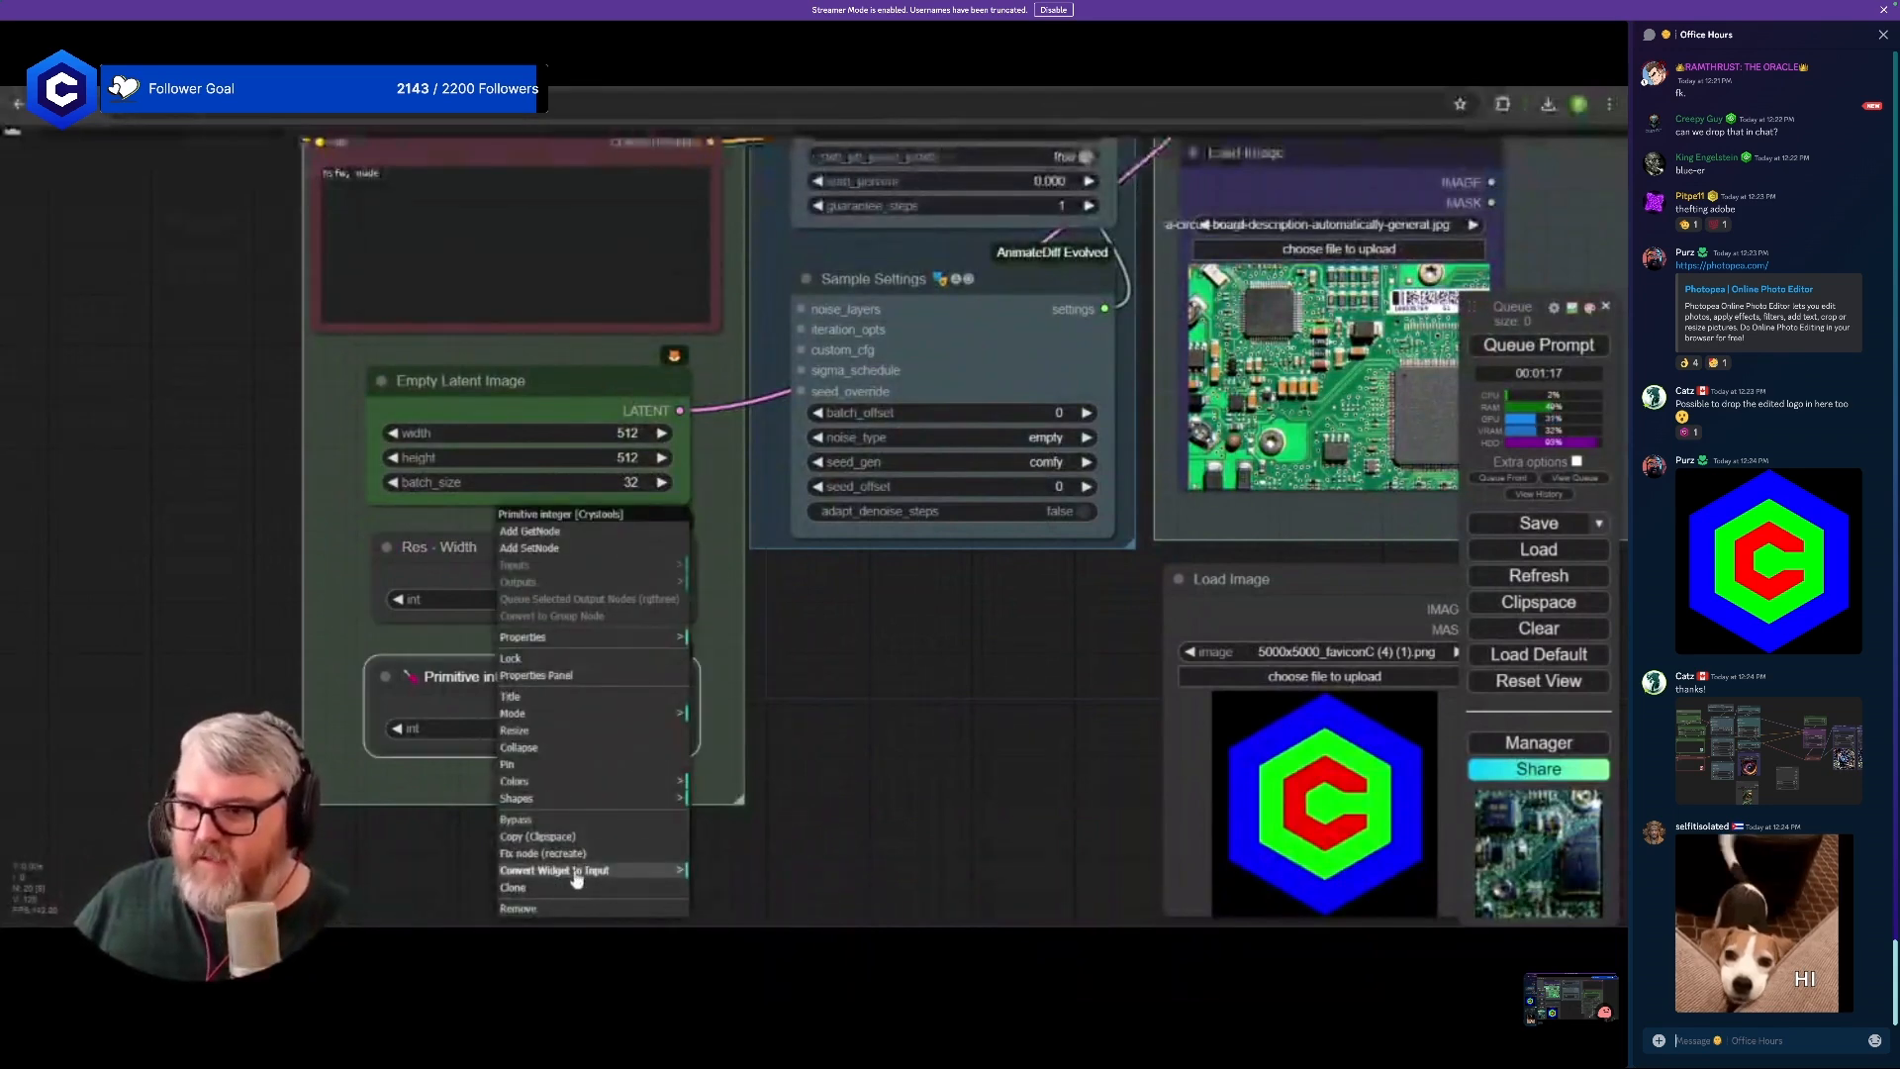
mouse_move(577, 875)
left_click(757, 877)
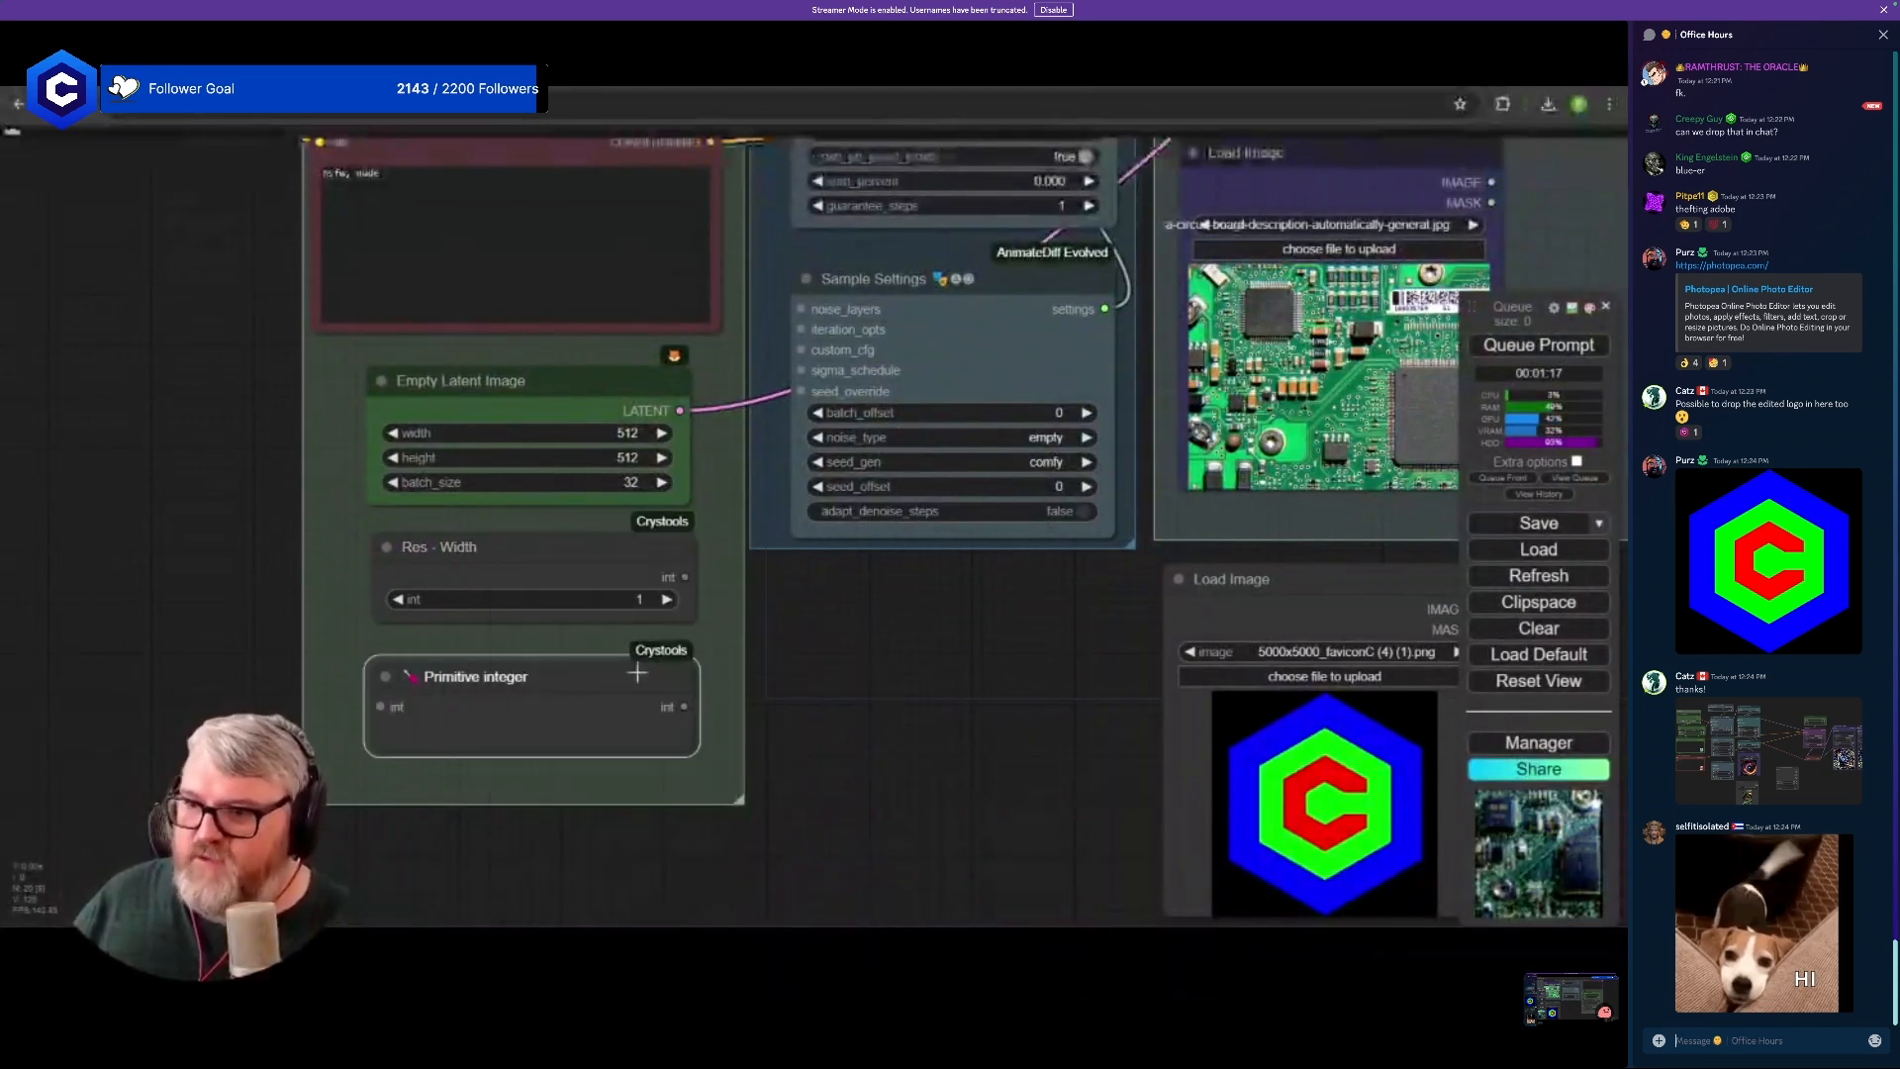
- Rename the lower Primitive integer node as Res - Height
right_click(544, 688)
left_click(586, 697)
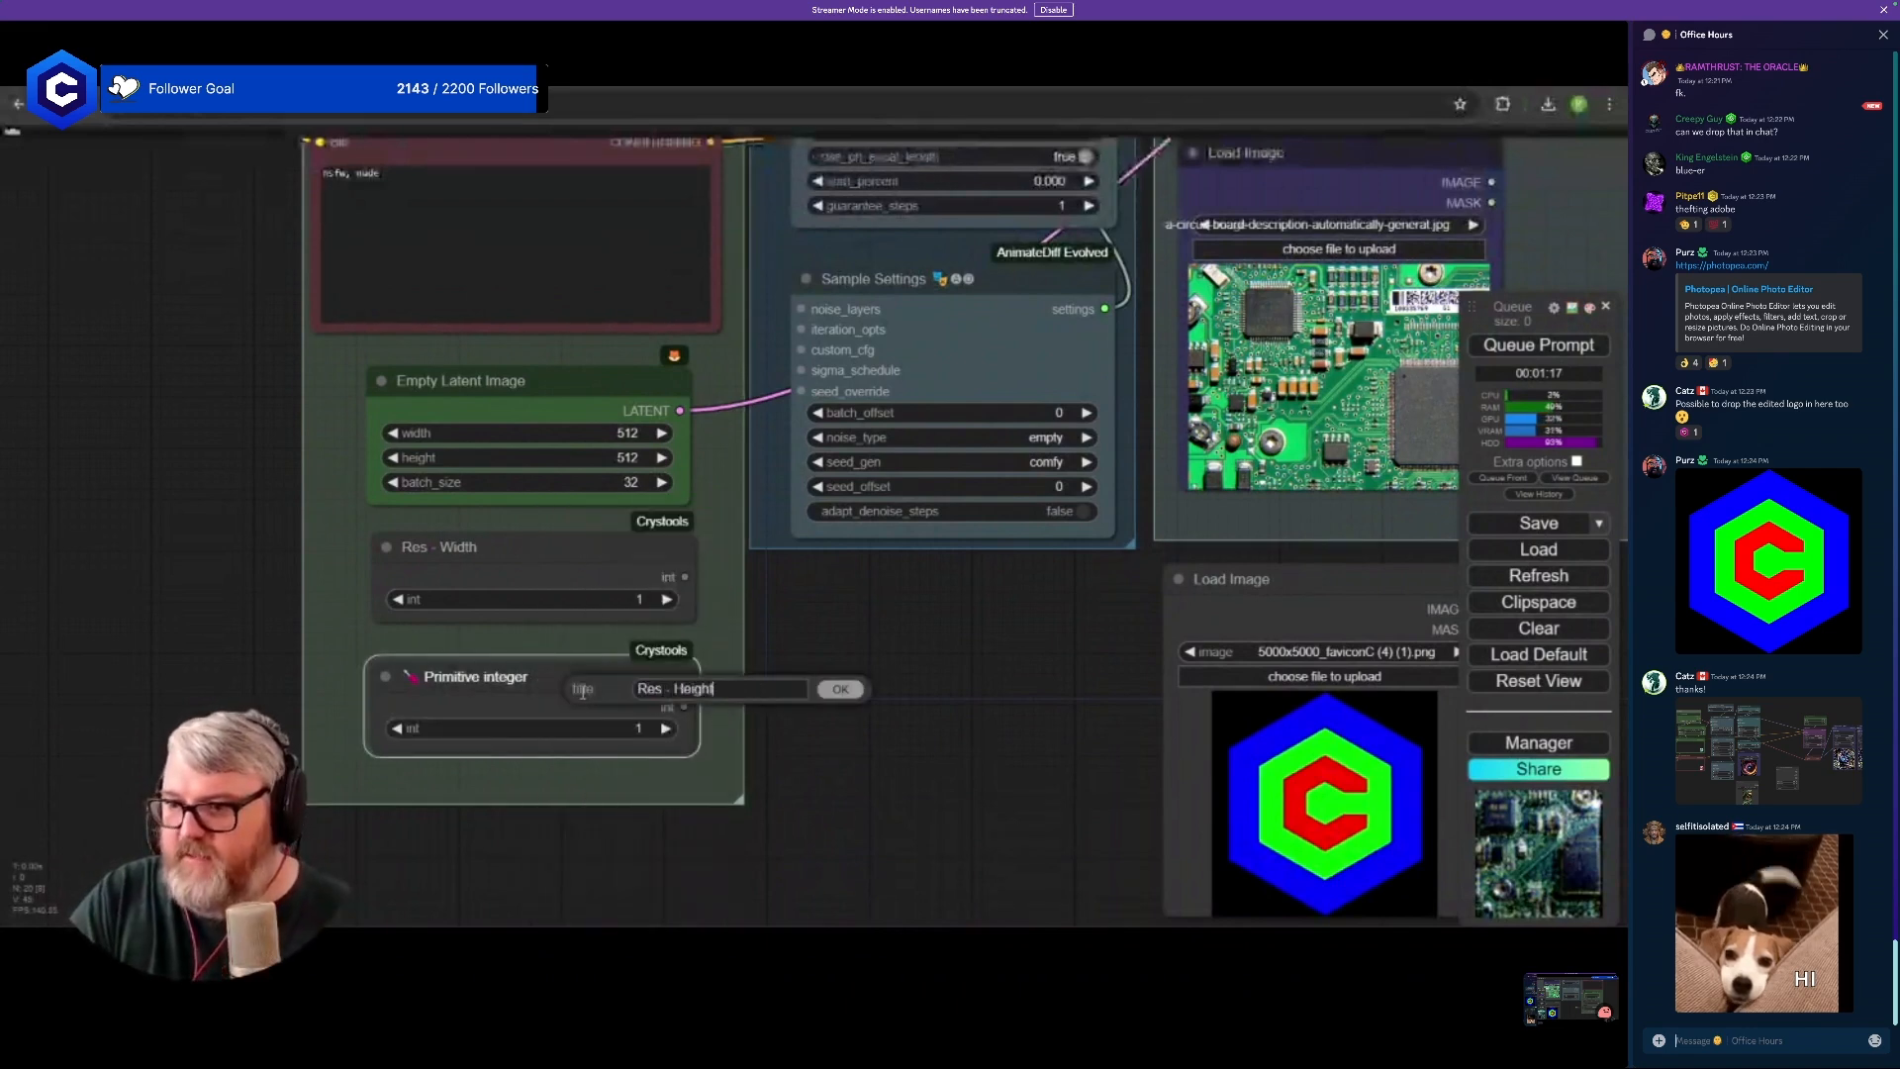
key("Return")
- Set the integer value of both the Res - Width and Res - Height nodes to 512
left_click(603, 602)
type("512")
key("Return")
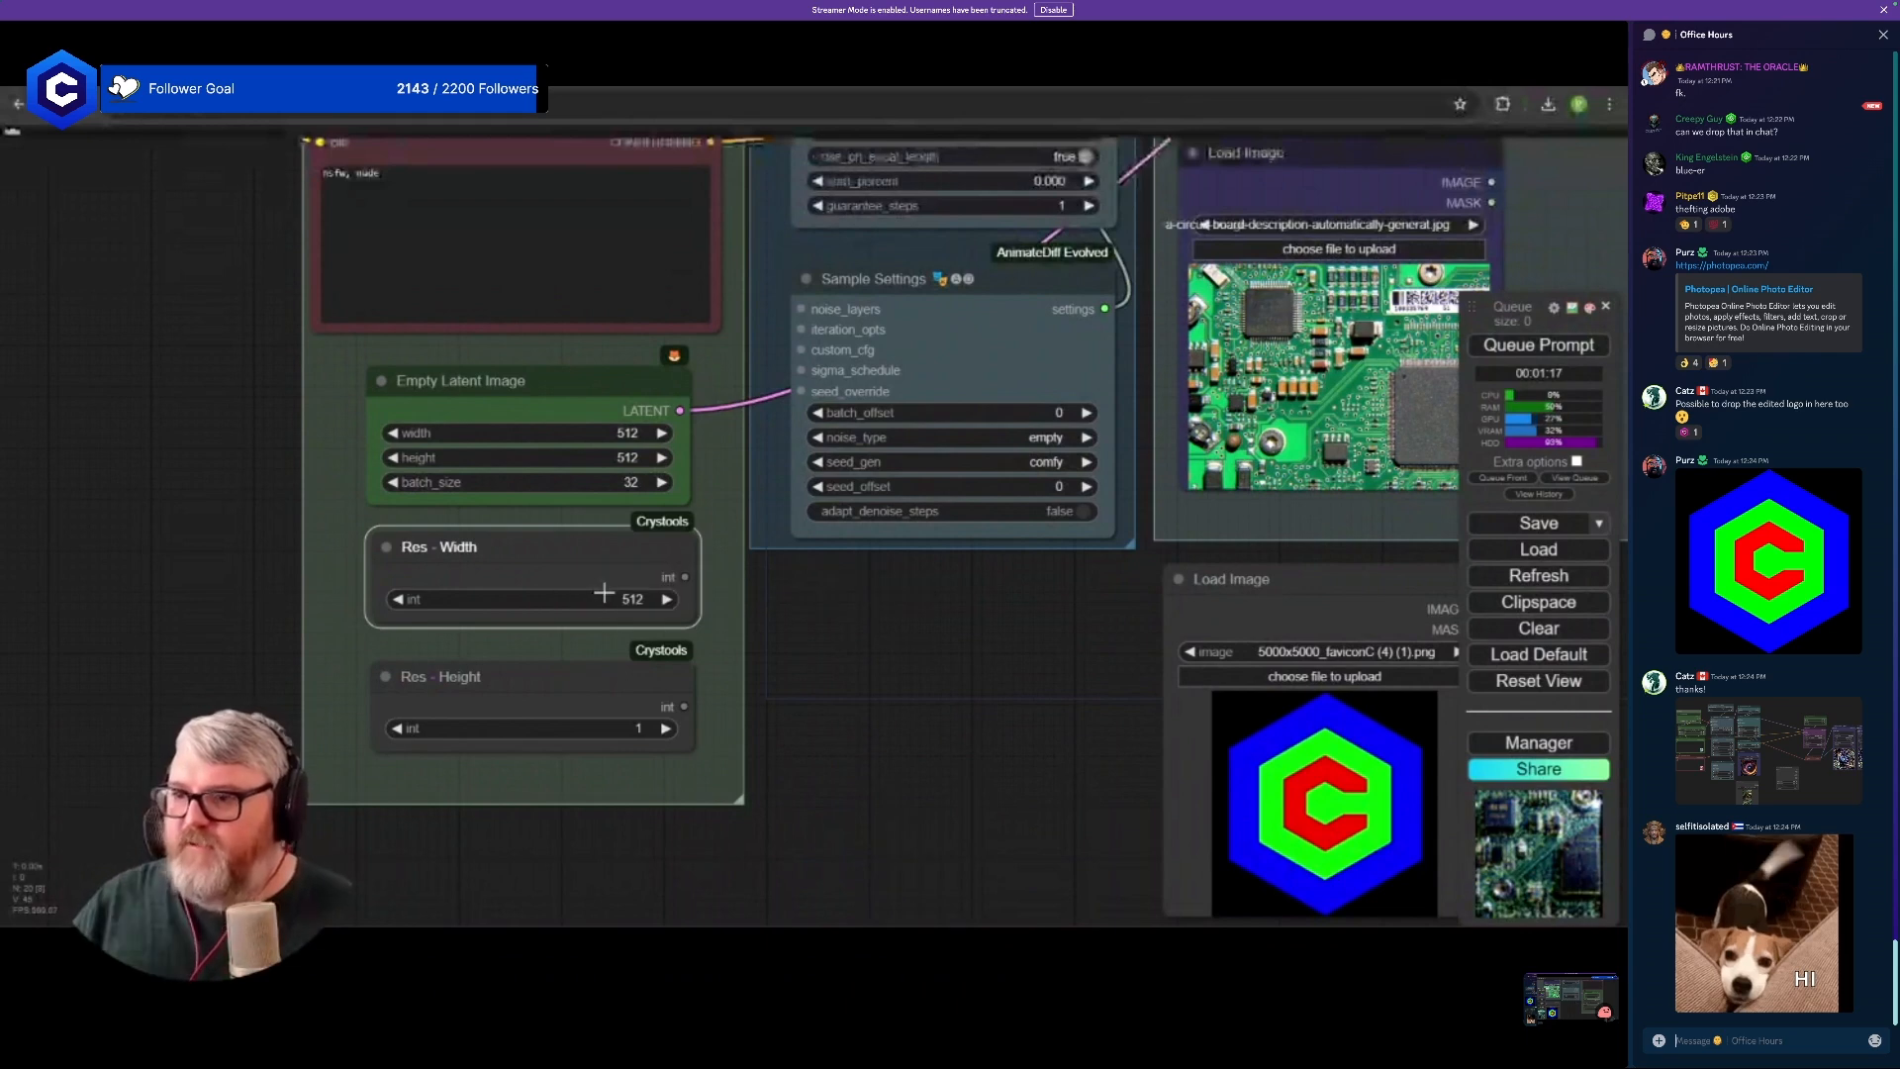
left_click(580, 728)
type("512")
key("Return")
right_click(539, 391)
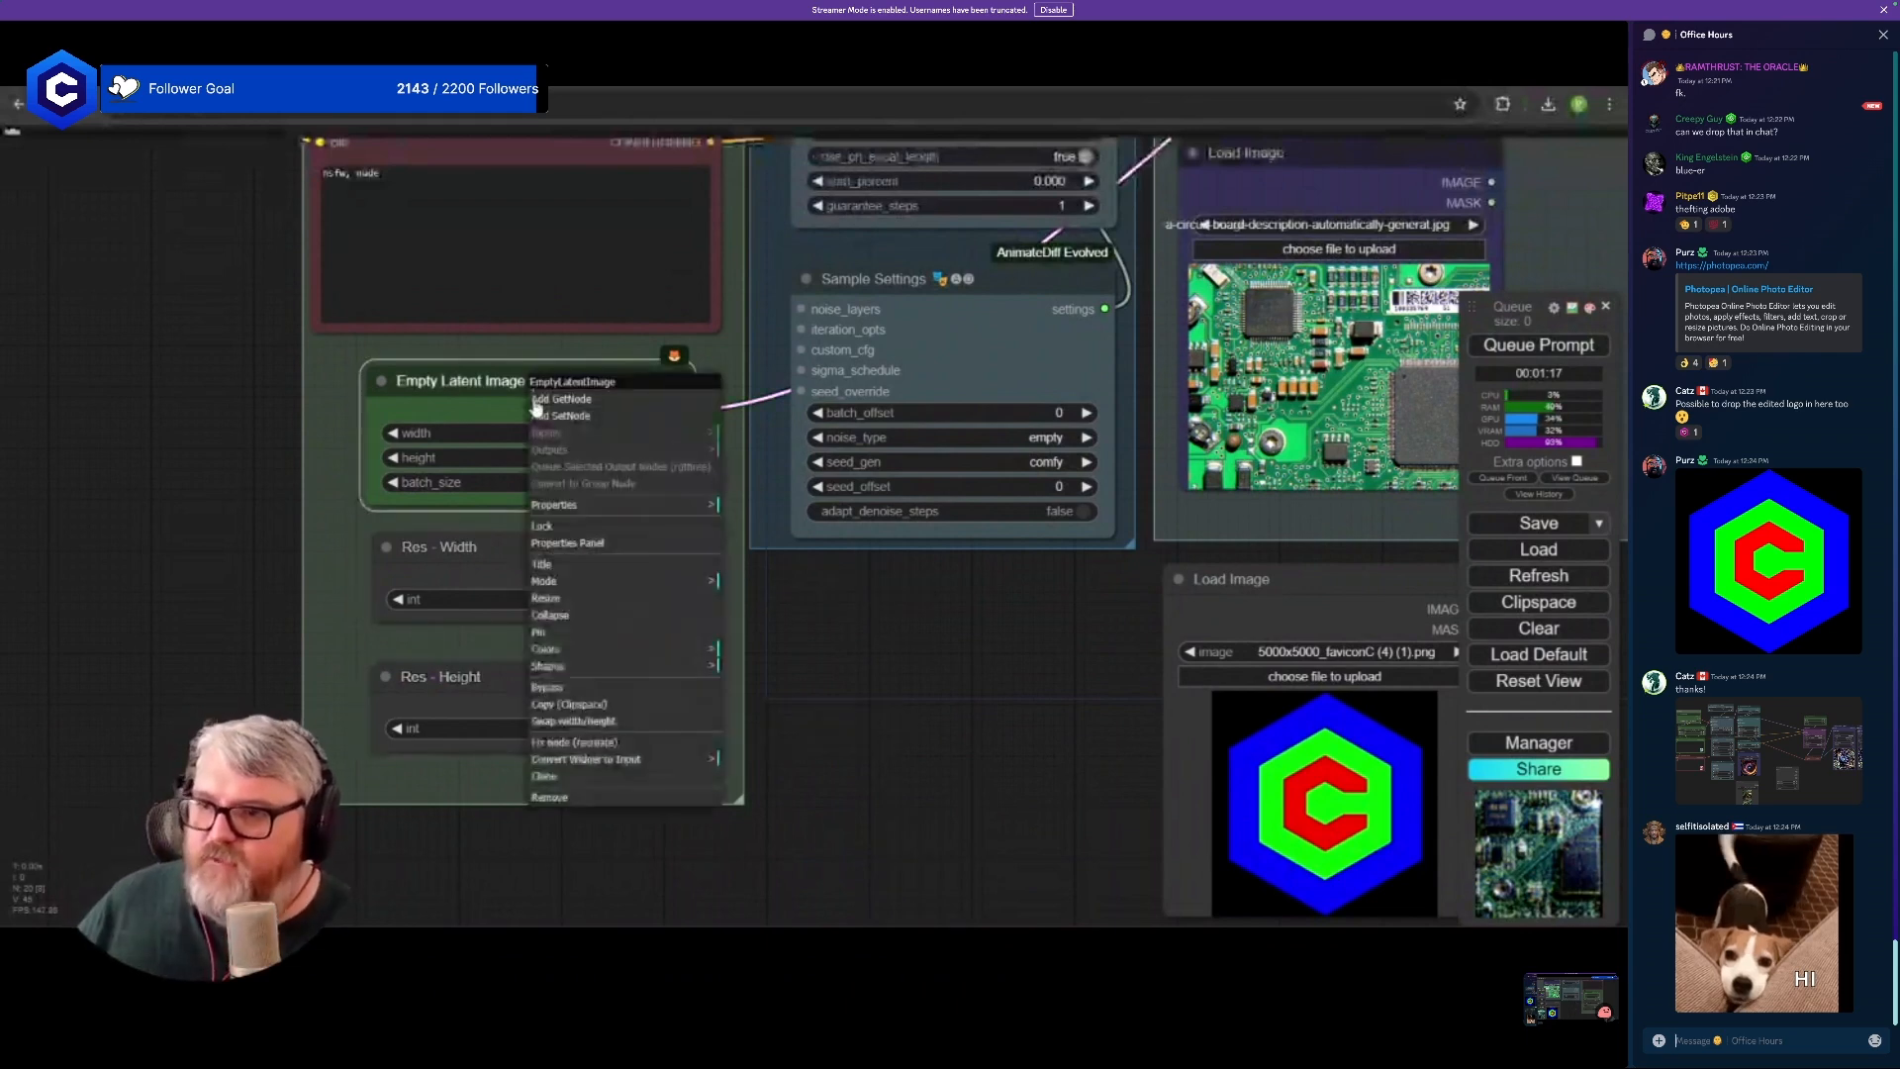
left_click(598, 759)
left_click(766, 752)
right_click(539, 391)
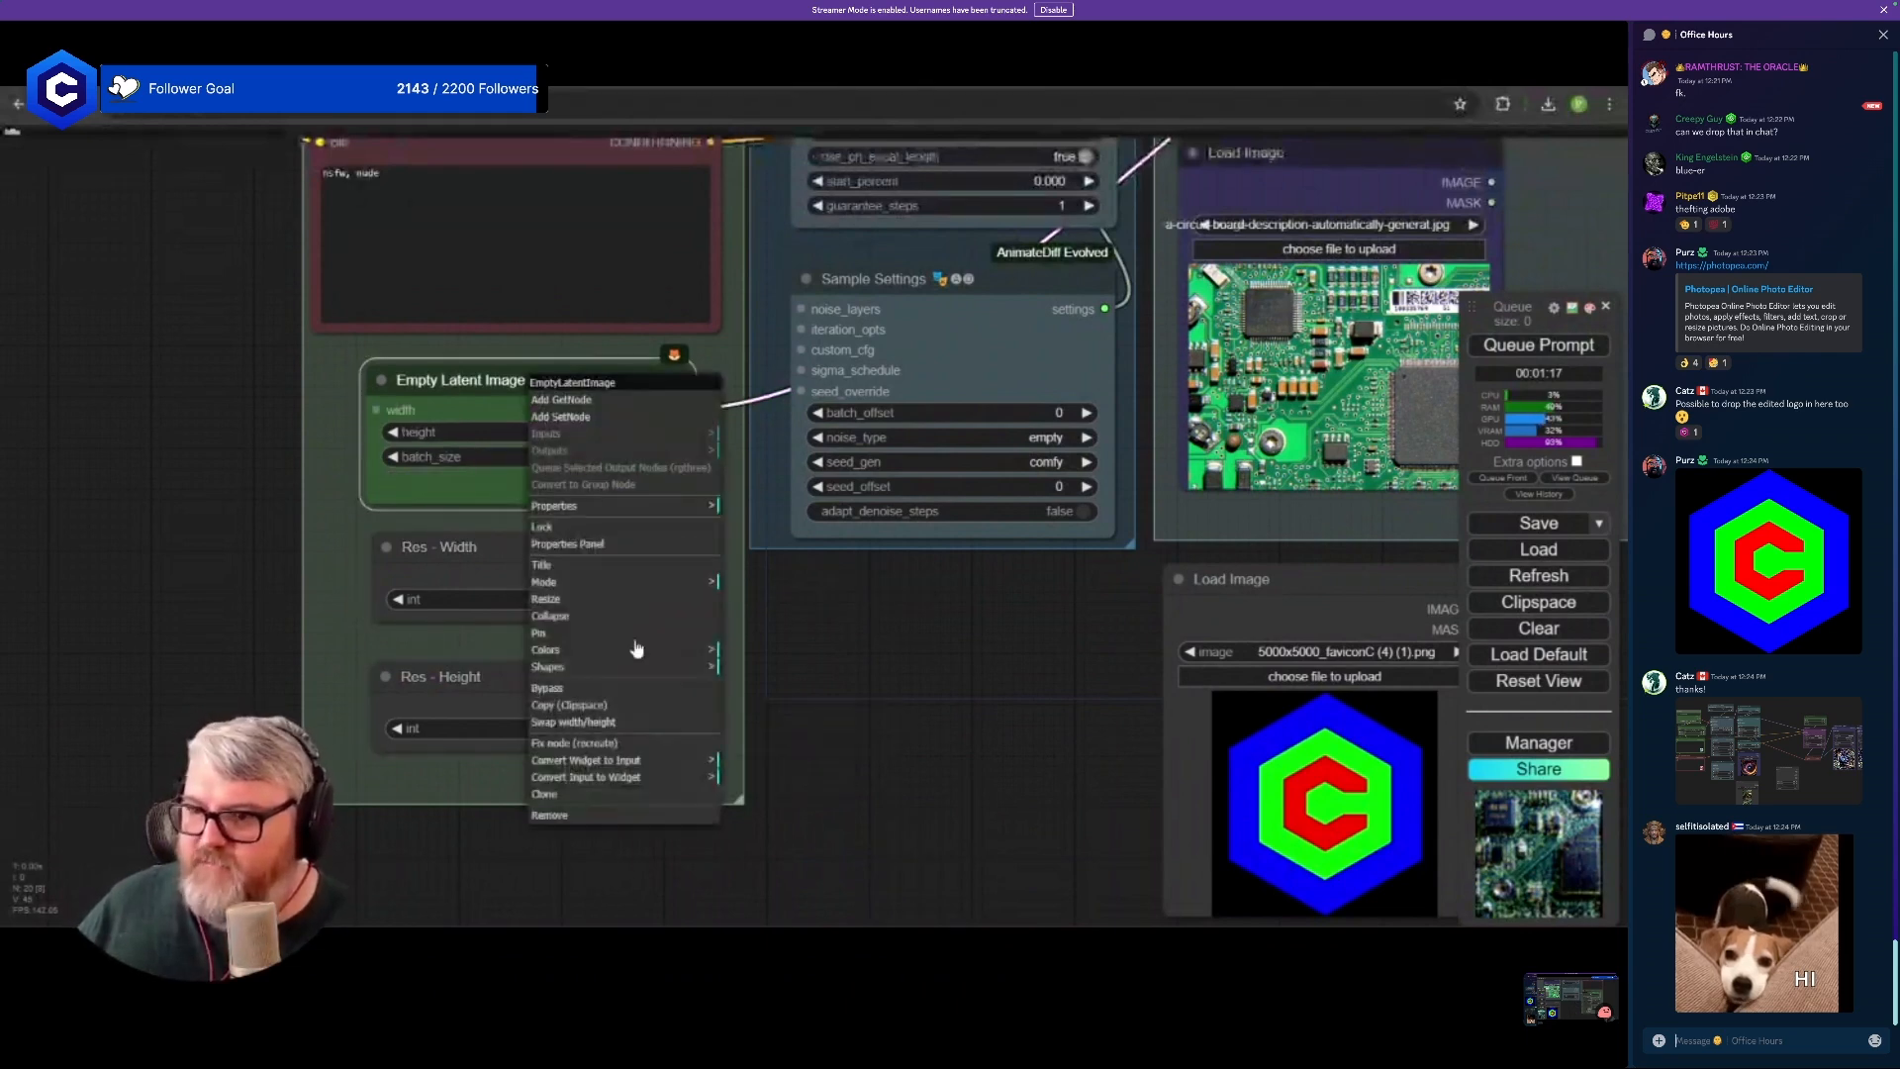
left_click(636, 776)
left_click(781, 781)
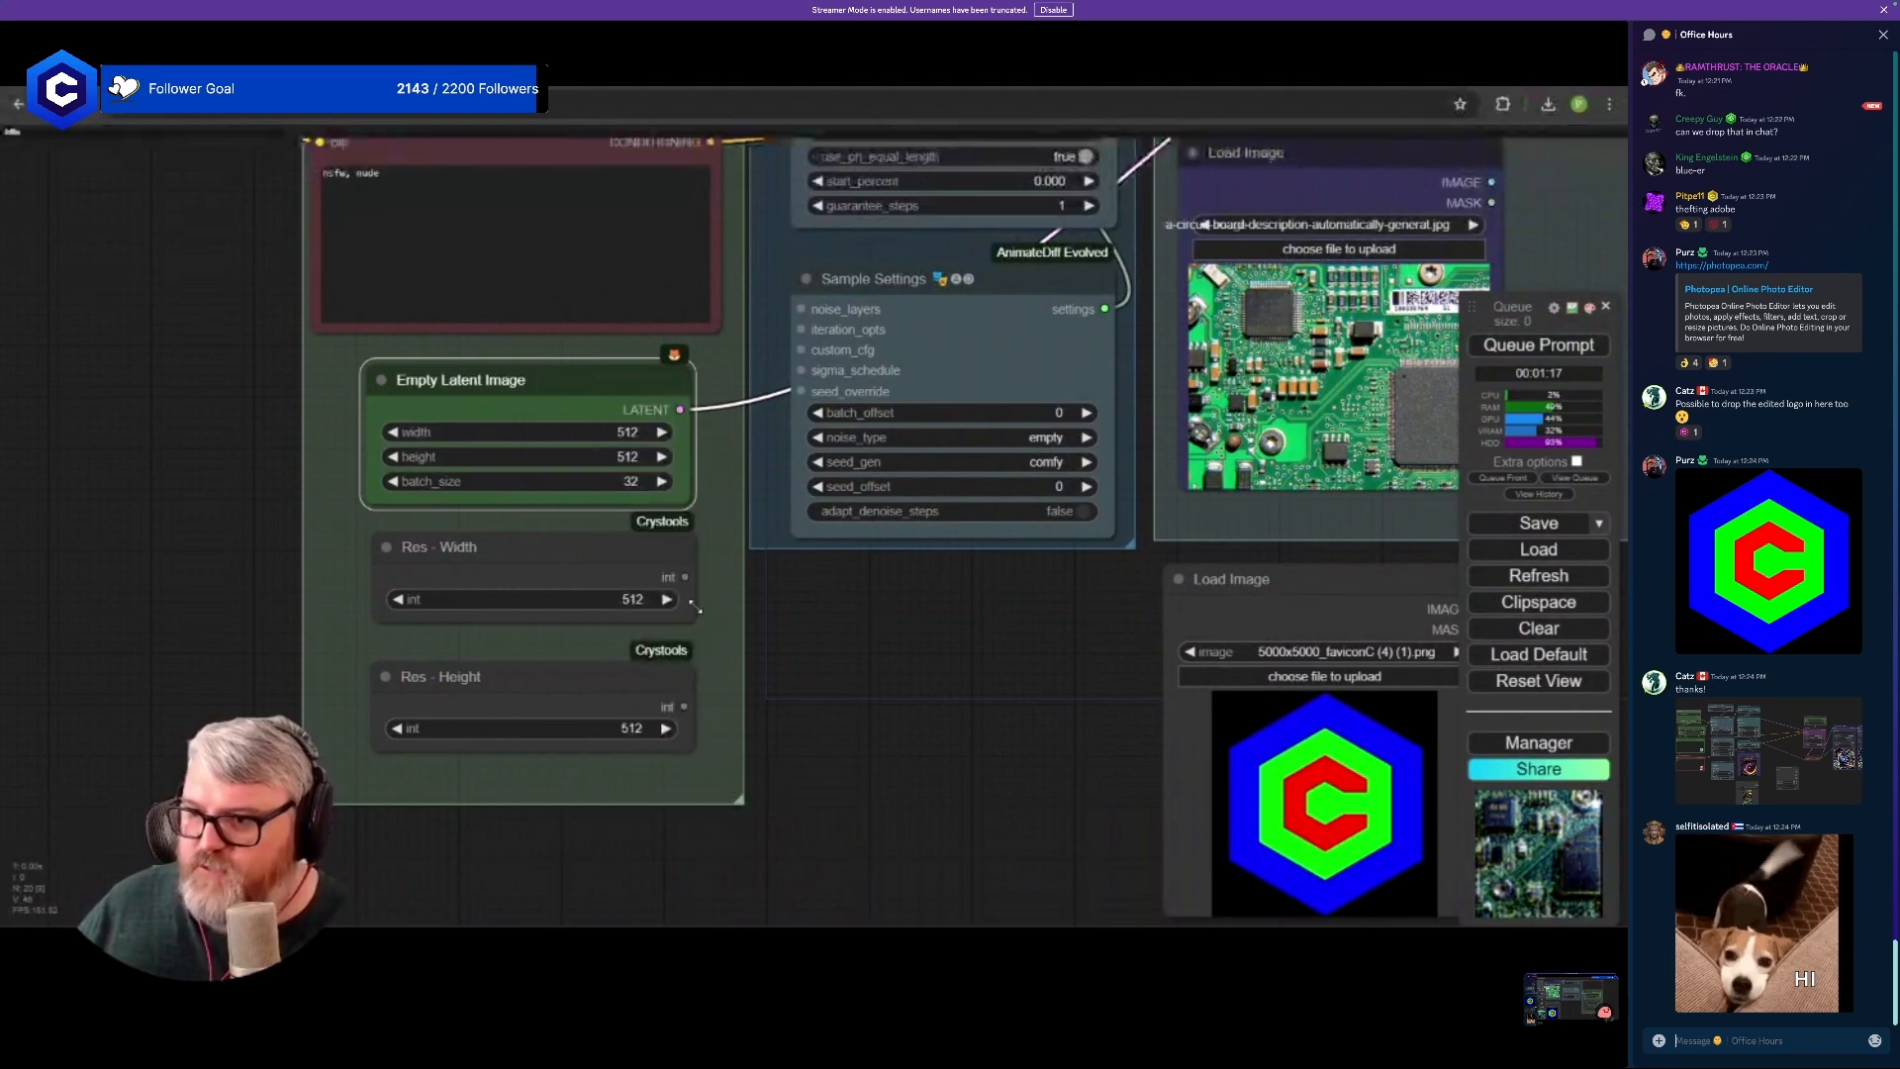
left_click_drag(685, 577, 714, 505)
- Convert the width and height widgets of the Empty Latent Image node to inputs
right_click(549, 367)
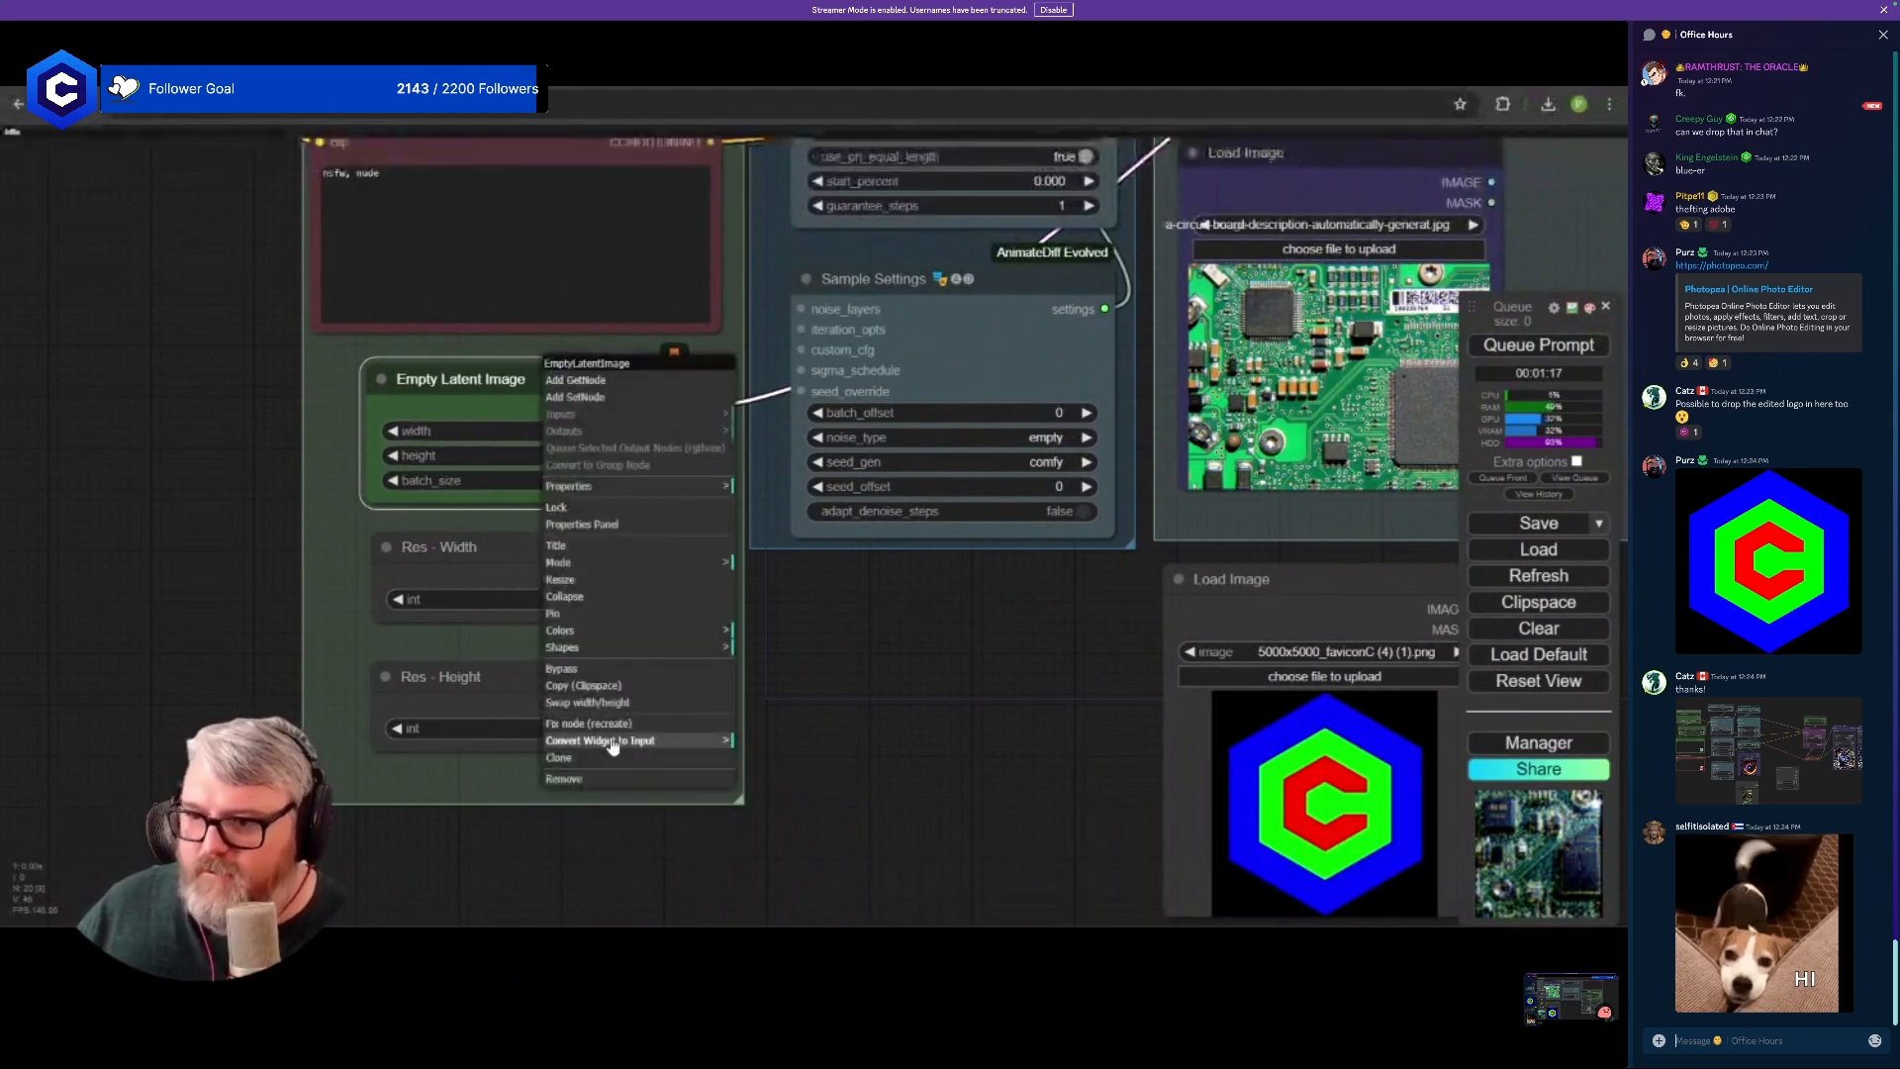
left_click(727, 740)
left_click(798, 740)
right_click(492, 368)
left_click(544, 742)
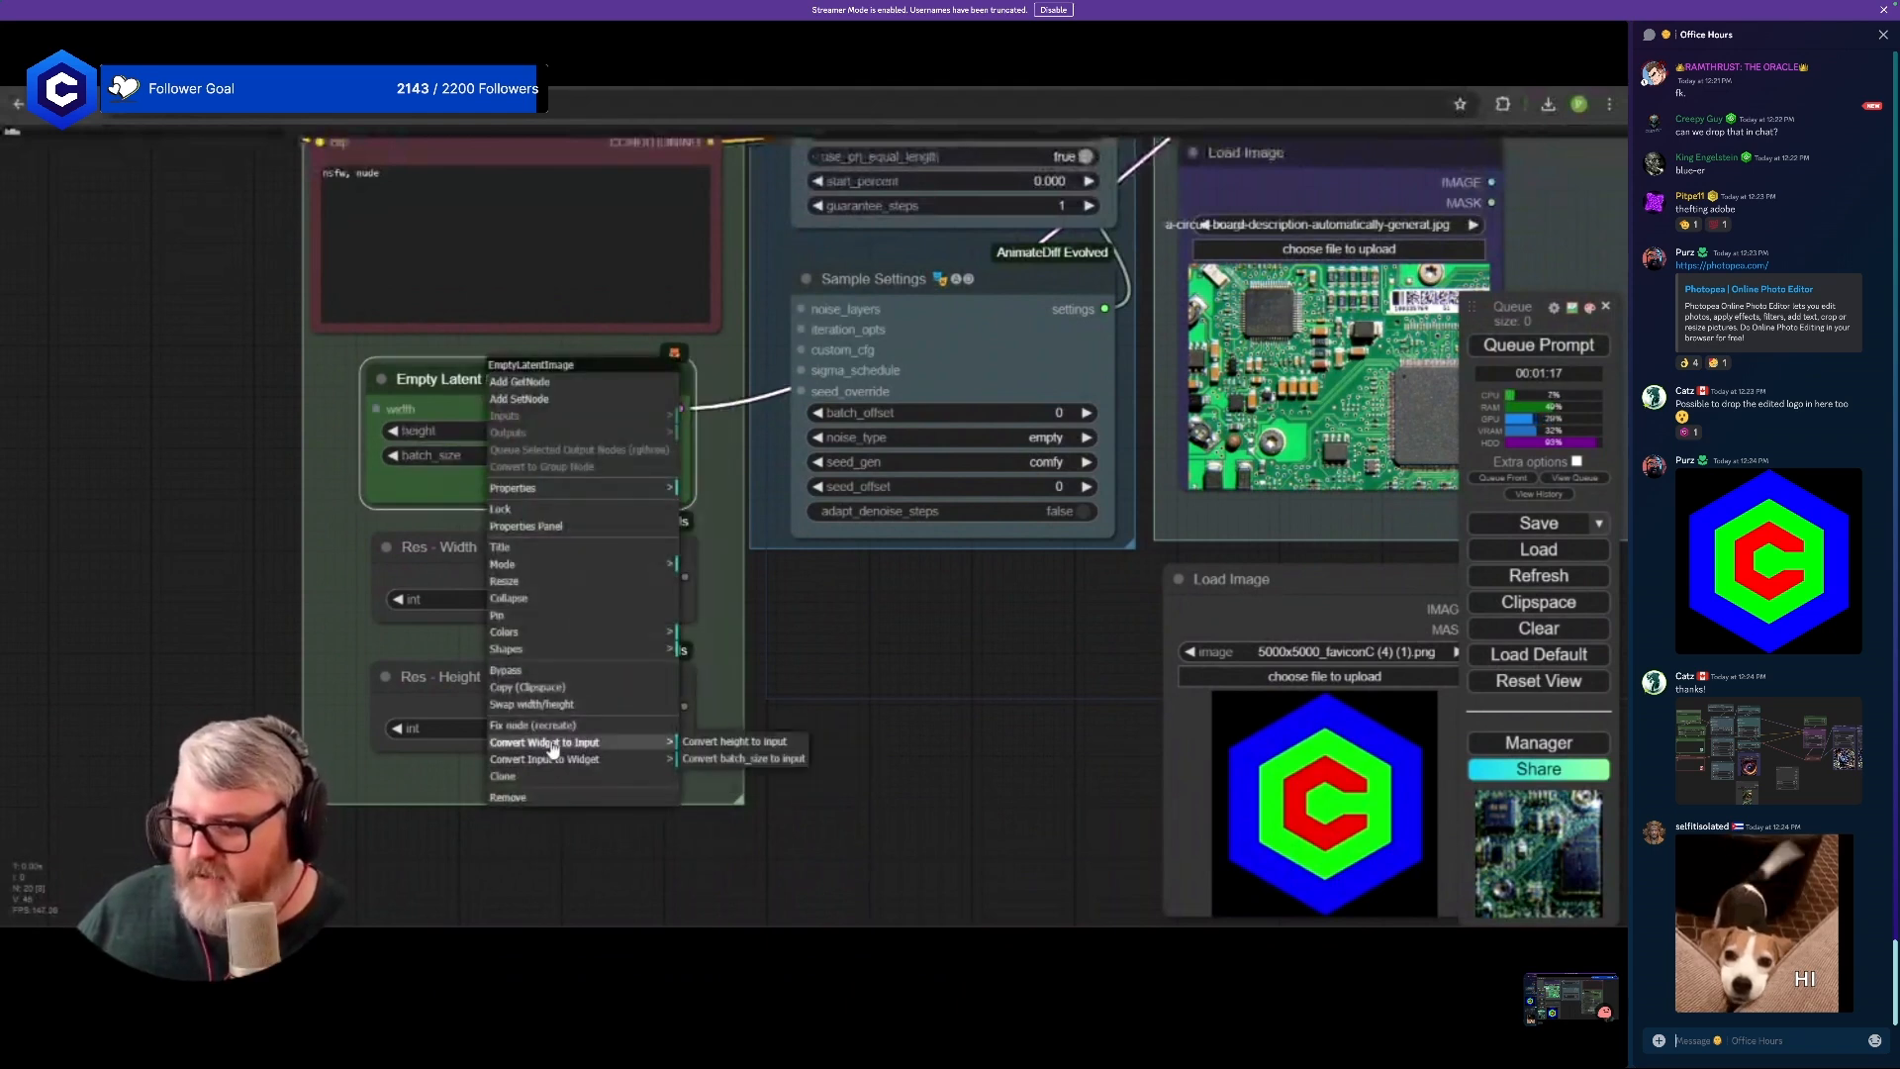
left_click(725, 744)
right_click(540, 411)
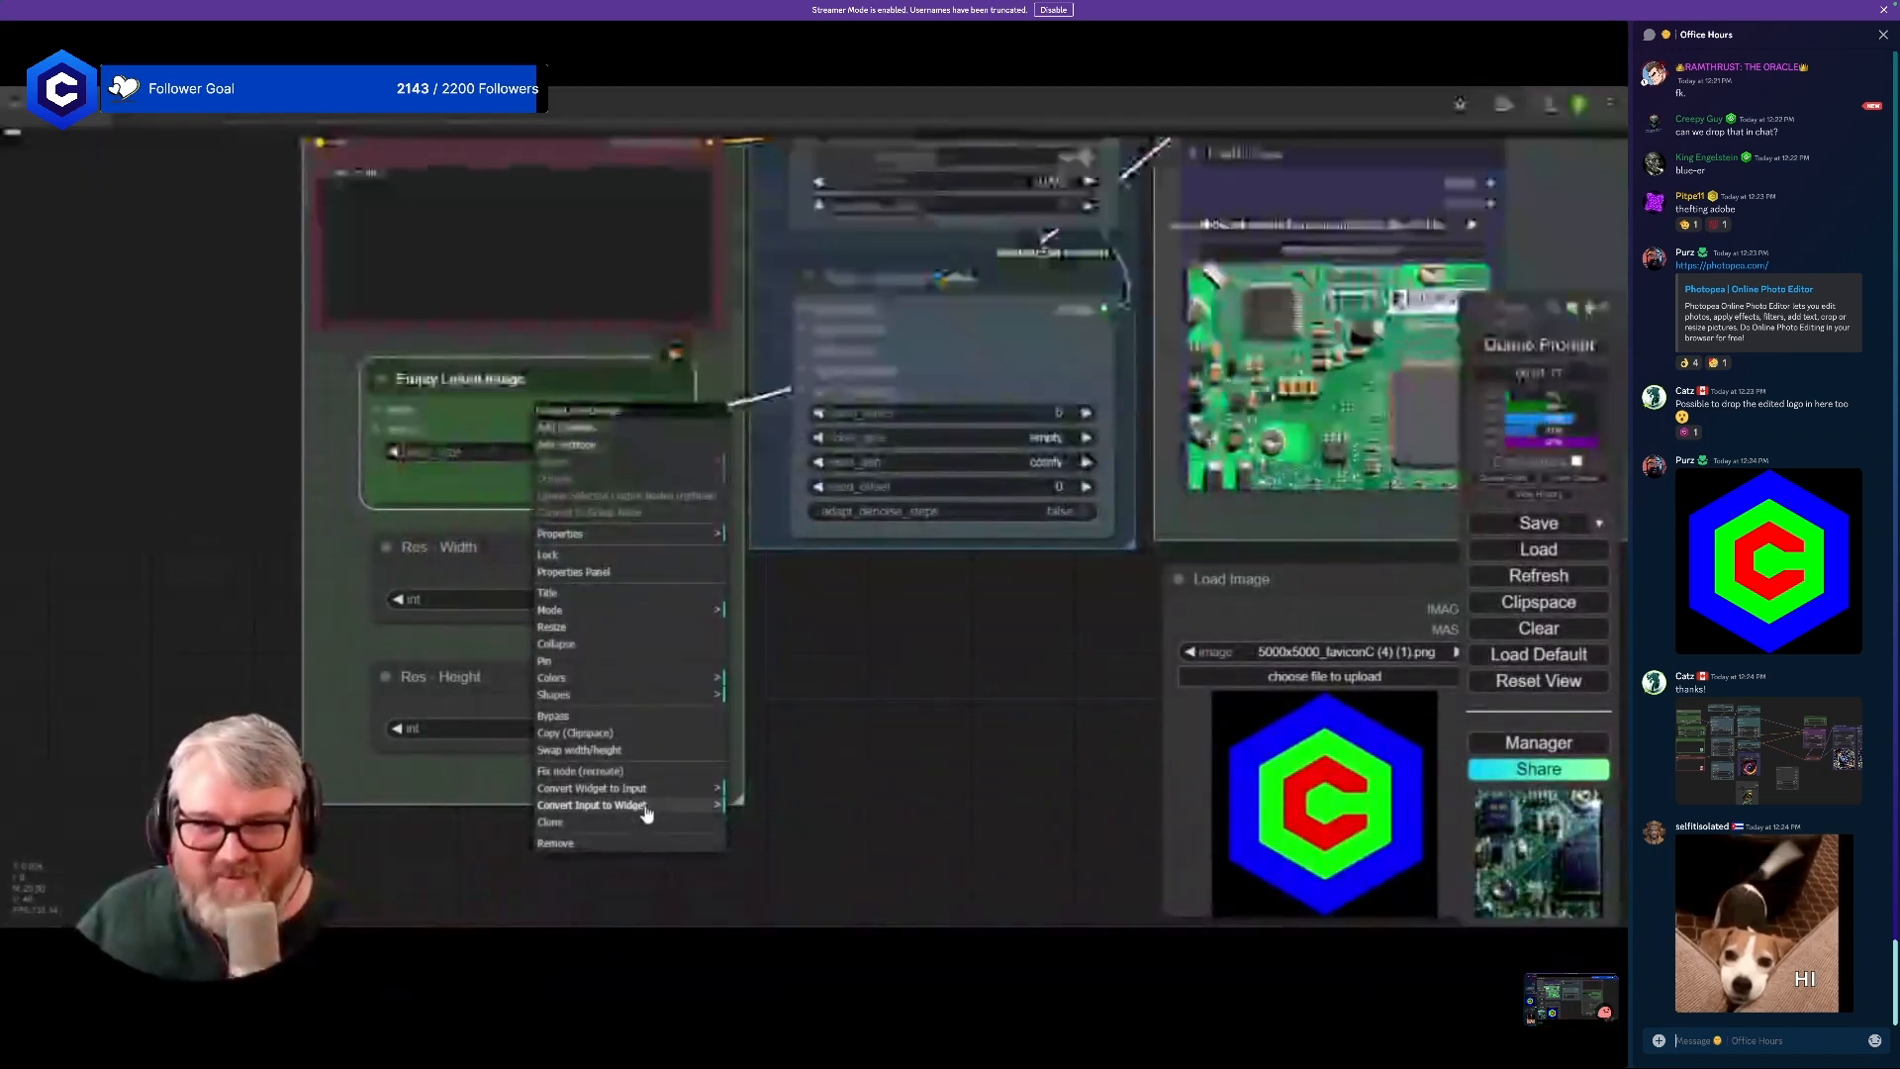
left_click(683, 788)
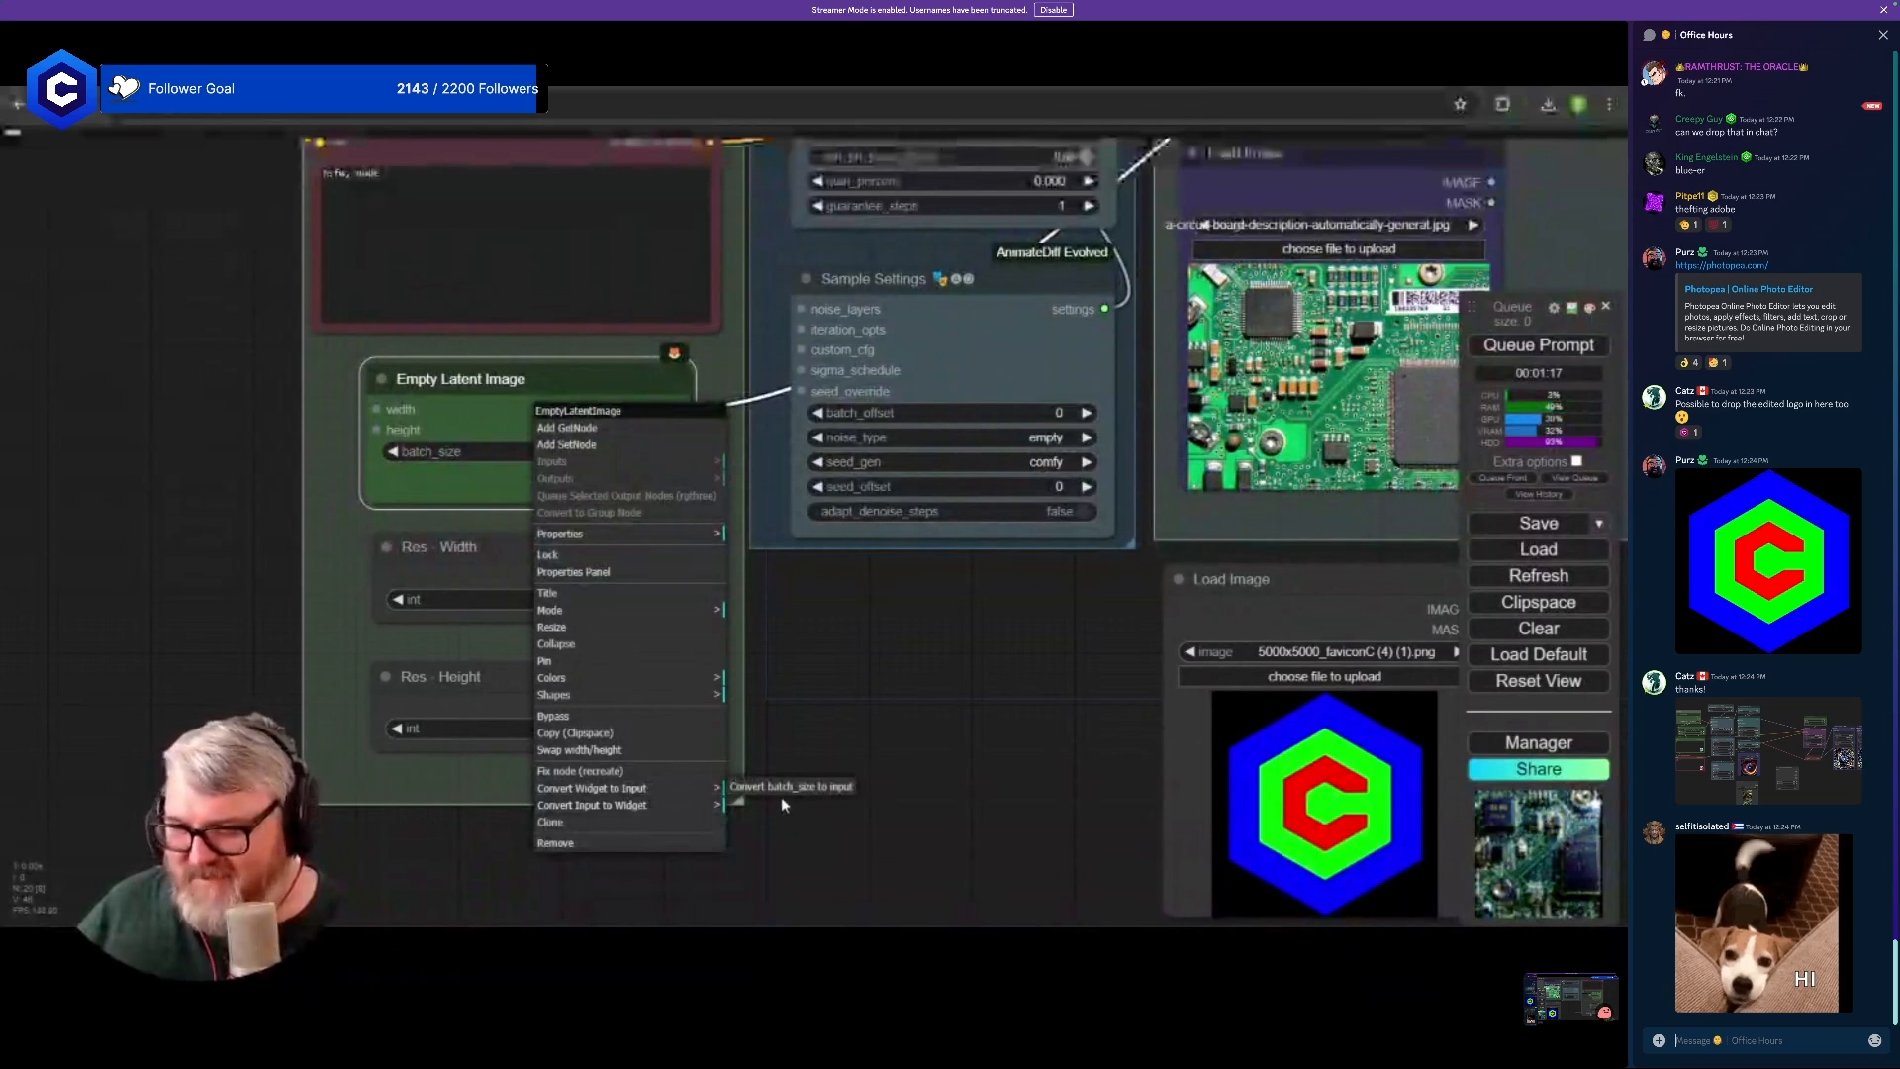
left_click(898, 621)
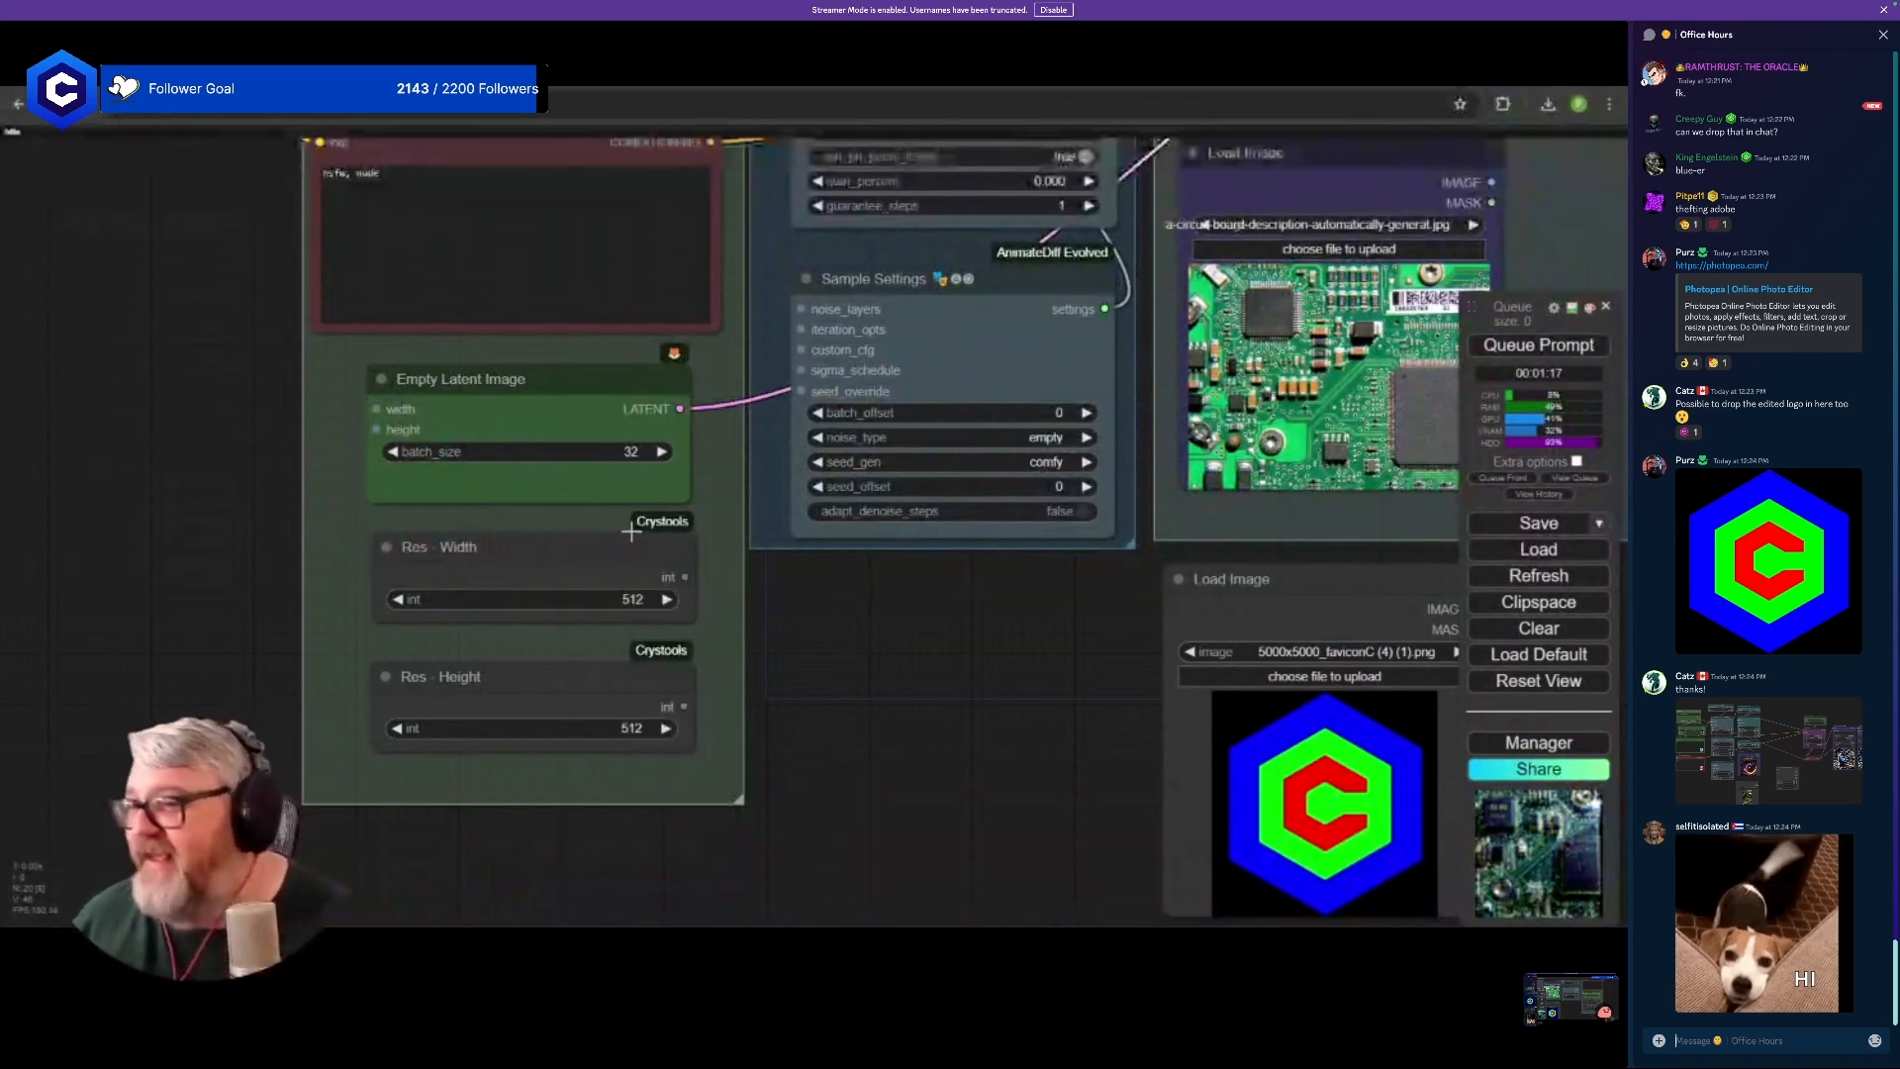
- Link Res - Width and Res - Height to the width and height inputs of Empty Latent Image
left_click_drag(684, 577, 376, 409)
left_click_drag(685, 705, 377, 429)
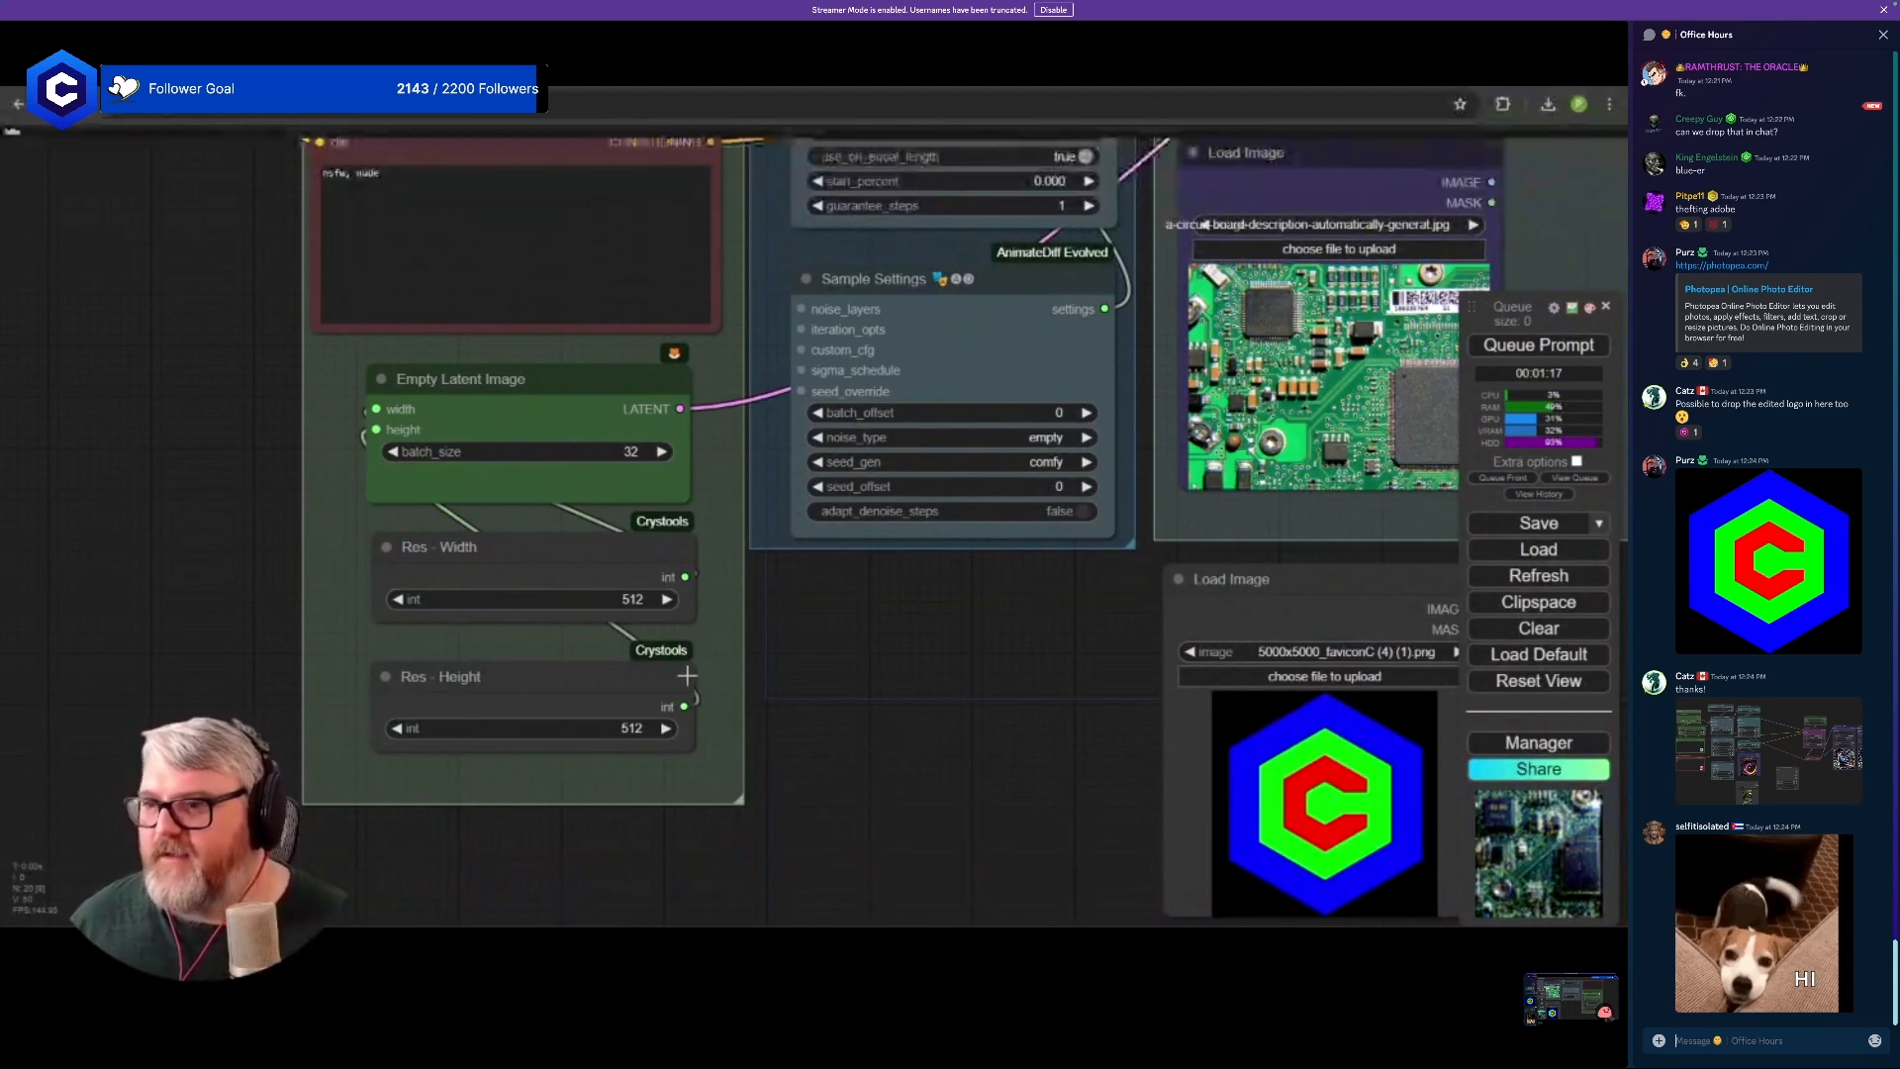
left_click(582, 550)
left_click(553, 679)
left_click(541, 572)
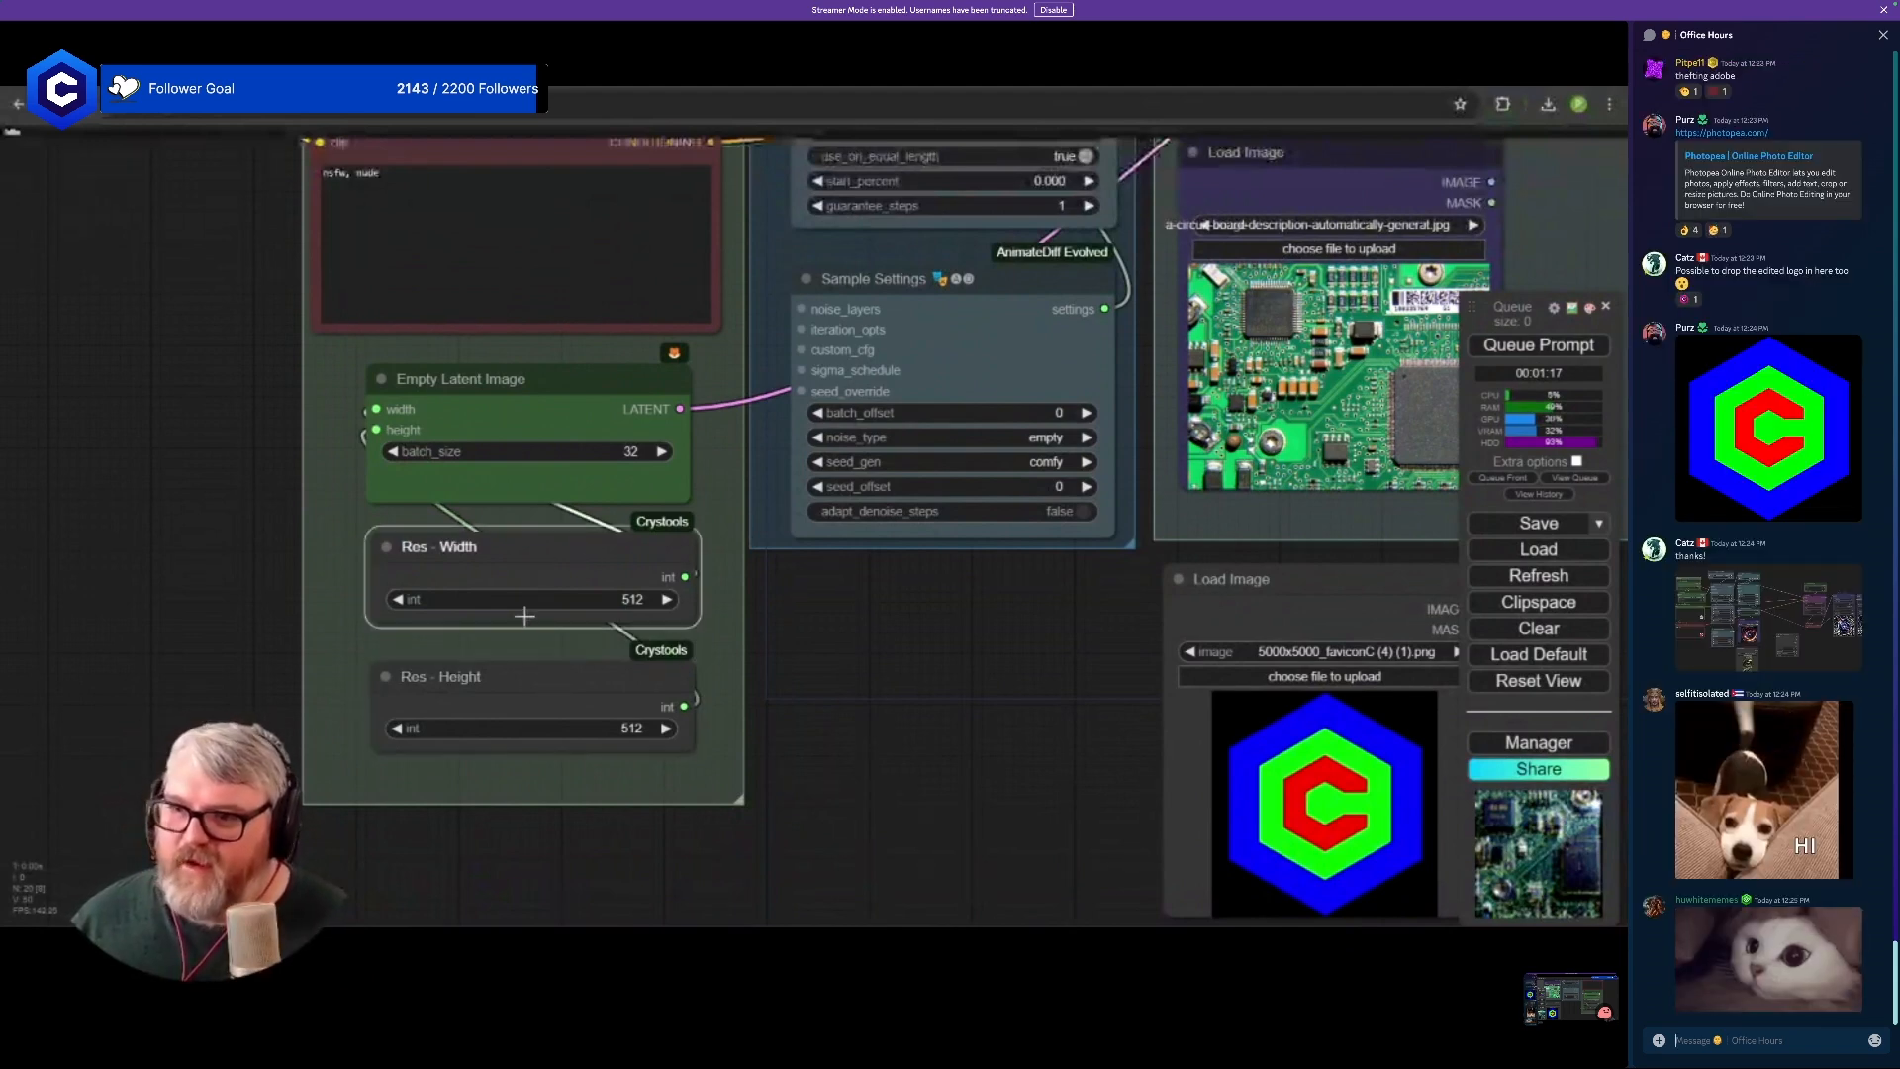
left_click(479, 404)
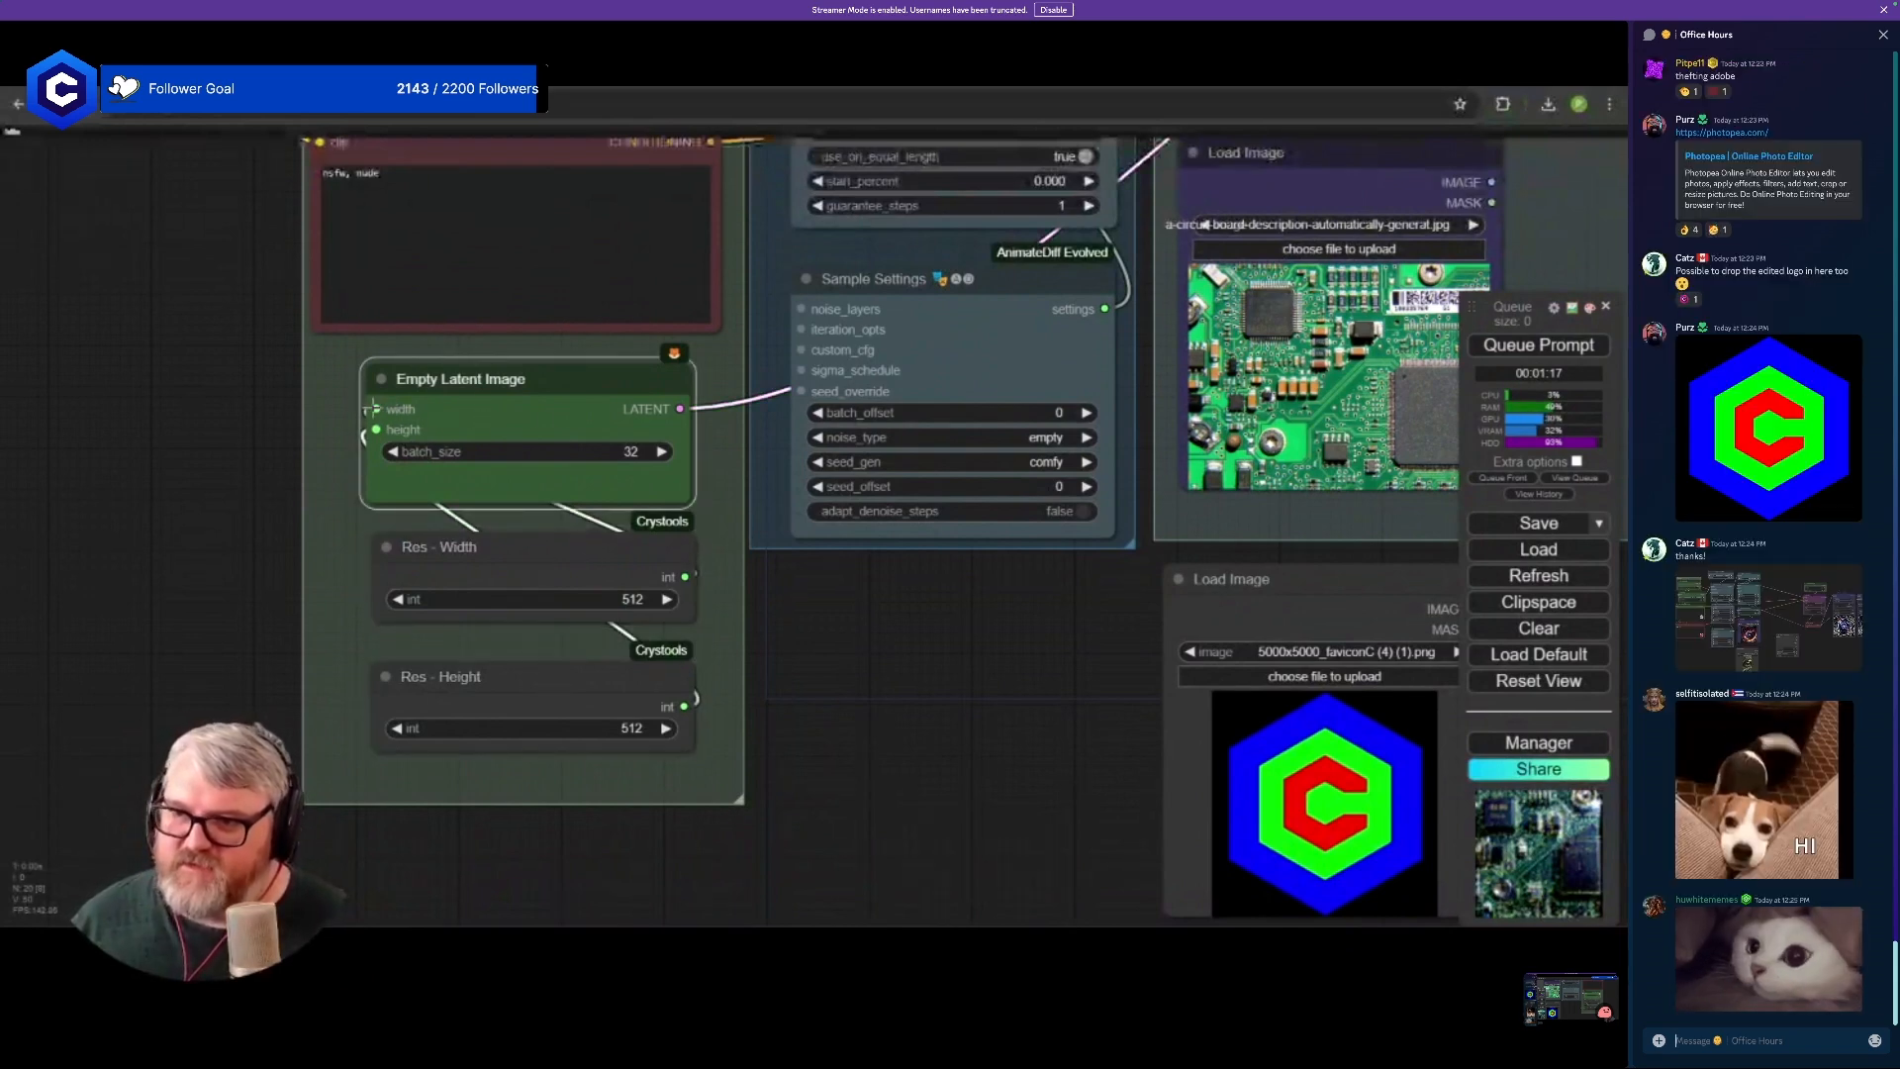
left_click(538, 555)
left_click(519, 713)
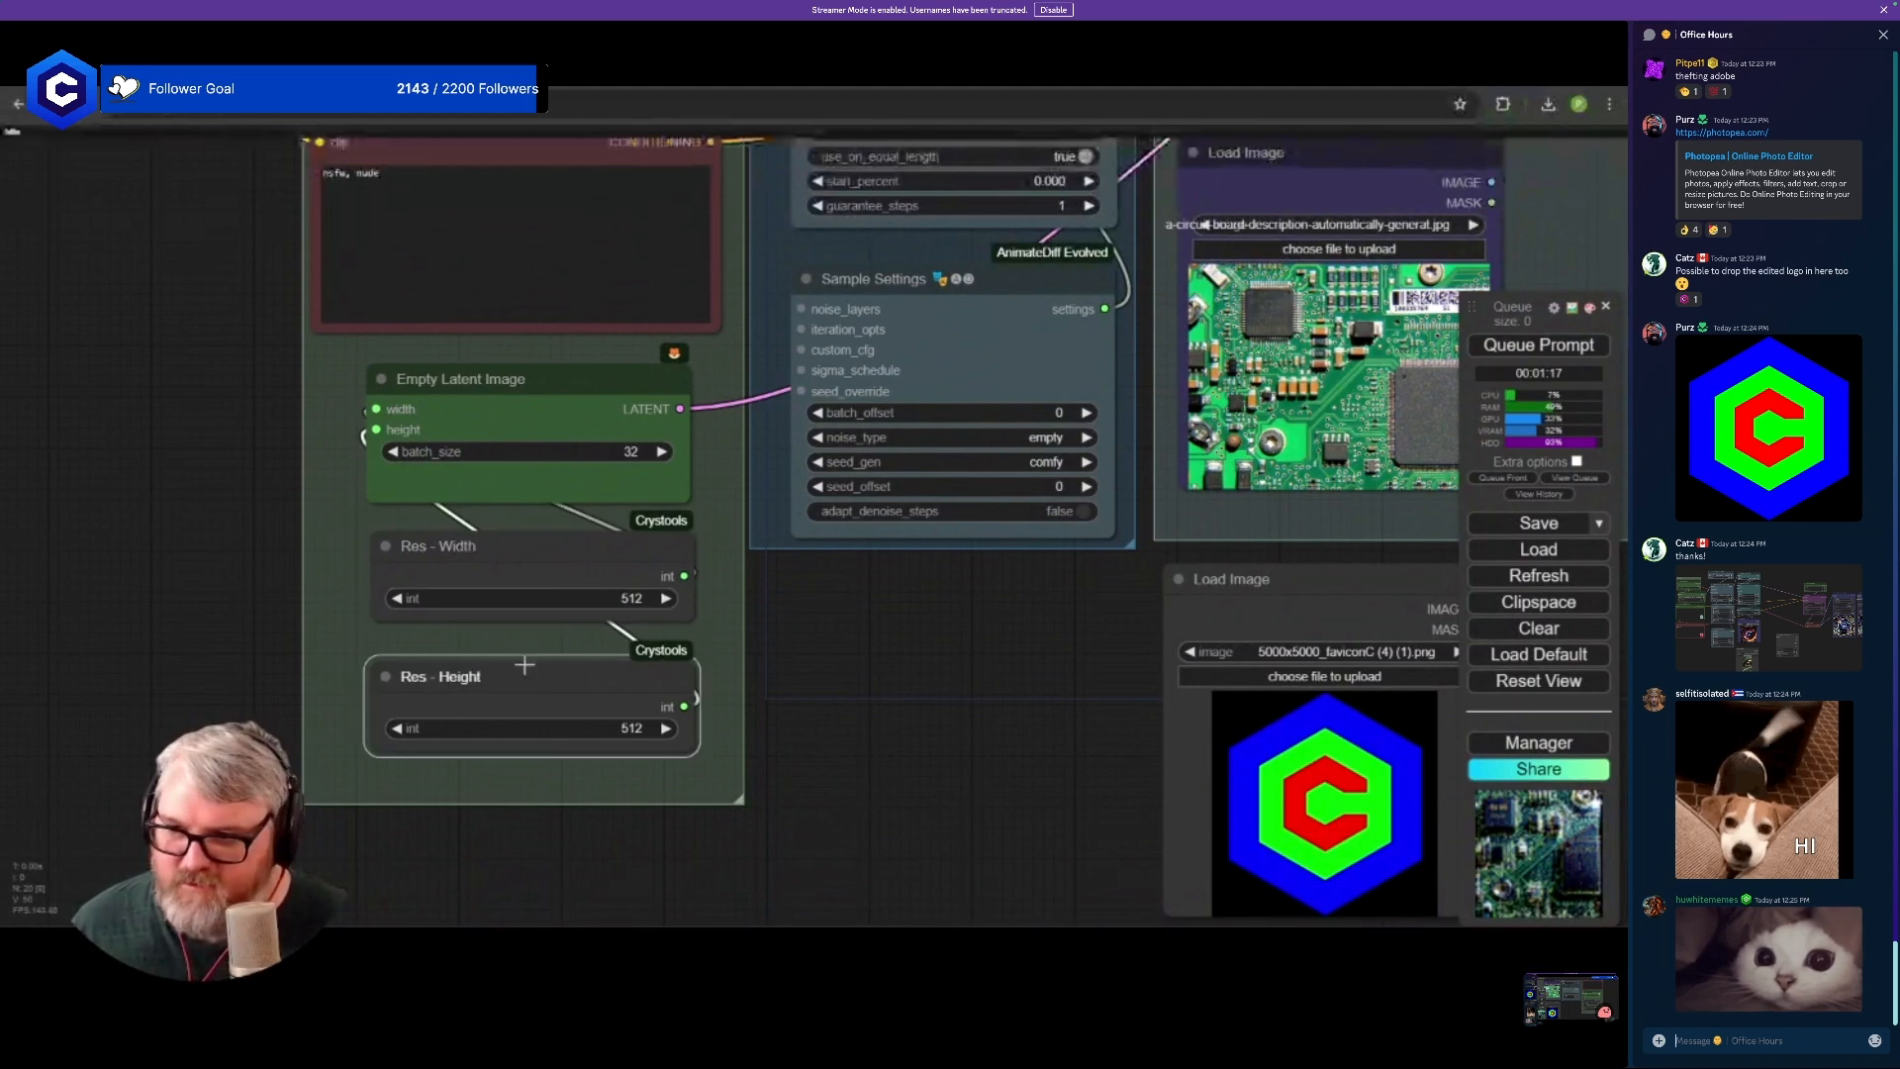
left_click(504, 598)
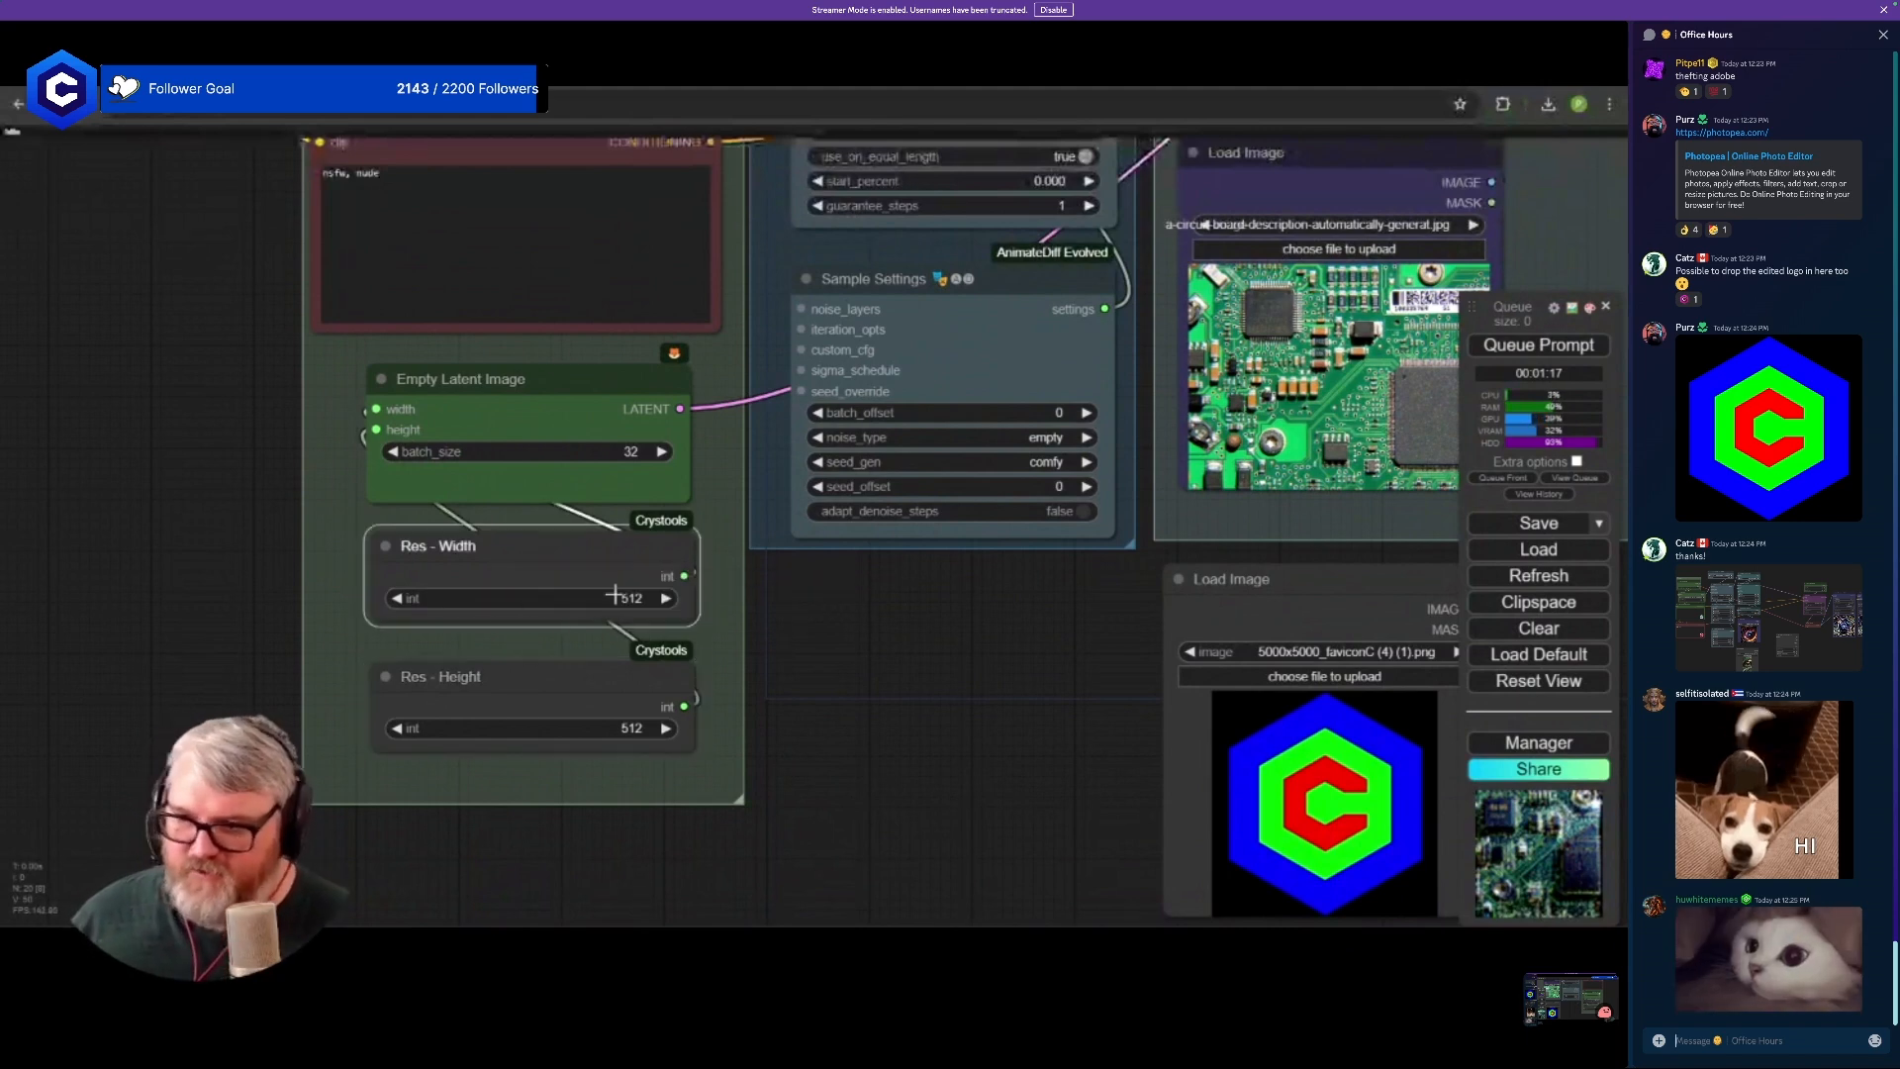
left_click(614, 595)
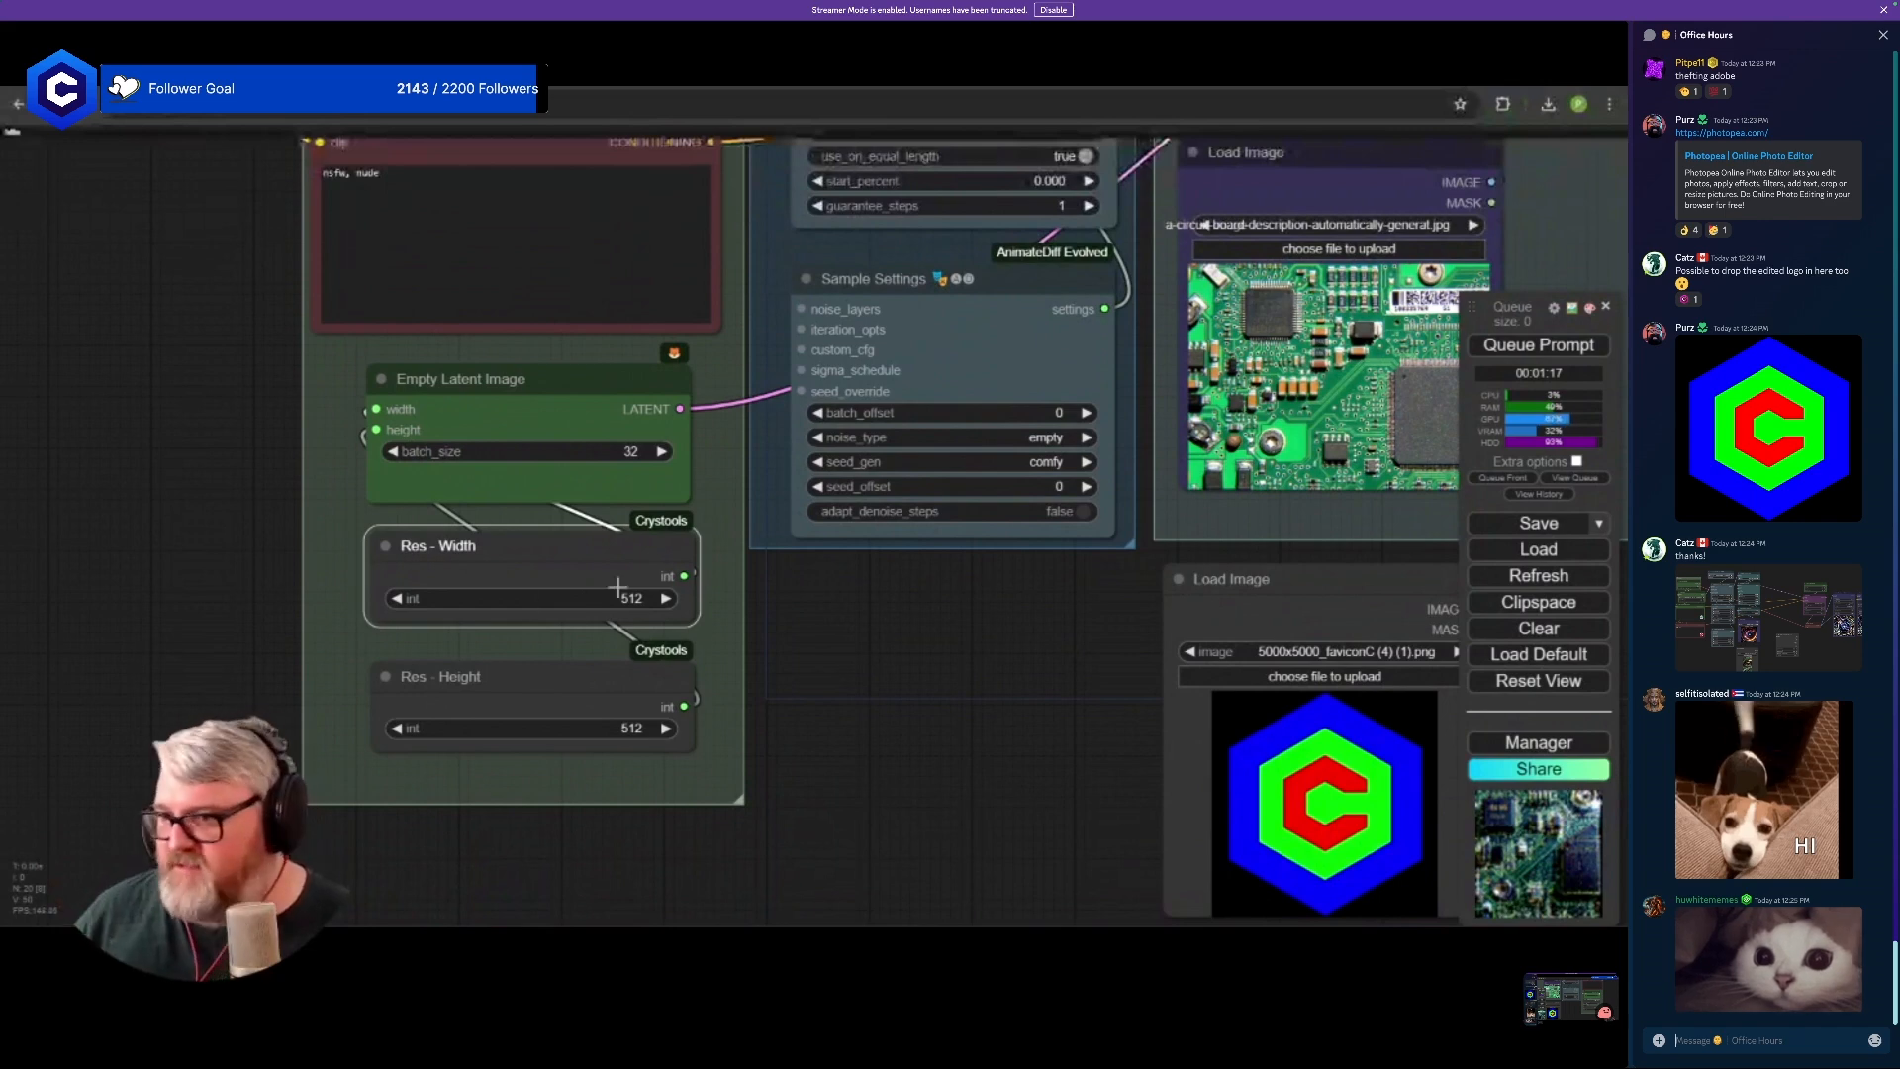
- Shift the logo's Load Image node aside and insert an Upscale Image node between it and Mask From RGB/CMY/BW
scroll(617, 587, "down", 4)
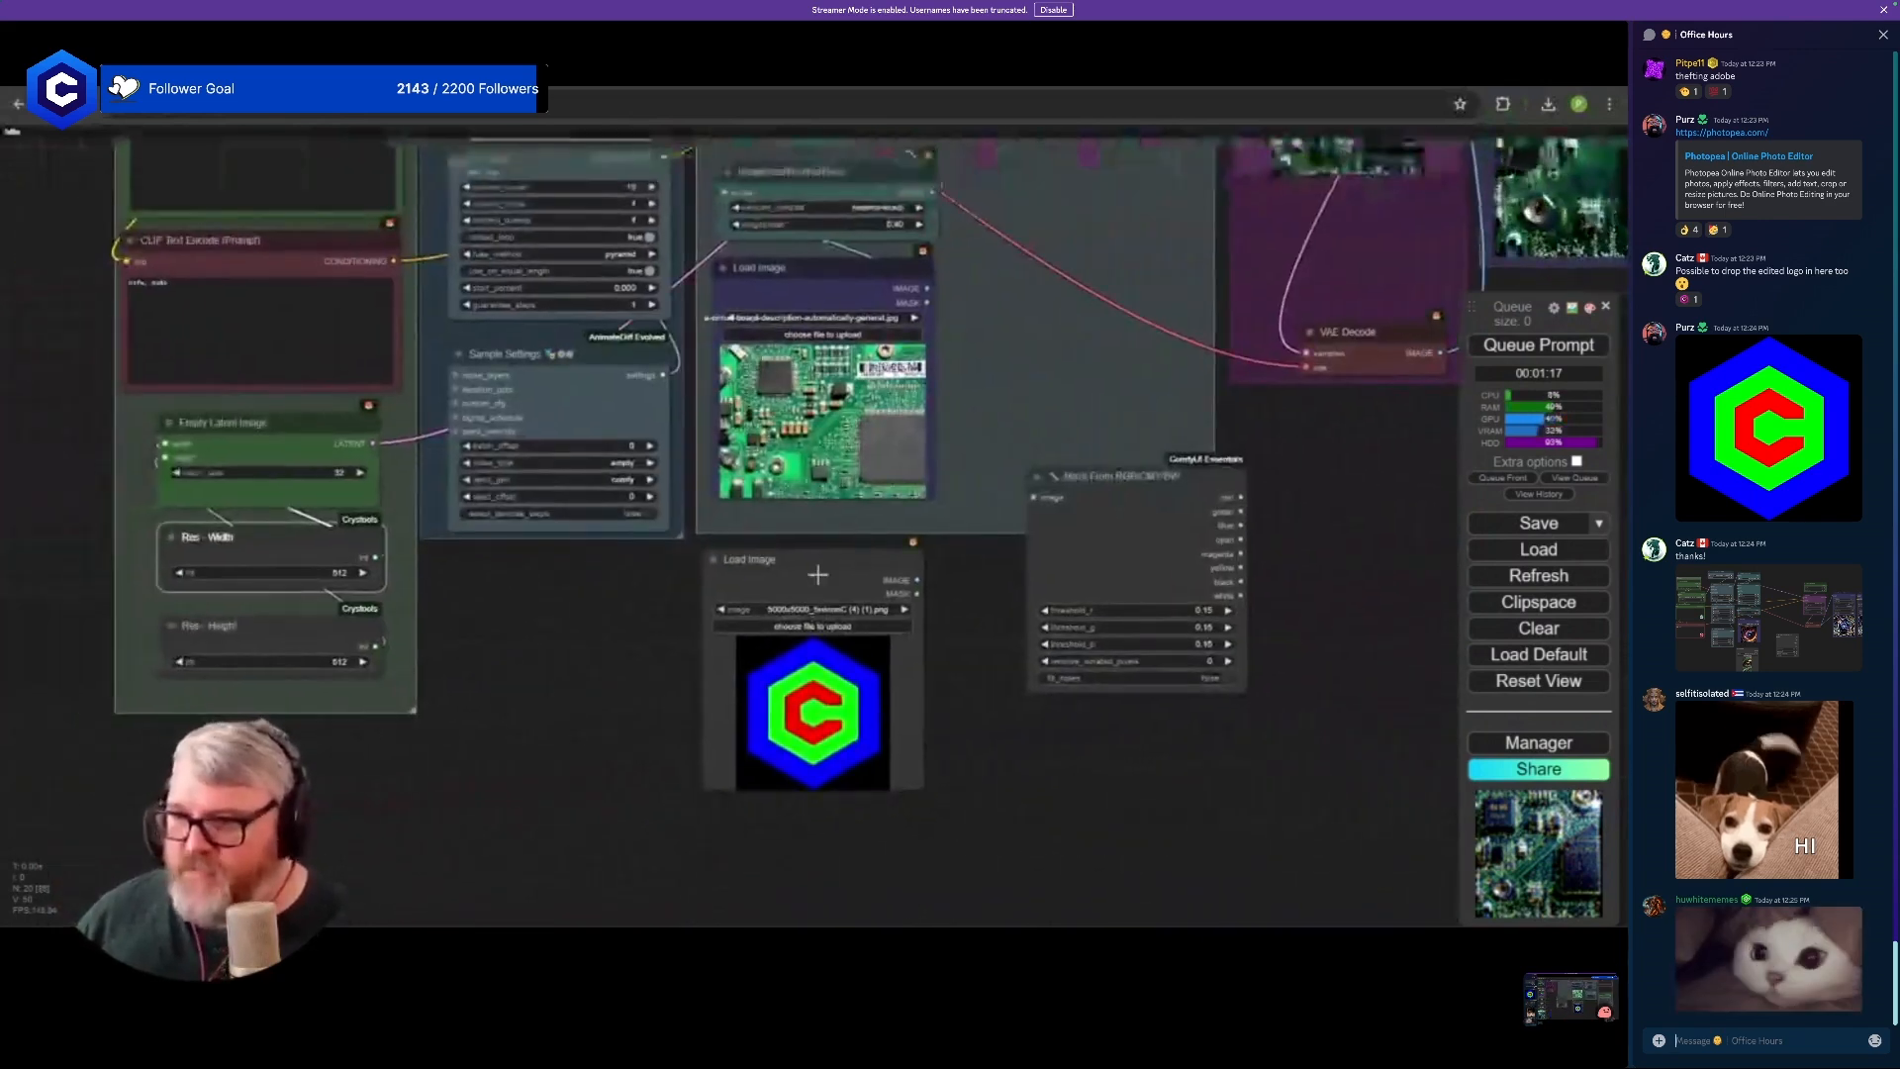
left_click_drag(817, 574, 624, 593)
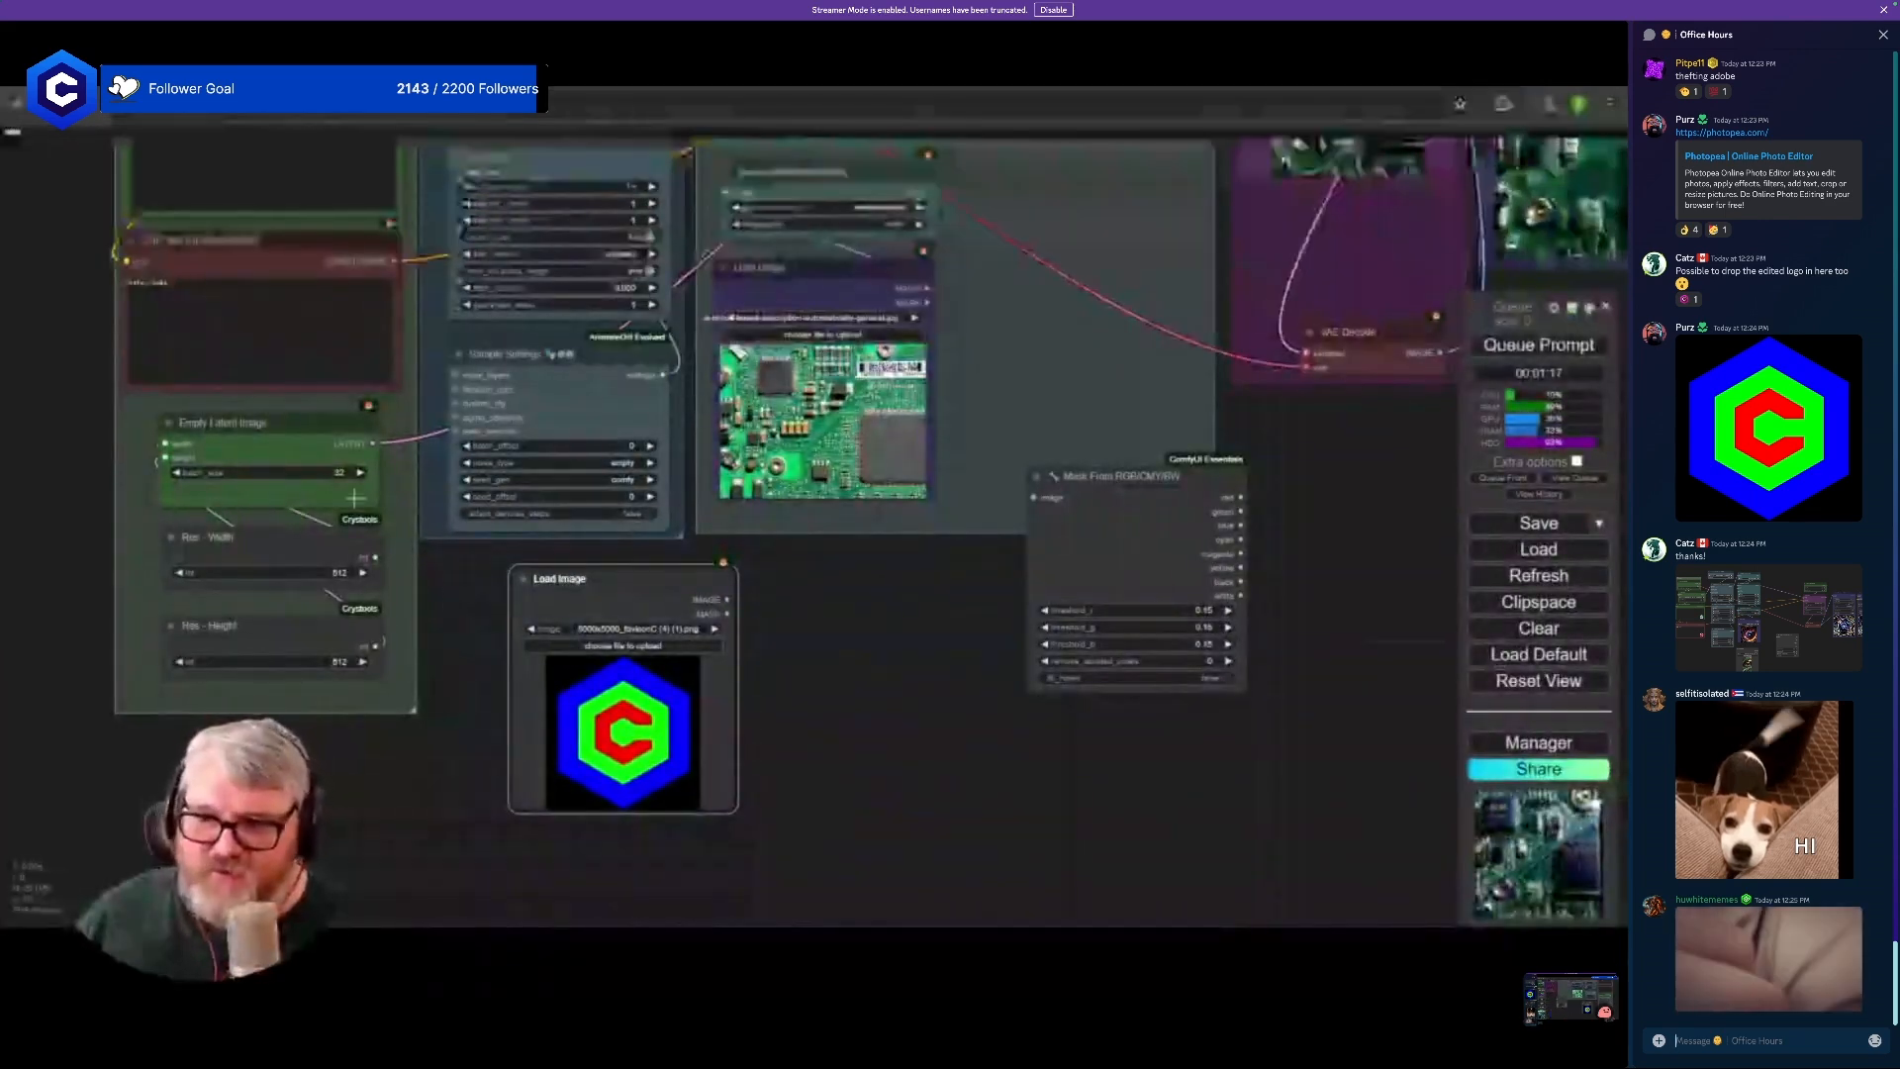
left_click_drag(727, 600, 786, 592)
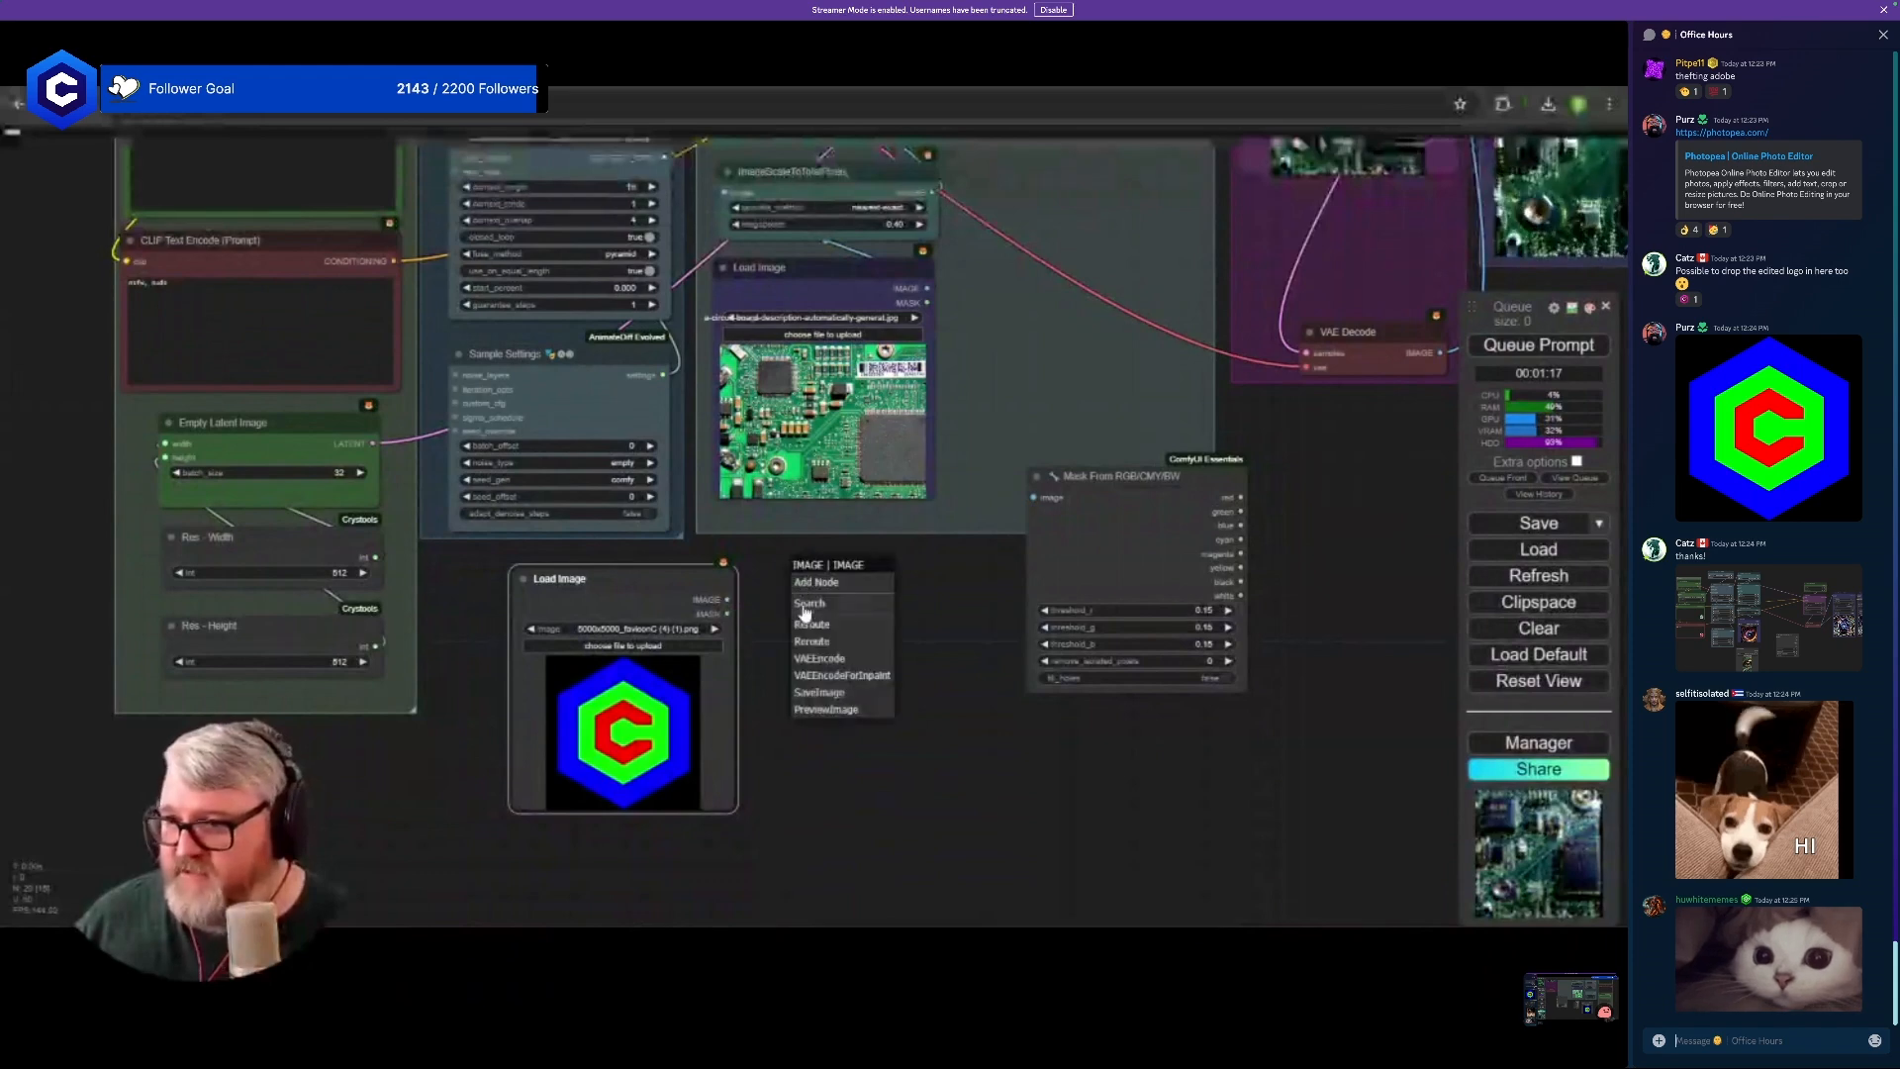
left_click(800, 579)
type("imagescal")
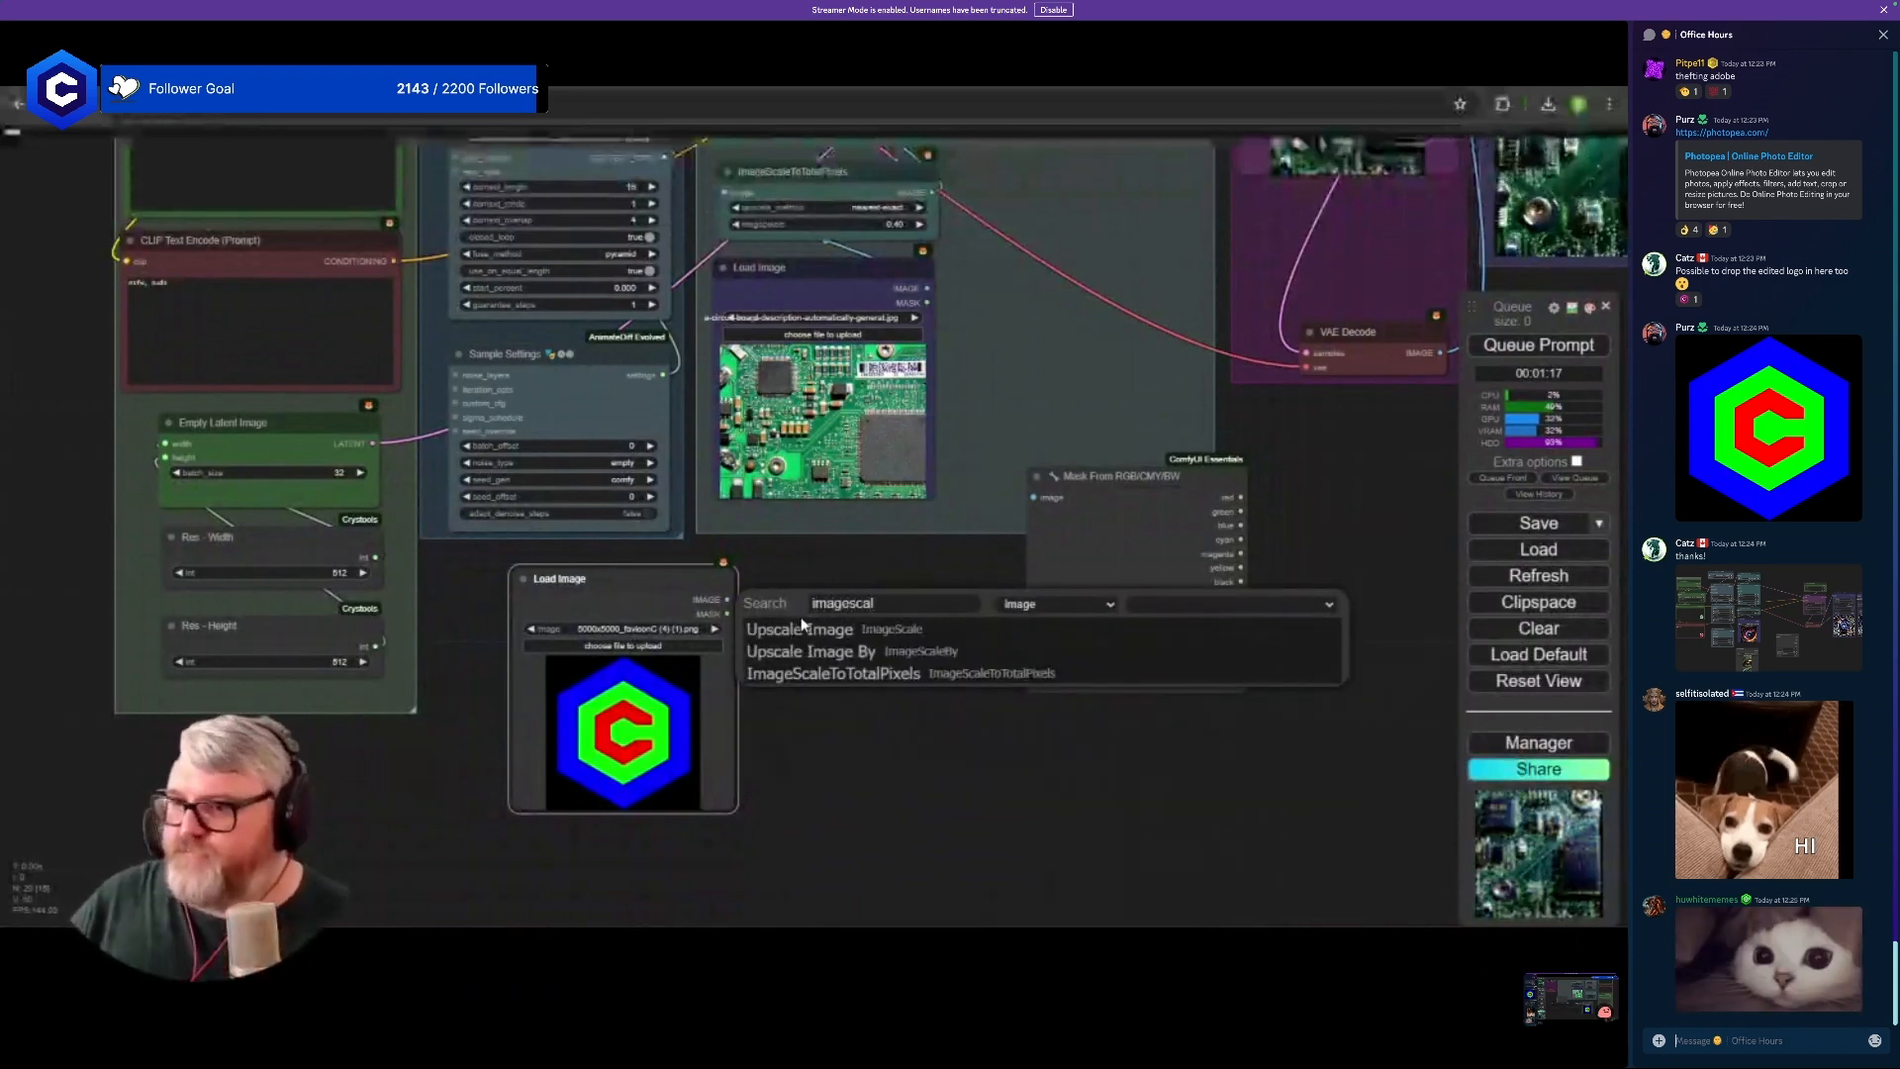
left_click(802, 628)
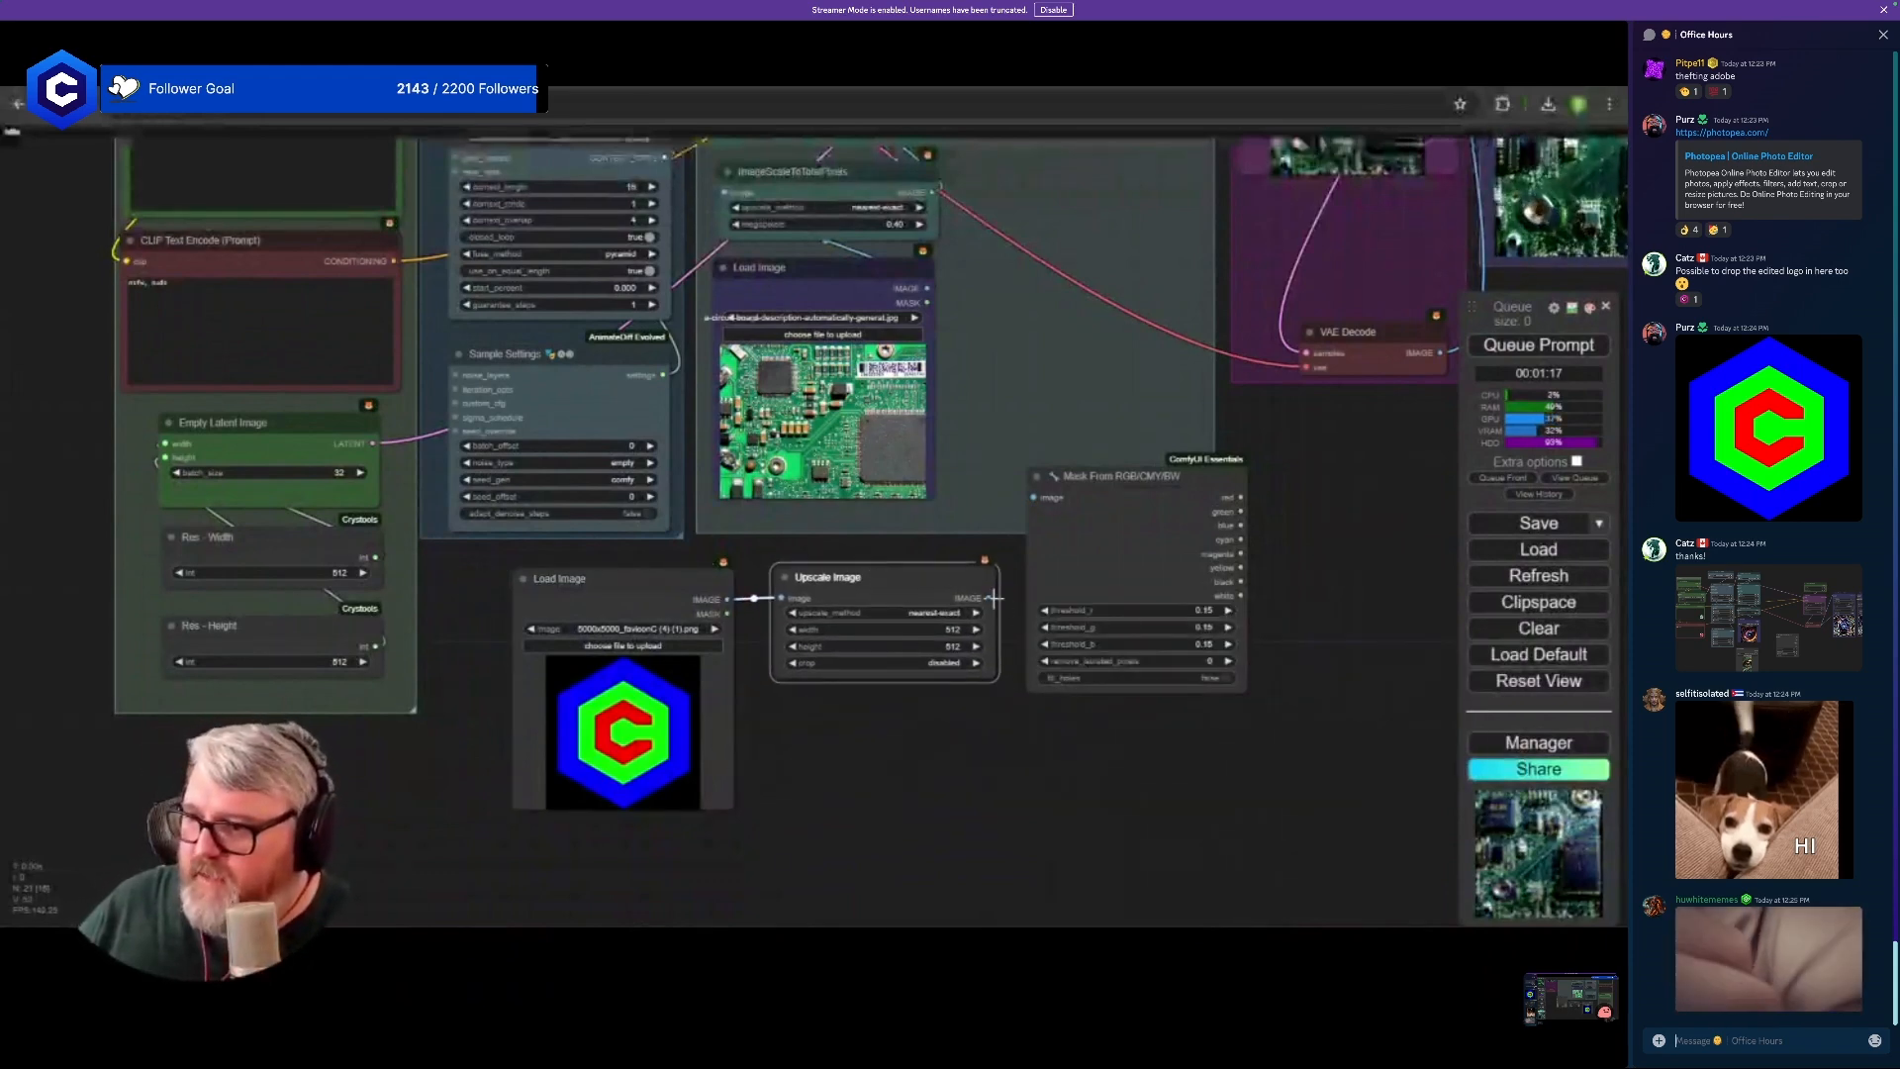
left_click_drag(991, 598, 1033, 497)
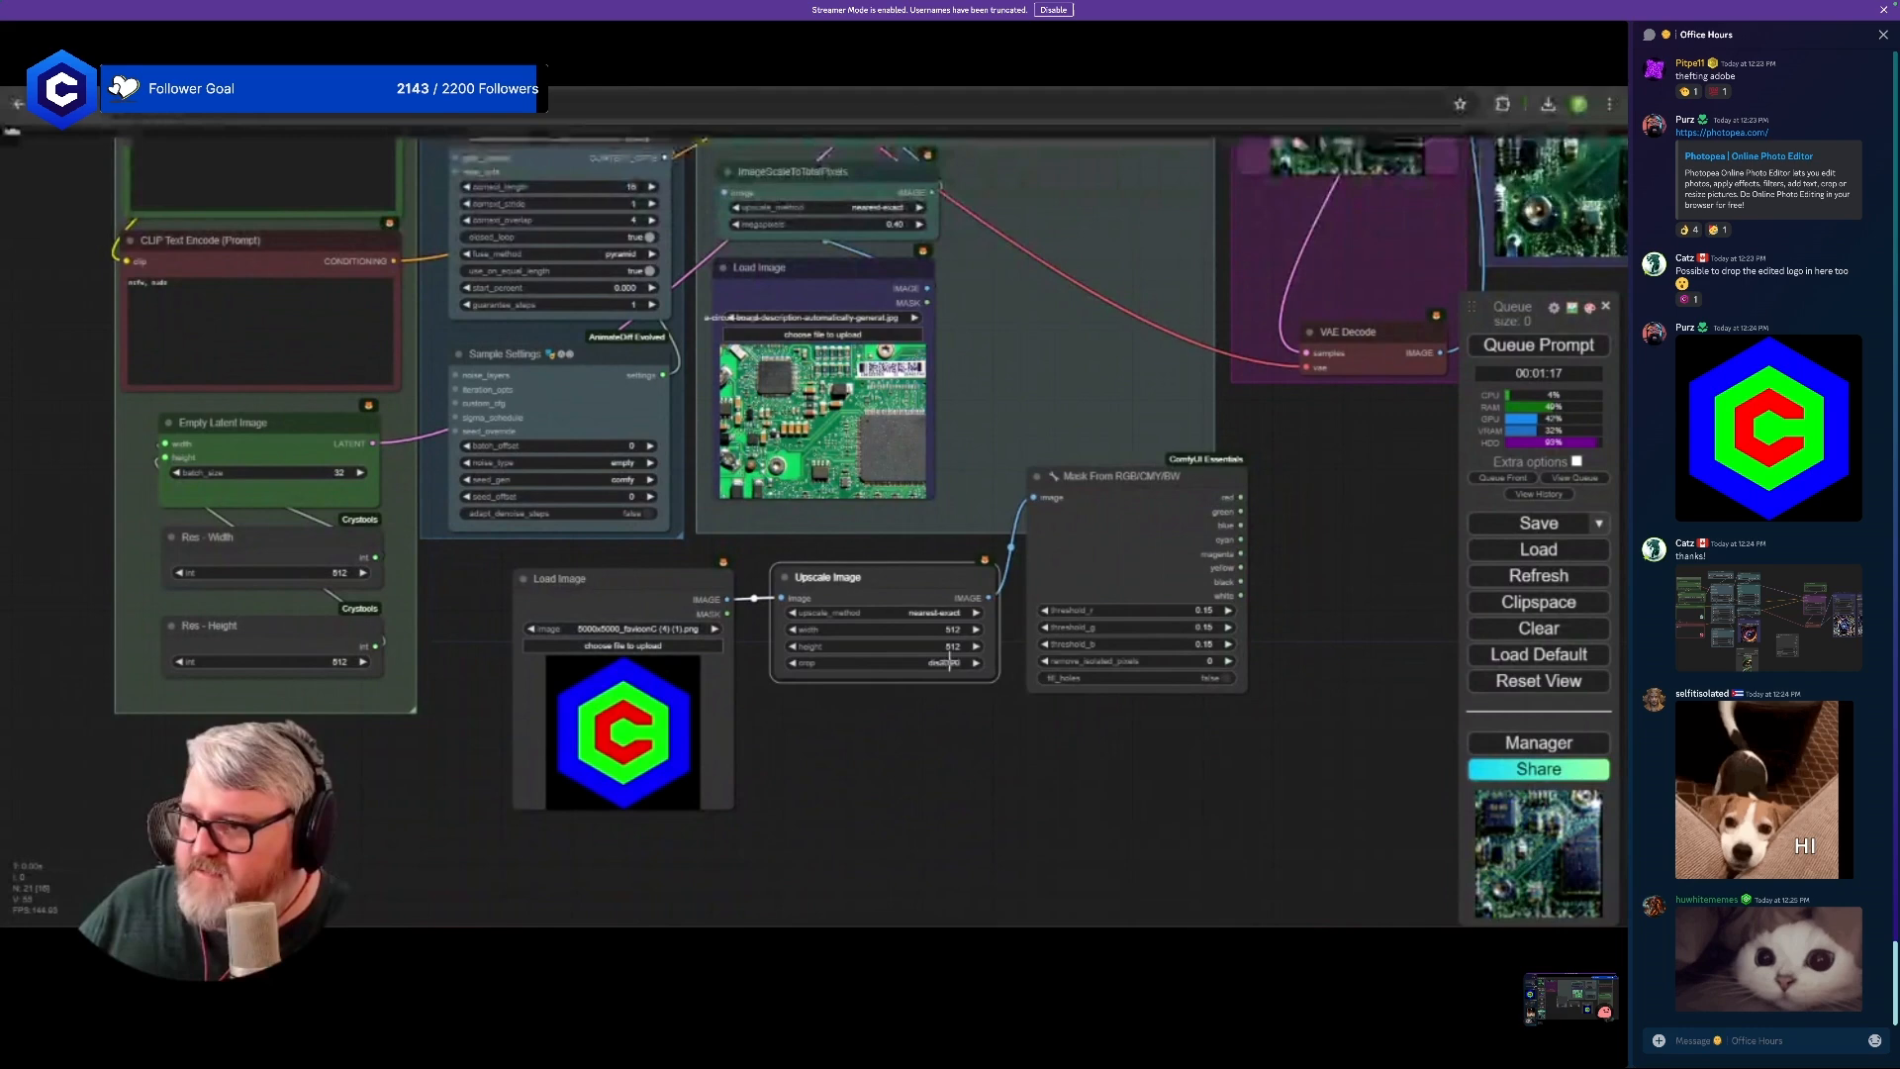
- Convert the Upscale Image node's width and height to inputs and feed them from Res - Width and Res - Height
right_click(857, 594)
left_click(930, 870)
left_click(1098, 874)
right_click(897, 594)
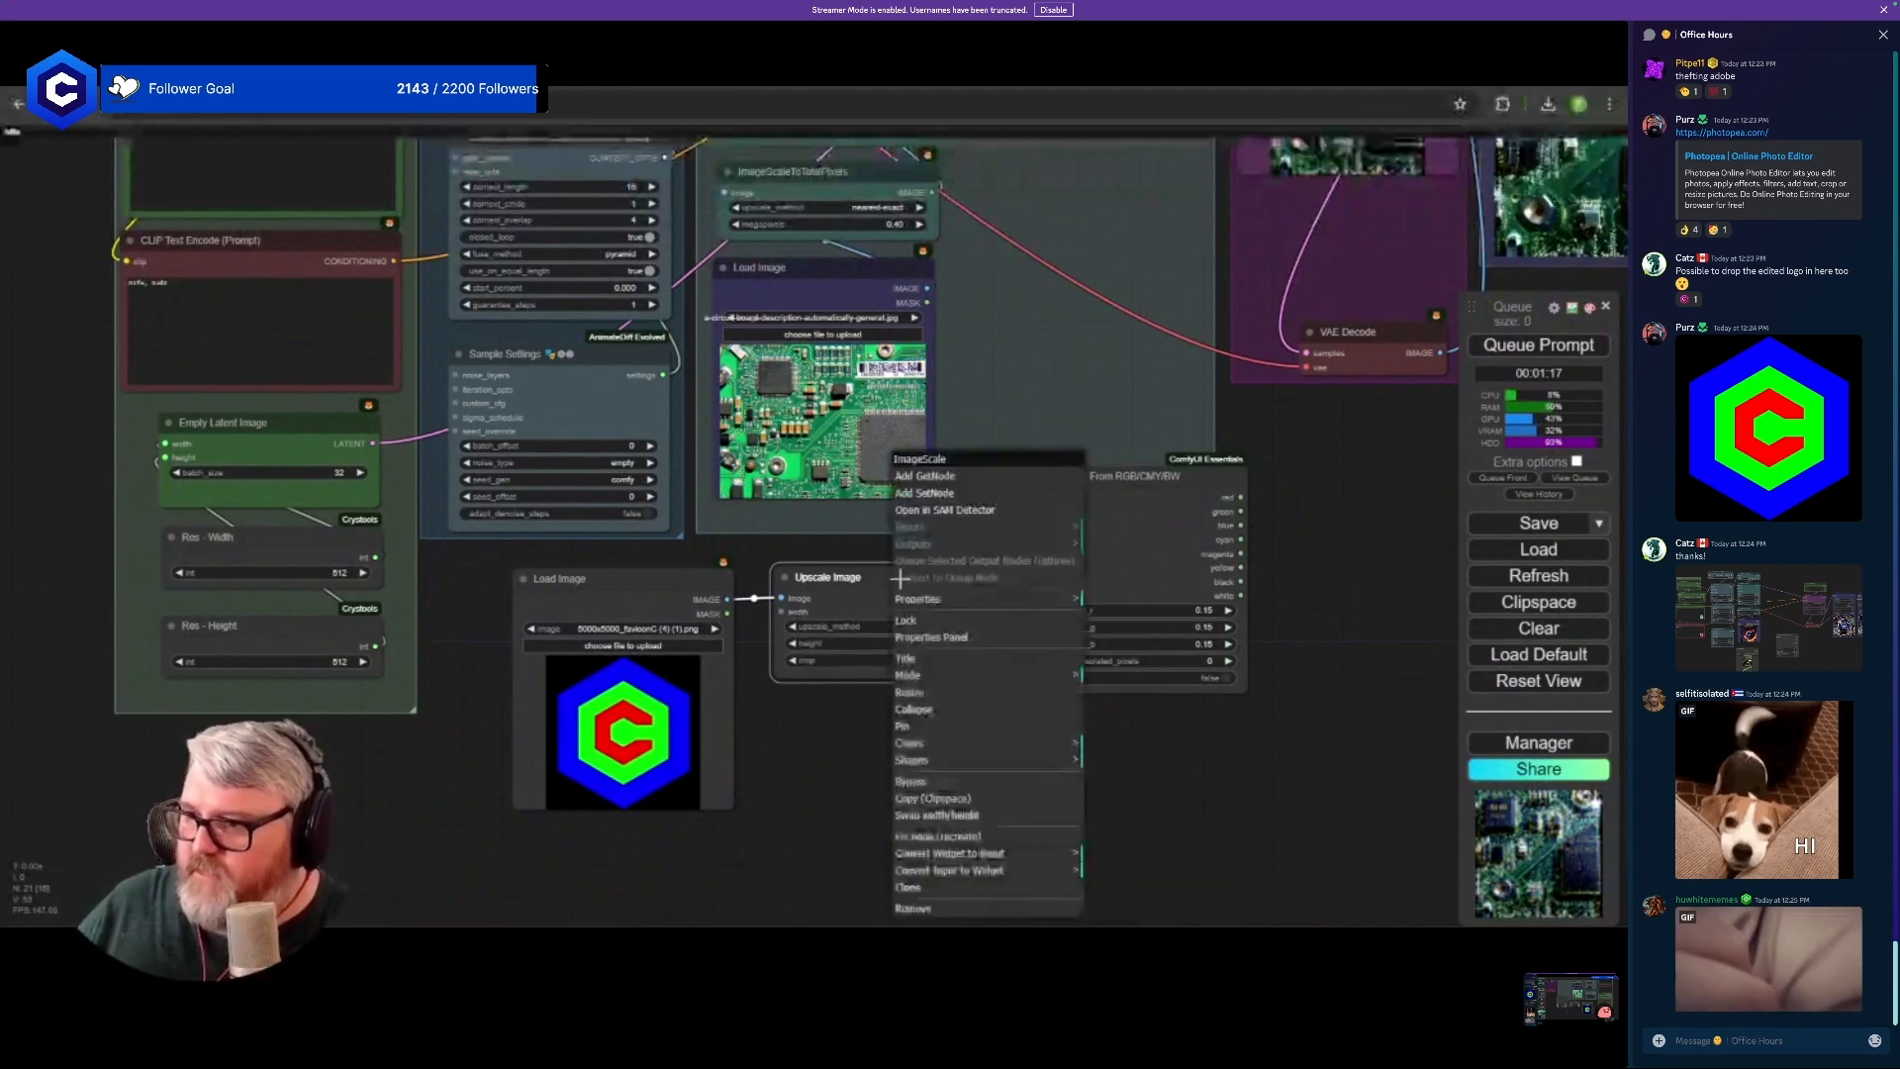
left_click(951, 853)
left_click(1124, 870)
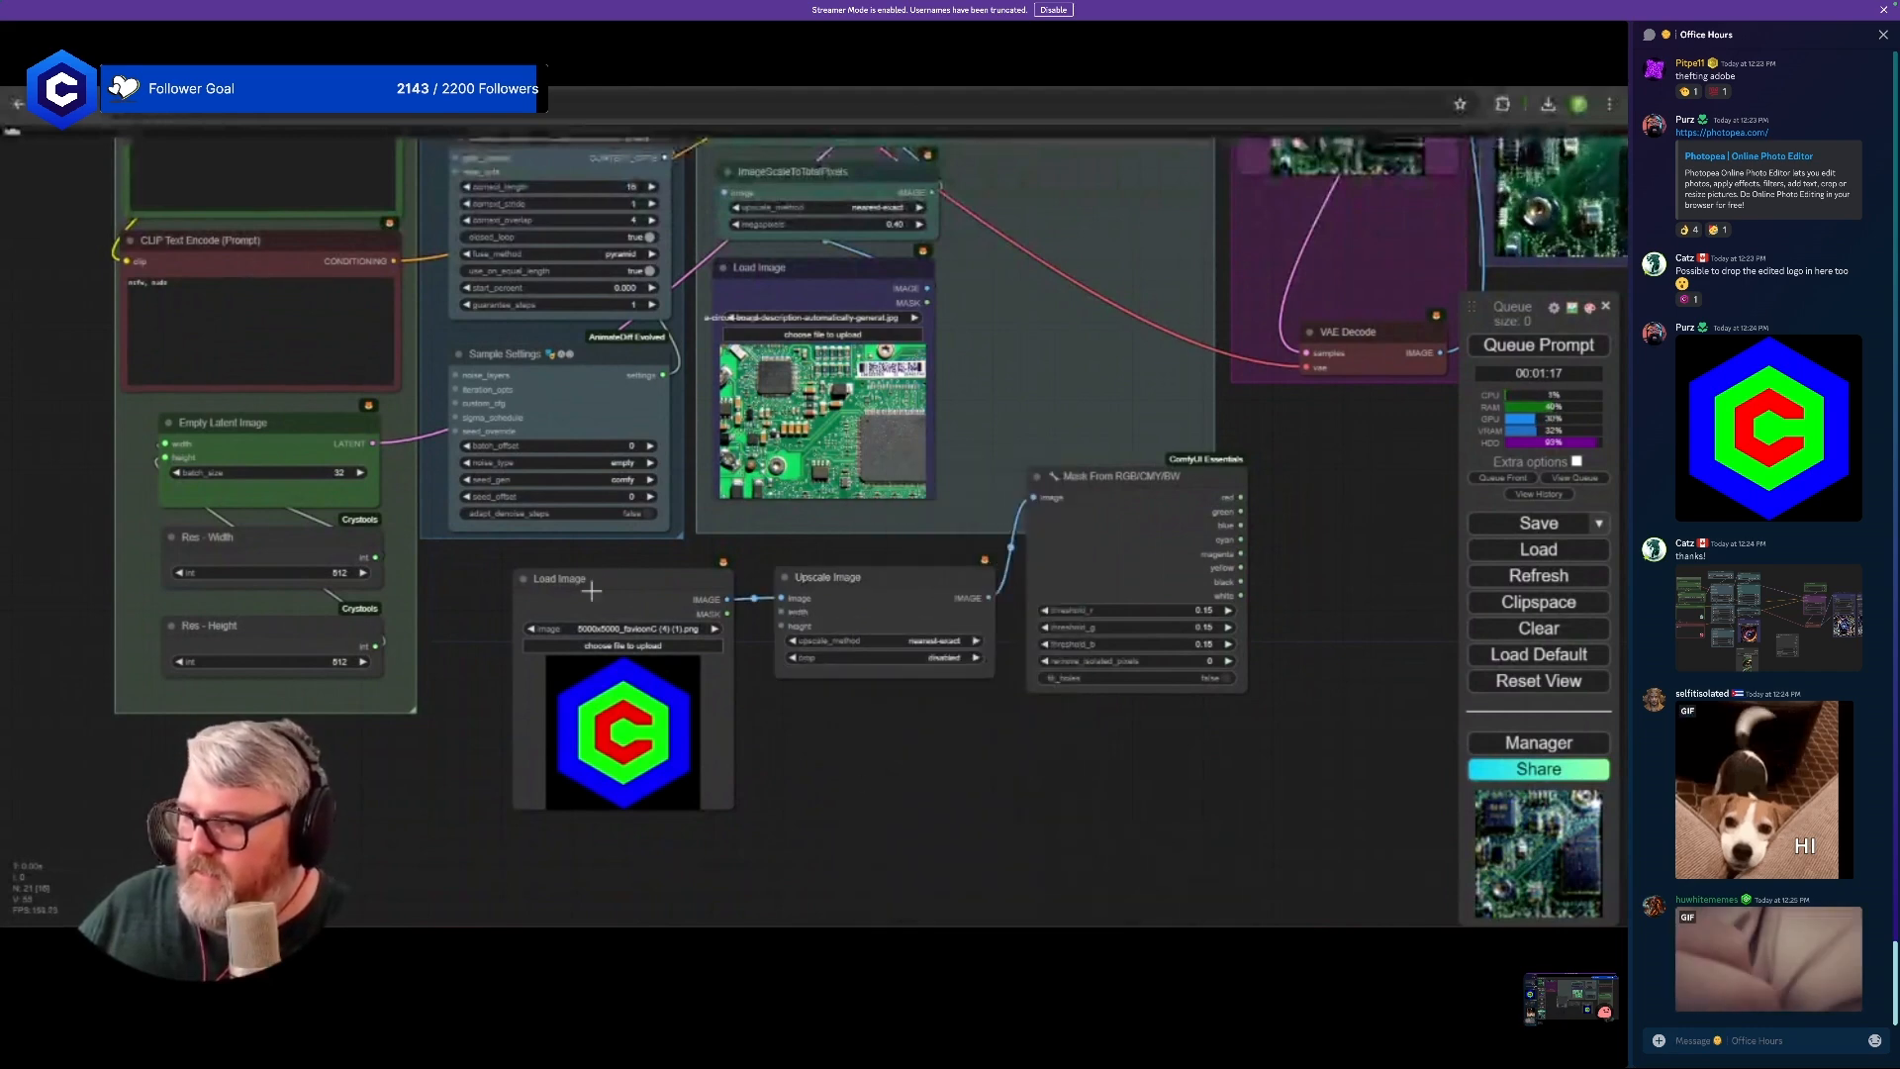
left_click_drag(374, 556, 782, 612)
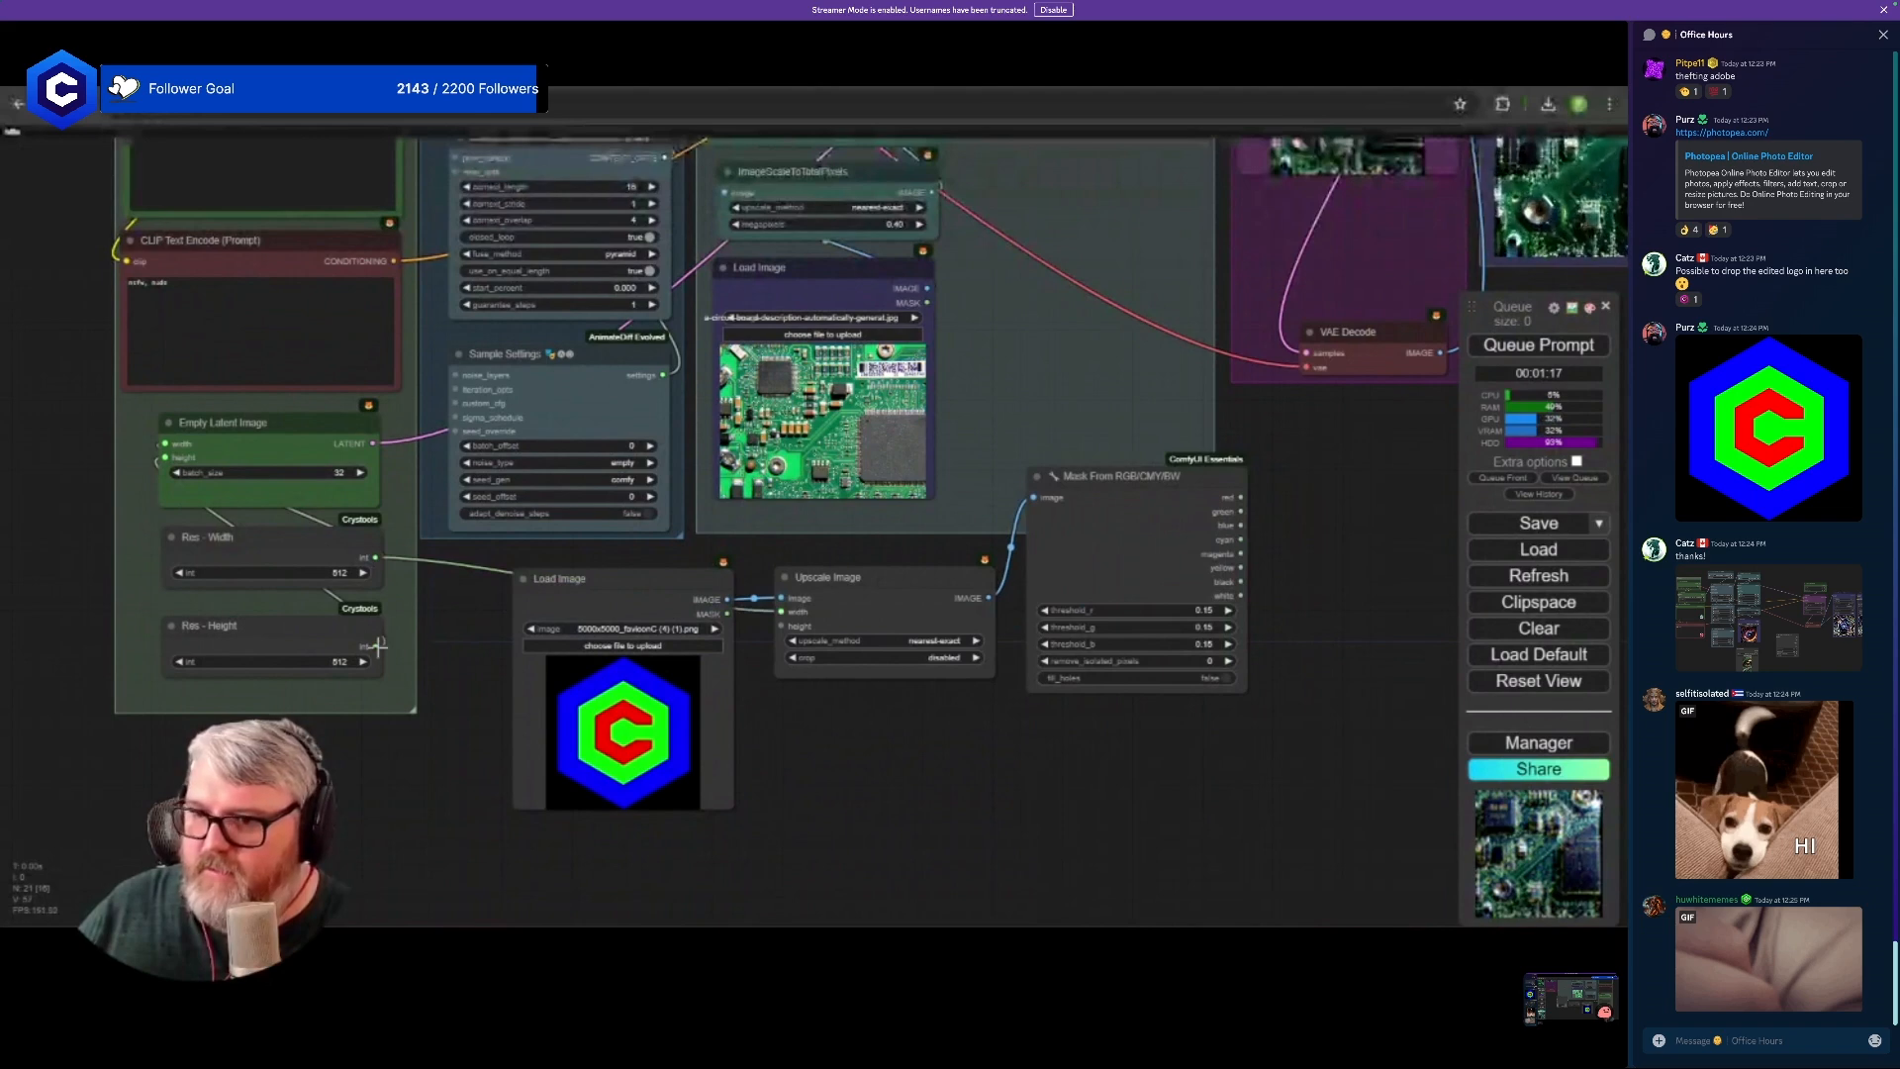
left_click_drag(377, 645, 782, 625)
- Color the Res - Width and Res - Height nodes green
right_click(245, 578)
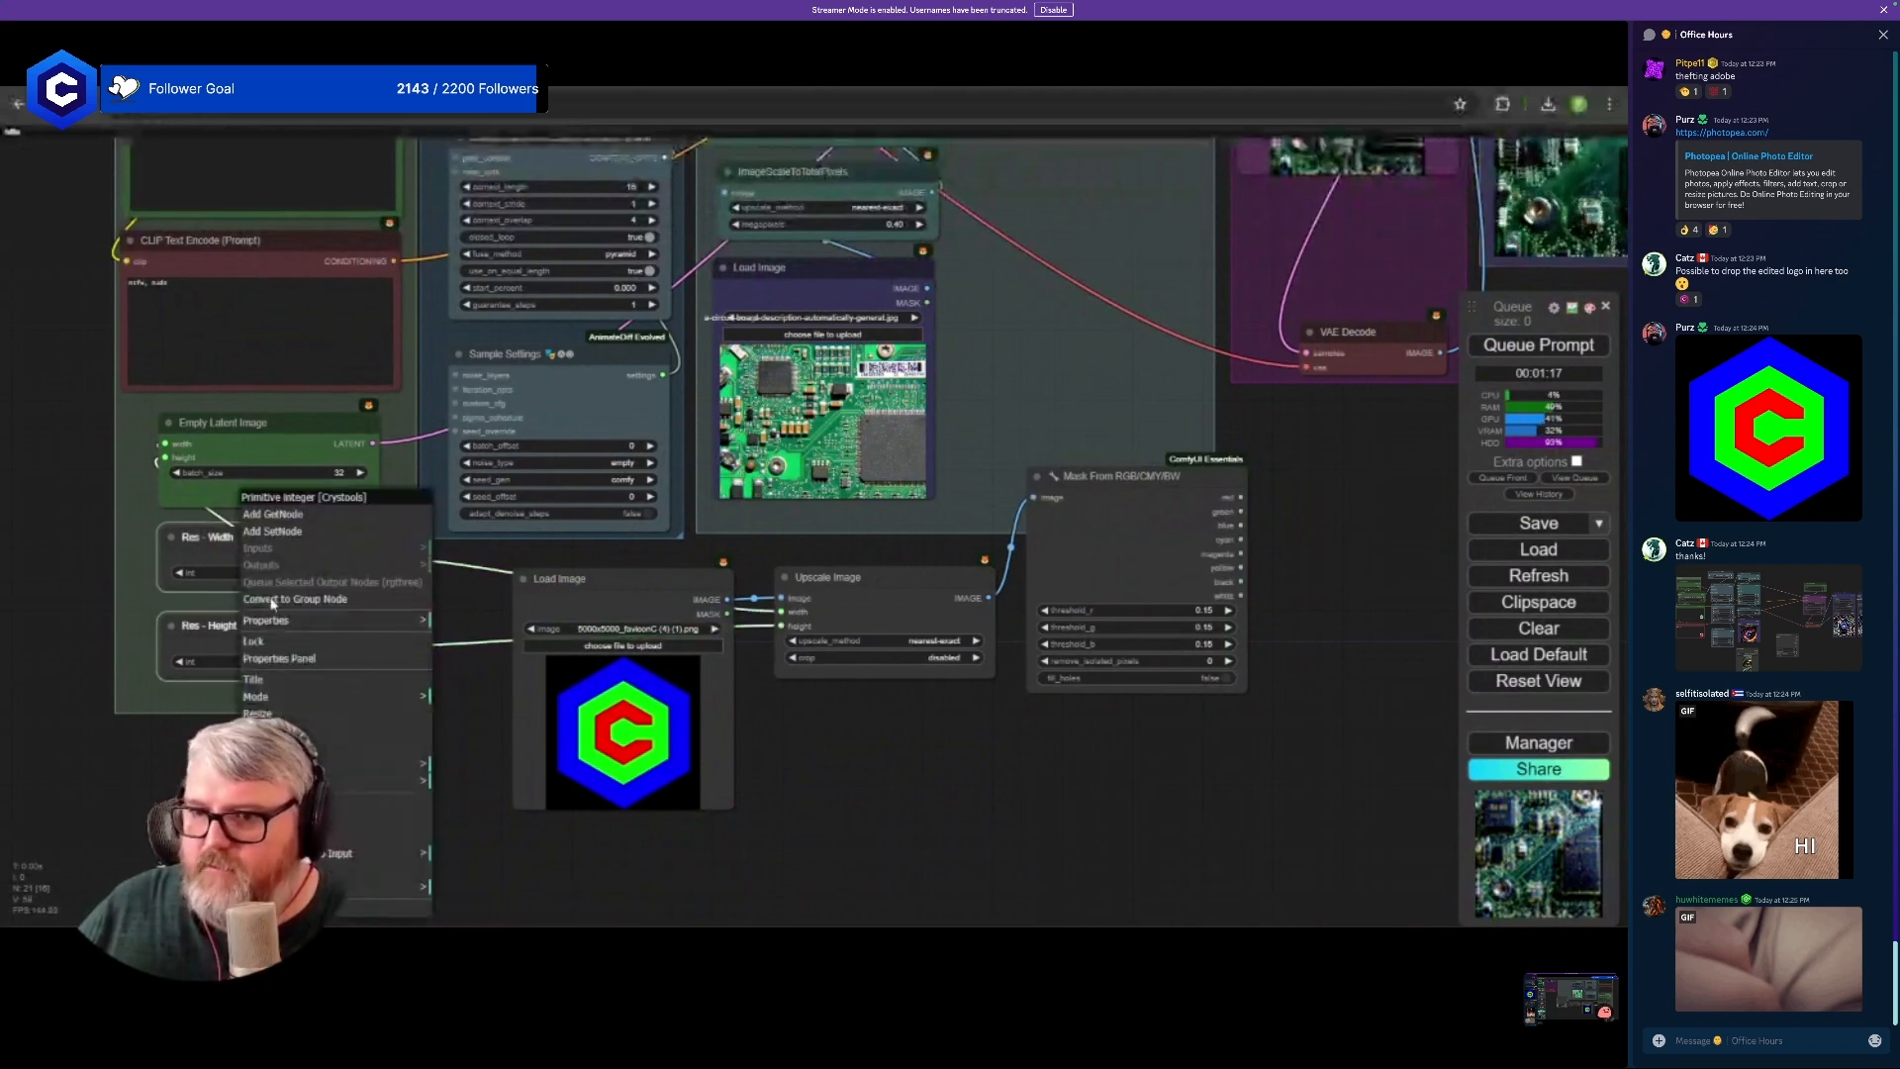
left_click(339, 771)
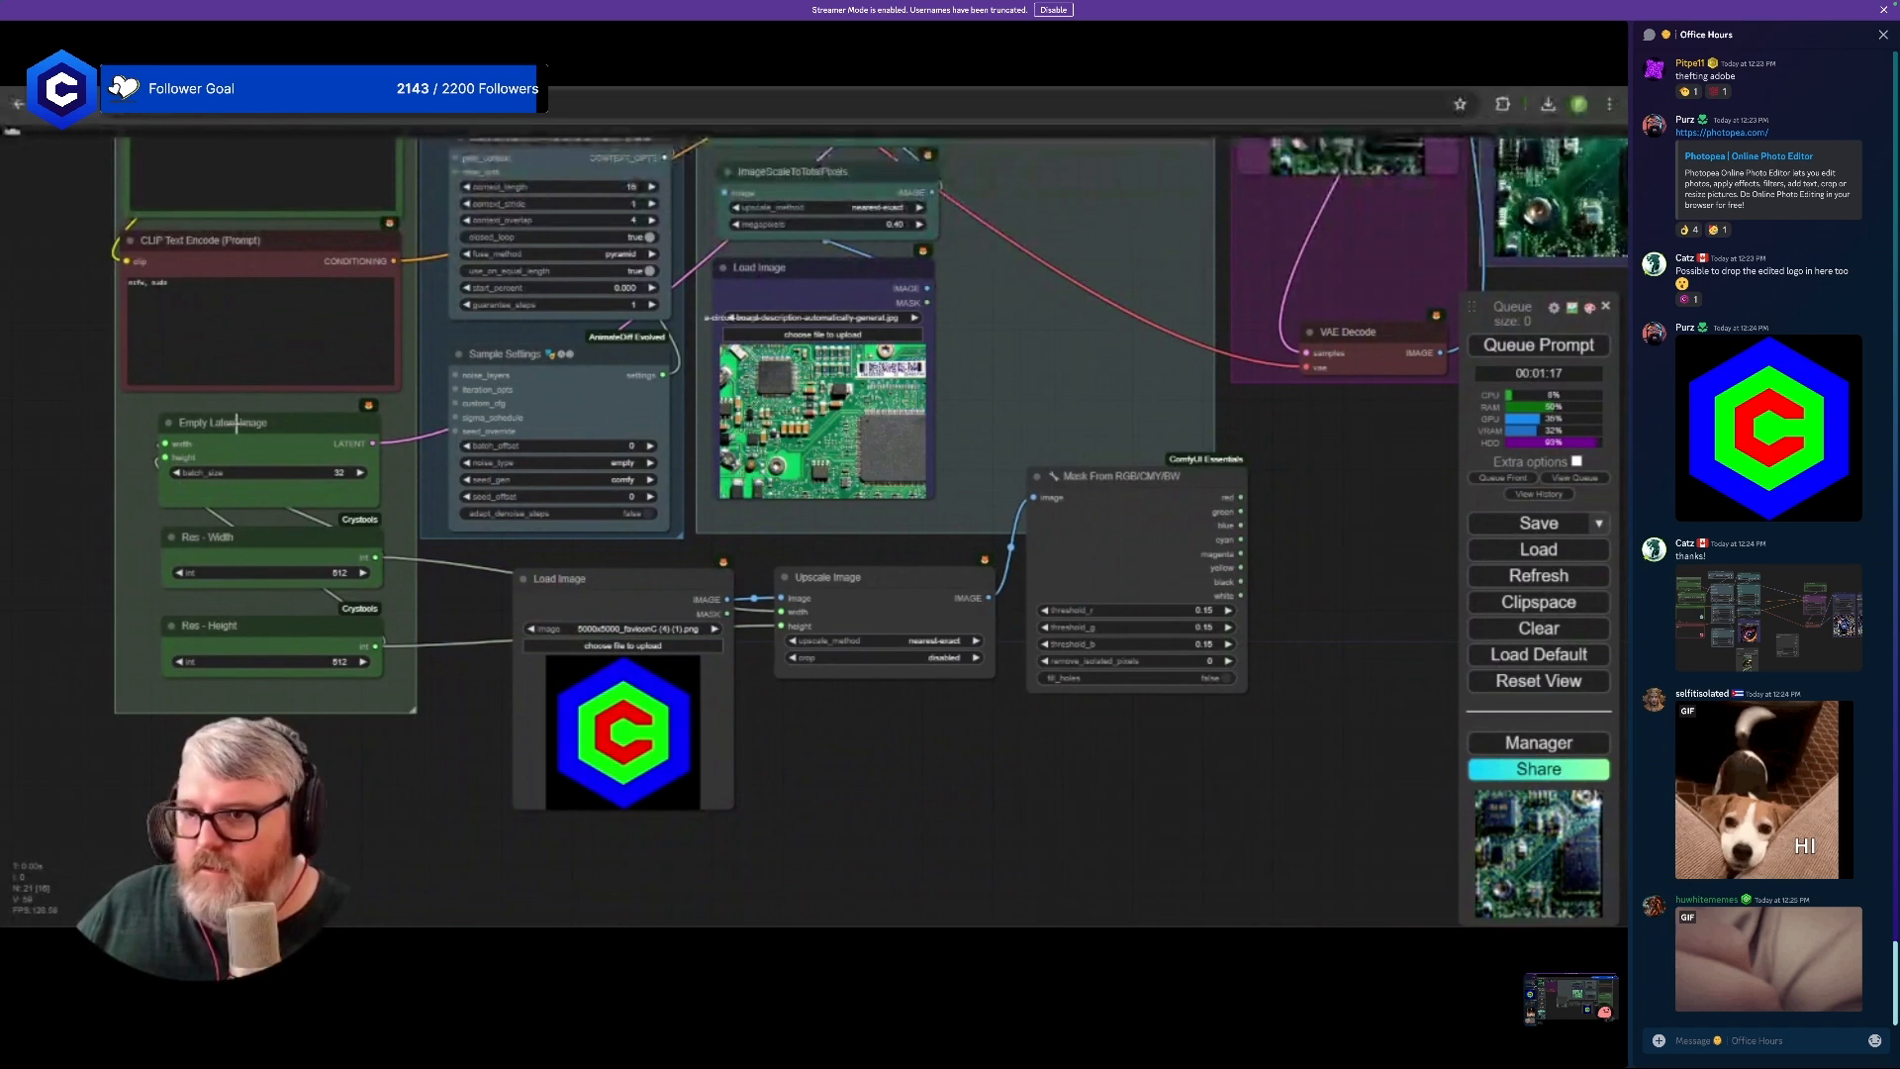
- Set the Upscale Image crop to center and move it and the logo's Load Image node closer to the resolution nodes
left_click_drag(661, 576, 597, 561)
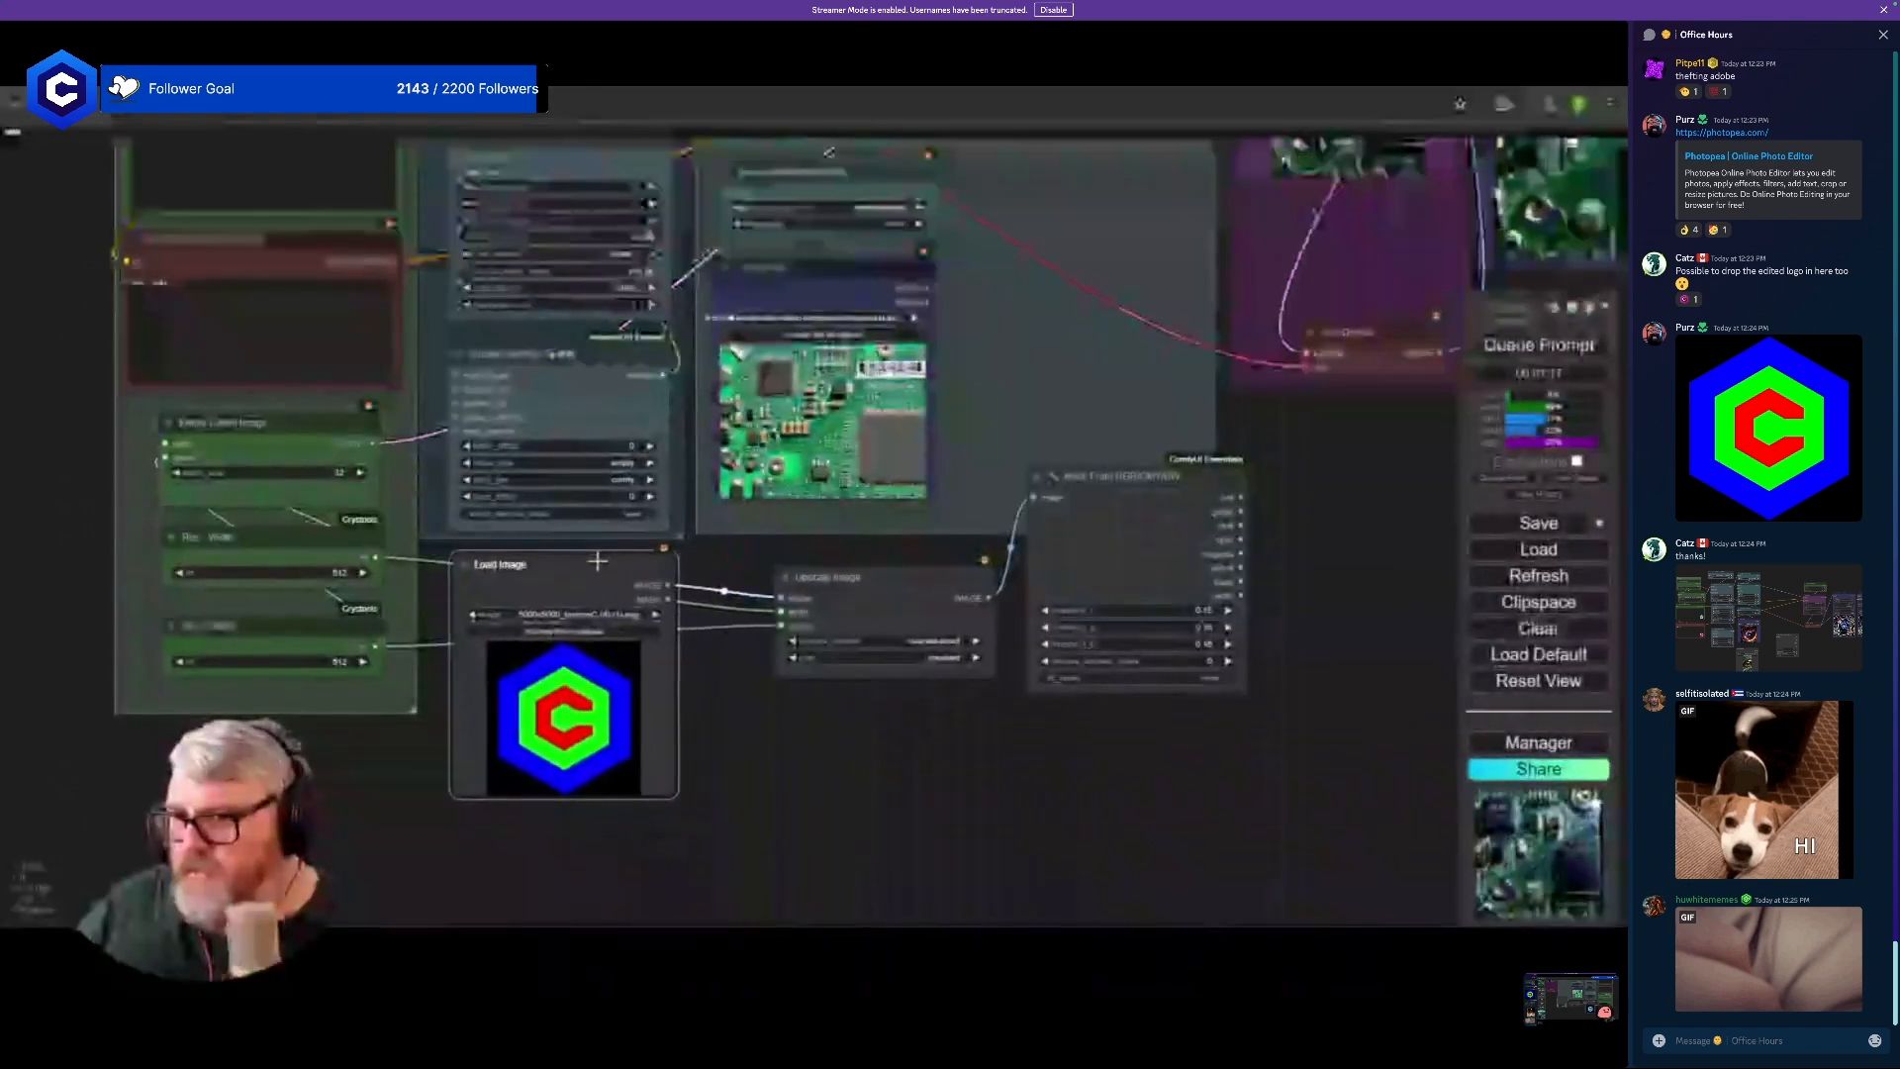
left_click_drag(861, 581, 834, 571)
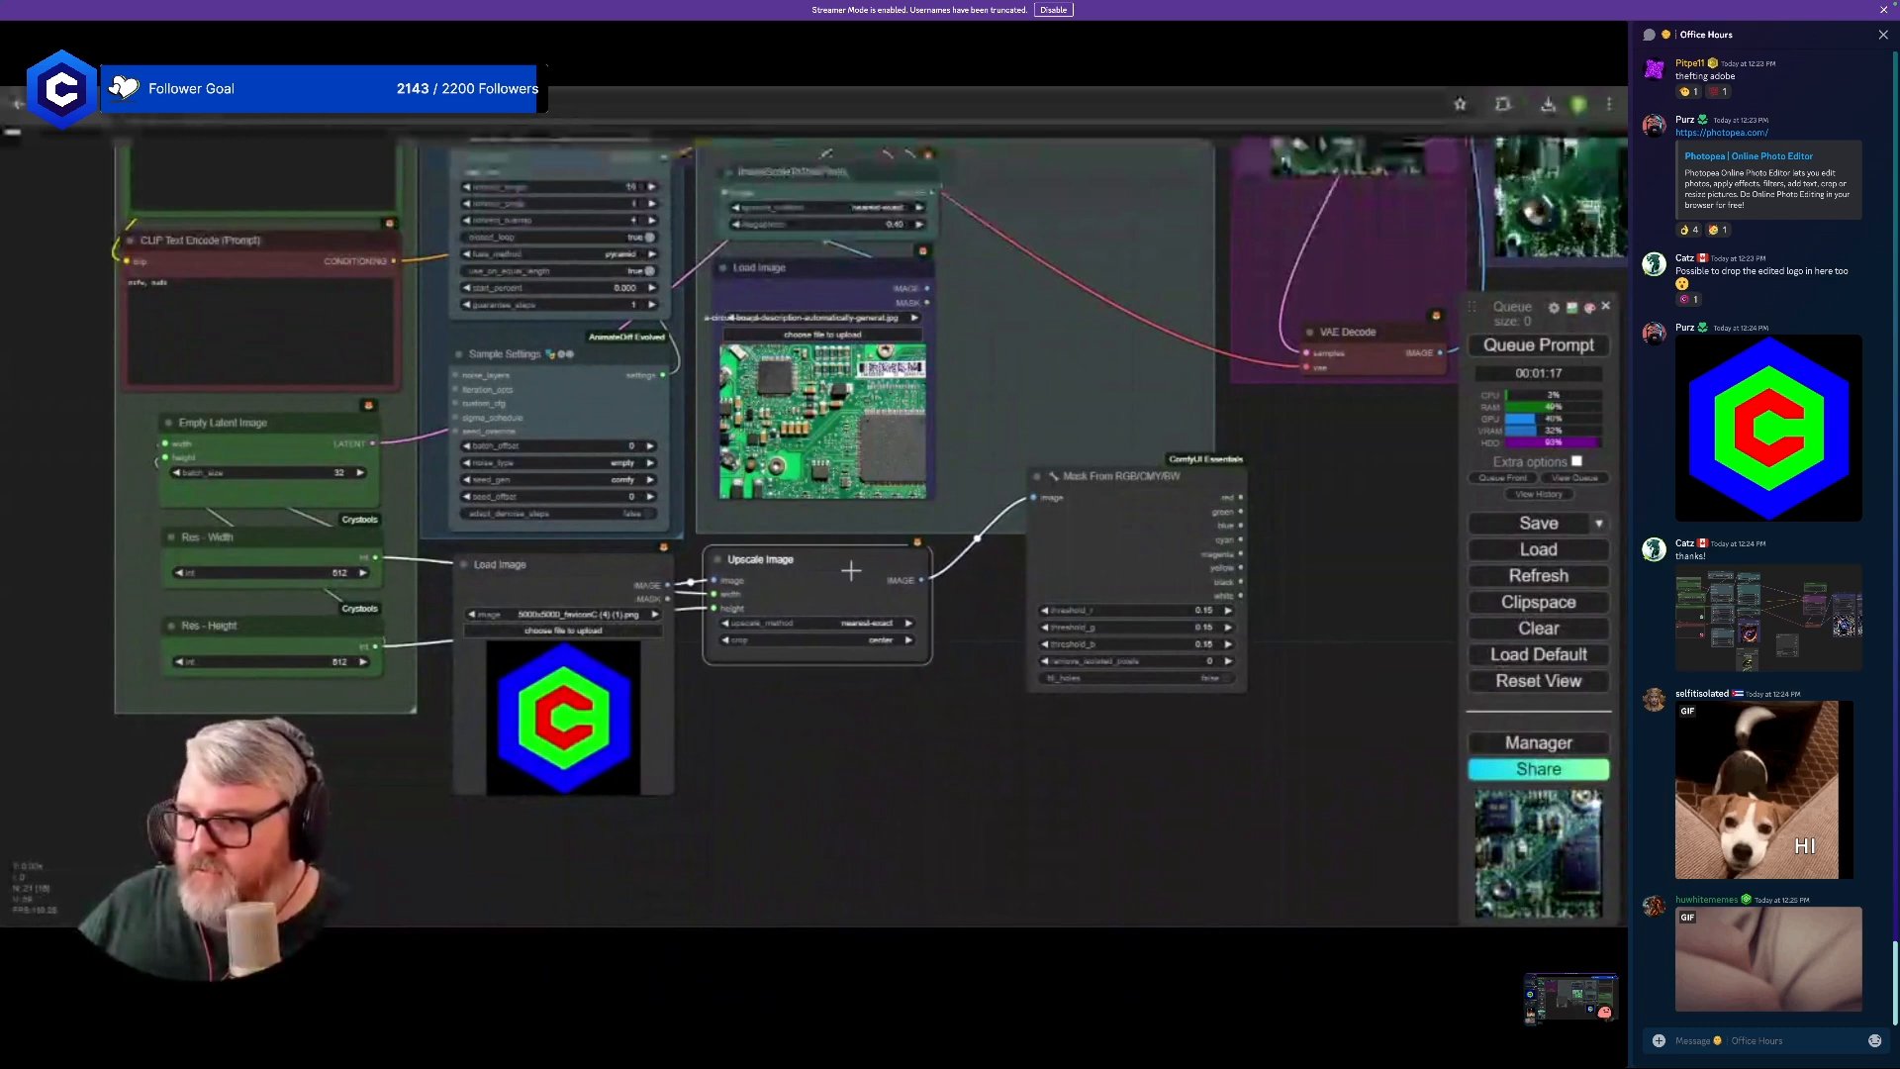
scroll(682, 677, "up", 2)
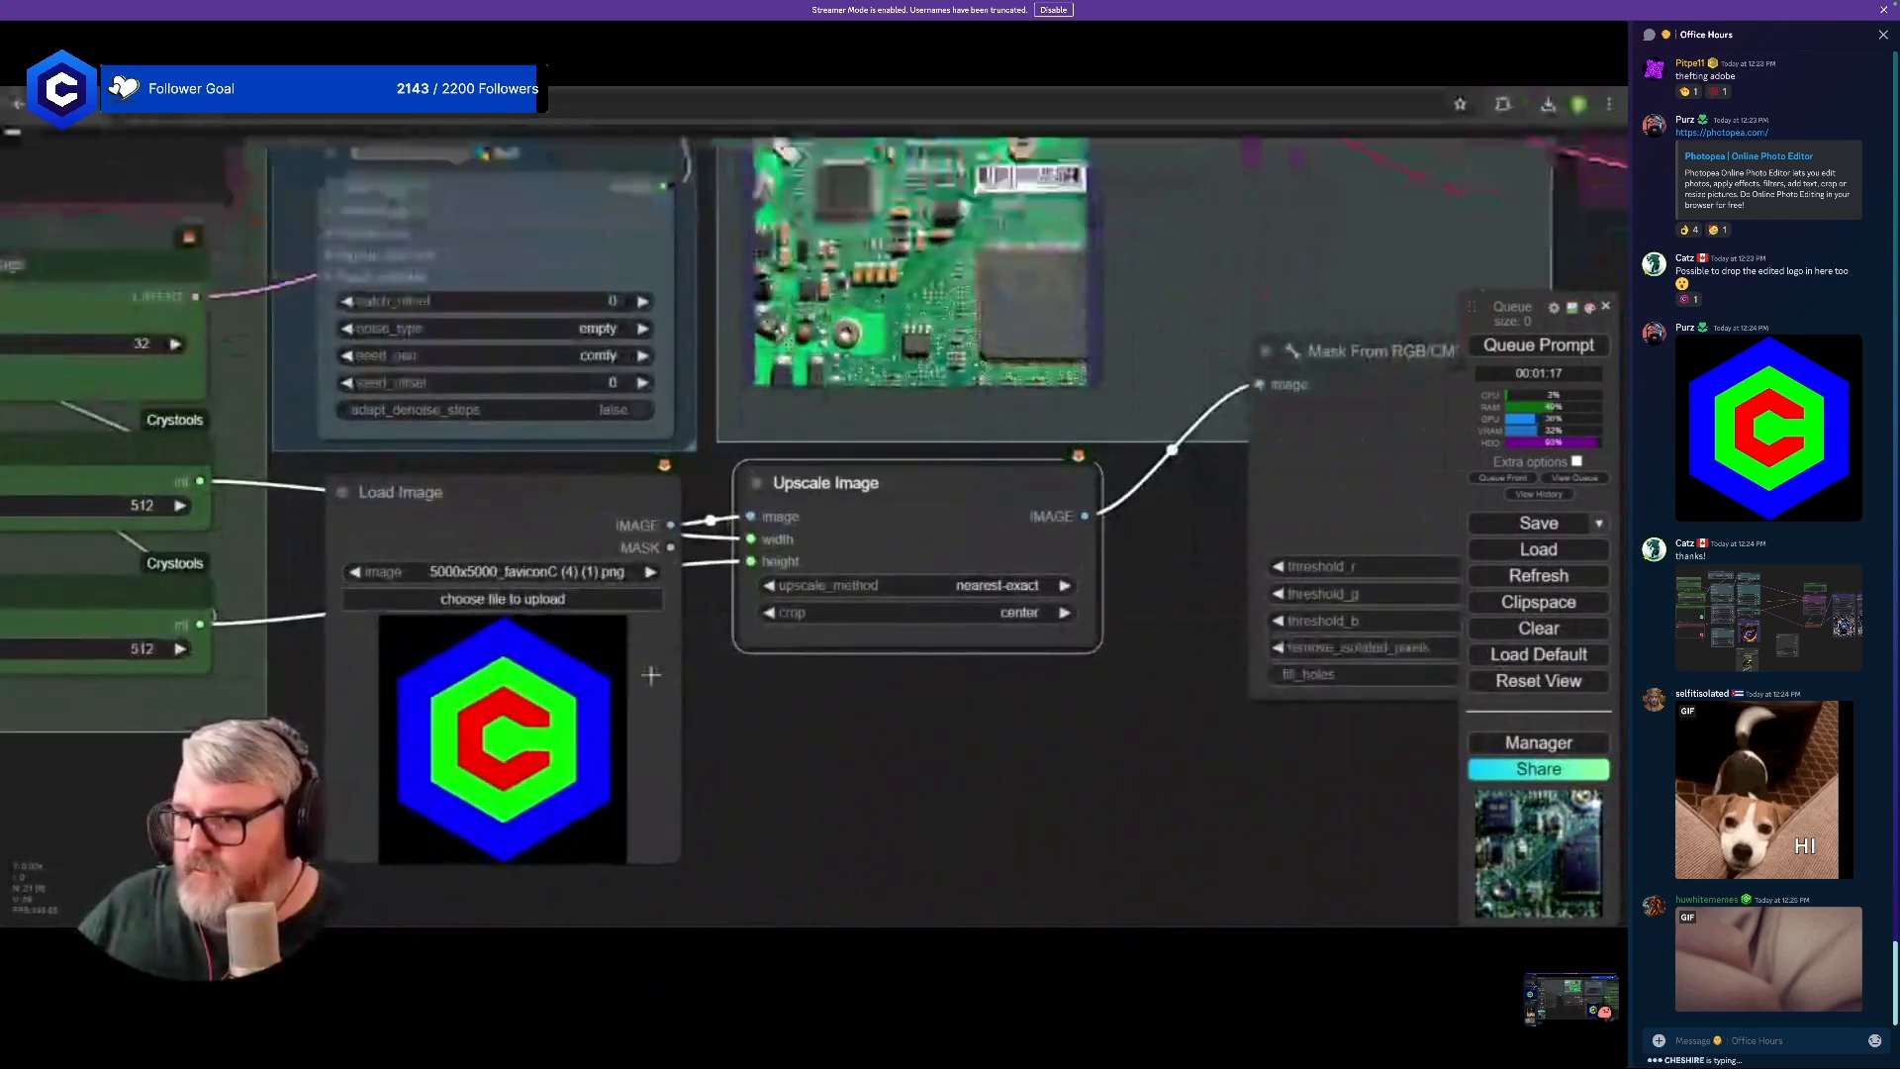
- Move the Mask From RGB/CMY/BW node below the image group, directly beside the Upscale Image node
scroll(869, 620, "down", 3)
left_click_drag(1093, 604, 615, 647)
left_click_drag(797, 480, 745, 735)
scroll(722, 512, "down", 1)
left_click_drag(748, 690, 565, 404)
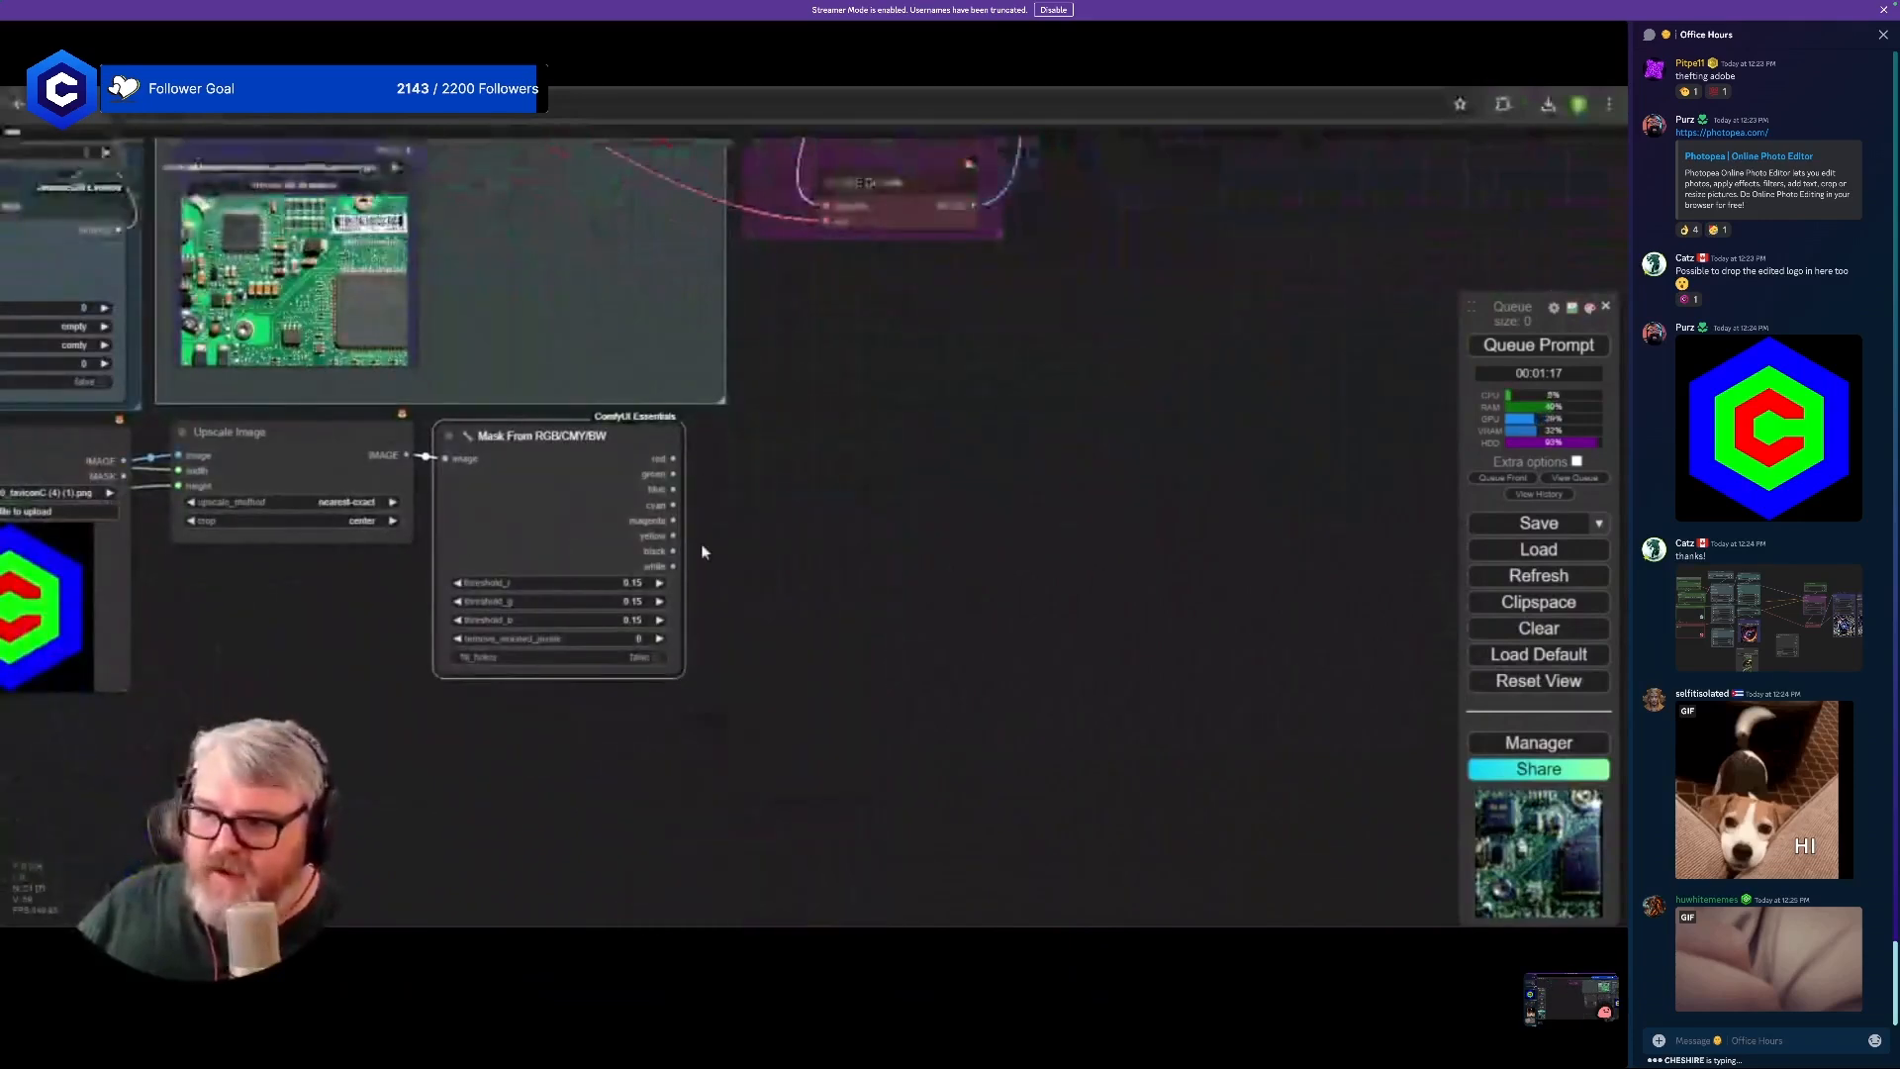
- Move the video output group and the purple sampler group farther right to open space beside the IPAdapter group
scroll(615, 487, "down", 5)
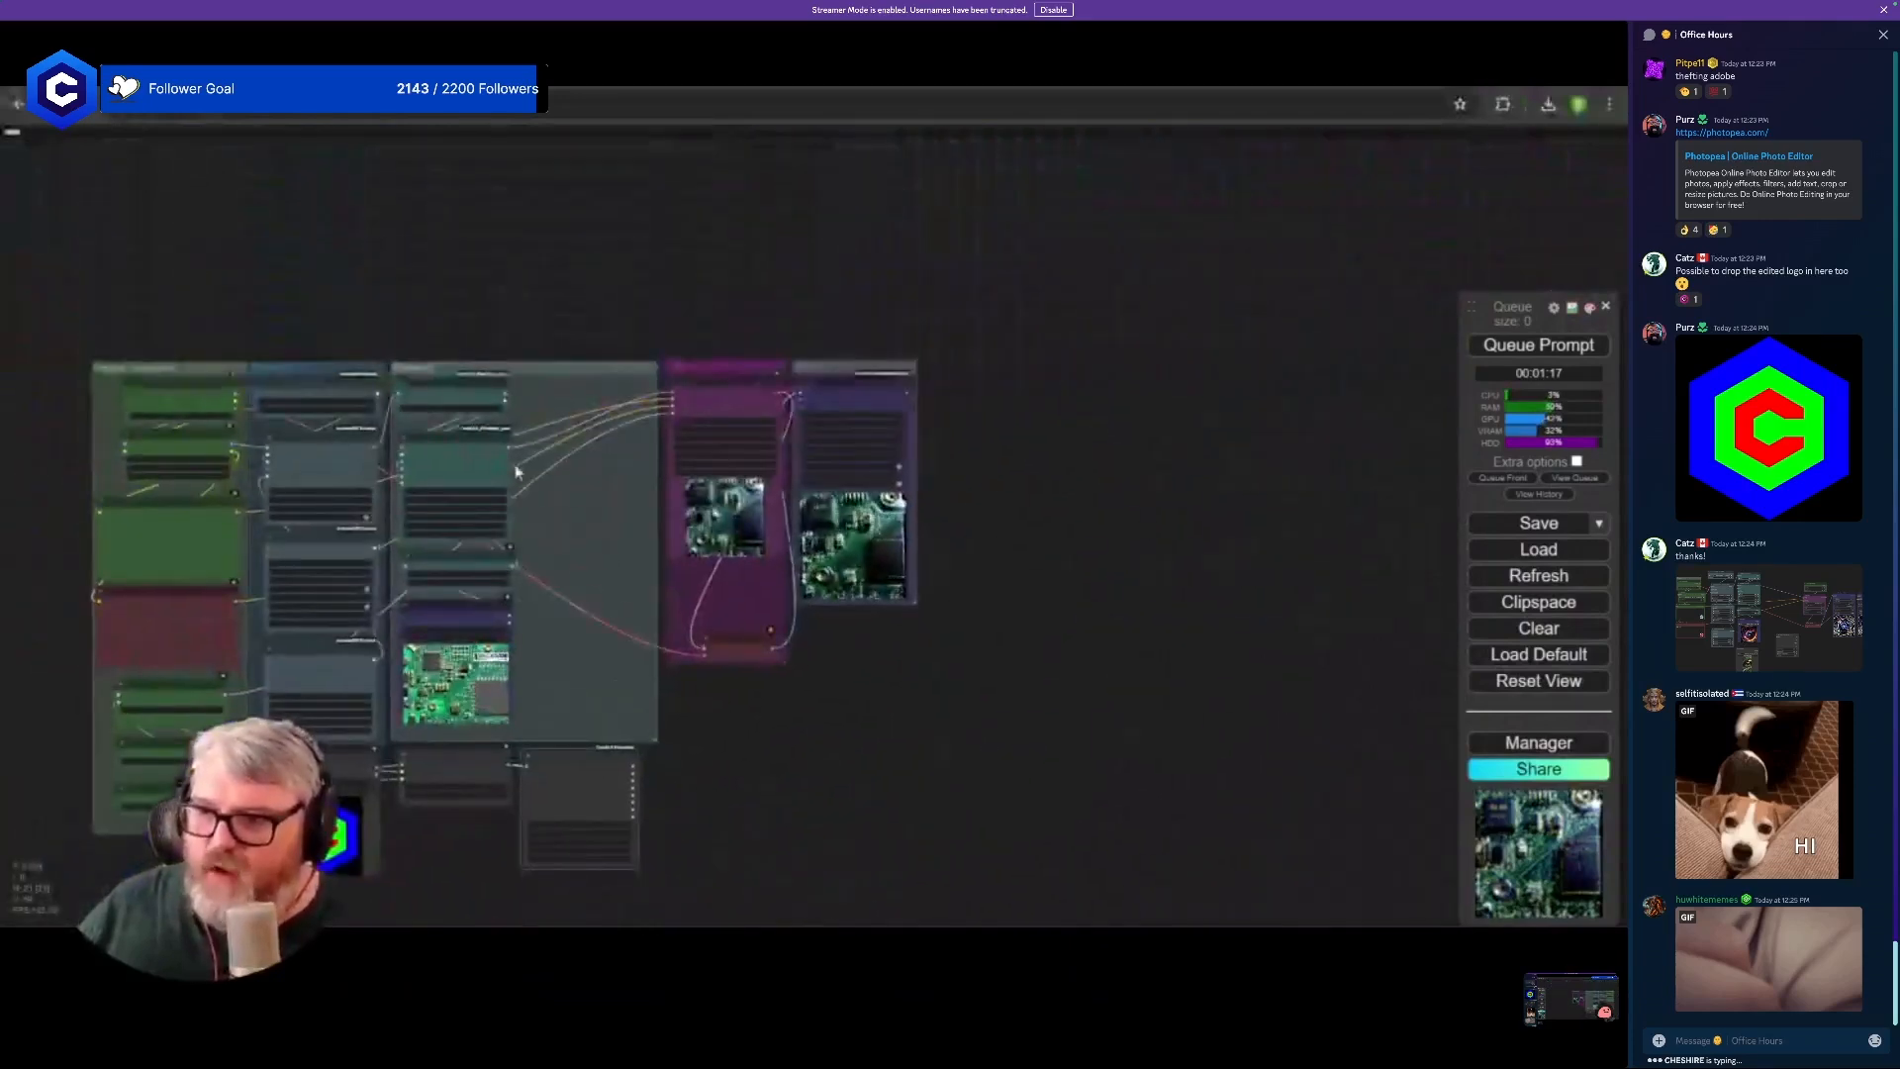
scroll(709, 709, "up", 9)
left_click_drag(709, 716, 815, 544)
scroll(789, 611, "down", 4)
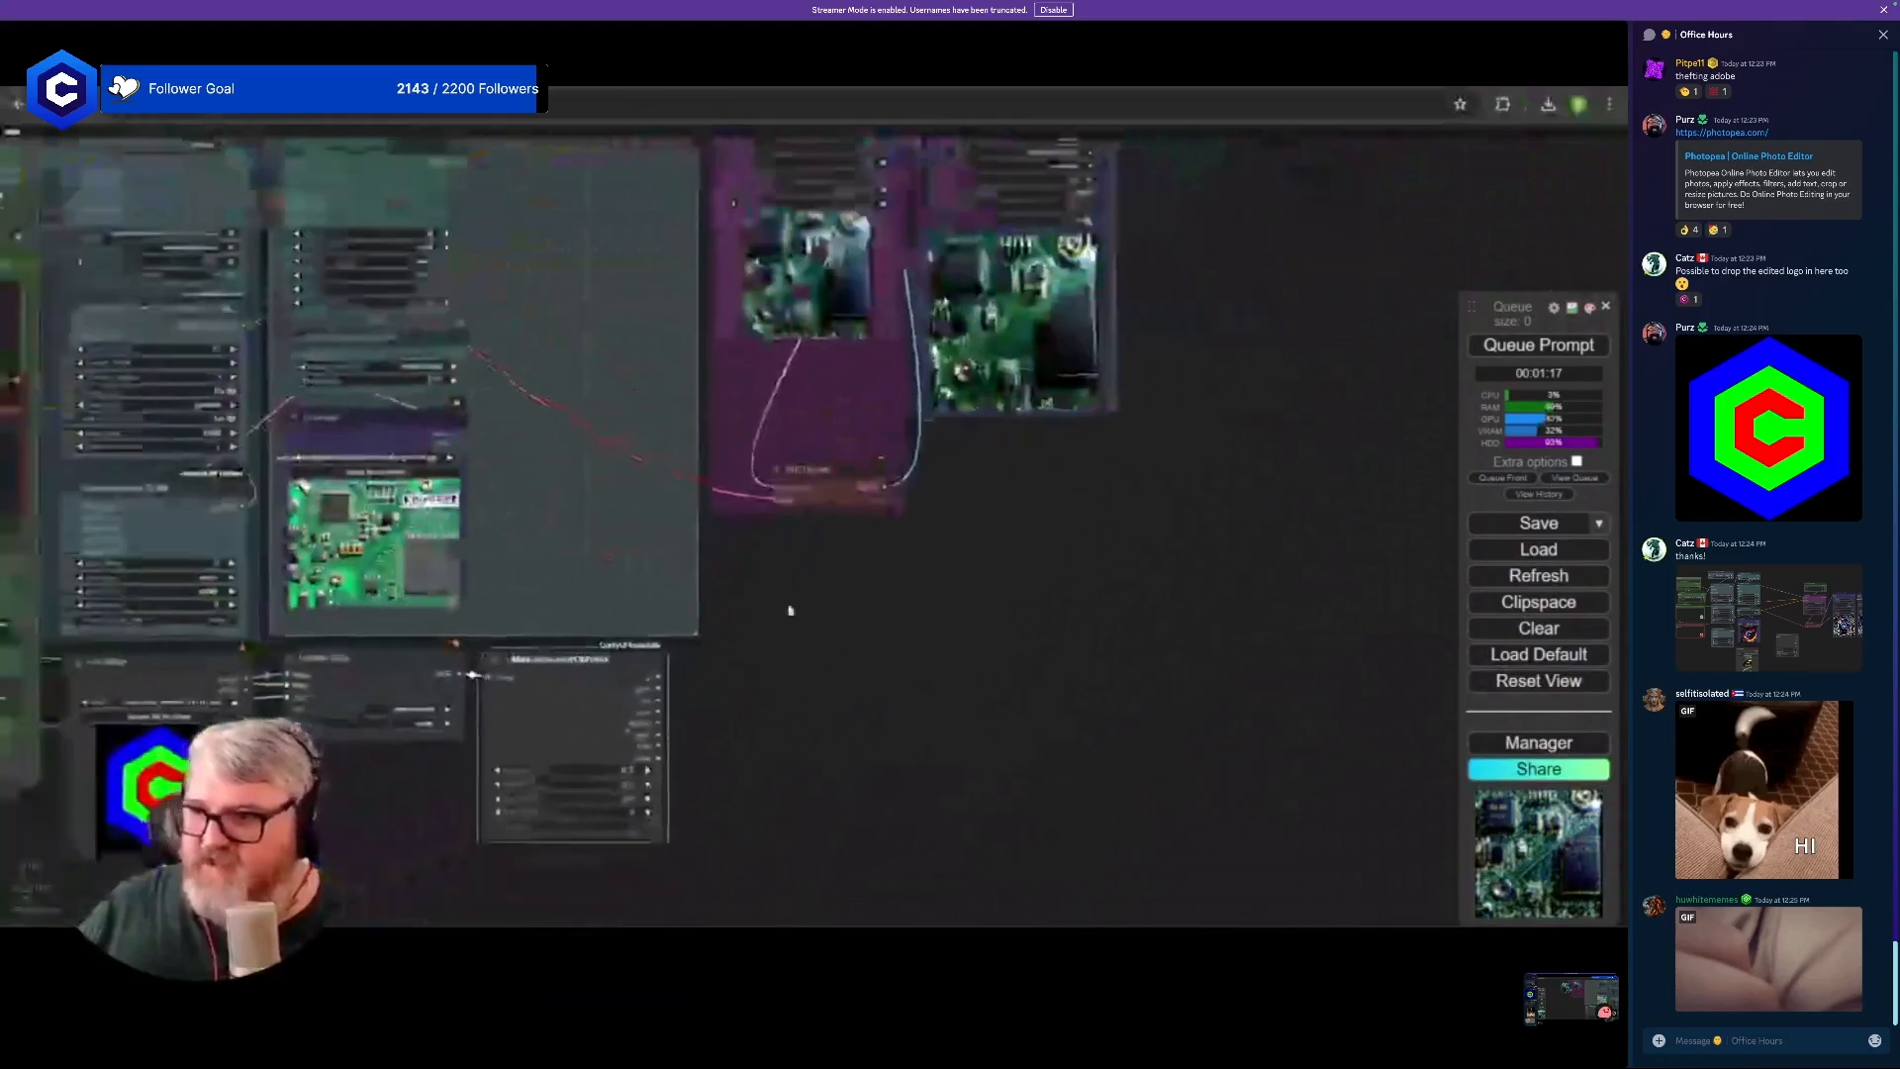
left_click_drag(1075, 476, 1022, 625)
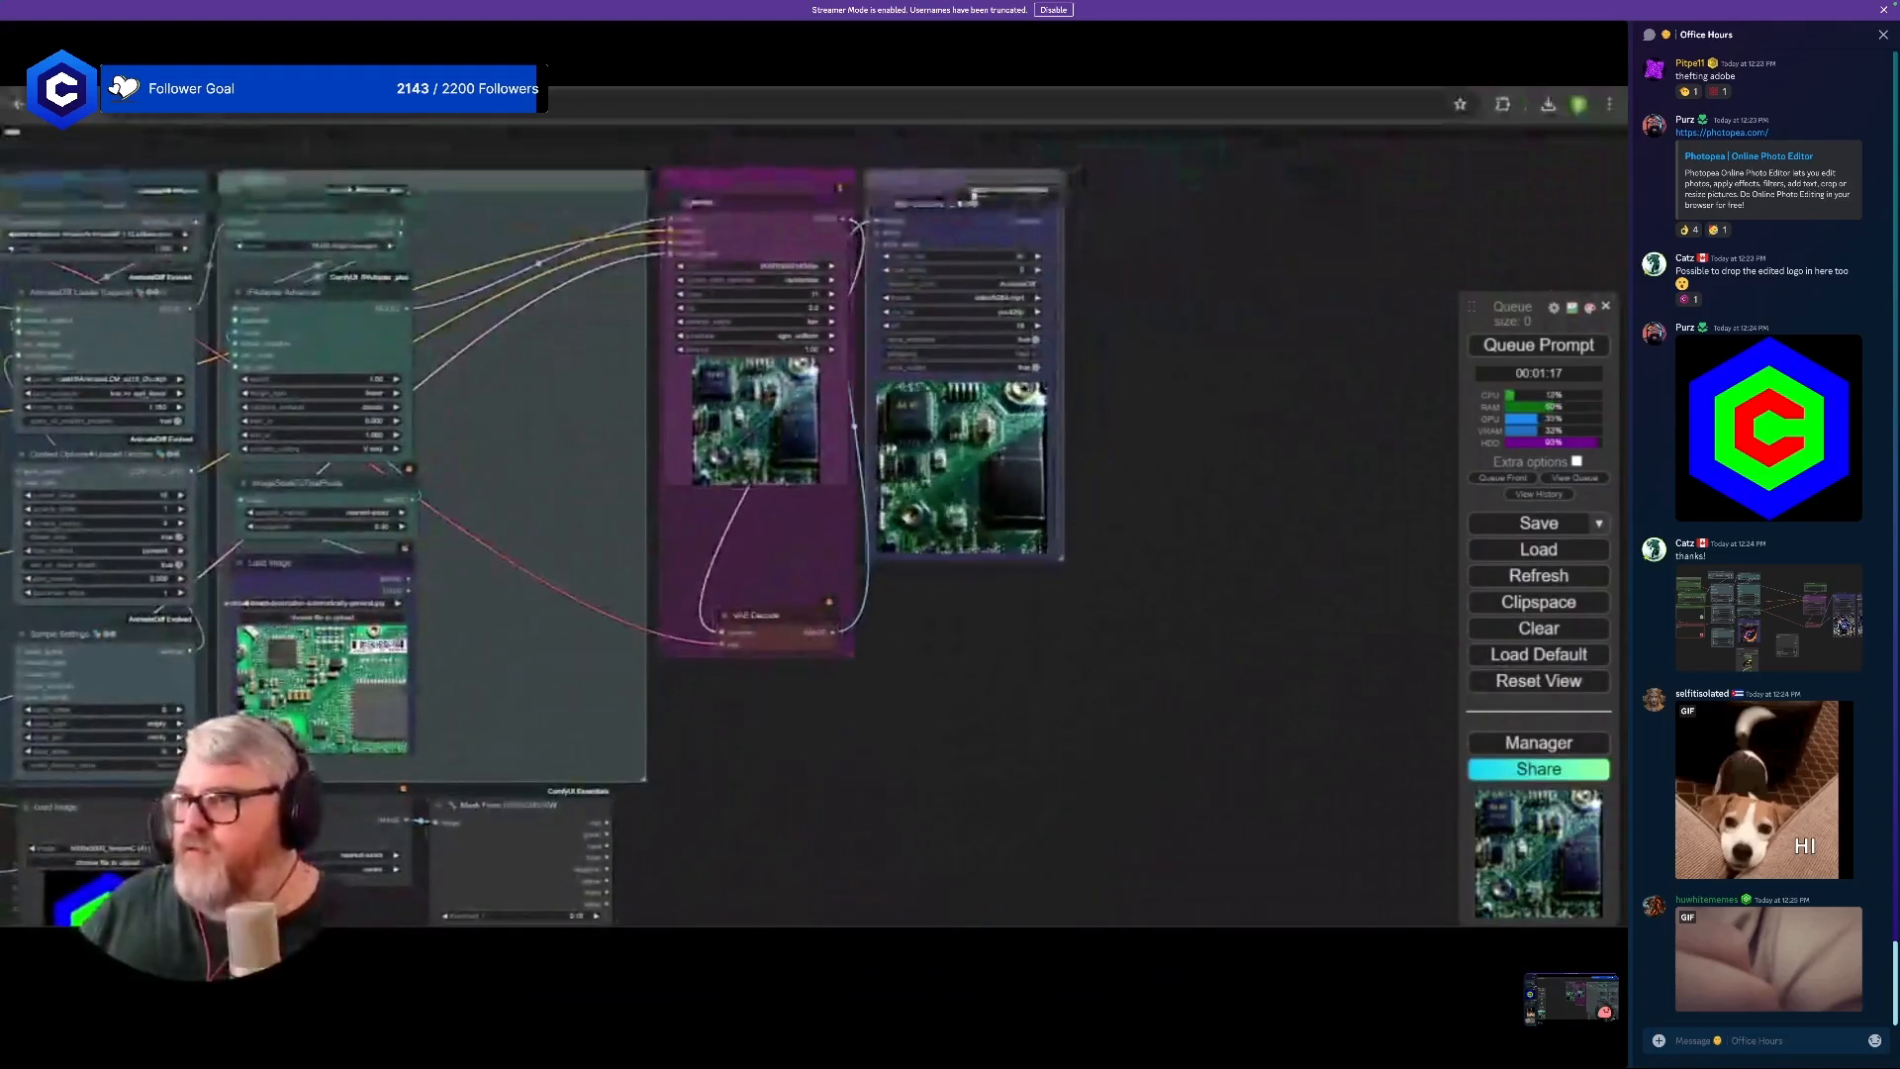
left_click_drag(1034, 184, 1527, 201)
left_click_drag(785, 180, 1276, 198)
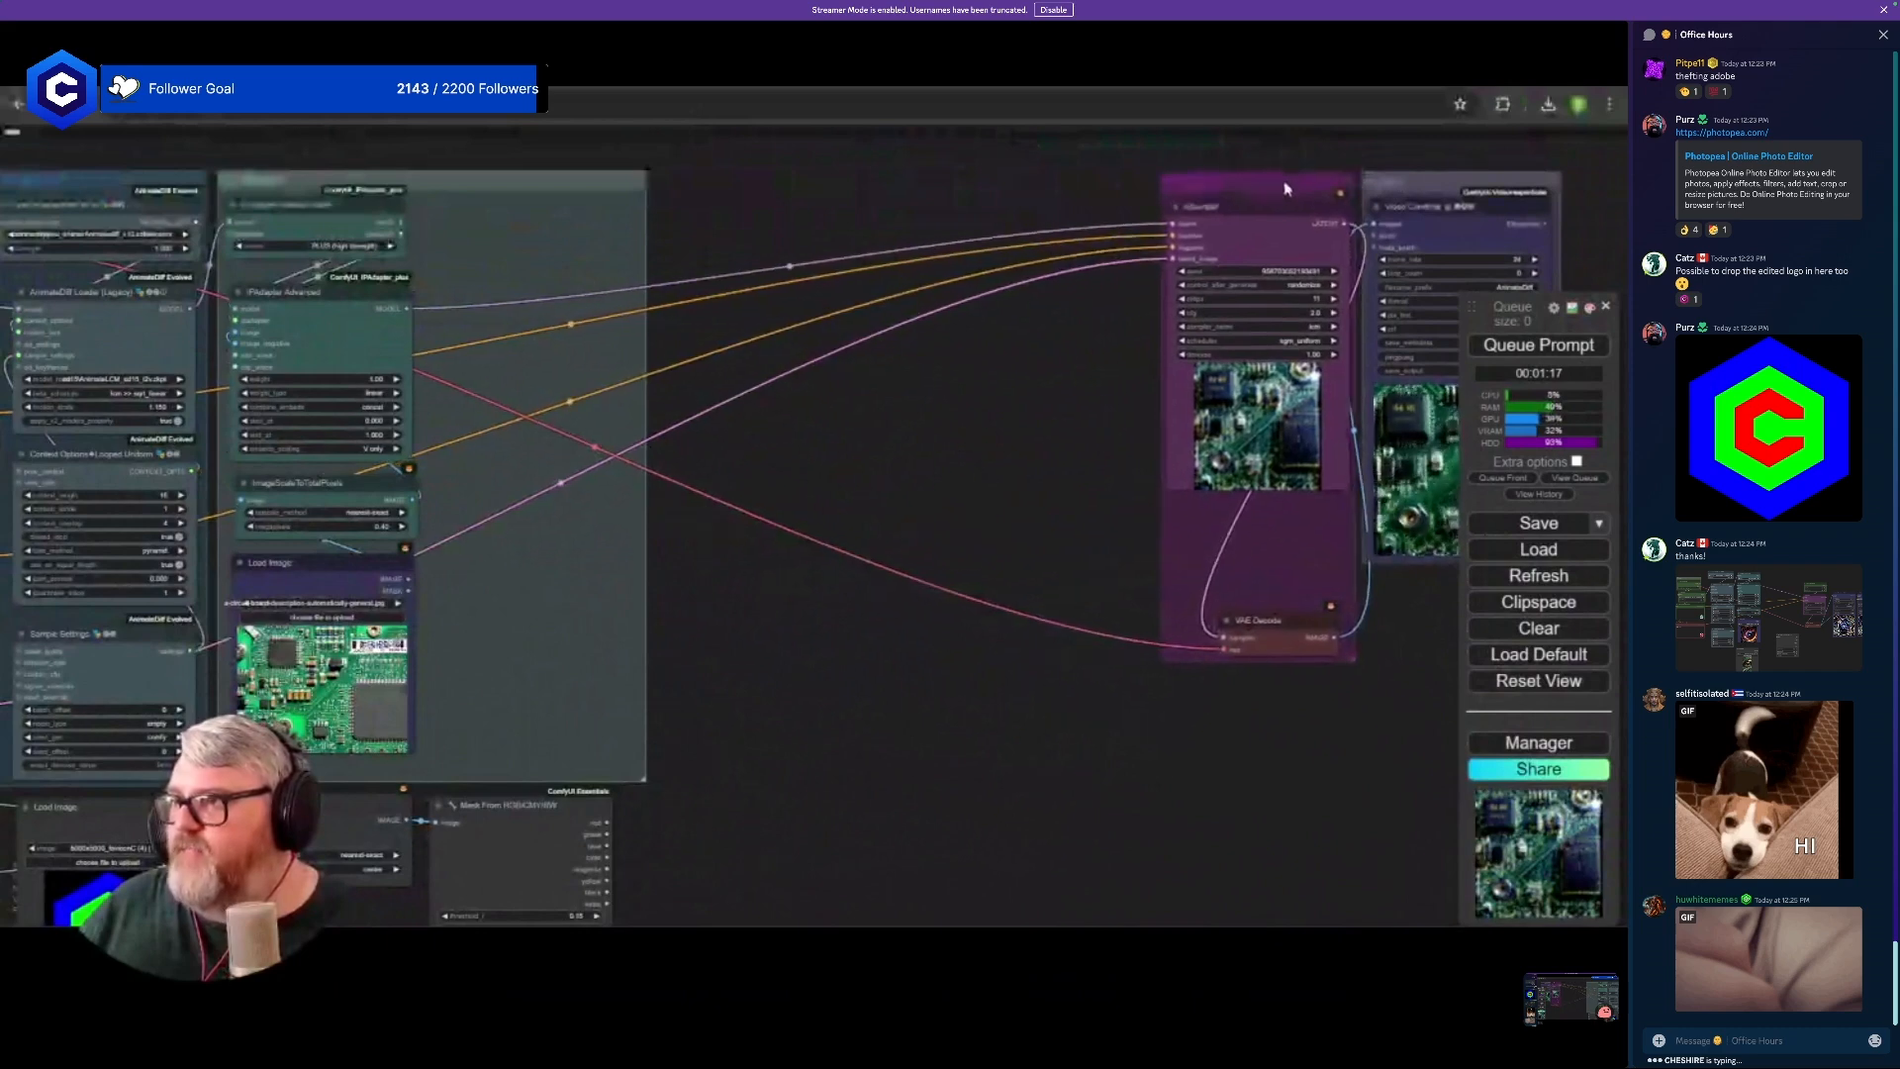
- Duplicate the IPAdapter Advanced, ImageScaleToTotalPixels and Load Image nodes three times and line the copies up in a row beside the originals
scroll(845, 461, "down", 3)
left_click_drag(845, 461, 1052, 303)
left_click_drag(843, 388, 725, 696)
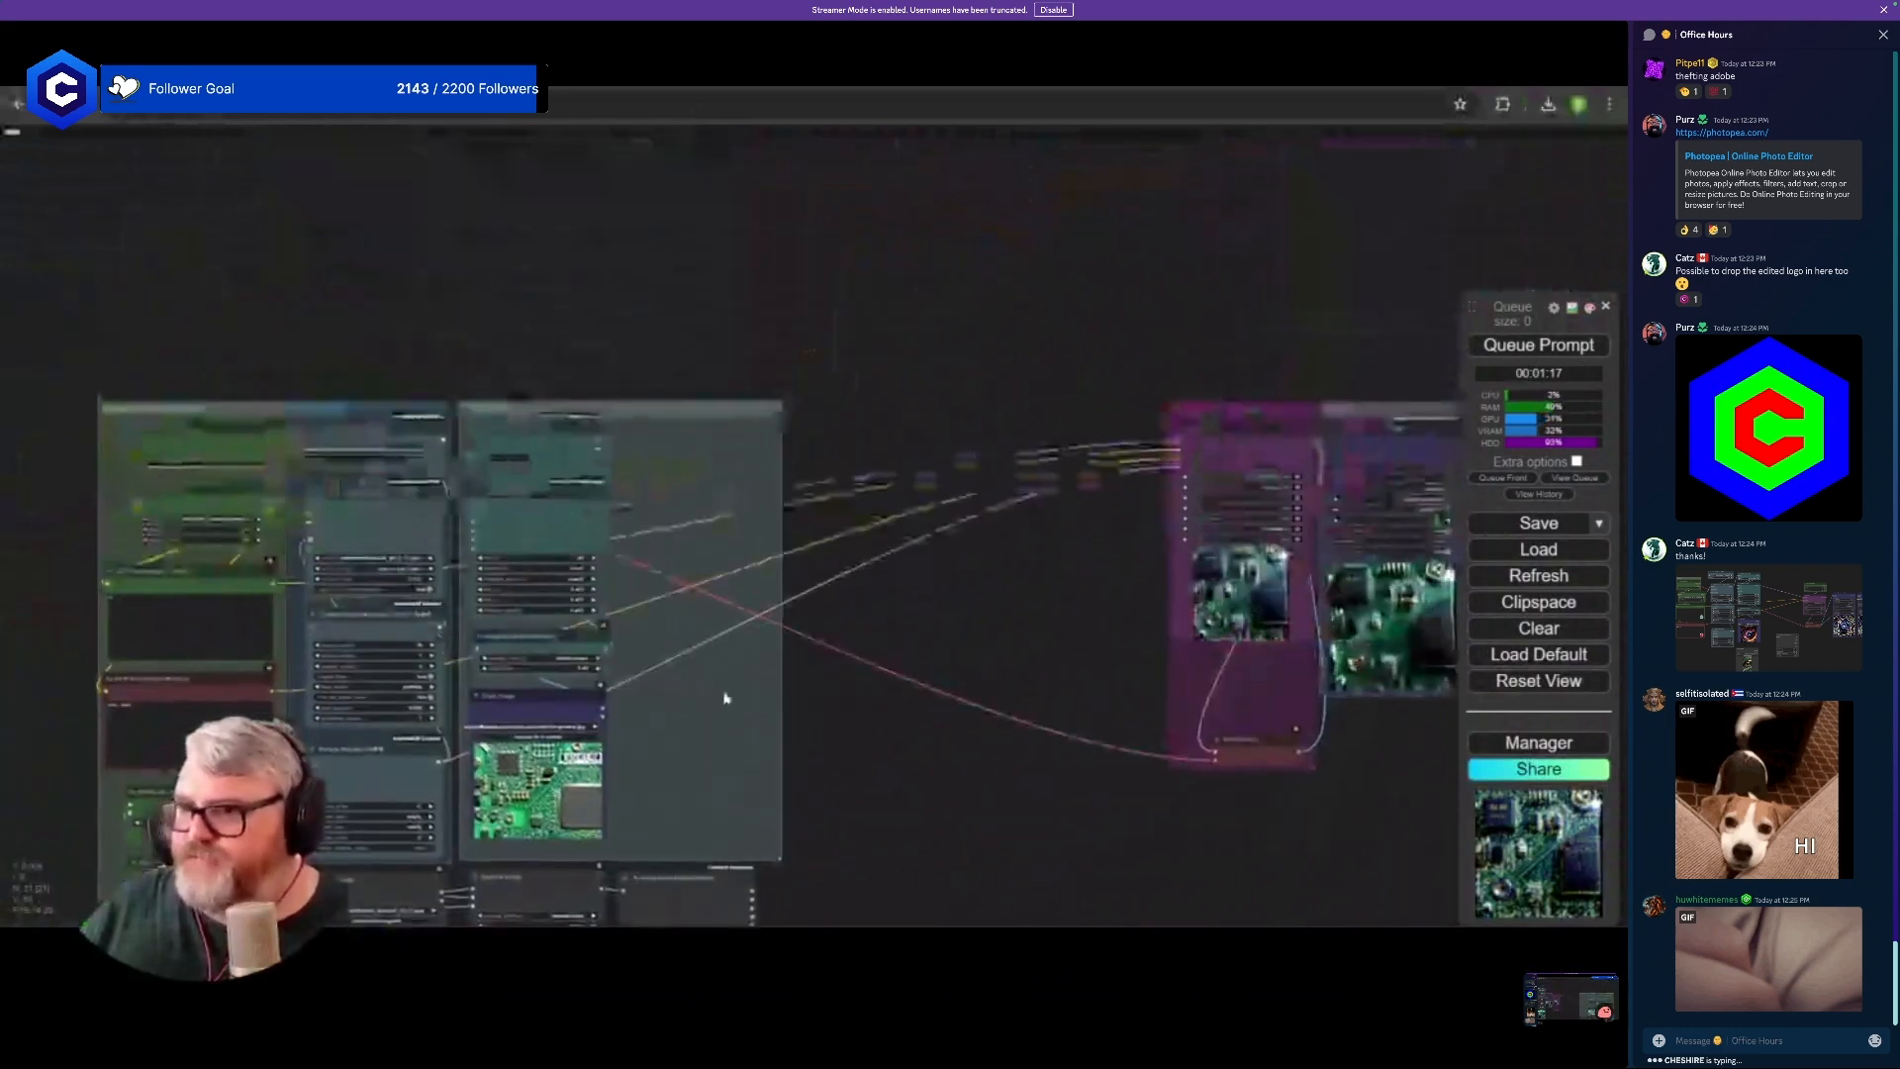
left_click_drag(557, 508, 557, 508)
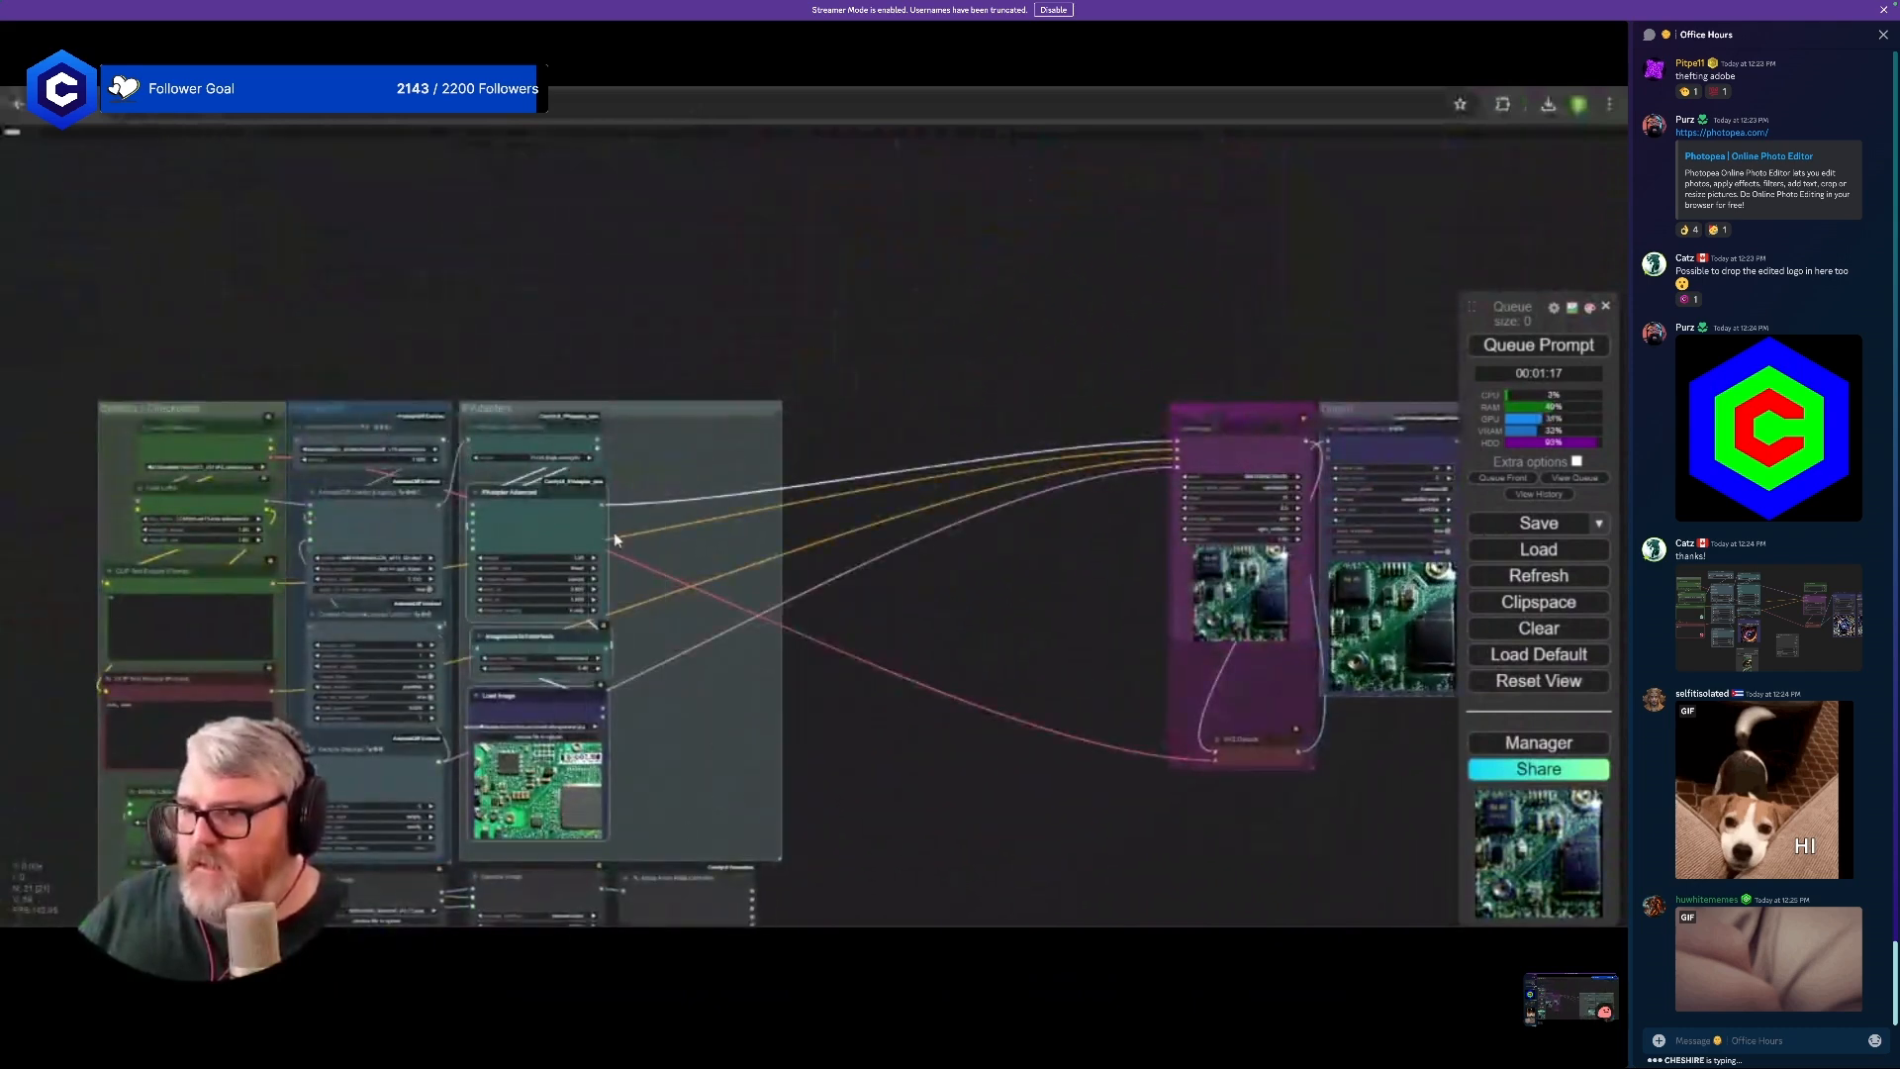
key("ctrl+c")
key("ctrl+v")
left_click_drag(676, 538, 652, 504)
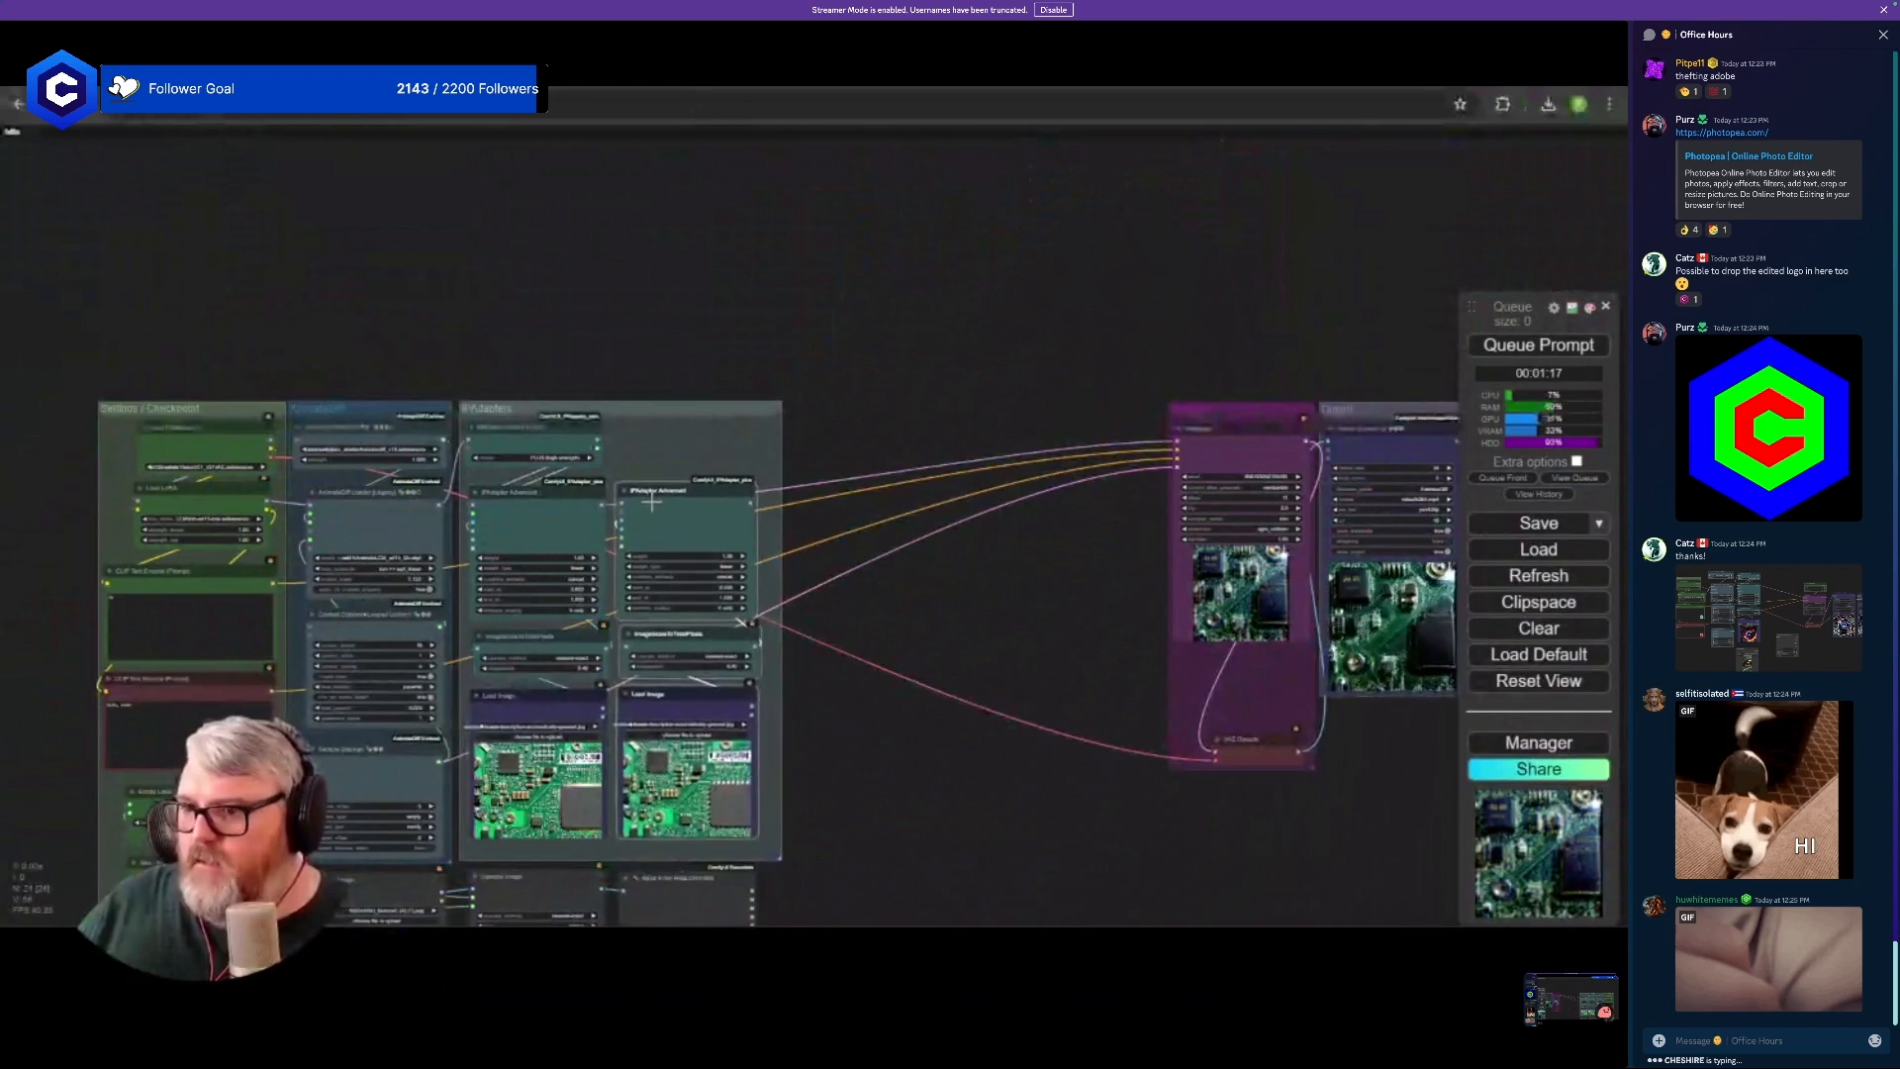
key("ctrl+v")
left_click_drag(795, 533, 818, 509)
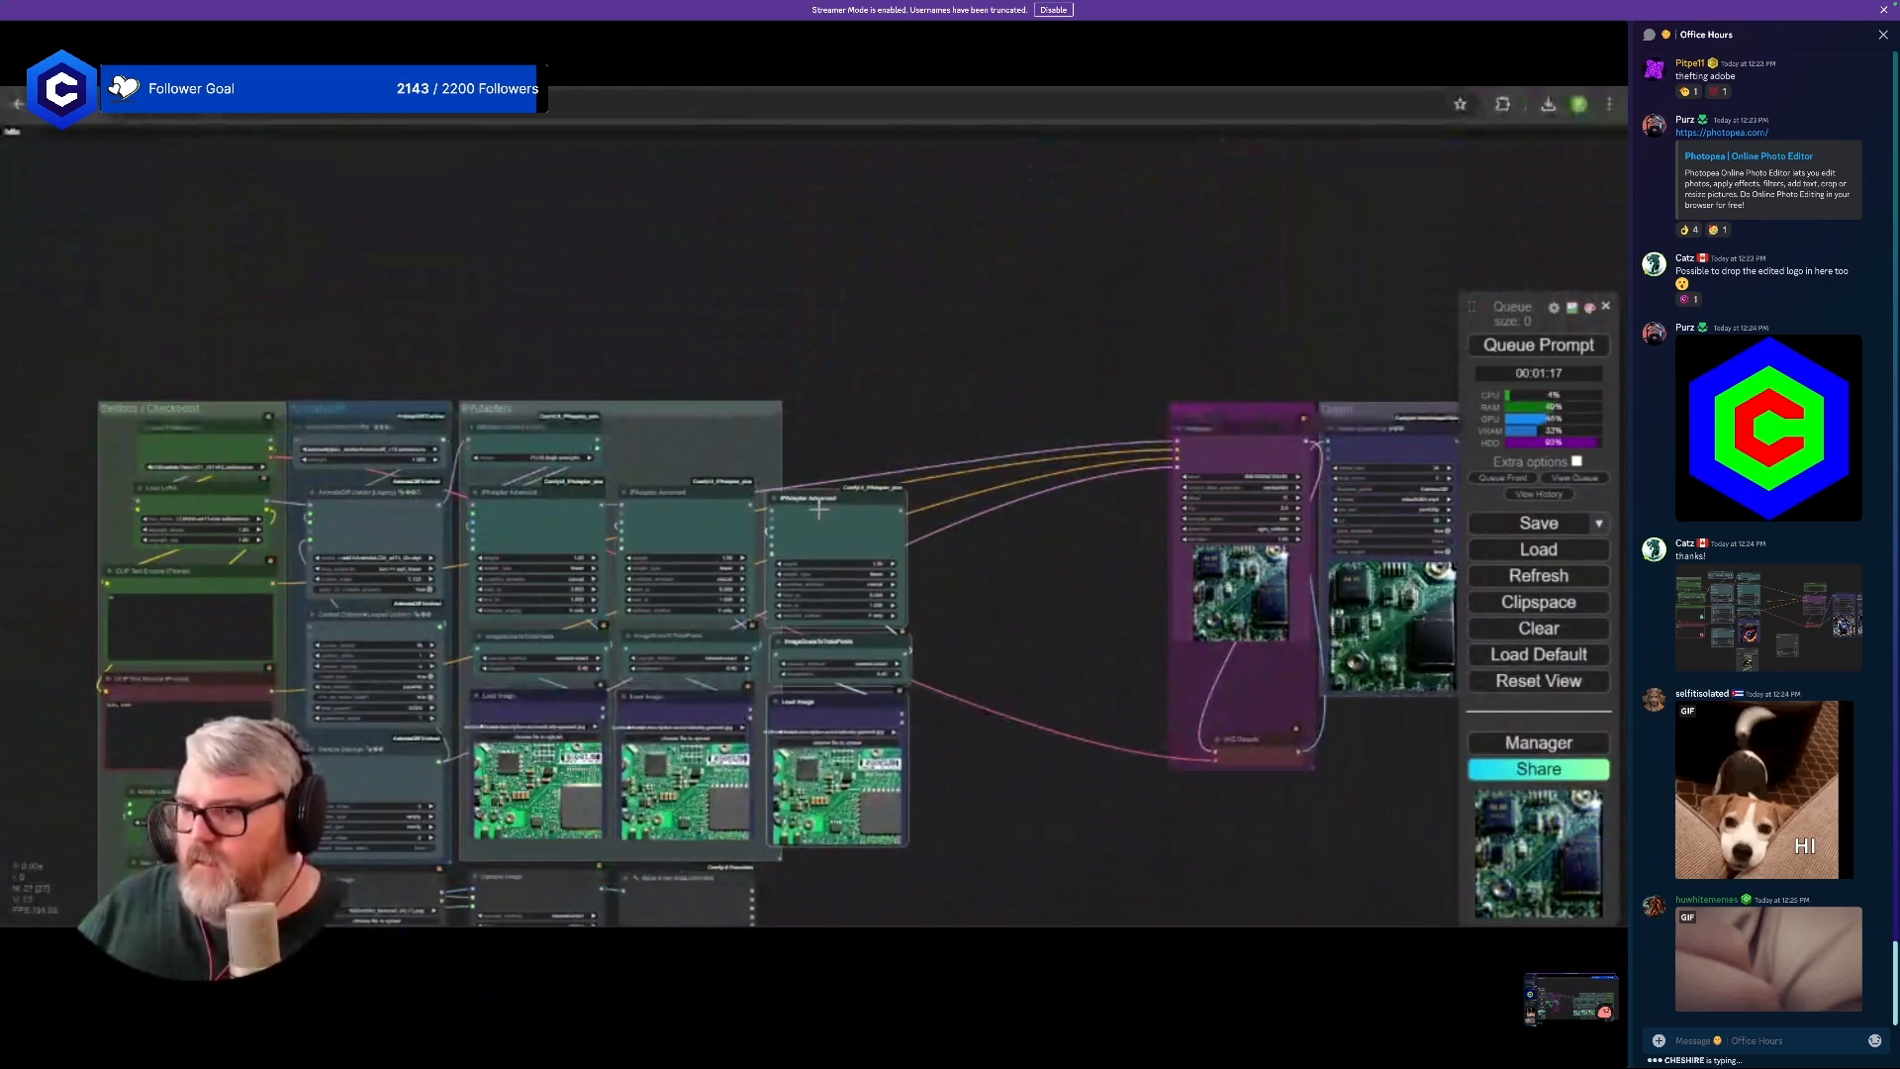
key("ctrl+v")
left_click_drag(947, 528, 1011, 502)
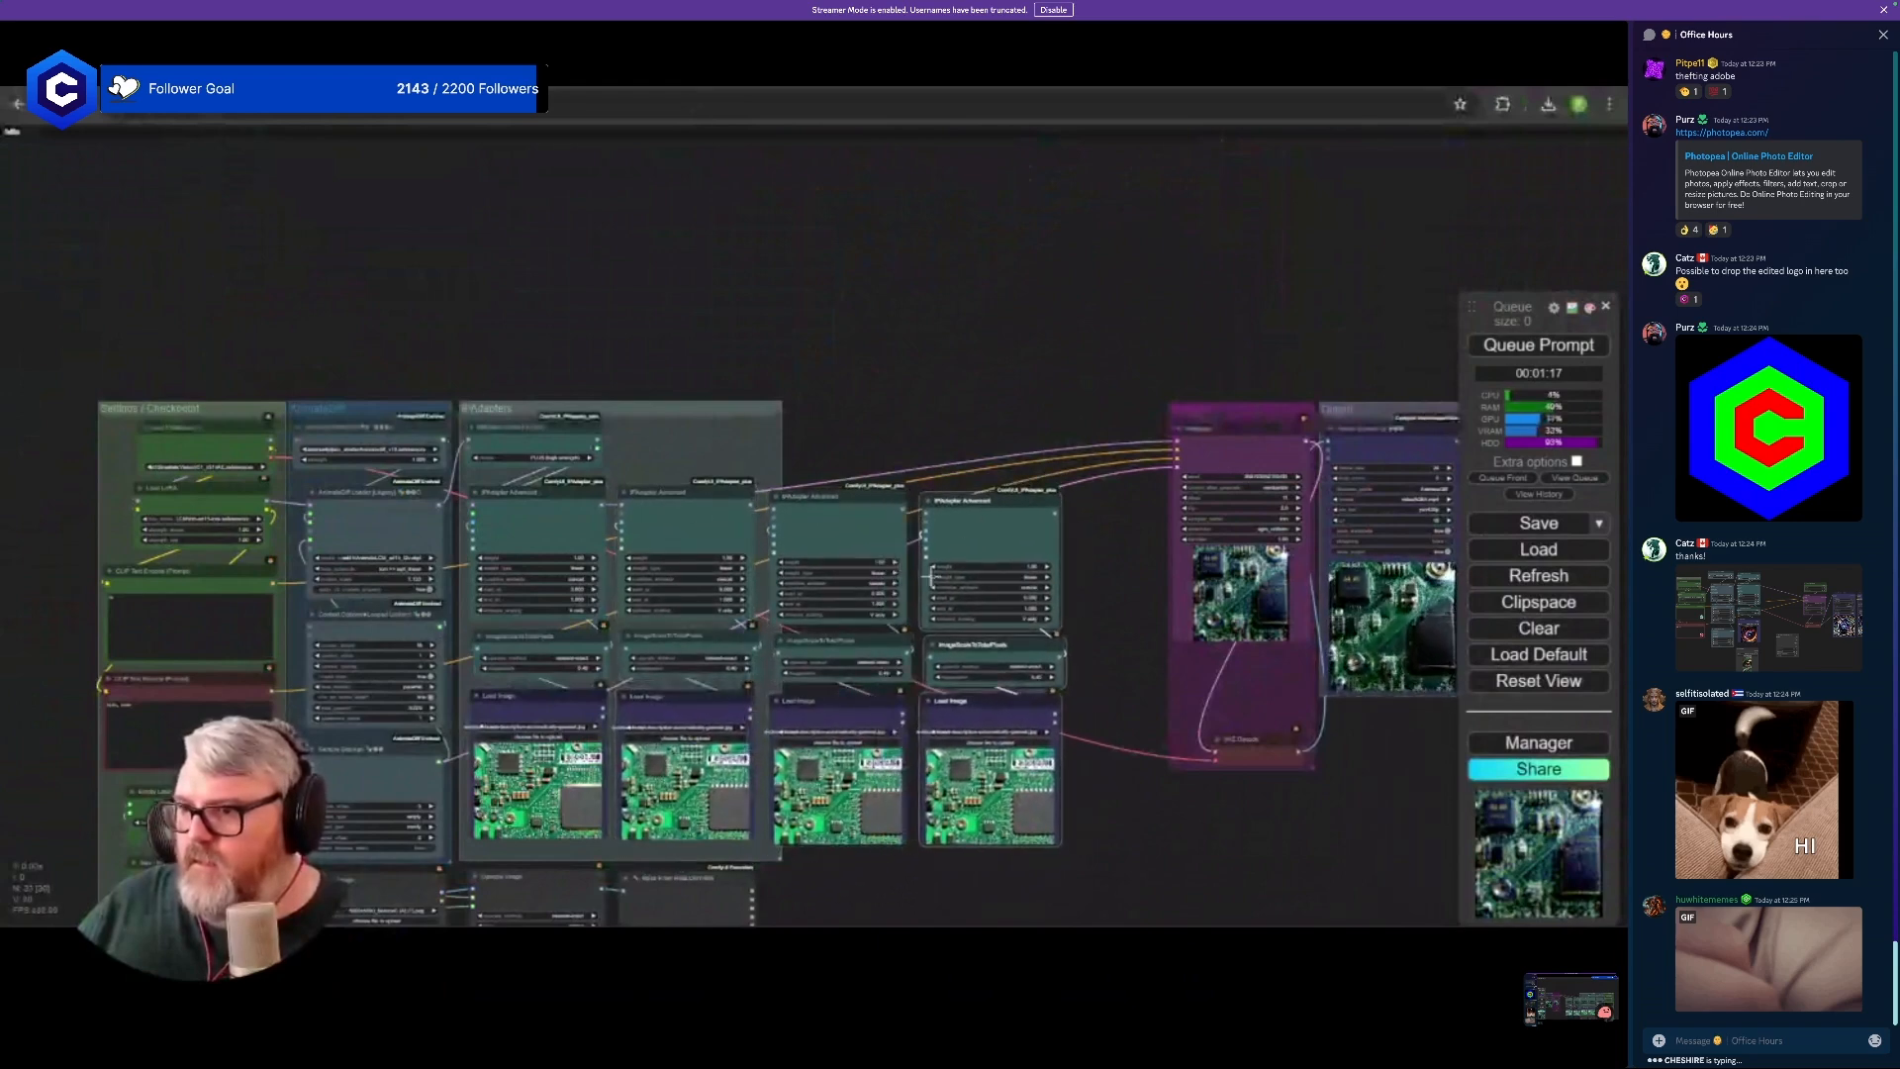
- Chain the model connection through all four IPAdapter Advanced nodes in sequence and feed the last one's model output into the sampler
scroll(860, 544, "up", 8)
left_click_drag(792, 267, 1093, 291)
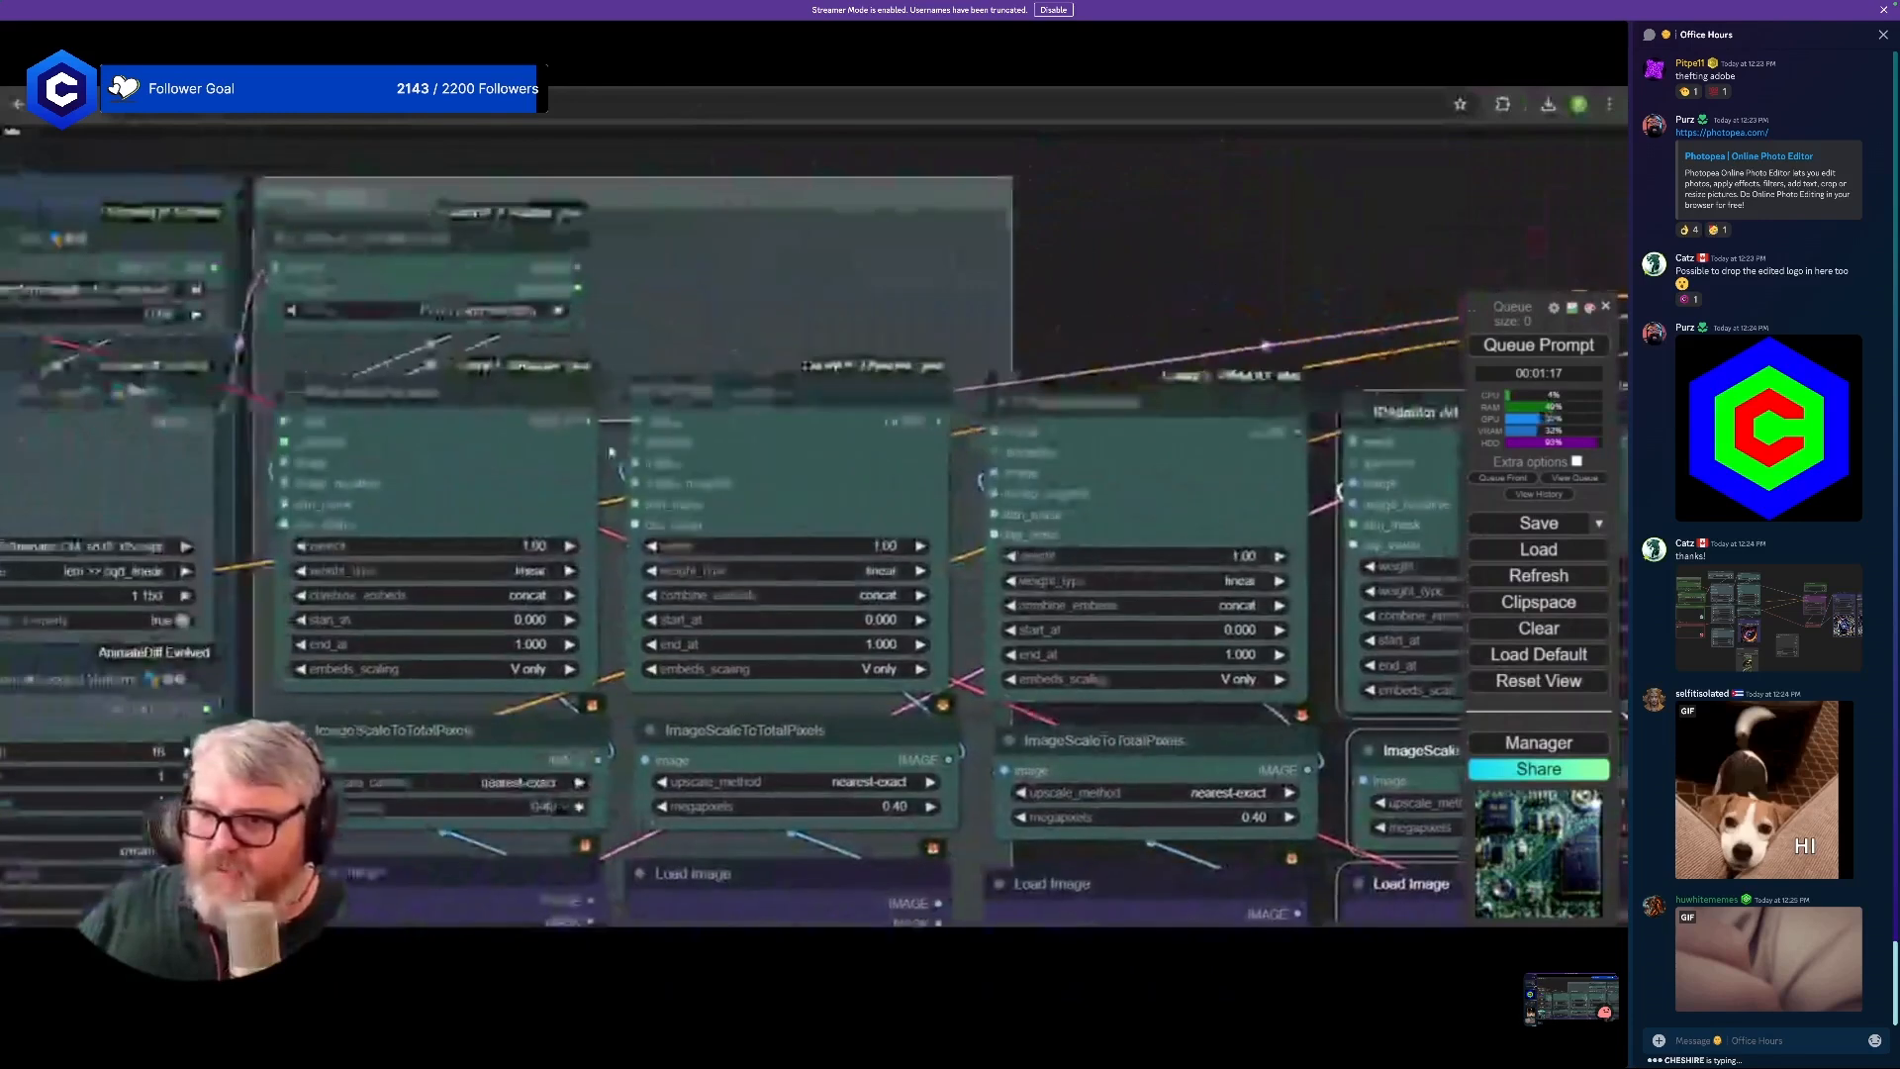
left_click_drag(589, 422, 614, 327)
left_click_drag(641, 418, 636, 421)
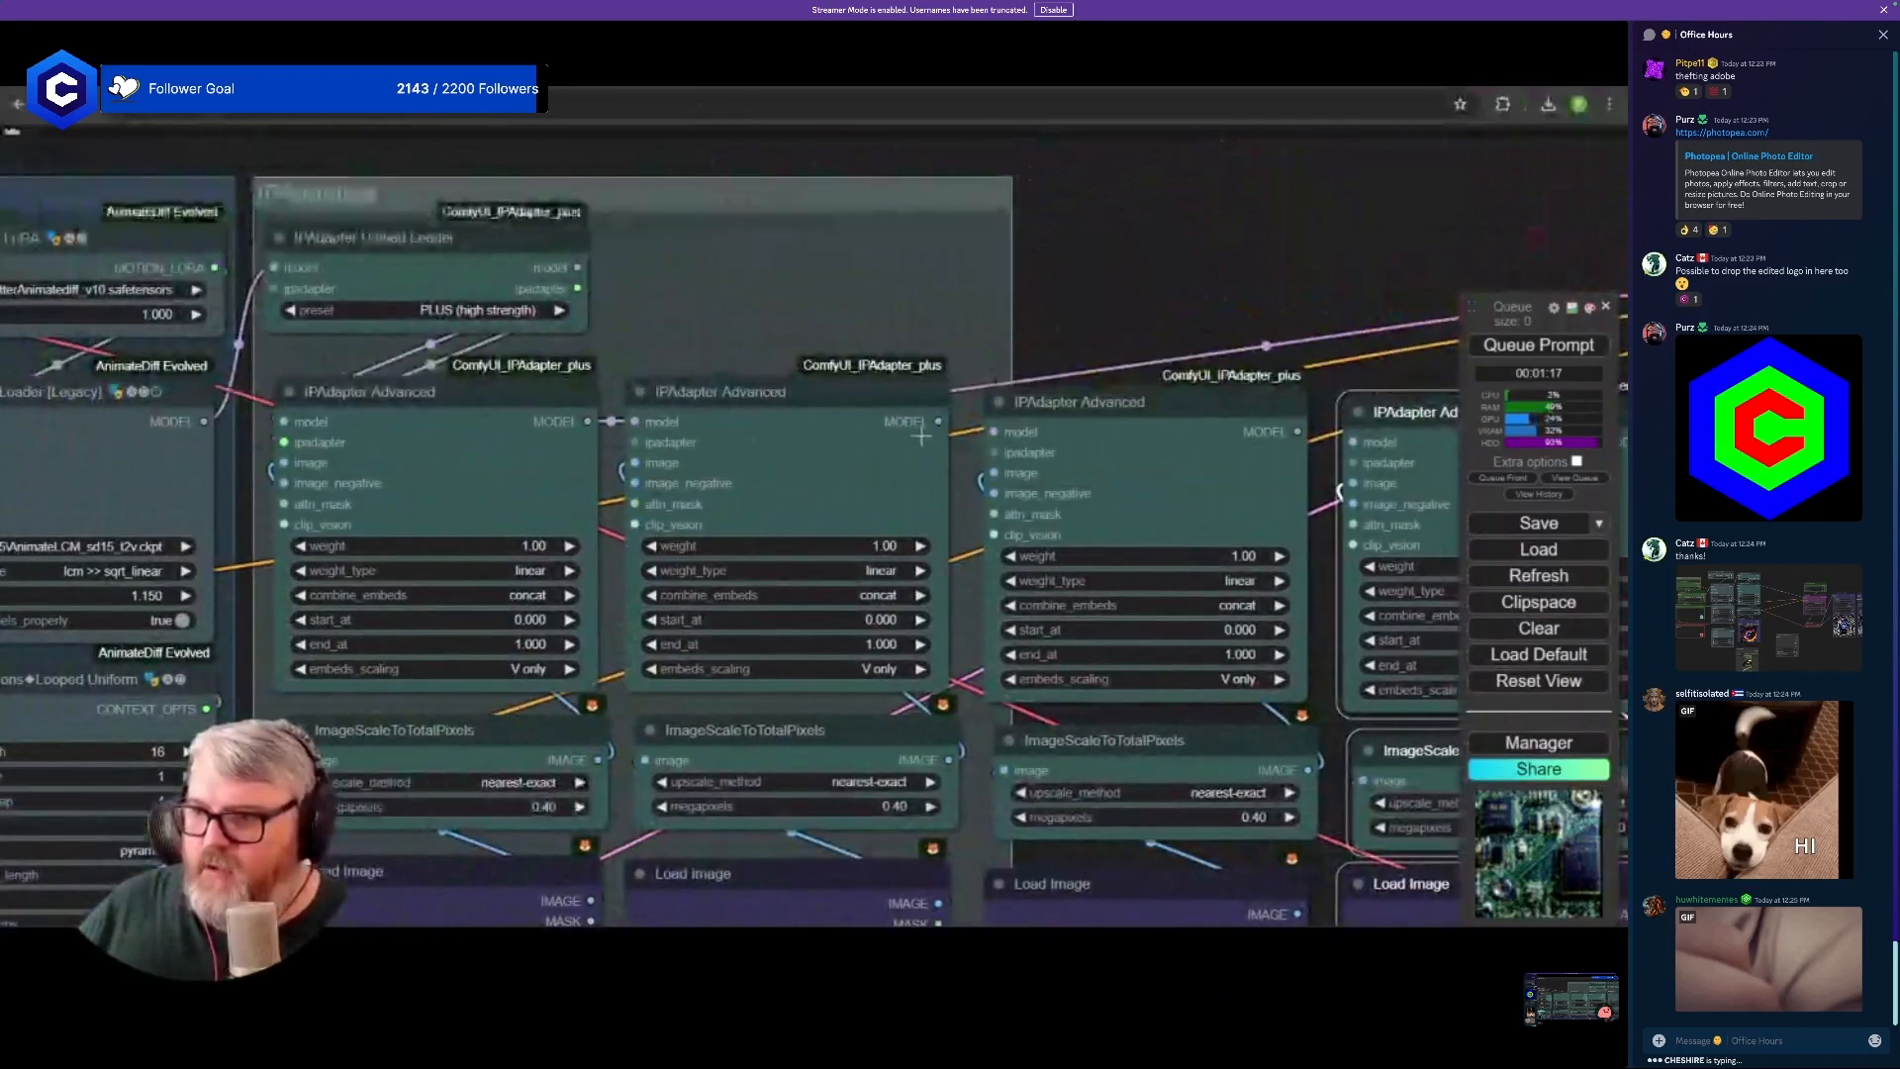
left_click_drag(937, 421, 994, 433)
left_click_drag(1217, 307, 491, 265)
left_click_drag(572, 393, 634, 400)
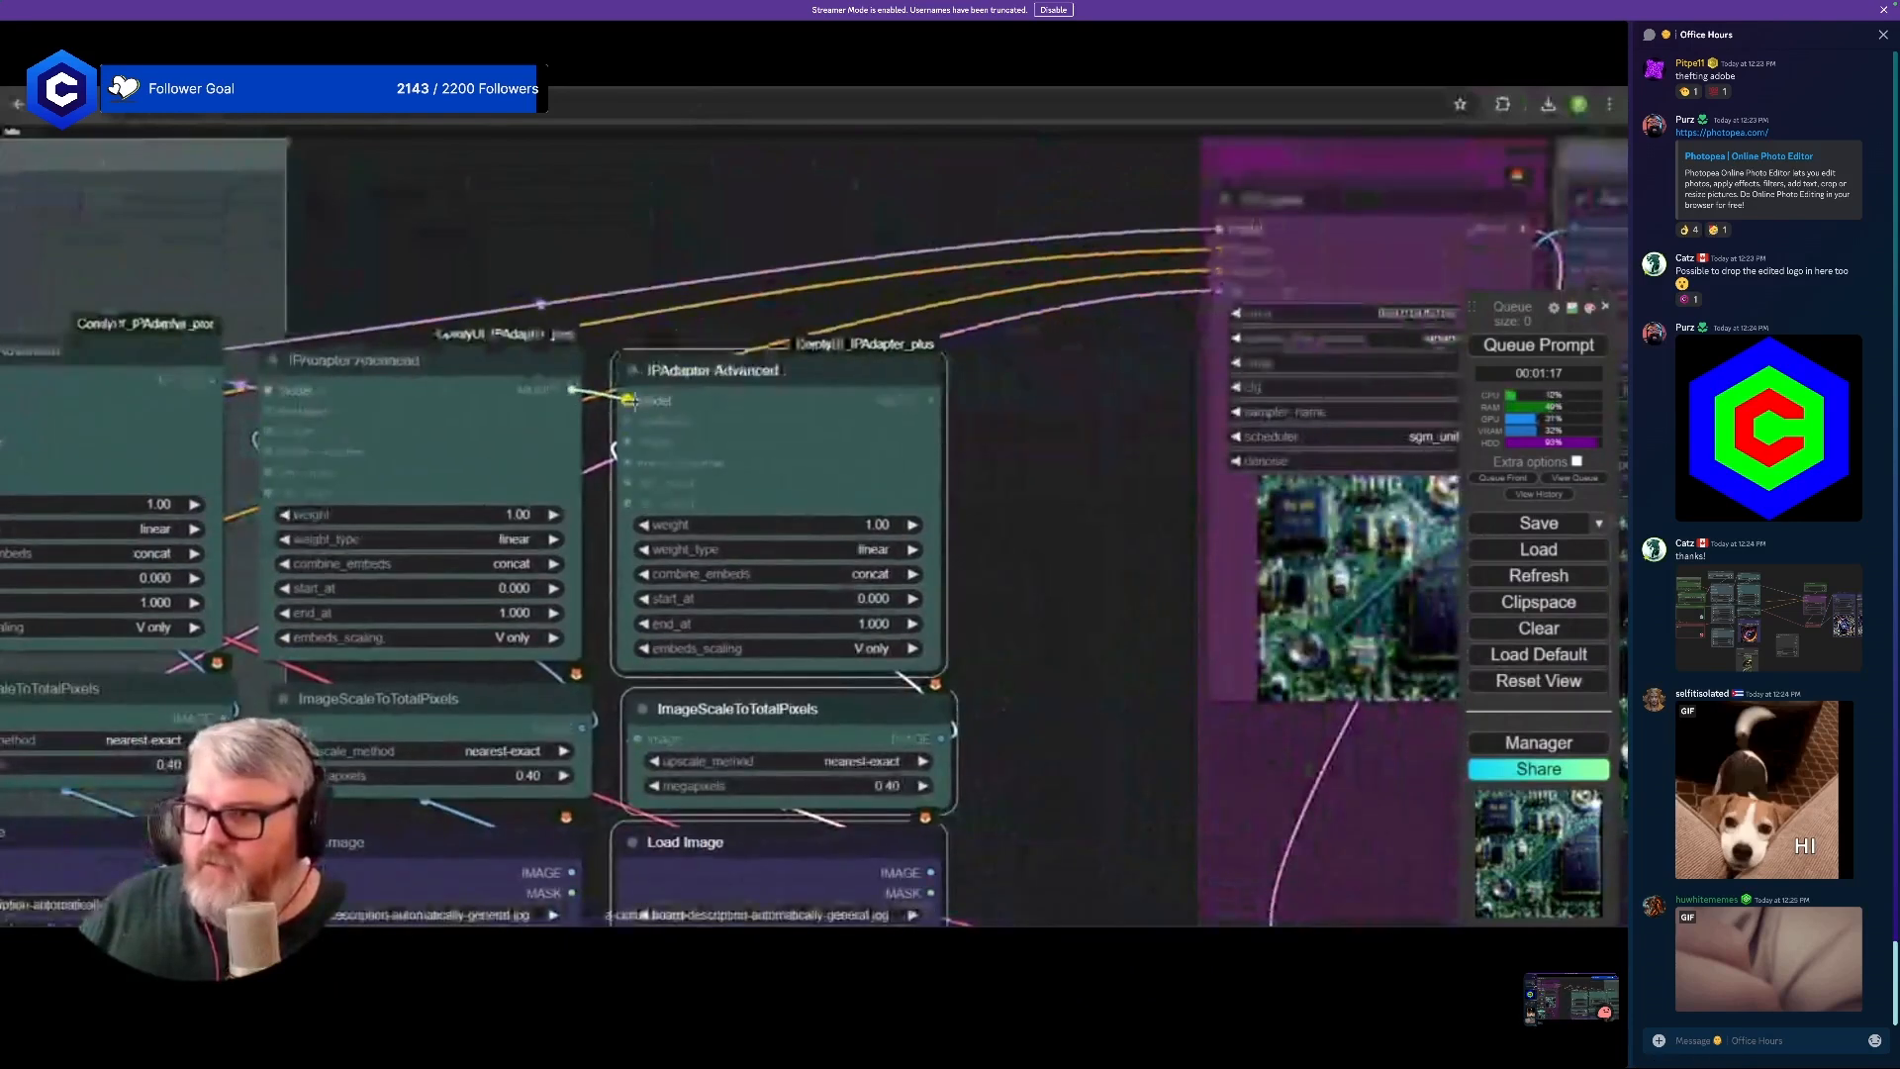
left_click_drag(1019, 415, 605, 247)
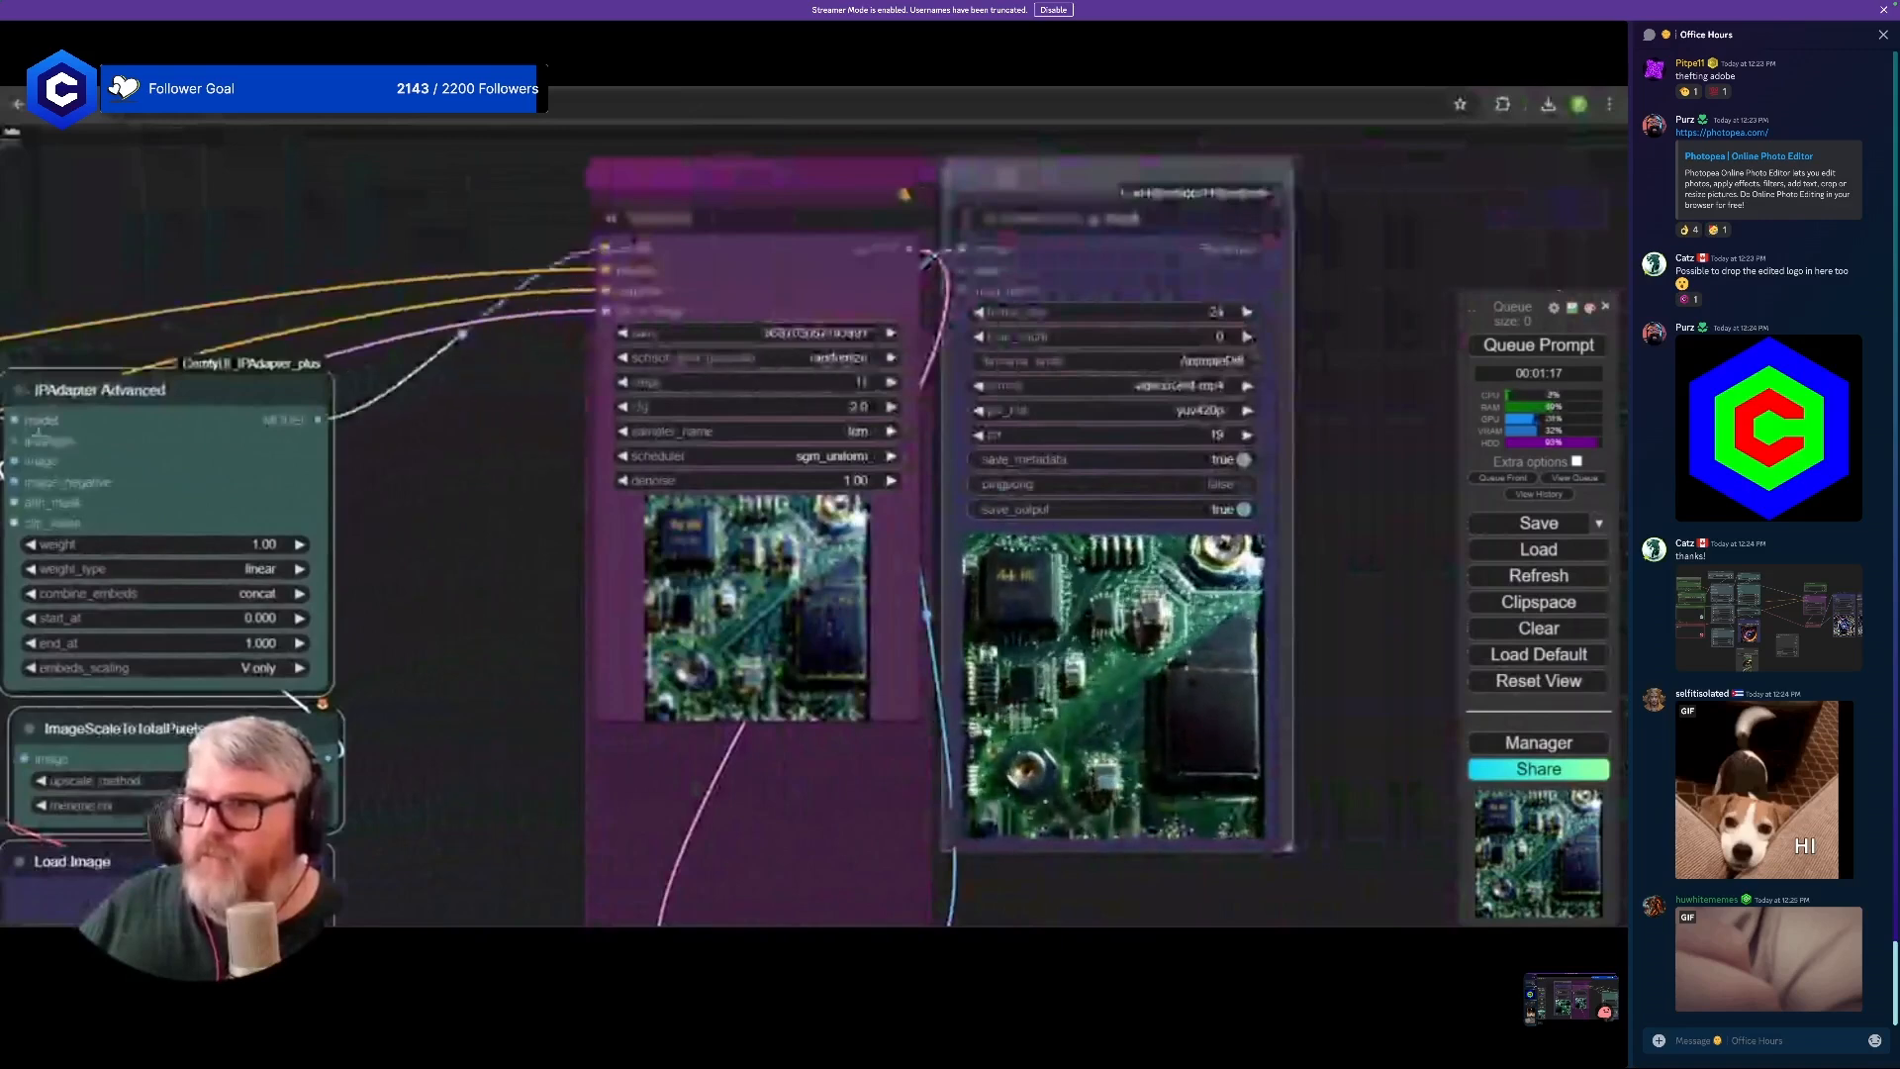
- Move the Mask From RGB/CMY/BW node up above the row of IPAdapter Advanced nodes
scroll(394, 525, "down", 8)
left_click_drag(394, 525, 1075, 489)
scroll(612, 503, "up", 5)
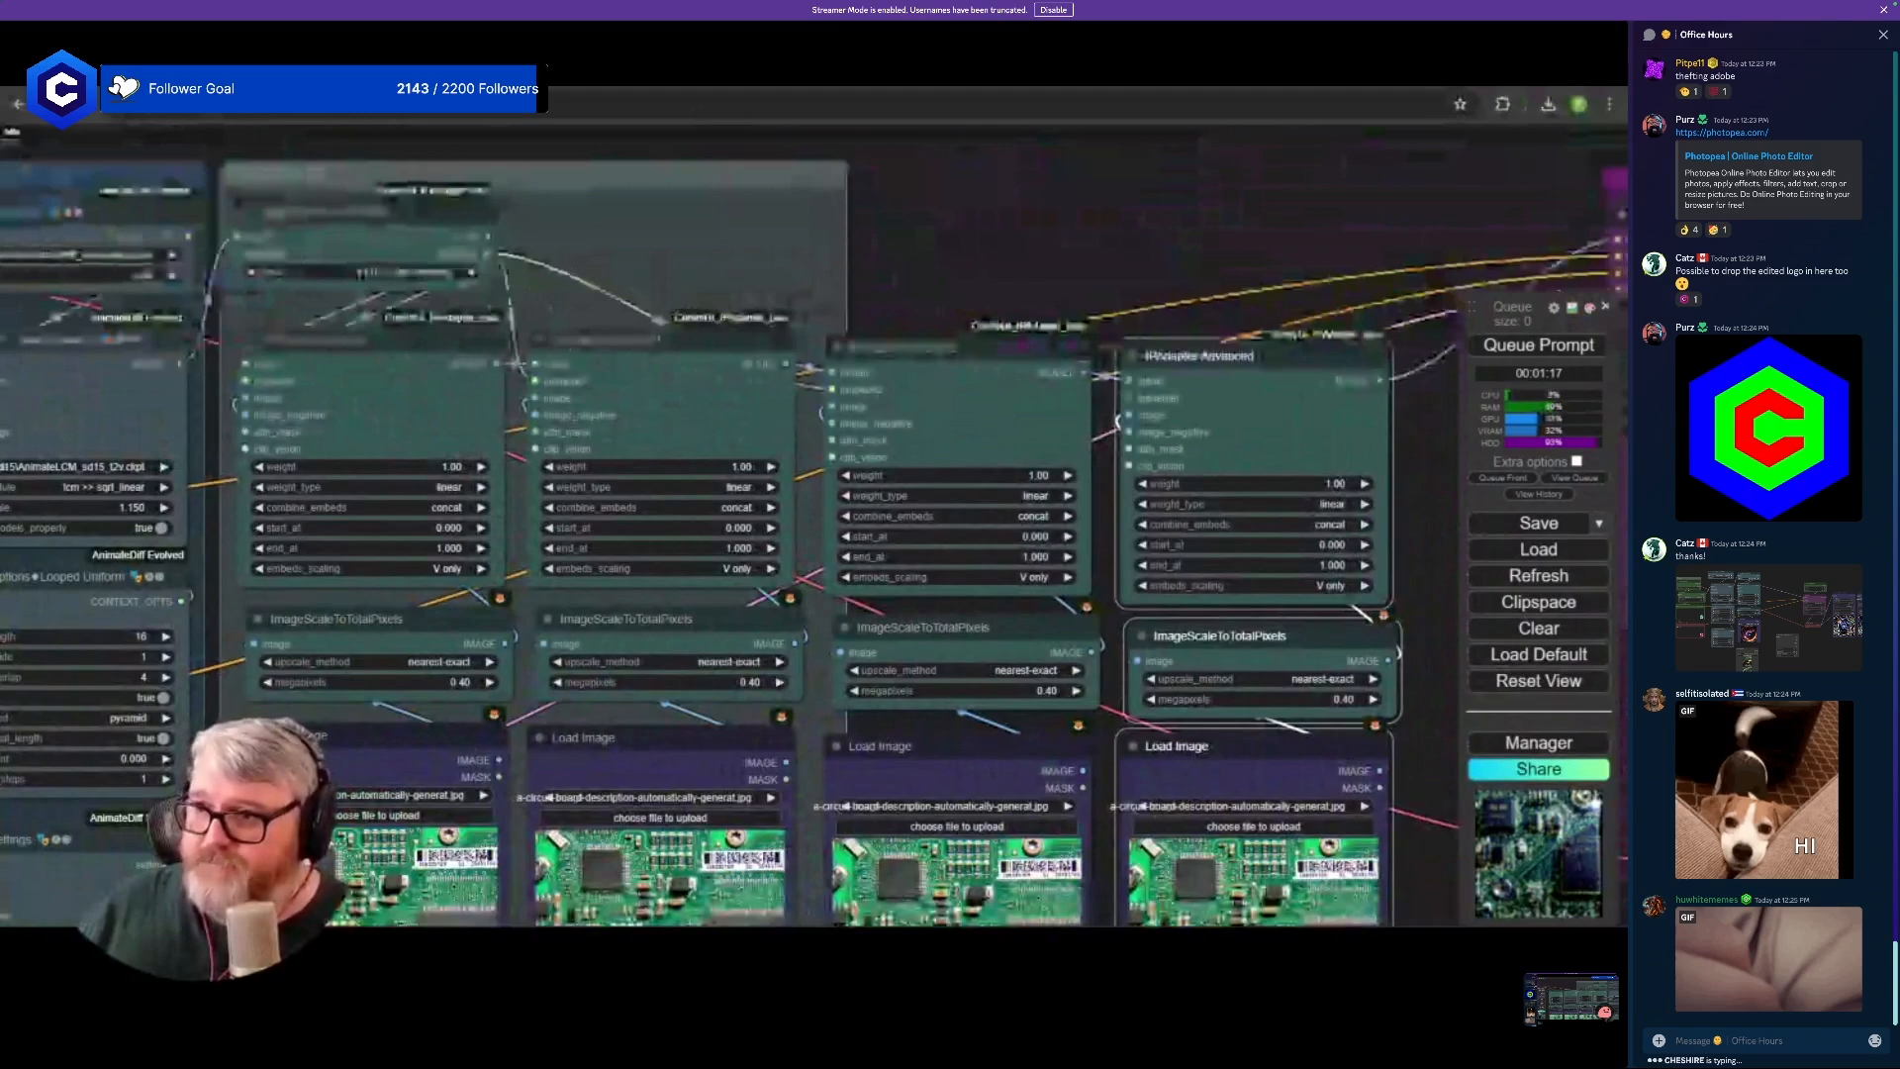
scroll(1116, 391, "down", 5)
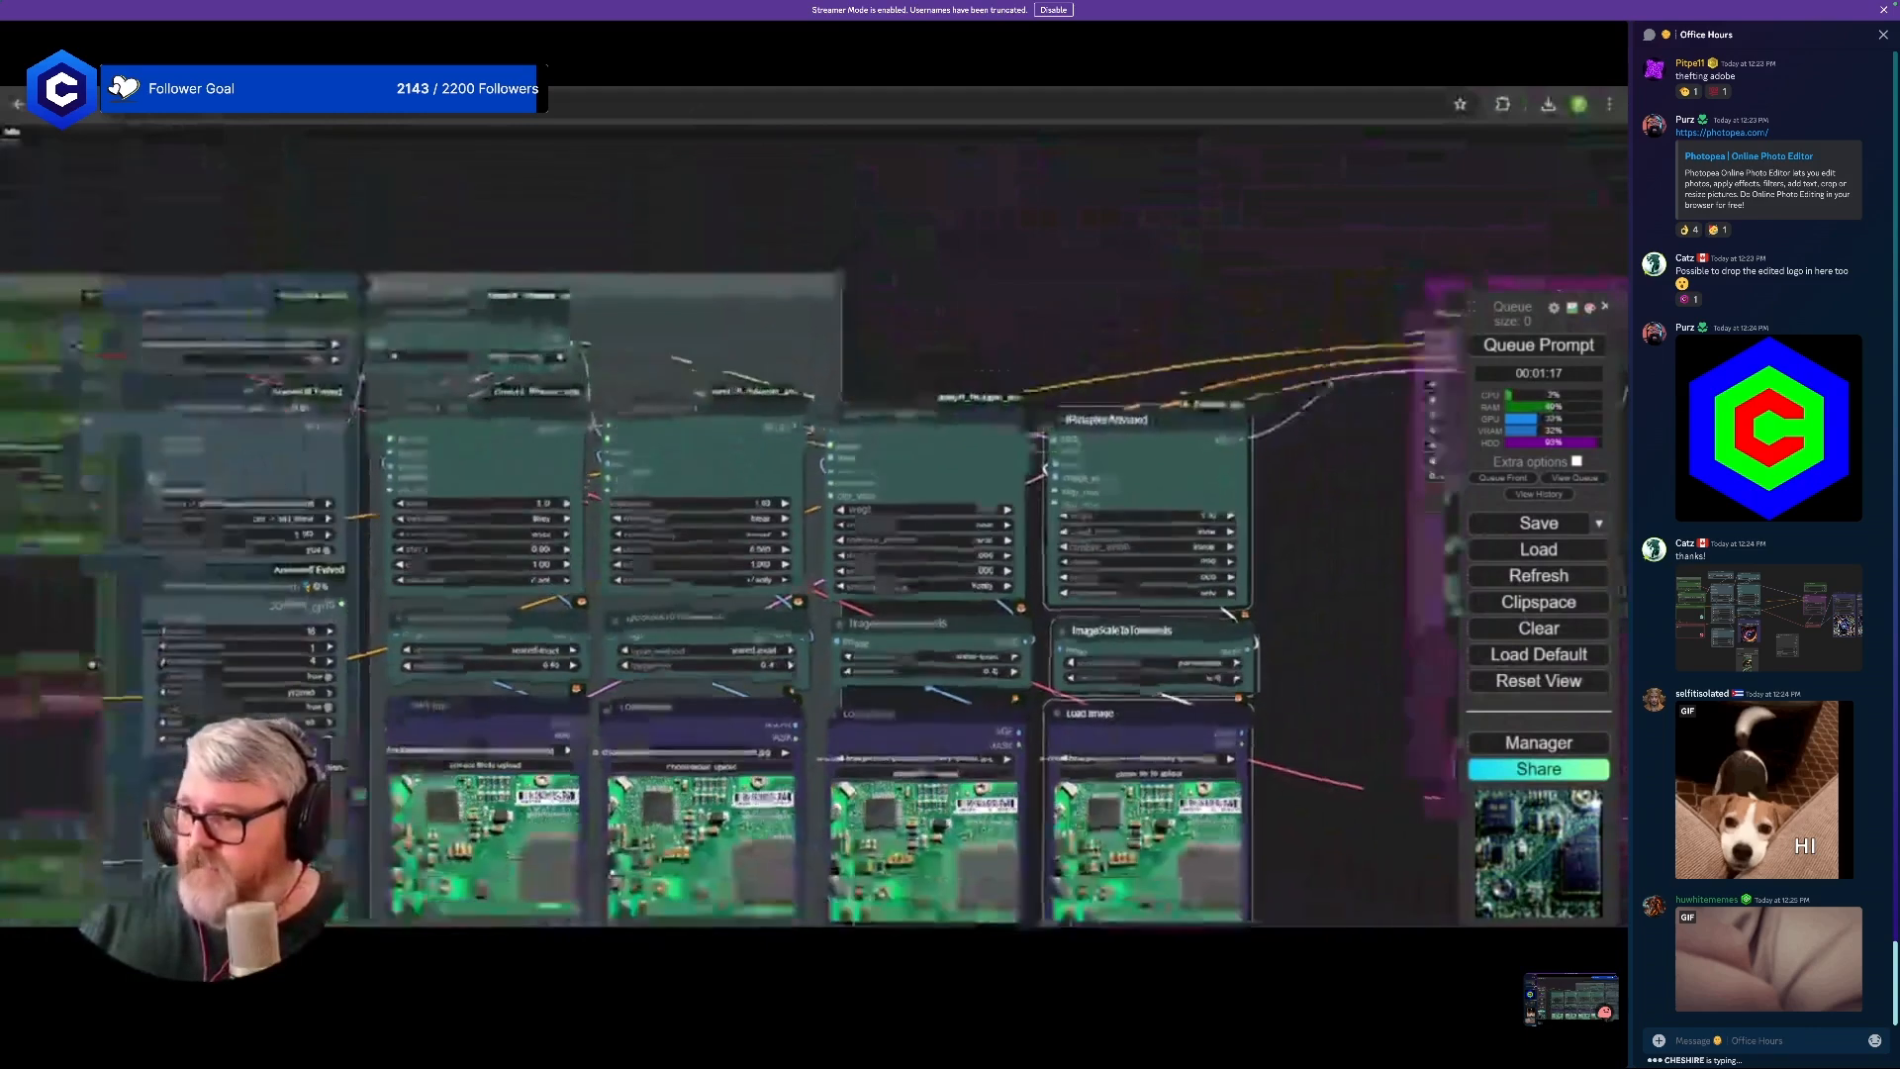
scroll(653, 693, "up", 2)
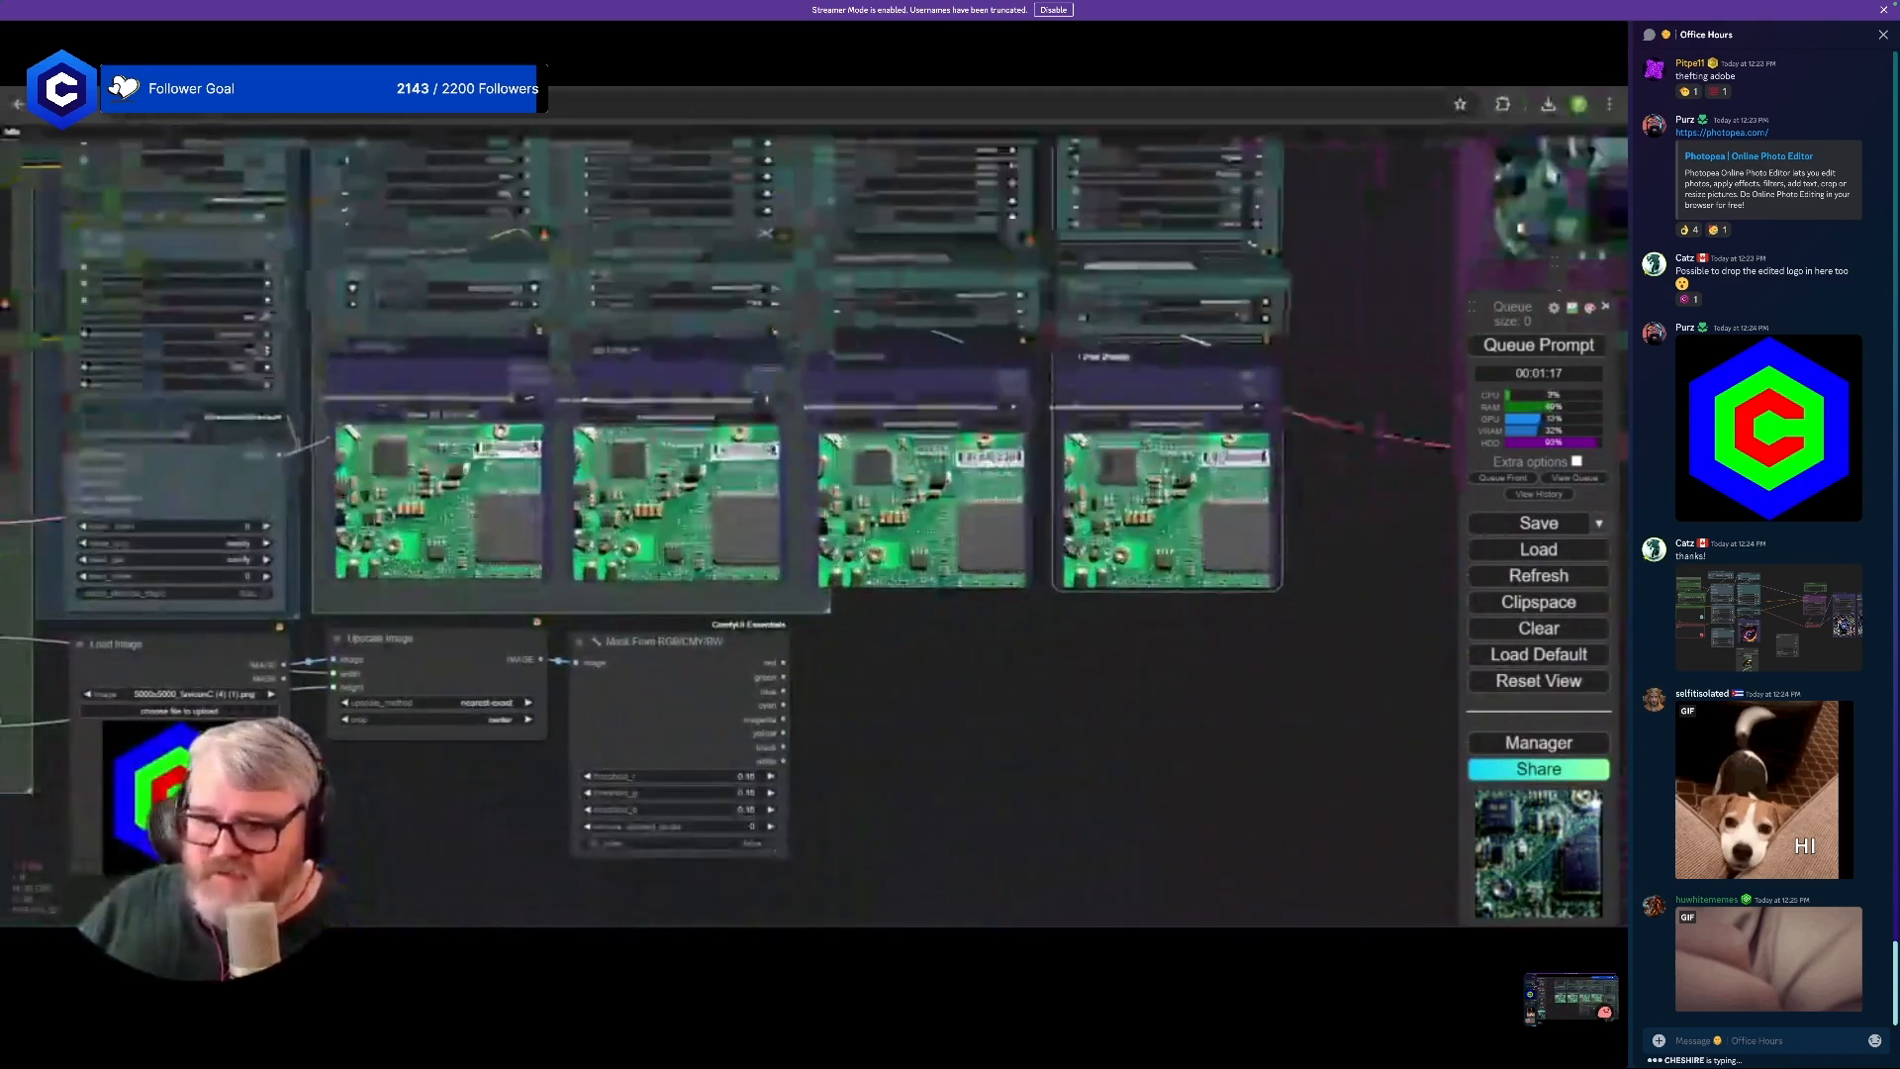
left_click(727, 720)
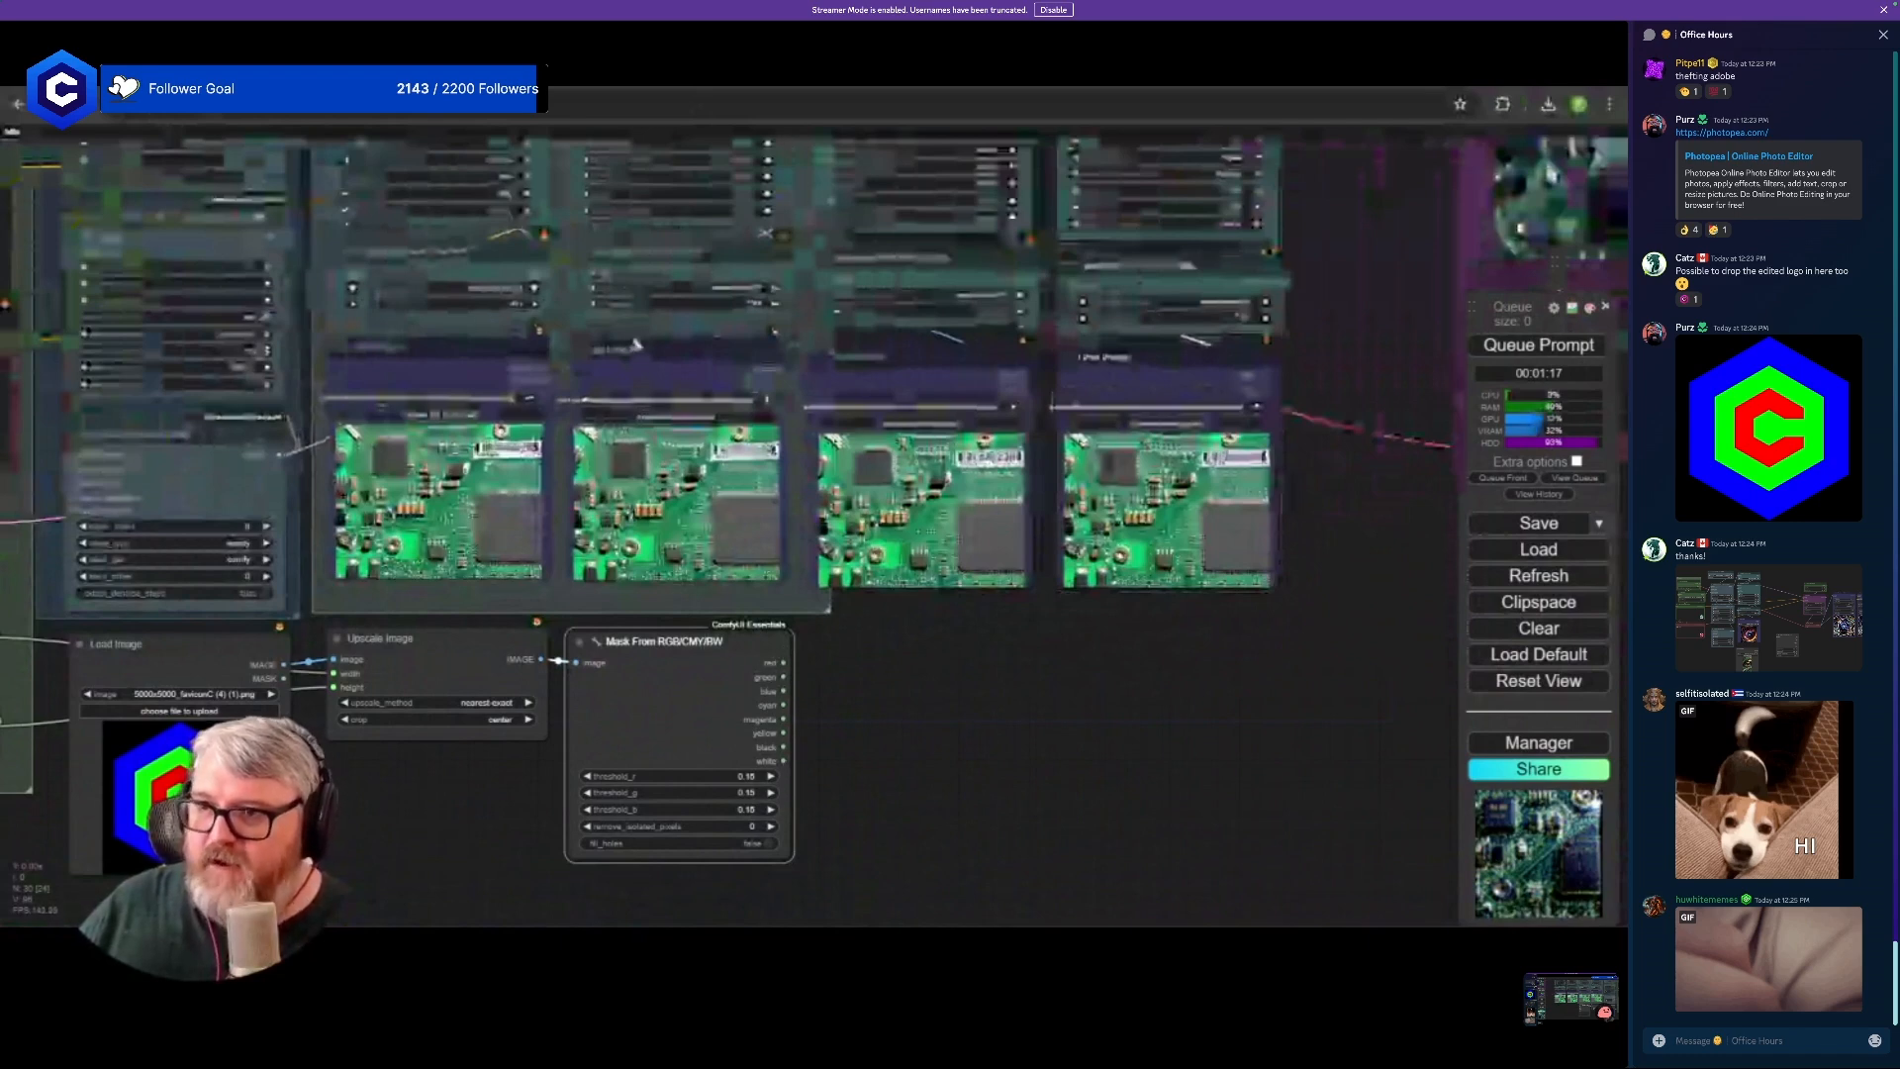
left_click_drag(636, 344, 626, 561)
left_click_drag(627, 891, 628, 59)
left_click_drag(676, 247, 692, 471)
left_click_drag(692, 280, 653, 496)
- Connect the red, green, blue and black mask outputs to the attn_mask inputs of the four IPAdapter Advanced nodes in order
left_click_drag(348, 535, 339, 540)
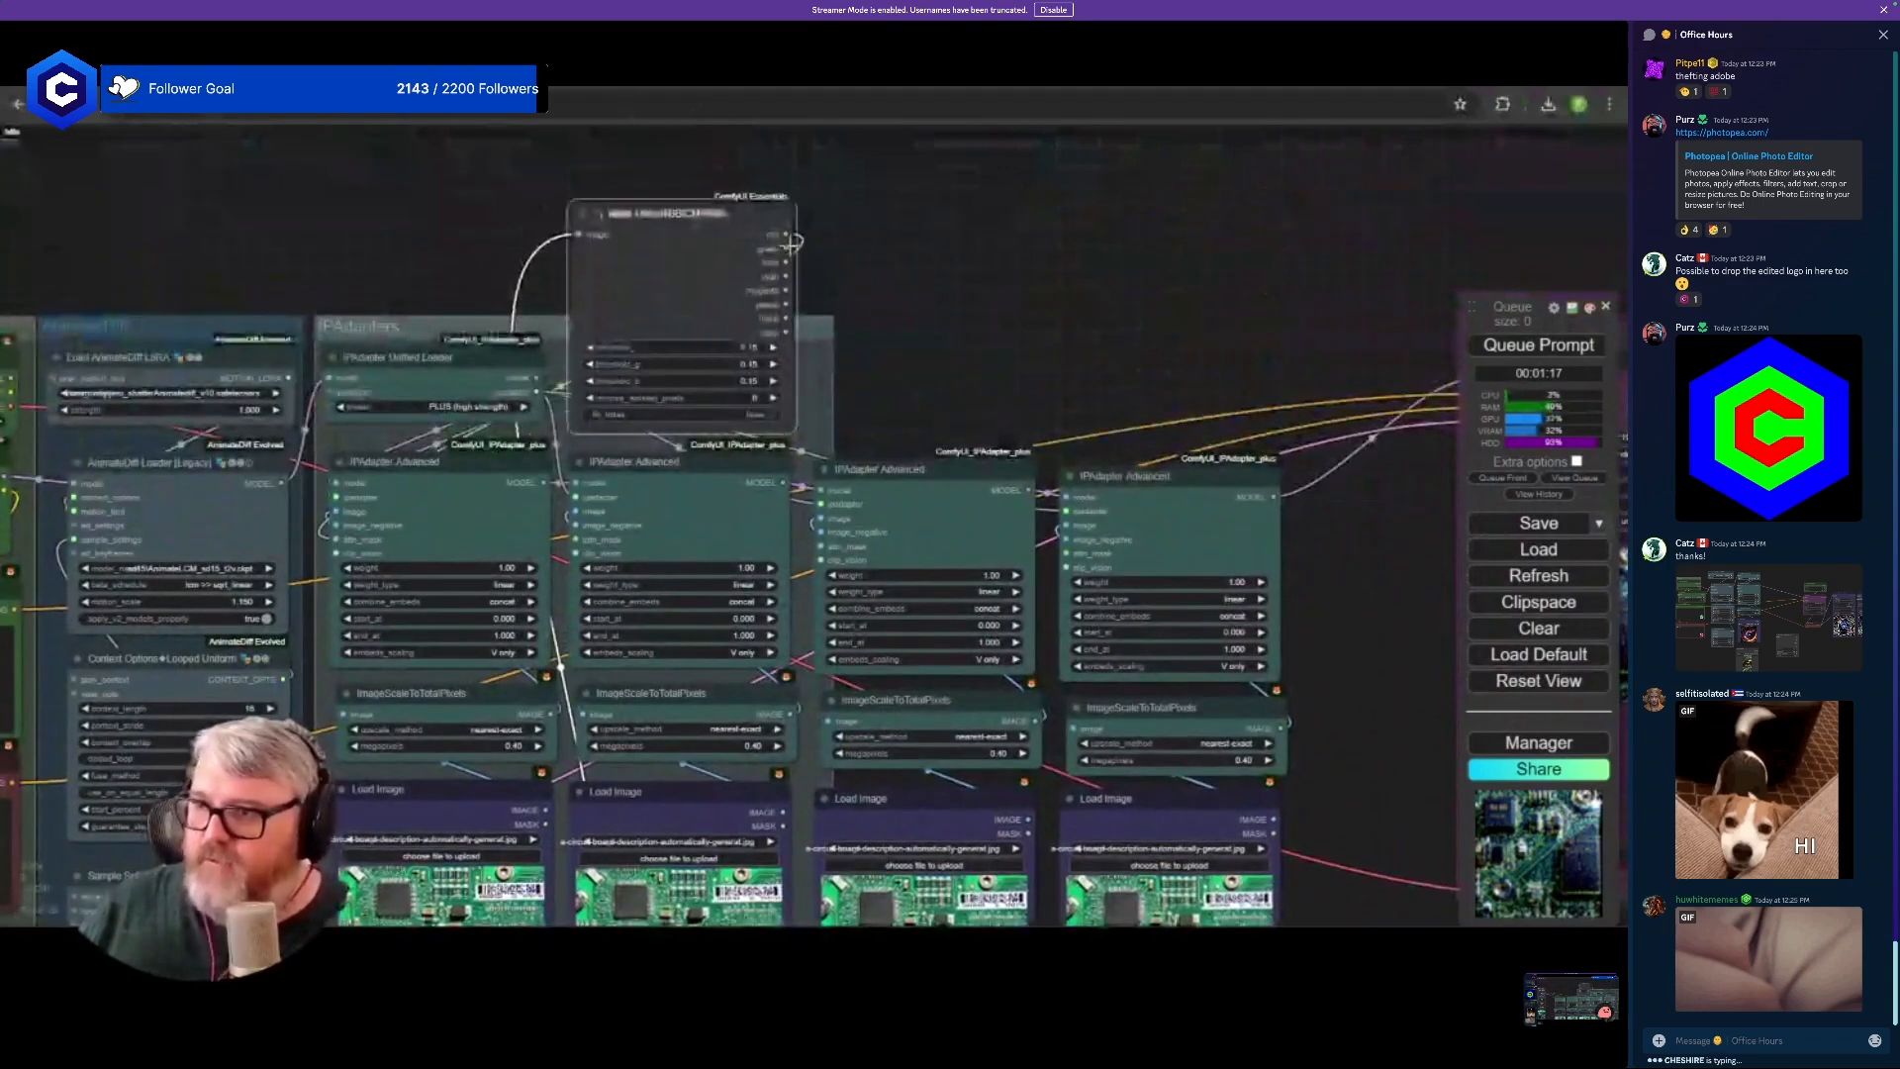
left_click_drag(789, 247, 576, 539)
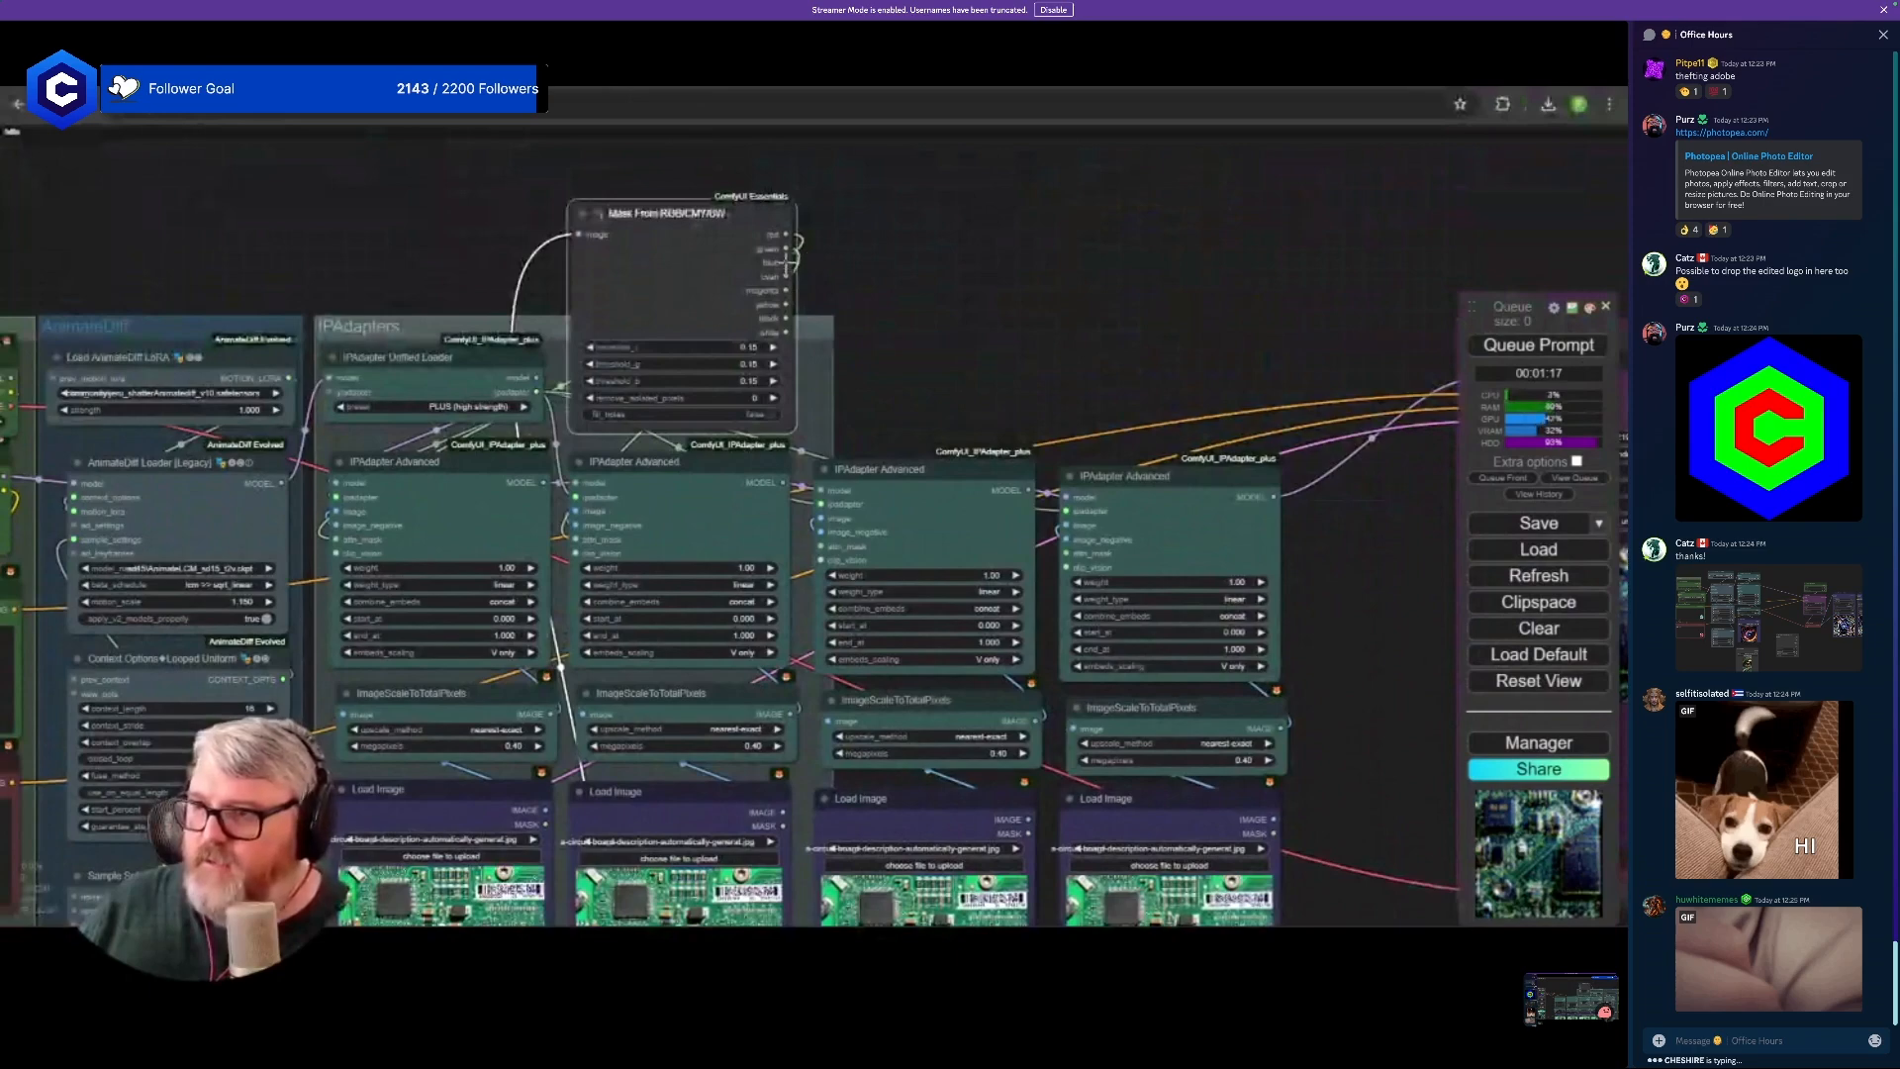
left_click_drag(789, 264, 820, 546)
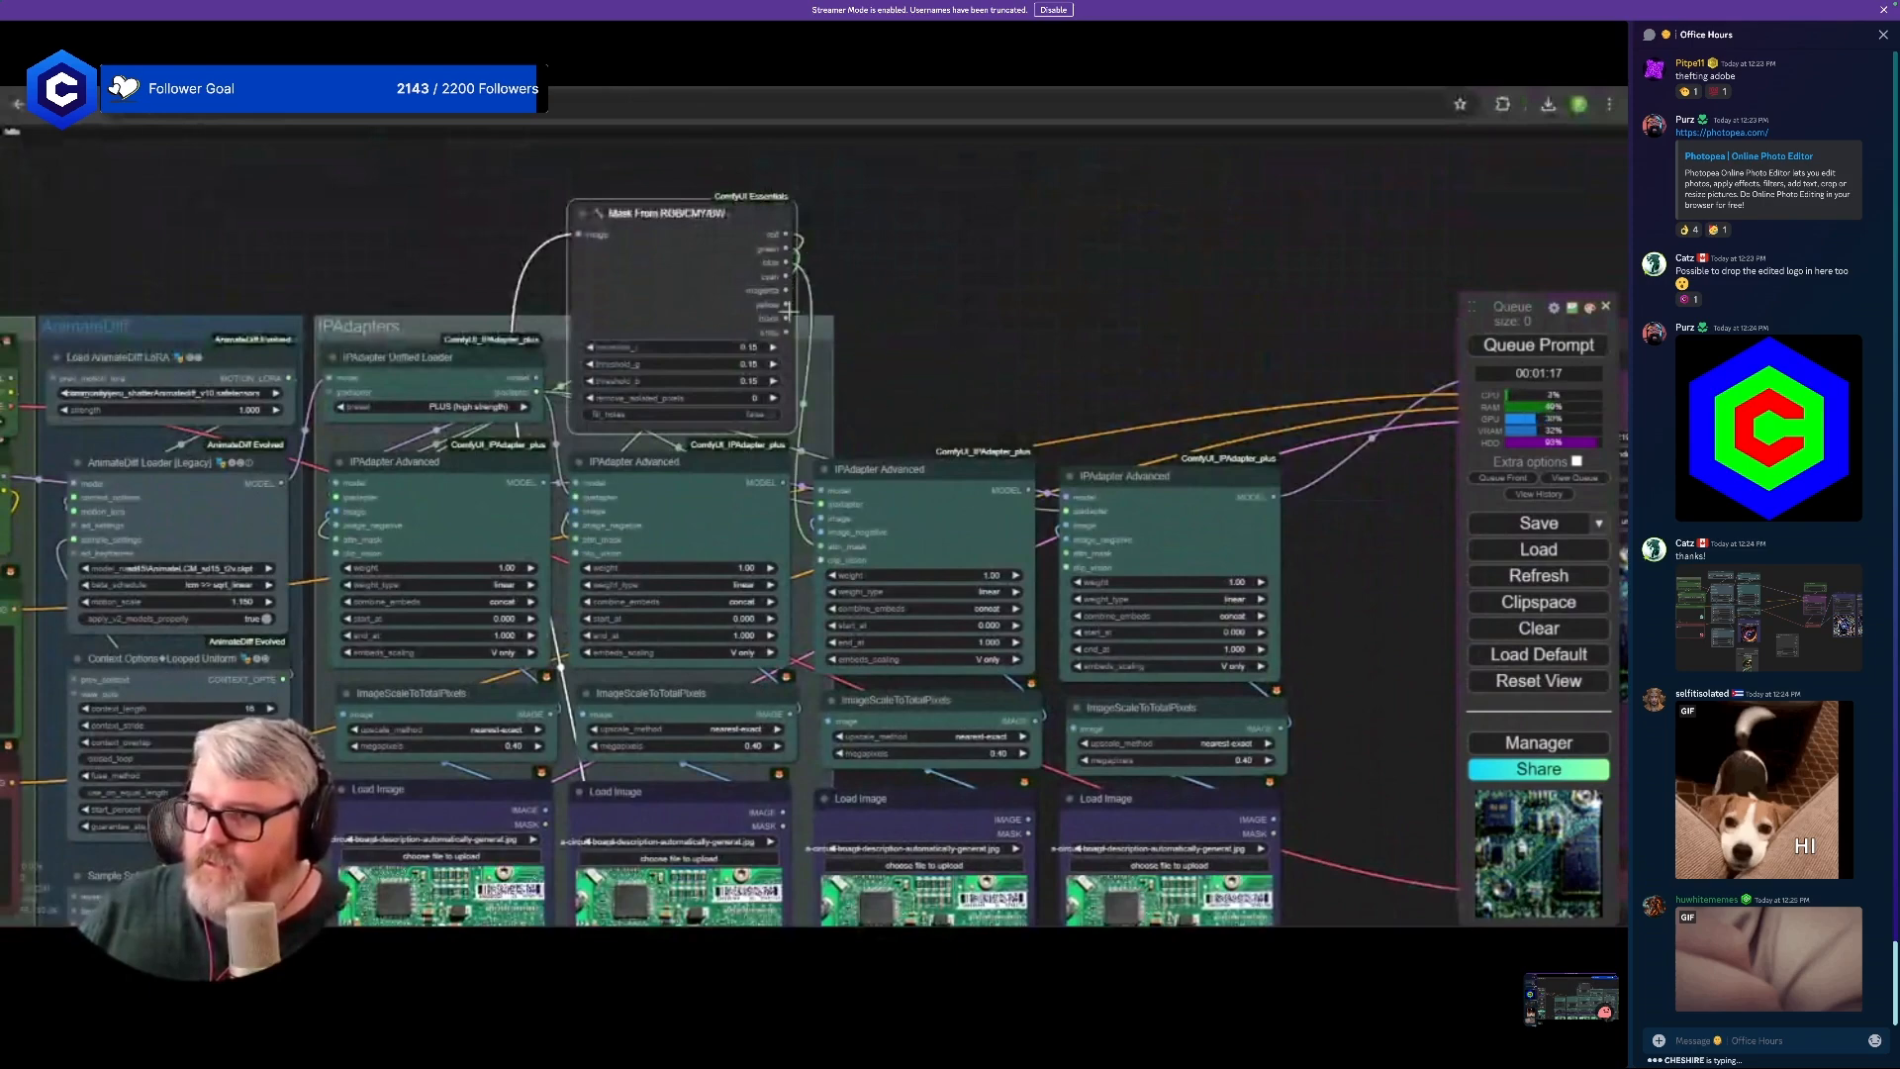
left_click_drag(789, 318, 1067, 553)
- Move the Mask From RGB/CMY/BW node back down beside the Upscale Image node below the IPAdapters group
left_click_drag(809, 725, 929, 369)
scroll(929, 369, "down", 3)
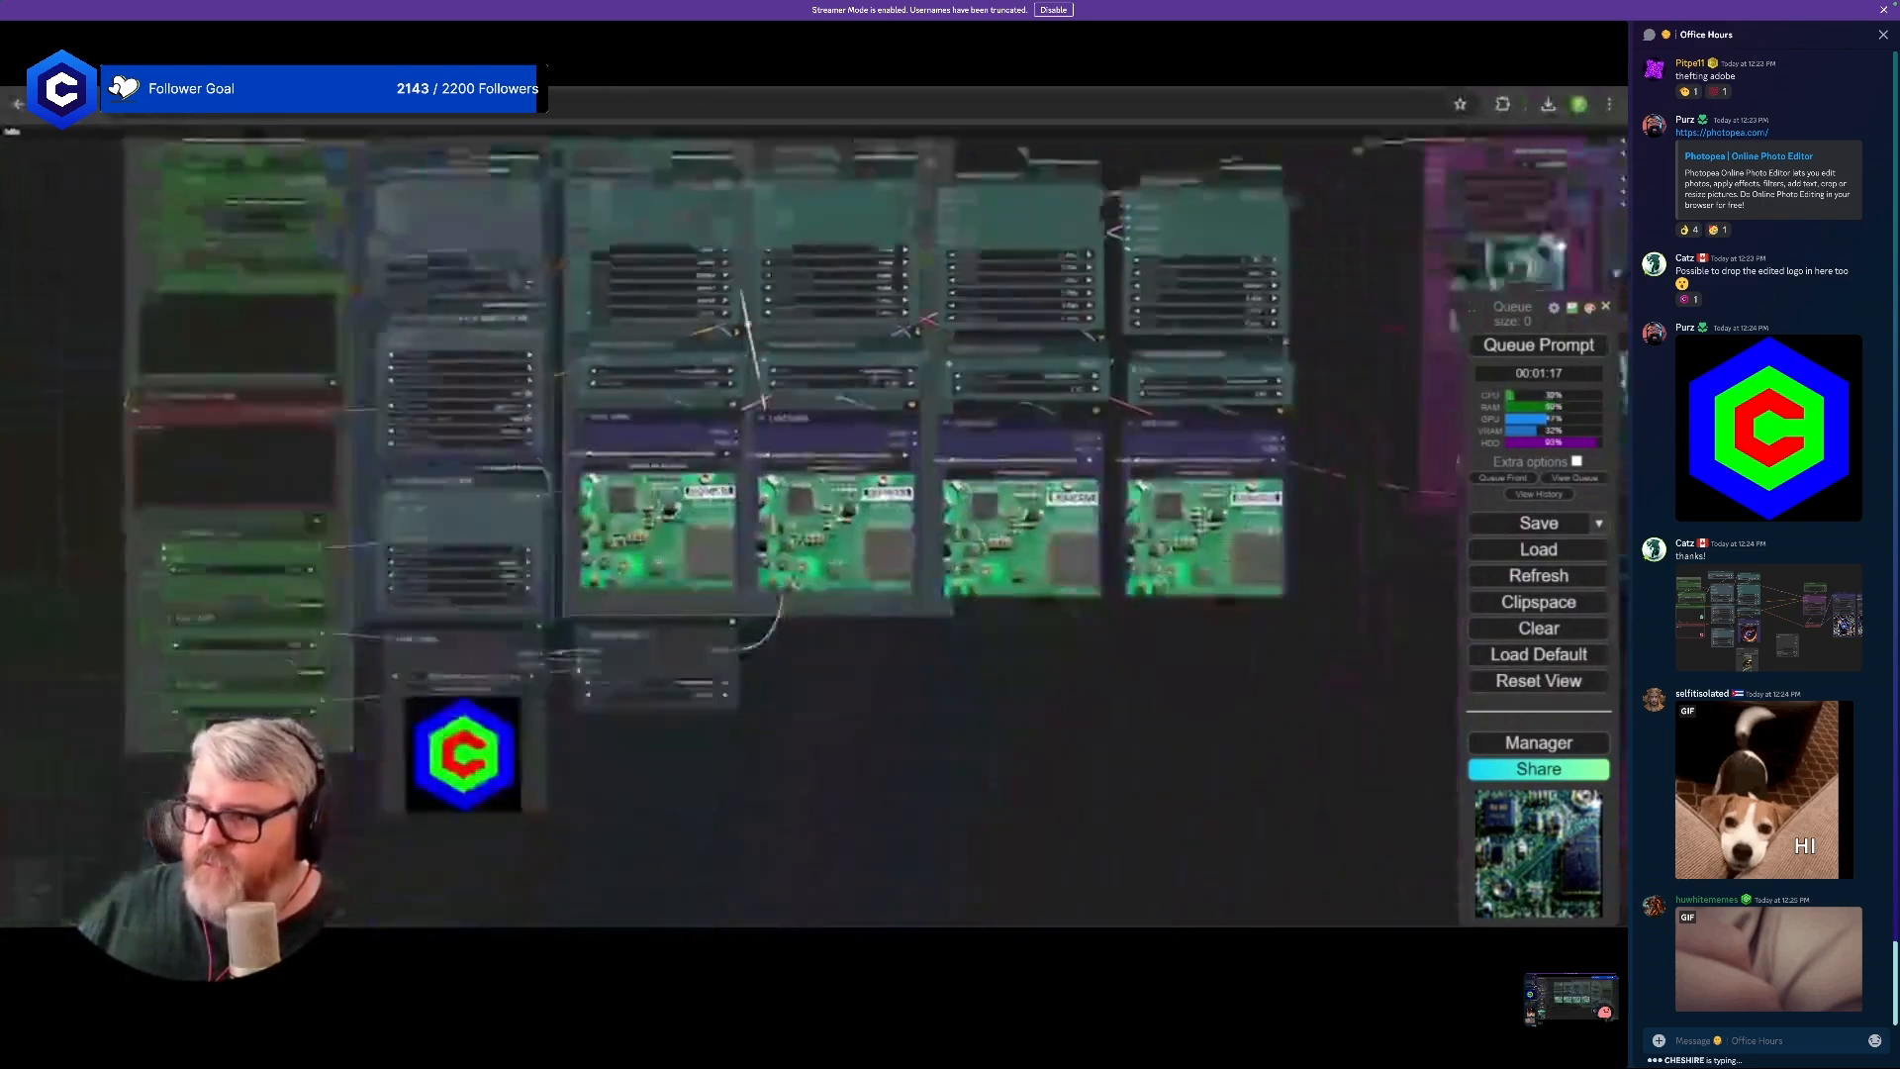
scroll(712, 679, "up", 5)
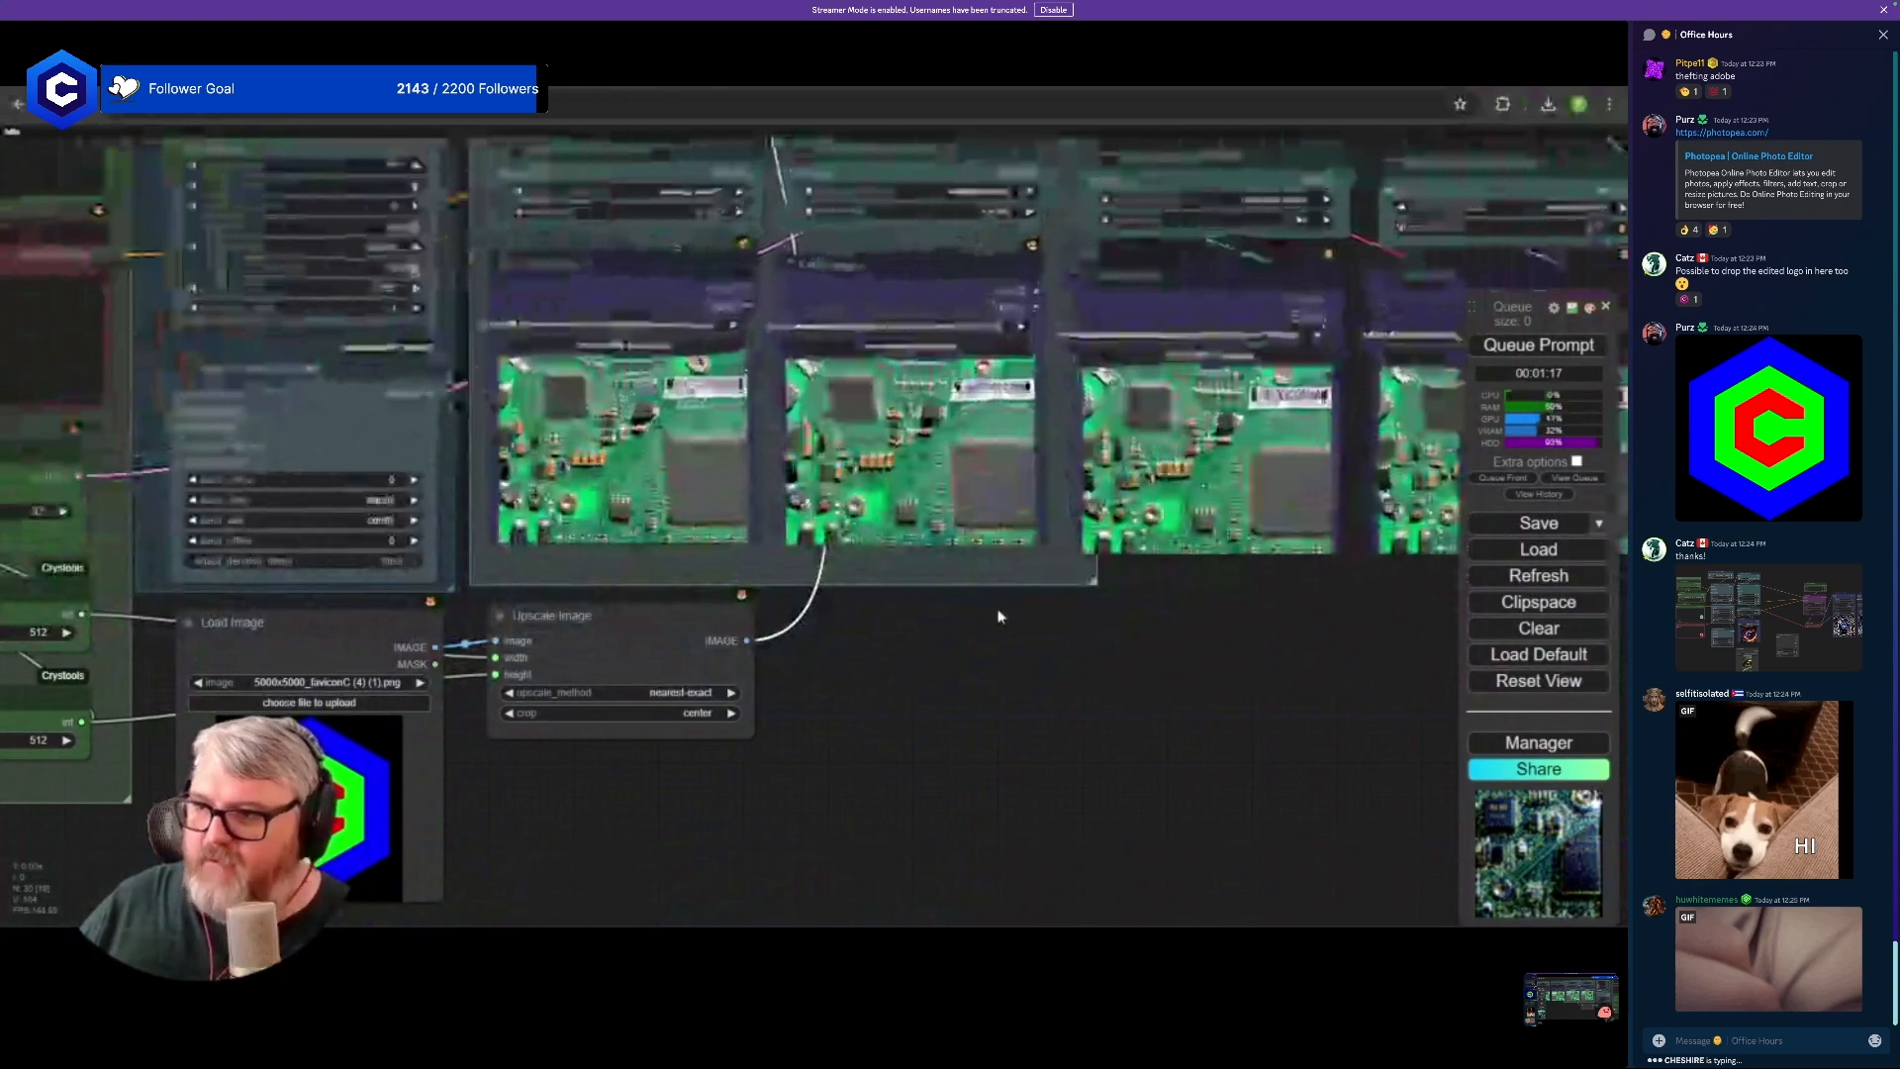
left_click_drag(999, 617, 822, 893)
scroll(606, 869, "down", 5)
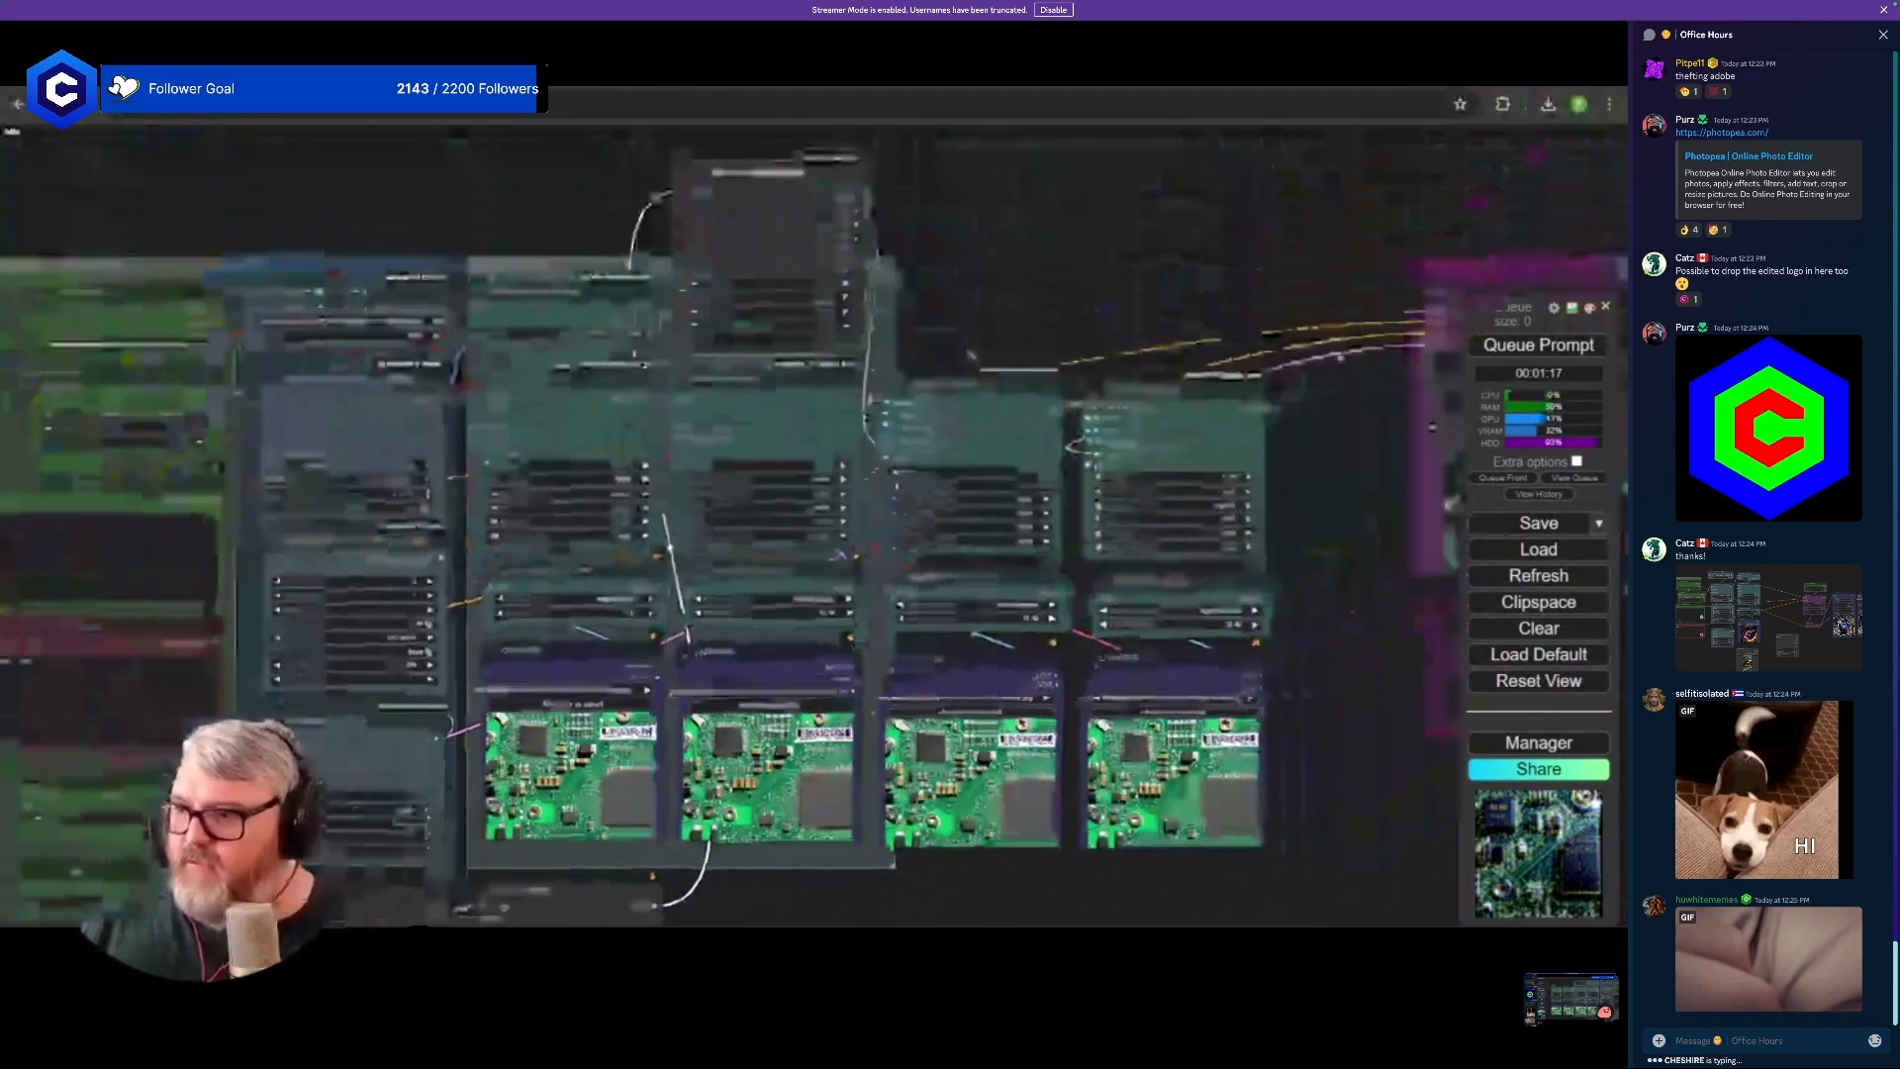
left_click_drag(607, 869, 563, 580)
left_click_drag(554, 633, 544, 618)
left_click_drag(712, 695, 869, 708)
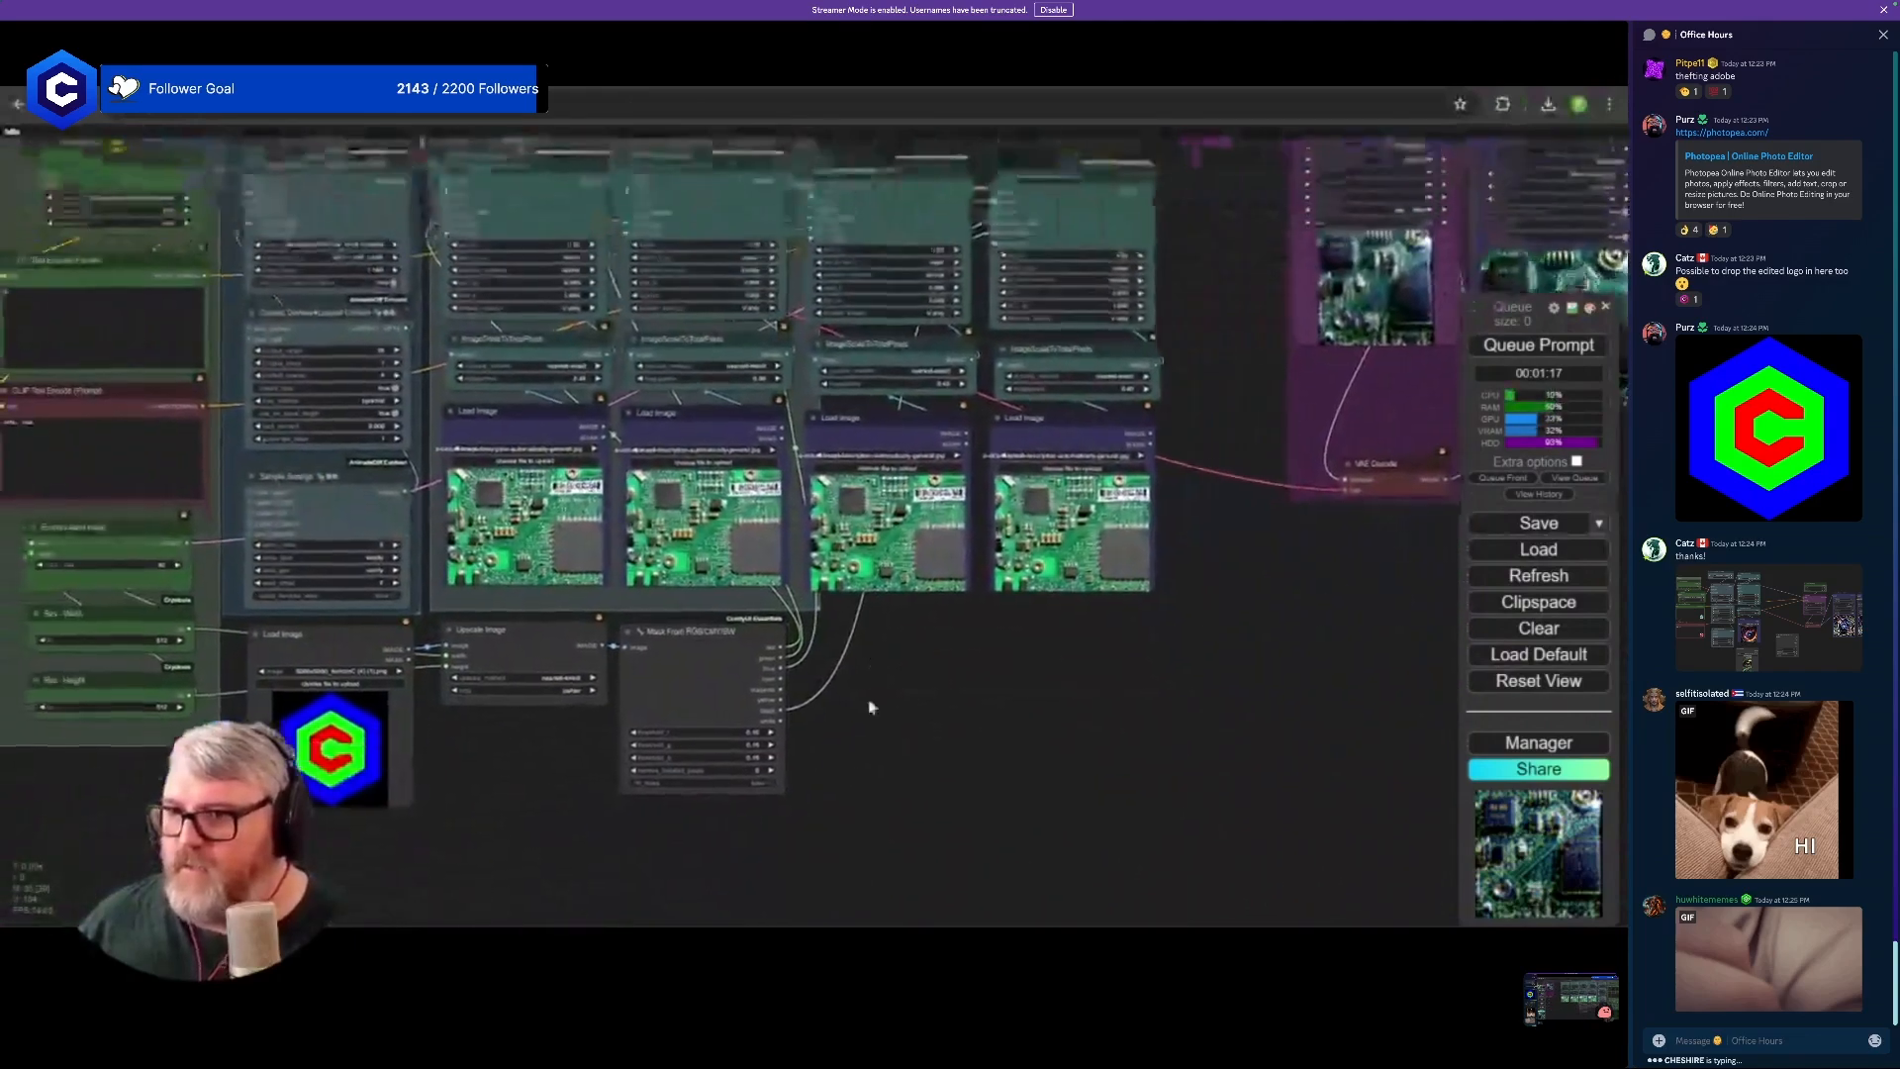
- Widen the IPAdapters group around all four adapter columns and move the sampler and video output groups close beside it
scroll(824, 611, "up", 5)
left_click_drag(823, 611, 749, 901)
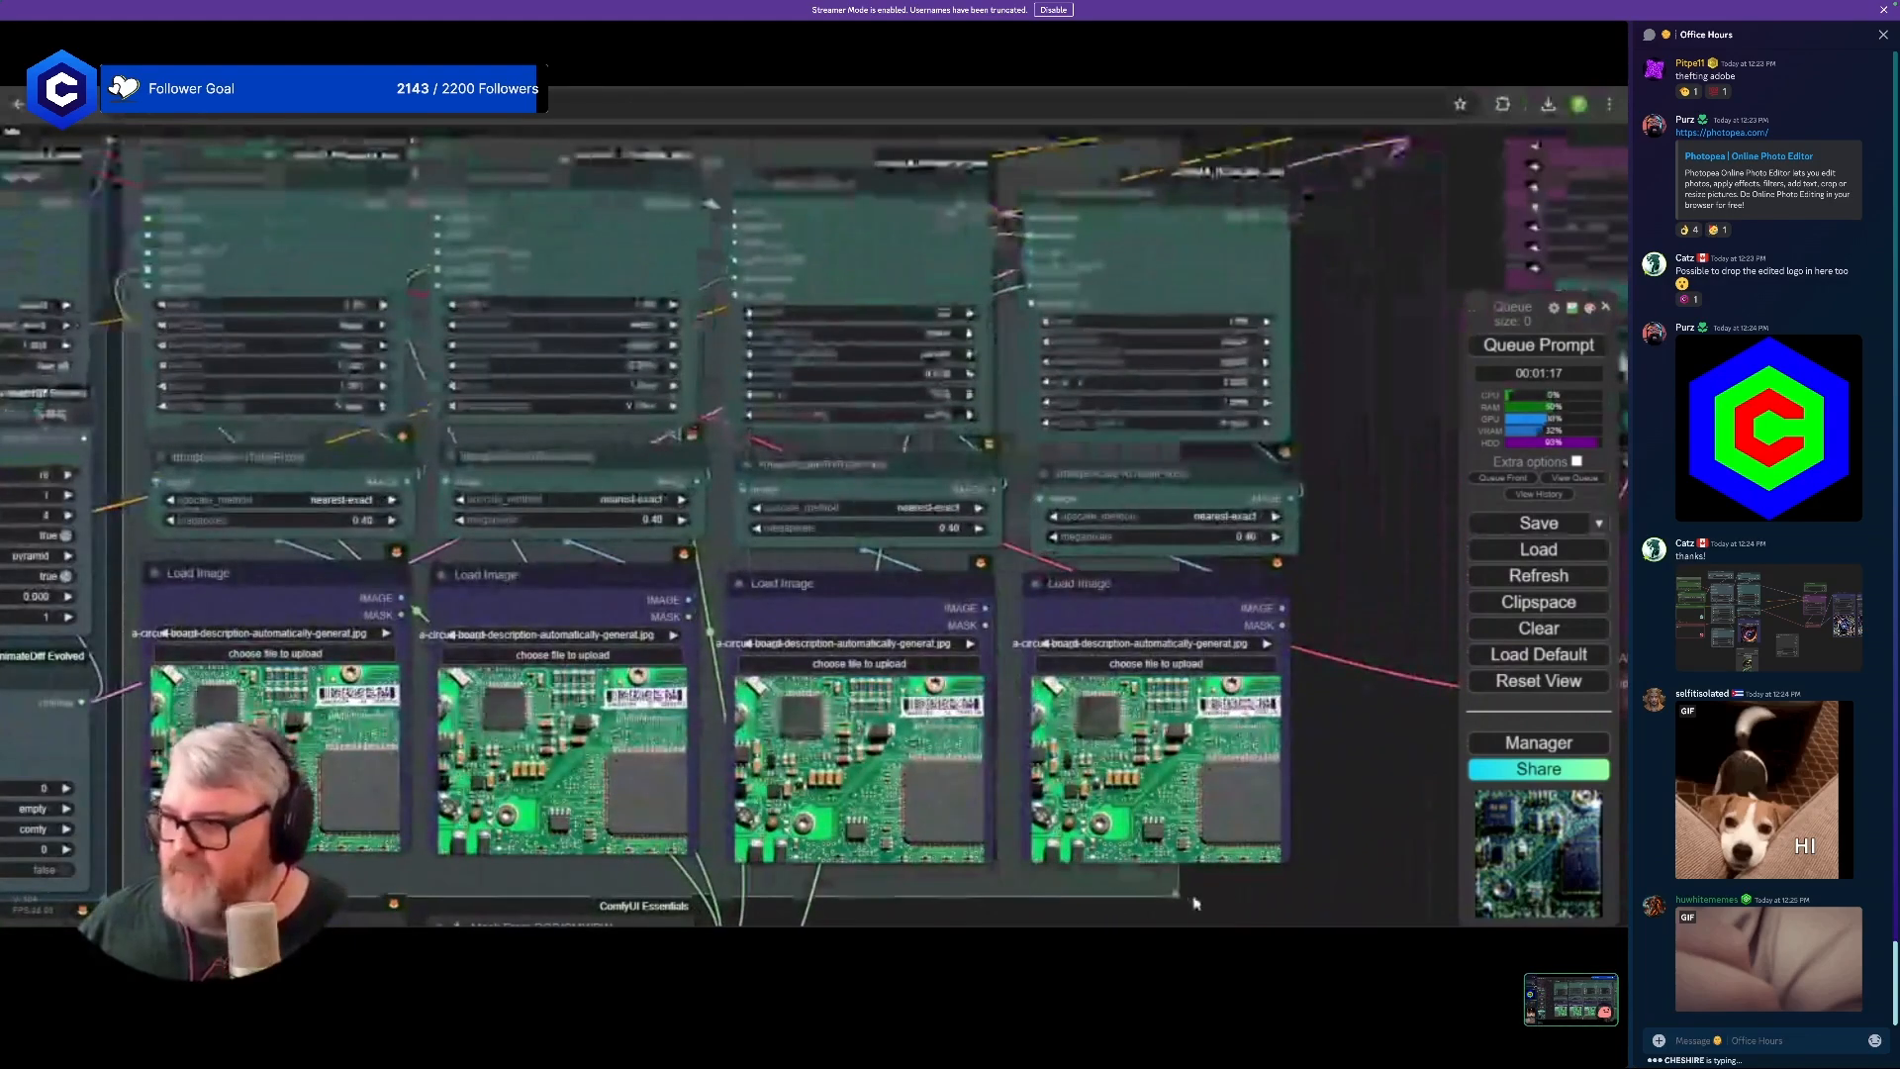
scroll(1306, 891, "down", 4)
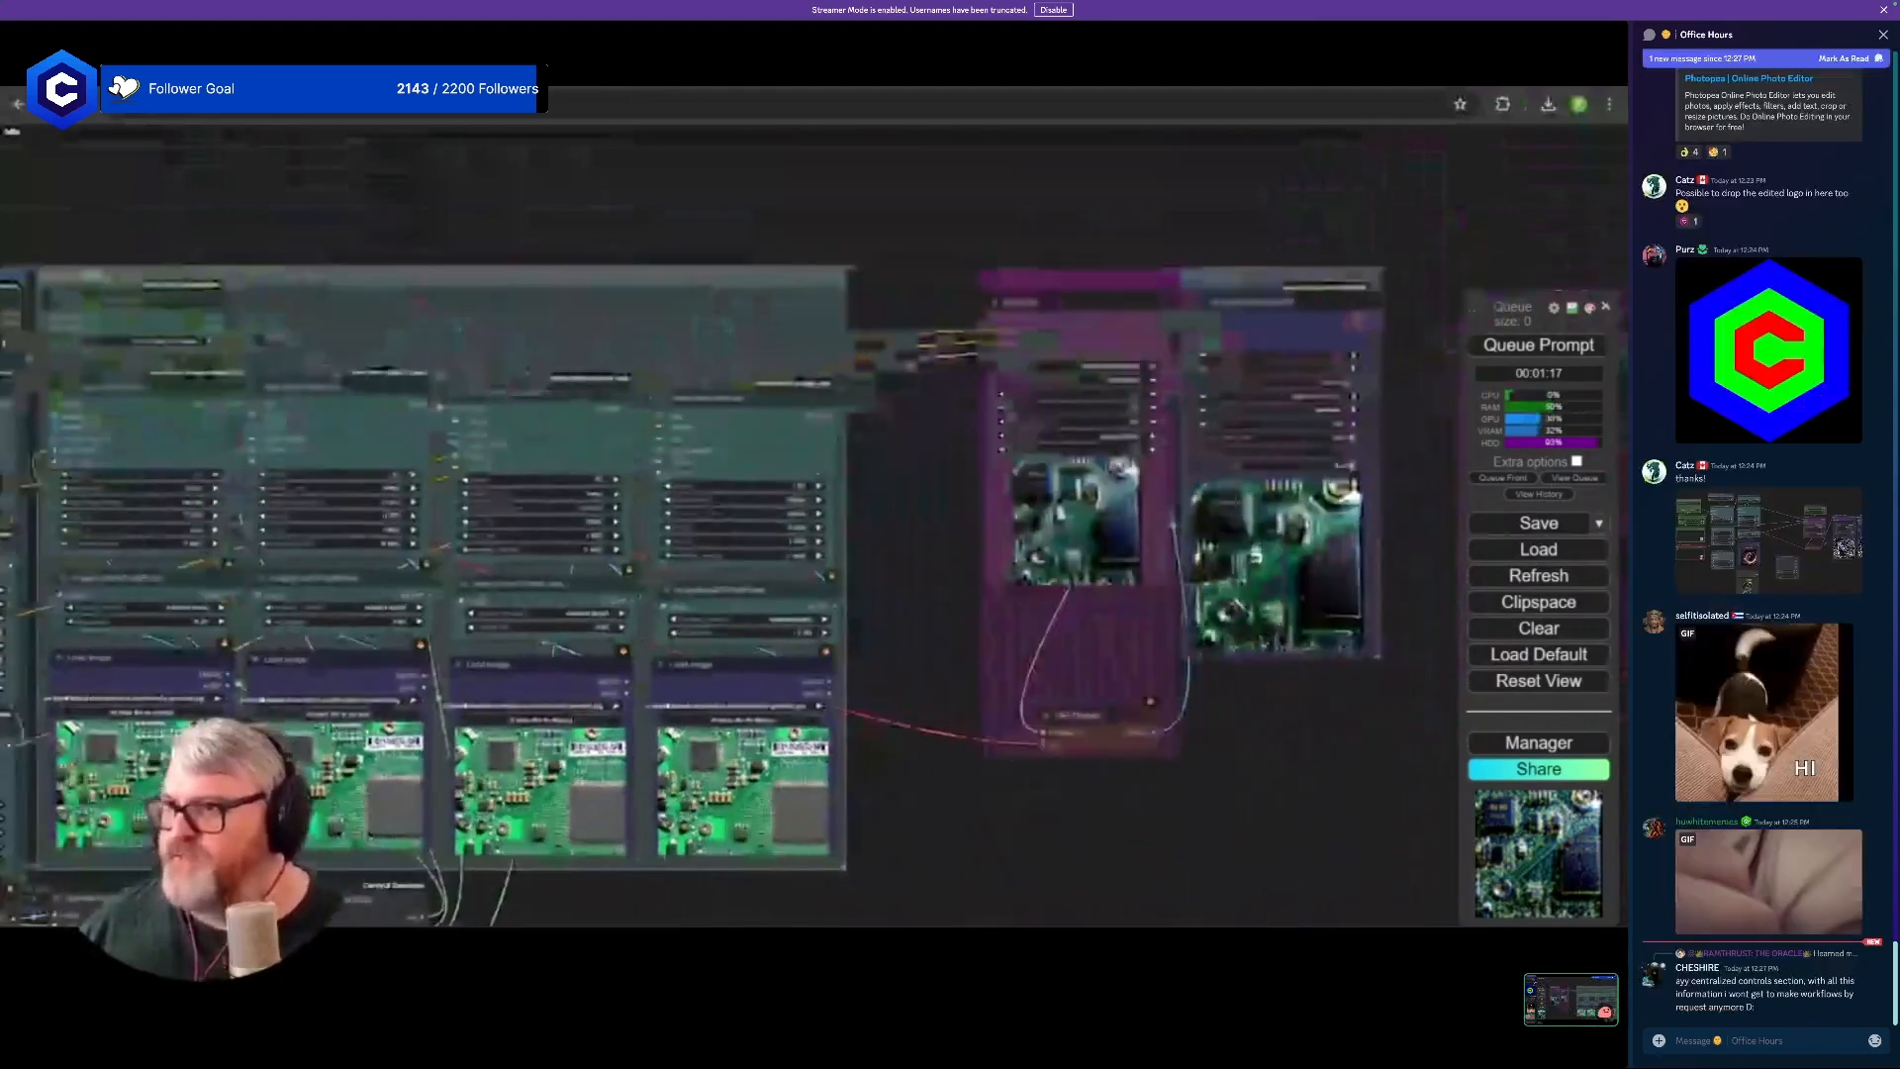
left_click_drag(1024, 288, 912, 285)
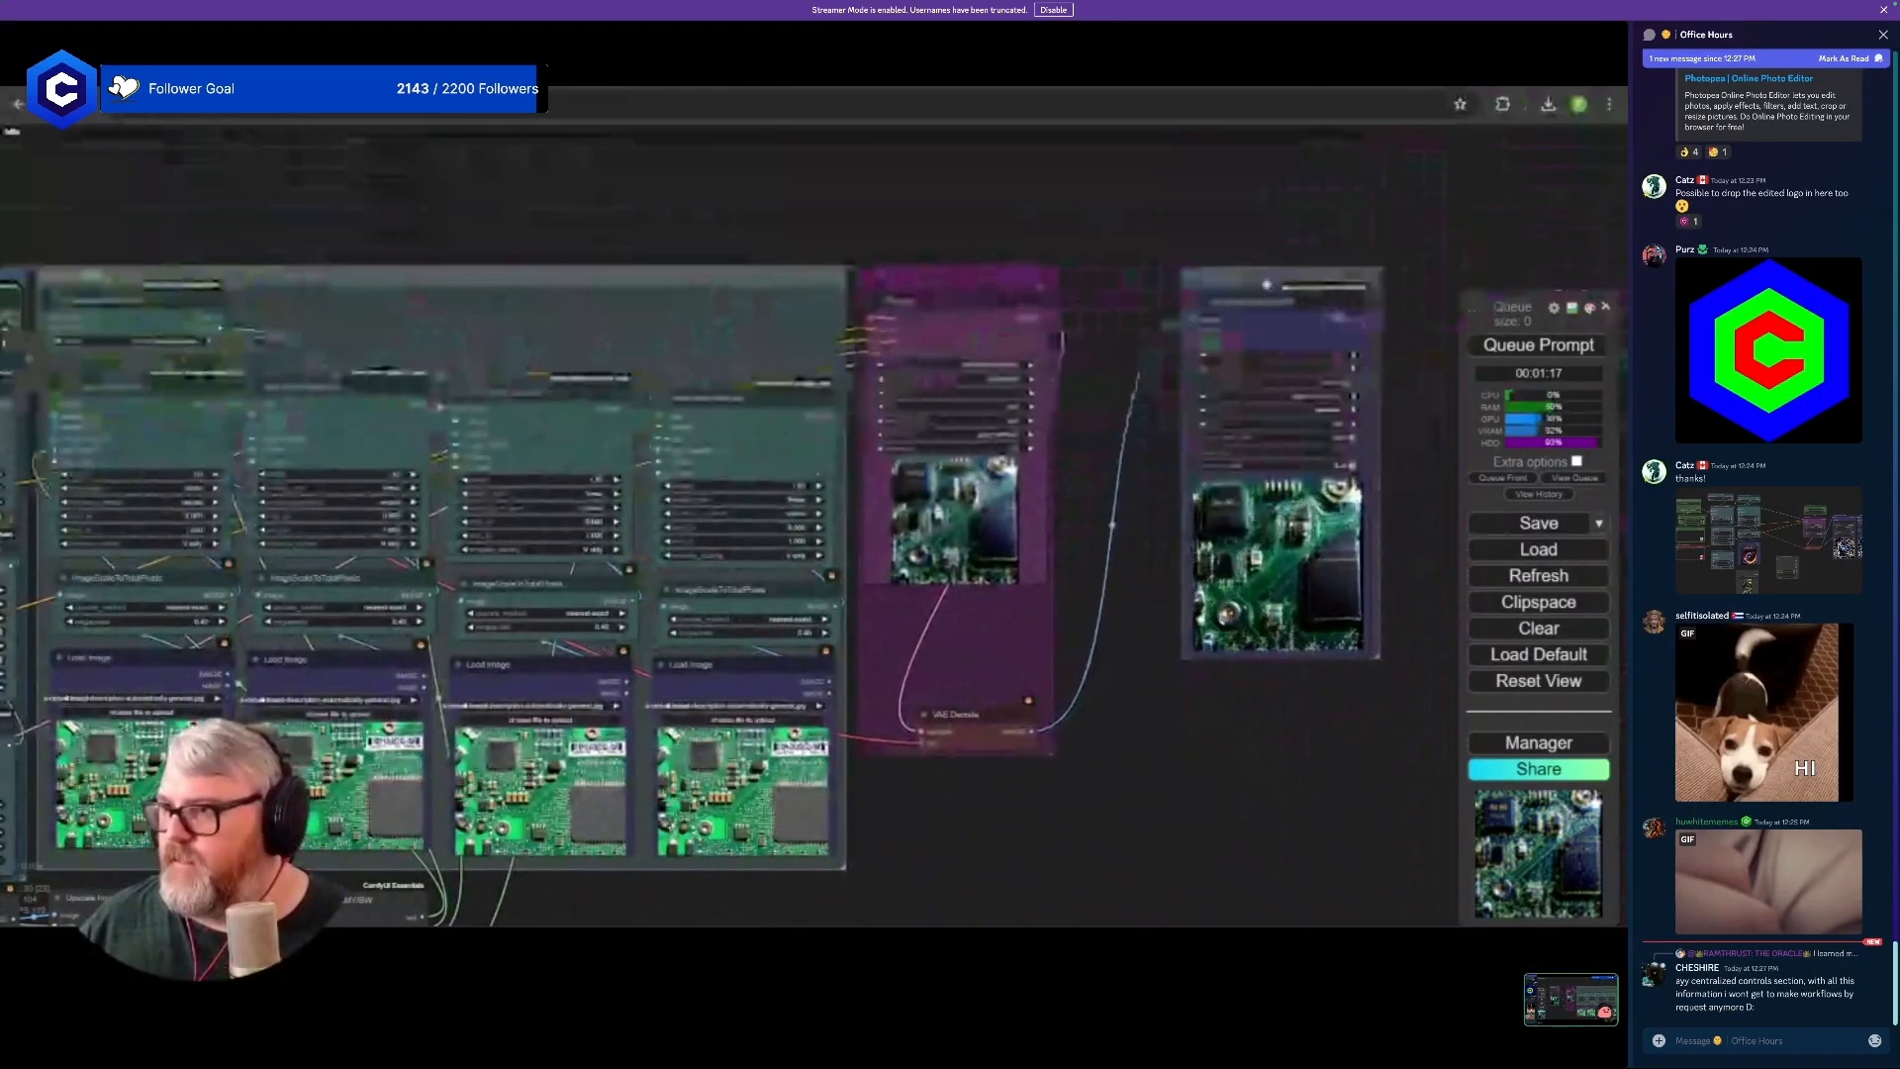
left_click_drag(1267, 285, 1148, 283)
left_click_drag(1061, 636, 1558, 496)
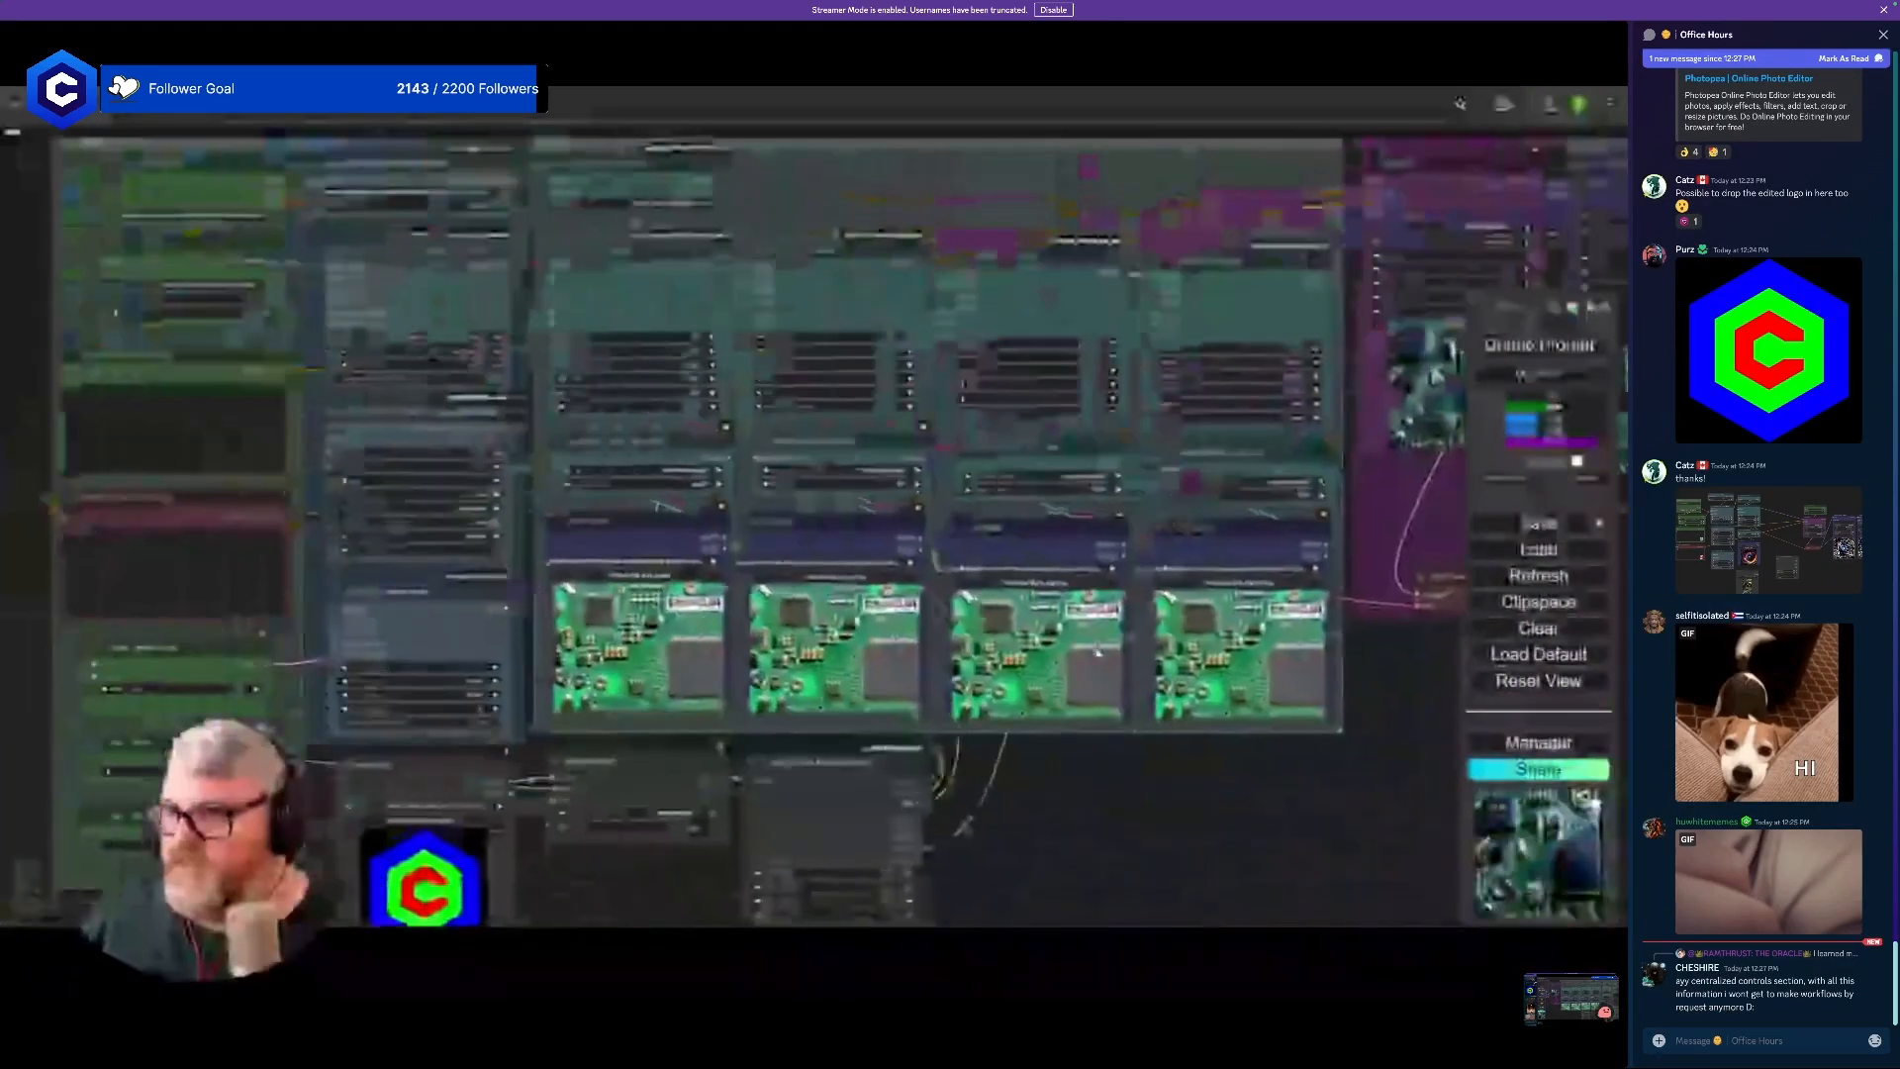
- Load the green aurora waterfall landscape from a folder on the Desktop into the first IPAdapter Load Image node
left_click(641, 575)
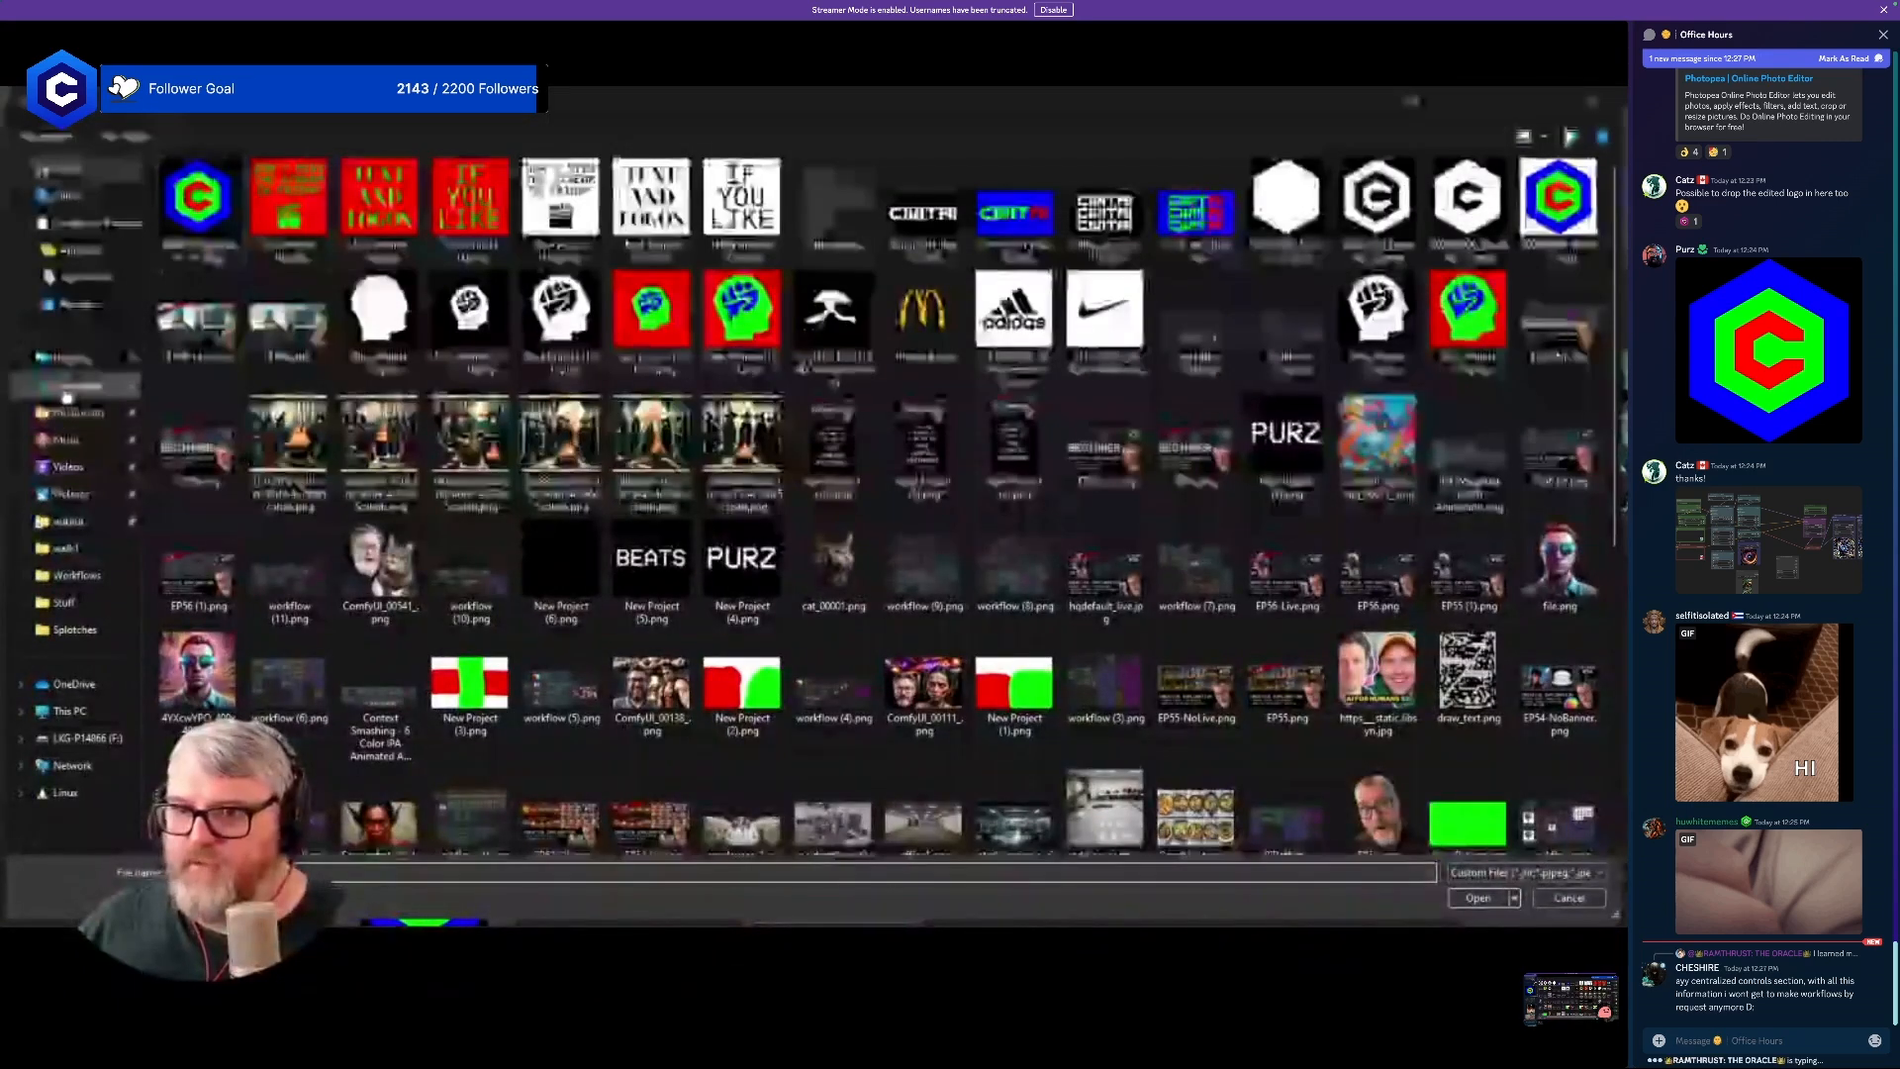
left_click(66, 364)
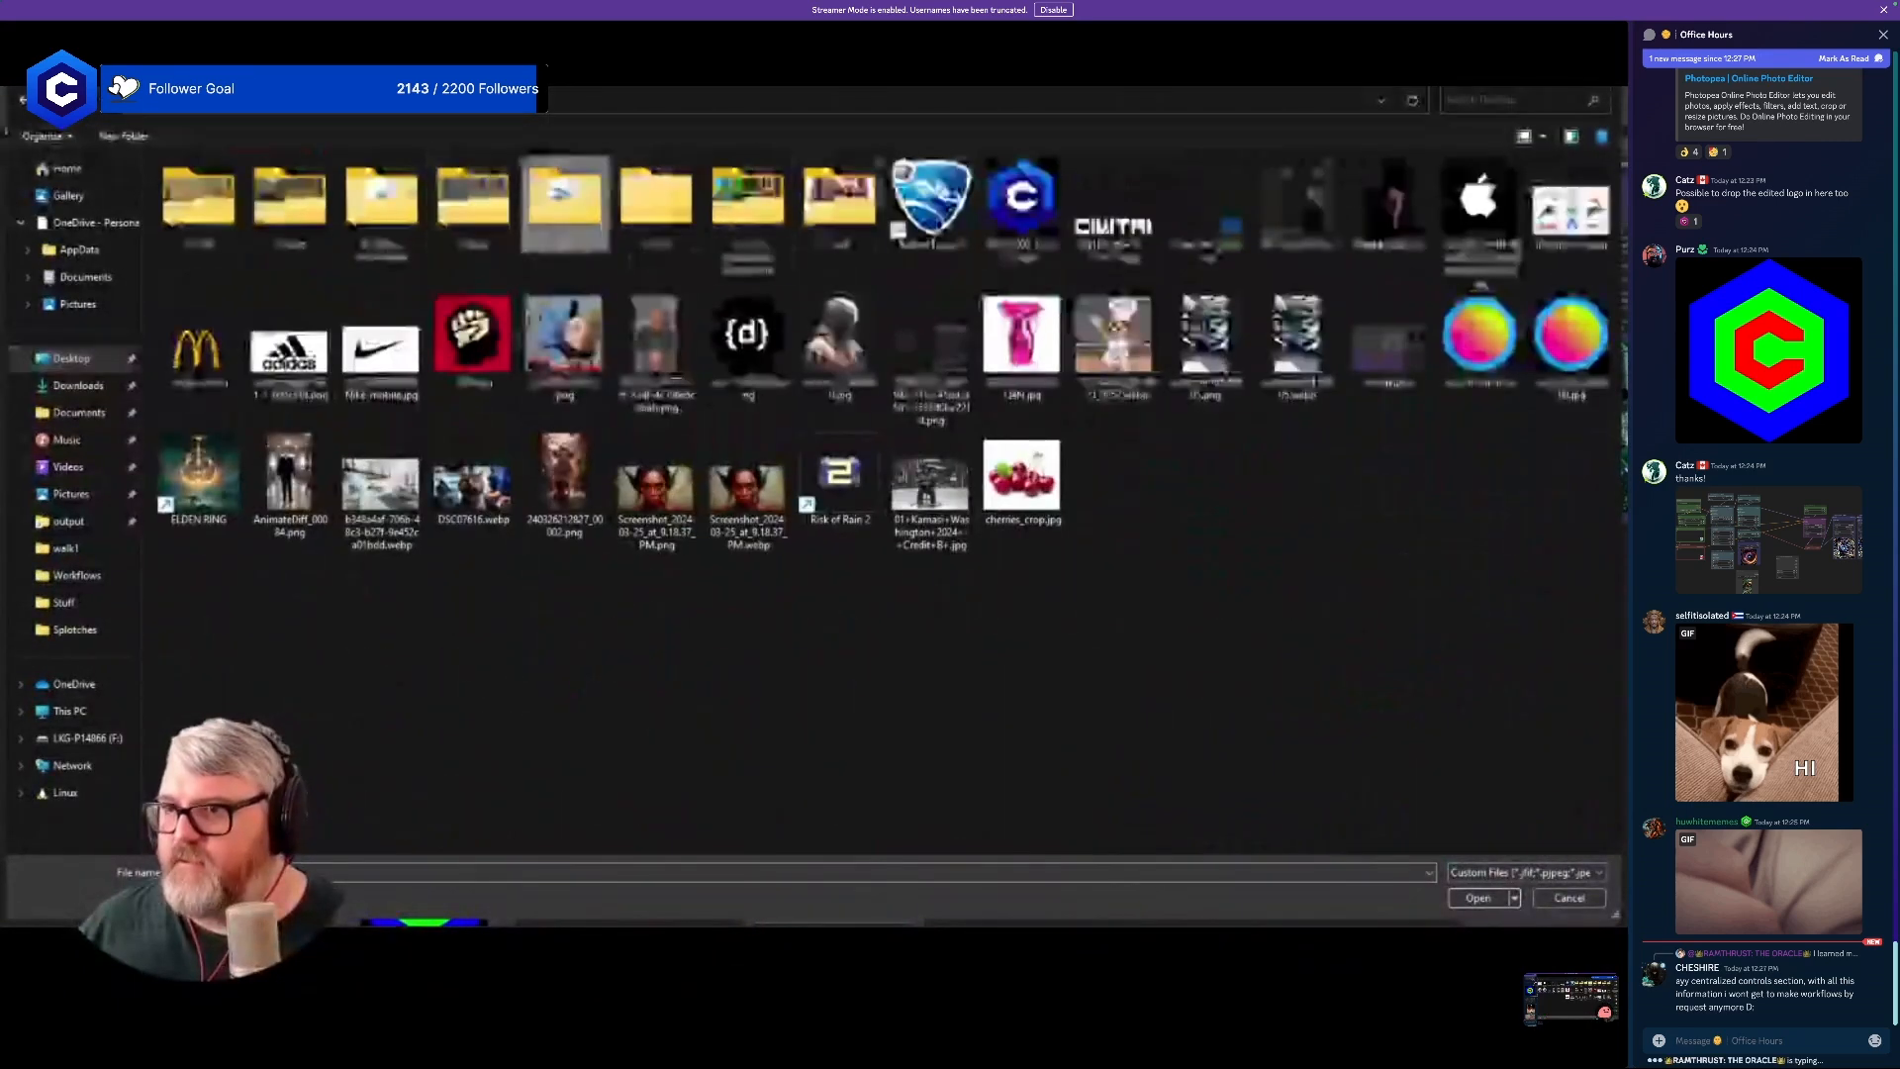
scroll(577, 220, "up", 3)
double_click(751, 267)
double_click(752, 267)
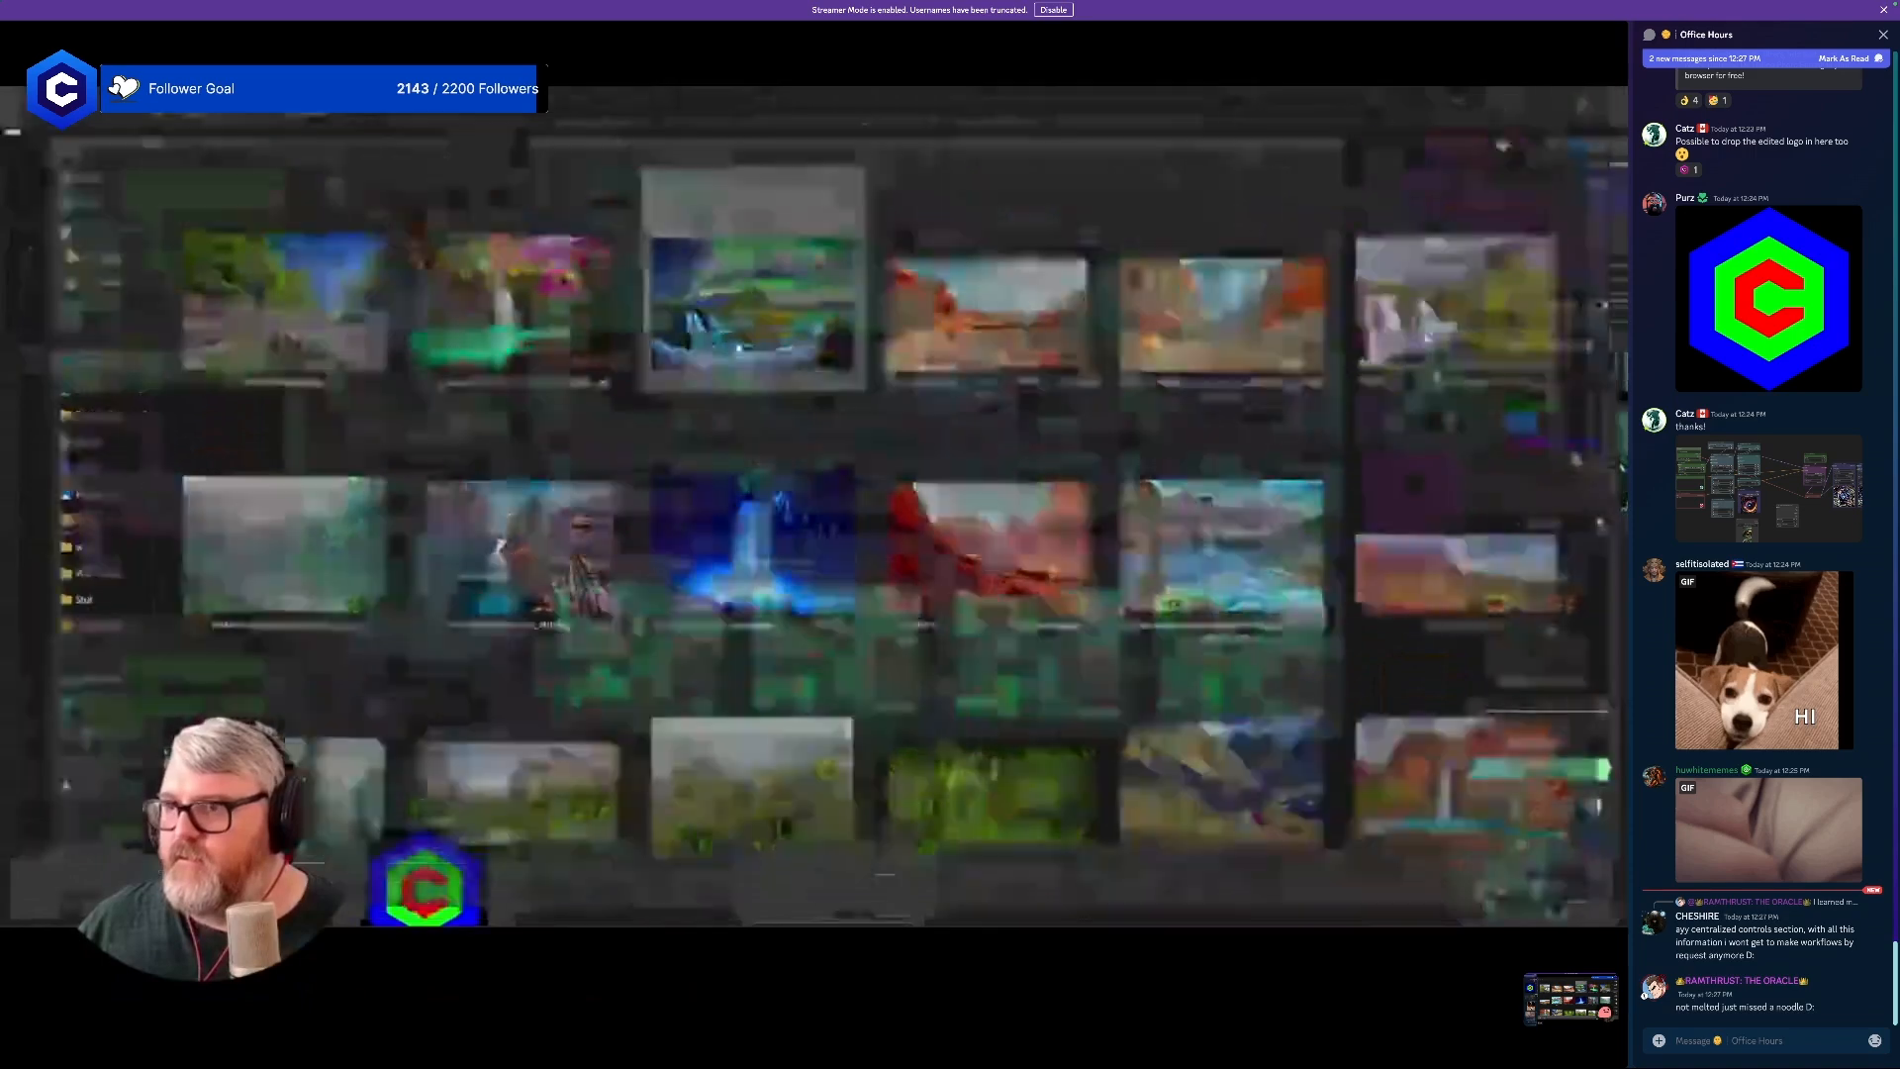
- Load the glowing blue waterfall picture into the second IPAdapter Load Image node
left_click(843, 564)
left_click(787, 584)
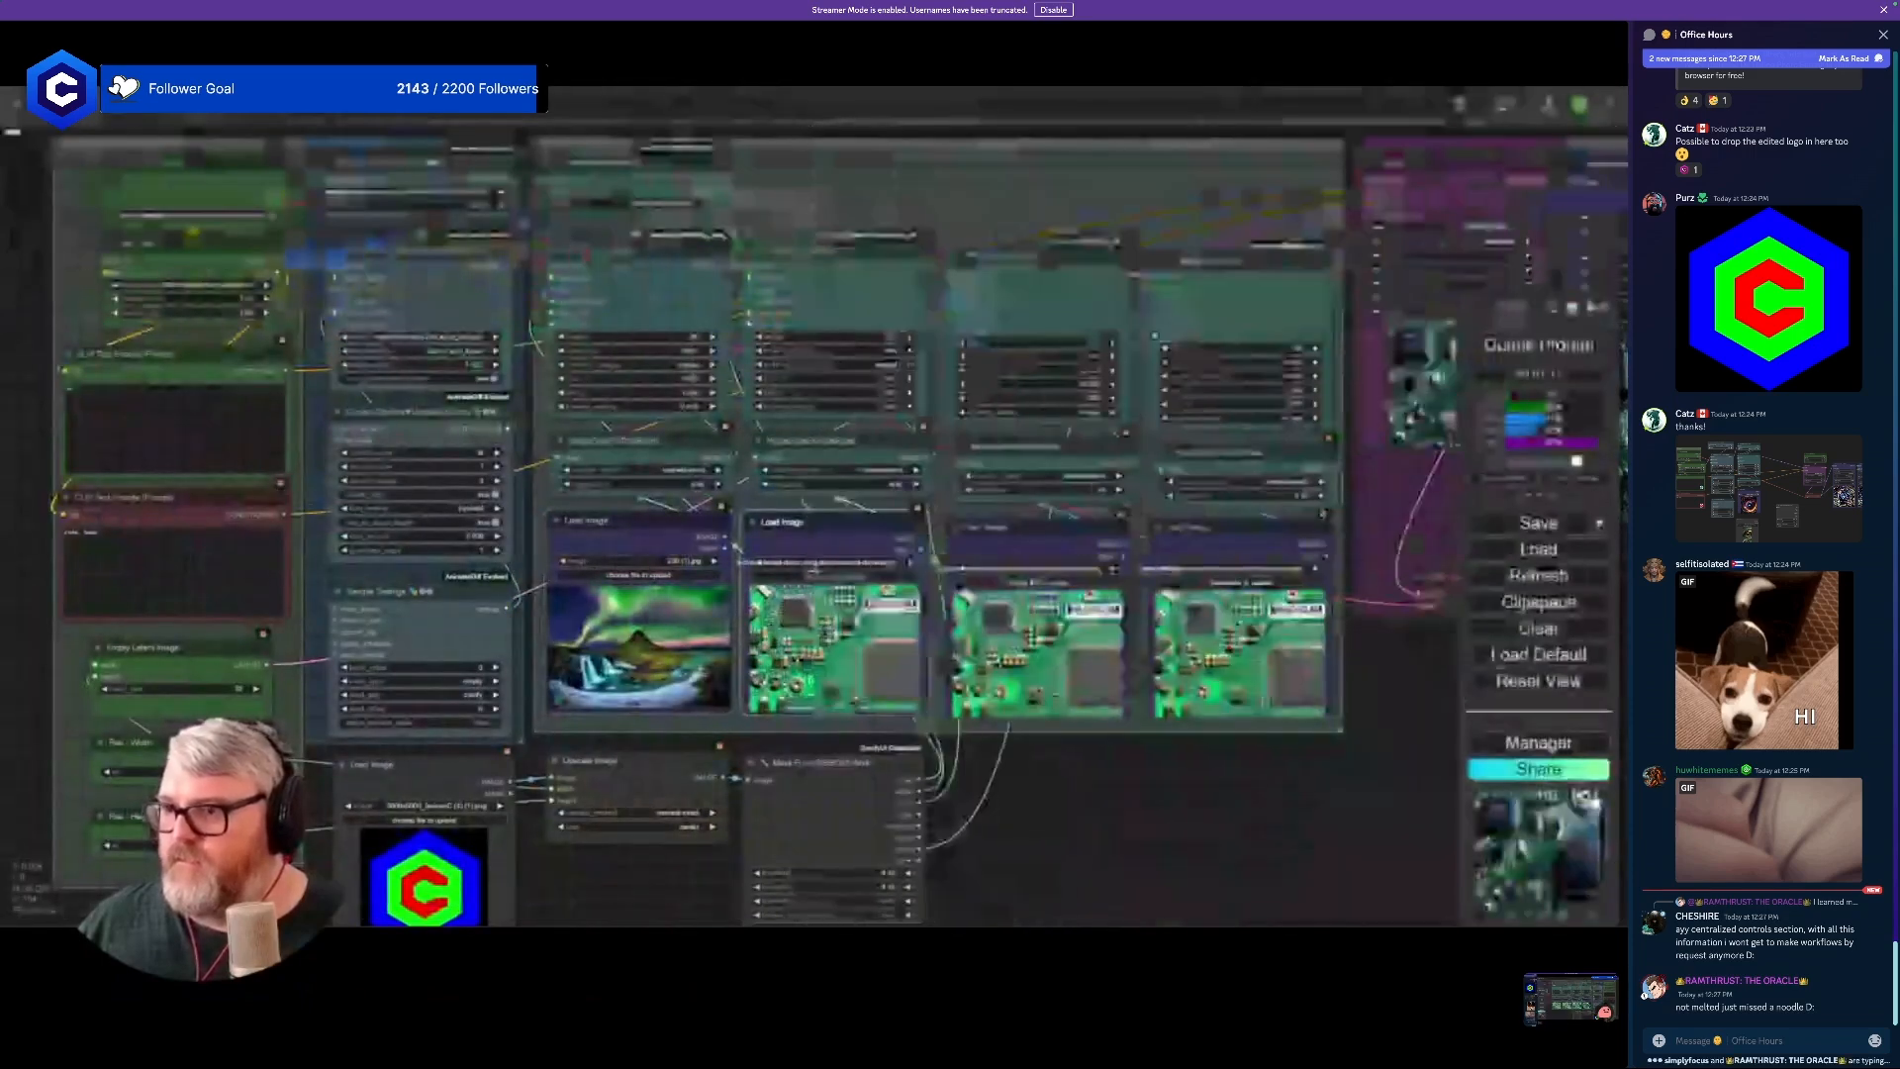
left_click(809, 571)
double_click(761, 525)
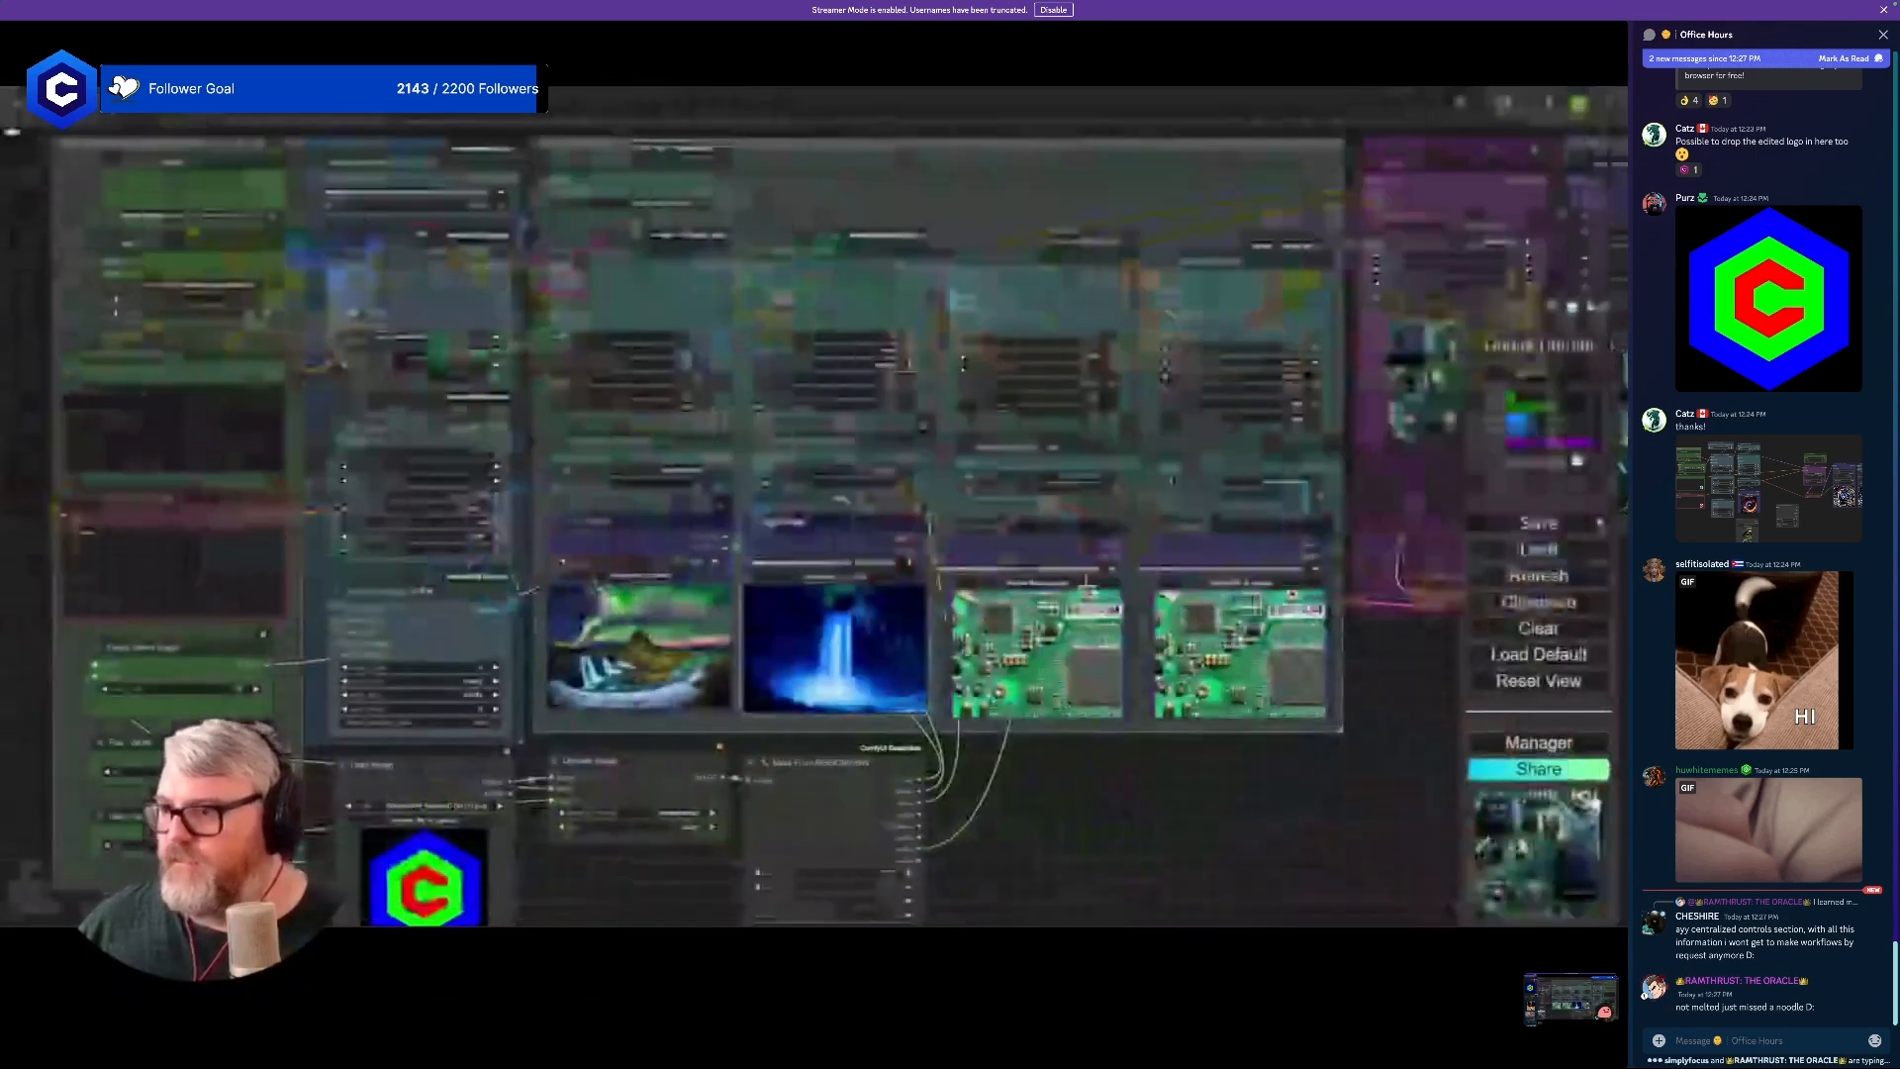
- Load the forest river landscape into the third Load Image node and the desert buttes photo into the fourth
left_click(1037, 582)
double_click(509, 692)
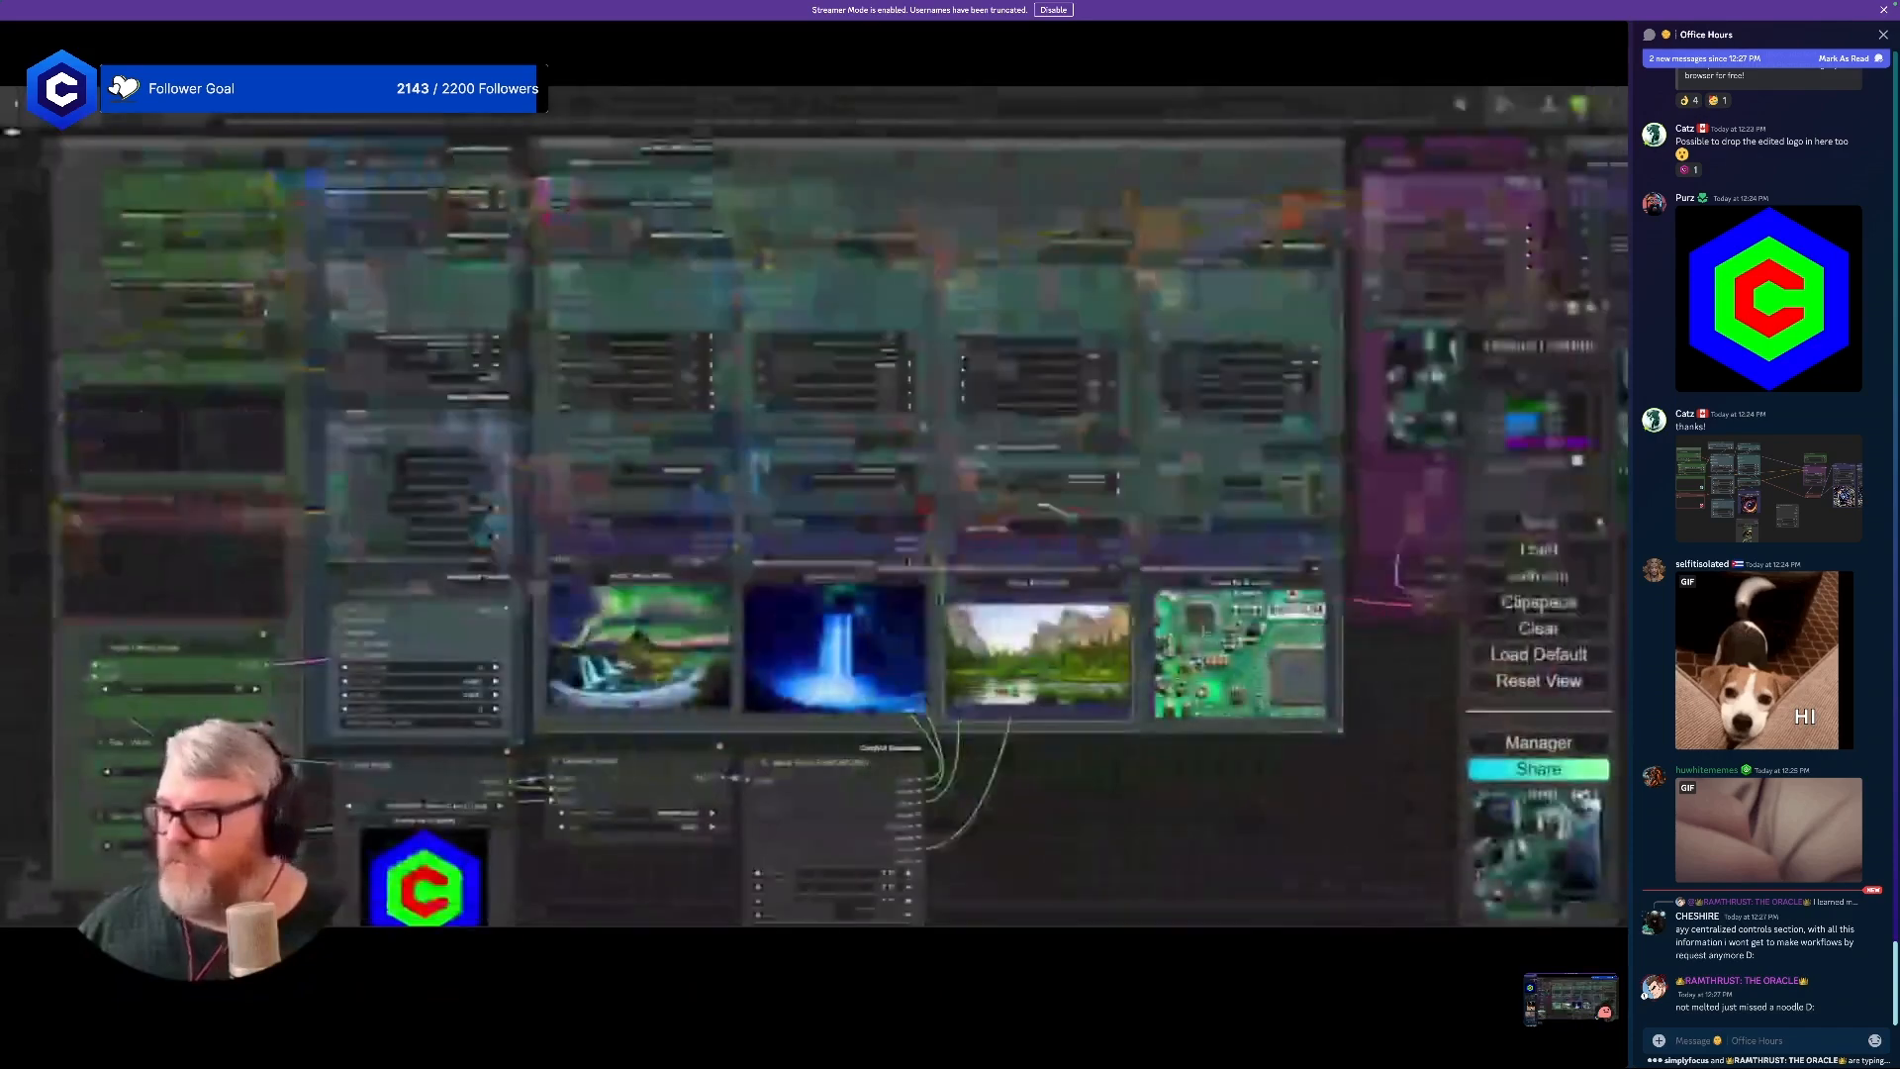
left_click(1237, 582)
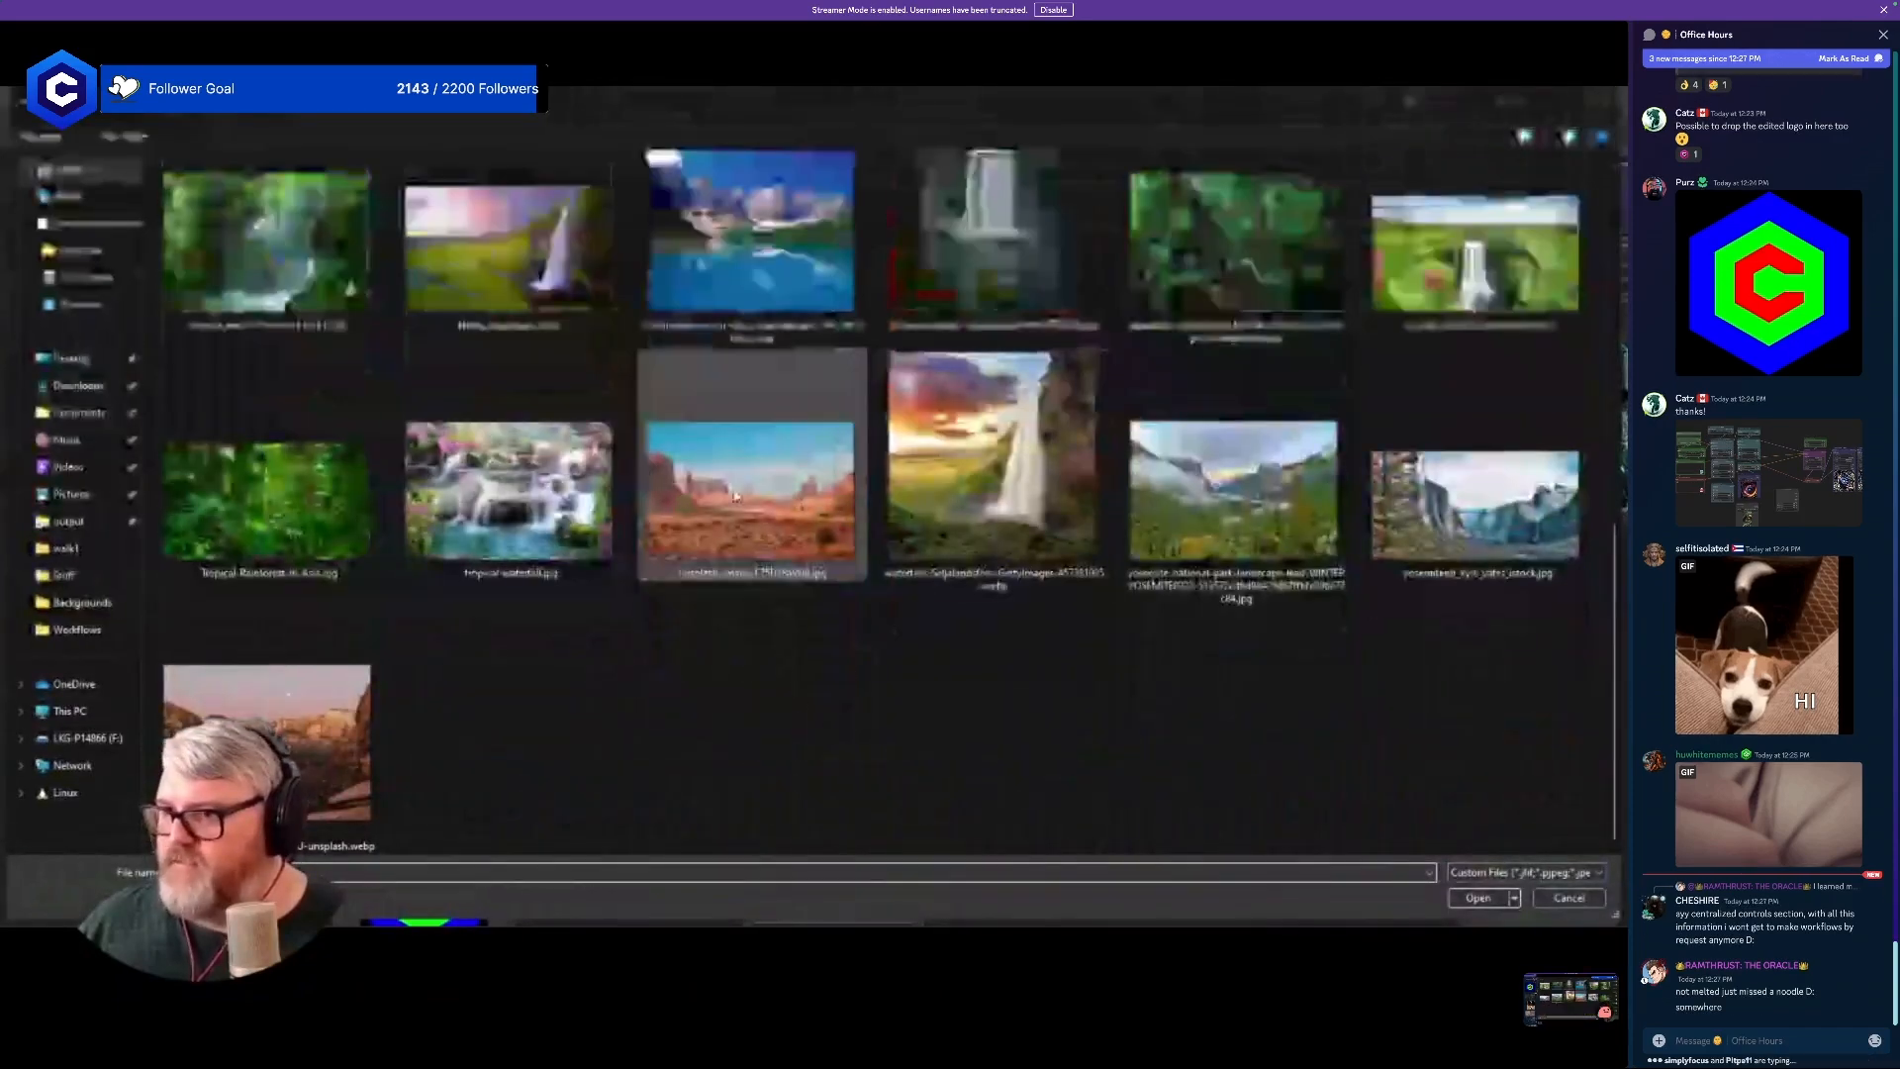
double_click(735, 496)
- Replace the third Load Image node's picture with a purple and red paint splash image from another folder
left_click(1042, 579)
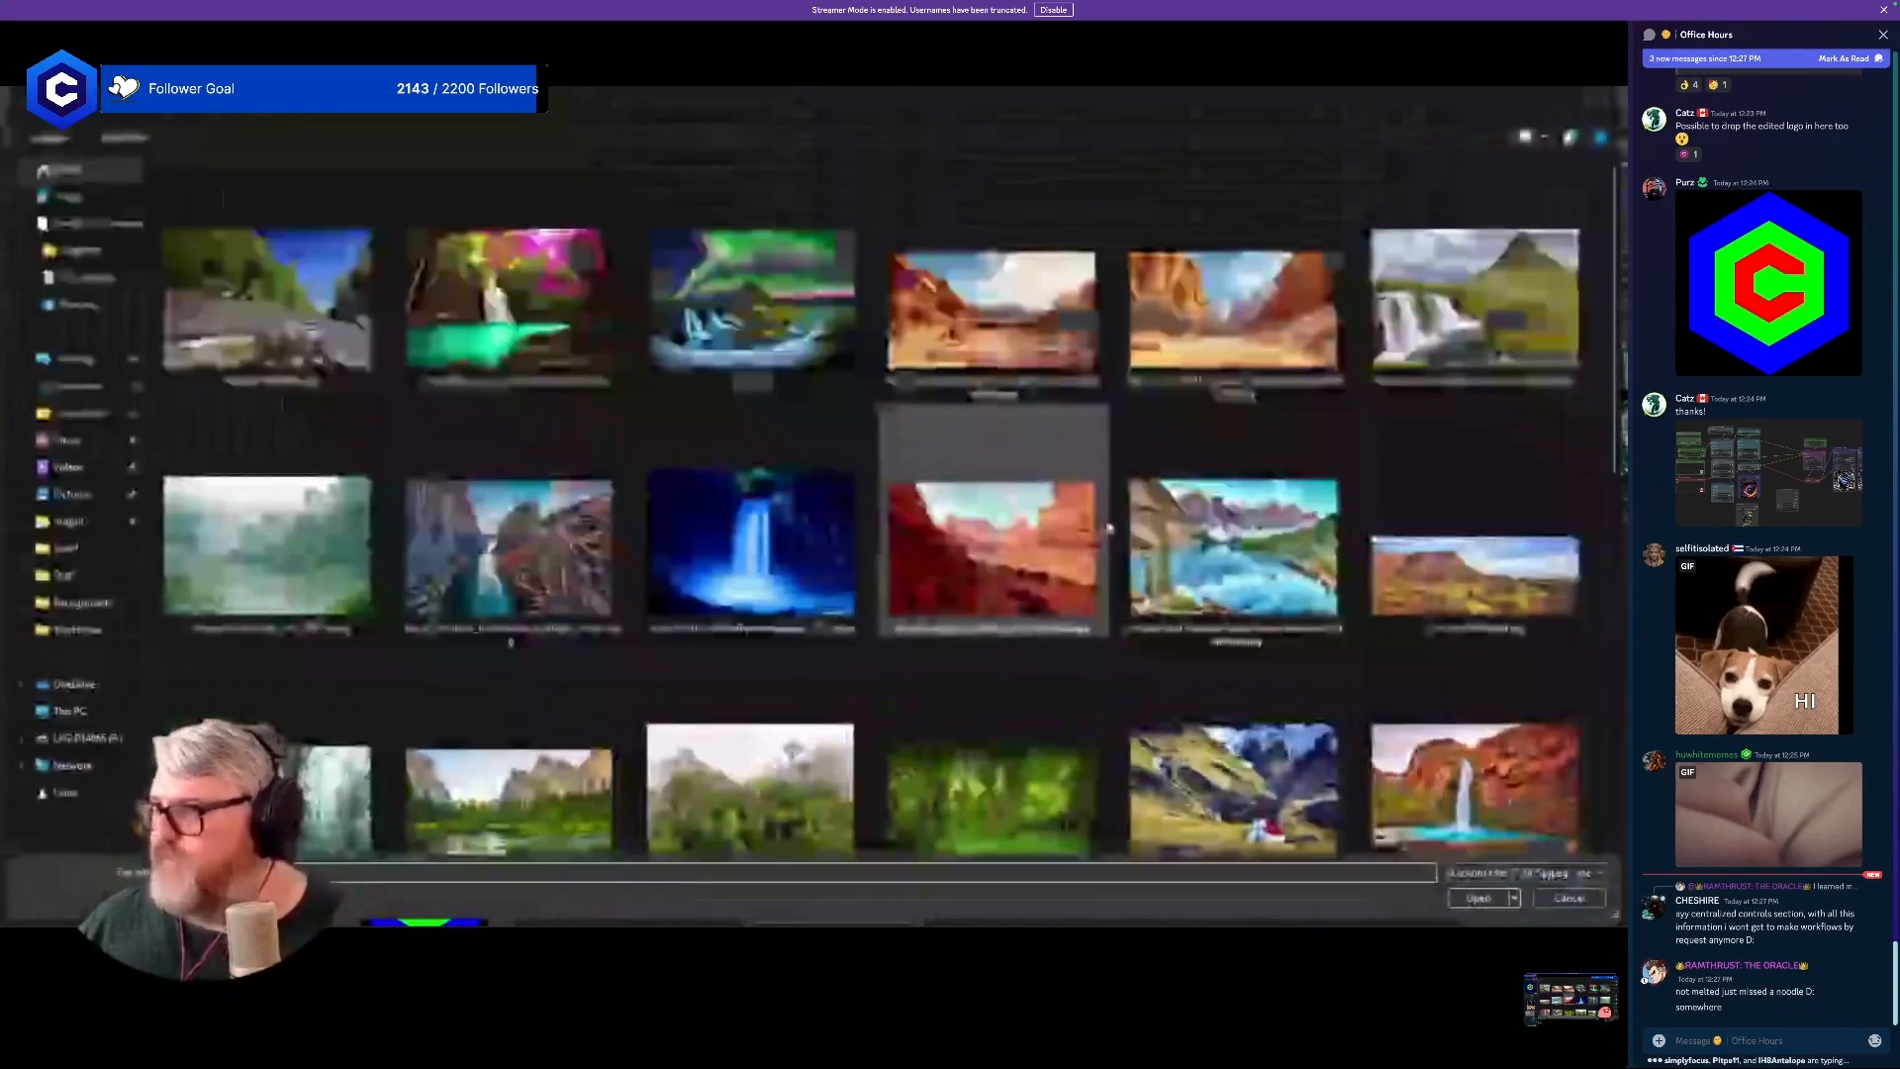
left_click(107, 101)
scroll(870, 515, "down", 5)
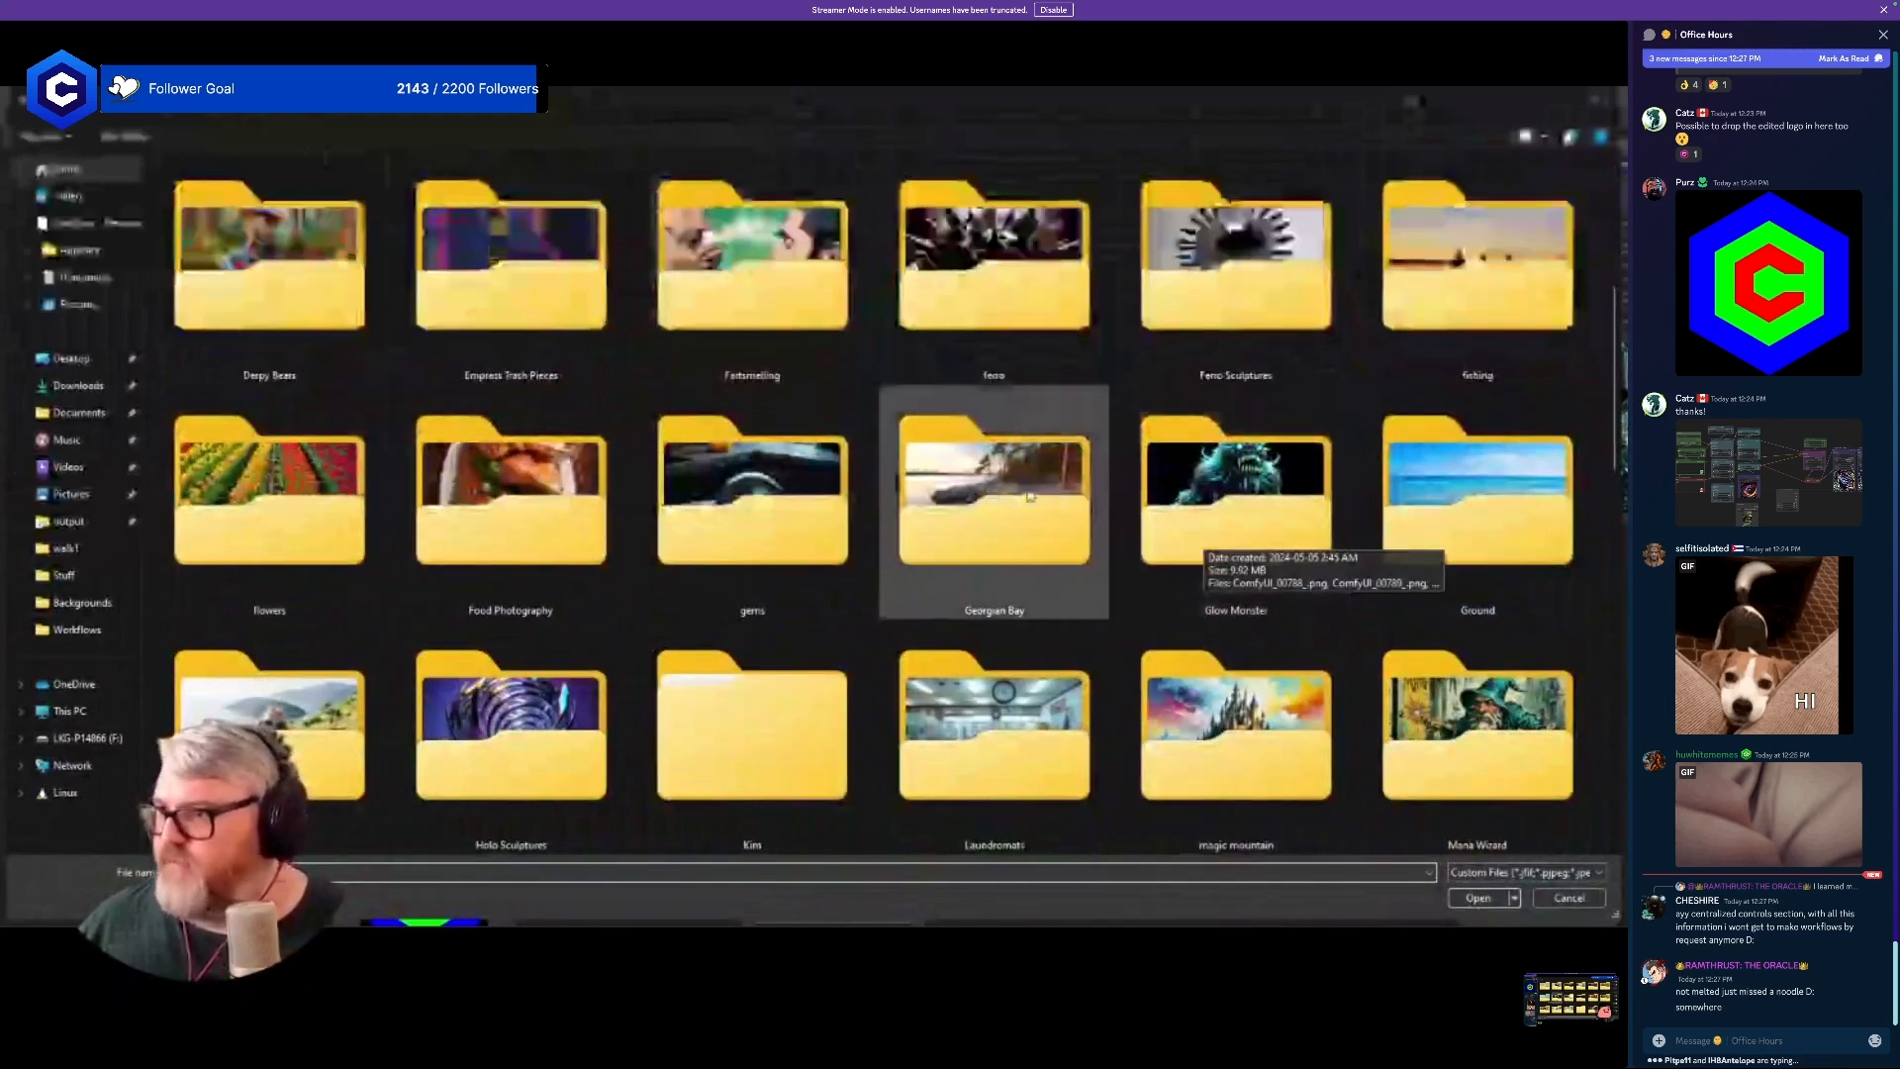
scroll(337, 300, "down", 2)
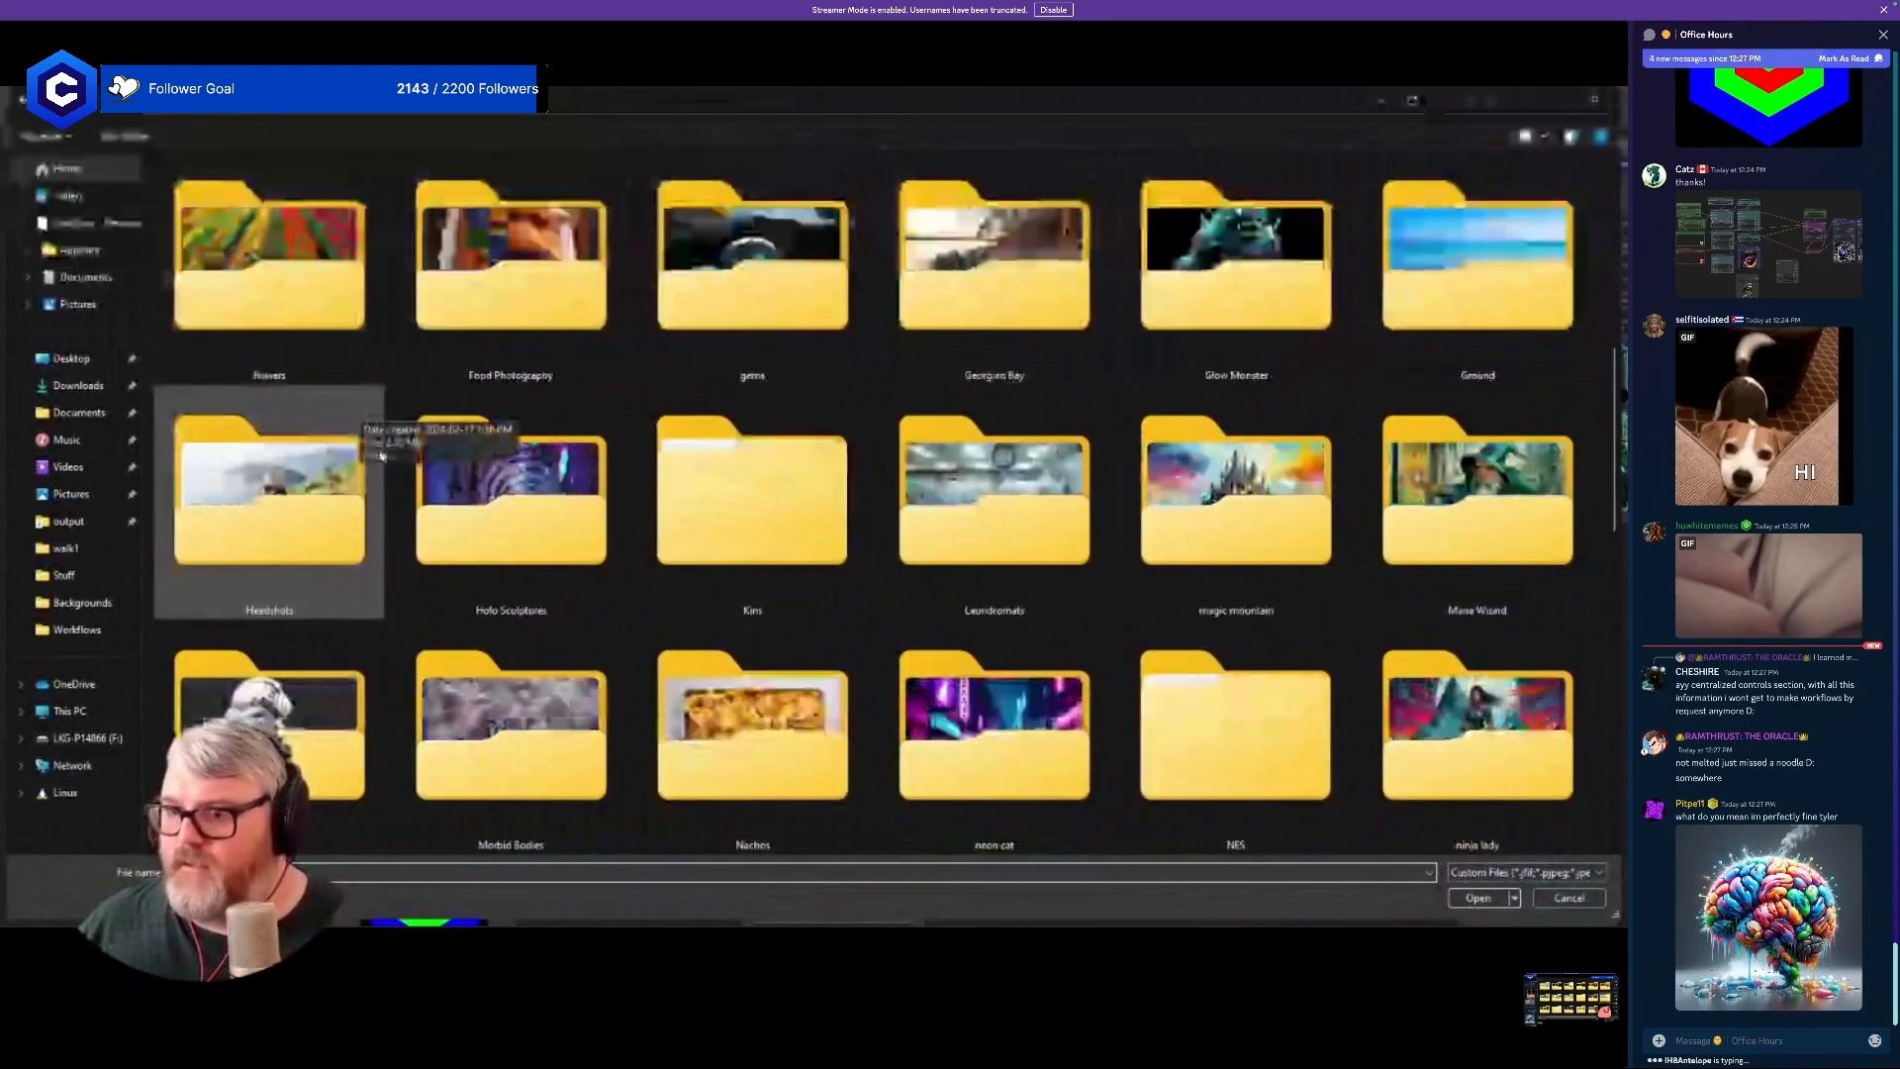
double_click(1217, 508)
double_click(1474, 257)
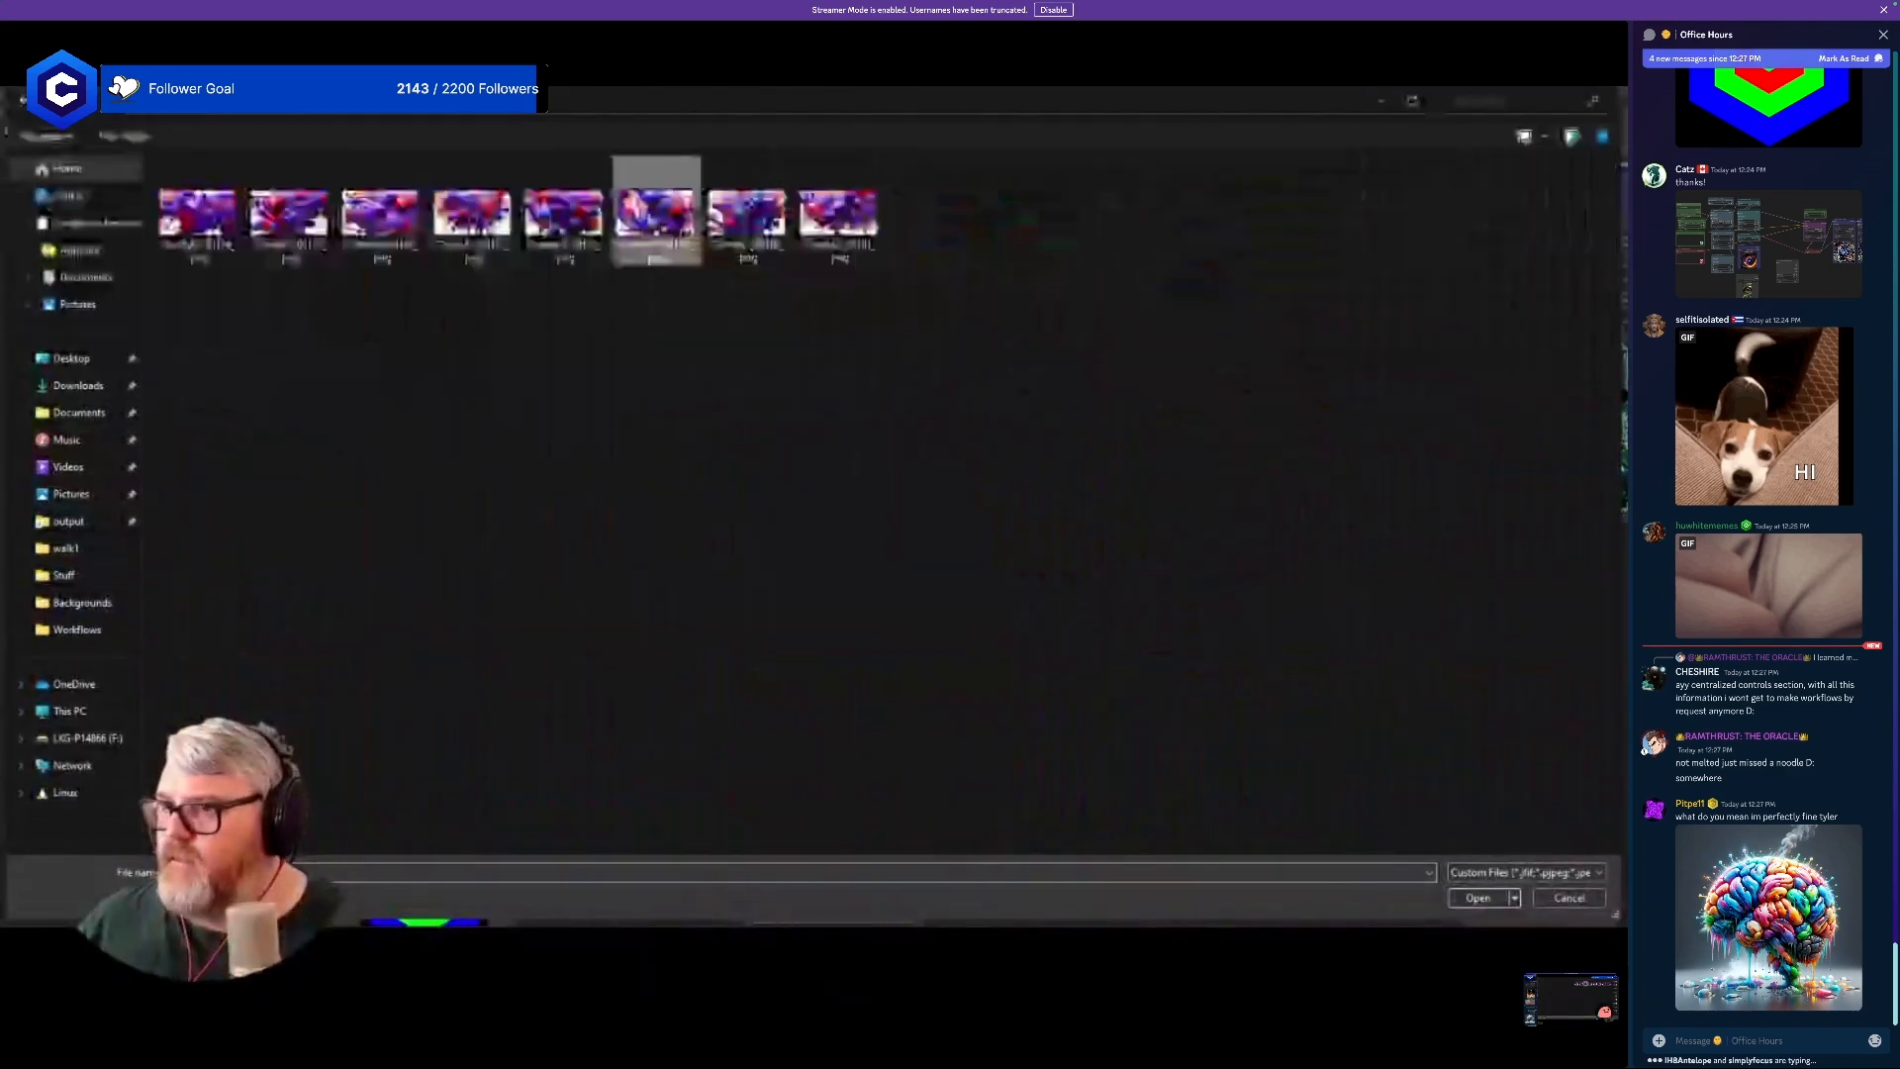
double_click(656, 211)
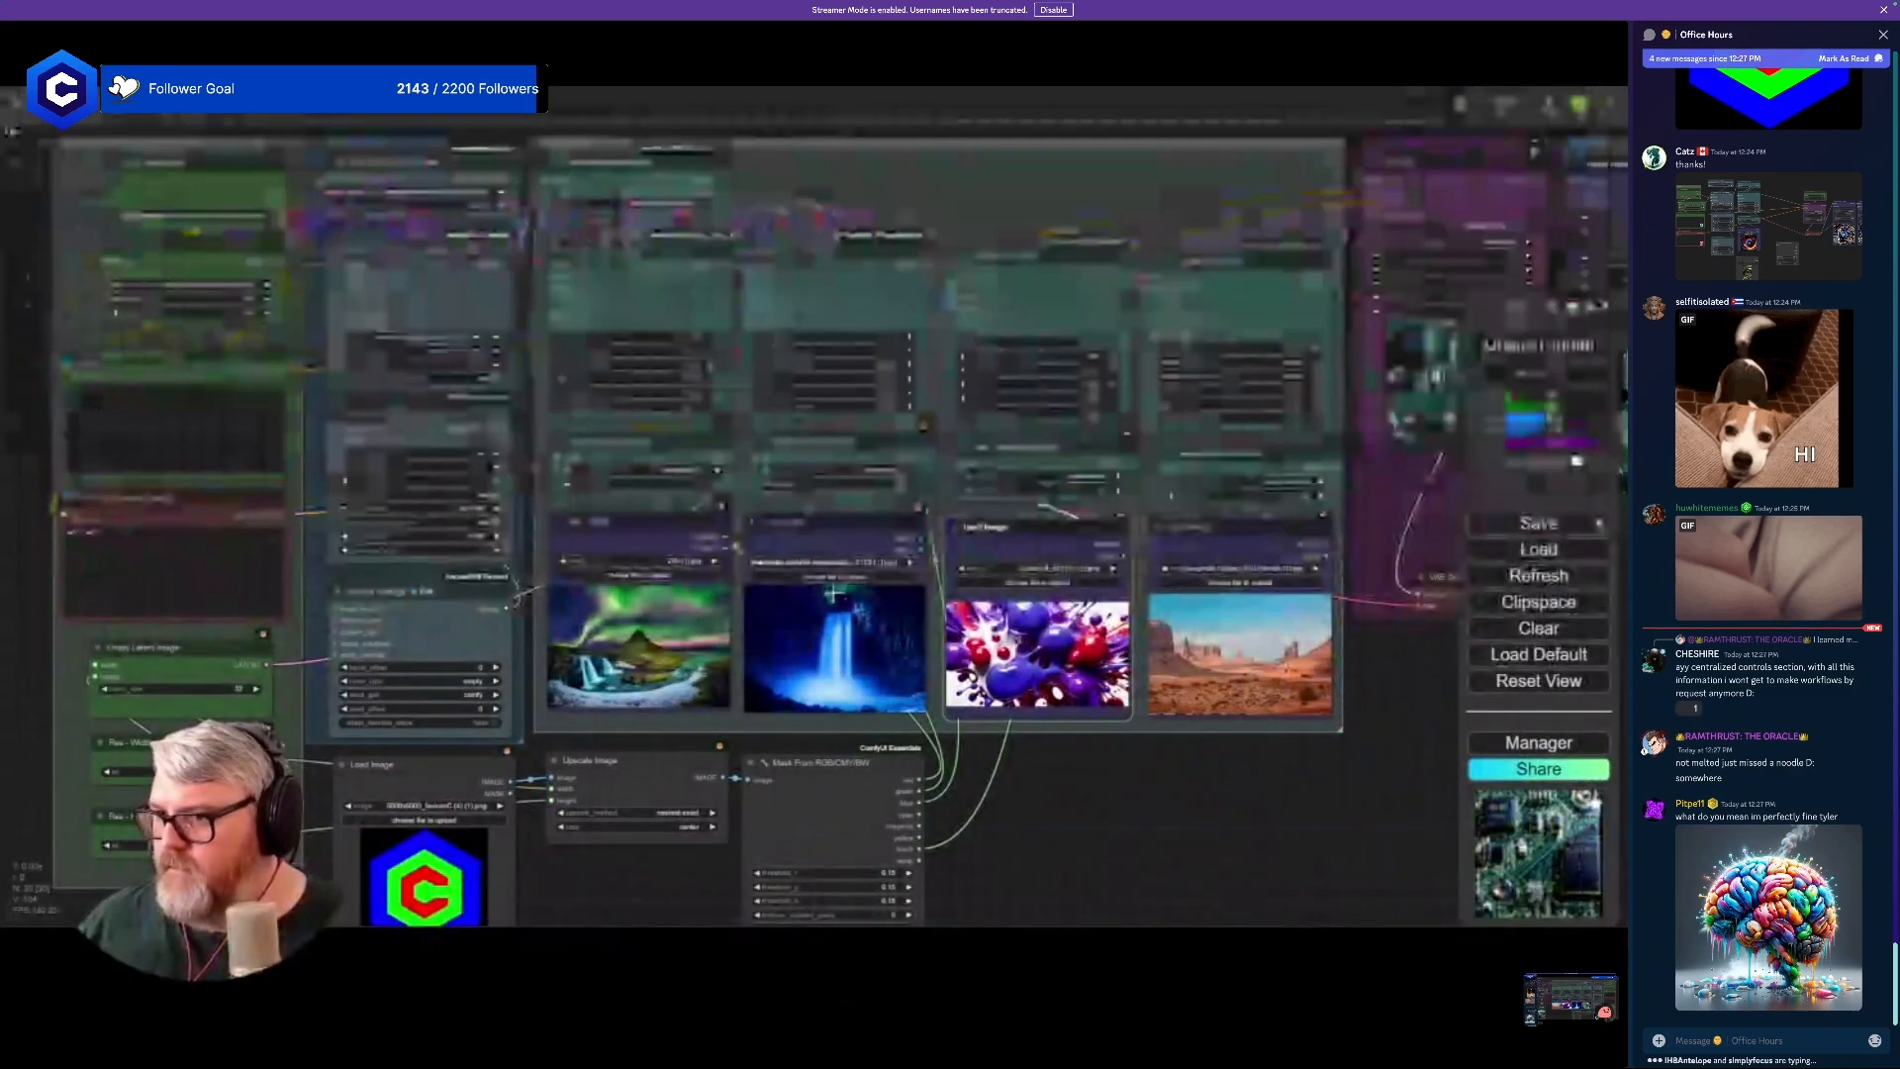
scroll(857, 582, "down", 5)
scroll(841, 643, "up", 2)
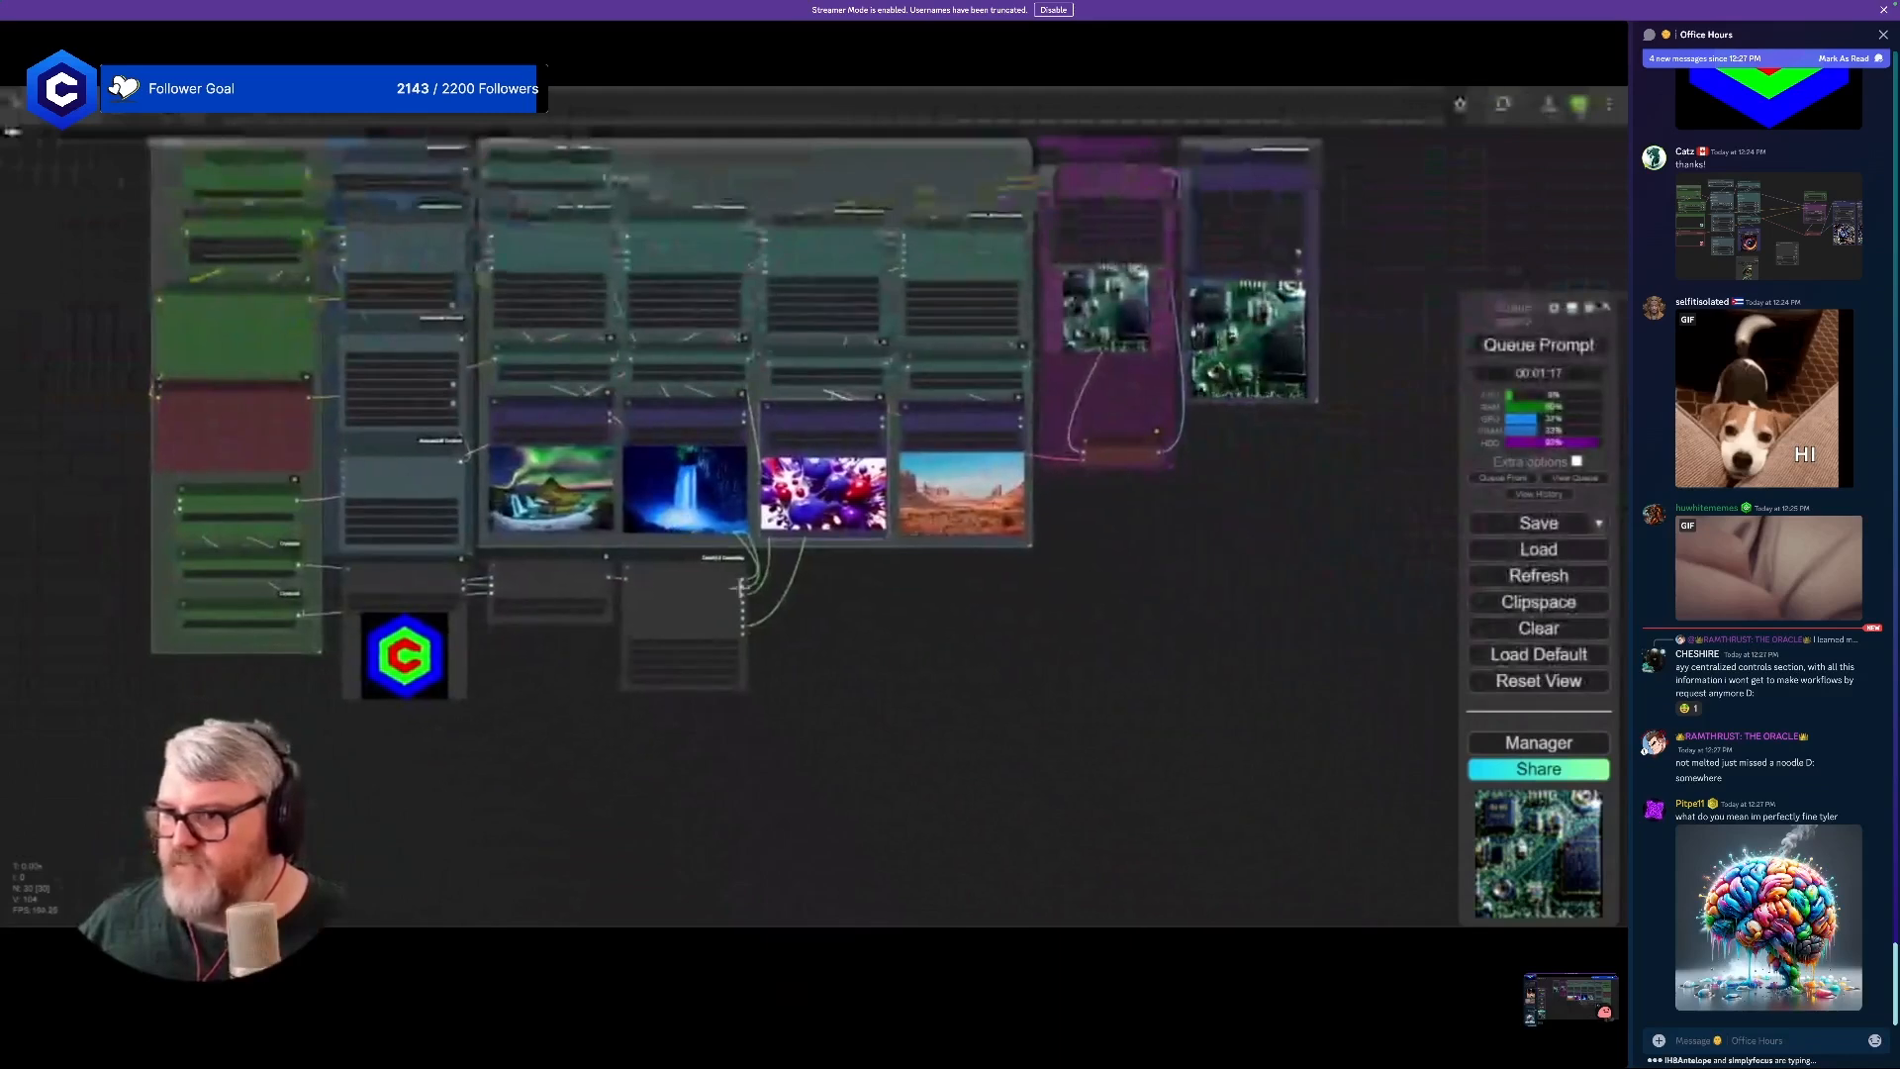
scroll(841, 703, "up", 2)
scroll(839, 702, "up", 3)
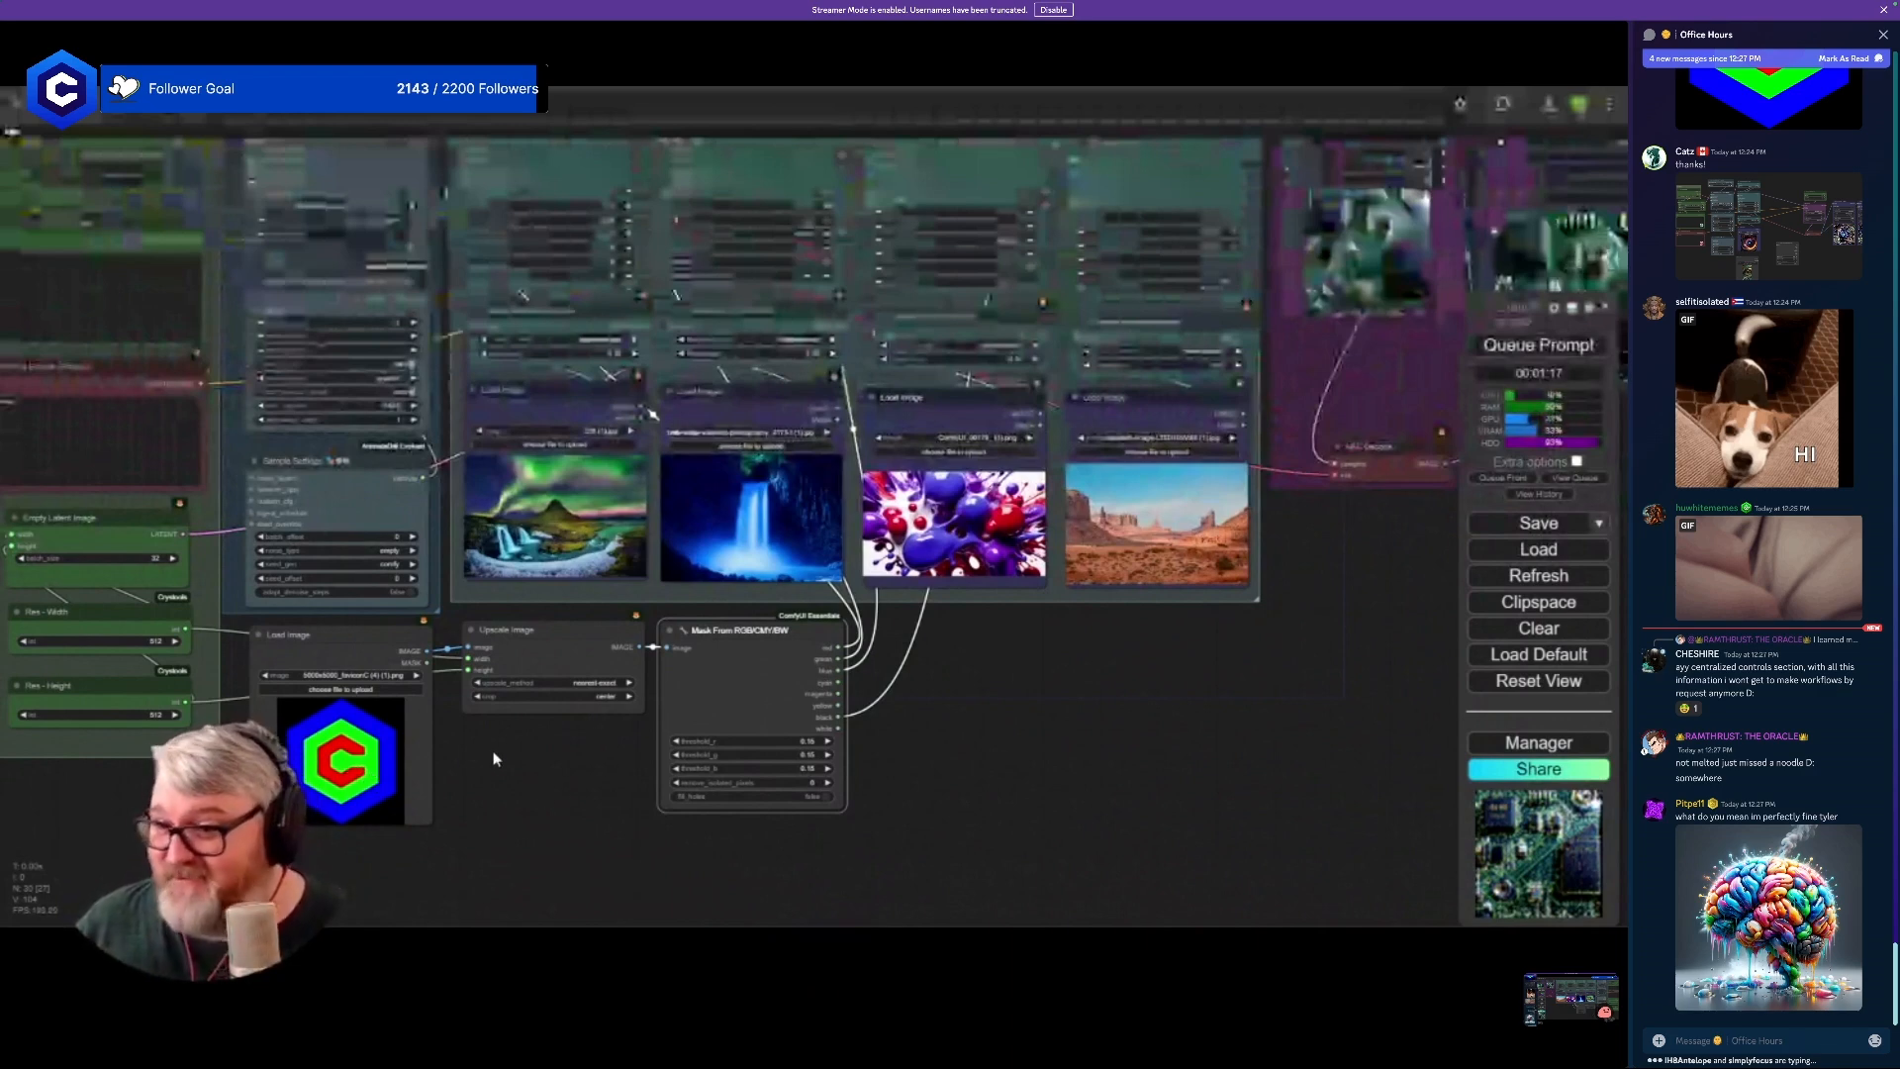
- Switch to Photopea and place the original blue and white C logo file over the red, green and blue version
key("ctrl+Tab")
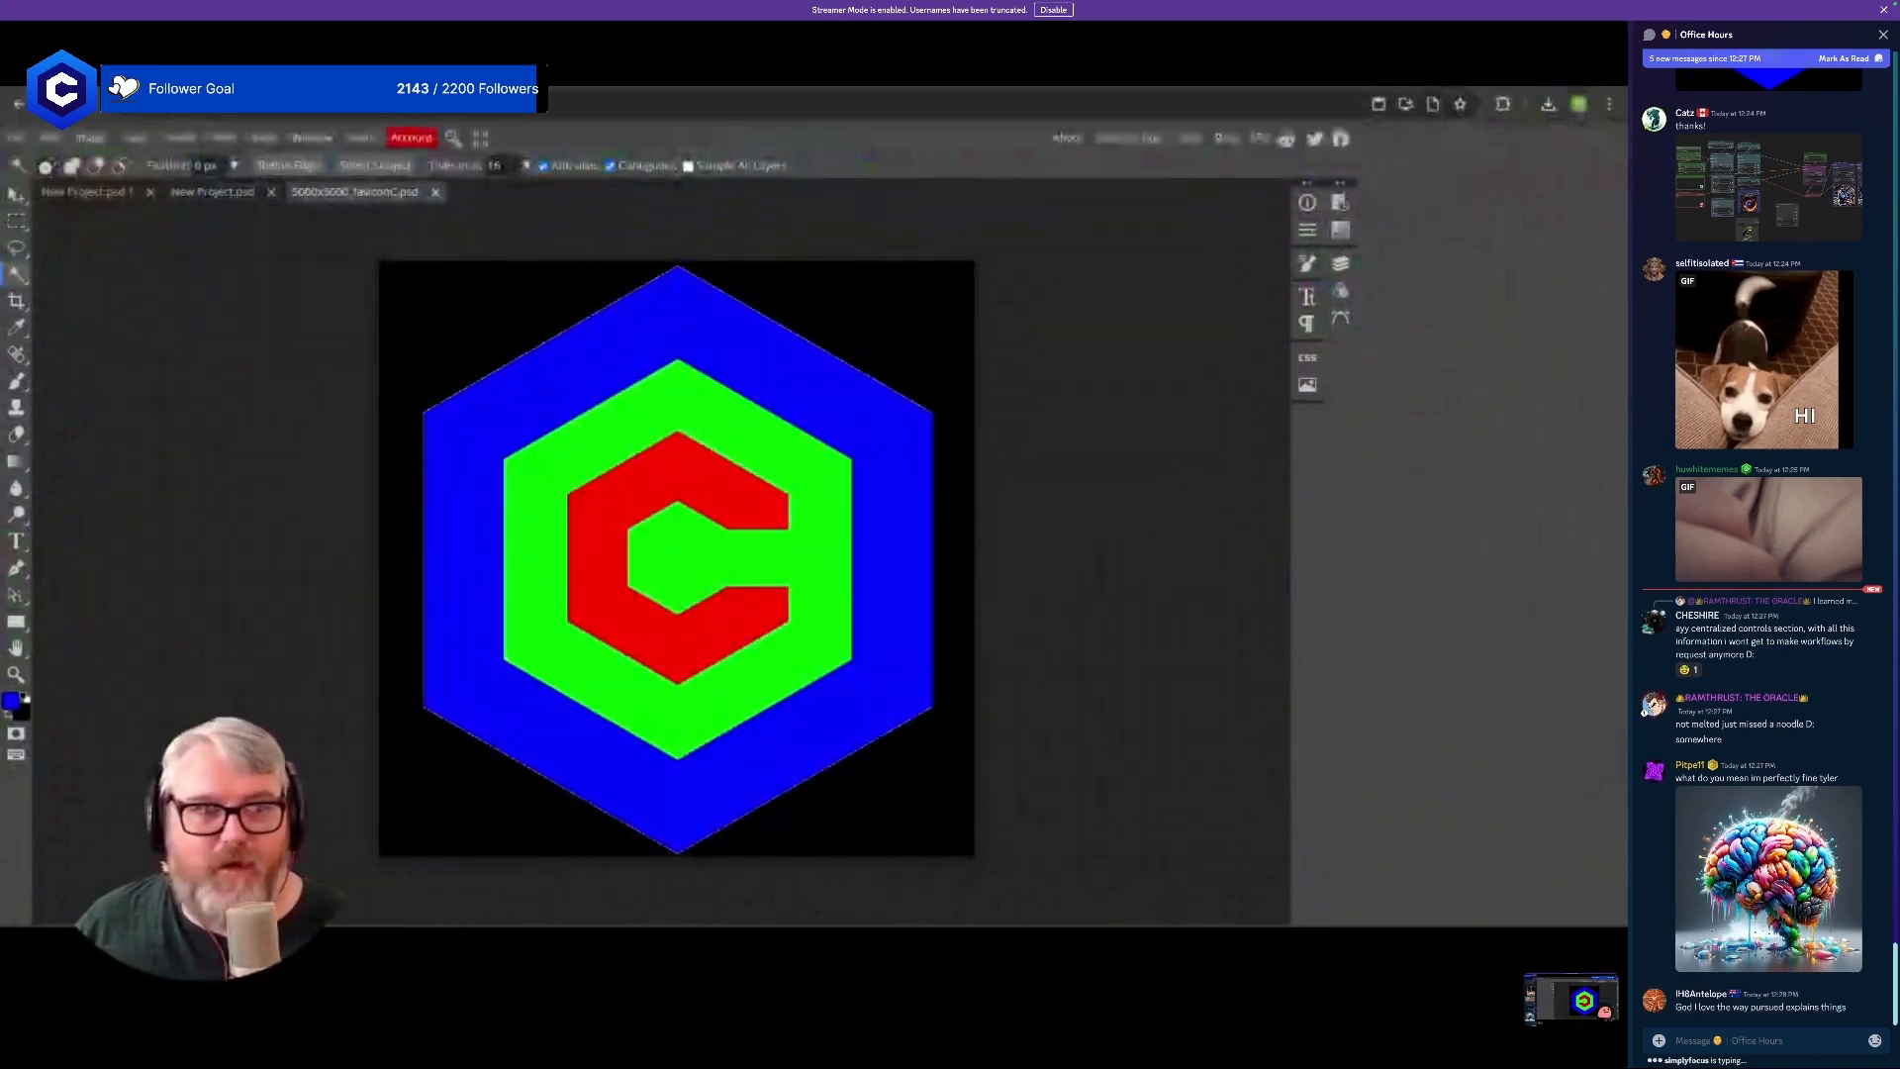
key("super+d")
key("alt+Tab")
left_click_drag(74, 495, 693, 600)
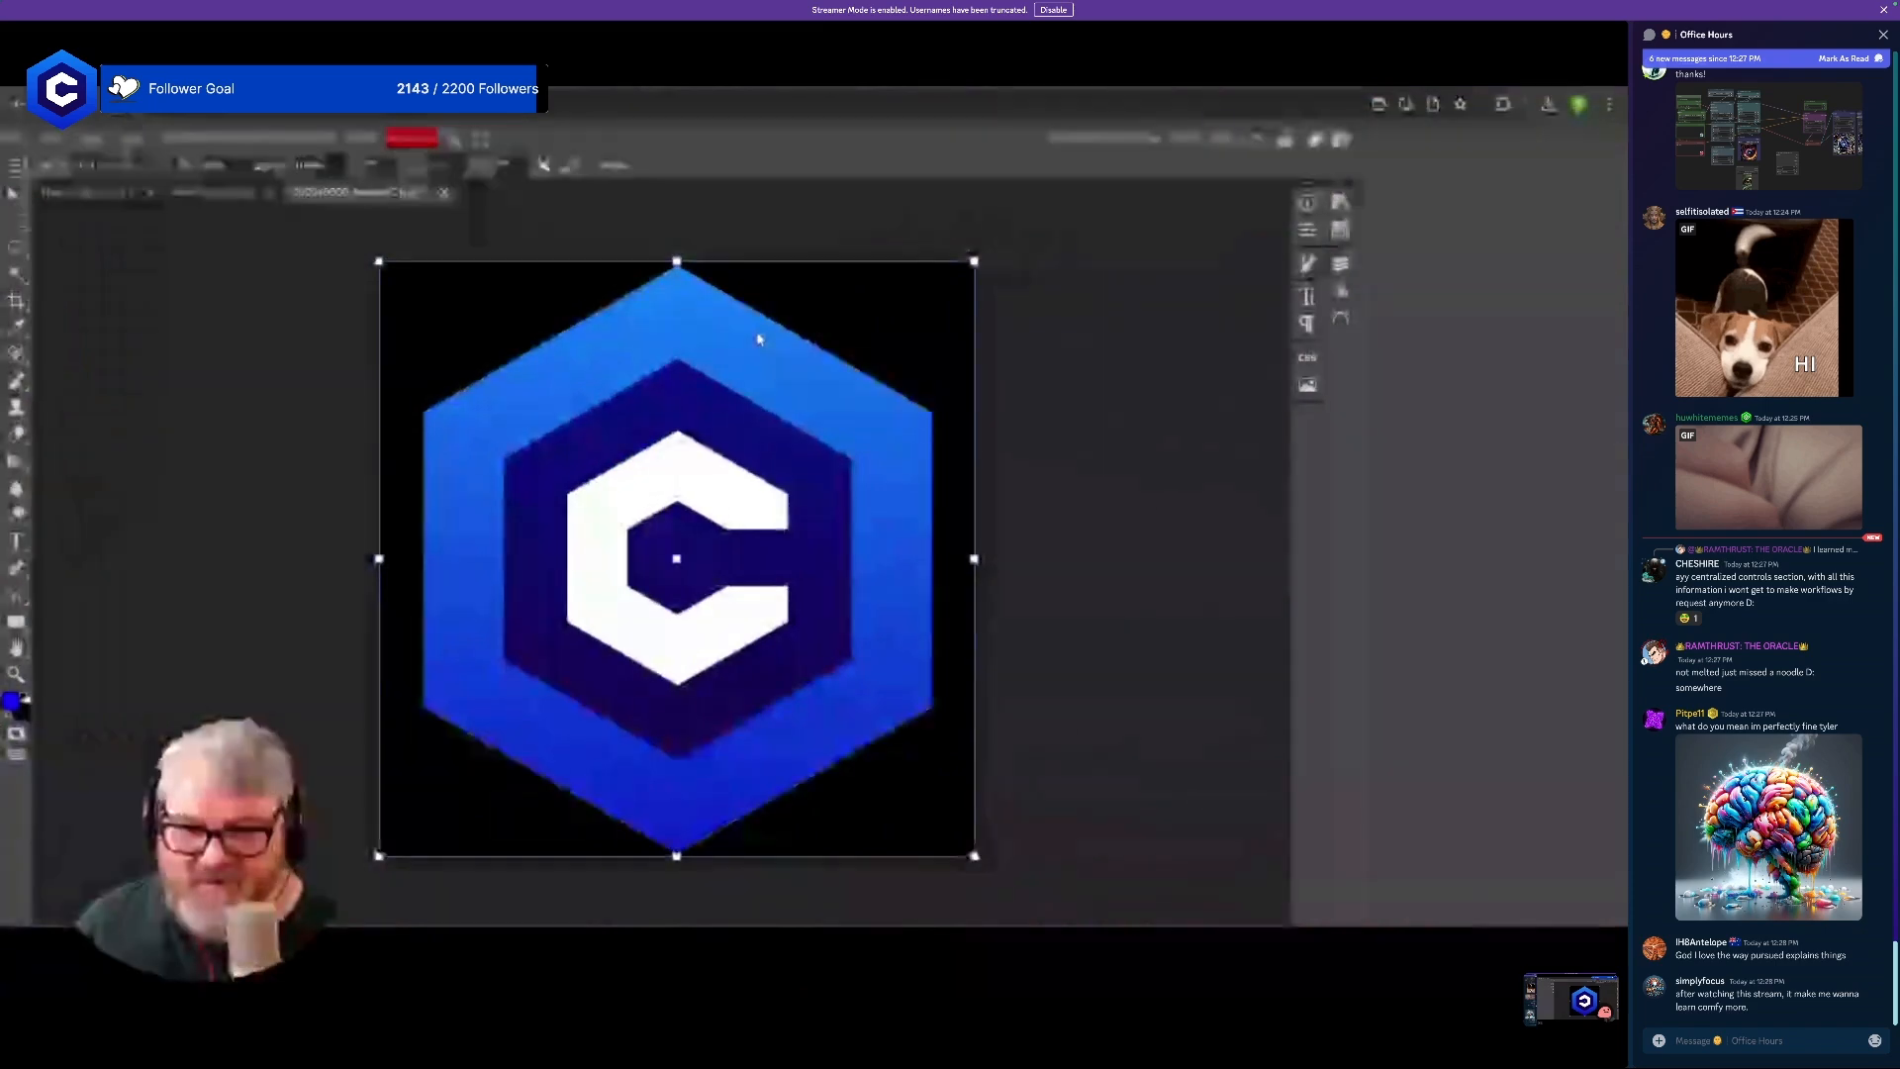
- Switch back to ComfyUI and review the whole workflow with its four reference images and logo mask
key("ctrl+Tab")
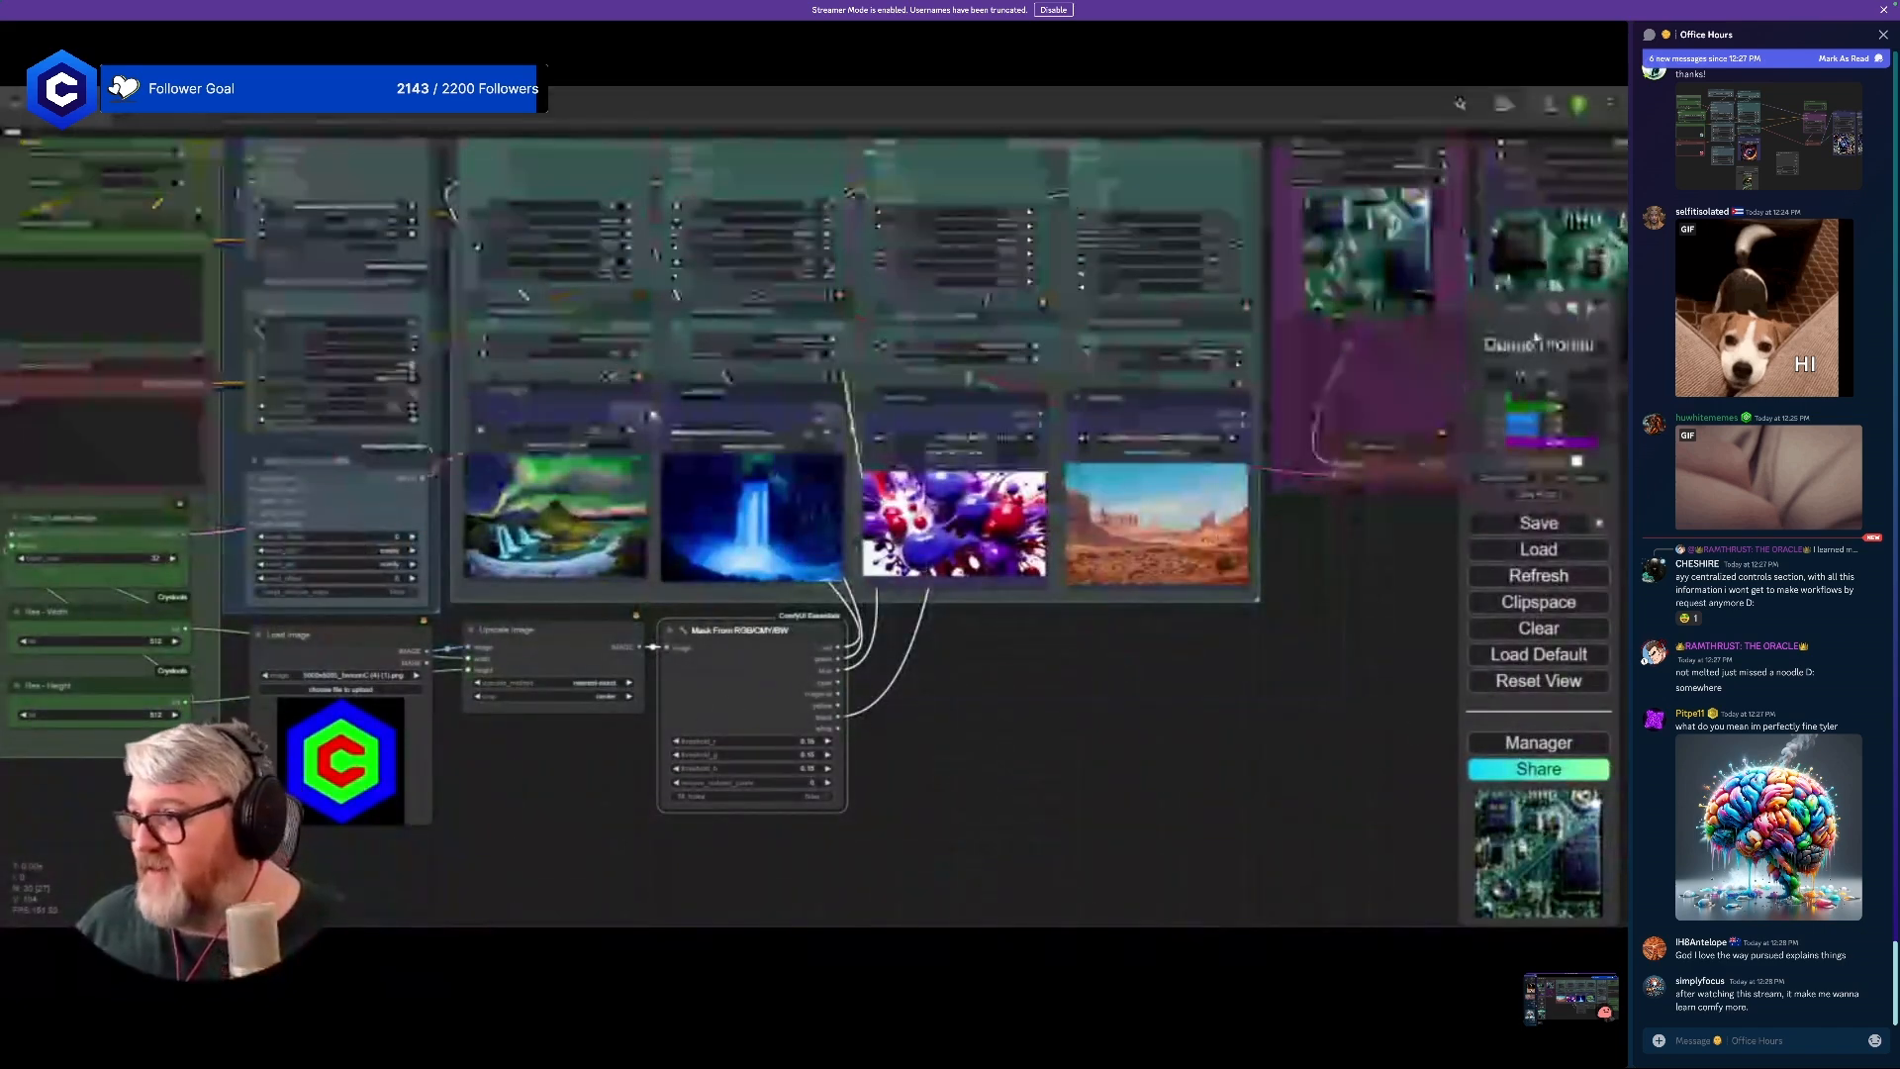
left_click_drag(1338, 750, 967, 793)
scroll(1059, 742, "down", 4)
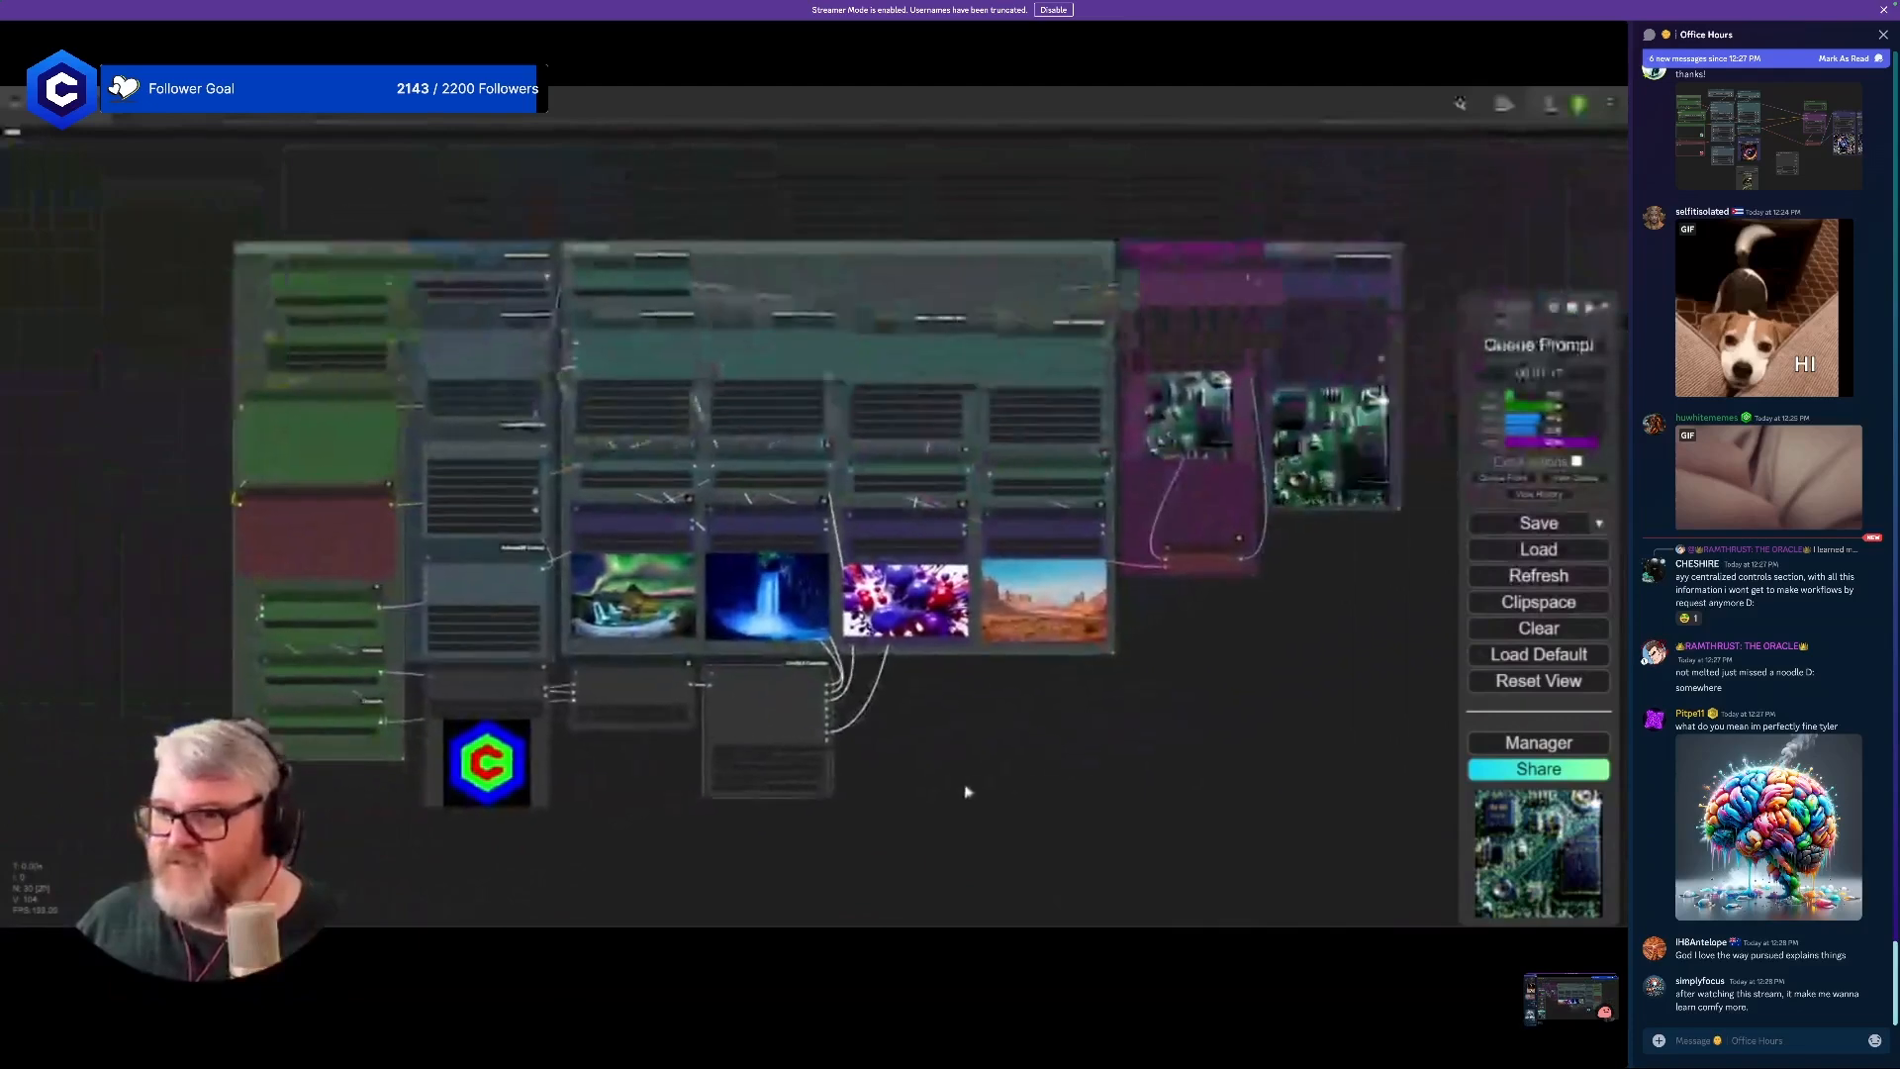
scroll(967, 793, "up", 4)
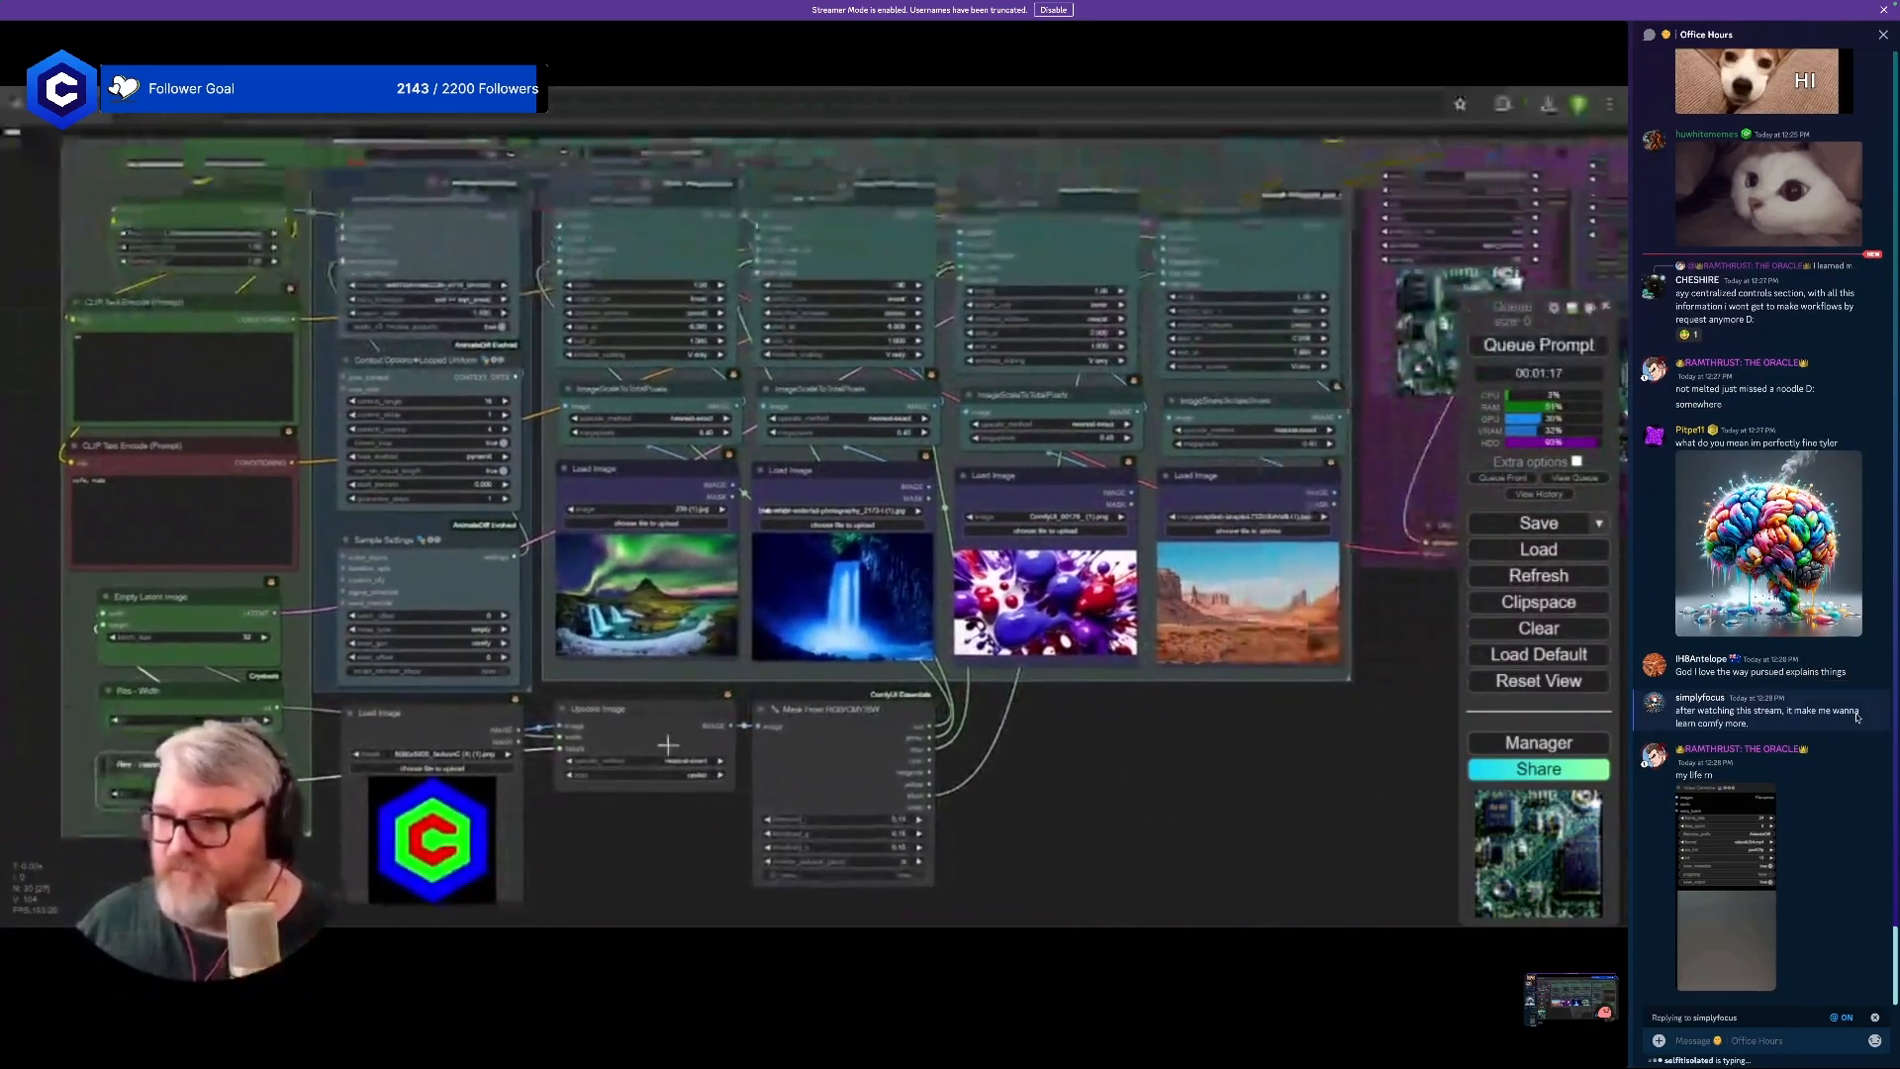
- Reply "As you should!" to the chat message about wanting to learn Comfy and close the Office Hours chat
left_click(1855, 719)
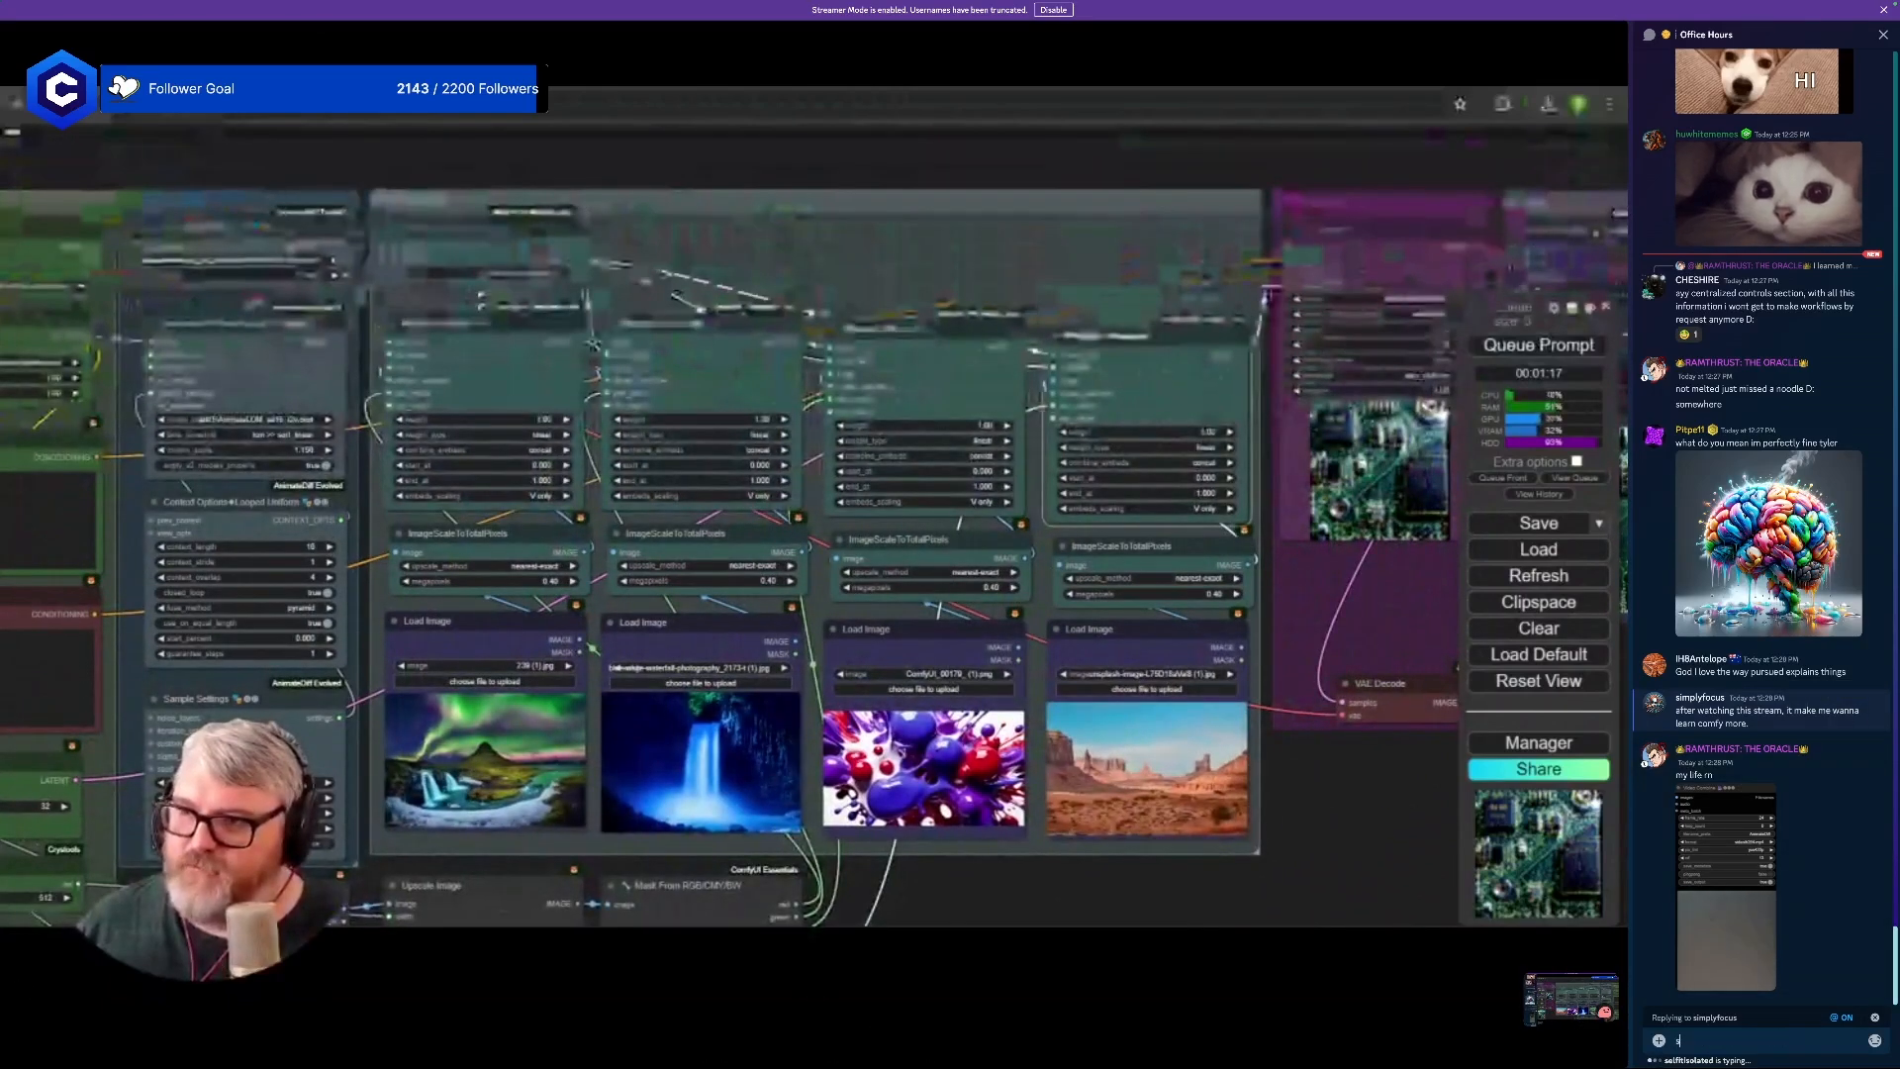
type("As you sh")
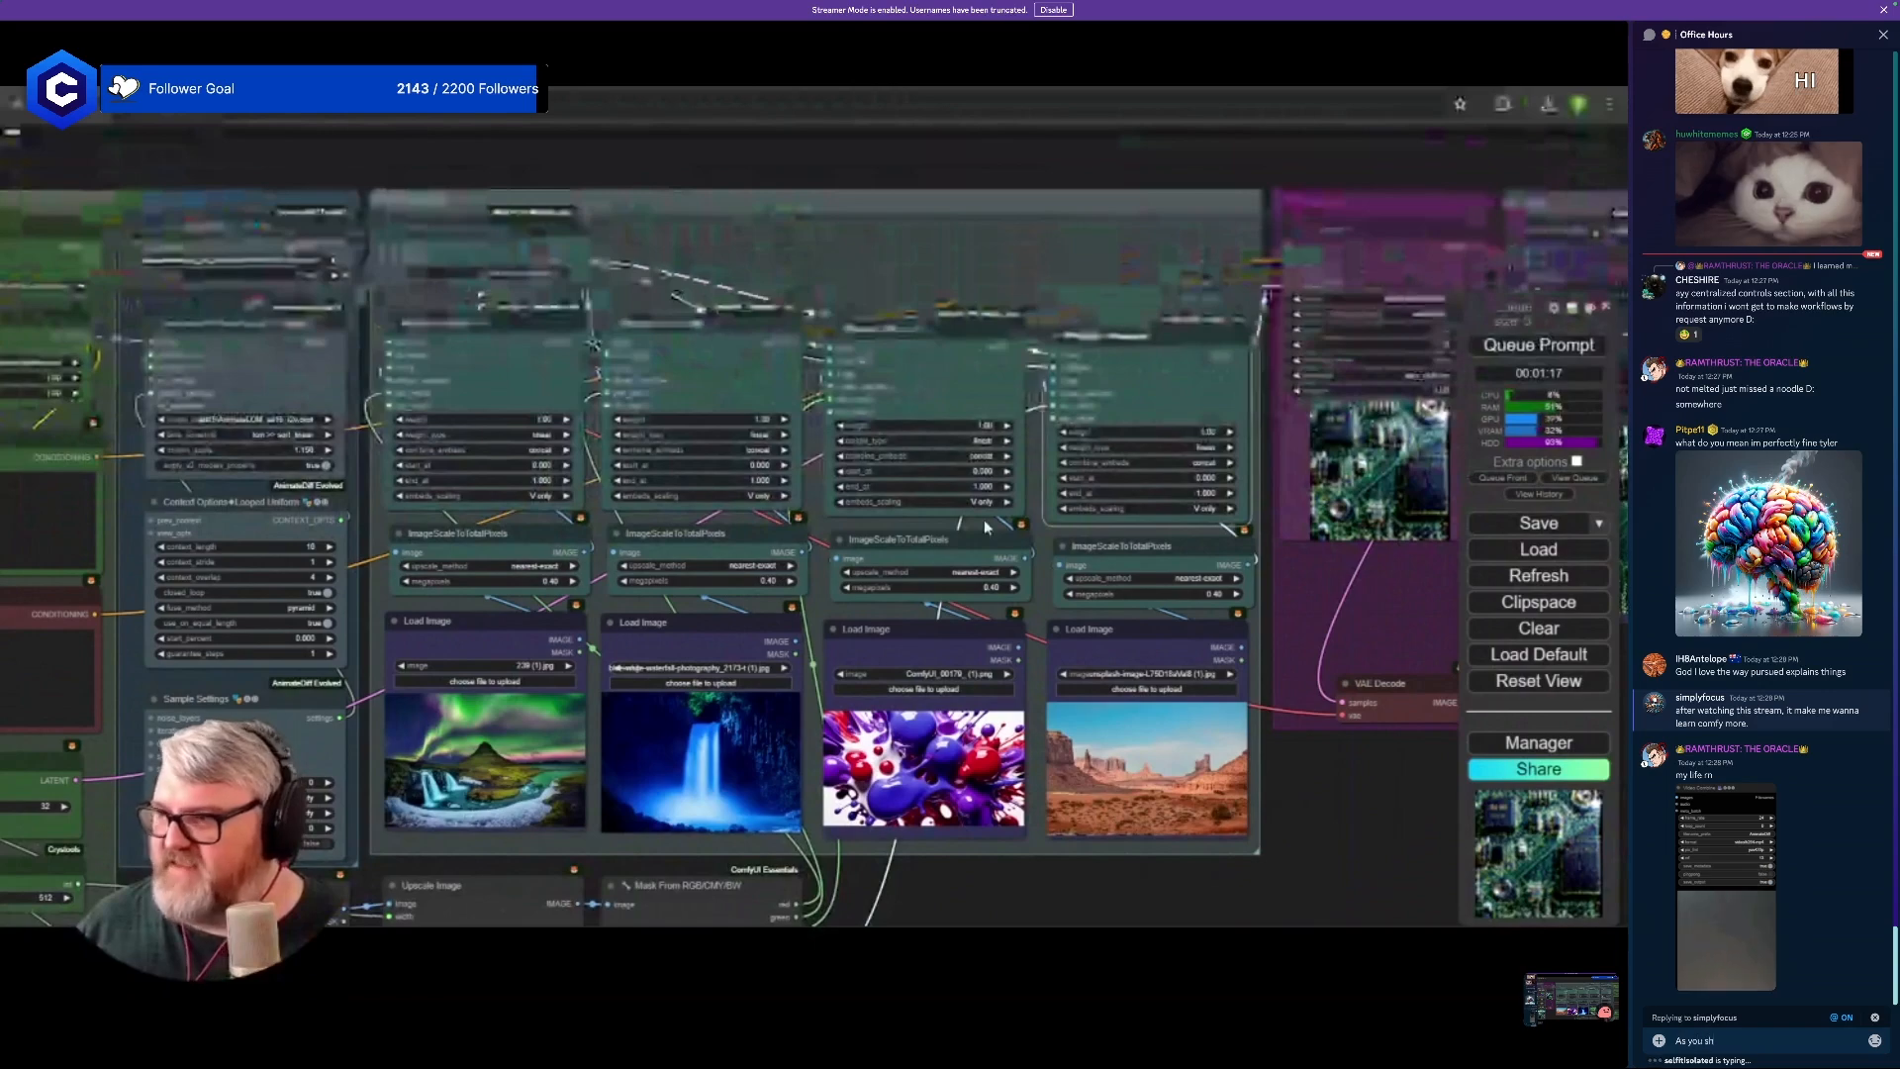
type("ould!")
key("Return")
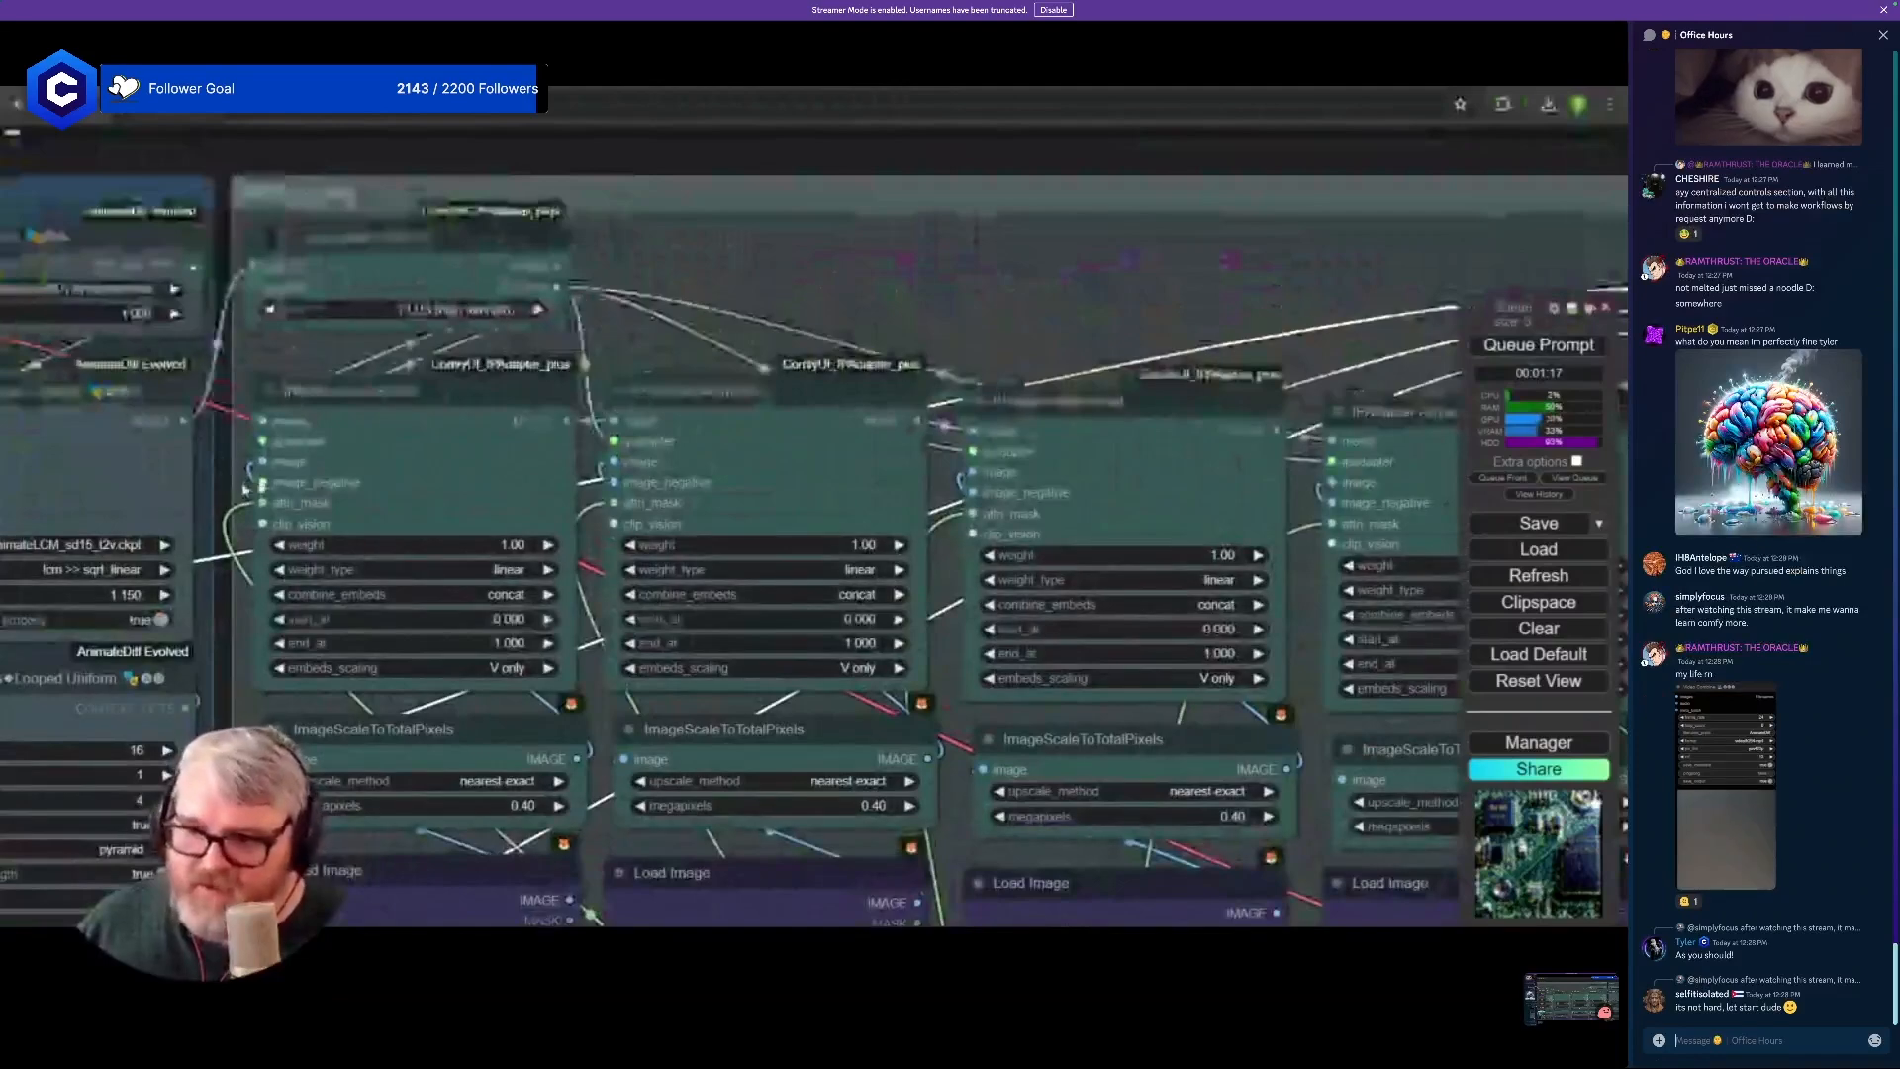
left_click(1882, 35)
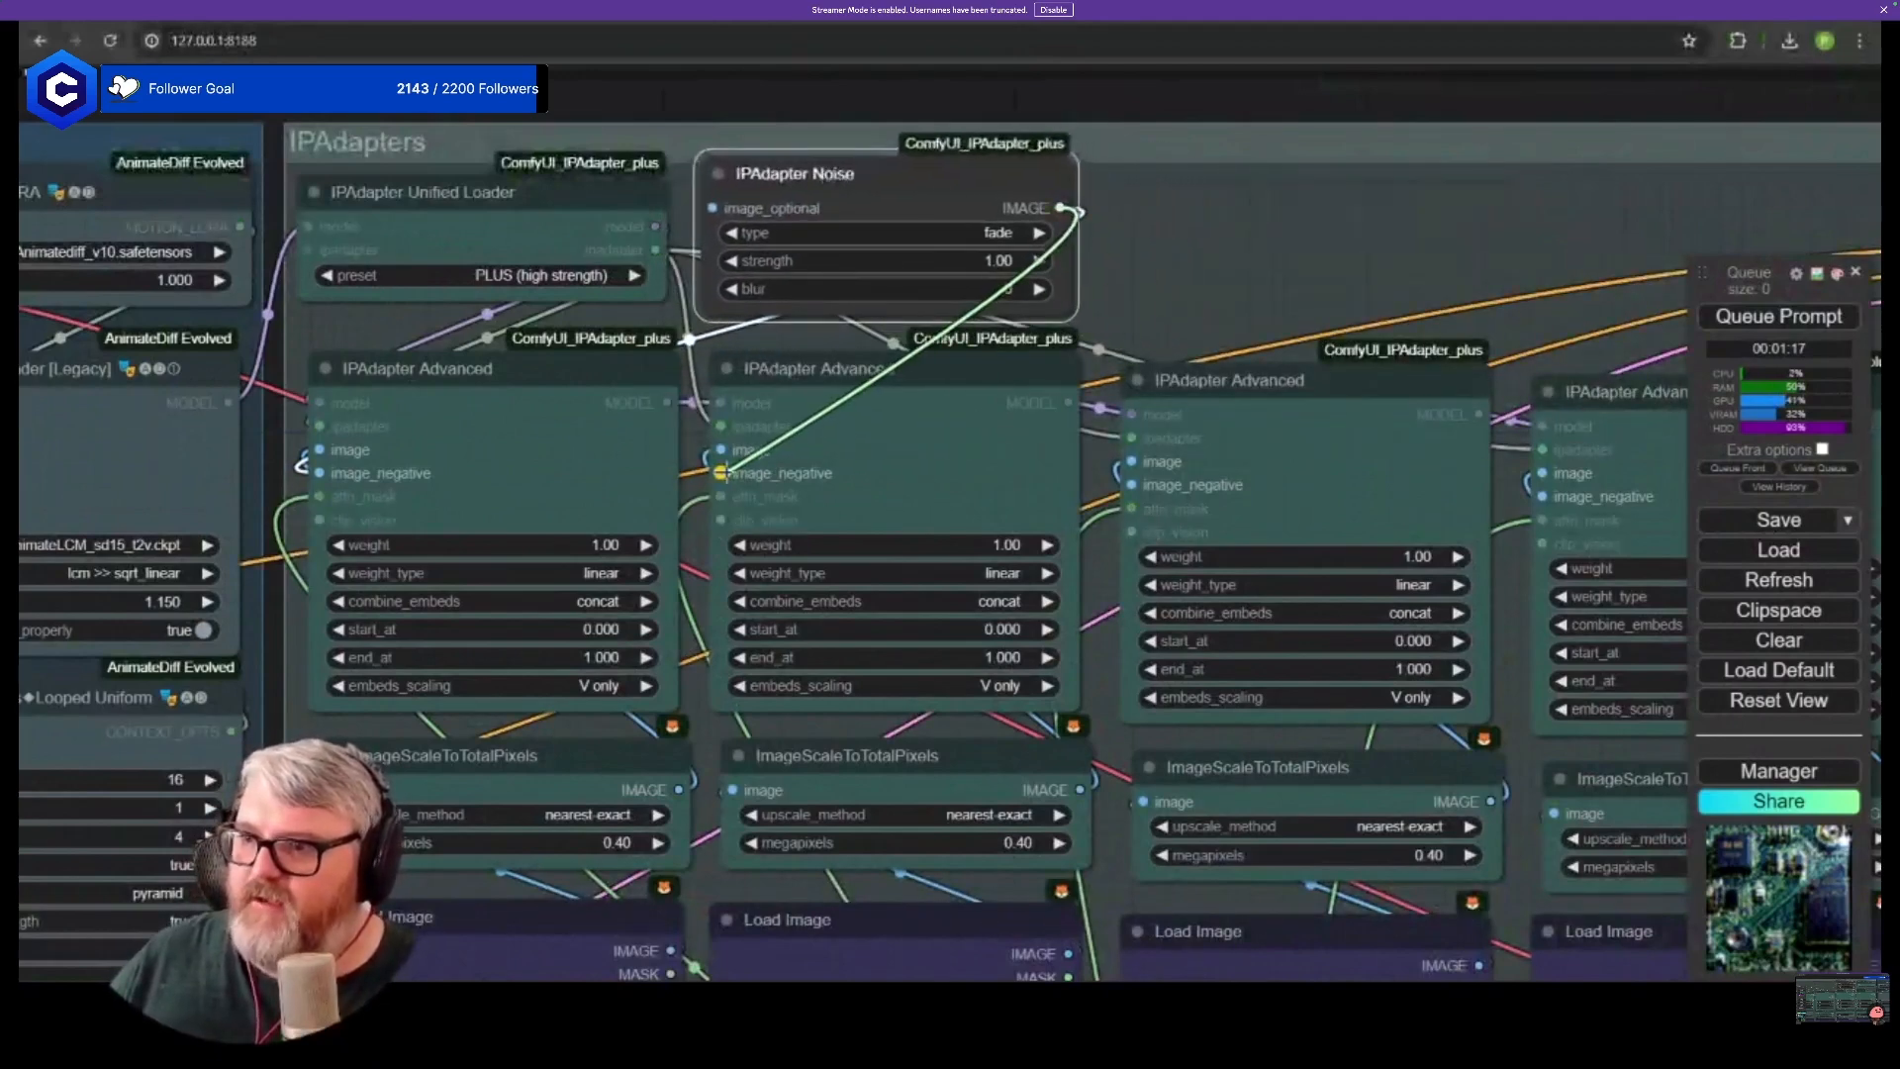
- Connect the IPAdapter Noise image to image_negative on the third and fourth IPAdapter Advanced nodes, and set its type to gaussian and strength to 0.4
left_click_drag(1137, 484, 1132, 485)
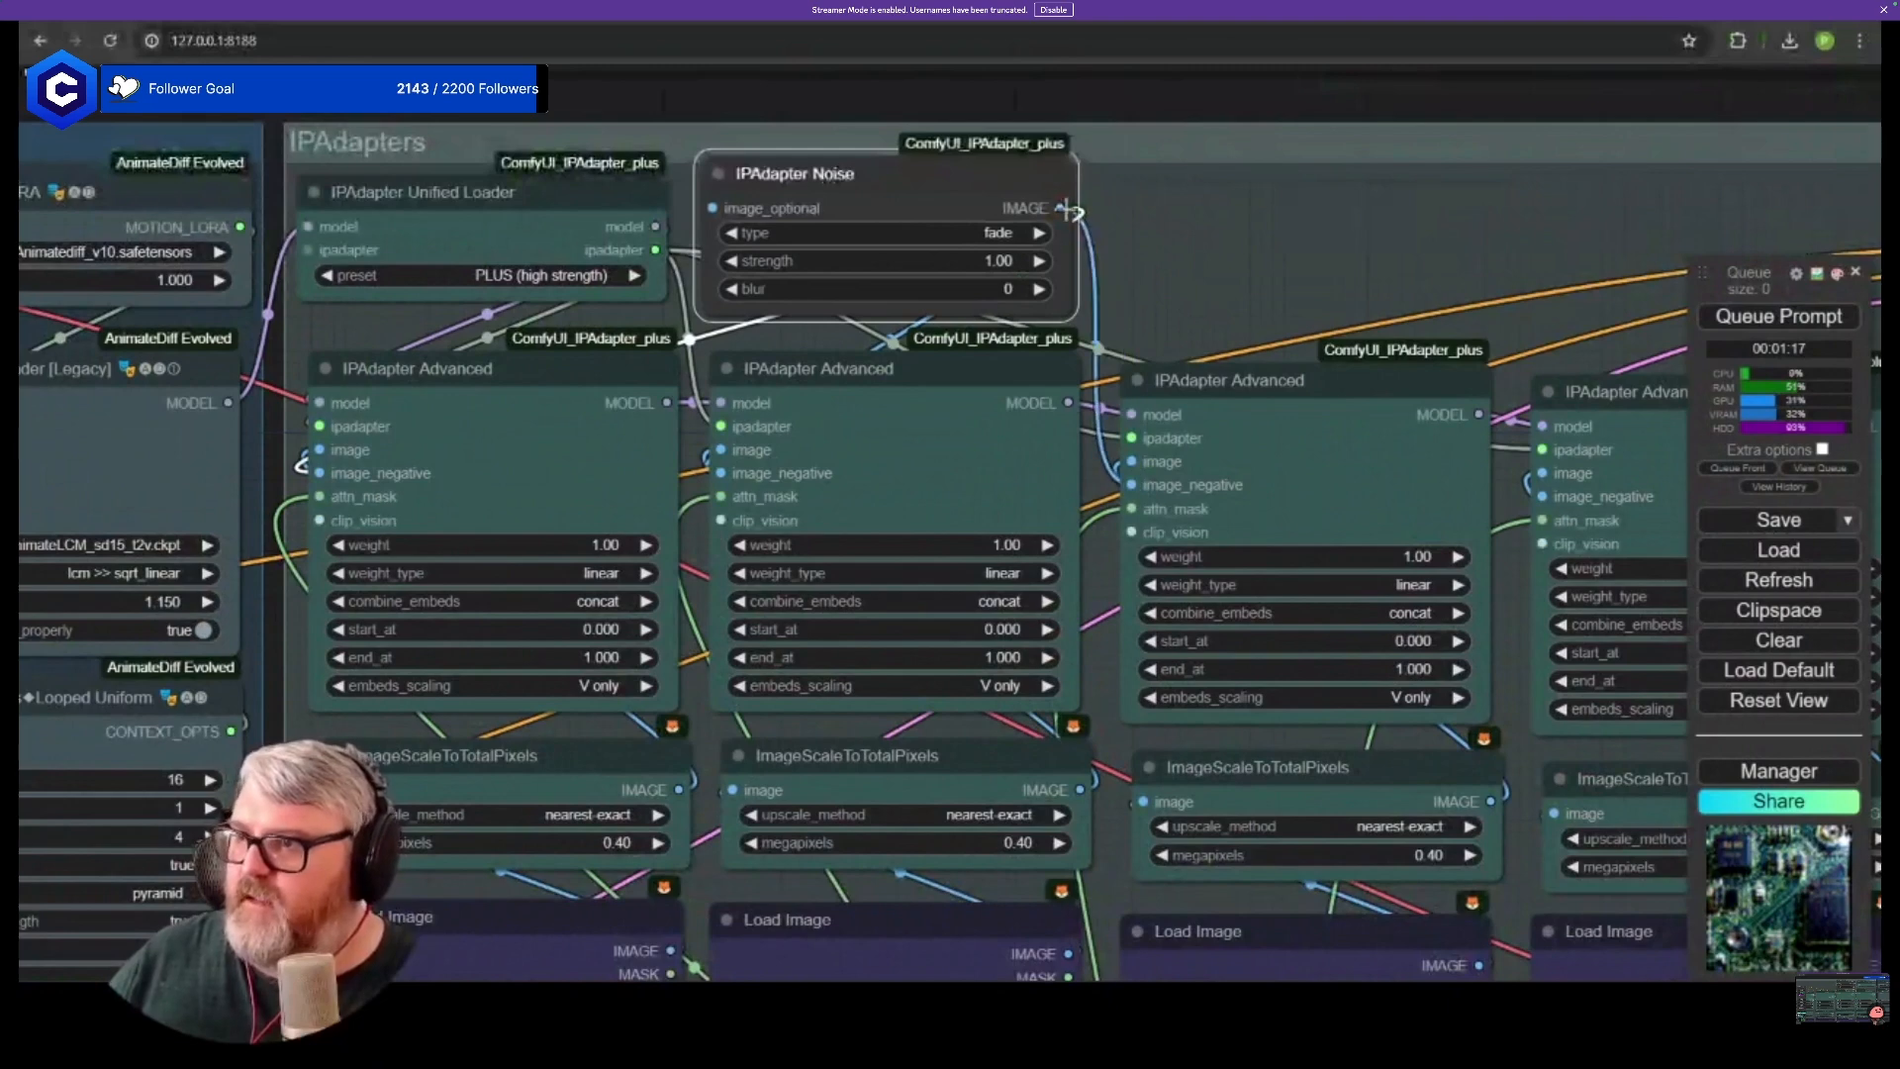
left_click_drag(1060, 208, 1542, 496)
left_click(997, 232)
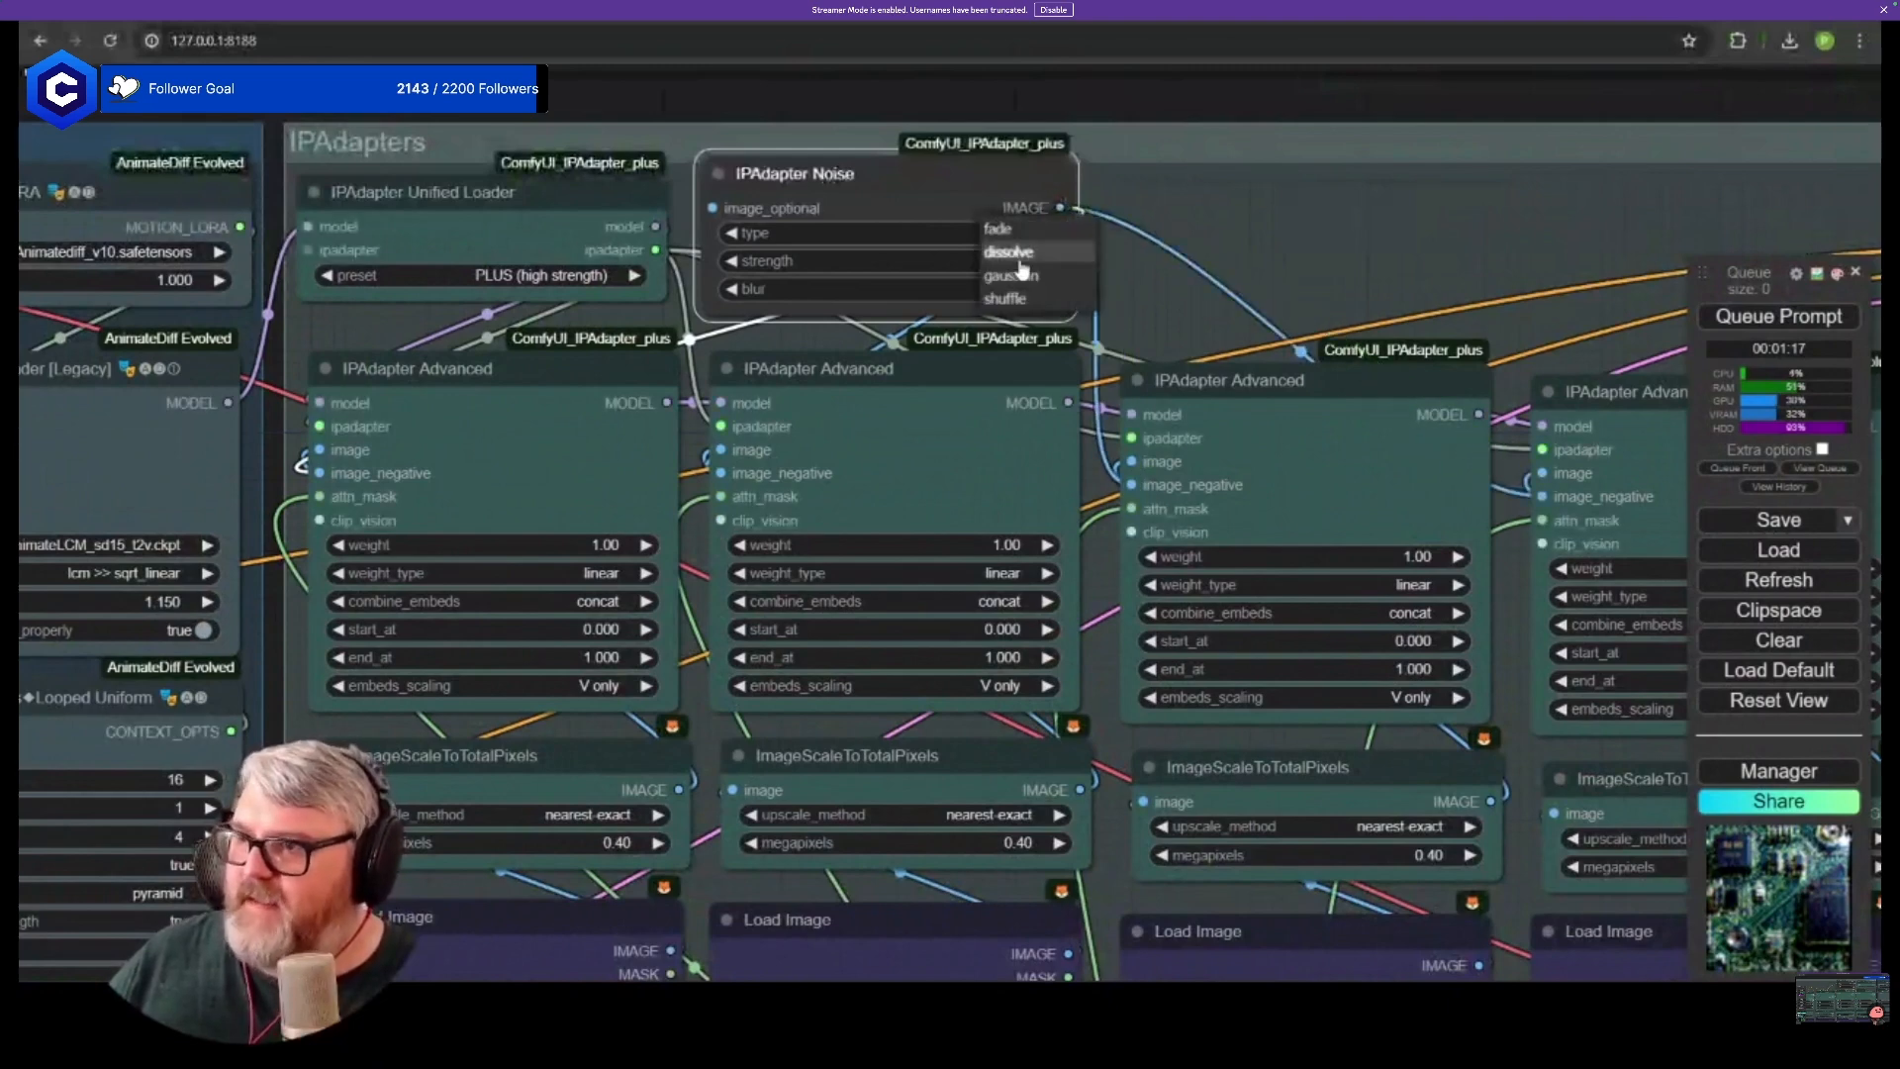
left_click(1015, 275)
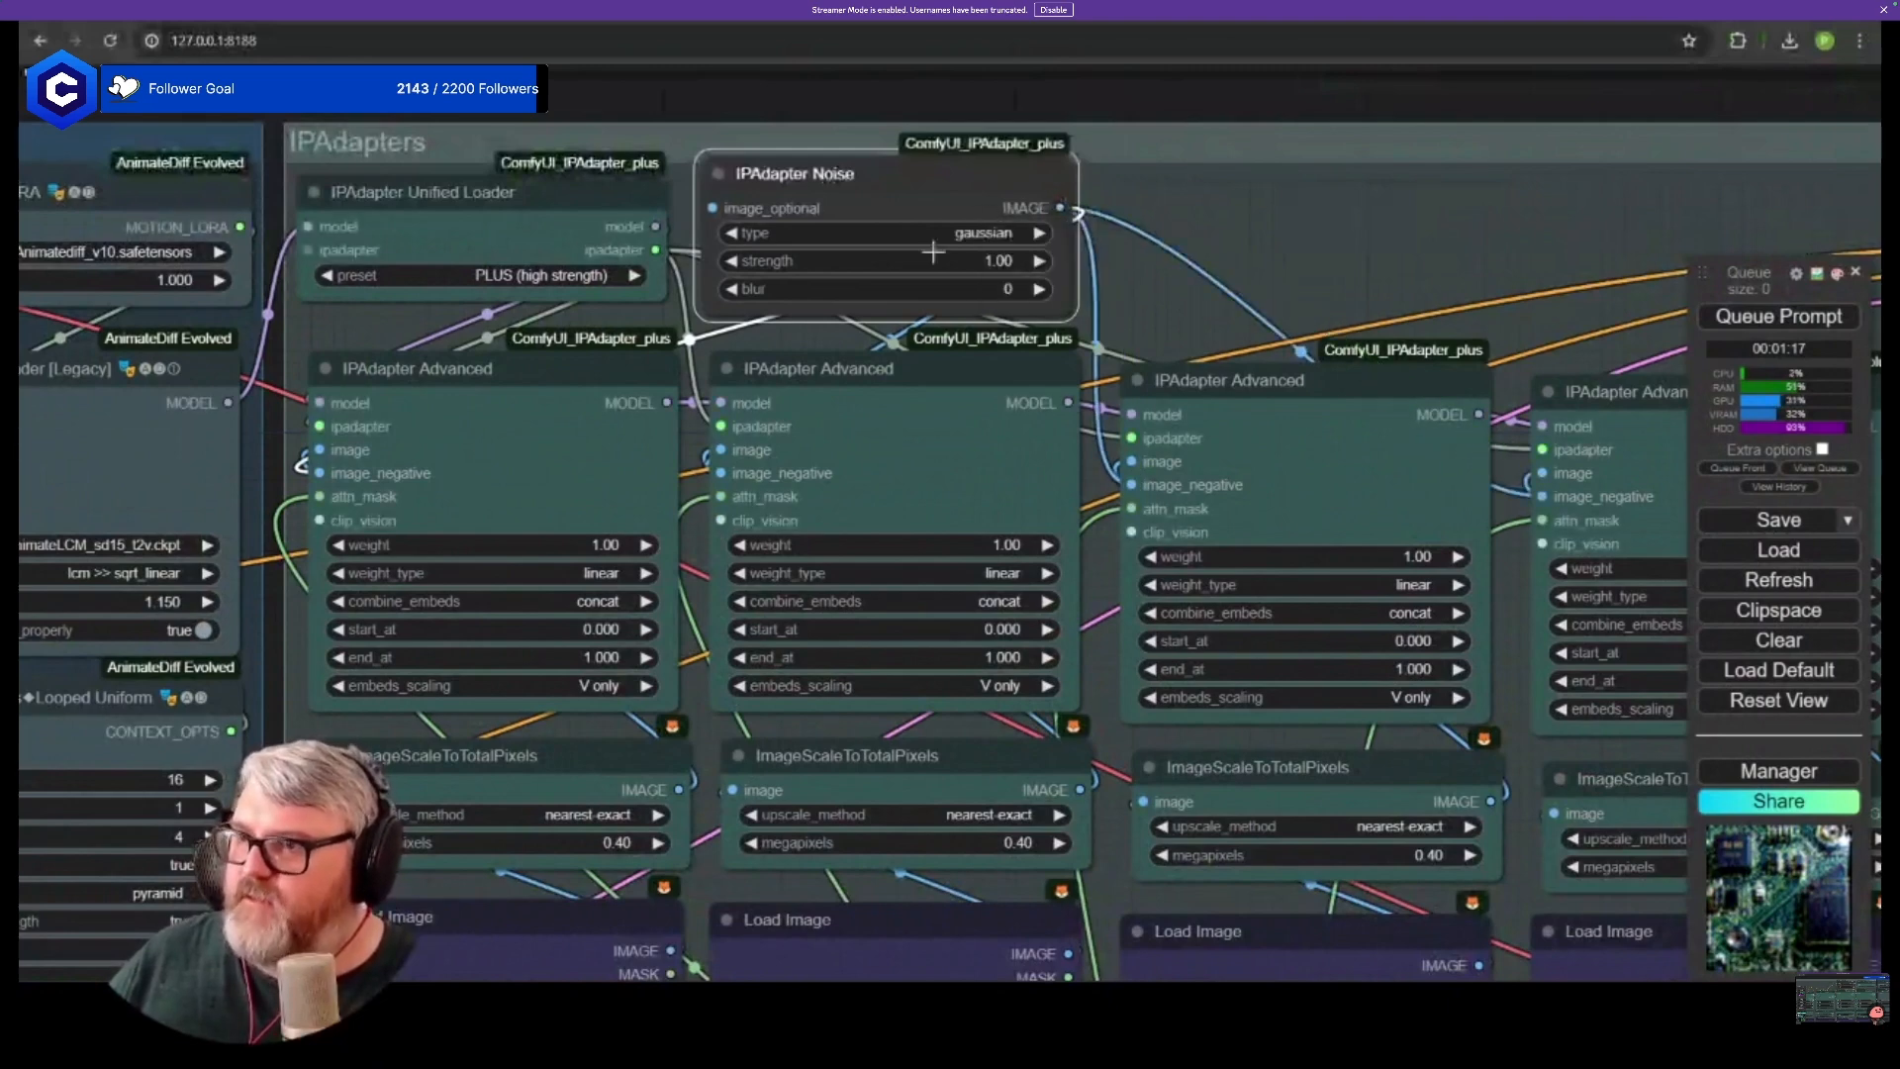
left_click(982, 259)
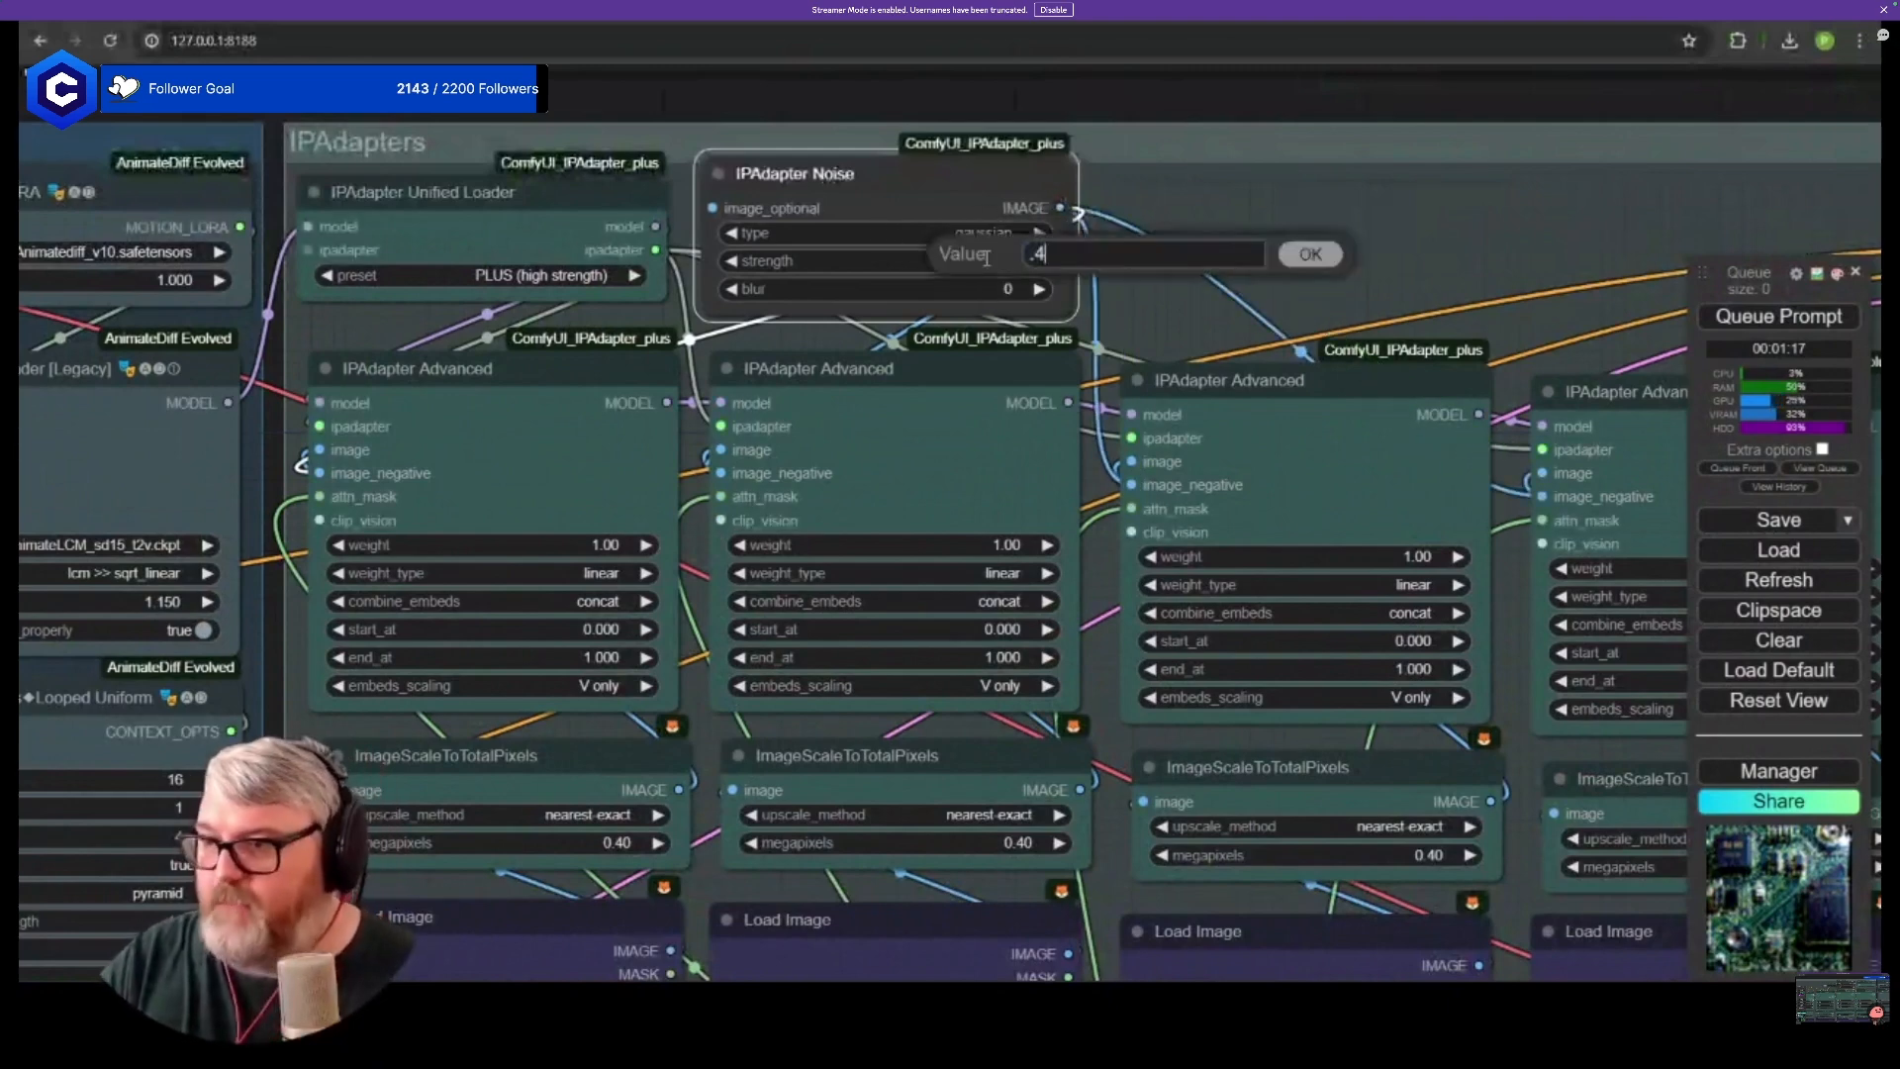
key("Return")
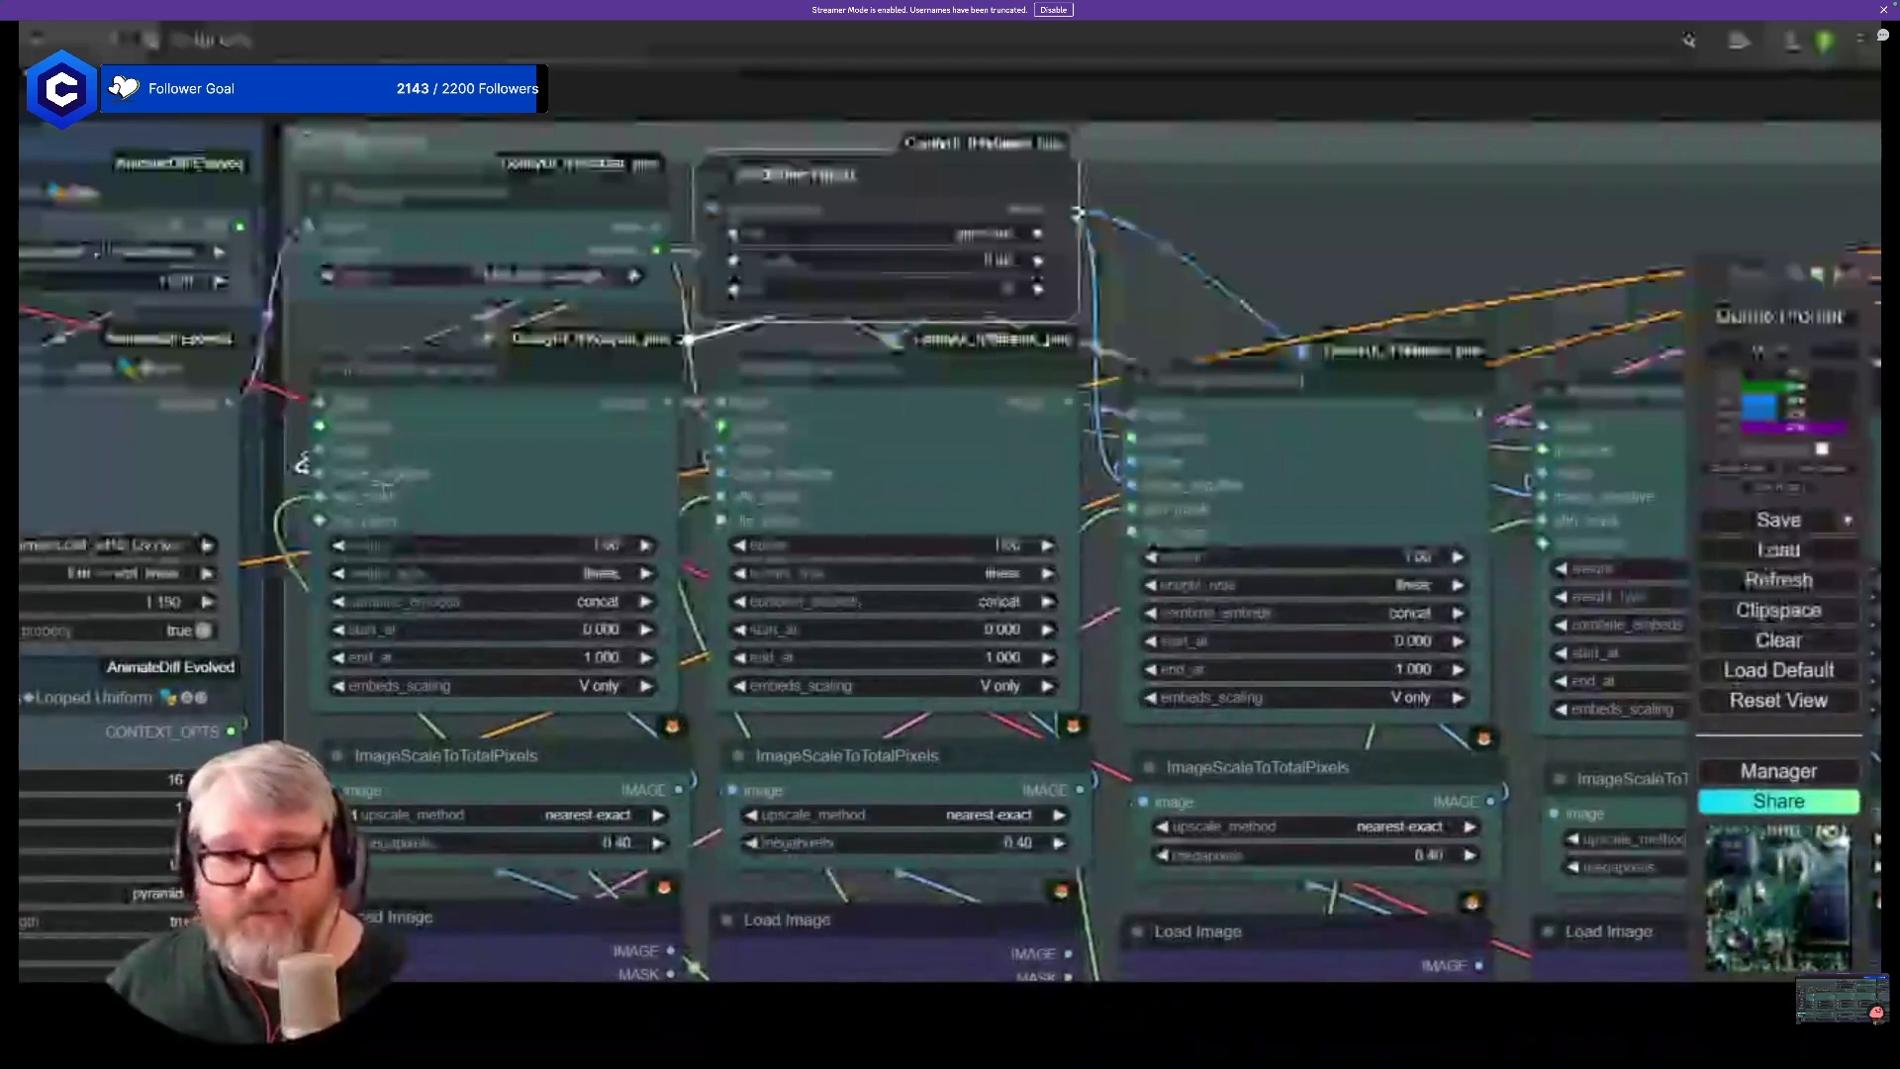
- Review the four reference images, the red, green and blue logo mask and the colour mask node's connections
scroll(446, 559, "down", 6)
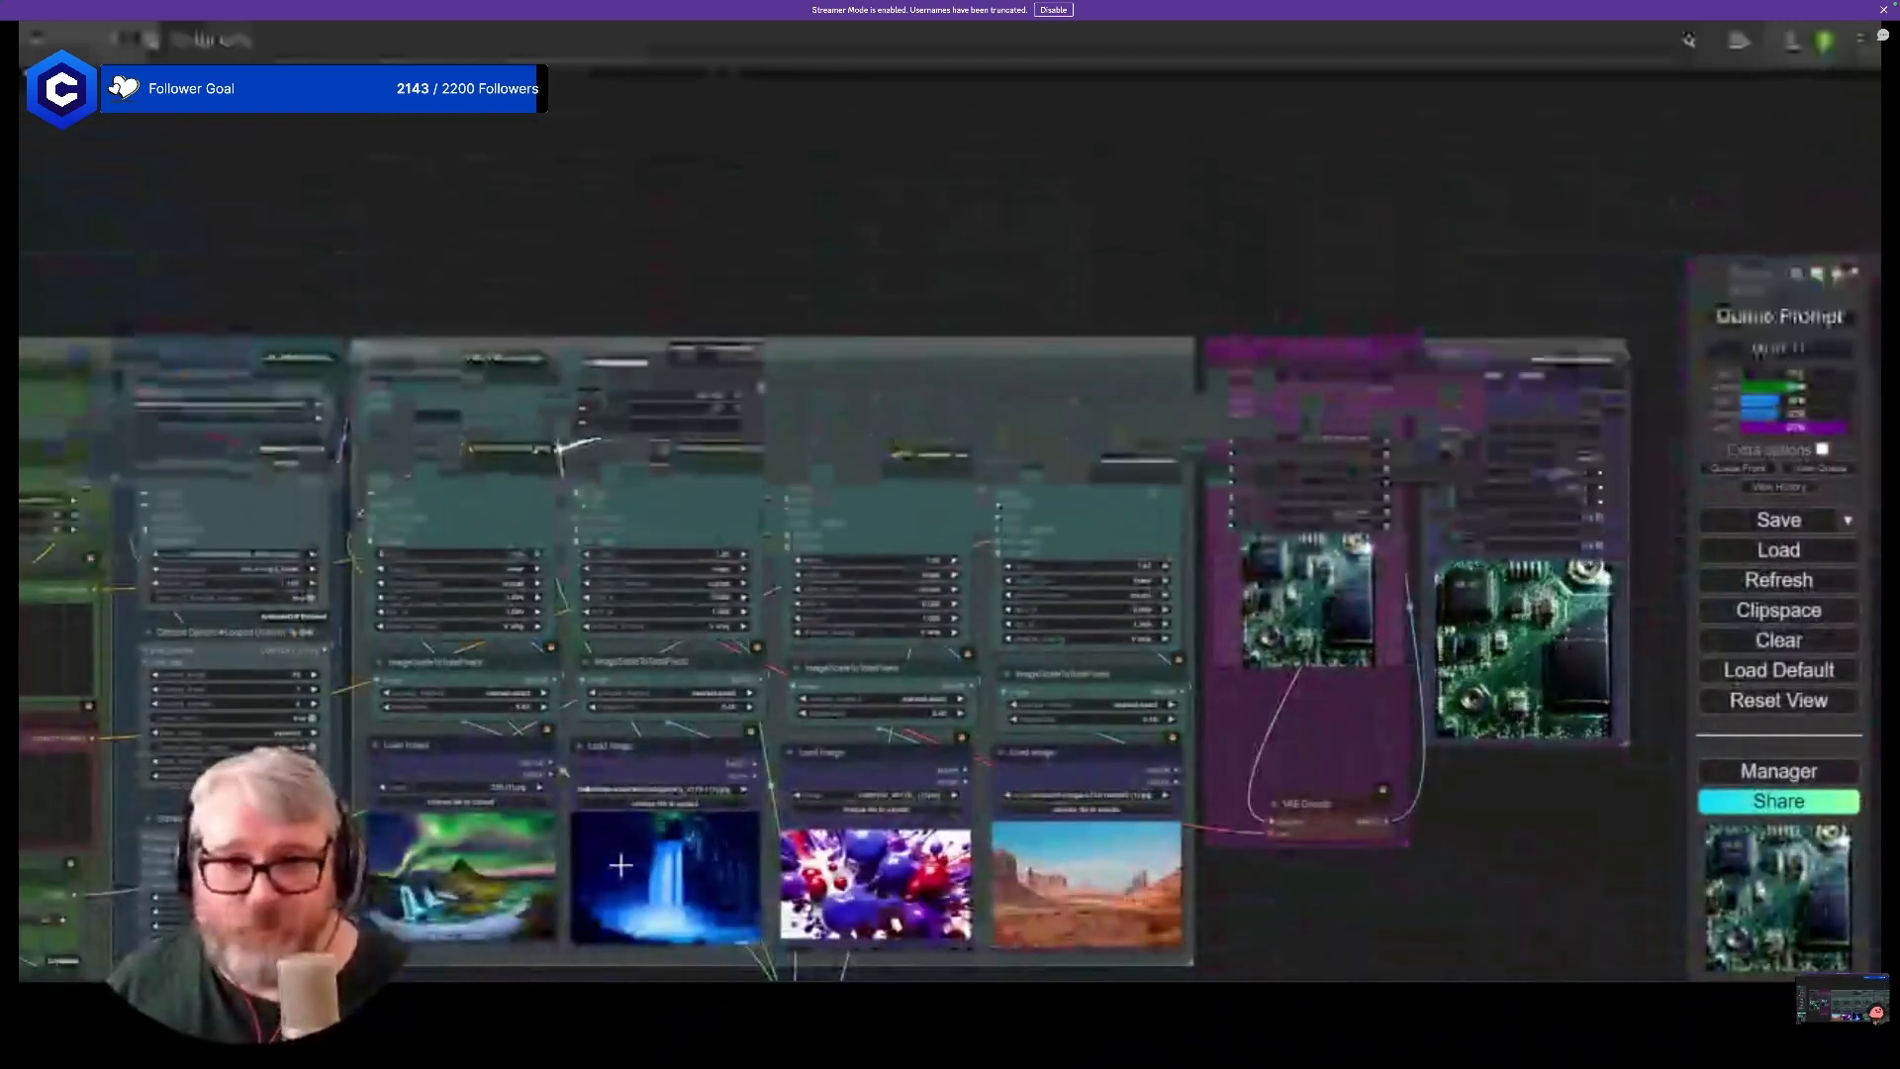
scroll(620, 865, "up", 5)
scroll(484, 259, "down", 3)
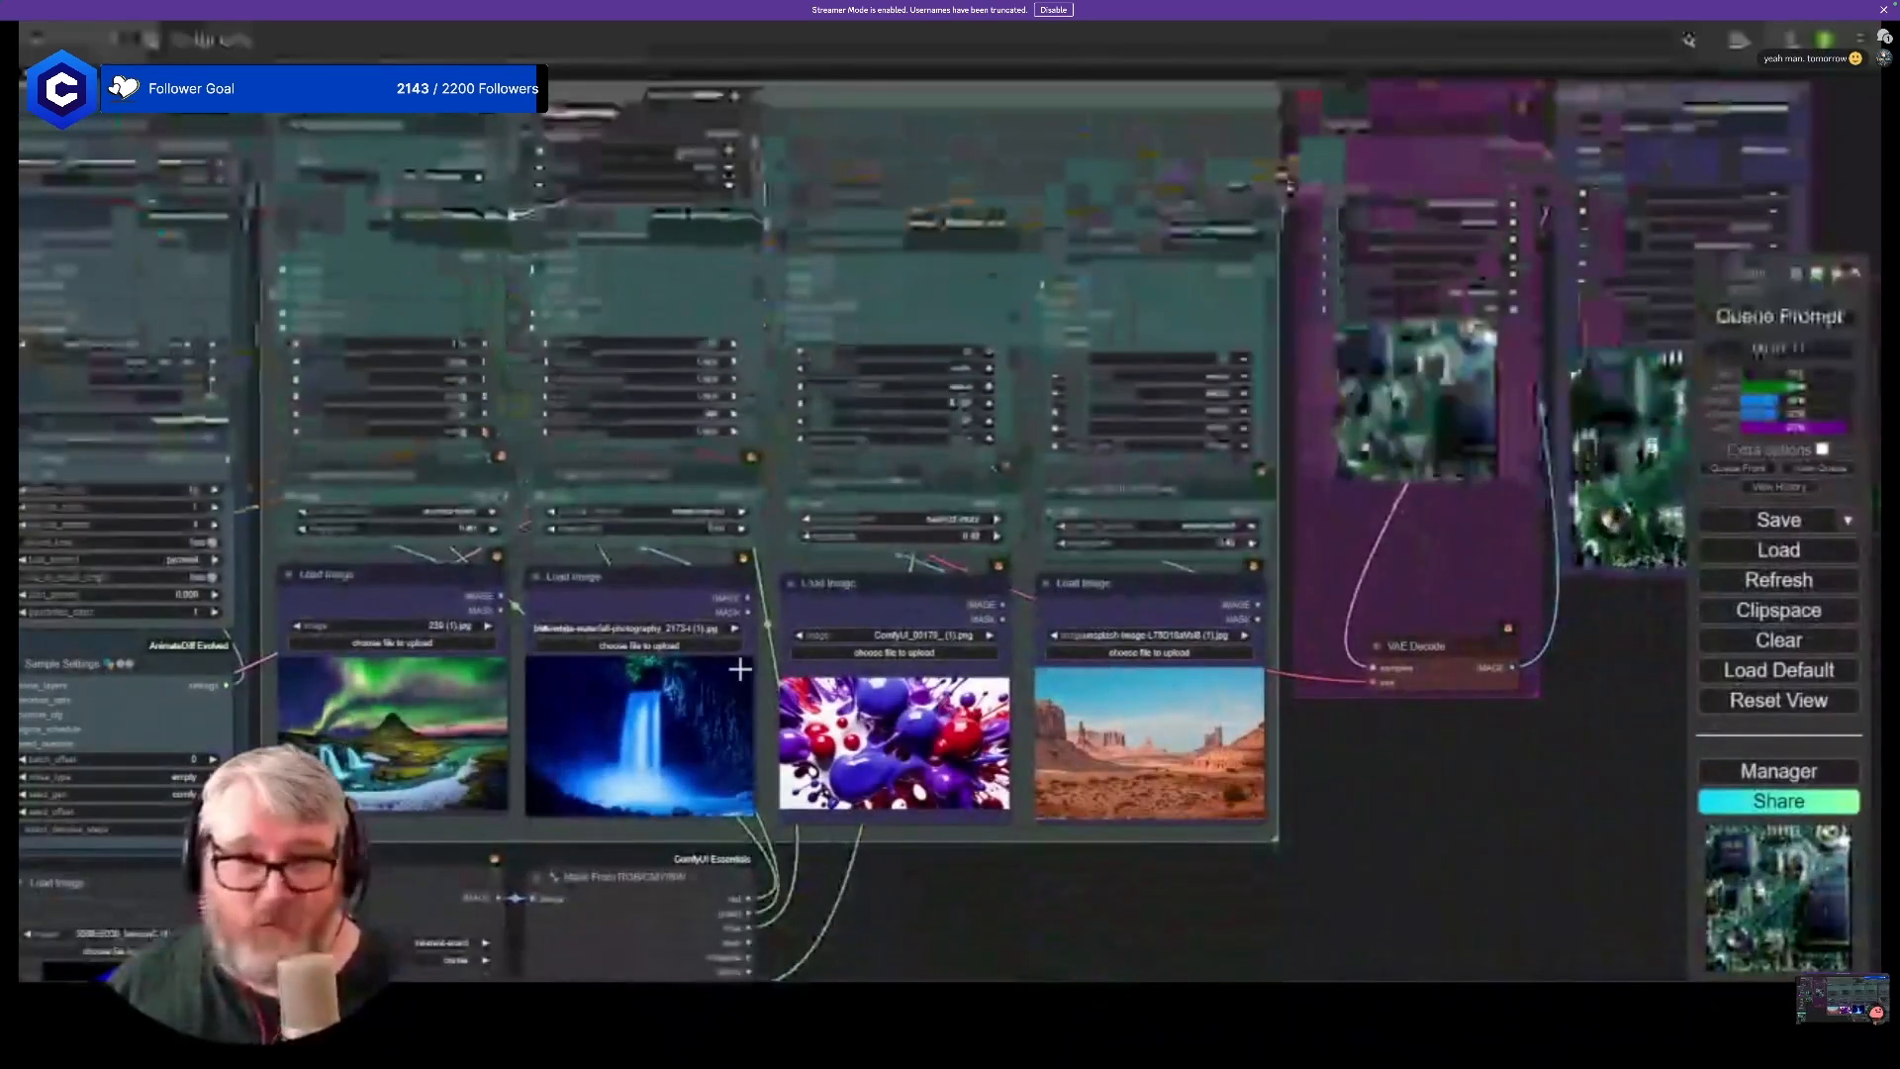
scroll(702, 645, "down", 2)
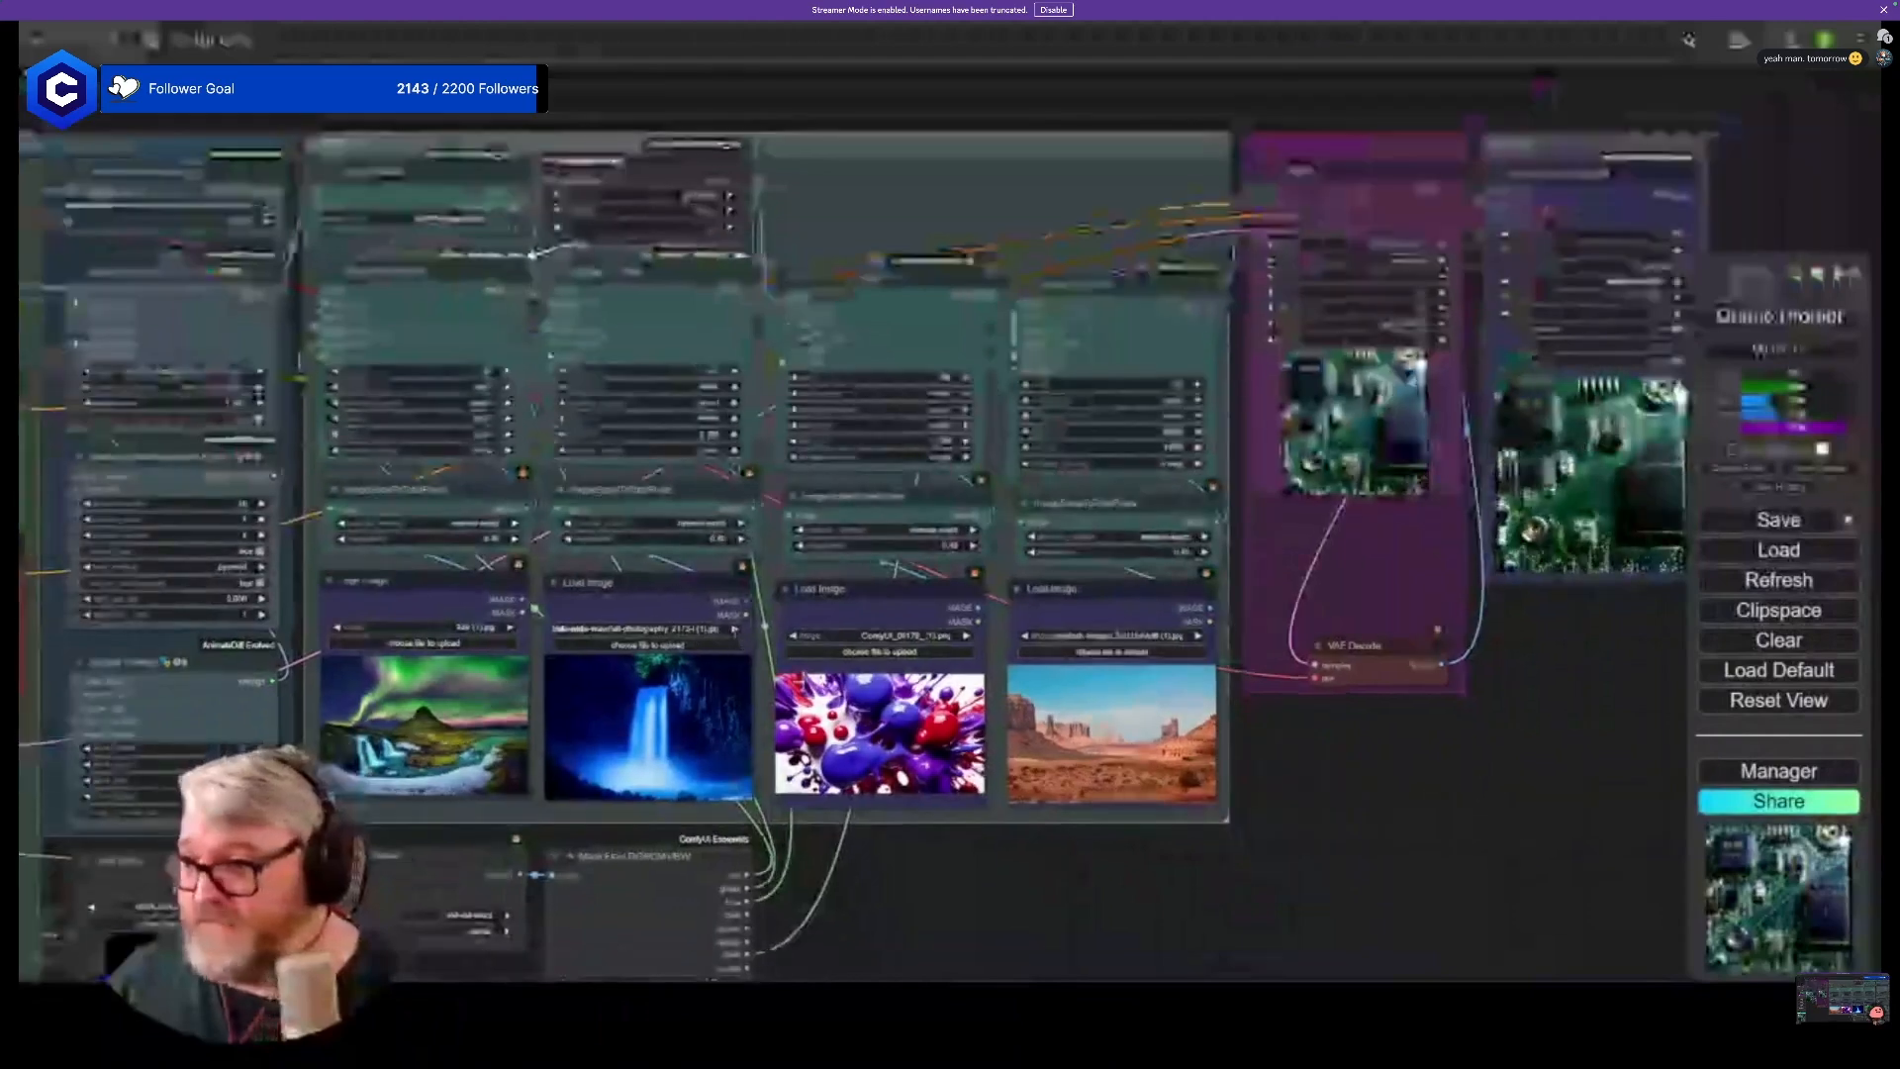
left_click_drag(763, 875, 952, 737)
scroll(940, 737, "up", 2)
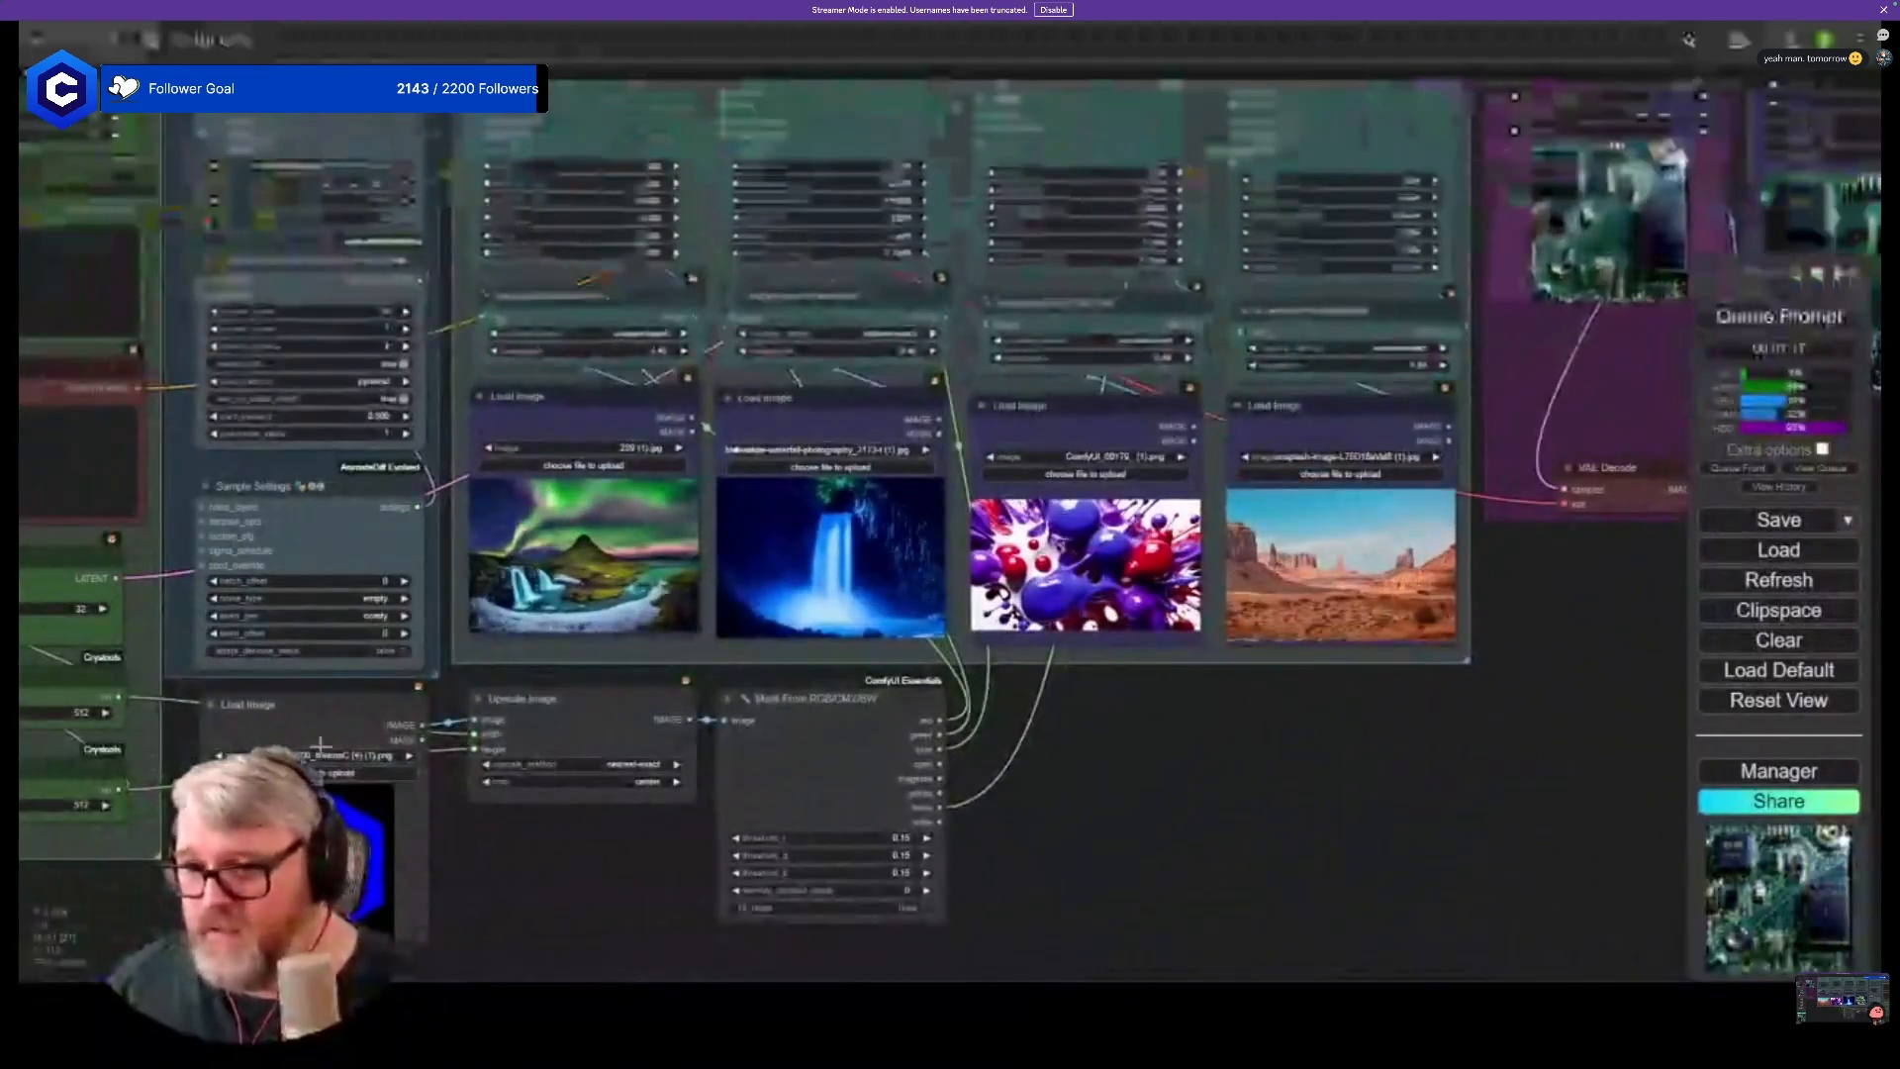
left_click_drag(319, 745, 396, 701)
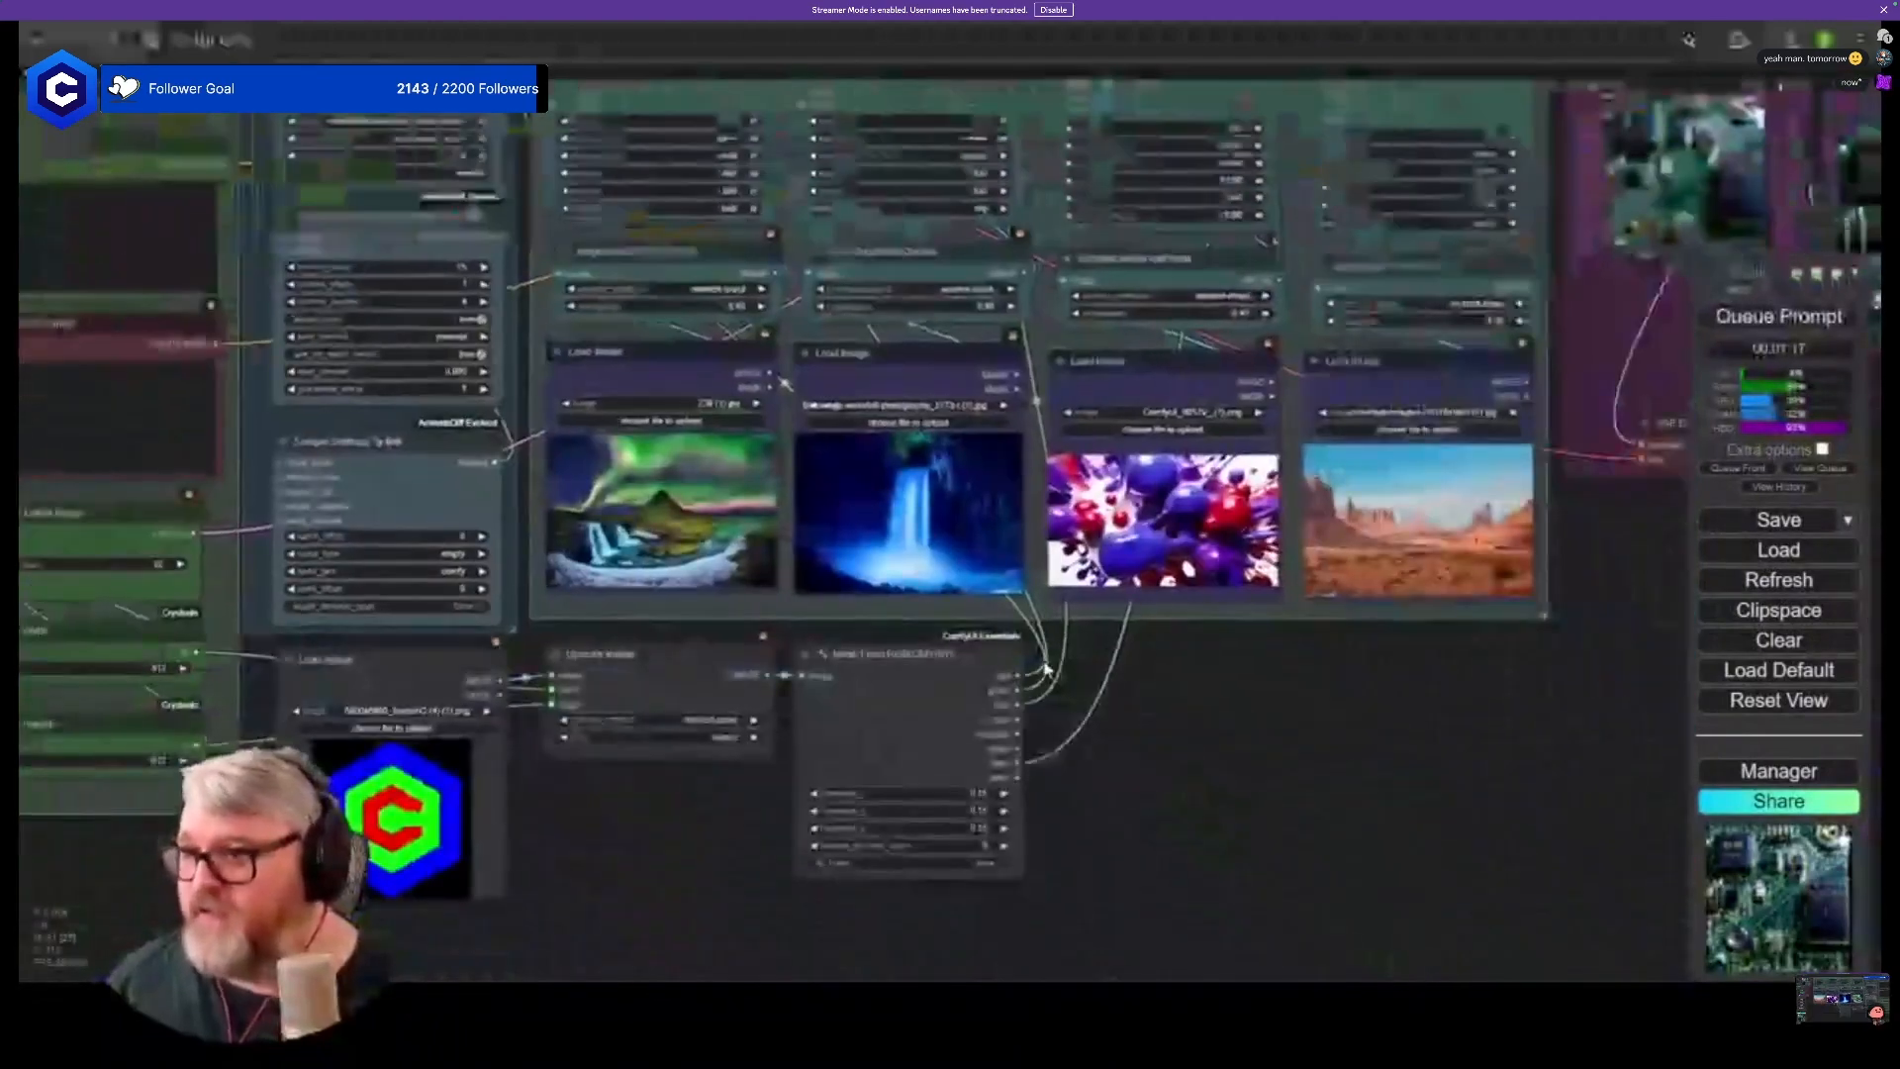
scroll(1046, 670, "down", 3)
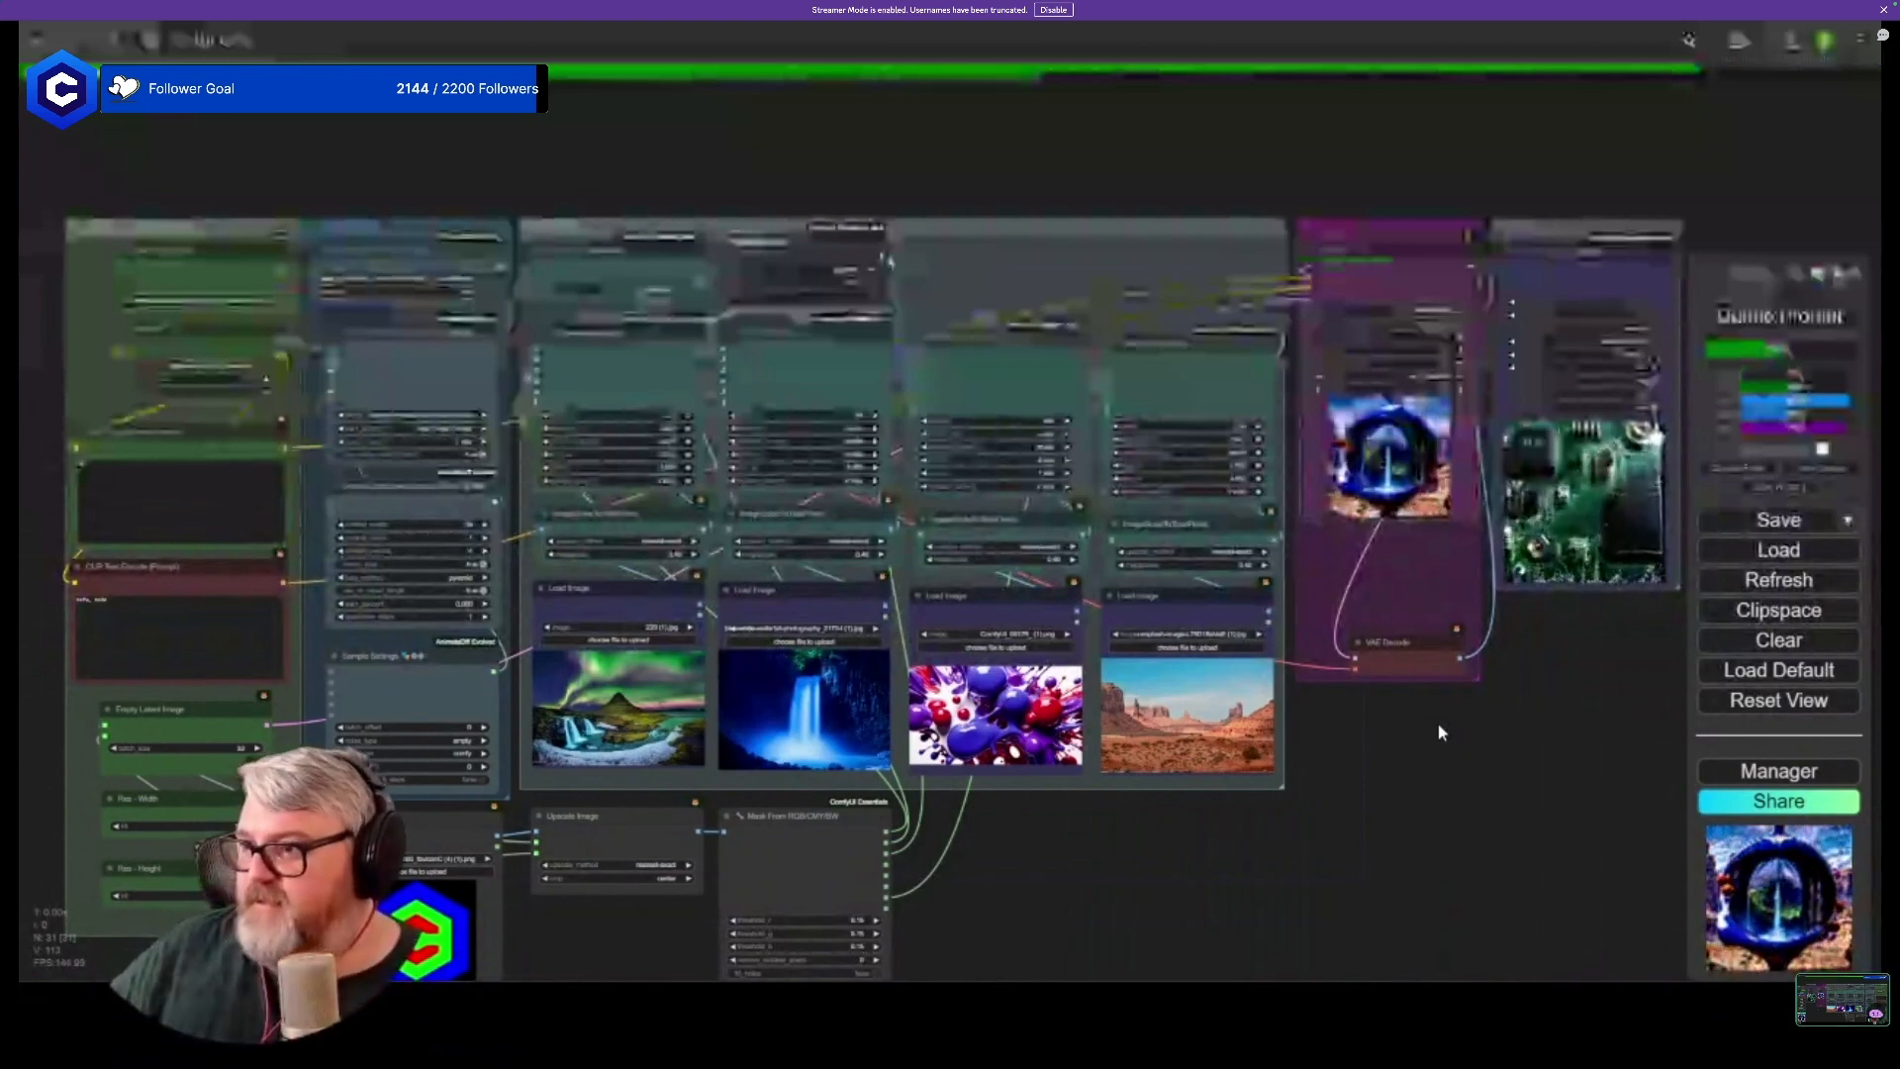
- Examine the sampler's live preview and compare it with the original C logo in Photopea, returning to ComfyUI
scroll(1436, 721, "up", 8)
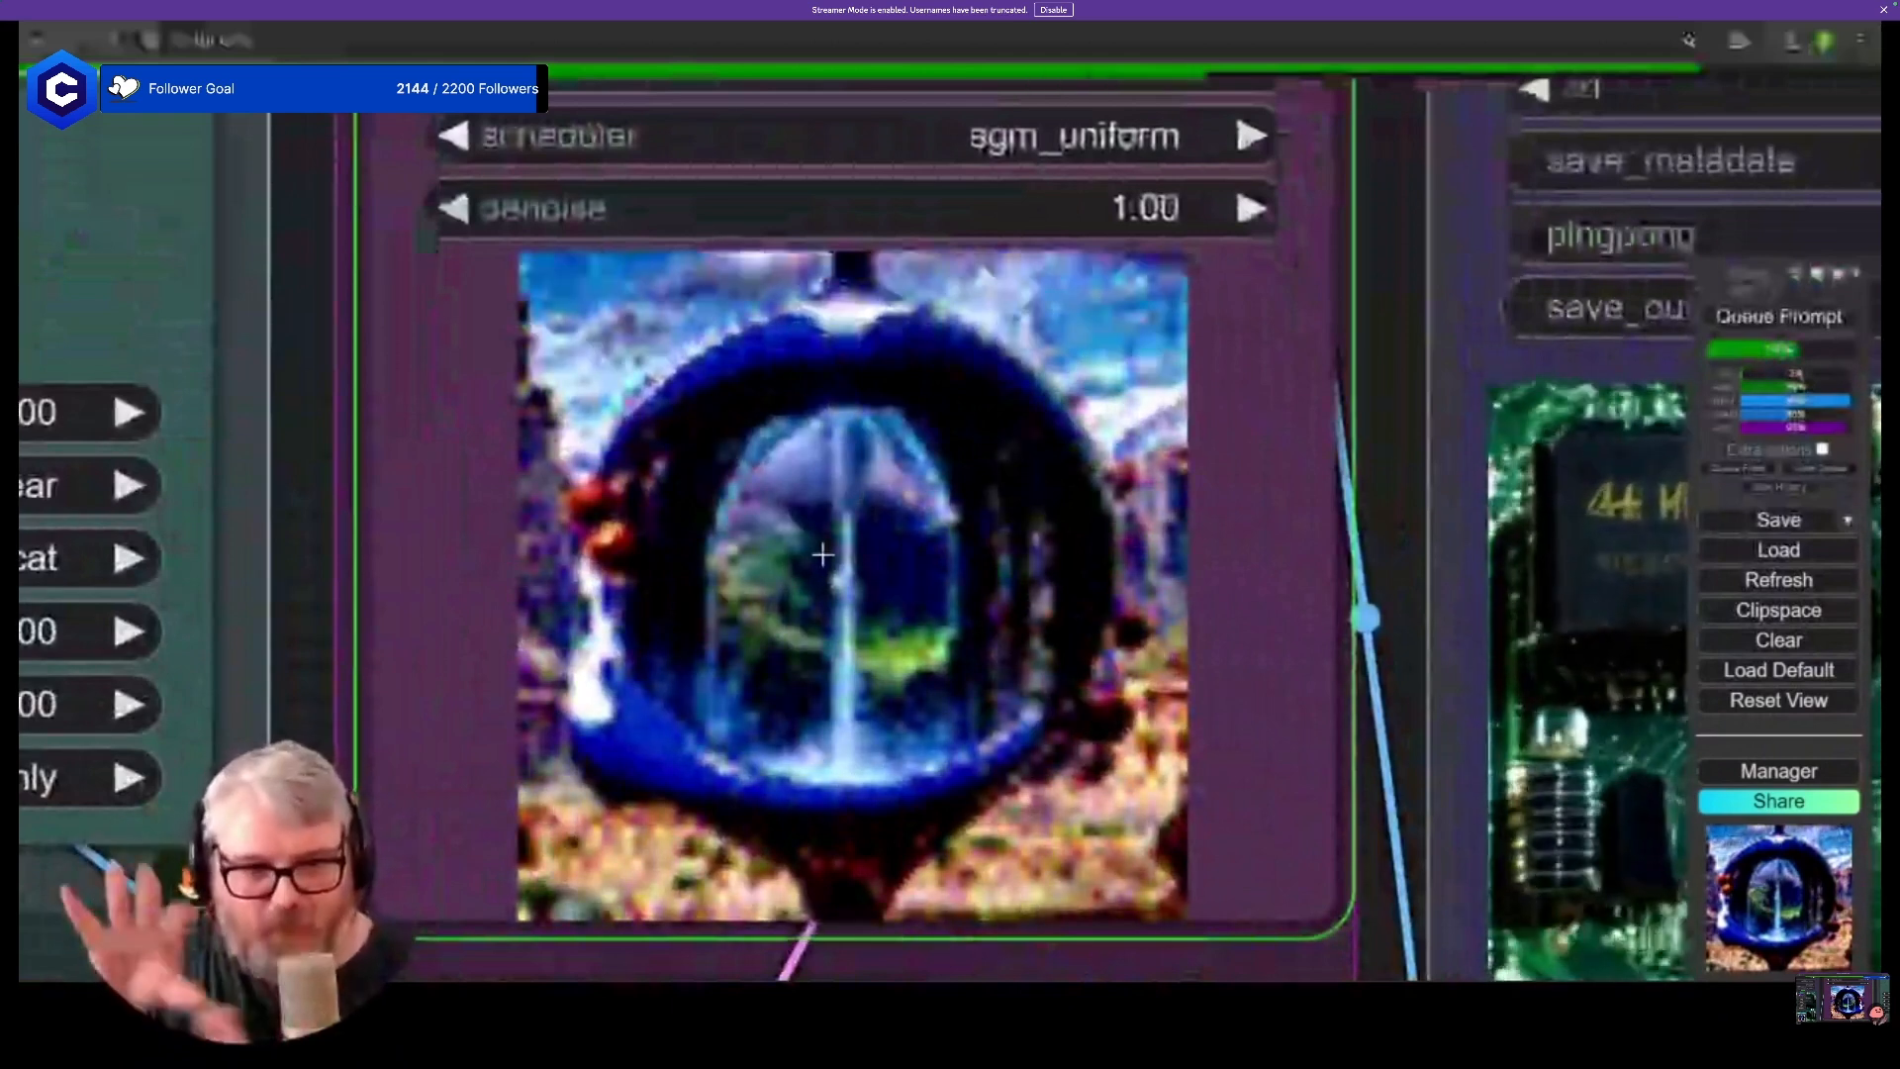
scroll(836, 540, "down", 5)
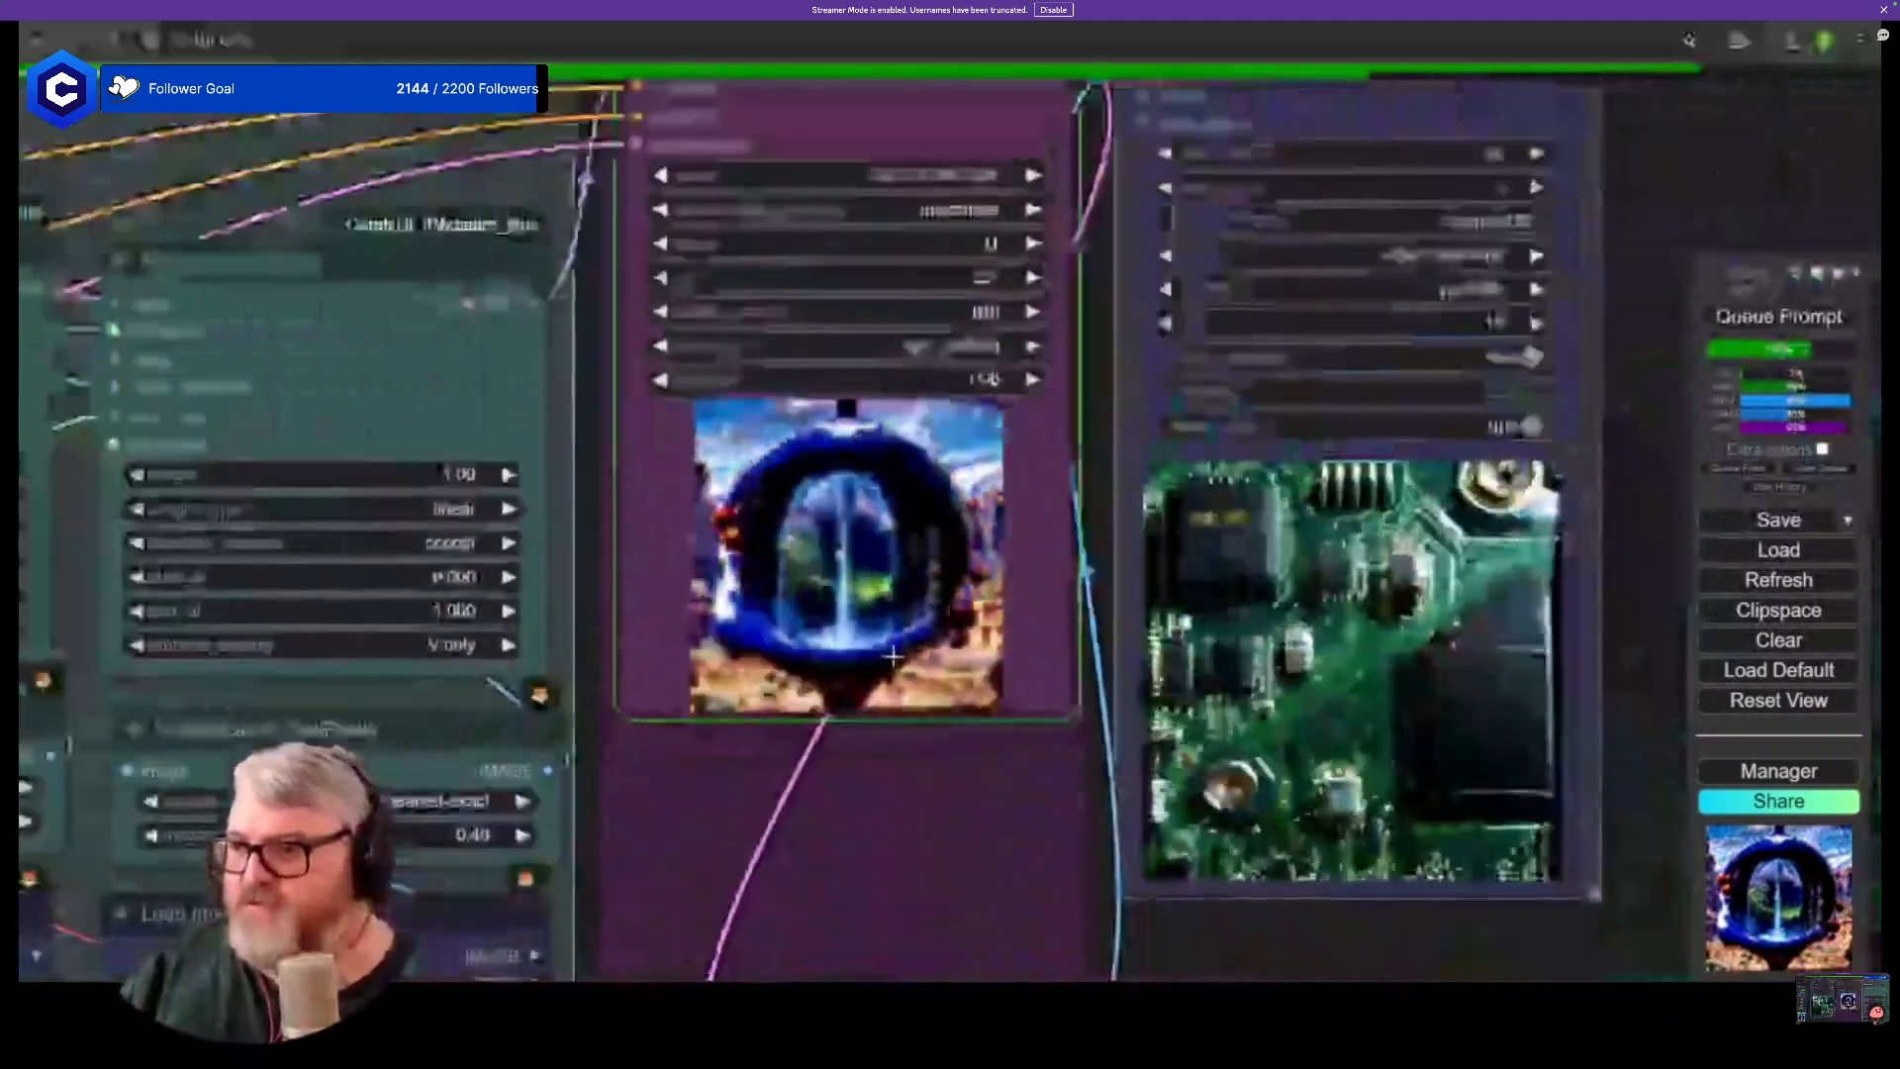
scroll(892, 655, "down", 6)
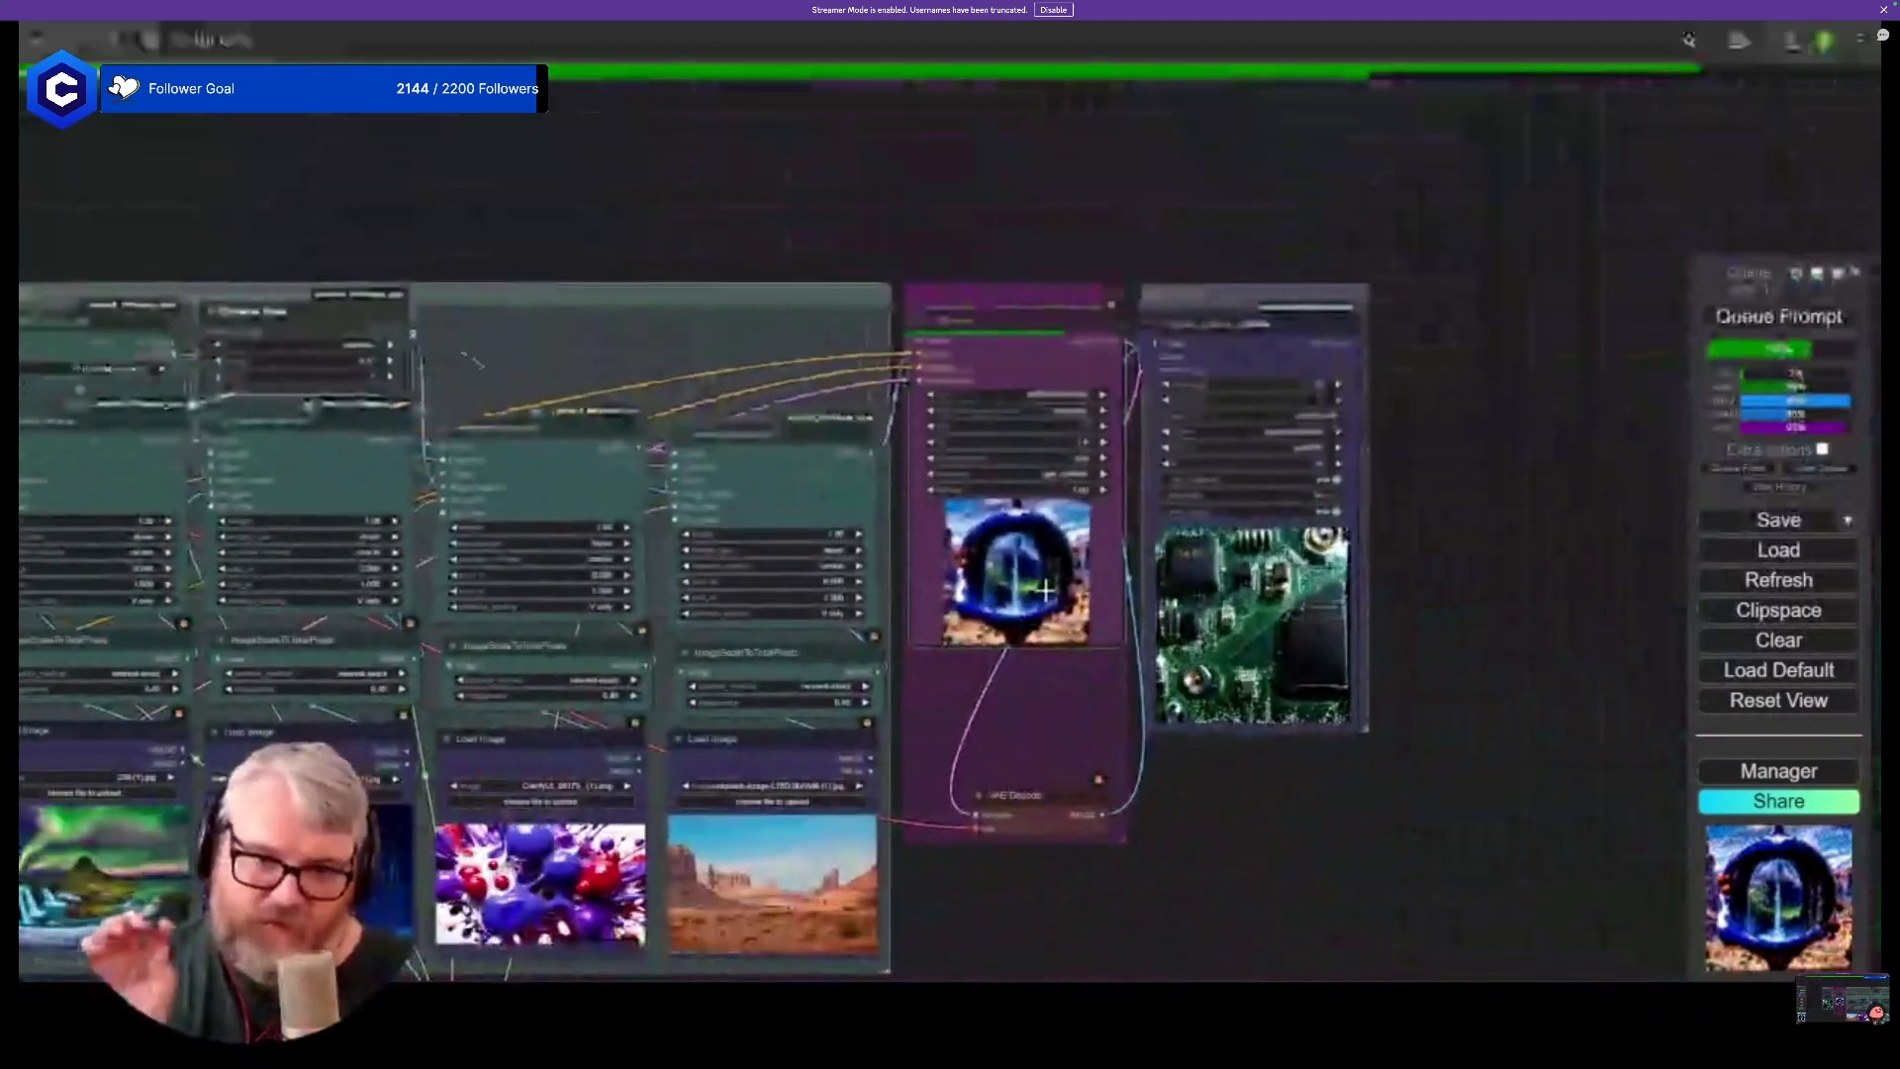
key("ctrl+Tab")
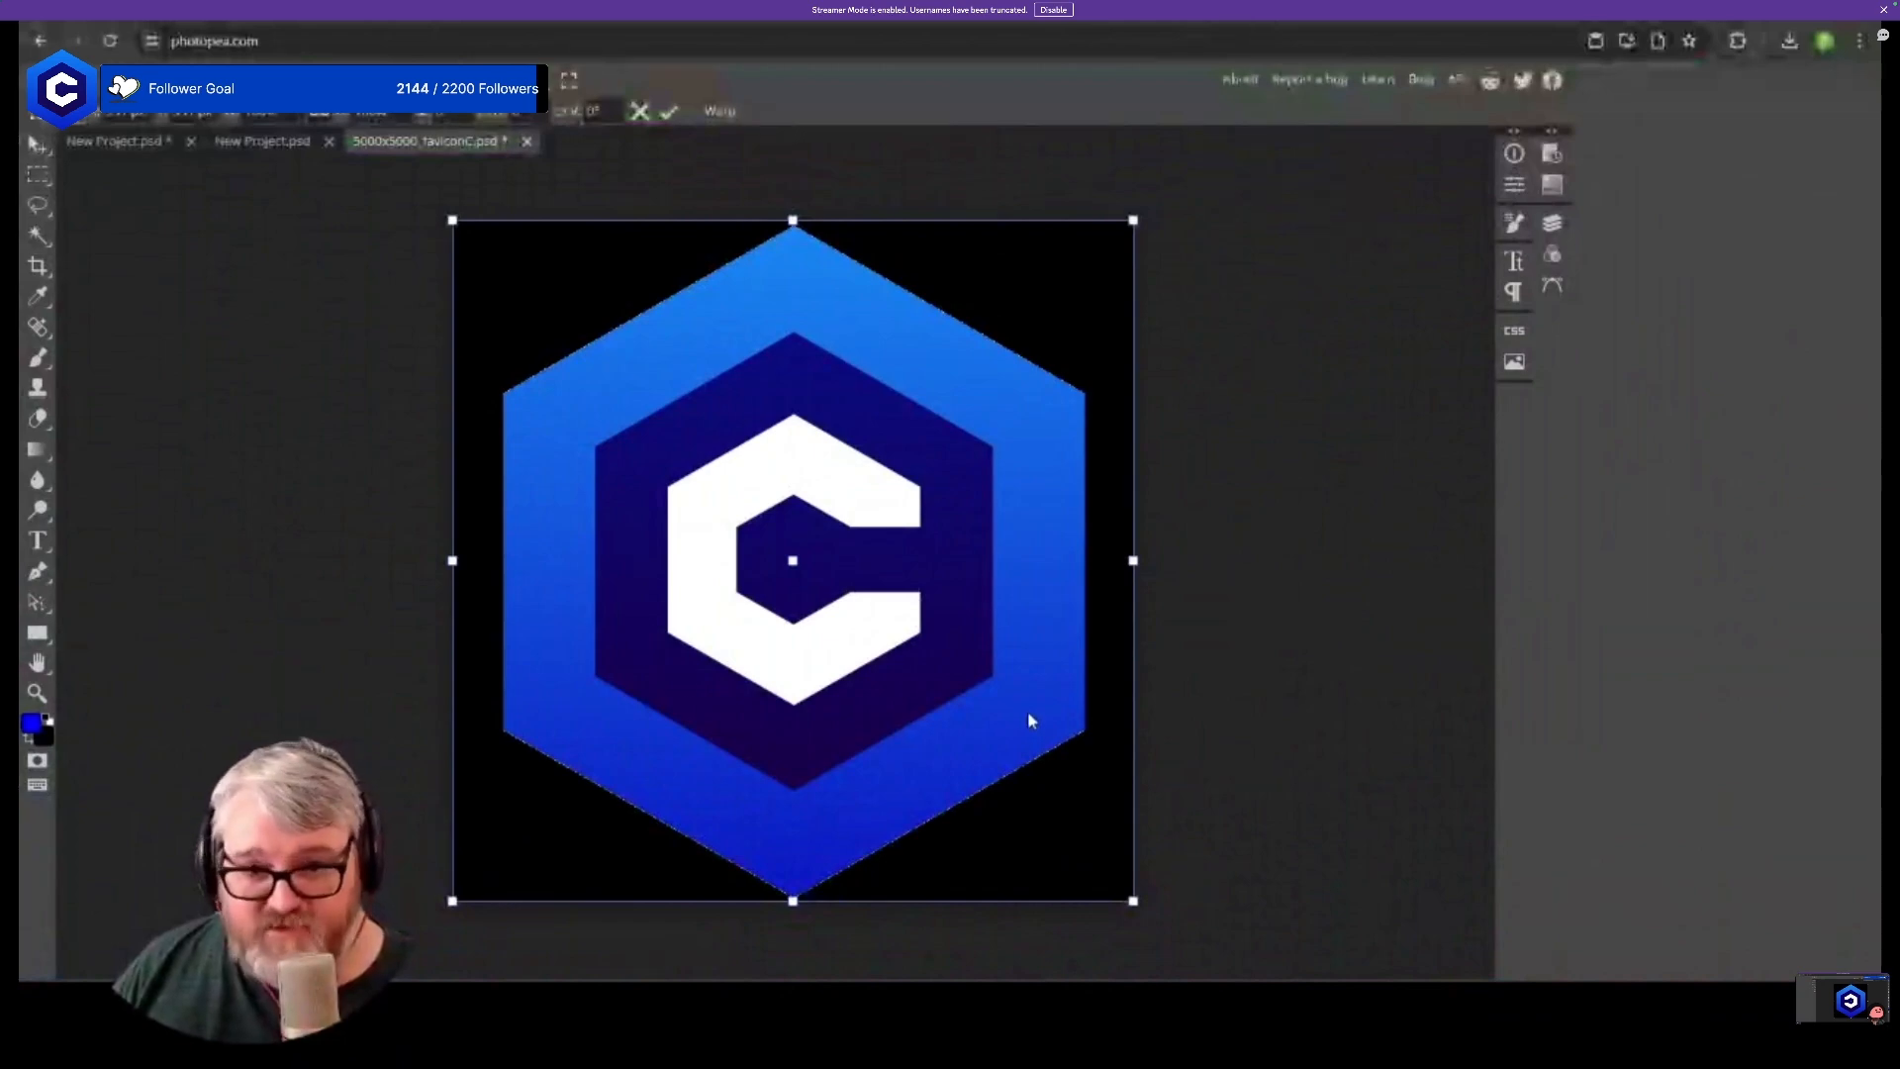
key("ctrl+Tab")
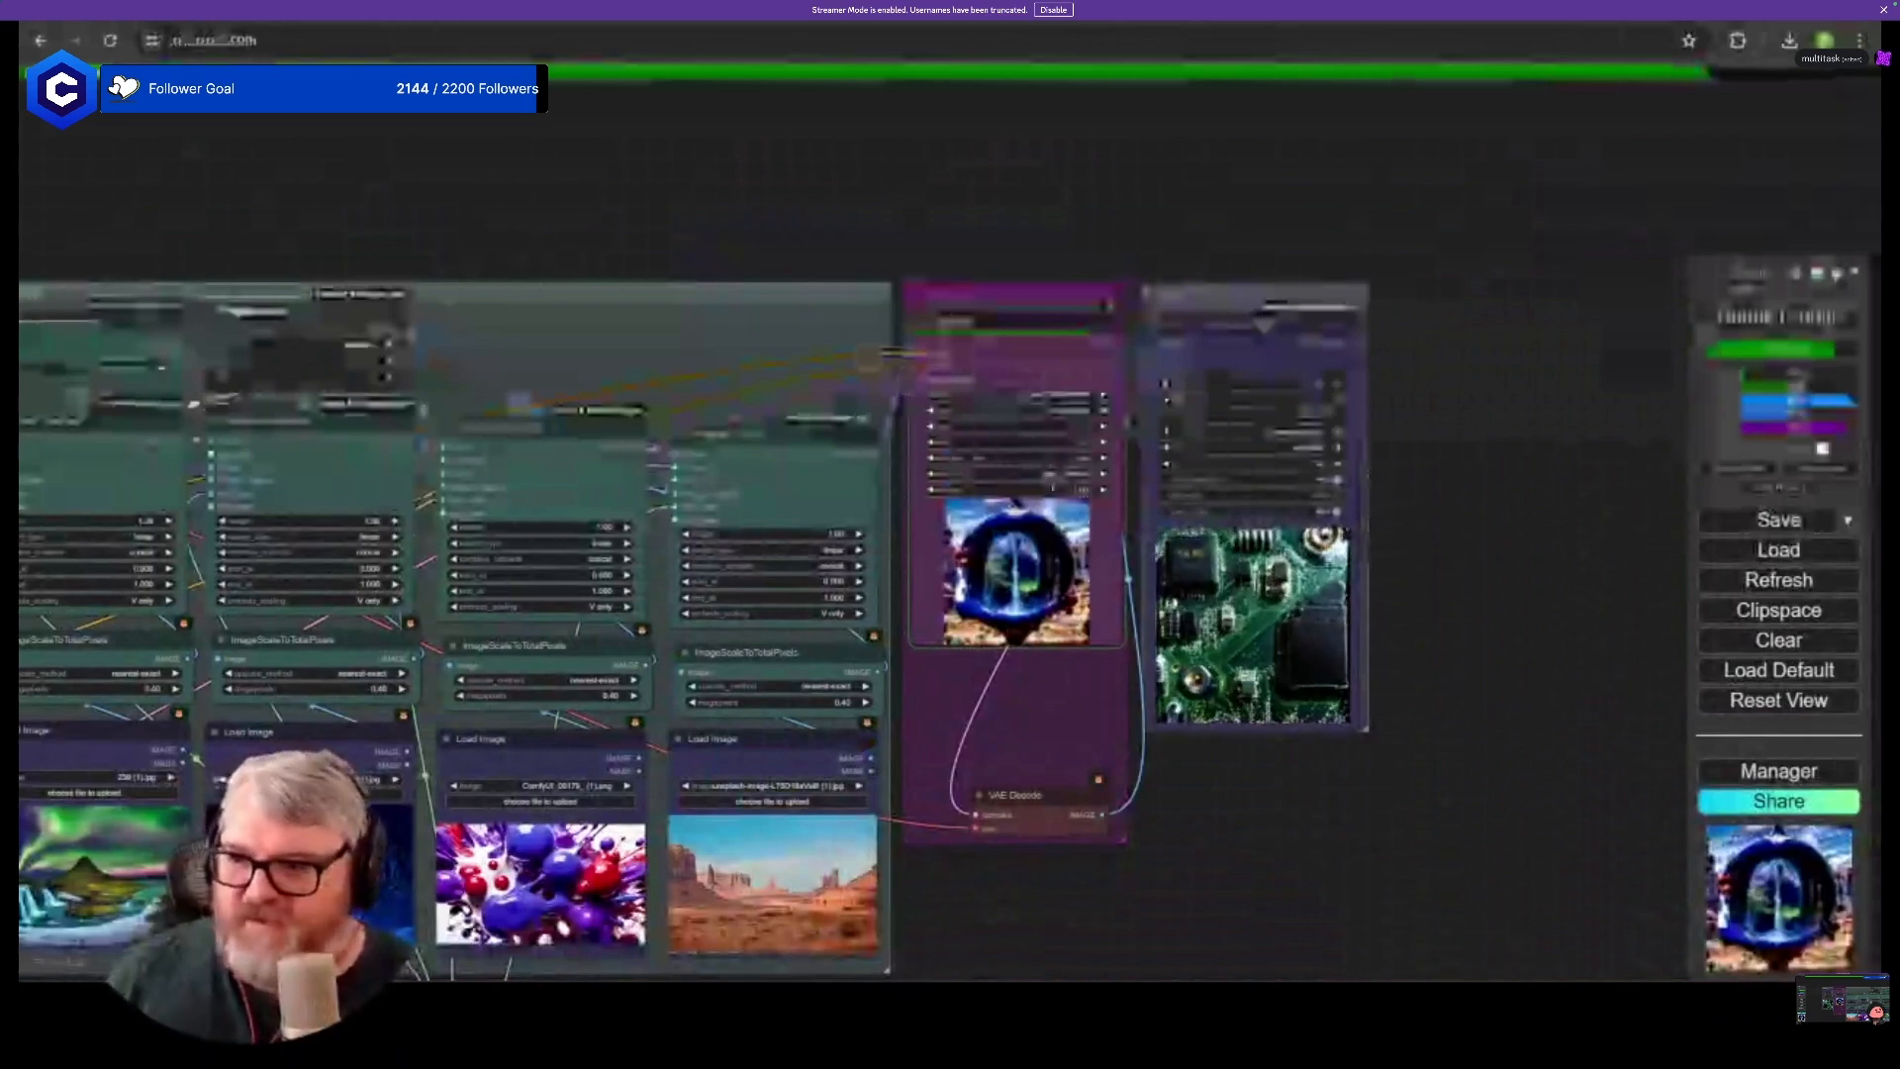
- Check the workflow from the prompts to the sampler and examine the generated animation in the video output node up close
left_click_drag(194, 403, 687, 214)
scroll(922, 813, "down", 2)
left_click_drag(922, 813, 465, 708)
left_click_drag(861, 707, 1280, 712)
scroll(1233, 690, "down", 1)
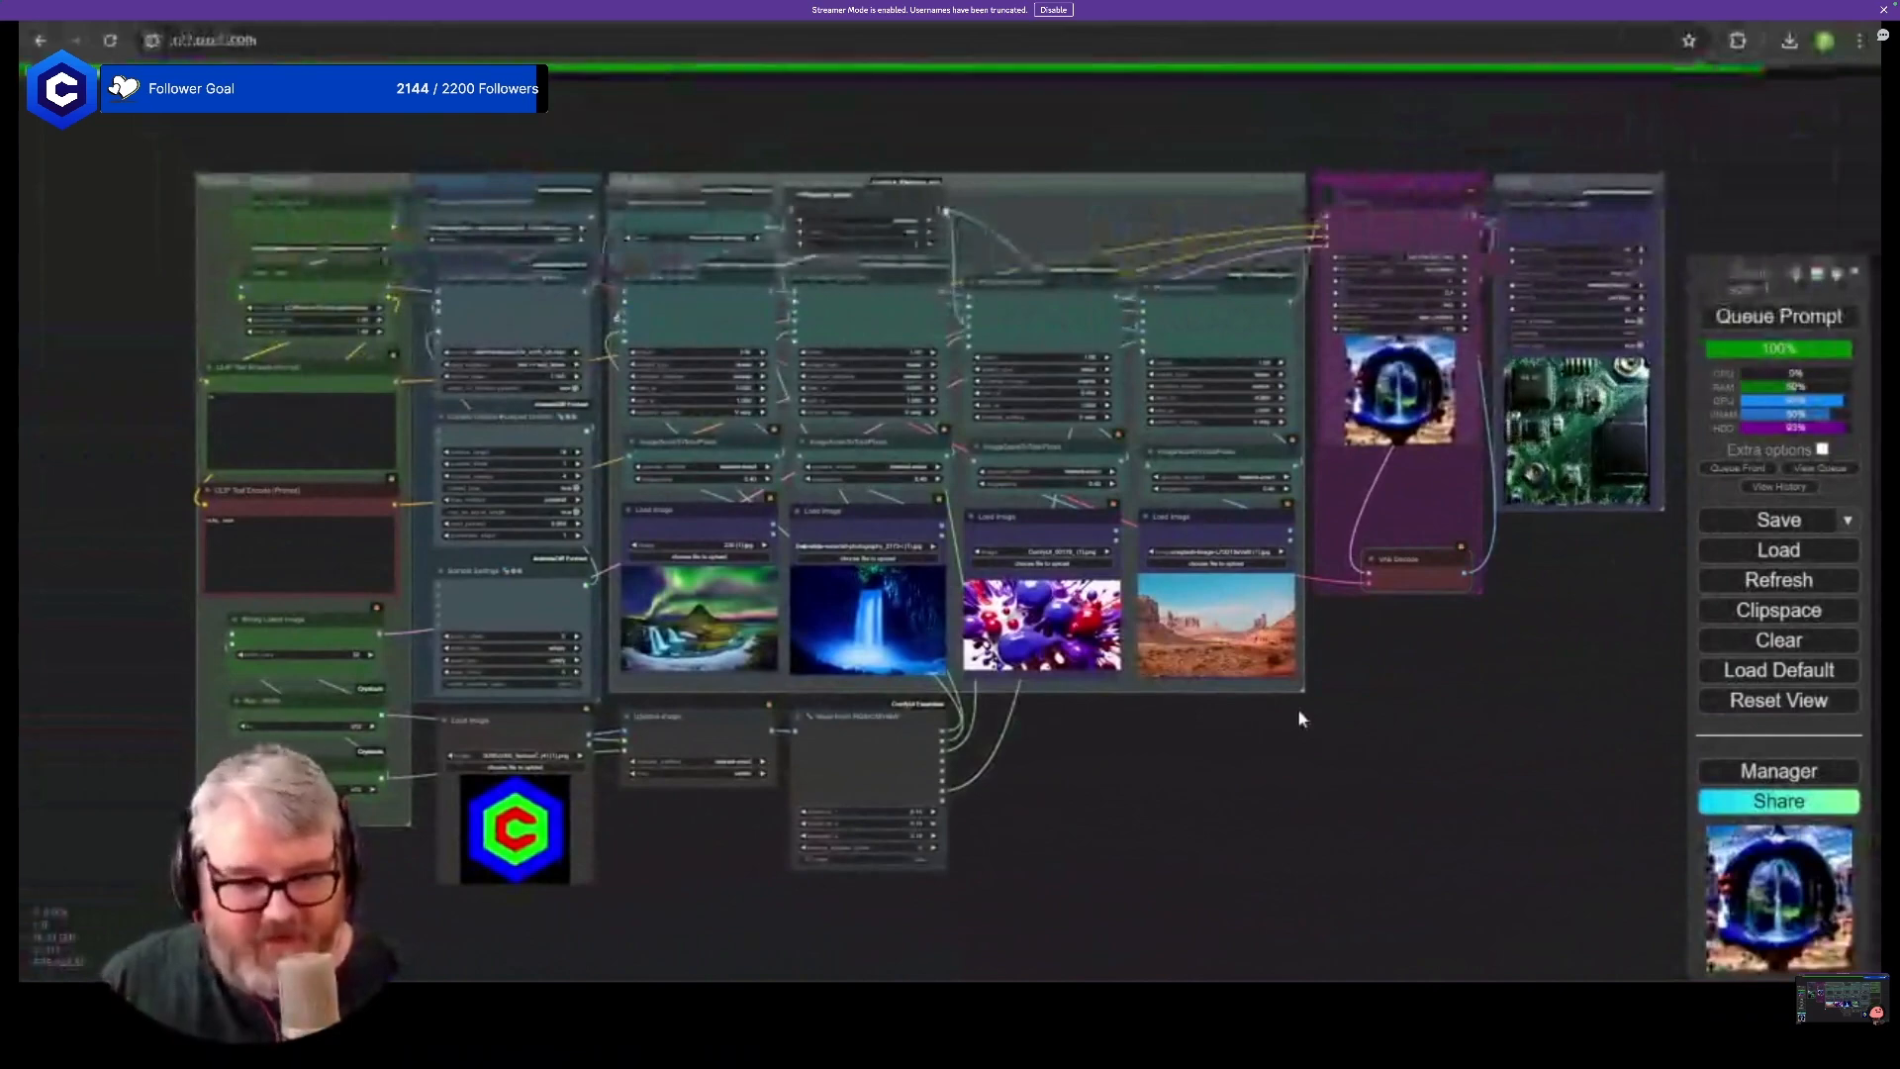
left_click_drag(1297, 709, 1076, 679)
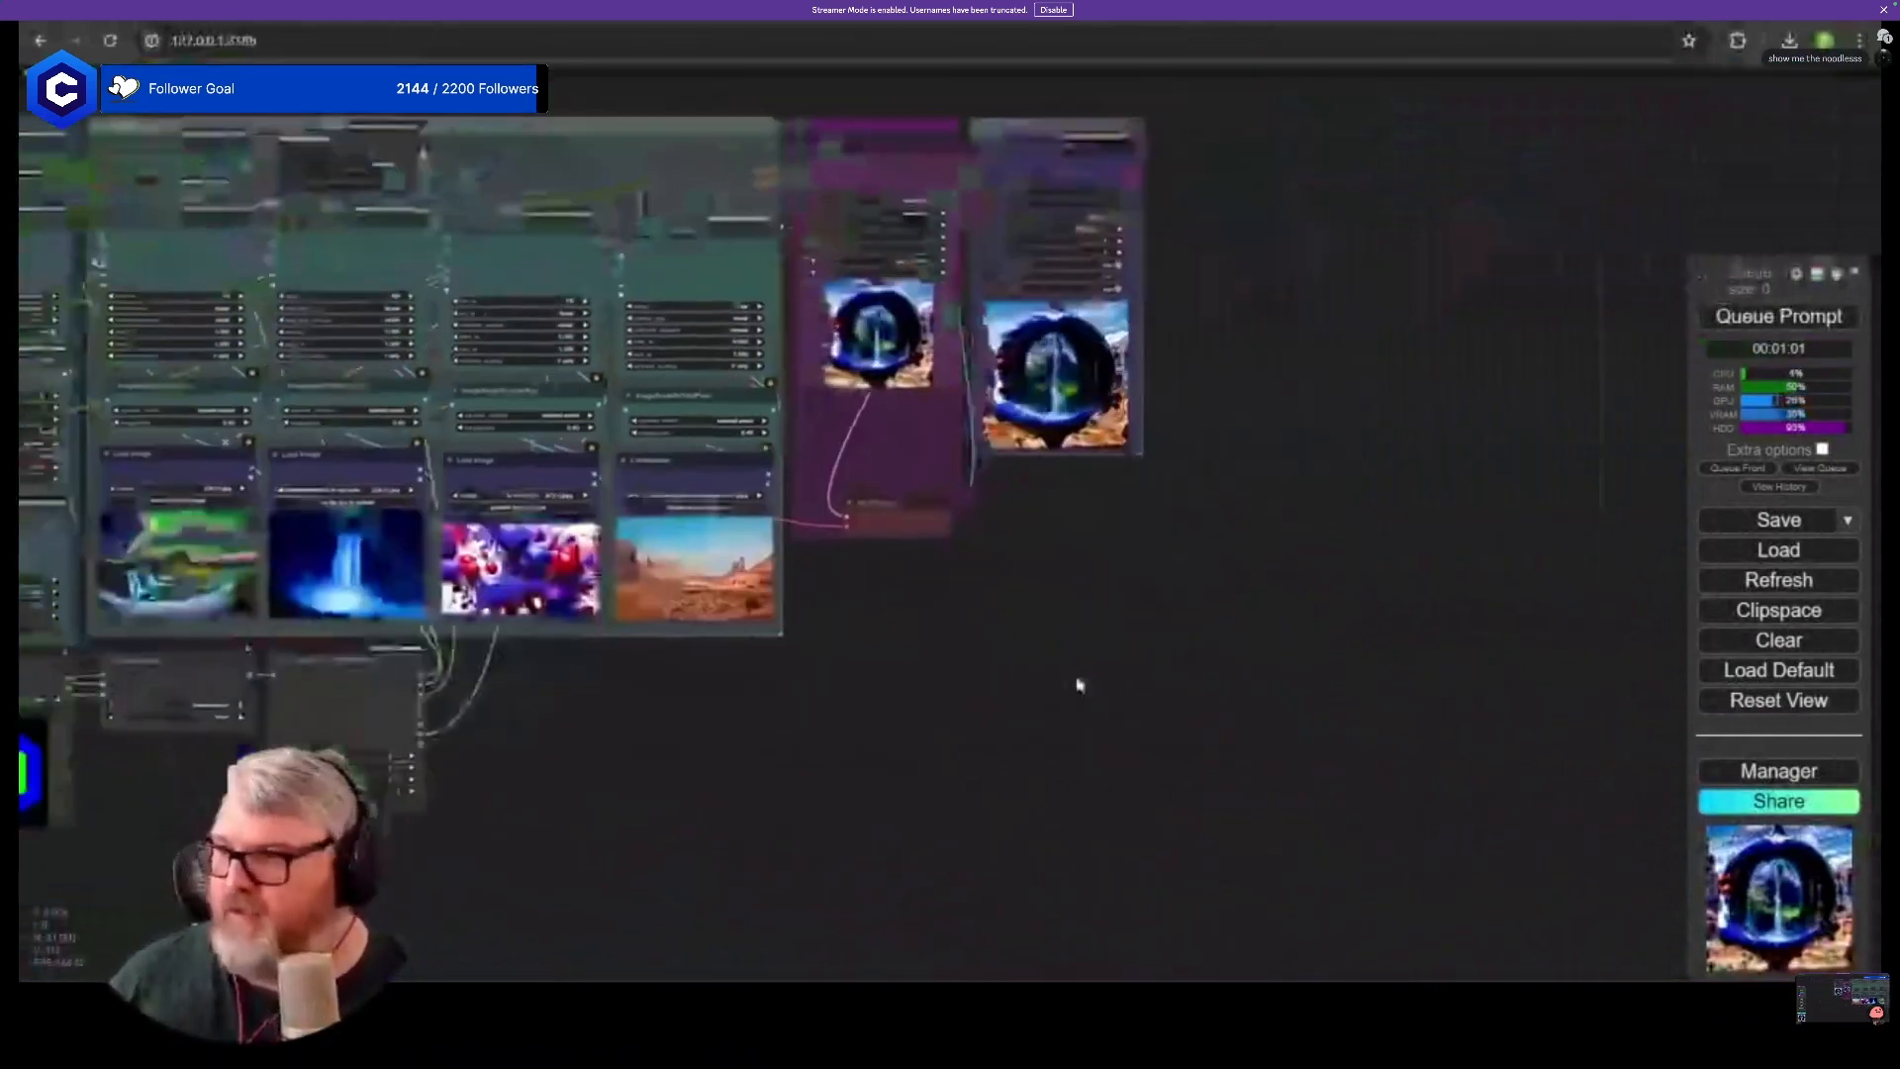
scroll(890, 509, "up", 10)
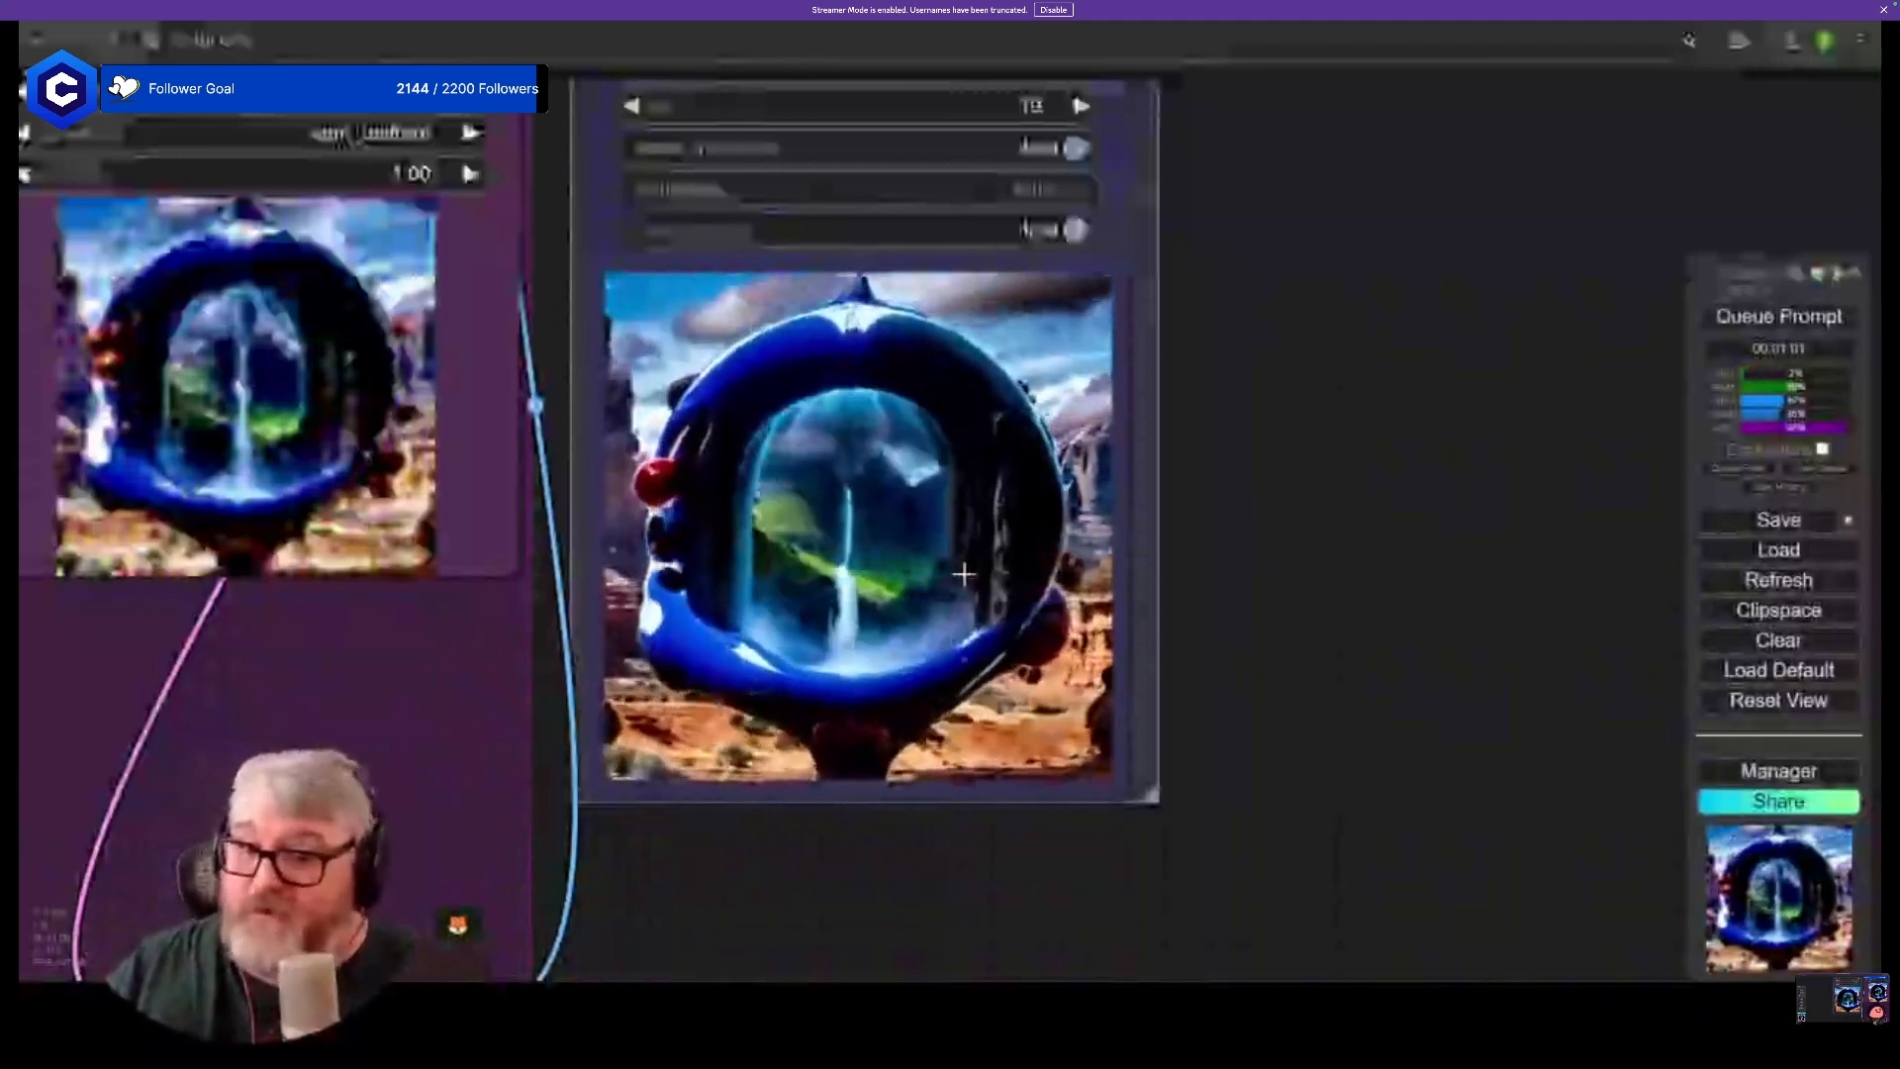
scroll(967, 569, "down", 5)
scroll(983, 536, "down", 6)
- Move the output and sampler groups away from the IPAdapters group to leave a wide gap between them
left_click_drag(1098, 539, 1451, 539)
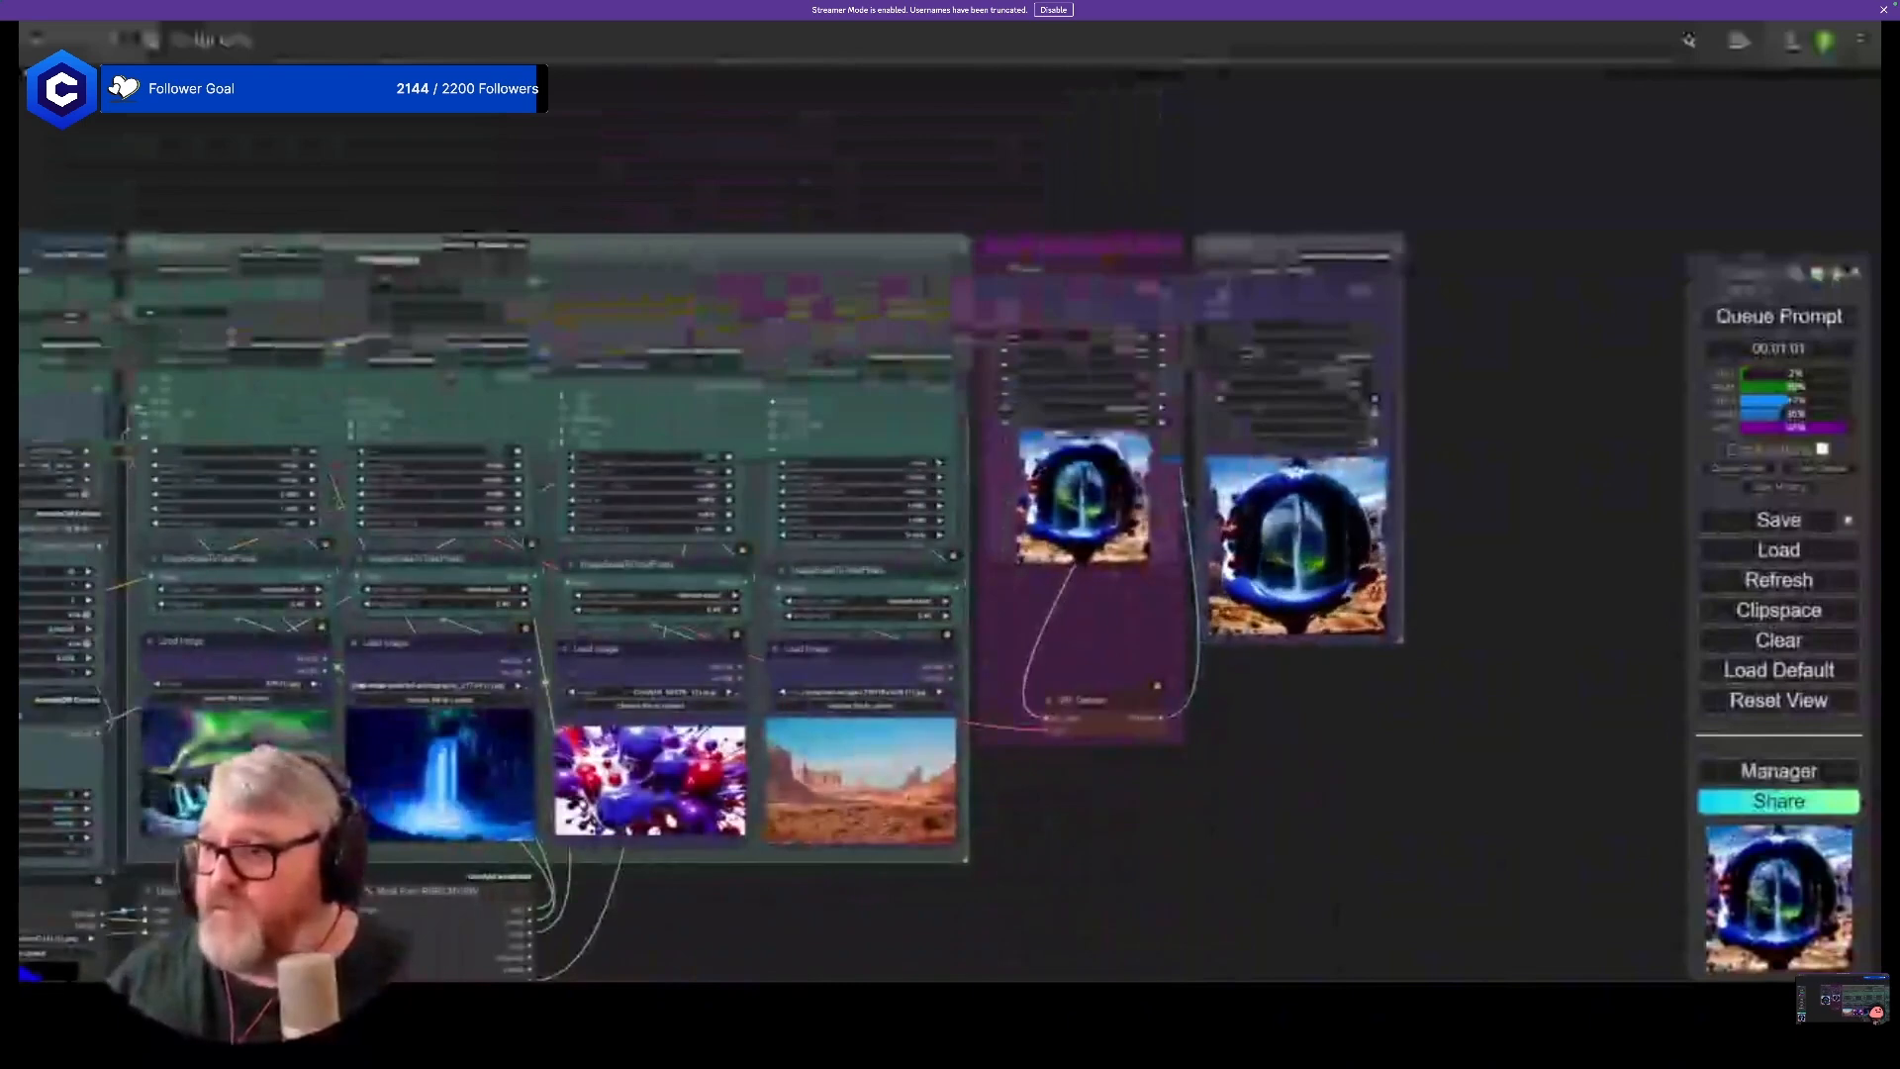
left_click_drag(1335, 260, 1728, 234)
left_click_drag(1106, 238, 1514, 239)
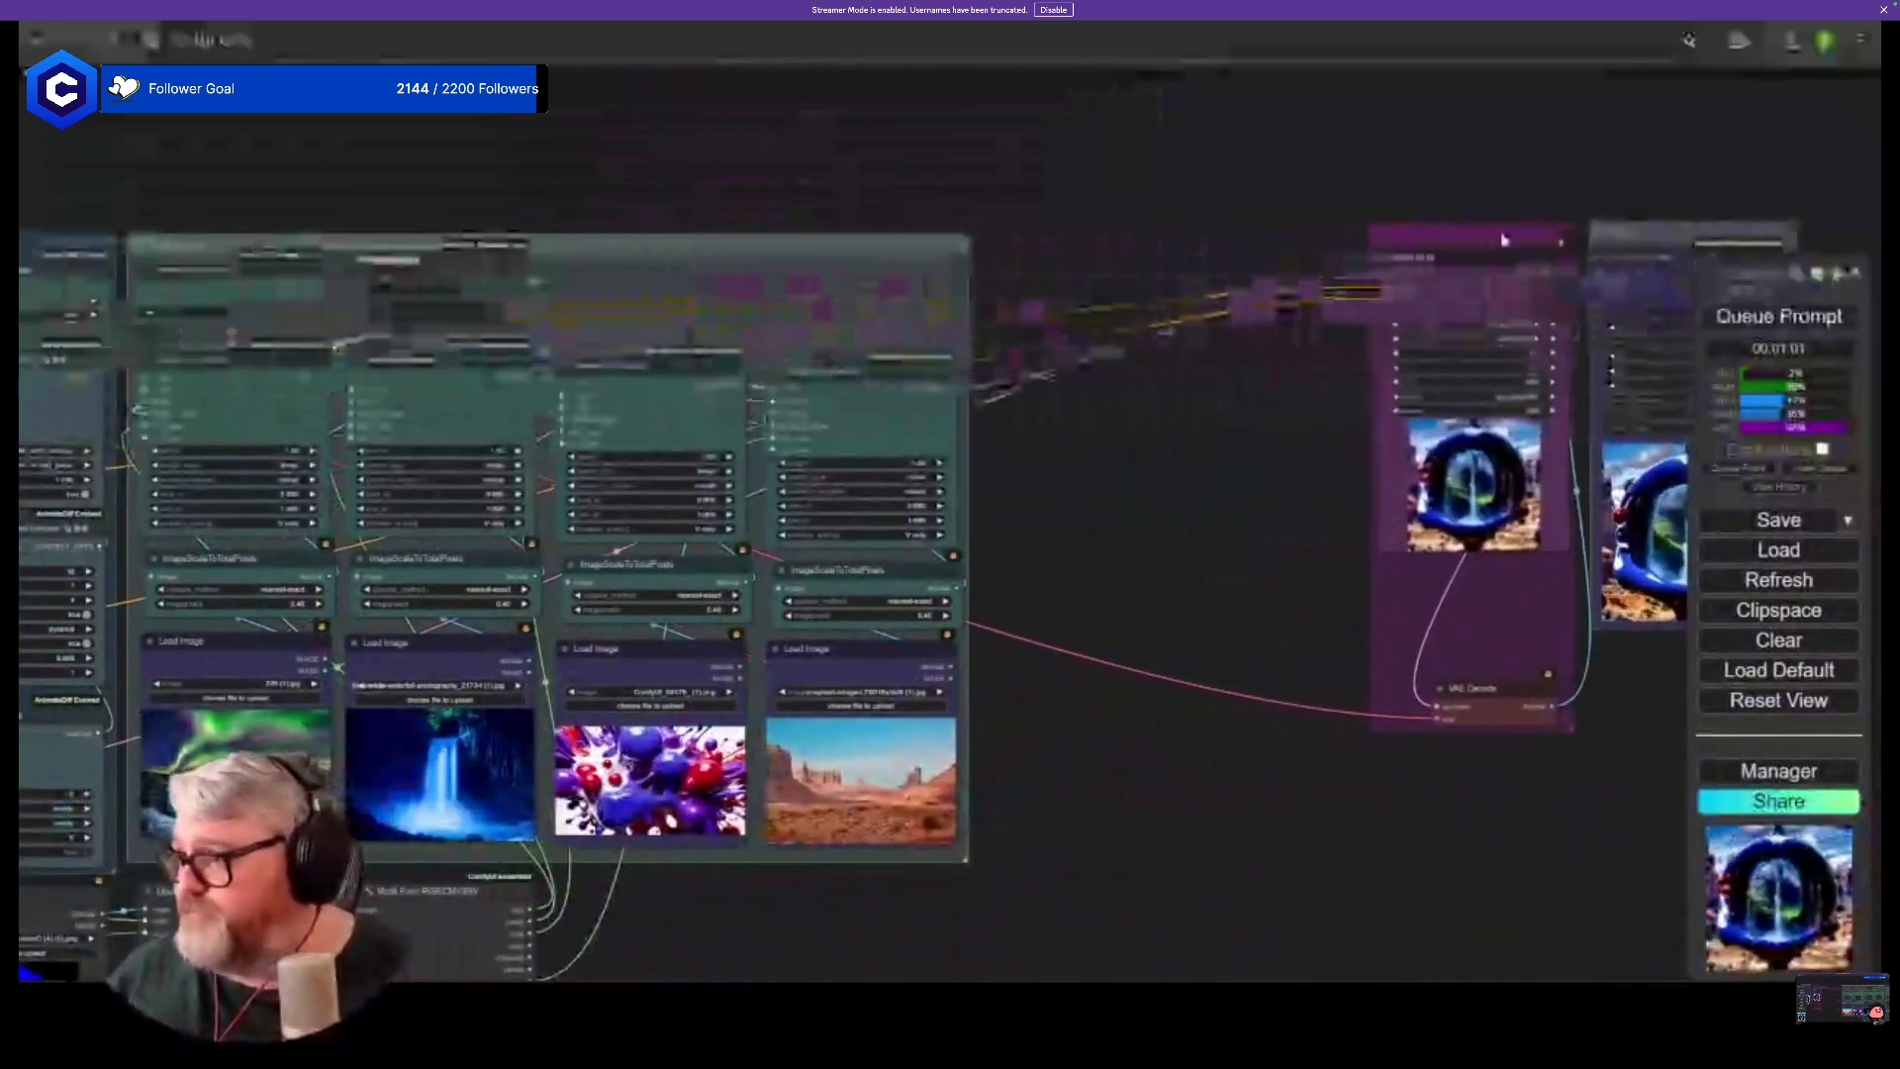
- Add an Apply ControlNet (Advanced) node in the gap between the IPAdapters and sampler groups
left_click_drag(1152, 332, 615, 331)
double_click(534, 278)
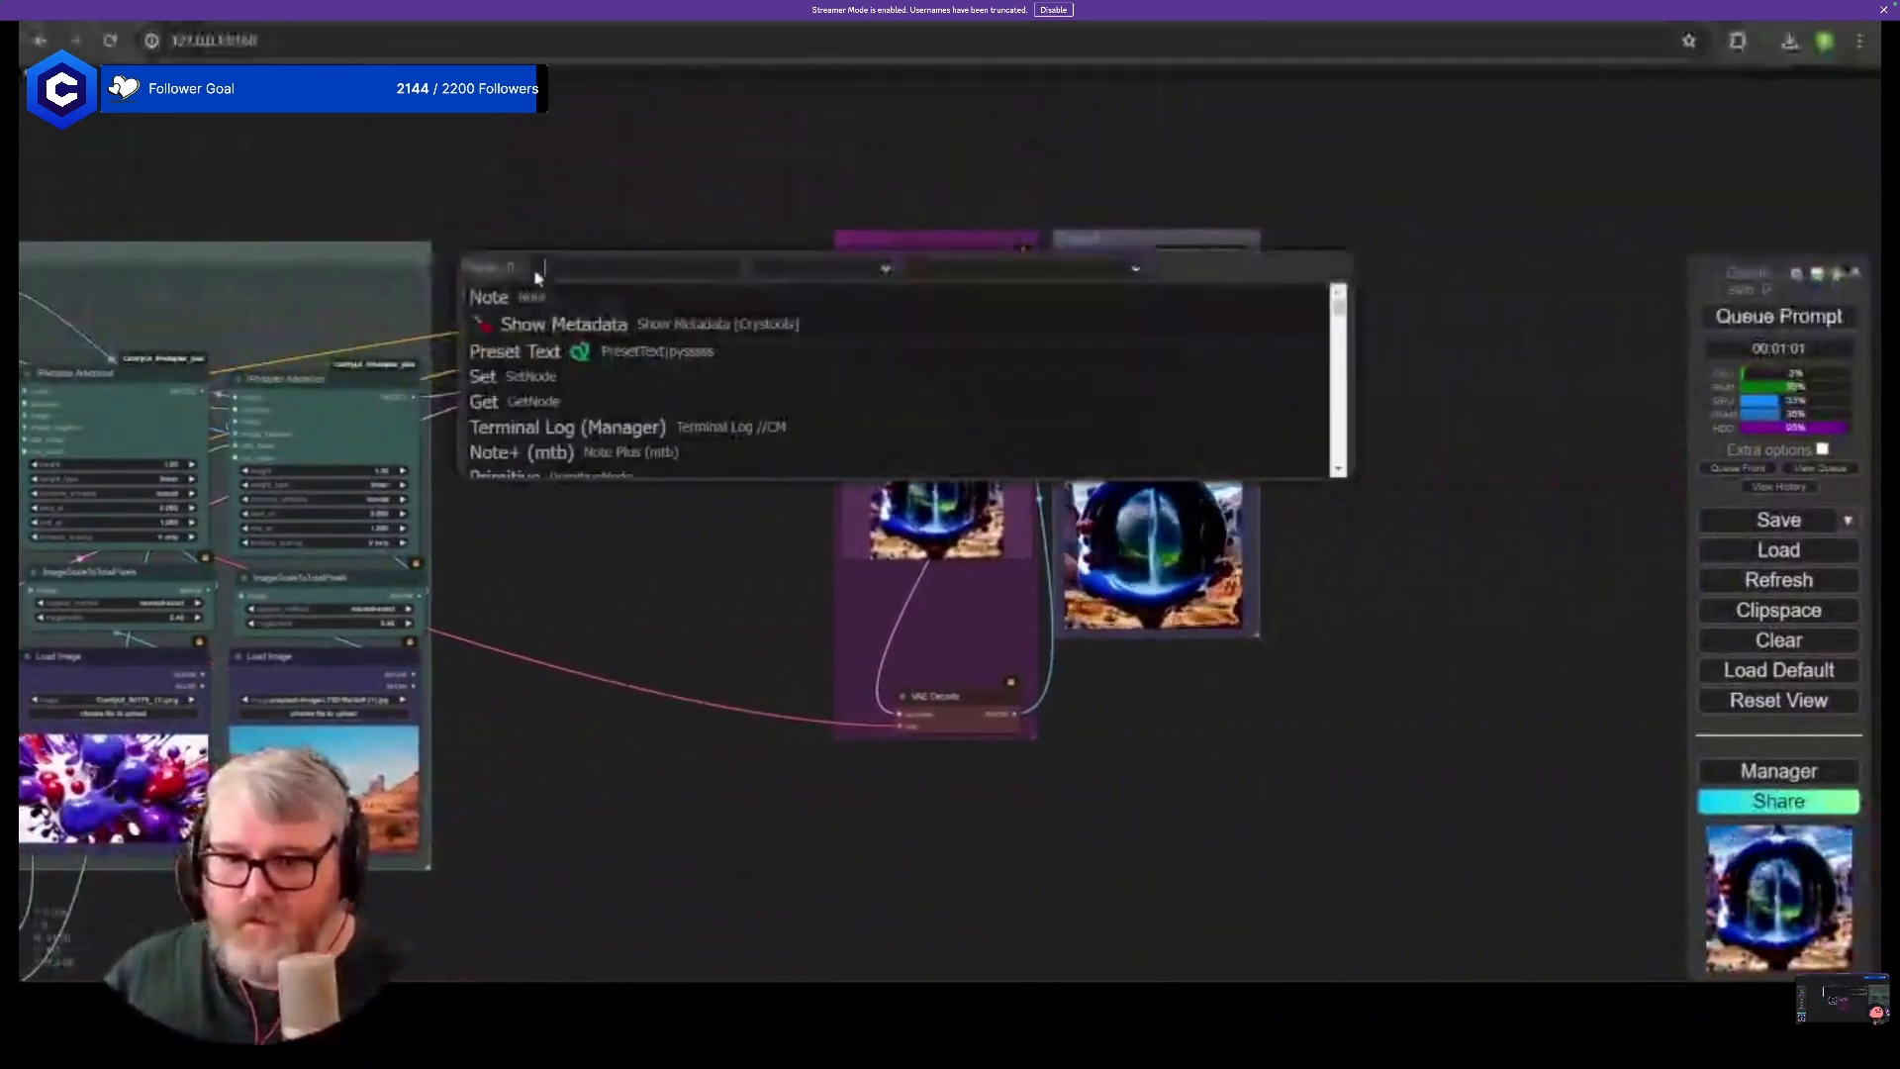
type("apply con")
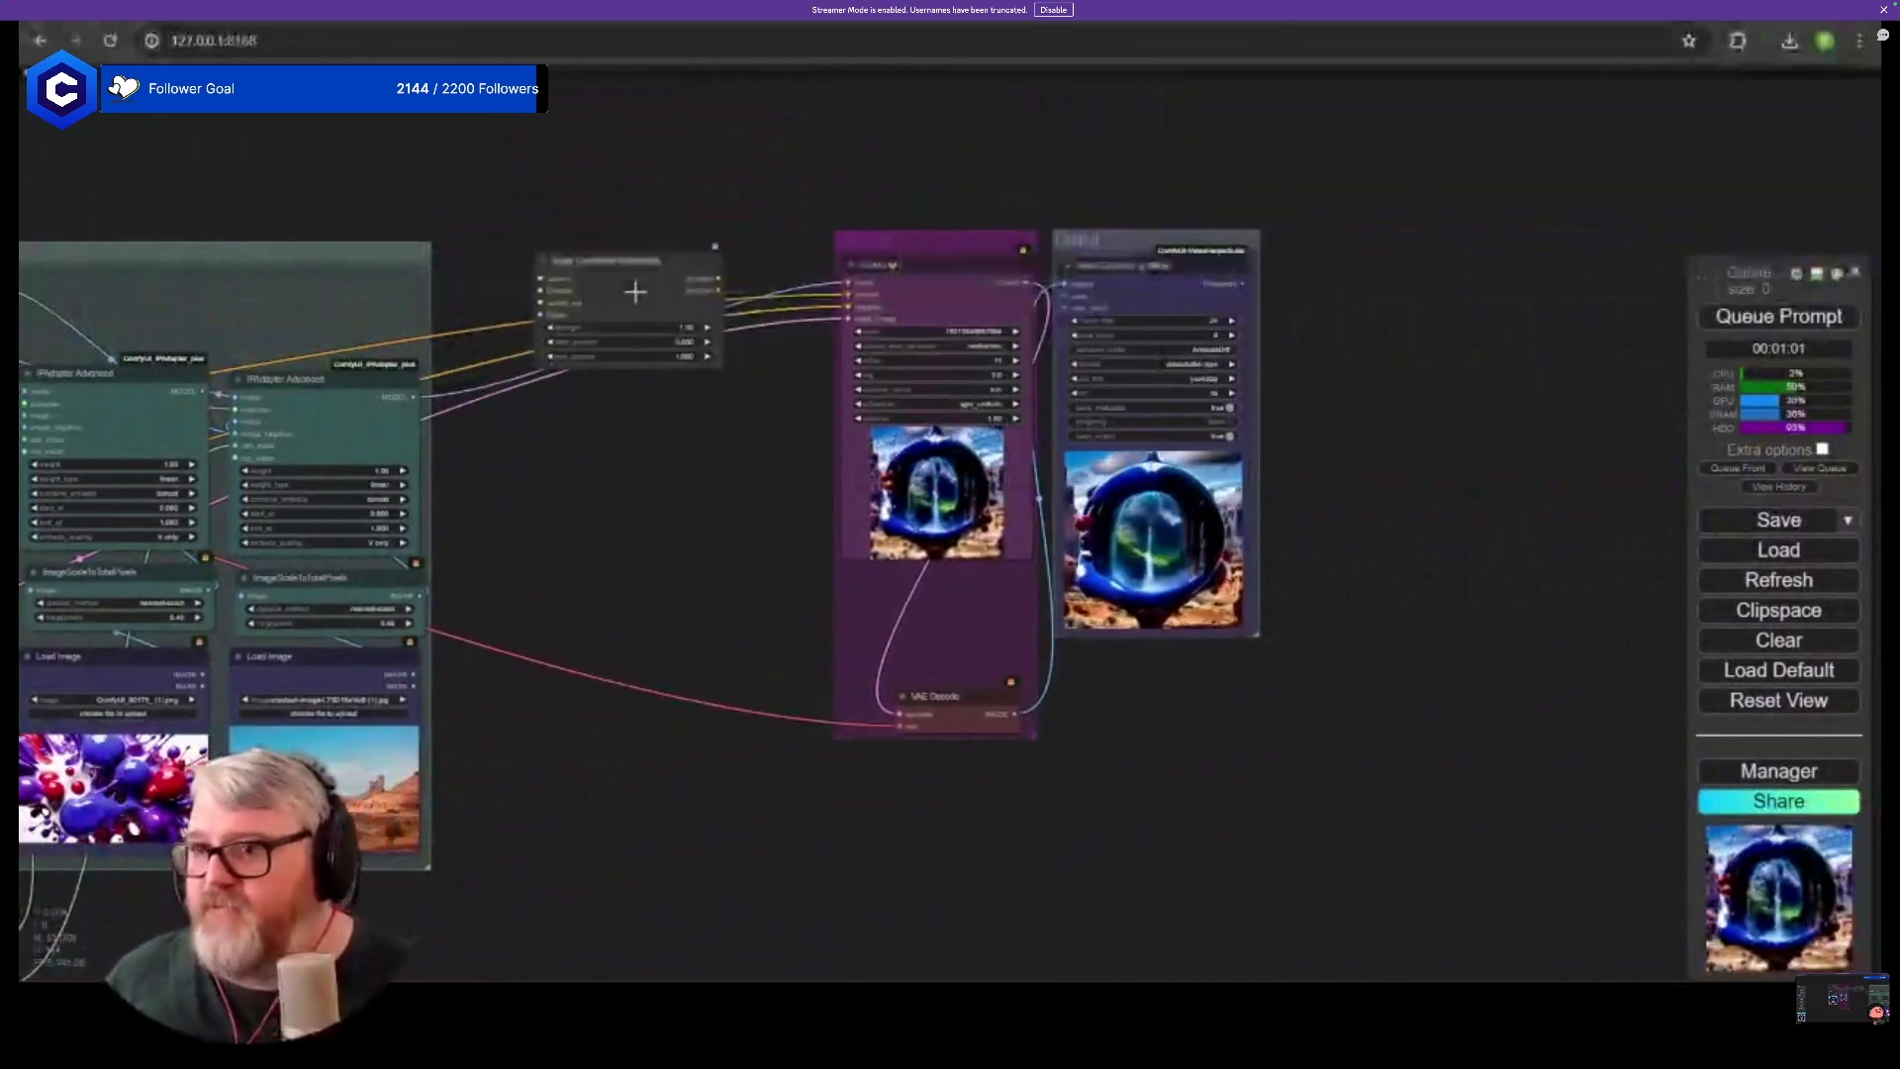
scroll(584, 382, "up", 8)
scroll(581, 382, "down", 6)
- Move the Apply ControlNet node above the groups to the start of the workflow, near the prompt nodes
left_click_drag(475, 554, 1144, 543)
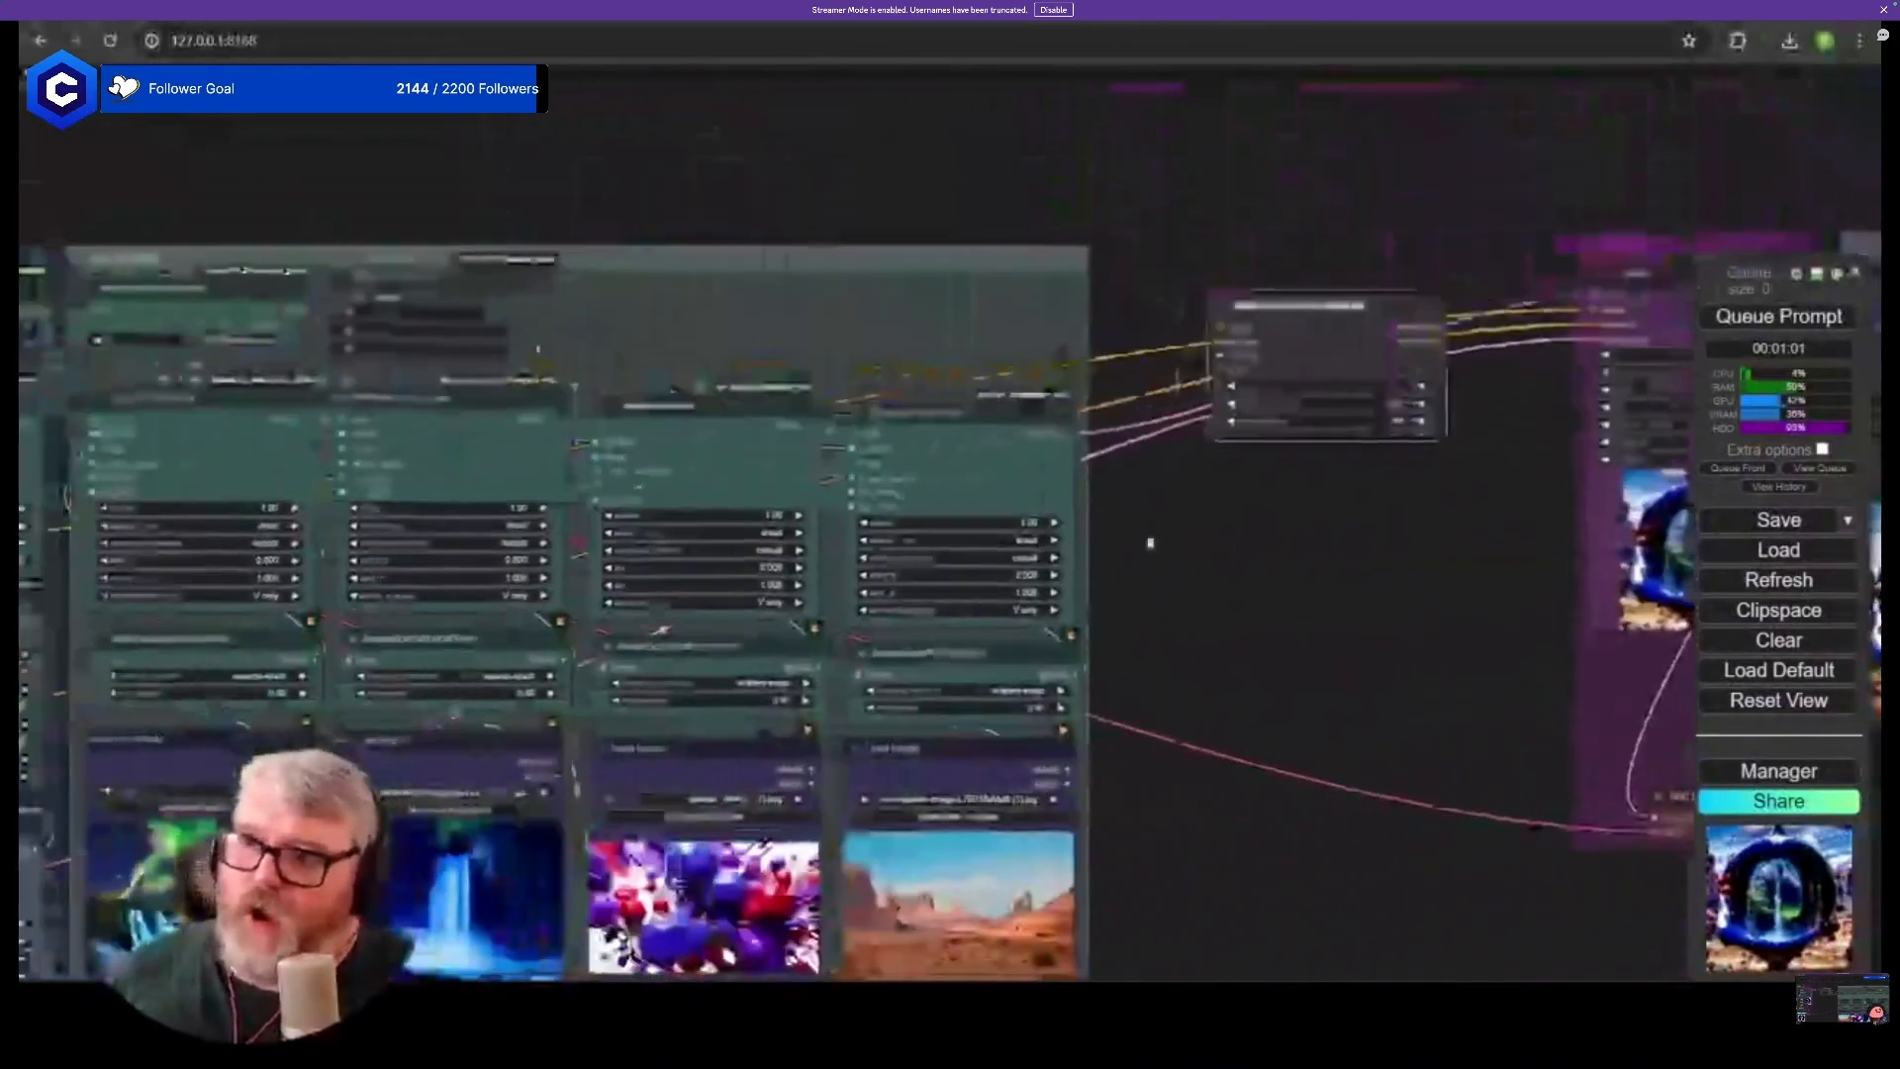
left_click_drag(433, 593, 716, 532)
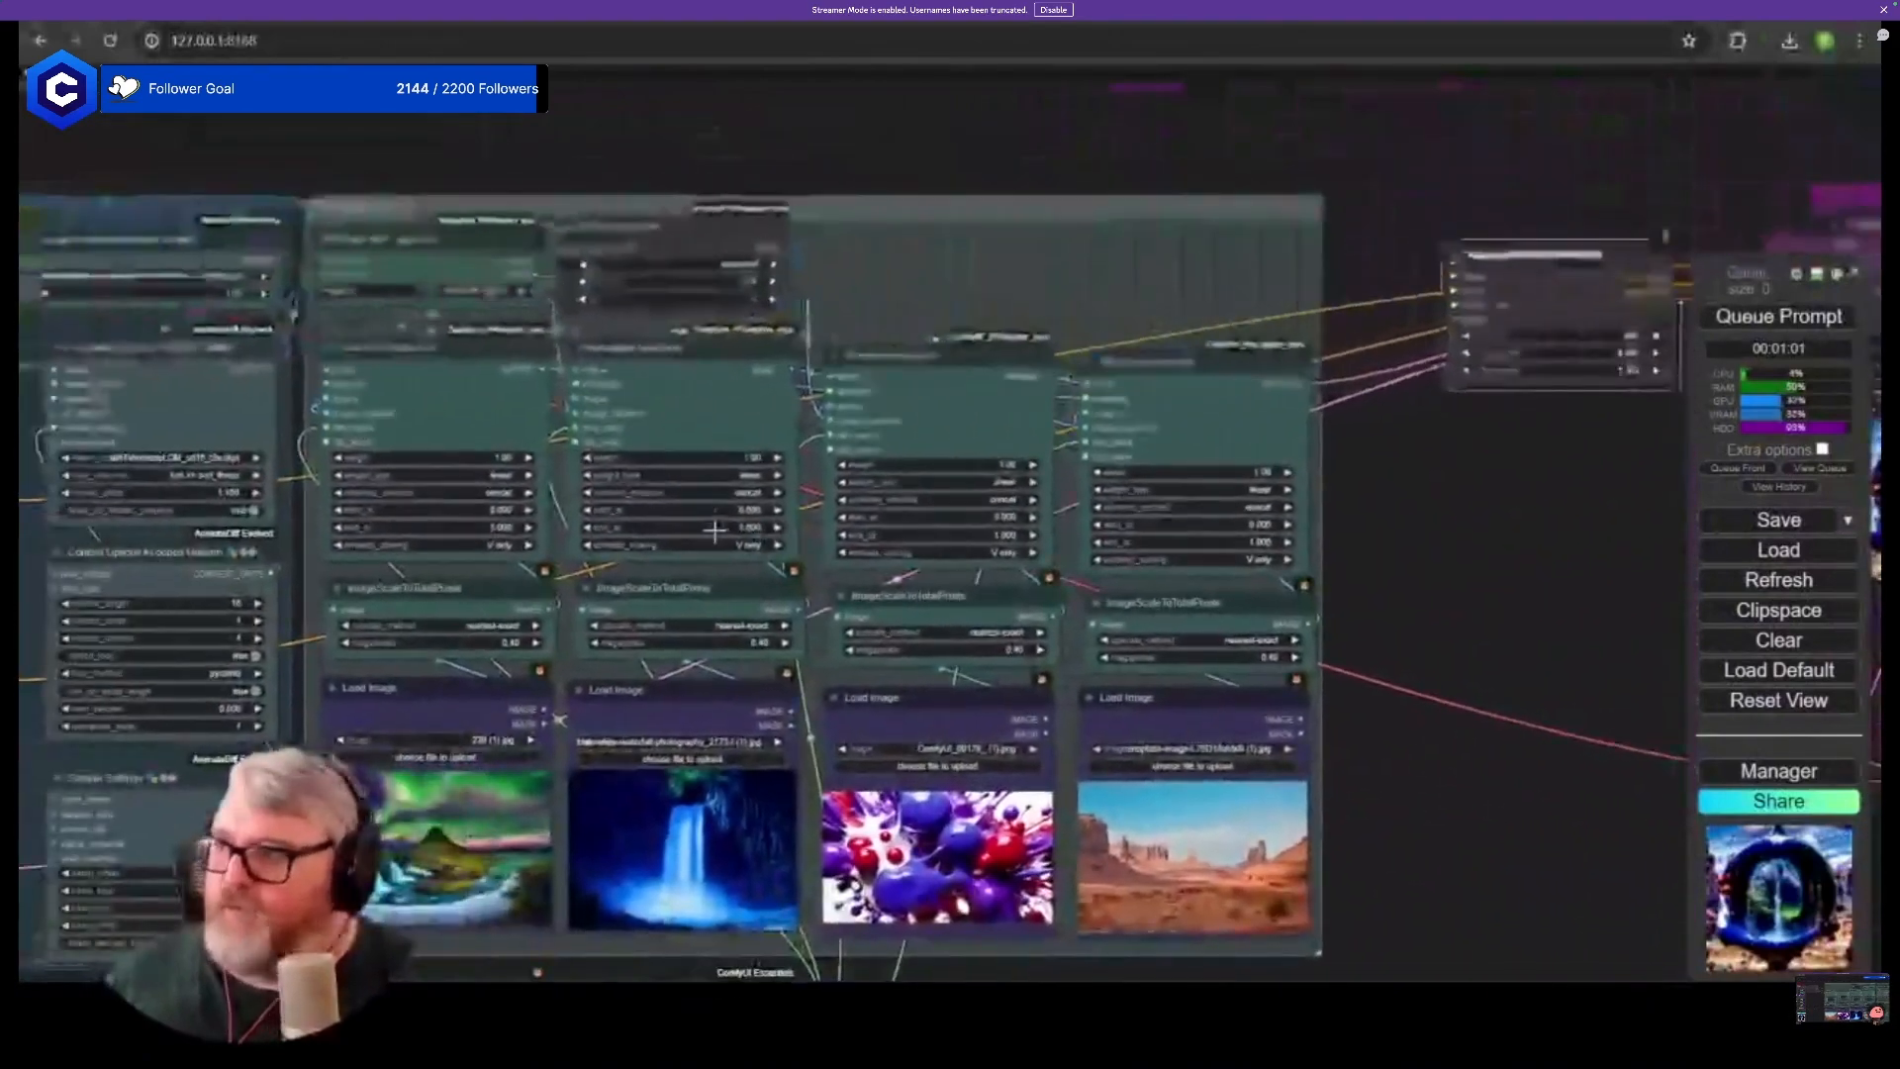
scroll(716, 532, "down", 3)
left_click_drag(1298, 331, 1240, 158)
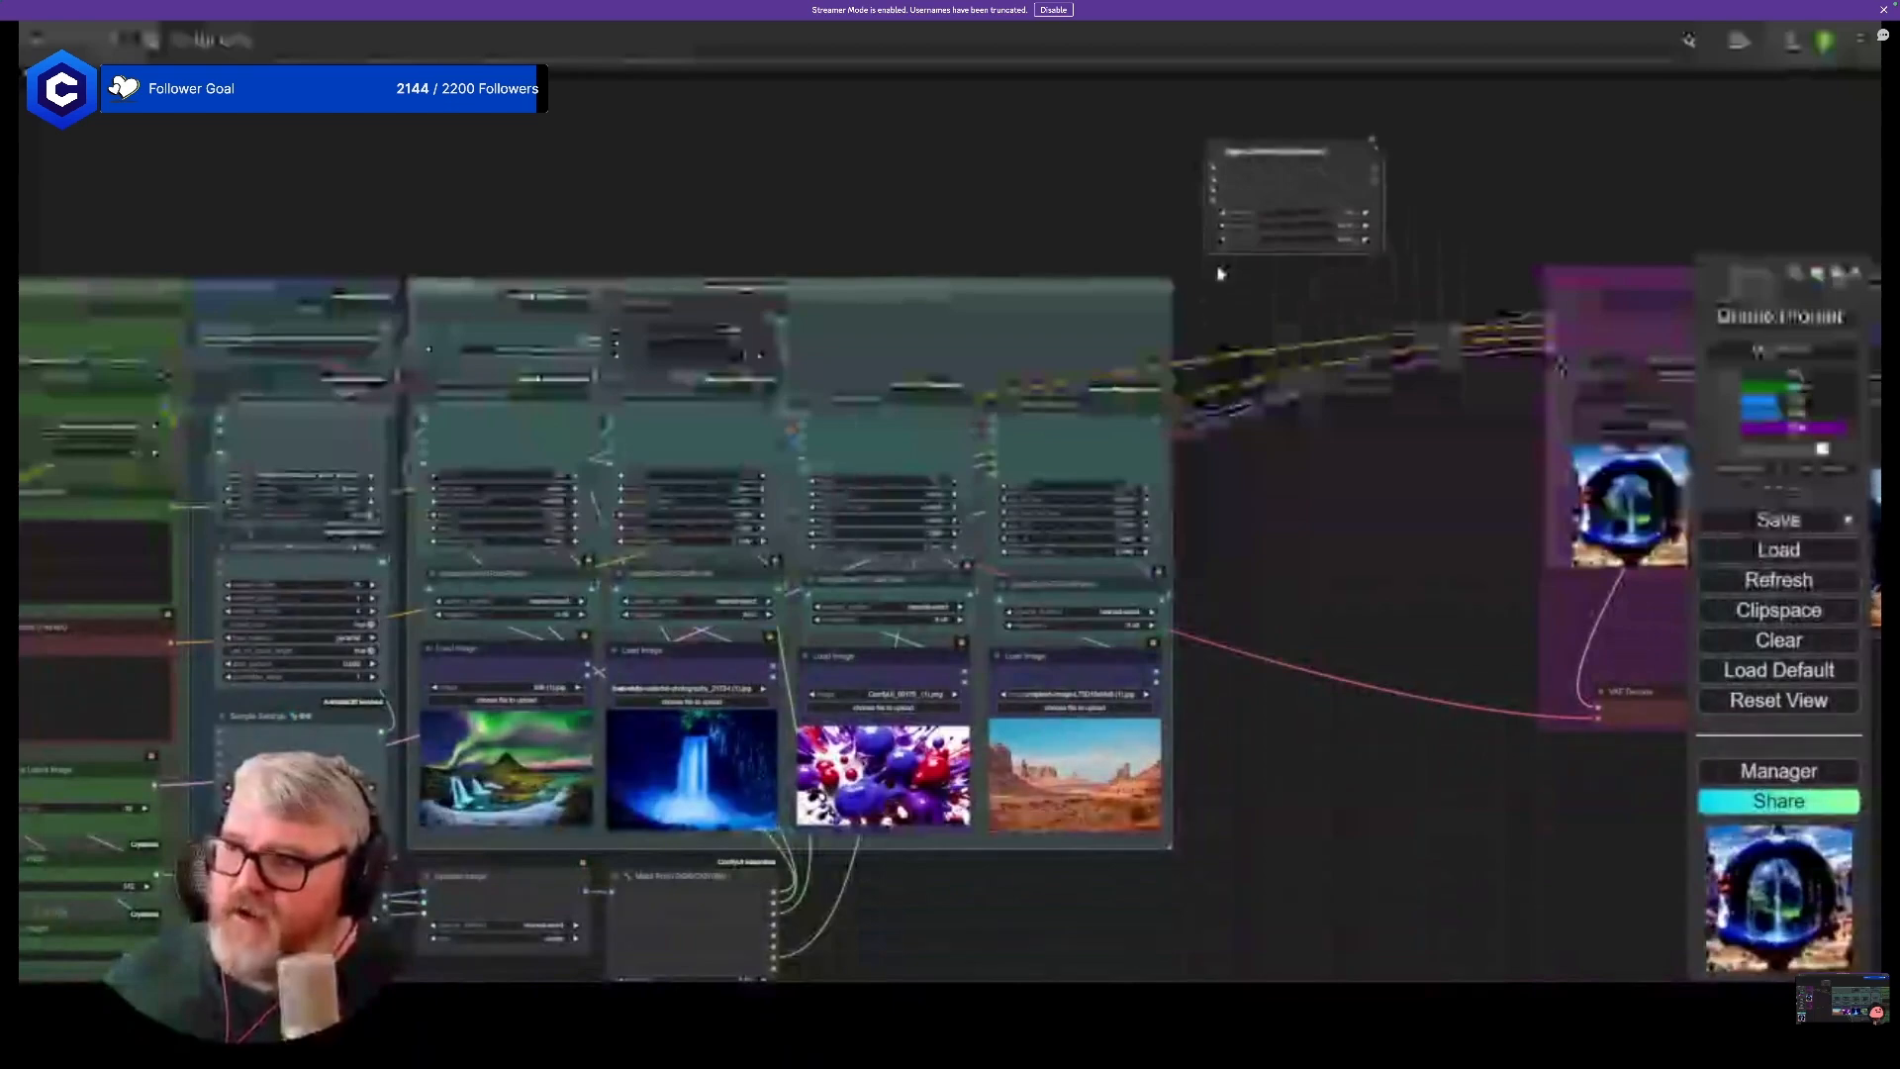
scroll(1219, 273, "up", 6)
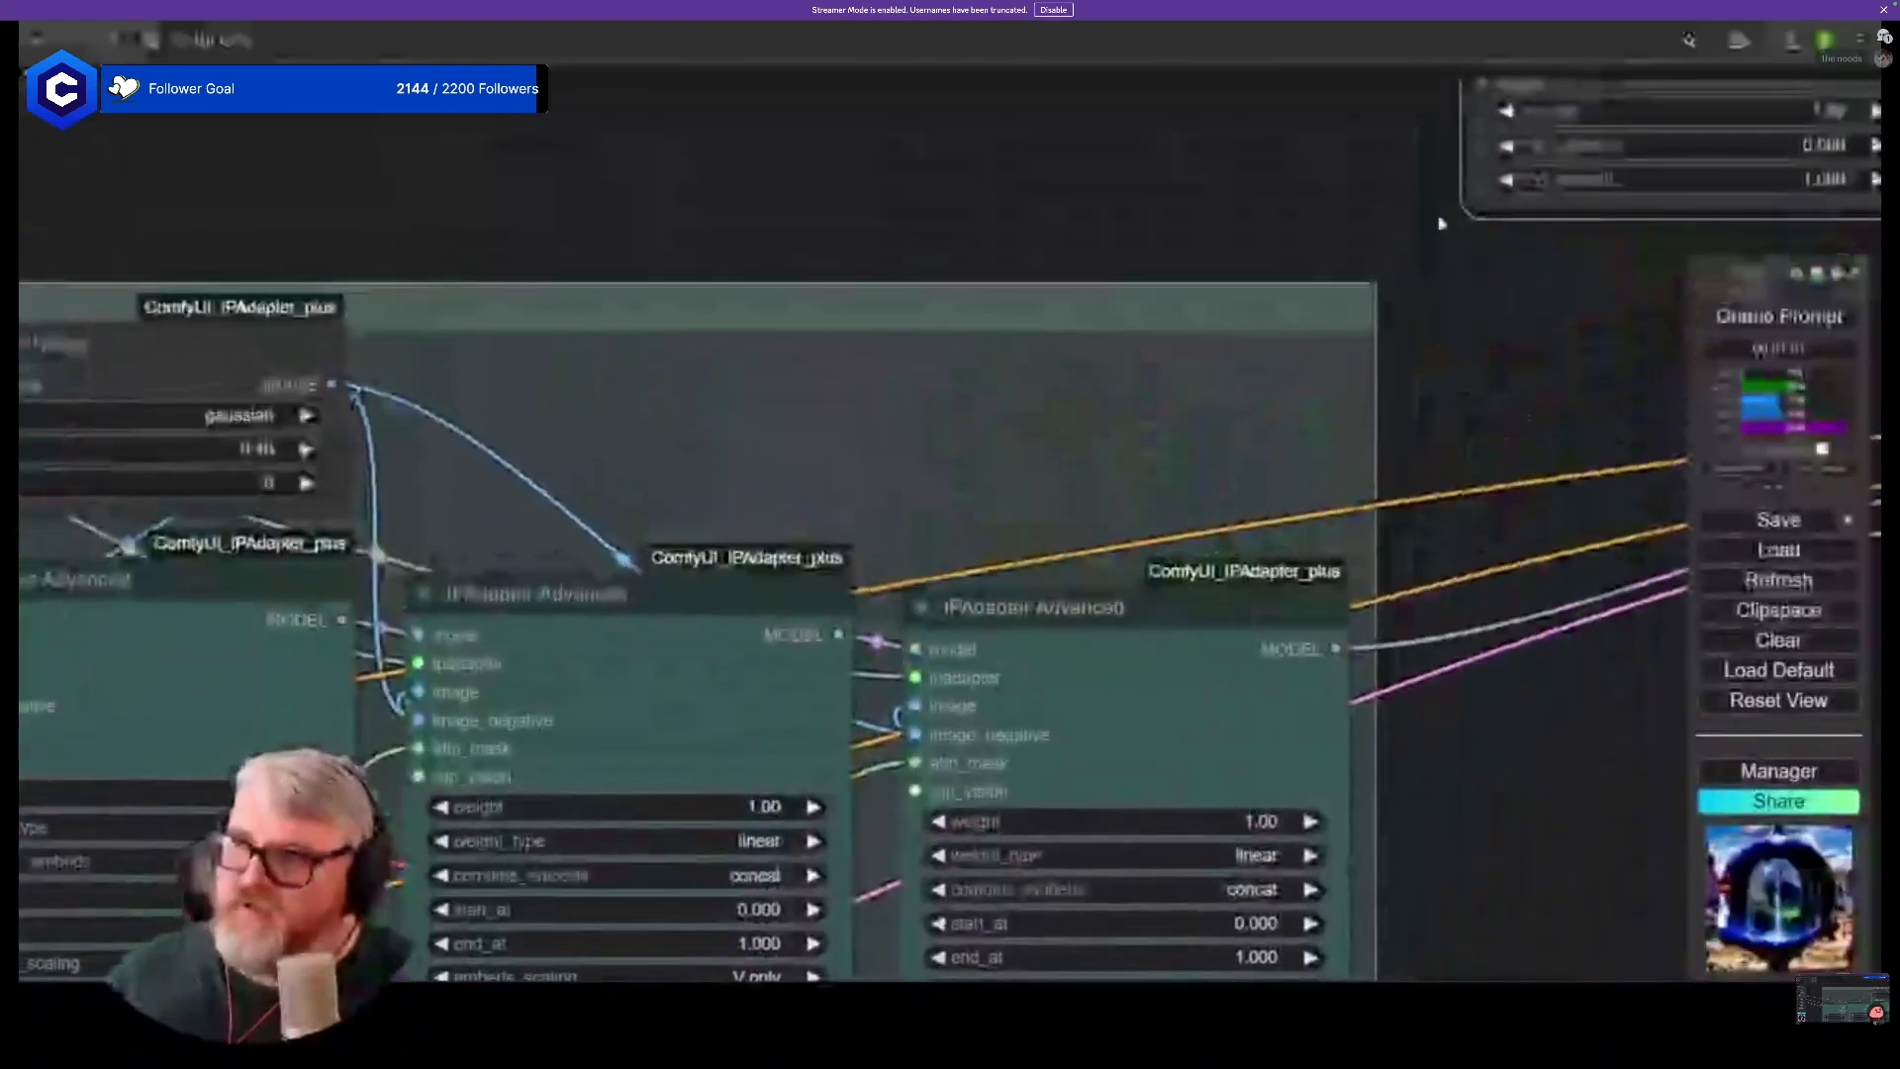
scroll(1440, 223, "down", 6)
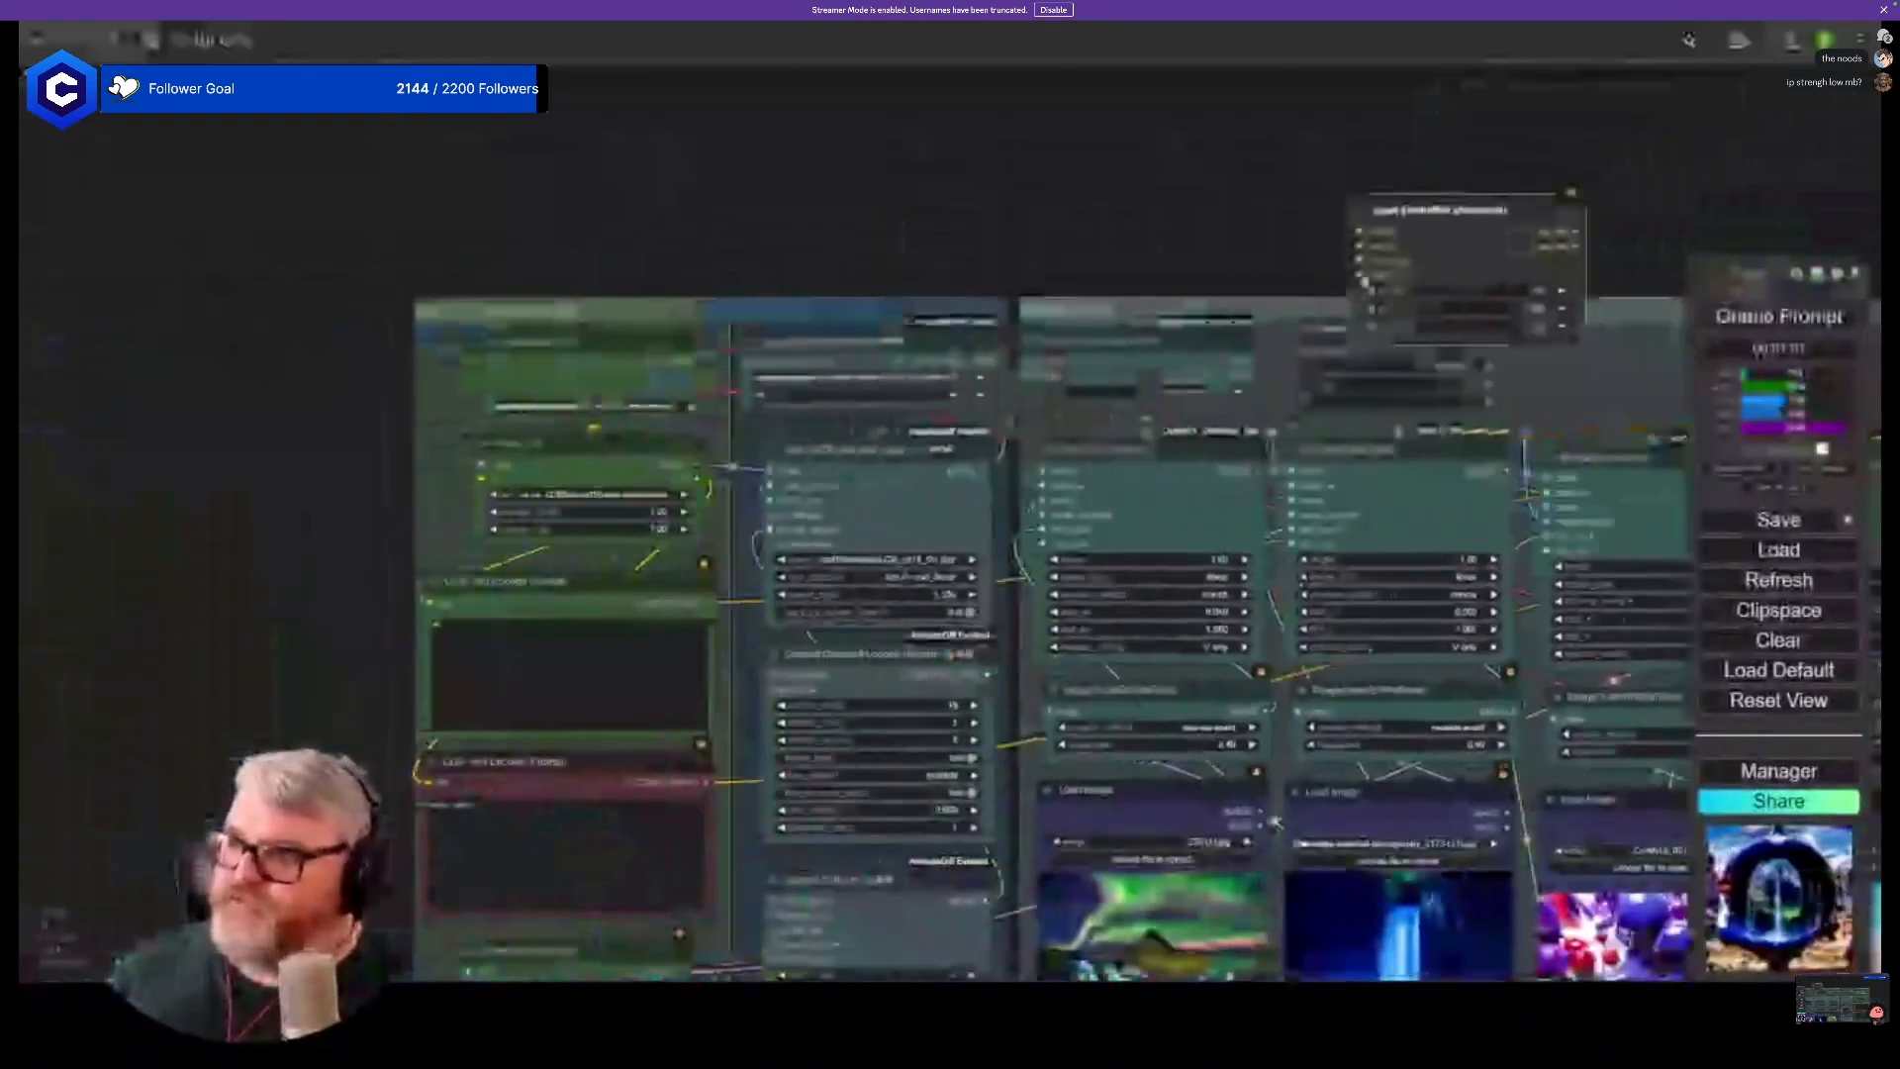
left_click_drag(1441, 224, 955, 144)
- Connect the positive and negative prompt conditioning outputs to the matching inputs of the Apply ControlNet (Advanced) node
scroll(701, 319, "up", 4)
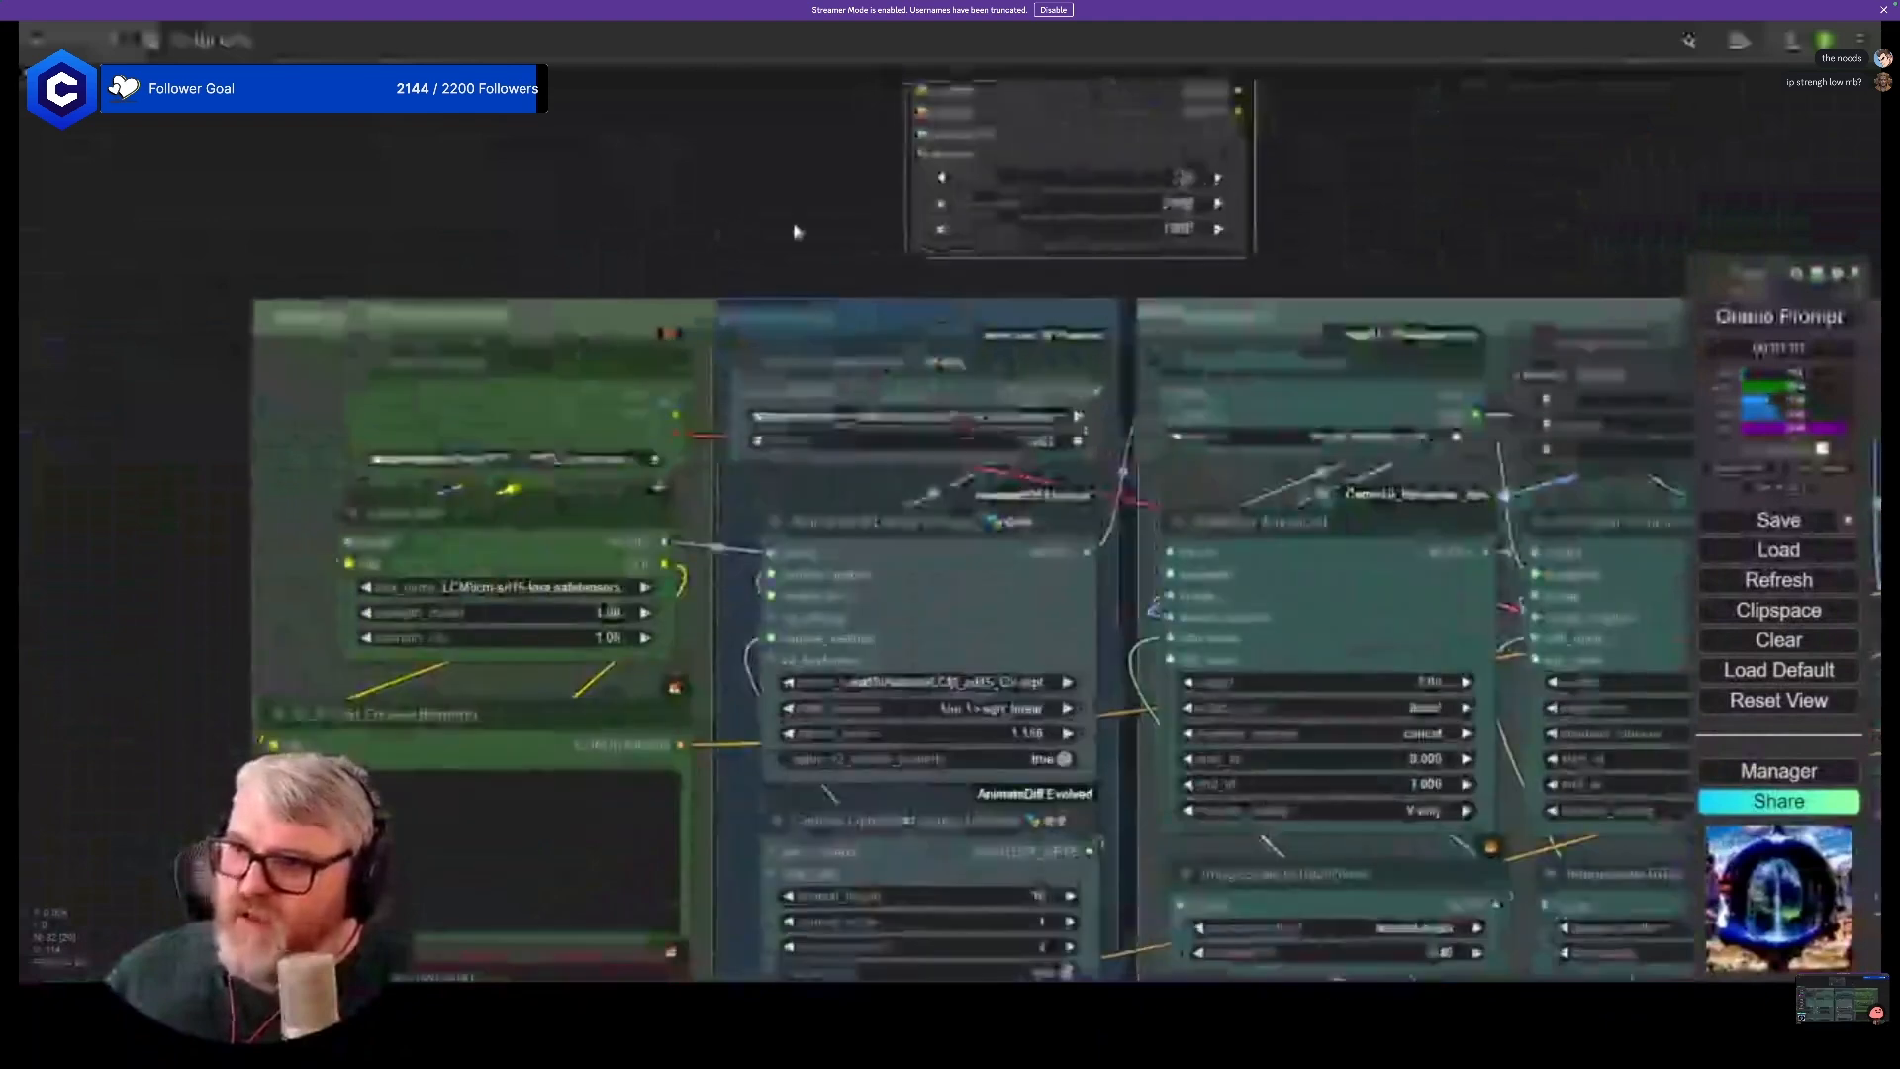
left_click_drag(681, 744, 922, 89)
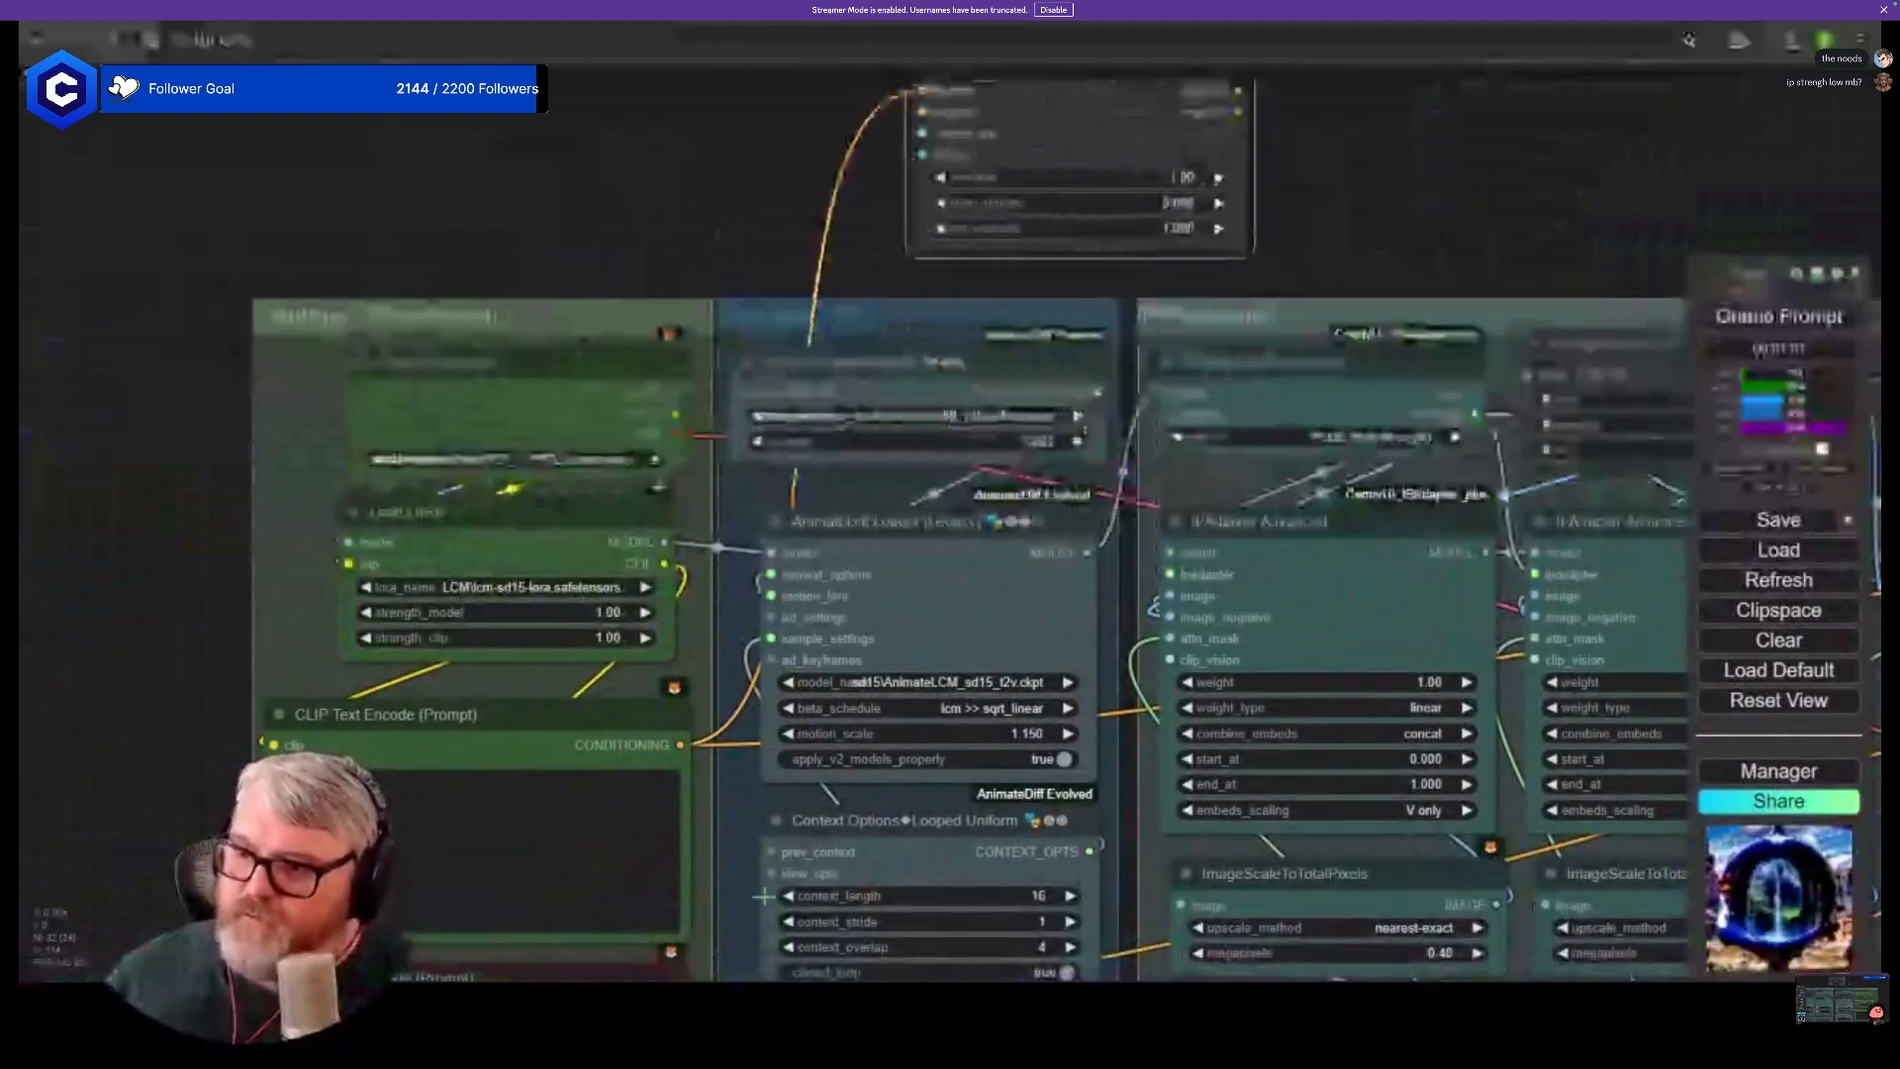
scroll(693, 247, "down", 3)
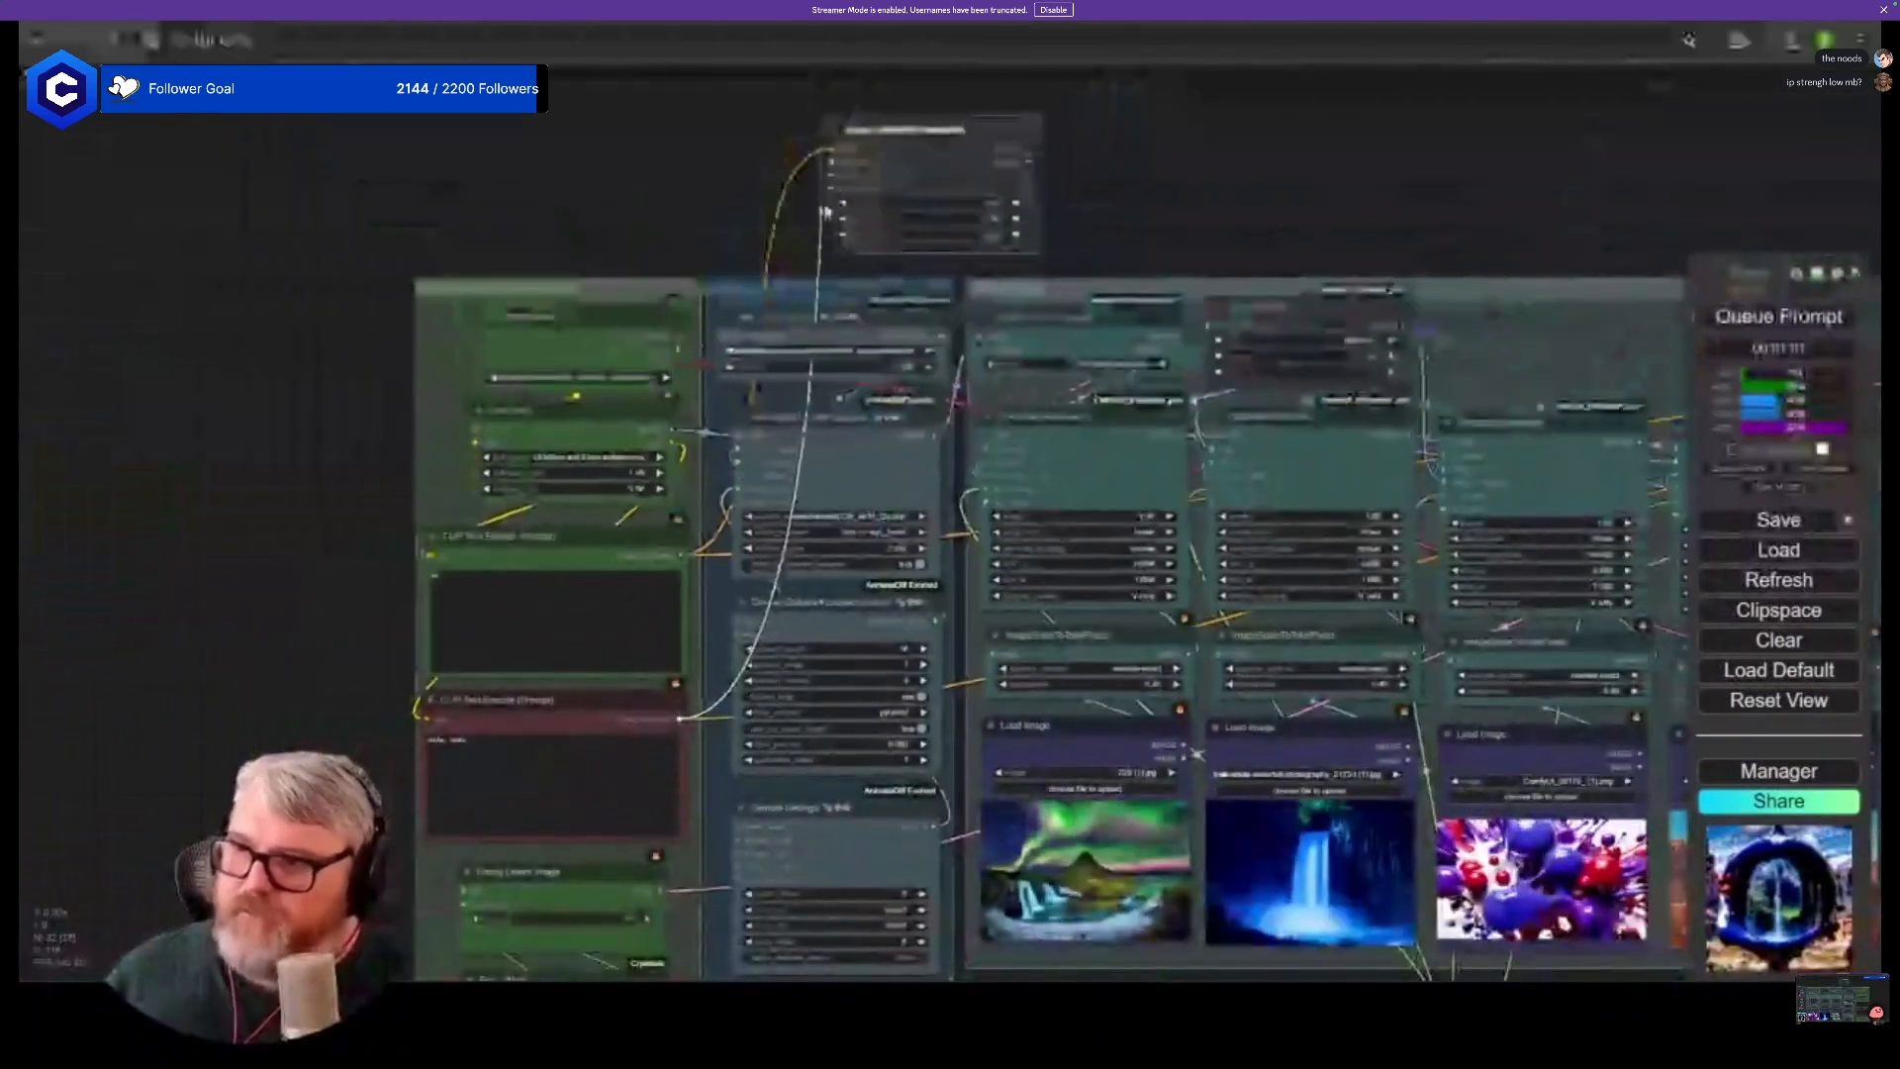
- Move the Apply ControlNet (Advanced) node back into the gap between the IPAdapters and Diffusion groups
left_click_drag(1089, 228, 500, 485)
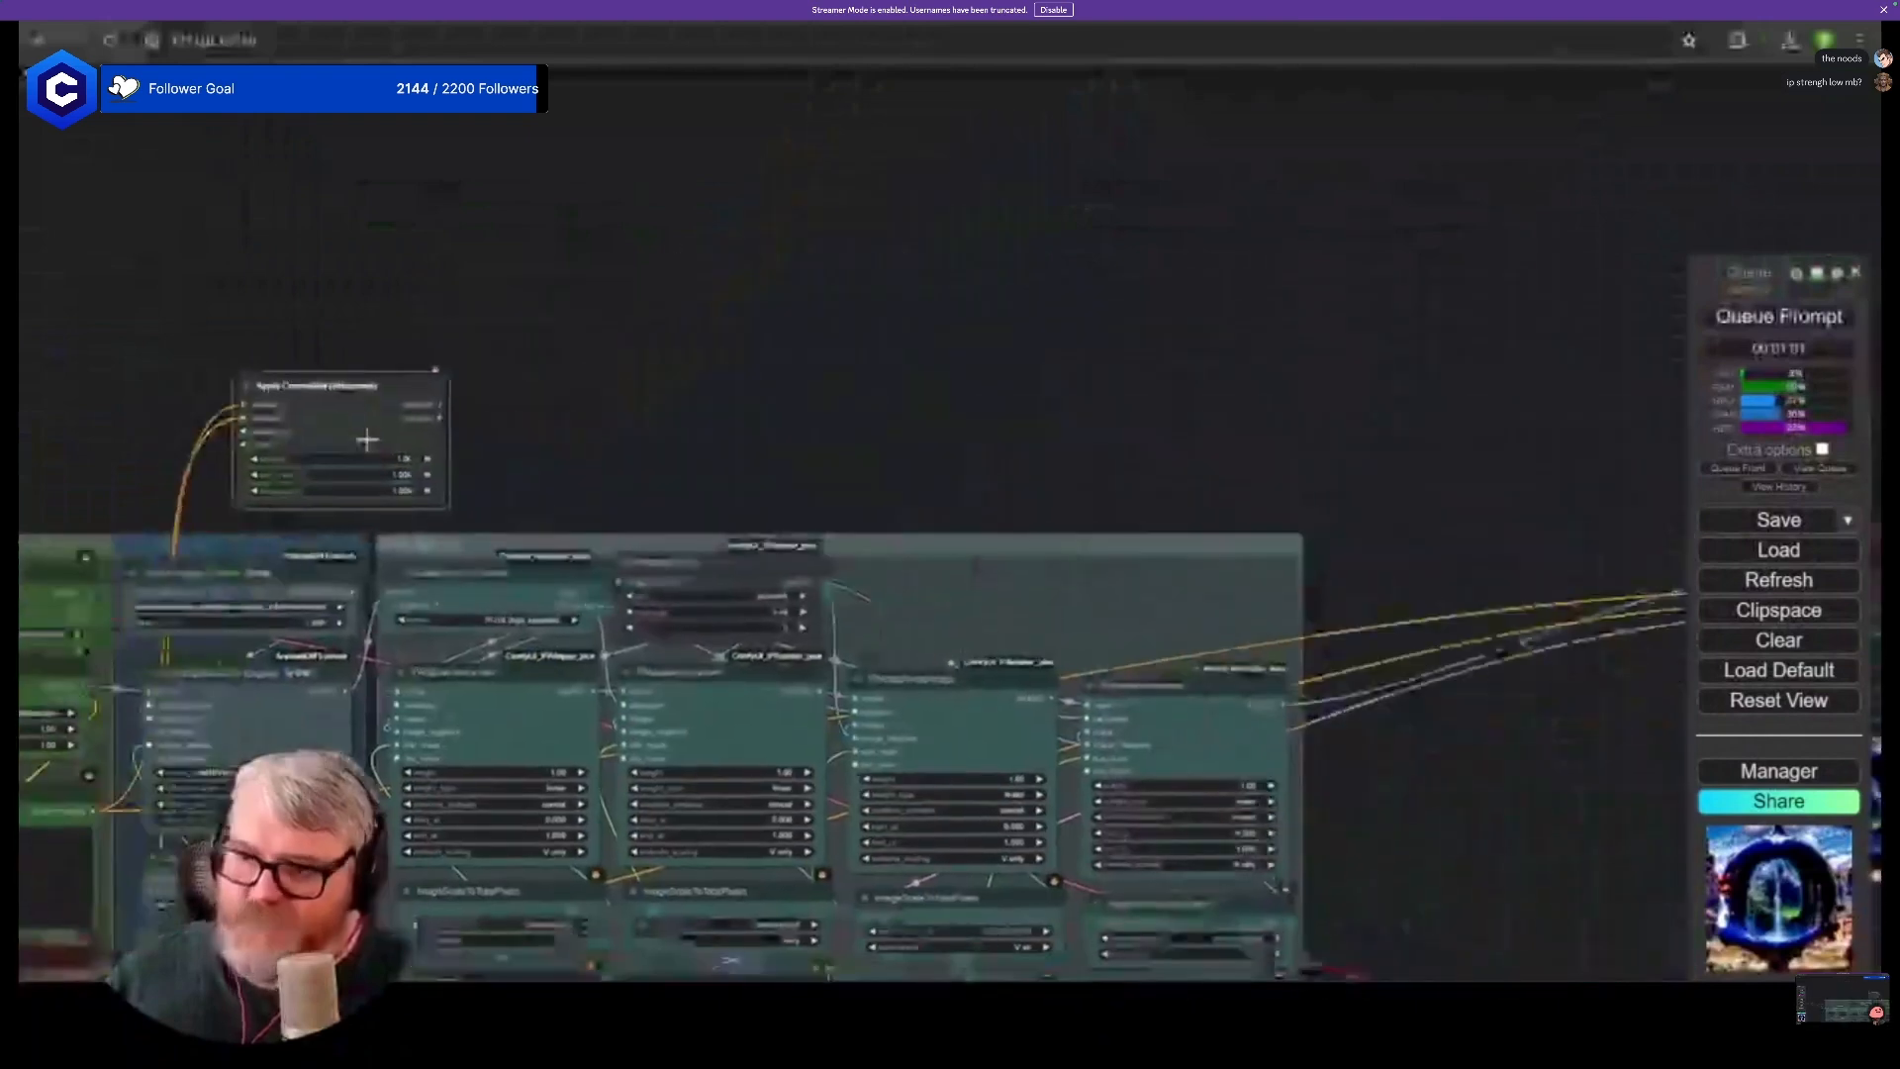
left_click_drag(365, 436, 1564, 731)
left_click_drag(1524, 643, 801, 322)
left_click_drag(781, 395, 831, 596)
left_click_drag(681, 447, 457, 435)
scroll(727, 629, "down", 3)
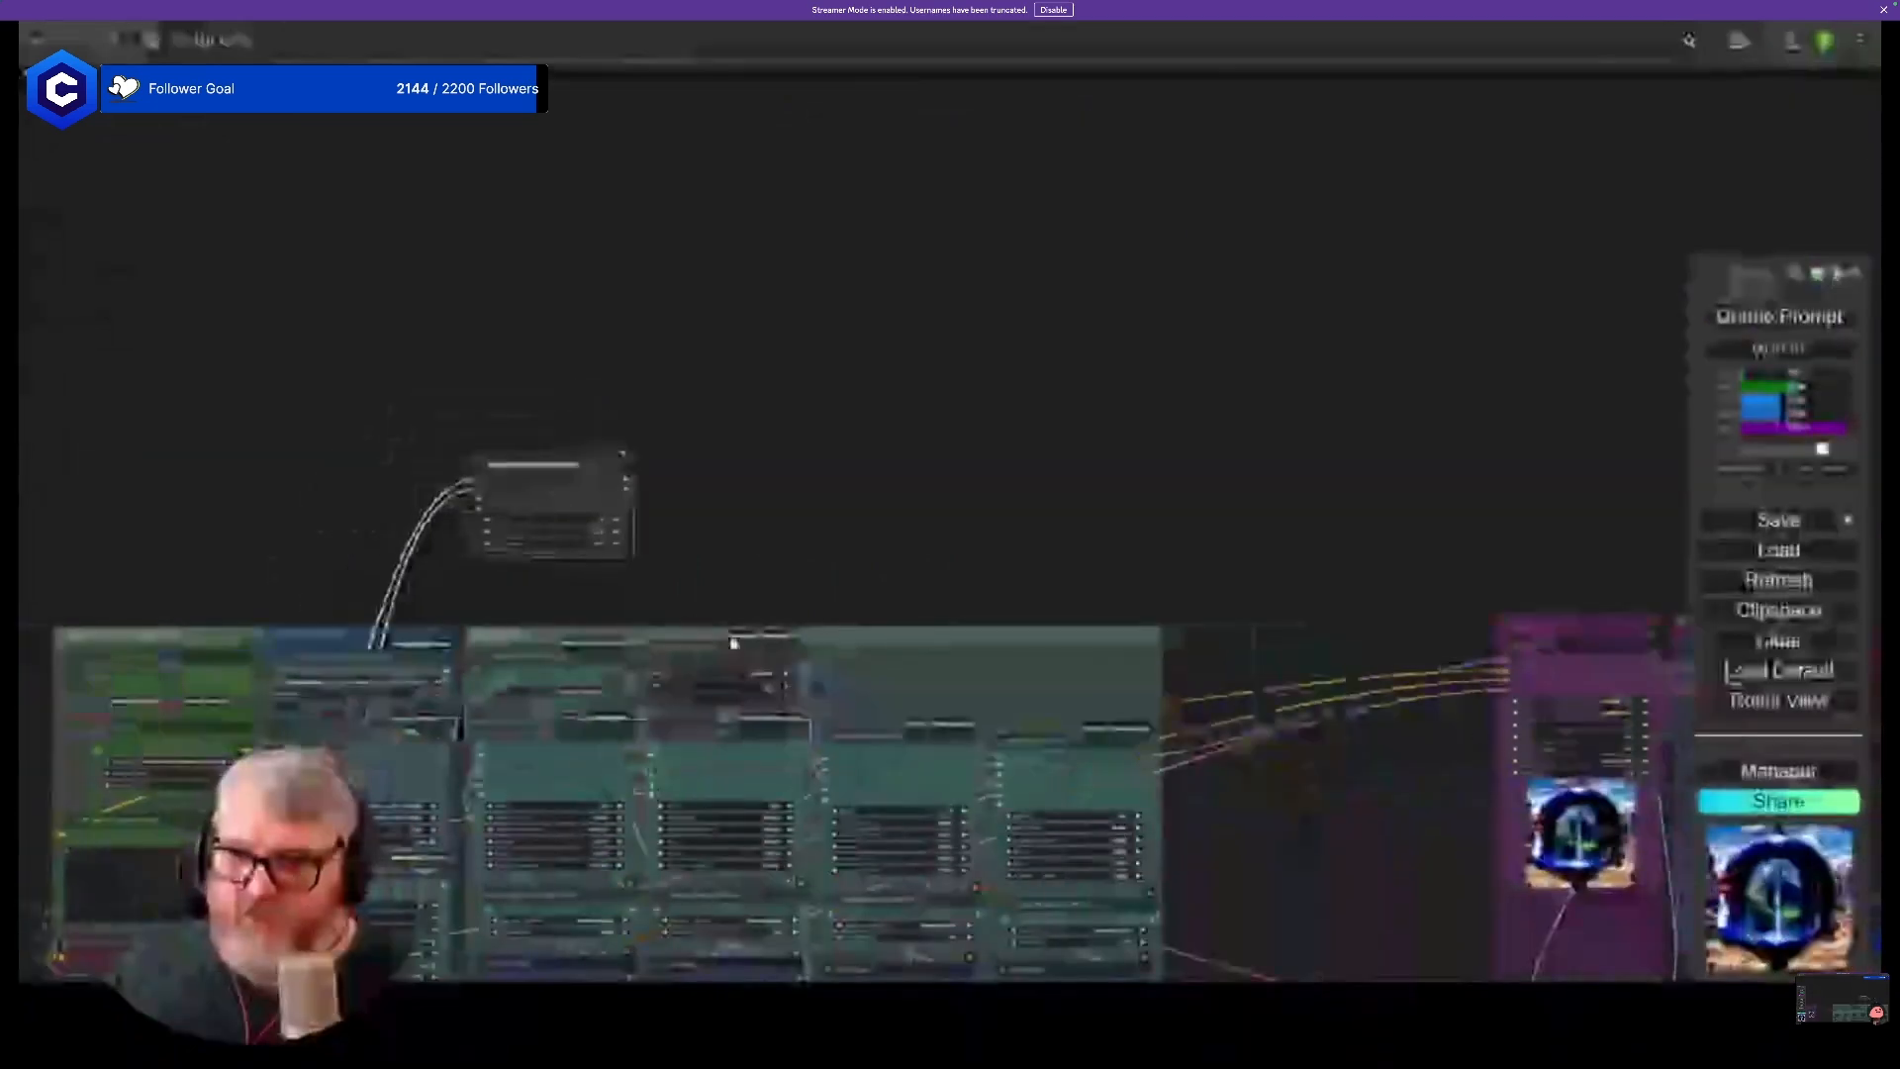
scroll(730, 707, "up", 1)
left_click_drag(726, 715, 920, 353)
scroll(995, 544, "down", 5)
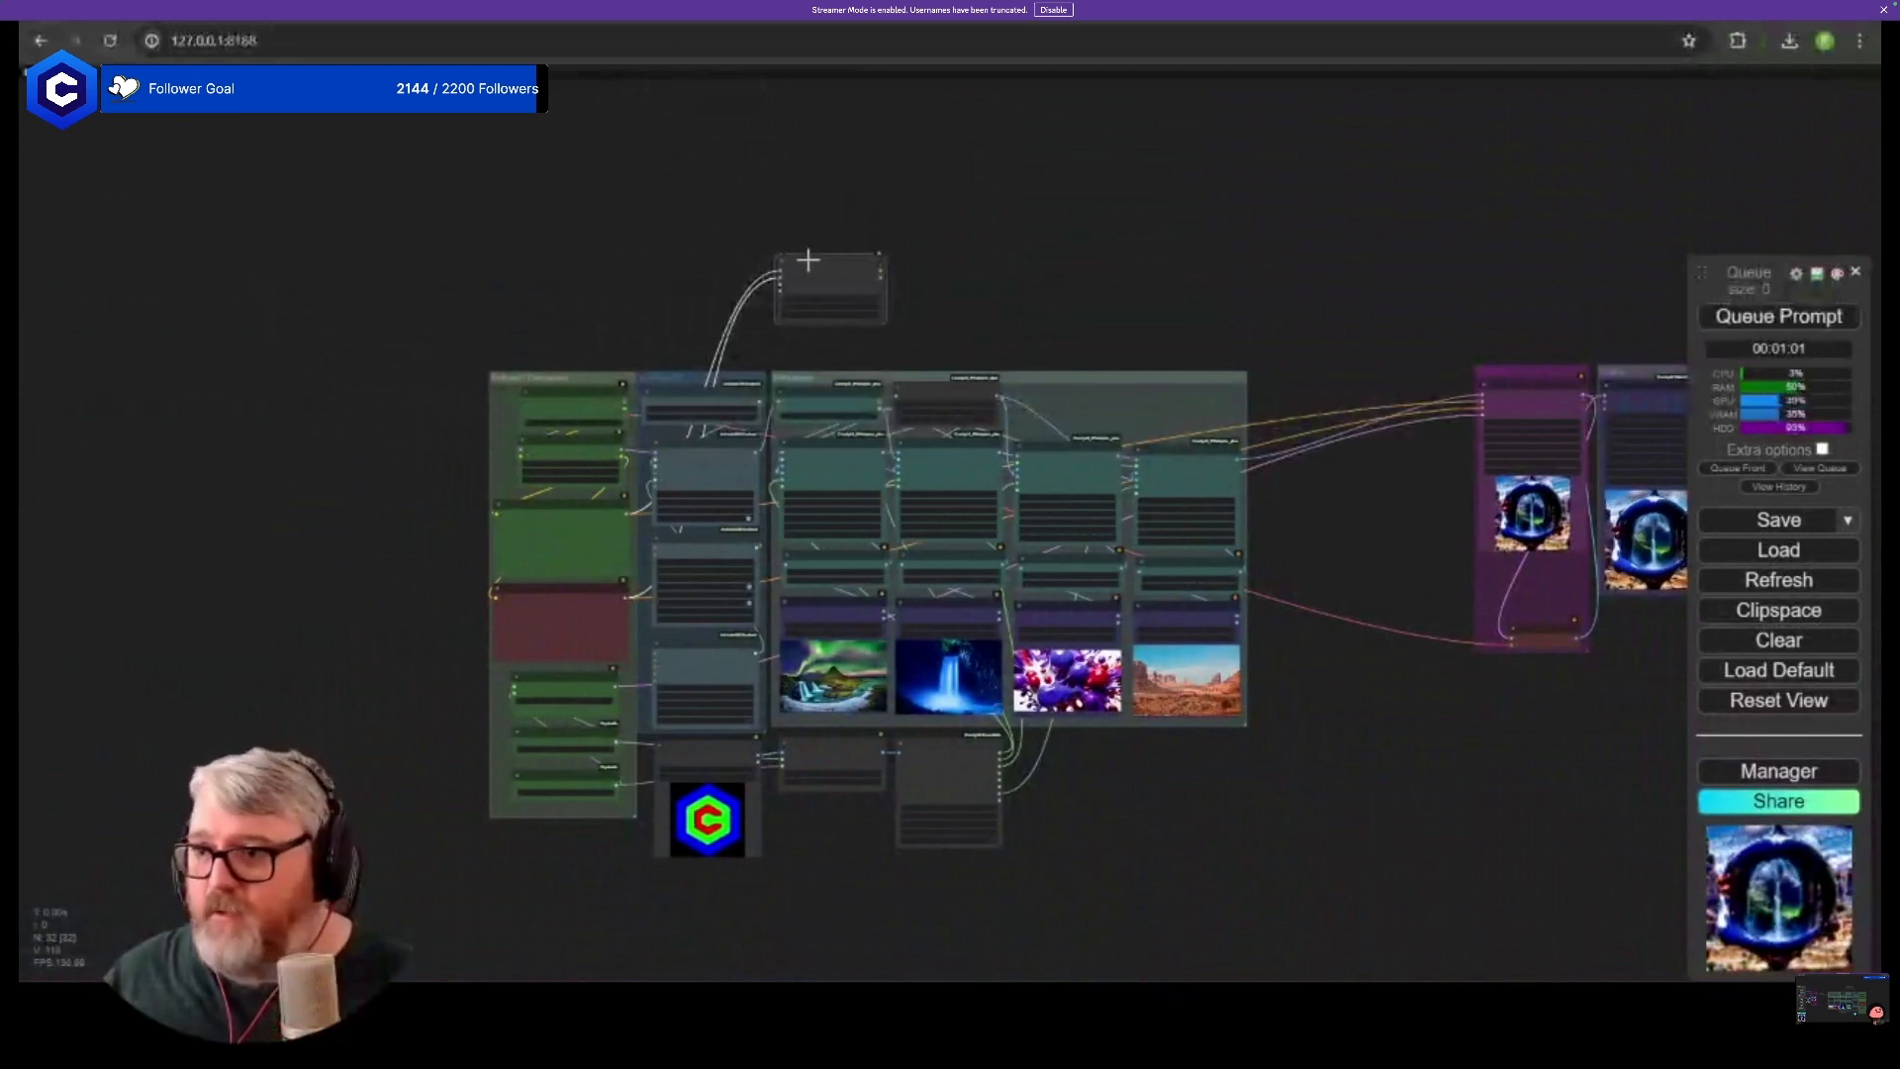
left_click_drag(809, 260, 395, 463)
scroll(1310, 436, "up", 12)
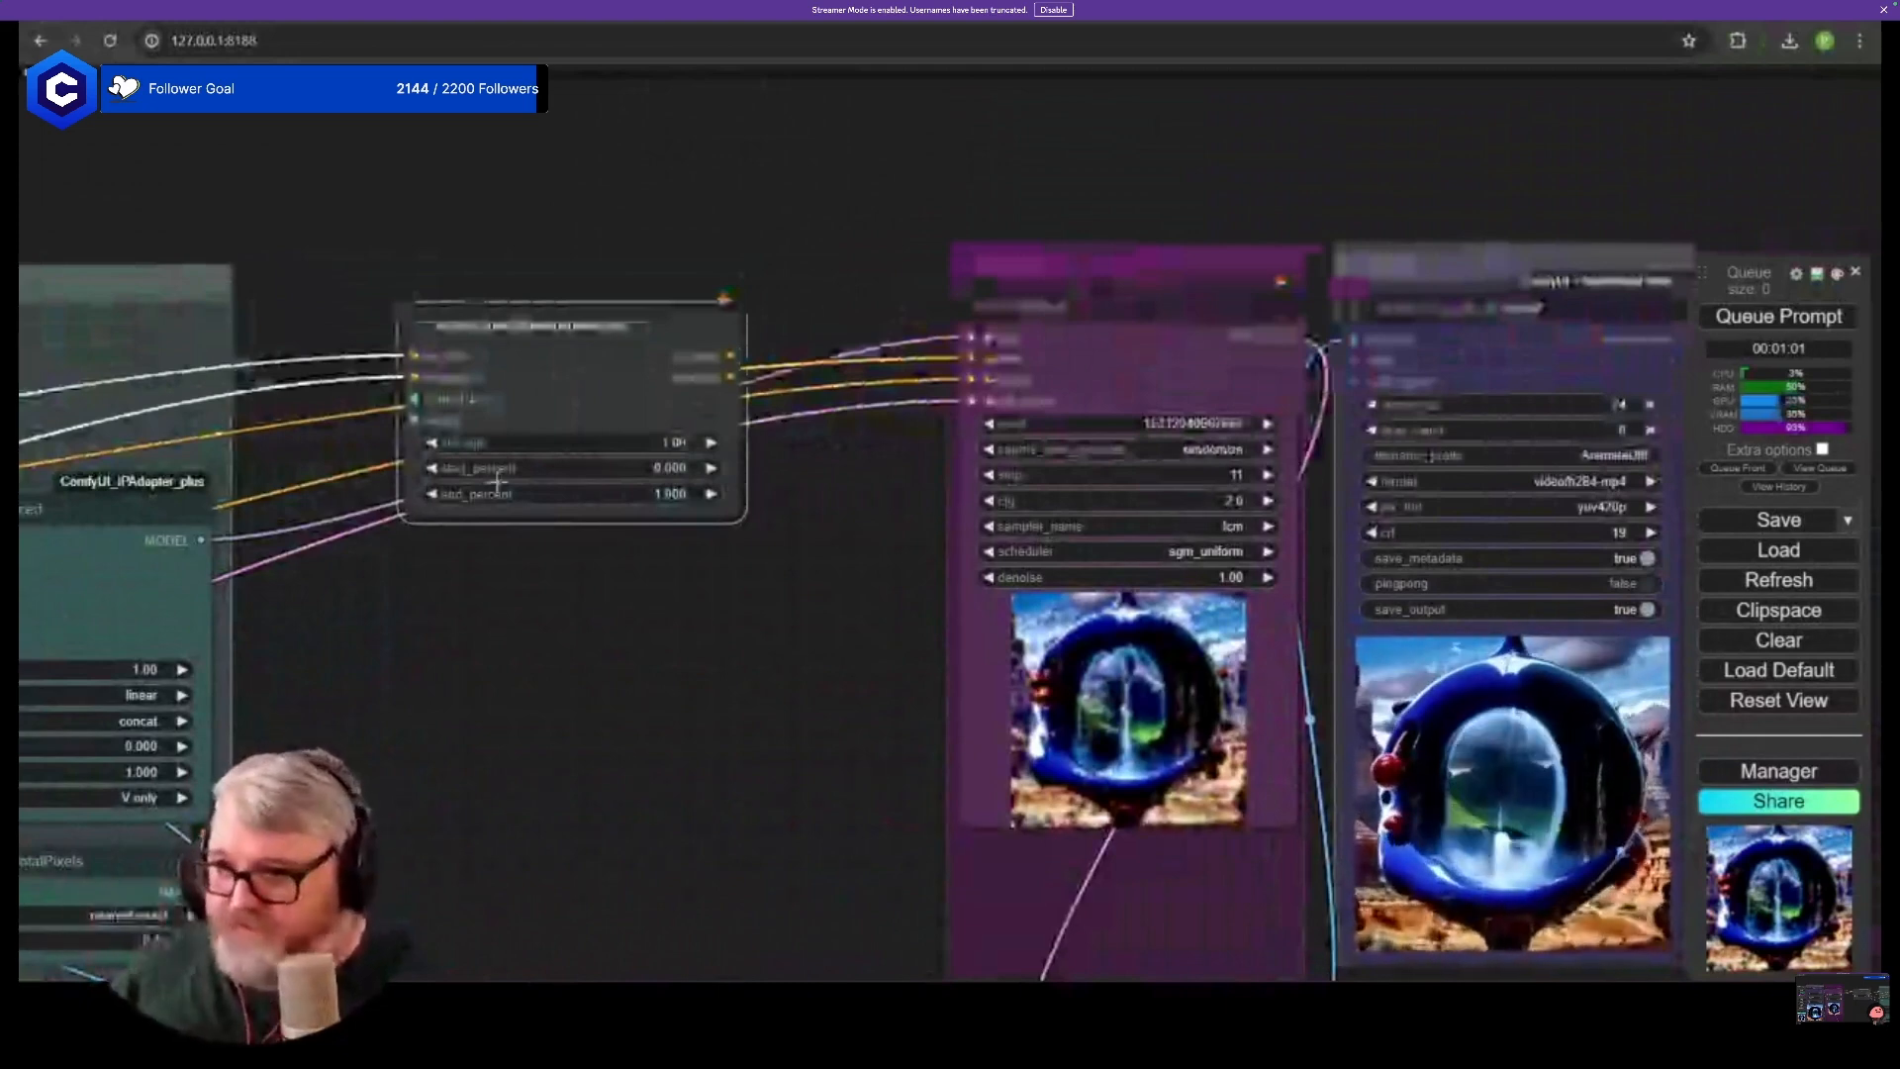
- Add a ControlNetLoaderAdvanced node above Apply ControlNet, linked to its control_net input
scroll(450, 864, "down", 9)
left_click_drag(451, 864, 1119, 609)
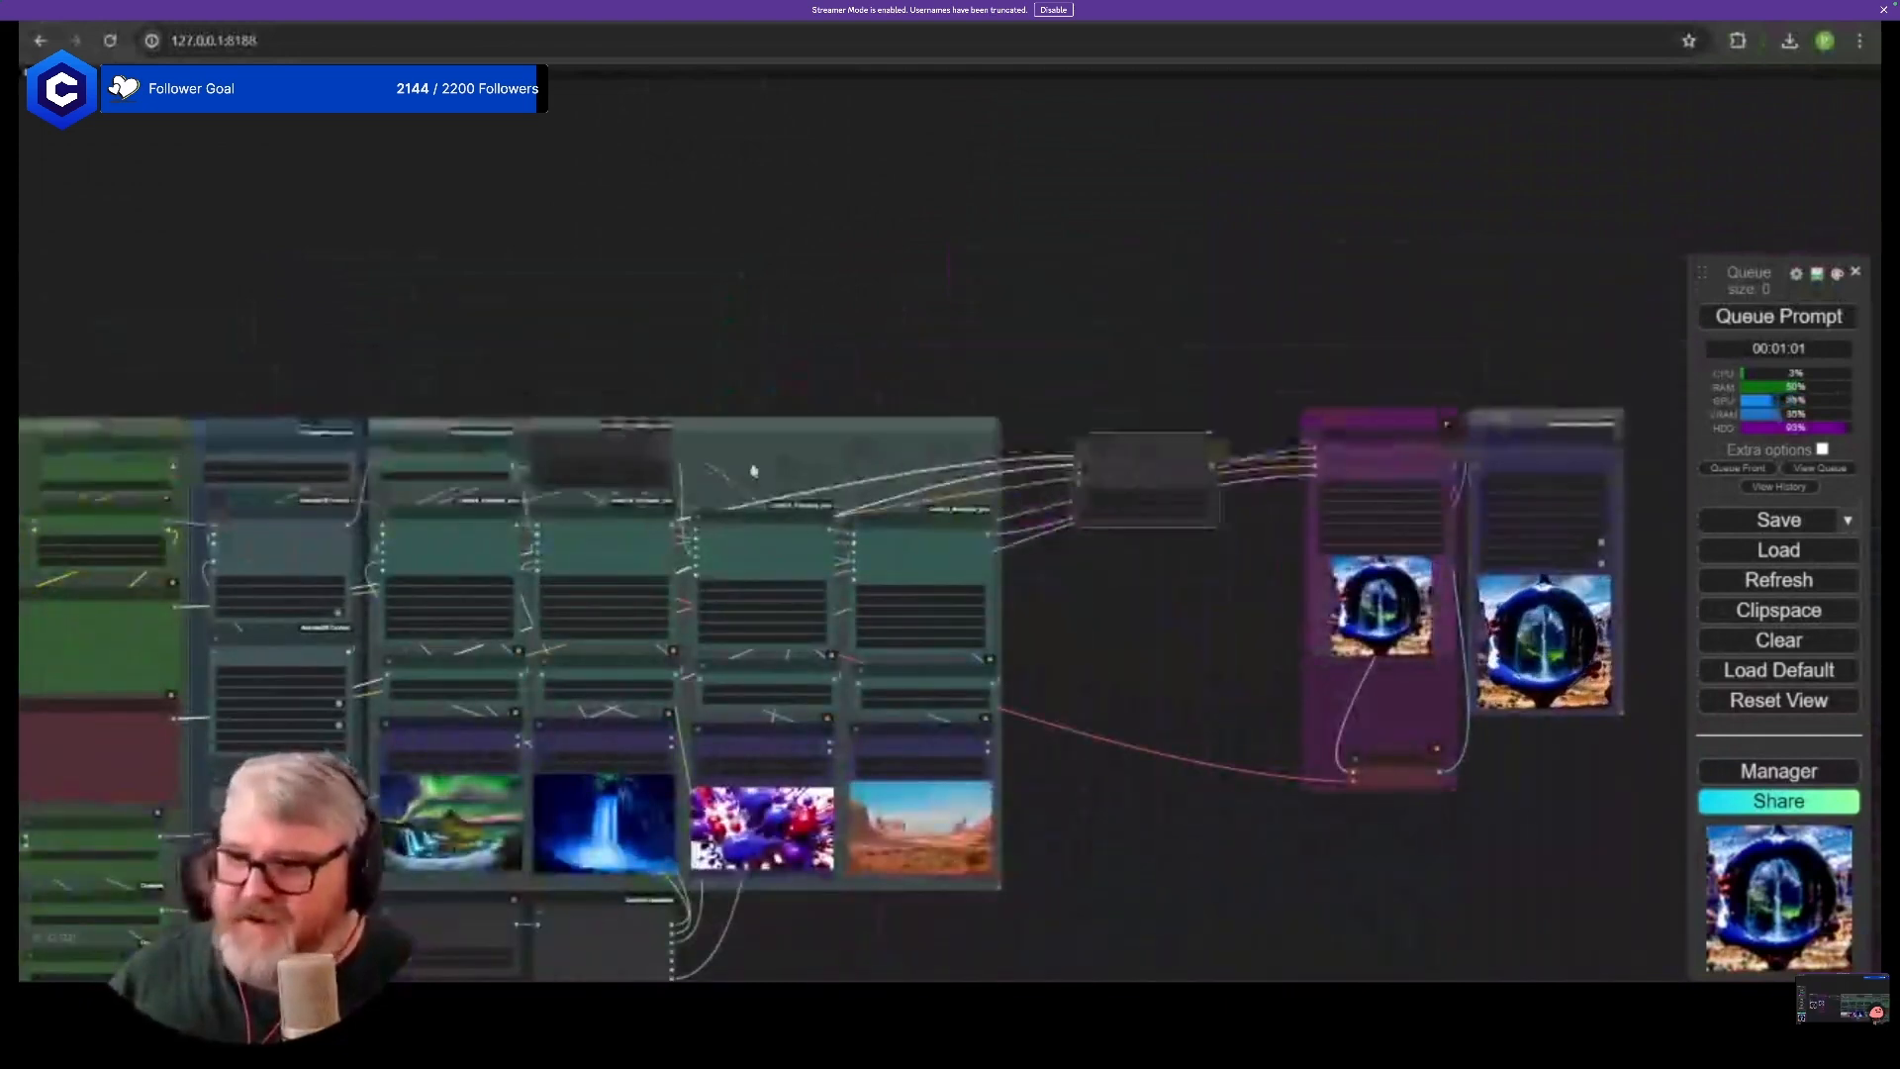
scroll(1138, 643, "up", 4)
scroll(451, 693, "down", 5)
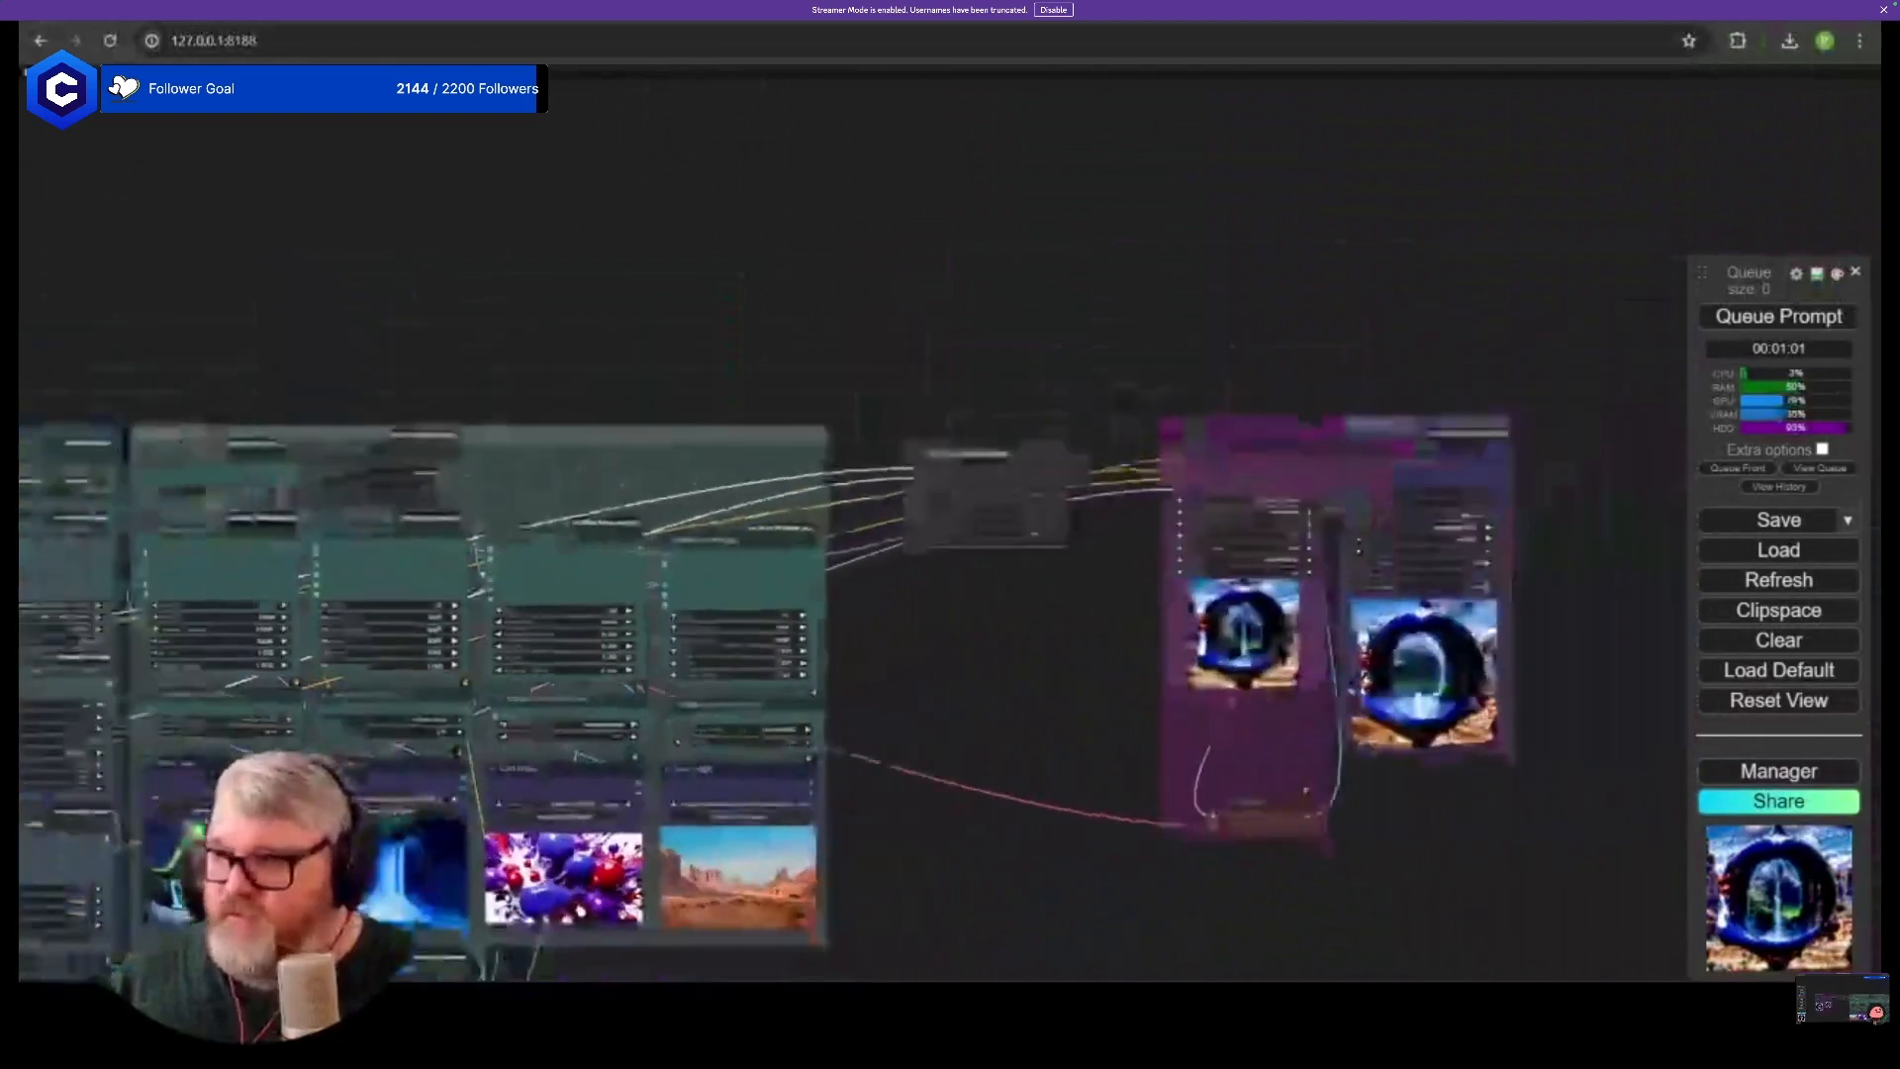
left_click_drag(382, 640, 1039, 605)
scroll(653, 693, "up", 6)
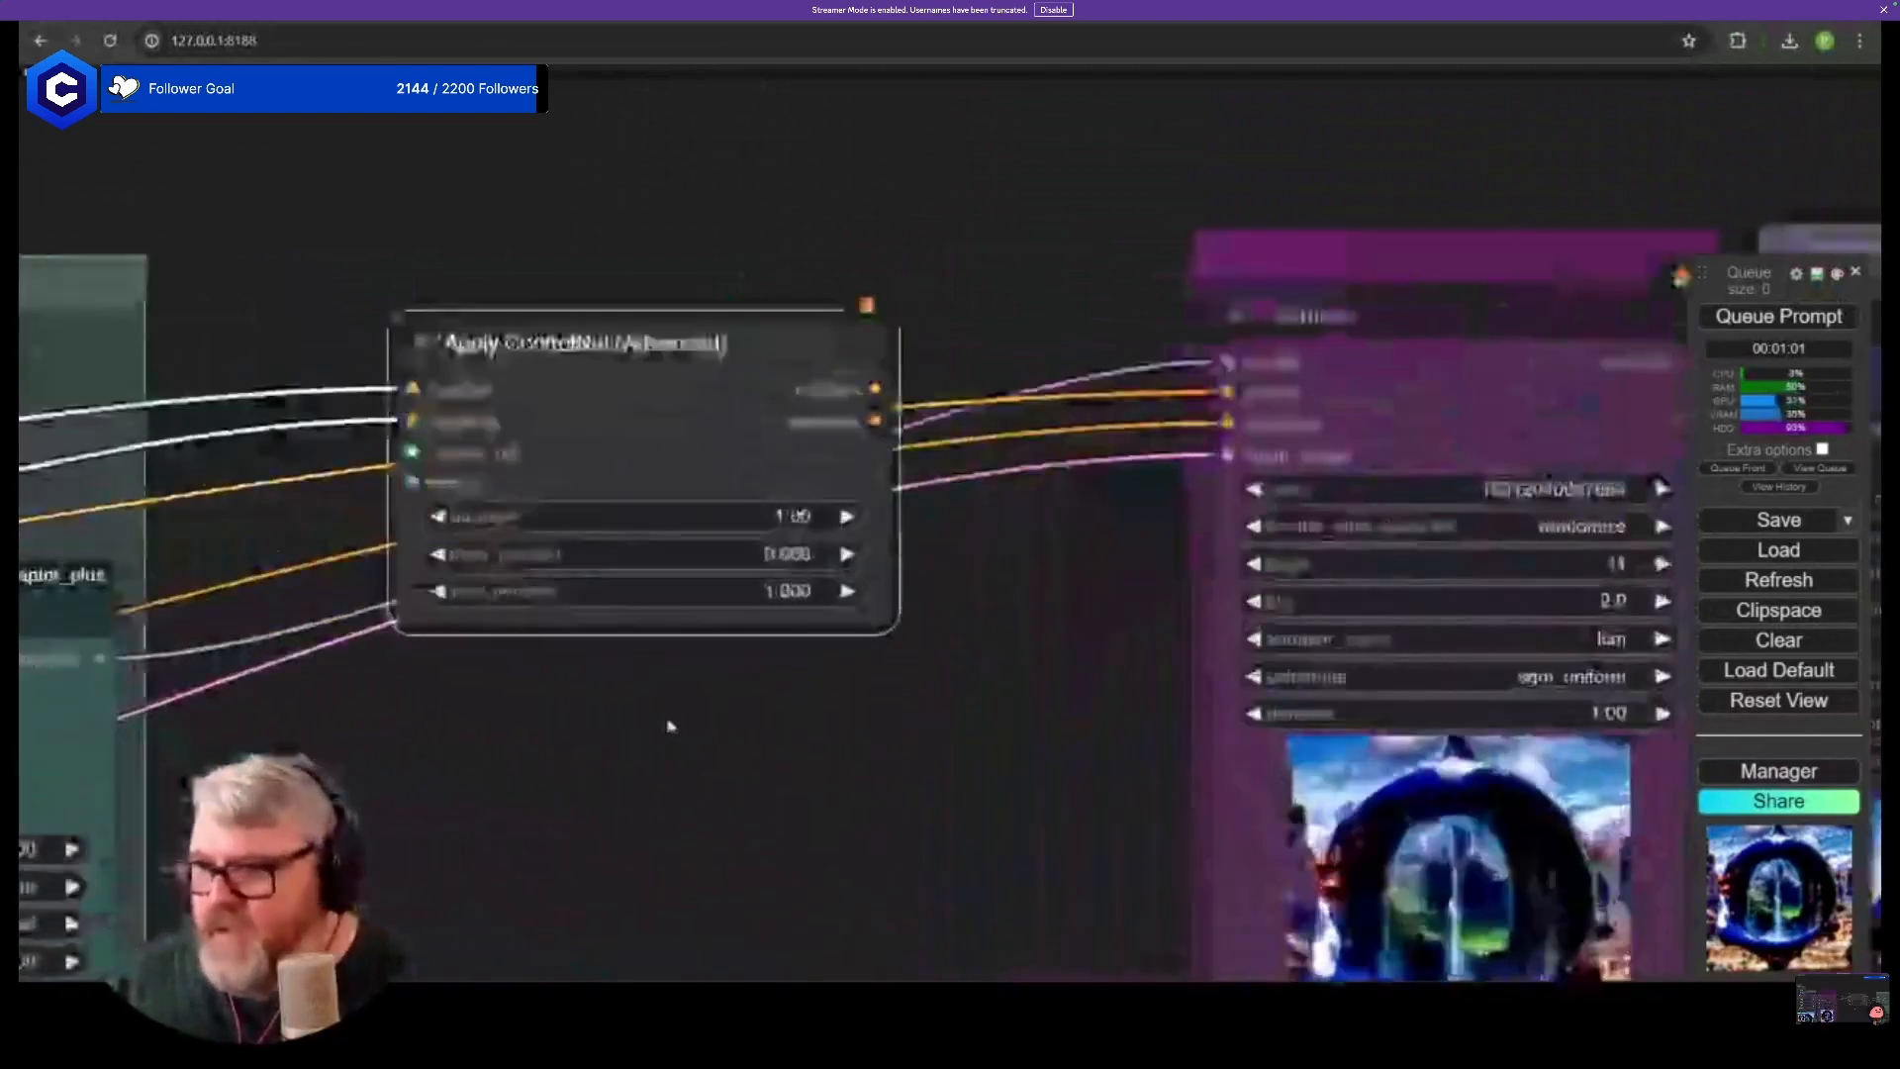
left_click_drag(670, 725, 985, 680)
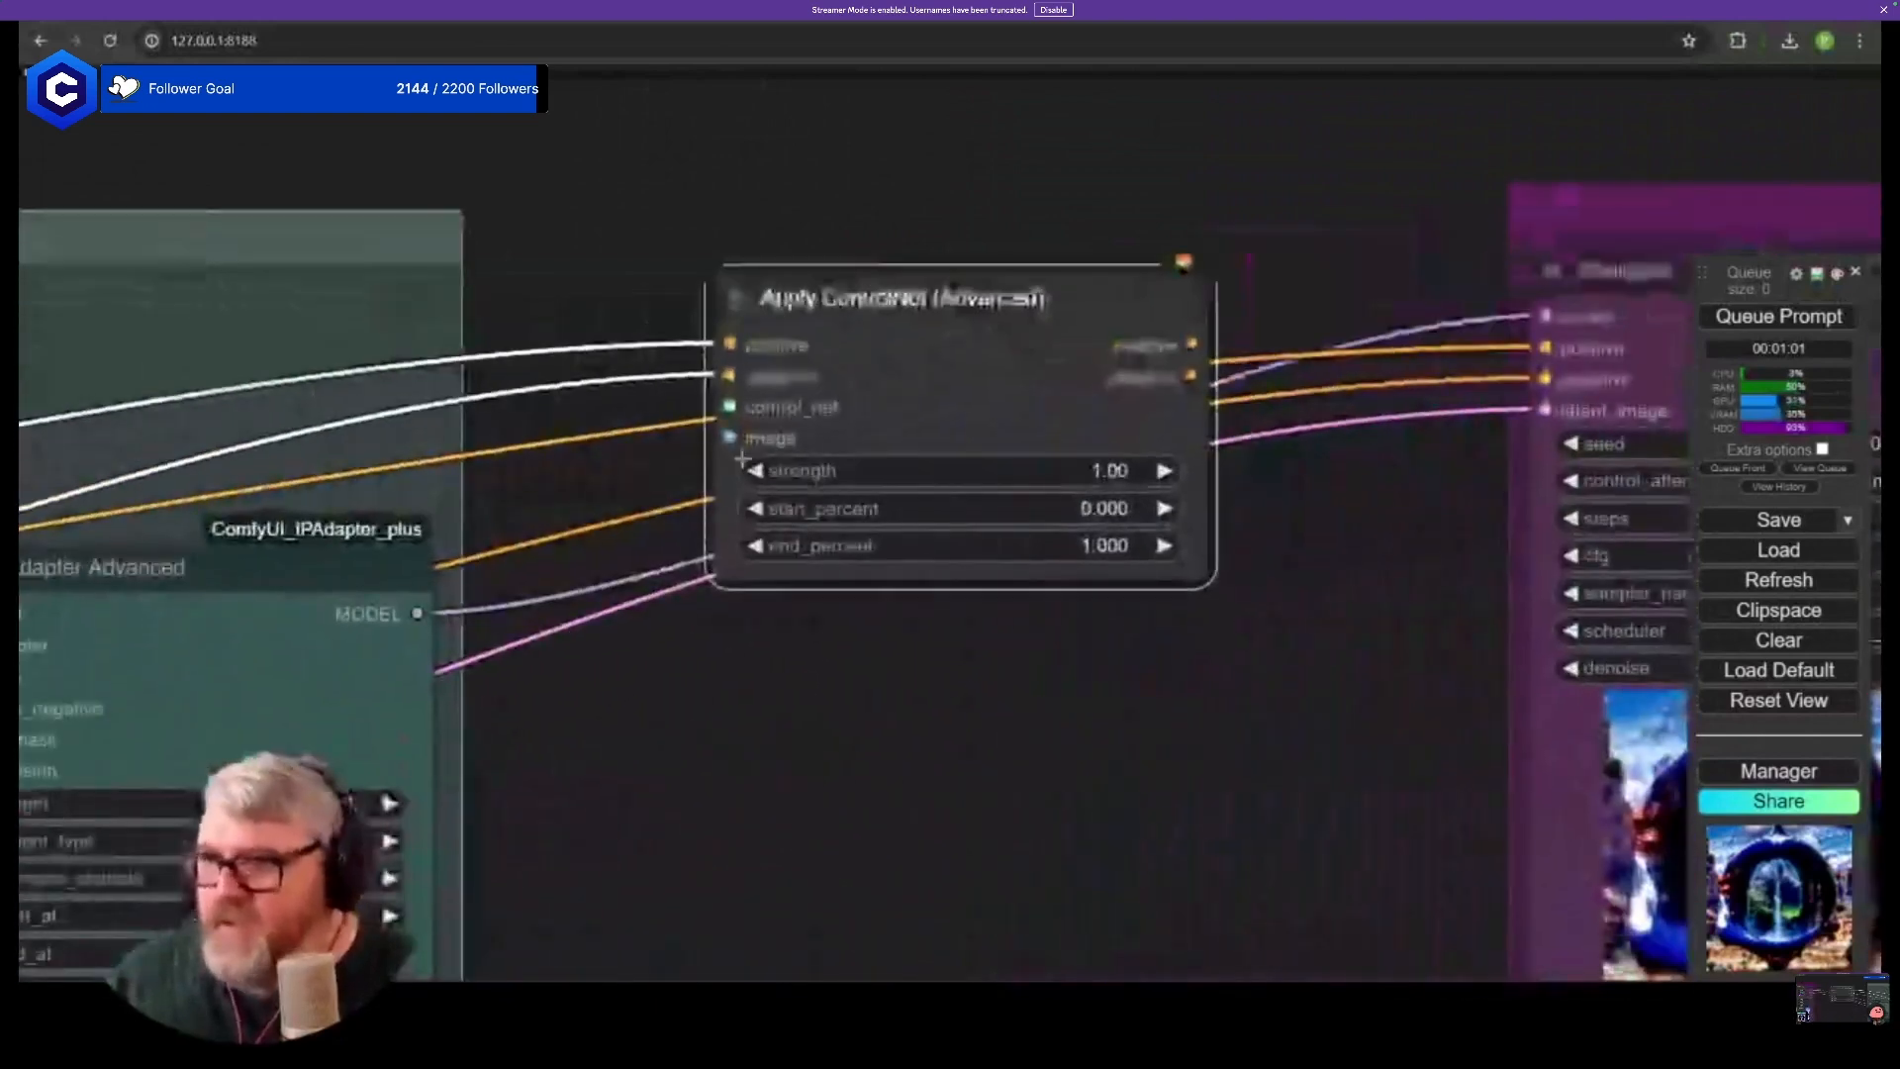
left_click_drag(792, 145, 792, 130)
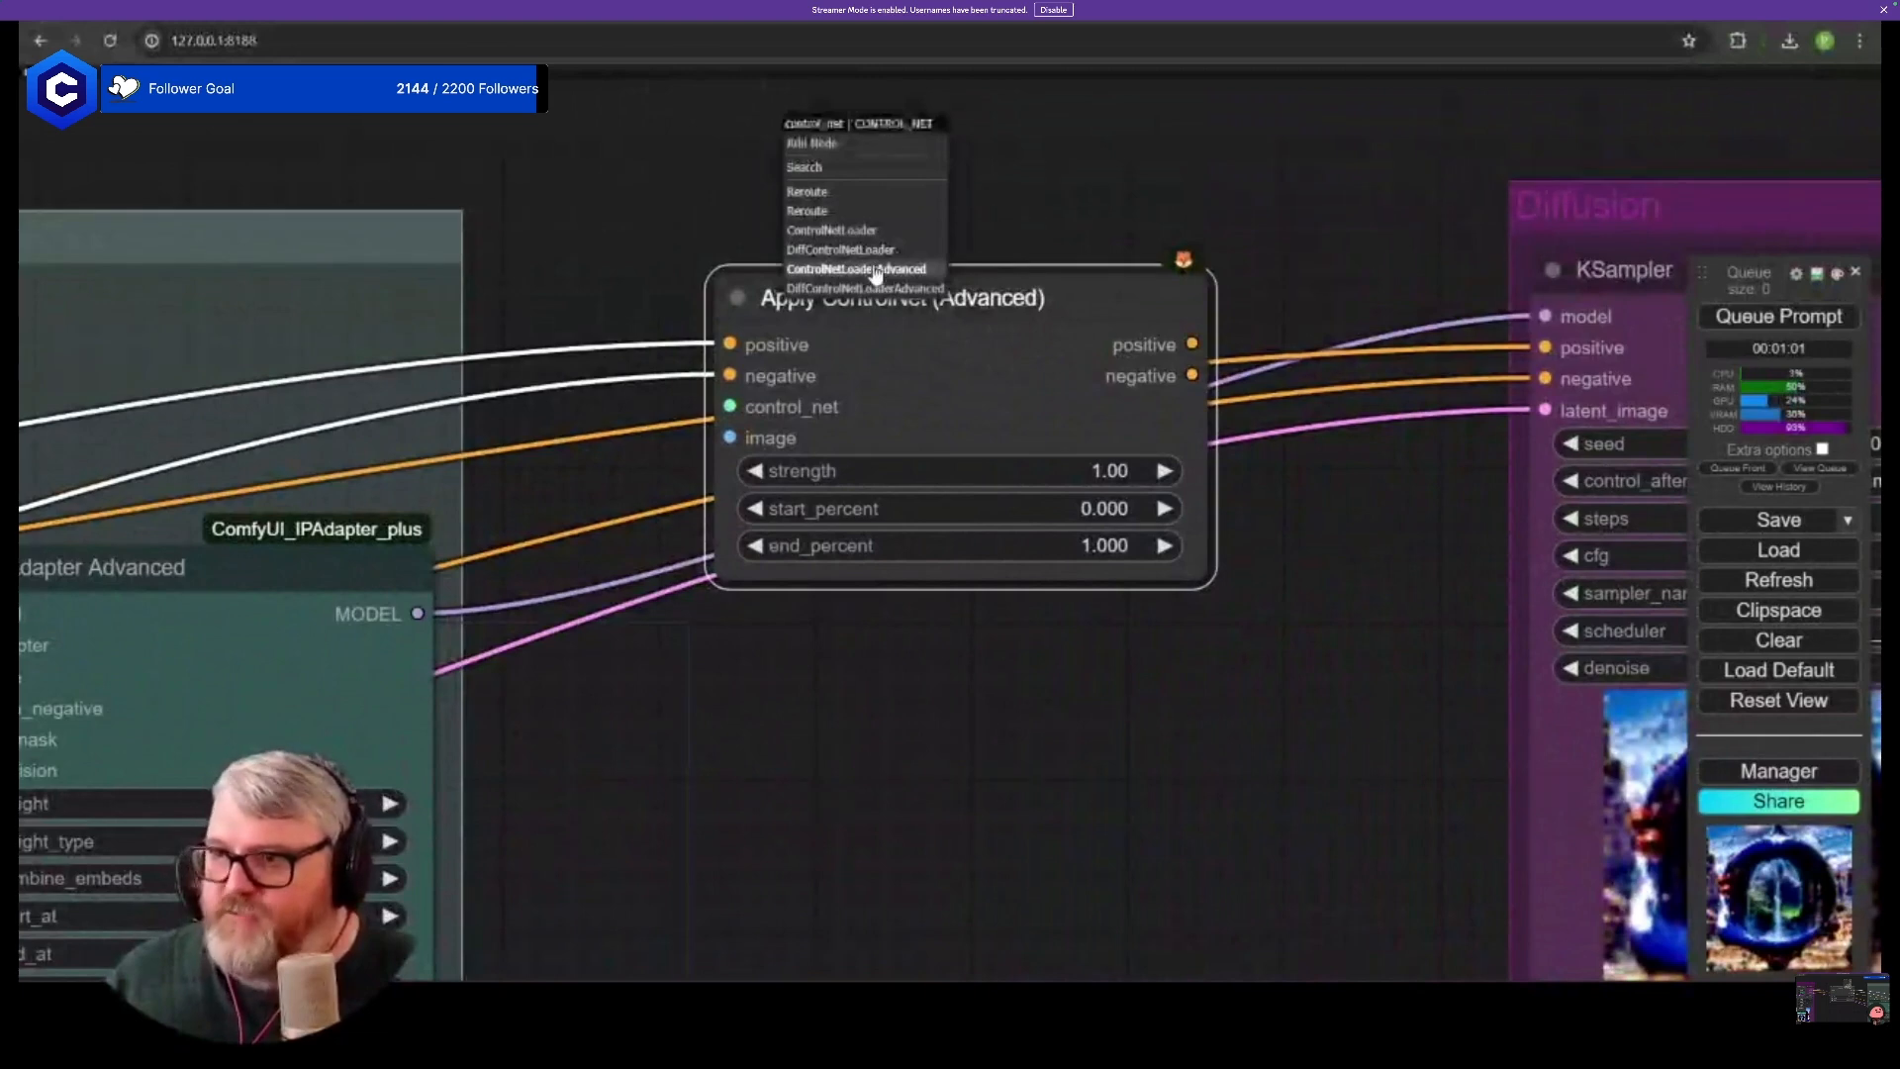
left_click(875, 269)
left_click(851, 189)
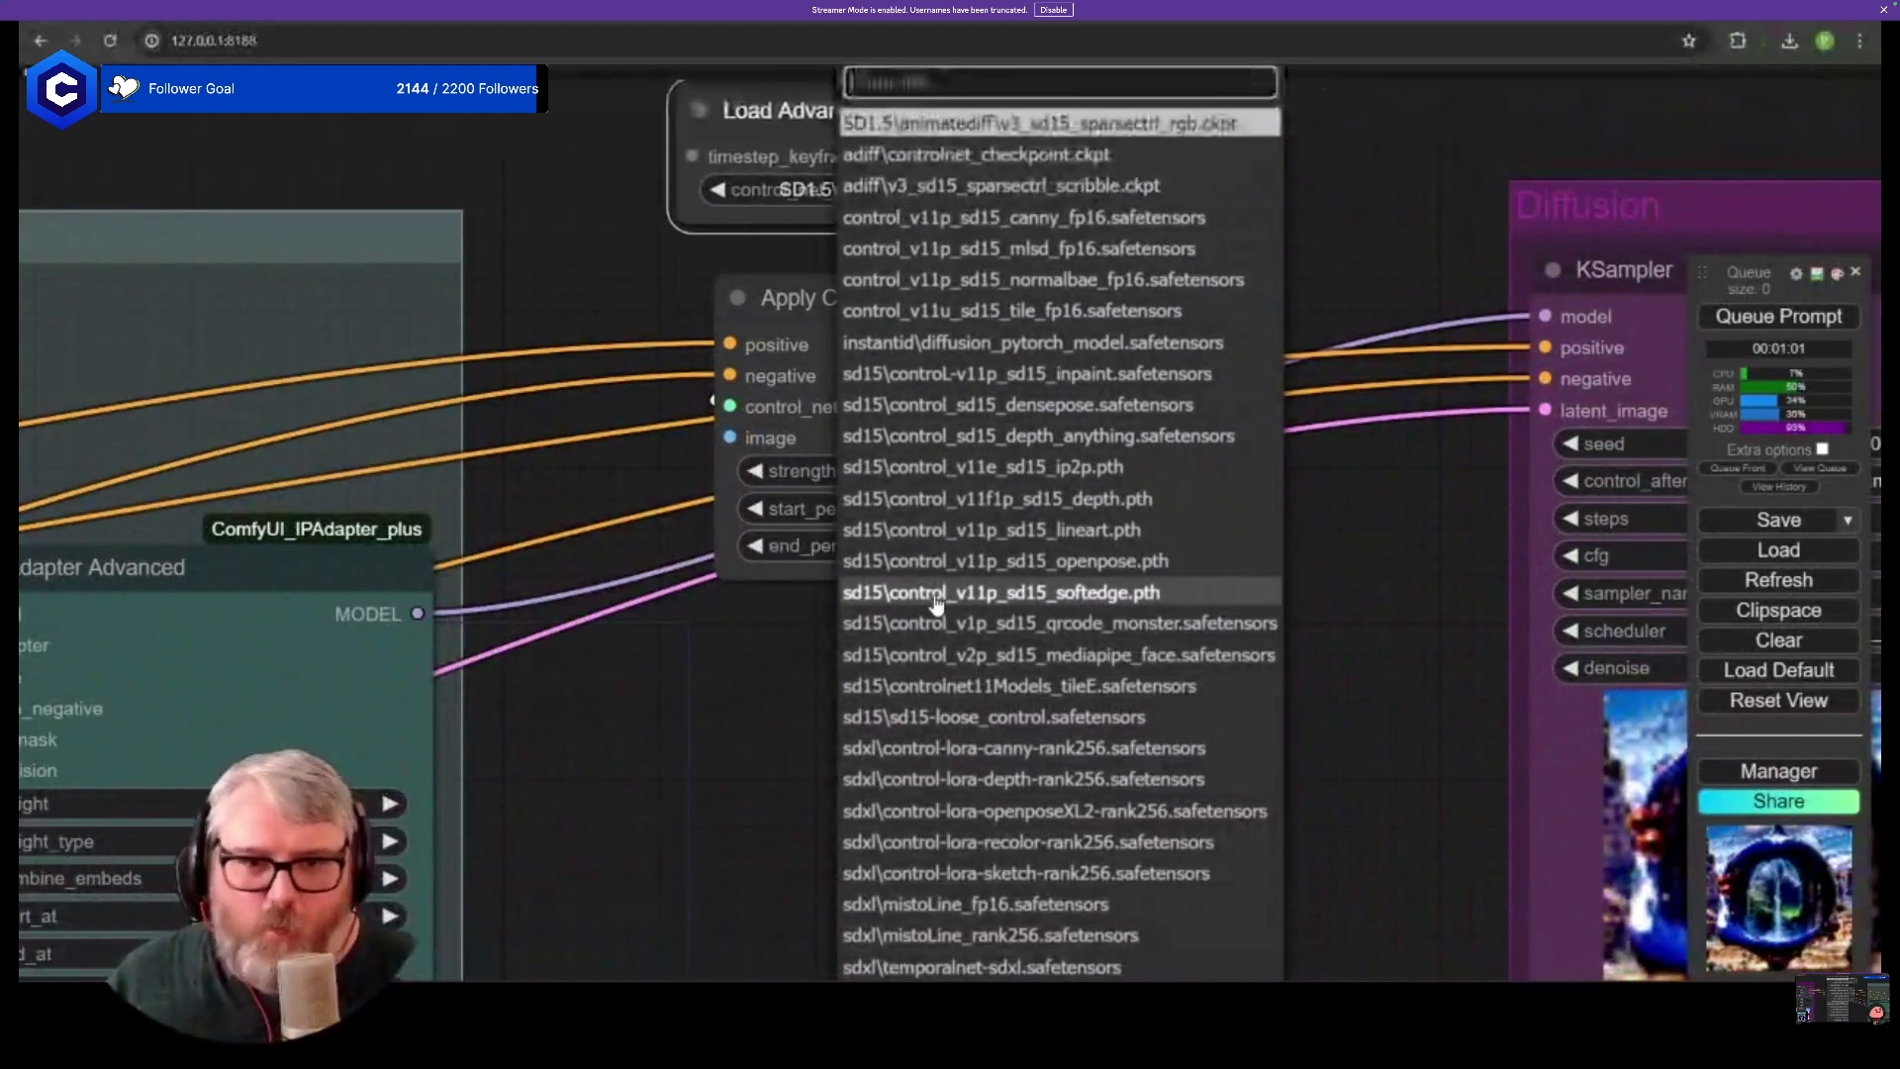
scroll(938, 798, "down", 3)
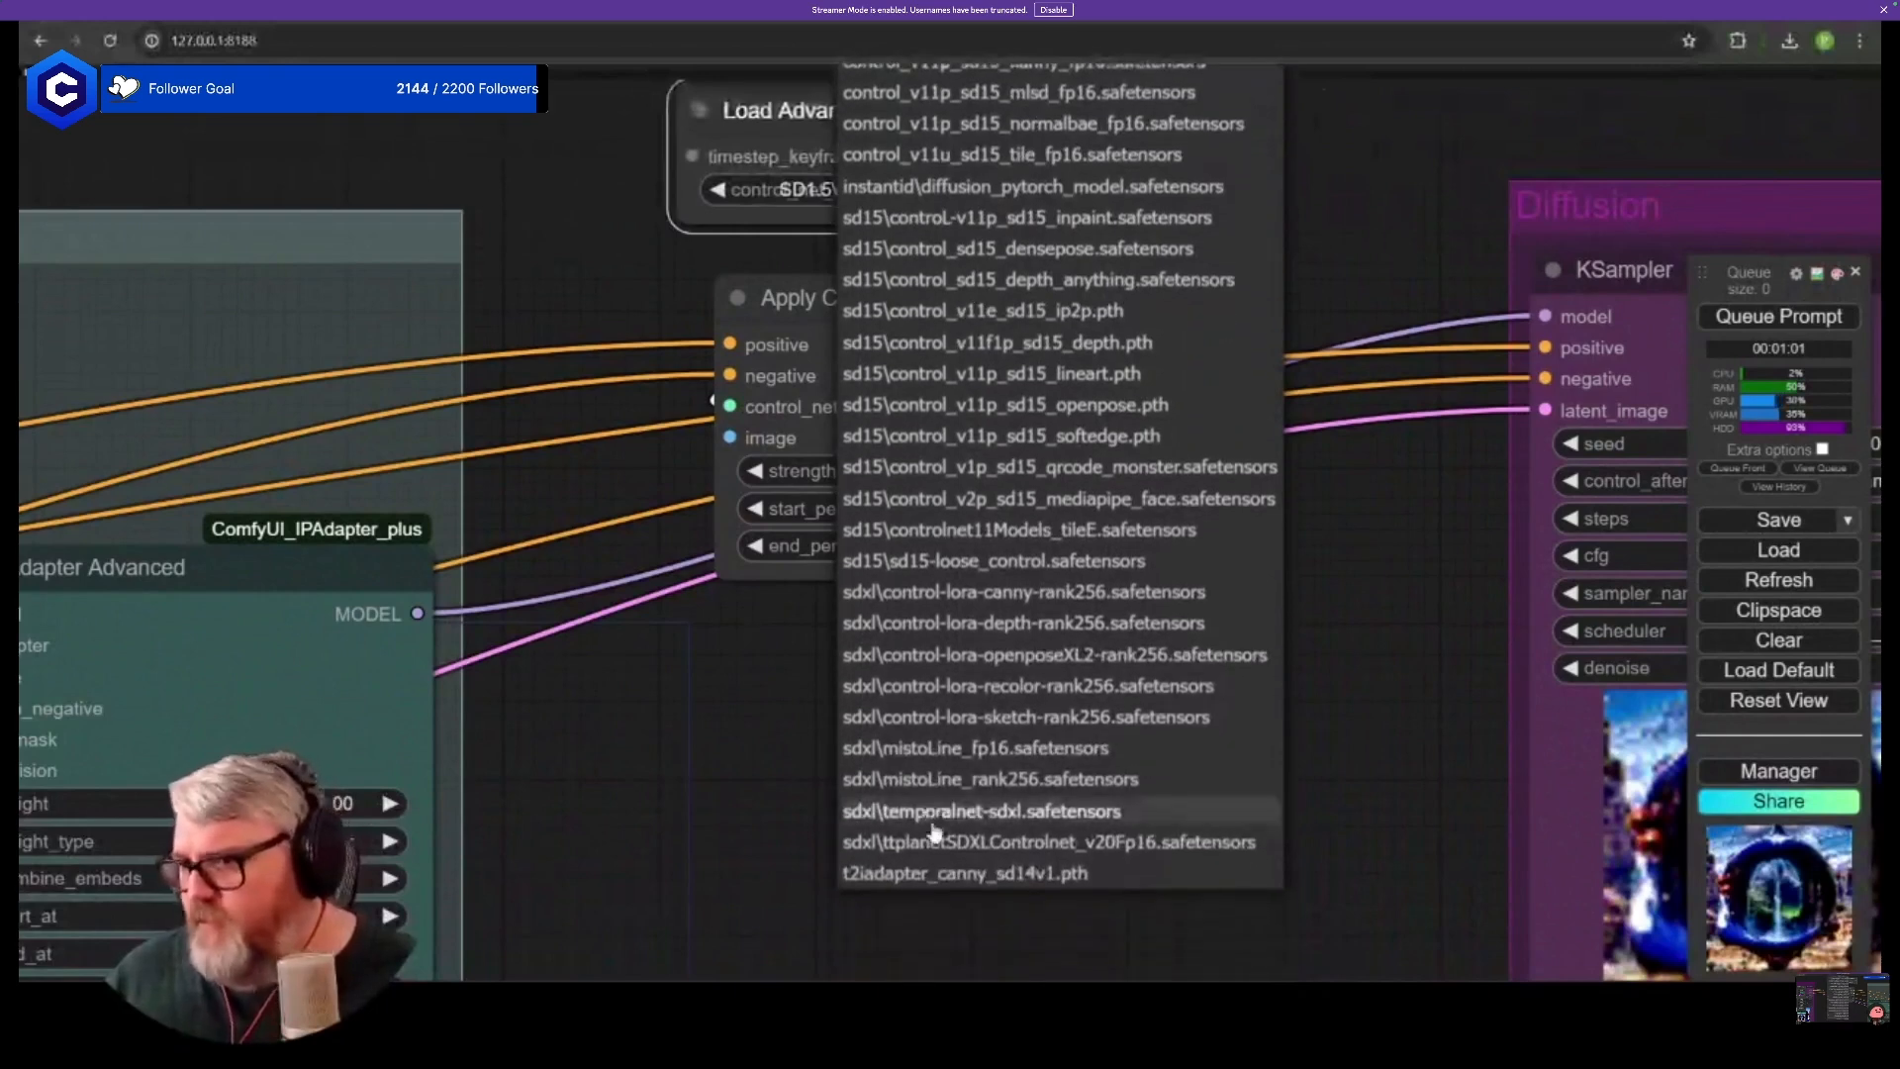
scroll(930, 811, "up", 2)
scroll(921, 806, "up", 2)
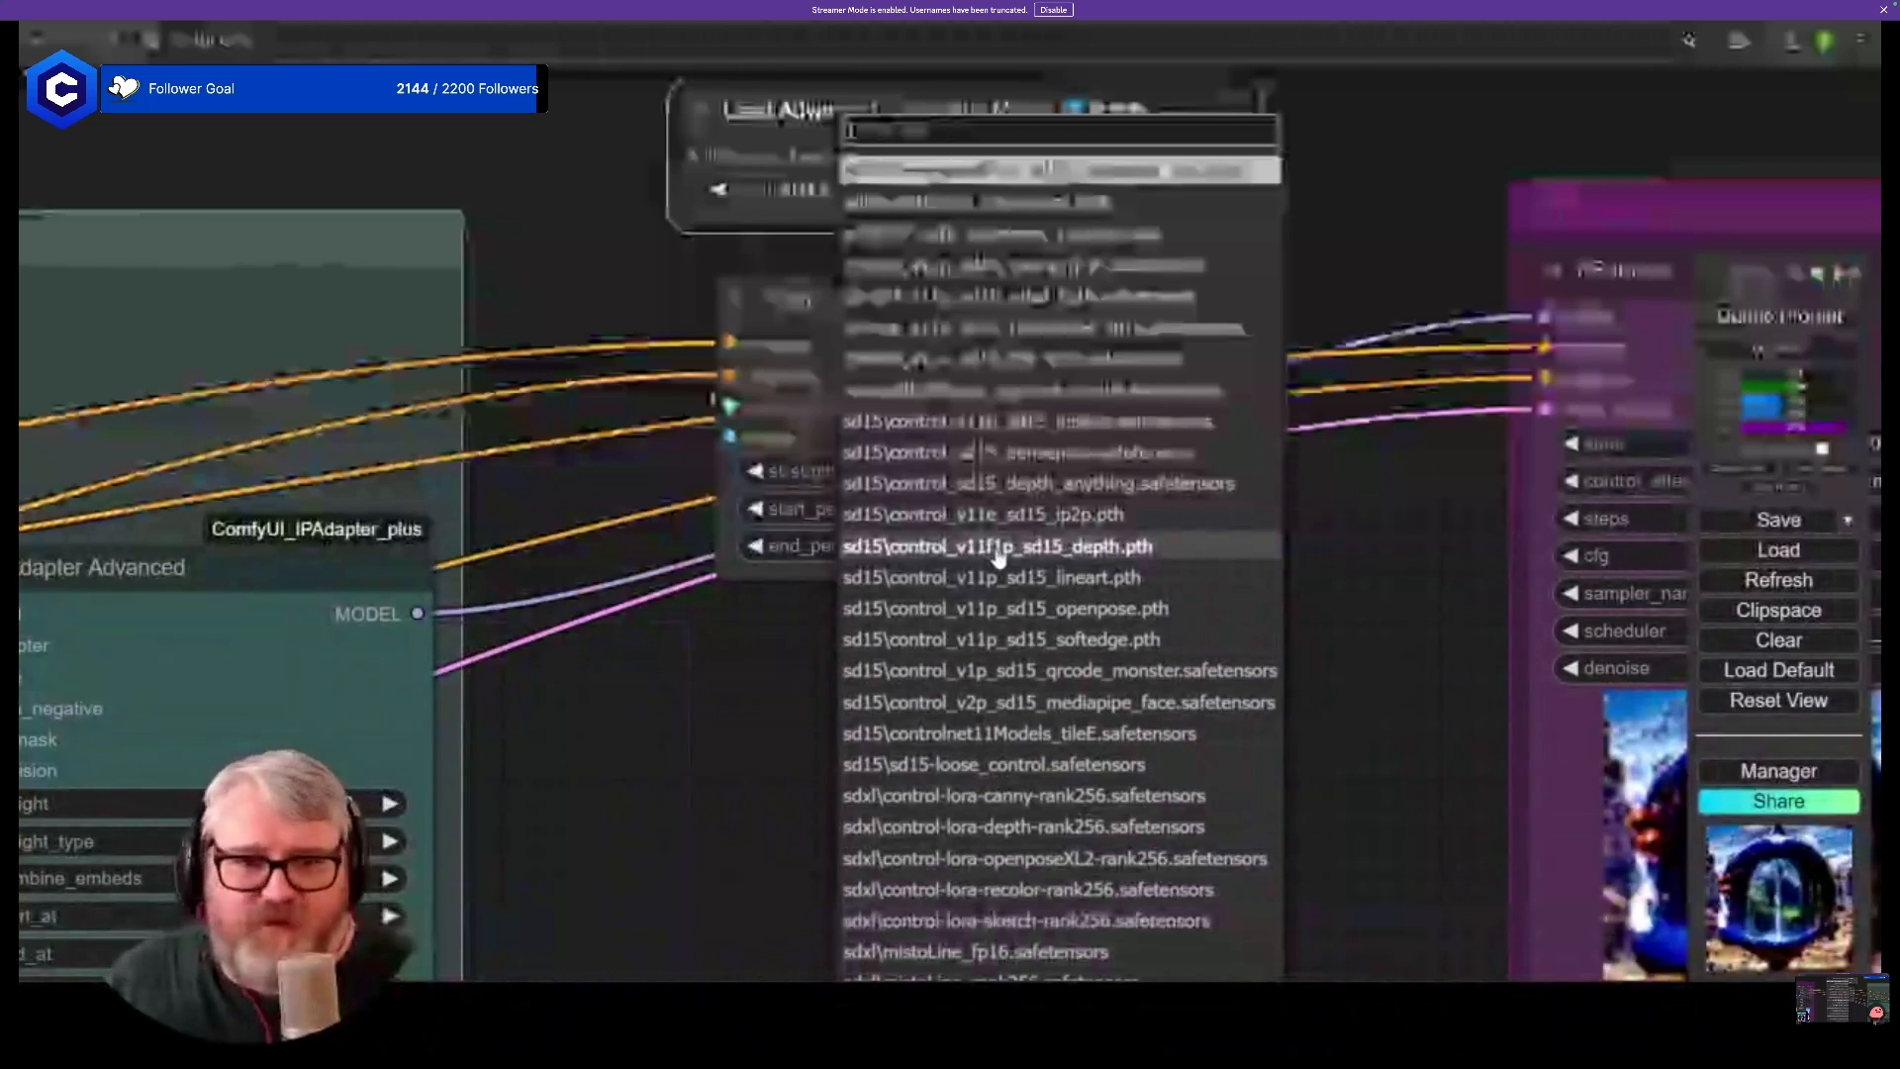
left_click(746, 691)
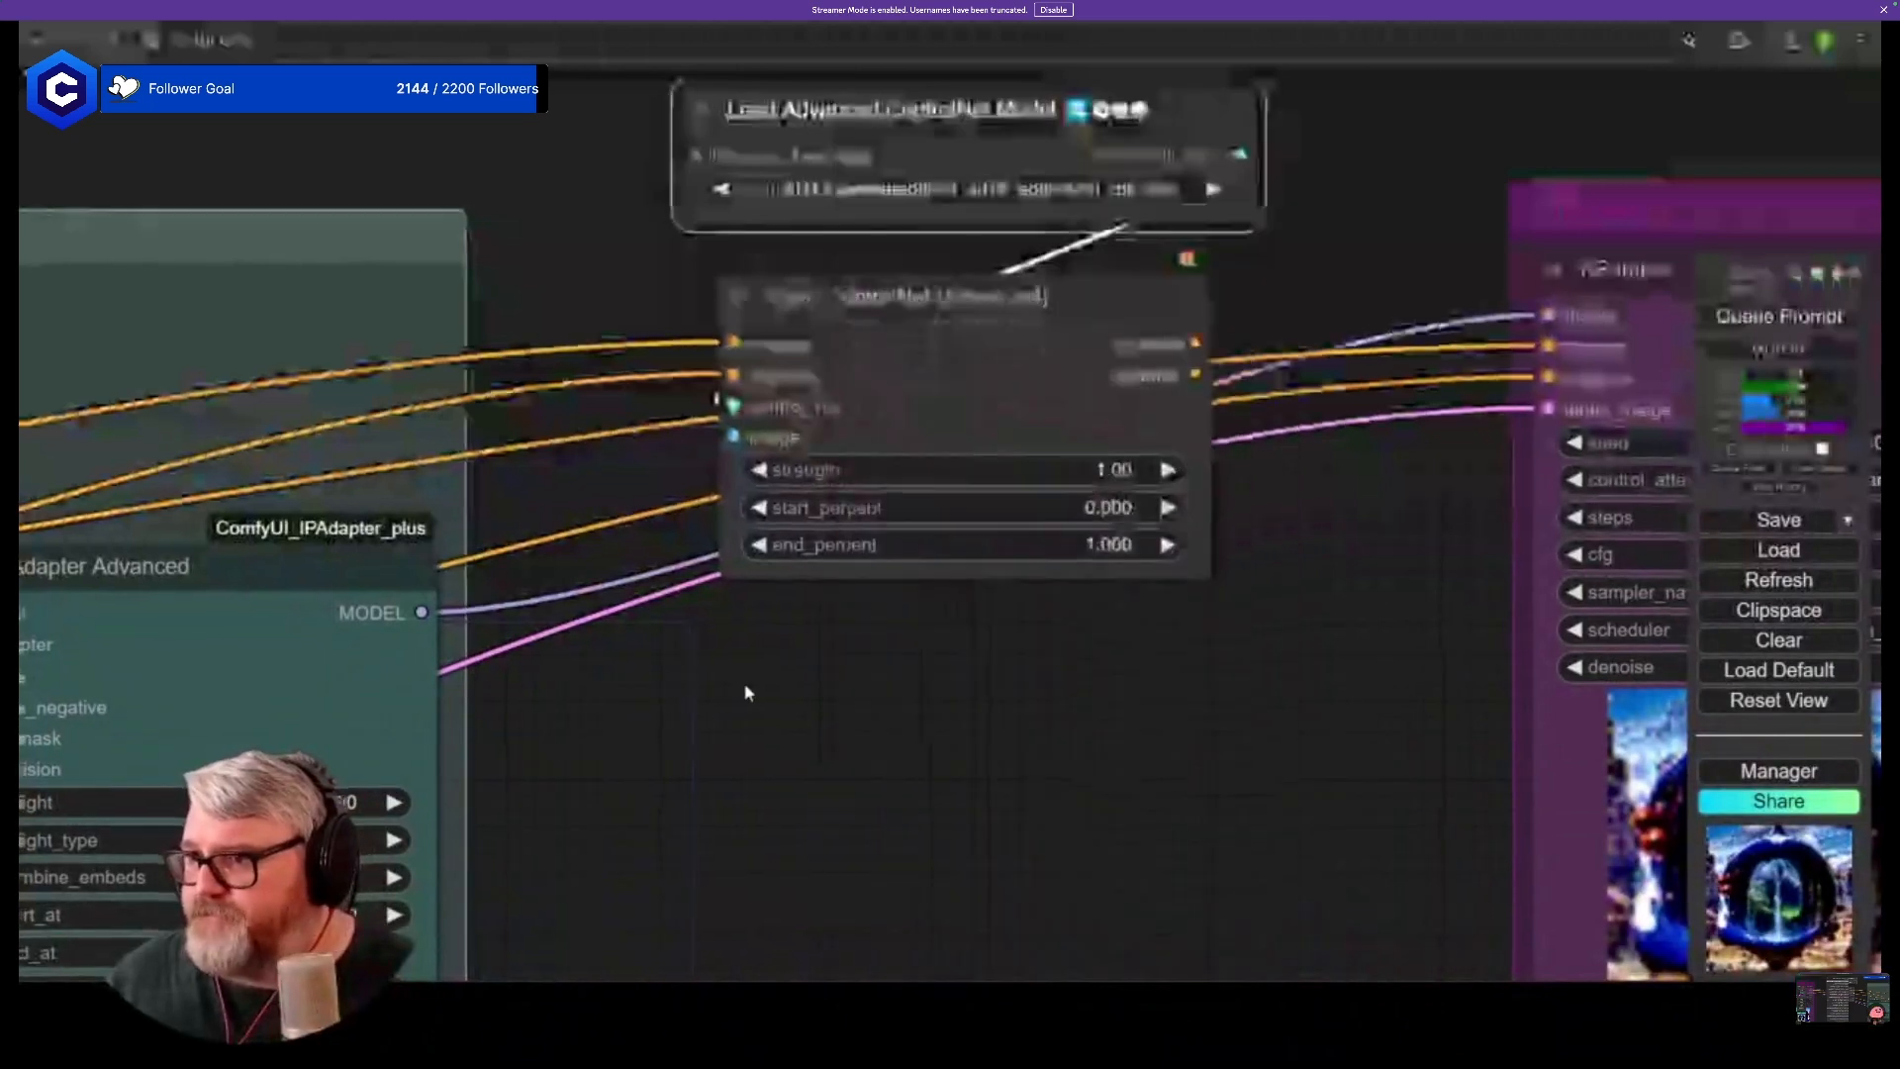
- Set the Load Advanced ControlNet Model node to sd15\control_v11p_sd15_lineart.pth
left_click_drag(879, 456, 776, 729)
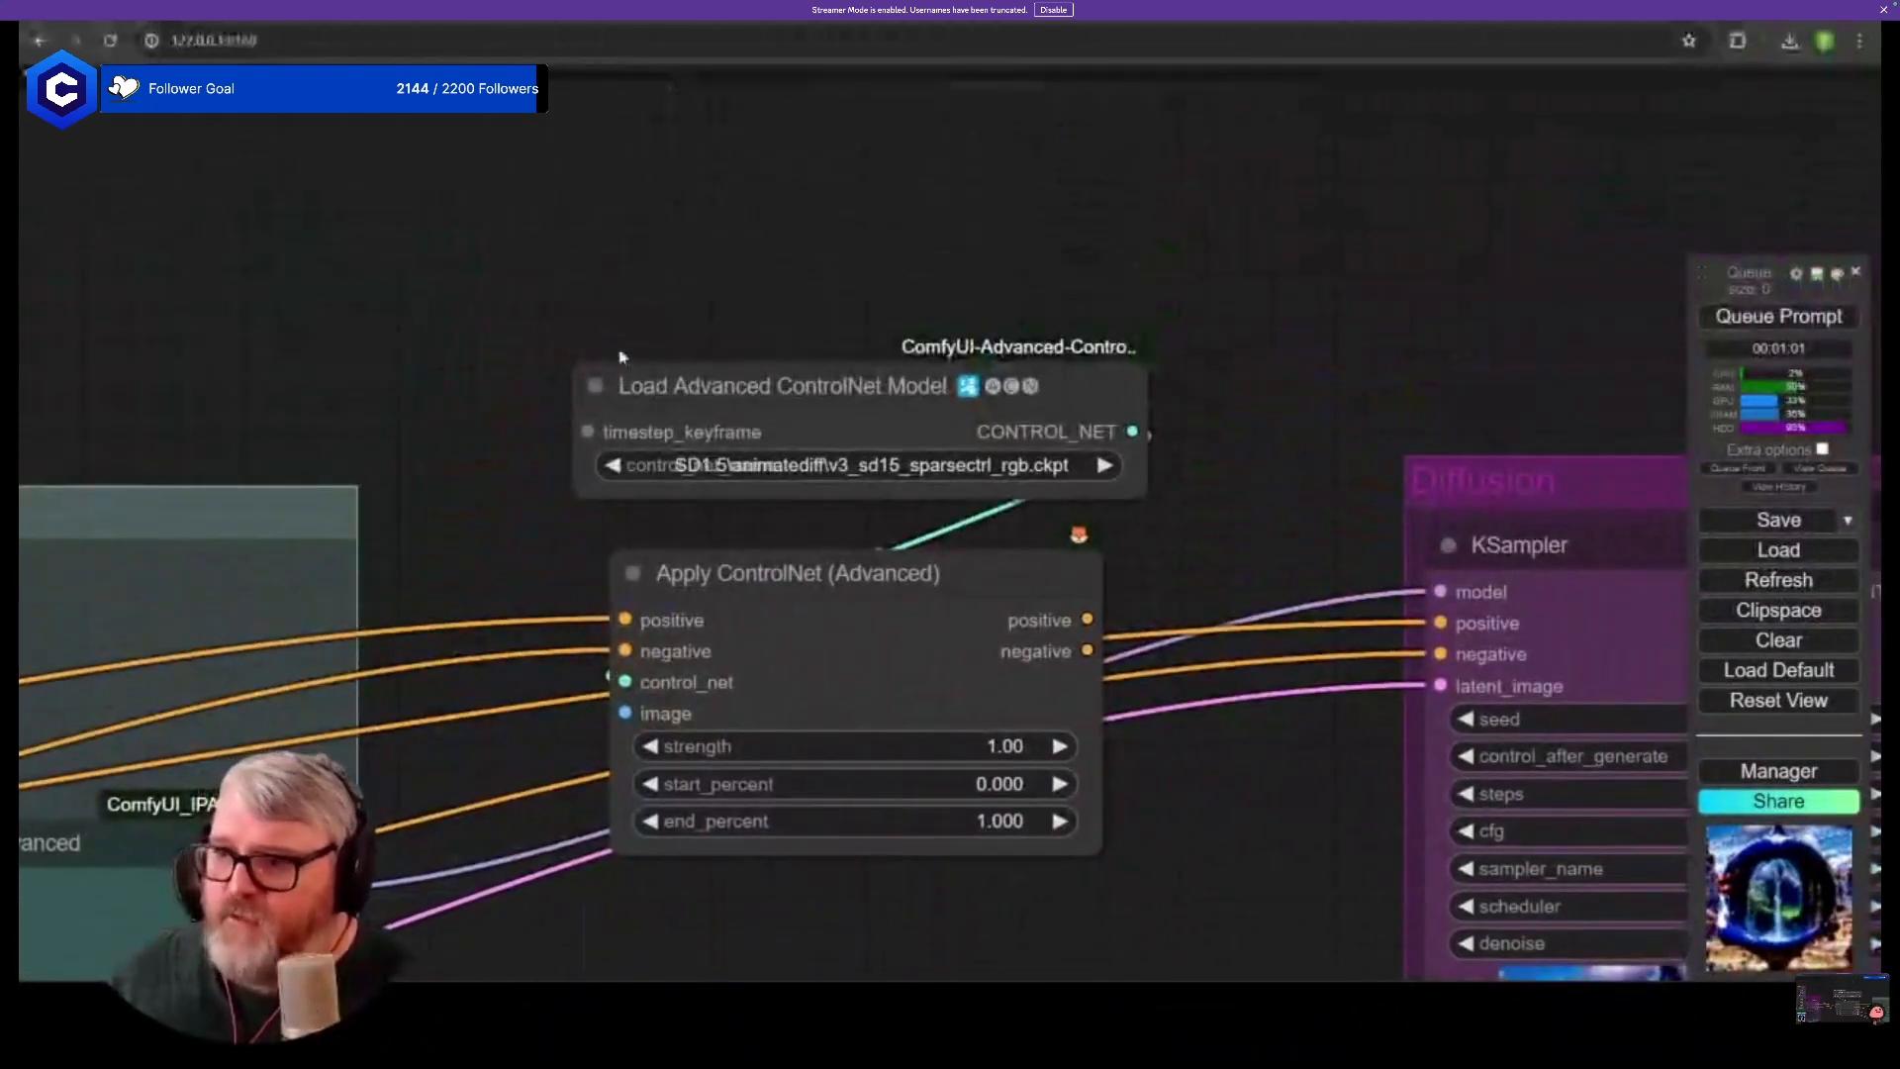
left_click(859, 466)
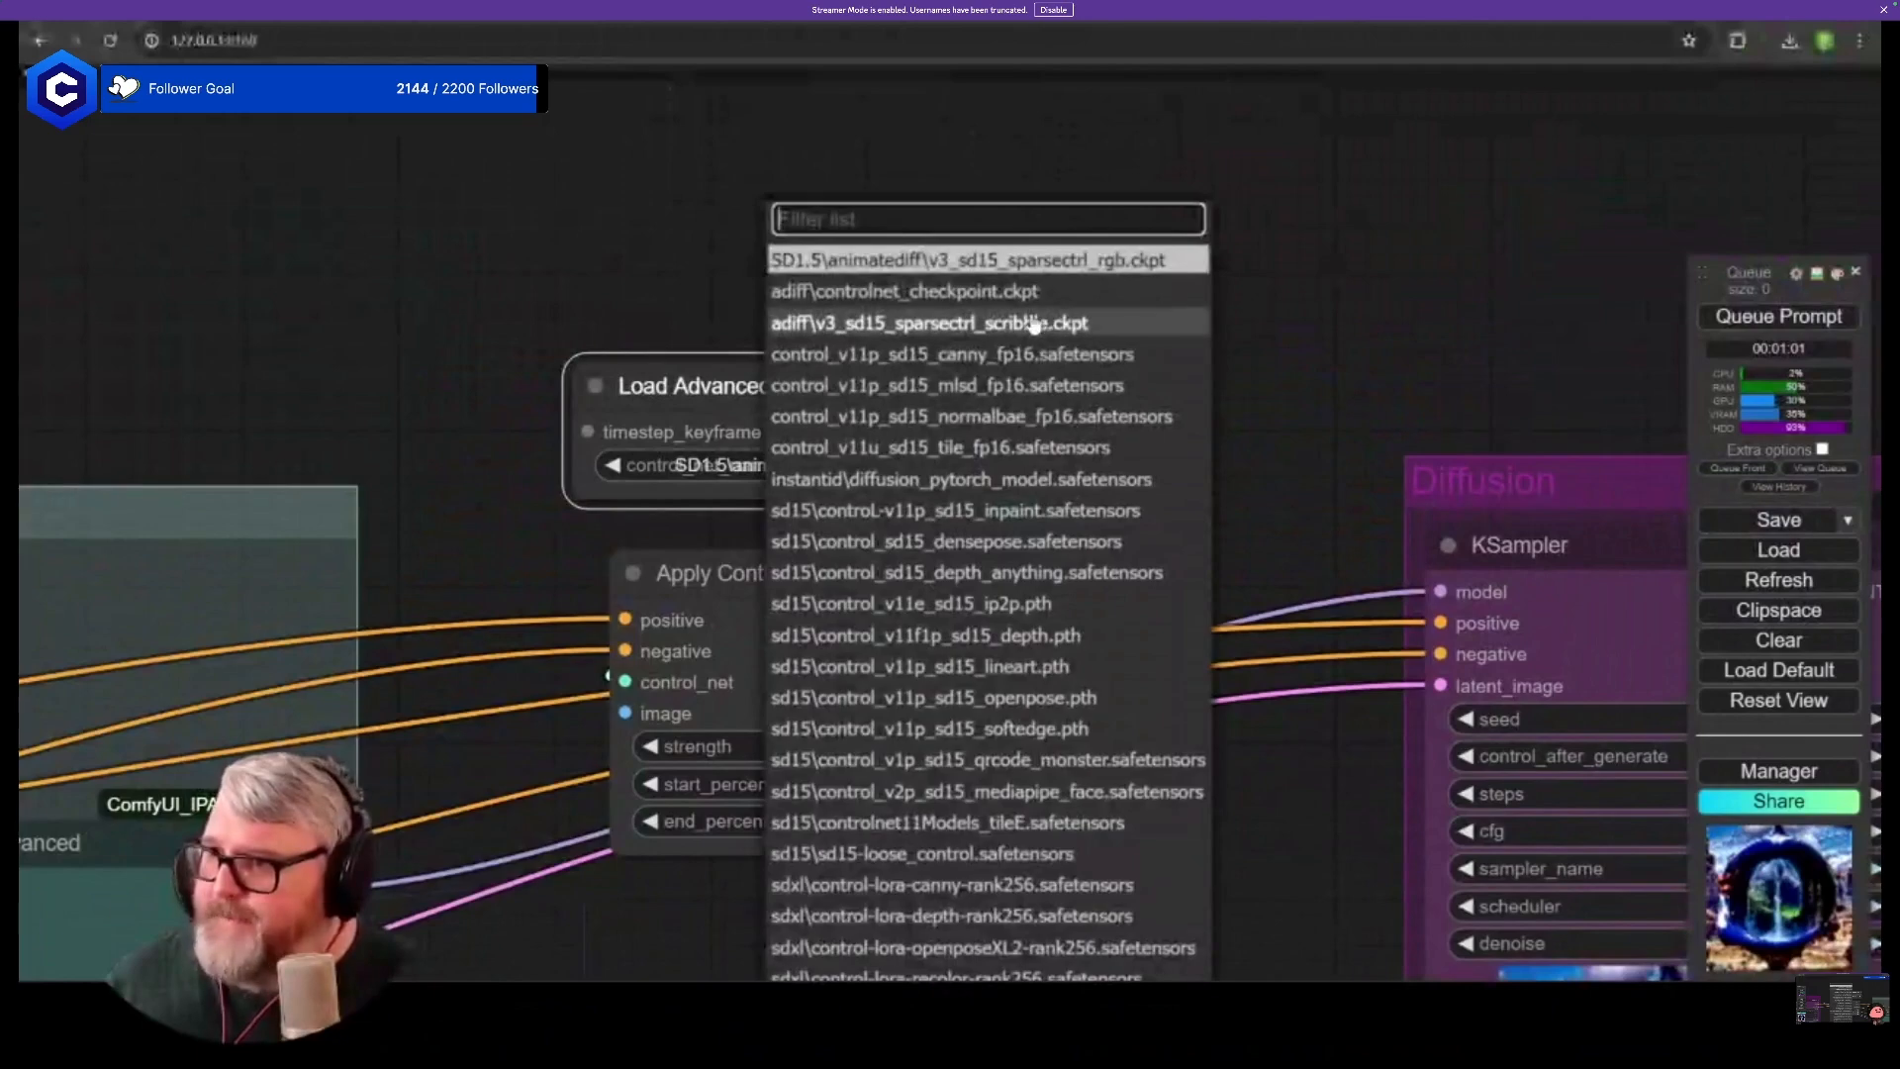
scroll(1027, 698, "down", 3)
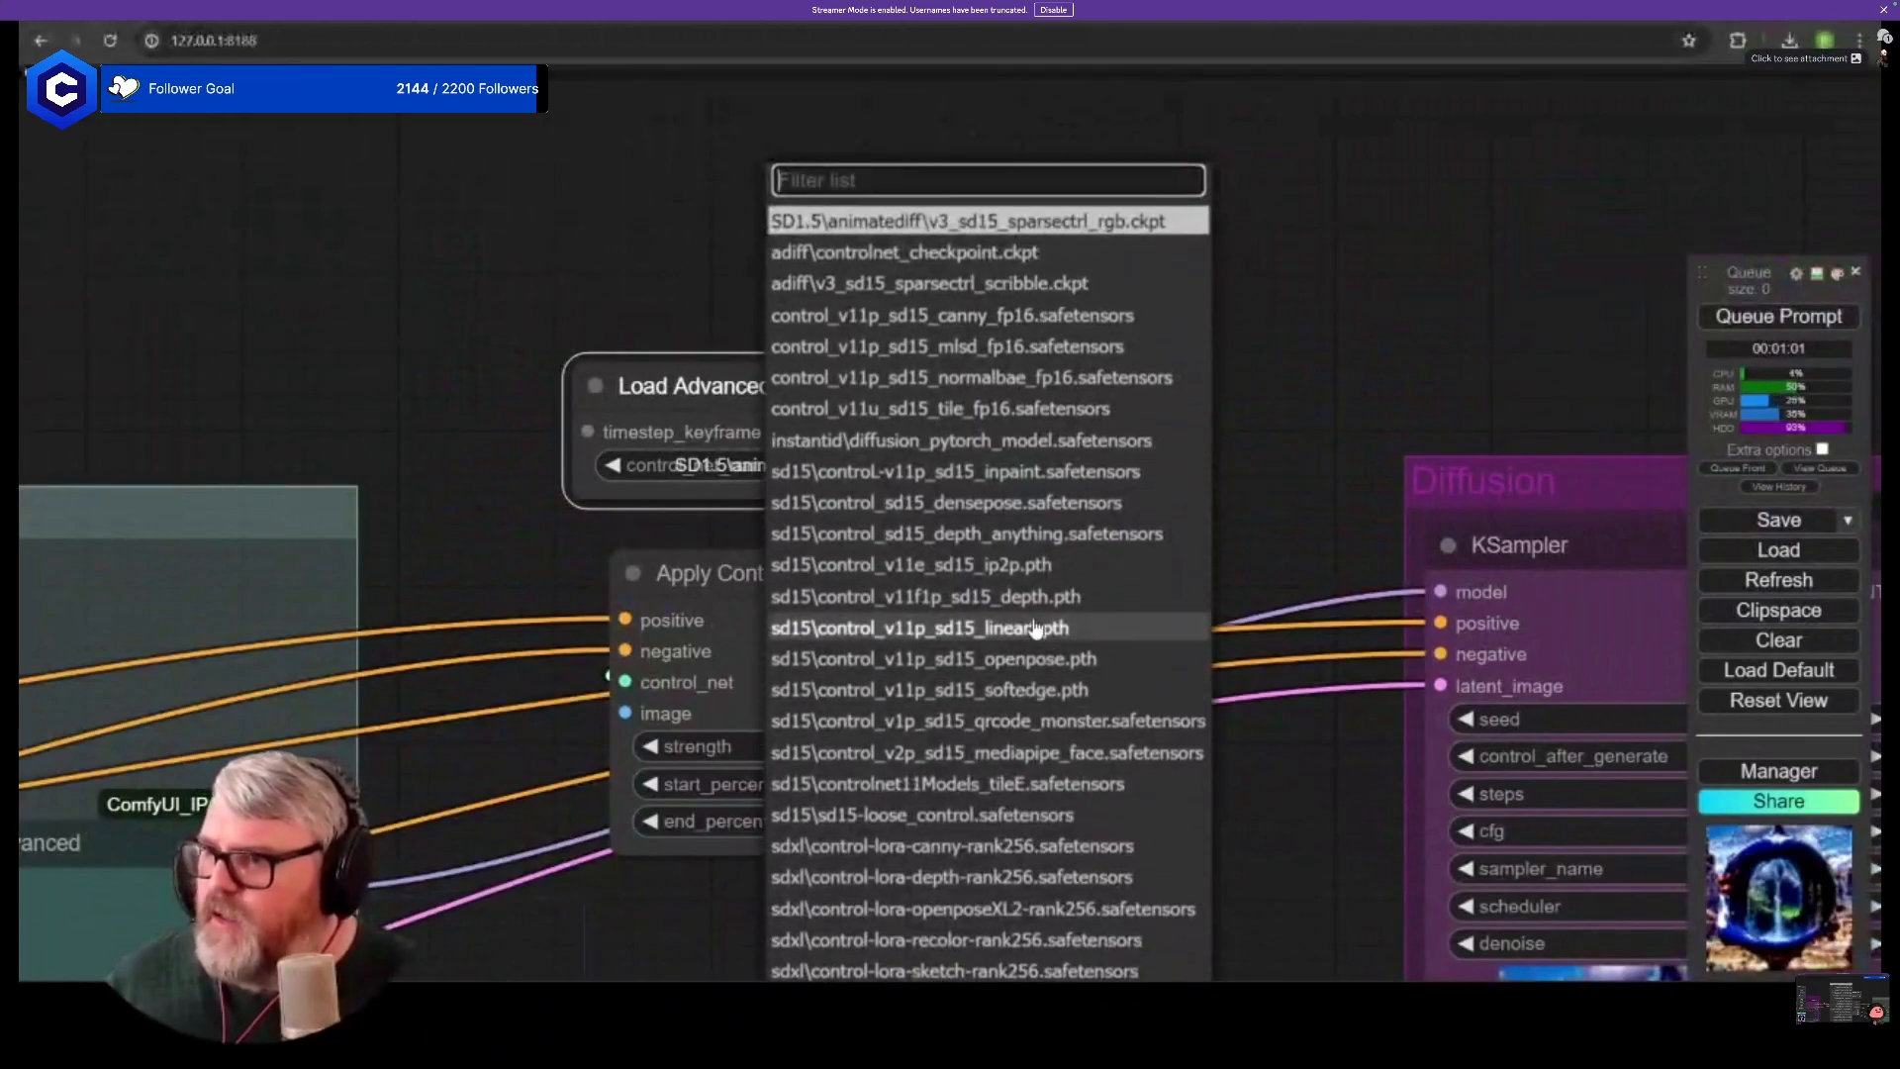
left_click(1037, 627)
scroll(1000, 634, "down", 1)
scroll(922, 951, "up", 1)
left_click_drag(922, 952, 997, 631)
scroll(996, 631, "down", 3)
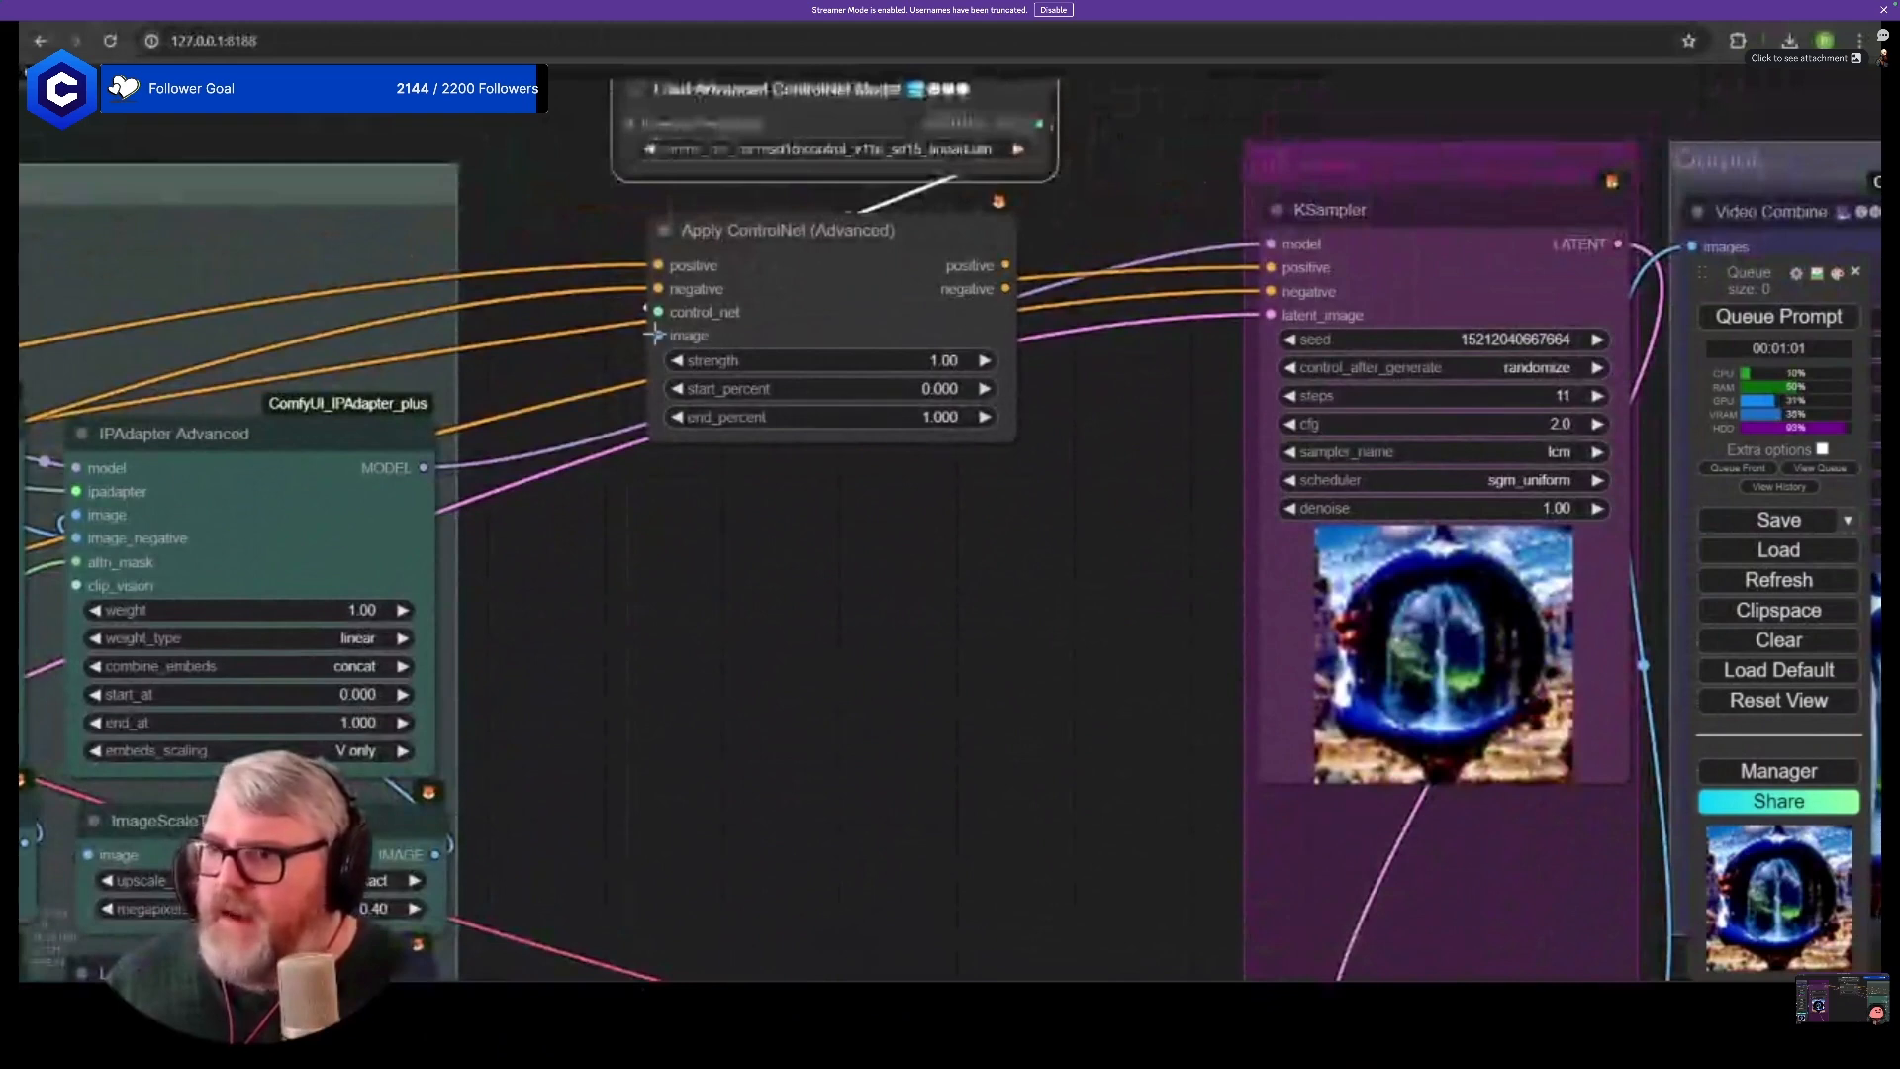
left_click_drag(638, 605, 623, 568)
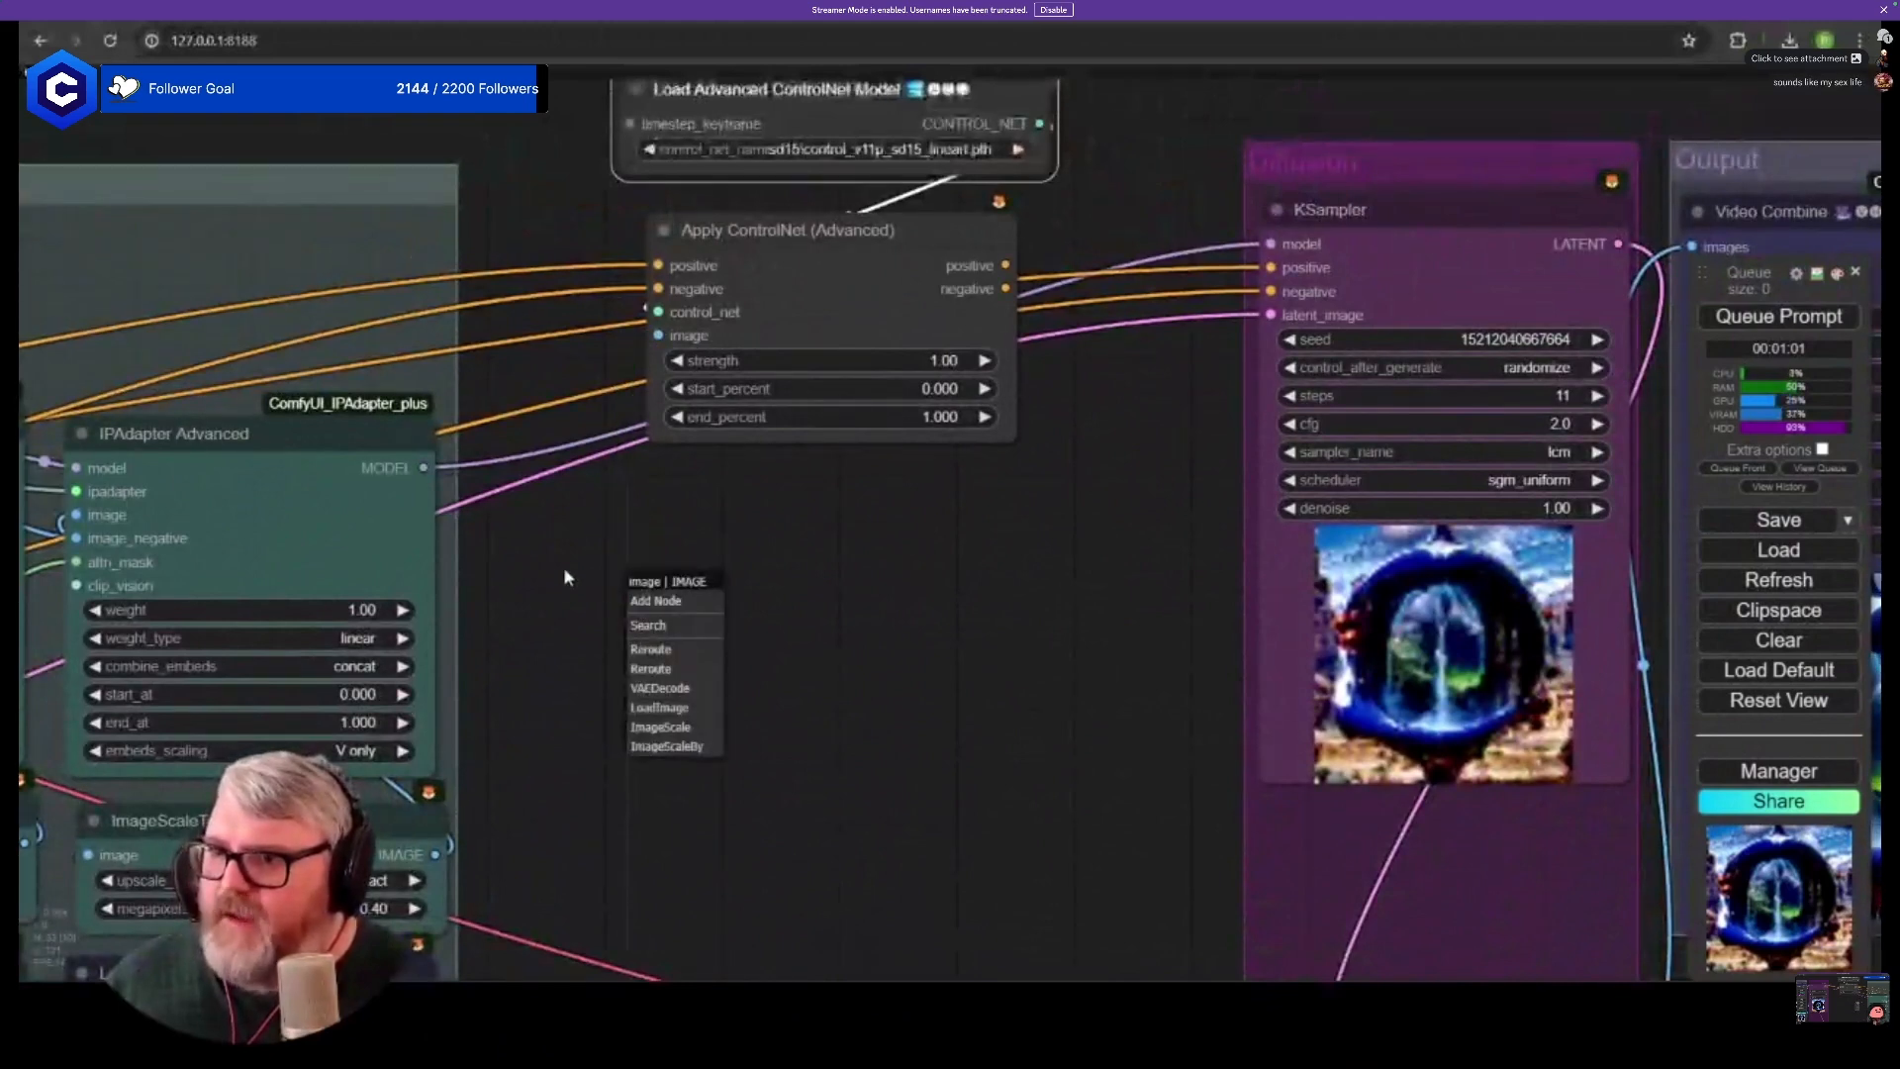
left_click(562, 566)
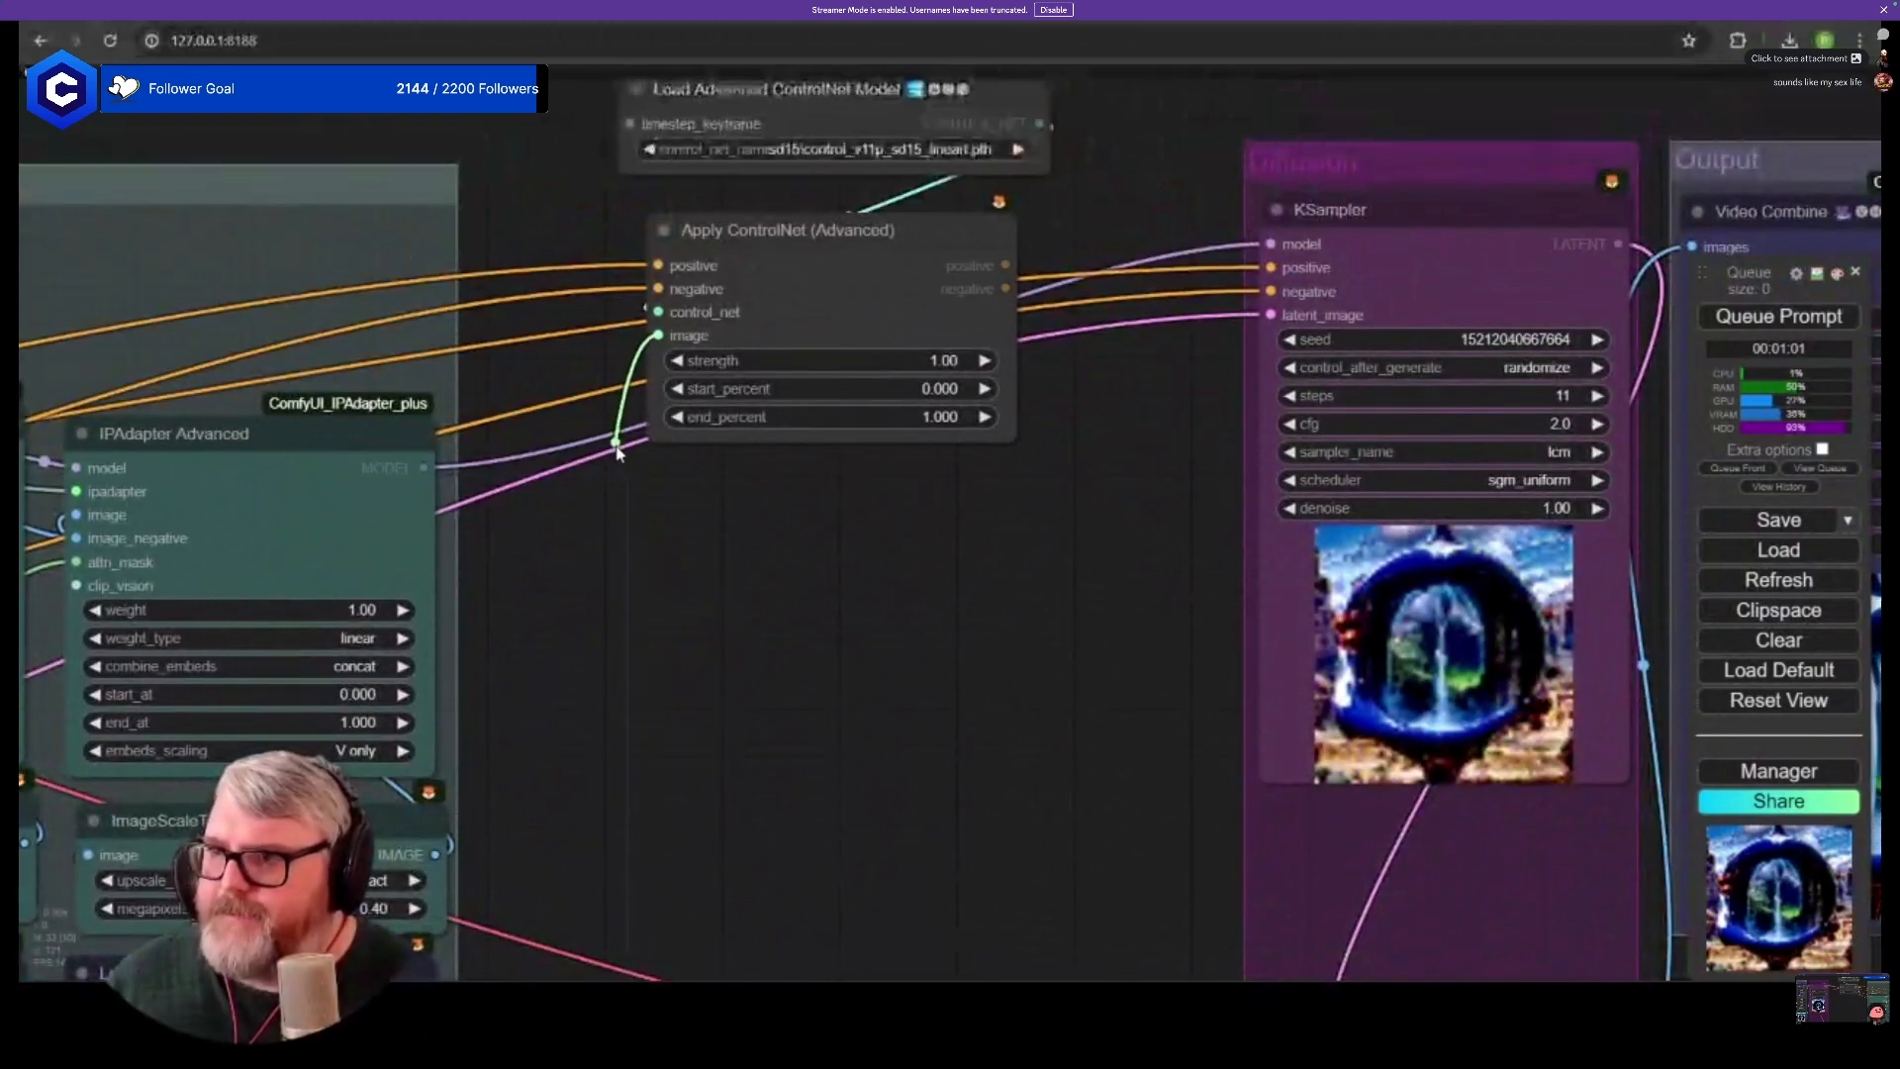
left_click_drag(655, 591, 656, 591)
left_click(637, 562)
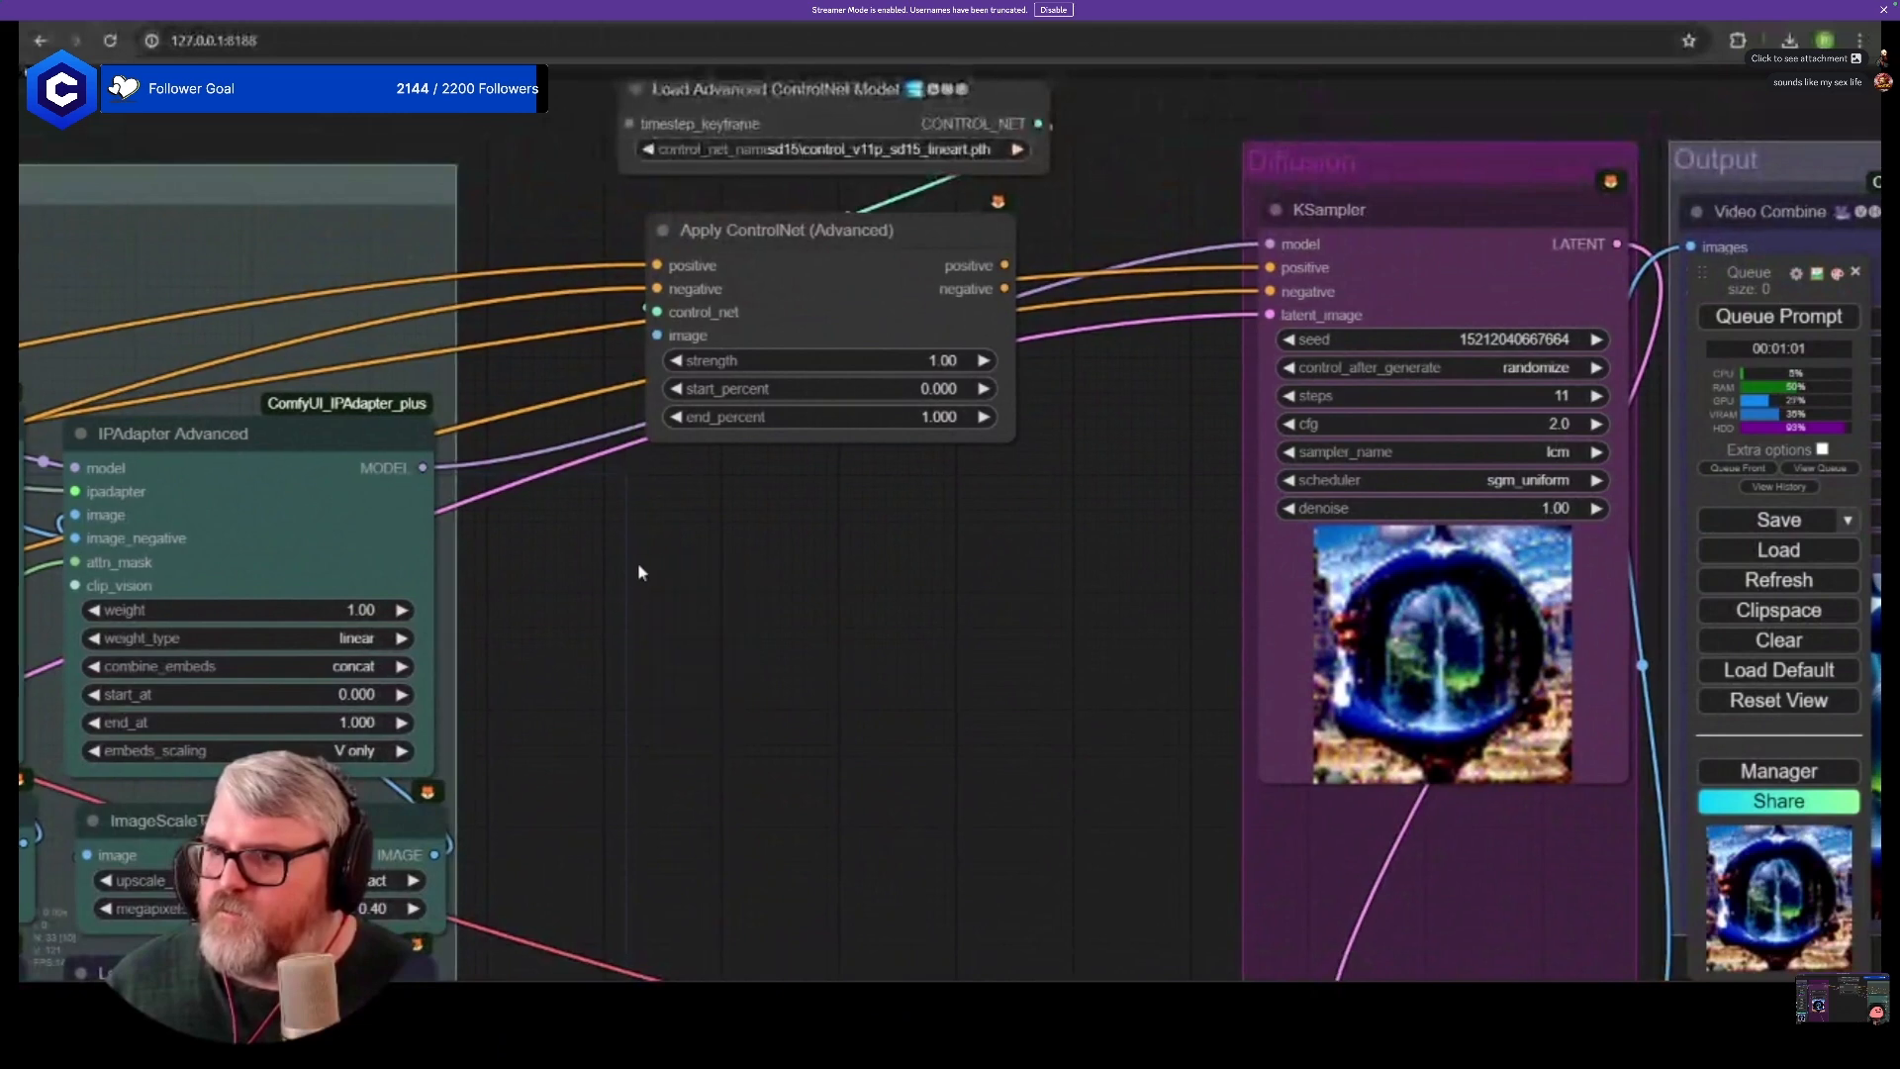
key("ctrl+v")
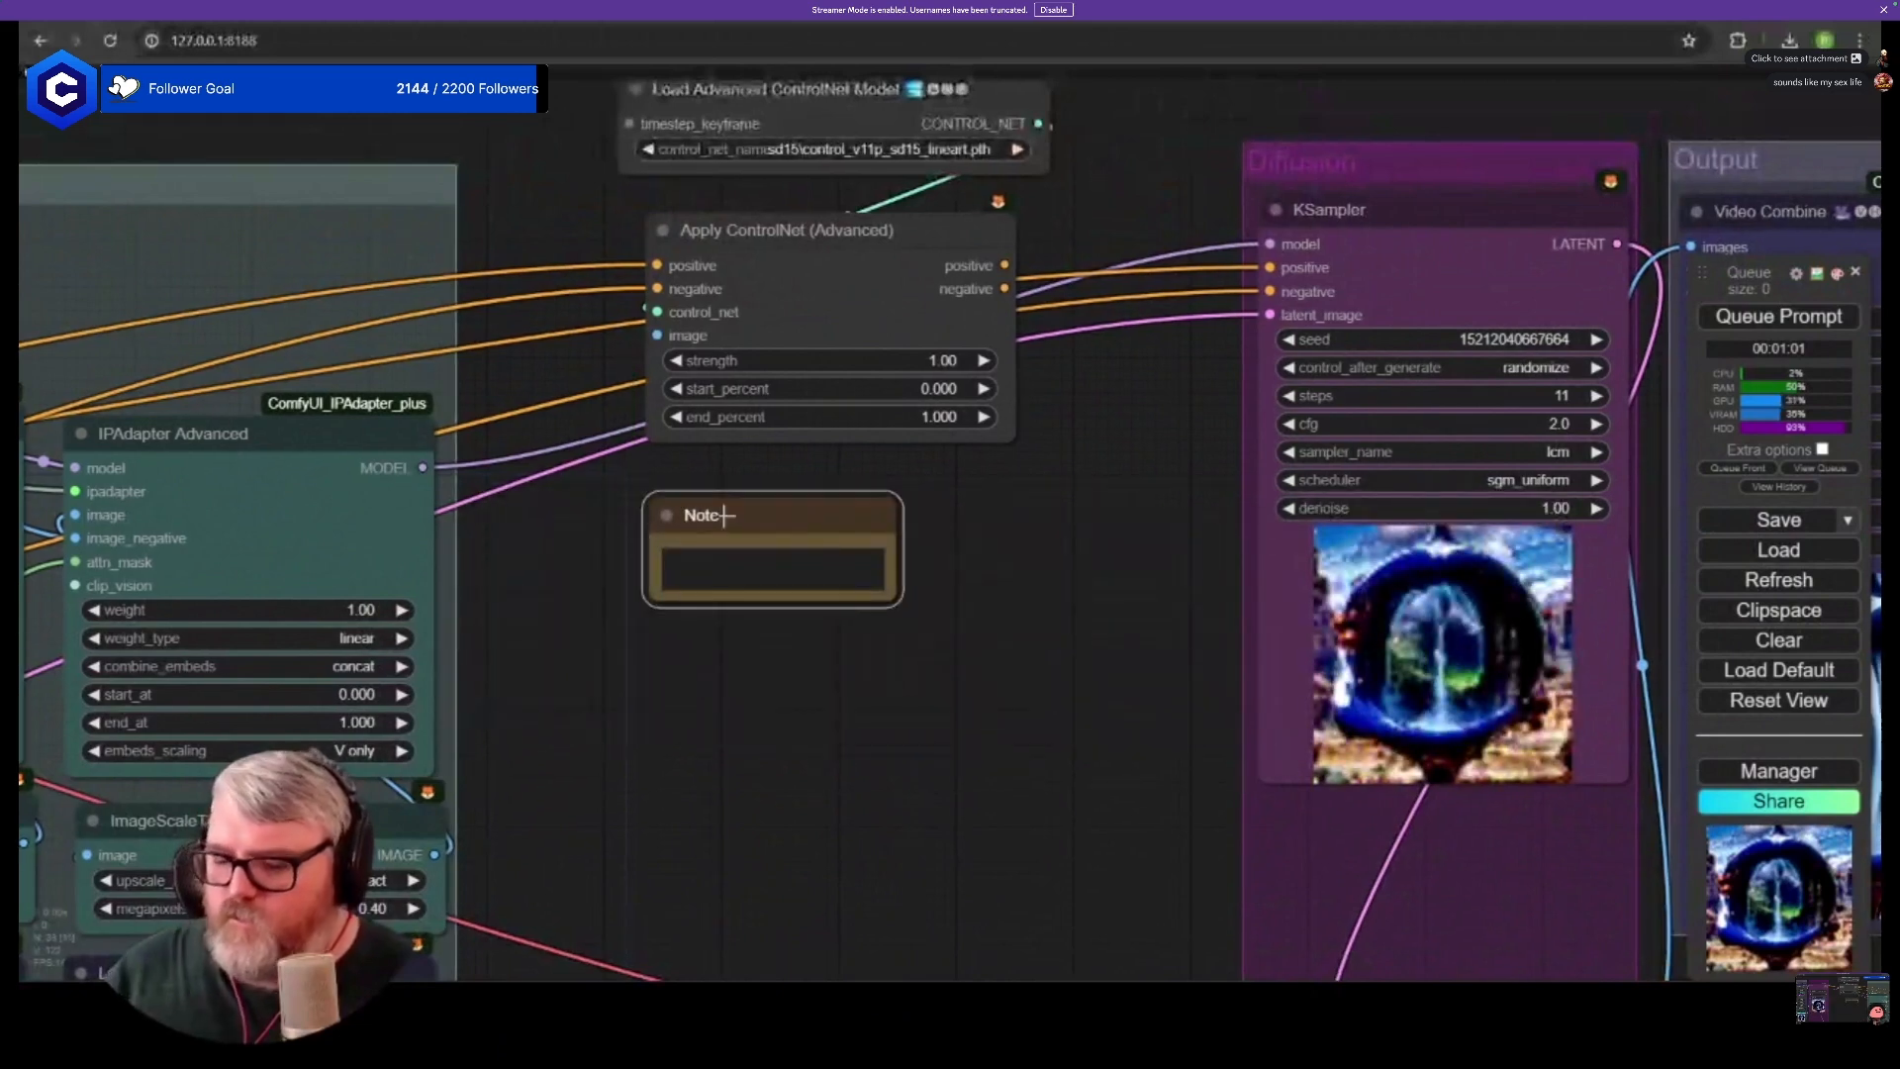
key("Delete")
- Add an AIO Aux Preprocessor node below Apply ControlNet and set its preprocessor to Scribble_XDoG_Preprocessor
double_click(721, 513)
type("aio")
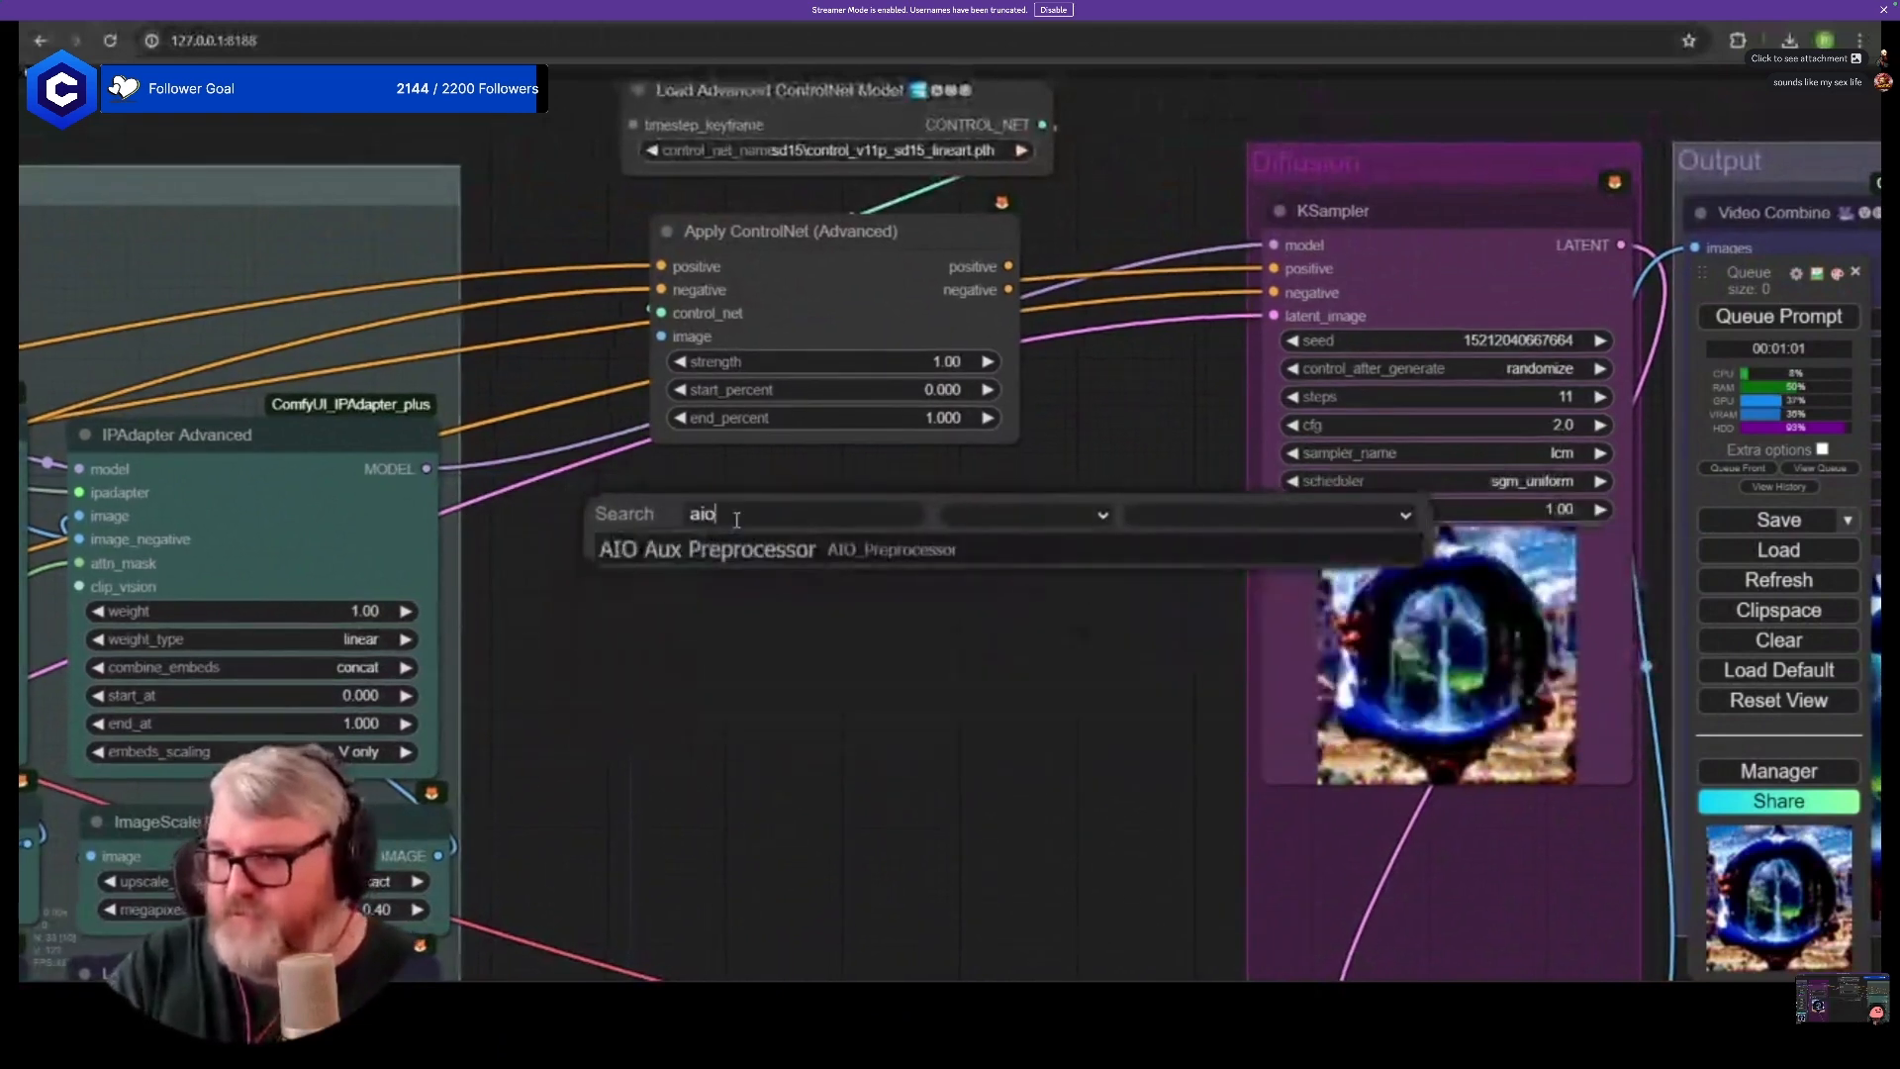
key("Return")
scroll(989, 544, "up", 5)
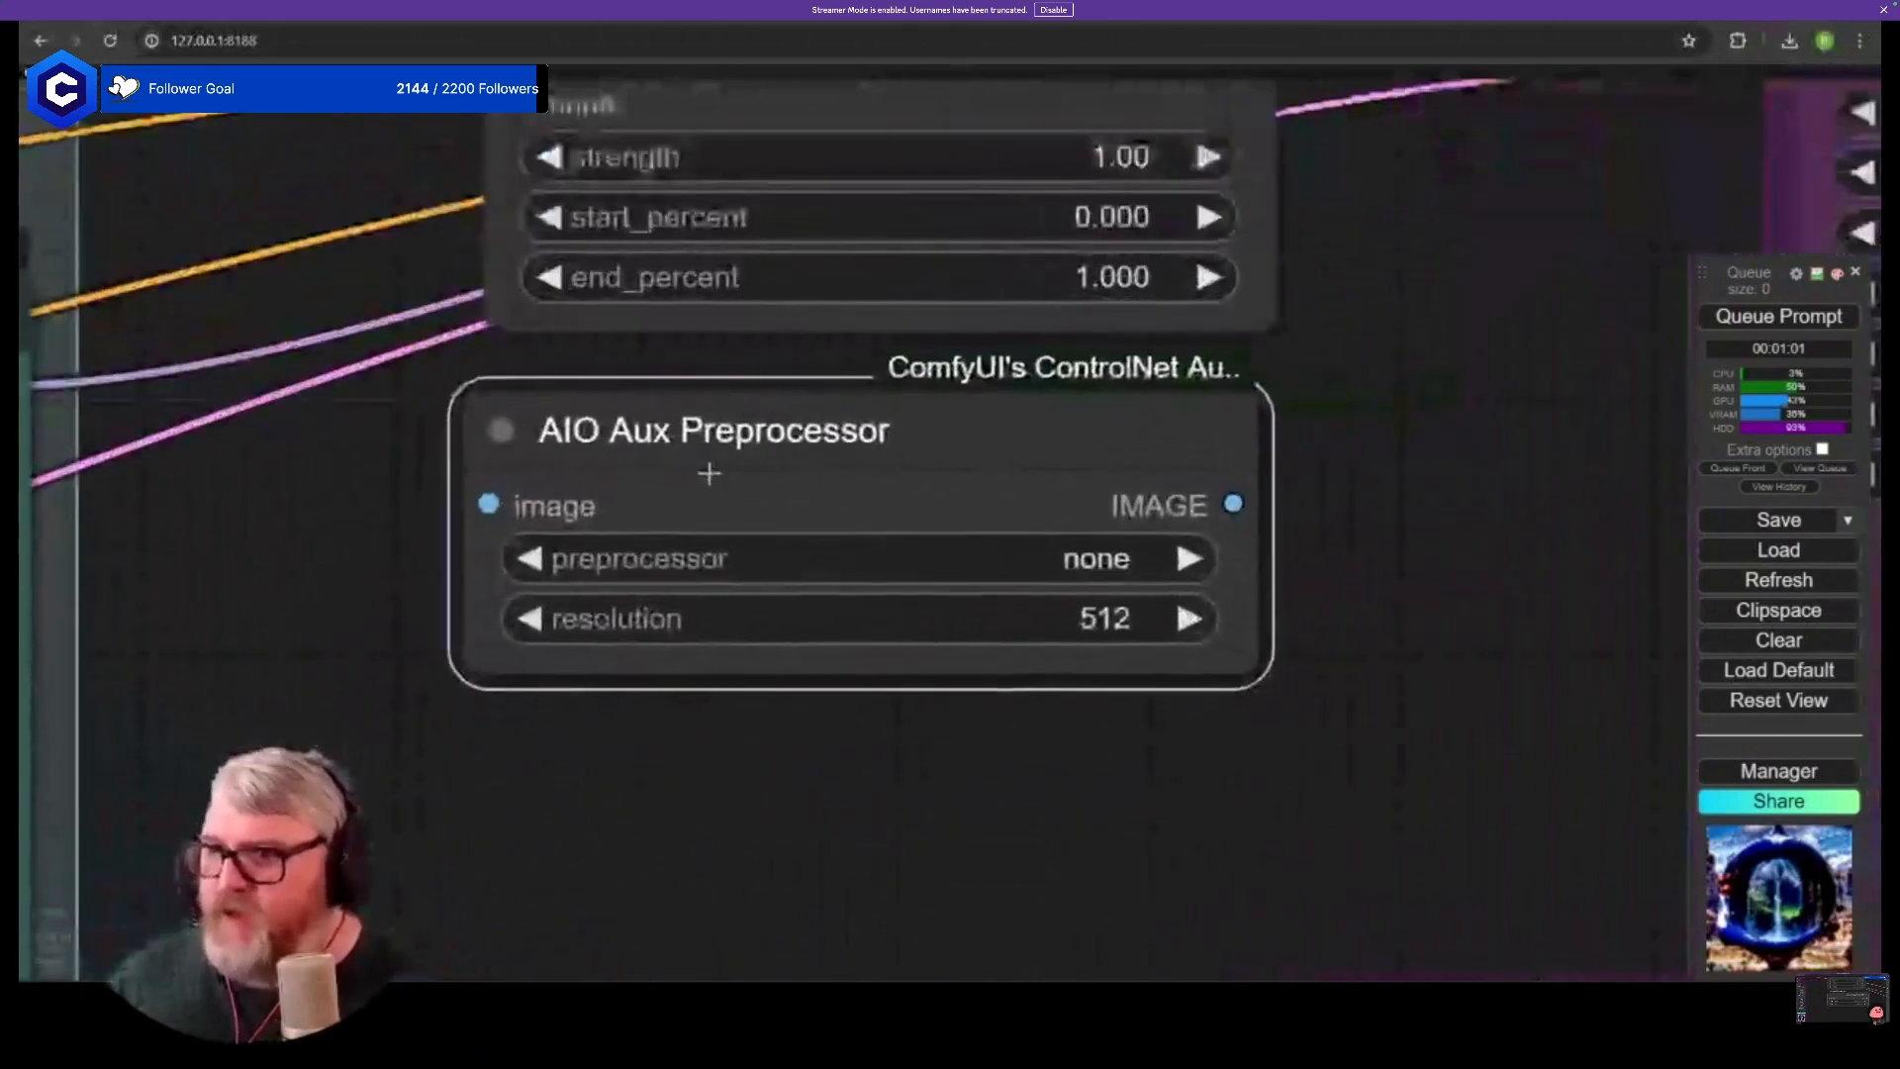
left_click(1002, 547)
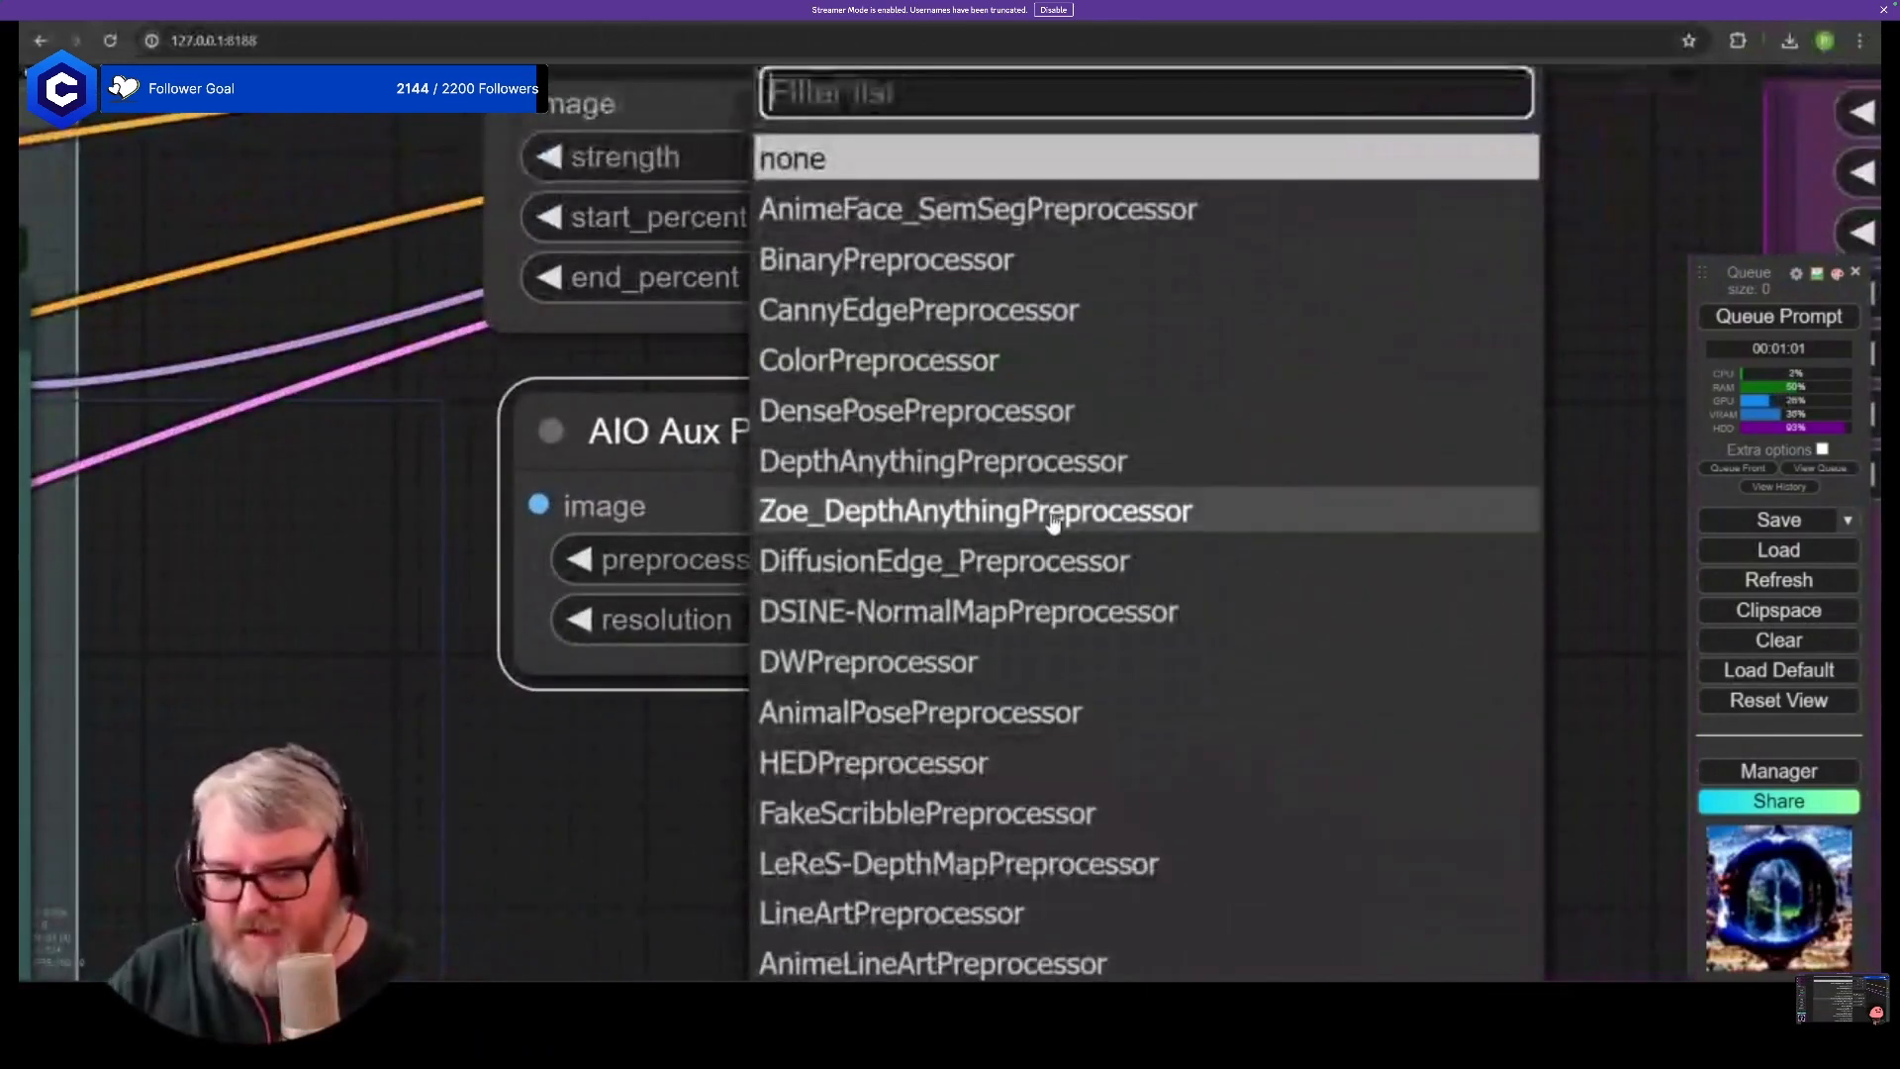
type("xdo")
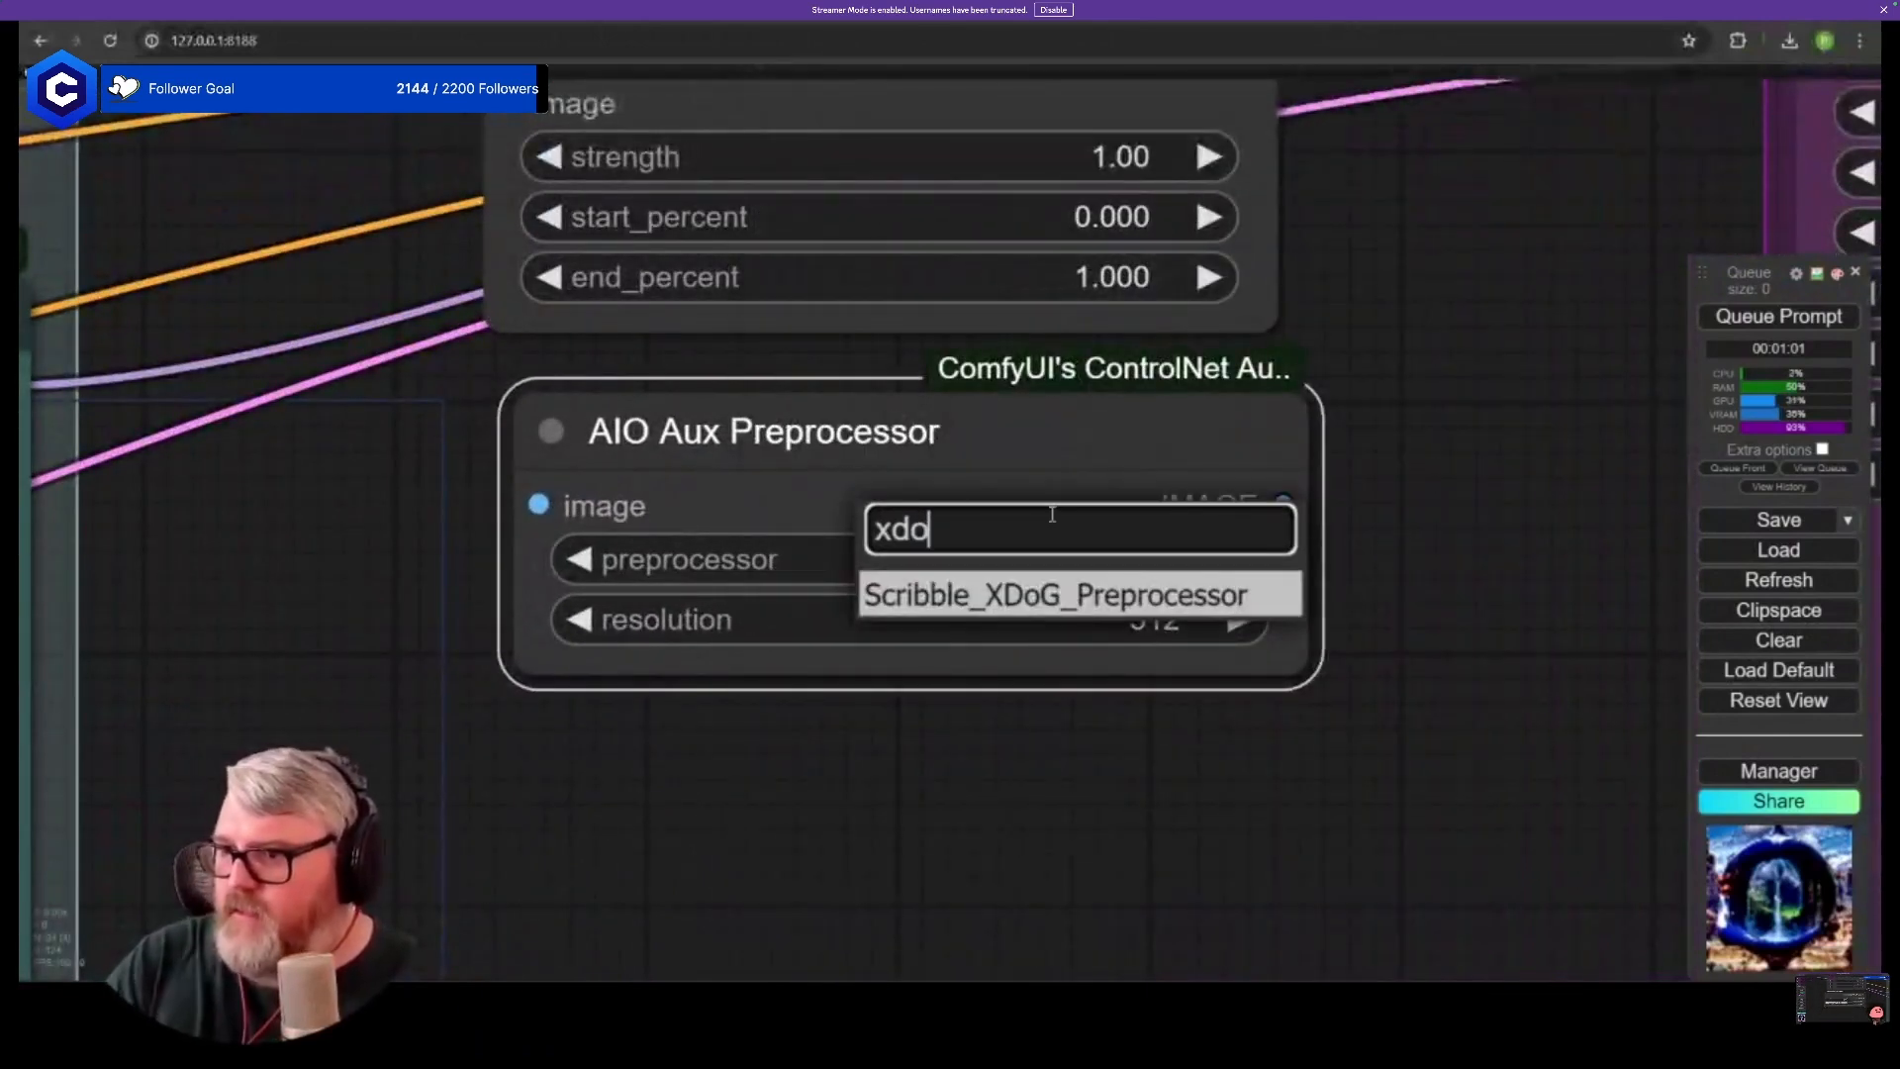
left_click(1009, 589)
- Add a Load Image node below the AIO Aux Preprocessor
scroll(1029, 653, "down", 5)
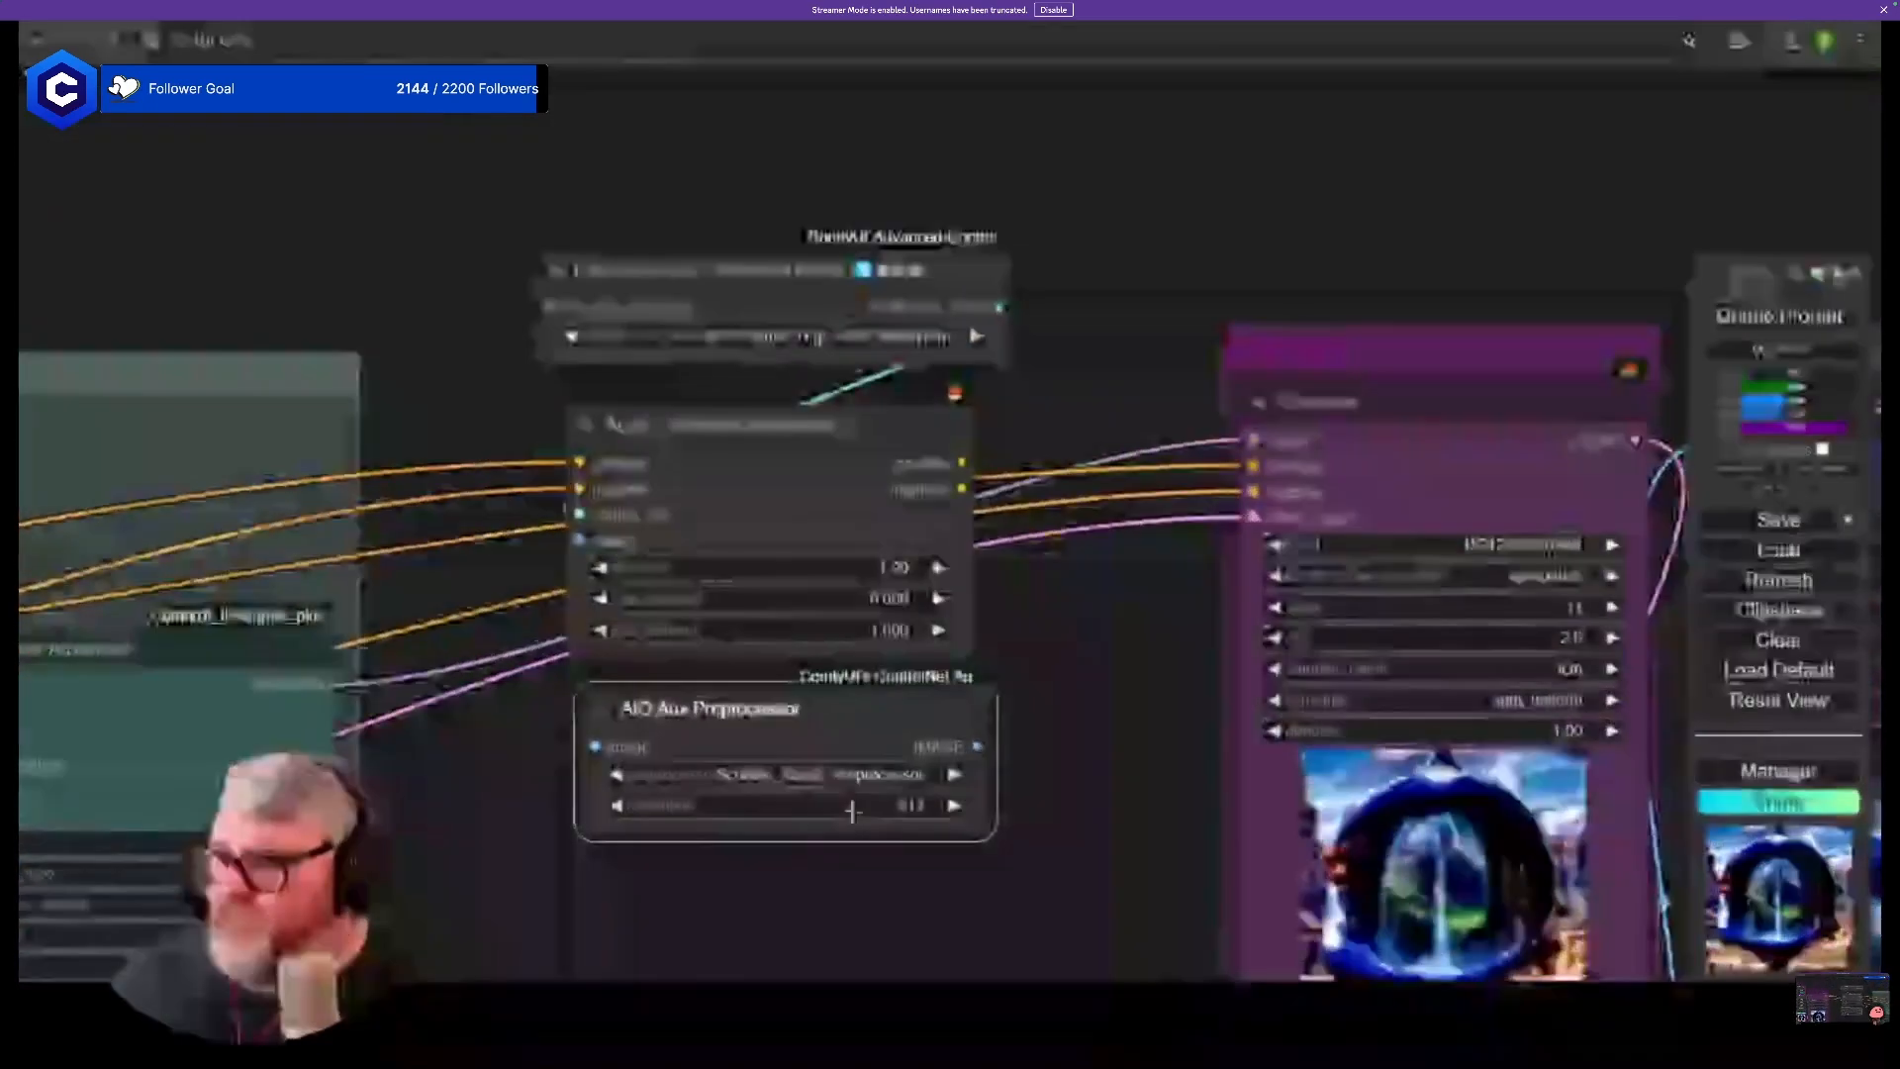
scroll(822, 703, "down", 5)
double_click(740, 644)
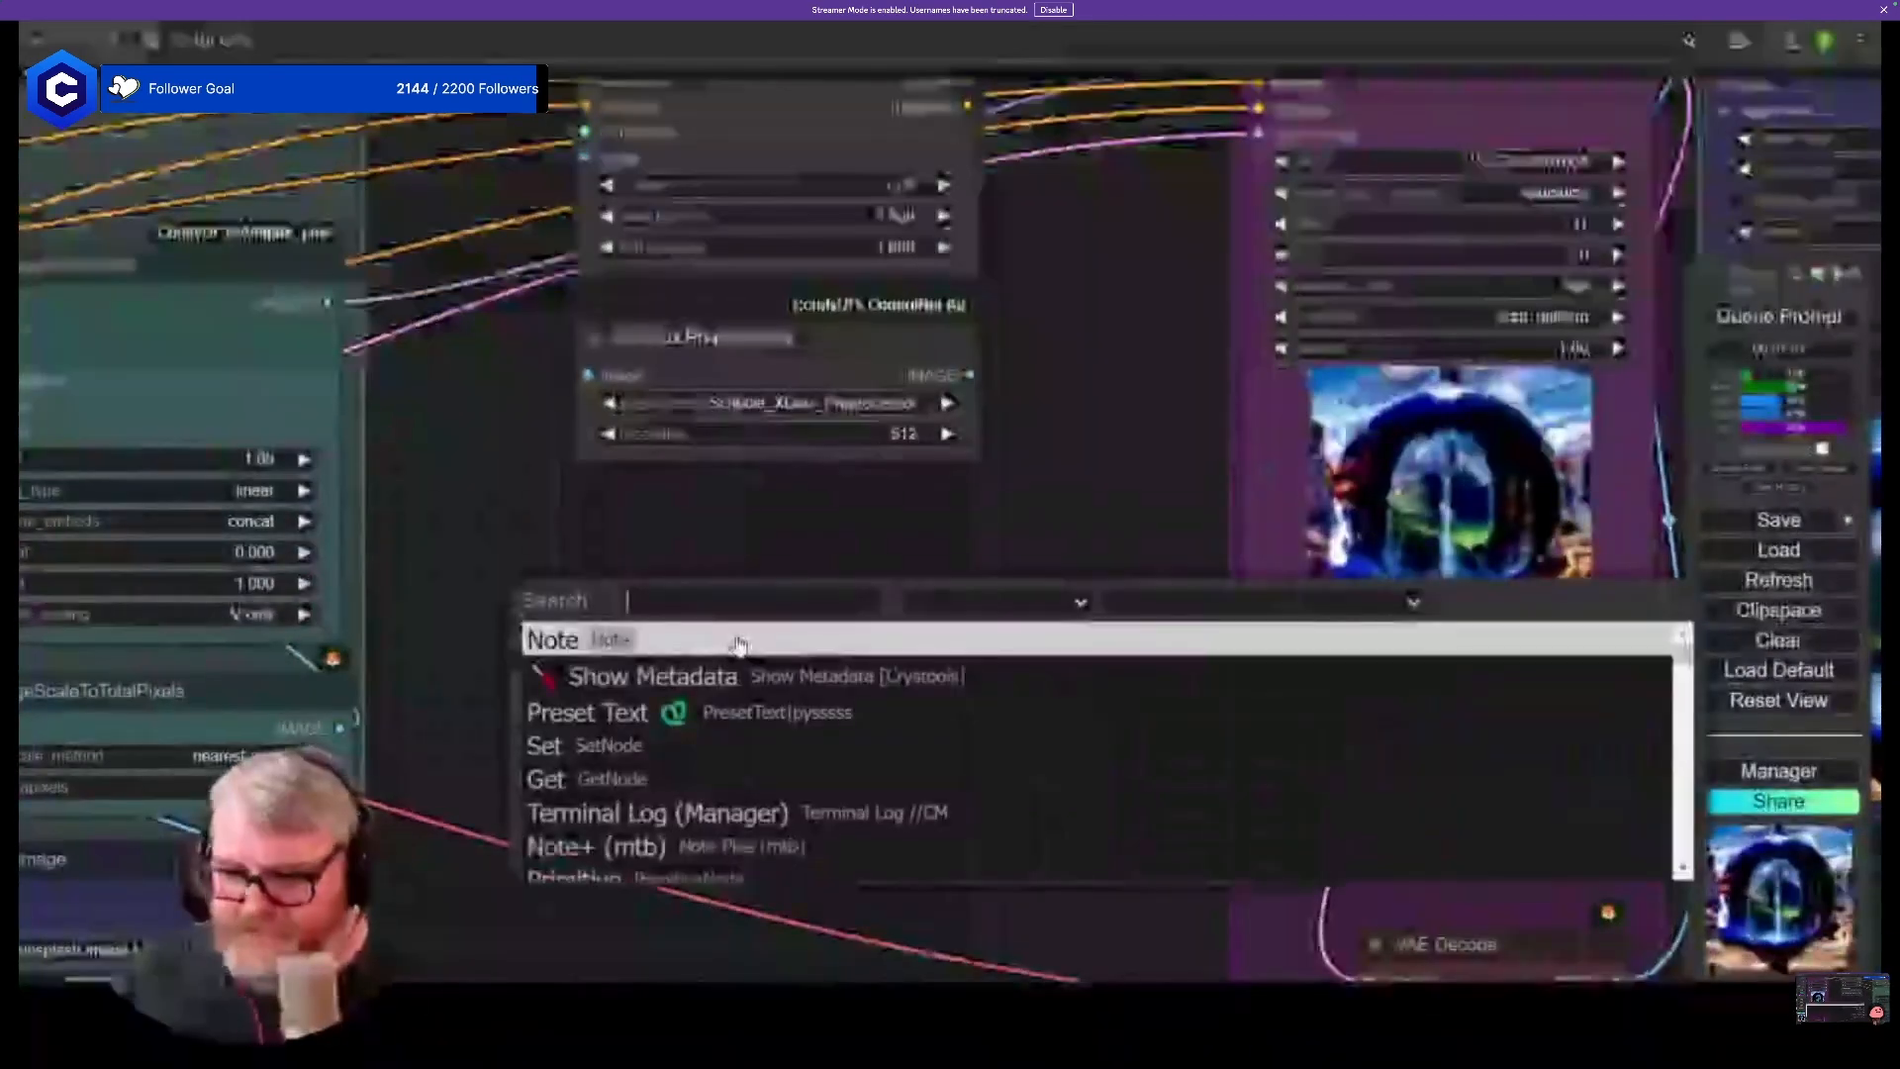
type("load imag")
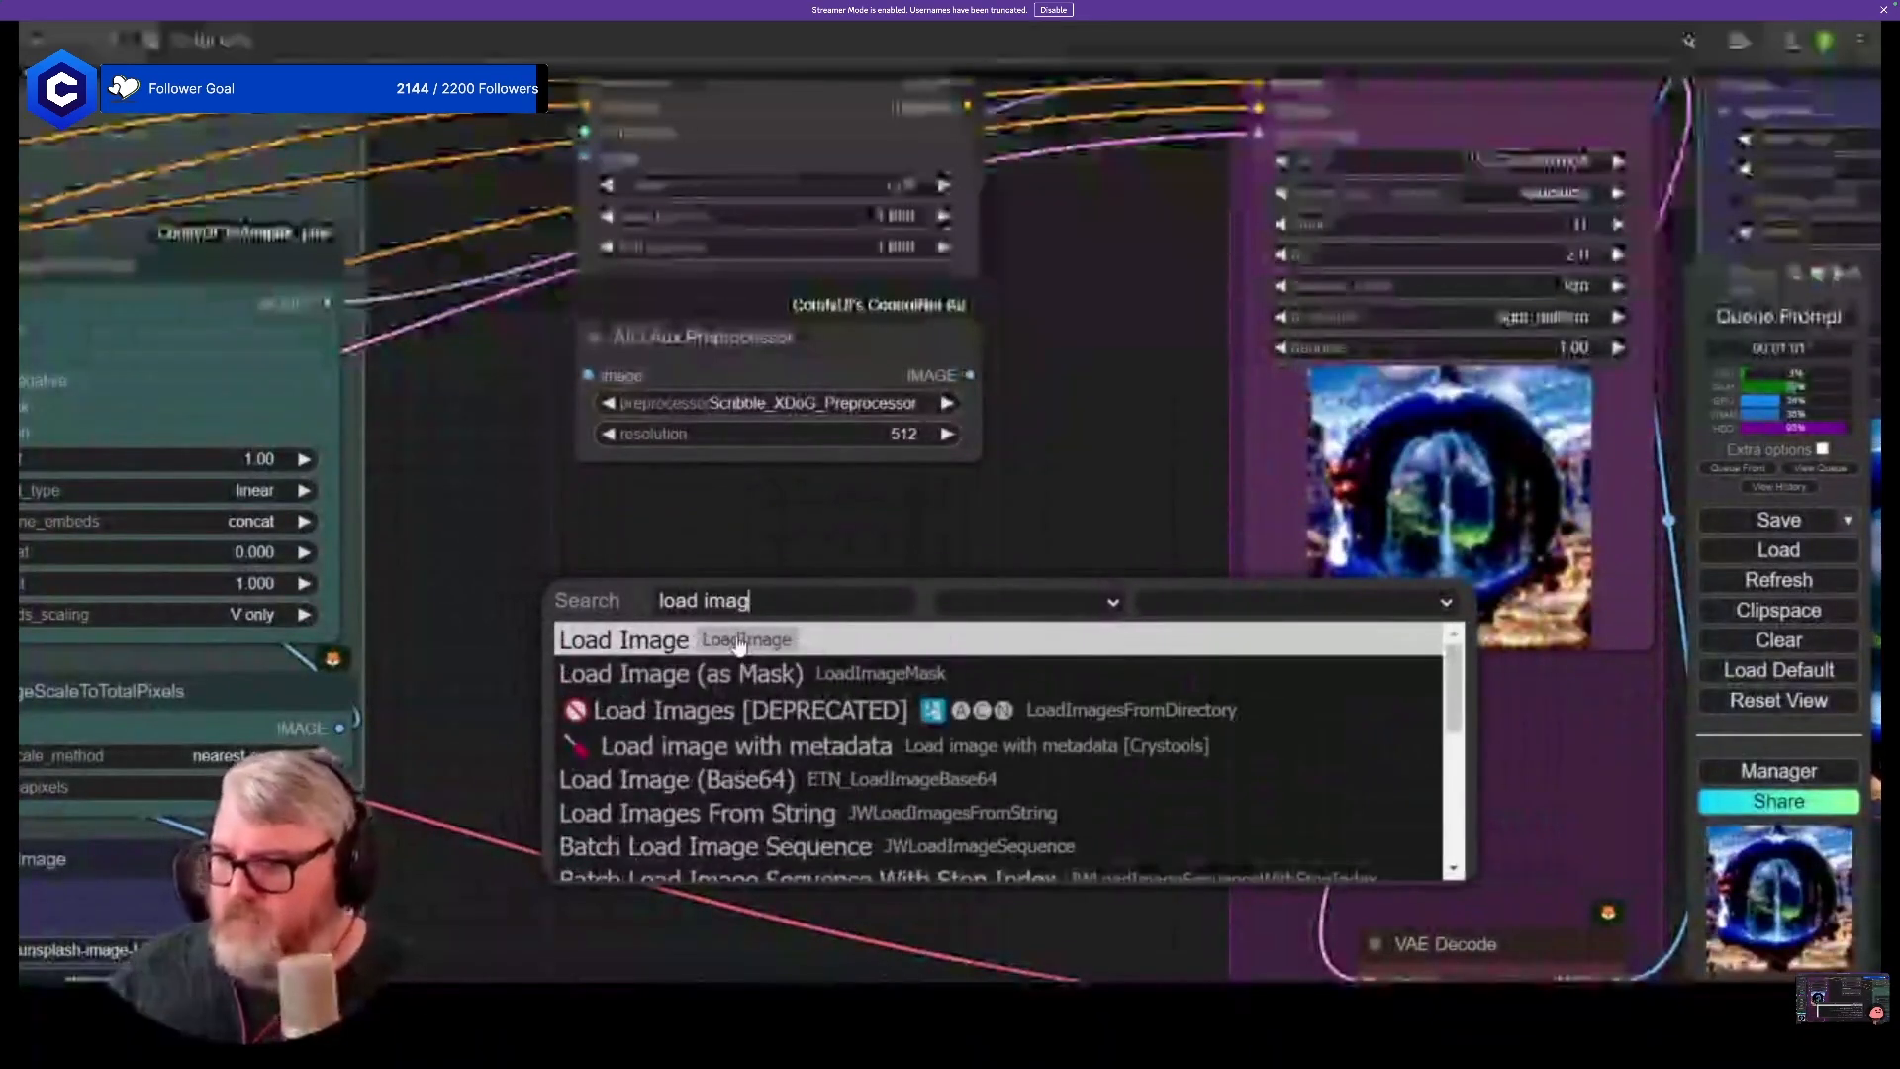
left_click(740, 644)
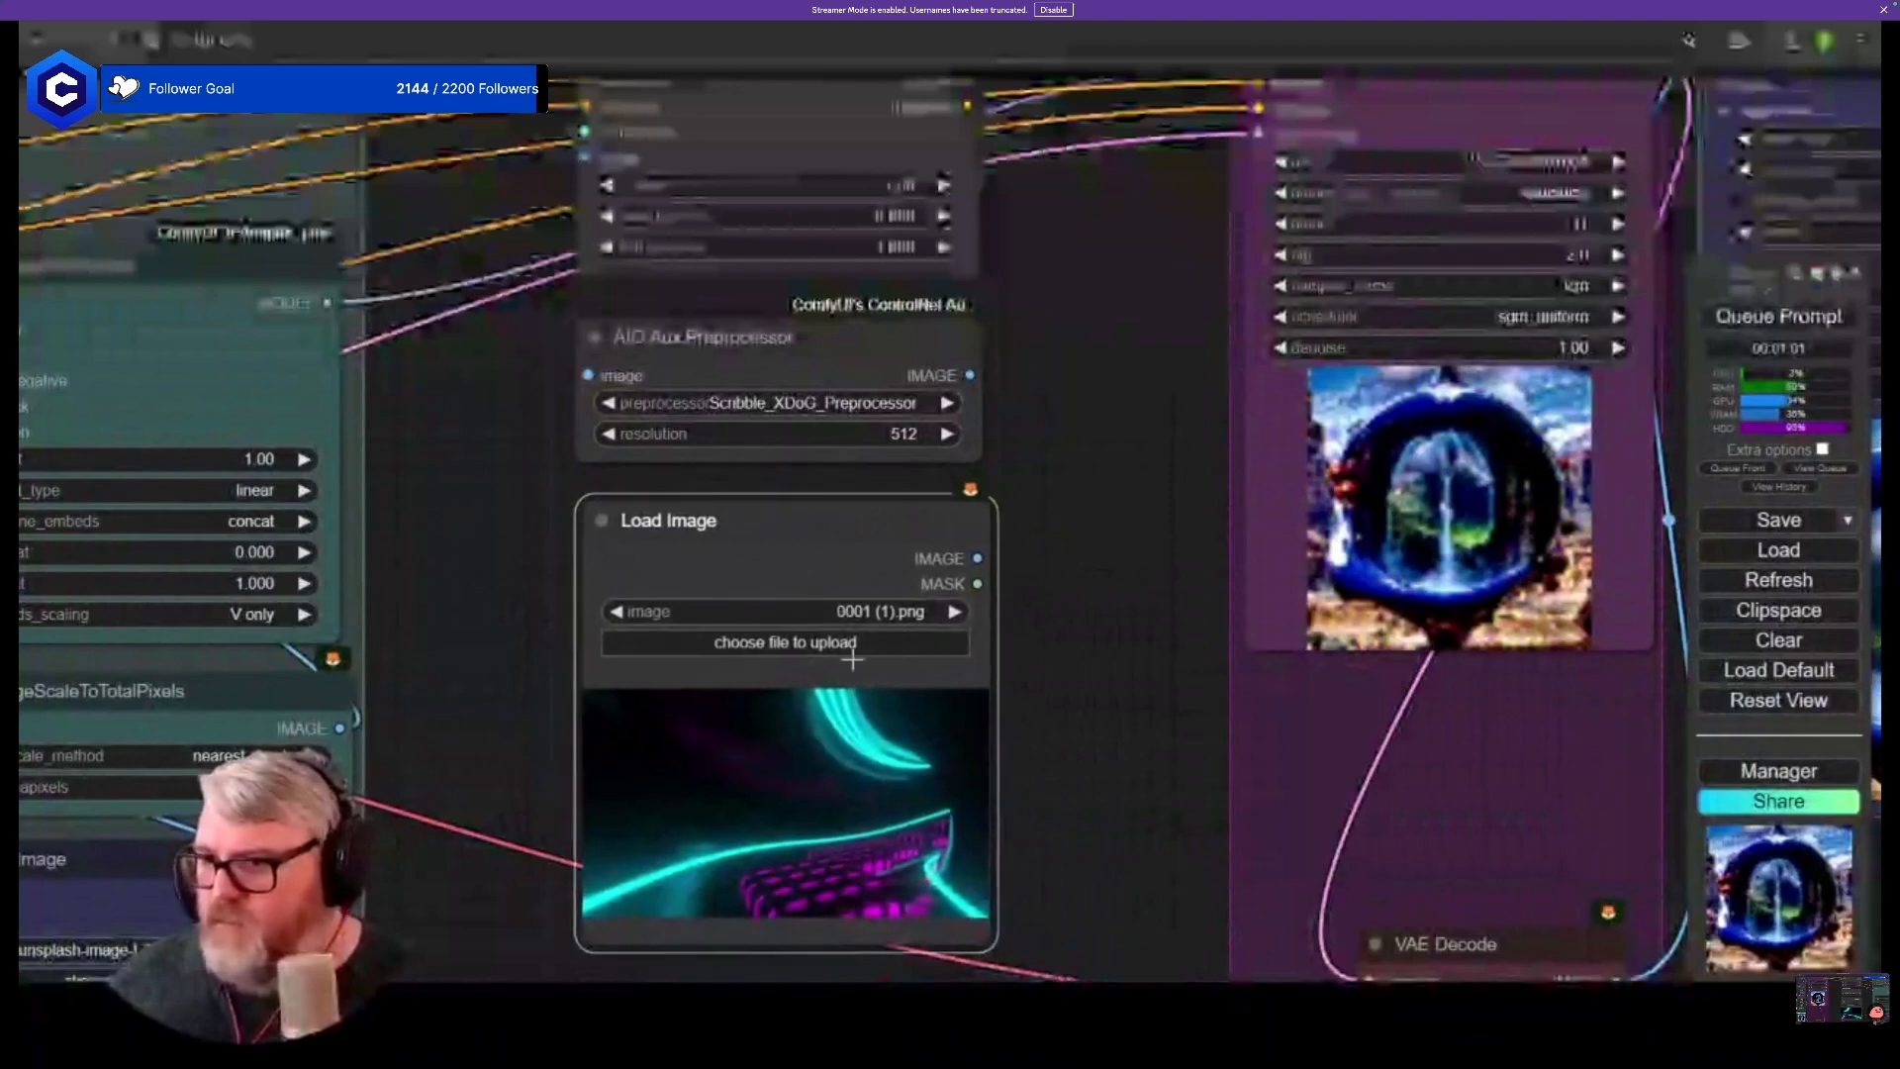
- Load the red, green and blue hexagon C logo into the new Load Image node and move the node down, leaving a gap below the preprocessor
scroll(842, 644, "down", 6)
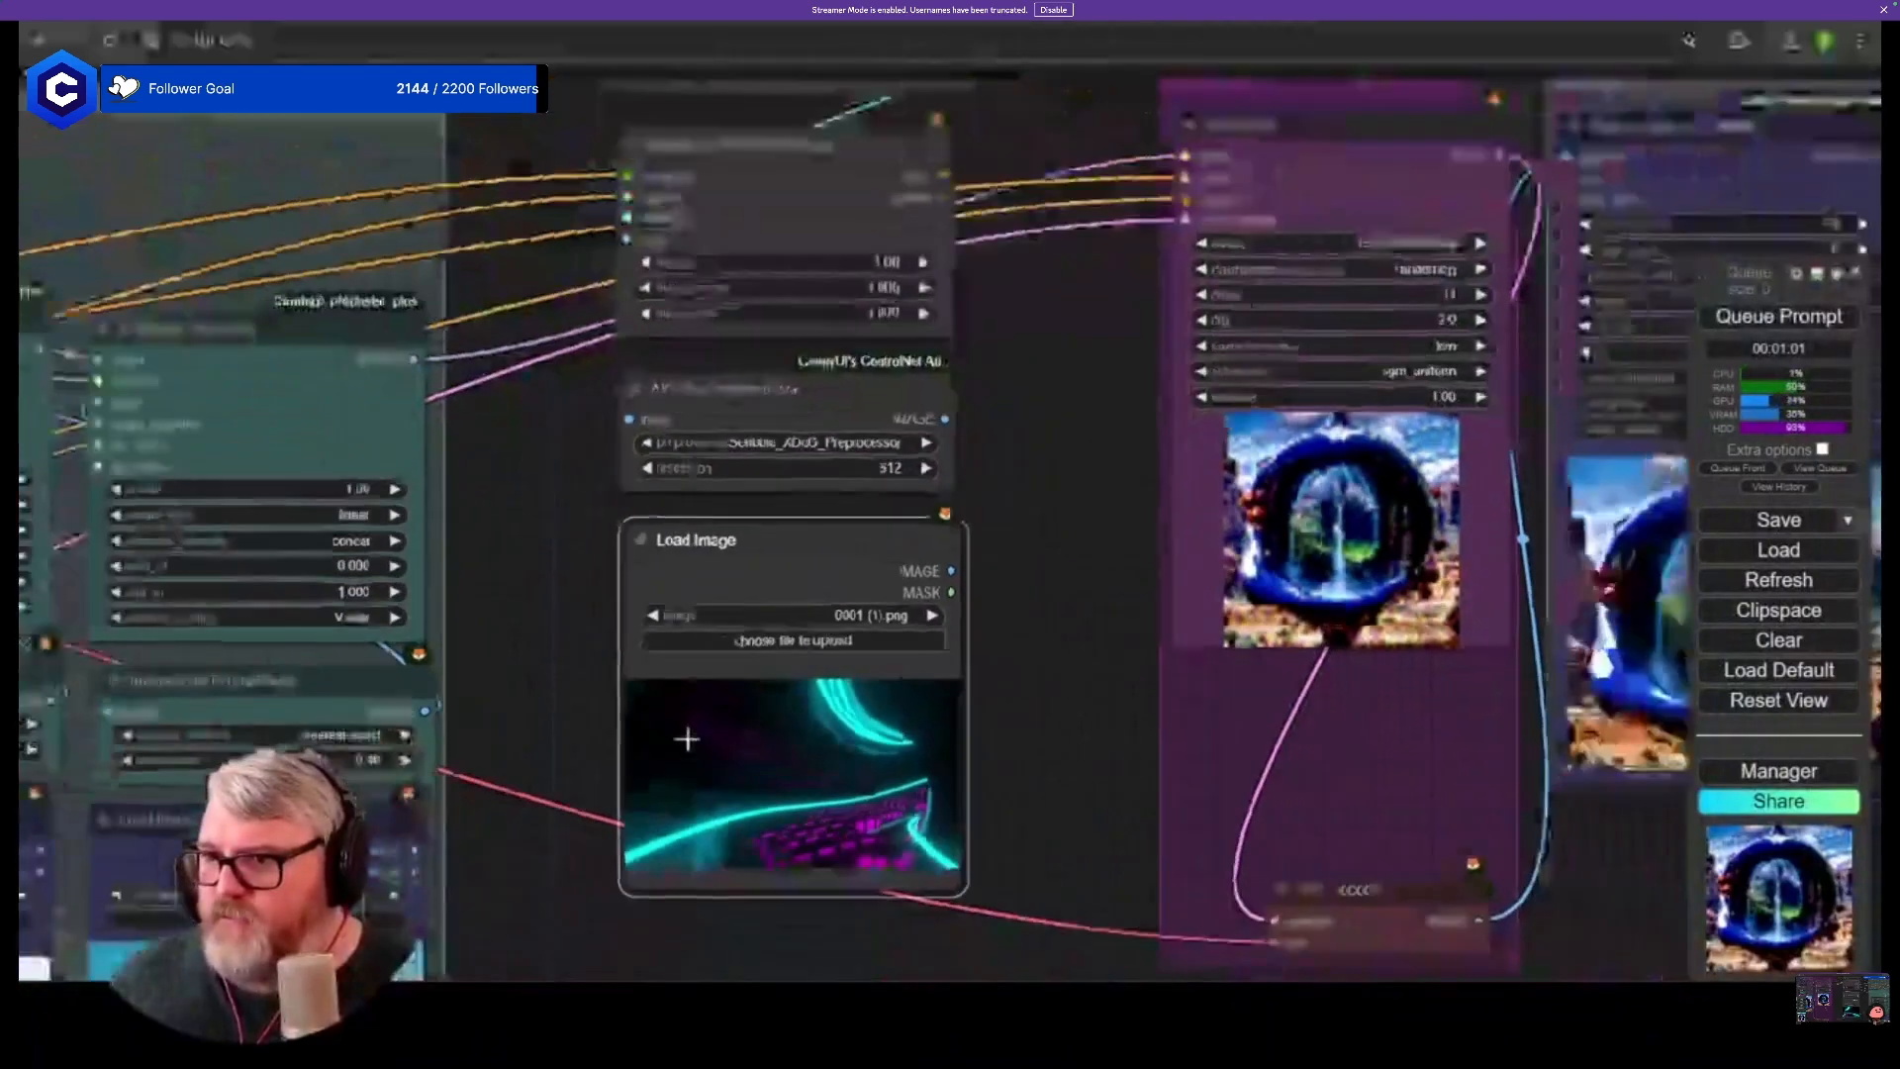
left_click_drag(686, 738, 1064, 446)
scroll(1048, 475, "down", 6)
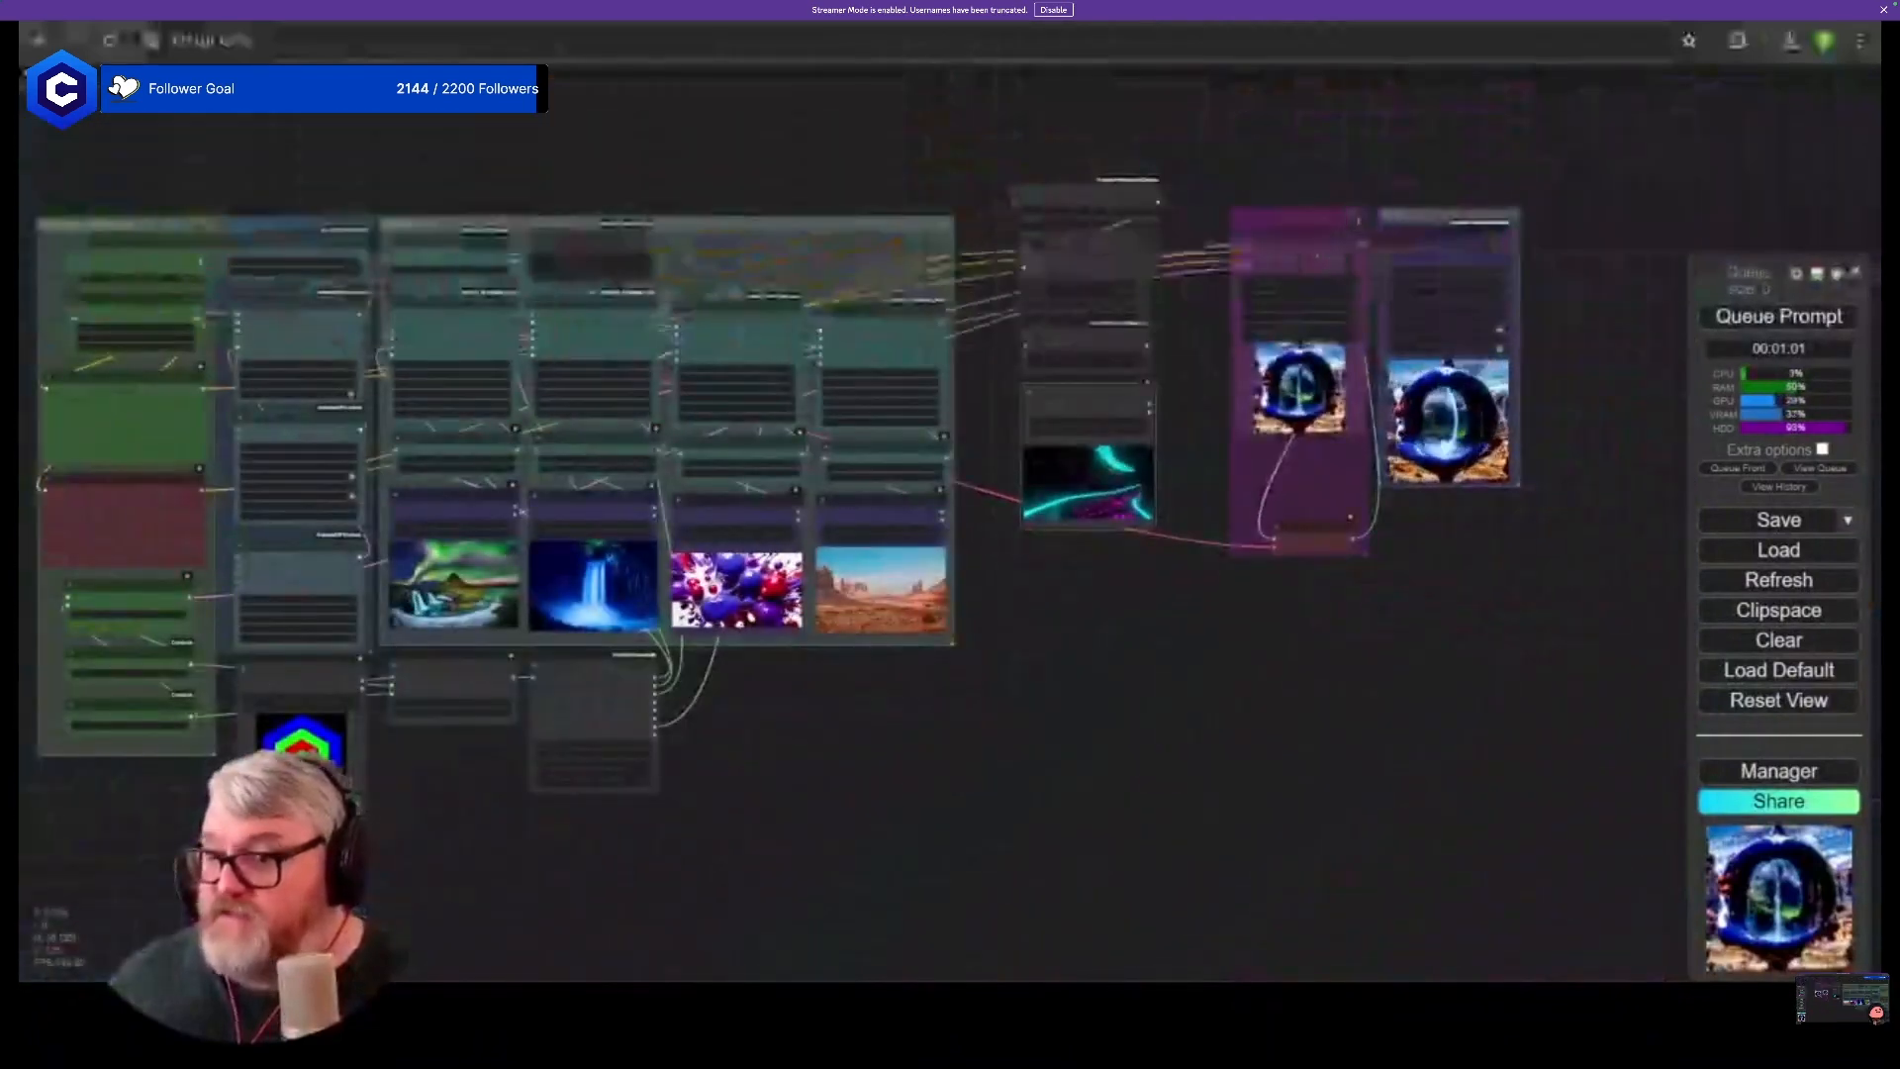
scroll(1197, 445, "up", 6)
left_click(1029, 424)
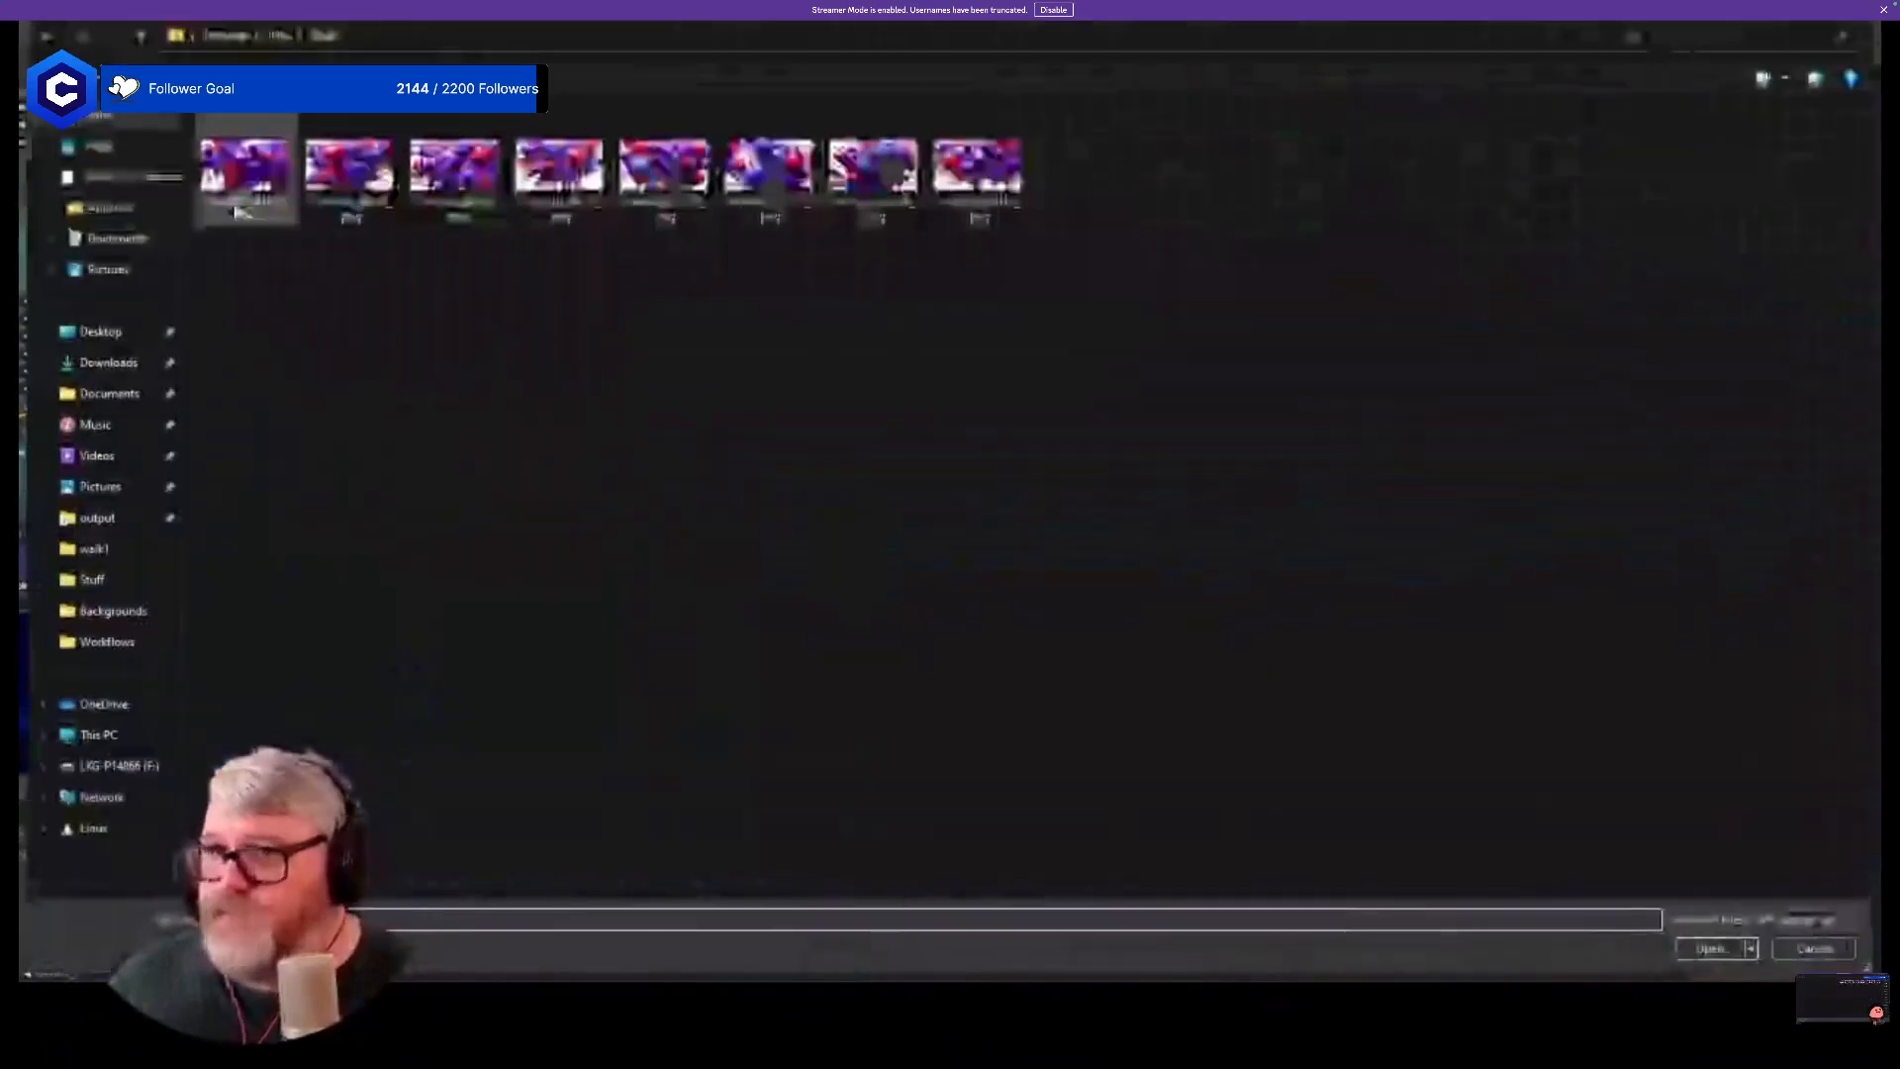
left_click(116, 372)
double_click(245, 163)
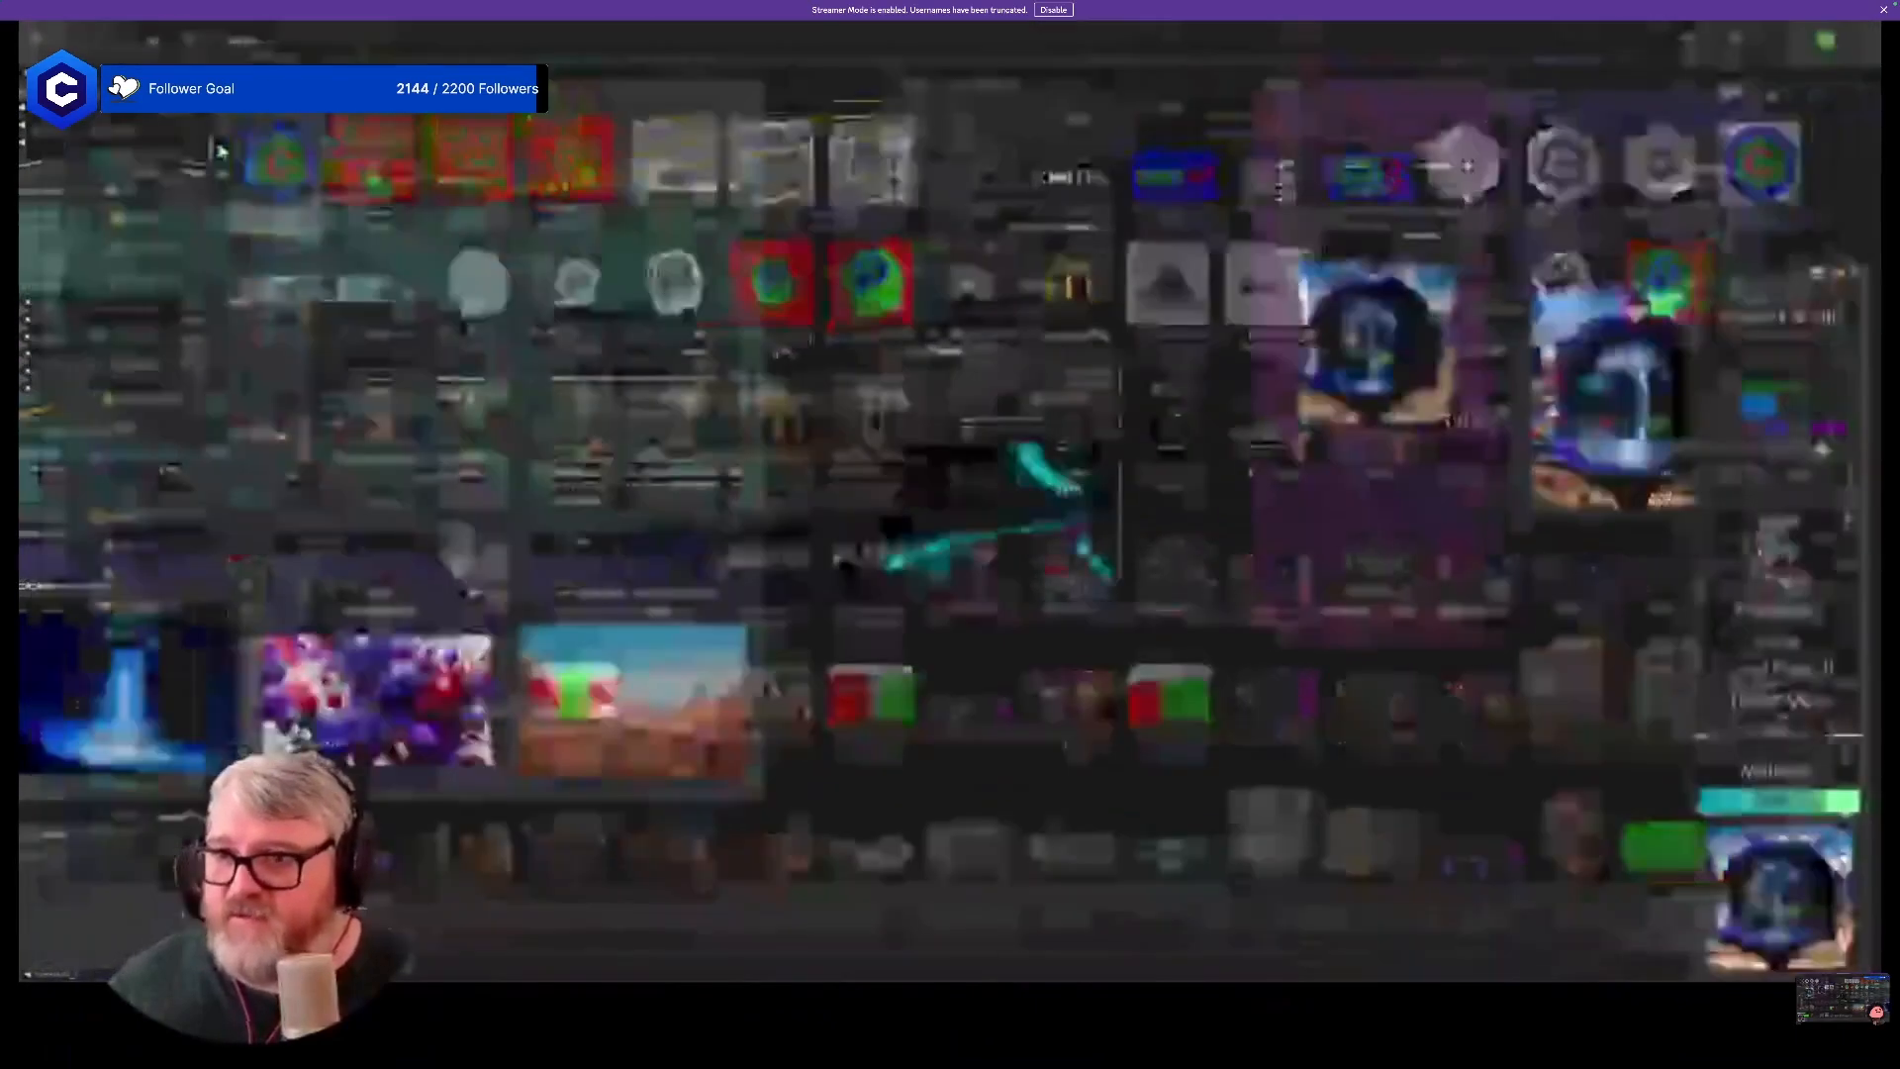
scroll(872, 567, "up", 1)
left_click_drag(873, 567, 796, 818)
left_click_drag(913, 591, 924, 716)
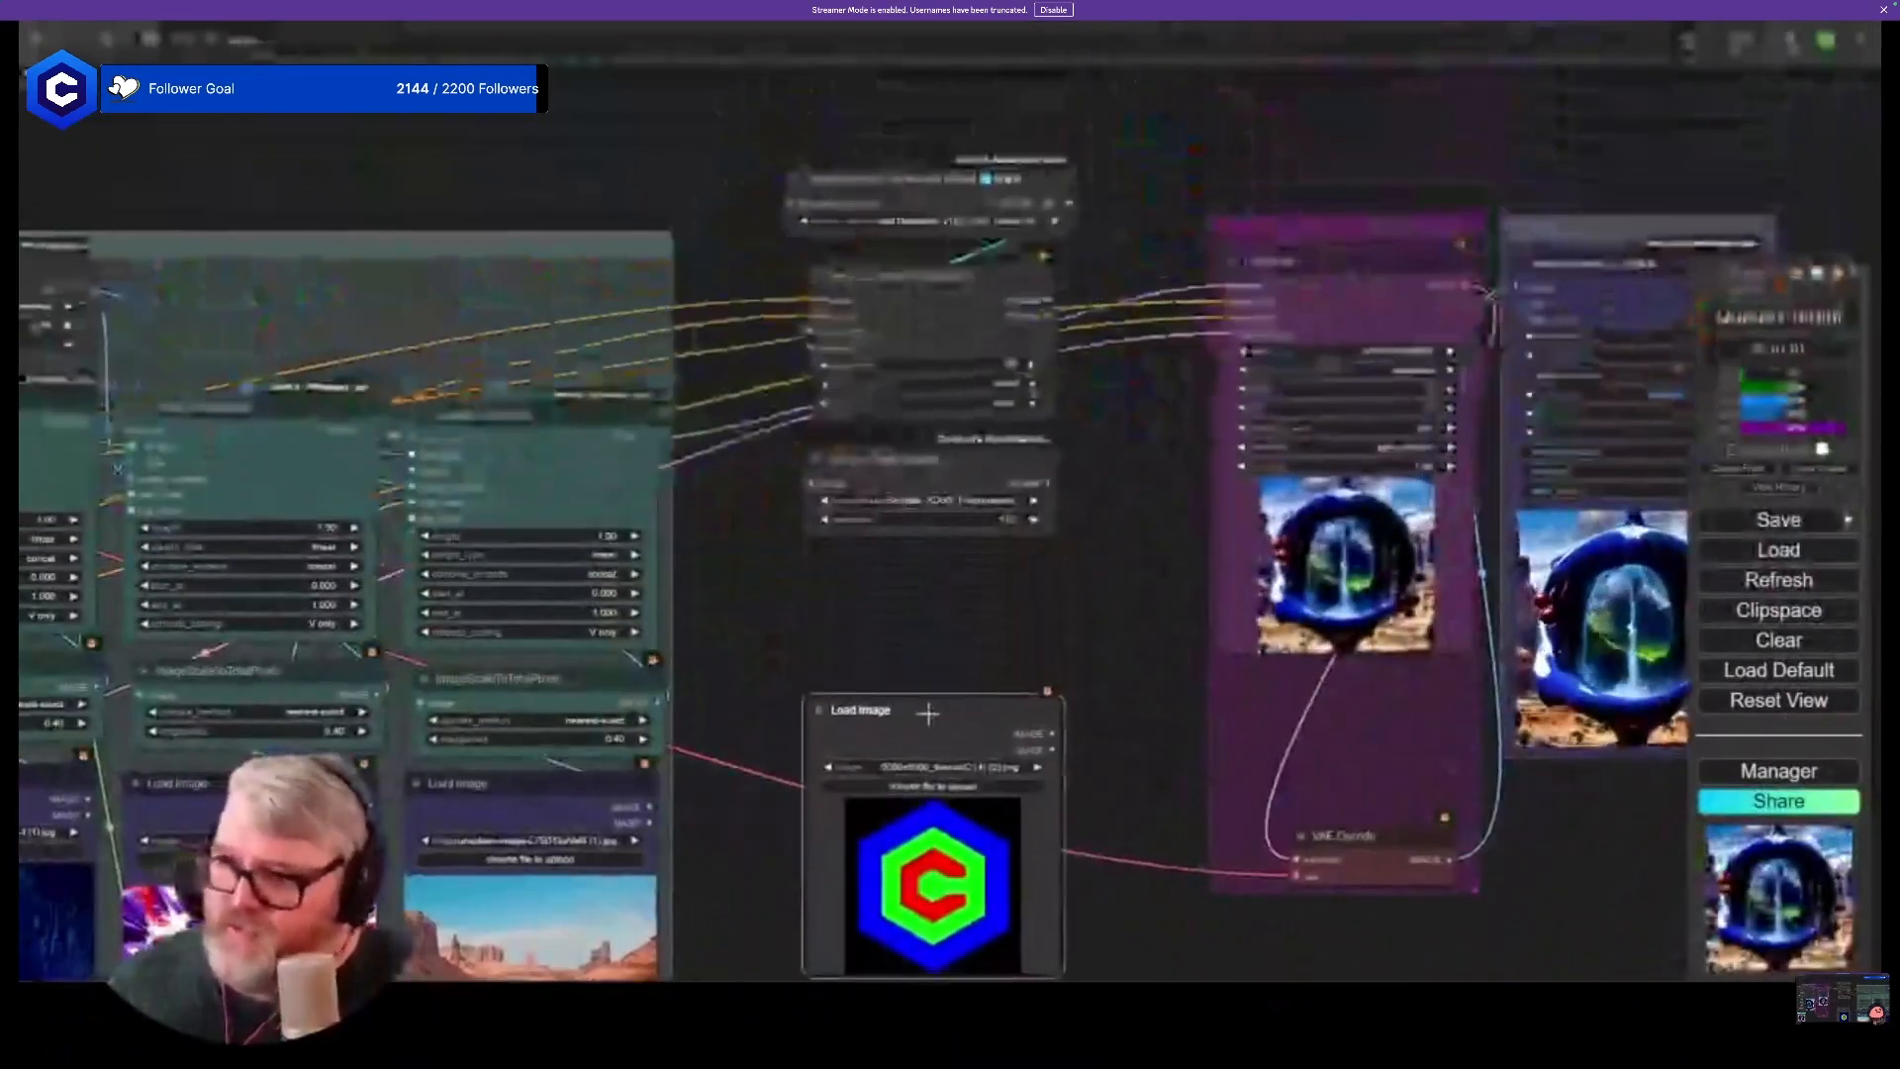
- Duplicate the Upscale Image node beside the RGB mask node with its input connections kept, placing the copy below the desert image's group
left_click_drag(792, 752, 1103, 290)
scroll(531, 679, "down", 1)
left_click_drag(530, 678, 1017, 609)
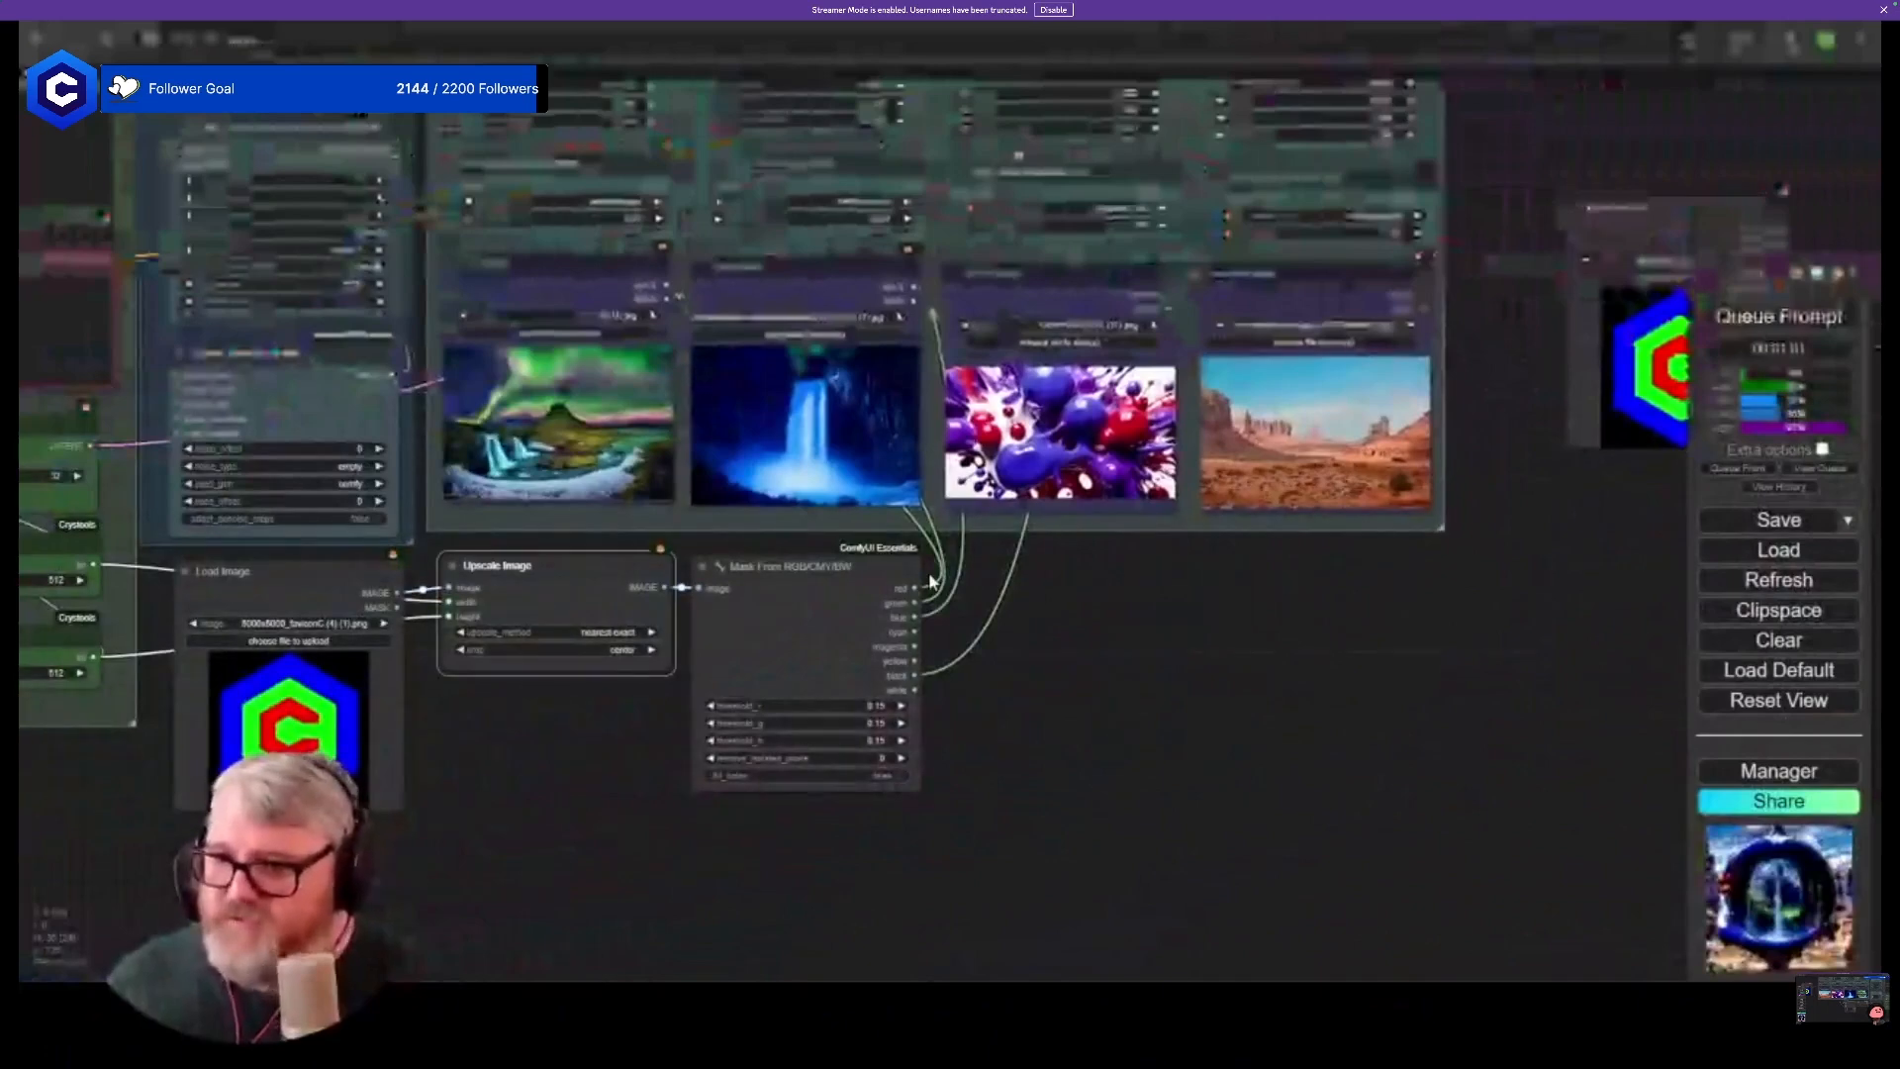
scroll(495, 598, "up", 10)
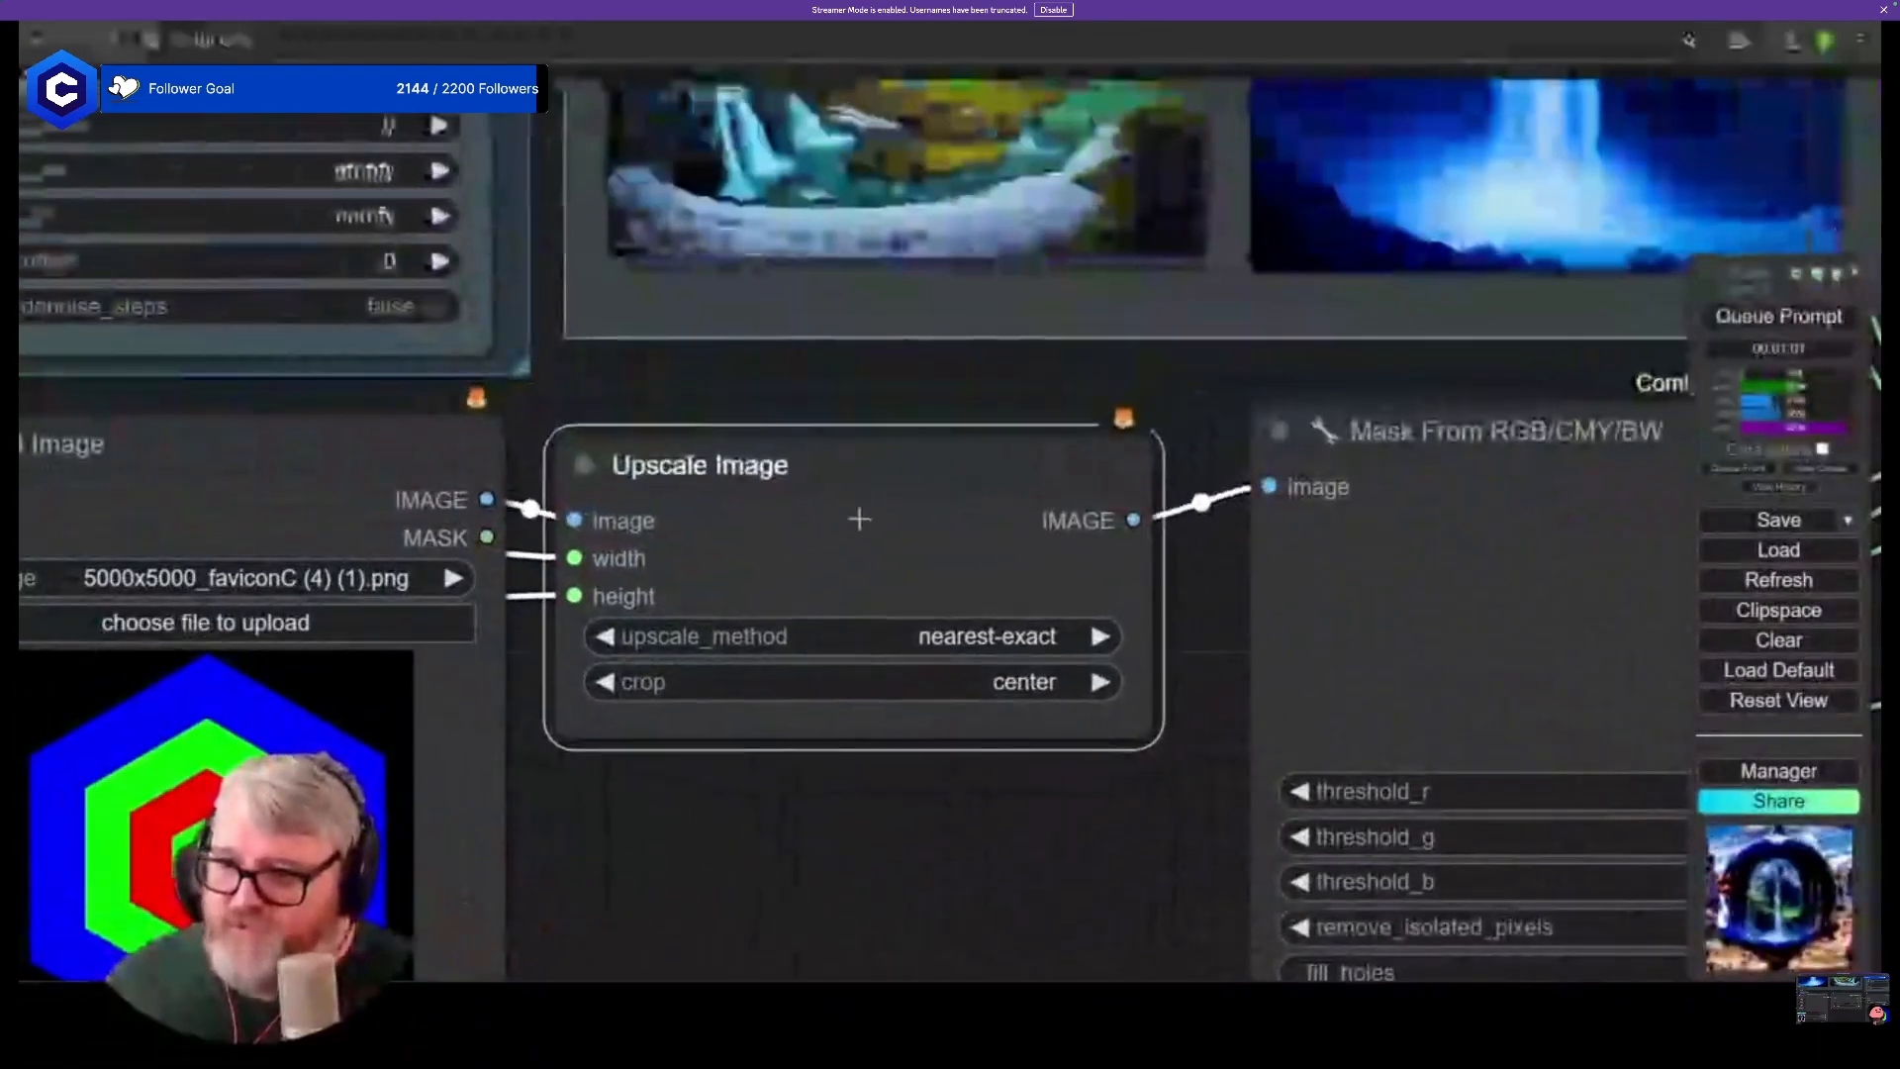
left_click_drag(859, 519, 847, 455)
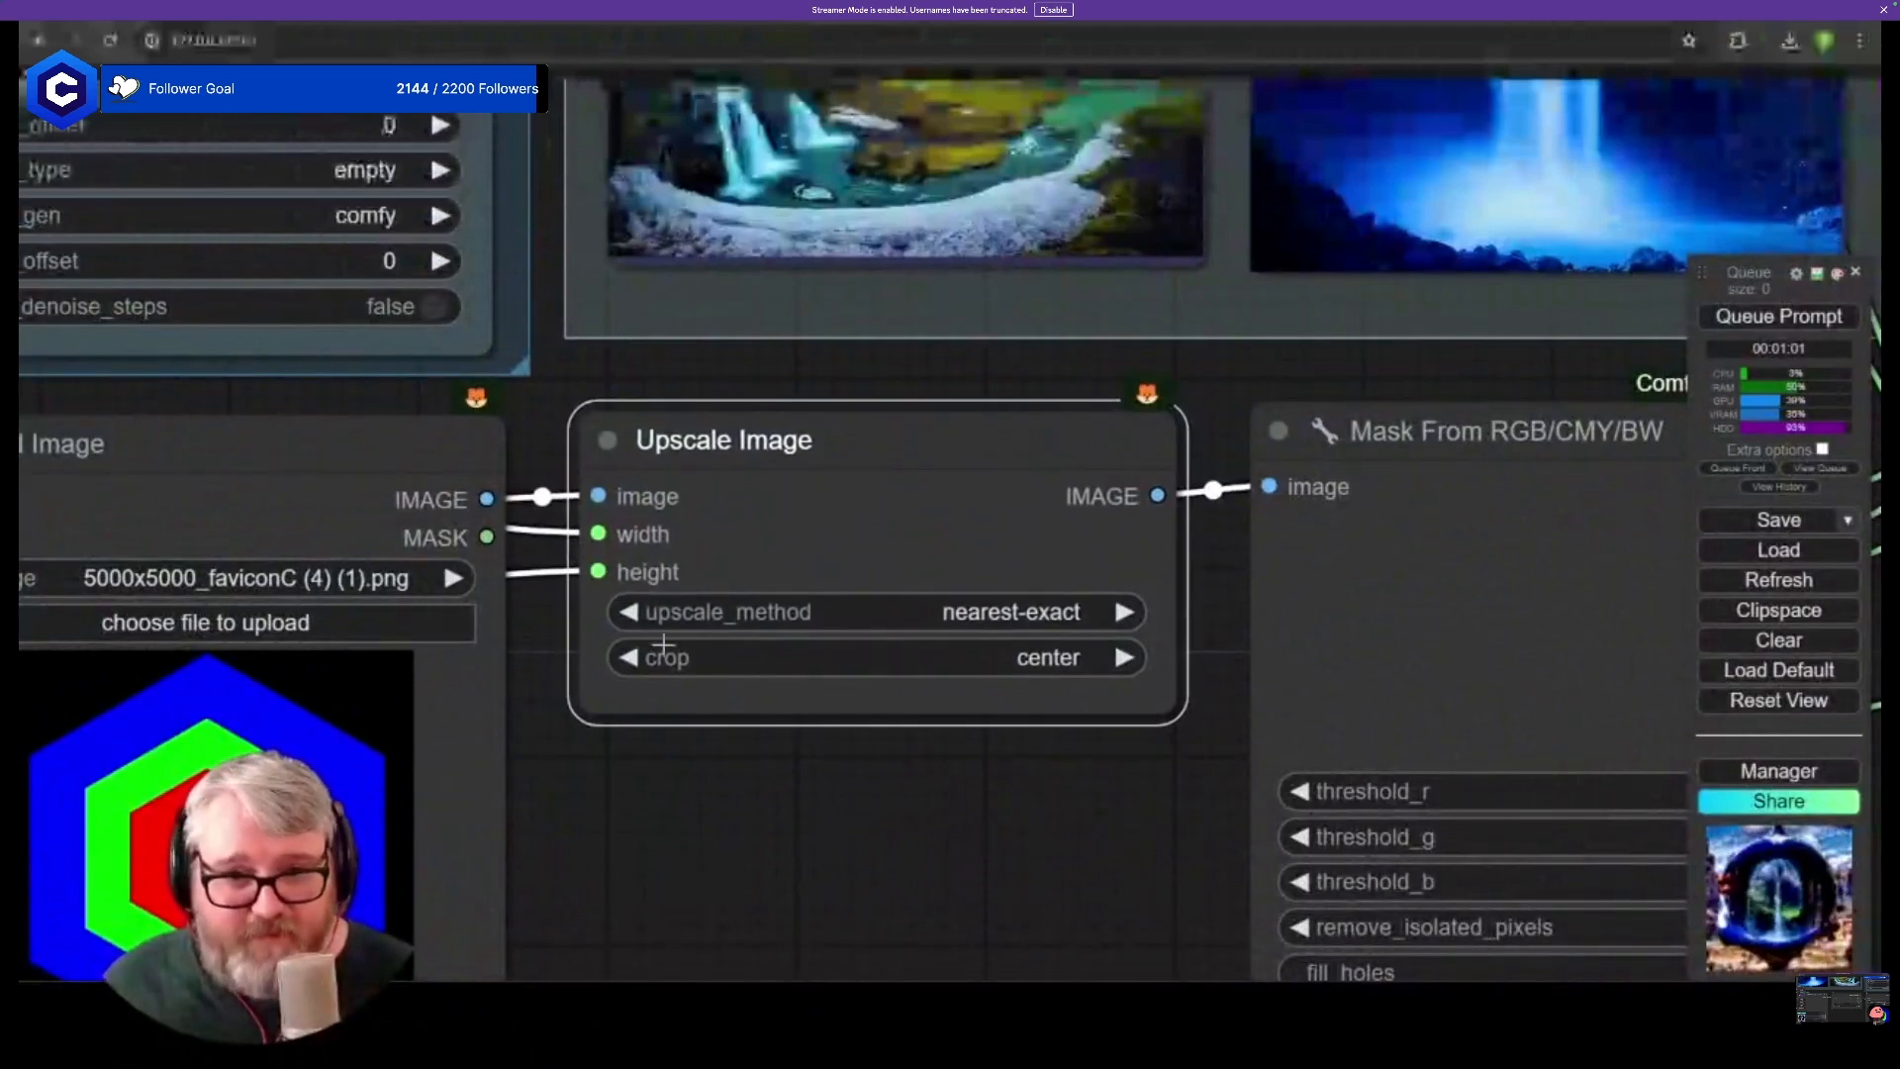
scroll(663, 643, "down", 15)
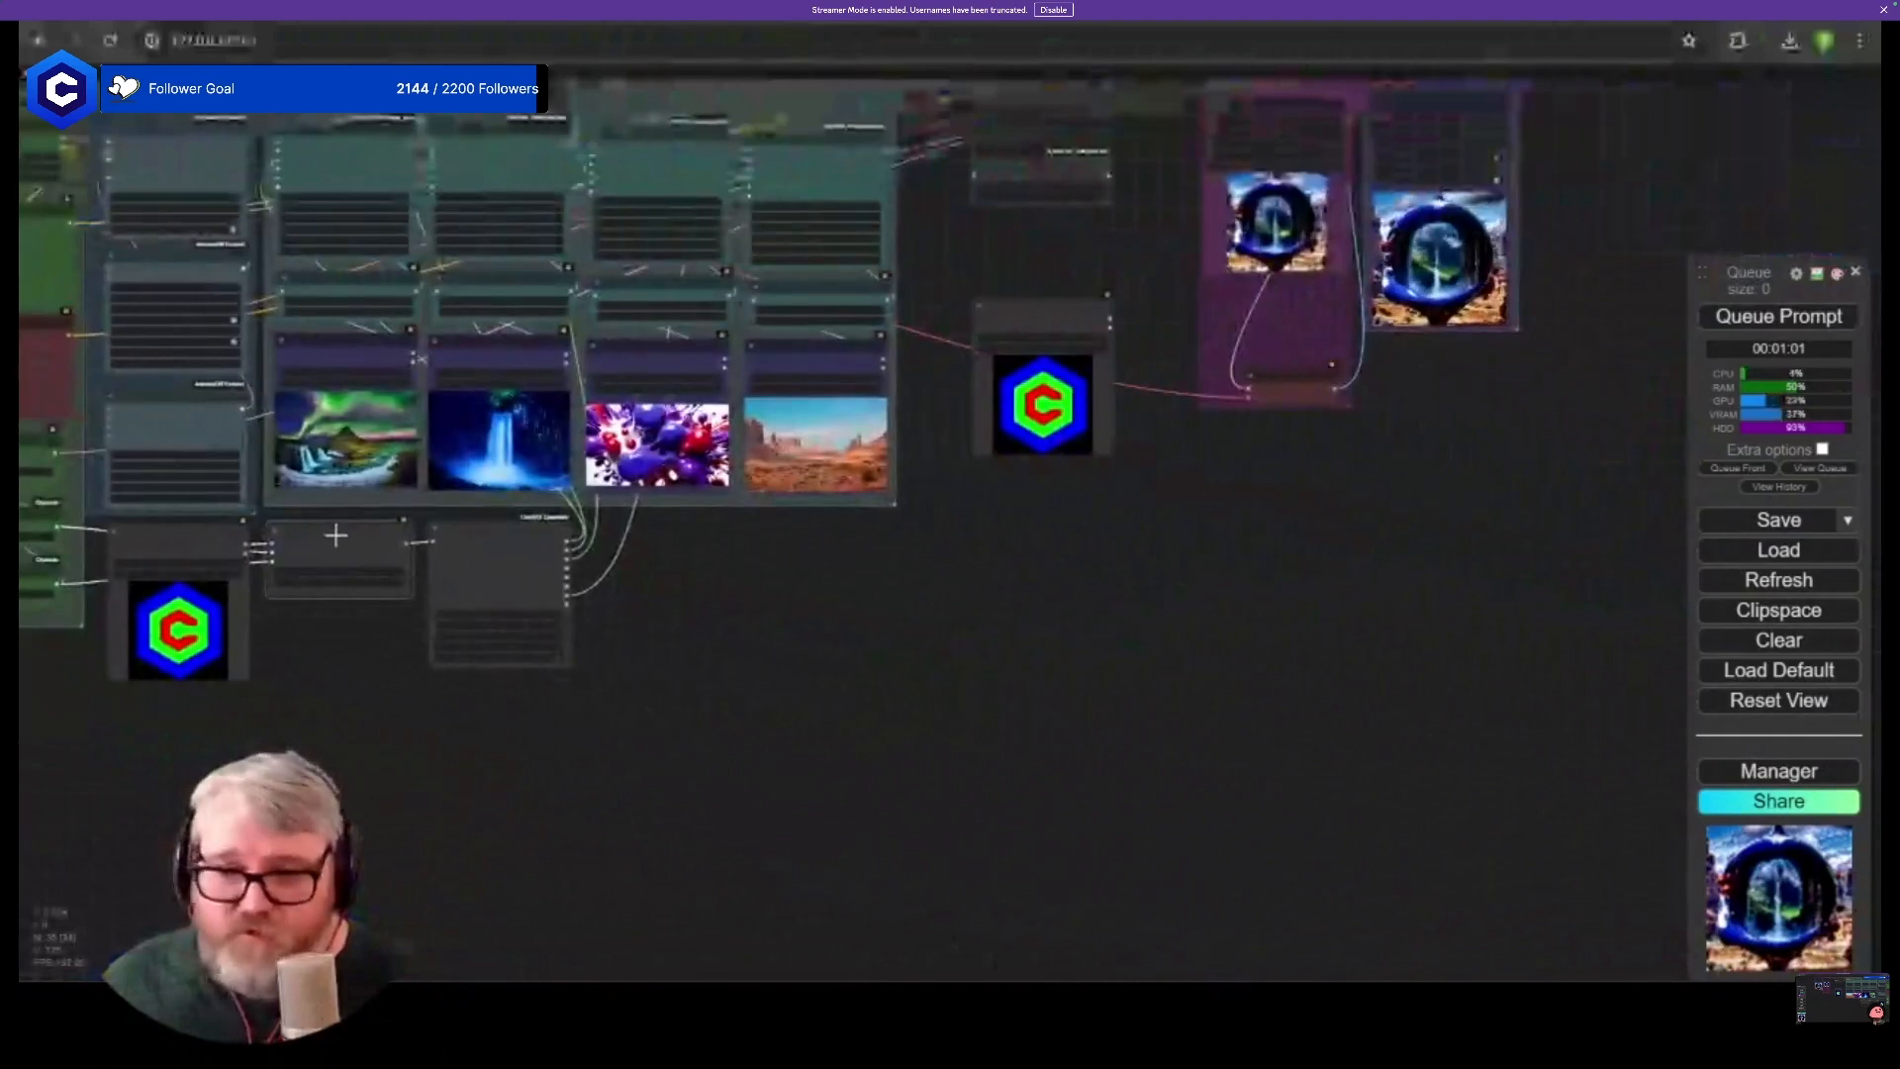
left_click_drag(332, 562, 422, 538)
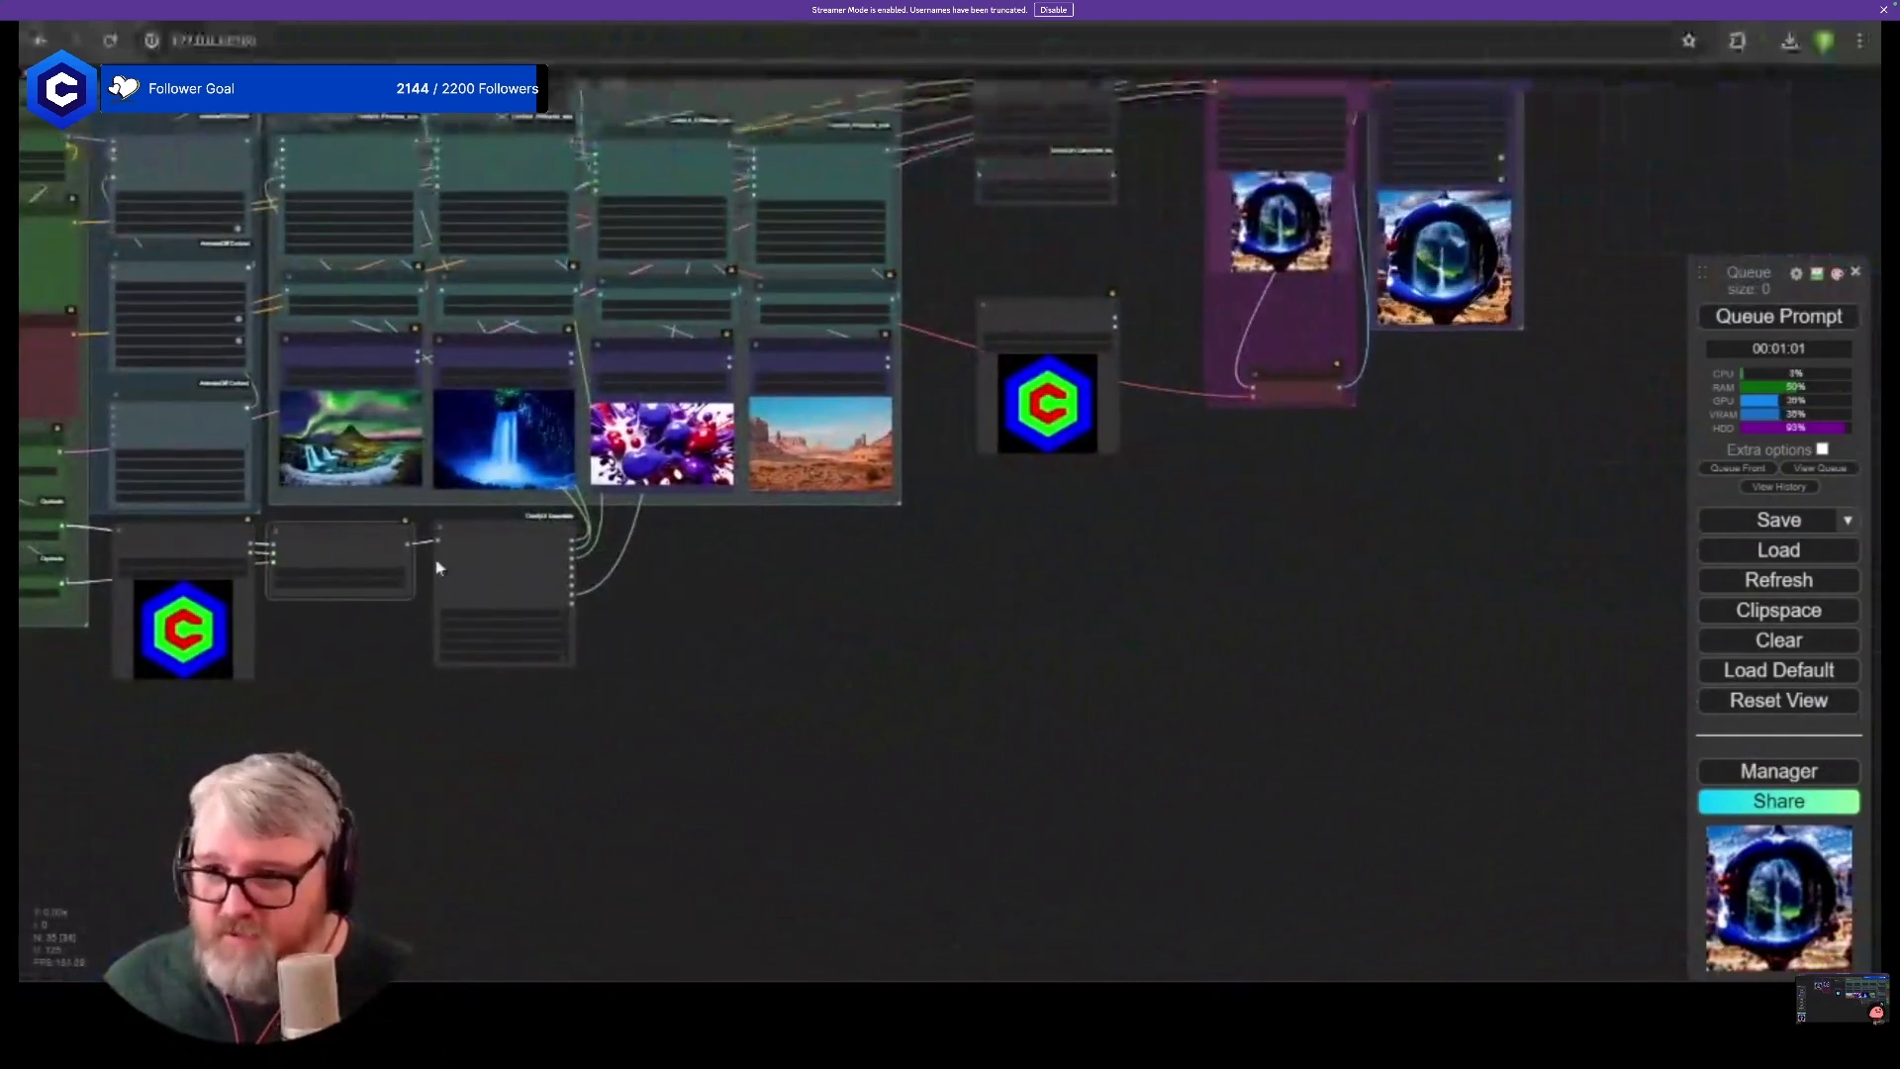
key("ctrl+shift+v")
left_click_drag(860, 580, 888, 481)
scroll(781, 627, "up", 12)
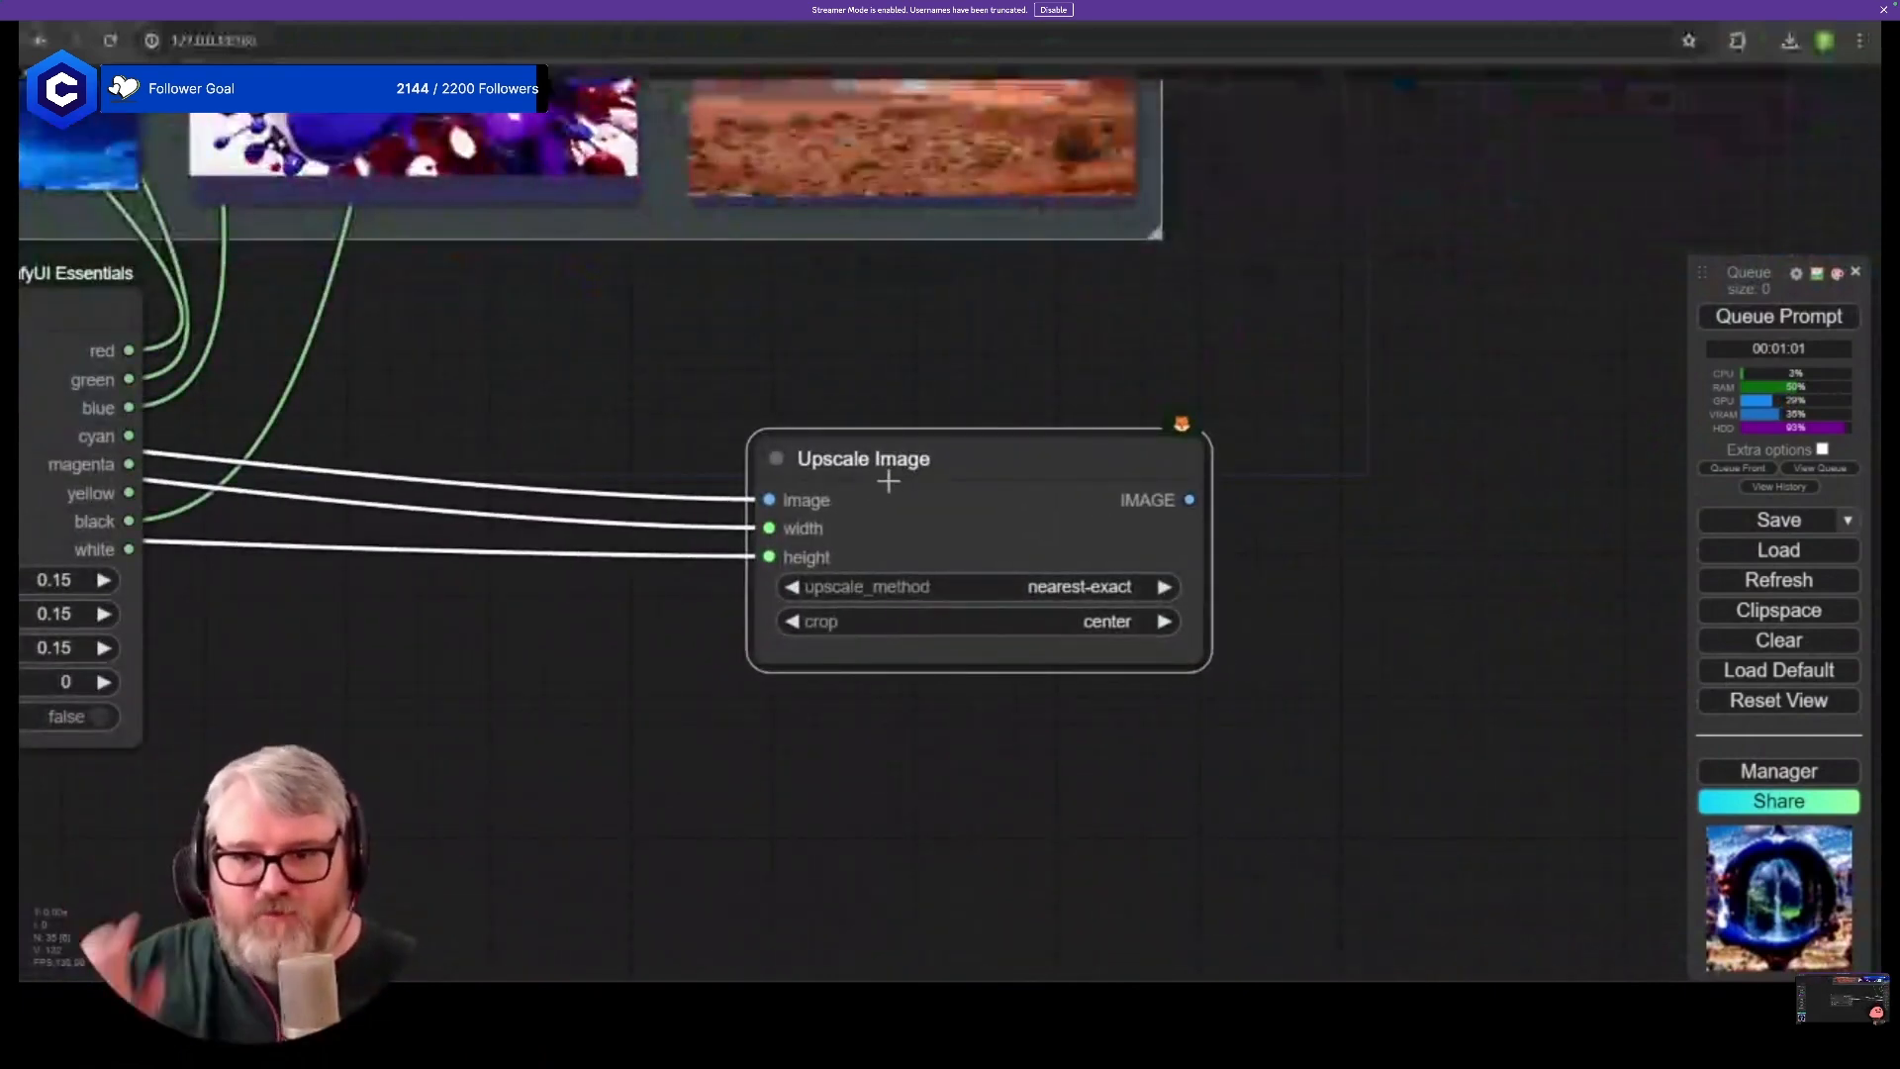
- Detach the copied Upscale Image node's old image link, move it under the ControlNet Load Image node, and connect that logo to its image input
scroll(895, 455, "down", 5)
left_click_drag(819, 511, 721, 677)
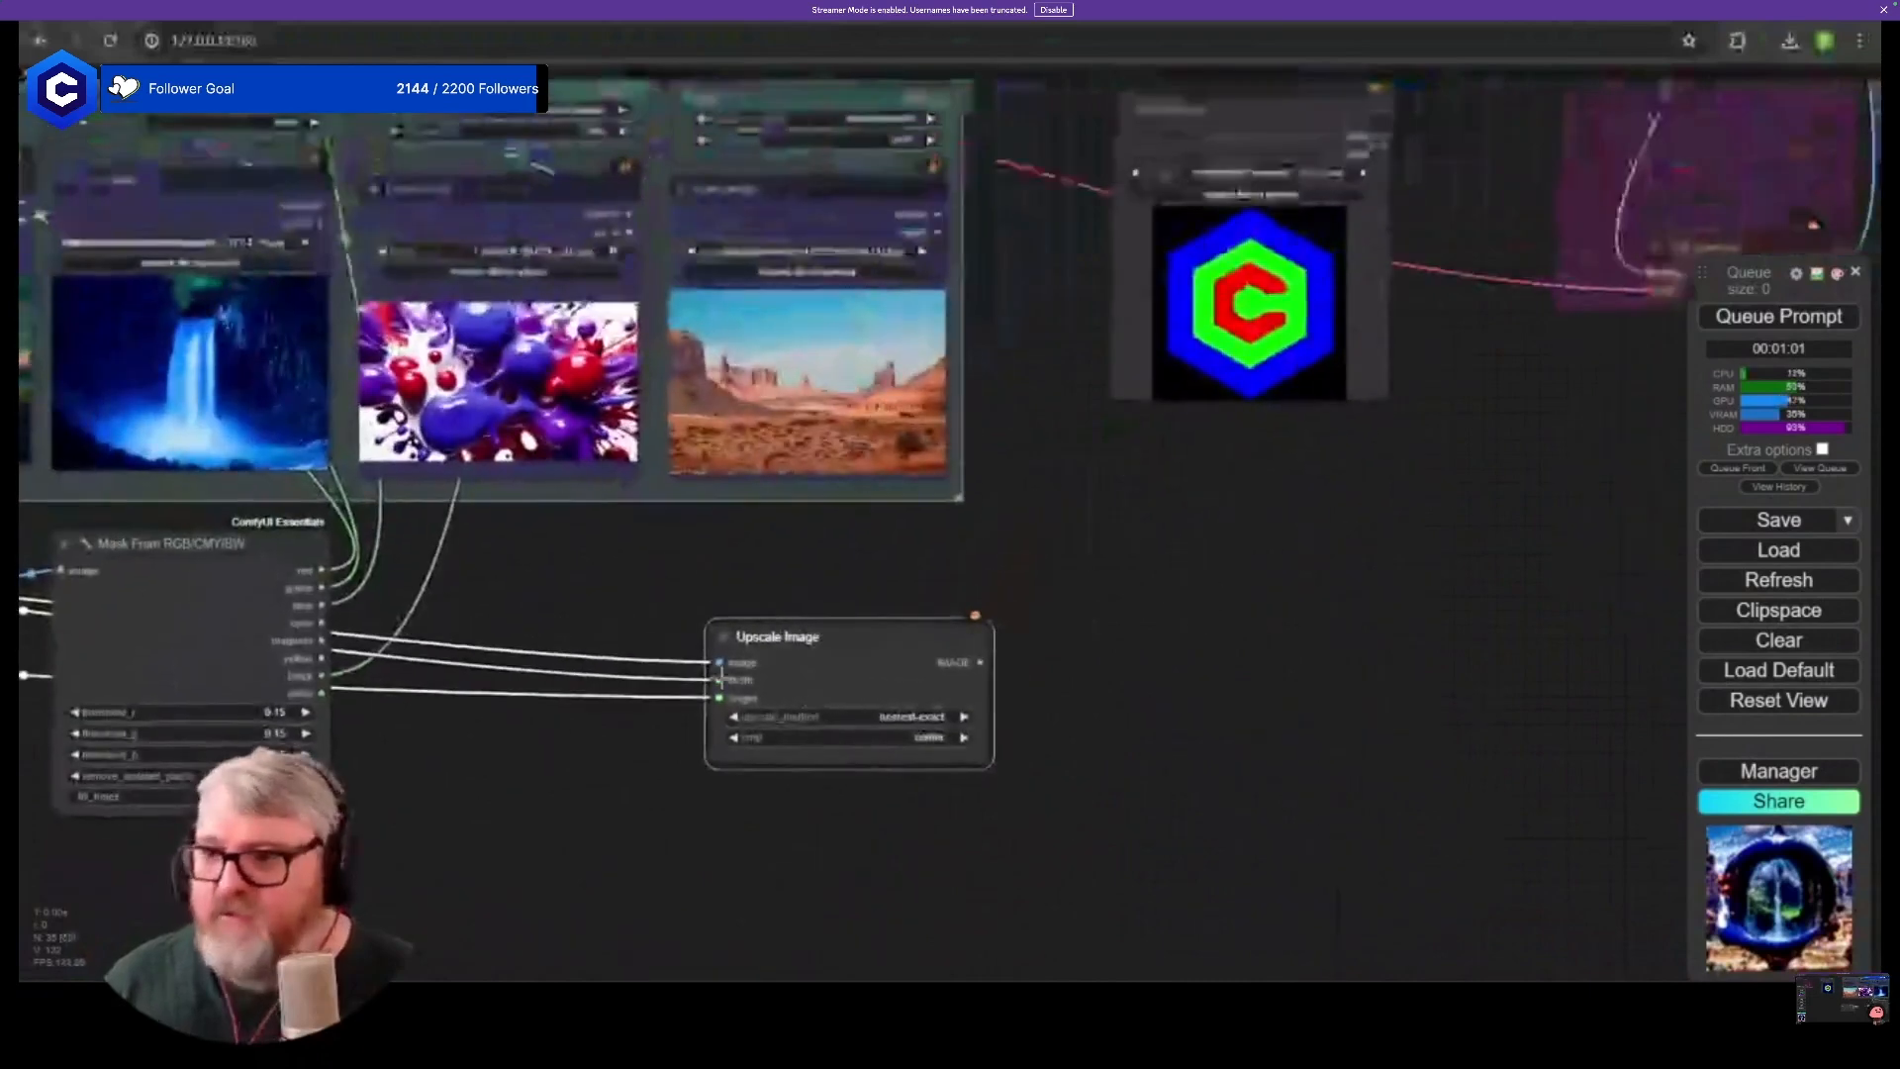
left_click_drag(636, 584, 636, 583)
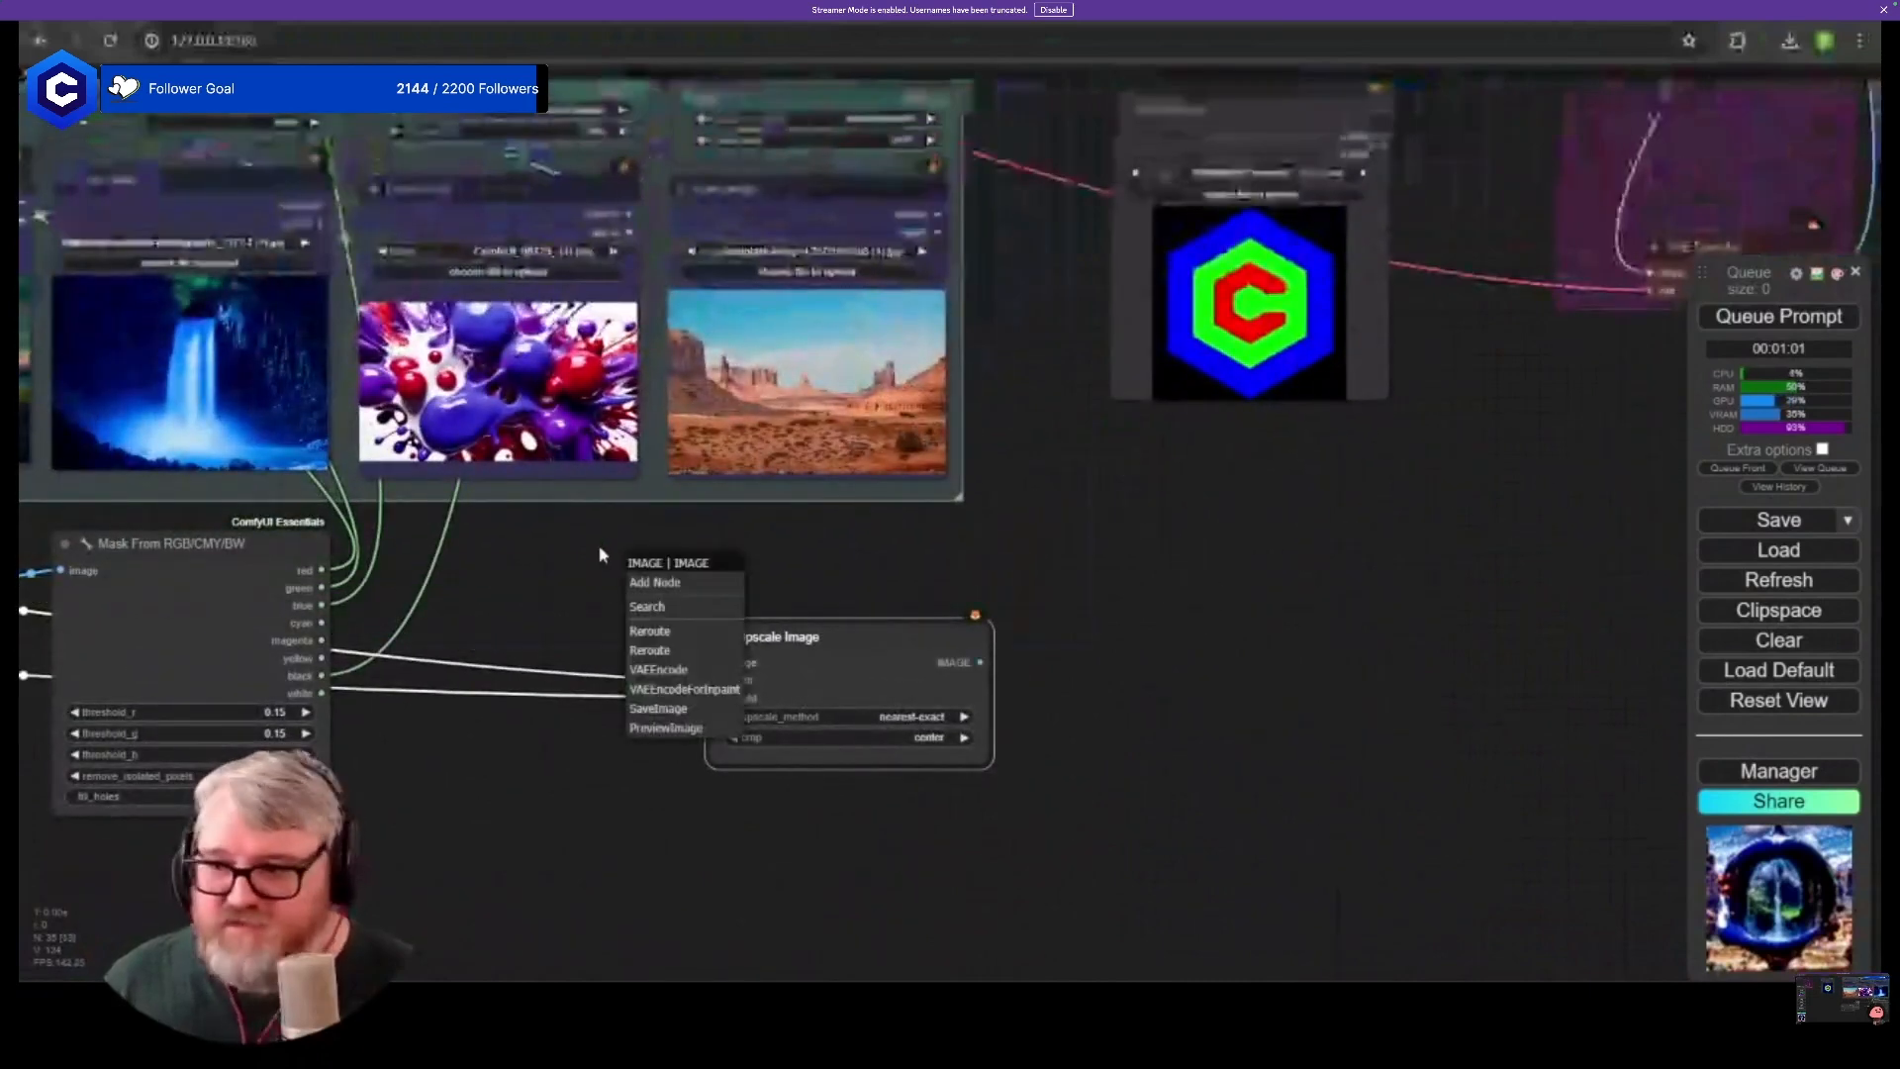
left_click(603, 553)
left_click_drag(784, 651, 831, 593)
left_click_drag(881, 566, 1101, 656)
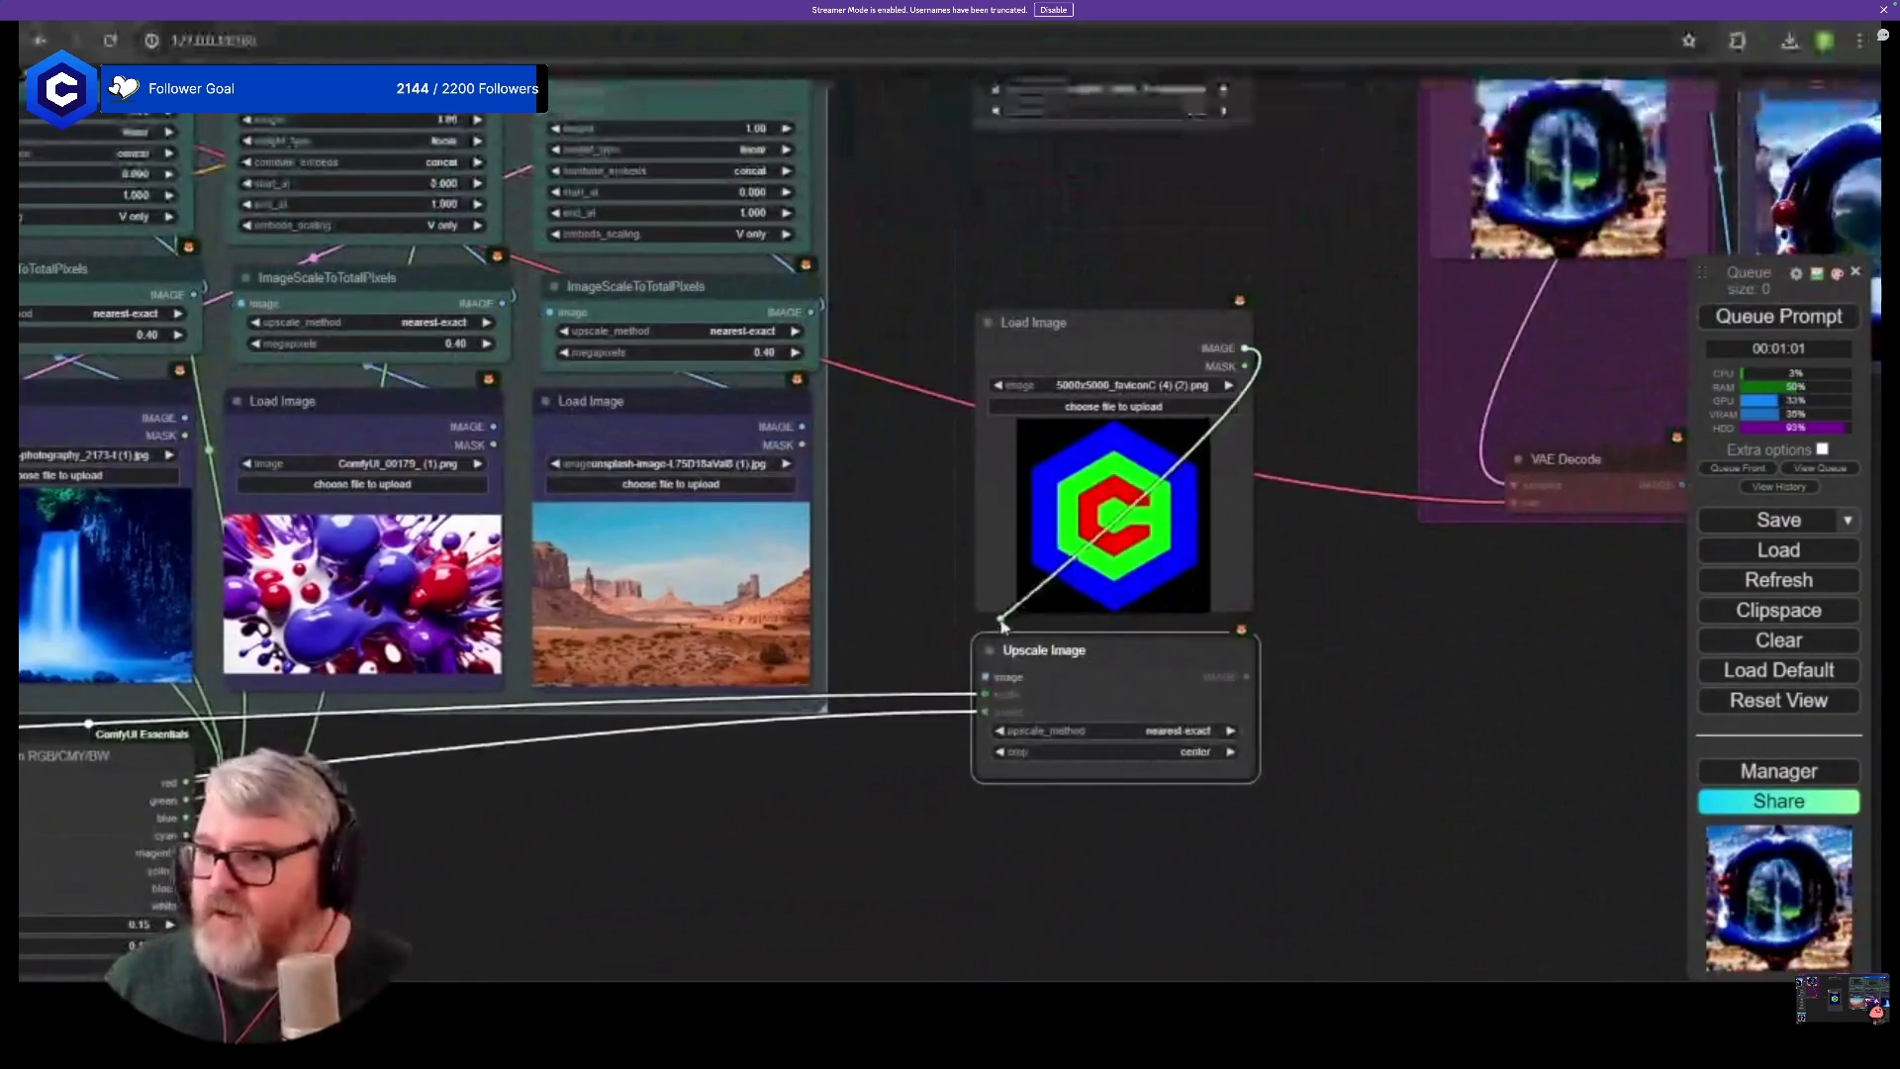
left_click_drag(1002, 621, 984, 676)
scroll(1284, 651, "down", 1)
- Link the copied Upscale Image output to the AIO Aux Preprocessor, and the preprocessor's output to the image input of Apply ControlNet
left_click_drag(1284, 651, 1252, 824)
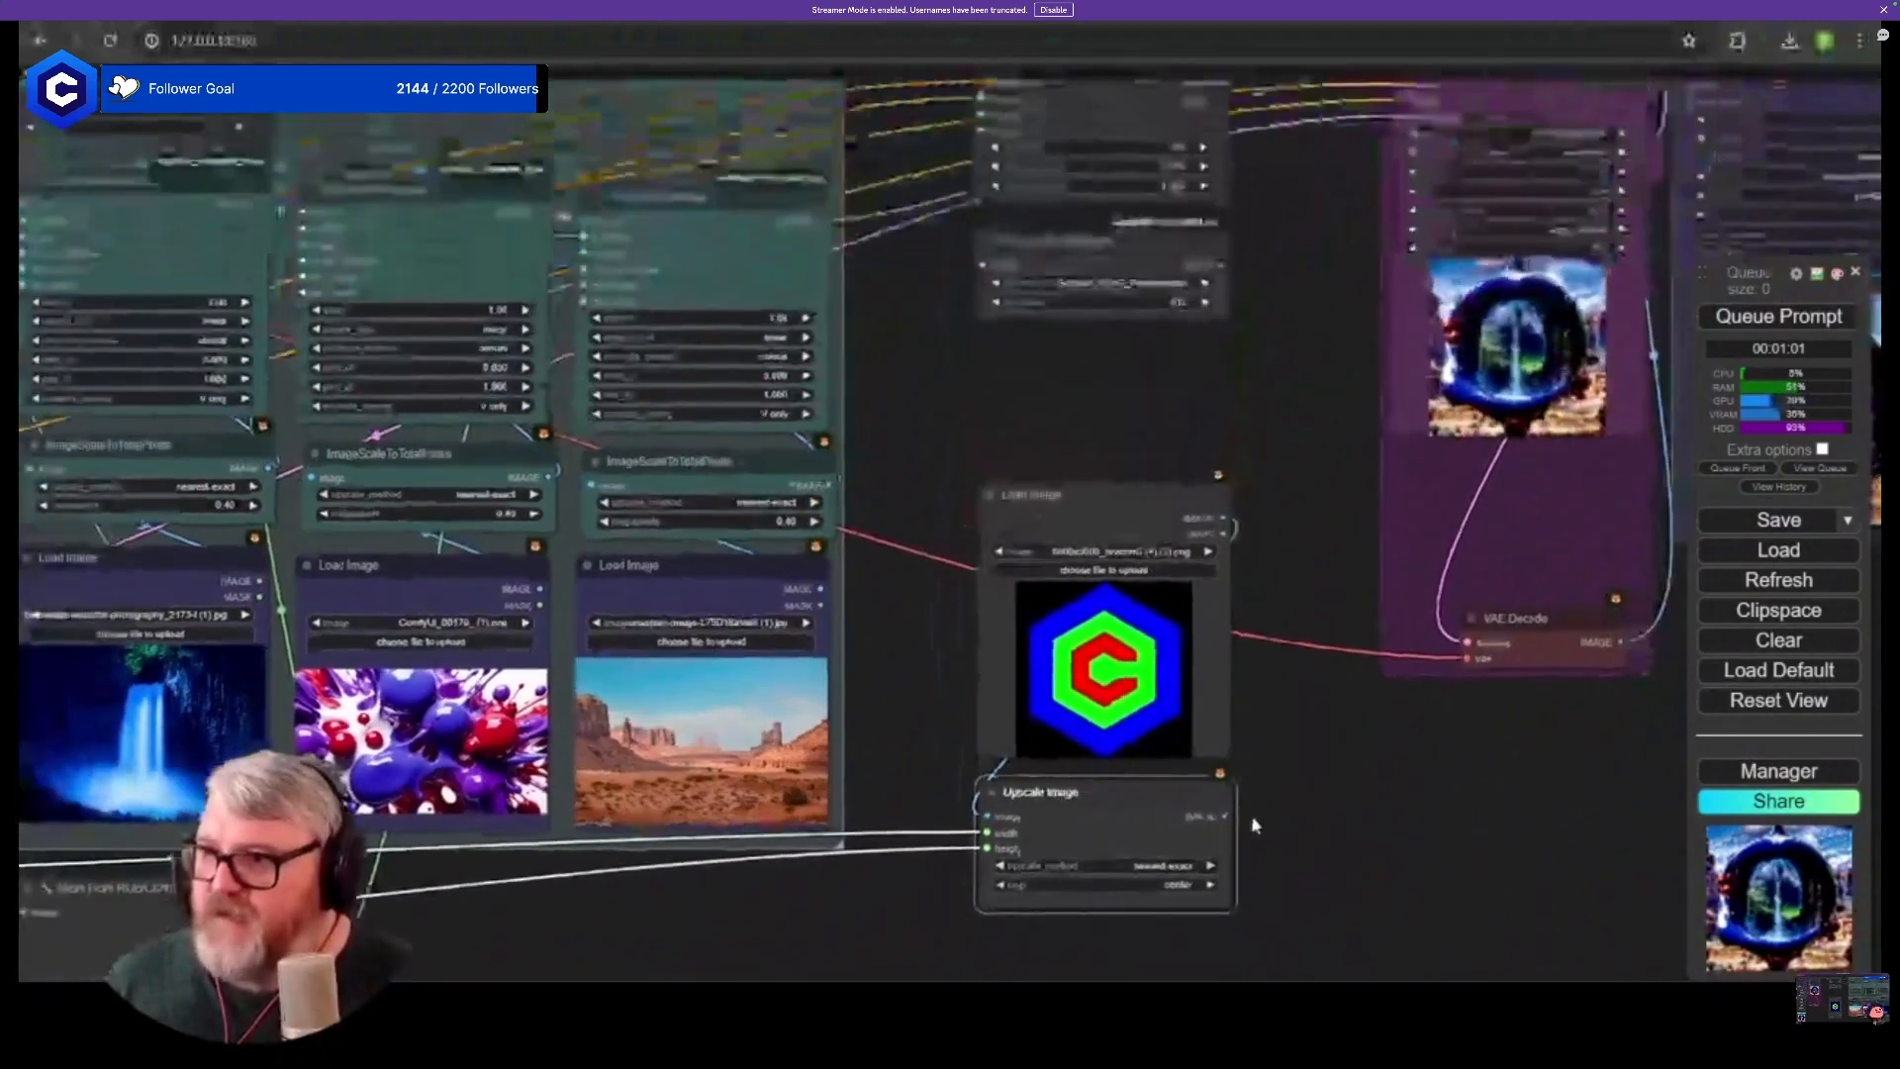
left_click_drag(1070, 305, 793, 665)
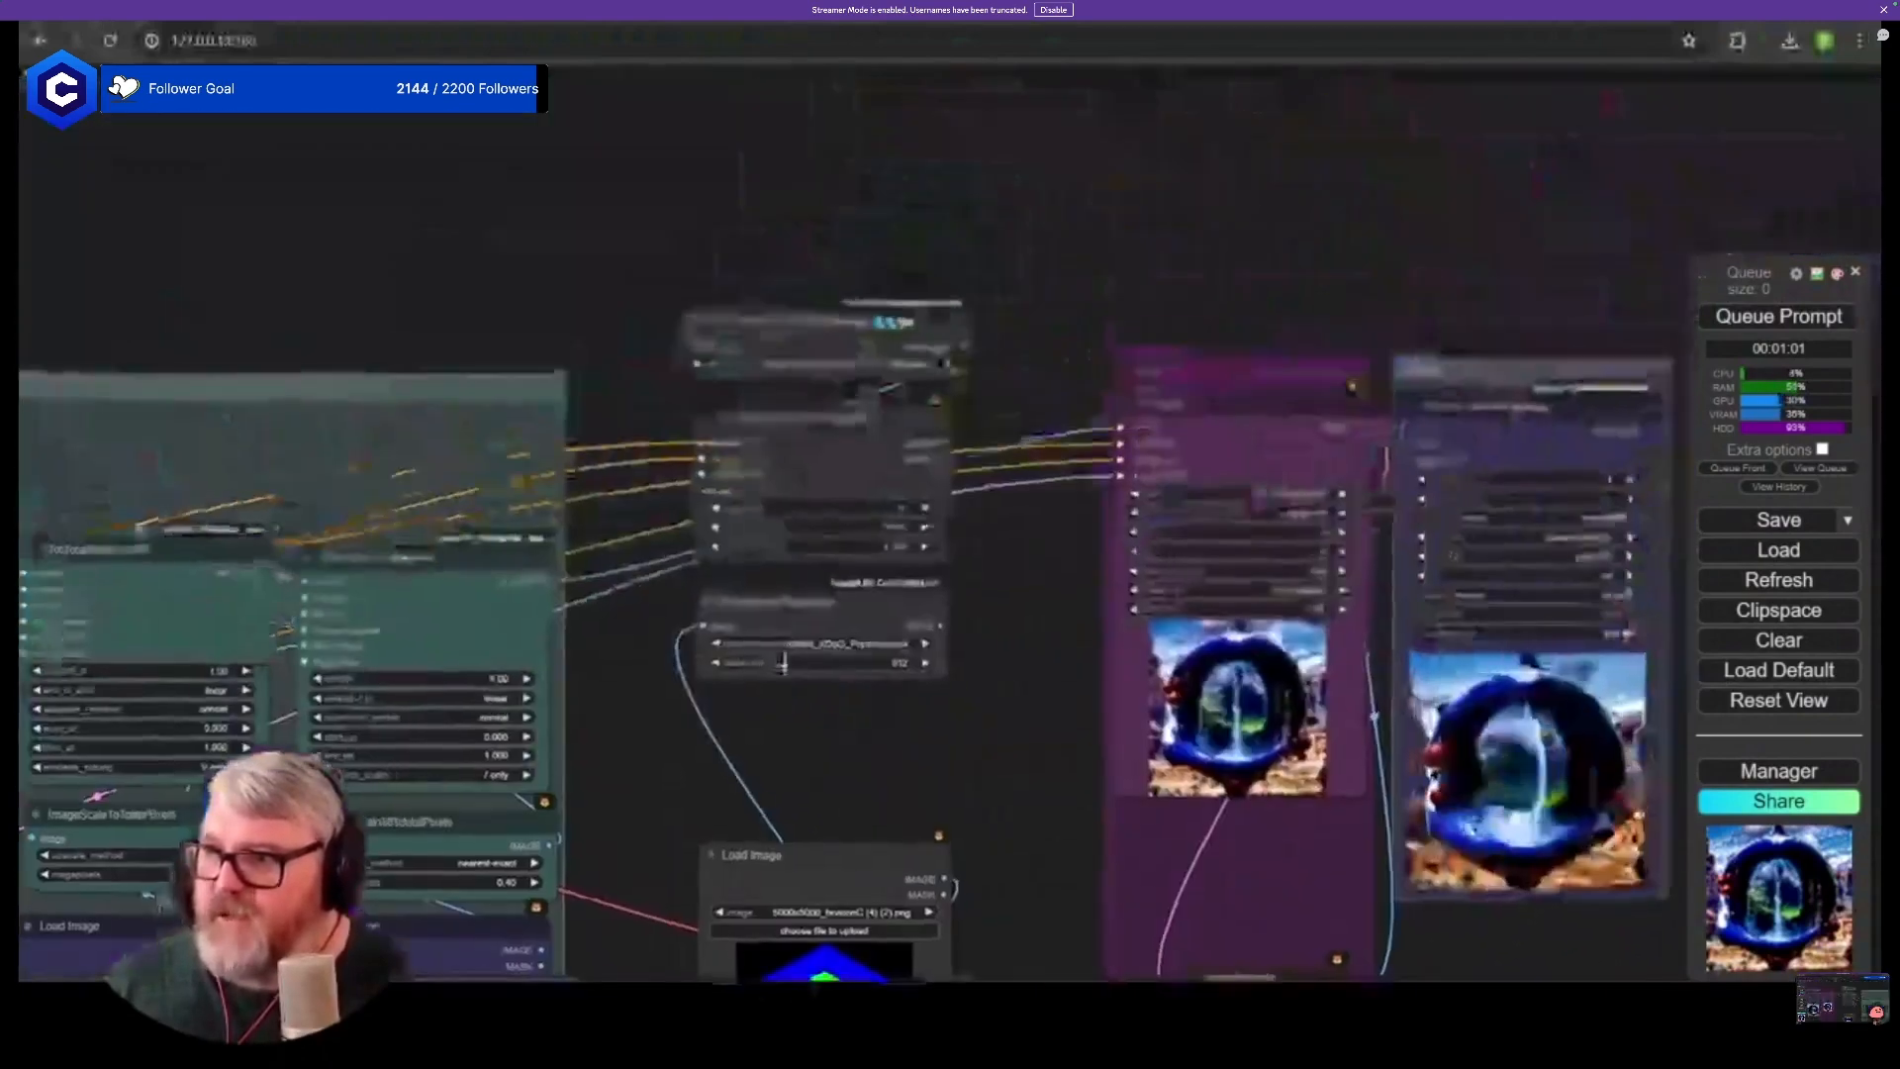
scroll(799, 666, "up", 1)
left_click_drag(956, 622, 695, 474)
- Move the logo's Load Image and Upscale Image nodes up together, directly under the AIO Aux Preprocessor
scroll(815, 763, "down", 4)
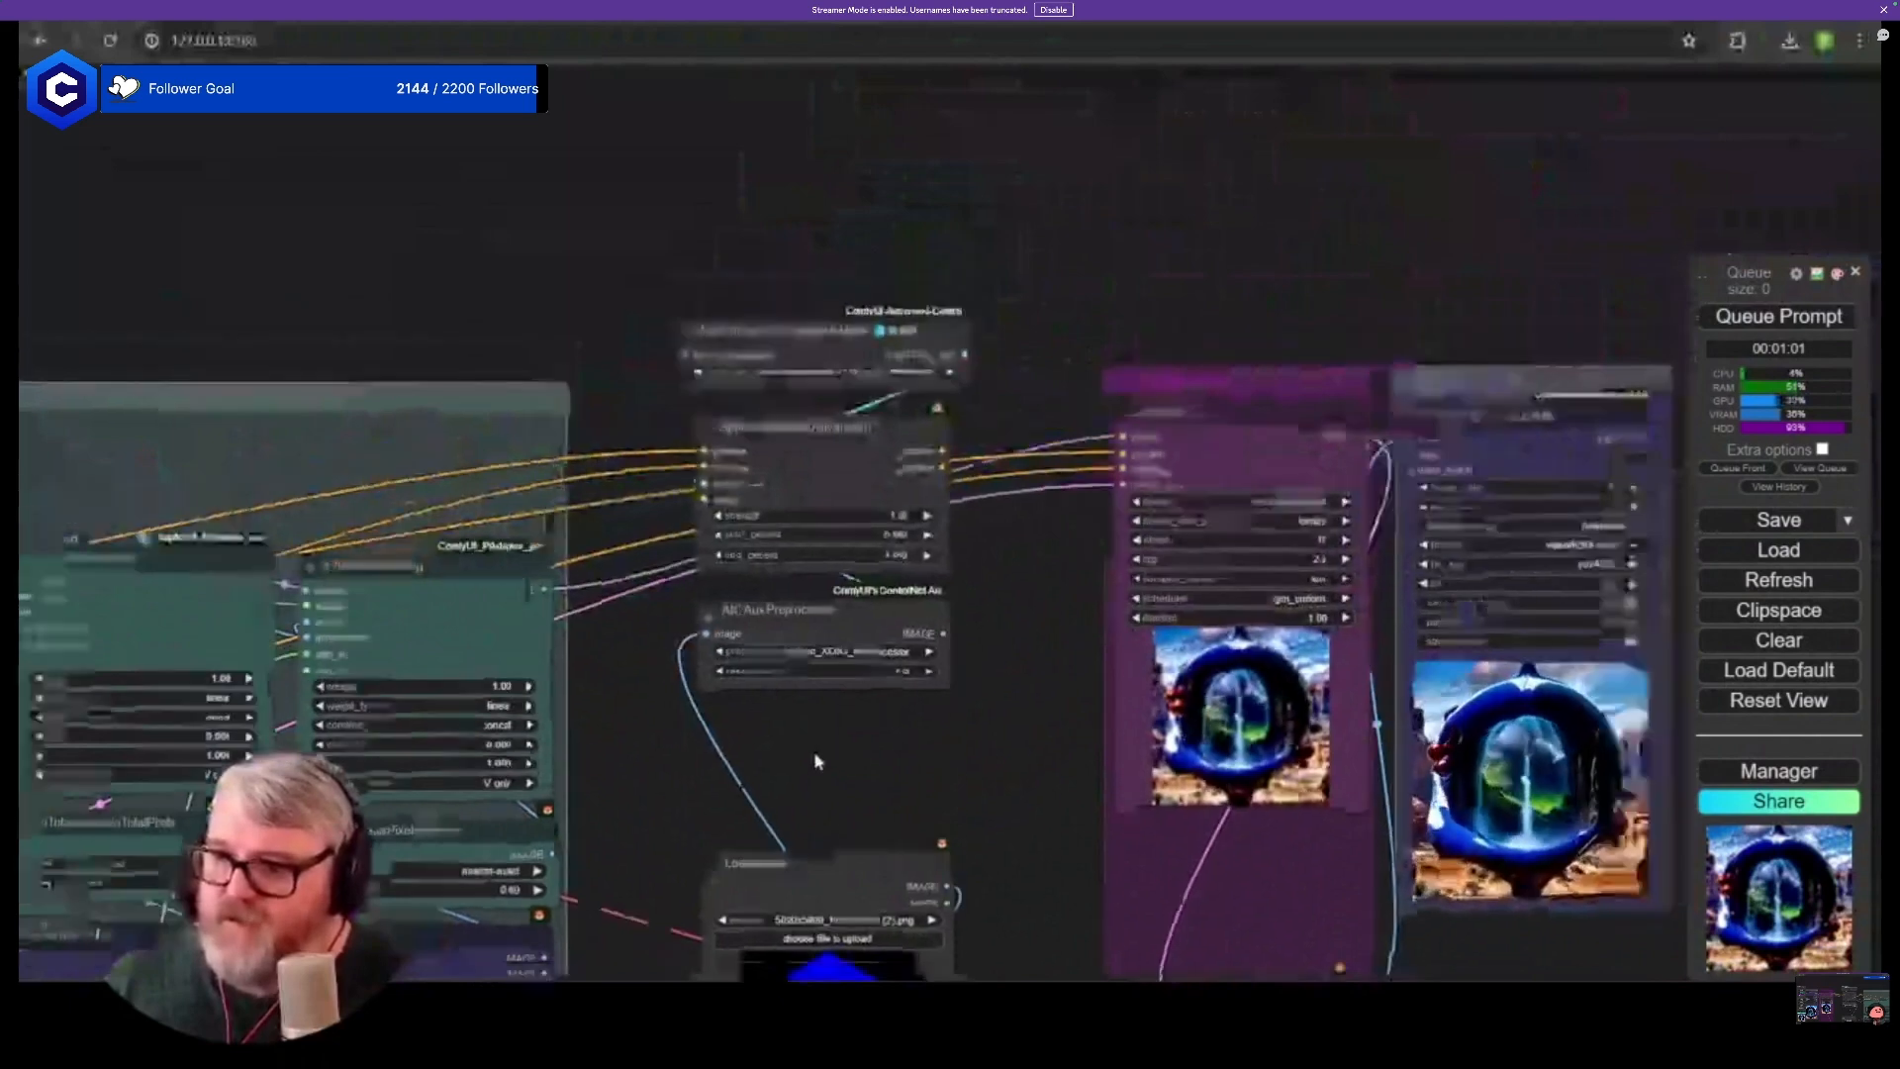
left_click_drag(814, 763, 804, 519)
left_click_drag(839, 954, 799, 487)
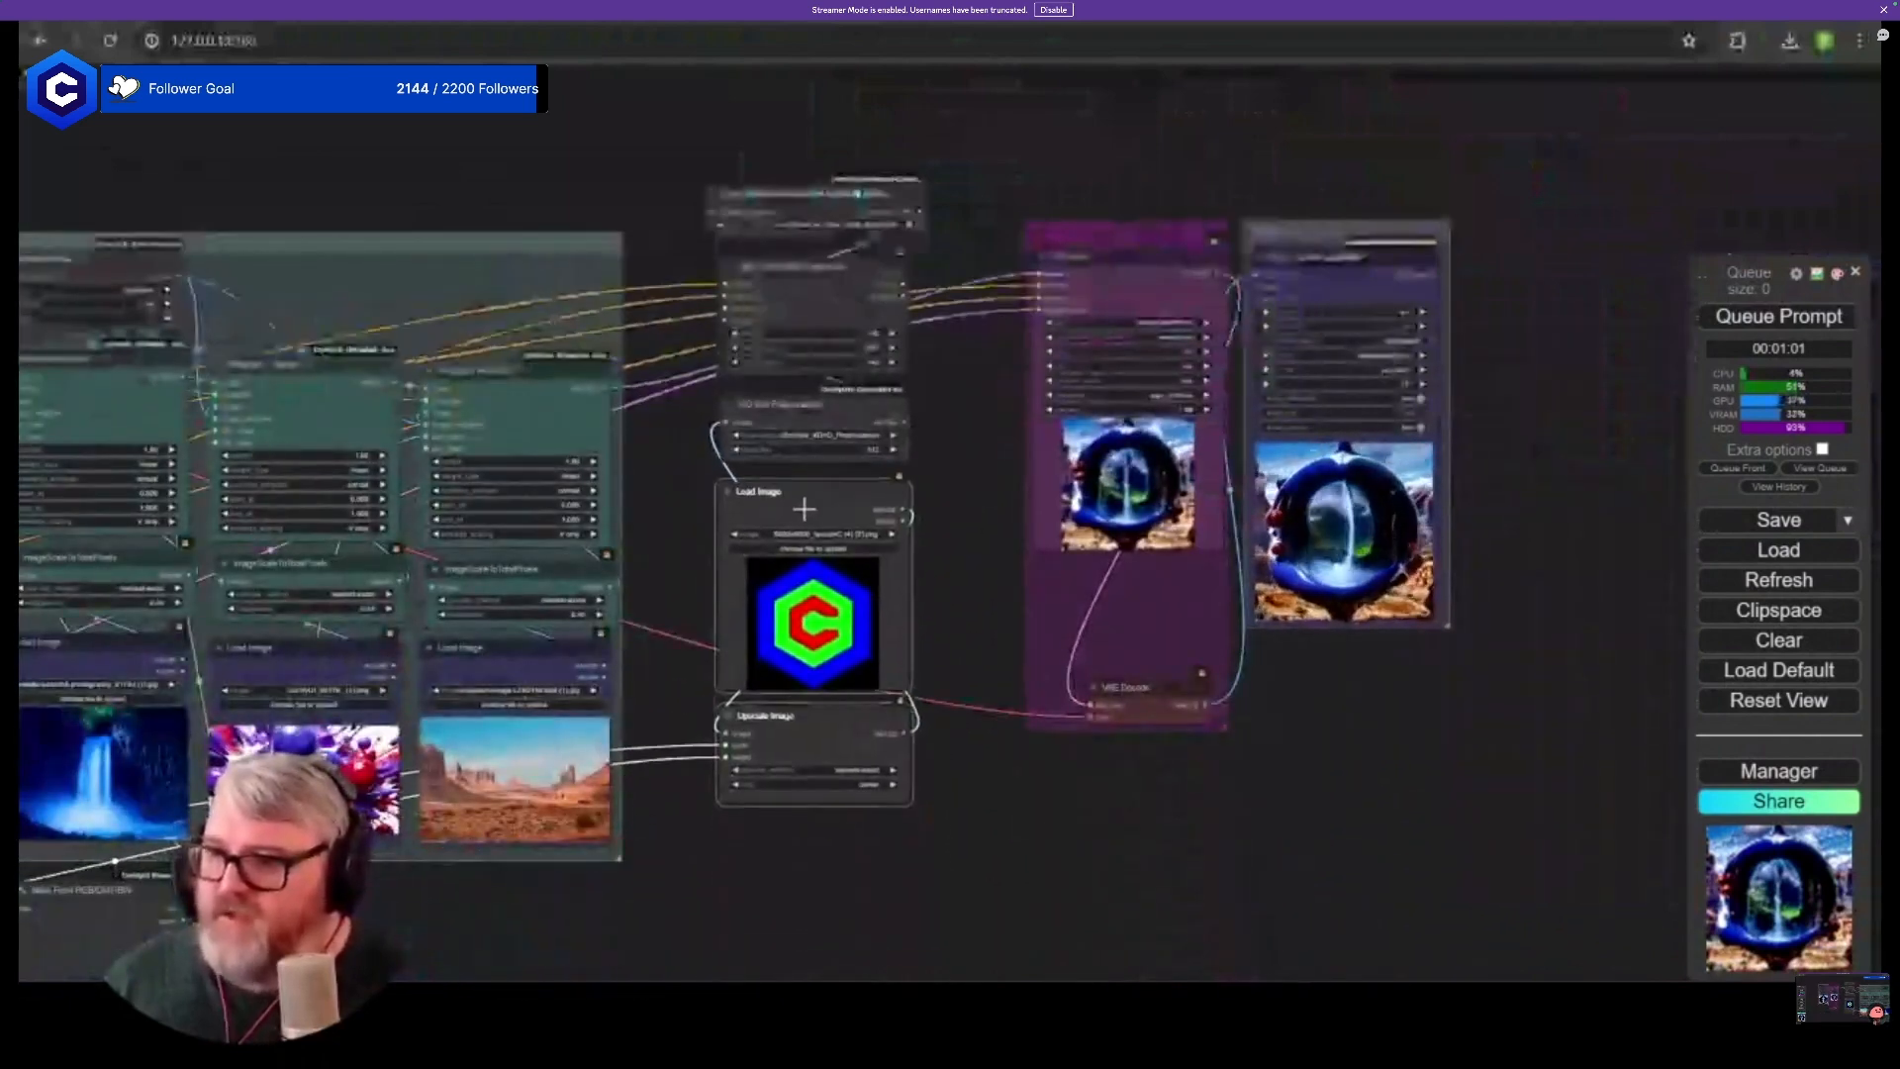
- Add a Preview Image node fed by the AIO Aux Preprocessor output and place it under the copied Upscale Image node
left_click_drag(811, 853, 744, 799)
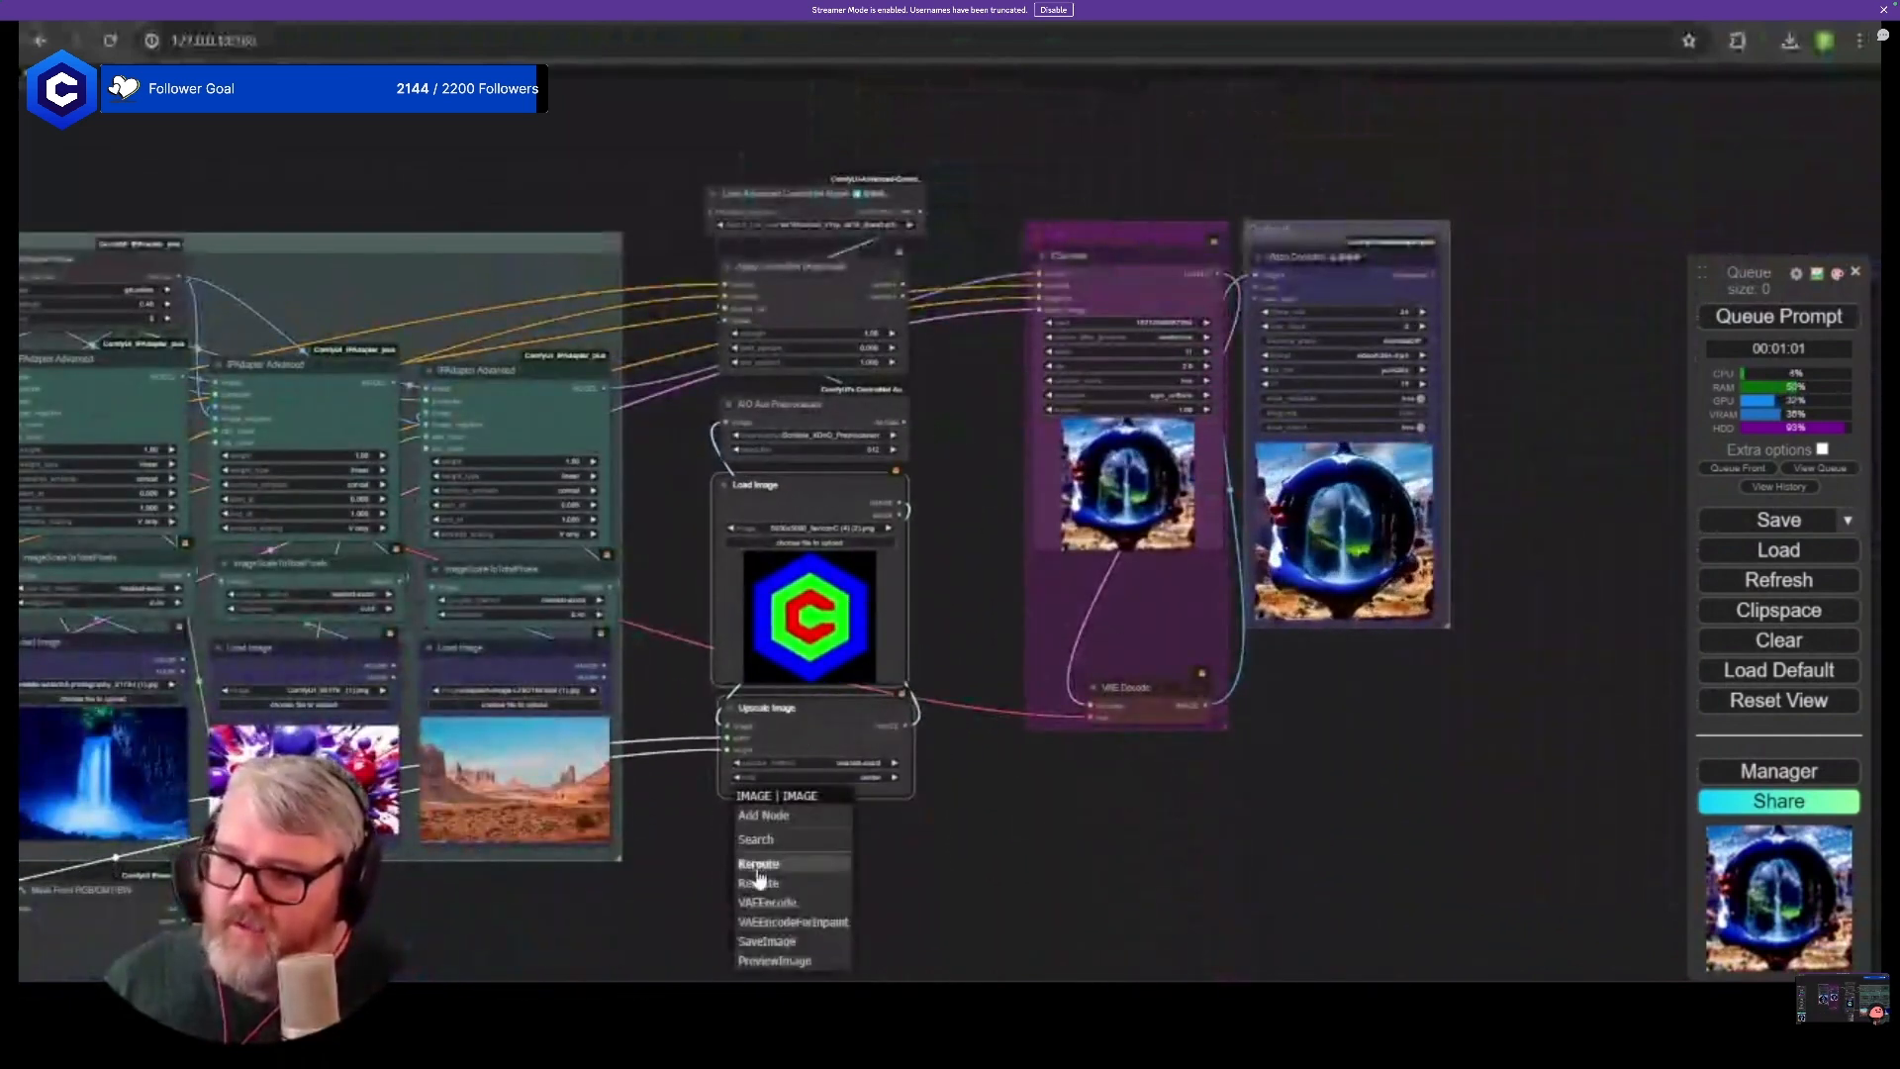
left_click(756, 840)
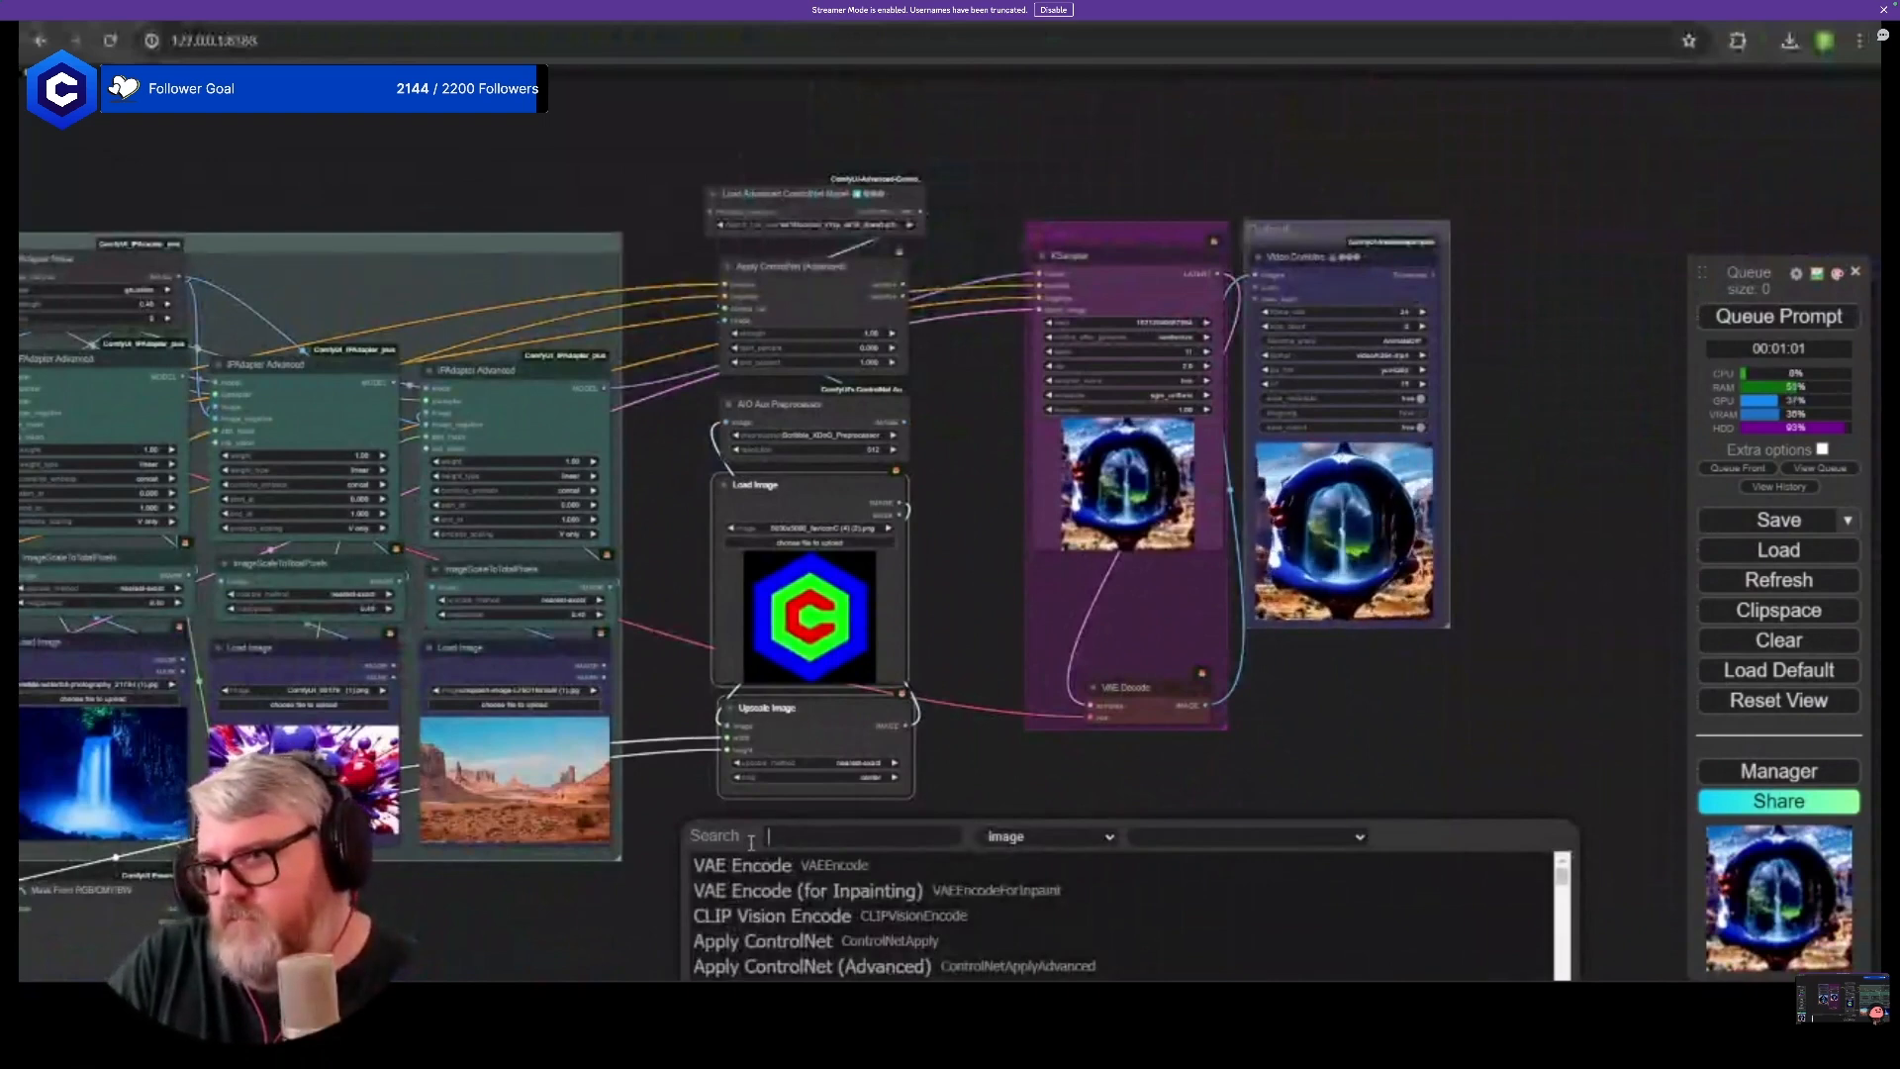
type("preview")
left_click(759, 917)
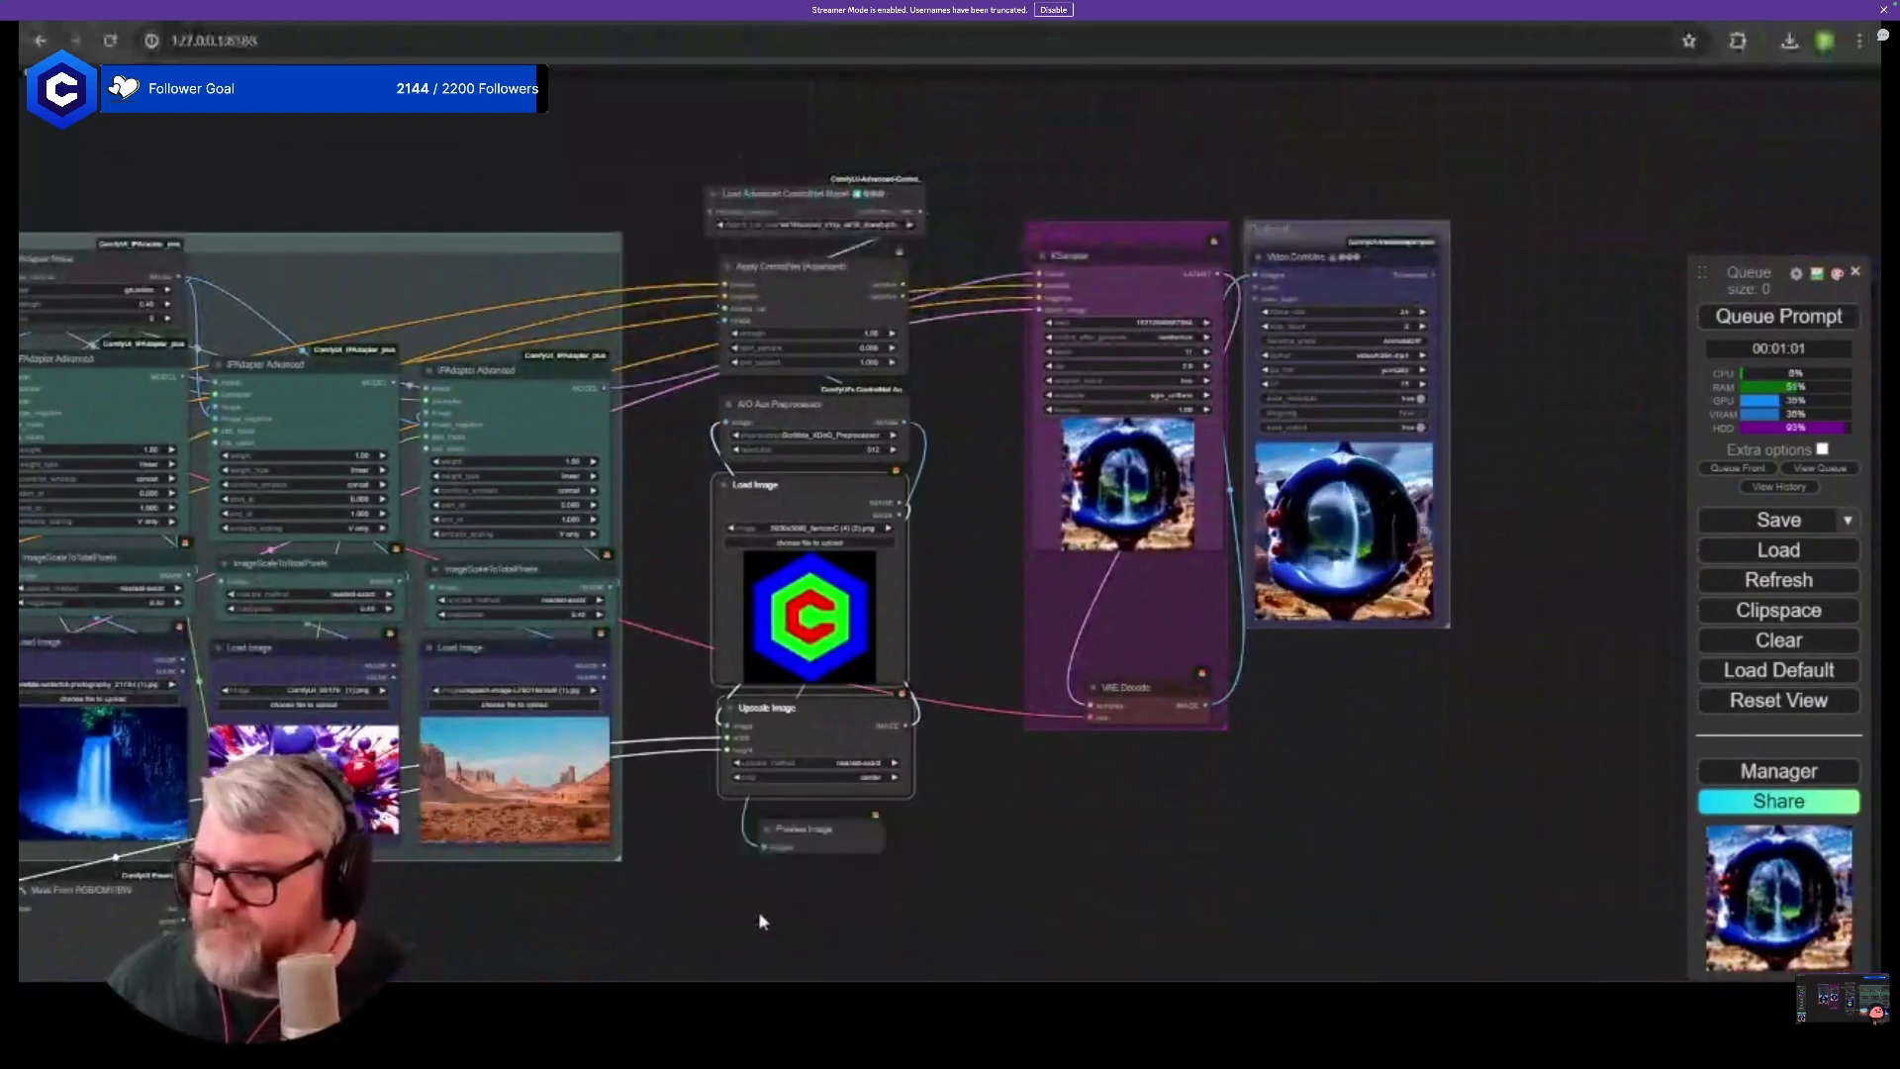
left_click_drag(834, 864, 772, 598)
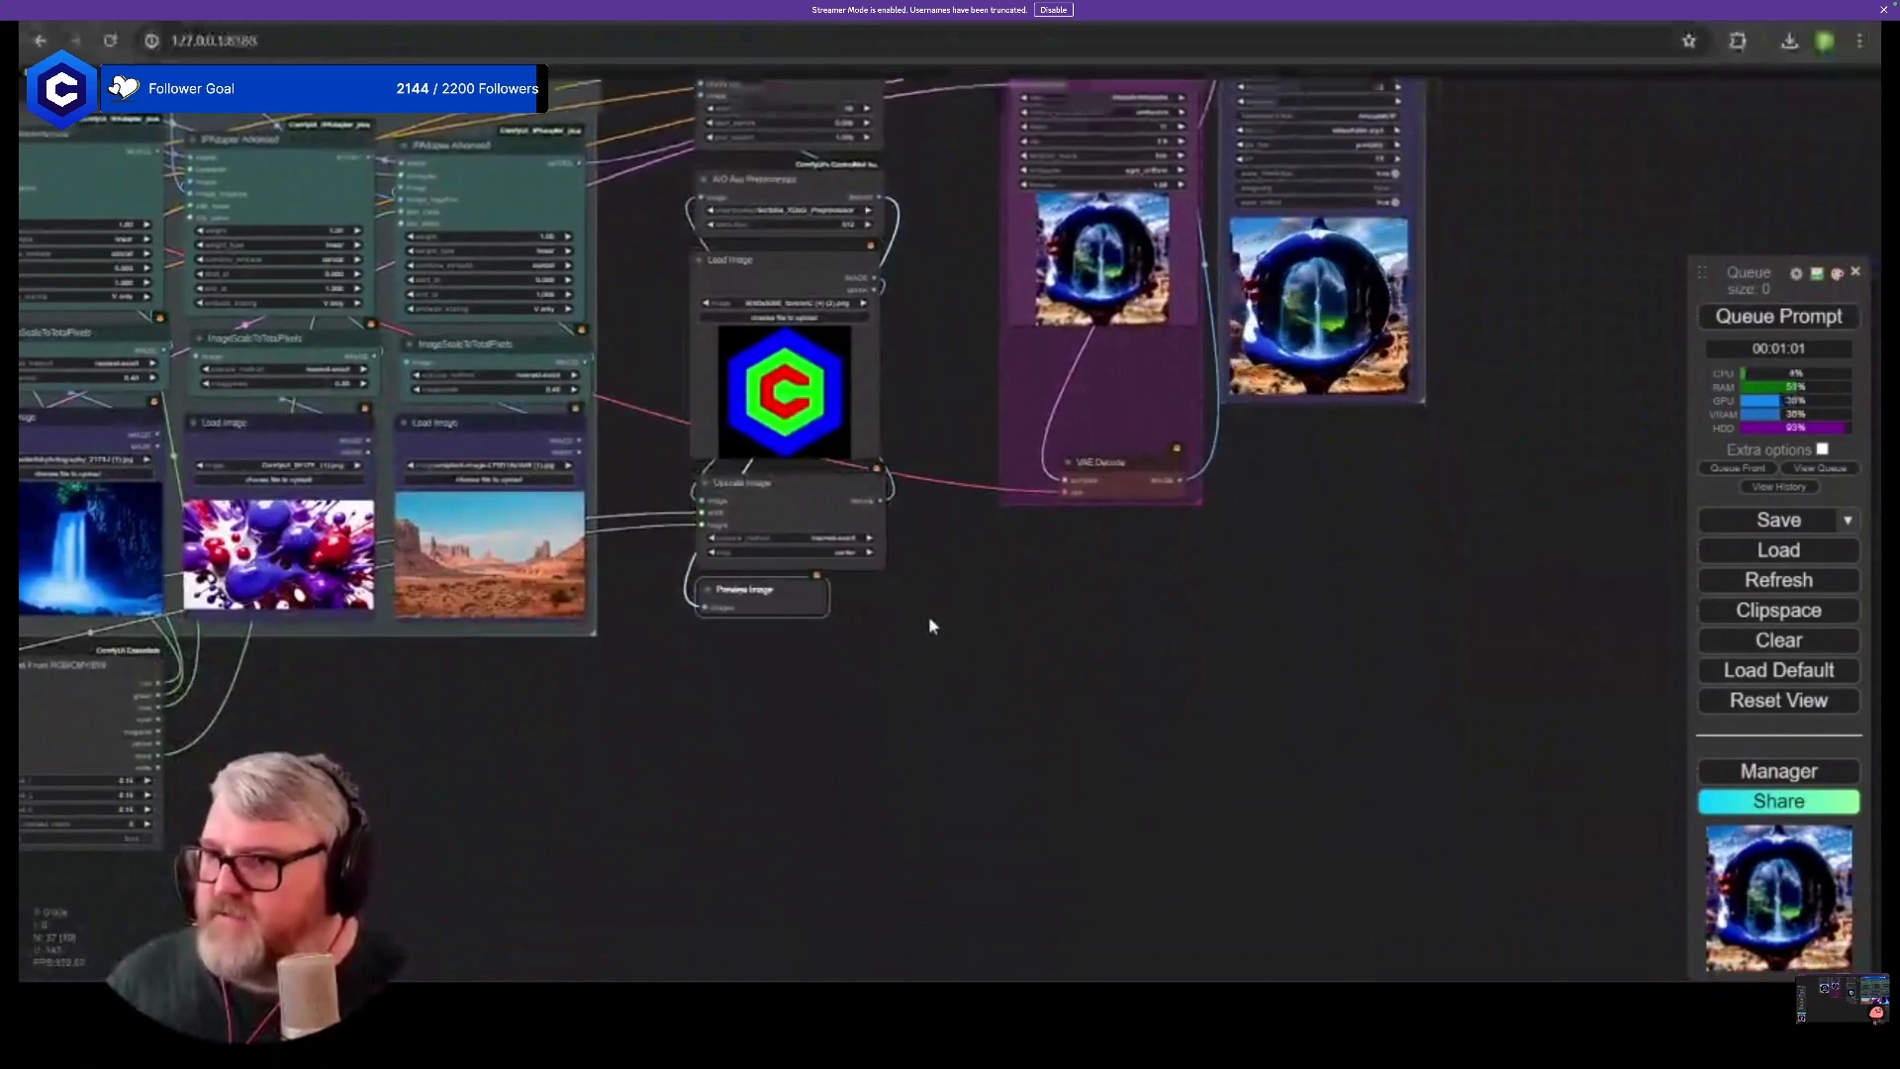
- Look over the ControlNet chain, from the model loader and Apply ControlNet down to the preprocessor, logo and preview nodes
scroll(832, 445, "up", 5)
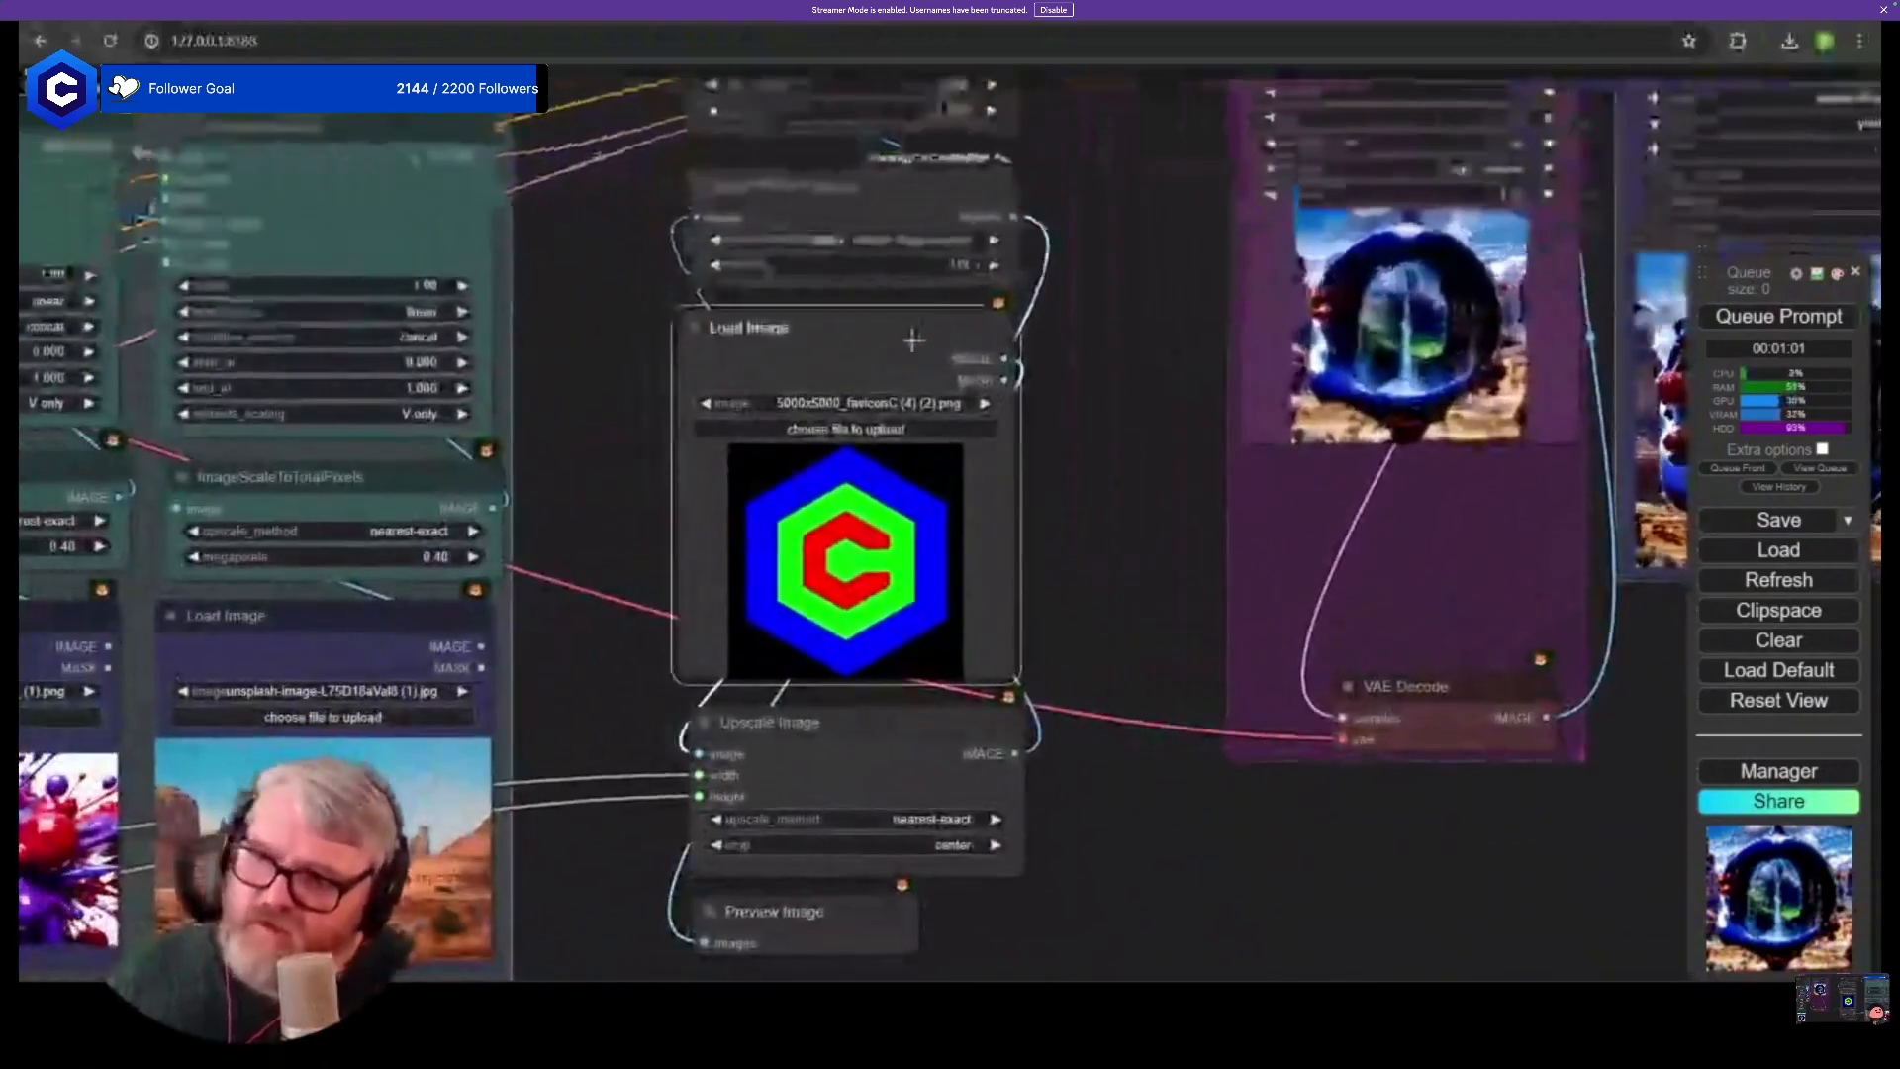
scroll(913, 340, "down", 5)
scroll(890, 203, "up", 5)
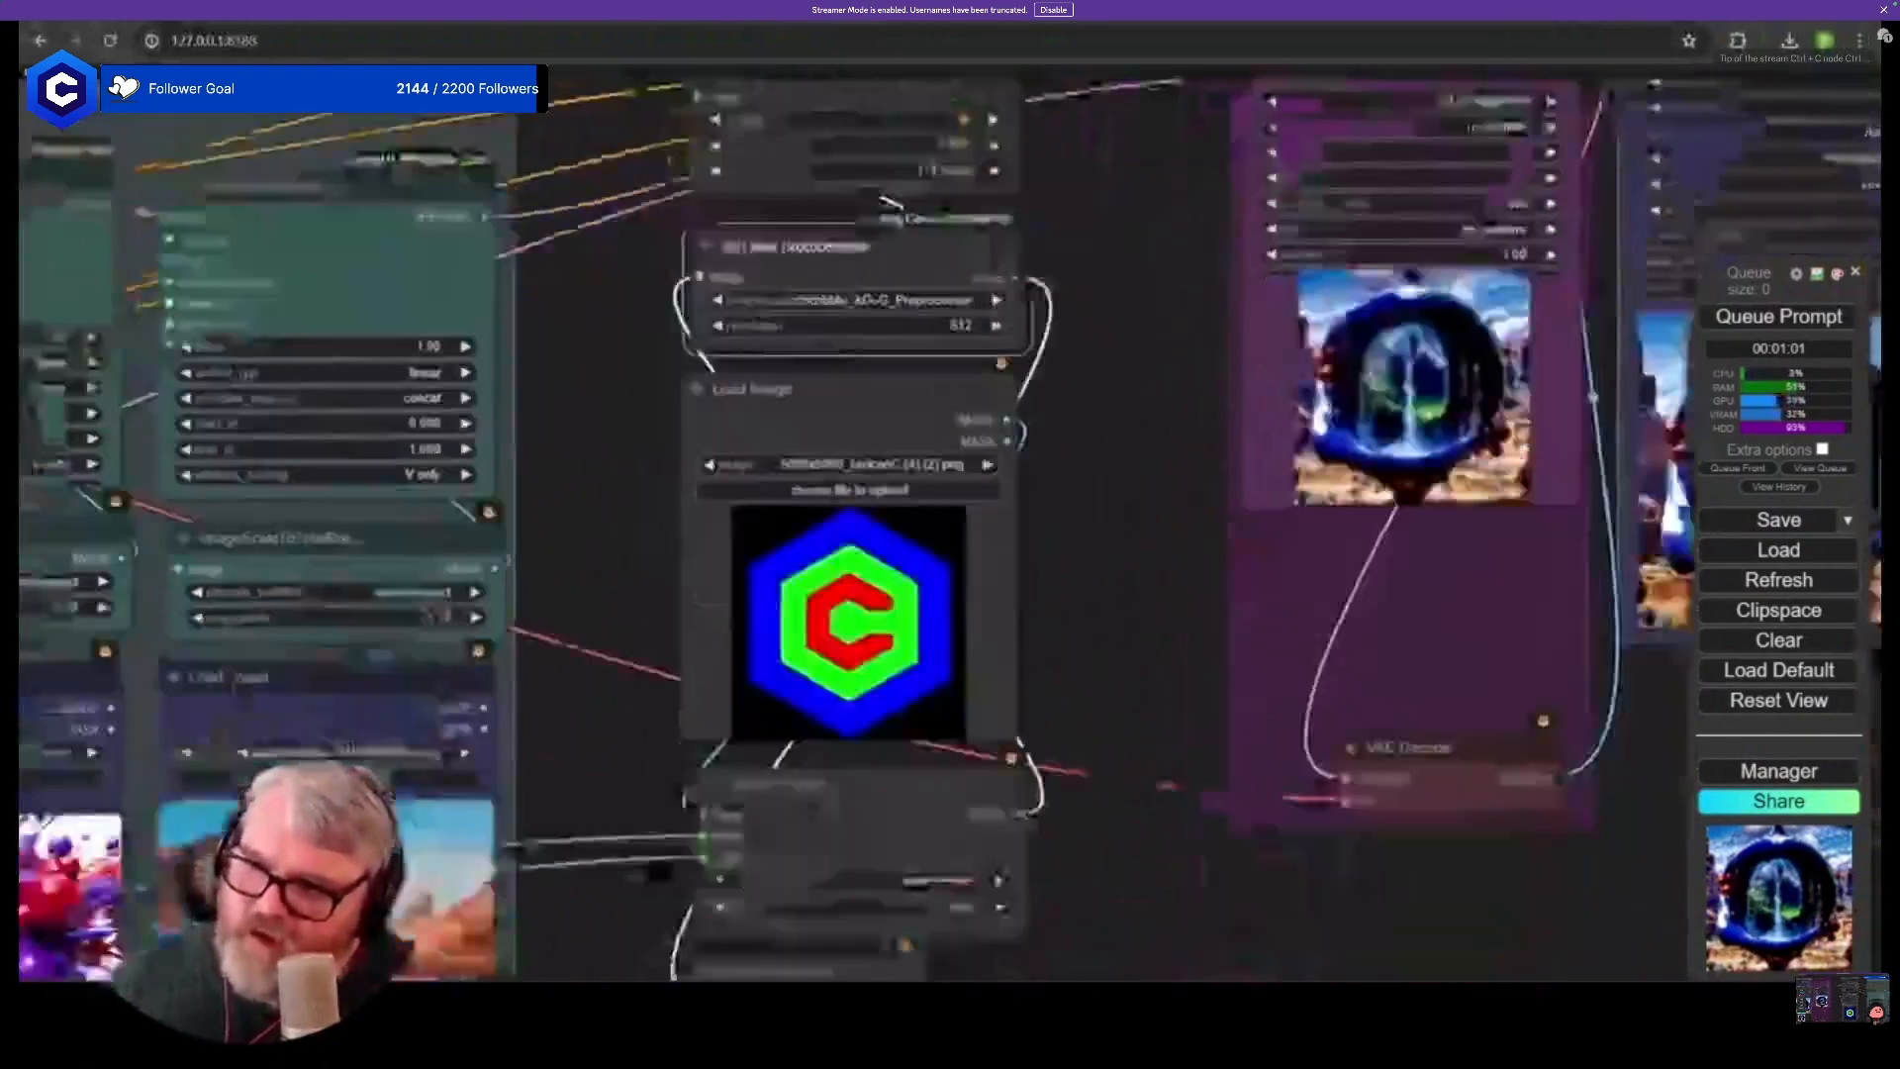
left_click_drag(955, 820, 1049, 604)
left_click_drag(1029, 79, 898, 804)
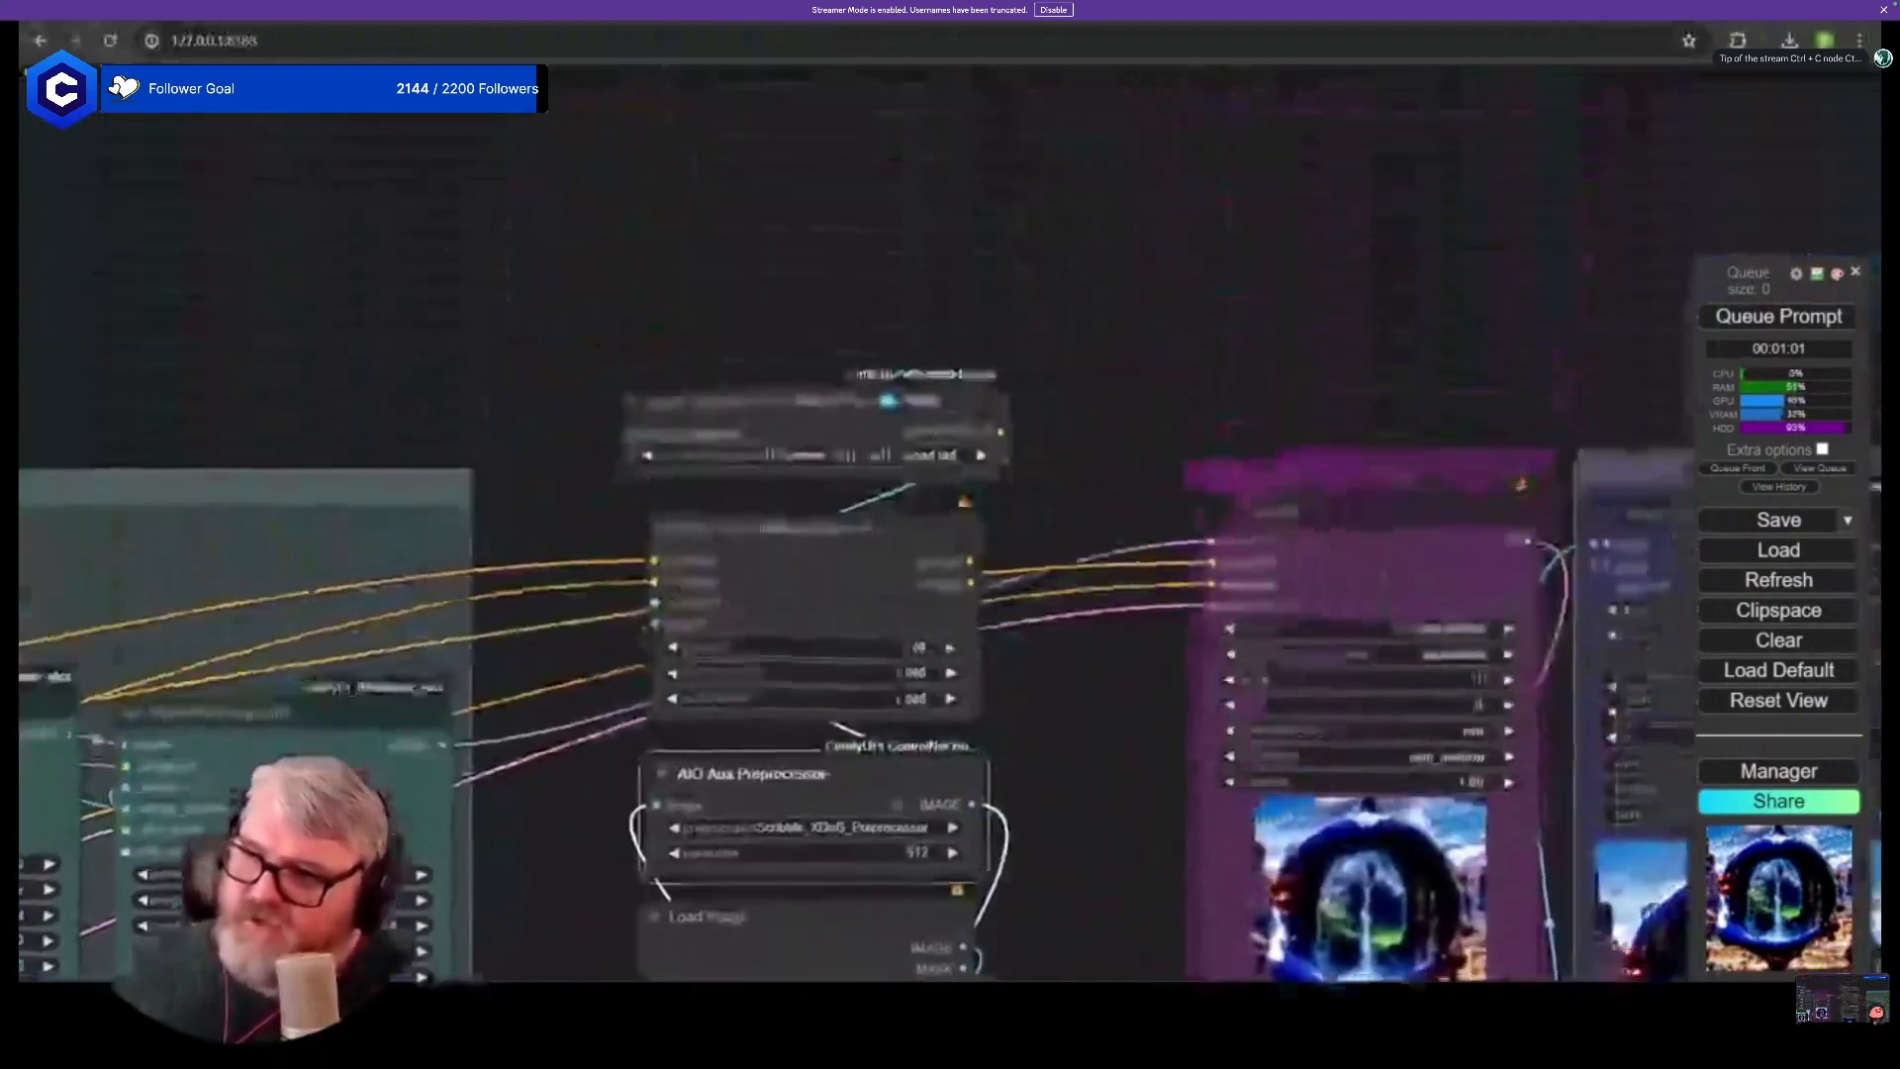
left_click_drag(1329, 631, 1294, 463)
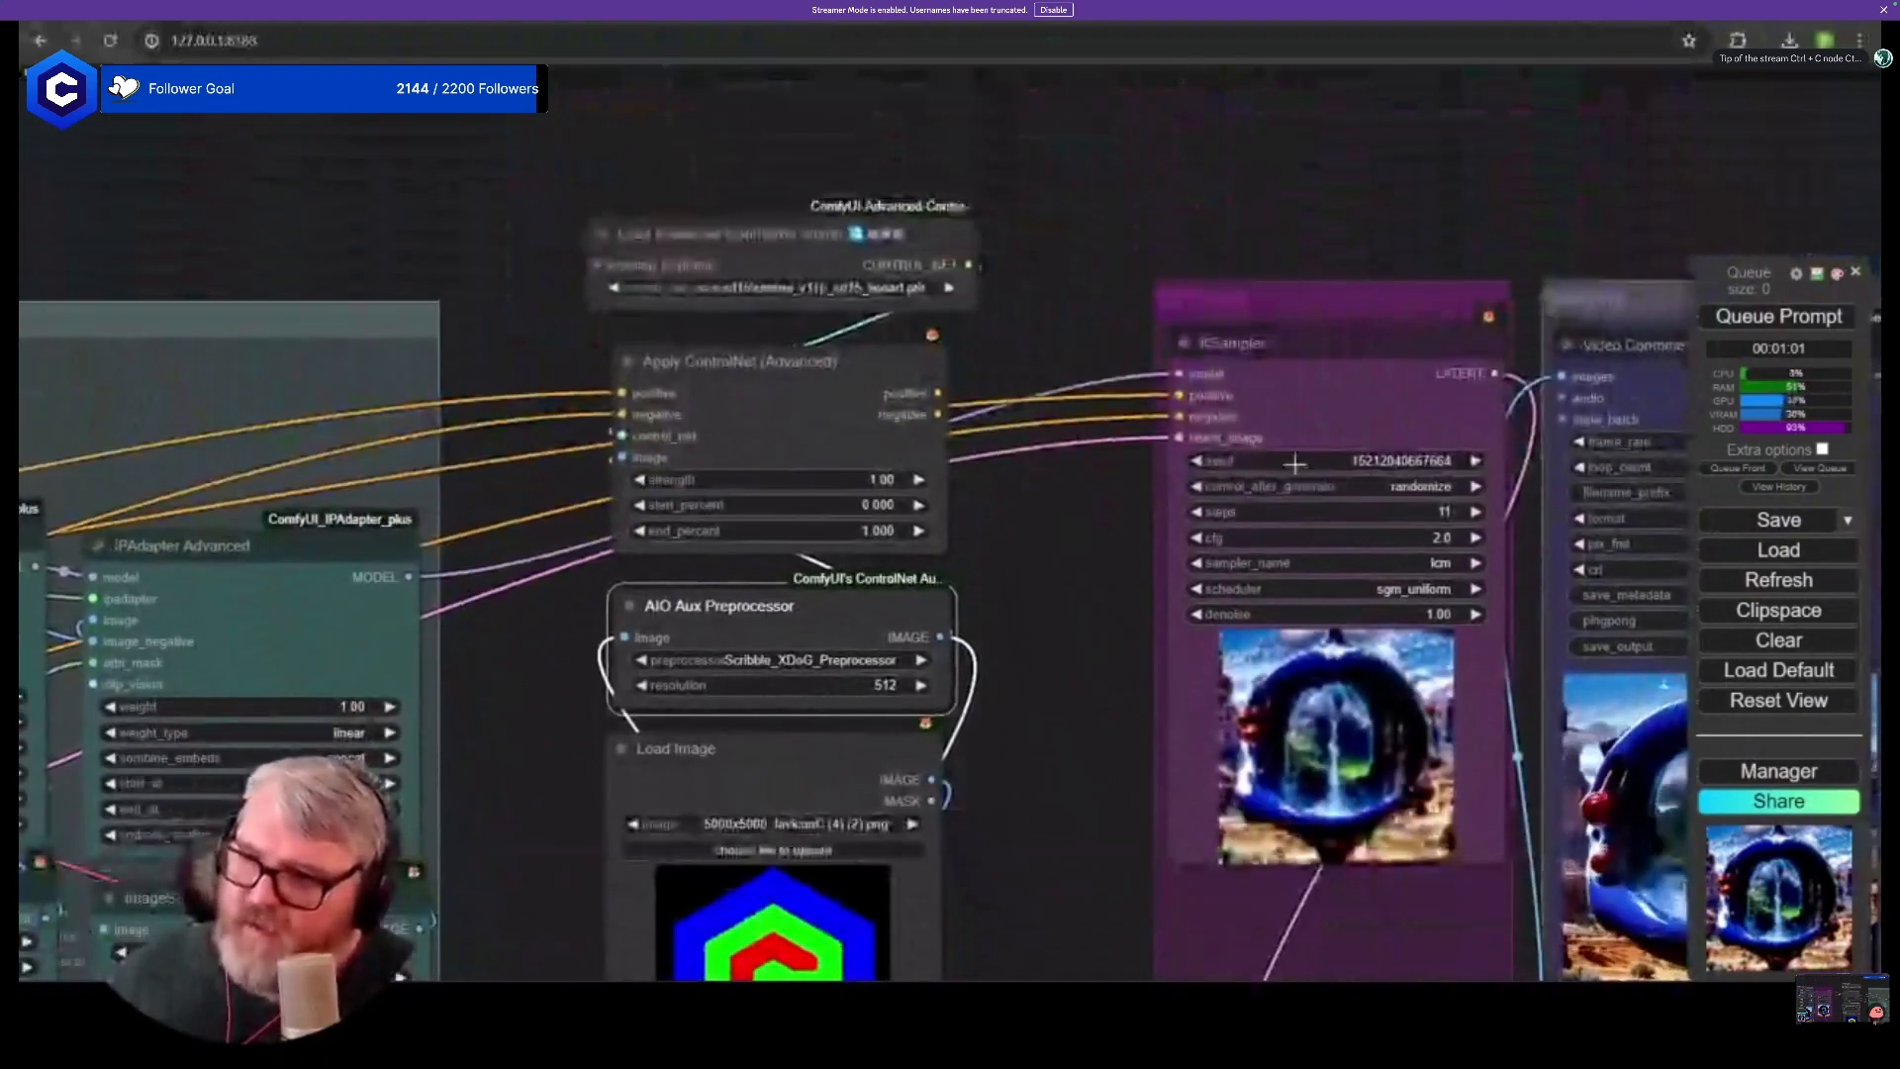
left_click_drag(828, 971, 876, 617)
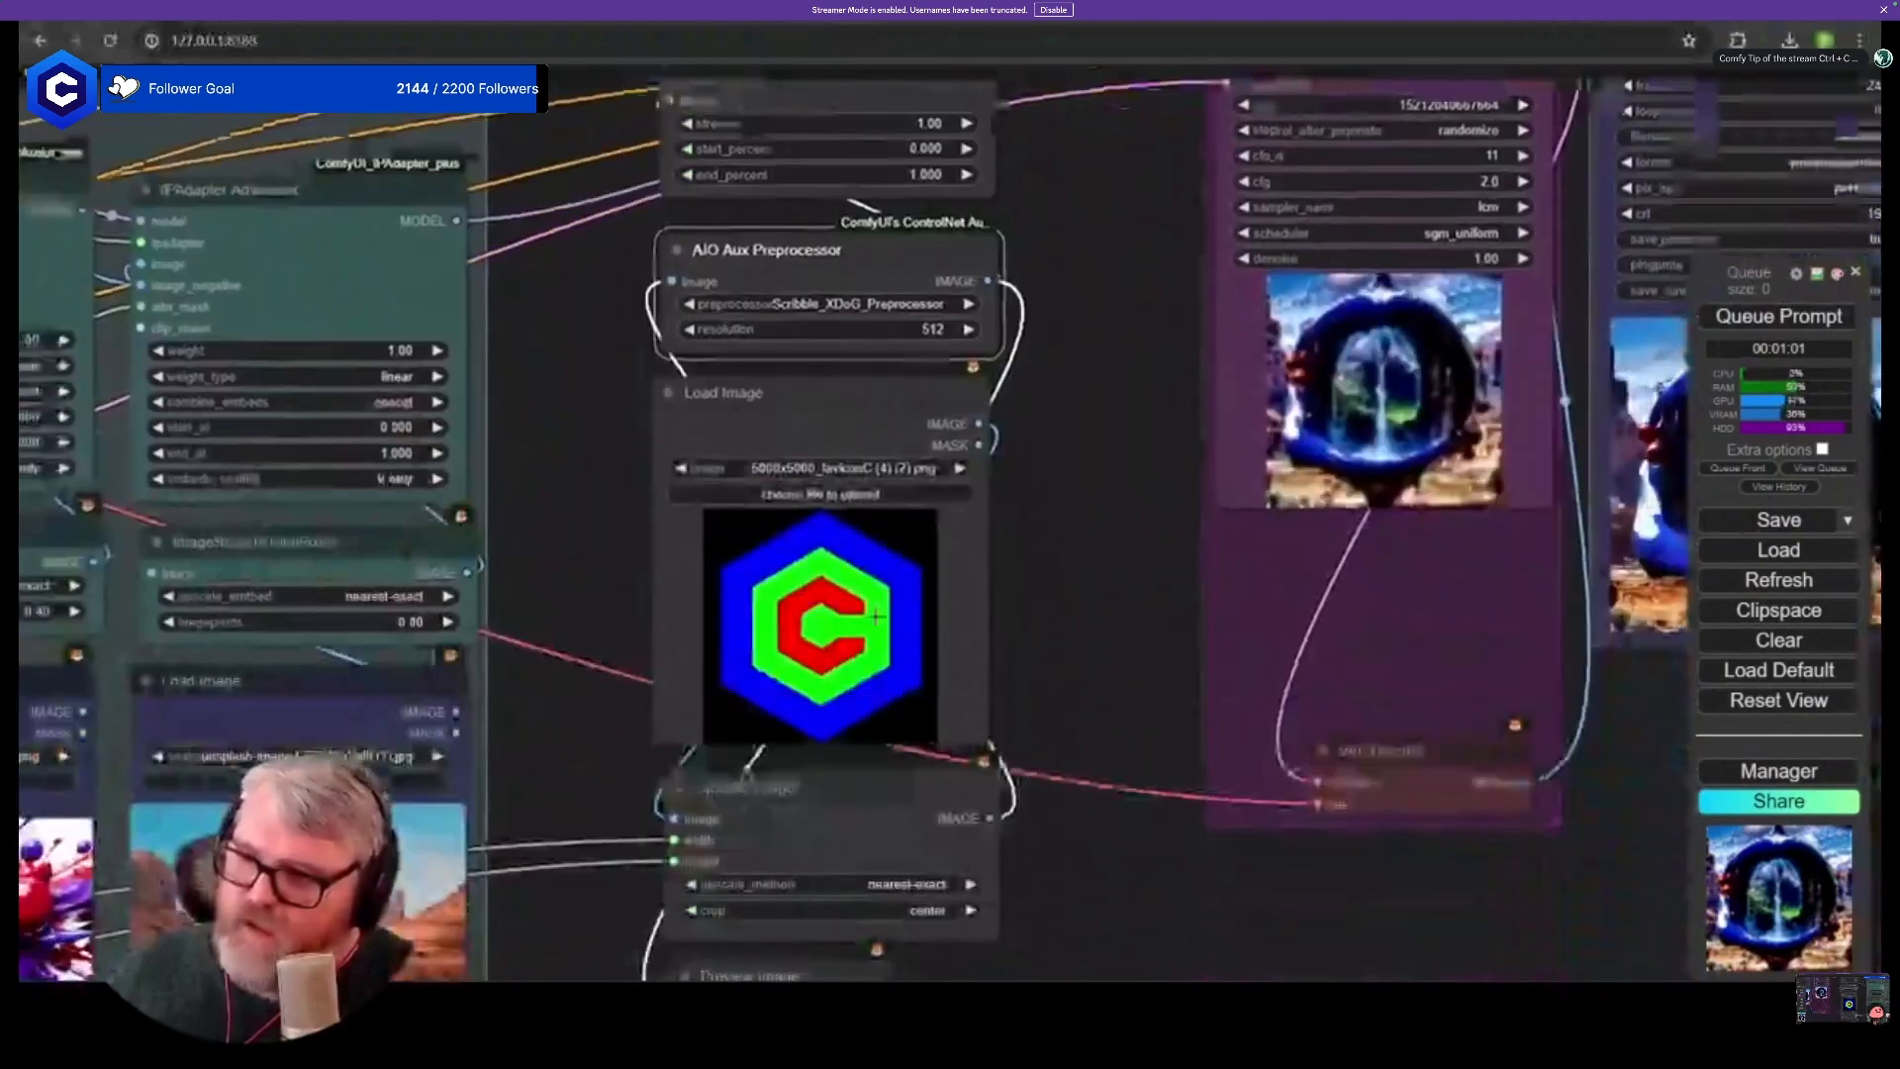
- Move all the ControlNet nodes next to the IPAdapter group, and shift the KSampler and Video Combine groups closer to them
scroll(1274, 737, "down", 8)
left_click_drag(1061, 299, 1045, 944, "ctrl")
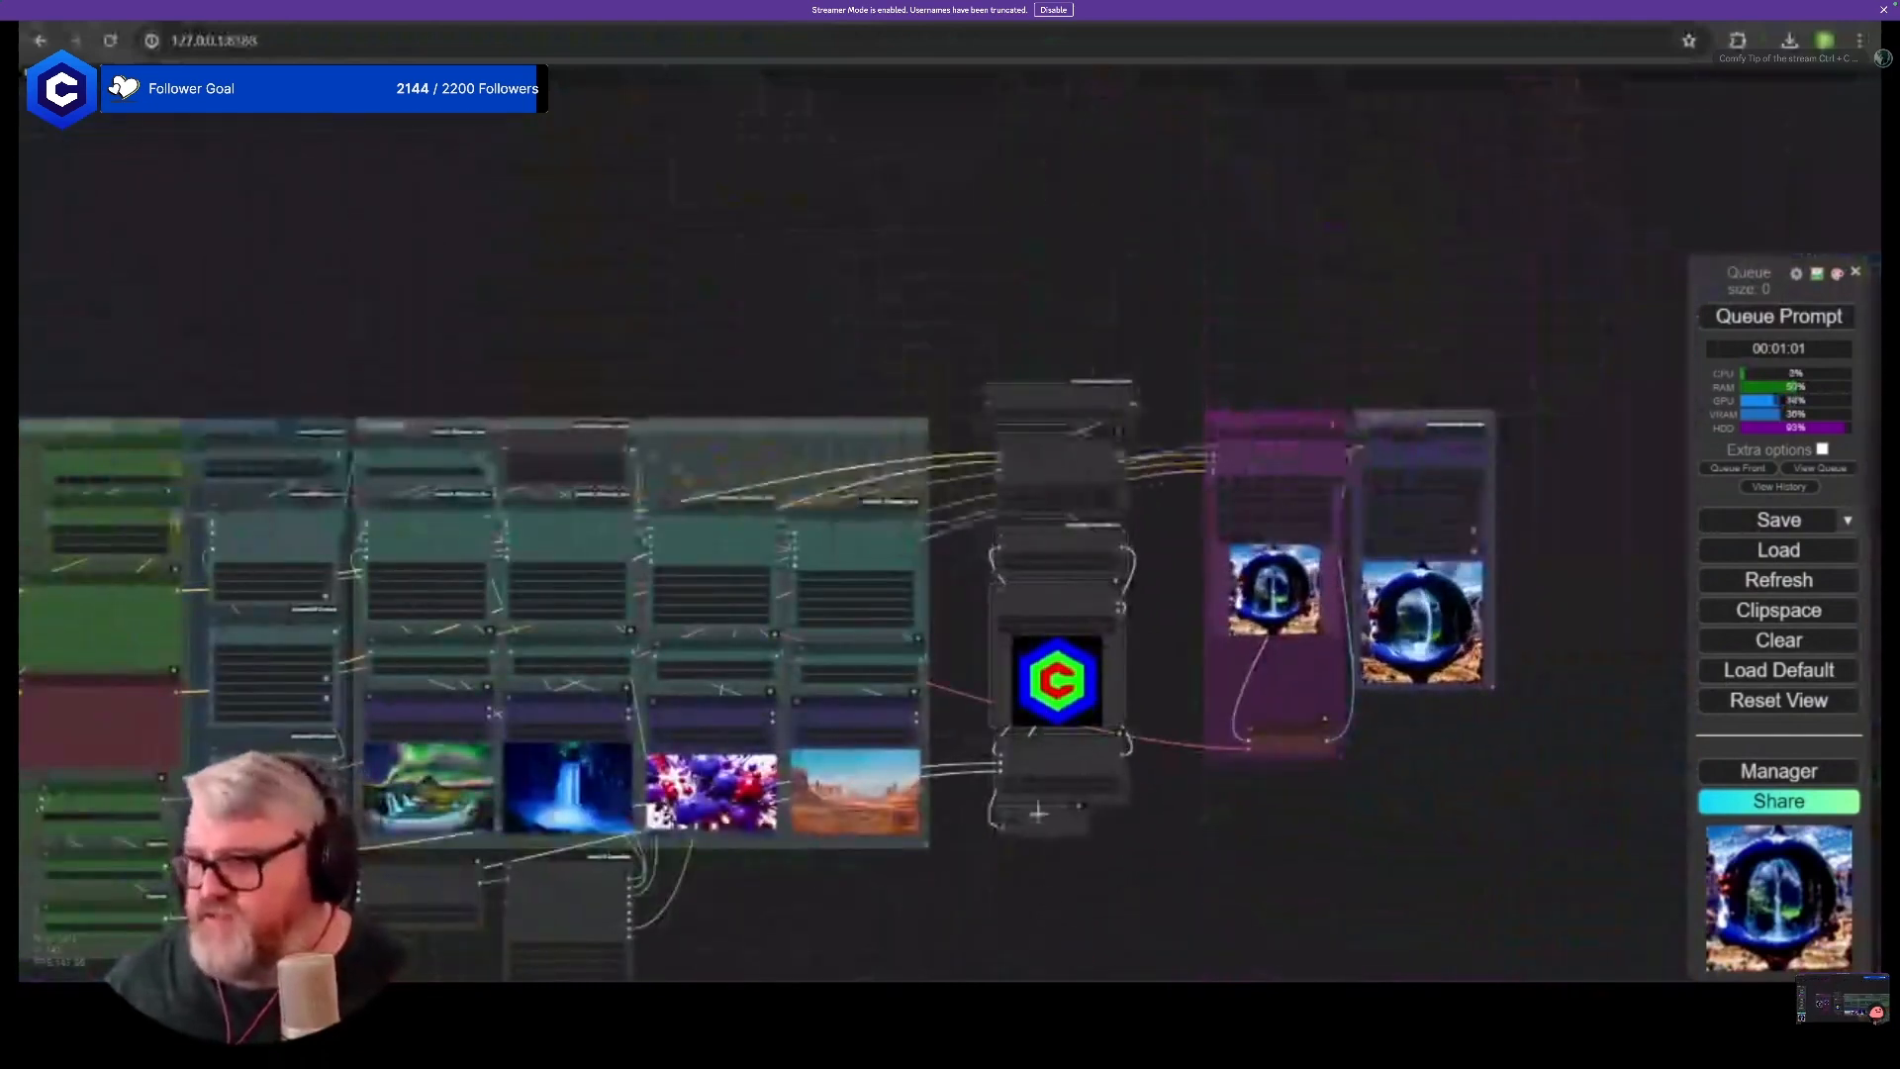
left_click_drag(1049, 766, 1013, 803)
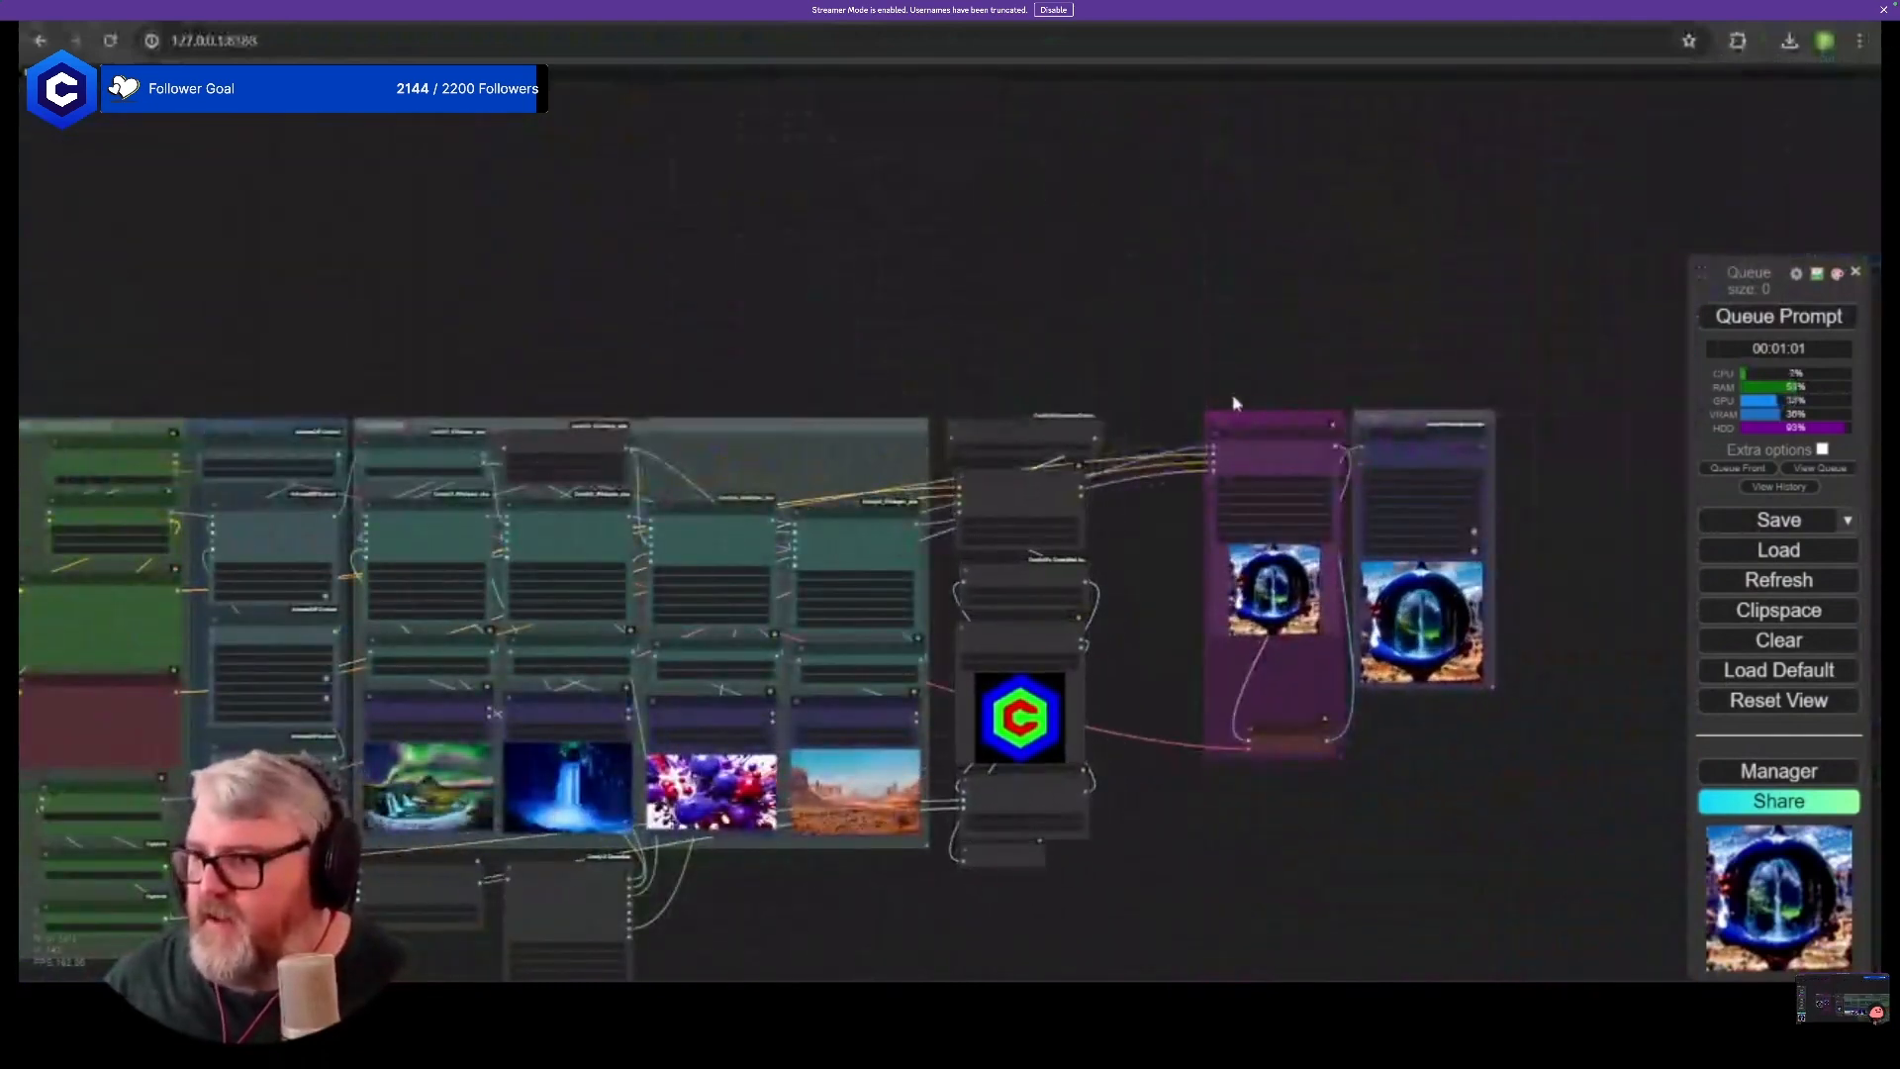
left_click_drag(1275, 428, 1192, 438)
left_click_drag(1384, 427, 1327, 438)
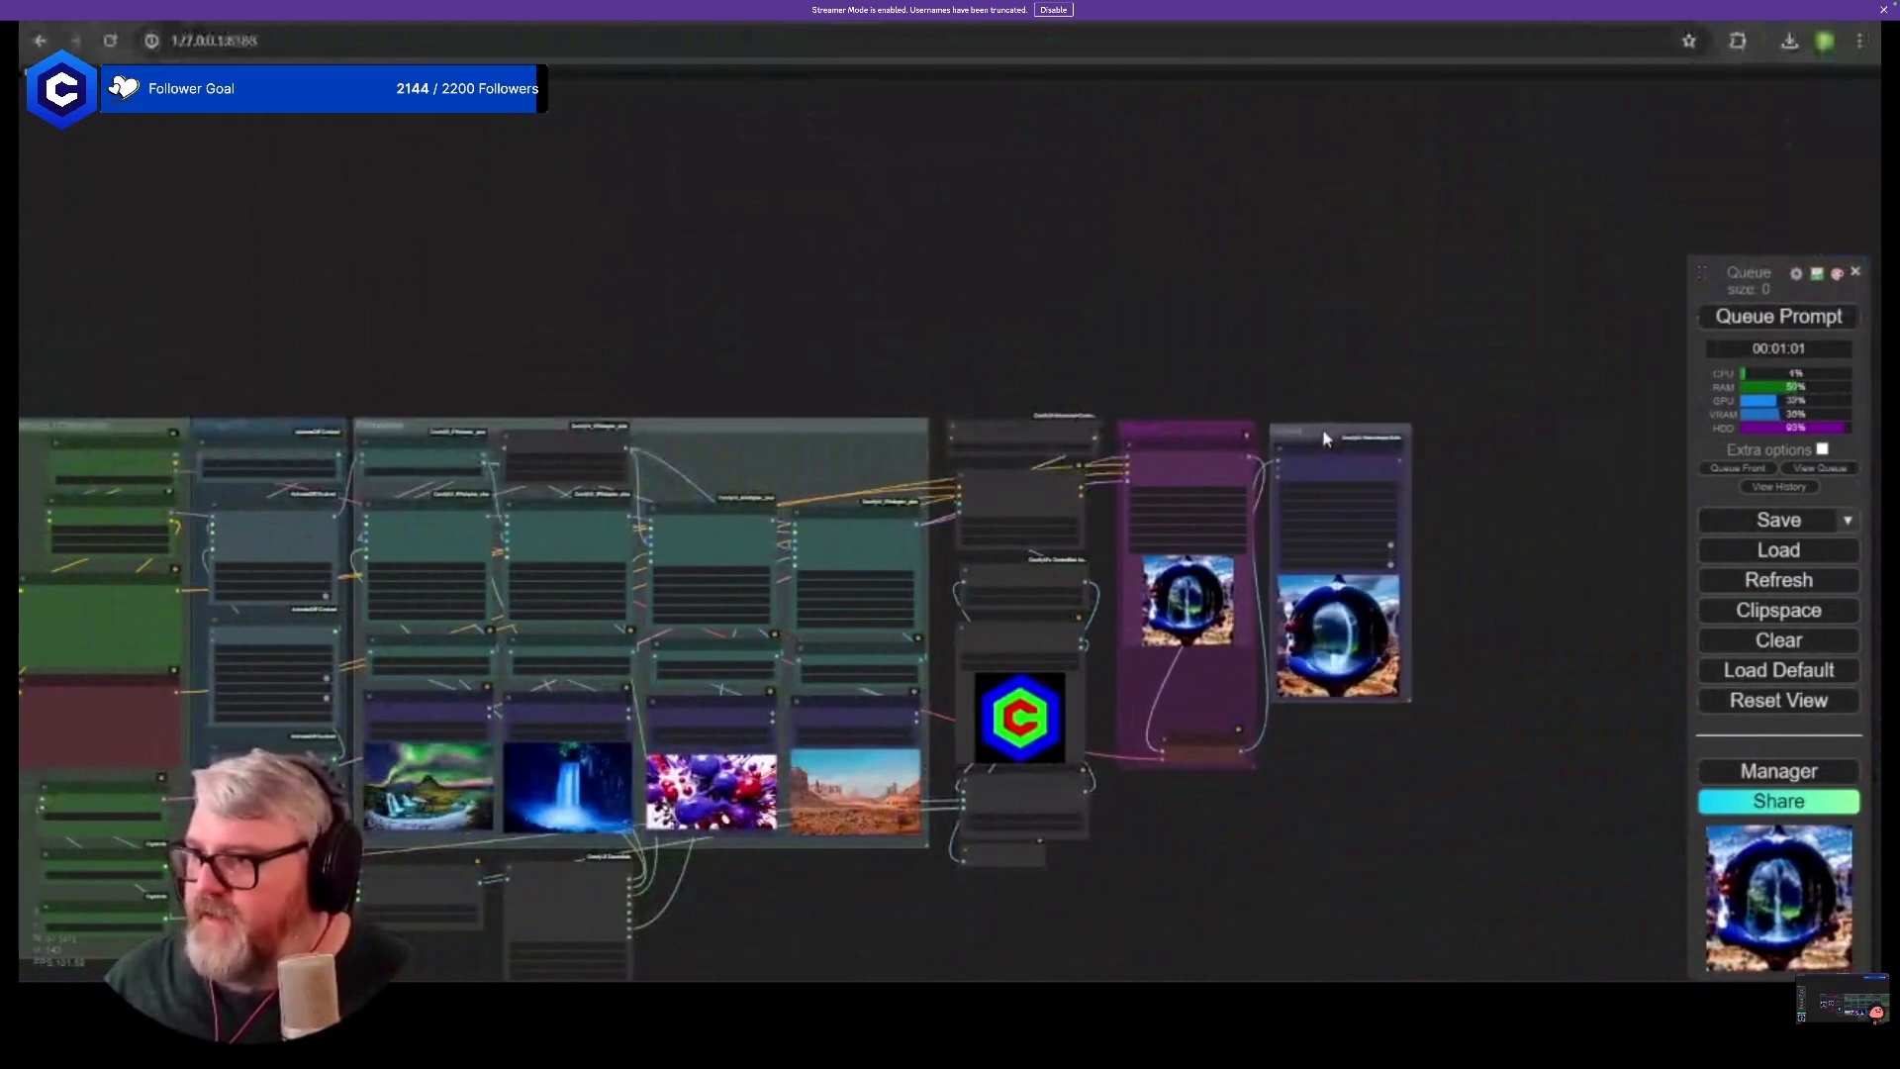
- Queue the workflow for generation and open the list of running and pending jobs
key("ctrl+Return")
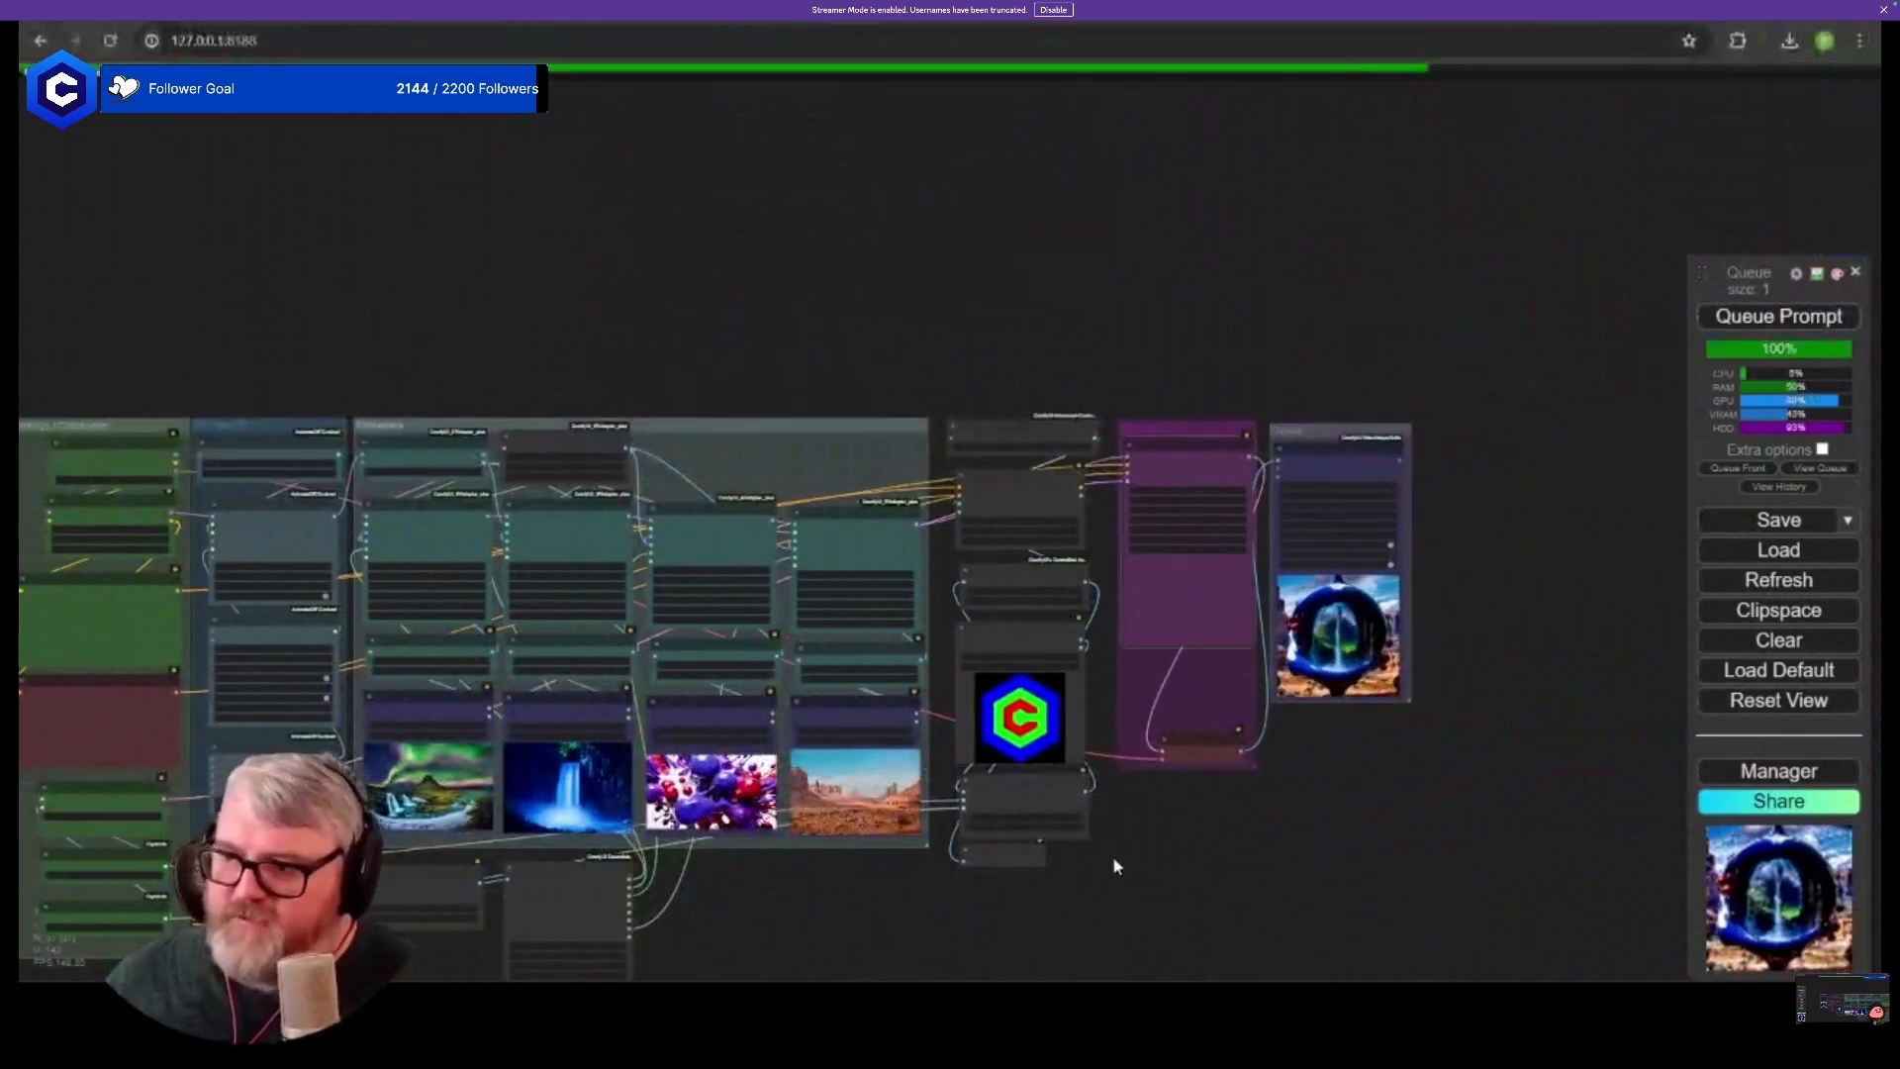
scroll(1075, 669, "up", 6)
left_click_drag(1108, 556, 1069, 412)
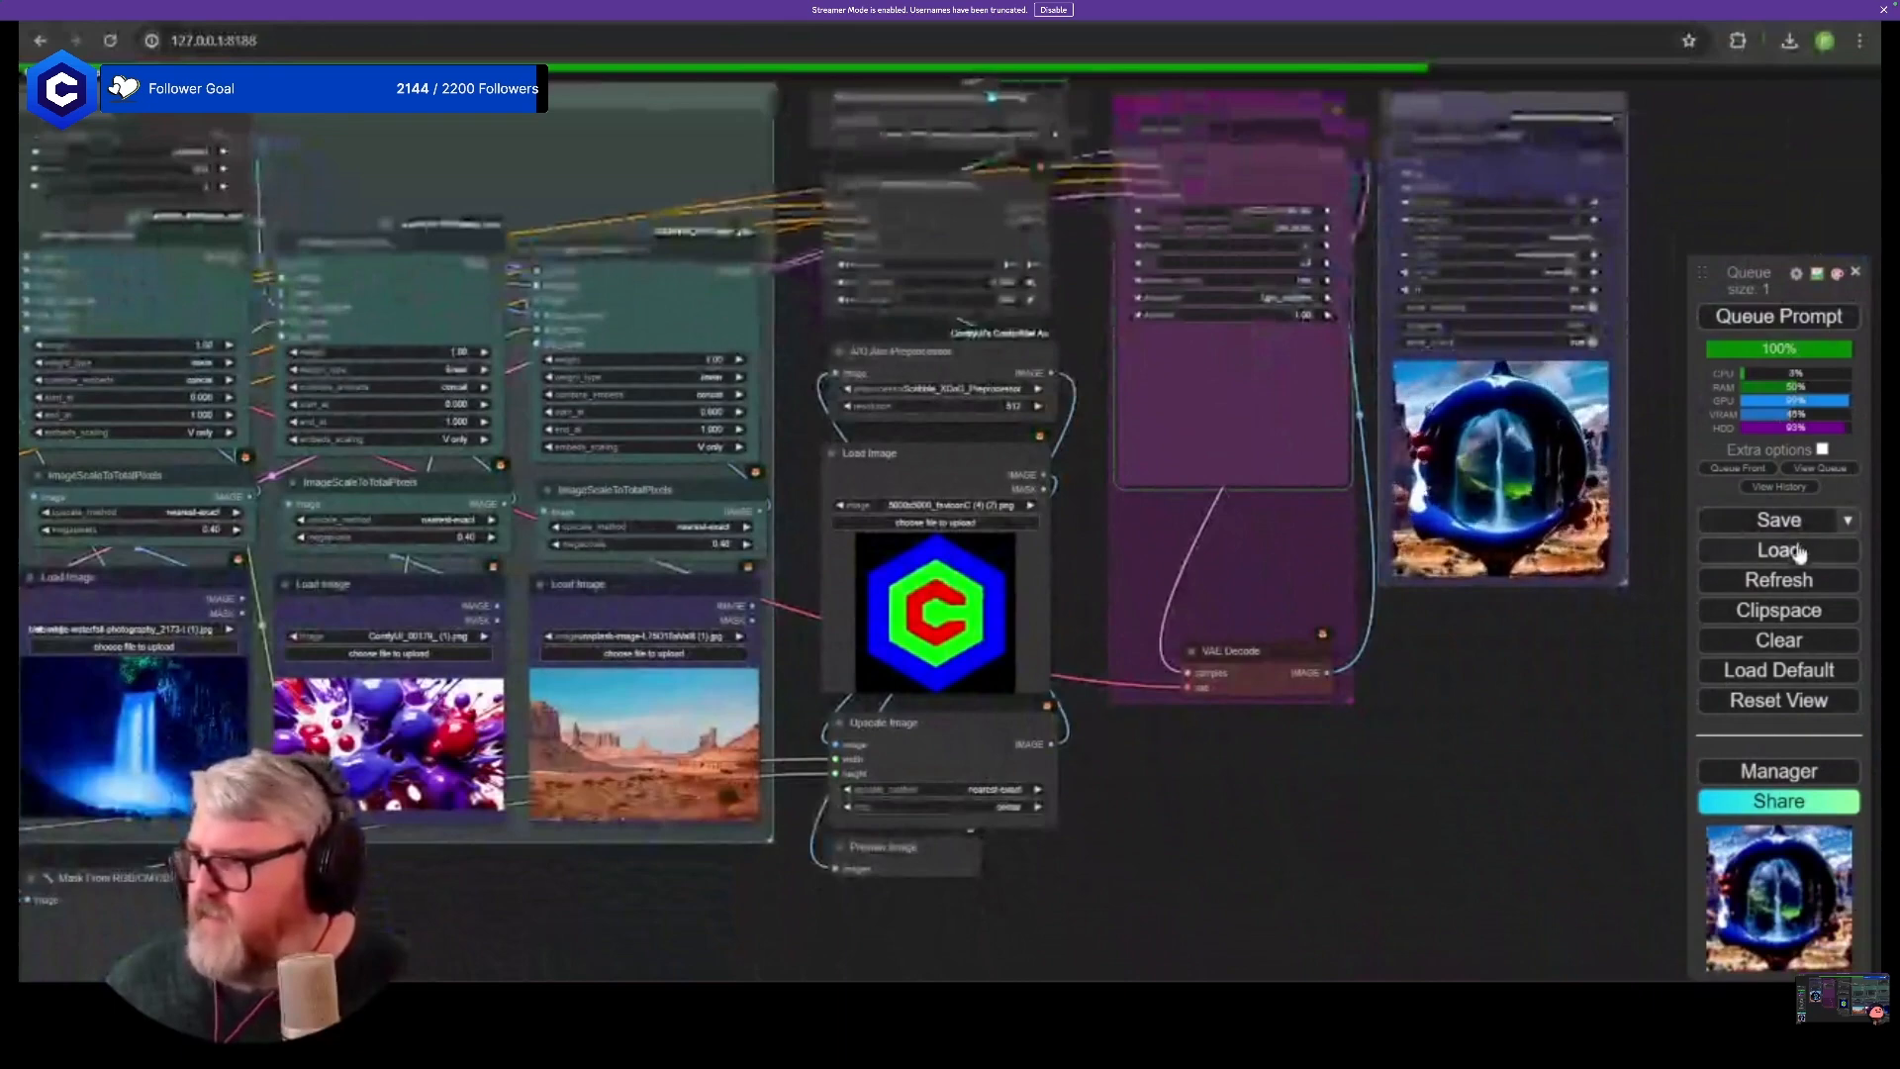
left_click(1821, 468)
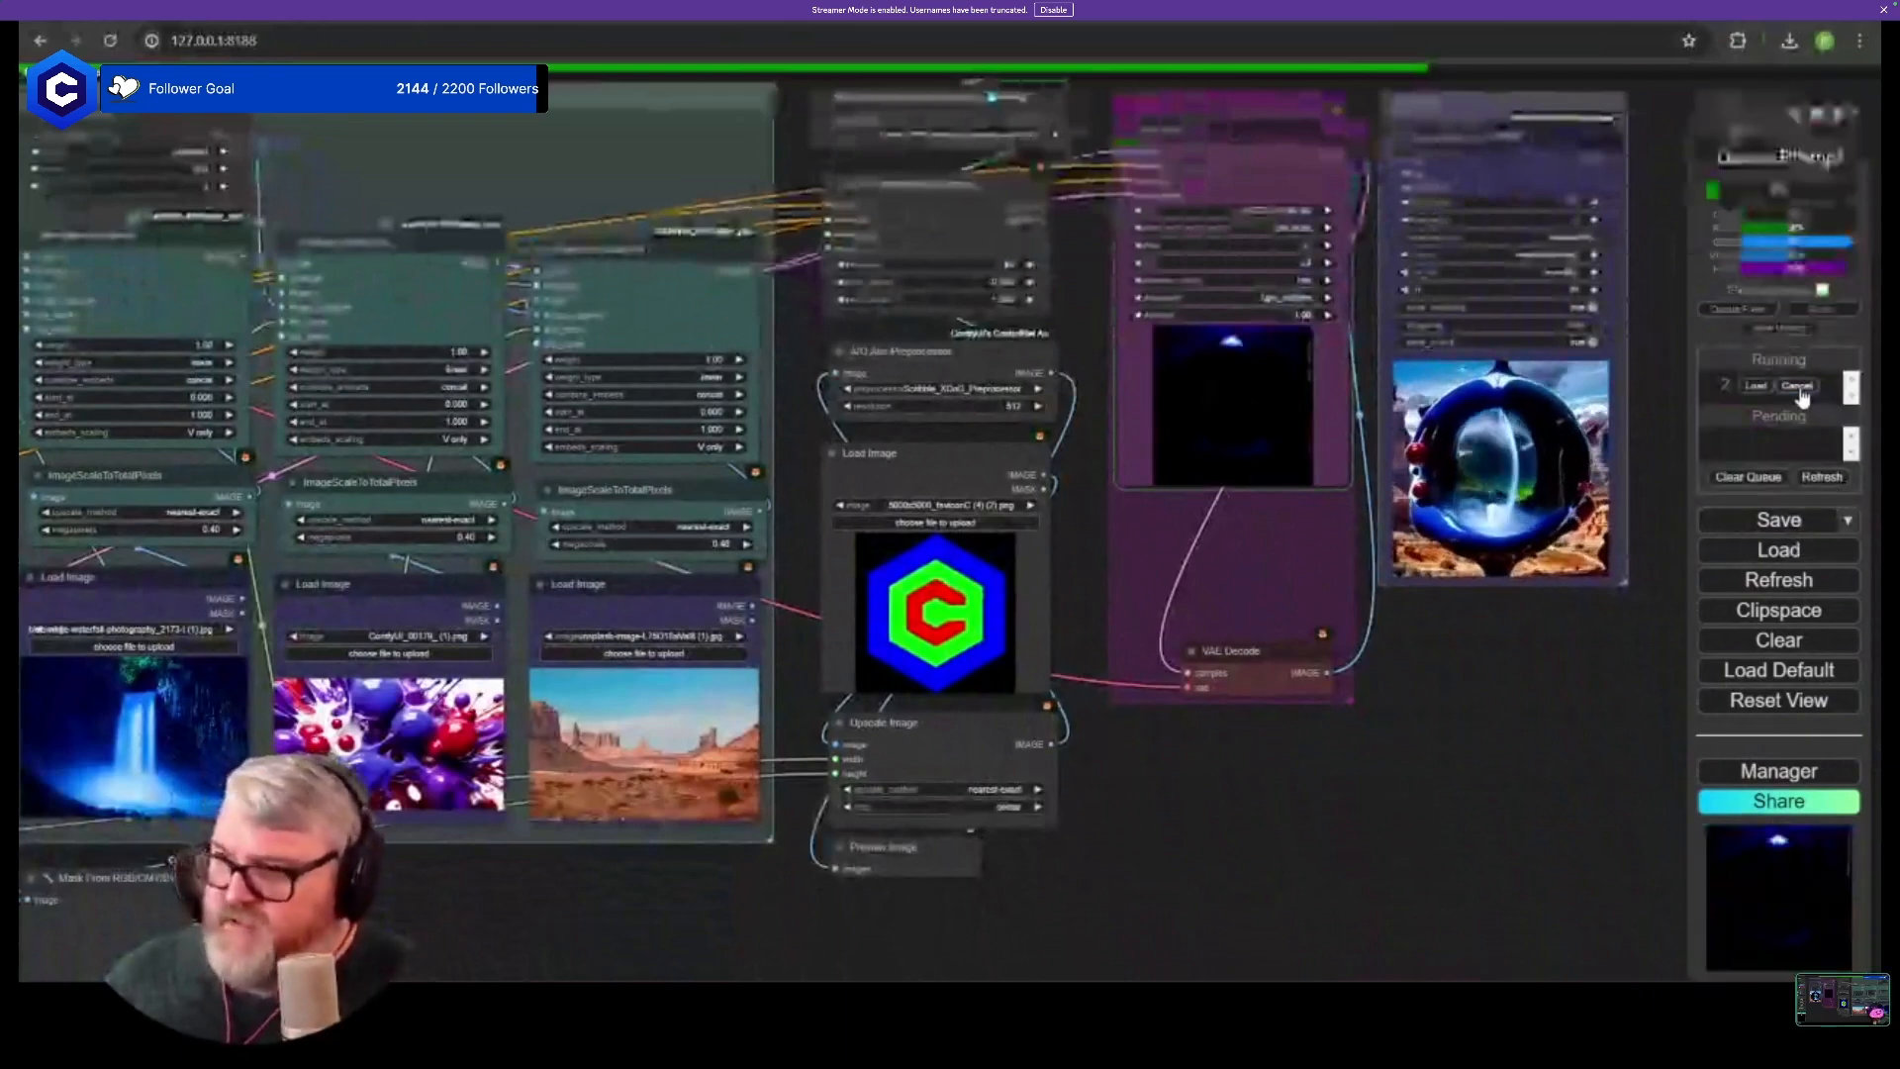
left_click_drag(693, 890, 1434, 701)
left_click_drag(343, 679, 747, 654)
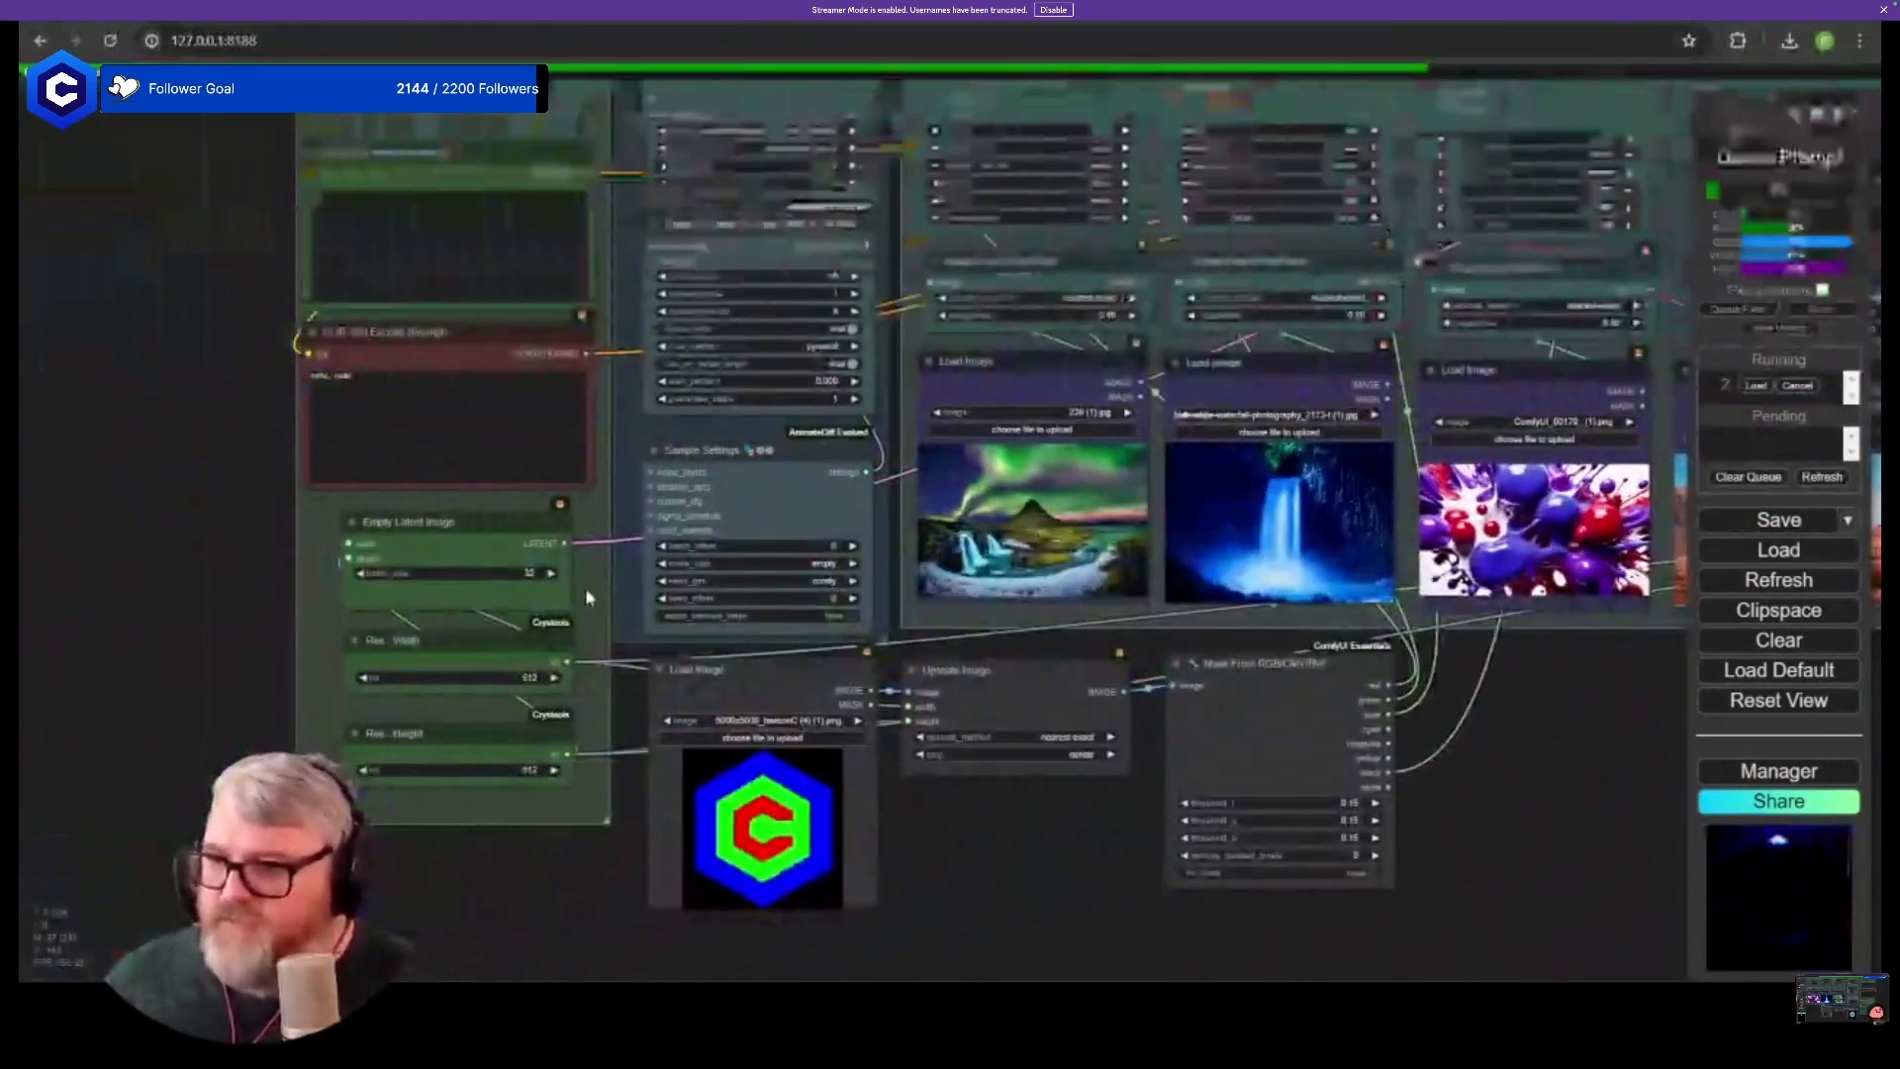
left_click_drag(972, 631, 133, 900)
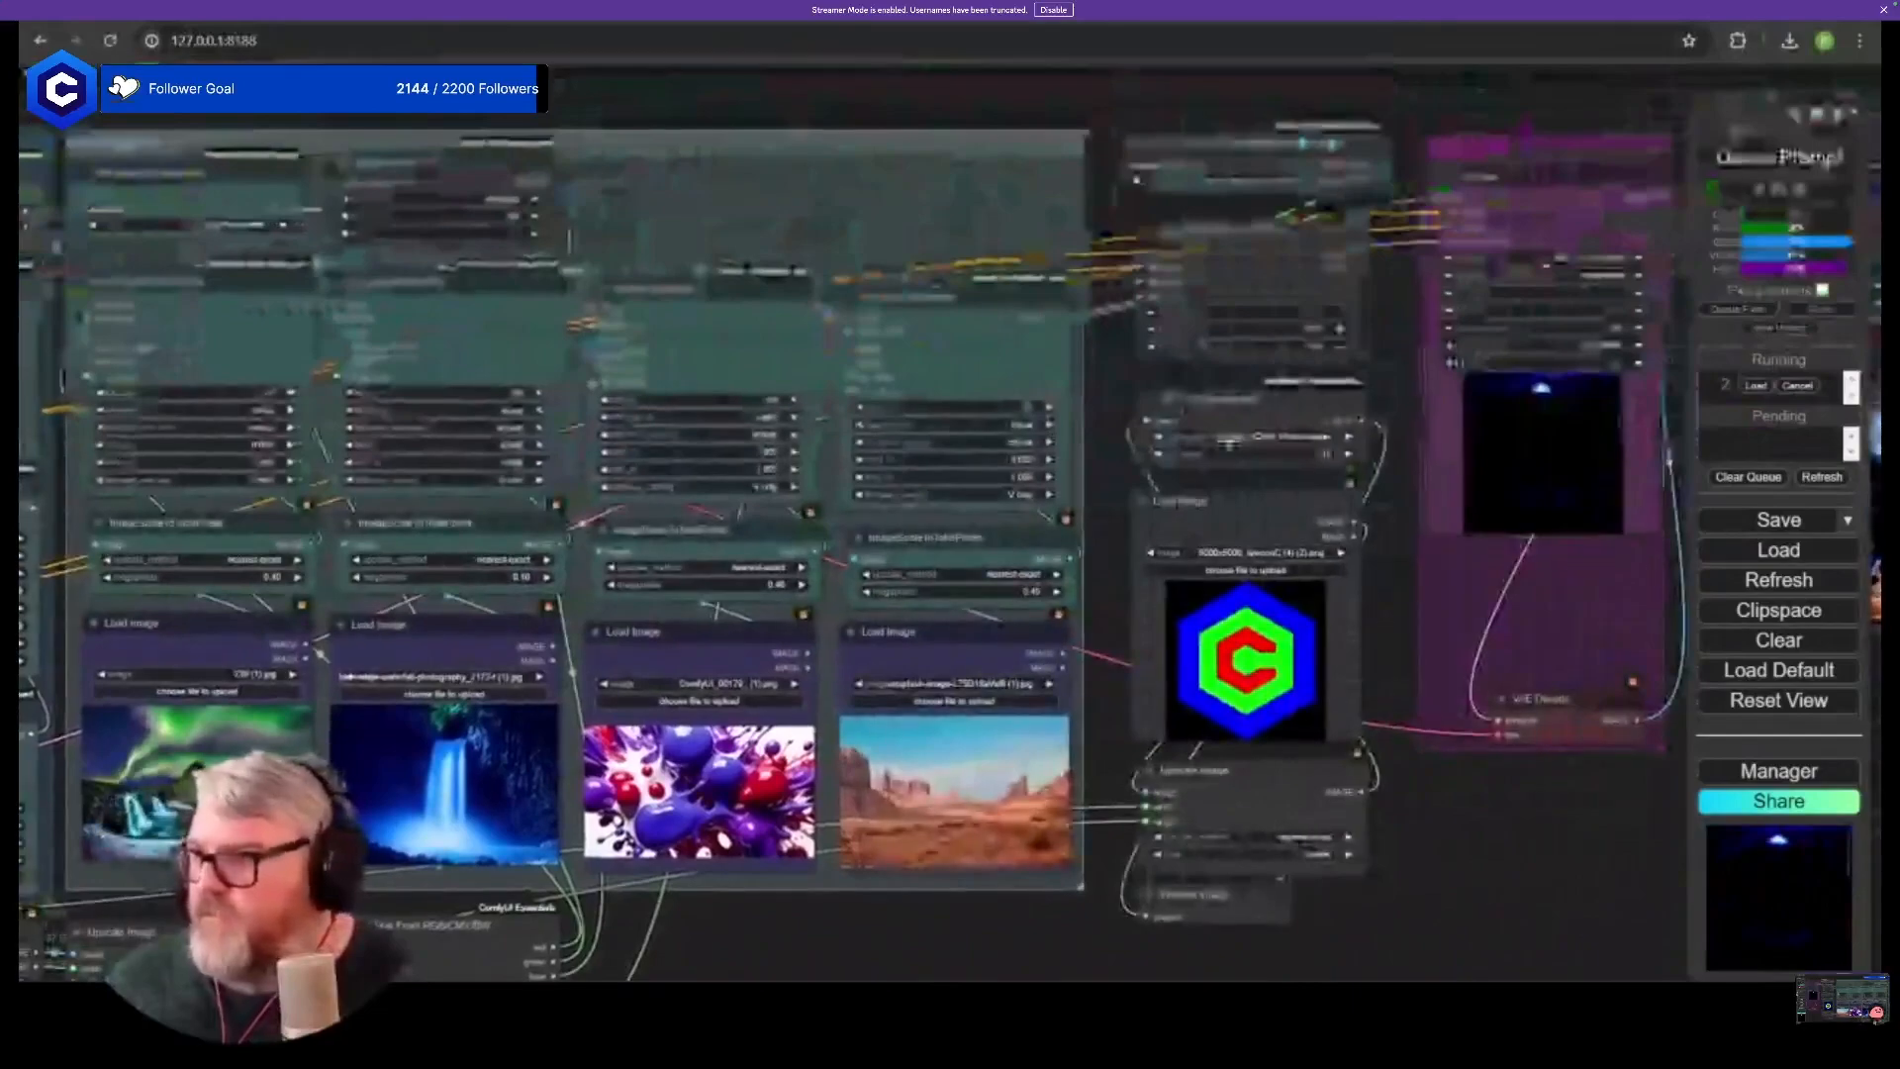
- Connect the positive and negative outputs of Apply ControlNet (Advanced) to the matching KSampler inputs
left_click_drag(1022, 794, 527, 1033)
left_click(1106, 492)
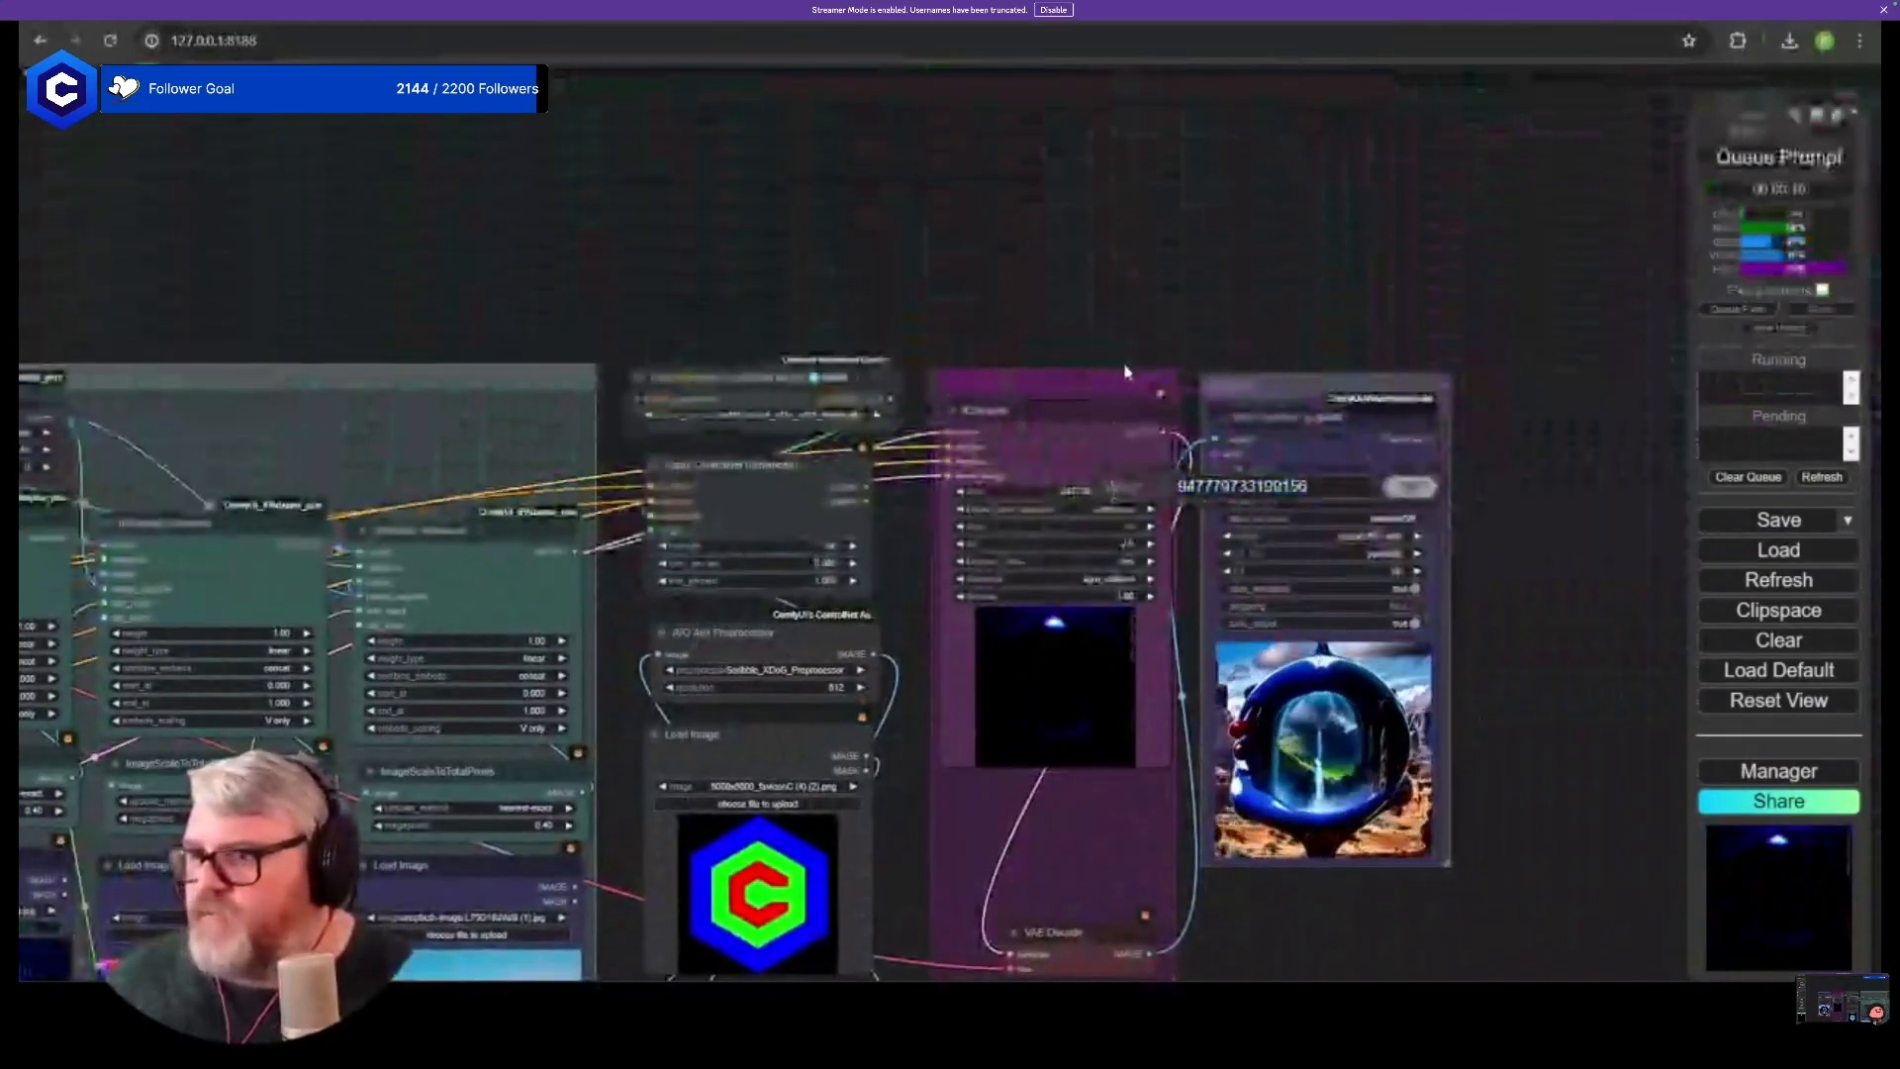
scroll(932, 502, "up", 10)
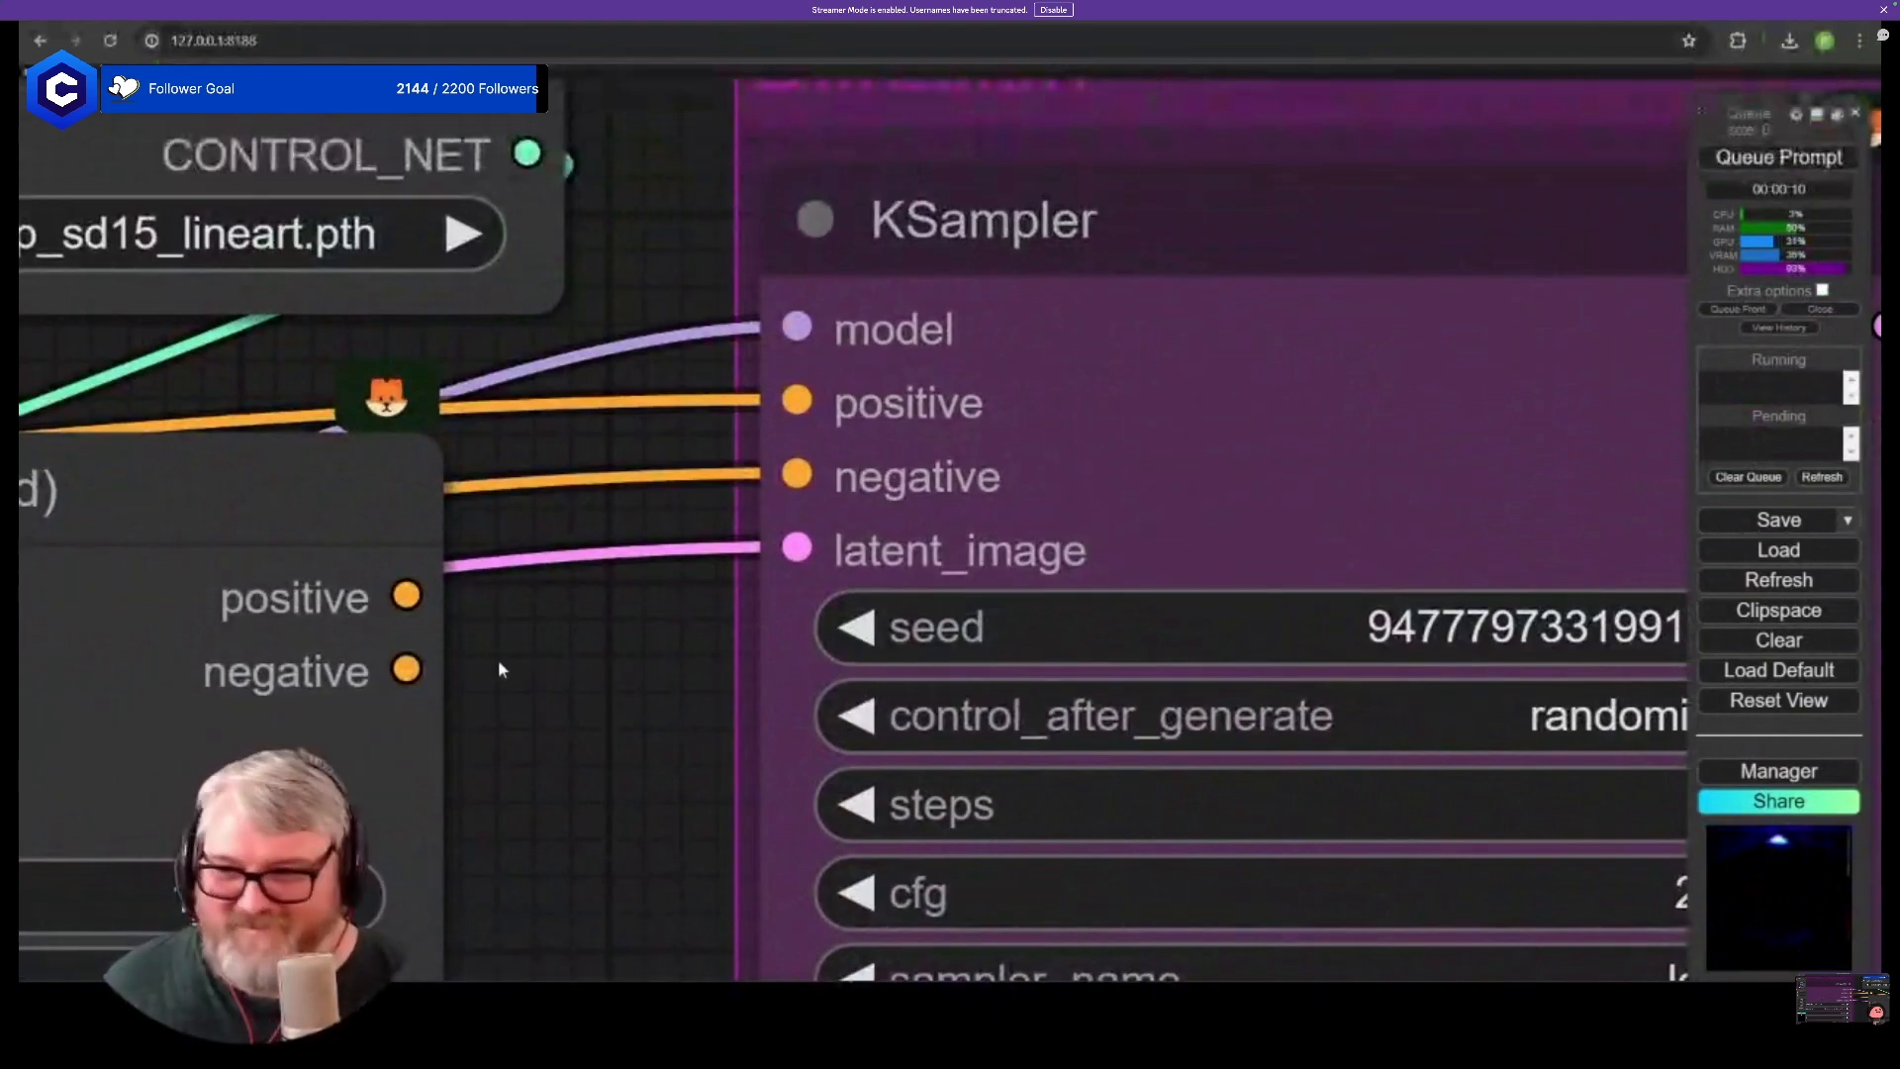
left_click_drag(499, 669, 658, 570)
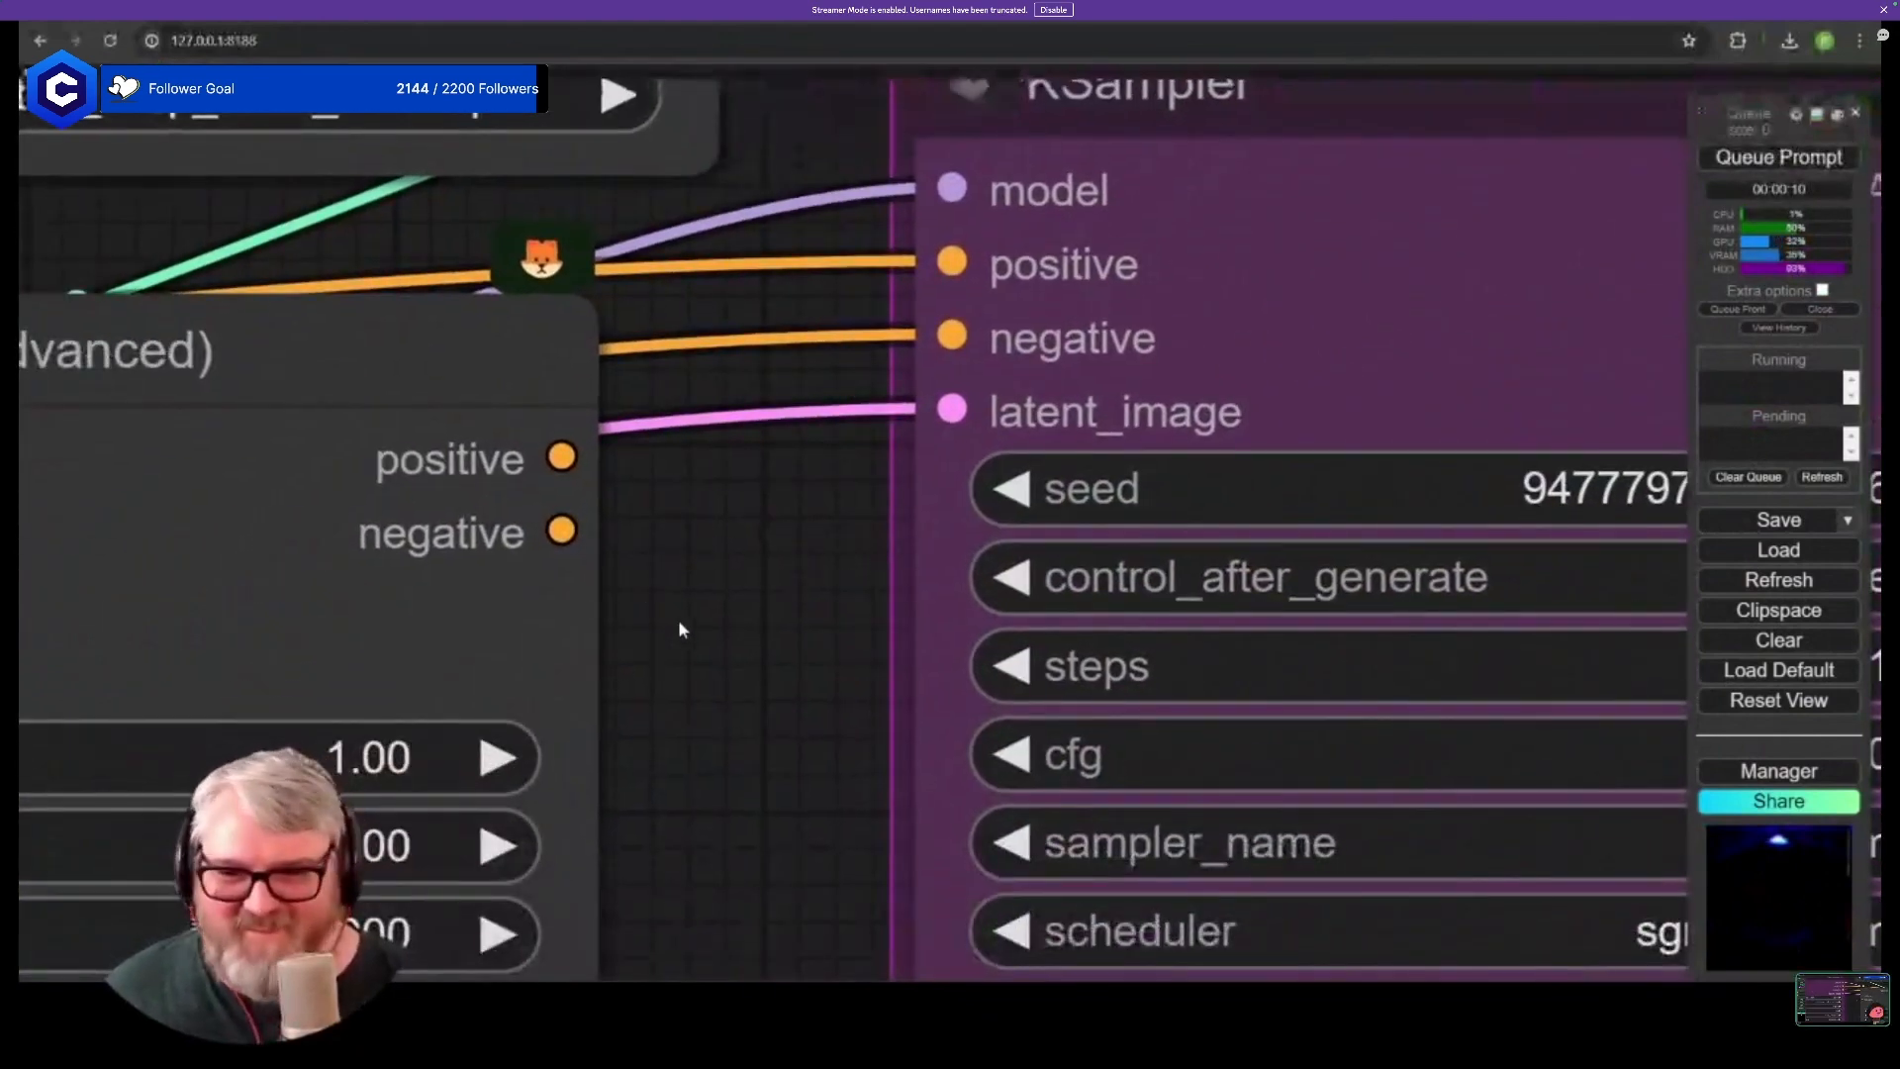
left_click_drag(561, 456, 952, 264)
left_click_drag(561, 530, 952, 338)
scroll(679, 941, "down", 10)
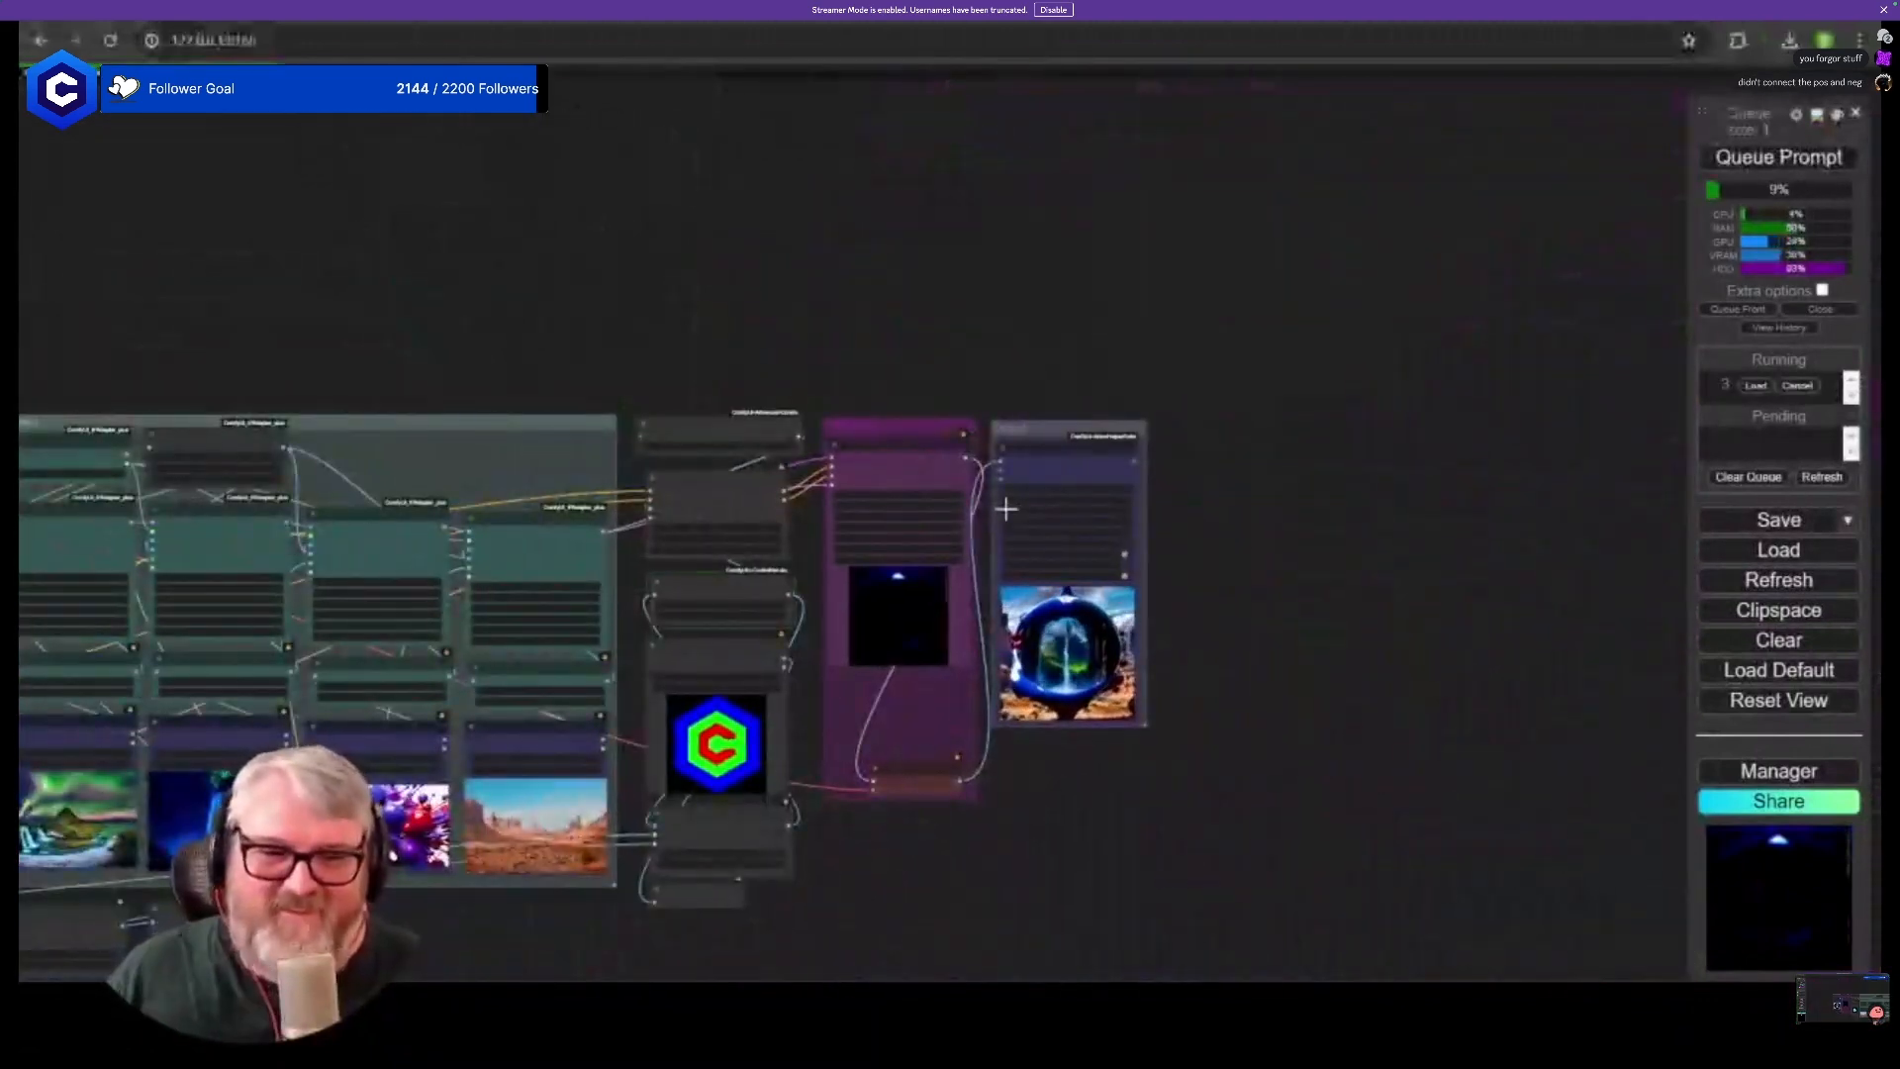
- Enlarge the Preview Image node to match the Upscale Image node's width and shift it slightly further below that node
scroll(780, 638, "up", 5)
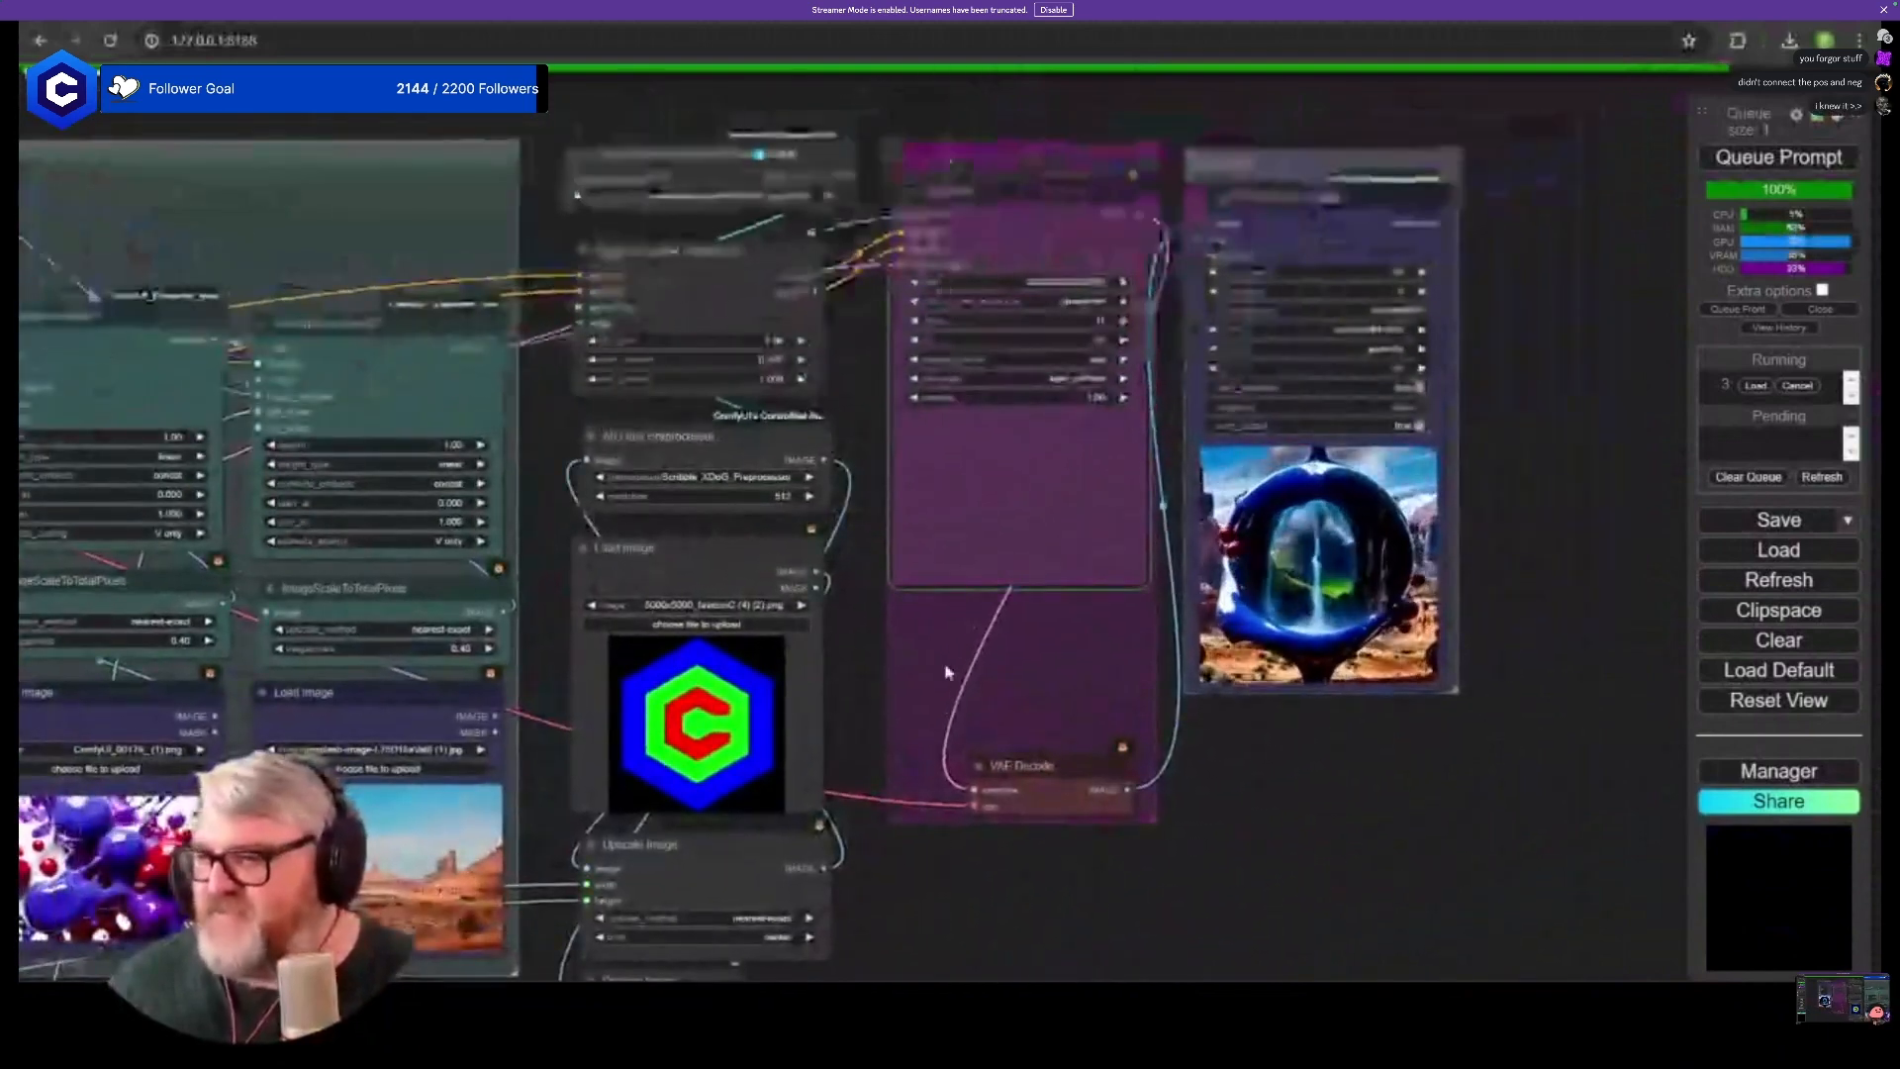
left_click_drag(932, 770, 1041, 322)
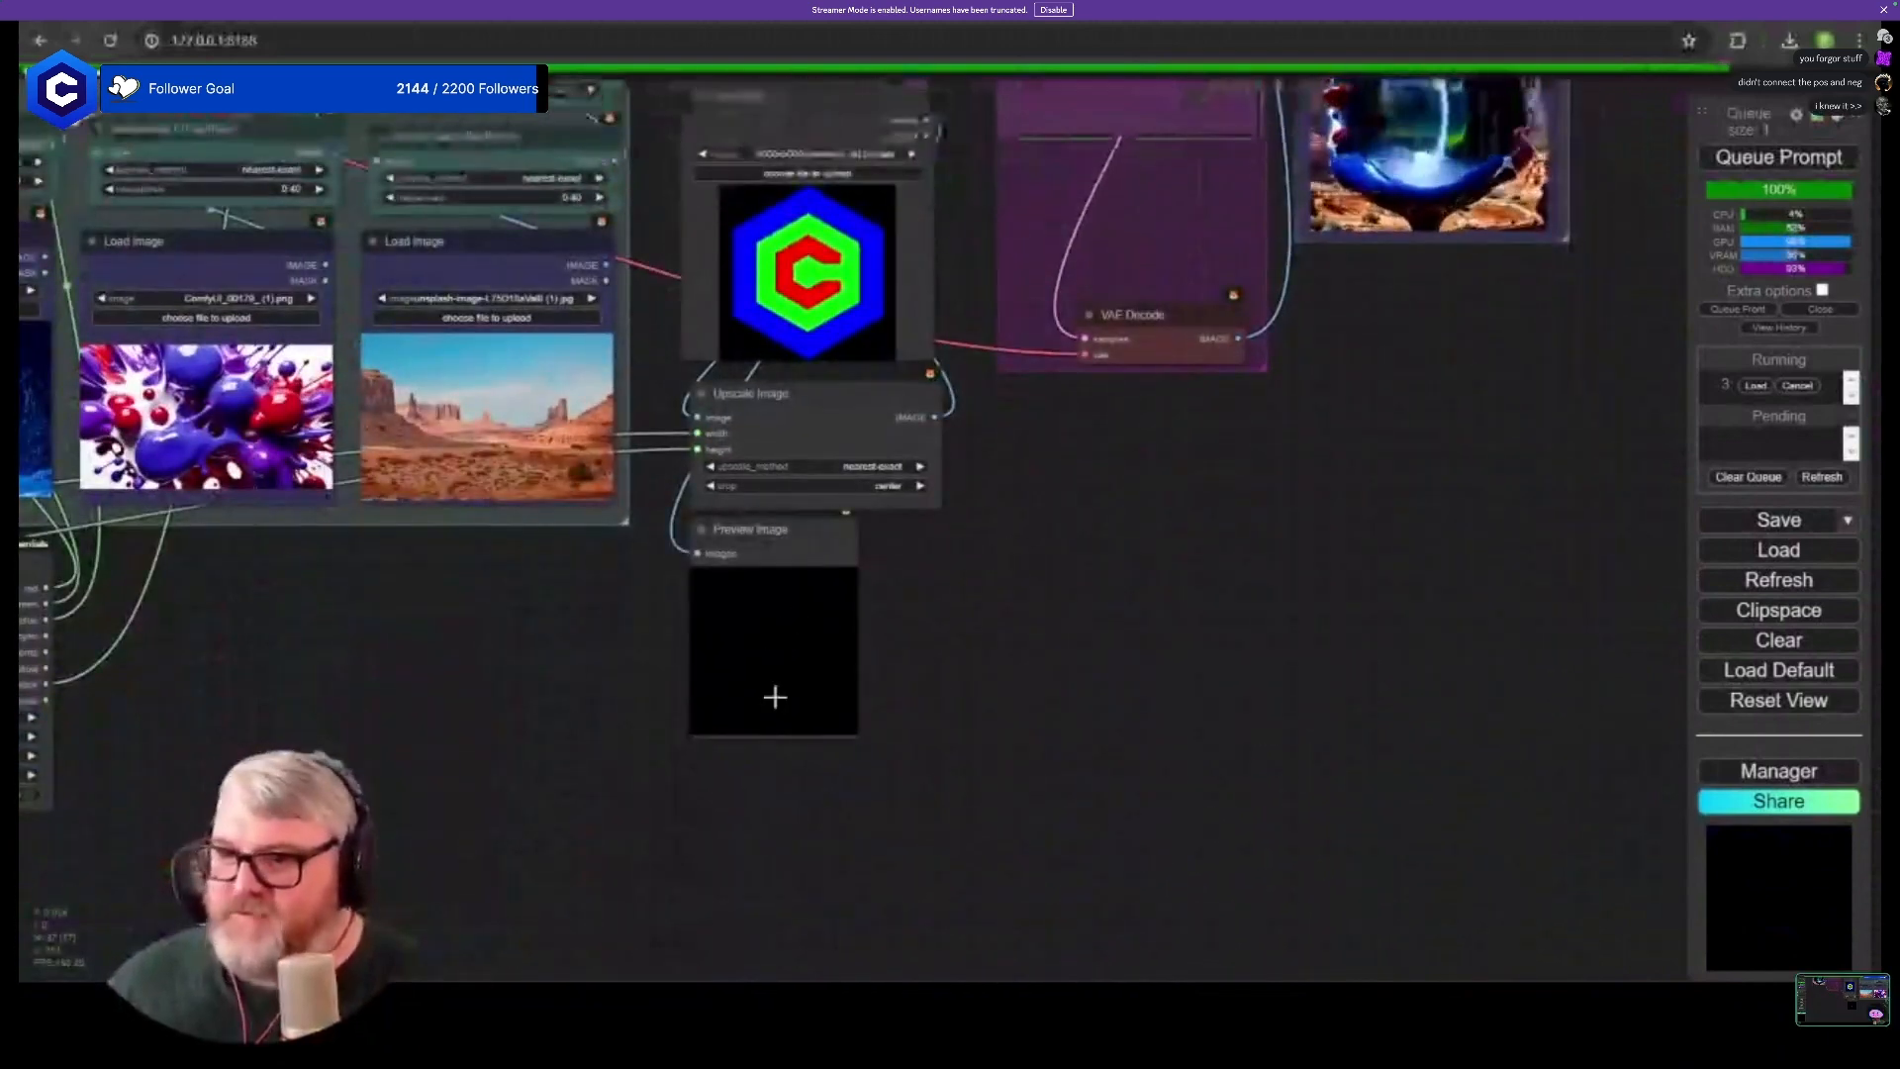
left_click_drag(853, 733, 950, 794)
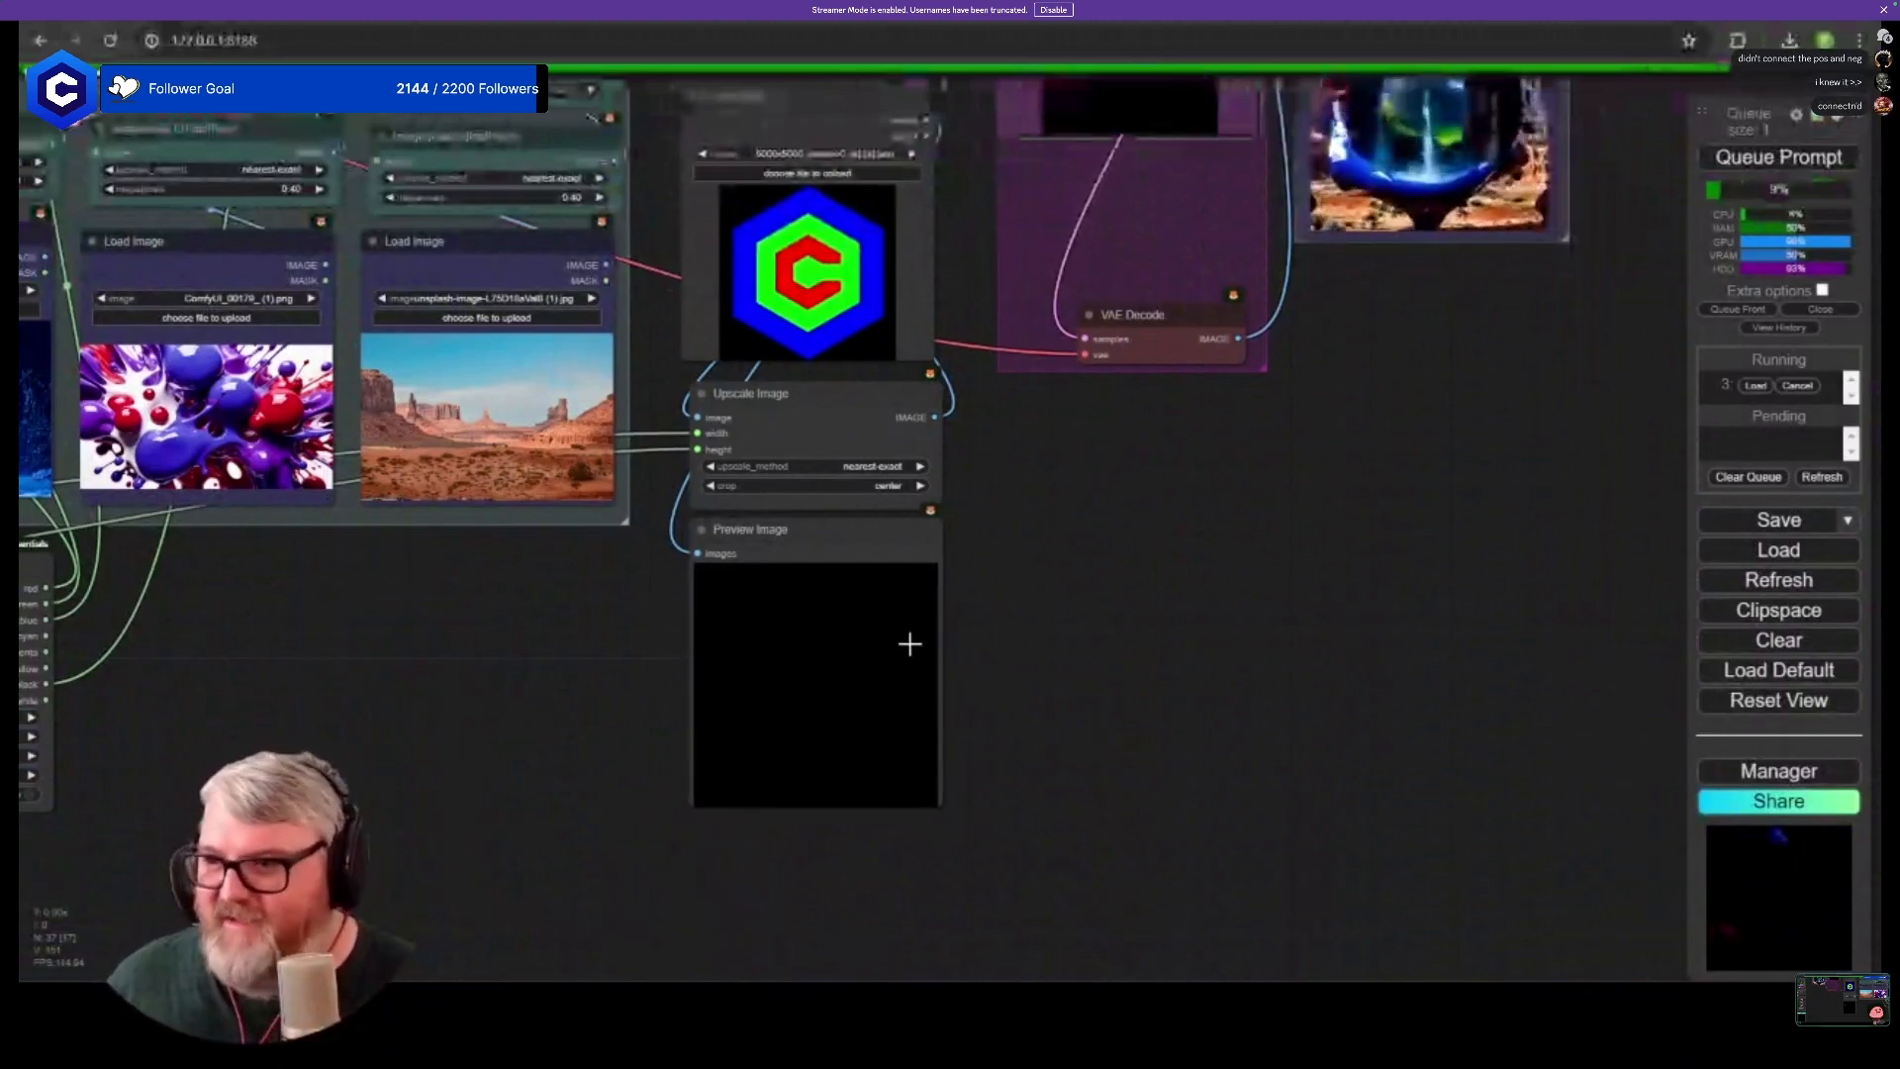
left_click_drag(858, 529, 860, 545)
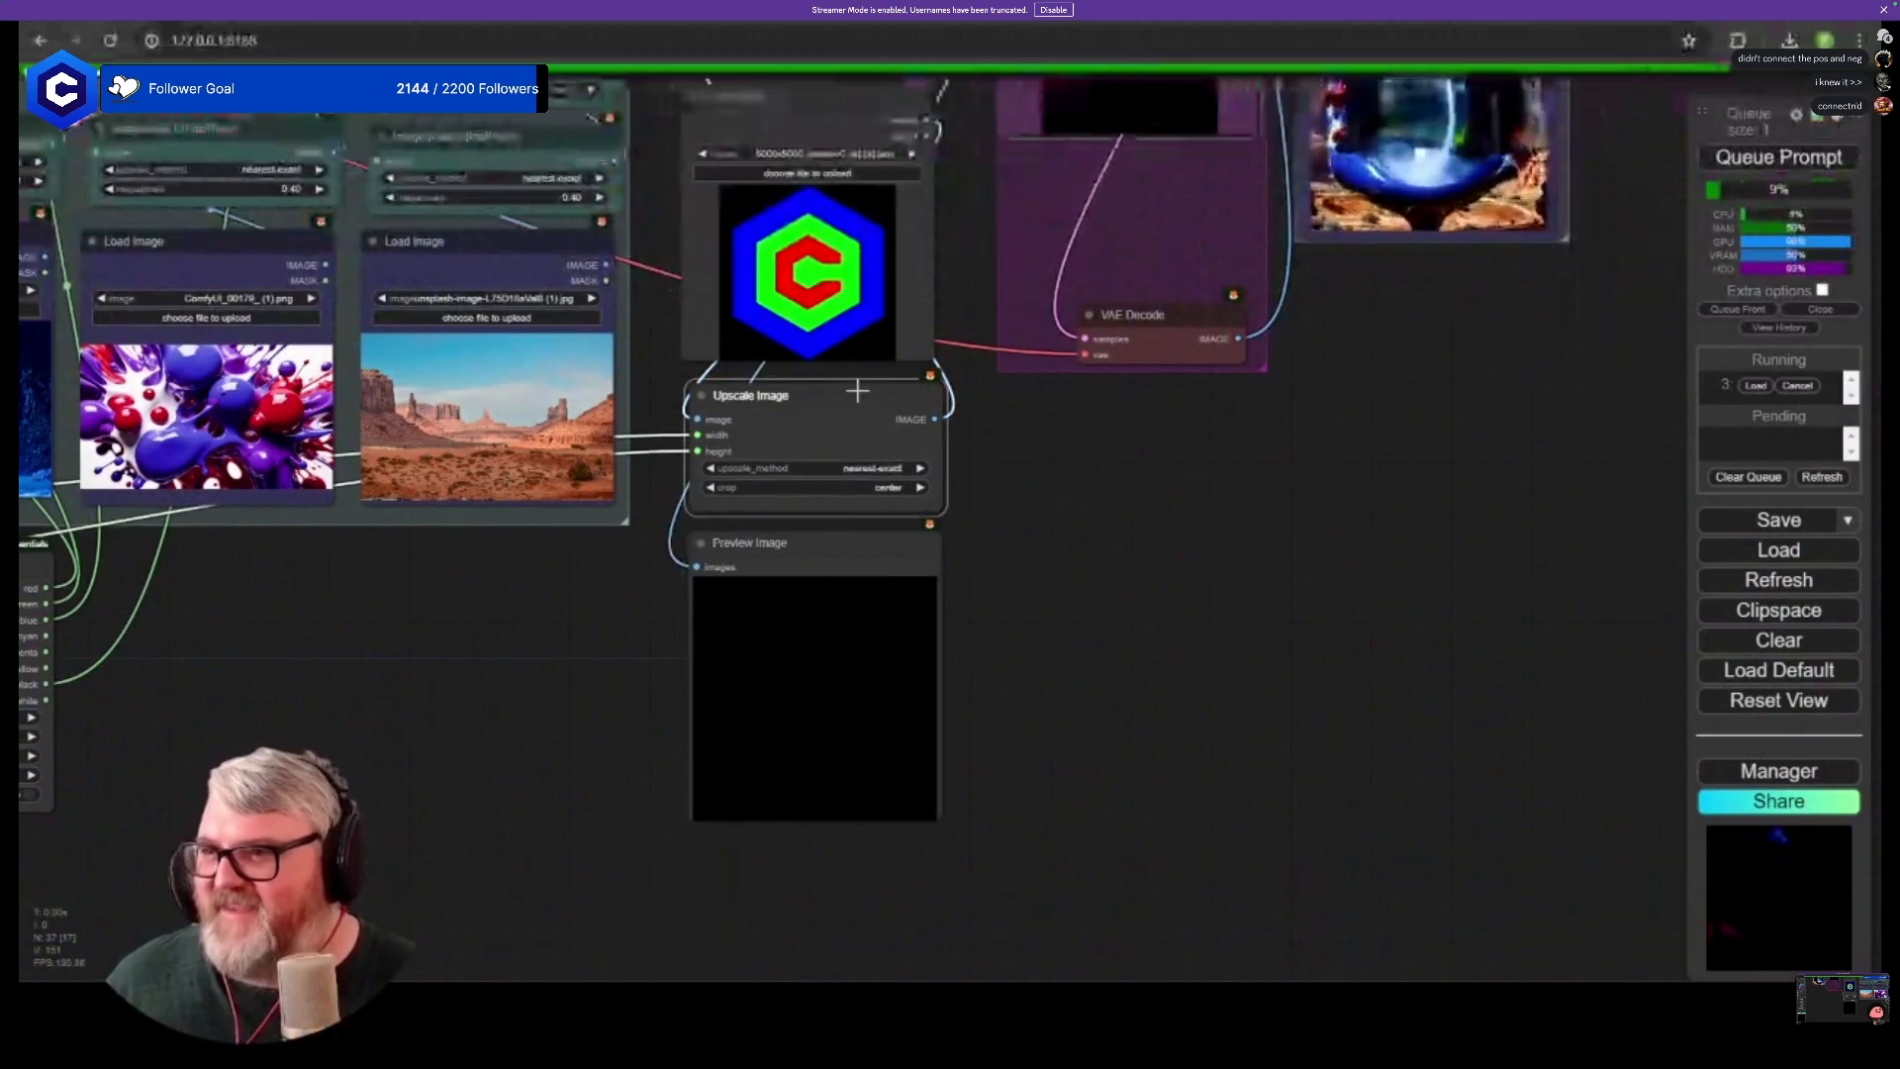
- Load 5000x5000_faviconC.webp from the Desktop folder into the ControlNet's Load Image node
left_click_drag(1001, 443, 912, 653)
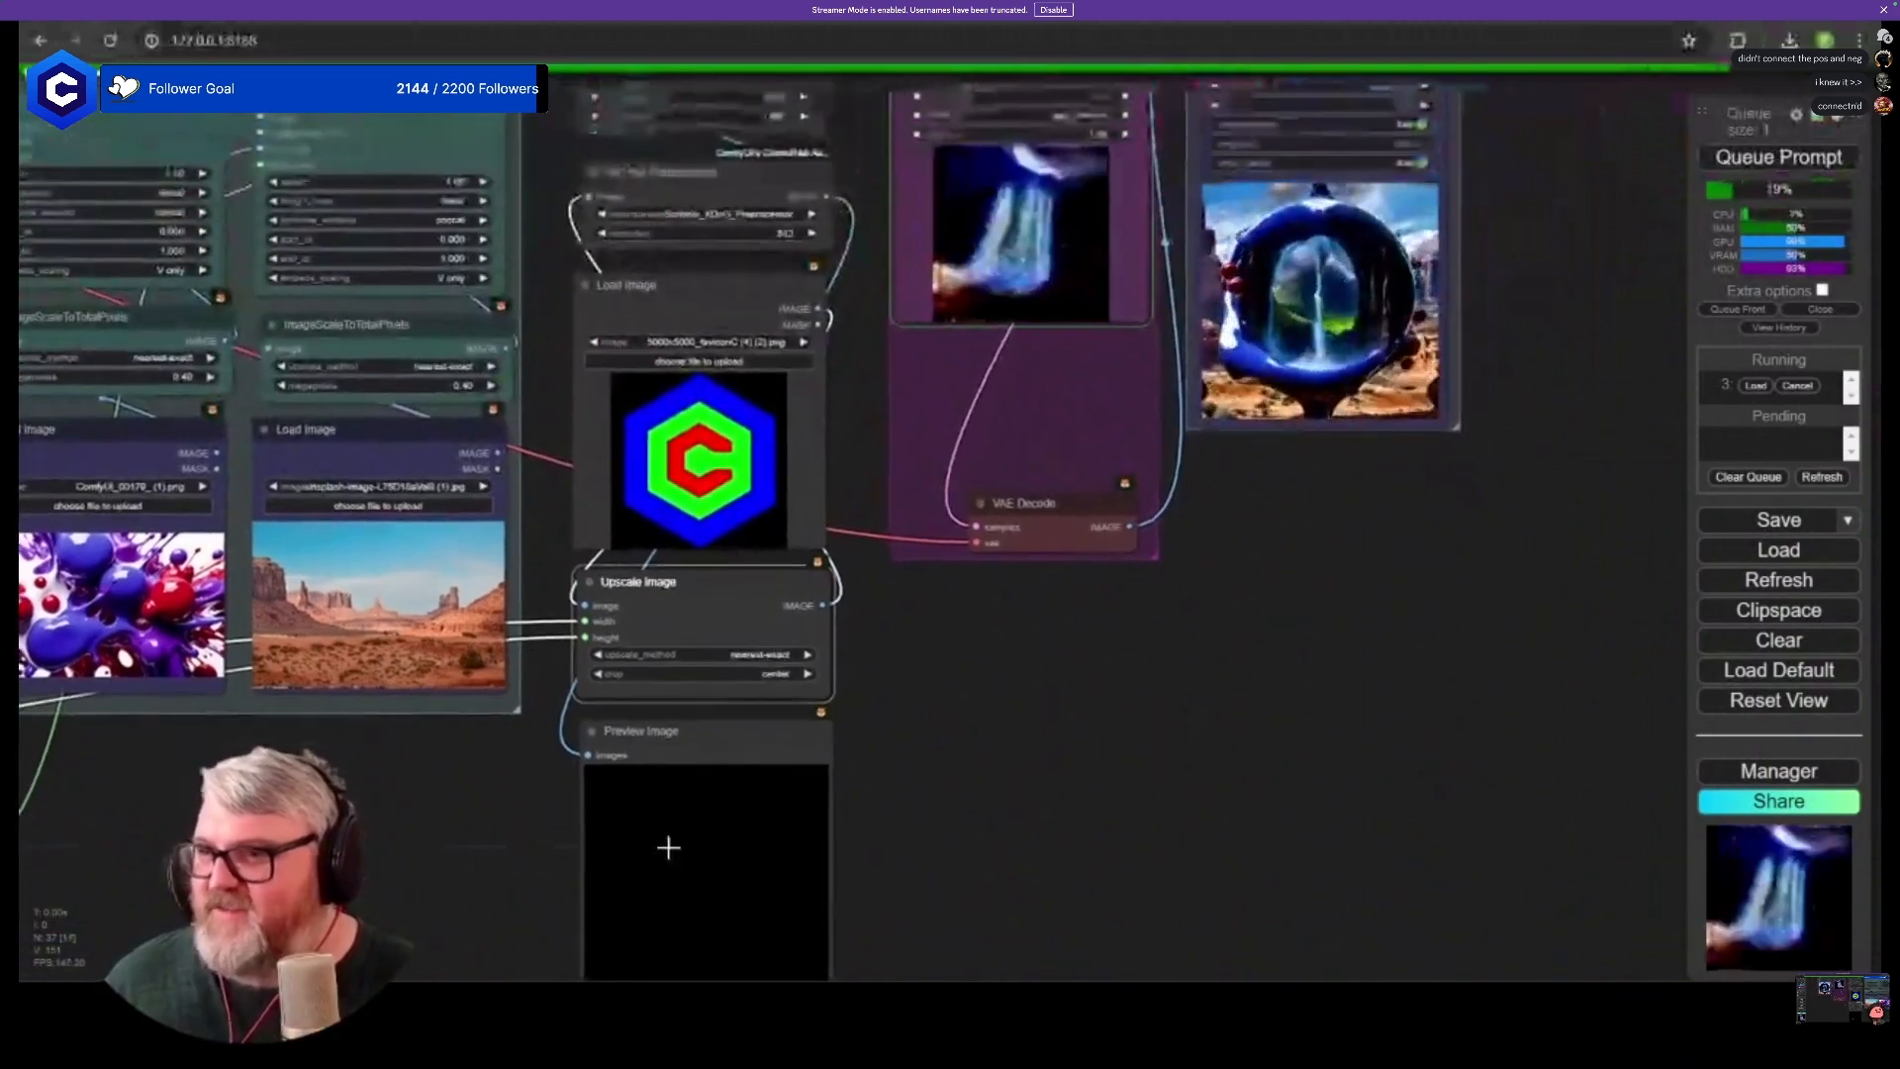
scroll(687, 899, "up", 8)
scroll(877, 416, "down", 7)
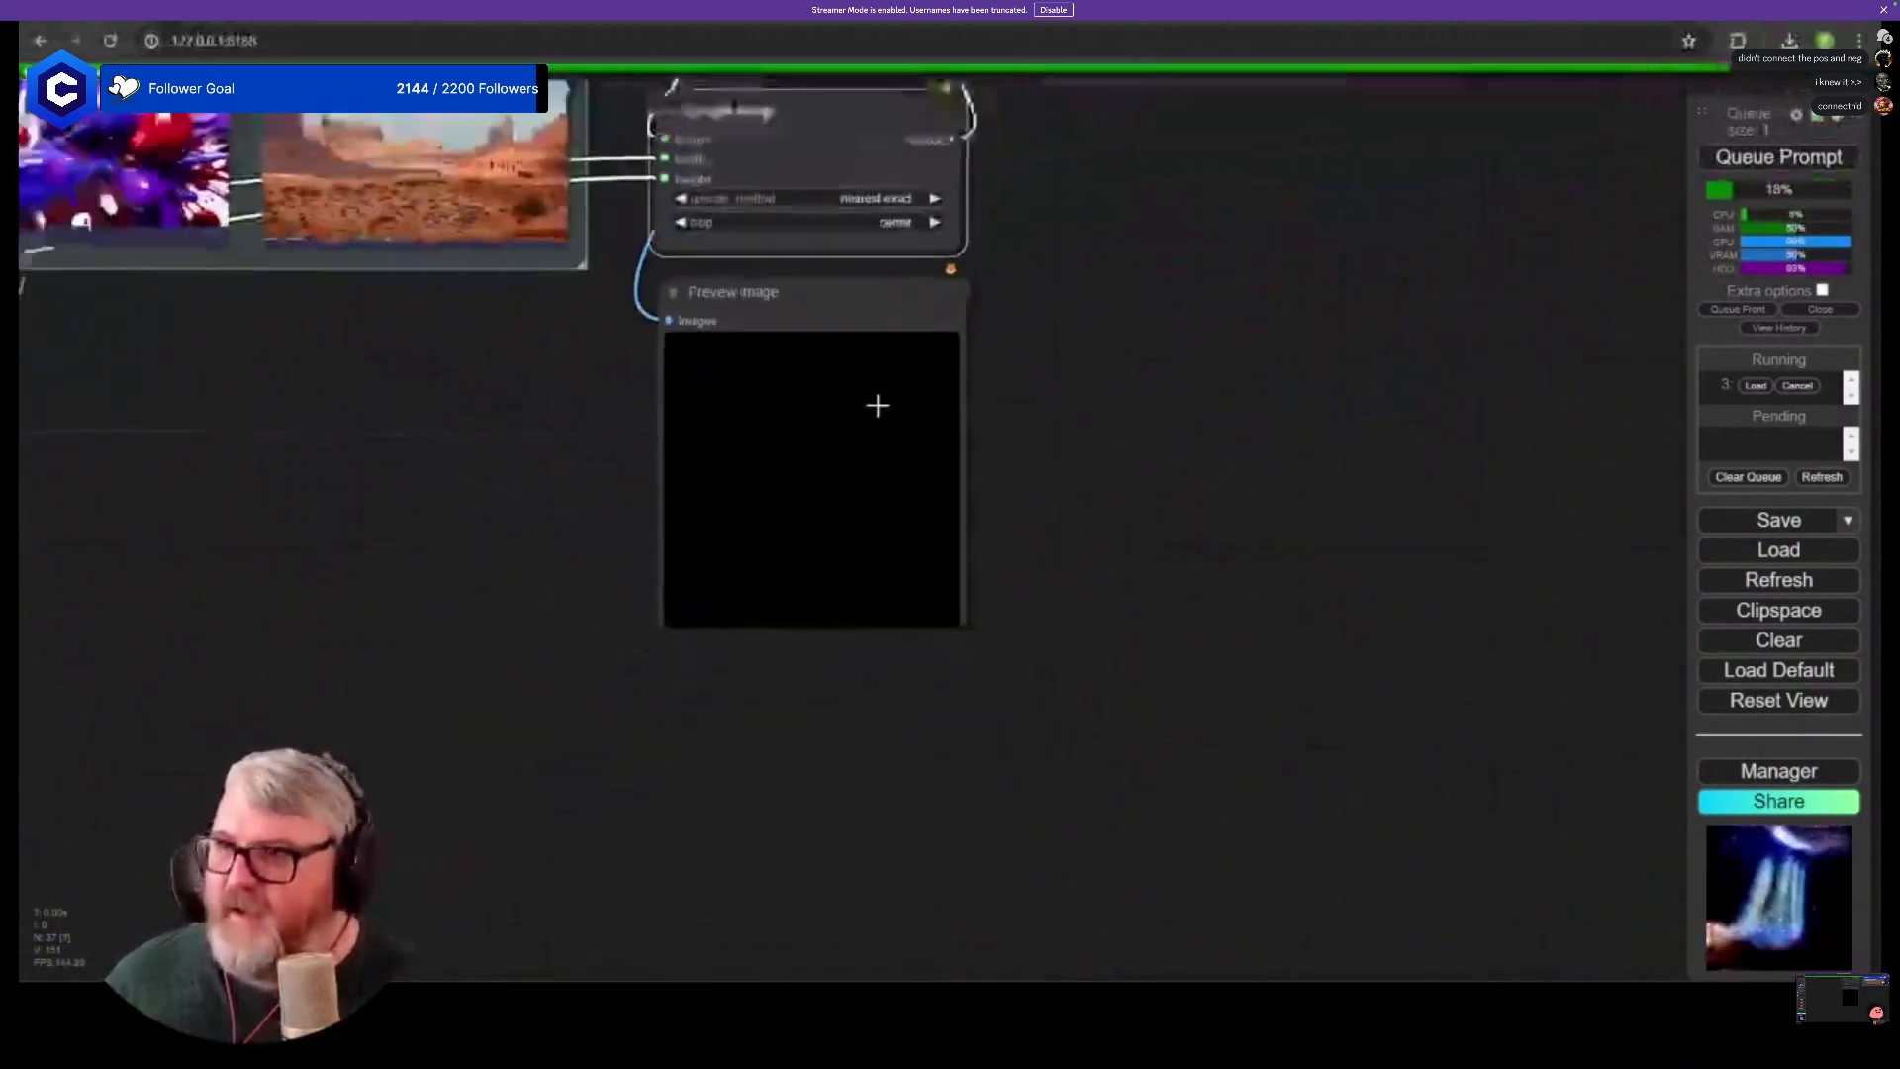
left_click_drag(1038, 198, 817, 693)
scroll(692, 611, "up", 1)
left_click(574, 306)
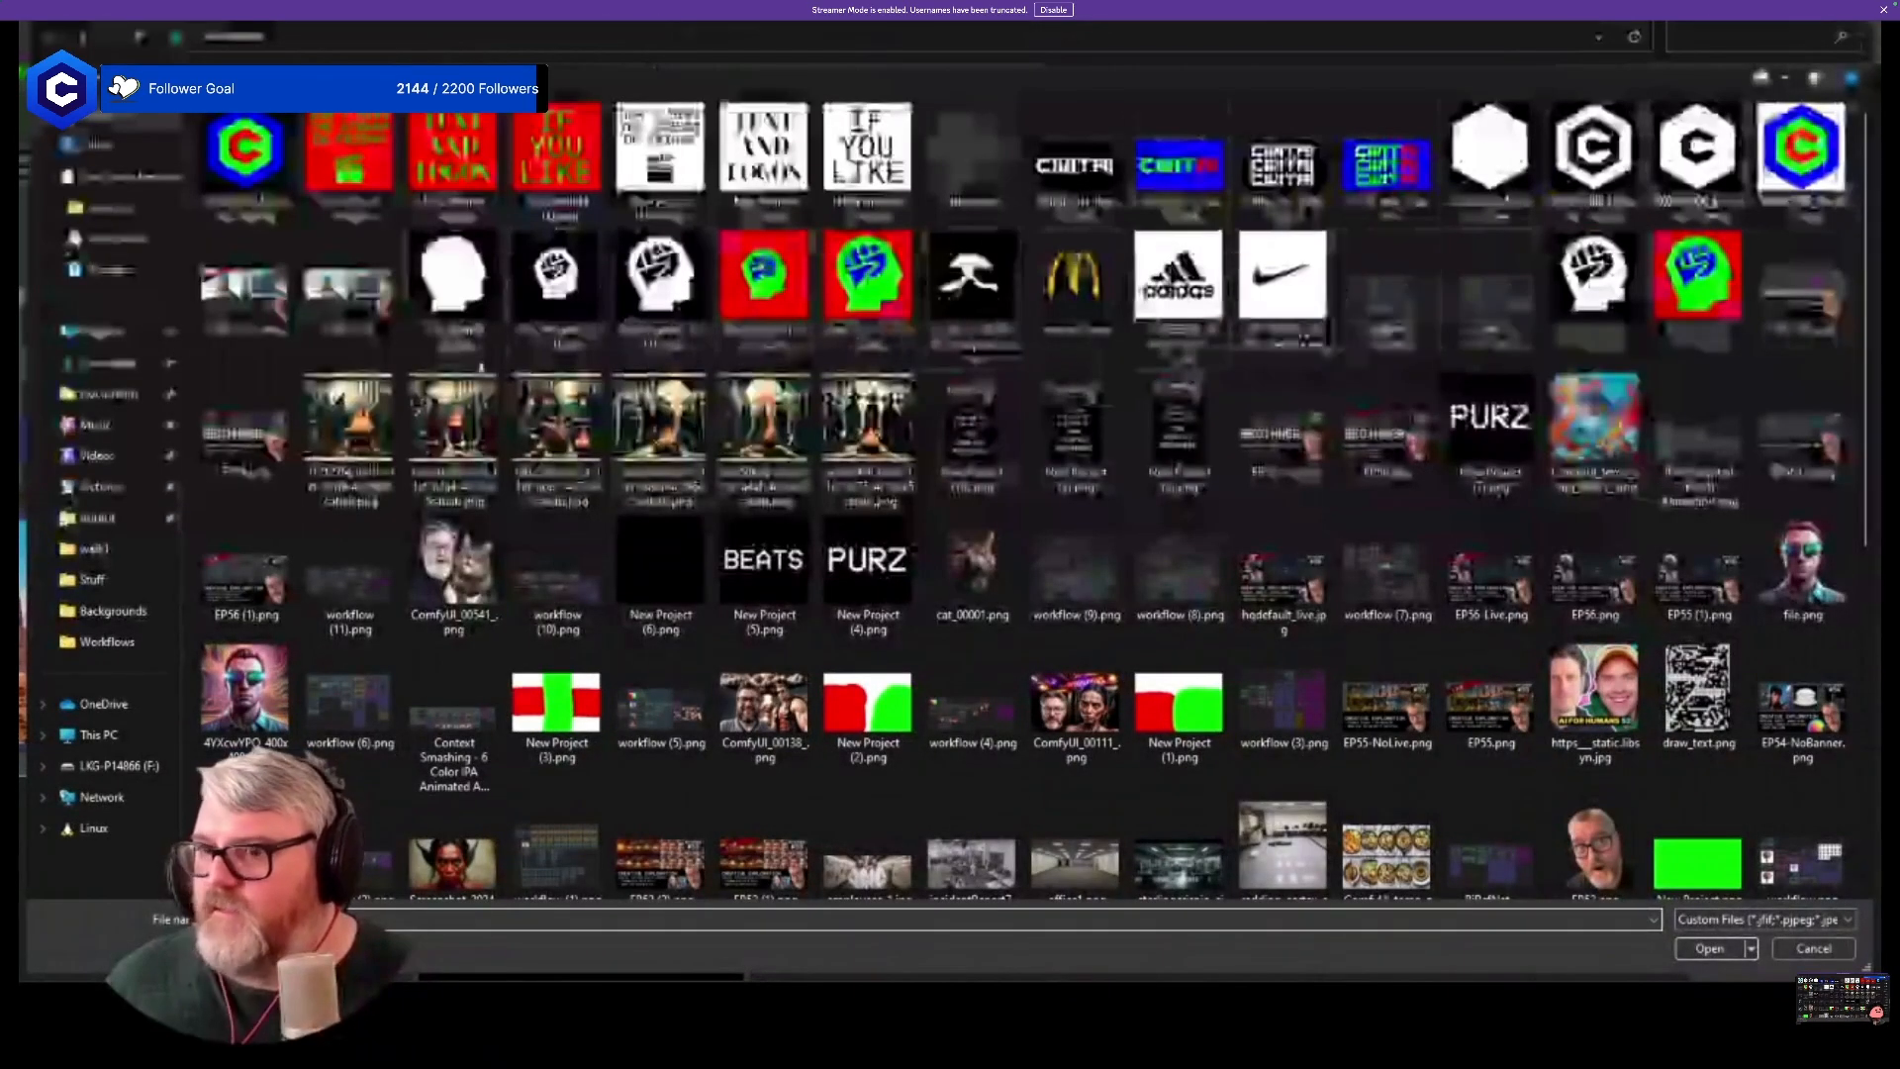
left_click(99, 330)
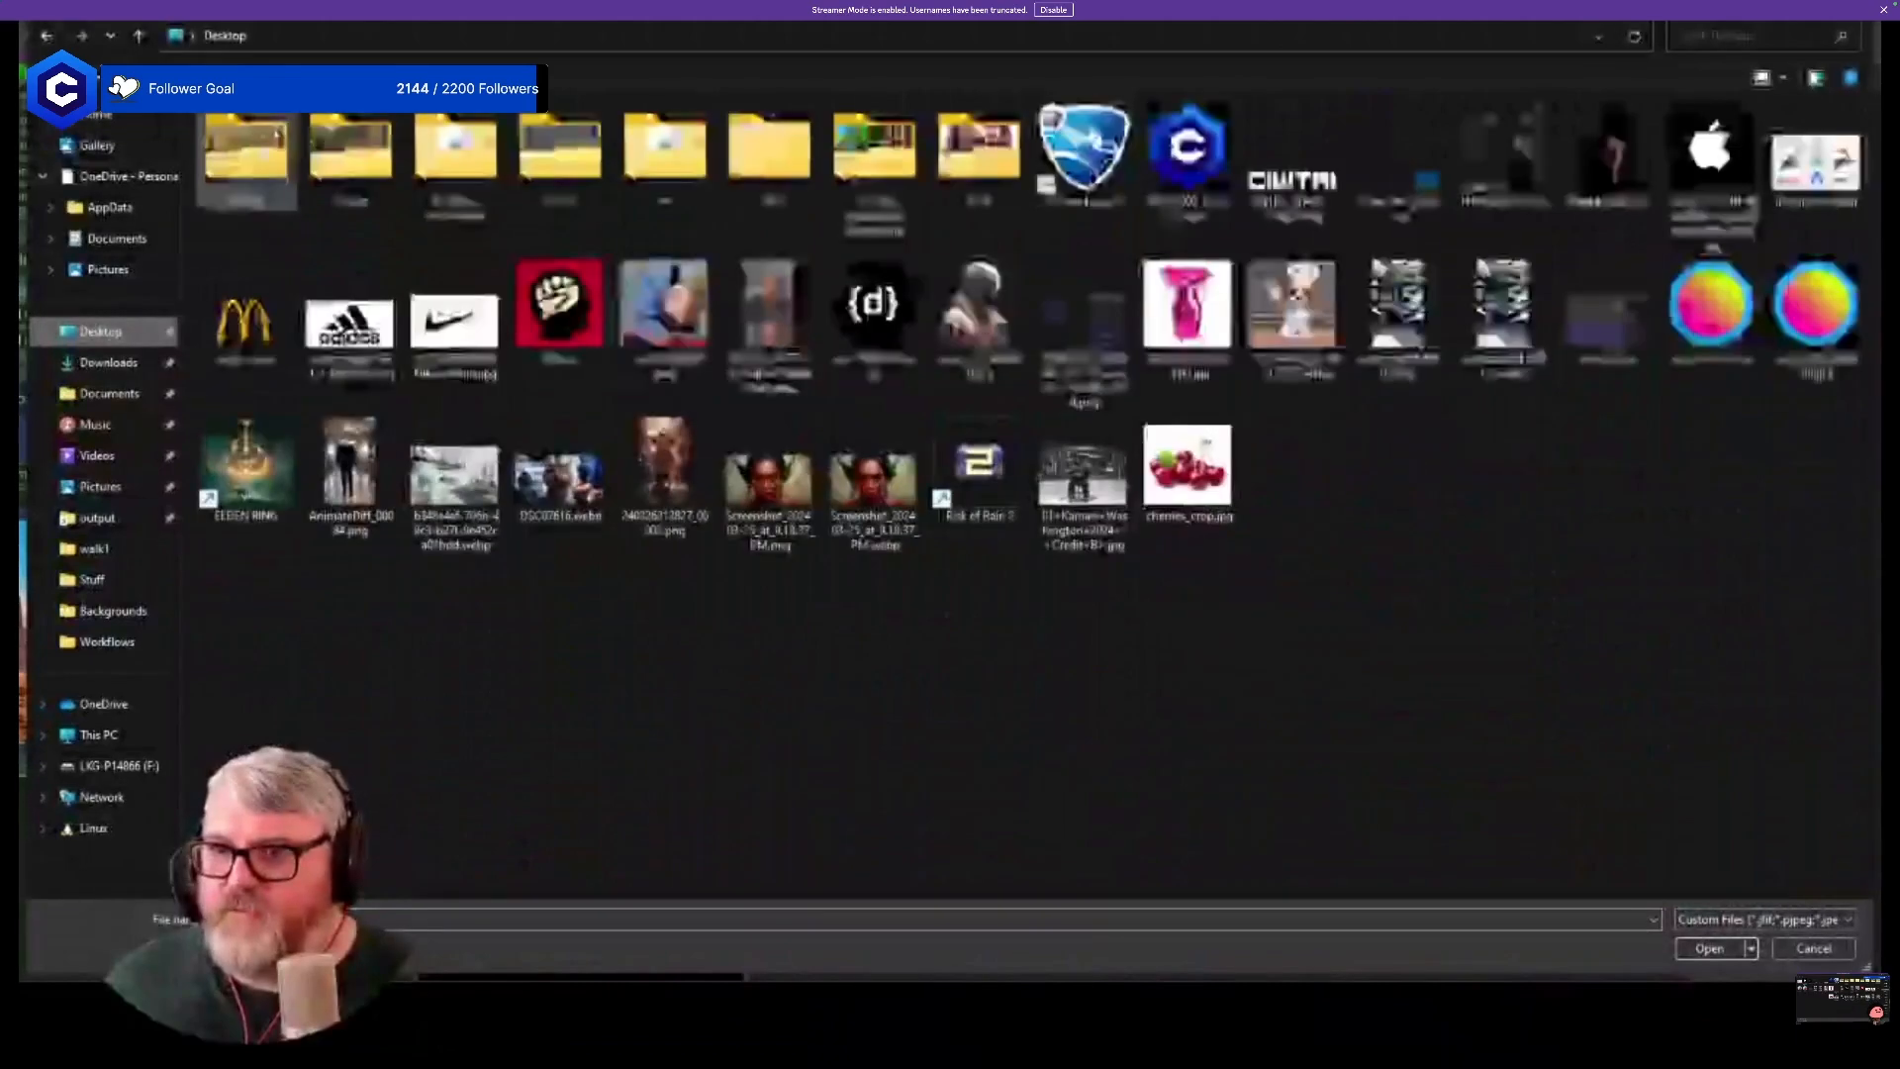
double_click(1187, 148)
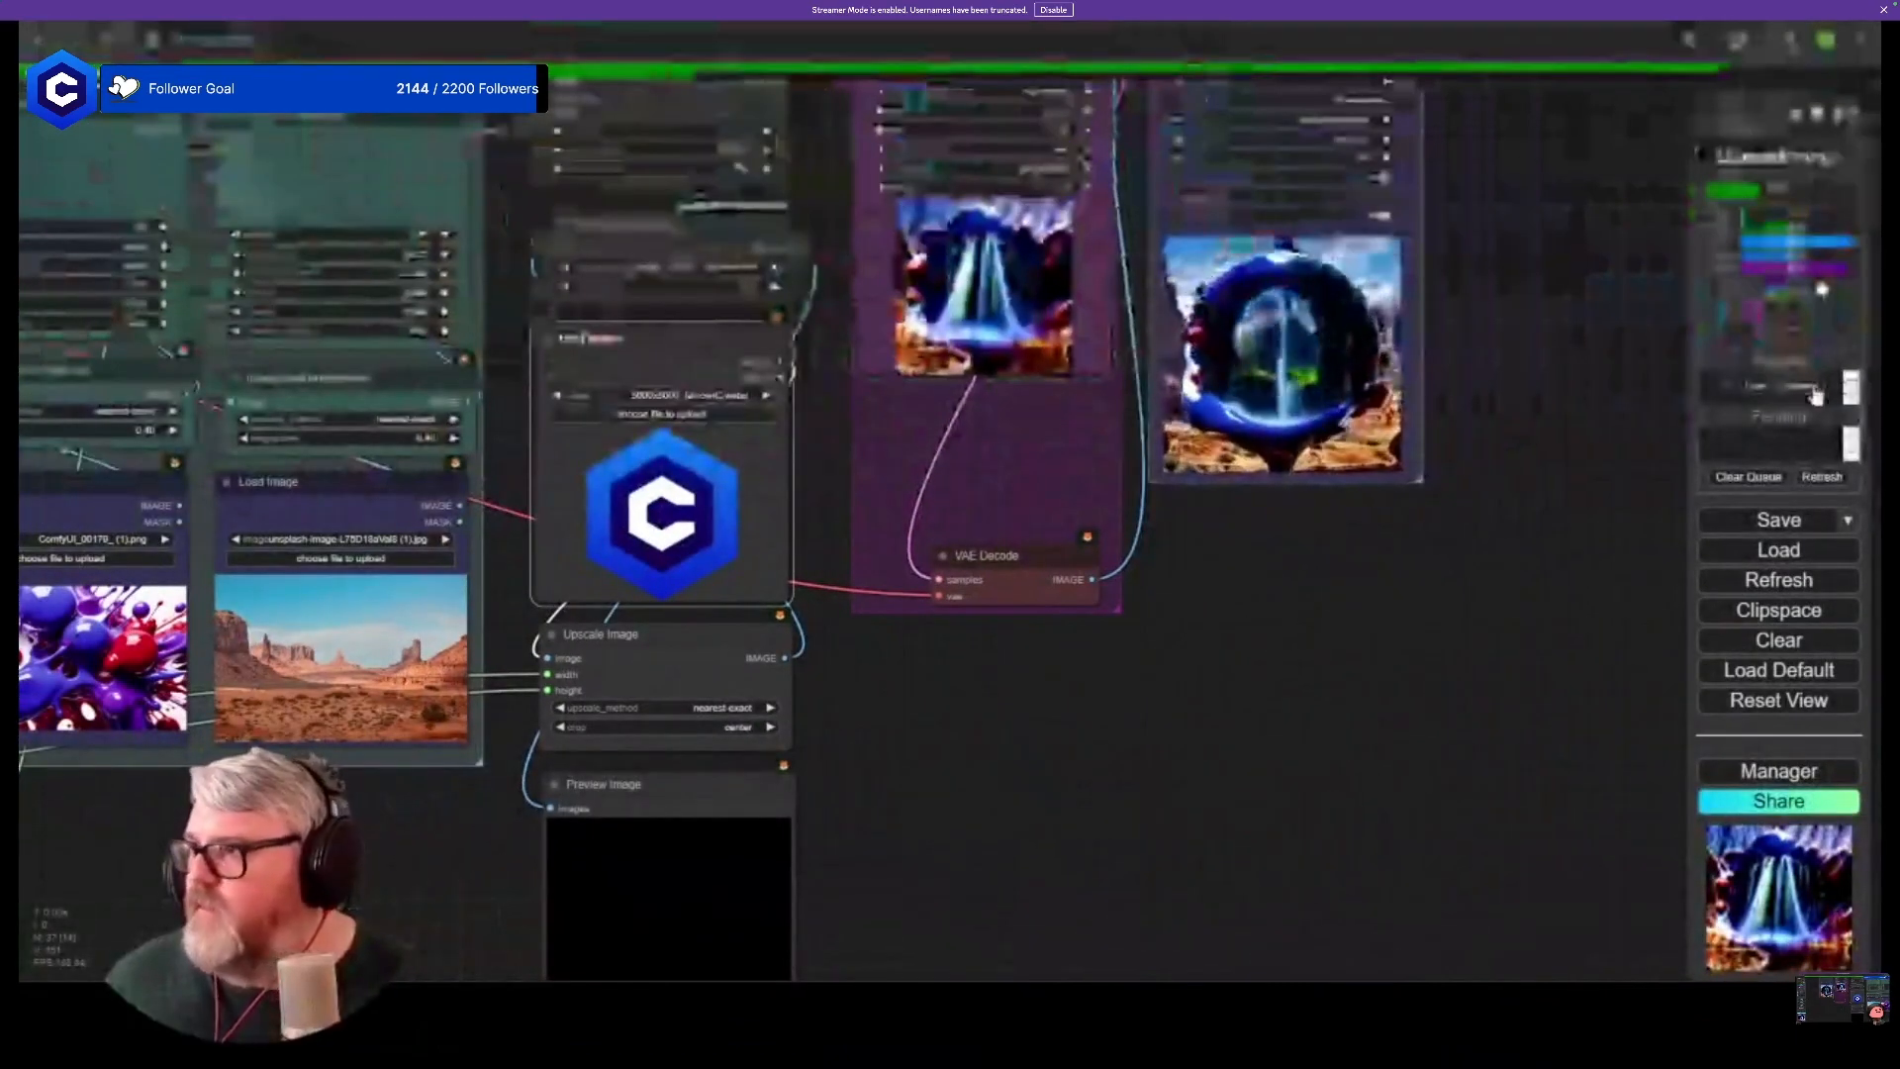
- Queue the workflow with the blue logo and check the preprocessor's outline in the Preview Image node
left_click_drag(1428, 335, 1307, 427)
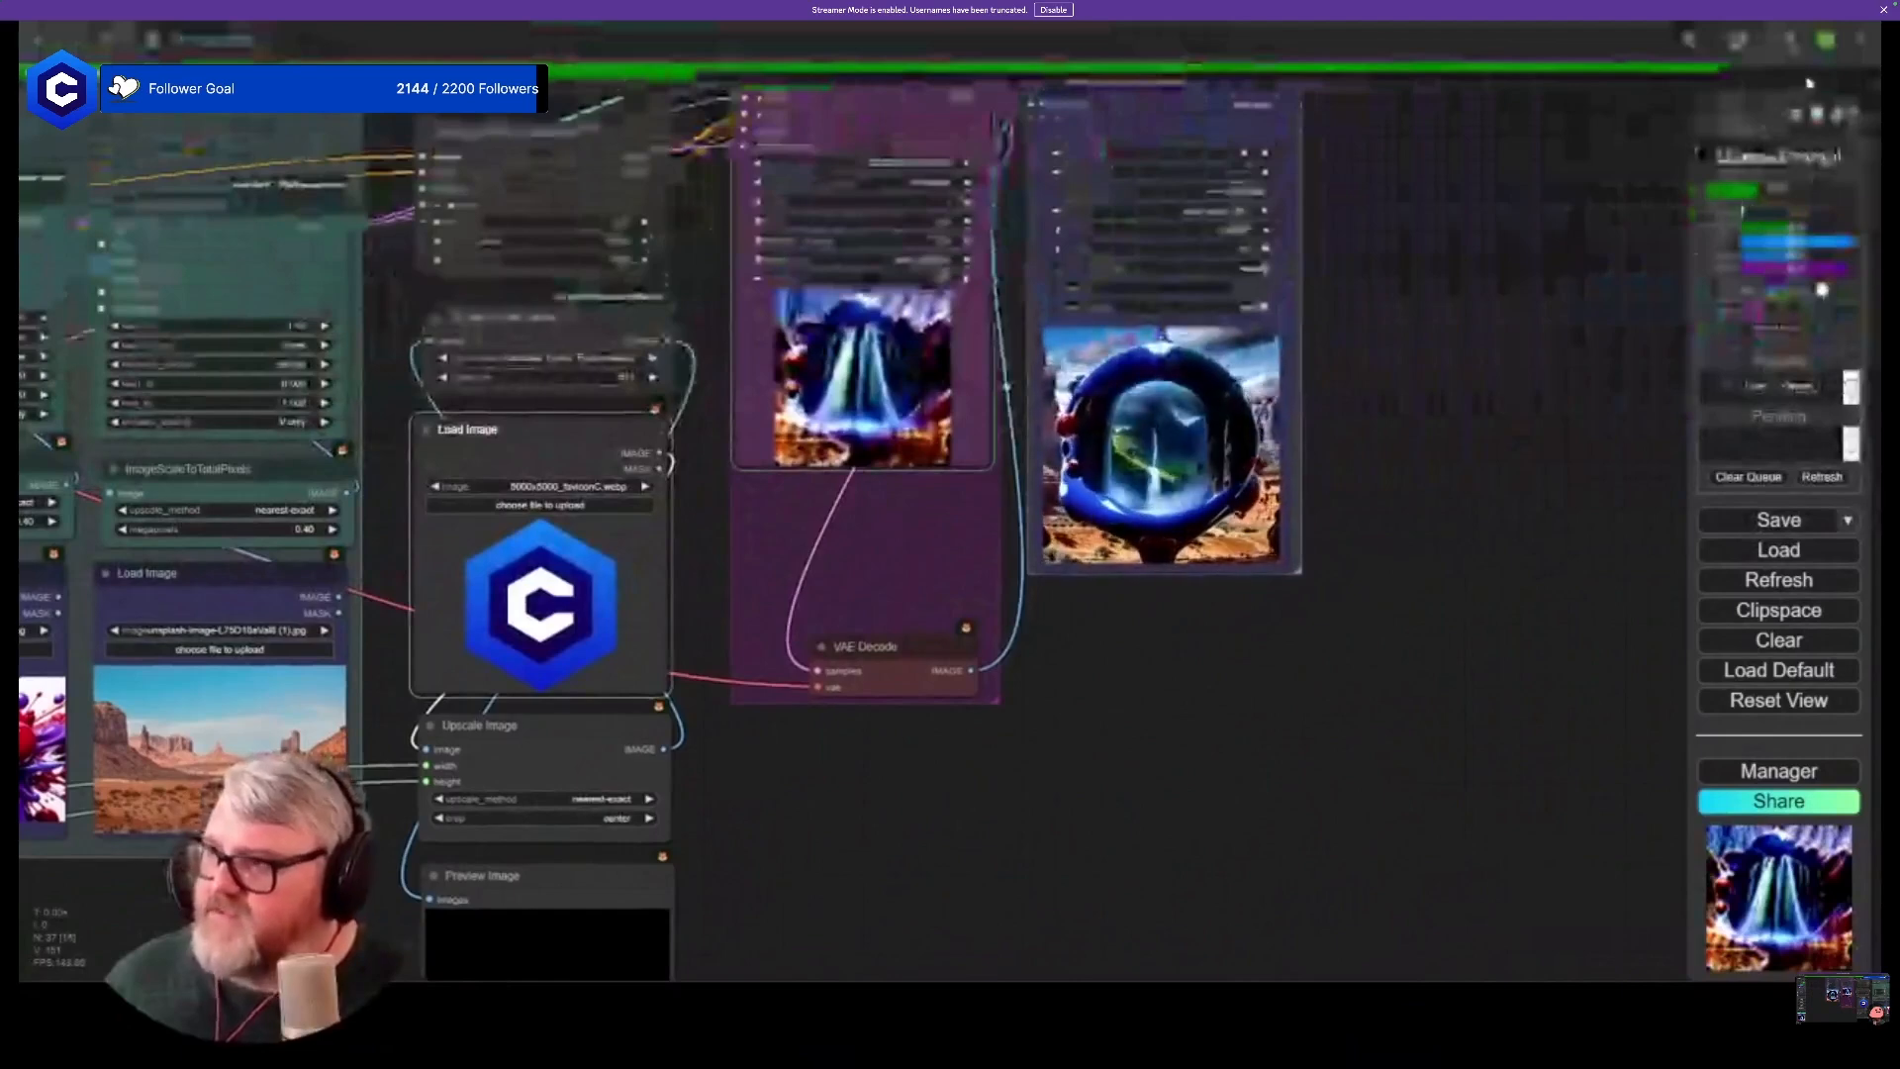
left_click(1777, 156)
left_click_drag(1050, 685, 1297, 490)
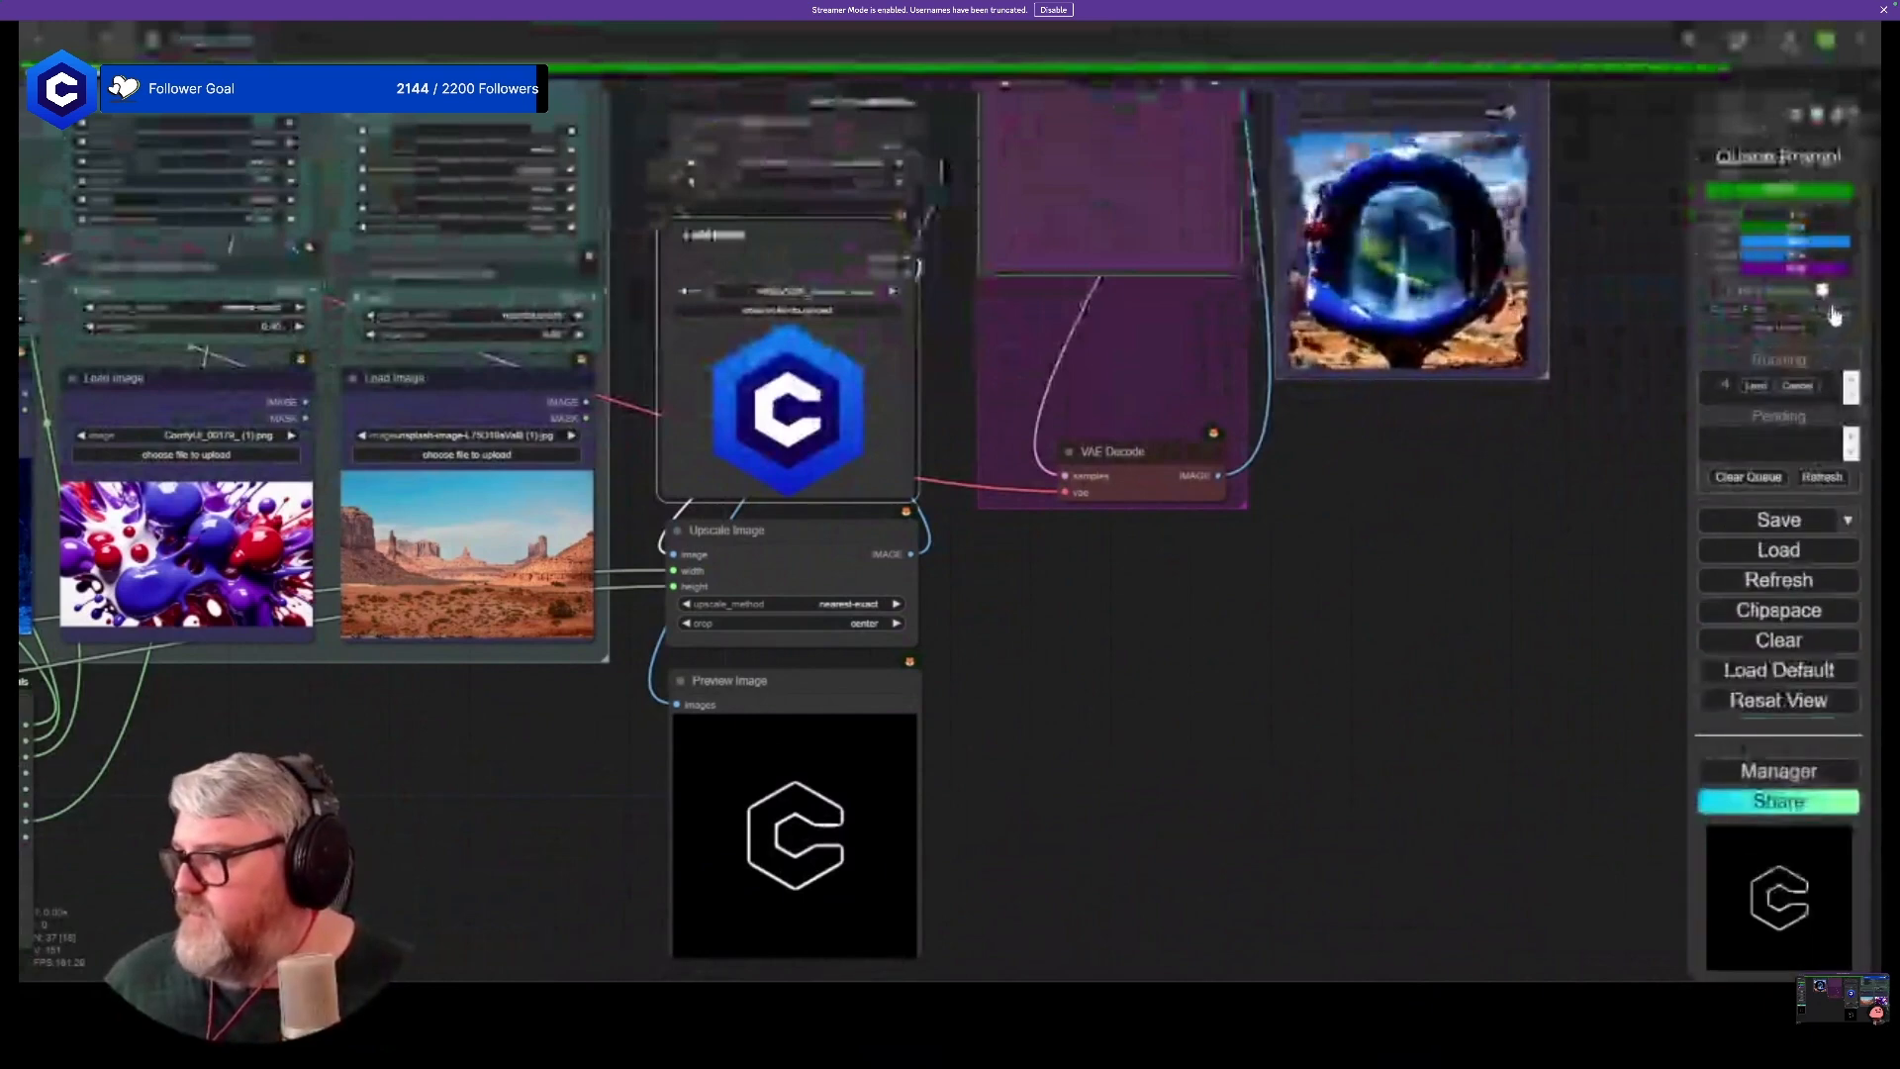
scroll(1026, 643, "down", 5)
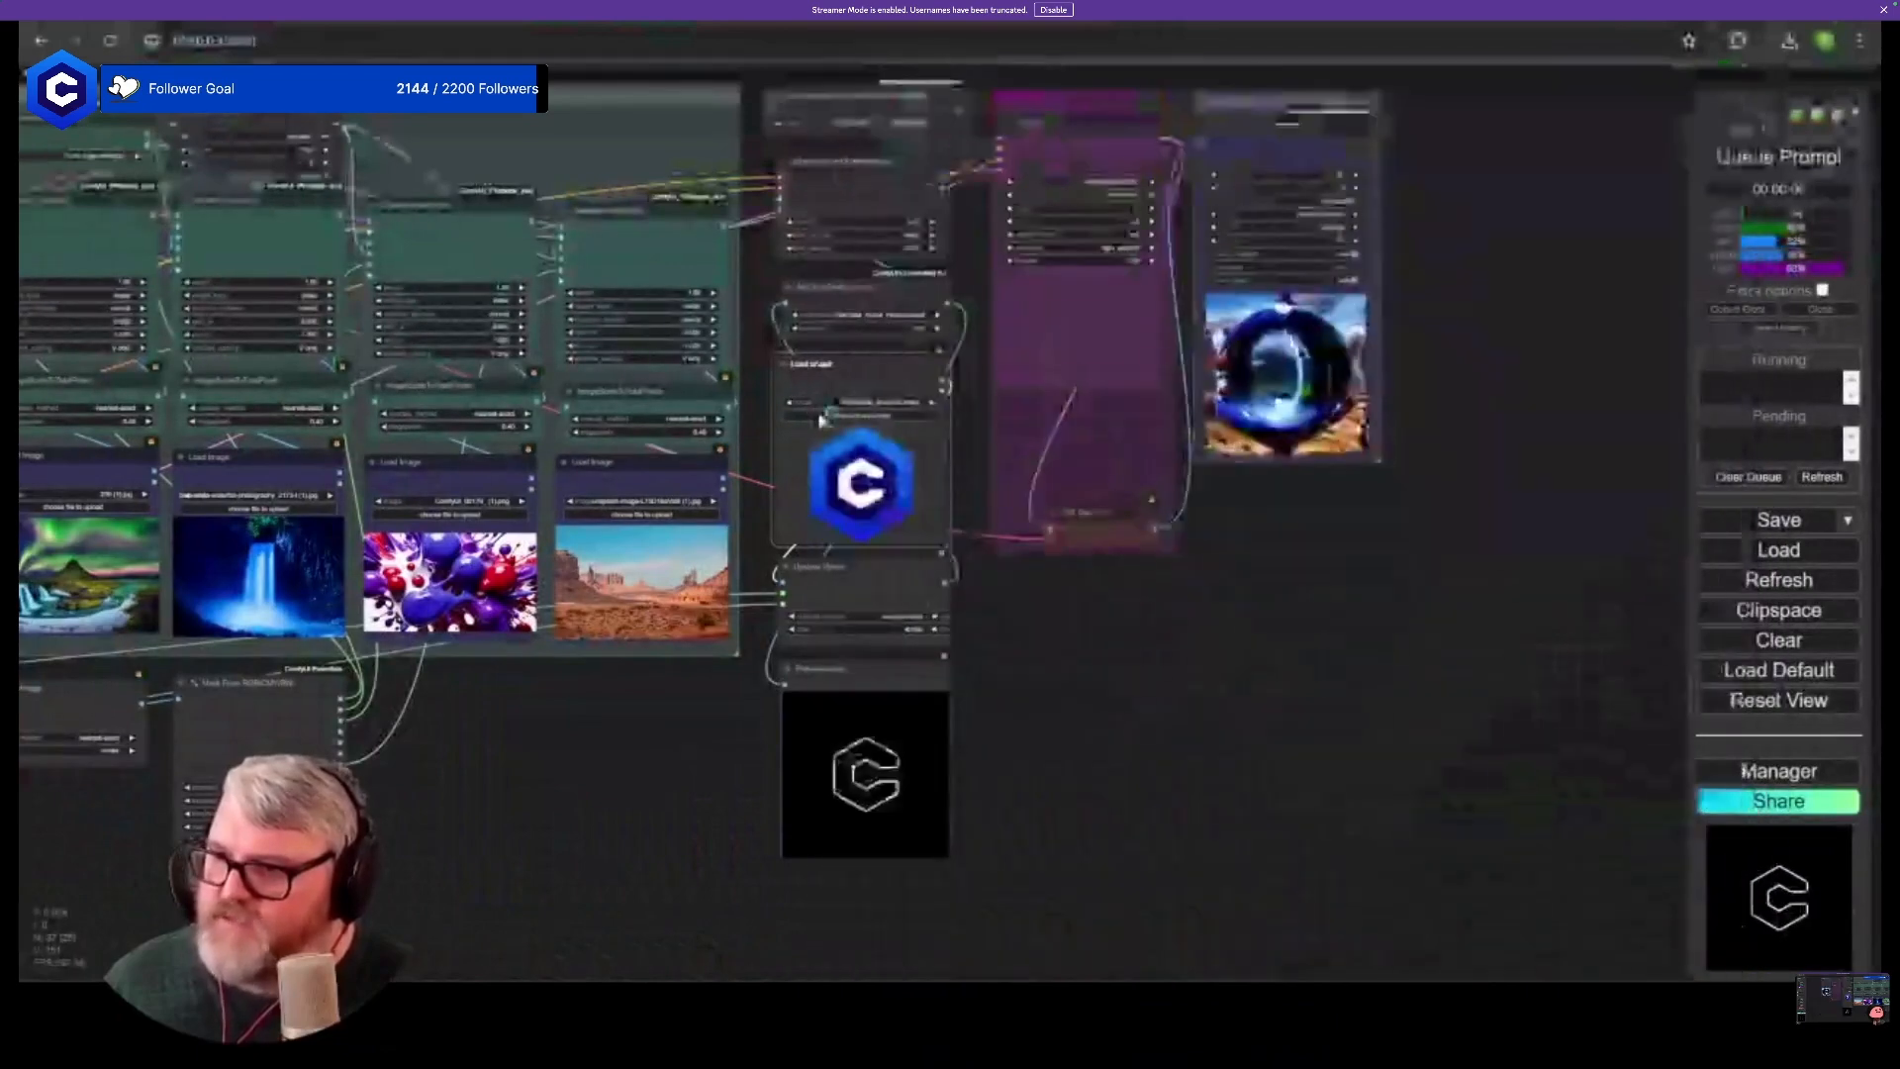
- Load 5000x5000_faviconC (2) (2).png from the Downloads folder into the ControlNet's Load Image node and queue the workflow
left_click(861, 416)
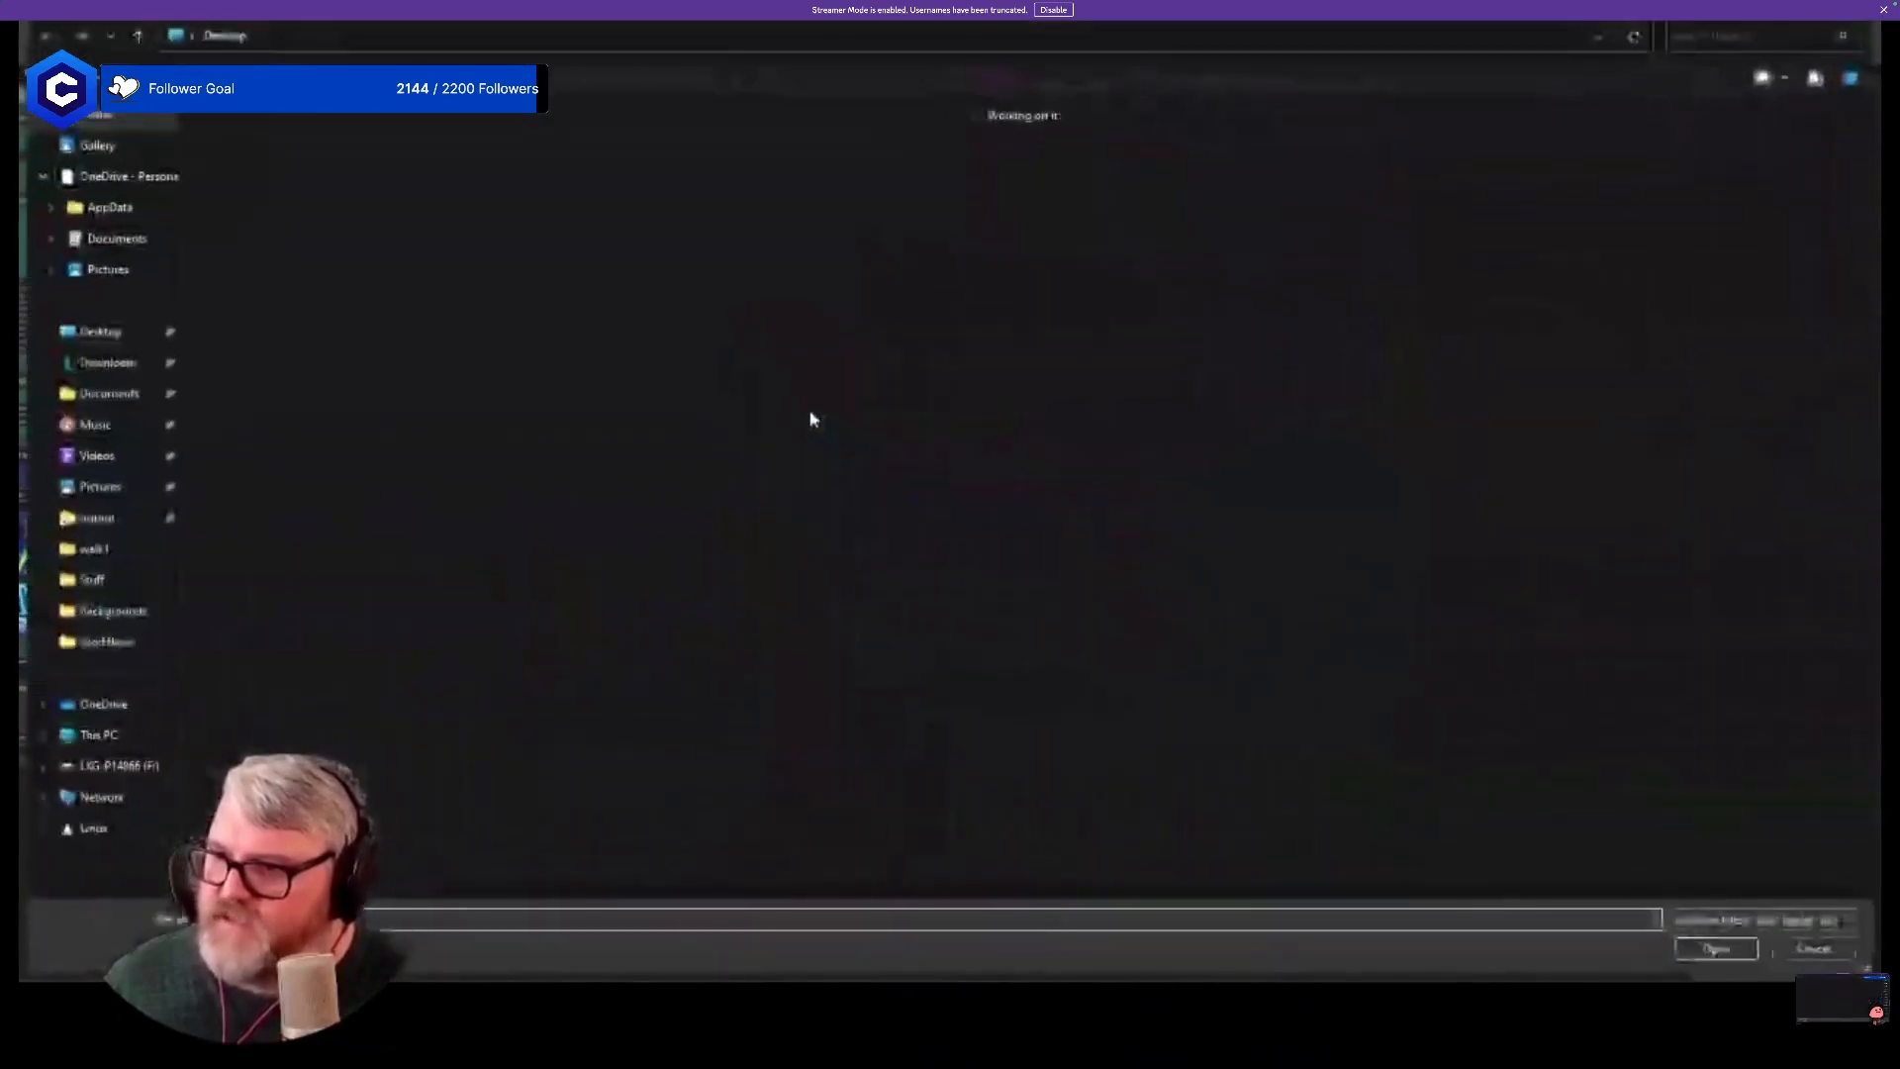
left_click(91, 368)
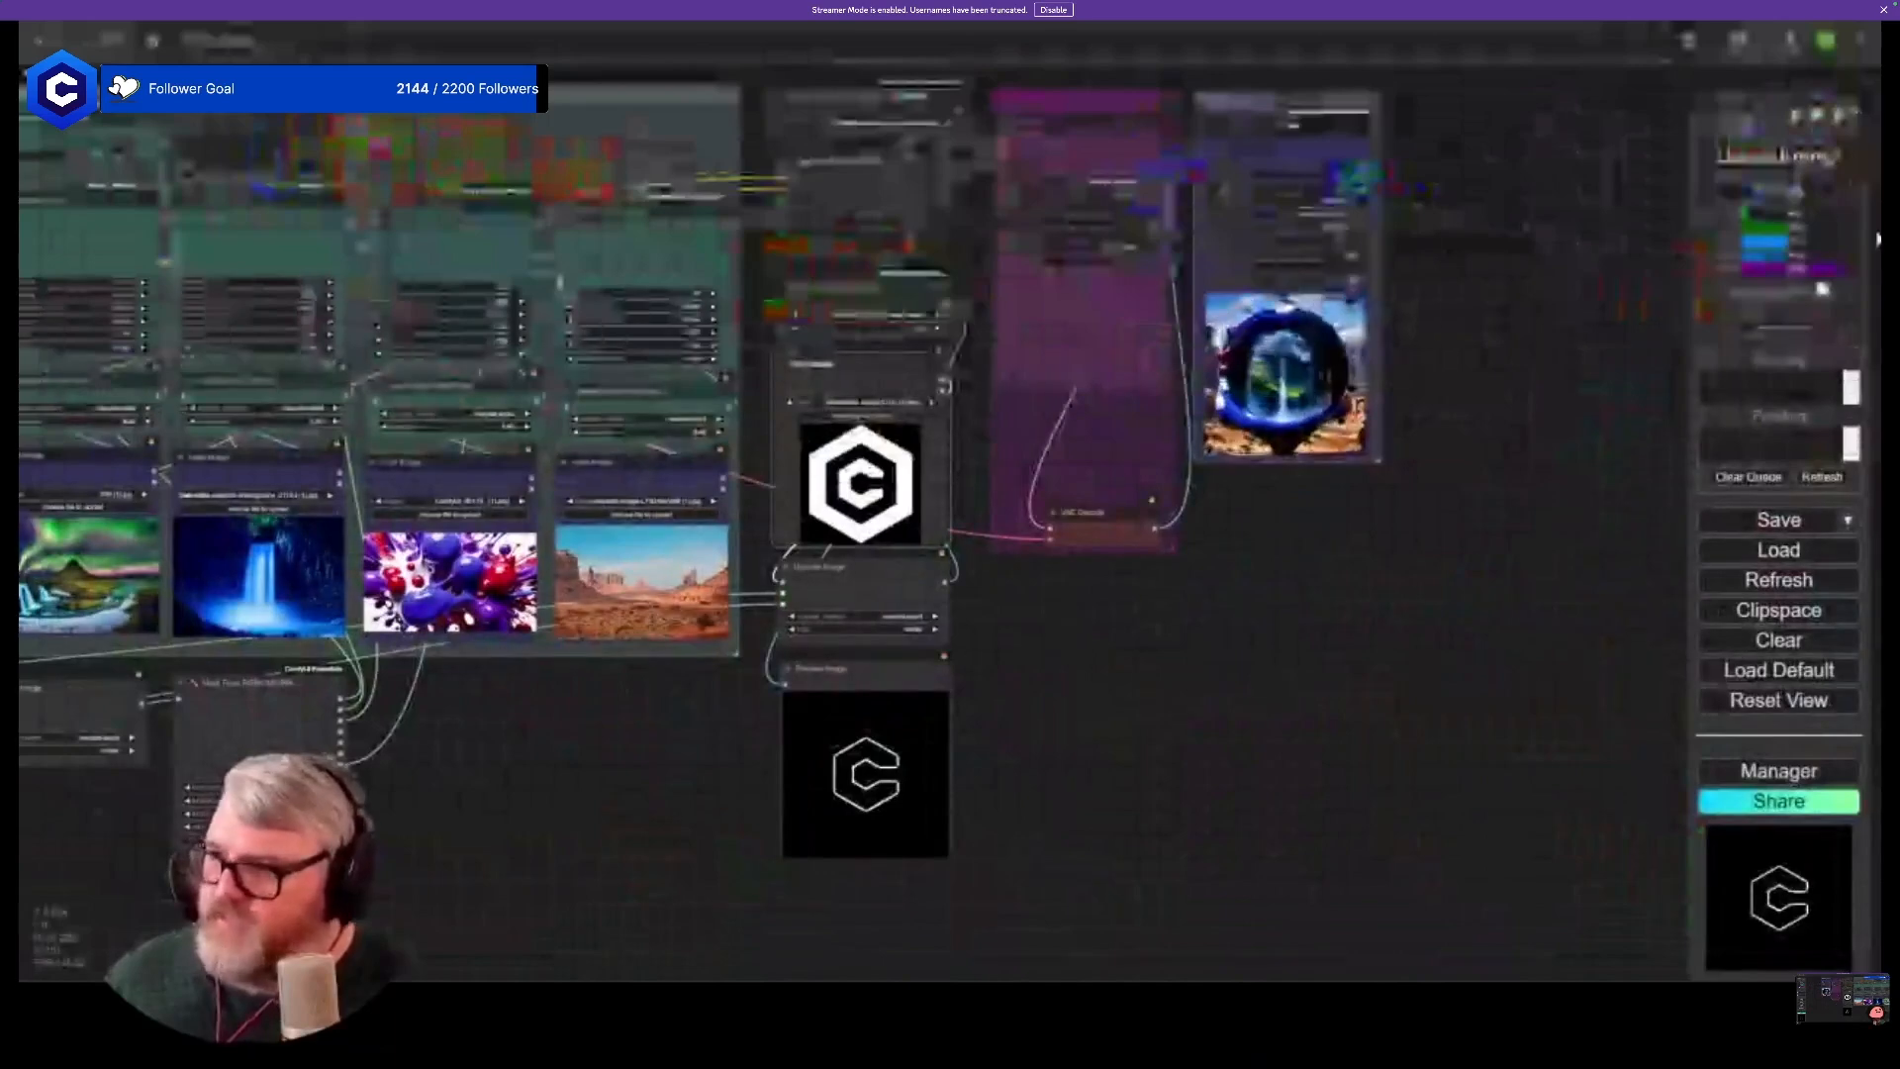
left_click(1817, 166)
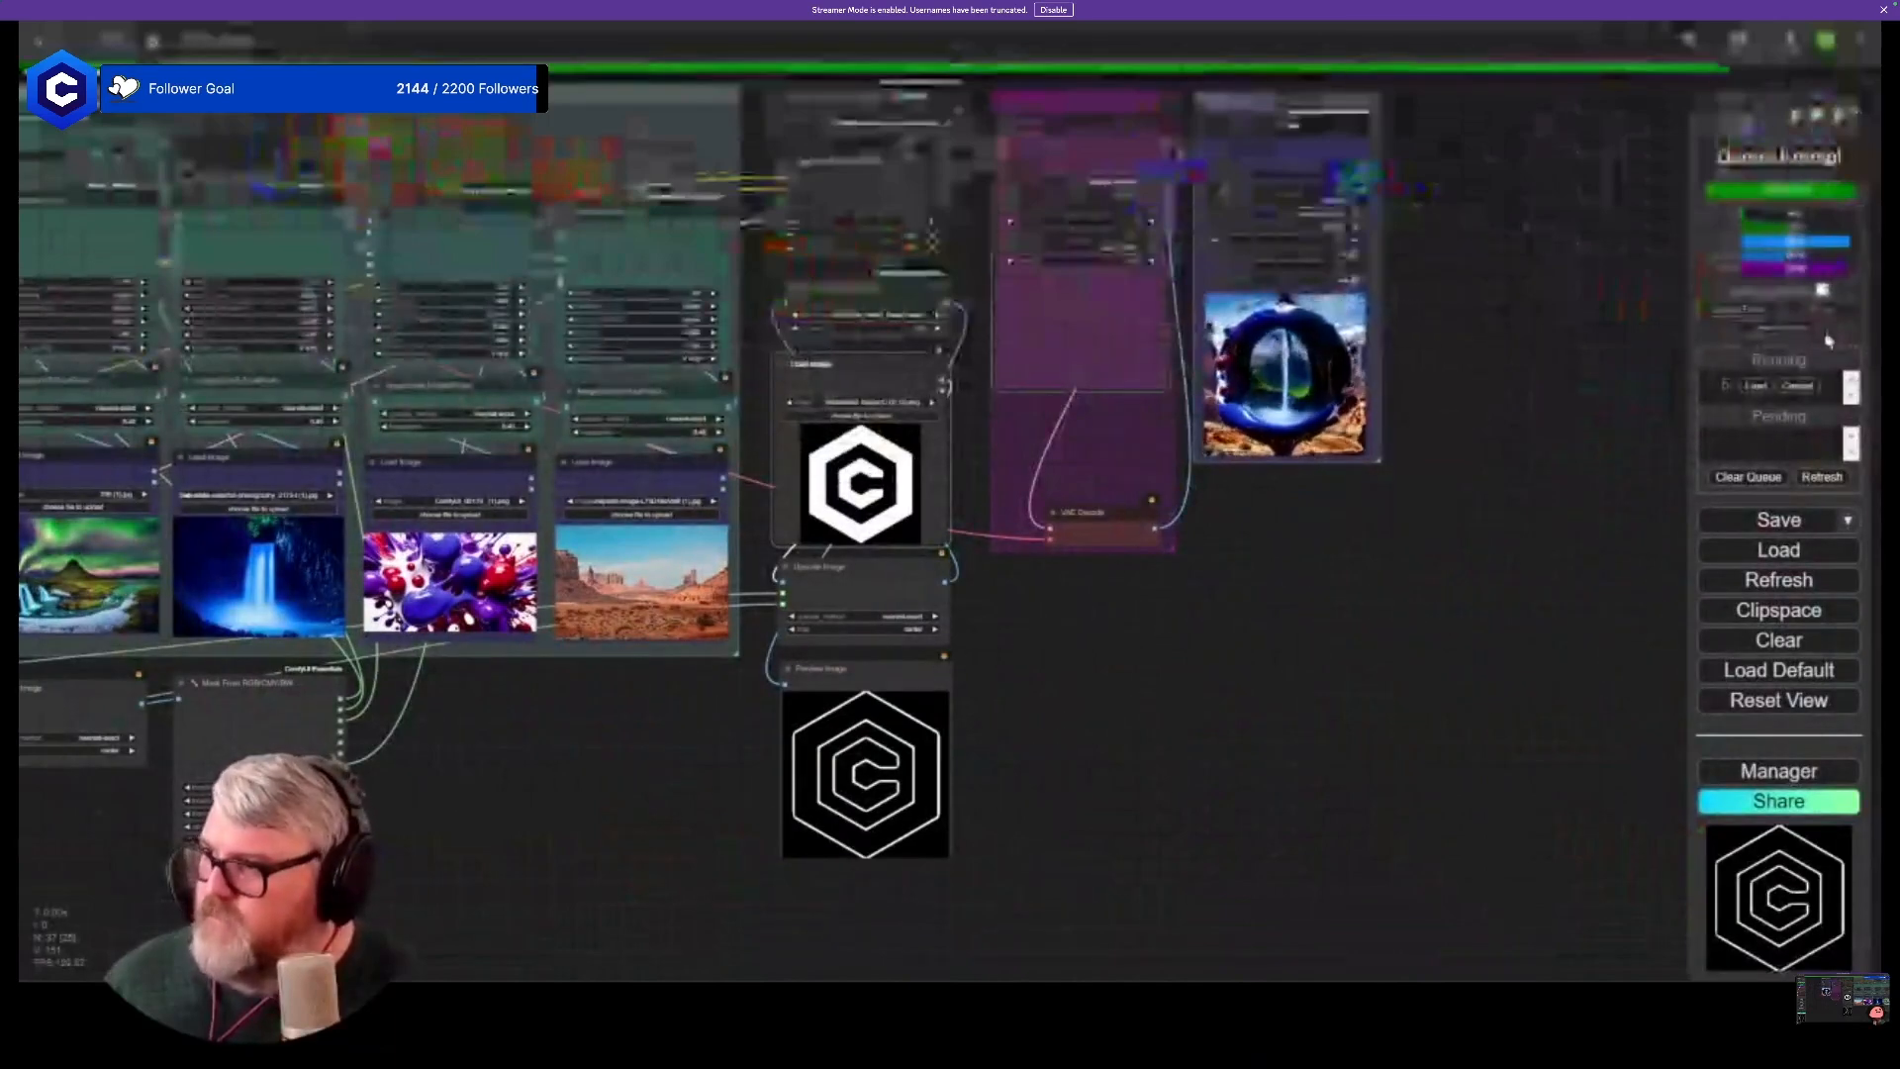
- Examine the loaded black-and-white logo and the line outline that the preprocessor makes from it in the Preview Image node
scroll(792, 495, "up", 6)
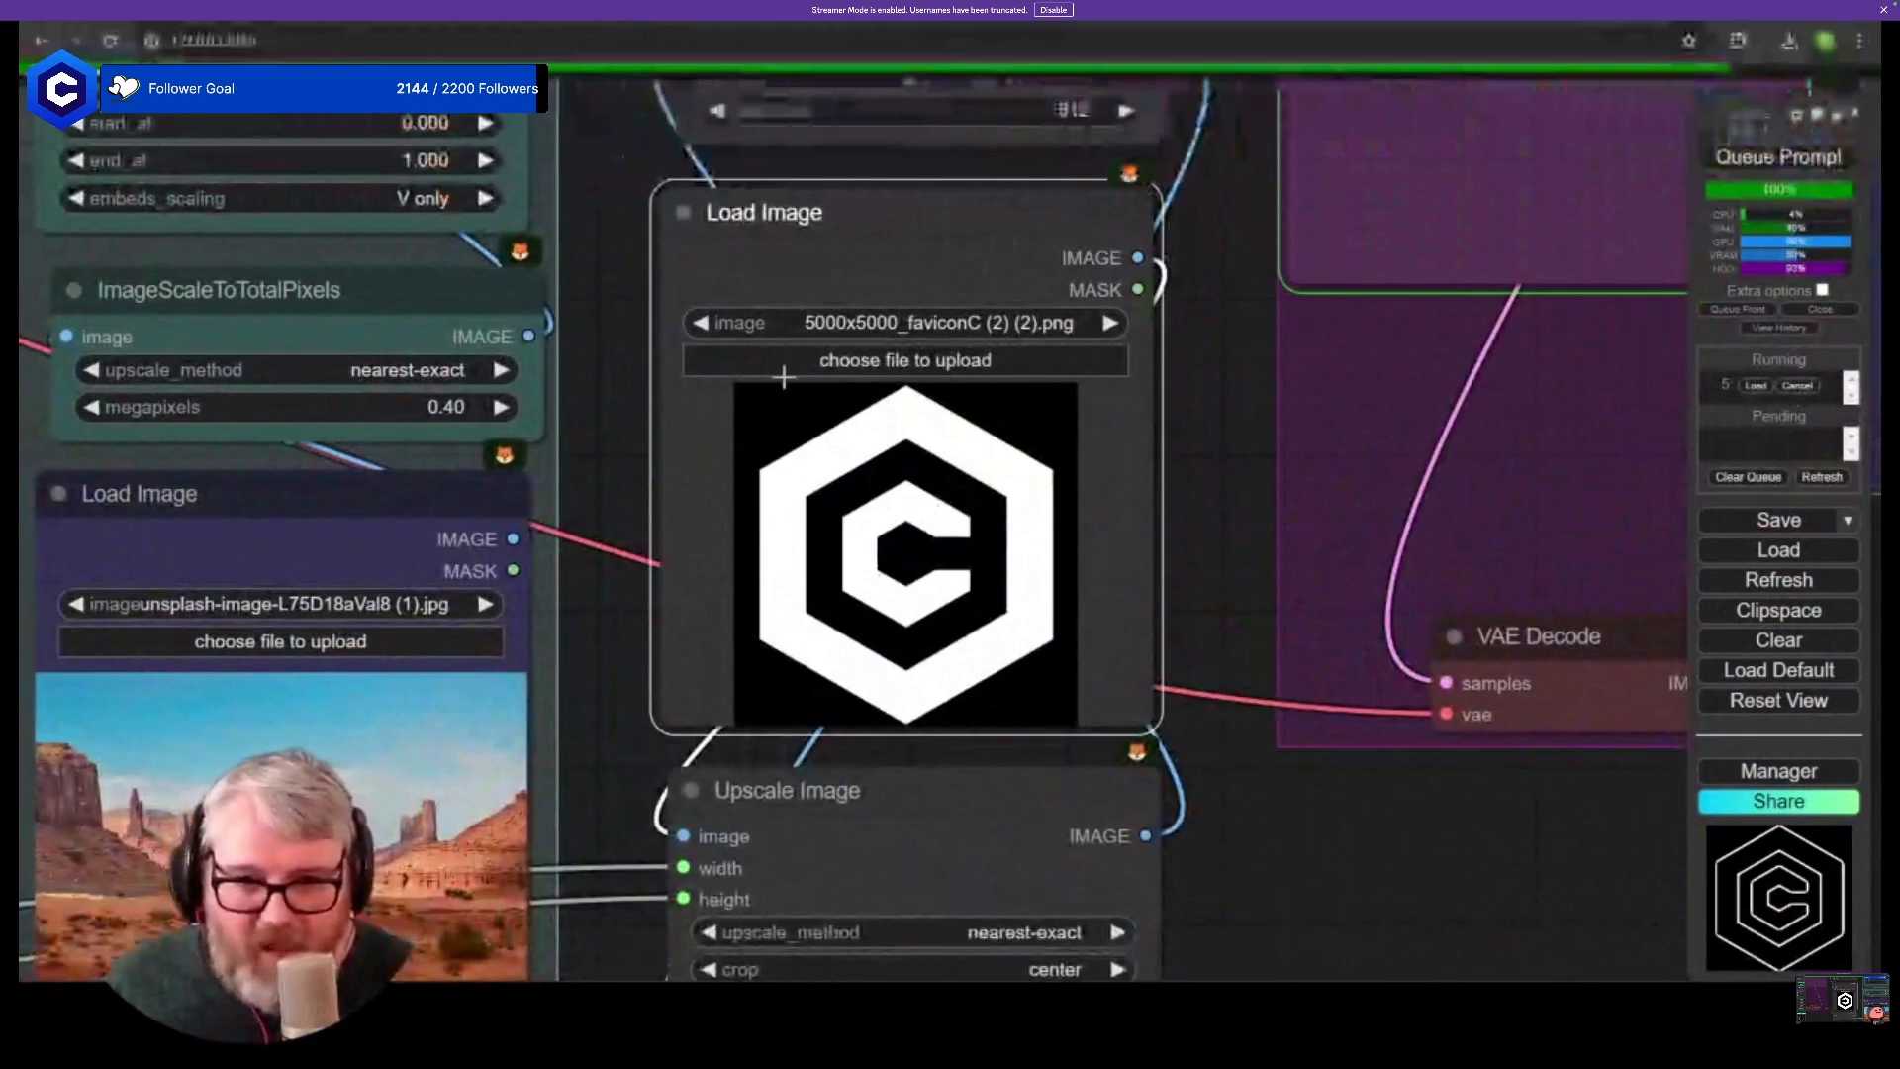
scroll(910, 669, "down", 12)
left_click_drag(910, 802, 818, 607)
scroll(857, 692, "up", 15)
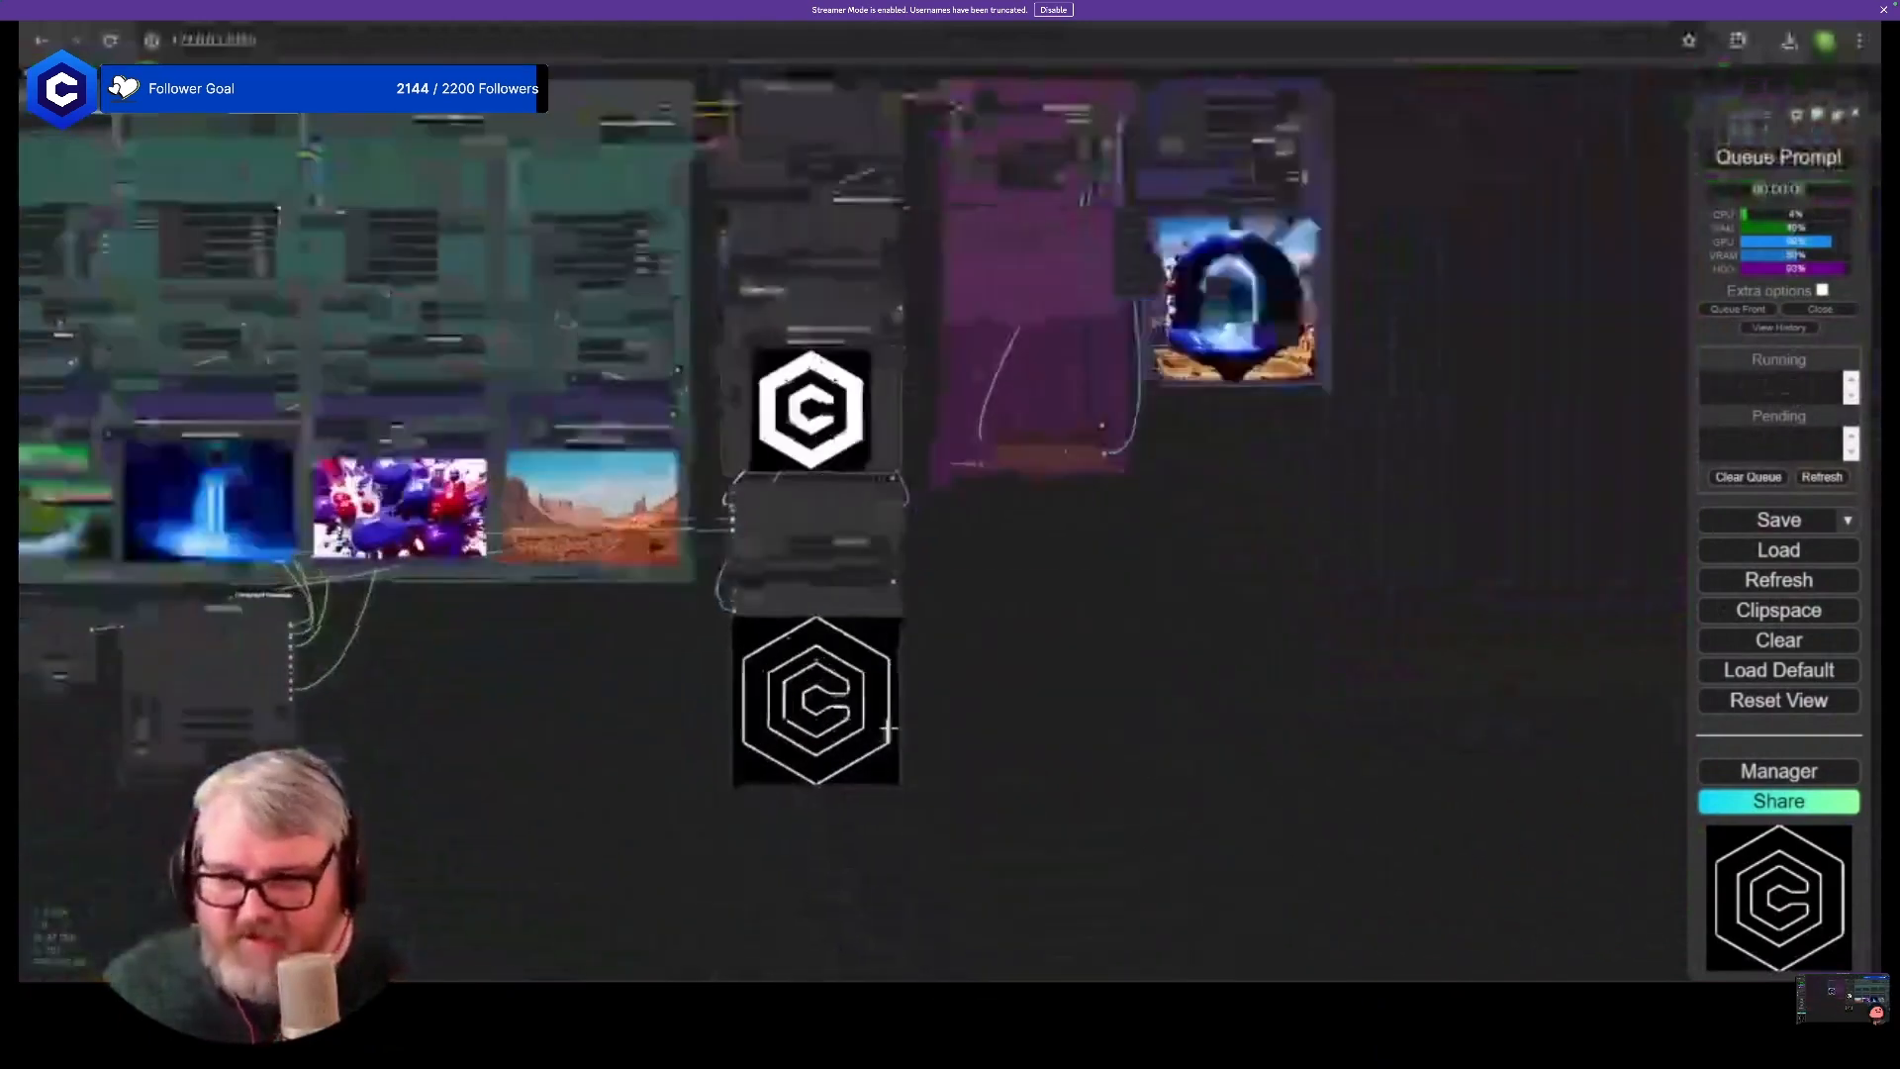
scroll(808, 714, "up", 2)
left_click_drag(807, 714, 893, 574)
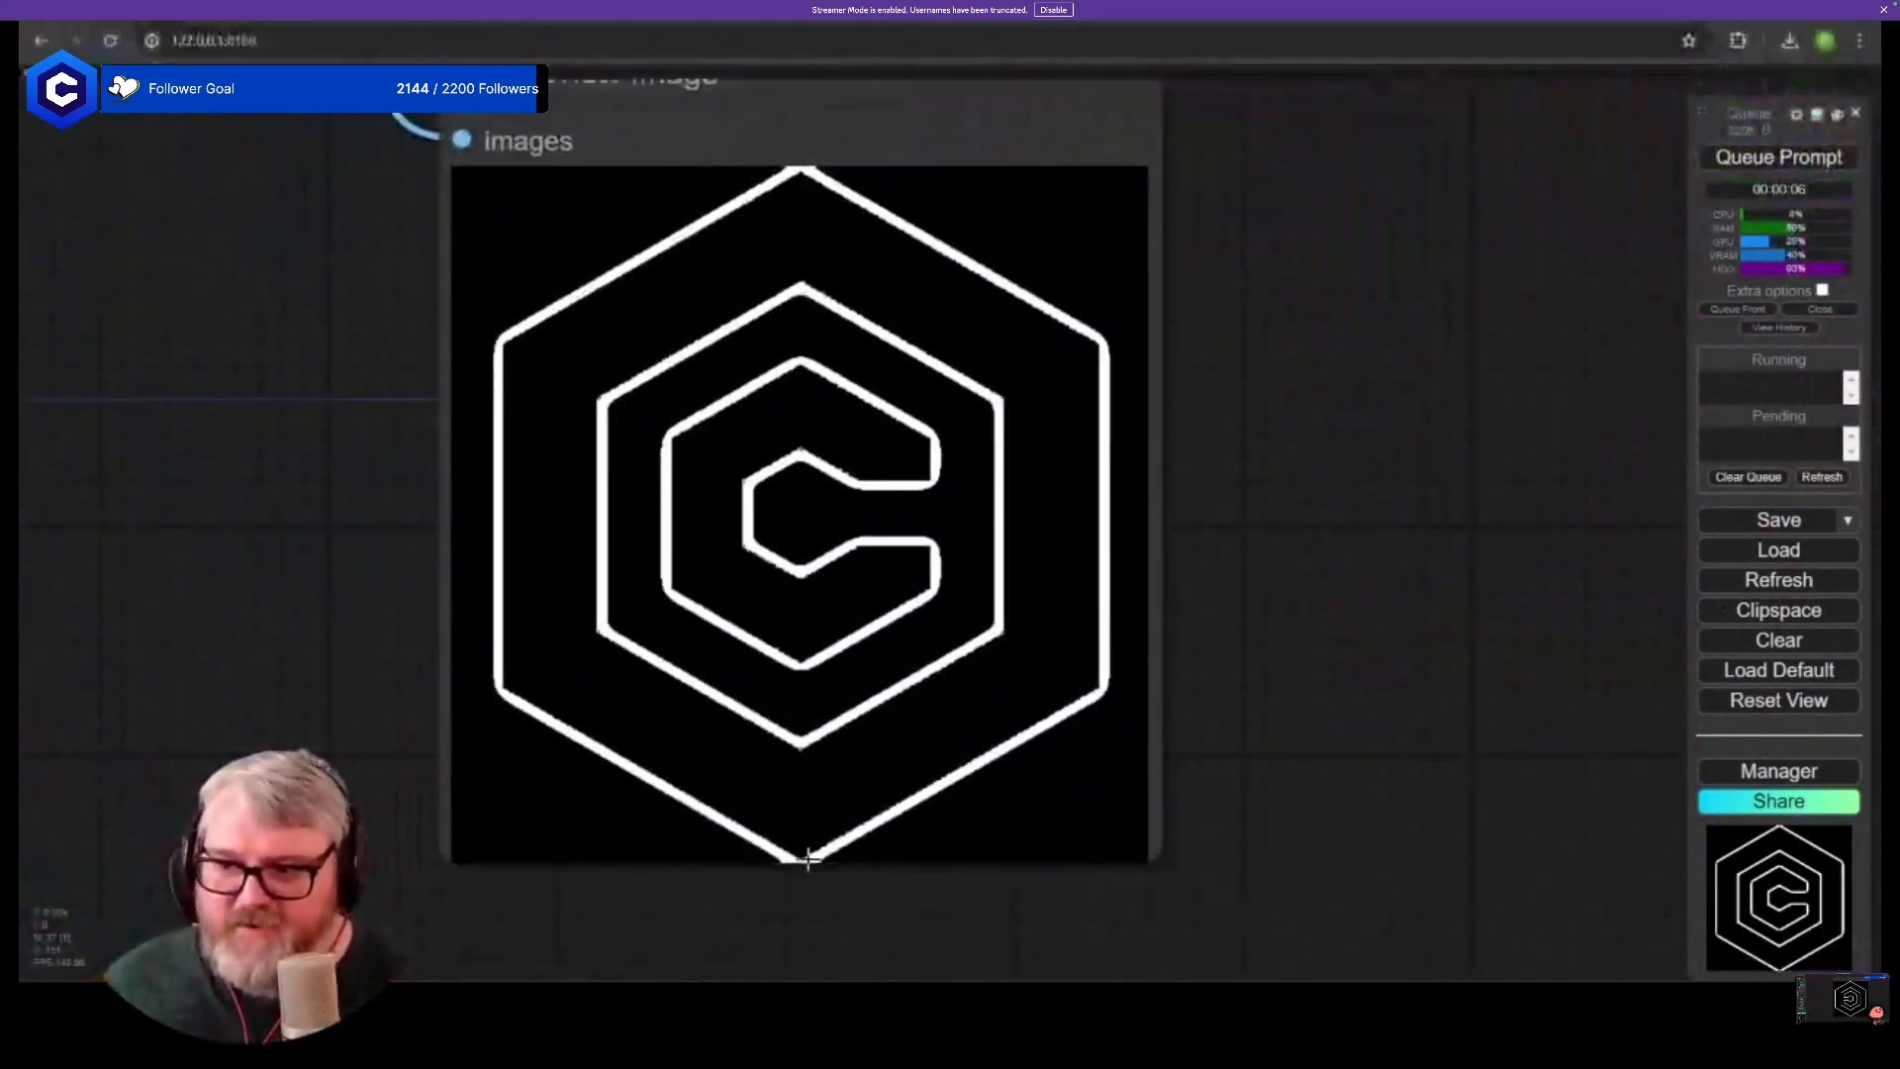
scroll(930, 532, "down", 5)
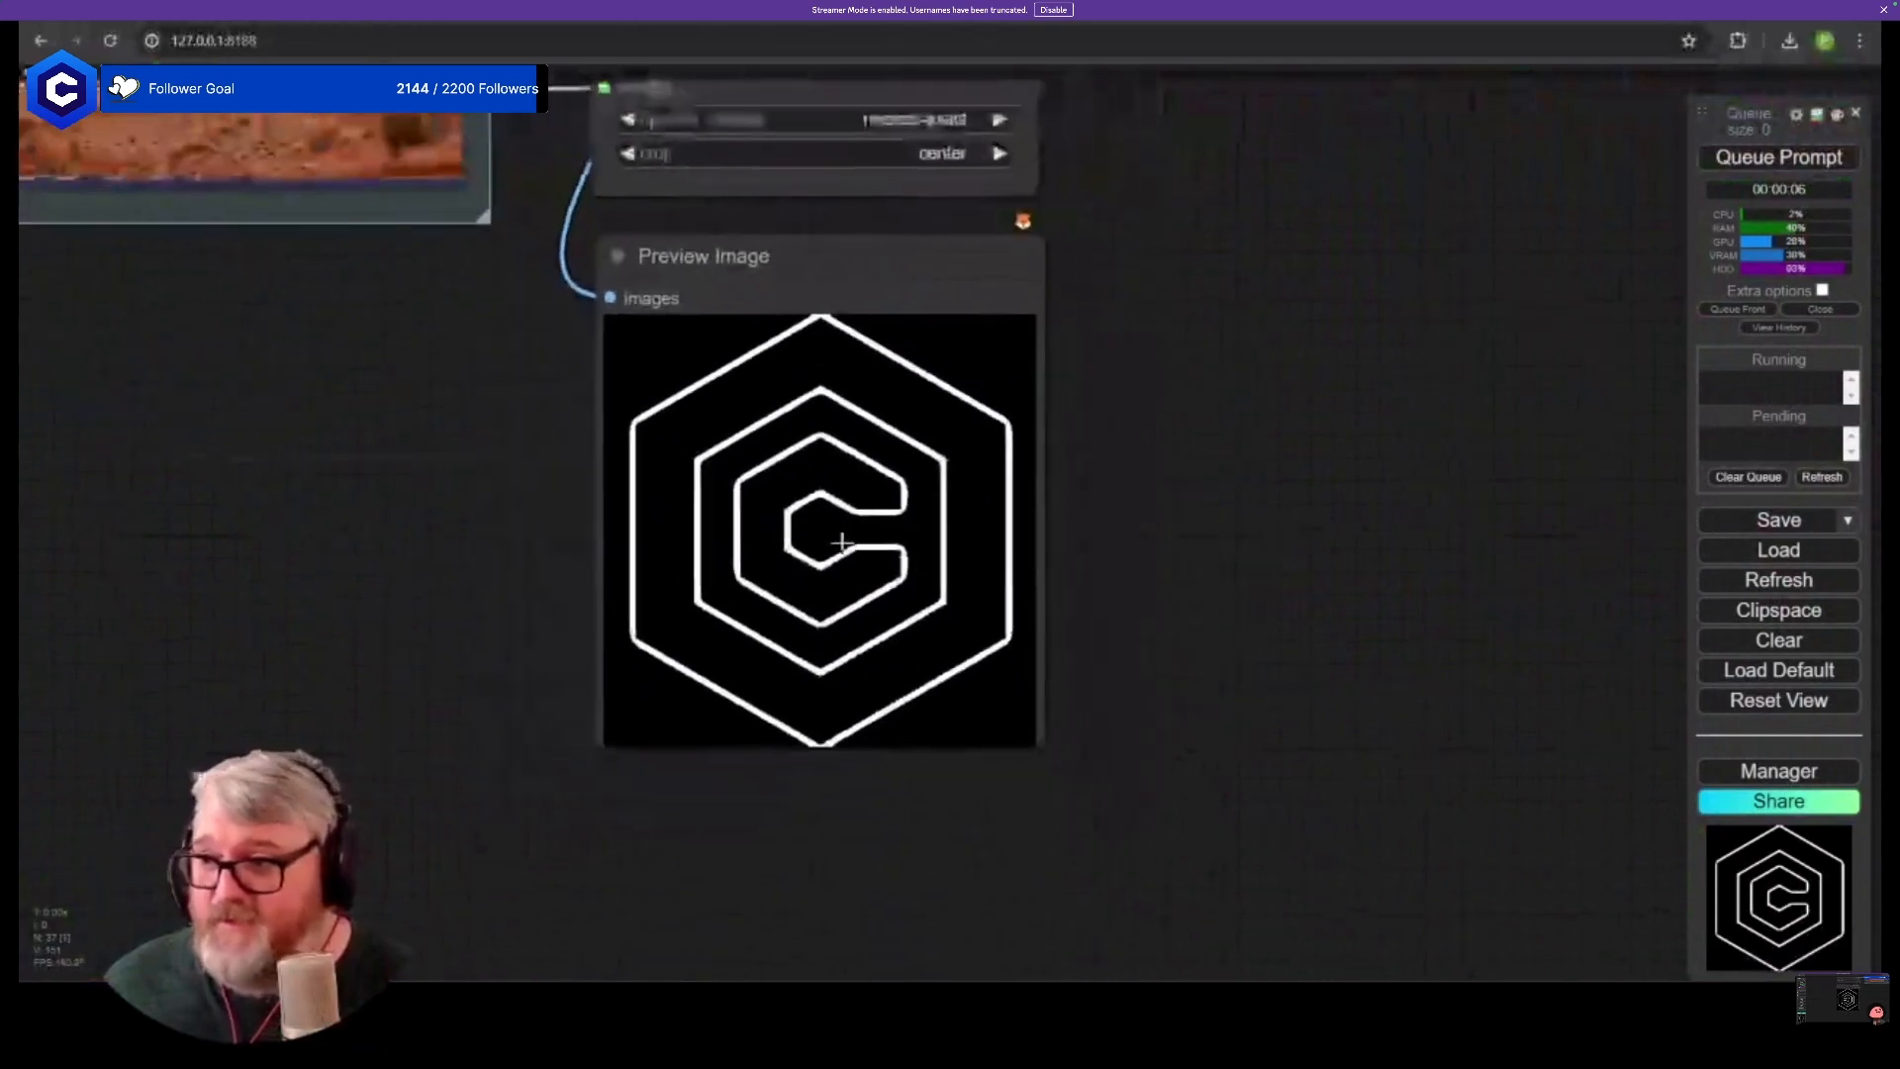
left_click_drag(860, 501, 721, 599)
scroll(732, 590, "down", 6)
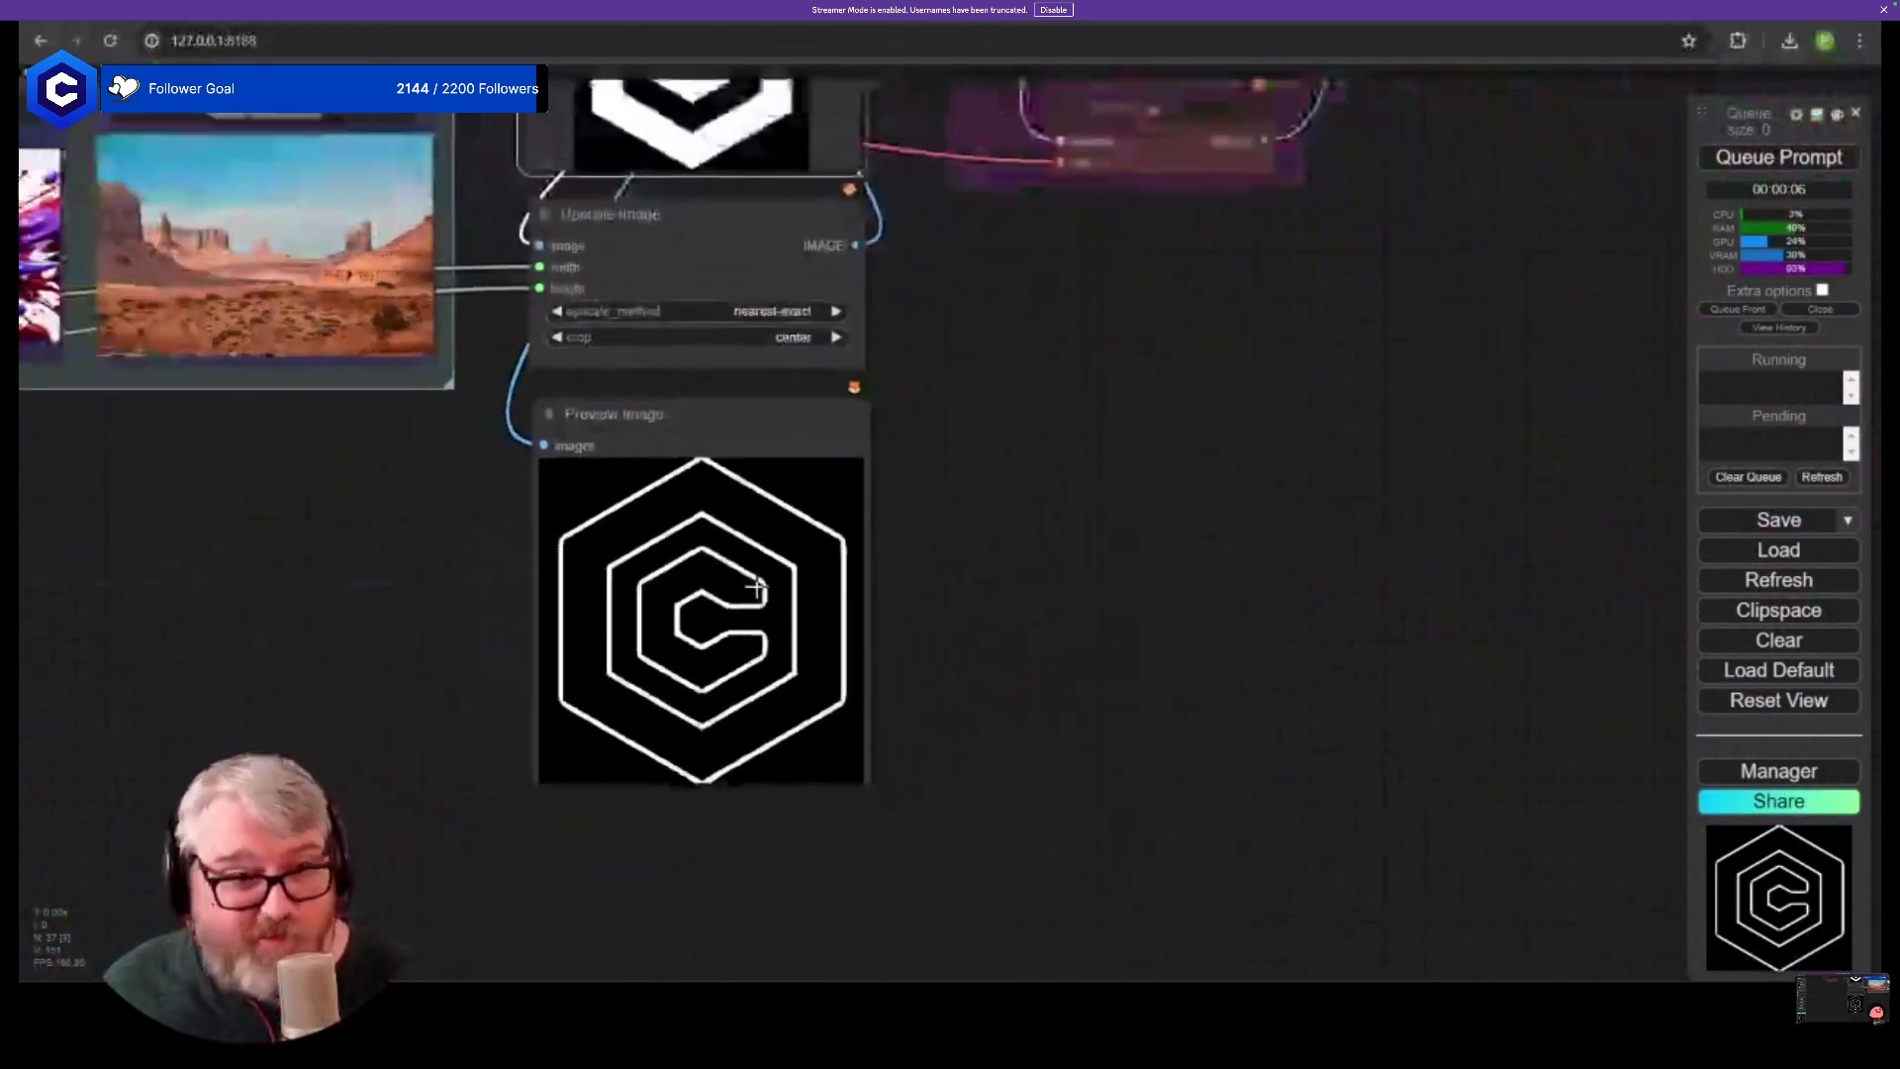
left_click_drag(853, 611, 693, 801)
scroll(693, 801, "down", 6)
left_click_drag(804, 733, 1256, 715)
scroll(1265, 675, "up", 2)
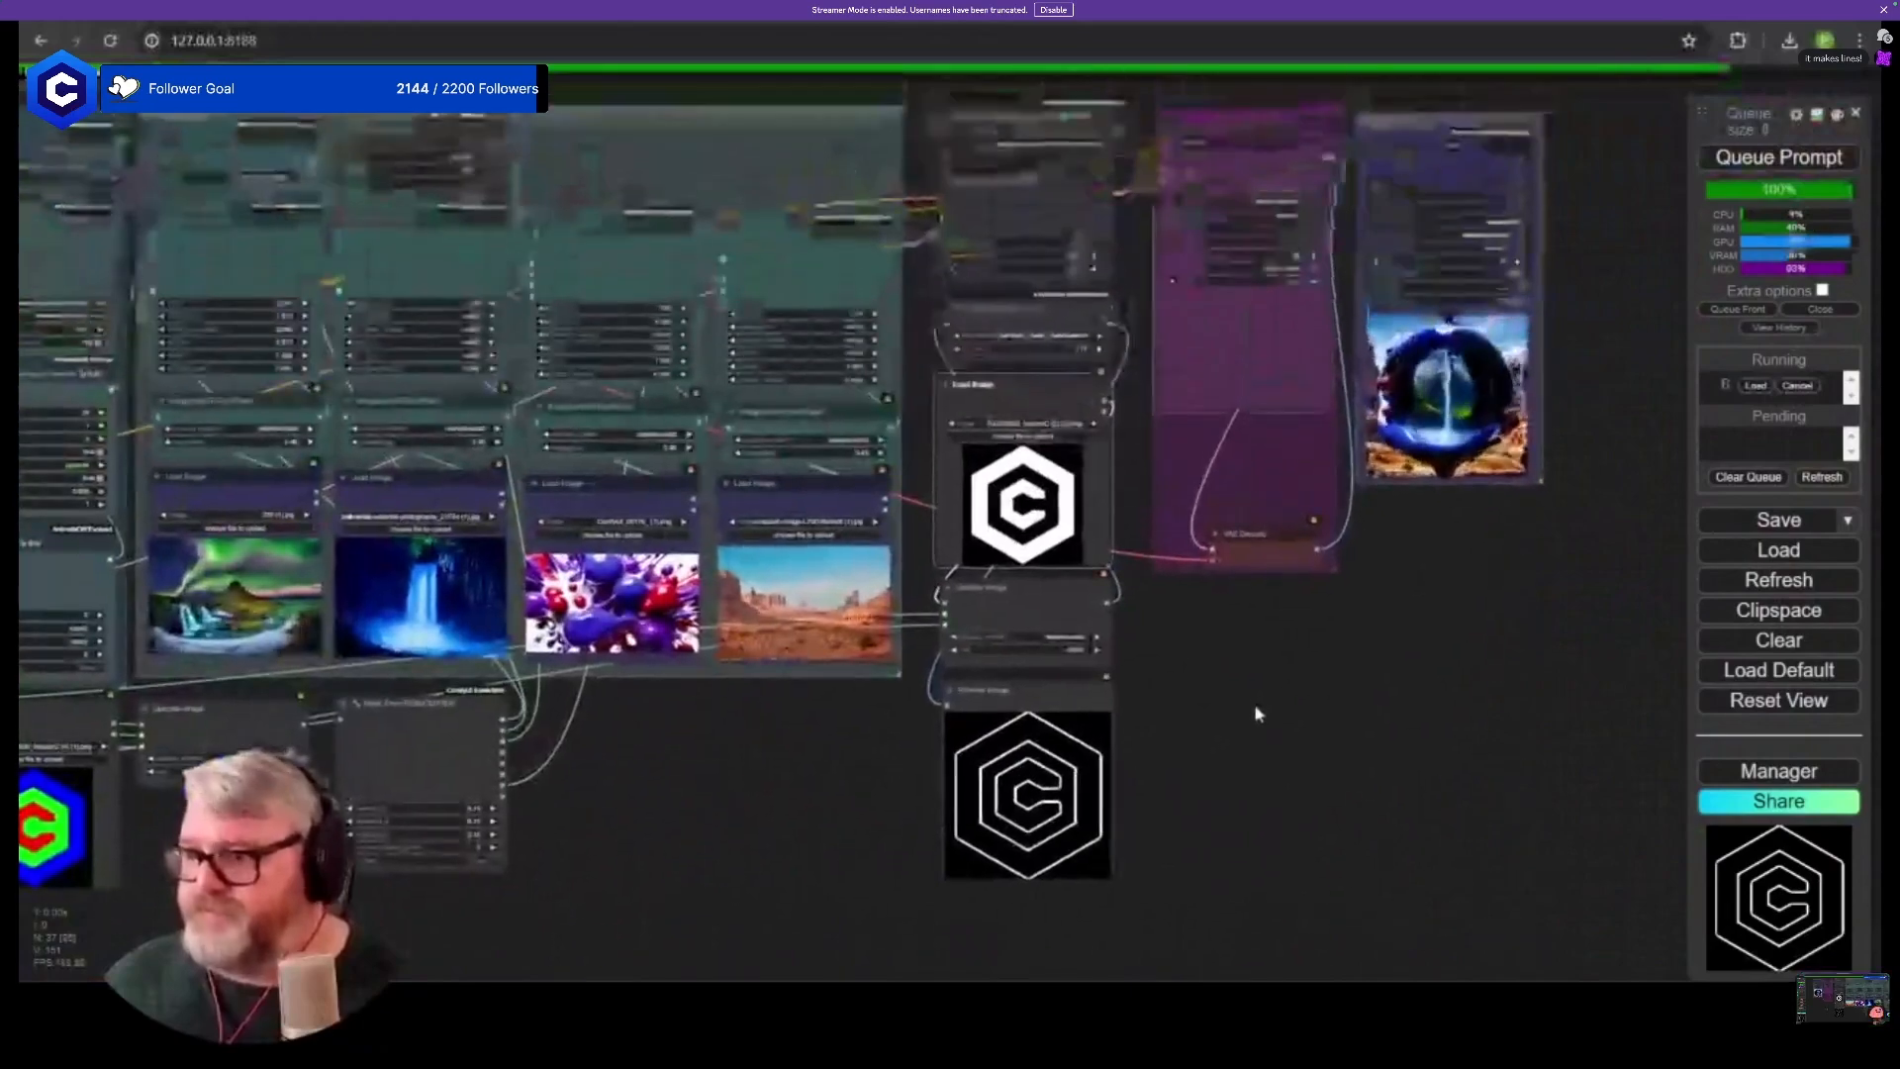
- Compare the outline in the Preview Image node with the KSampler's live sampling preview
scroll(1243, 695, "up", 8)
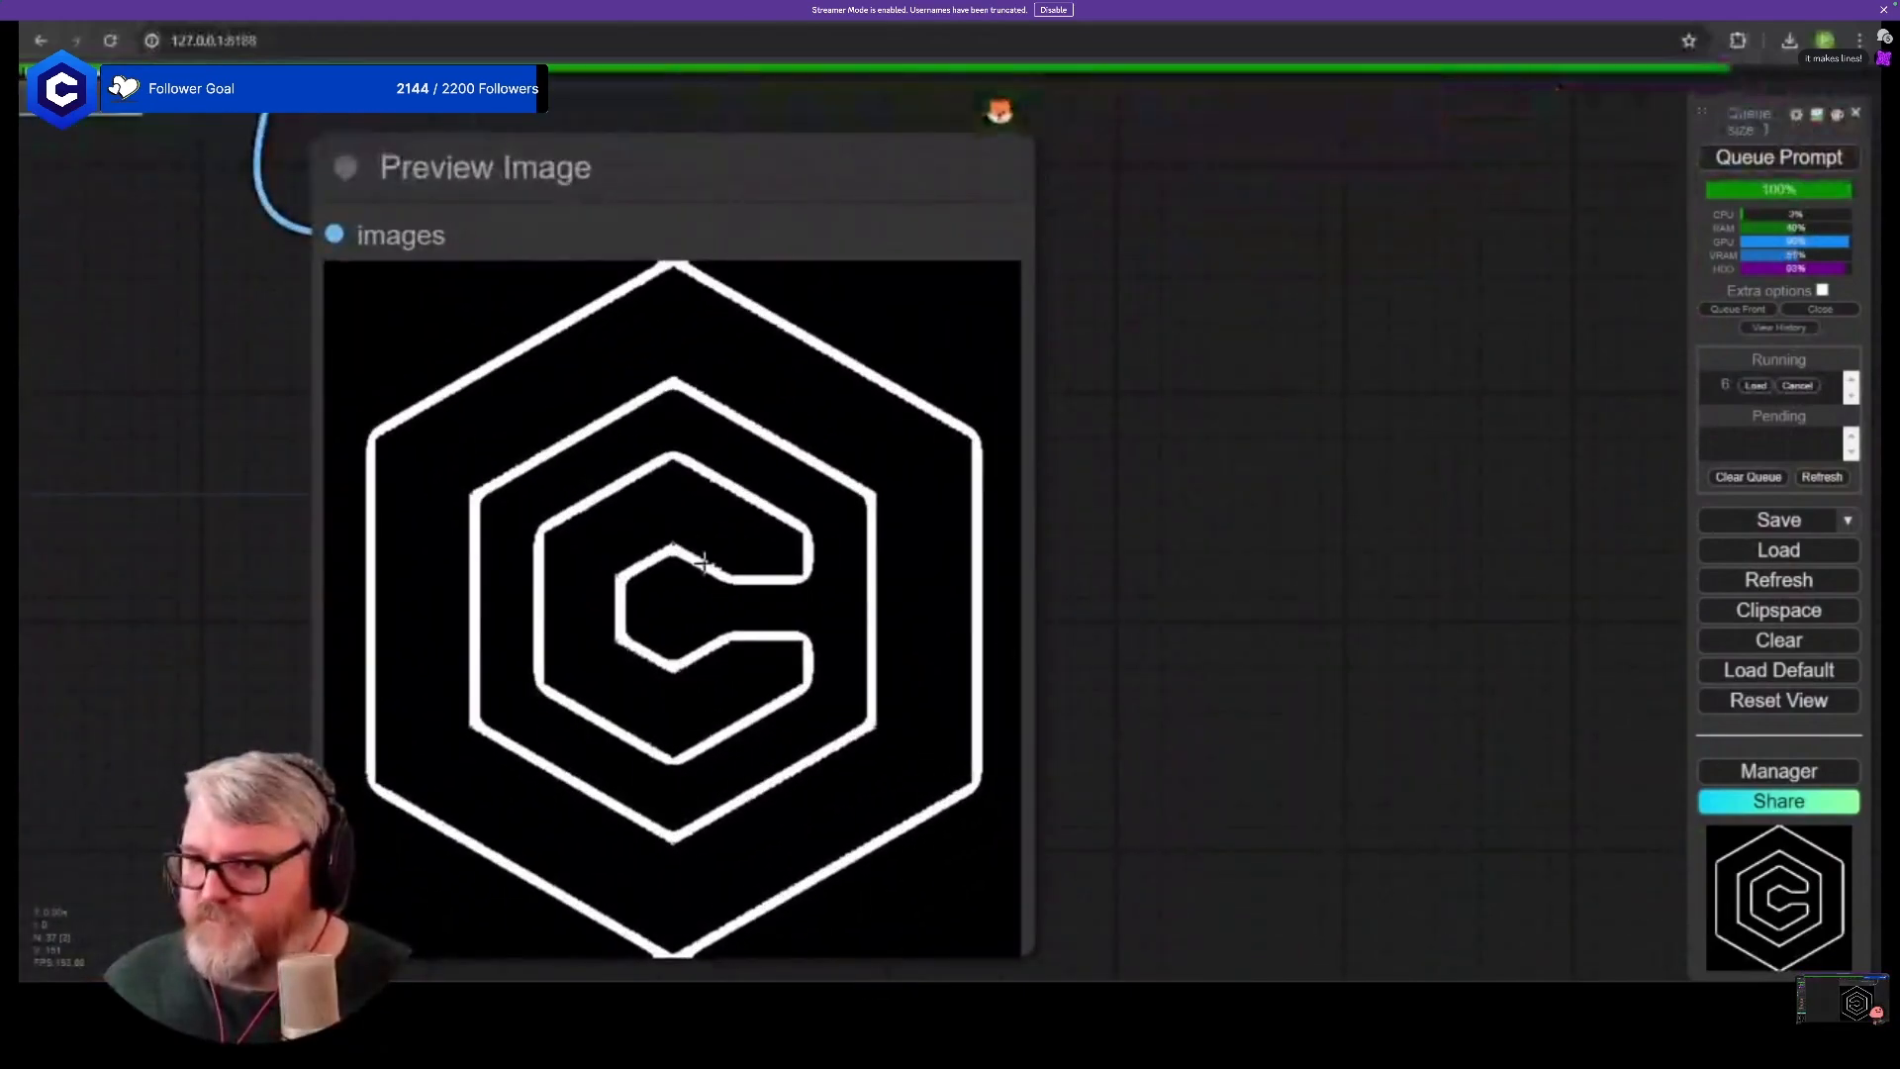
scroll(1192, 620, "down", 10)
scroll(1119, 619, "down", 5)
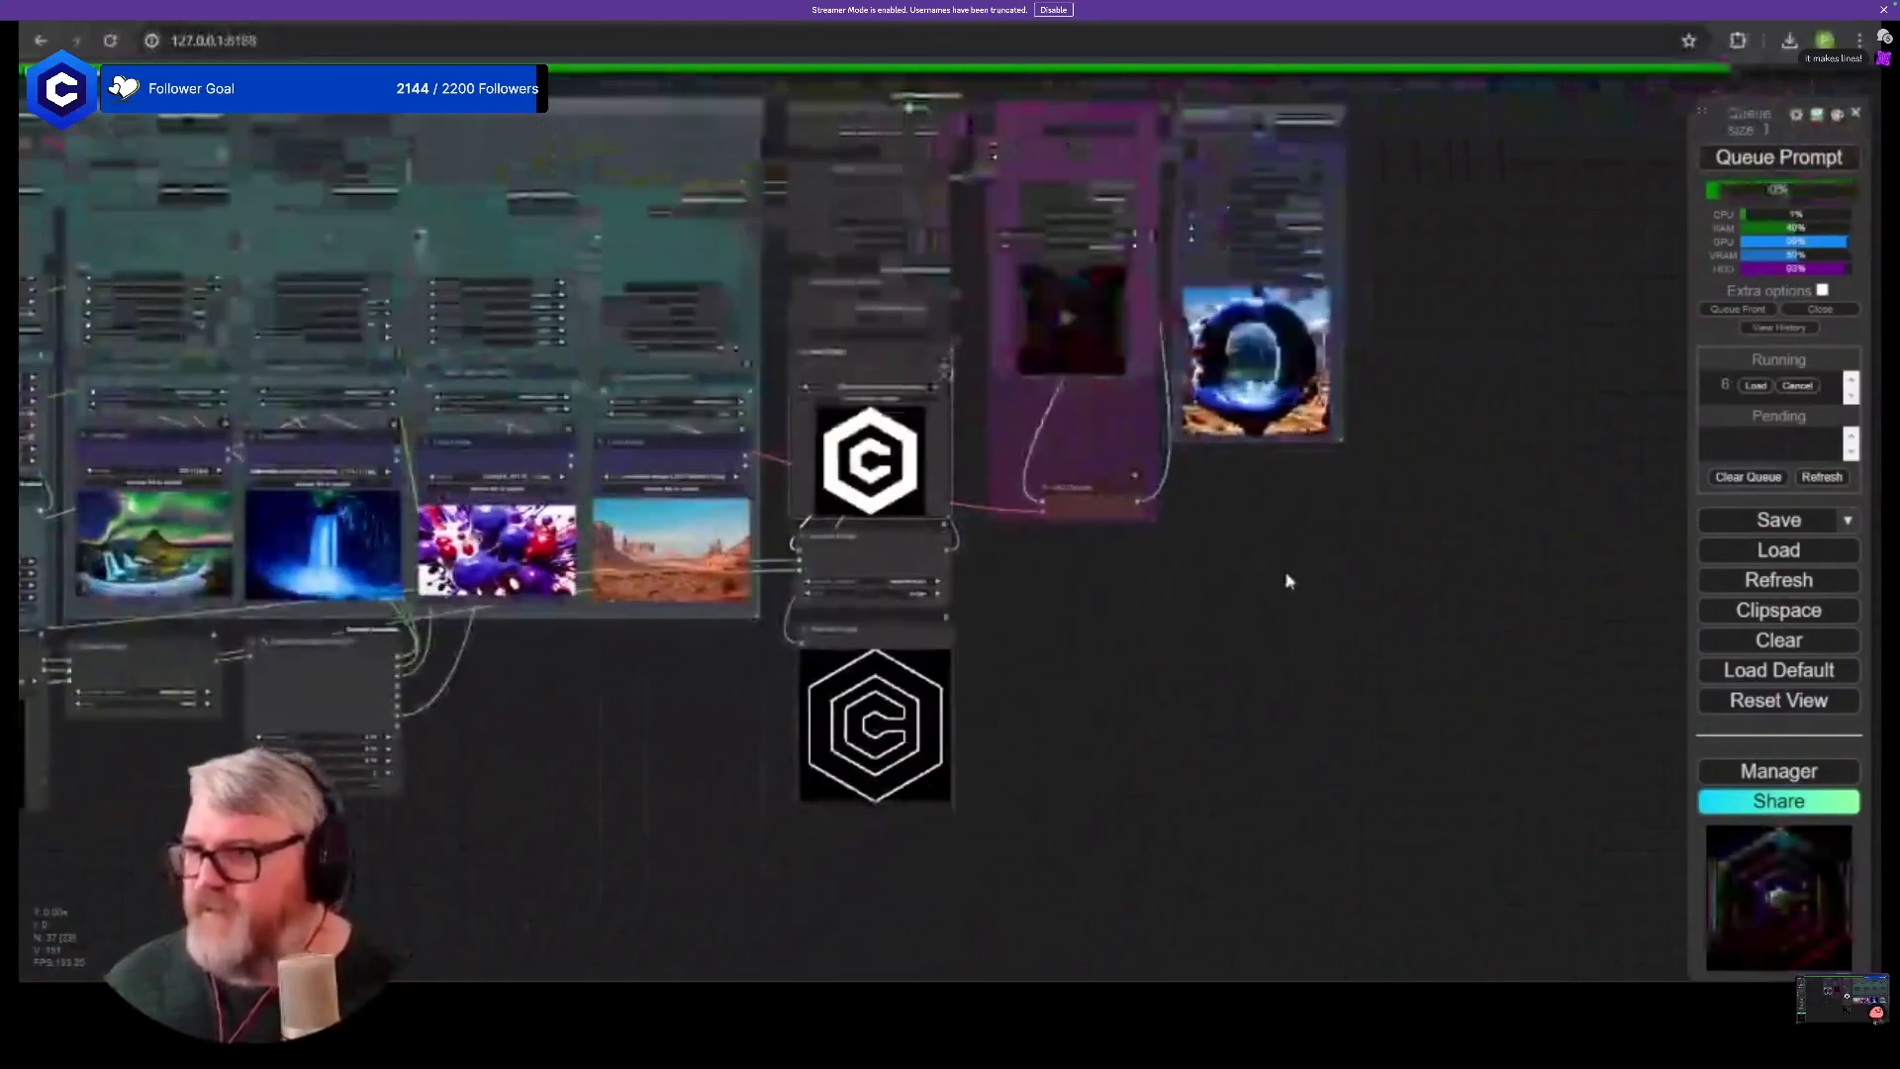
scroll(1098, 332, "up", 4)
scroll(1030, 572, "up", 8)
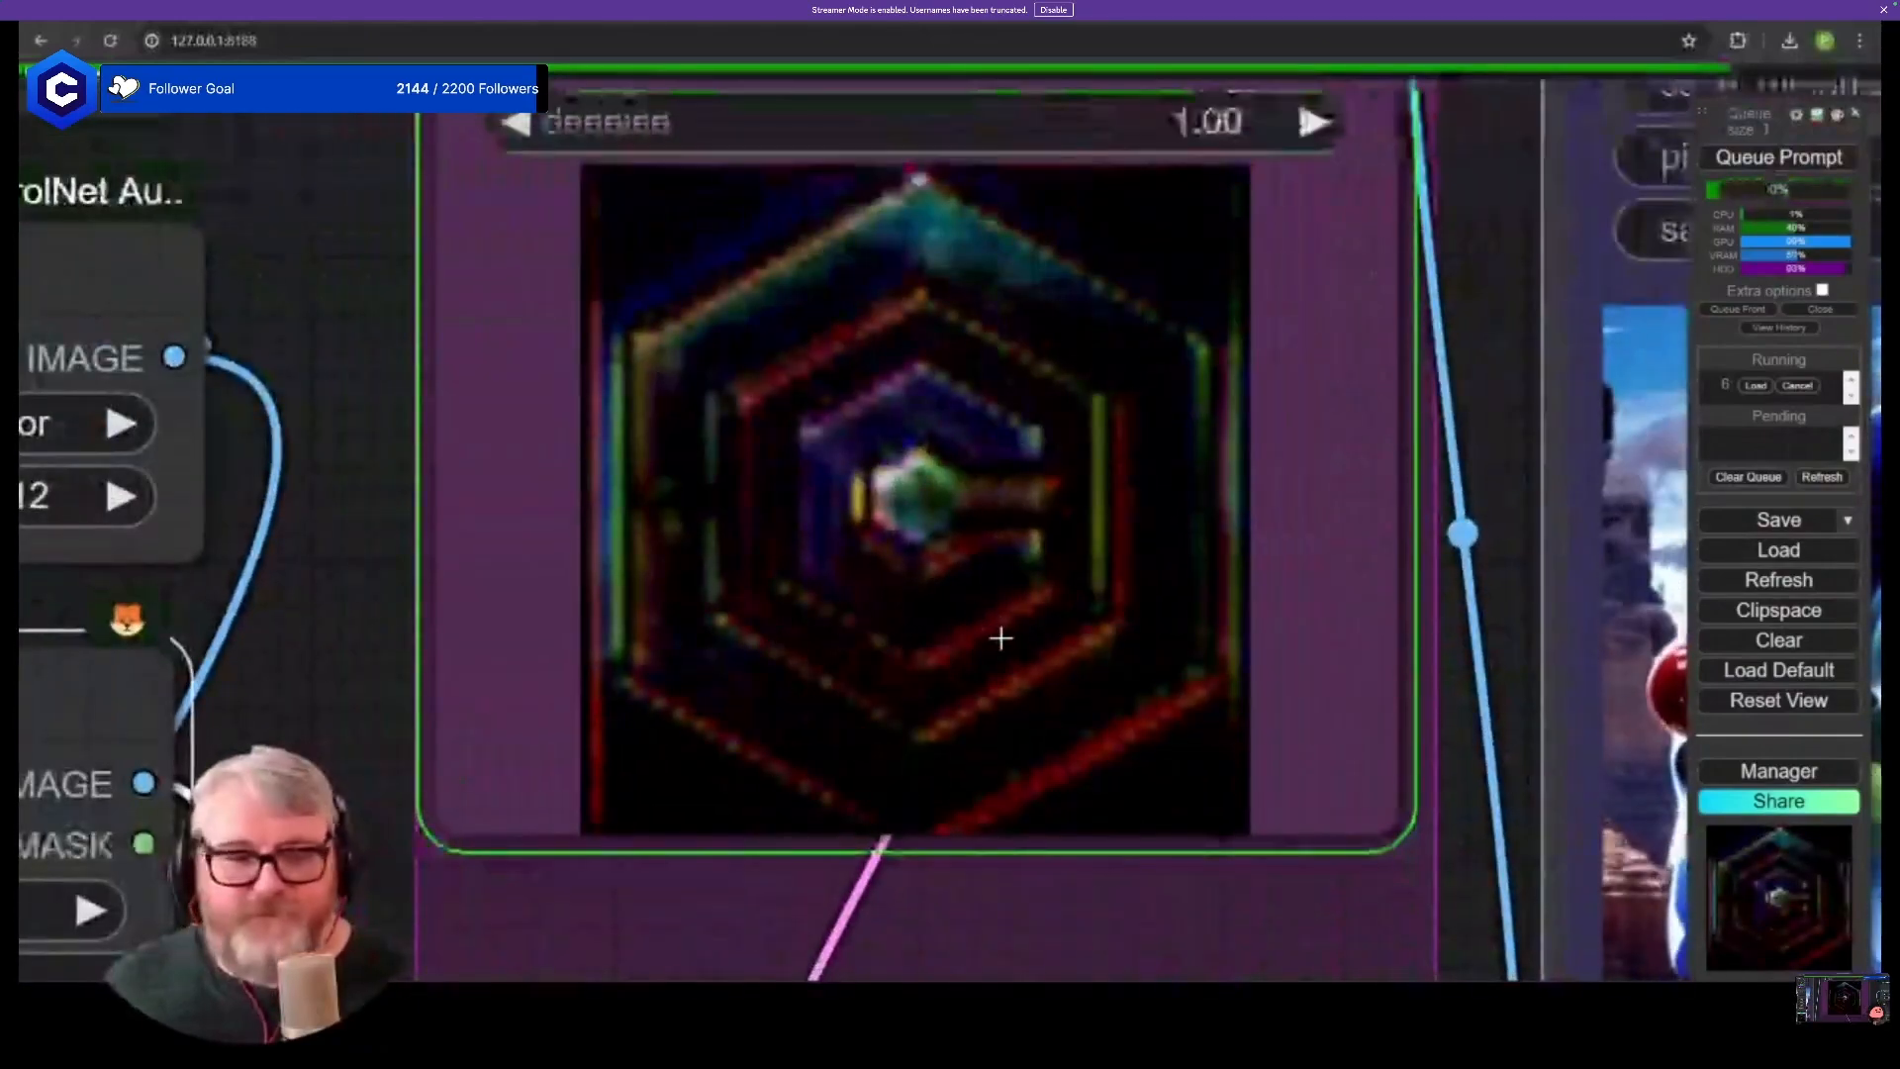
scroll(916, 712, "down", 10)
scroll(919, 769, "down", 5)
left_click_drag(919, 769, 1085, 571)
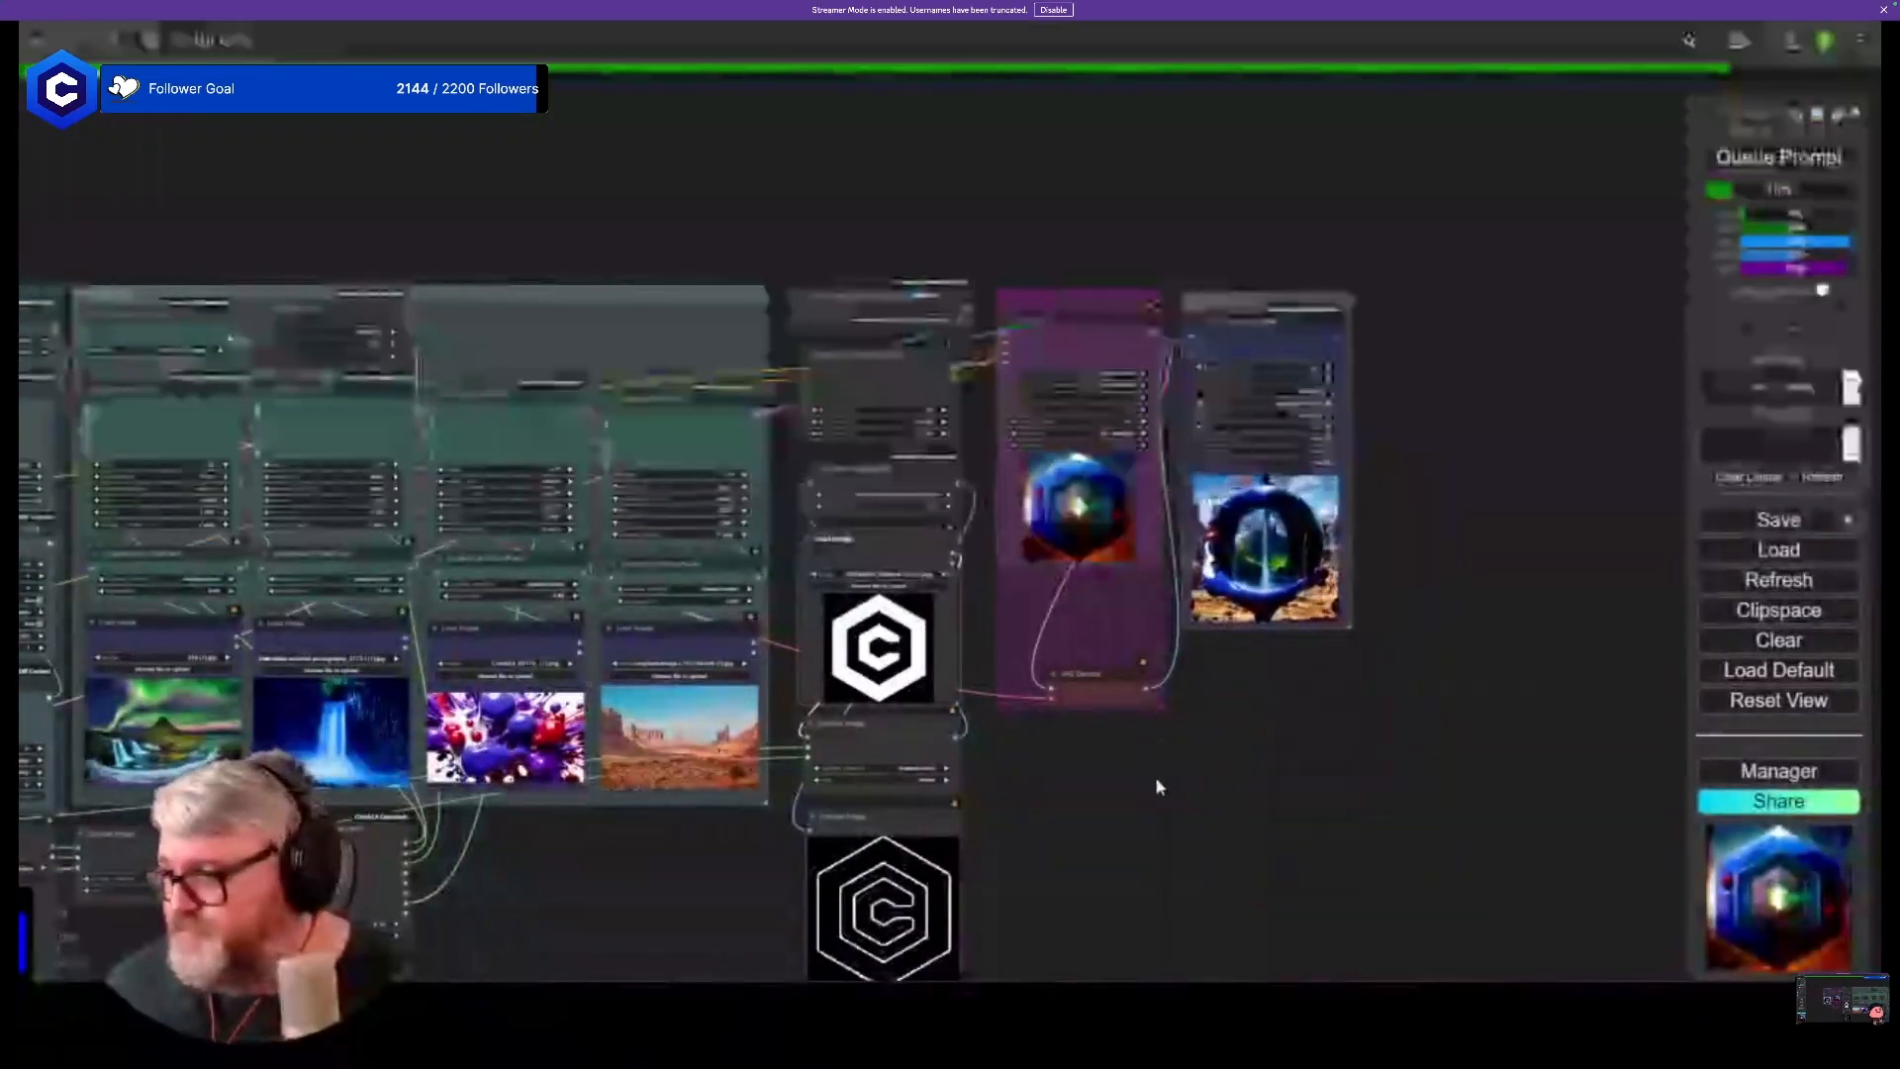
- Inspect the outline's edge quality up close in the Preview Image node, and check the AIO Aux Preprocessor's preprocessor and resolution settings
scroll(1156, 779, "down", 2)
left_click_drag(1096, 834, 1088, 636)
scroll(940, 678, "up", 13)
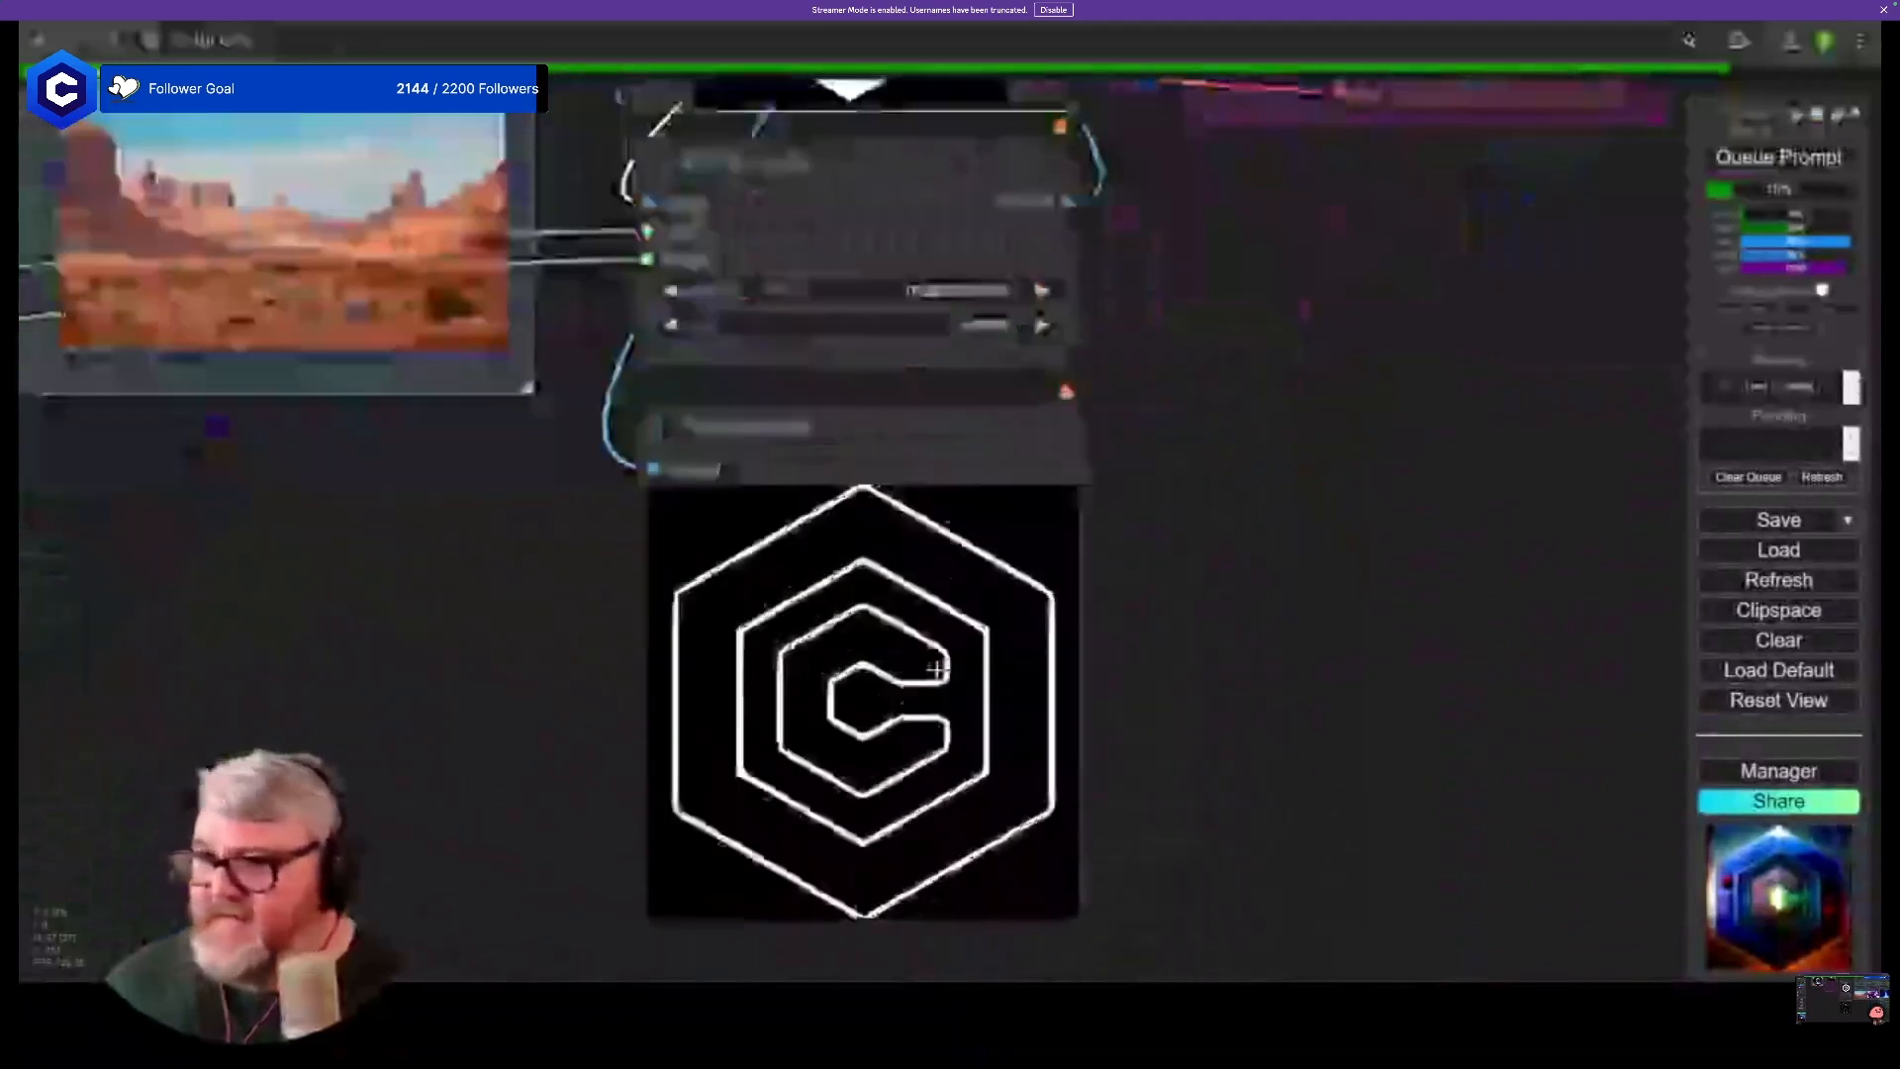
scroll(936, 669, "up", 12)
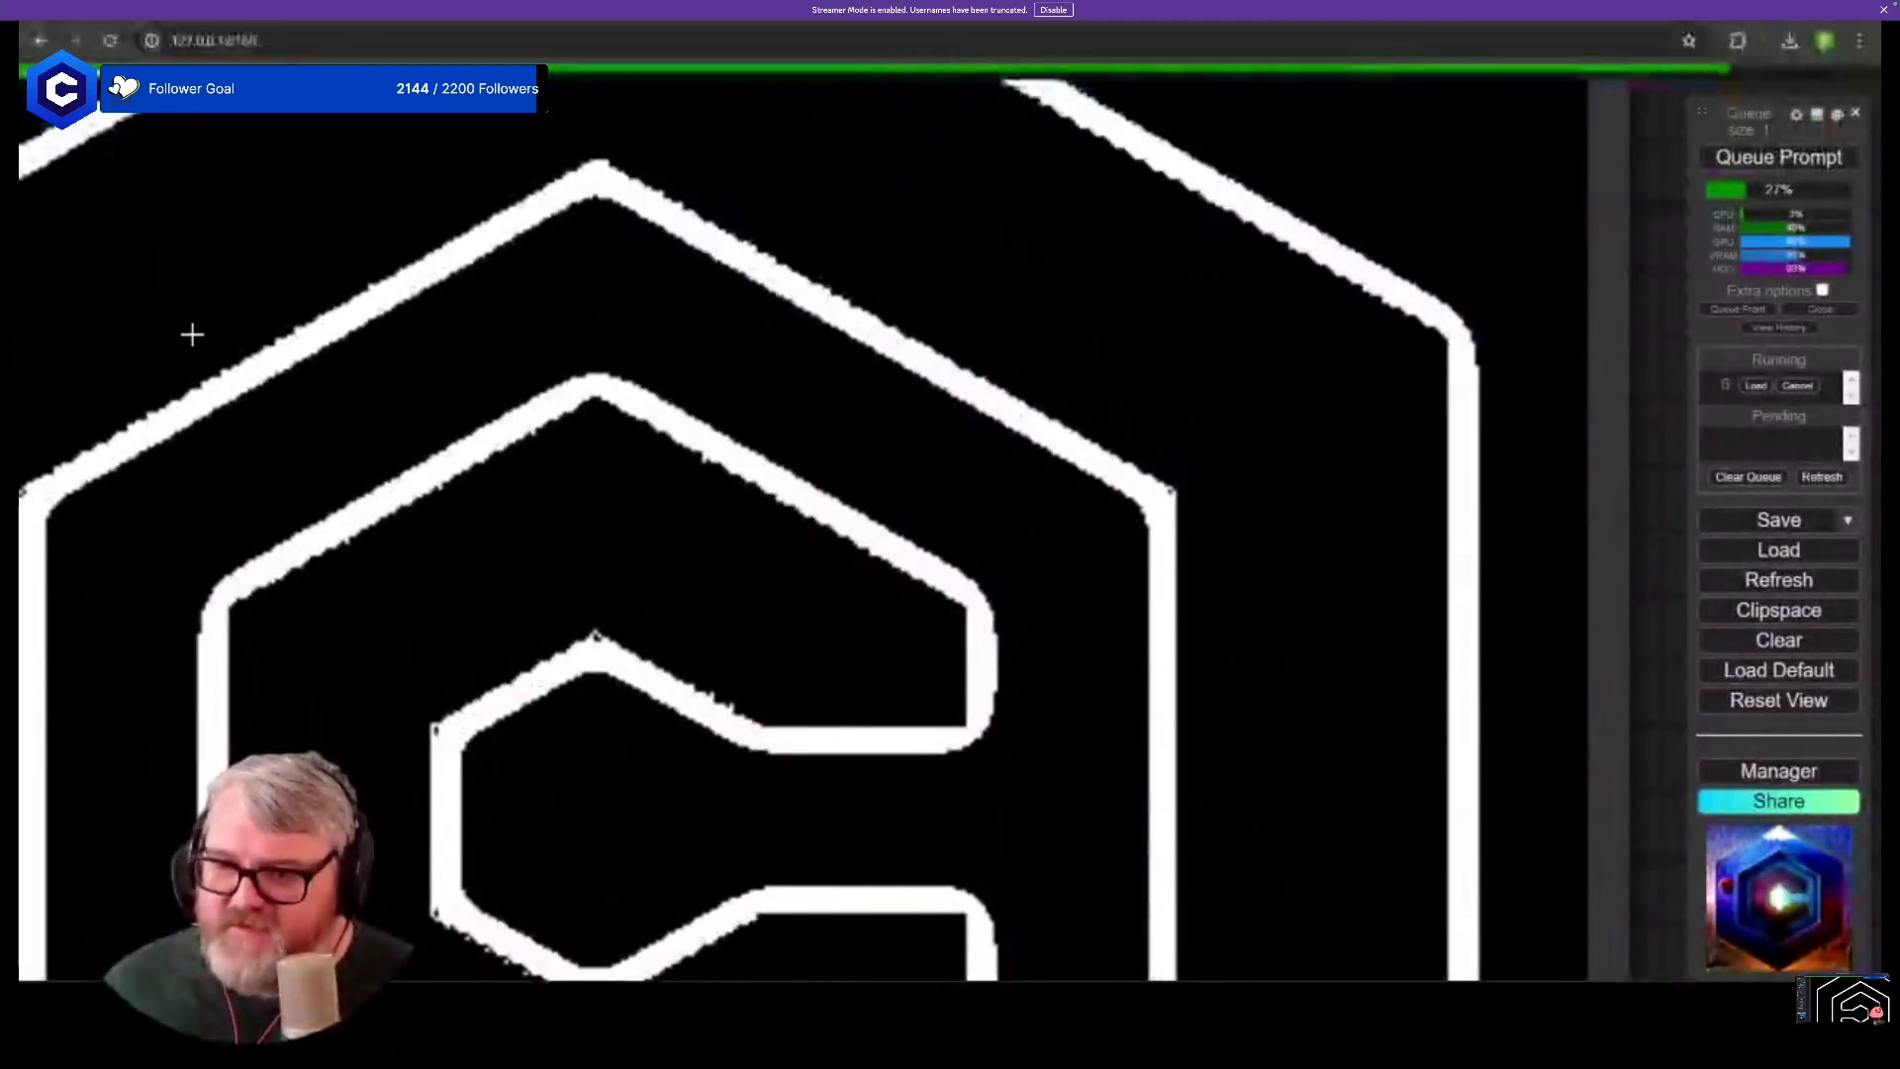
left_click_drag(192, 334, 650, 408)
scroll(887, 344, "up", 2)
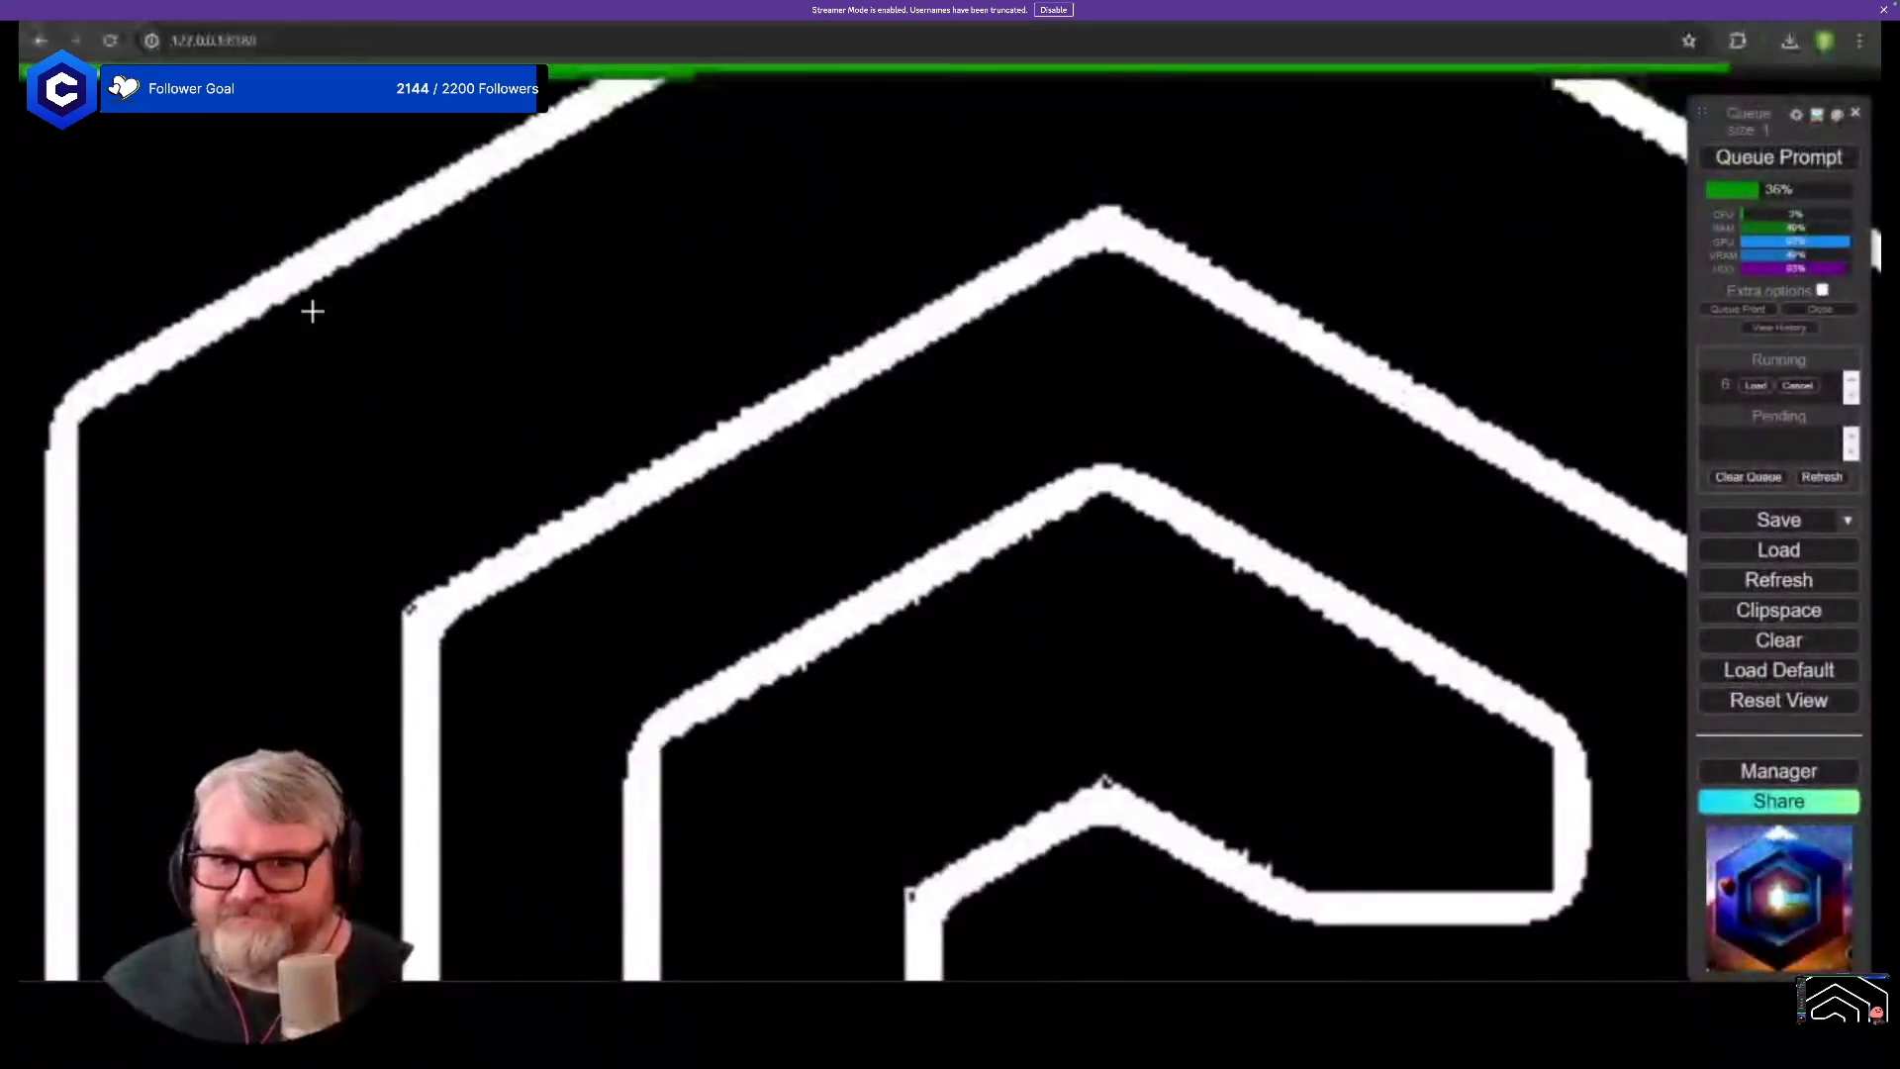
scroll(476, 457, "down", 3)
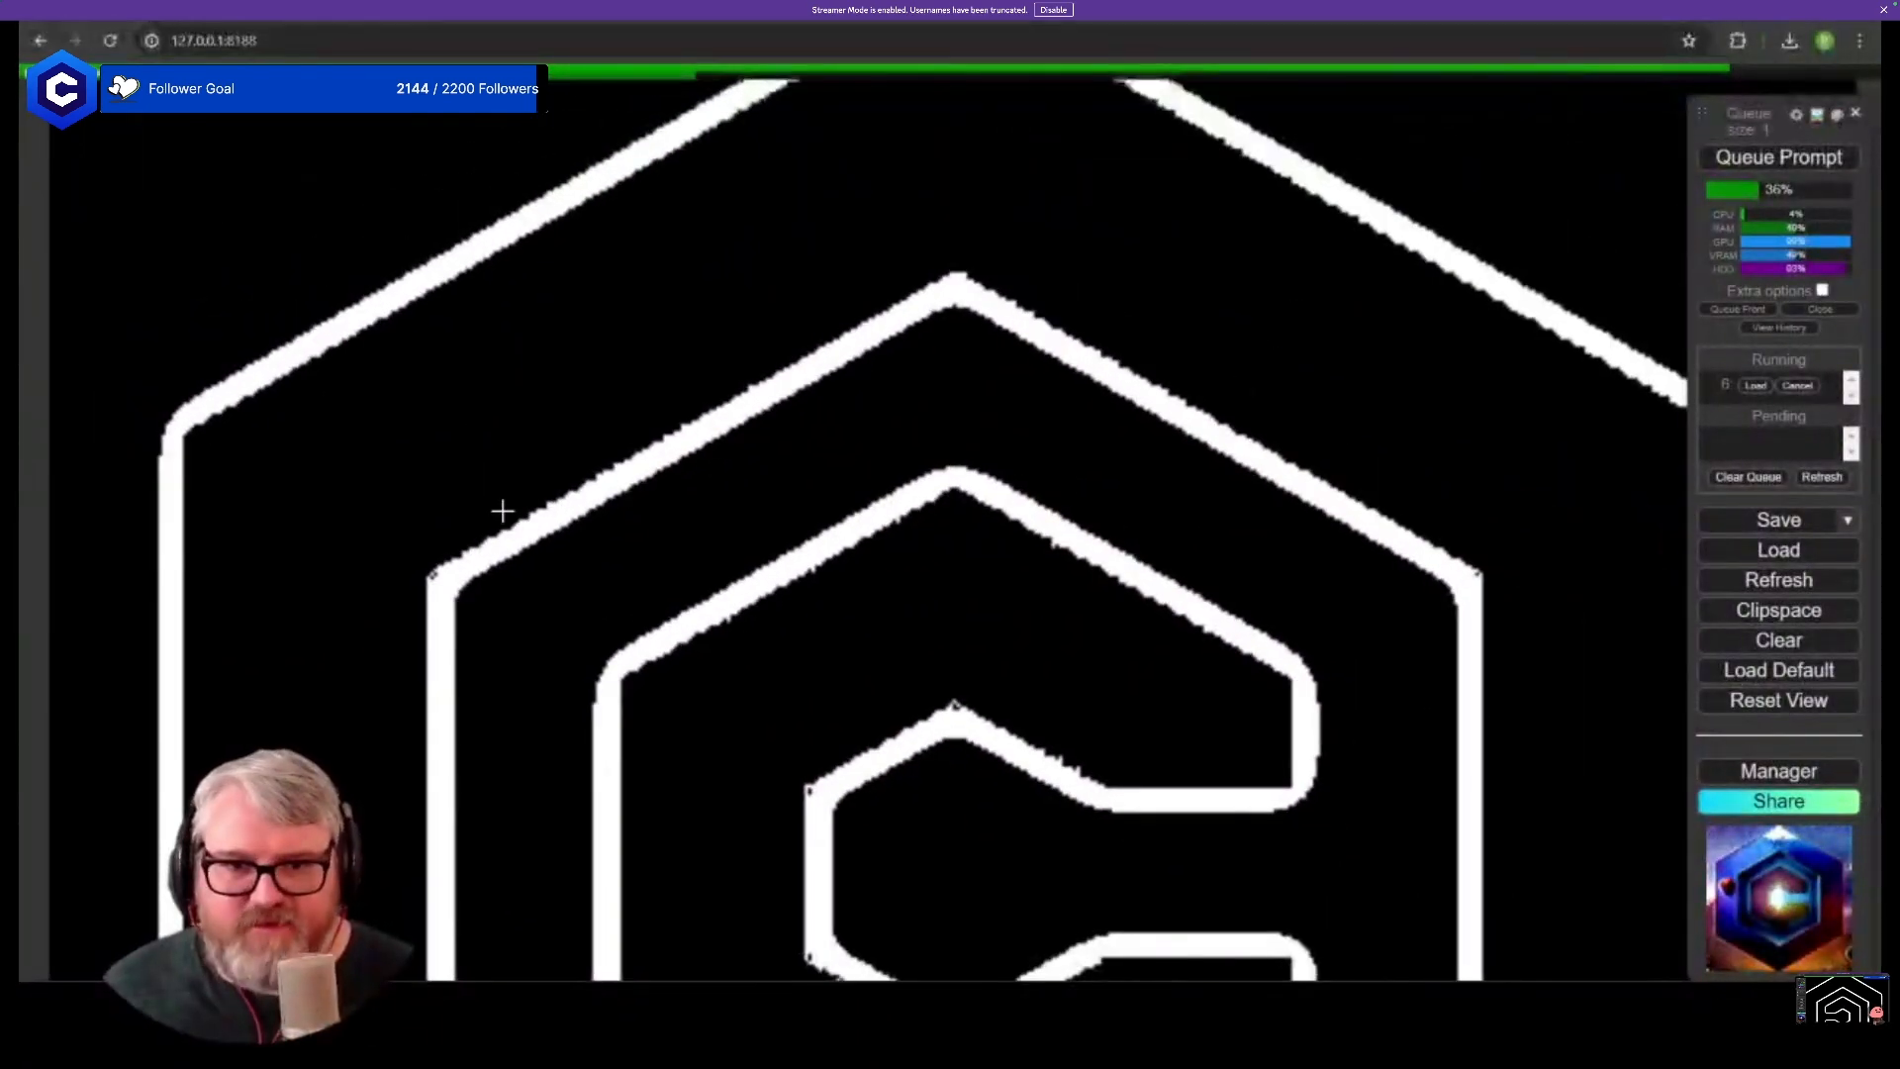
scroll(714, 579, "down", 20)
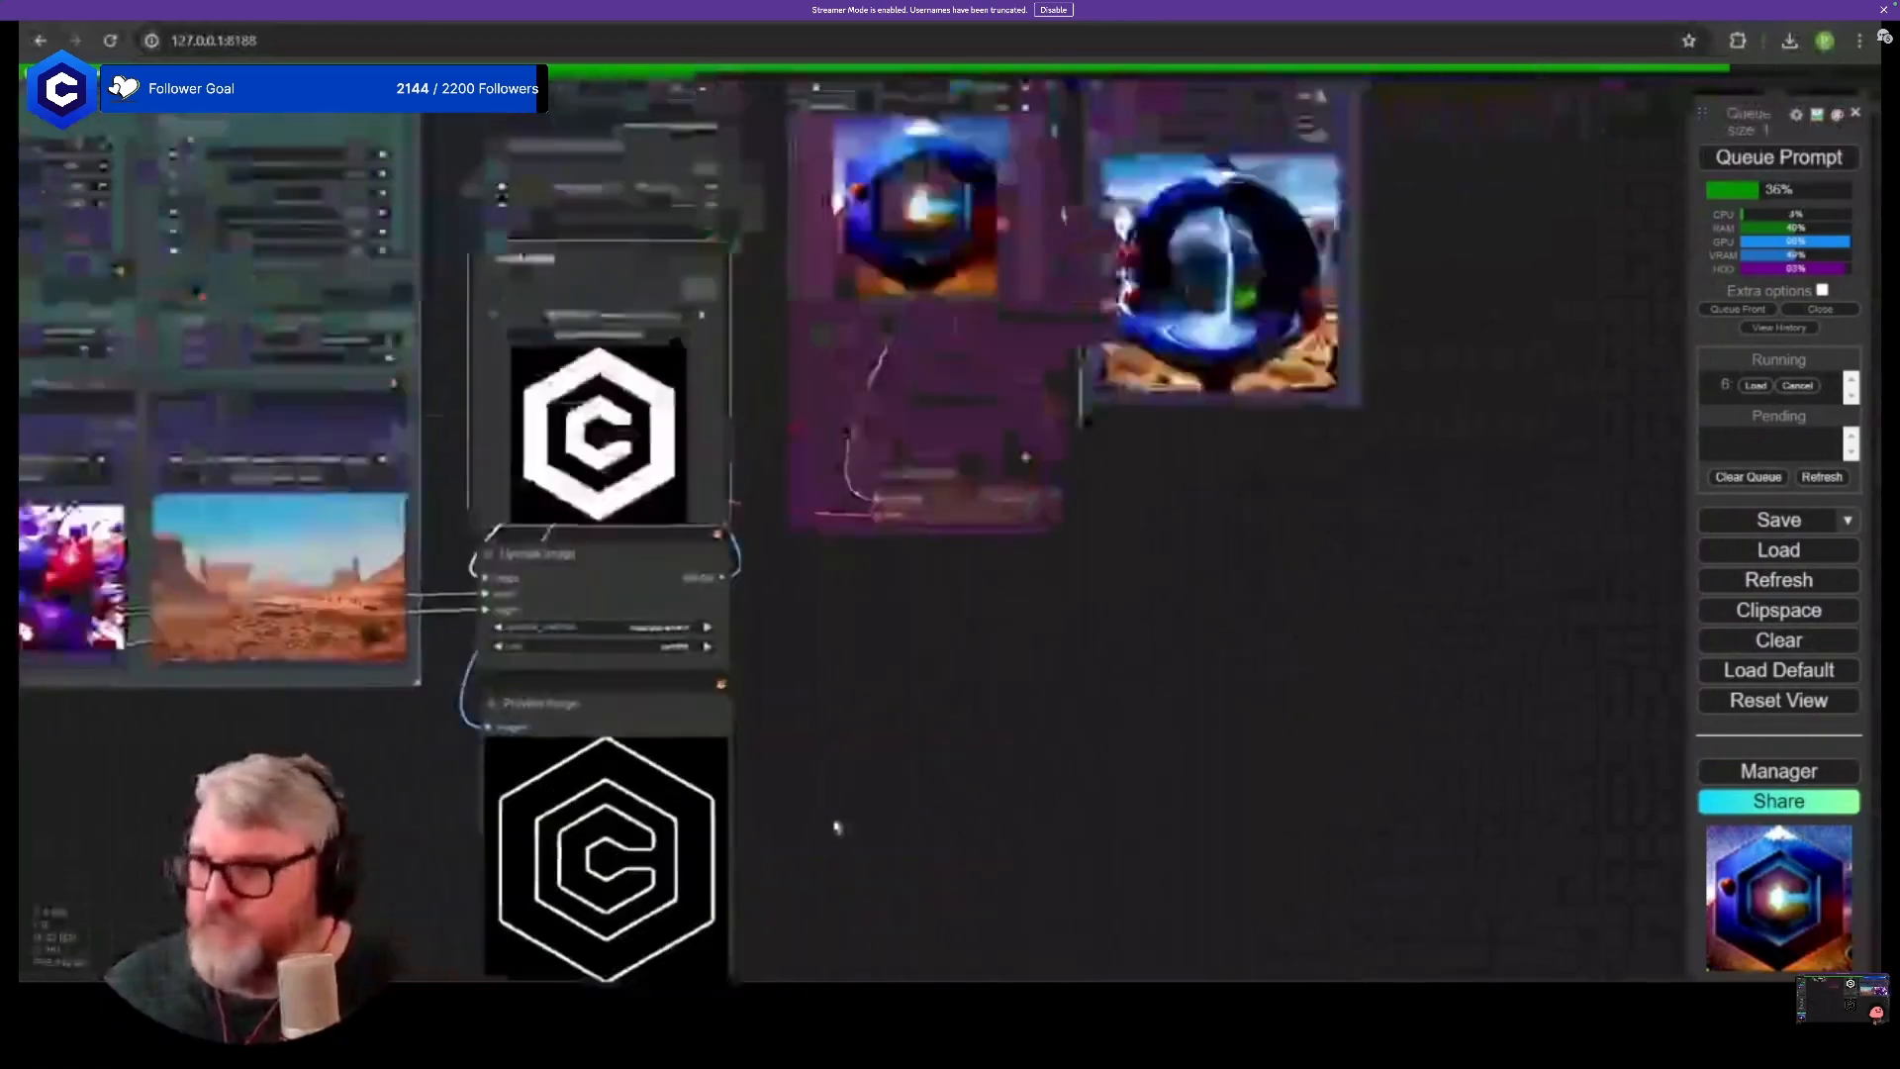
scroll(719, 722, "up", 15)
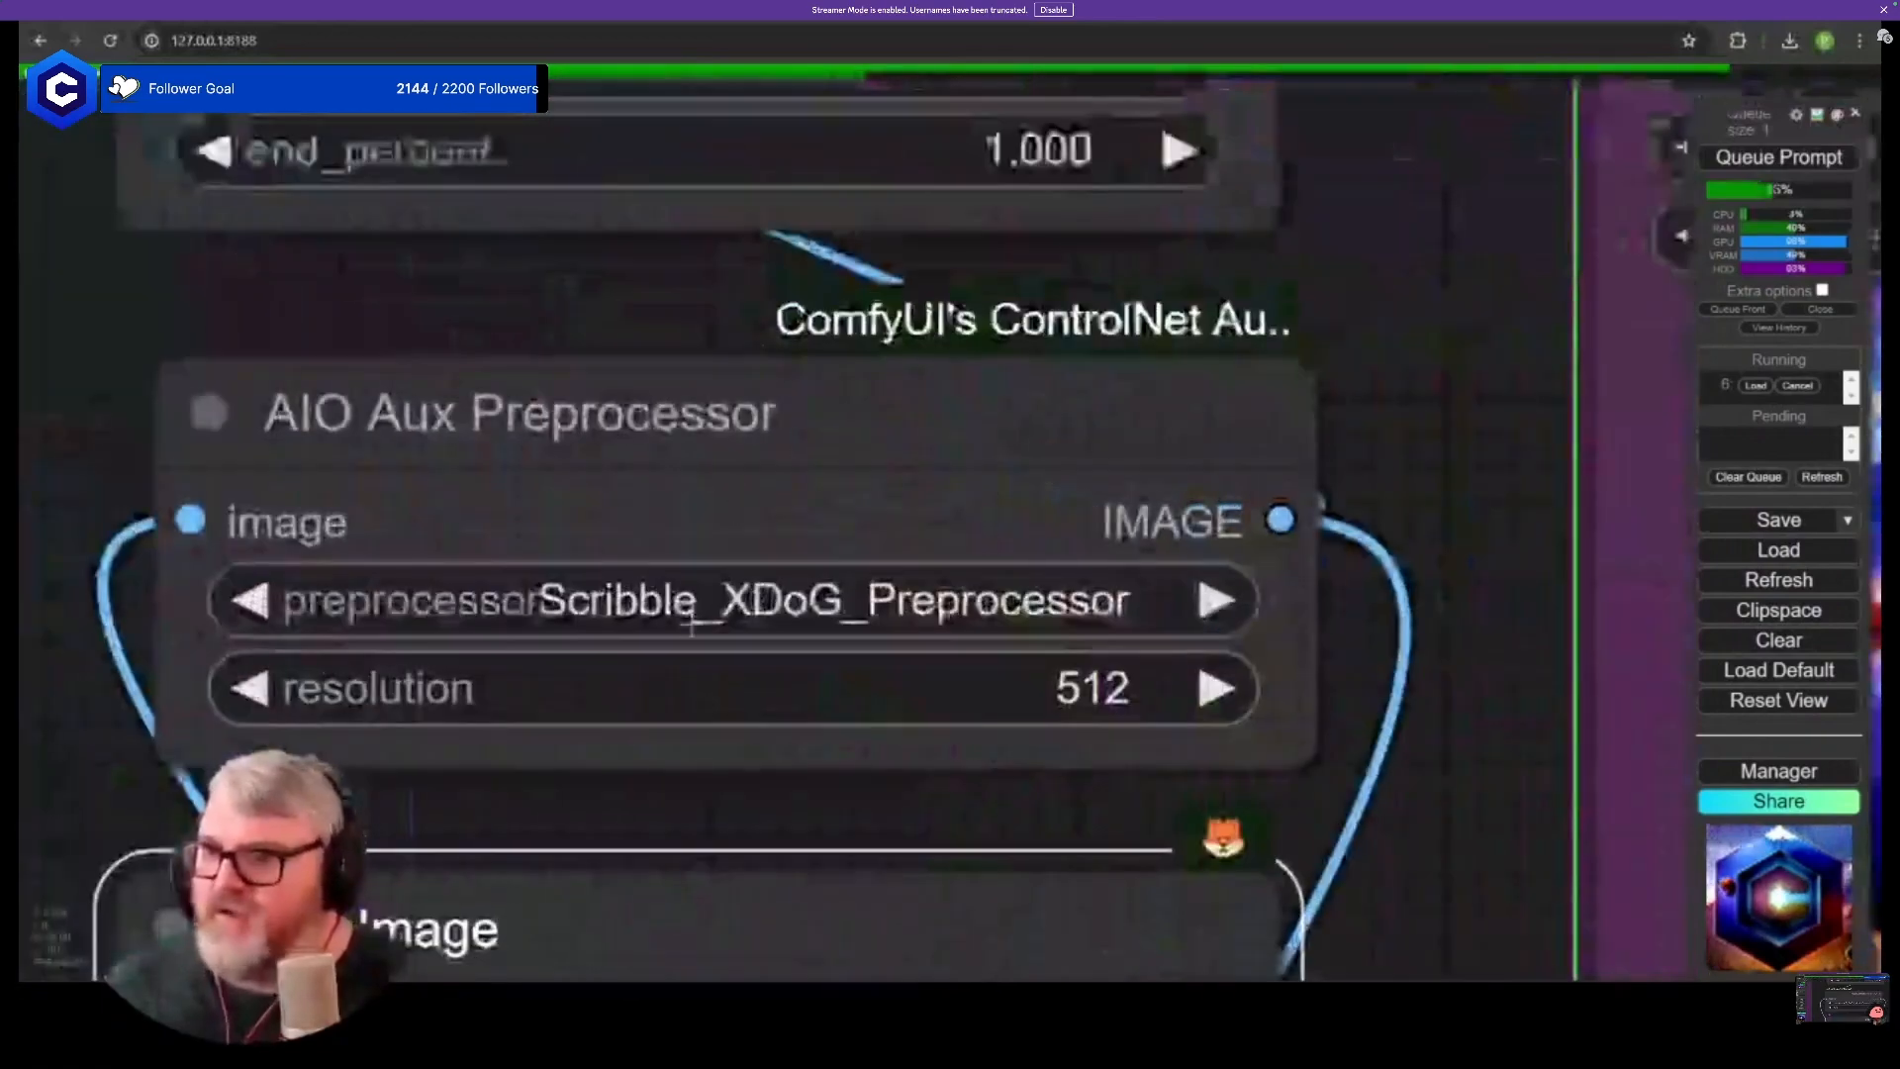
left_click(705, 601)
left_click(1524, 559)
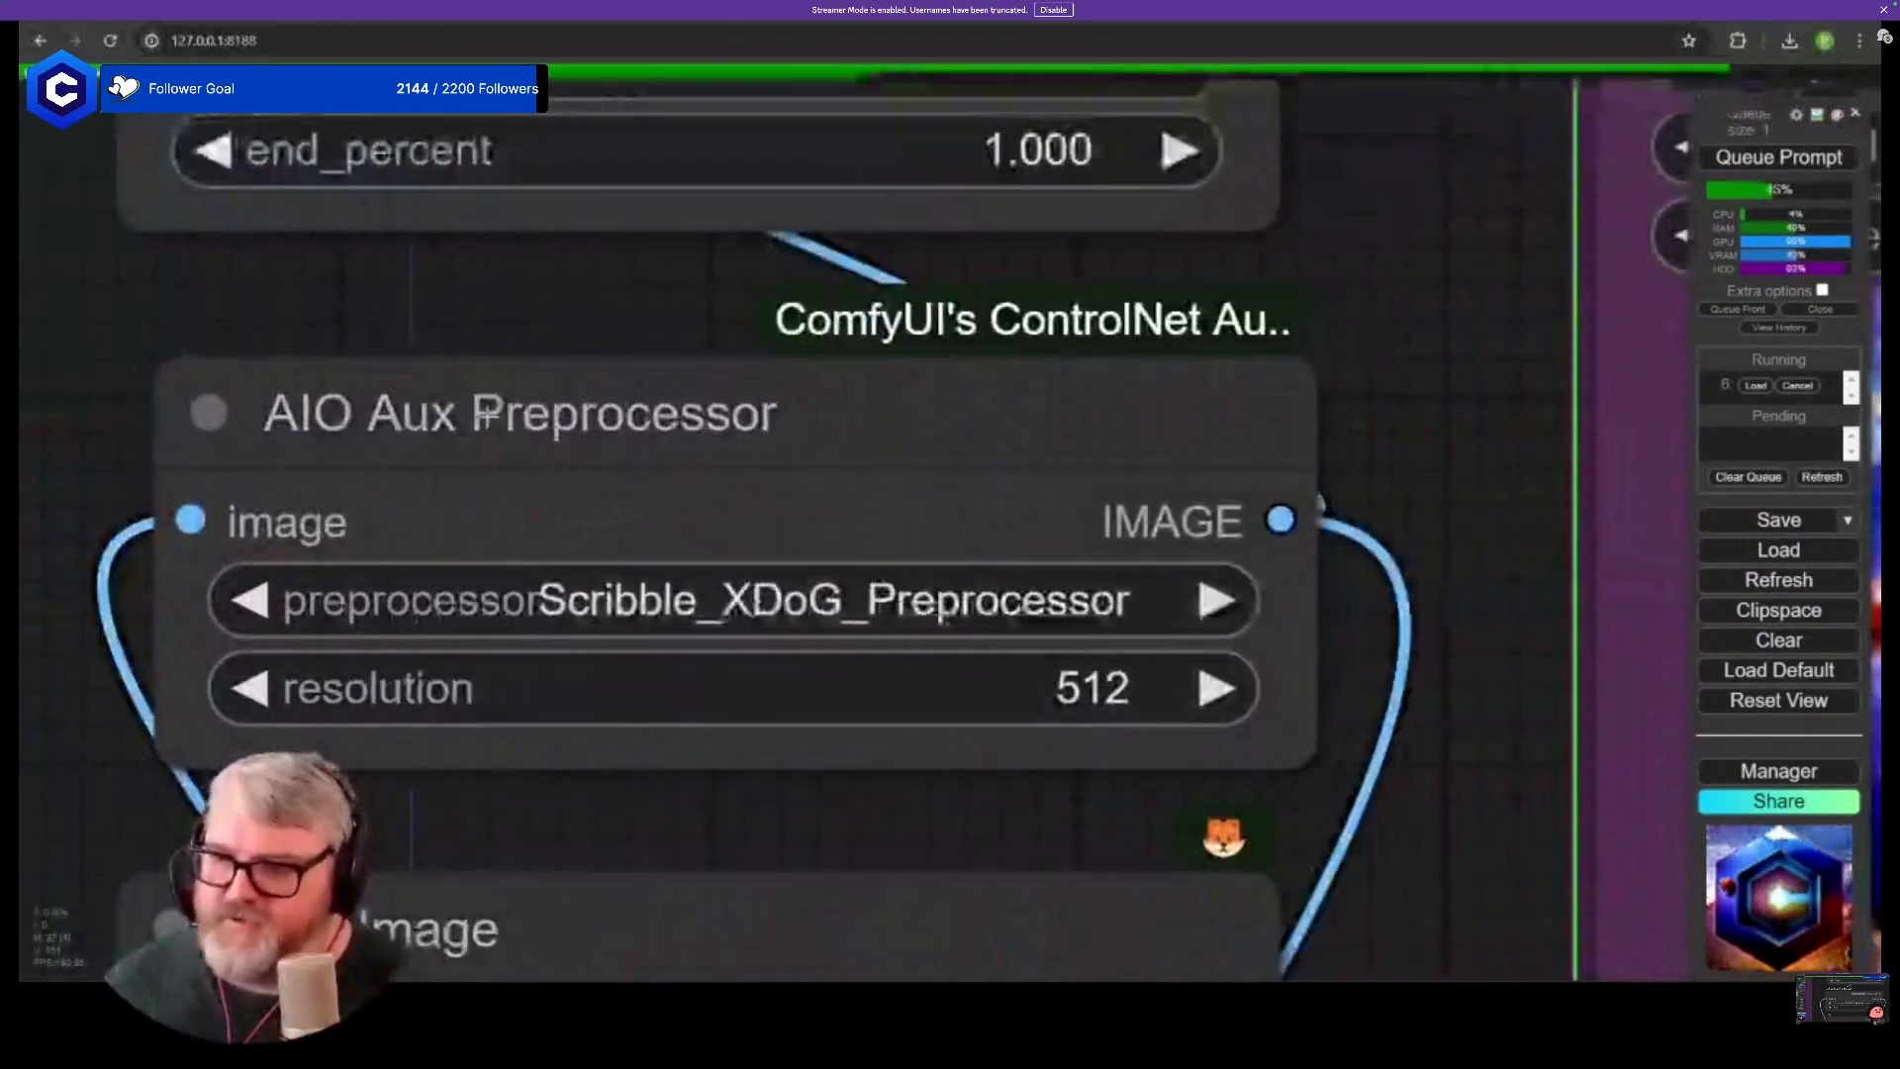
left_click(640, 579)
scroll(640, 579, "down", 6)
scroll(642, 584, "down", 8)
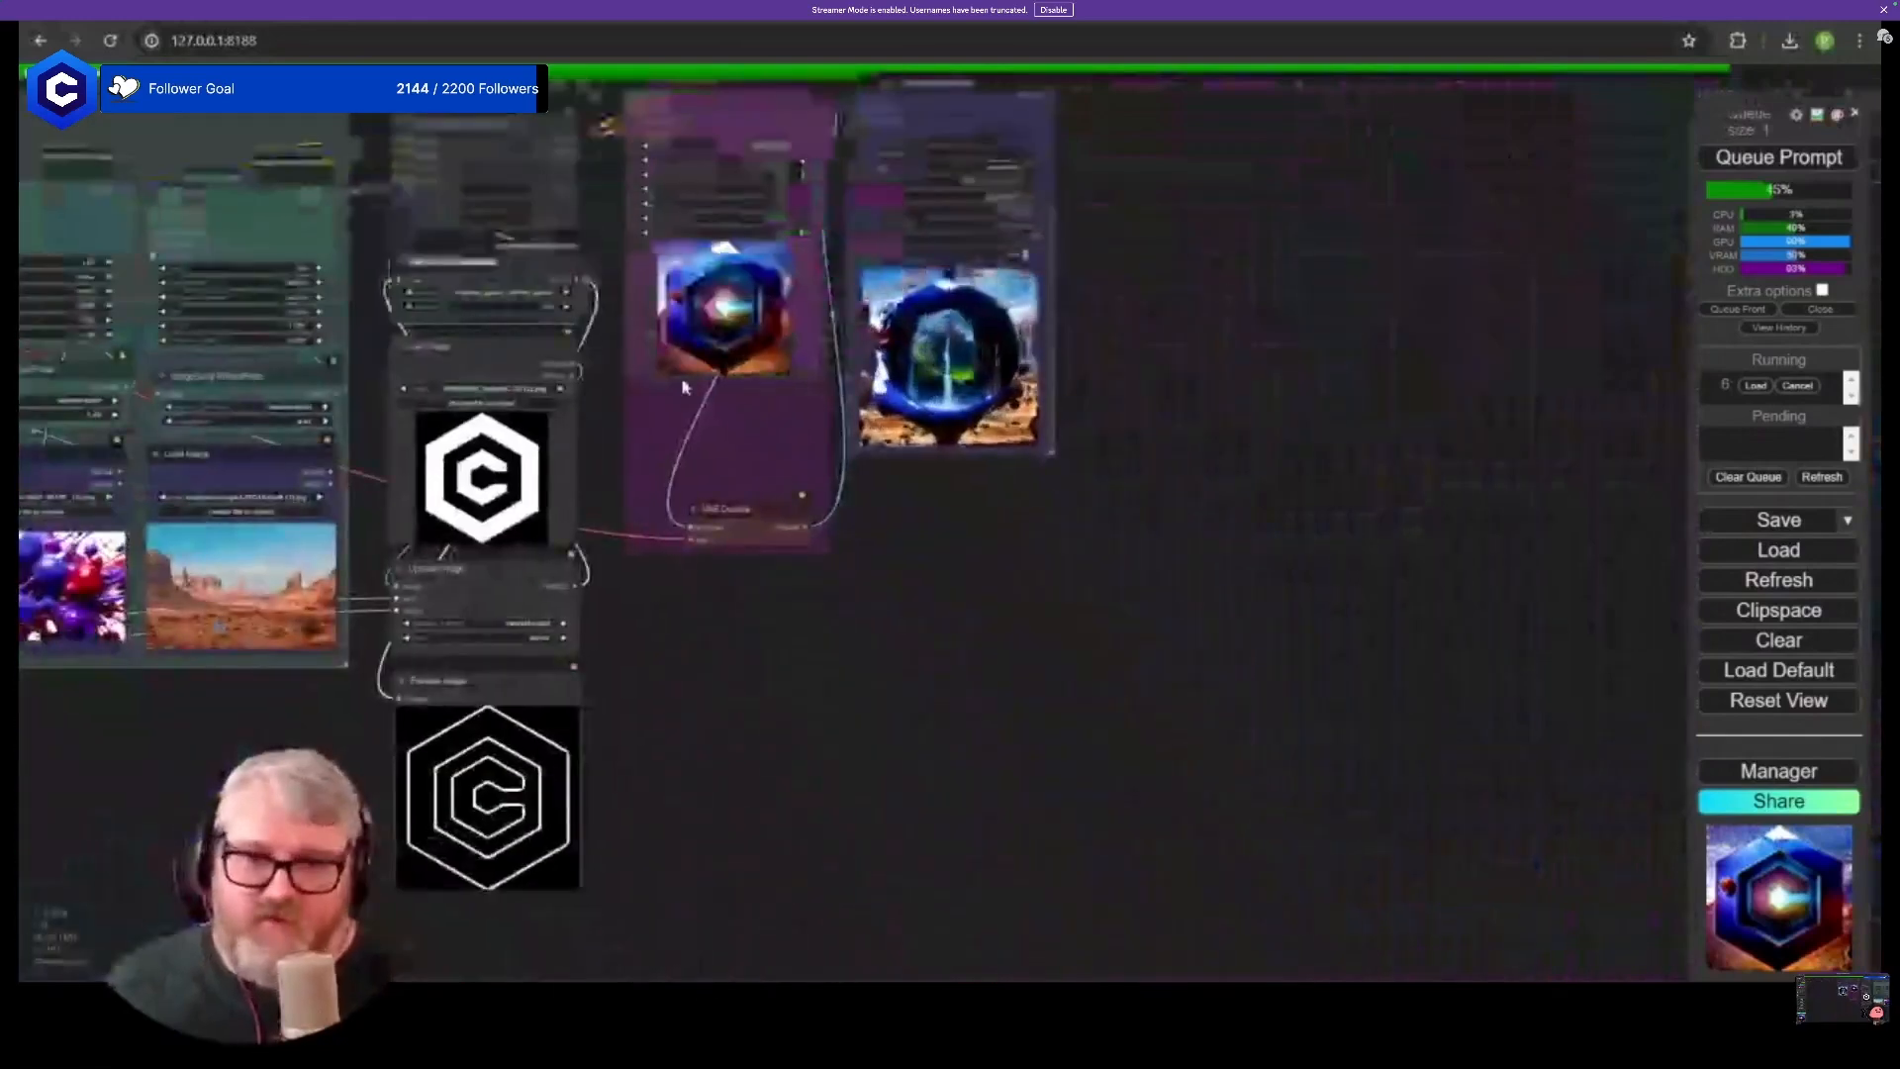
left_click_drag(682, 386, 1175, 561)
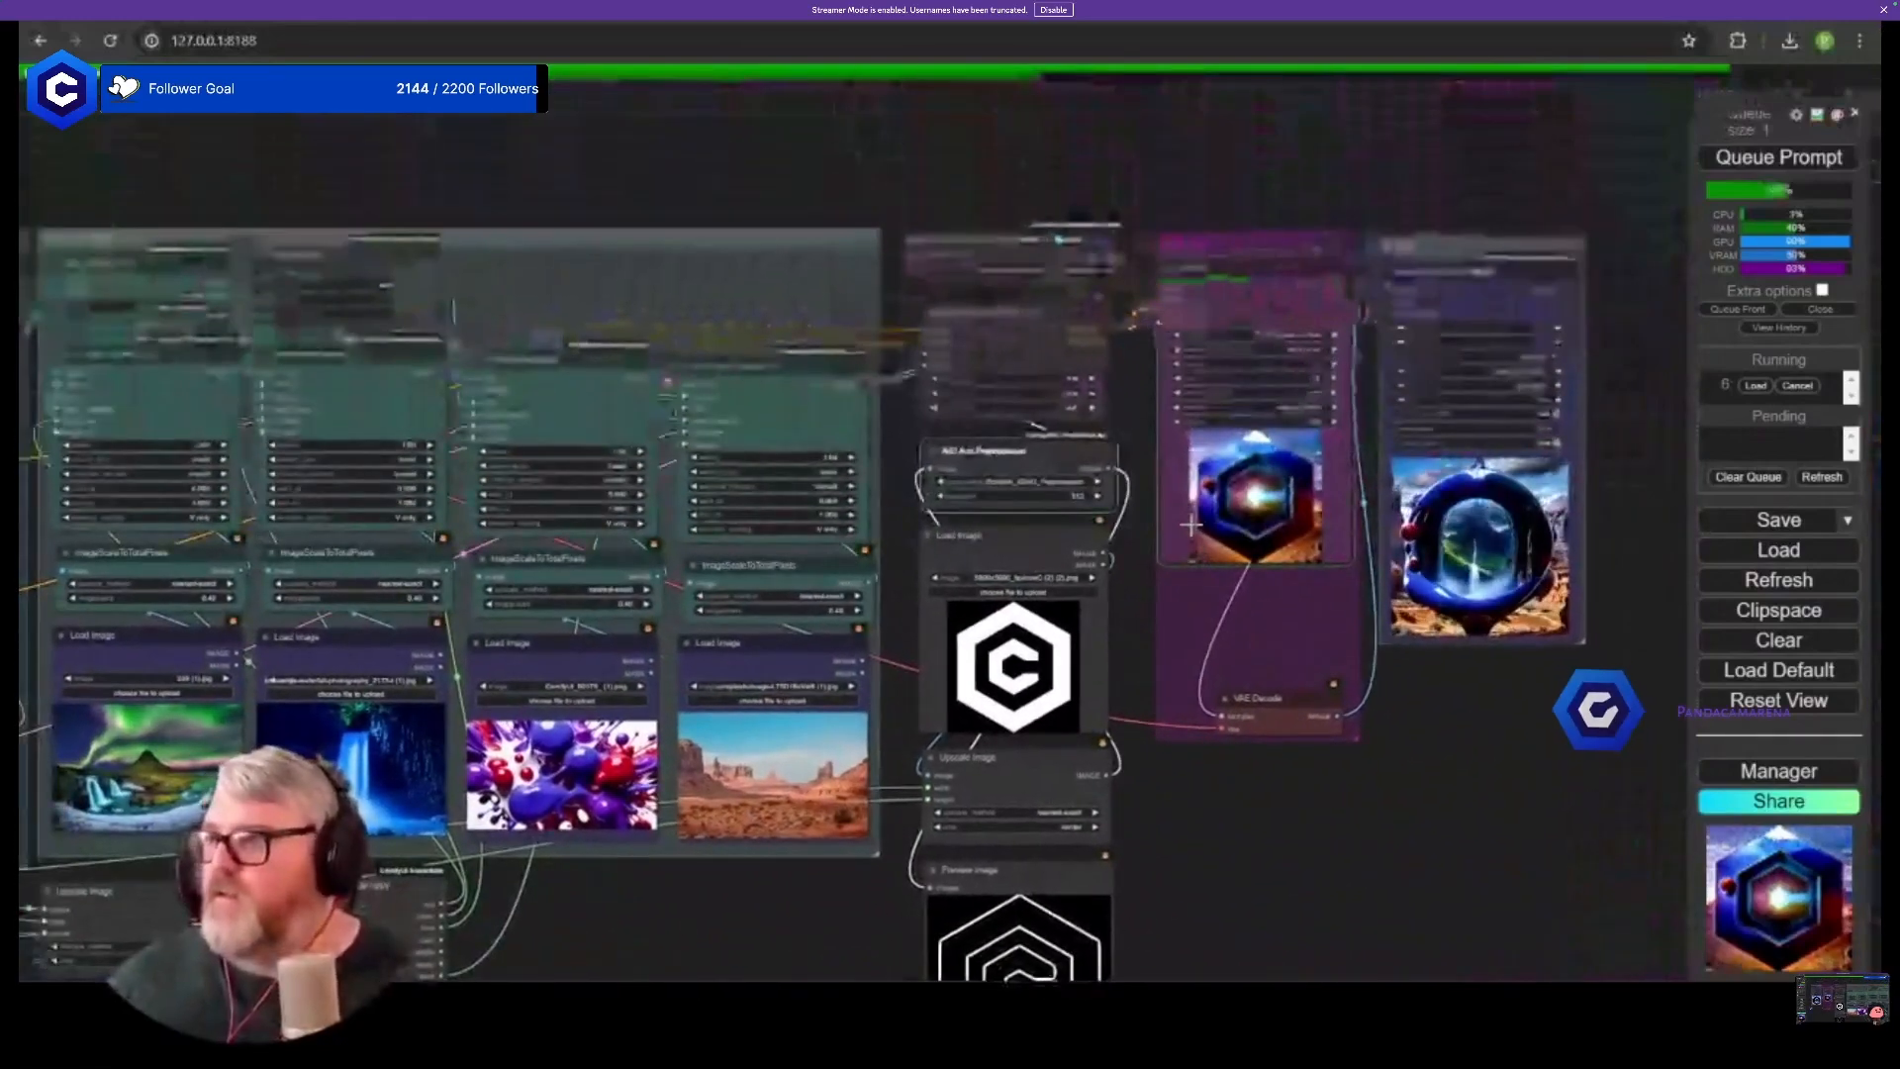
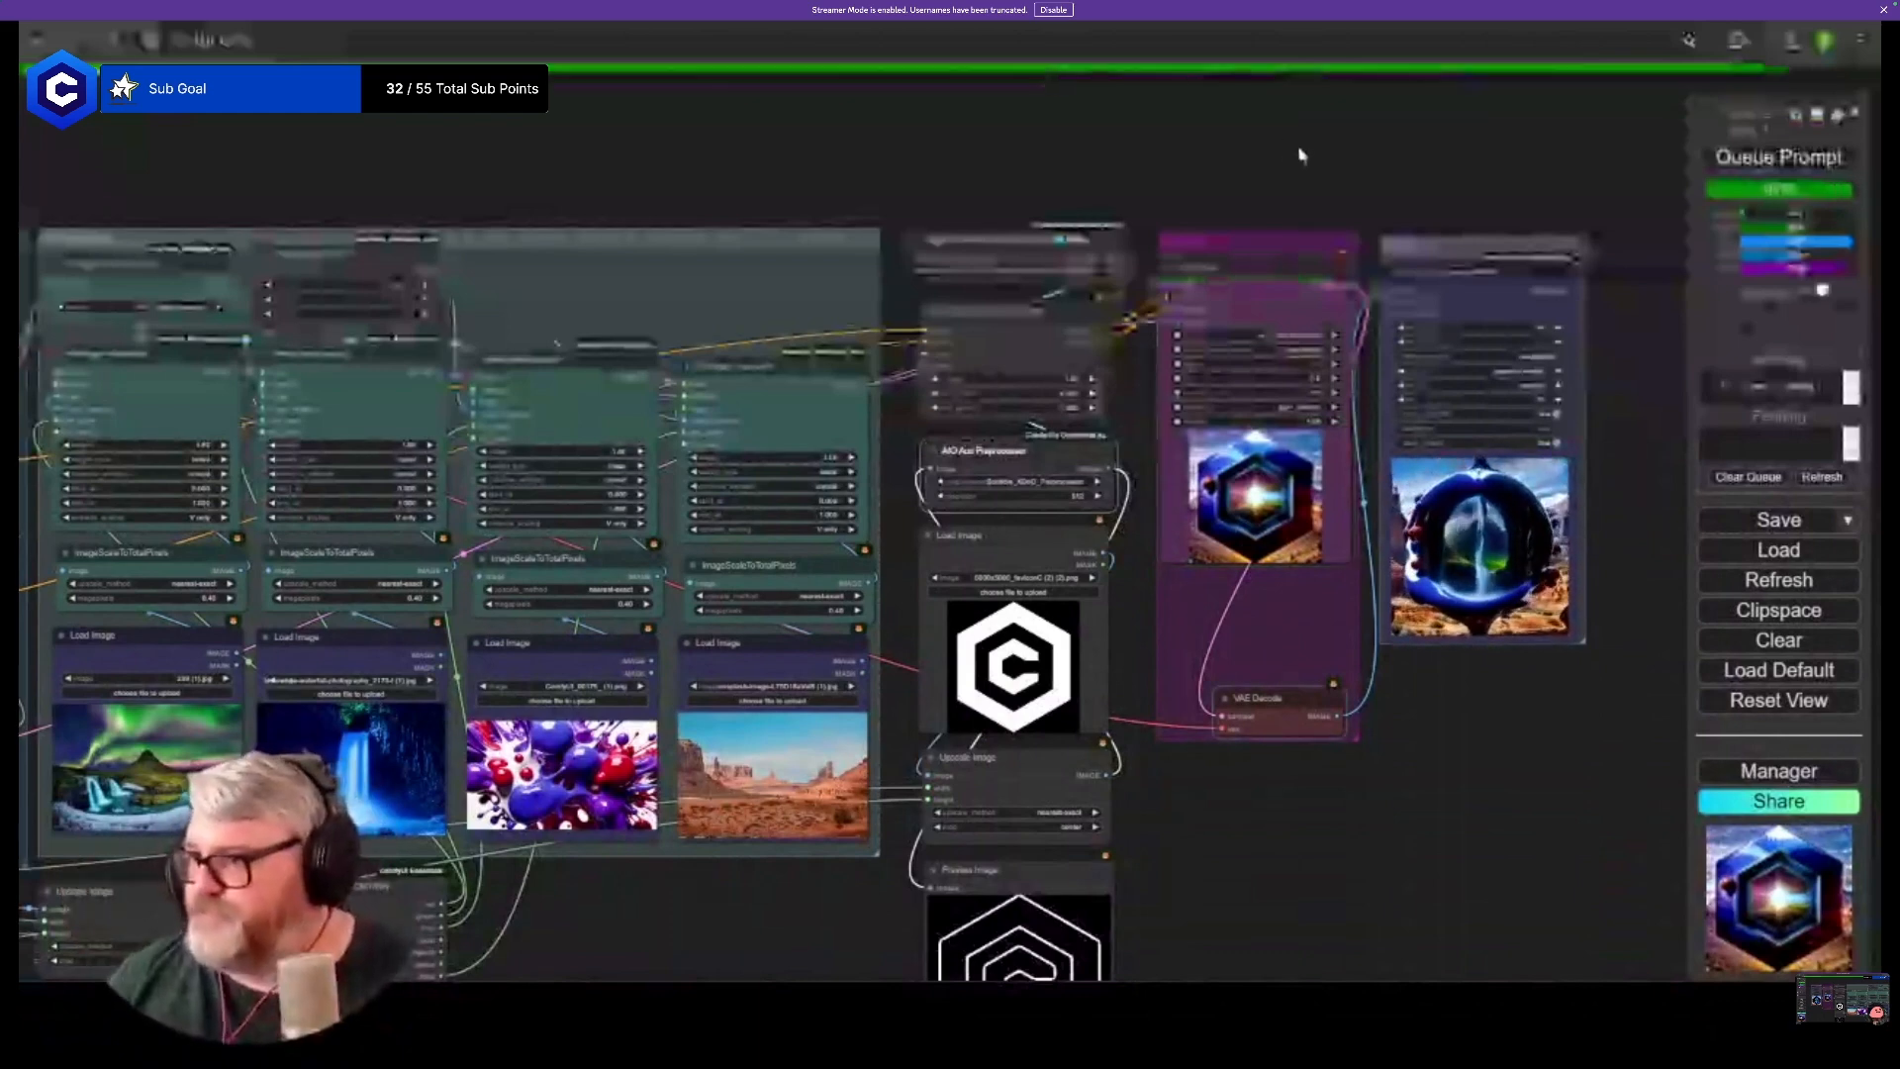
- Inspect the newly rendered logo animation up close in the Video Combine node
left_click_drag(1353, 126, 979, 199)
scroll(979, 199, "up", 1)
scroll(1302, 585, "up", 7)
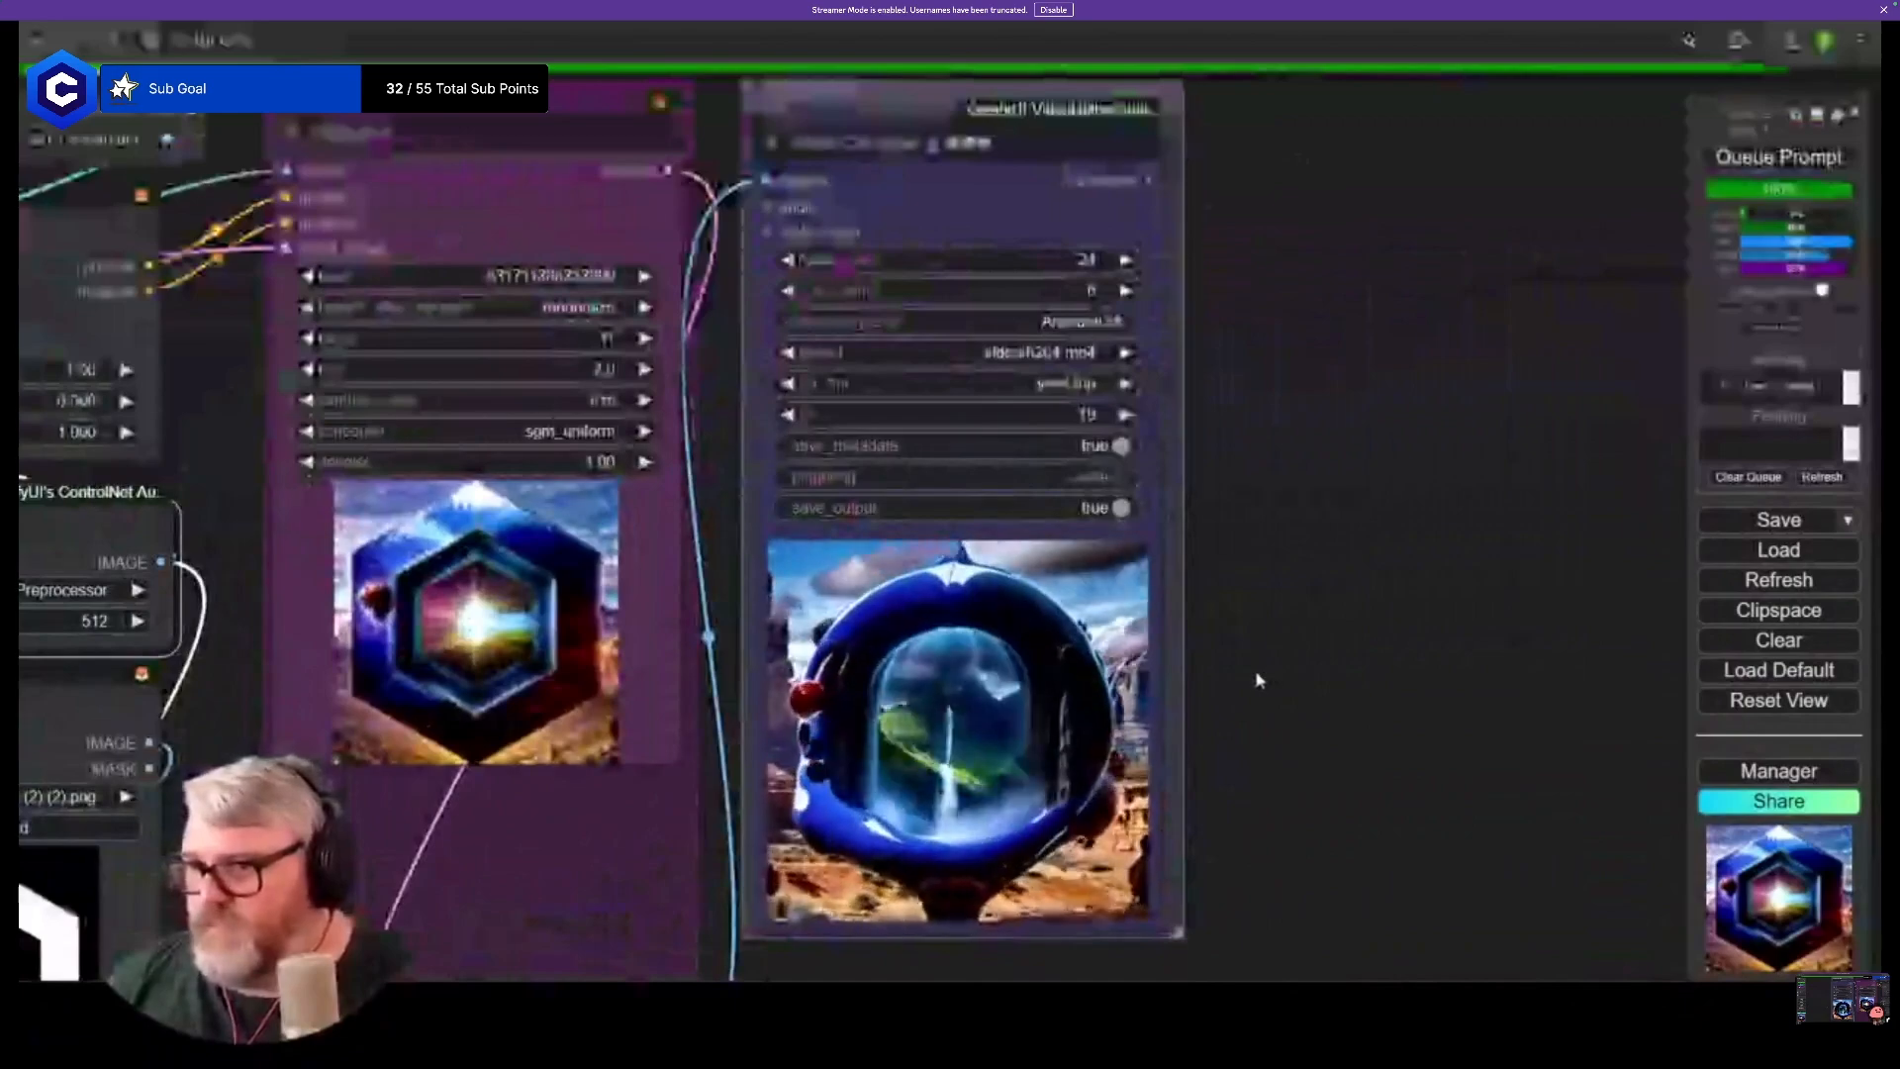
scroll(1254, 682, "up", 7)
left_click_drag(1236, 756, 1324, 544)
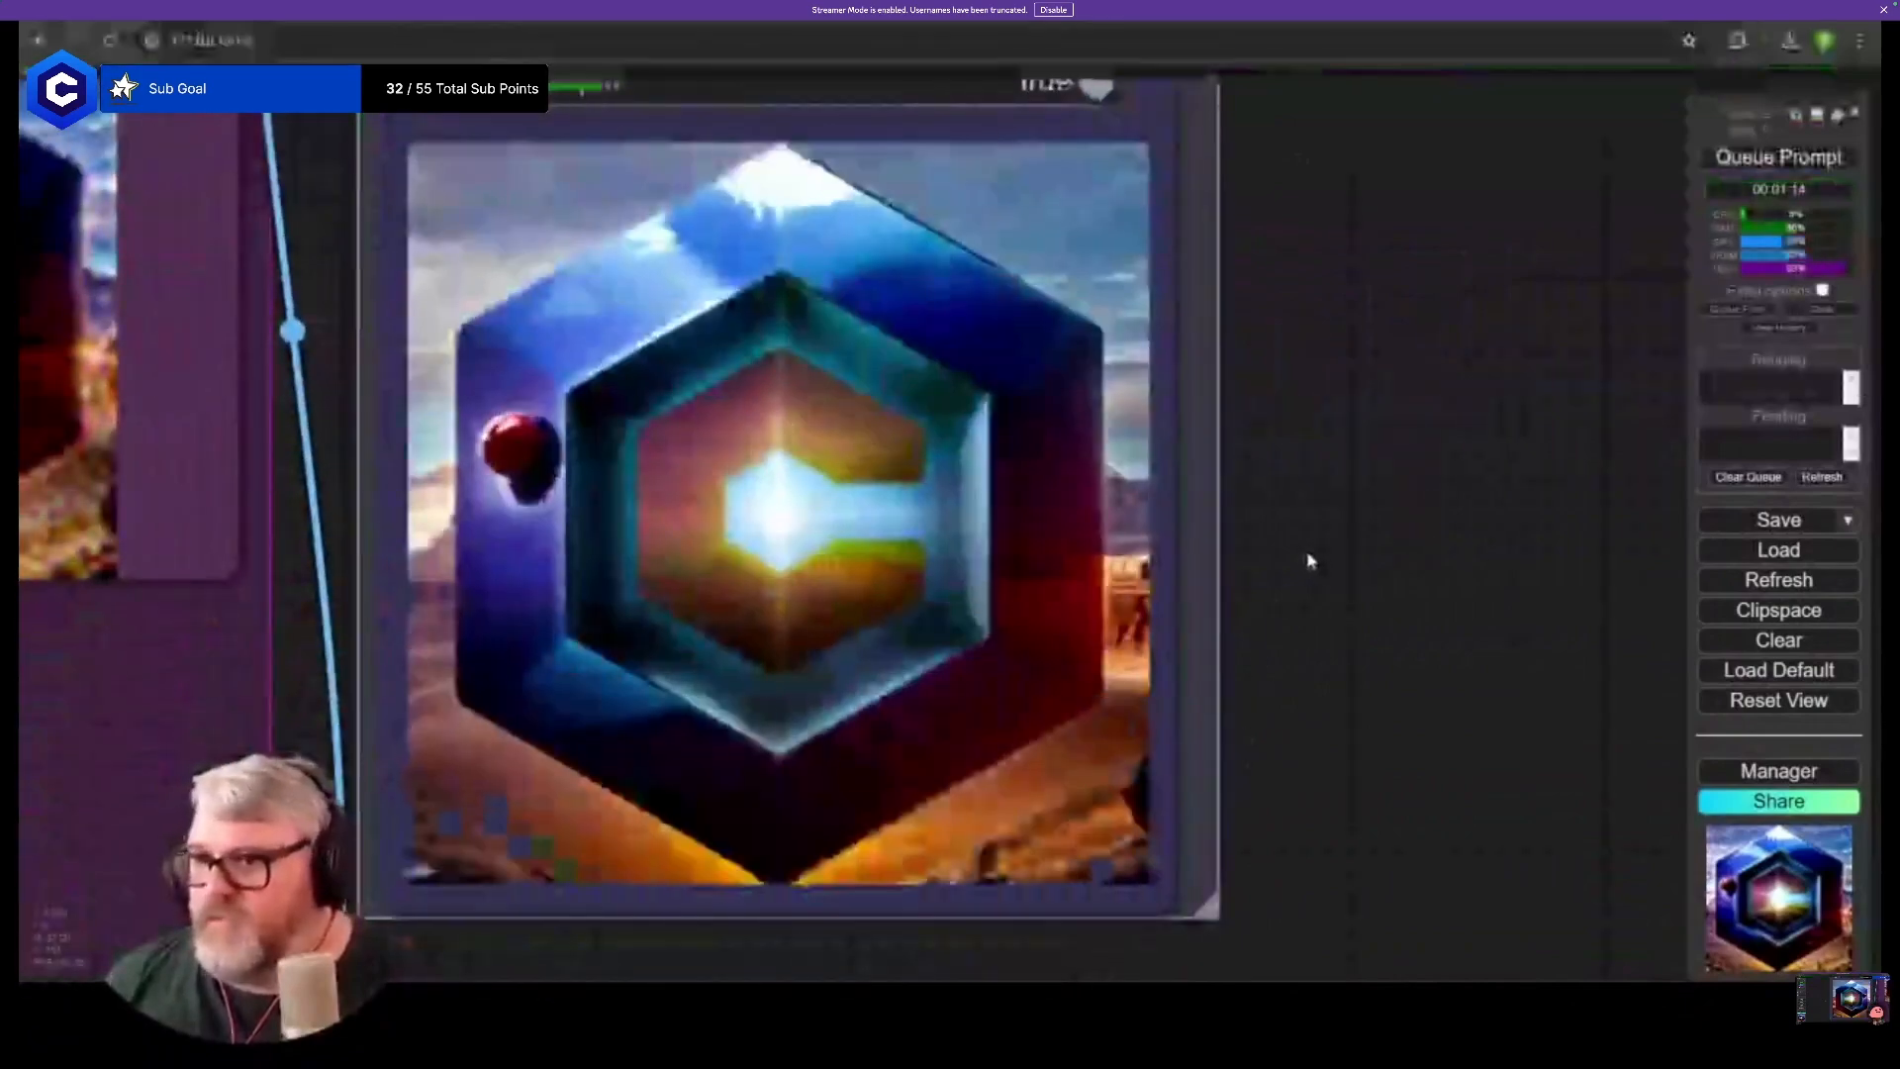
scroll(1289, 597, "down", 3)
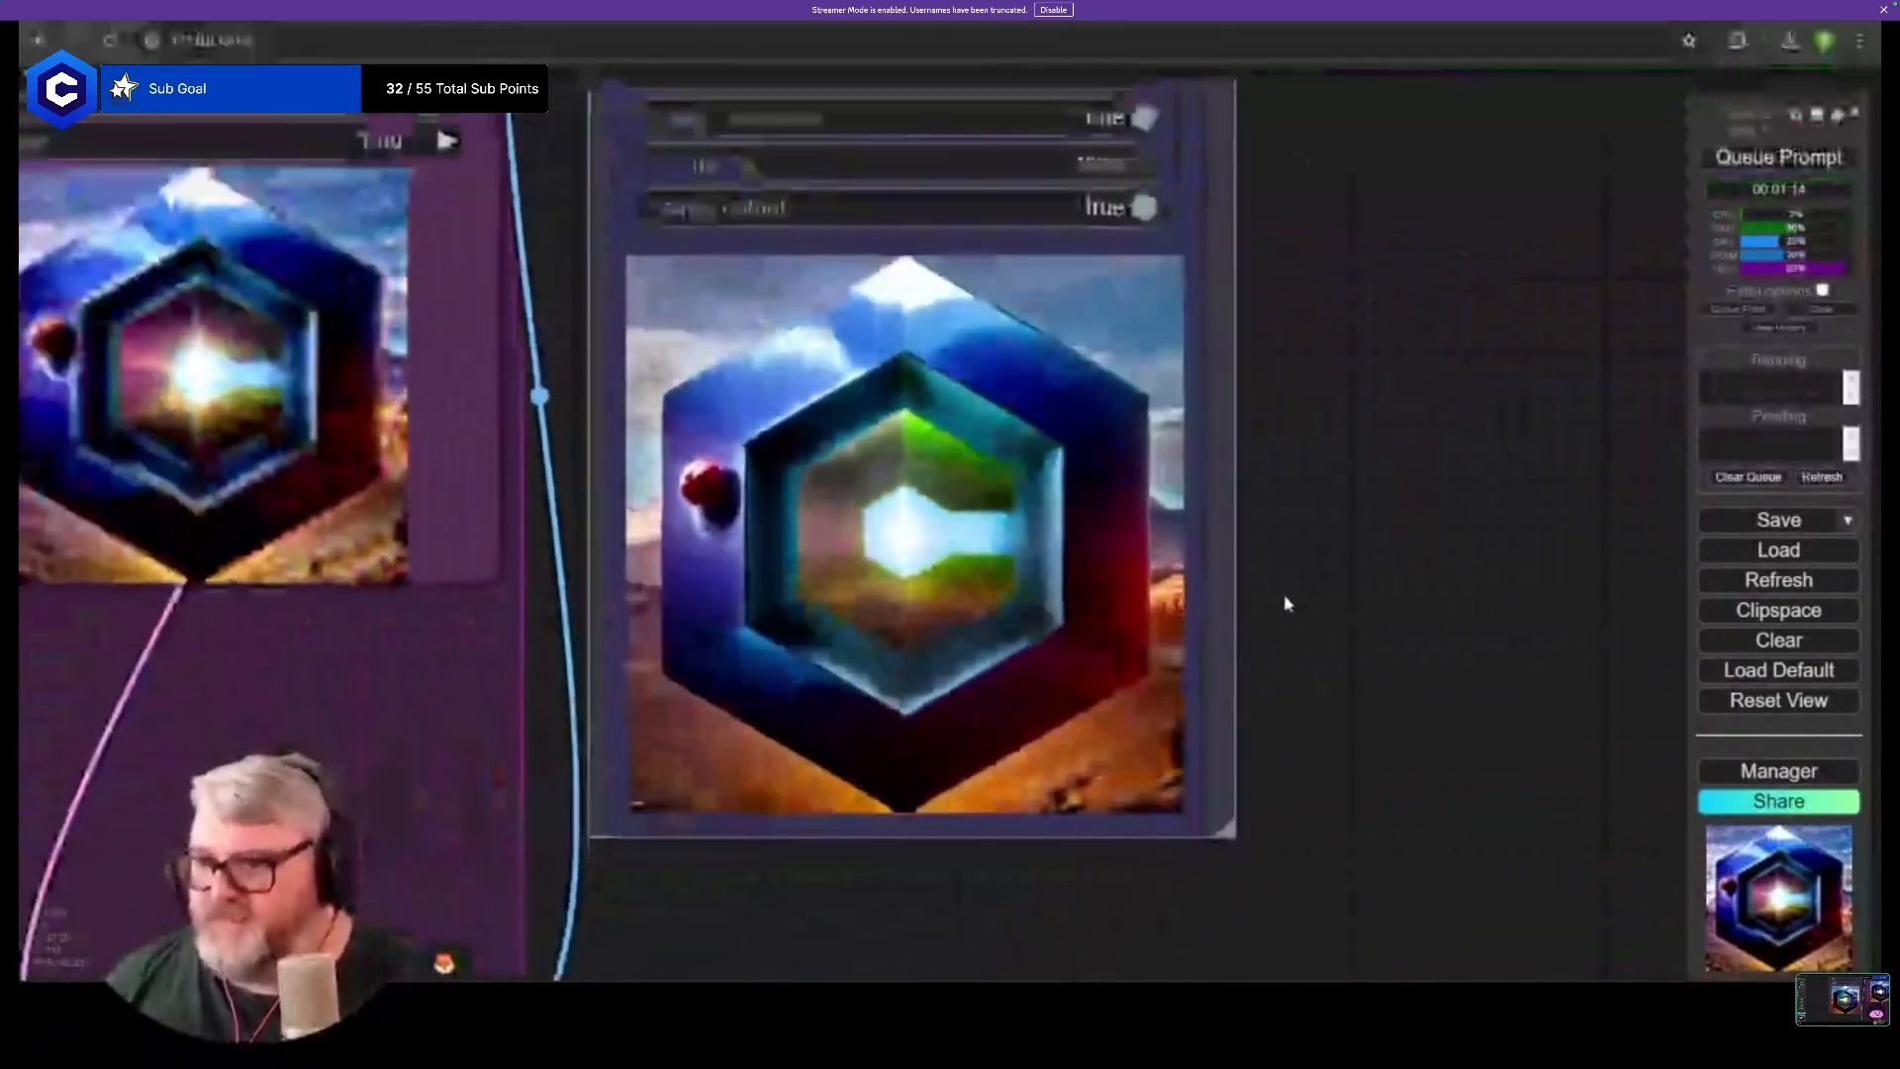
scroll(1284, 599, "down", 2)
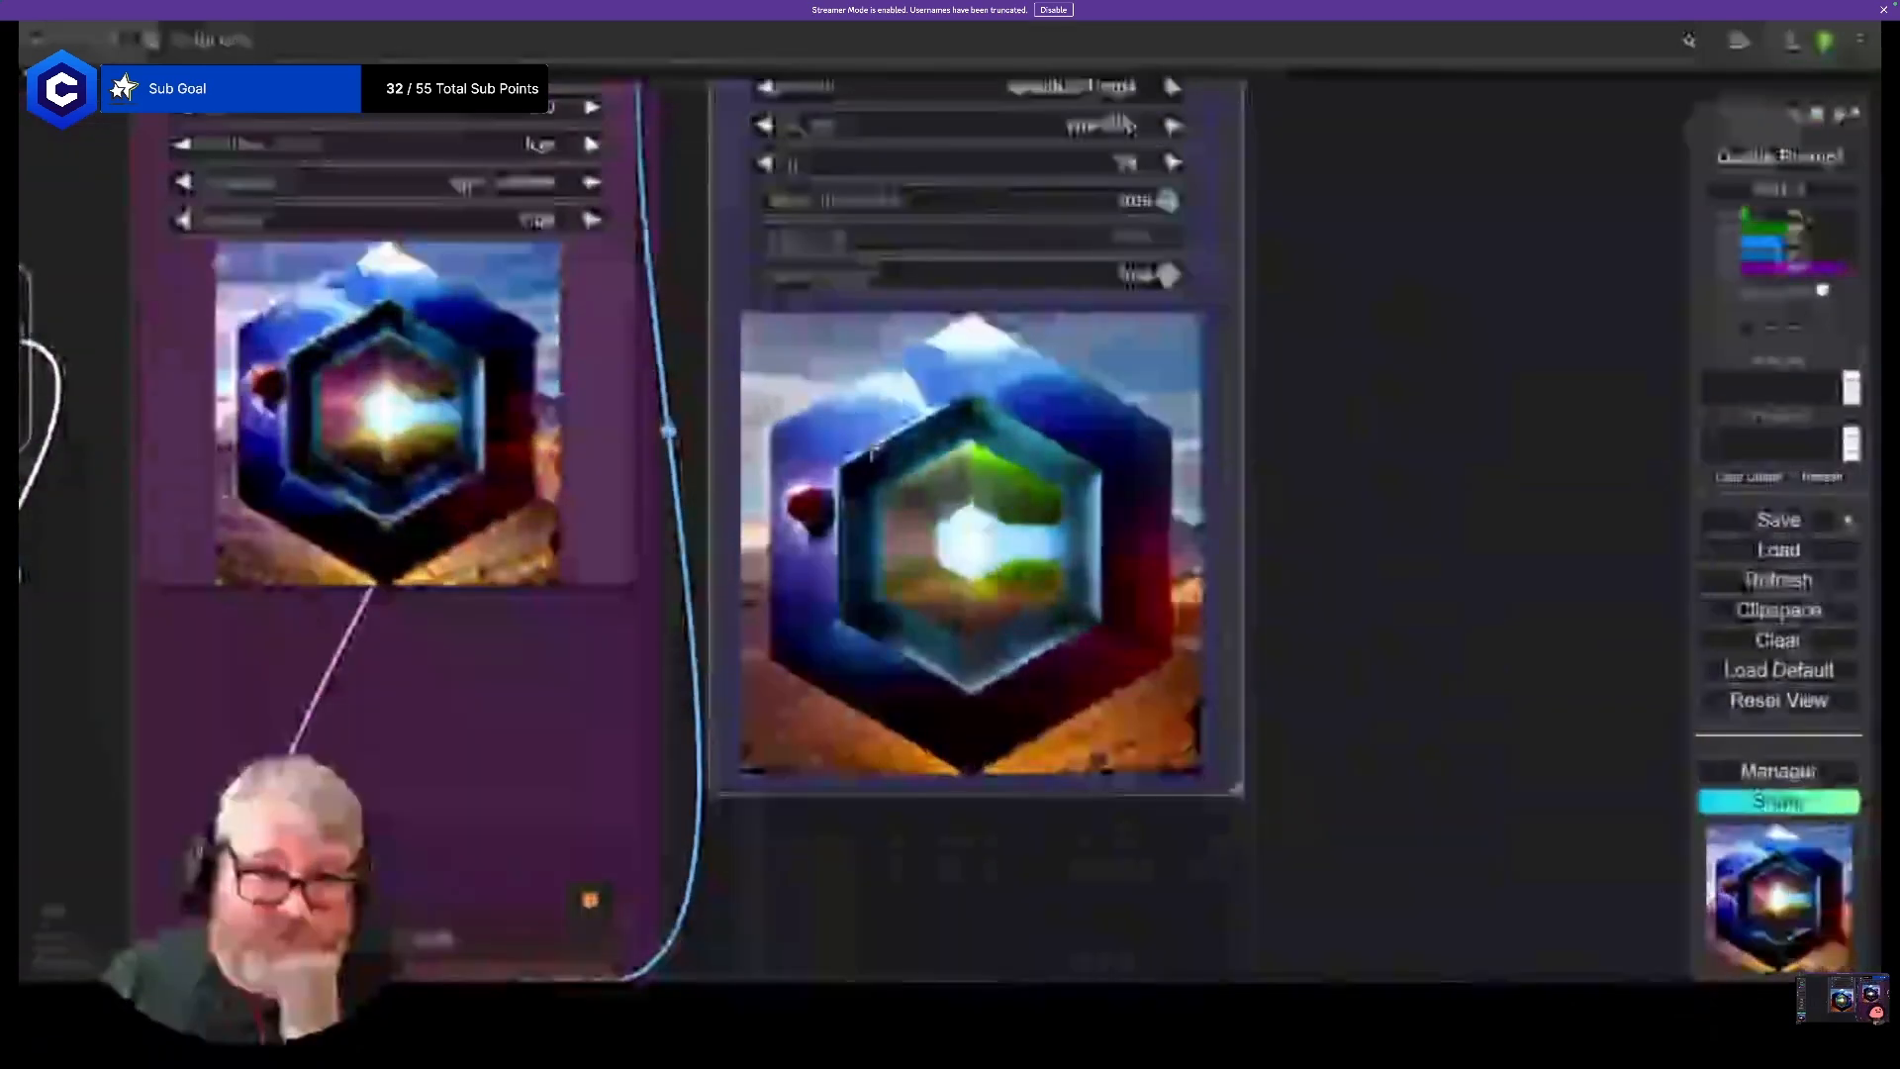
- Move the KSampler and Video Combine groups further away from the ControlNet column to free up space between them
scroll(857, 450, "down", 12)
left_click_drag(1114, 475, 1528, 485)
scroll(1153, 613, "down", 1)
mouse_move(1169, 606)
left_mouse_down()
mouse_move(1000, 564)
mouse_move(1022, 653)
left_mouse_up()
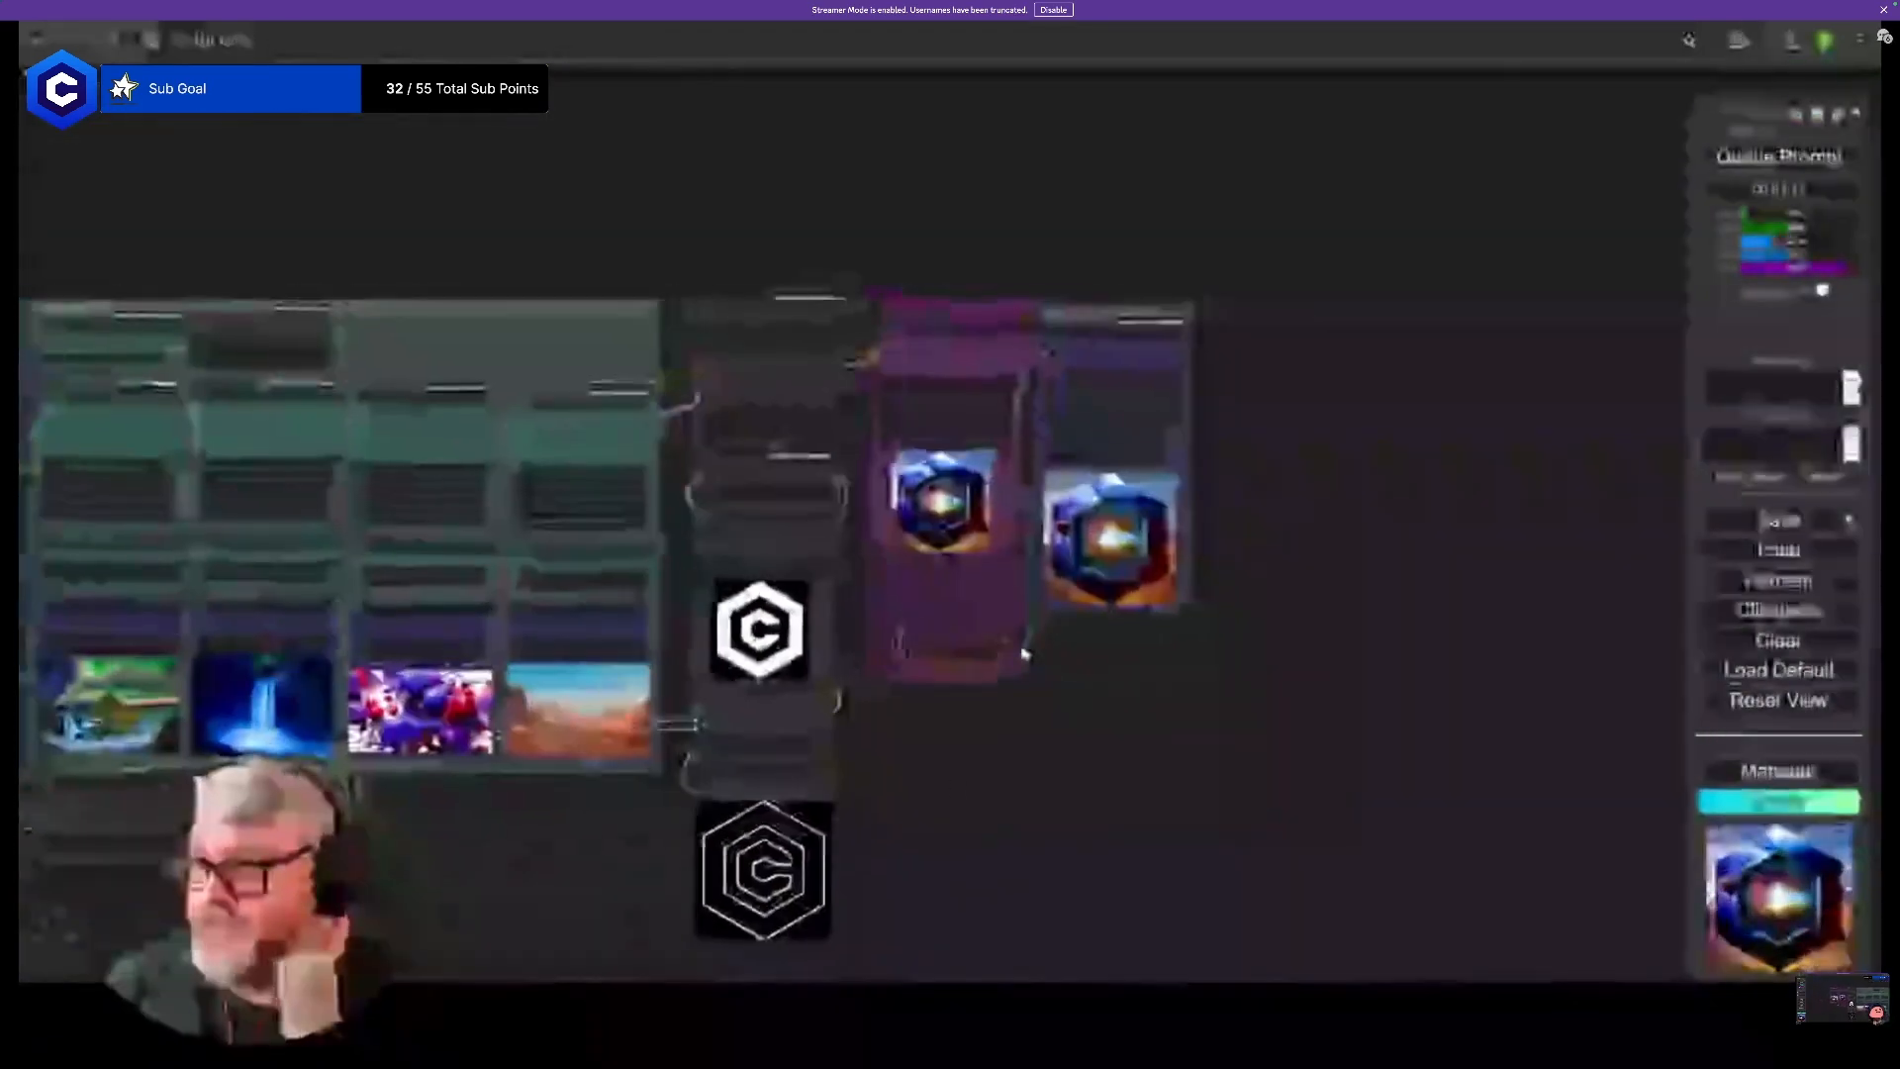
left_click_drag(924, 810, 1228, 235, "ctrl")
double_click(1385, 693)
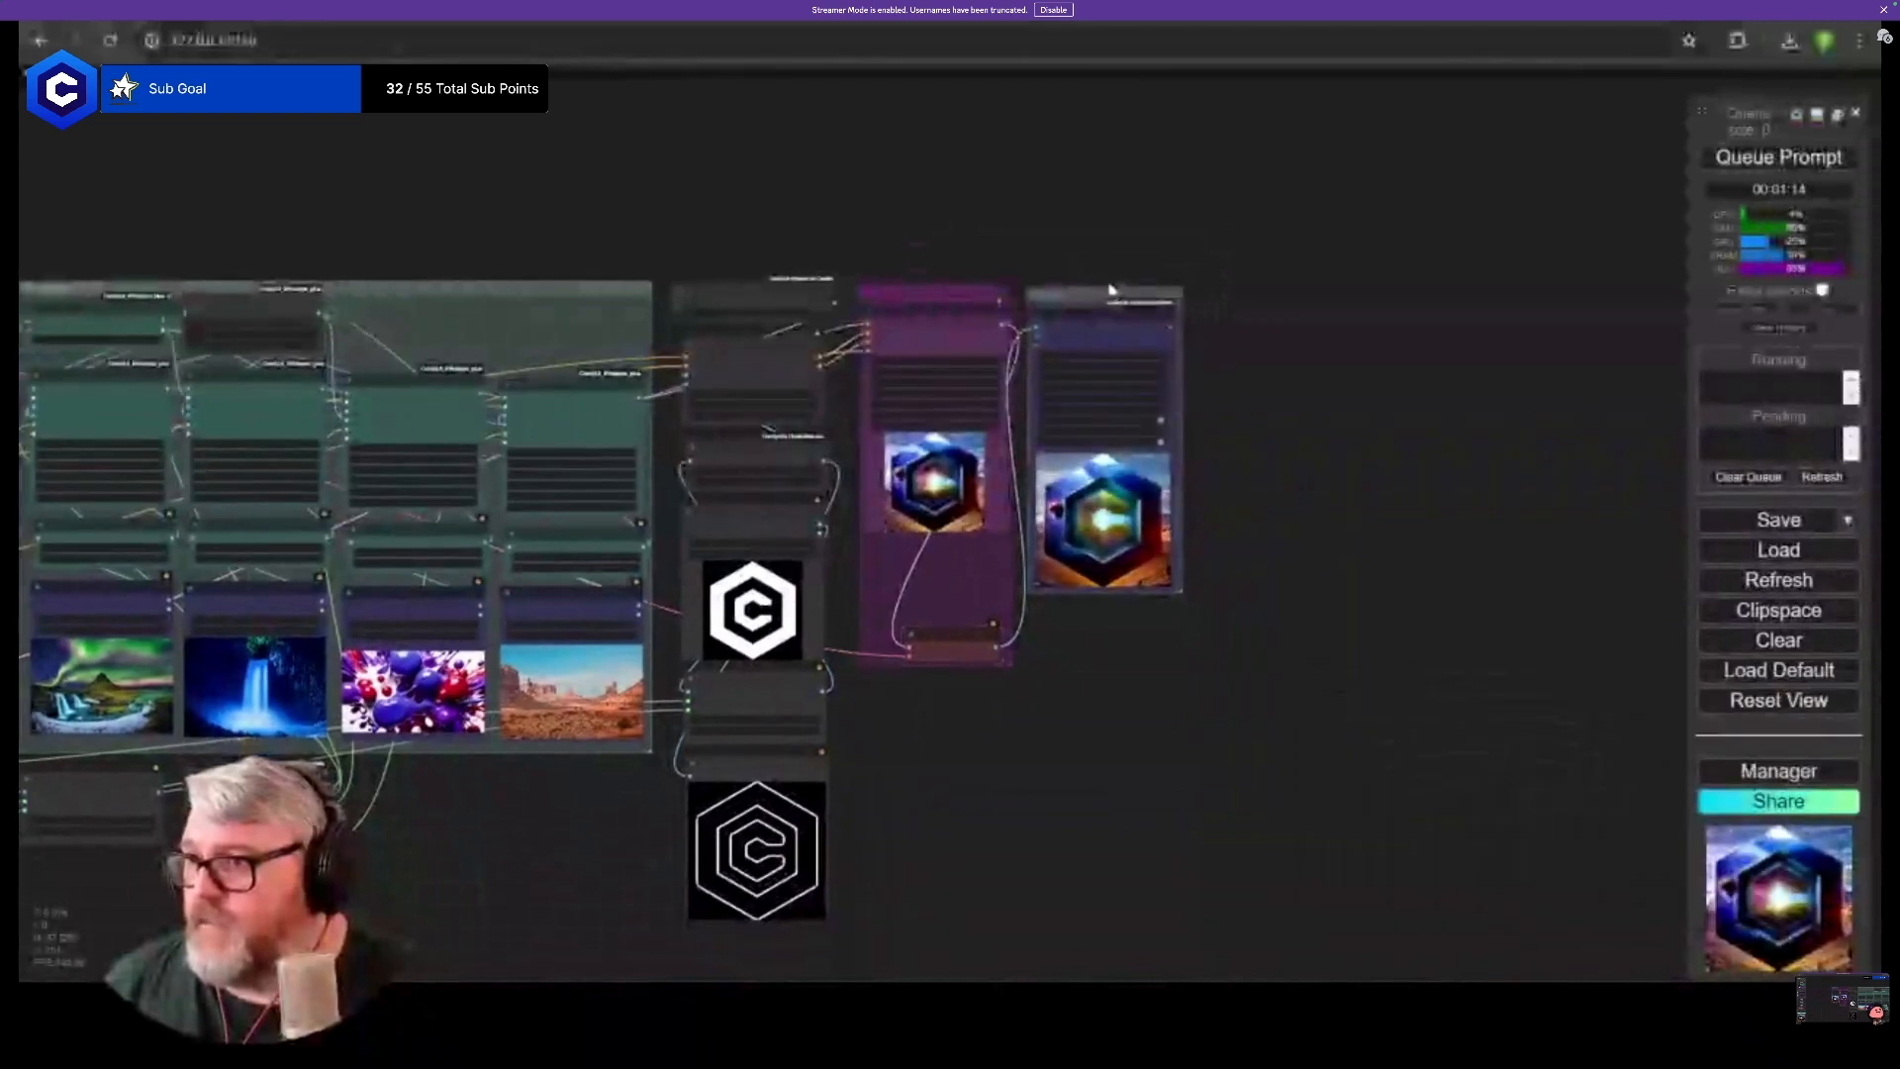
left_click_drag(1111, 292, 1325, 289)
left_click_drag(1116, 281, 1204, 295)
- Duplicate the whole ControlNet node column and place the copy between the original column and the KSampler group
scroll(904, 442, "up", 8)
scroll(930, 400, "down", 3)
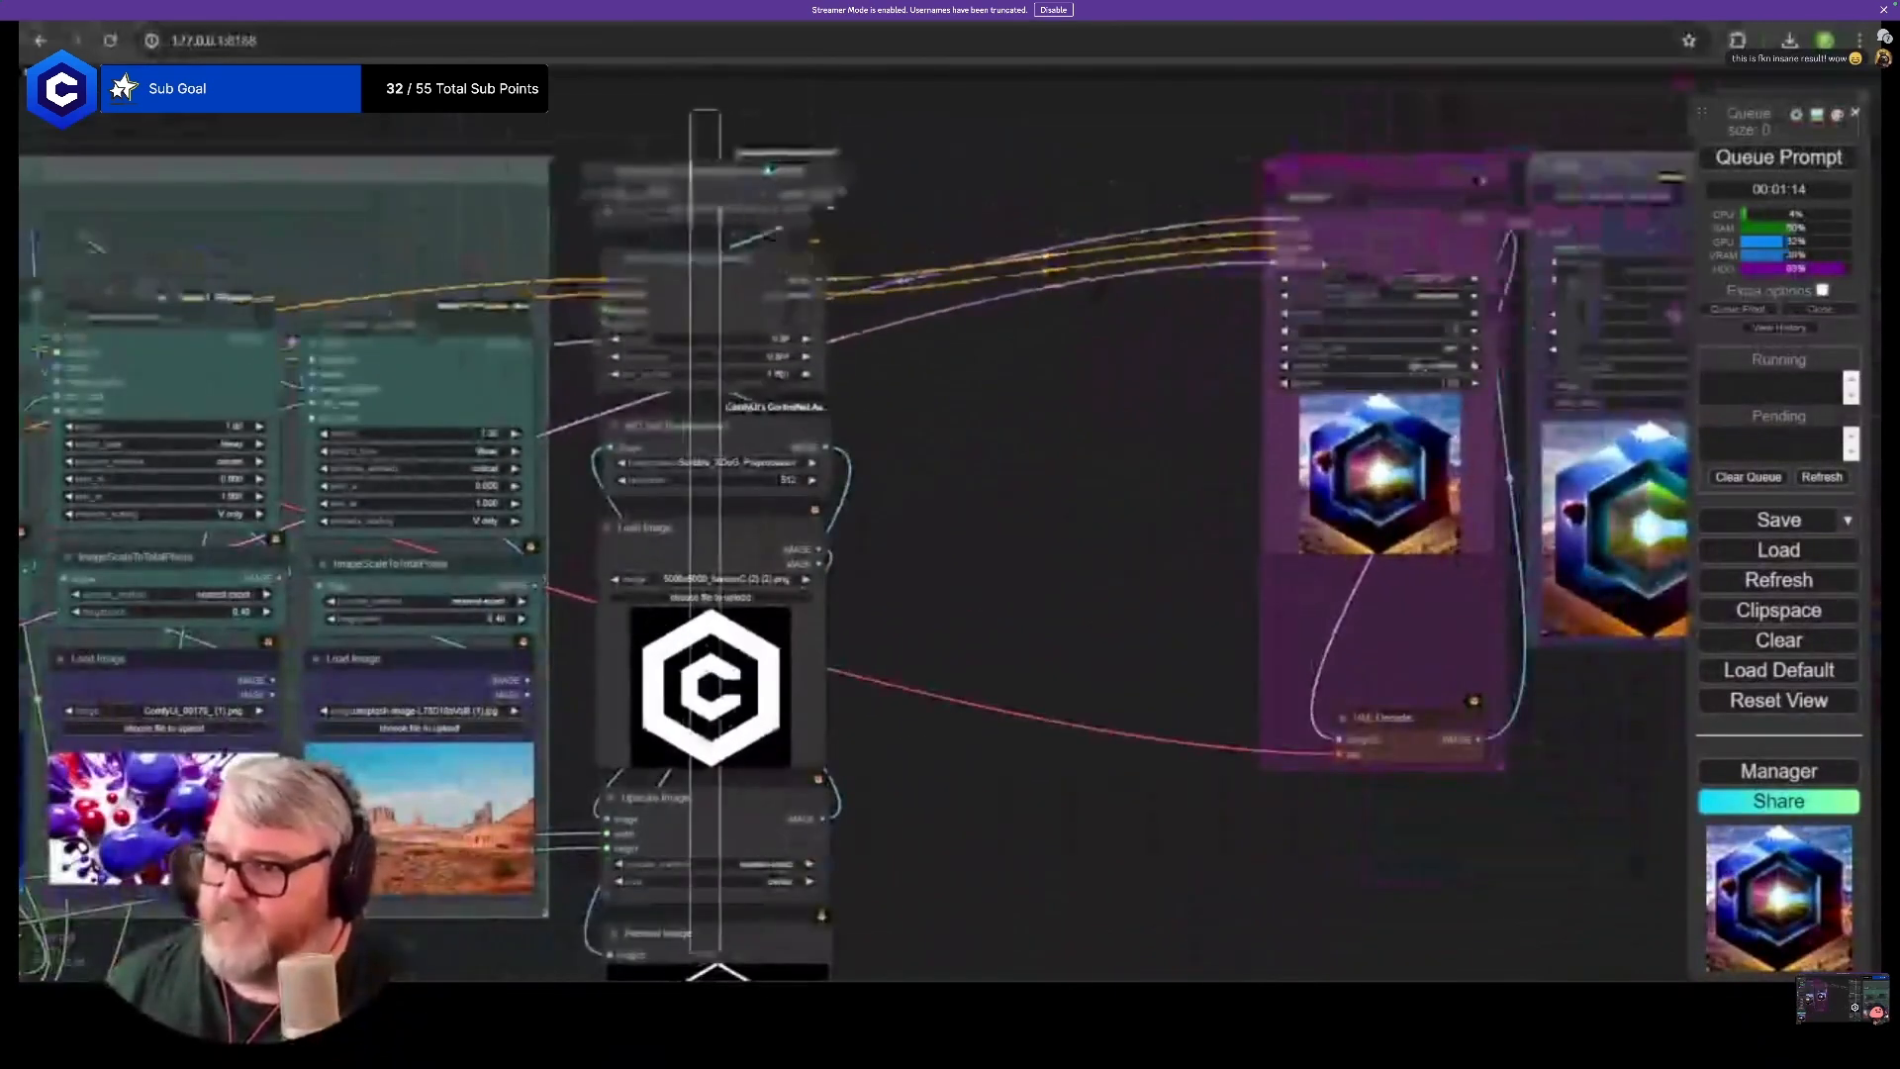
left_click_drag(690, 115, 752, 980)
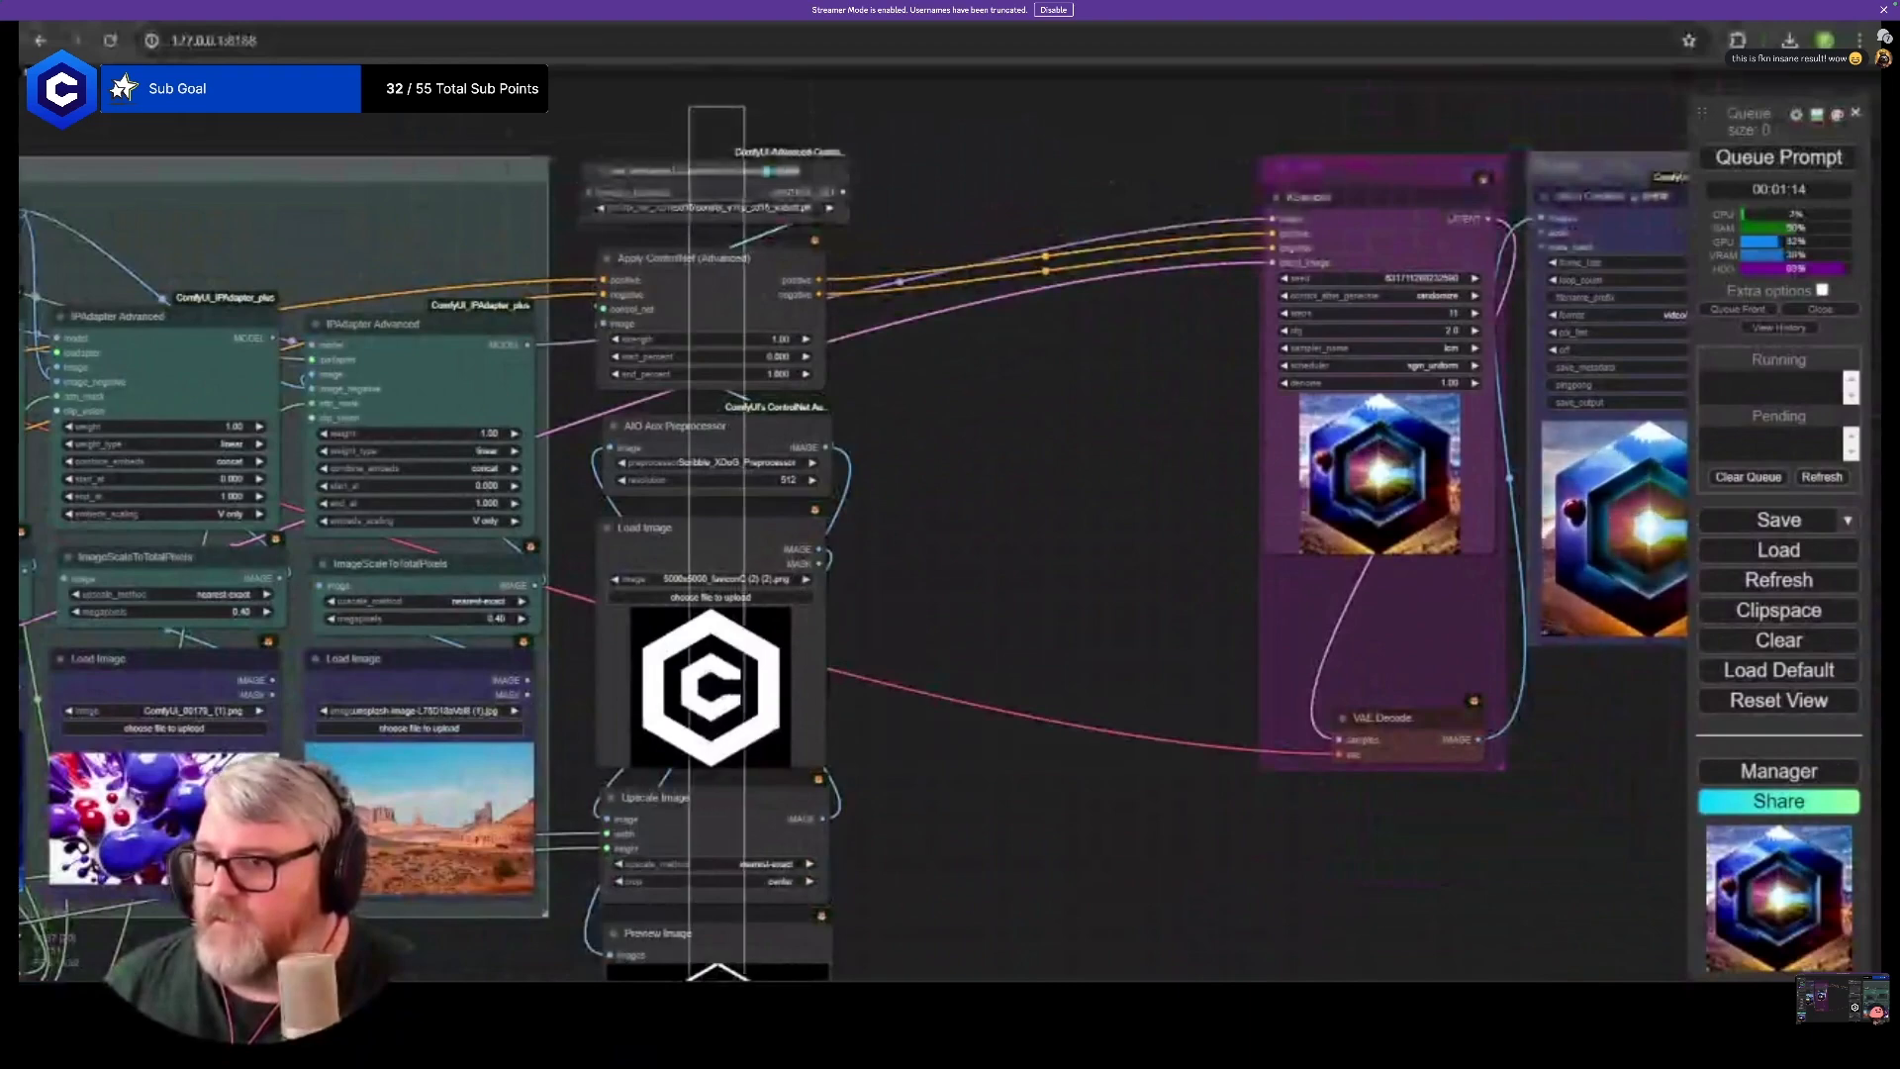
key("ctrl+c")
key("ctrl+v")
left_click_drag(1004, 702, 1001, 280)
- Choose the sd15 control_v11f1p_sd15_depth.pth model in the duplicated Load Advanced ControlNet Model node
scroll(1001, 280, "up", 3)
left_click(1023, 161)
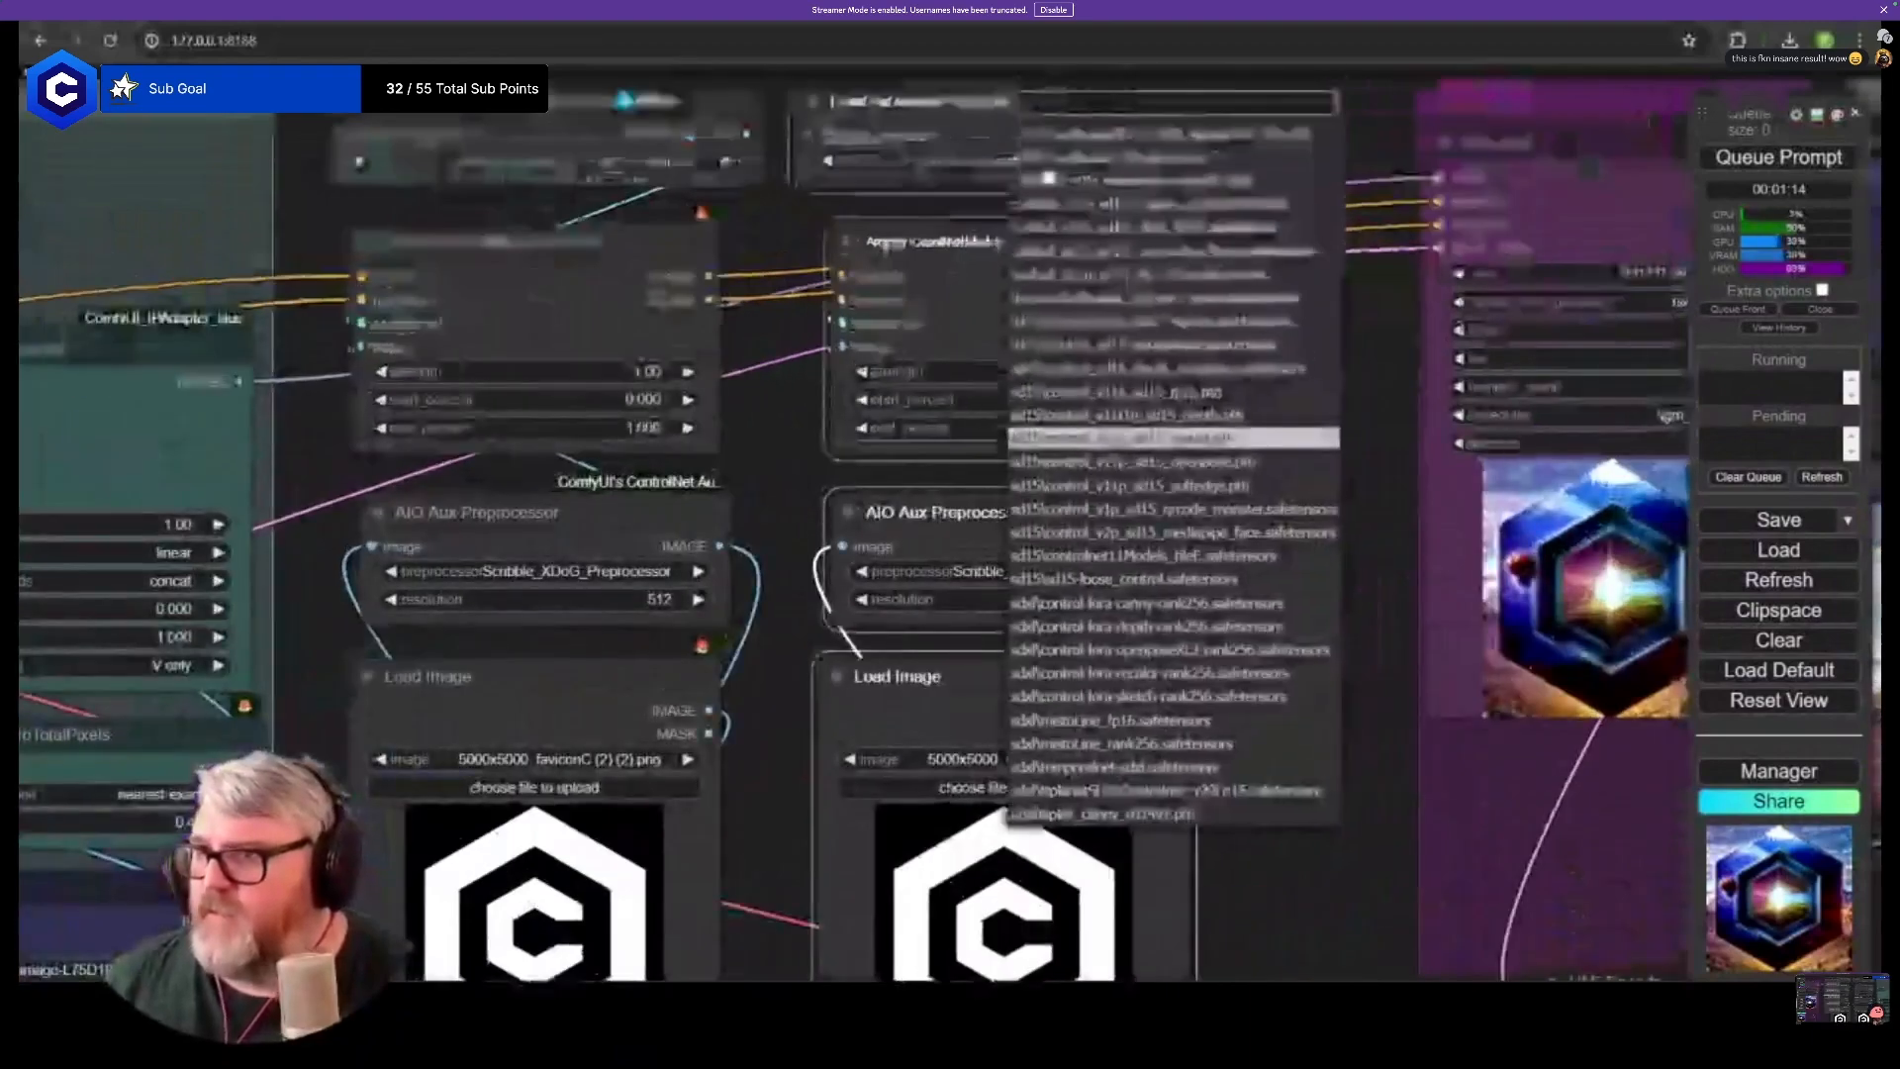
left_click(1054, 156)
left_click(1023, 160)
type("dep")
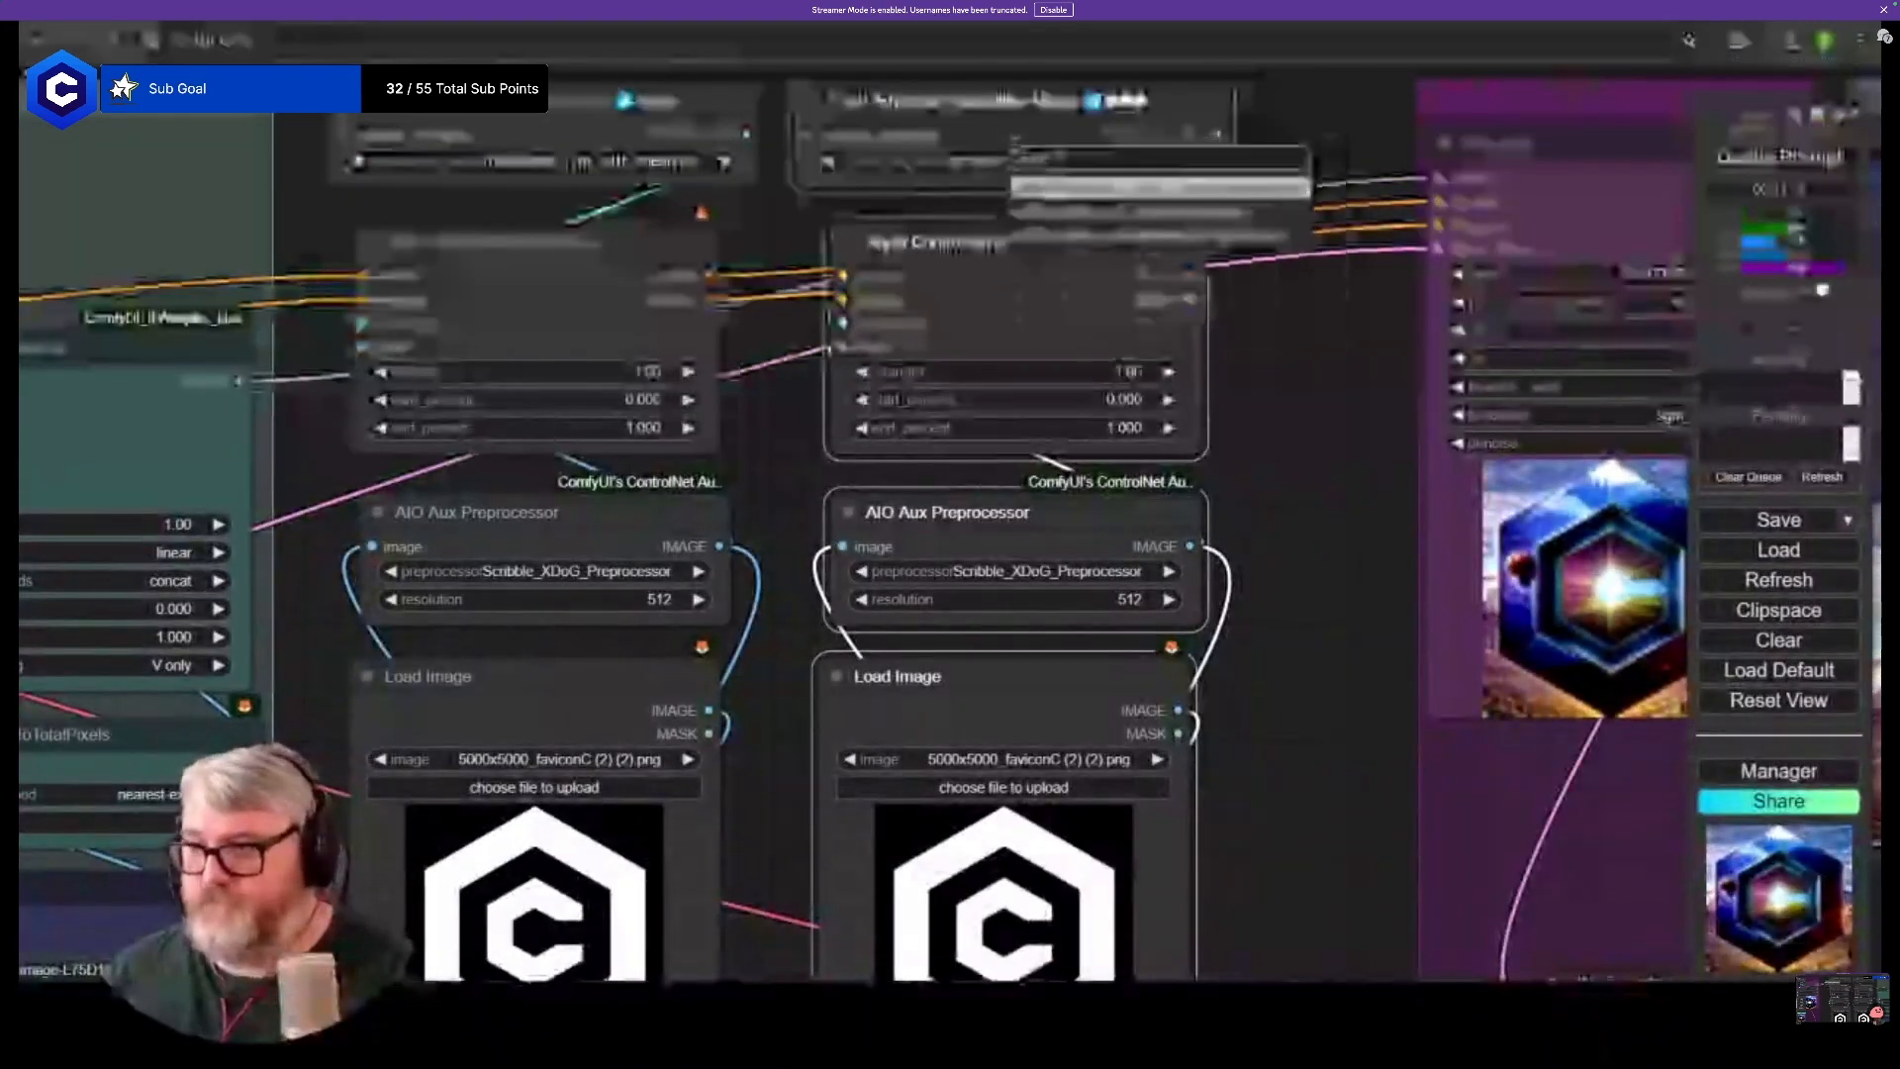
left_click(1085, 215)
- Set the duplicated AIO Aux Preprocessor to MiDaS-DepthMapPreprocessor
scroll(1018, 397, "up", 2)
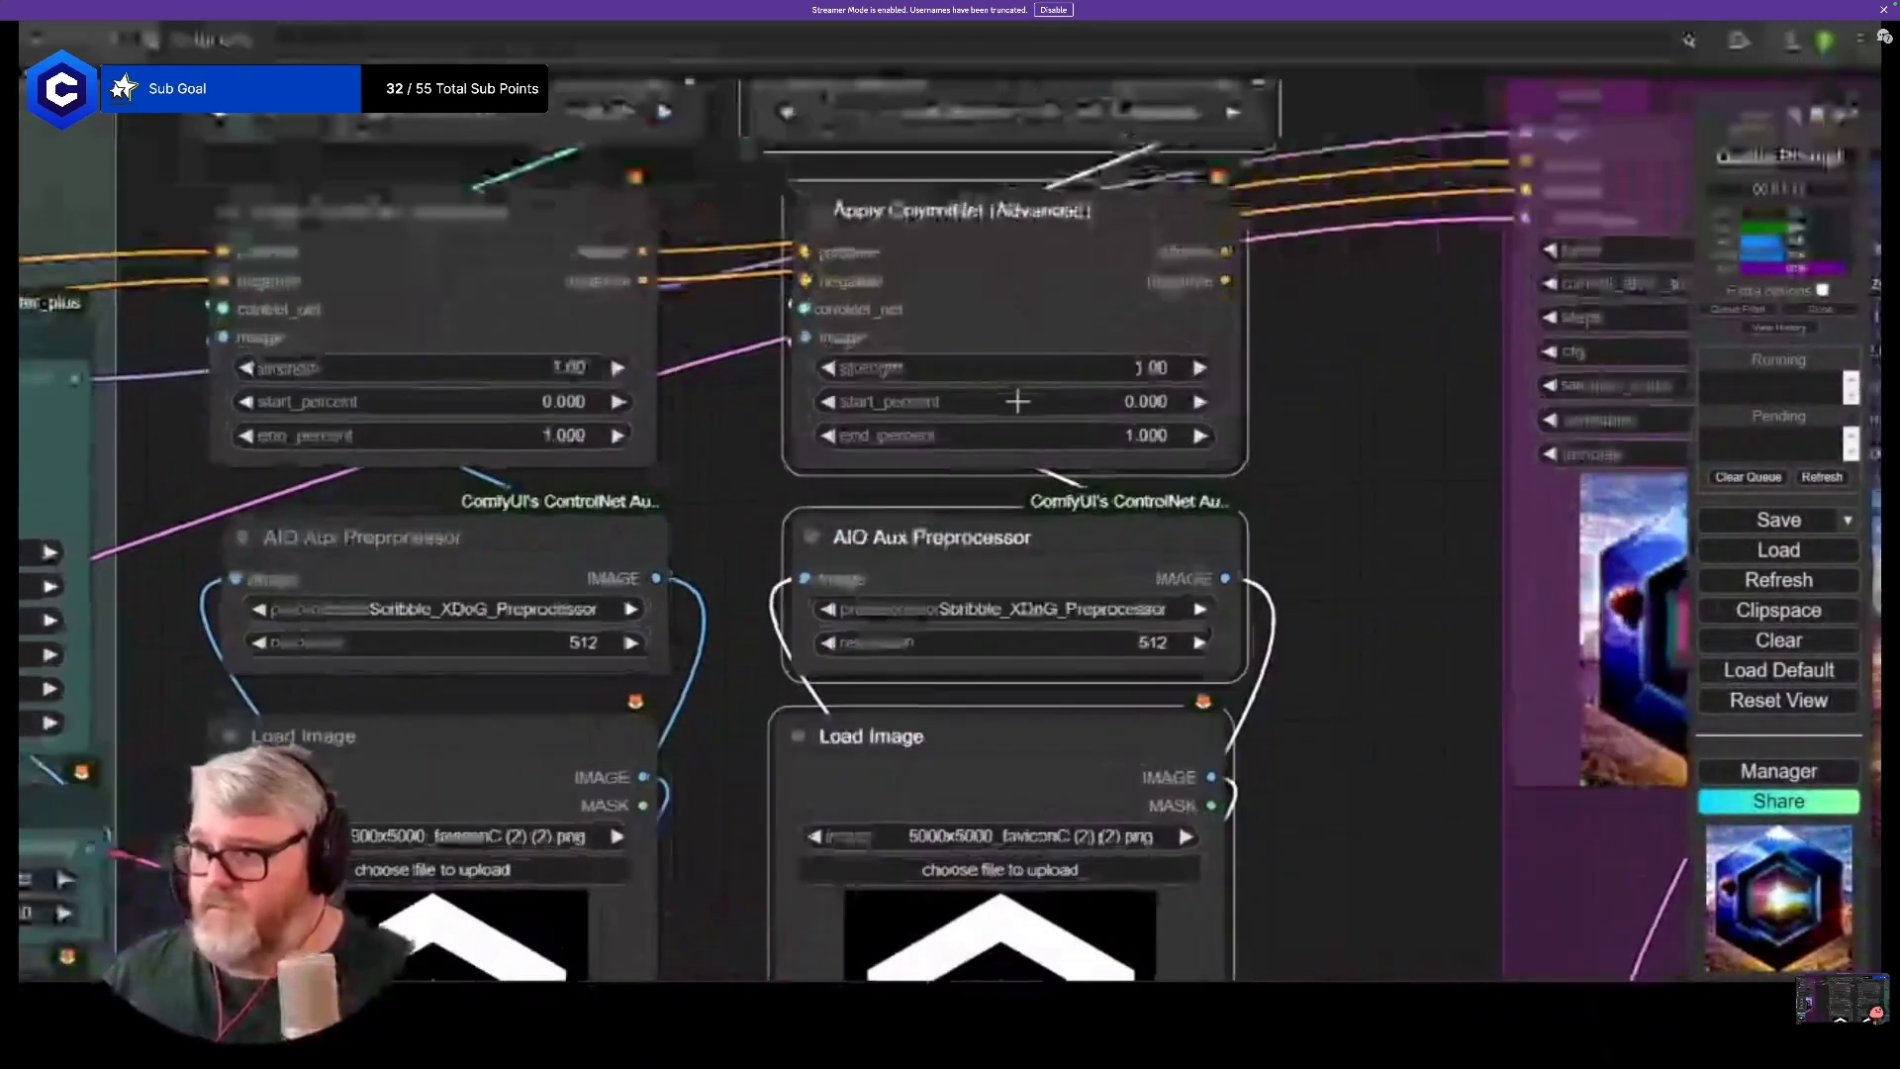
scroll(1017, 401, "down", 2)
left_click(1005, 557)
type("det")
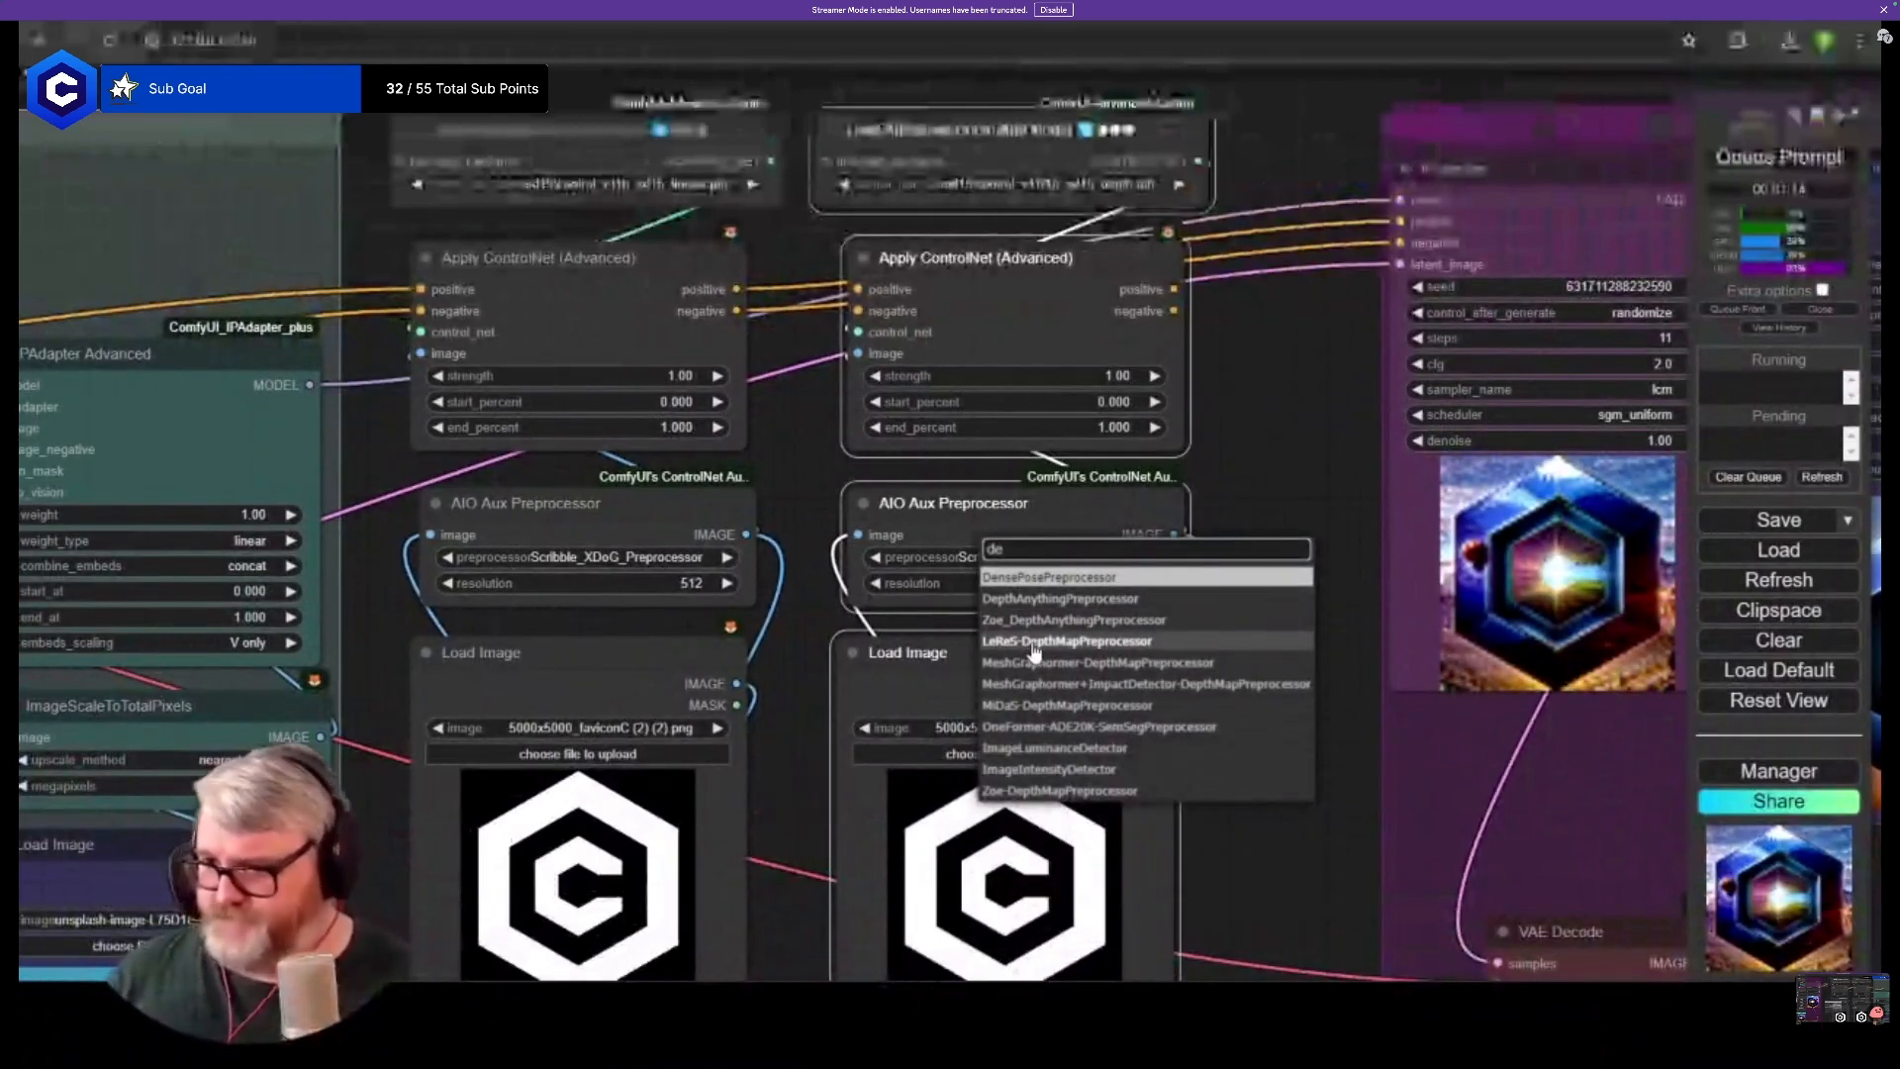
left_click(1066, 704)
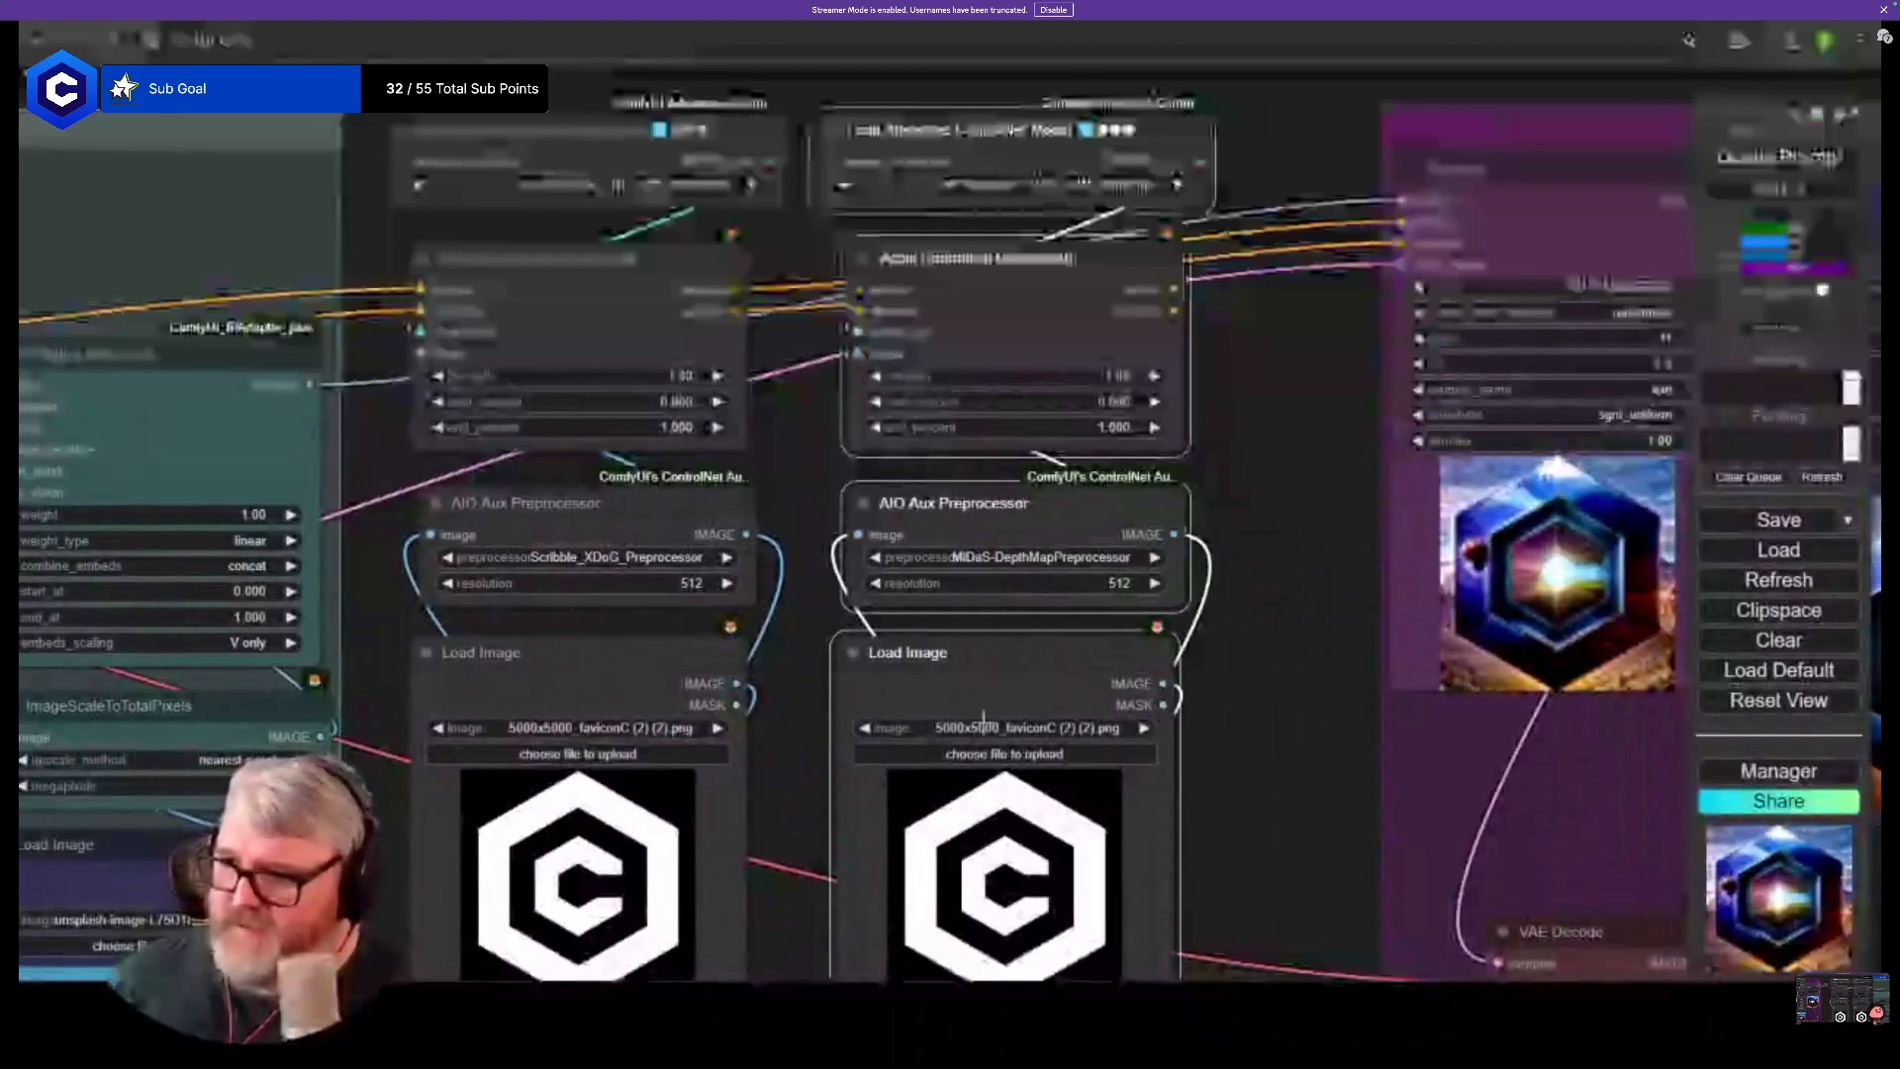
- Chain the first Apply ControlNet's positive and negative outputs through the duplicated Apply ControlNet node into the KSampler
scroll(982, 717, "down", 3)
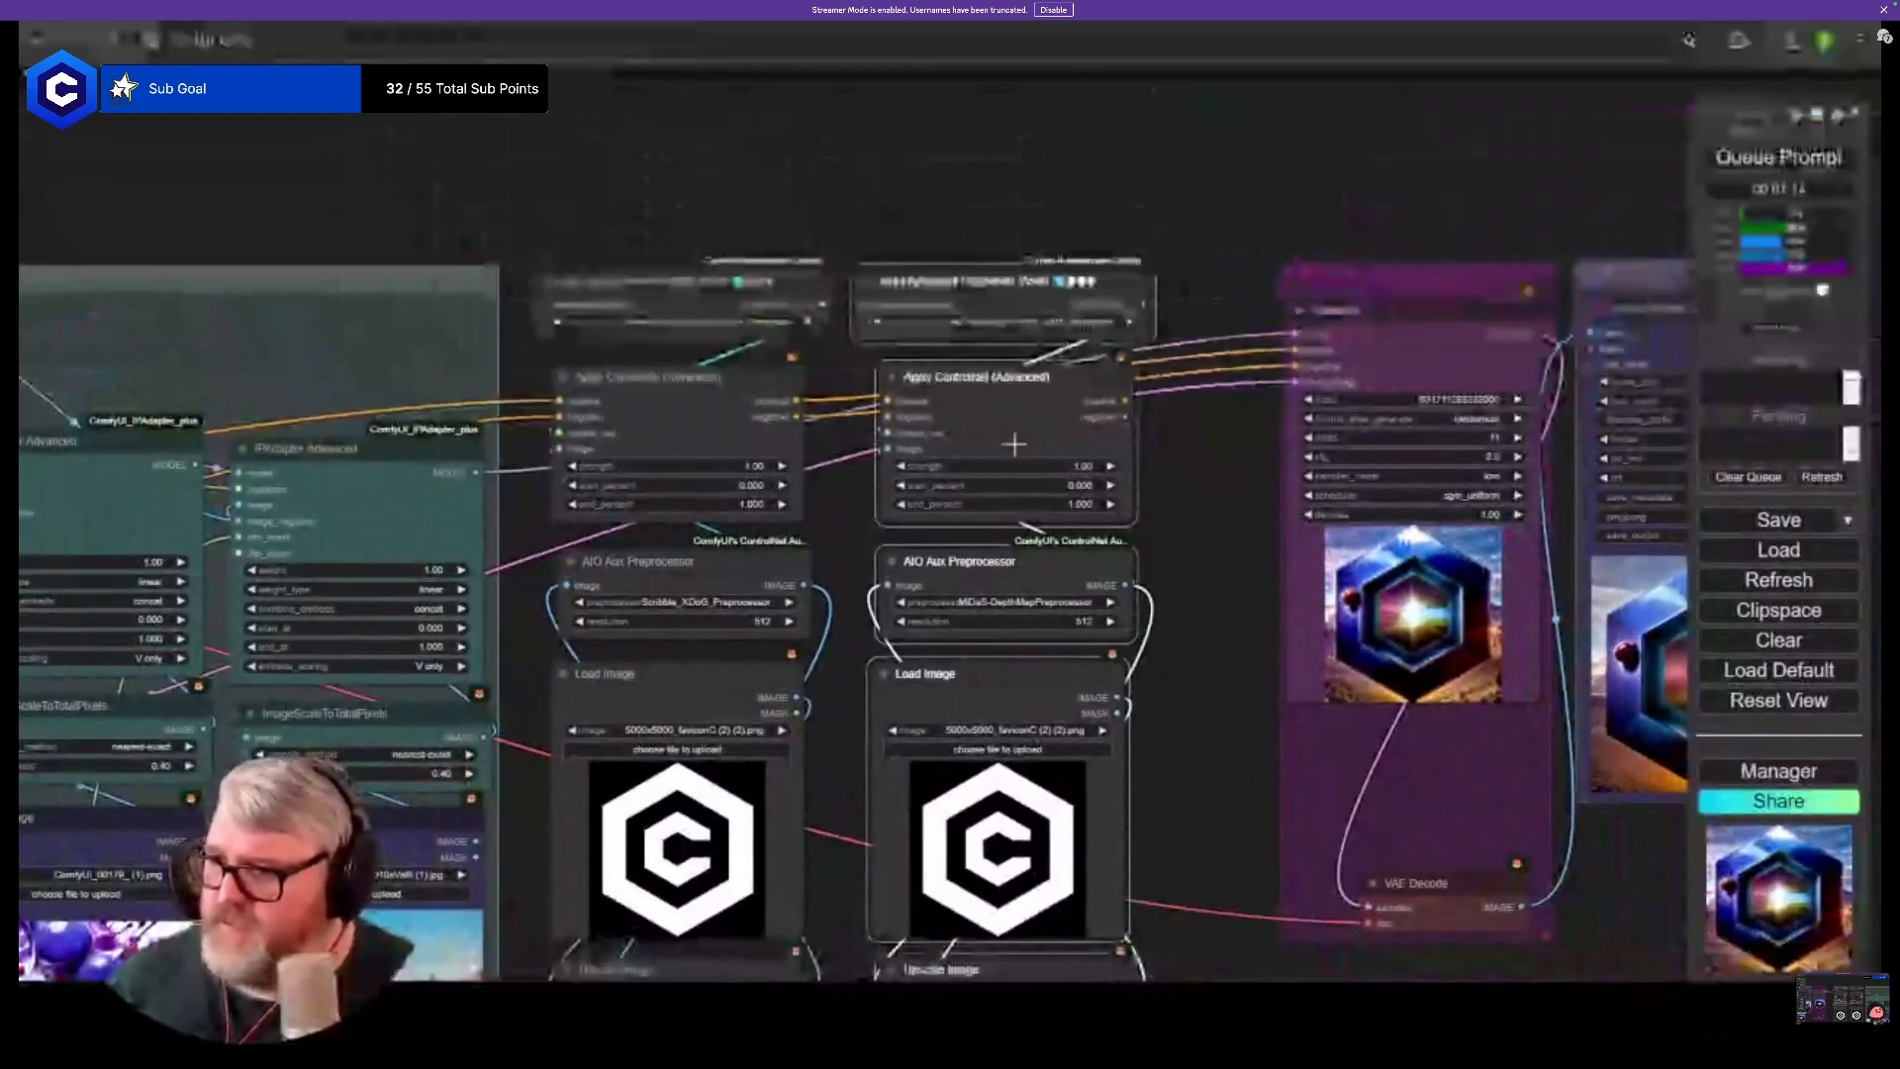
left_click_drag(926, 644, 911, 140)
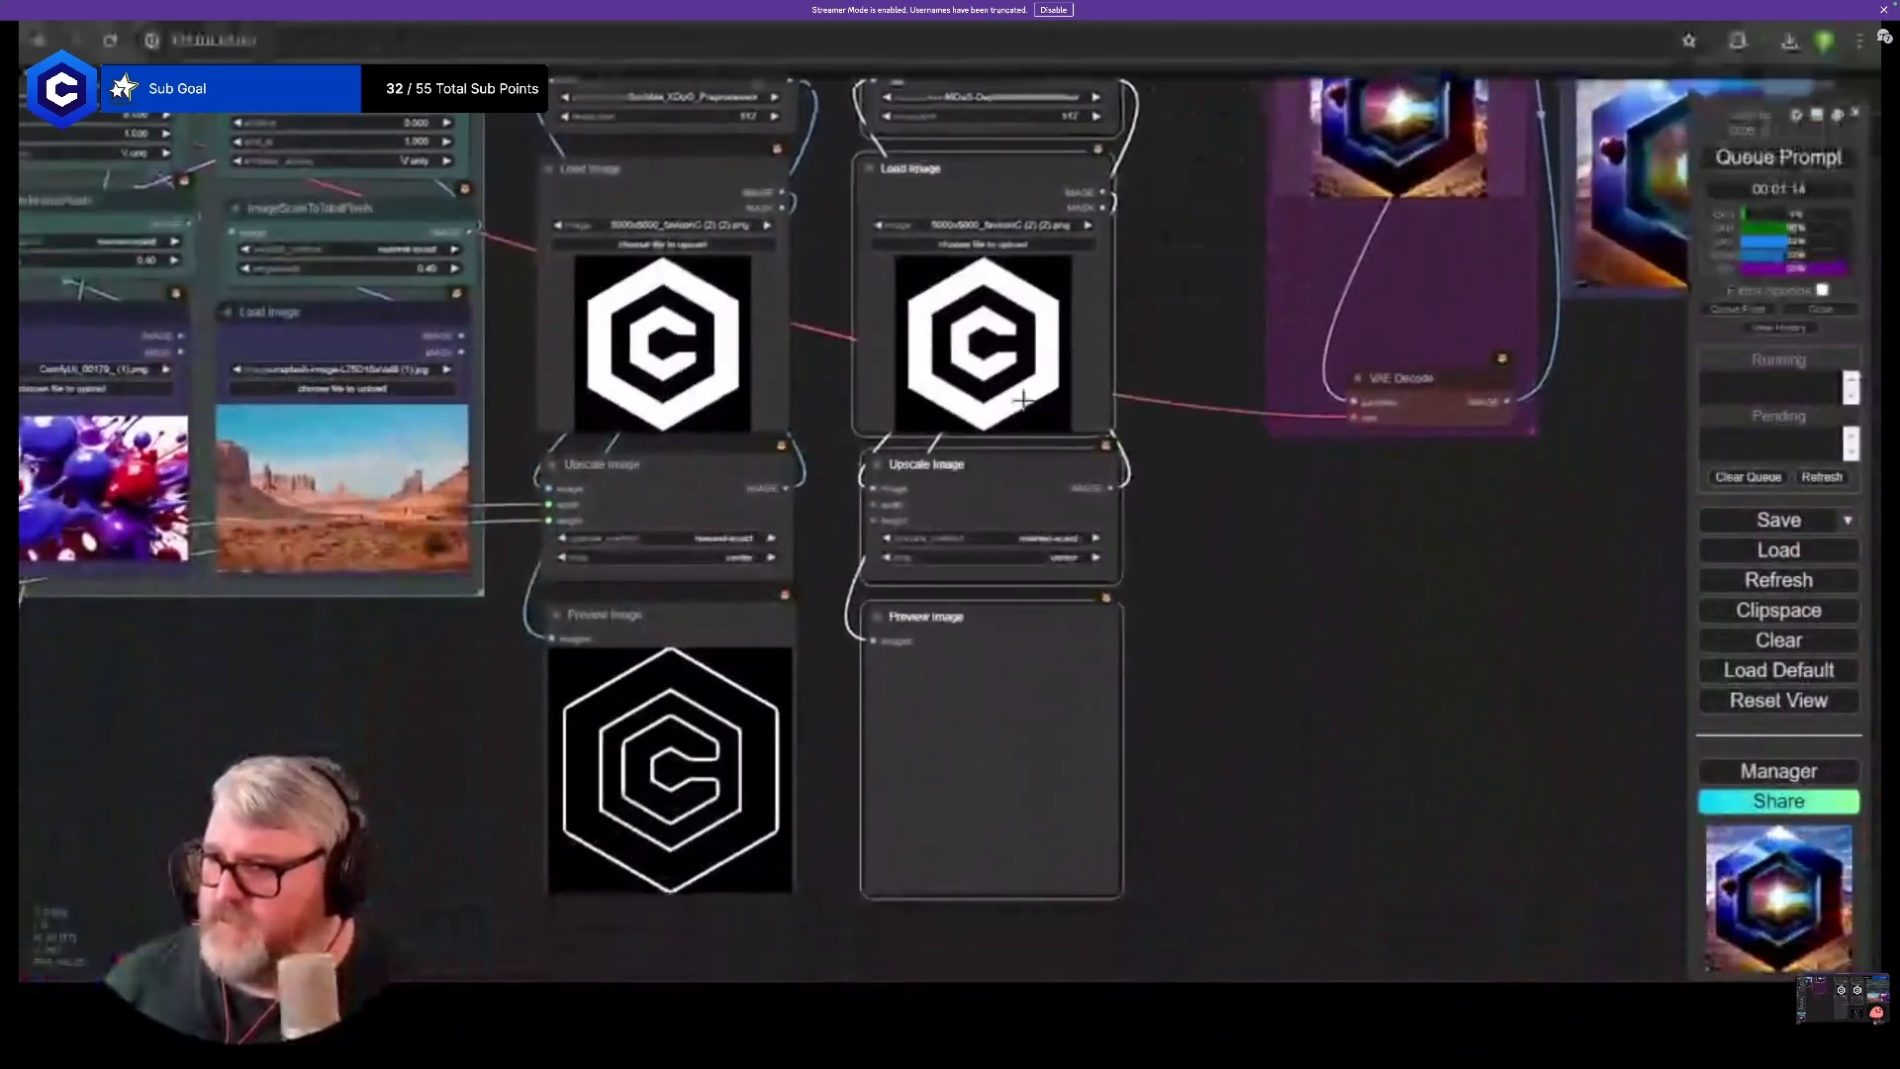
left_click_drag(1023, 400, 823, 820)
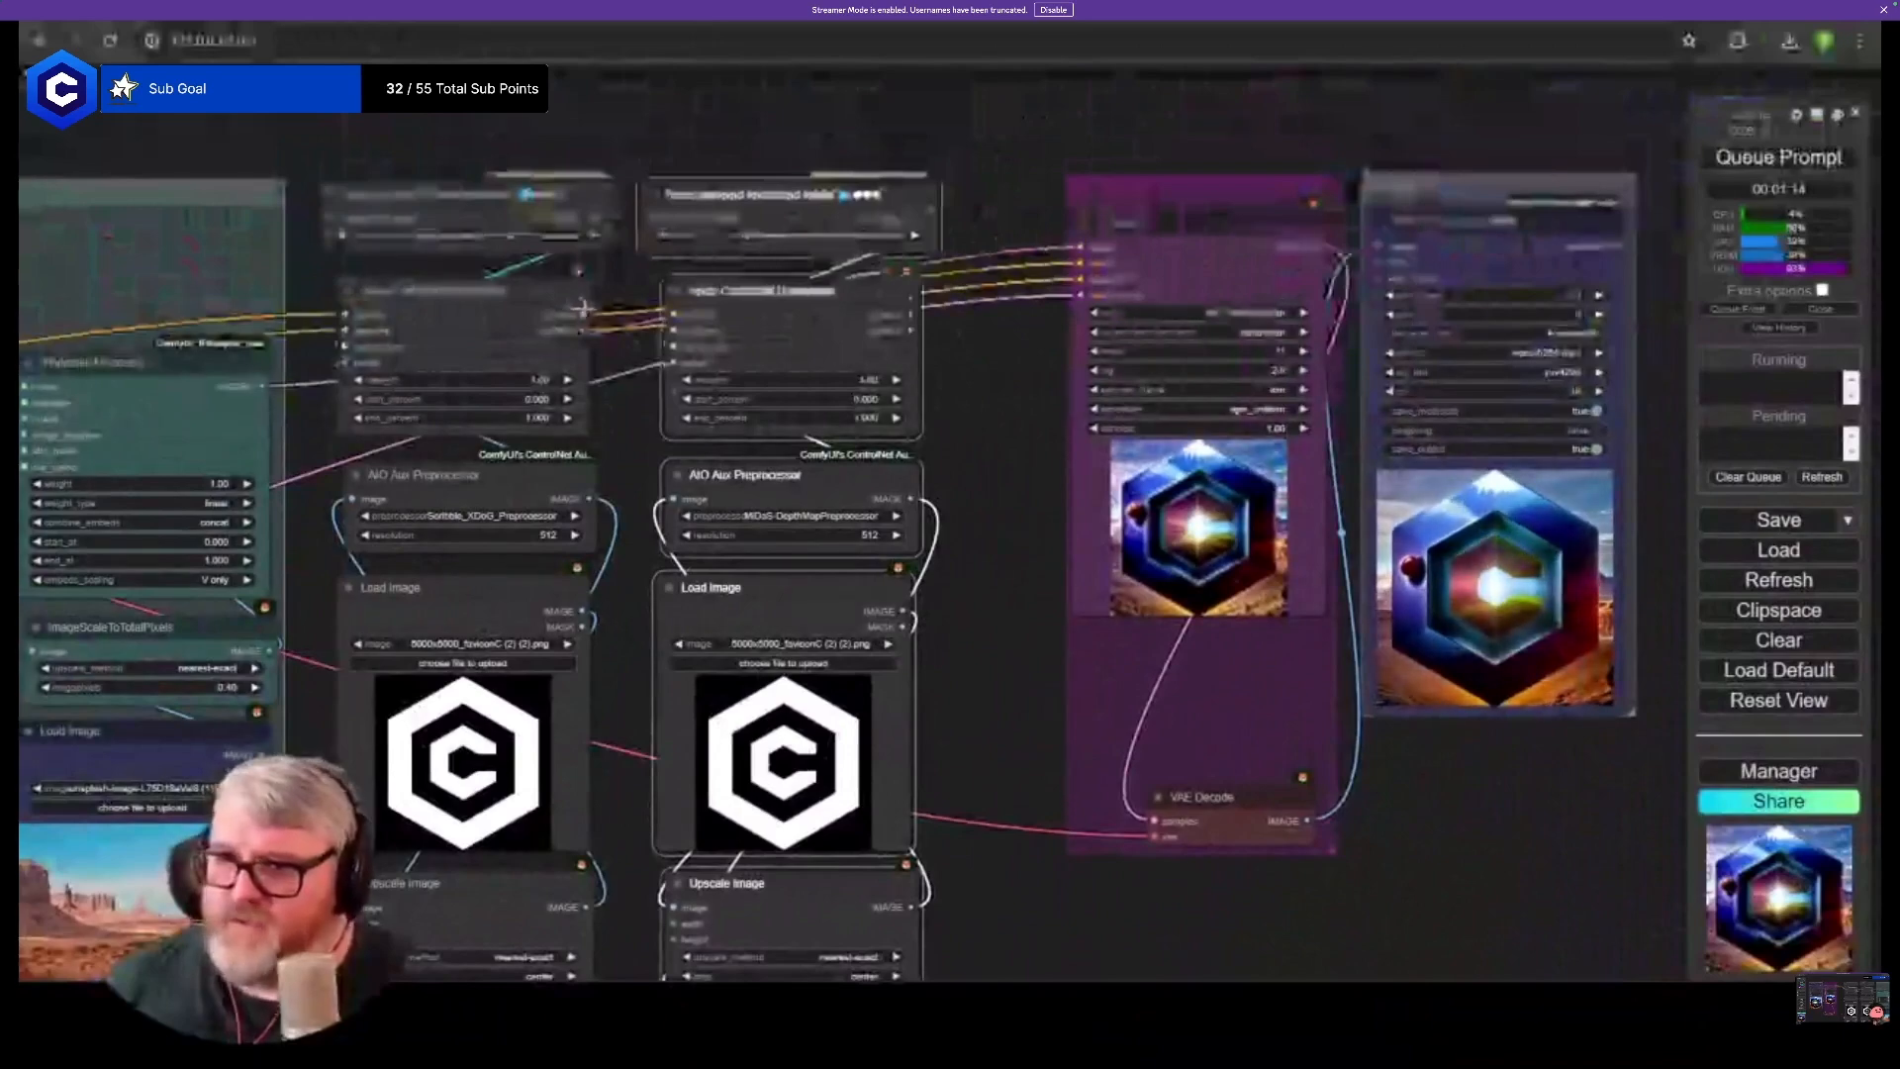
scroll(673, 388, "up", 1)
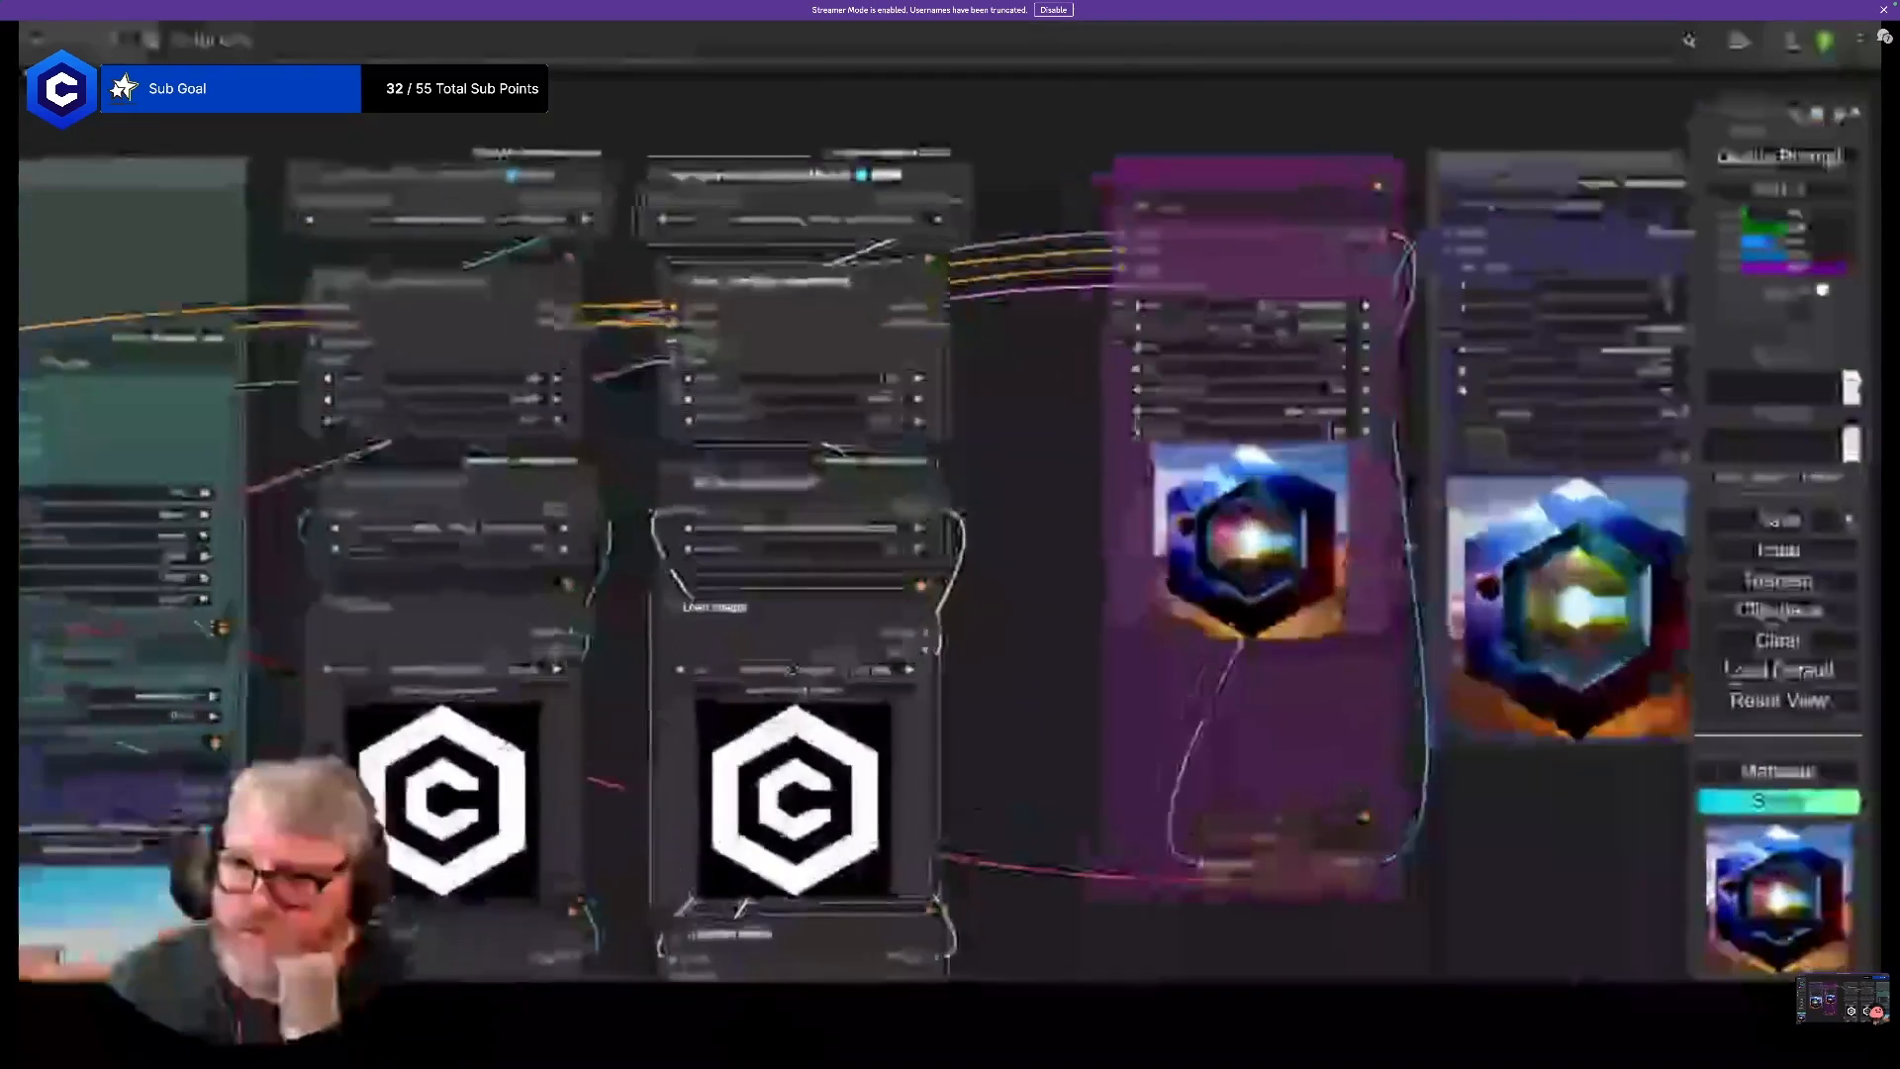
scroll(989, 396, "up", 5)
left_click_drag(989, 396, 806, 770)
left_click_drag(714, 627, 1015, 567)
scroll(722, 814, "down", 5)
left_click_drag(721, 814, 1242, 530)
scroll(950, 603, "down", 3)
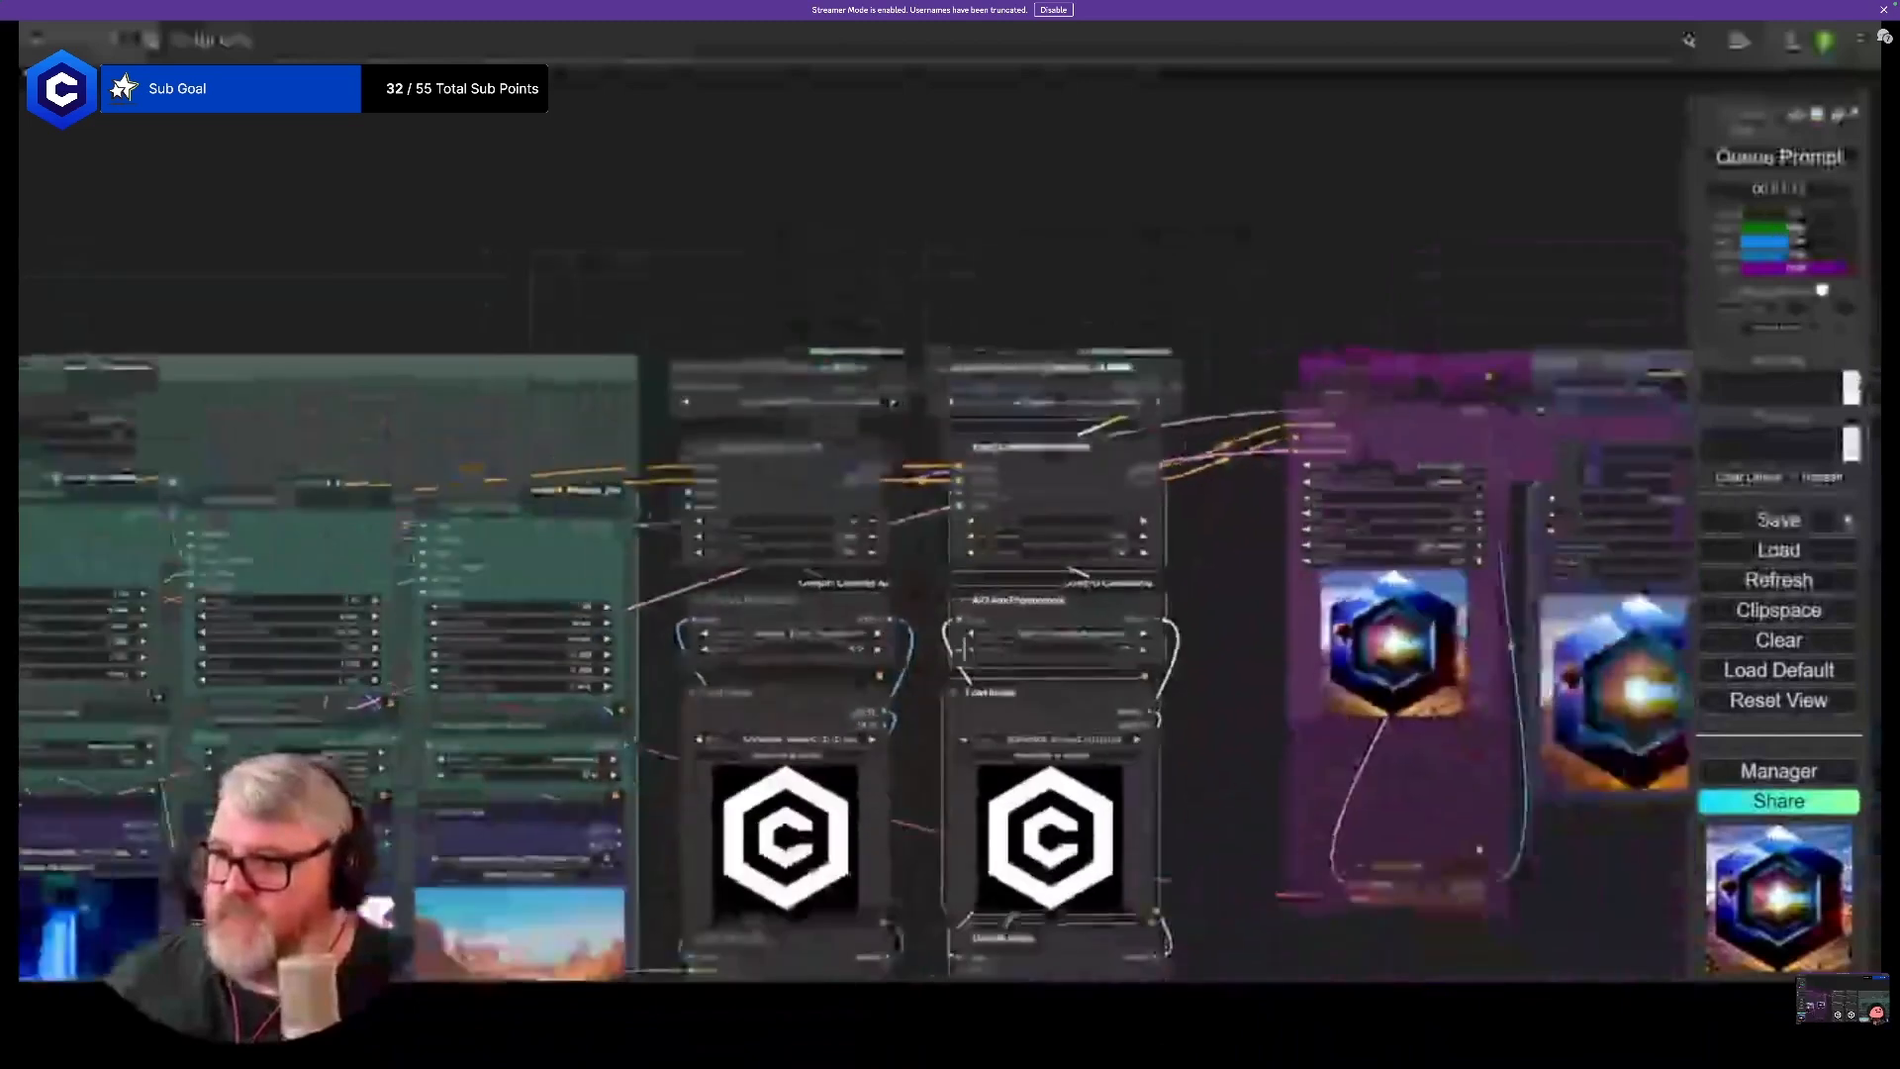
- Reposition both ControlNet node columns so they stand side by side at the same height
scroll(975, 763, "down", 3)
scroll(984, 686, "down", 2)
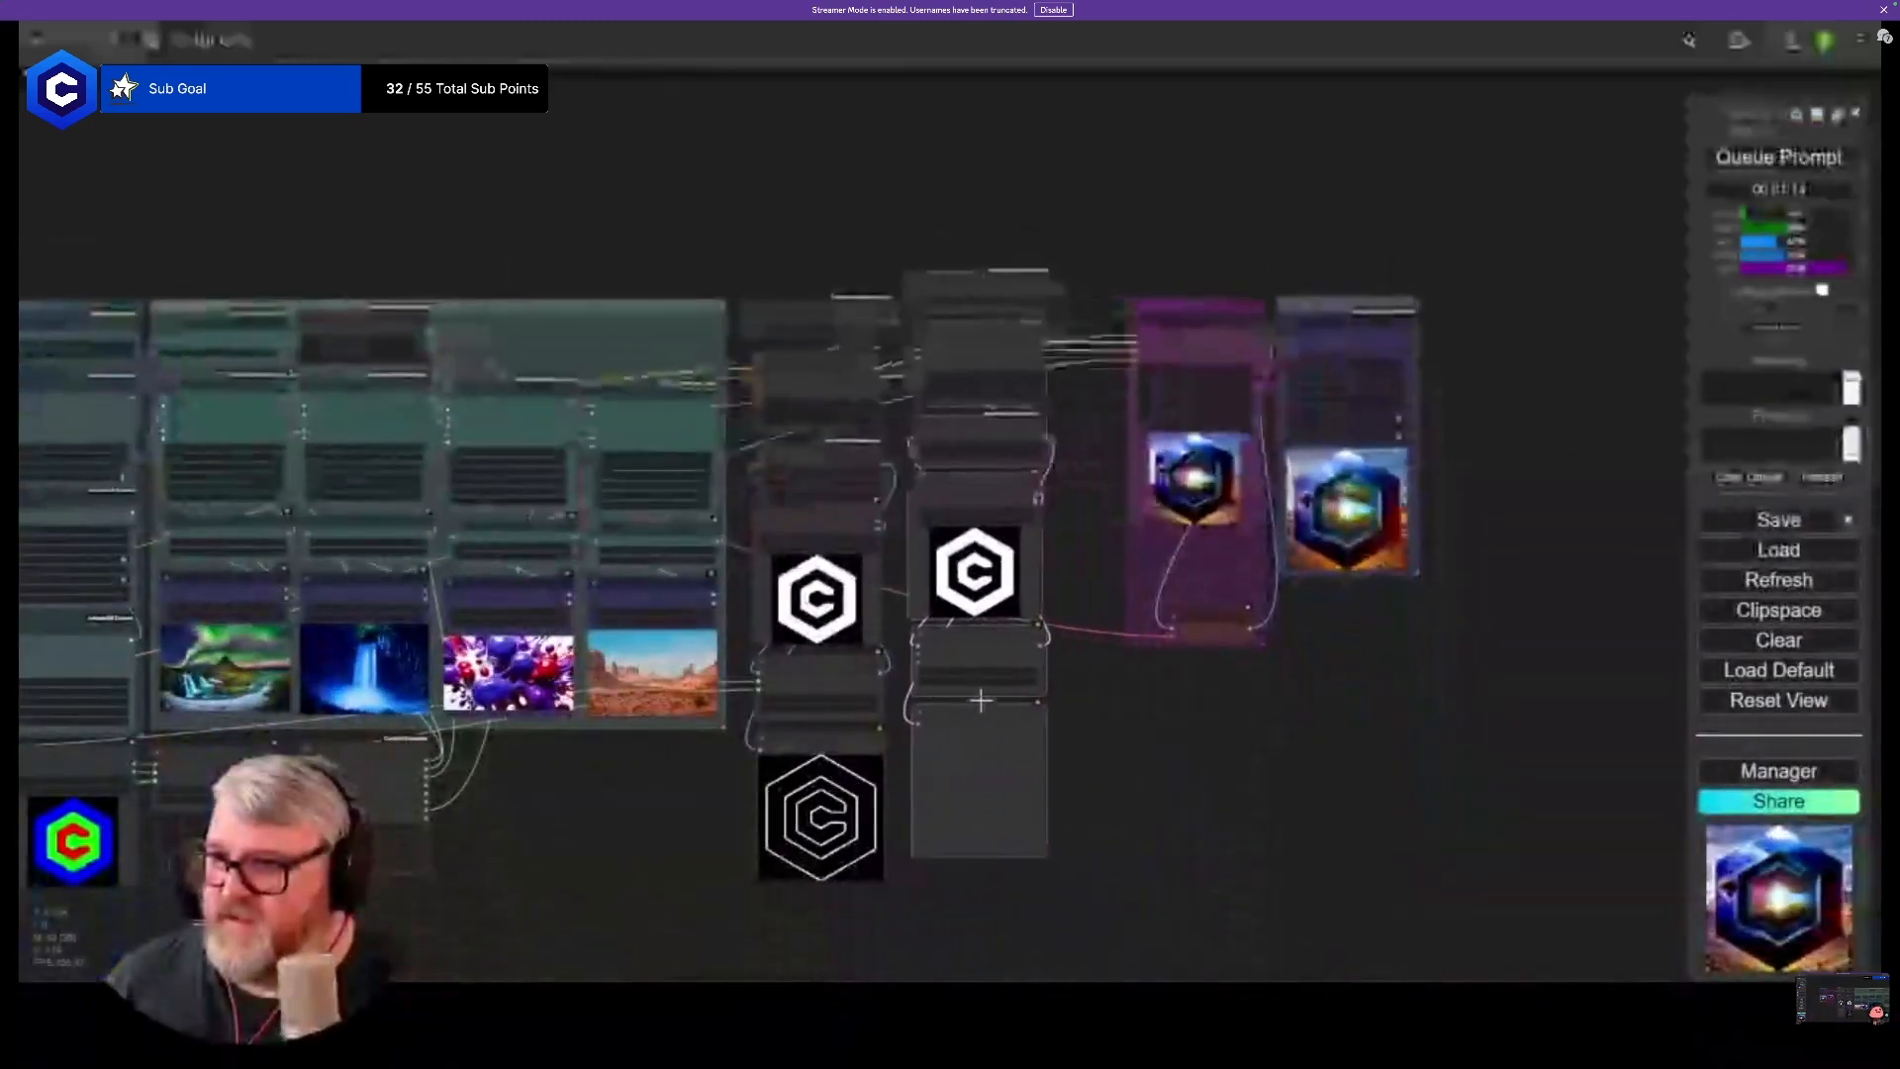
left_click_drag(980, 700, 1003, 585)
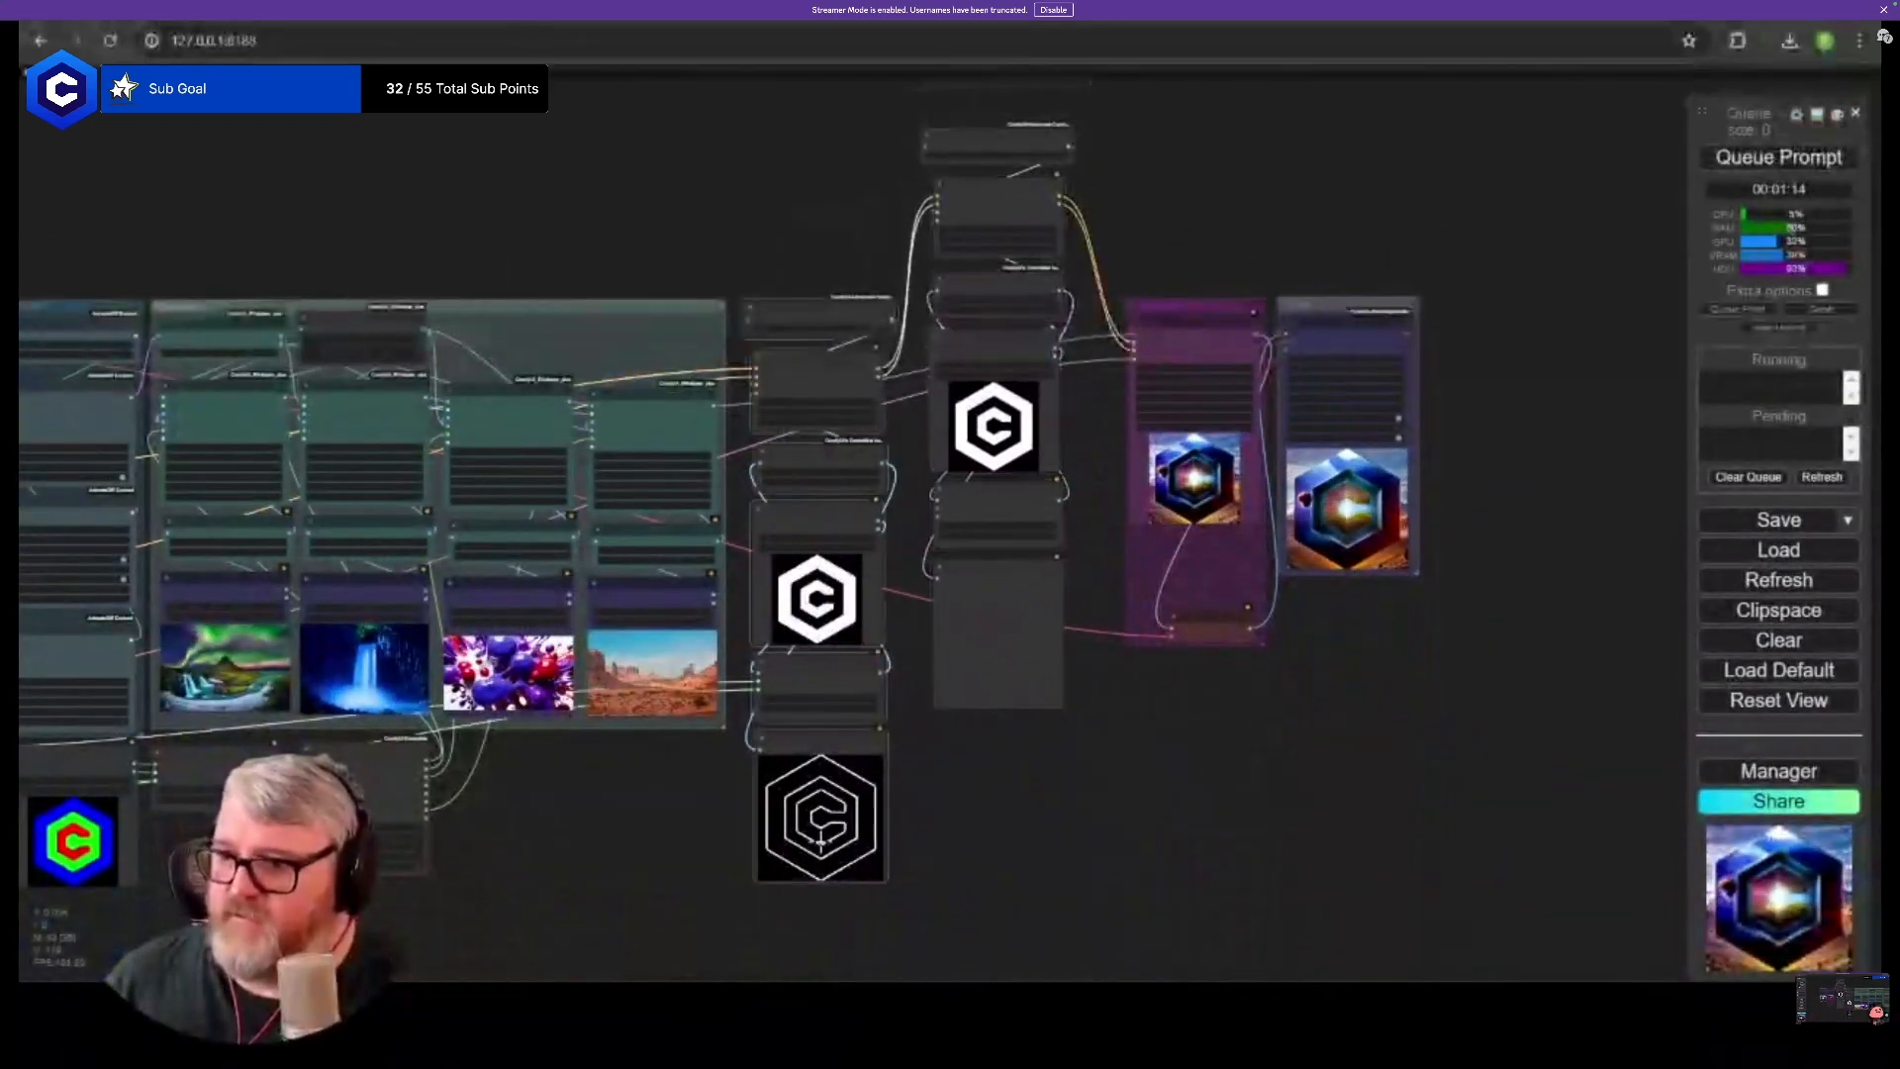
left_click_drag(818, 668, 820, 606)
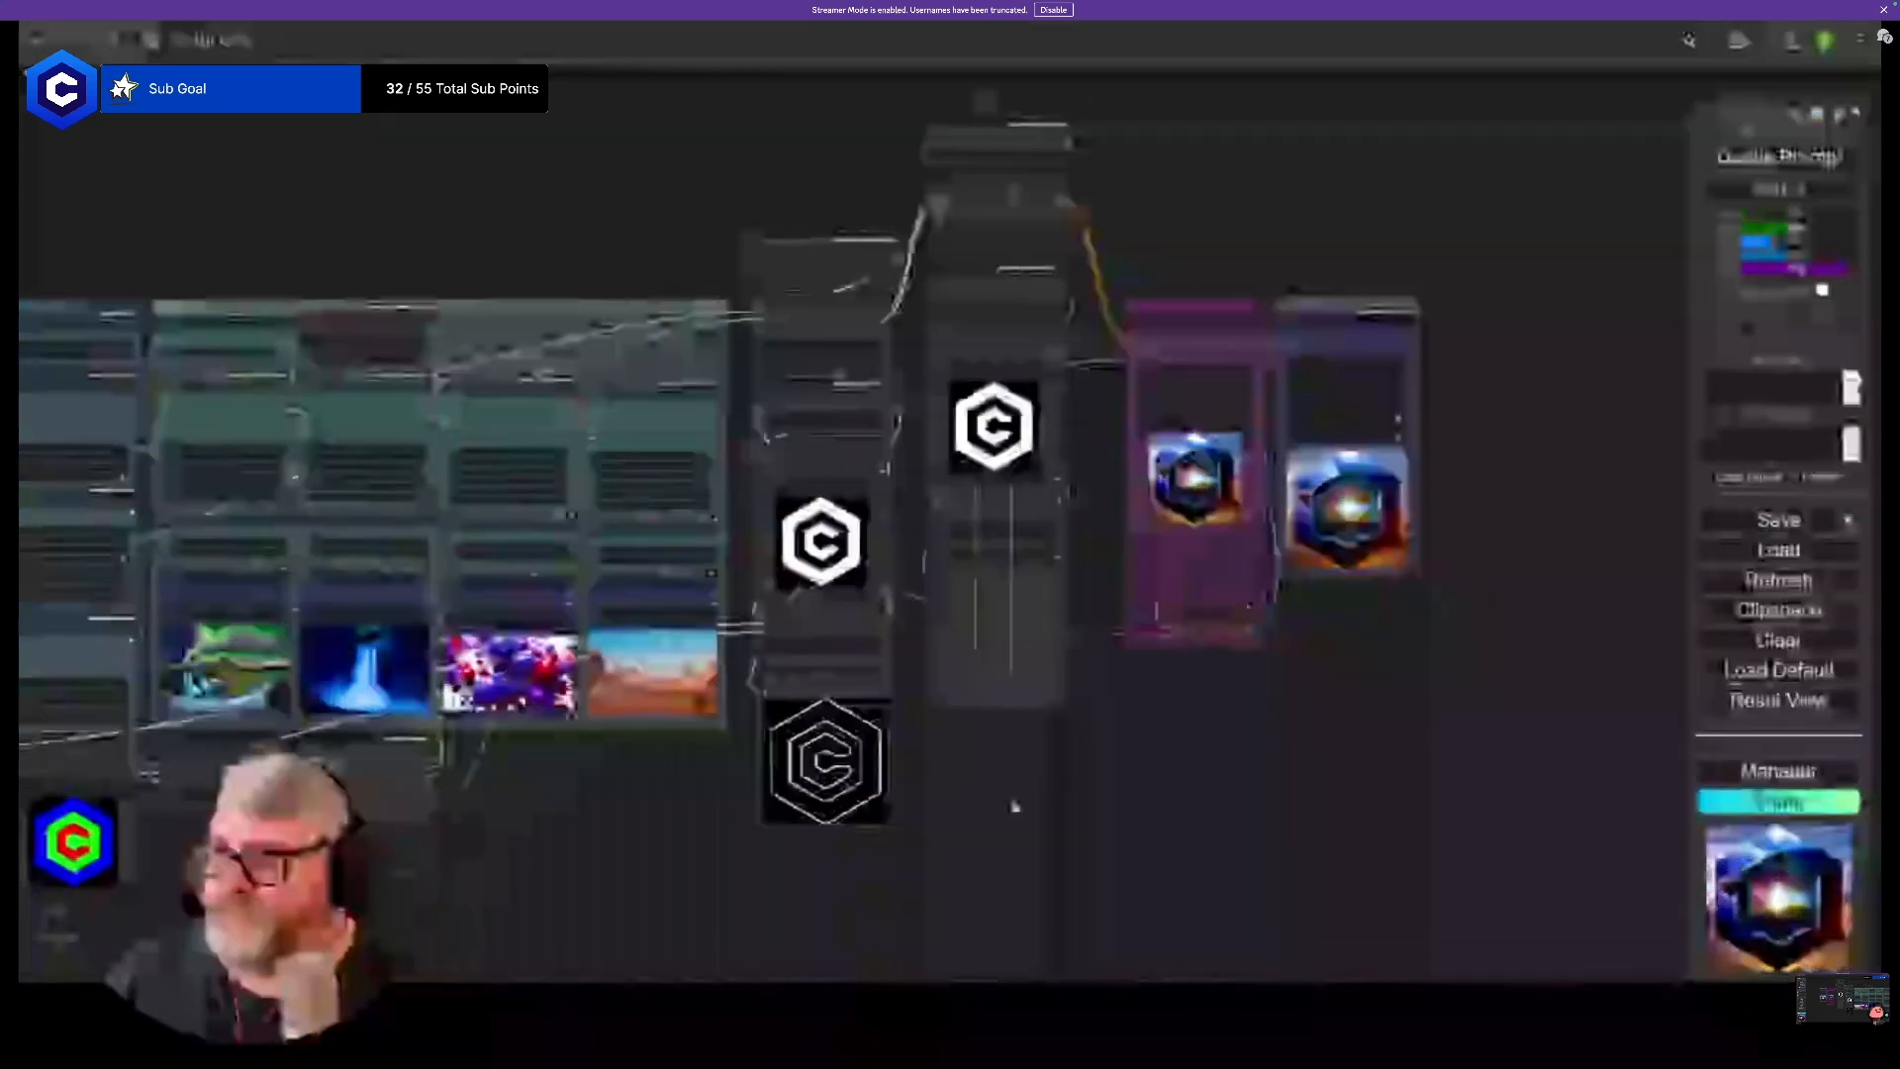
left_click_drag(1005, 555, 1000, 679)
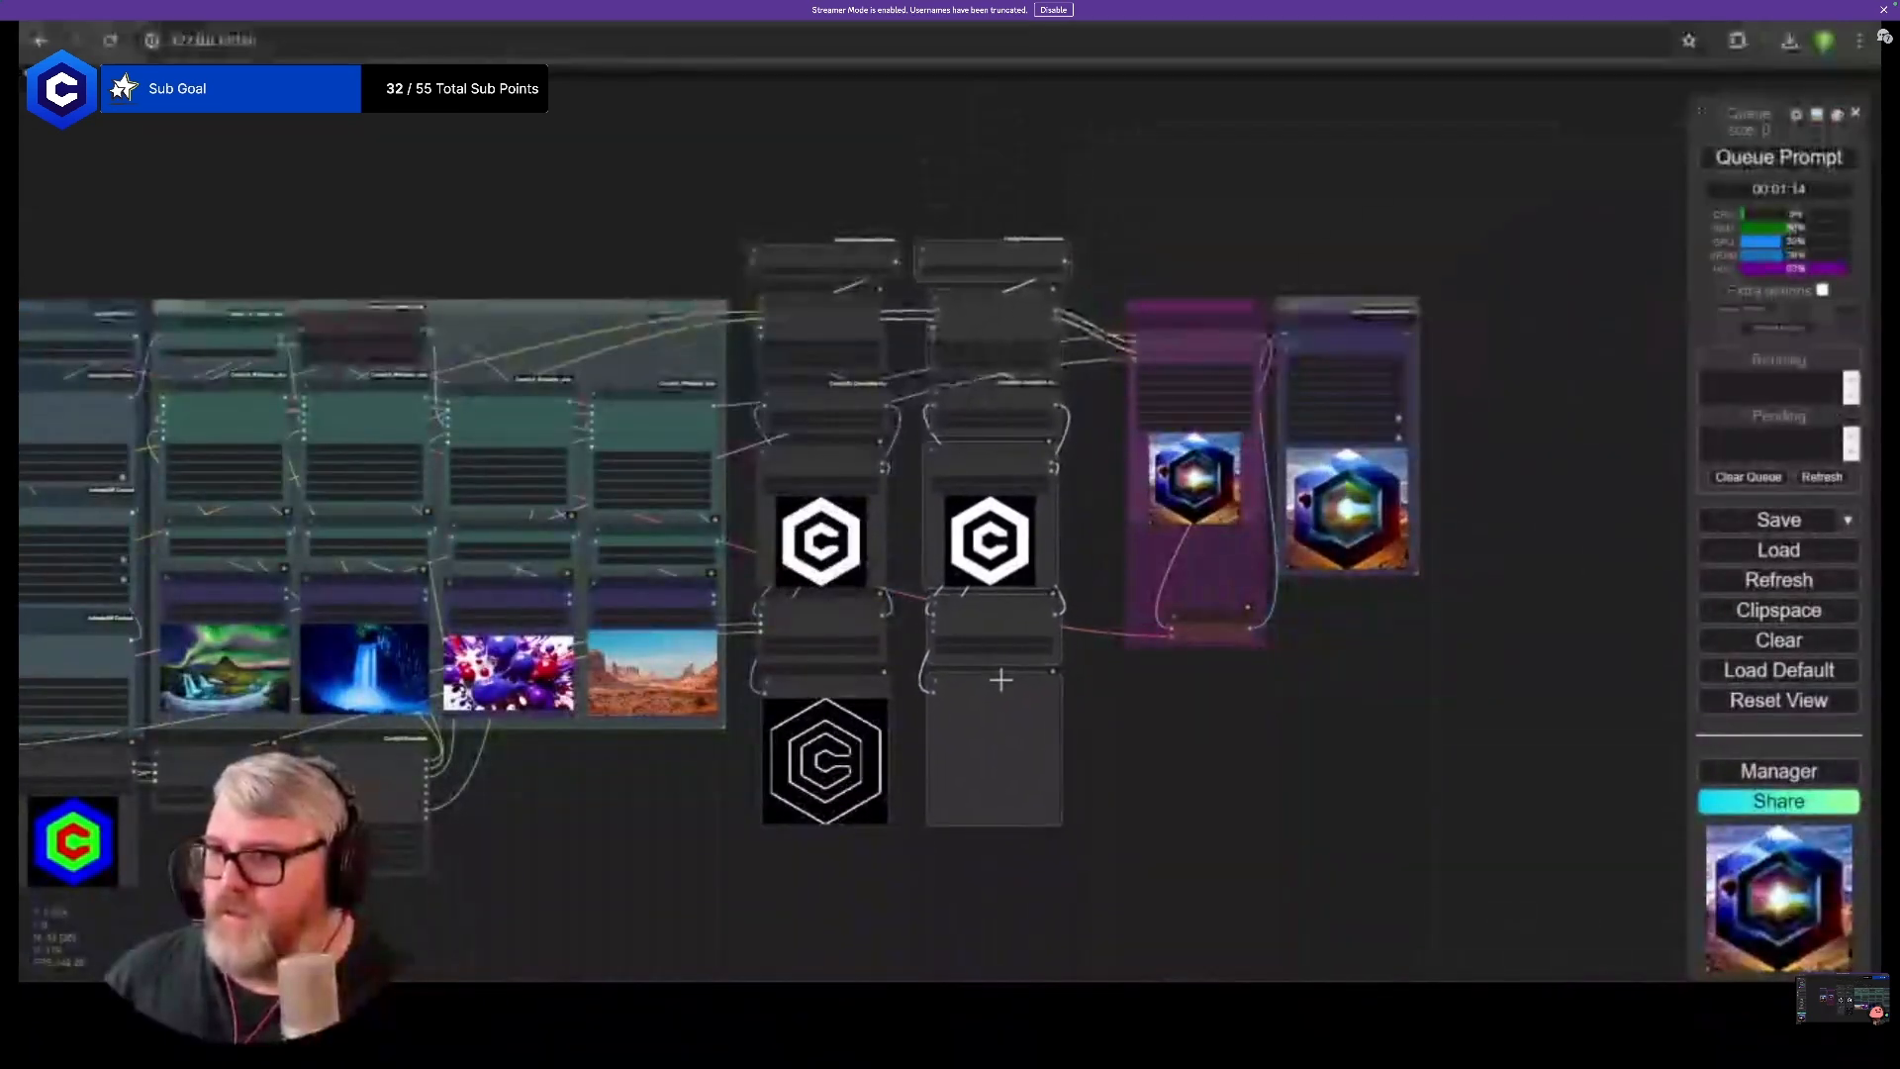
- Set the first Apply ControlNet (Advanced) node's strength to 0.00 and try to queue the workflow
scroll(952, 312, "up", 7)
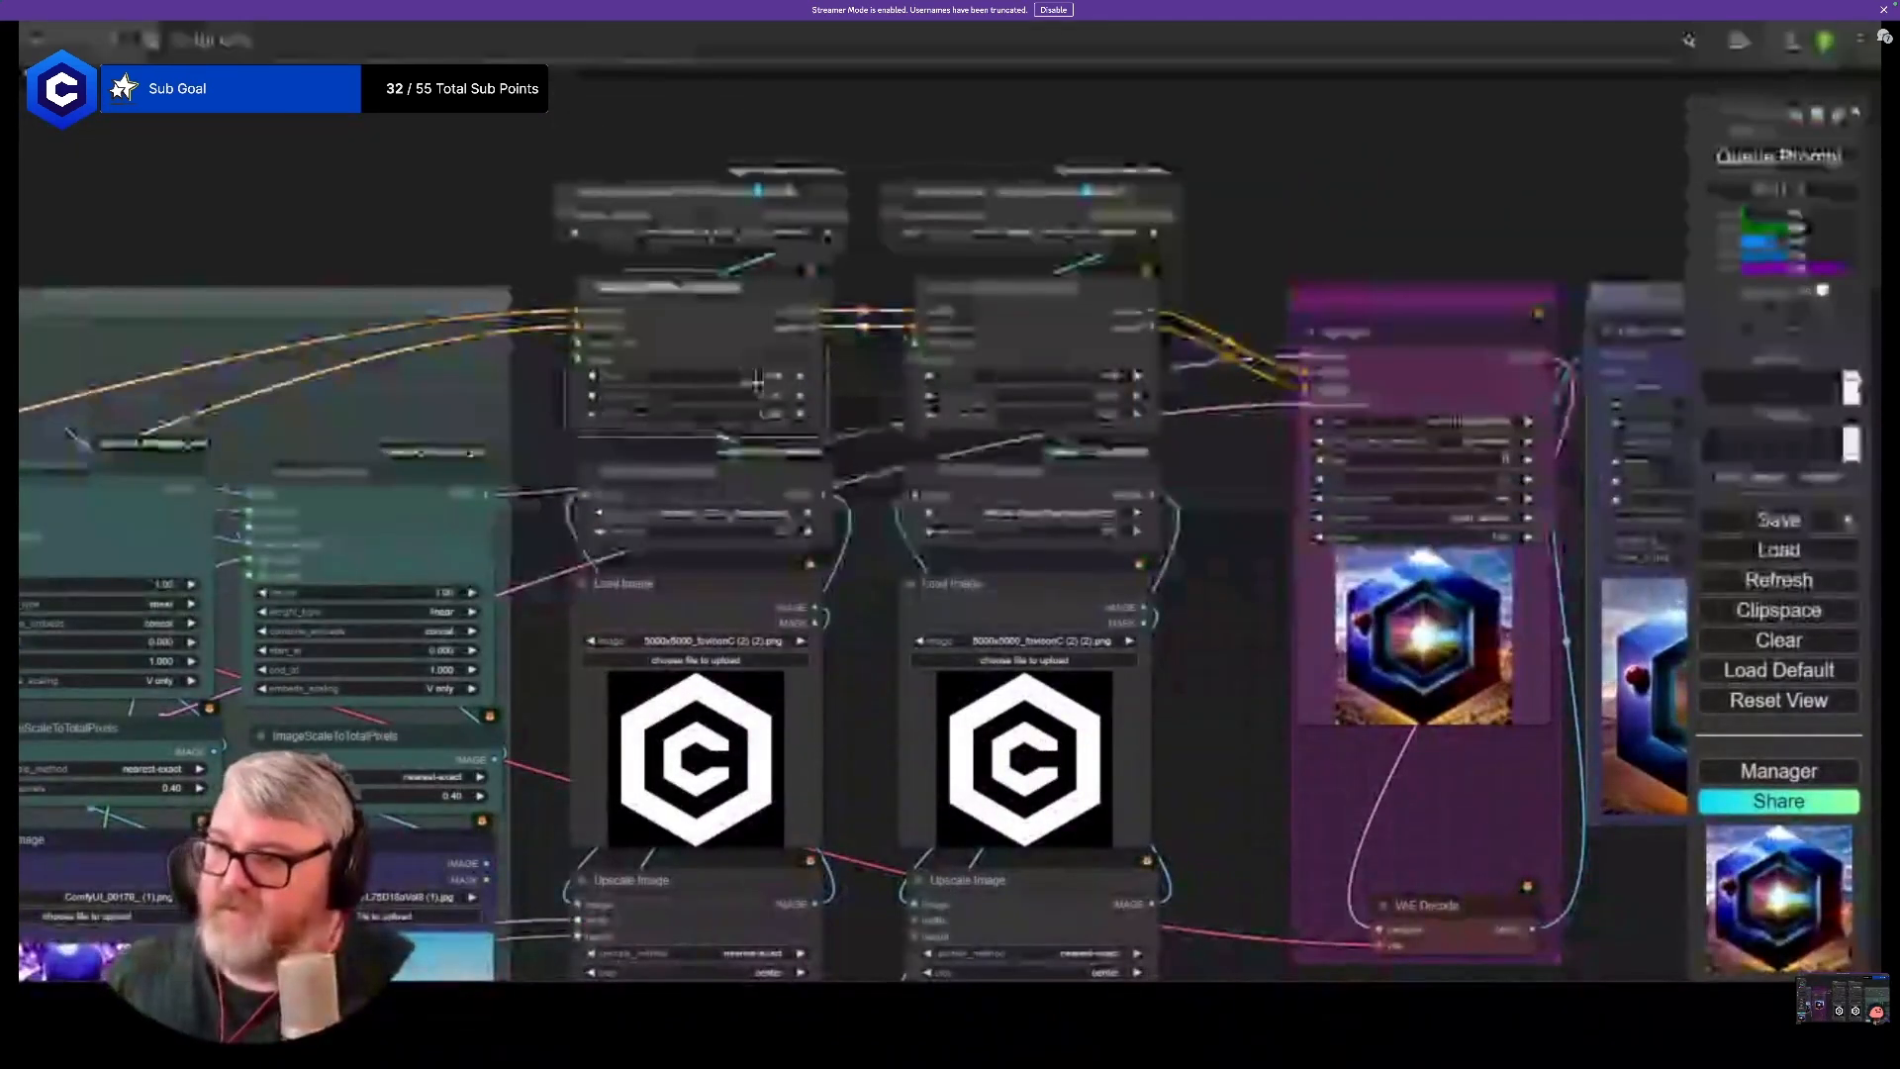
scroll(801, 425, "up", 5)
left_click_drag(896, 397, 221, 620)
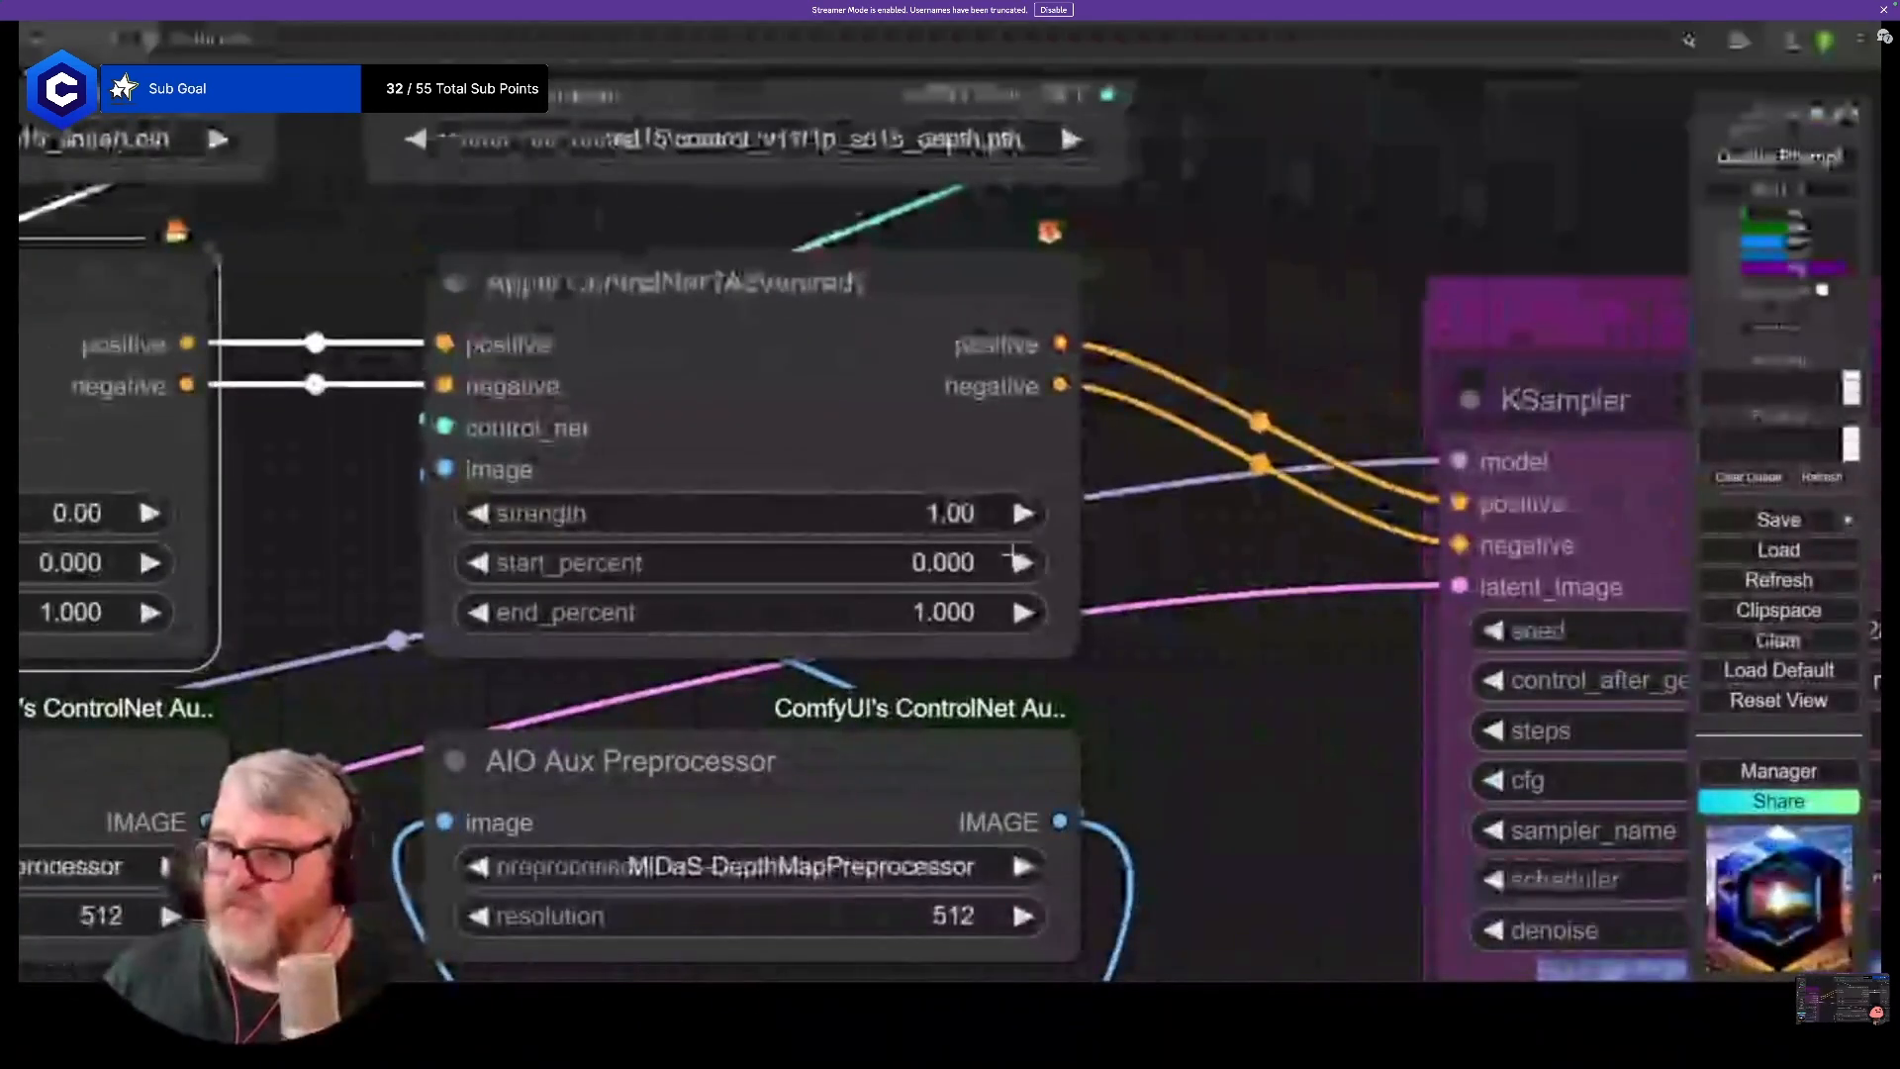
scroll(1012, 557, "down", 8)
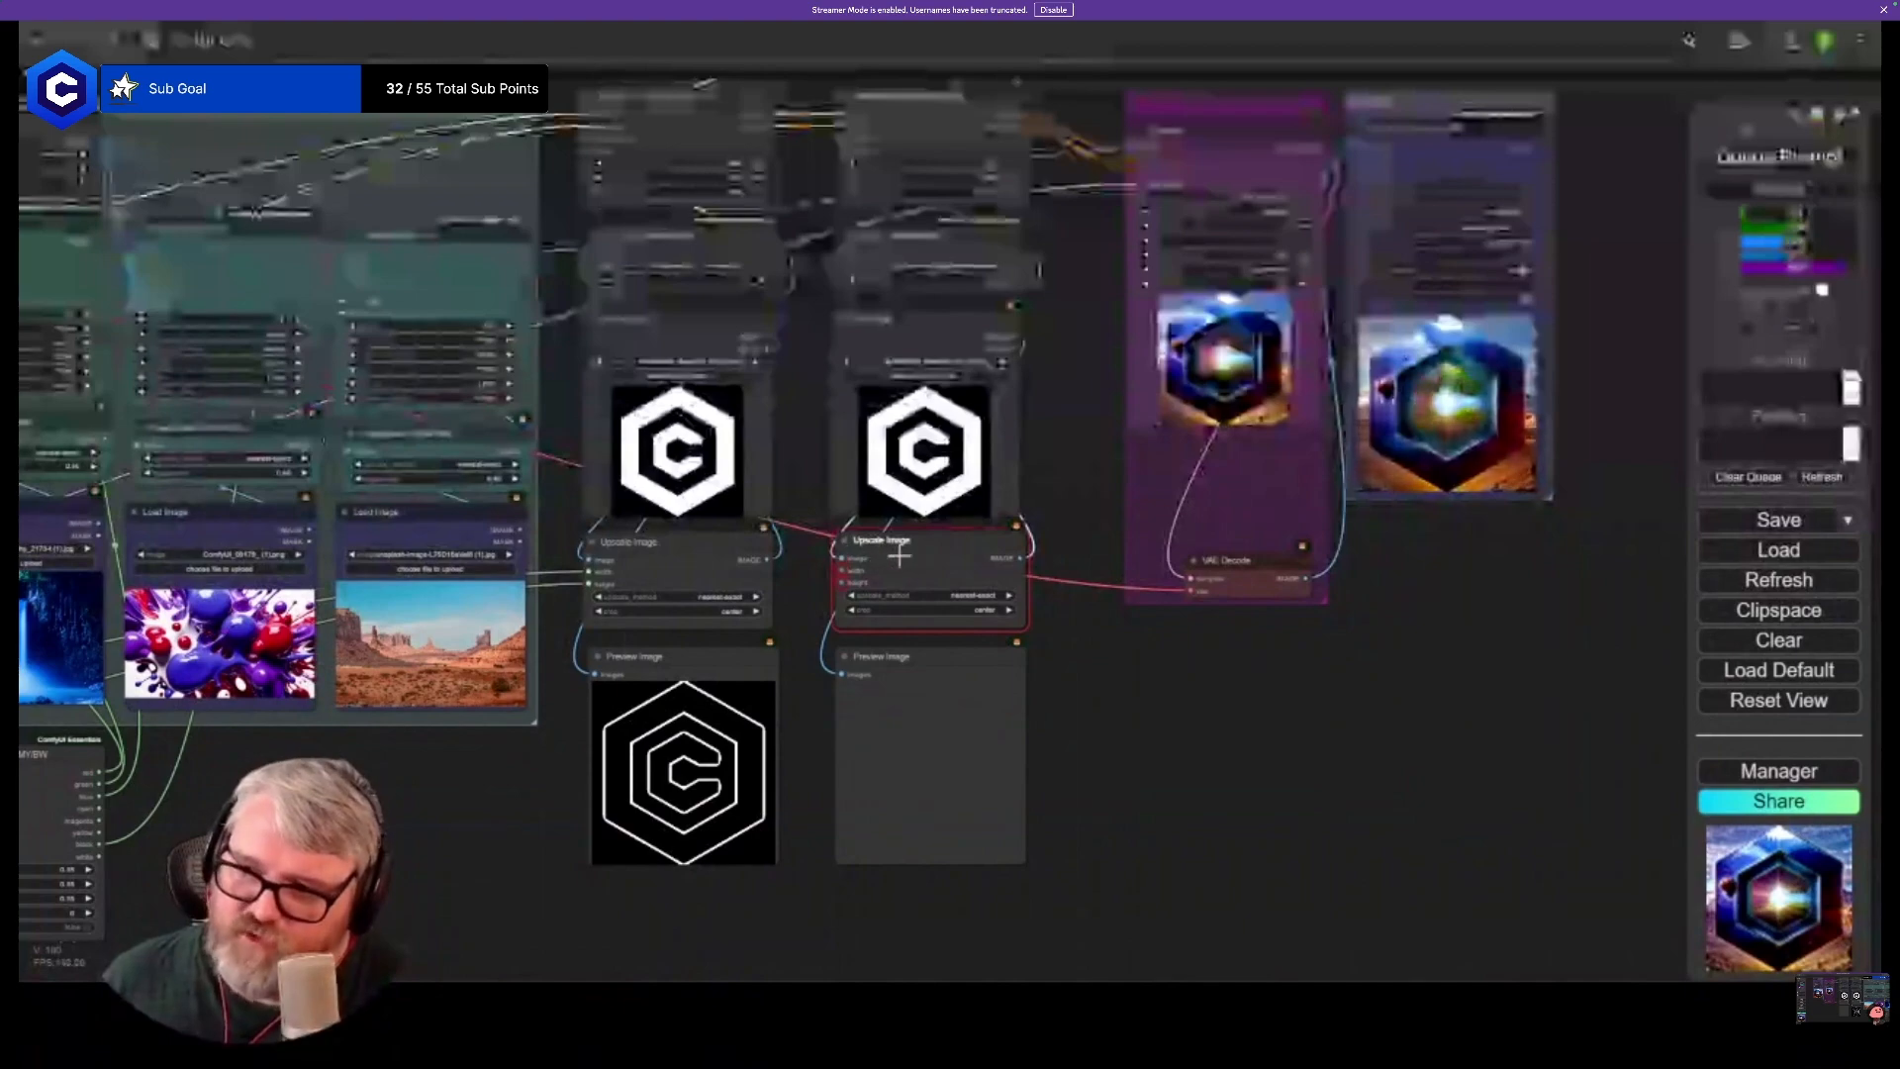
- Connect the shared width and height values to the duplicated Upscale Image node's width and height inputs
scroll(954, 555, "up", 5)
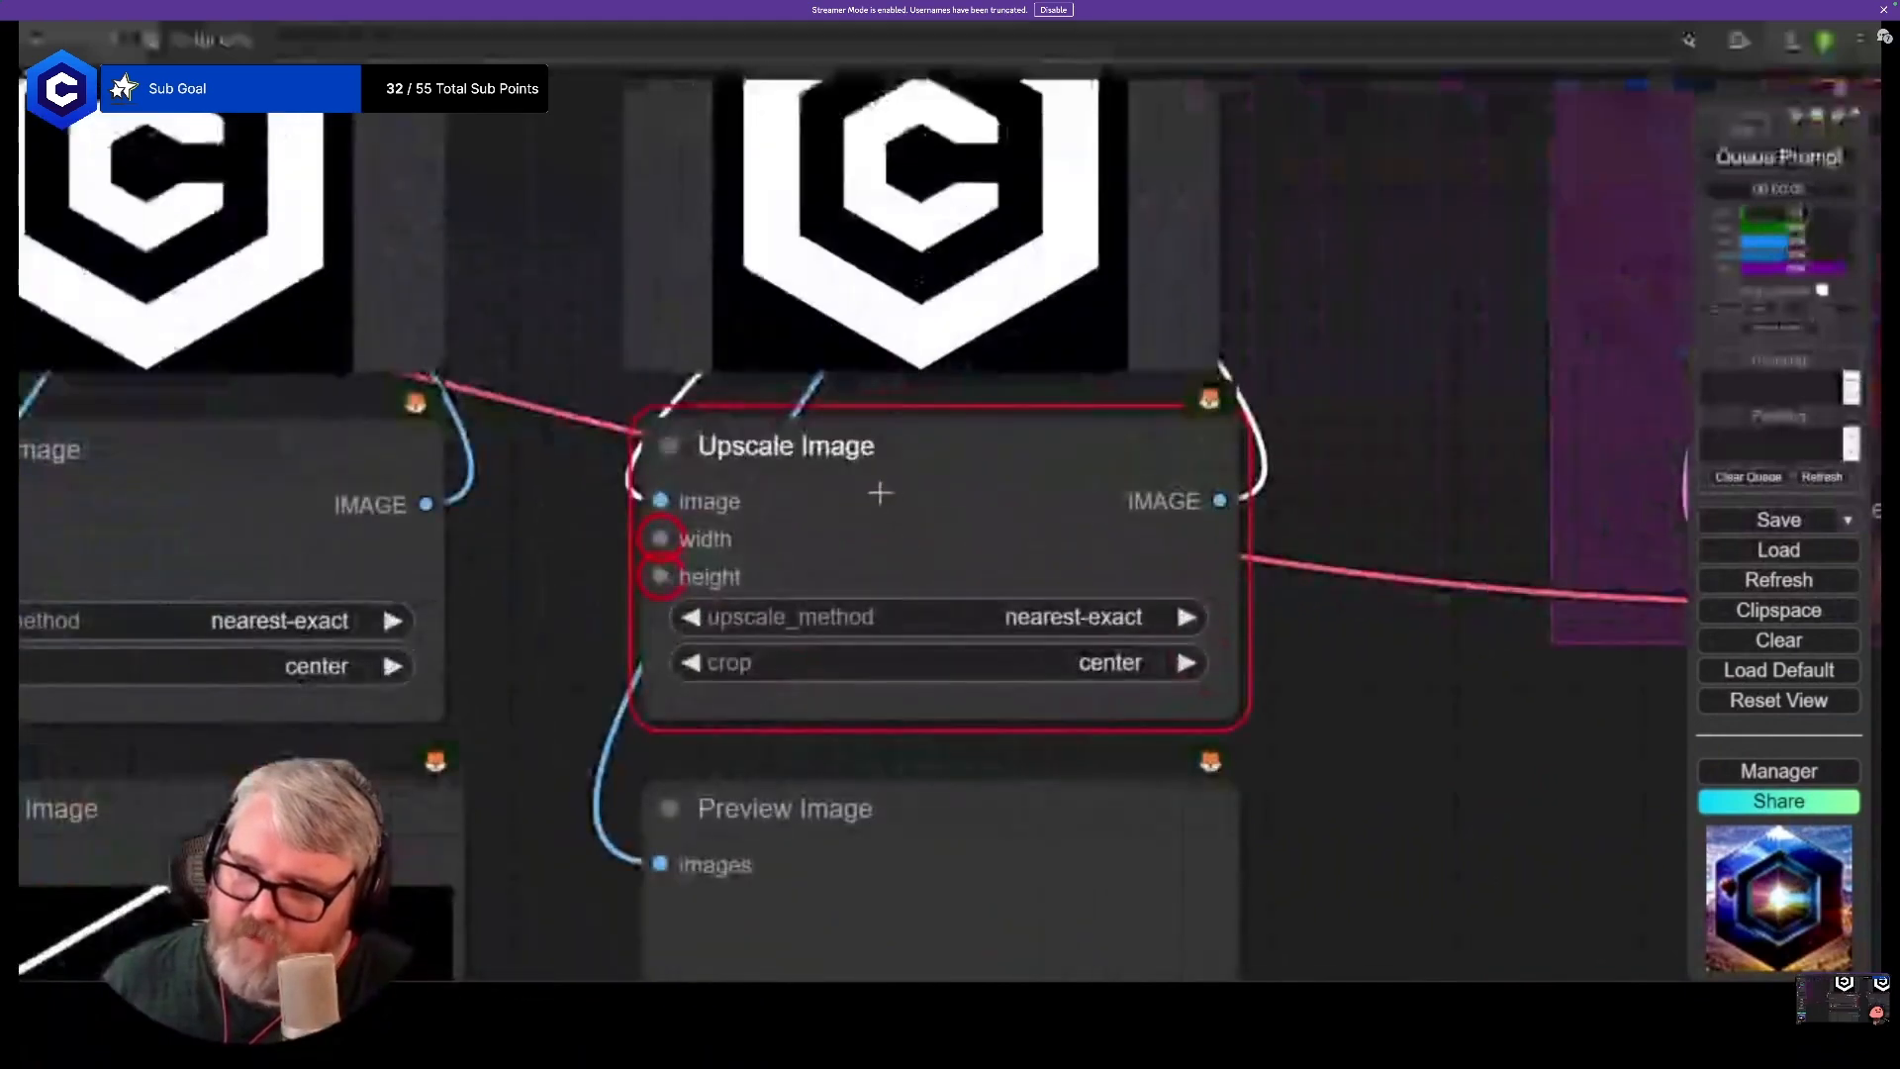
scroll(879, 492, "down", 5)
scroll(886, 517, "down", 1)
left_click_drag(886, 518, 1195, 556)
scroll(581, 450, "up", 12)
left_click_drag(947, 516, 1130, 566)
left_click_drag(947, 780, 1130, 610)
scroll(1336, 752, "down", 13)
left_click_drag(1356, 713, 68, 589)
scroll(68, 589, "down", 1)
left_click_drag(1503, 491, 1316, 395)
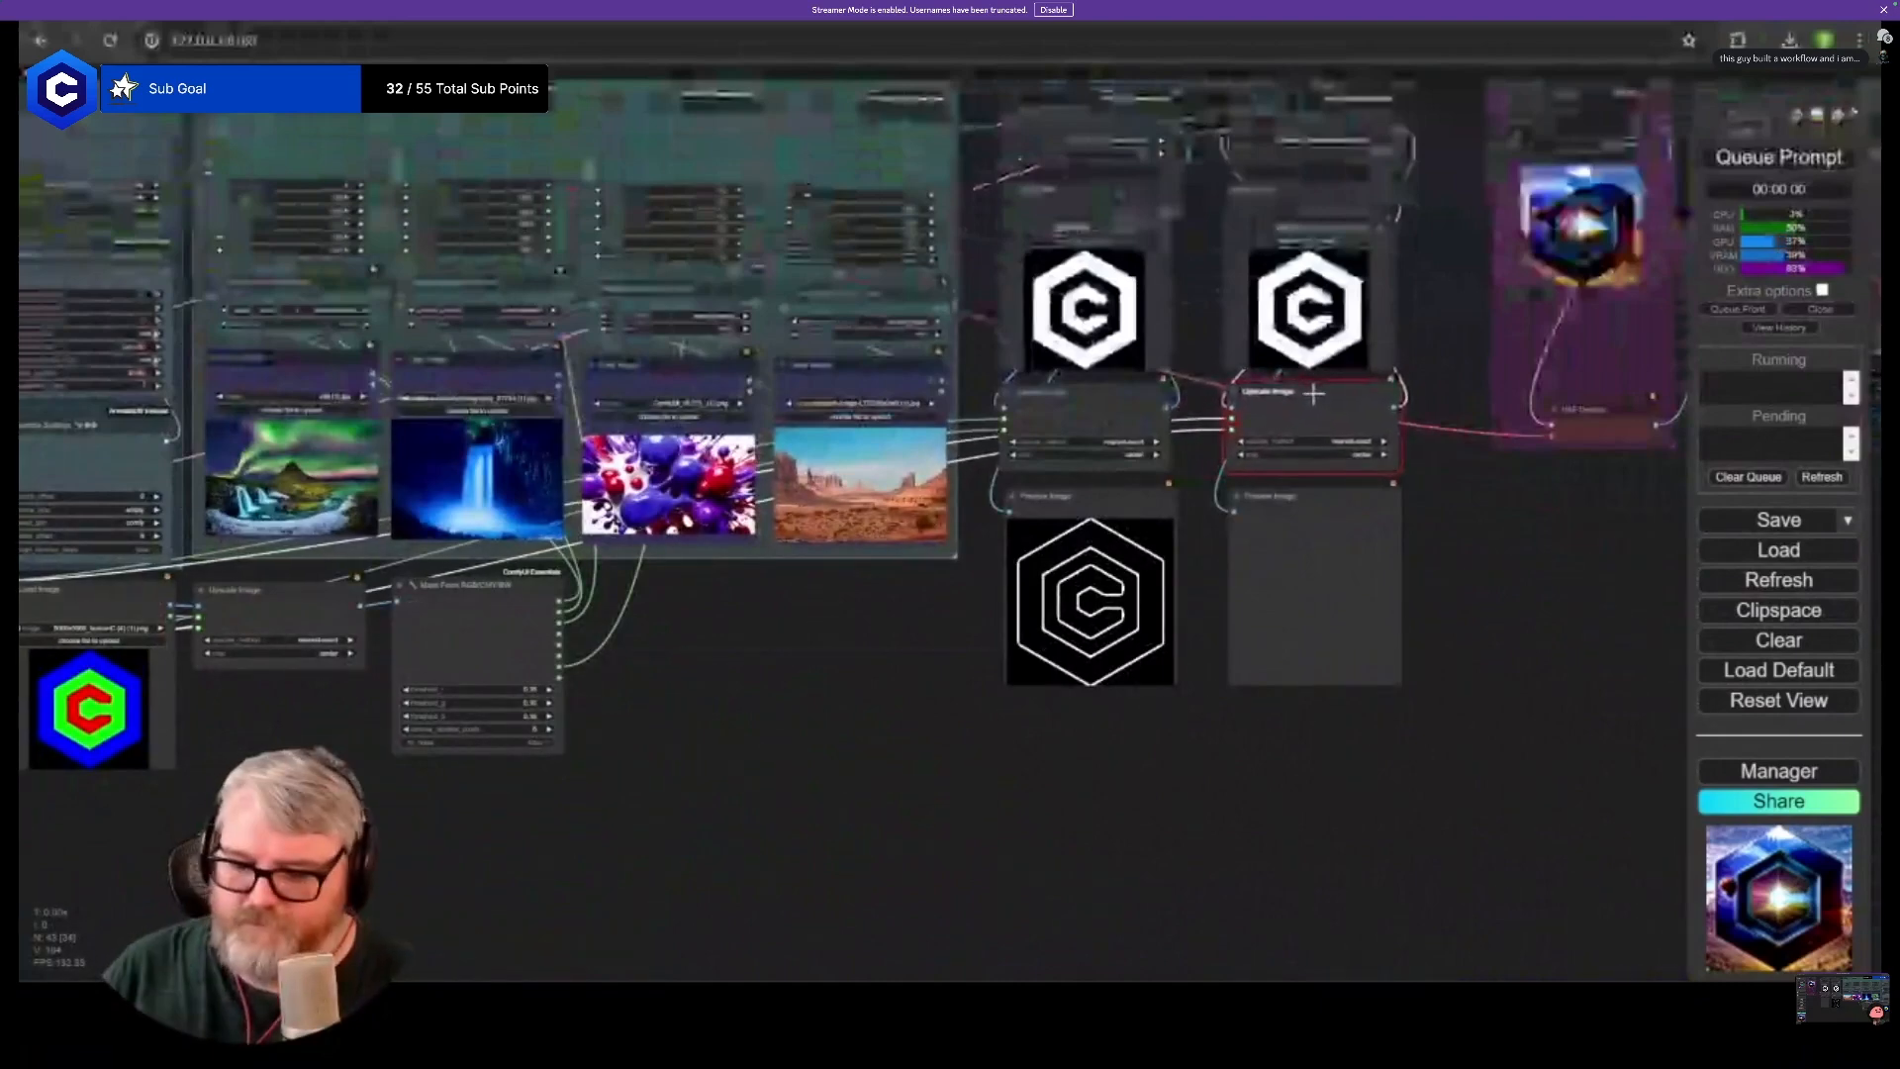
- Queue the workflow and examine the depth map in the duplicated column's Preview Image node
key("ctrl+Return")
left_click_drag(1467, 580, 1154, 637)
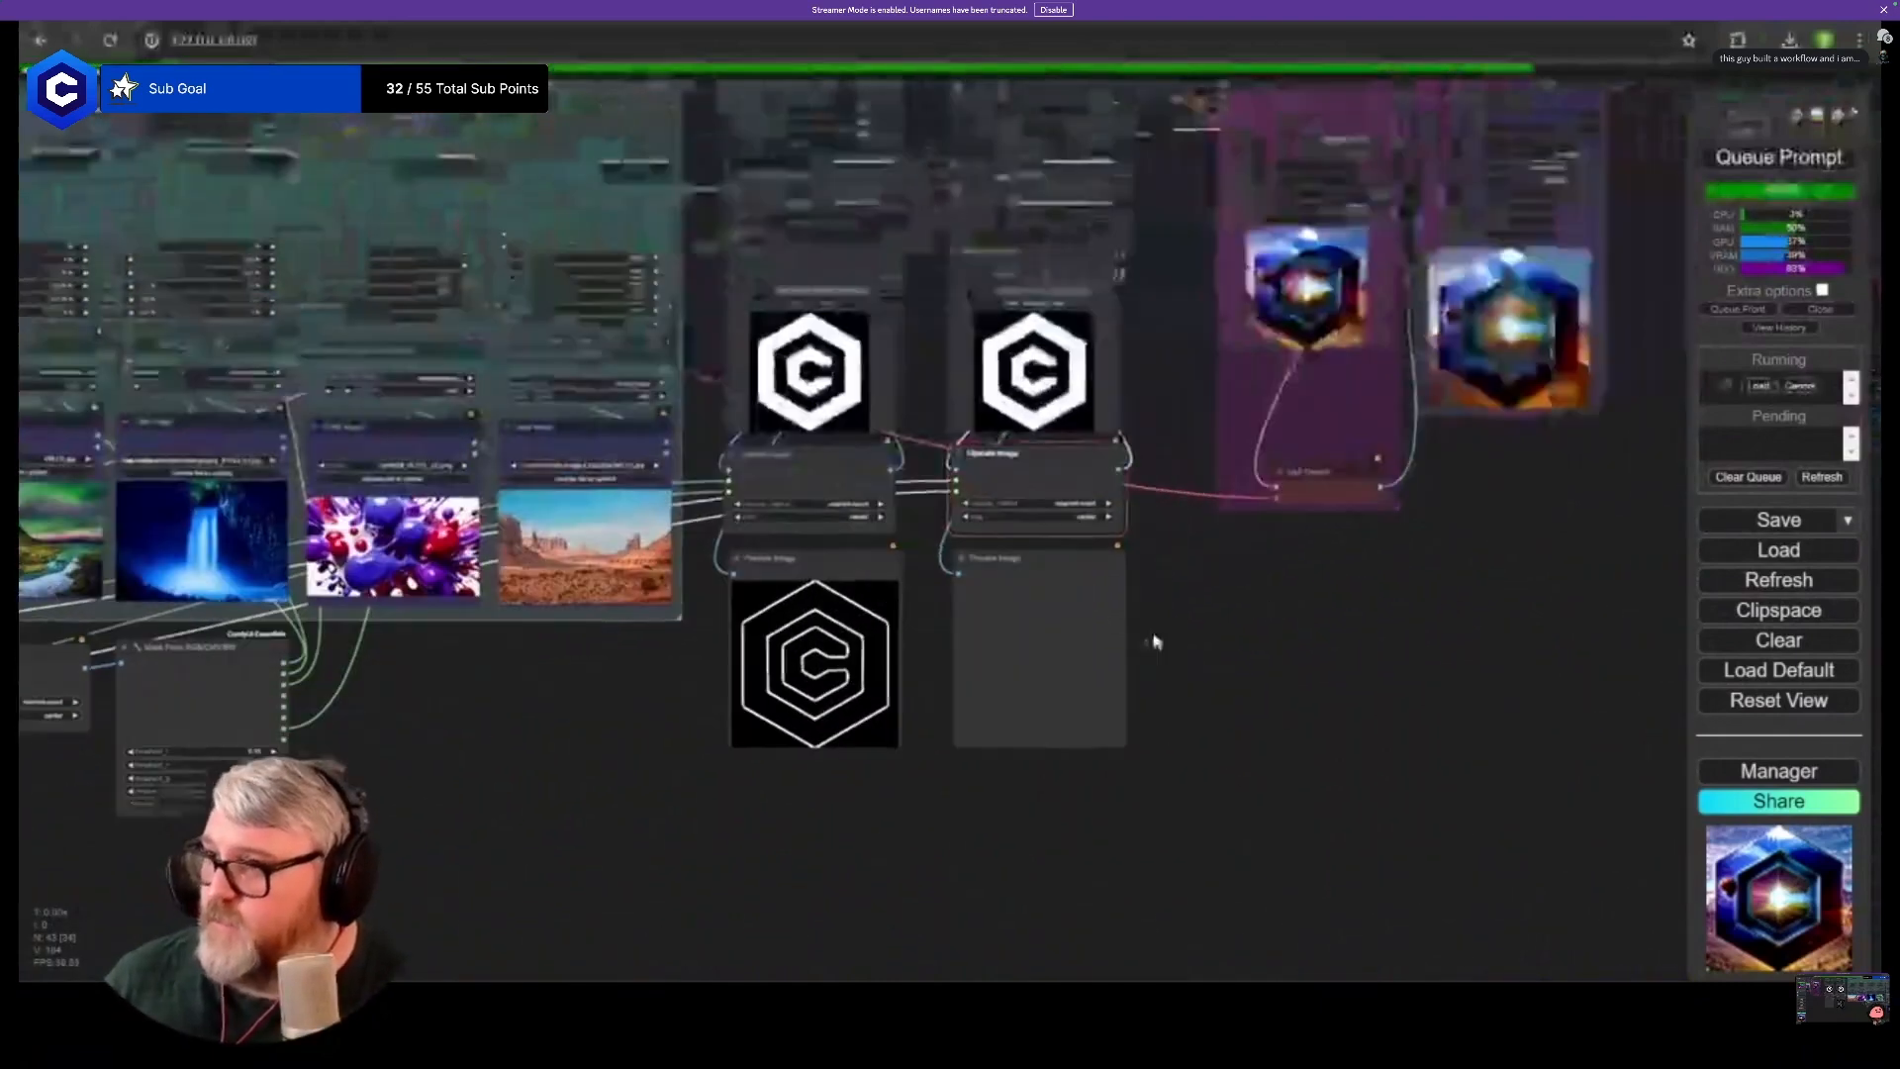
scroll(1154, 637, "down", 3)
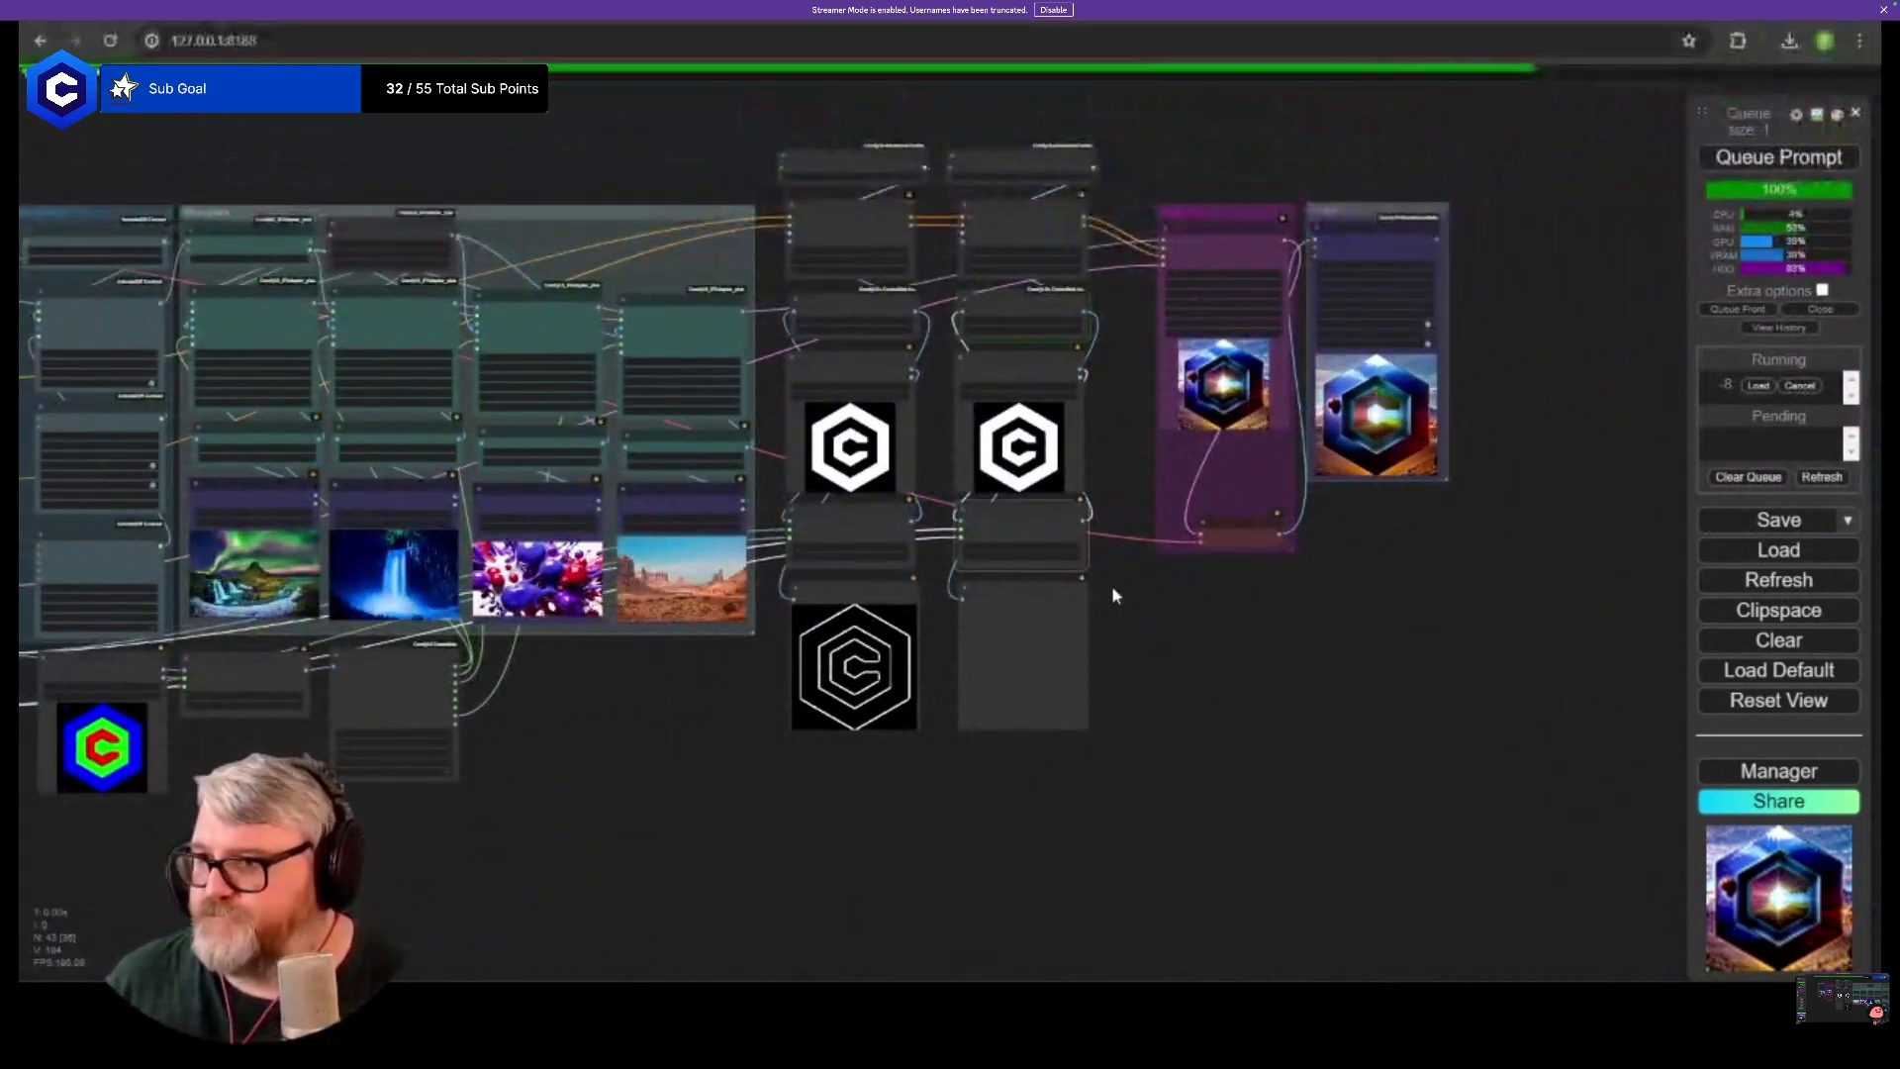
scroll(1102, 713, "up", 6)
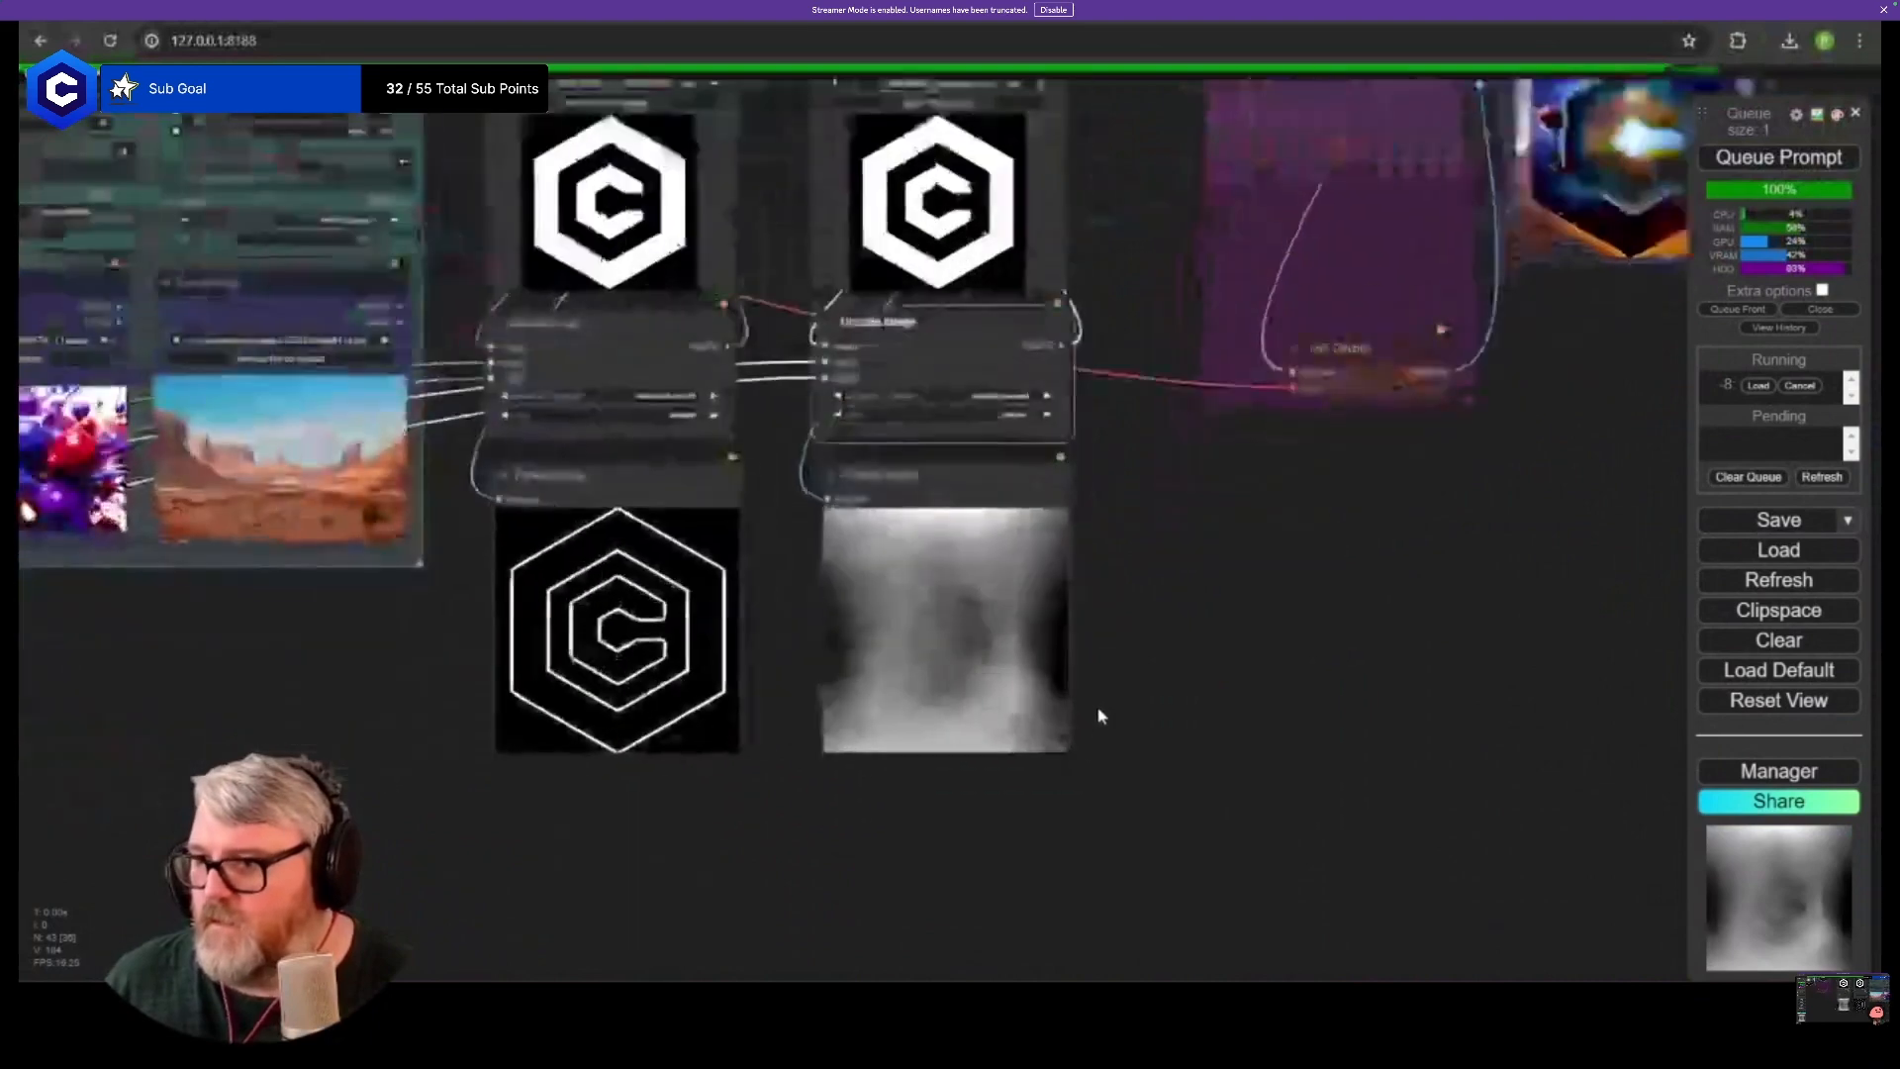
scroll(1098, 715, "up", 6)
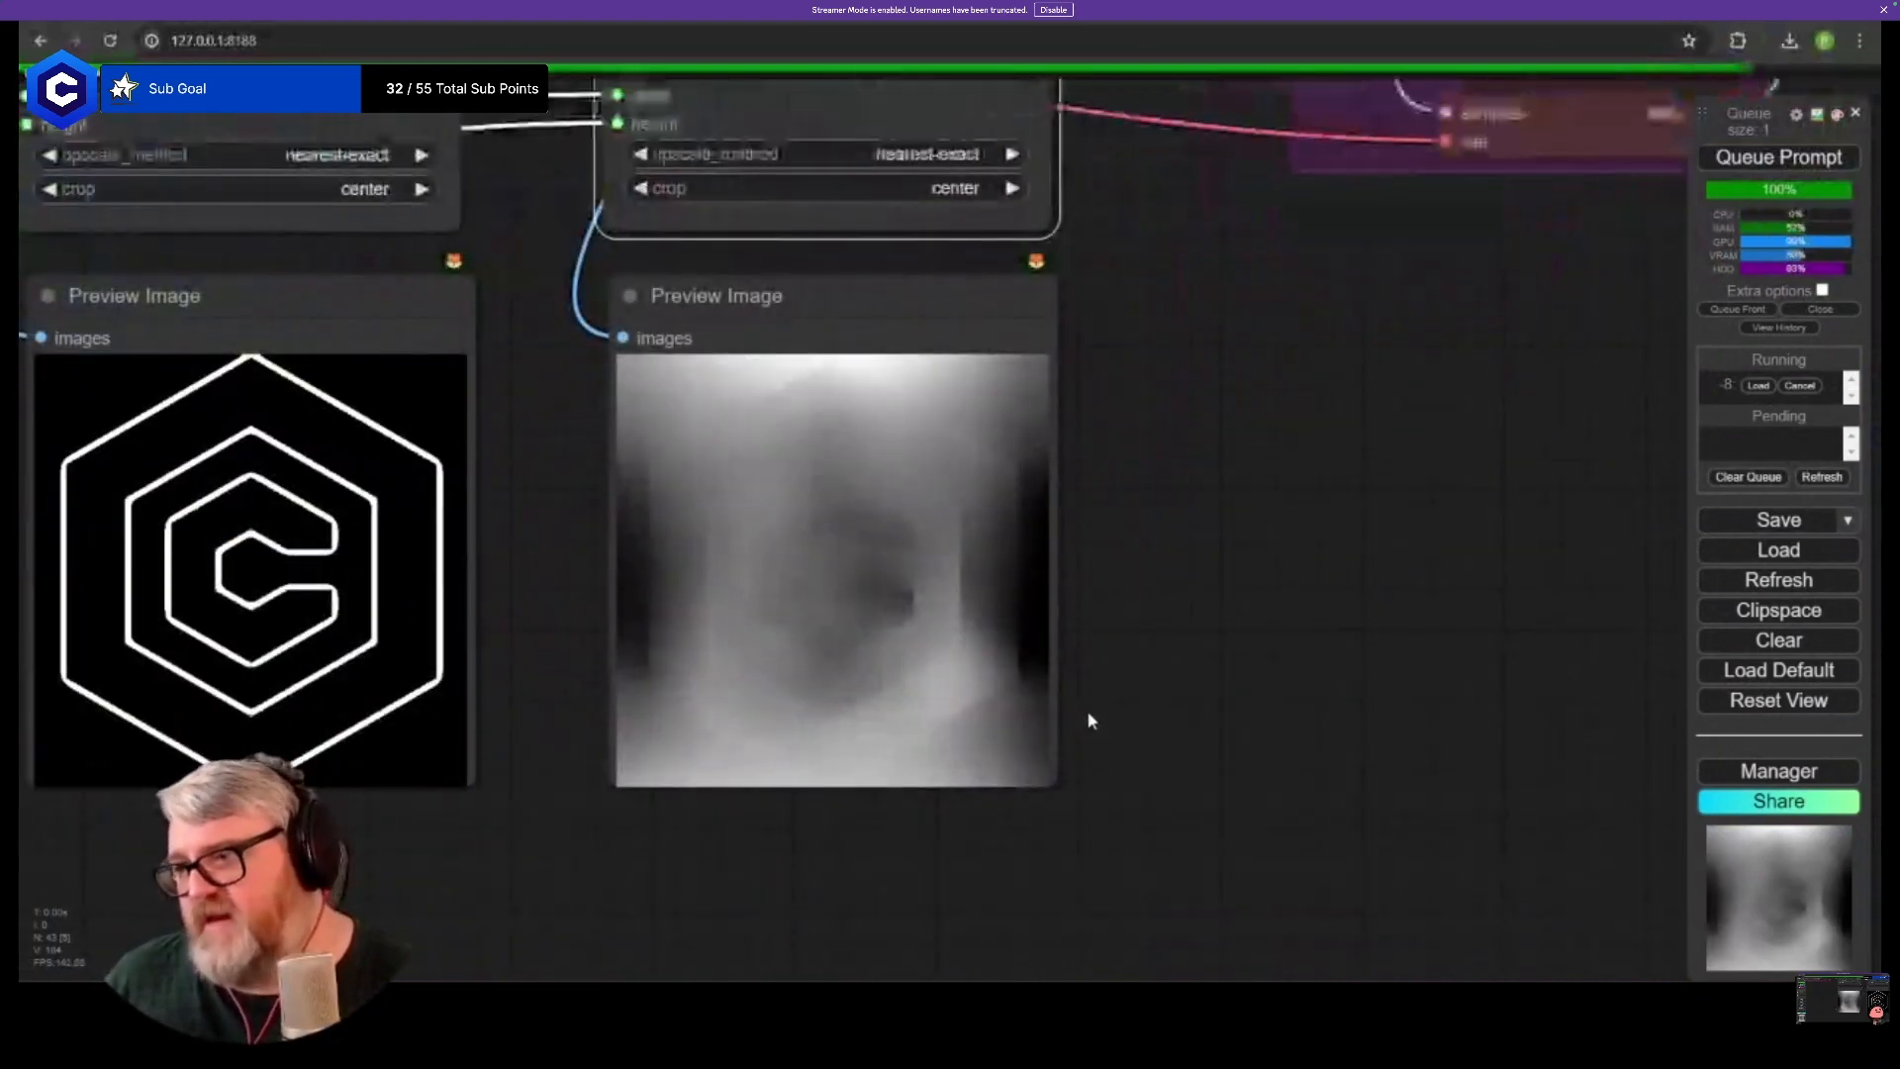
- Move the sampler group and the Output group closer to the ControlNet node columns
scroll(1079, 723, "down", 10)
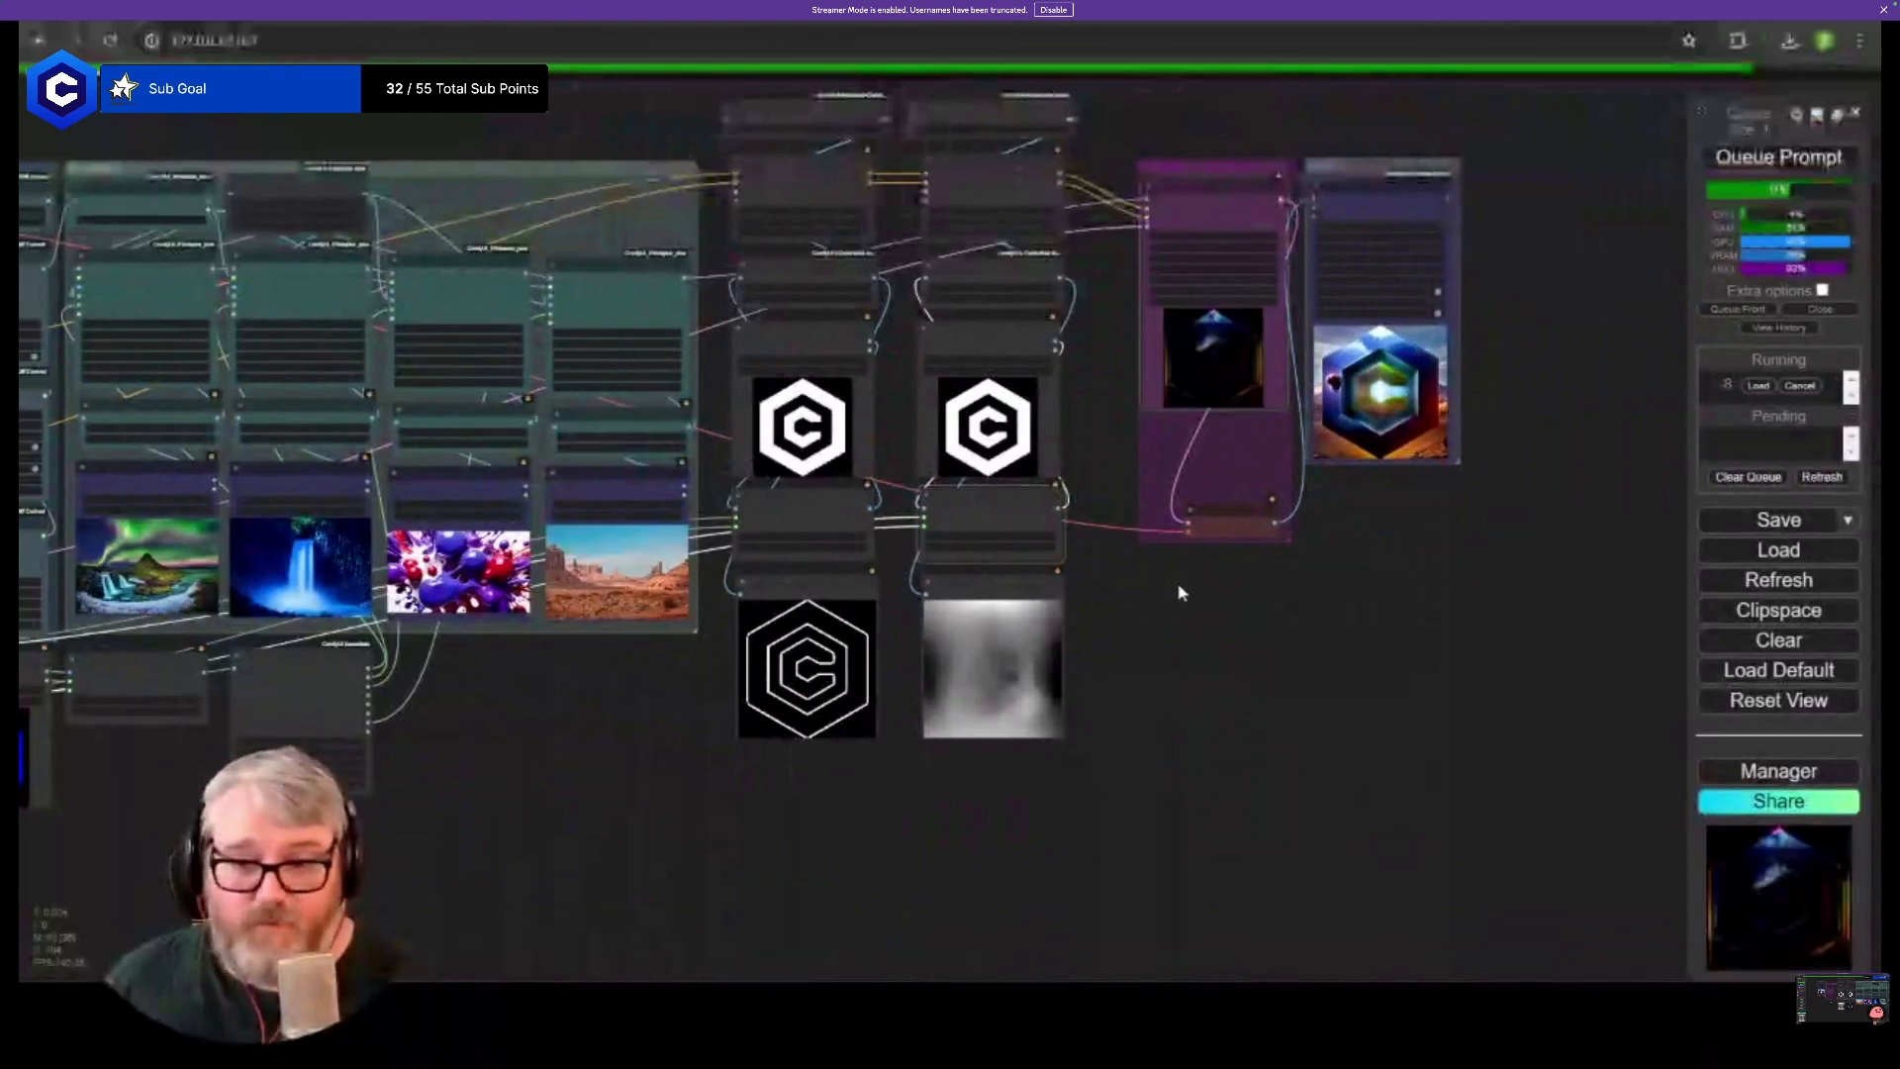
left_click_drag(1069, 627, 1010, 762)
scroll(1010, 762, "down", 1)
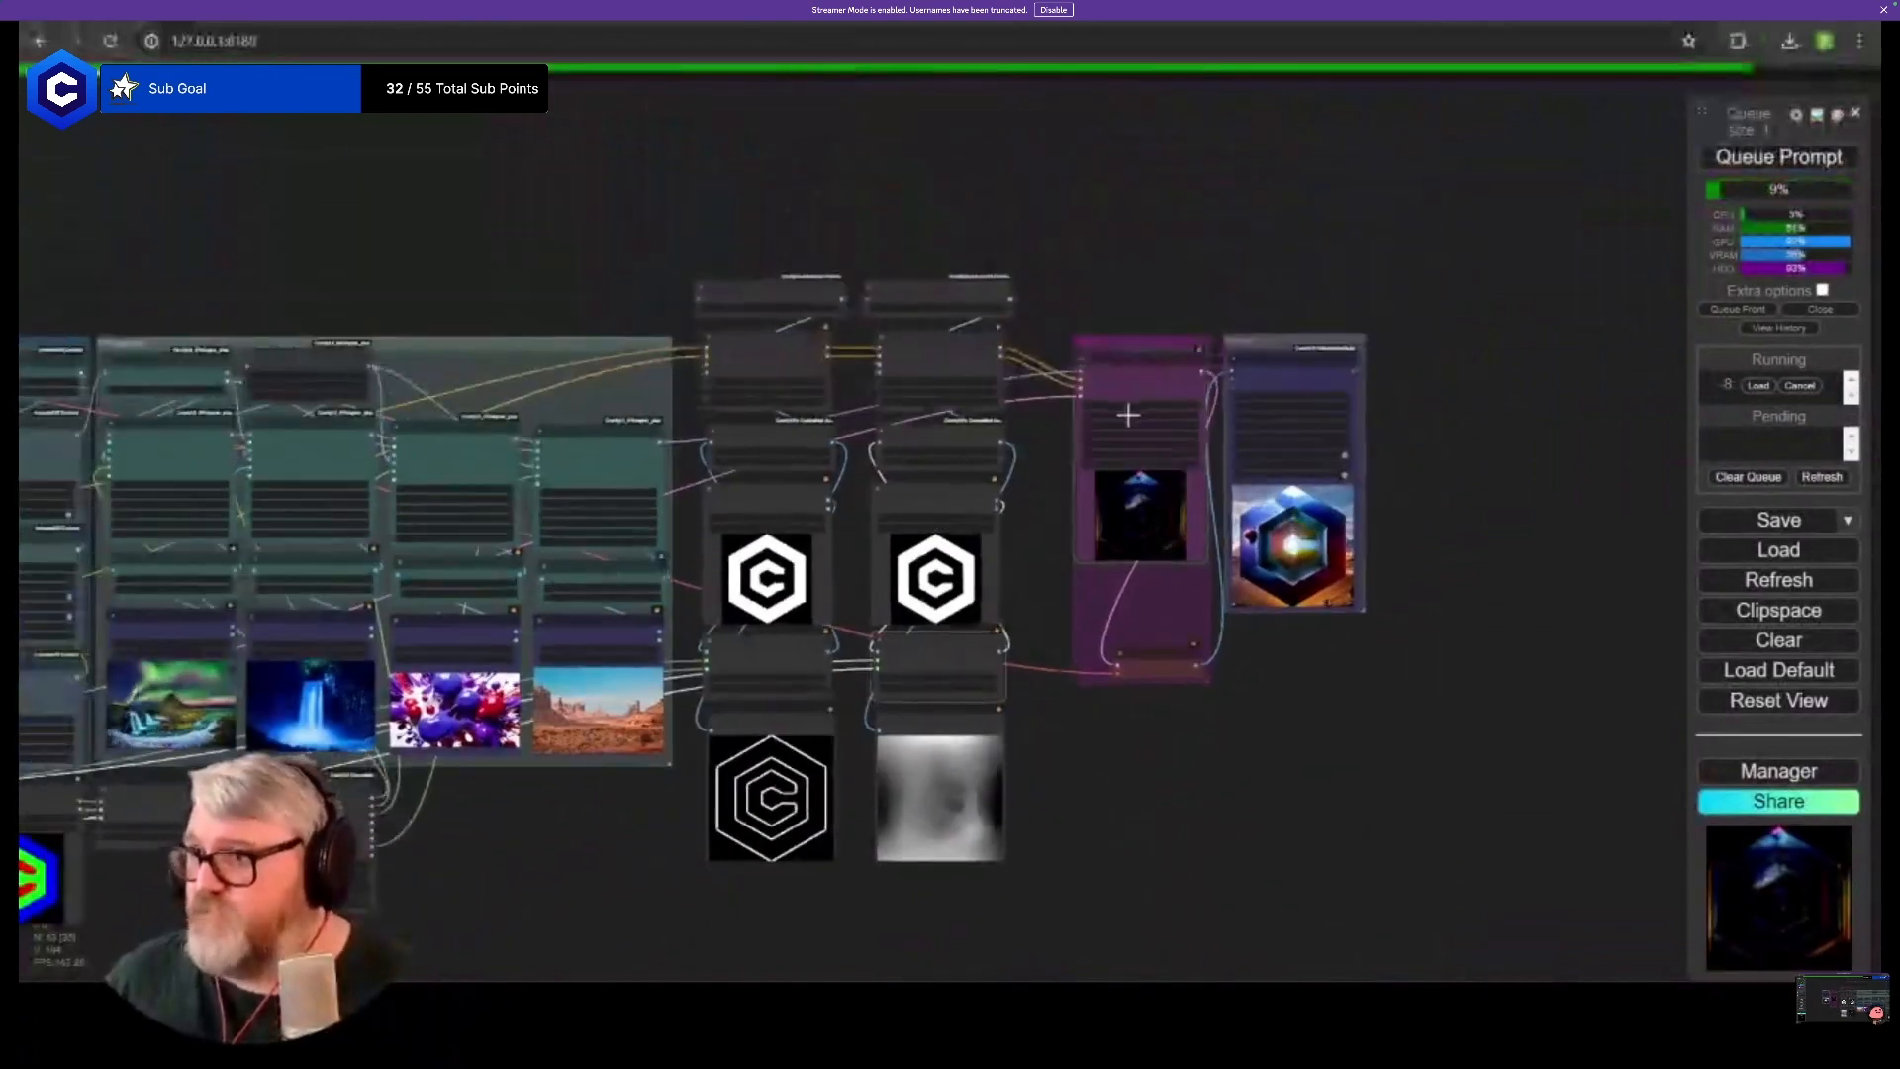
left_click_drag(1131, 352, 1094, 340)
left_click_drag(1261, 346, 1221, 347)
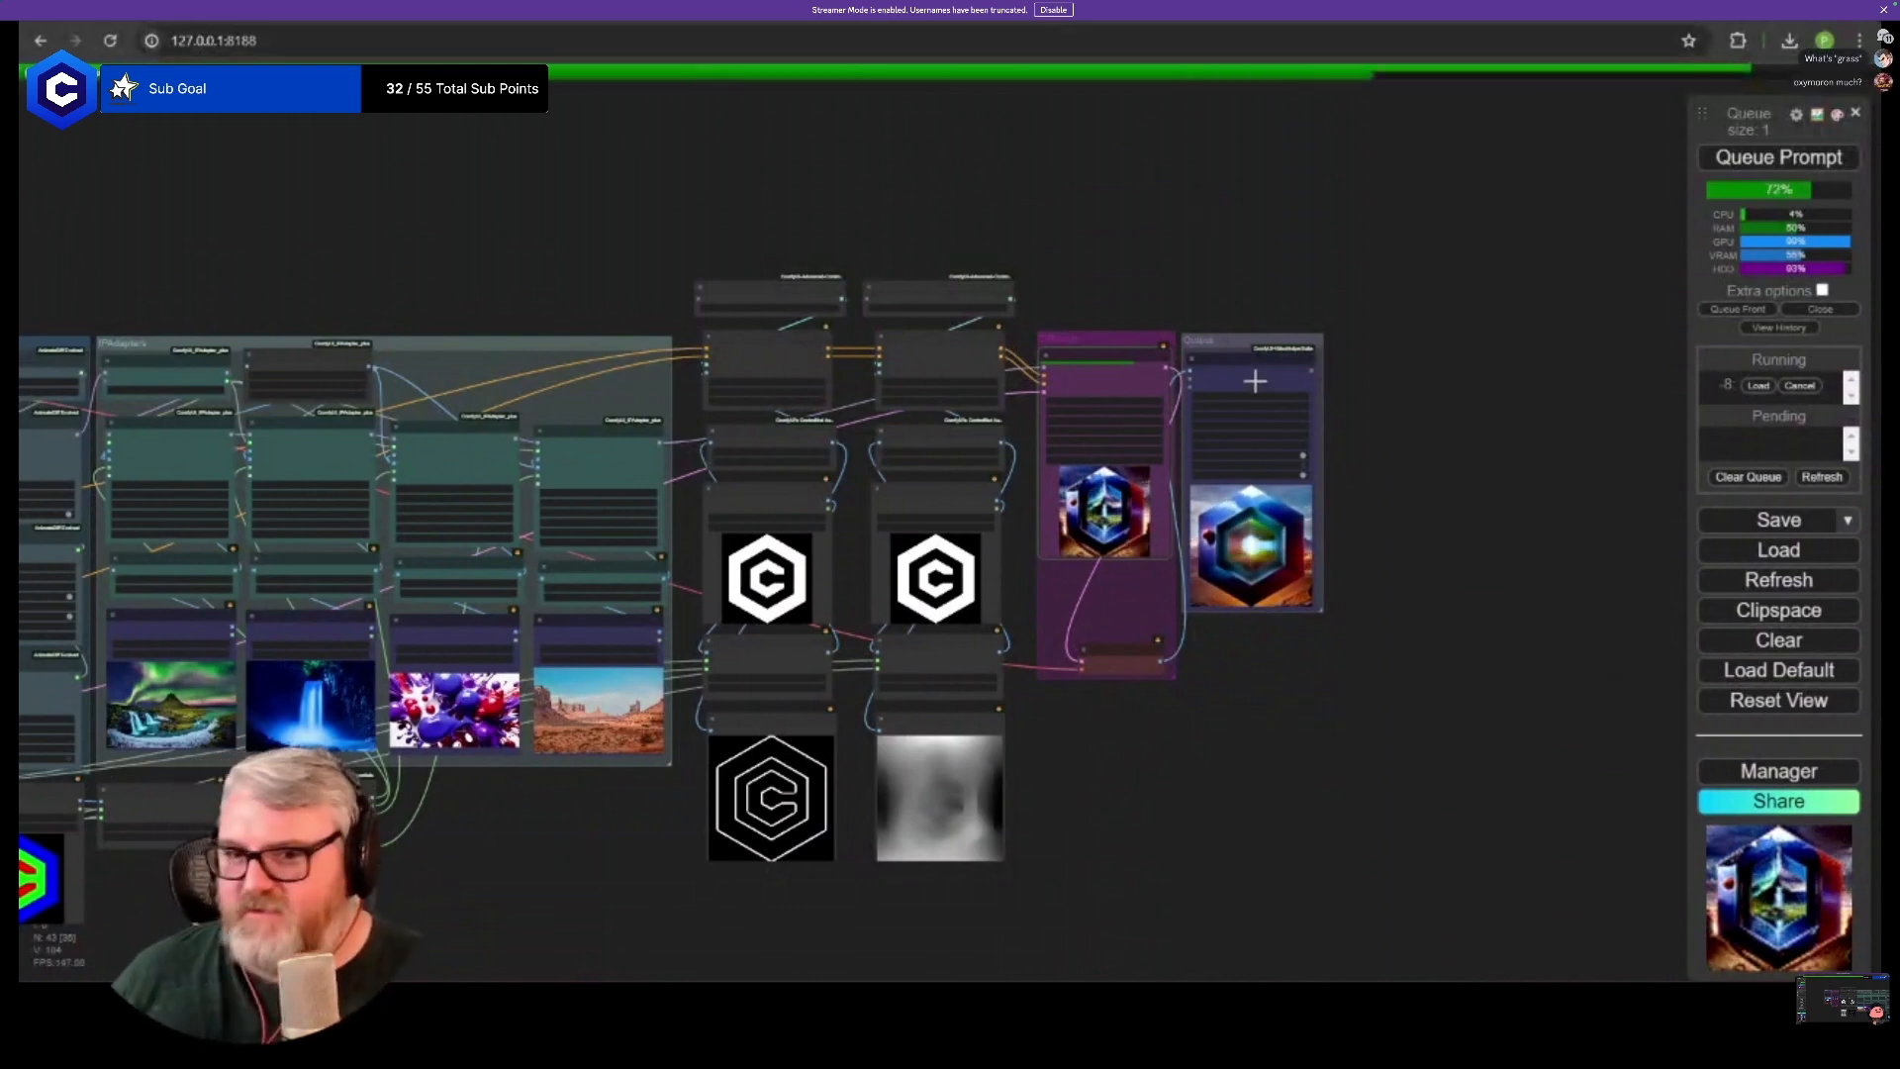
- Examine the rendered logo in the KSampler and Video Combine previews
scroll(1168, 499, "up", 10)
scroll(1166, 536, "down", 2)
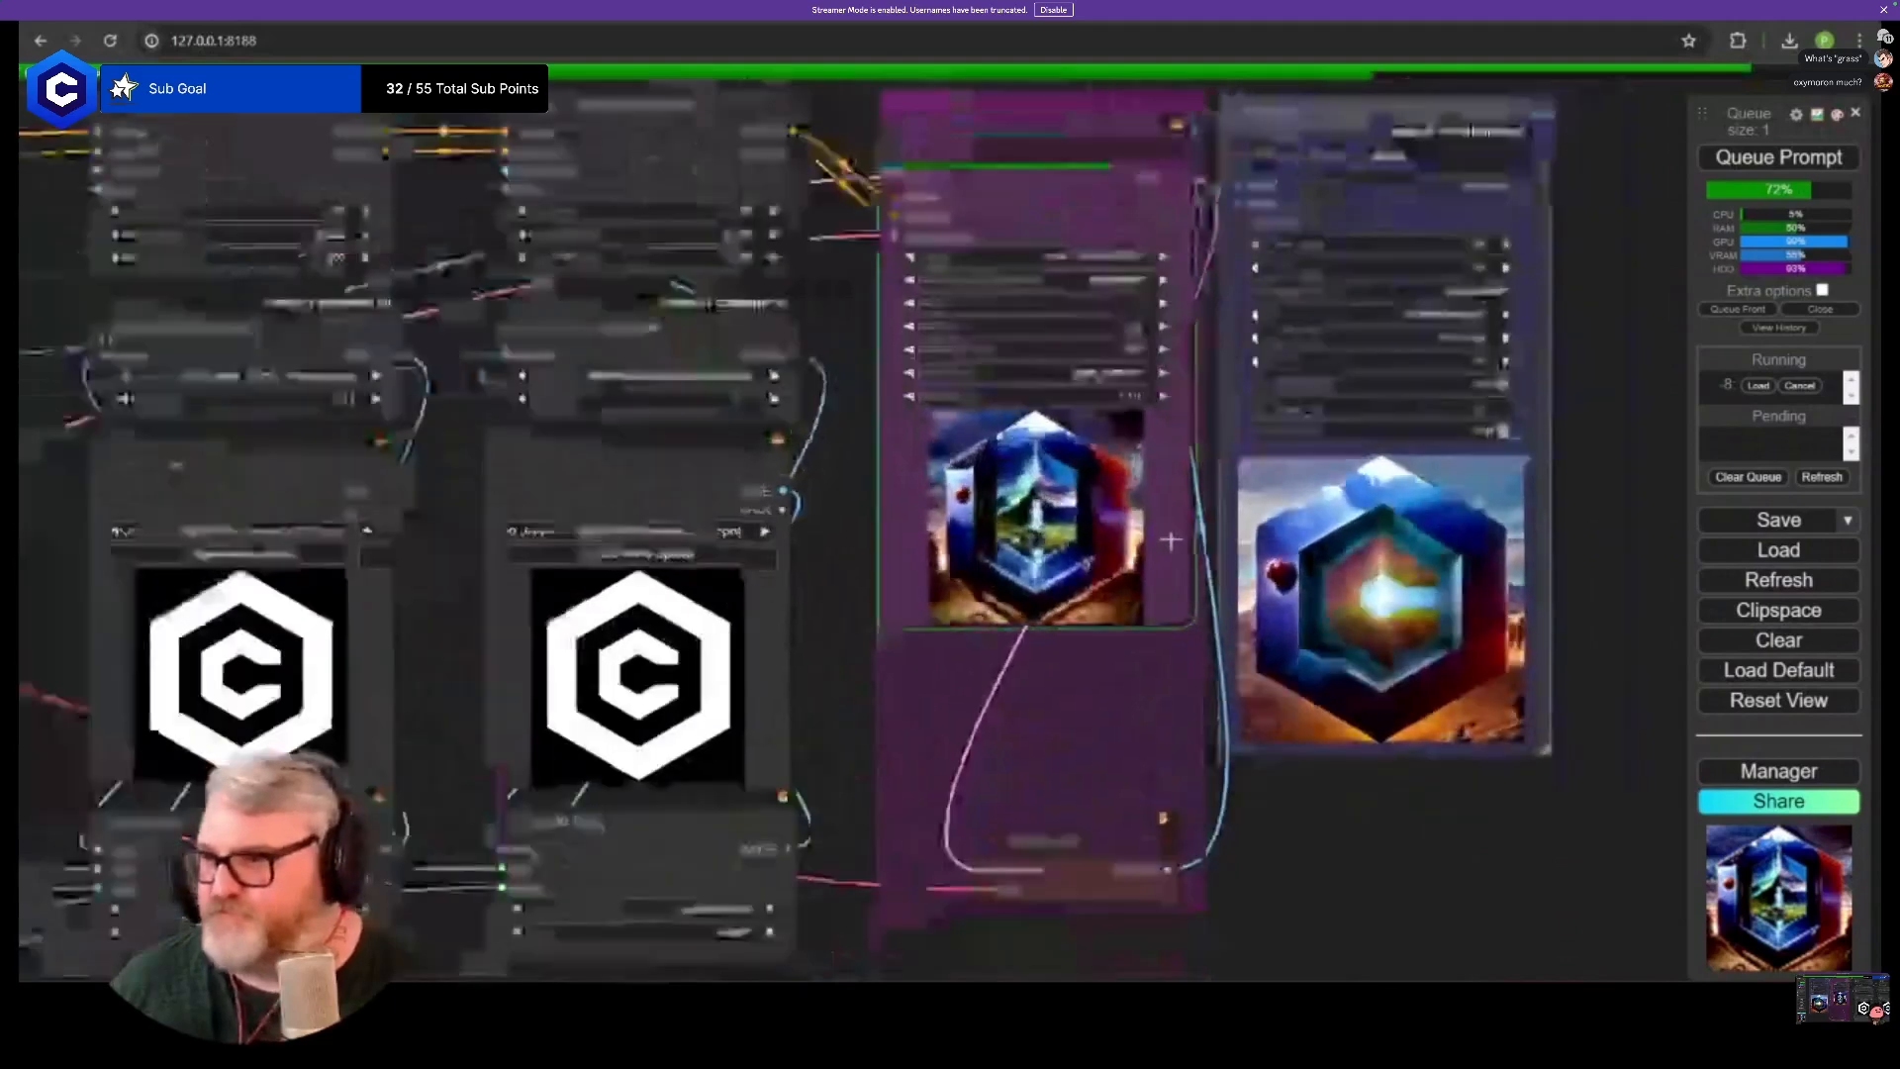
left_click_drag(1171, 543, 773, 533)
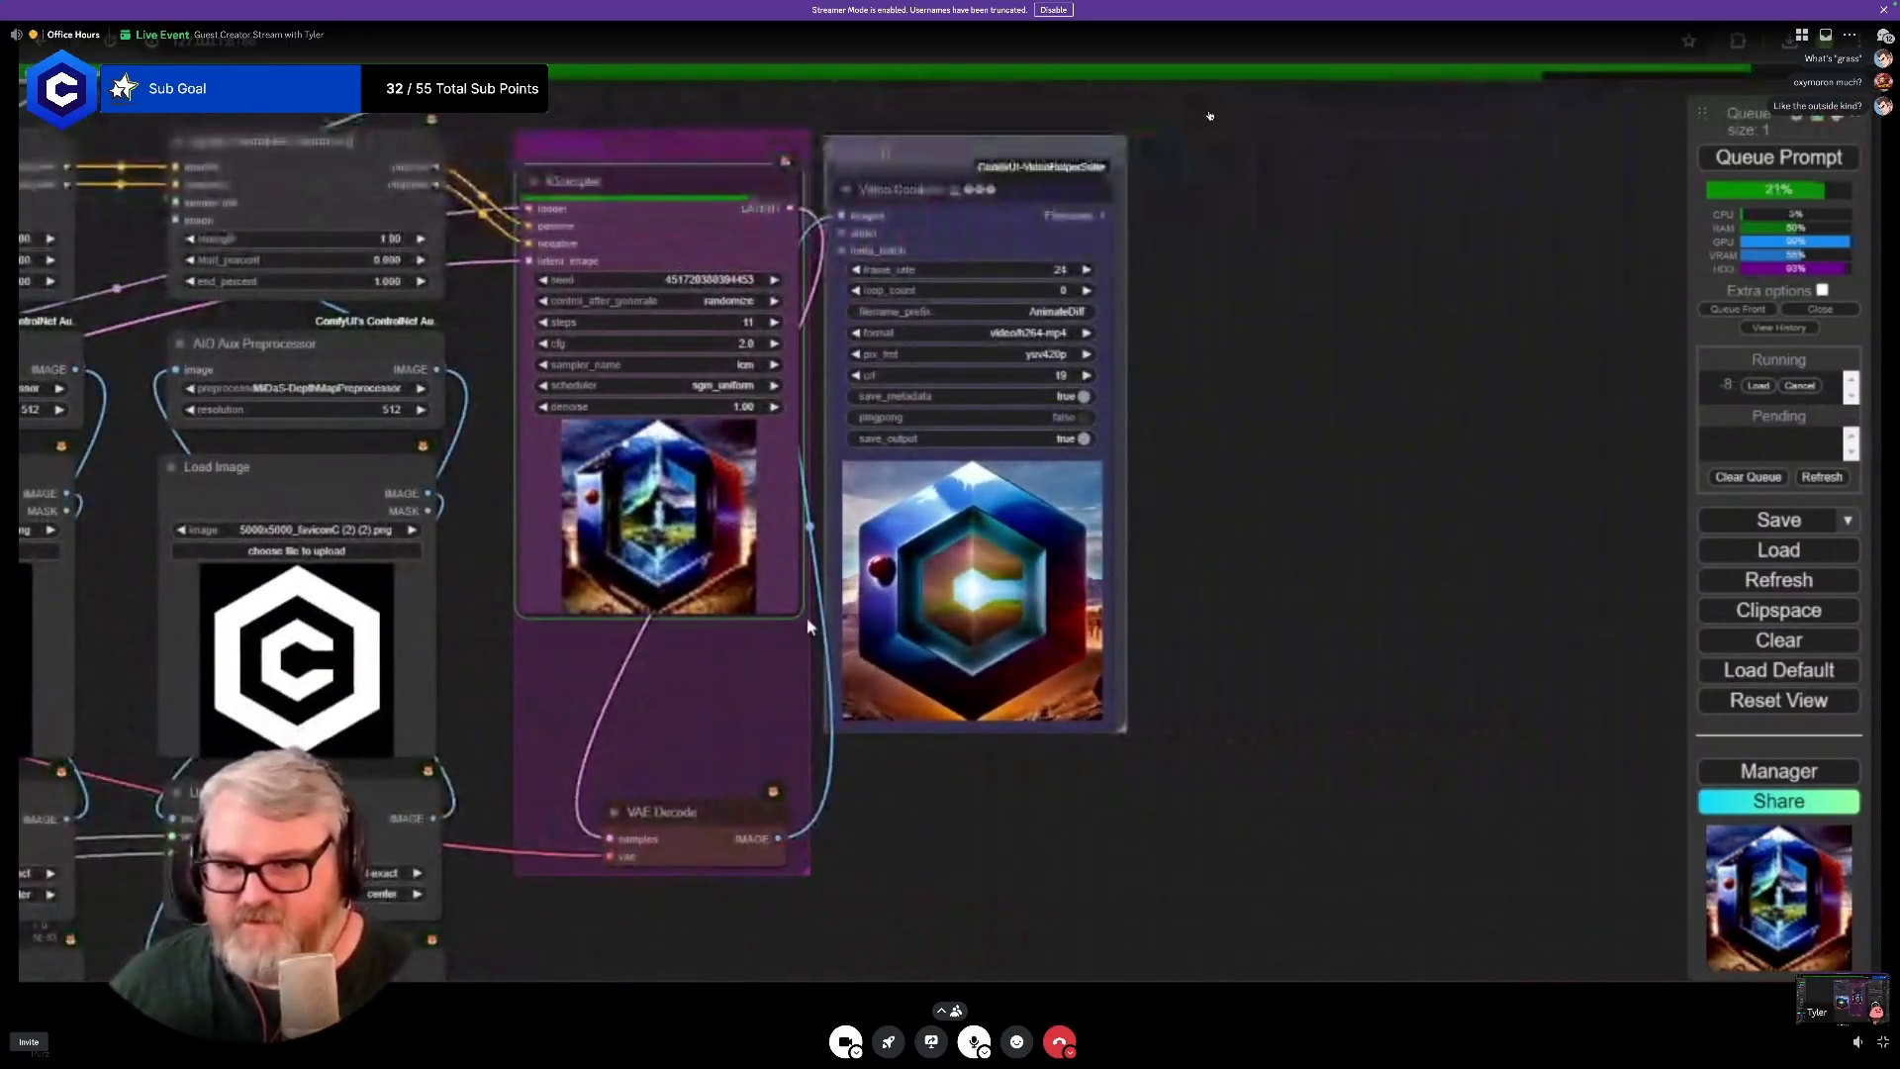
scroll(1120, 705, "up", 1)
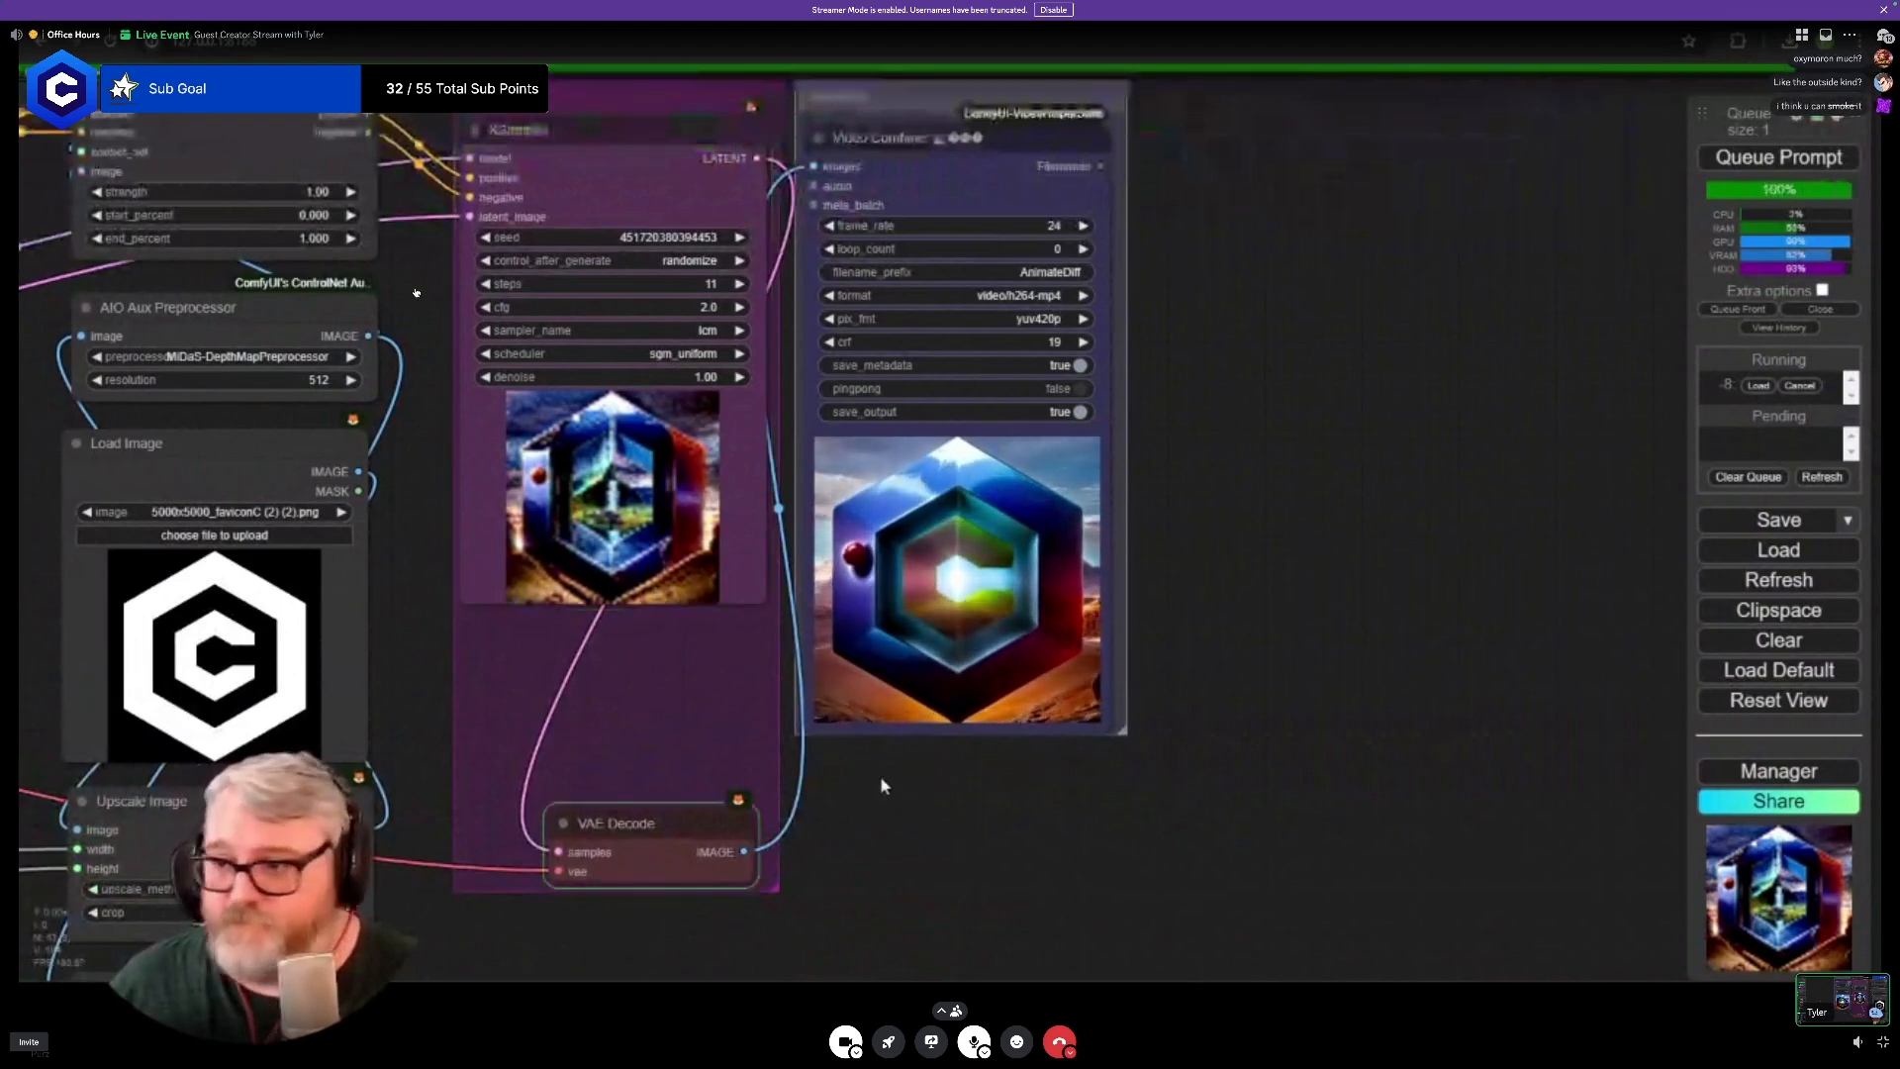
scroll(881, 692, "up", 1)
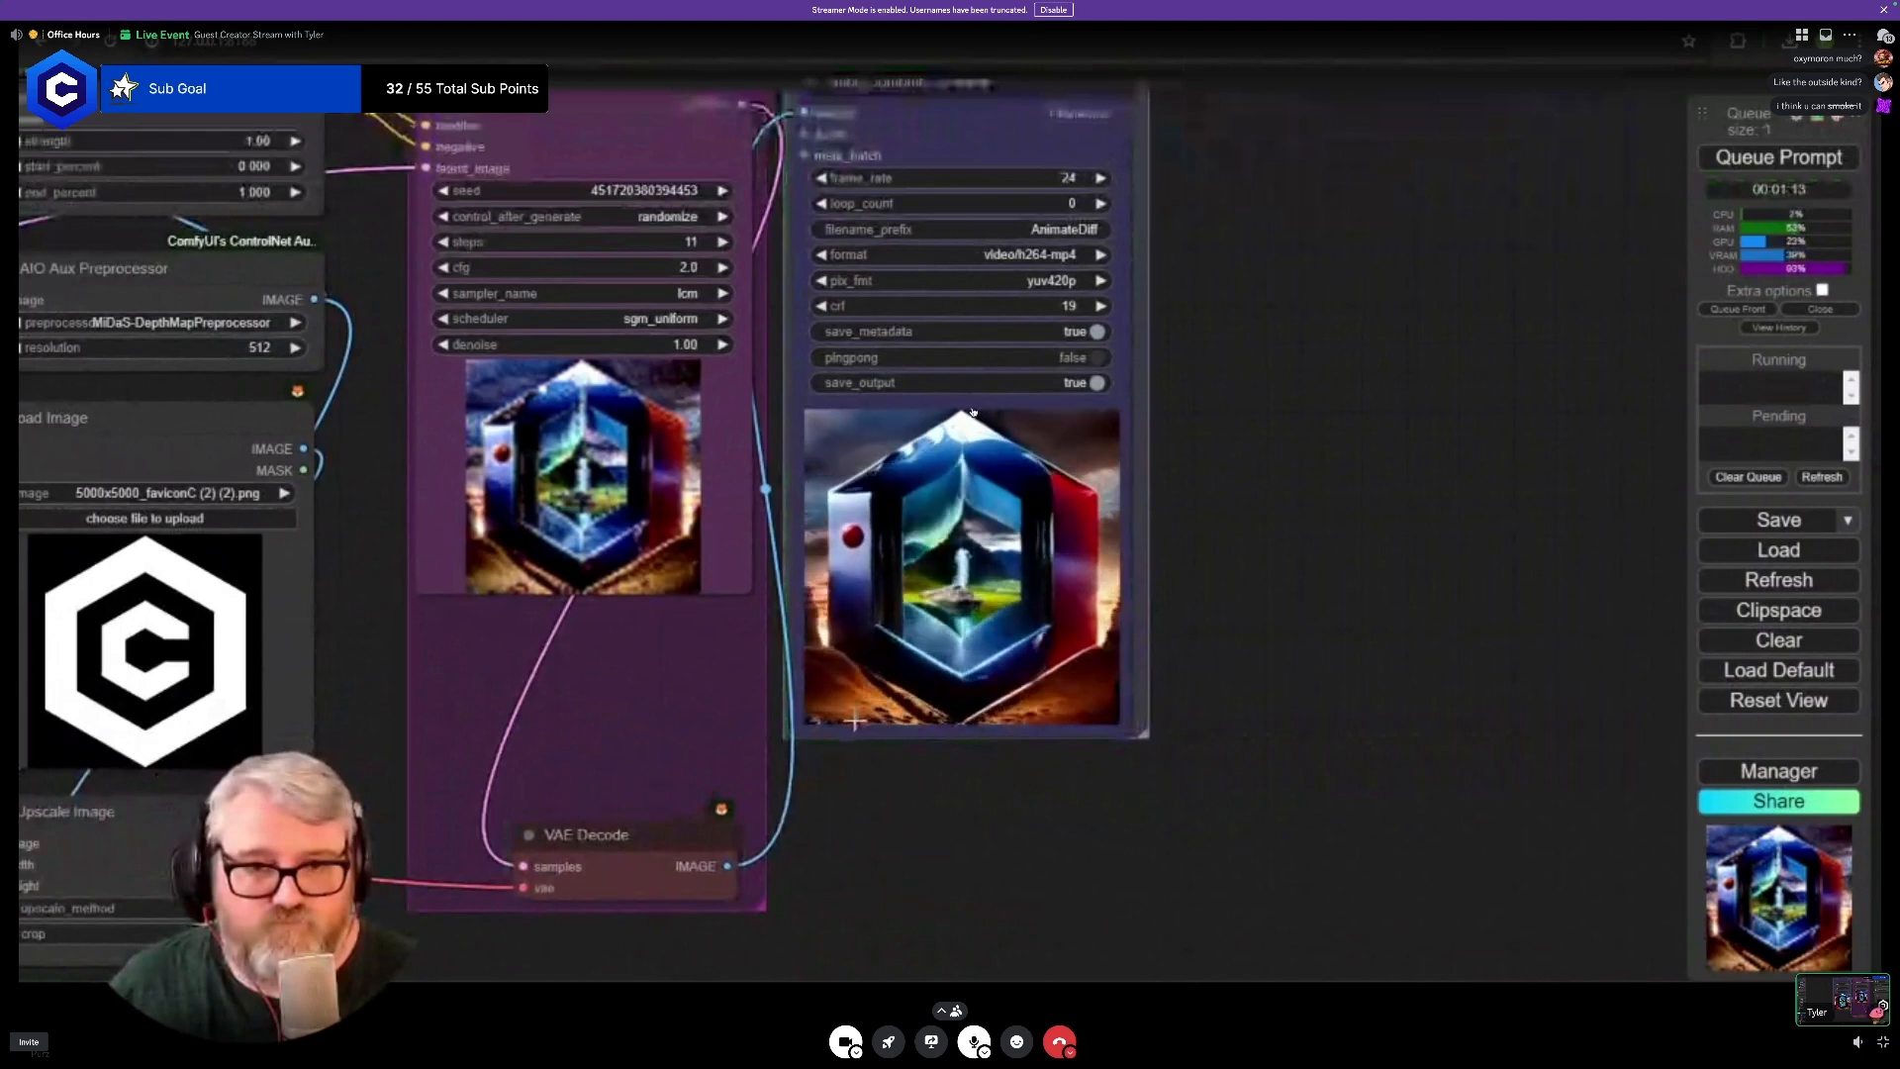
- Switch between the Discord call's participant grid and the shared ComfyUI screen, ending on the shared screen, and close the OBS Studio window
left_click(949, 579)
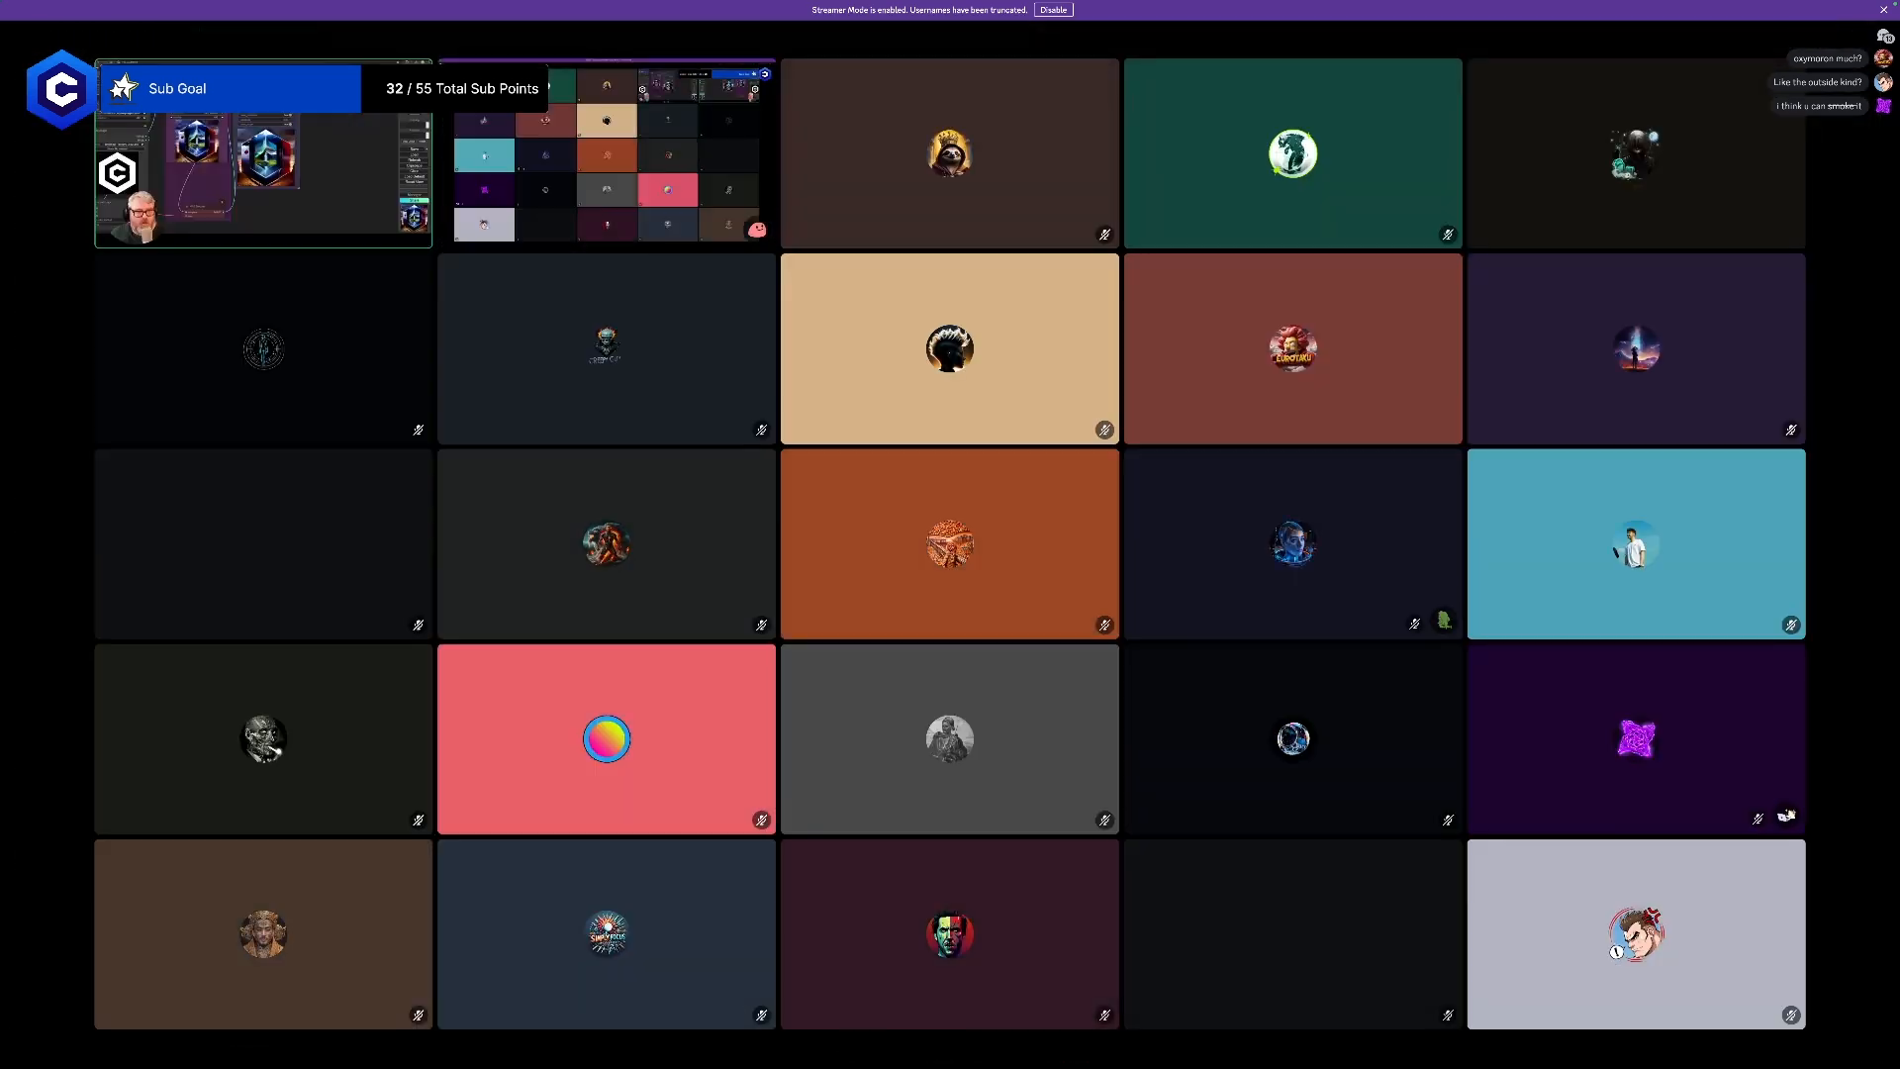
left_click(272, 177)
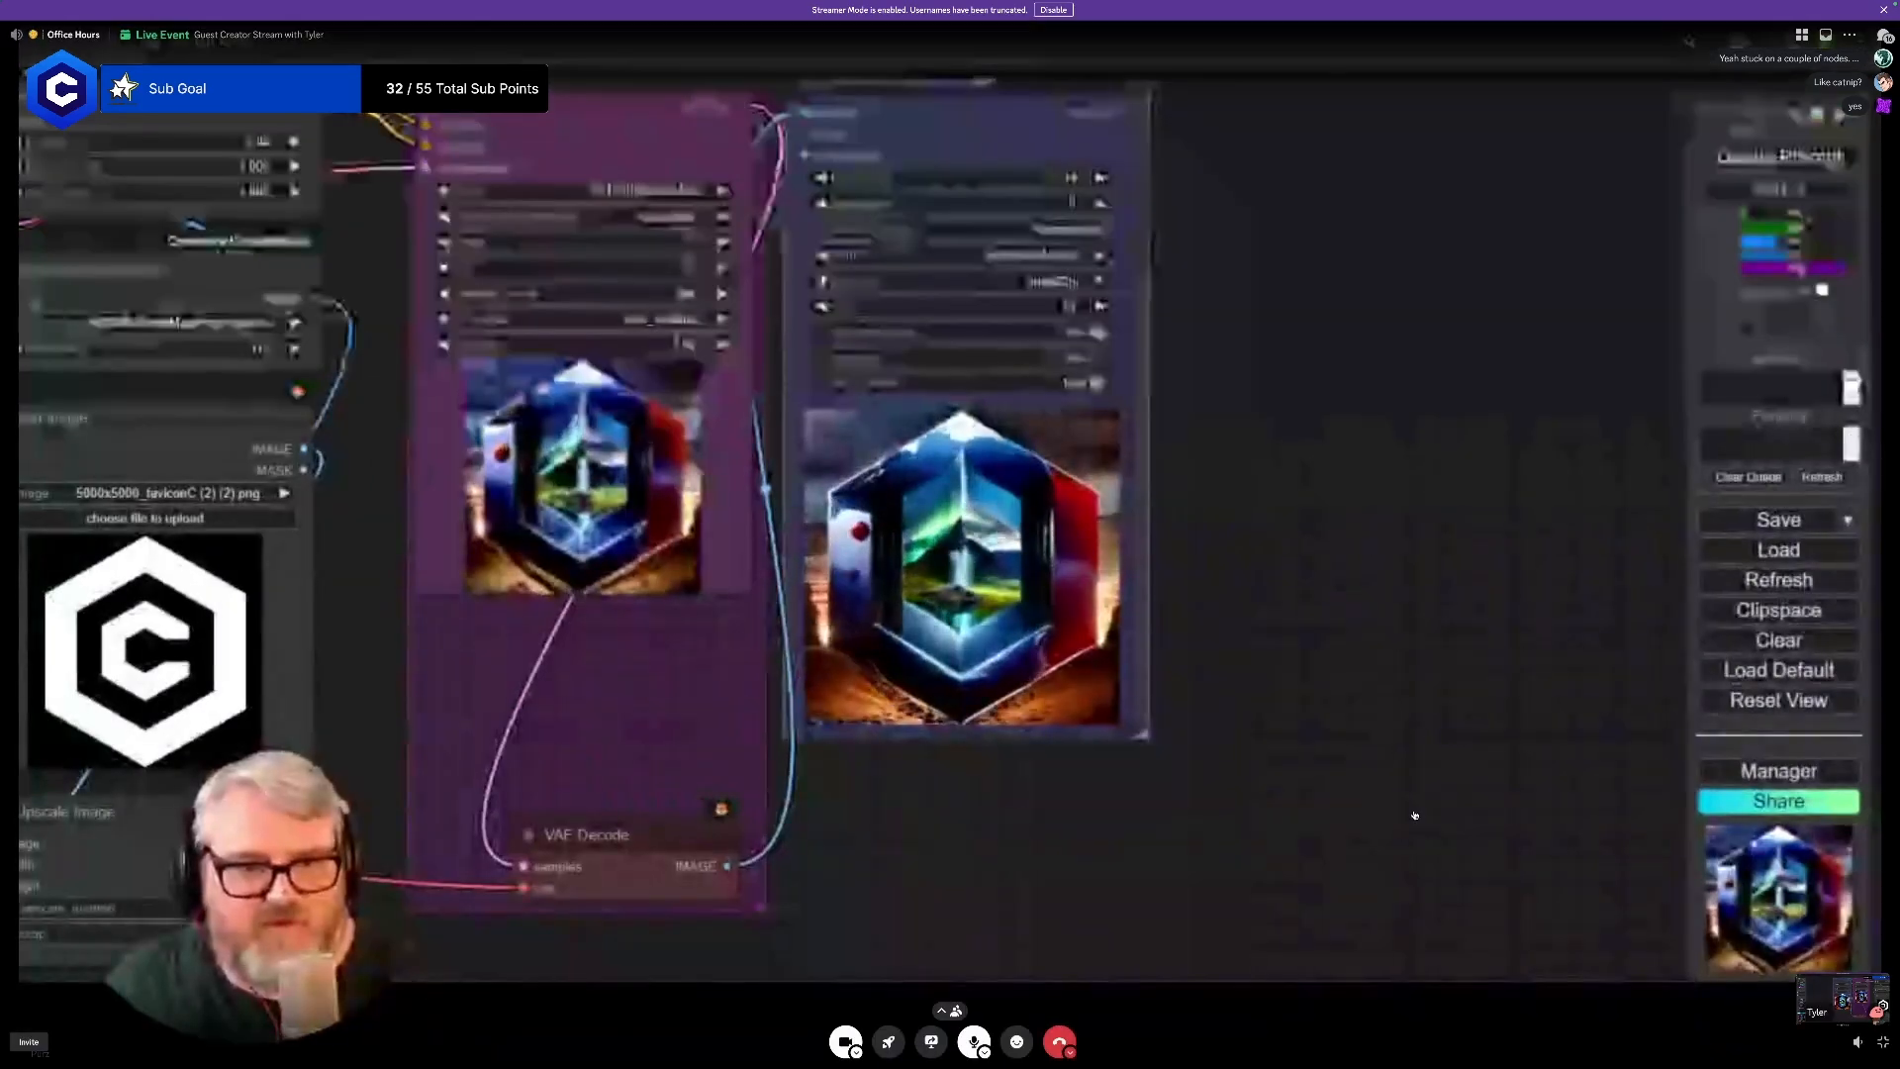
left_click(876, 479)
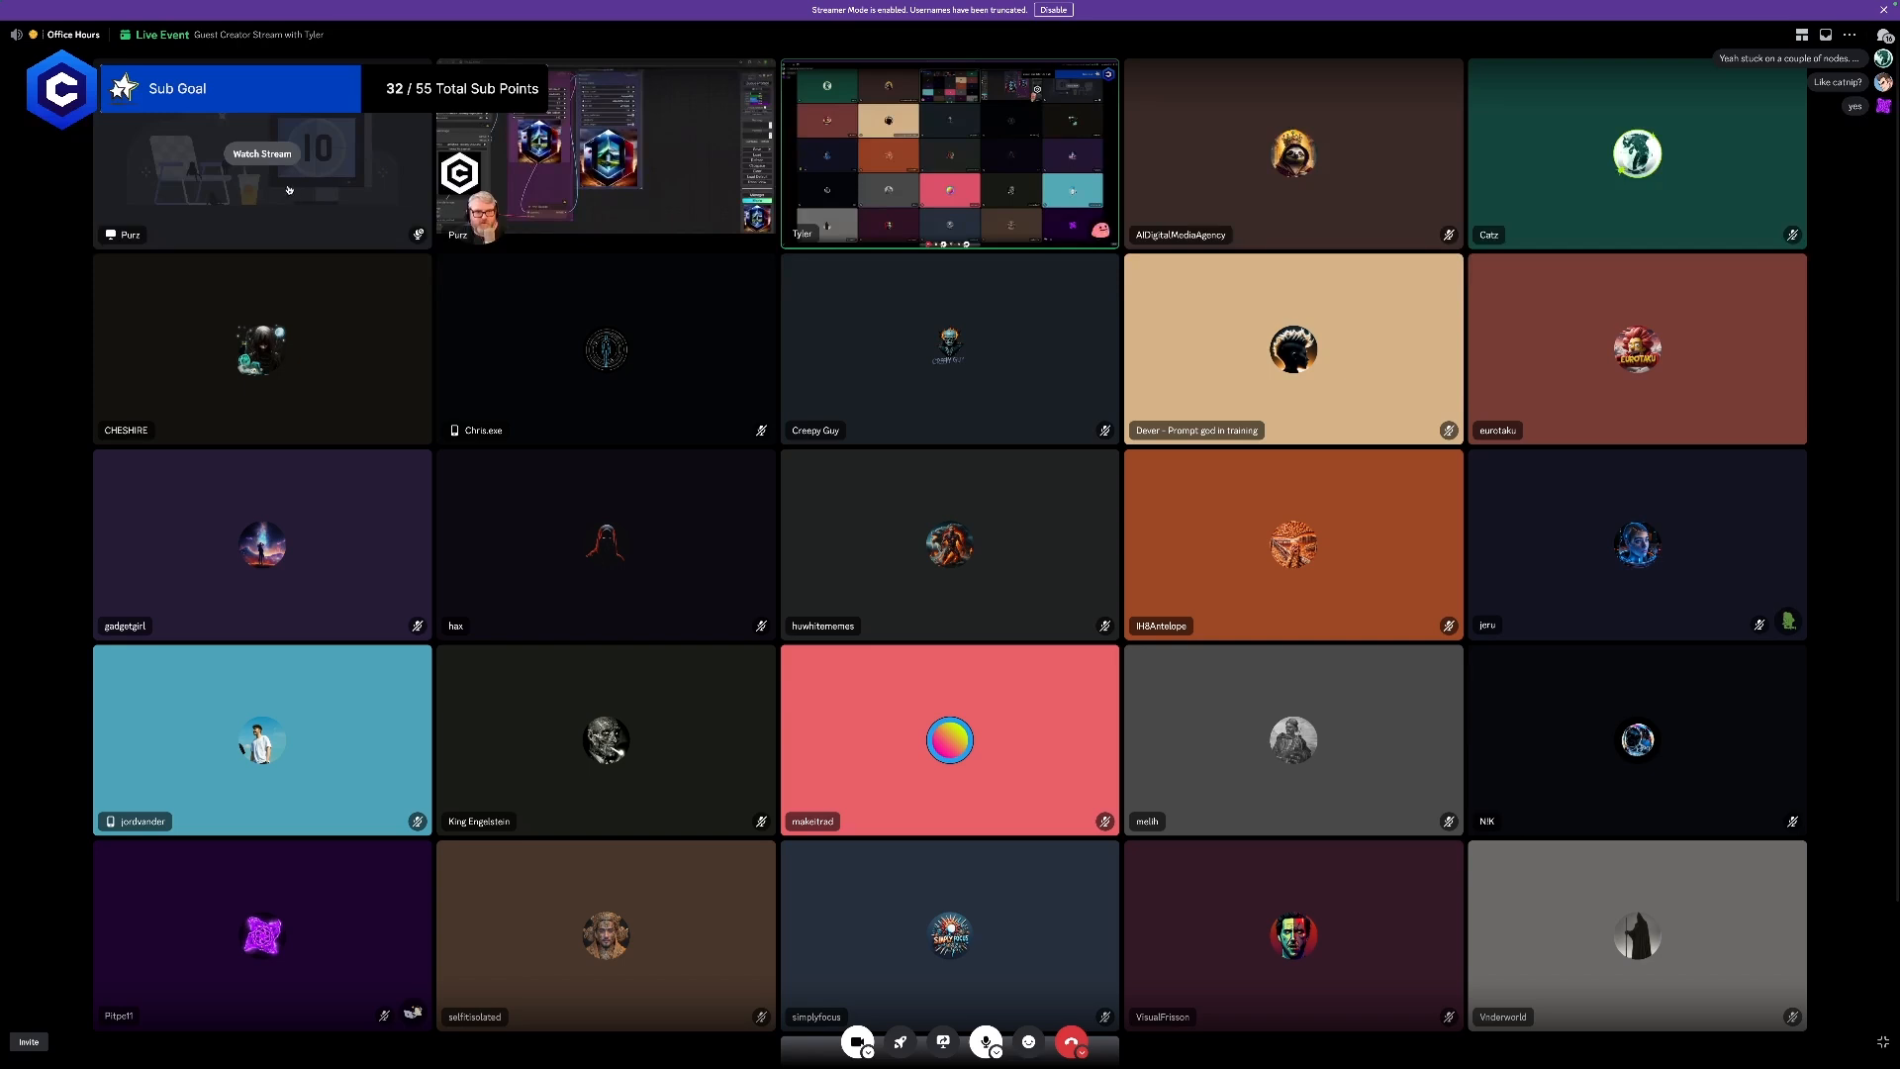
left_click(267, 158)
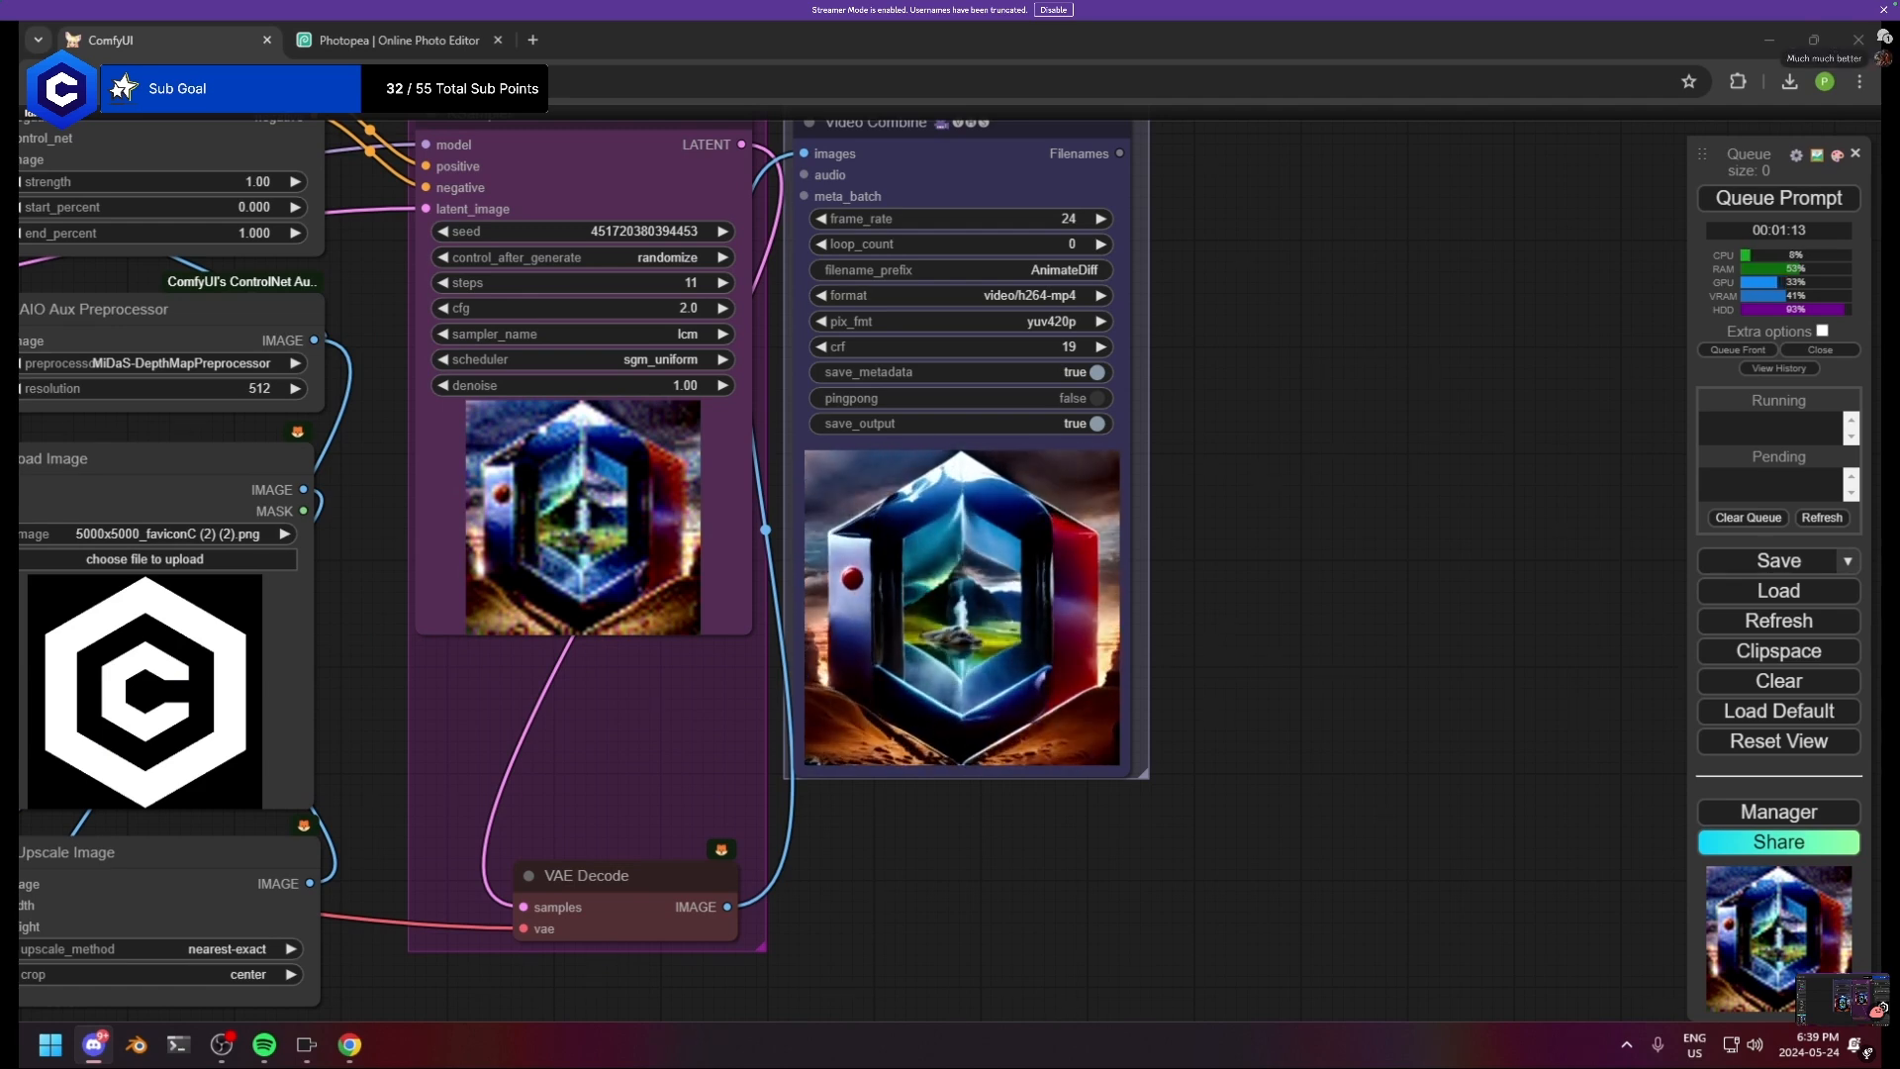
left_click(1267, 825)
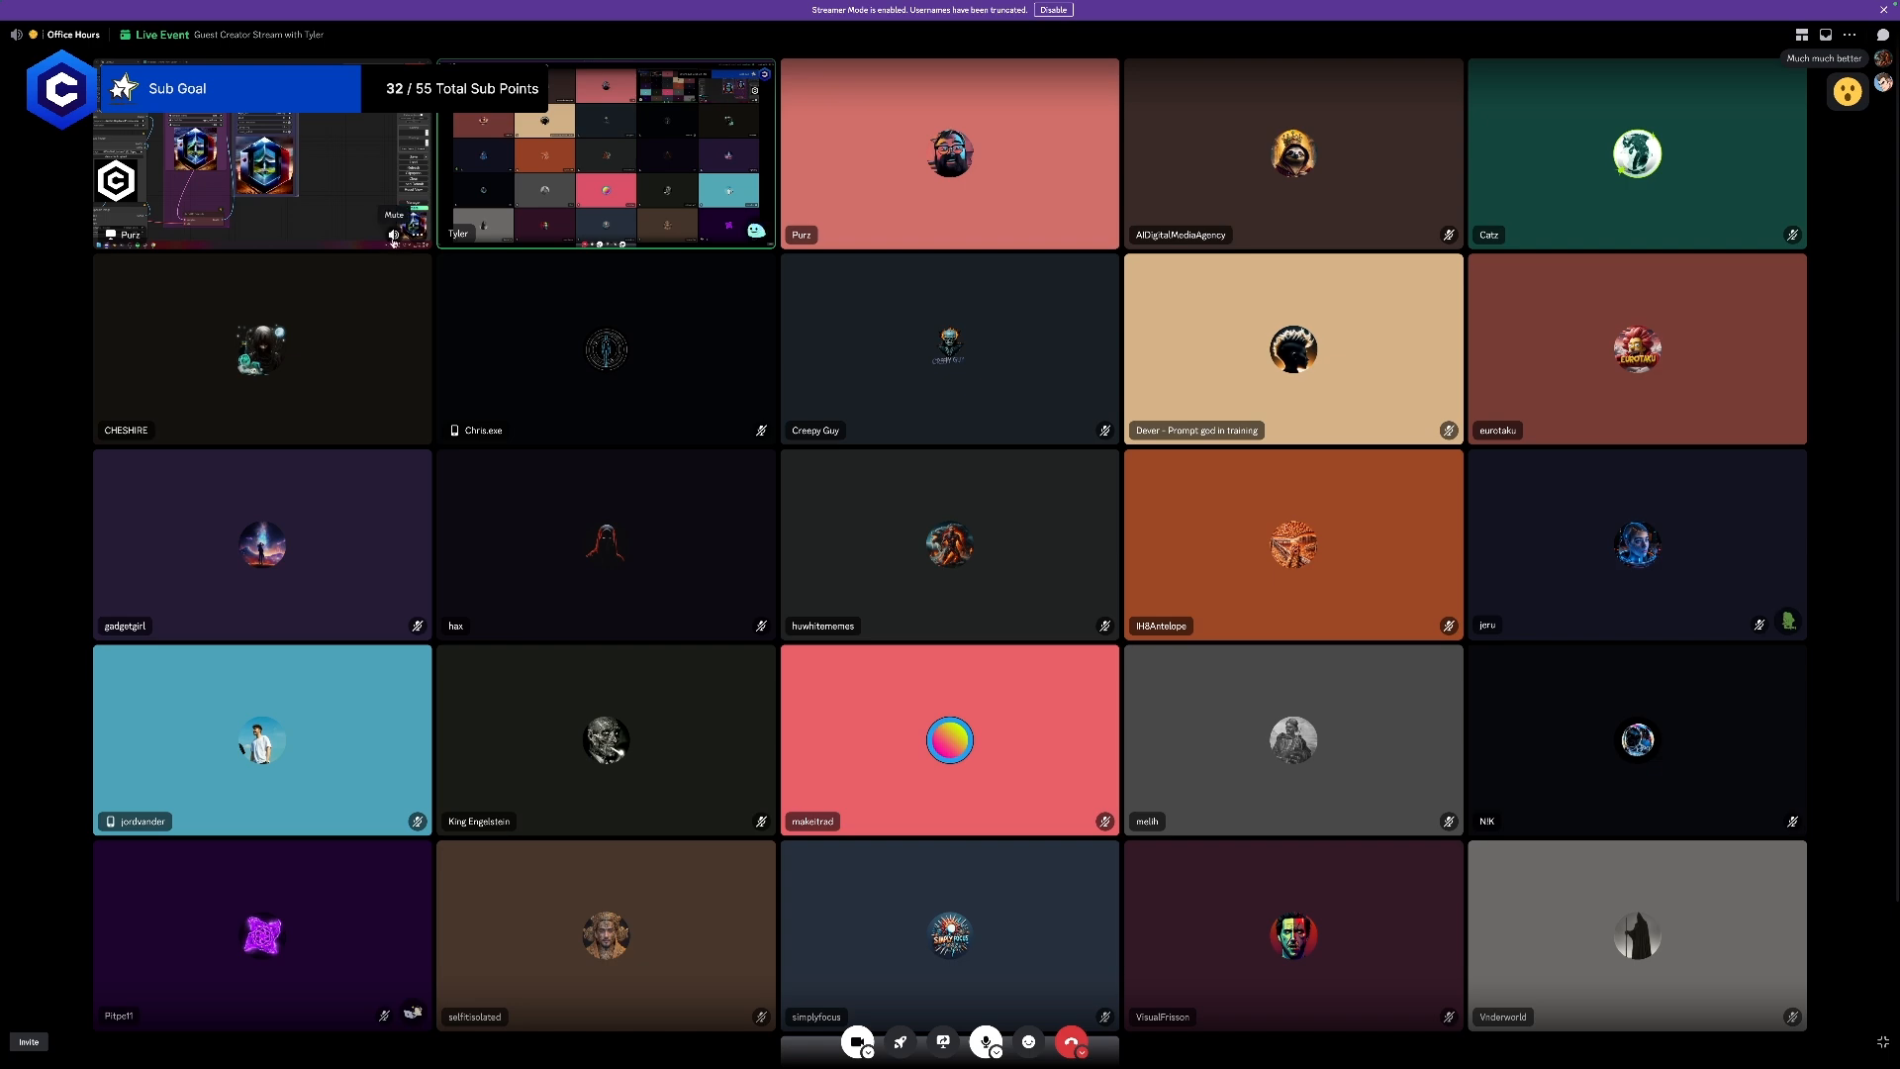
left_click(320, 179)
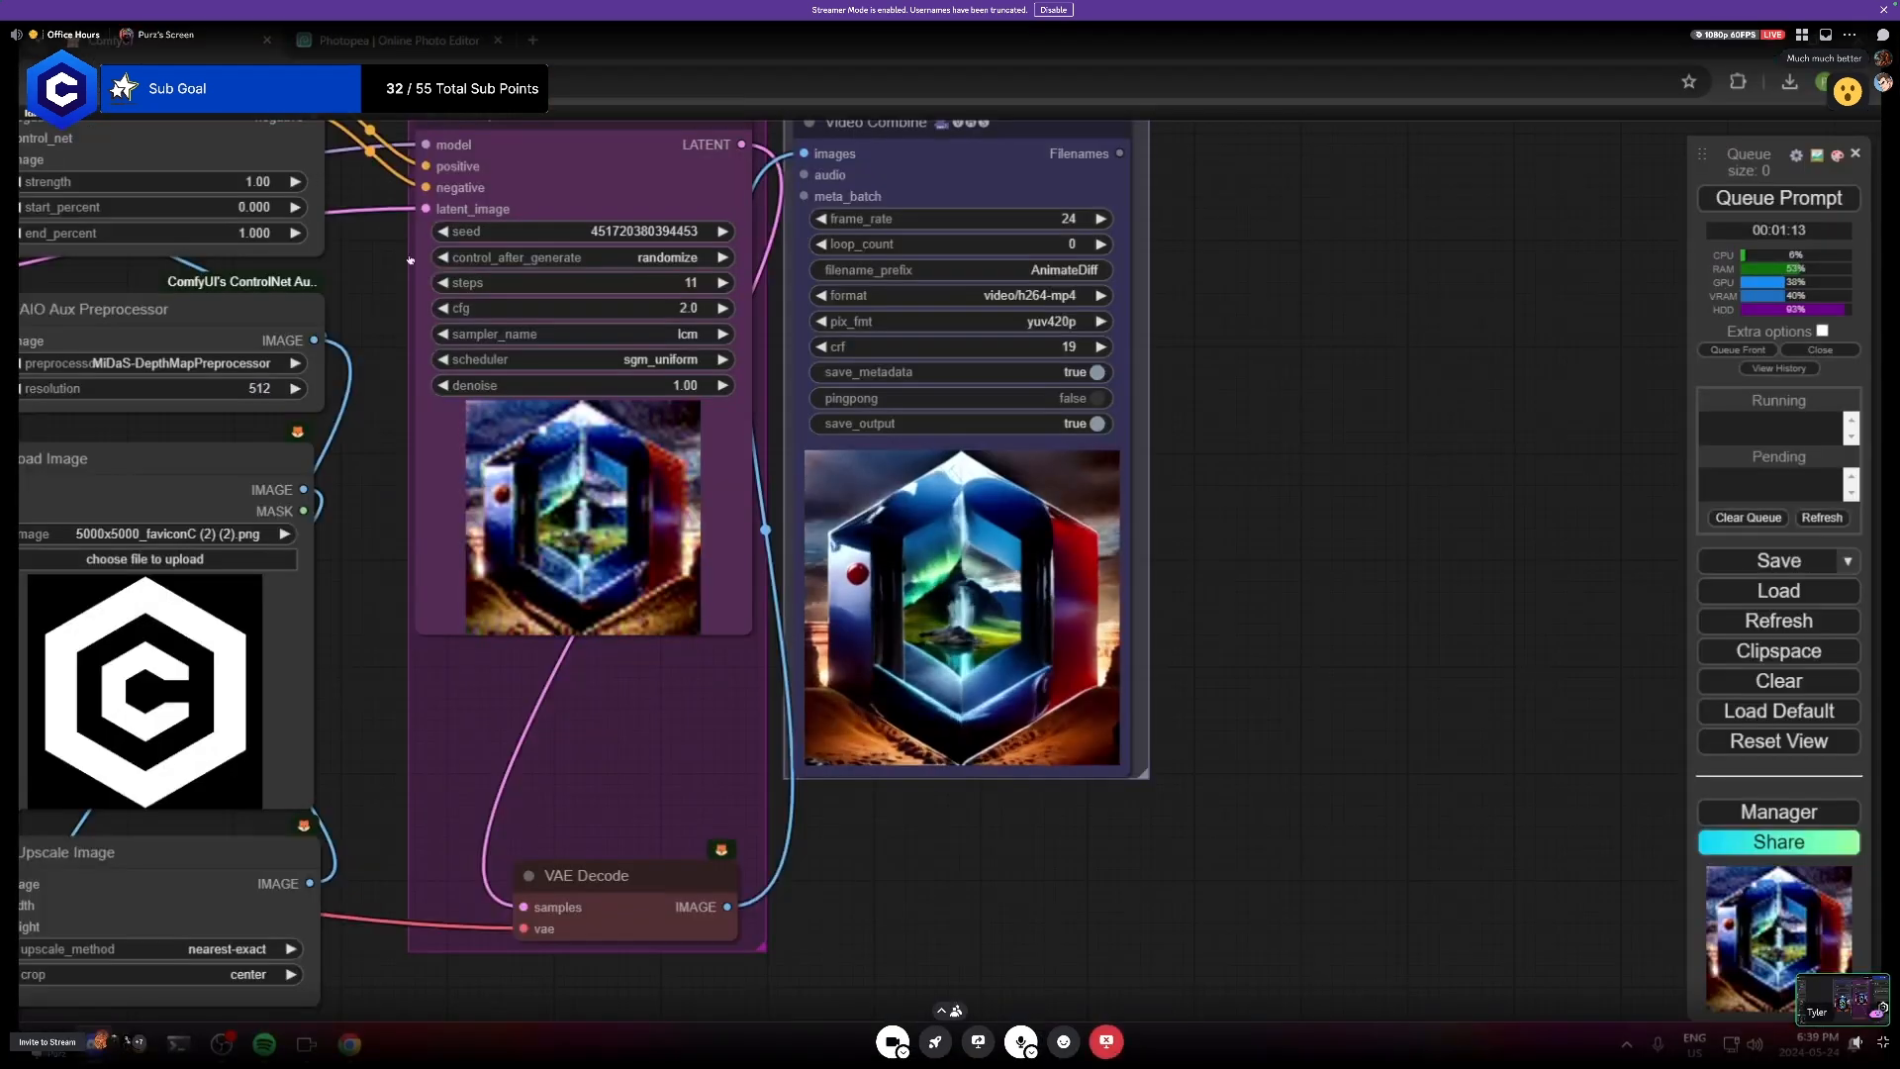
left_click(890, 751)
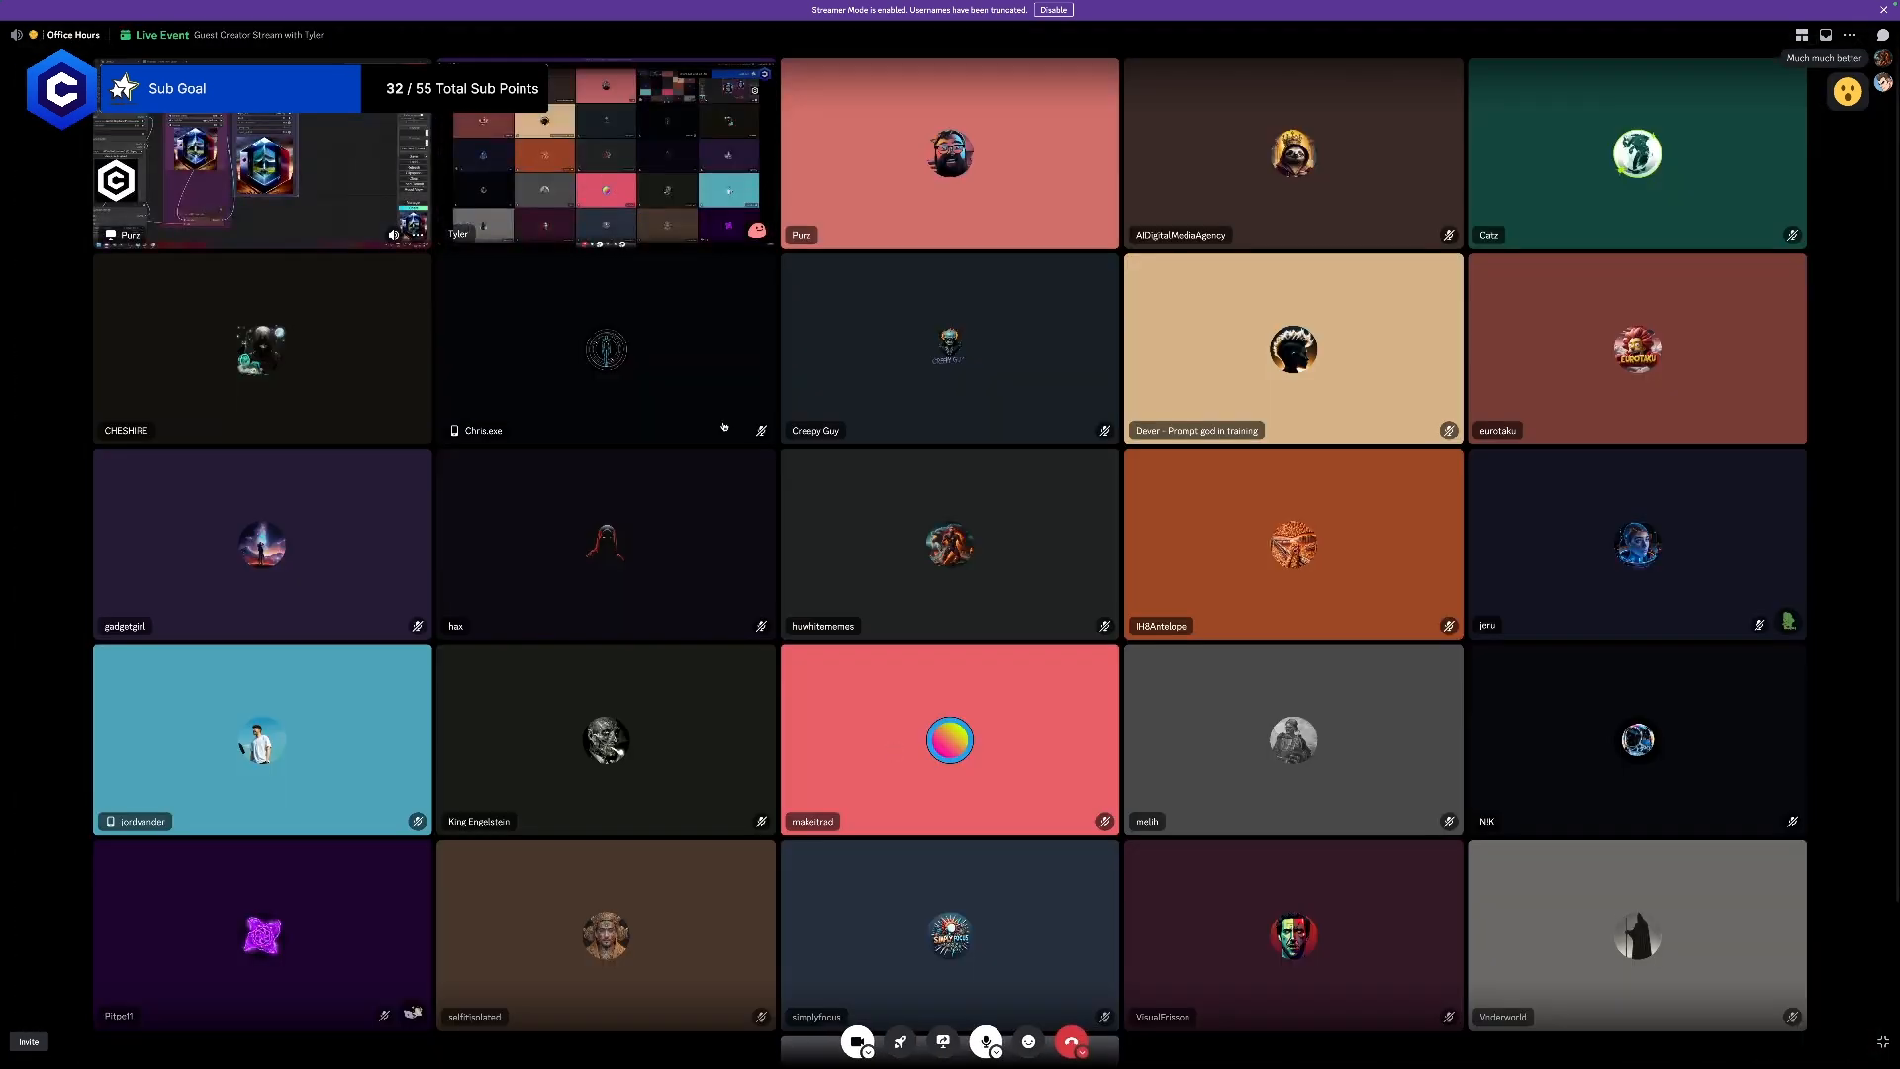
left_click(330, 156)
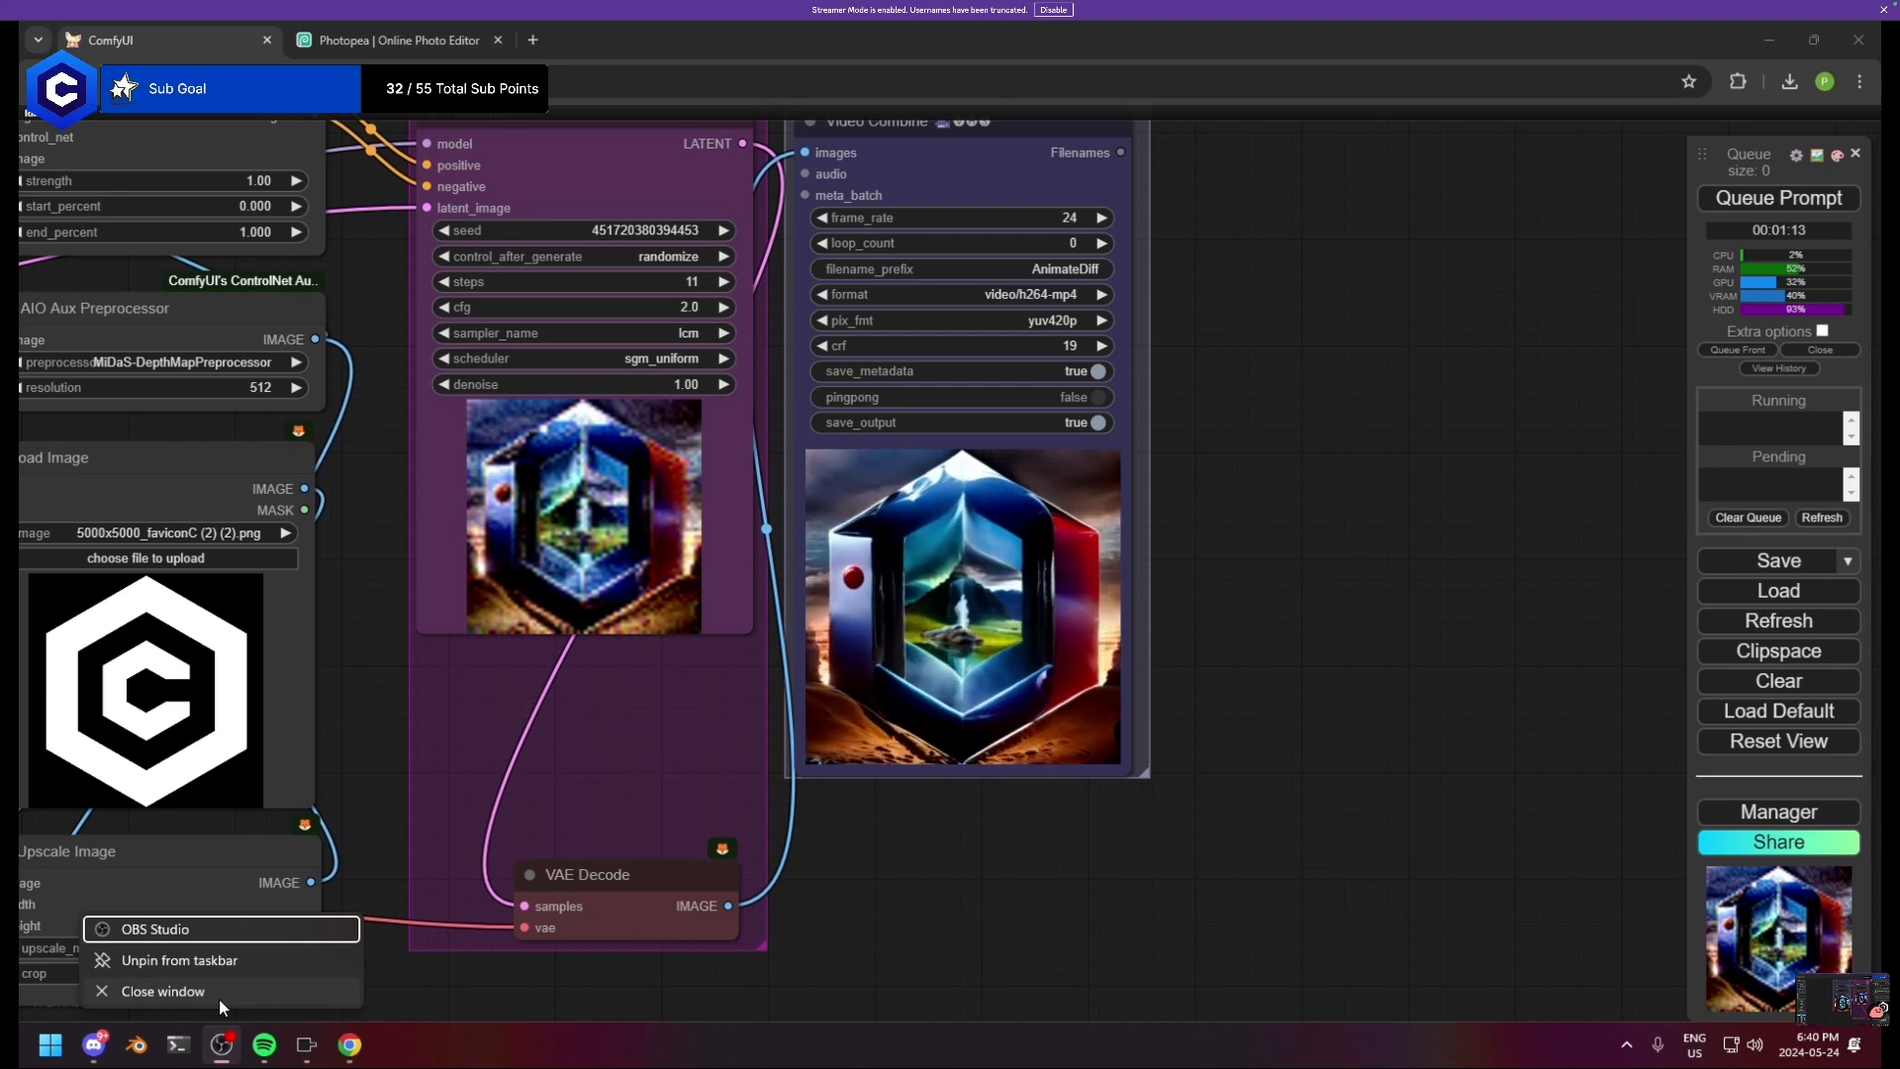
left_click(219, 999)
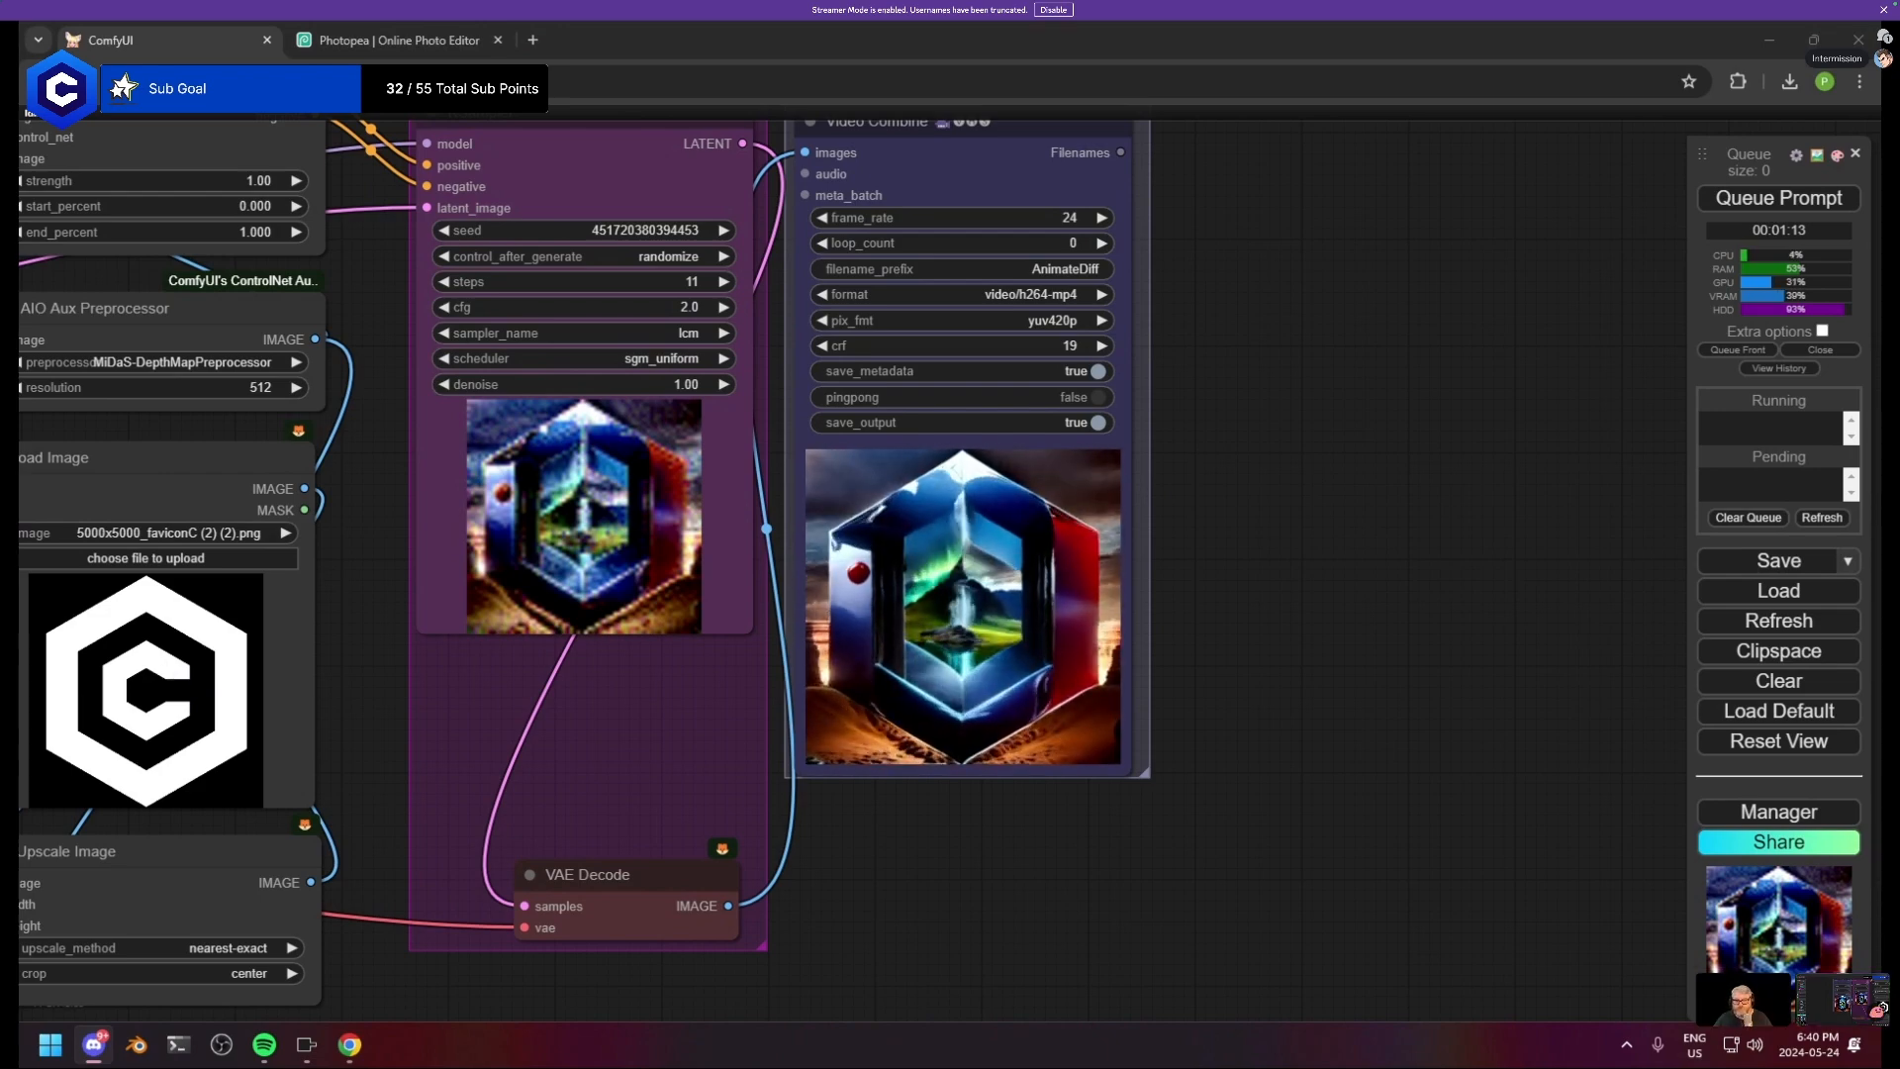
- Colour the Load Image node holding the red, green and blue logo mask blue
scroll(1113, 698, "down", 10)
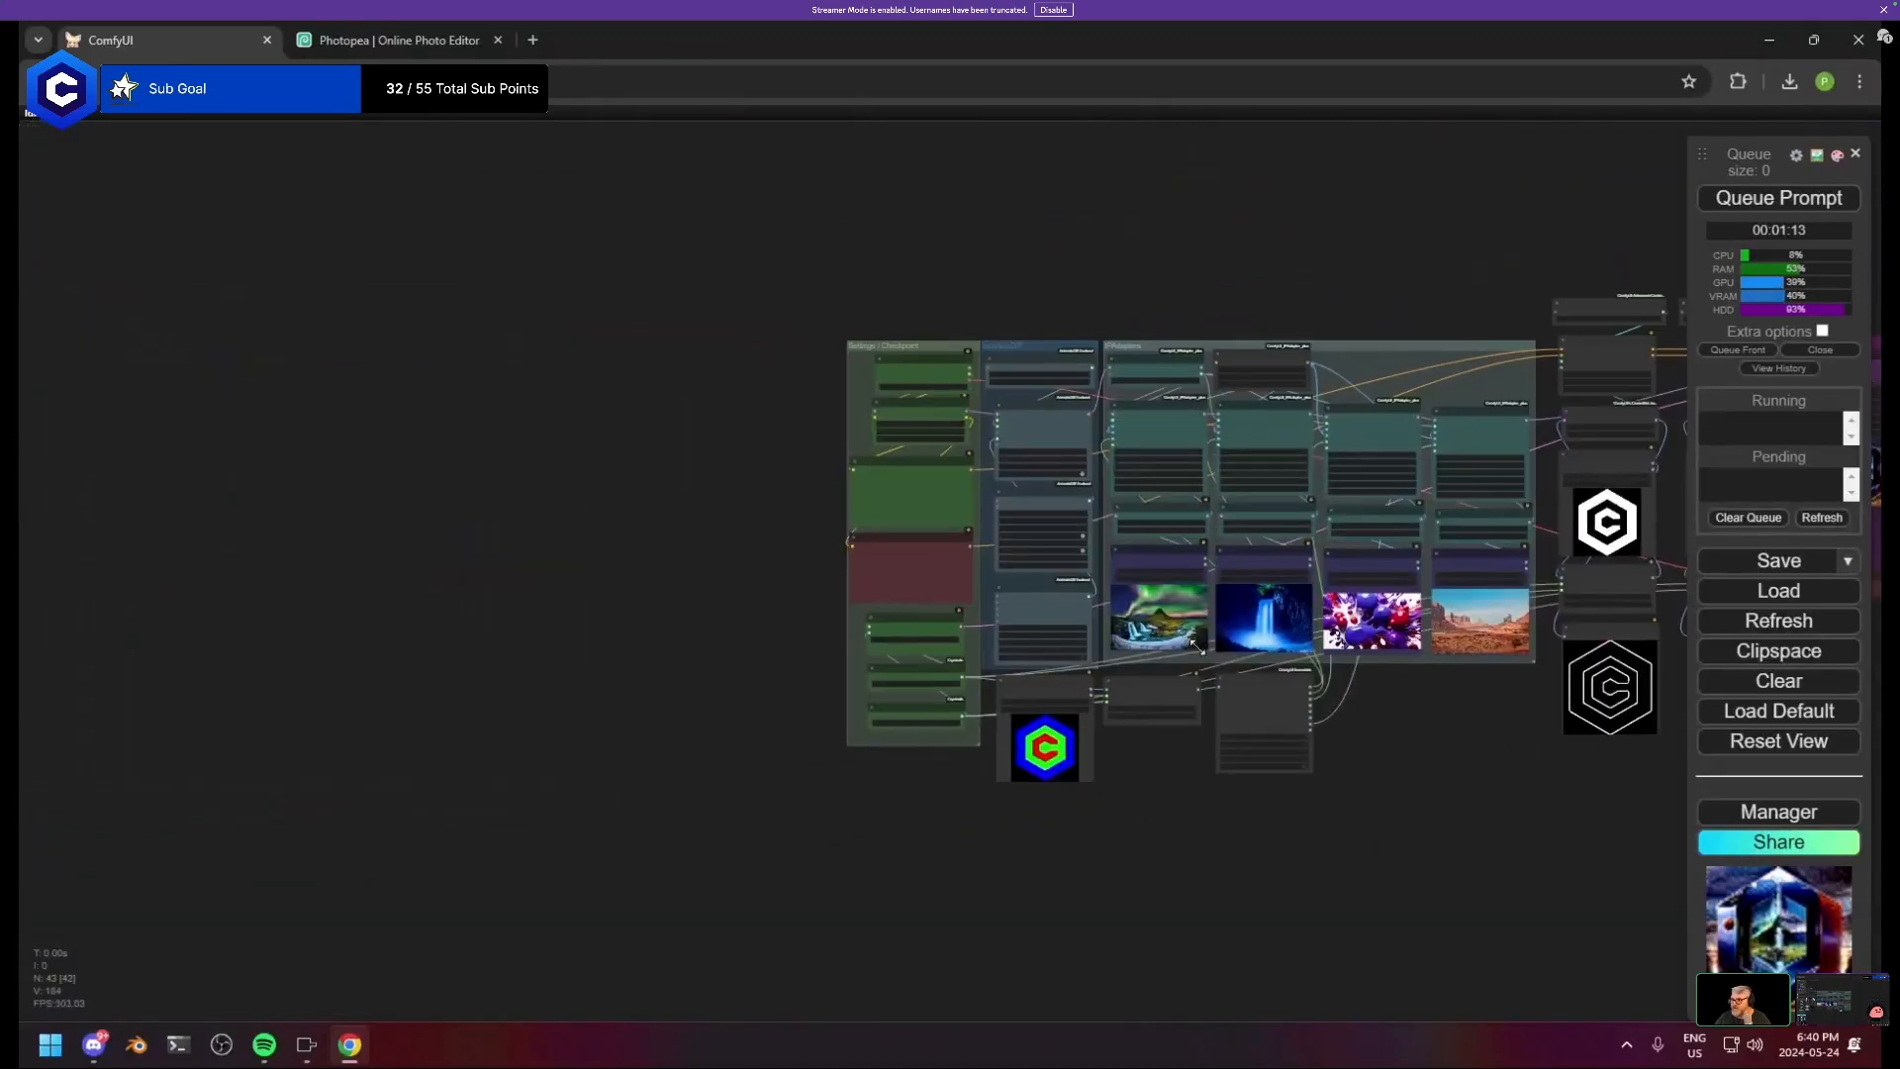
scroll(1185, 695, "up", 5)
scroll(1316, 702, "down", 2)
left_click_drag(1508, 833, 899, 650)
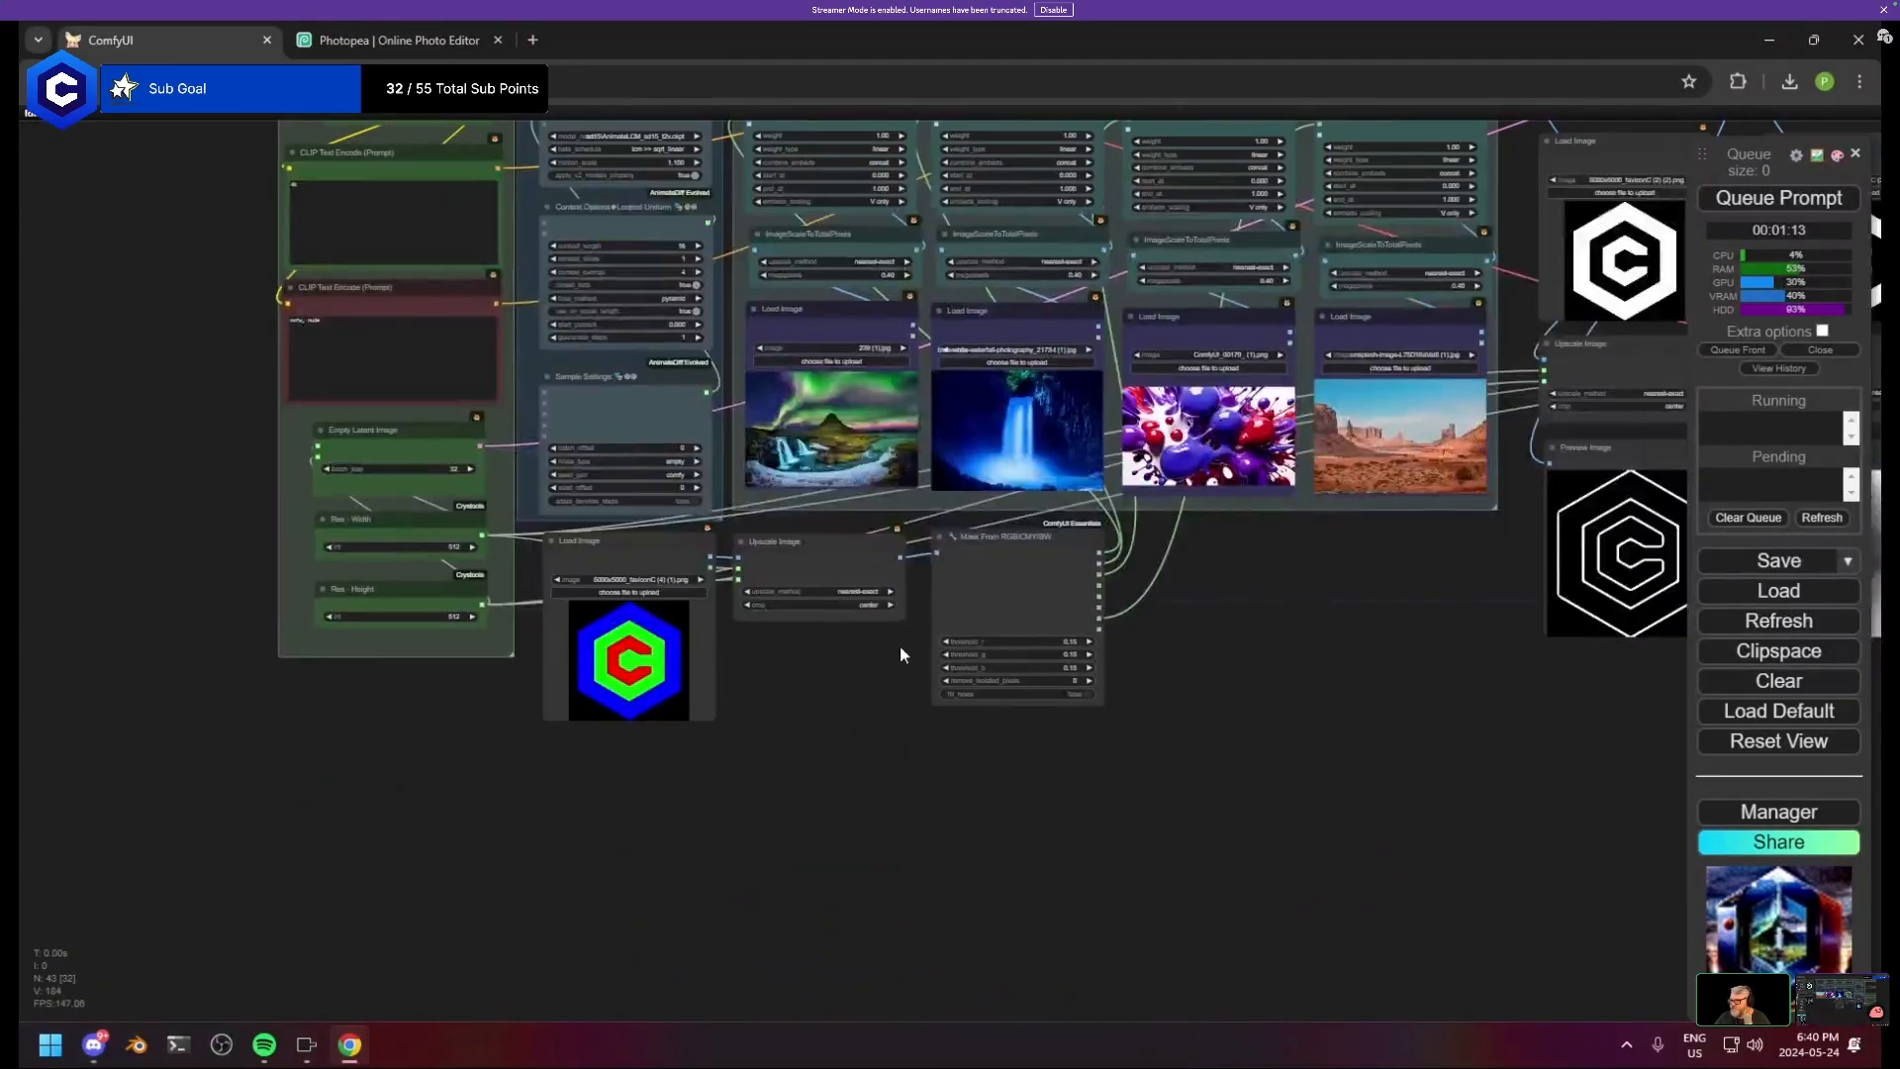
right_click(628, 546)
left_click(641, 836)
left_click(893, 904)
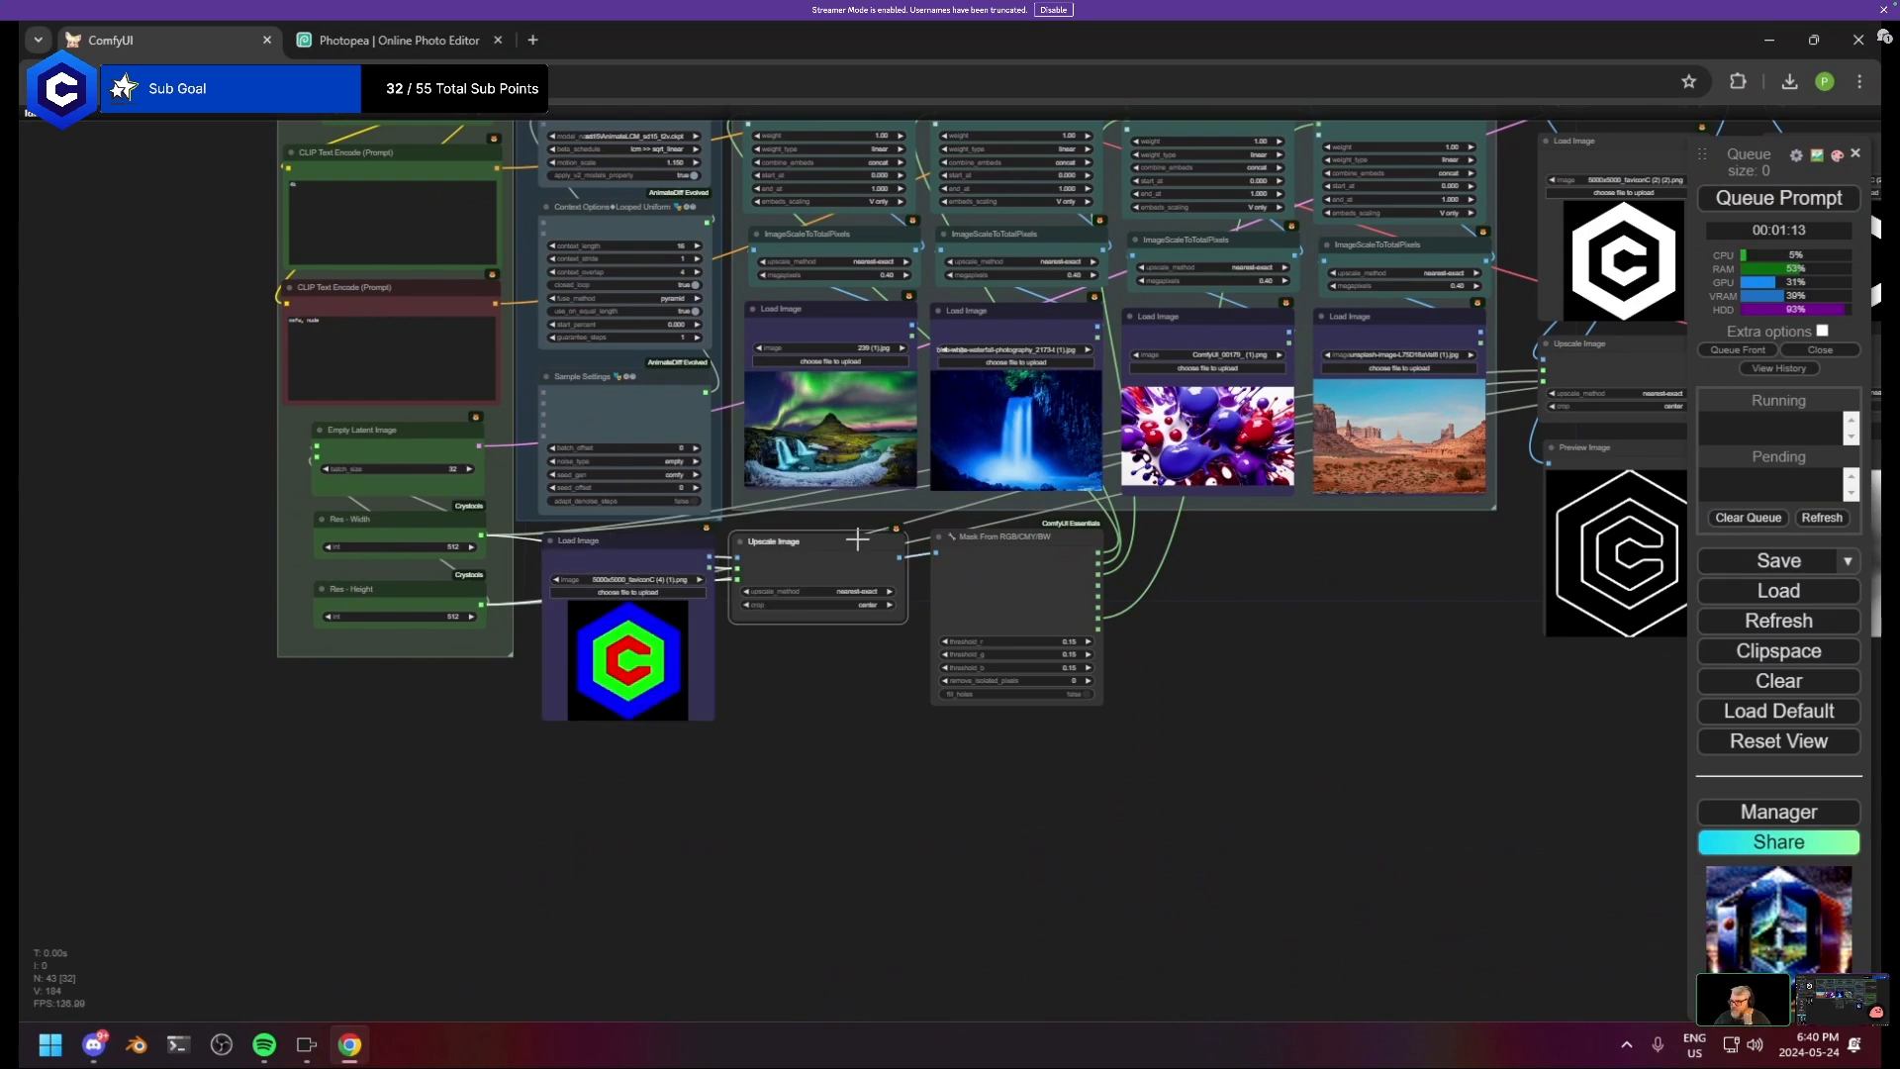
- Colour the mask's Upscale Image and Mask From RGB/CMY/BW nodes cyan
right_click(859, 579)
left_click(940, 815)
left_click_drag(802, 707, 1073, 526)
right_click(1047, 603)
left_click(1126, 837)
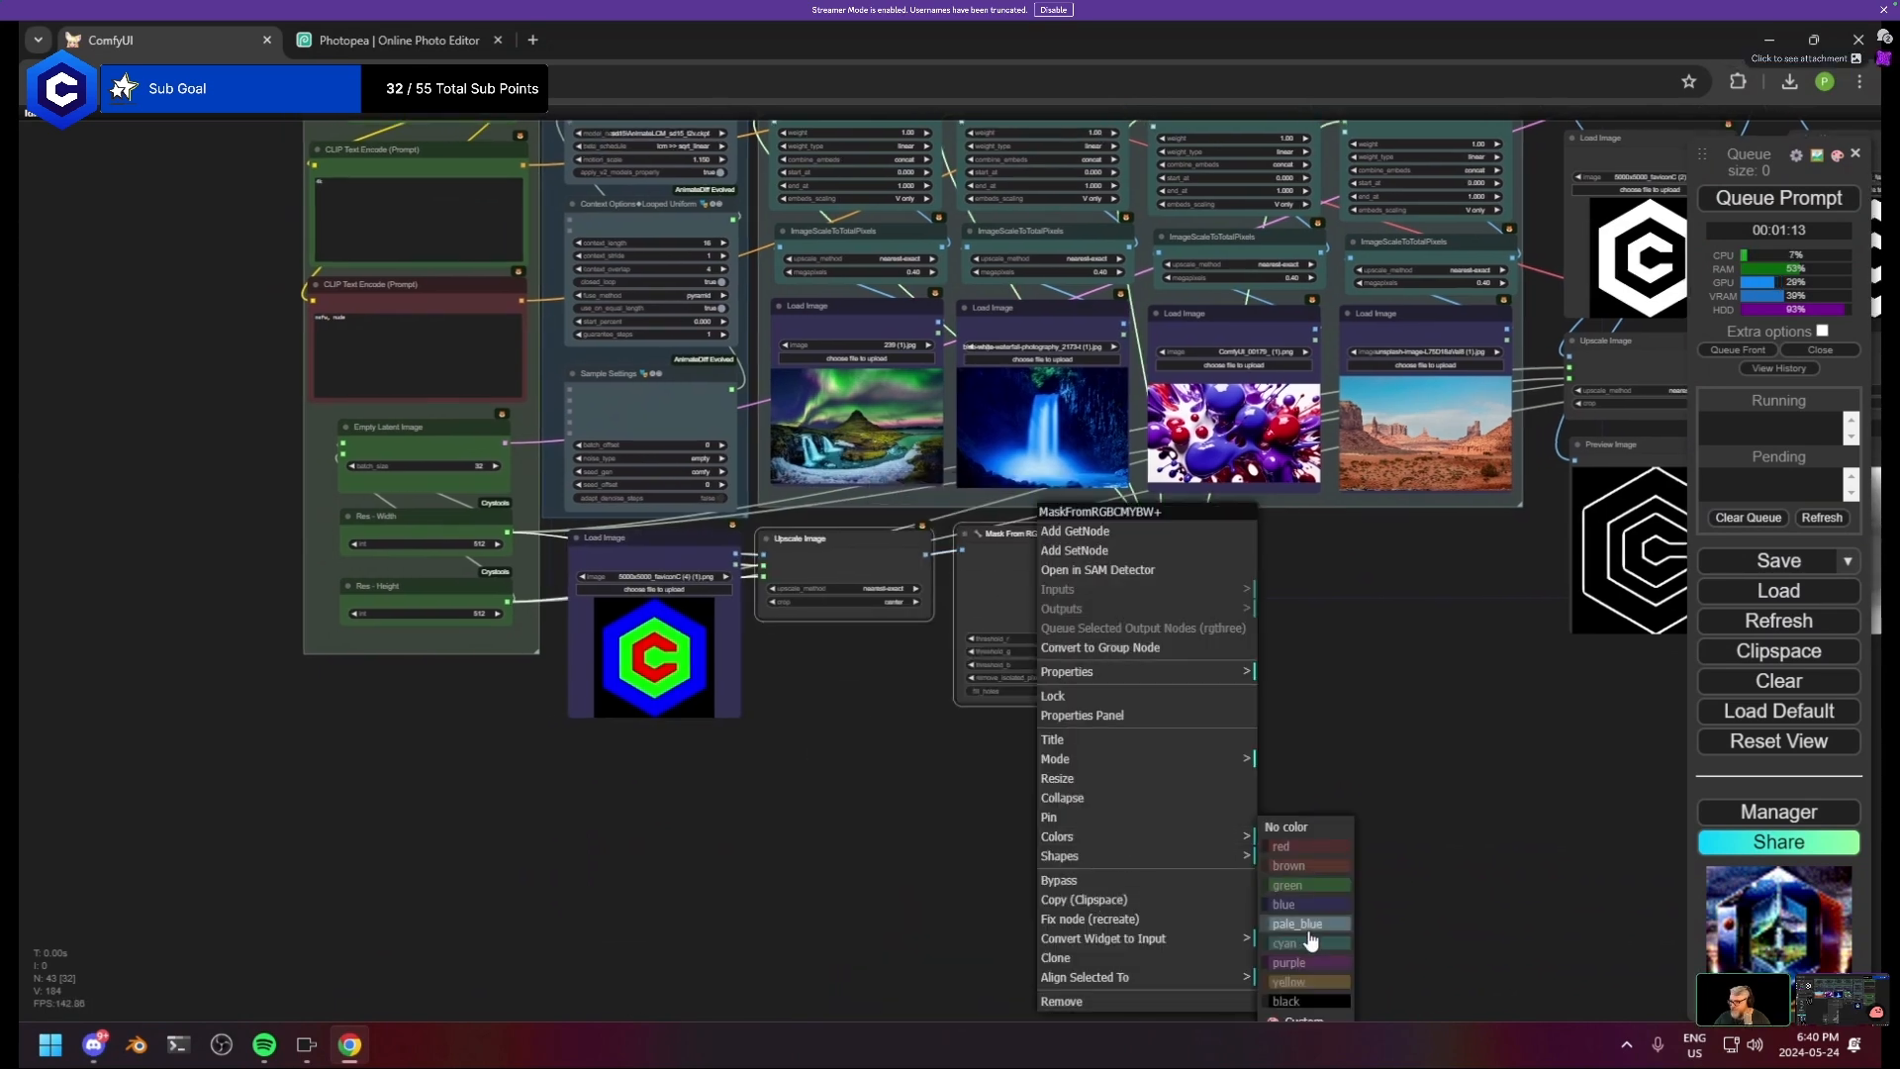
left_click(1311, 945)
- Colour all nodes in both ControlNet columns yellow
scroll(964, 766, "down", 2)
left_click_drag(953, 791, 766, 1056)
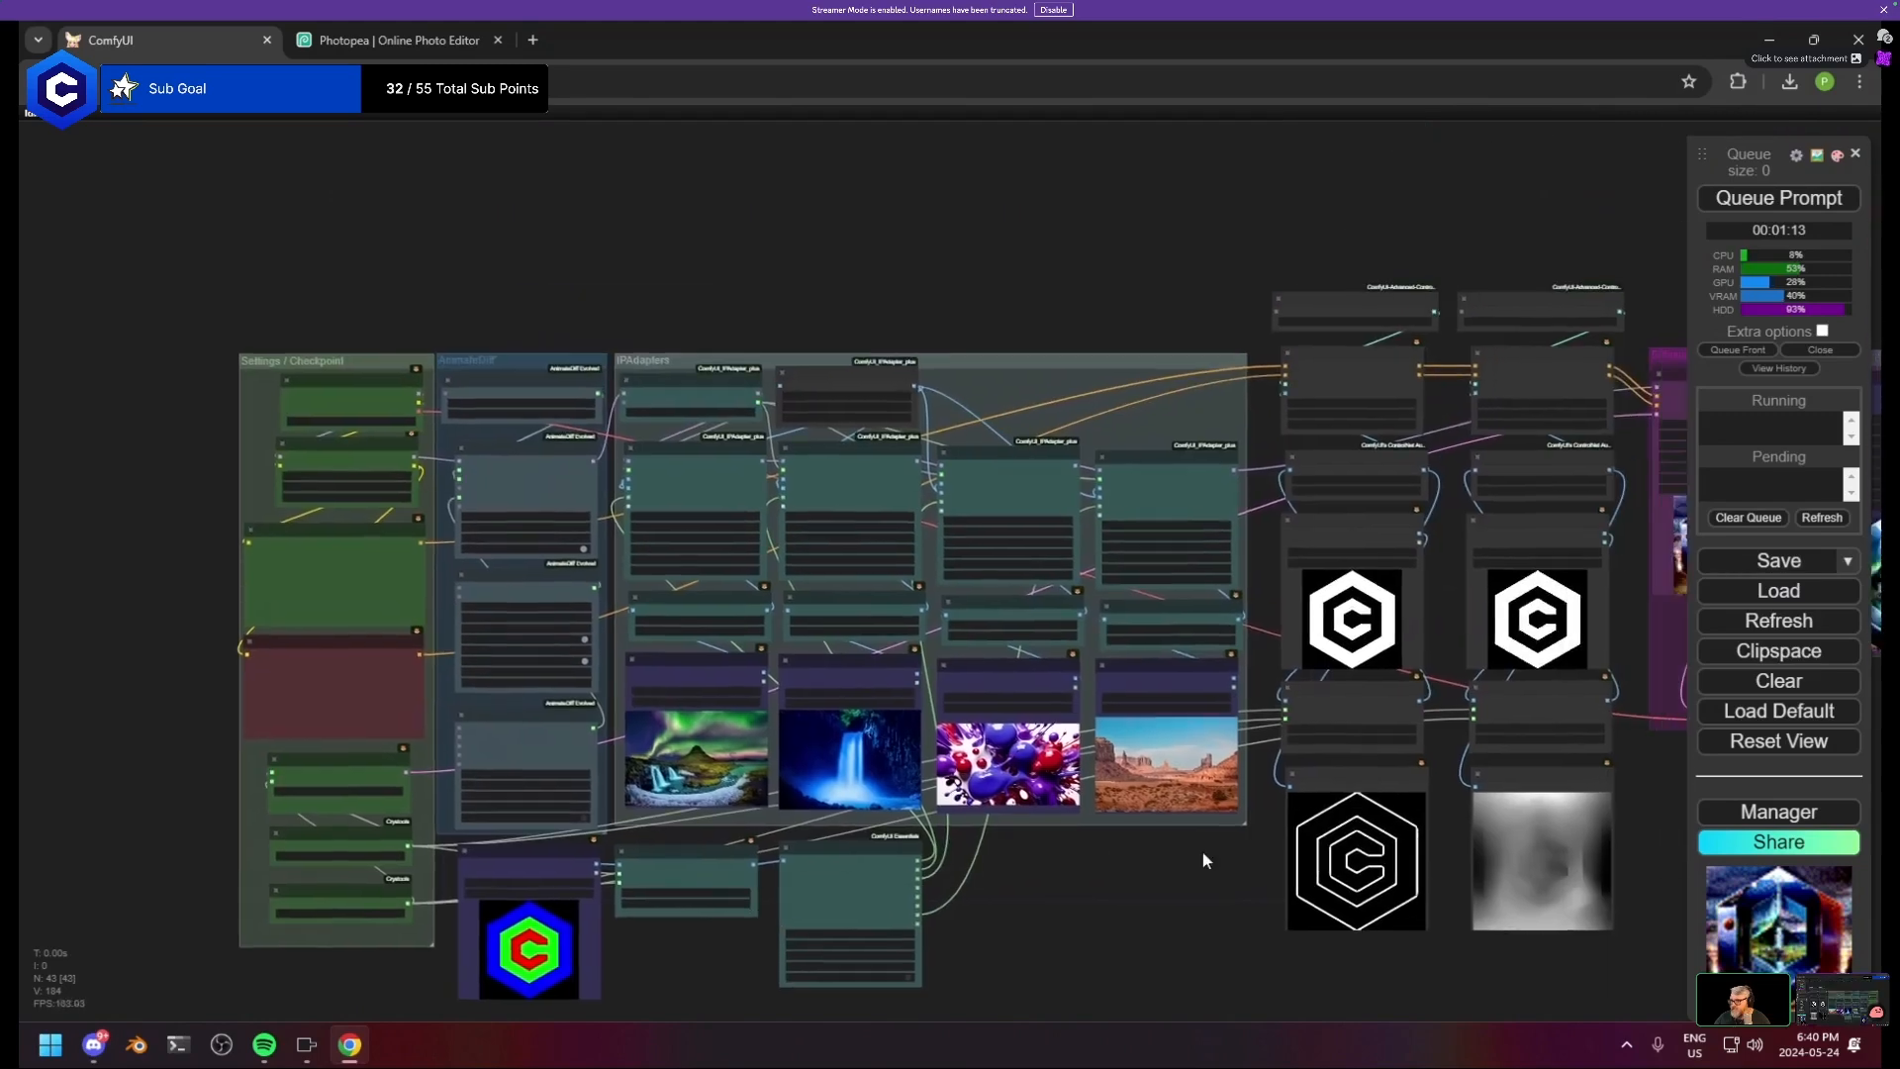
left_click_drag(1202, 852, 772, 733)
right_click(1095, 231)
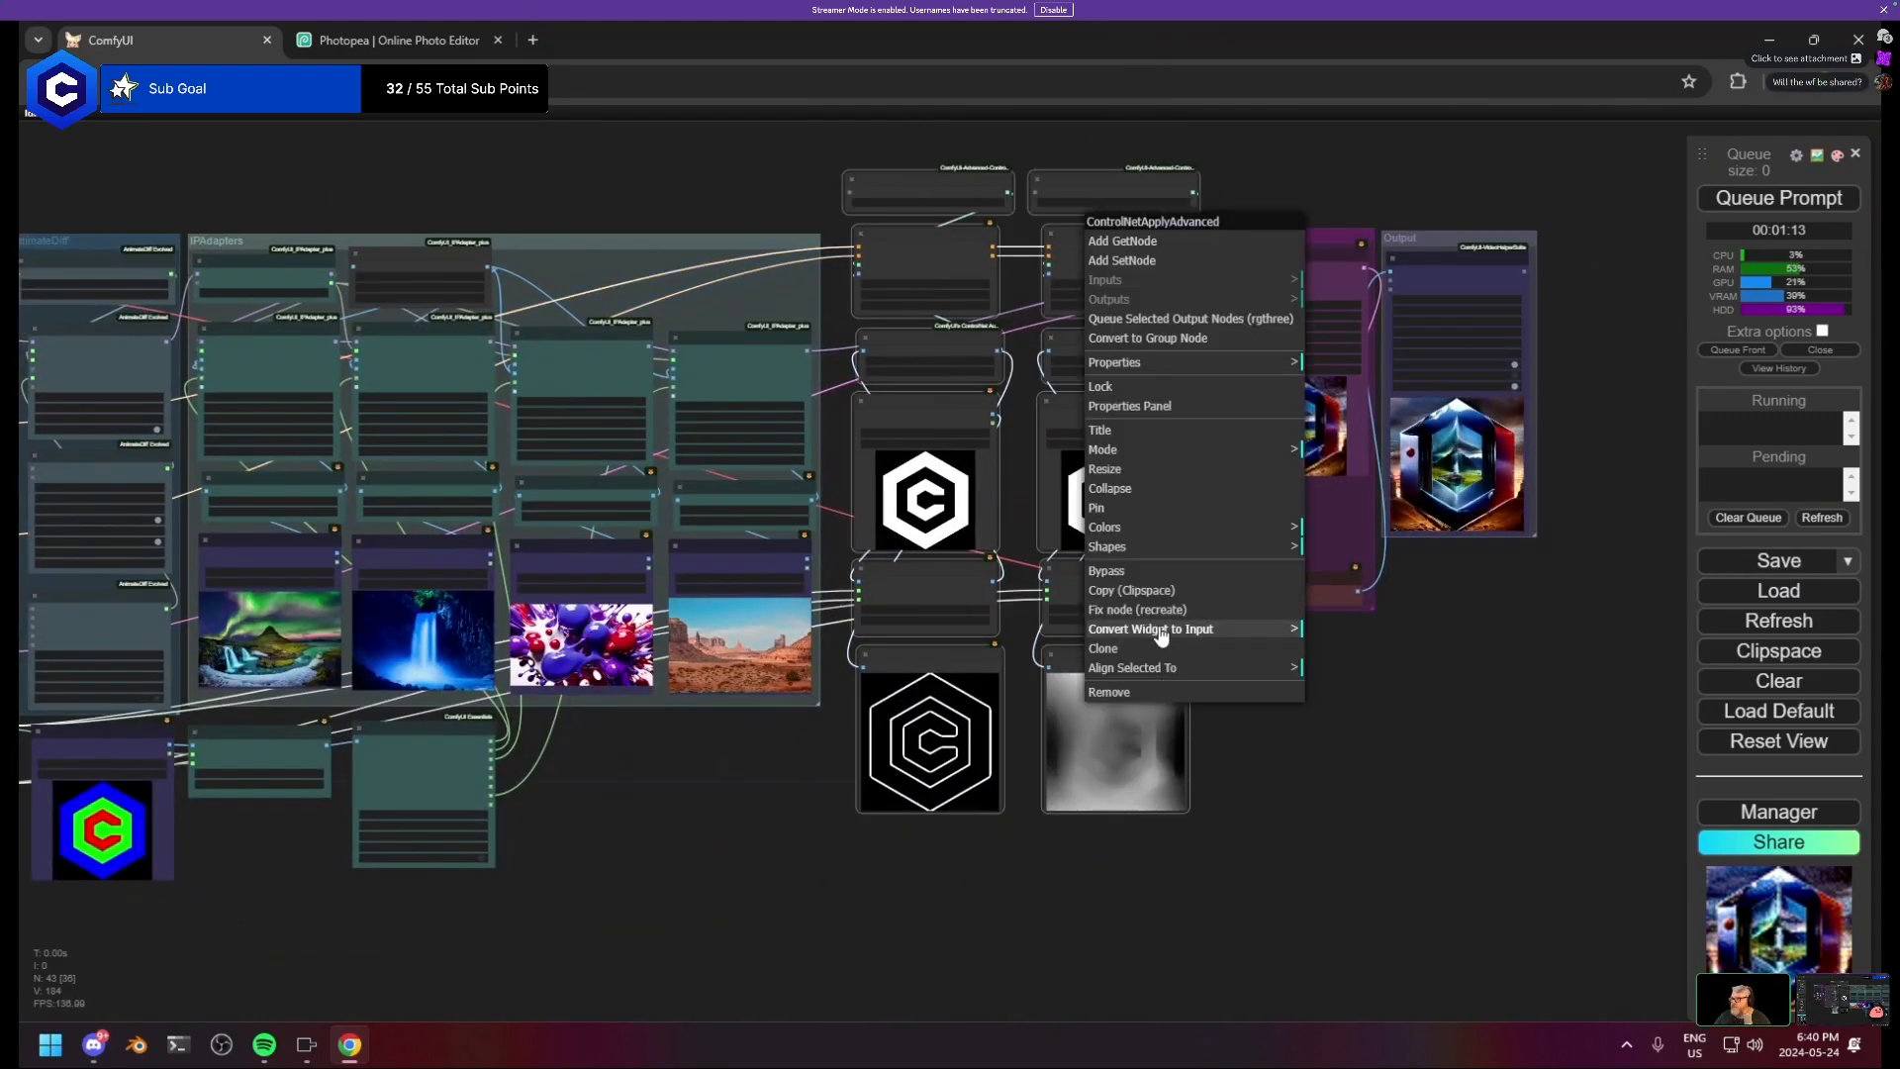
left_click(1148, 530)
left_click(1345, 683)
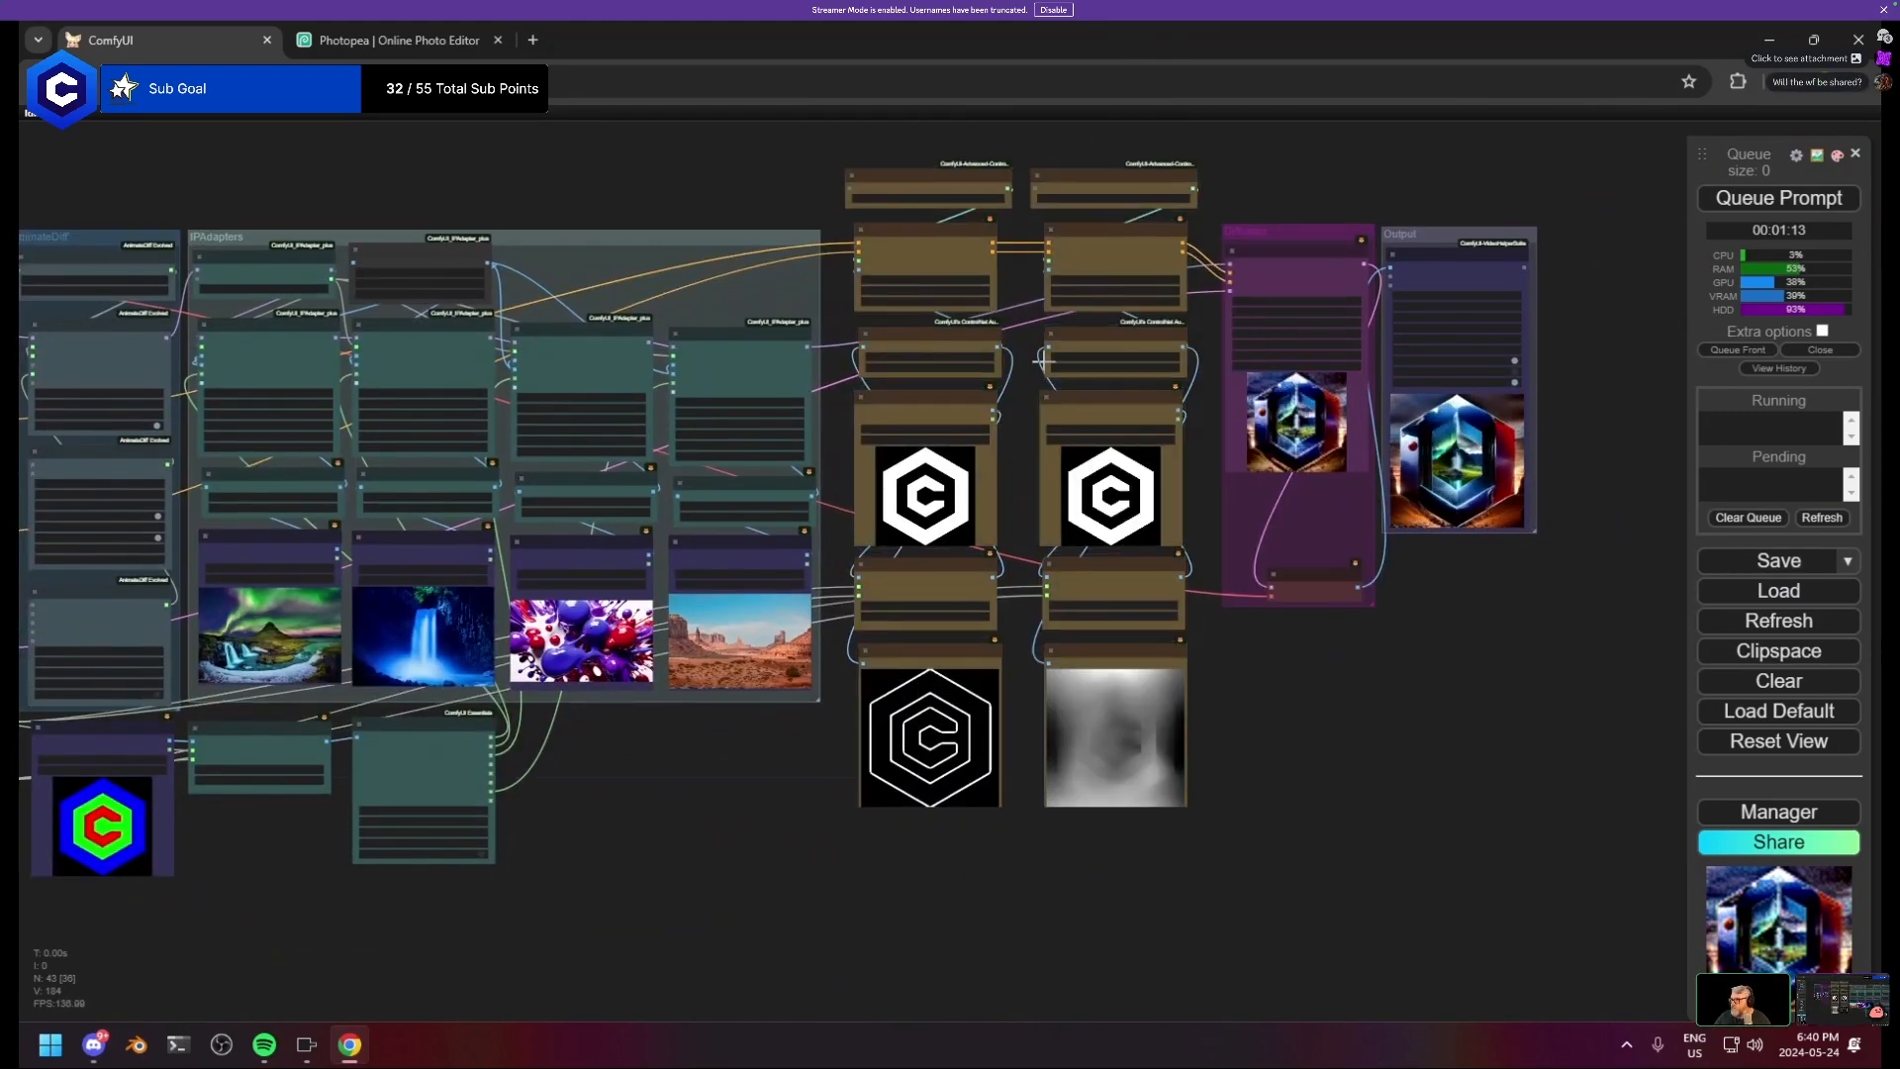
- Add a group around all the nodes of both ControlNet columns
left_click_drag(936, 164, 1177, 653)
right_click(1177, 653)
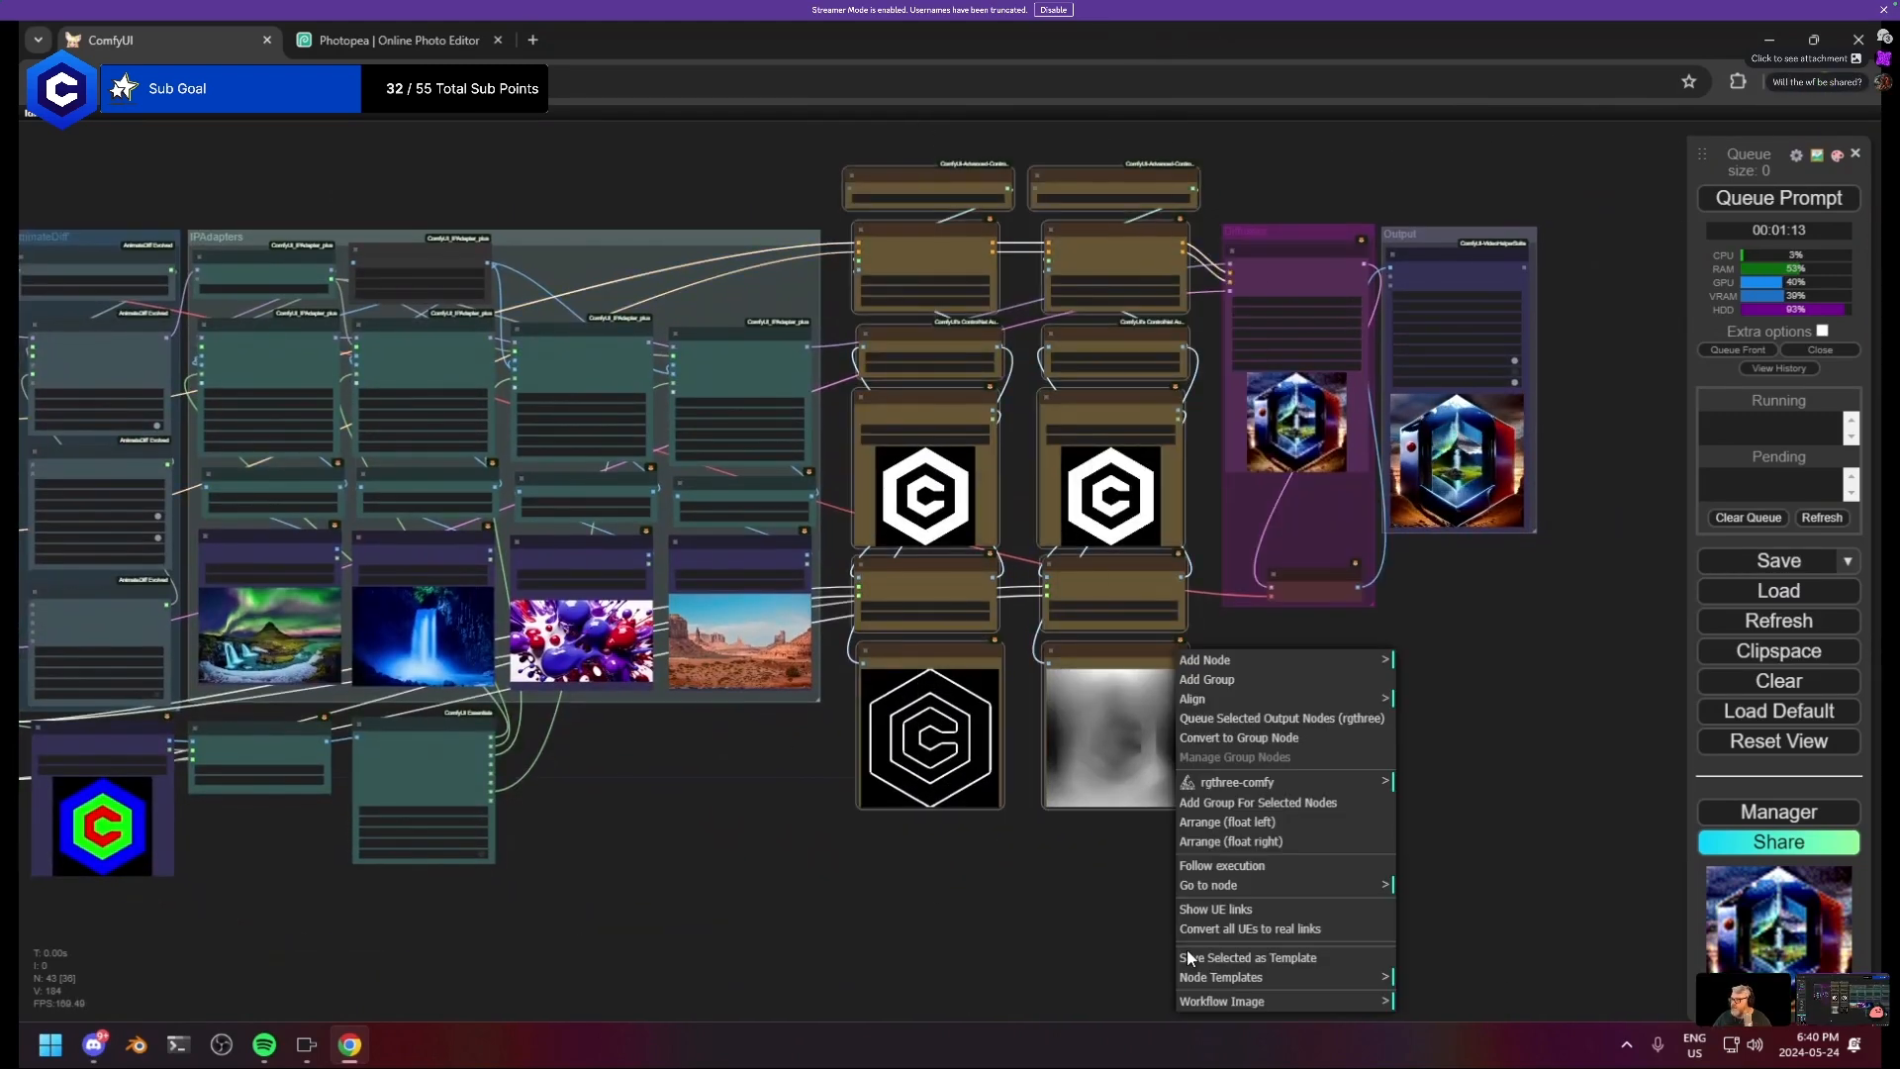
left_click(1292, 803)
- Line up the new ControlNet group, the sampler group and the Output group with the top of the IPAdapters group
left_click_drag(1019, 163, 1013, 237)
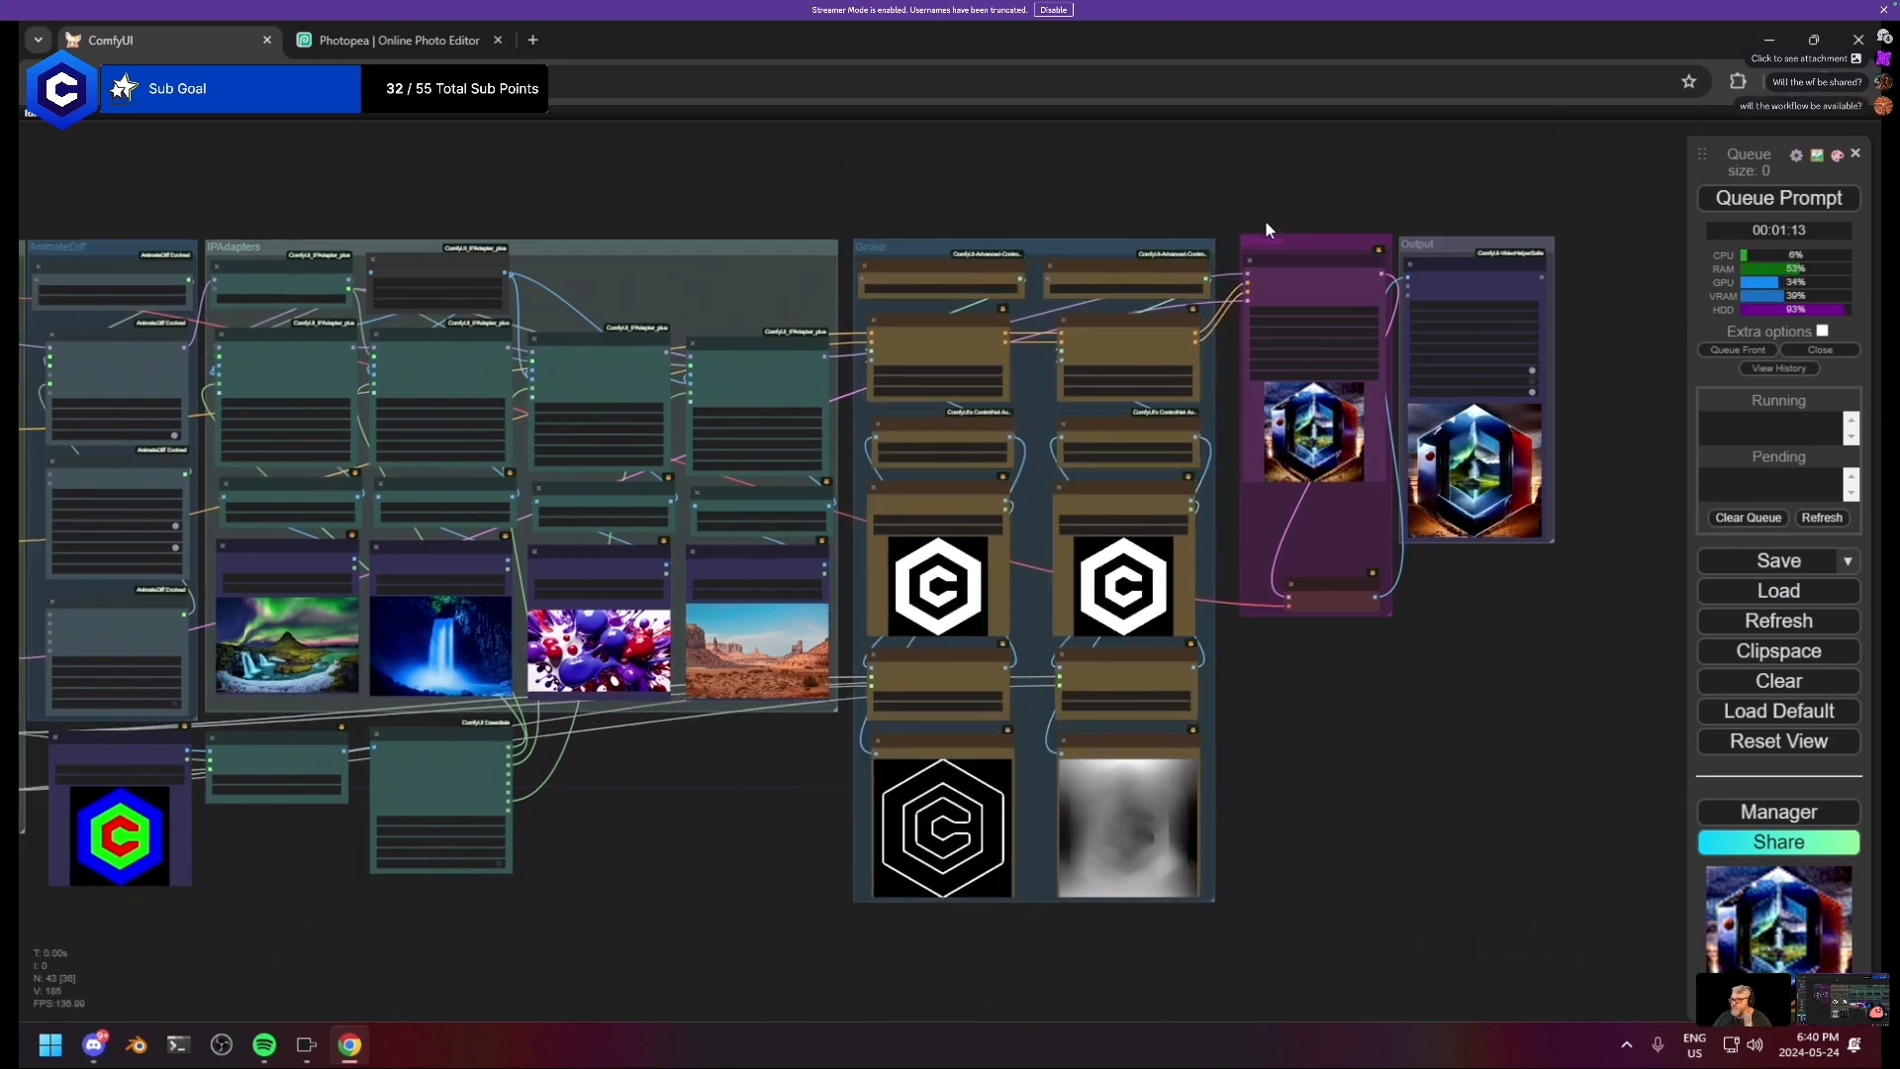
left_click_drag(1291, 233, 1264, 262)
left_click_drag(1416, 261, 1411, 267)
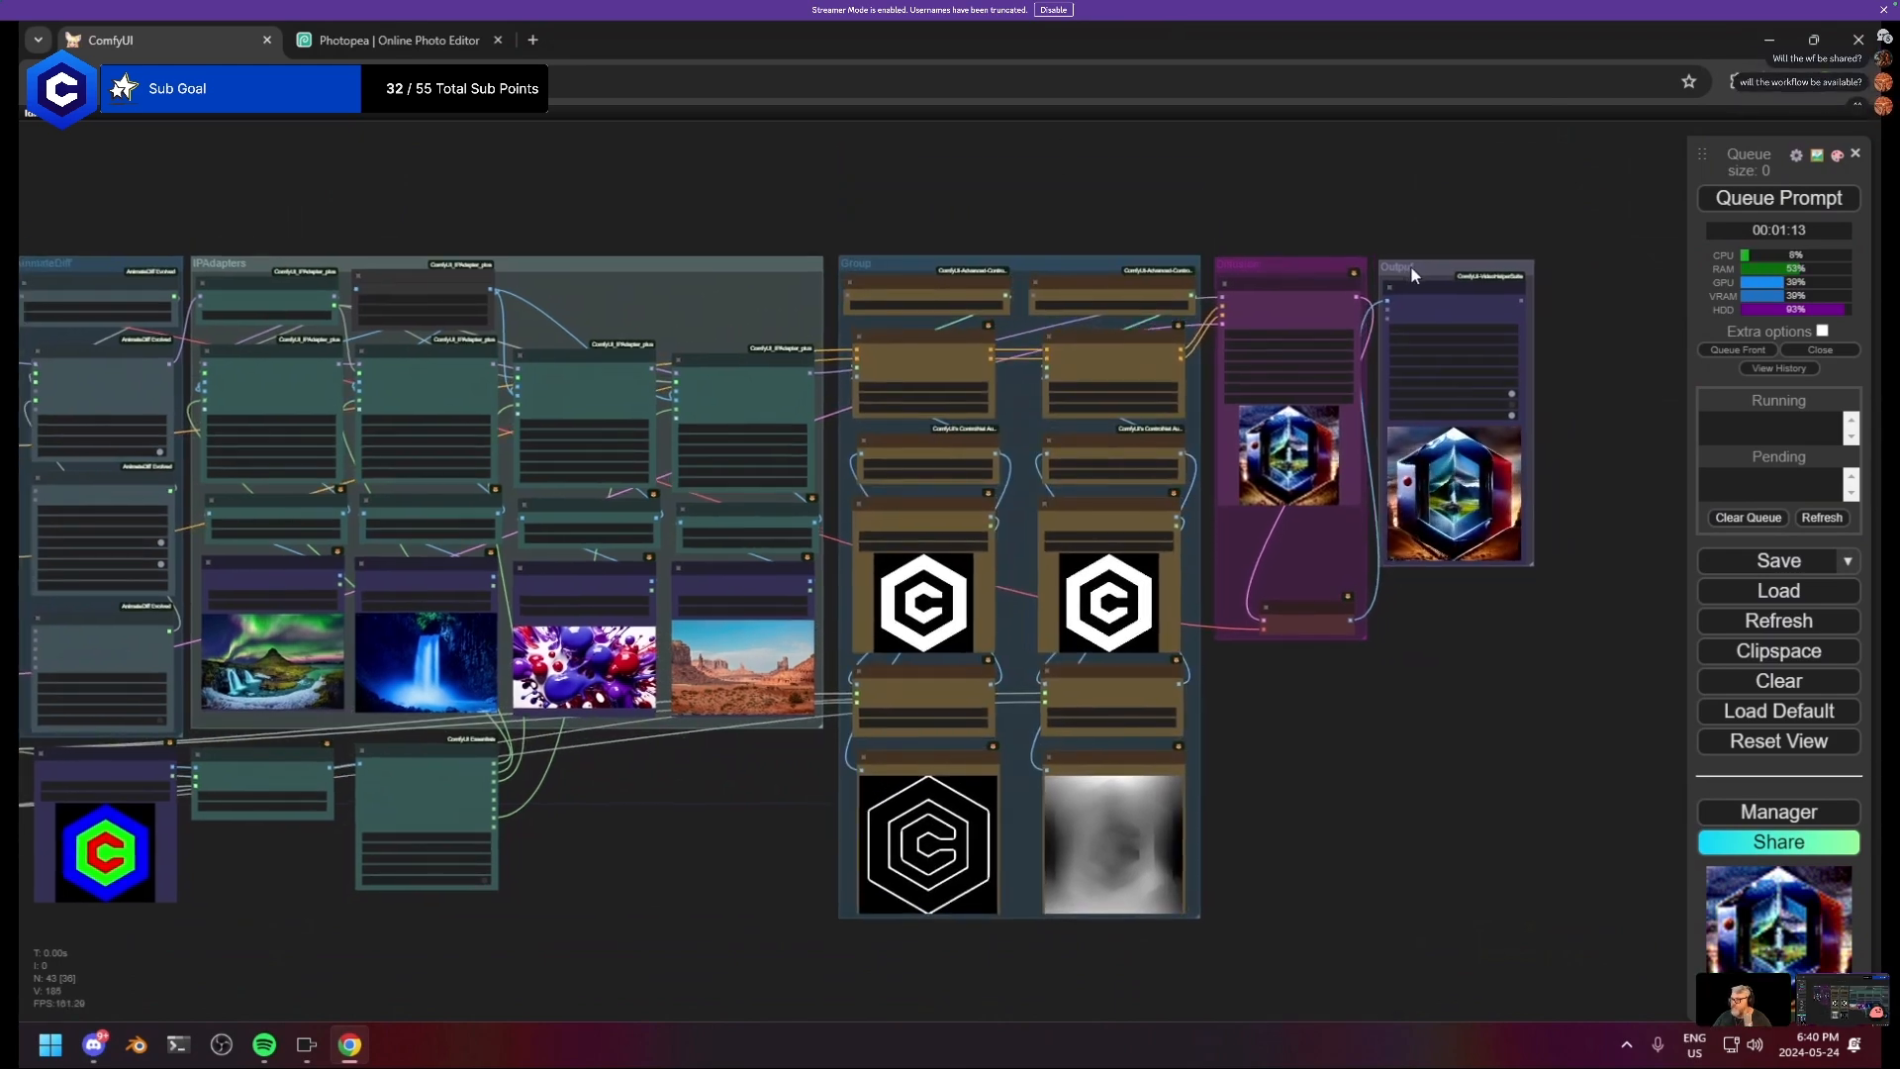
- Nudge the Settings / Checkpoint group slightly away from the AnimateDiff group
left_click_drag(395, 253, 915, 265)
scroll(352, 326, "up", 10)
scroll(752, 381, "down", 2)
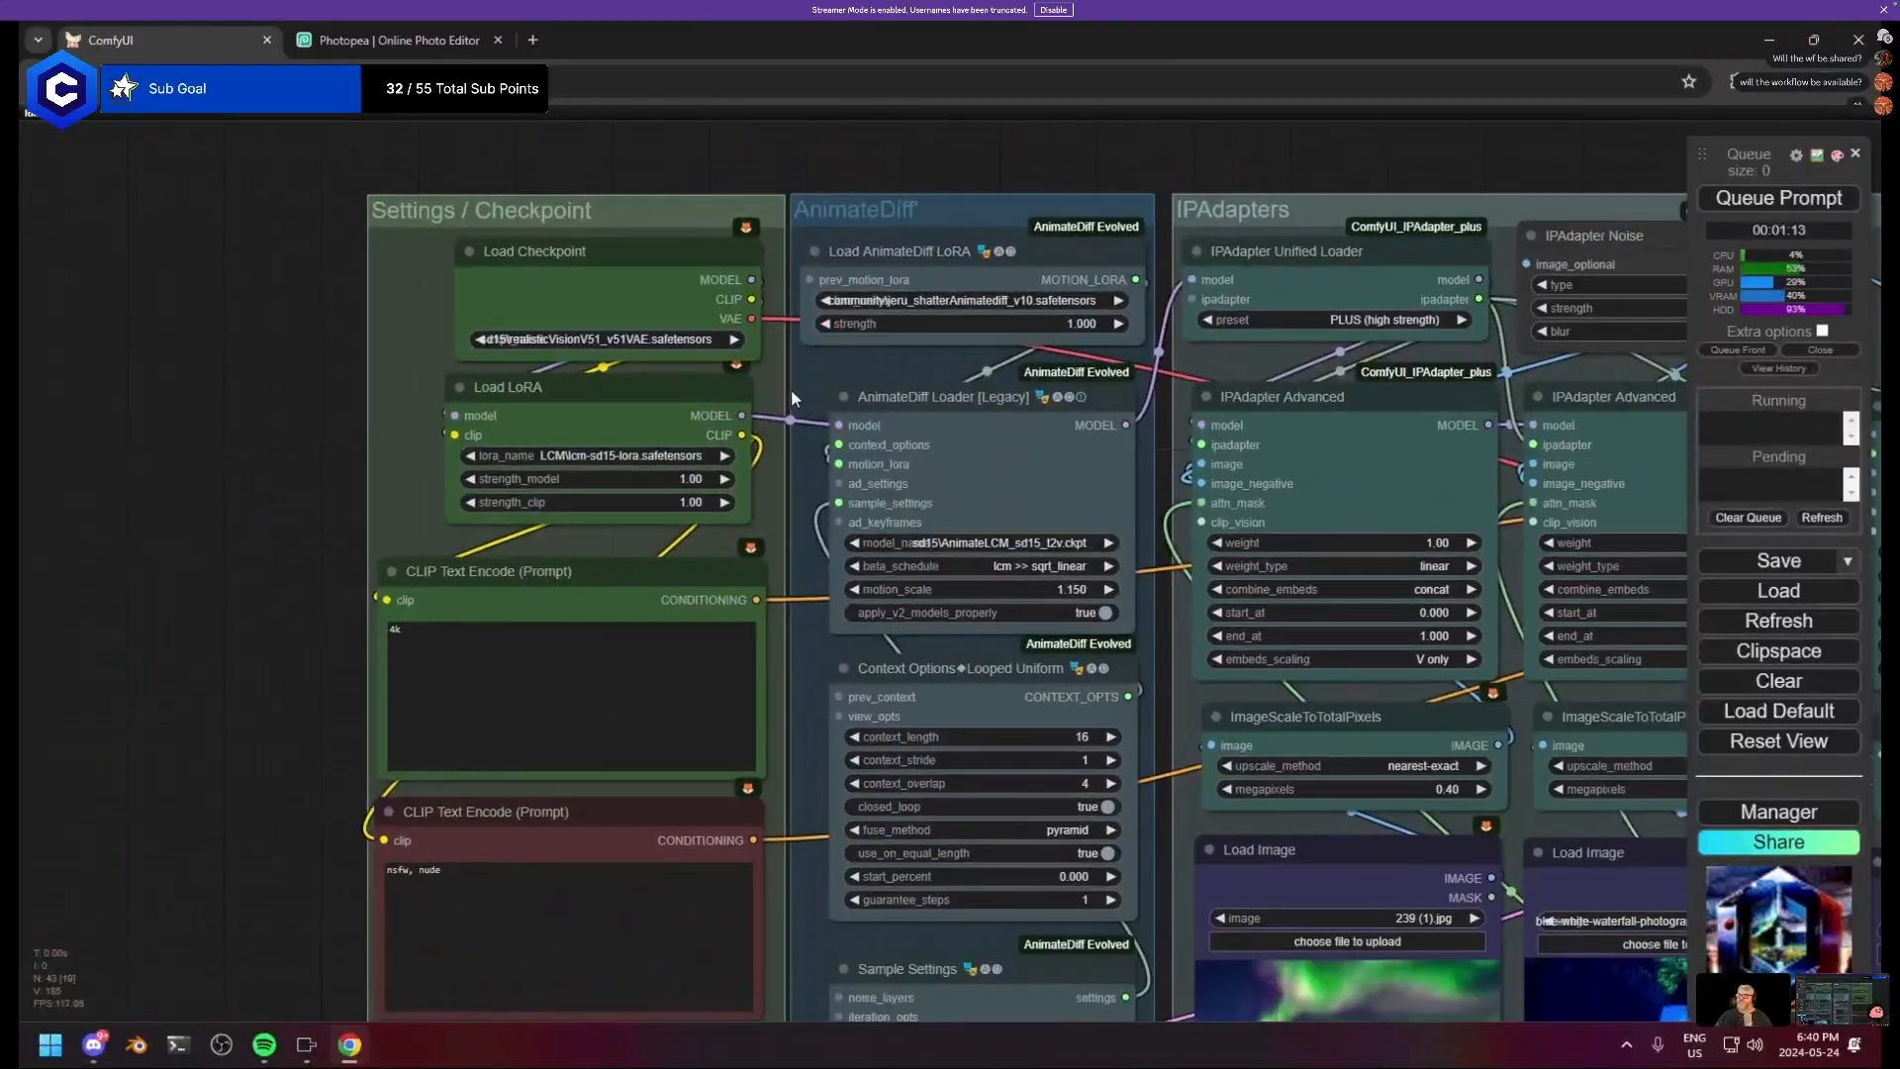
left_click_drag(665, 211, 655, 214)
- Examine the red, green, blue and black regions of the logo mask in its Load Image node
scroll(868, 384, "down", 7)
left_click_drag(1464, 568, 1089, 534)
scroll(811, 460, "down", 1)
scroll(960, 572, "up", 4)
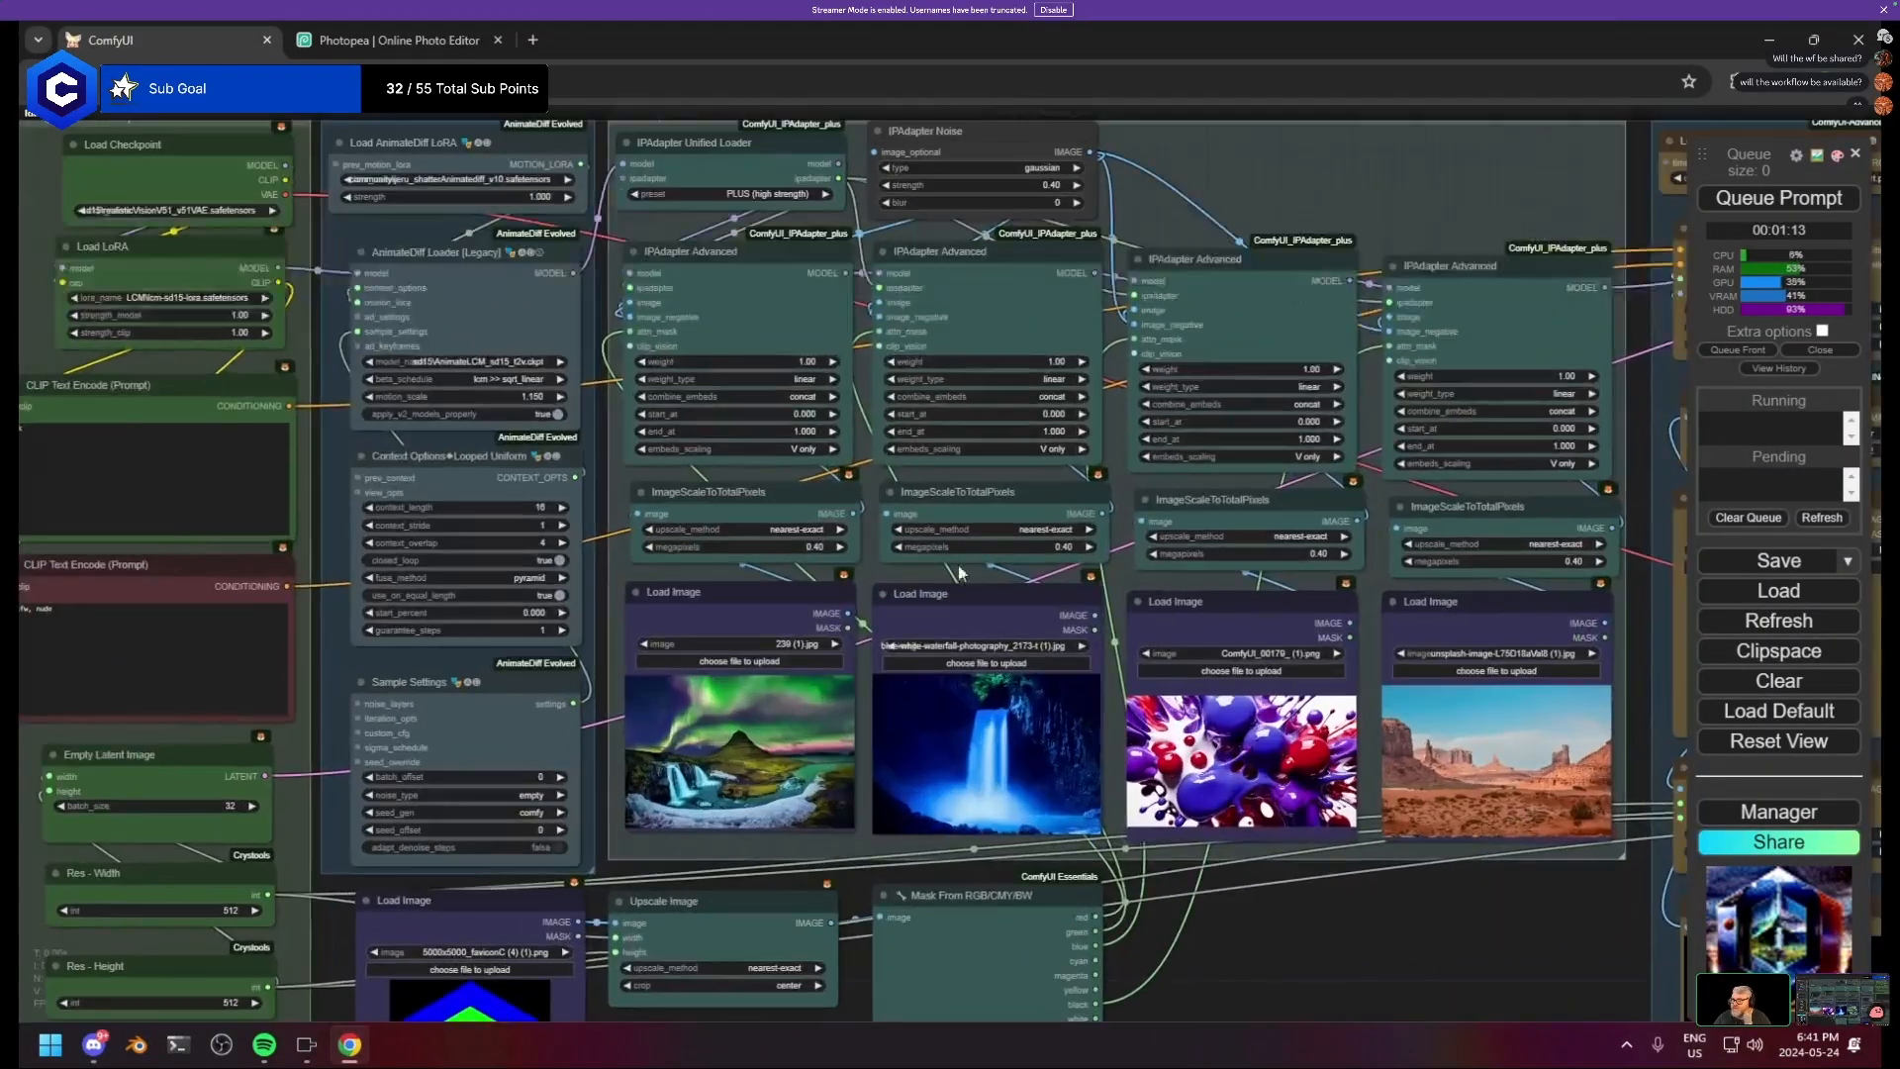
scroll(891, 583, "down", 3)
left_click_drag(580, 989, 693, 516)
scroll(711, 506, "up", 15)
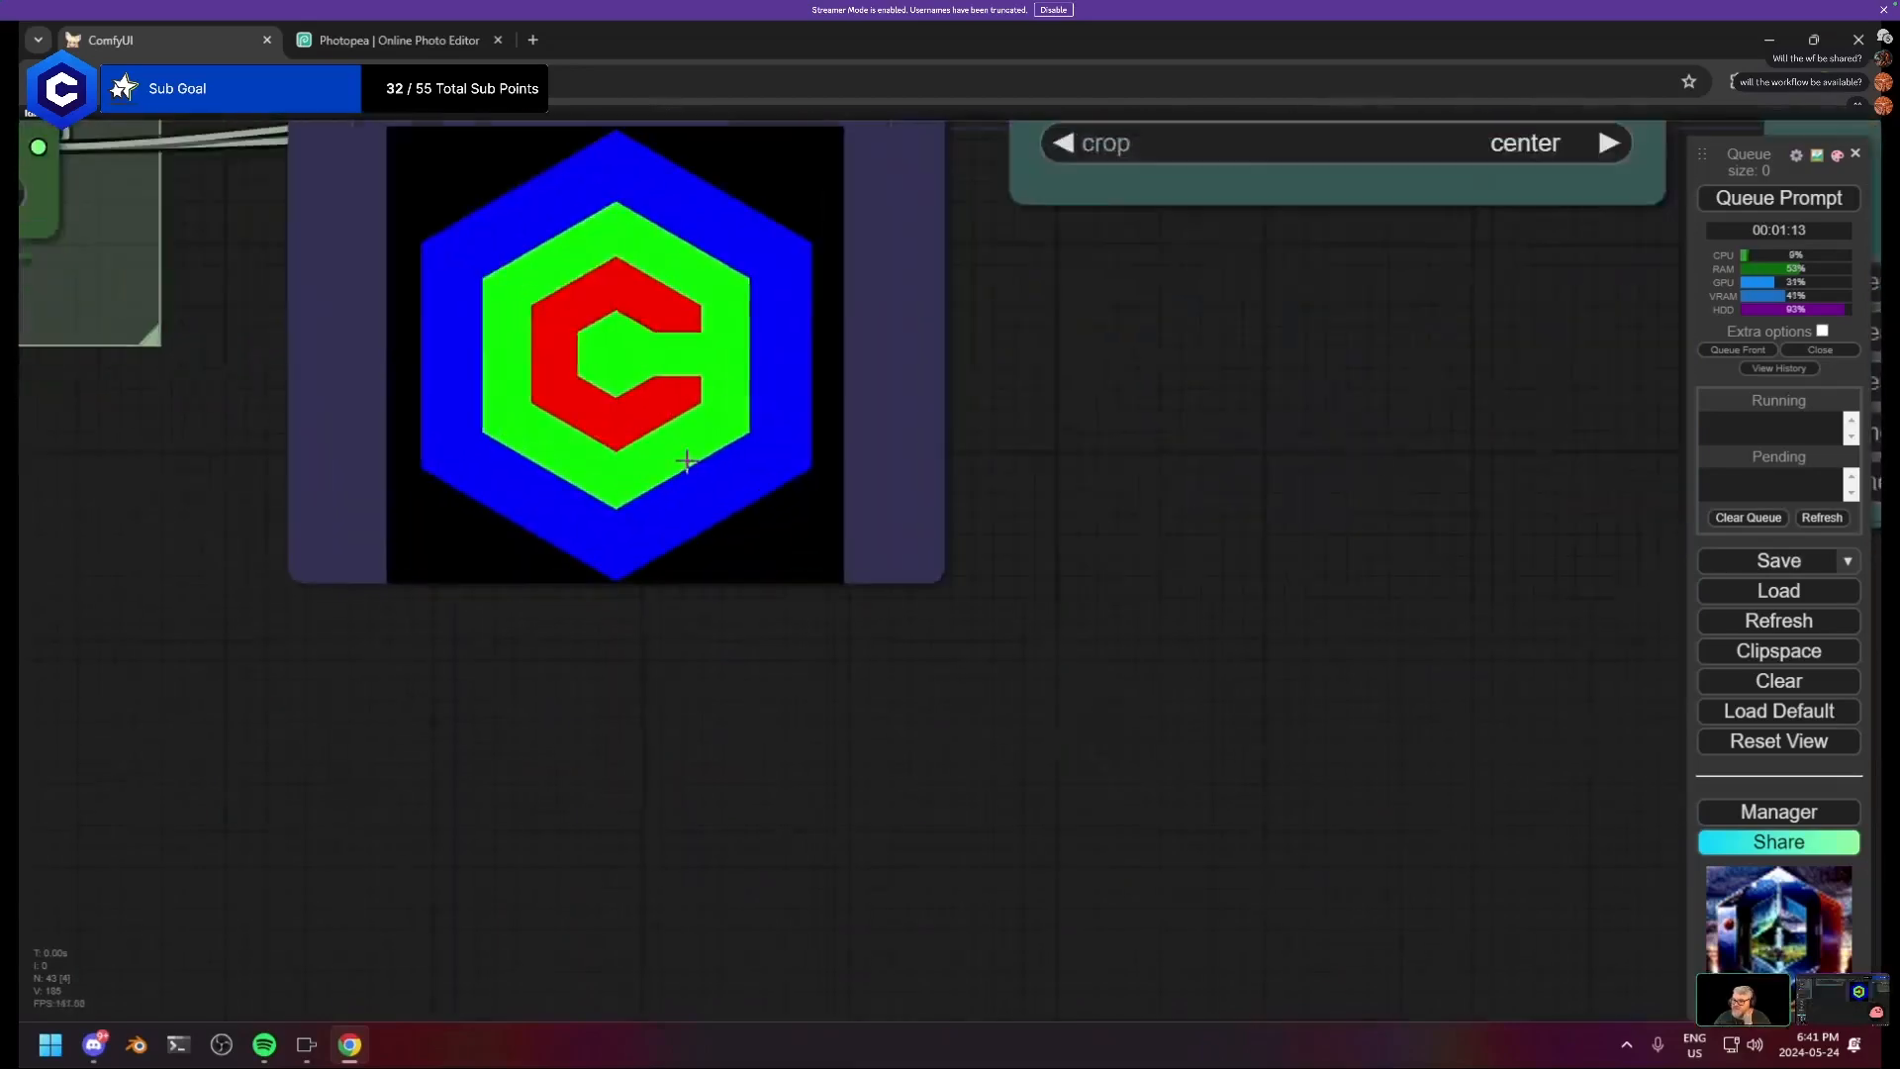
left_click_drag(673, 342, 899, 596)
scroll(899, 597, "up", 3)
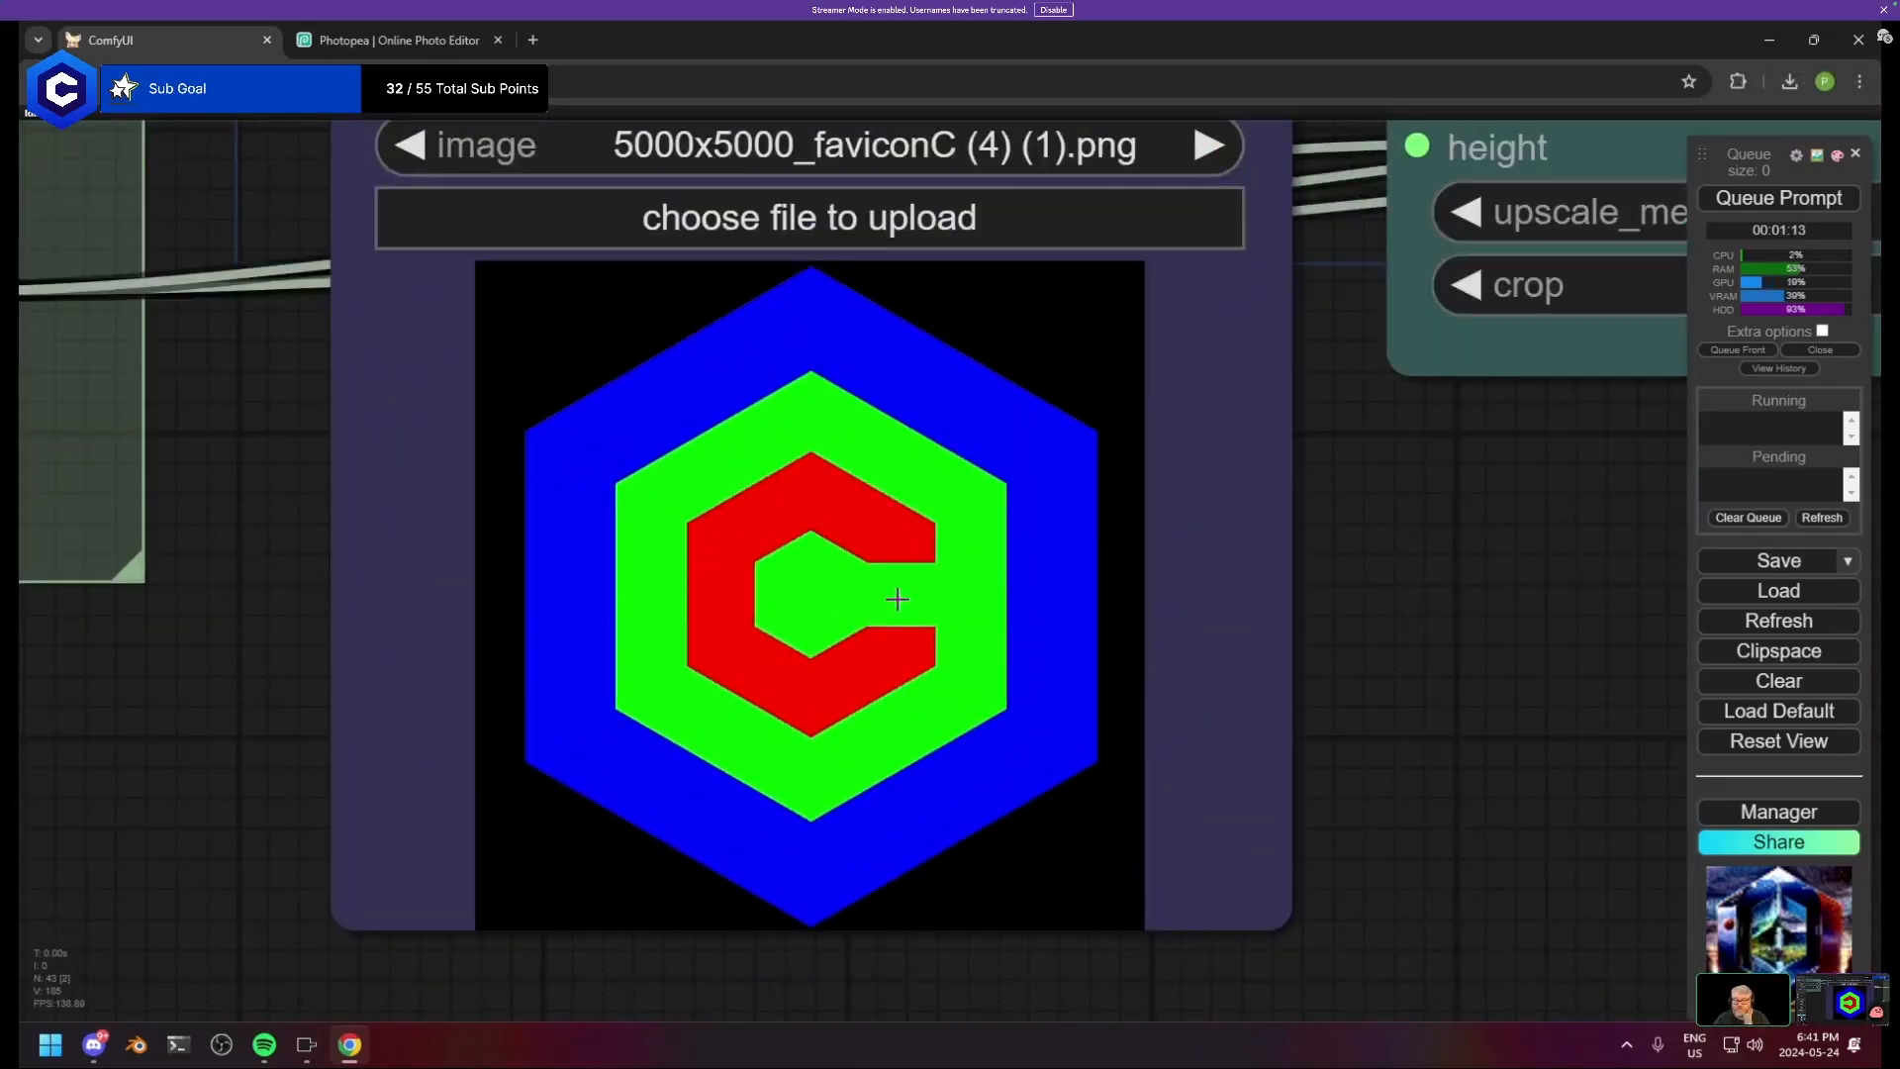
scroll(1342, 228, "down", 1)
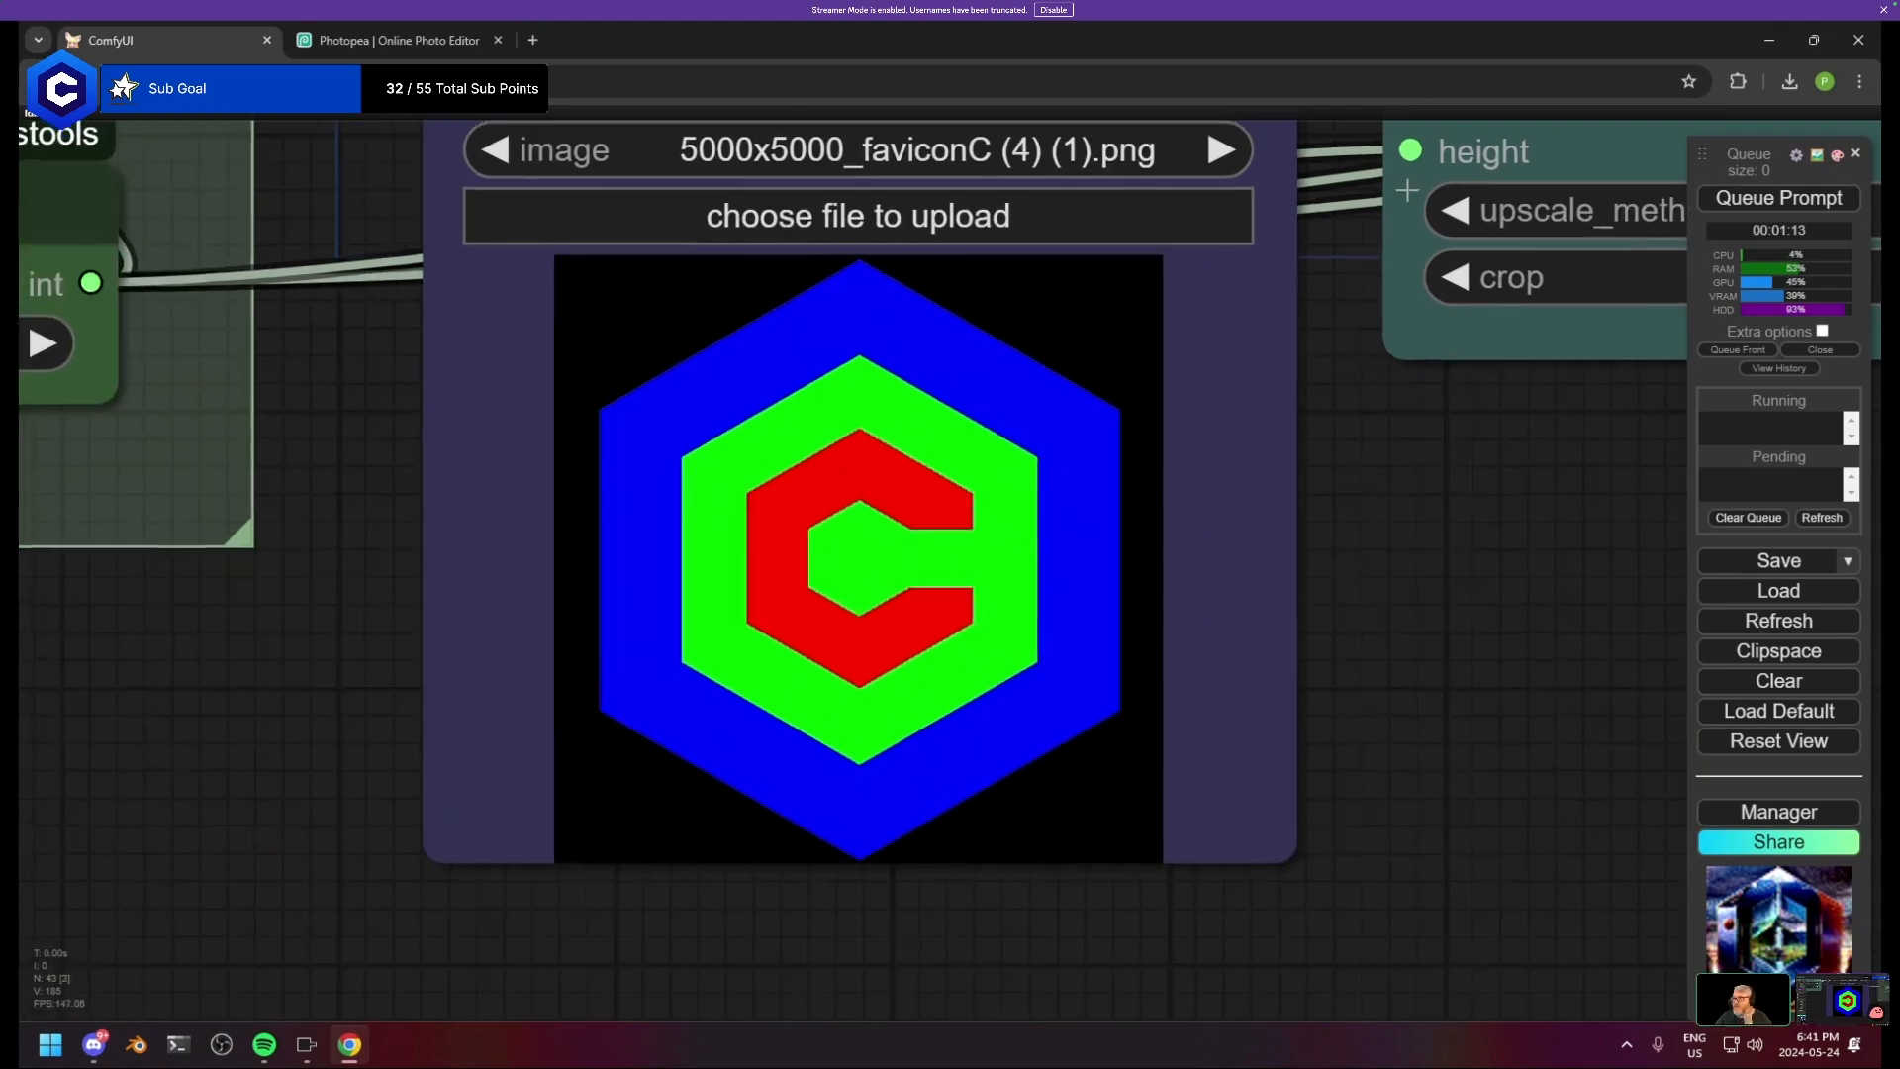
- Trace the Mask From RGB/CMY/BW node's colour outputs to the four IPAdapter Advanced nodes and review their source images
left_click_drag(1341, 213, 346, 401)
scroll(693, 404, "down", 5)
left_click_drag(1049, 502, 455, 523)
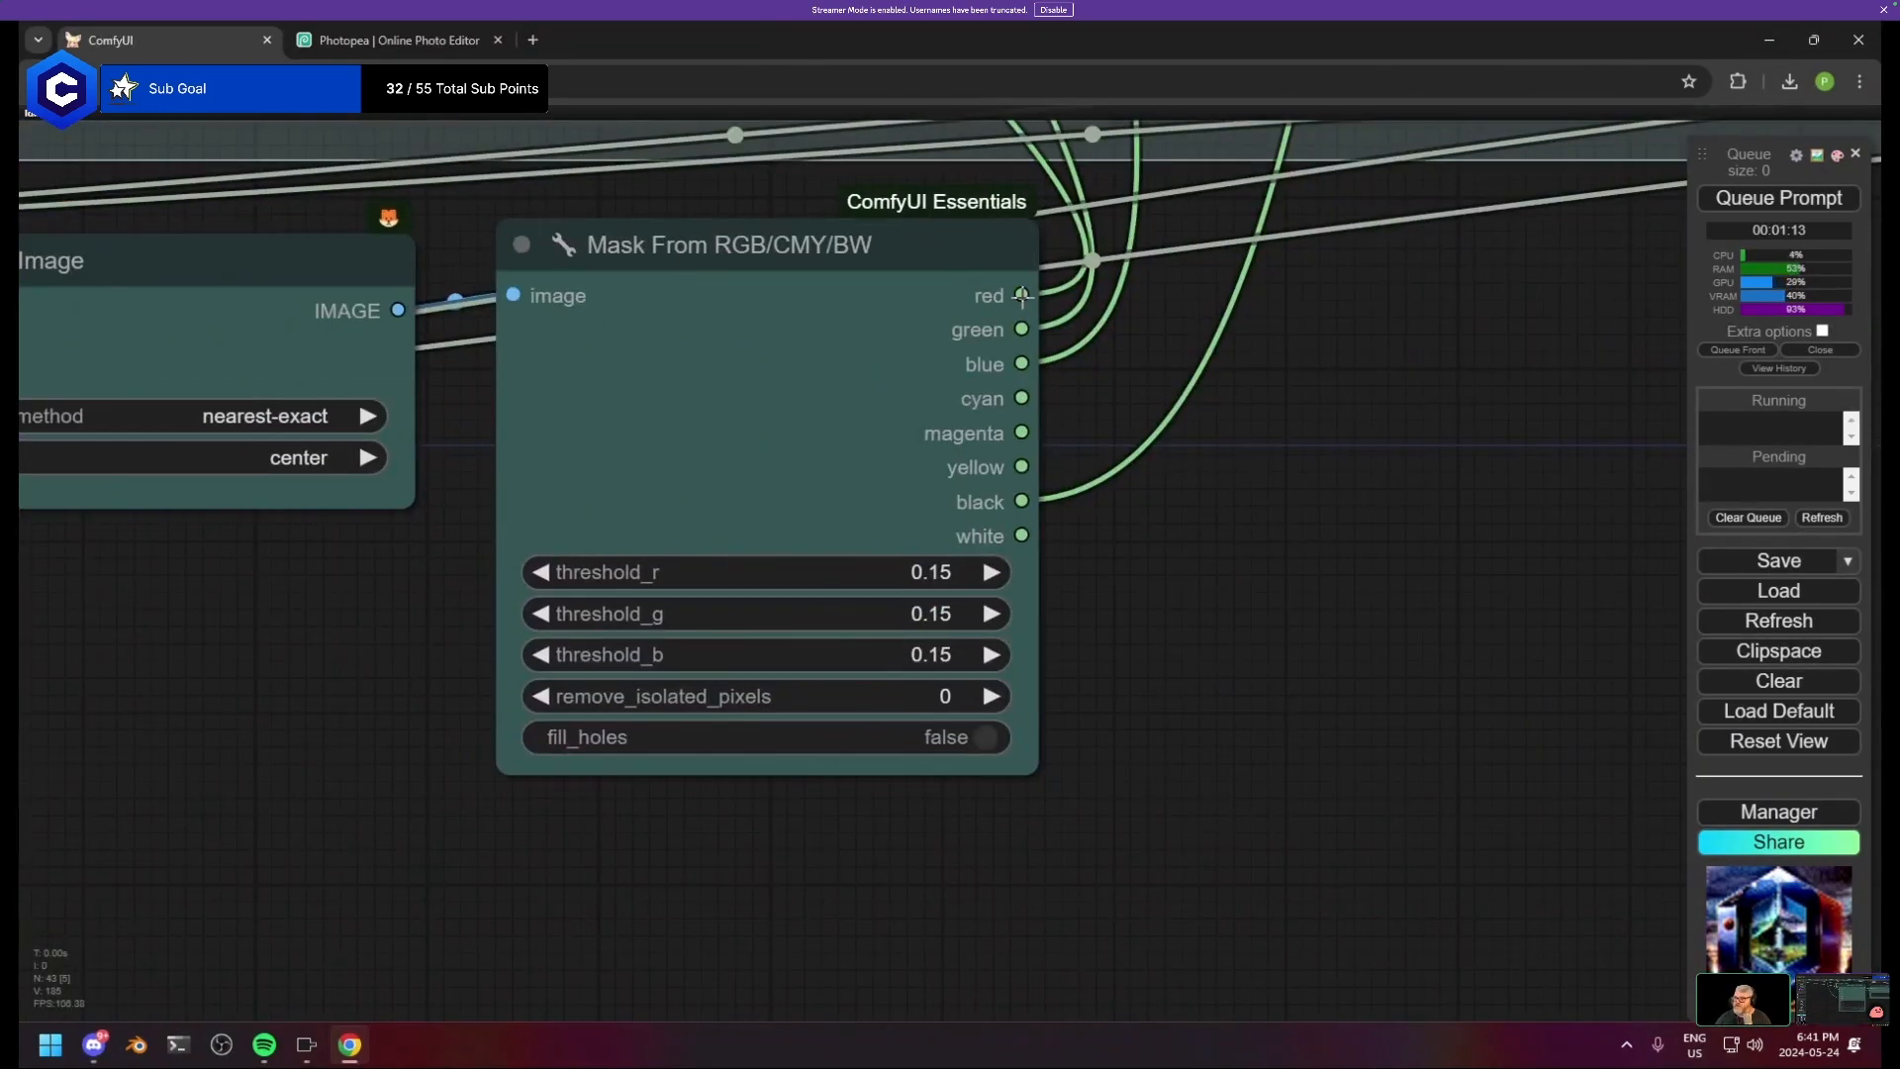
left_click_drag(800, 320, 831, 936)
left_click_drag(546, 134, 568, 339)
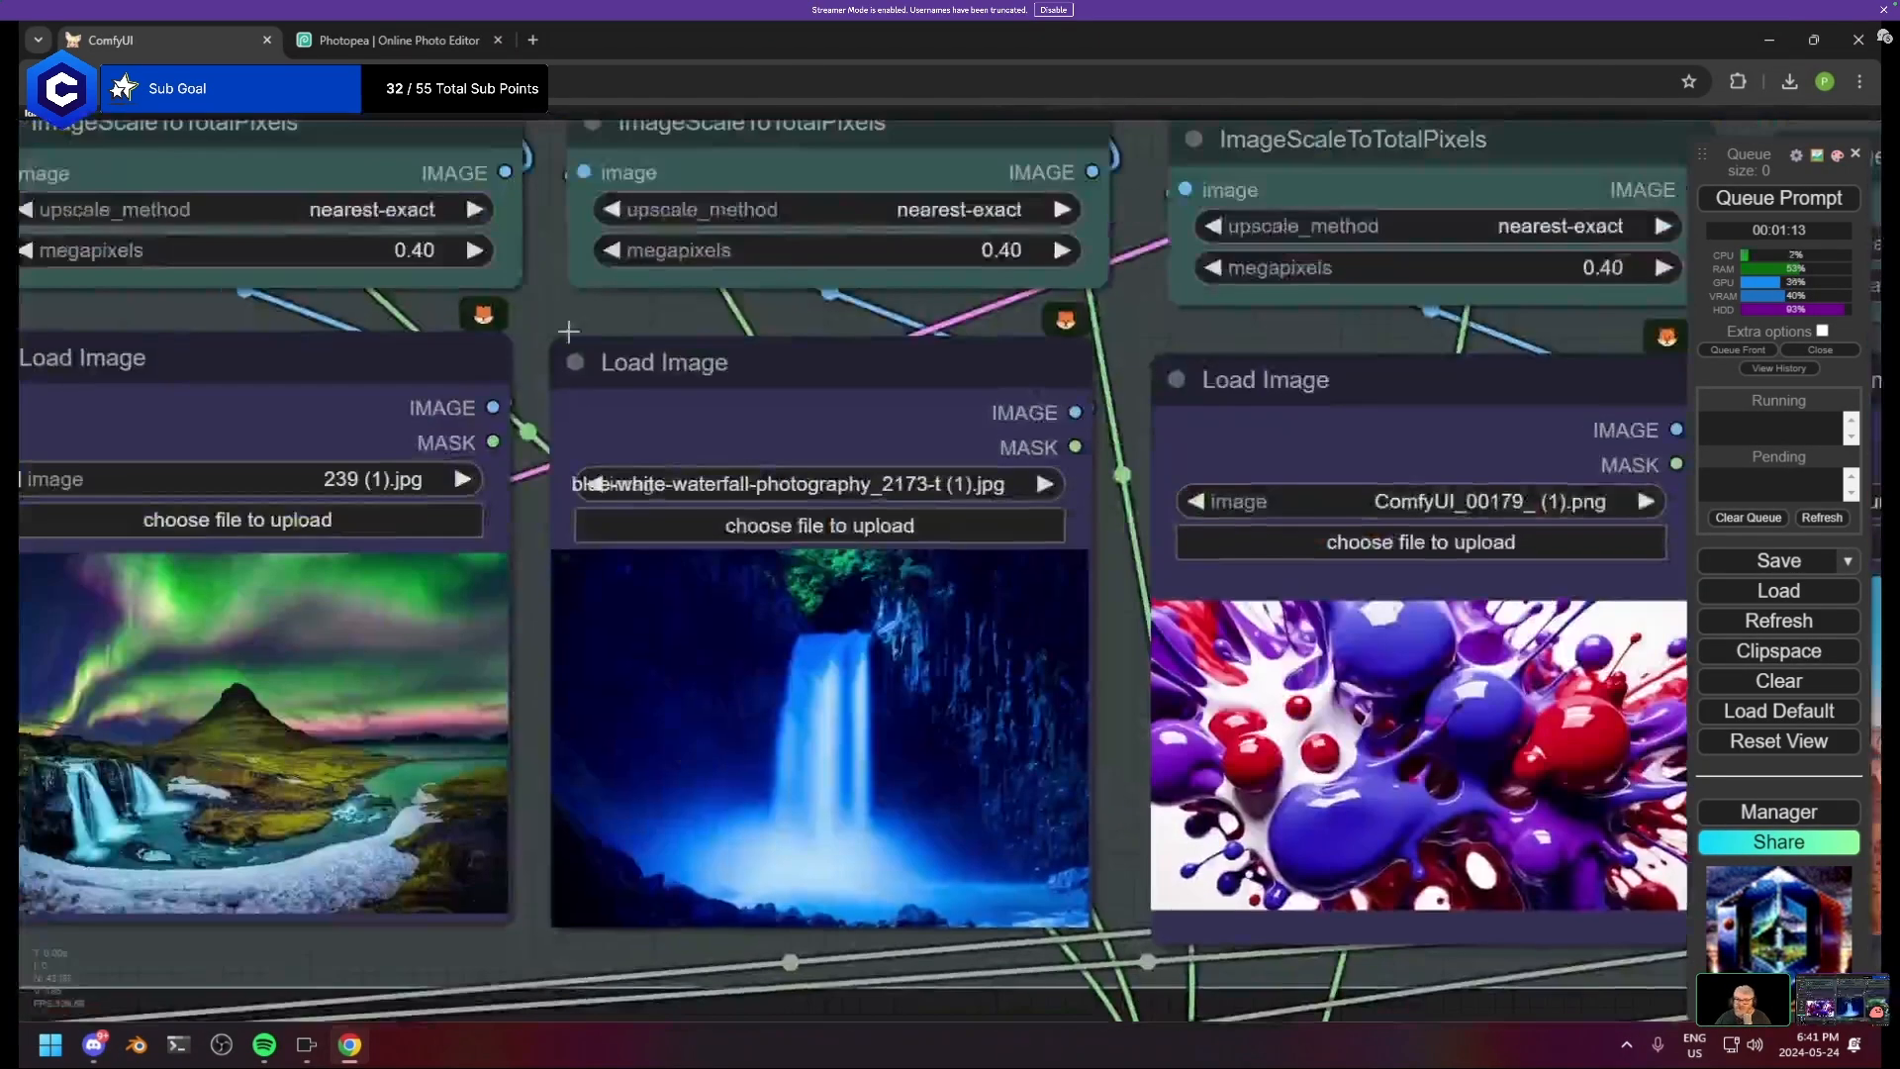
scroll(560, 356, "down", 10)
left_click_drag(479, 170, 615, 479)
scroll(515, 358, "up", 1)
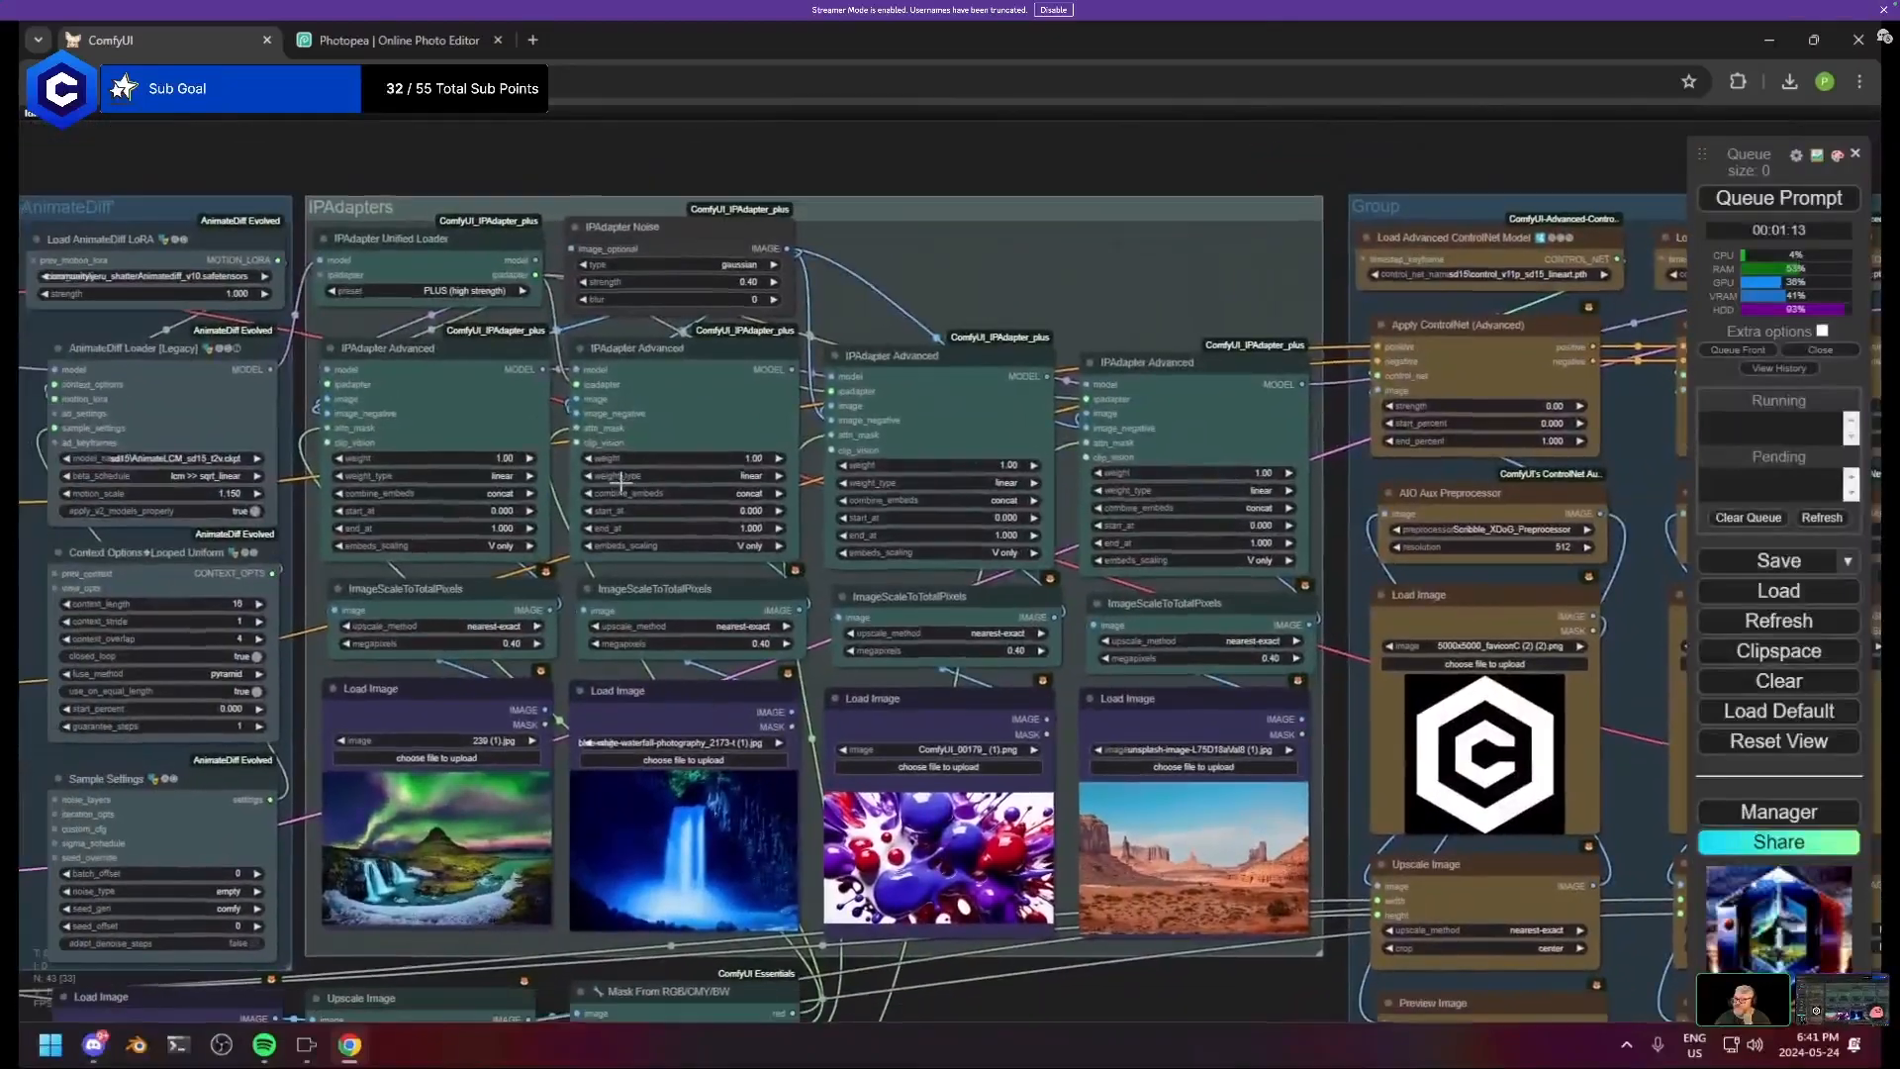
scroll(615, 687, "up", 2)
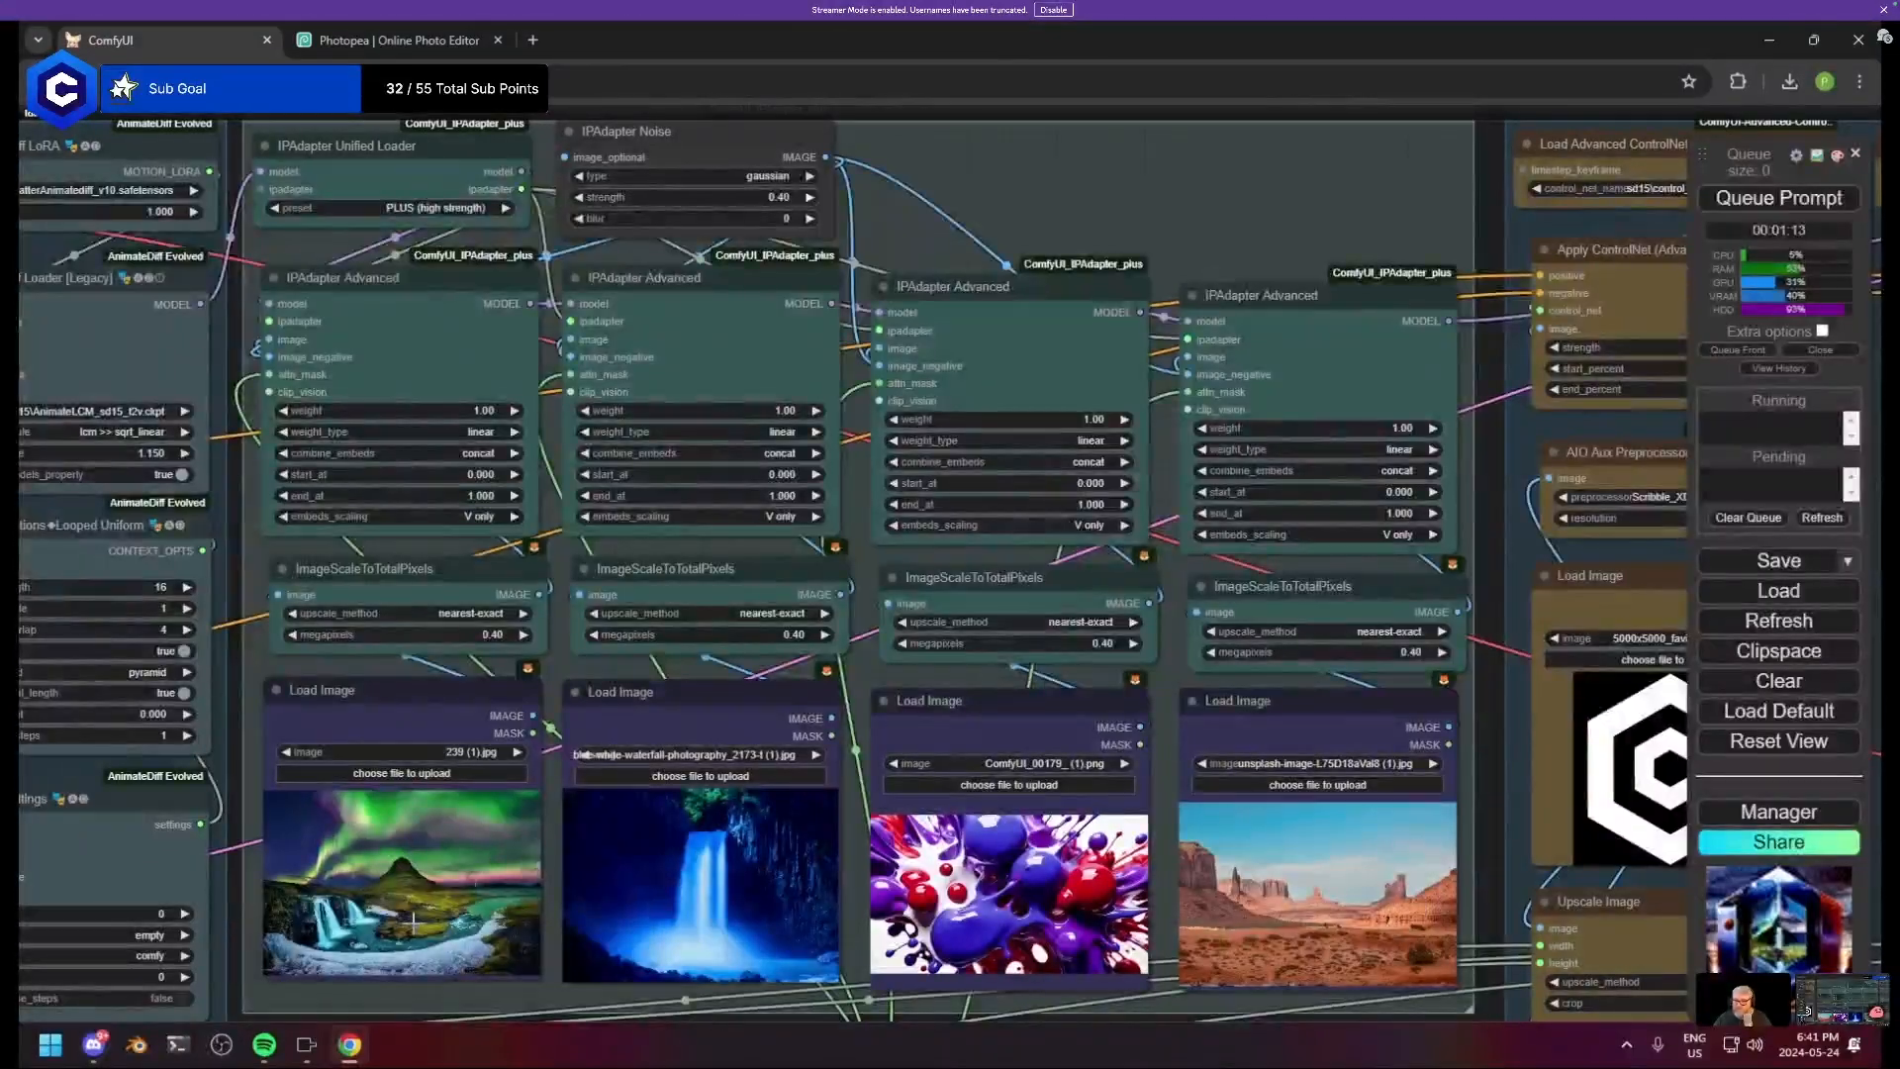
- Inspect the generated logo animation in the Video Combine node and compare it with the lineart and depth ControlNet previews
left_click_drag(1164, 764, 19, 664)
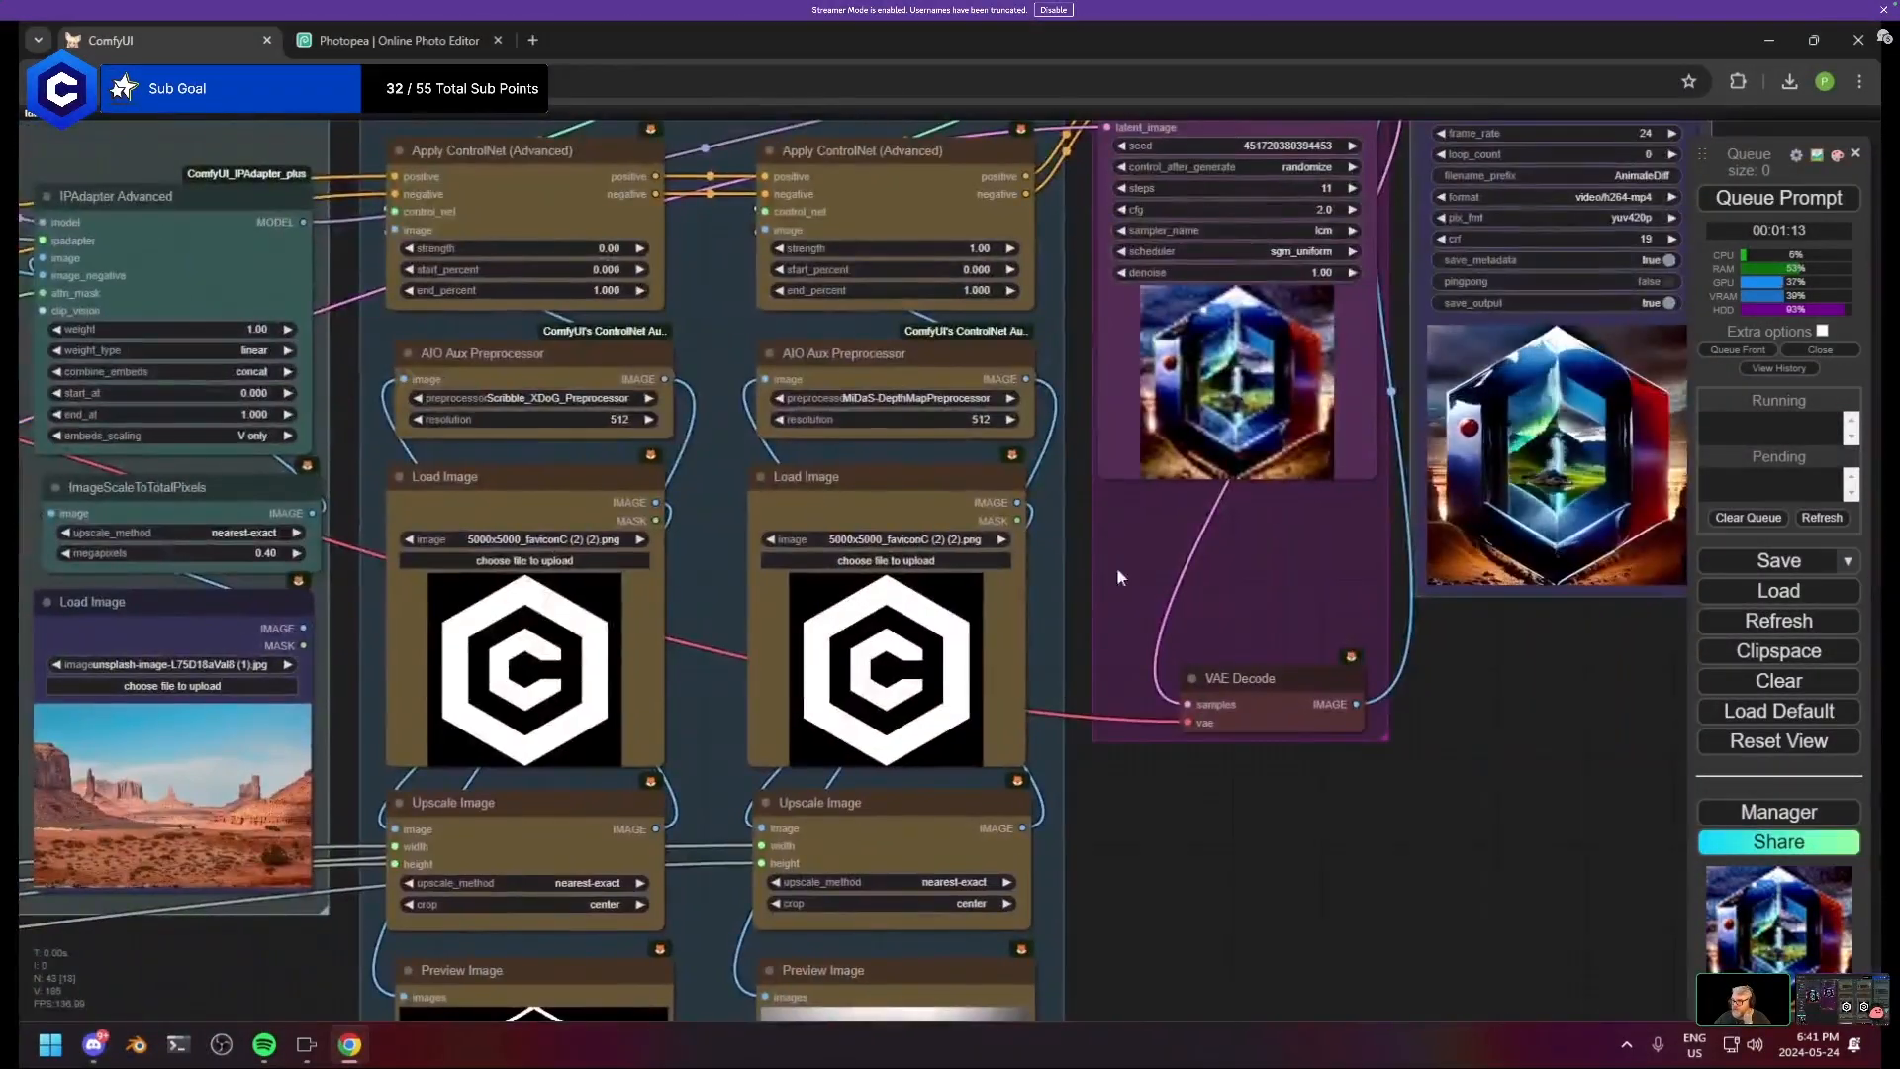
left_click_drag(1119, 573, 432, 824)
scroll(933, 695, "up", 10)
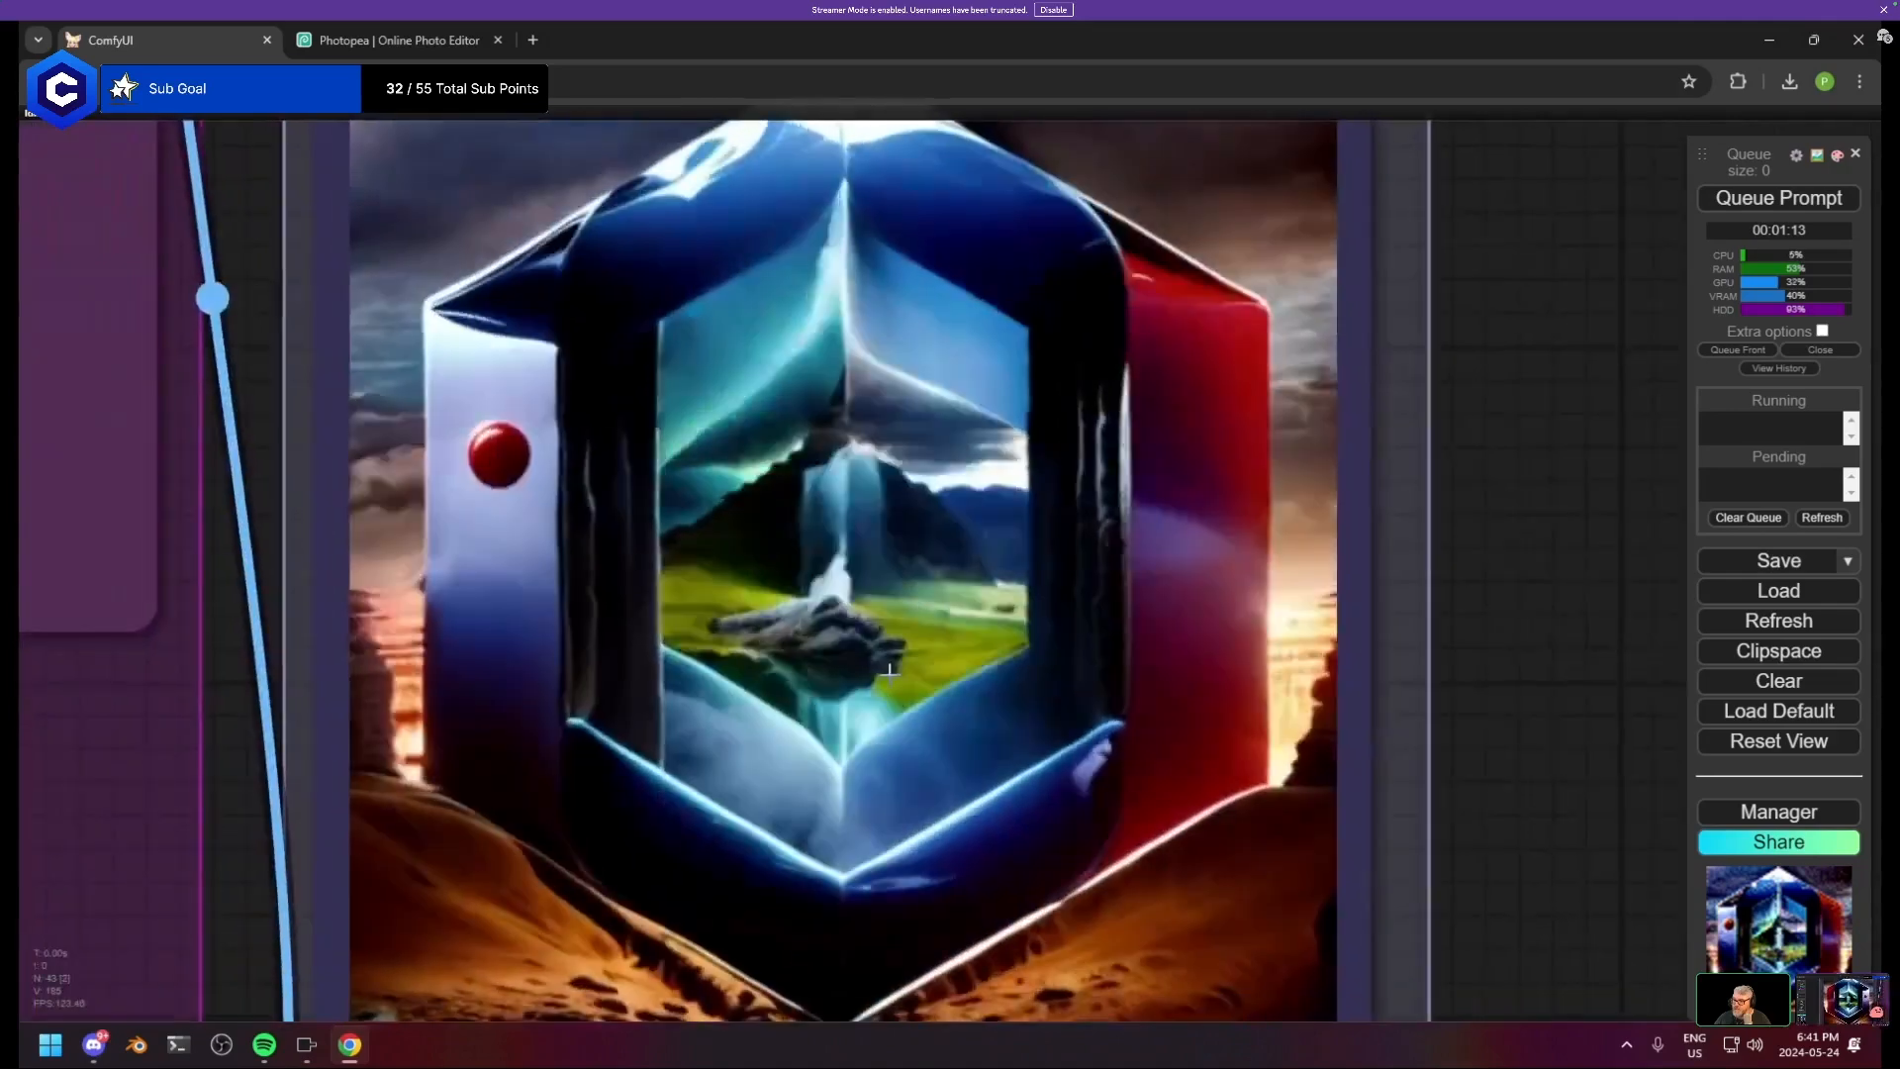
scroll(815, 535, "down", 2)
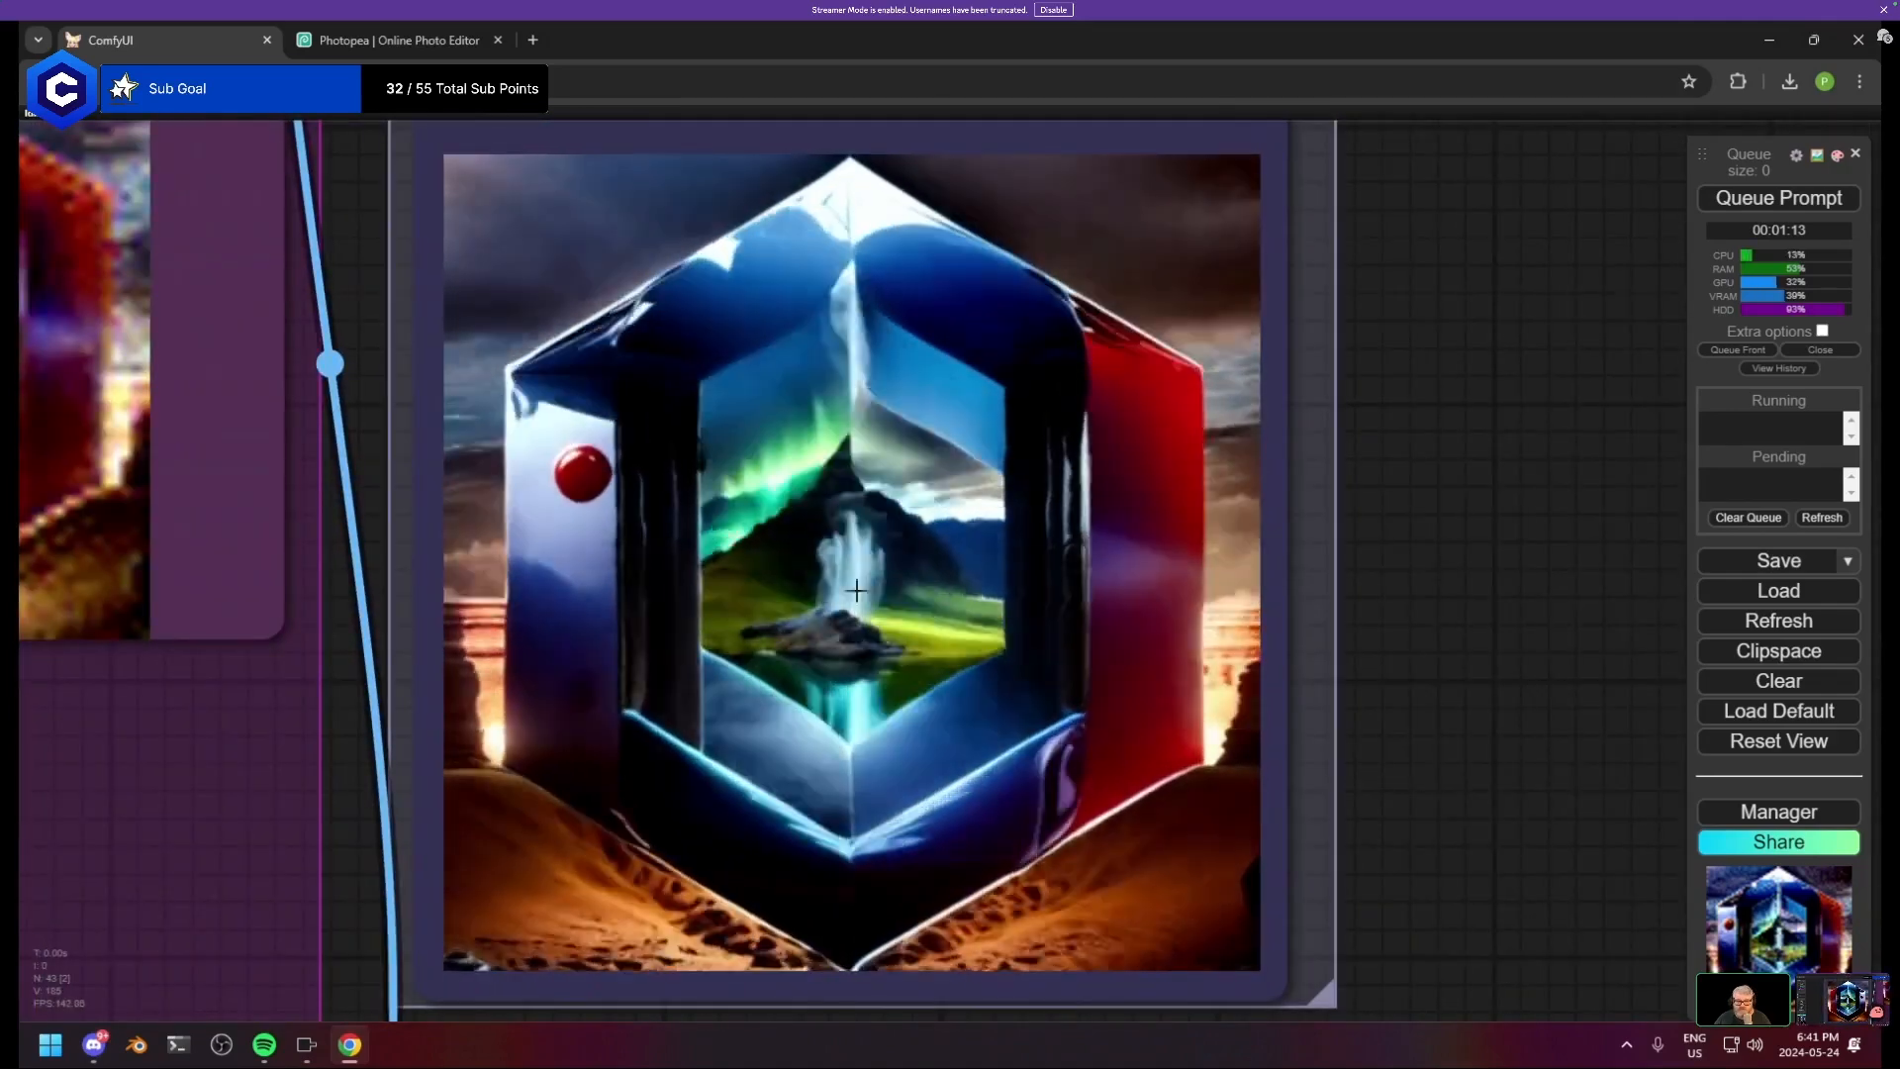
scroll(920, 560, "down", 10)
left_click_drag(1089, 648, 1139, 654)
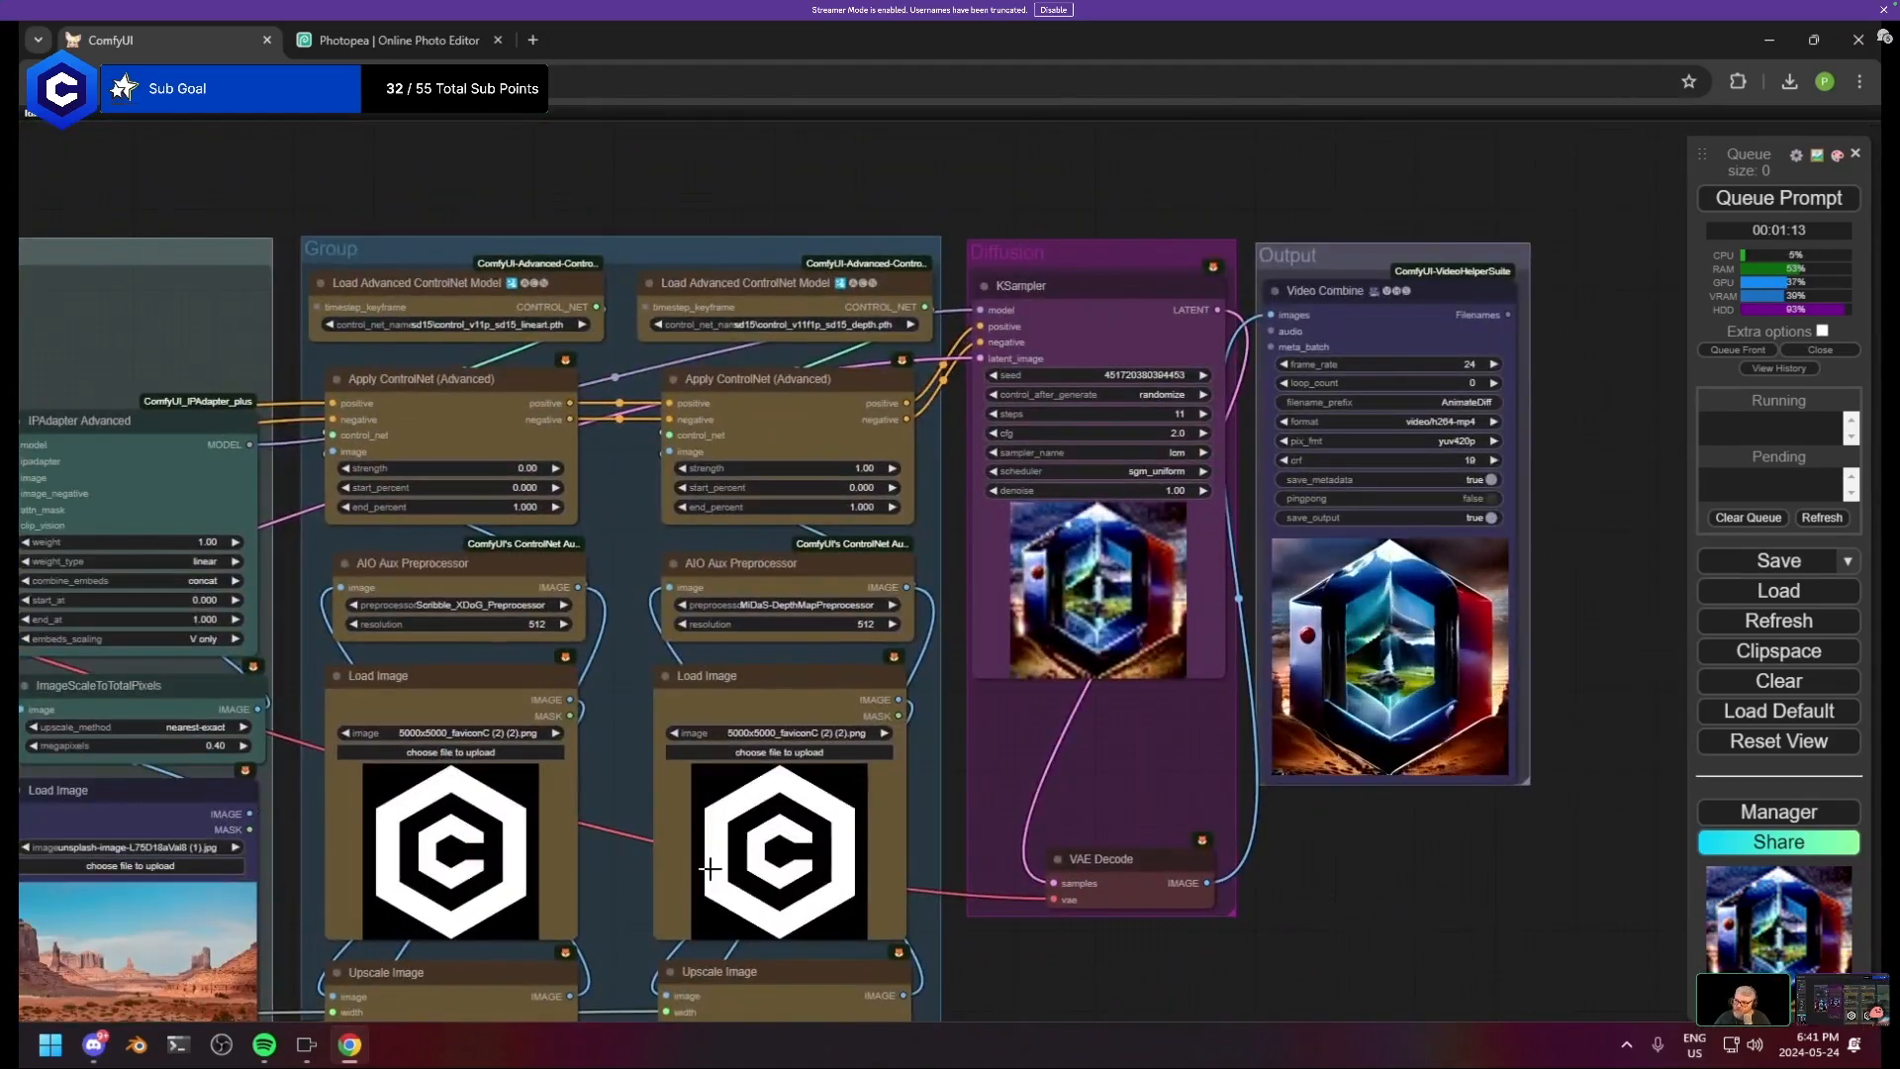
left_click_drag(709, 861, 759, 384)
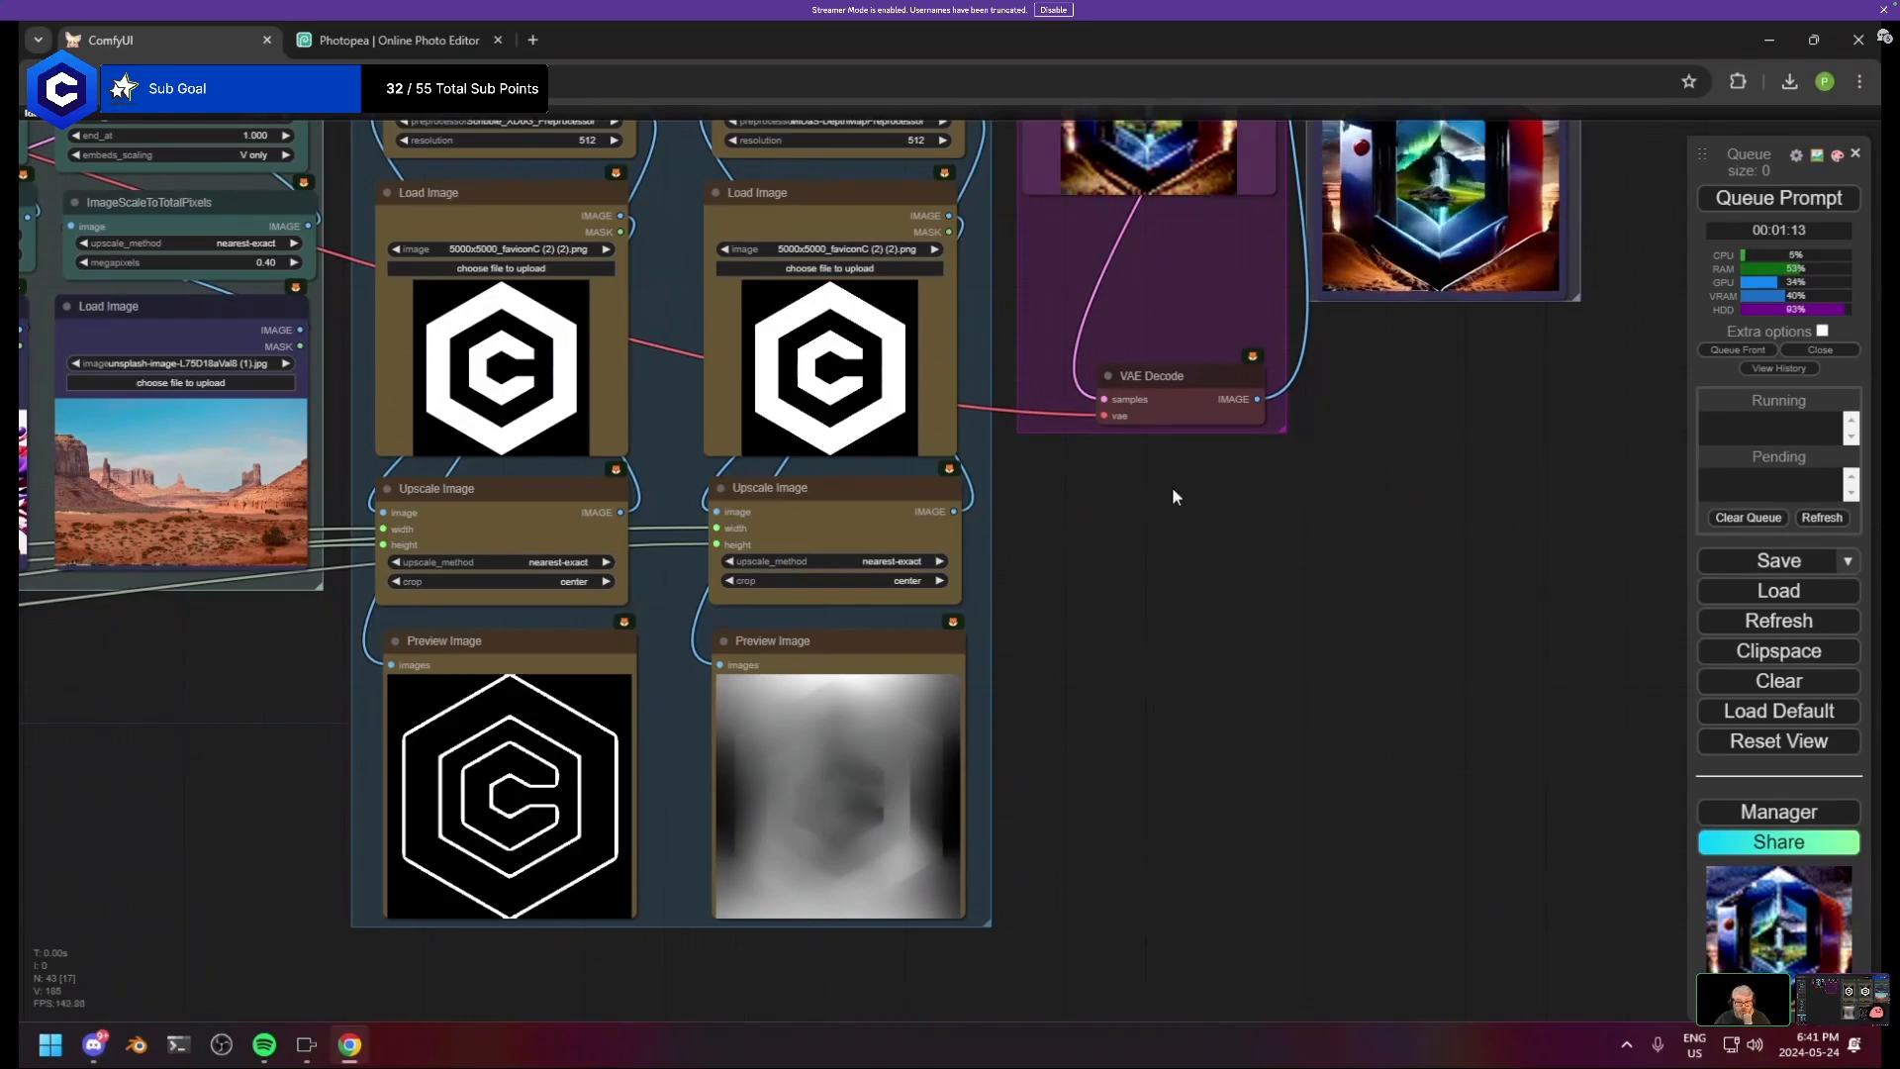
- Review the tidied workflow group by group, from Settings / Checkpoint through the IPAdapters and ControlNets to the Output group
scroll(1171, 485, "down", 1)
left_click_drag(1171, 485, 941, 855)
left_click_drag(617, 873, 1682, 683)
left_click_drag(757, 616, 896, 828)
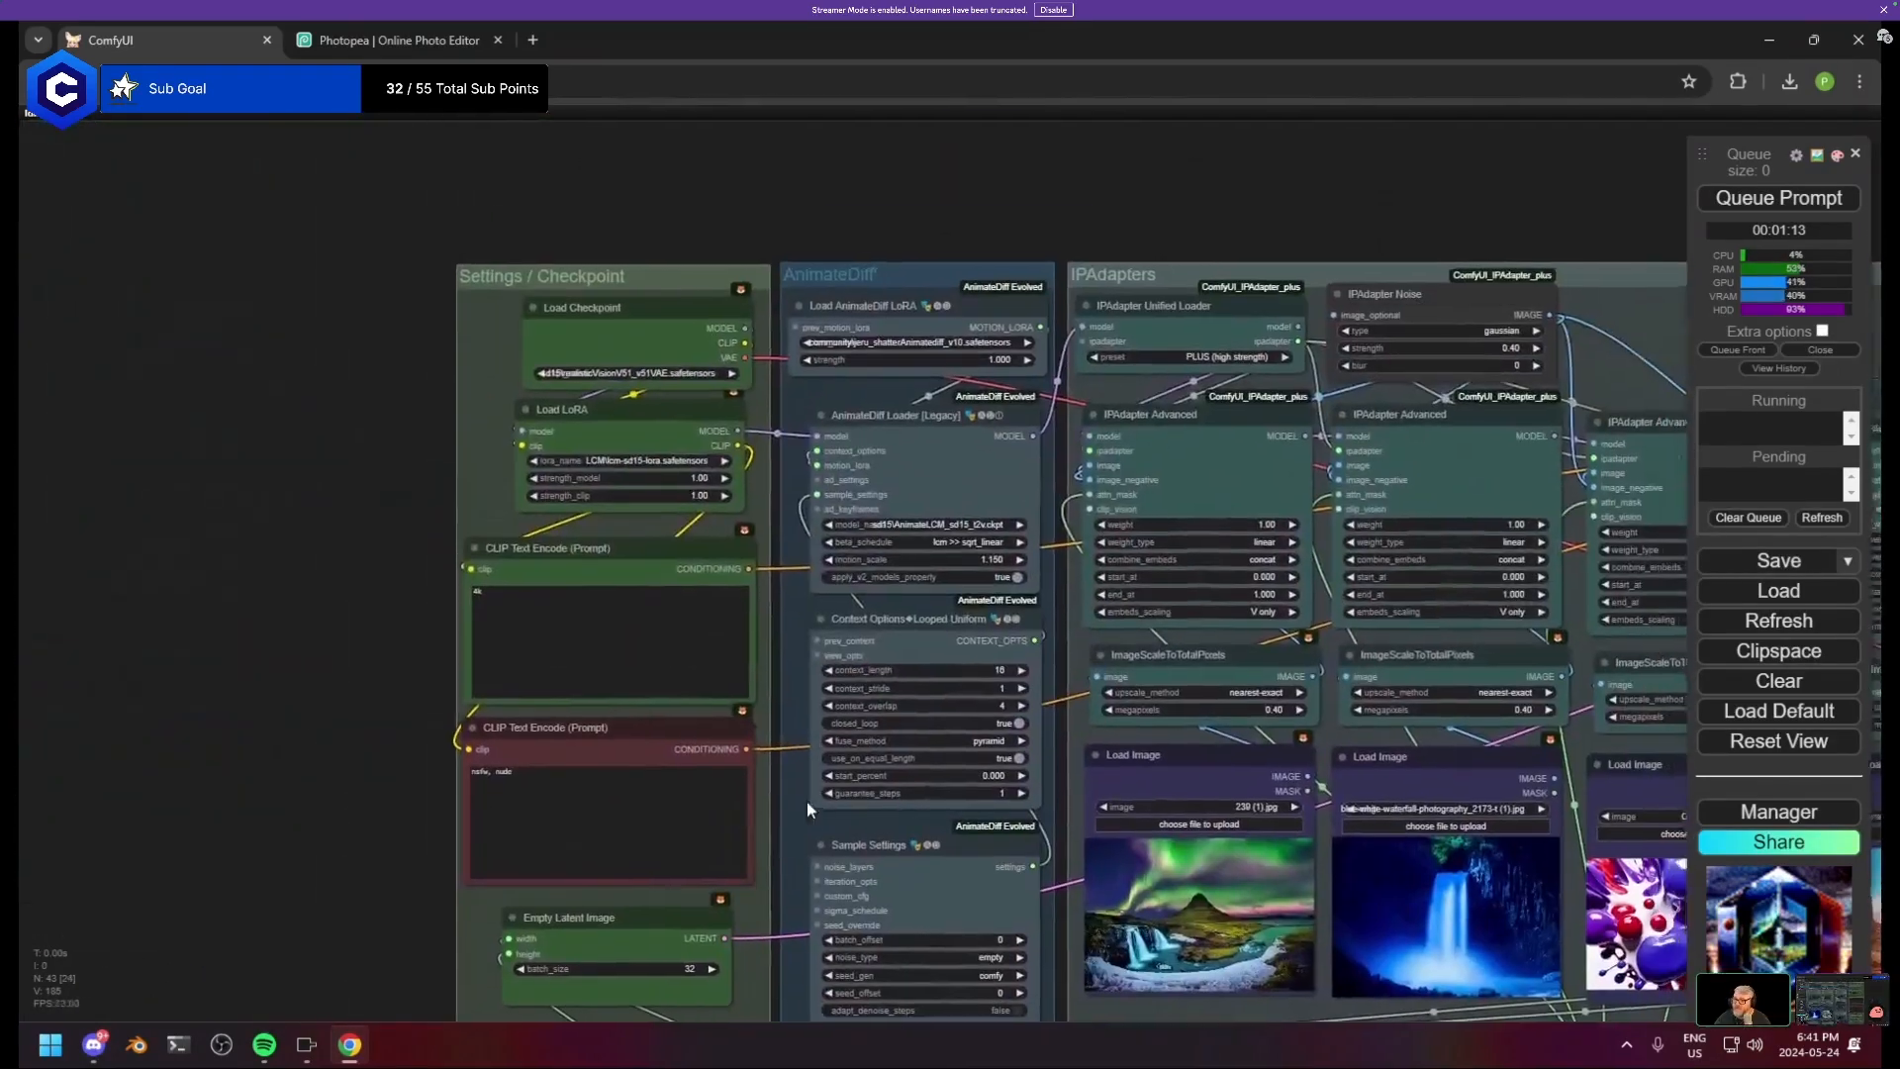
left_click_drag(1114, 636, 531, 639)
left_click_drag(1642, 288, 928, 327)
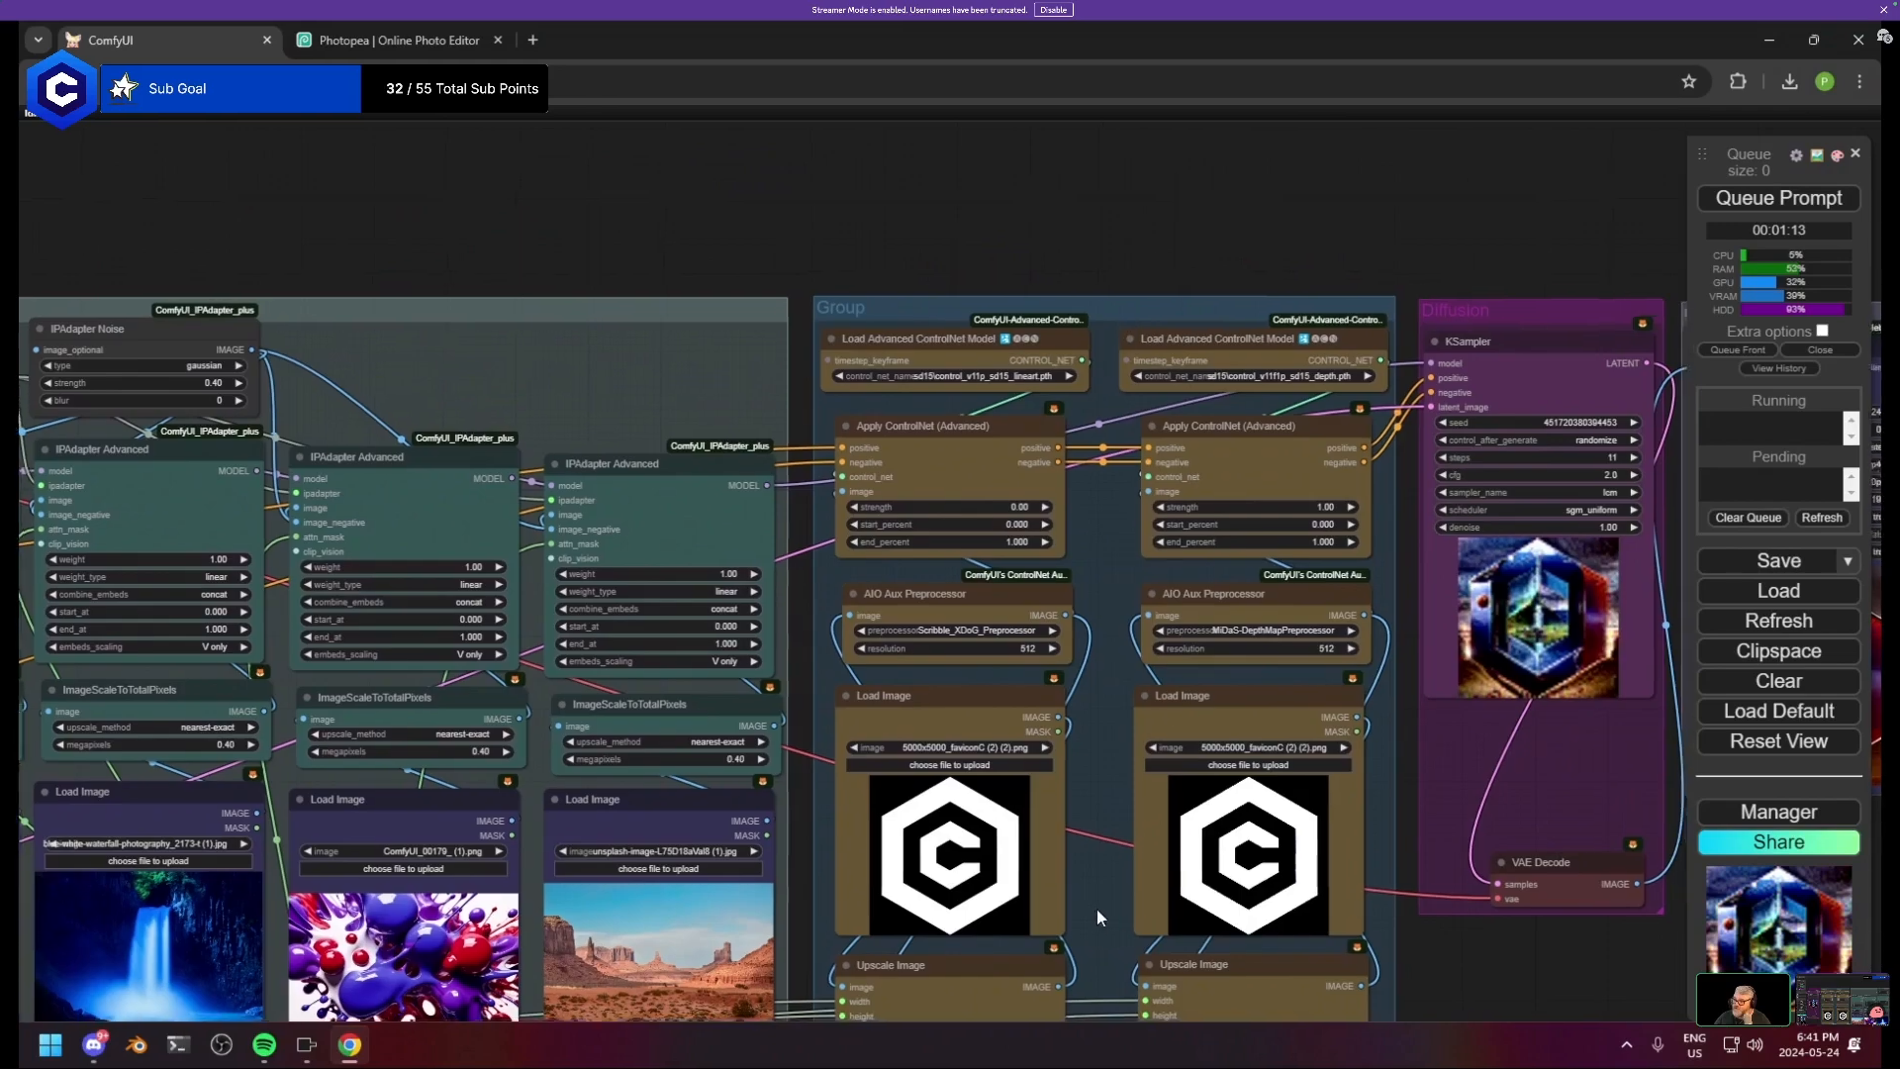
left_click_drag(1096, 908, 523, 813)
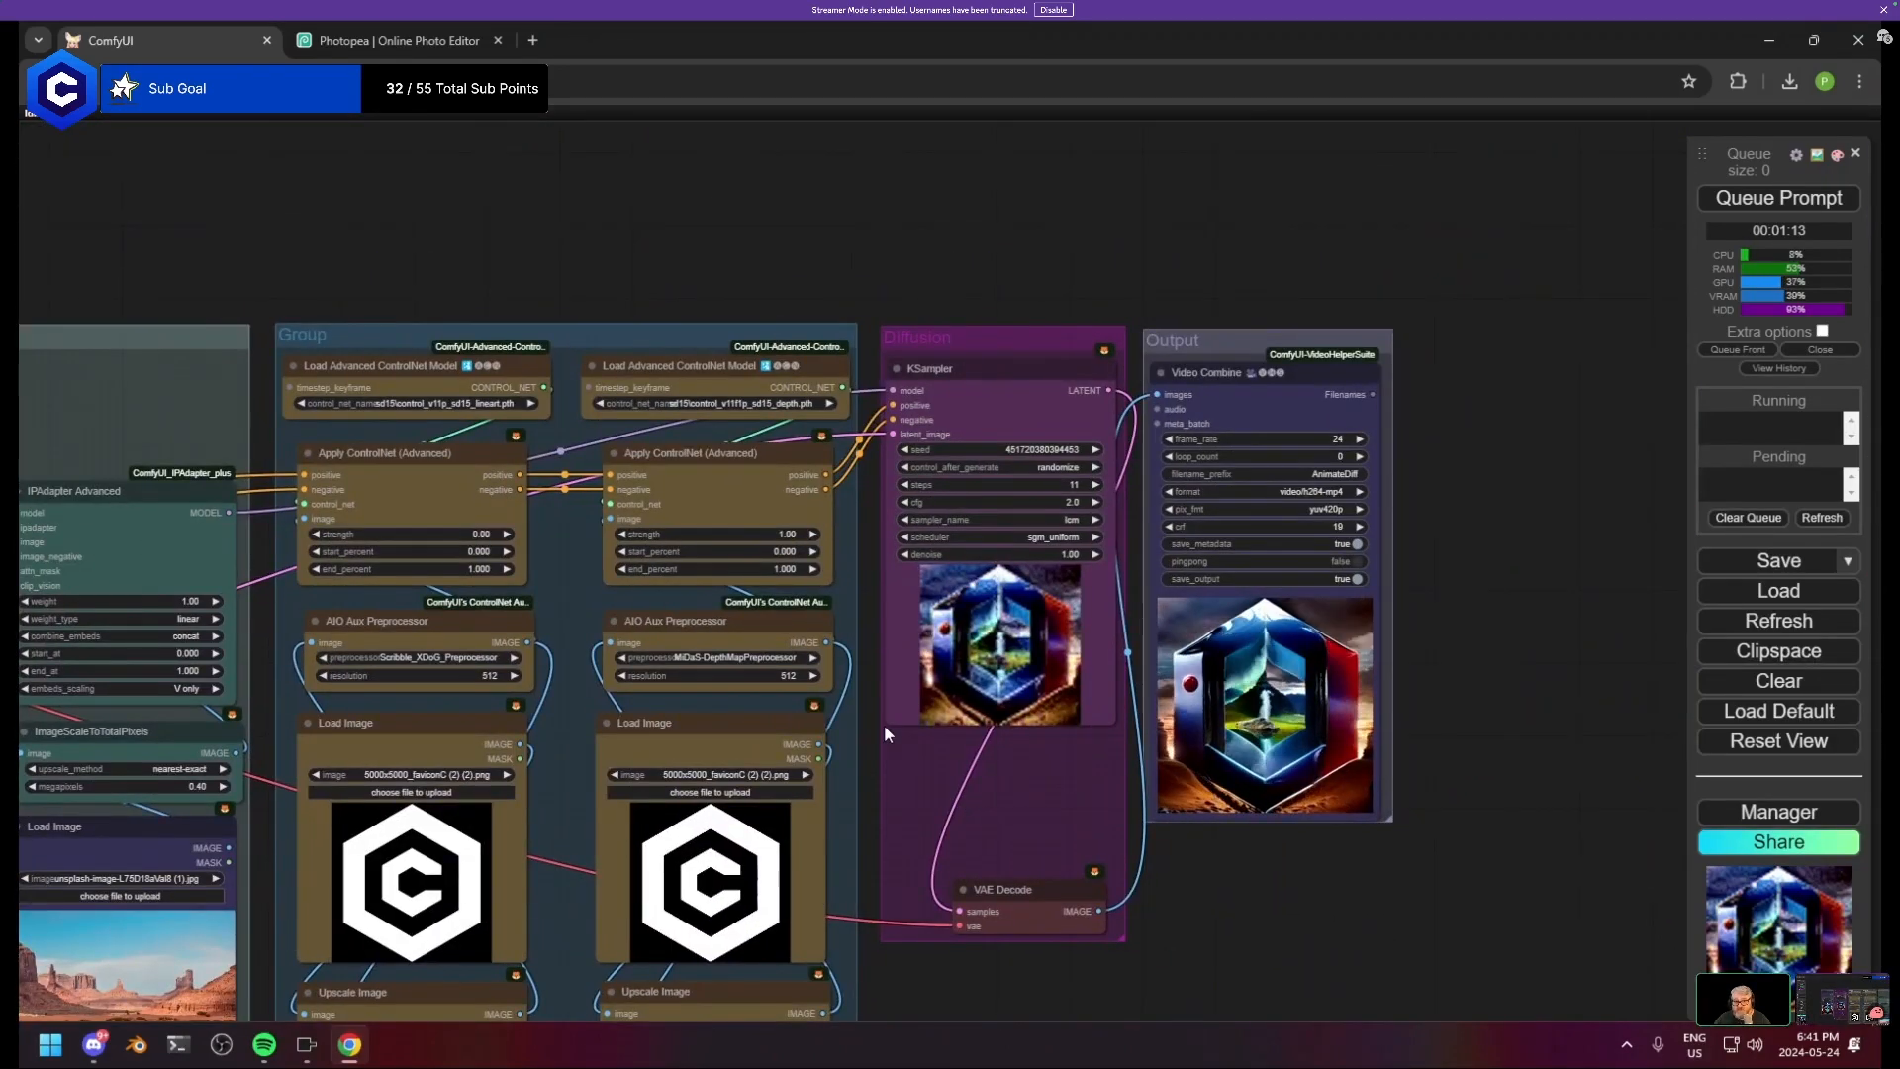
scroll(970, 773, "down", 4)
left_click_drag(970, 773, 1200, 577)
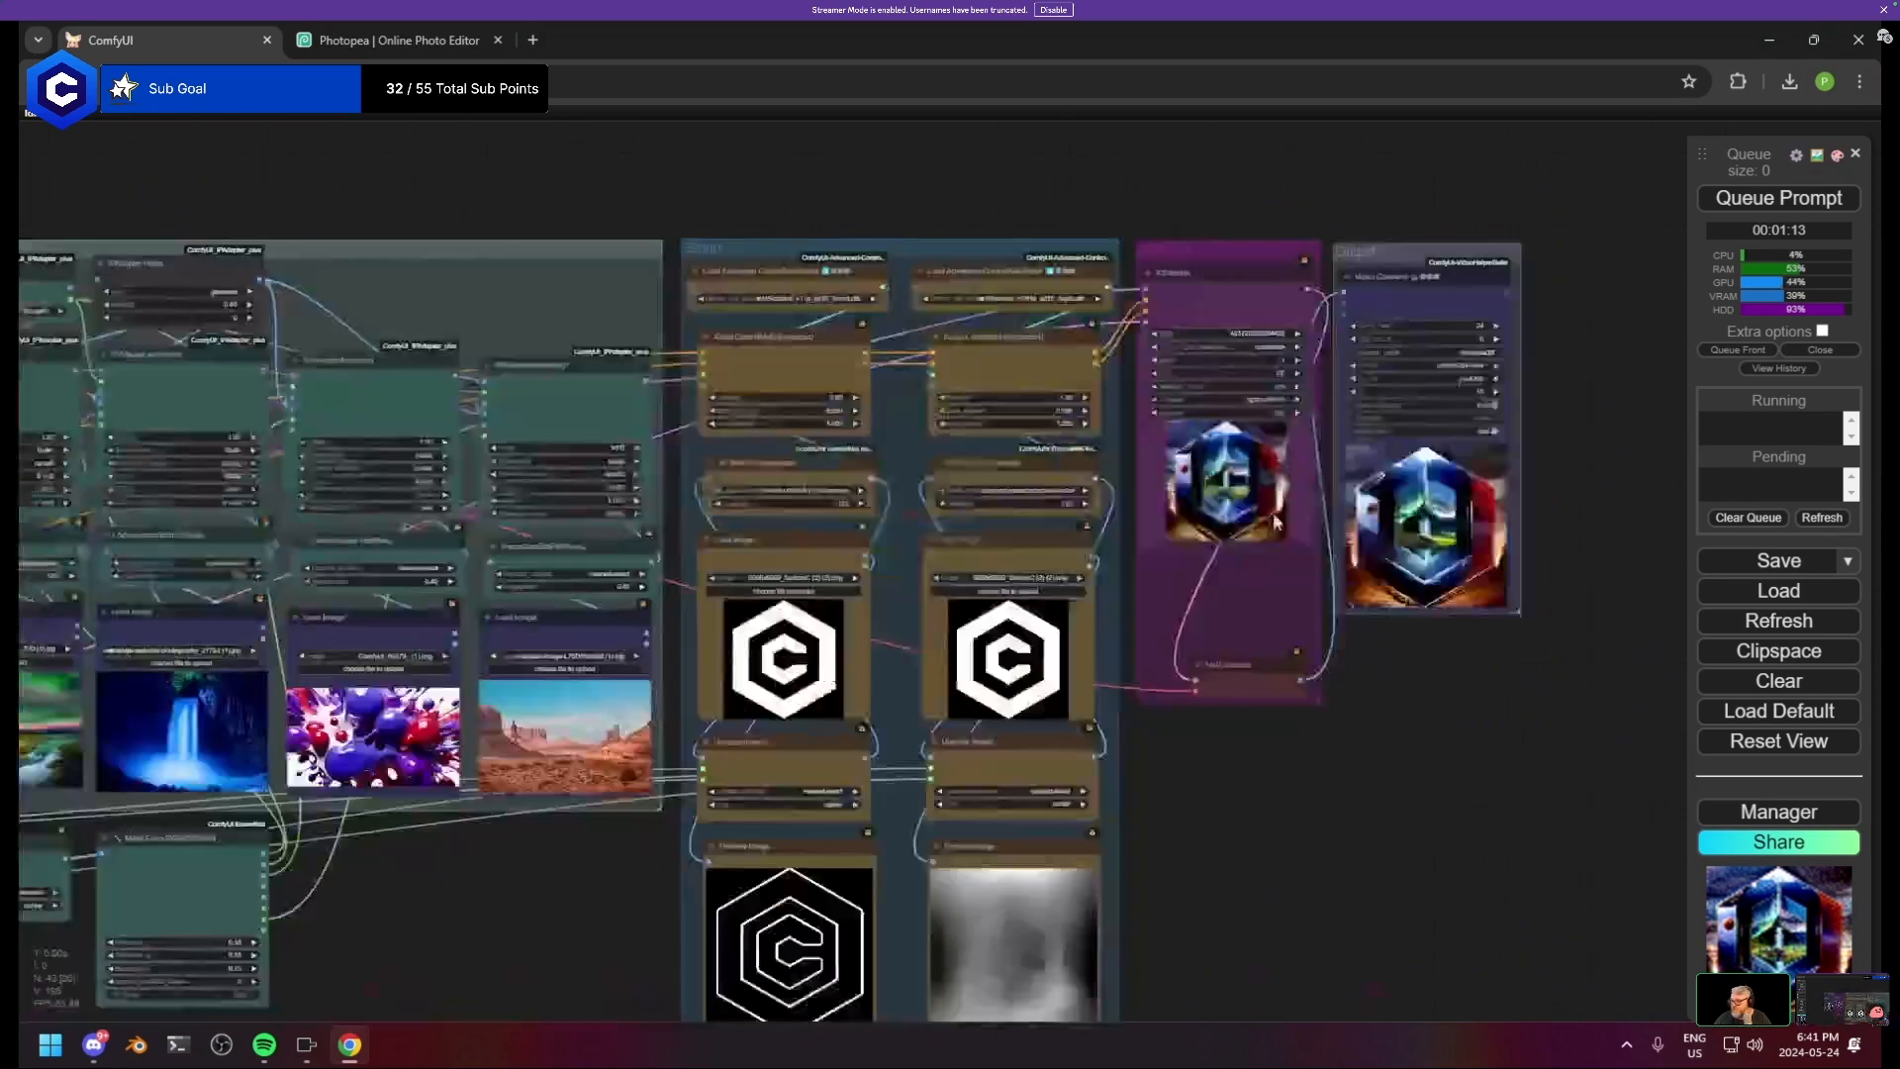
- Examine the colour mask chain below the IPAdapters group: Mask From RGB/CMY/BW, Upscale Image and the logo's Load Image node
left_click_drag(513, 849, 985, 760)
scroll(986, 760, "up", 1)
scroll(985, 760, "up", 2)
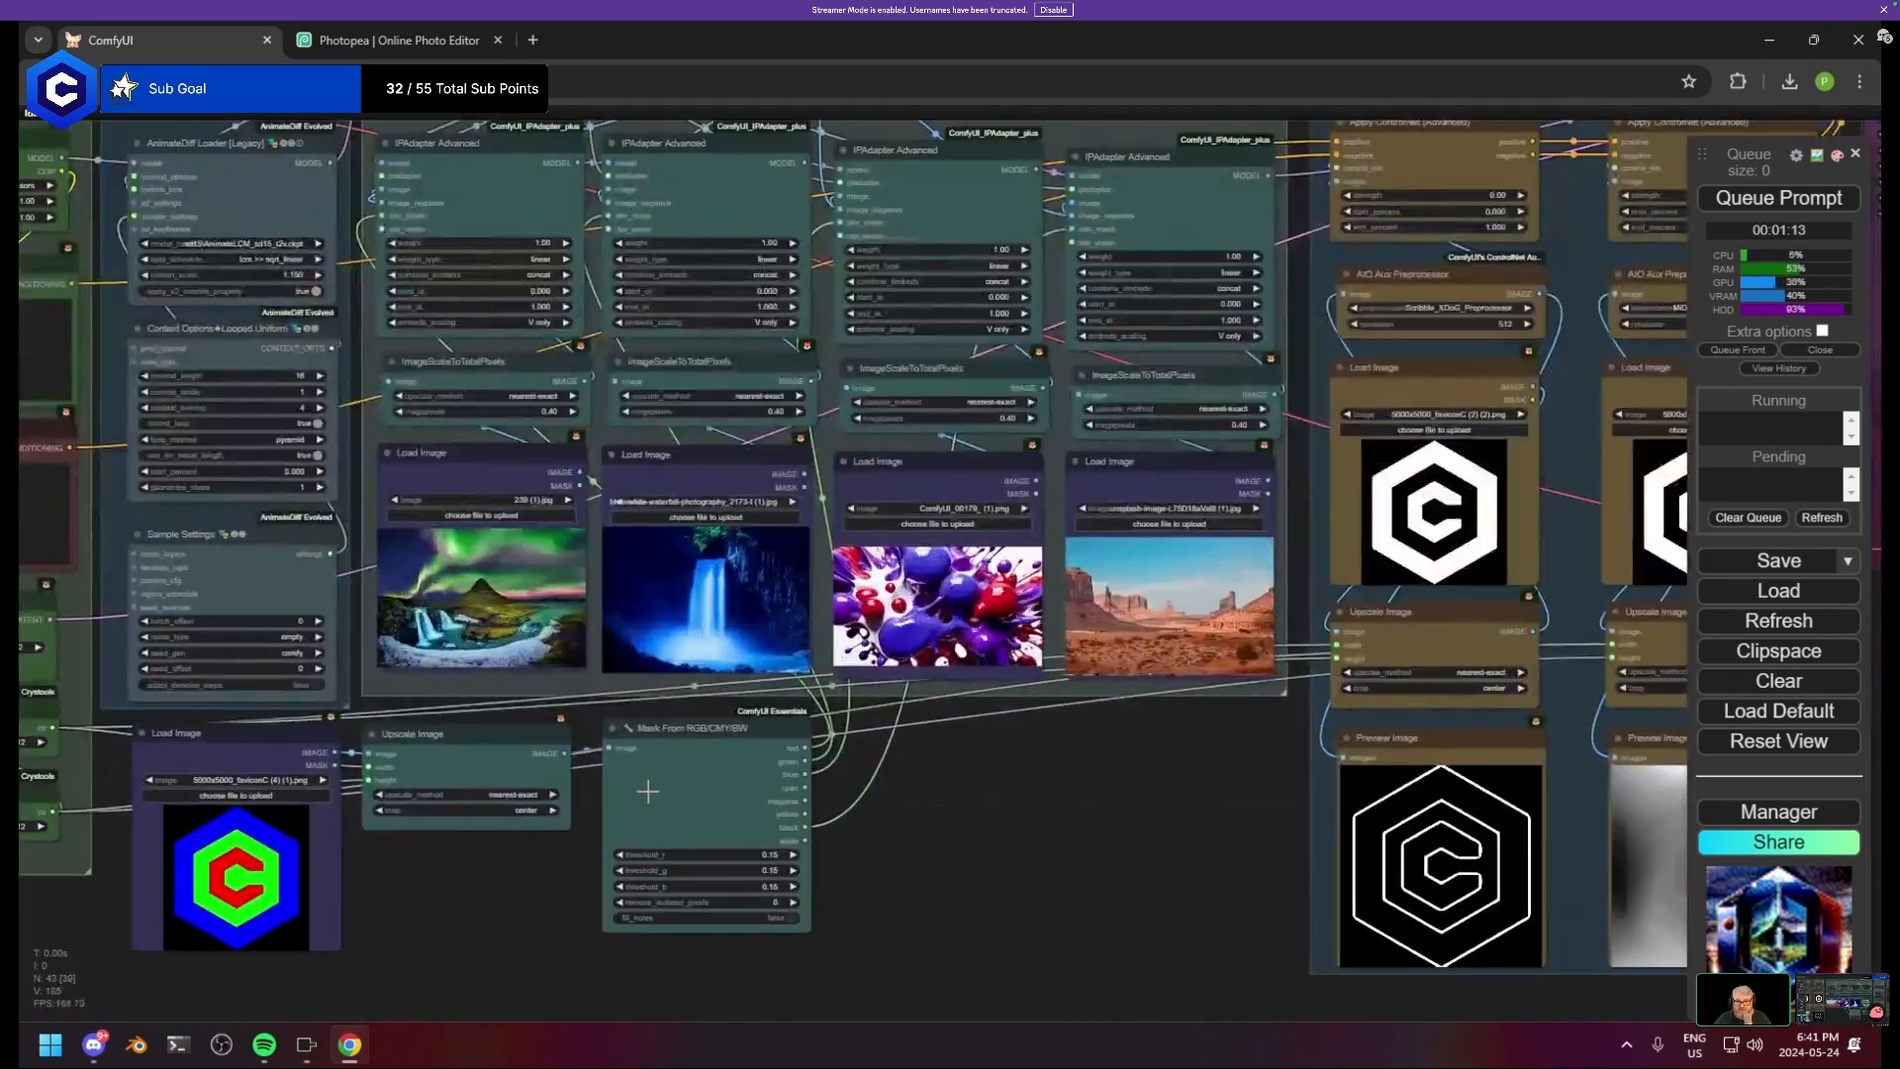
left_click_drag(346, 767, 900, 763)
left_click_drag(742, 727, 734, 729)
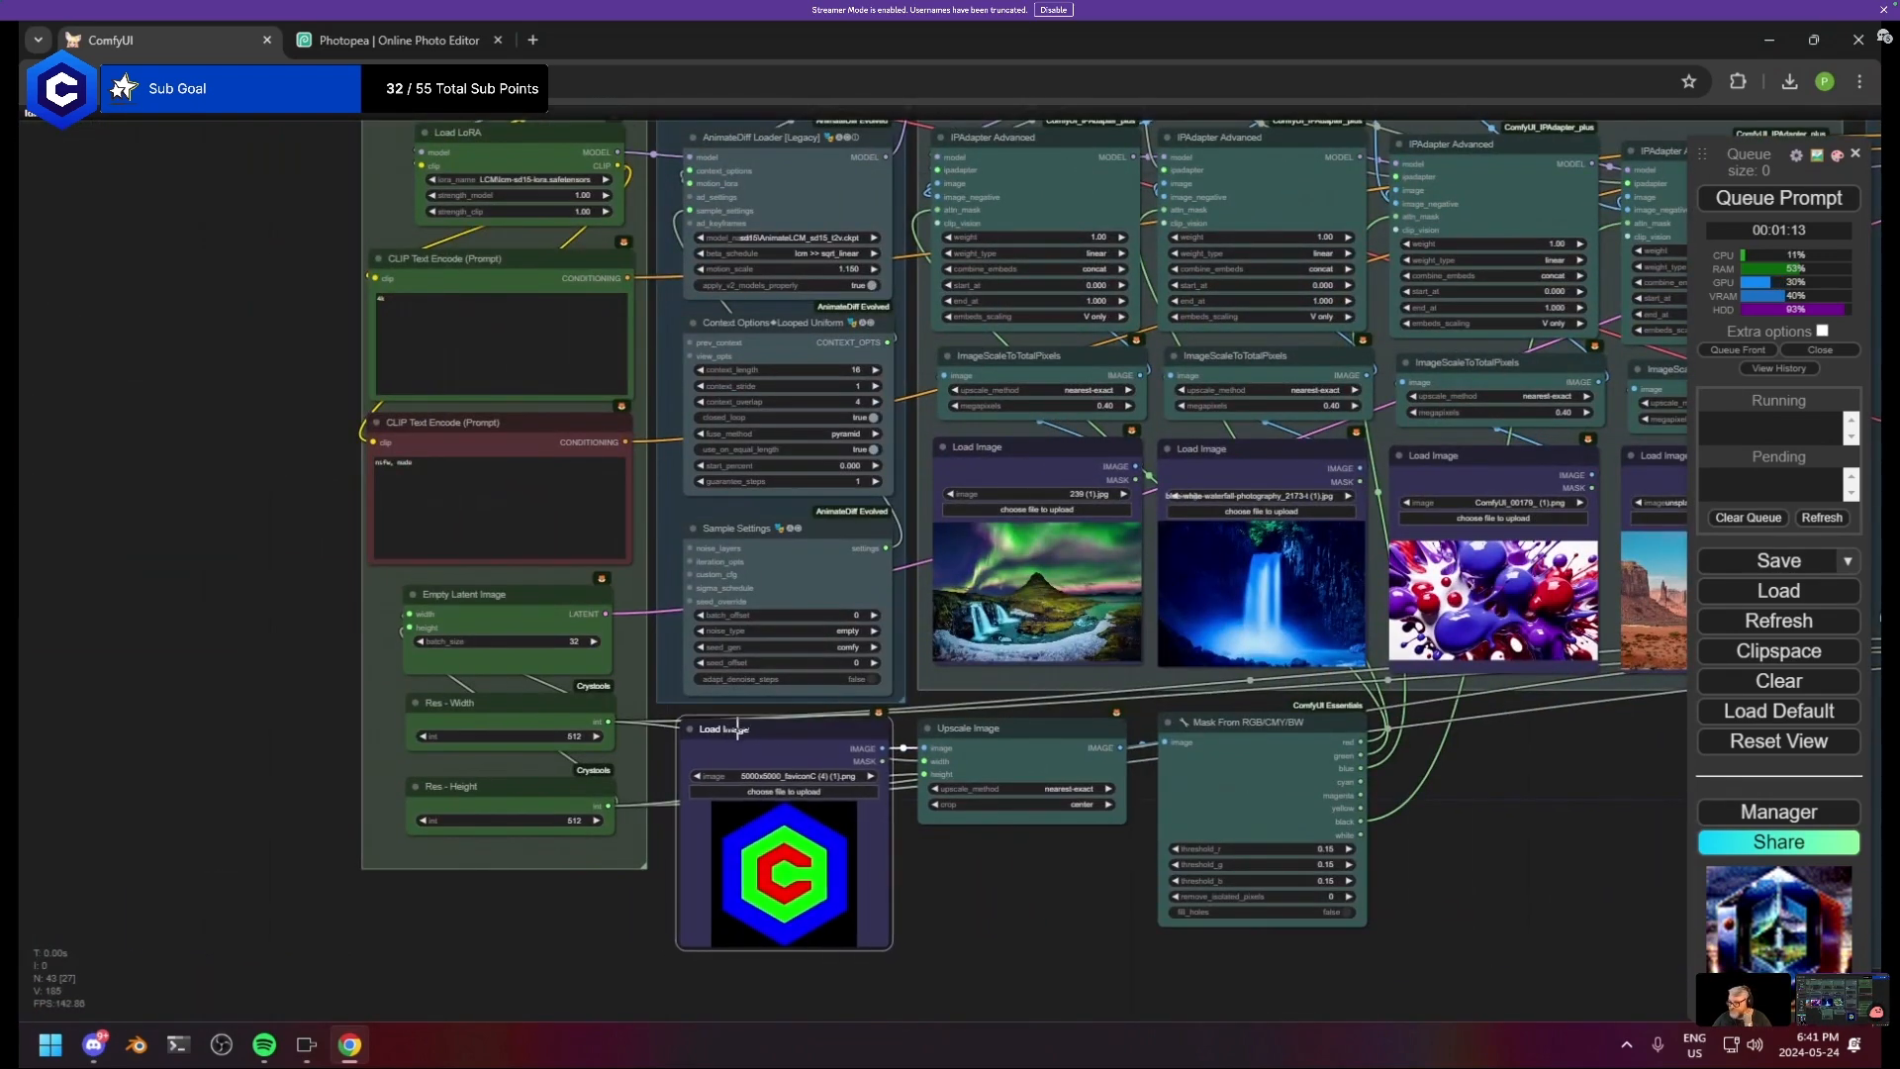
left_click_drag(881, 732, 863, 873)
- Review the Res - Height, Res - Width, Empty Latent Image and prompt nodes in the Settings / Checkpoint group
scroll(590, 888, "up", 7)
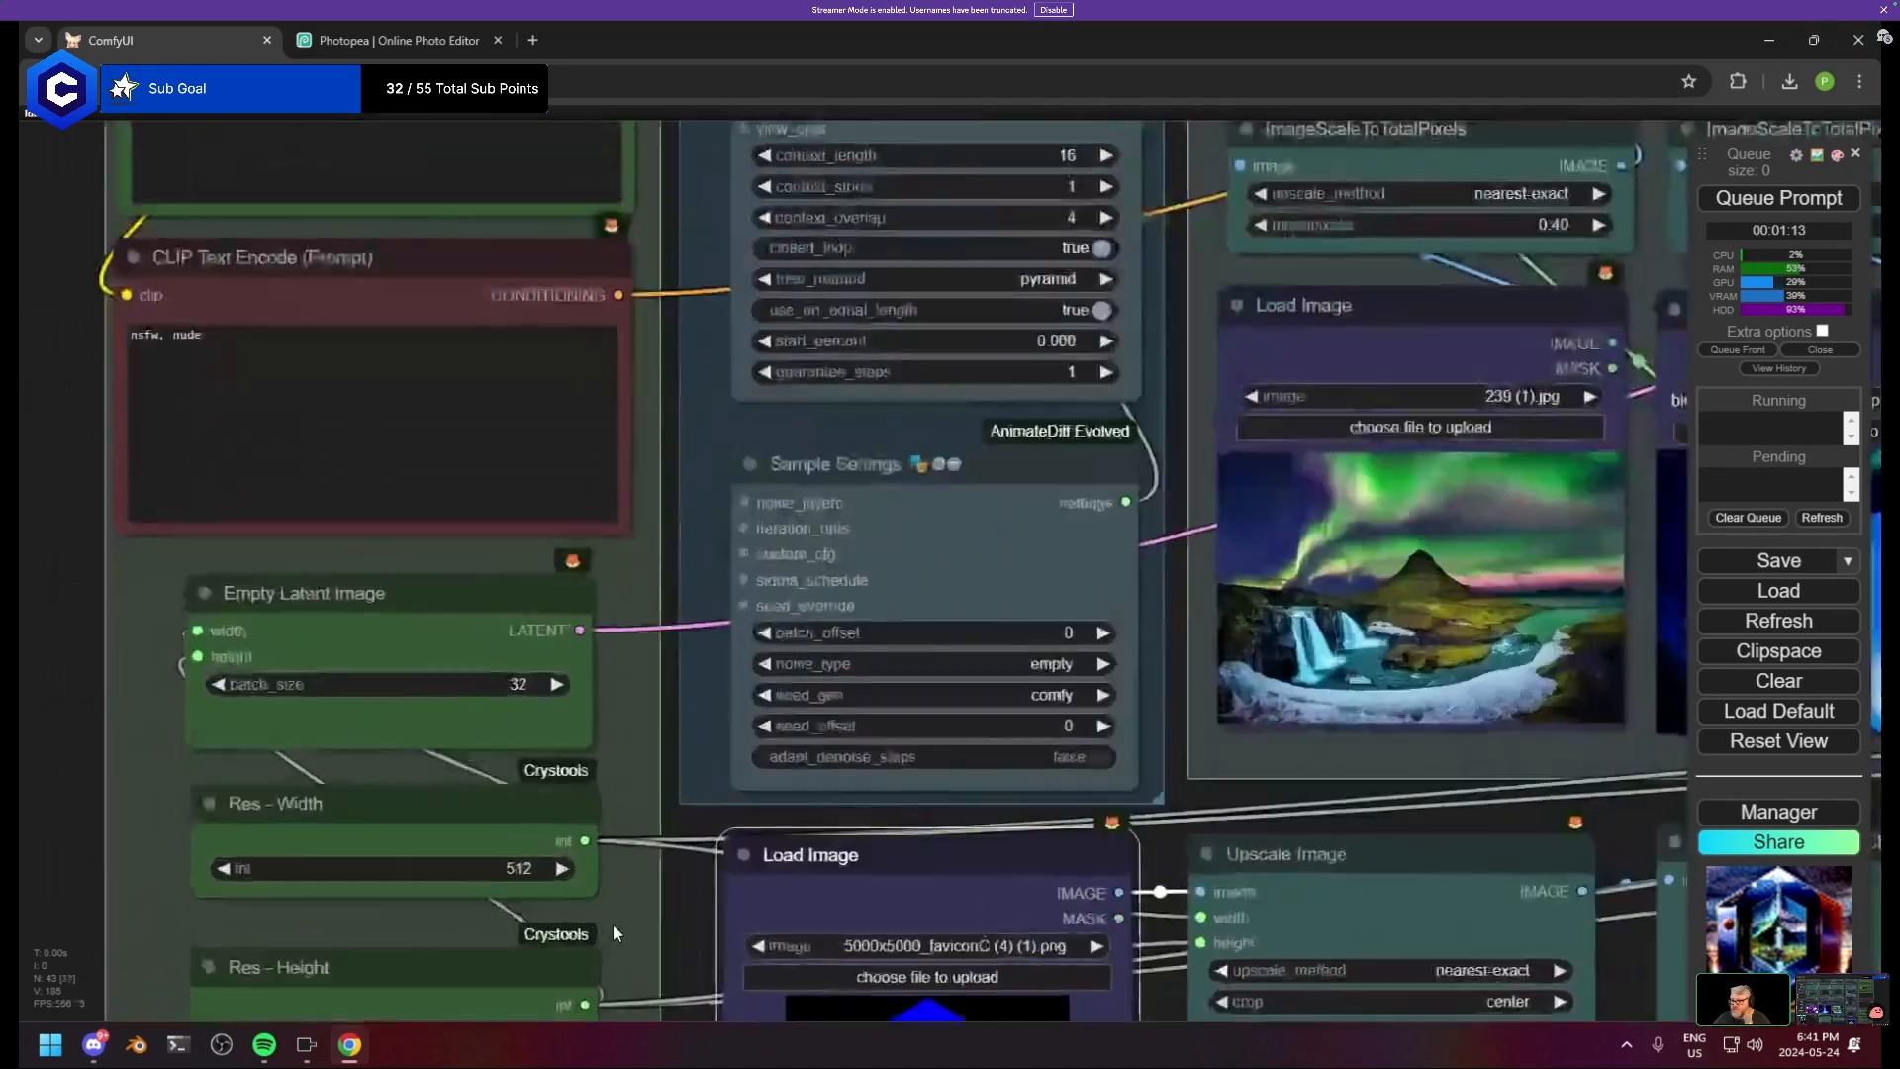
left_click_drag(613, 926, 794, 719)
scroll(742, 712, "up", 1)
left_click(648, 780)
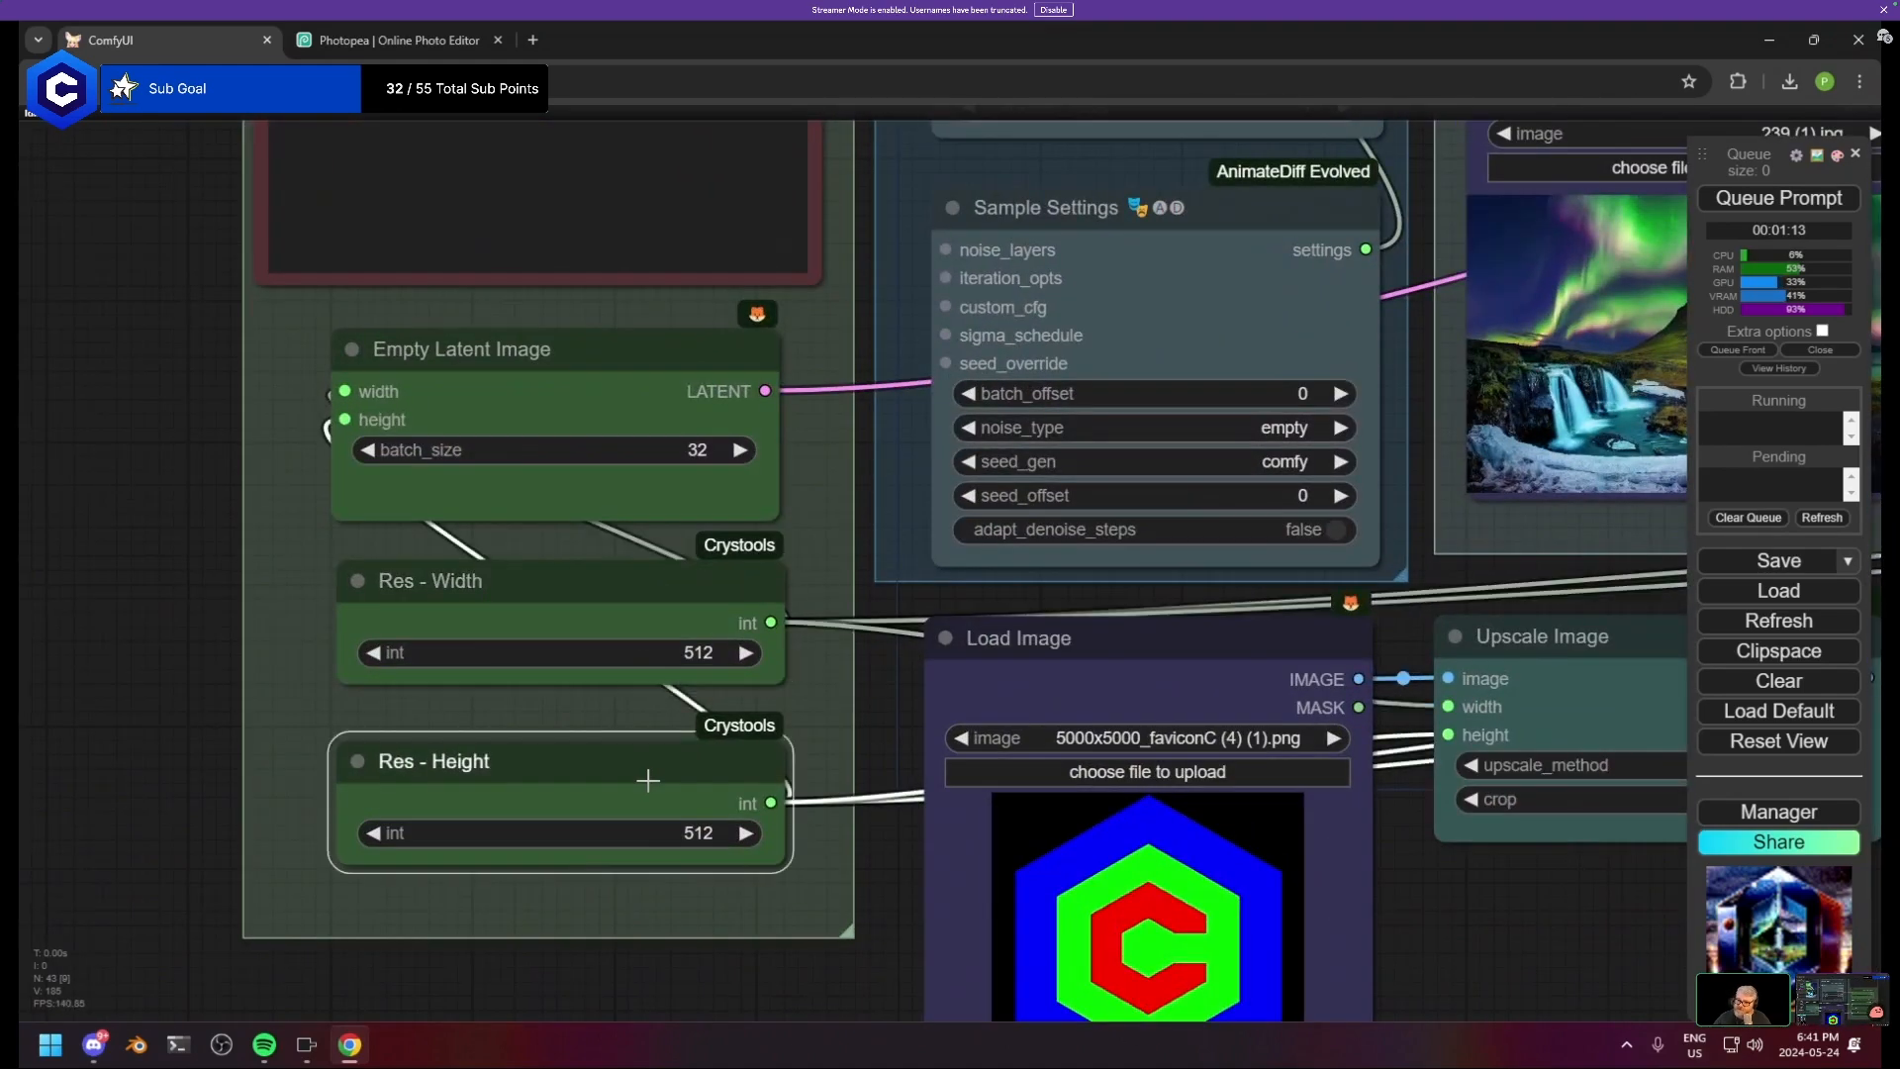
left_click(625, 332)
left_click_drag(644, 422, 666, 670)
scroll(621, 637, "down", 2)
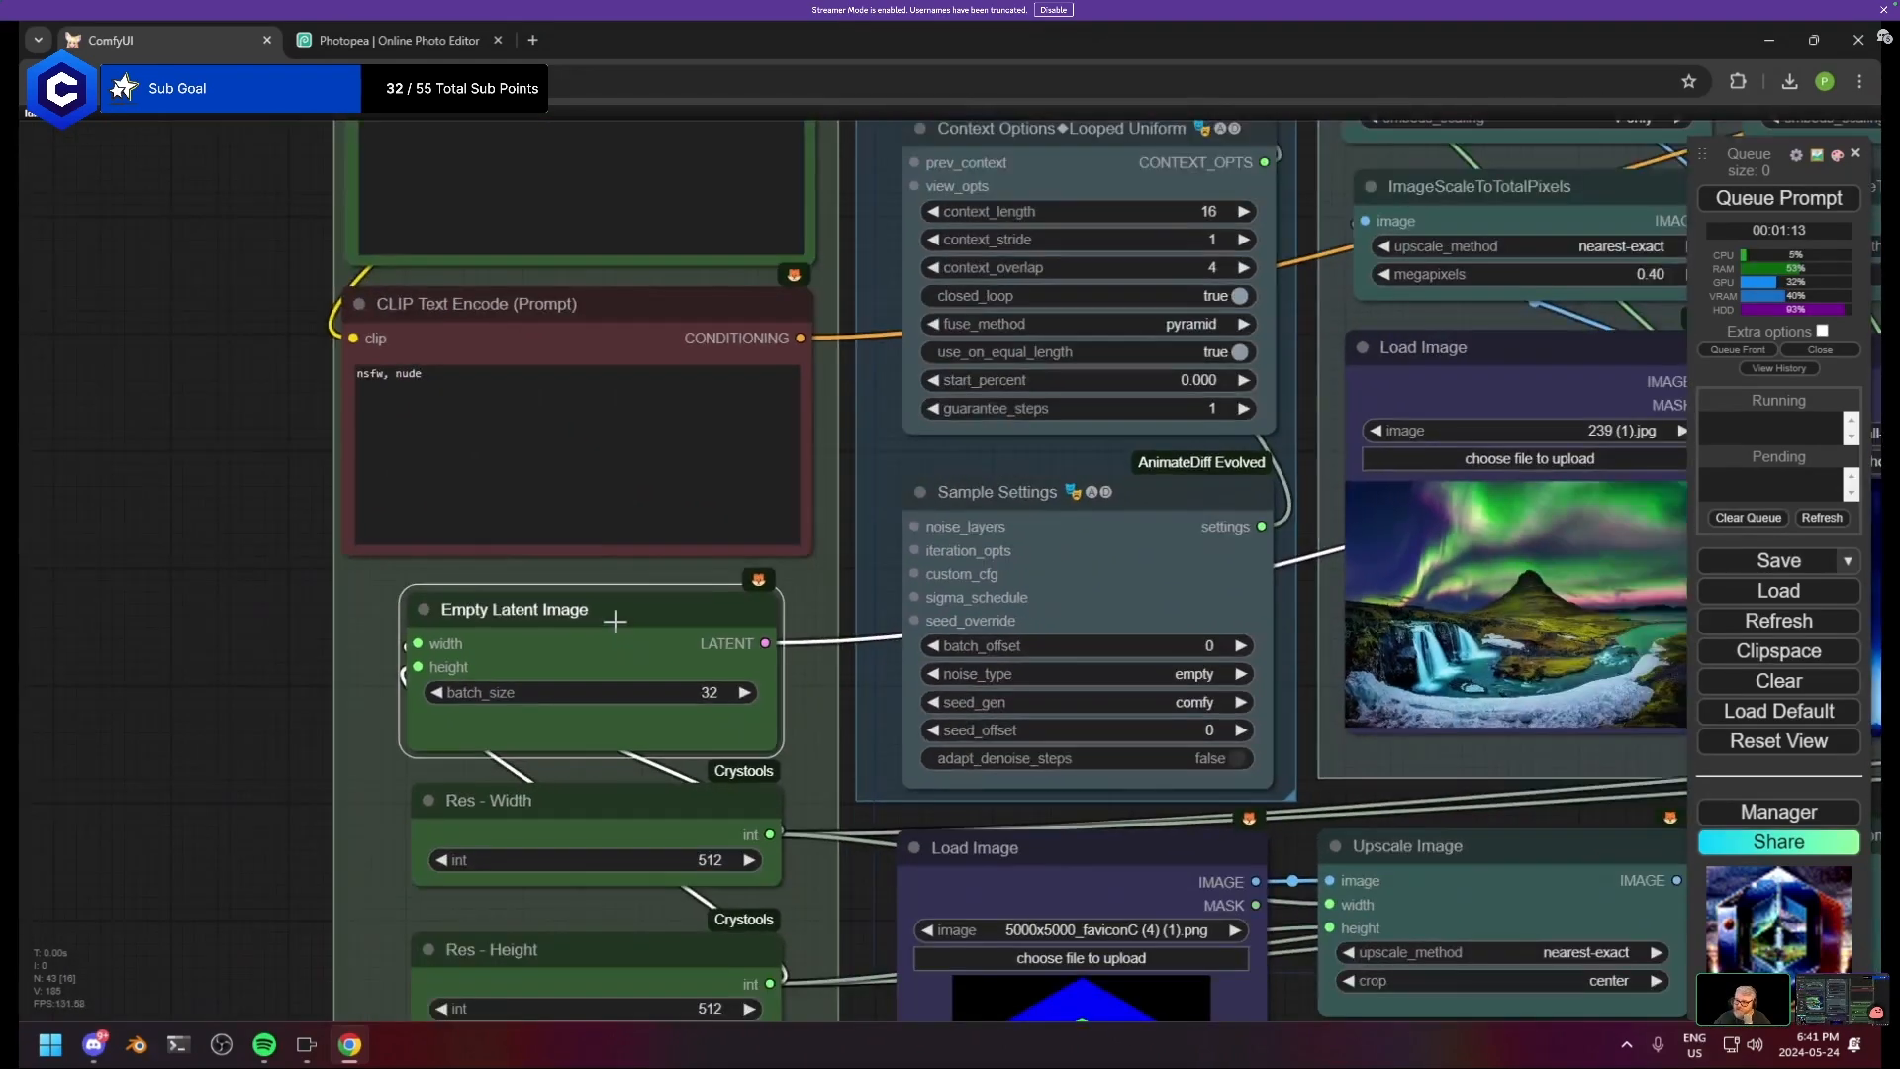
left_click_drag(593, 219, 521, 623)
left_click(484, 552)
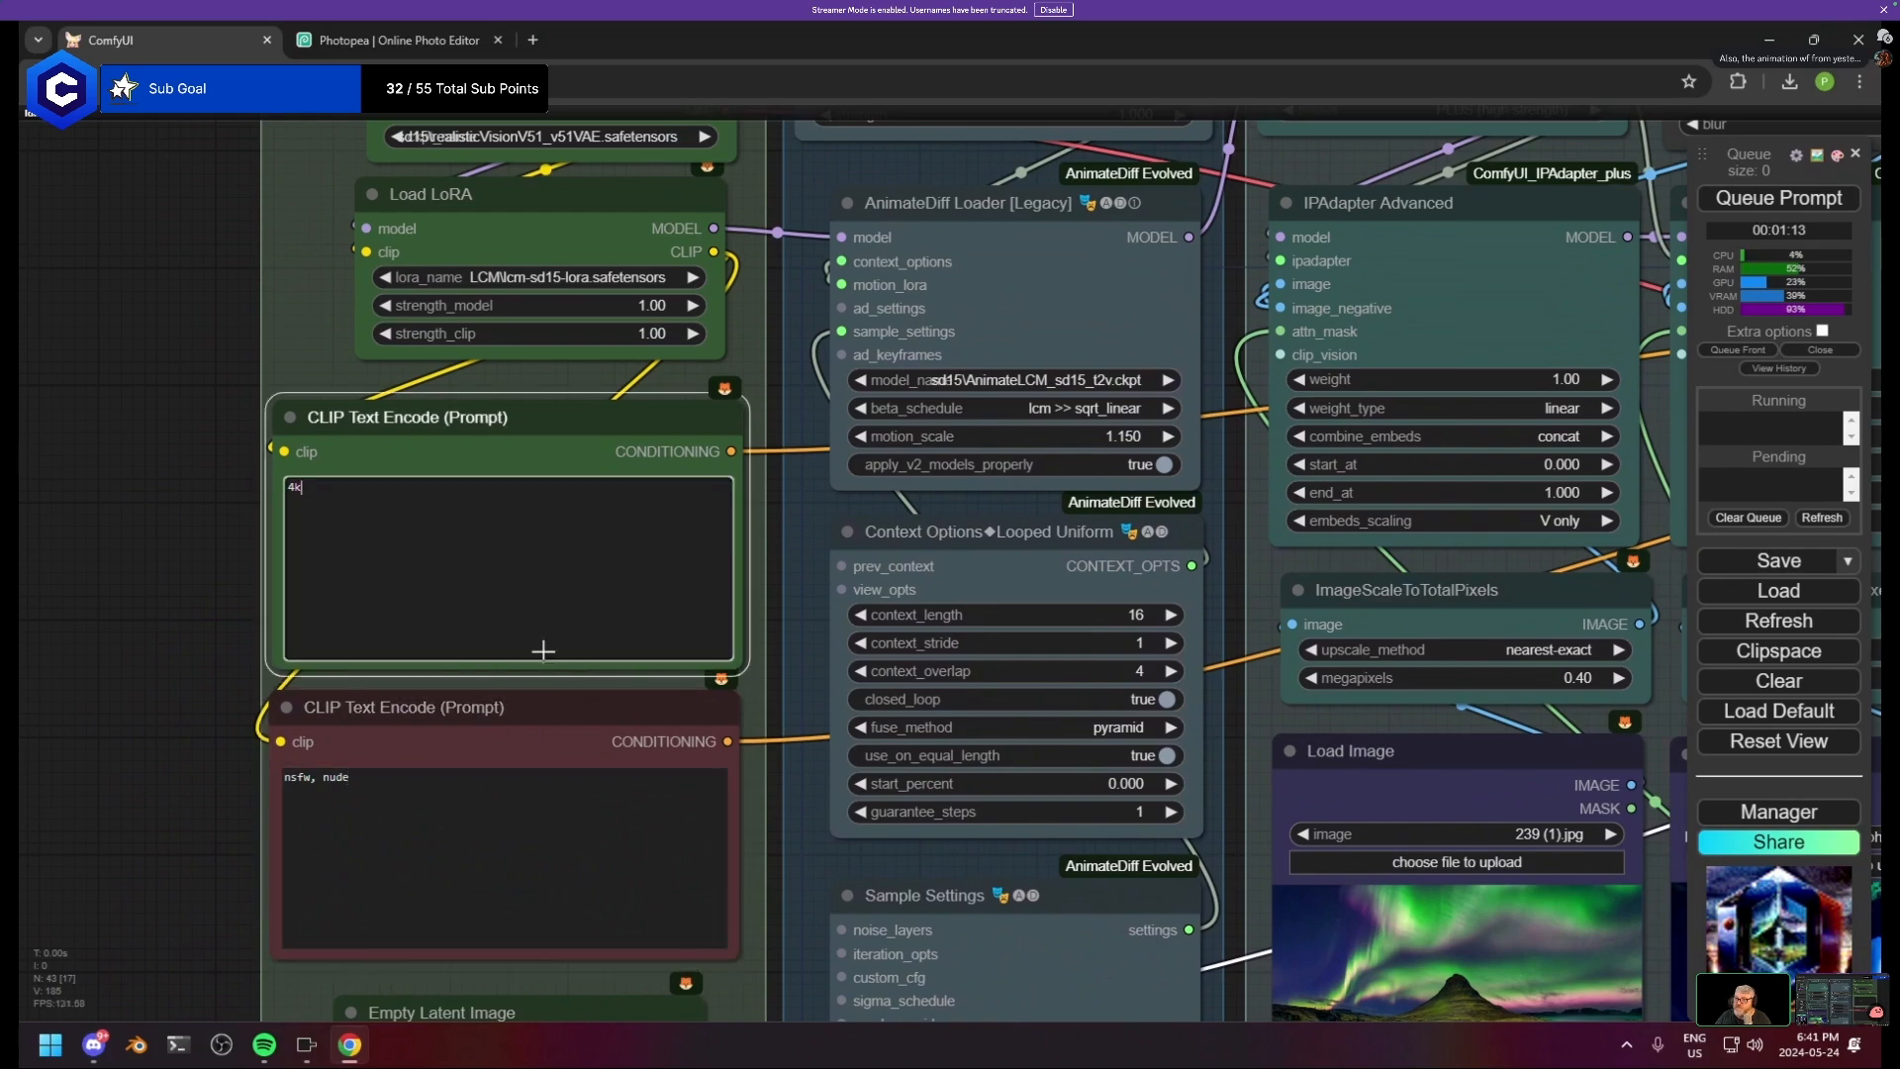
left_click_drag(301, 414, 297, 758)
- Line up the Load LoRA node directly beneath the Load Checkpoint node in the Settings / Checkpoint group
left_click(539, 467)
left_click(576, 531)
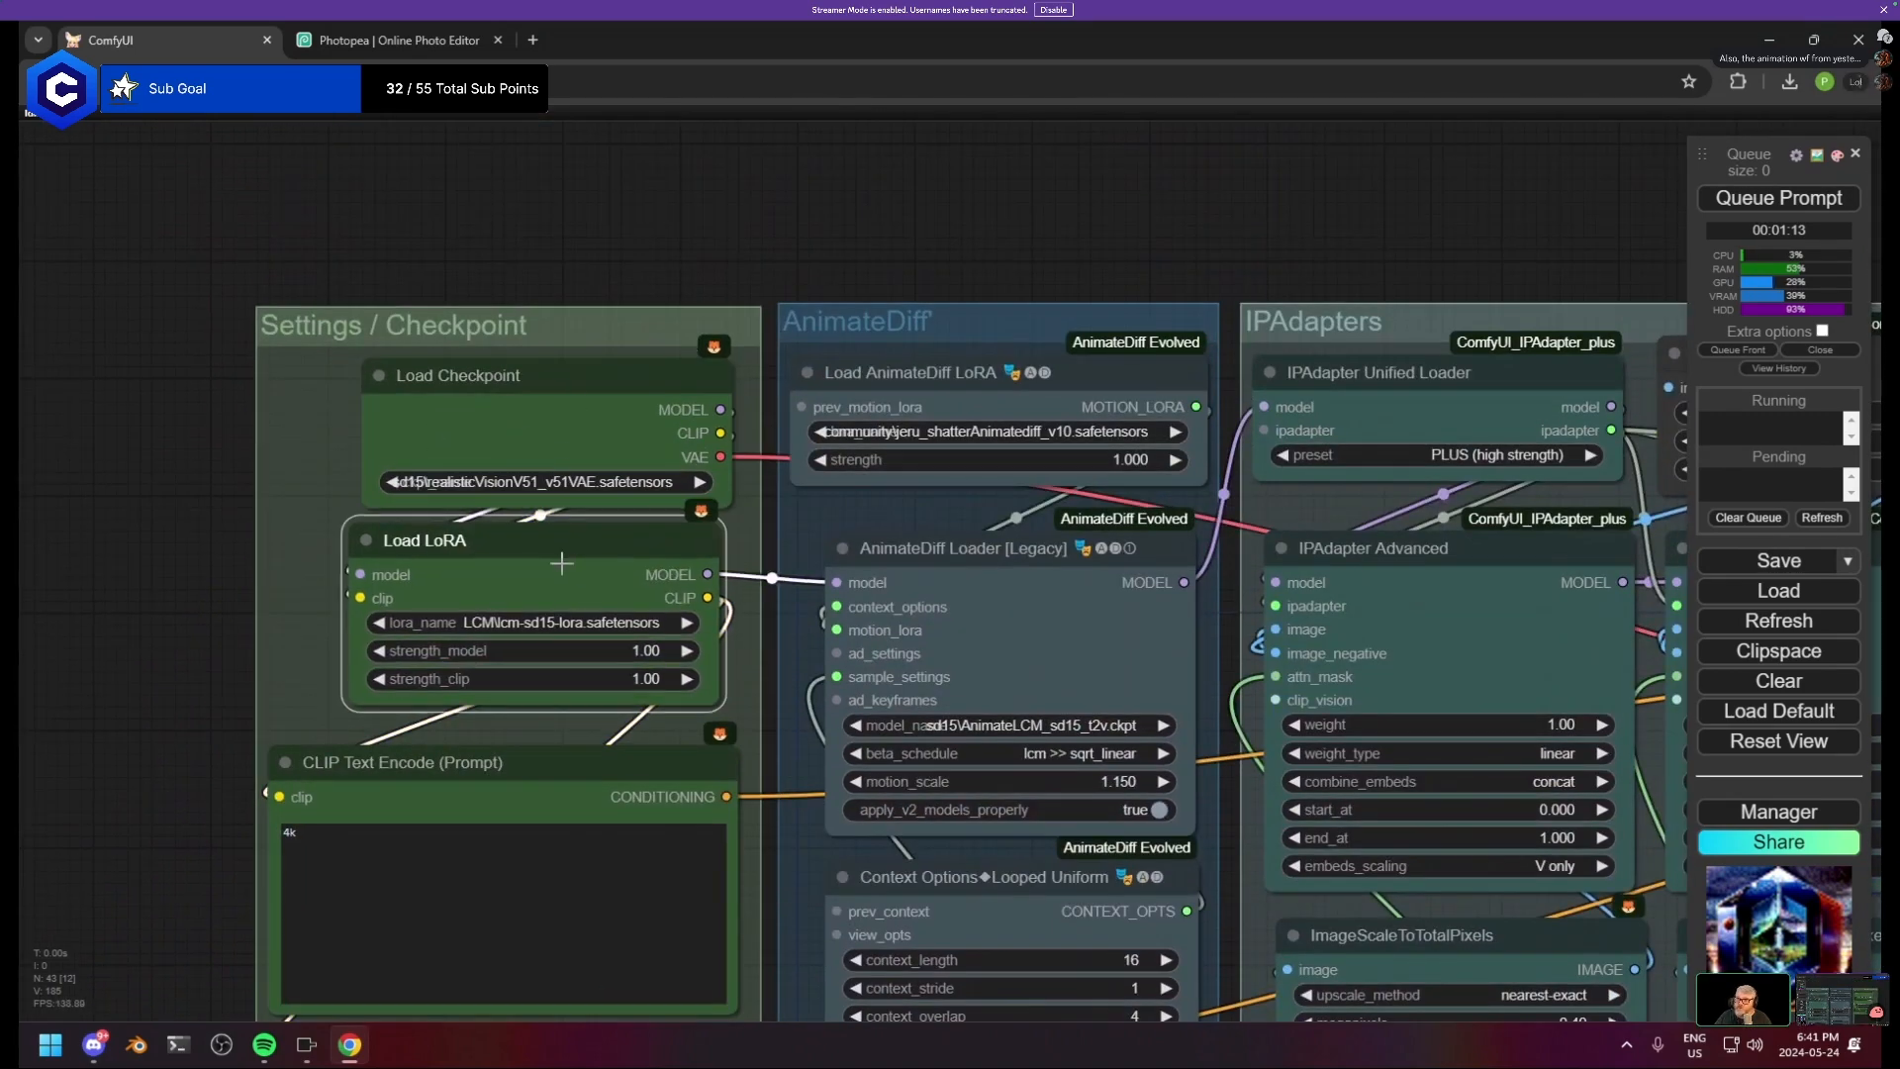
left_click_drag(561, 563, 574, 561)
left_click(569, 402)
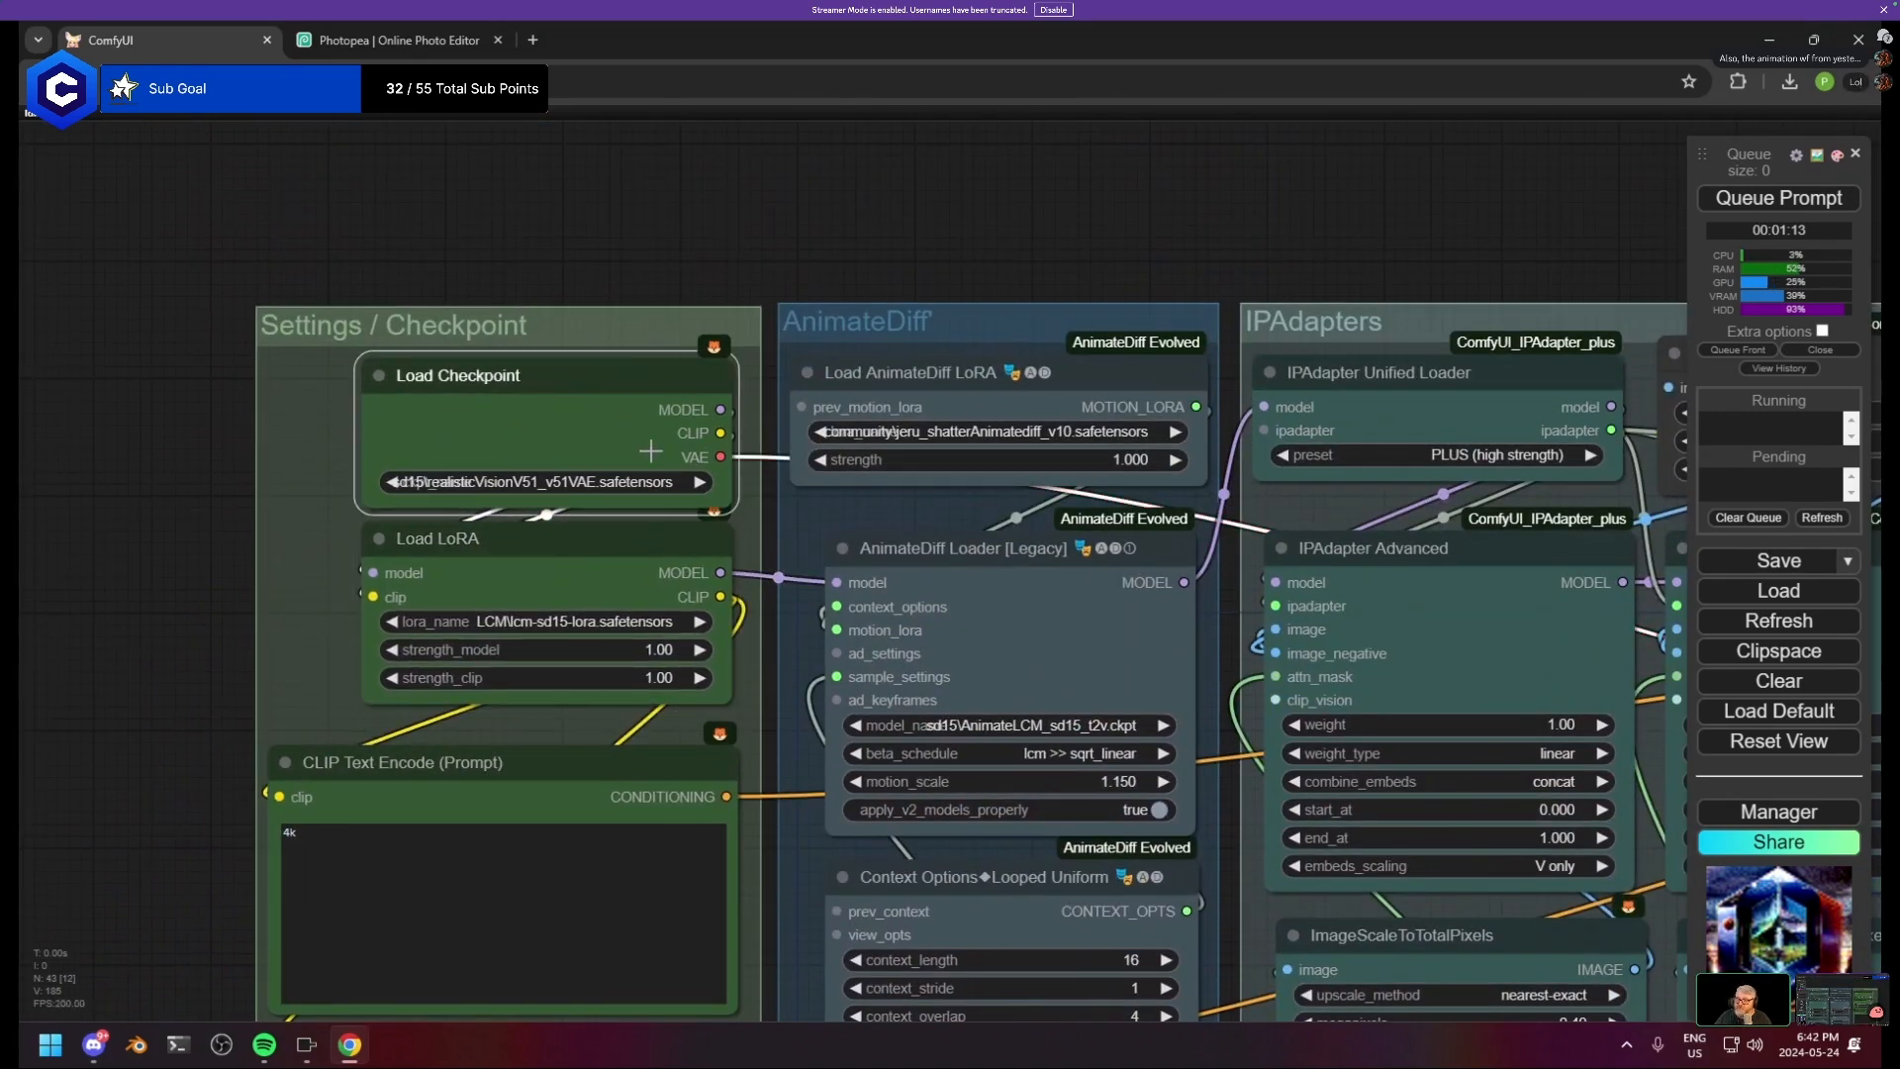
- Review the AnimateDiff loader, context and sample settings, and the row of IPAdapter Advanced nodes beside them
left_click_drag(762, 545, 314, 469)
scroll(595, 392, "down", 2)
left_click_drag(608, 442, 611, 203)
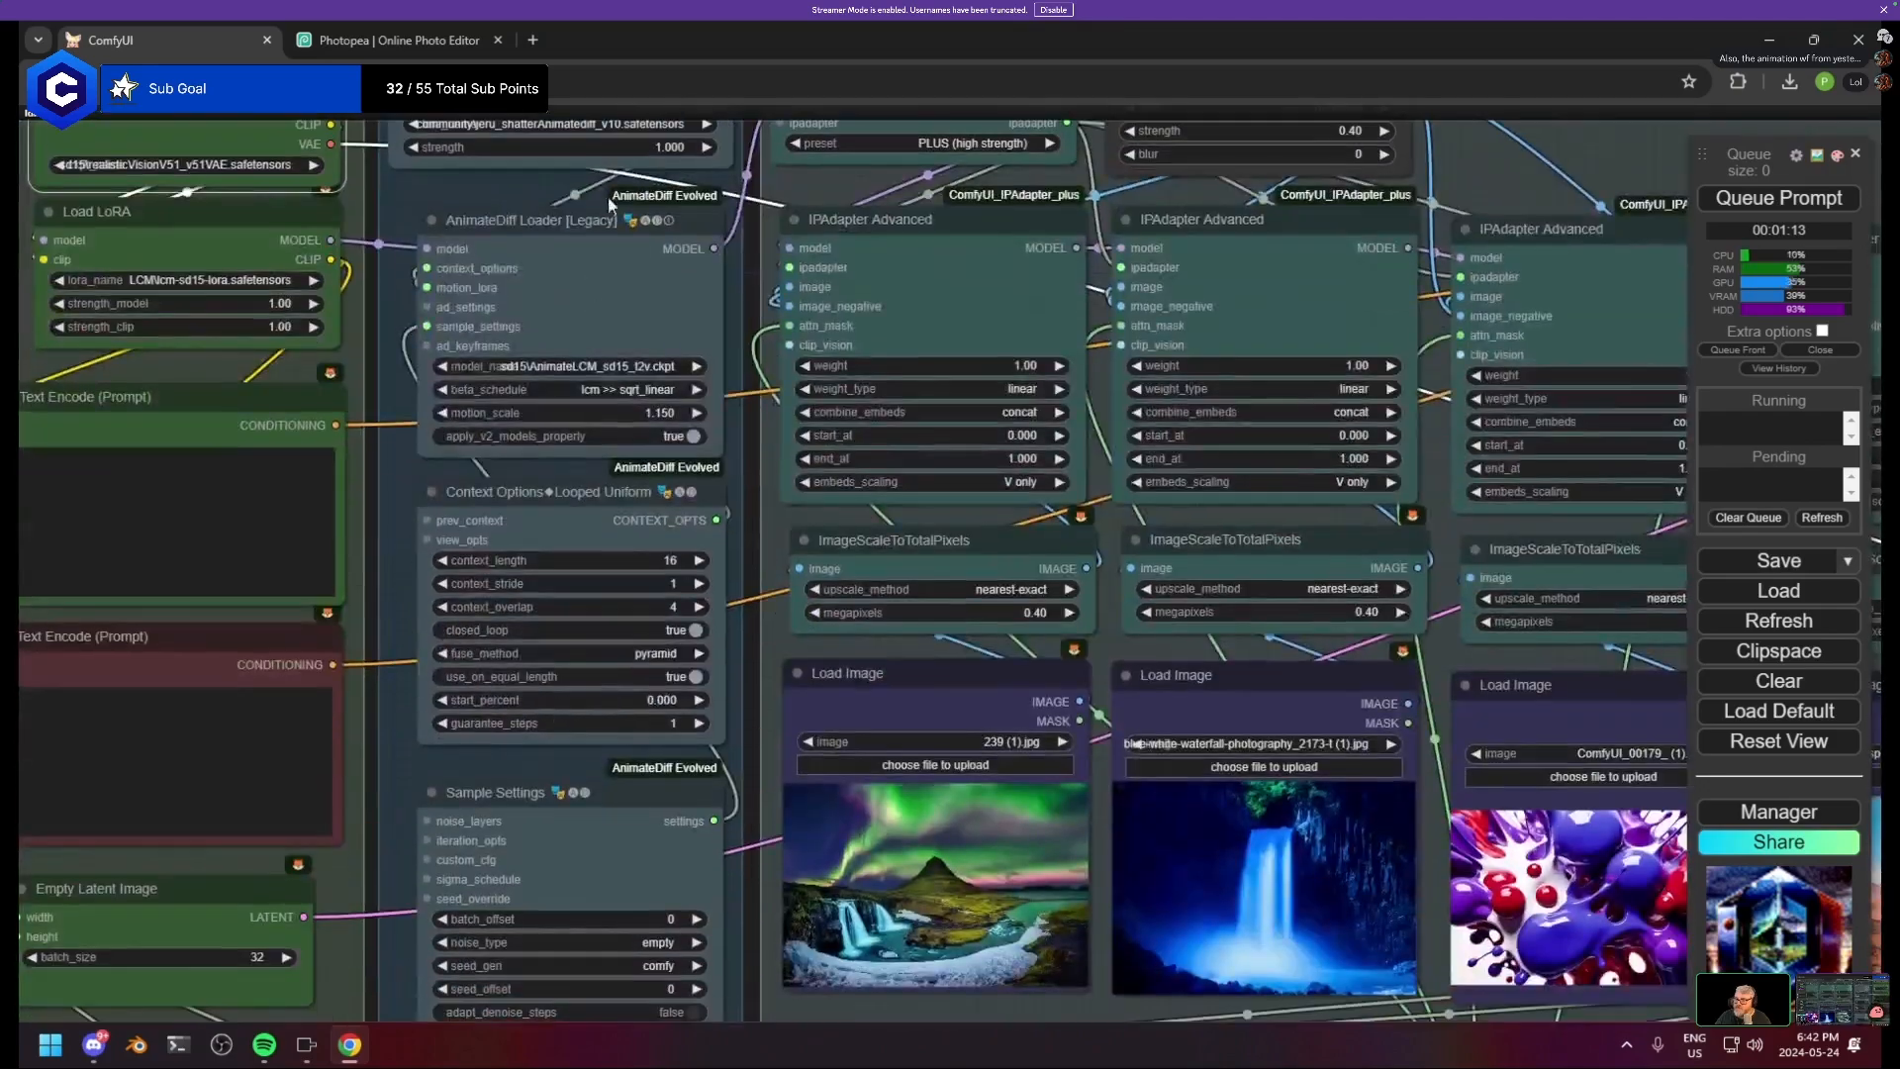
left_click_drag(646, 824, 636, 966)
left_click_drag(591, 823, 328, 848)
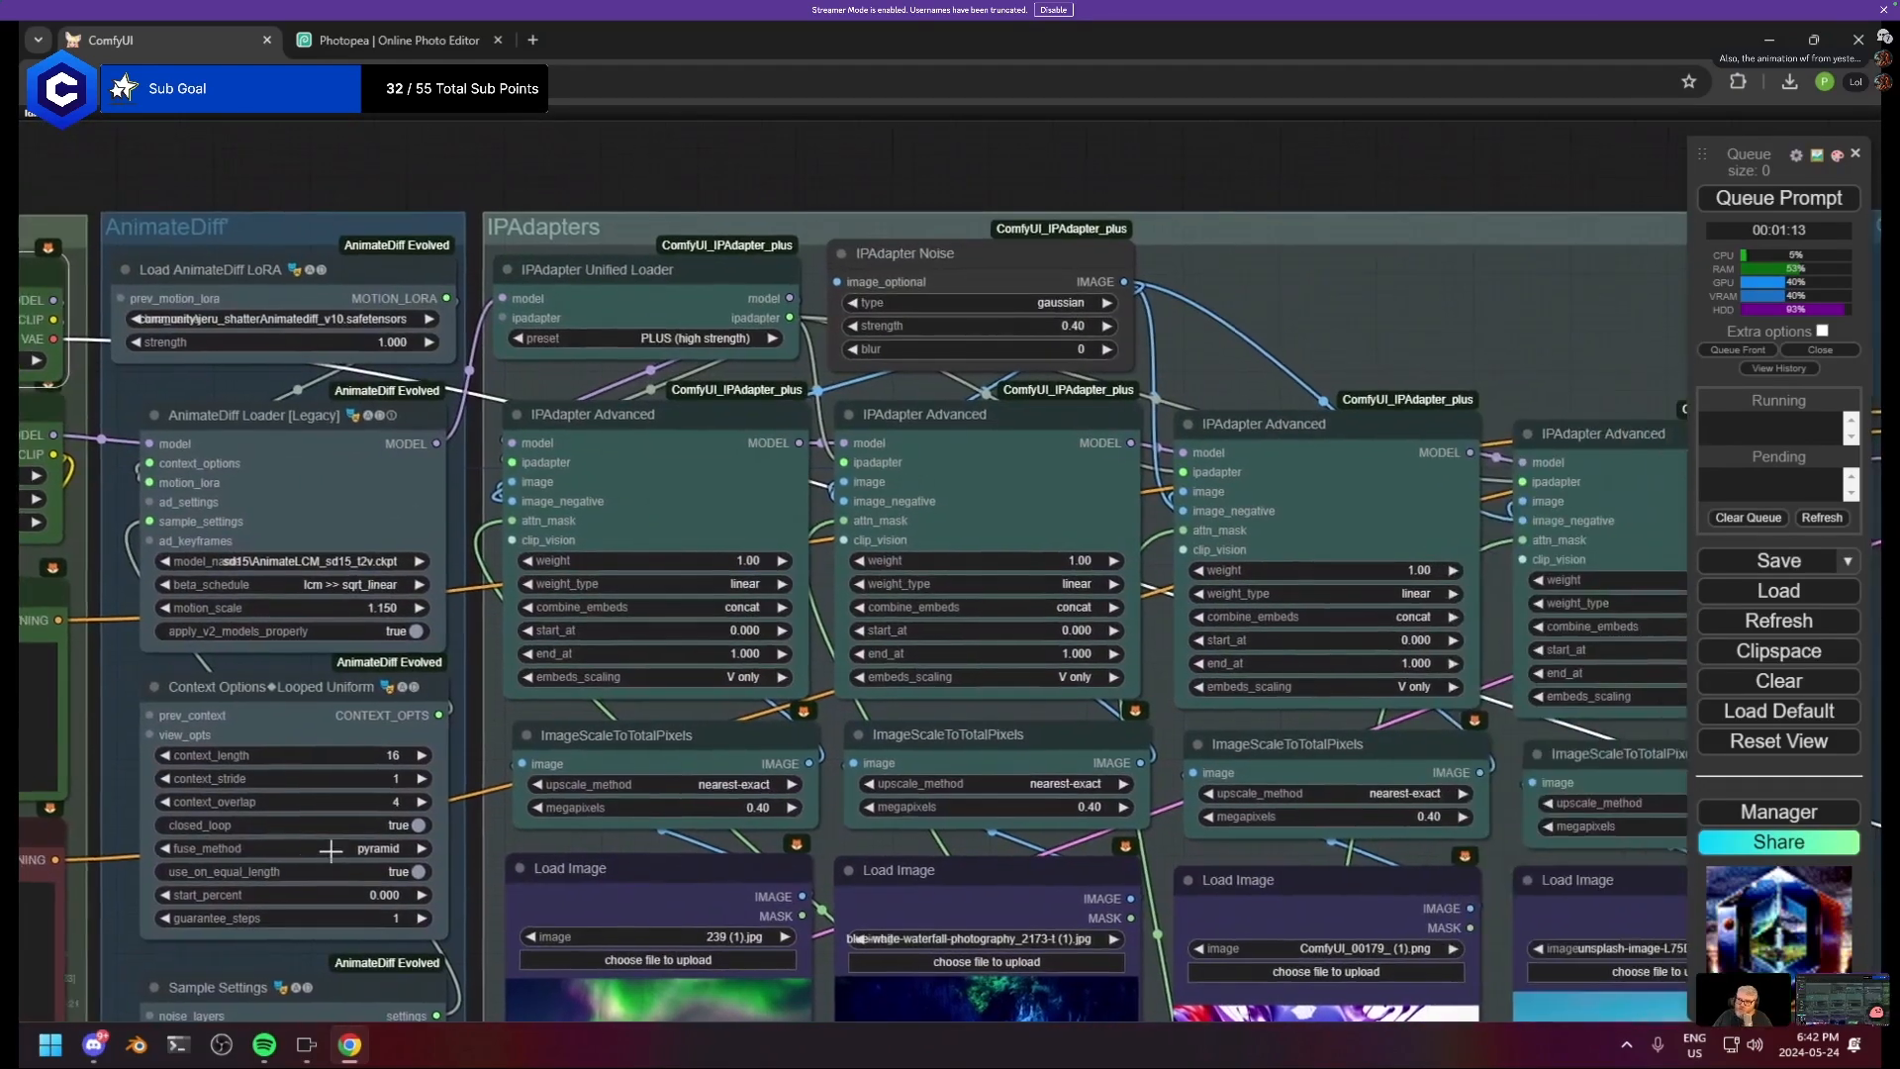
left_click_drag(911, 672, 664, 640)
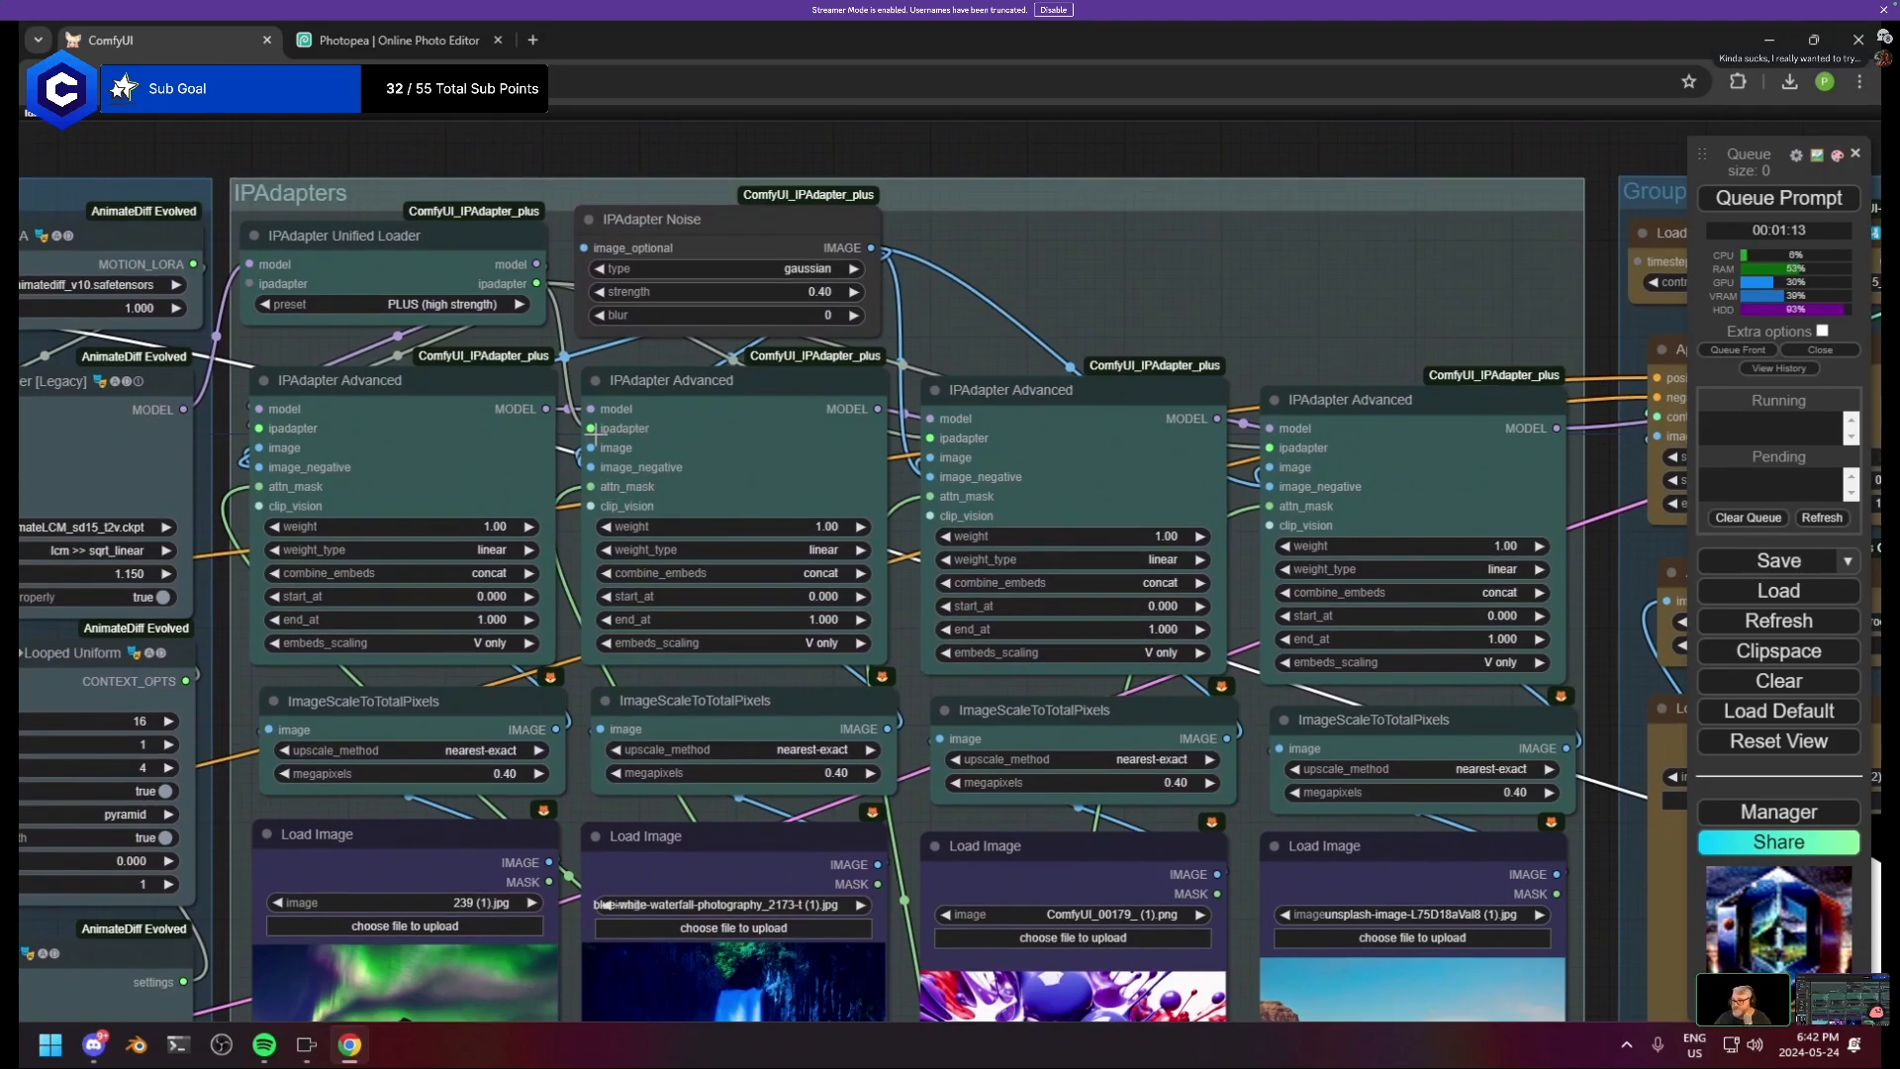
- Examine the lineart and depth ControlNet loaders and follow both chains down to their preprocessor preview images
left_click_drag(1030, 435, 255, 386)
left_click_drag(1104, 406, 705, 404)
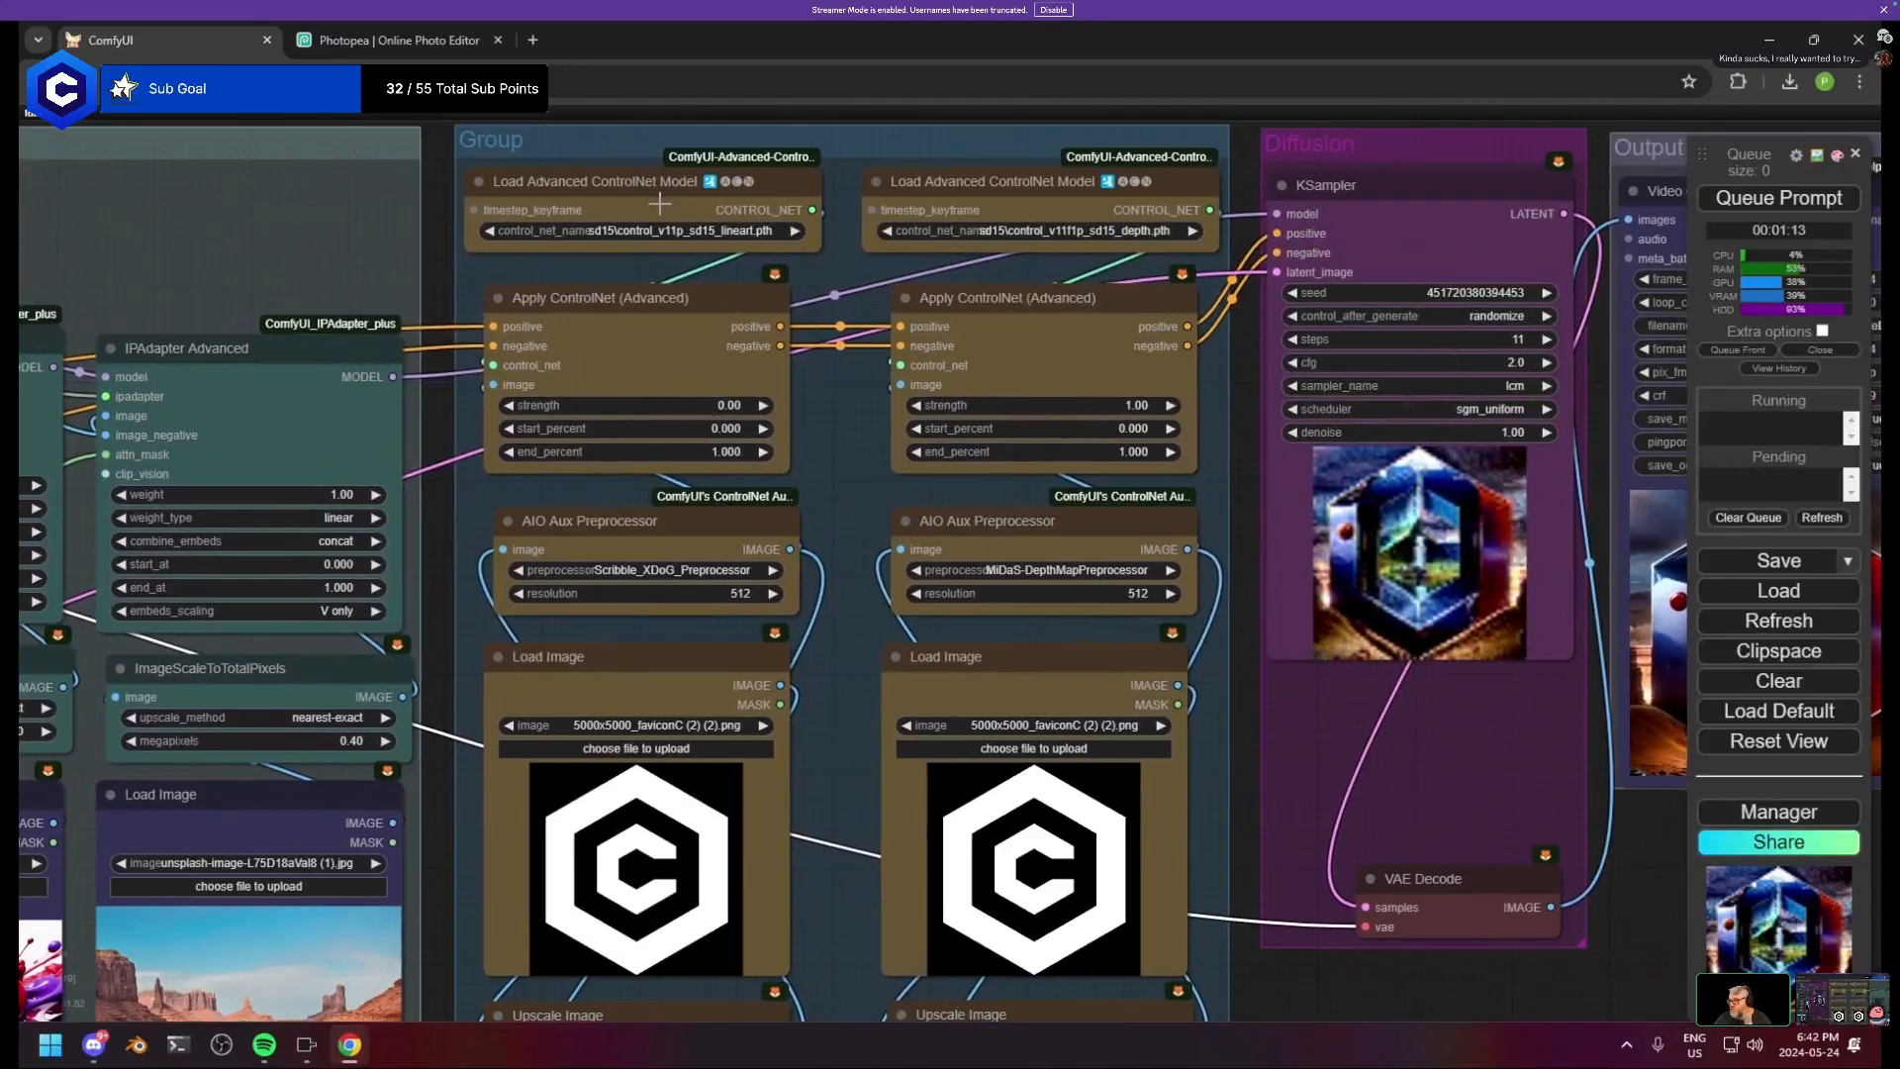
left_click(723, 188)
left_click(997, 185)
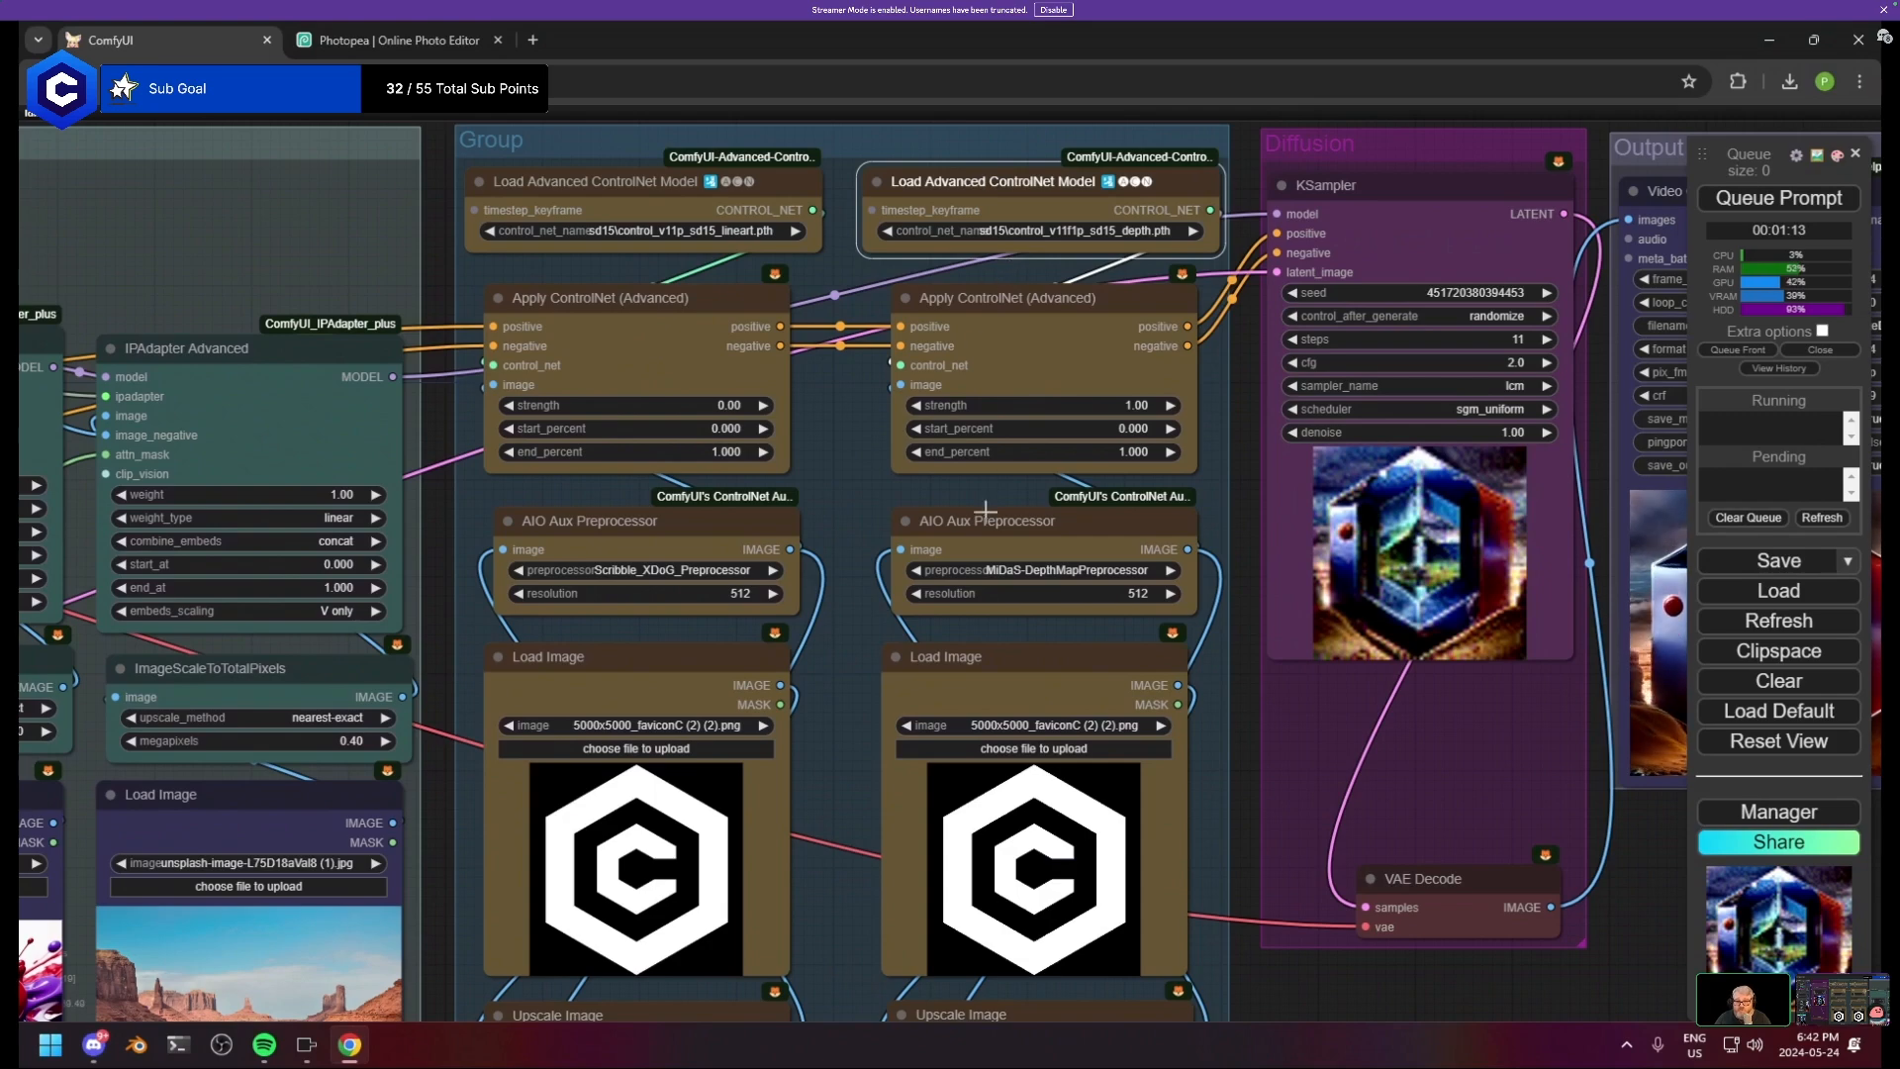
left_click_drag(1027, 947, 976, 207)
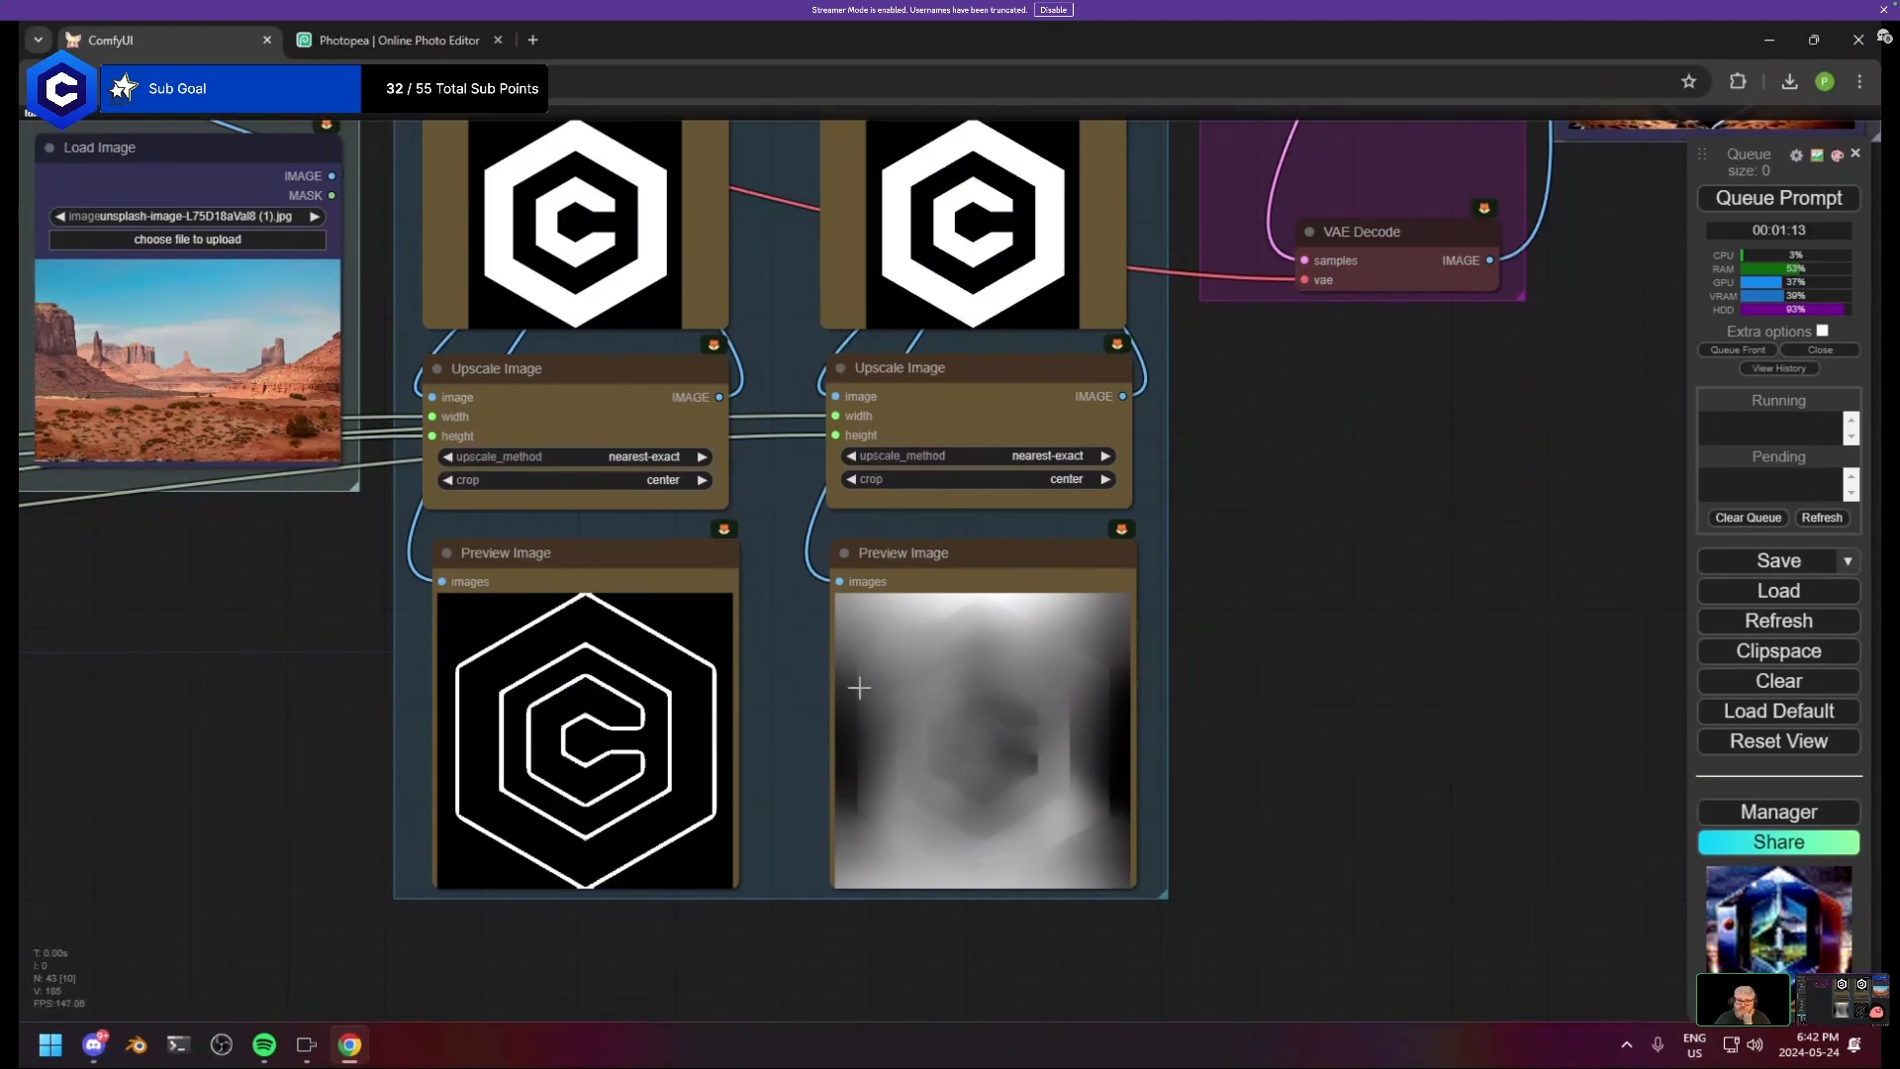
- Check the KSampler and Video Combine settings and inspect the rendered logo animation up close
left_click_drag(1400, 500, 940, 839)
scroll(941, 841, "down", 4)
left_click_drag(1187, 399, 1039, 669)
scroll(1039, 668, "up", 7)
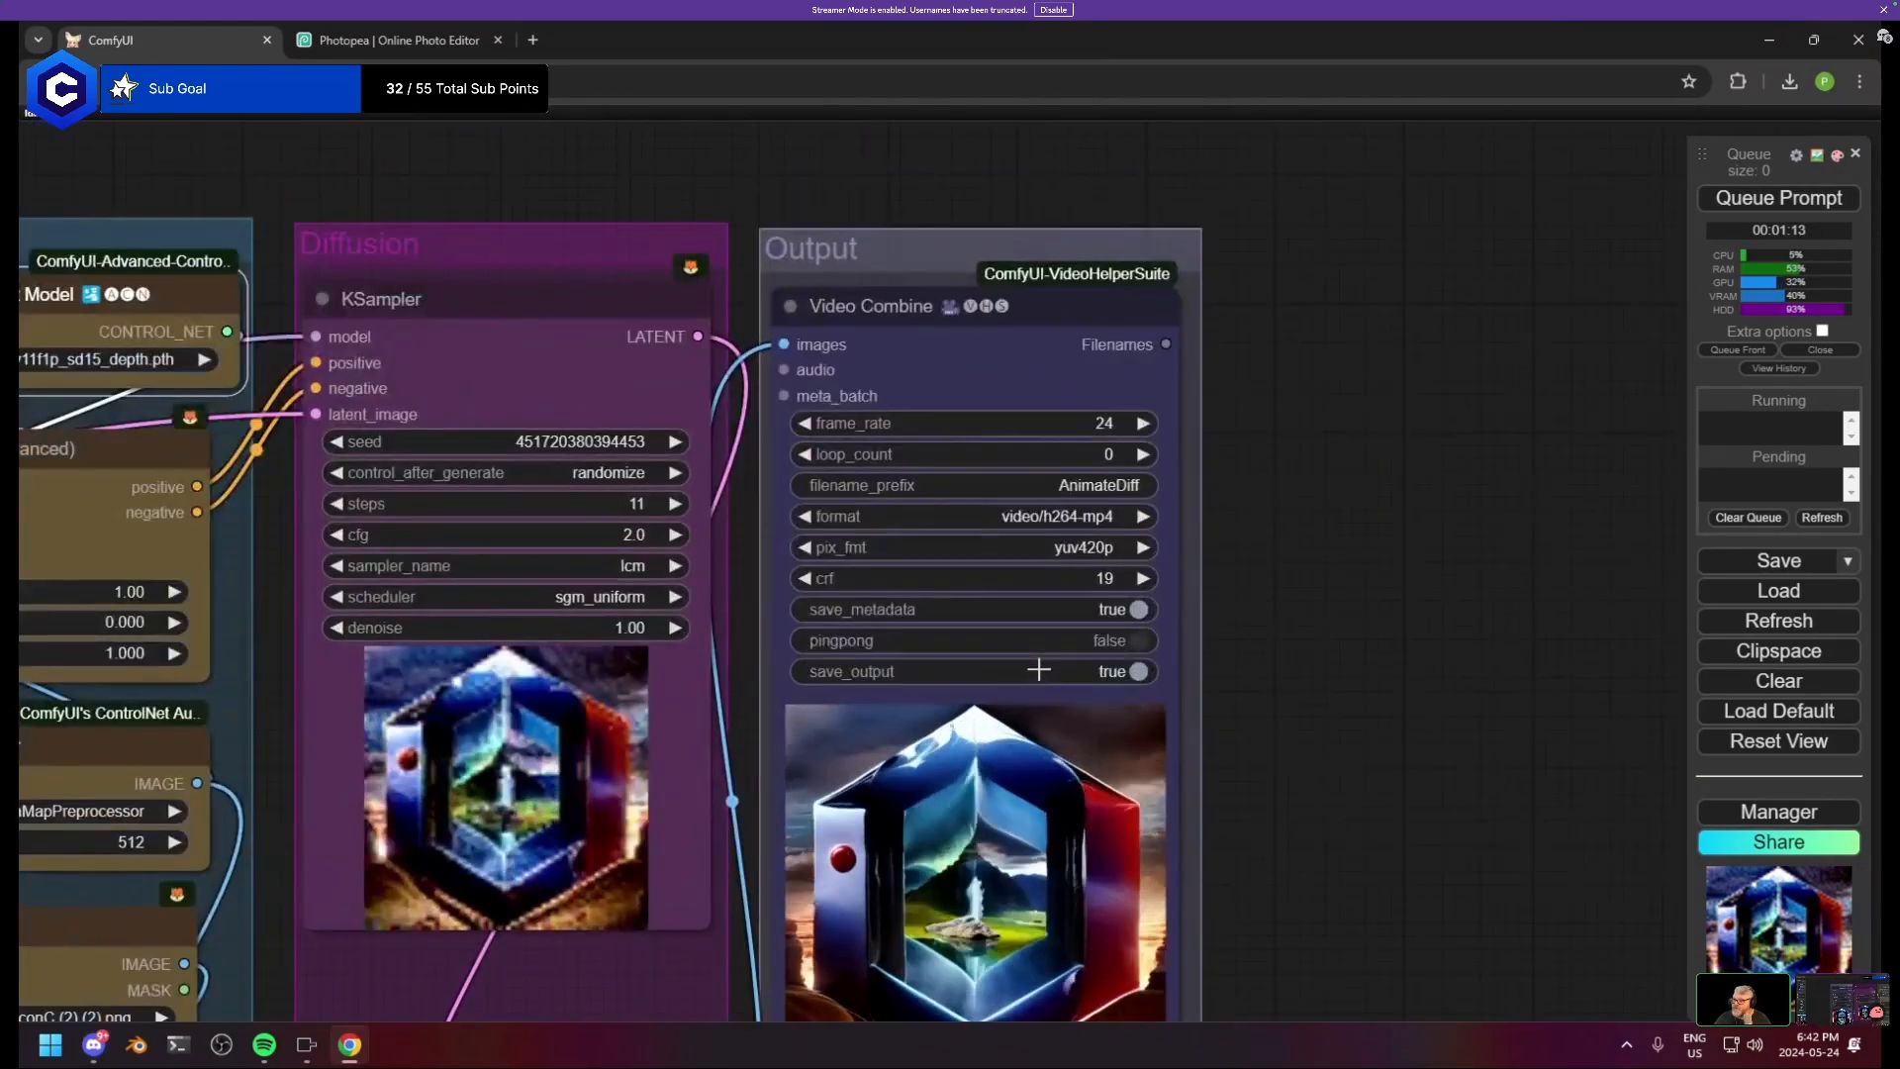
scroll(1039, 668, "down", 8)
left_click_drag(636, 555, 321, 332)
scroll(929, 310, "up", 10)
left_click_drag(810, 412, 324, 474)
scroll(426, 462, "down", 3)
scroll(777, 717, "up", 7)
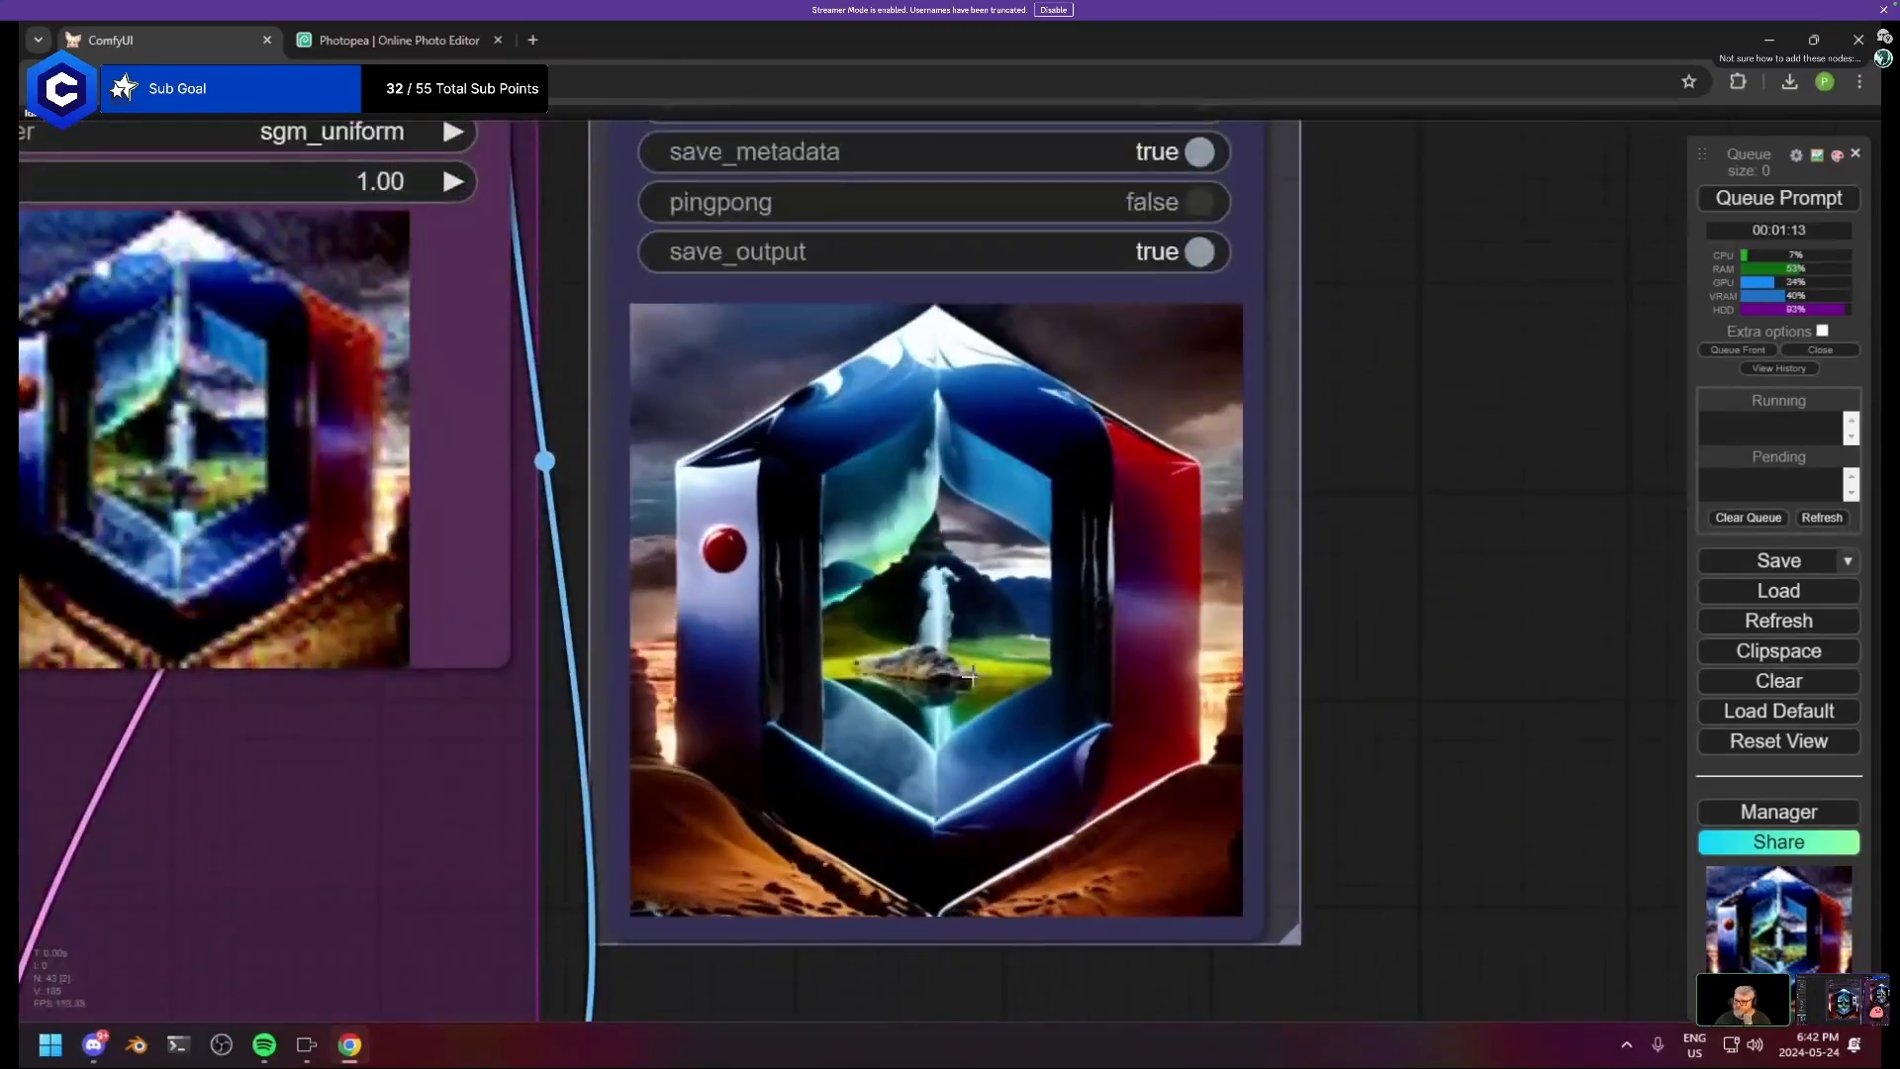
scroll(970, 675, "down", 8)
- Load the red, green and blue logo 5000x5000_faviconC.png into the depth ControlNet's Load Image node and queue the prompt
scroll(941, 744, "up", 4)
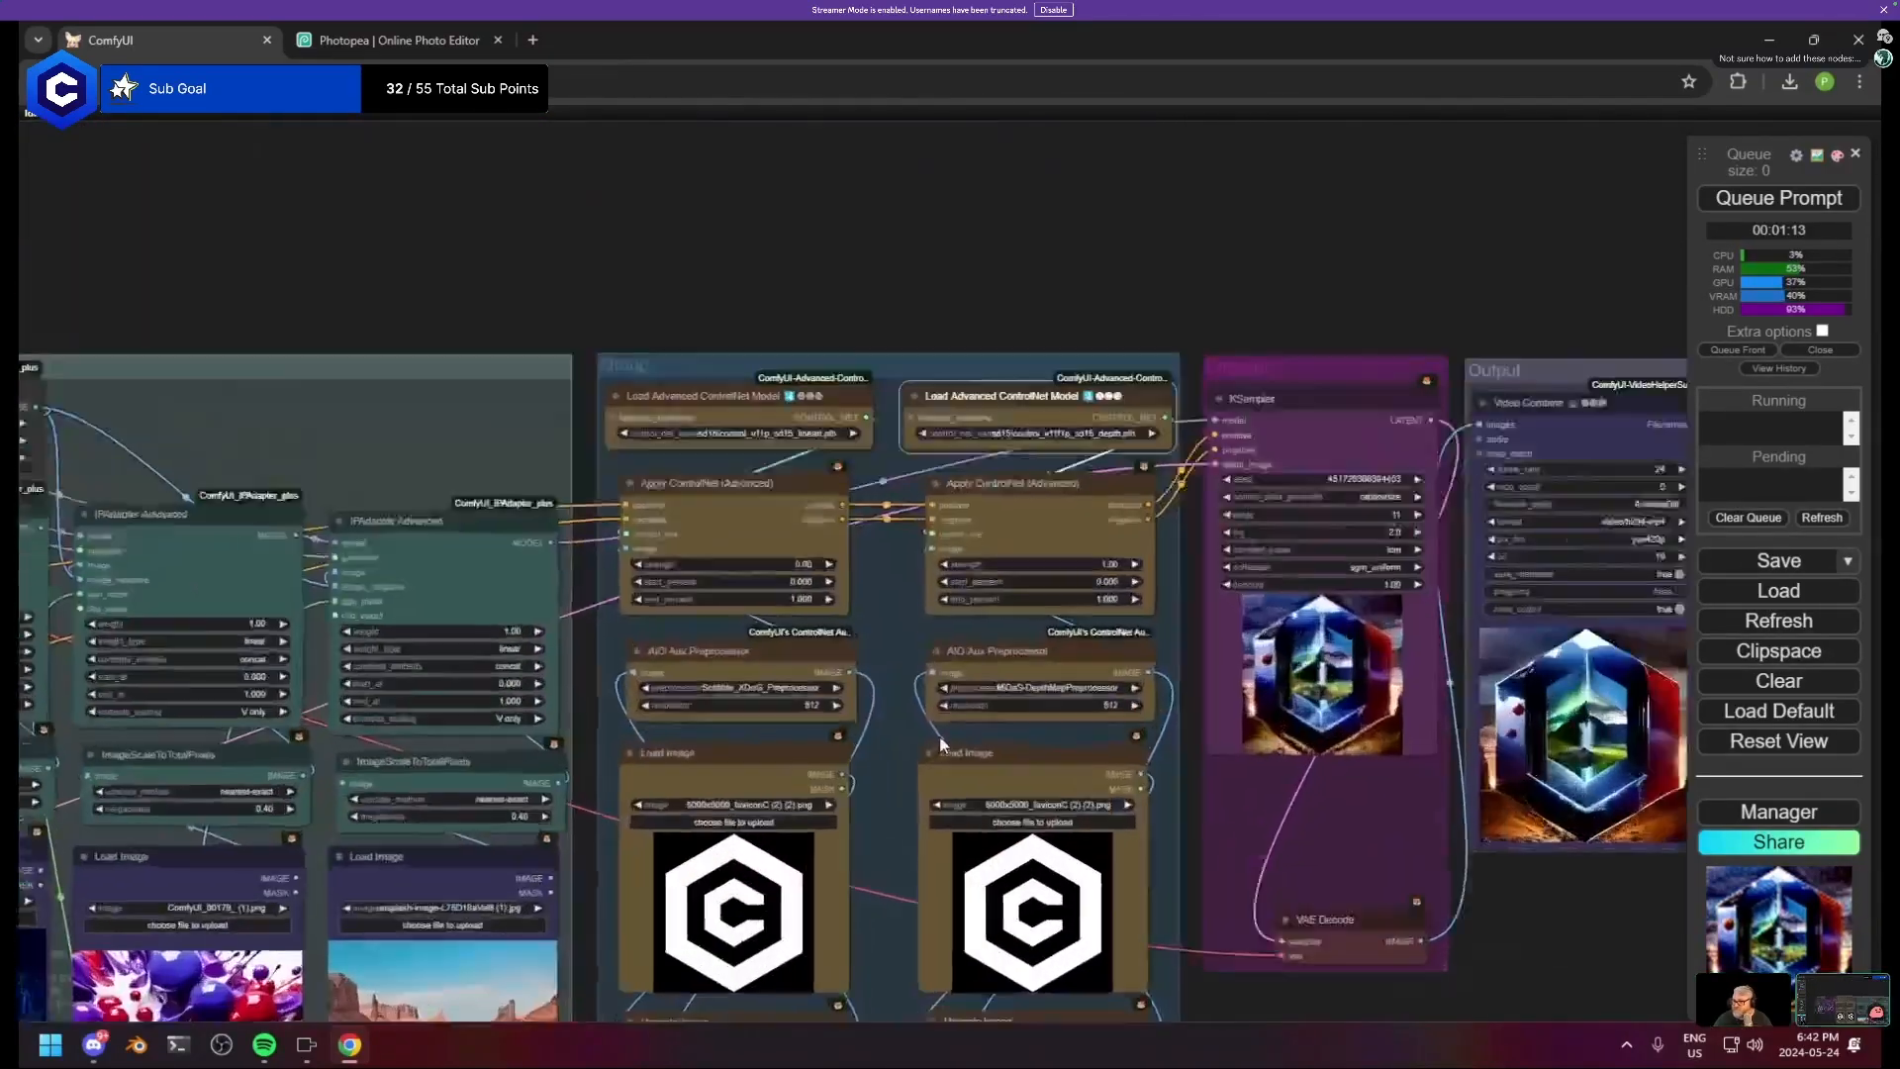
scroll(940, 744, "down", 2)
left_click_drag(1100, 978, 1132, 670)
scroll(1131, 670, "up", 3)
left_click_drag(1045, 614, 1004, 415)
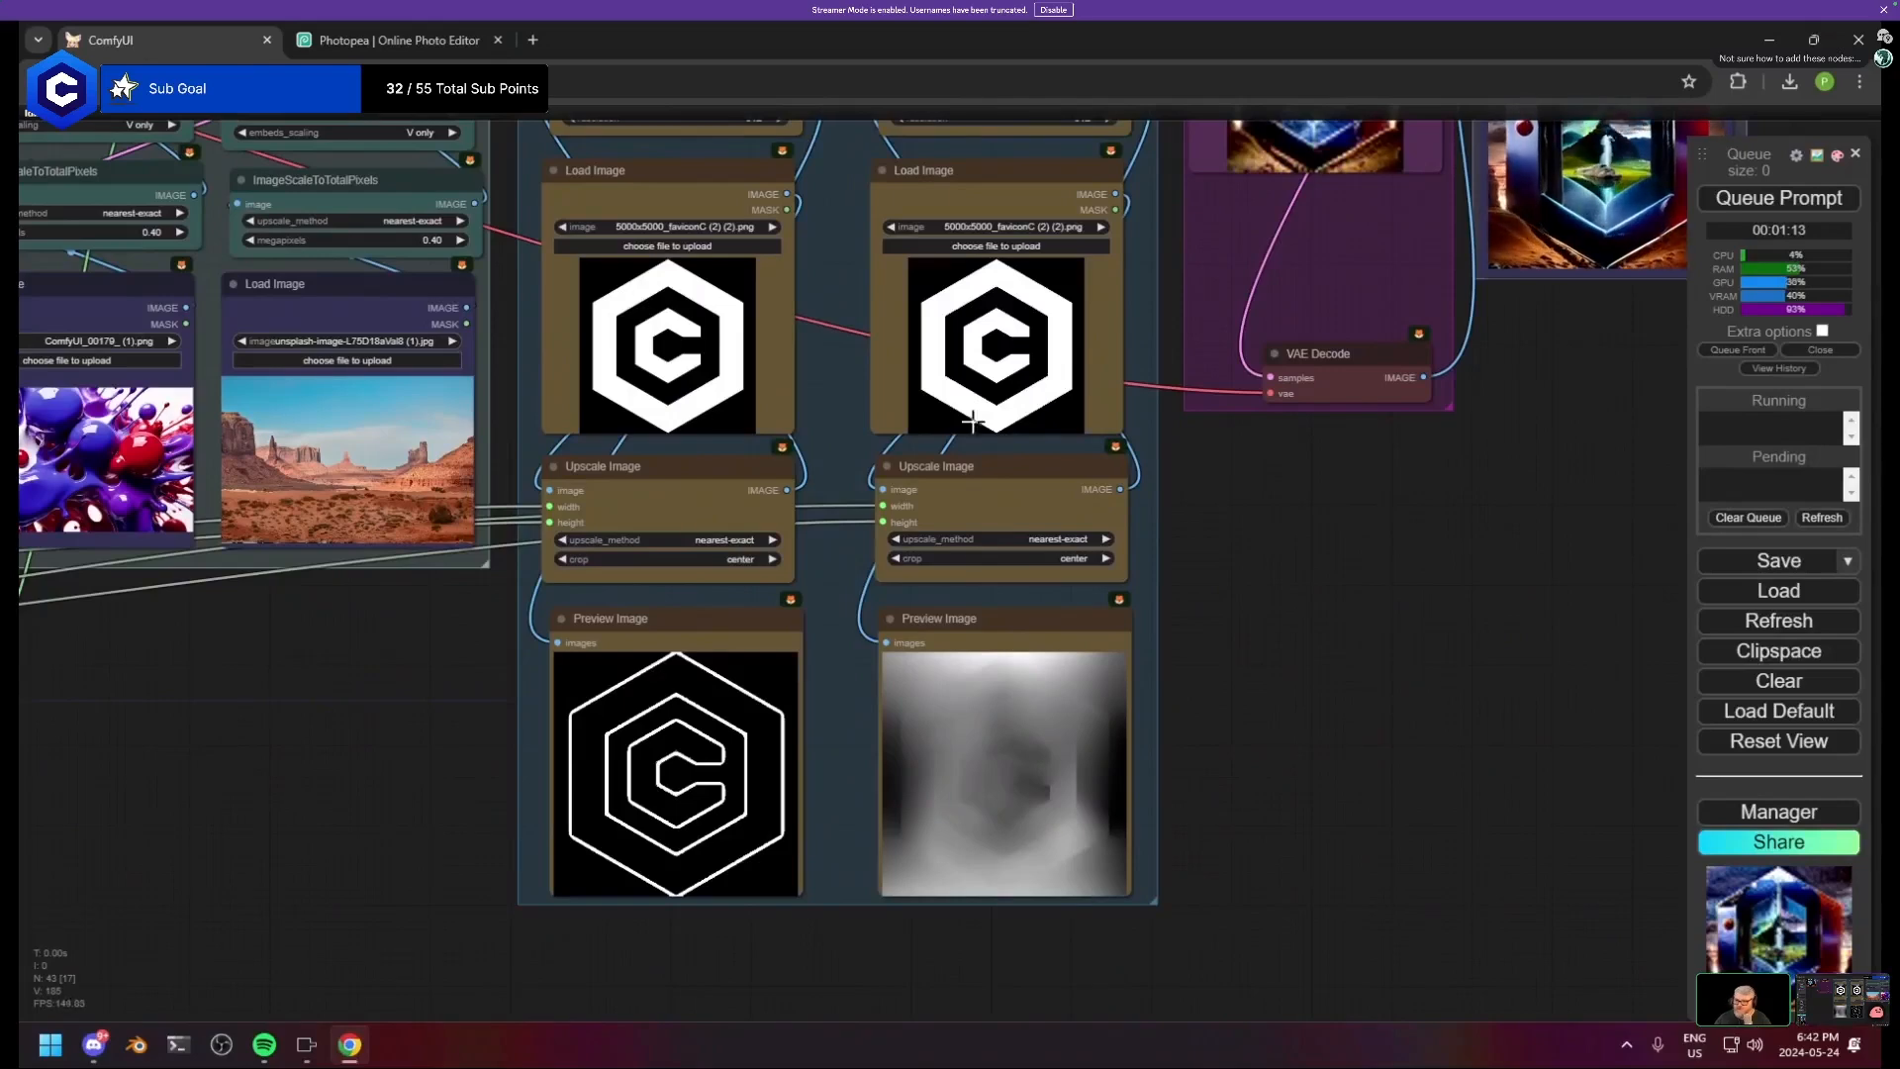
left_click_drag(980, 267, 948, 366)
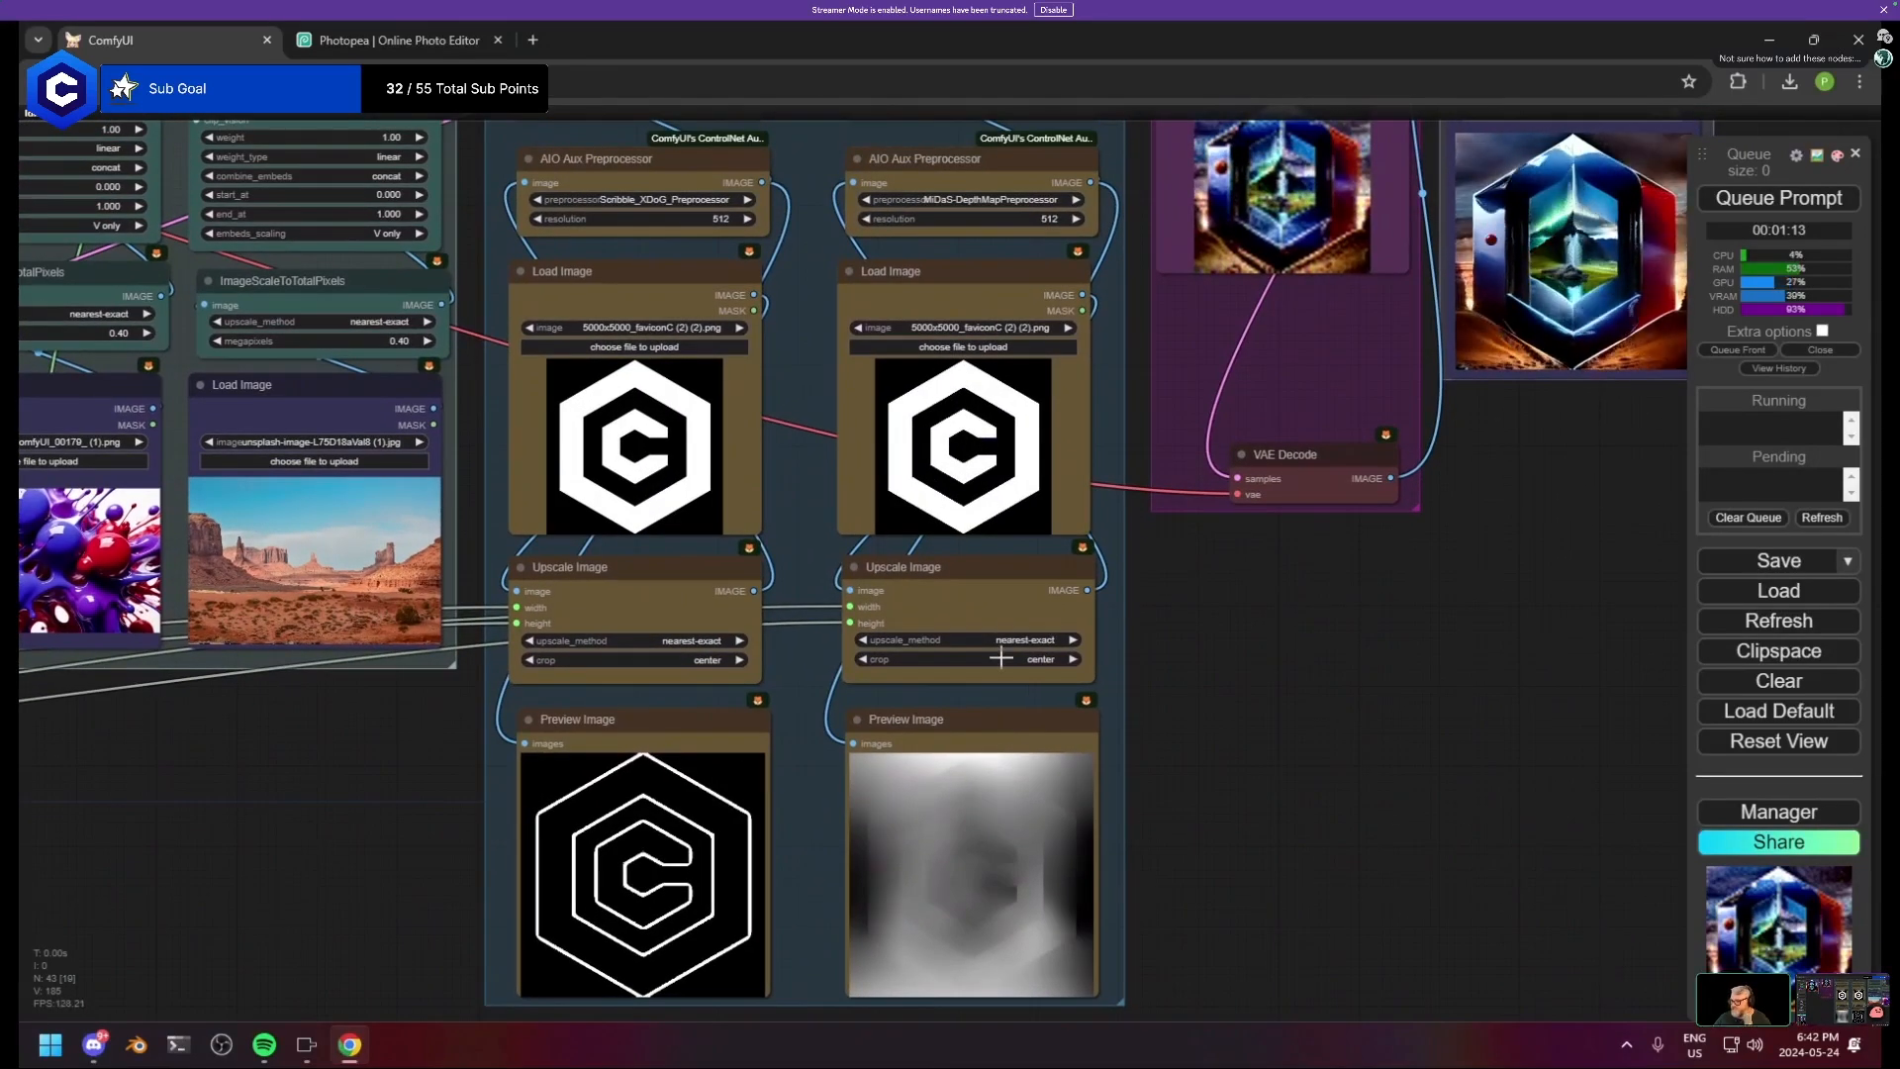
left_click_drag(870, 369, 841, 476)
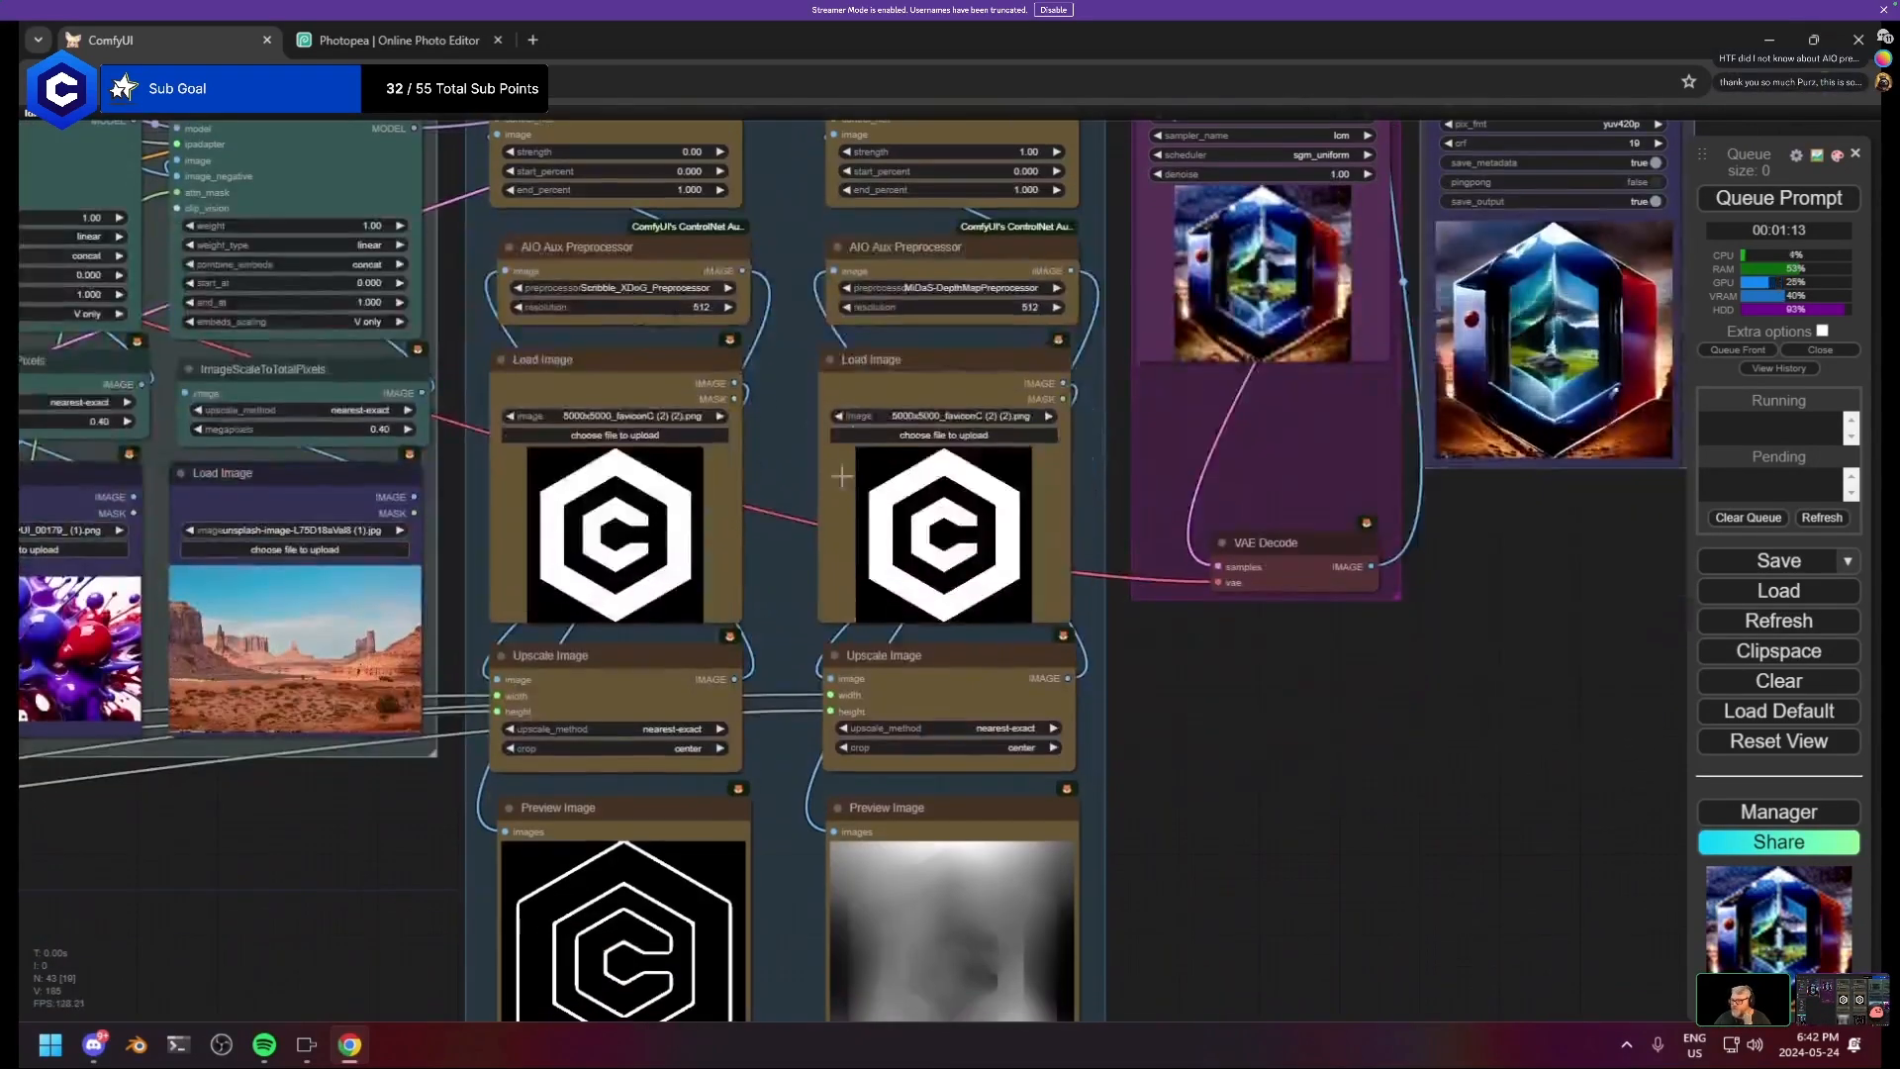
left_click(928, 435)
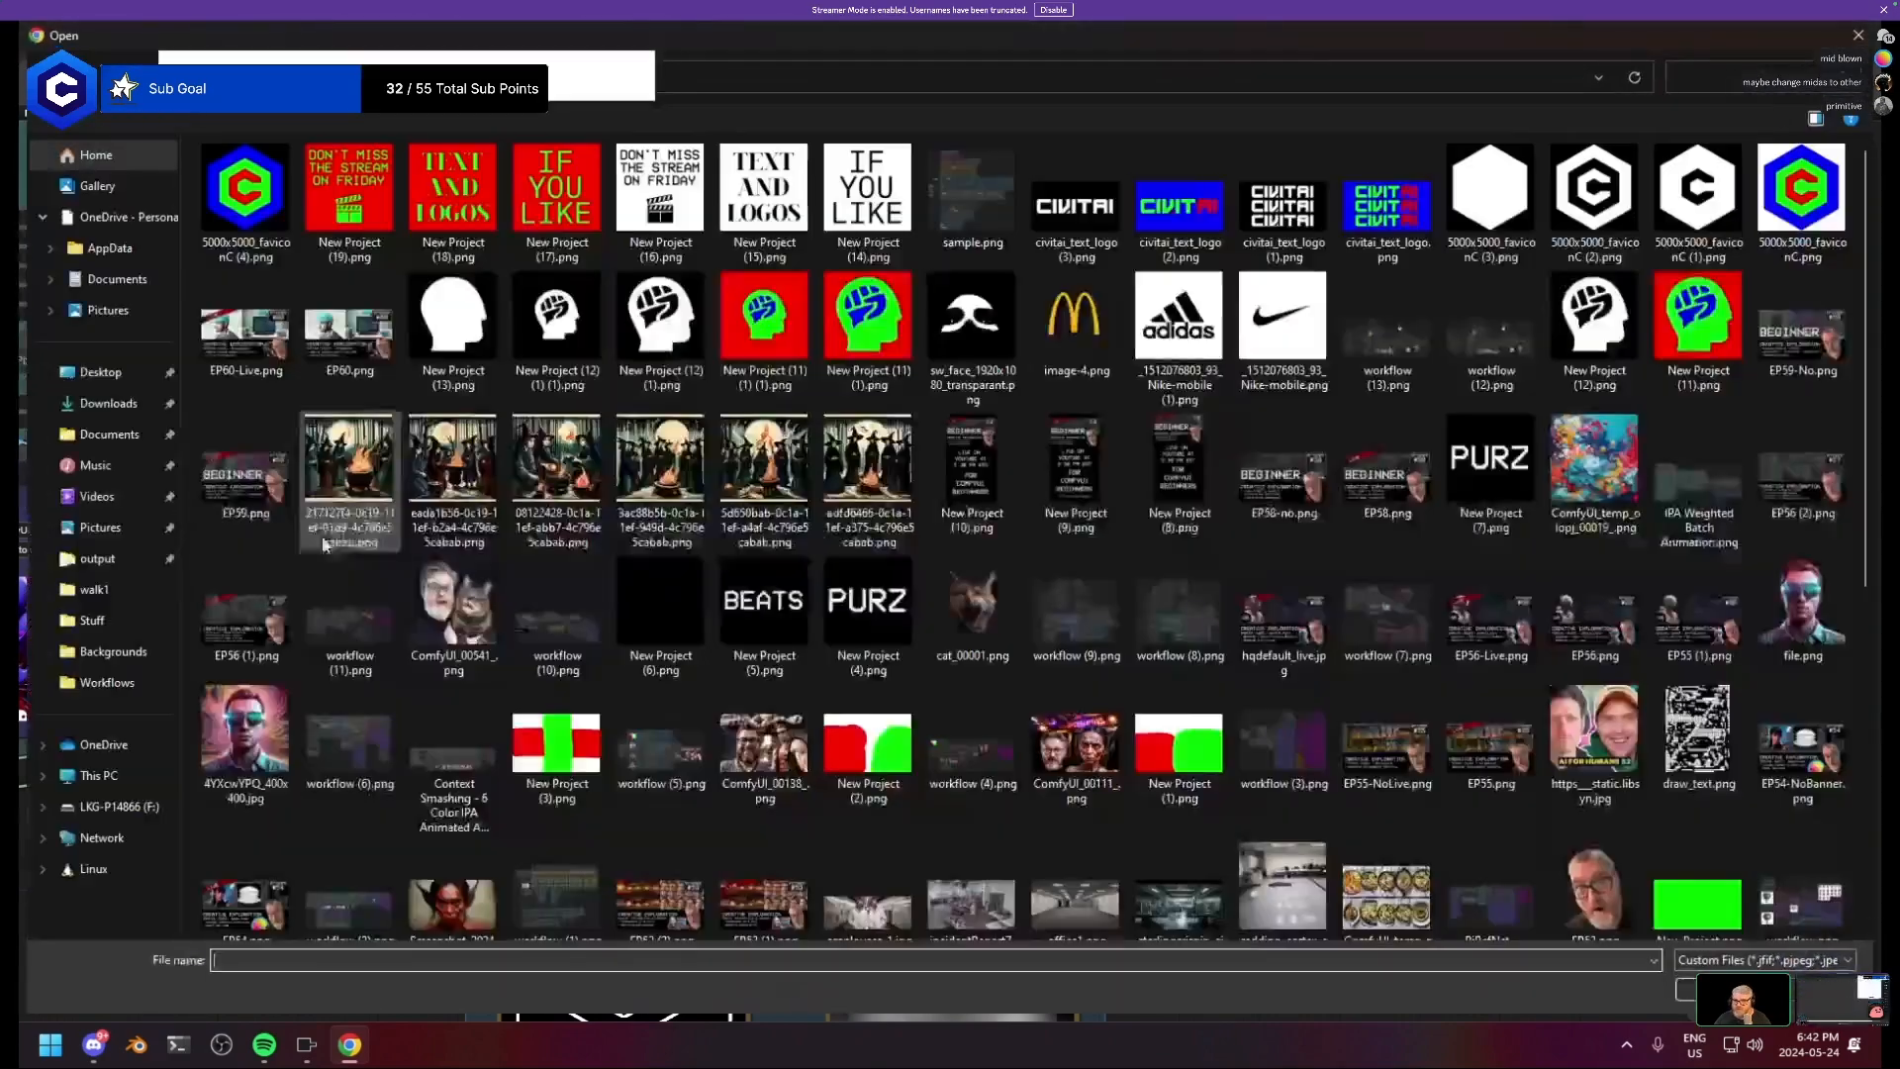
double_click(1789, 220)
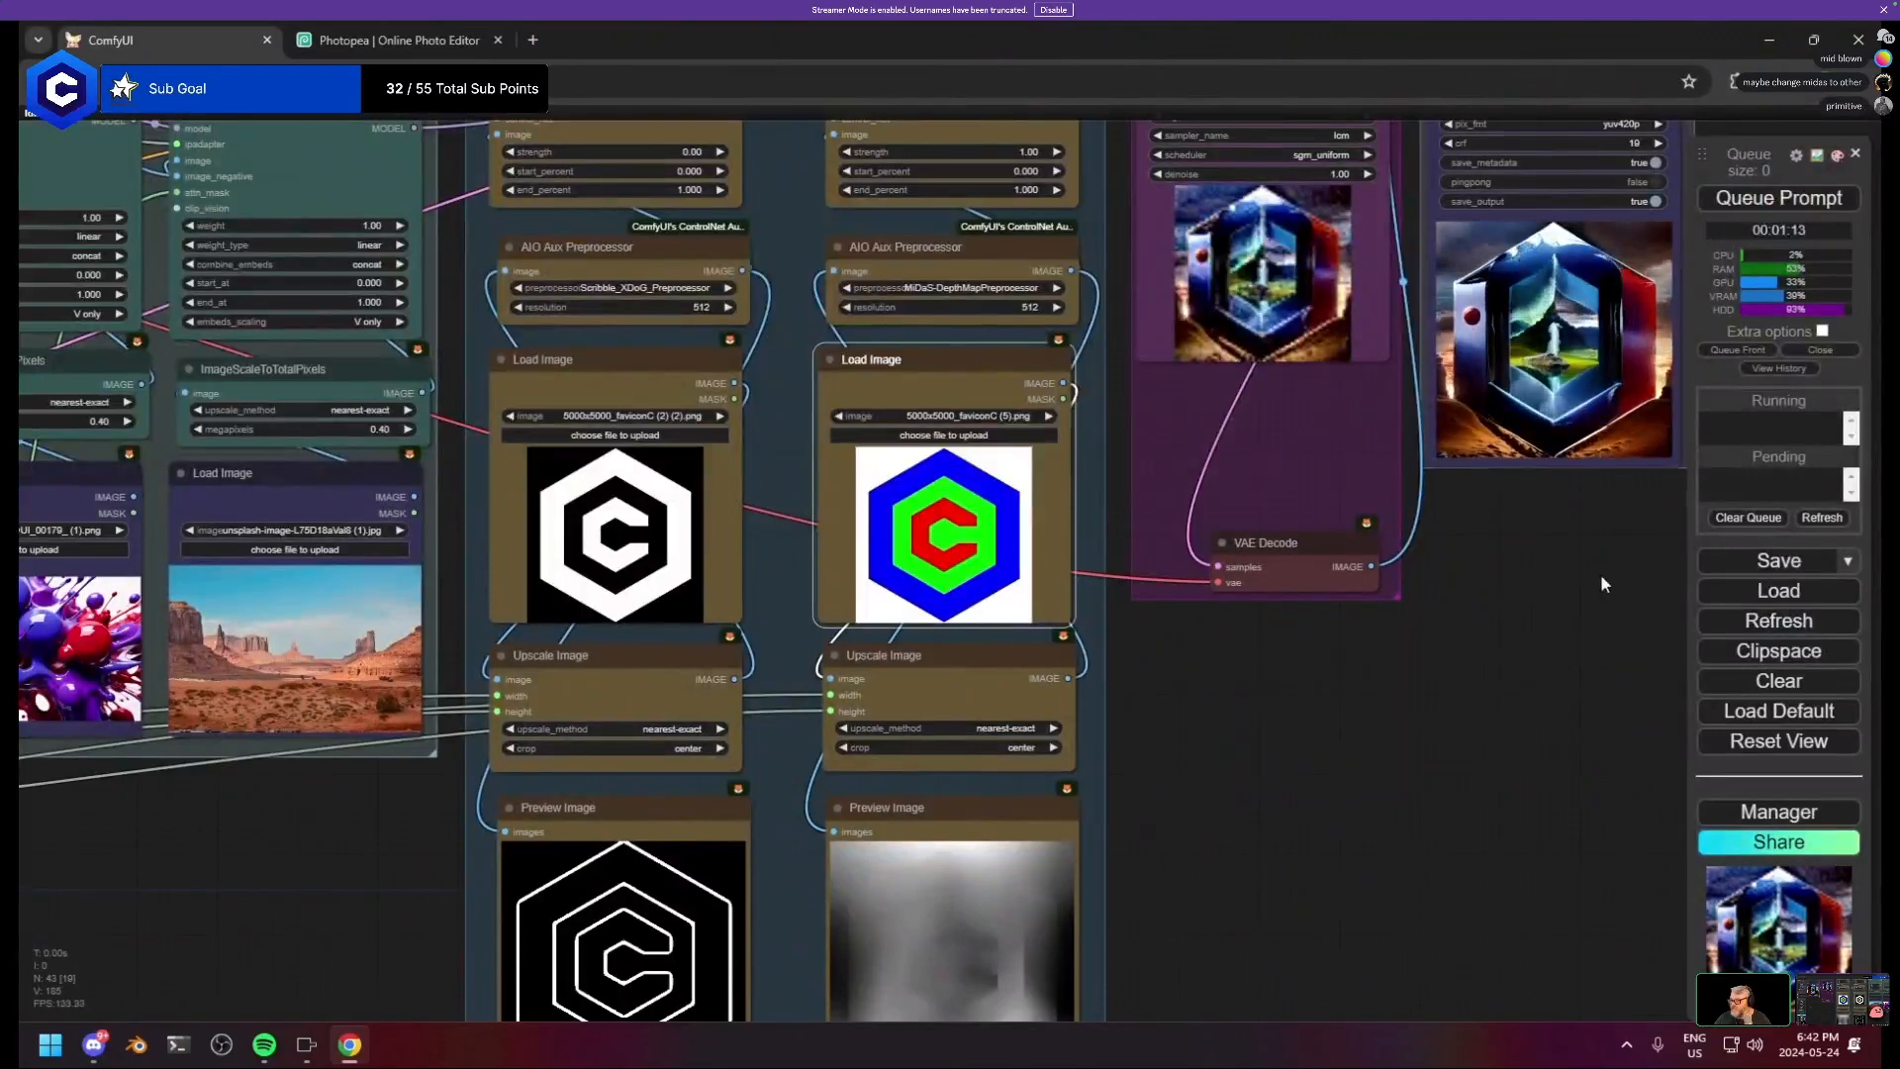
scroll(1604, 584, "down", 2)
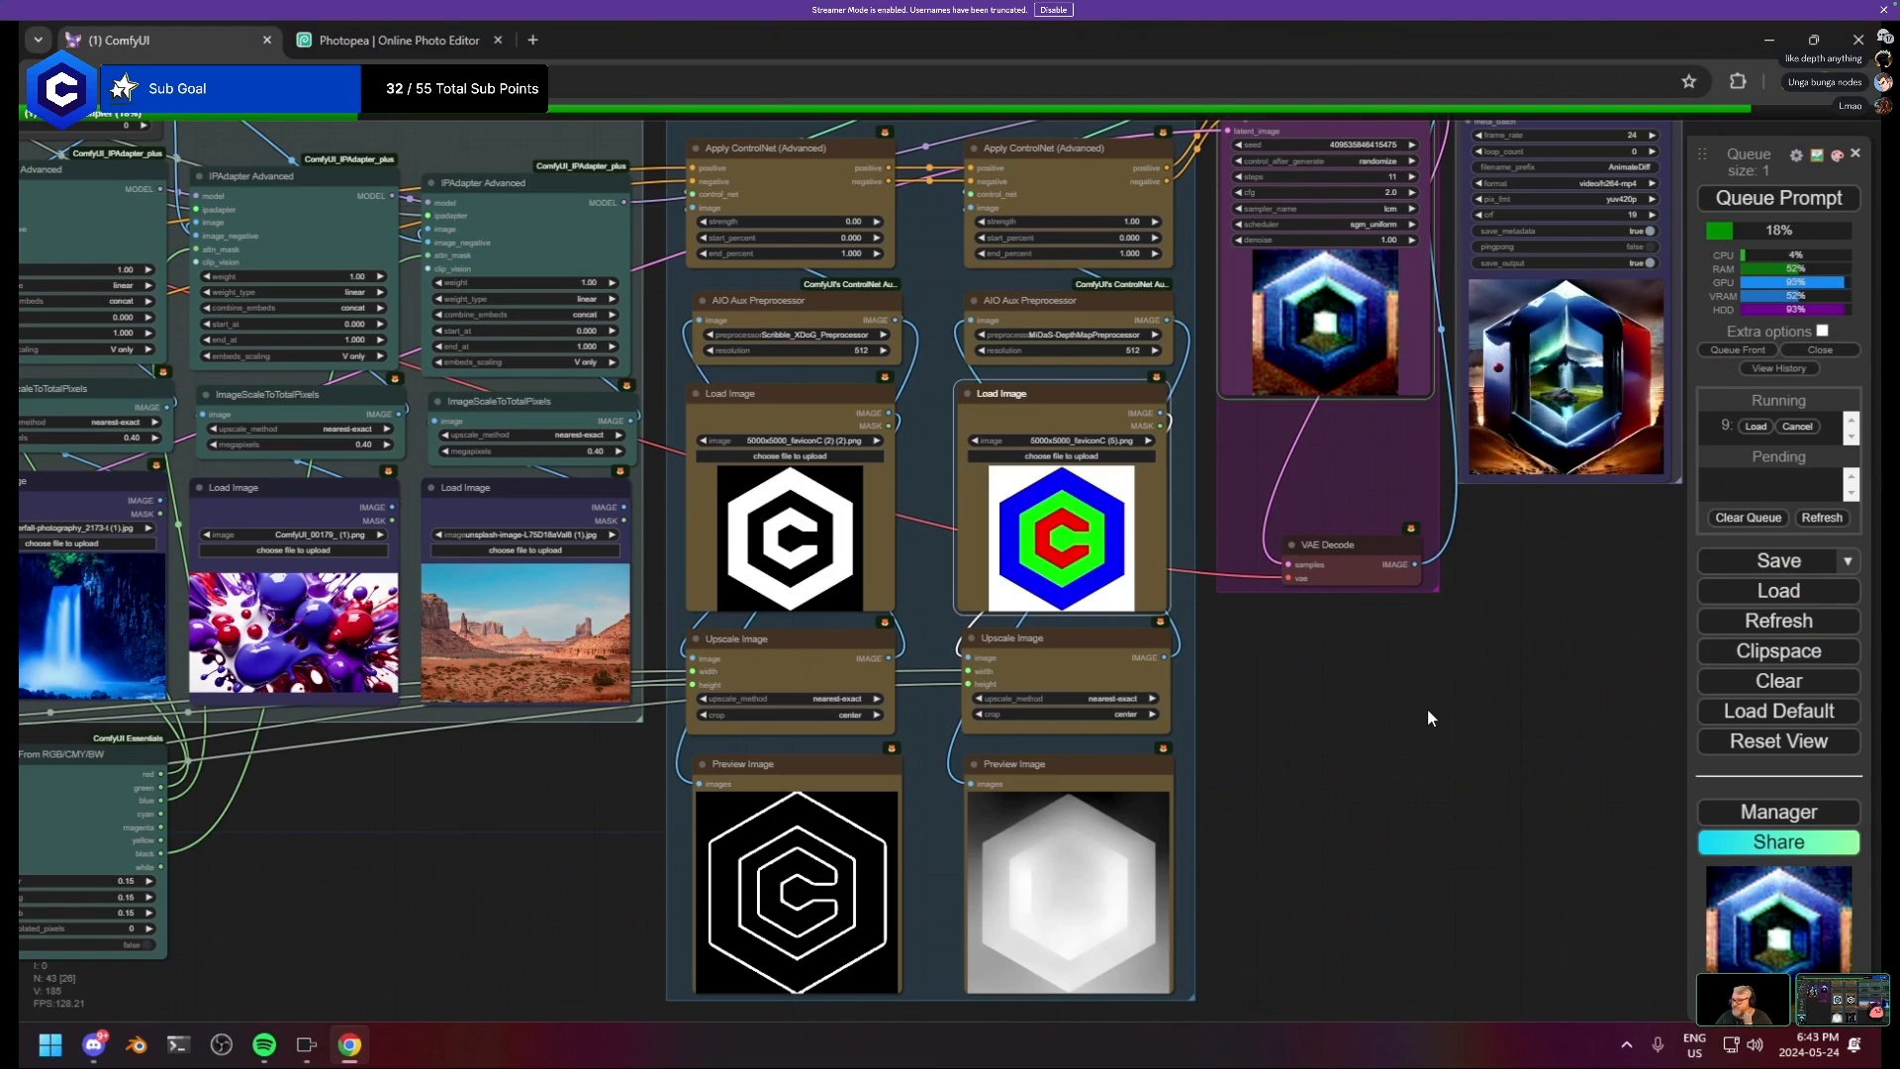
- Check the running generation's KSampler preview against the previous output and look back over the whole workflow
left_click_drag(1427, 709, 1071, 764)
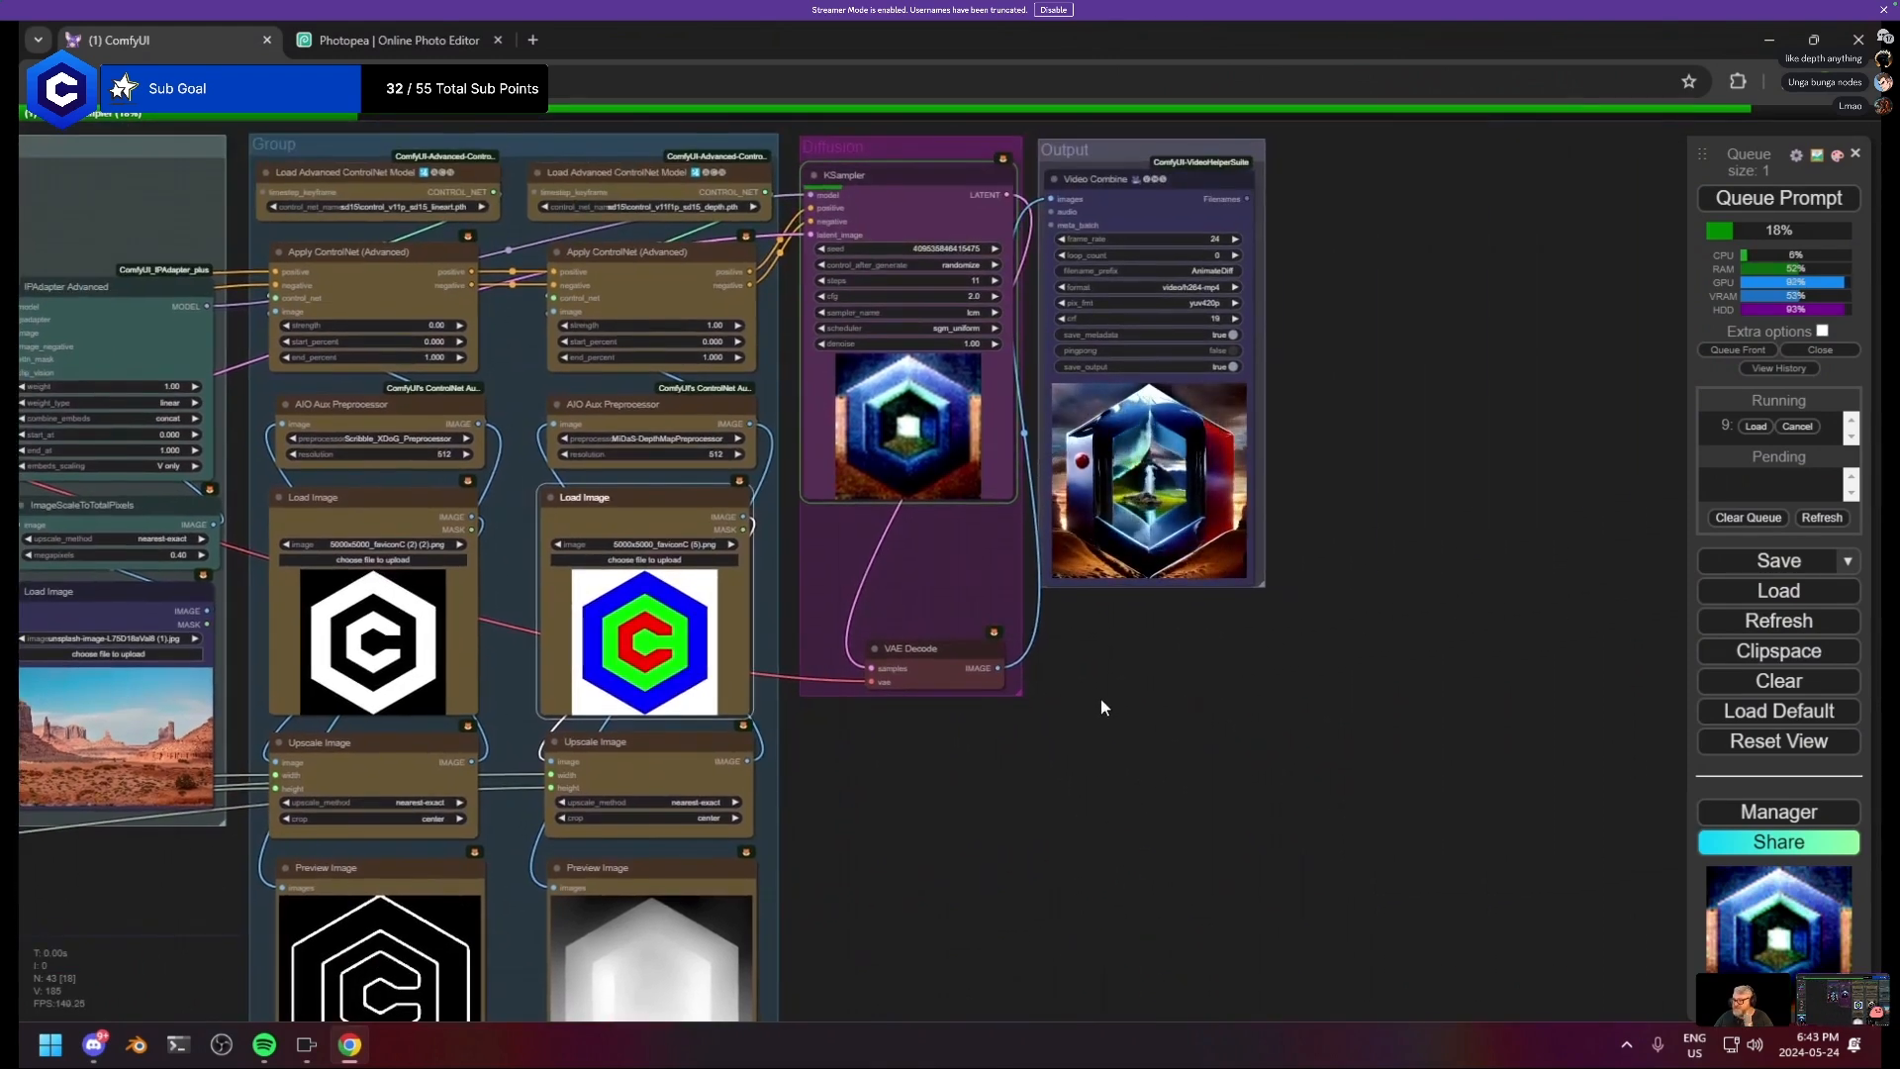
left_click_drag(1100, 699, 1049, 791)
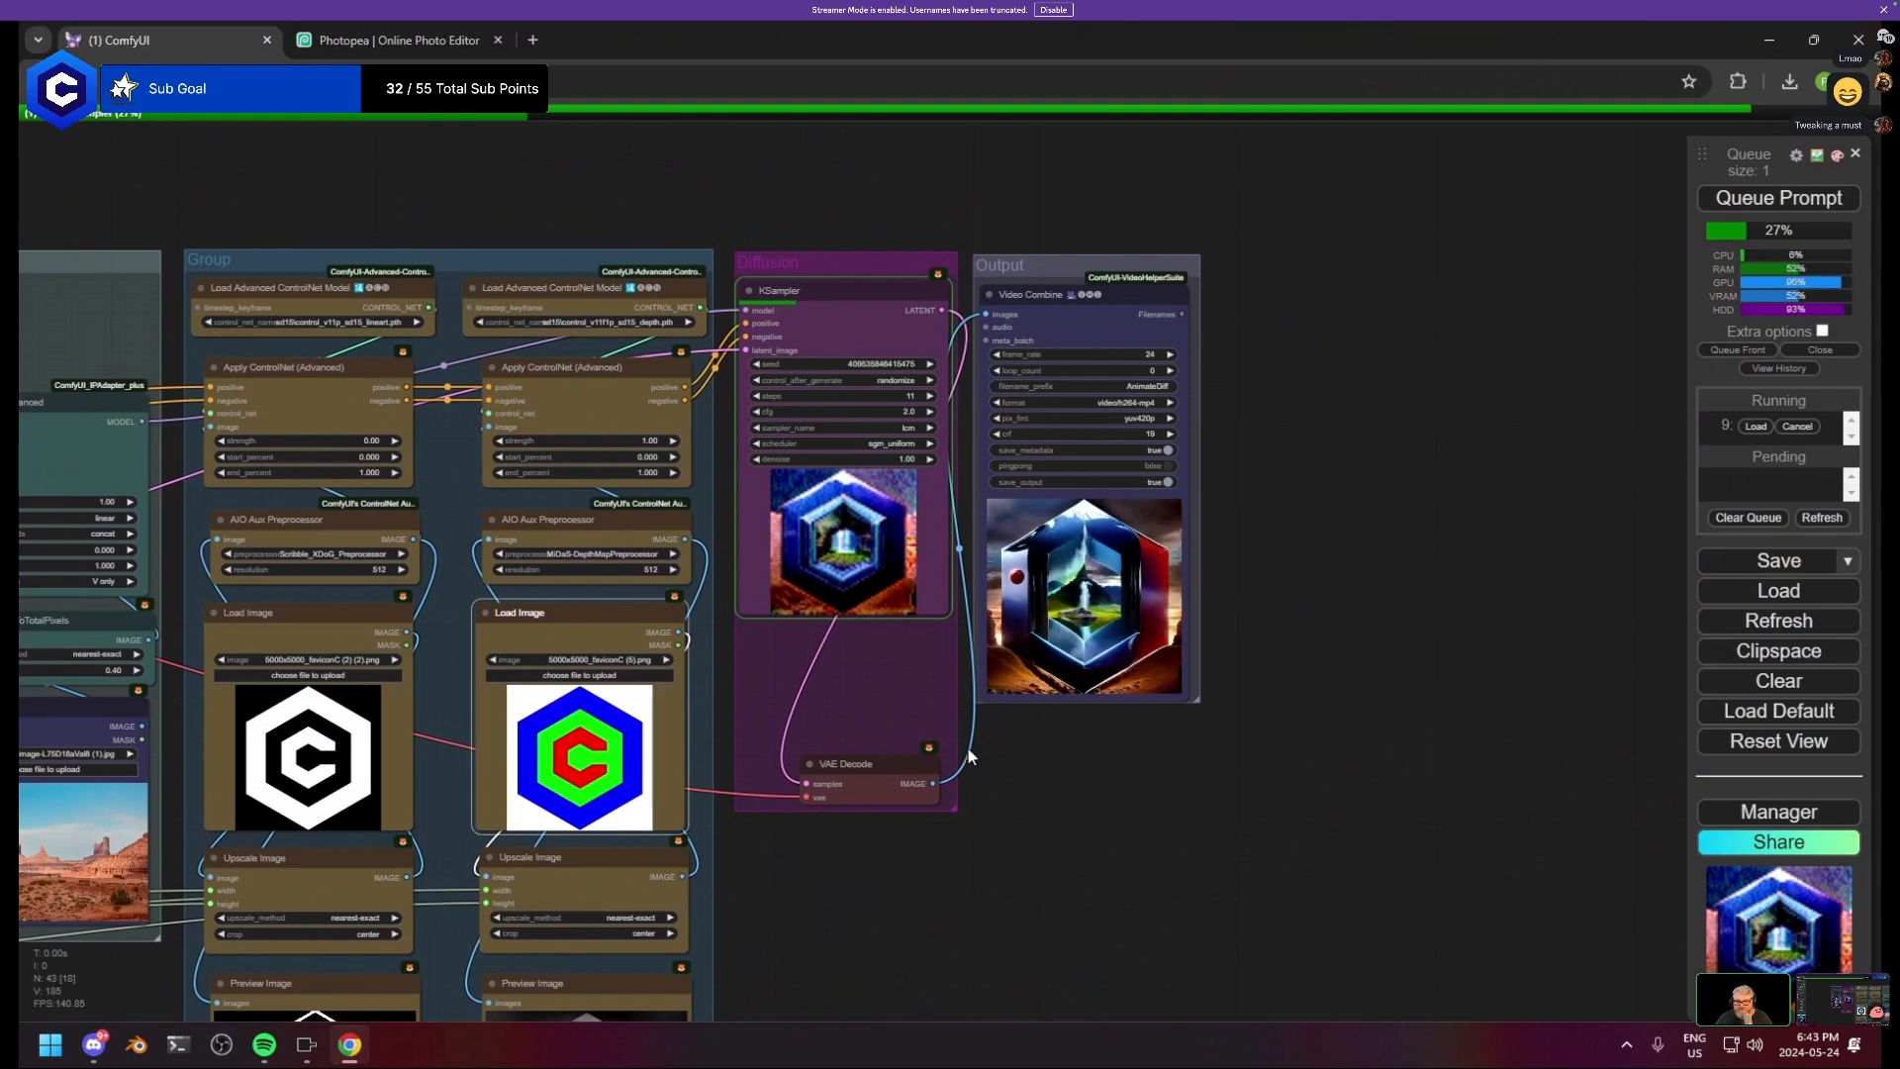
left_click_drag(357, 965, 1069, 789)
scroll(1248, 736, "down", 3)
left_click_drag(797, 886, 1342, 811)
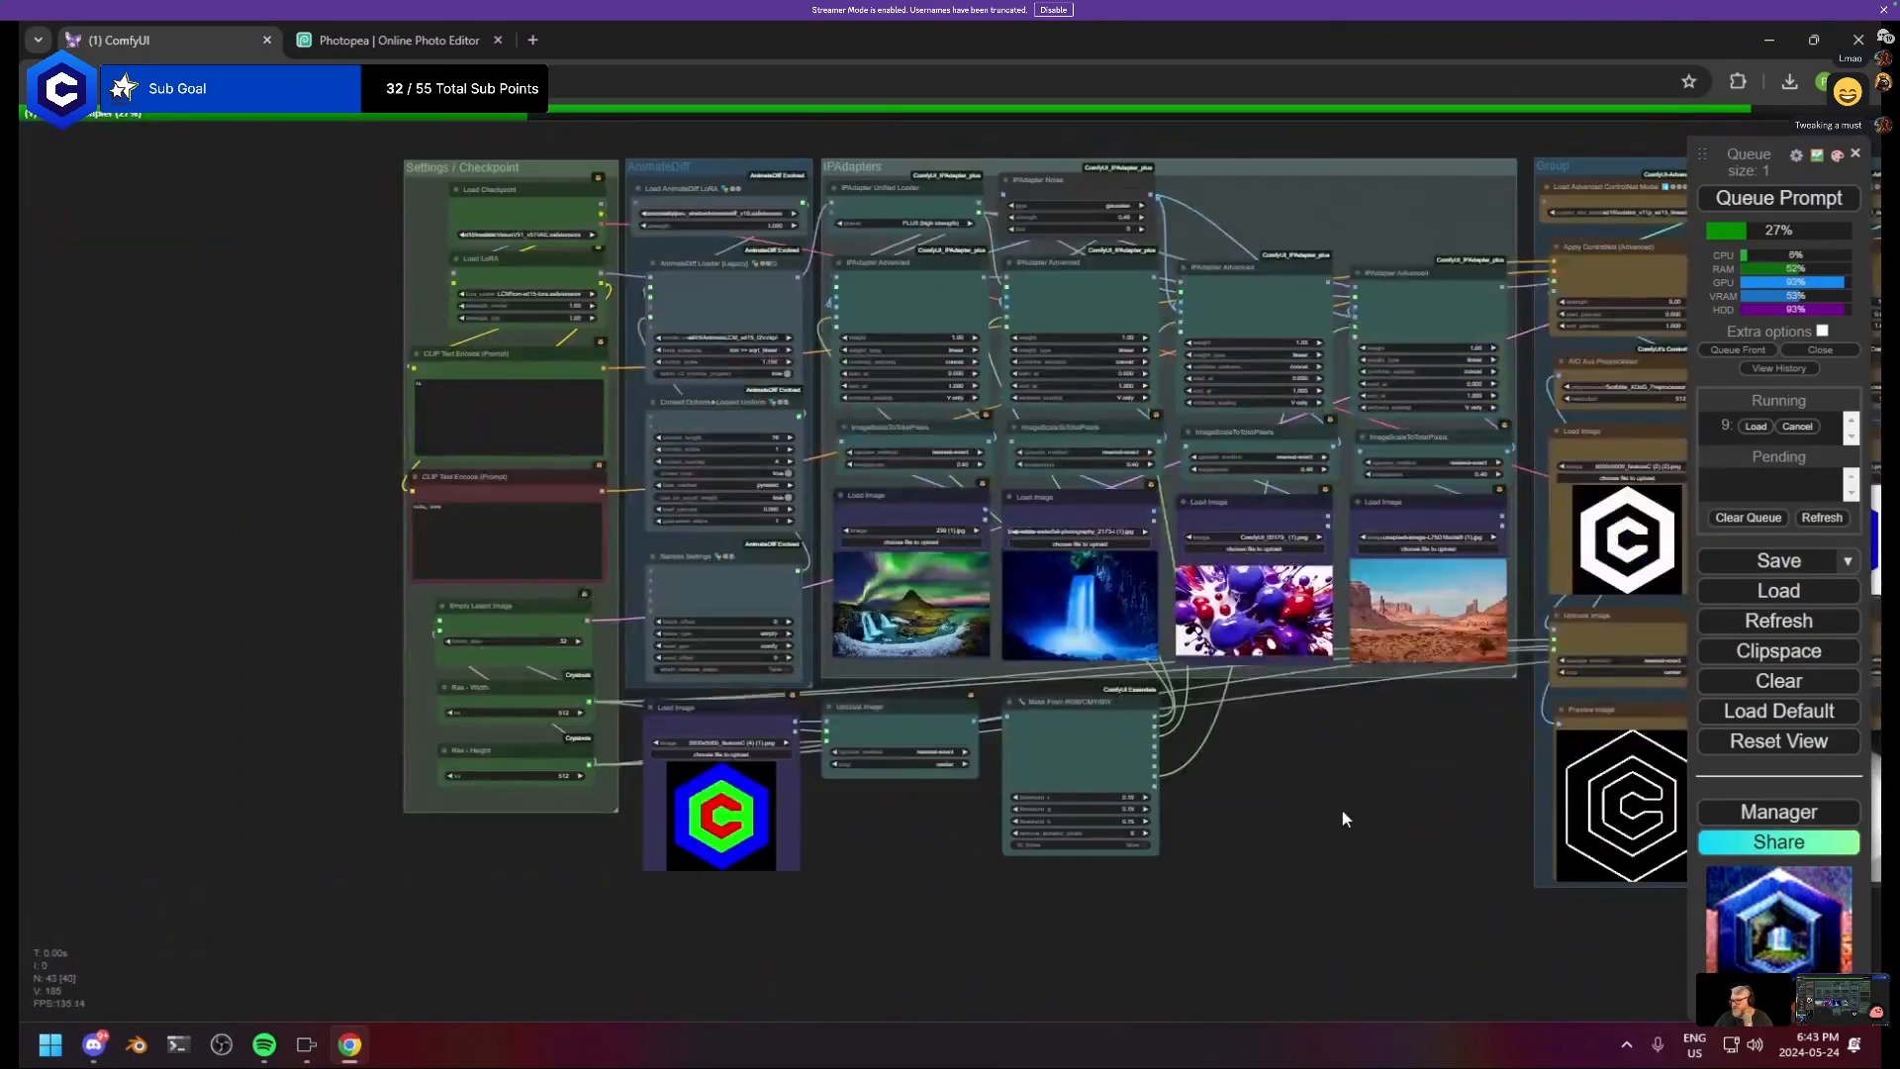
- Follow the running generation across the workflow and inspect the rendered logo video in the Output group up close
scroll(1164, 789, "up", 1)
left_click_drag(1163, 788, 1065, 796)
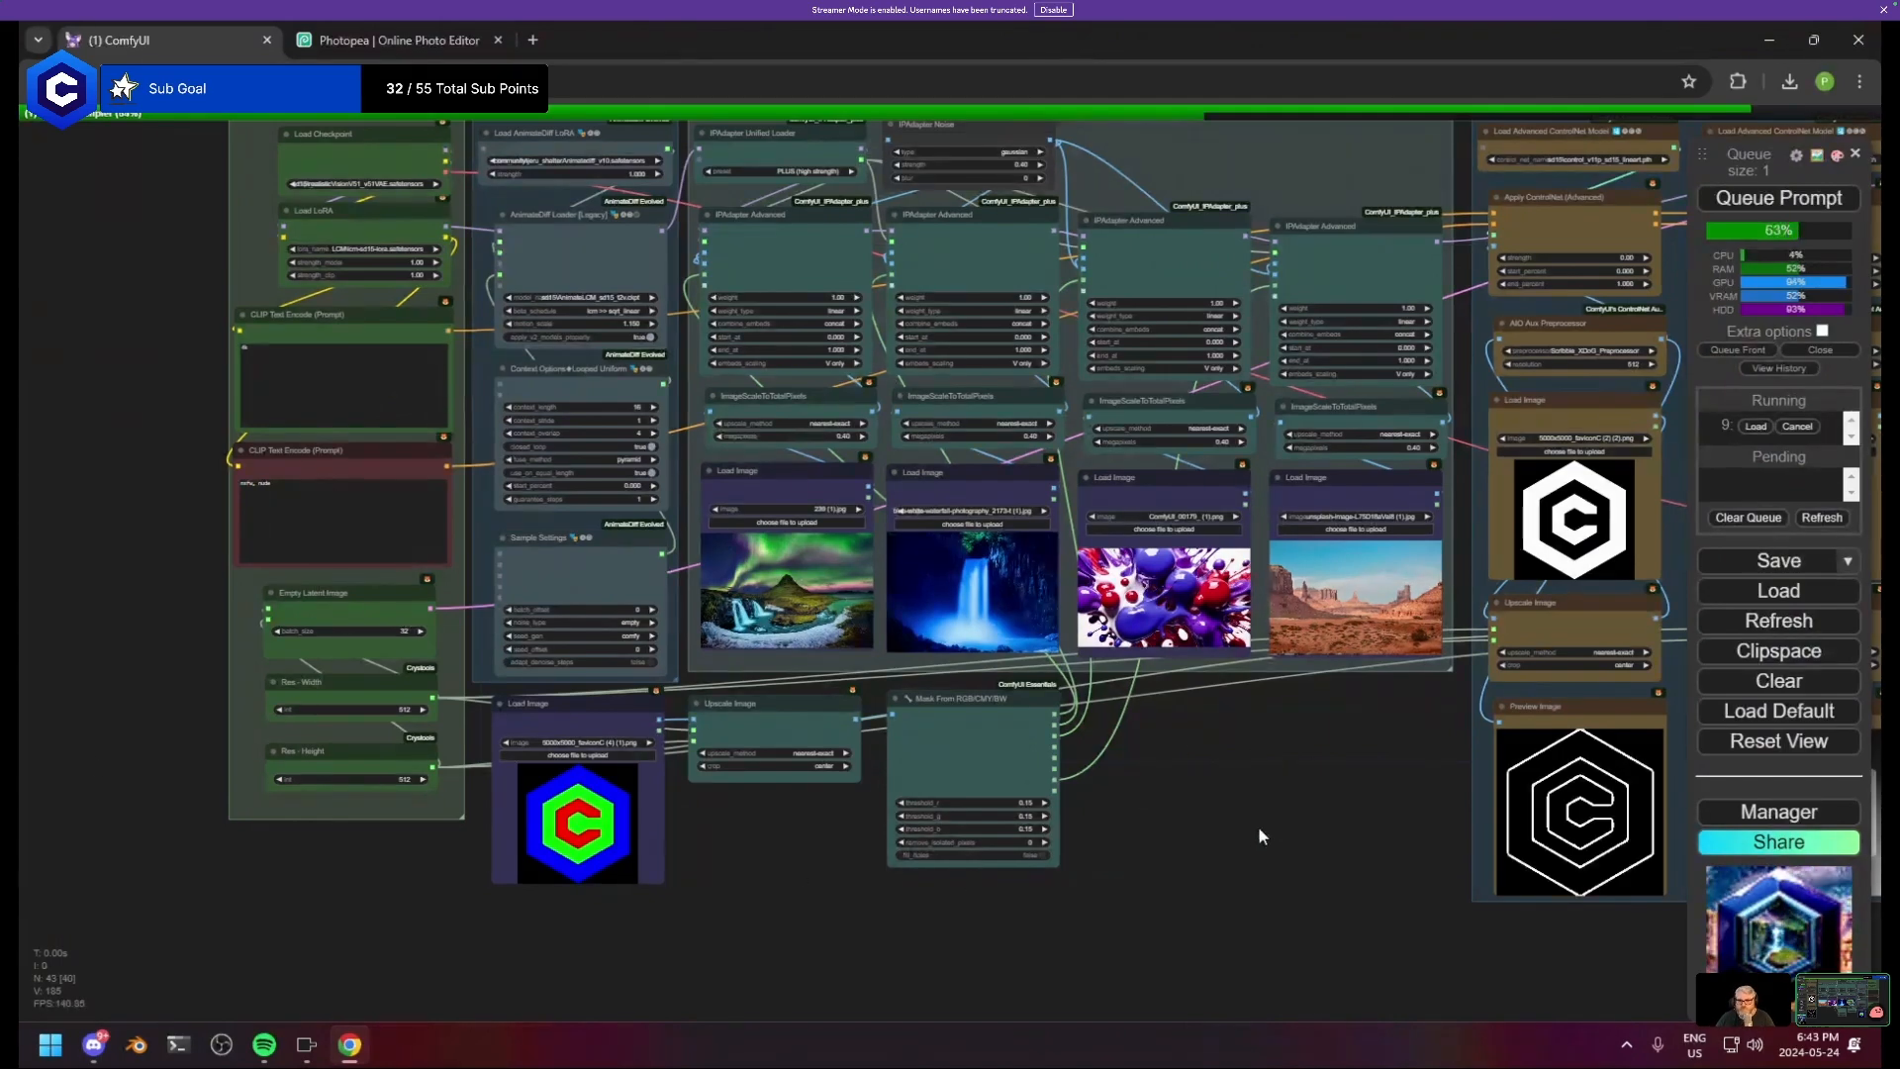
left_click_drag(1258, 829, 779, 914)
left_click_drag(1215, 863, 763, 890)
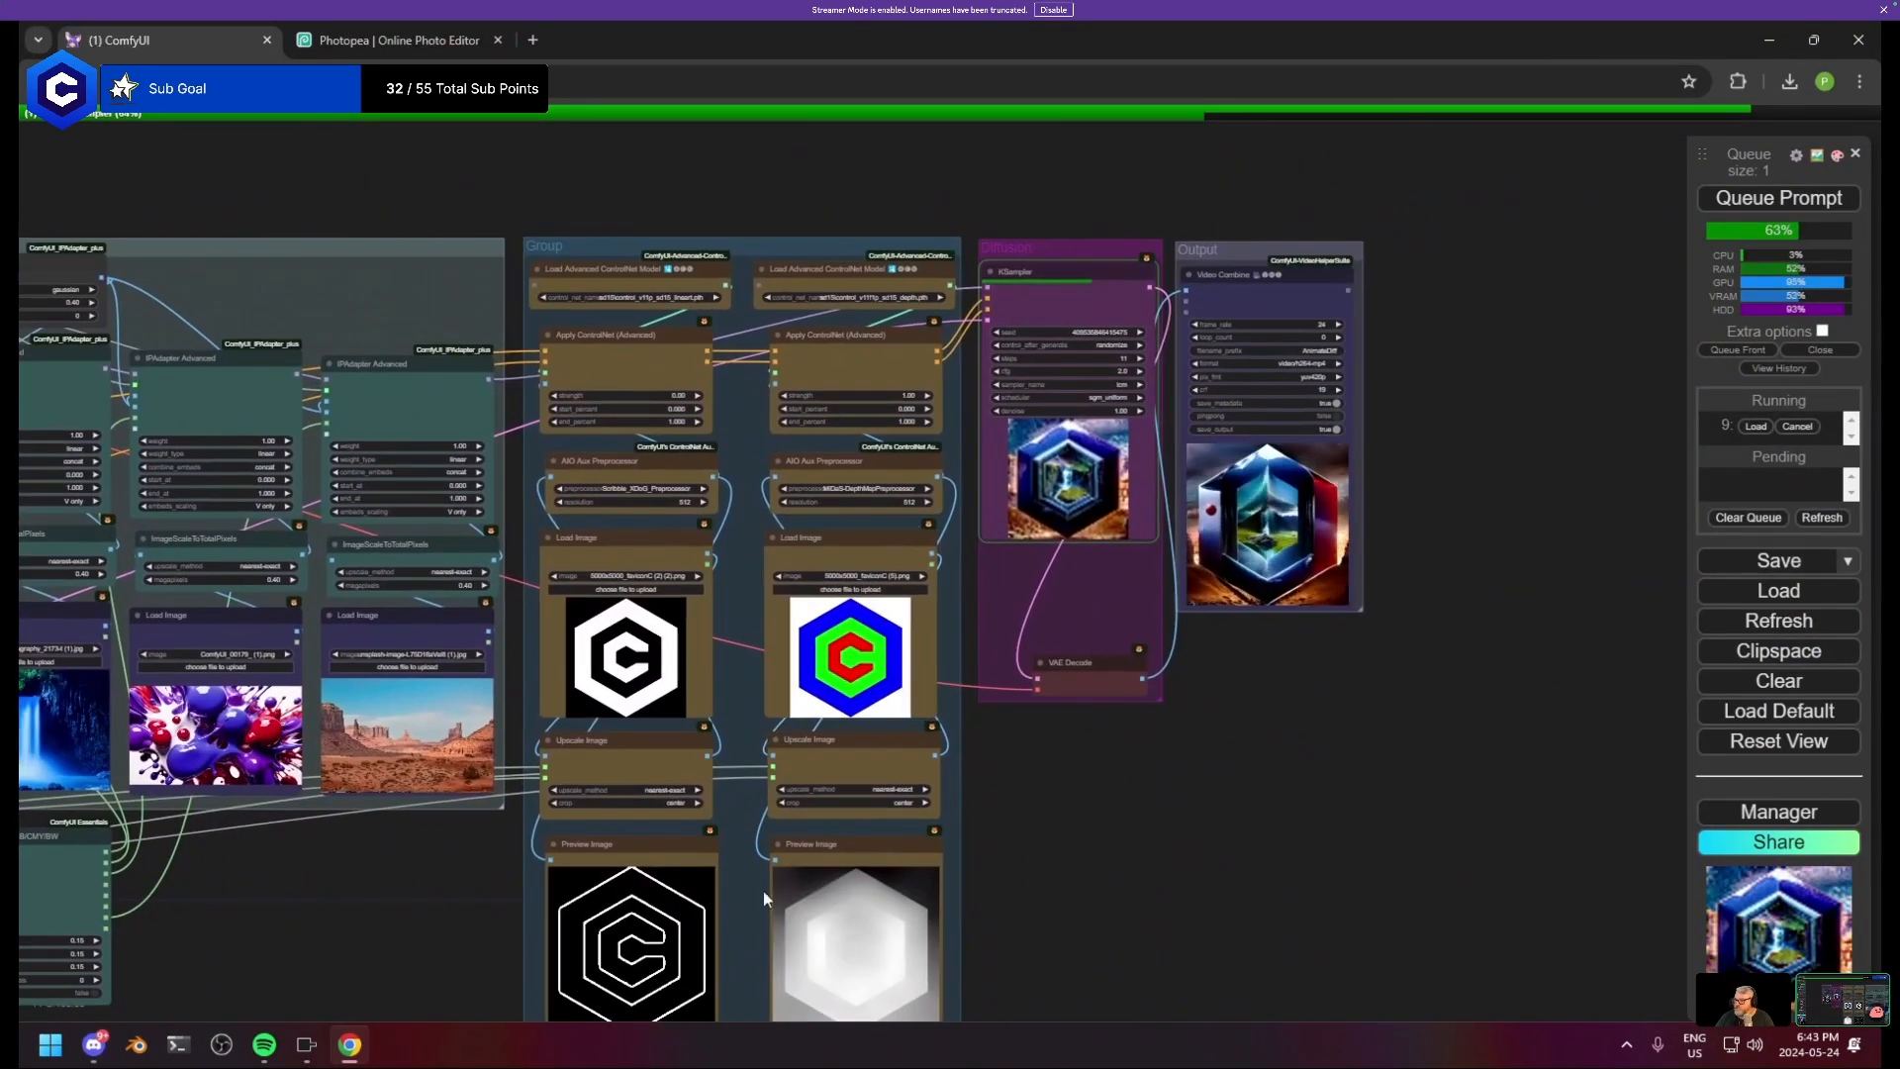
scroll(1219, 859, "up", 5)
left_click_drag(1220, 718, 975, 953)
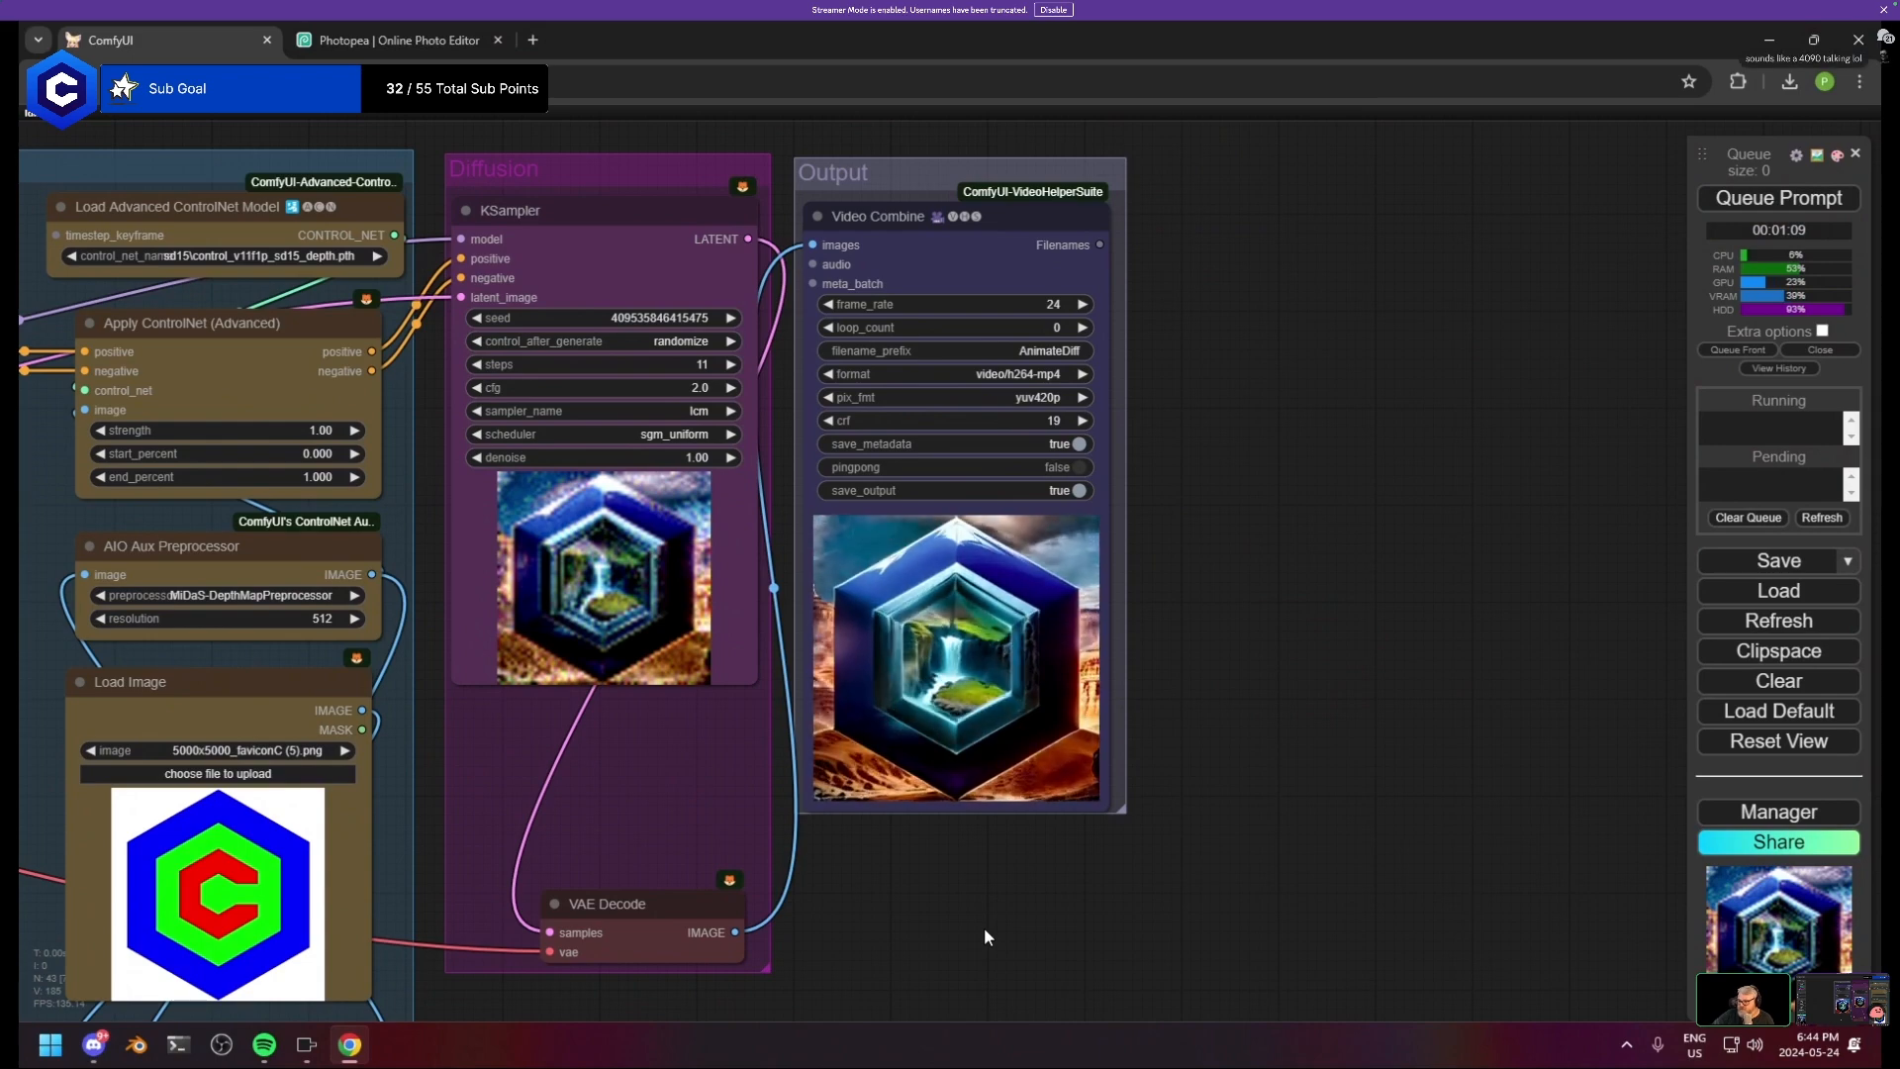
scroll(1057, 718, "up", 5)
scroll(1017, 693, "up", 4)
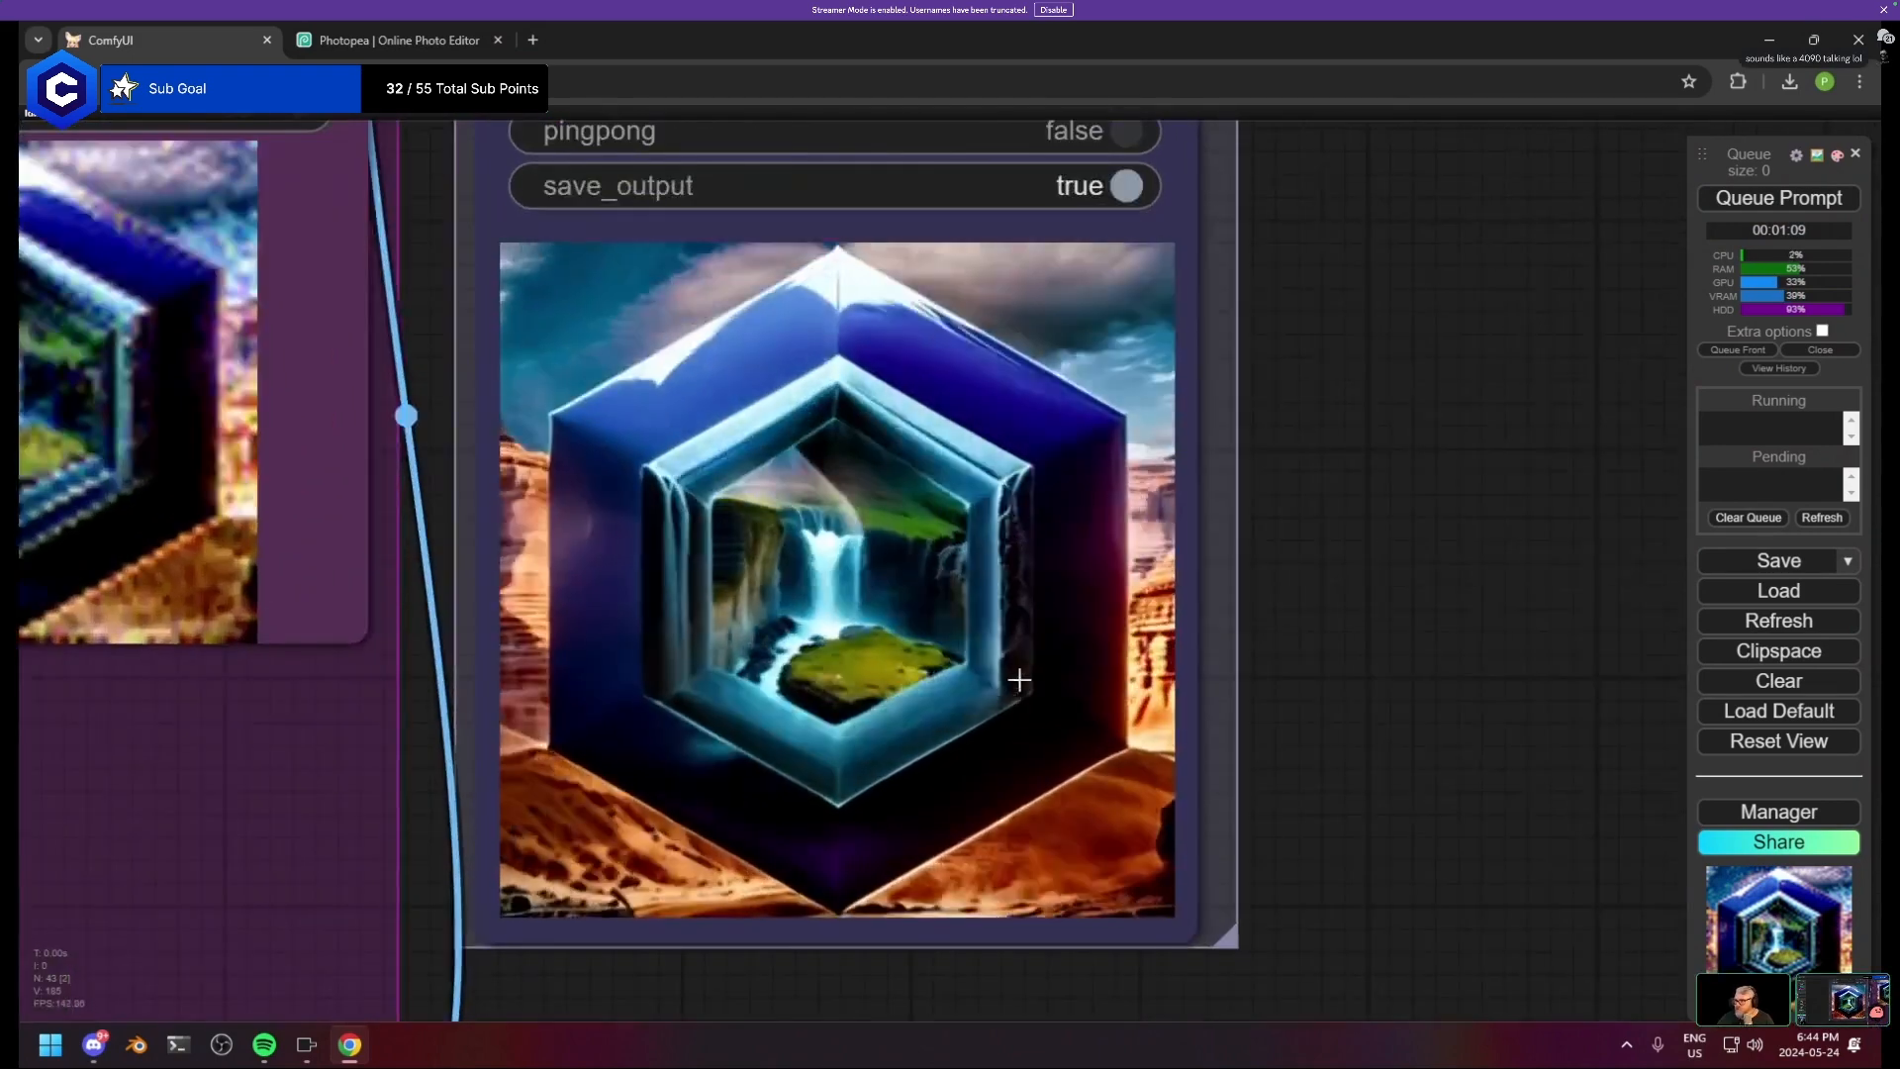
scroll(957, 725, "down", 10)
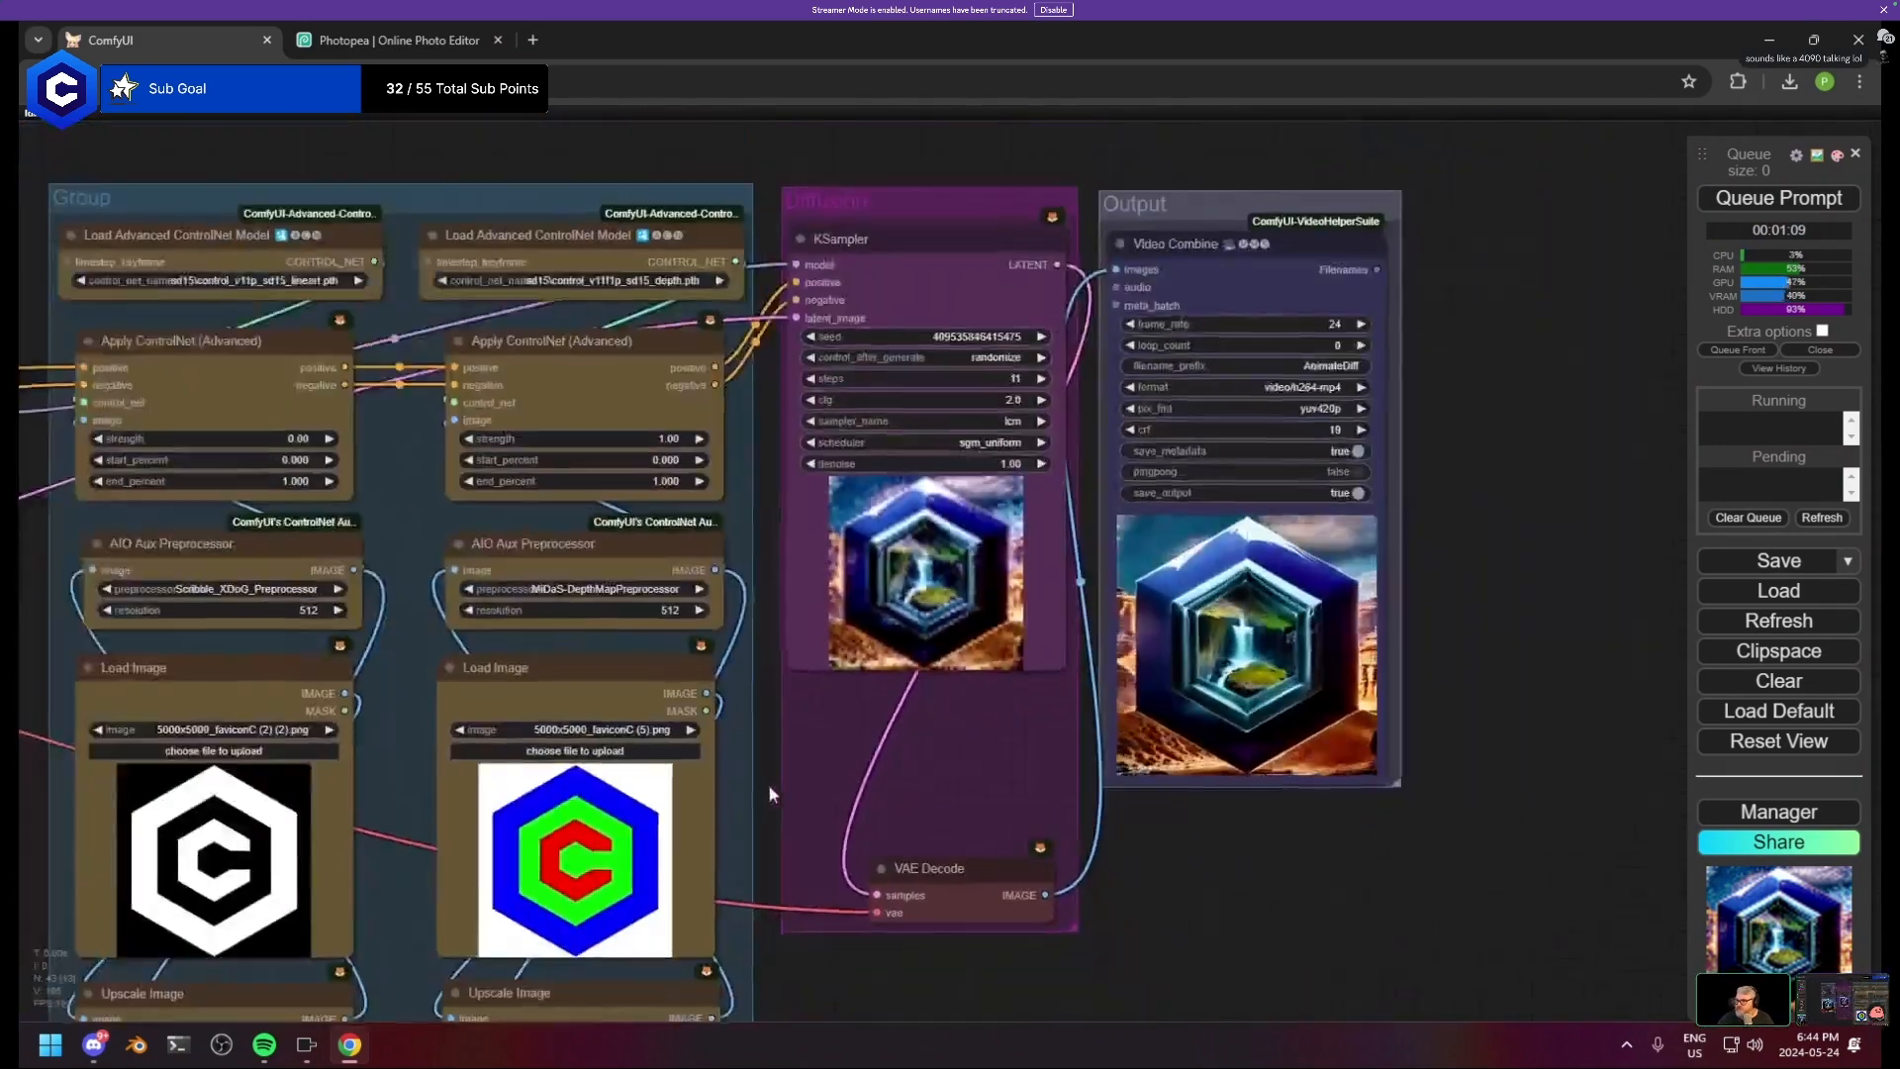
- Set the strength of both the lineart and depth Apply ControlNet nodes to 0.5 and queue the prompt
left_click_drag(770, 792, 1181, 773)
left_click(659, 422)
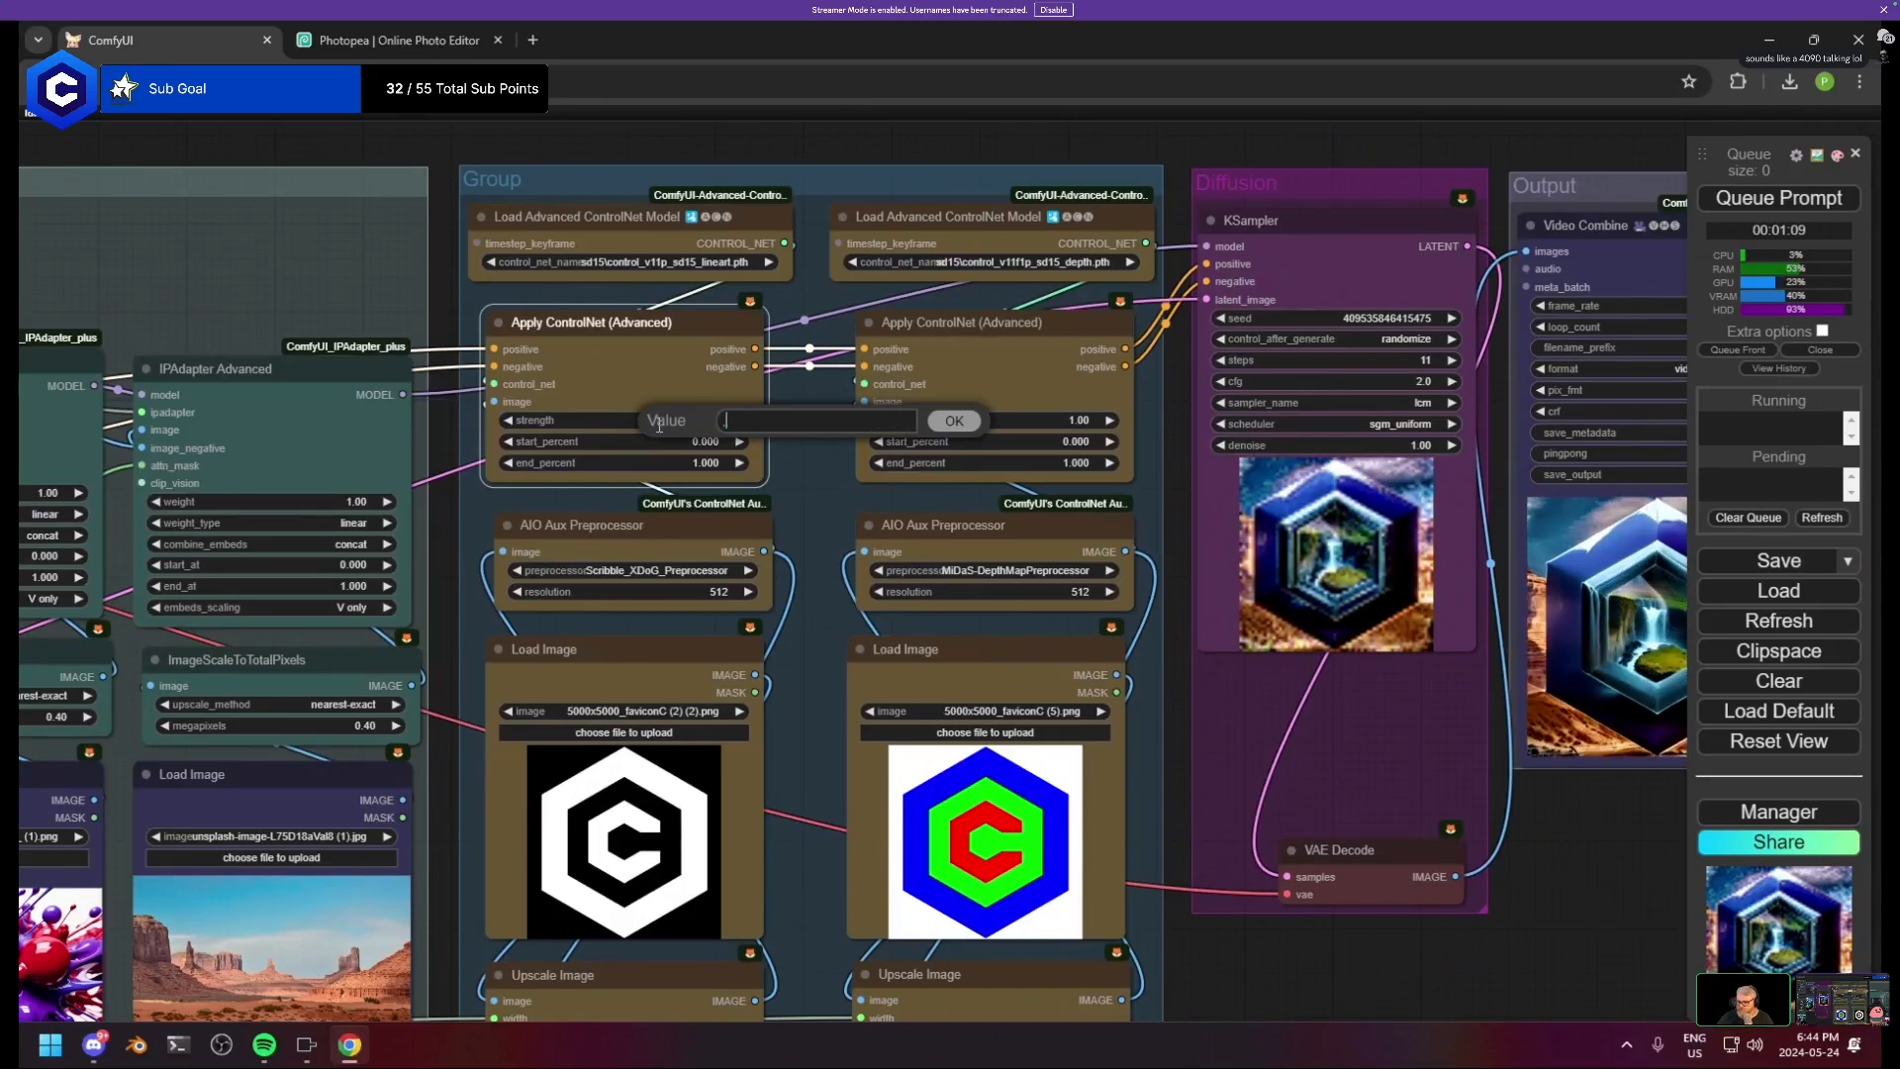
type("0.5")
key("Return")
left_click(1063, 420)
type("0.5")
key("Return")
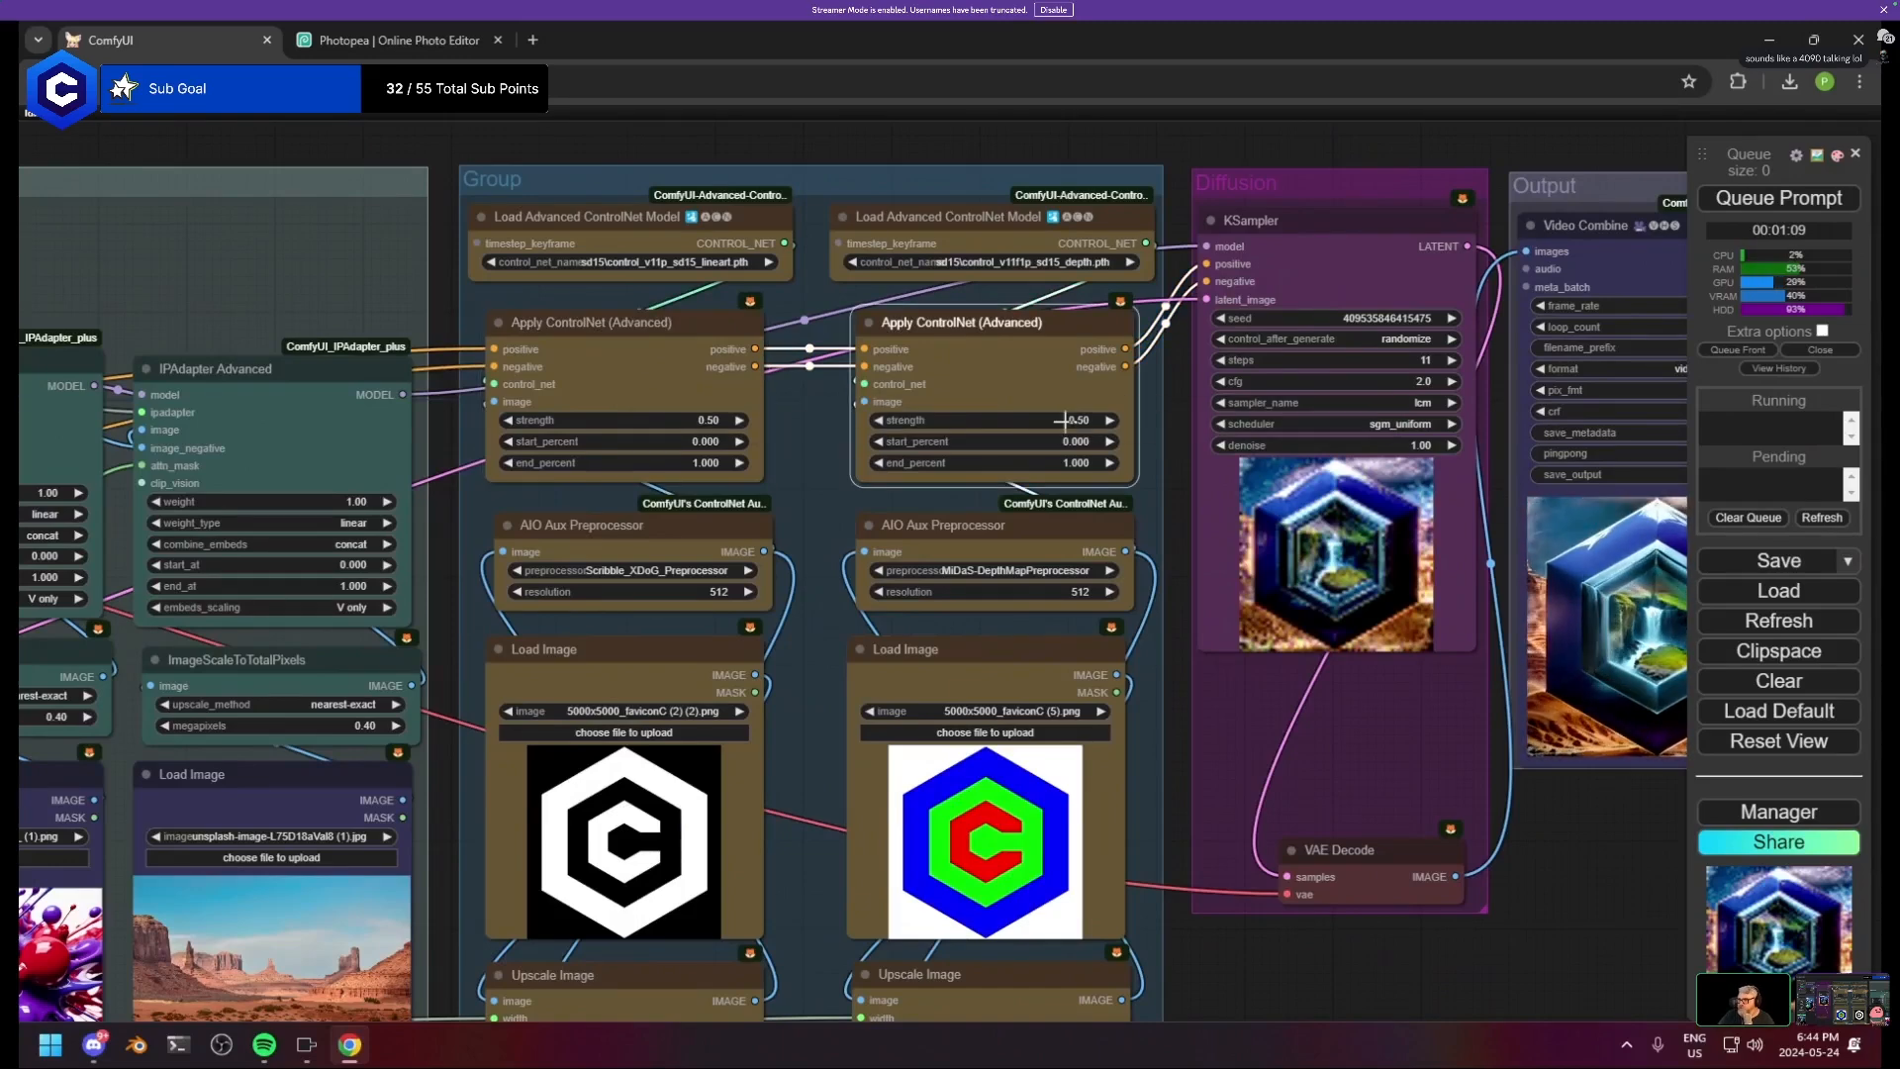
left_click_drag(1395, 692, 1249, 259)
key("ctrl+Return")
- Compare the lineart and depth preview images with the previous logo video and the source logos feeding both ControlNets
scroll(831, 704, "down", 4)
scroll(1116, 509, "down", 1)
scroll(924, 701, "up", 2)
scroll(1068, 653, "up", 12)
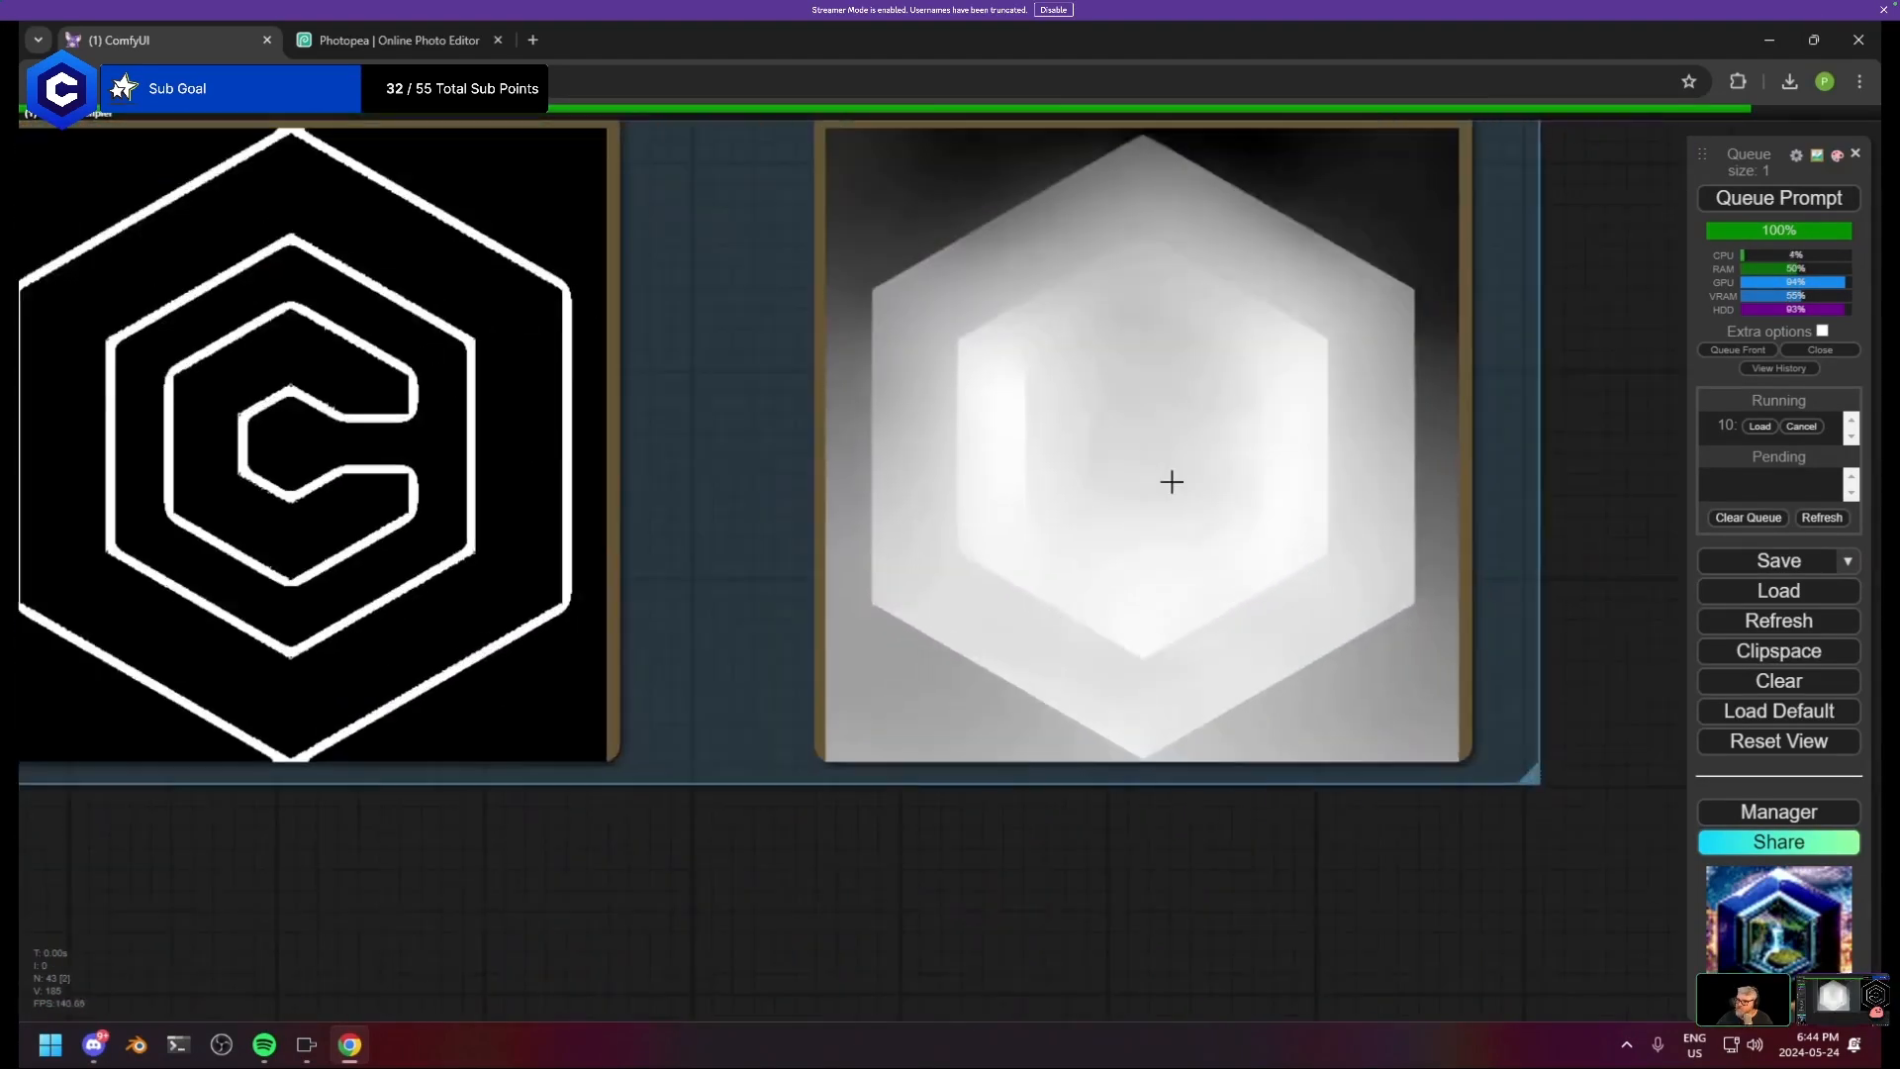
left_click_drag(1362, 395, 349, 933)
left_click_drag(1316, 168, 989, 827)
left_click_drag(991, 732, 761, 1015)
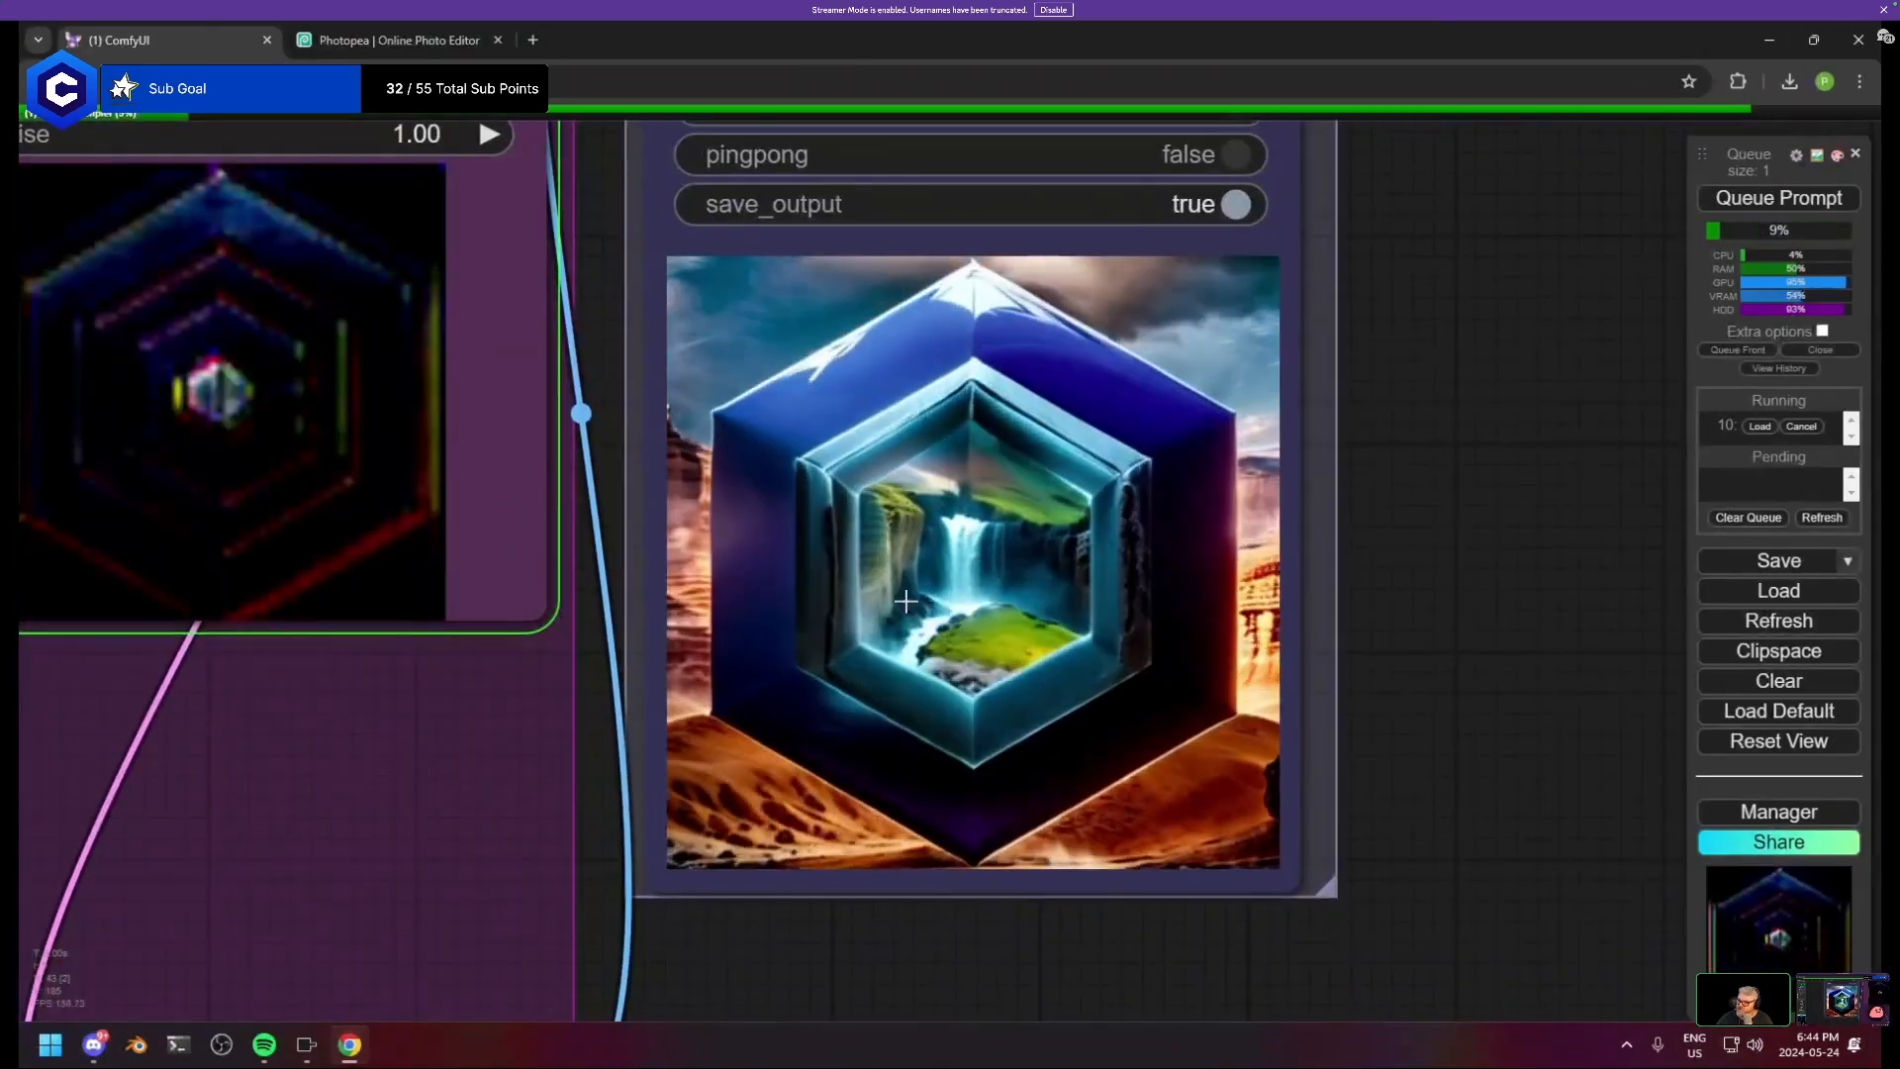
scroll(646, 770, "down", 5)
left_click_drag(647, 770, 1502, 389)
left_click_drag(411, 699, 881, 461)
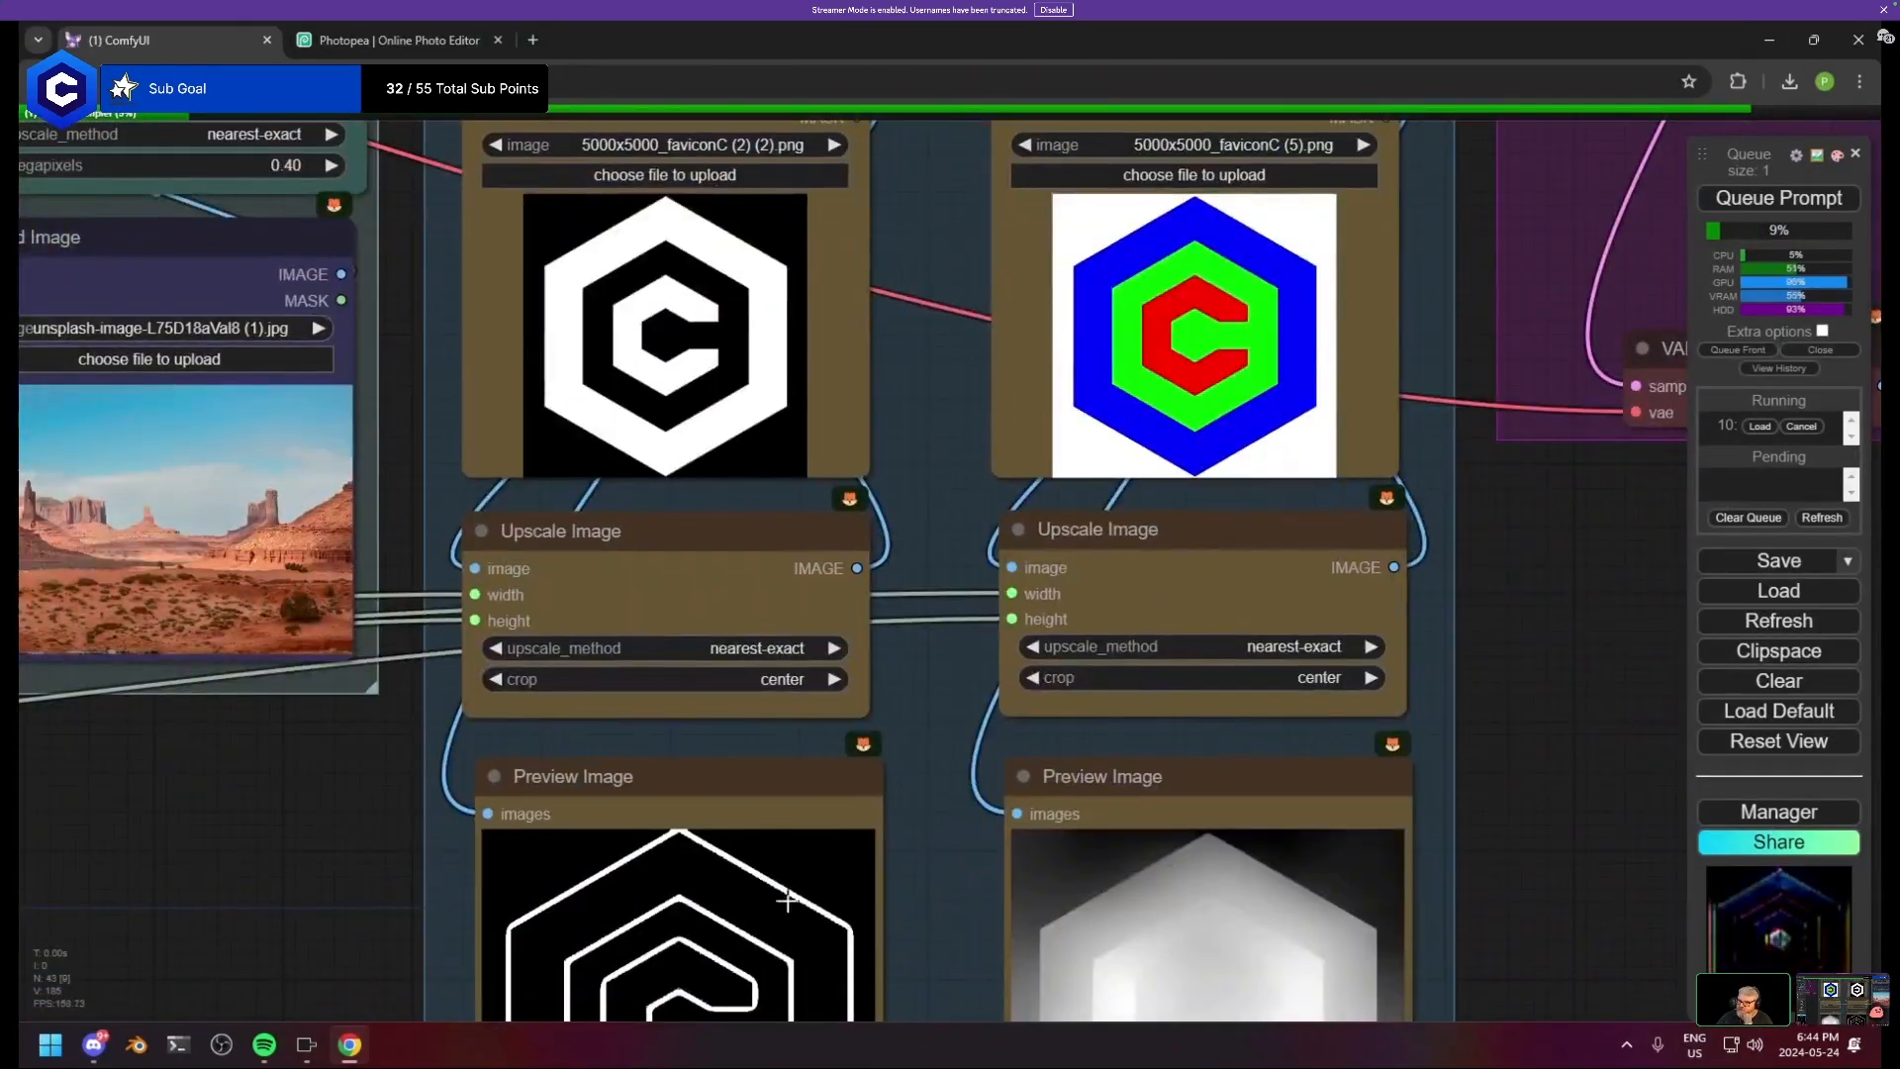
scroll(1396, 605, "down", 3)
left_click_drag(1435, 604, 446, 848)
left_click_drag(1221, 466, 1140, 729)
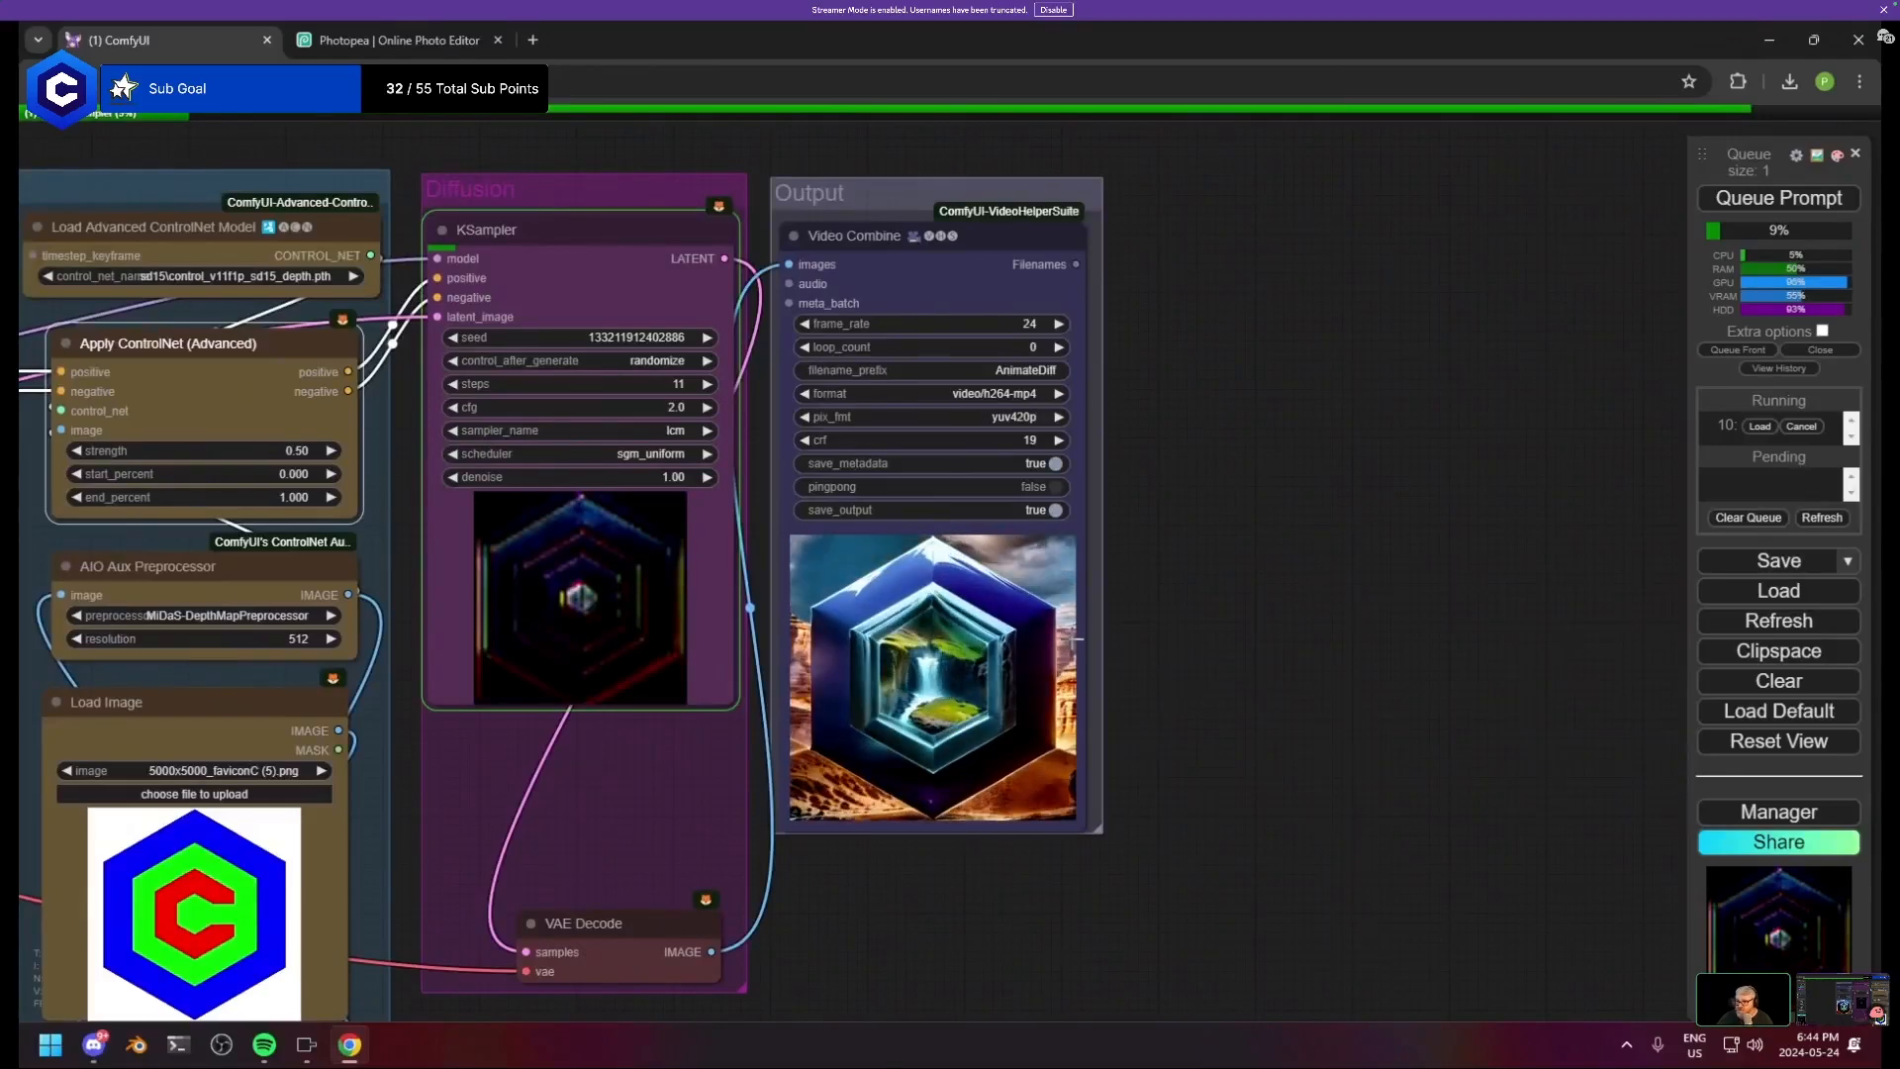
- Watch the running generation's KSampler preview and compare its logo shape with the previous output video
scroll(922, 702, "down", 2)
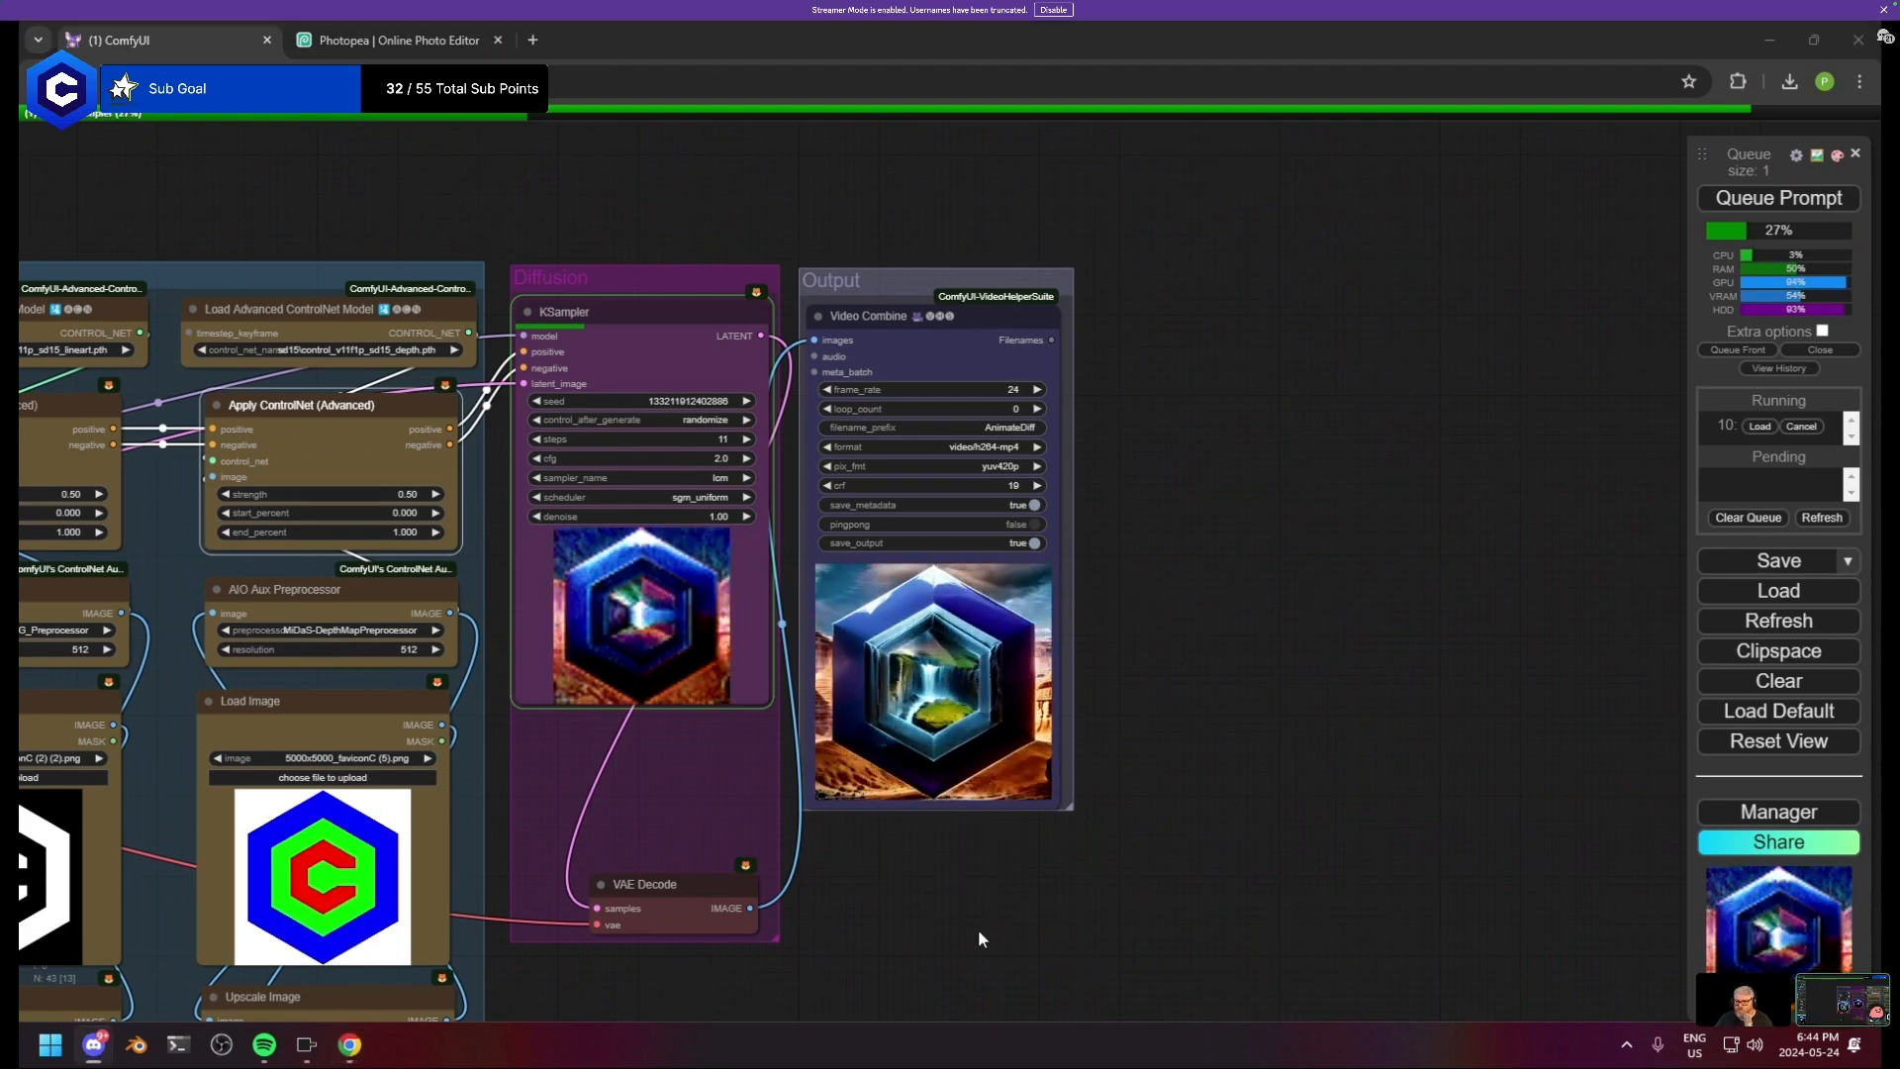
scroll(970, 929, "up", 6)
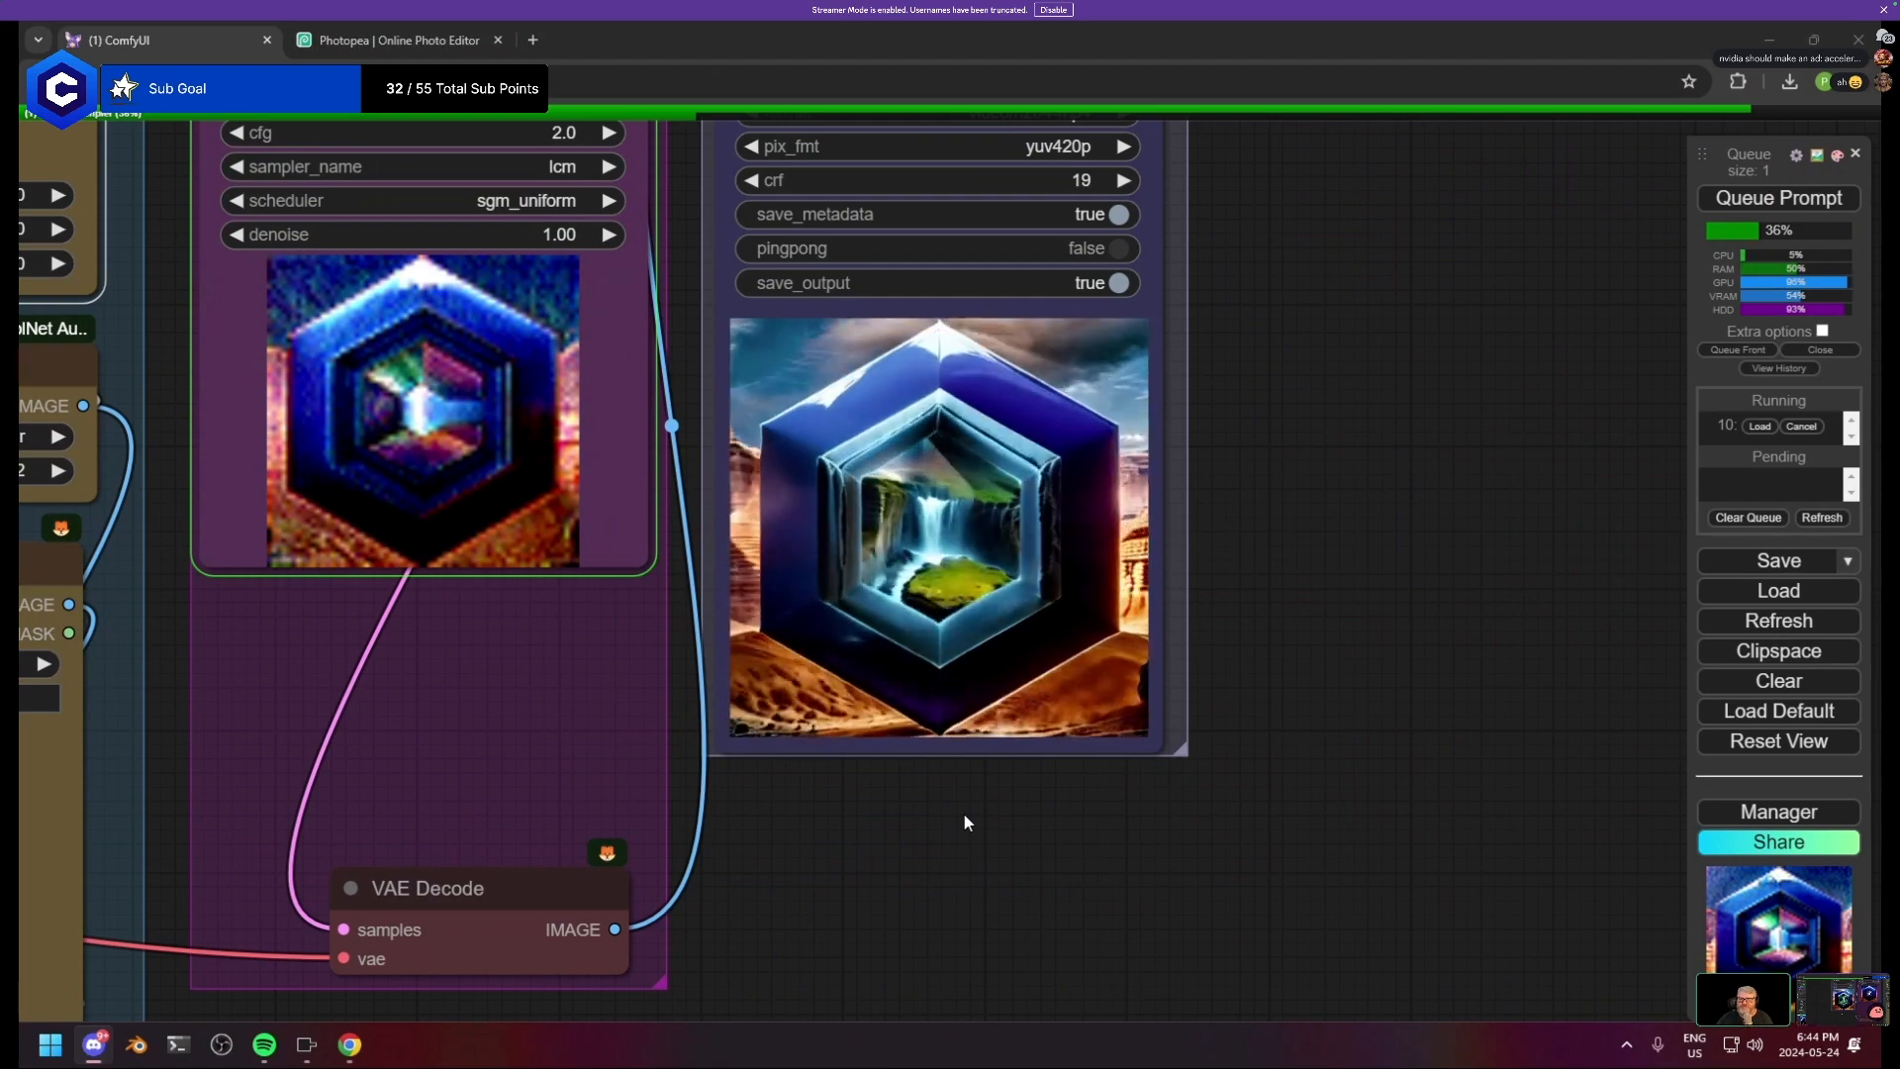
scroll(915, 592, "down", 1)
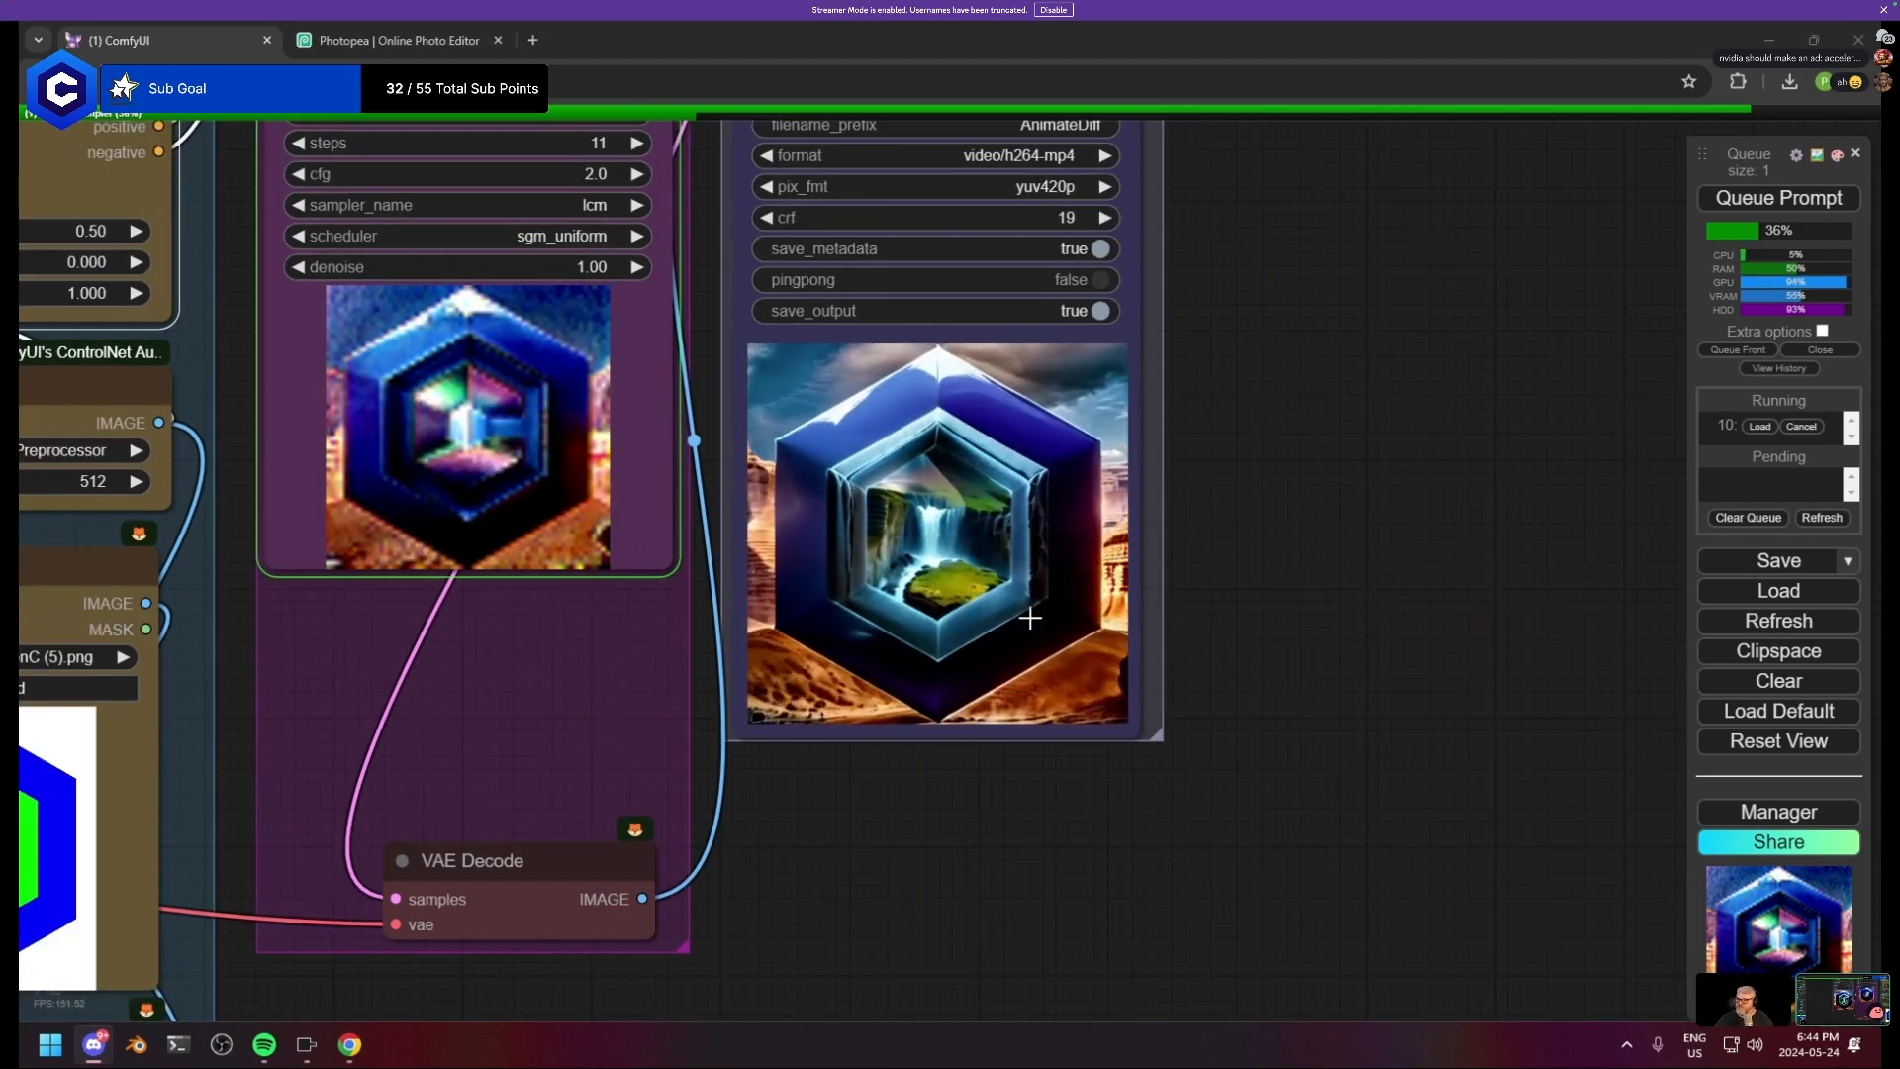
scroll(944, 663, "down", 15)
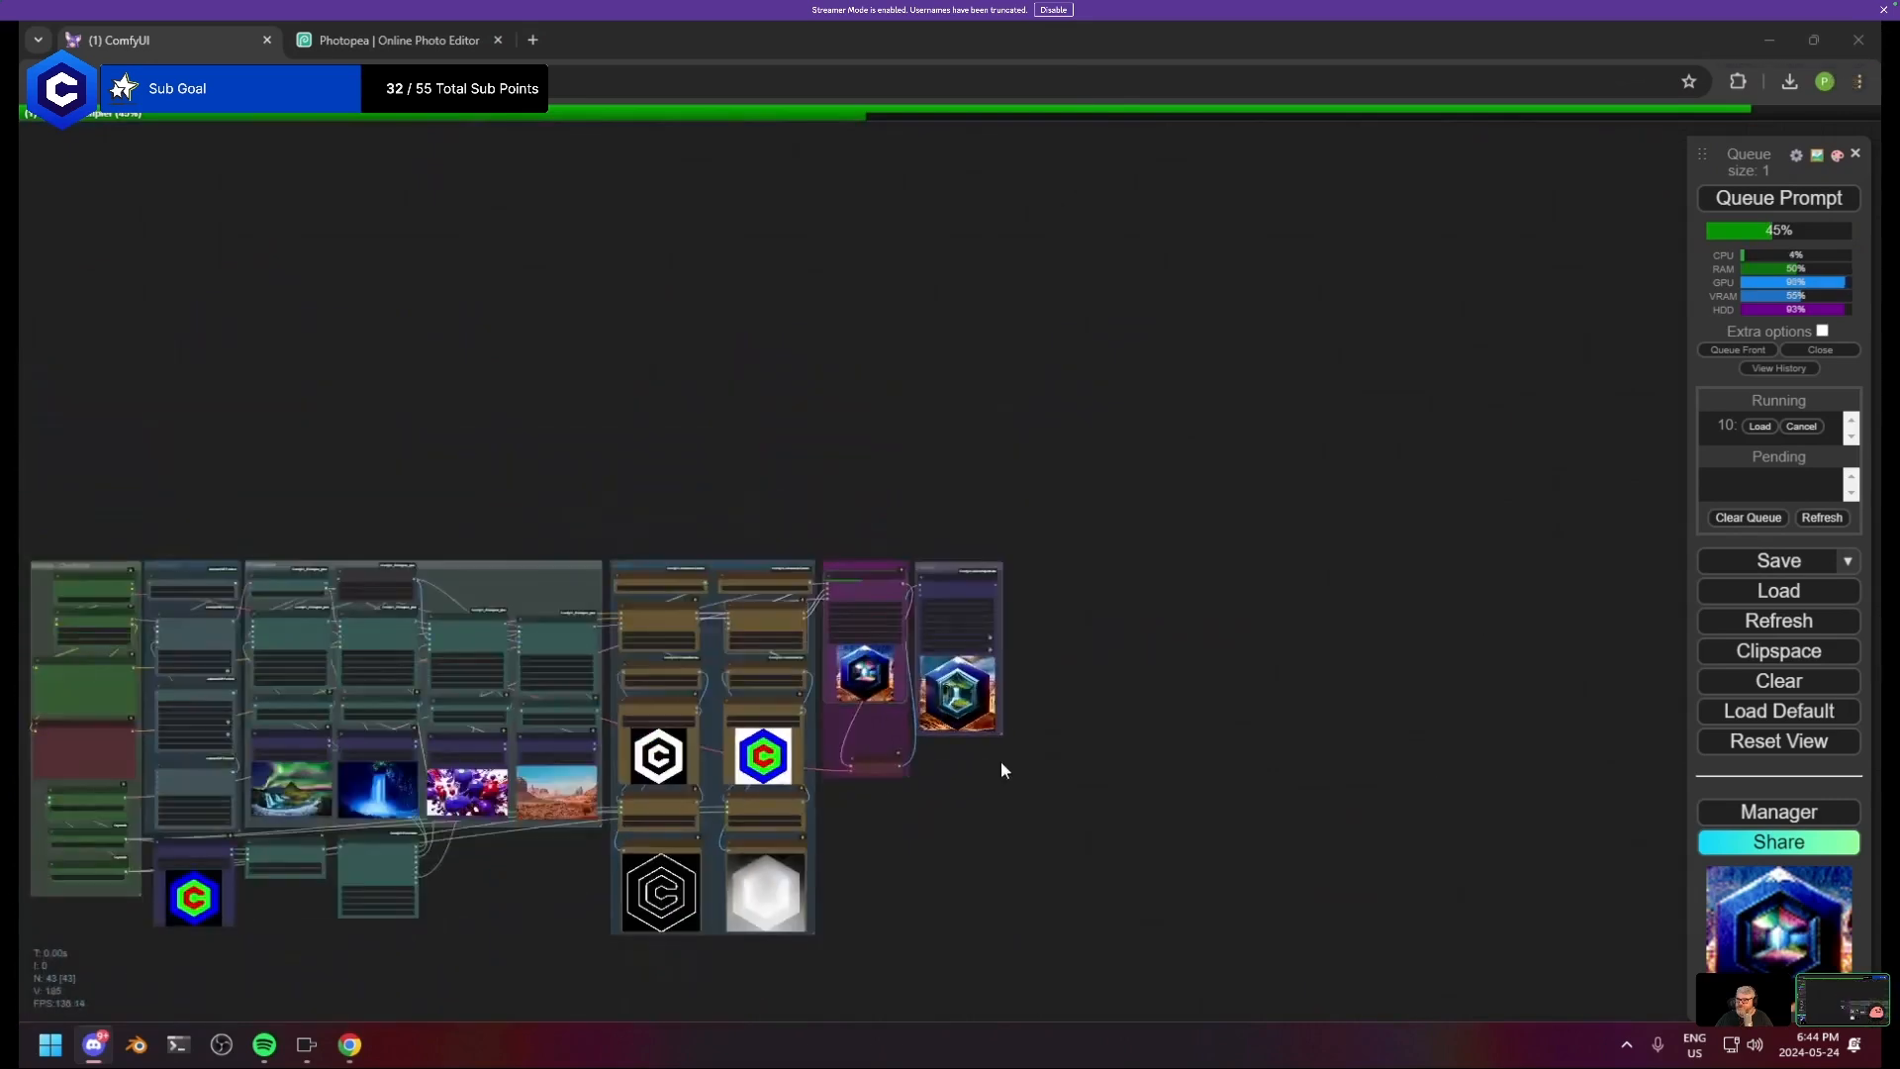
scroll(1005, 755, "up", 6)
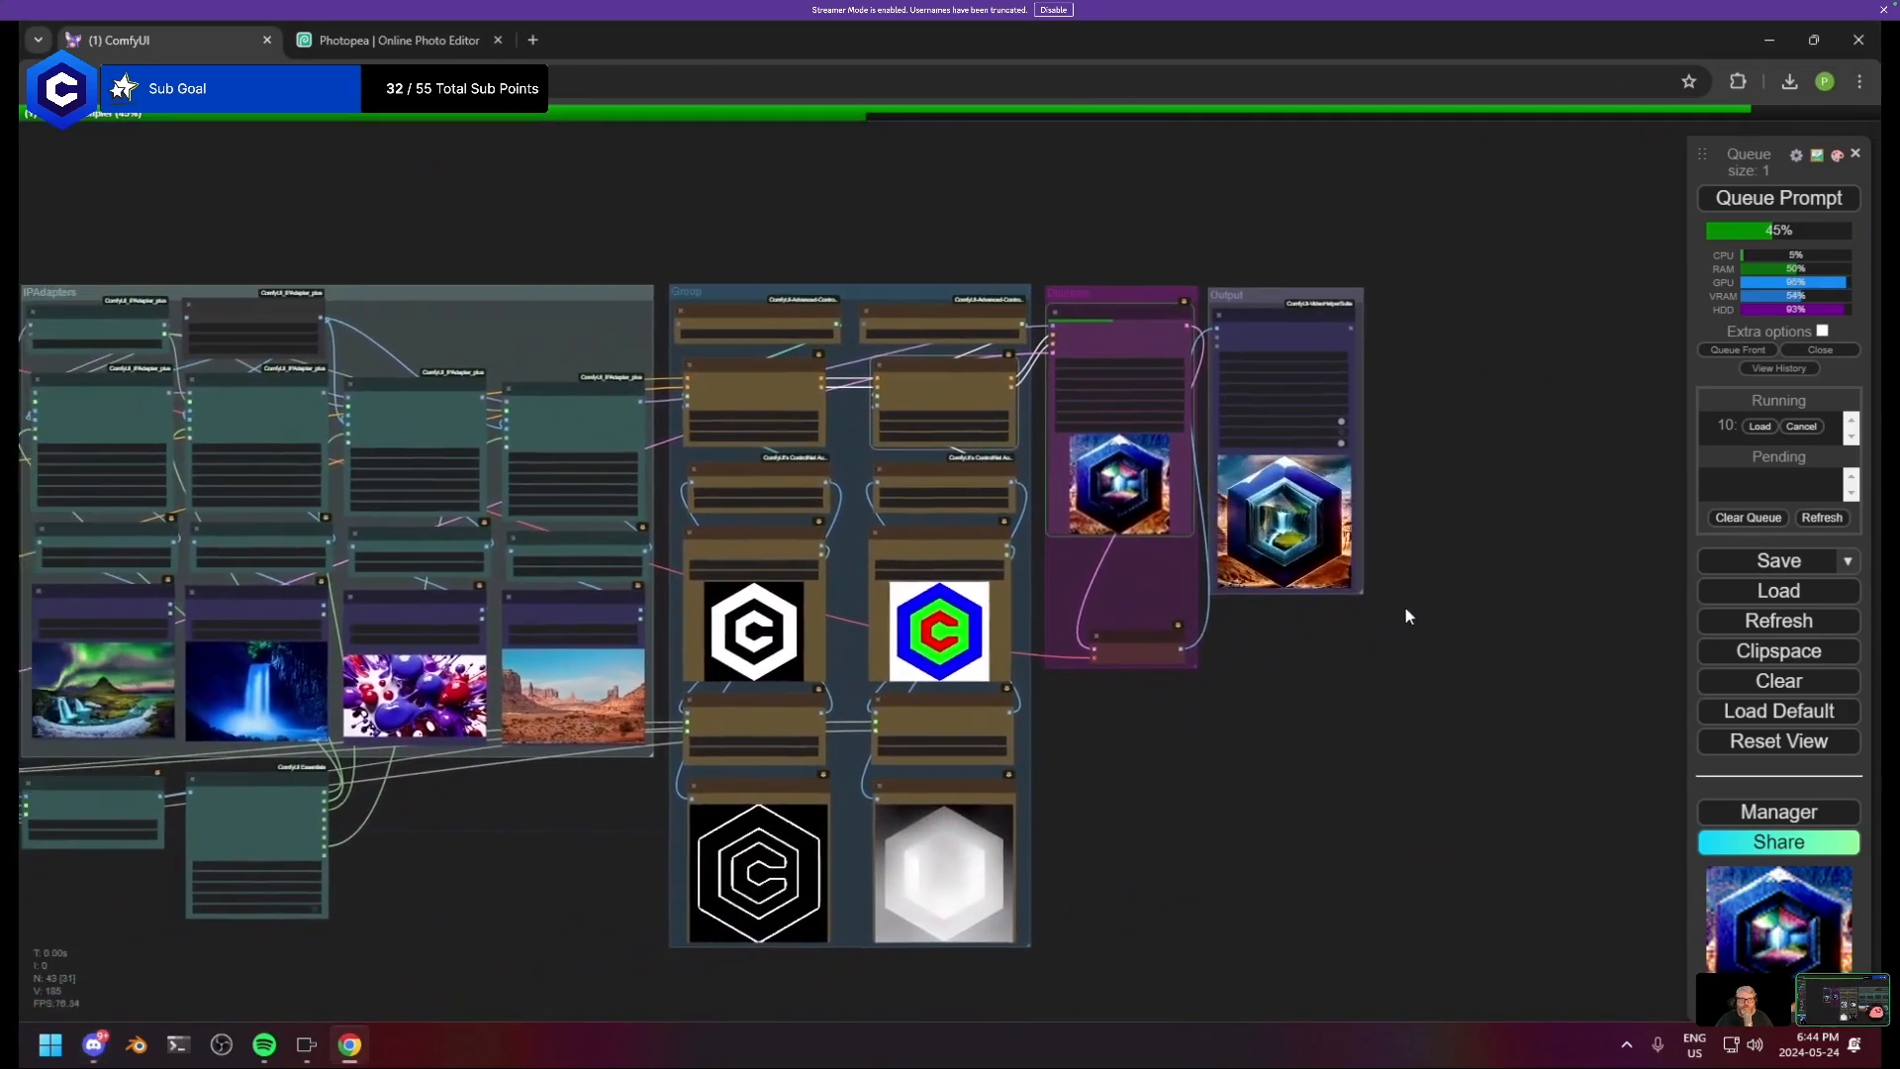
left_click_drag(1406, 615, 1435, 601)
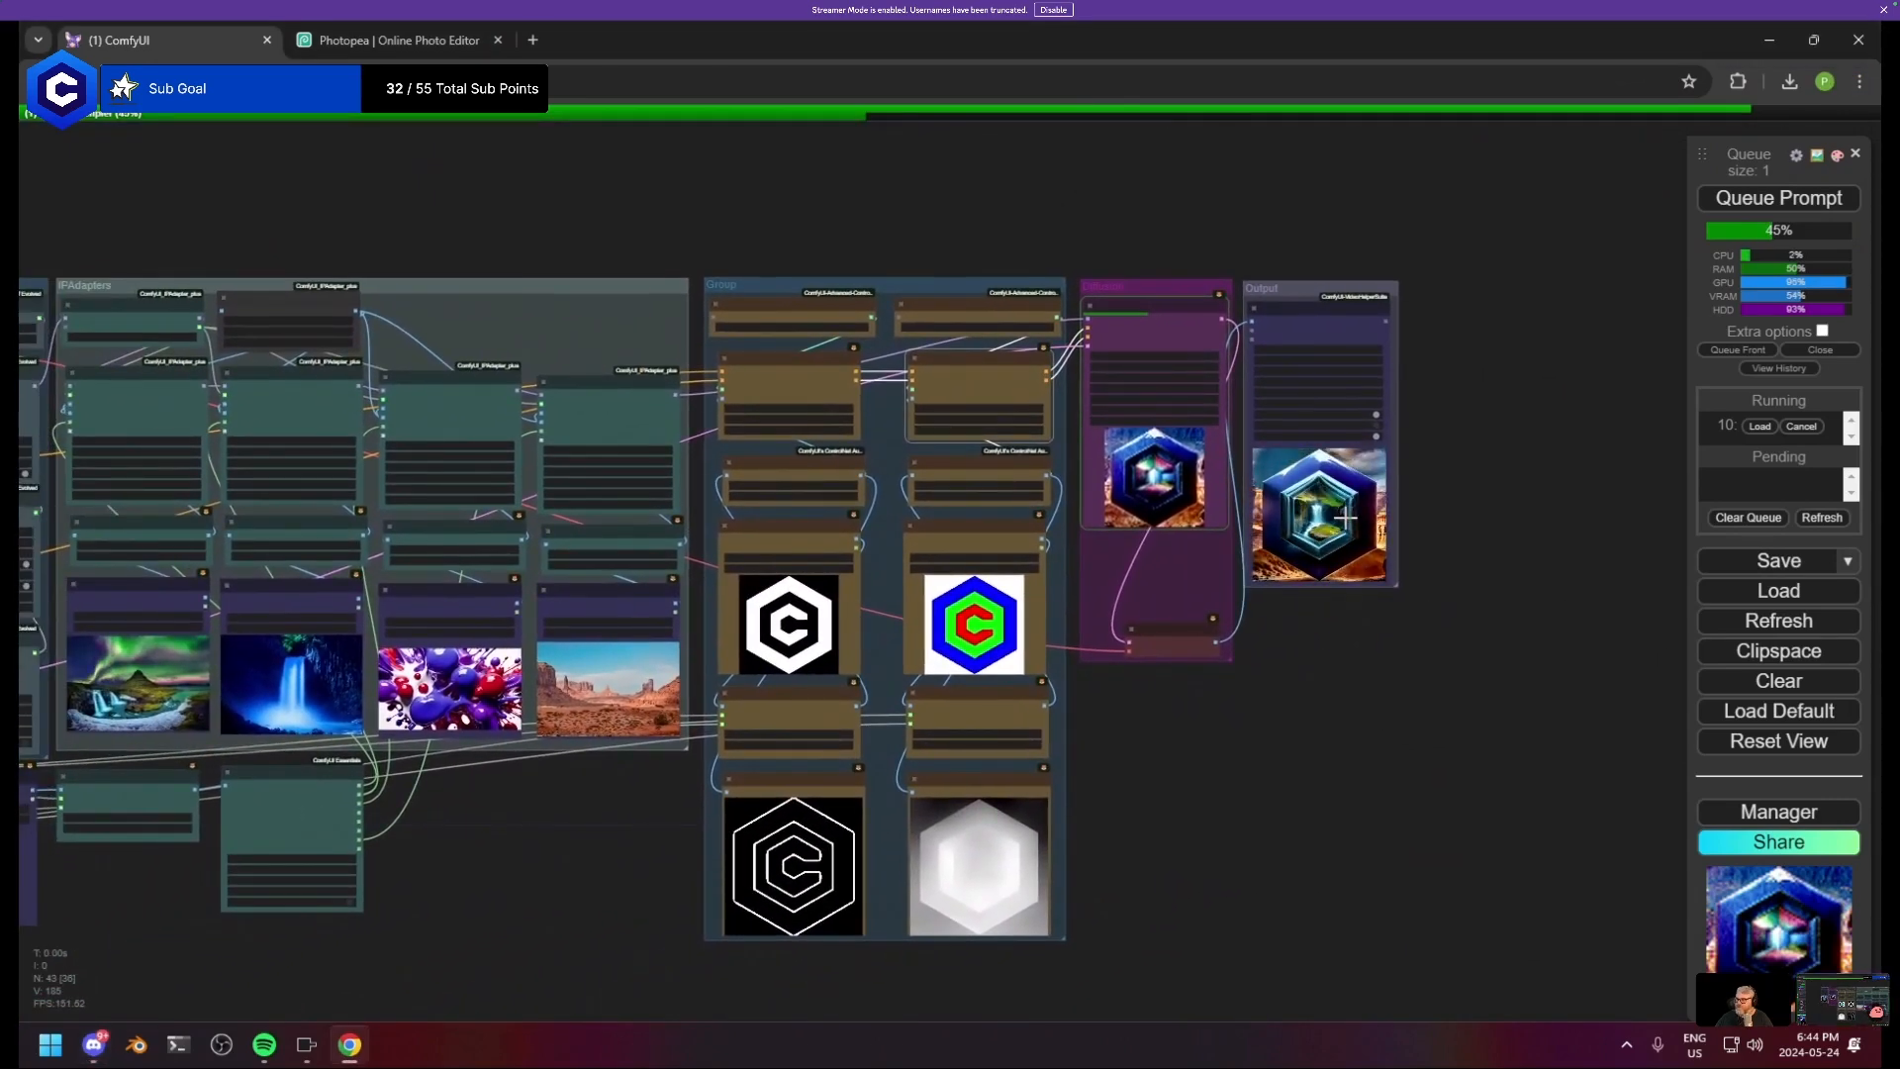
scroll(1331, 524, "up", 15)
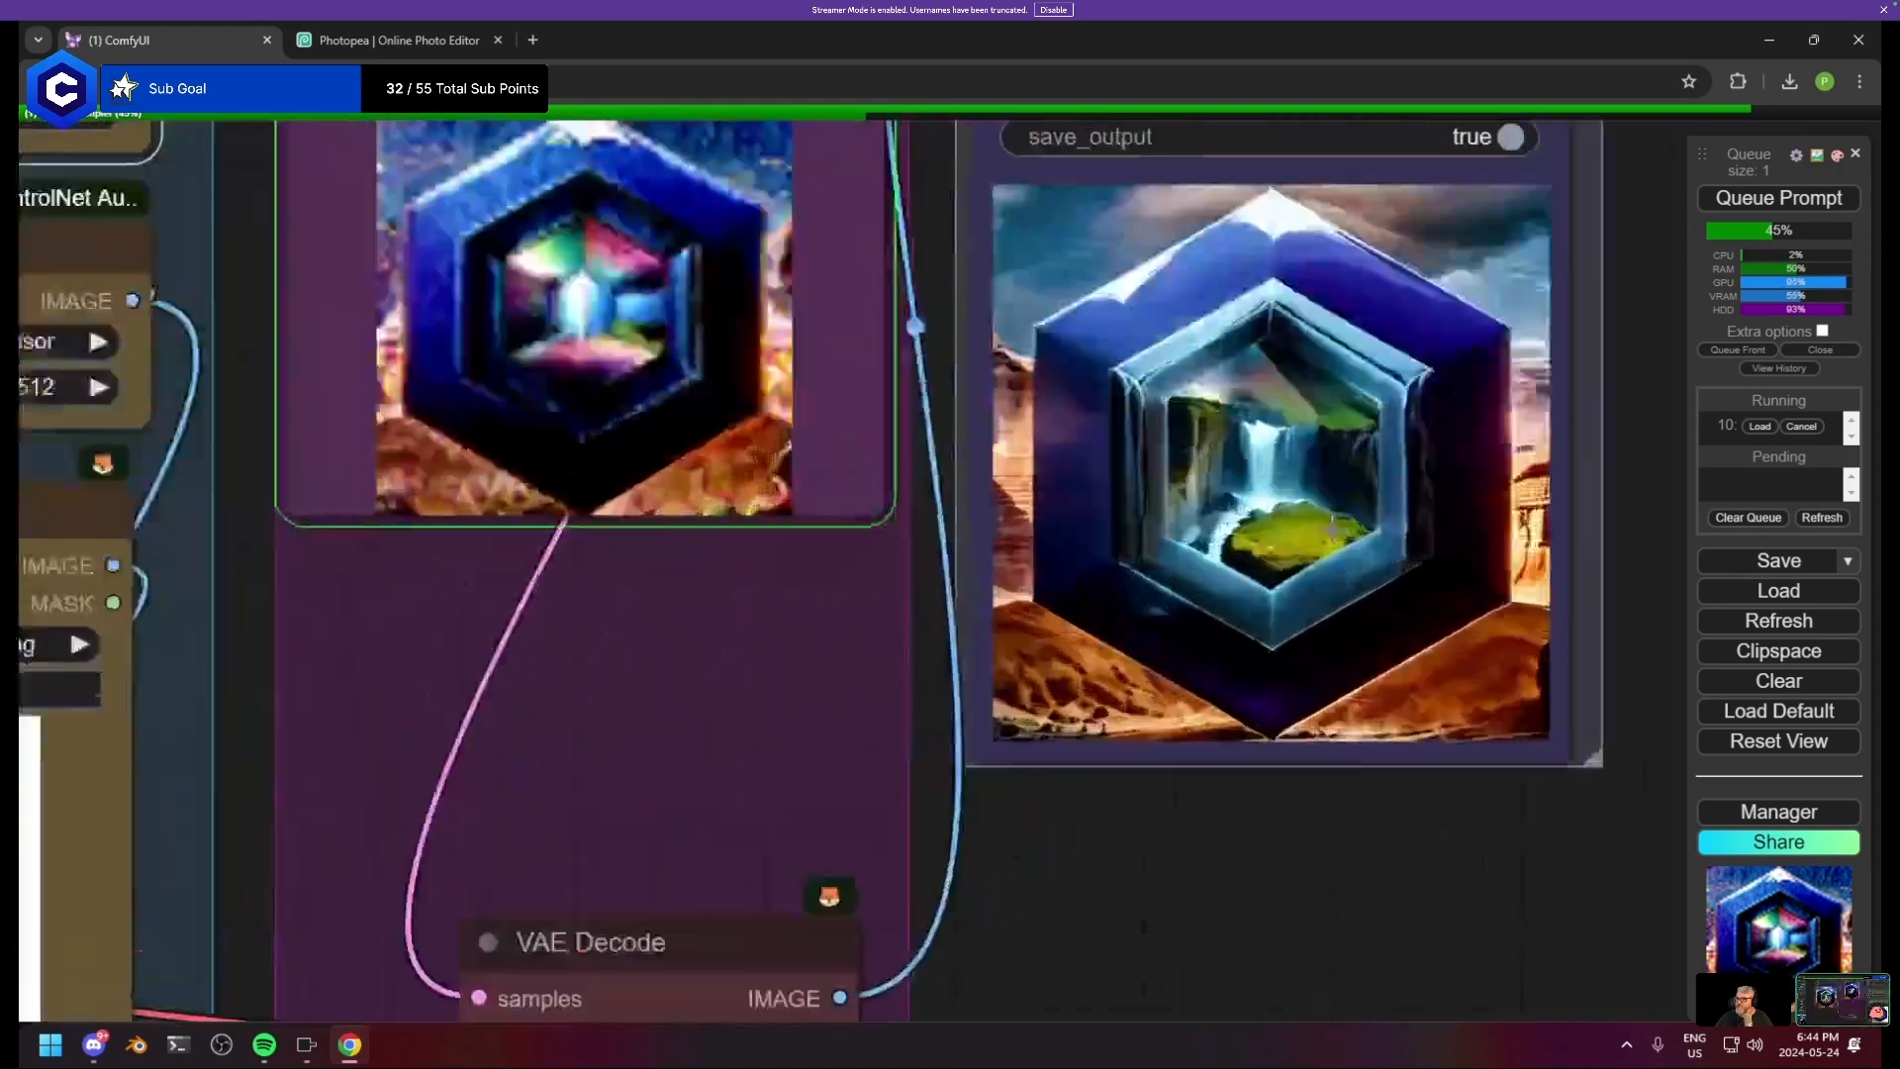
scroll(1174, 518, "down", 12)
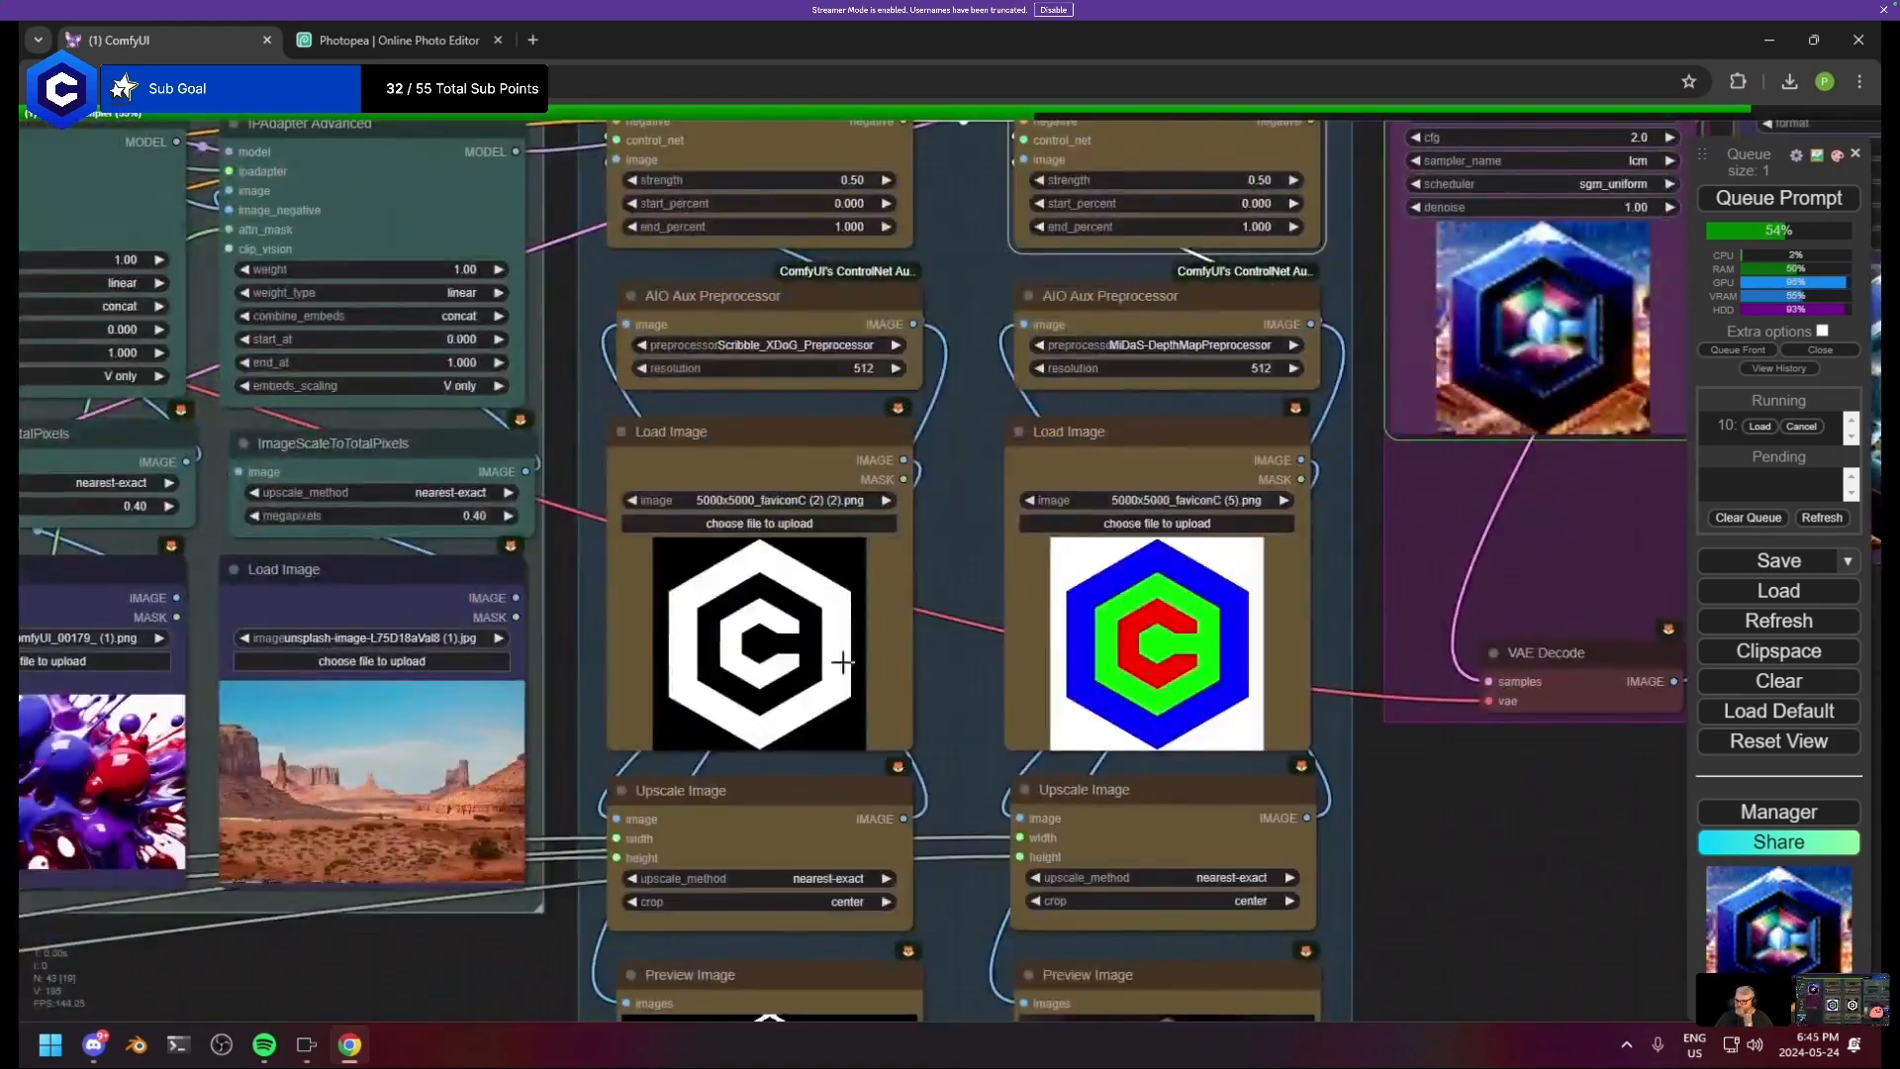
left_click_drag(843, 662, 242, 909)
left_click_drag(999, 702, 799, 808)
scroll(795, 764, "up", 6)
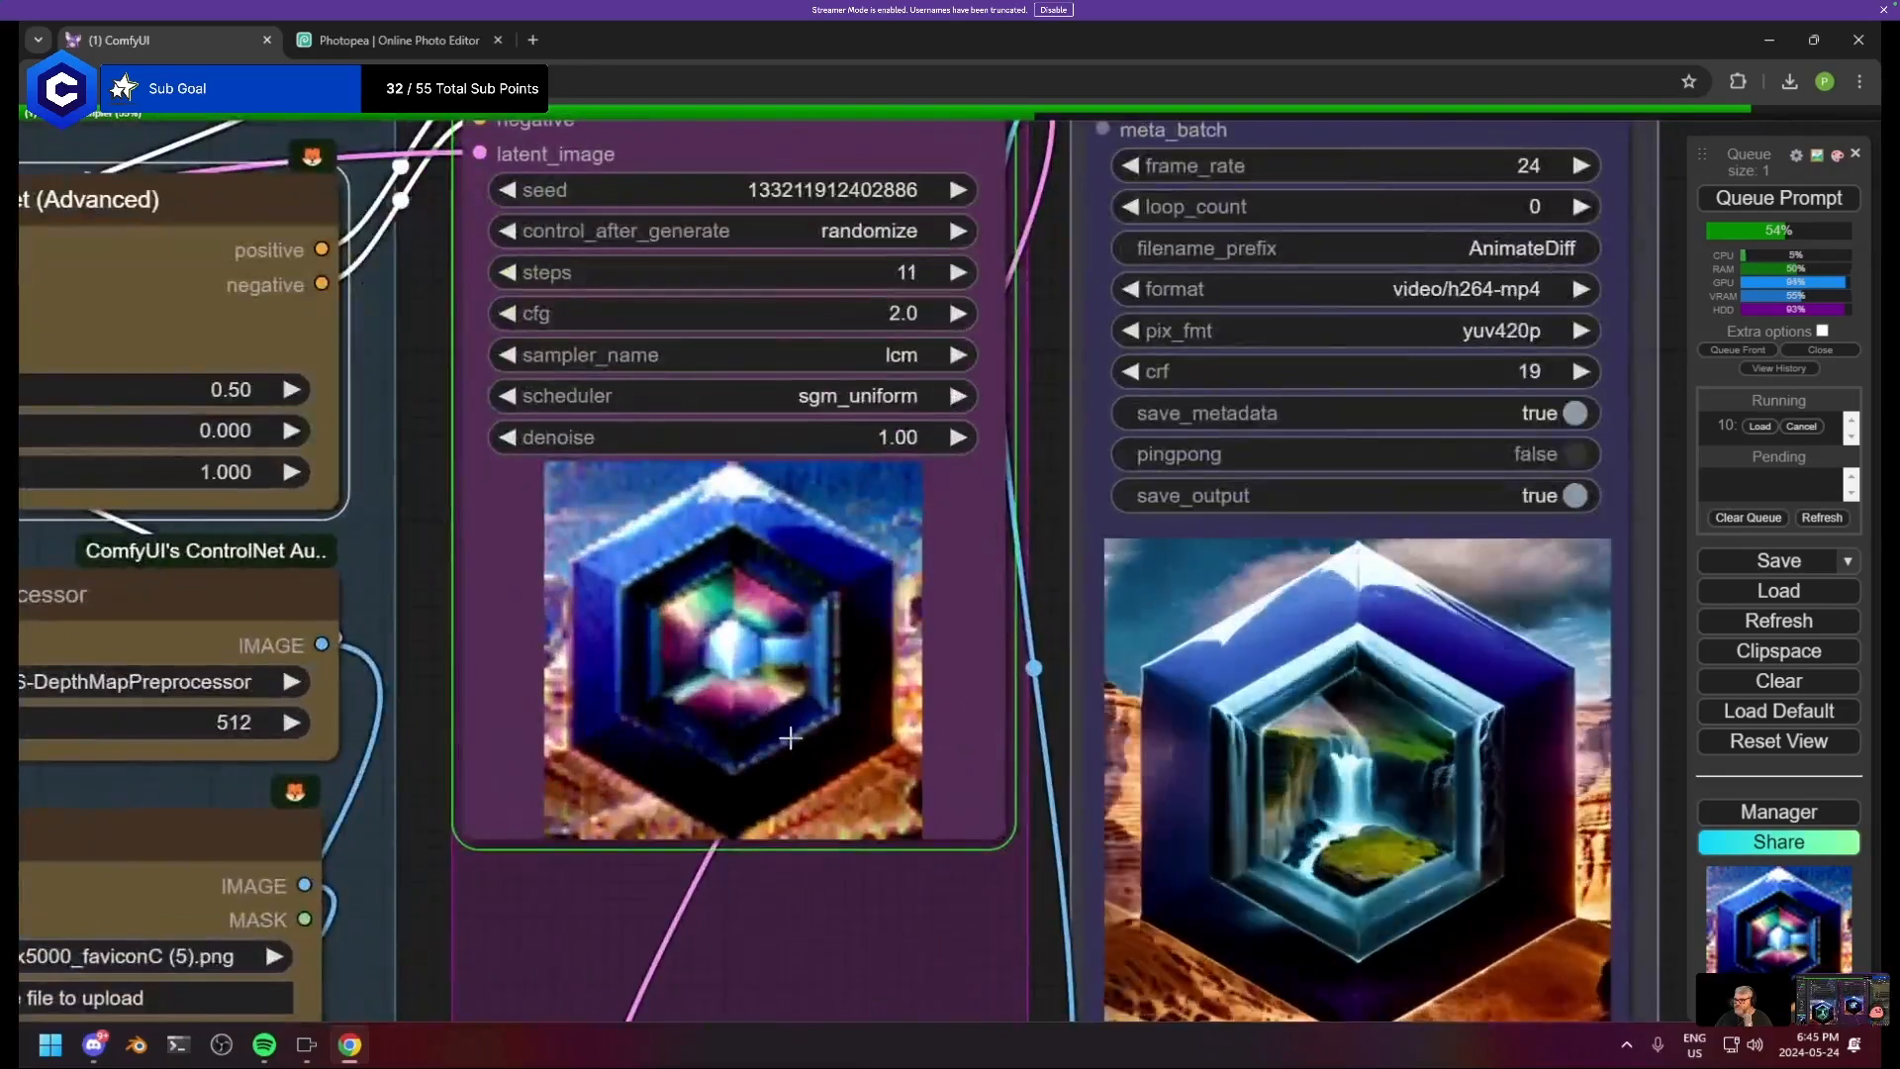
scroll(790, 736, "down", 3)
left_click_drag(936, 720, 653, 720)
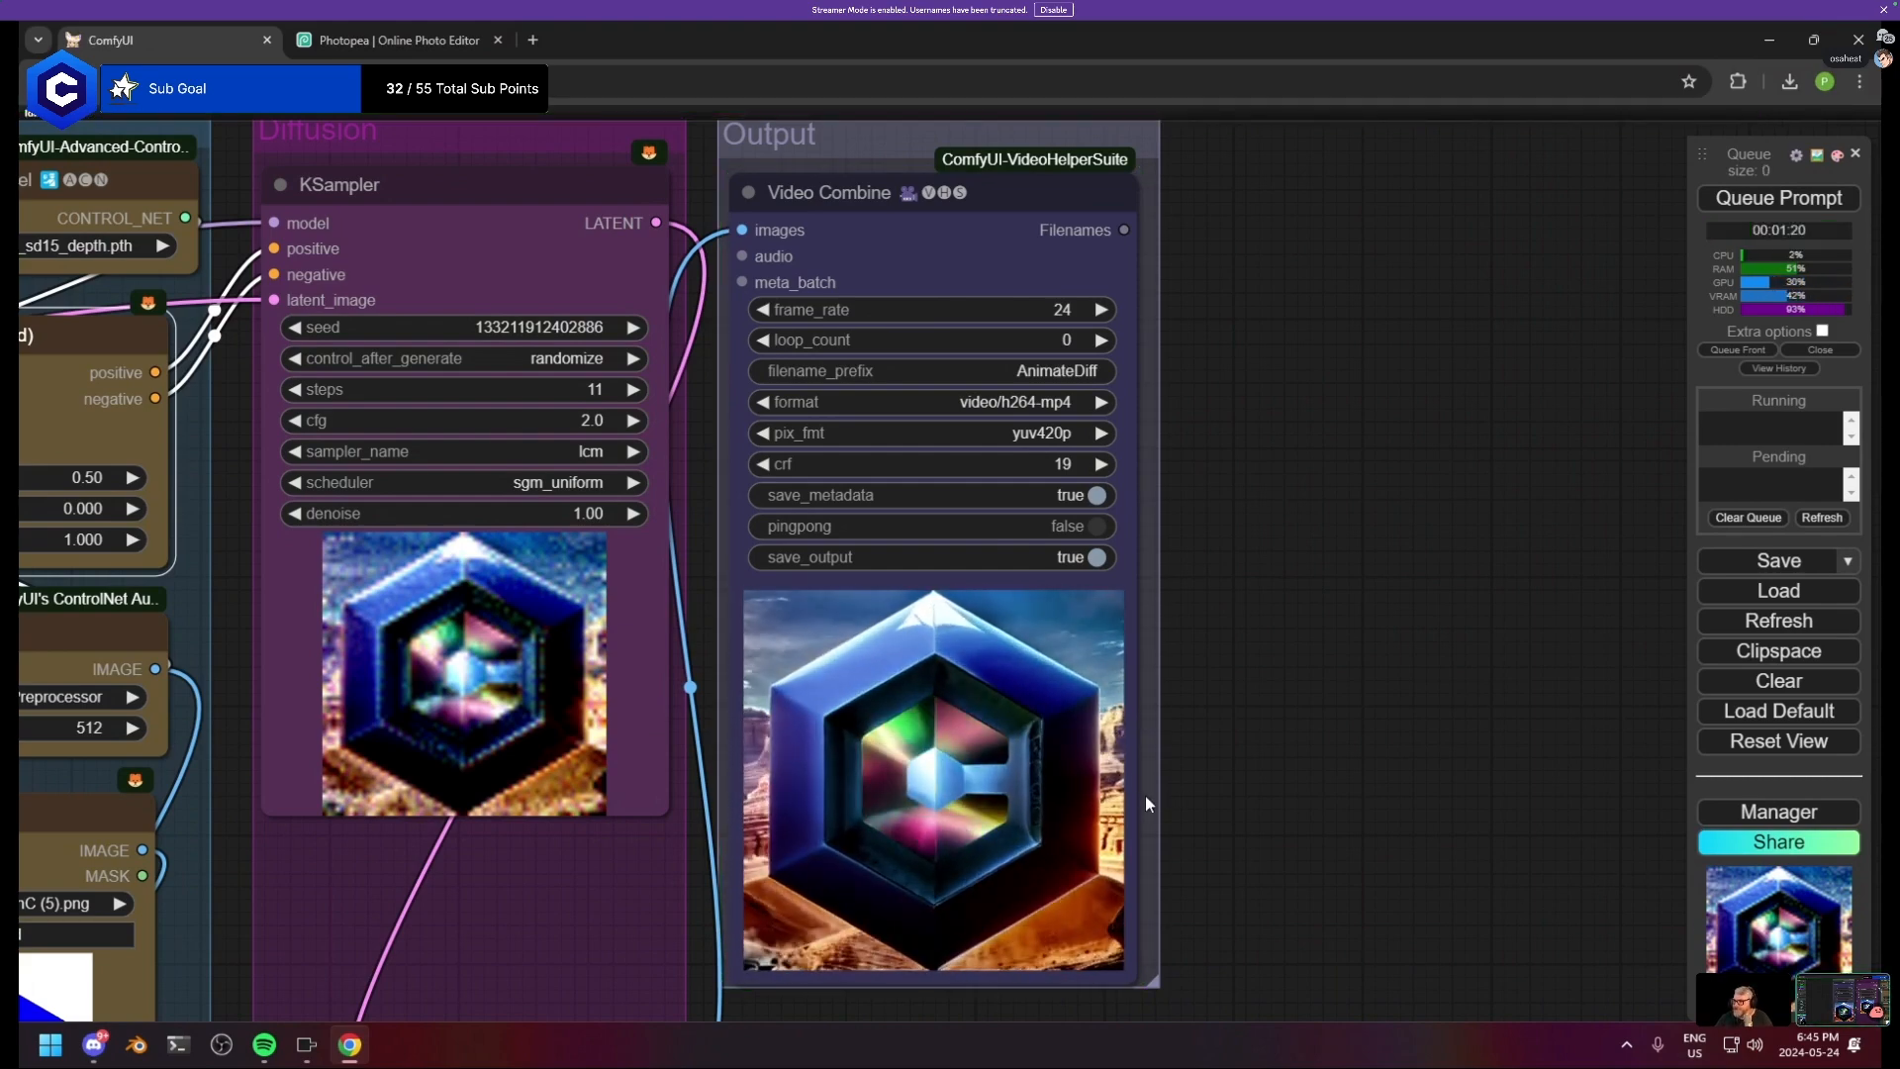
- Look over the whole workflow and return to the newly rendered video in the Output group
scroll(1156, 798, "down", 5)
scroll(1155, 798, "down", 3)
left_click_drag(1156, 797, 1591, 590)
scroll(1573, 681, "down", 3)
left_click_drag(1451, 811, 1447, 712)
scroll(1528, 742, "down", 2)
scroll(1493, 712, "up", 1)
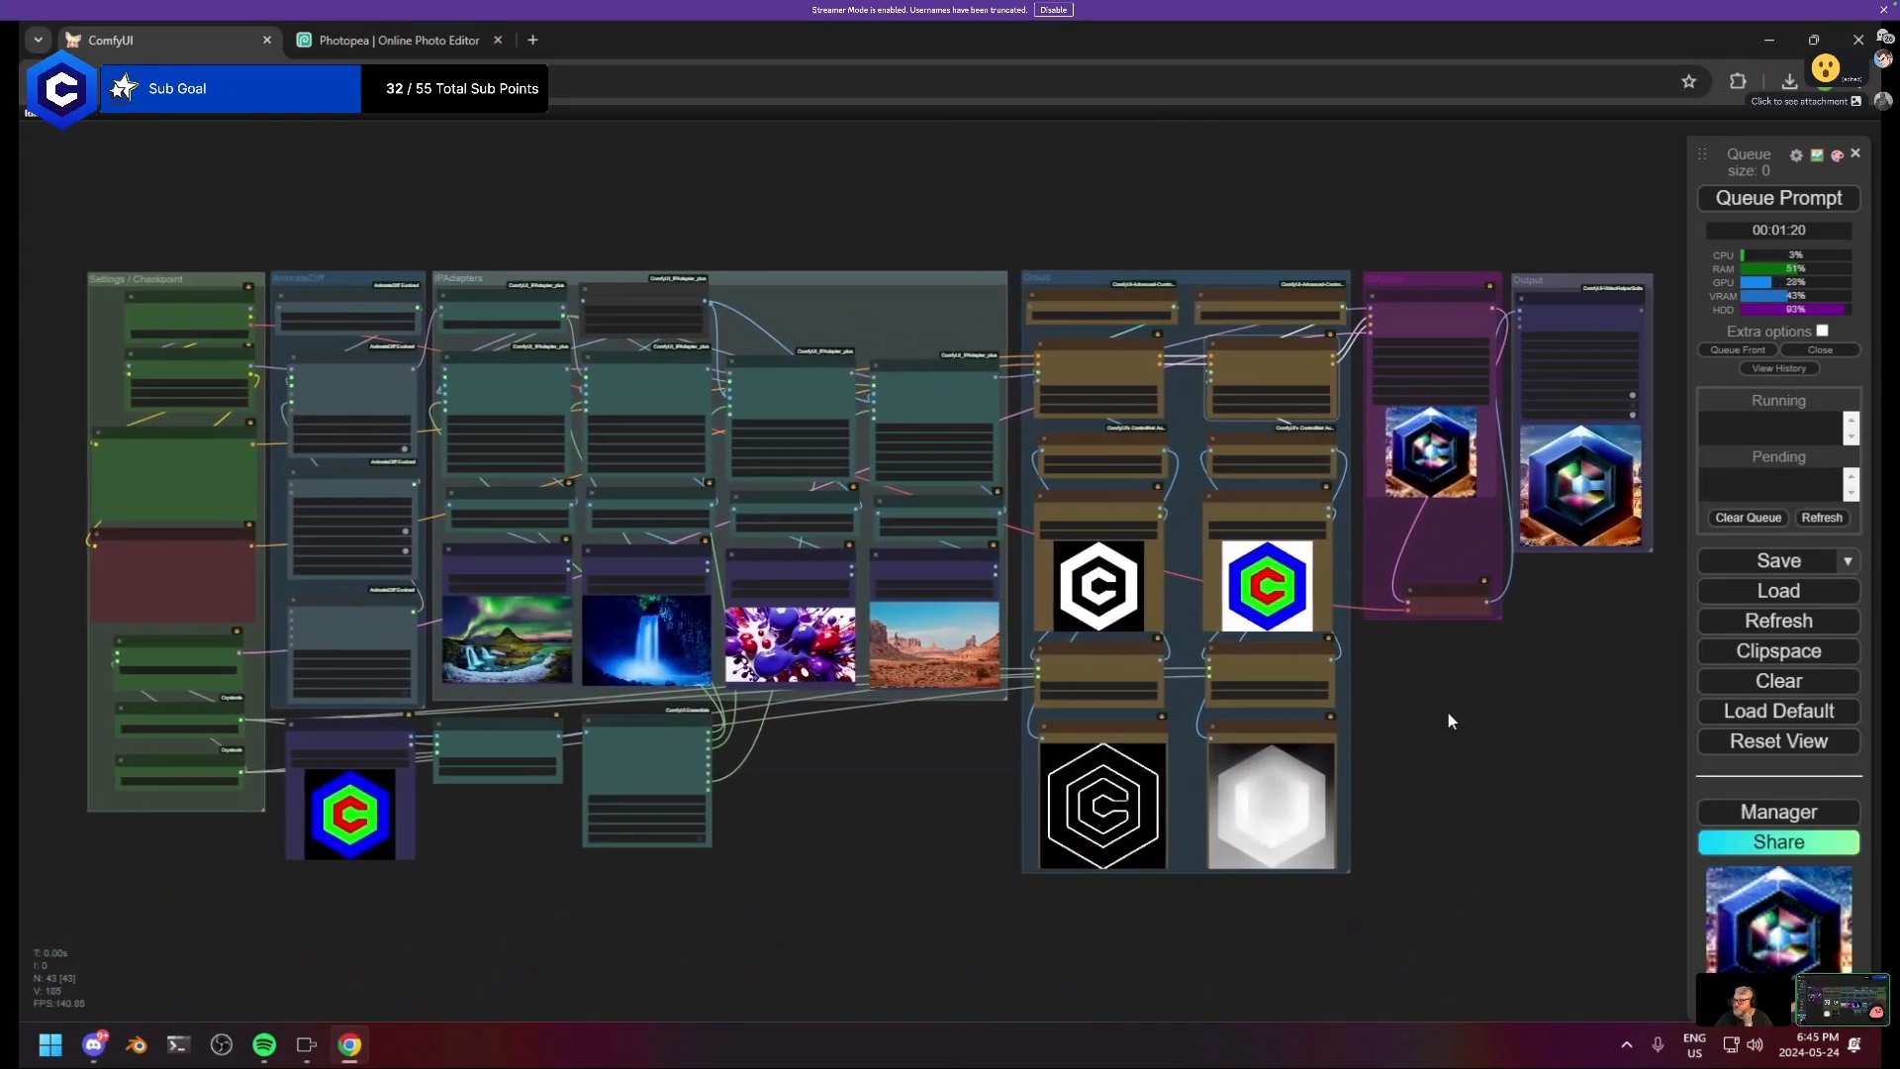
scroll(1446, 712, "up", 2)
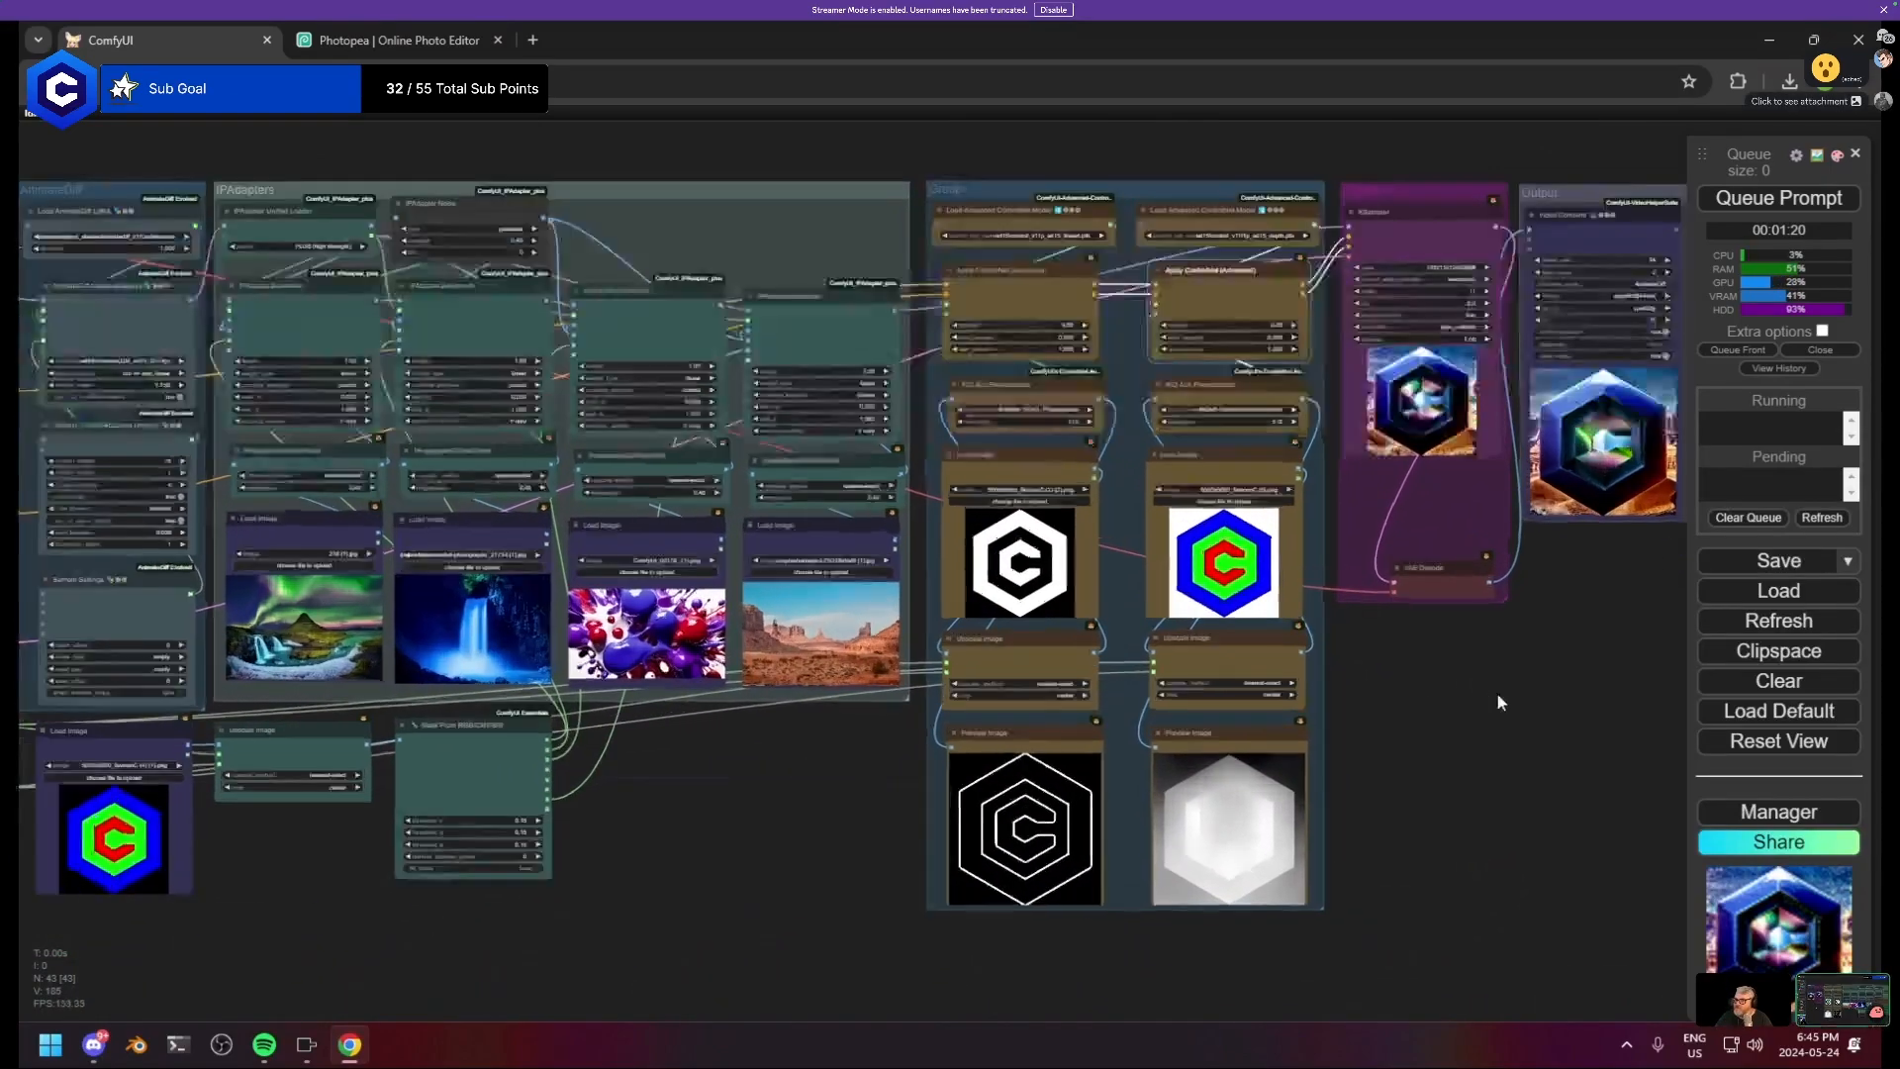
scroll(1498, 692, "up", 3)
left_click_drag(1498, 693, 1113, 726)
scroll(1115, 729, "up", 3)
left_click_drag(1205, 619, 913, 900)
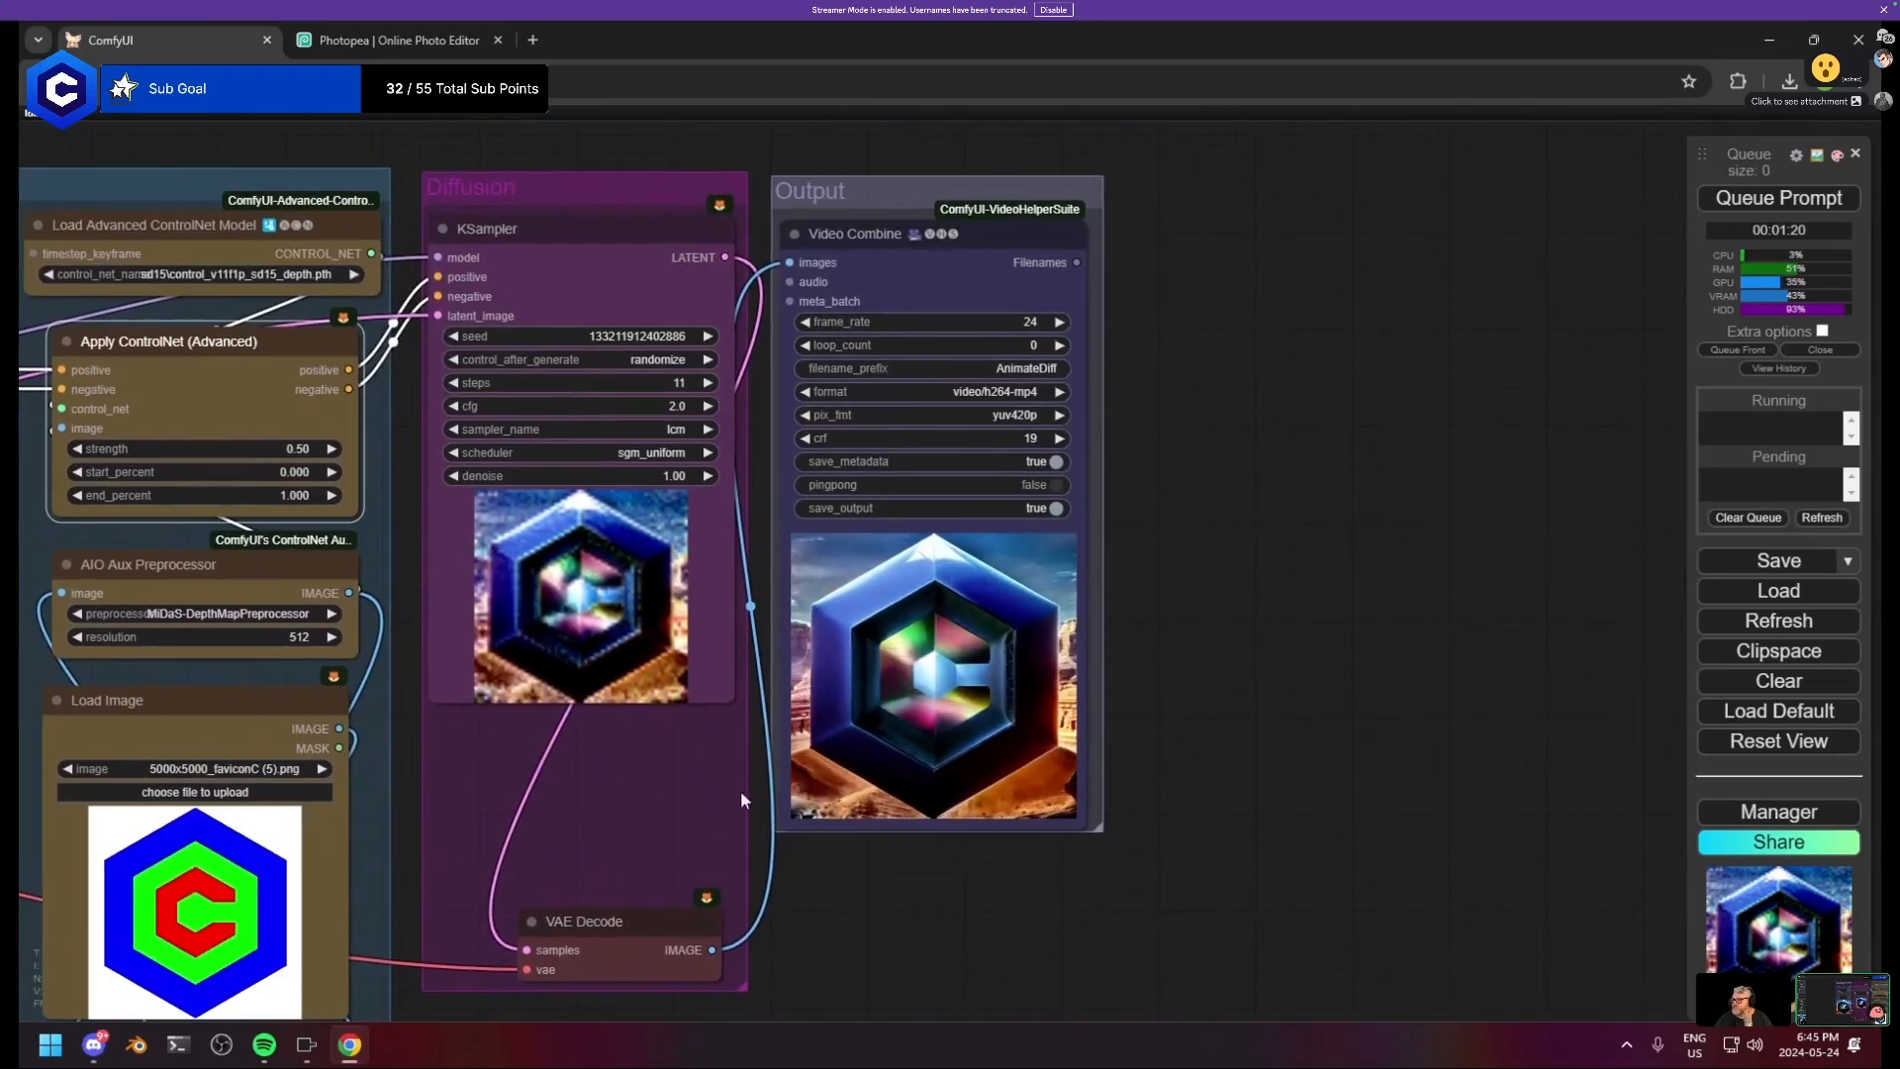
- Move the VAE Decode node up beneath the KSampler, shorten the Diffusion group around it and nudge the Output group into line
left_click(617, 906)
left_click_drag(616, 906, 625, 731)
left_click_drag(744, 986, 746, 826)
left_click_drag(984, 905, 954, 977)
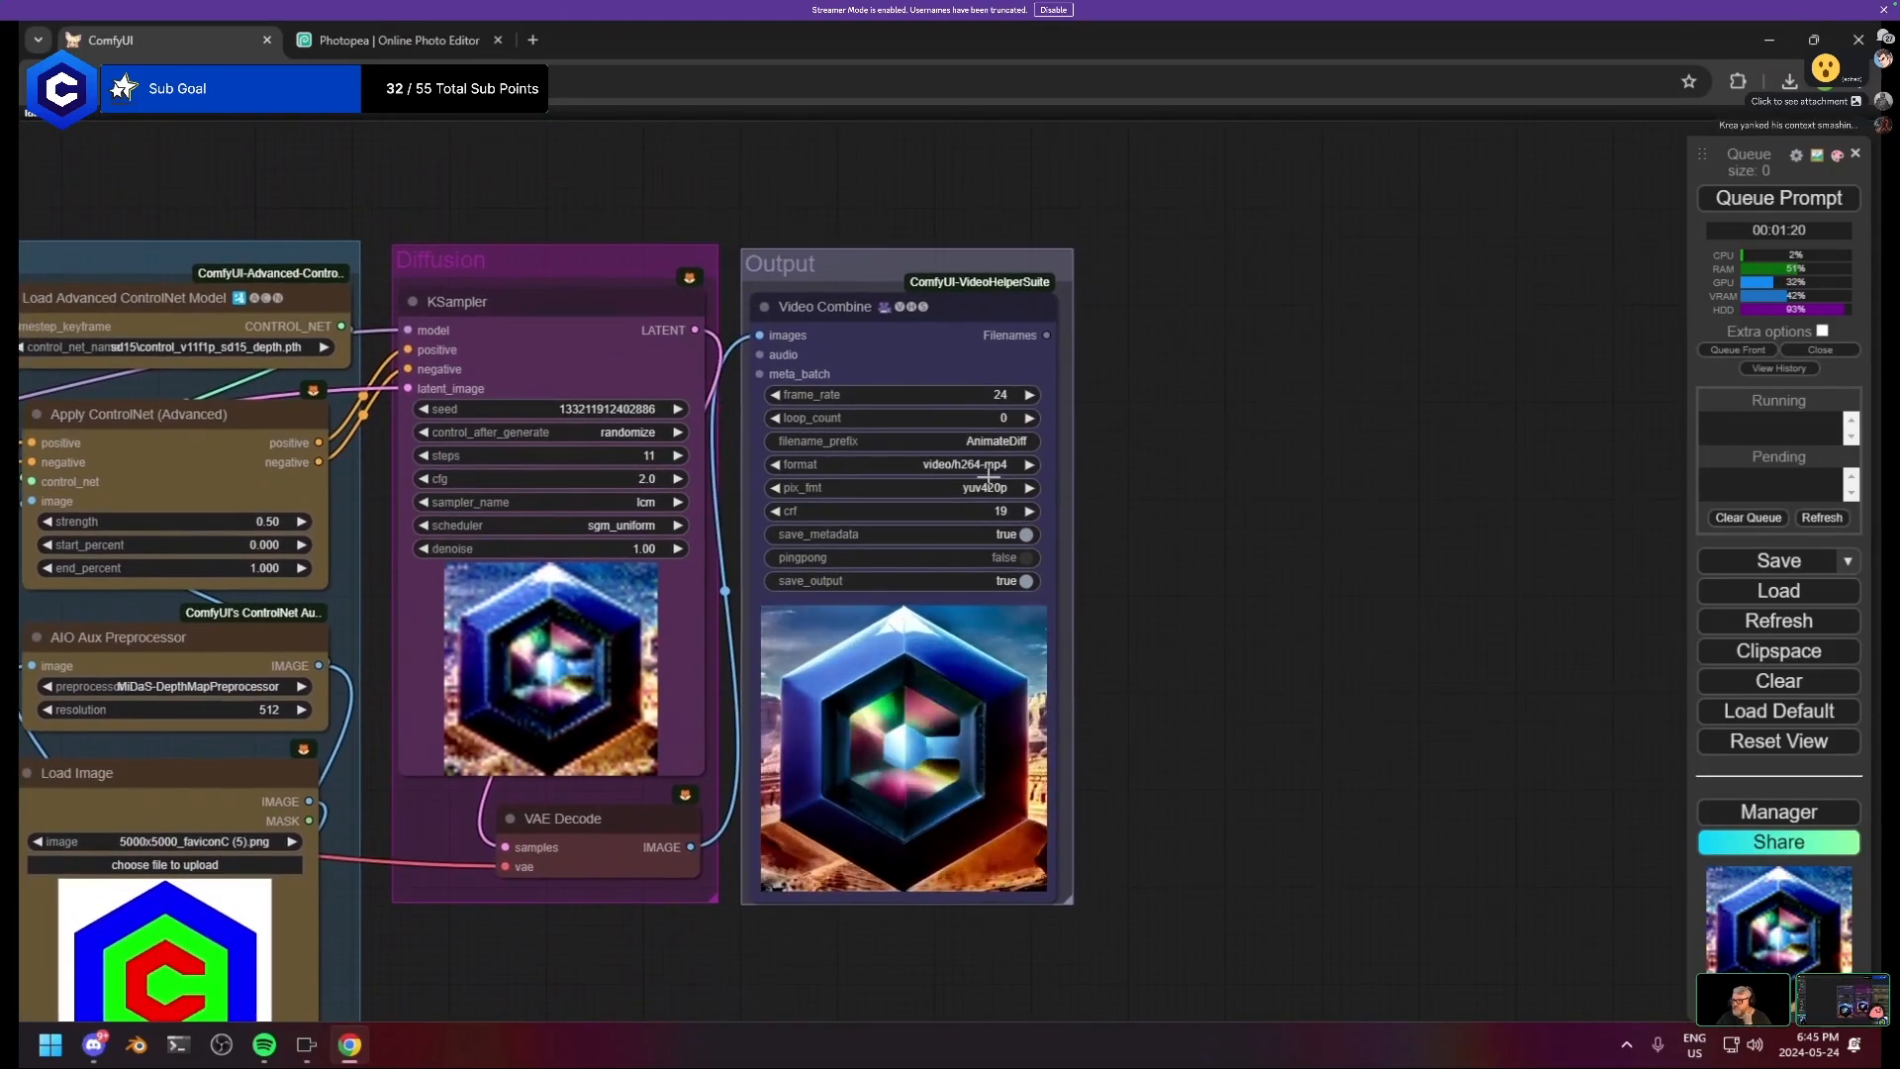
left_click_drag(859, 259, 856, 252)
left_click_drag(1240, 354, 1235, 356)
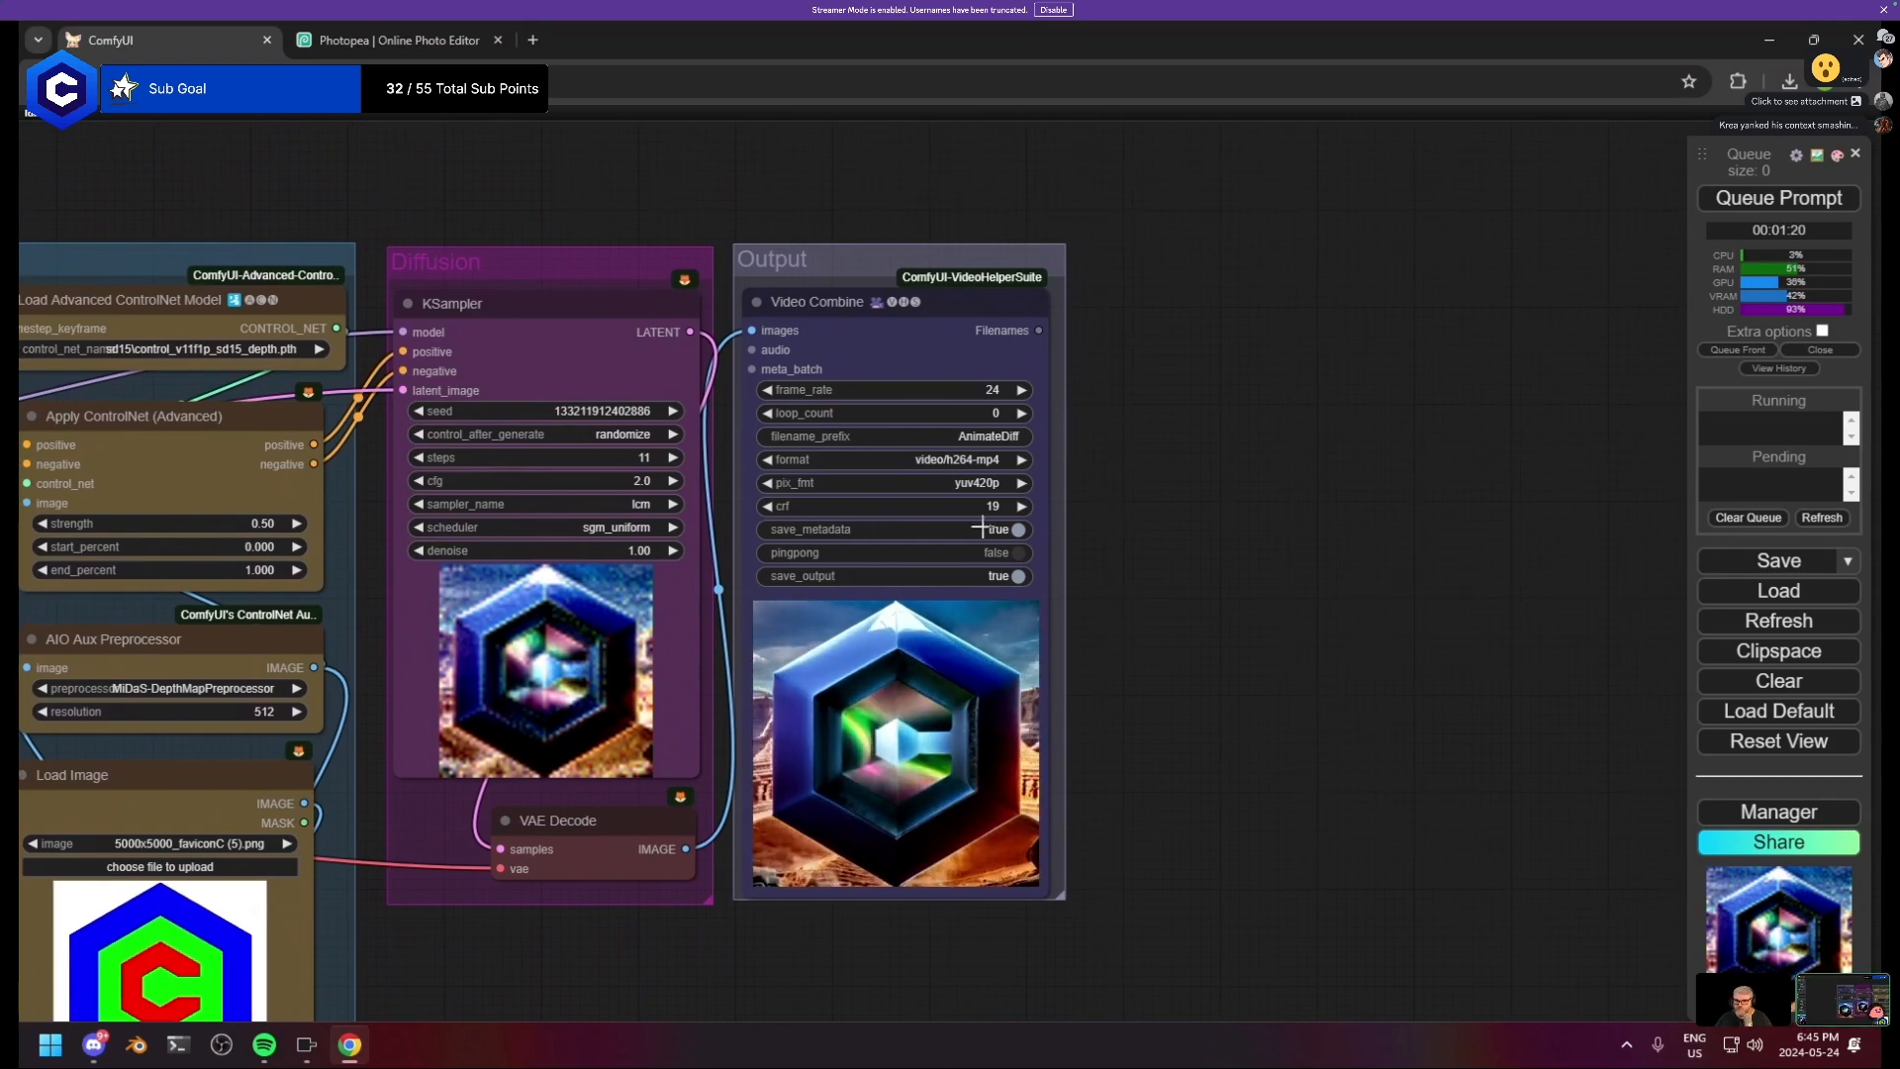
- Set both the Res - Width and Res - Height values in the Settings / Checkpoint group to 896
scroll(1033, 776, "up", 6)
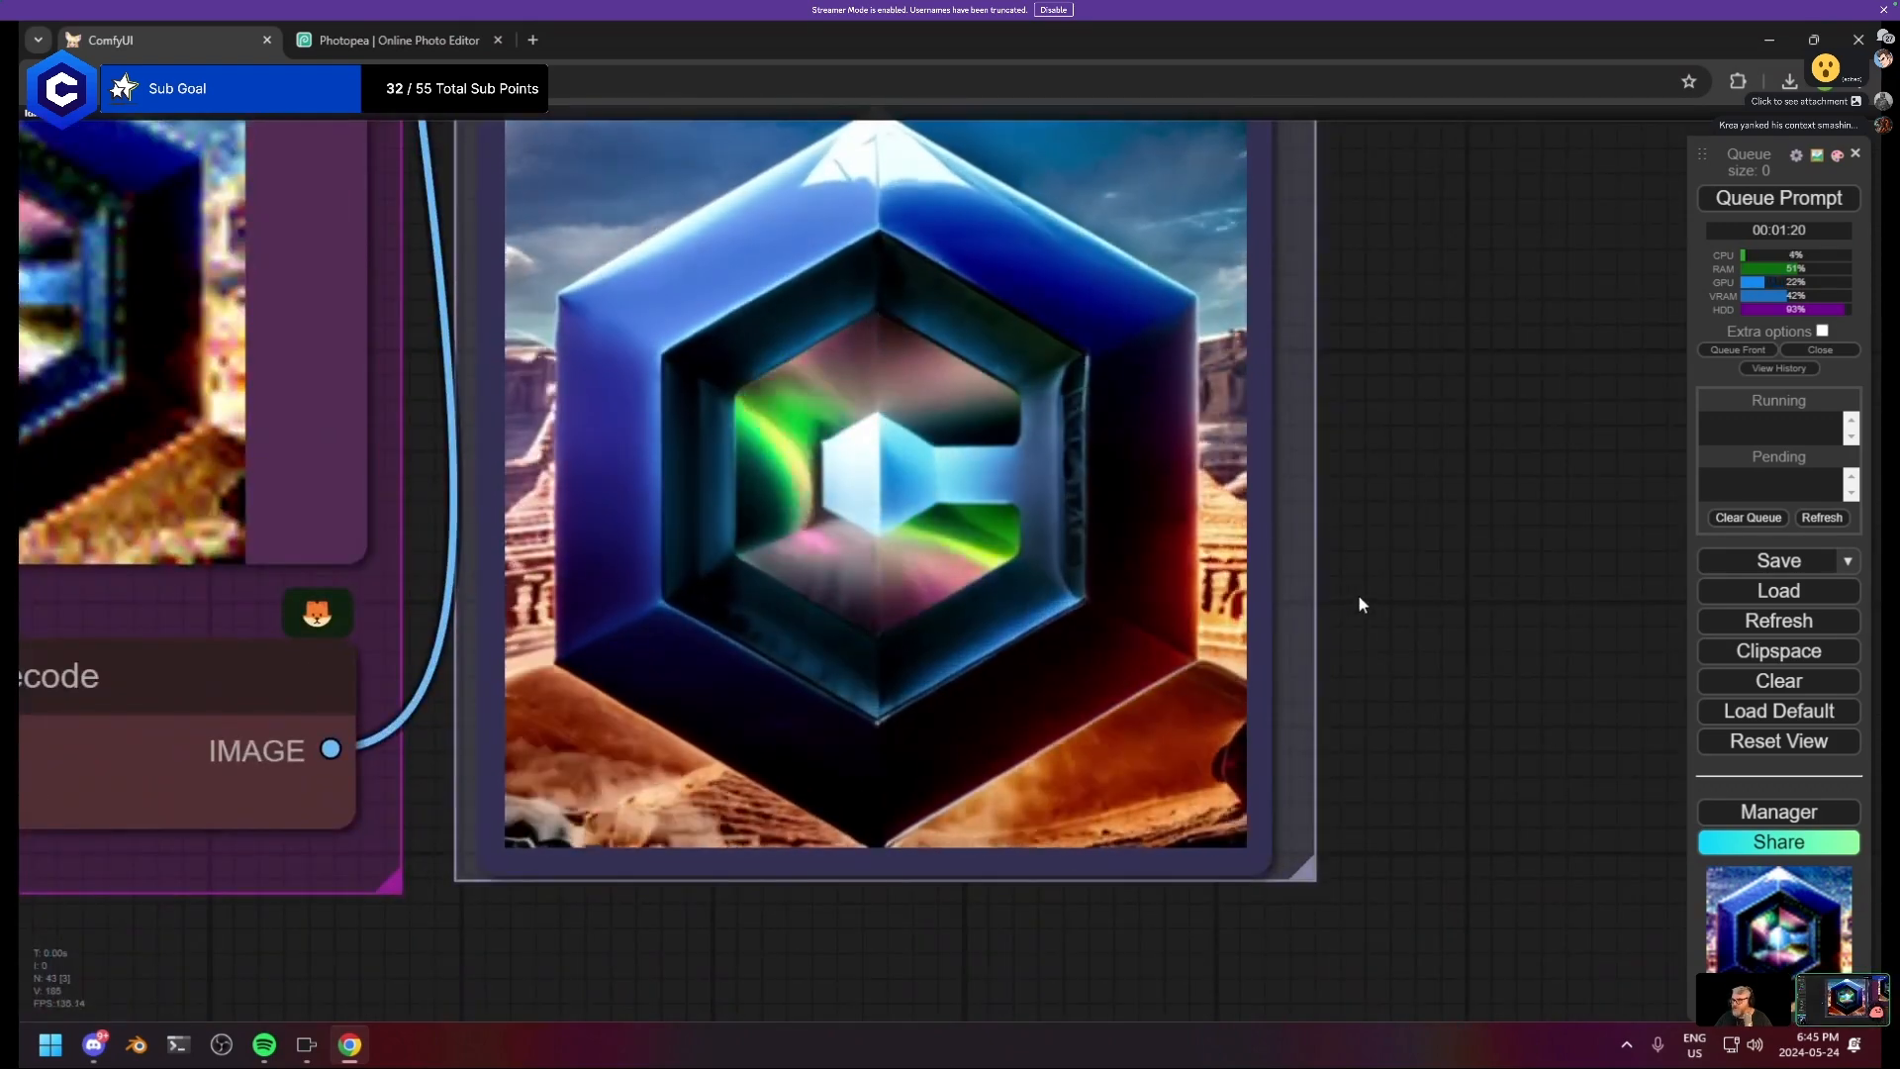
scroll(1359, 600, "down", 2)
scroll(1360, 599, "down", 10)
left_click_drag(606, 593, 1348, 488)
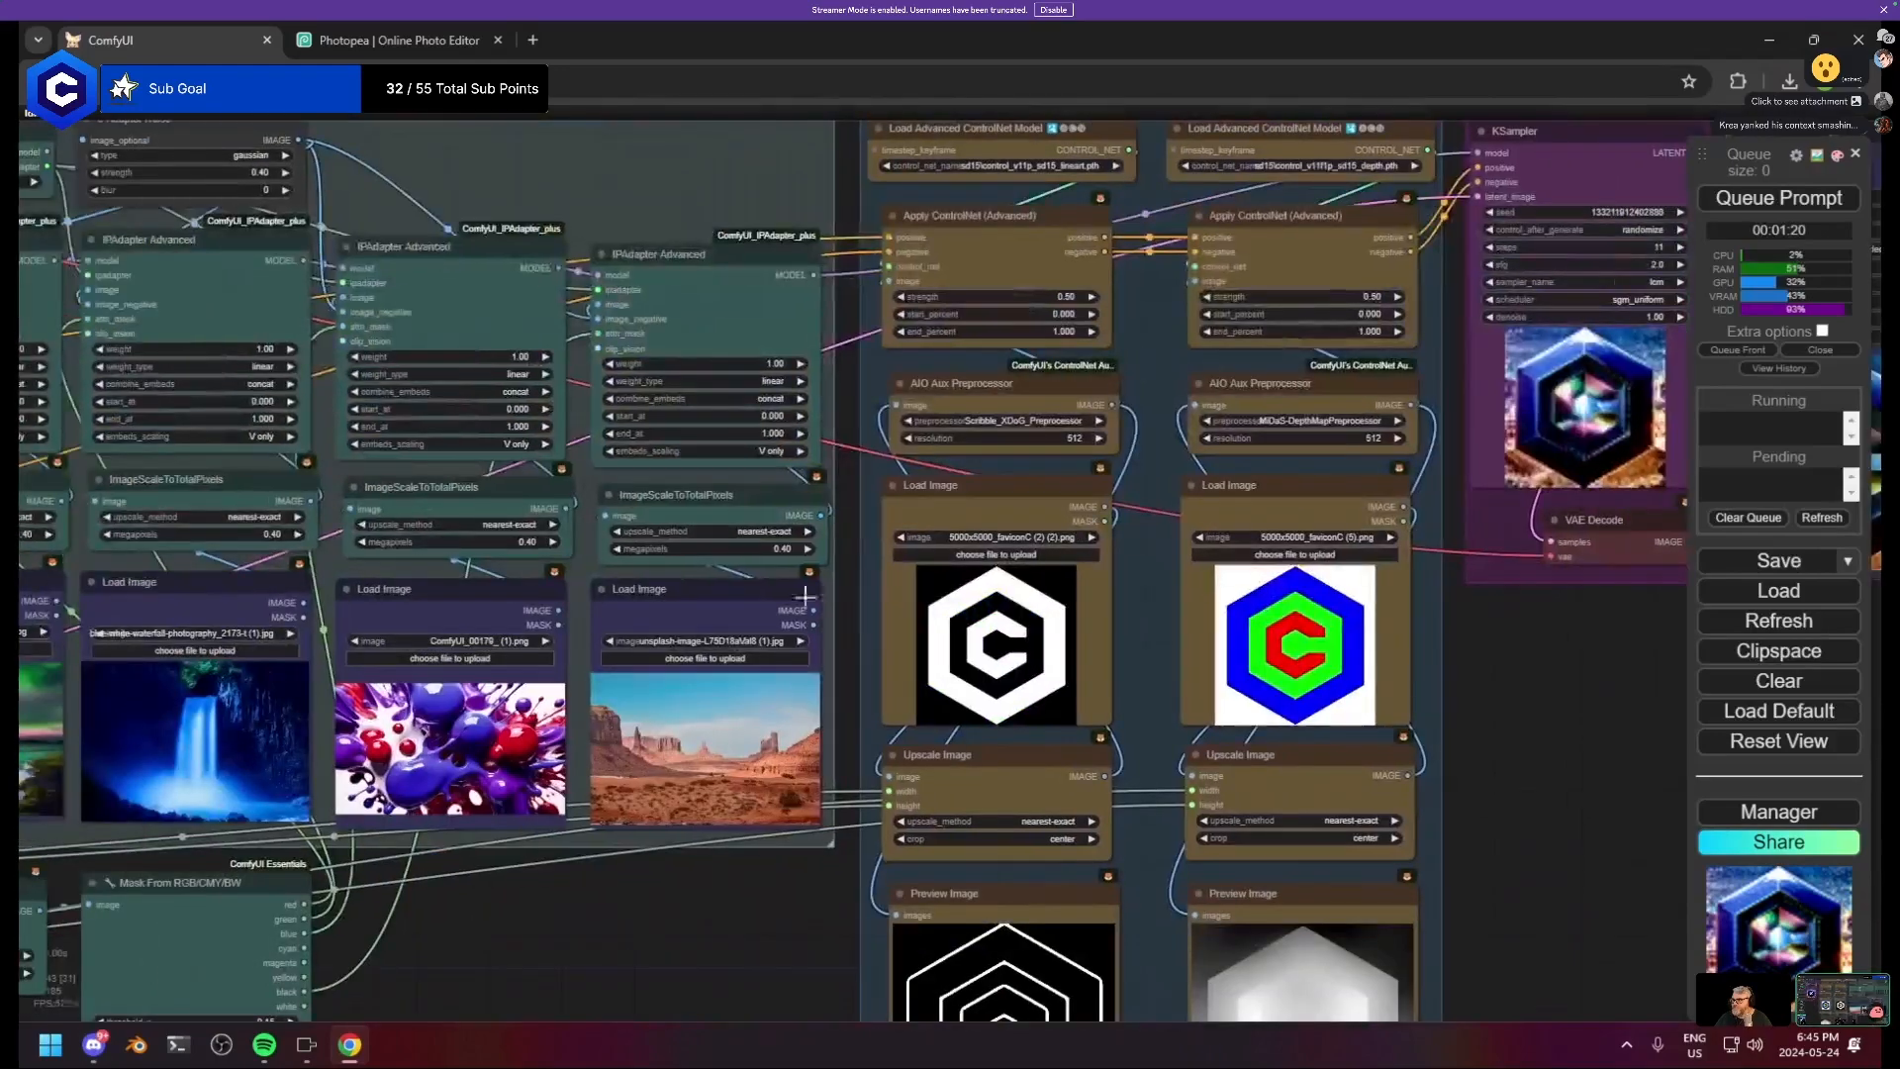
left_click_drag(1051, 697, 1064, 315)
scroll(1064, 314, "down", 7)
scroll(782, 607, "up", 7)
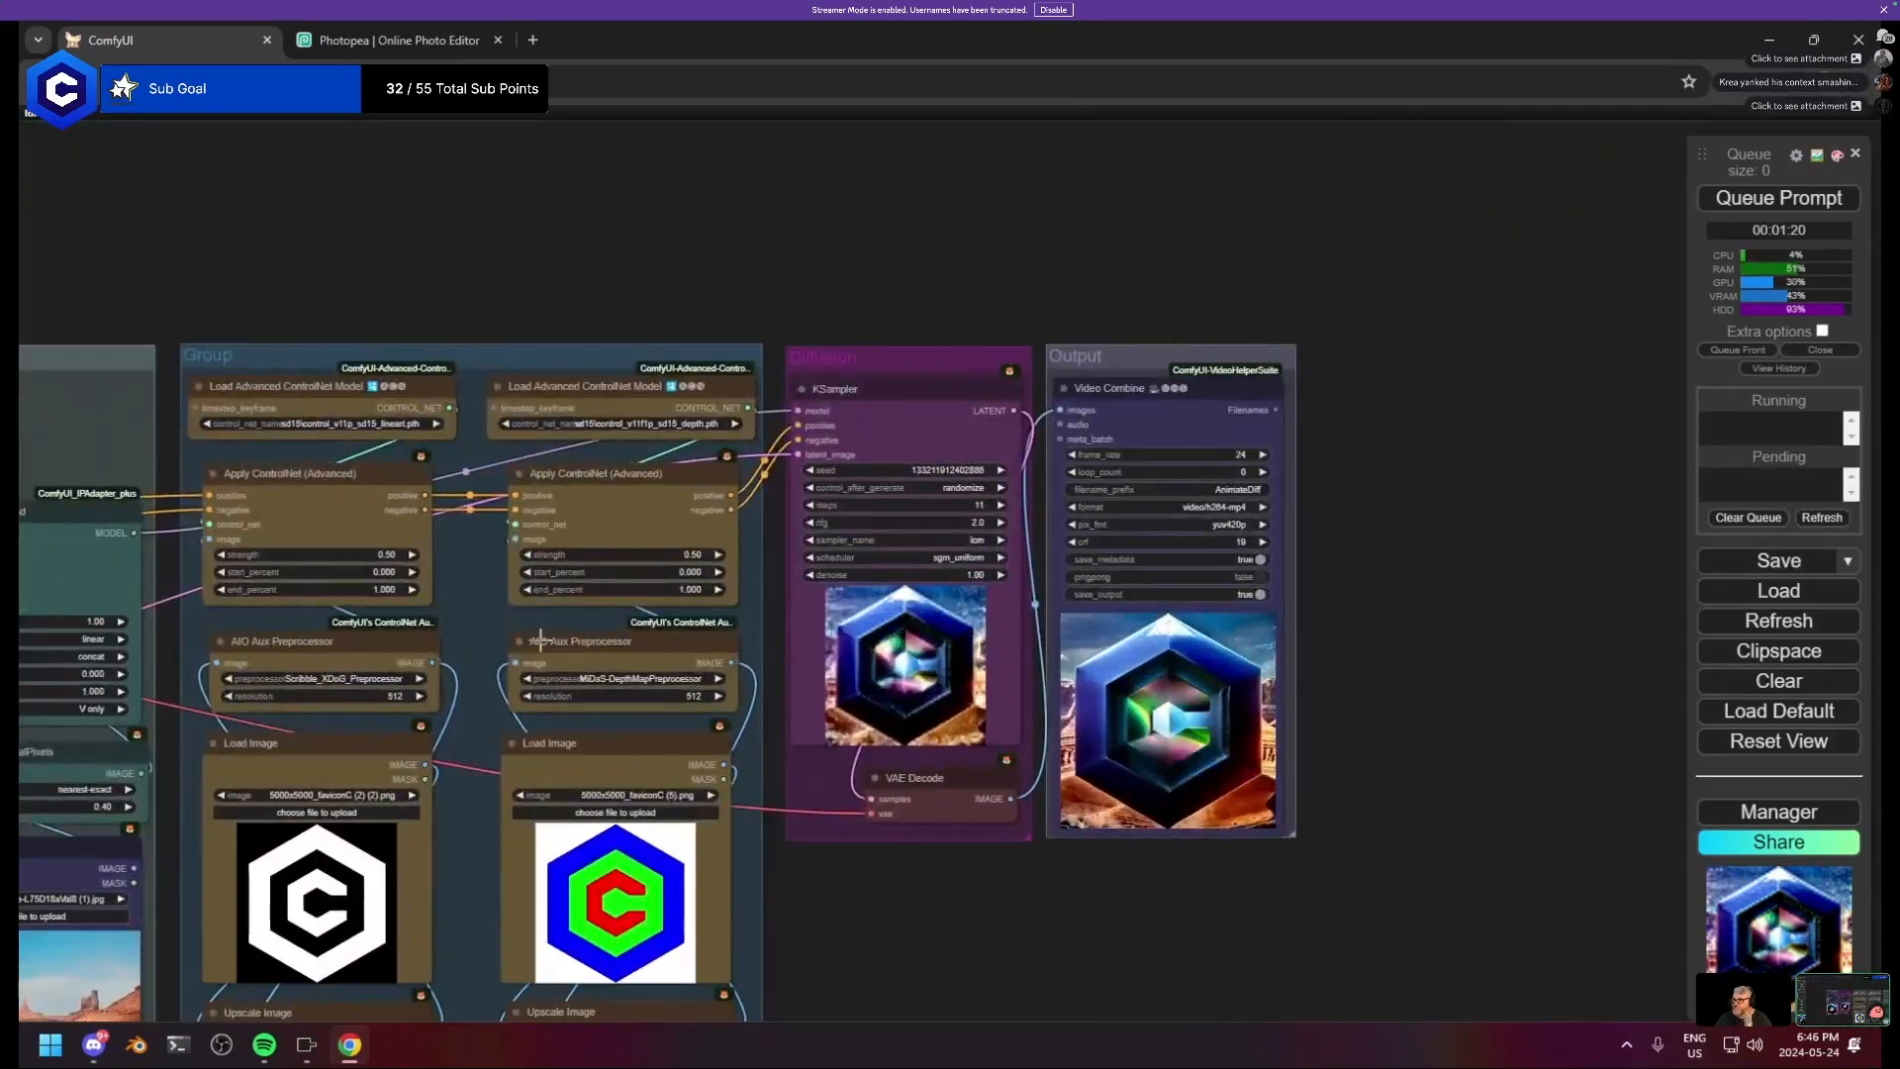
left_click_drag(170, 643, 1672, 361)
left_click_drag(450, 643, 985, 542)
scroll(984, 542, "down", 1)
scroll(823, 662, "up", 6)
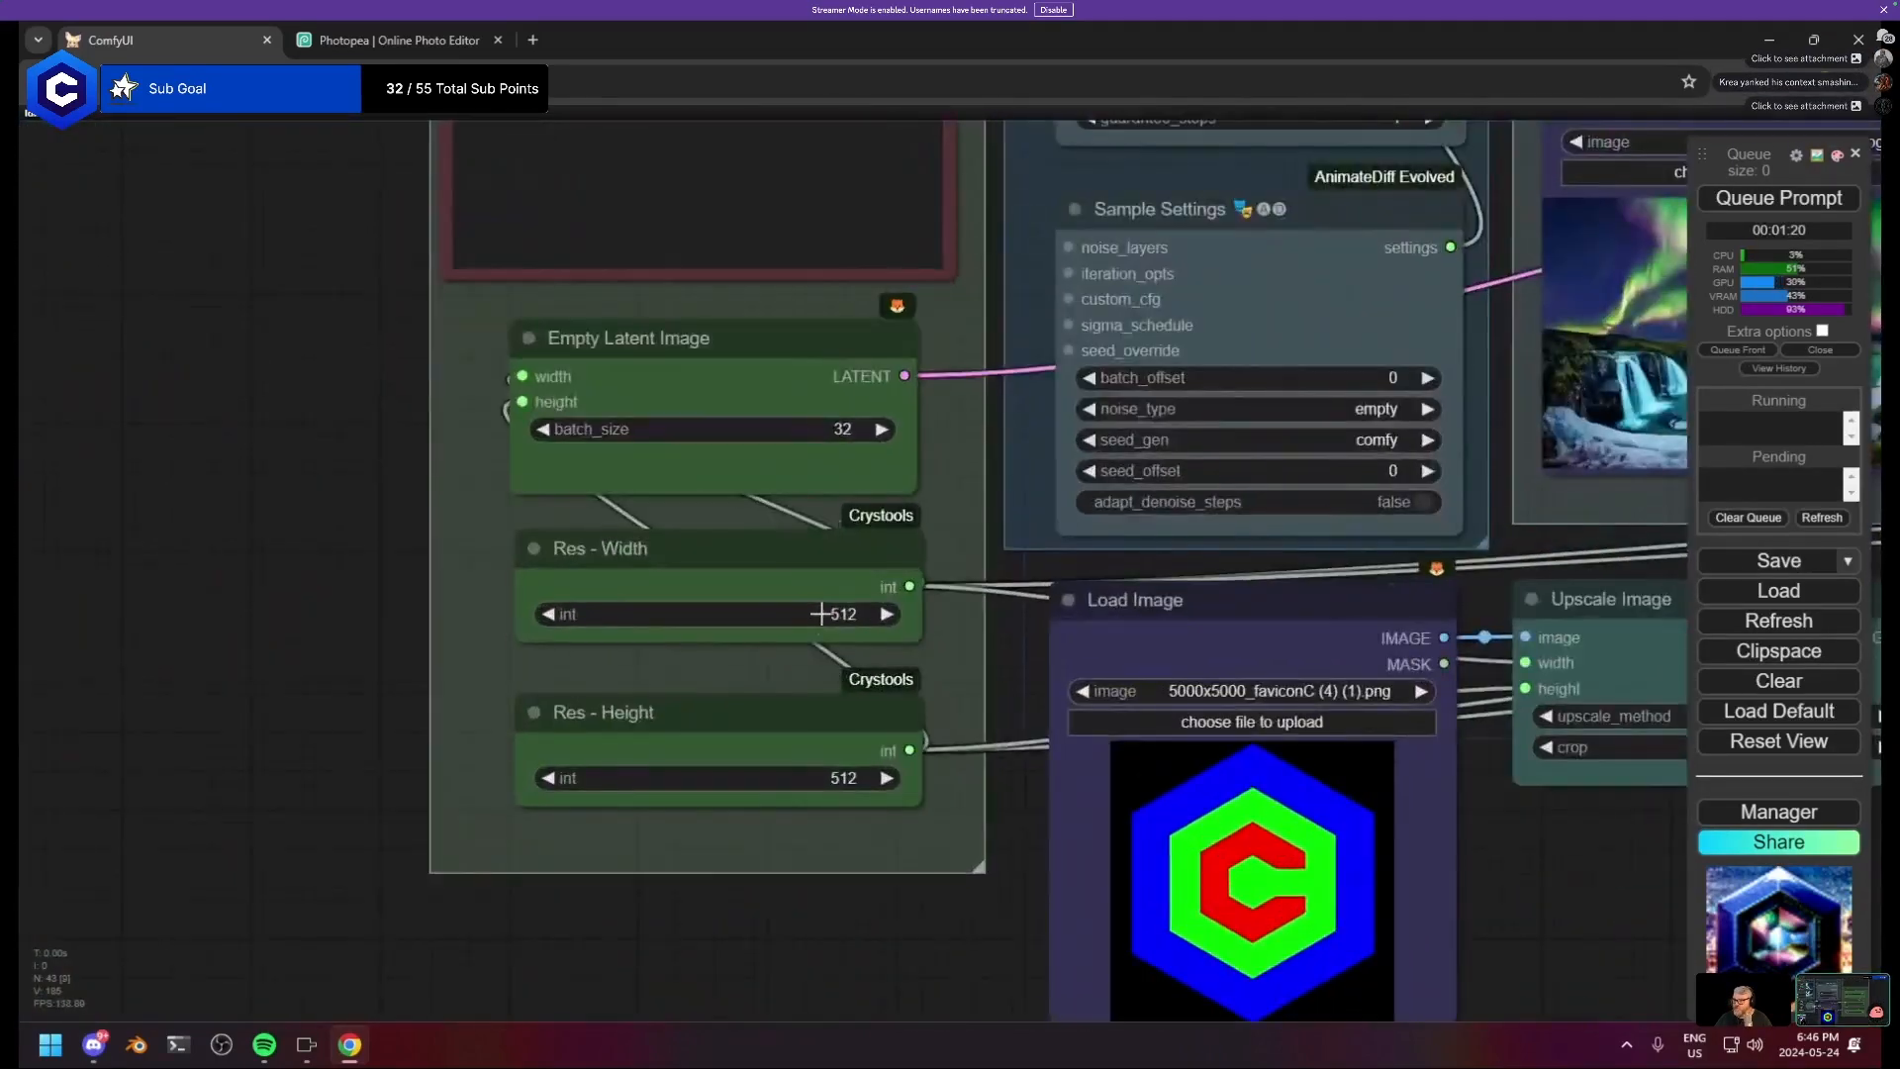
left_click(823, 613)
type("896")
key("Return")
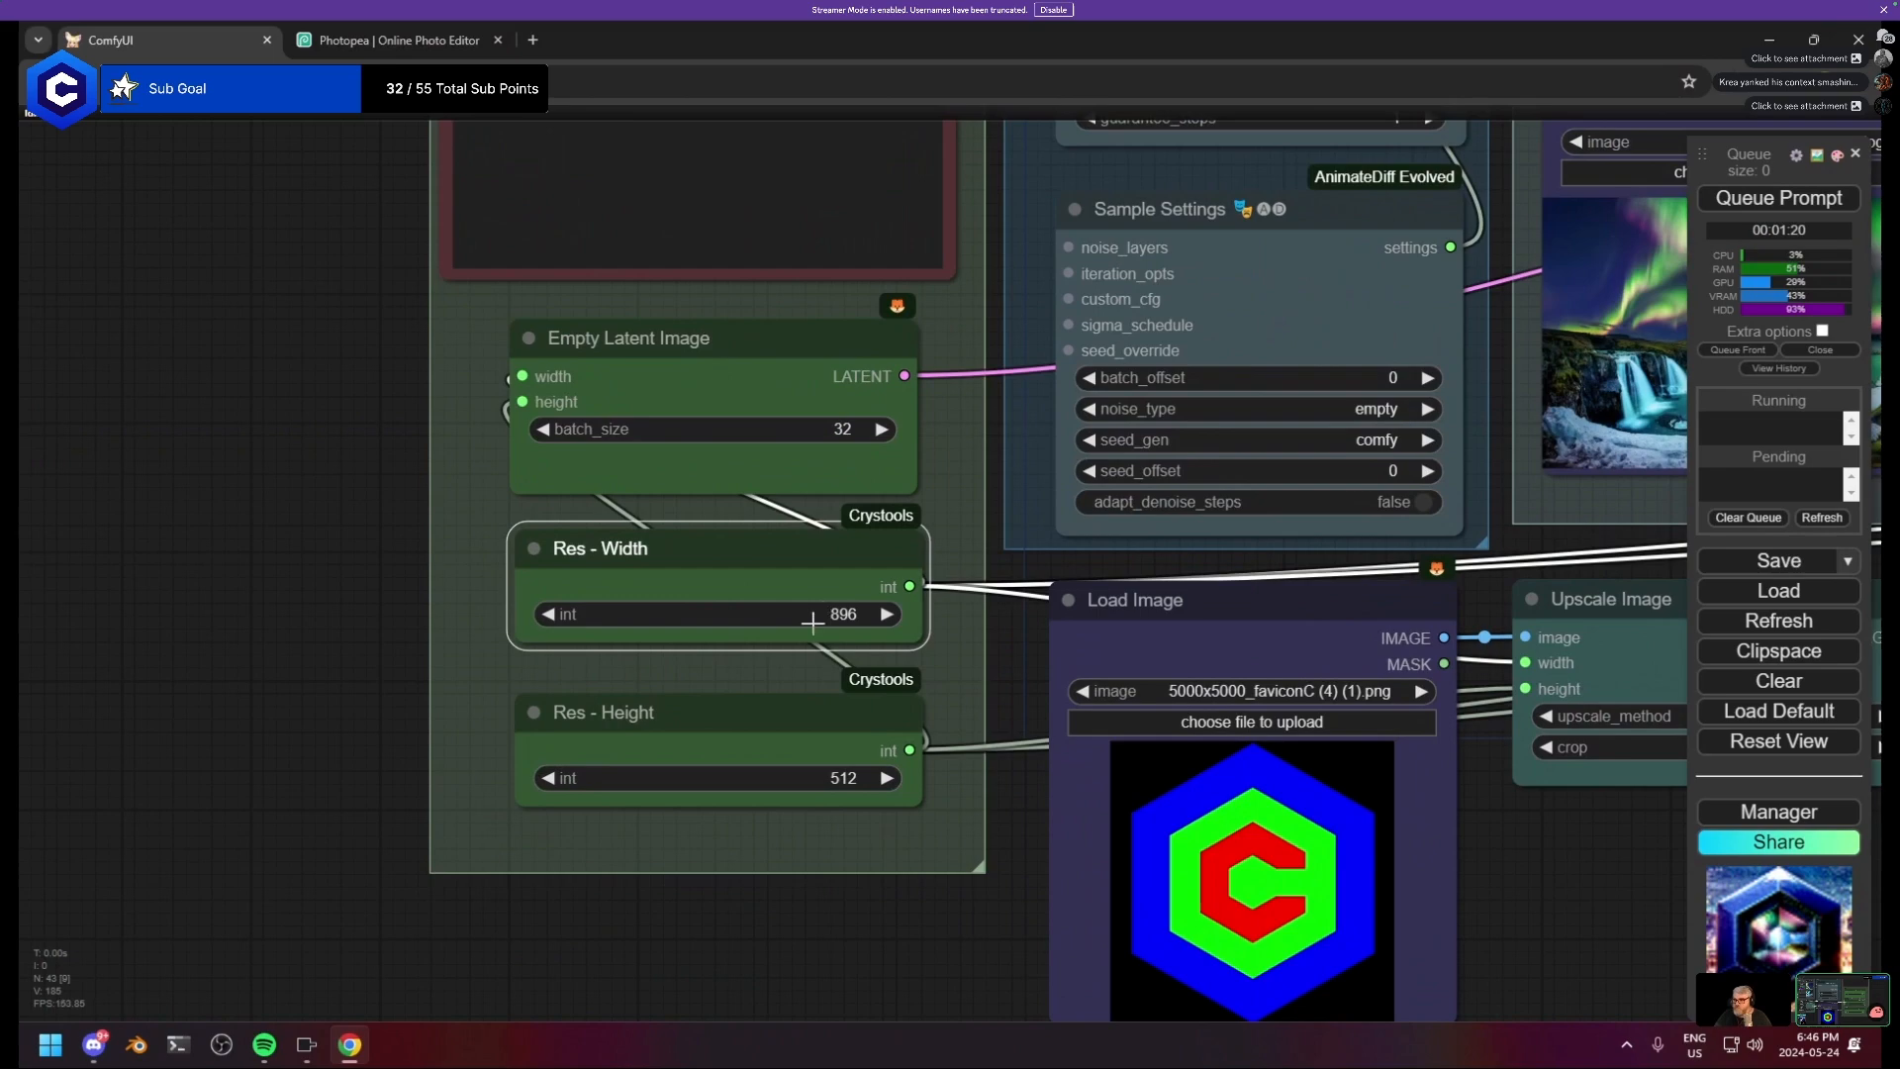
left_click(840, 778)
type("896")
key("Return")
- Set the KSampler's cfg to 1.1 in the Diffusion group
scroll(840, 786, "down", 10)
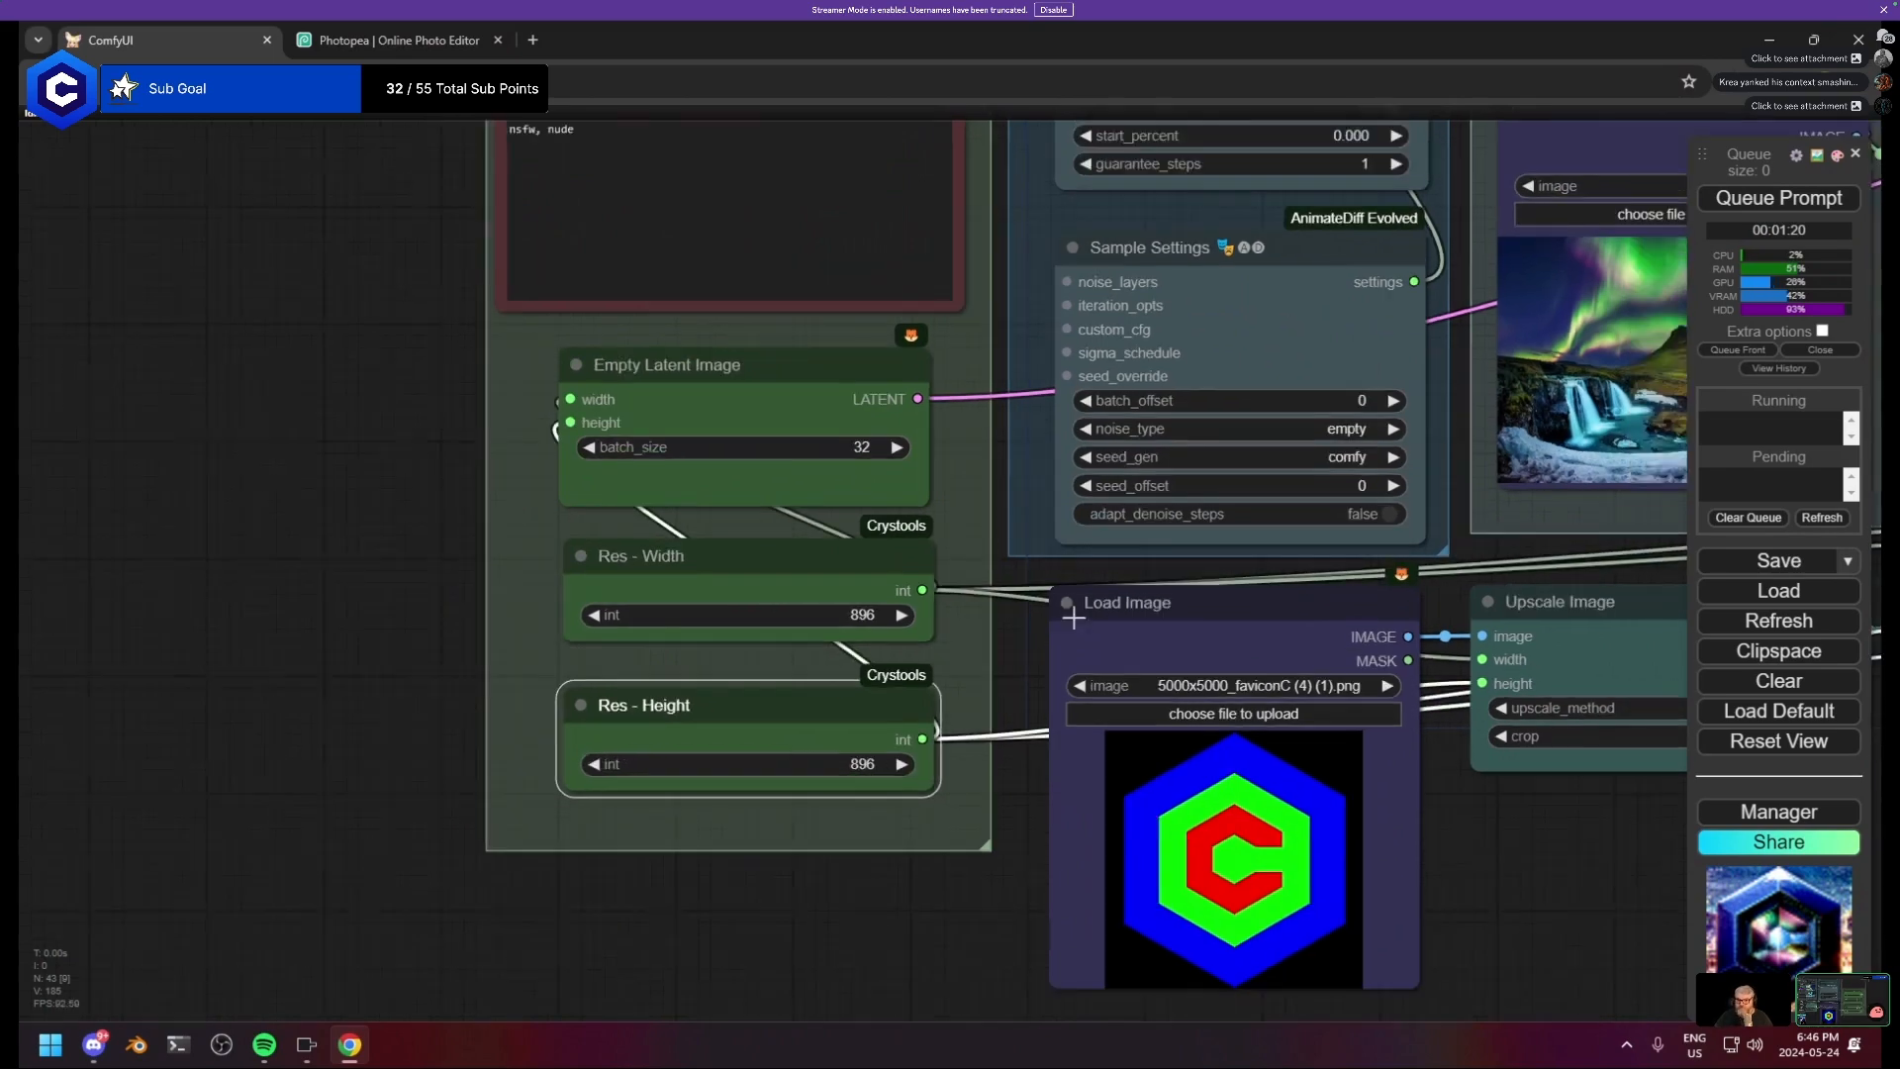
scroll(853, 681, "up", 7)
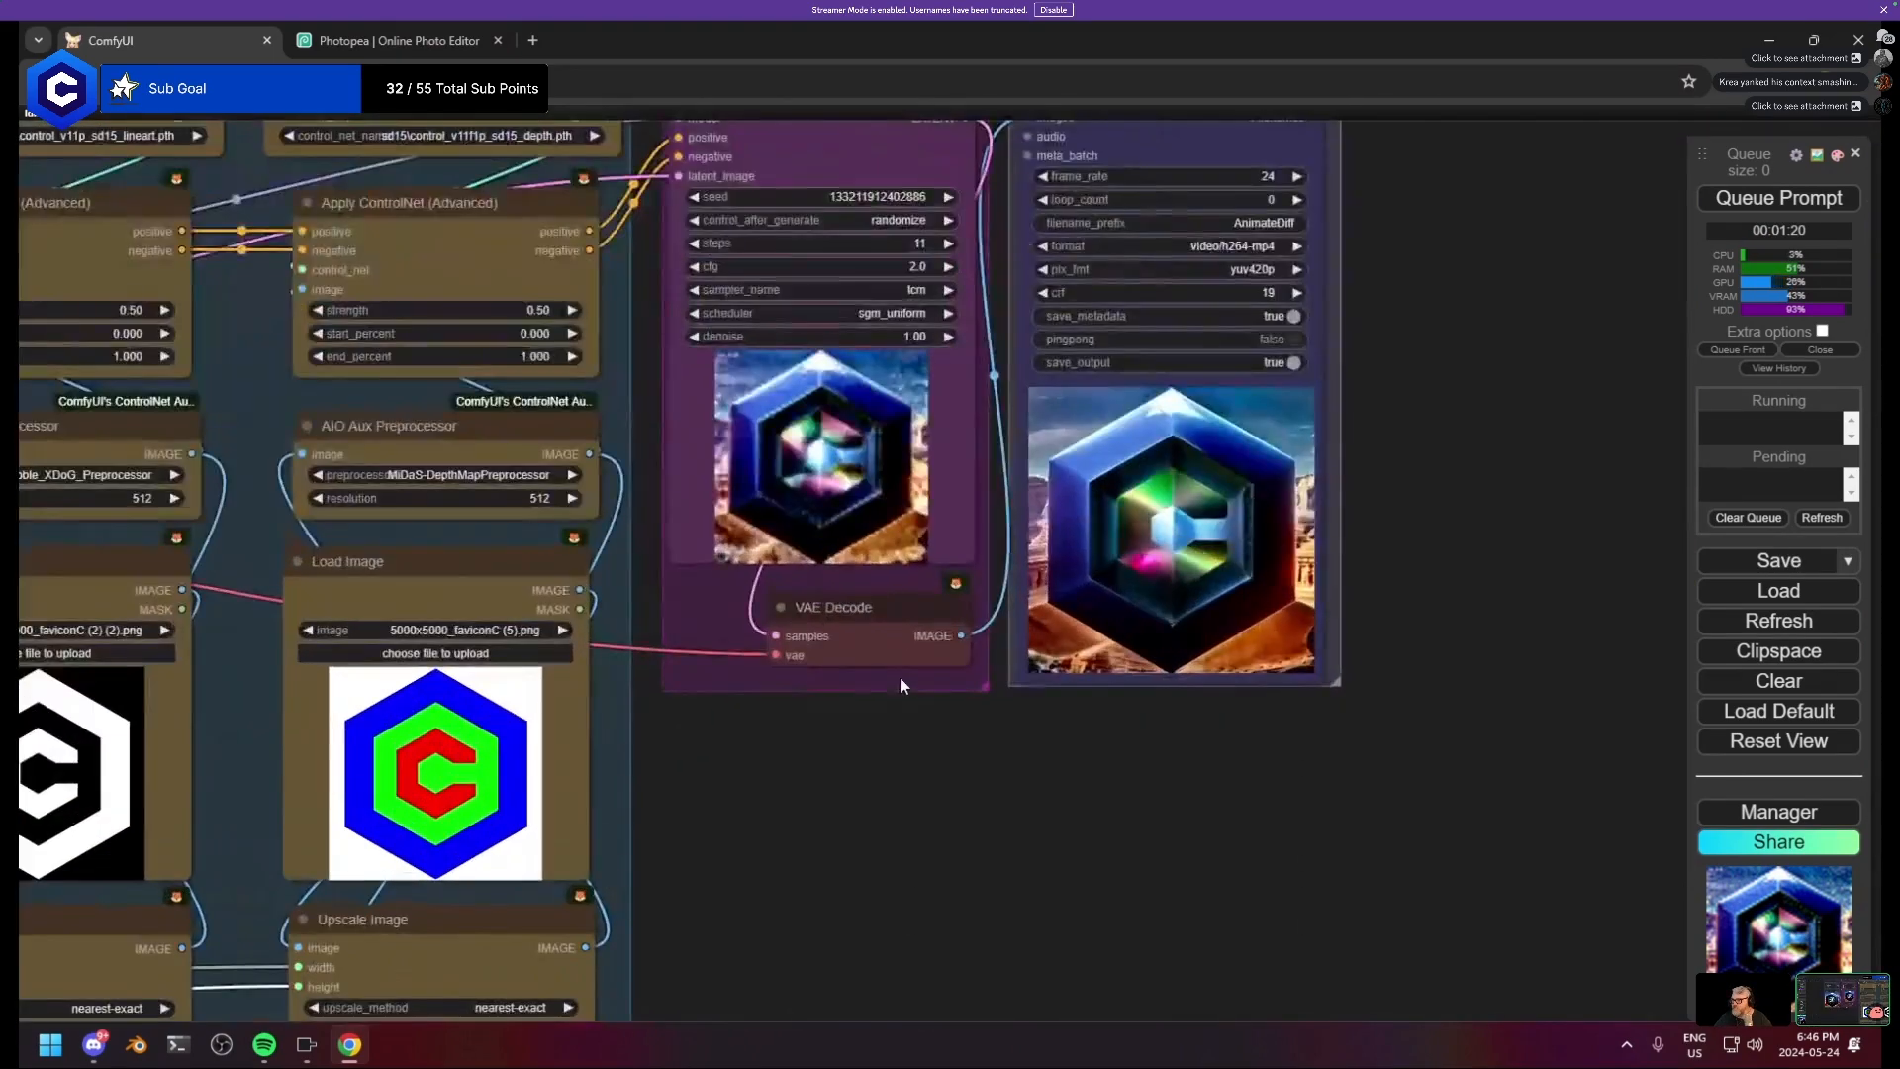
scroll(764, 744, "down", 2)
left_click_drag(764, 744, 1098, 655)
scroll(1108, 665, "down", 2)
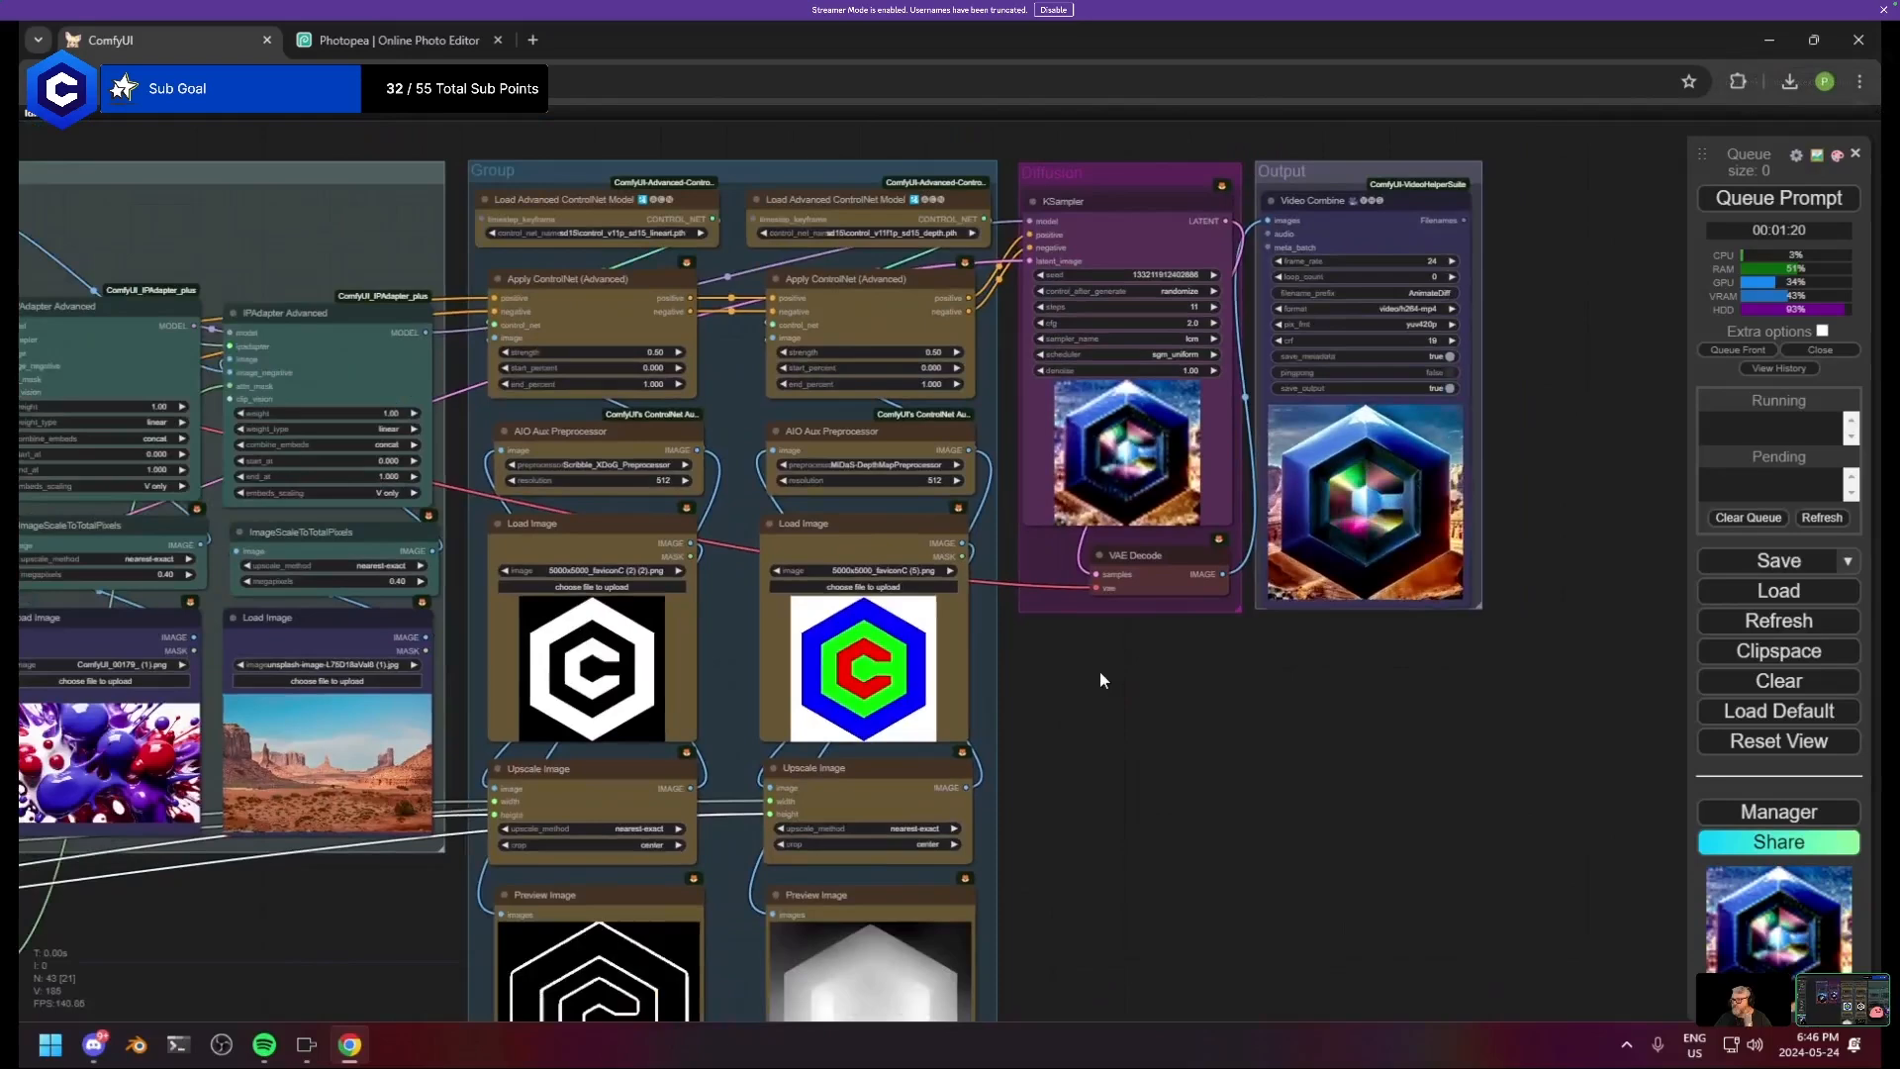
left_click(1177, 324)
type("1.1")
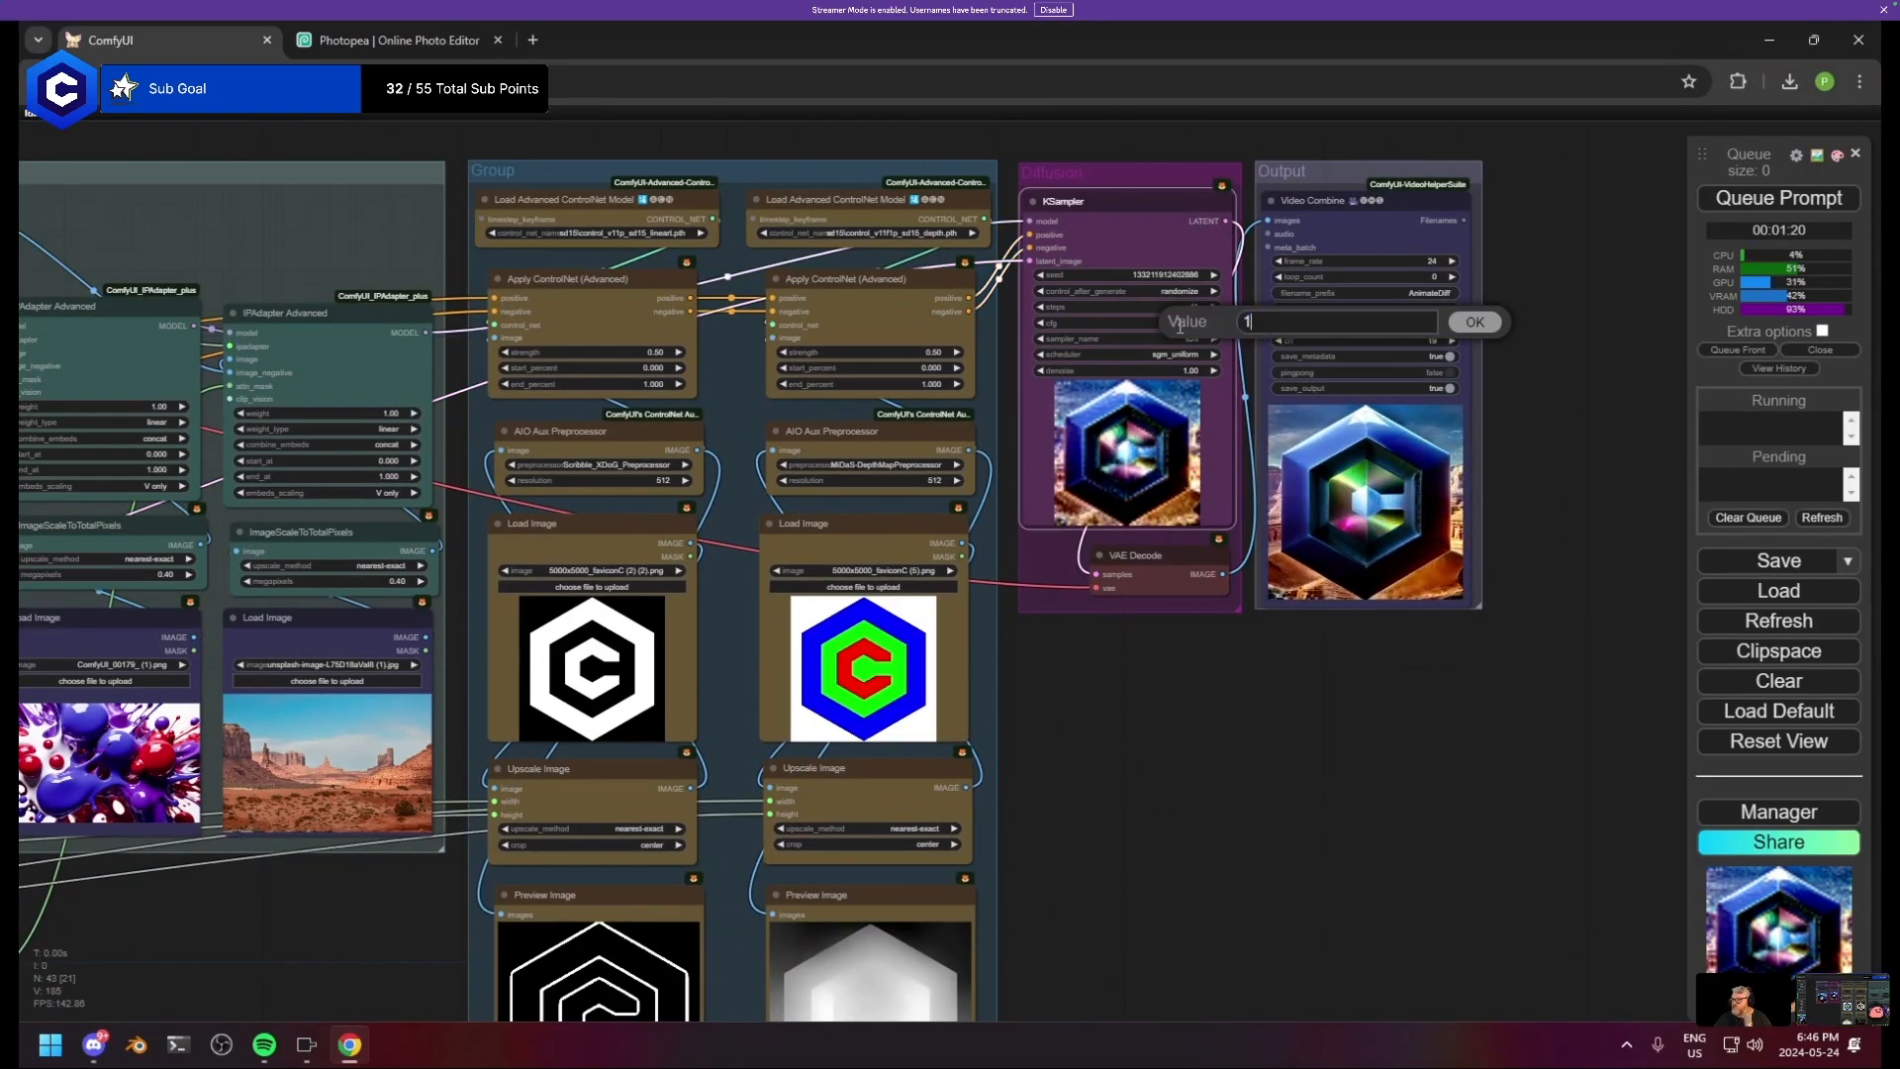
key("Return")
- Queue the workflow to render a new animation with the changed resolution and cfg
scroll(1145, 768, "down", 3)
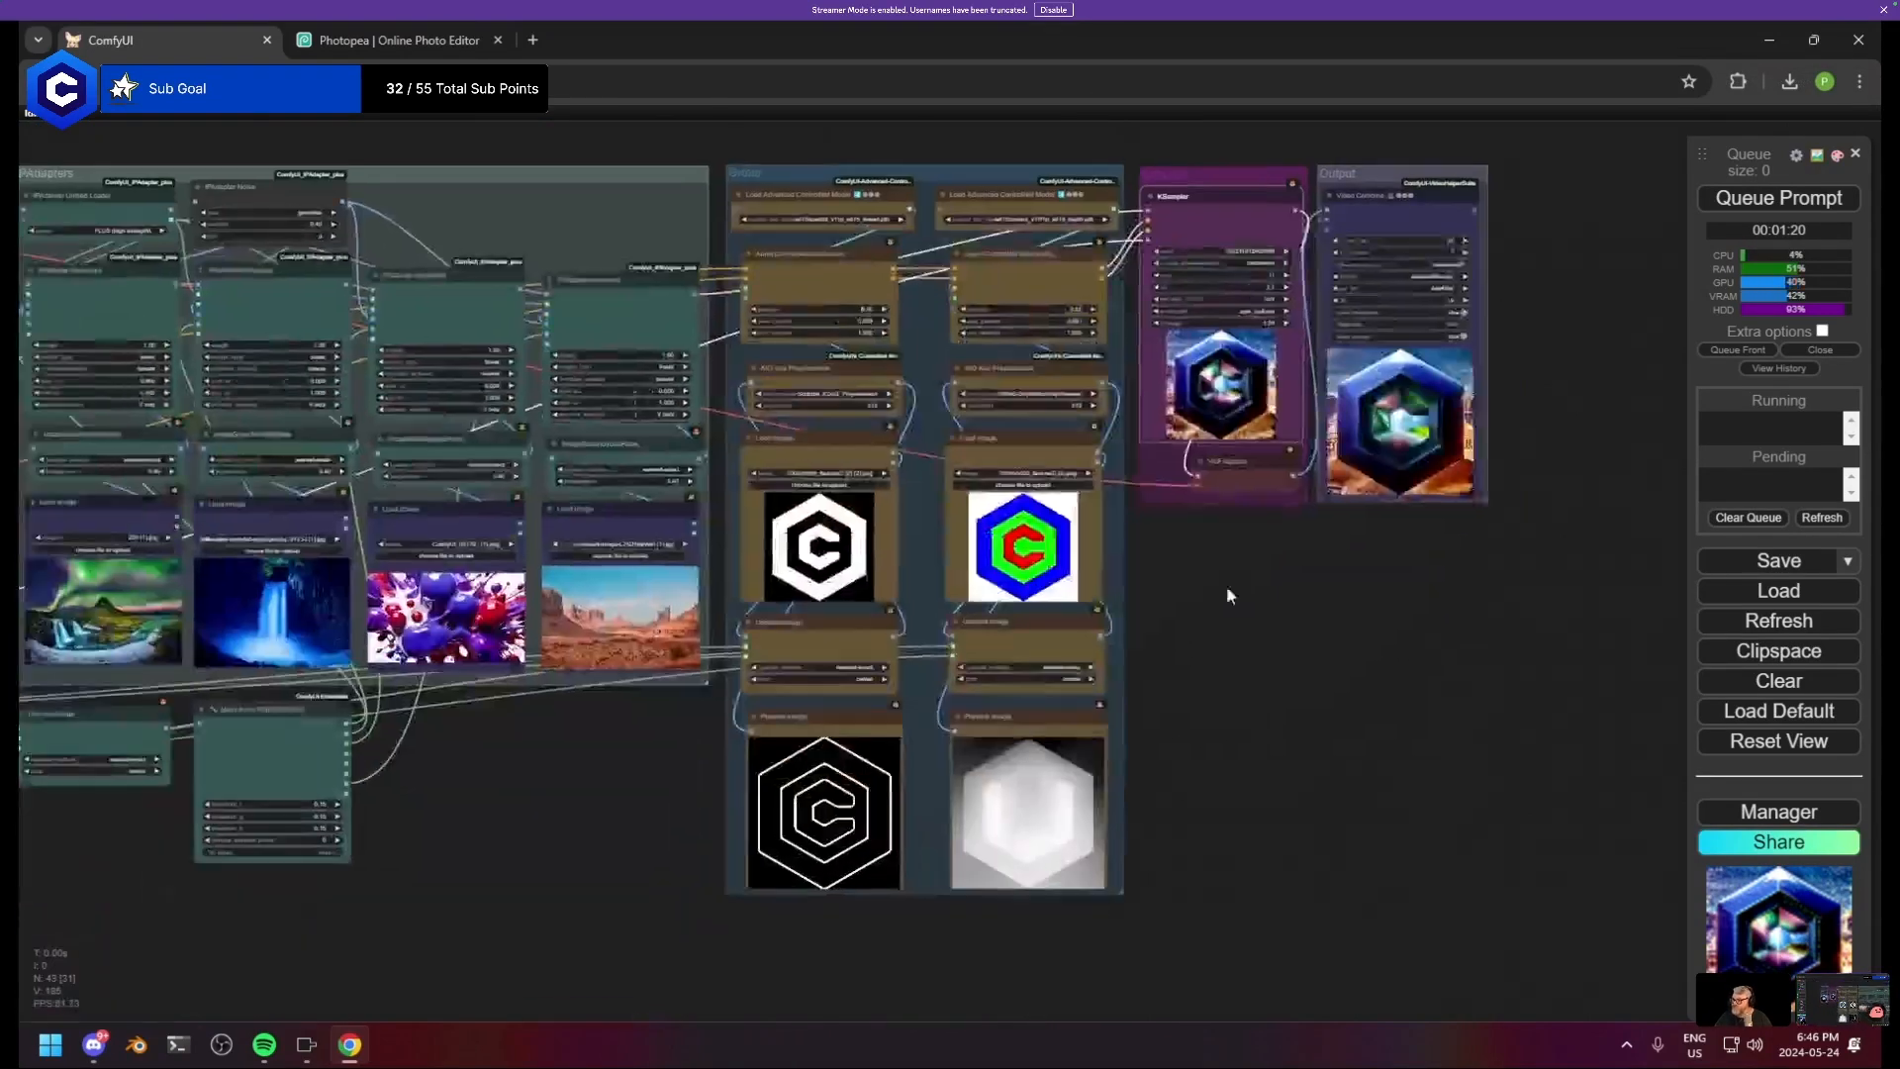
left_click_drag(1226, 585, 1204, 699)
key("ctrl+Return")
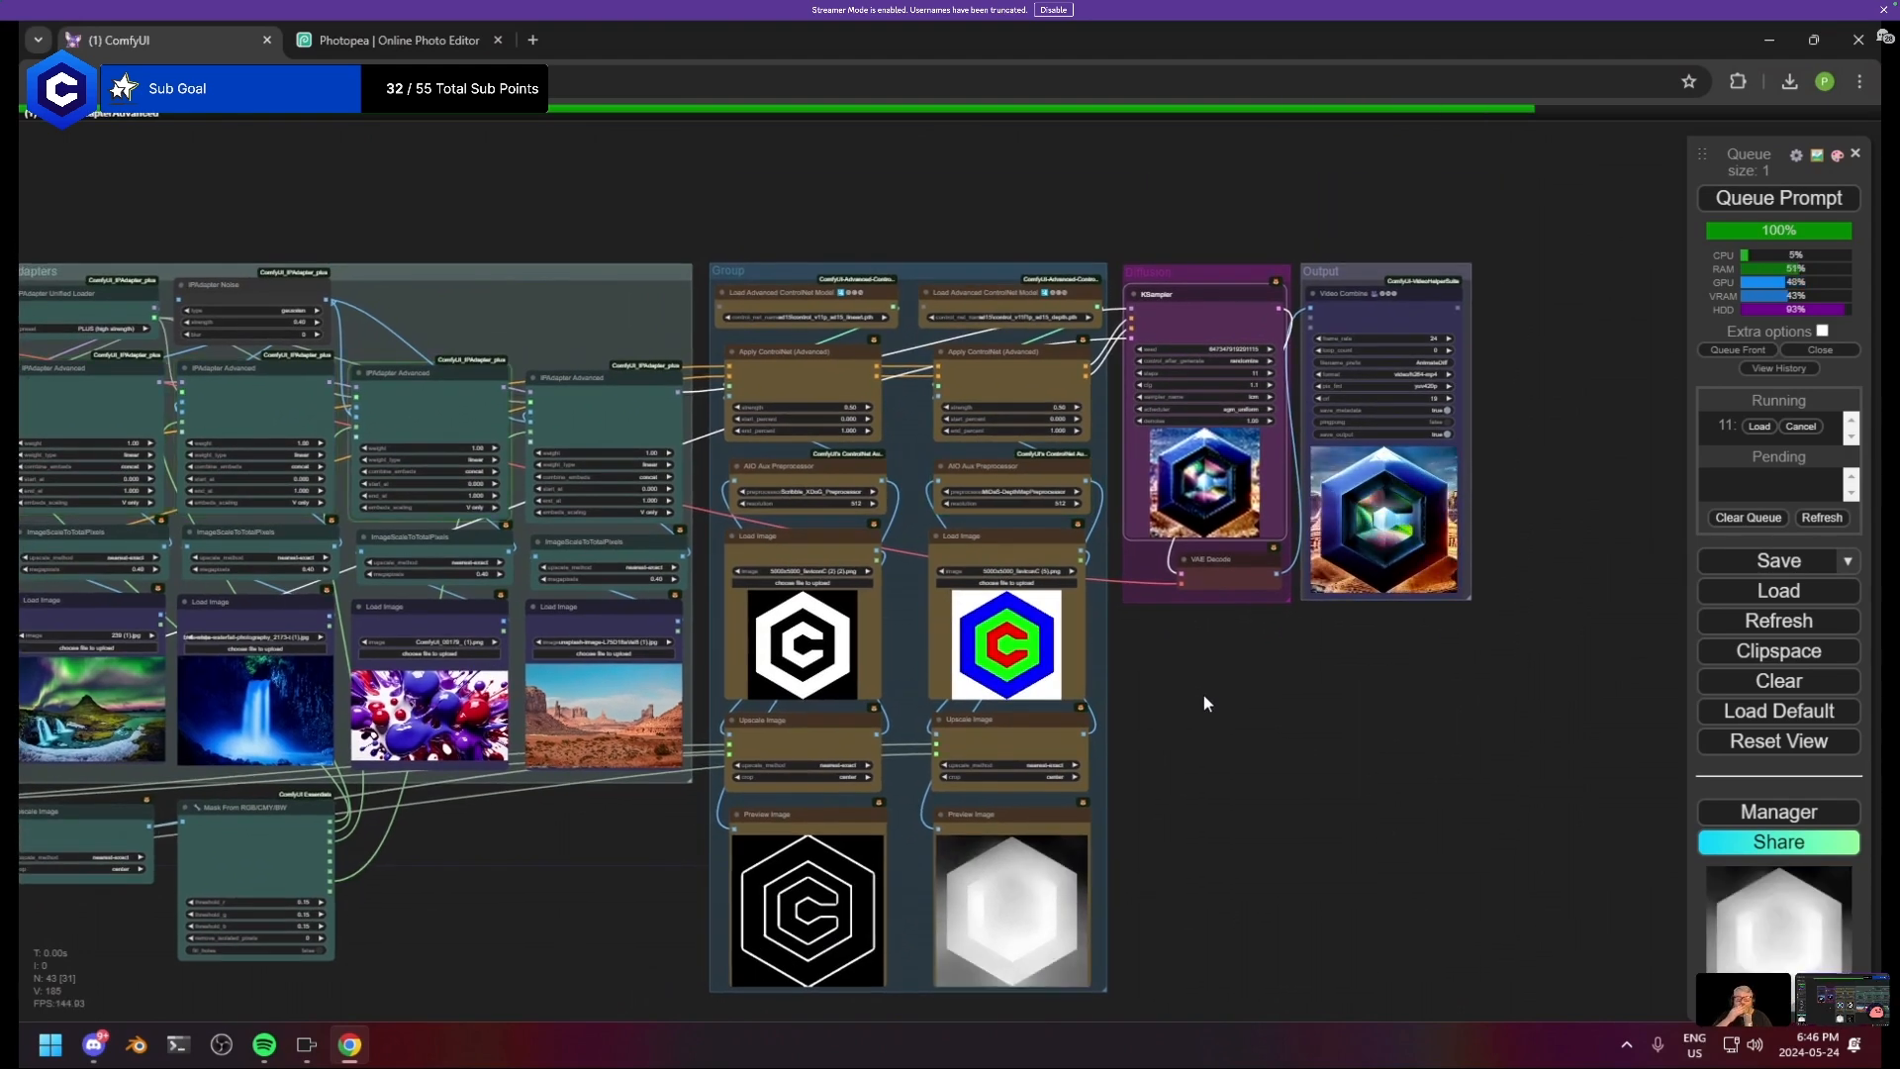
- Examine the previous output video up close and check the resolution values in the settings group while the generation runs
left_click_drag(1253, 611, 947, 784)
scroll(947, 785, "up", 5)
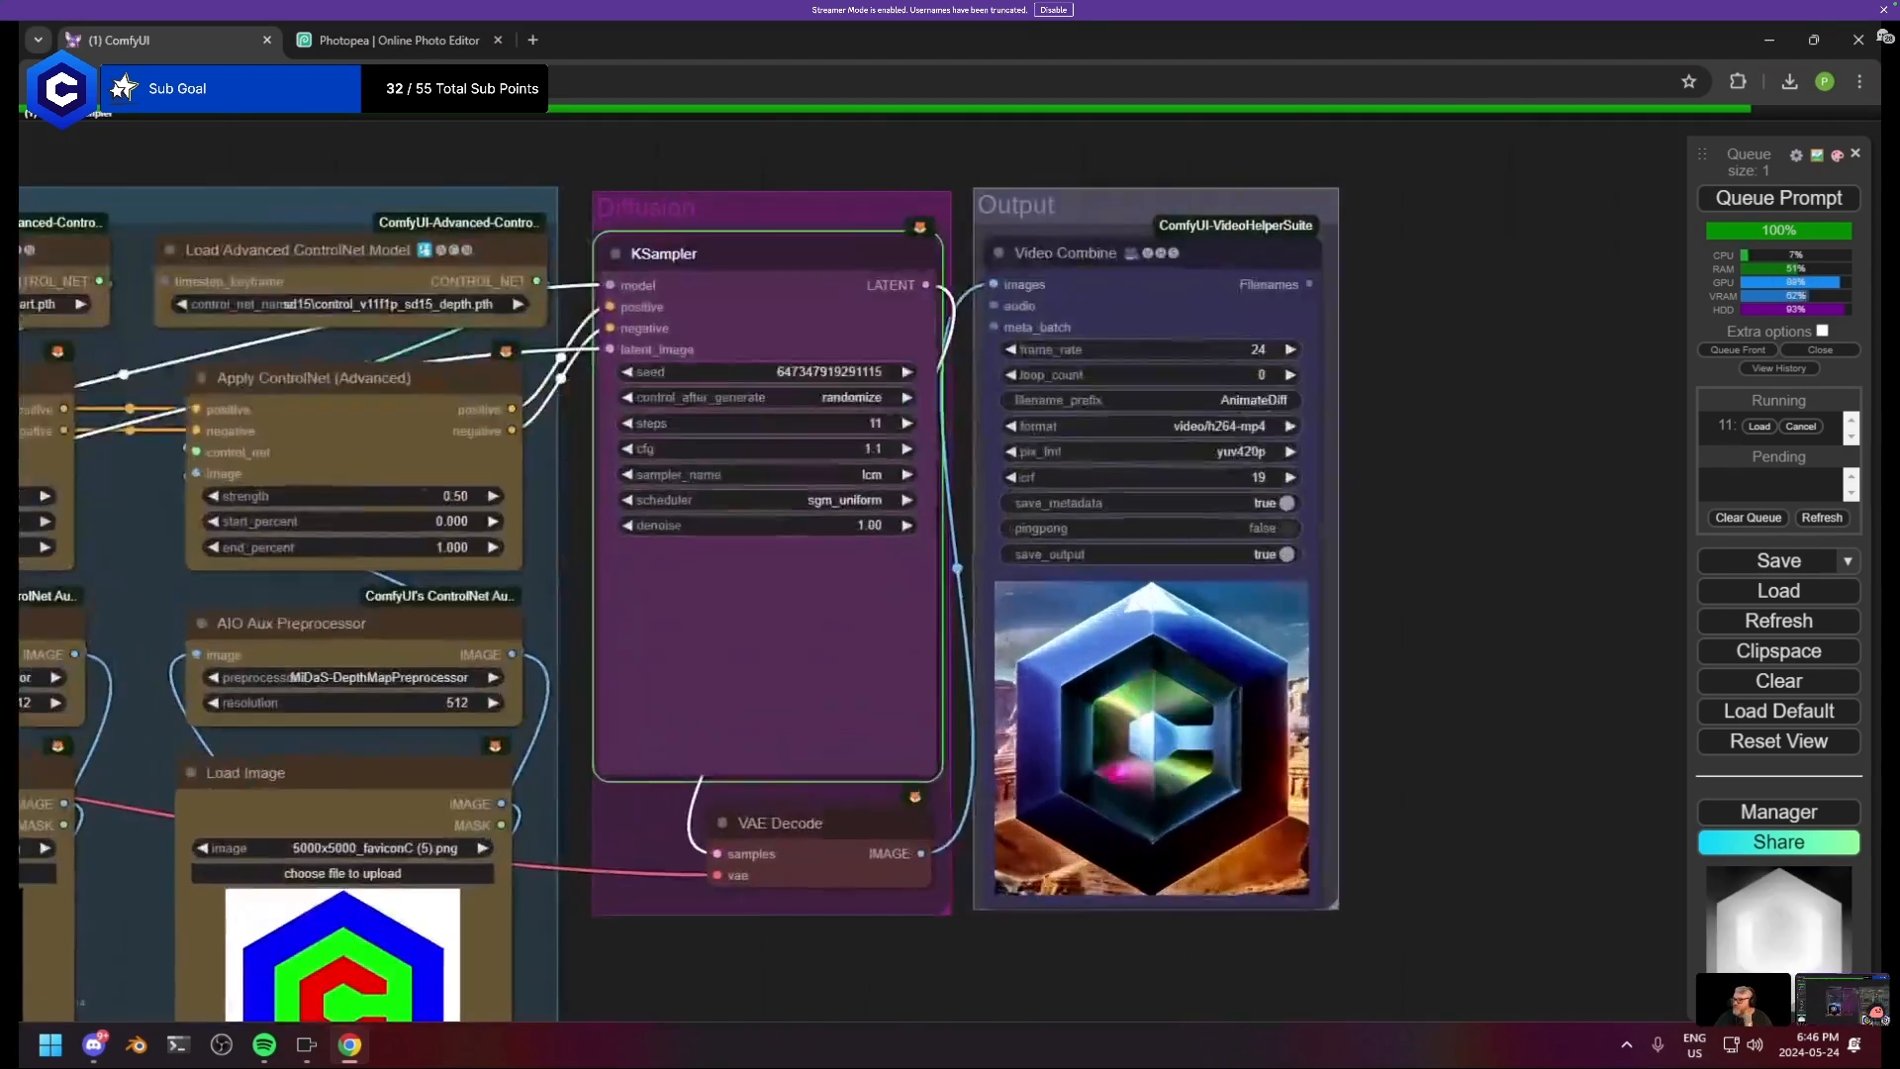
scroll(1138, 821, "up", 5)
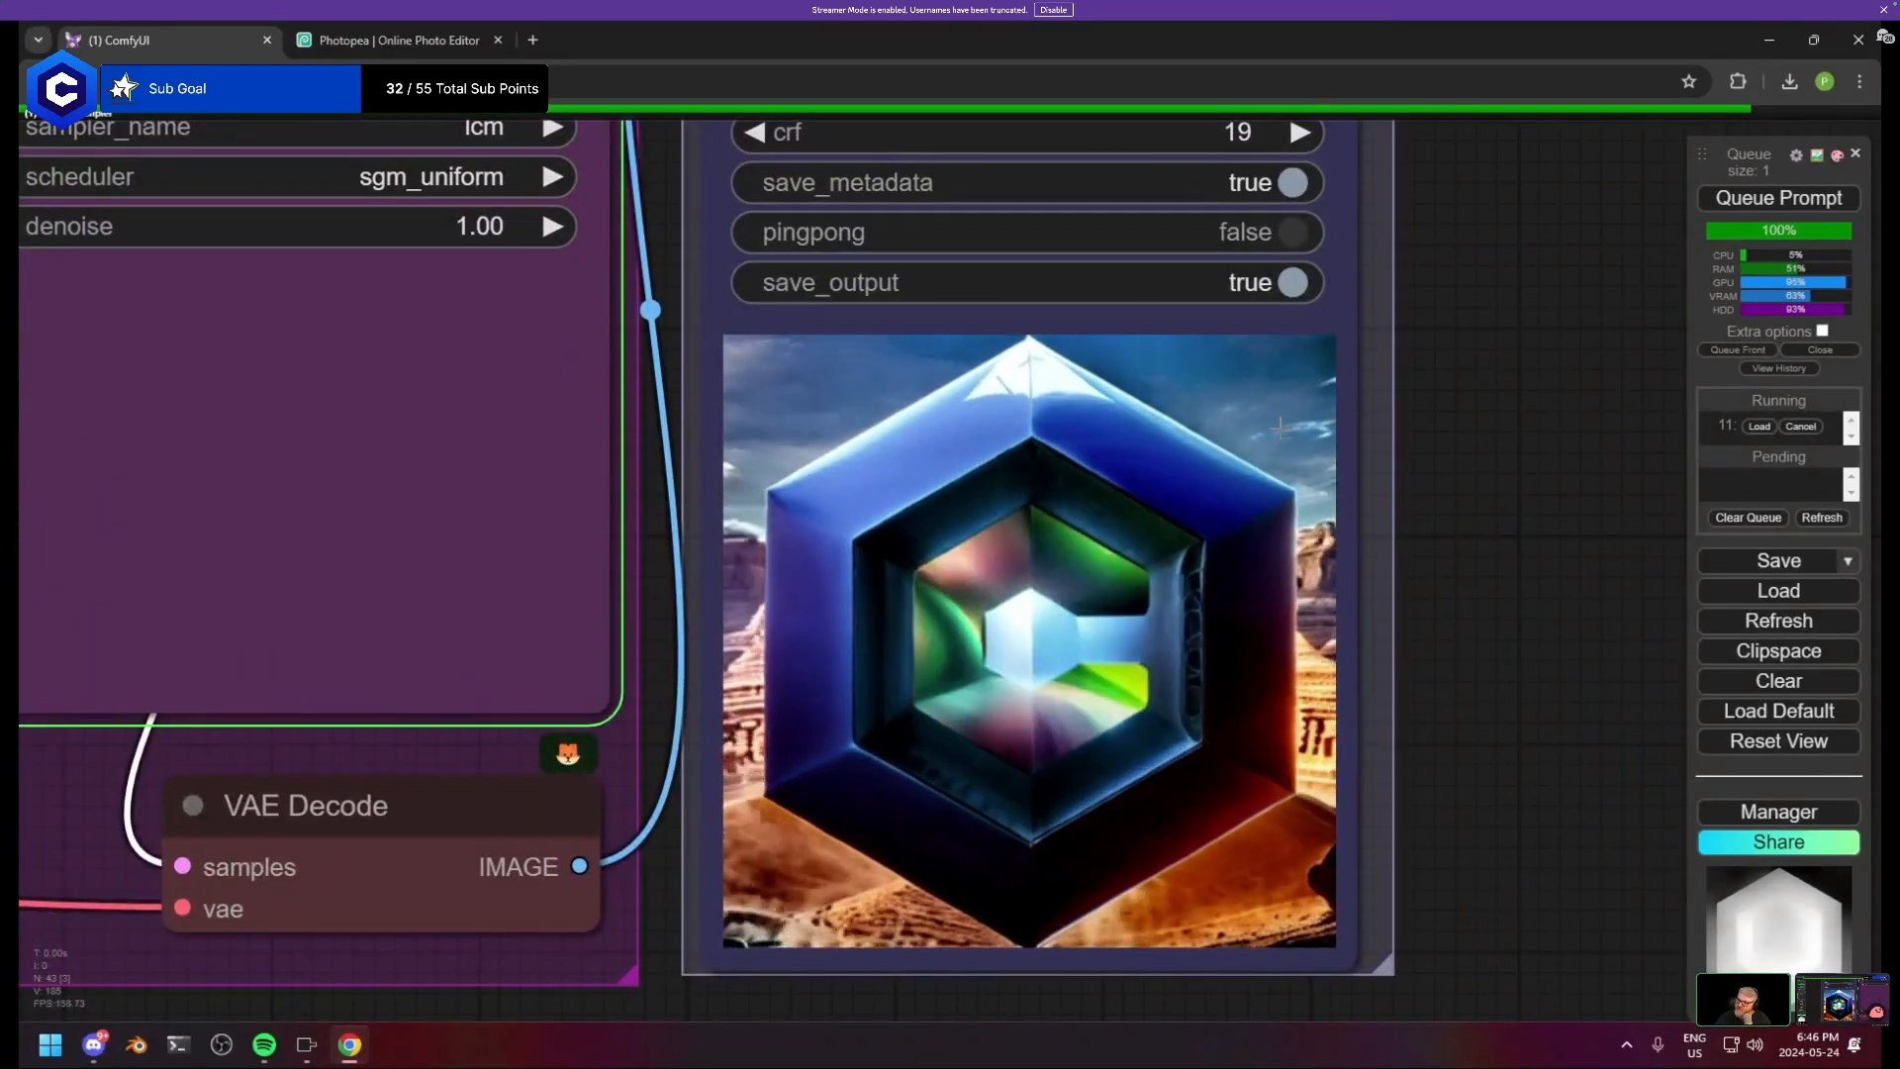
scroll(989, 859, "down", 5)
left_click_drag(882, 851, 1594, 500)
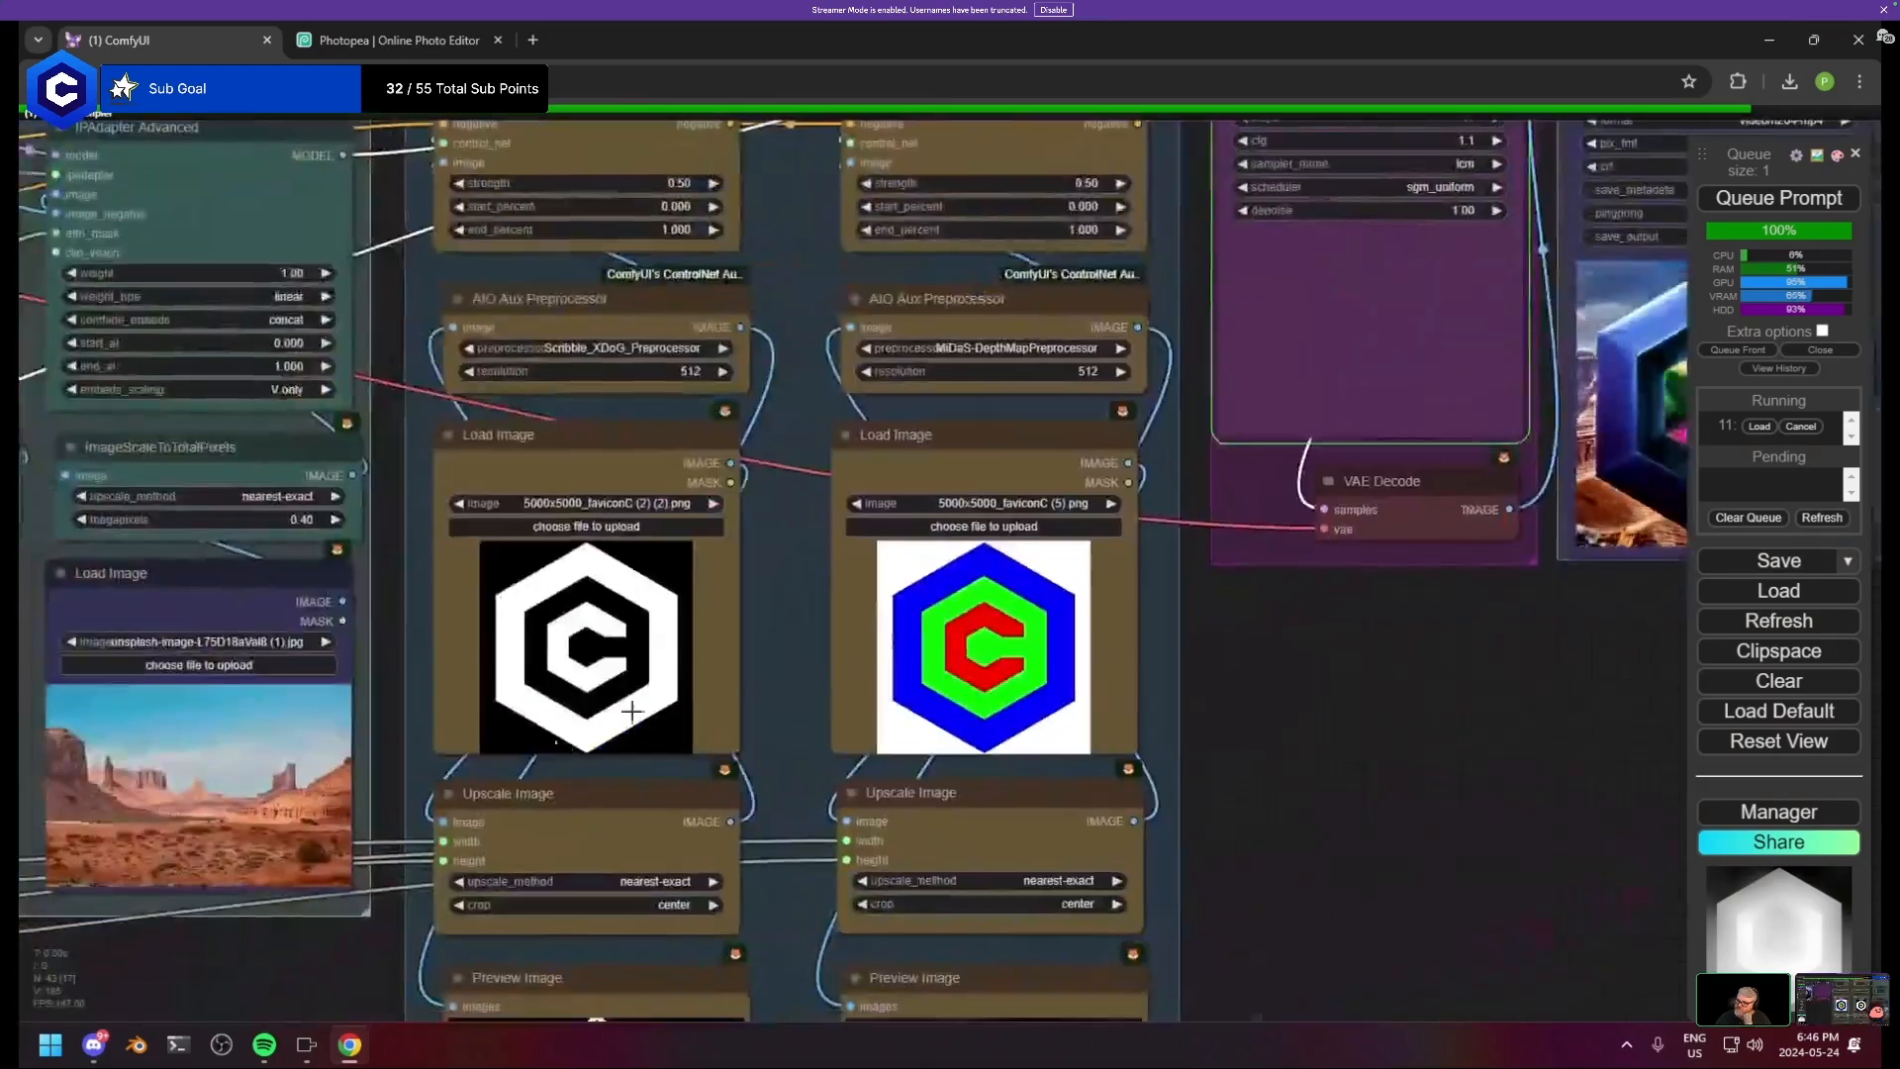
left_click_drag(633, 708, 1583, 228)
scroll(477, 410, "down", 1)
left_click_drag(477, 410, 894, 586)
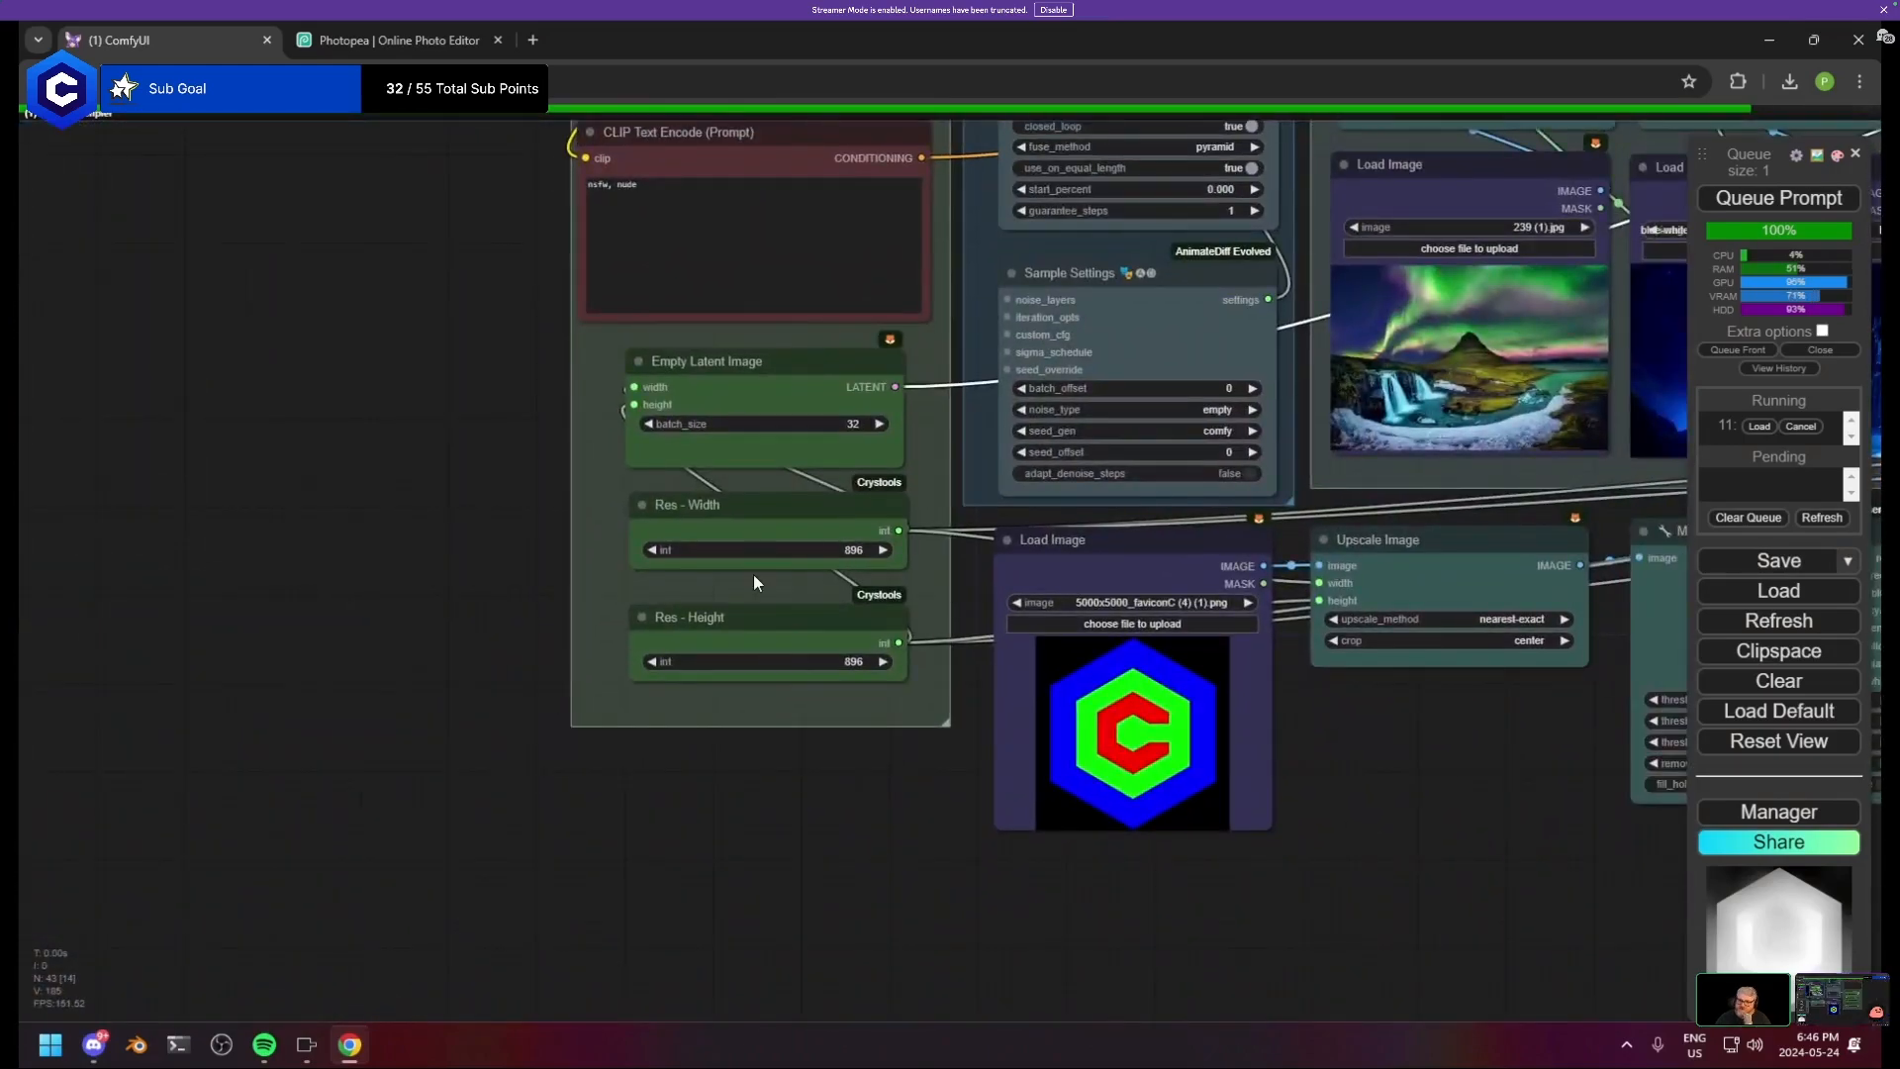
left_click_drag(1105, 562, 132, 675)
left_click_drag(1286, 396, 356, 738)
left_click_drag(1030, 636, 467, 771)
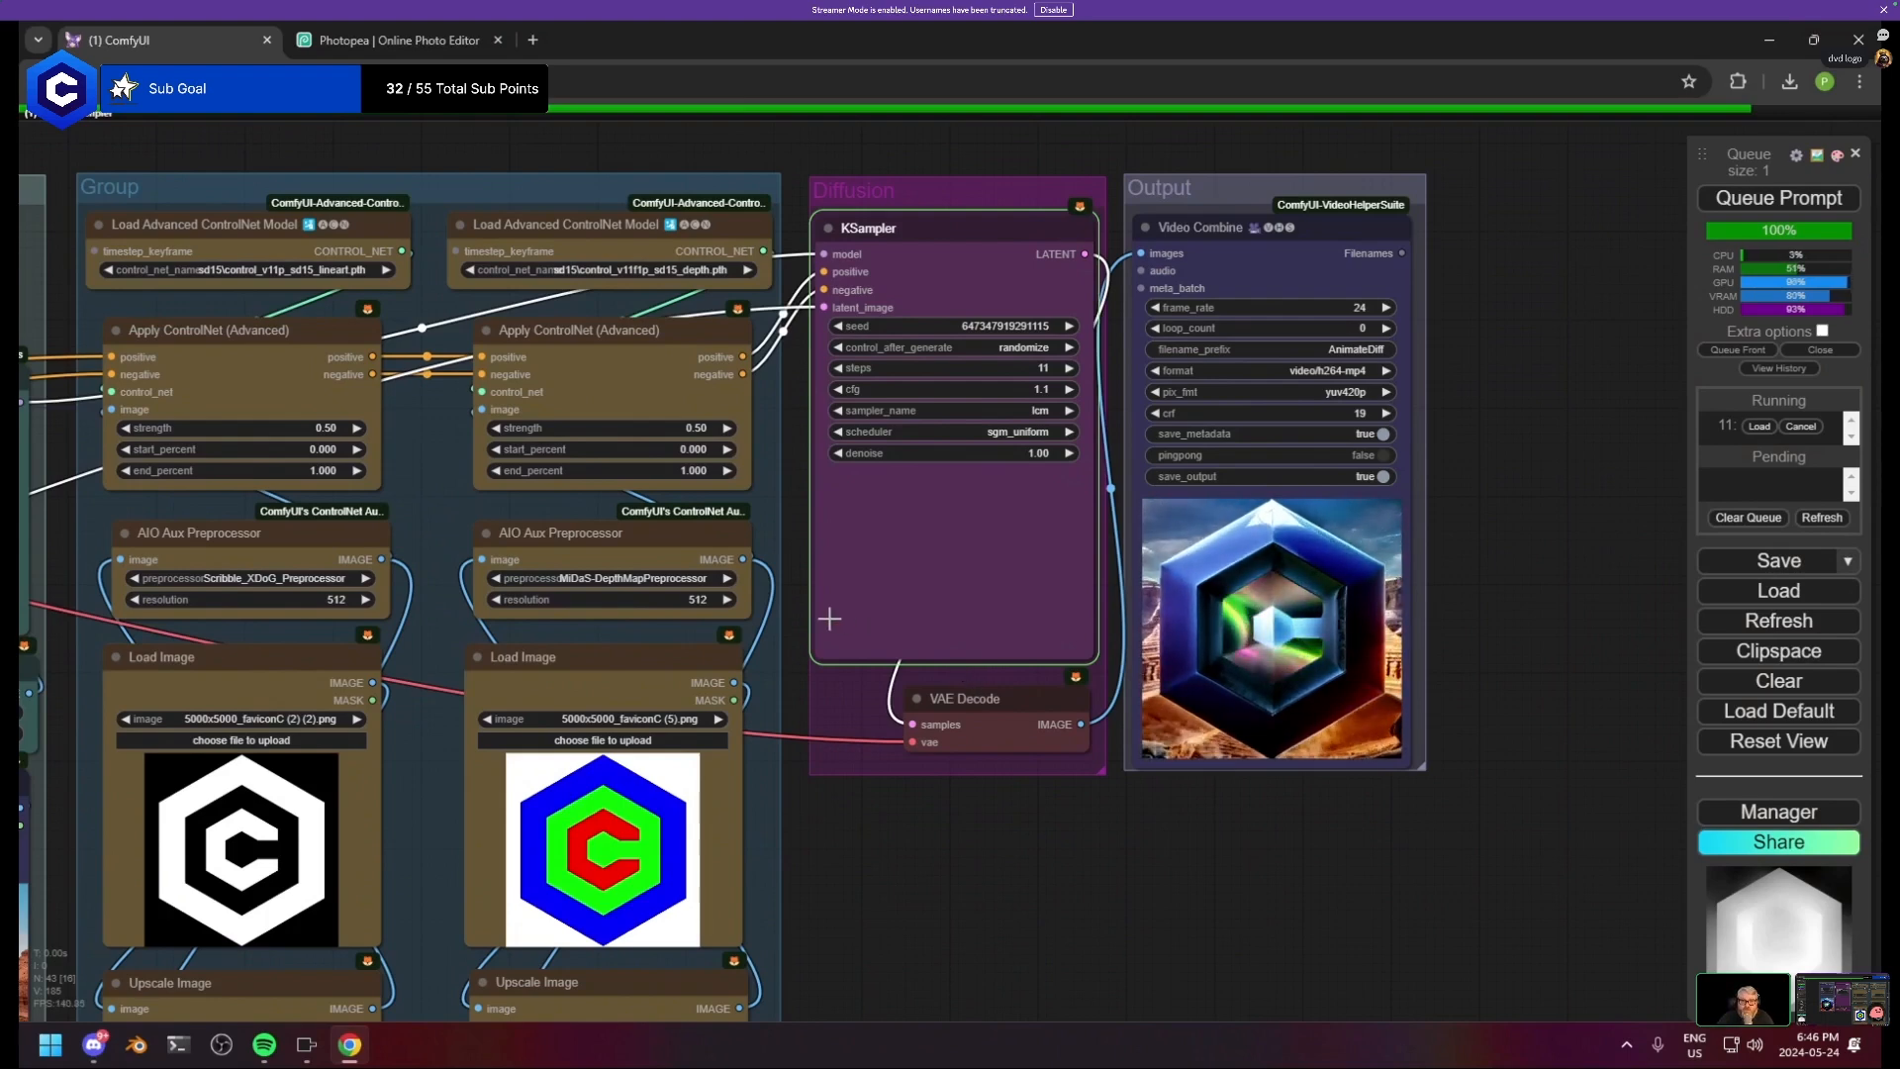
- Look over the ControlNet group, including its logo images, lineart and depth previews, alongside the IPAdapter images
scroll(829, 618, "down", 1)
left_click_drag(790, 625, 1059, 504)
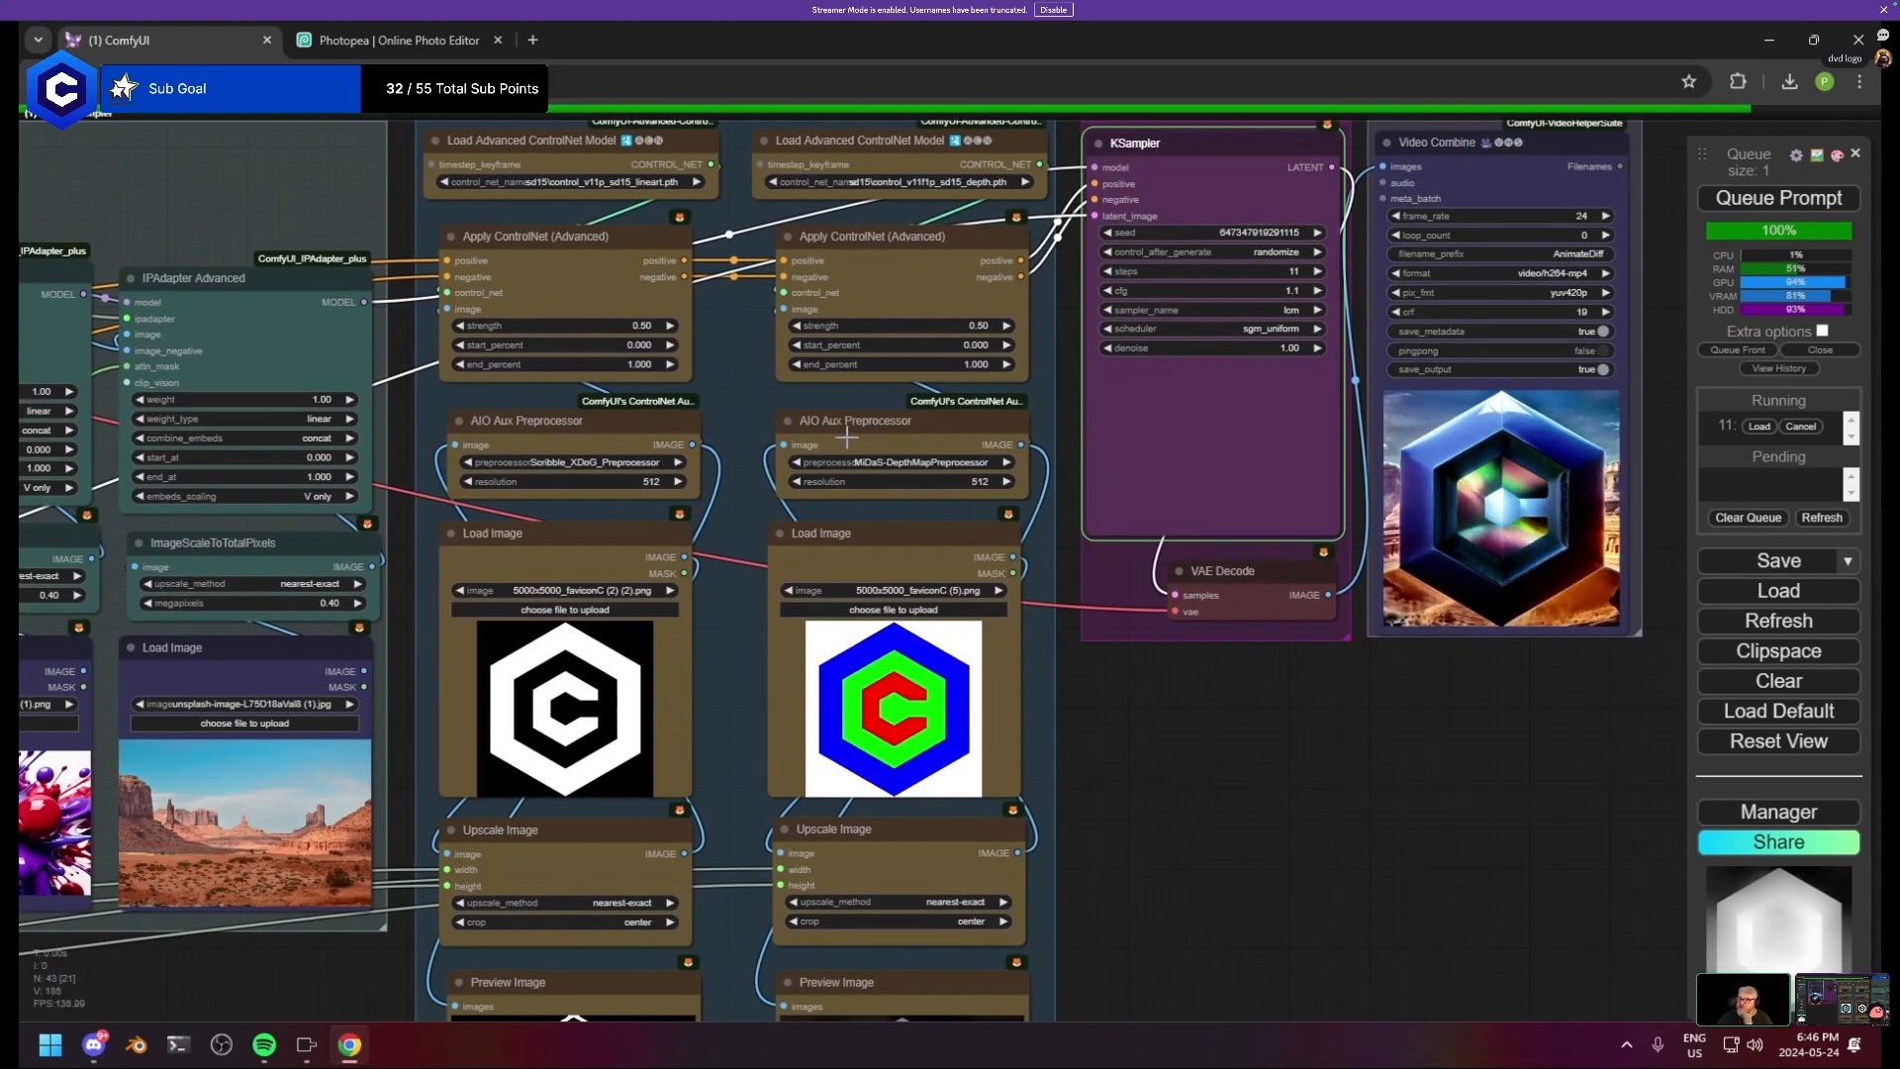
left_click_drag(1156, 743, 1003, 834)
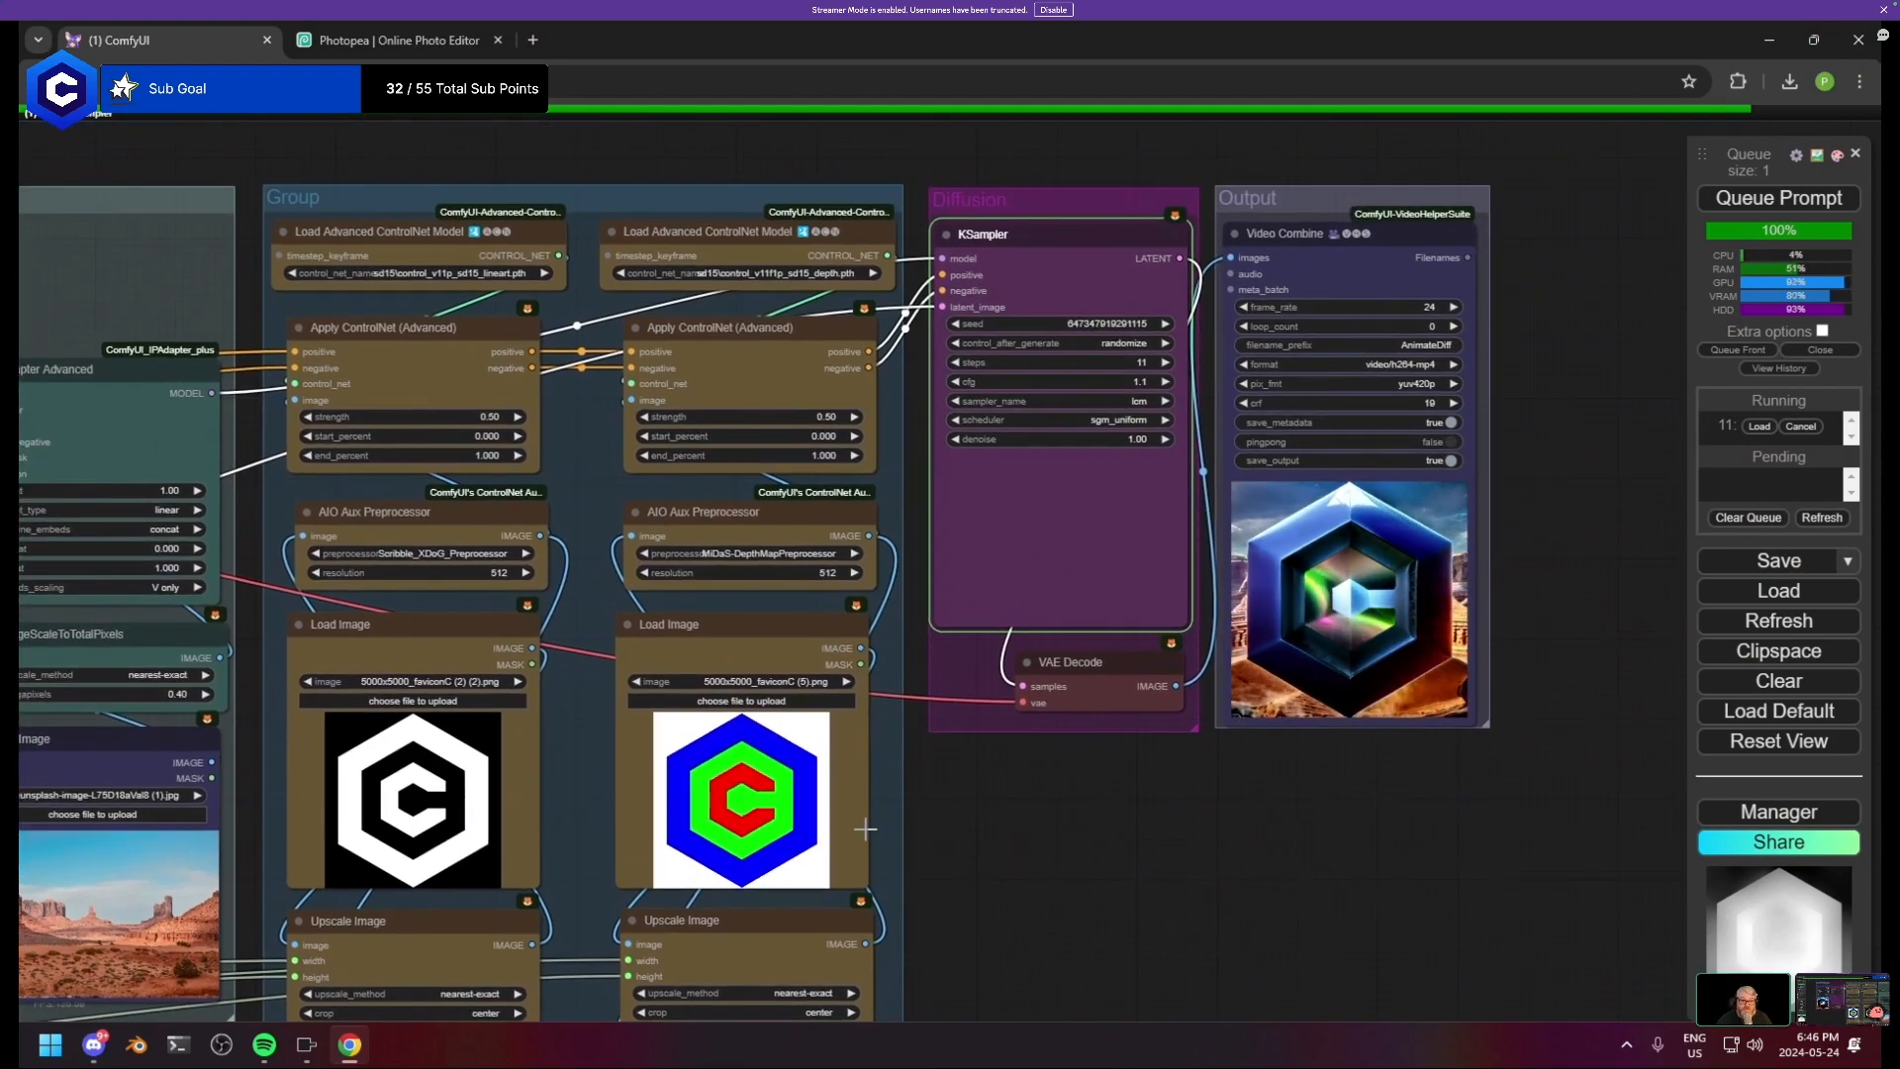
left_click_drag(869, 839, 1475, 645)
scroll(1060, 836, "down", 4)
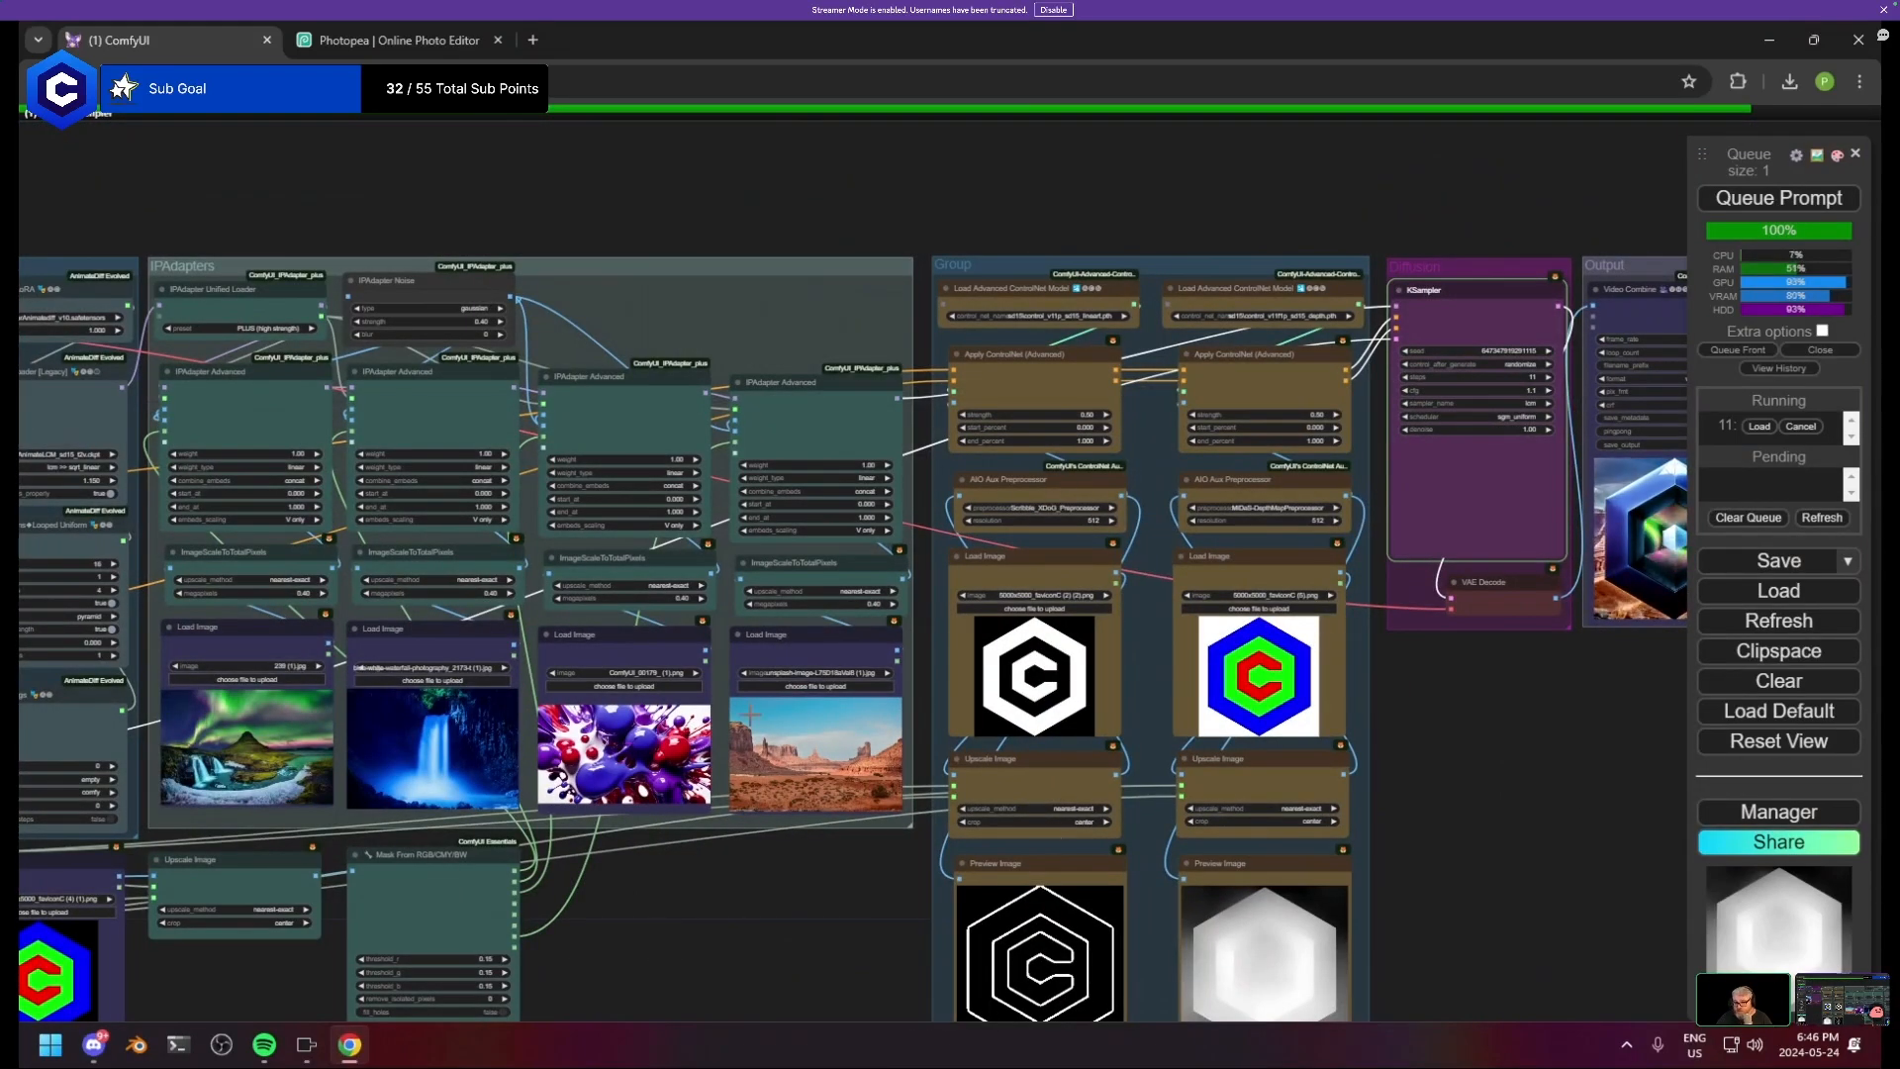
left_click_drag(1498, 403, 1183, 518)
left_click_drag(419, 819, 758, 660)
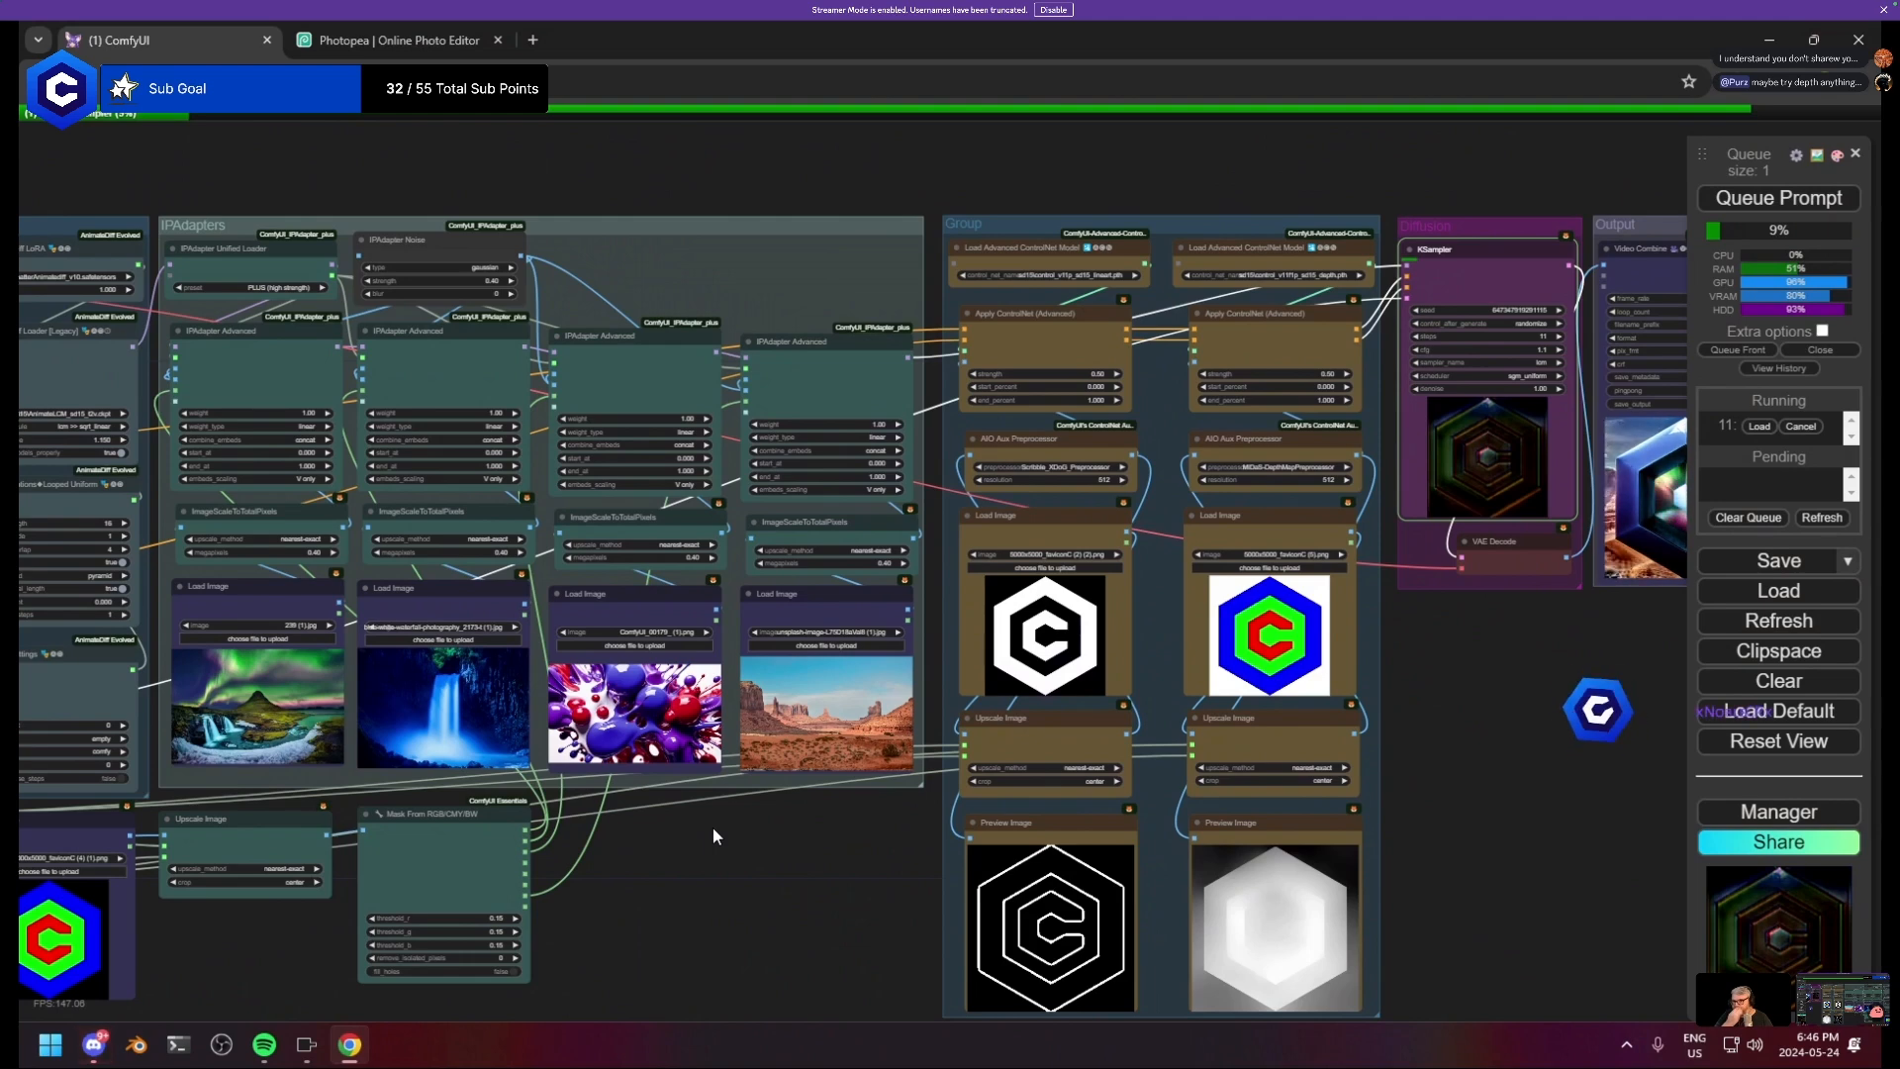
left_click_drag(1435, 771, 1140, 702)
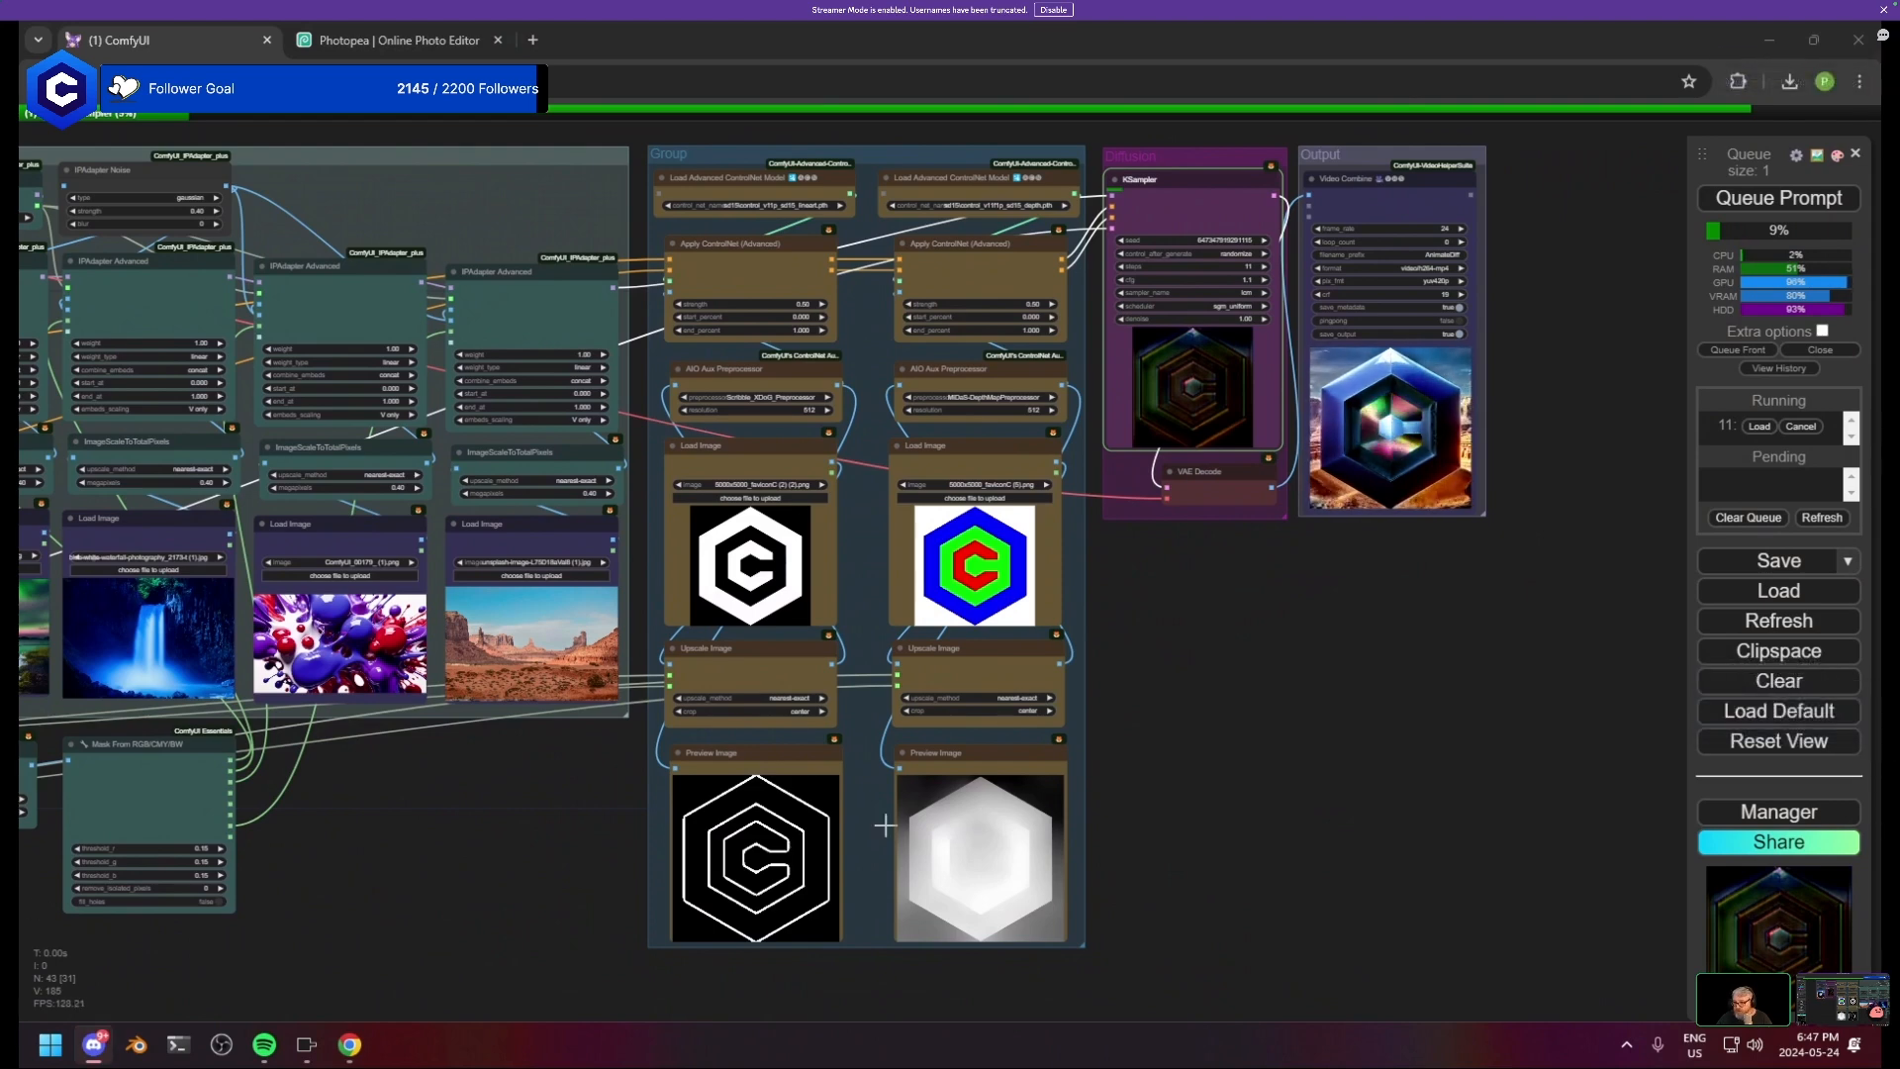
scroll(1160, 786, "up", 2)
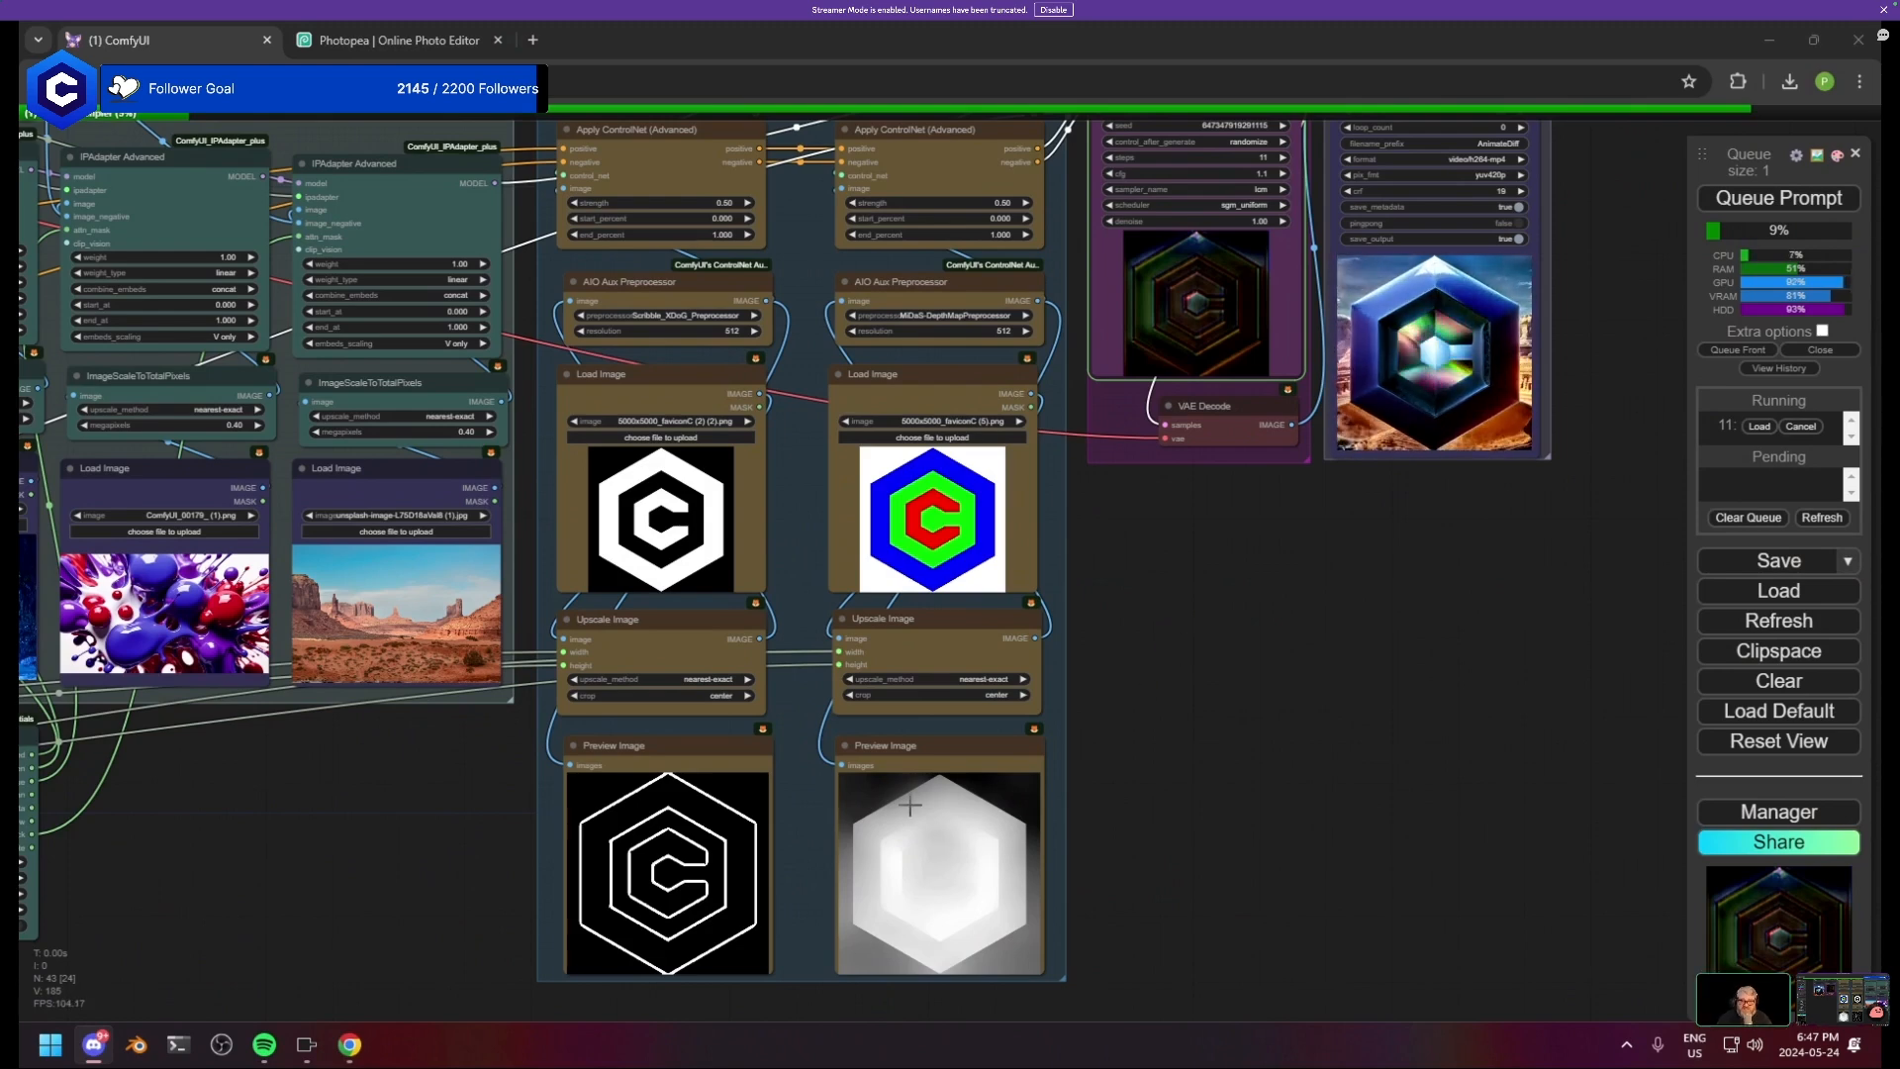
scroll(1216, 873, "up", 7)
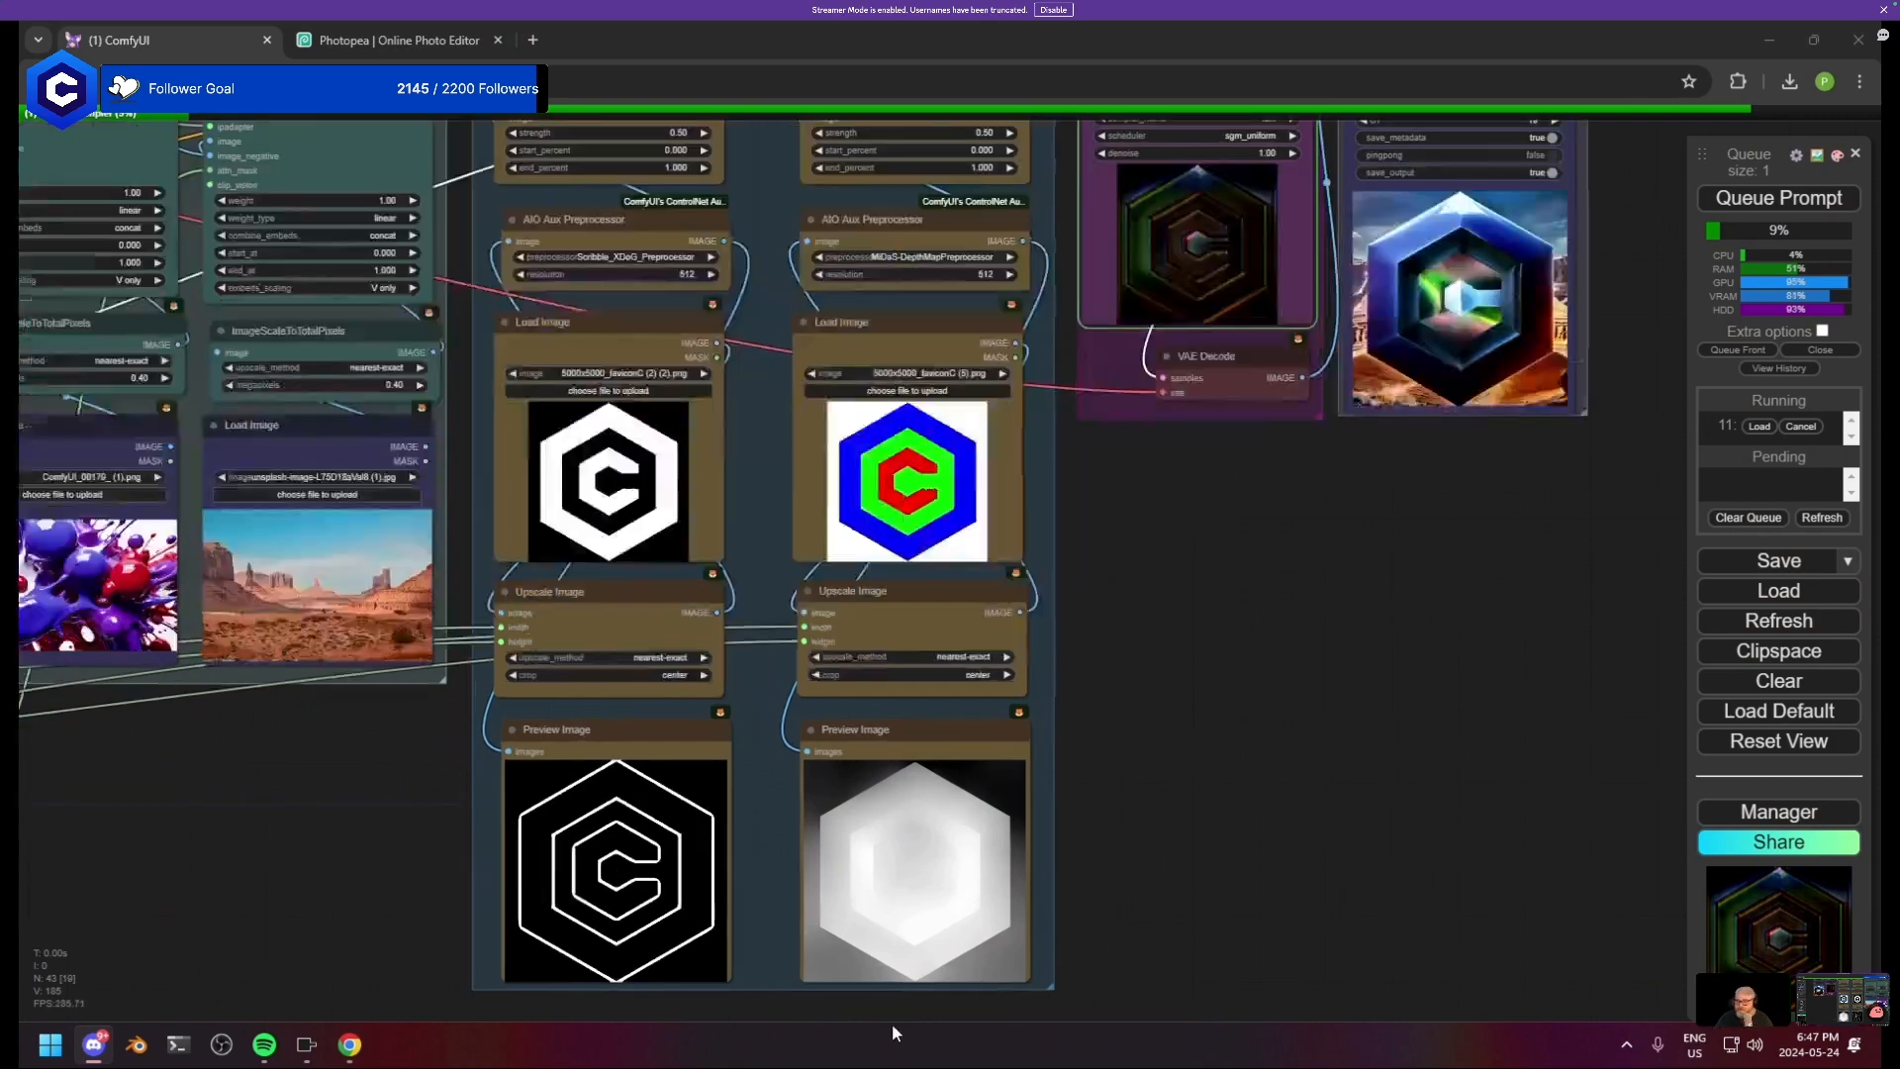
scroll(1011, 754, "down", 4)
left_click_drag(1041, 596, 910, 756)
scroll(910, 756, "down", 5)
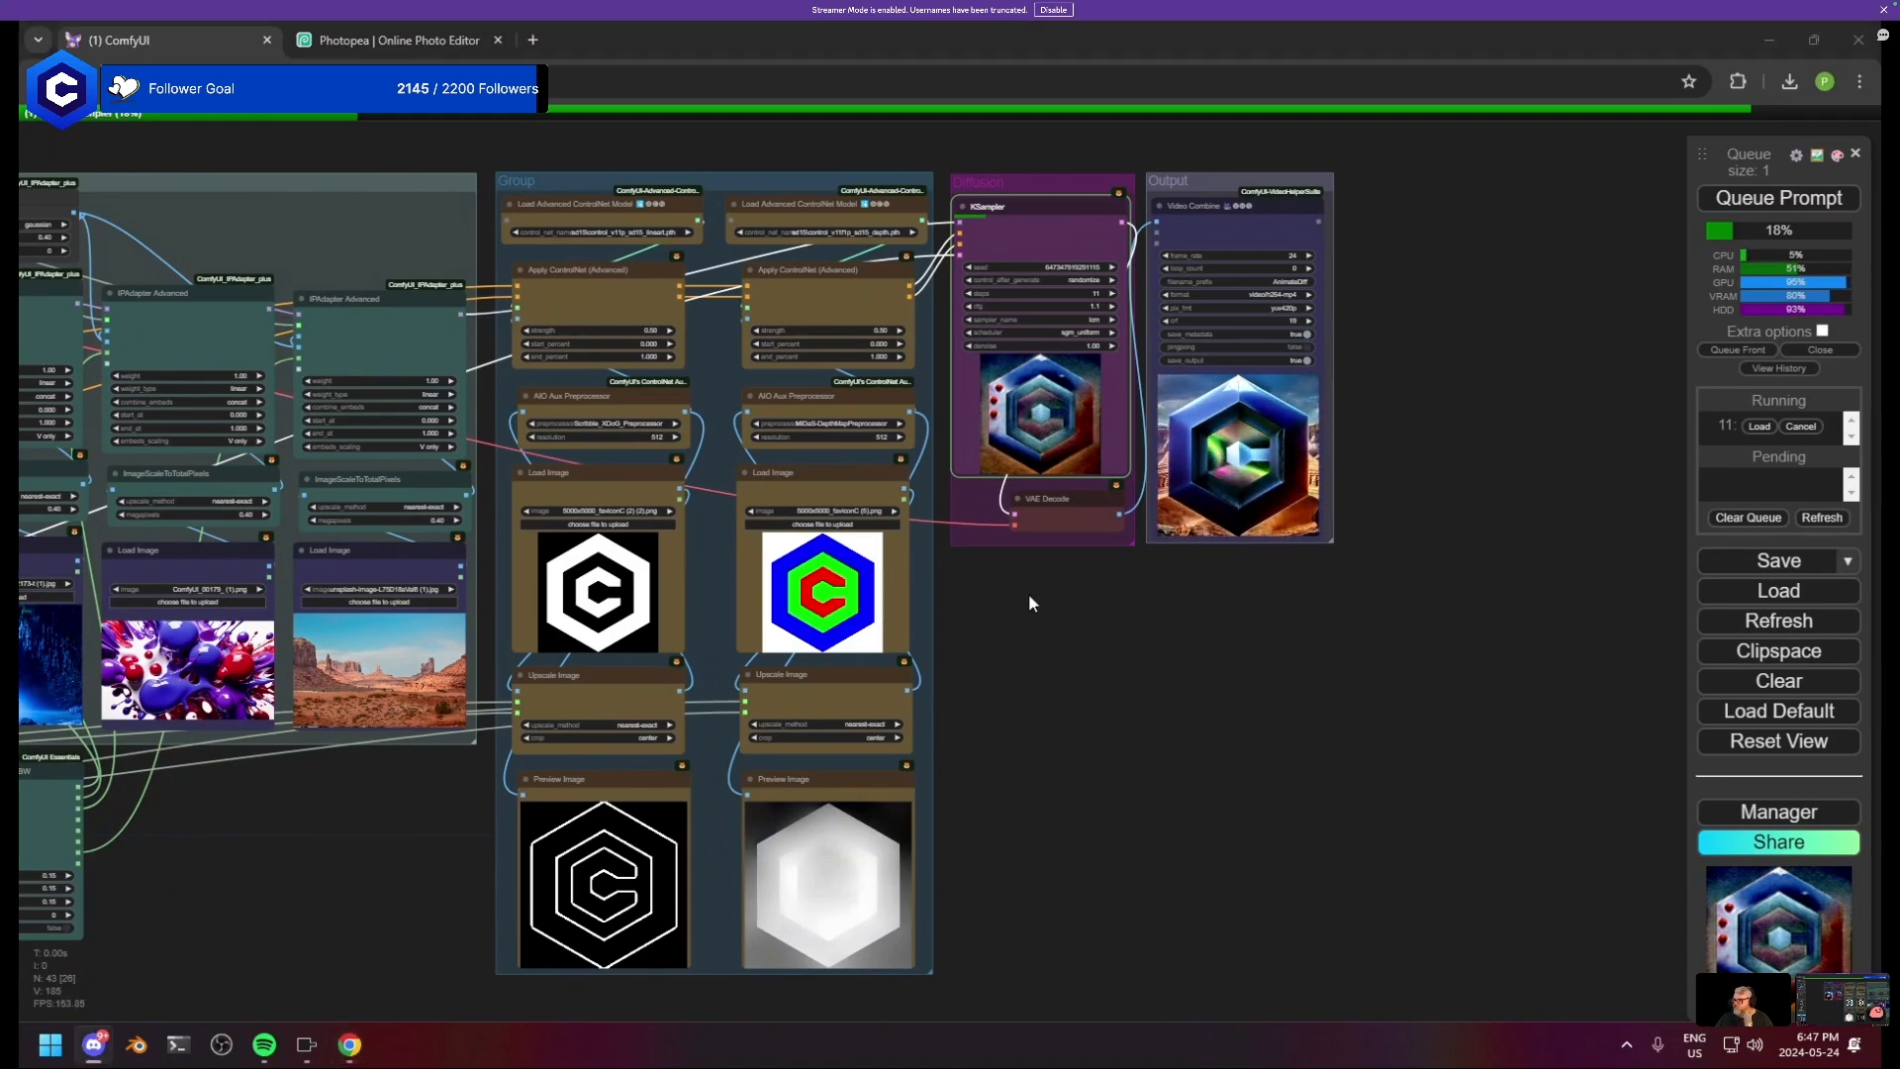
- Compare the running KSampler preview with the previous output video up close
left_click_drag(1140, 291, 1017, 572)
scroll(1017, 572, "up", 12)
left_click_drag(942, 818, 999, 573)
scroll(998, 573, "up", 2)
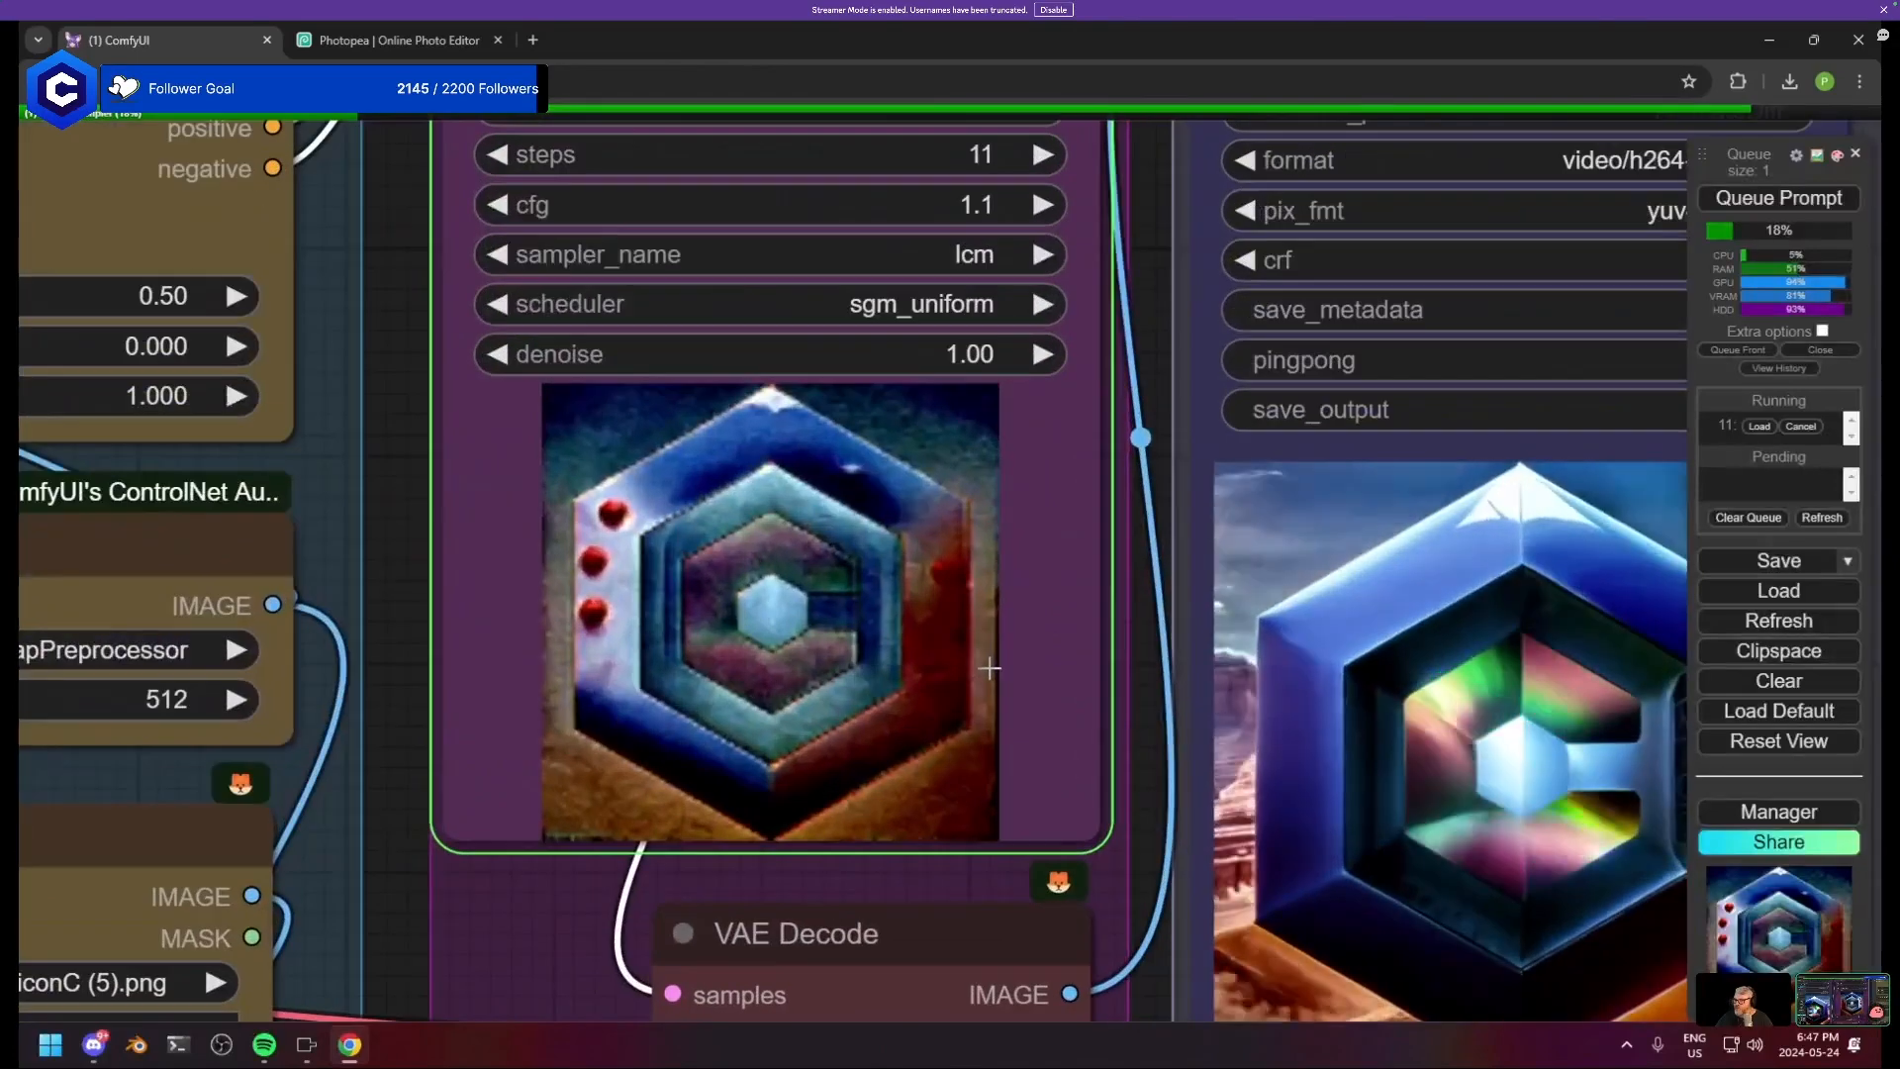
scroll(967, 708, "down", 7)
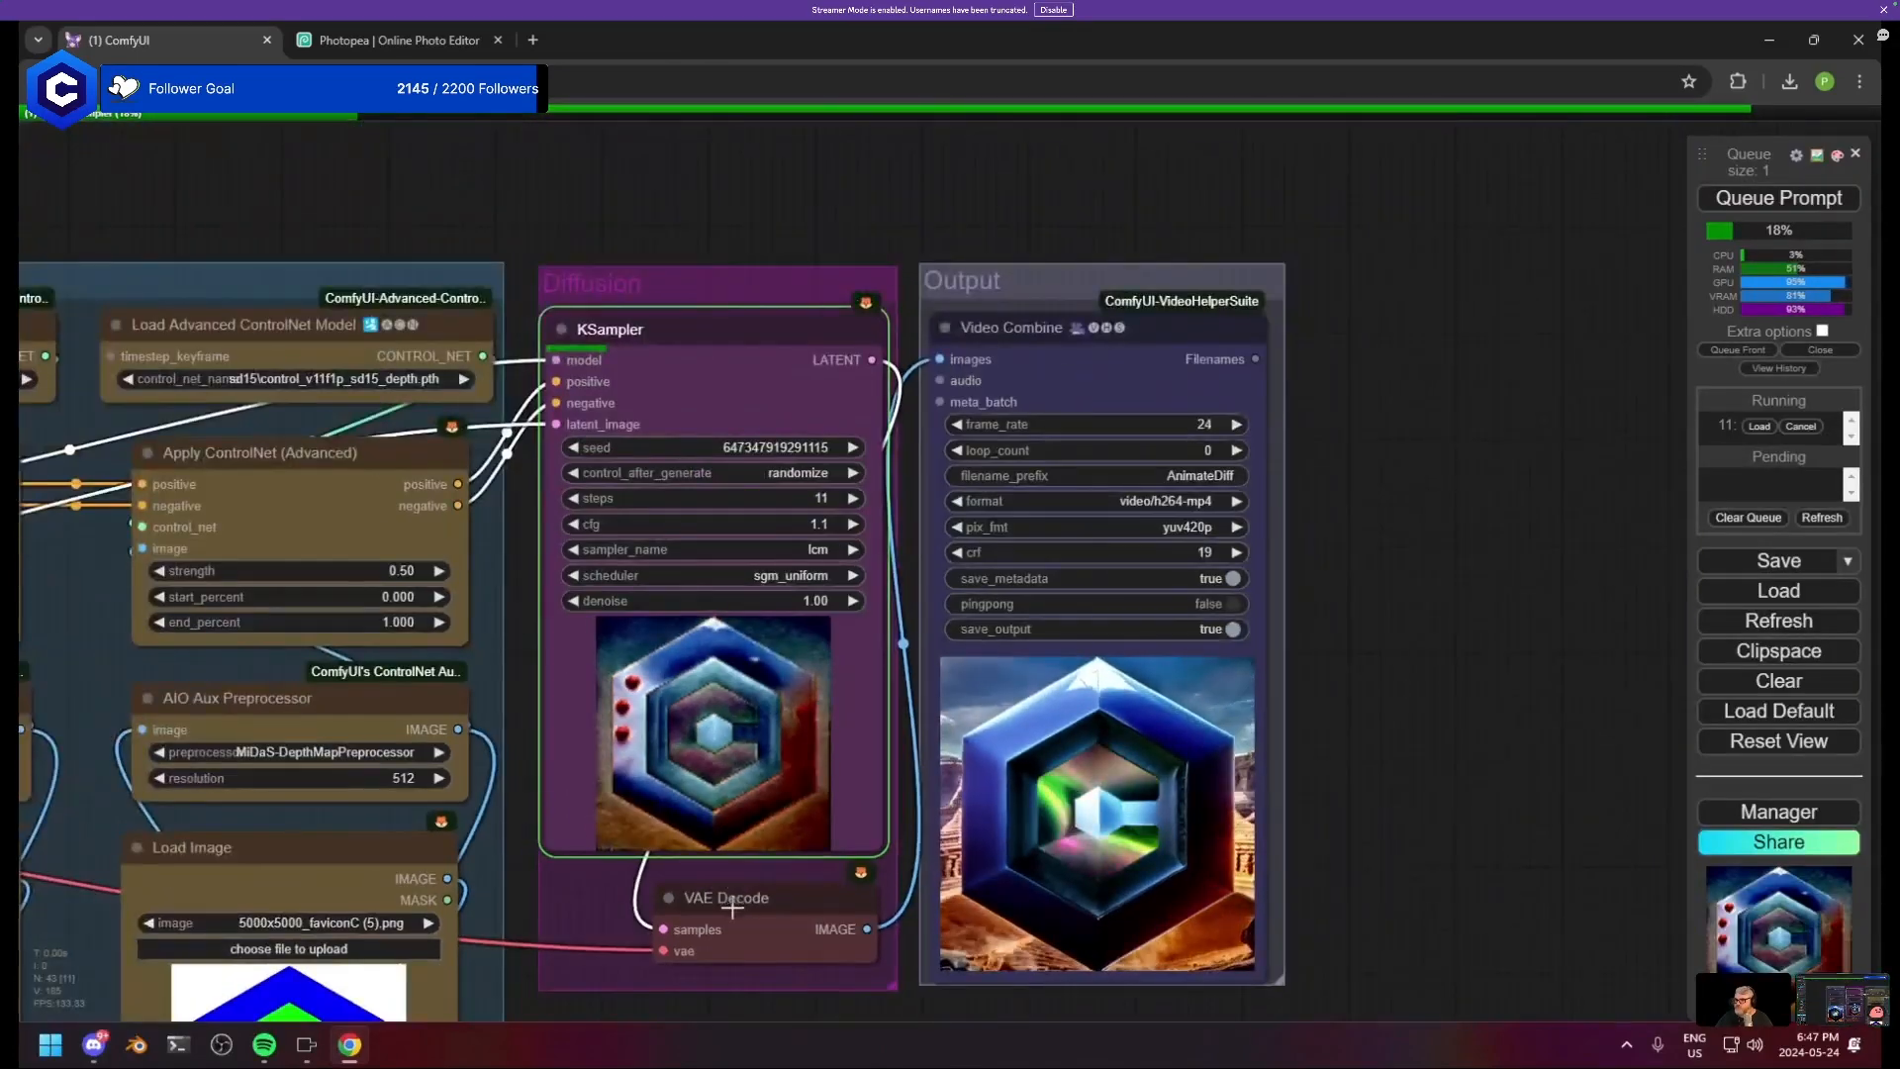
- Move the mask's Upscale Image and Mask From RGB/CMY/BW nodes down and add a Mask Preview node under the first IPAdapter image
scroll(750, 917, "down", 8)
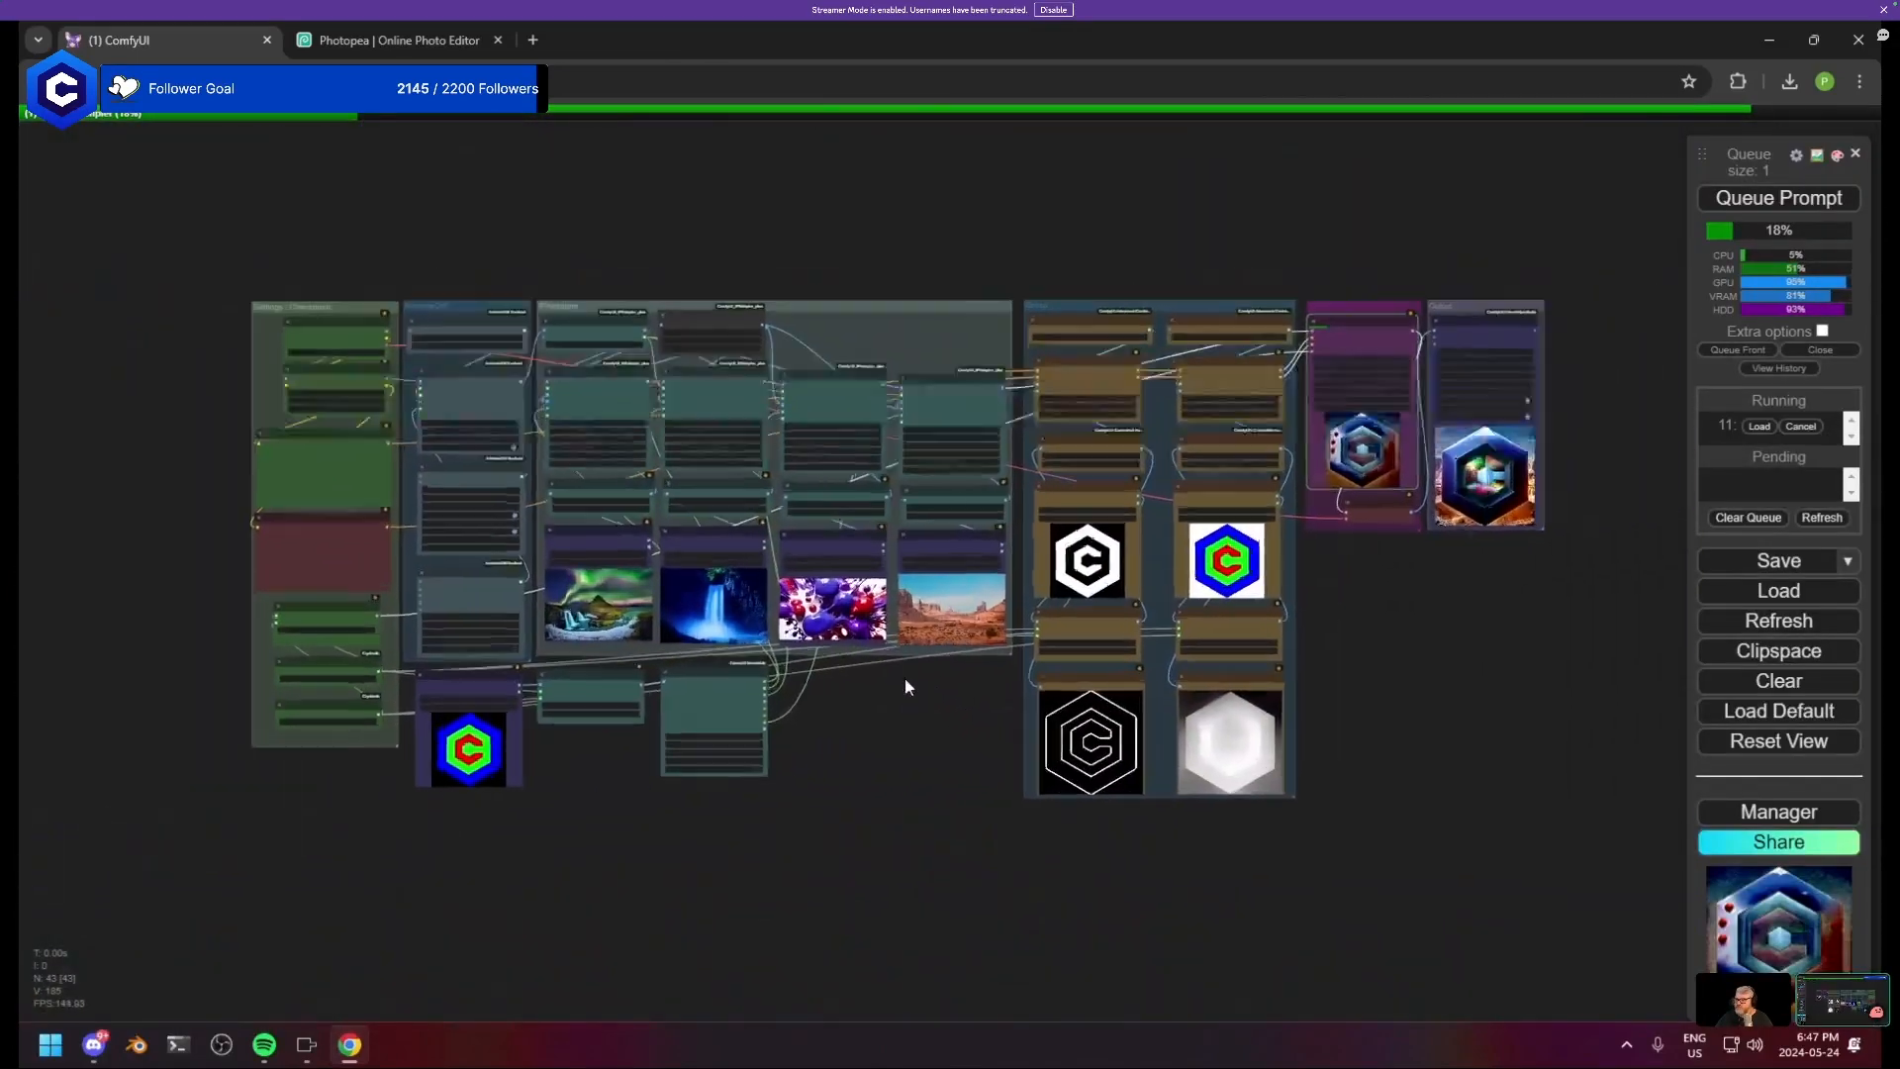
scroll(1255, 754, "up", 5)
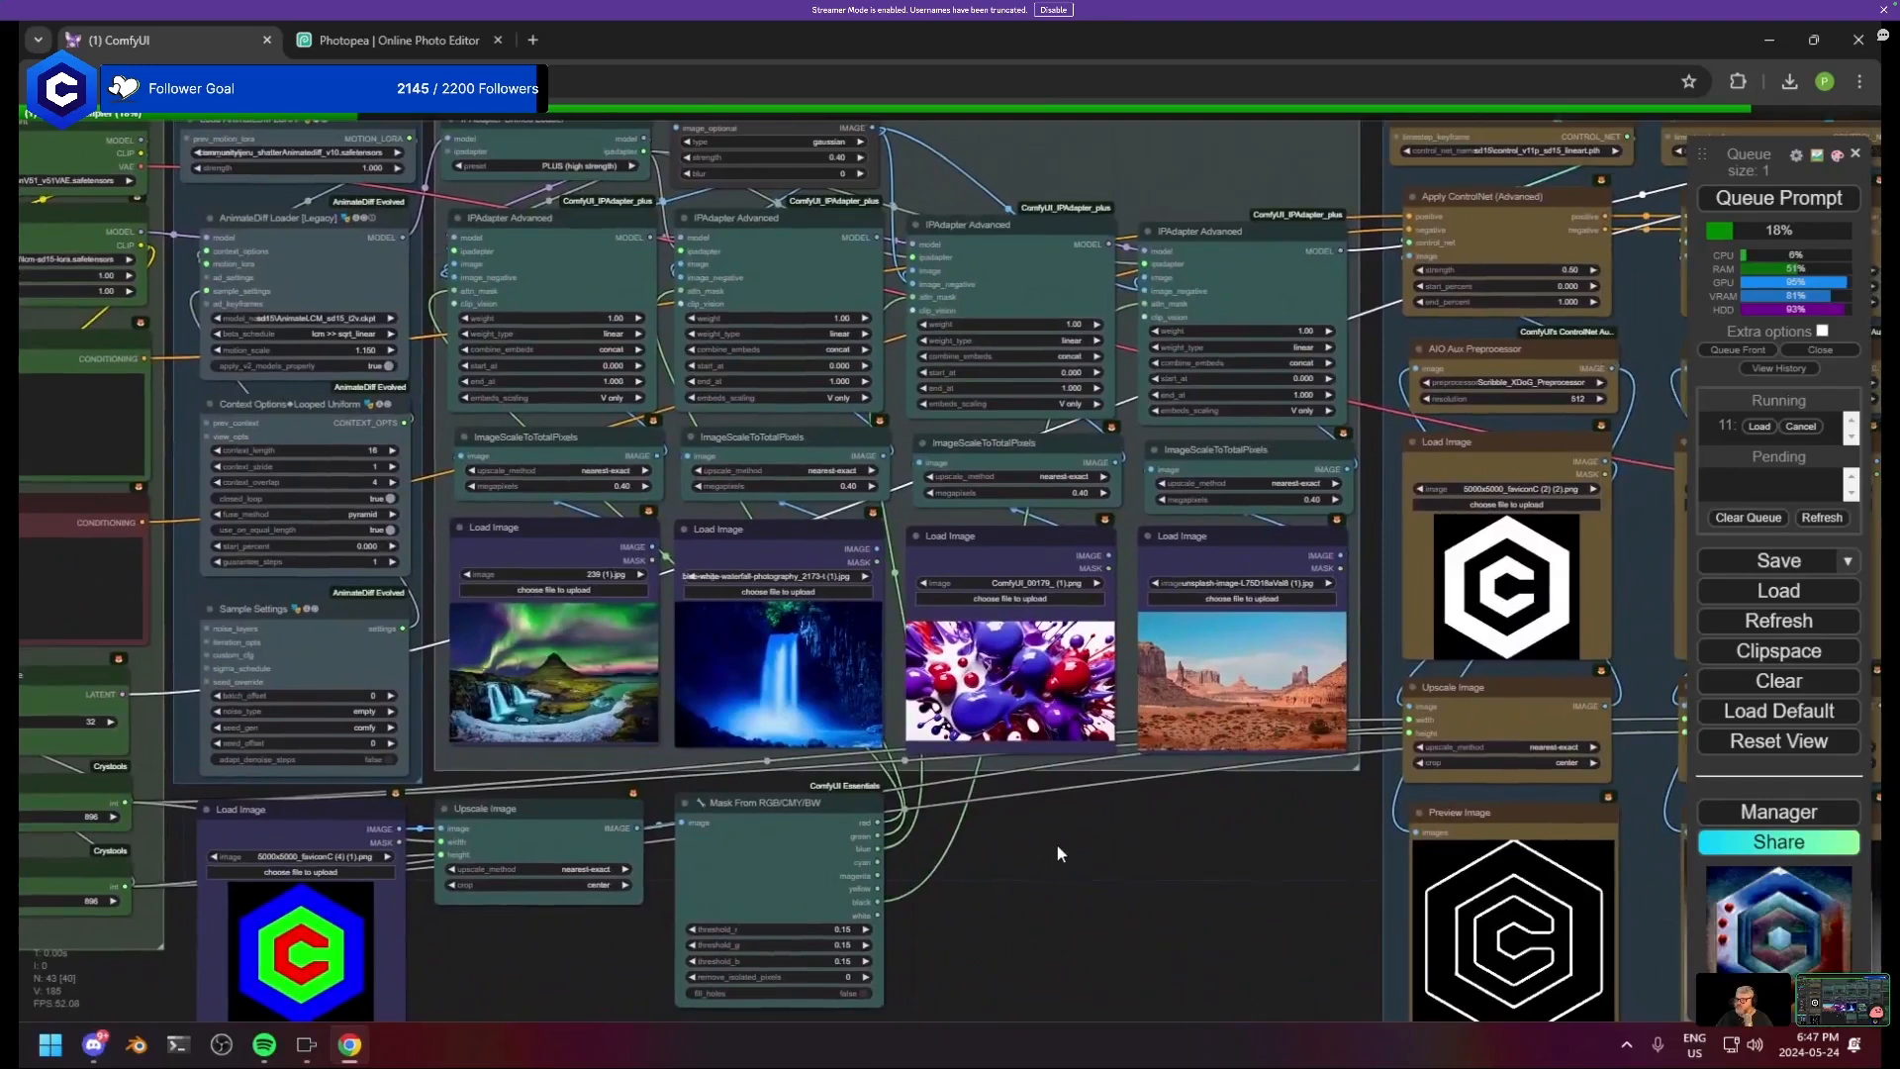
left_click_drag(1056, 853, 1053, 822)
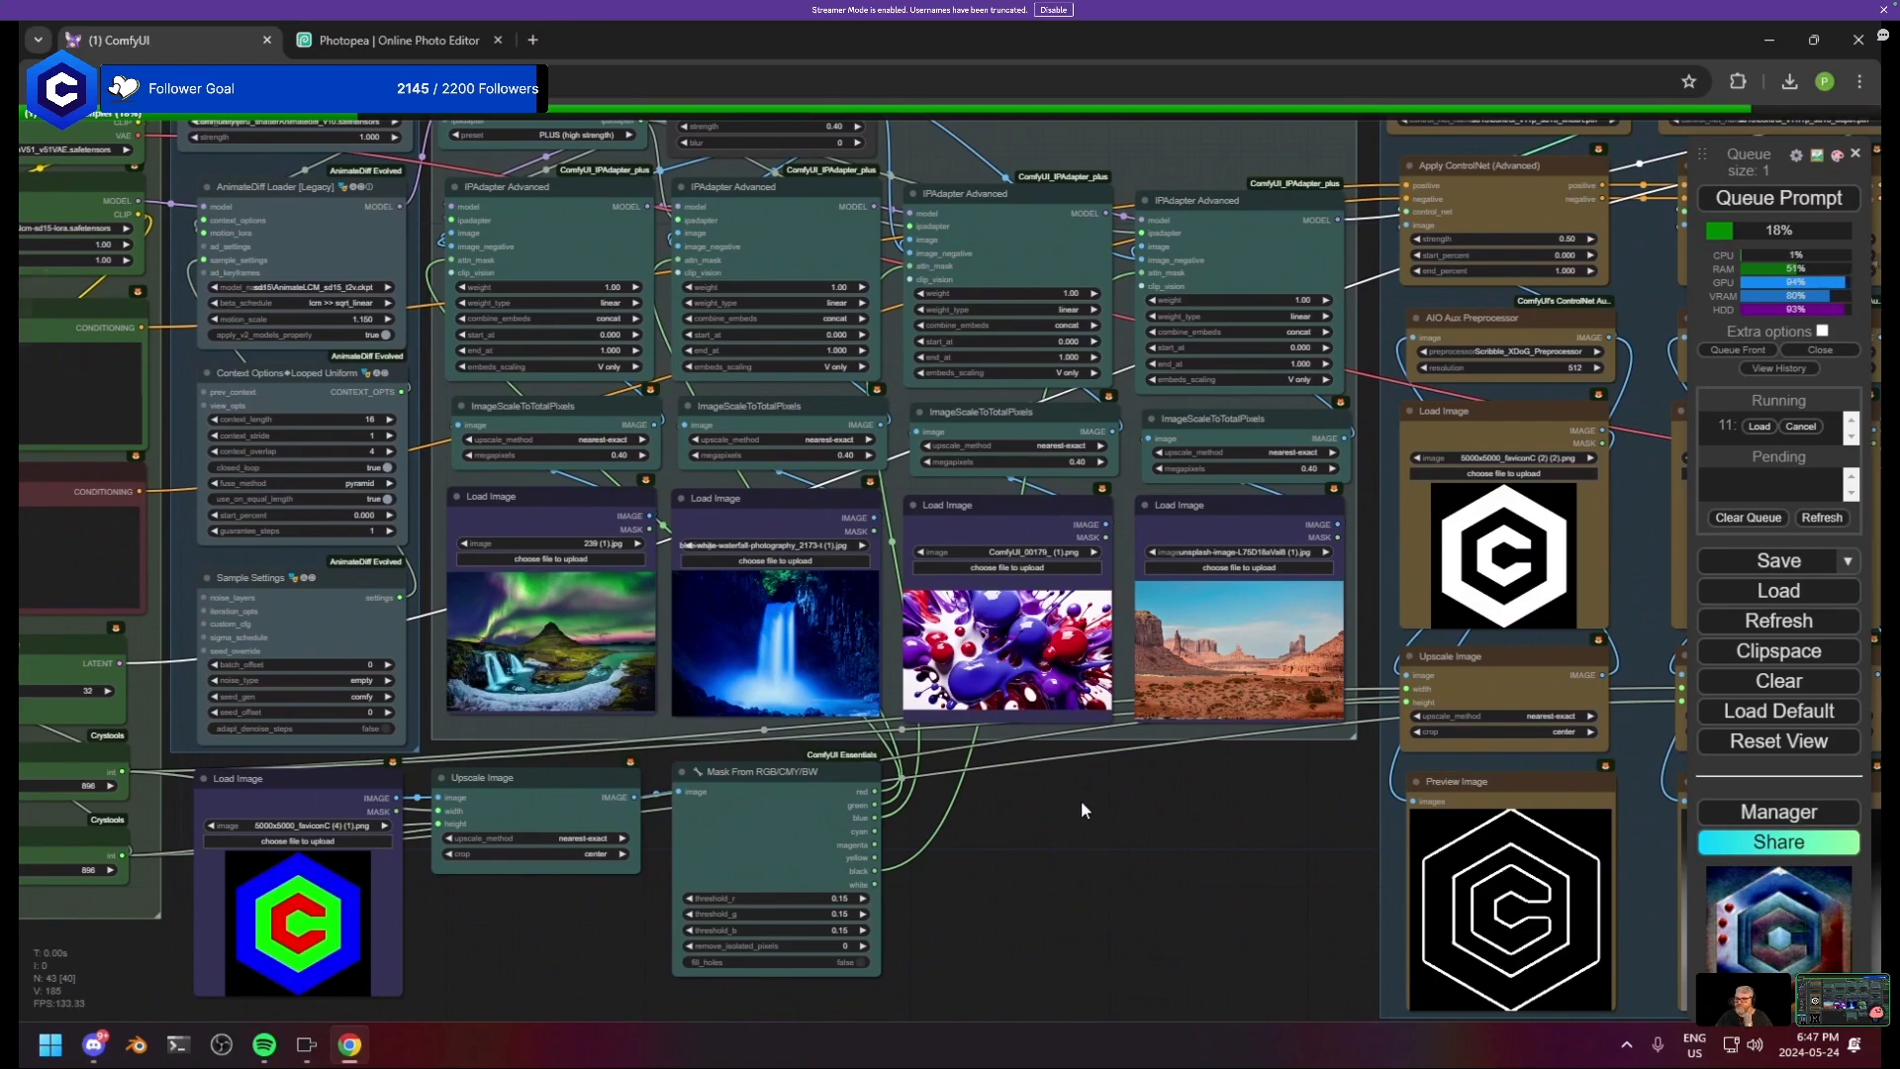
scroll(1083, 809, "down", 3)
scroll(830, 693, "up", 1)
left_click_drag(791, 751, 988, 802, "ctrl")
left_click(782, 545)
double_click(783, 550)
type("mask prev")
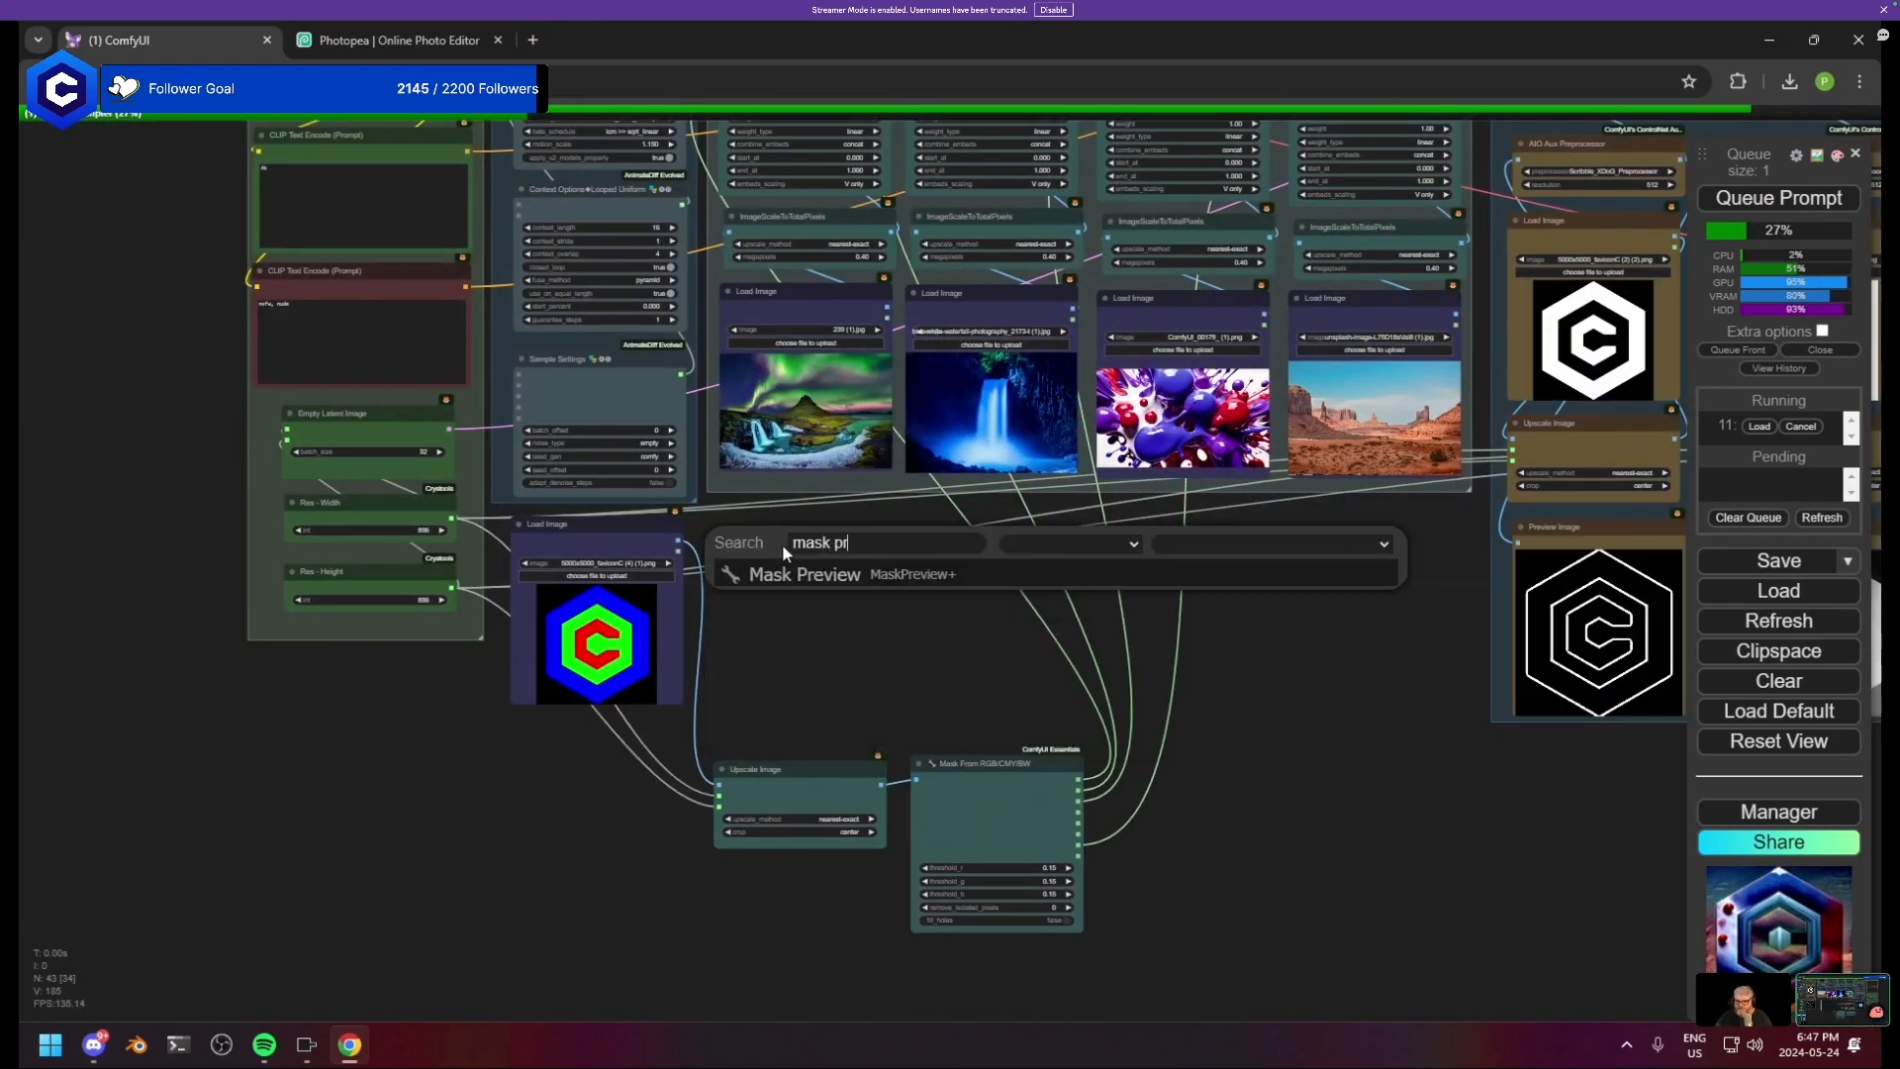
left_click(784, 579)
left_click_drag(823, 539, 769, 514)
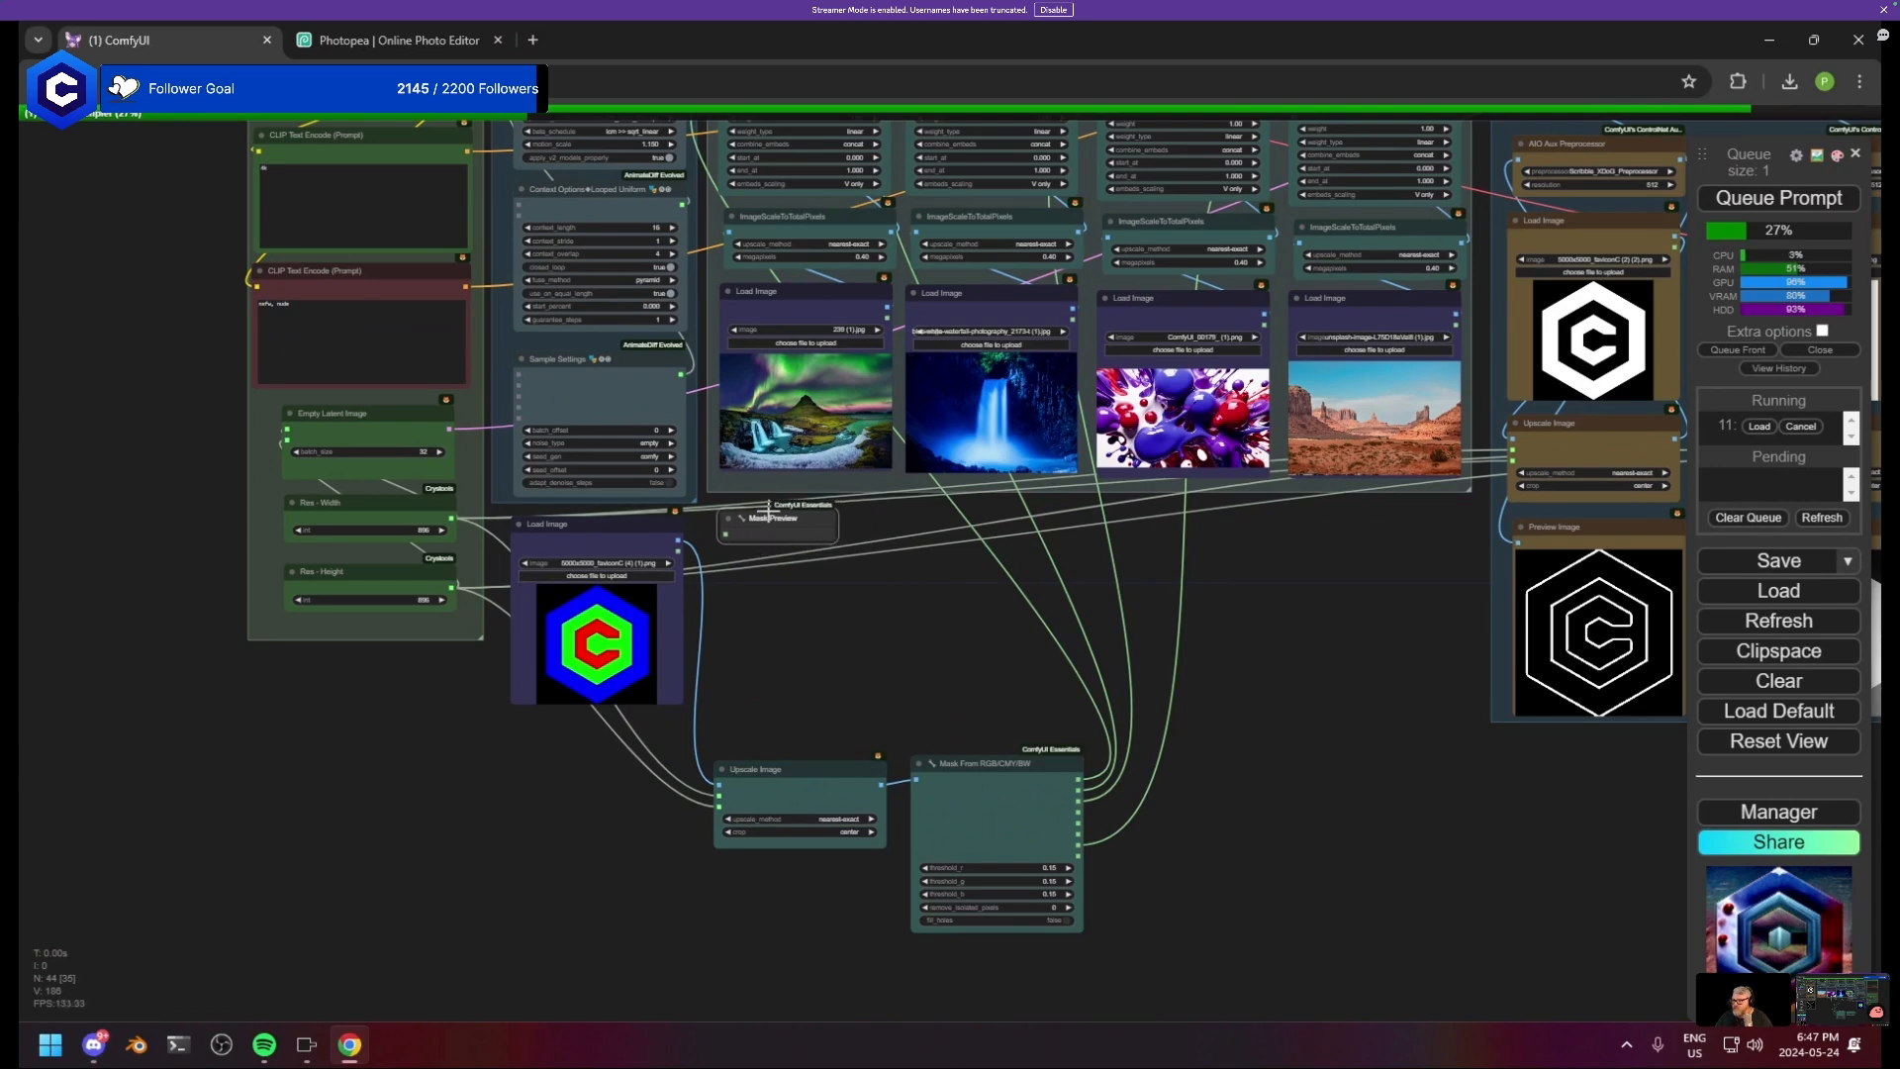
- Duplicate the Mask Preview under the other three IPAdapter images and connect the four previews to the red, green, blue and black mask outputs
key("ctrl+c")
key("ctrl+v")
left_click_drag(971, 517, 957, 529)
key("ctrl+v")
left_click_drag(1159, 512, 1189, 510)
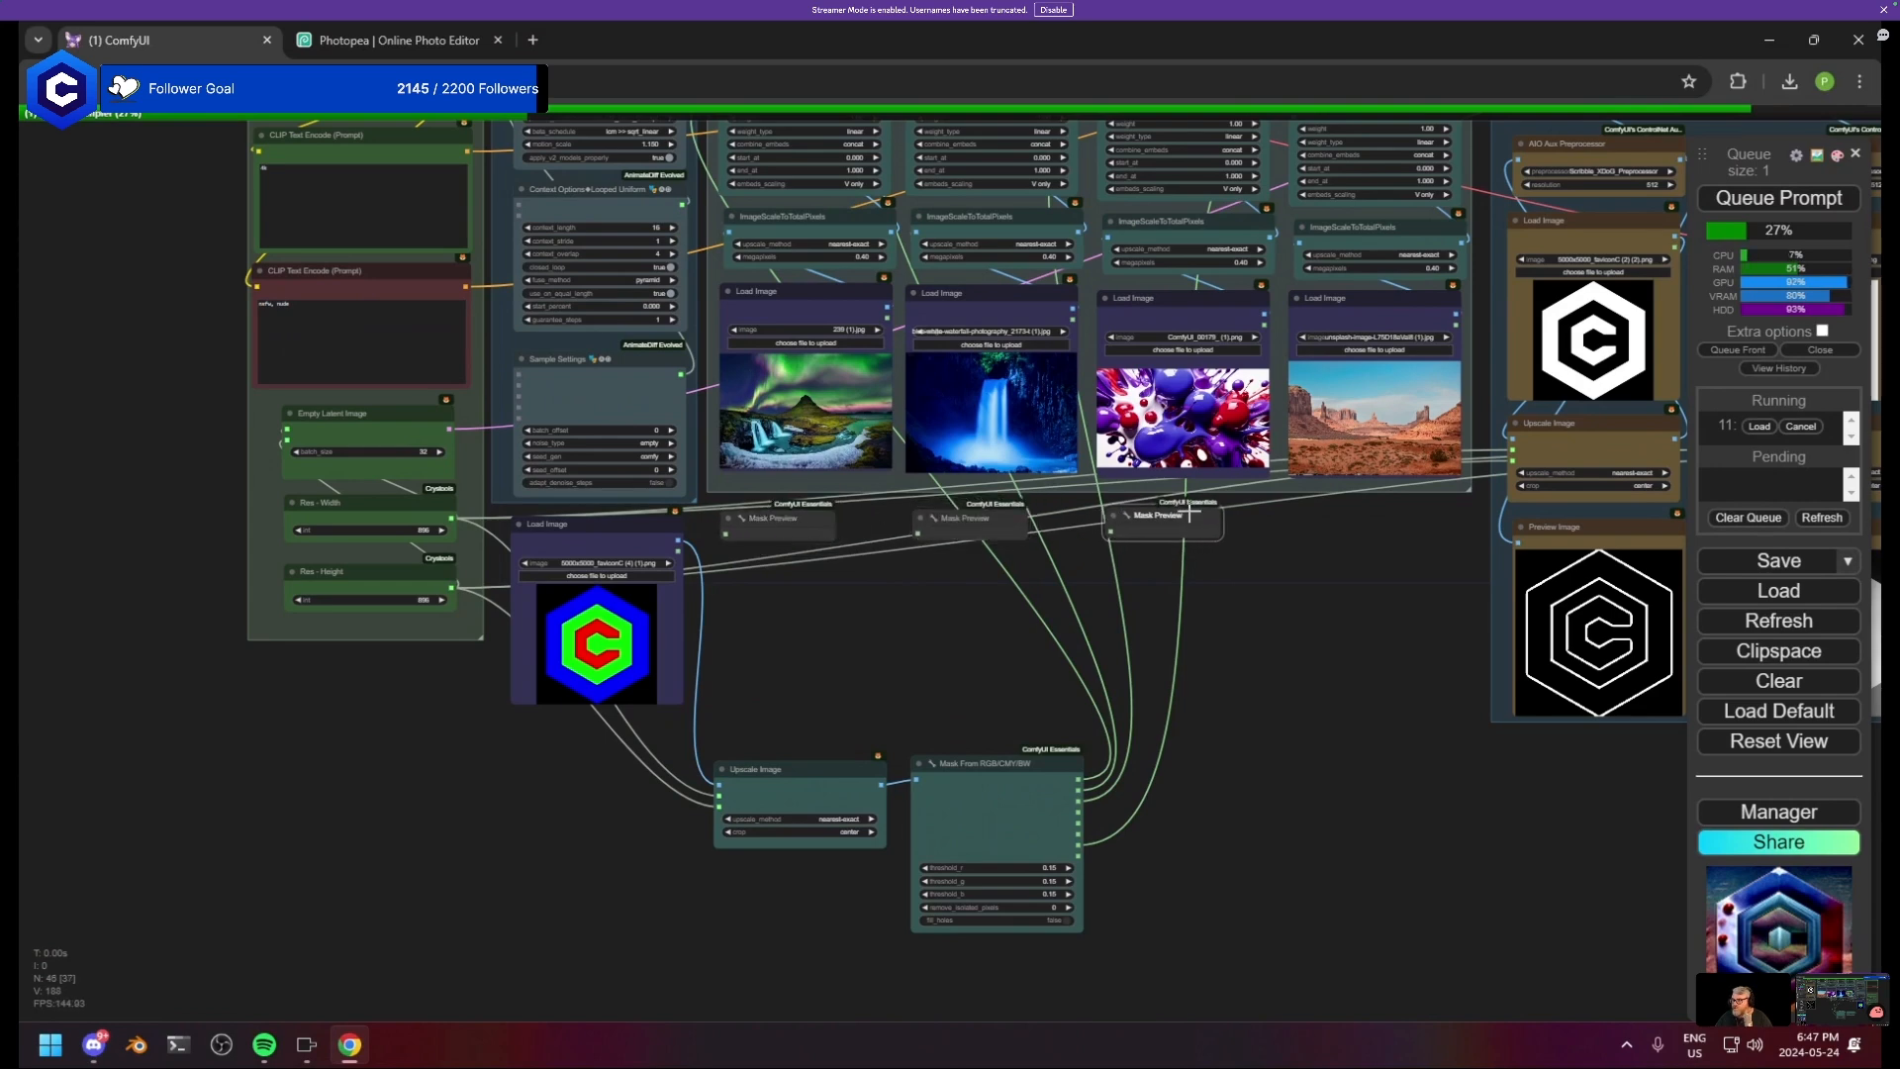
key("ctrl+v")
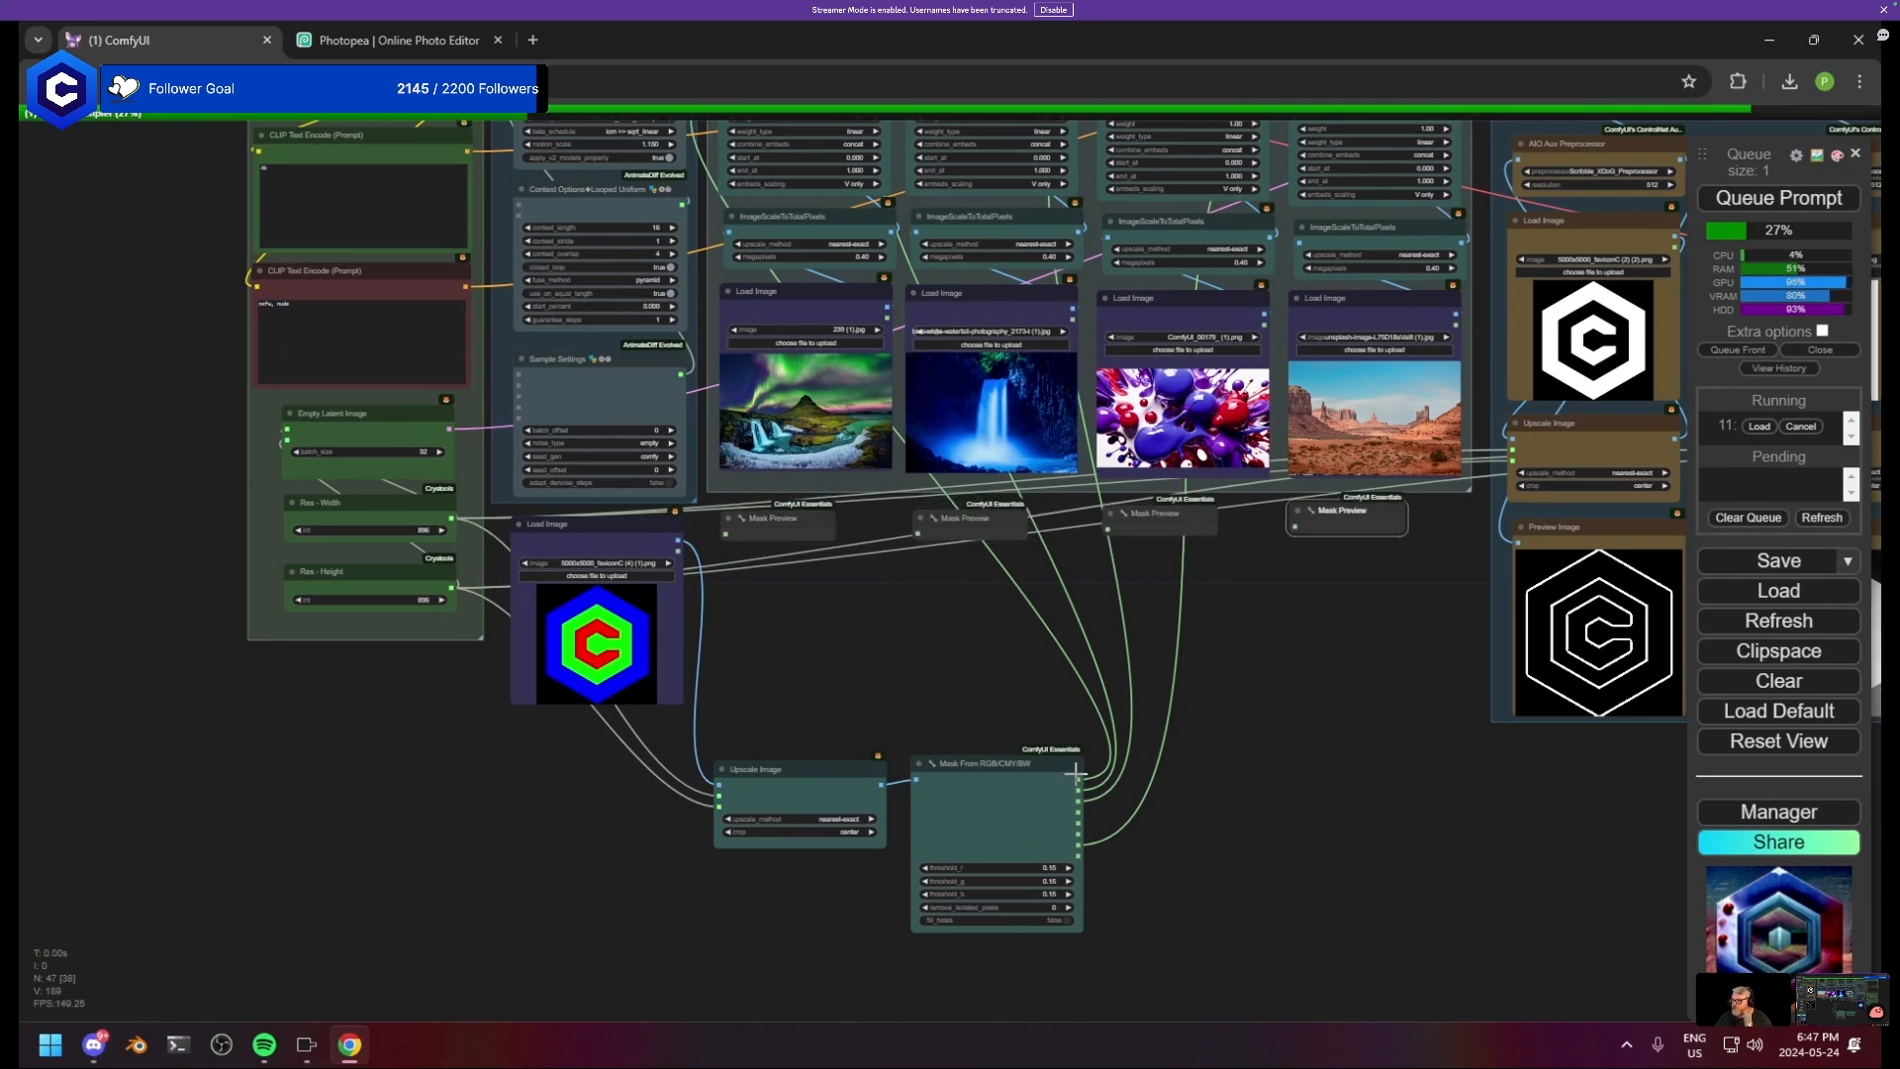
left_click_drag(817, 616, 725, 534)
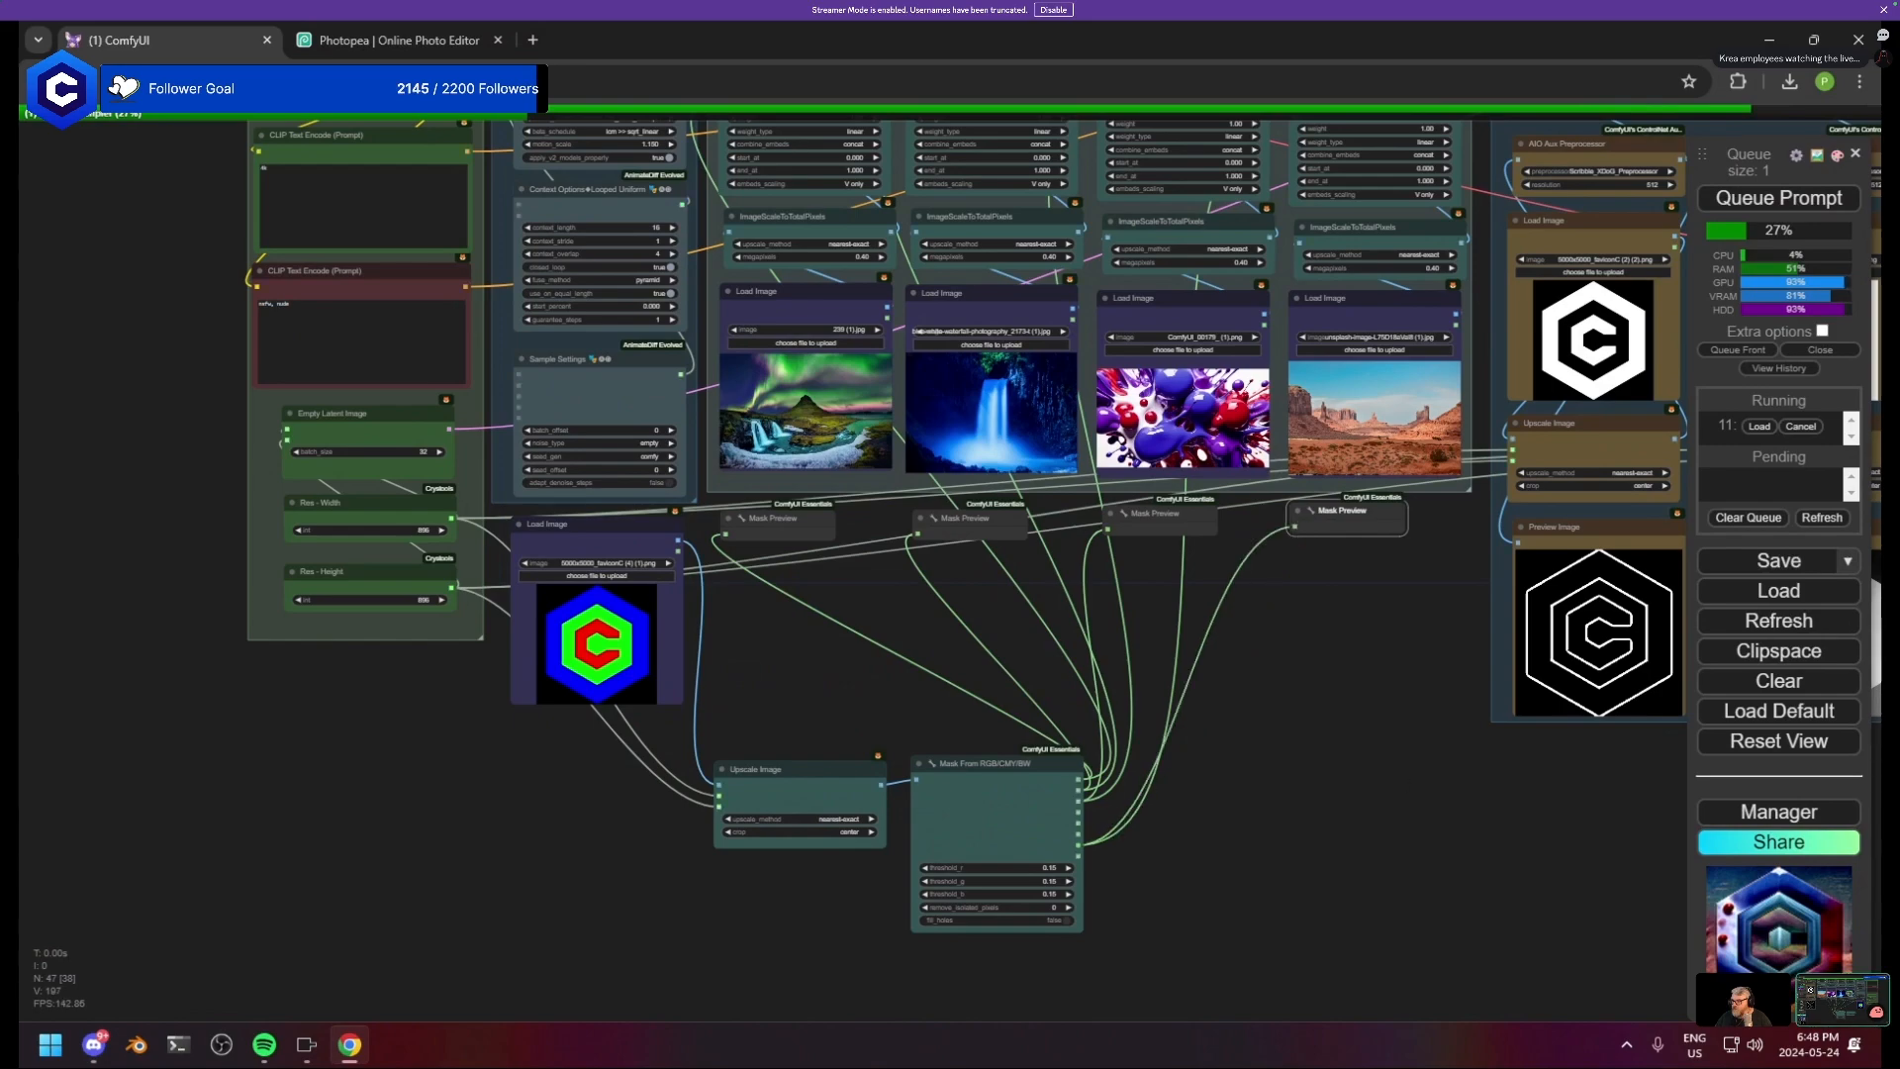
- Stack the Upscale Image and Mask From RGB/CMY/BW nodes directly below the colour logo's Load Image node
scroll(928, 918, "up", 5)
left_click_drag(689, 701, 362, 630)
left_click_drag(1071, 676, 423, 777)
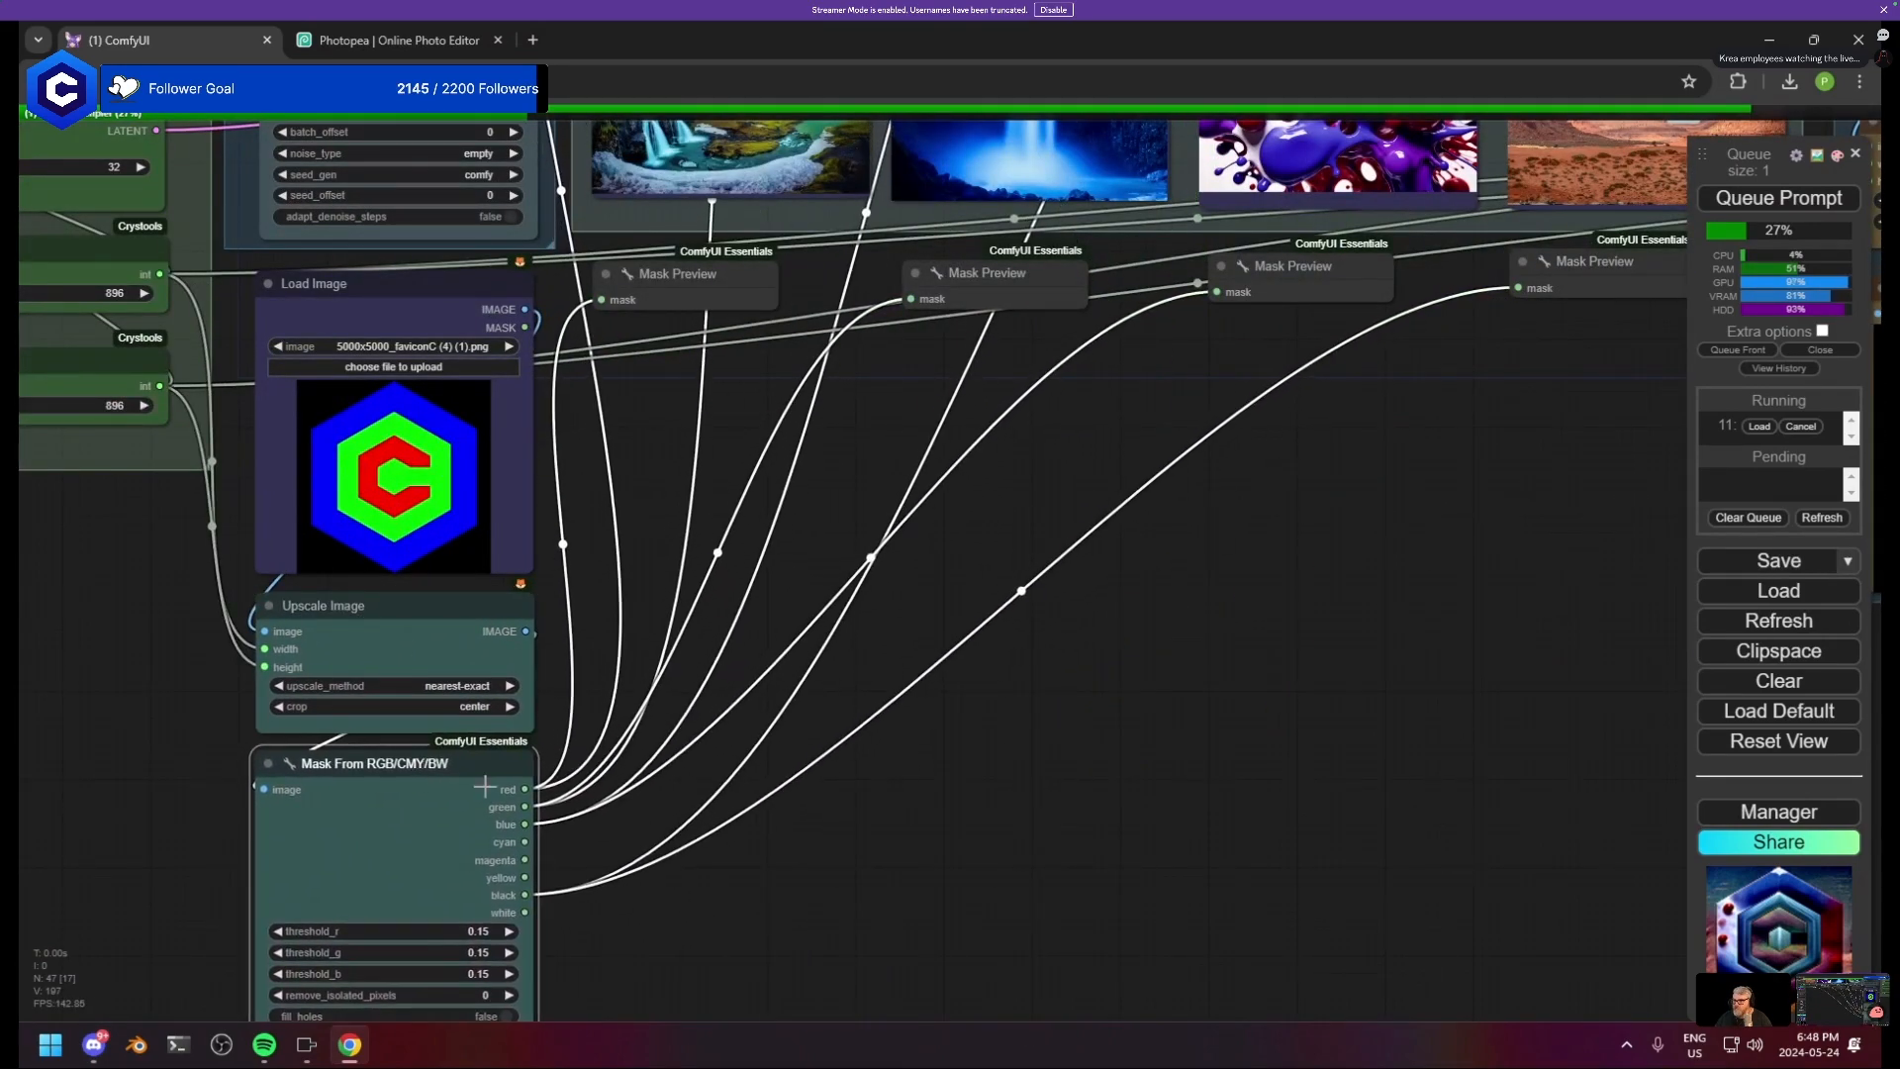
- Nudge the four Mask Preview nodes into an even row just beneath the IPAdapters group
scroll(739, 767, "down", 9)
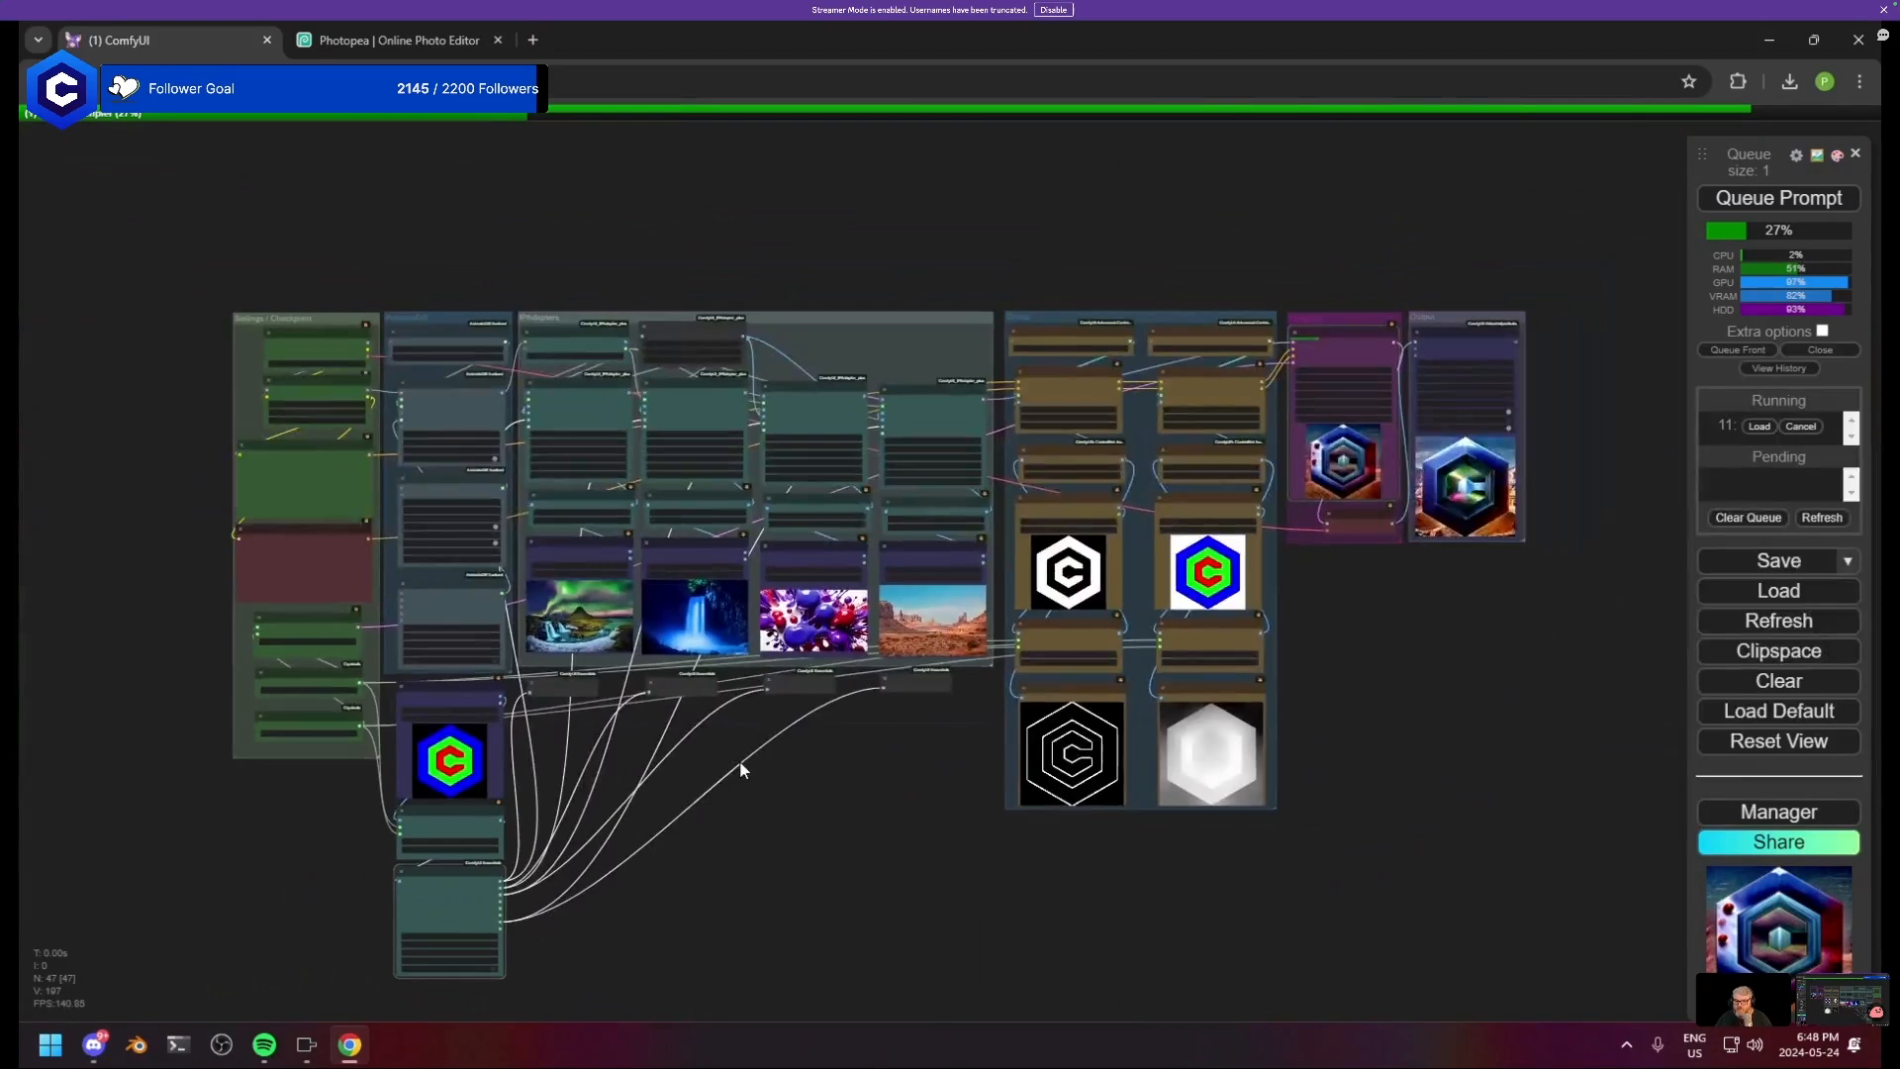
left_click_drag(740, 762, 900, 749)
scroll(862, 764, "down", 1)
scroll(871, 764, "up", 1)
scroll(908, 693, "up", 5)
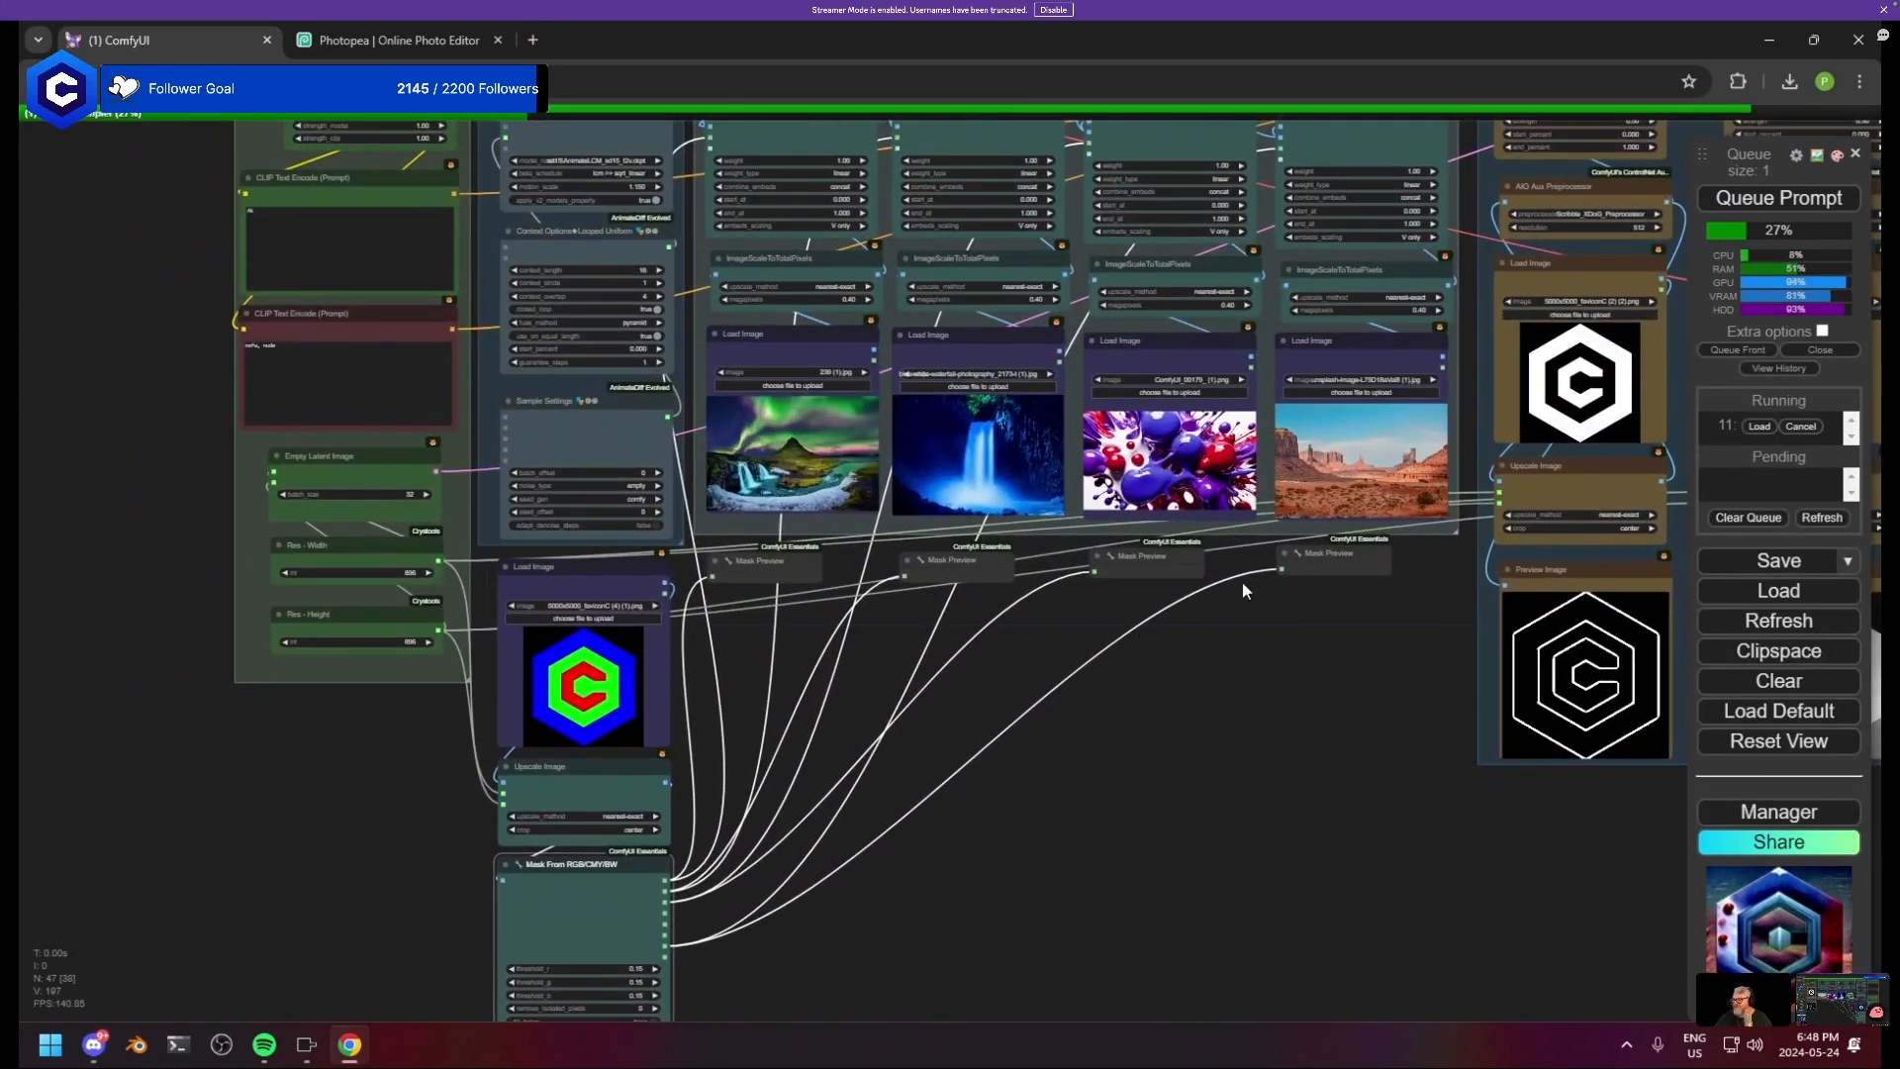
left_click(1341, 553)
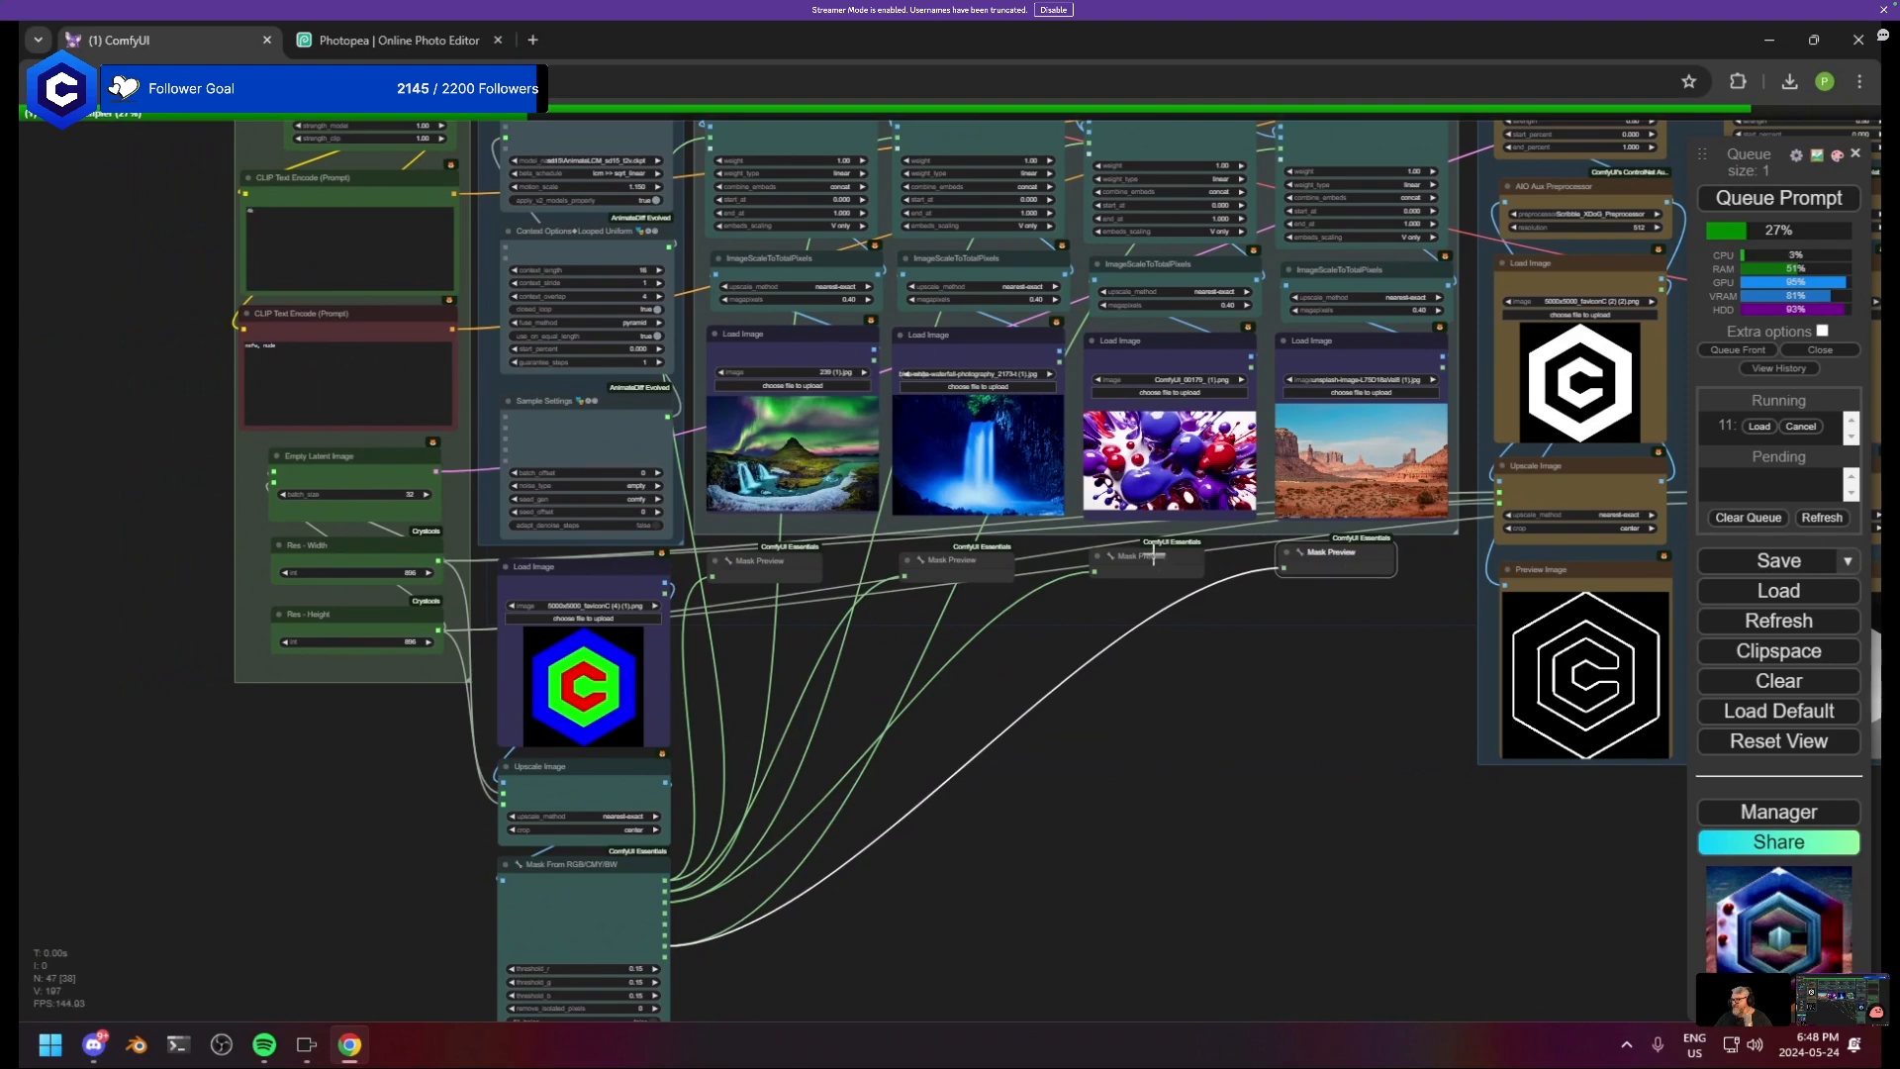
left_click_drag(1152, 557, 1149, 551)
left_click_drag(967, 549, 952, 535)
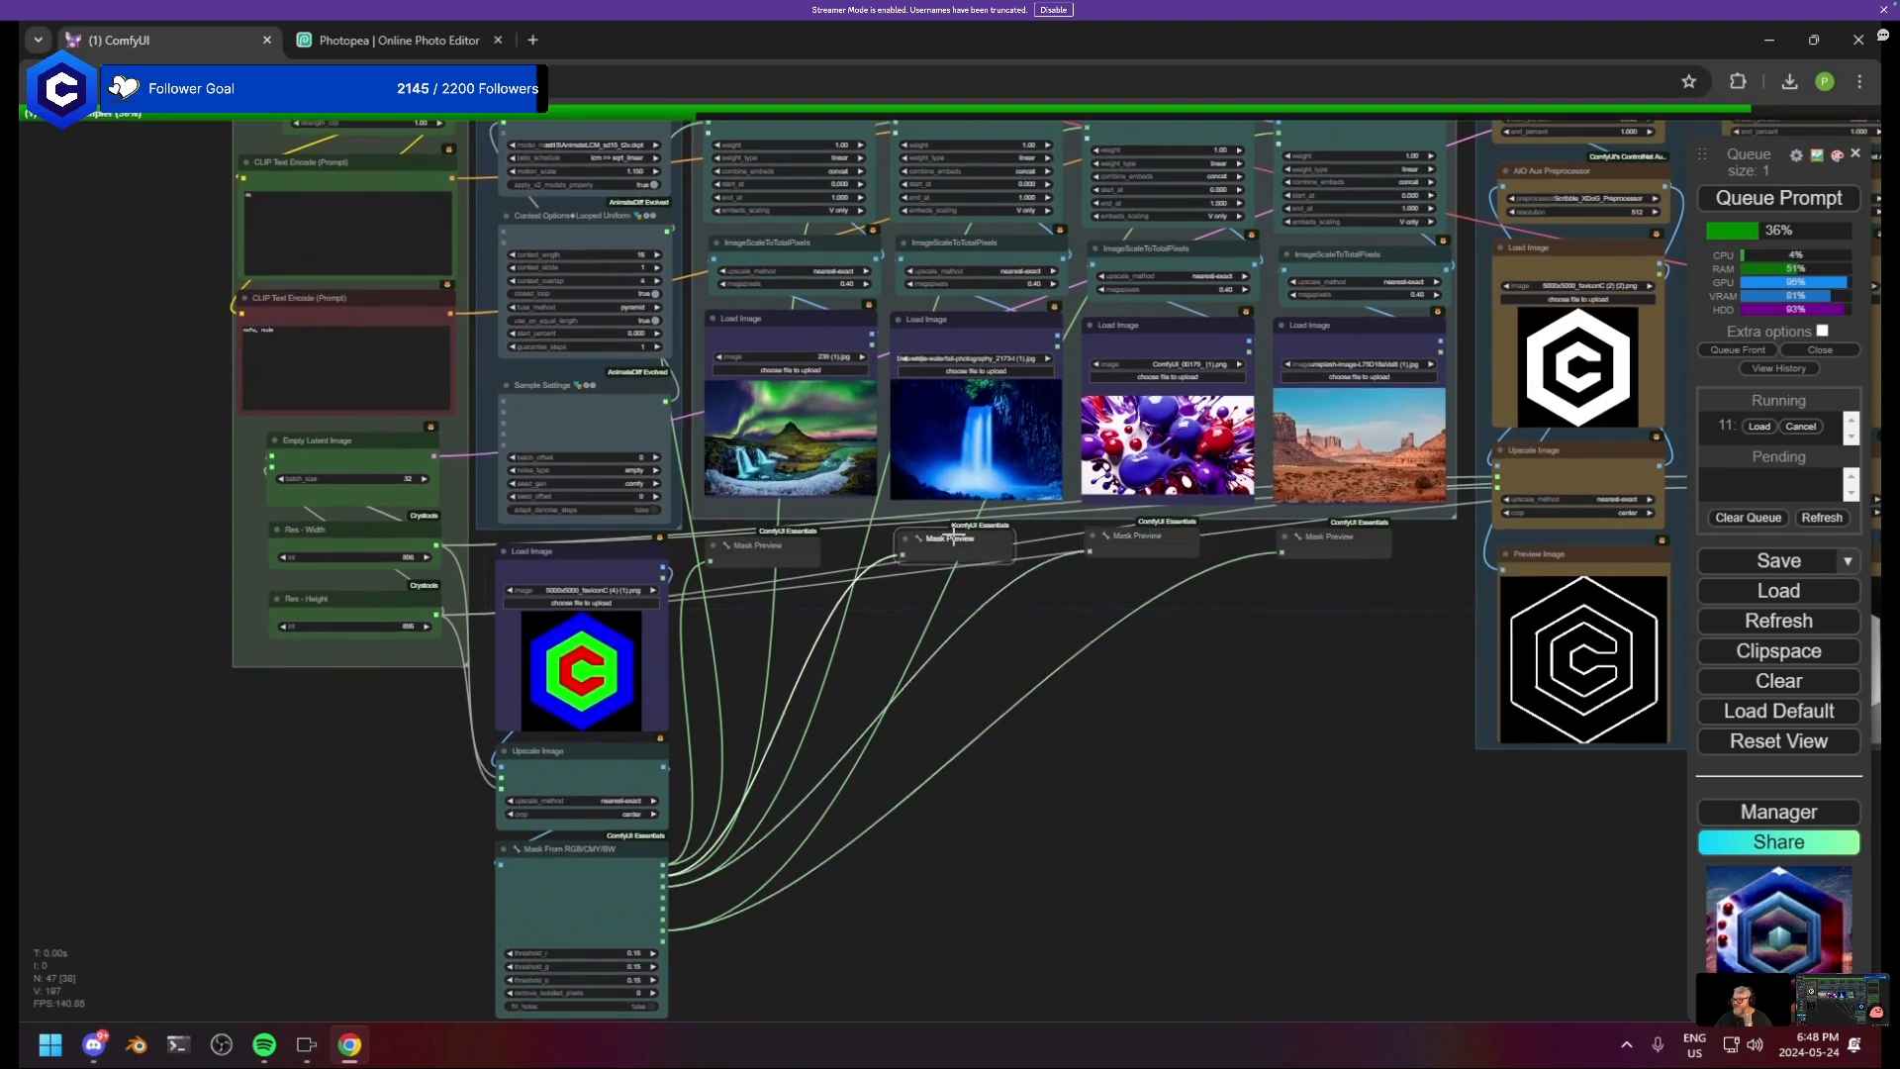
left_click_drag(784, 536, 770, 524)
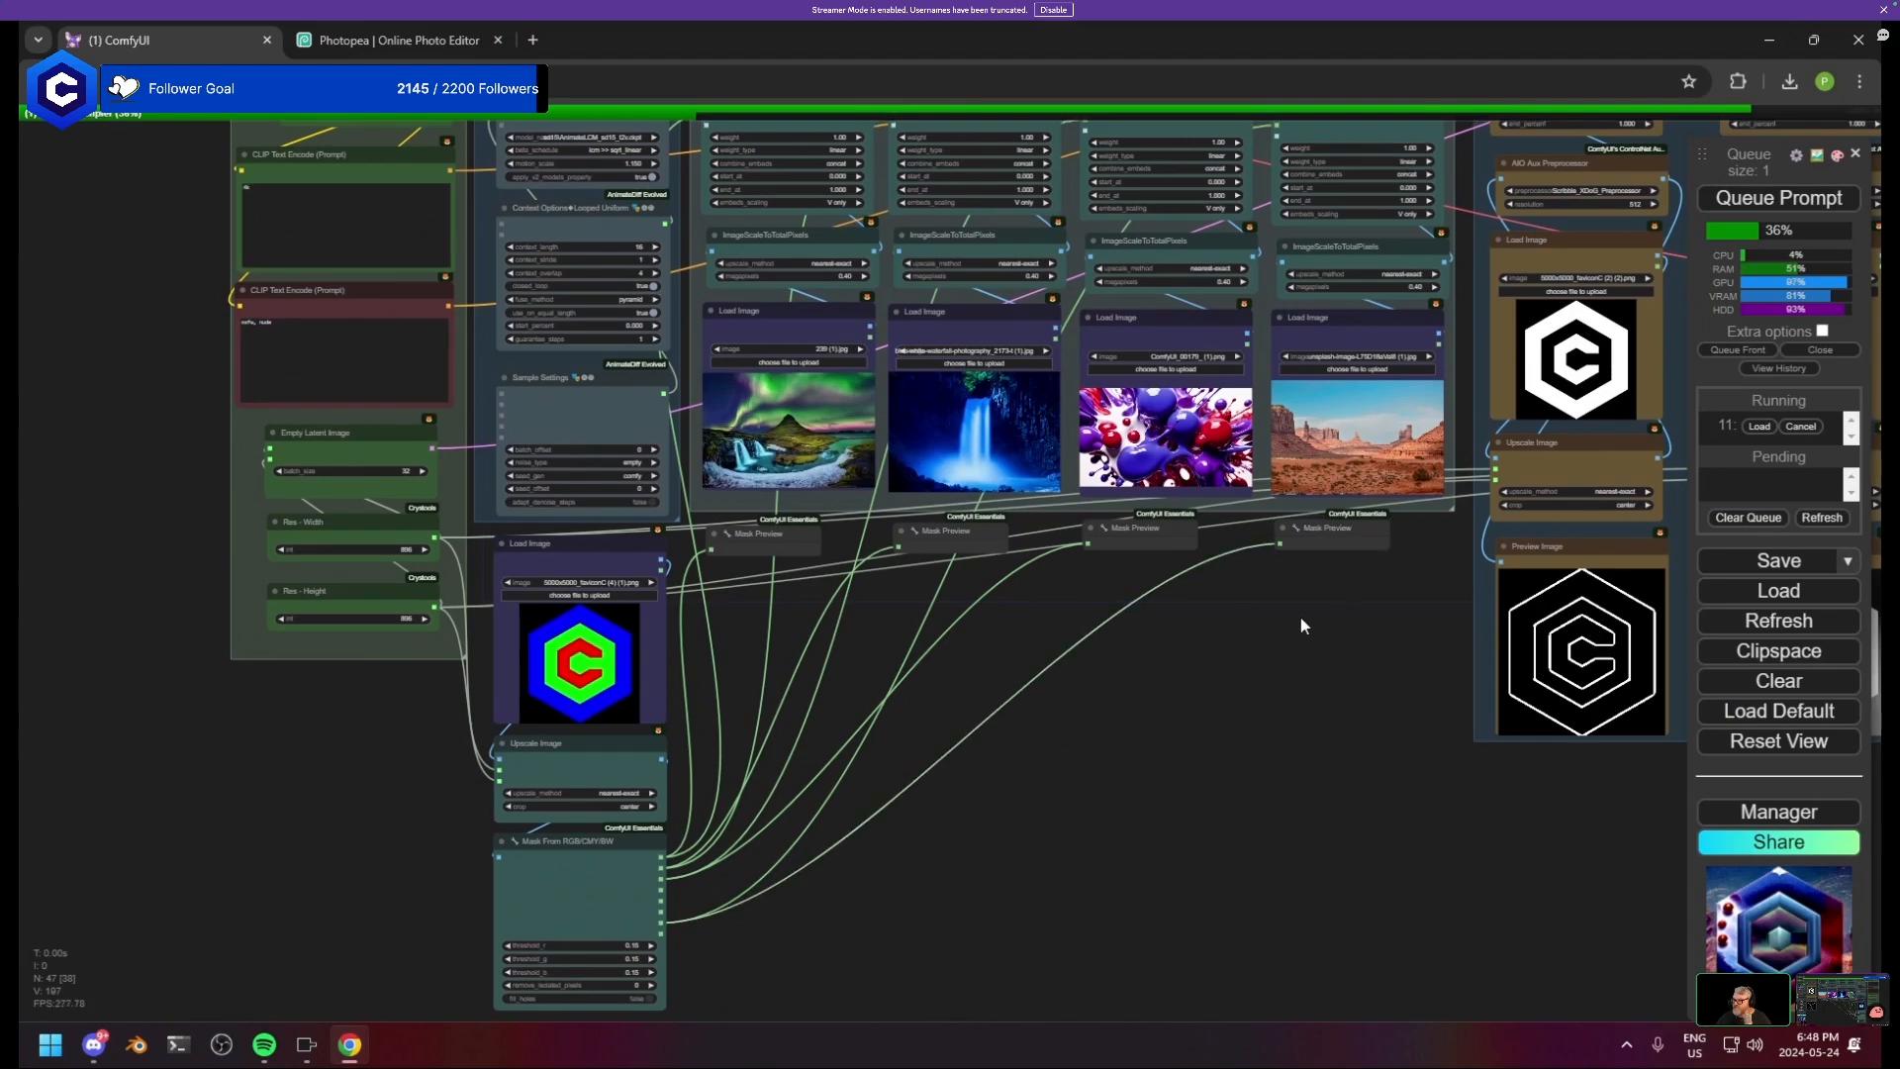
- Examine the workflow from the Mask Preview row through both ControlNet branches to the KSampler and Video Combine previews
left_click_drag(1300, 620, 1297, 740)
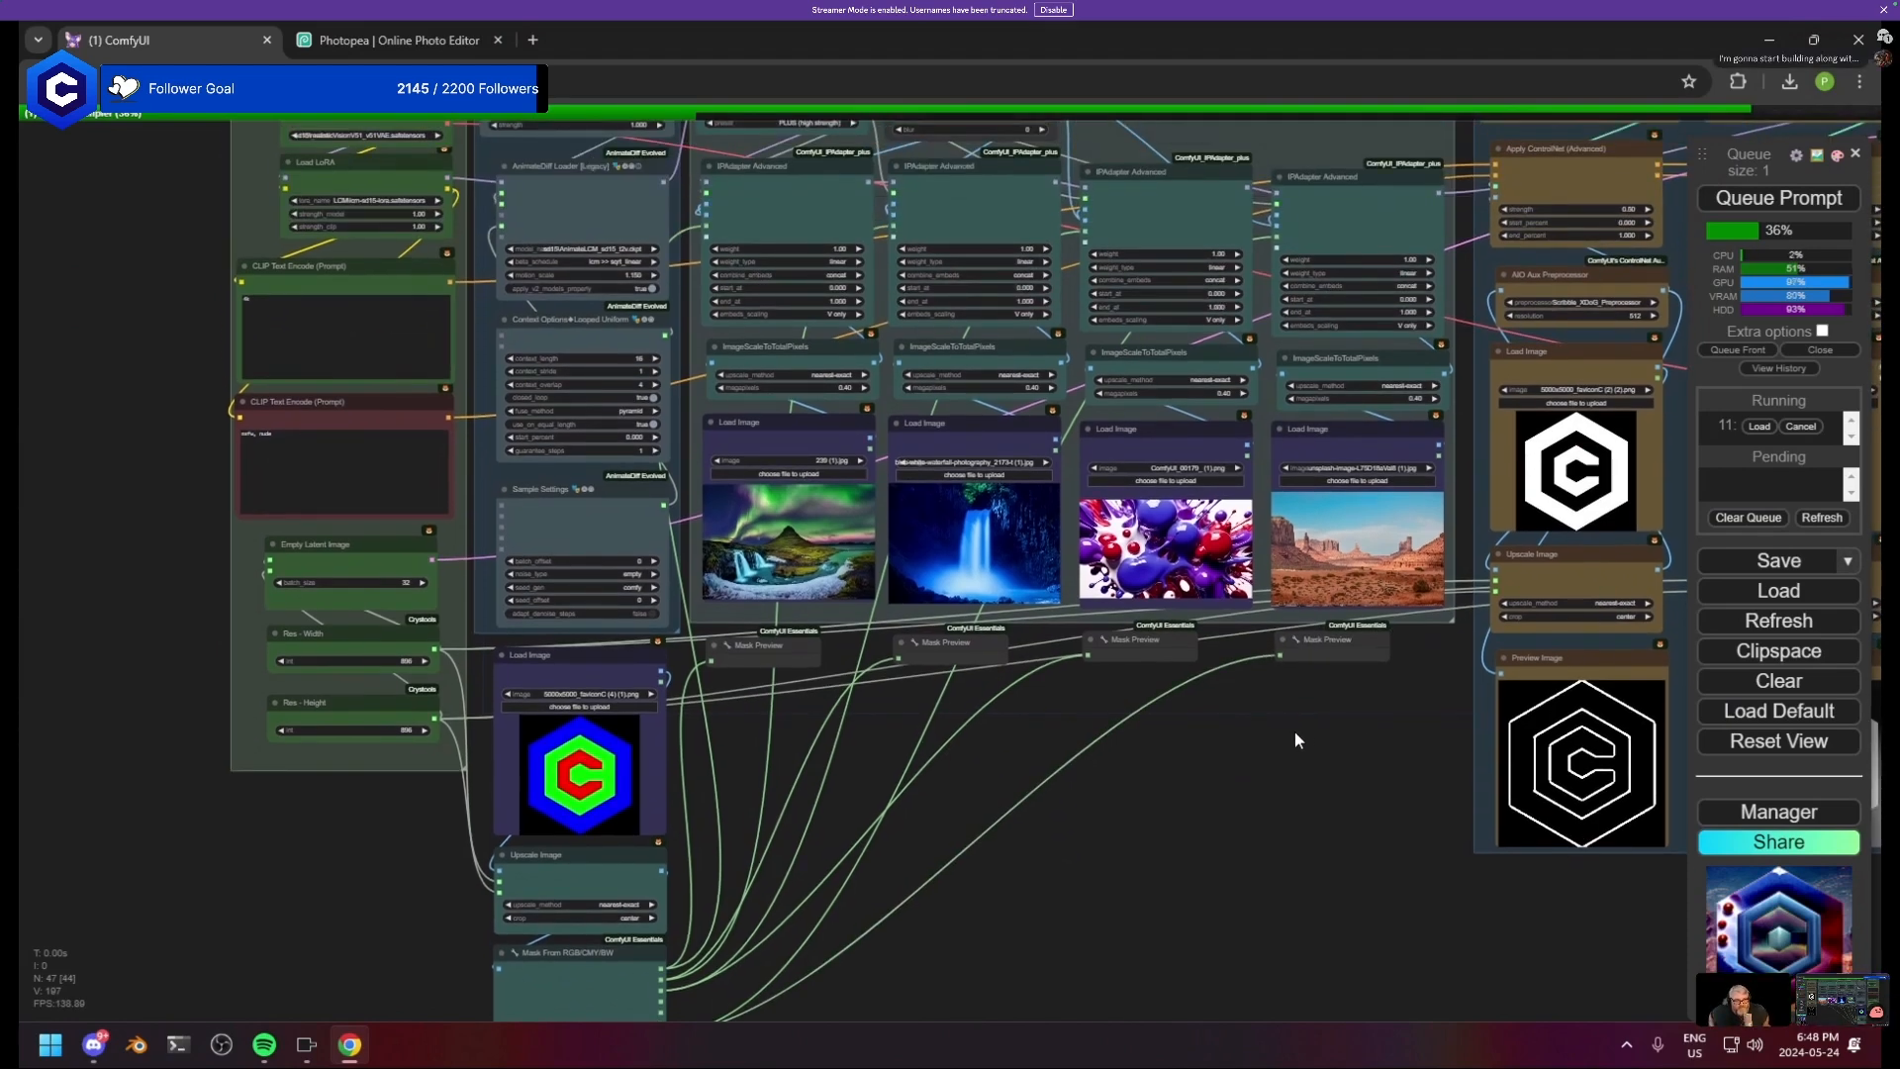
left_click_drag(1235, 721, 632, 766)
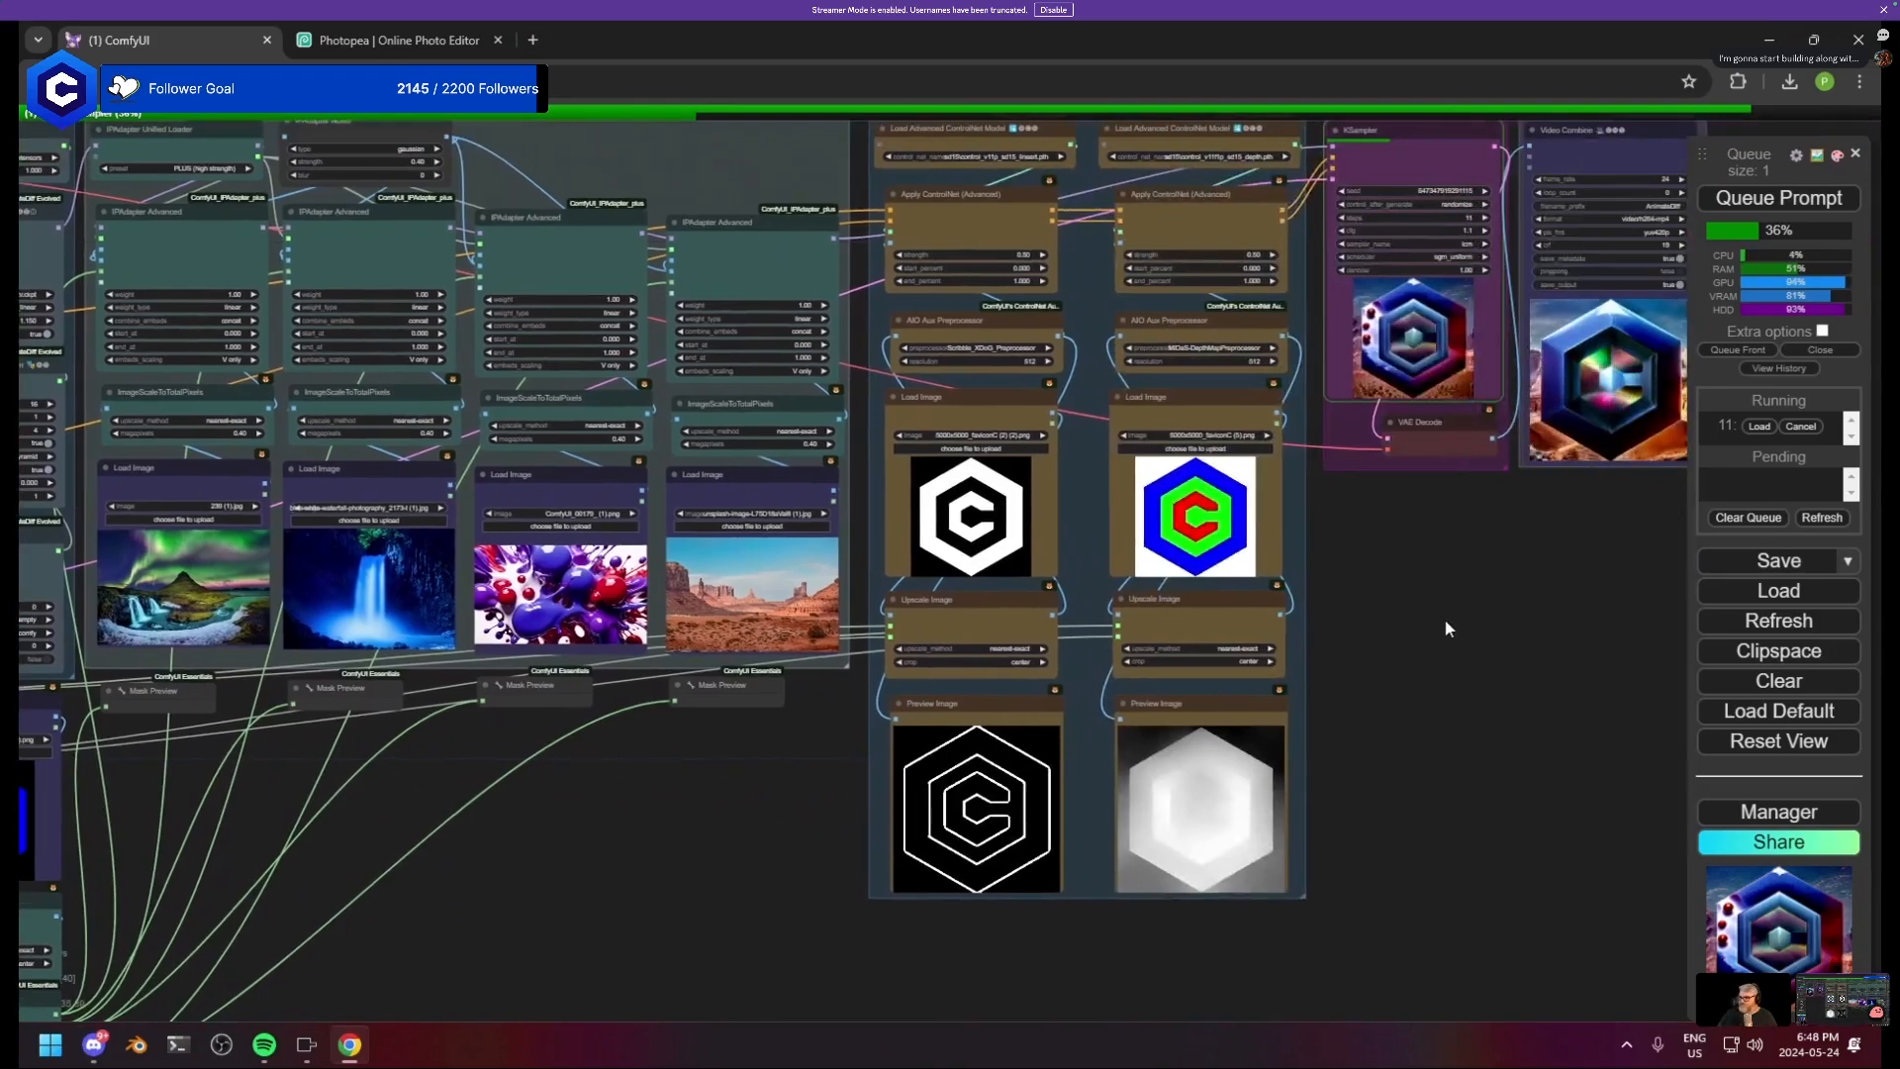
left_click_drag(1444, 628, 952, 686)
left_click_drag(1083, 482, 978, 719)
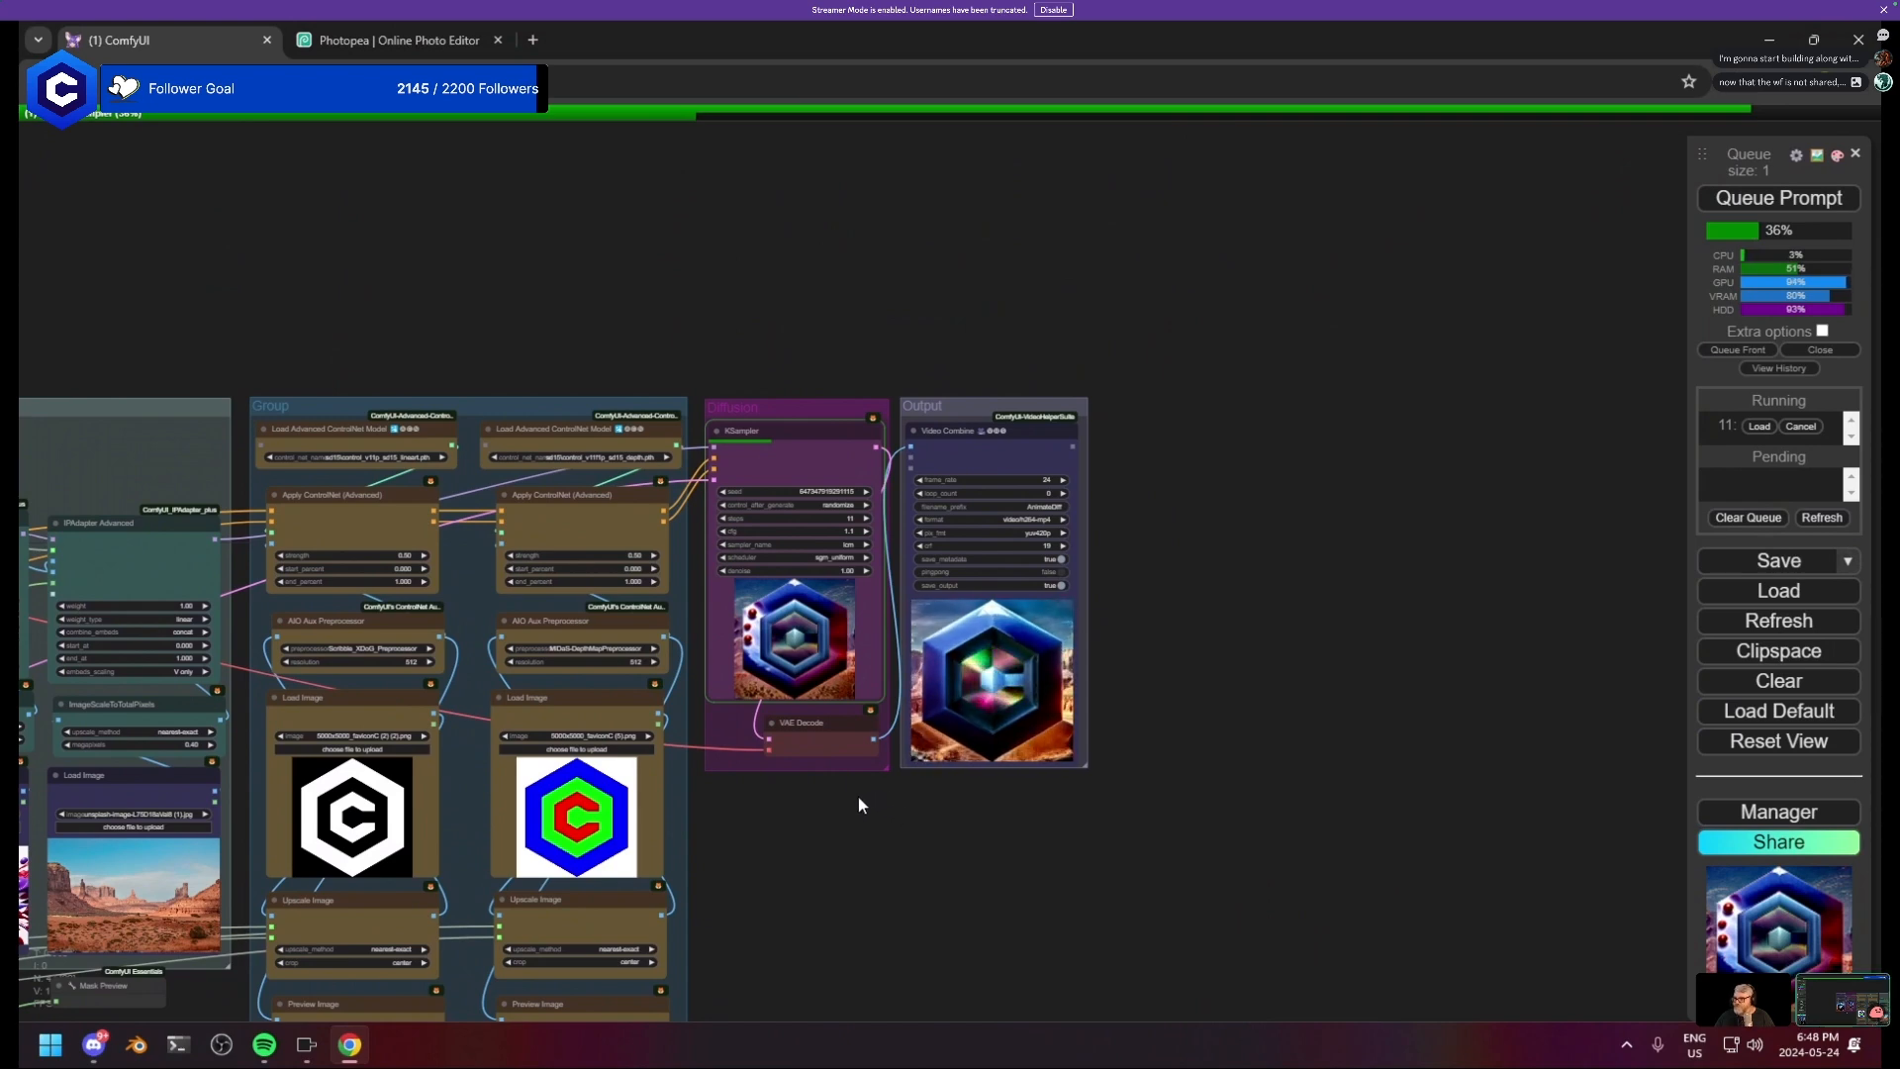
scroll(858, 785, "up", 6)
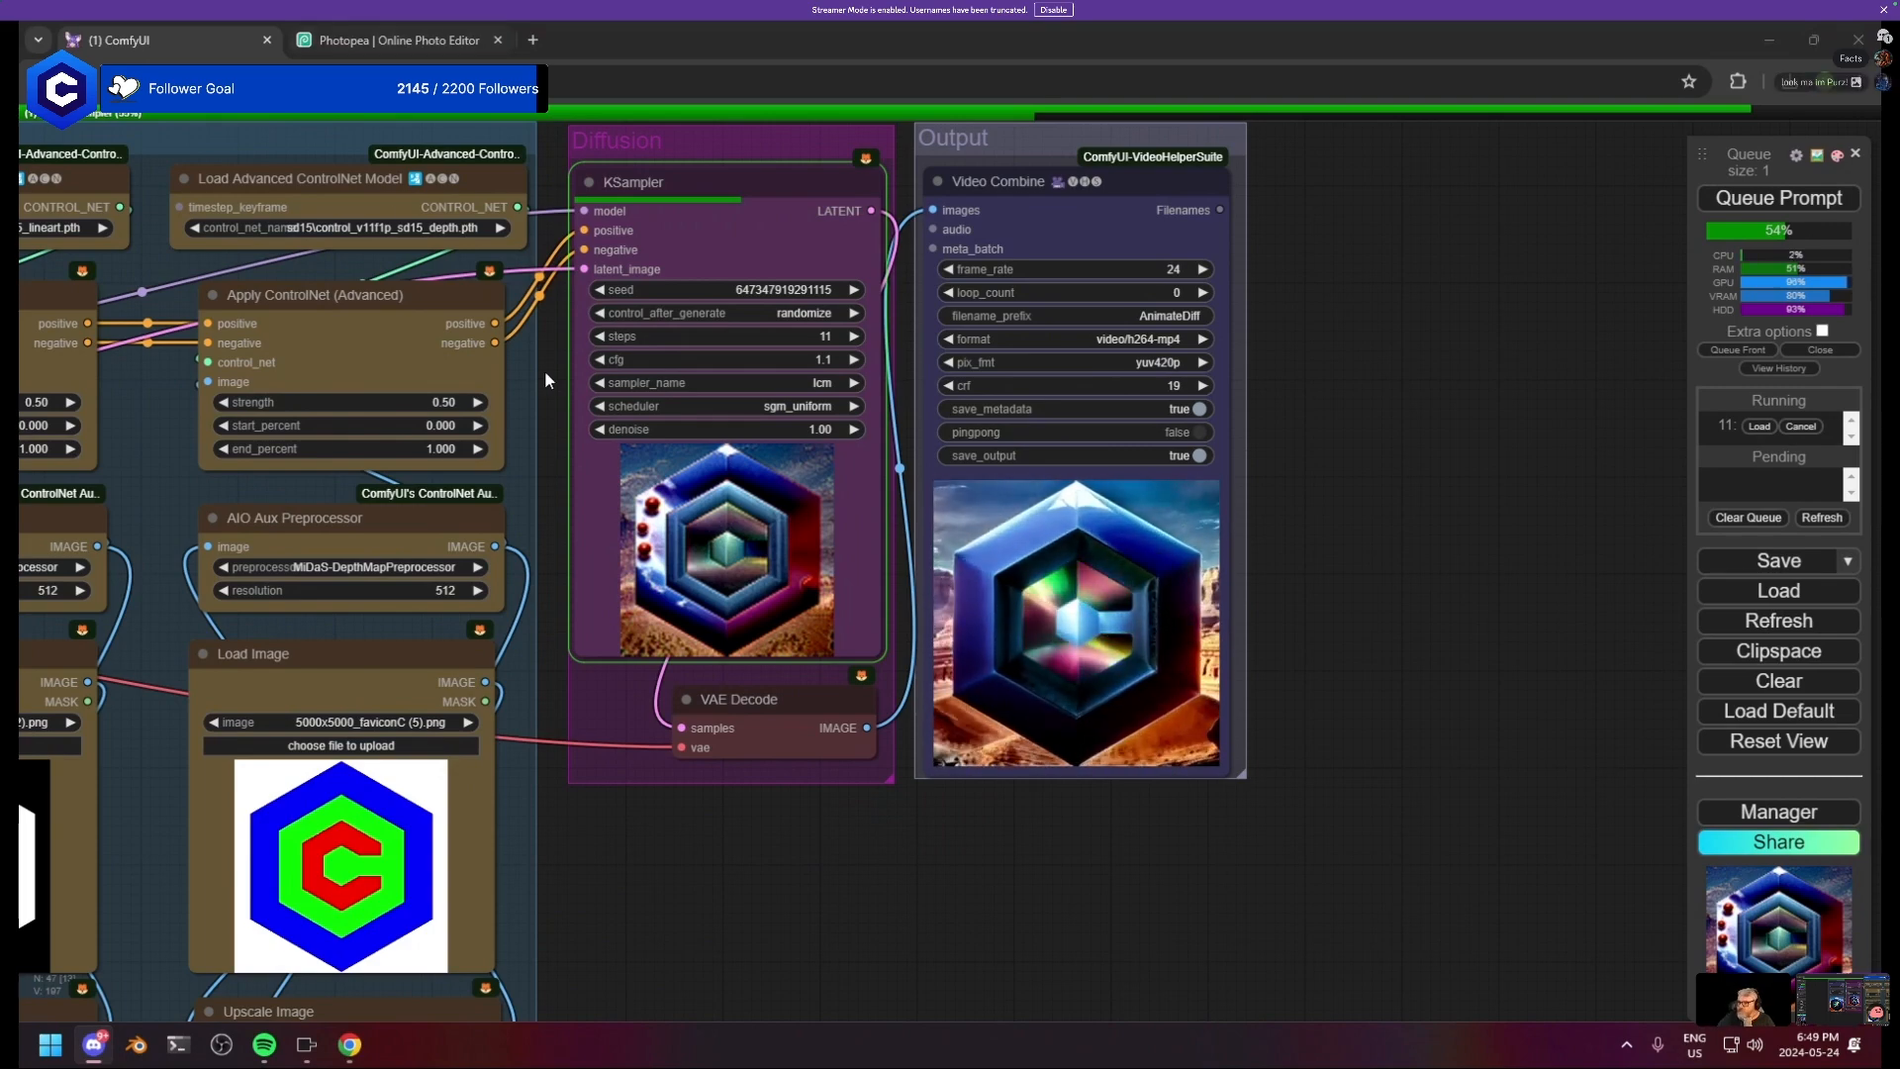
scroll(848, 336, "down", 3)
left_click_drag(547, 373, 1149, 341)
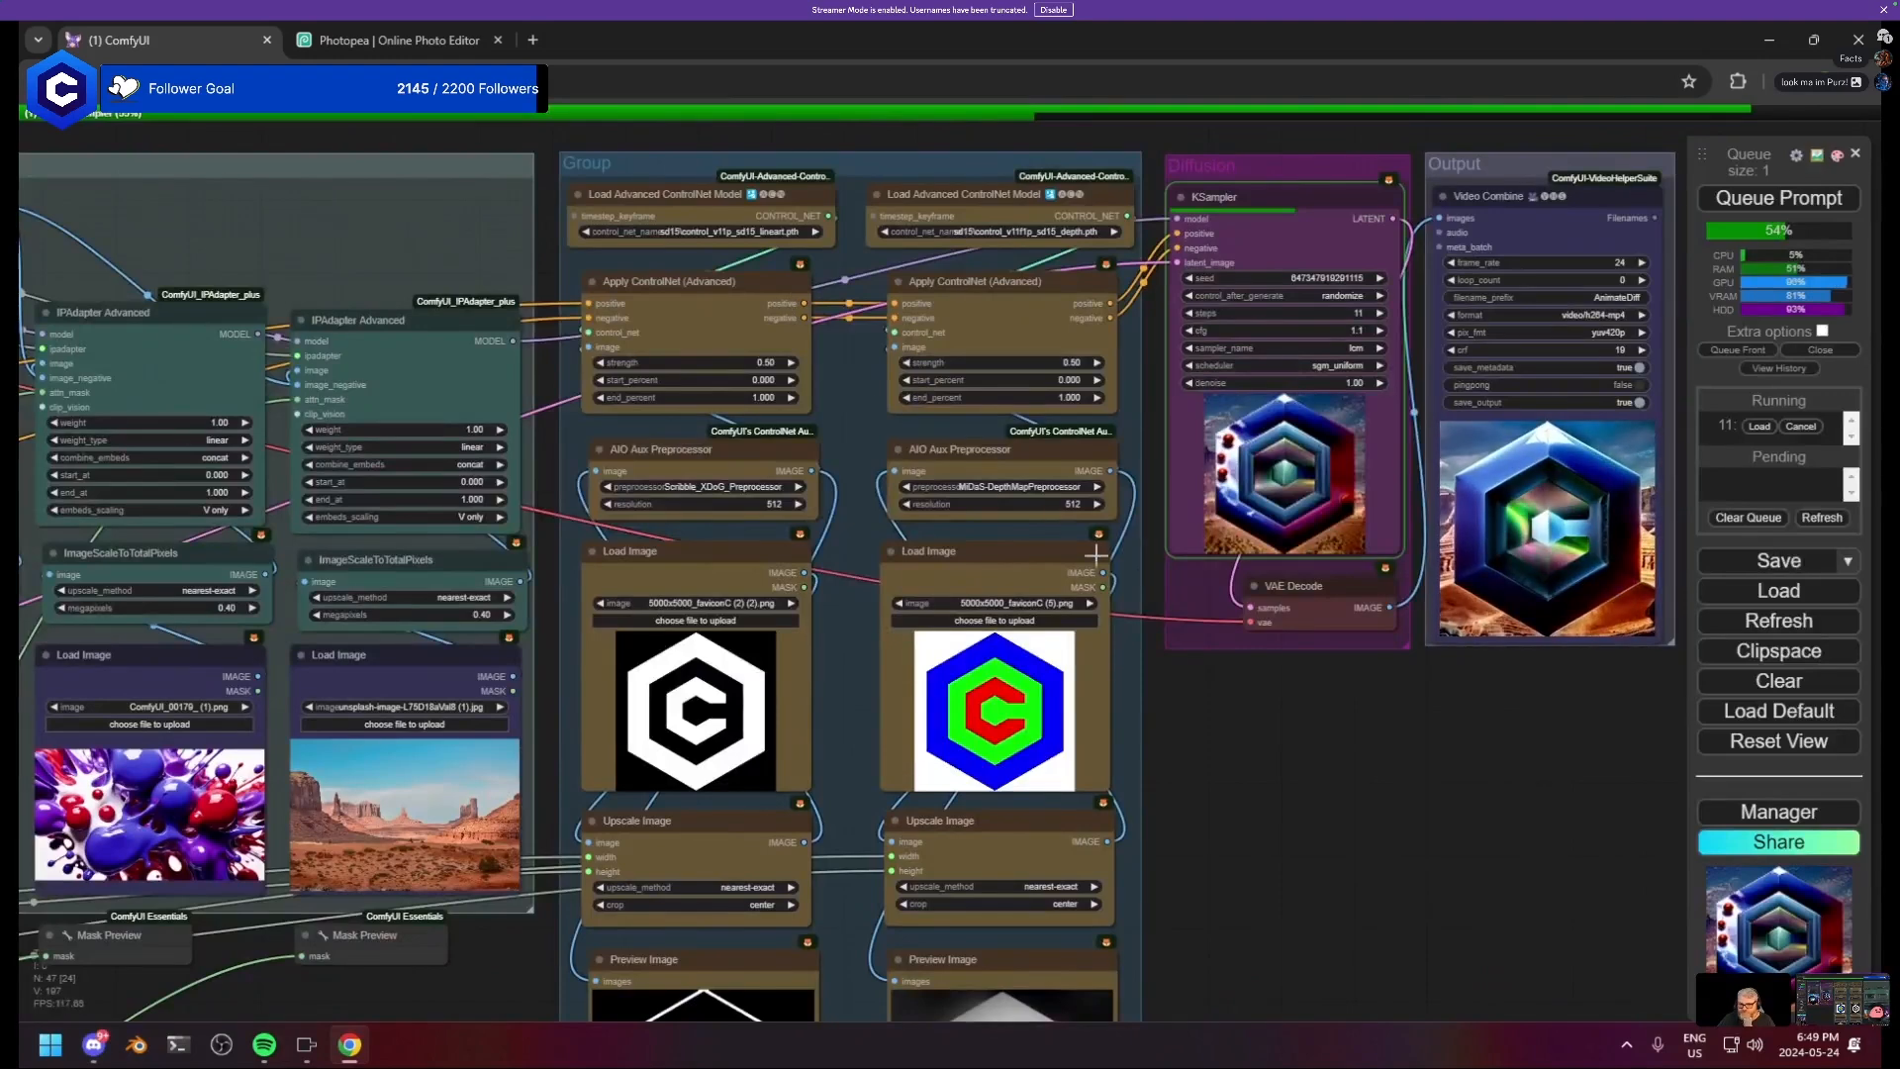
left_click_drag(1188, 561, 865, 554)
scroll(867, 555, "up", 3)
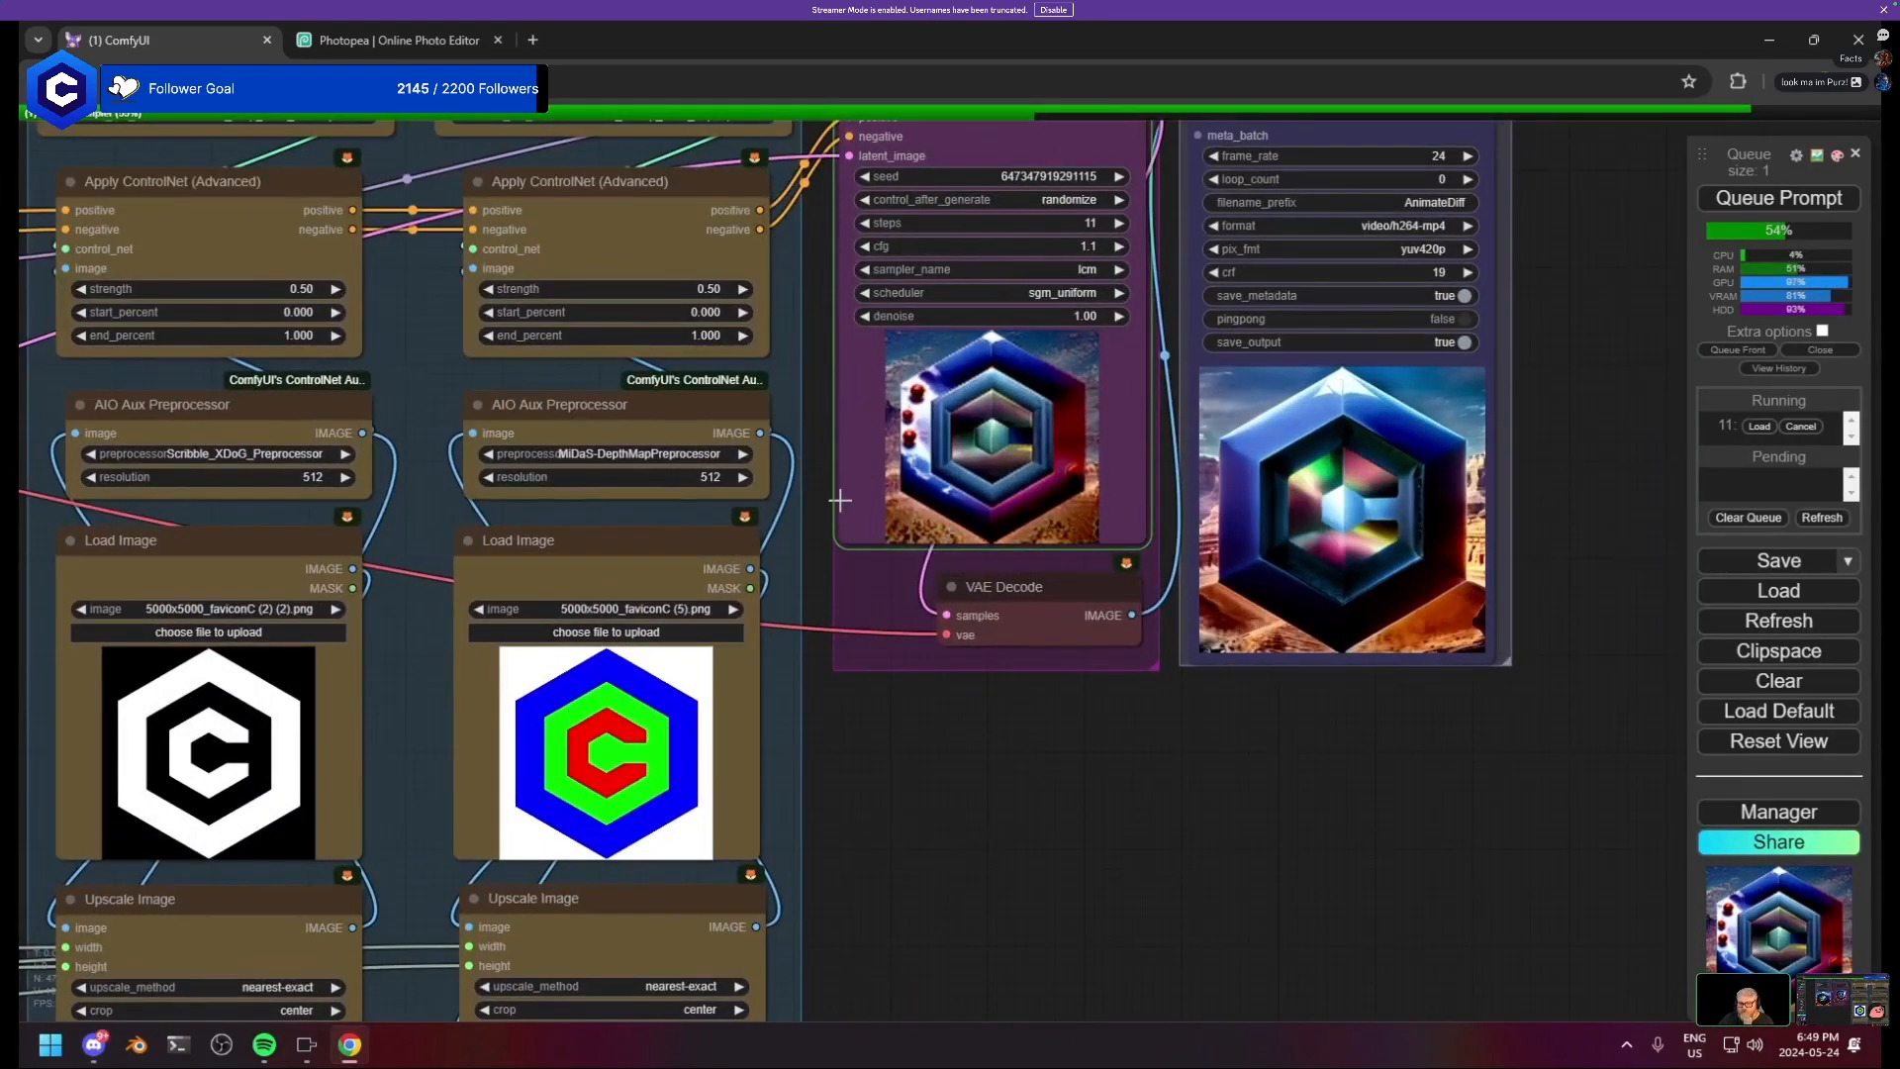
scroll(797, 519, "down", 3)
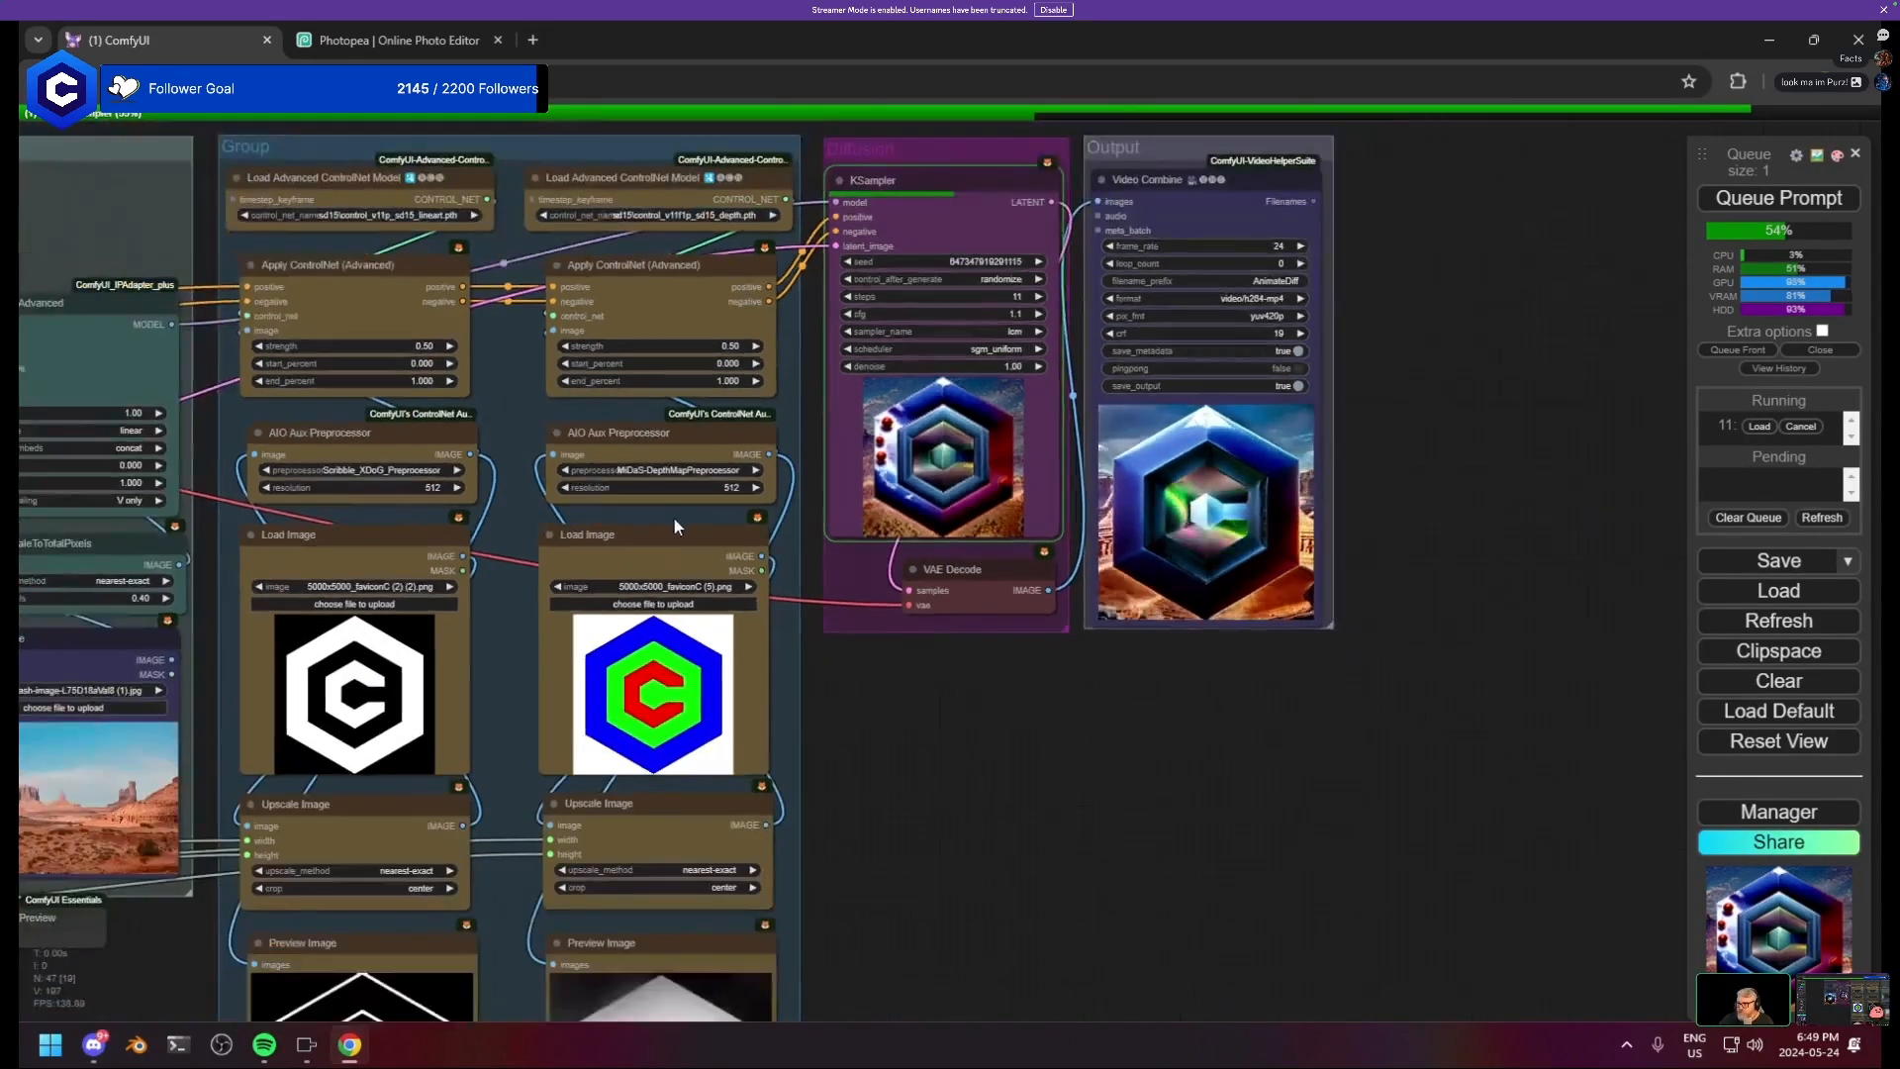
left_click_drag(550, 496, 801, 498)
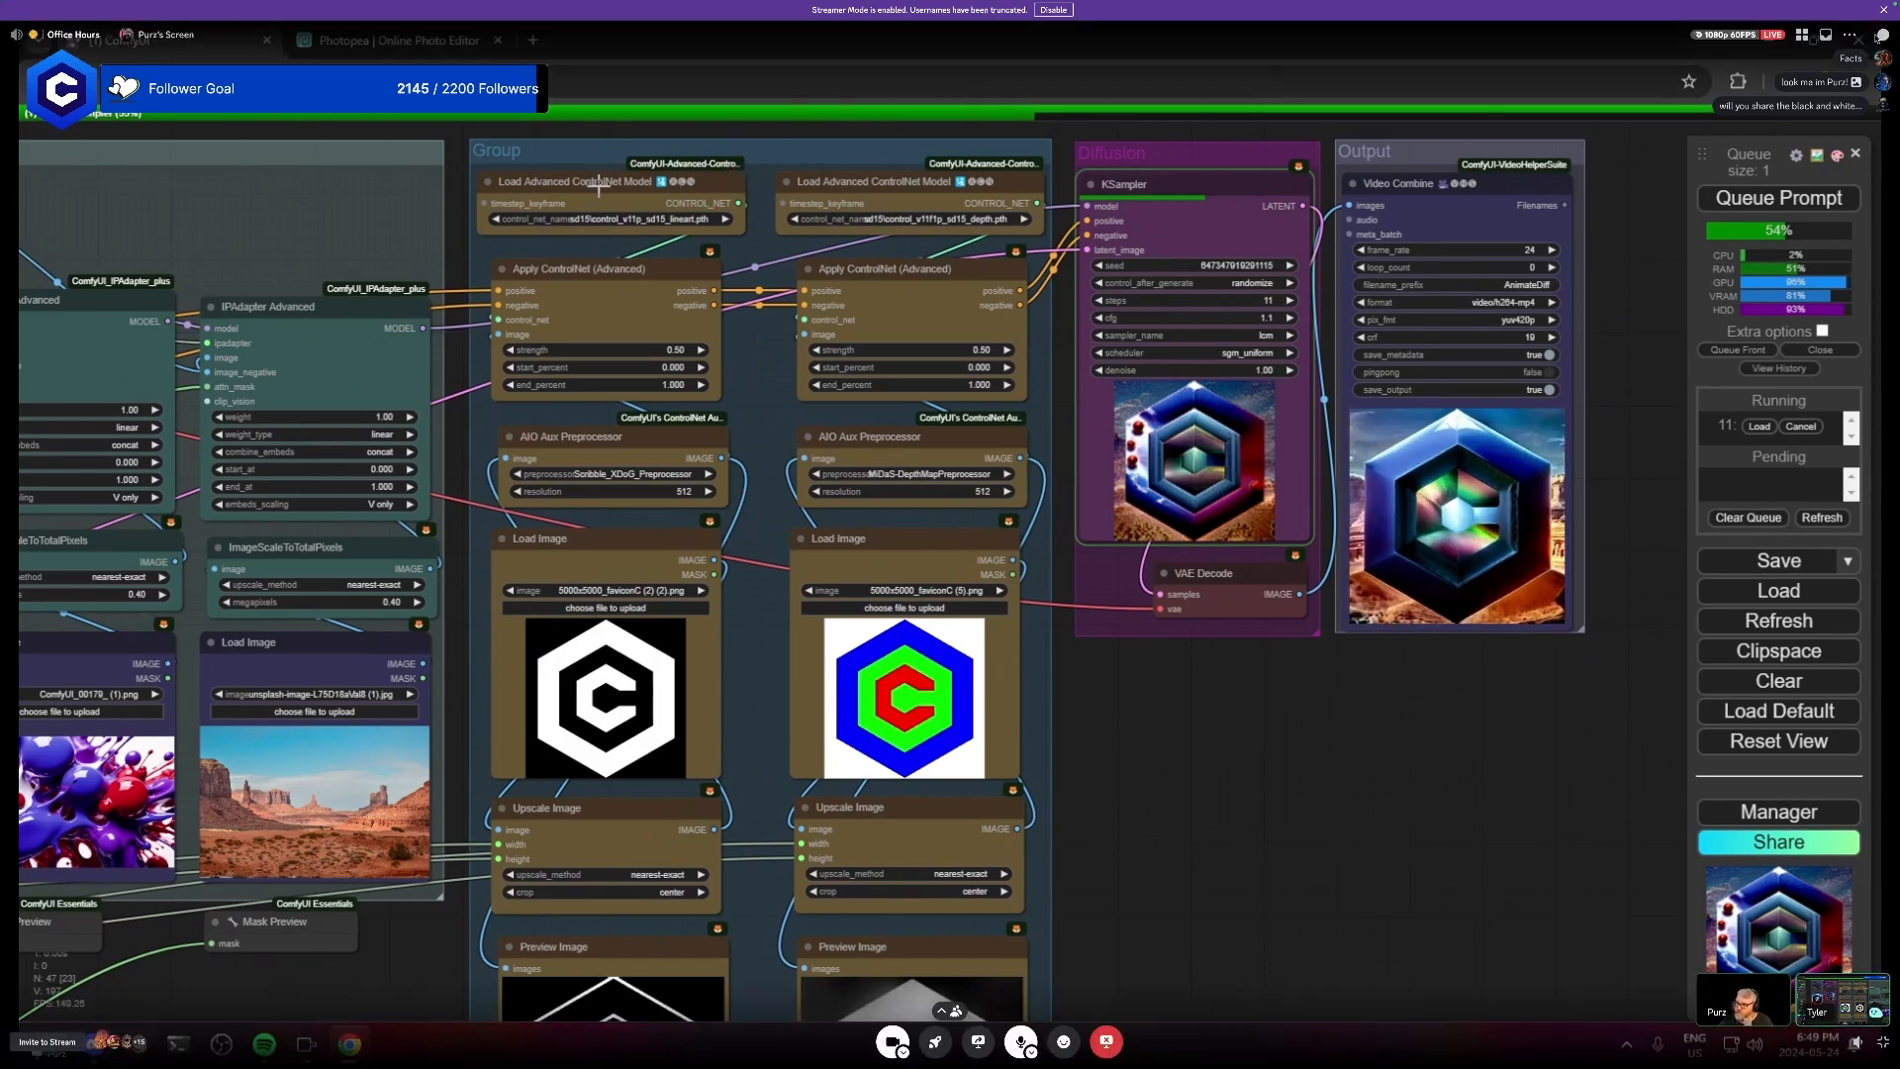
- Open the Office Hours chat, view the posted warning-triangle image enlarged, and close the chat
left_click(1882, 35)
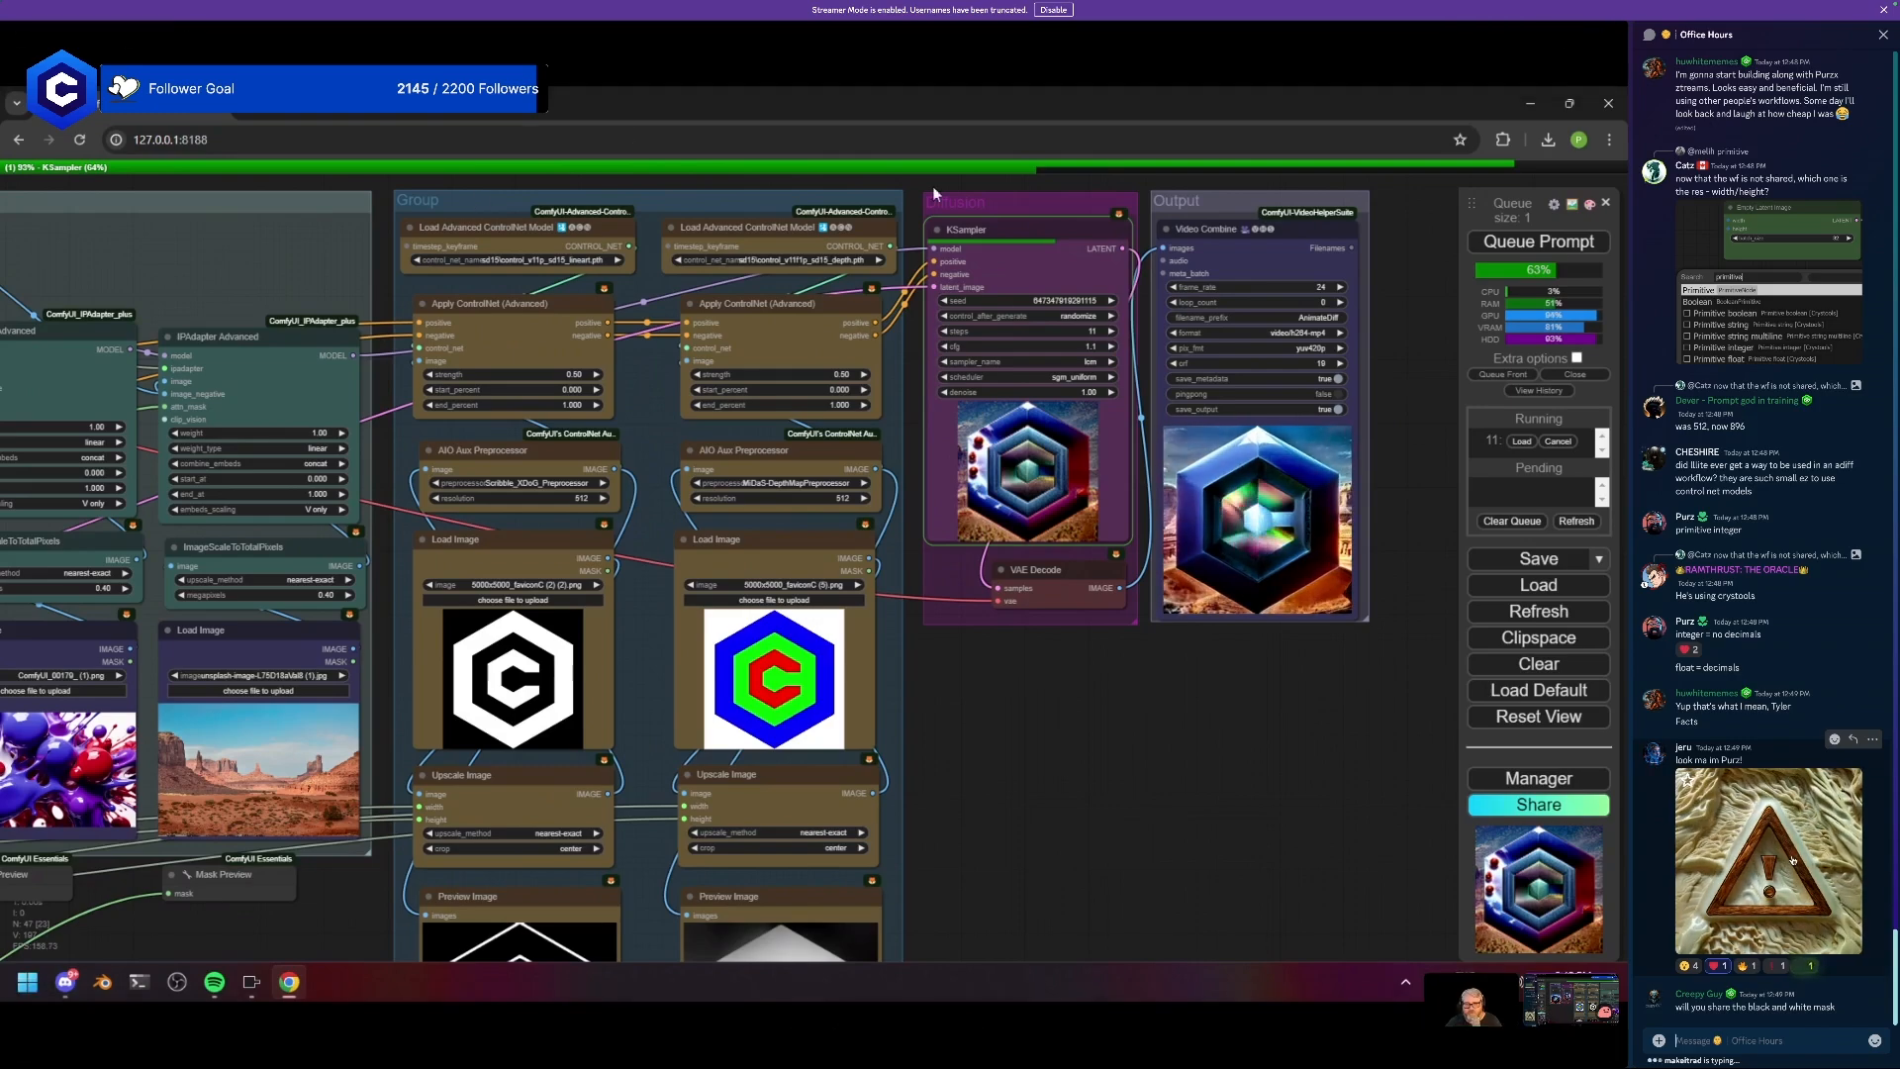
left_click(1793, 860)
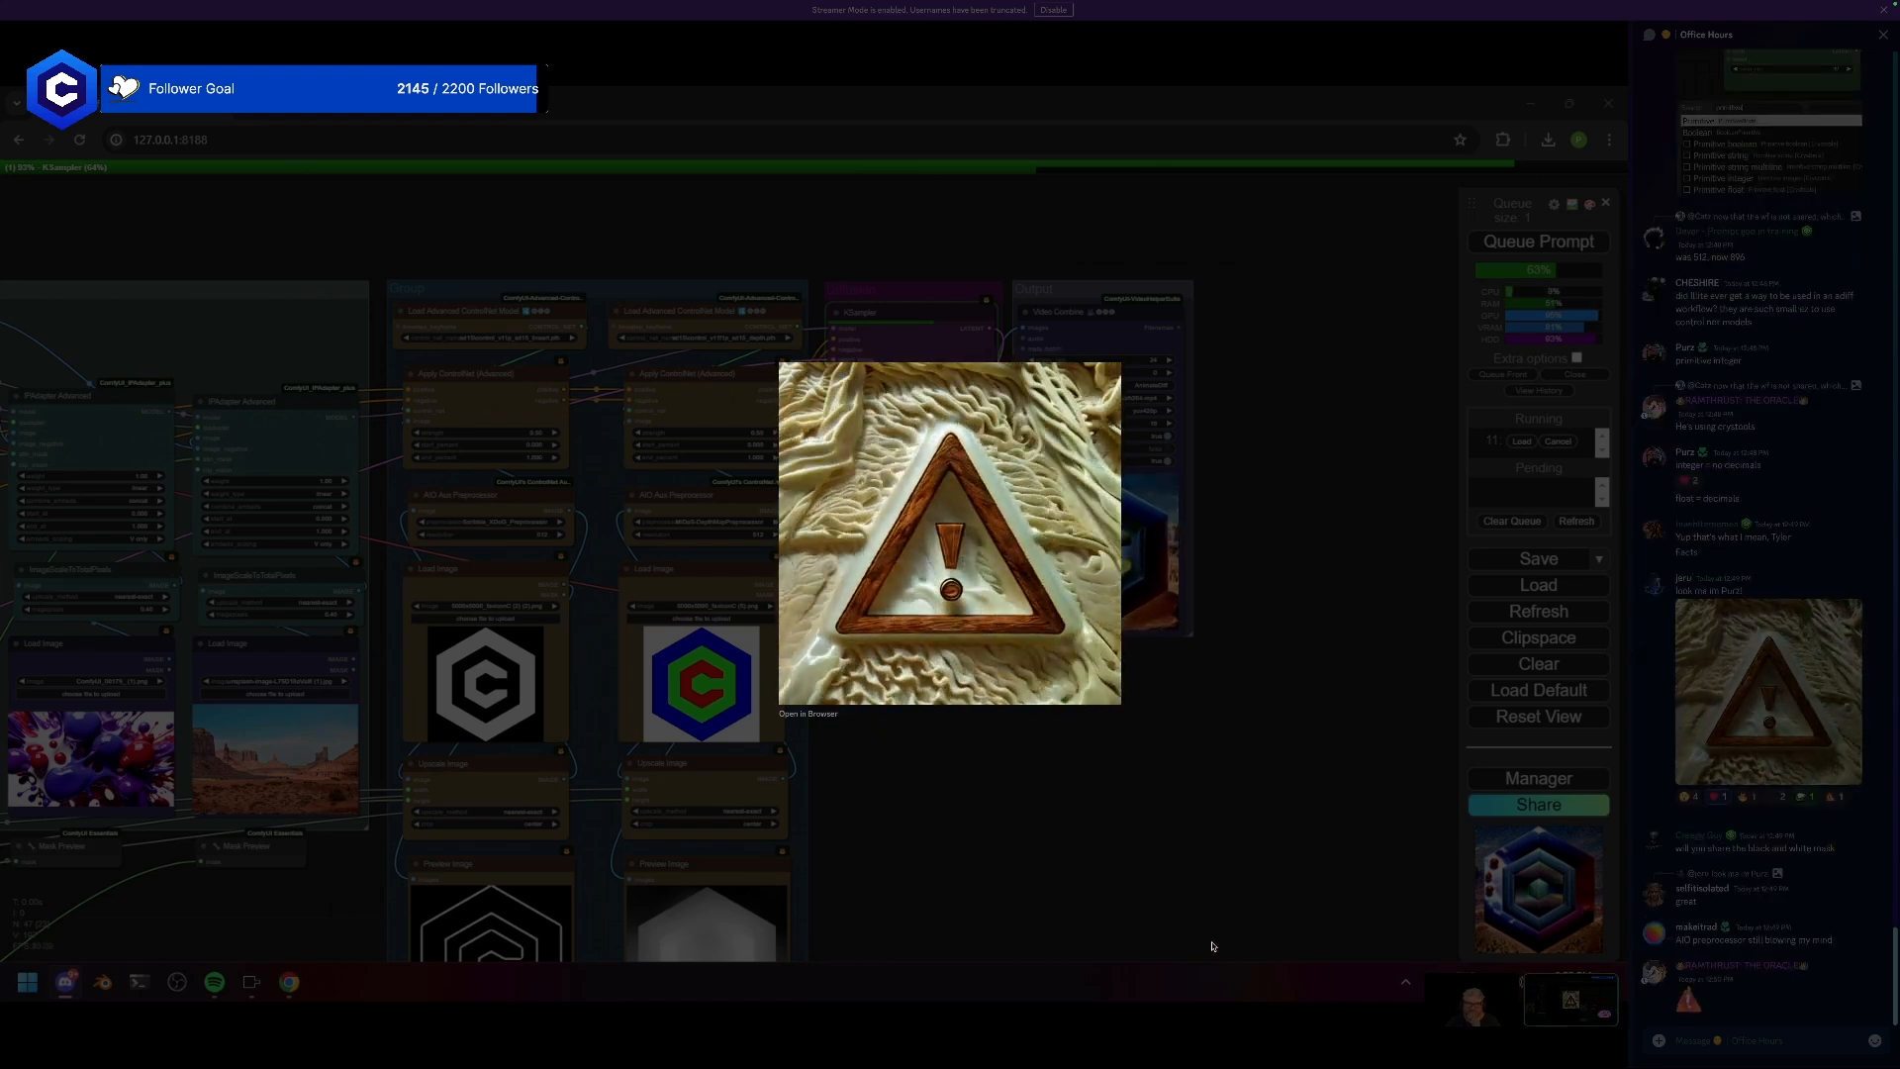
left_click(1224, 861)
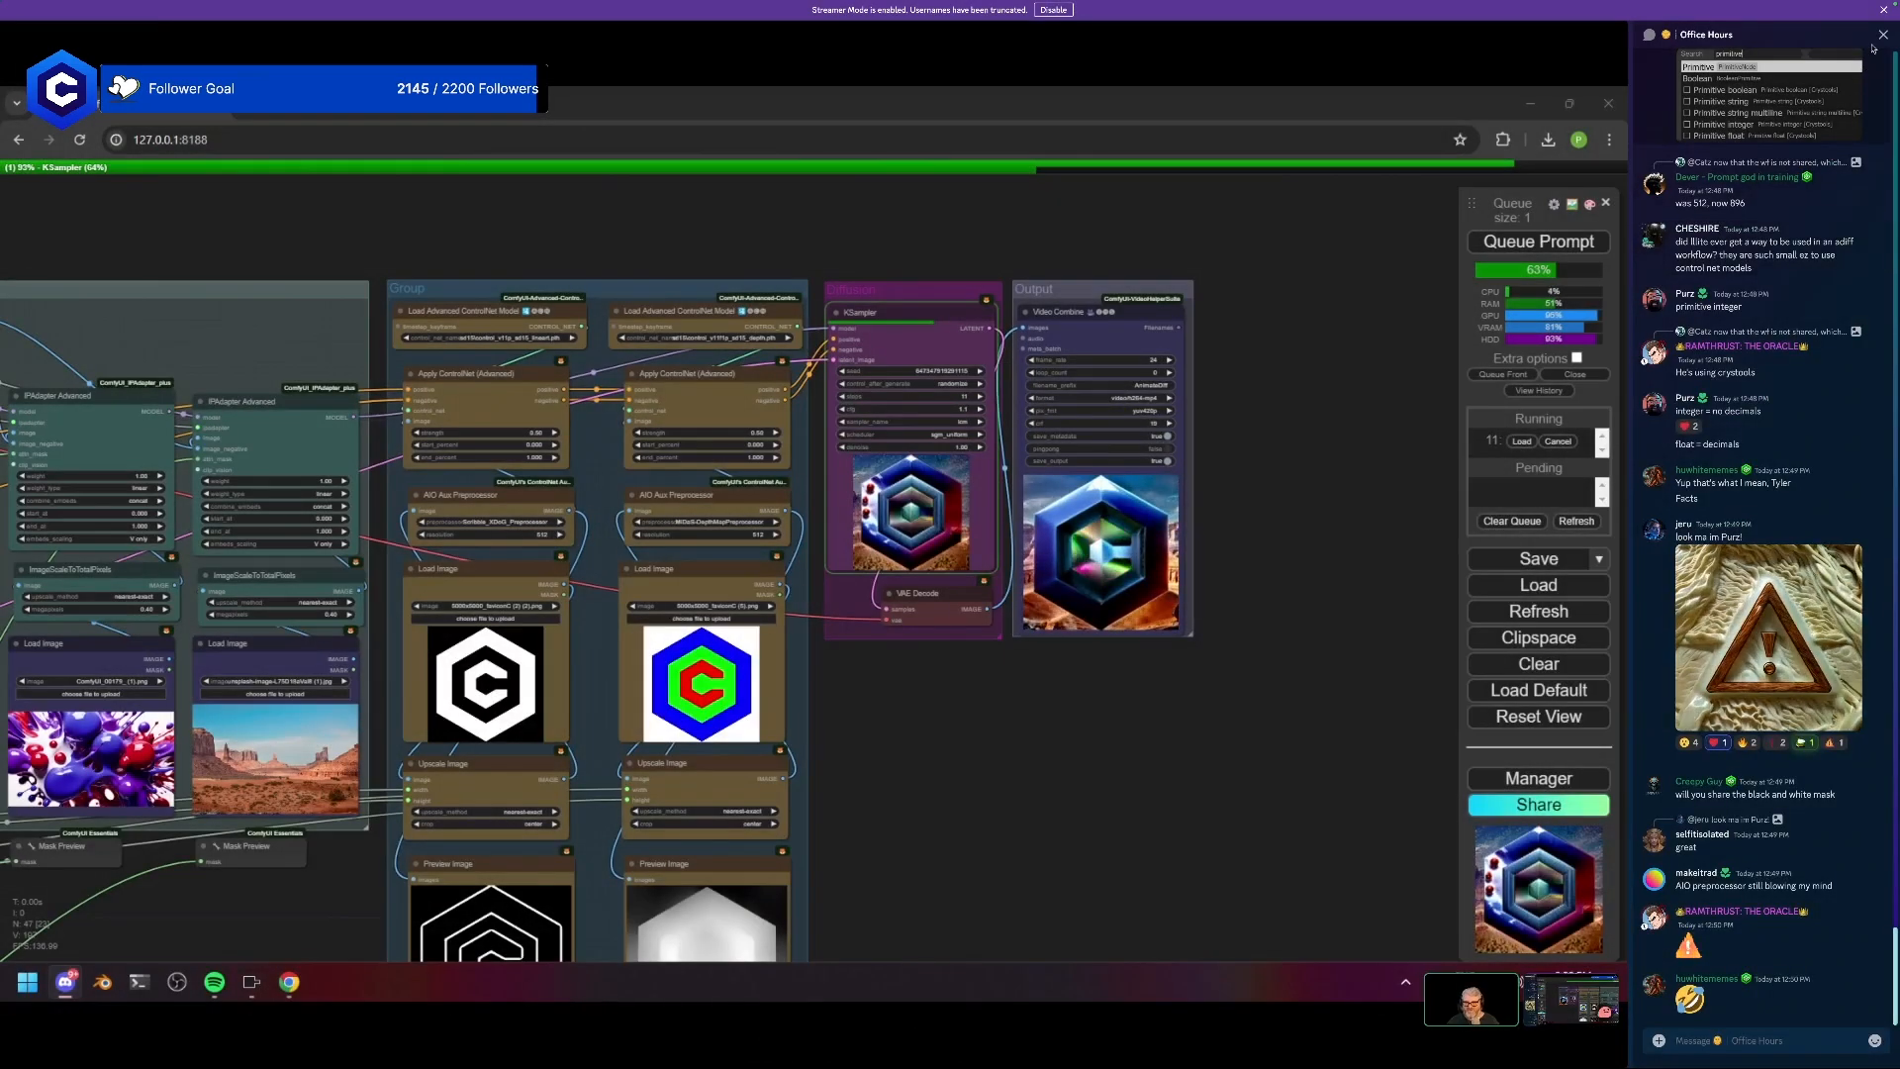
left_click(1883, 36)
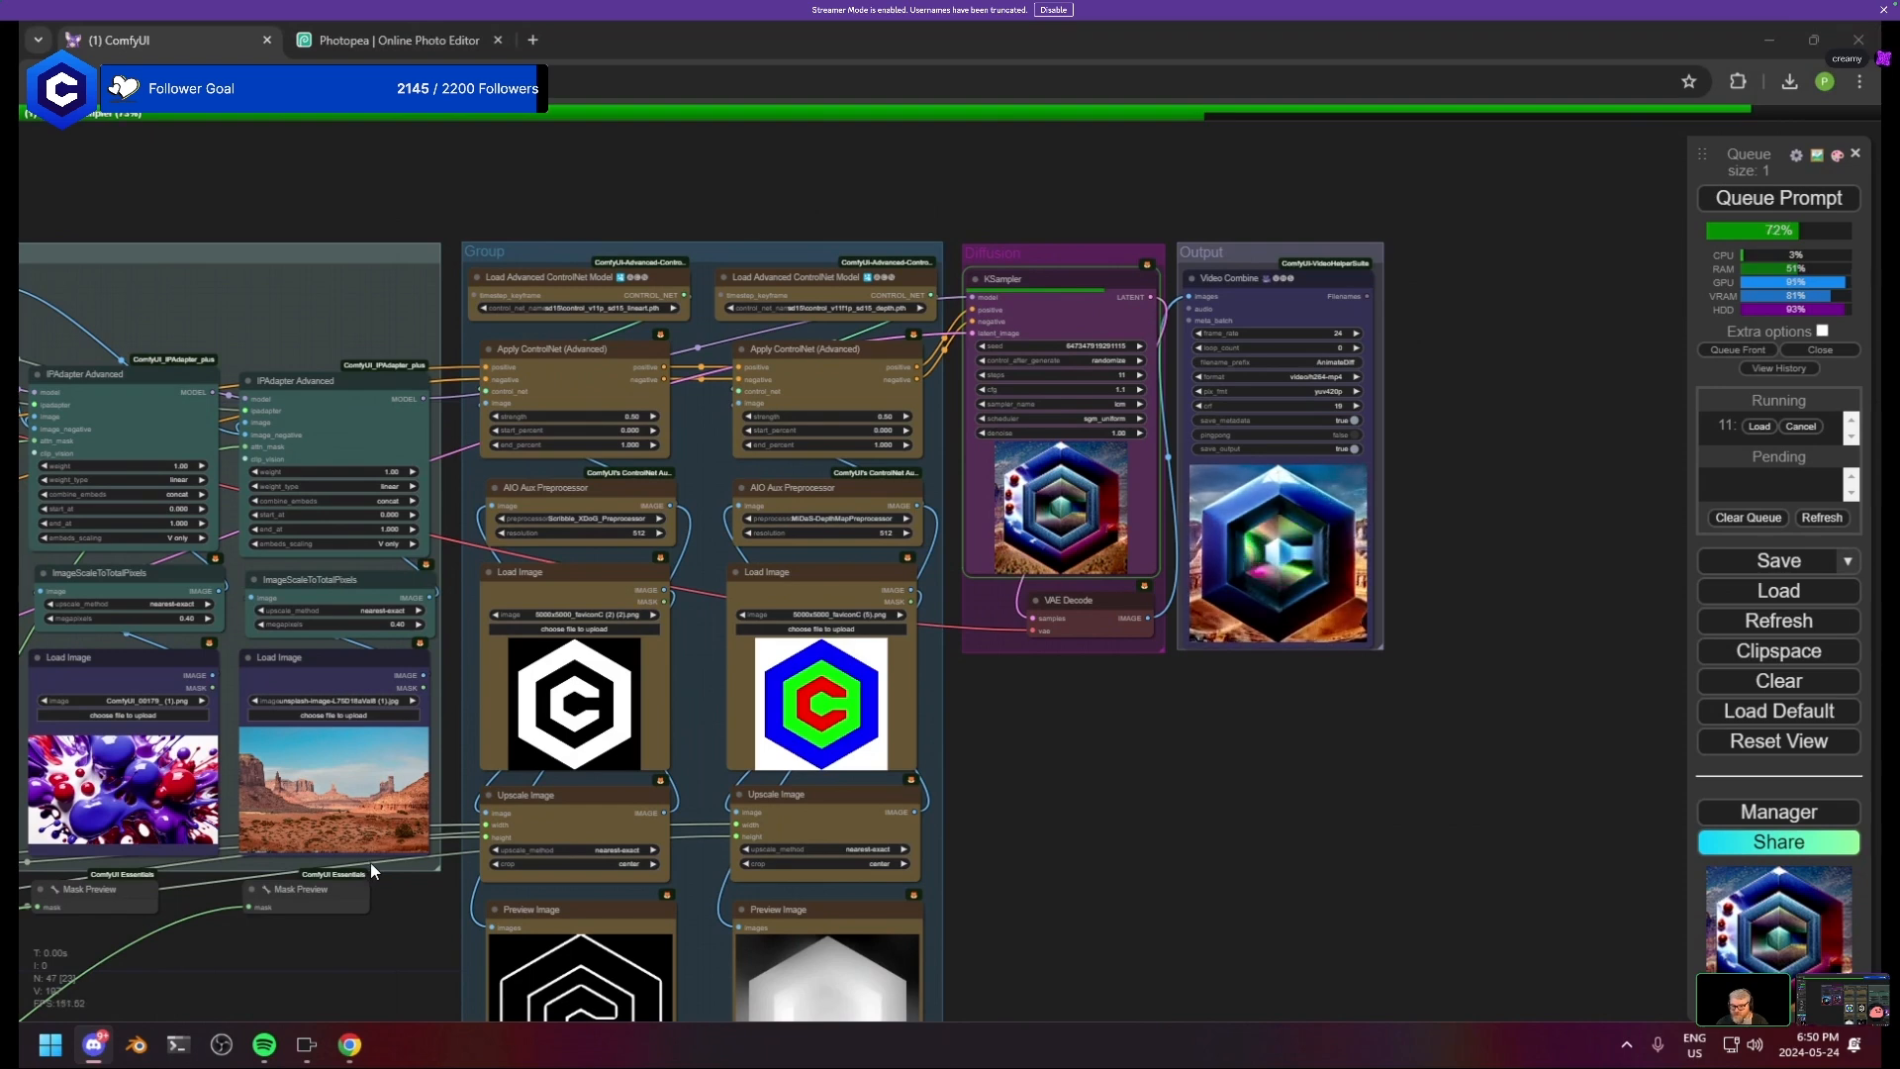
- Open the Downloads folder in File Explorer, look through its files and move the window off this screen
key("super+r")
type("D")
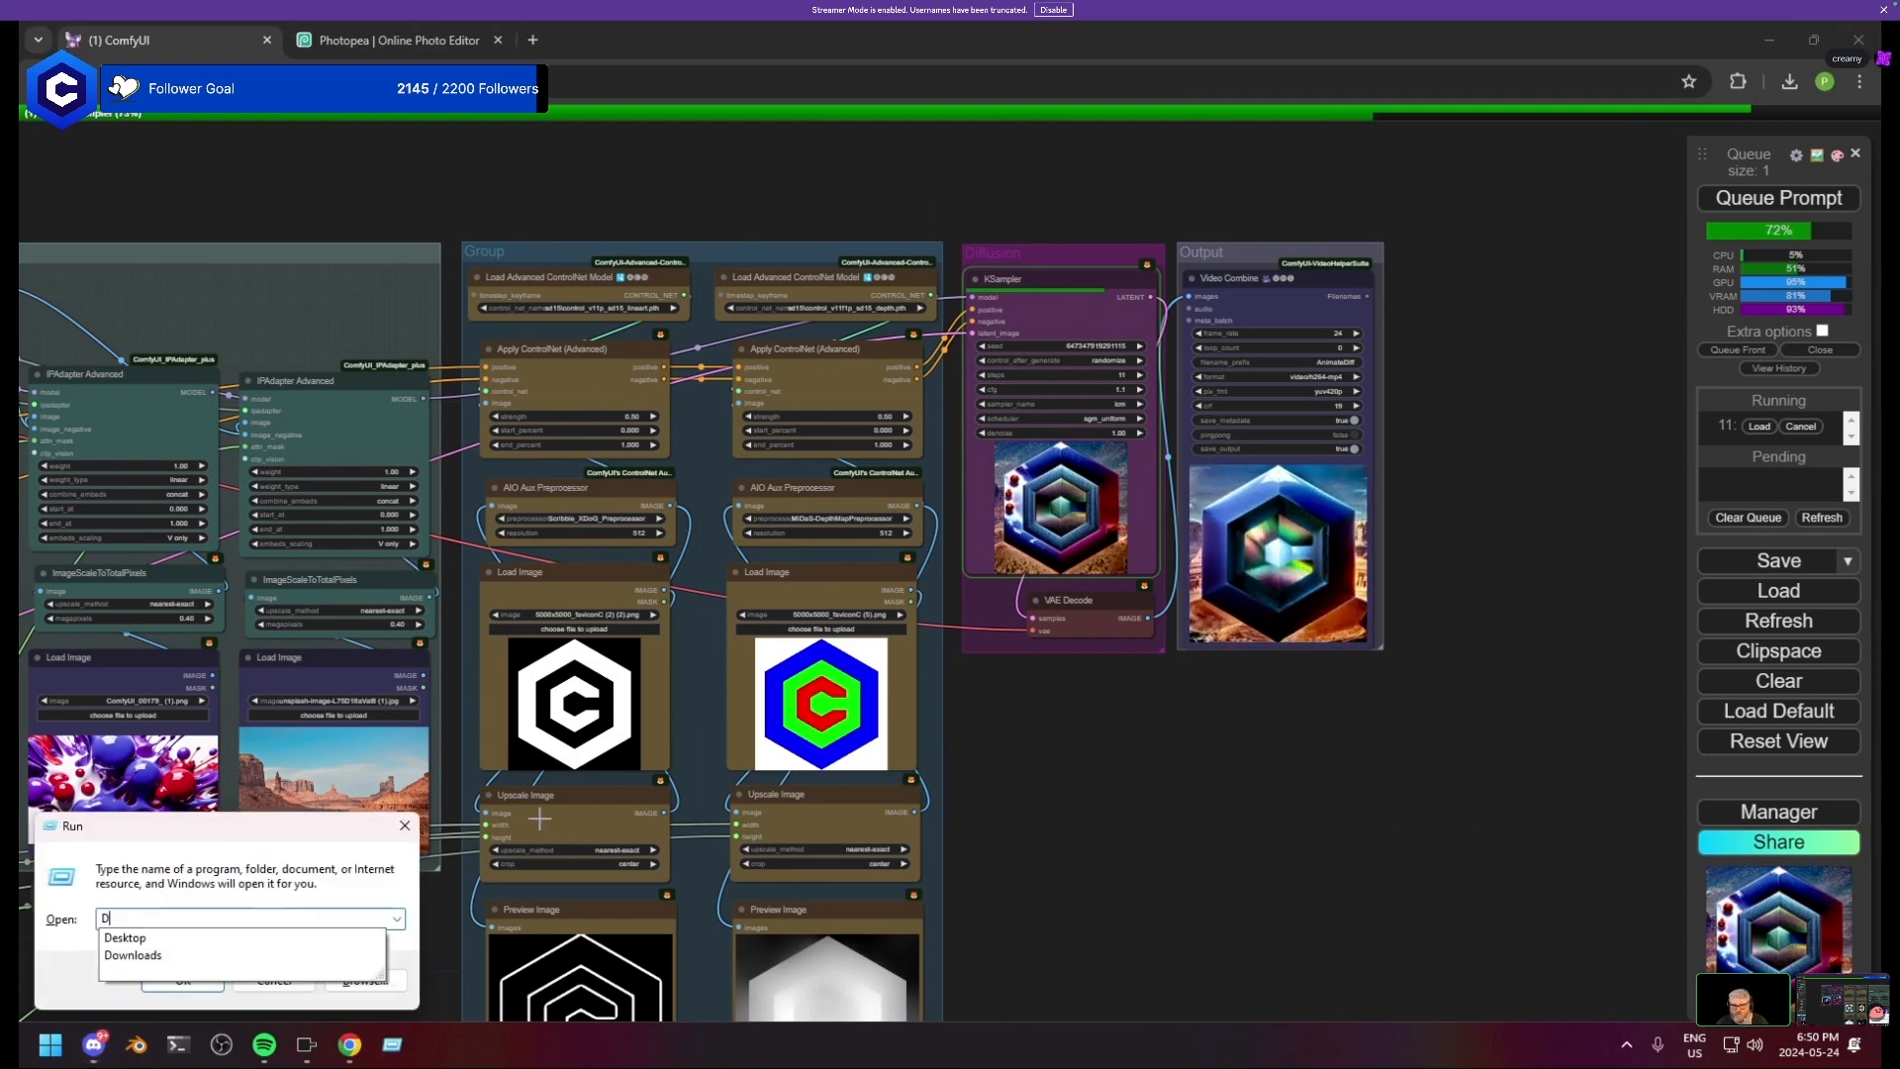
type("ownloiad")
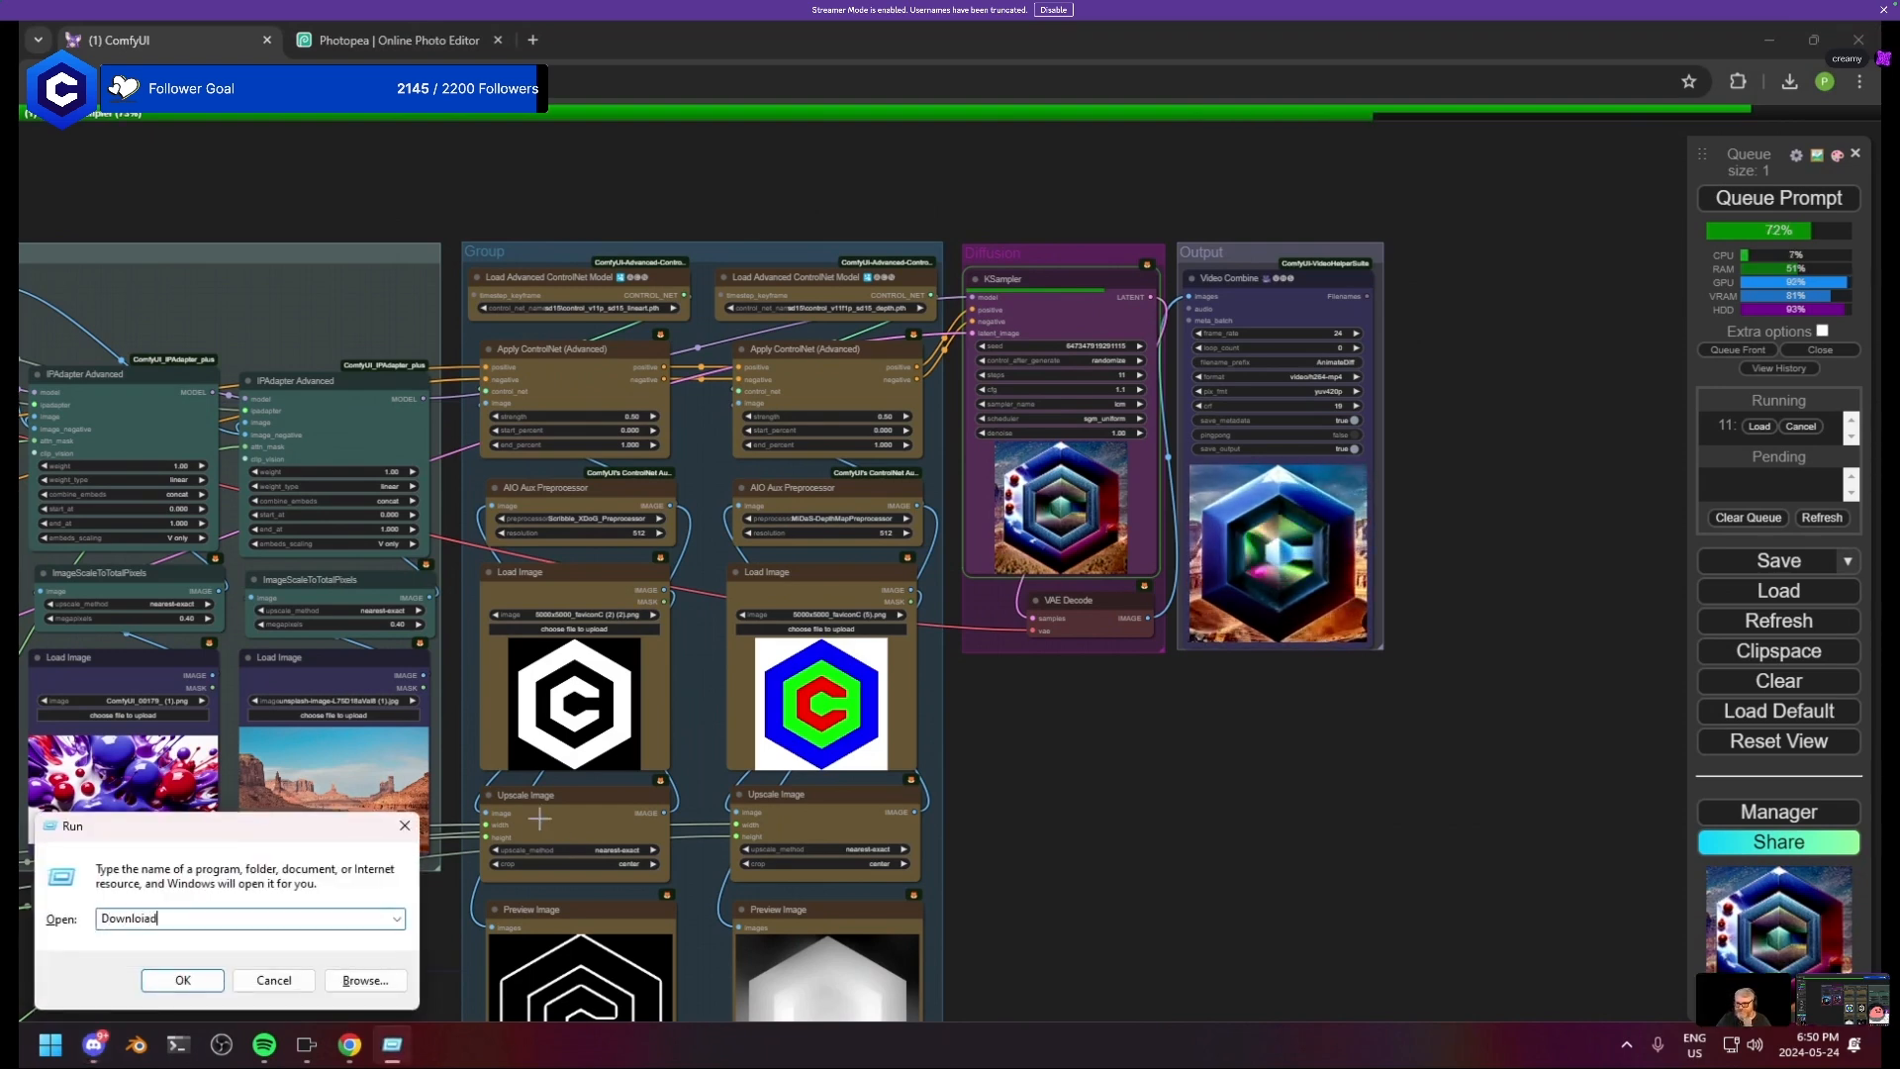
key("BackSpace")
type("ads")
key("Return")
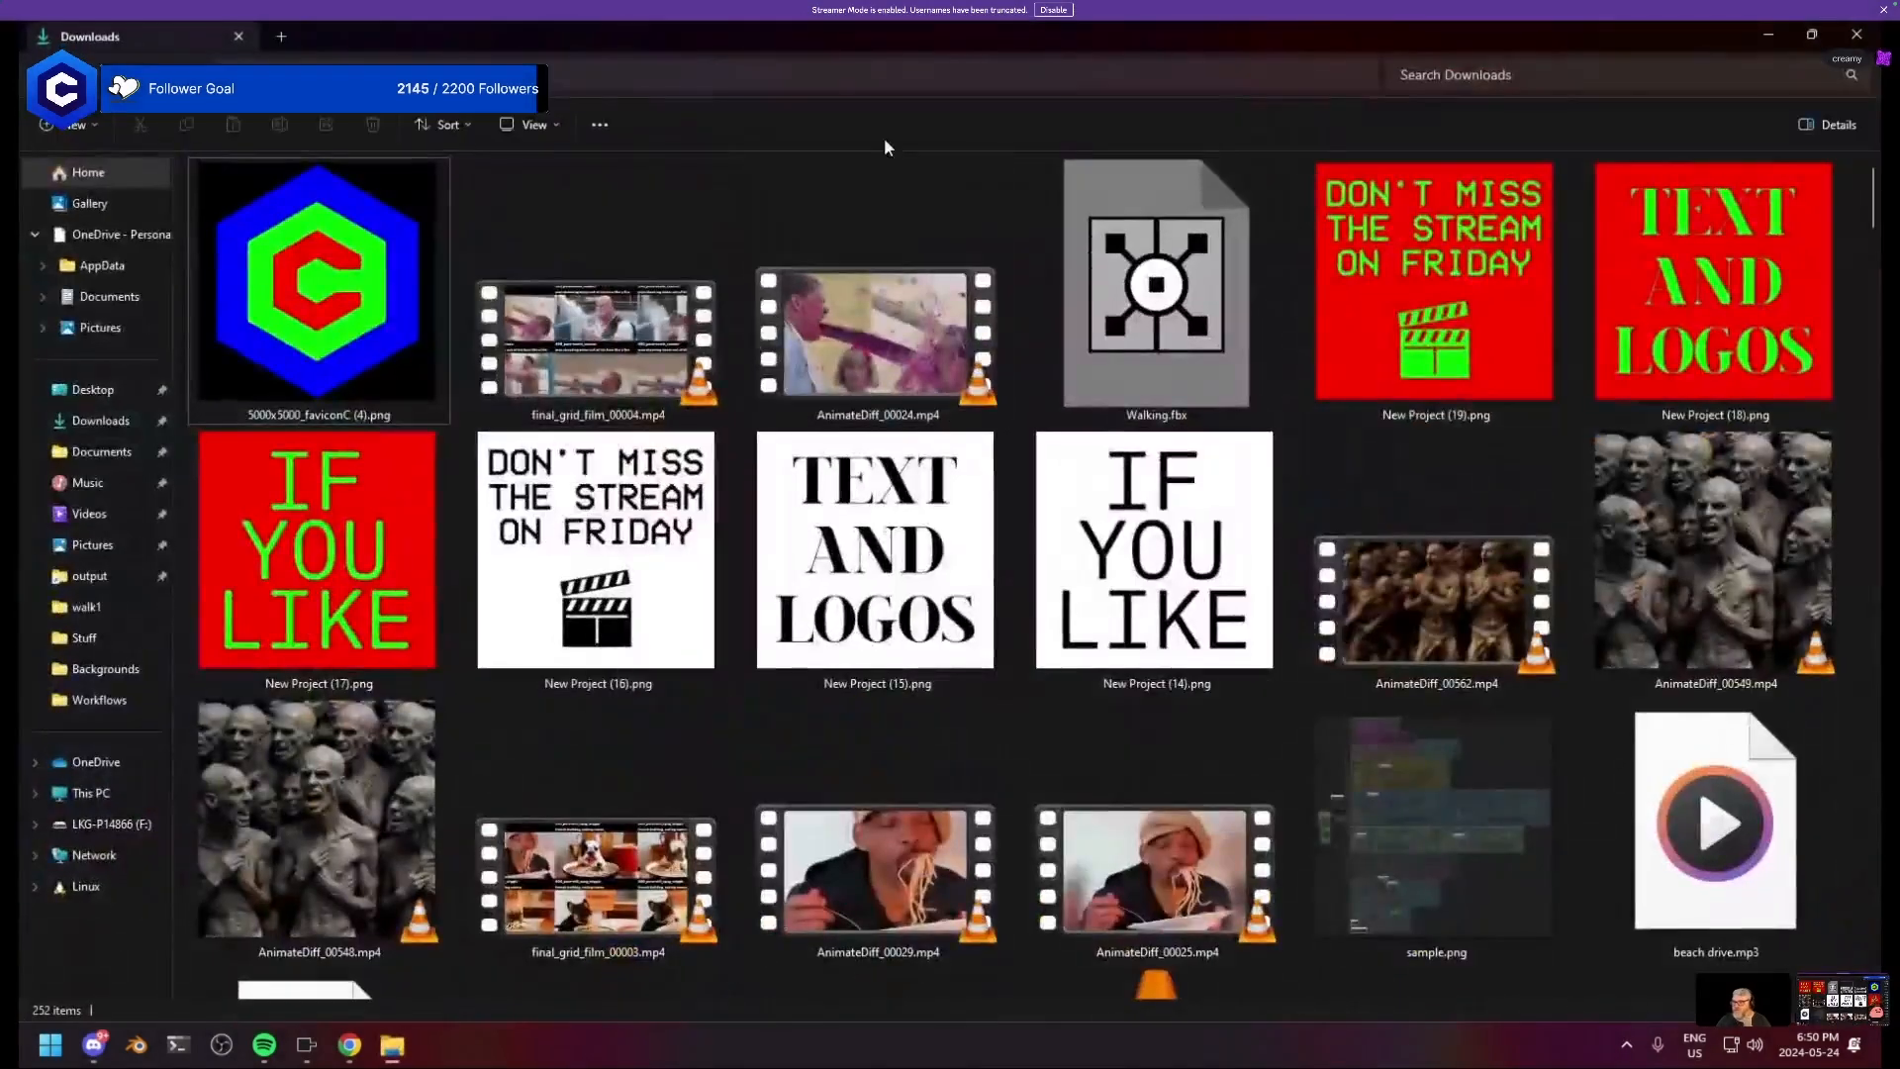
scroll(1152, 665, "down", 3)
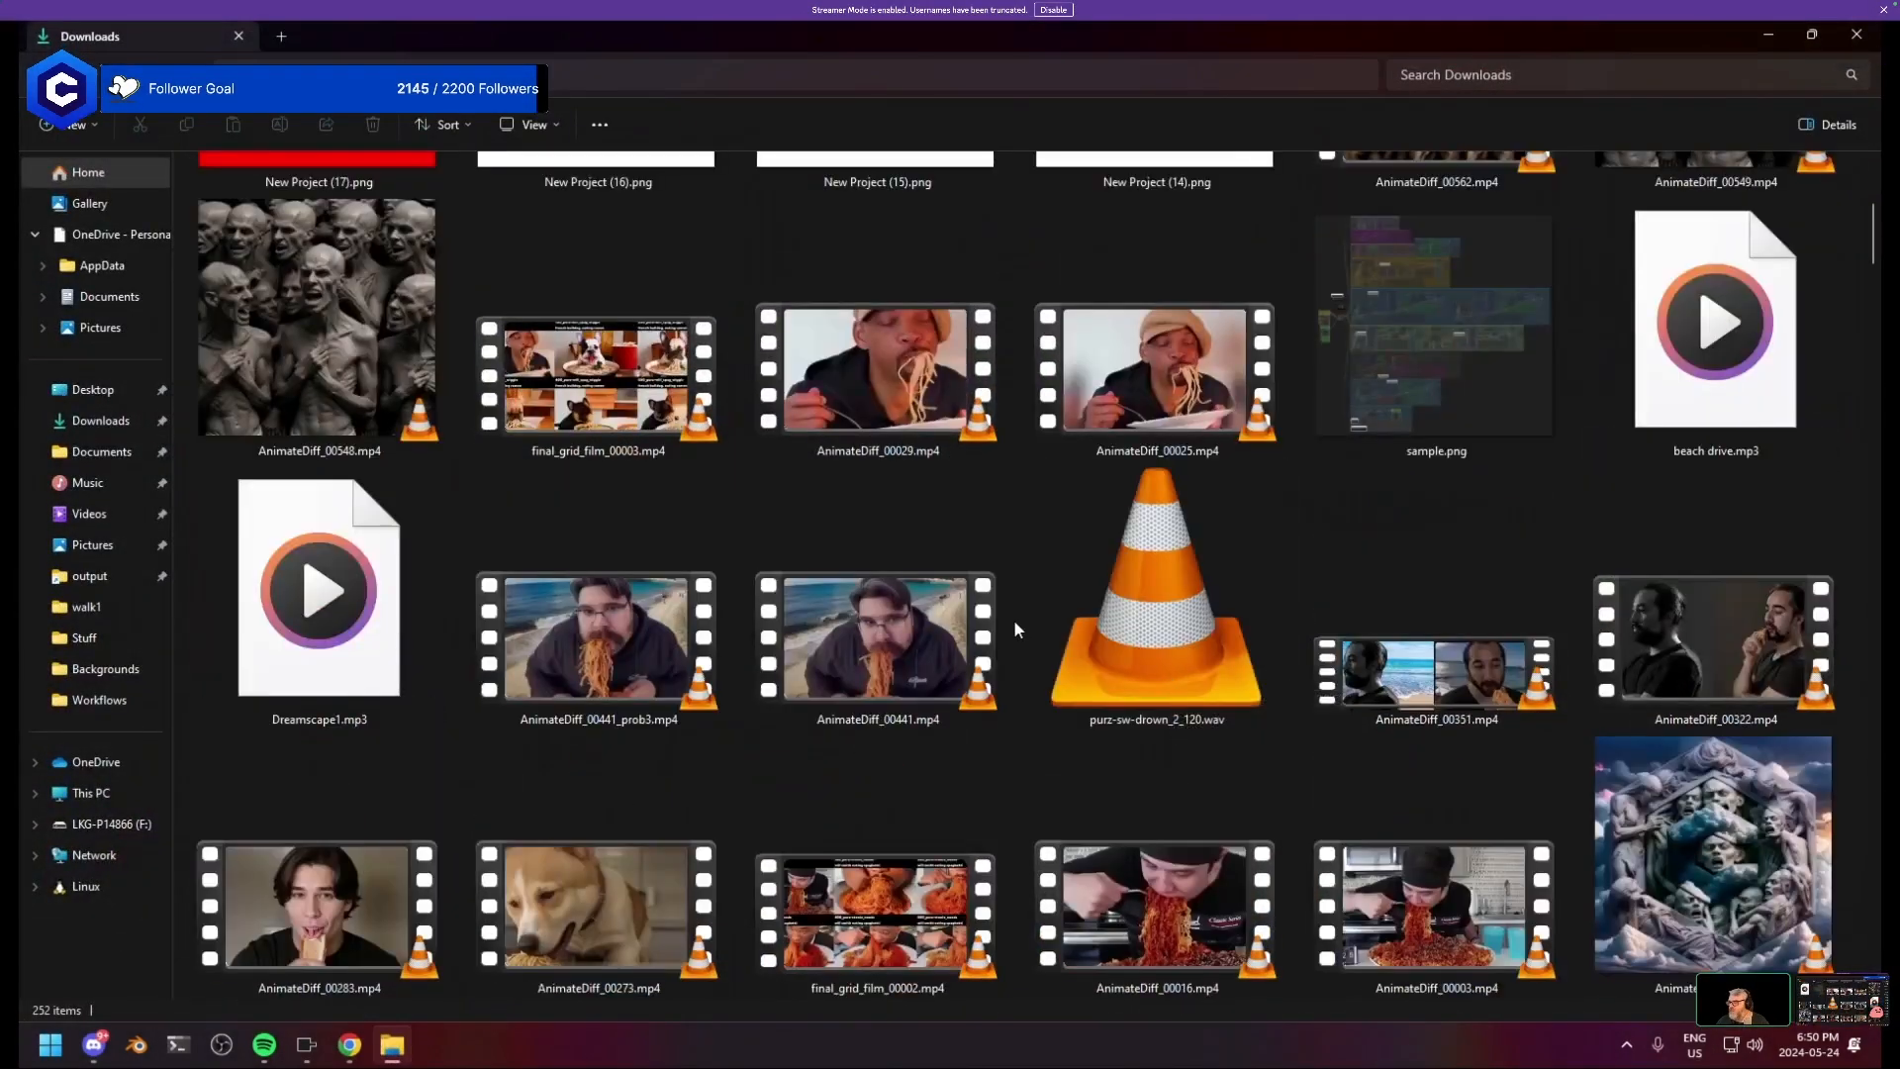
left_click_drag(863, 24, 2, 133)
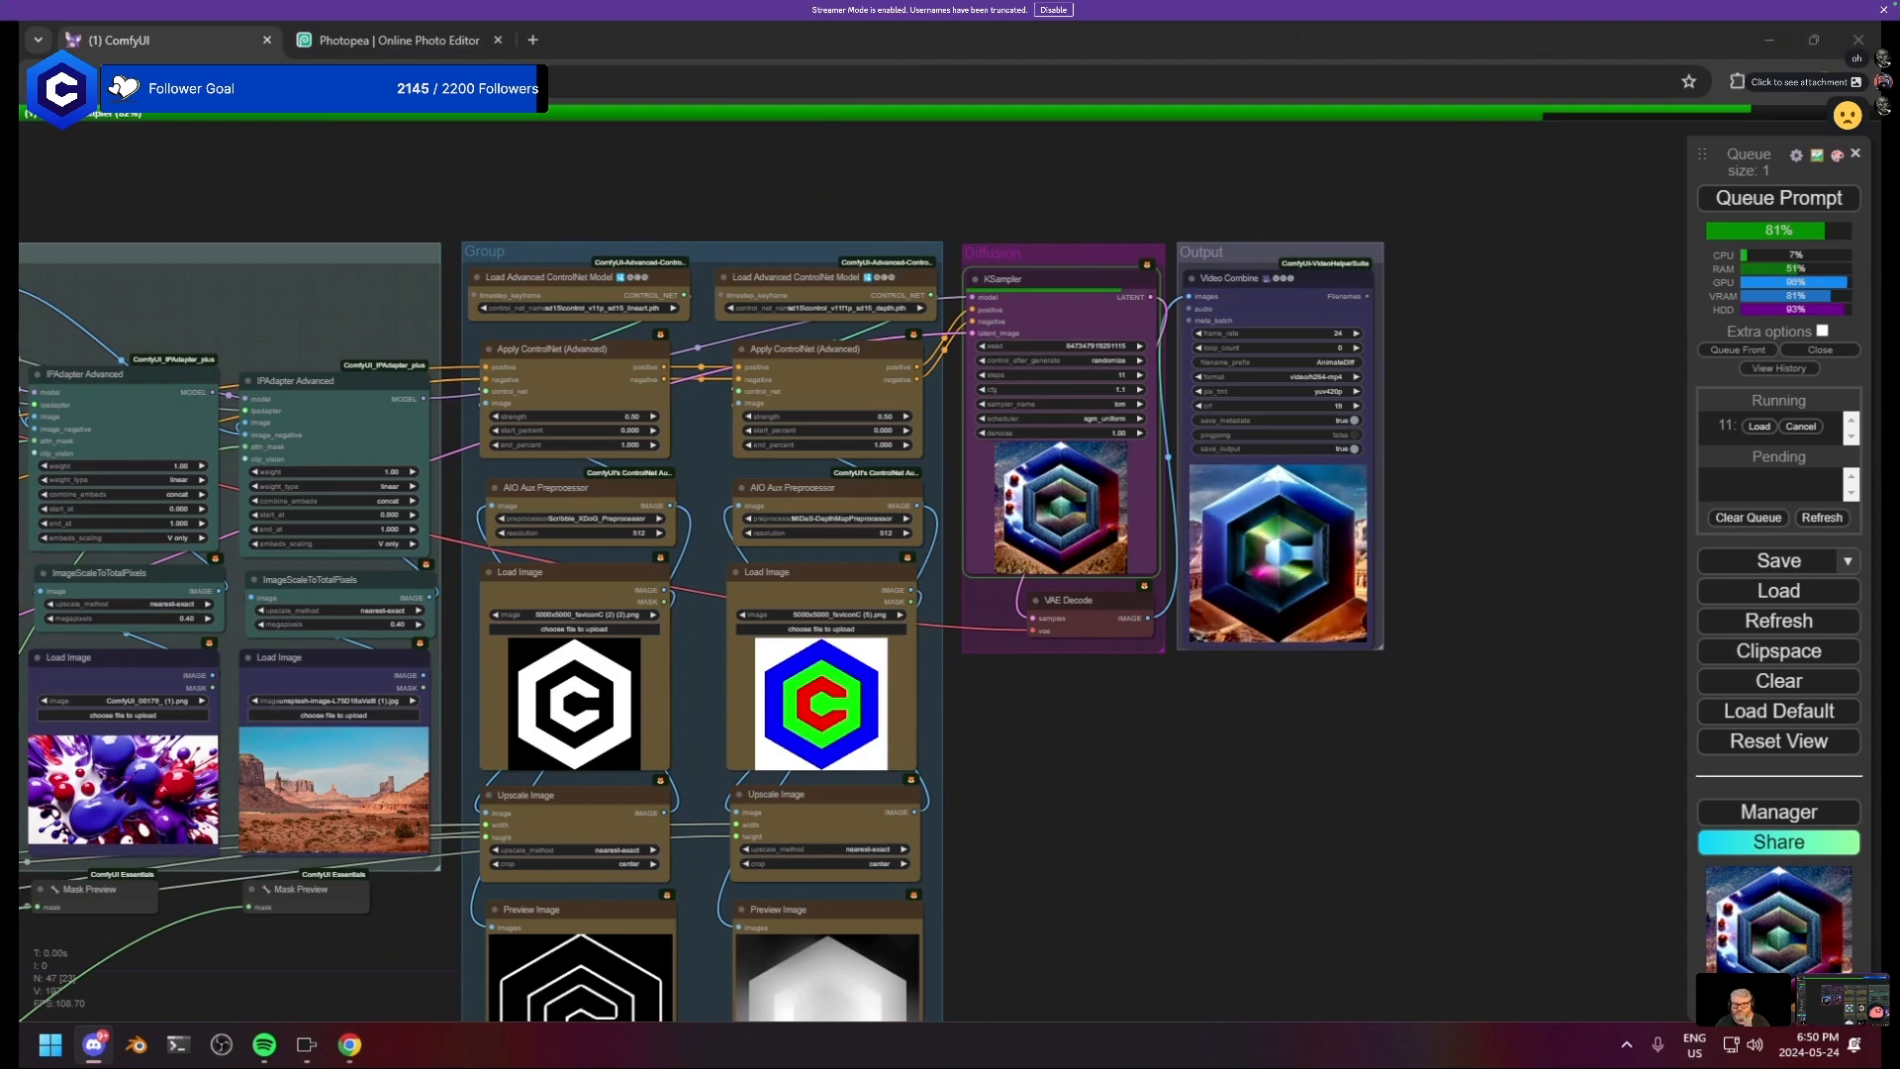
- Examine the color-coded logo mask image and the threshold settings of the Mask From RGB/CMY/BW node
scroll(1064, 756, "down", 2)
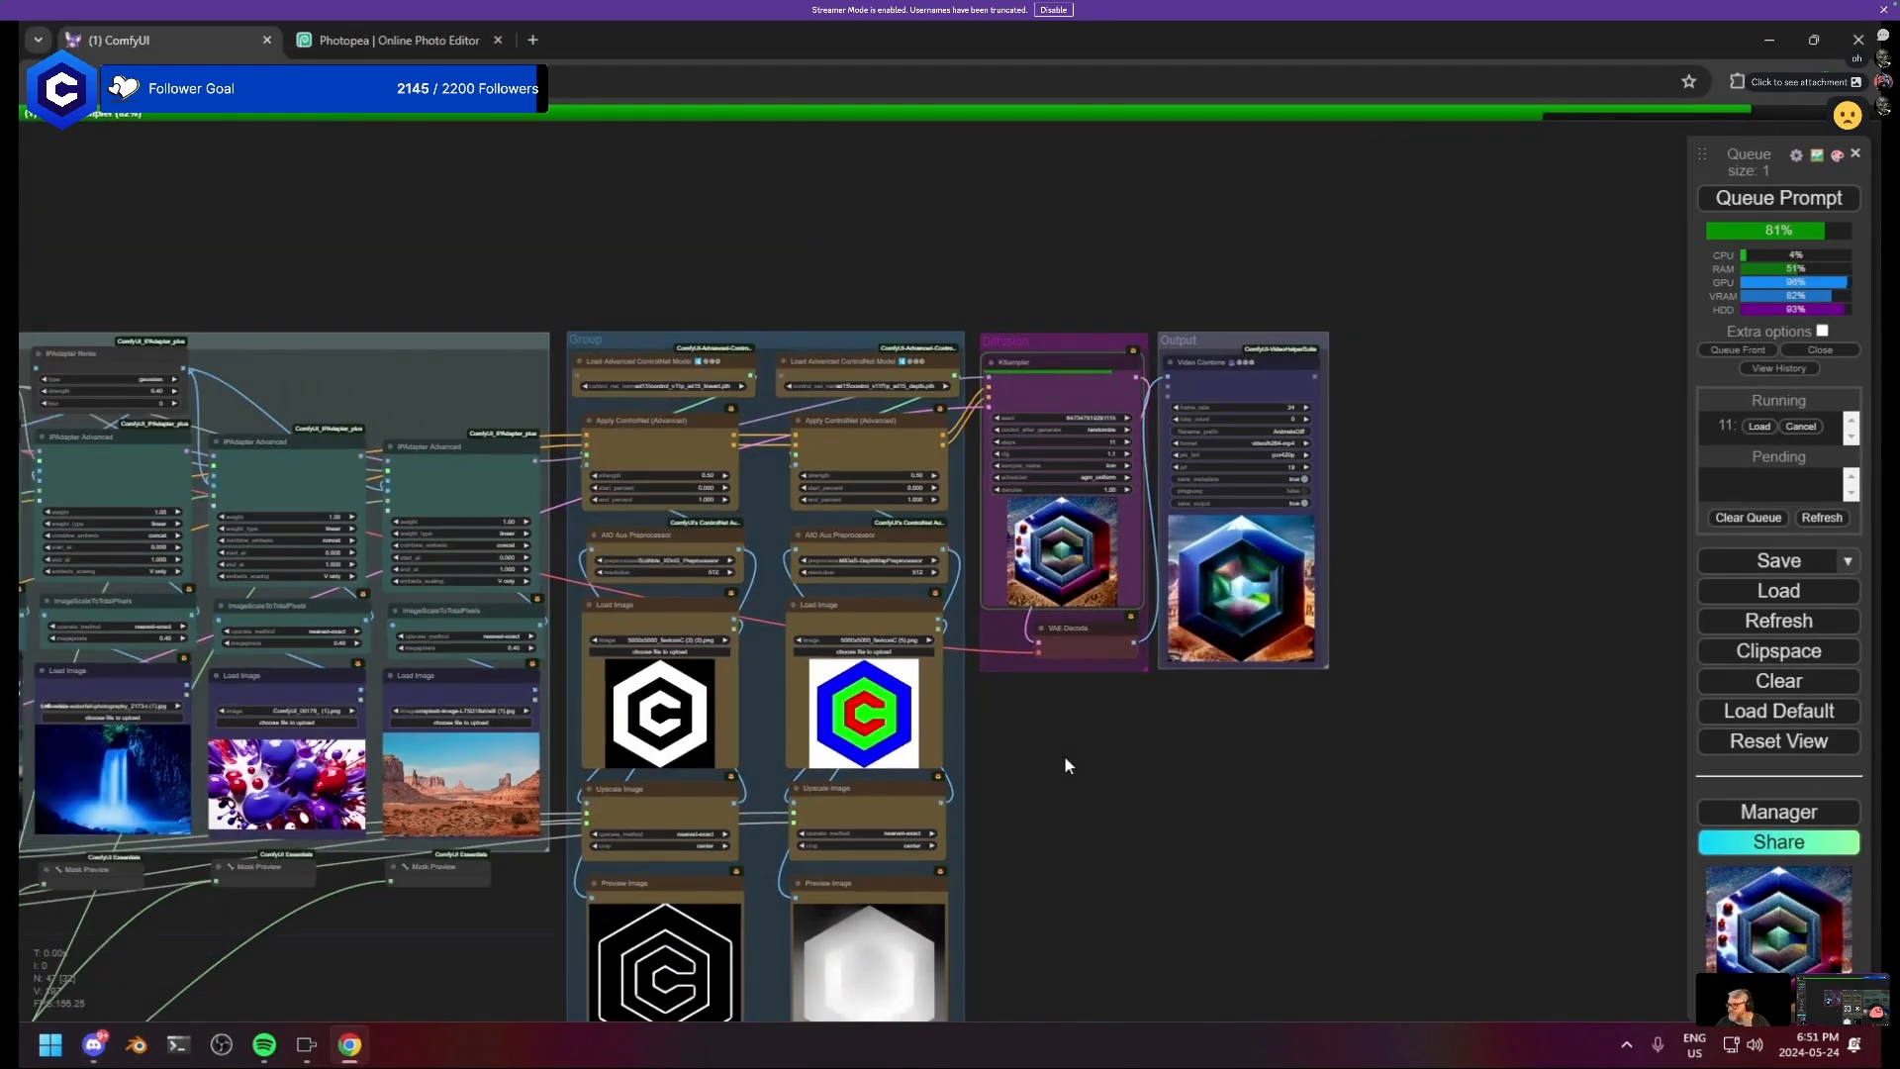
left_click_drag(1201, 702, 1537, 502)
left_click_drag(905, 771, 1643, 588)
scroll(875, 627, "up", 12)
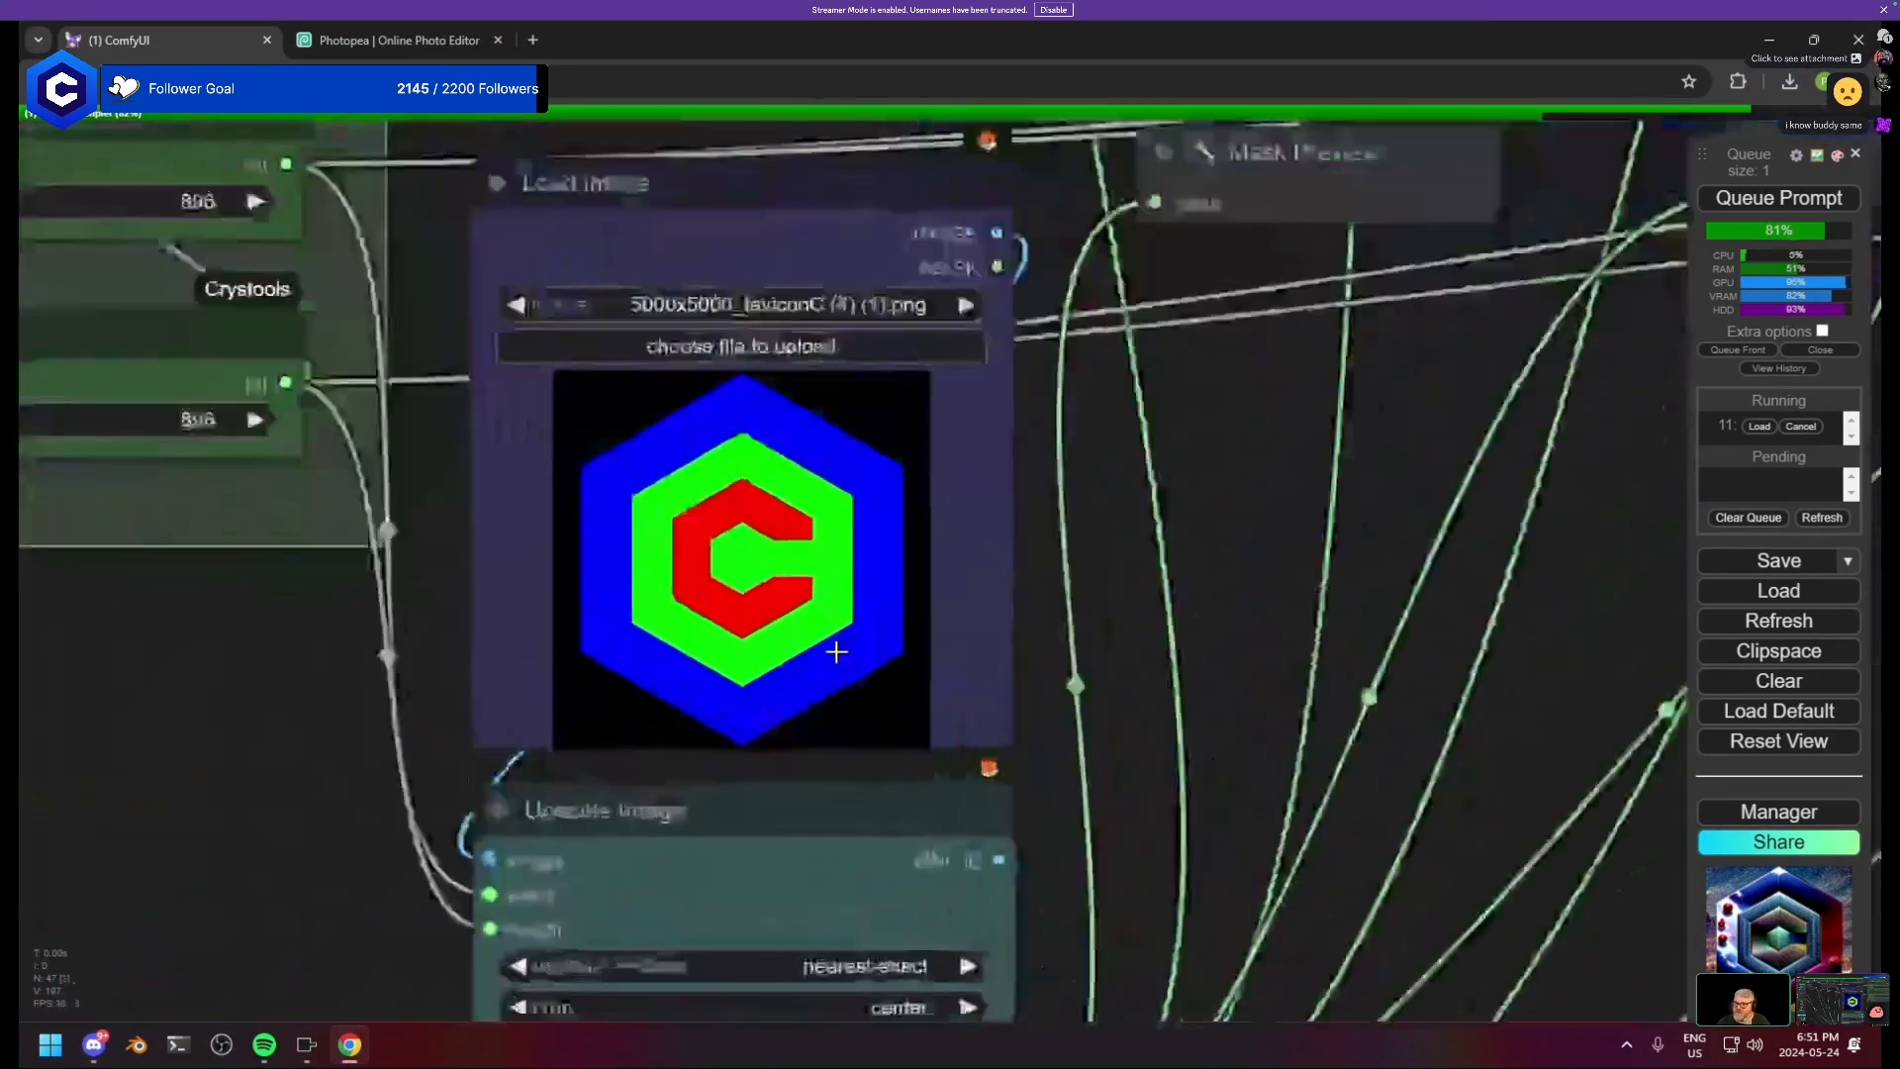
scroll(836, 651, "up", 3)
left_click_drag(910, 769, 873, 224)
scroll(958, 726, "down", 4)
left_click_drag(957, 726, 875, 293)
scroll(907, 619, "up", 11)
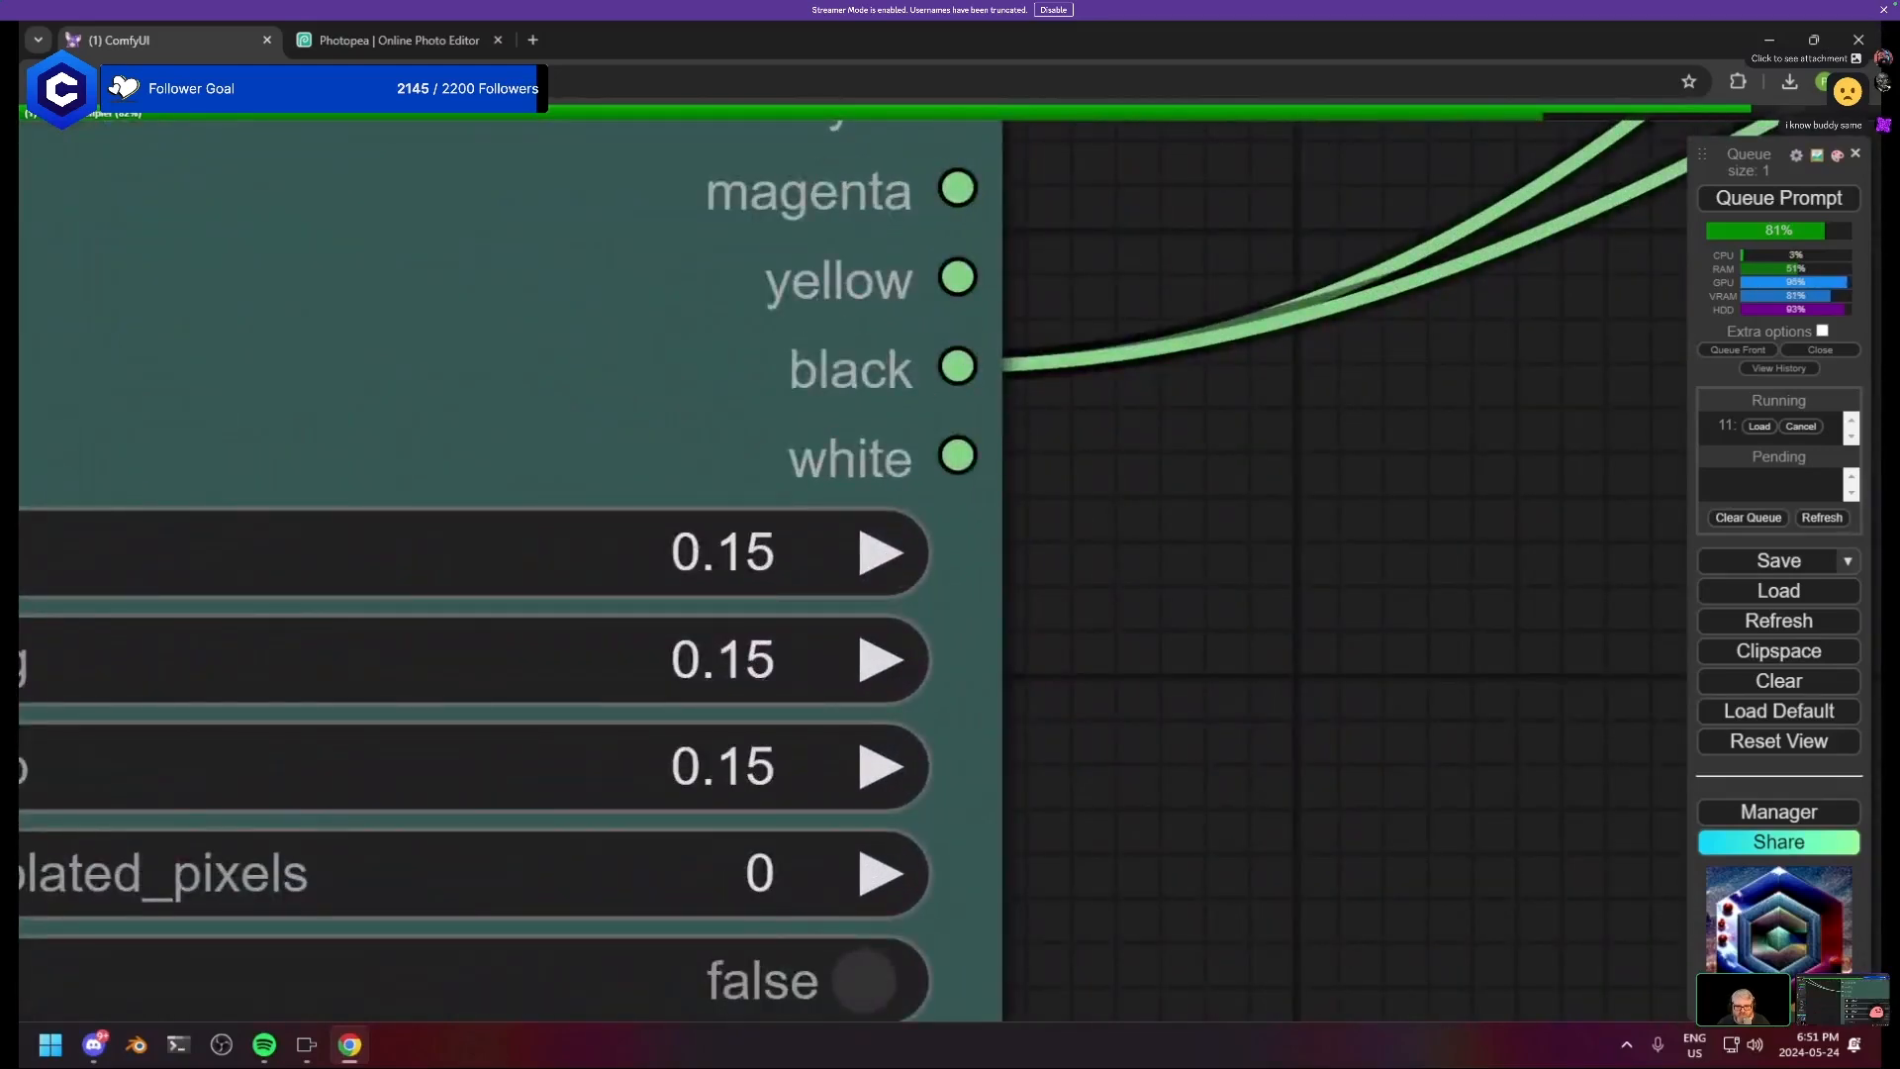
scroll(1167, 519, "down", 11)
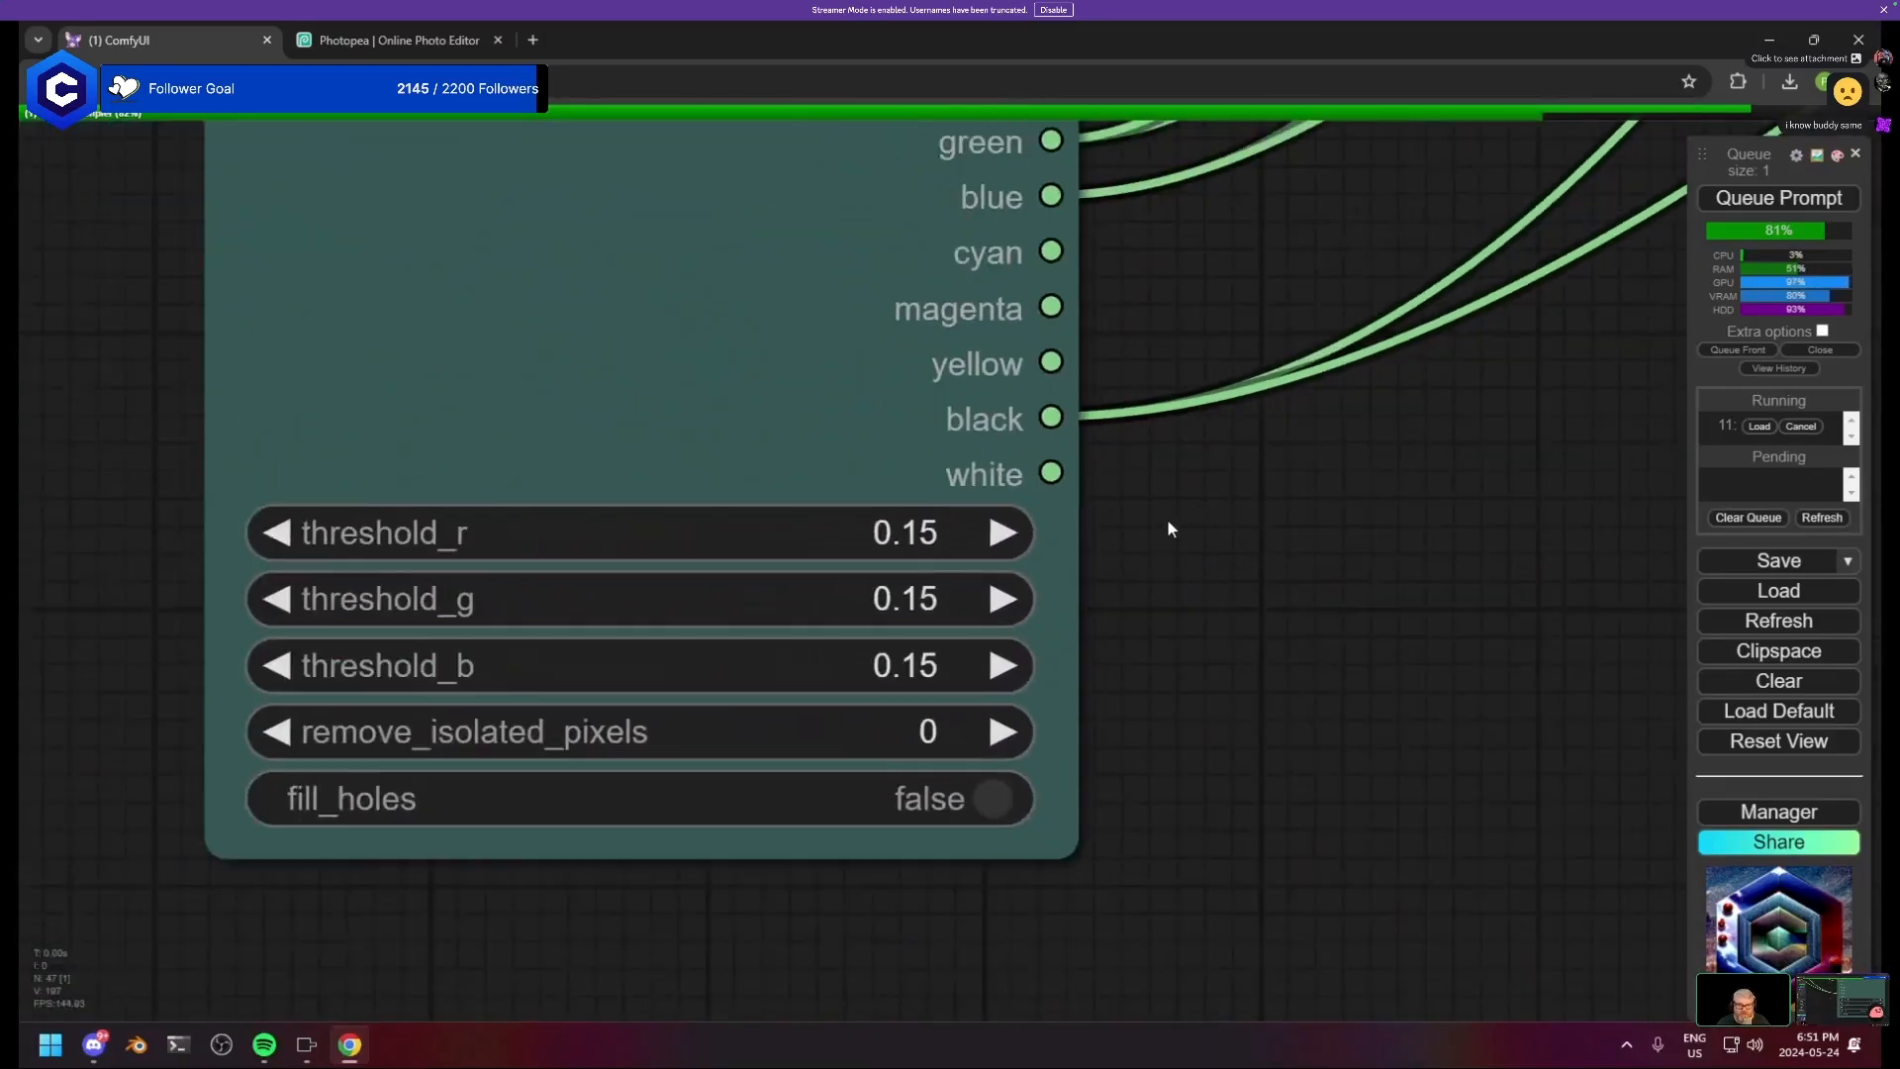
left_click_drag(1166, 519, 806, 722)
scroll(697, 747, "down", 13)
left_click_drag(1224, 620, 734, 840)
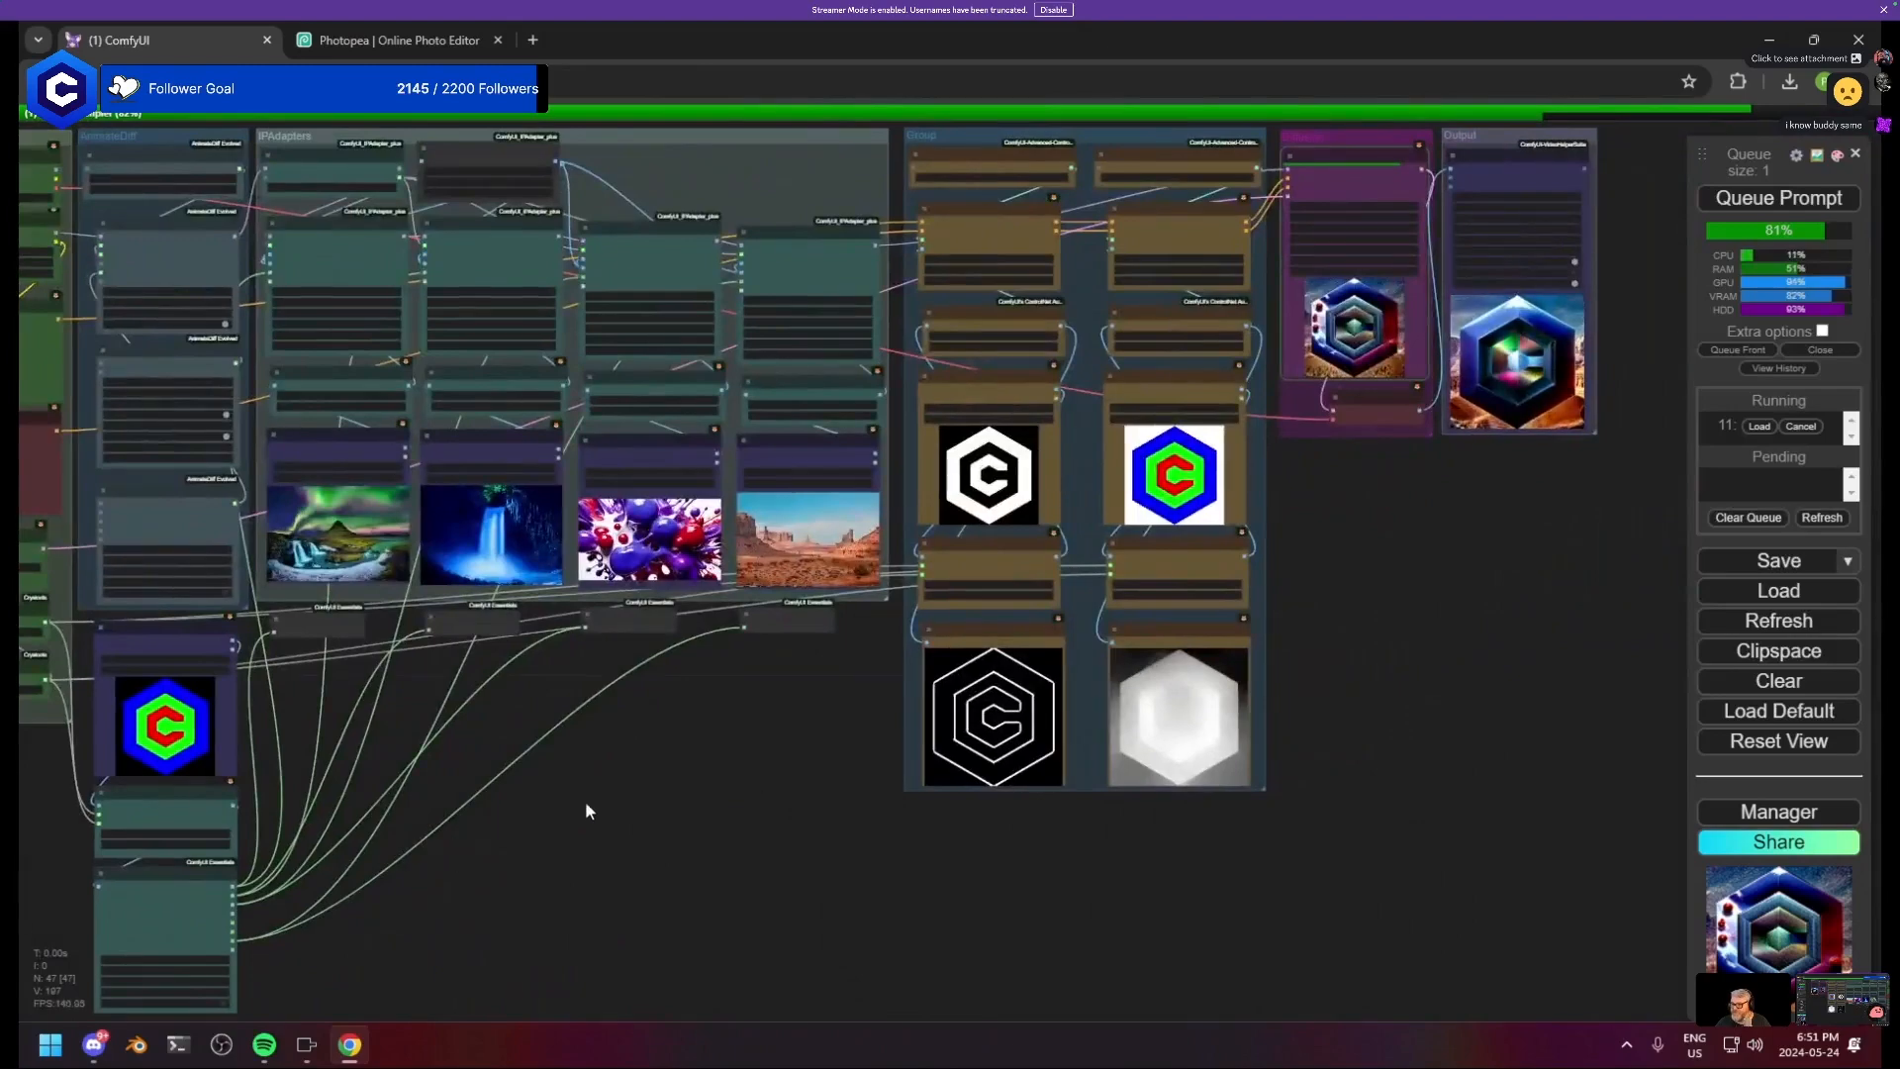
- Inspect the KSampler's preview image of the running generation up close
left_click_drag(858, 707, 479, 813)
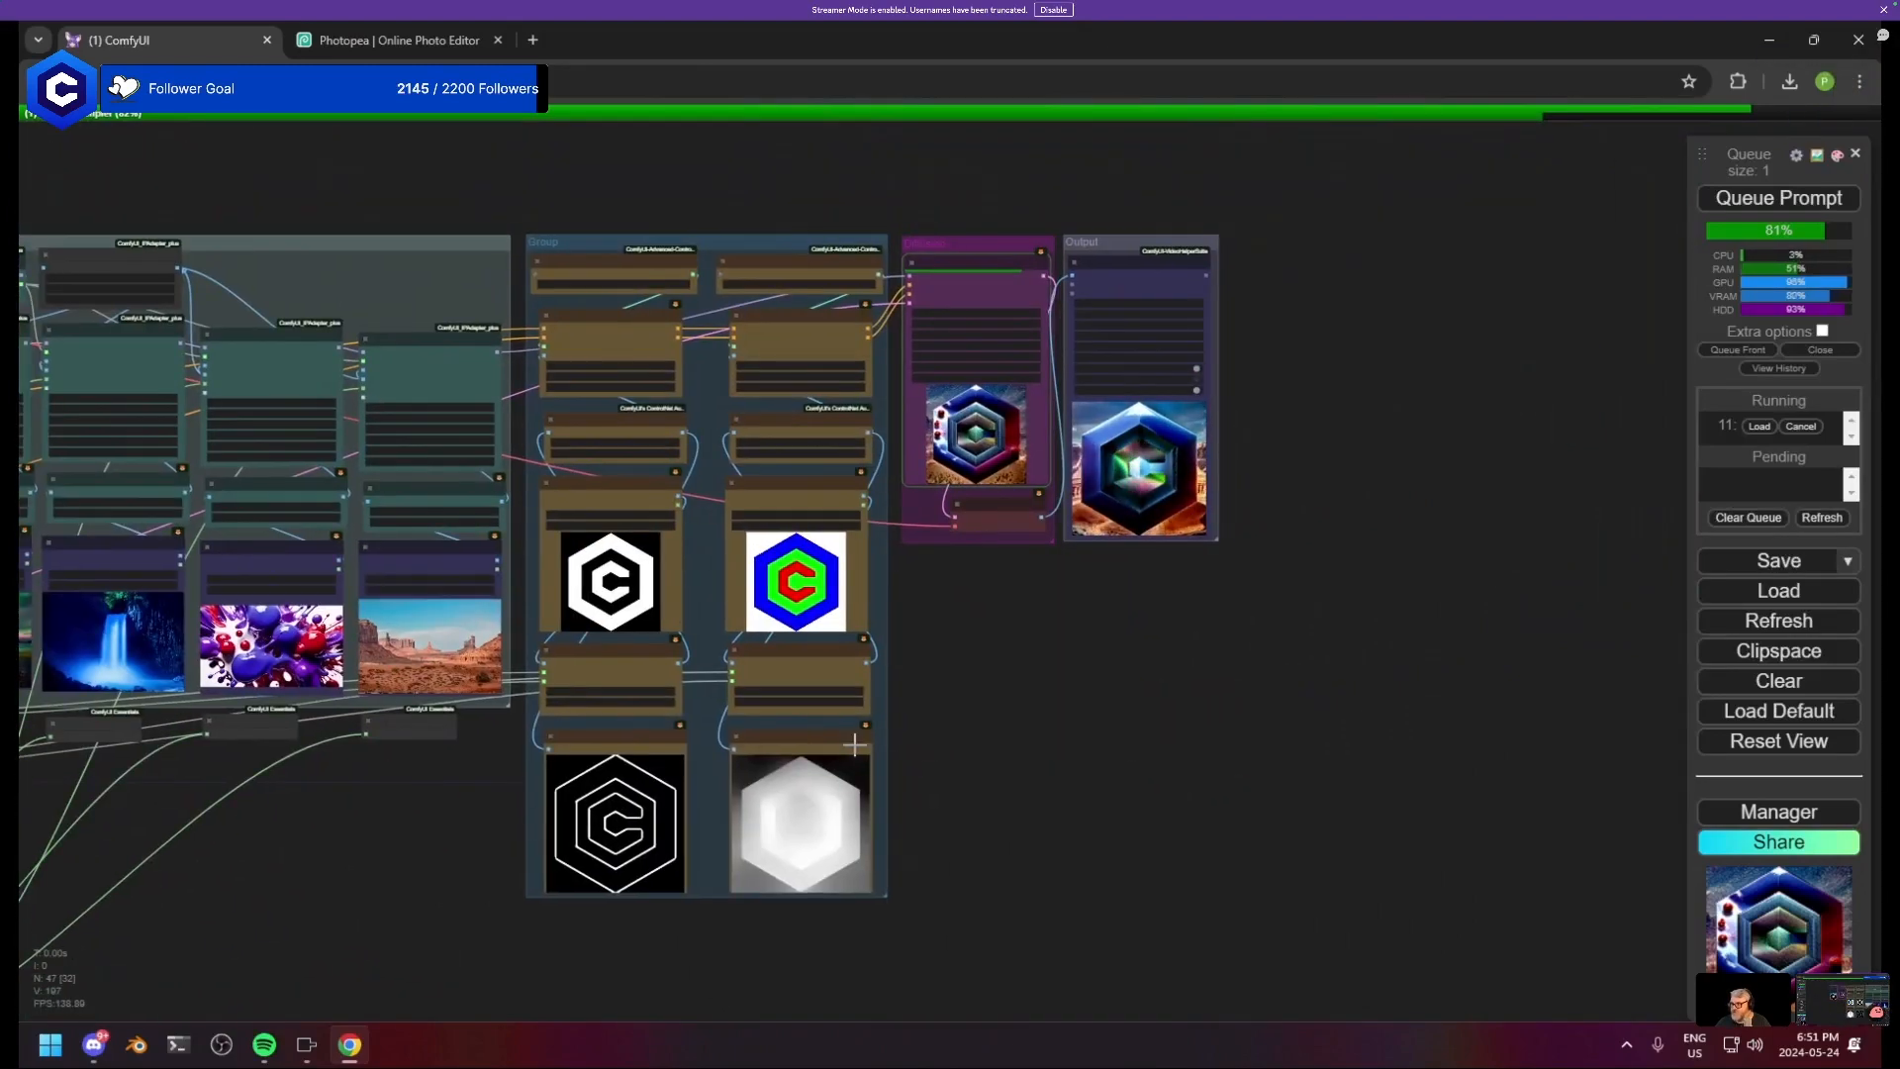
scroll(930, 521, "up", 6)
scroll(925, 520, "up", 7)
left_click_drag(927, 584, 703, 1048)
scroll(878, 778, "up", 5)
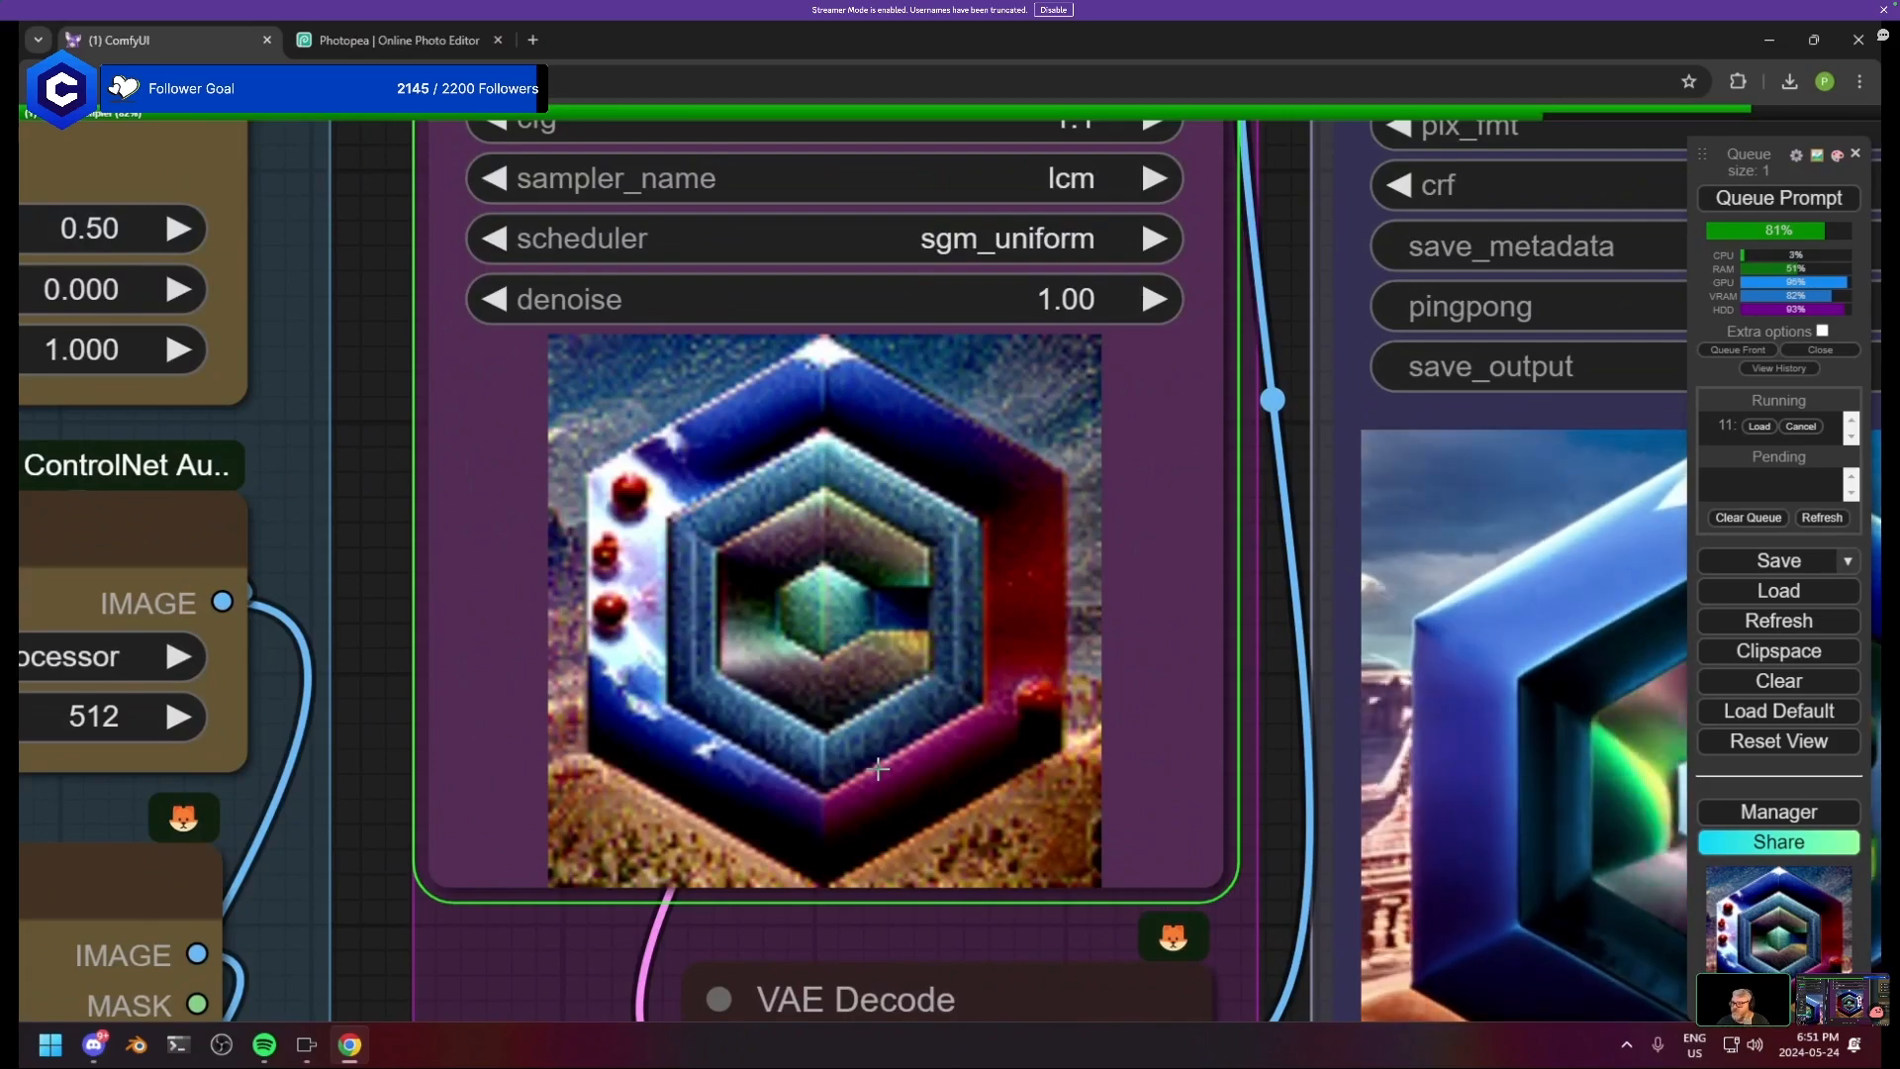
scroll(878, 768, "down", 10)
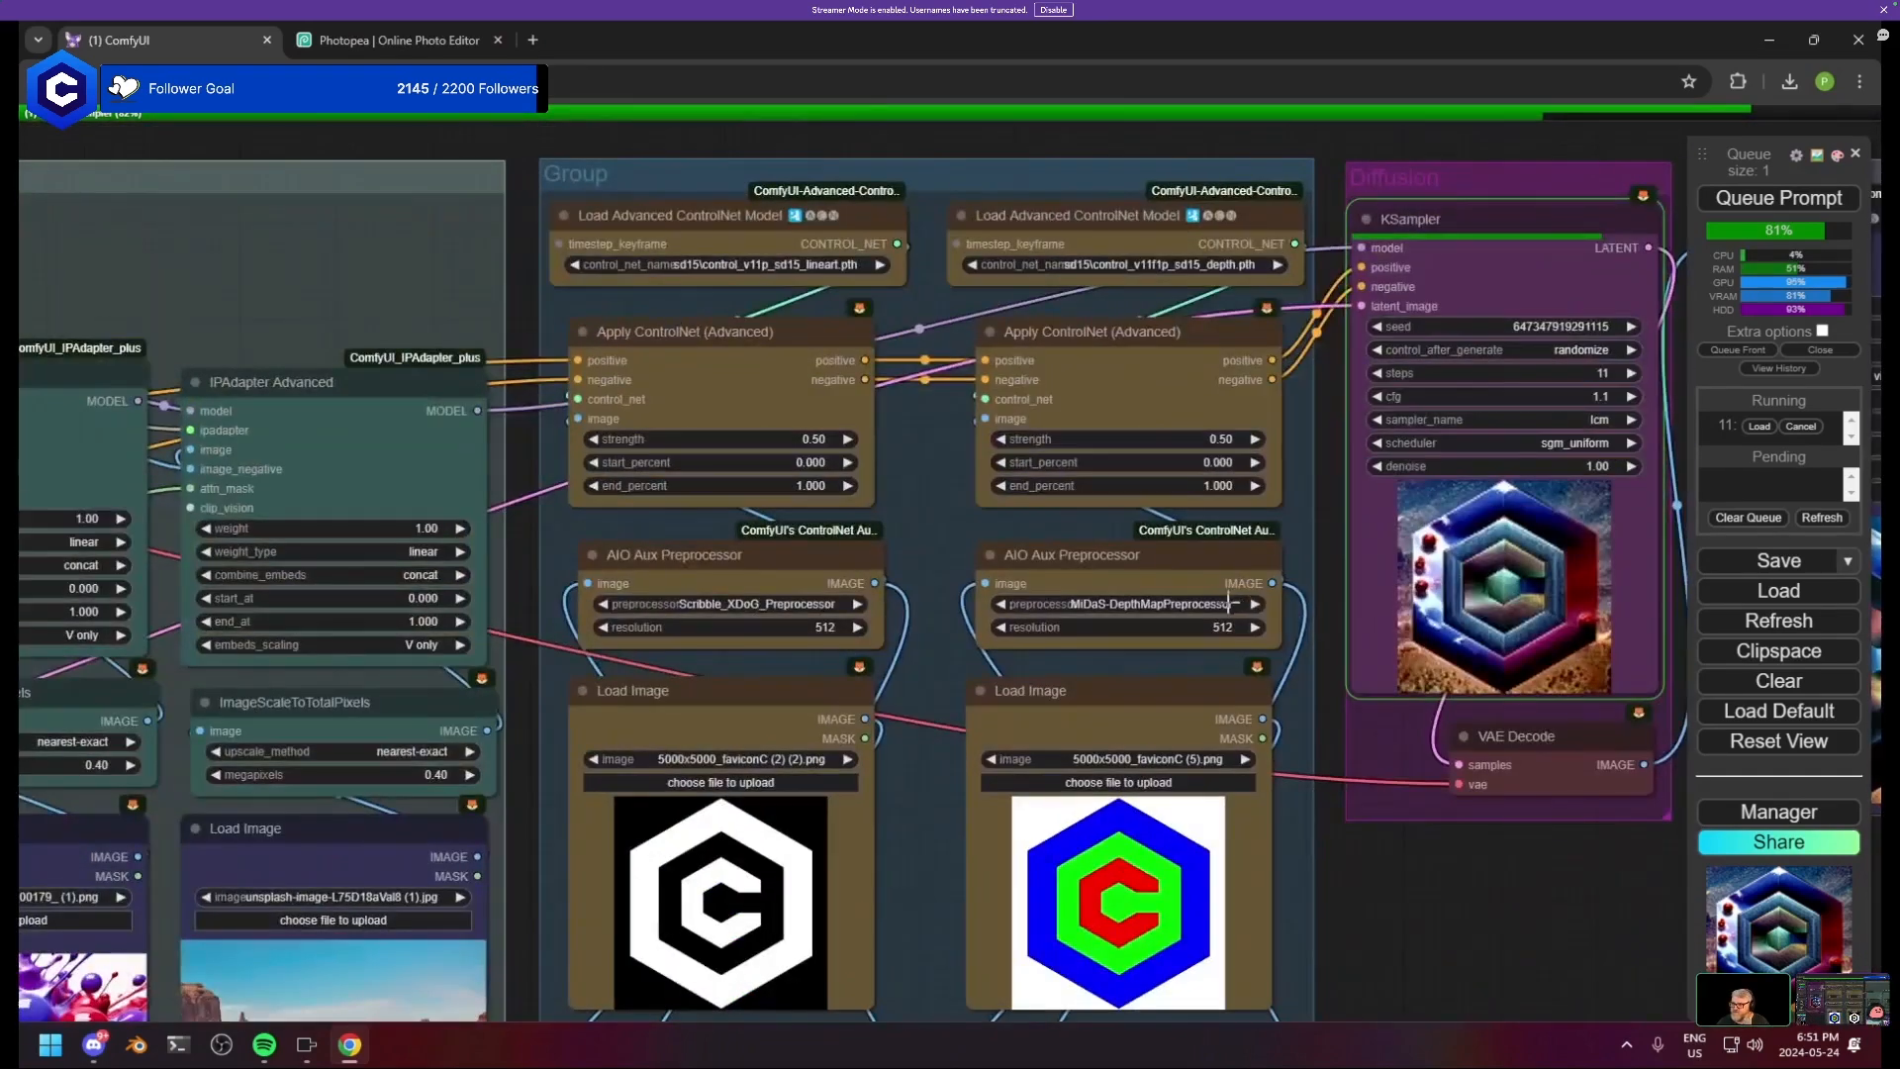
- Review the strength, start and end percent settings of both Apply ControlNet nodes alongside the sampler and output previews
scroll(1229, 603, "down", 2)
left_click_drag(1230, 603, 1269, 489)
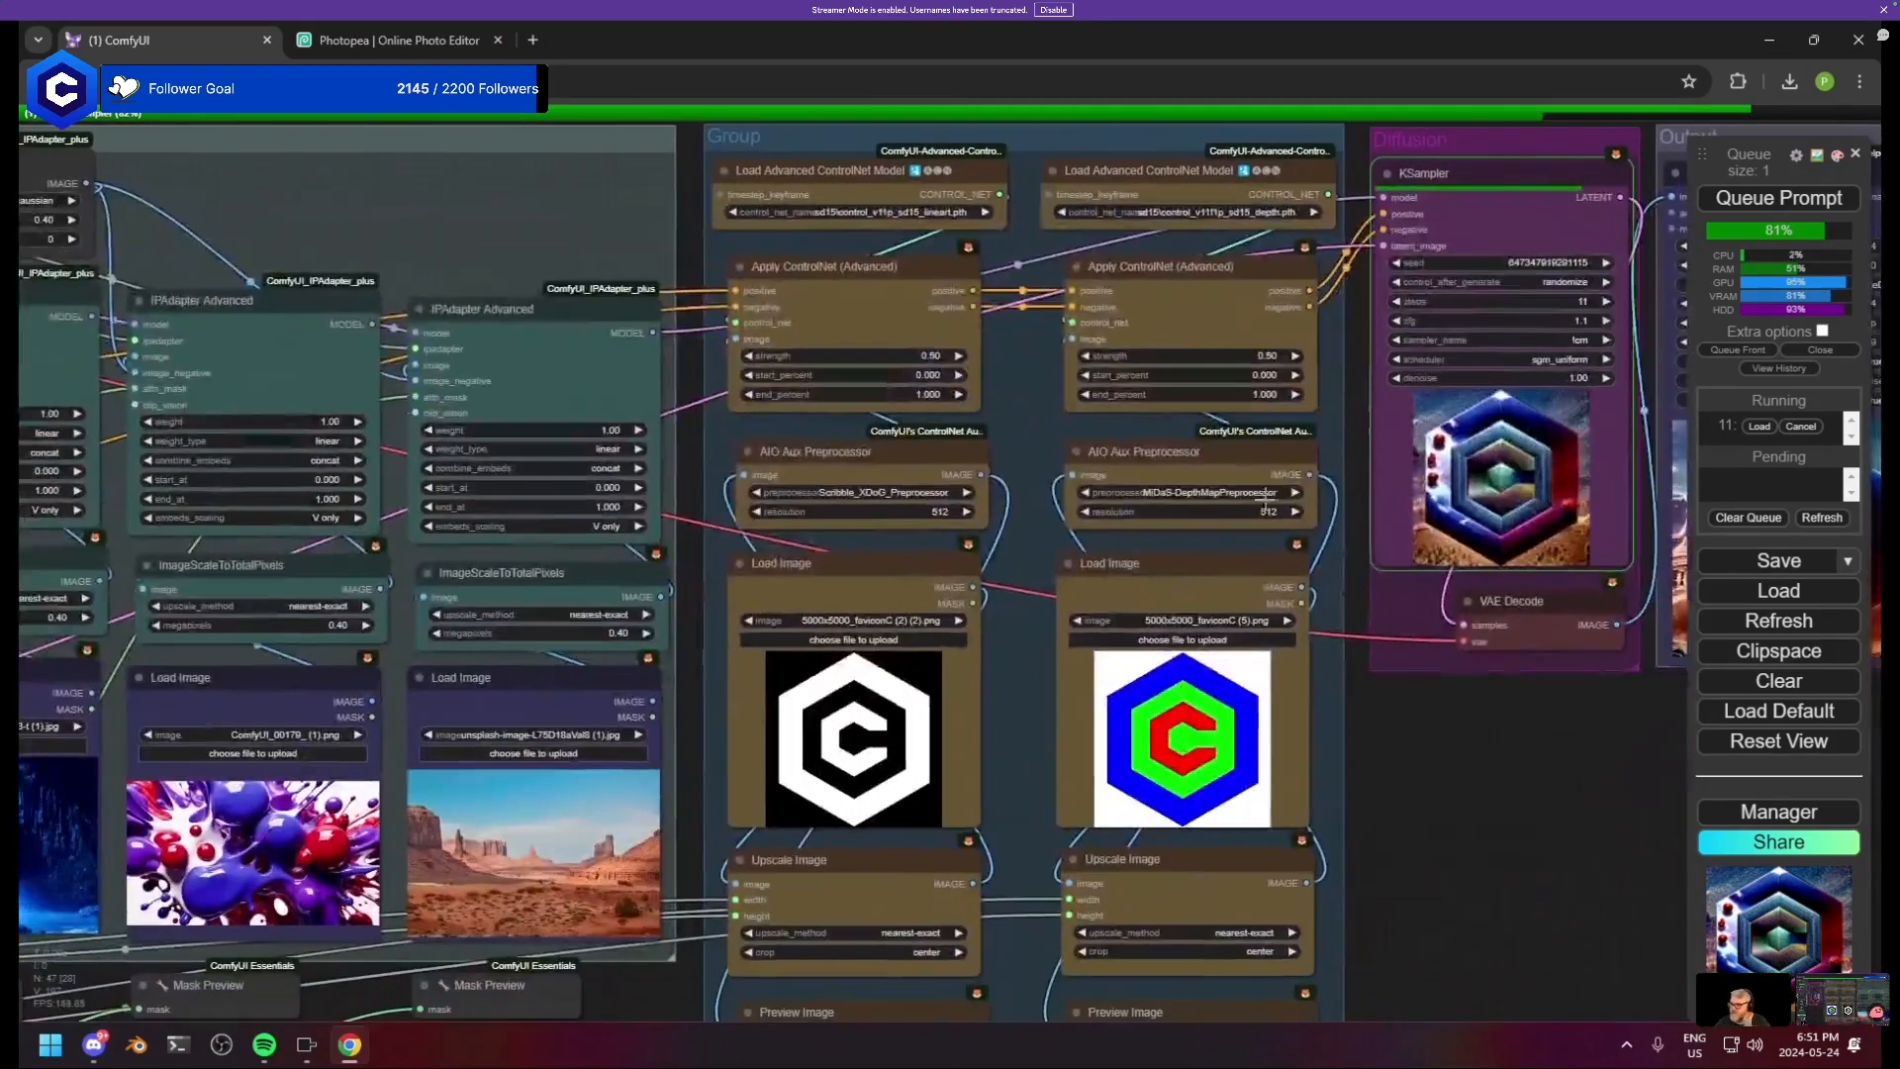
left_click_drag(551, 662, 656, 638)
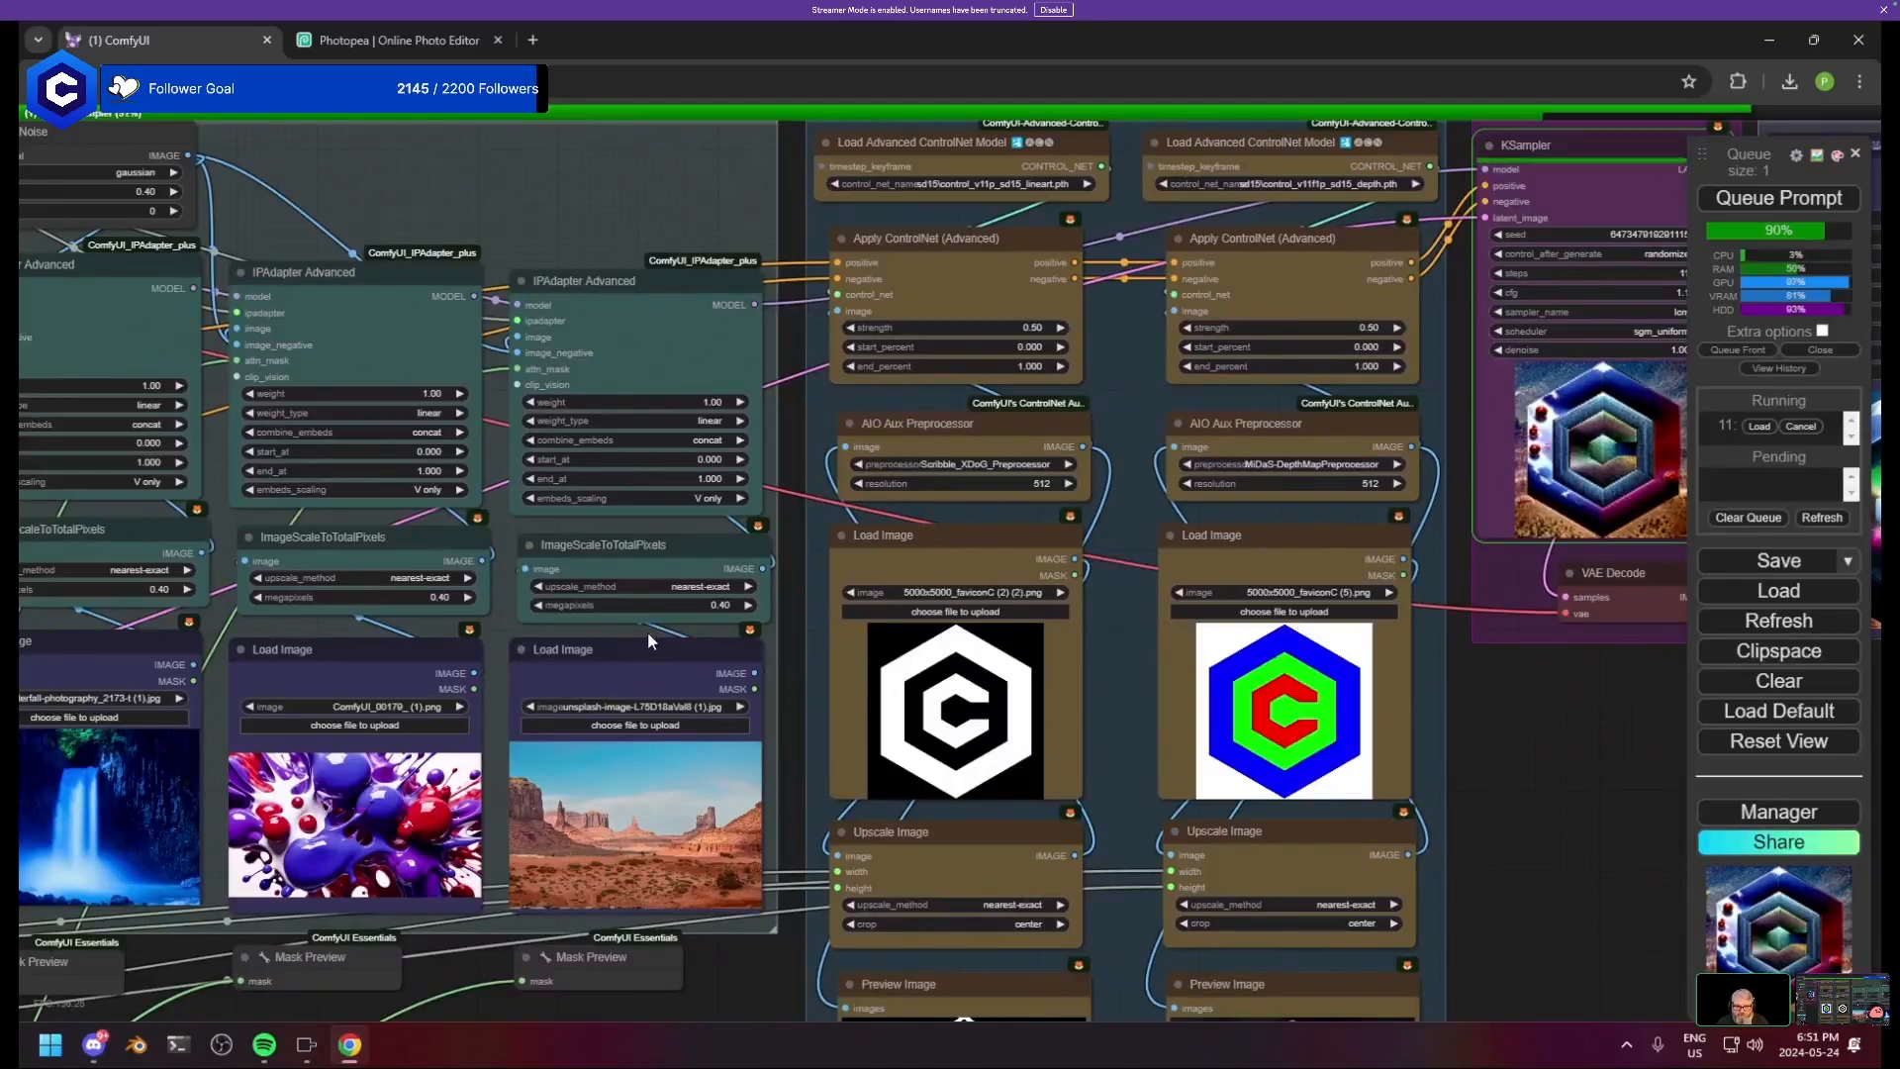
left_click_drag(1124, 514, 214, 634)
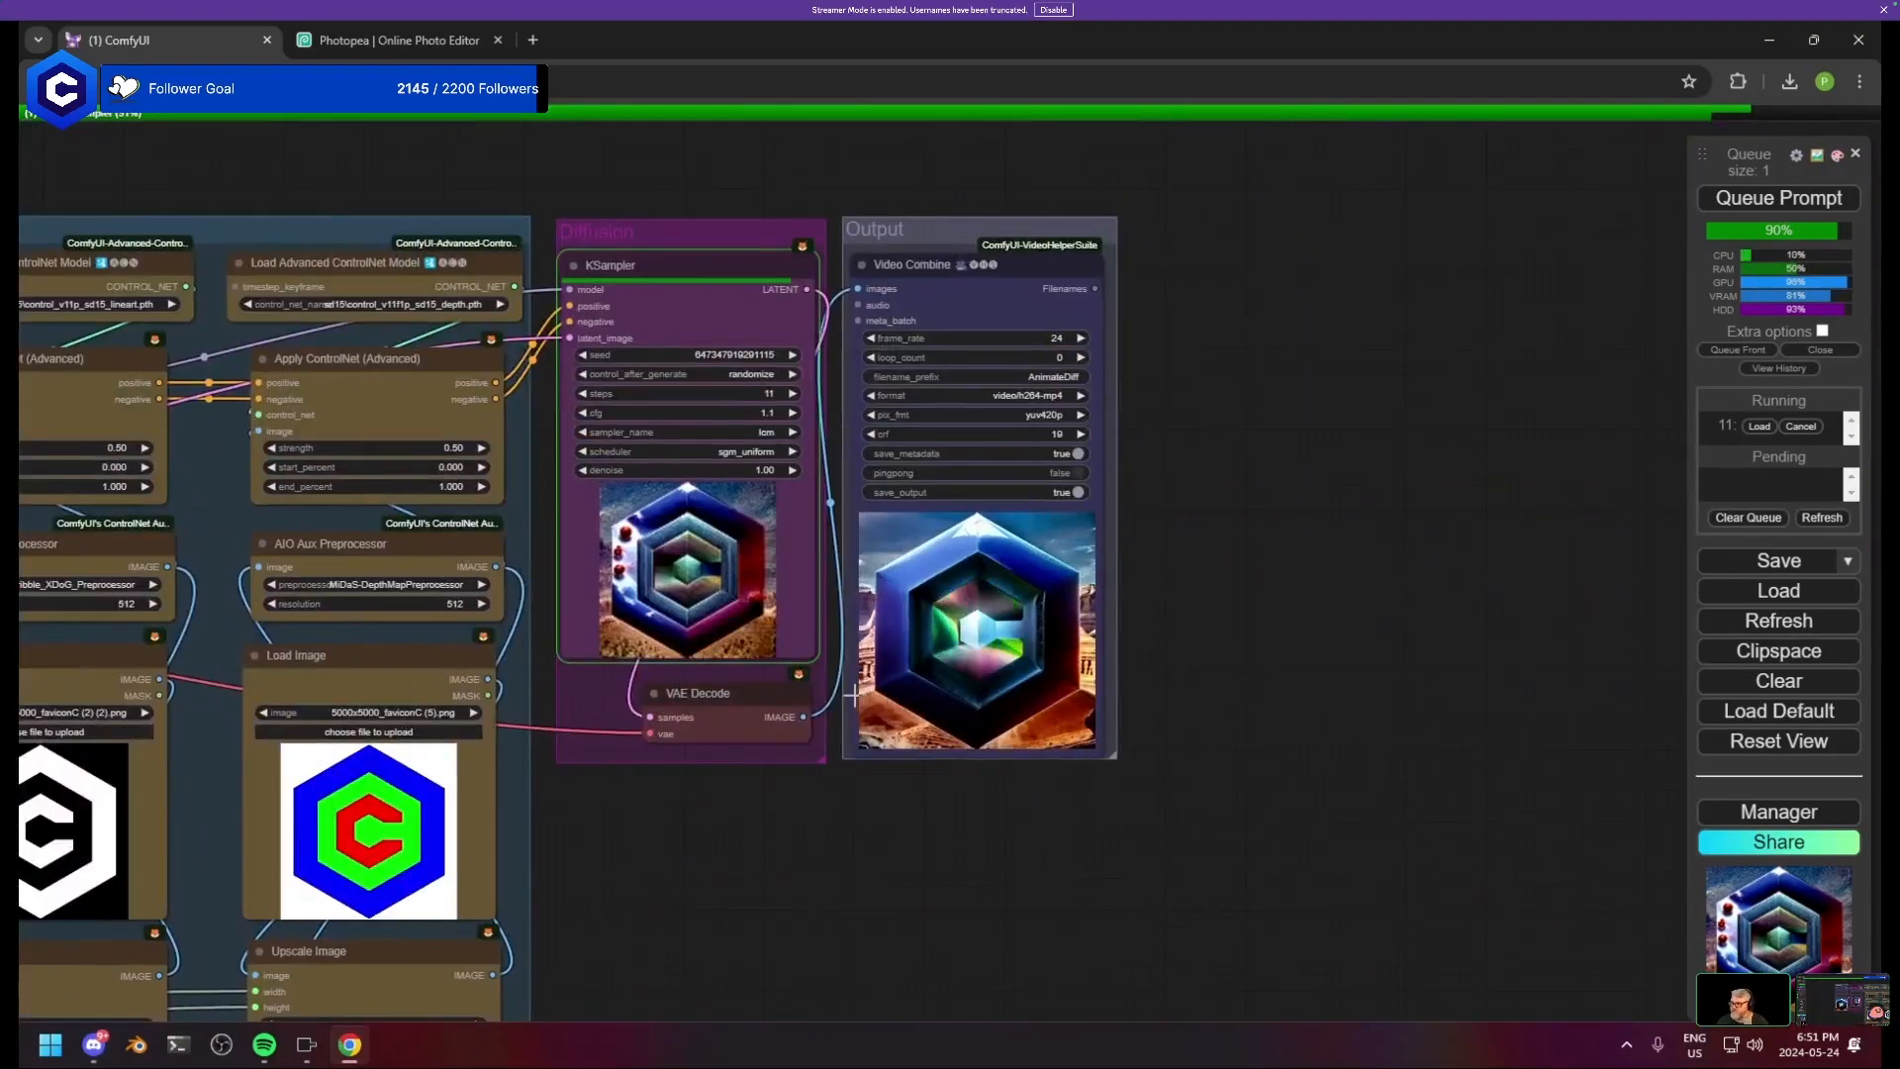
left_click_drag(406, 596, 1036, 554)
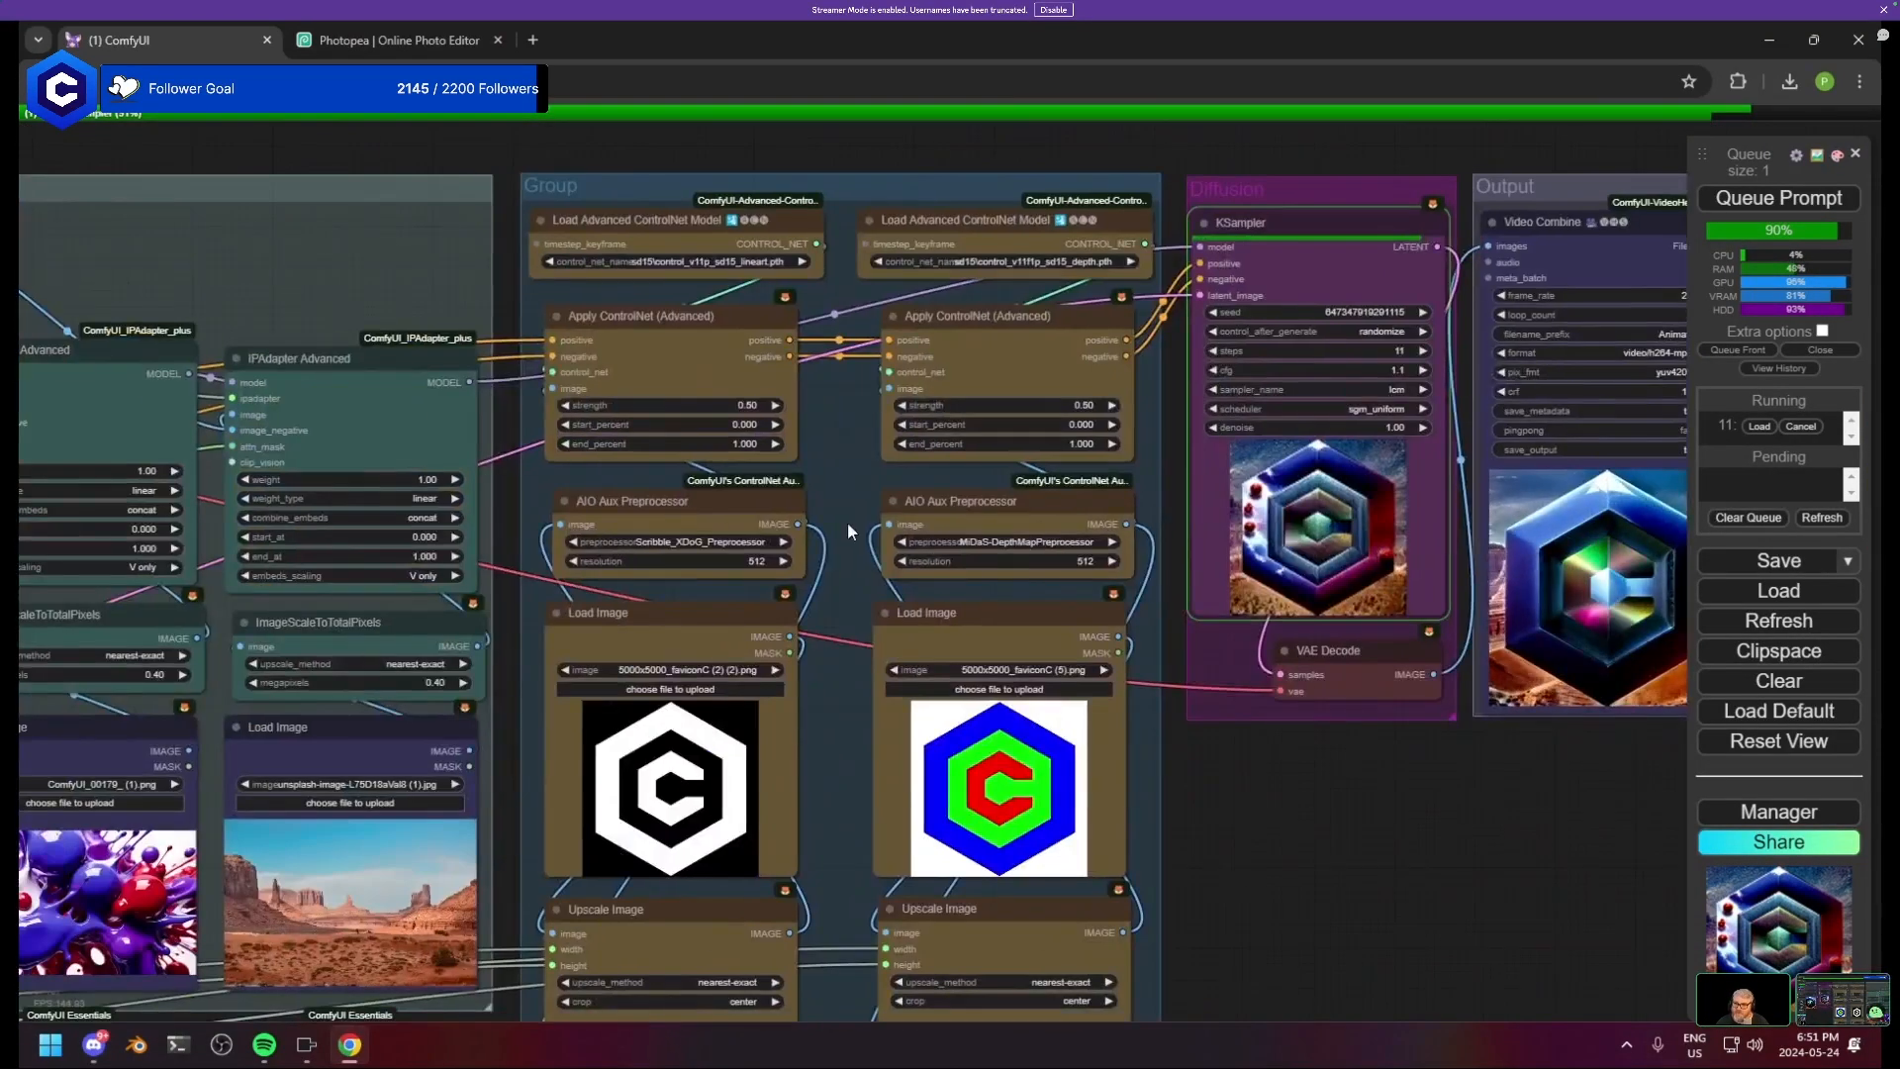
scroll(1086, 579, "up", 5)
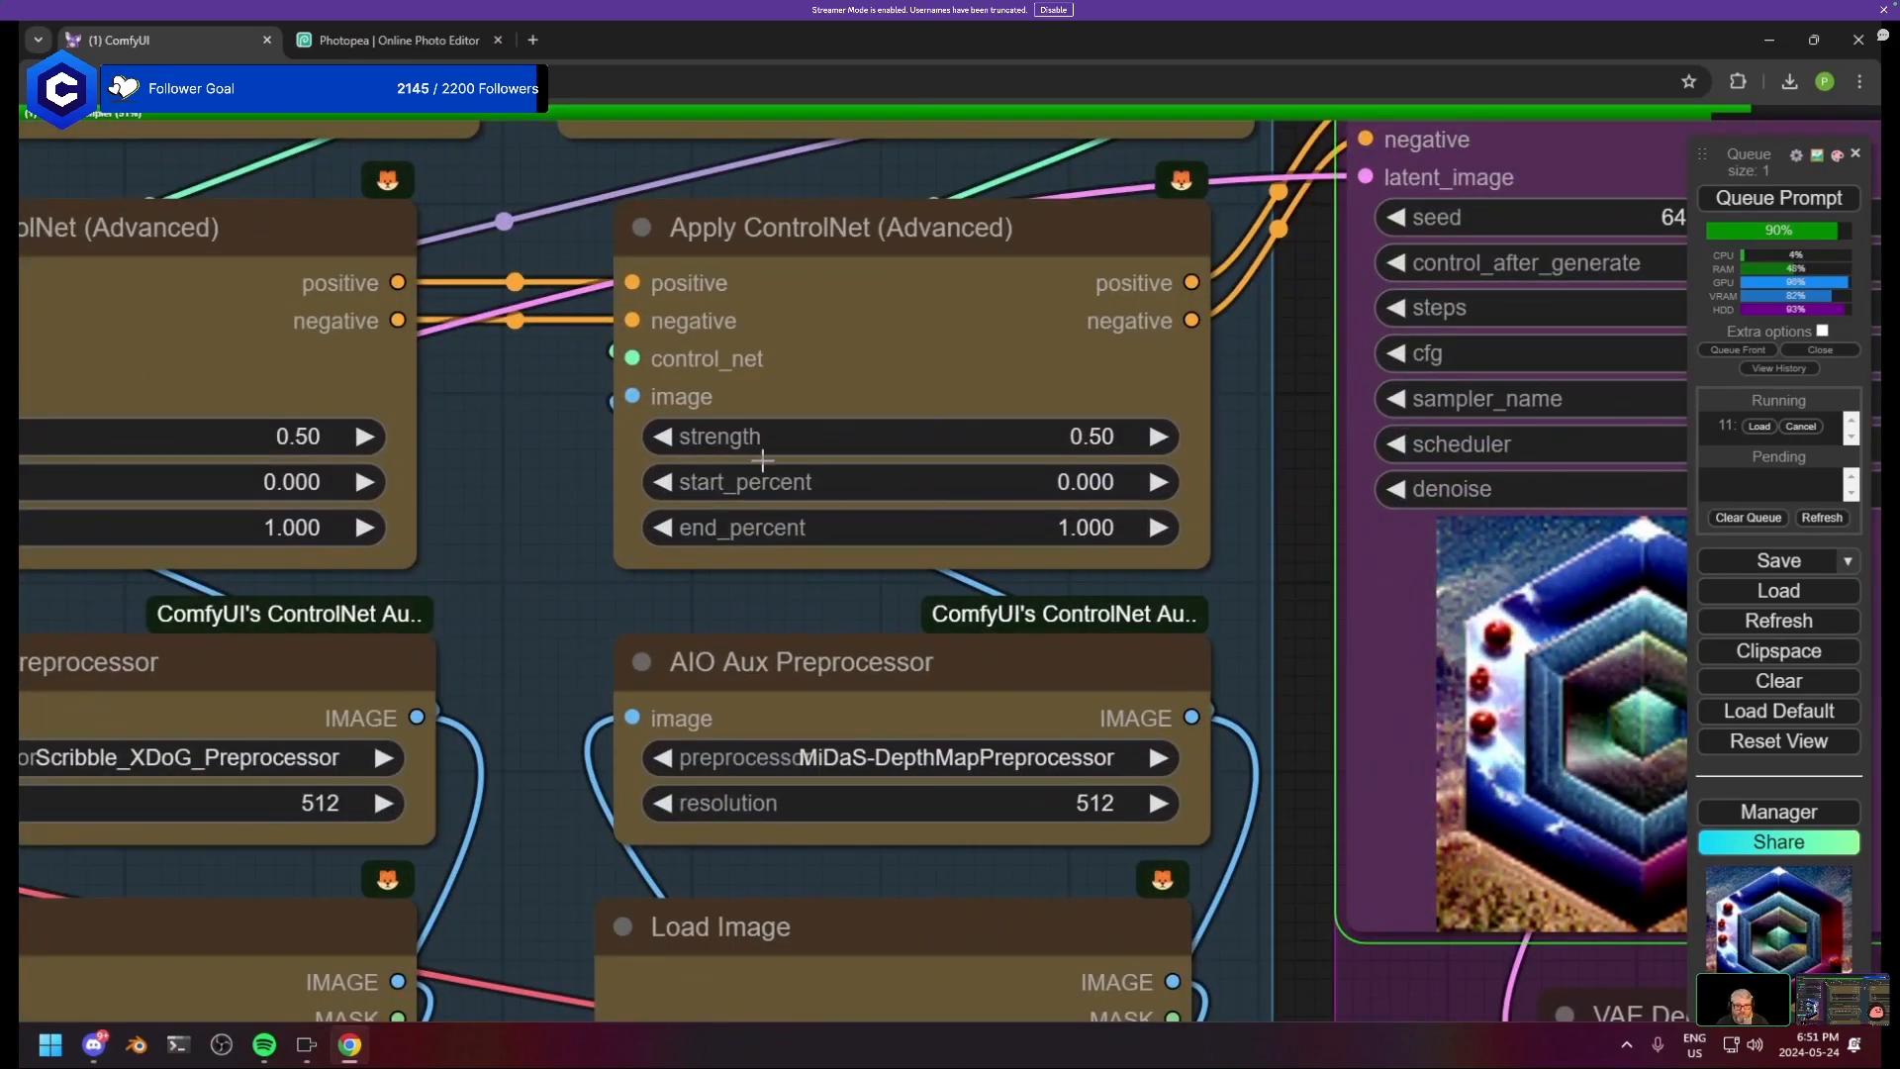
left_click_drag(586, 511, 975, 506)
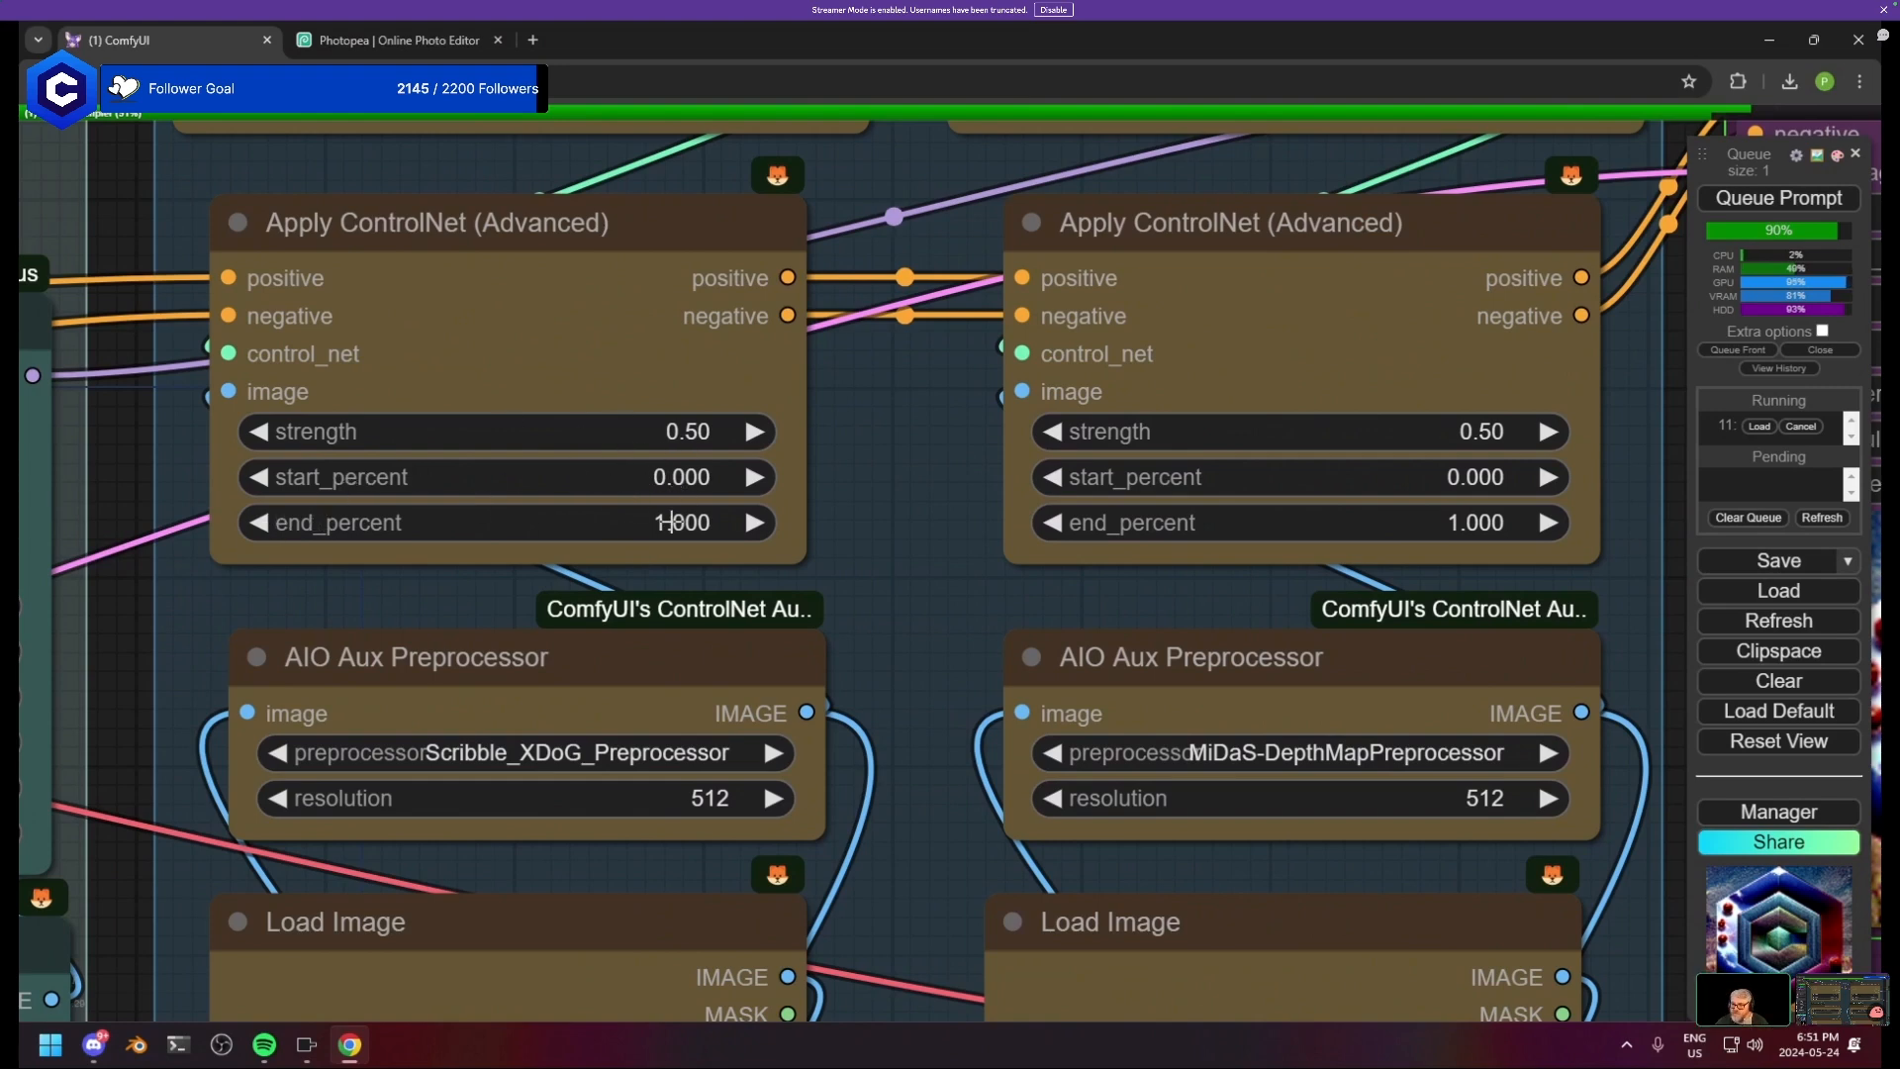
scroll(827, 556, "down", 4)
left_click_drag(827, 556, 160, 552)
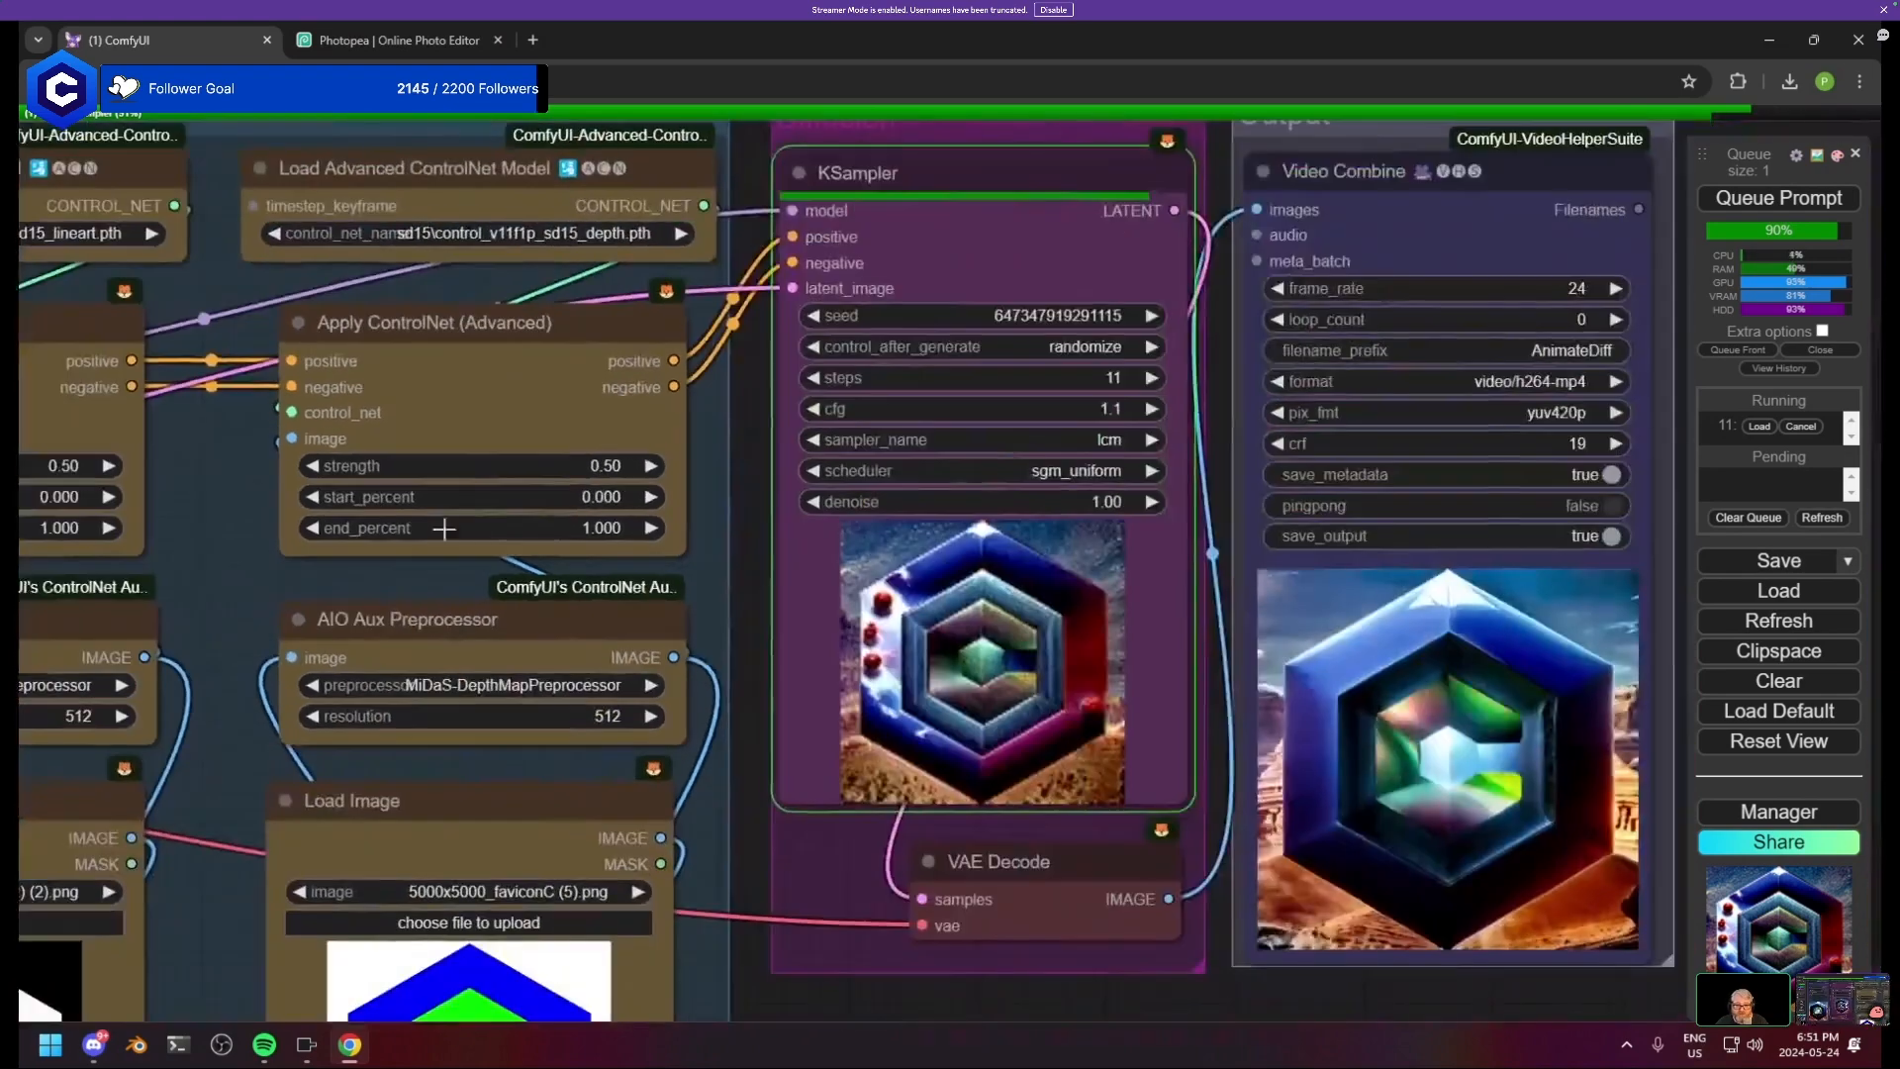
left_click_drag(502, 589, 726, 576)
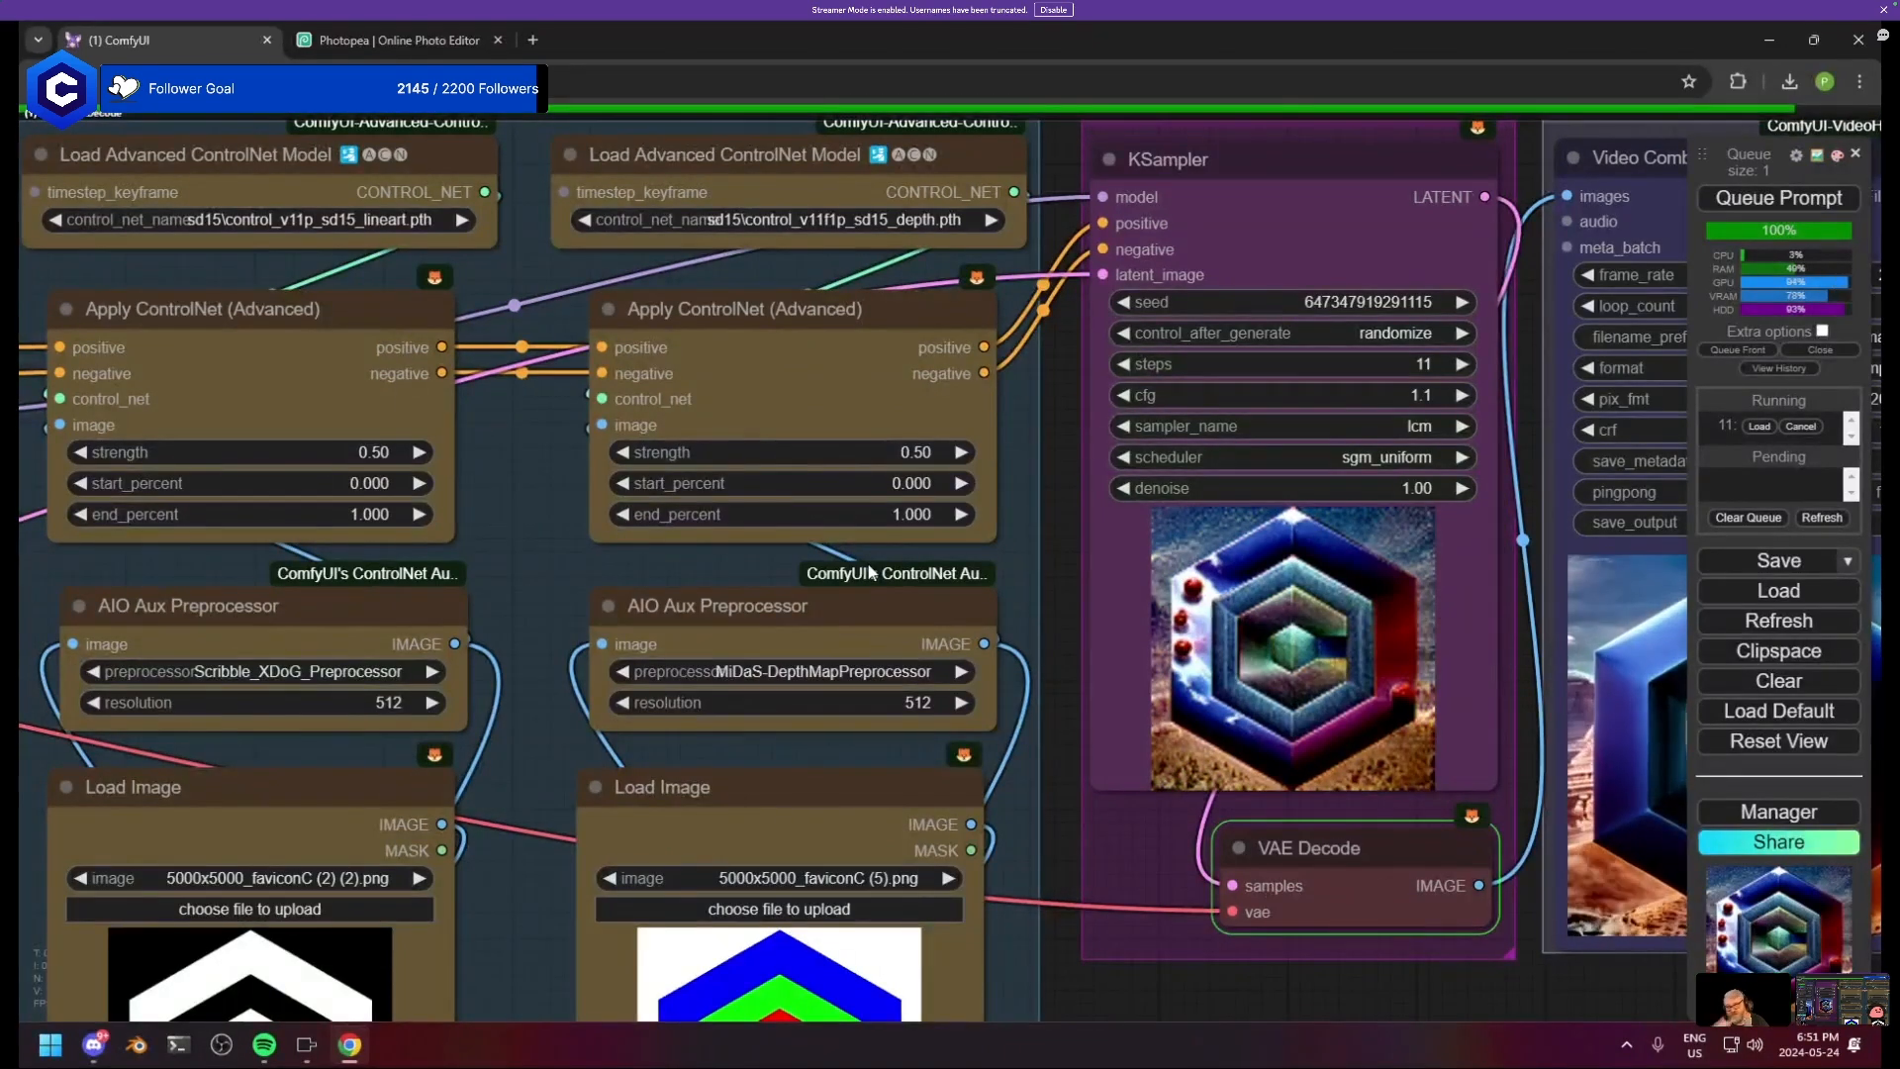
- Inspect the finished animation in the Video Combine node beside the sampler preview
scroll(434, 604, "down", 1)
left_click_drag(1500, 705, 673, 578)
scroll(1216, 600, "up", 6)
scroll(1162, 598, "up", 5)
scroll(1162, 597, "down", 6)
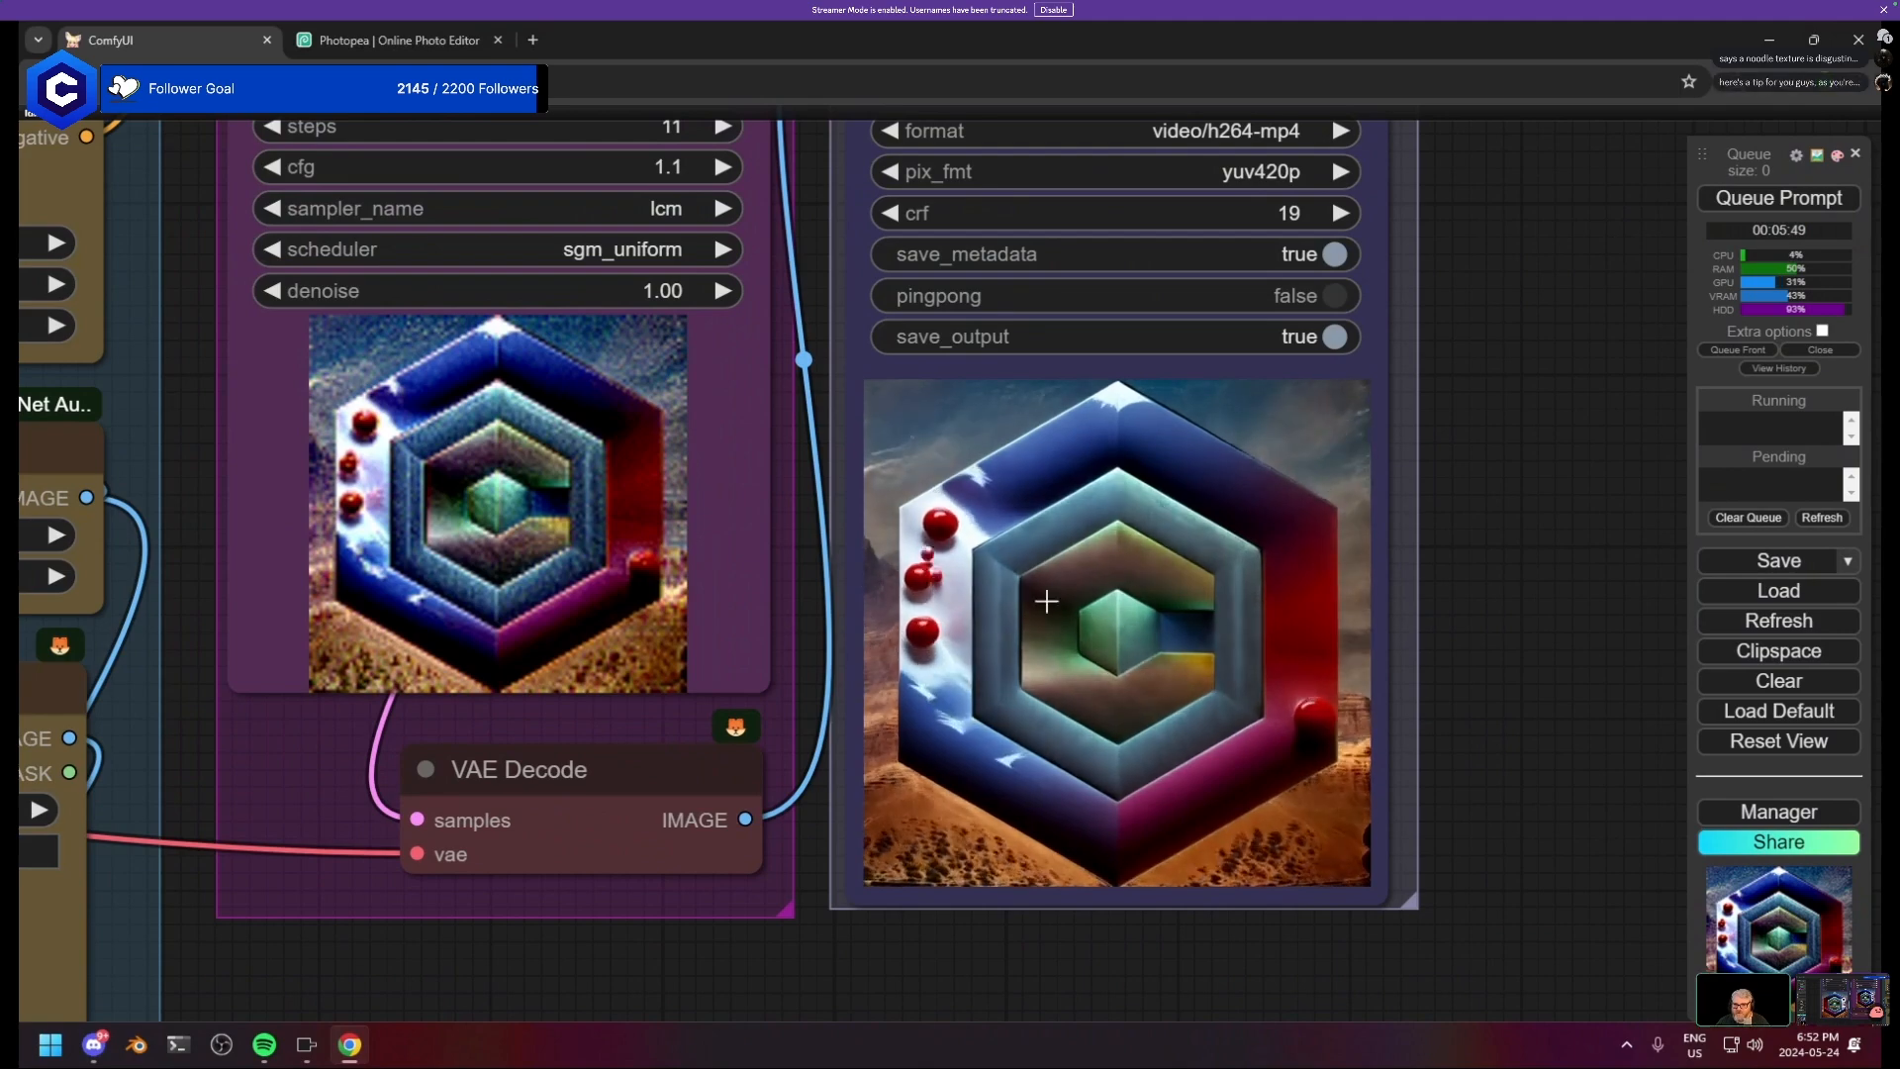
scroll(964, 601, "down", 4)
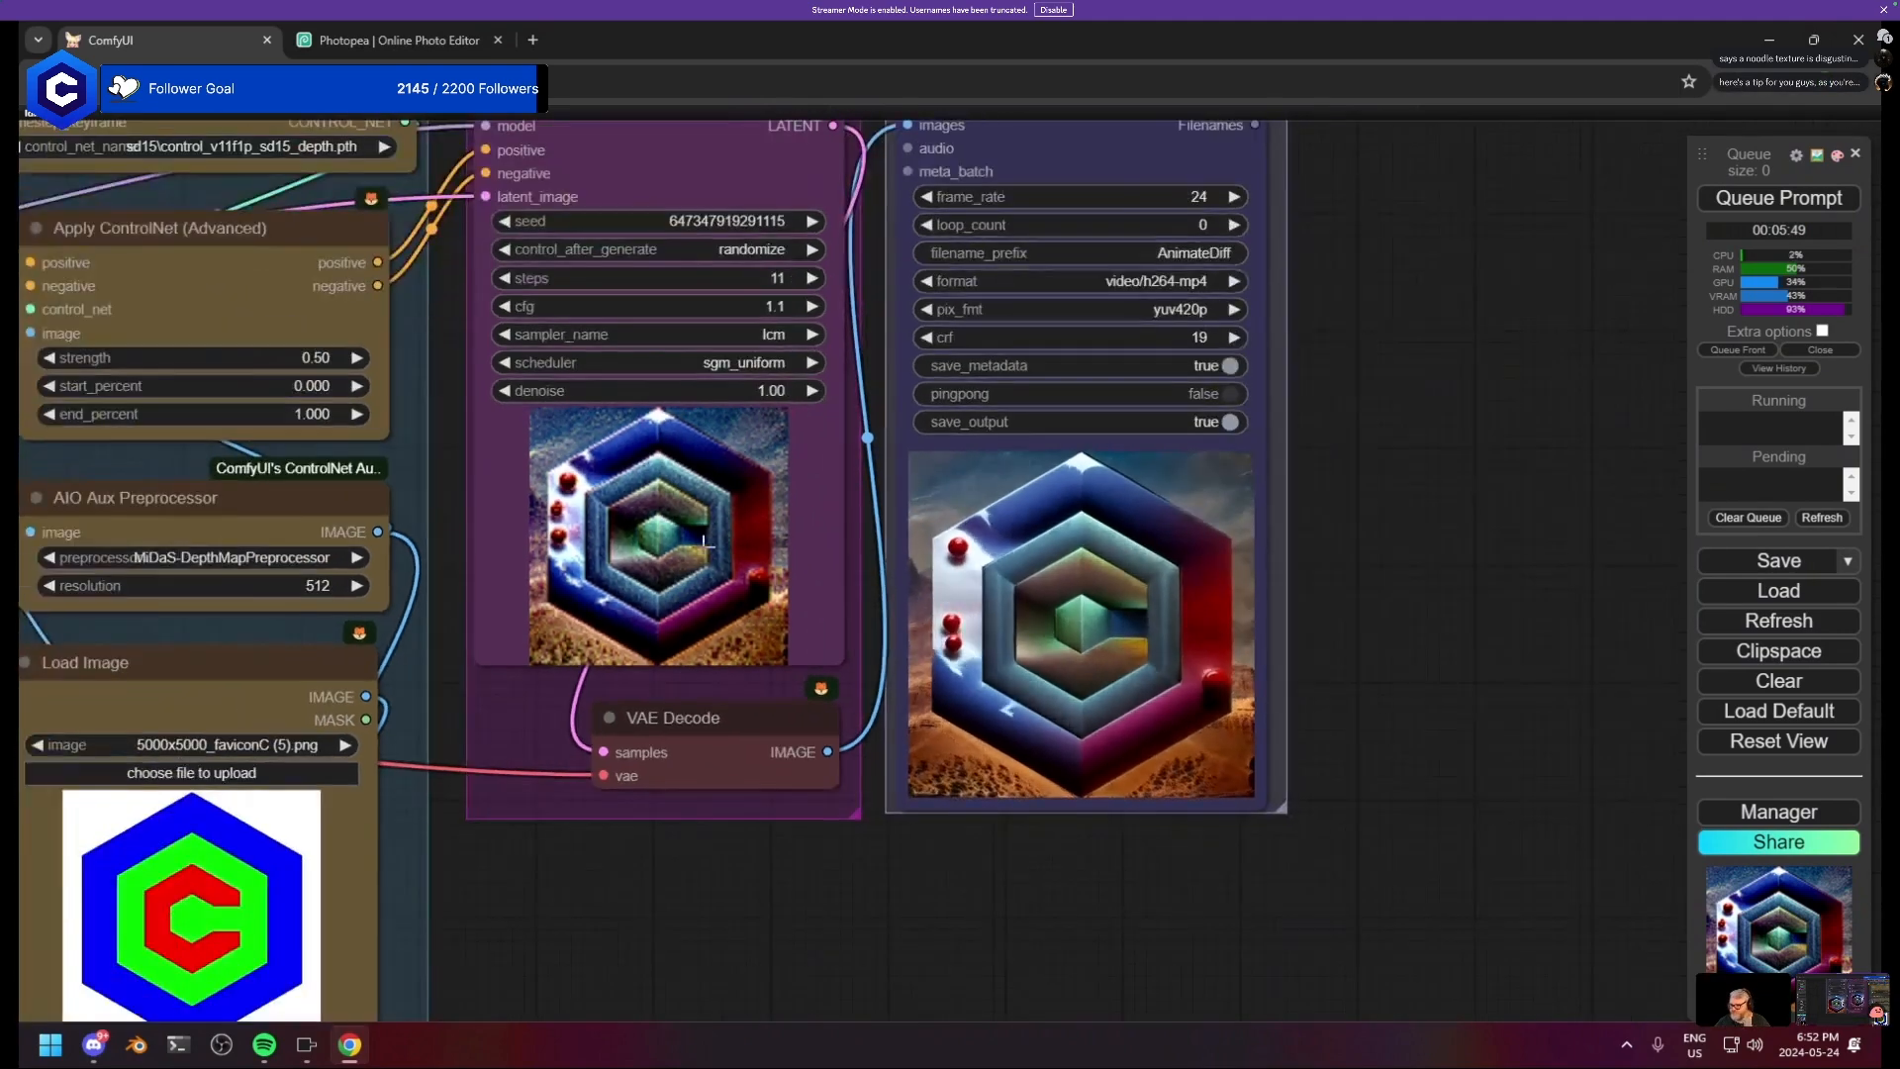
- Set the strength of the Load AnimateDiff LoRA node to 0.65
left_click_drag(220, 483, 830, 502)
scroll(737, 502, "down", 3)
left_click_drag(604, 504, 1148, 541)
left_click_drag(273, 347, 916, 409)
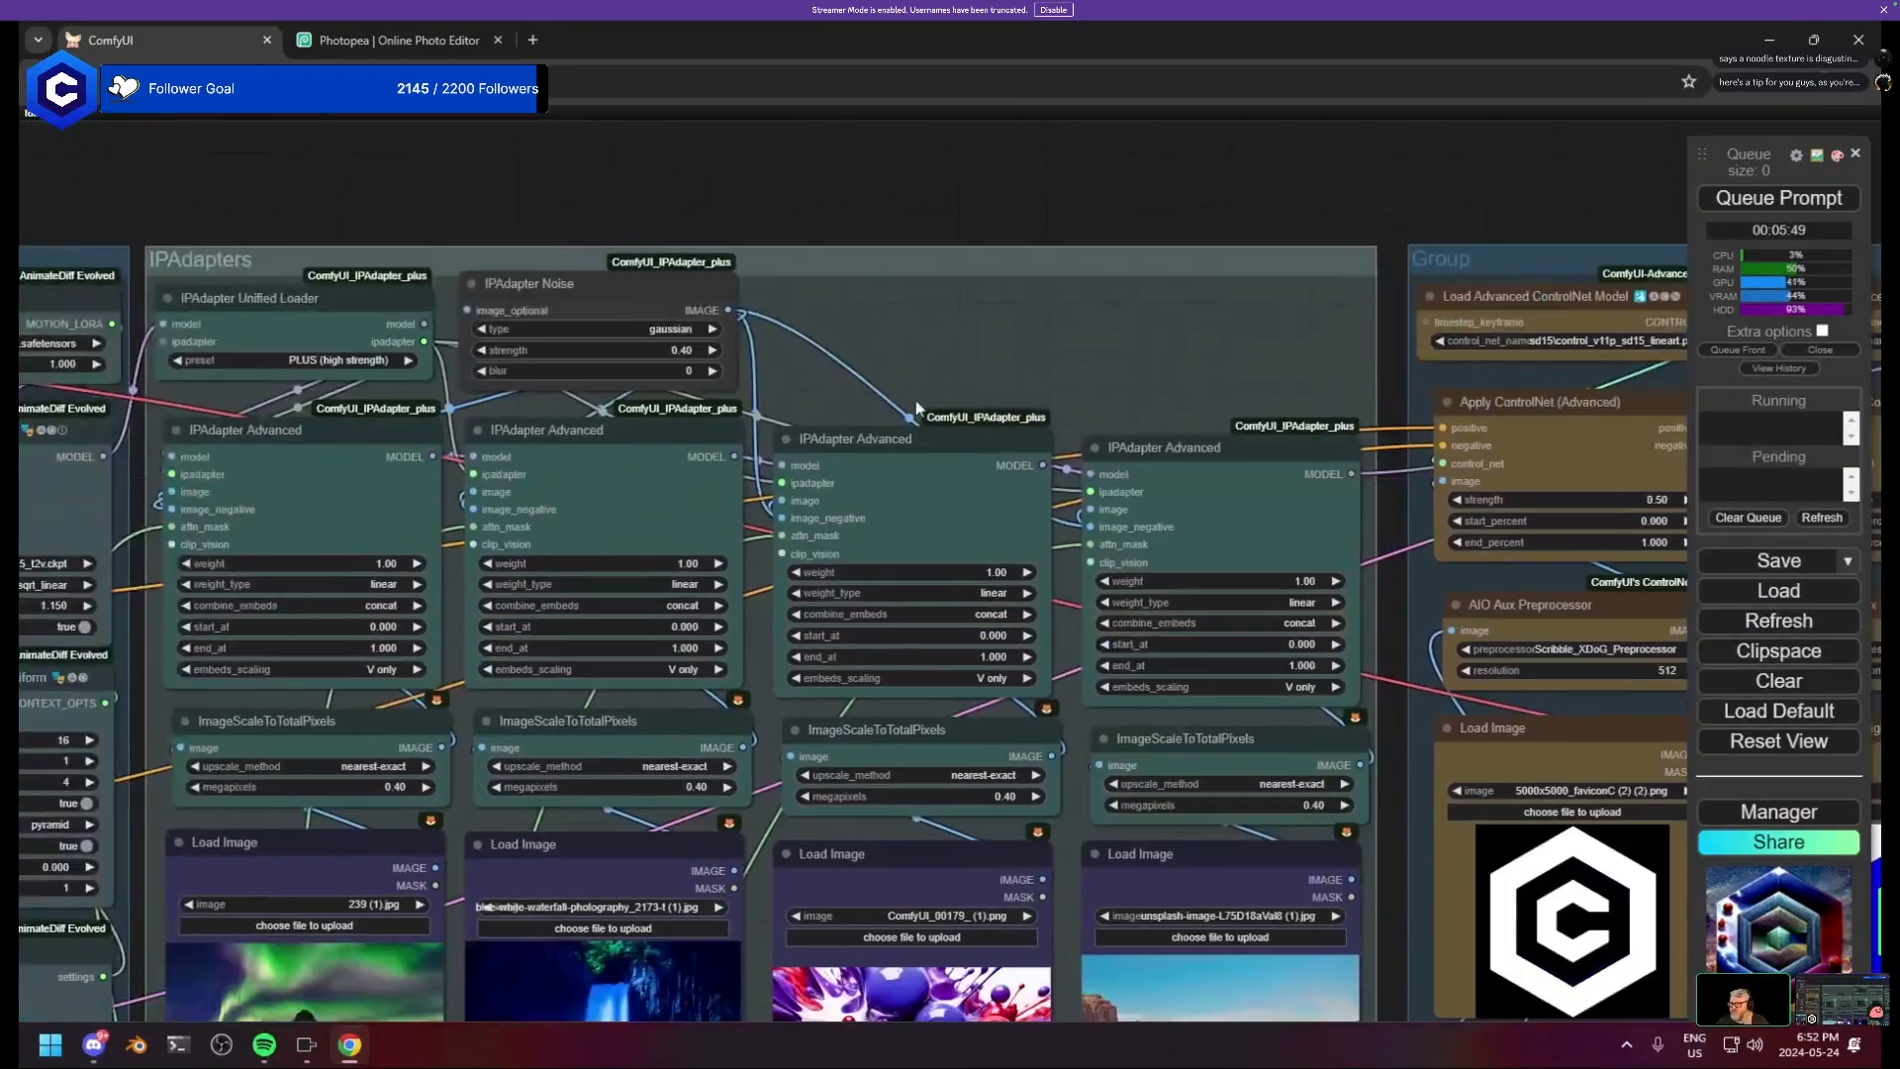
left_click_drag(158, 319, 525, 312)
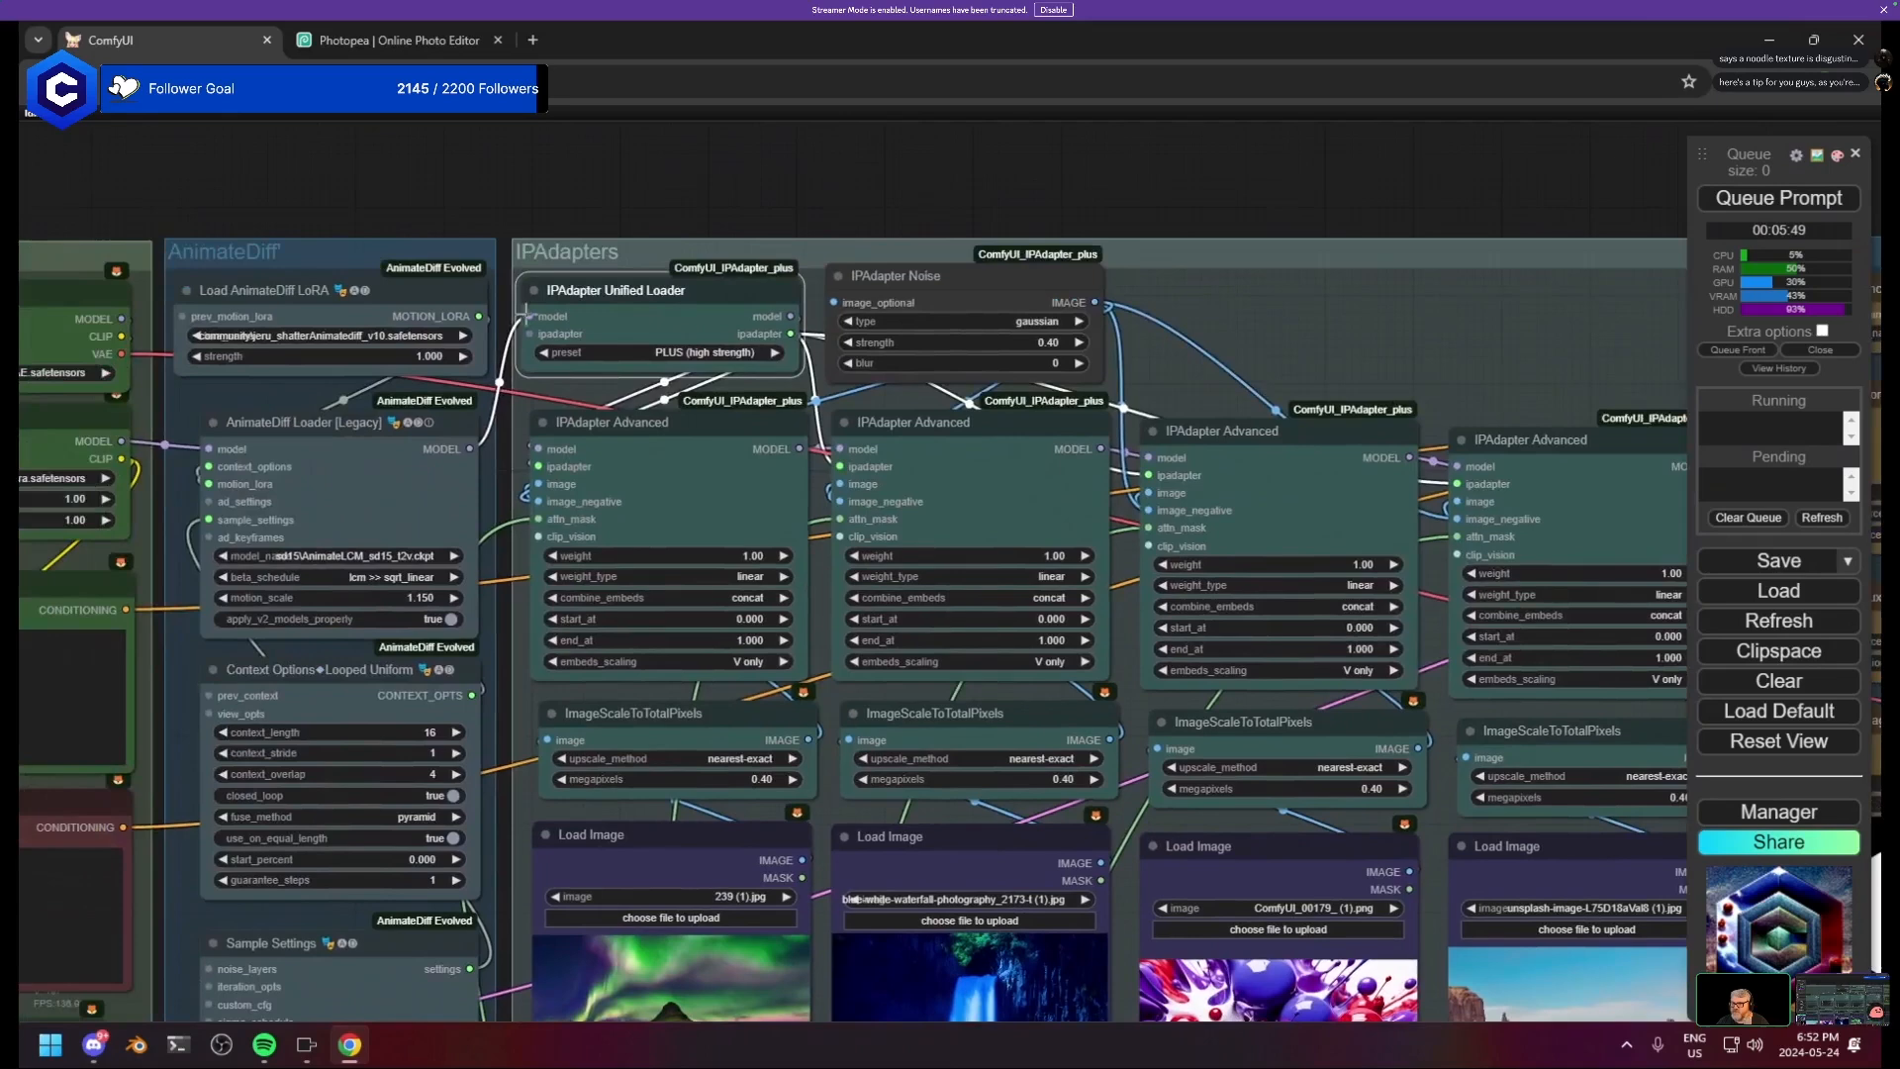
left_click(321, 357)
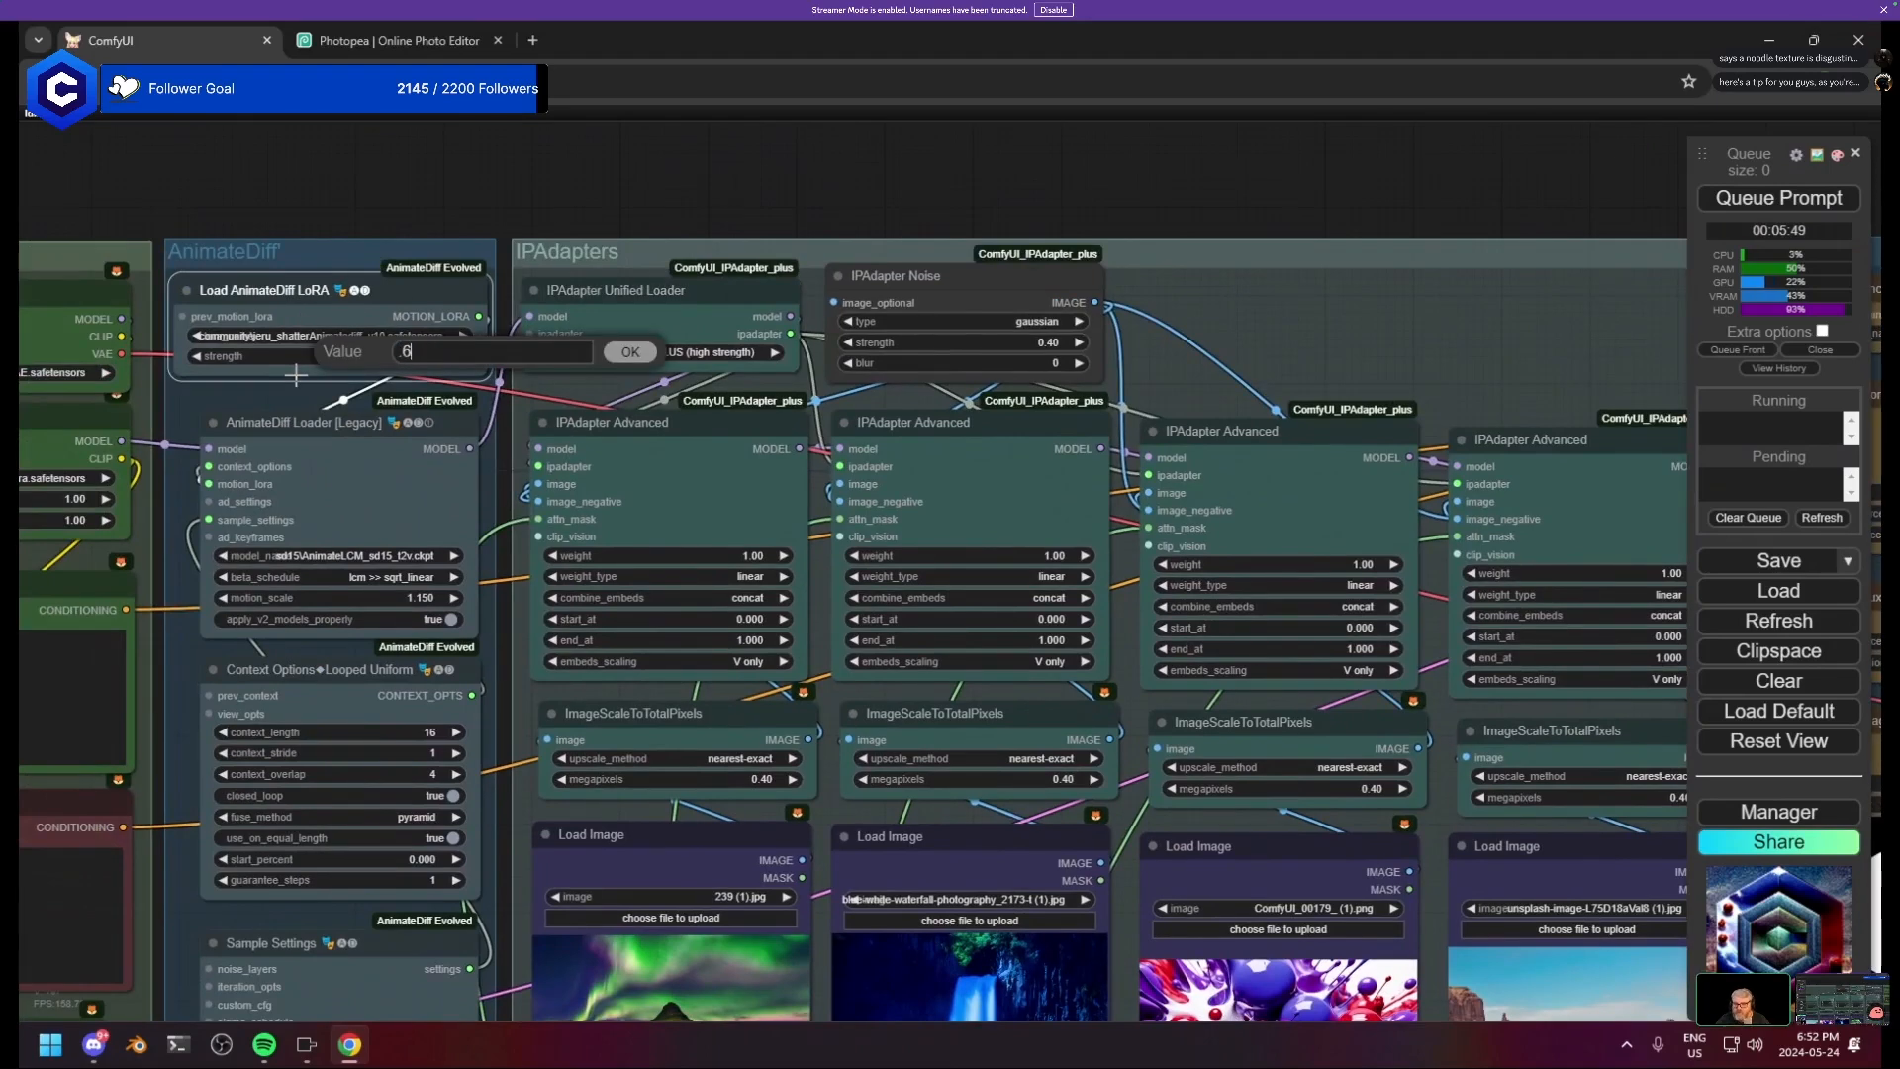
type(".65")
key("Return")
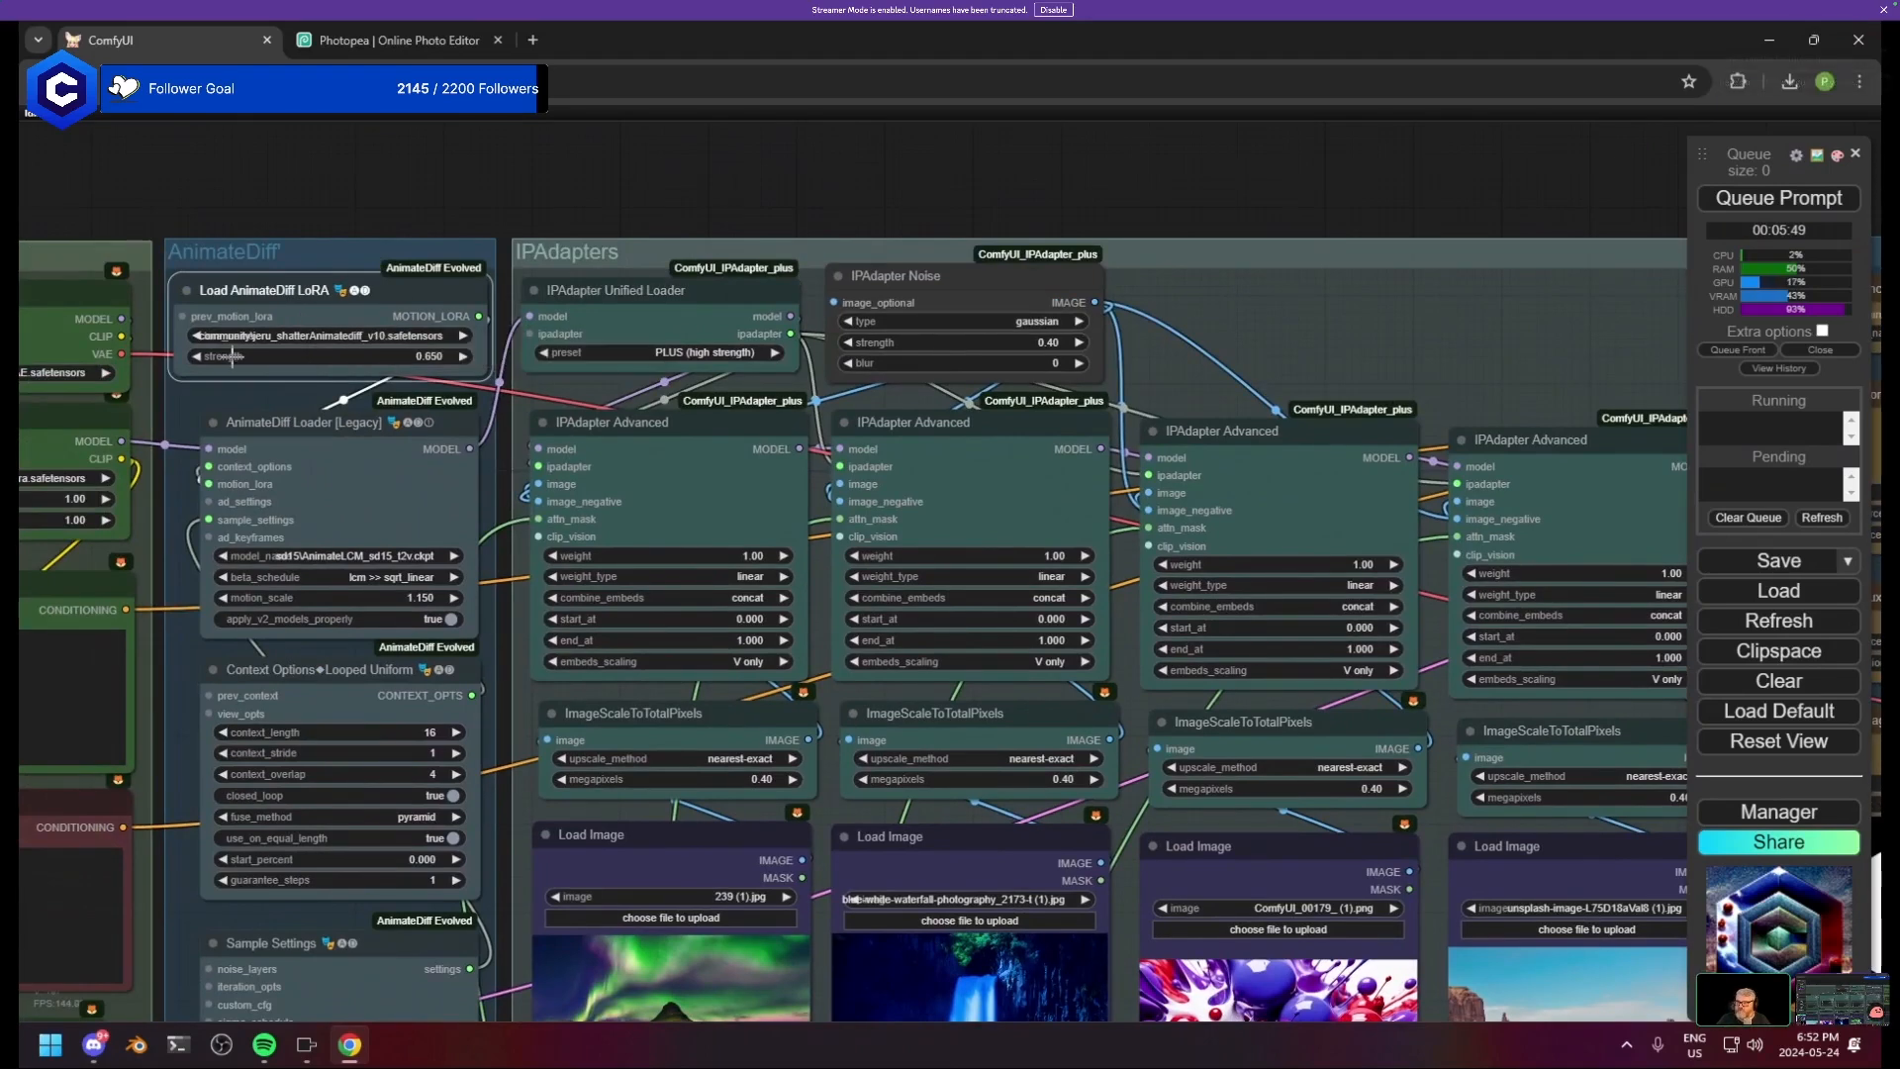
- Switch the AnimateDiff motion LoRA to 500_purz-spreading_out_r64_temporal_unet.safetensors
left_click(306, 335)
scroll(613, 849, "down", 5)
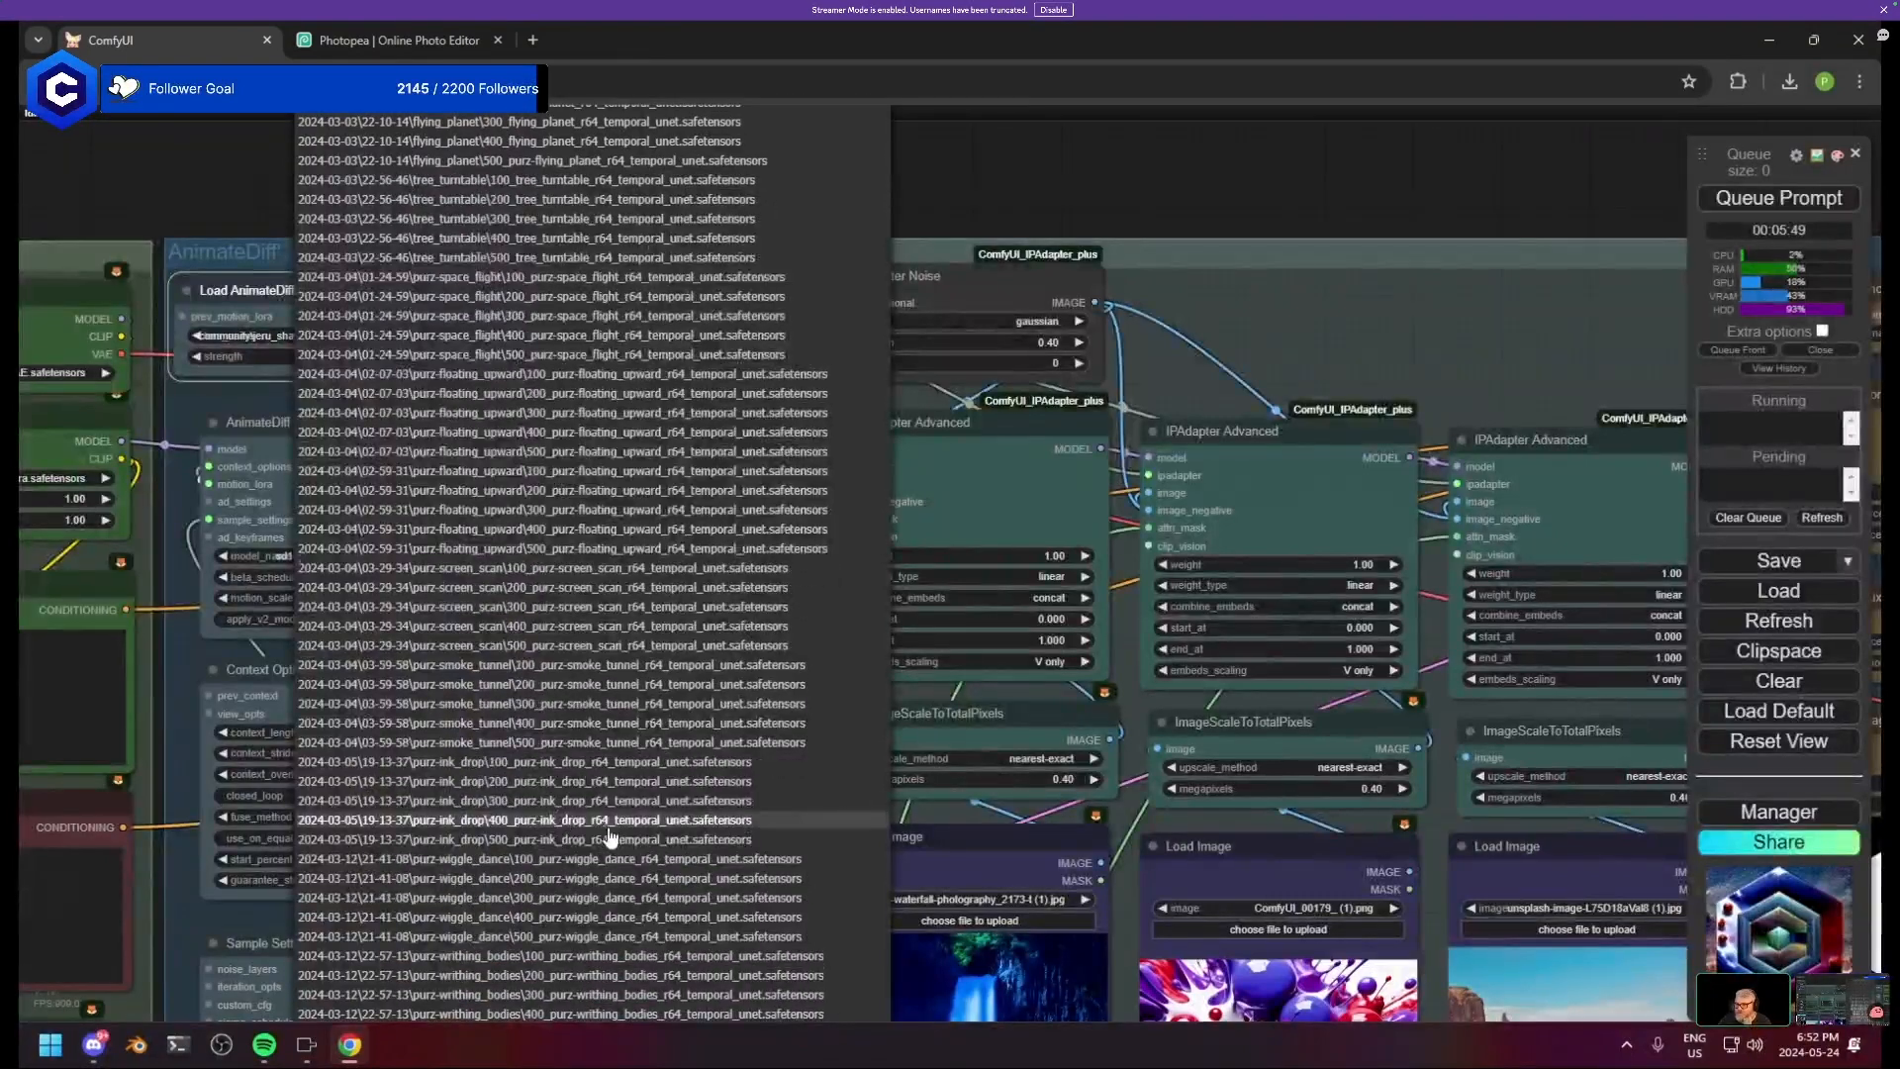
scroll(614, 849, "down", 3)
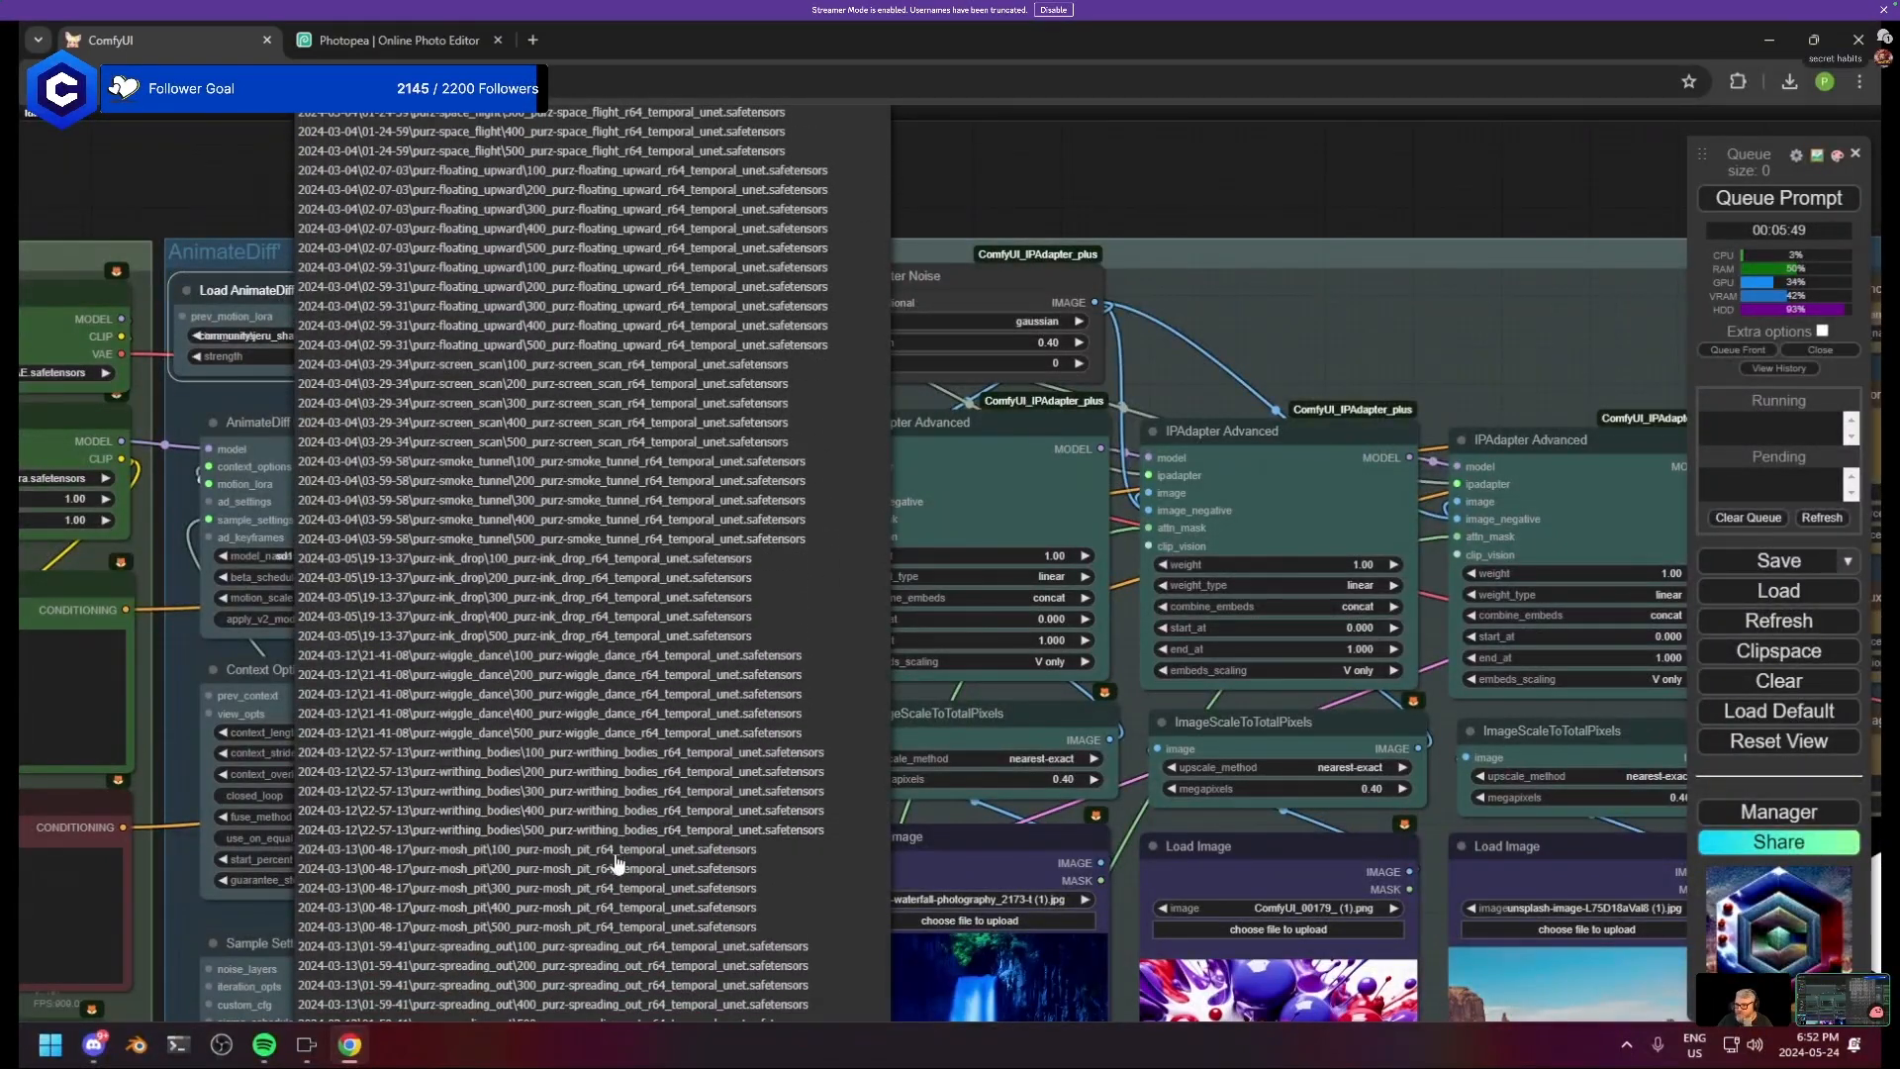
scroll(599, 999, "down", 1)
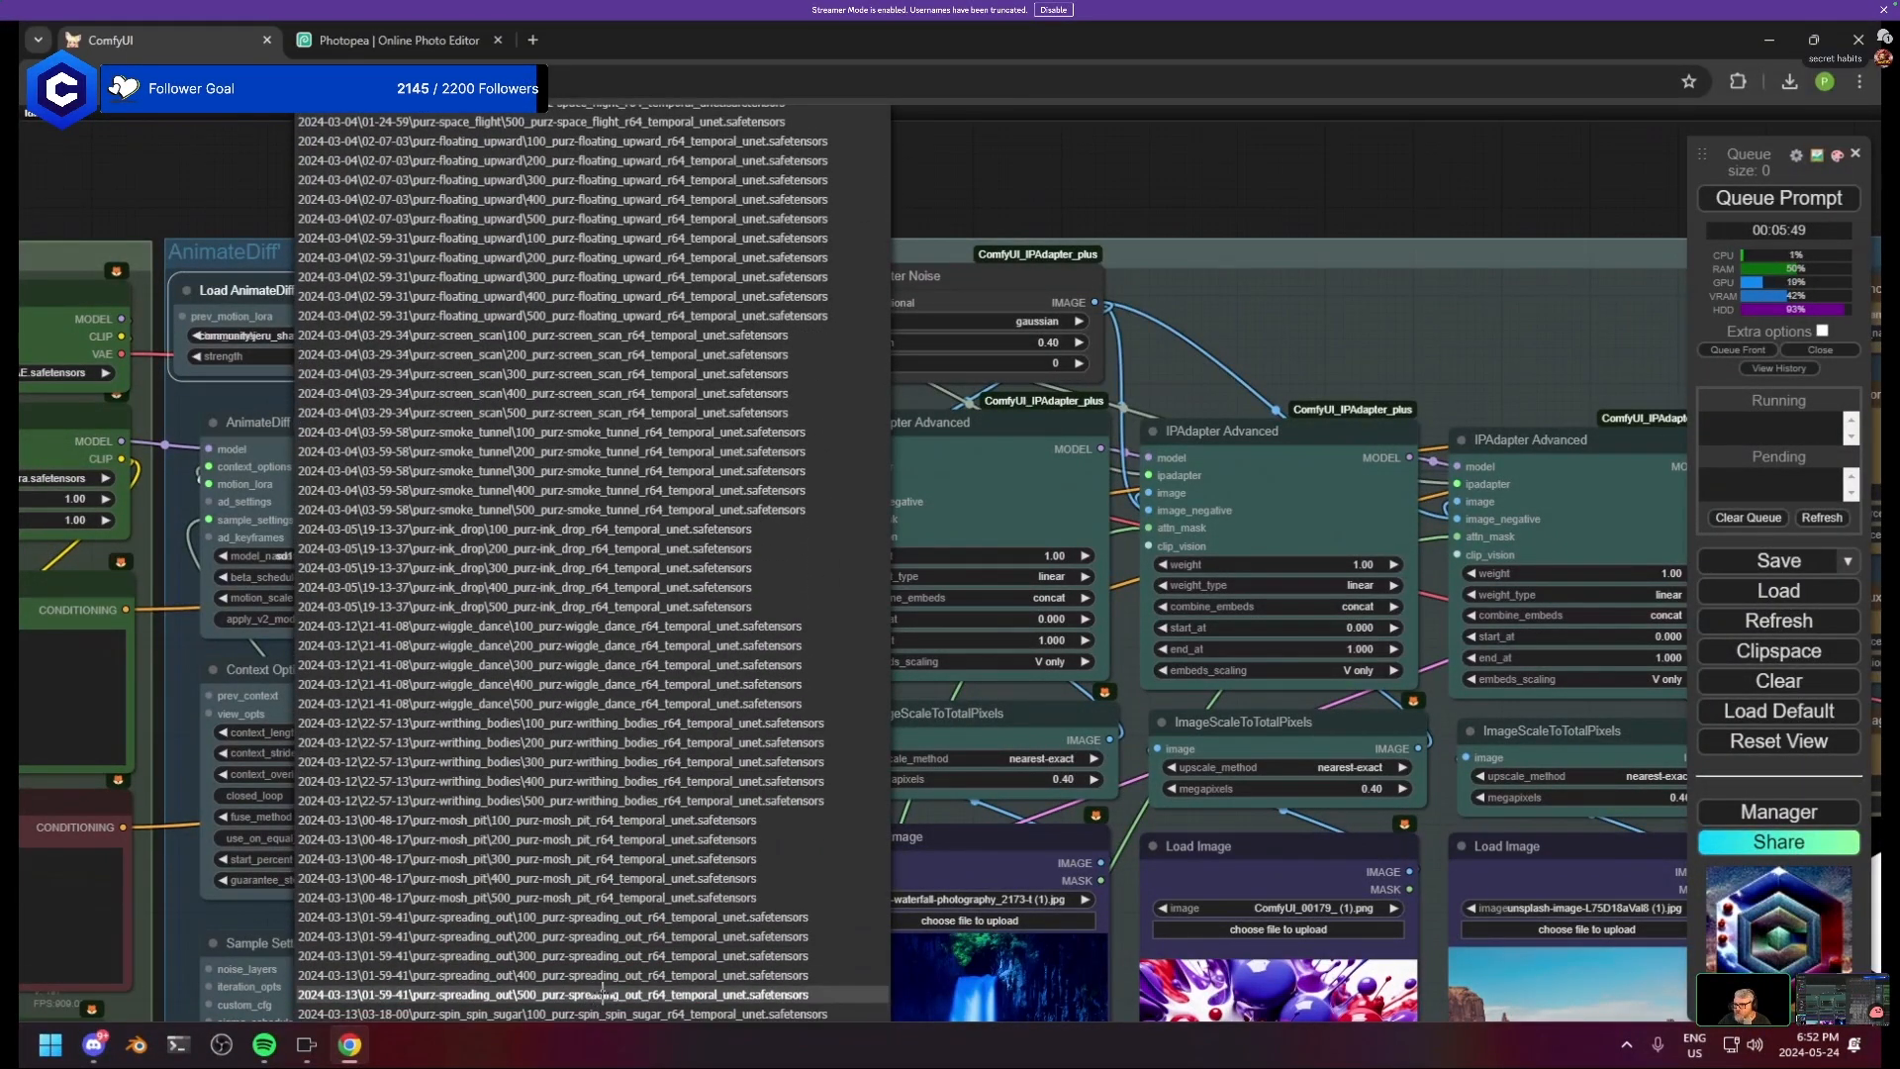
left_click(603, 993)
- Set end_percent to 0.5 on both the lineart and the depth Apply ControlNet nodes
scroll(831, 573, "down", 5)
left_click_drag(828, 589, 520, 283)
left_click_drag(598, 636, 196, 839)
scroll(779, 646, "up", 5)
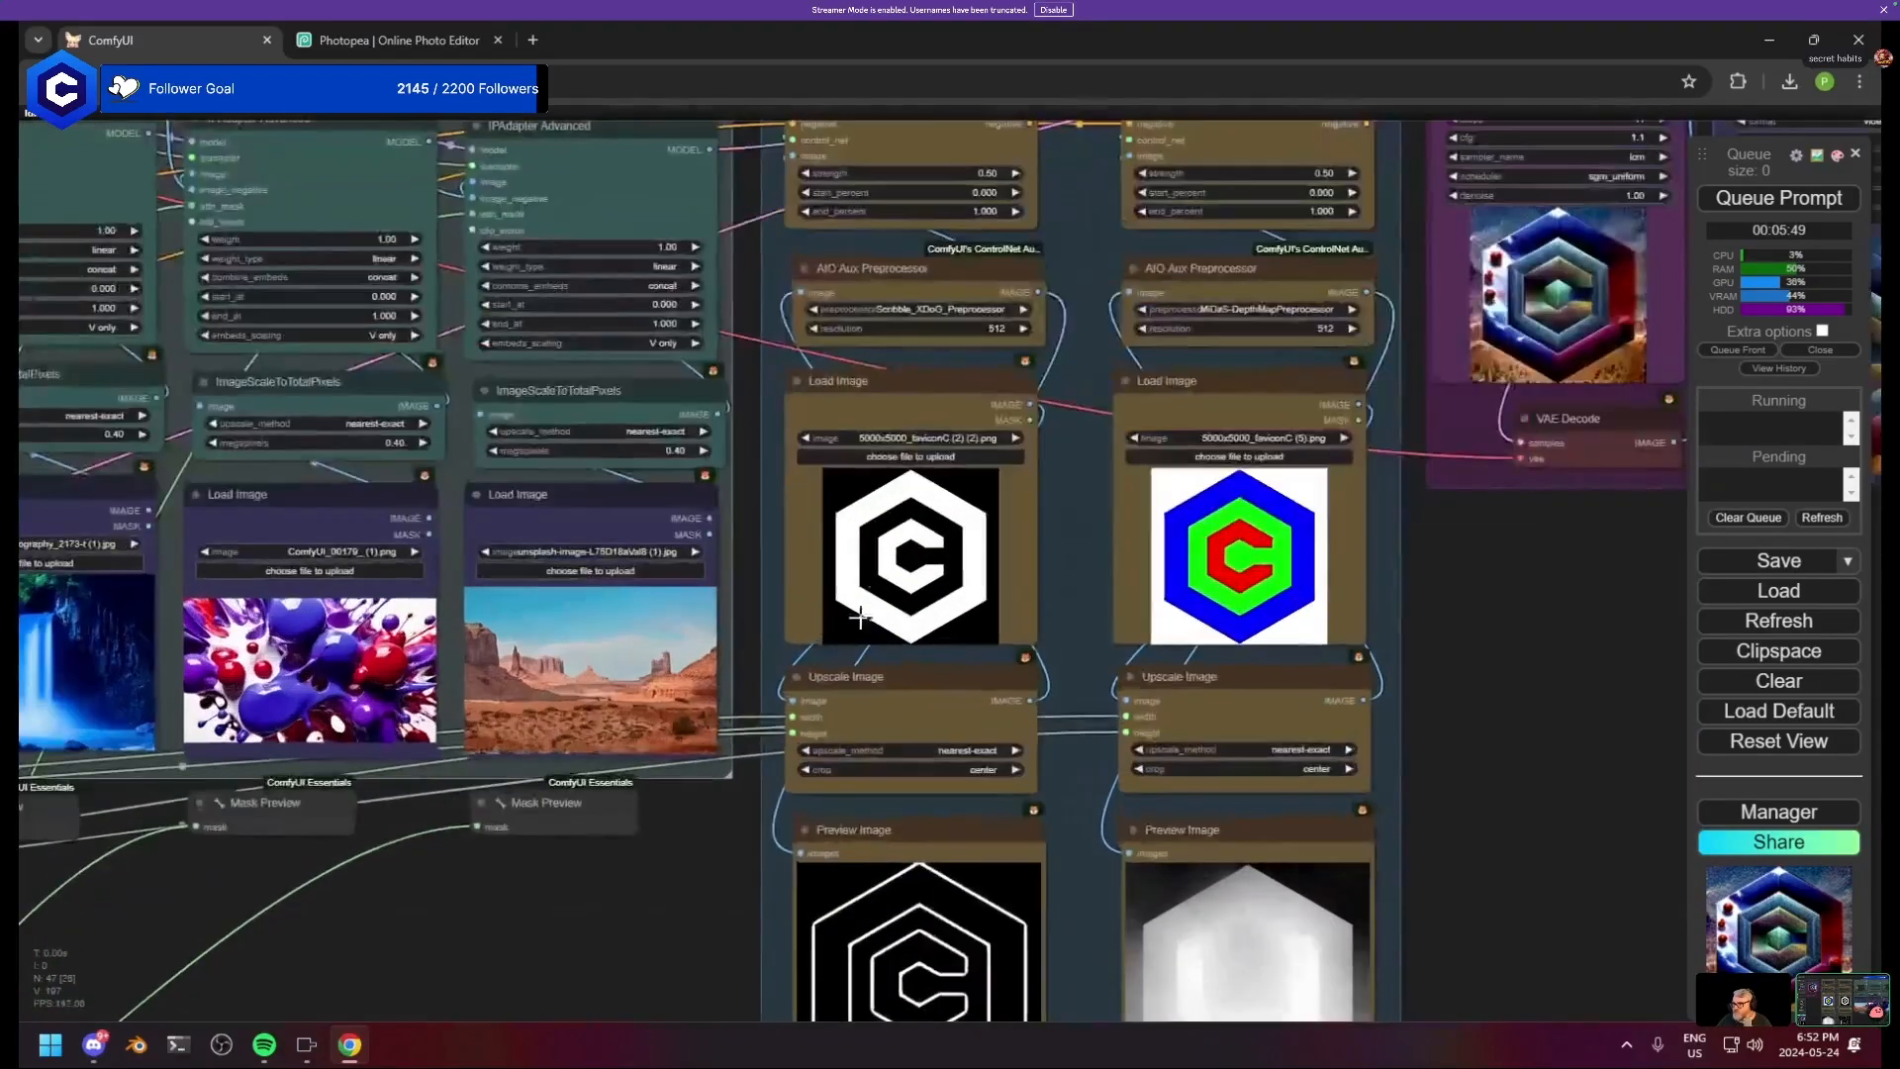
left_click_drag(1121, 493, 899, 649)
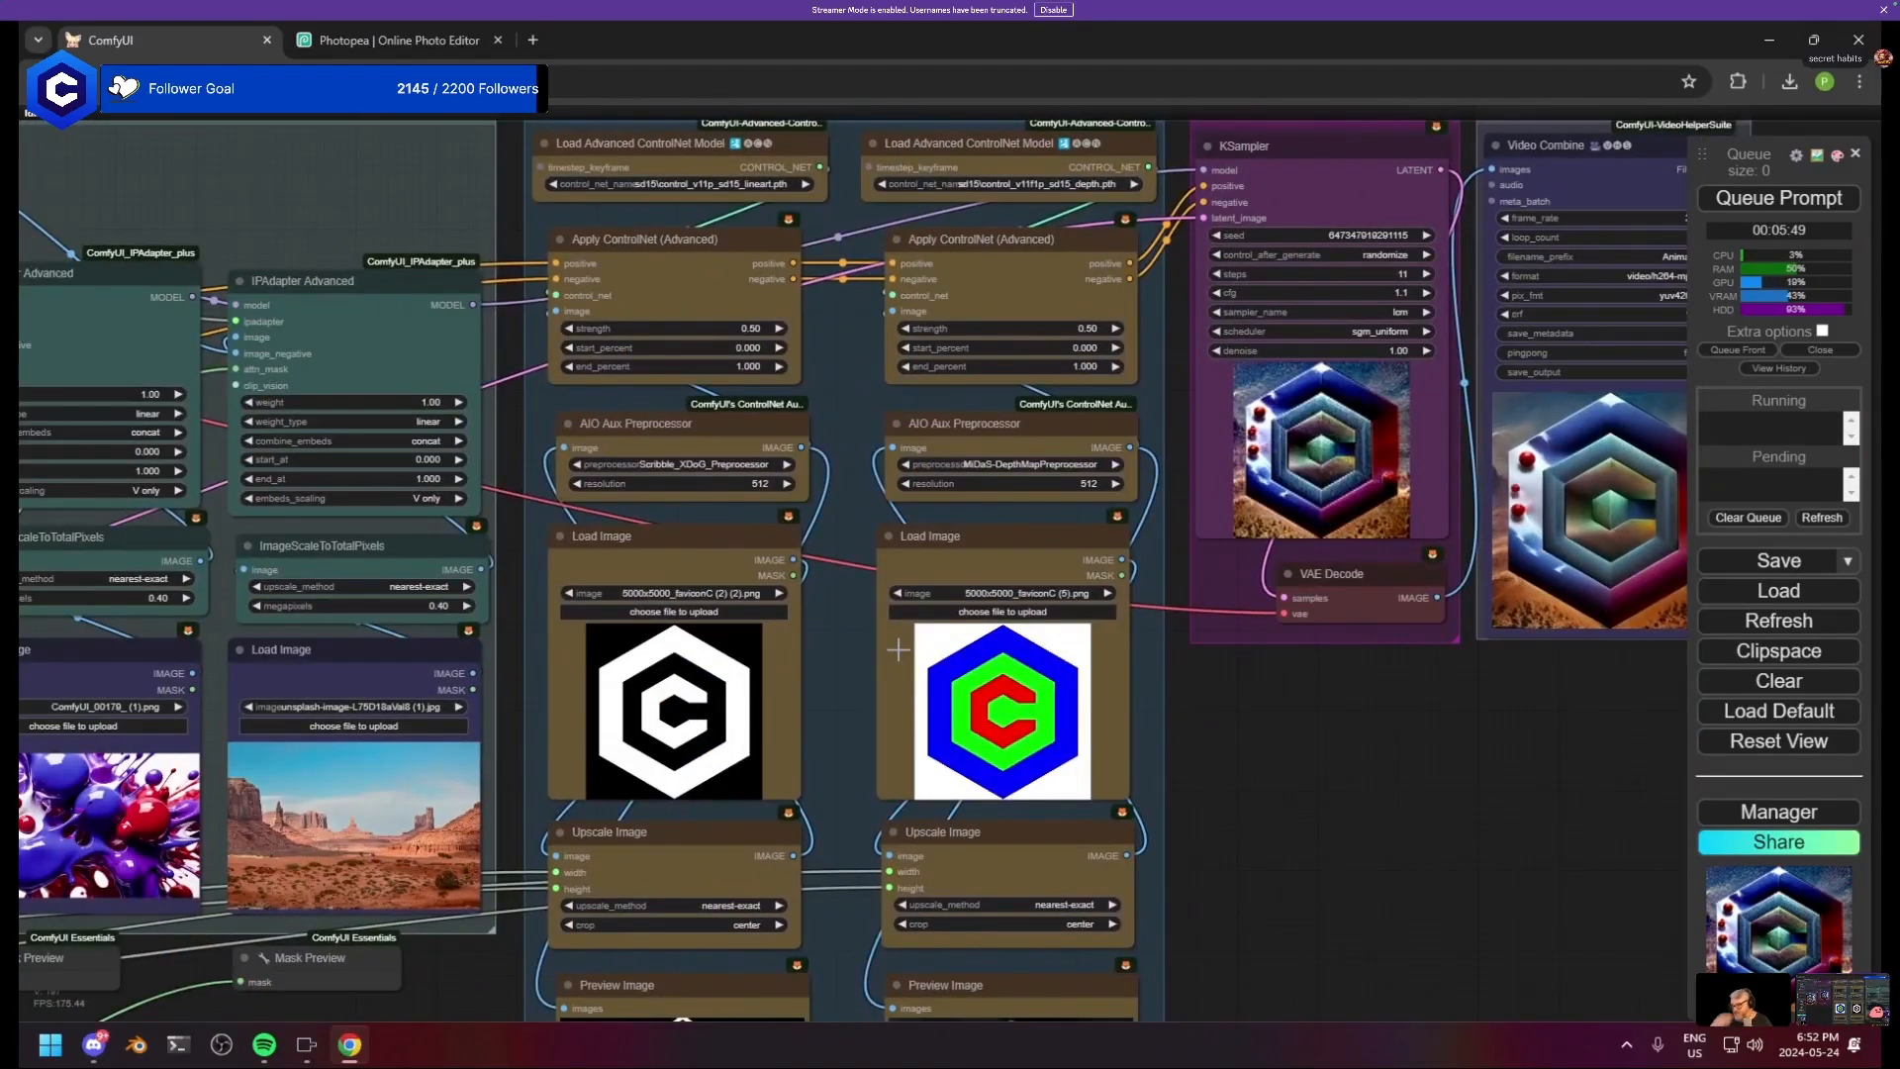
scroll(760, 347, "up", 7)
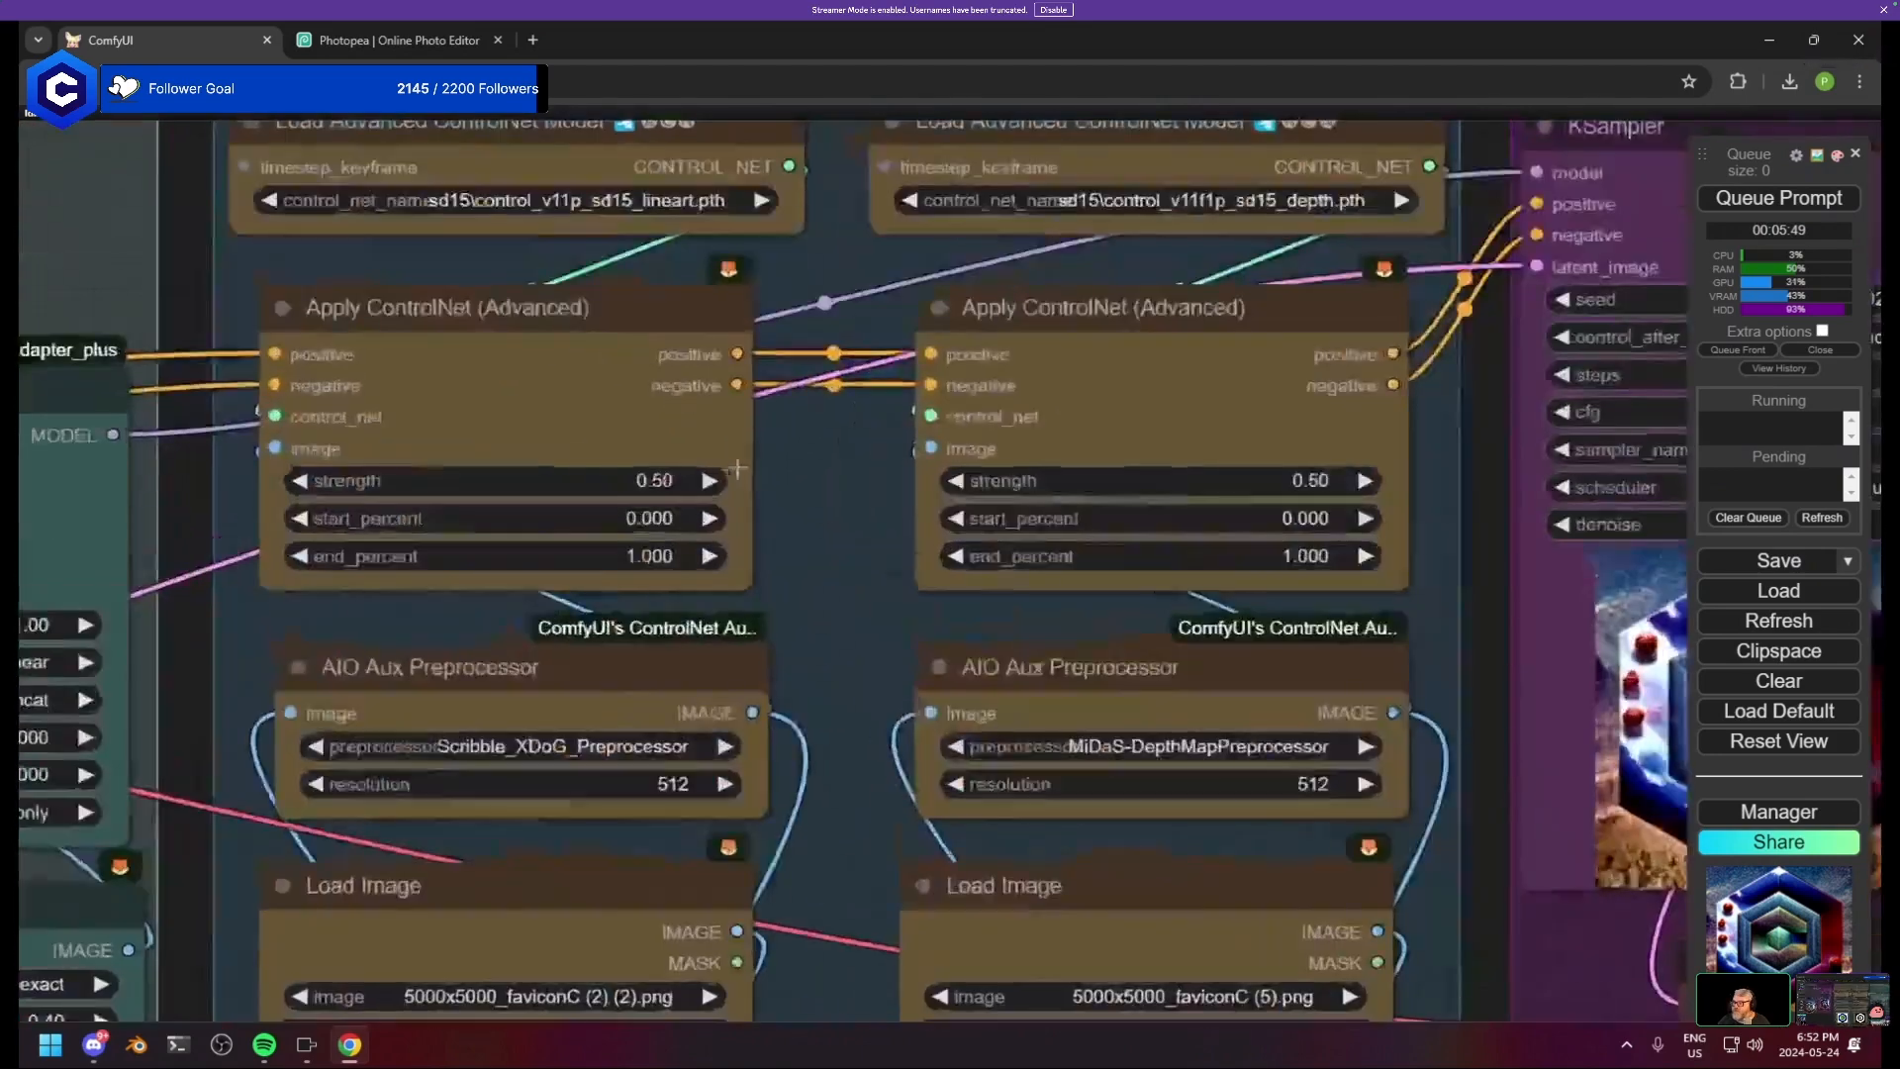
left_click(731, 368)
type("0.5")
key("Return")
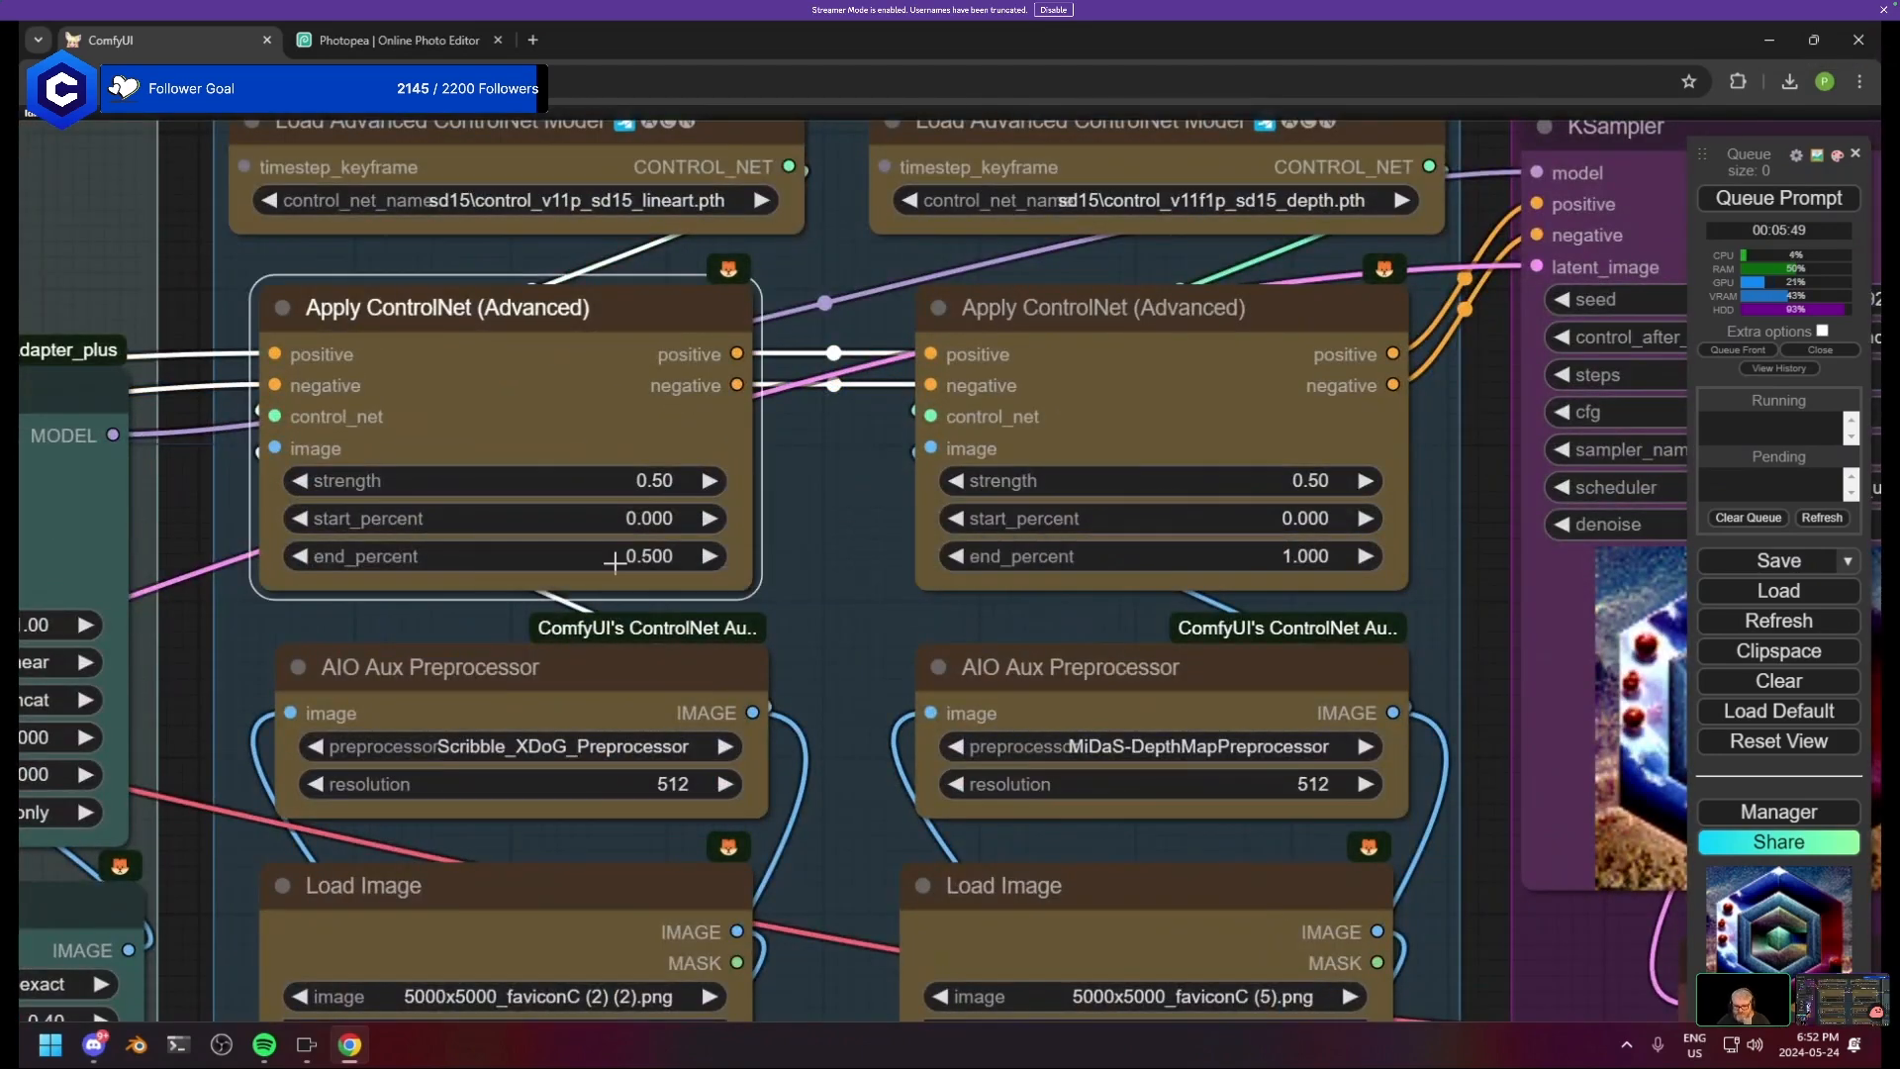
left_click(1166, 559)
type("0.5")
key("Return")
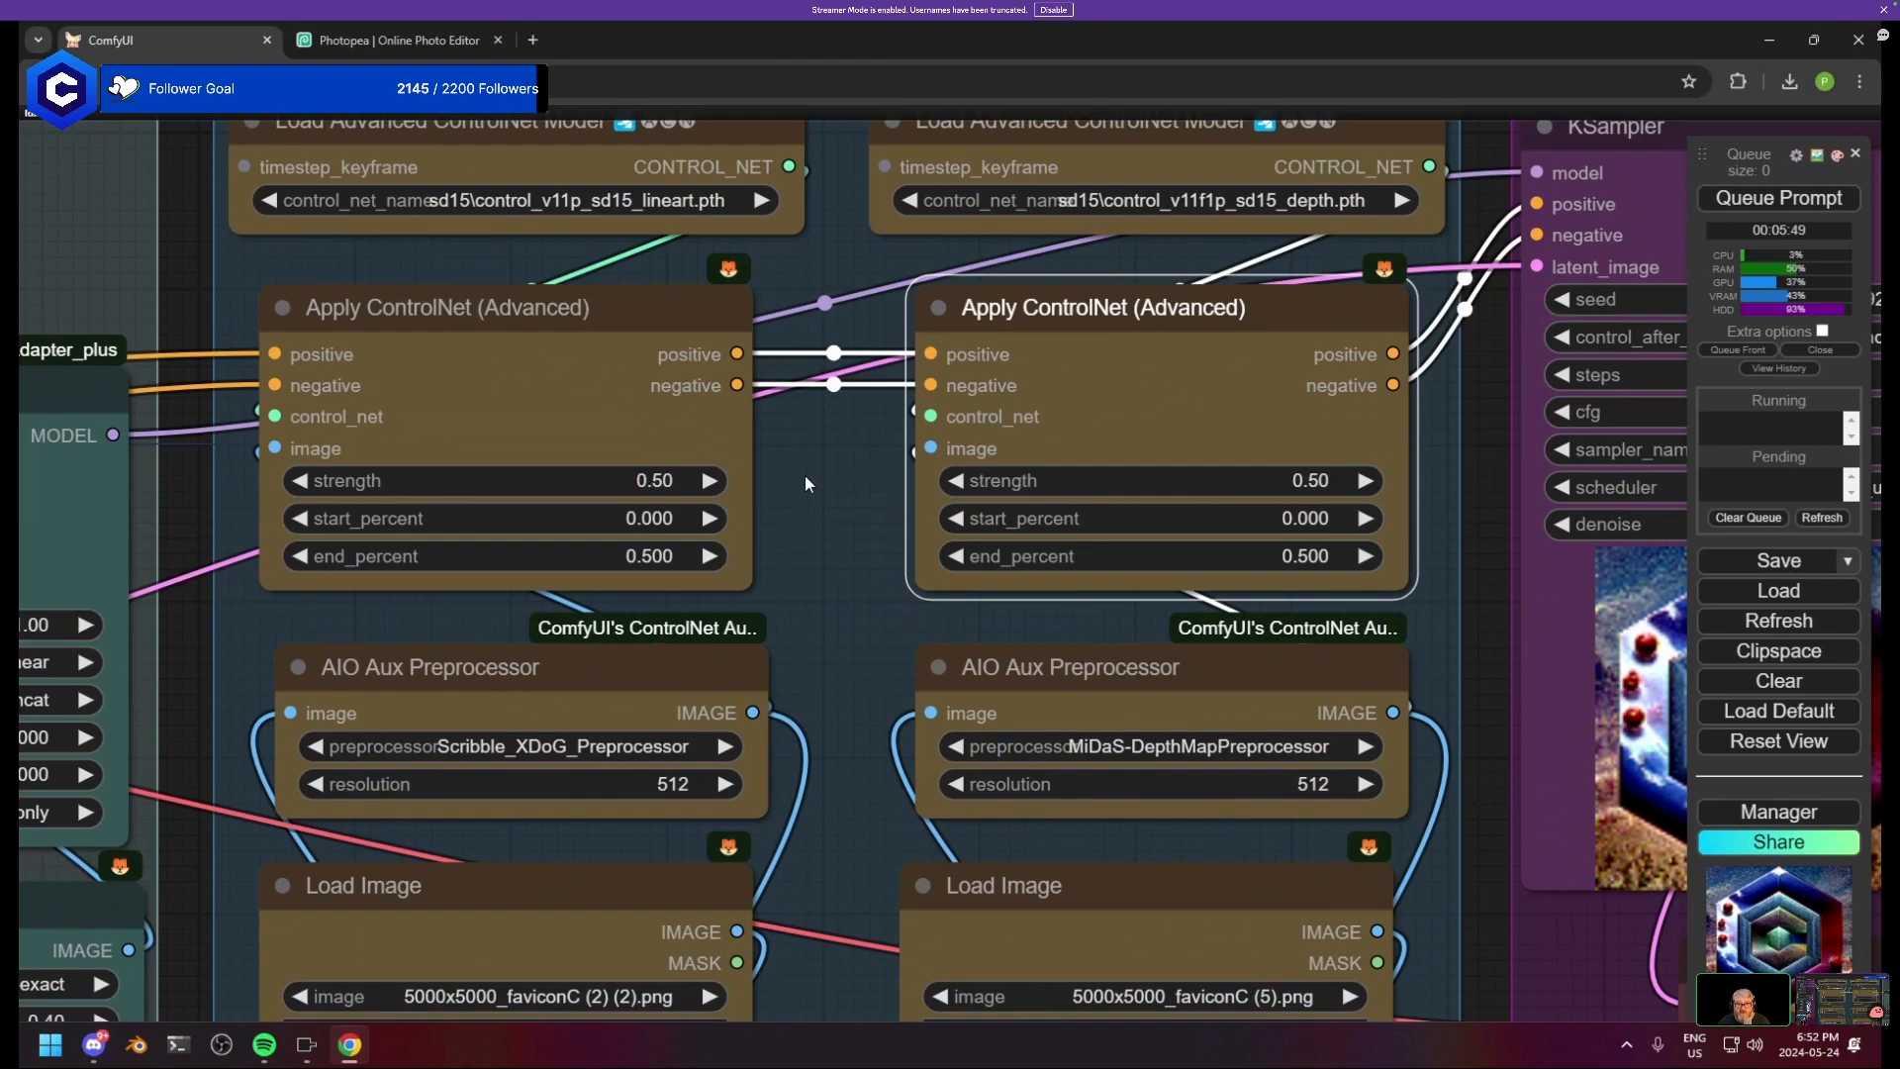
- Queue the prompt to render the animation with the changed LoRA and ControlNet settings
scroll(804, 483, "down", 5)
key("ctrl+Return")
scroll(1185, 584, "down", 3)
left_click_drag(1052, 558, 507, 431)
scroll(696, 496, "down", 3)
left_click_drag(696, 496, 1061, 520)
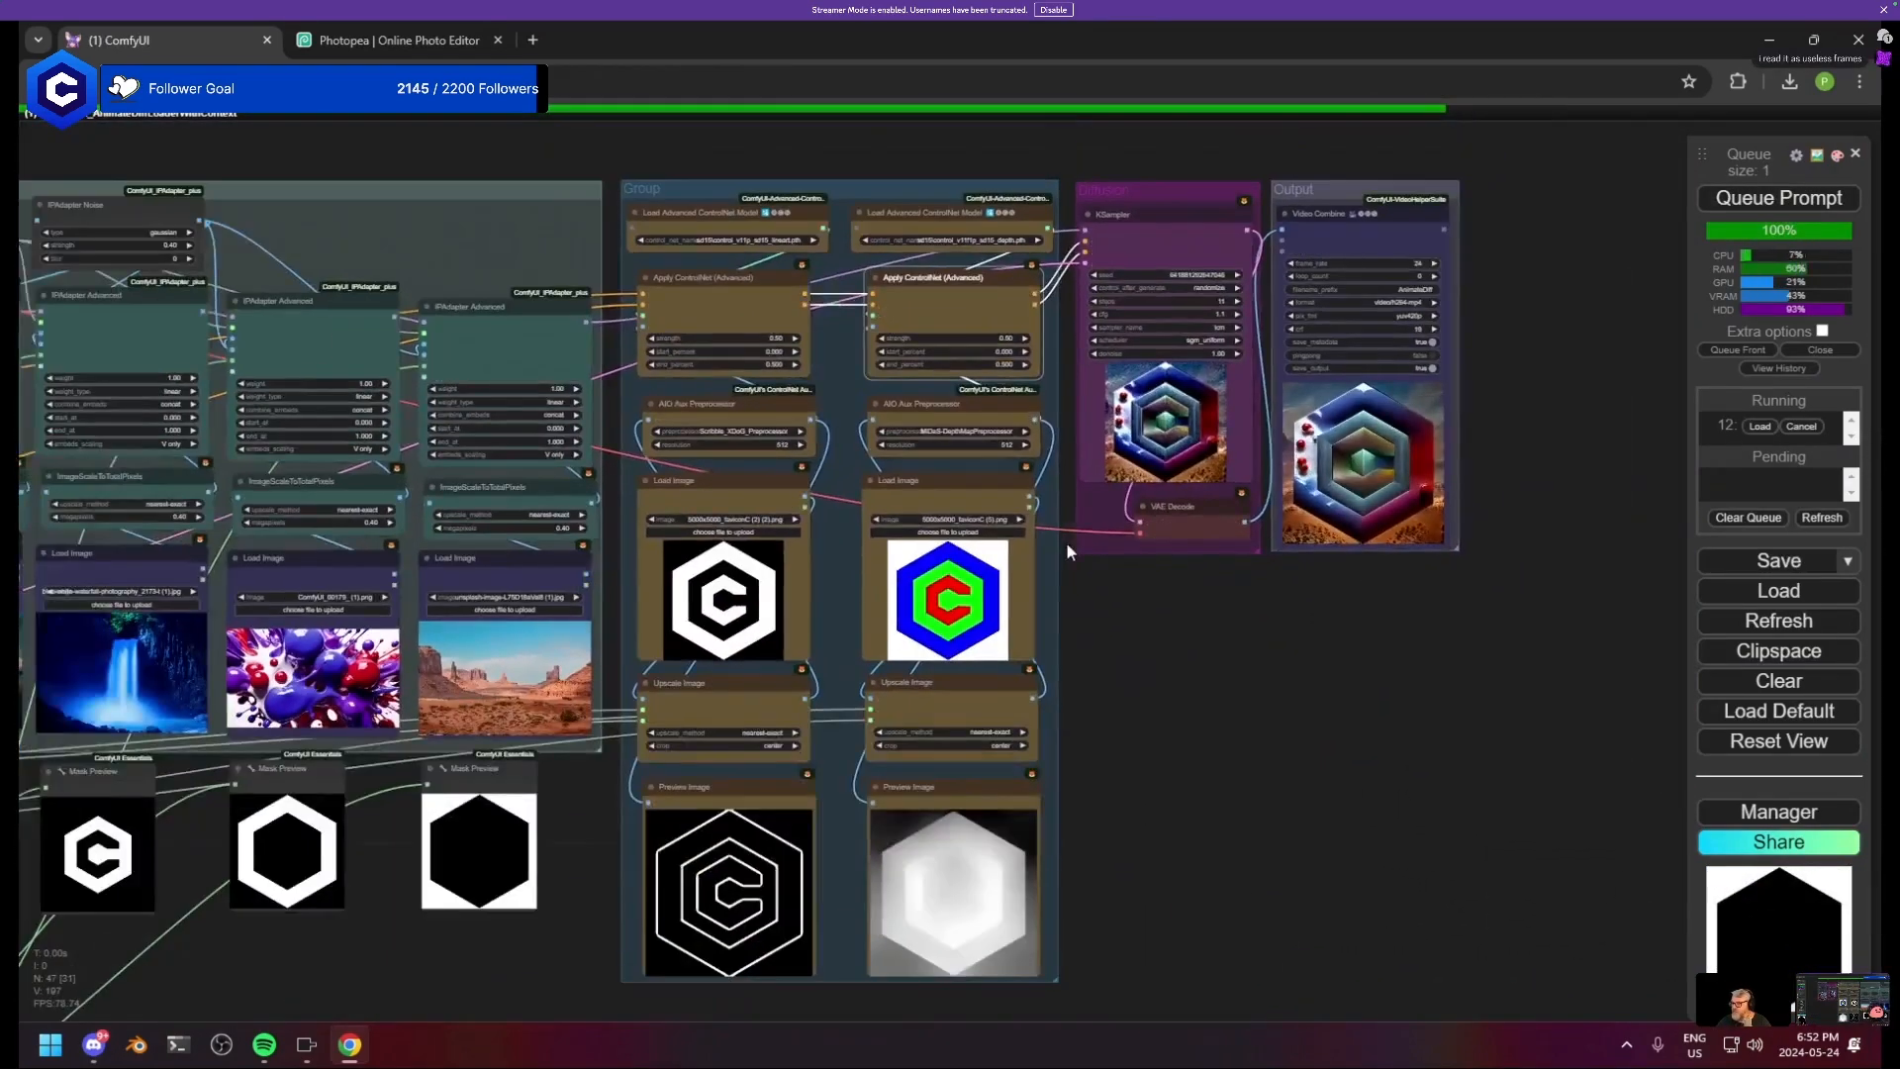
scroll(1065, 542, "down", 1)
- Enlarge the first Mask Preview node to the width of the aurora image node and place it directly beneath
left_click_drag(445, 924, 979, 762)
scroll(758, 648, "up", 7)
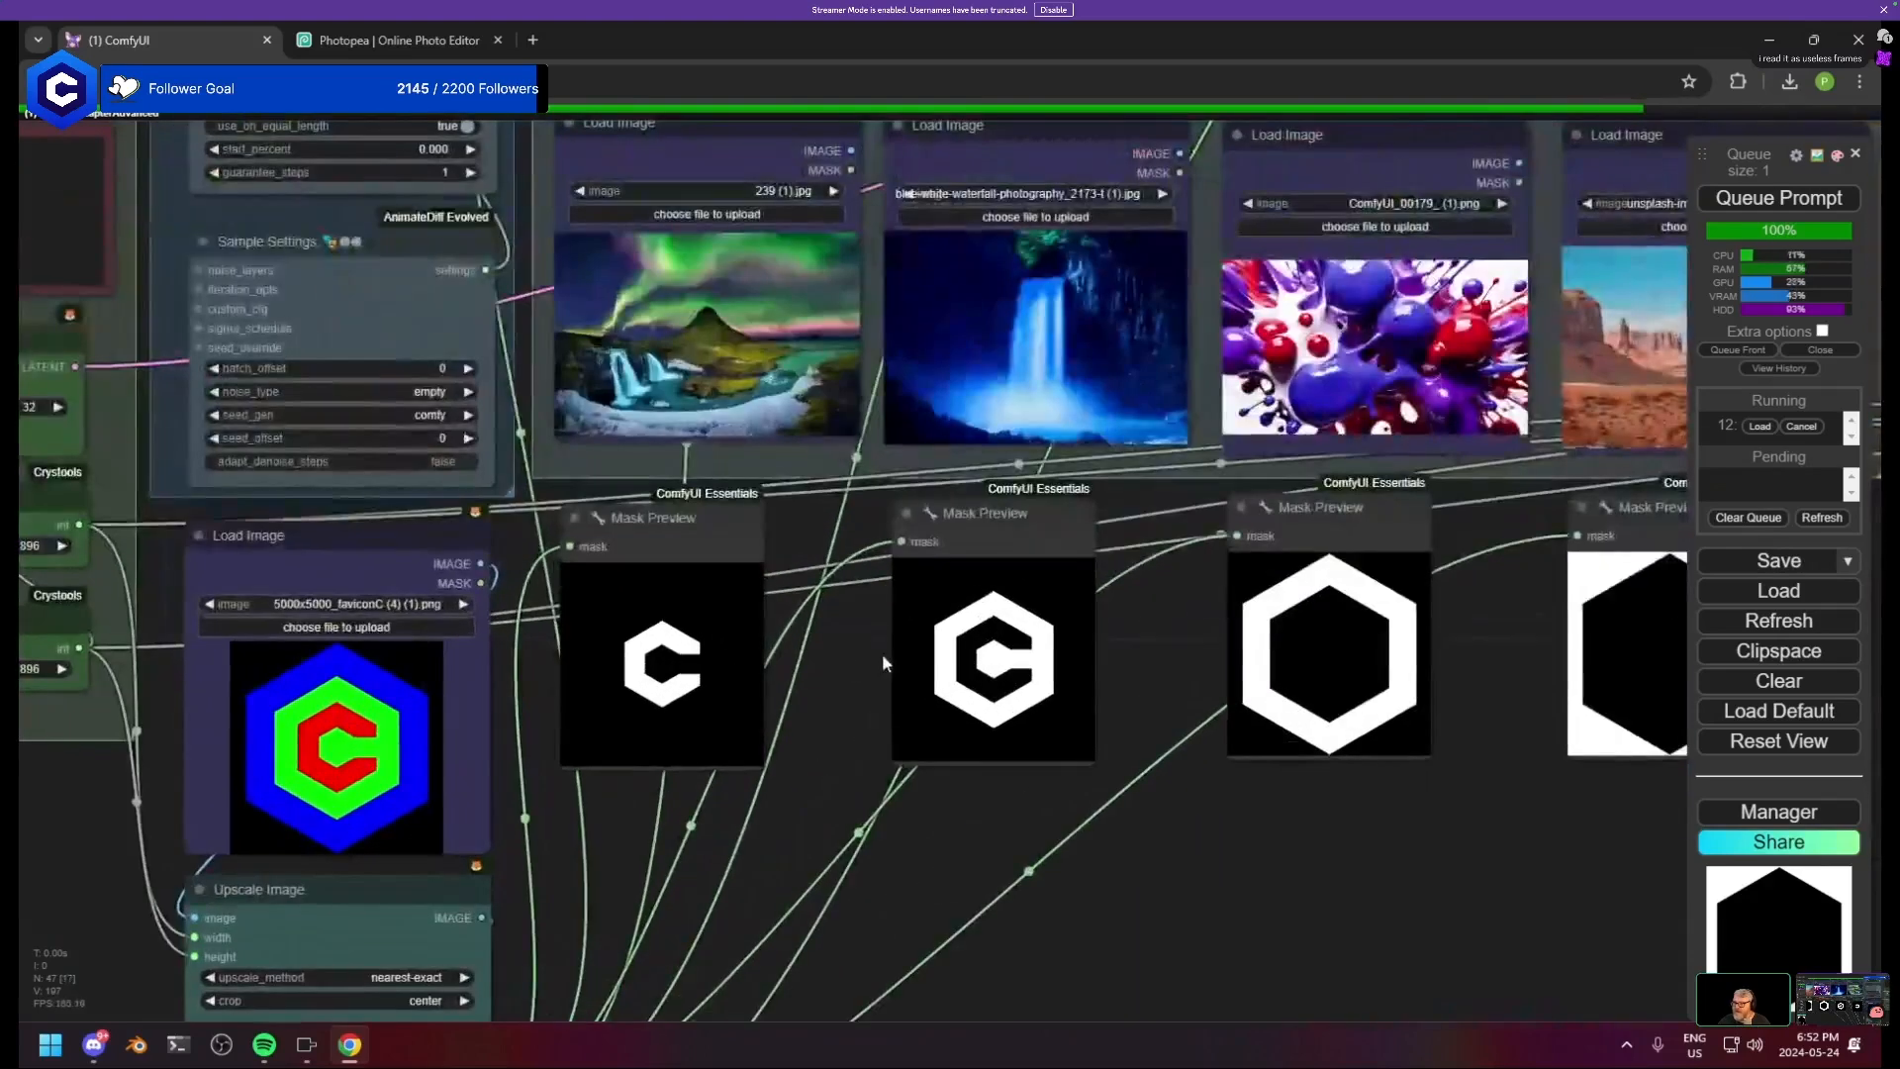
left_click_drag(1089, 693, 729, 661)
scroll(729, 661, "down", 6)
left_click_drag(539, 698, 599, 762)
left_click_drag(504, 571, 497, 544)
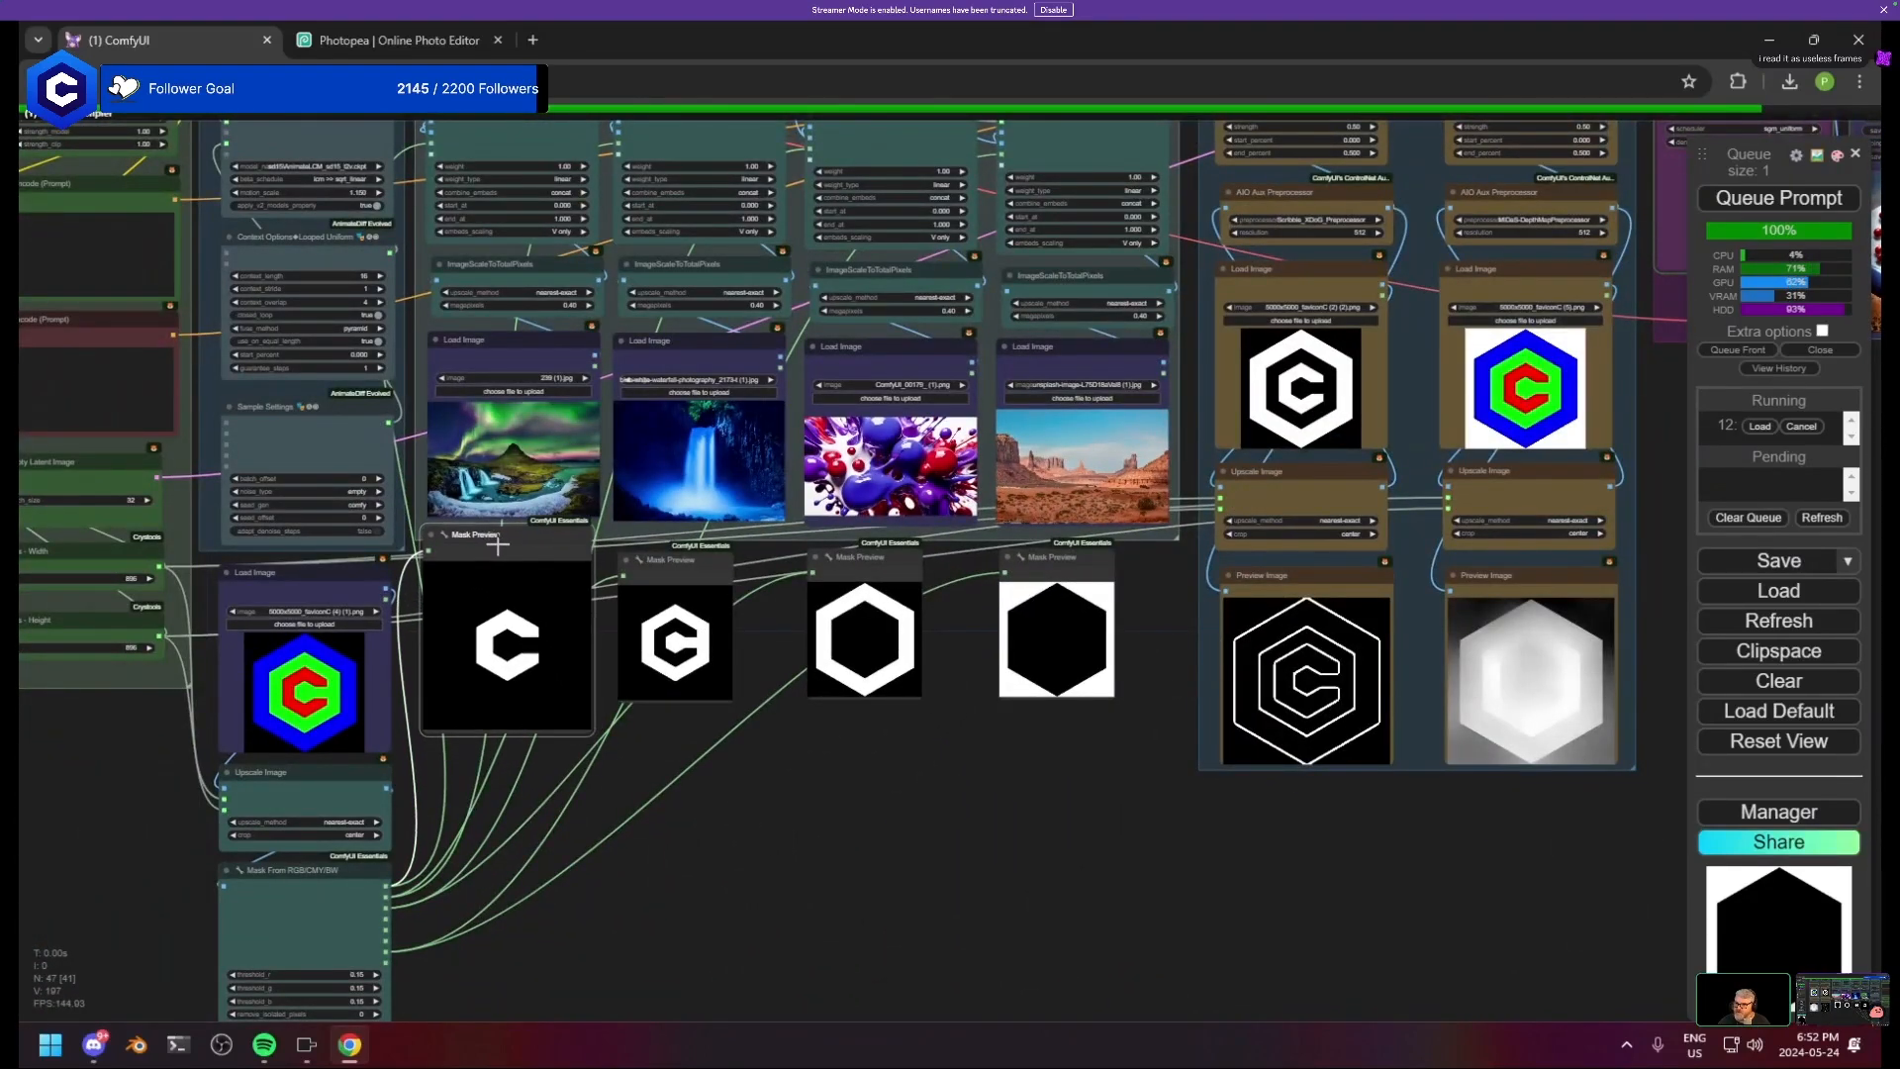
left_click_drag(588, 727, 593, 742)
- Move the second and third Mask Preview nodes up under their image nodes and enlarge them to match the first
left_click_drag(683, 568, 678, 547)
left_click_drag(726, 678, 785, 739)
left_click_drag(843, 575, 842, 563)
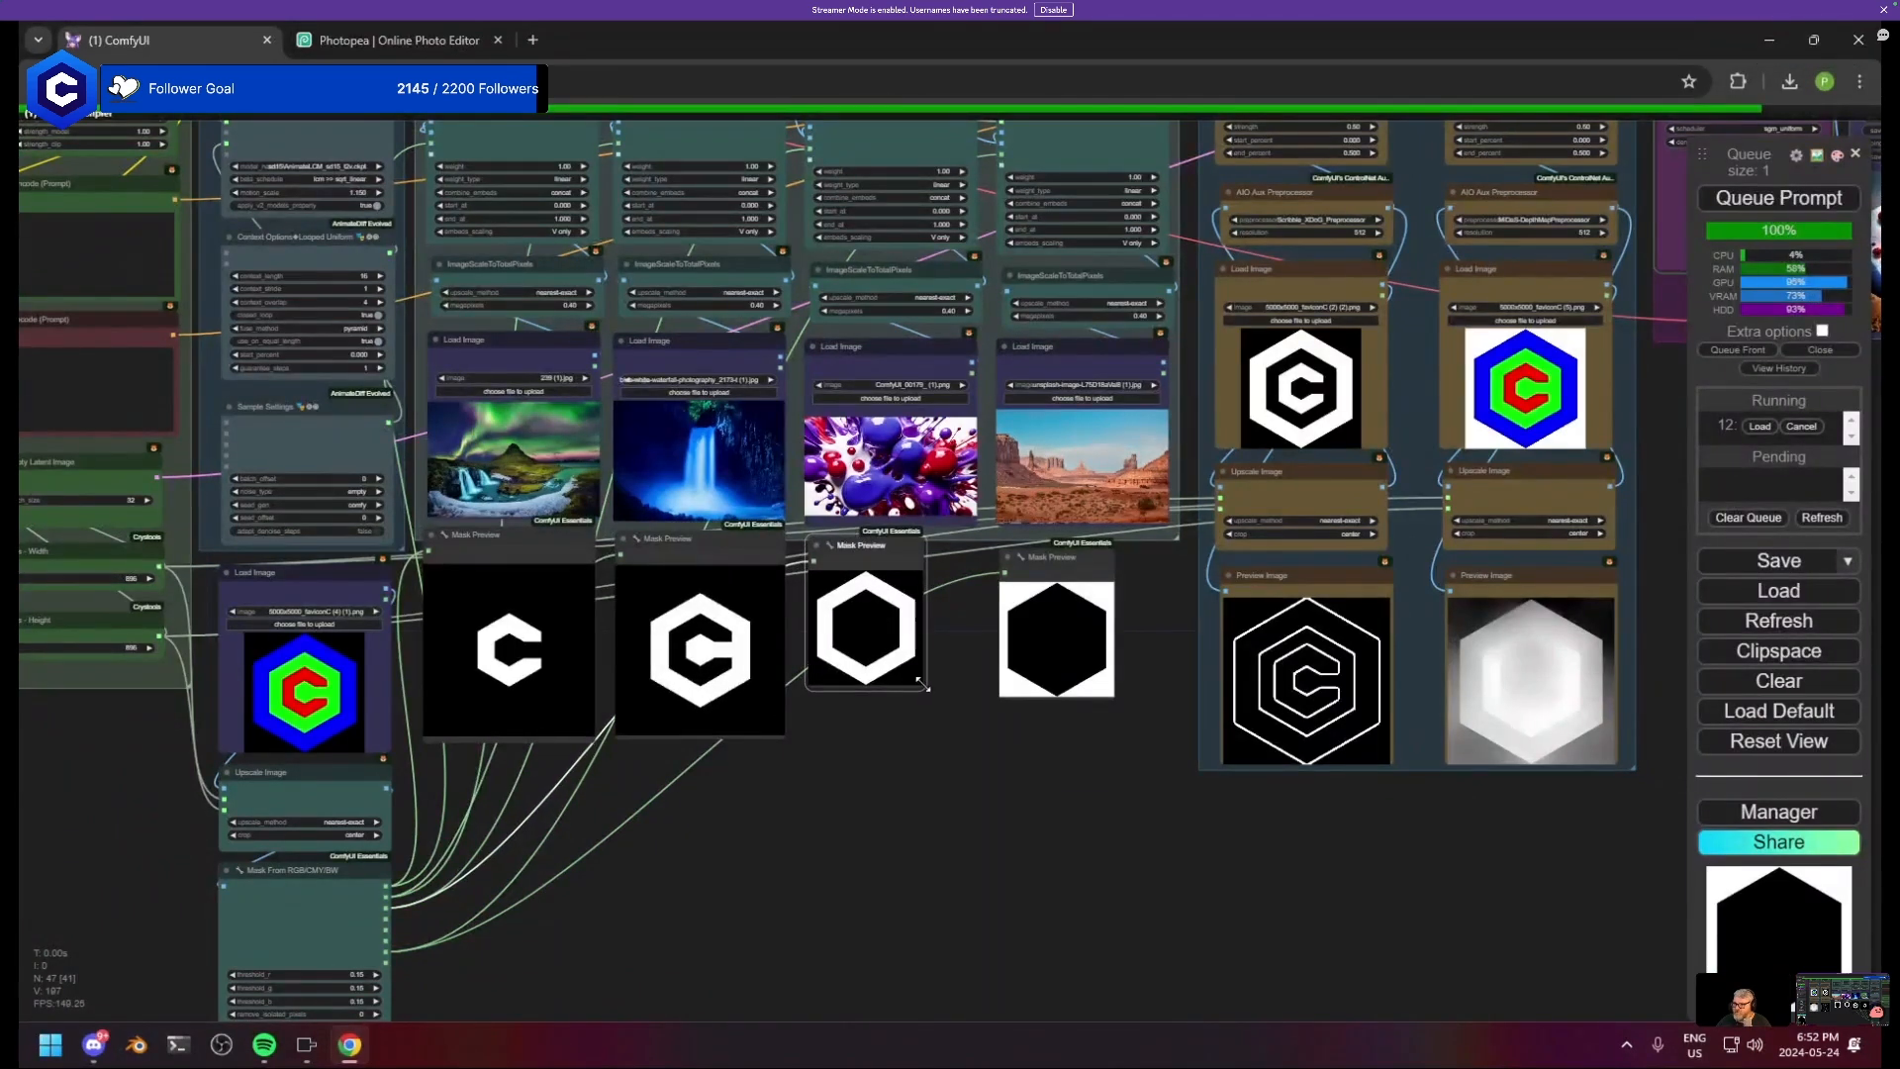
left_click_drag(920, 687, 978, 738)
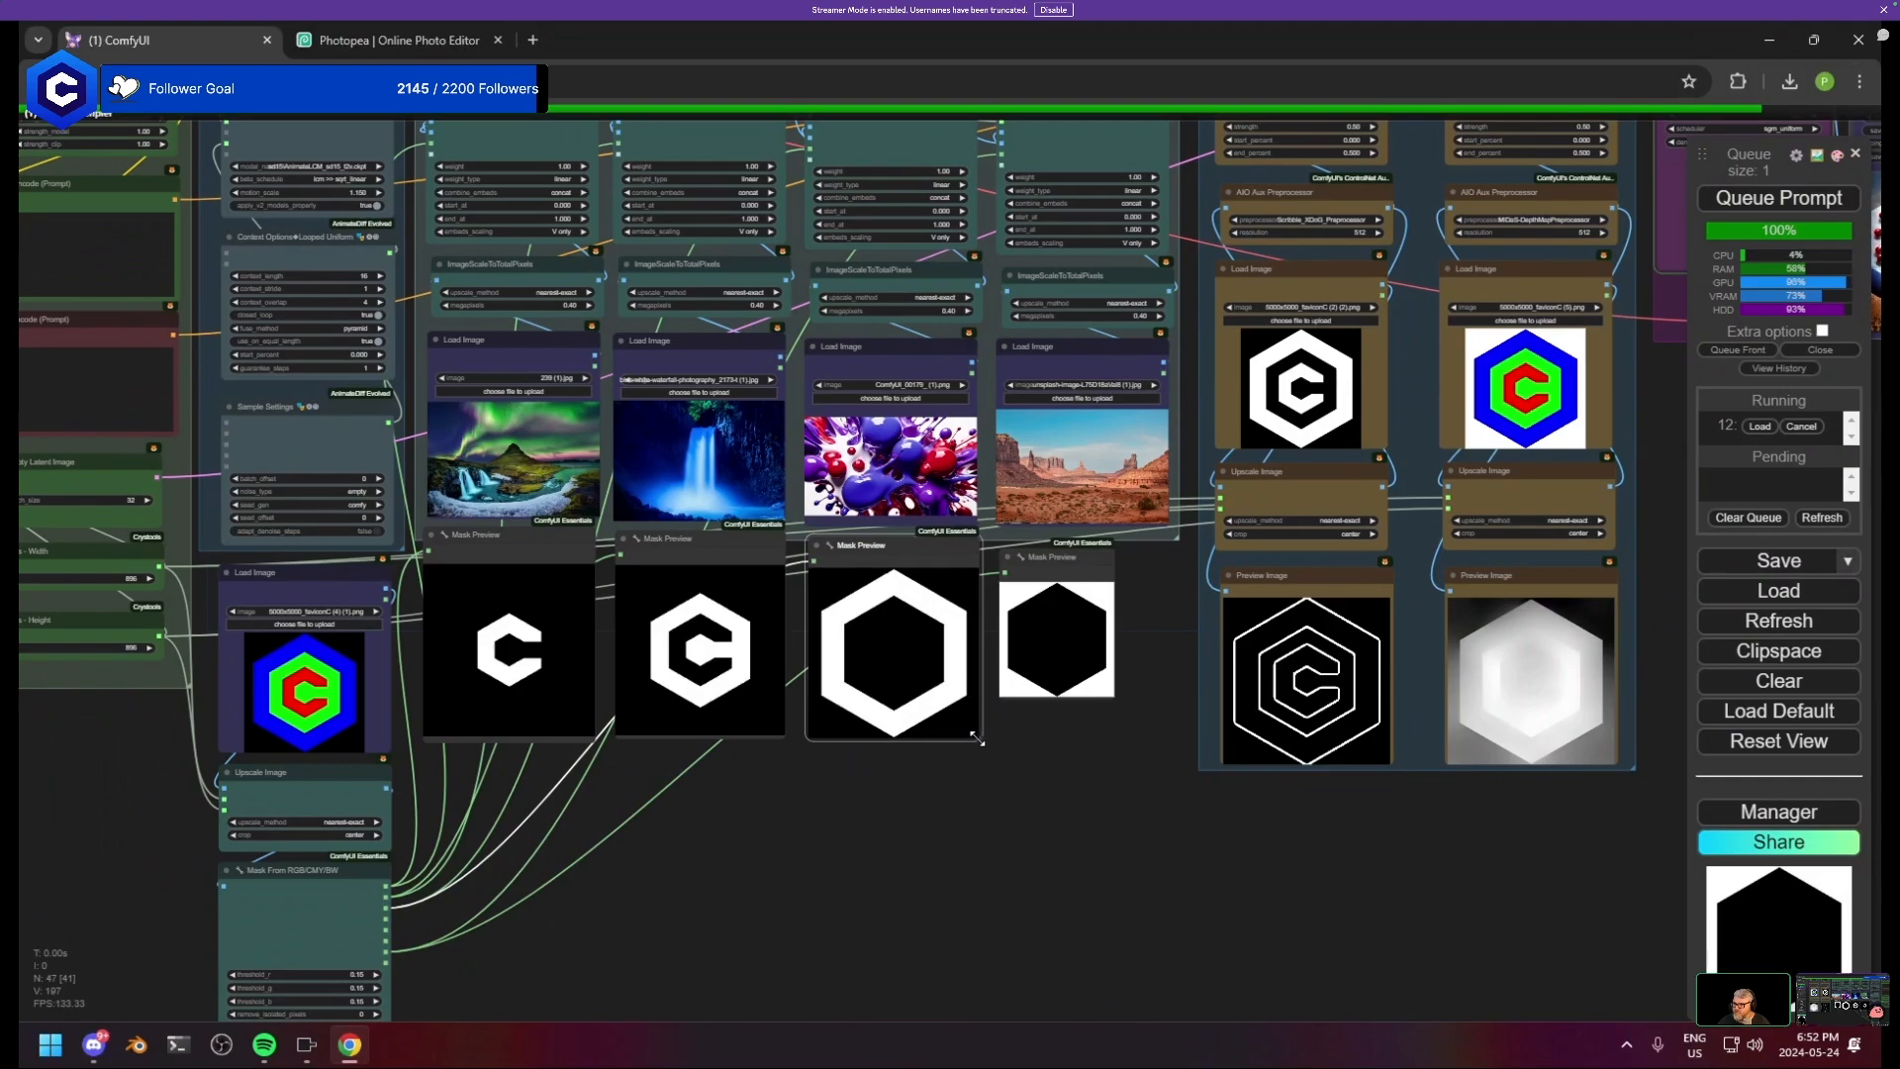
- Move the fourth Mask Preview node directly beneath the desert image node and enlarge it to match the other mask previews
left_click_drag(1056, 569, 1055, 557)
left_click_drag(1114, 687, 1174, 740)
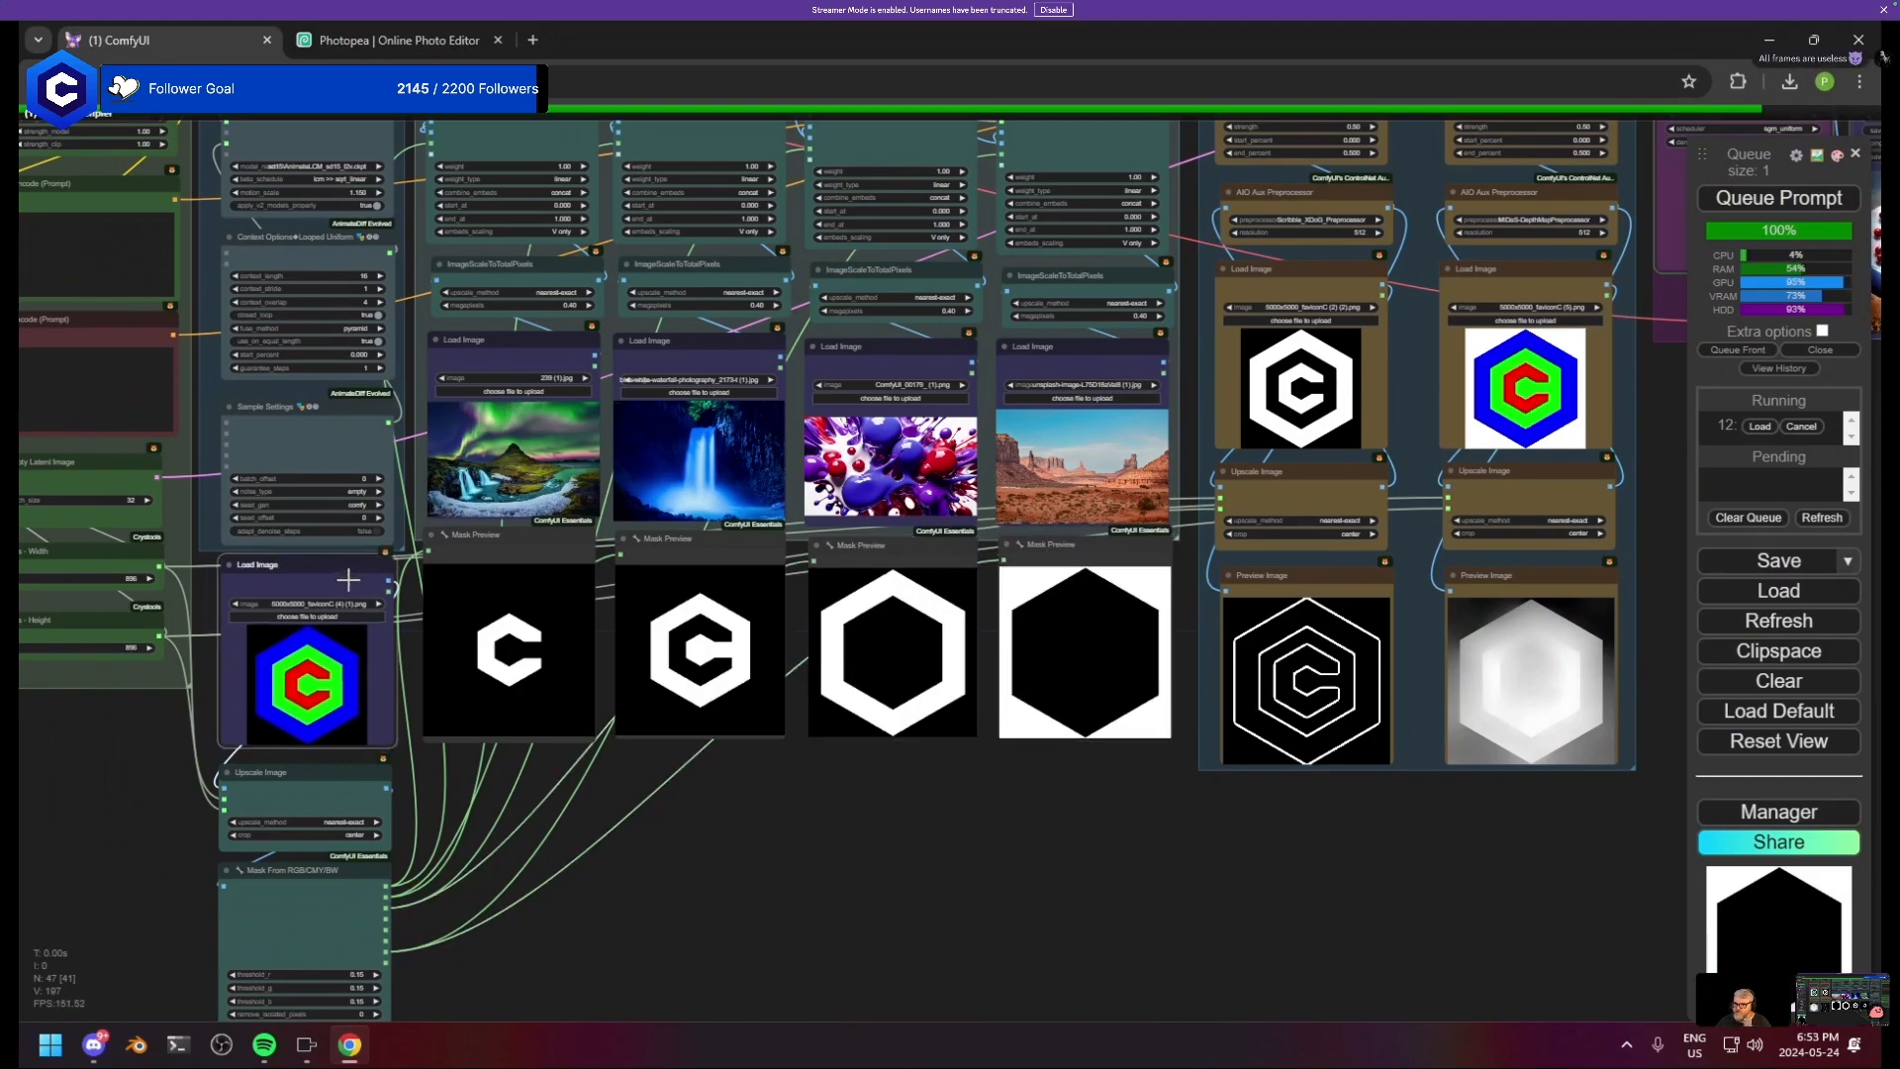
scroll(333, 641, "up", 5)
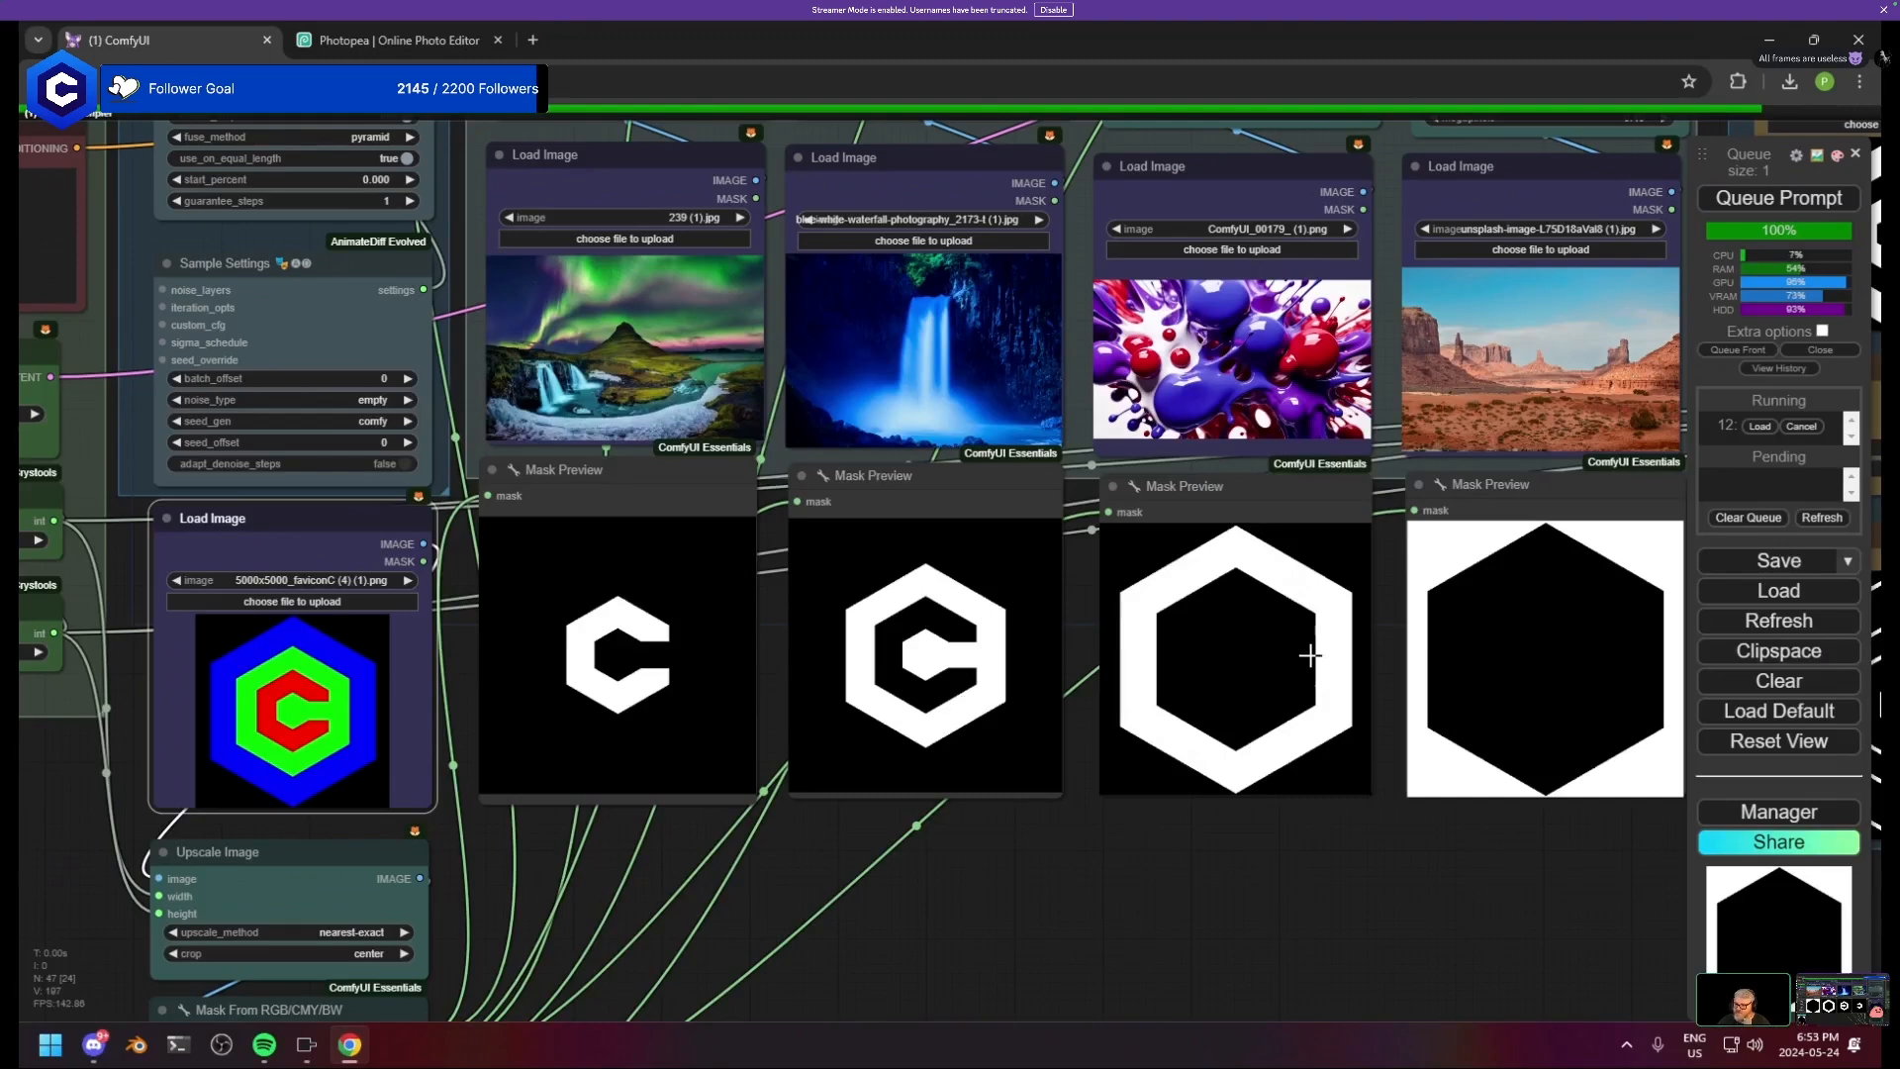
scroll(1572, 651, "down", 8)
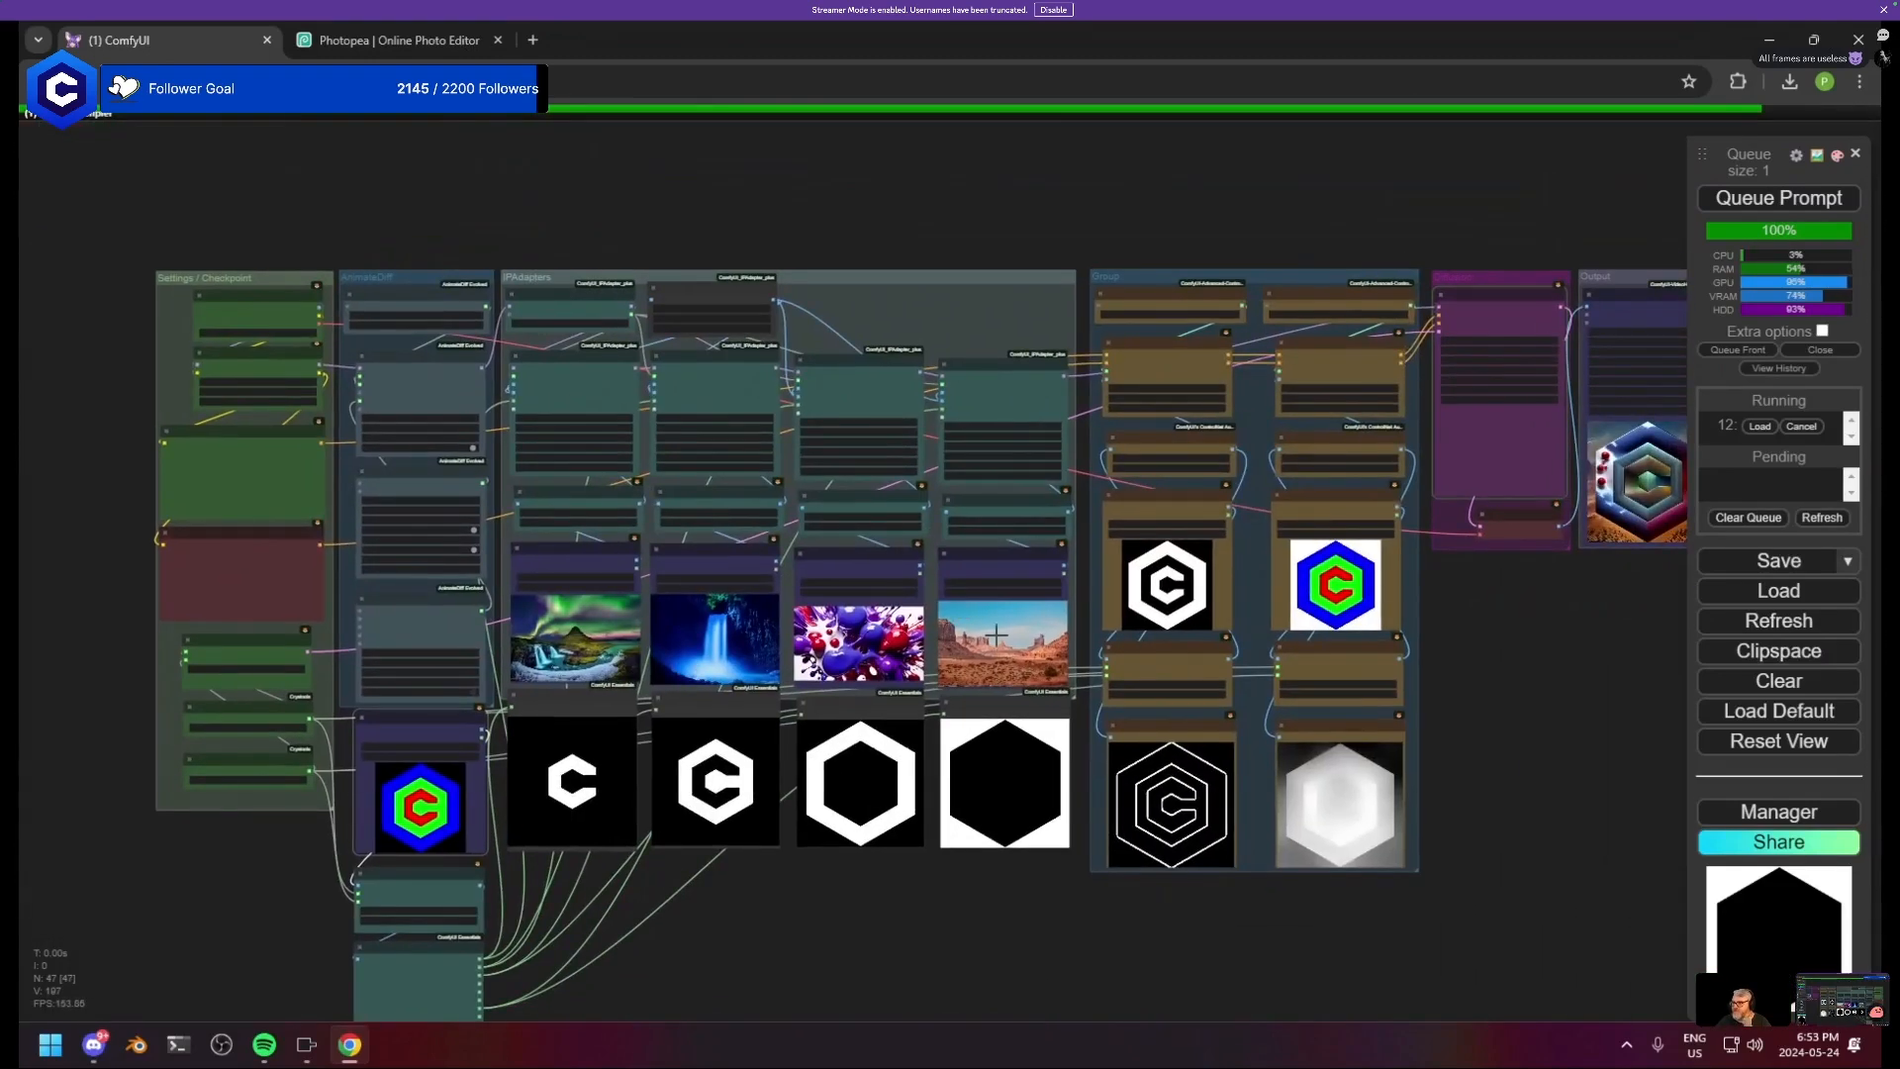
left_click_drag(1025, 653, 932, 648)
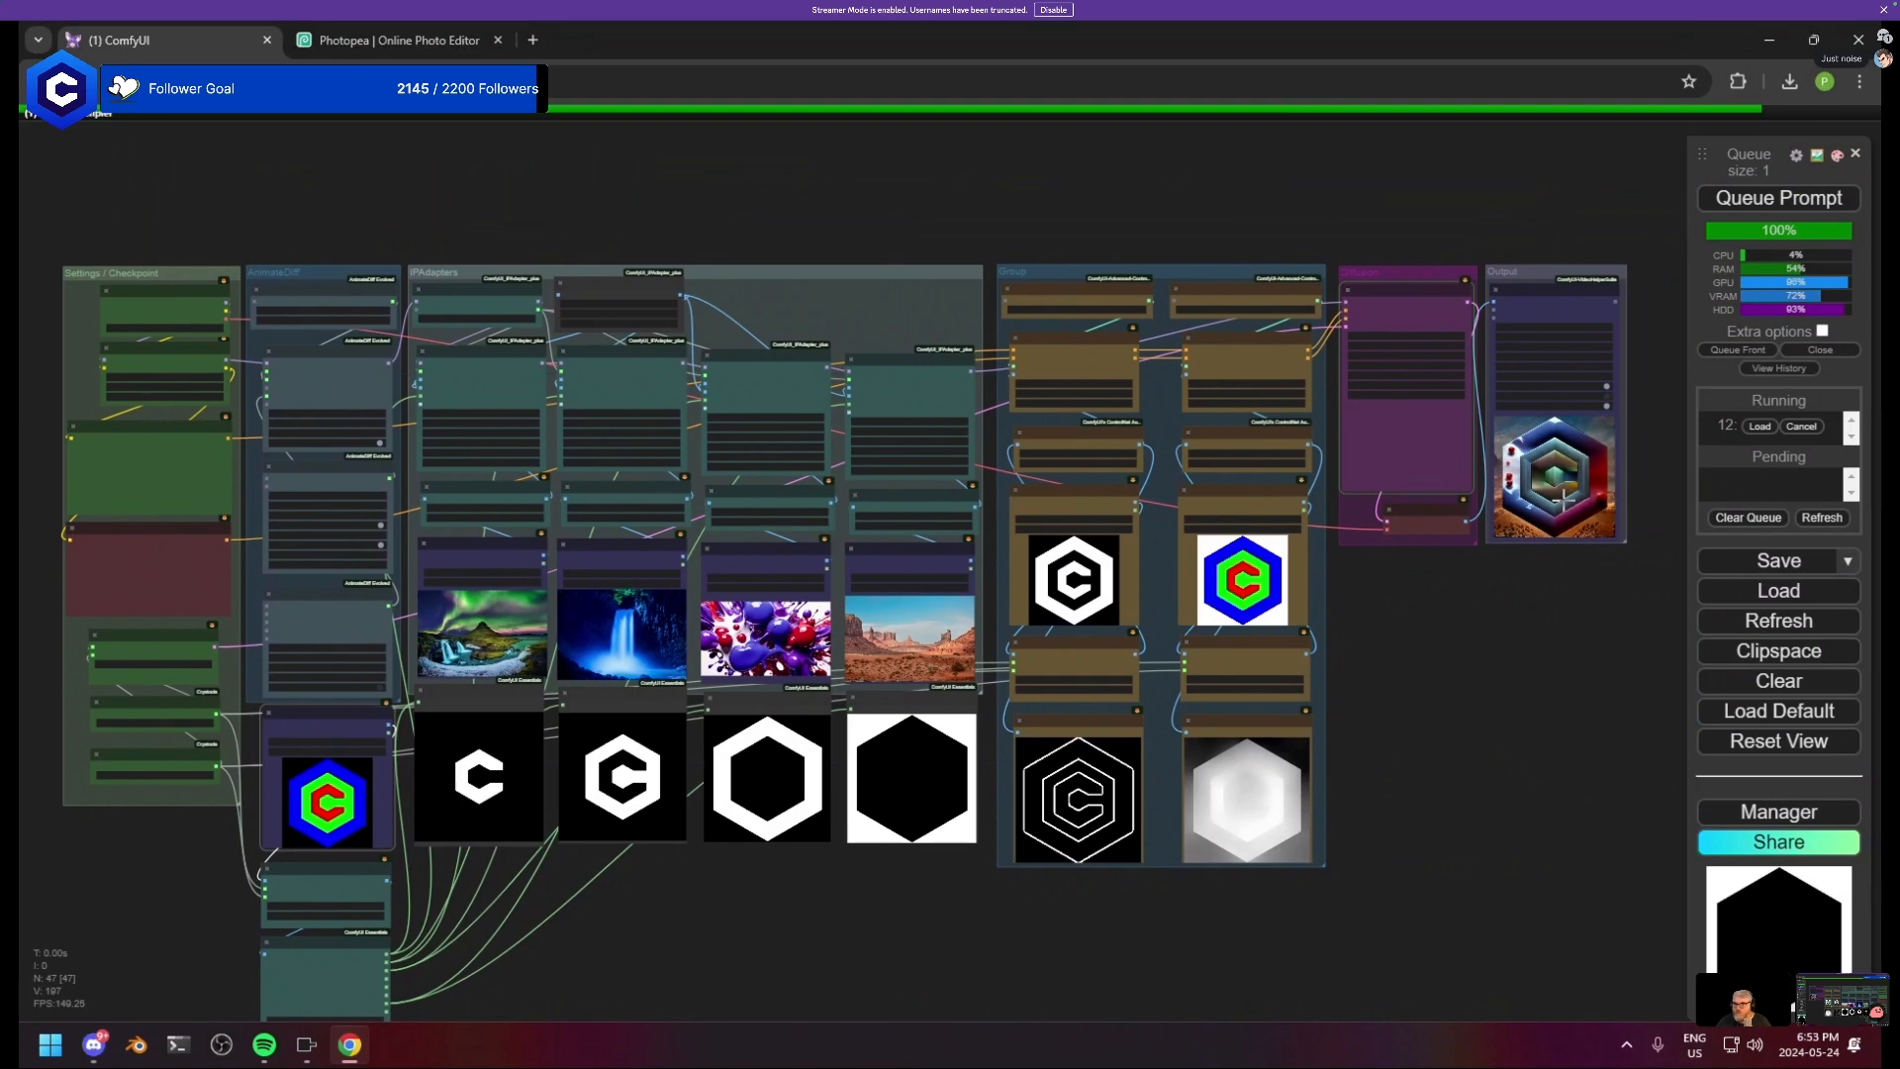
- Set both the Res - Width and Res - Height values to 512
left_click_drag(96, 746, 868, 710)
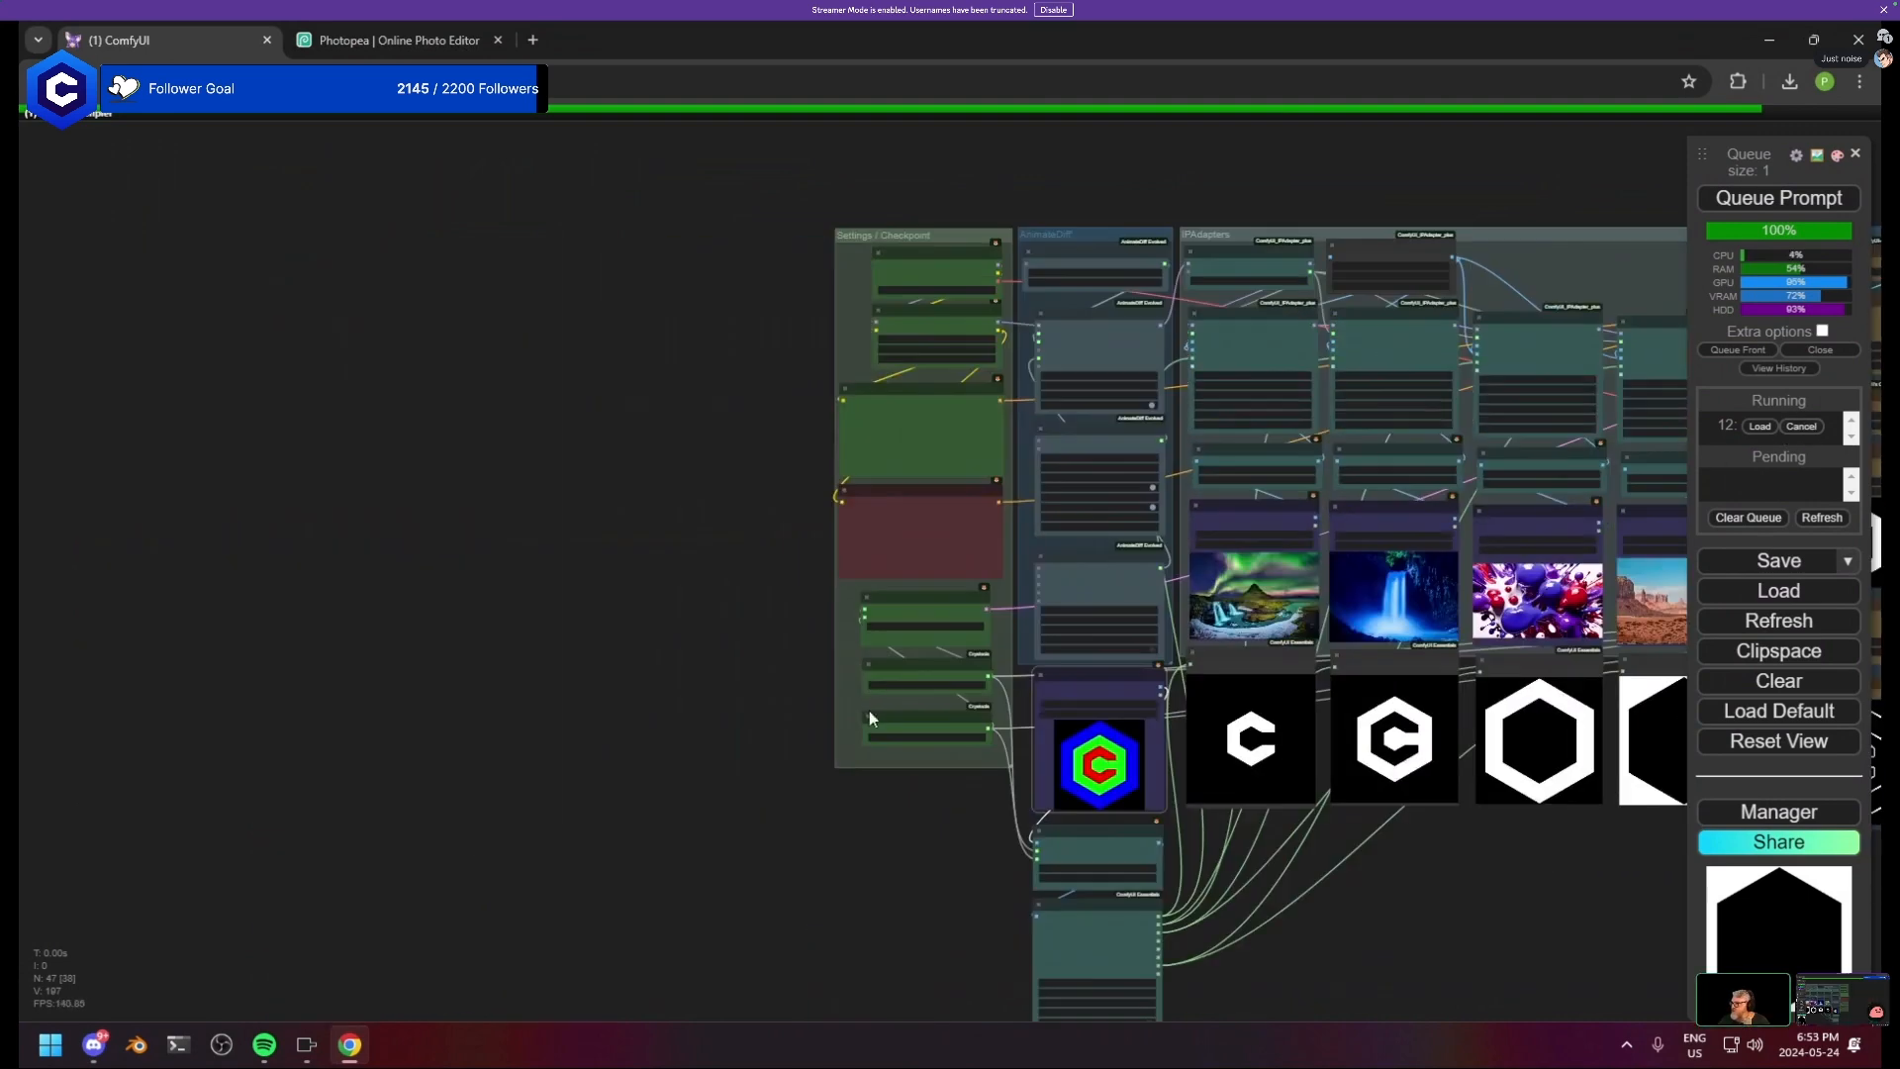
scroll(869, 711, "up", 9)
left_click_drag(1061, 653, 1057, 653)
type("512")
key("Return")
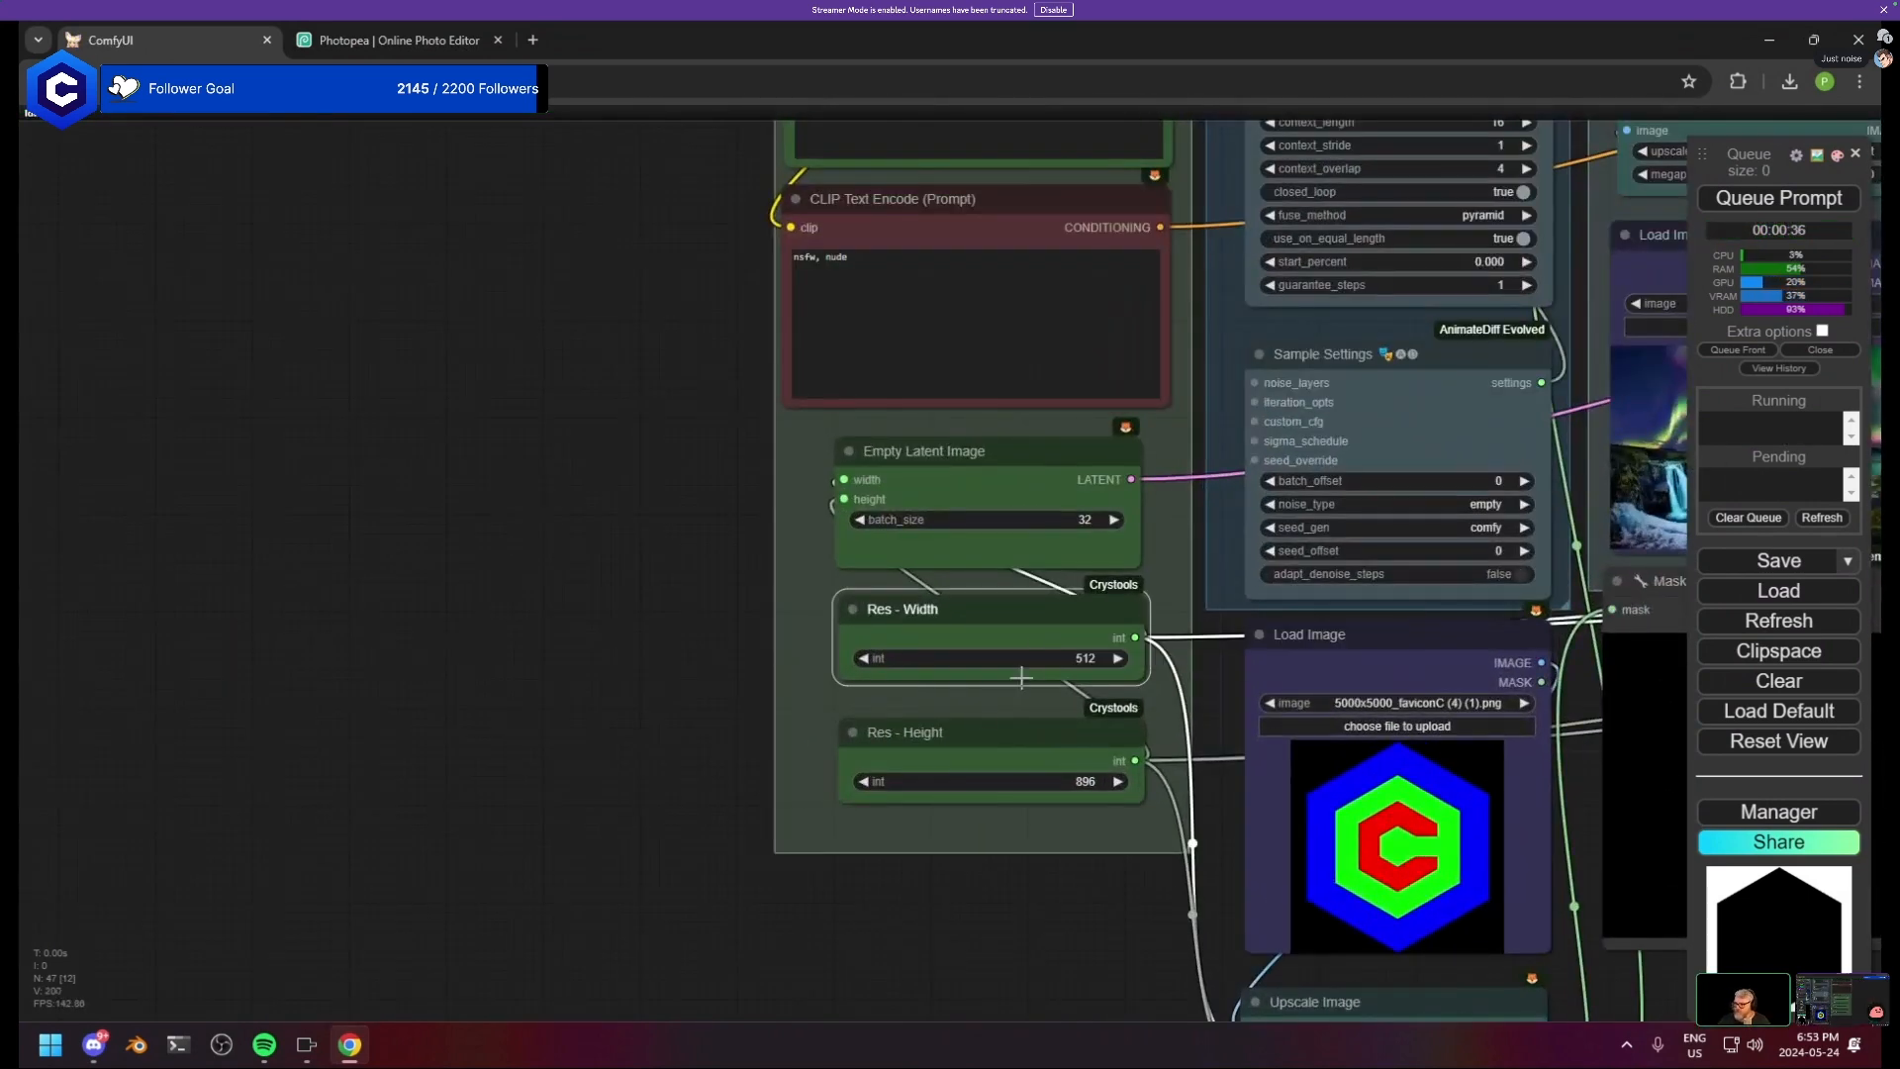
left_click(1024, 779)
type("512")
key("Return")
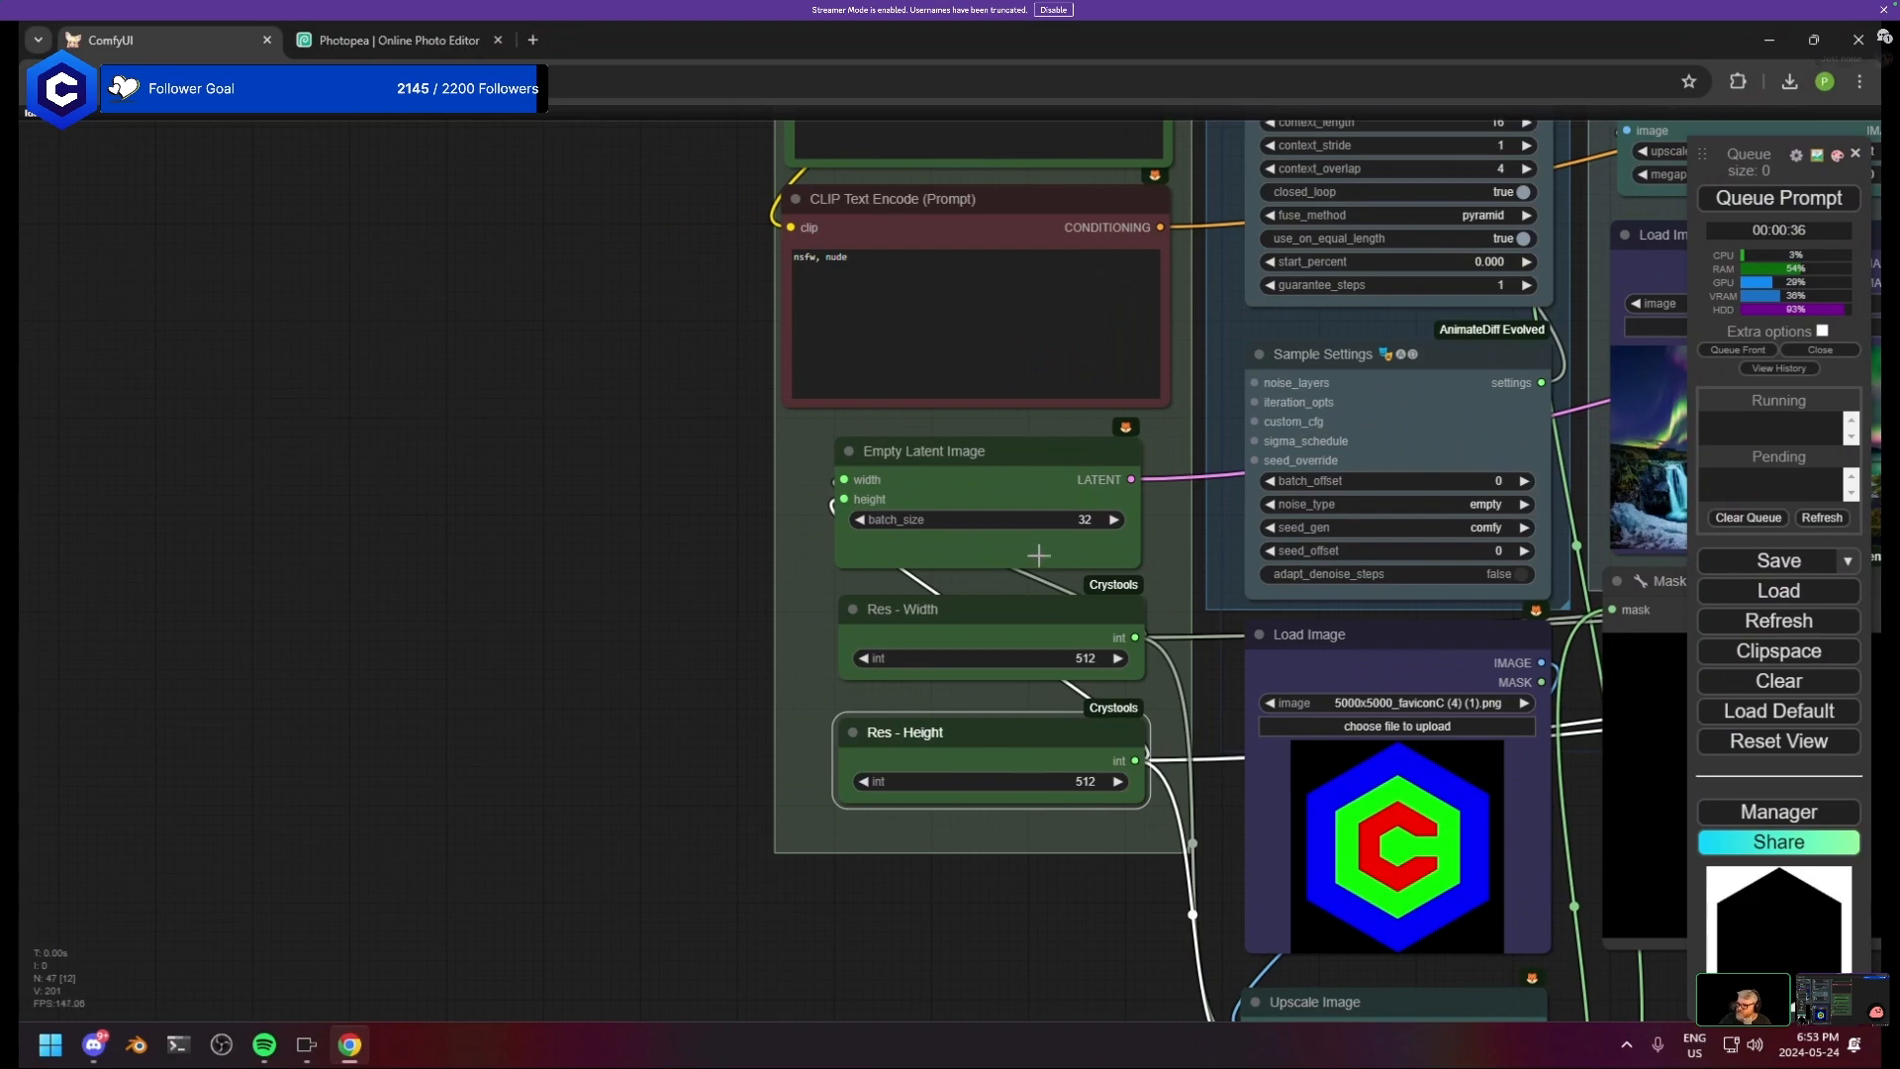
- Set the Empty Latent Image batch_size to 24 and queue the prompt
left_click(1051, 515)
type("24")
key("Return")
key("ctrl+Return")
scroll(1039, 507, "down", 8)
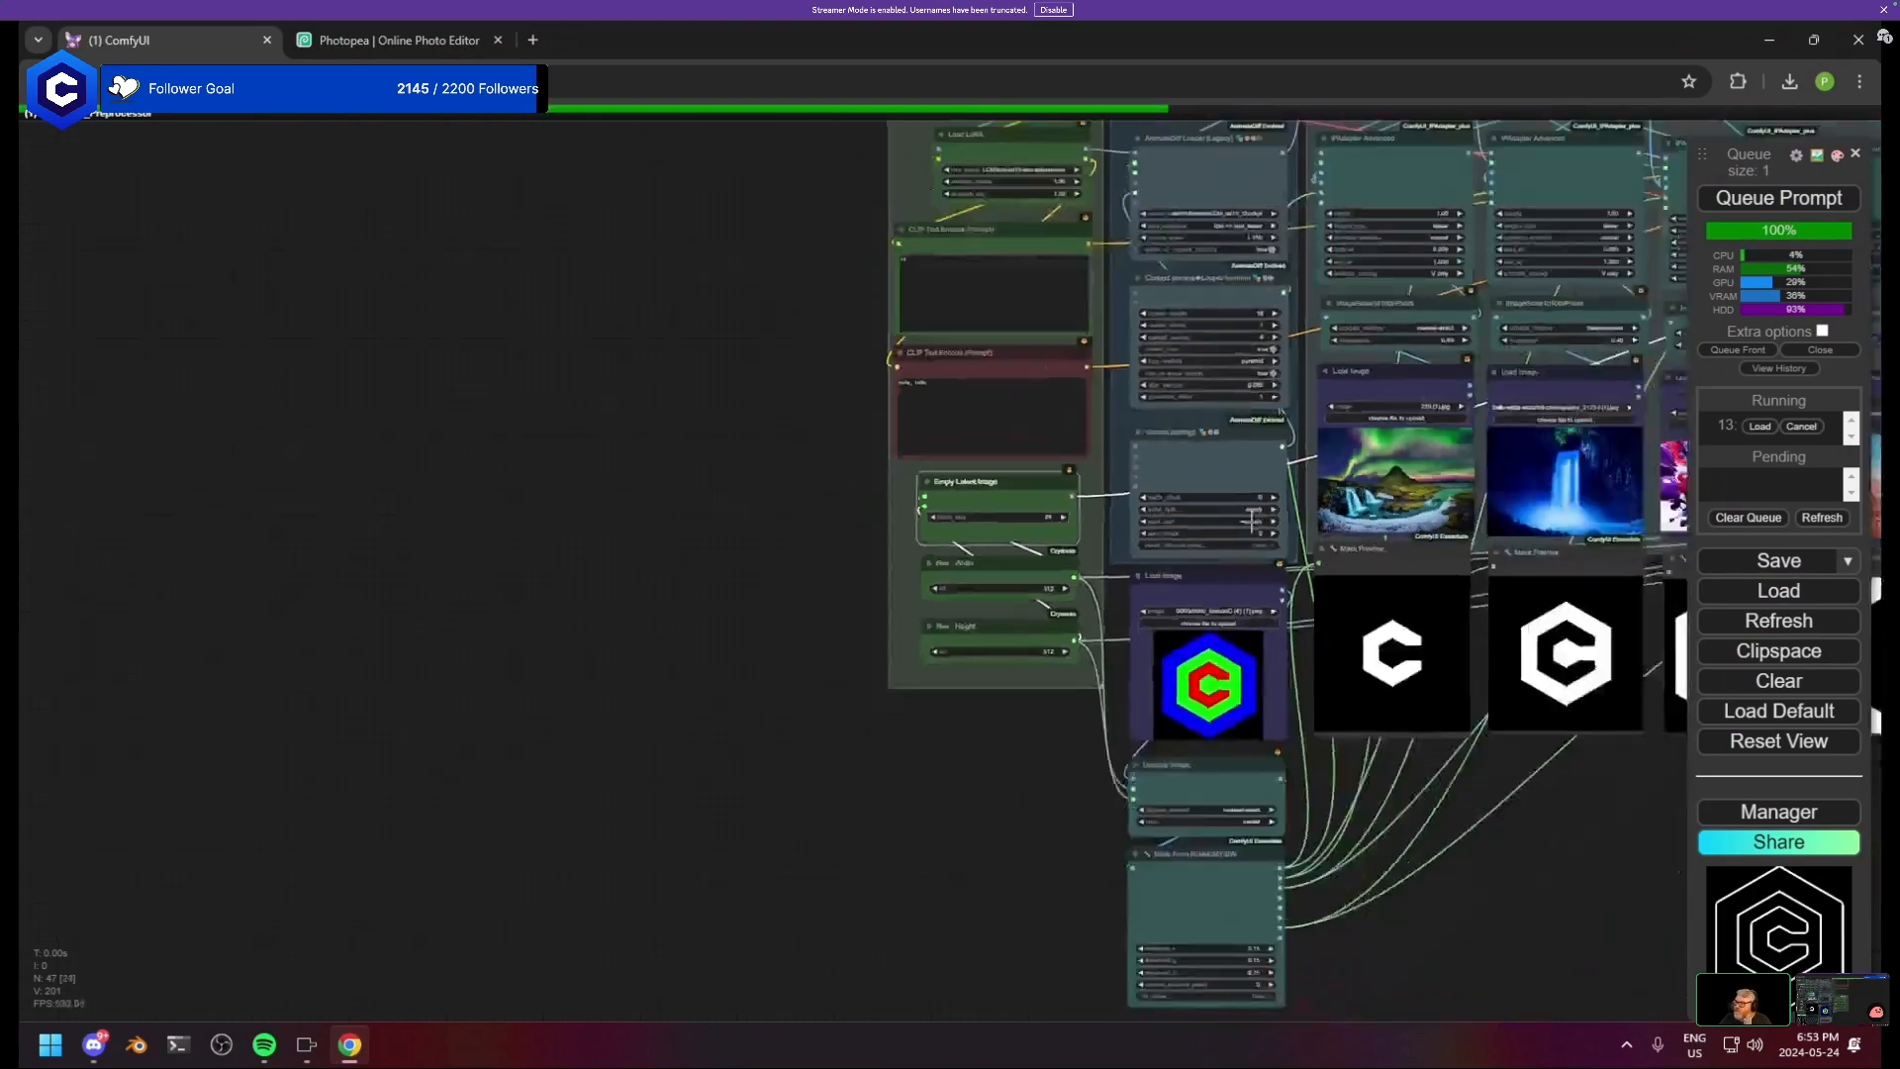
left_click_drag(1606, 588, 739, 608)
scroll(739, 607, "down", 4)
left_click_drag(904, 752, 924, 833)
scroll(839, 797, "up", 2)
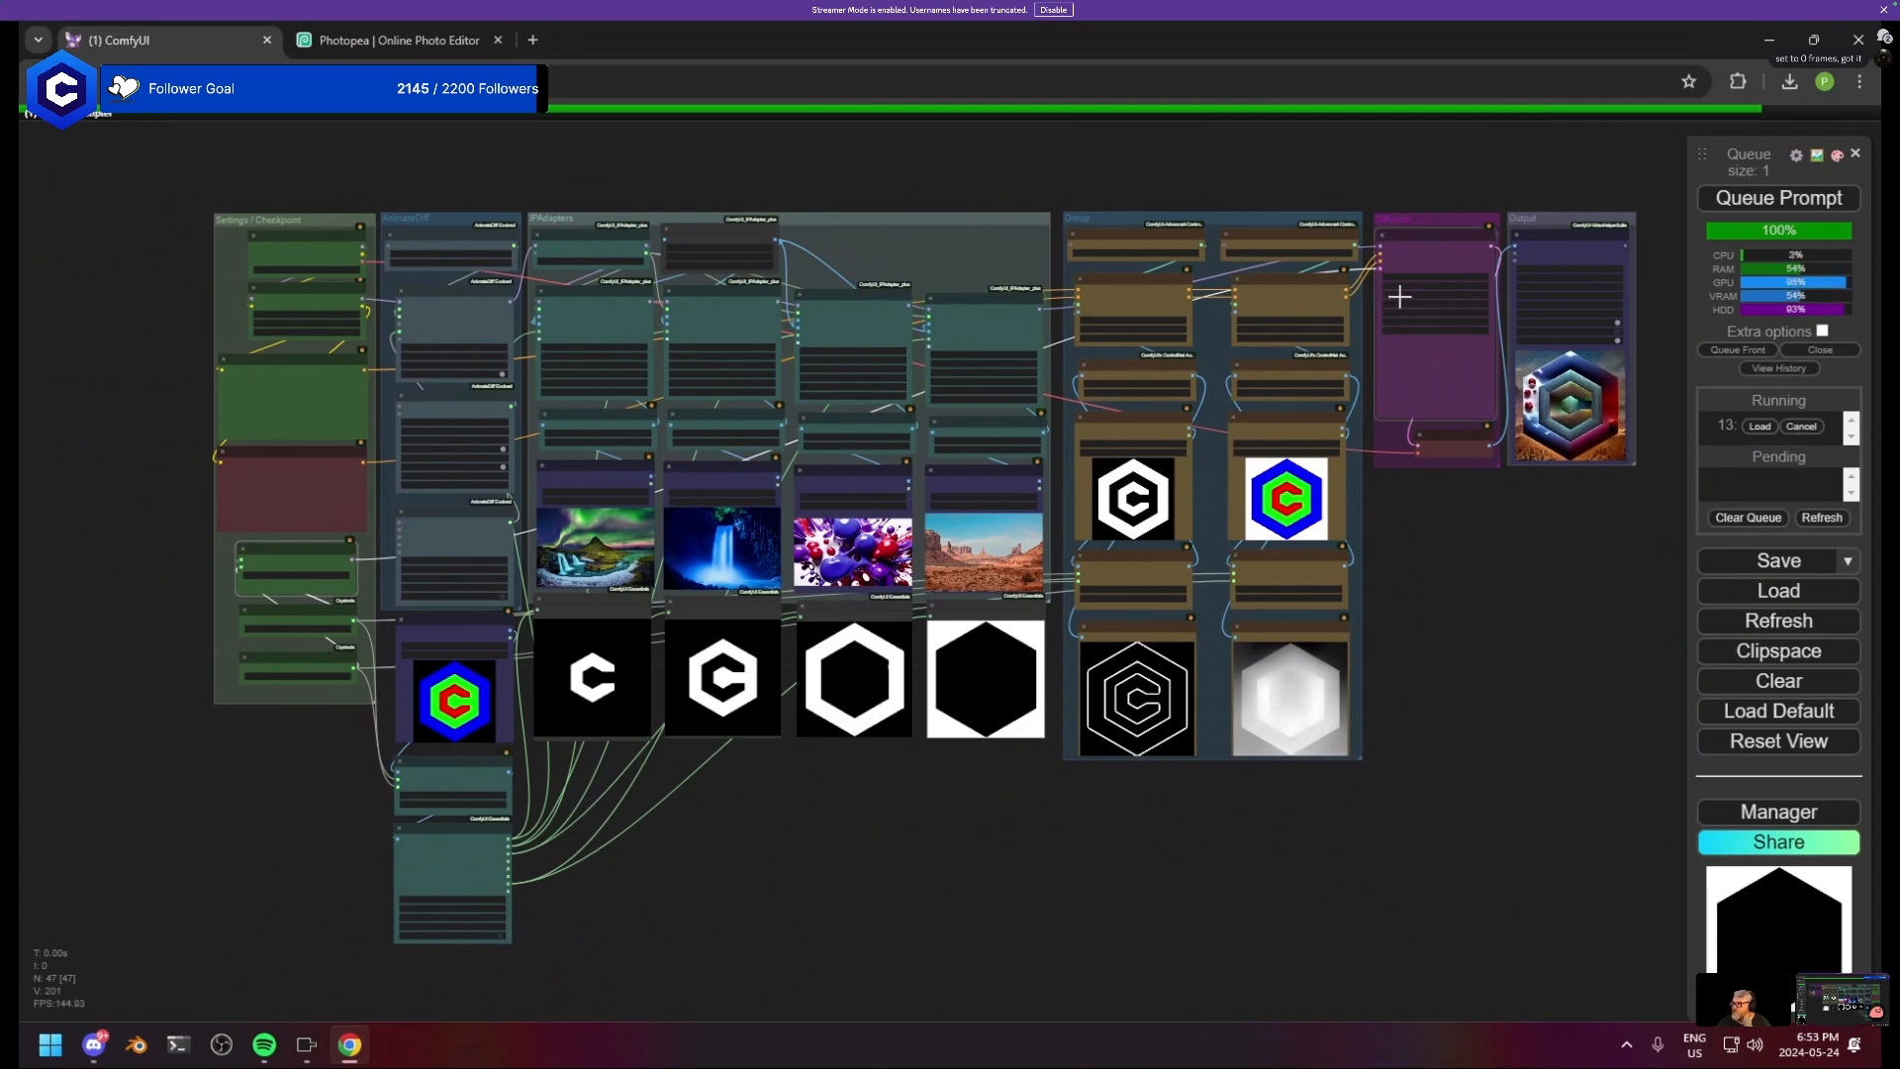
left_click_drag(1369, 756, 1190, 767)
scroll(1103, 736, "up", 3)
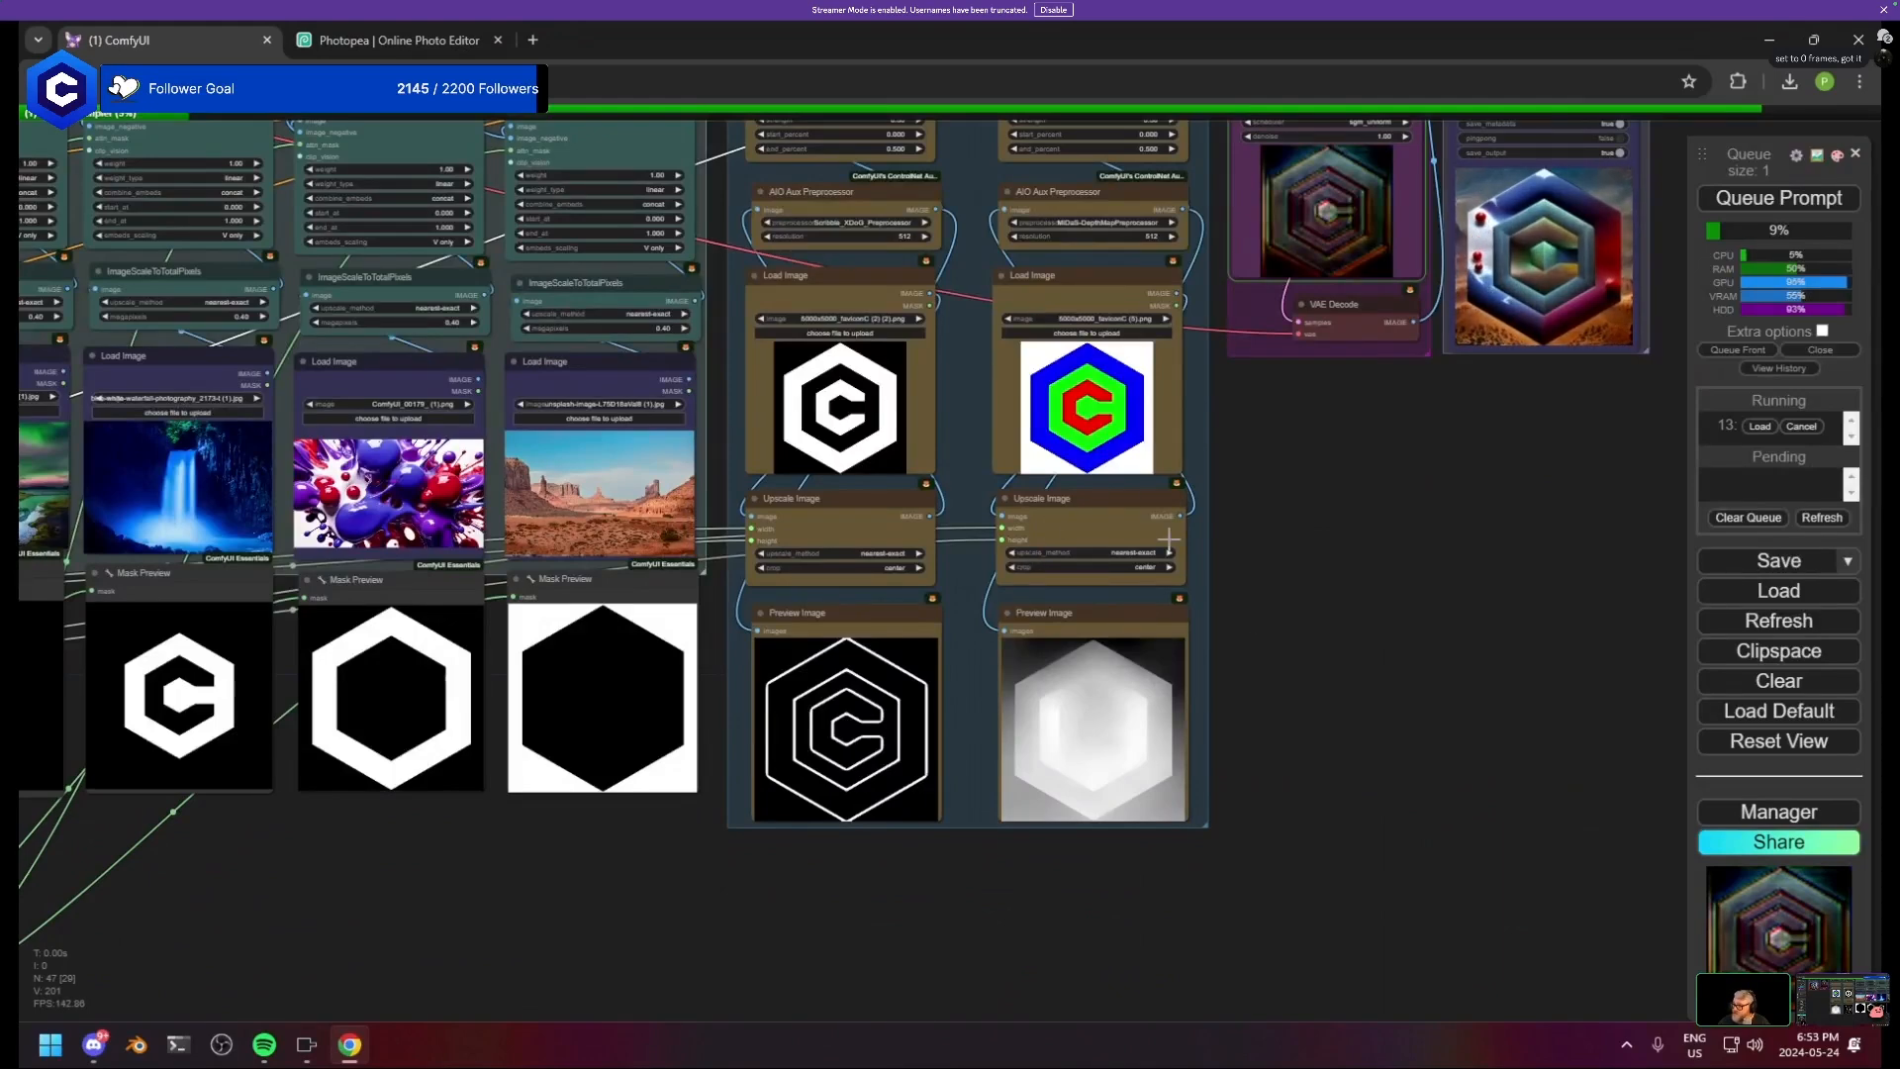
- Switch to a Command Prompt running nvitop, examine the GPU memory usage during the render, and return to the workflow
key("super")
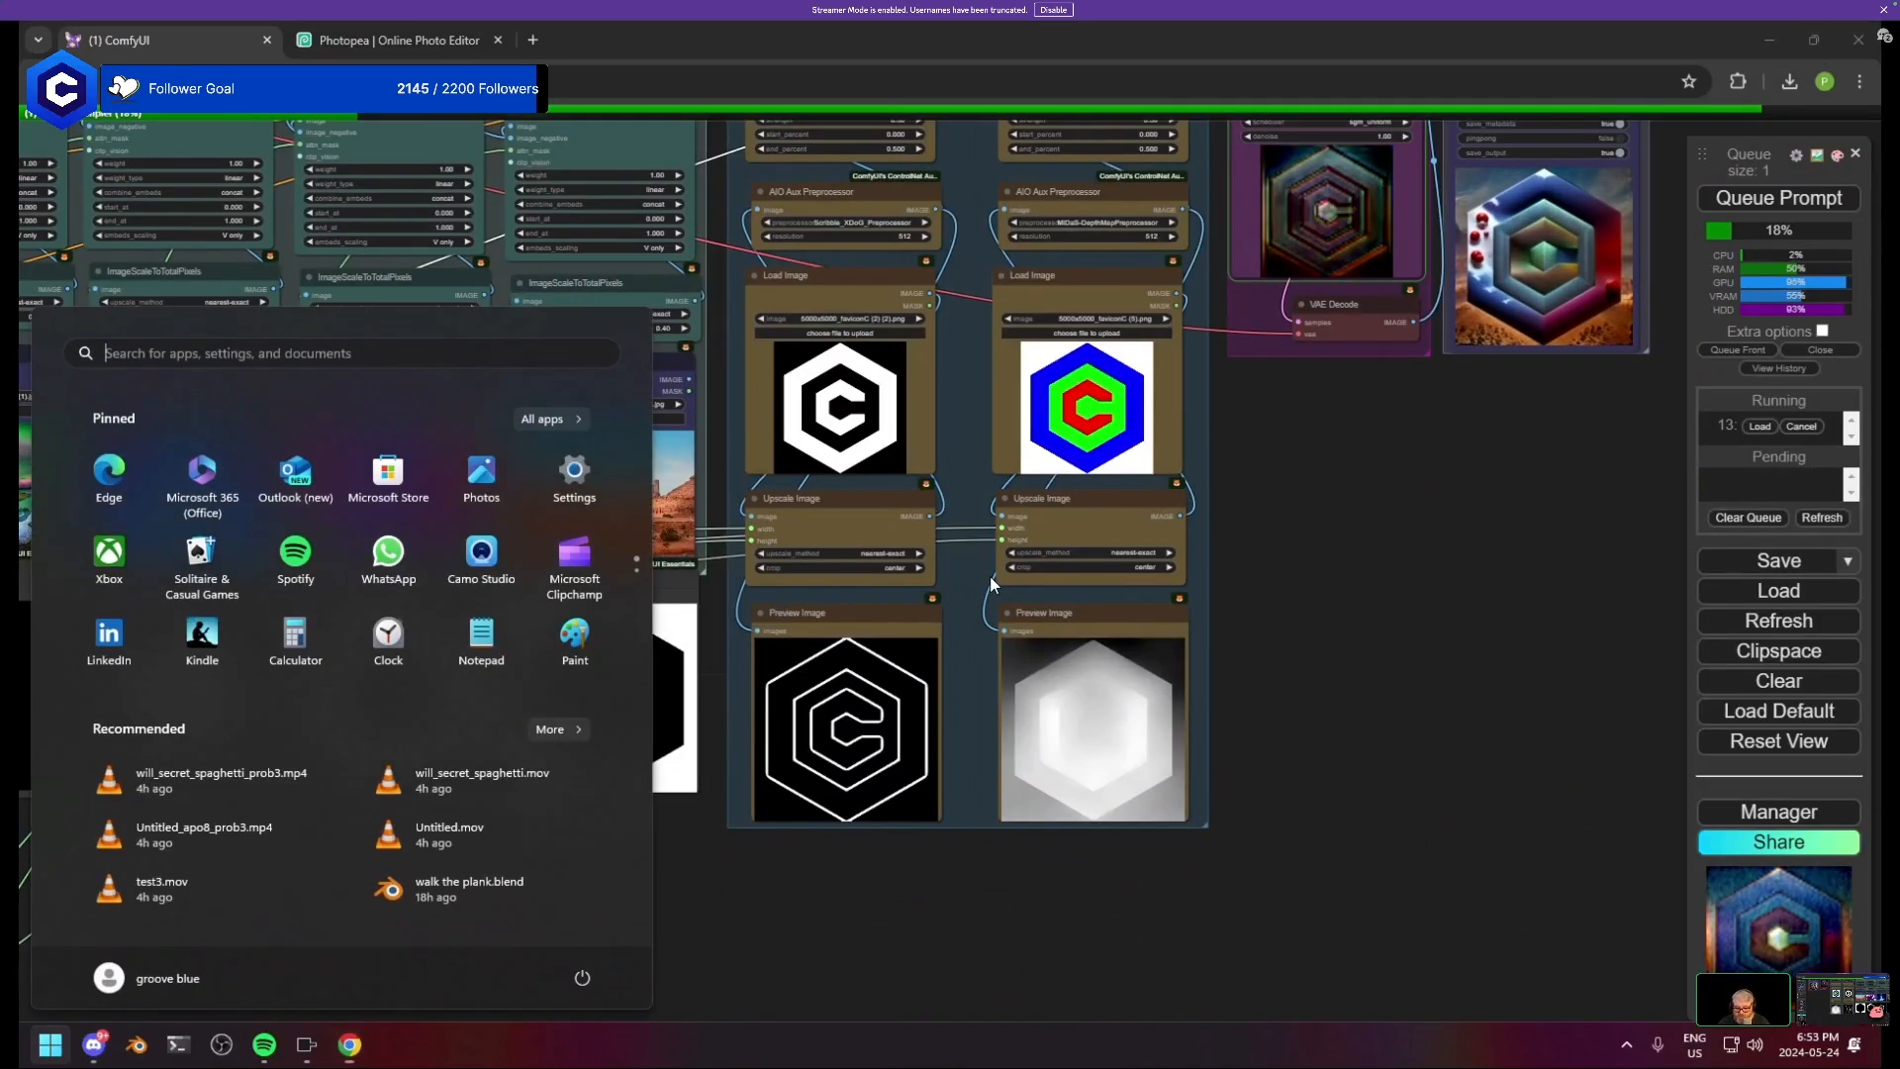
type("cmd")
key("Return")
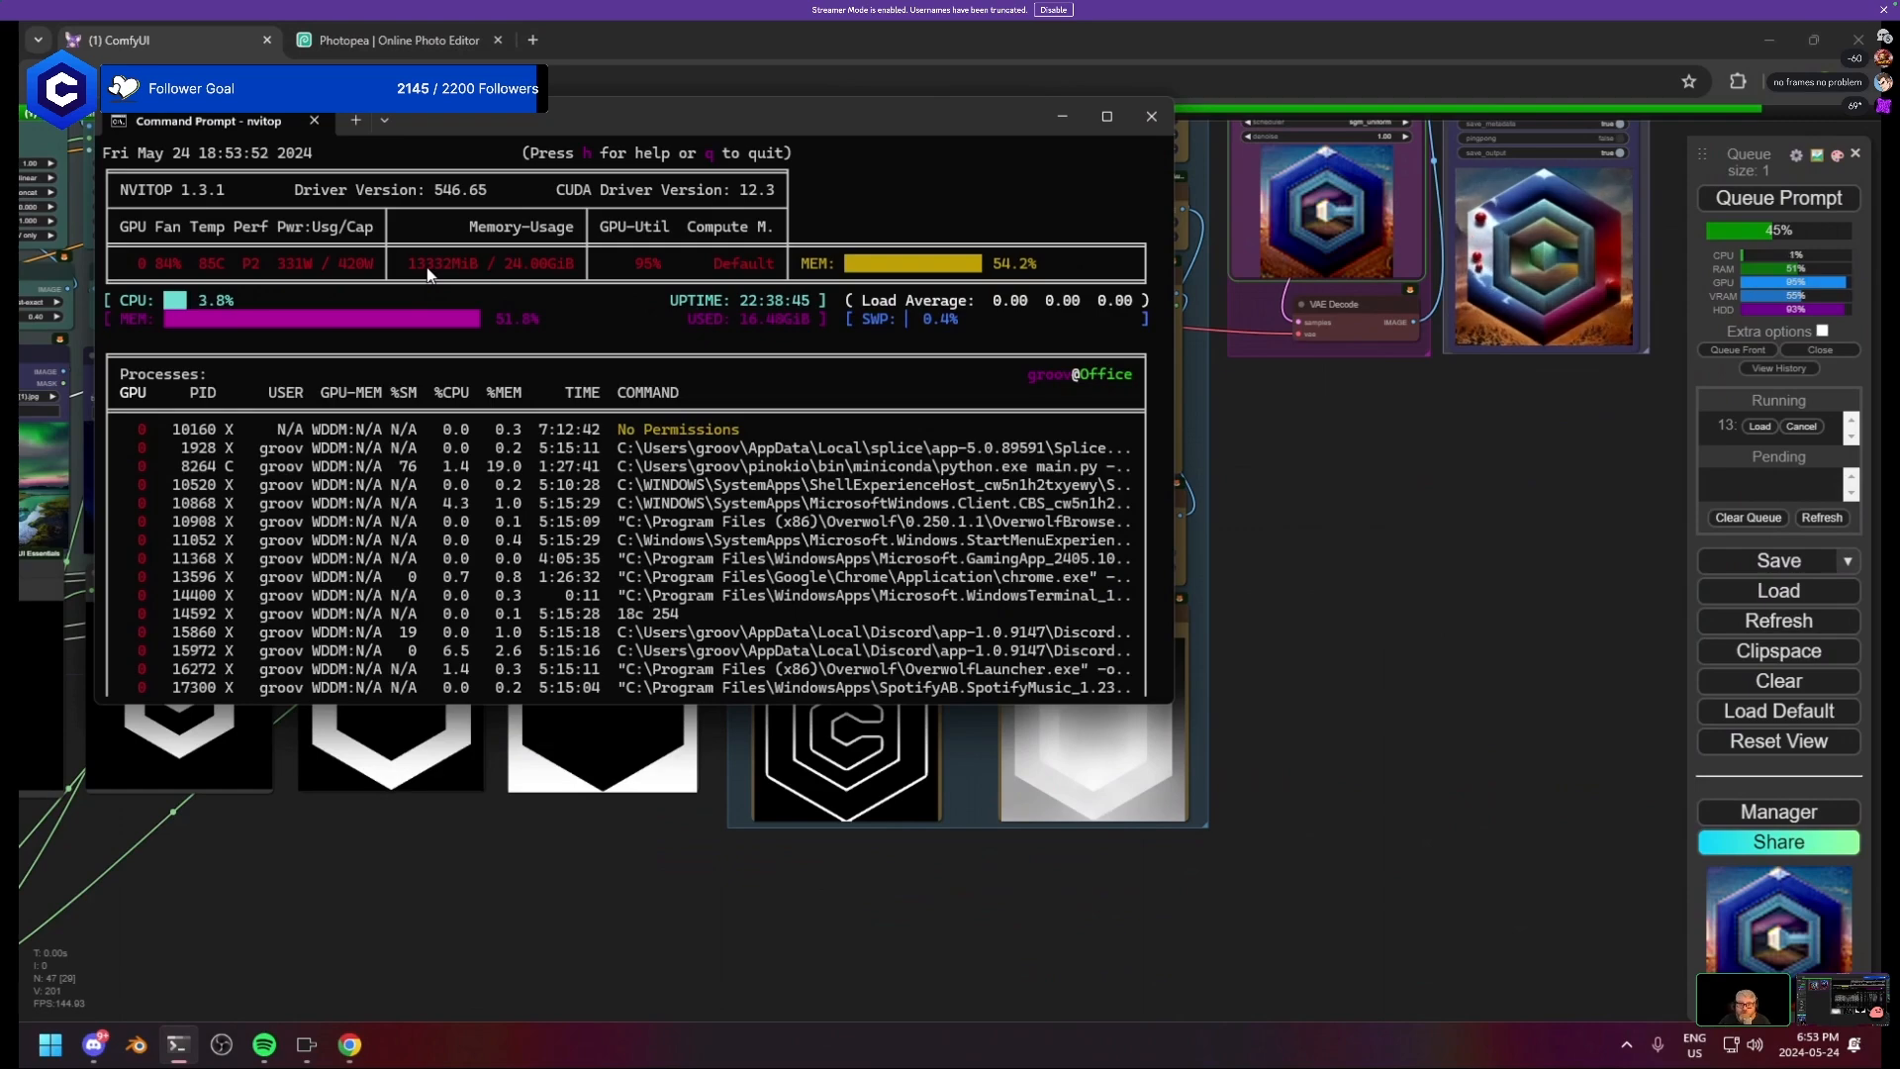
left_click(1162, 64)
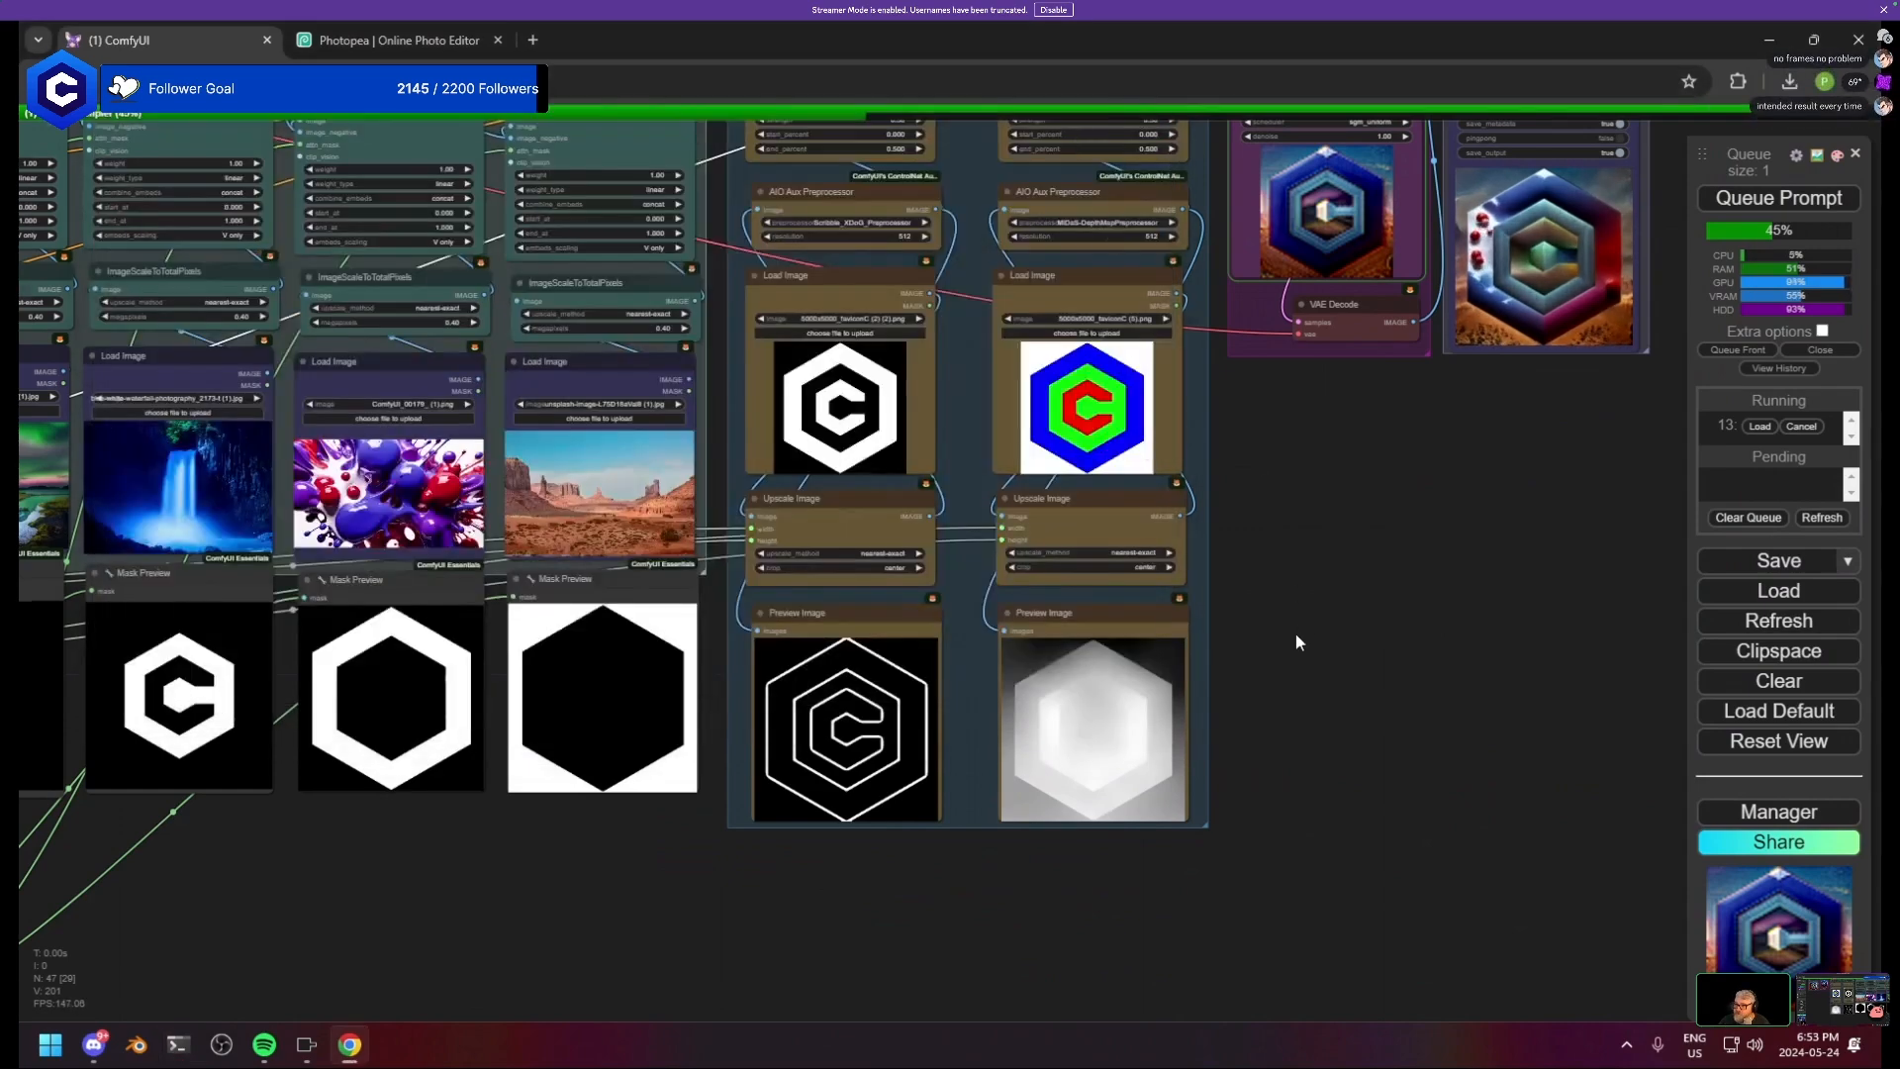
- Look over the sampler, resolution, IPAdapter and ControlNet nodes of the workflow while the render runs
scroll(1296, 633, "down", 3)
scroll(1321, 548, "up", 4)
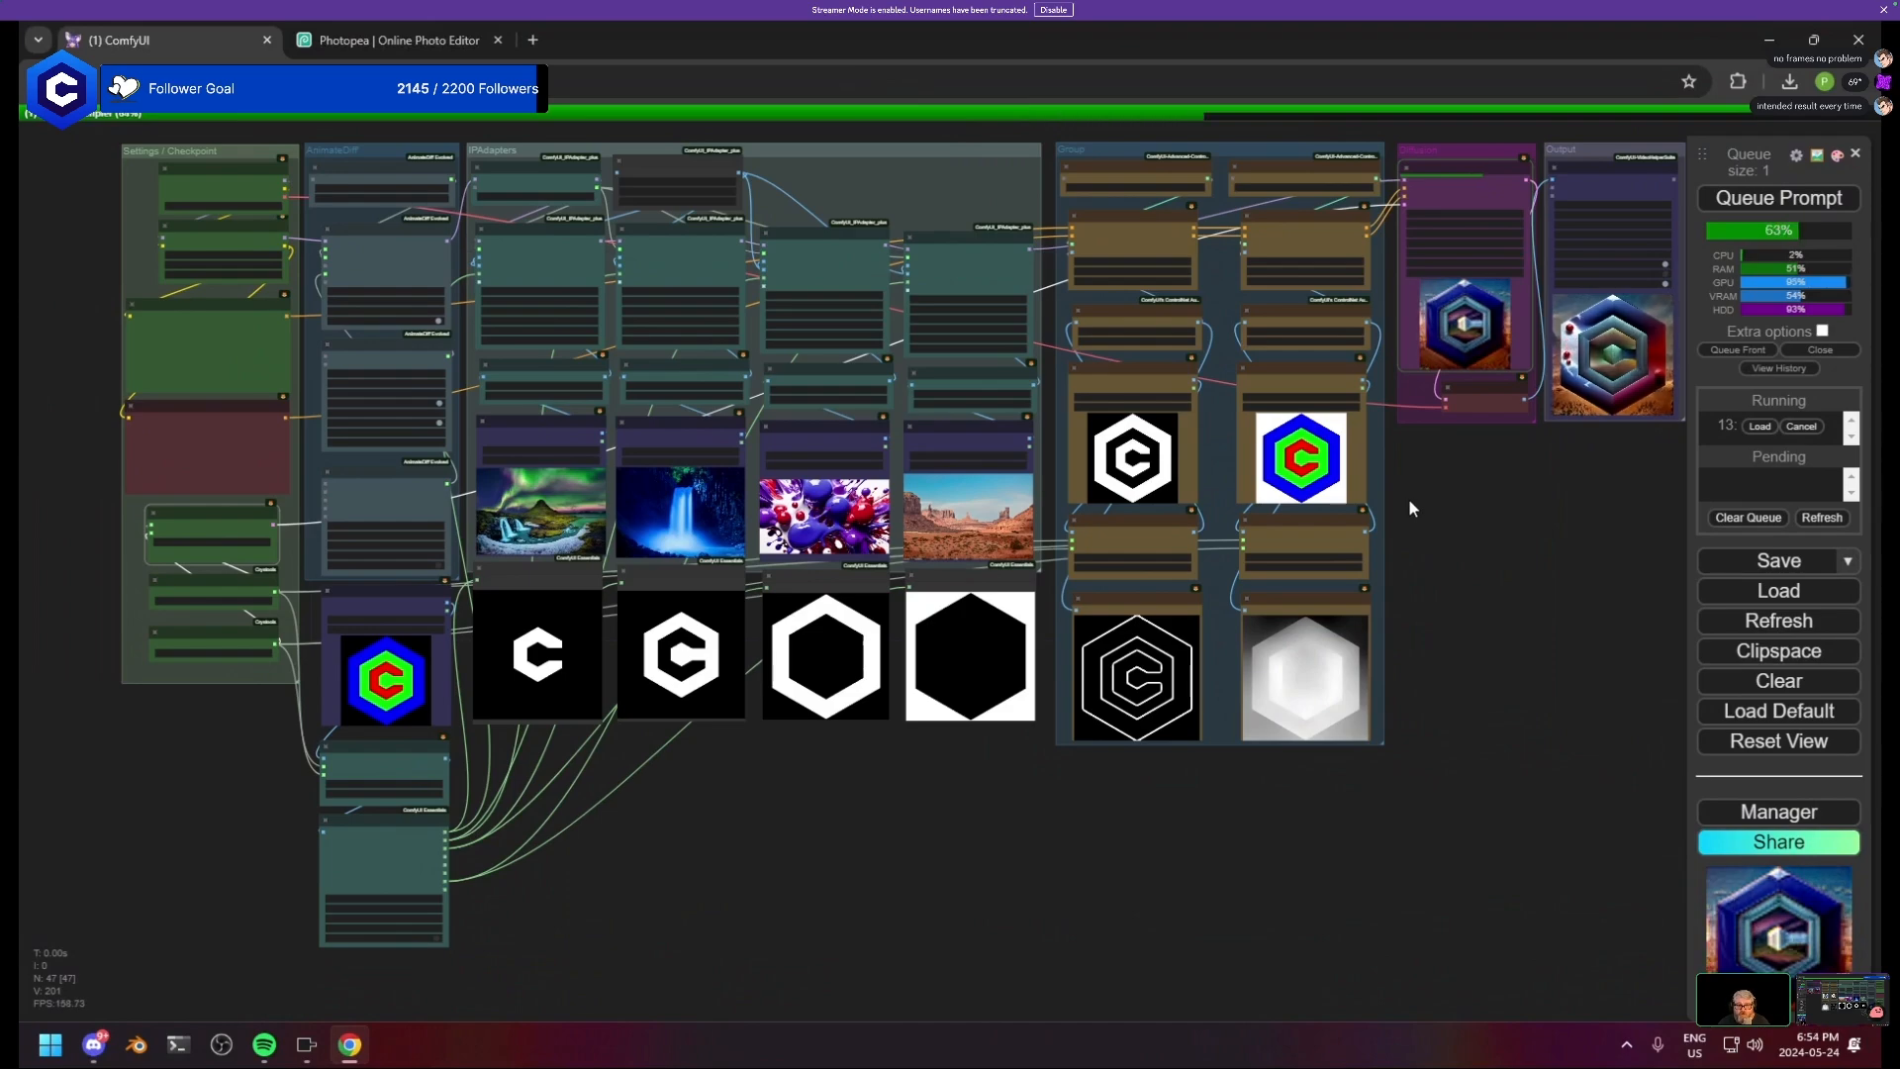
left_click_drag(1403, 537, 732, 626)
scroll(1490, 560, "up", 6)
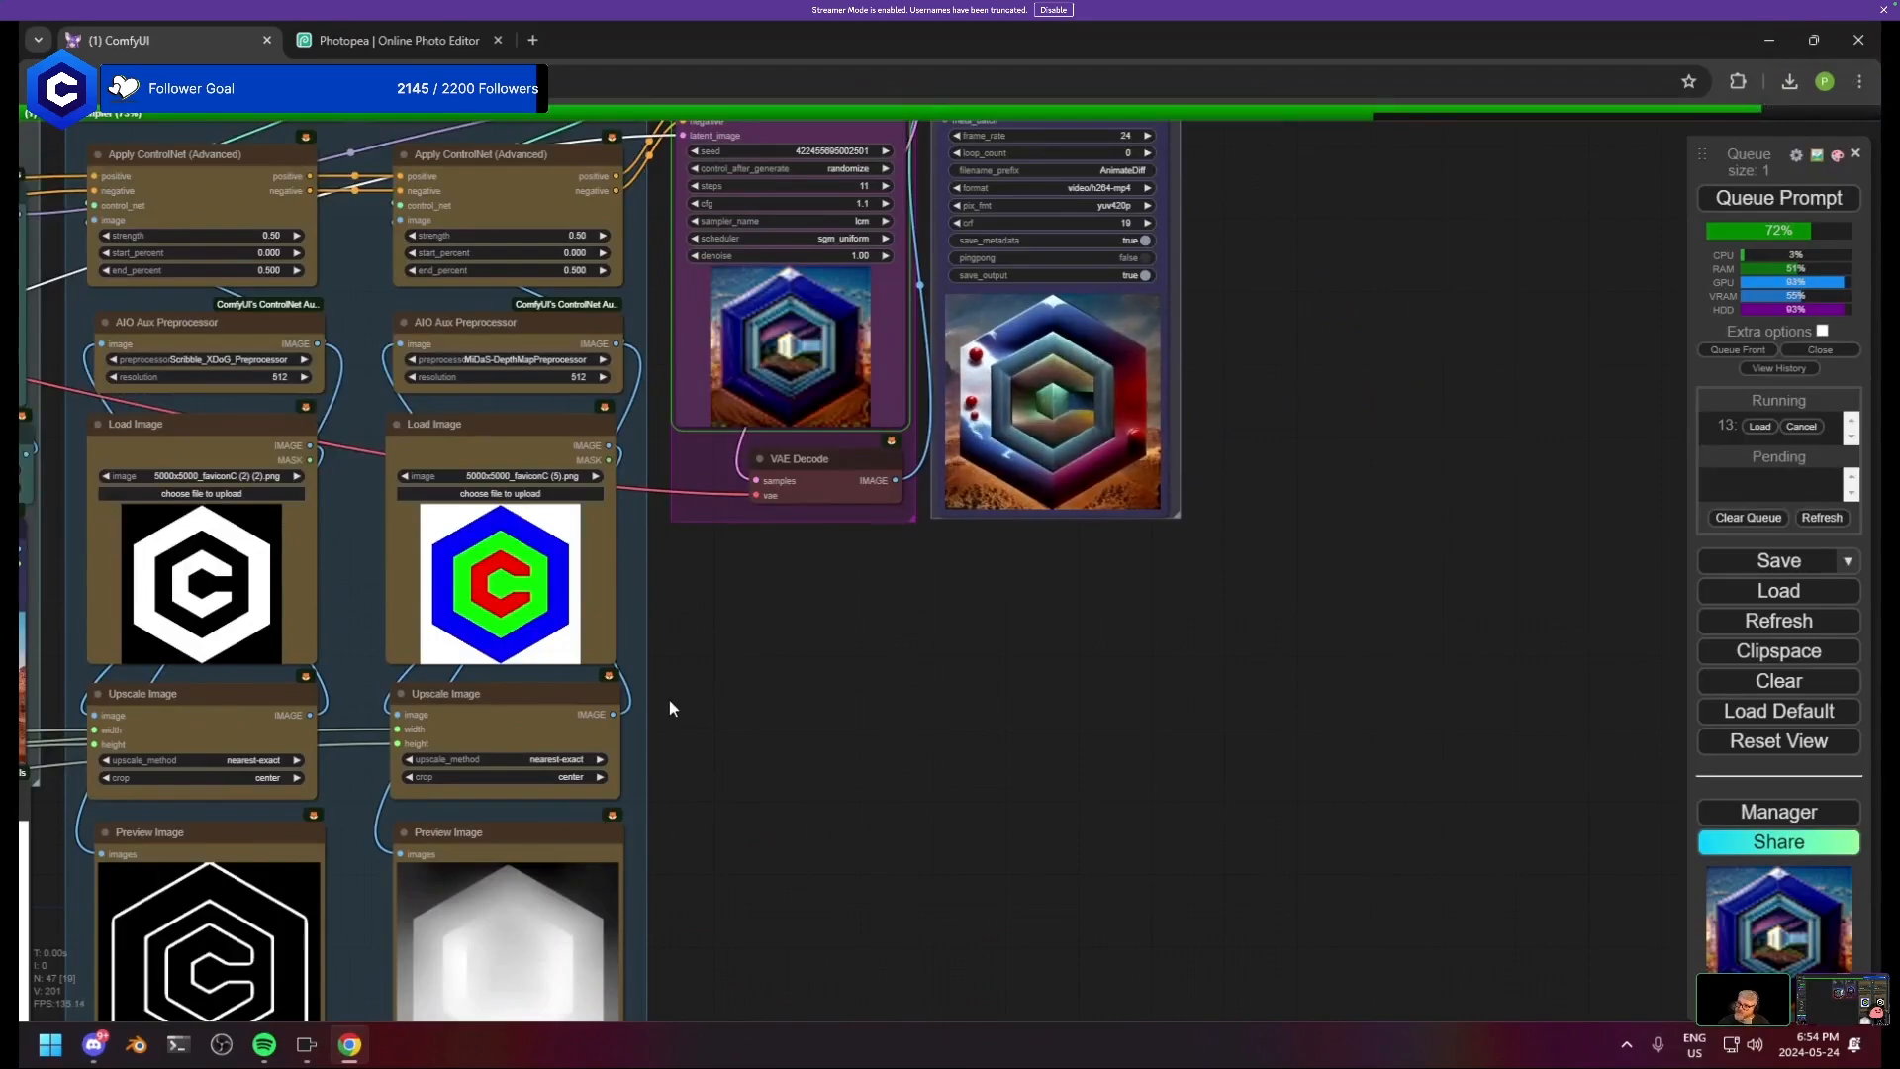
left_click_drag(669, 698, 1239, 707)
scroll(1296, 750, "down", 2)
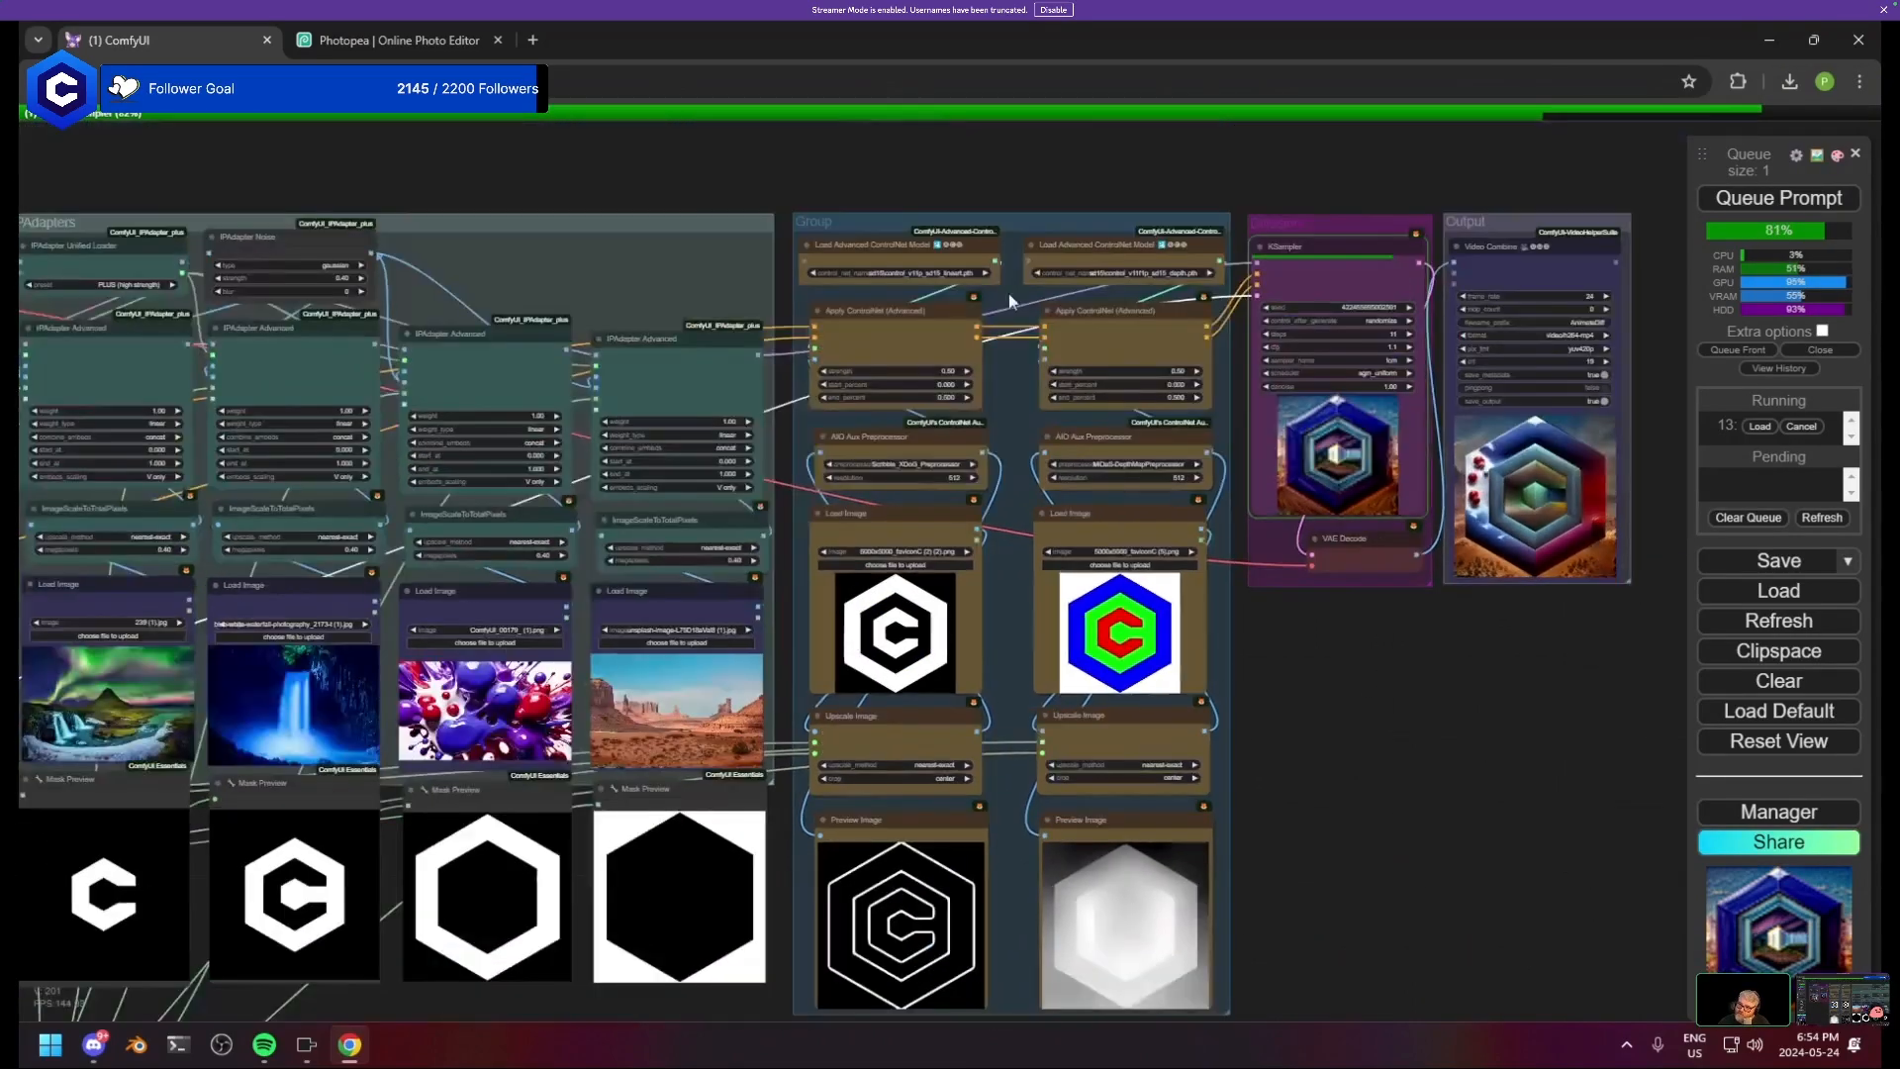
left_click_drag(1082, 817, 1473, 736)
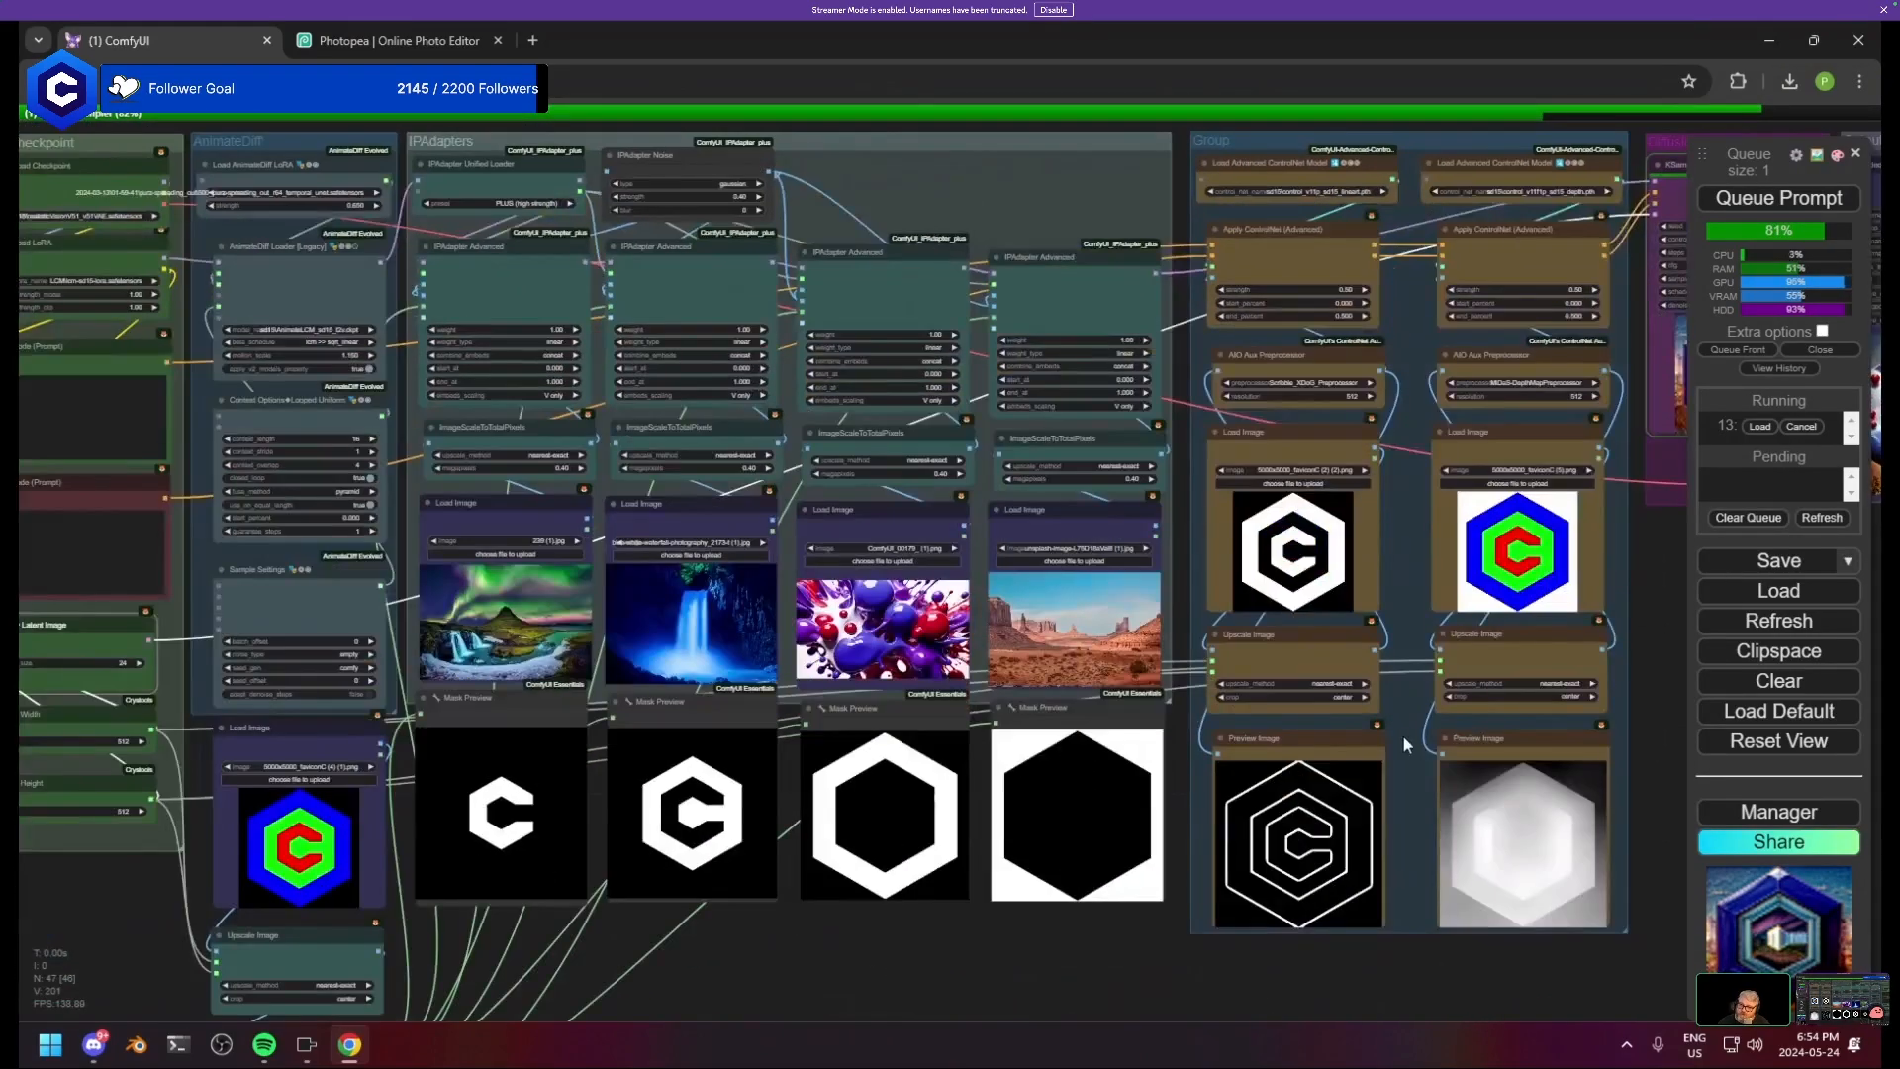
scroll(1395, 736, "down", 5)
left_click_drag(568, 821, 857, 686)
scroll(857, 685, "up", 3)
scroll(857, 686, "up", 4)
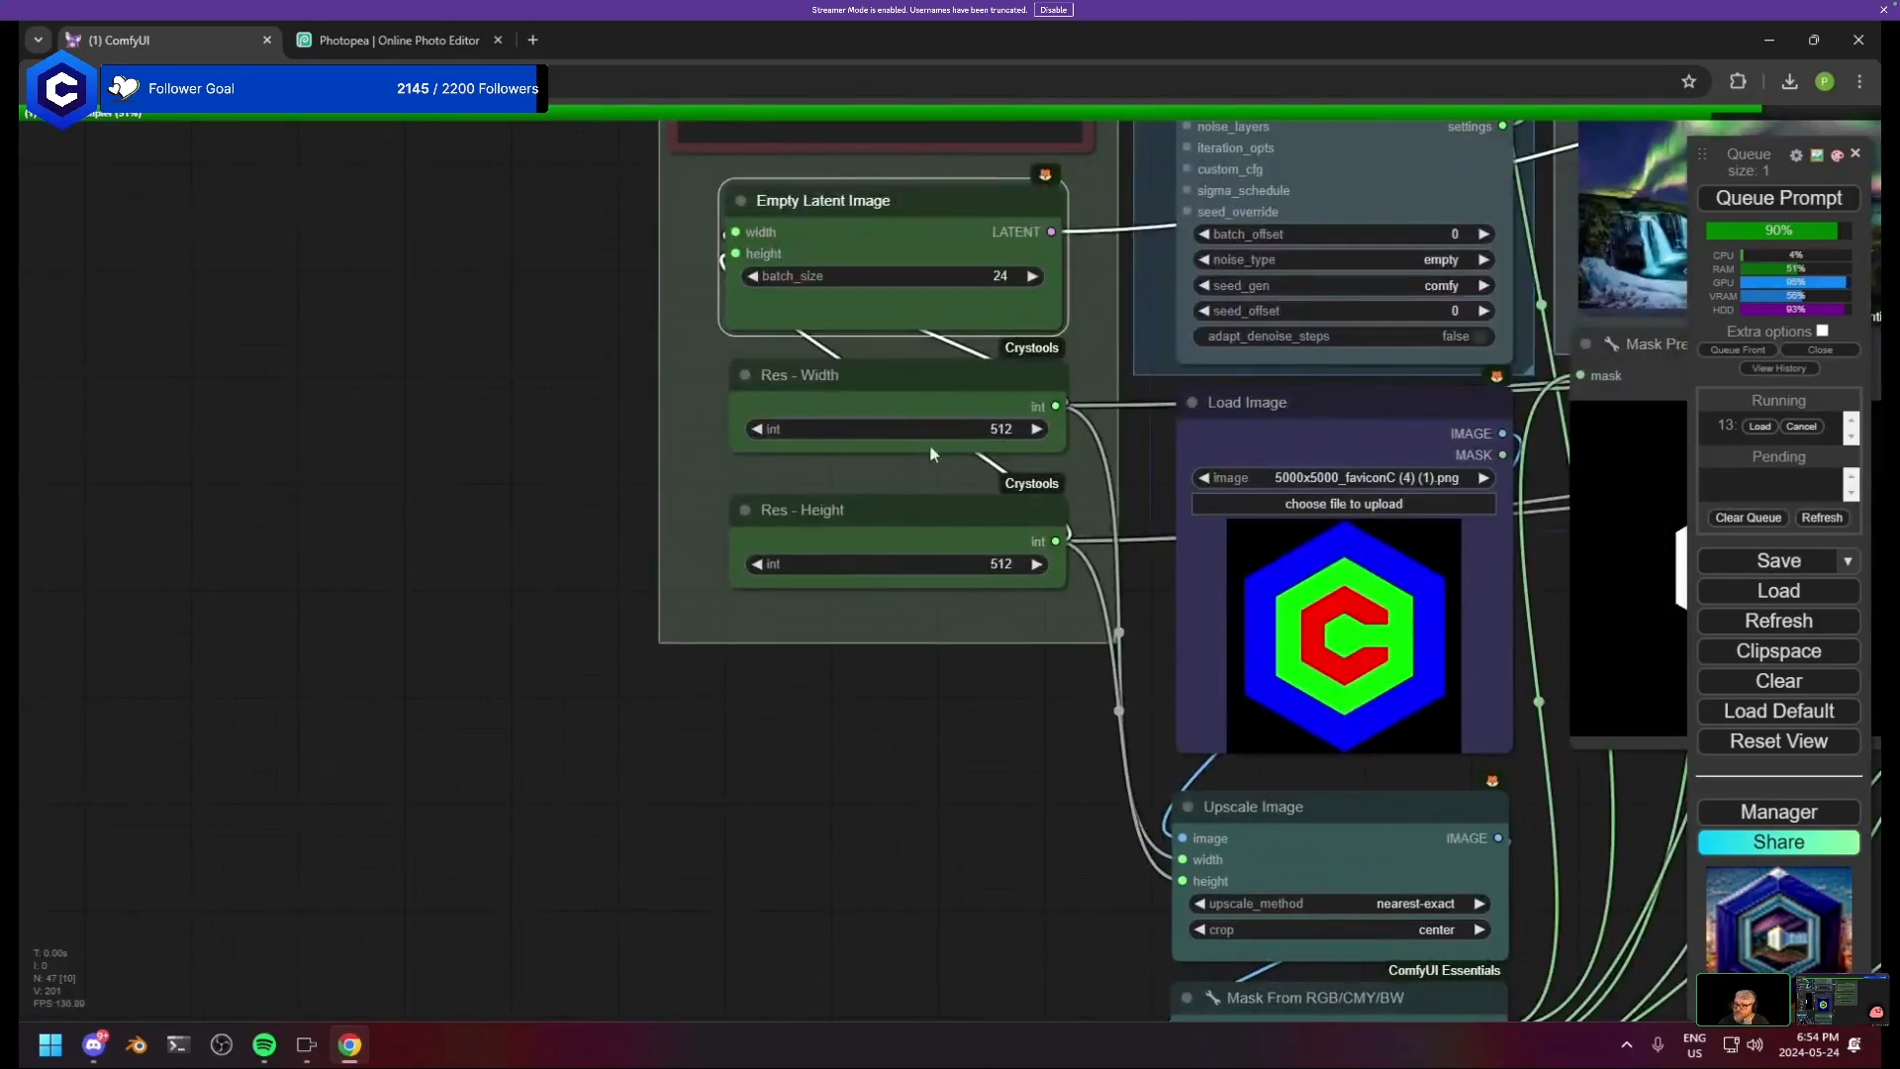
left_click_drag(930, 454, 662, 716)
left_click_drag(1509, 456, 683, 524)
left_click_drag(1490, 409, 775, 609)
scroll(776, 608, "down", 4)
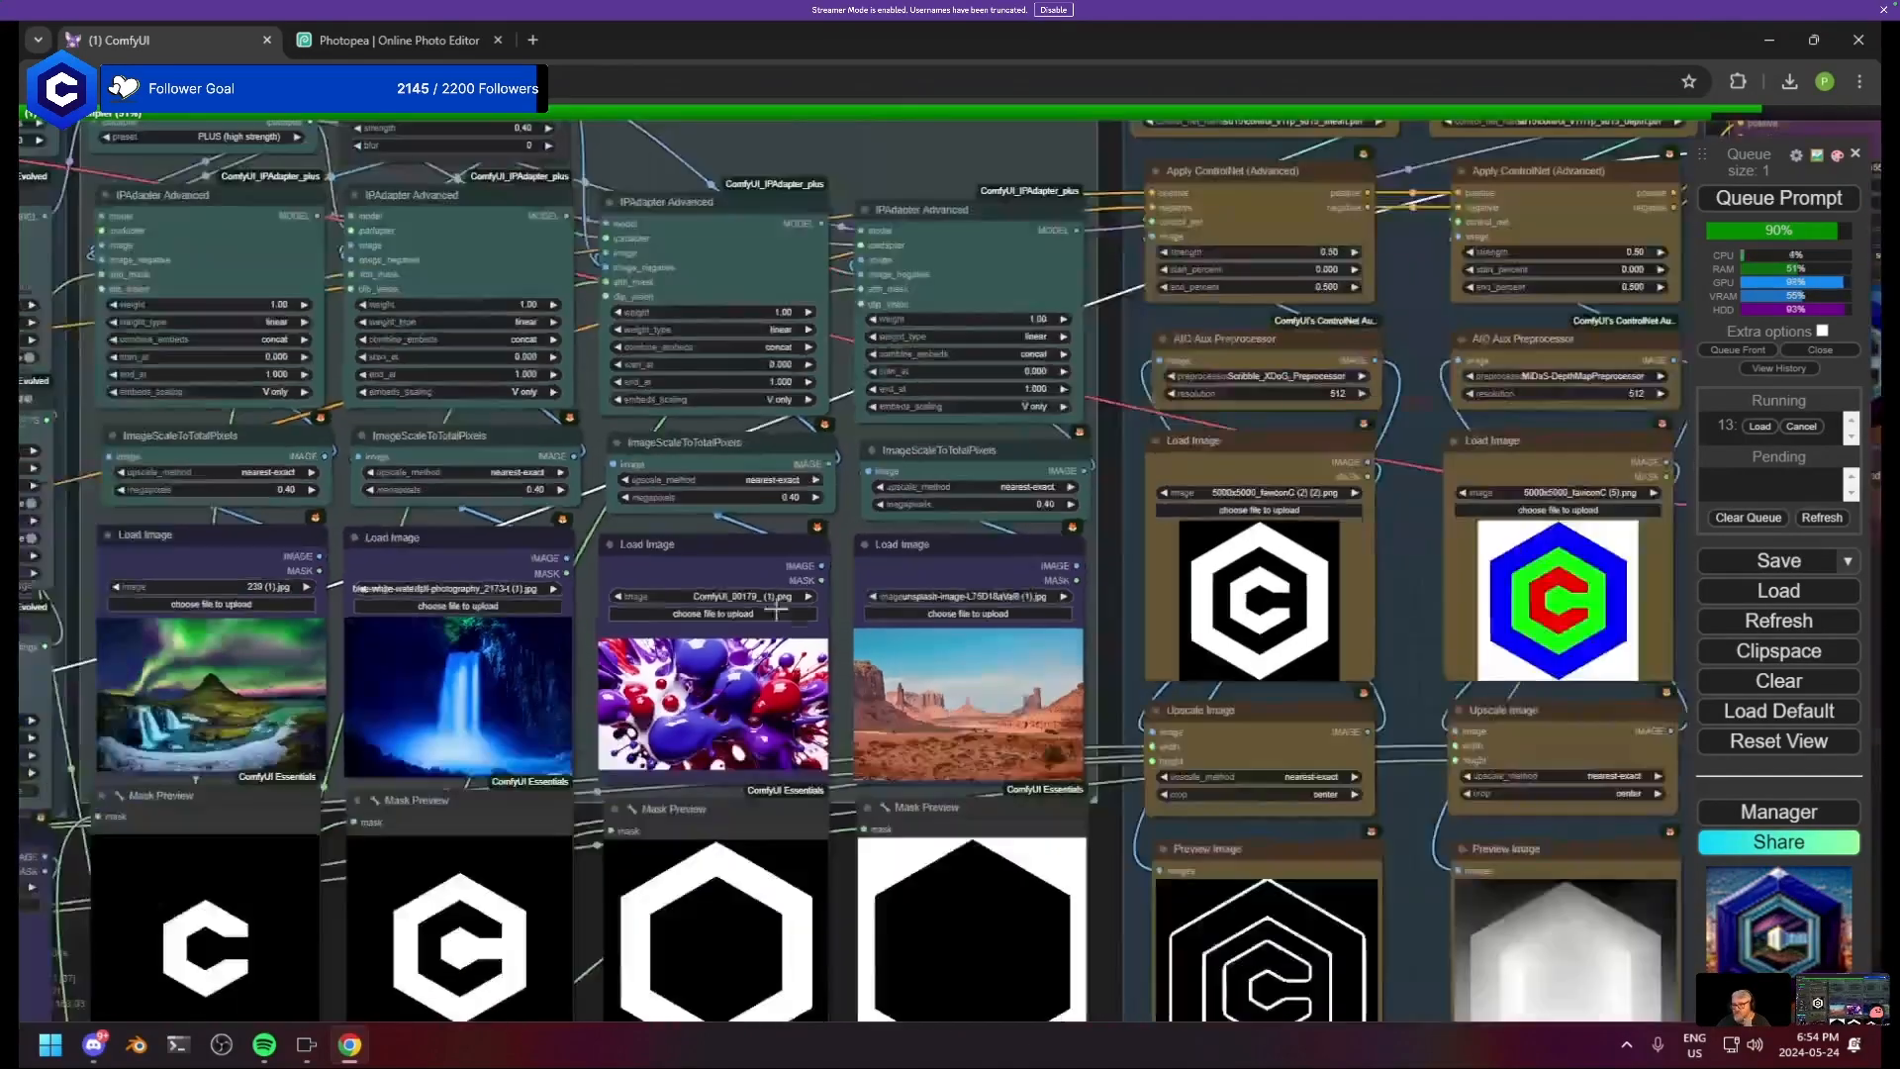
scroll(718, 584, "up", 1)
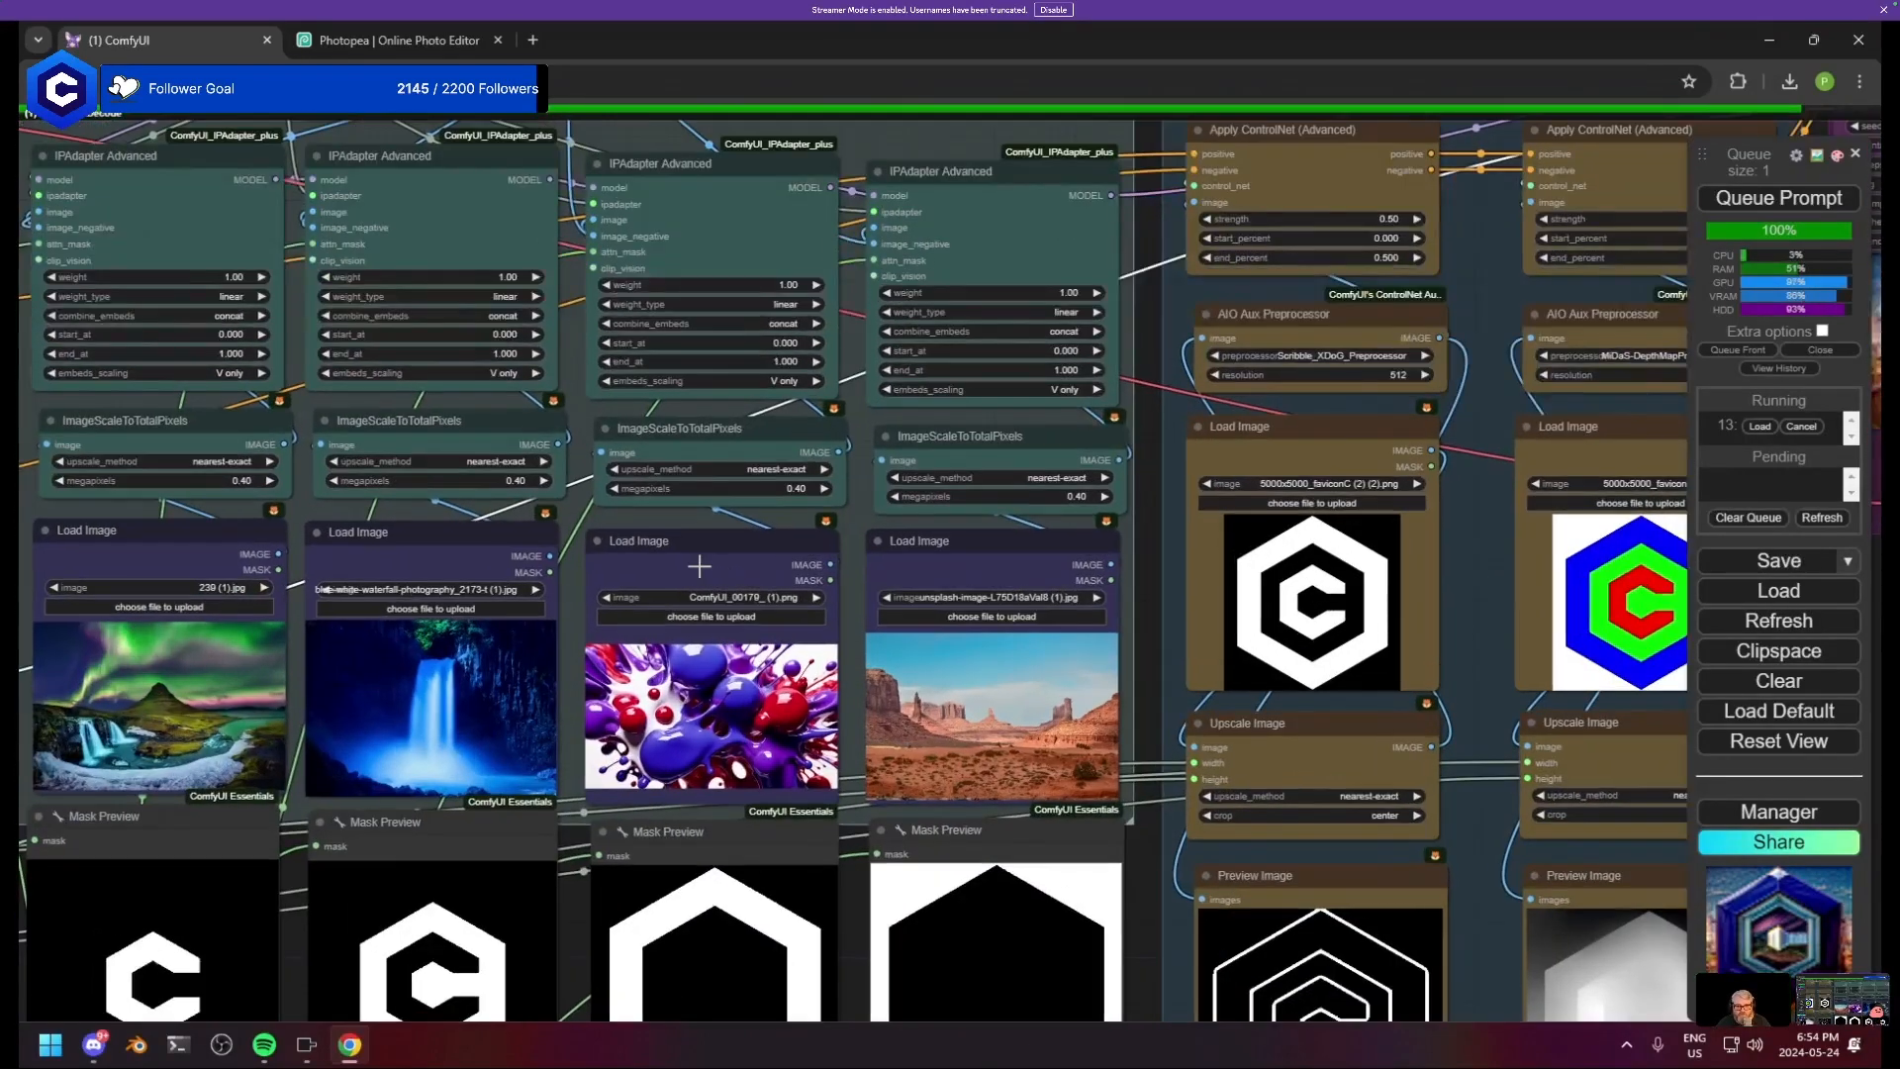
scroll(800, 675, "down", 2)
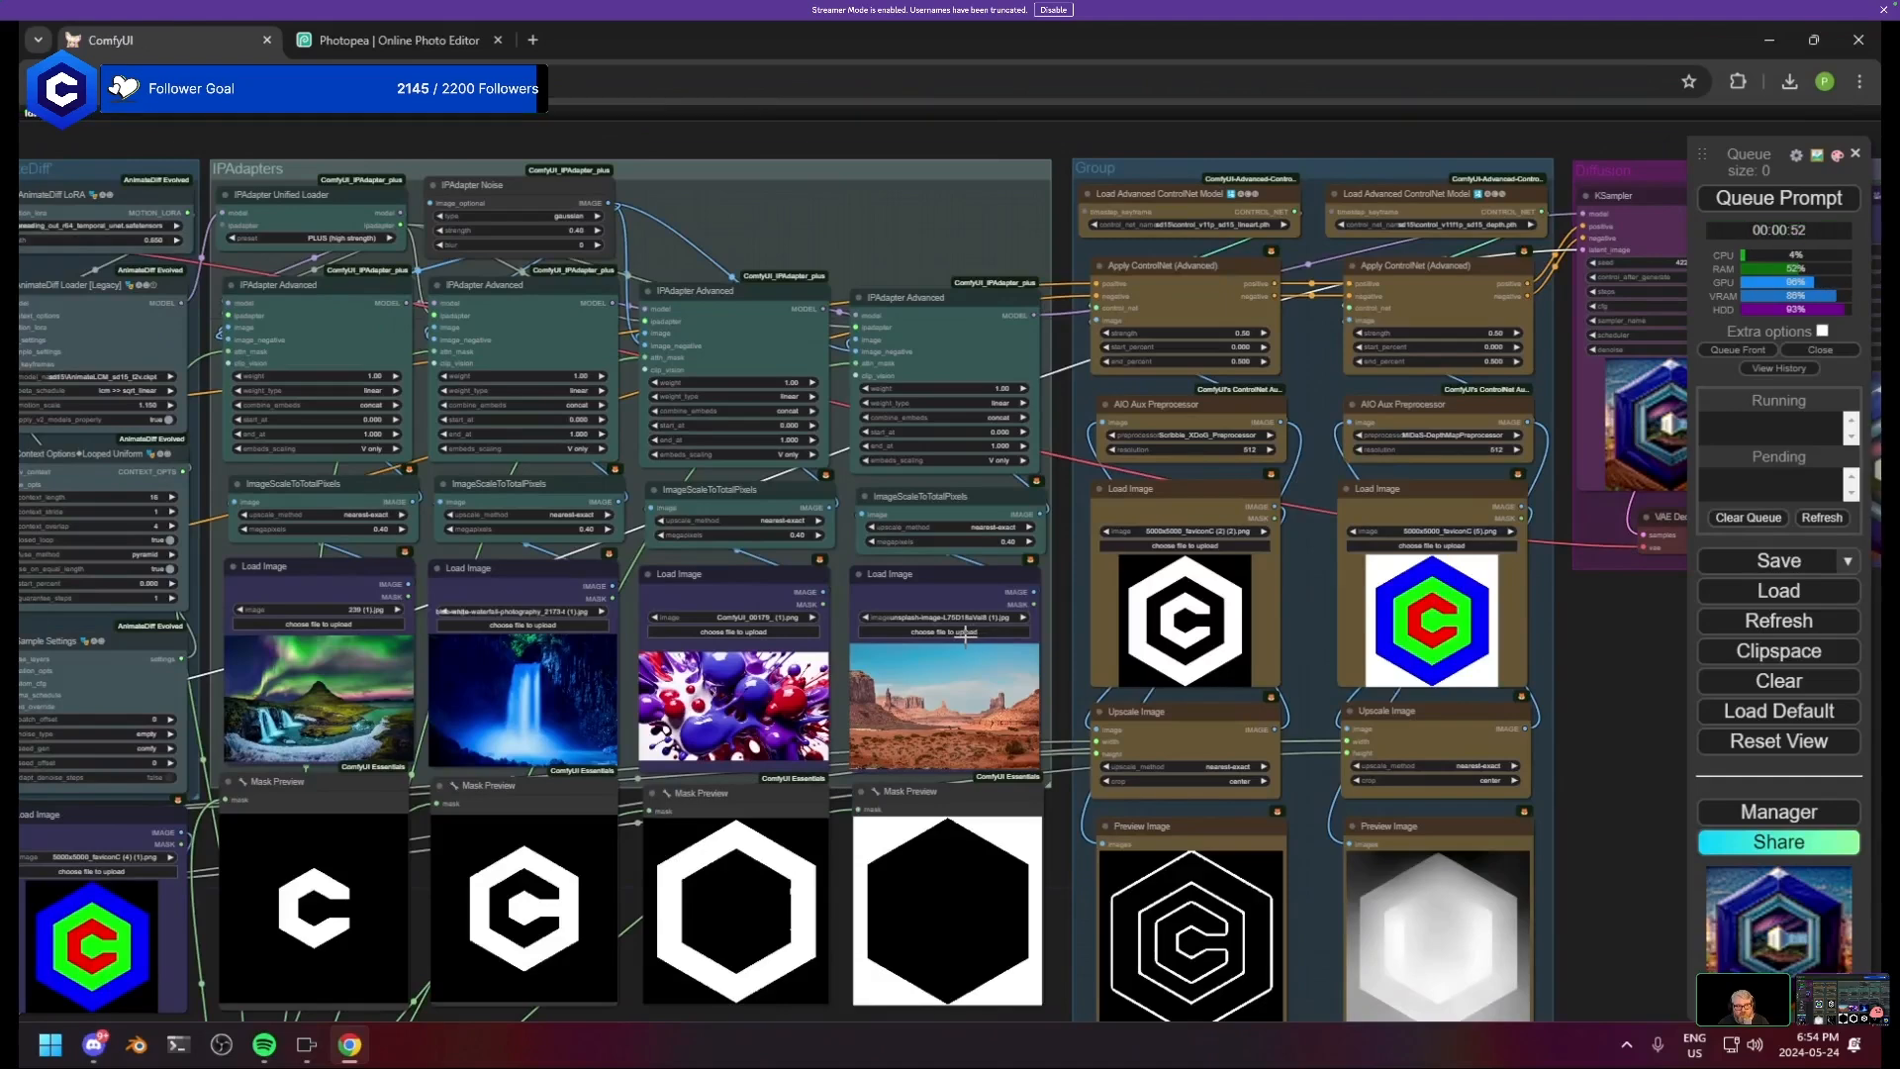
- Examine the finished logo animation in the Video Combine node up close
left_click_drag(1326, 687, 638, 746)
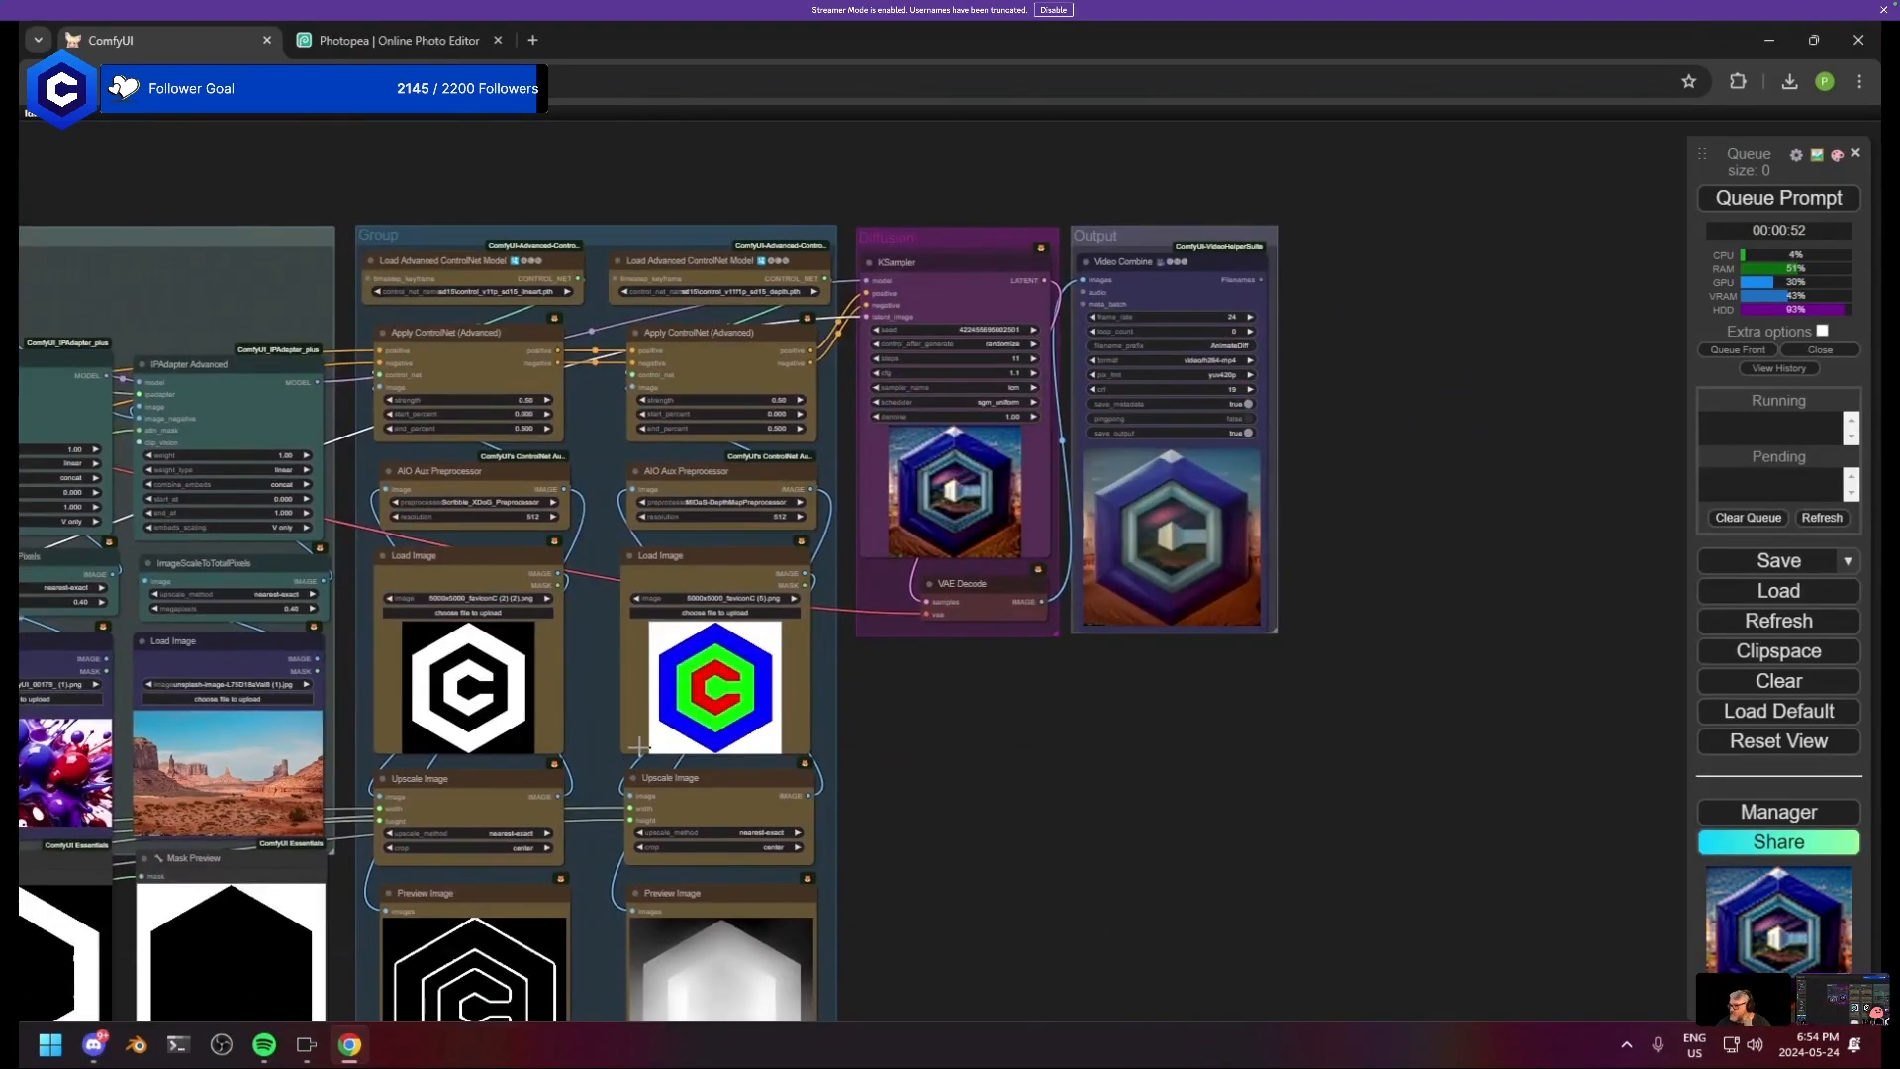
scroll(1207, 560, "up", 12)
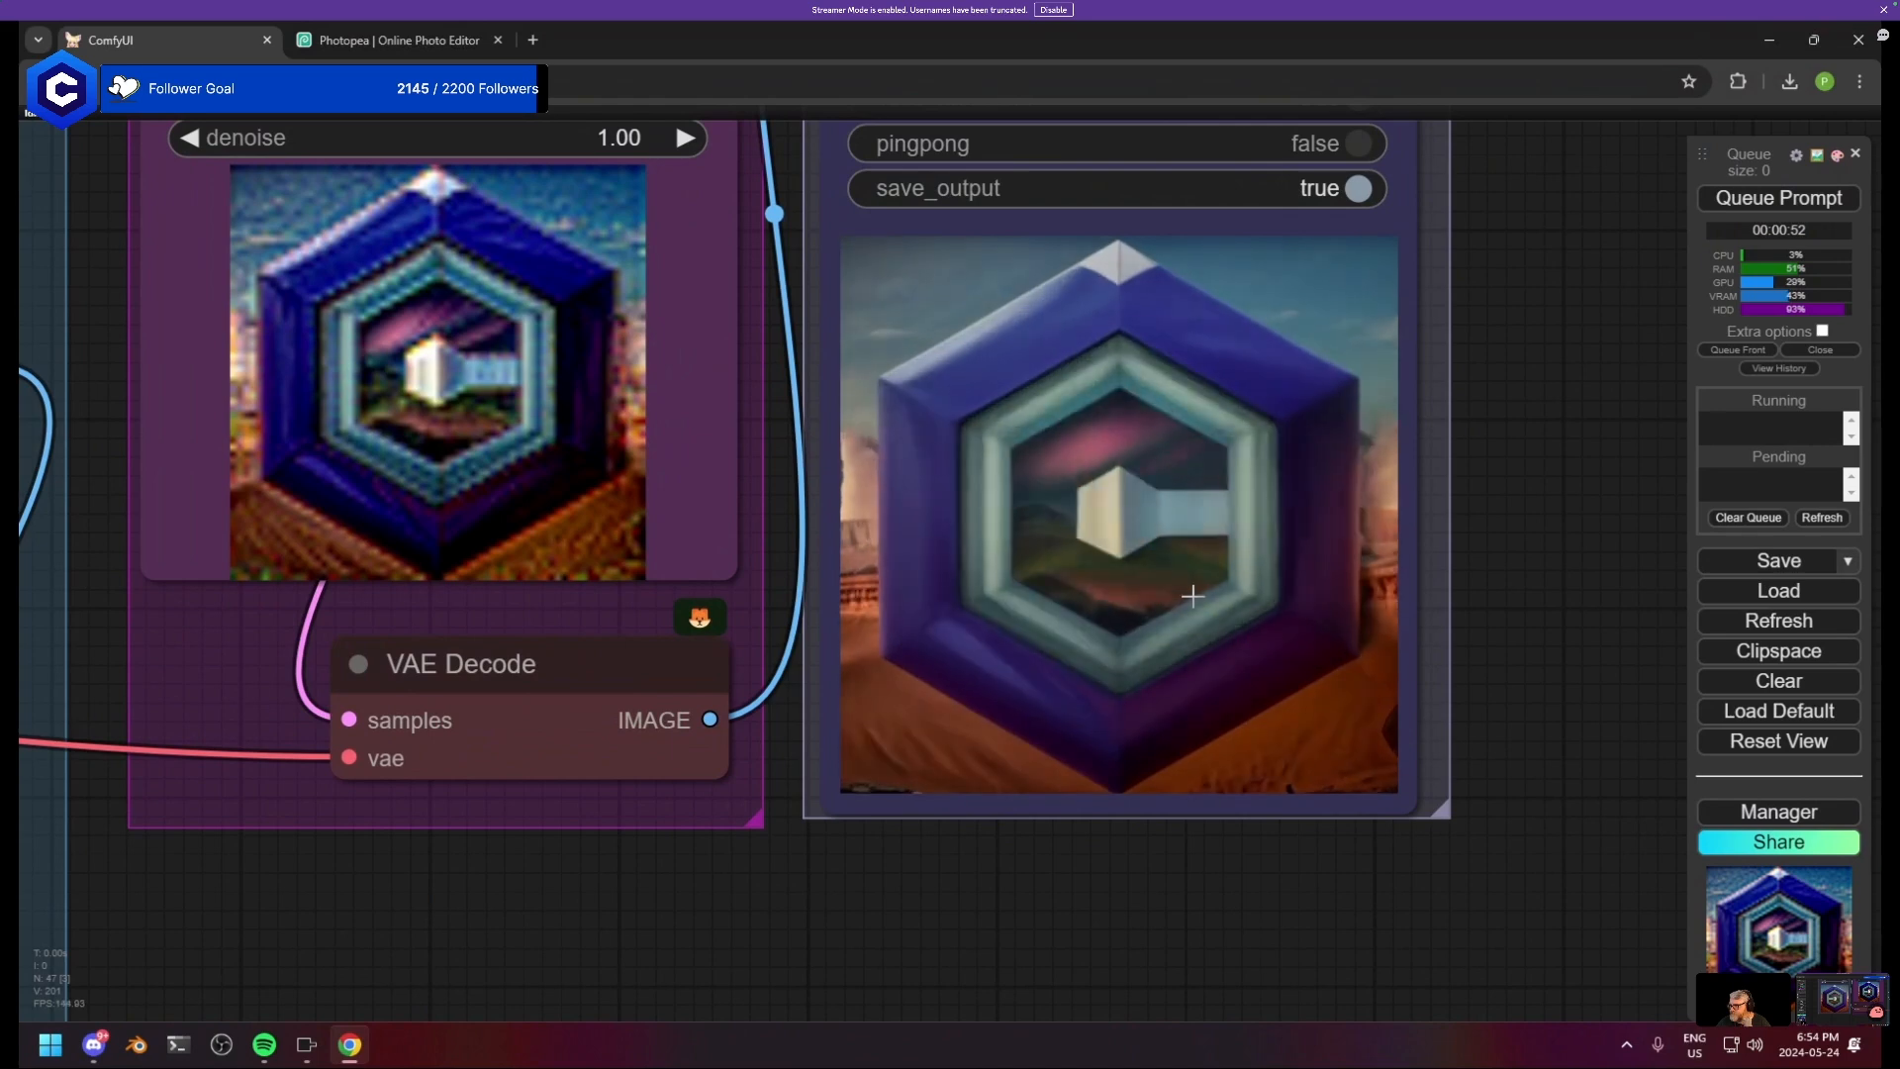
scroll(964, 564, "down", 6)
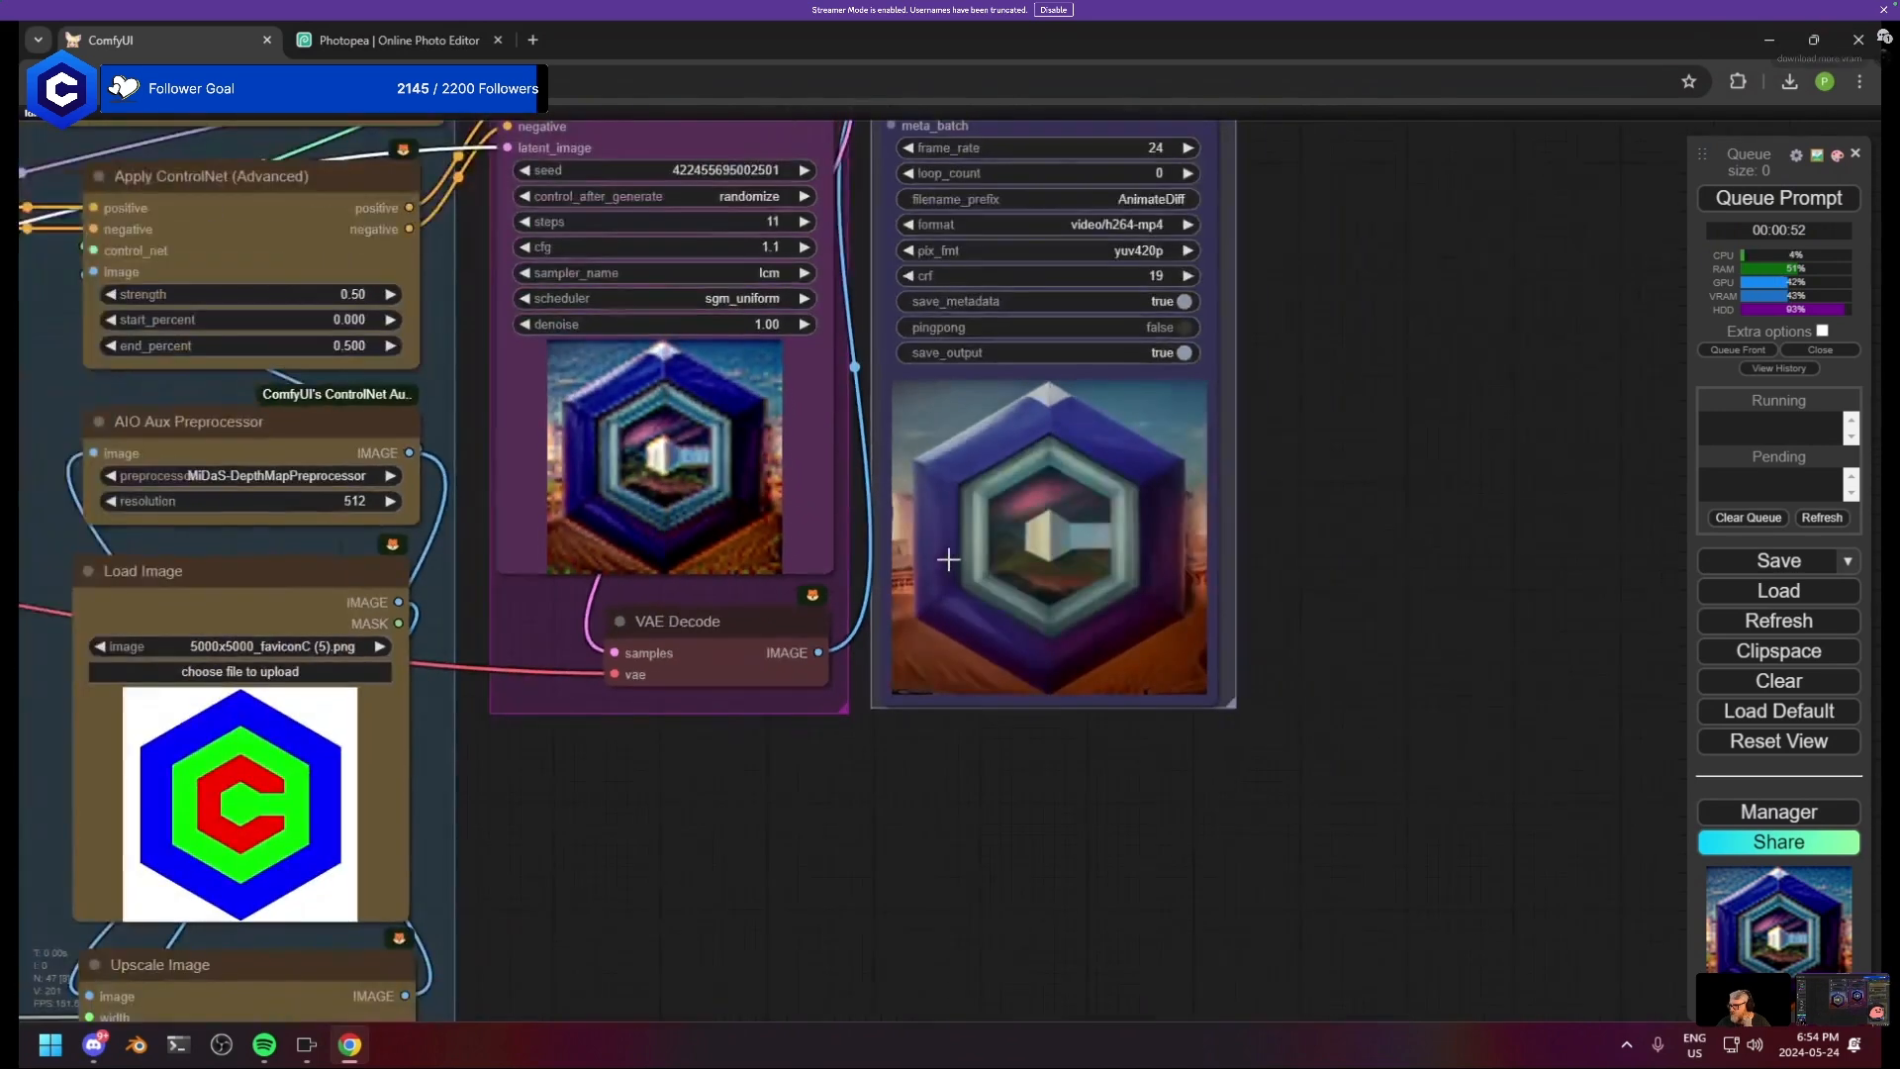
scroll(948, 560, "down", 6)
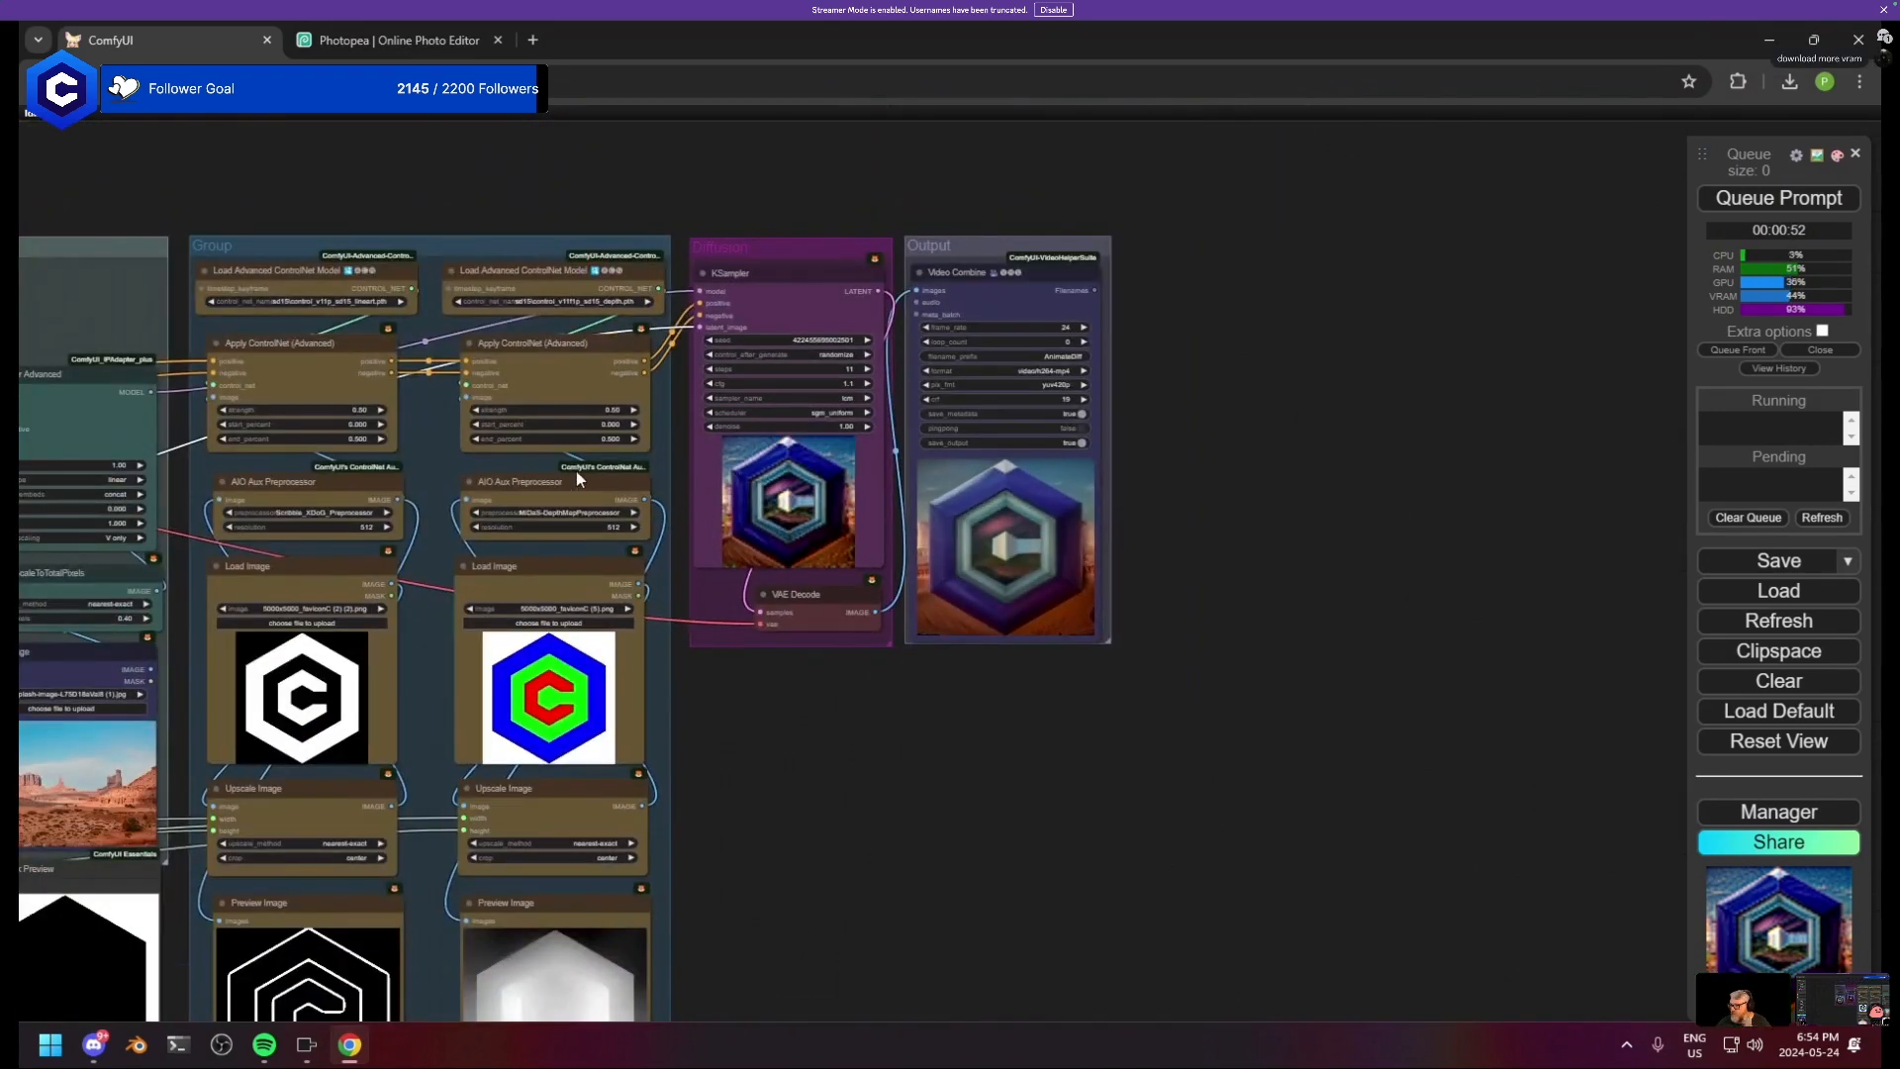
- Add a PatchModelAddDownscale (Kohya Deep Shrink) node in the empty space beneath the VAE Decode node
double_click(813, 748)
type("deep")
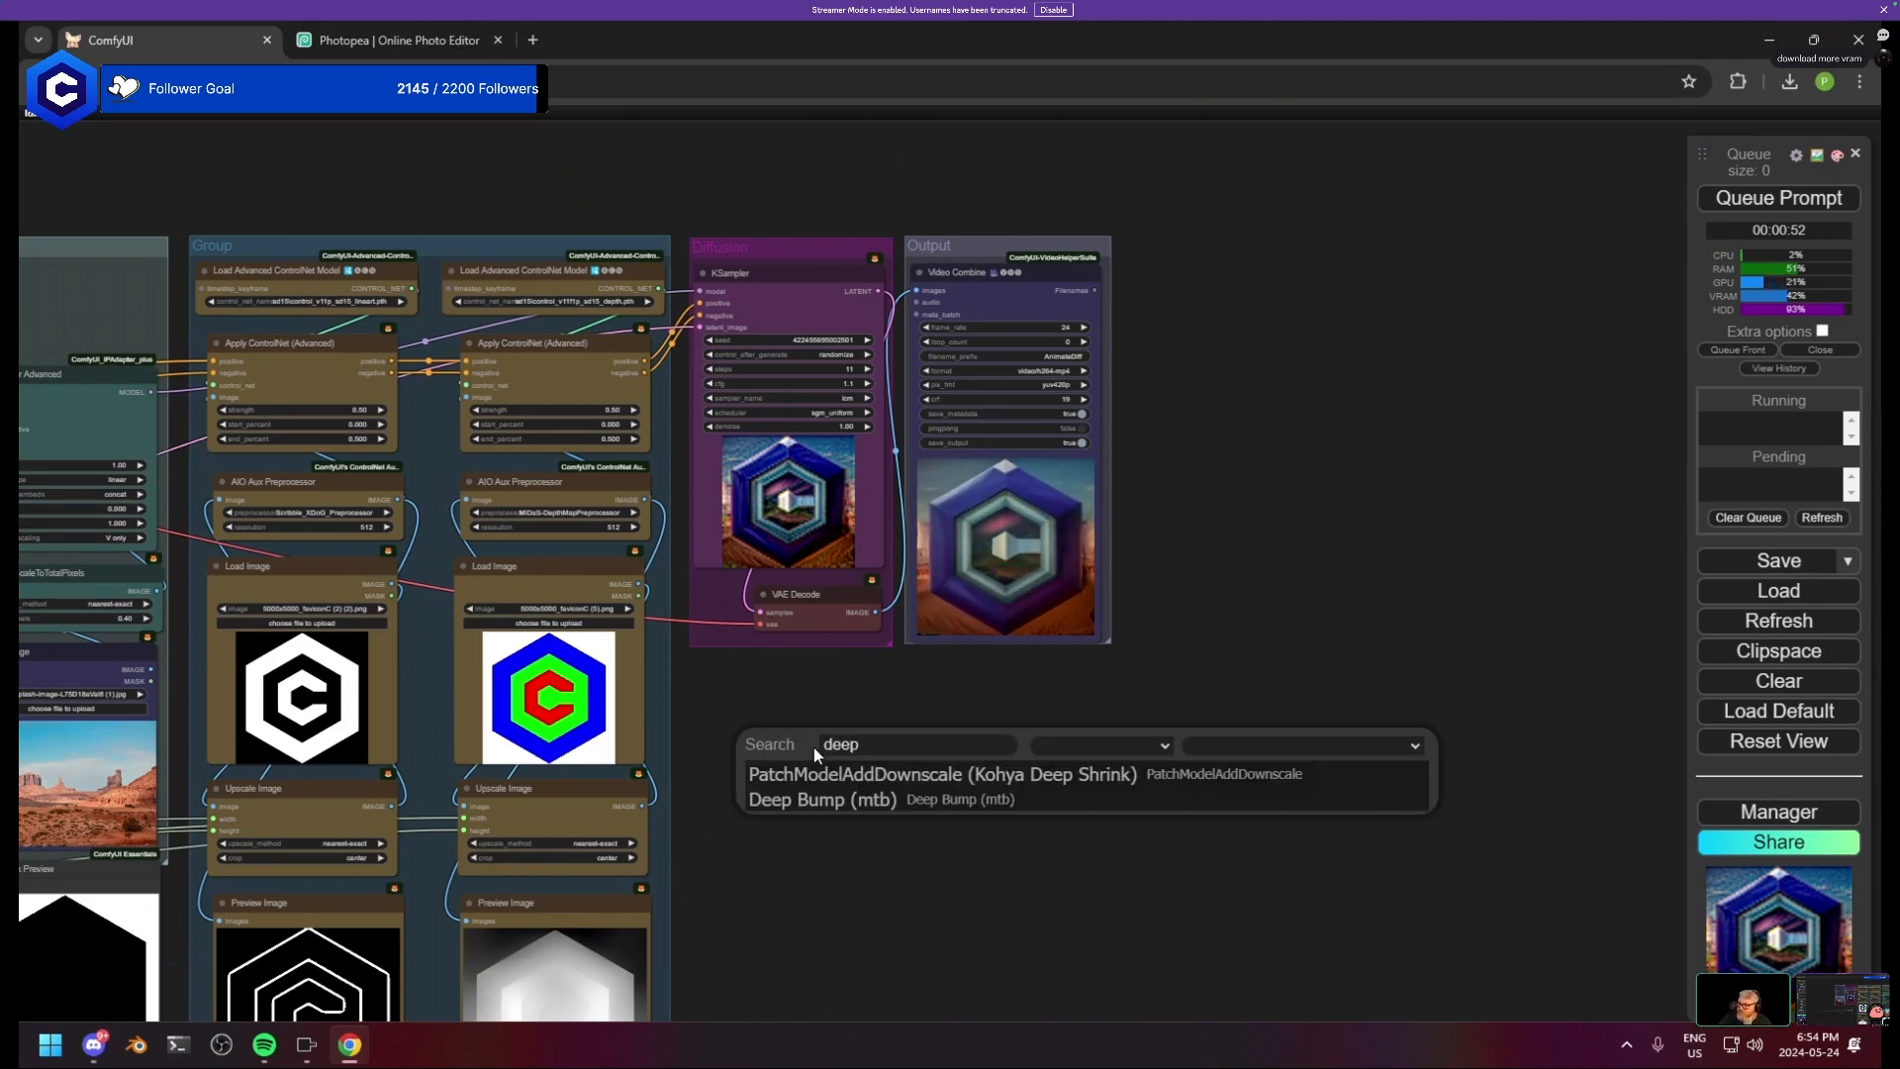
key("Down")
key("Return")
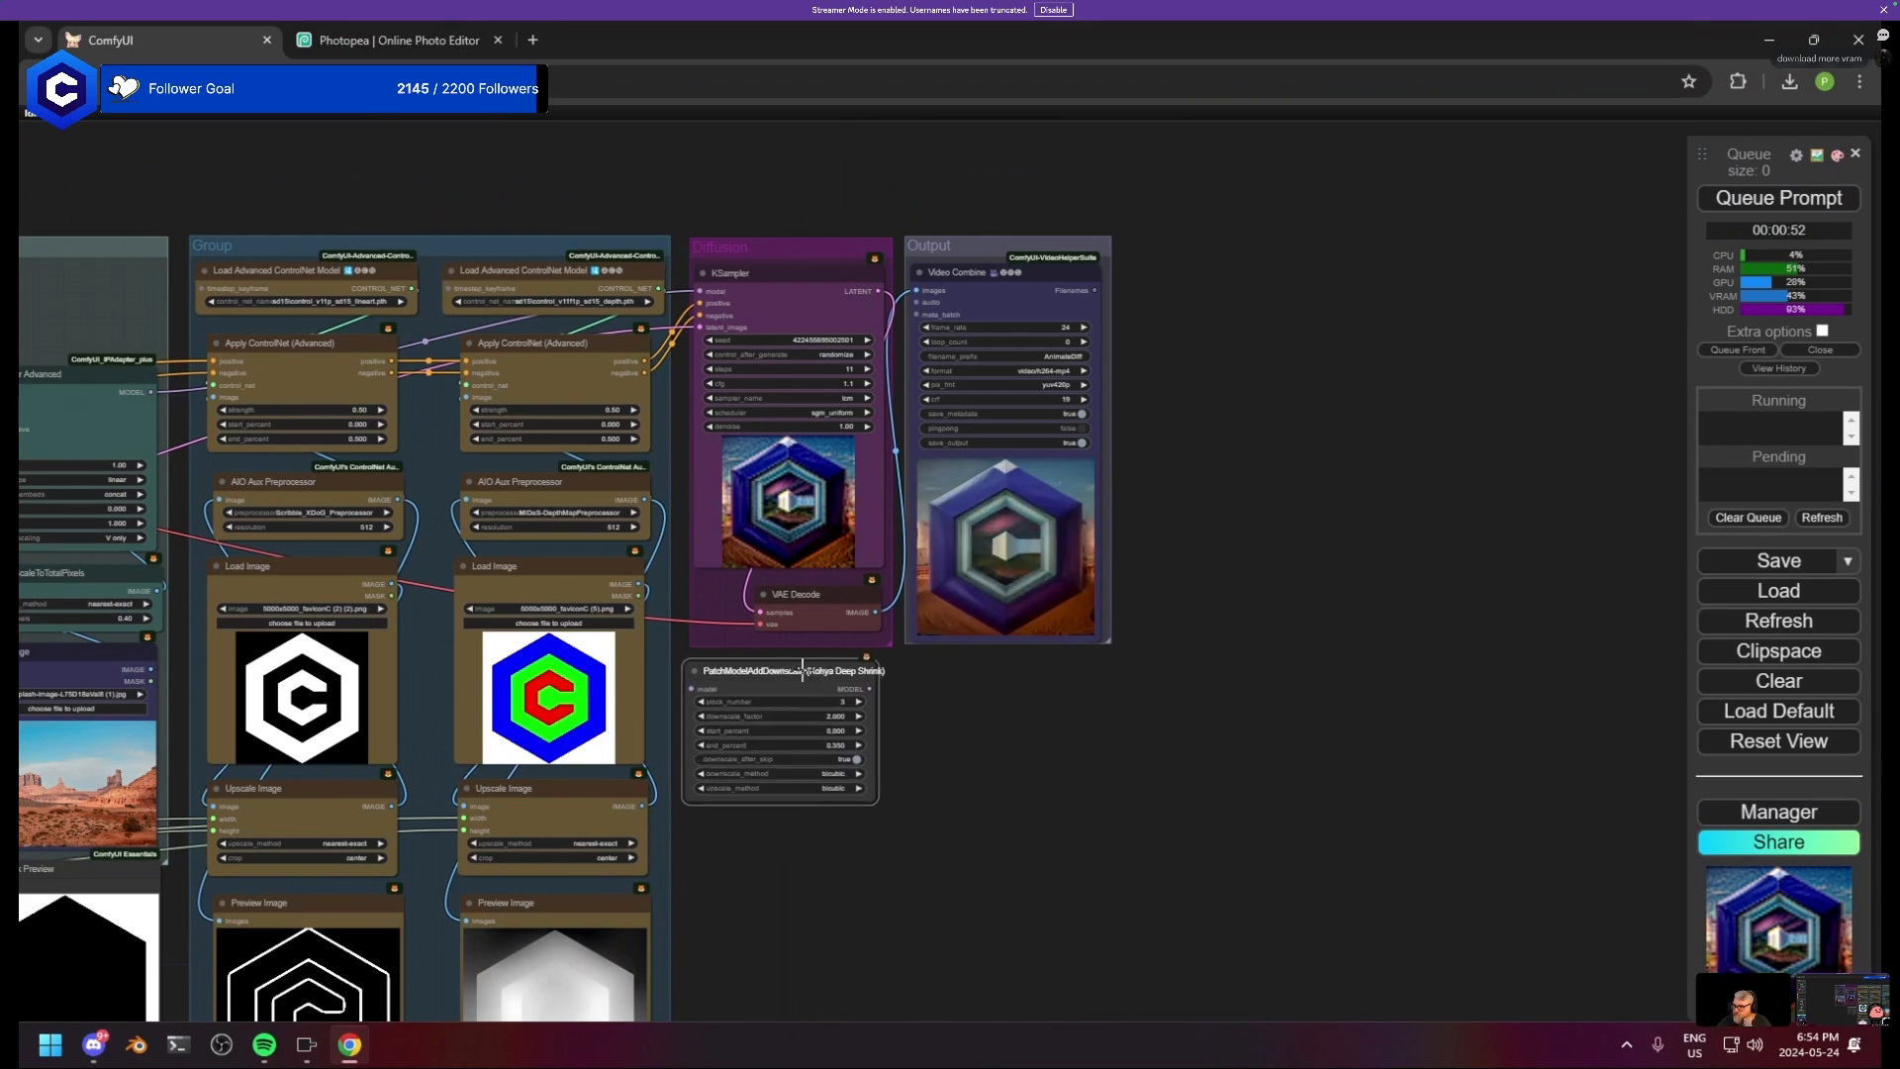
- Route the model from the last IPAdapter Advanced node through the Kohya Deep Shrink node into the KSampler
left_click_drag(360, 501, 757, 406)
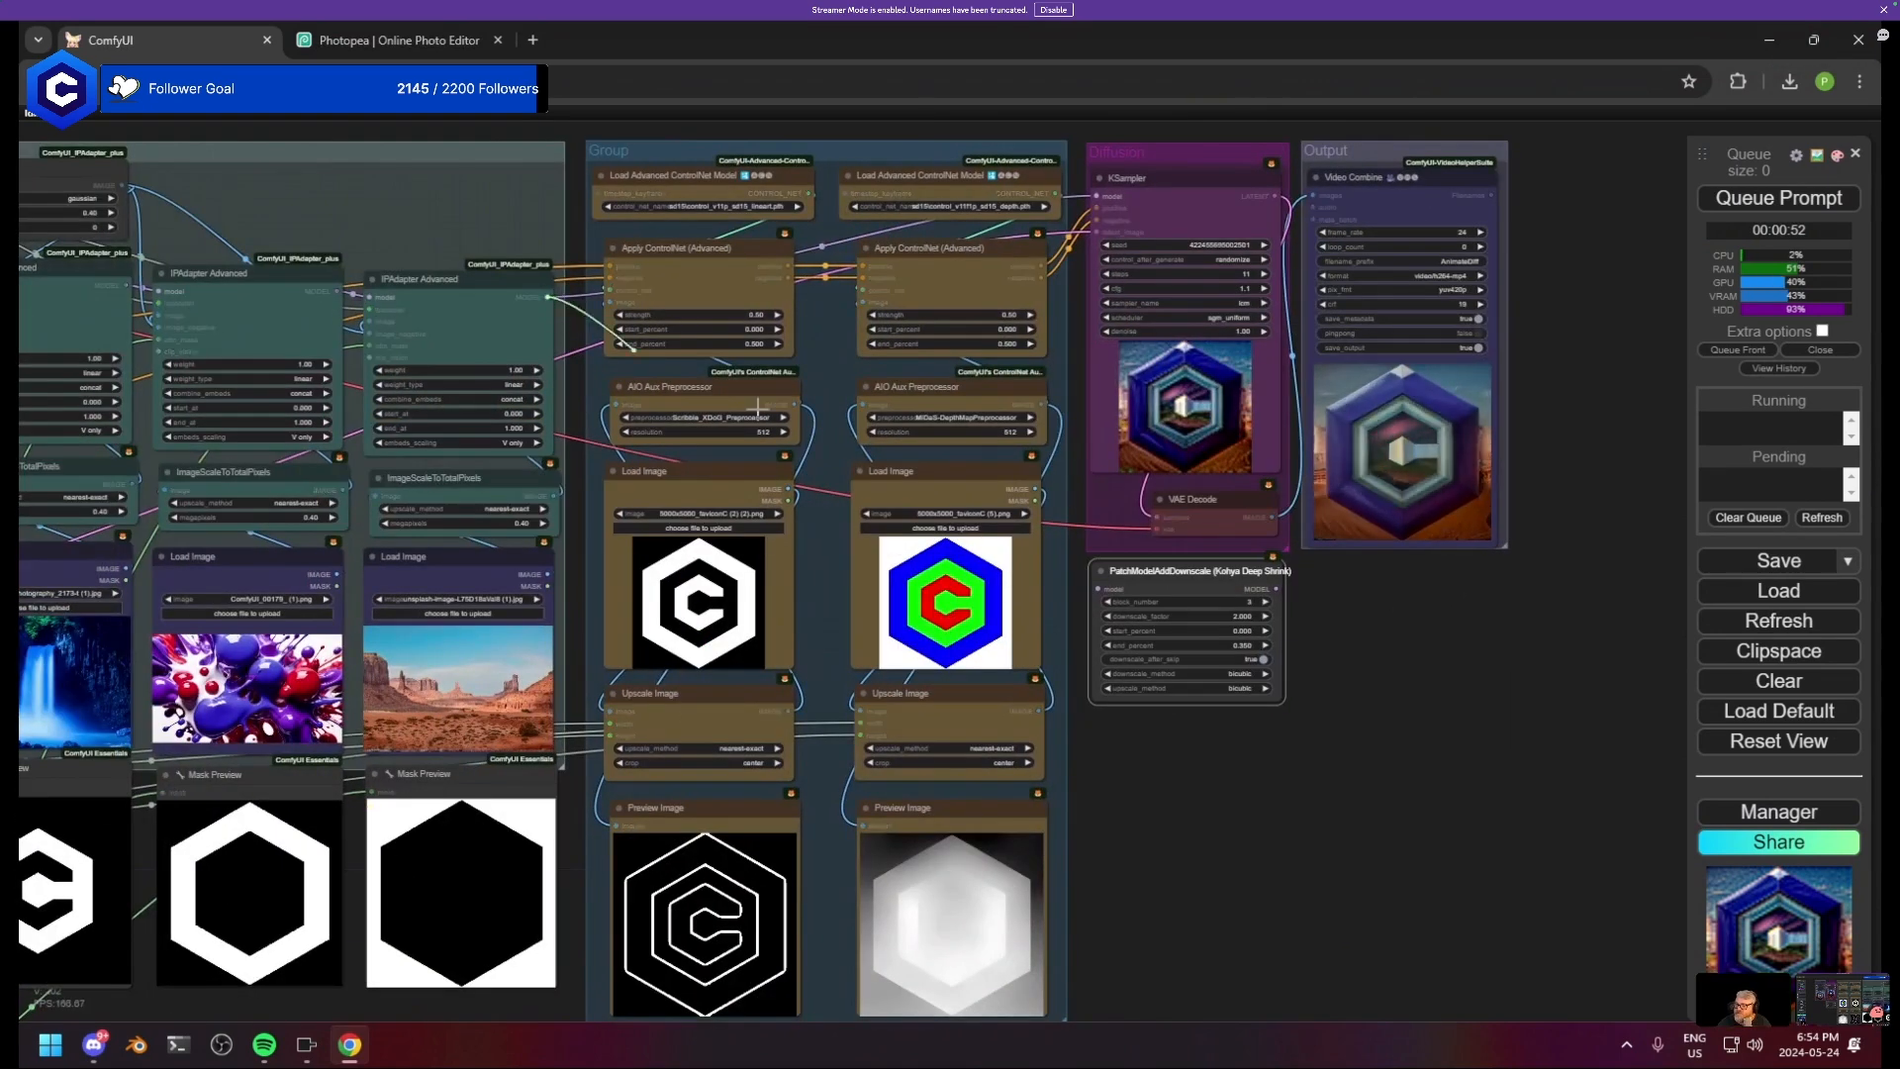
left_click_drag(1276, 588, 1096, 196)
left_click_drag(1345, 650, 1030, 689)
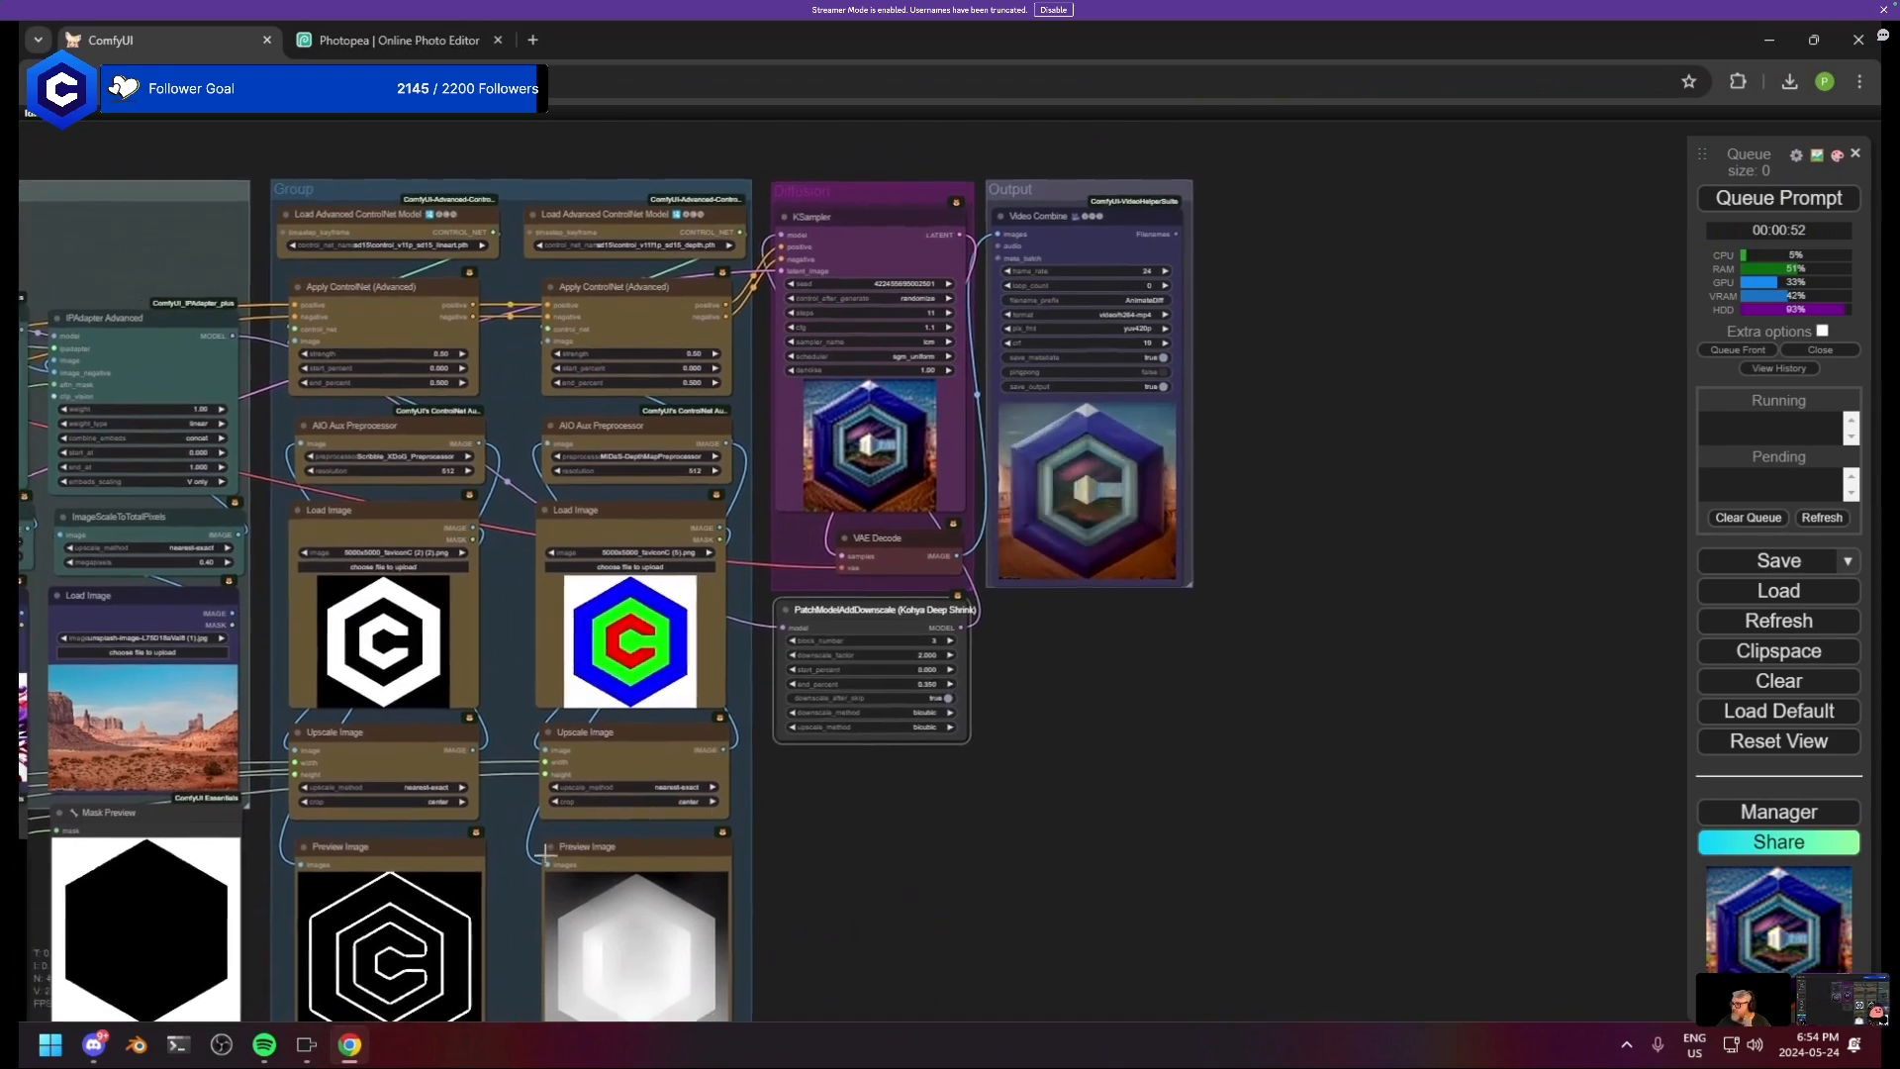
- Set both Res - Width and Res - Height to 896 and queue the prompt
left_click_drag(524, 855, 1655, 519)
left_click_drag(926, 710, 1526, 681)
left_click(803, 487)
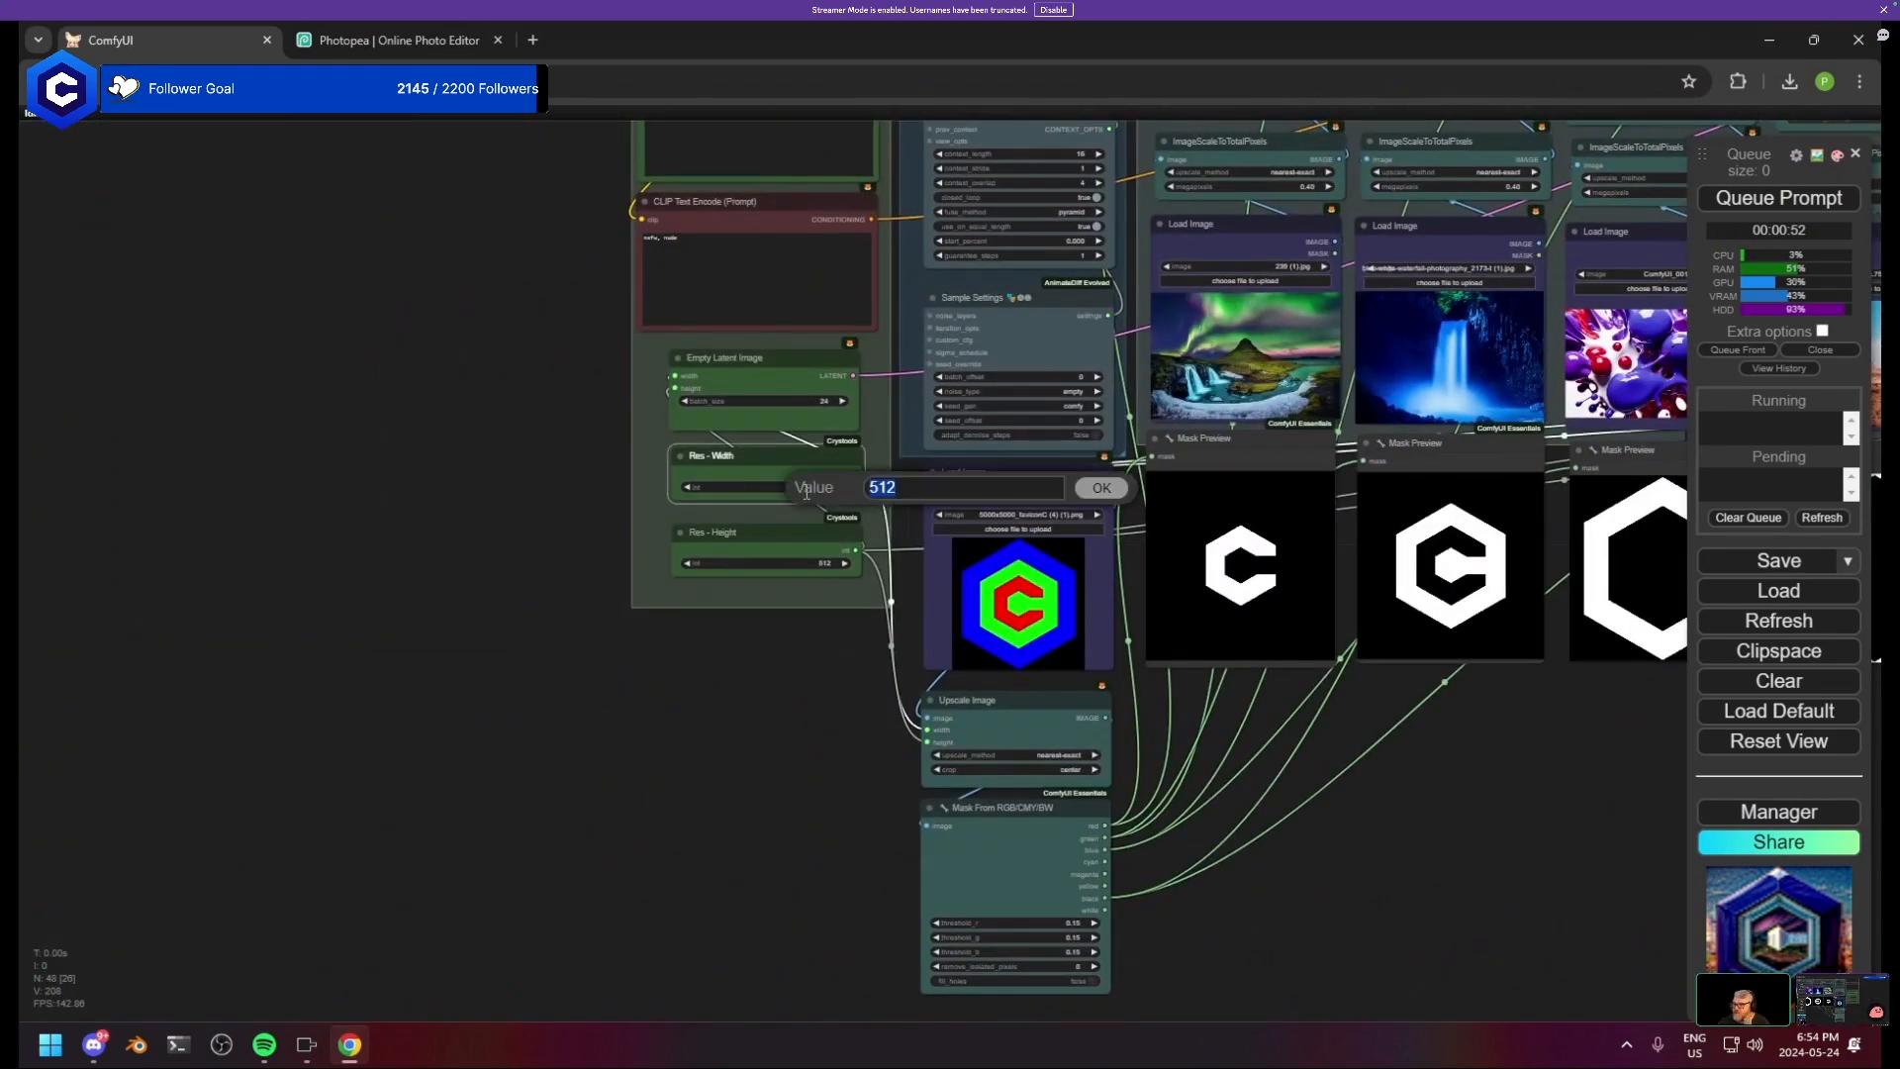
type("896")
key("Return")
left_click(819, 564)
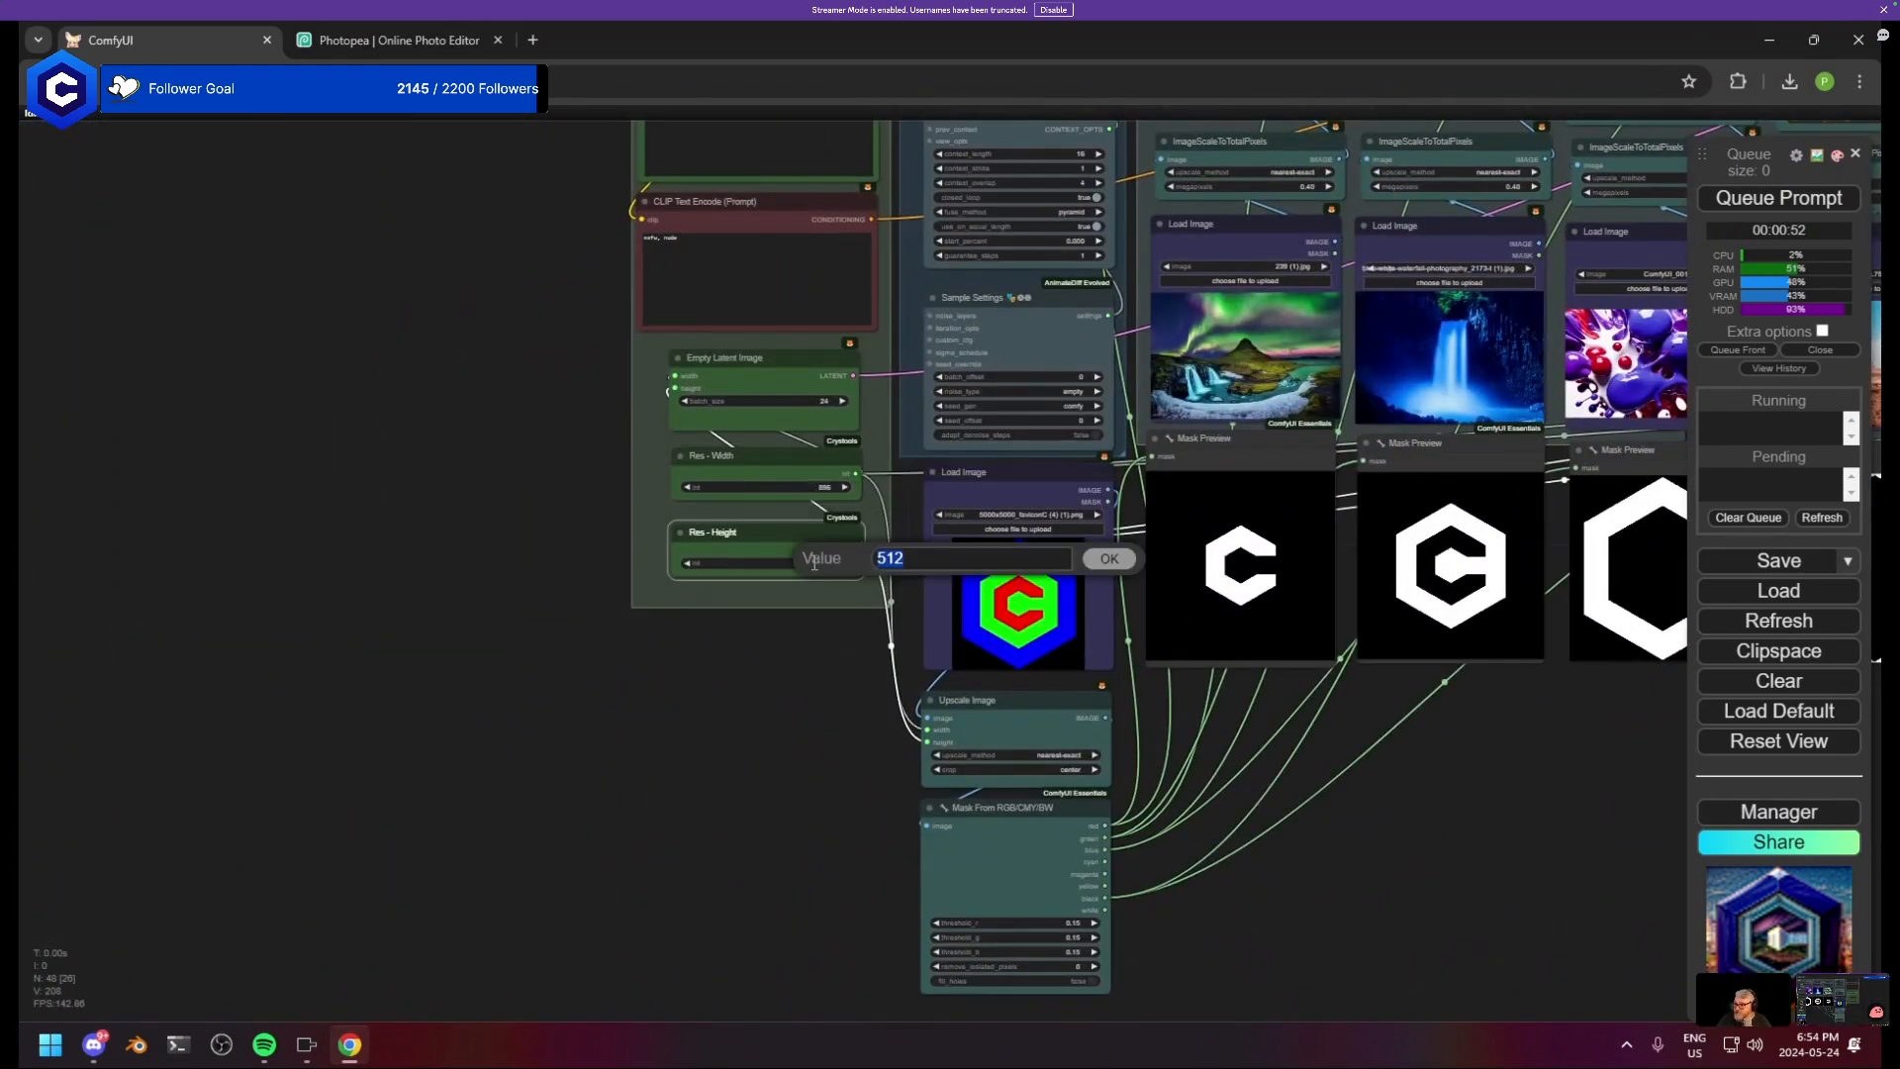
key("Return")
key("ctrl+Return")
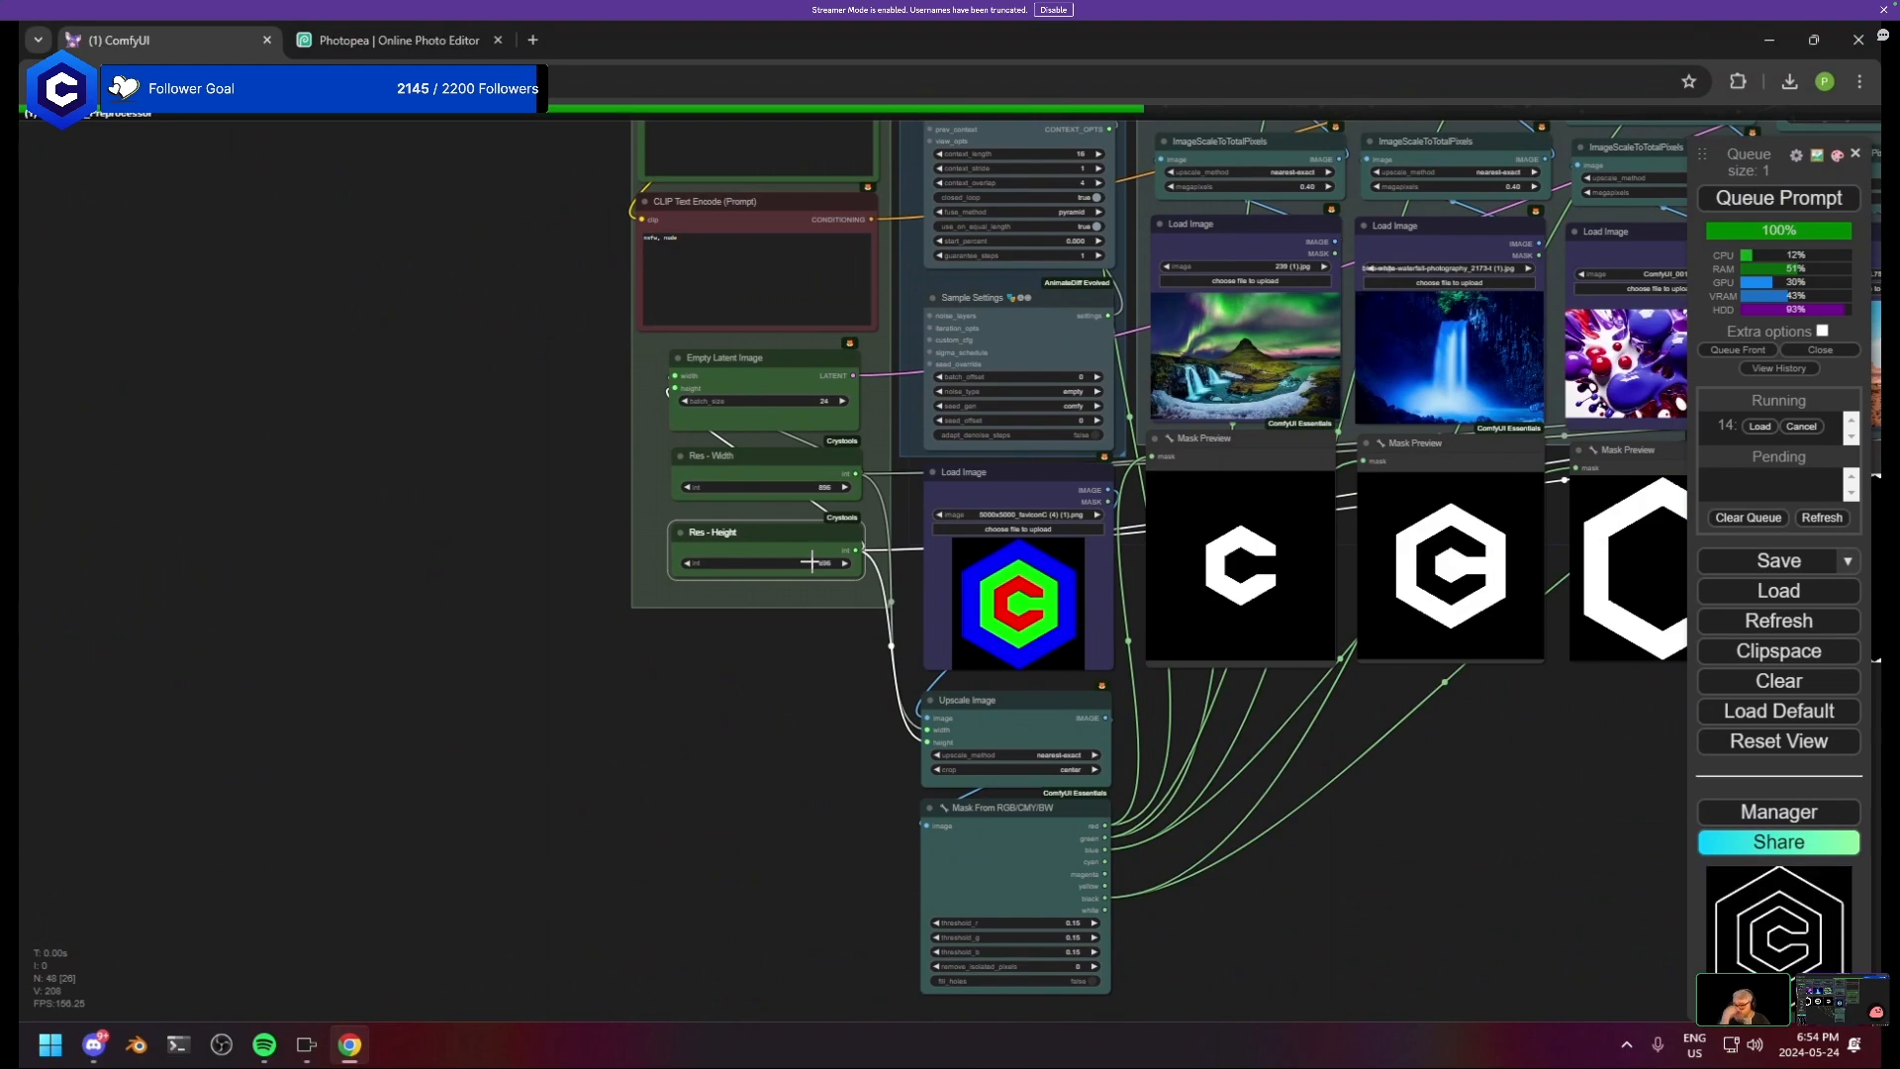
- Switch to the Pinokio ComfyUI console to read the log of the running render, and return to the workflow
left_click_drag(1196, 554, 19, 871)
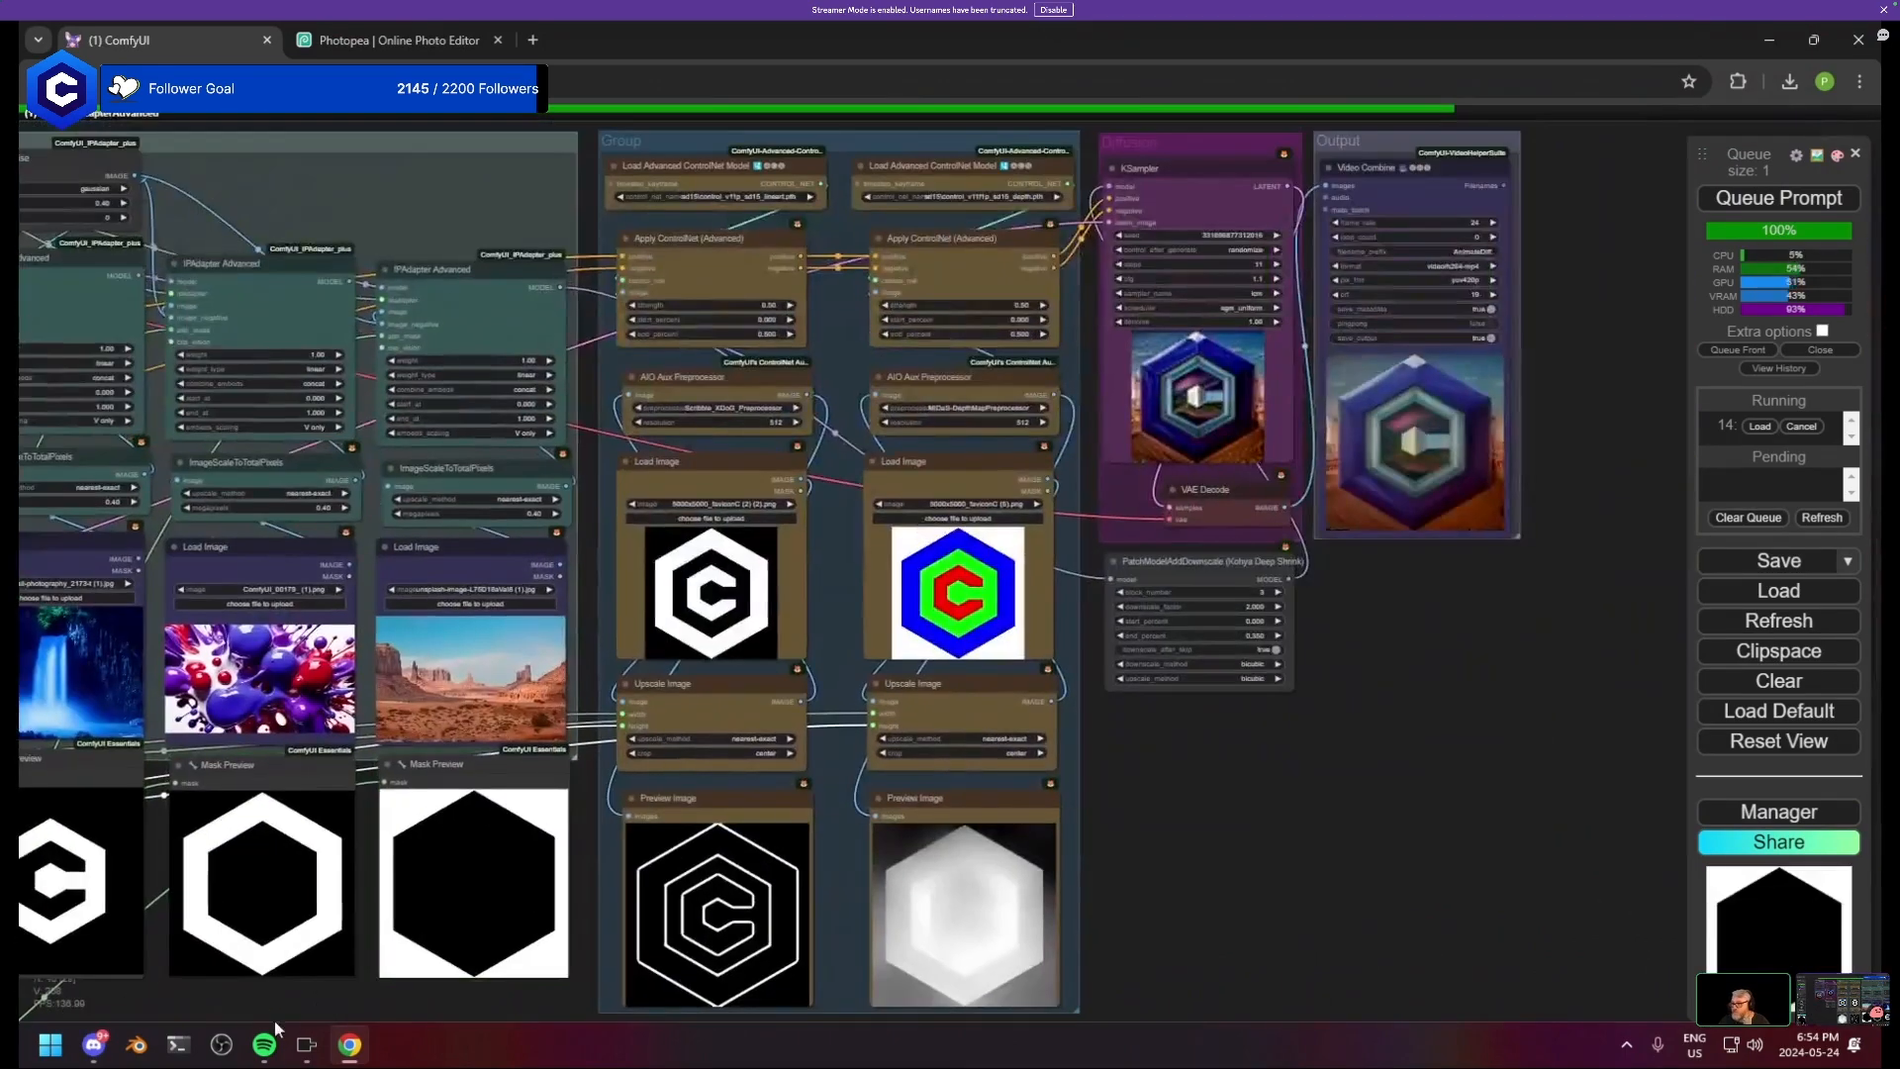
left_click(304, 1046)
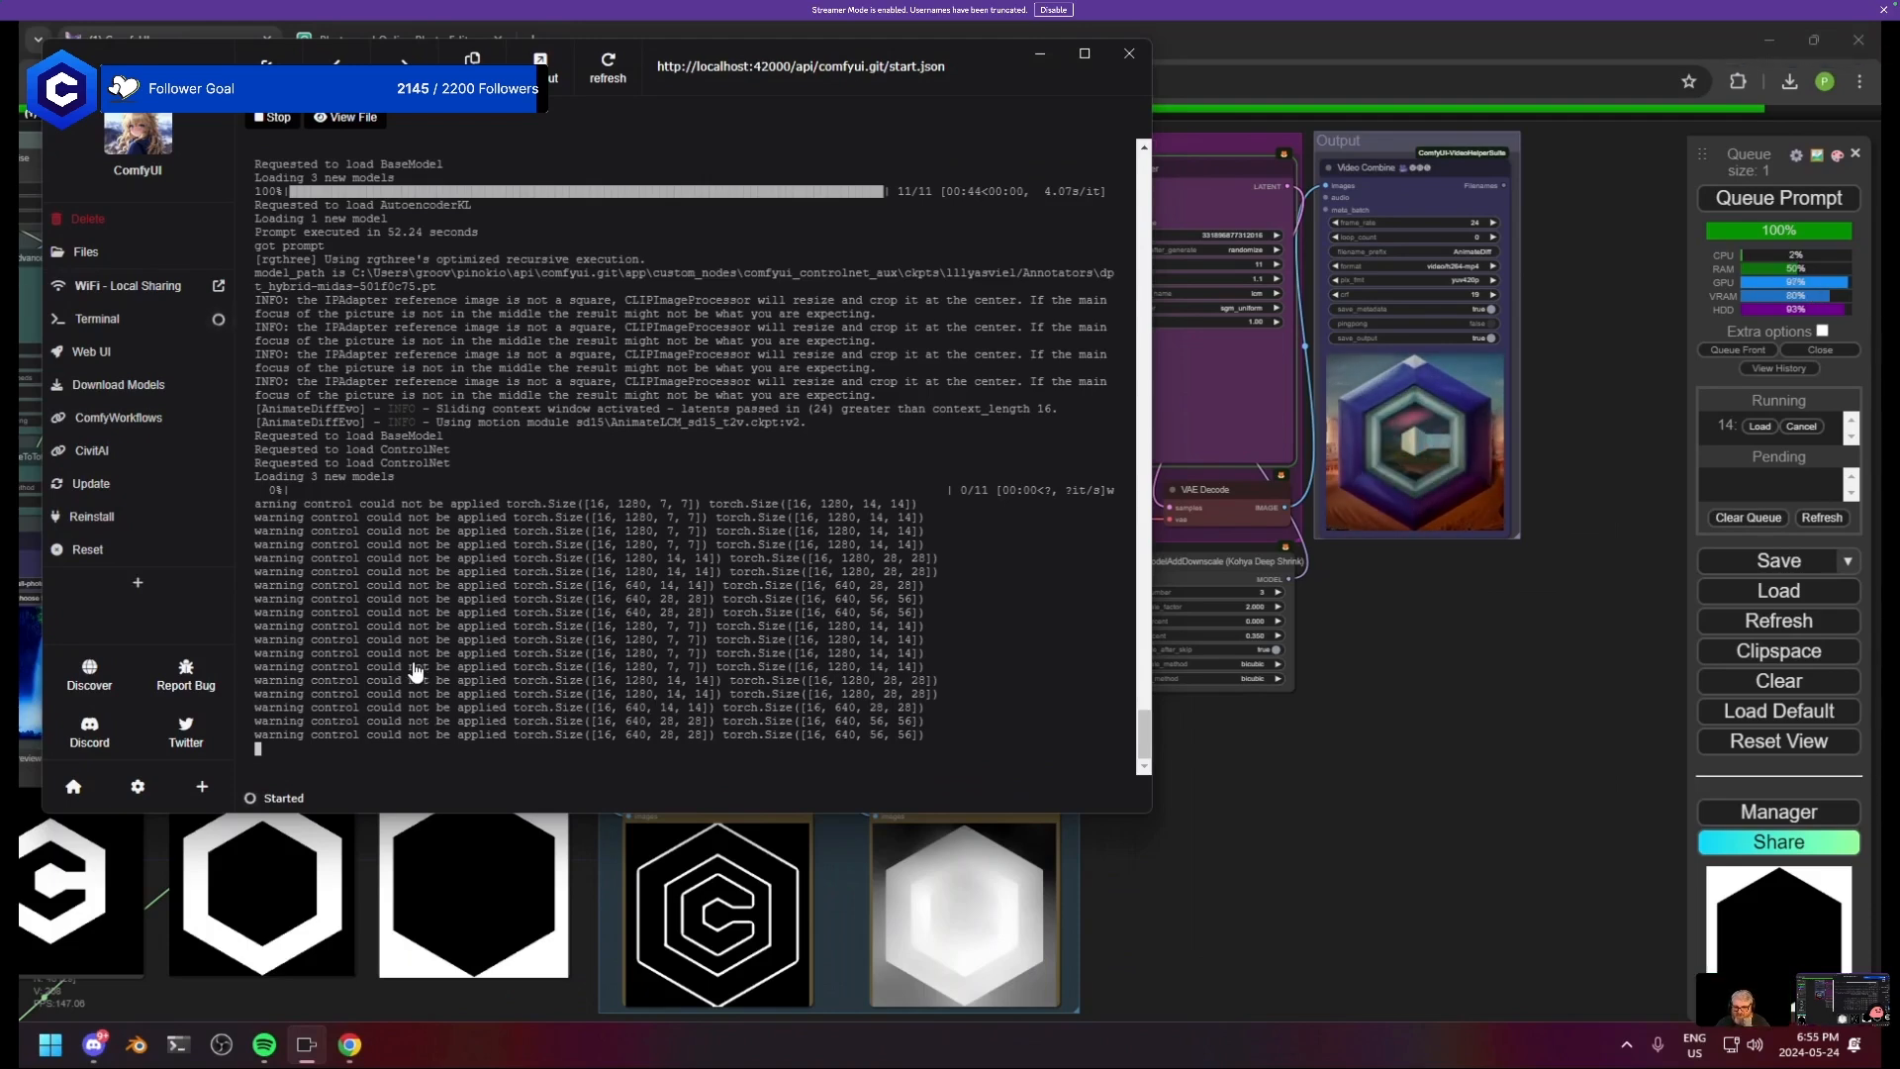
left_click(1442, 766)
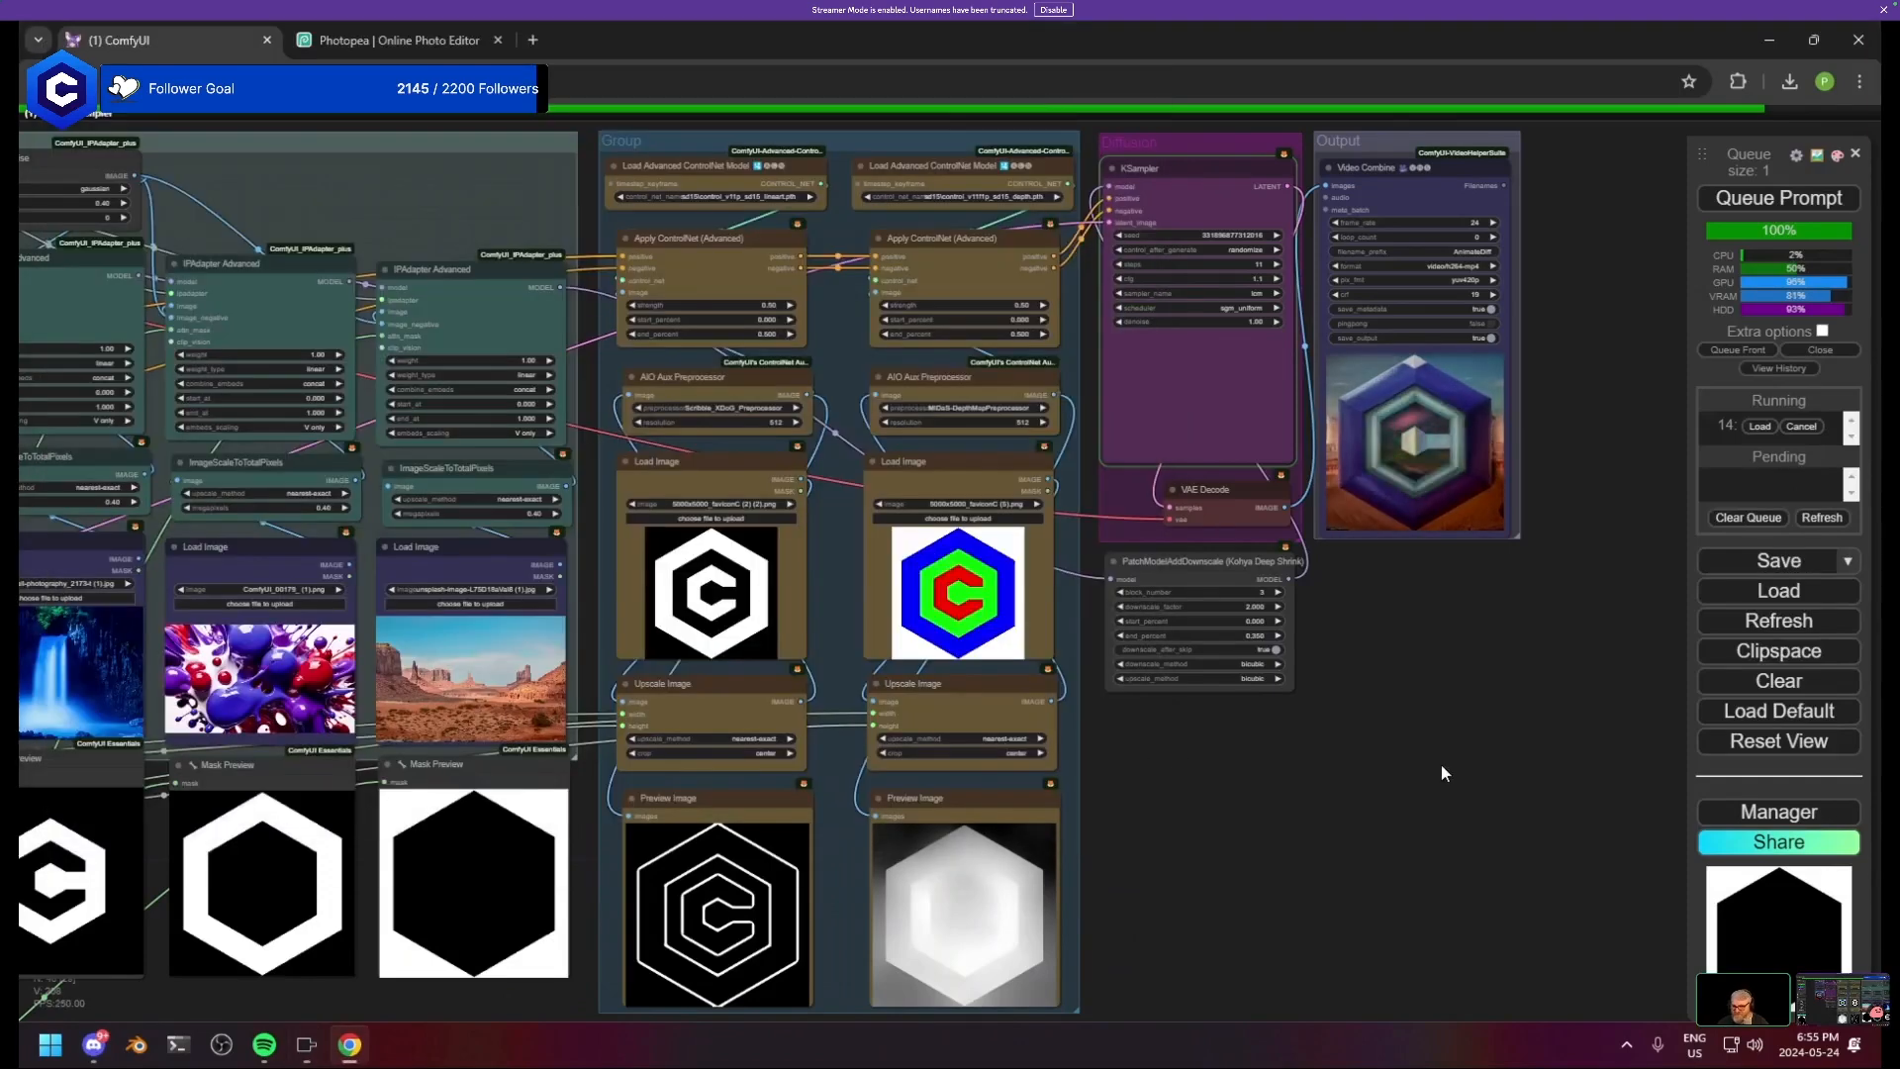
- Check the running render's log in the Pinokio ComfyUI console, and examine the KSampler's live preview image in the workflow
scroll(1164, 841, "down", 5)
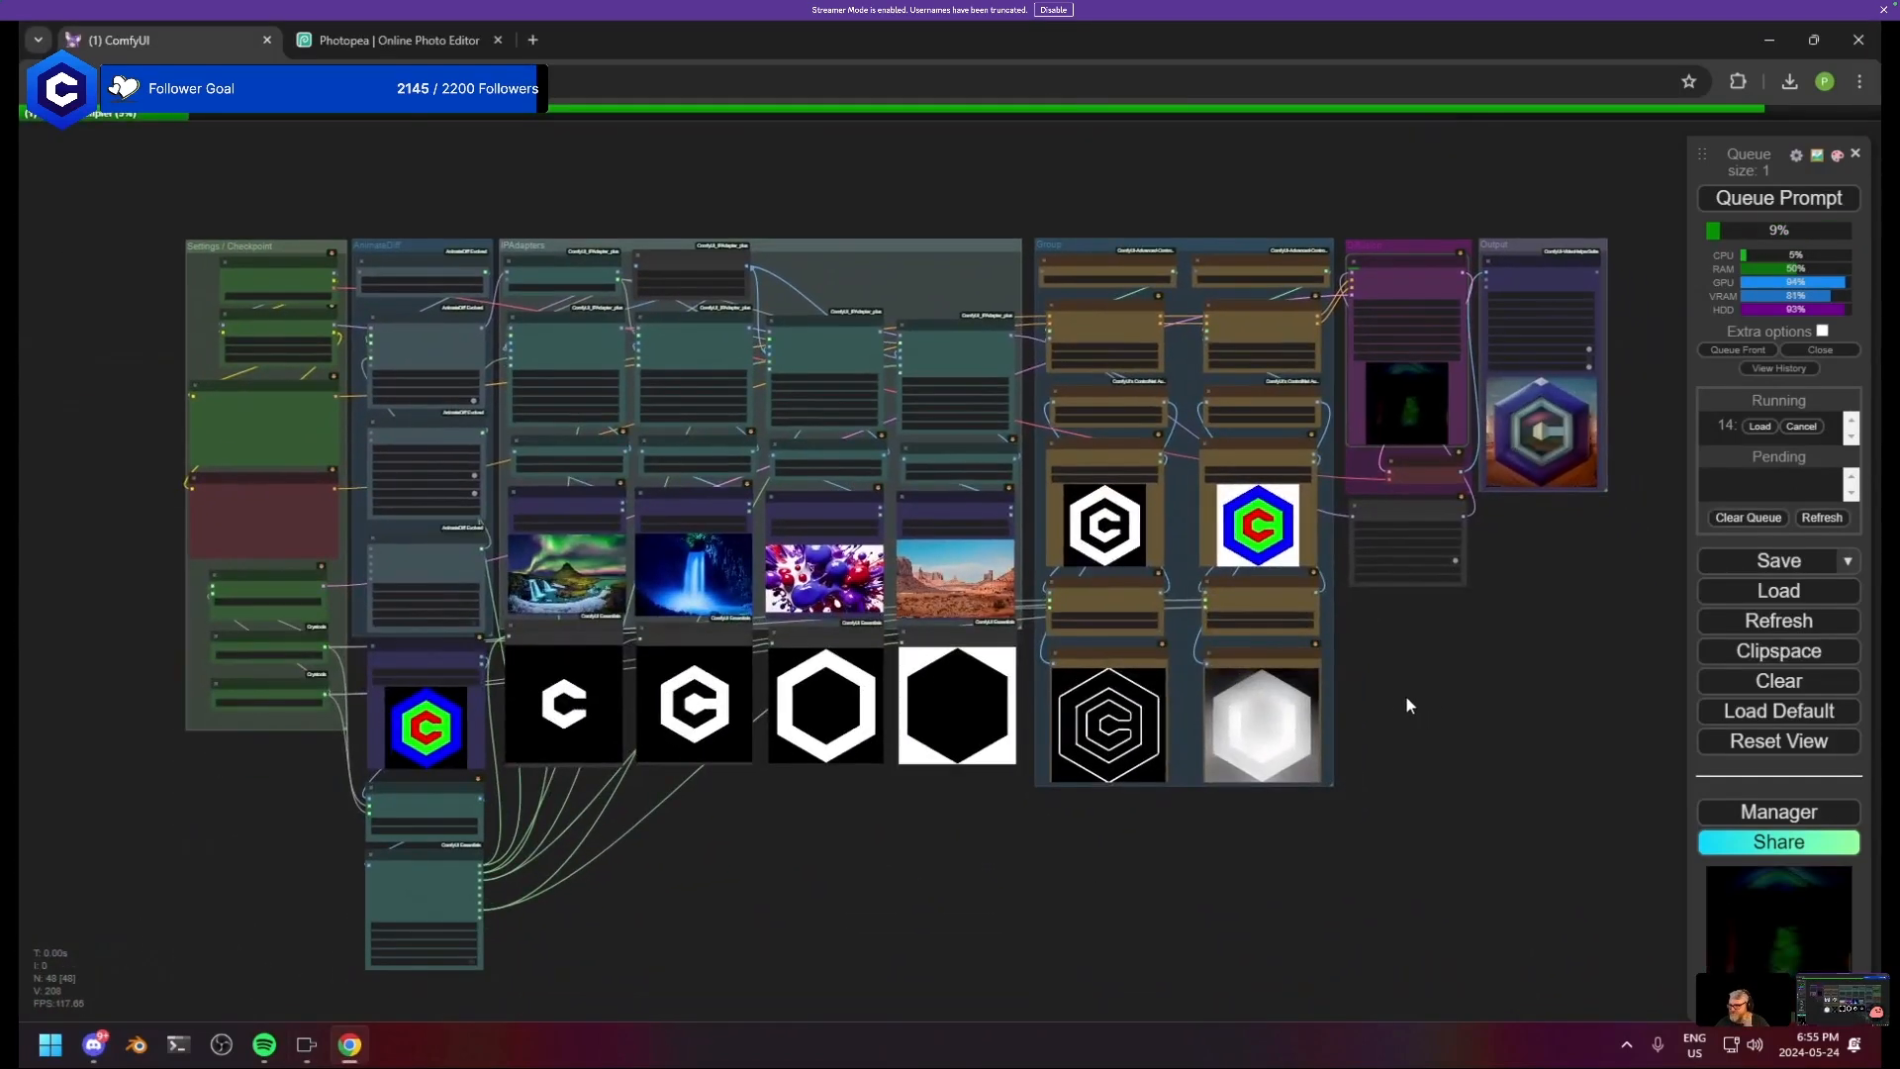
scroll(1411, 681, "up", 1)
left_click_drag(1411, 682, 1425, 733)
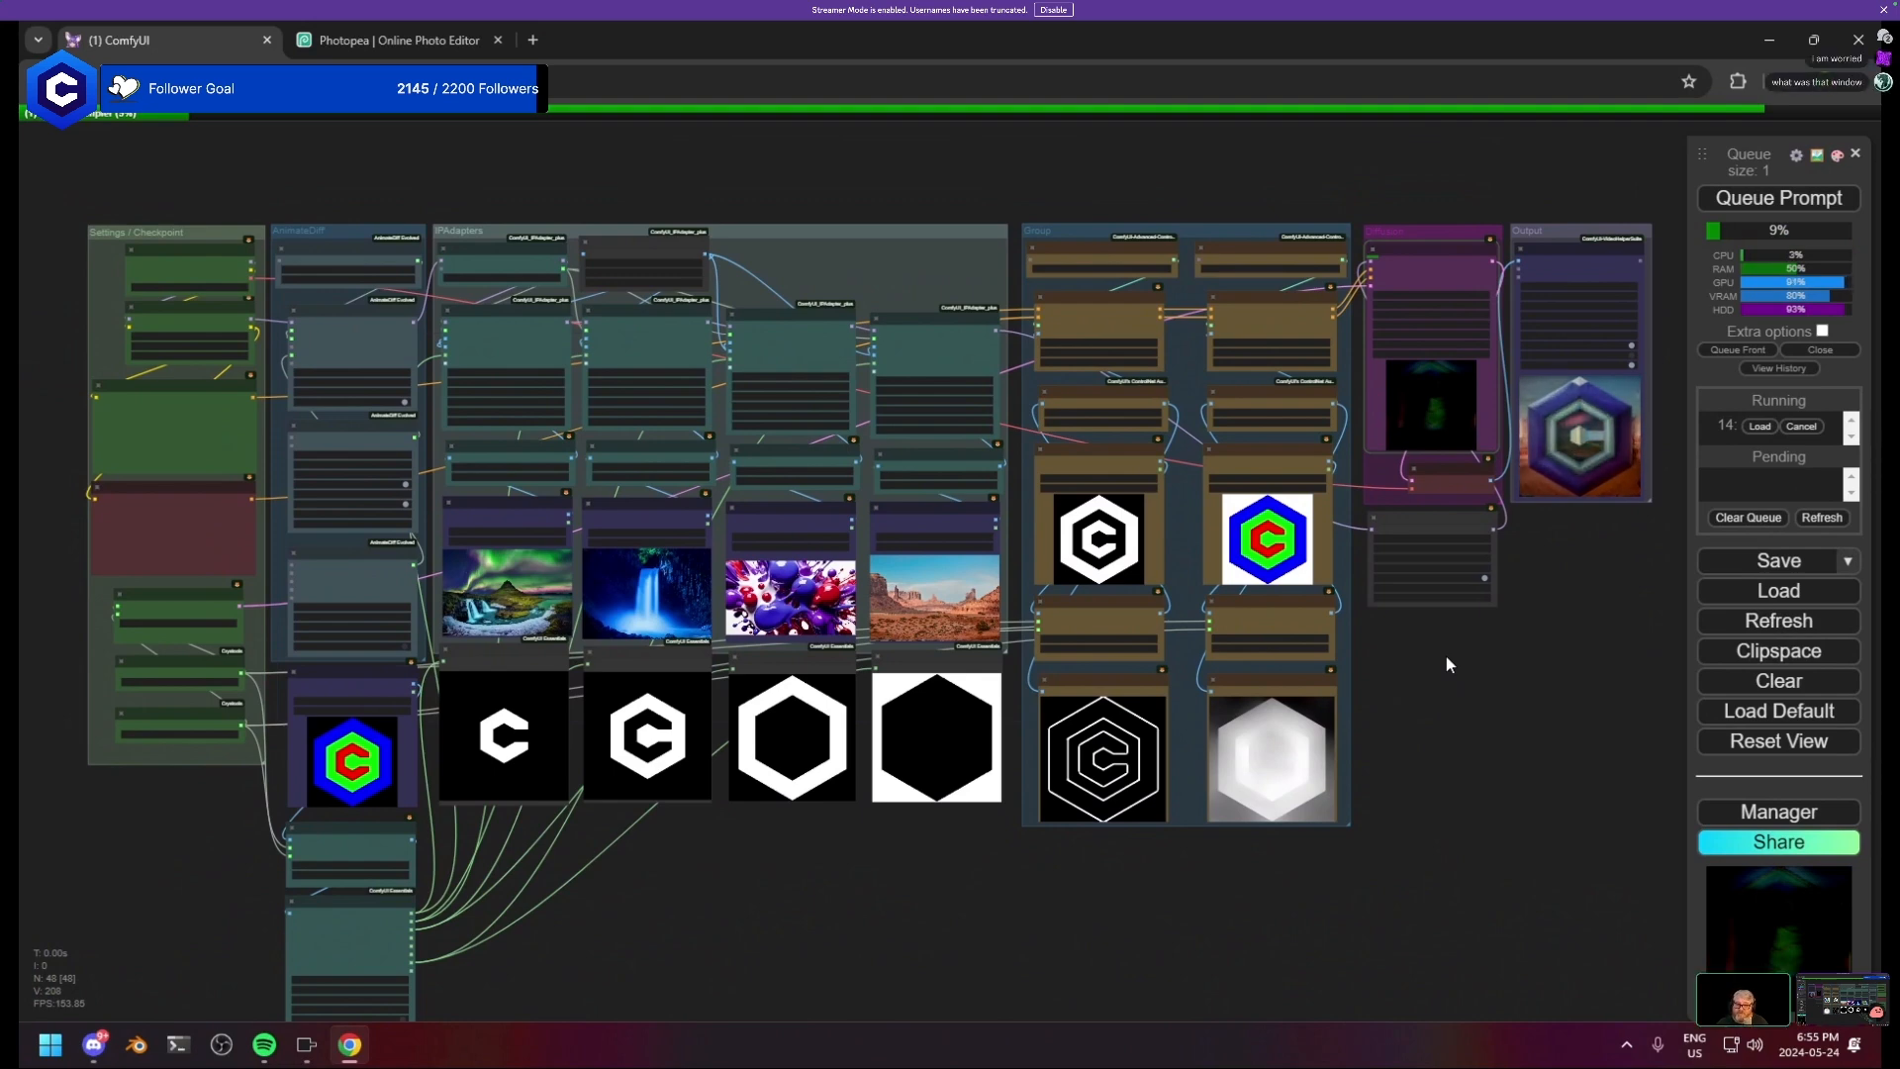
left_click_drag(1419, 536, 1211, 729)
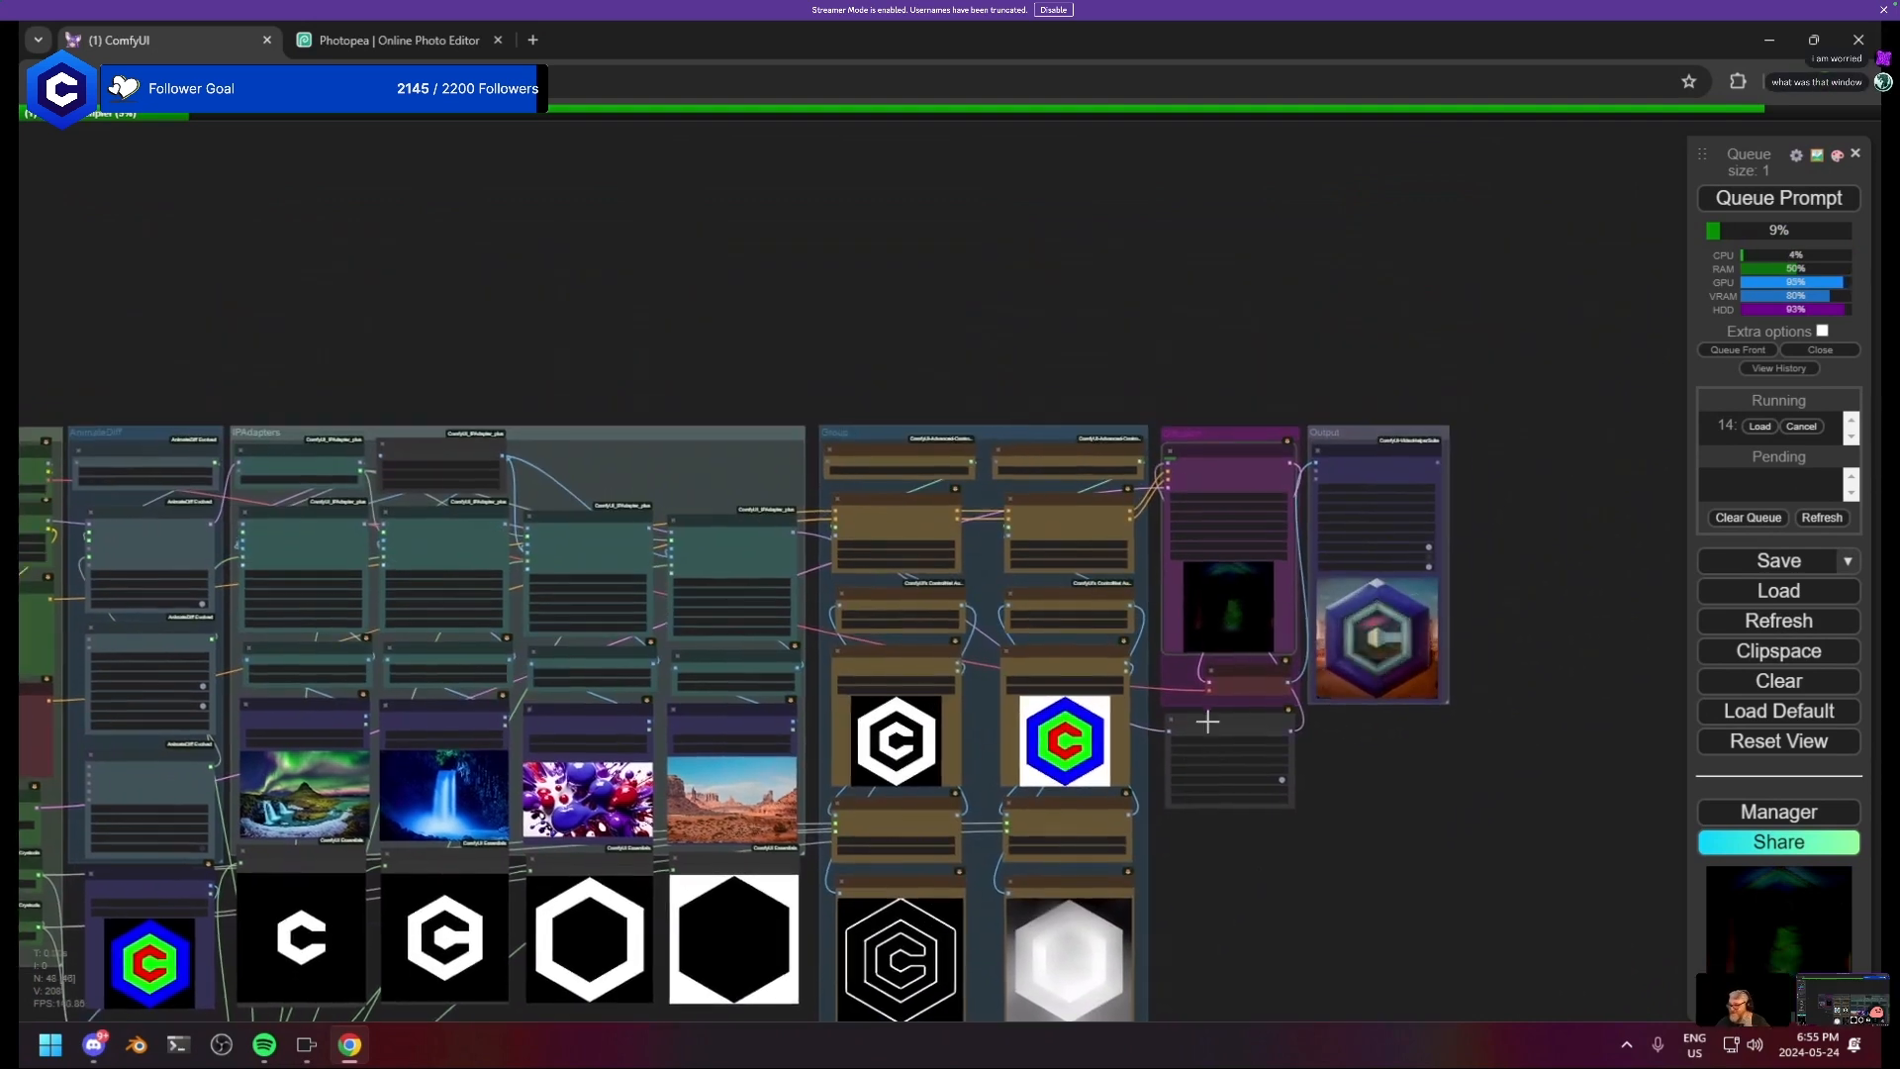
scroll(1232, 688, "up", 1)
scroll(1232, 687, "up", 3)
left_click_drag(1264, 603, 1138, 680)
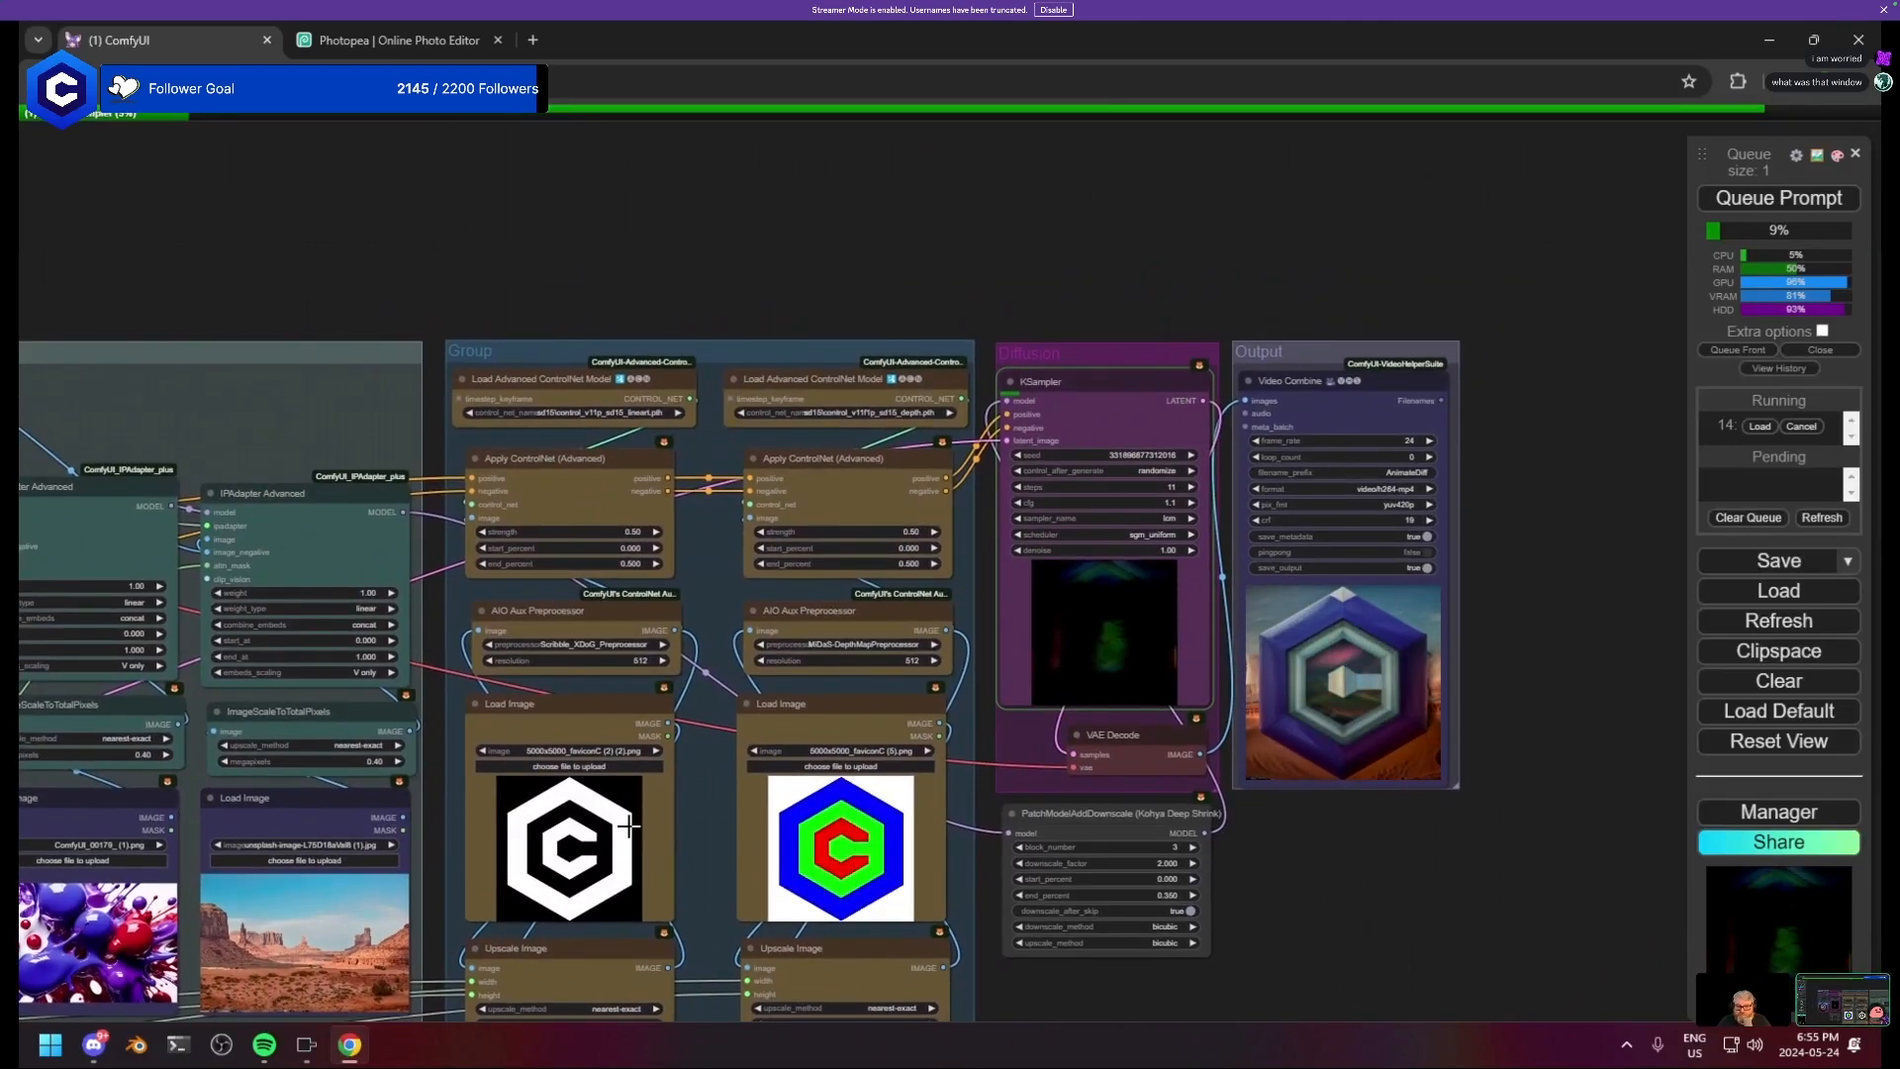
left_click(305, 1046)
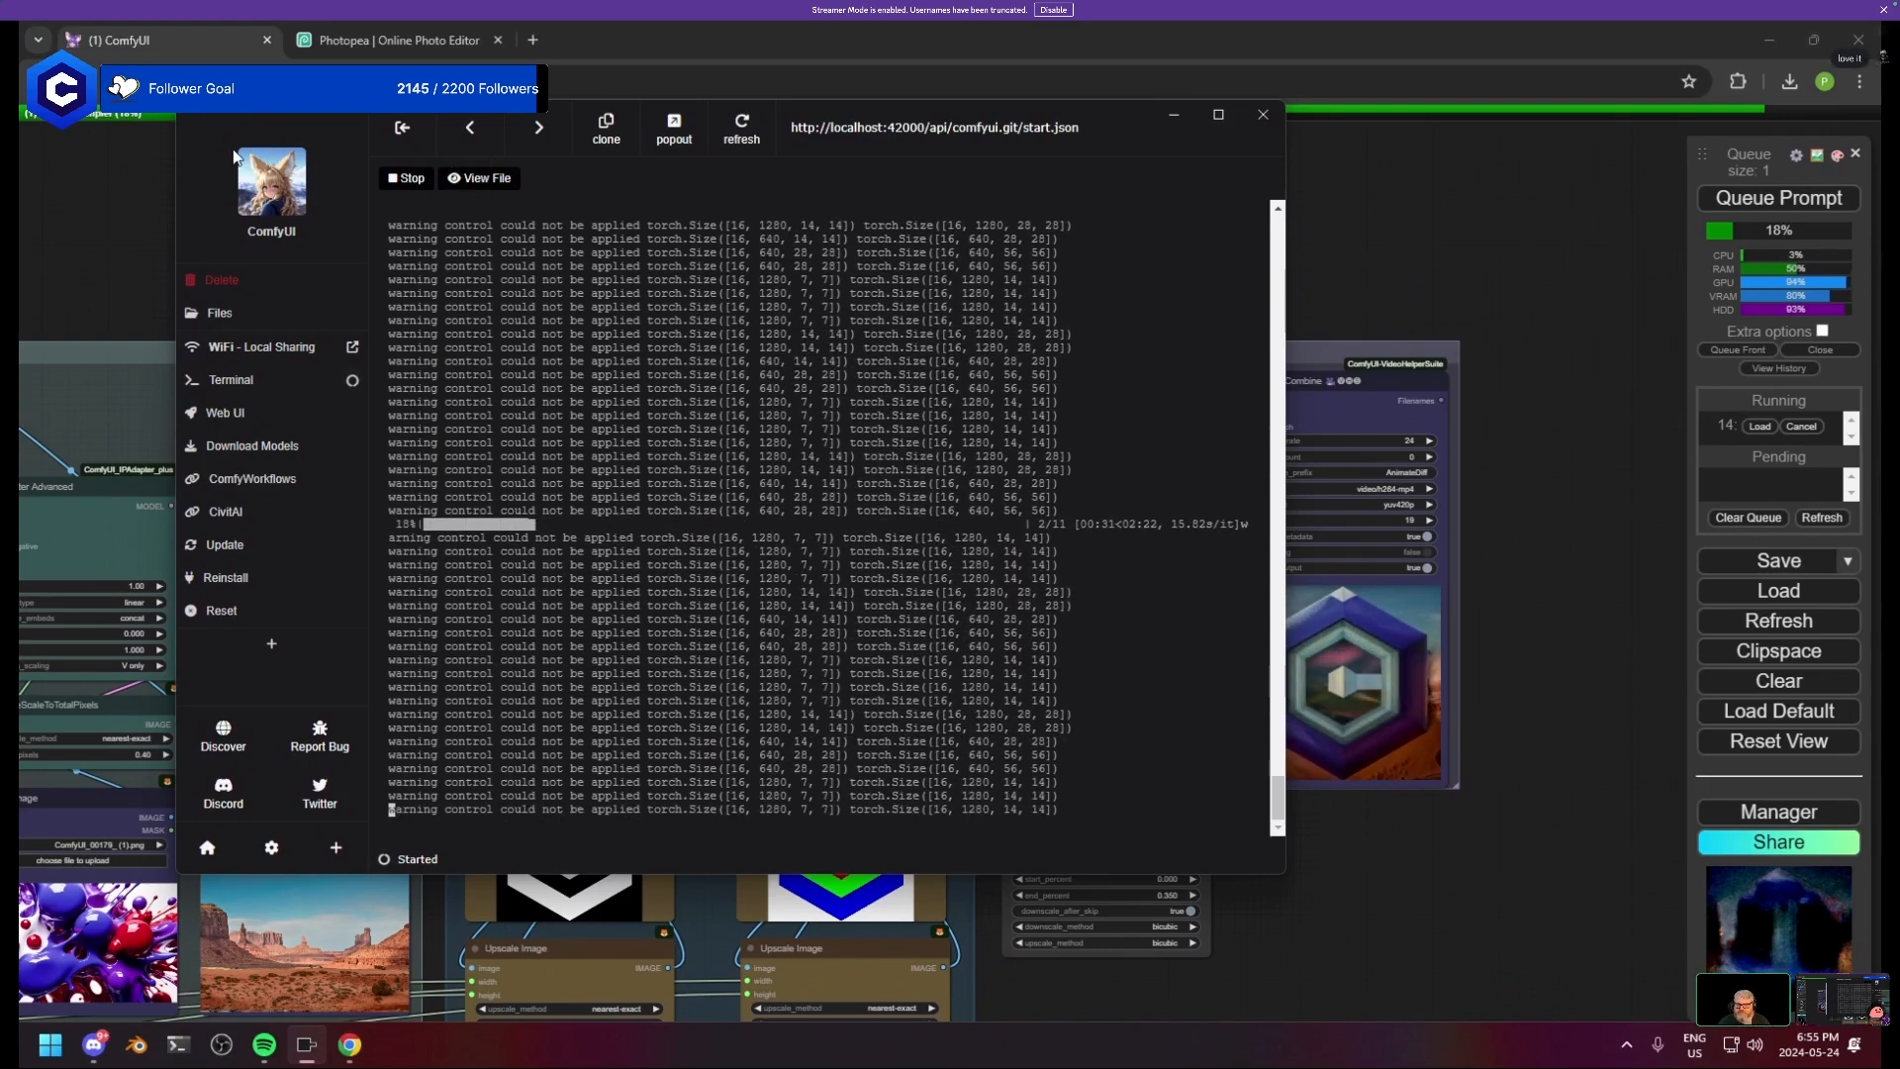
left_click(1171, 117)
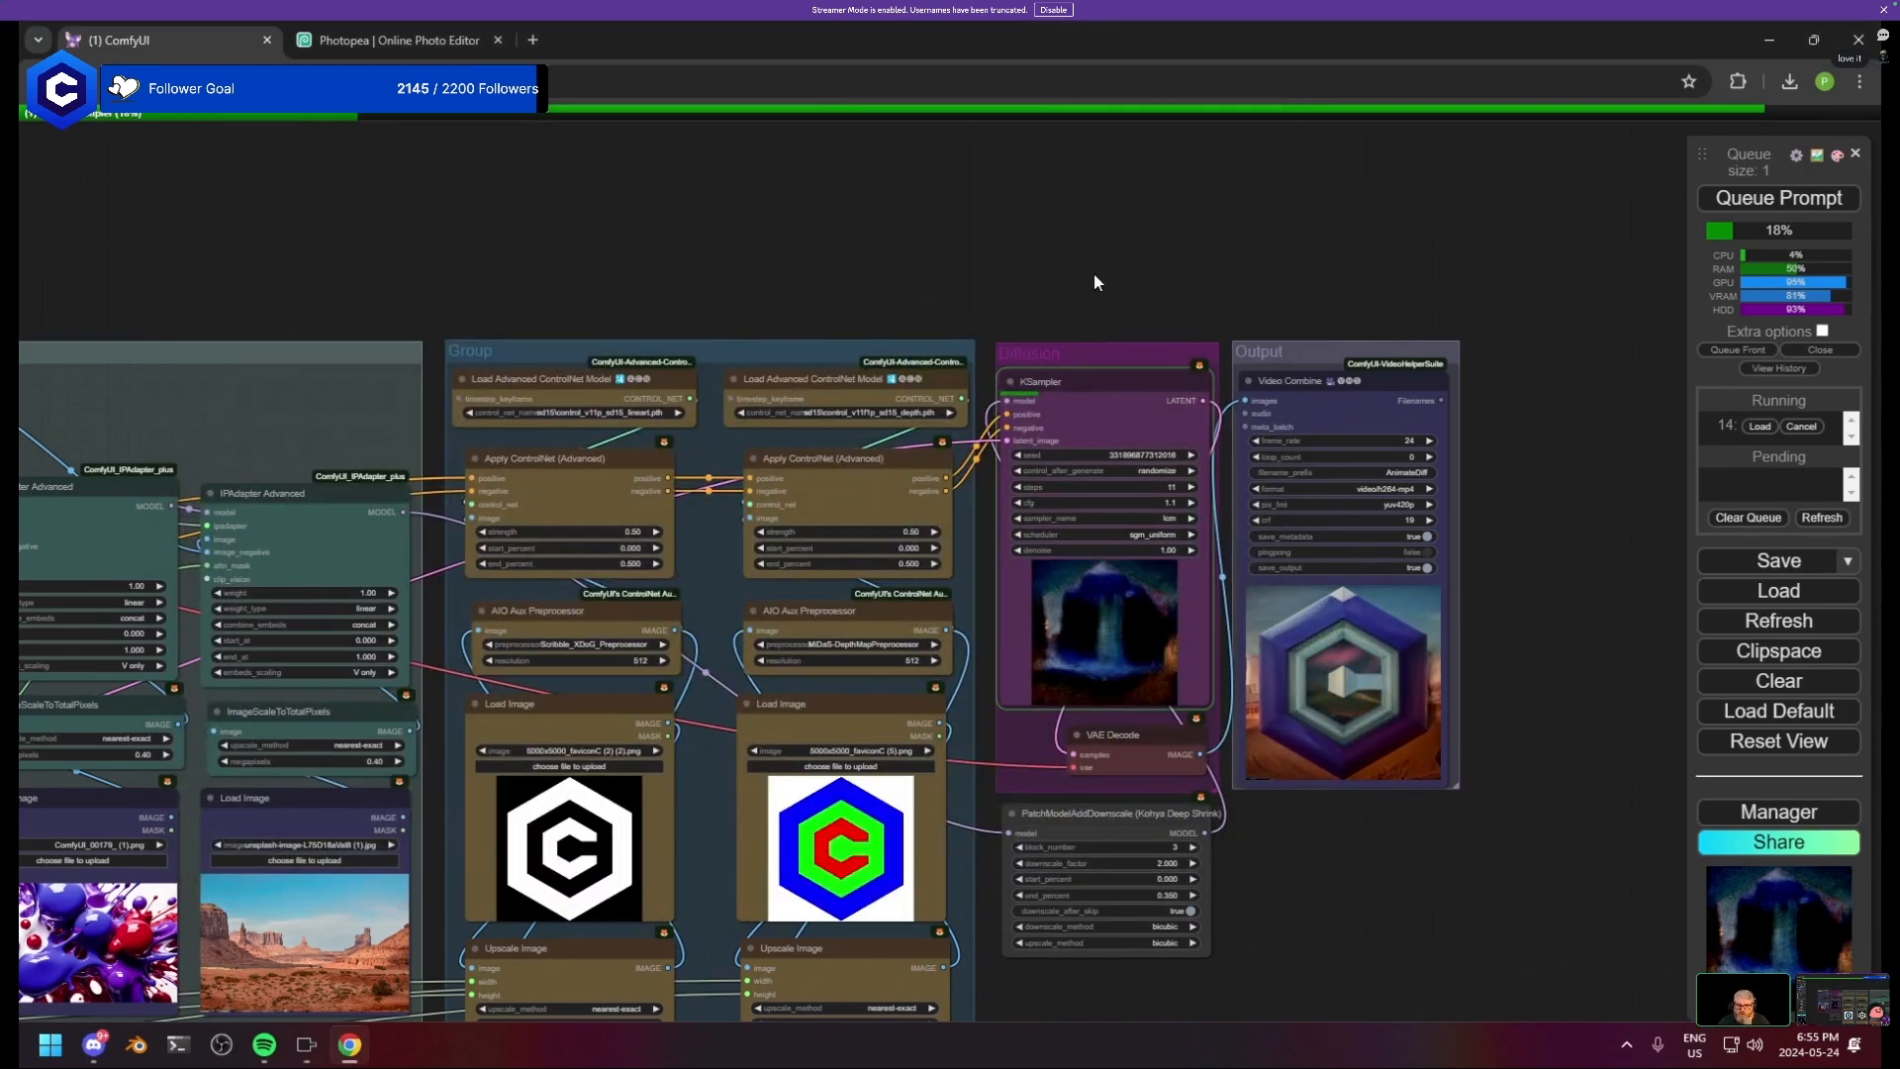
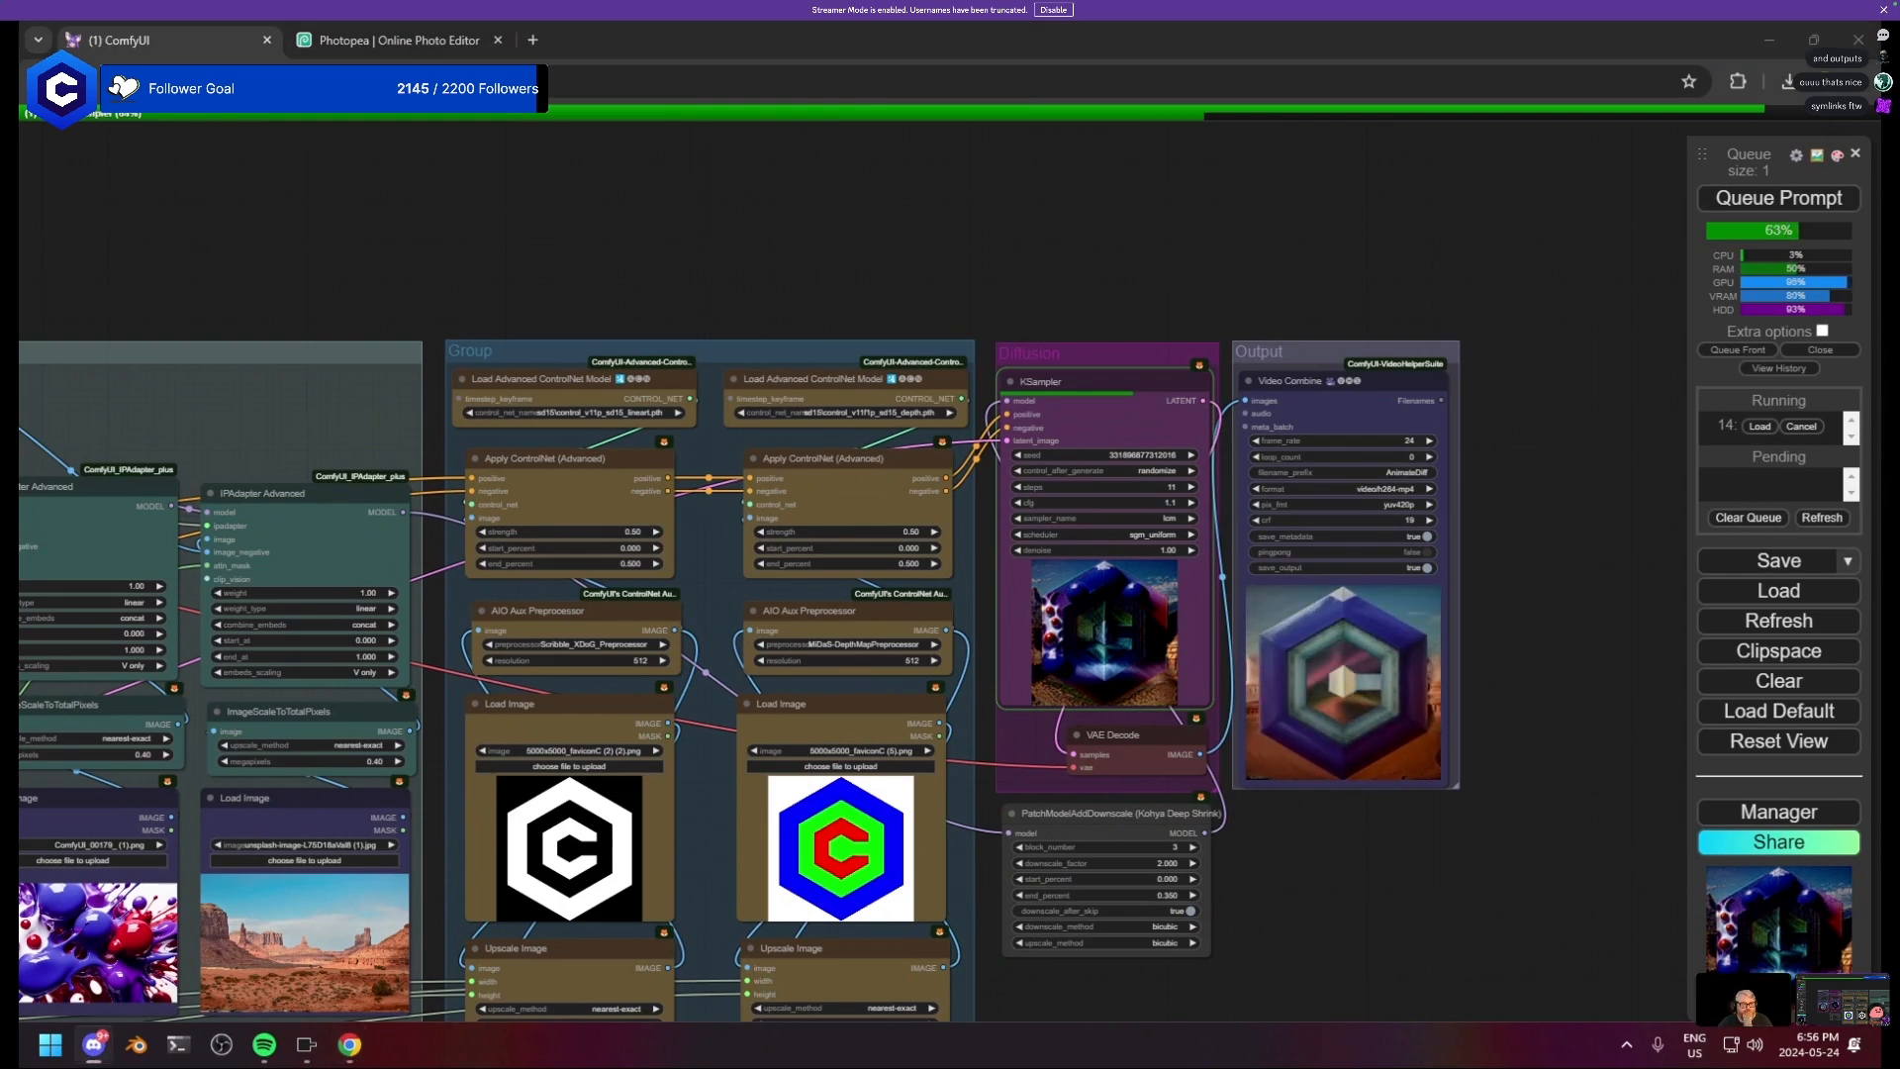
left_click_drag(1323, 918, 1264, 808)
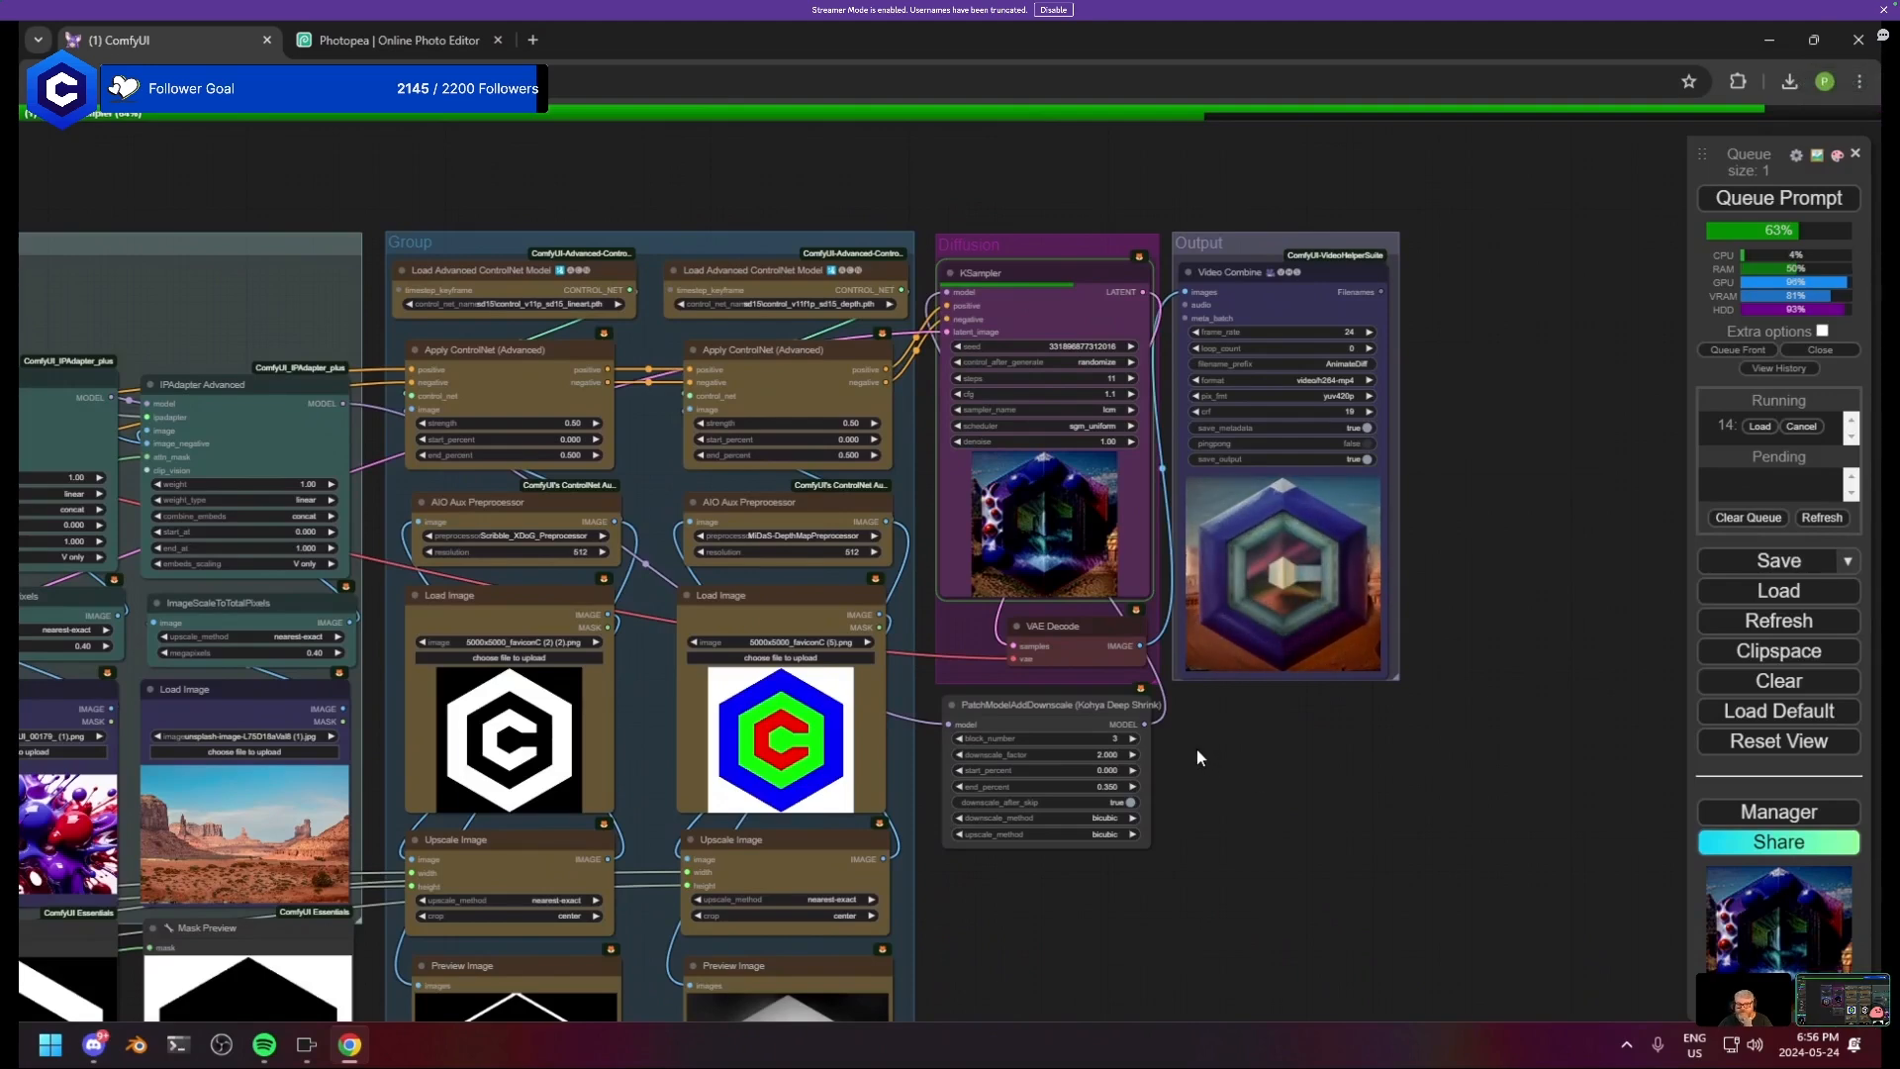
scroll(1196, 737, "up", 1)
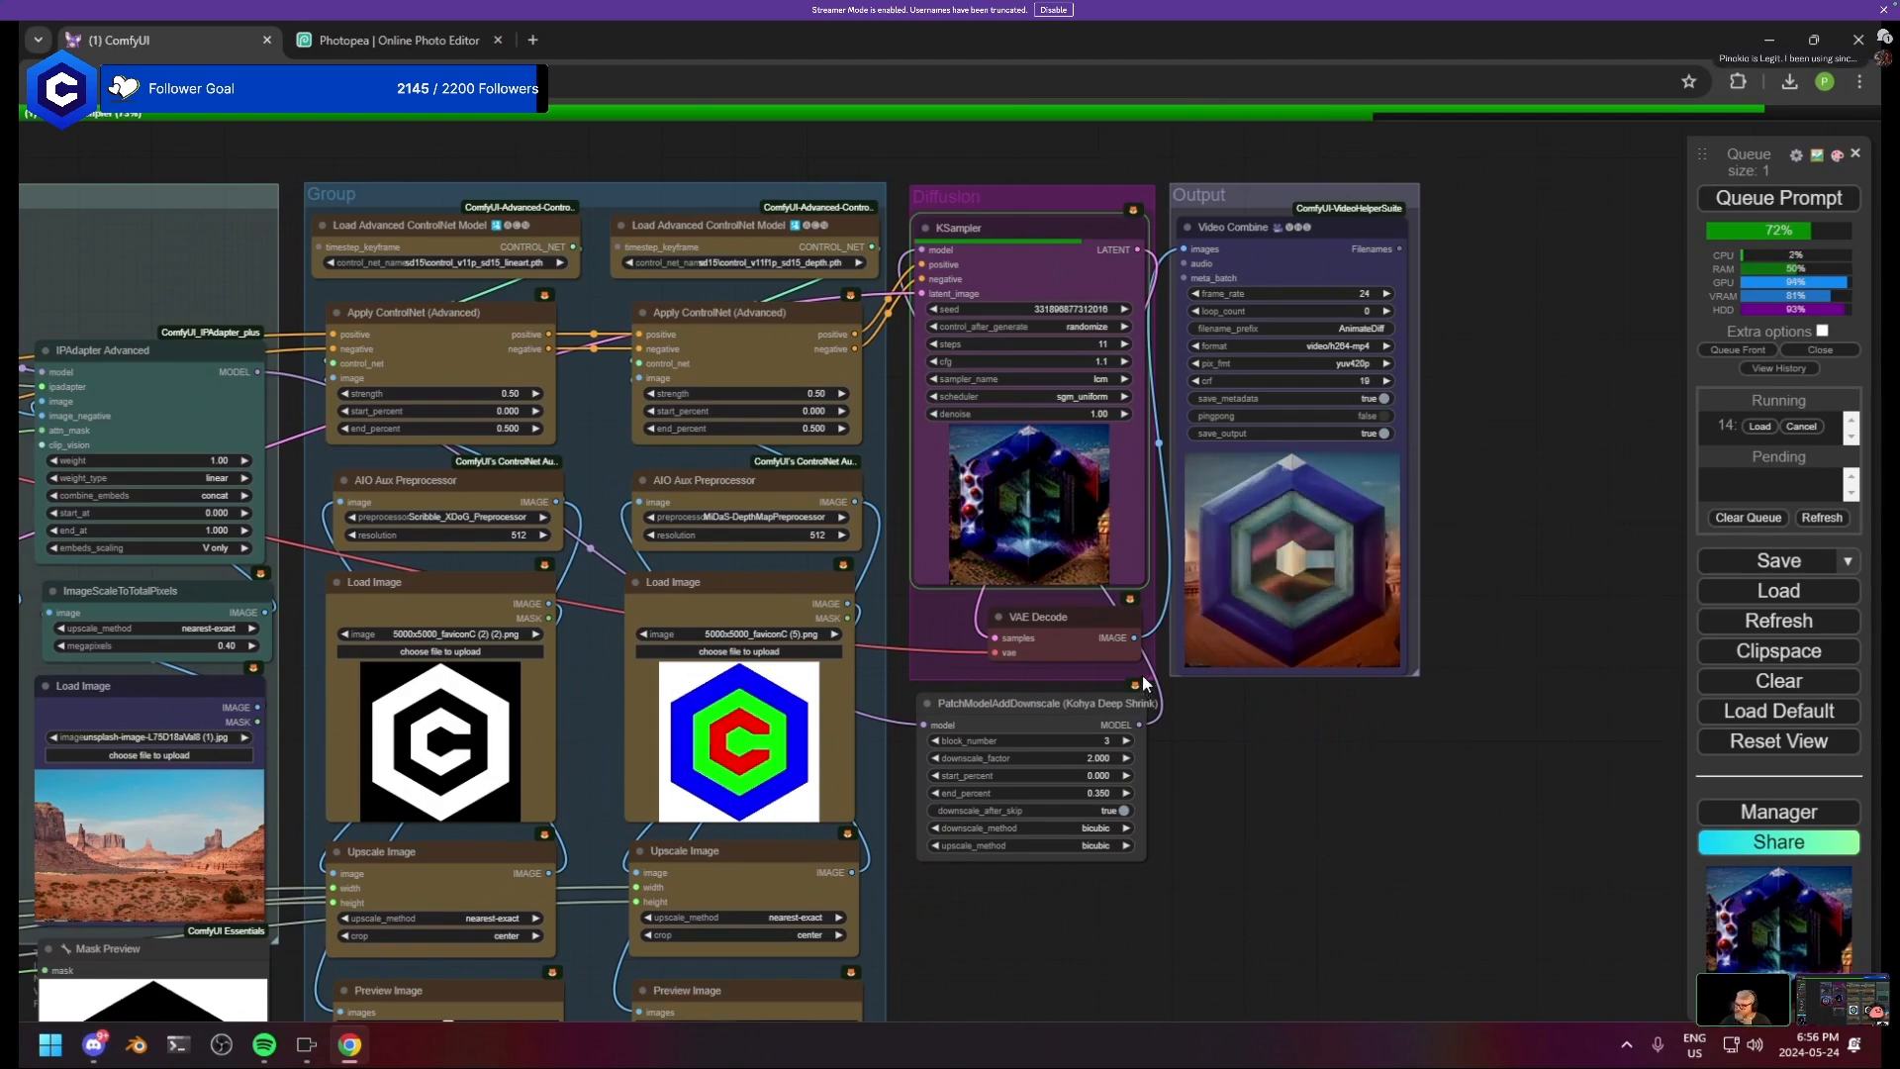
scroll(1142, 674, "up", 10)
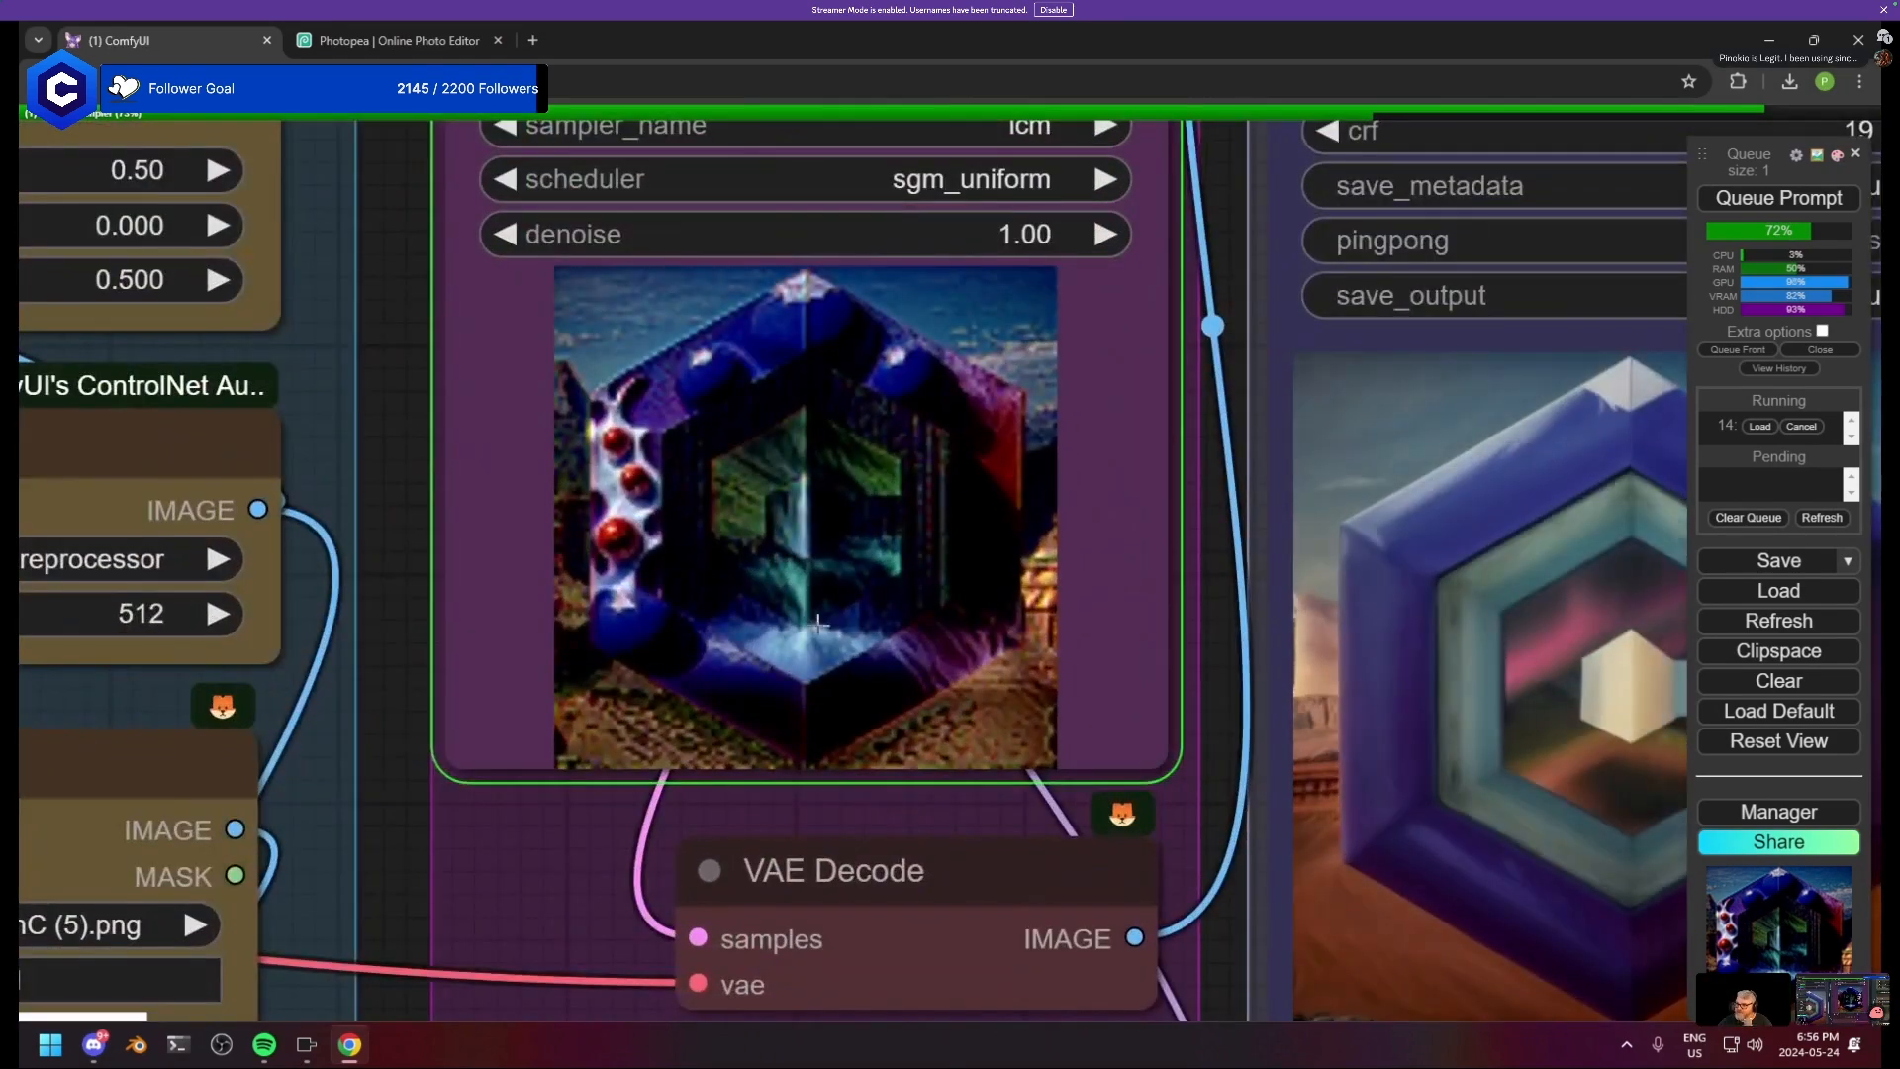
scroll(866, 663, "down", 7)
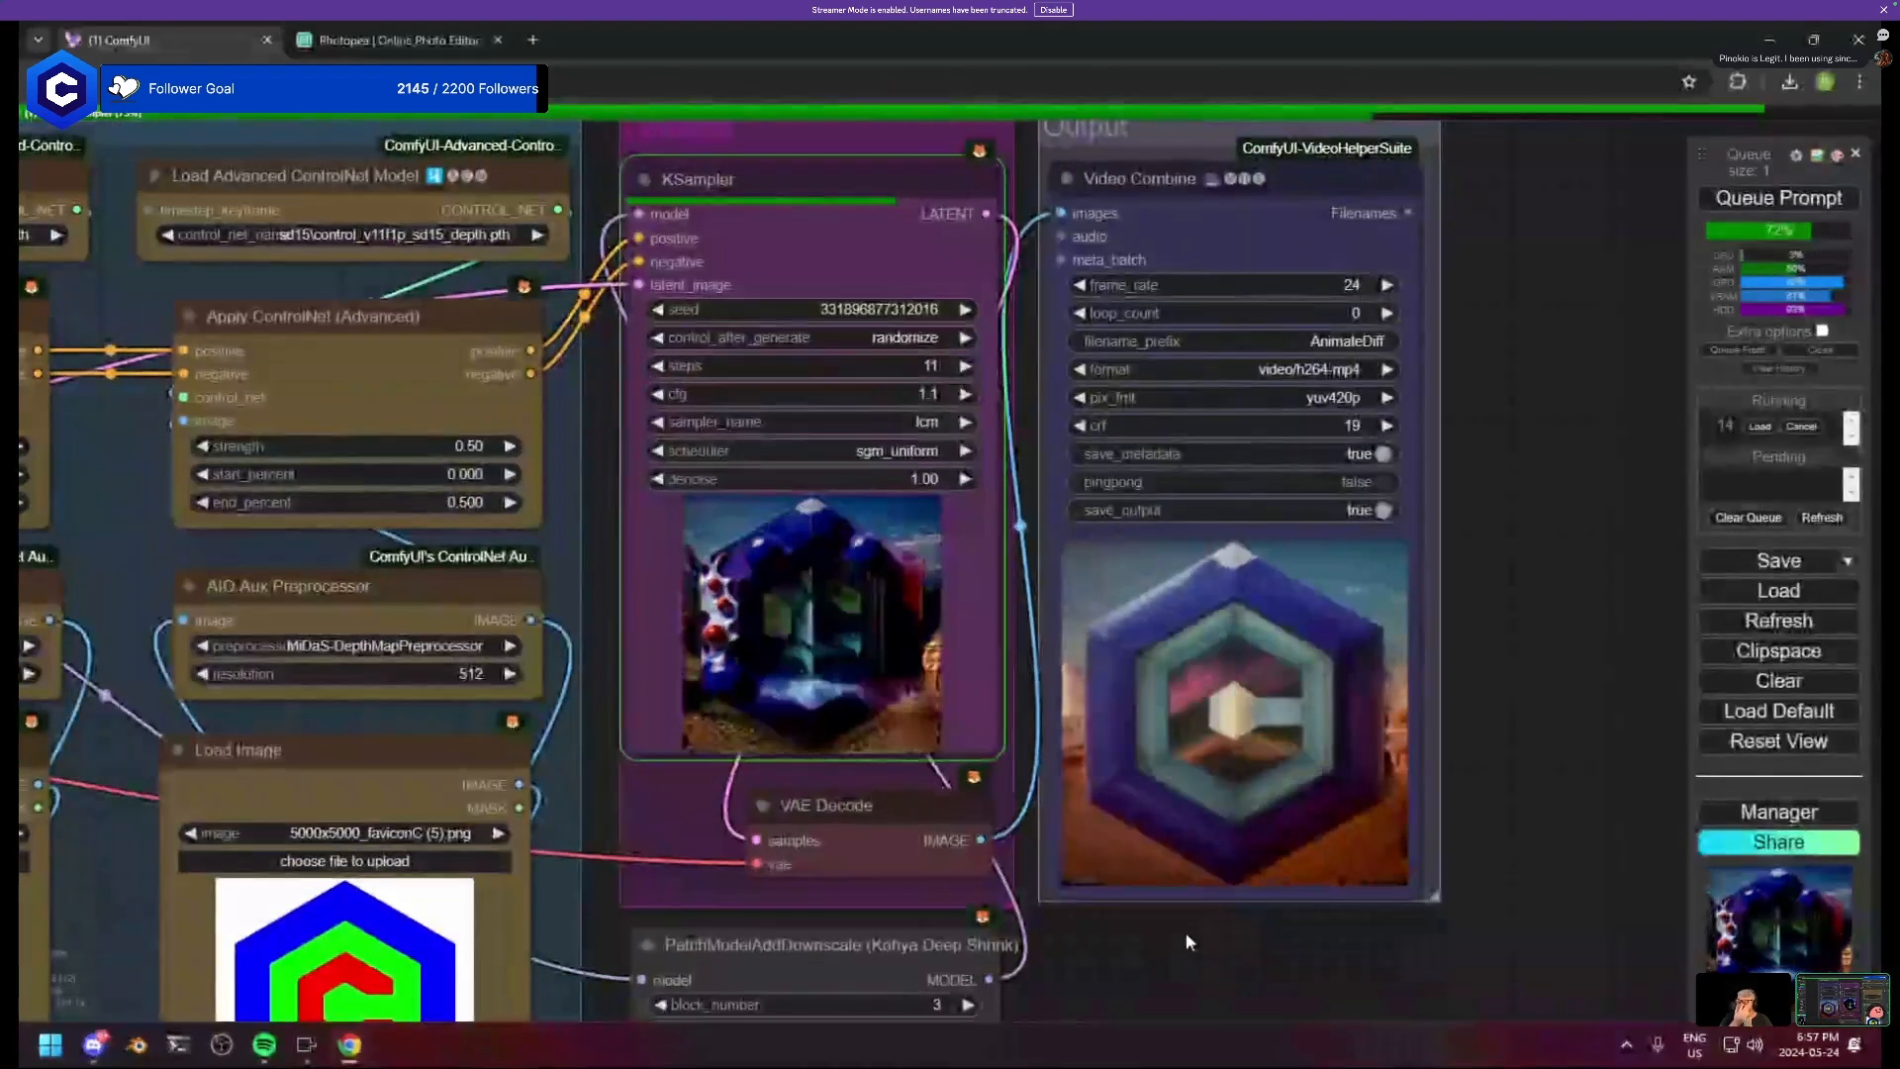
- Color the PatchModelAddDownscale (Kohya Deep Shrink) node purple
scroll(990, 950, "up", 10)
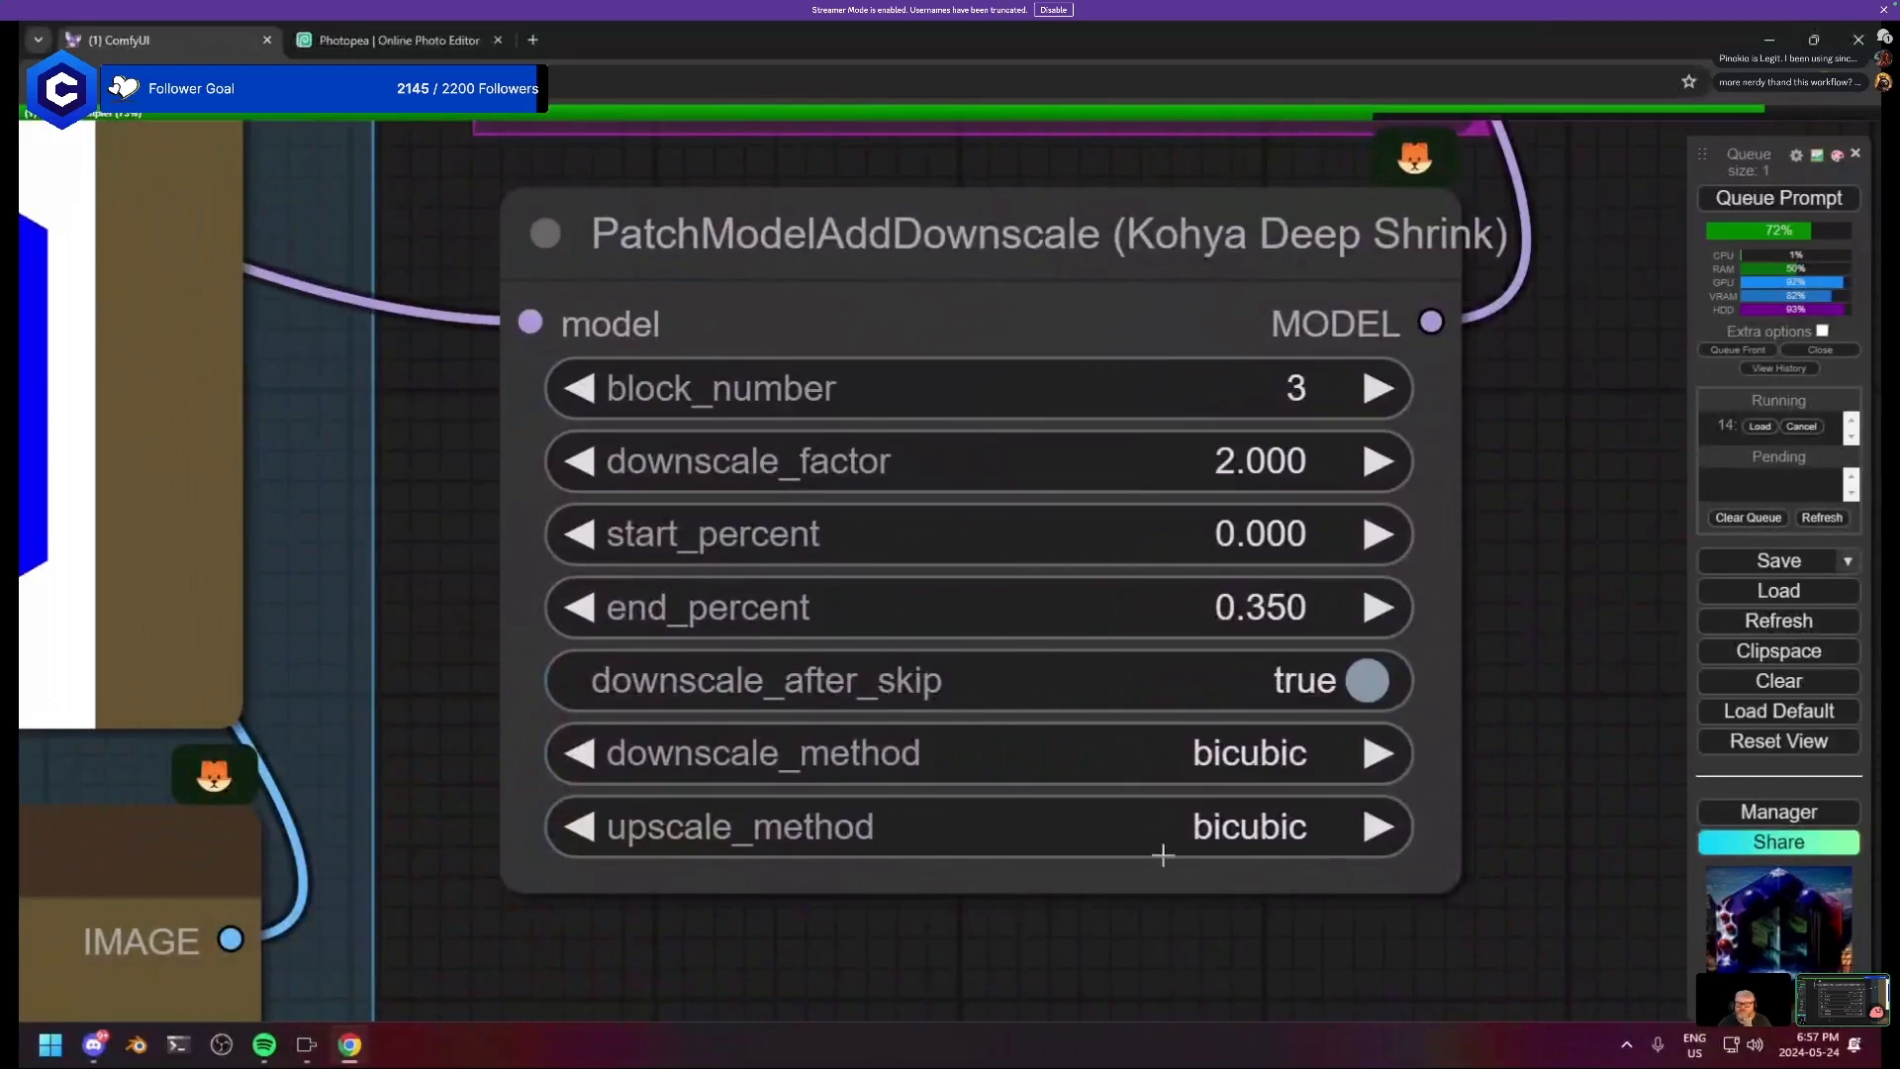
right_click(947, 261)
left_click(1049, 629)
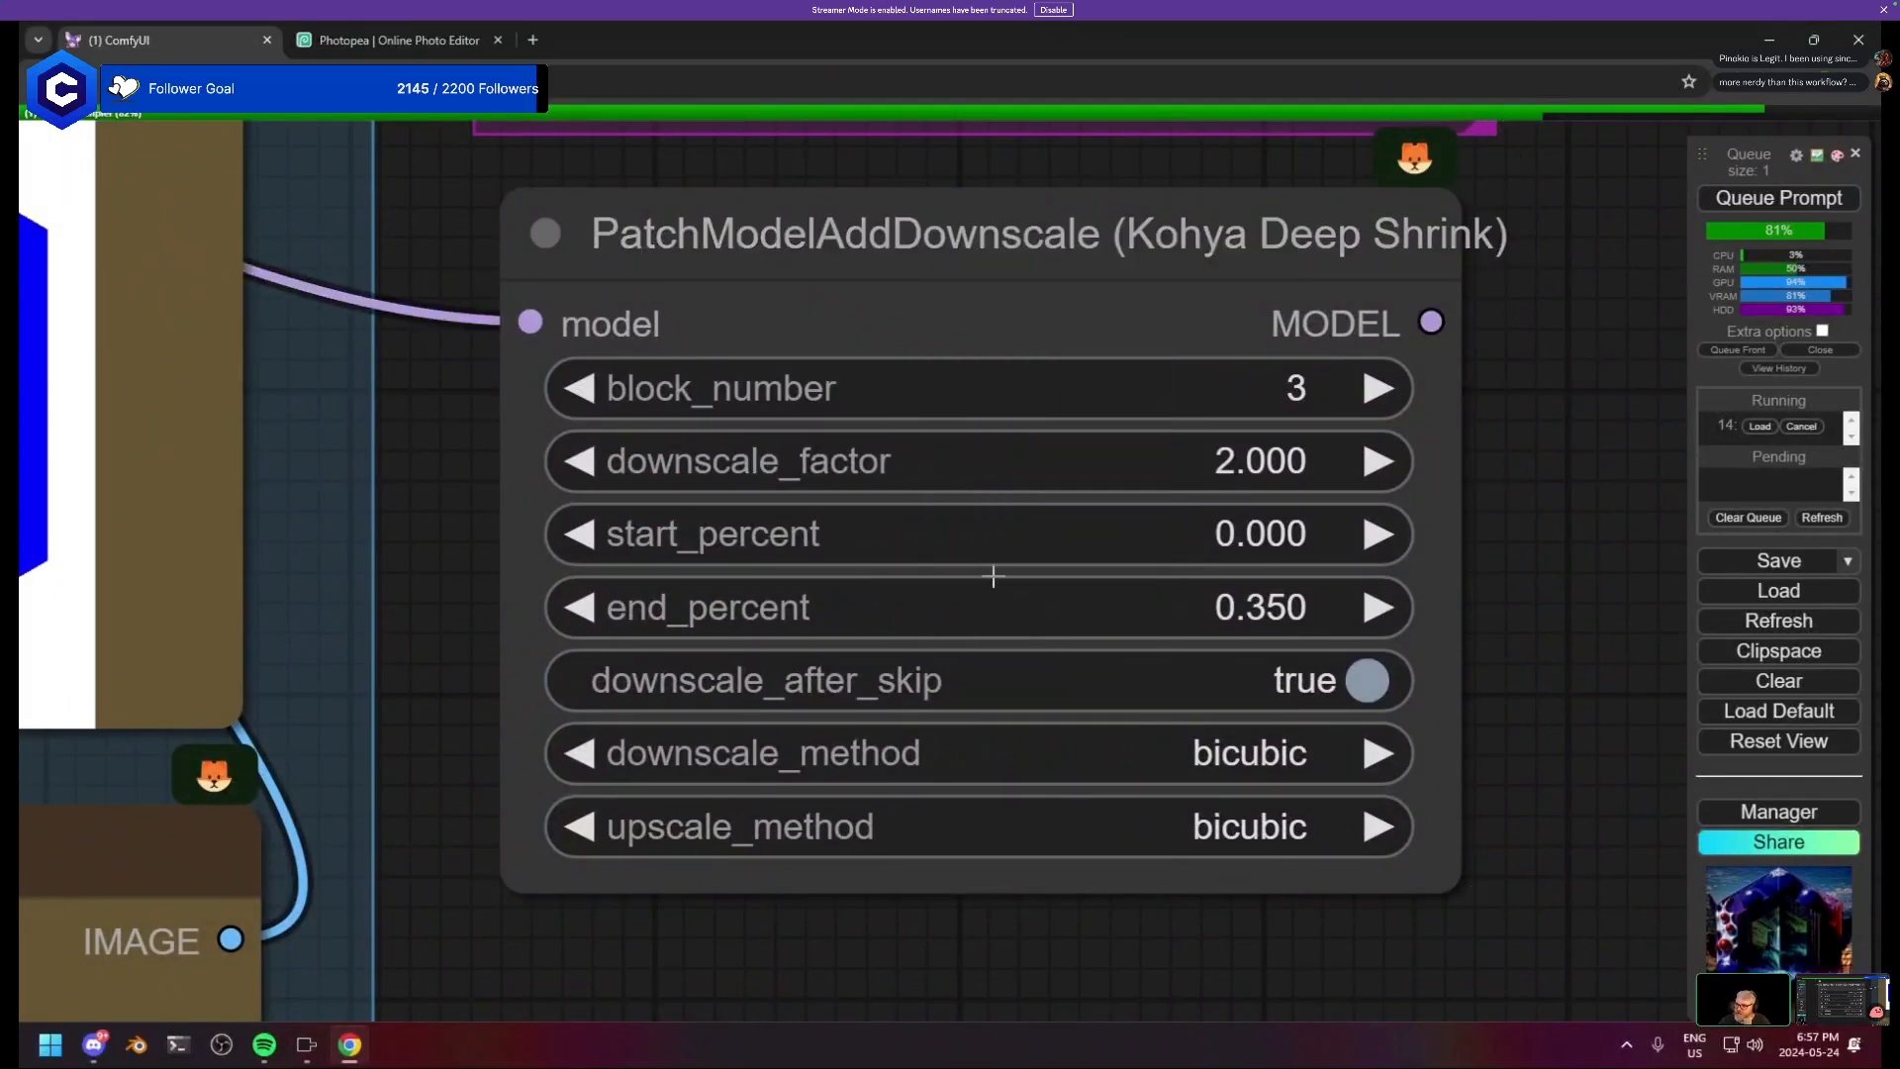
mouse_move(886, 298)
left_mouse_down()
mouse_move(979, 420)
mouse_move(873, 277)
left_mouse_up()
right_click(891, 240)
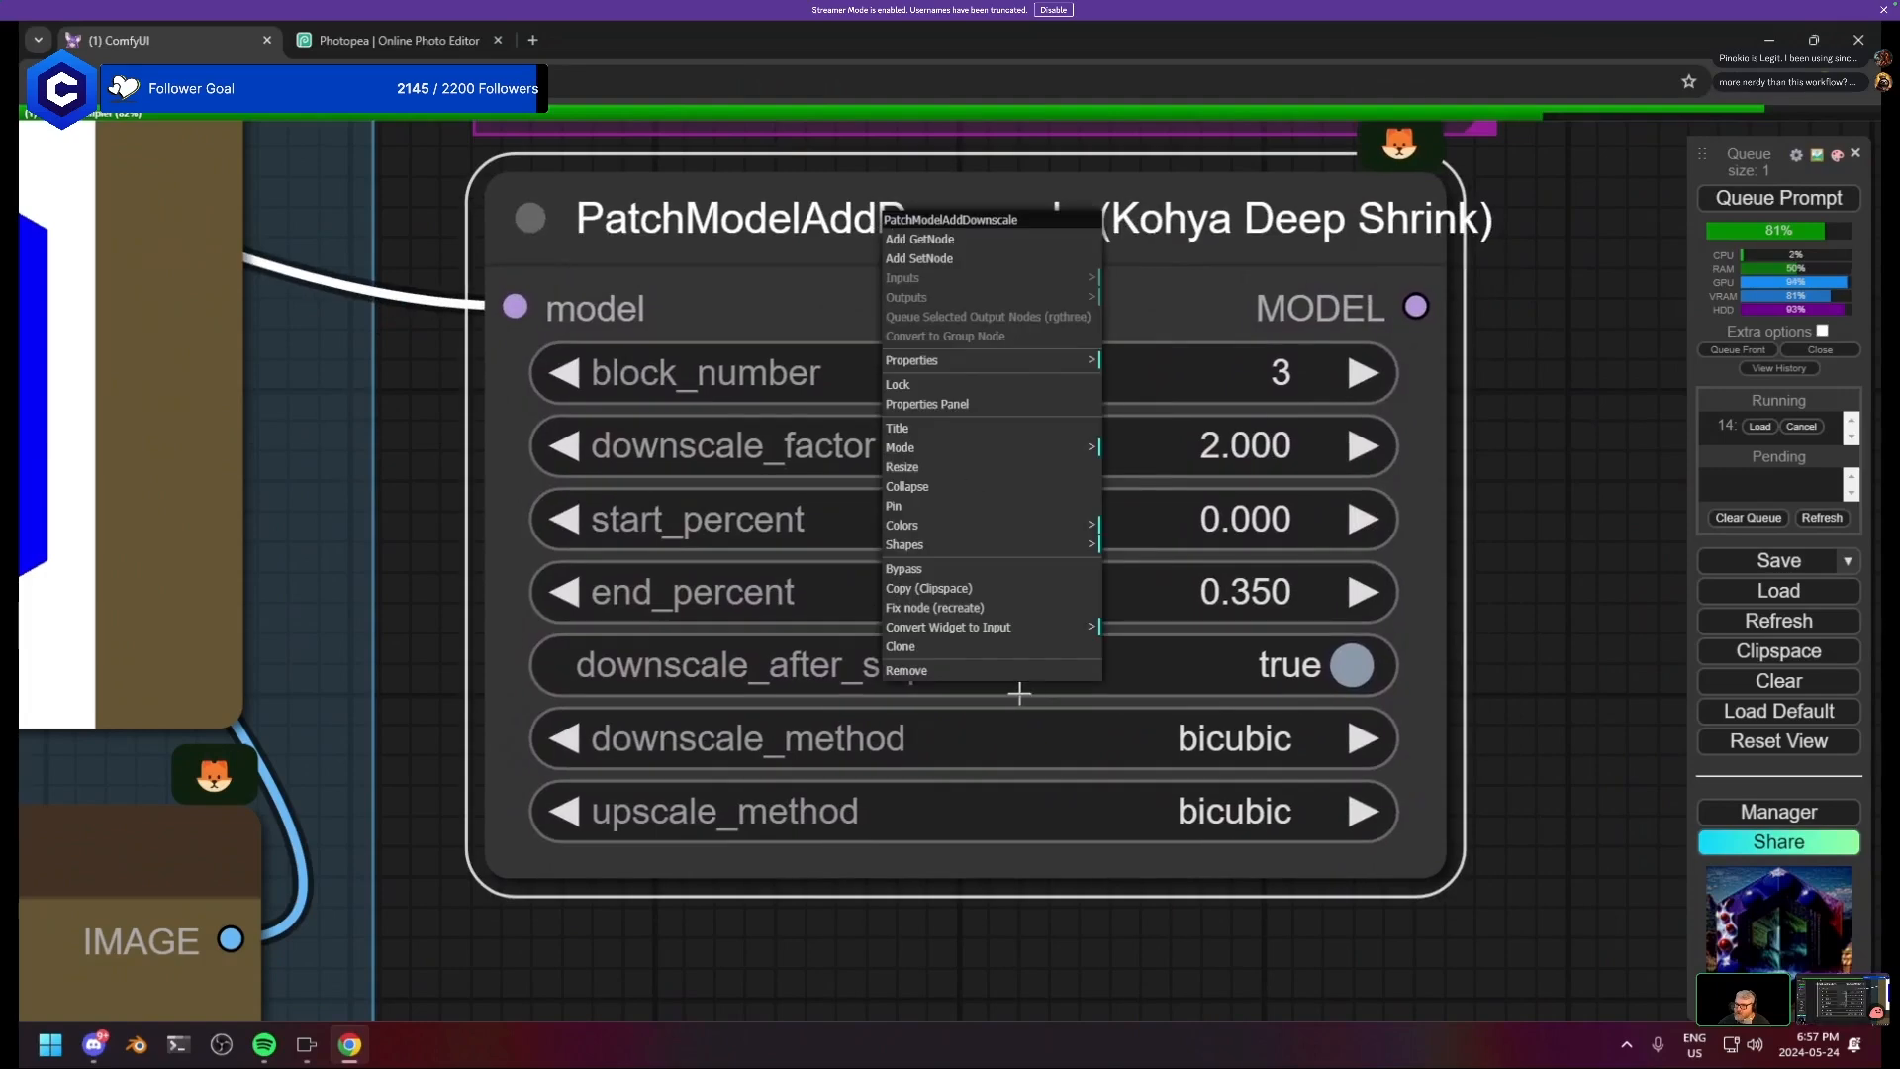
left_click(980, 629)
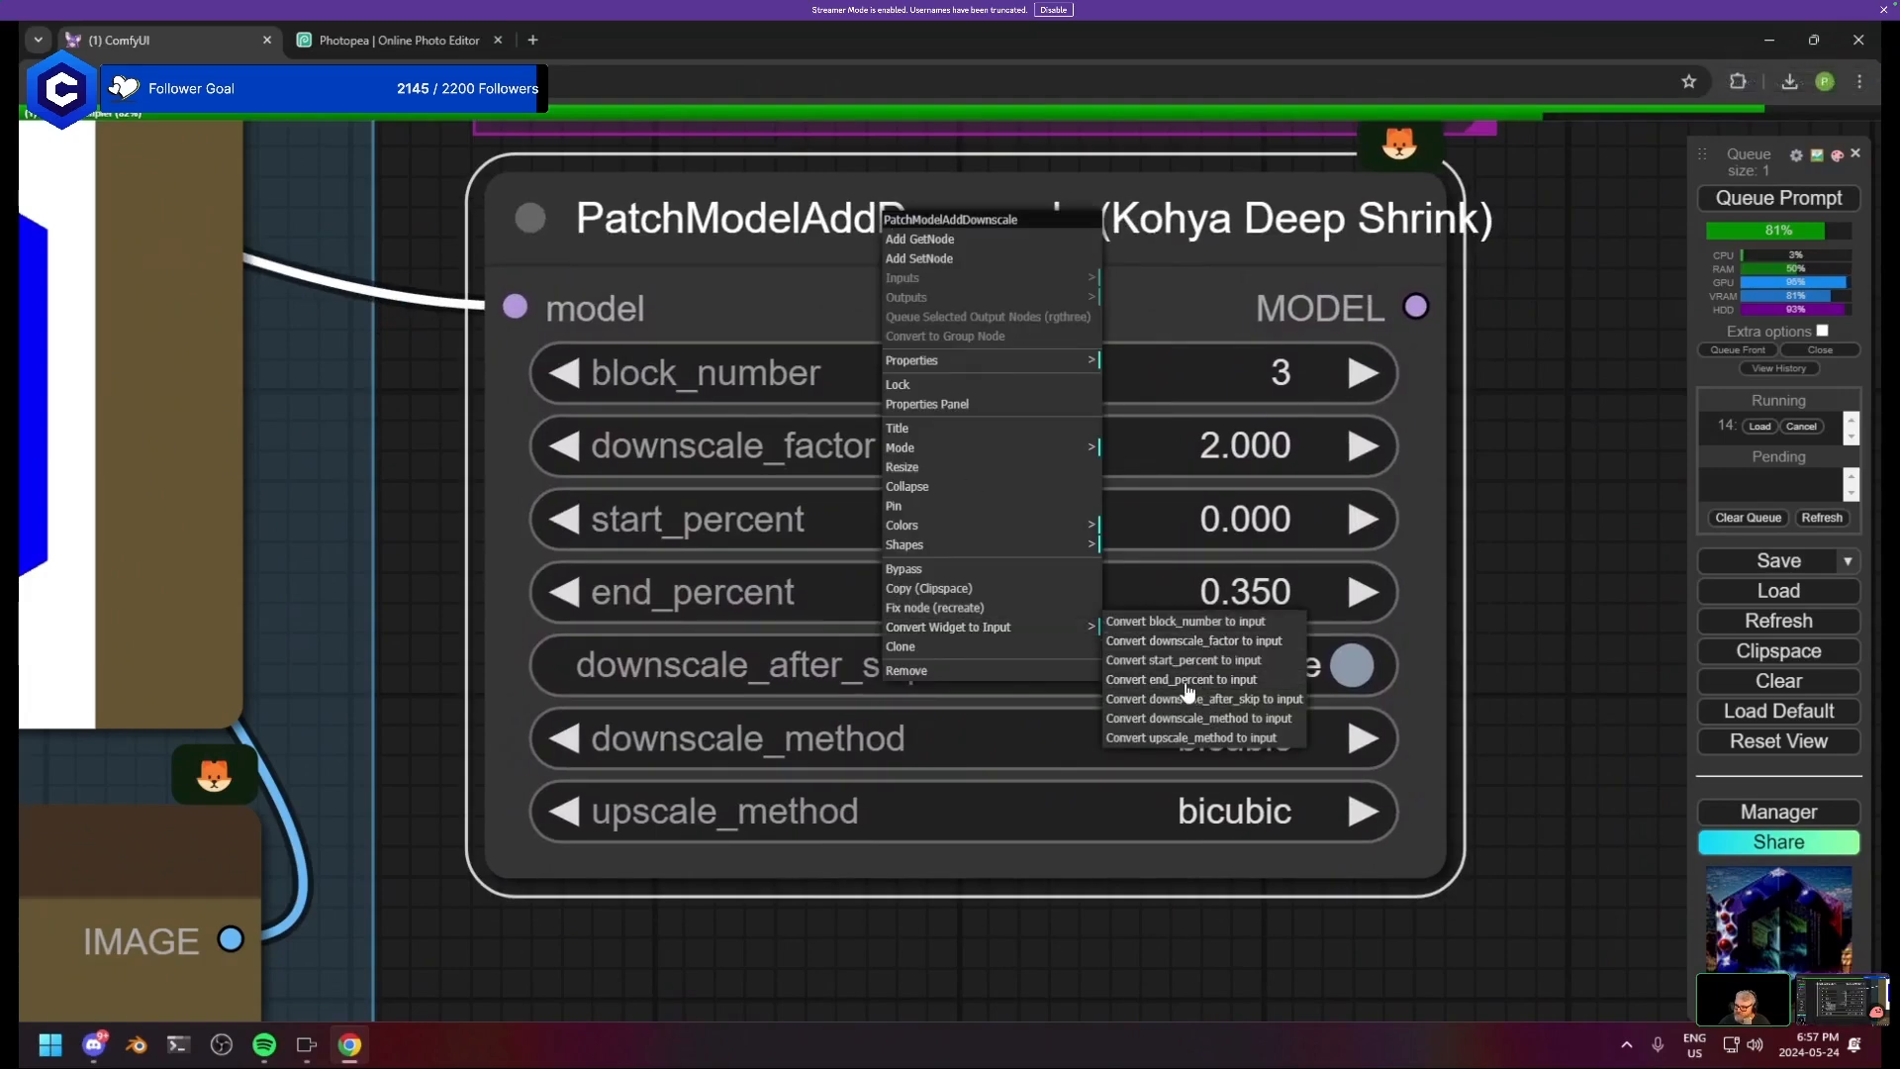
left_click(985, 527)
left_click(1135, 660)
- Reconnect the Kohya Deep Shrink node's MODEL output to the KSampler's model input
scroll(1081, 666, "down", 10)
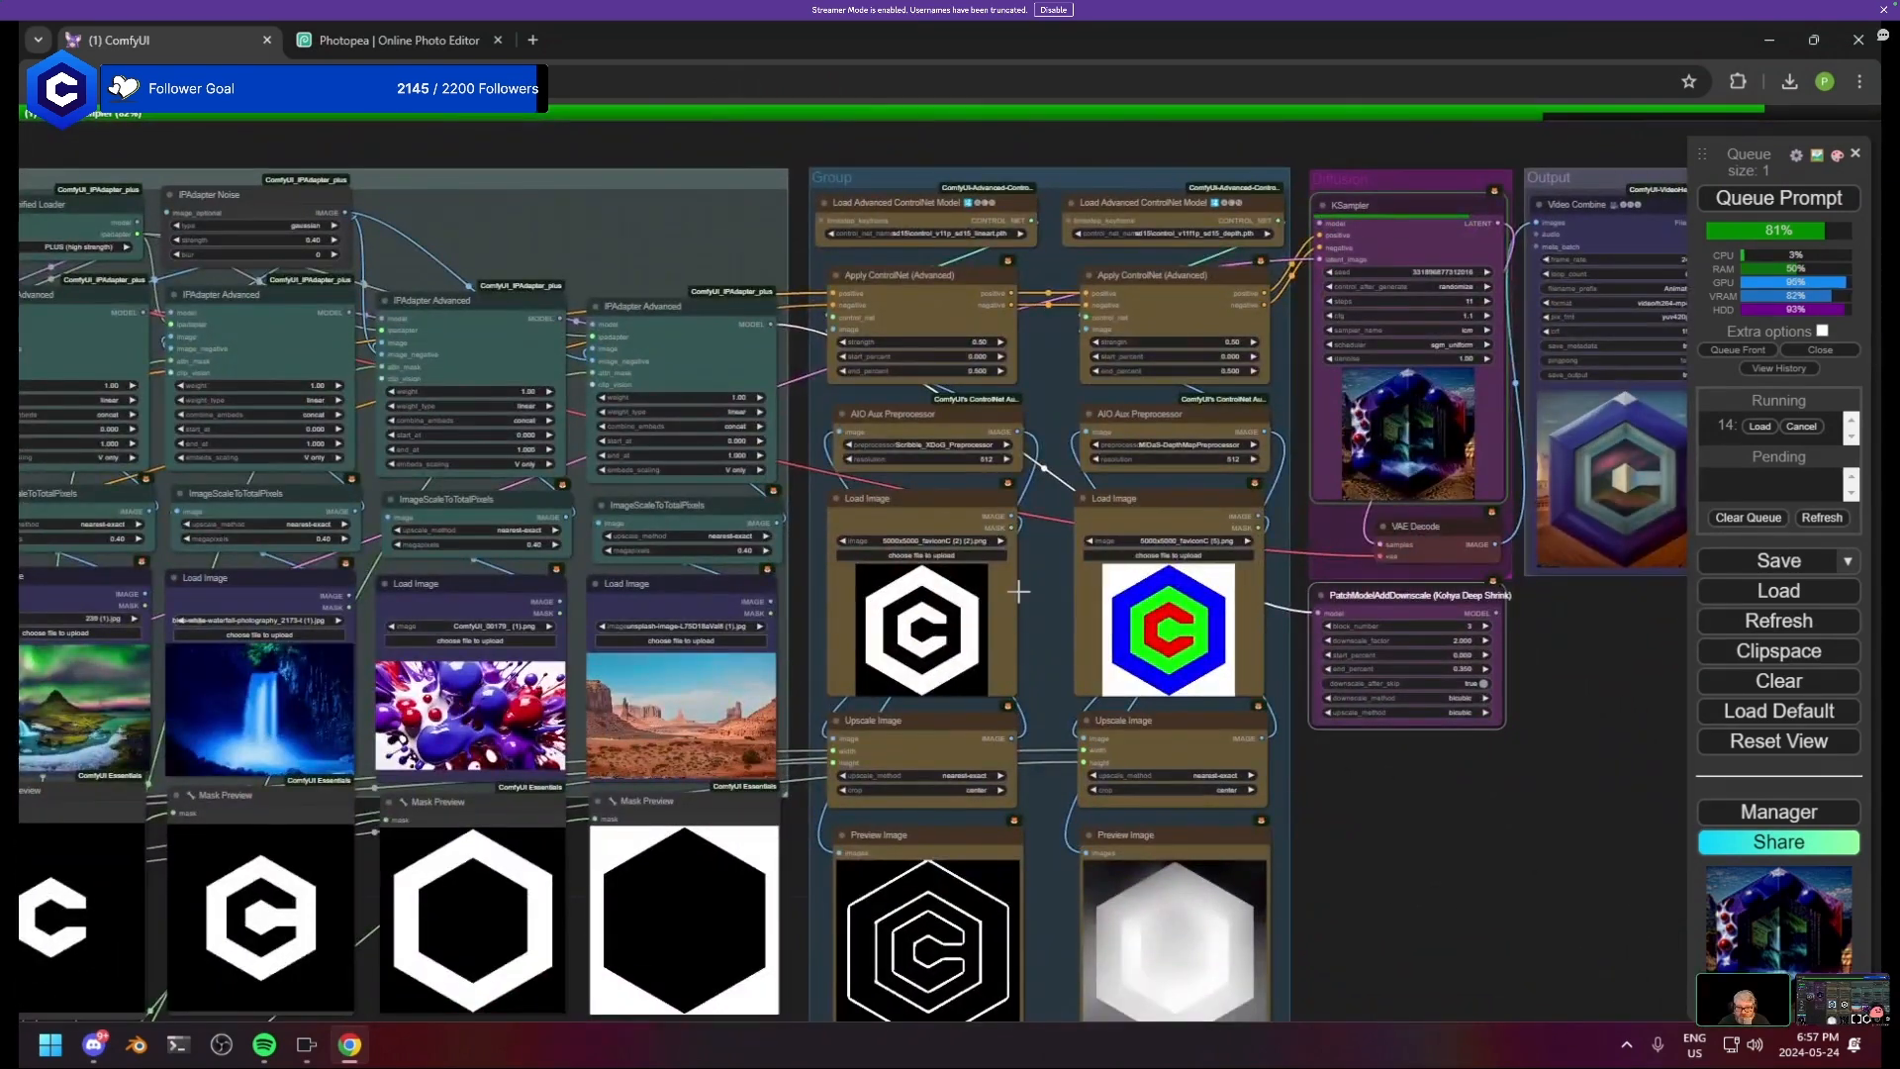
left_click_drag(1189, 644, 601, 739)
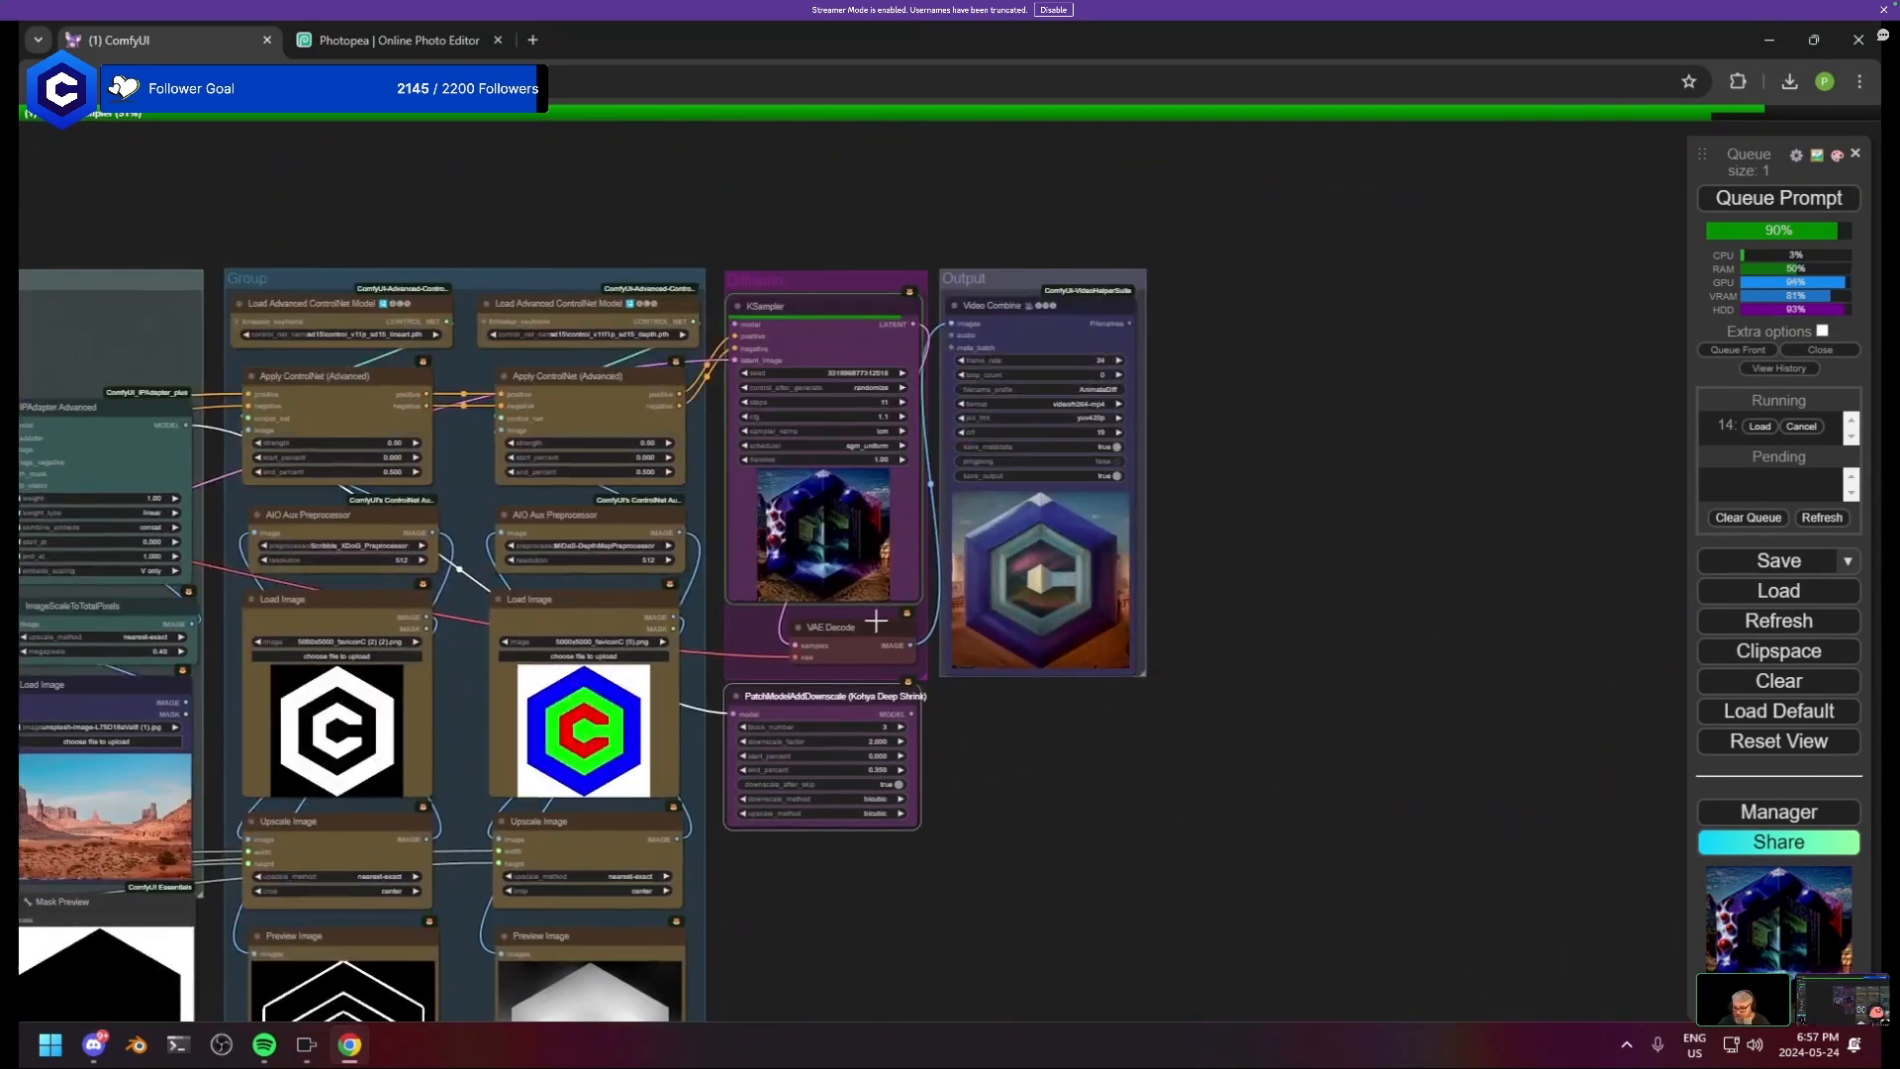
scroll(867, 765, "up", 1)
scroll(866, 765, "up", 5)
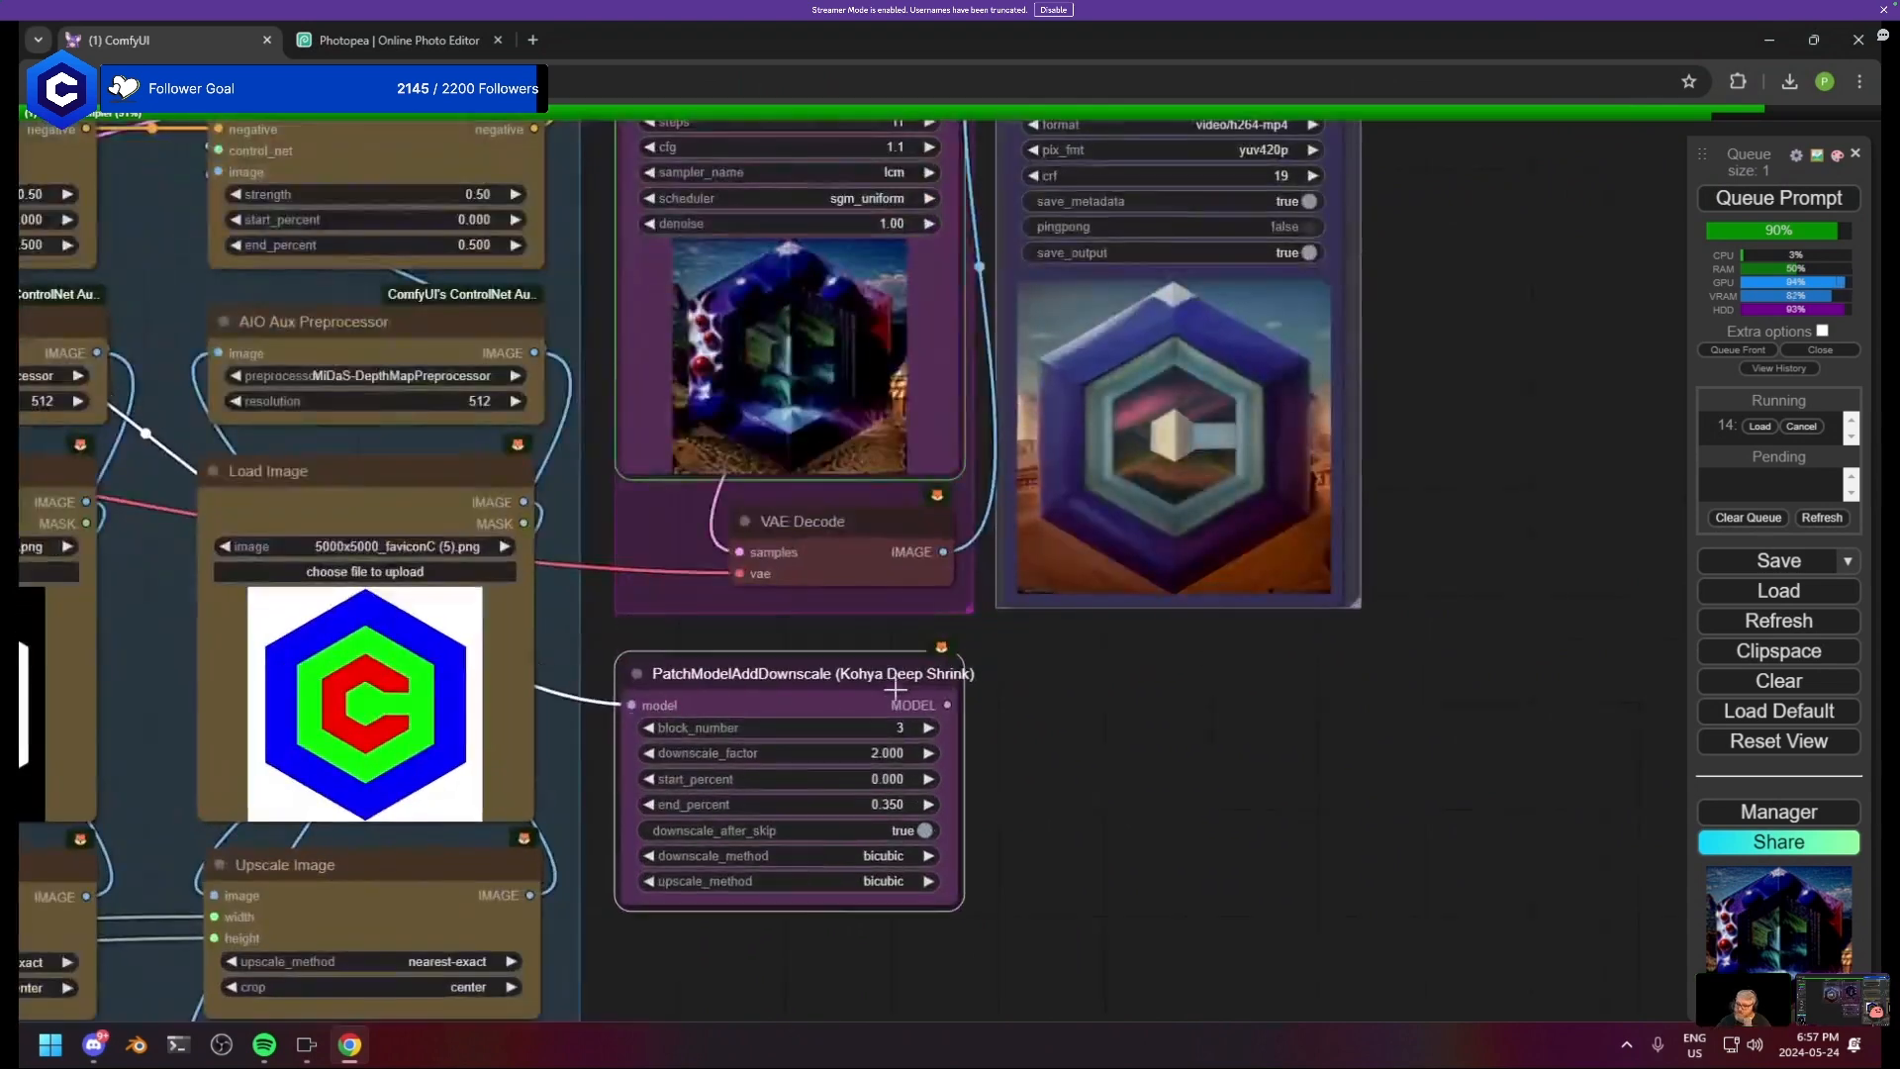
left_click_drag(902, 685, 1215, 742)
left_click_drag(1045, 683, 940, 920)
scroll(940, 920, "down", 1)
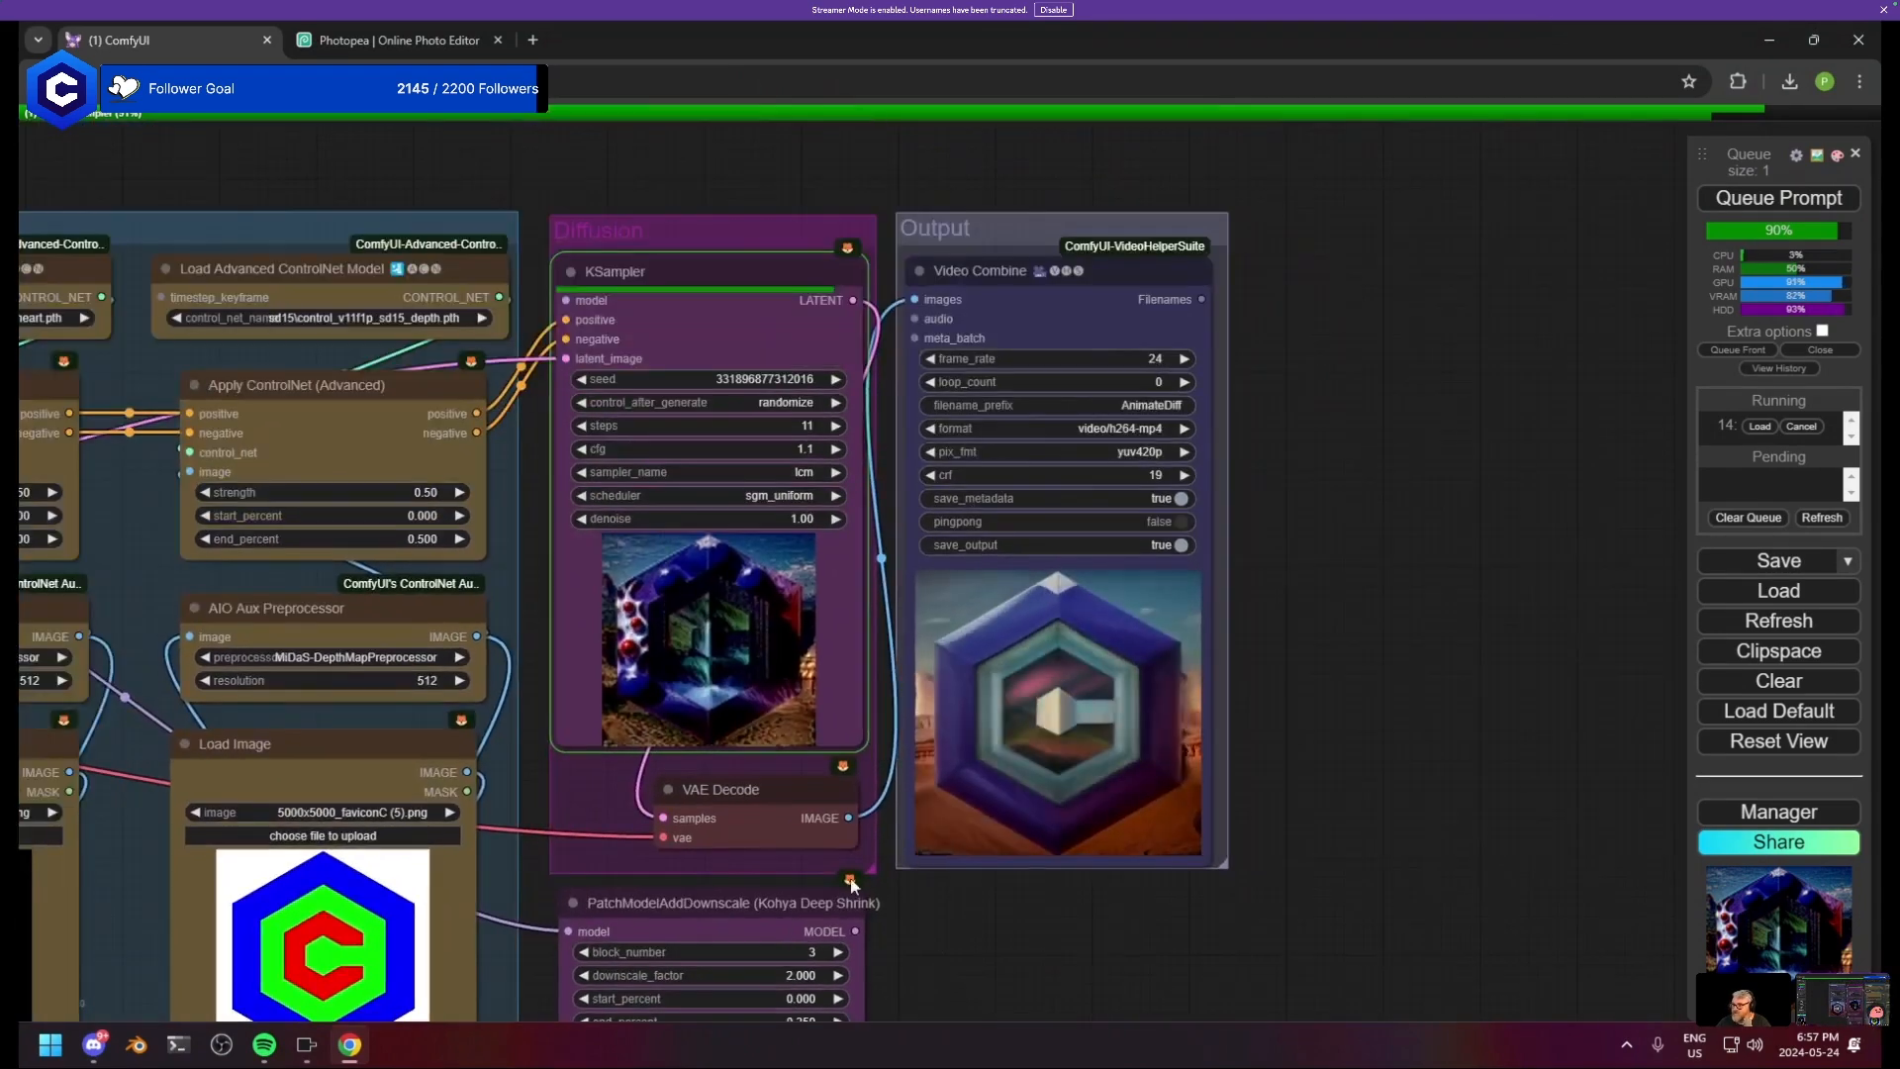
mouse_move(744, 931)
left_mouse_down()
mouse_move(632, 911)
mouse_move(318, 742)
mouse_move(800, 922)
mouse_move(735, 931)
left_mouse_up()
left_click_drag(854, 928, 565, 299)
- Nudge the Kohya Deep Shrink node slightly down, clear of the Diffusion group's lower edge
scroll(982, 887, "up", 3)
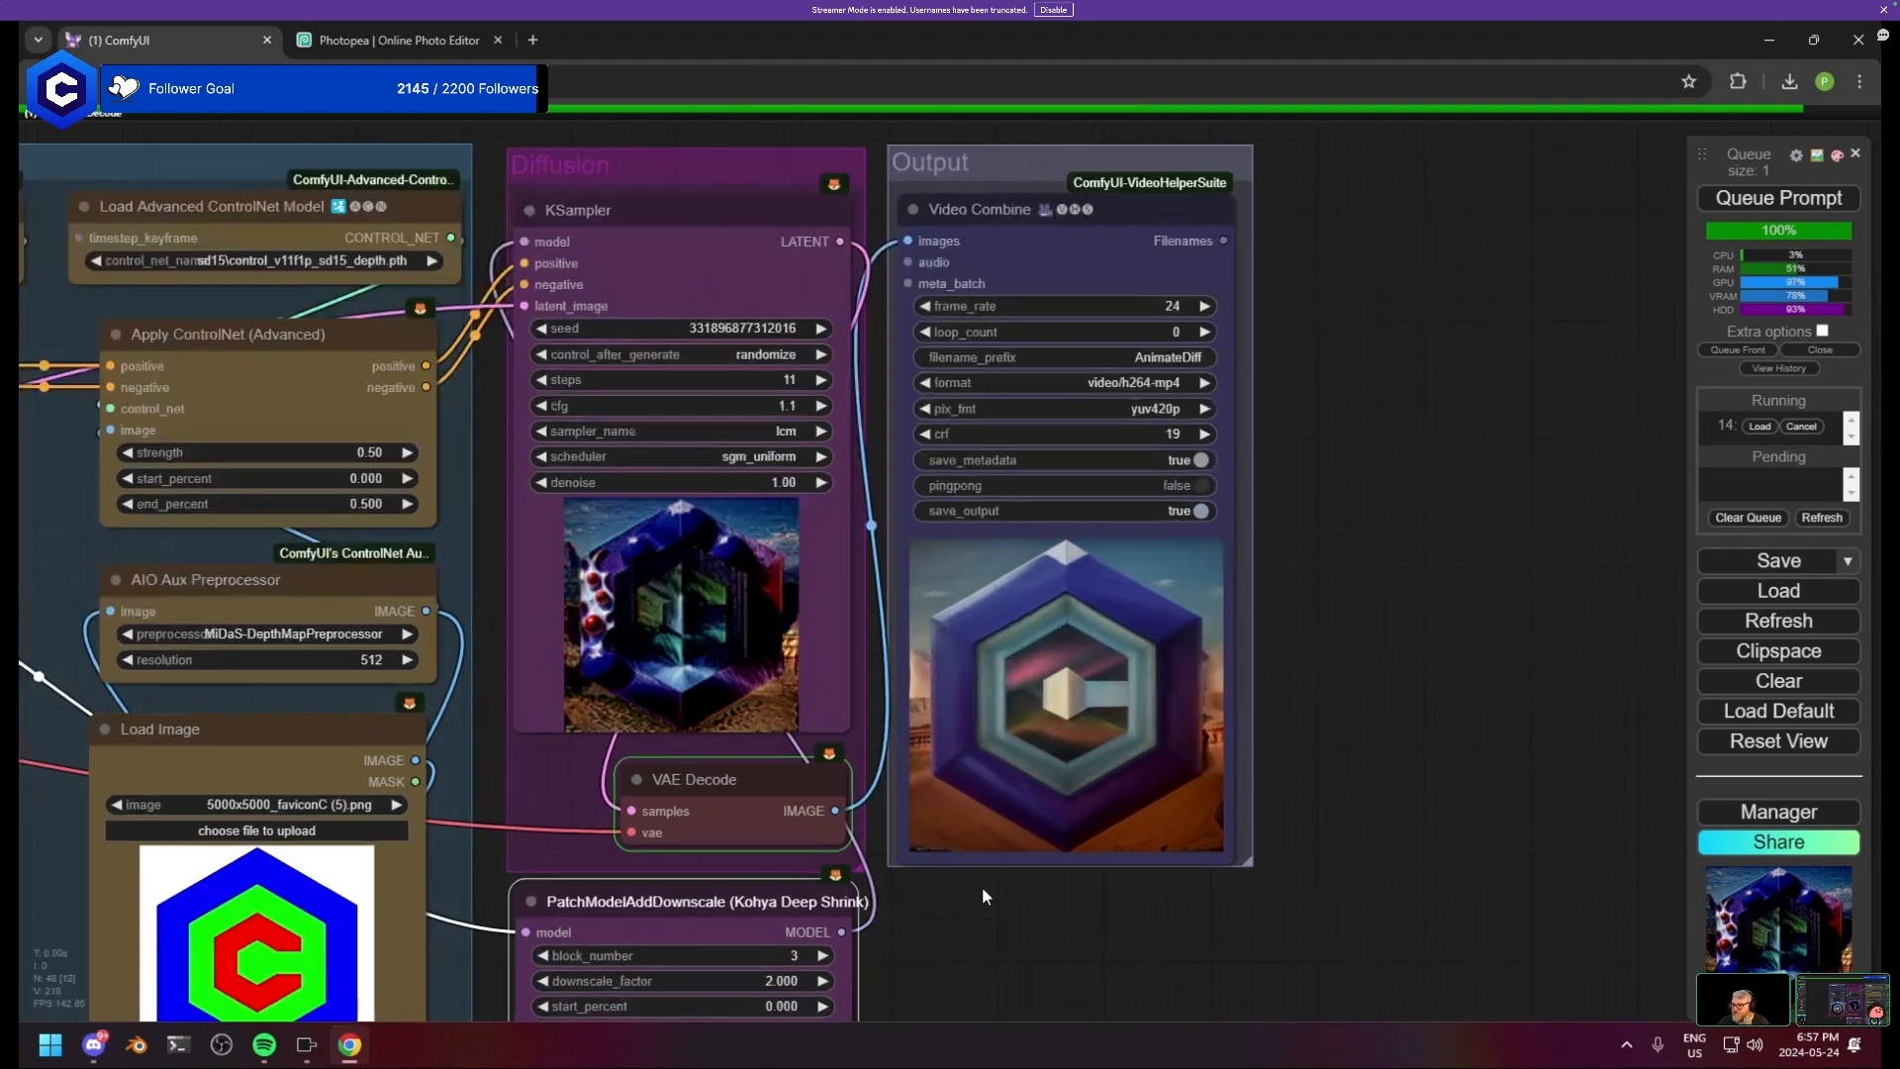
scroll(1072, 880, "down", 2)
scroll(1196, 885, "up", 2)
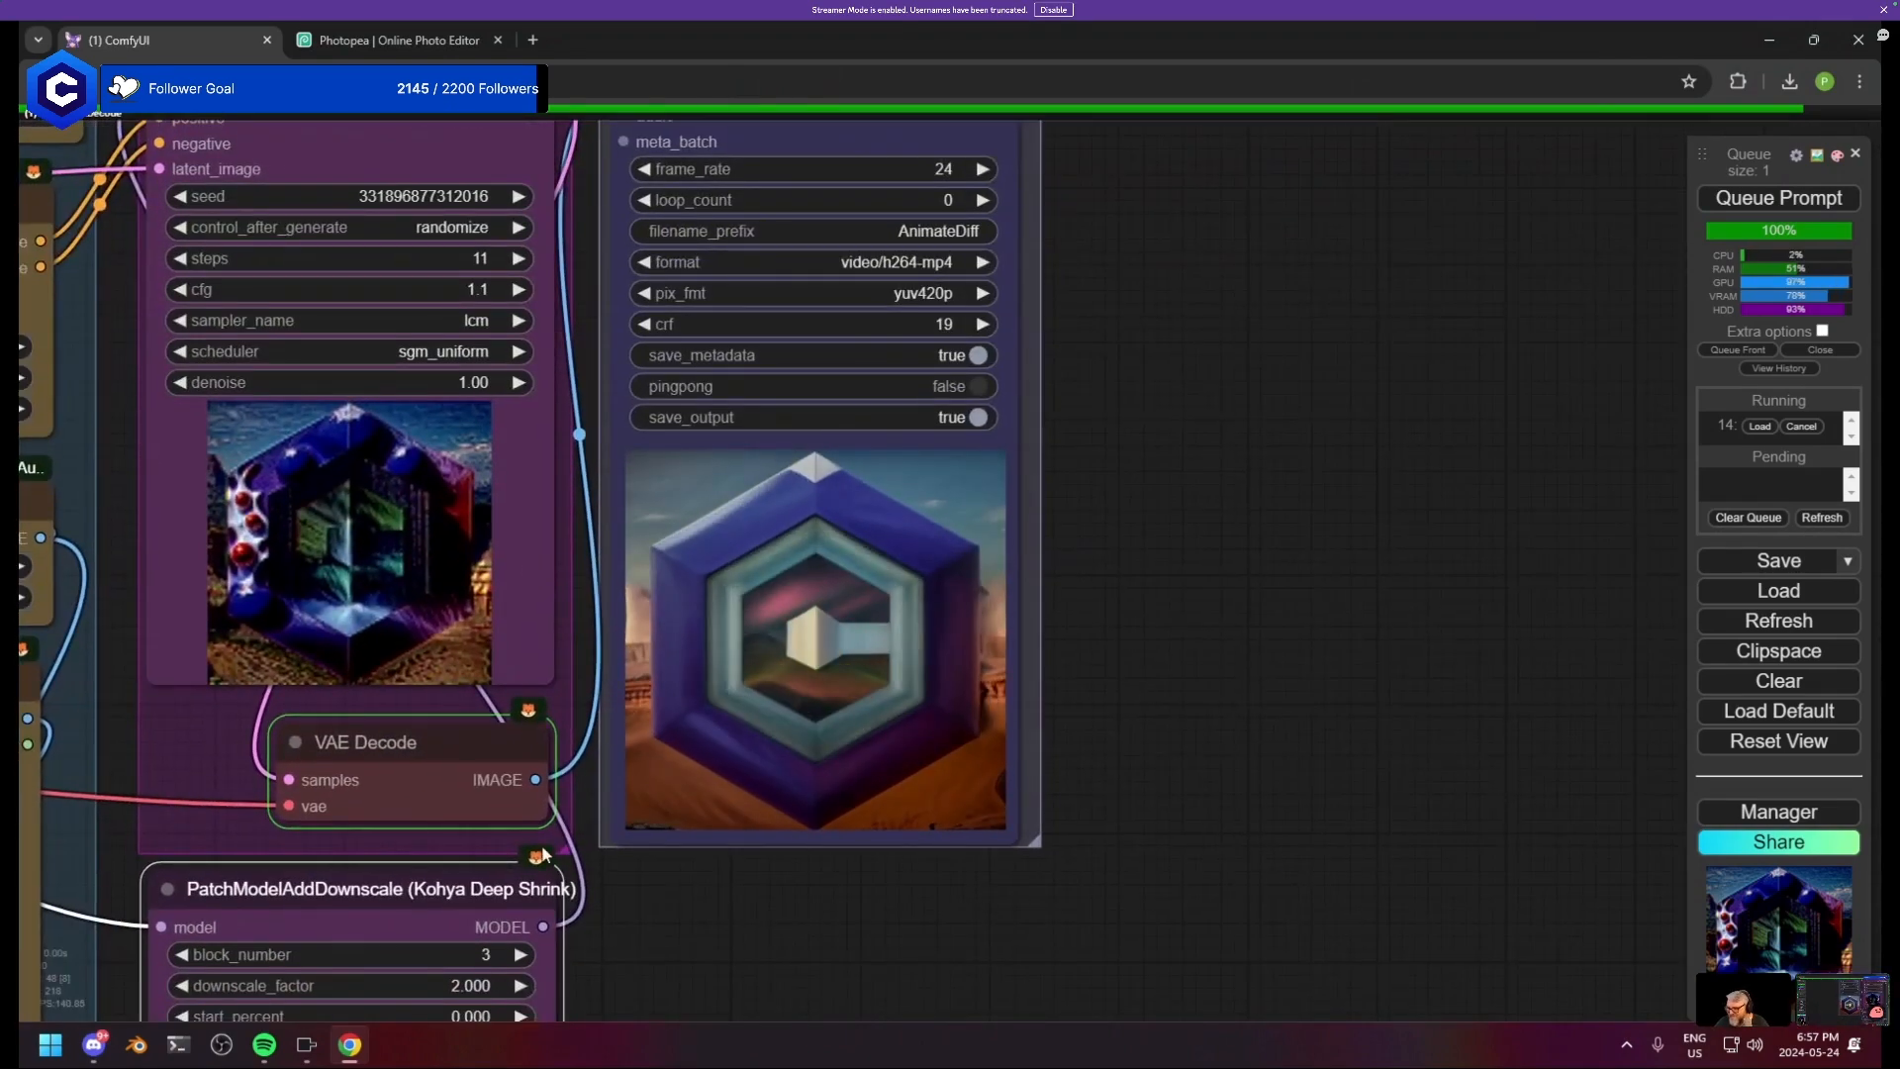
left_click_drag(501, 887, 504, 902)
left_click_drag(969, 887, 963, 888)
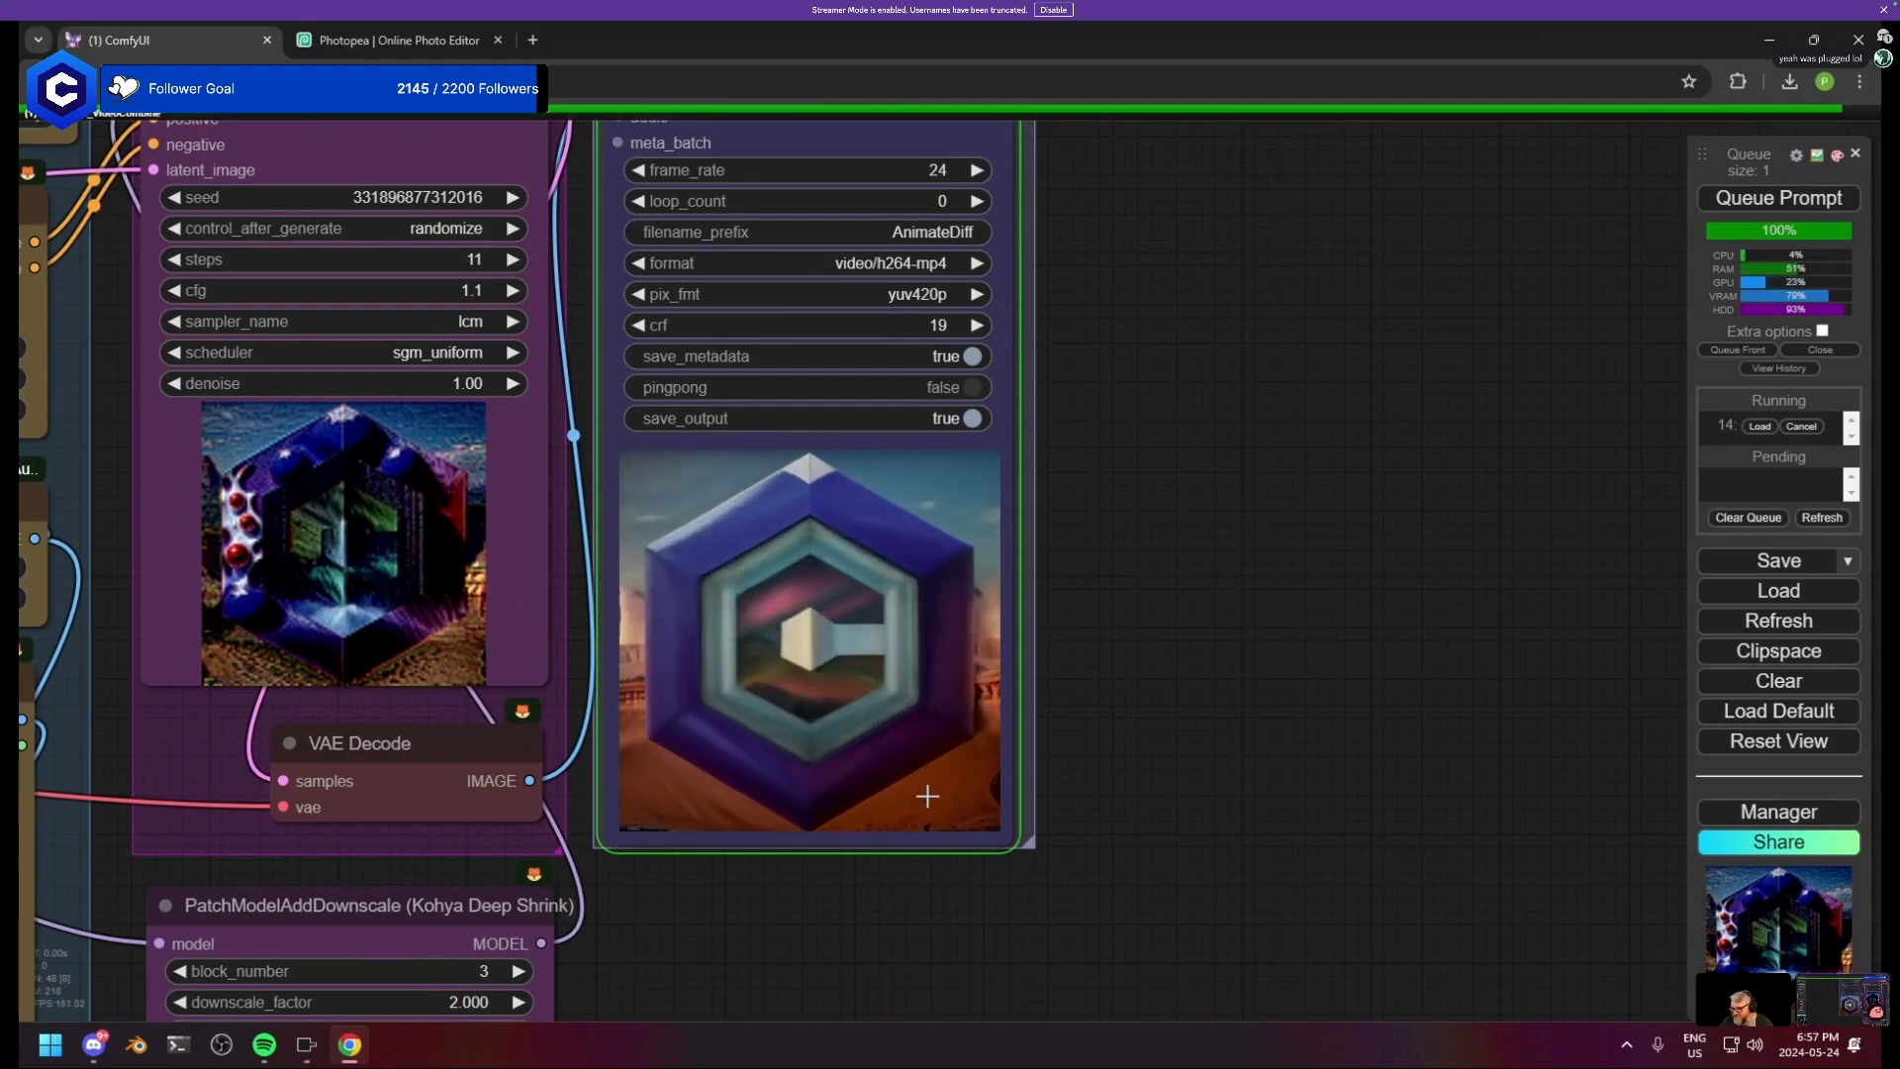
- Examine the new logo video in the Video Combine preview and compare it with the IPAdapter images and masks
scroll(886, 733, "up", 3)
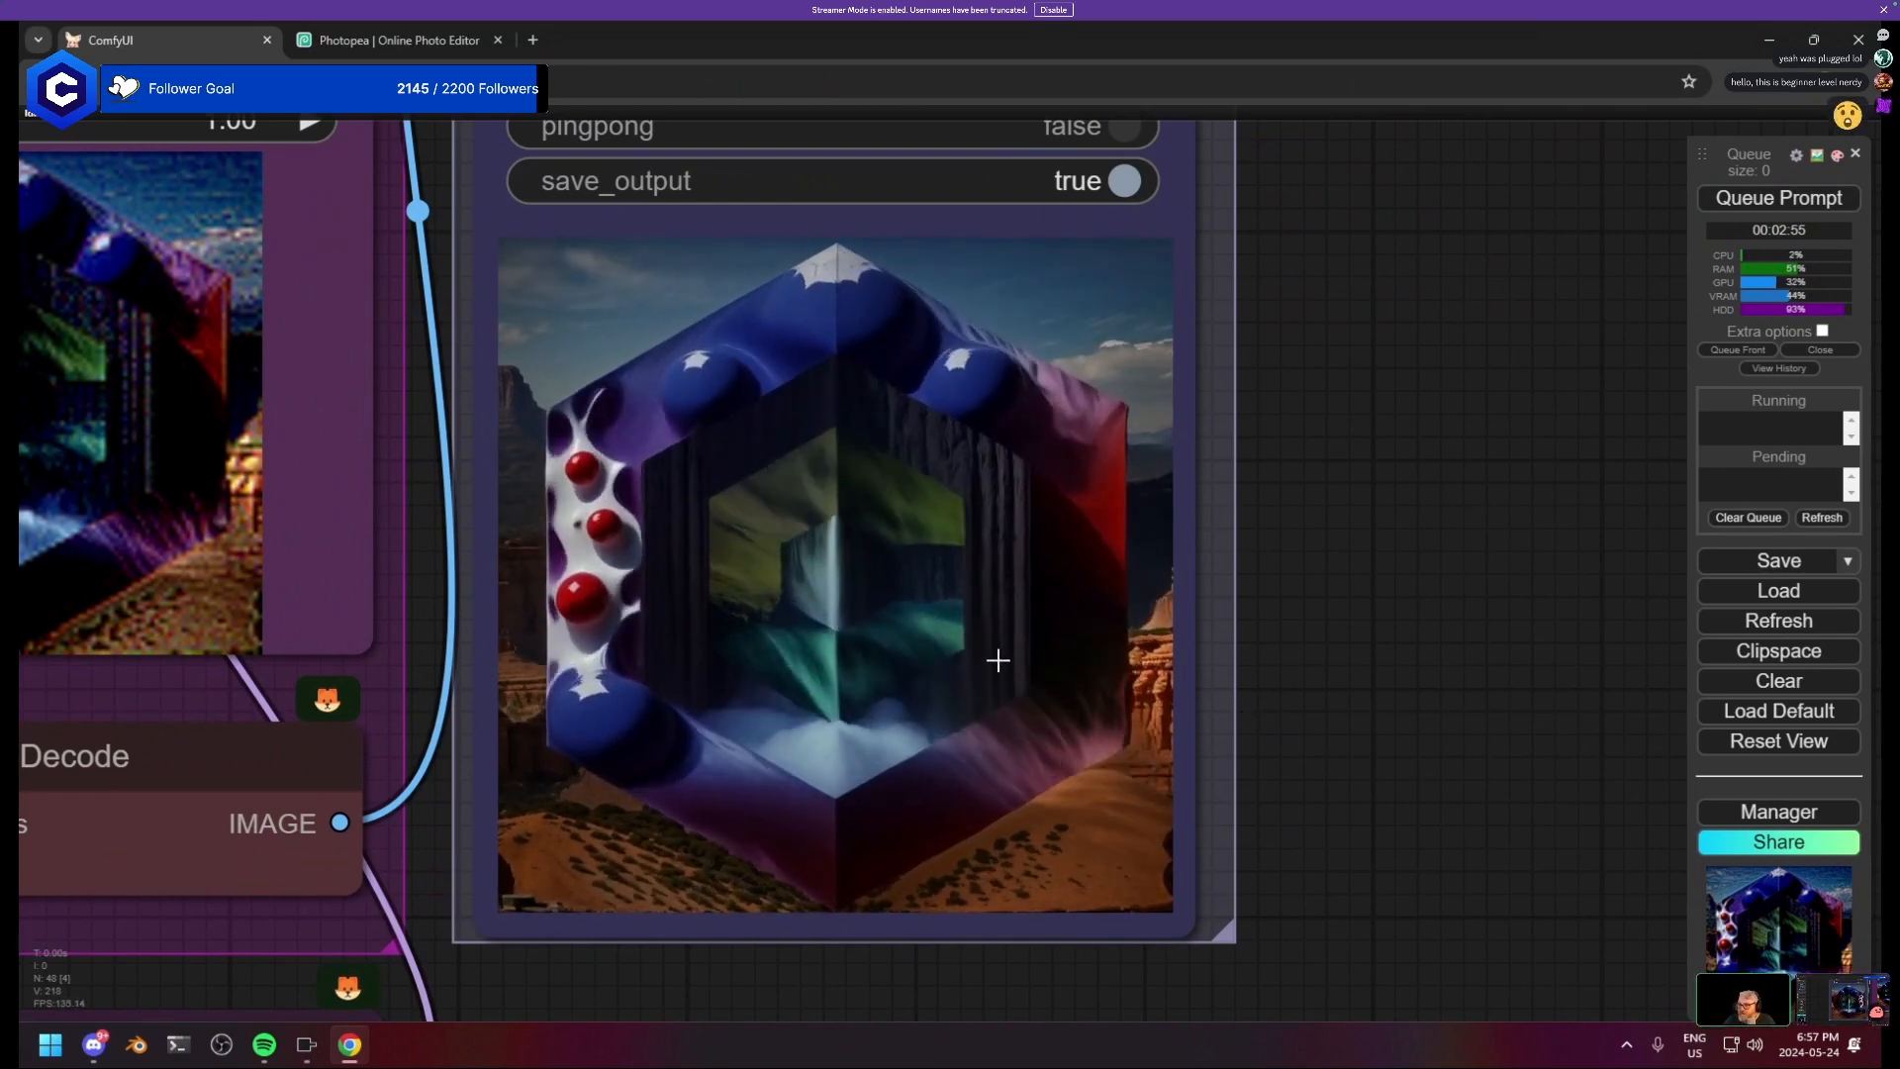
scroll(806, 683, "down", 5)
scroll(792, 684, "down", 8)
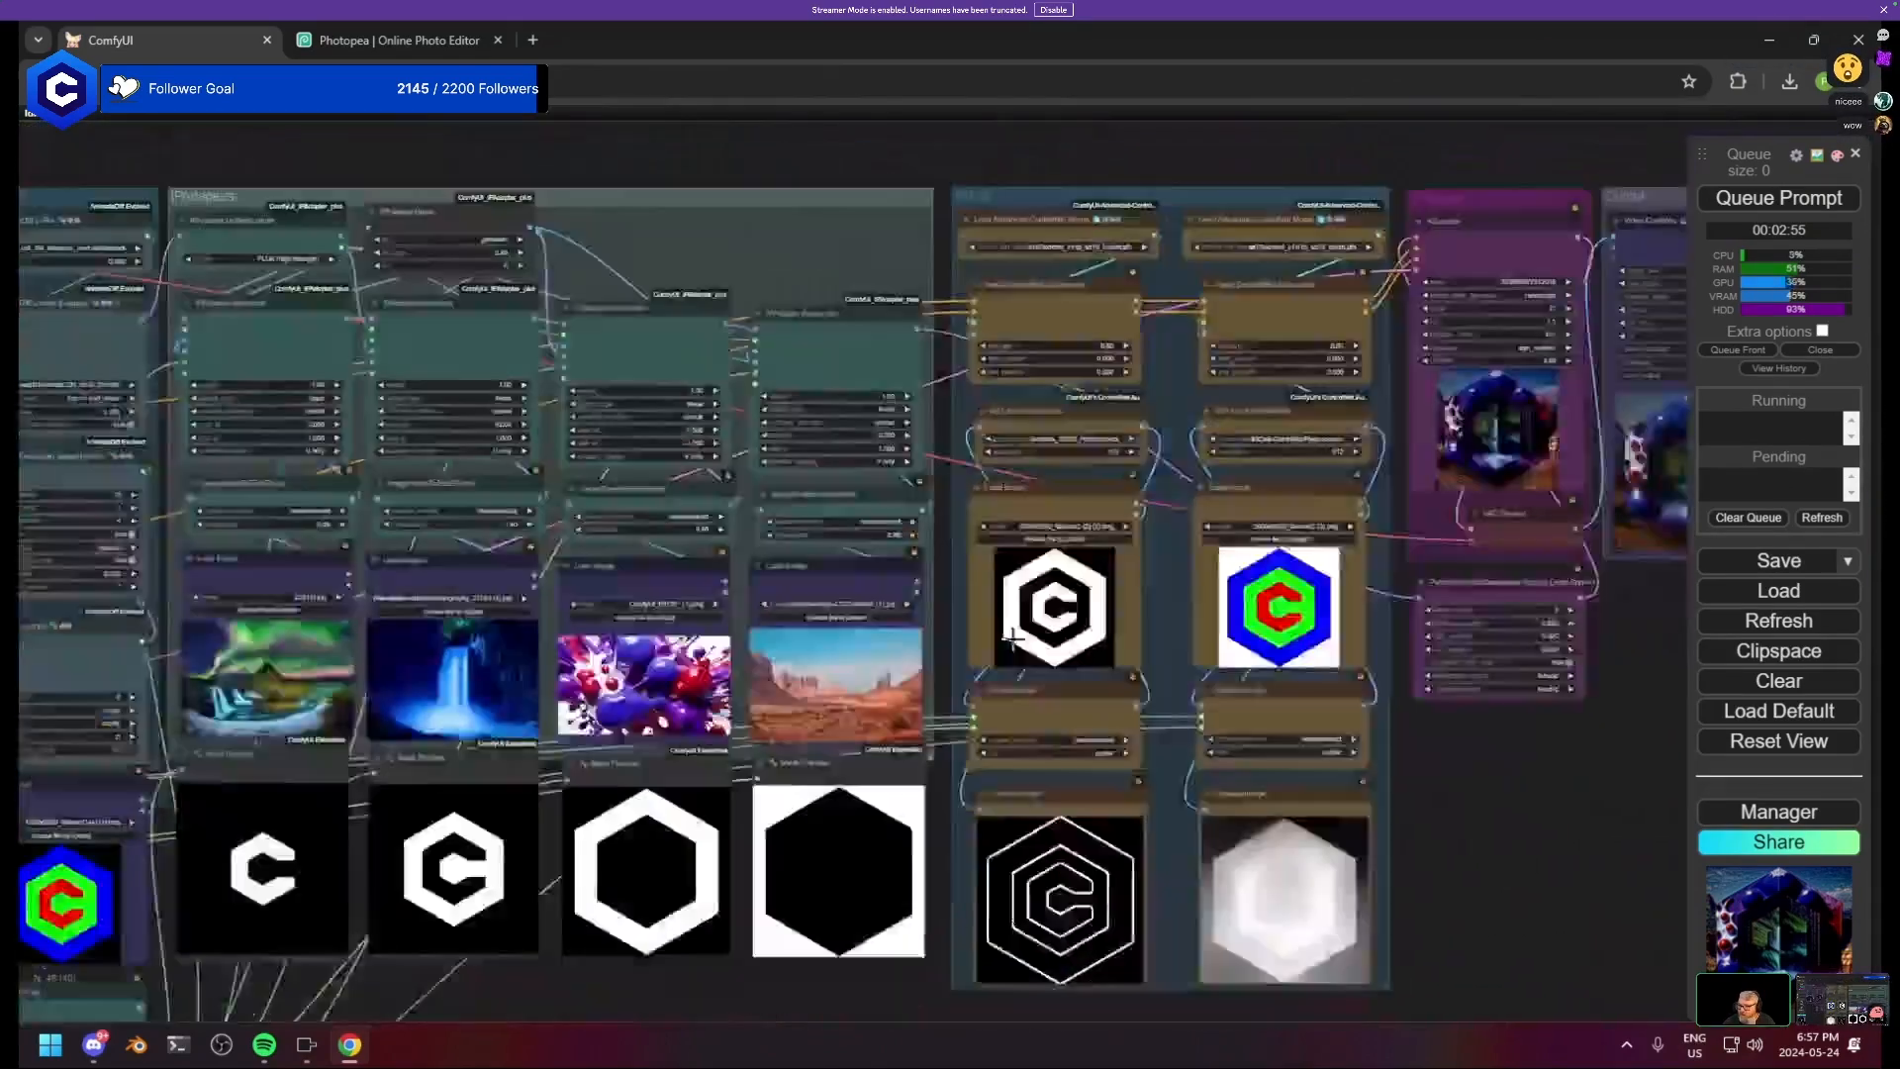
left_click_drag(1012, 638, 1250, 542)
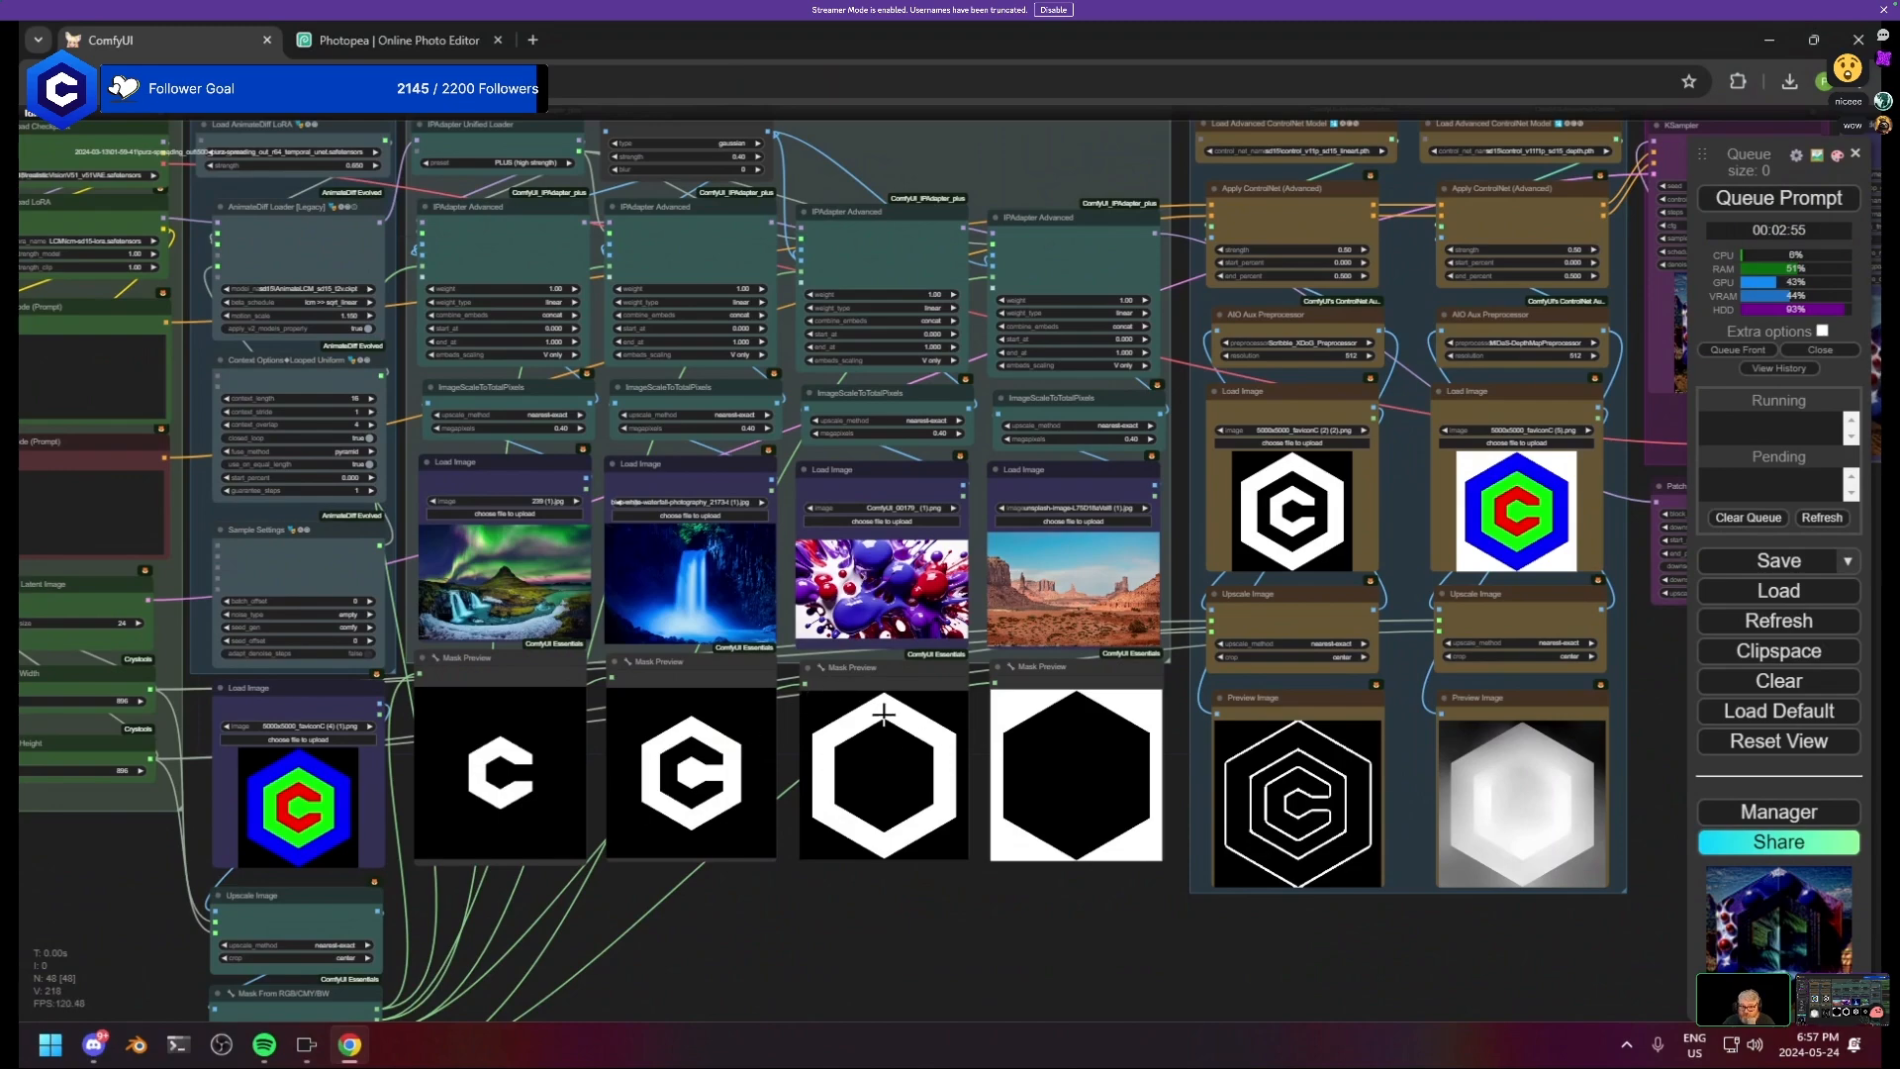
left_click_drag(1072, 722, 560, 704)
scroll(259, 863, "down", 6)
scroll(792, 683, "up", 15)
left_click_drag(874, 651, 319, 945)
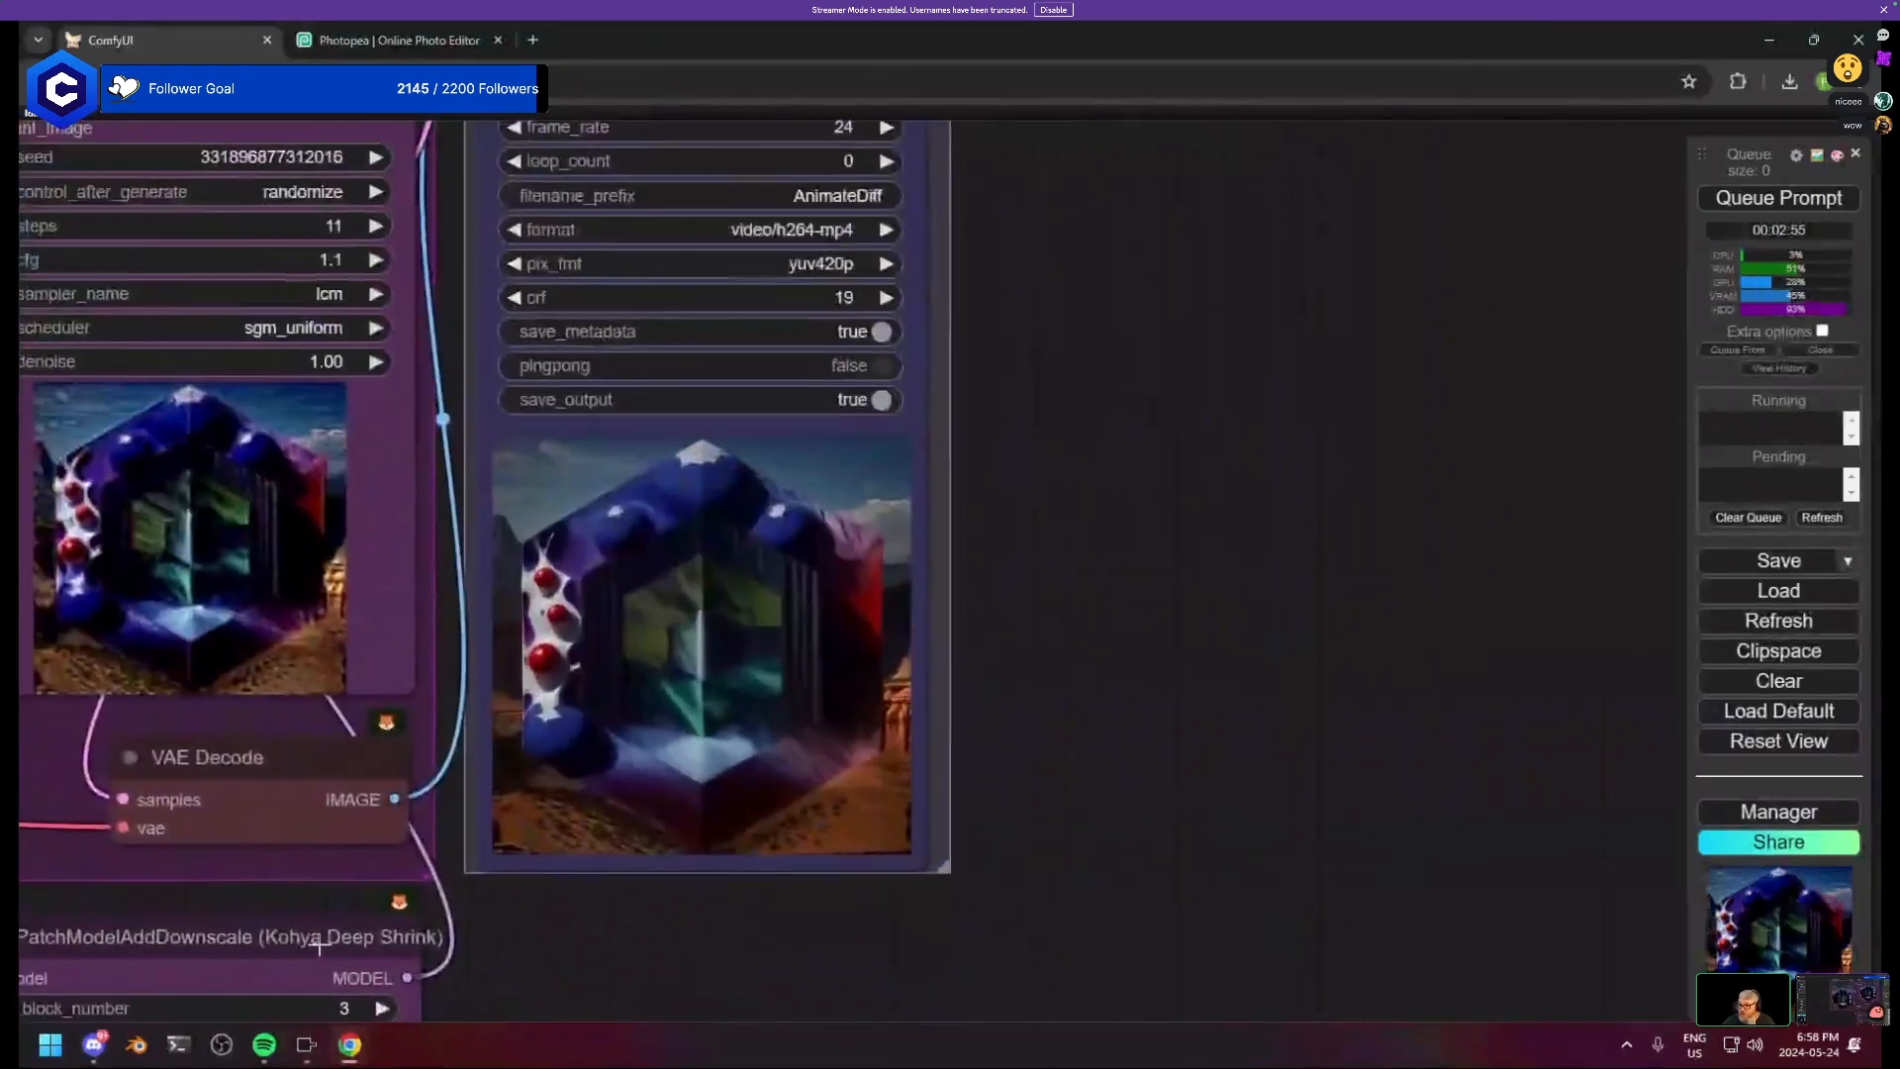
scroll(598, 766, "up", 6)
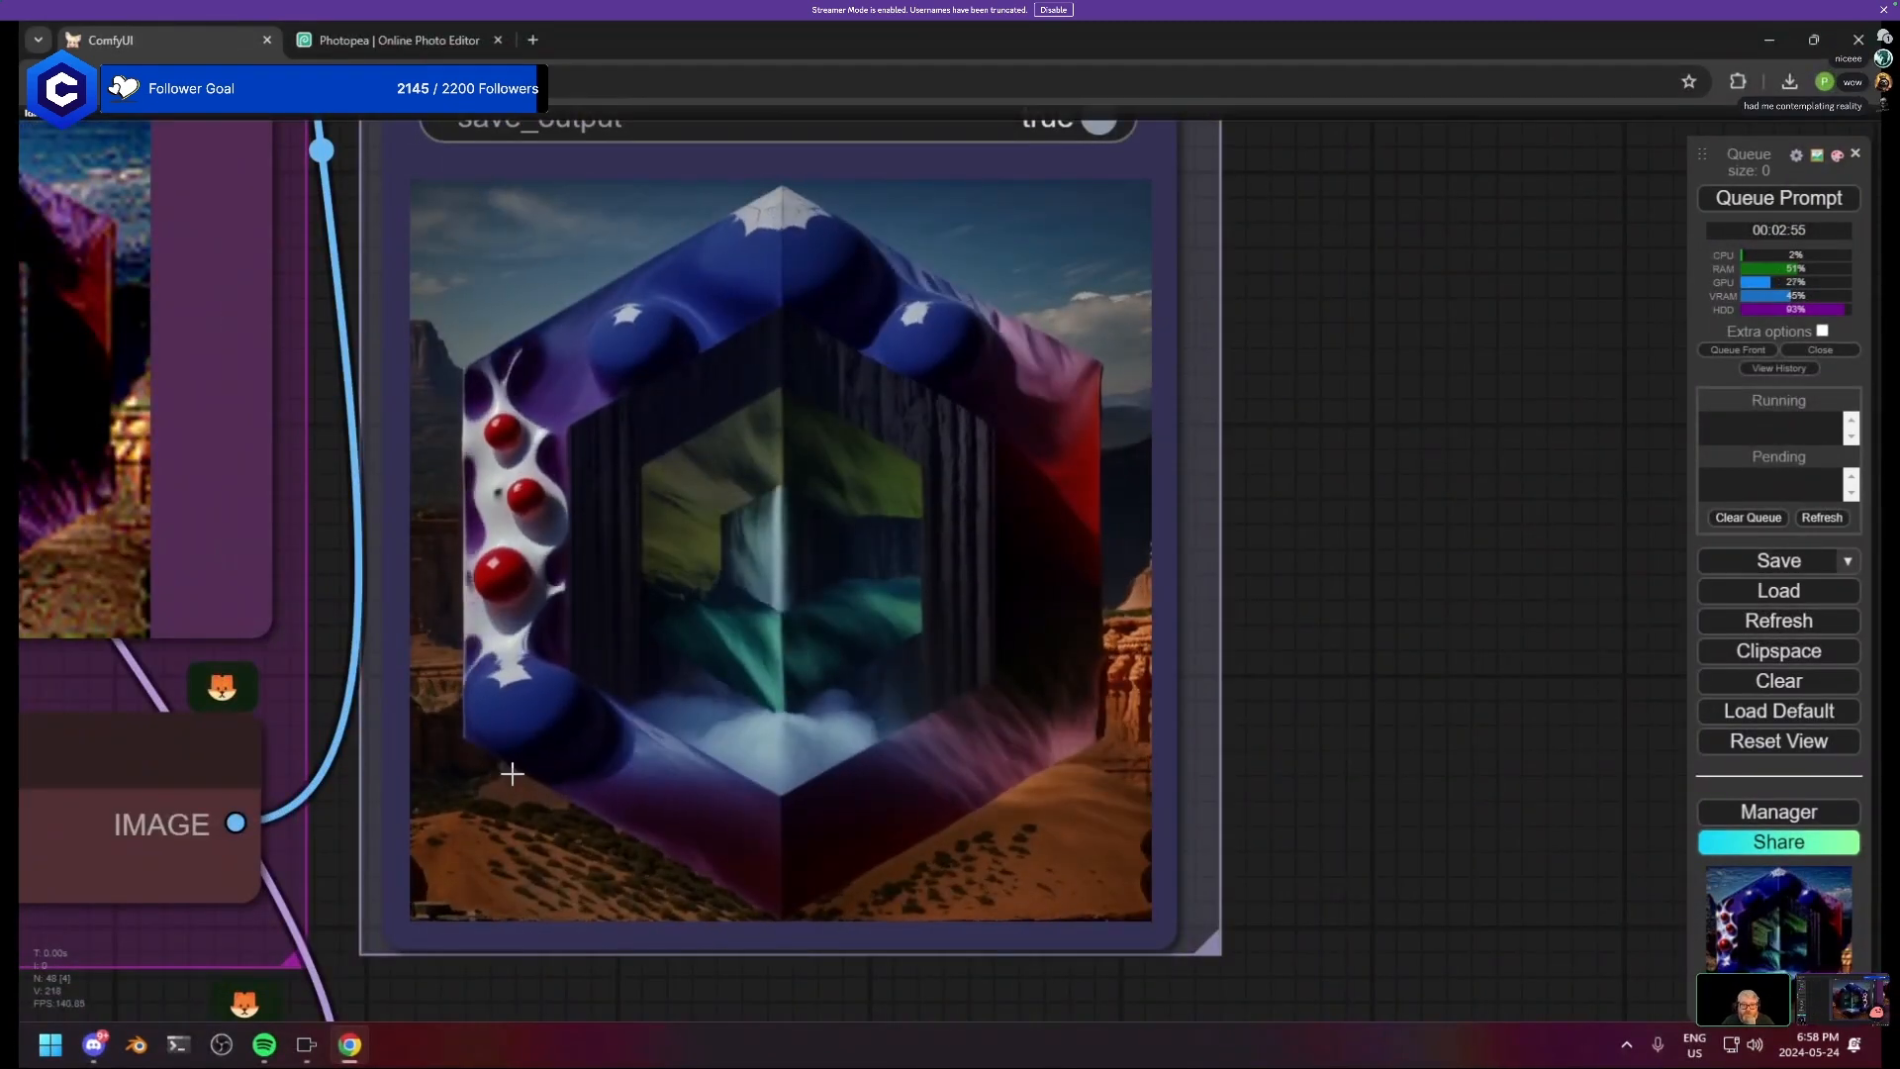
scroll(512, 774, "down", 5)
- Set the KSampler's cfg to 2.0
left_click_drag(238, 237, 707, 484)
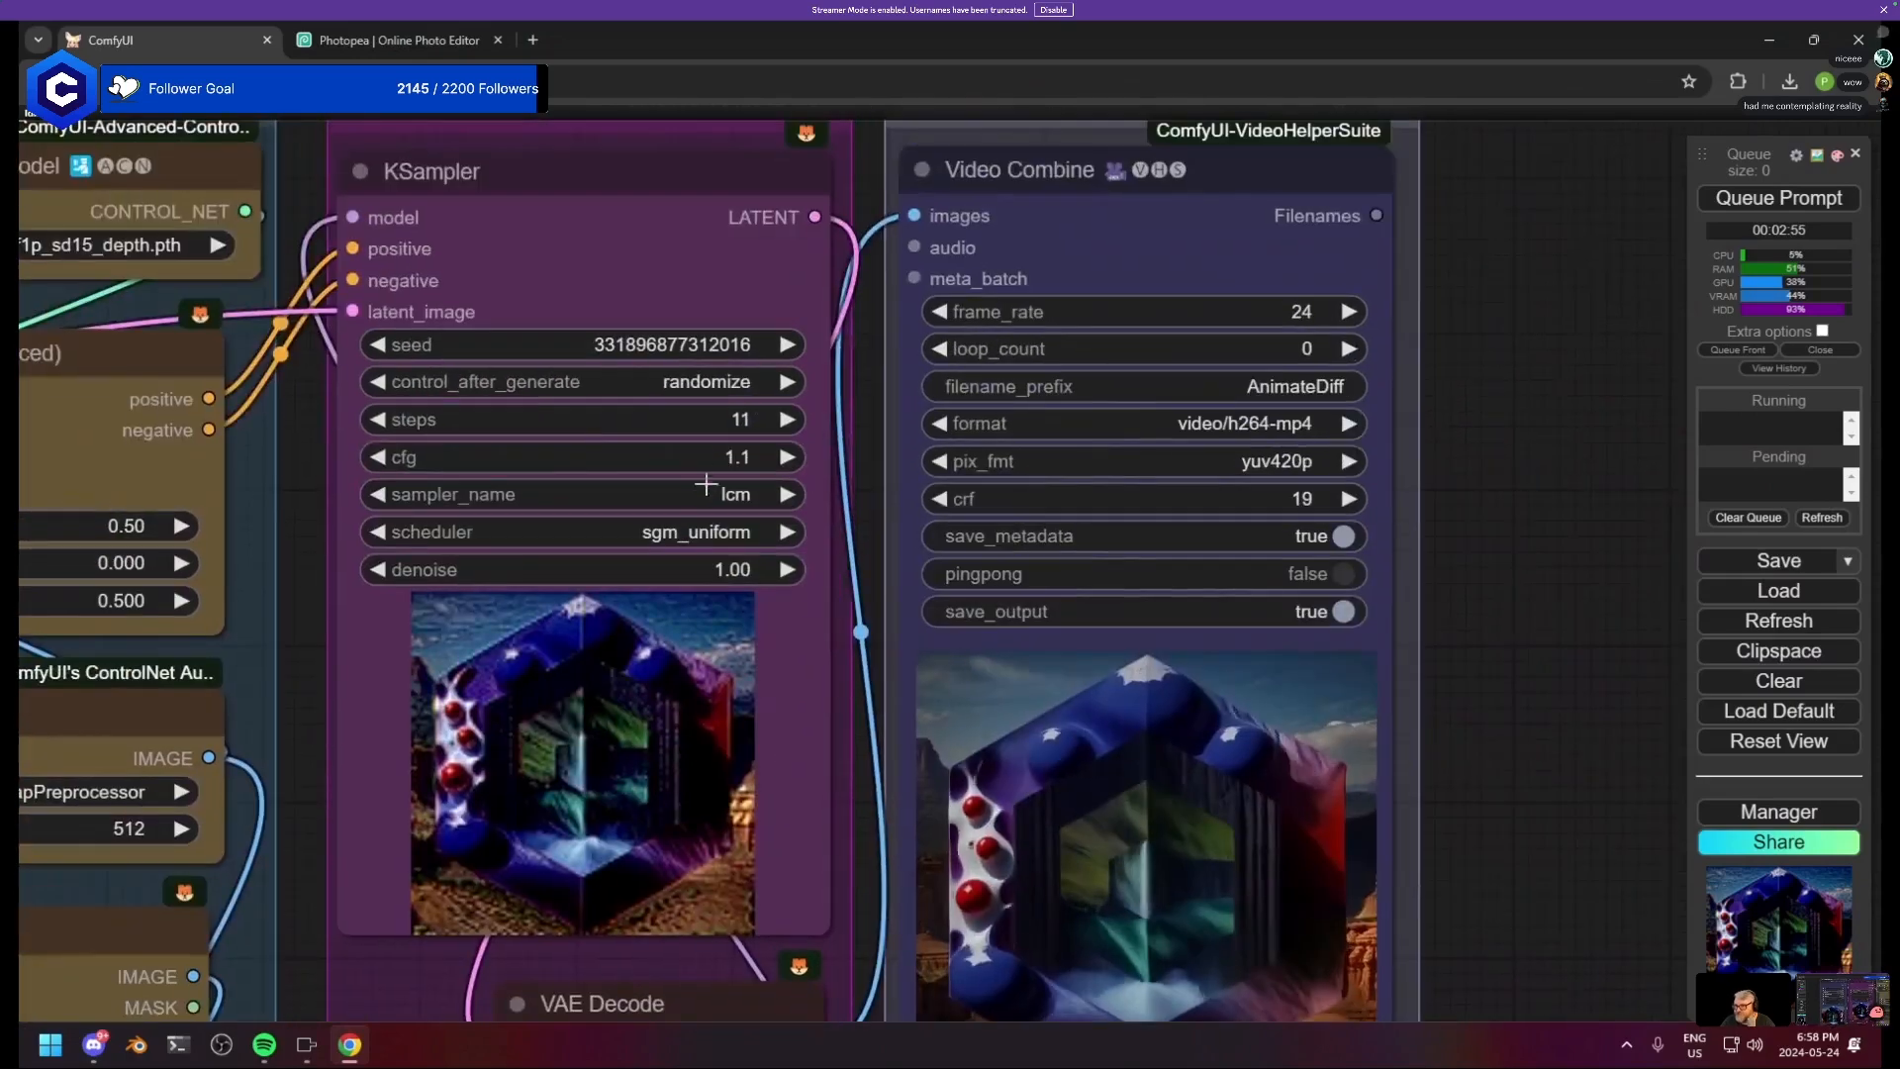
left_click(705, 458)
type("2")
key("Return")
scroll(728, 703, "down", 5)
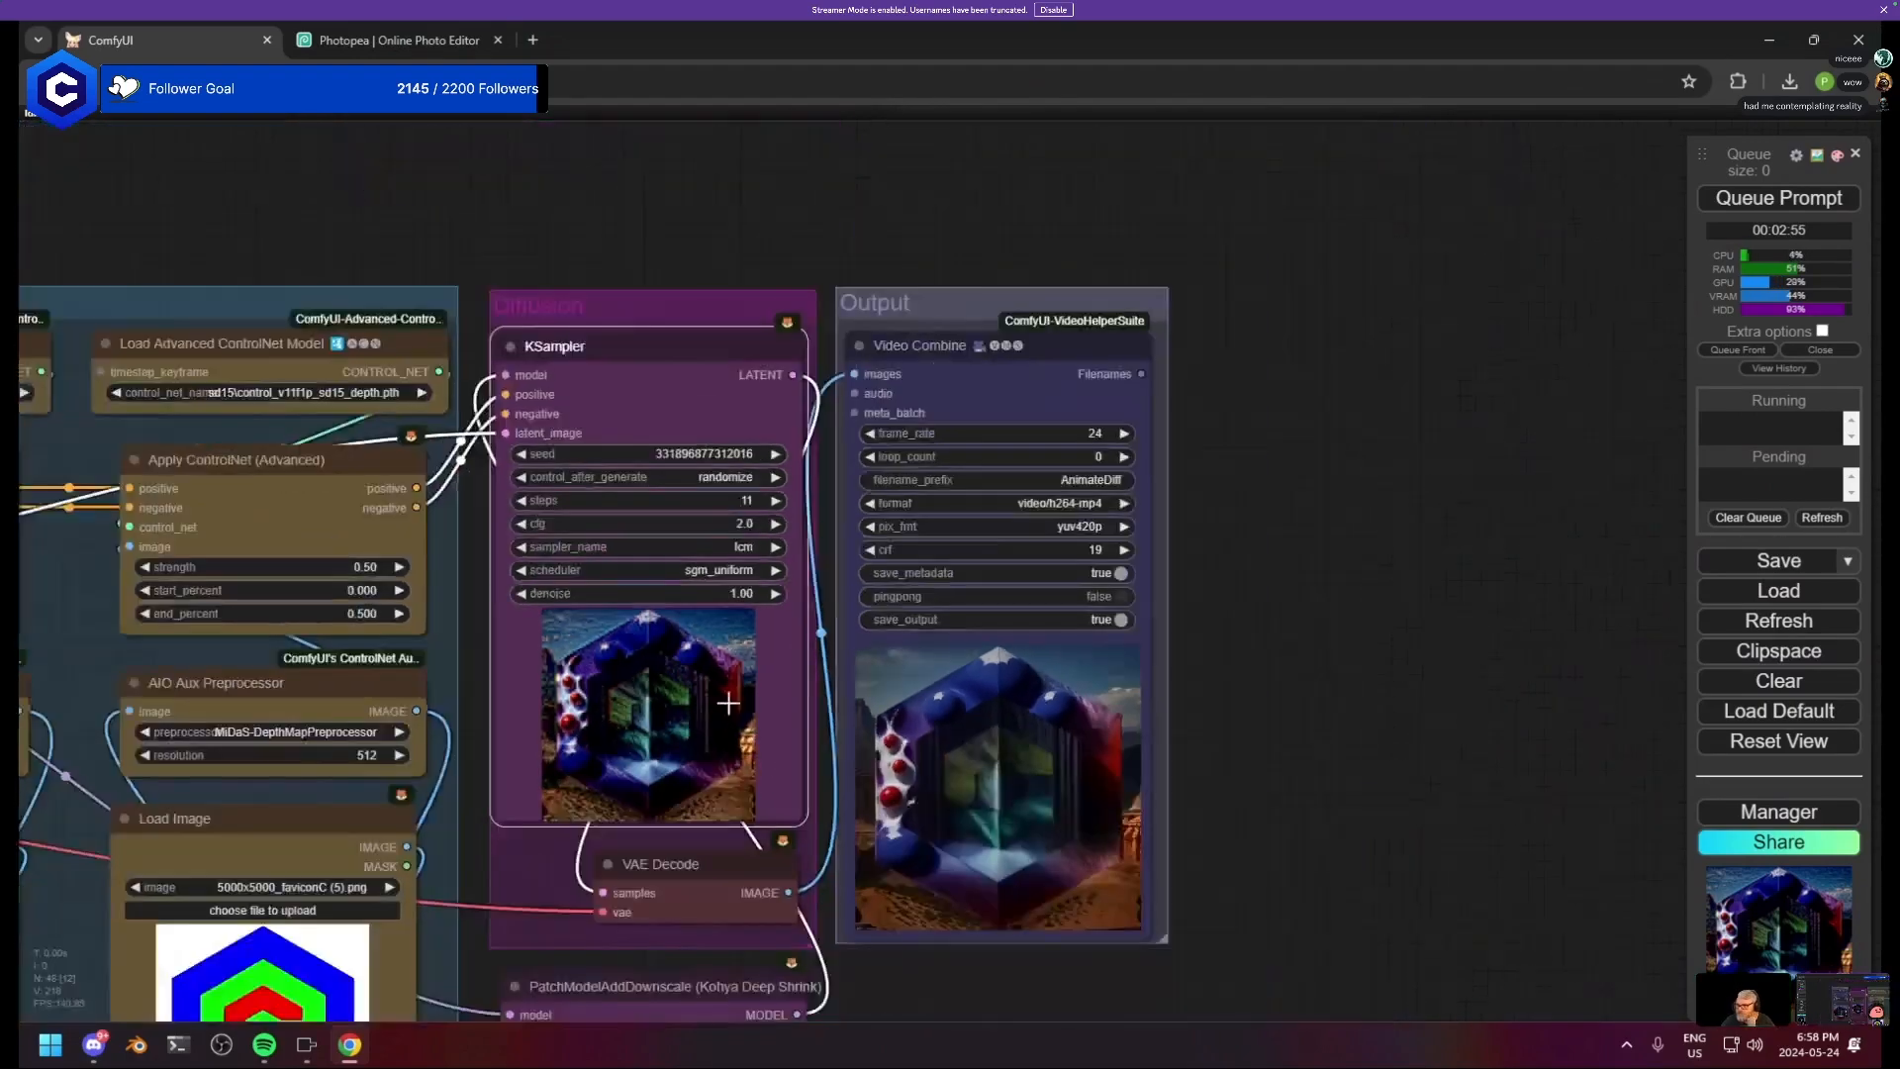
- Inspect the details of the rendered logo animation in the Video Combine node up close
left_click_drag(728, 703, 867, 657)
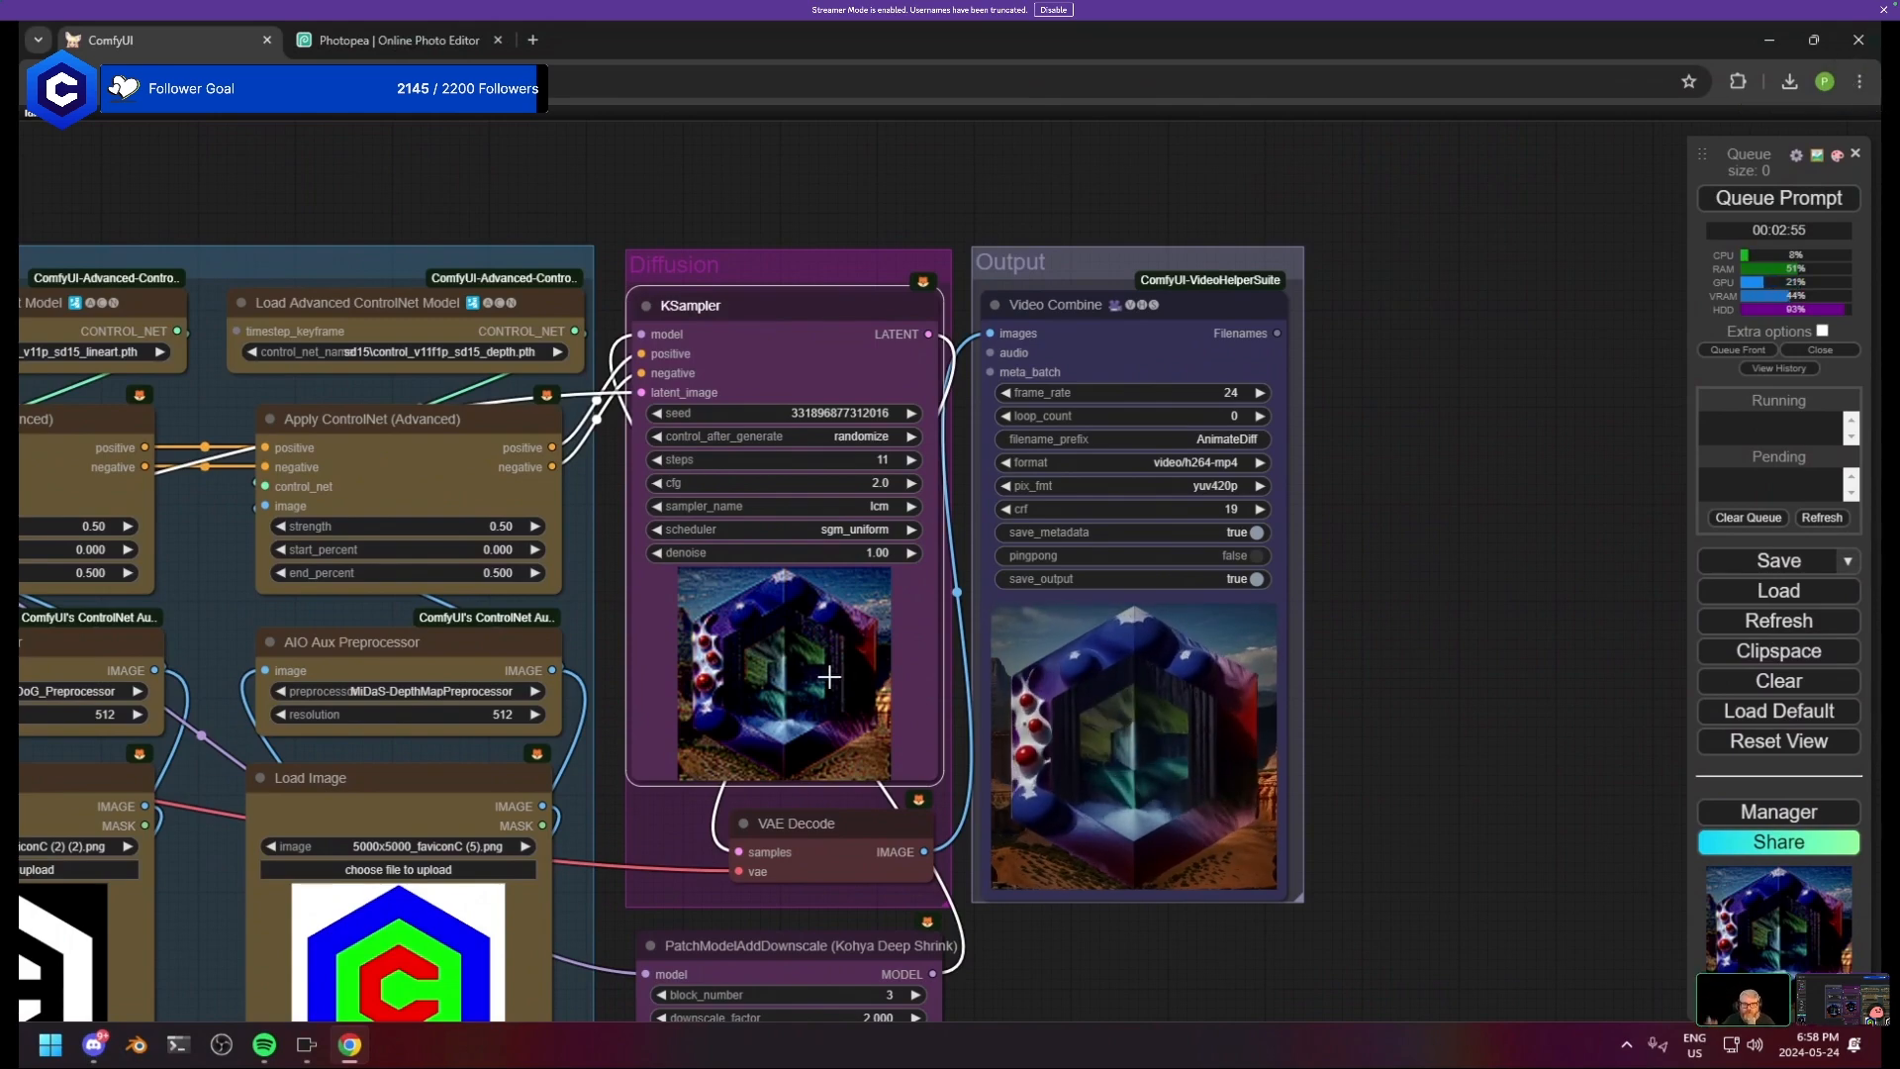
scroll(956, 735, "up", 2)
scroll(793, 708, "up", 5)
left_click_drag(1345, 846, 1121, 833)
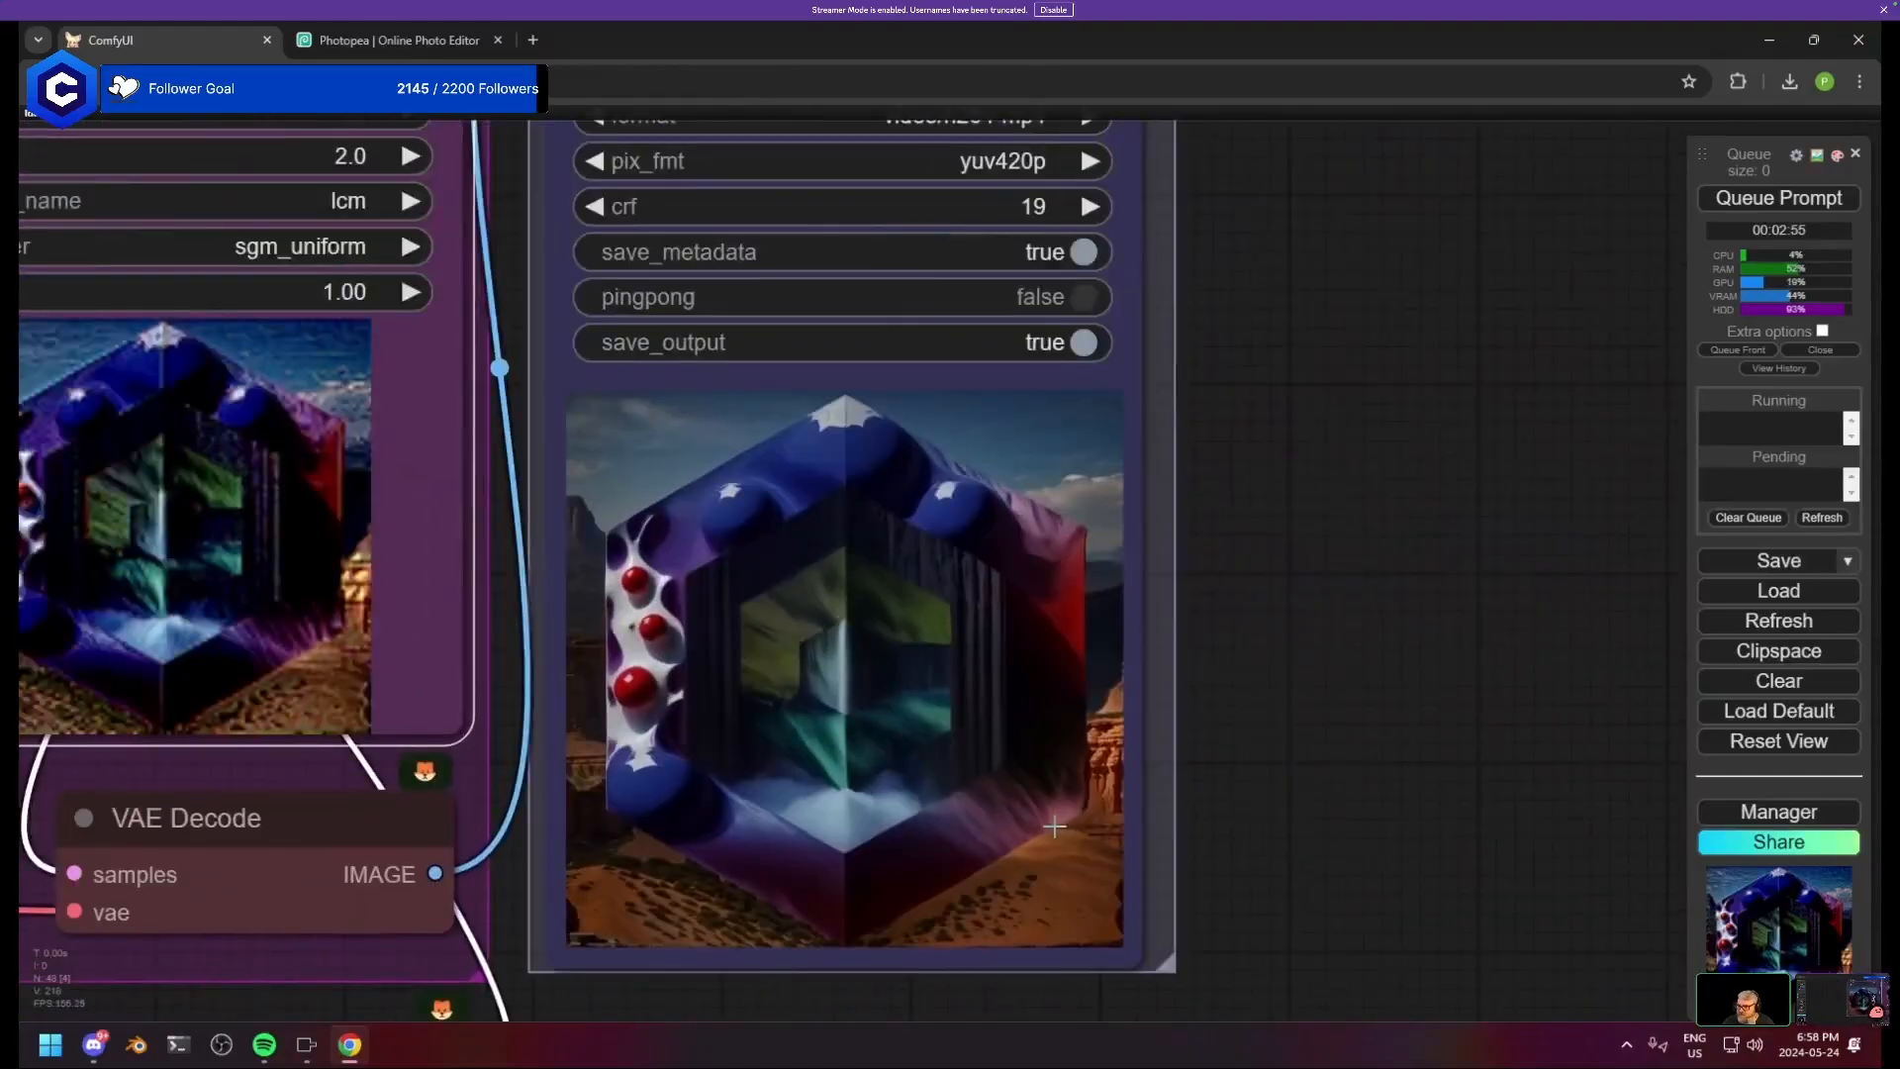
scroll(1009, 813, "up", 4)
scroll(841, 742, "down", 2)
scroll(847, 554, "down", 12)
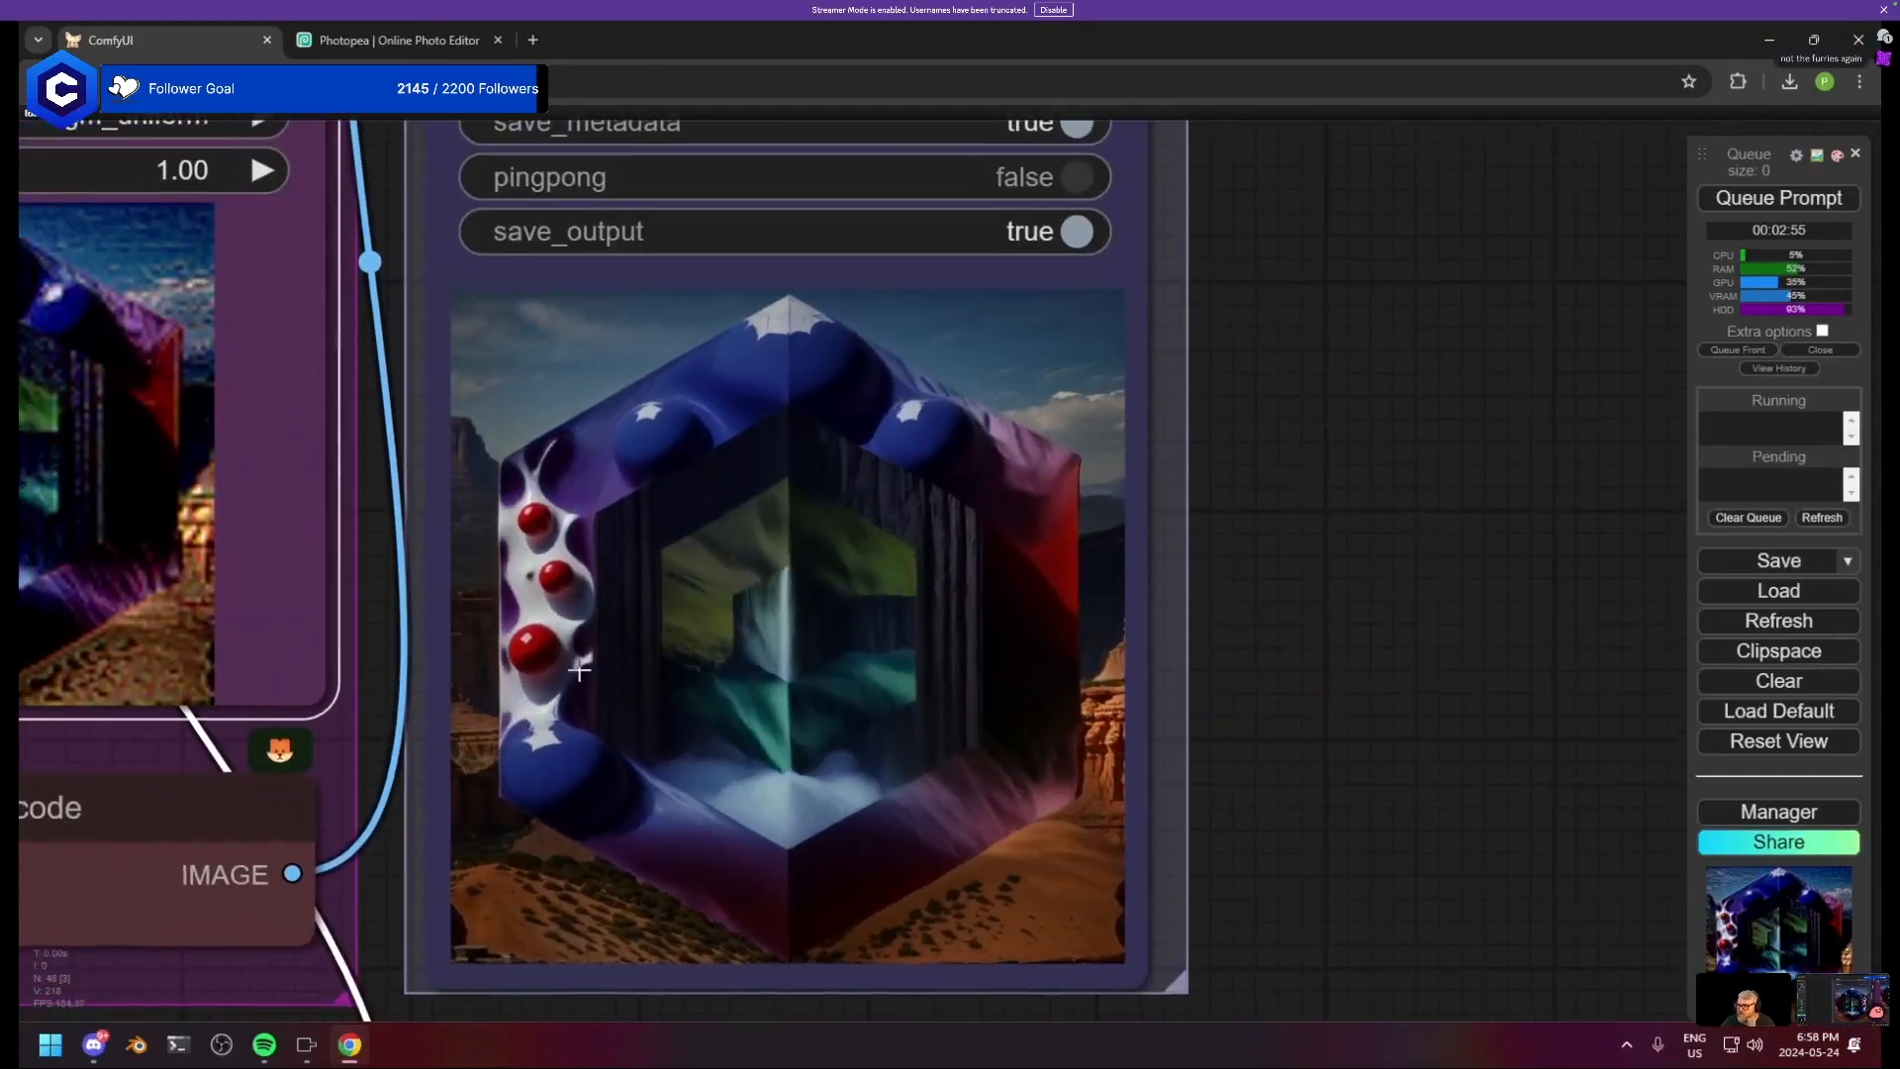
- Move the Output and Diffusion groups away from the ControlNet group to open a gap between them
scroll(871, 594, "down", 6)
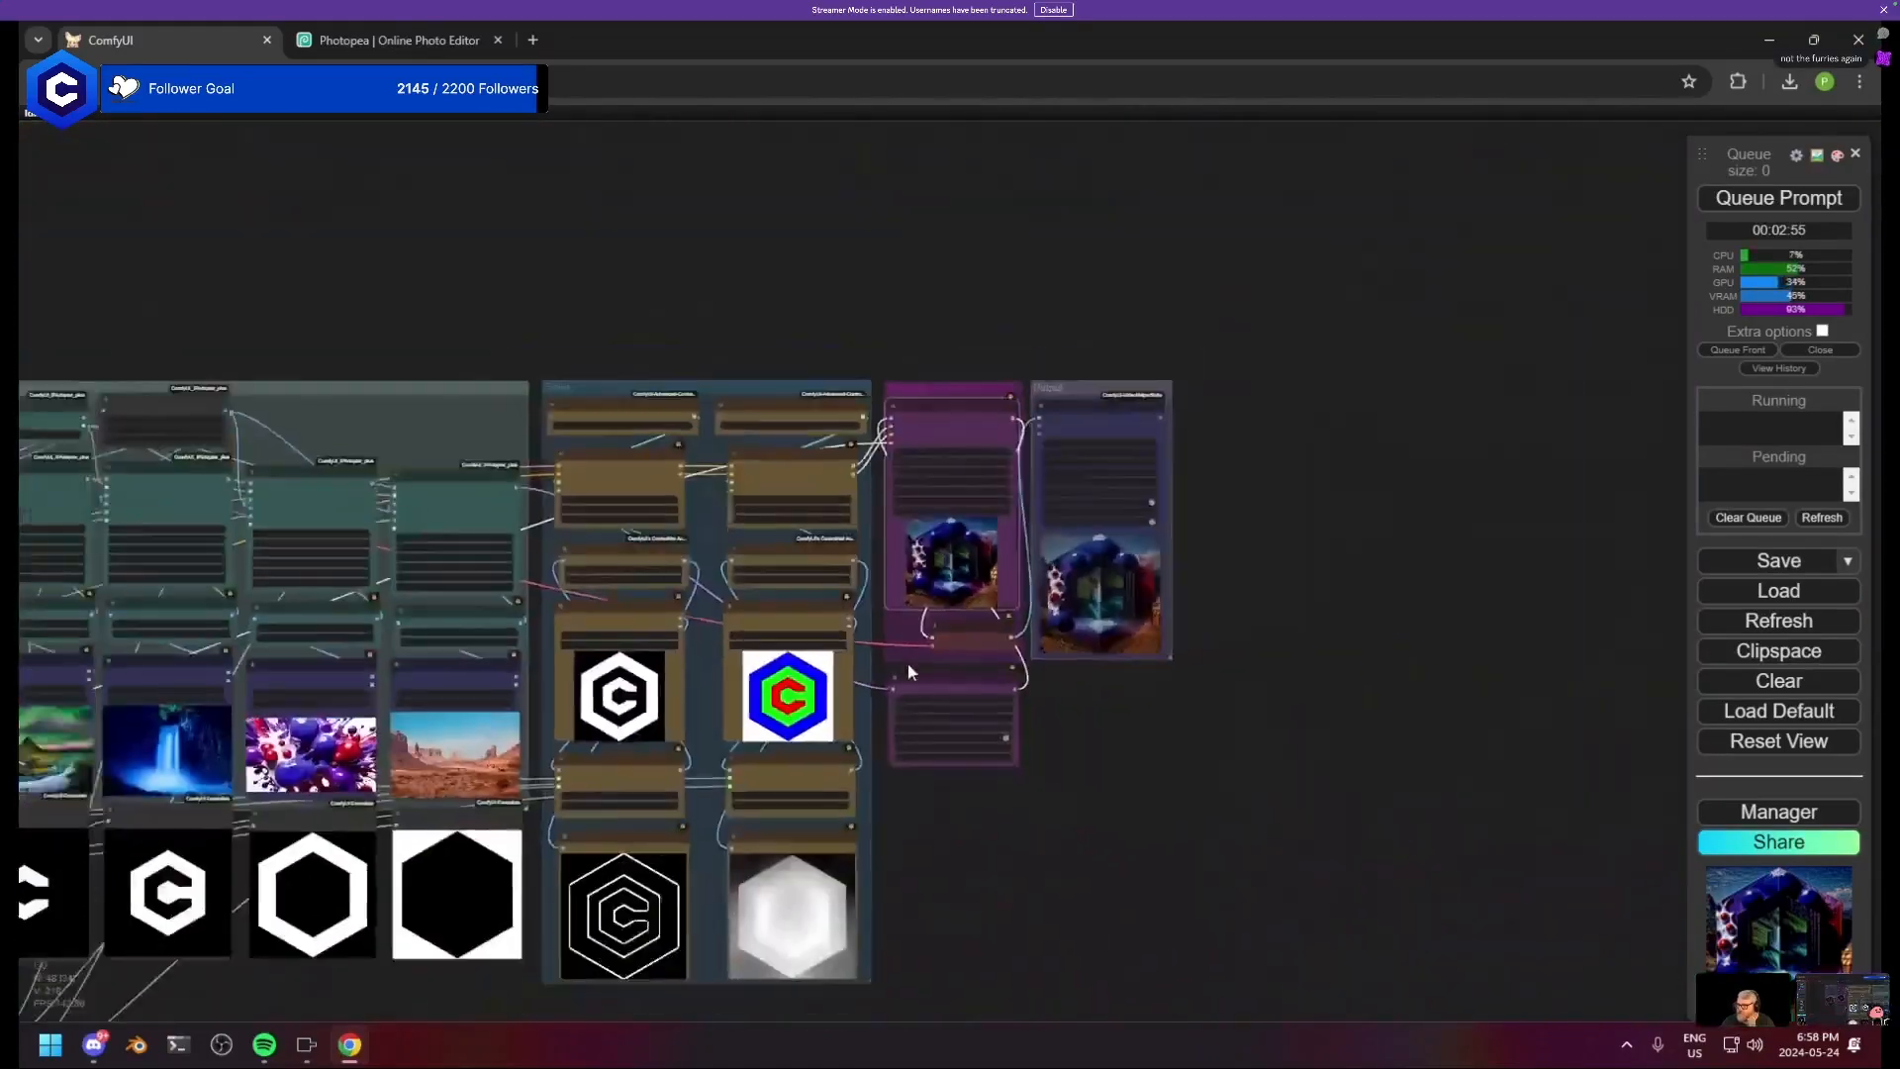
left_click_drag(1159, 831, 1063, 342)
left_click_drag(1045, 457, 1248, 457)
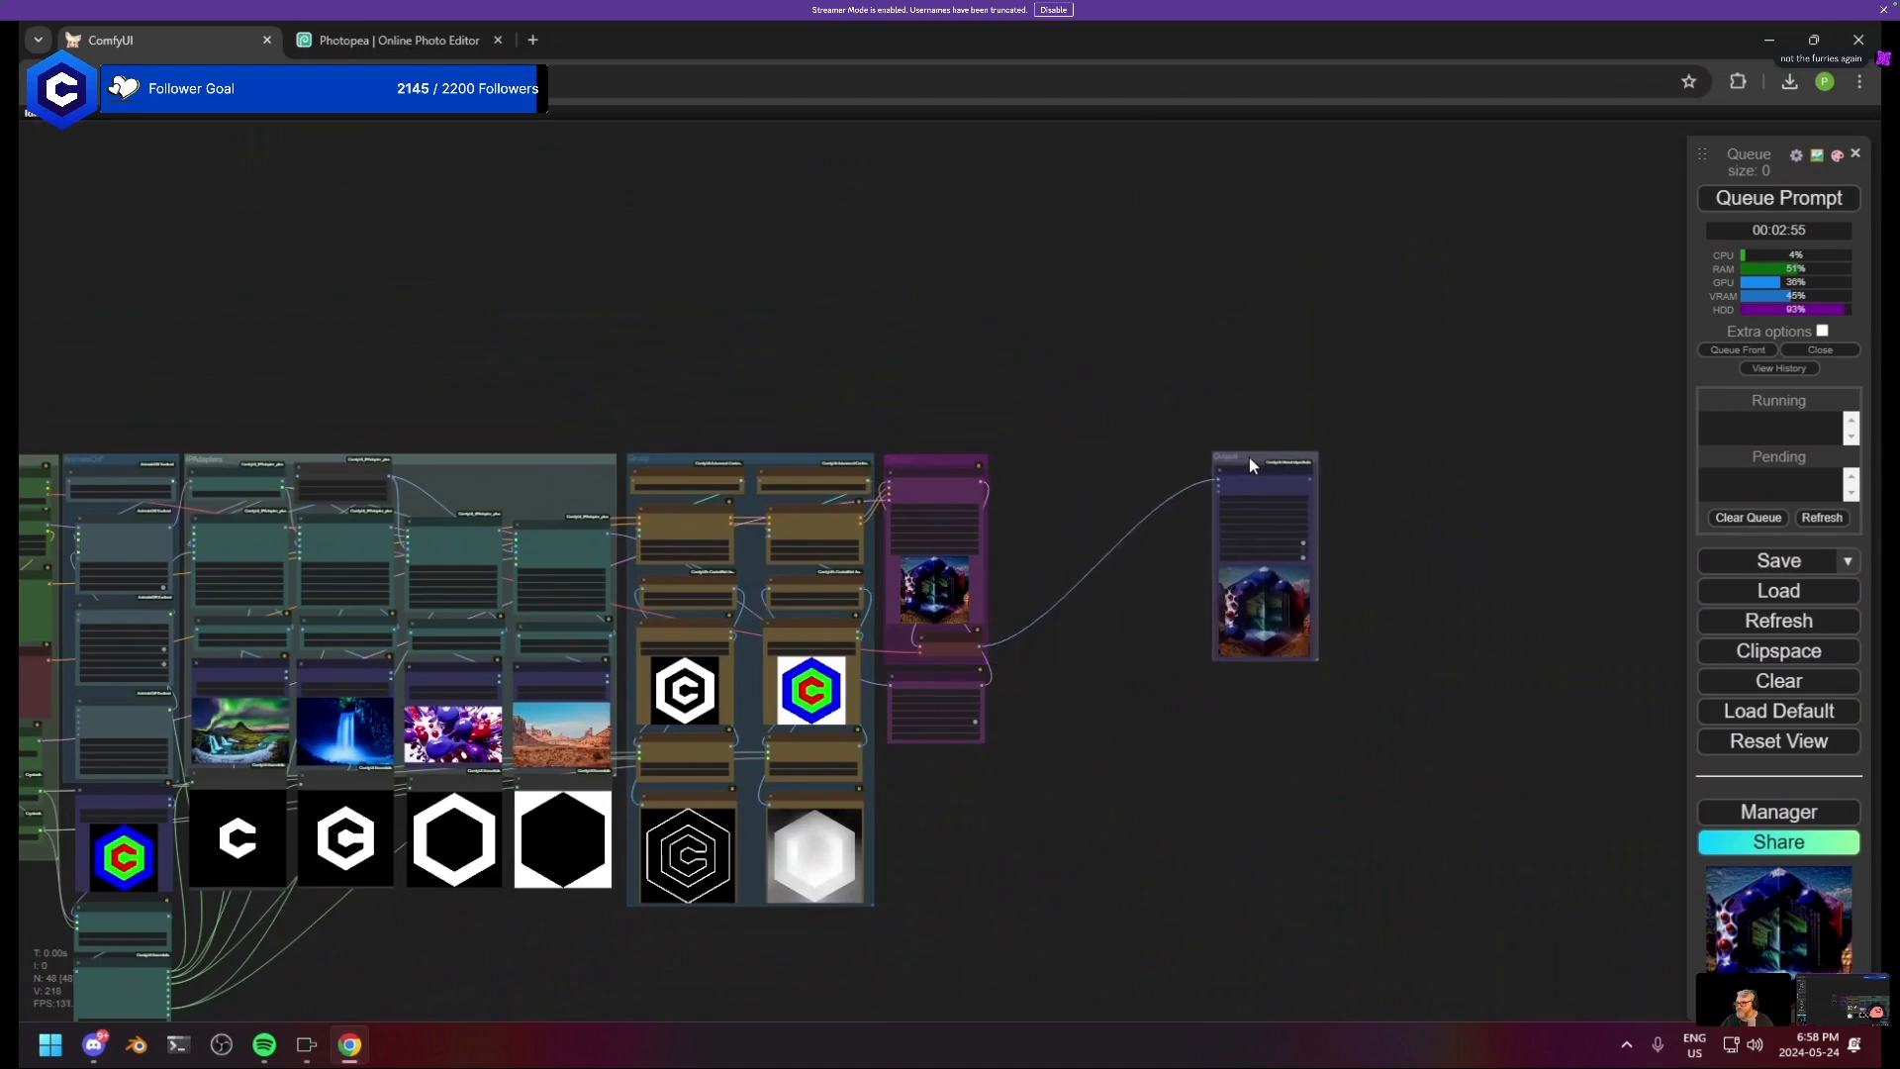
left_click_drag(952, 459, 1154, 455)
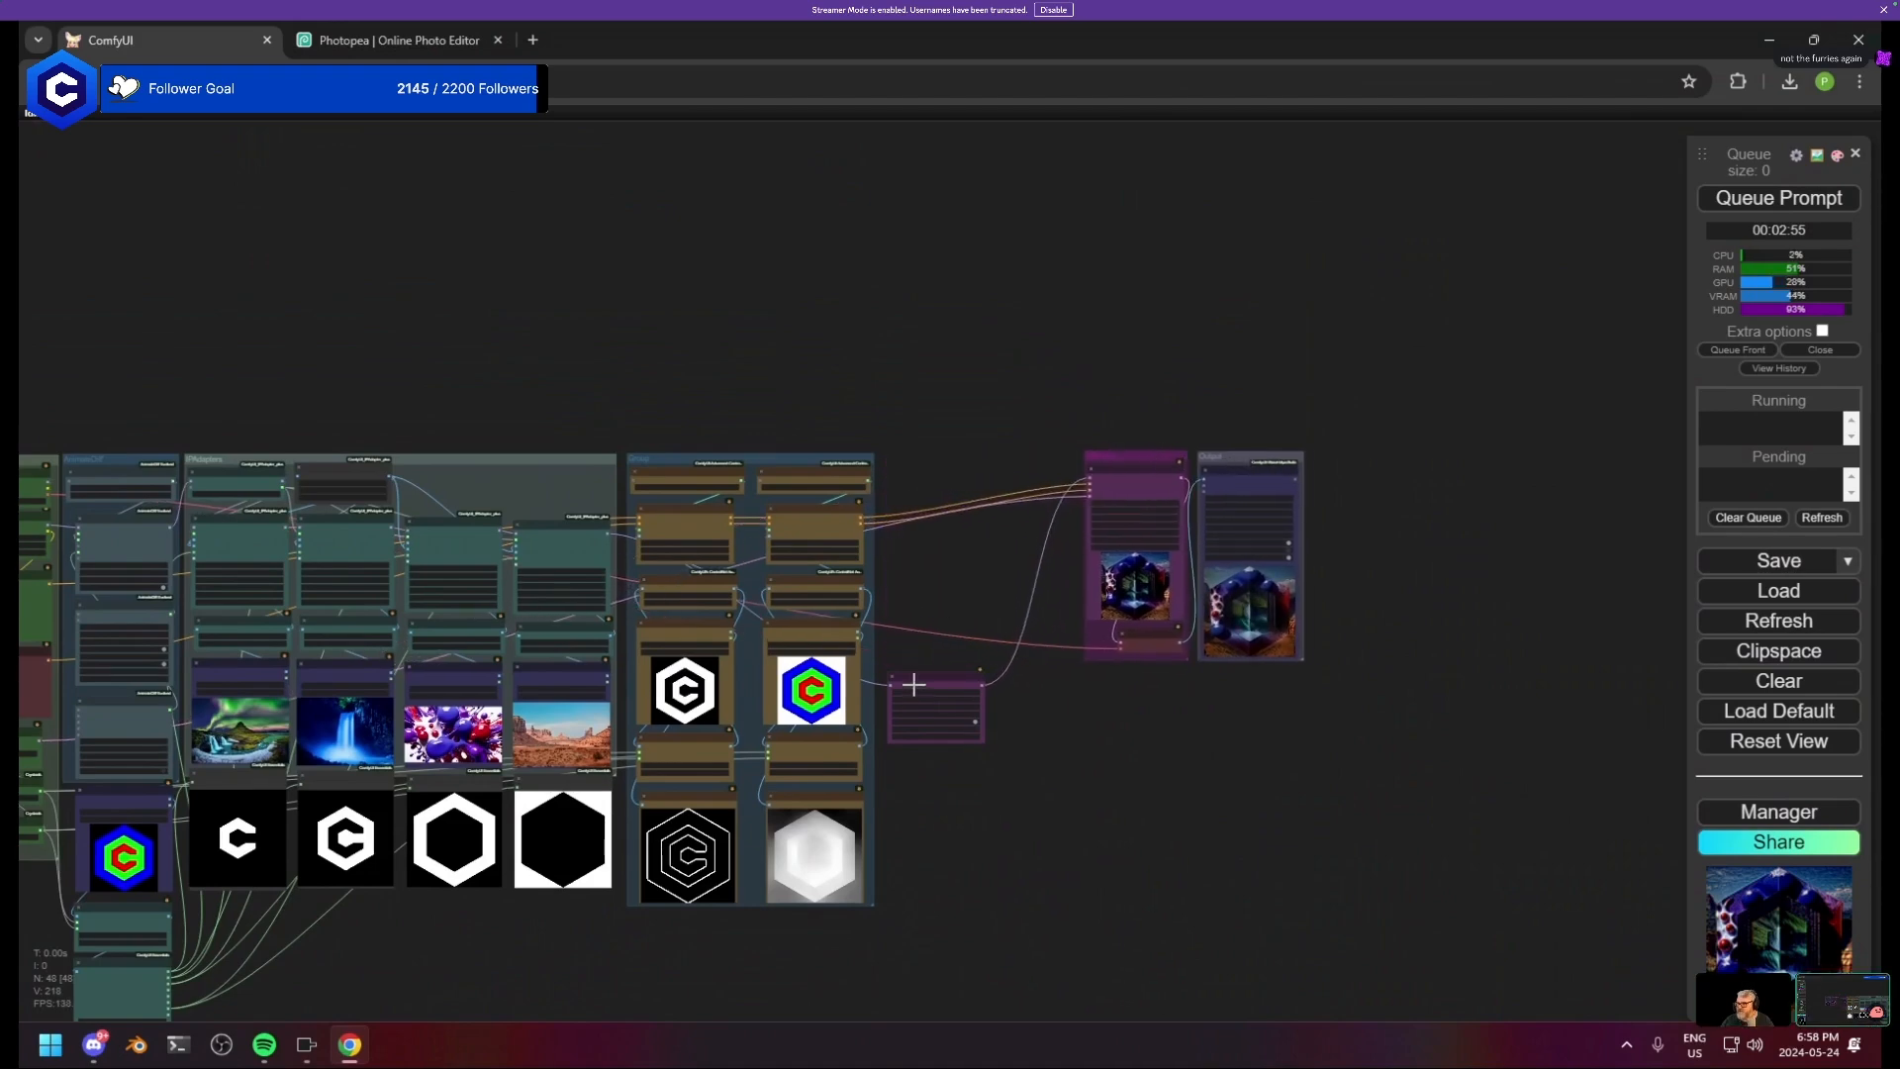
- Move the PatchModelAddDownscale (Kohya Deep Shrink) node directly beneath the Diffusion group
left_click_drag(927, 683, 1126, 689)
scroll(876, 604, "up", 4)
scroll(878, 544, "down", 2)
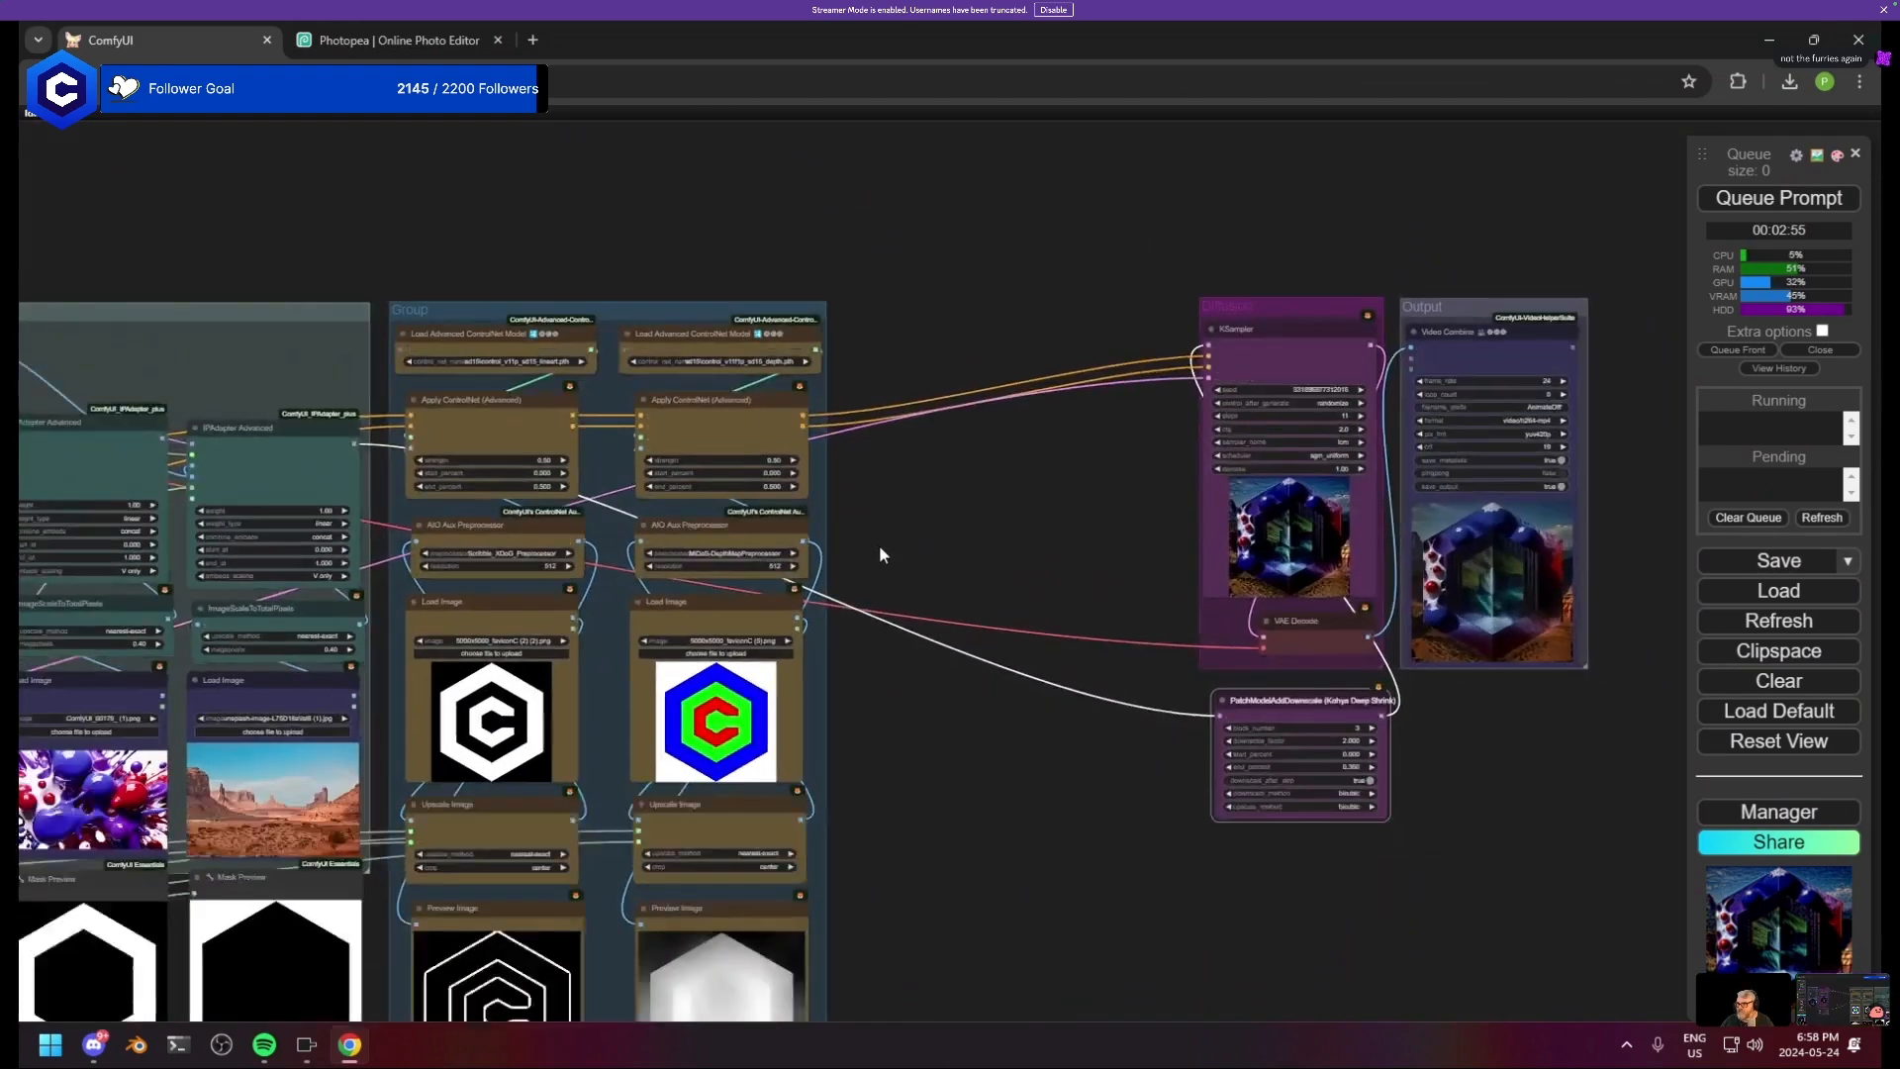
- Paste a copy of the depth ControlNet node column beside the existing two and enlarge the group to enclose it
key("ctrl+v")
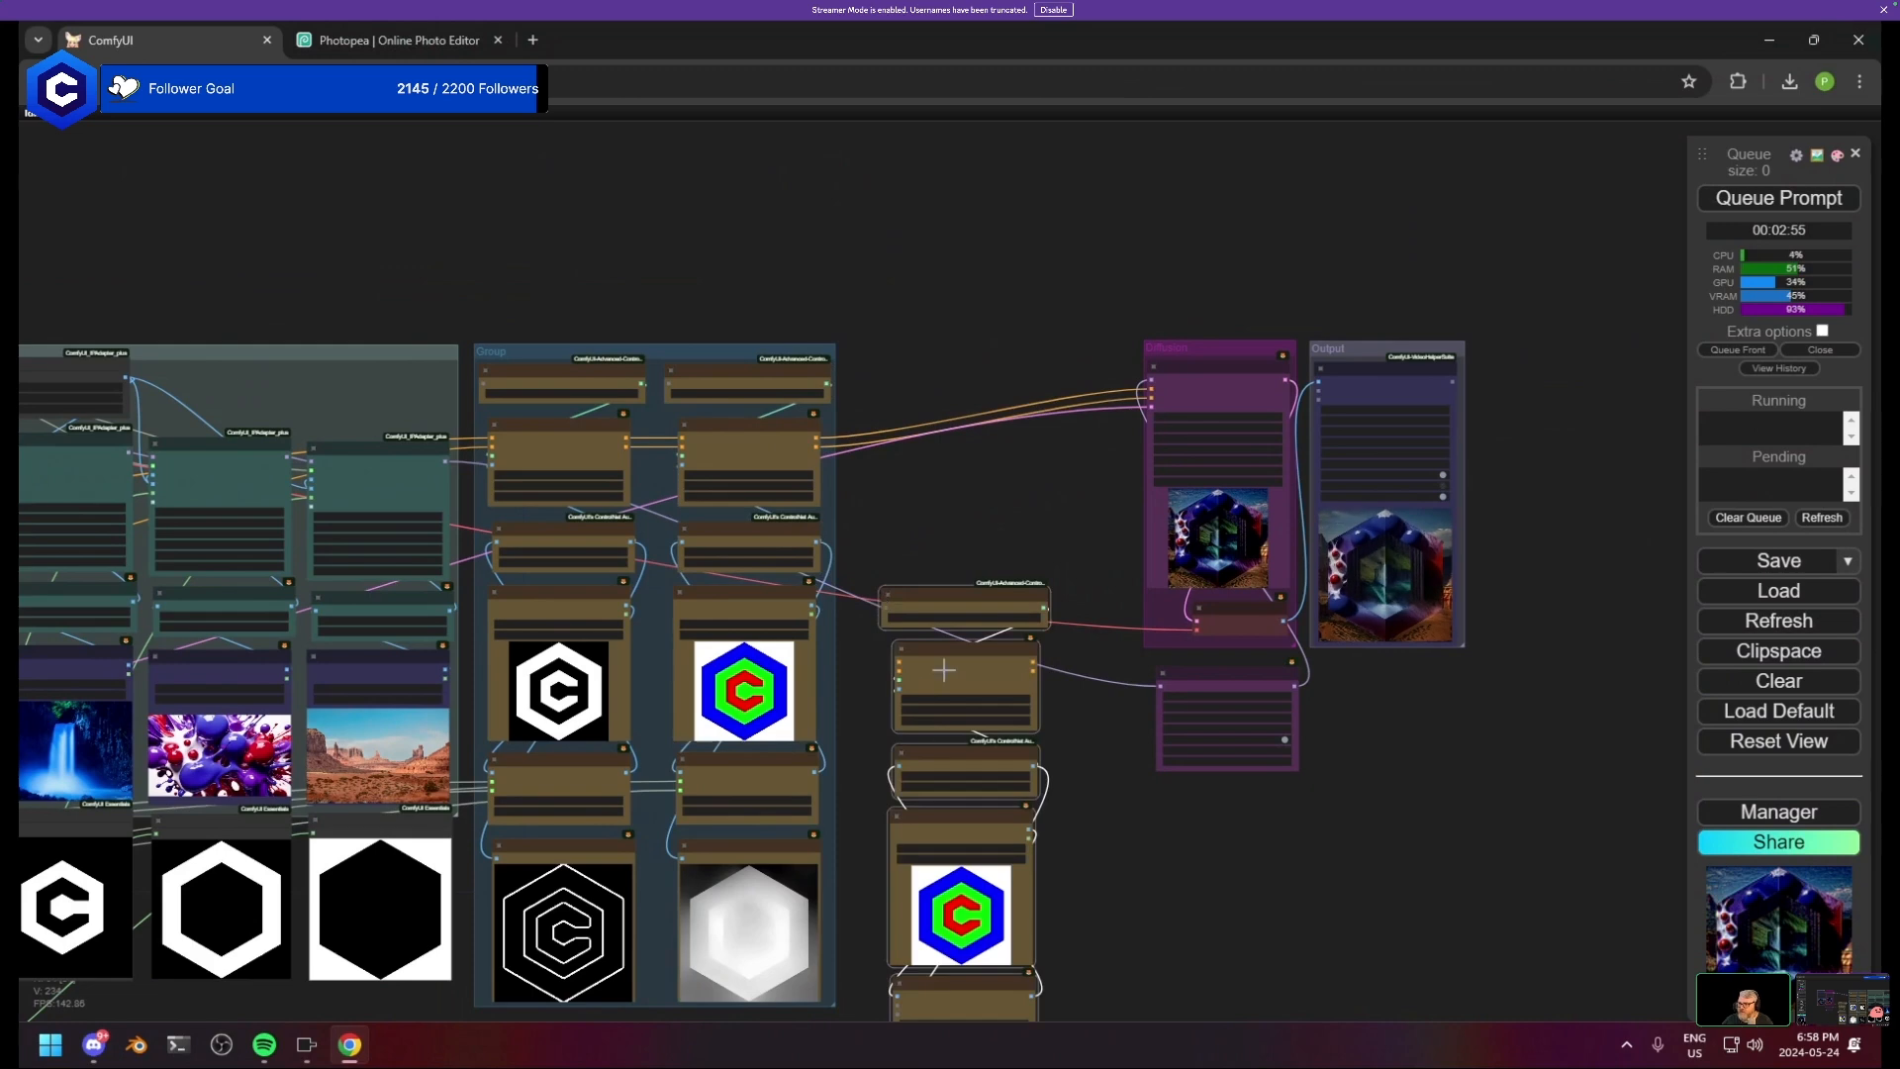
left_click_drag(943, 671, 910, 439)
scroll(949, 579, "up", 4)
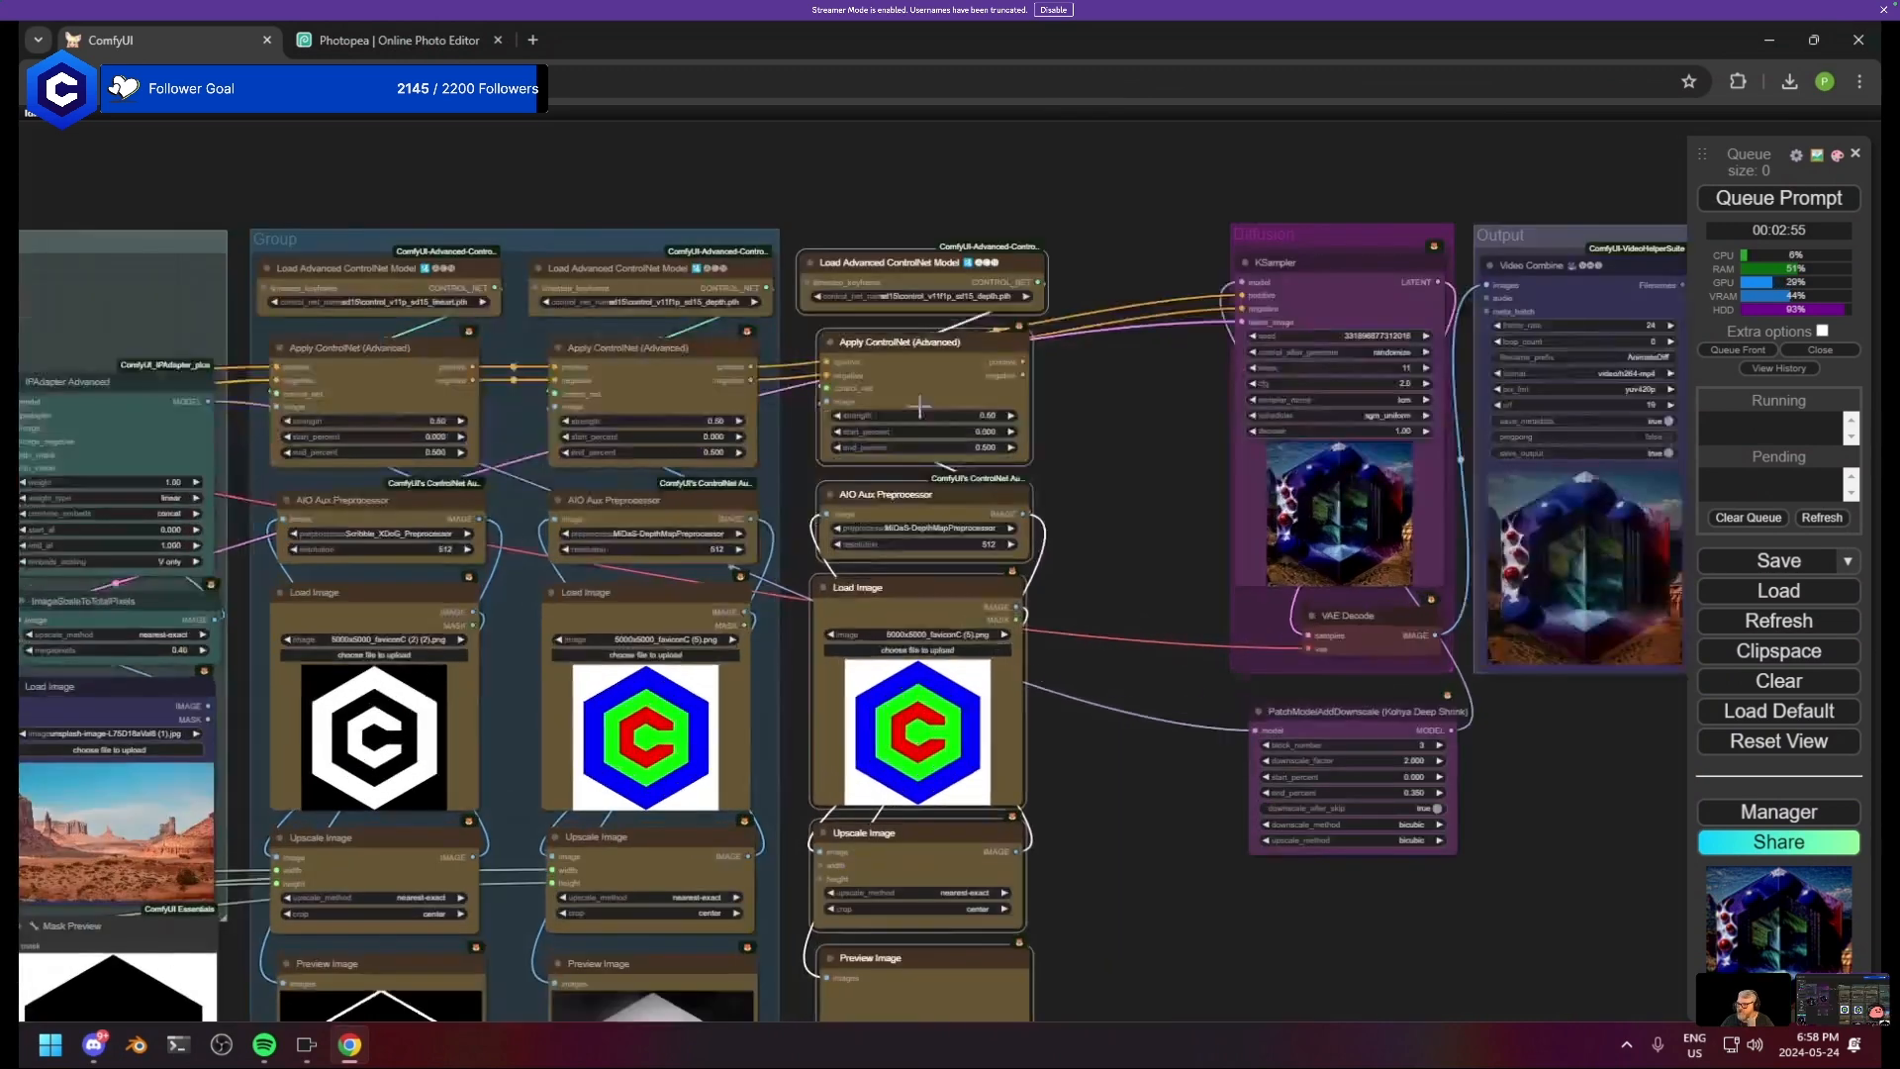
left_click_drag(928, 810, 981, 493)
left_click_drag(829, 880, 1010, 1019)
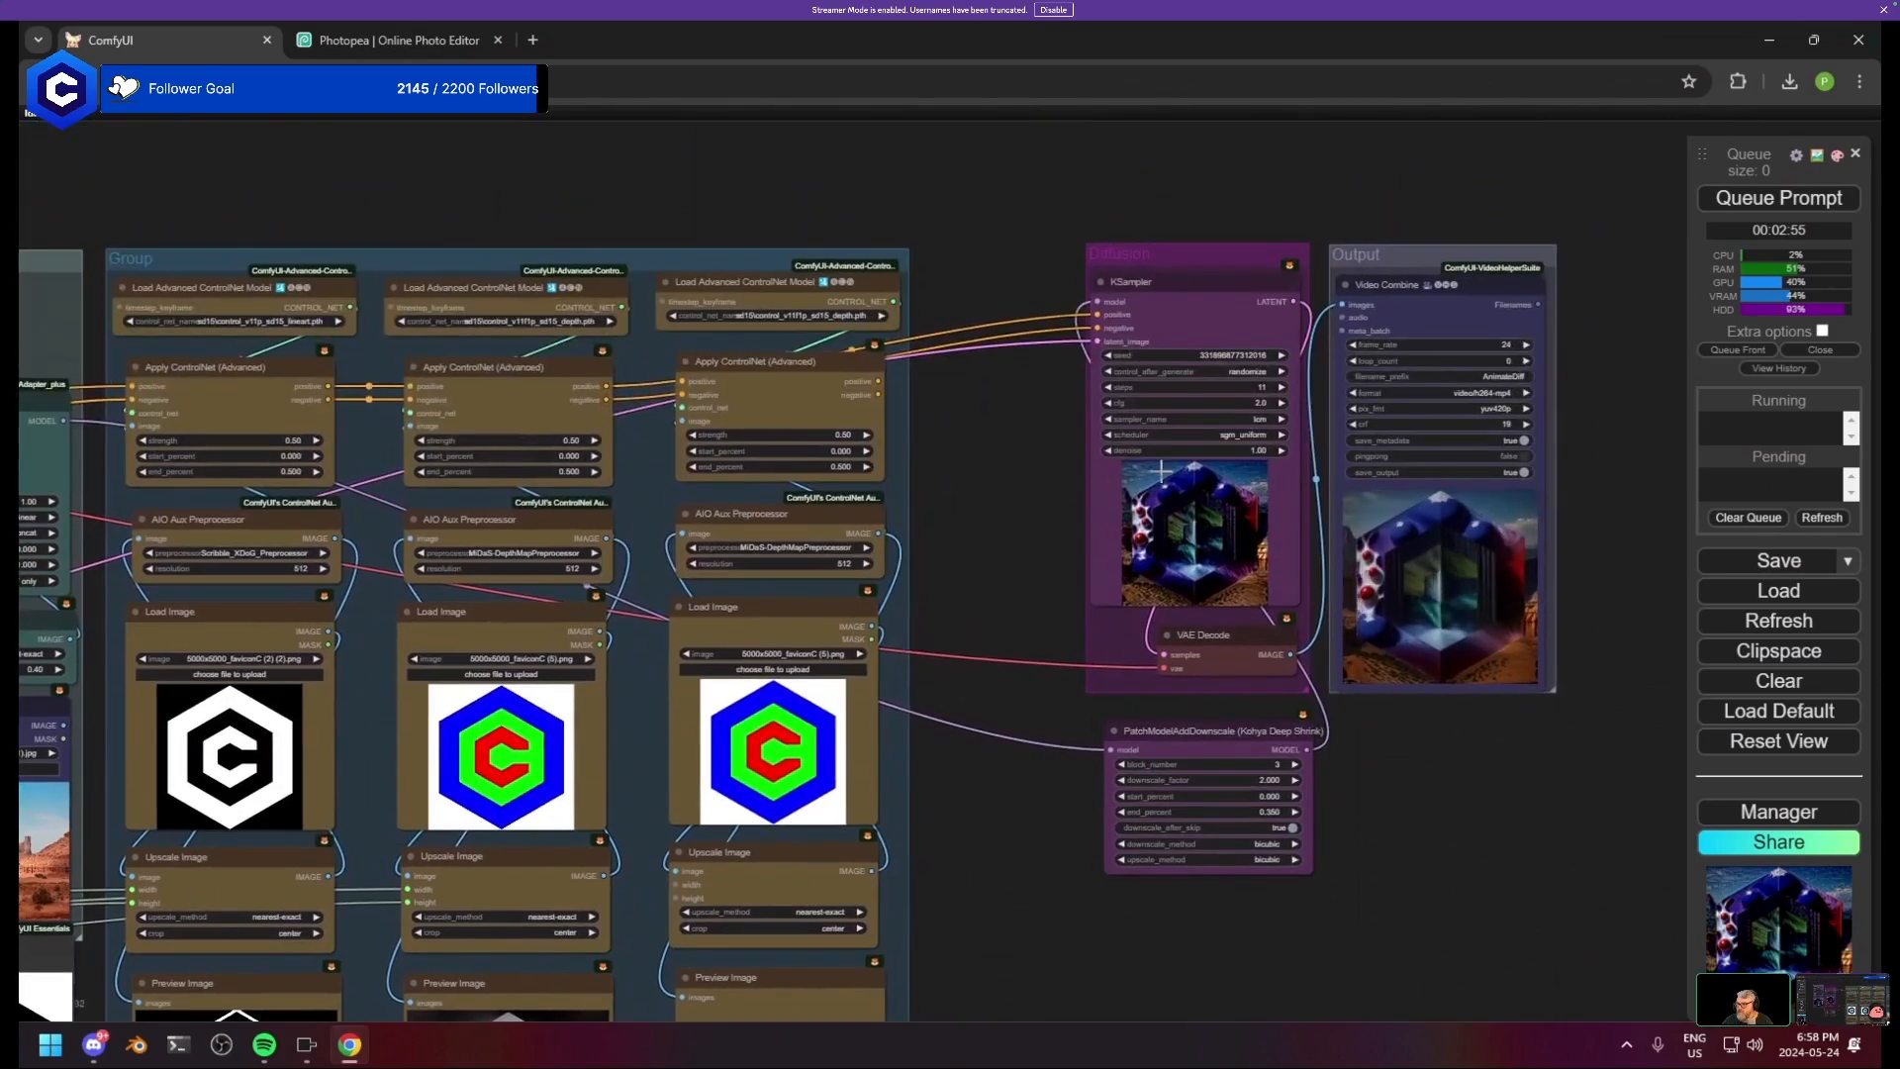
- Move the Diffusion group, the Kohya Deep Shrink node and the Output group back close to the enlarged ControlNet group
left_click_drag(1159, 259, 1001, 259)
left_click_drag(1187, 730, 1013, 720)
left_click_drag(1398, 260, 1243, 253)
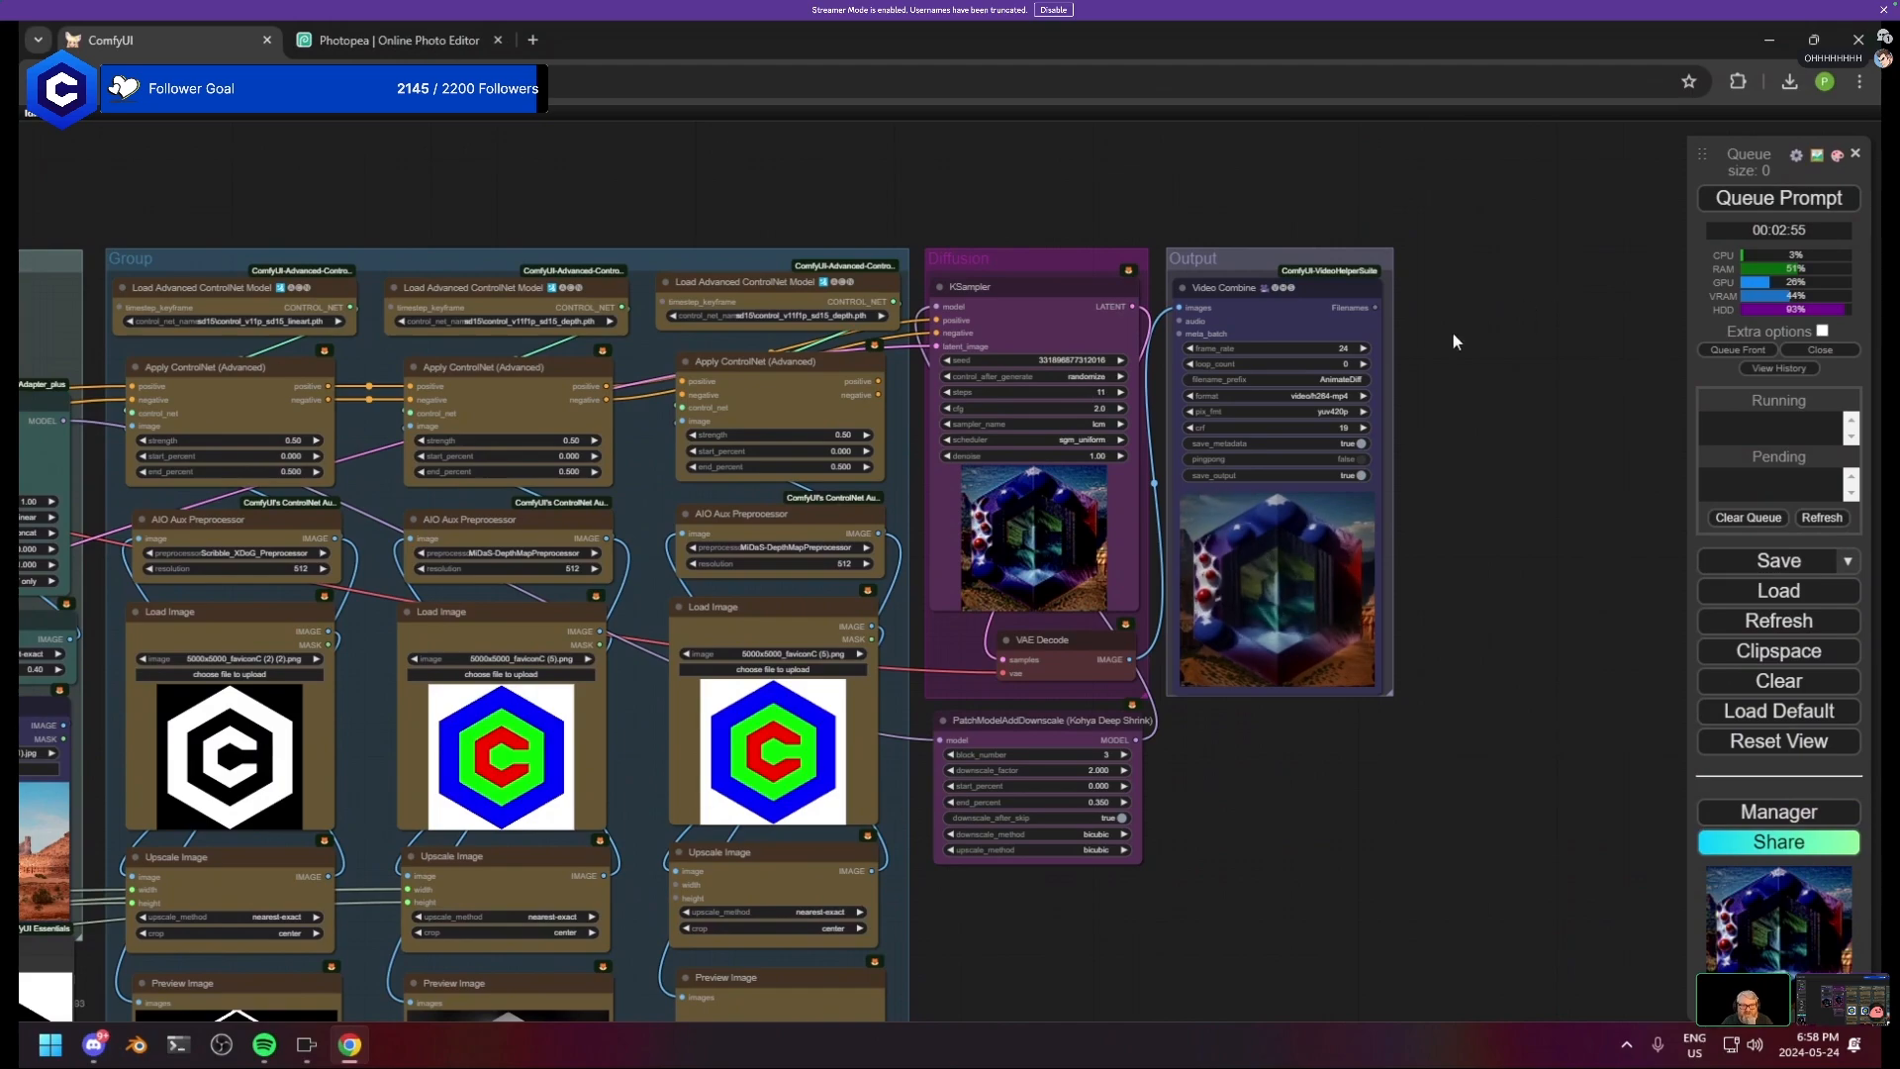
- Load a white-on-black C logo mask into the third ControlNet column's Load Image node
scroll(945, 564, "up", 5)
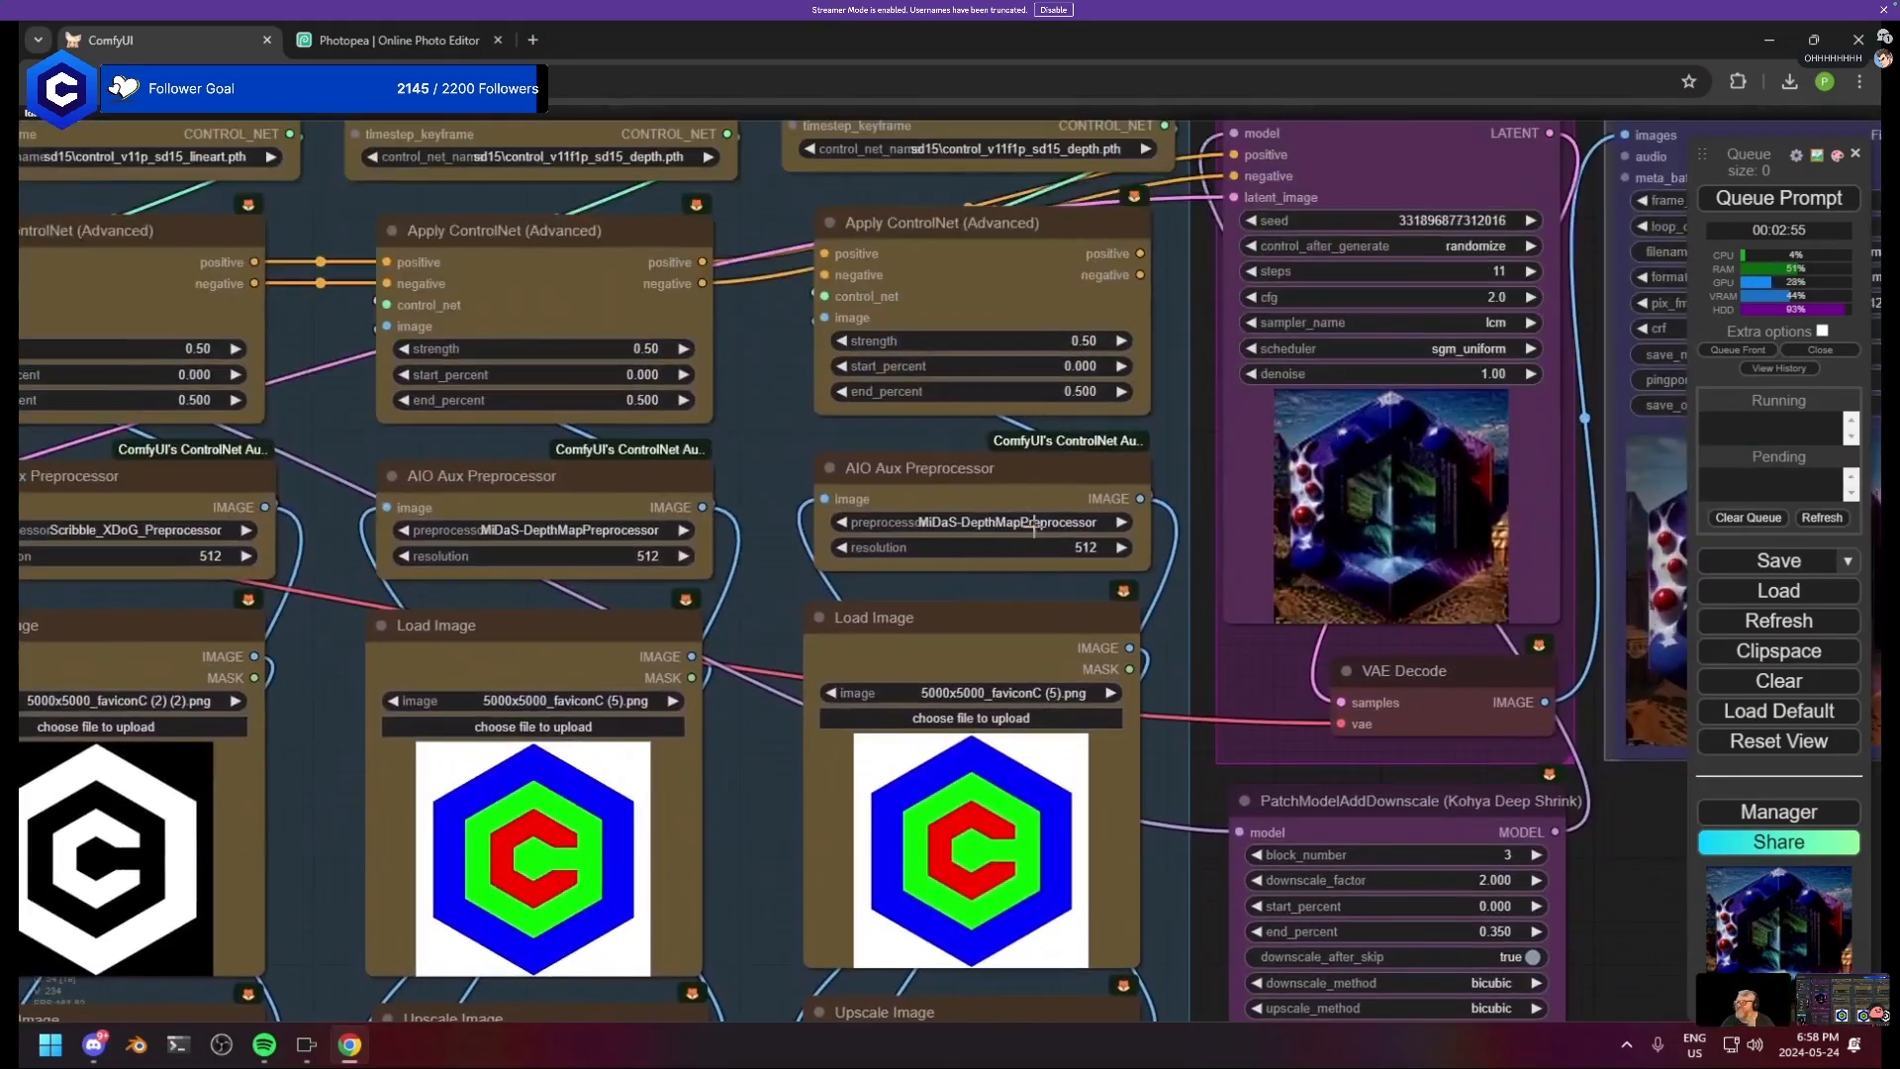
scroll(1019, 714, "down", 6)
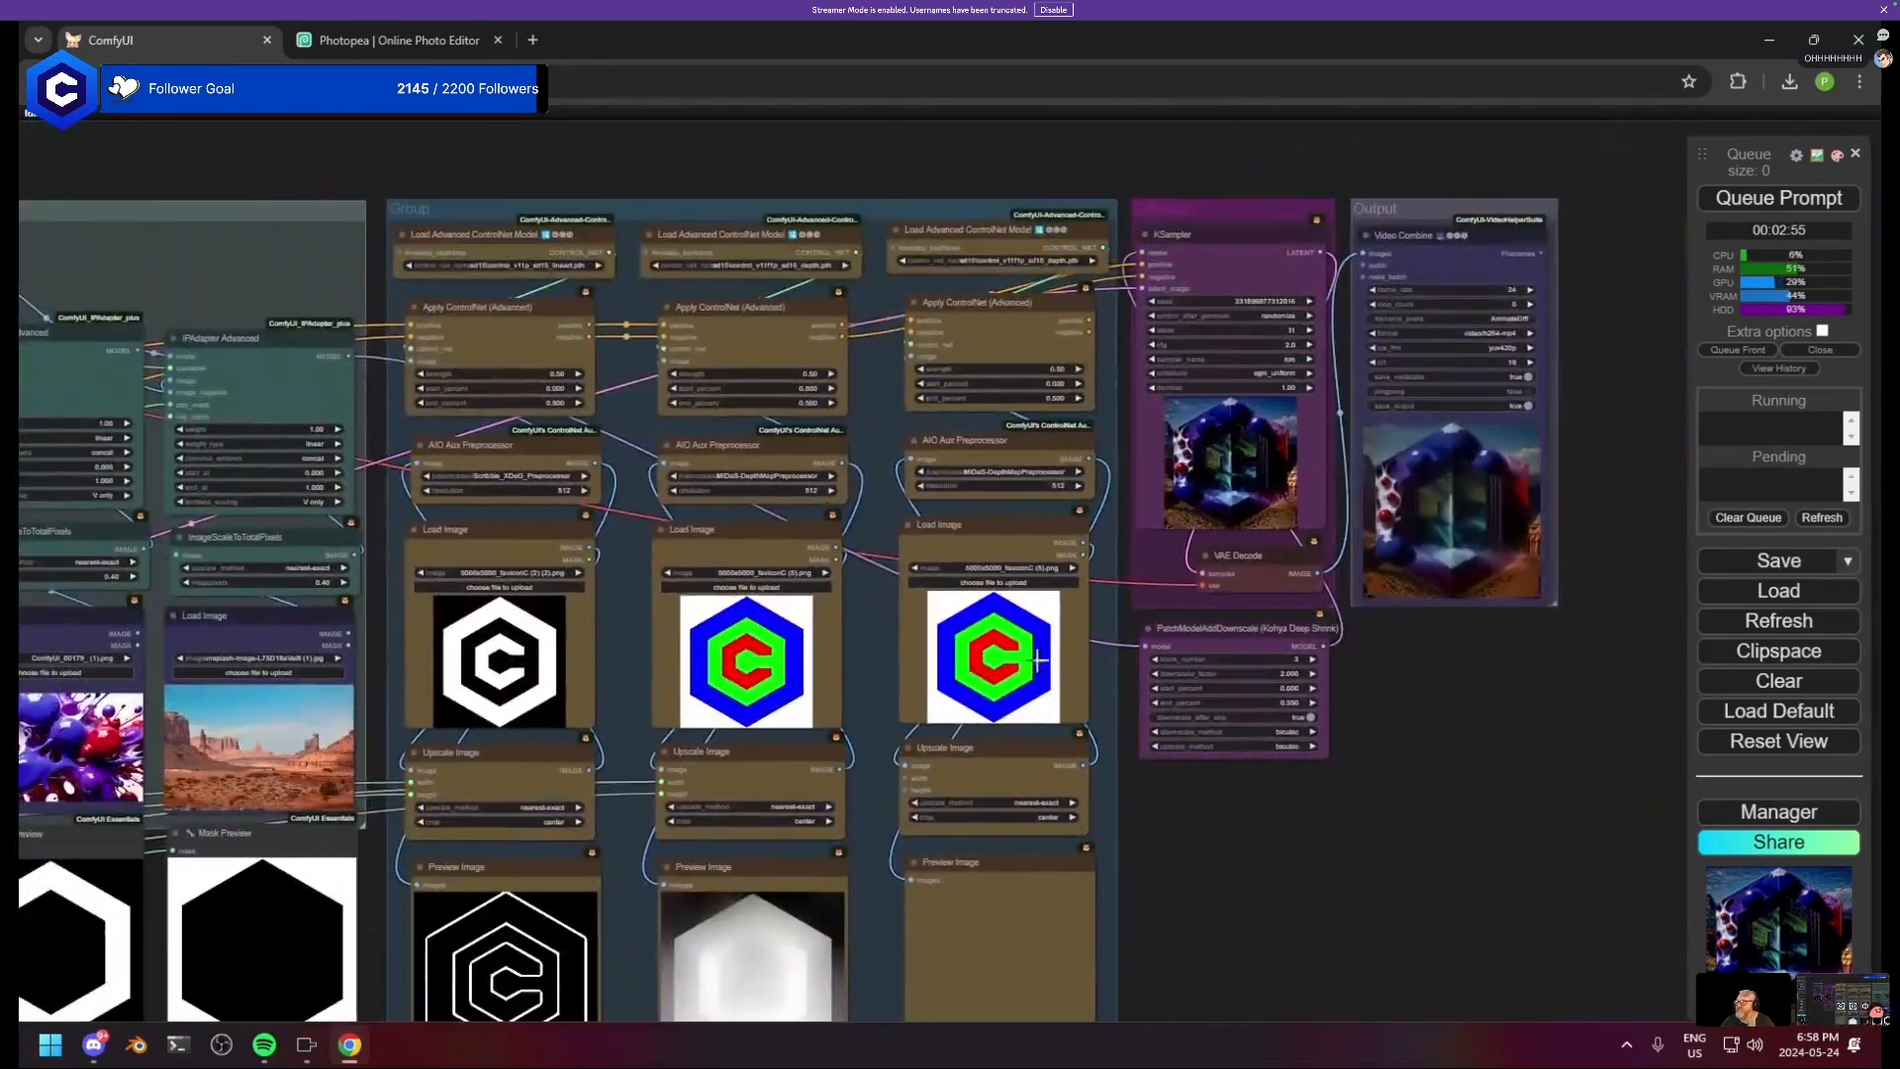
left_click(998, 585)
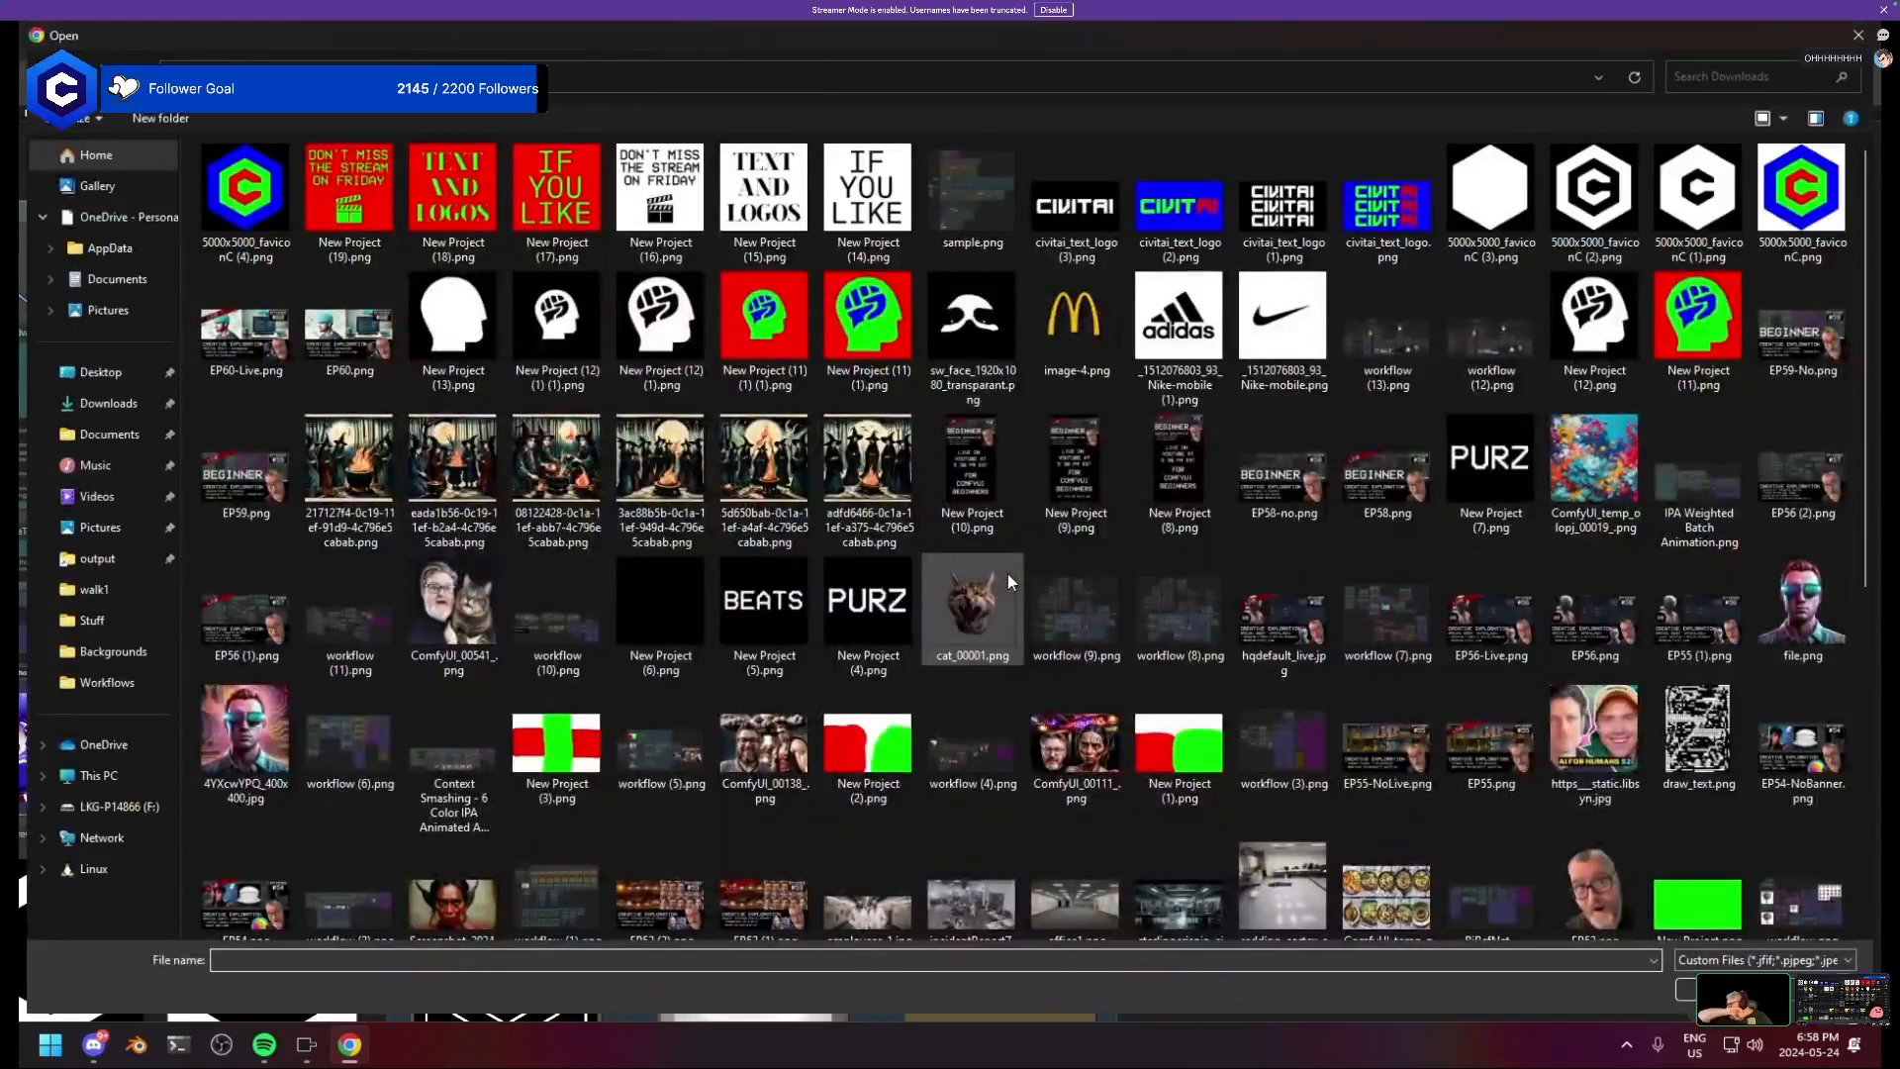
double_click(1490, 188)
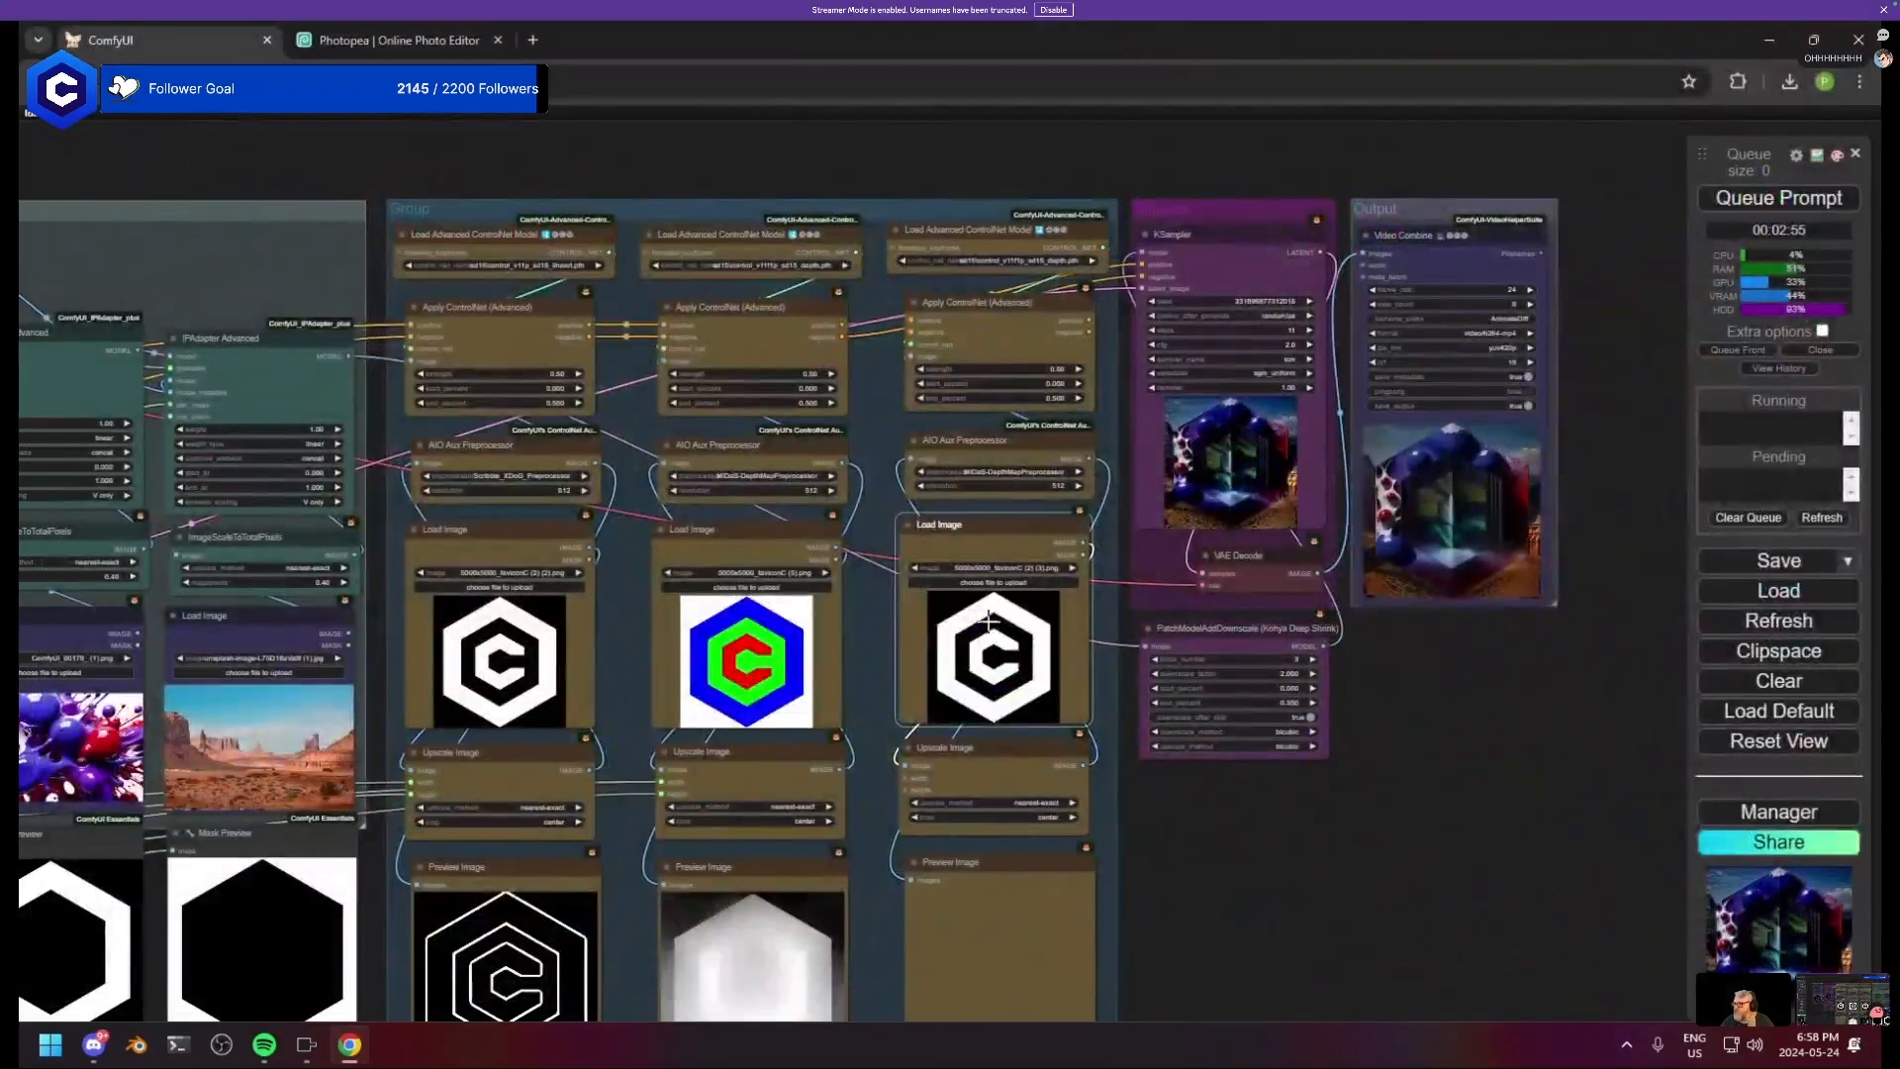
- Delete the AIO Aux Preprocessor node from the third ControlNet column
scroll(988, 650, "up", 4)
left_click_drag(1070, 372, 920, 586)
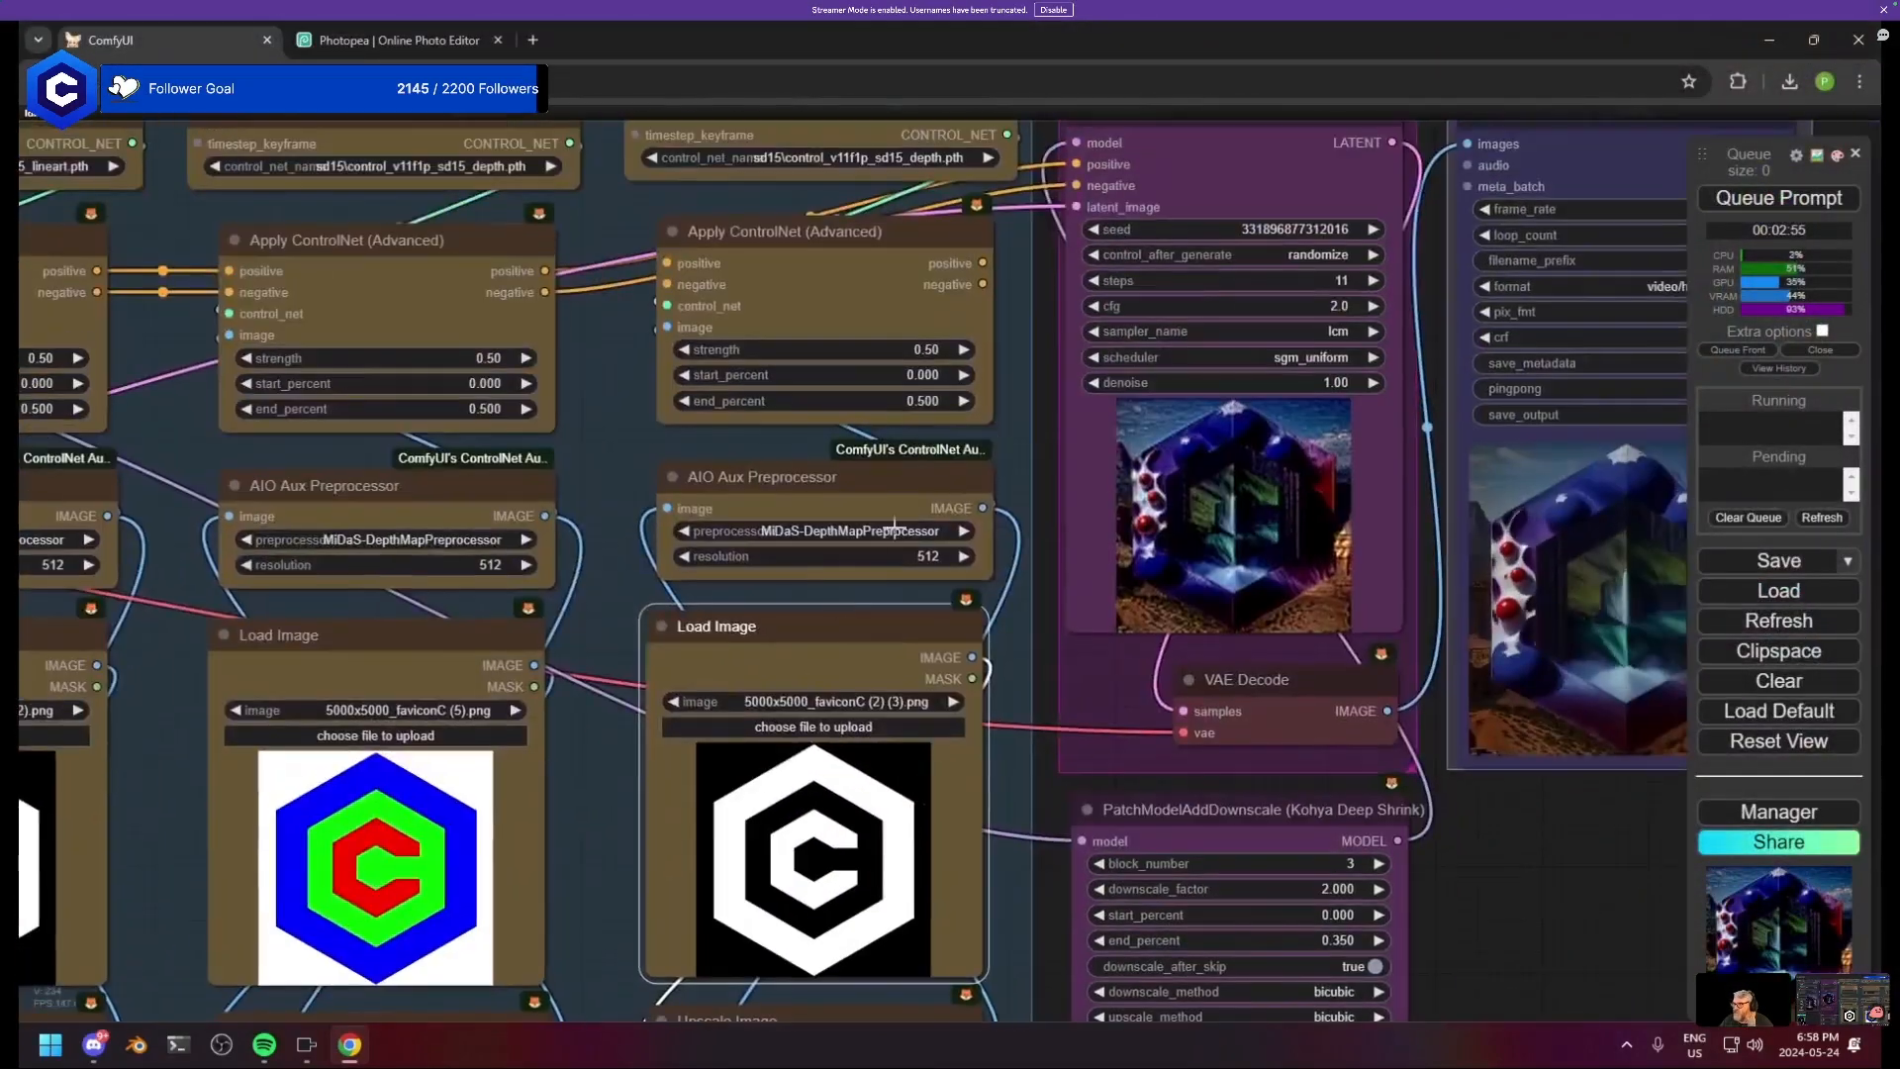
left_click(827, 531)
left_click(721, 504)
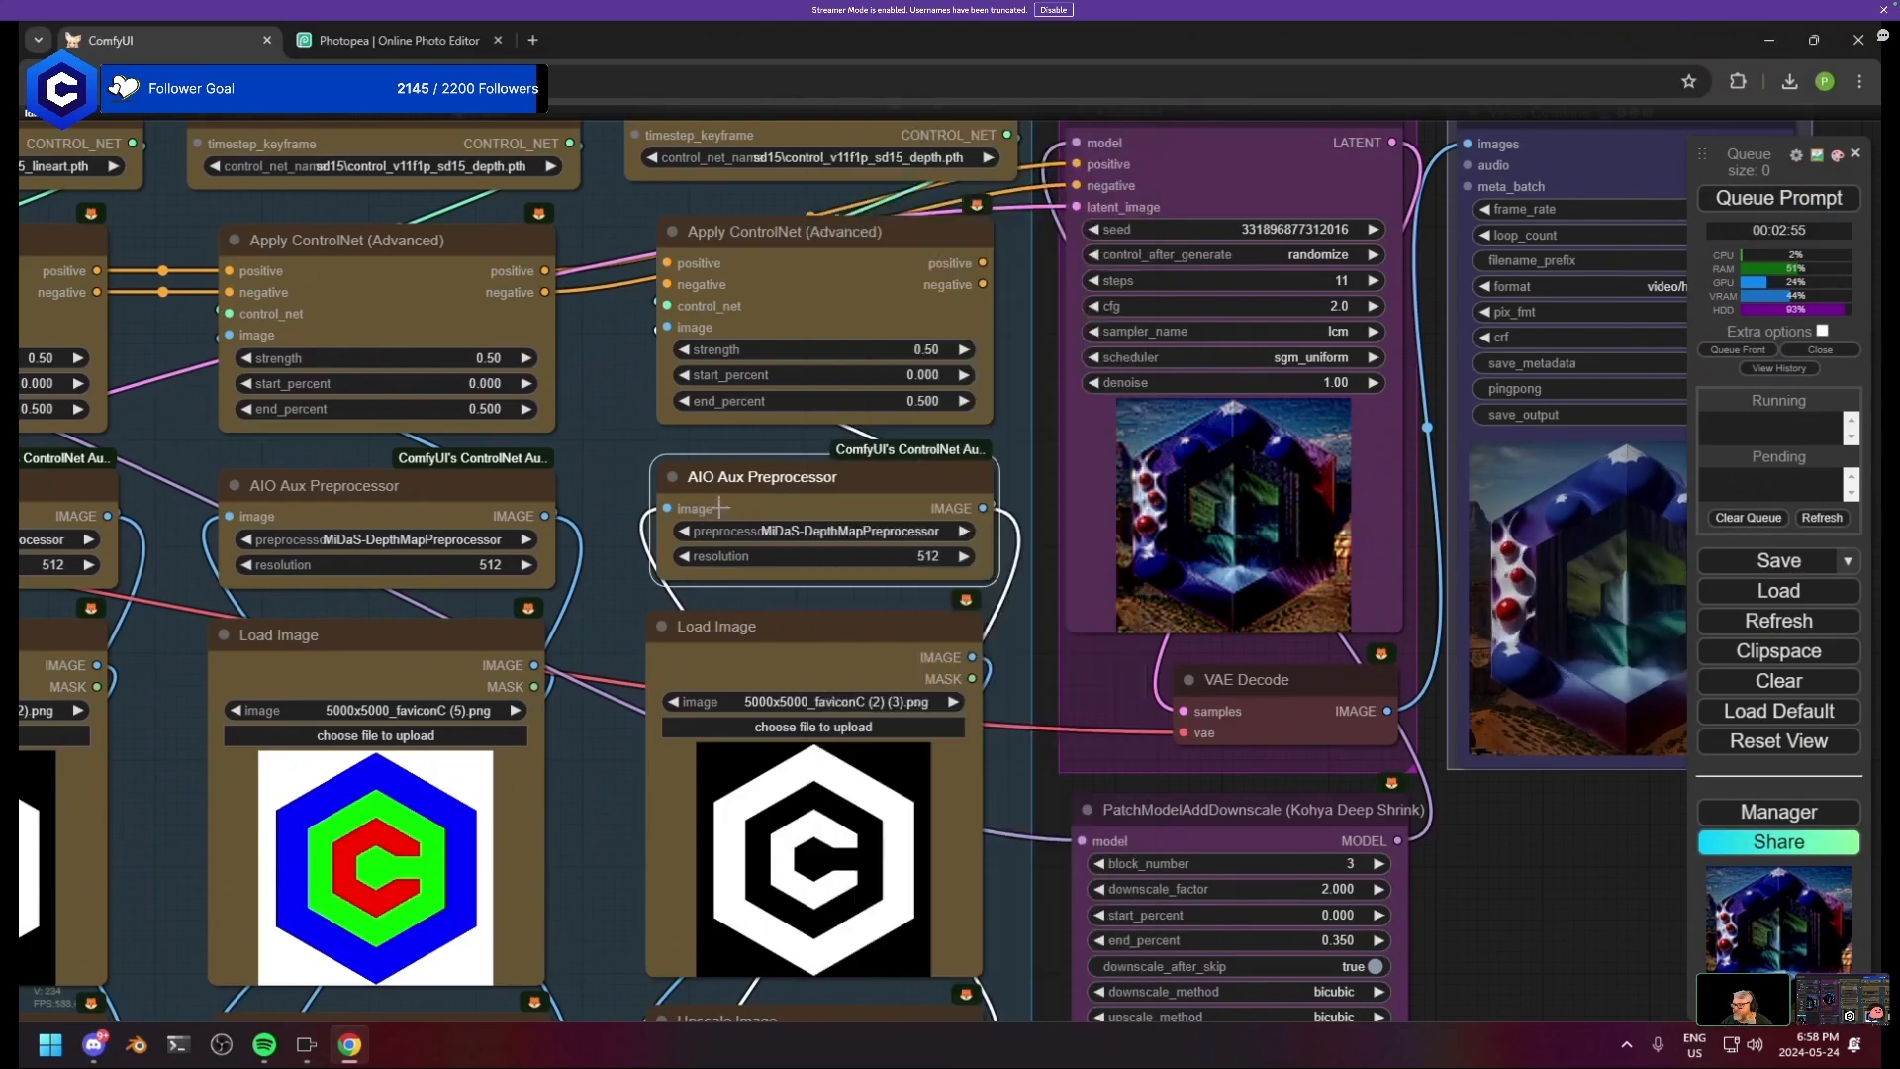
key("Delete")
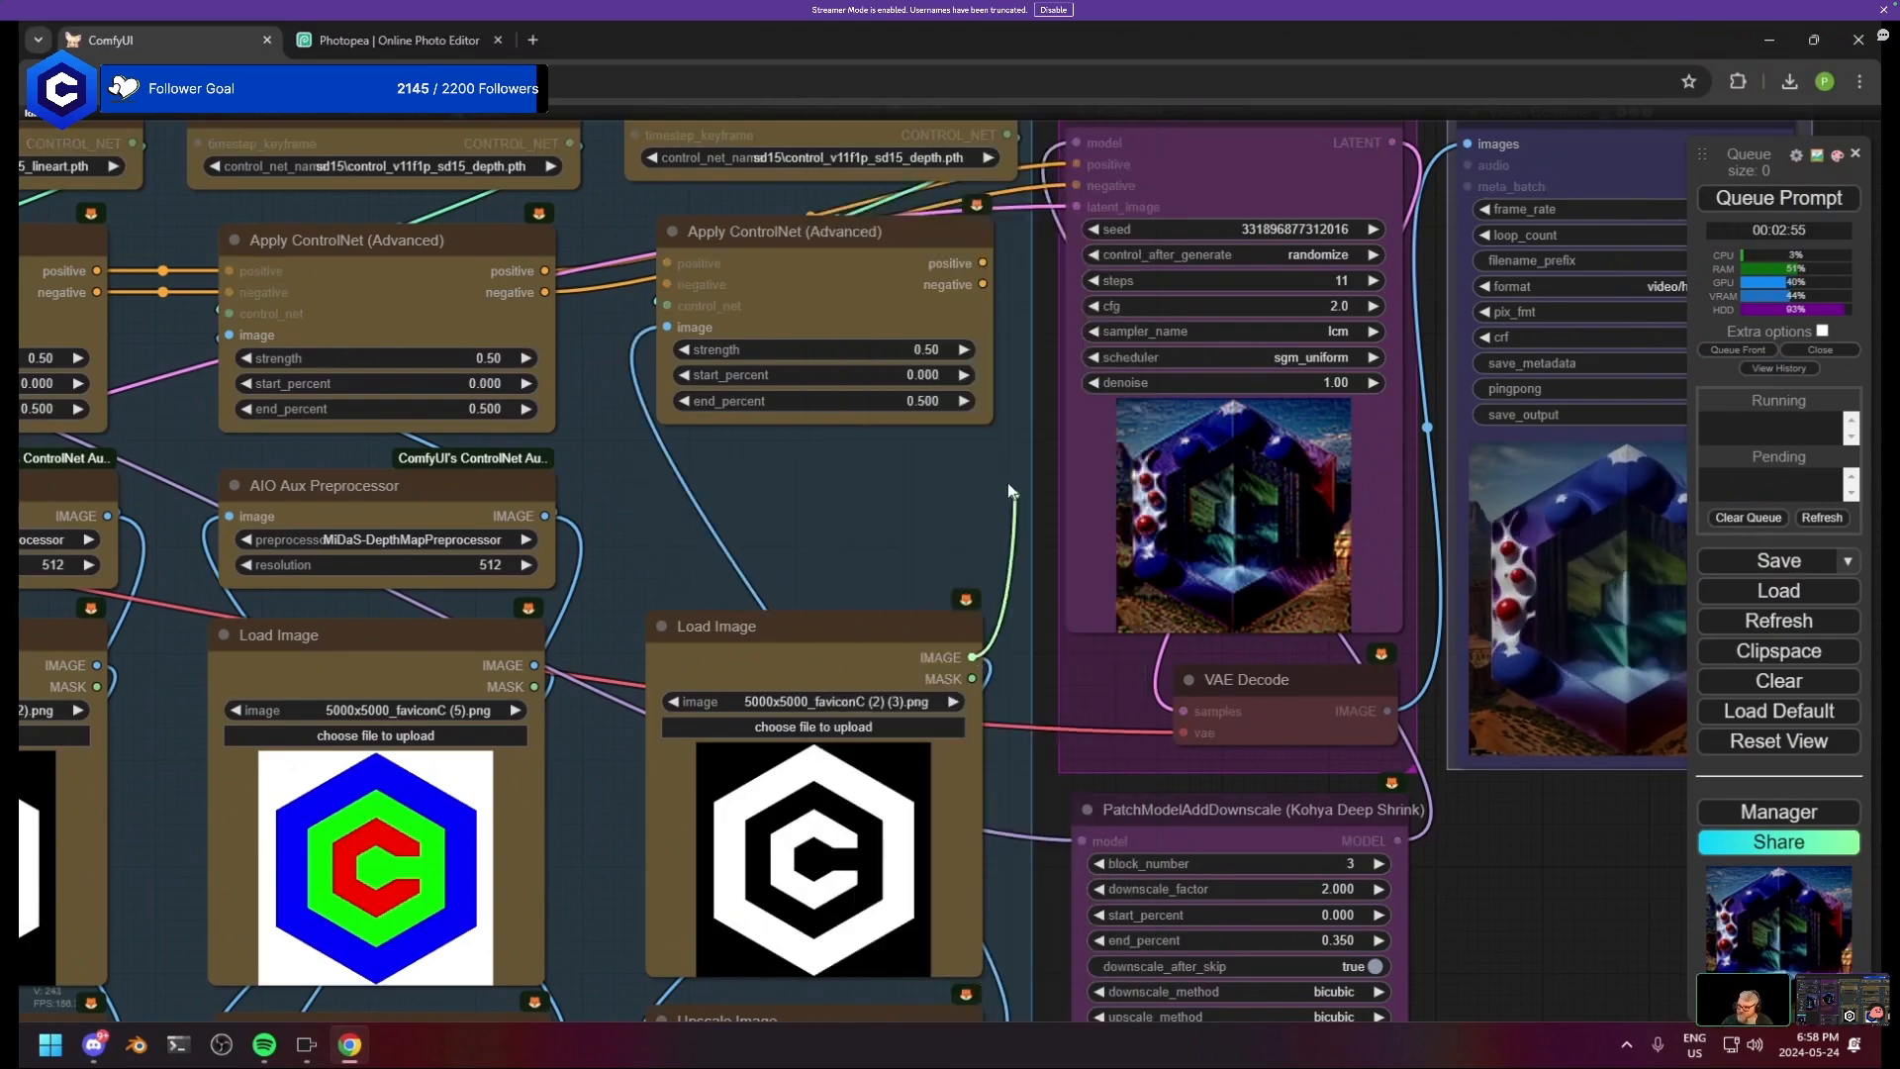
- Route the third column's Load Image through Upscale Image to both Preview Image and the Apply ControlNet image input
left_click_drag(893, 674, 621, 732)
scroll(776, 283, "down", 3)
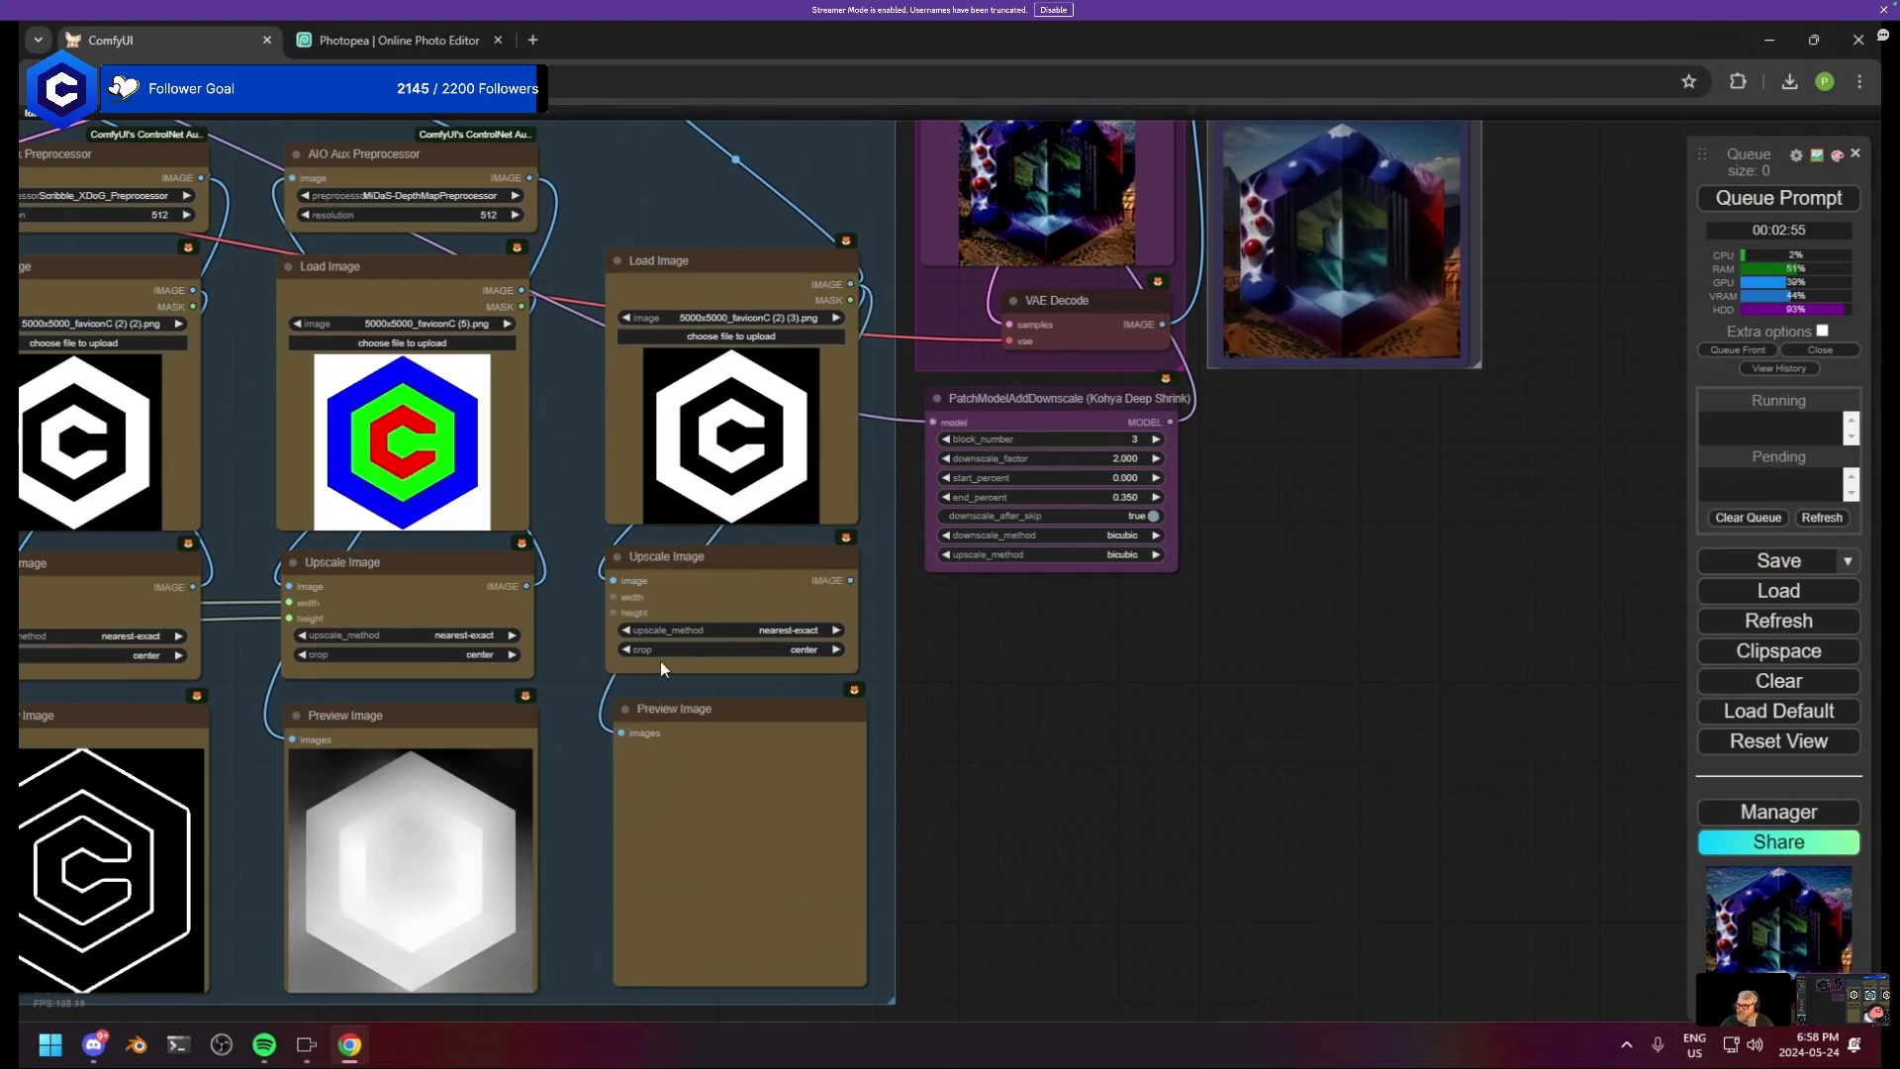
left_click_drag(876, 361, 862, 590)
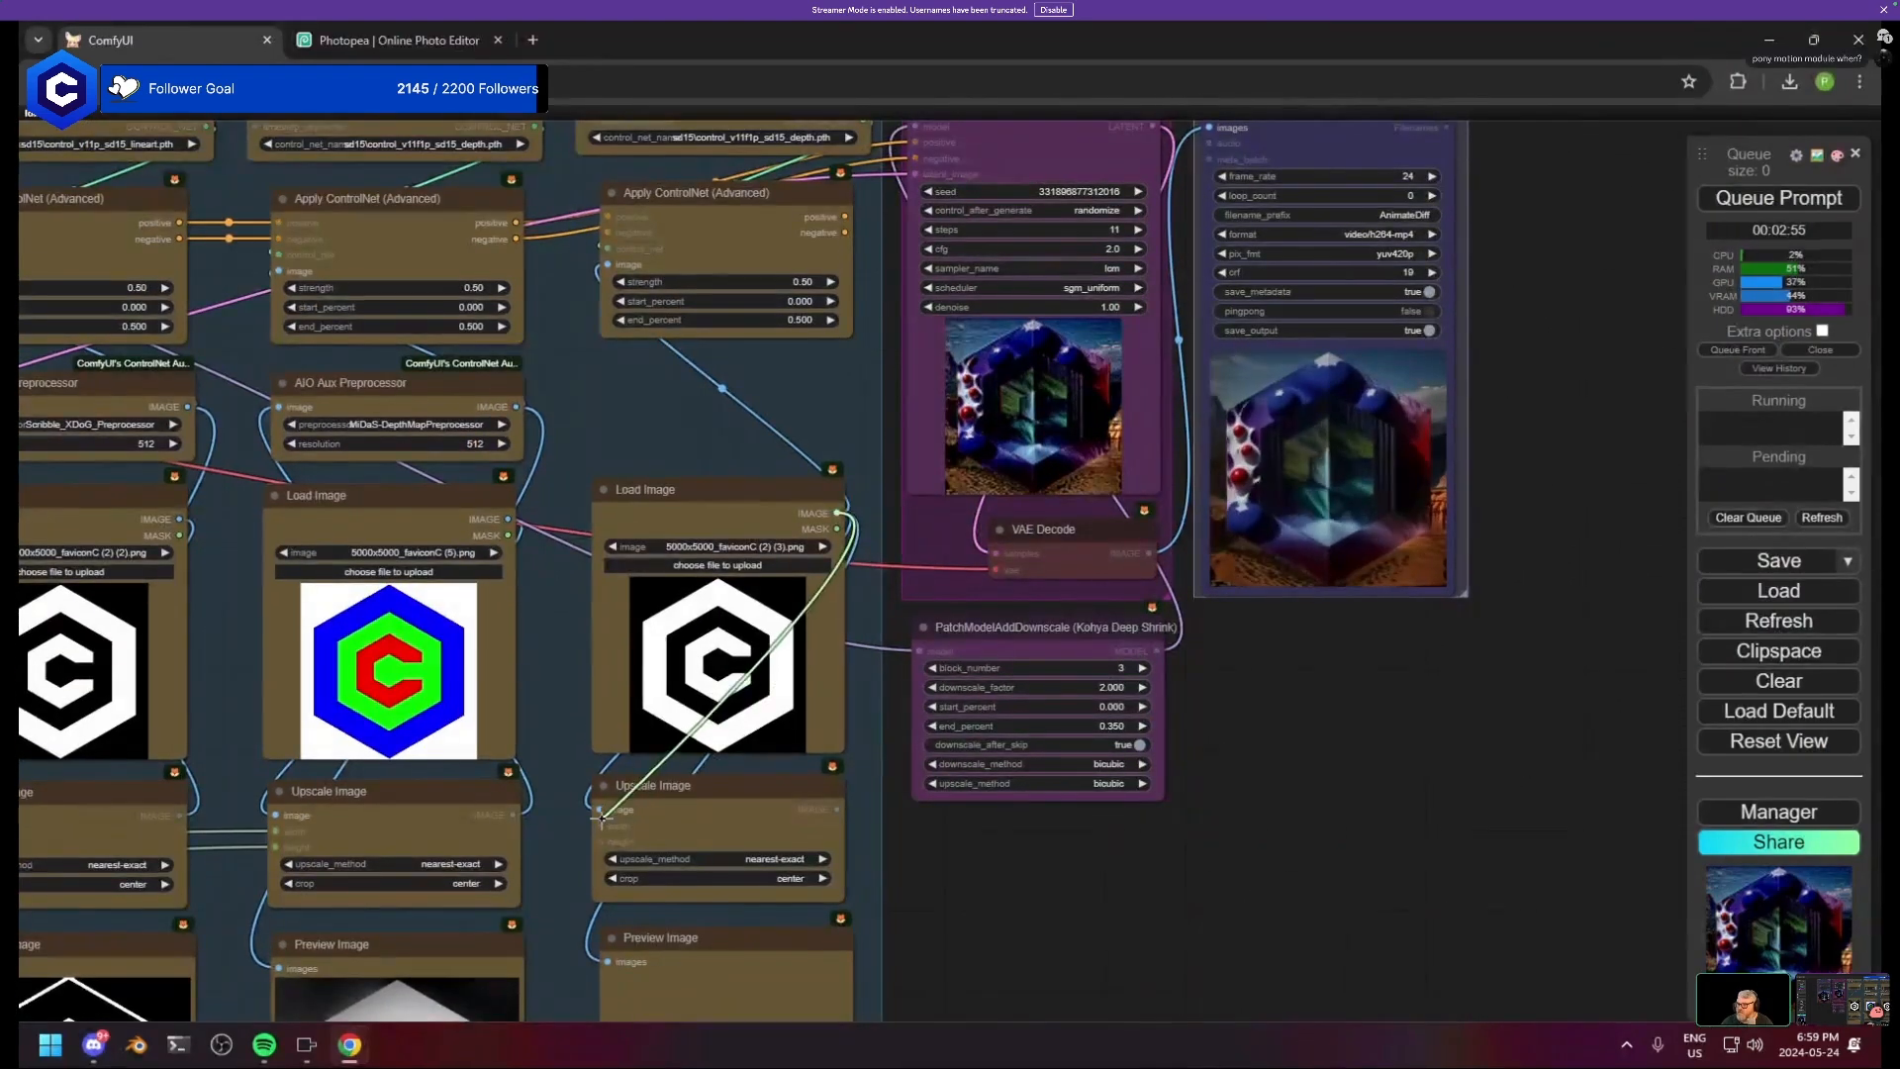
left_click_drag(837, 809, 610, 960)
left_click_drag(837, 810, 613, 265)
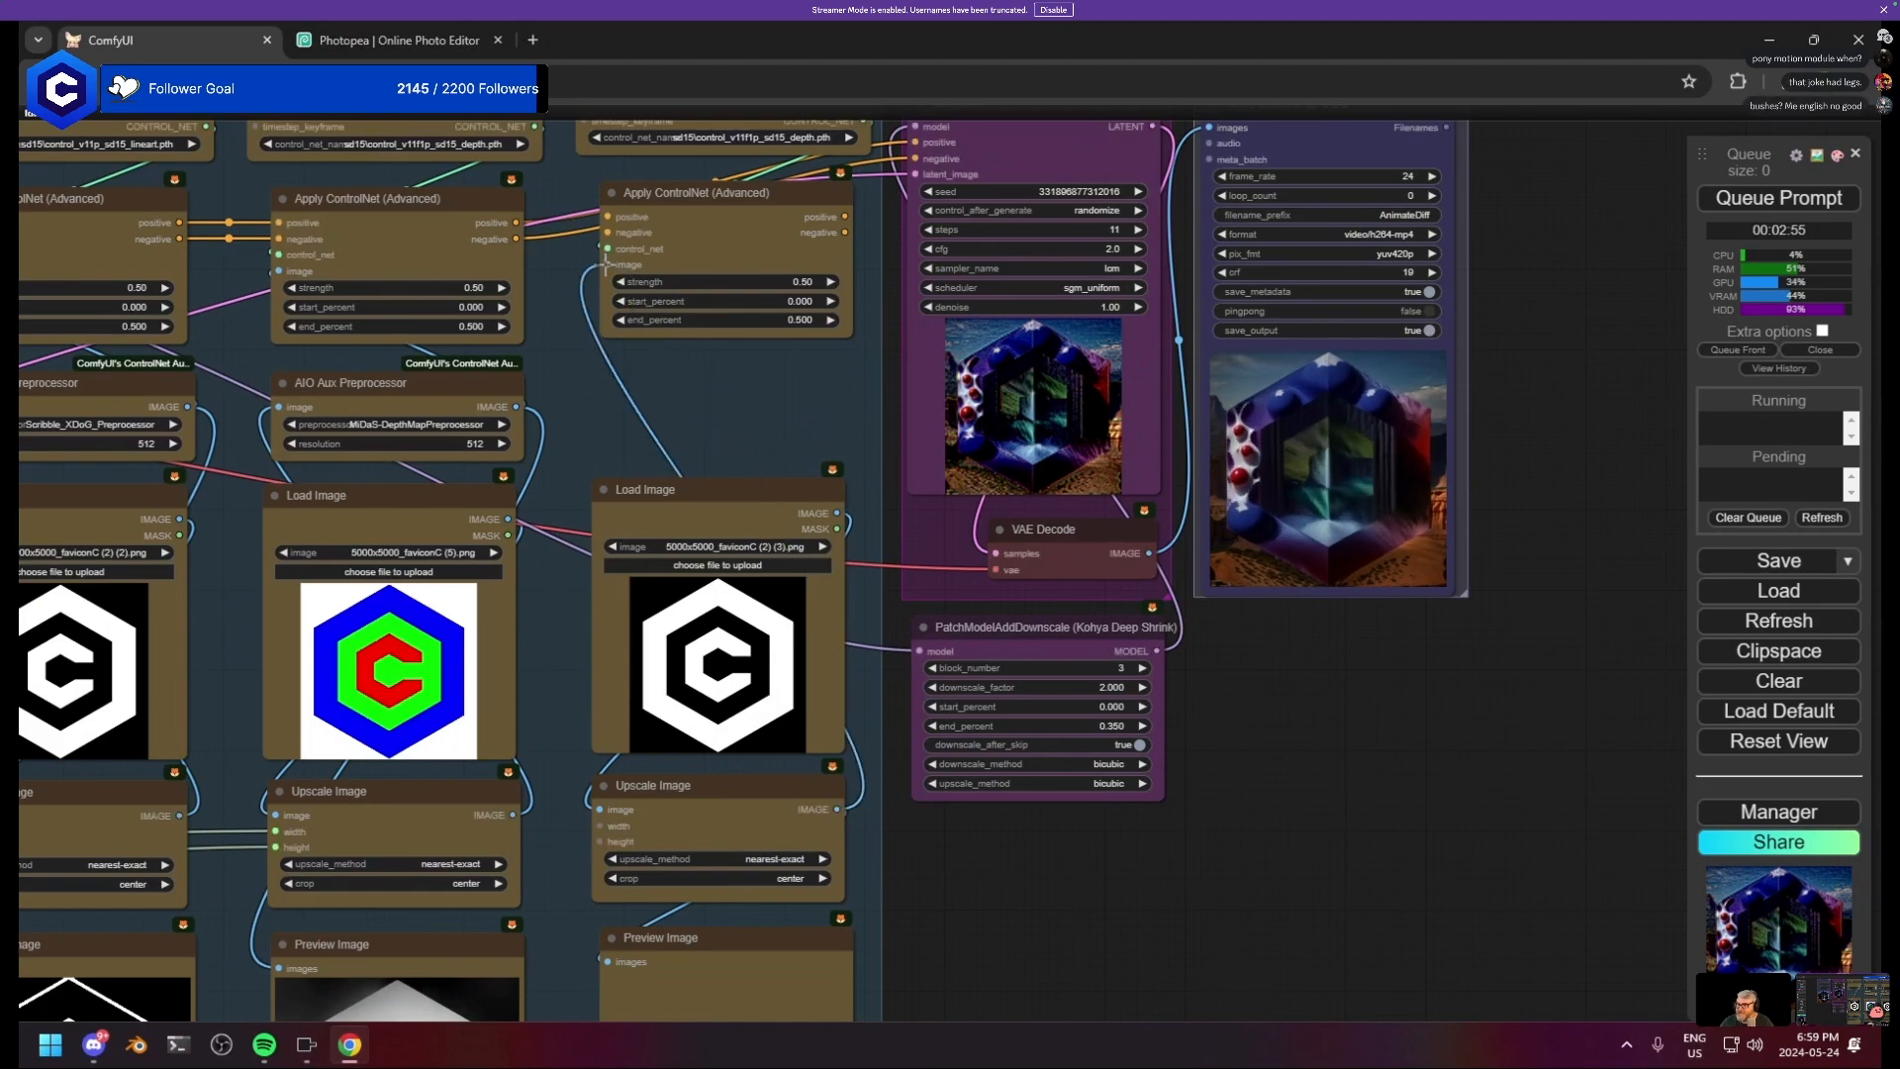
- Set the third Load Advanced ControlNet Model node to sd15\control_v1p_sd15_qrcode_monster.safetensors
scroll(704, 484, "down", 1)
left_click_drag(826, 473, 920, 713)
scroll(898, 465, "up", 1)
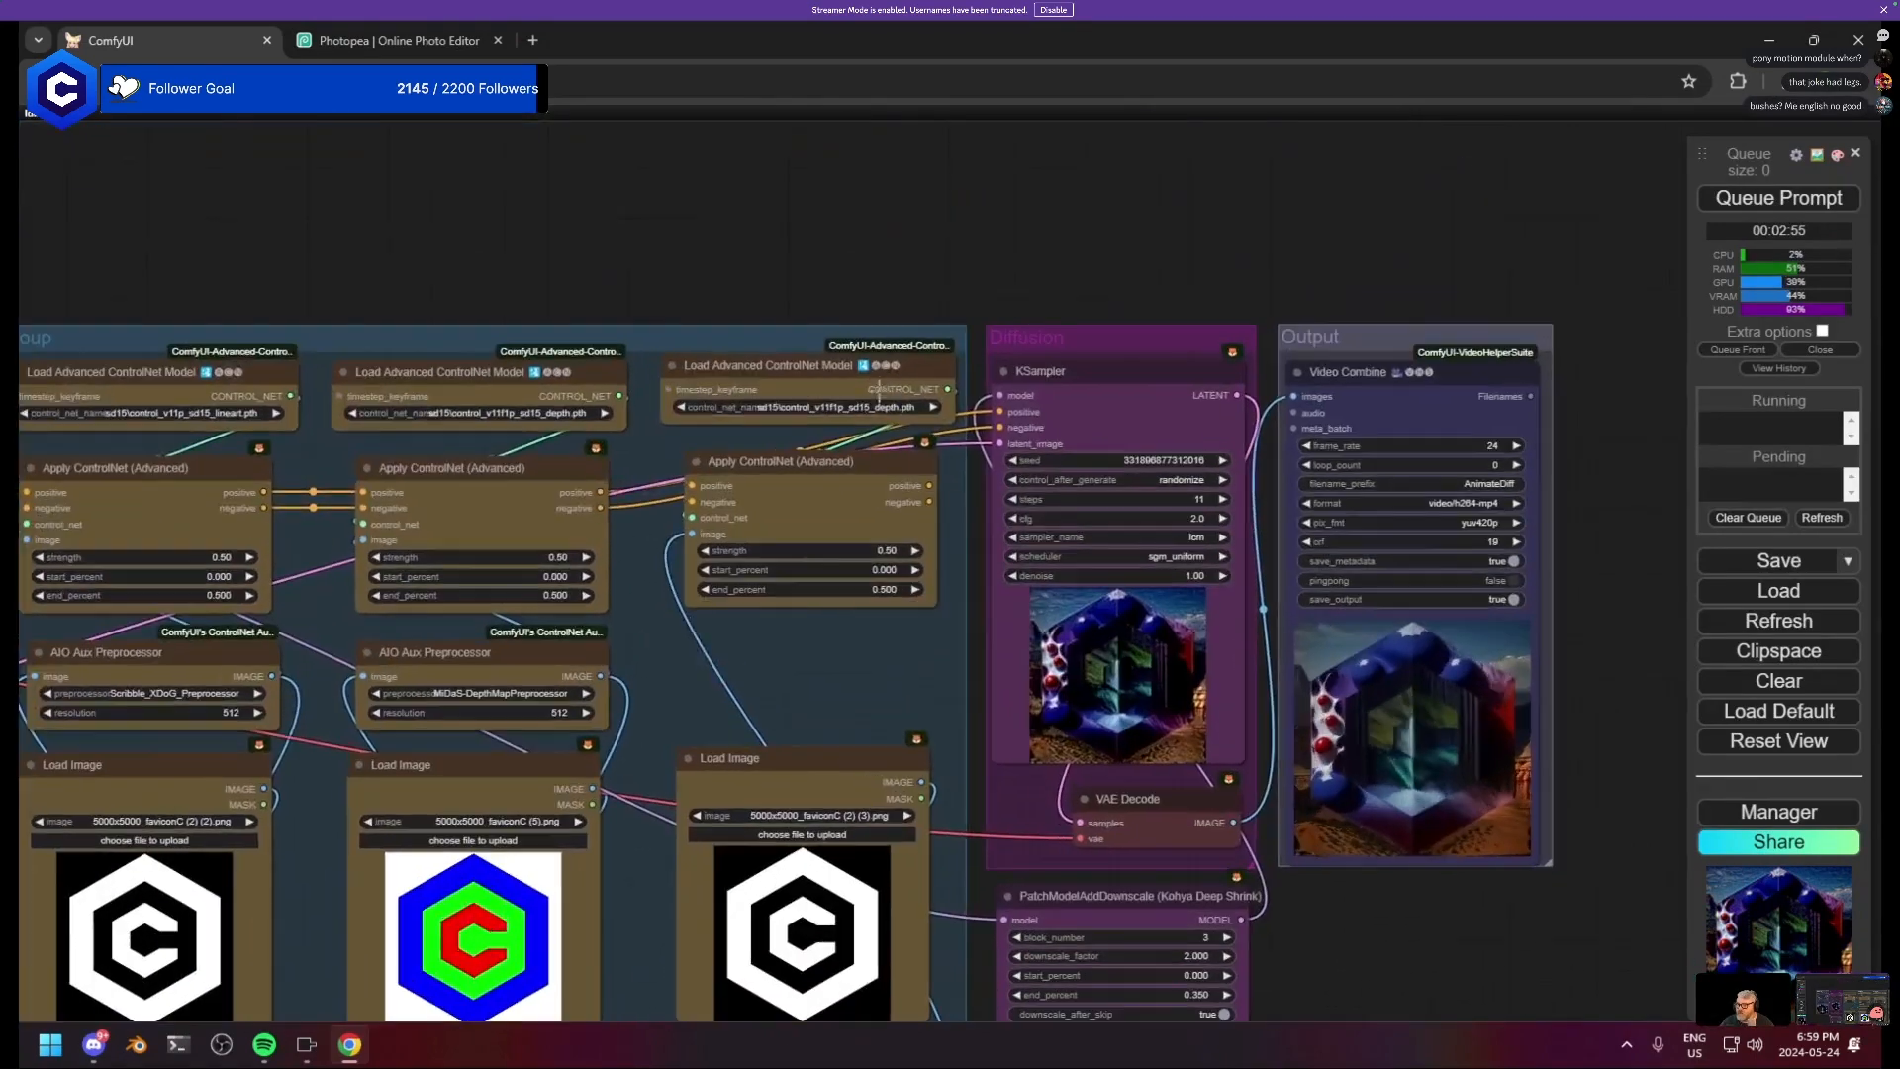
left_click(847, 406)
type("qr")
left_click(929, 428)
scroll(929, 425, "up", 12)
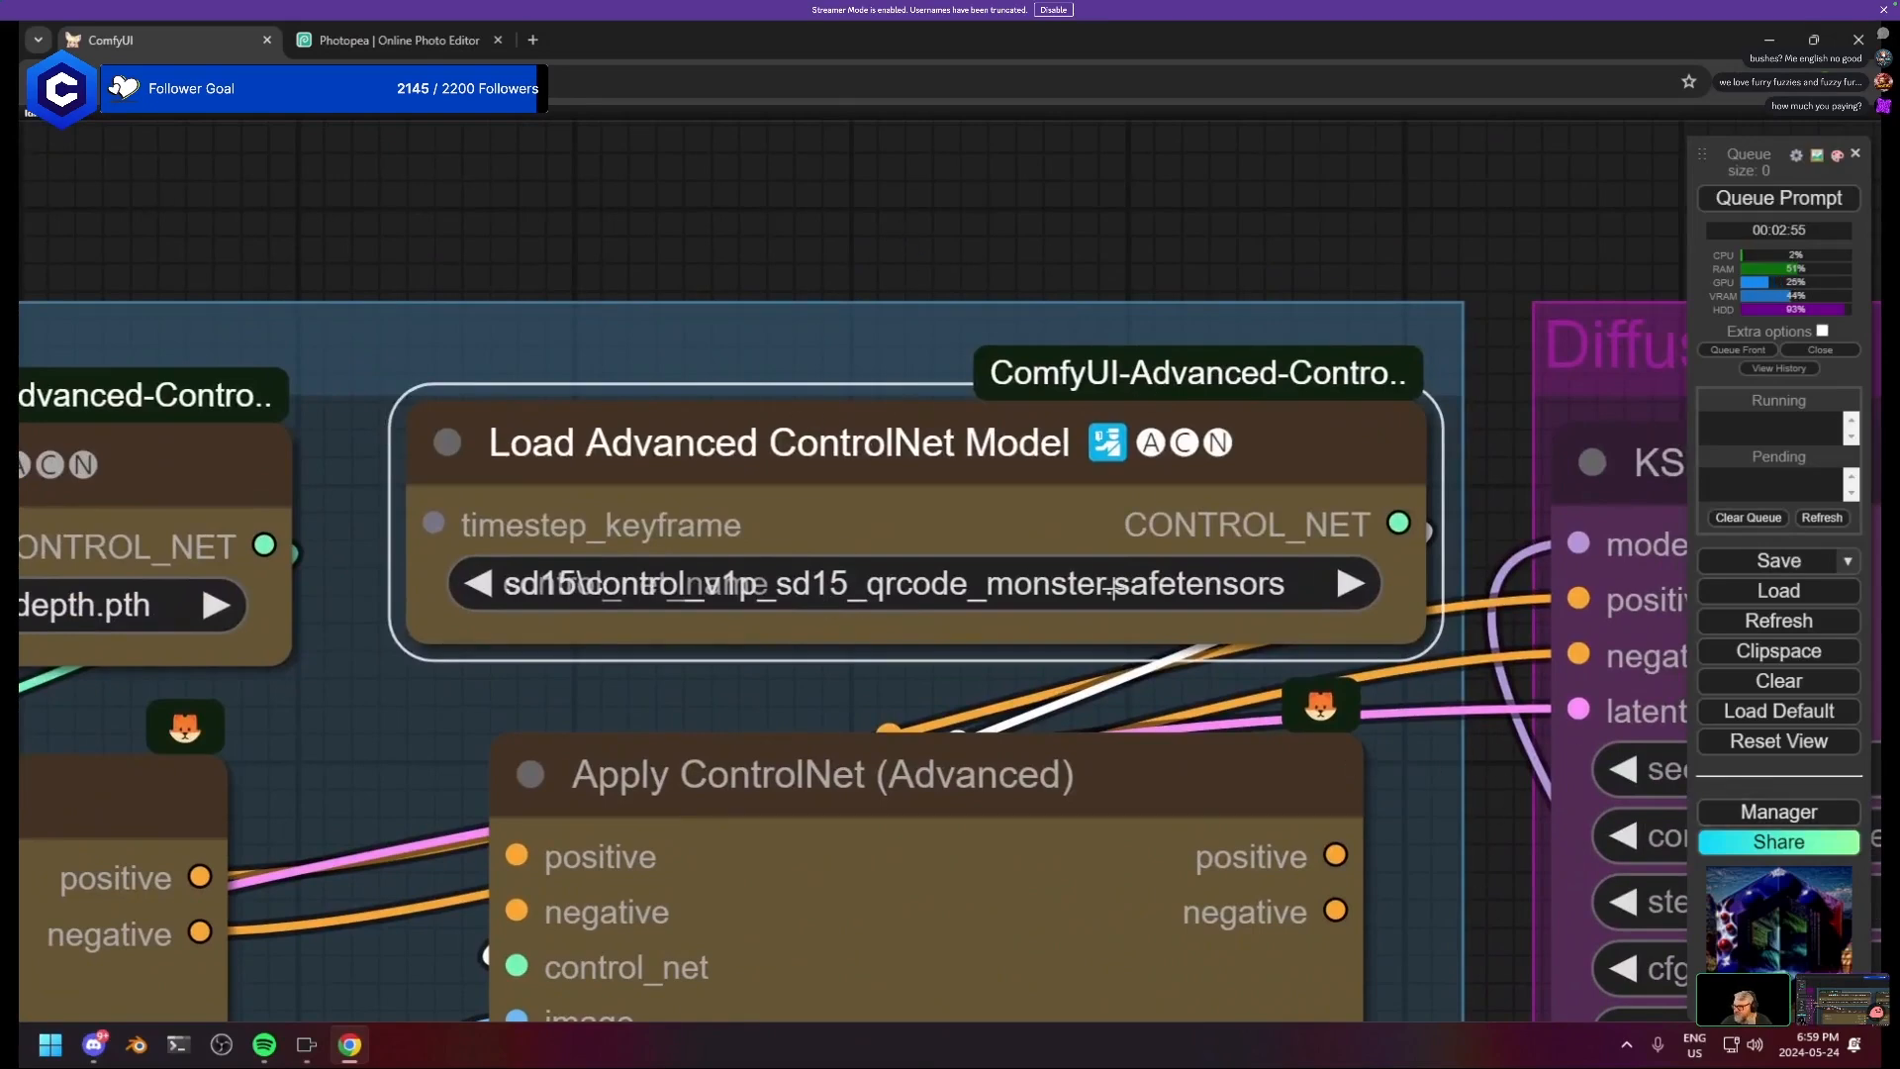
- View the installable models list in the ComfyUI Manager and close it again
key("space")
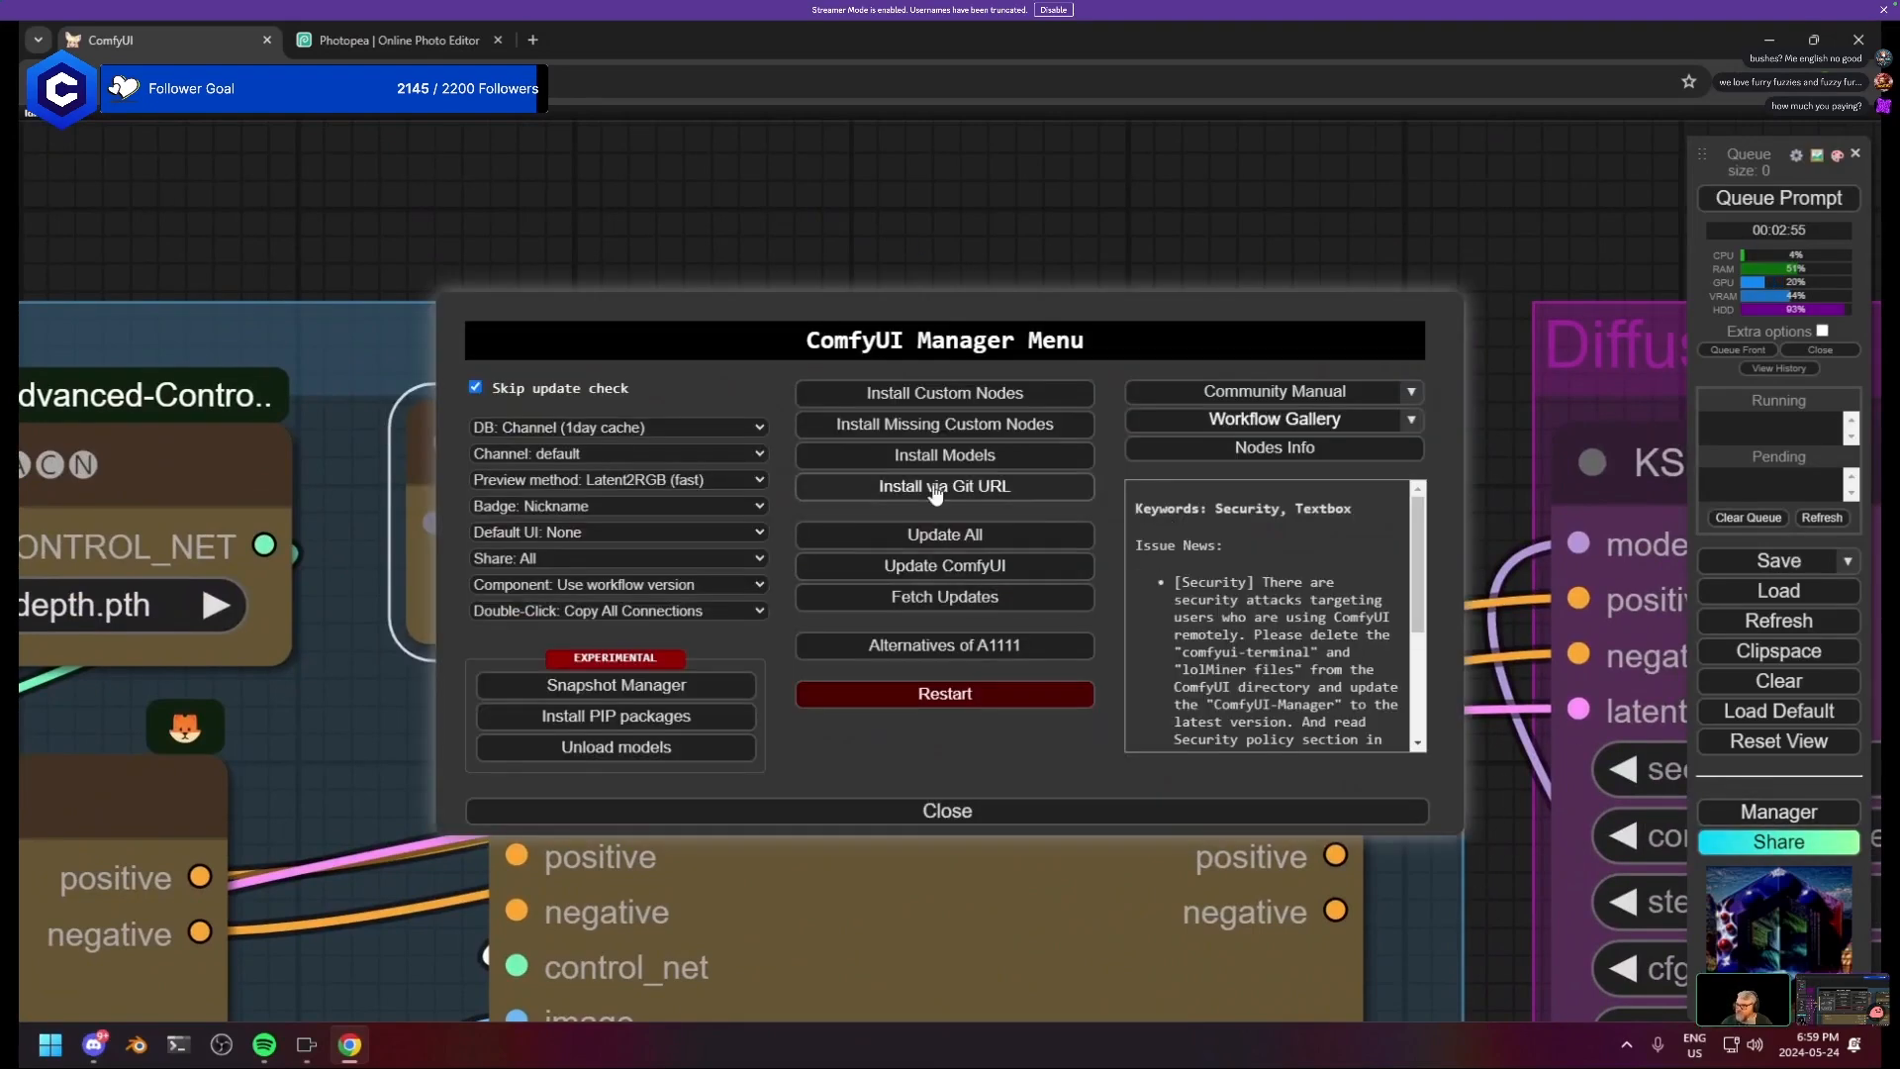
left_click(1016, 466)
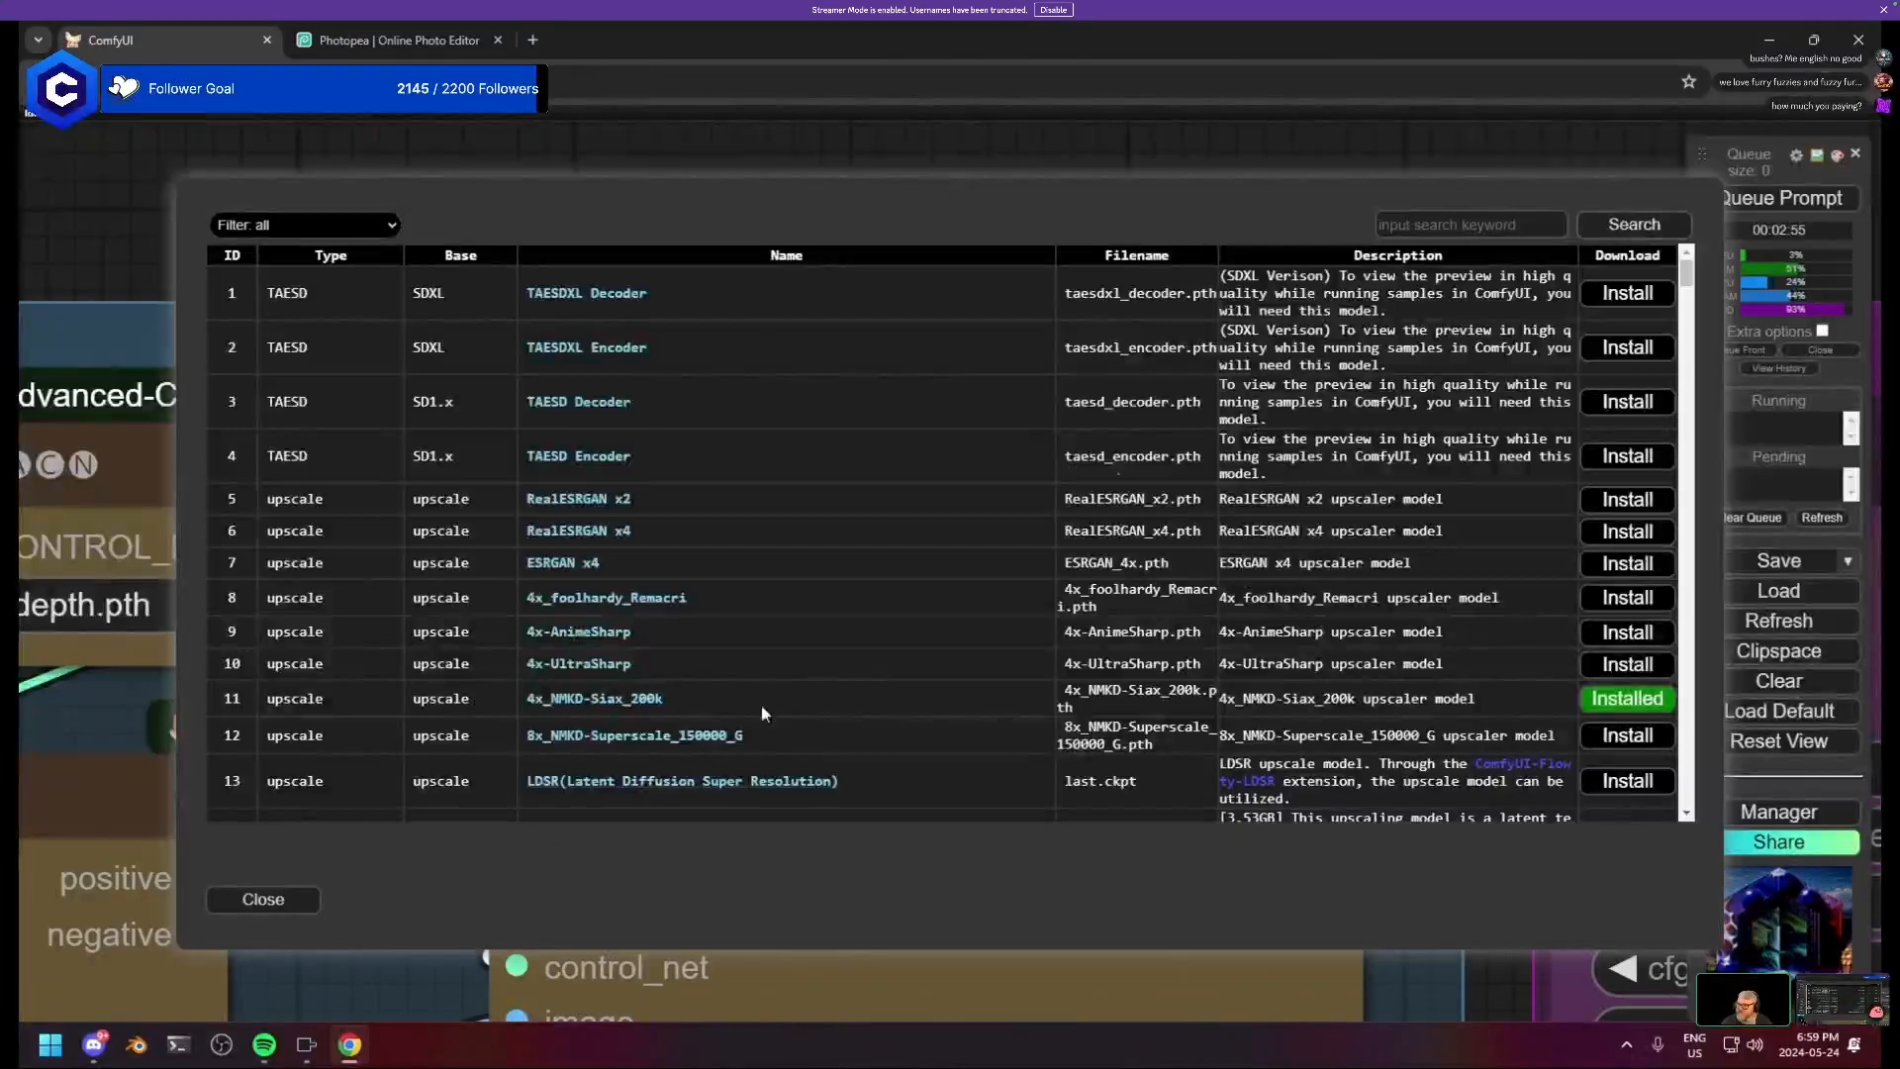
left_click(262, 900)
left_click(946, 805)
scroll(868, 613, "down", 2)
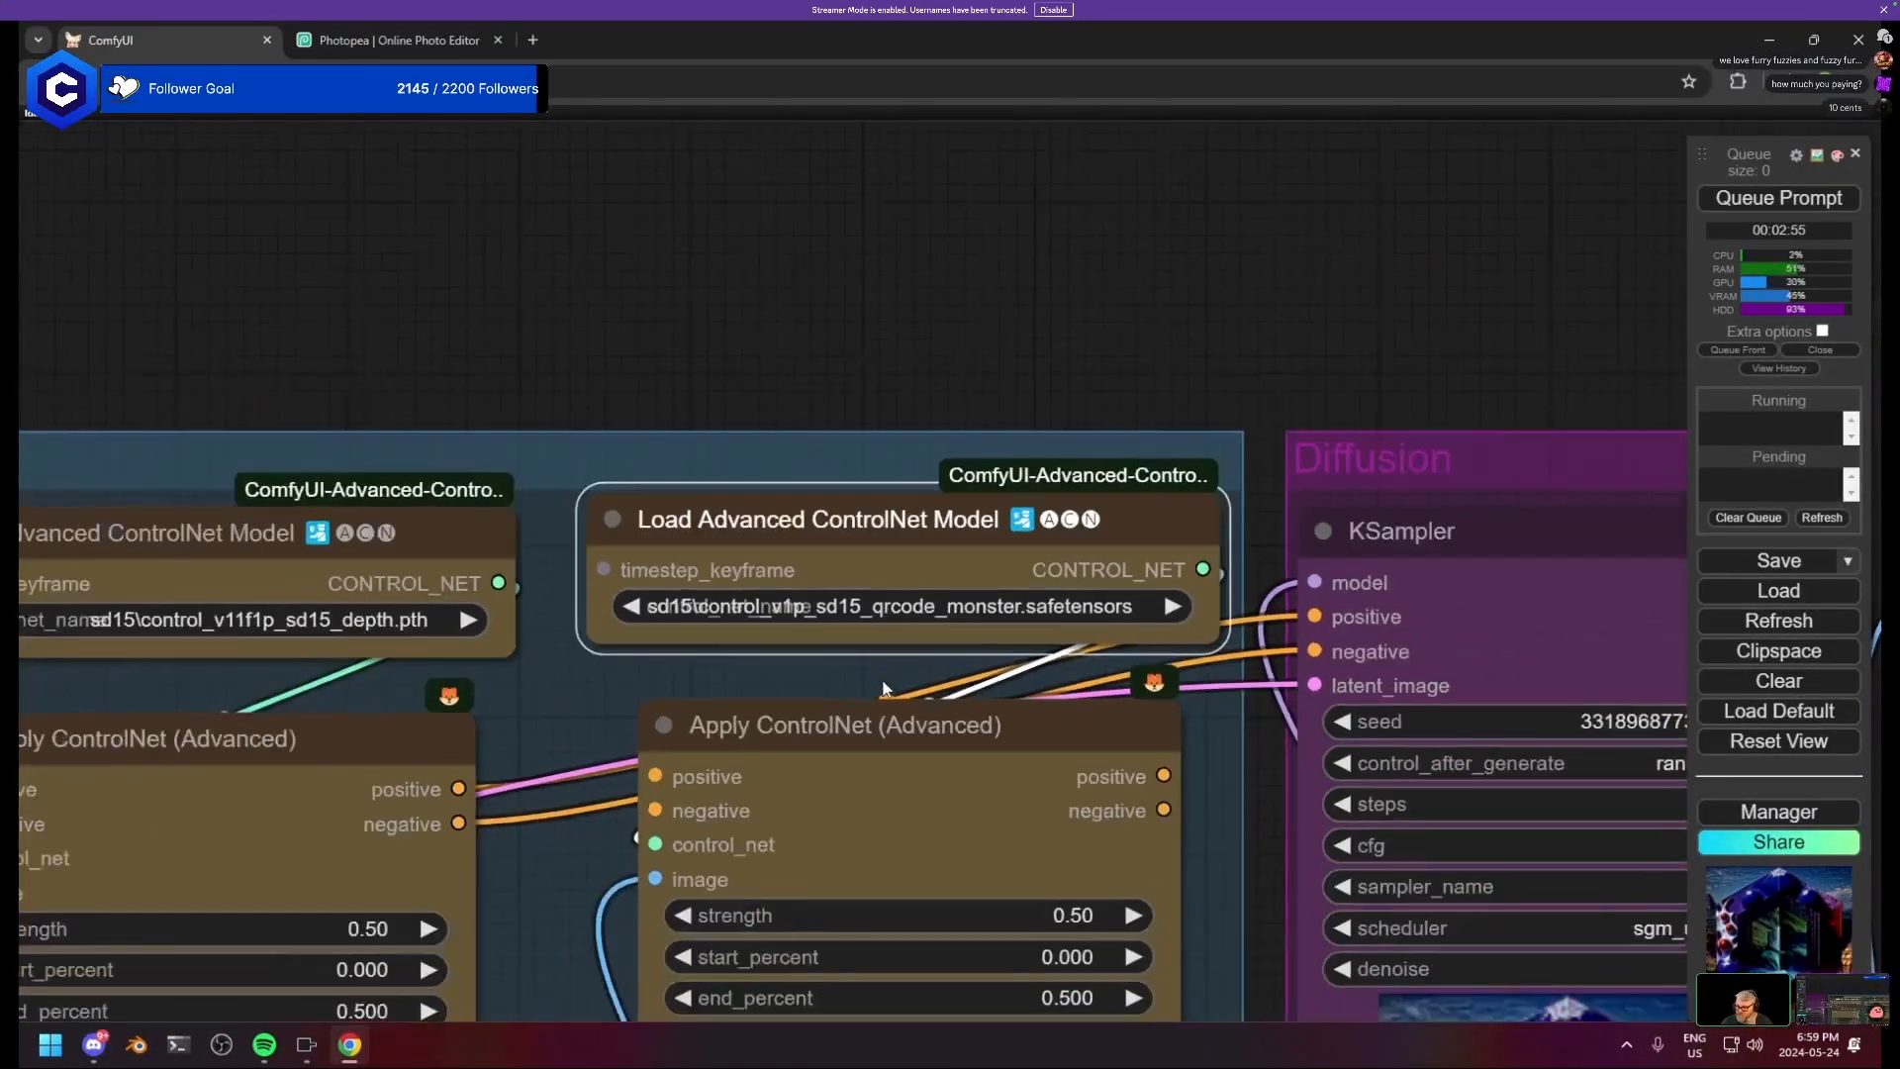
- Set the strength of the lineart and depth Apply ControlNet nodes to 0.00
scroll(1058, 841, "down", 5)
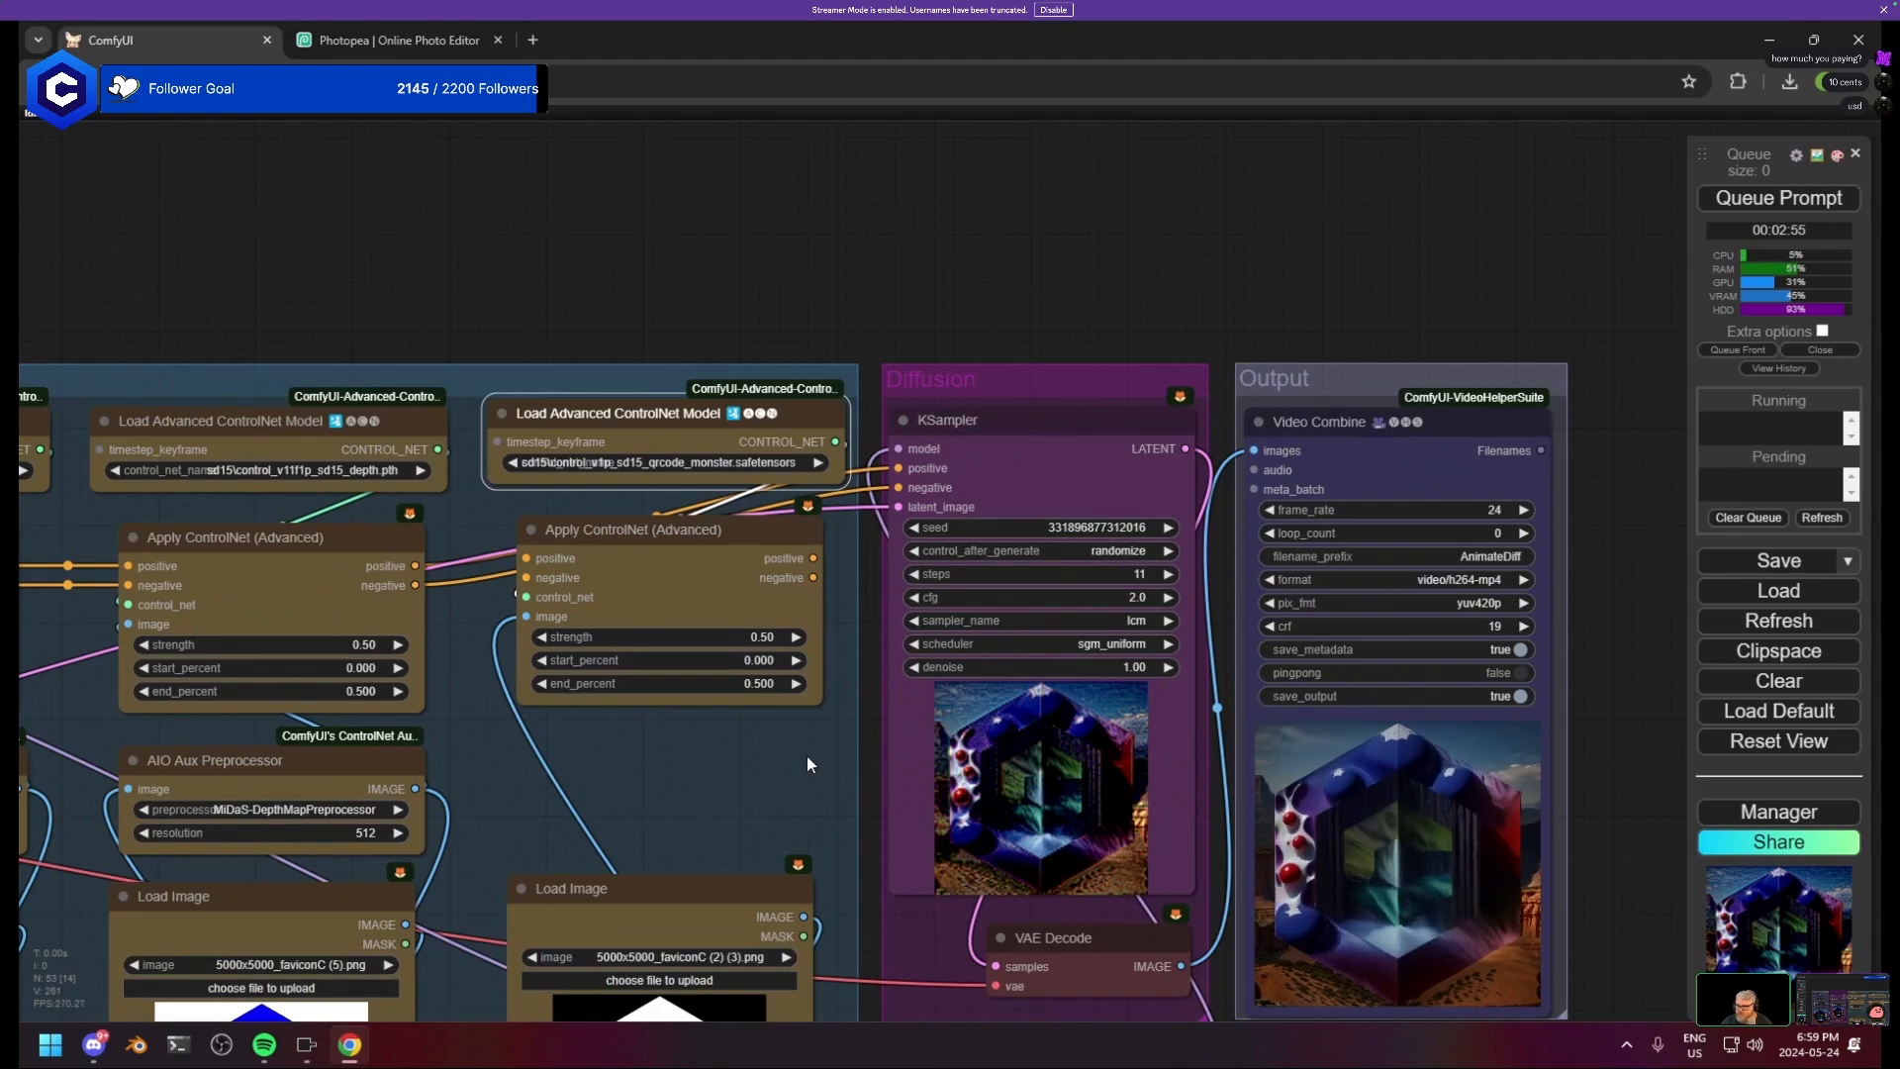
left_click_drag(805, 756, 1051, 544)
left_click_drag(932, 568, 1246, 457)
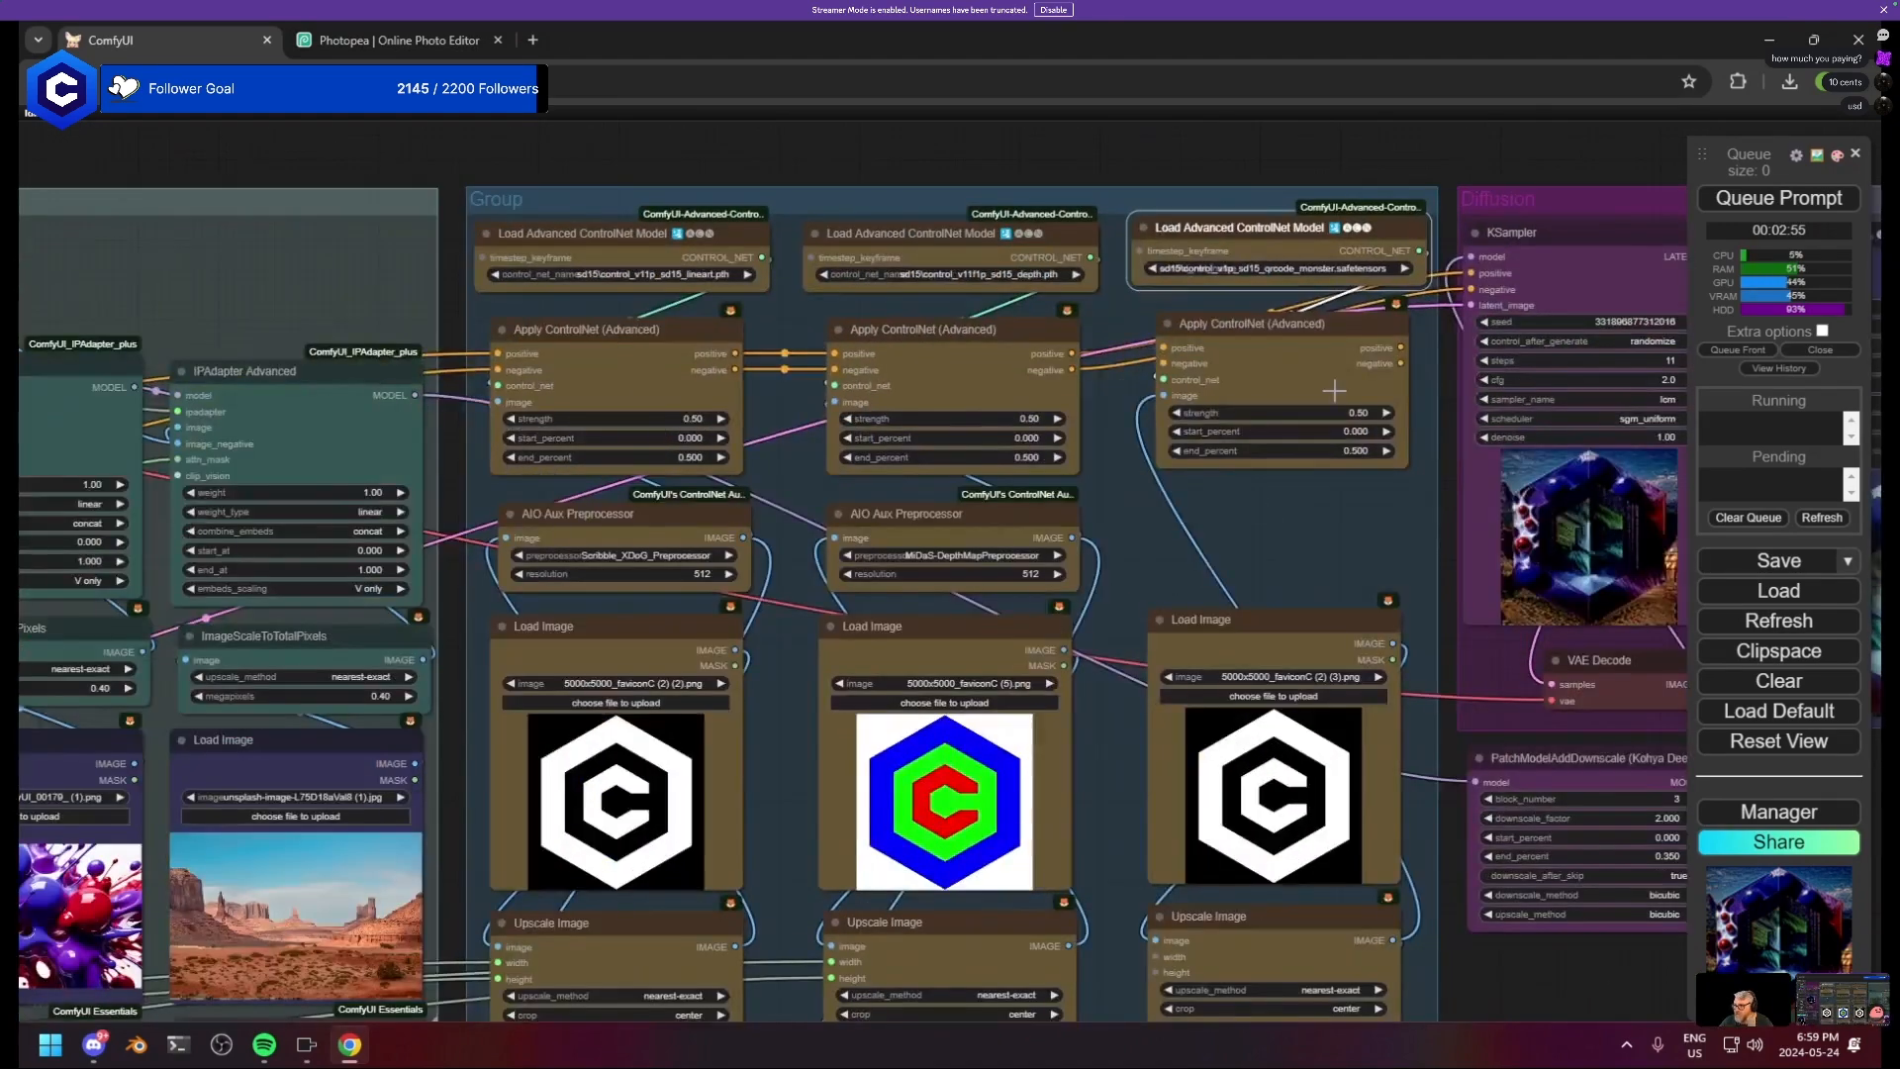
left_click_drag(1006, 420, 908, 408)
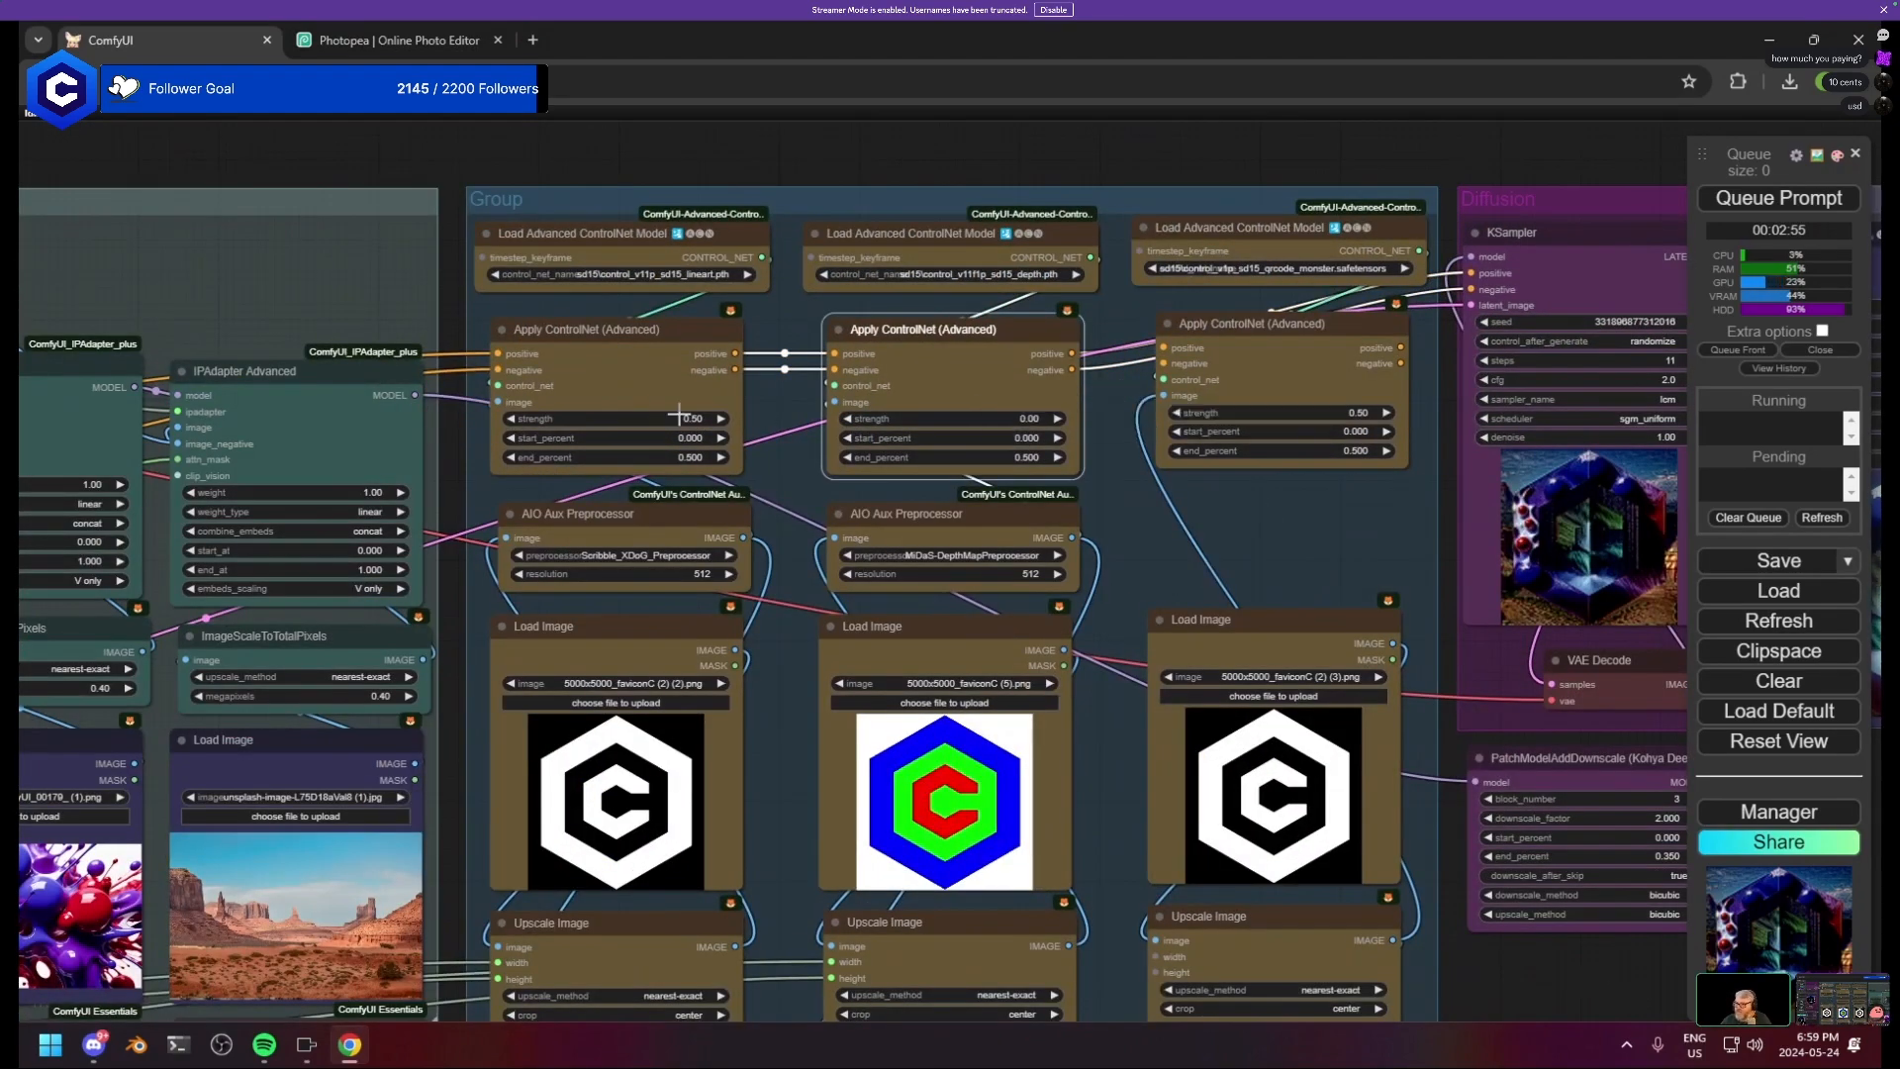
- Set strength to 1.00 and end_percent to 1.000 on the third Apply ControlNet node
left_click(1353, 408)
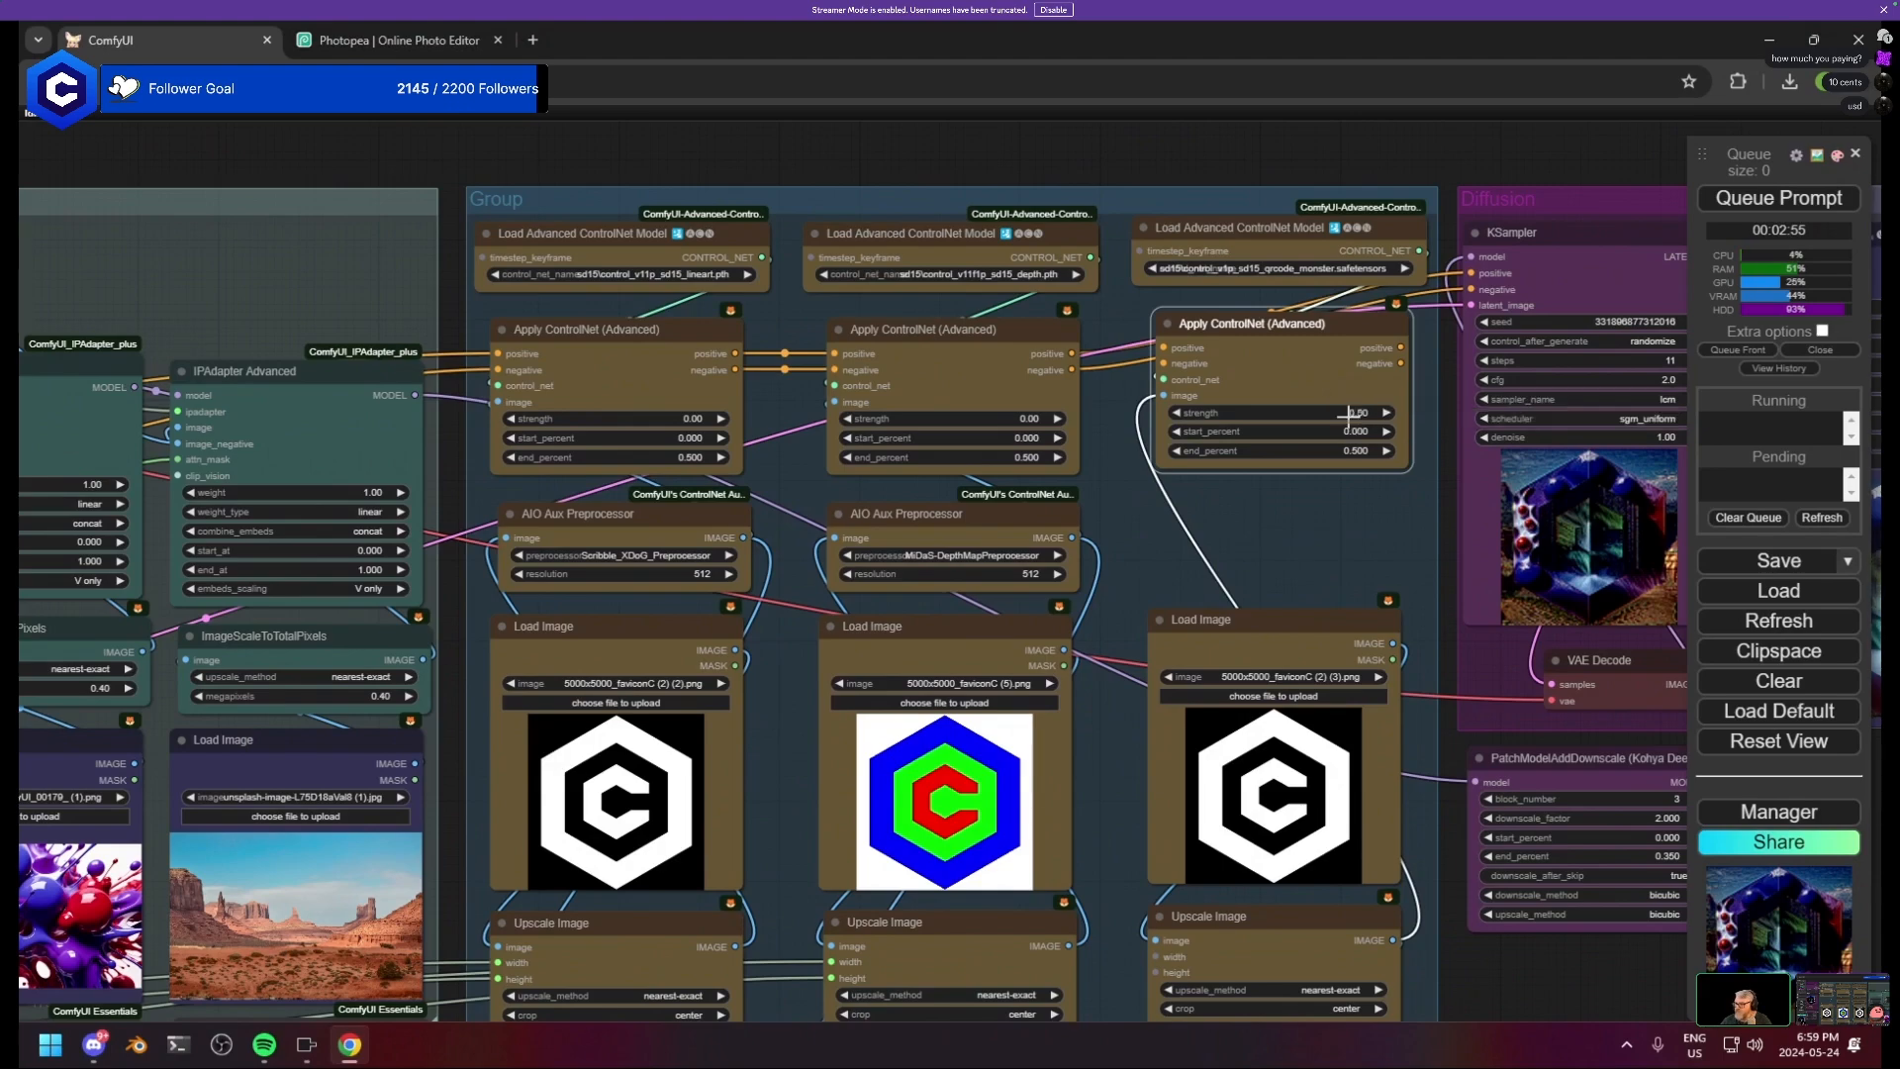
left_click(1354, 452)
type("1")
key("Return")
- Examine the existing logo render in the Video Combine preview up close, including its inner details and edges
left_click_drag(1174, 566, 163, 554)
scroll(911, 649, "up", 13)
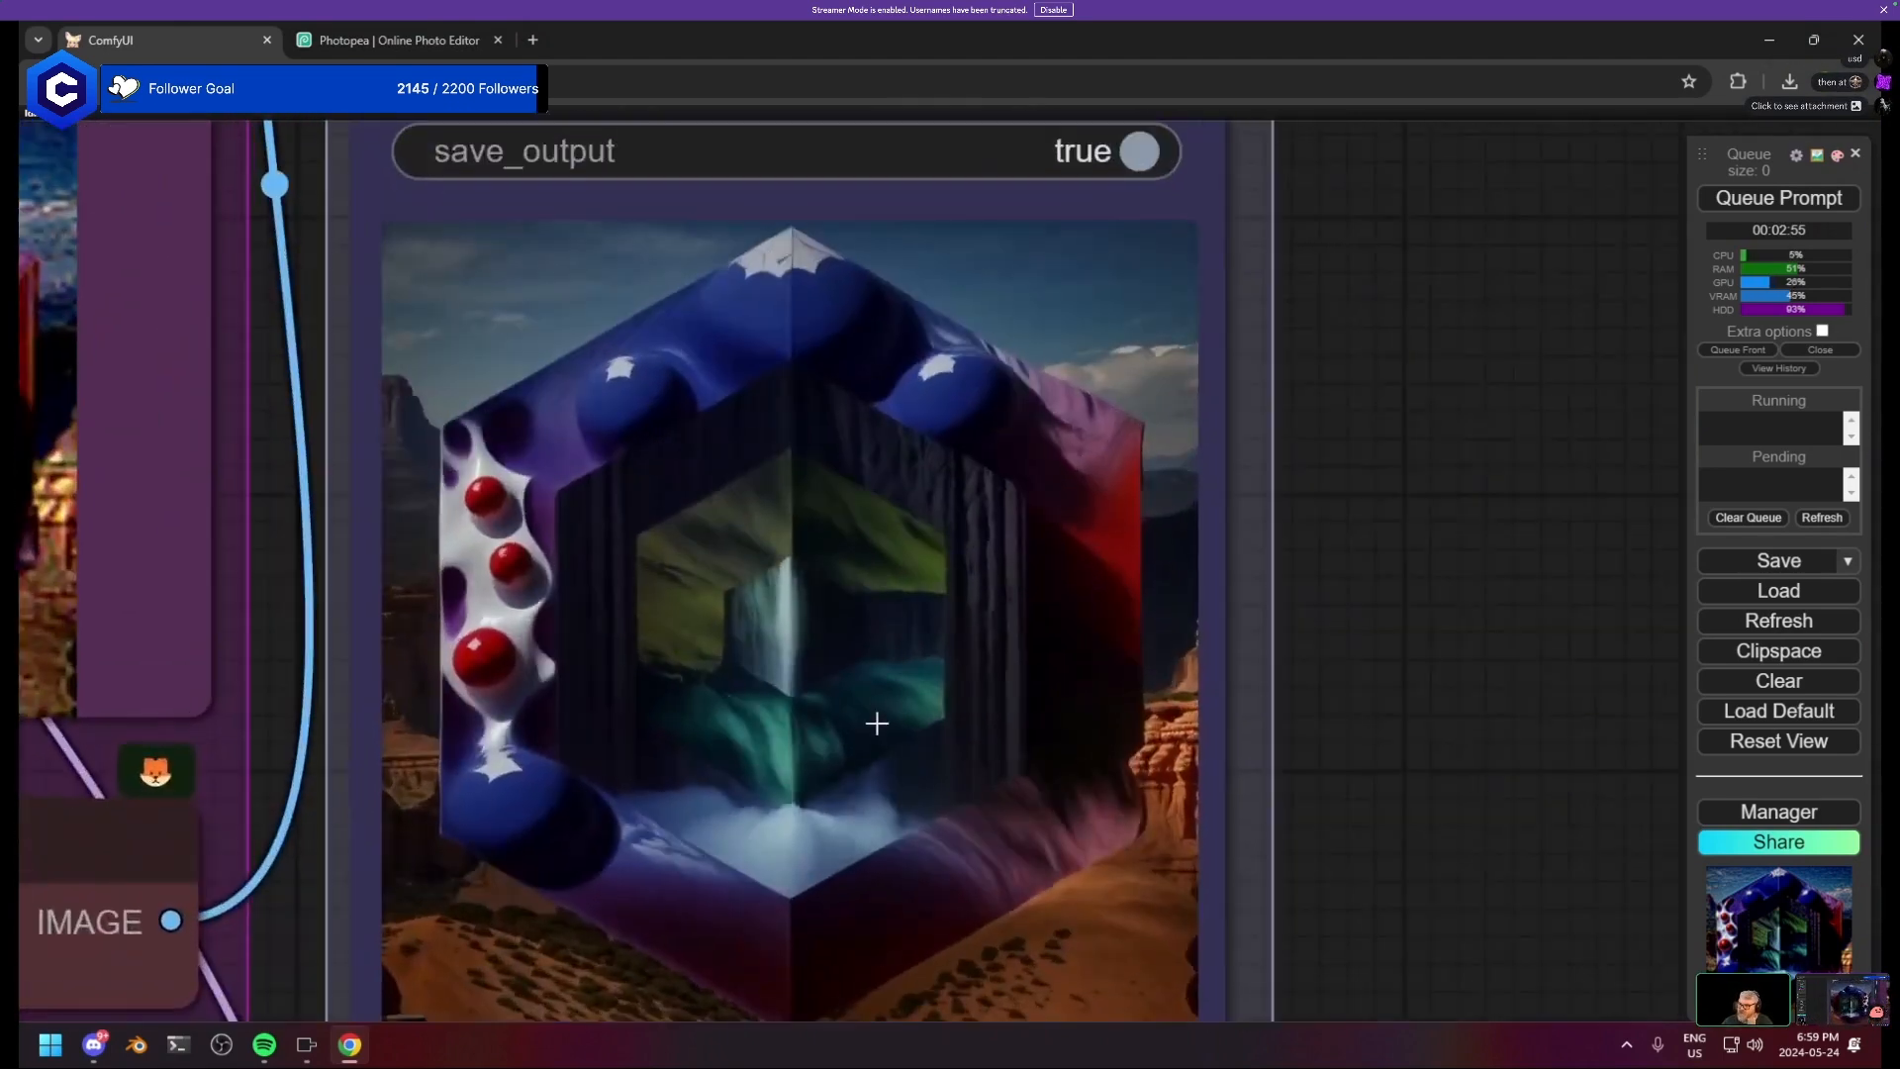
left_click_drag(877, 723, 915, 638)
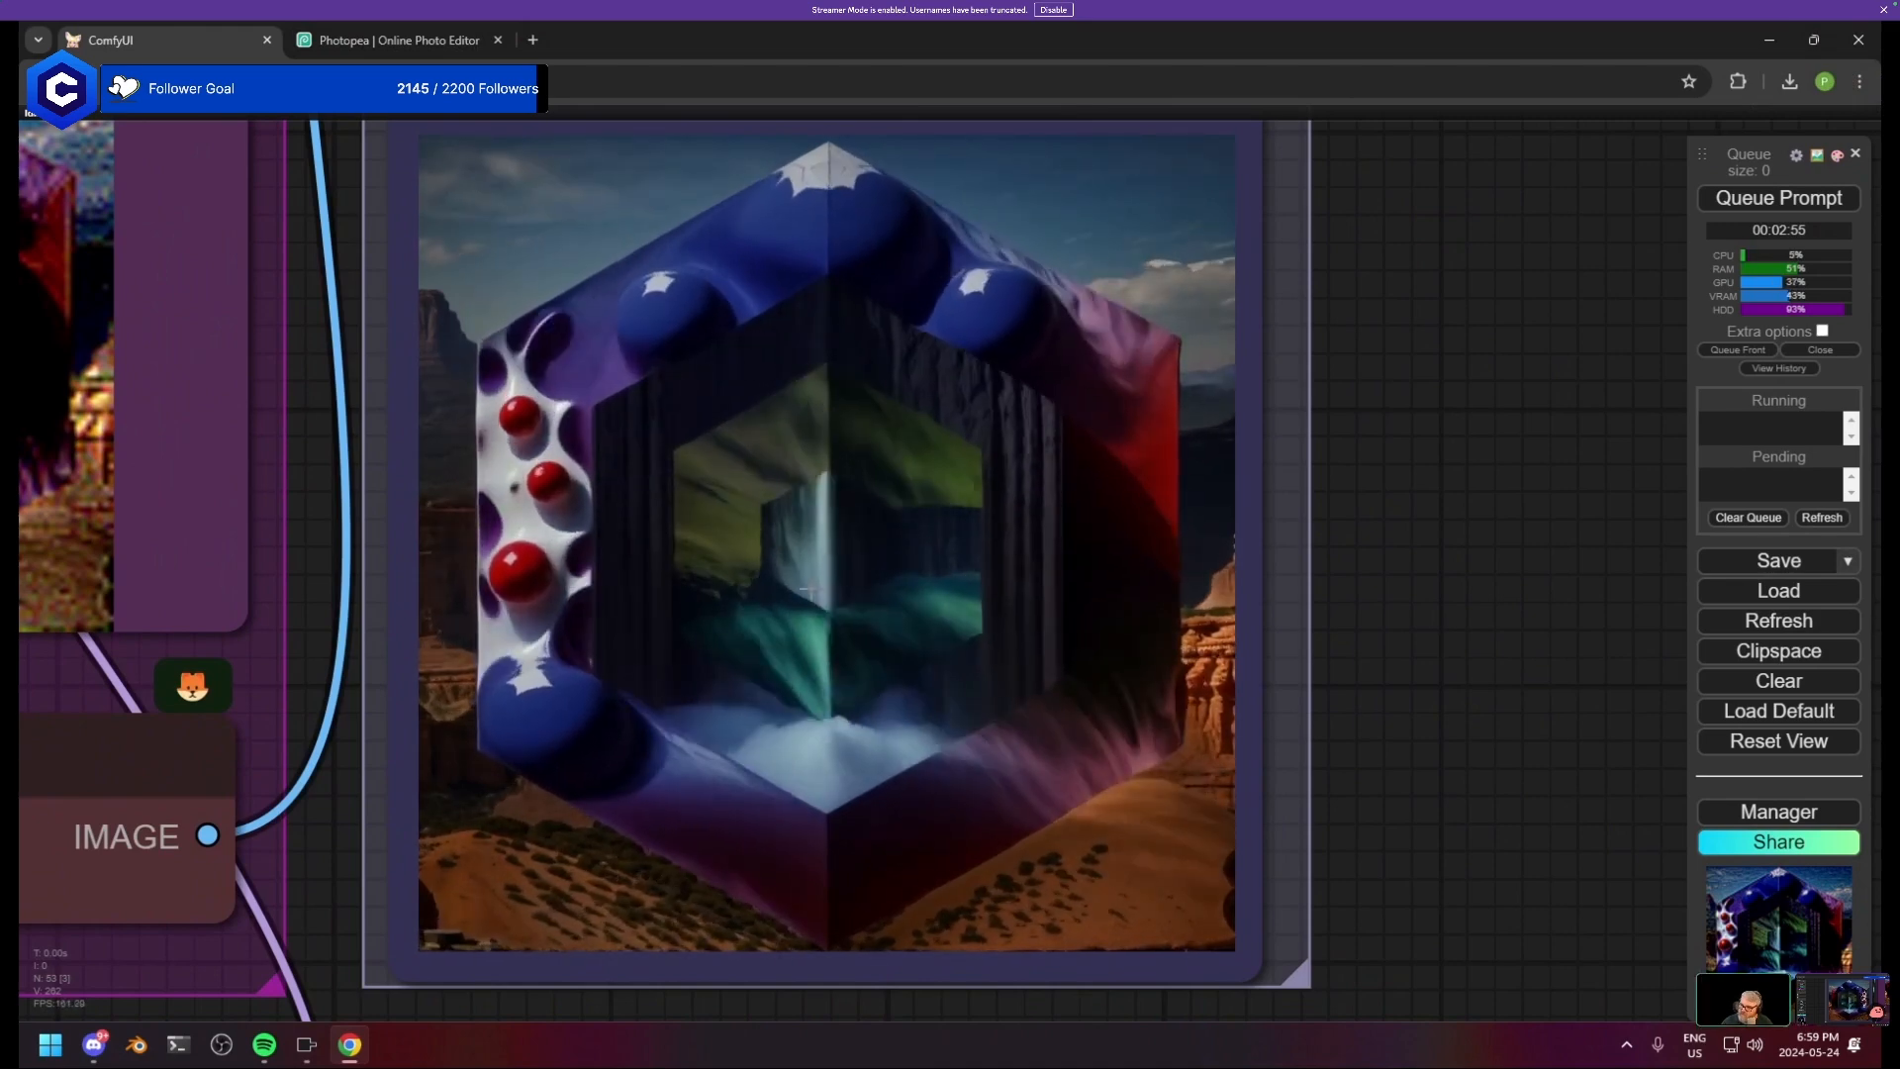
scroll(857, 805, "down", 5)
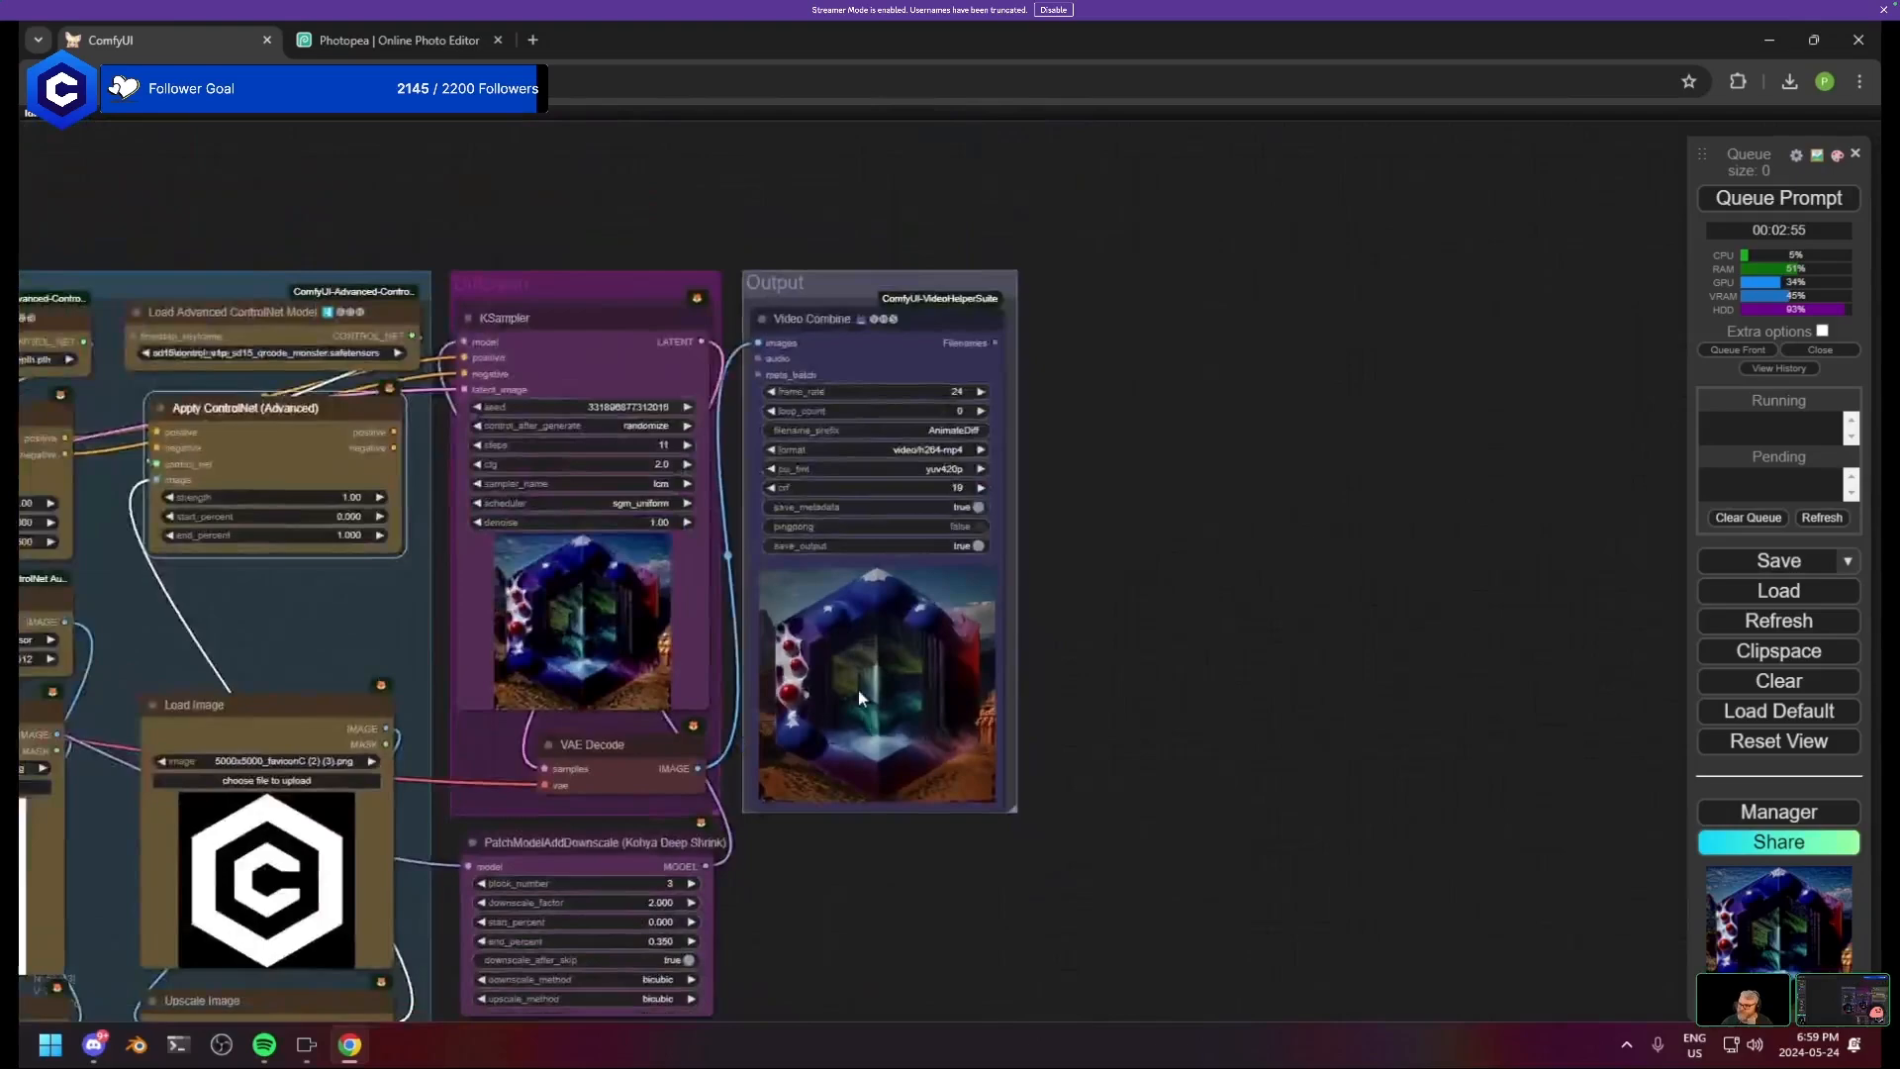
left_click_drag(500, 737, 620, 704)
scroll(892, 500, "down", 3)
scroll(933, 696, "up", 13)
scroll(1006, 714, "up", 2)
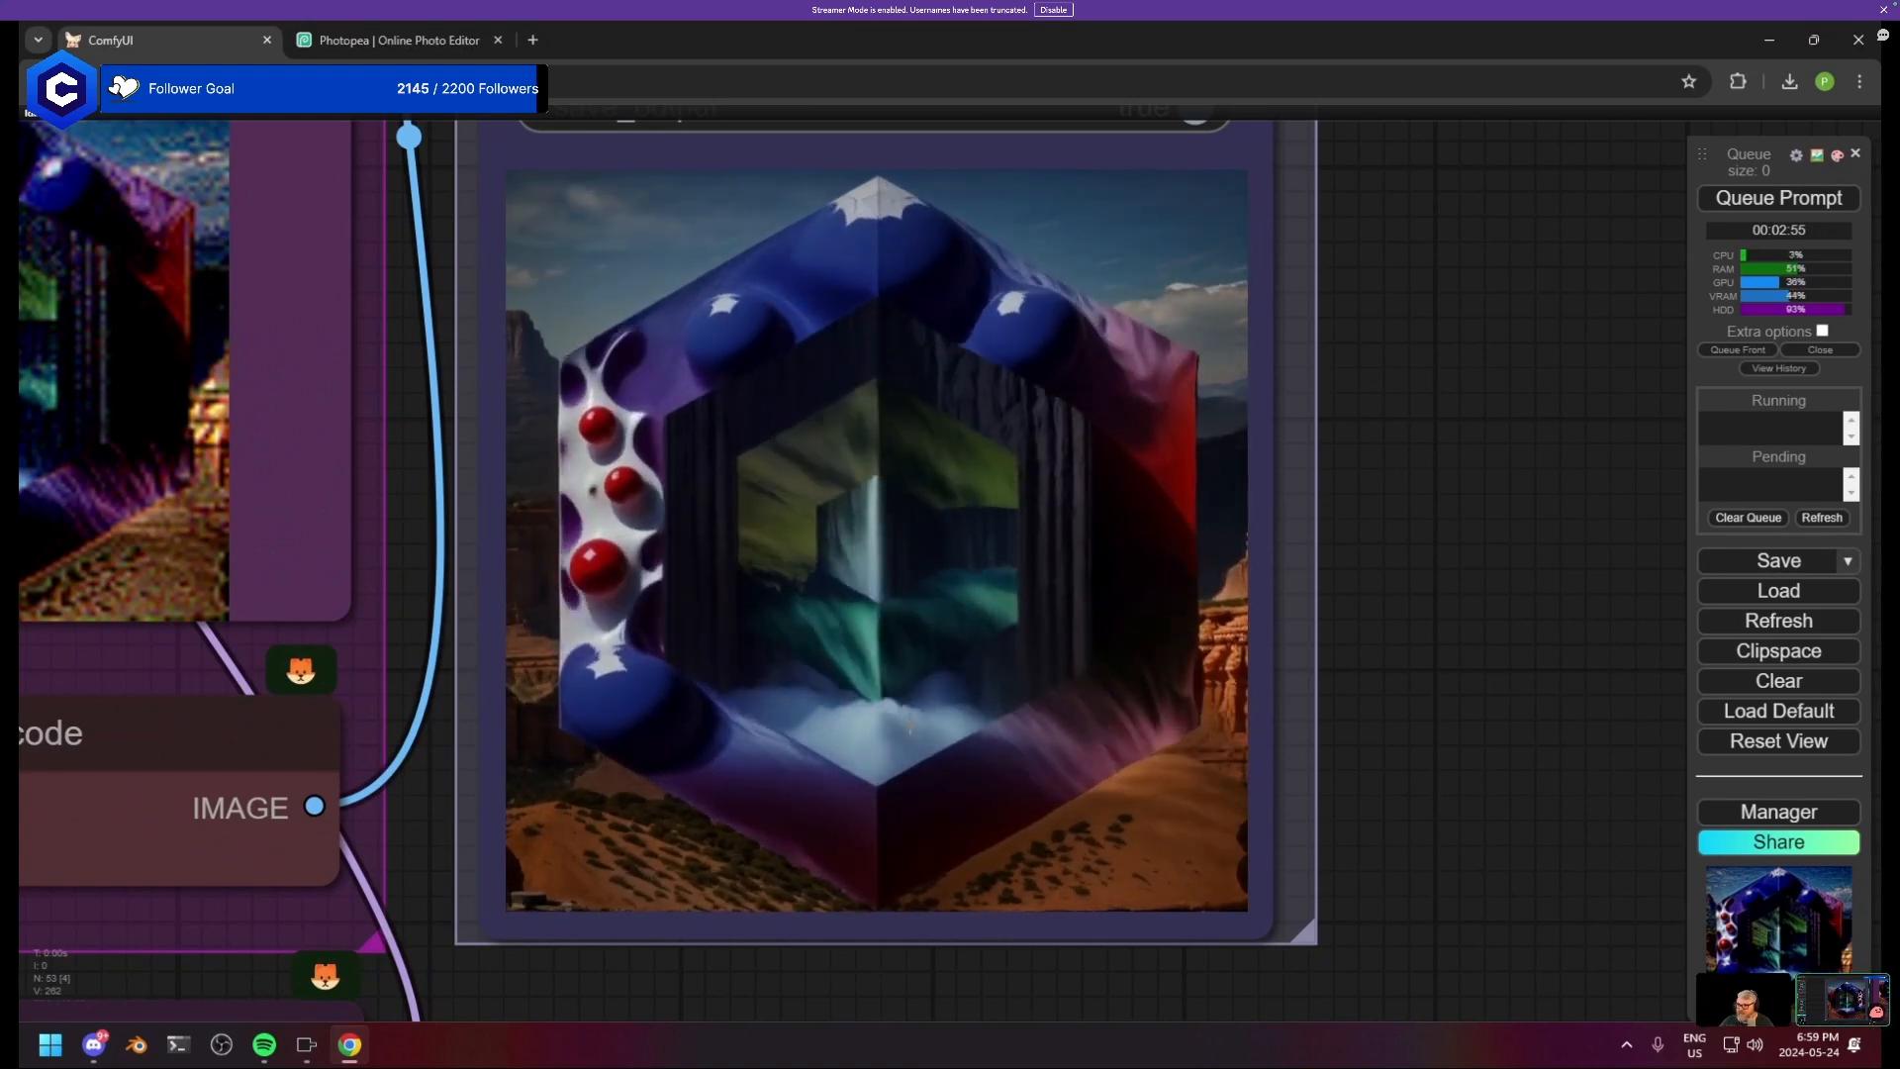
scroll(886, 680, "up", 10)
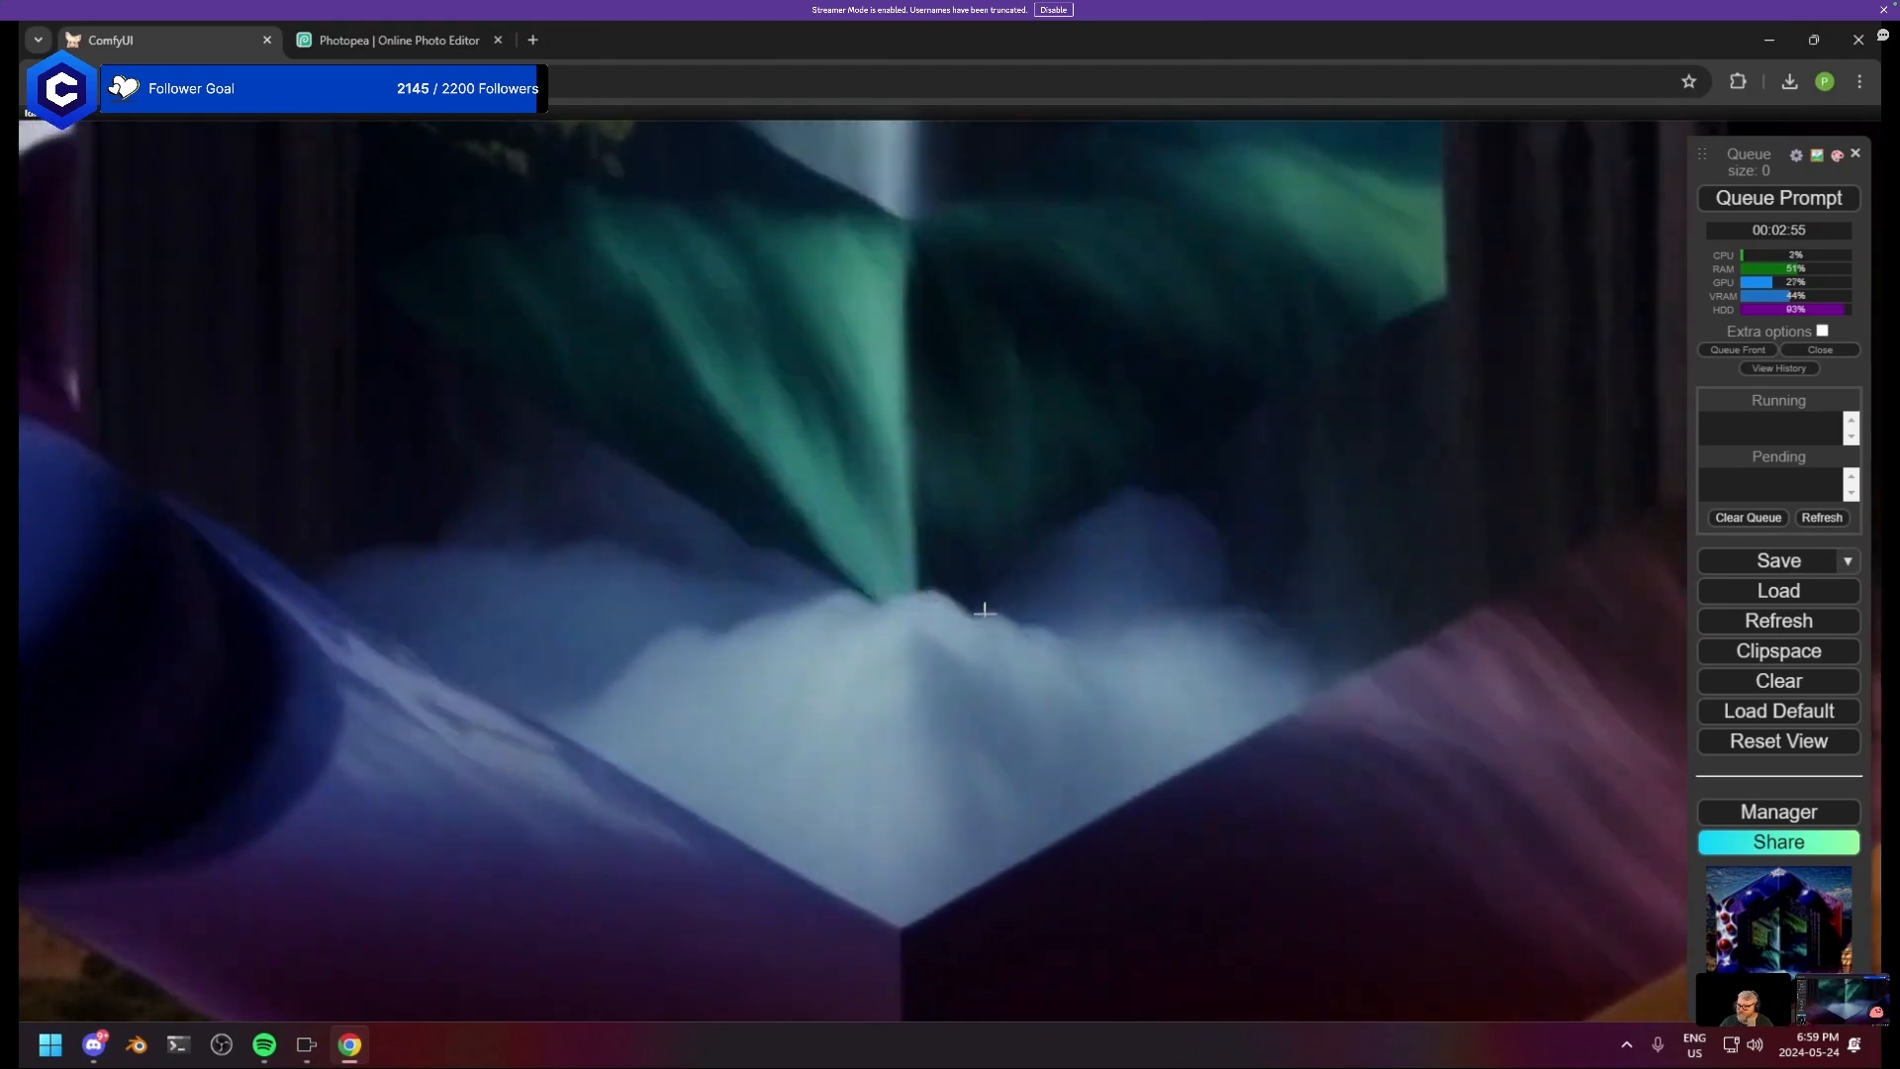
scroll(1084, 632, "down", 10)
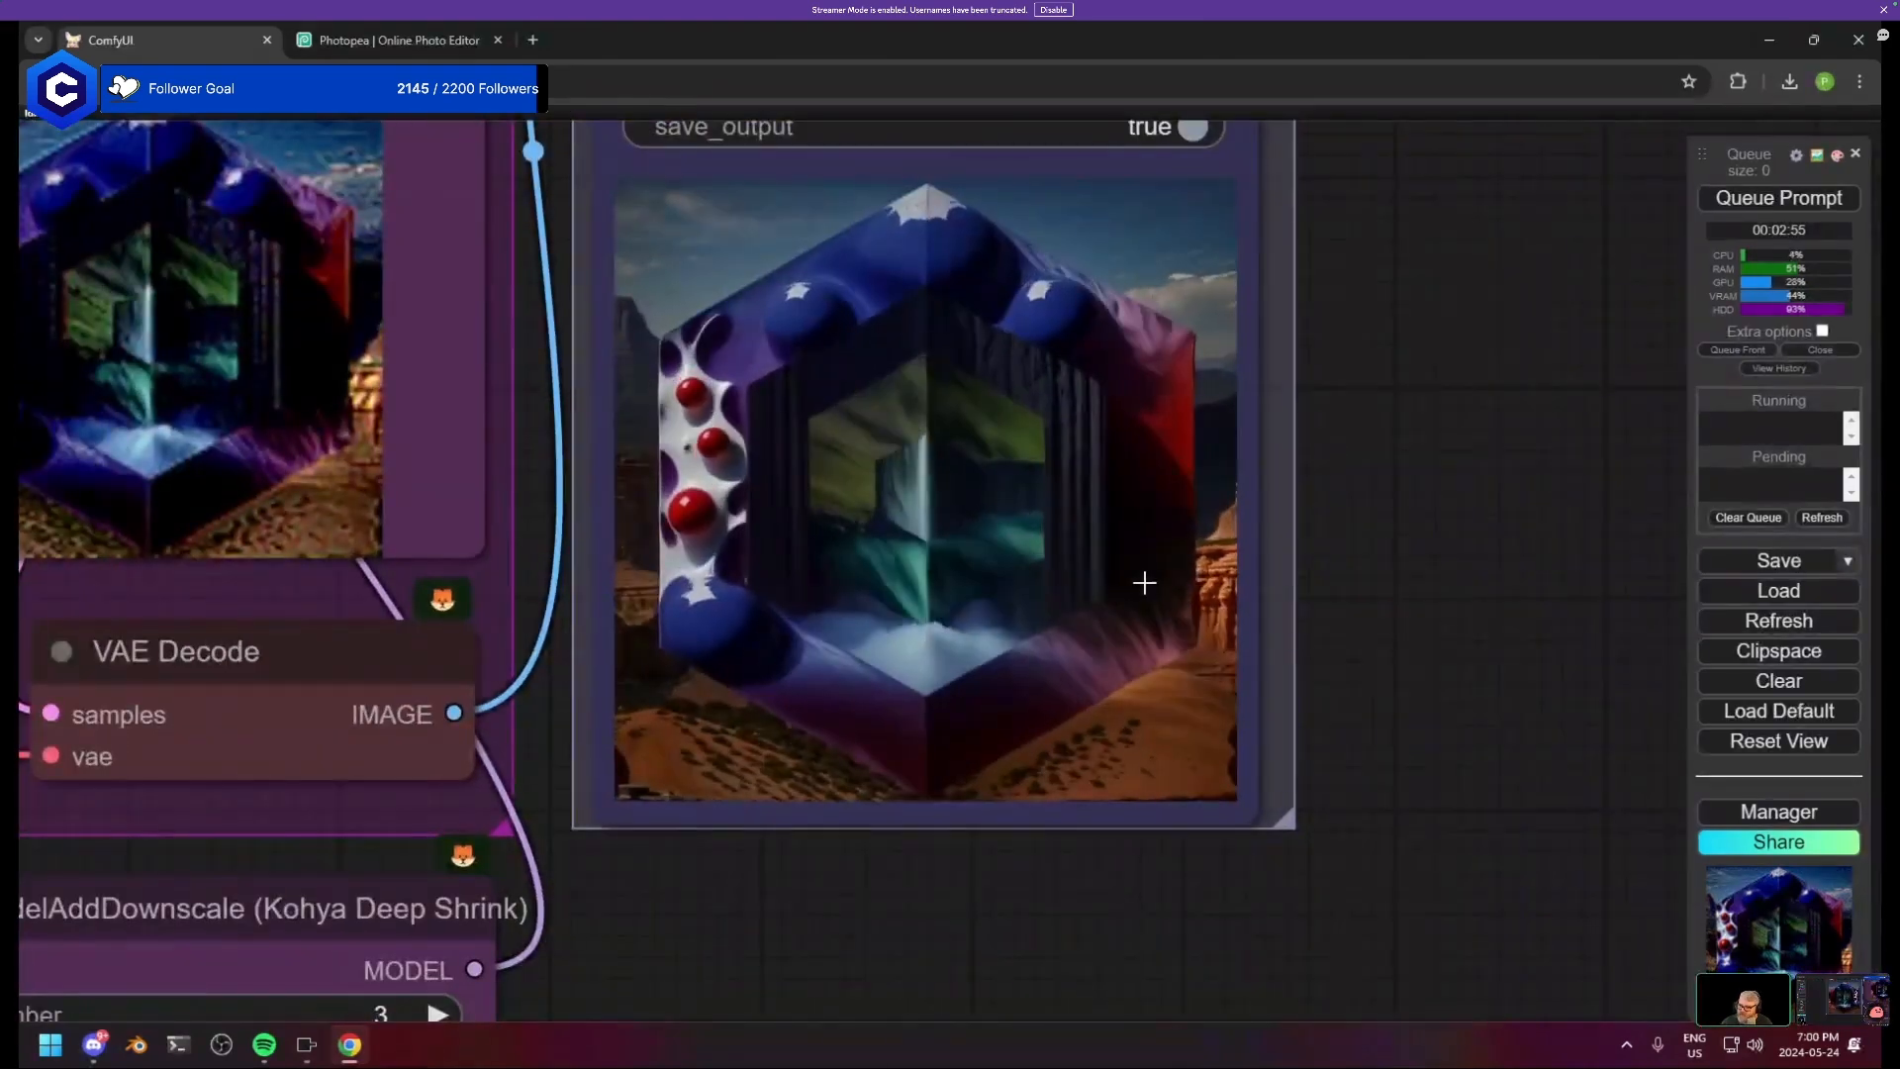
- Queue the workflow for a new render and check the sampler preview alongside the three ControlNet columns
key("ctrl+Return")
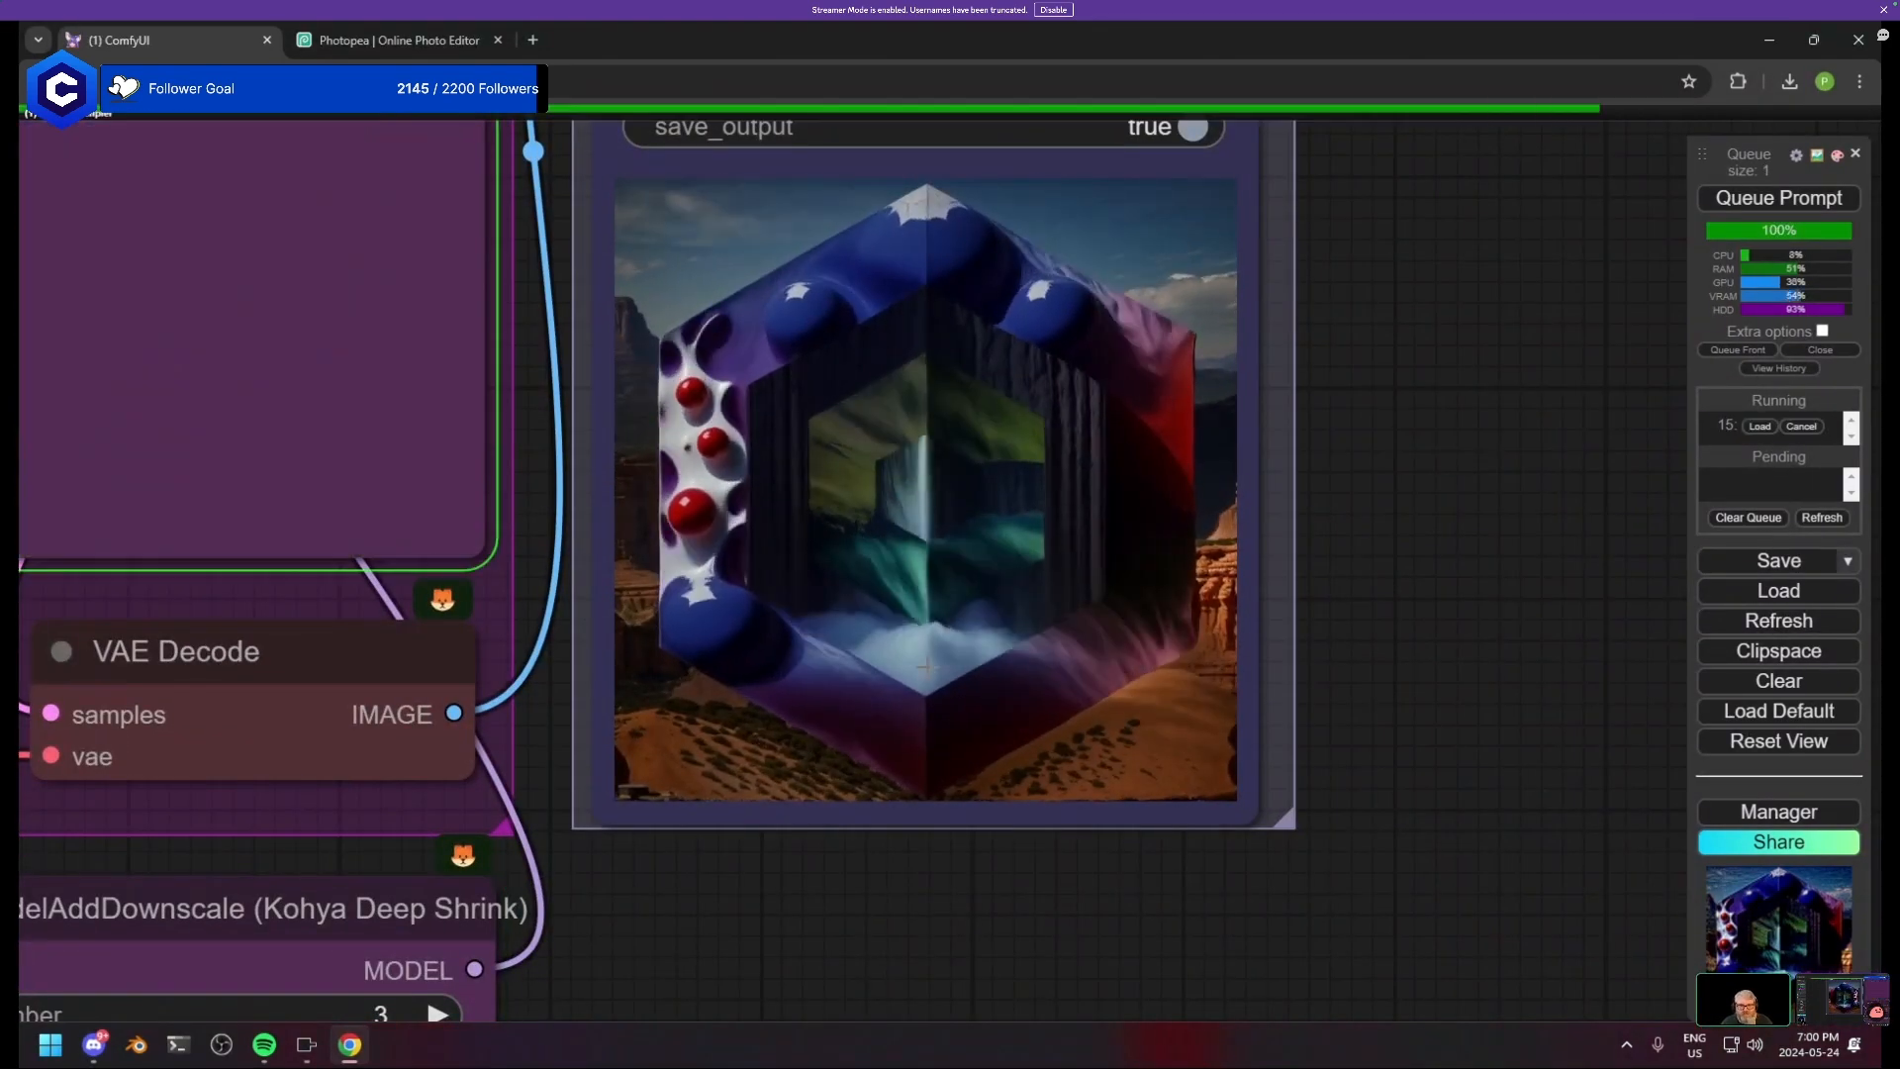
scroll(930, 678, "down", 2)
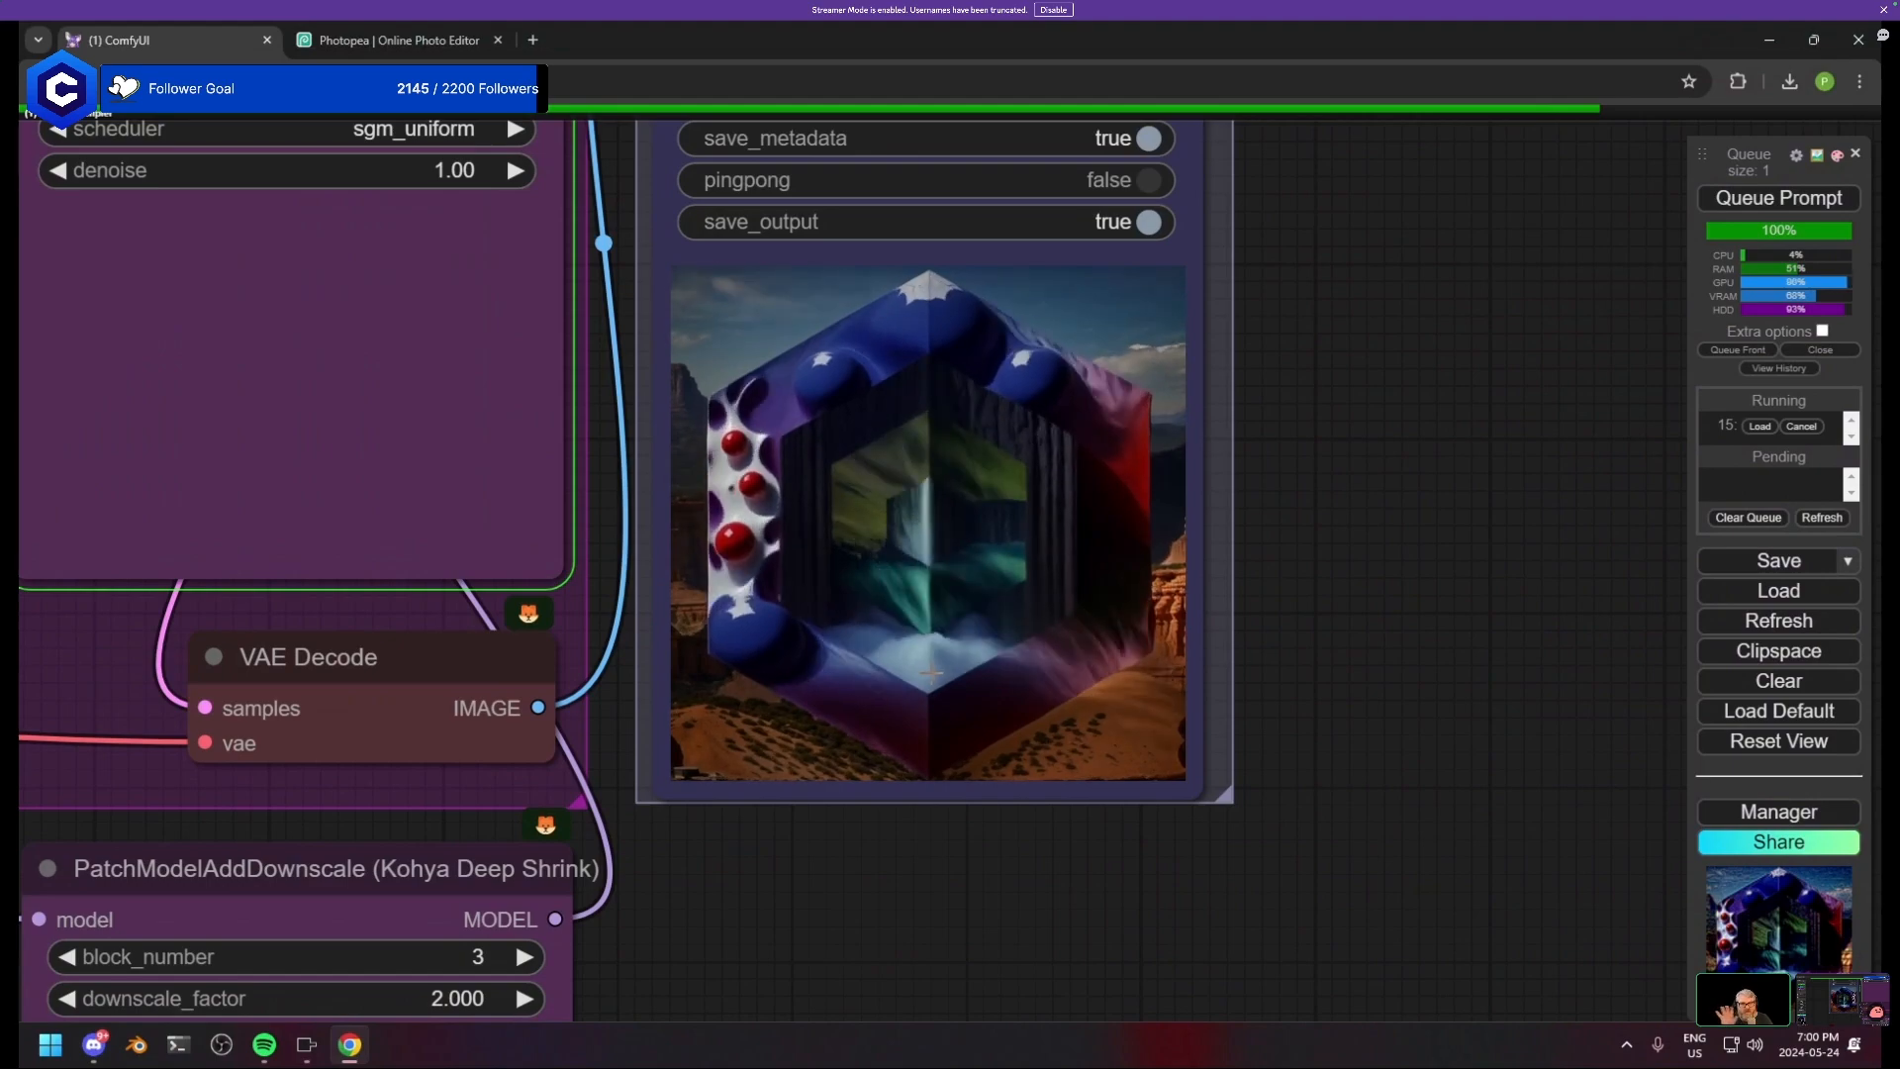
scroll(930, 673, "down", 6)
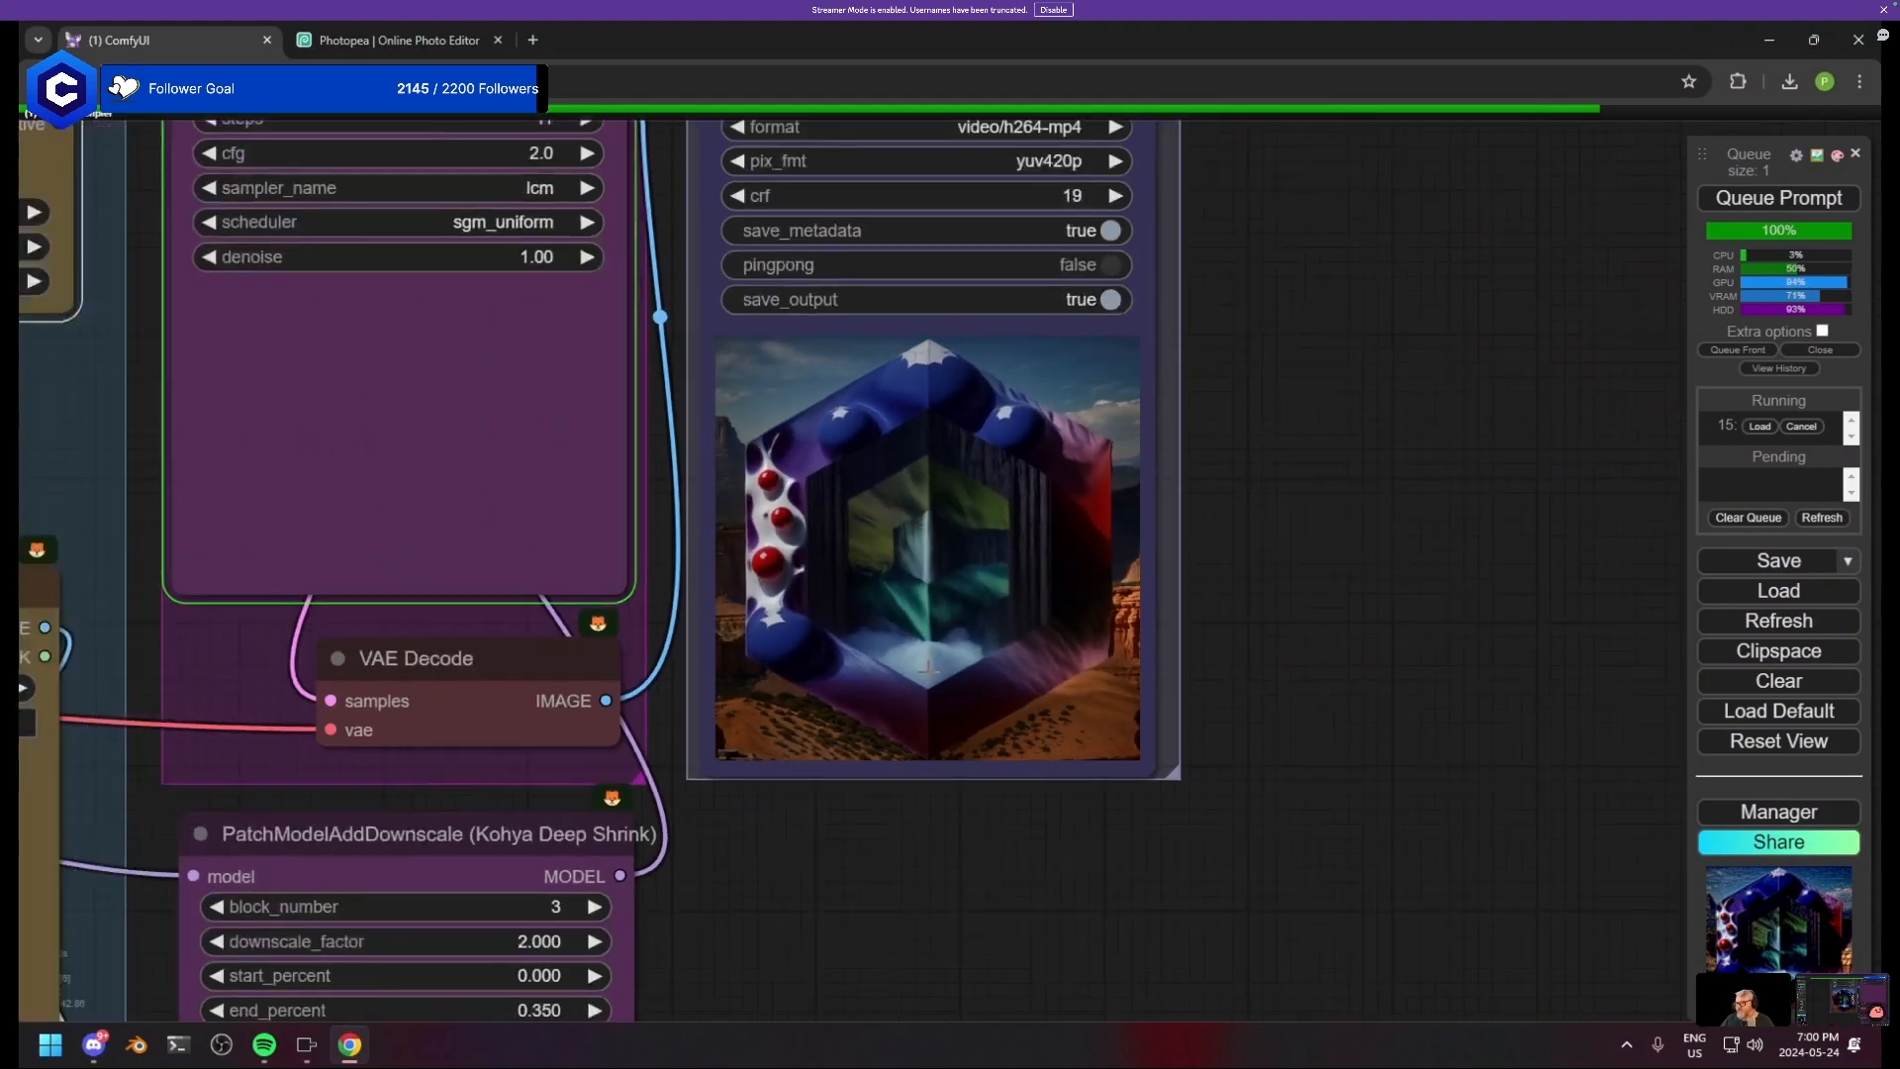
scroll(1255, 725, "up", 1)
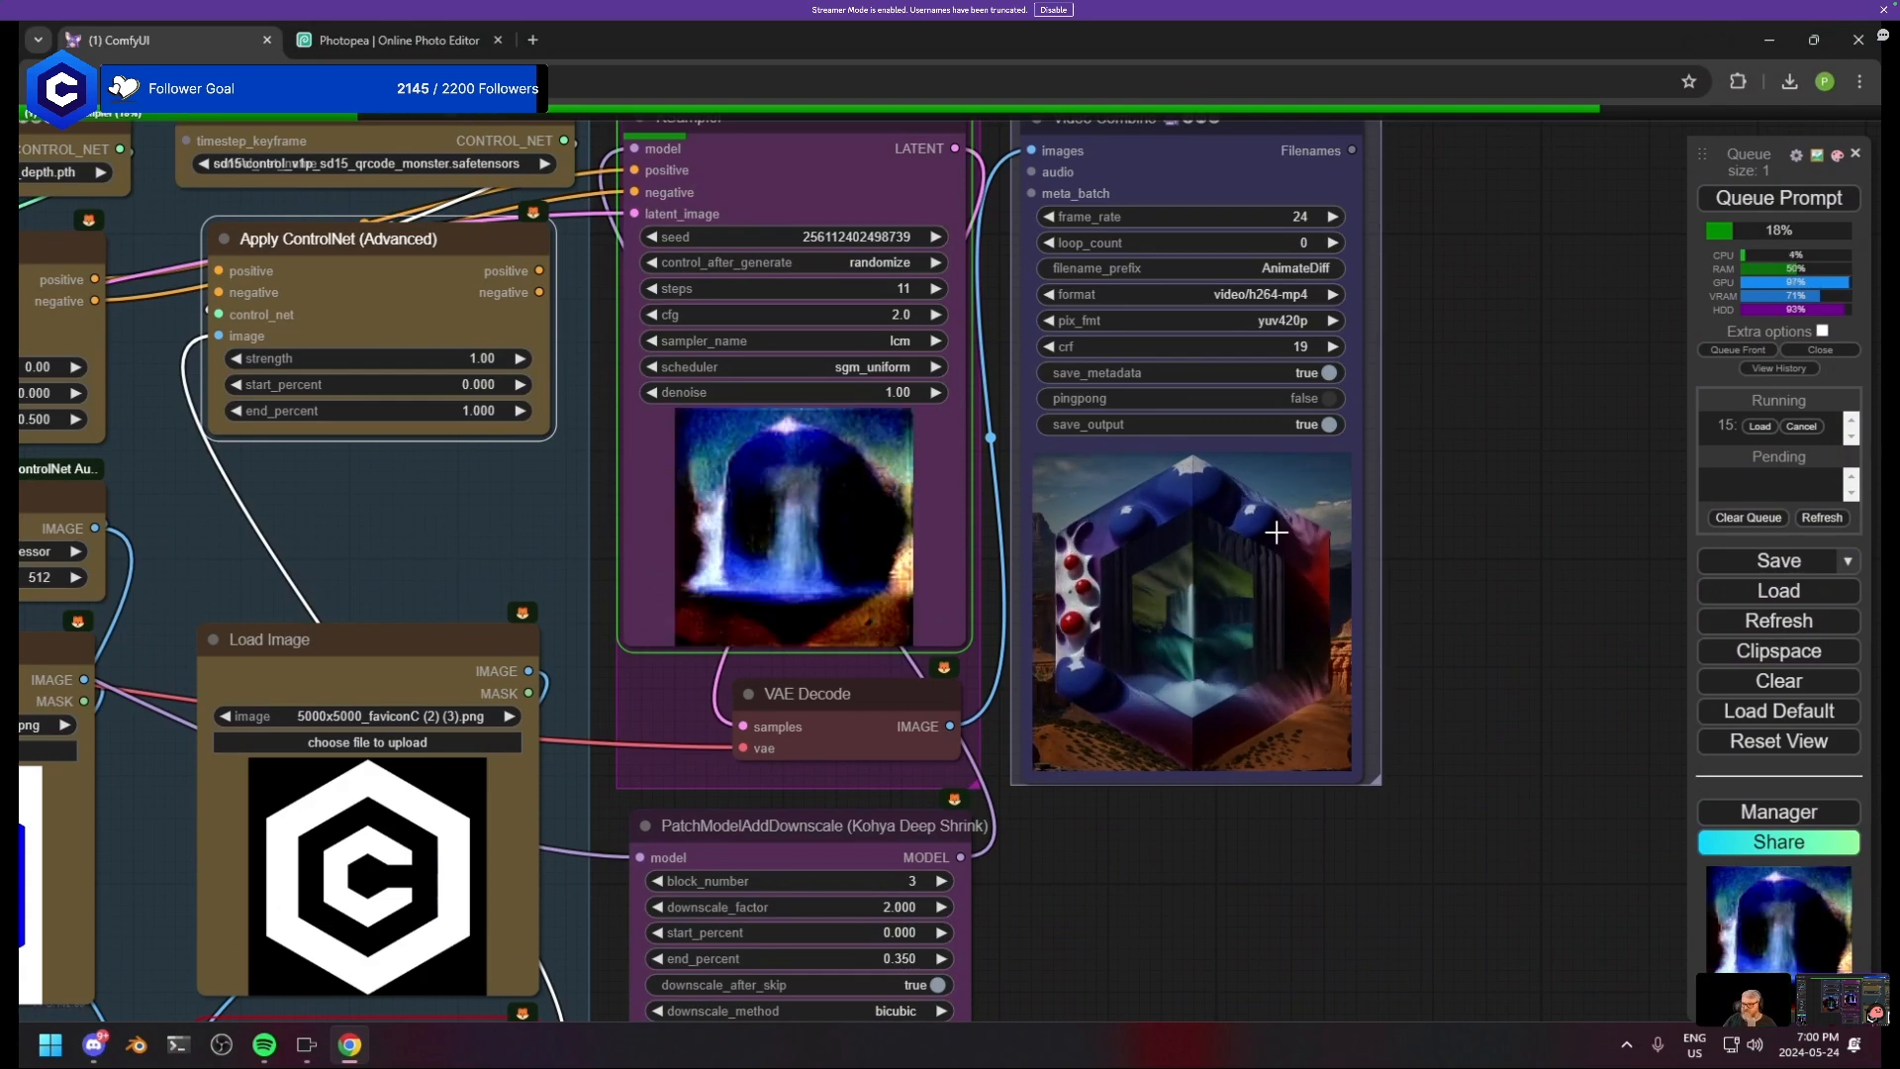
scroll(1180, 657, "down", 5)
left_click_drag(1343, 683, 1508, 554)
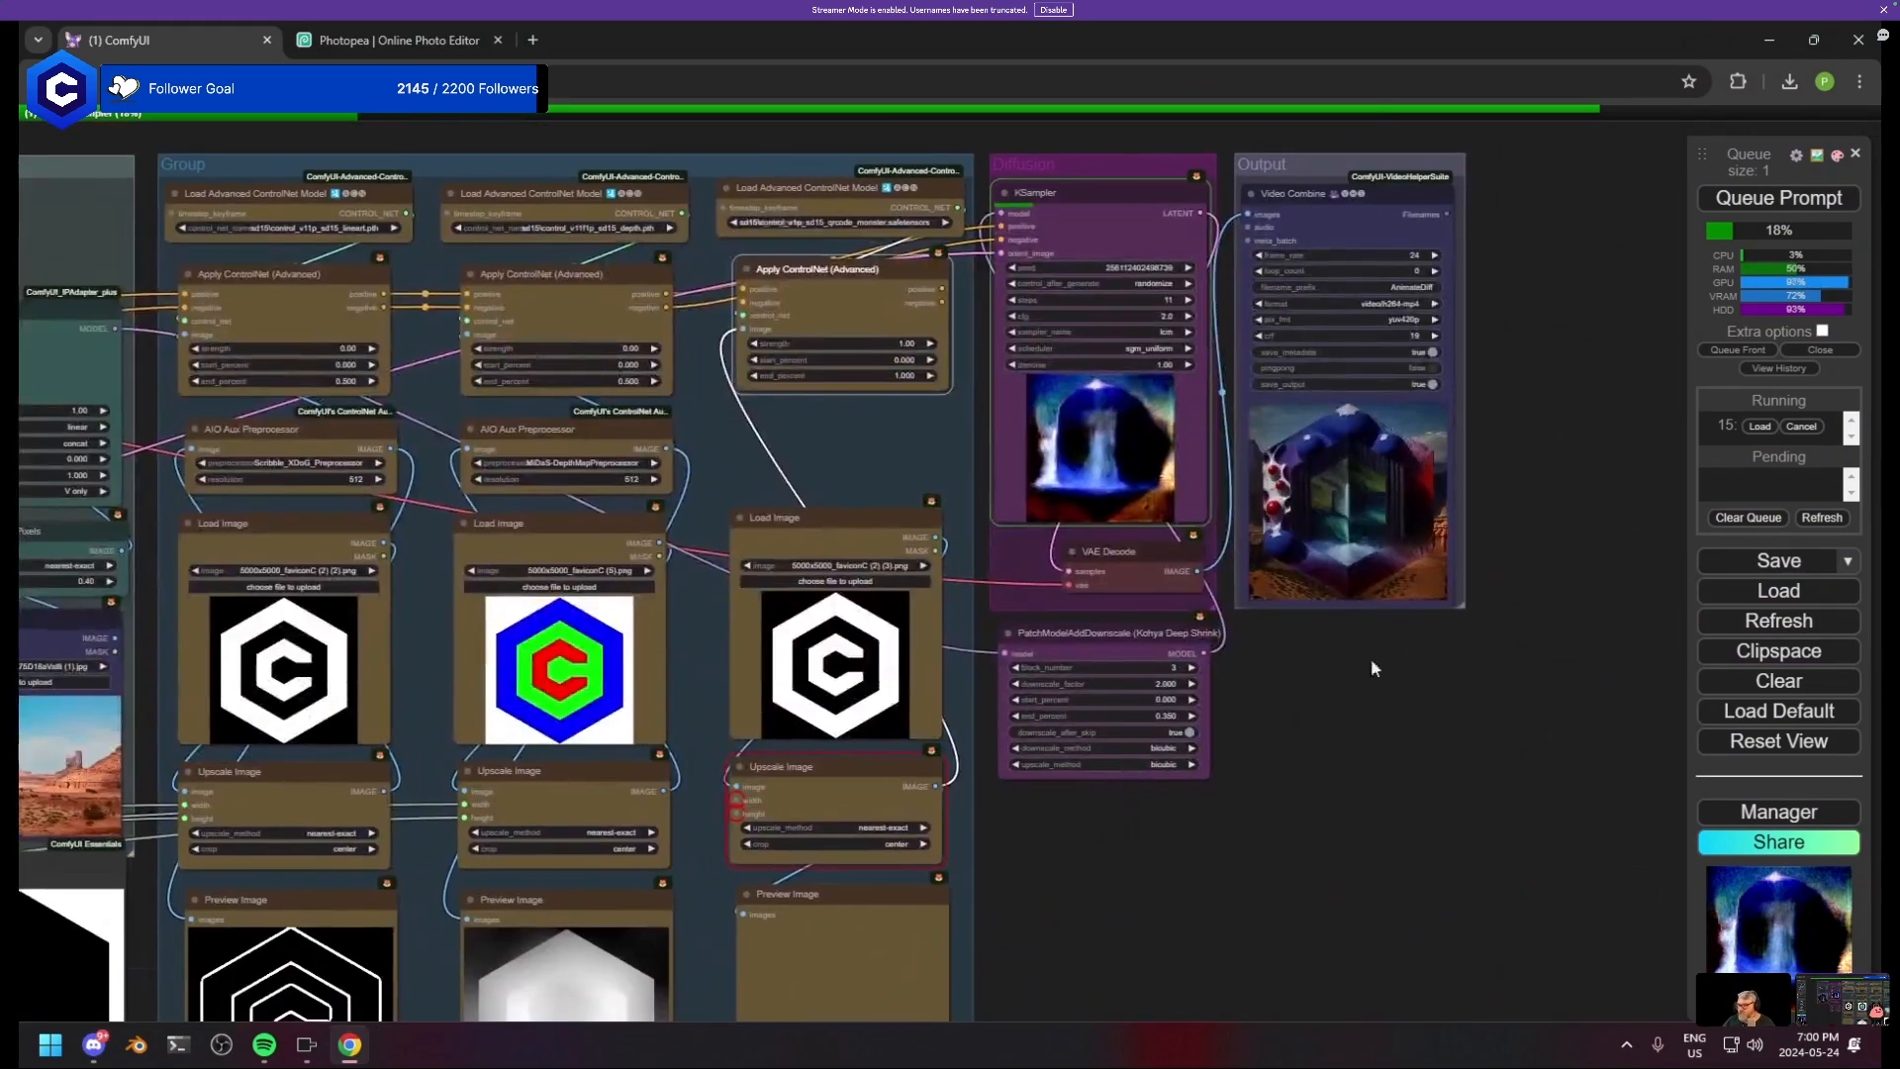
- Cancel the running render and connect the shared width and height values to the third ControlNet column's Upscale Image node
left_click_drag(969, 876, 1296, 680)
scroll(1296, 680, "up", 6)
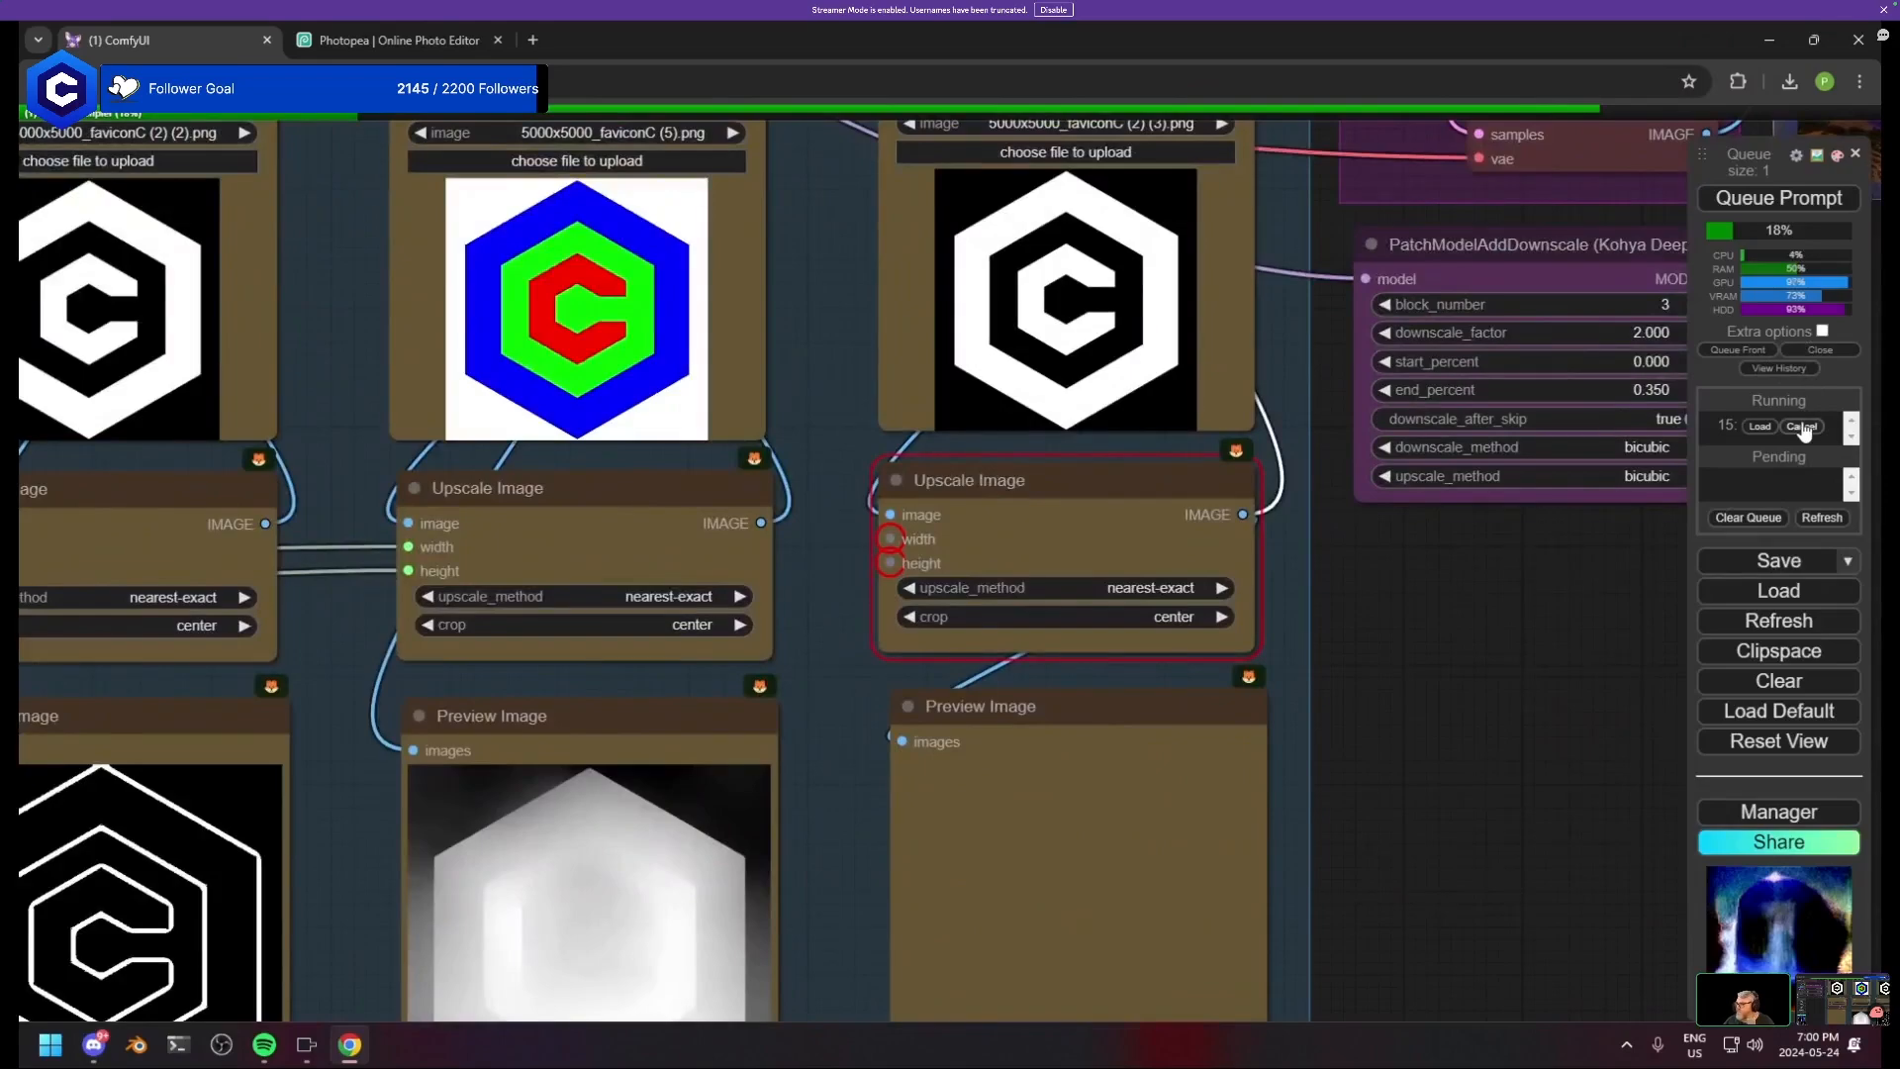
scroll(1017, 592, "down", 4)
left_click_drag(654, 687, 1187, 614)
scroll(1187, 613, "up", 5)
scroll(1188, 614, "down", 11)
left_click_drag(499, 584, 687, 587)
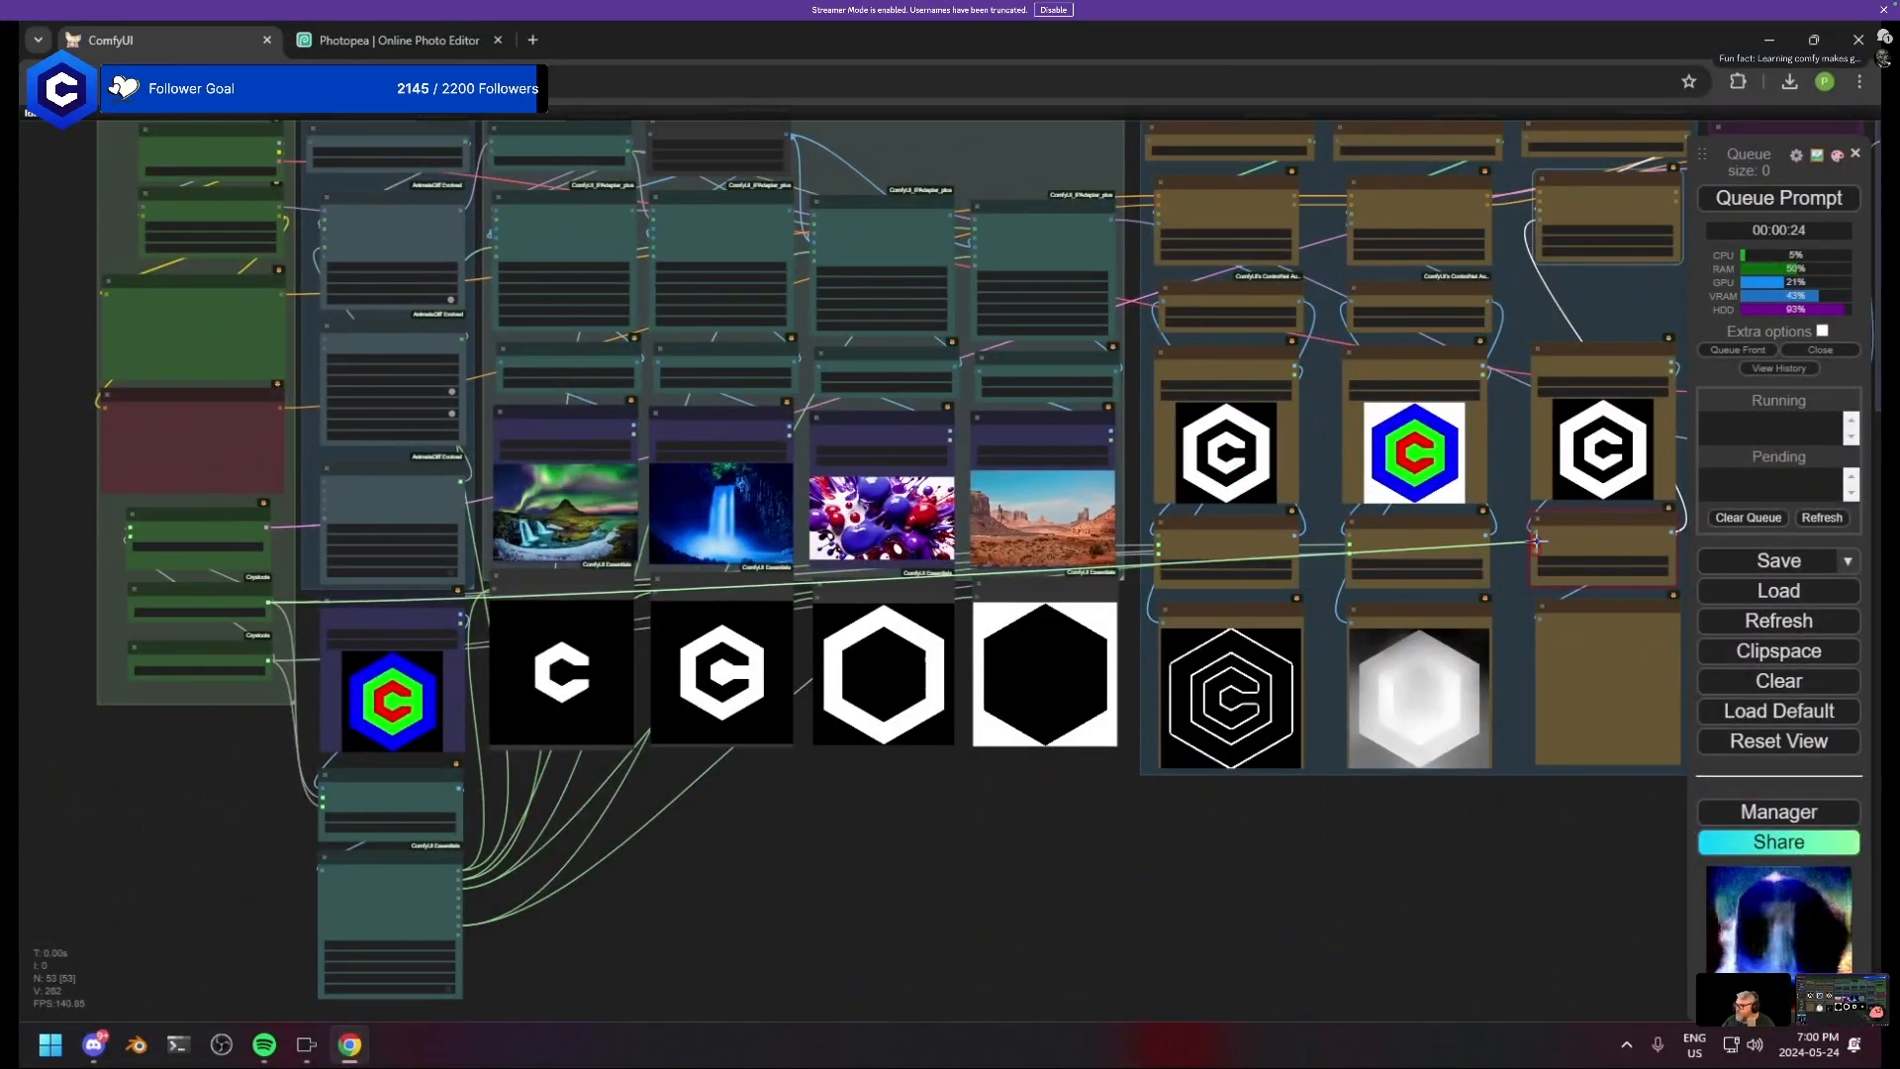
left_click_drag(1190, 574, 1536, 553)
left_click_drag(1544, 812, 865, 838)
scroll(1178, 656, "up", 11)
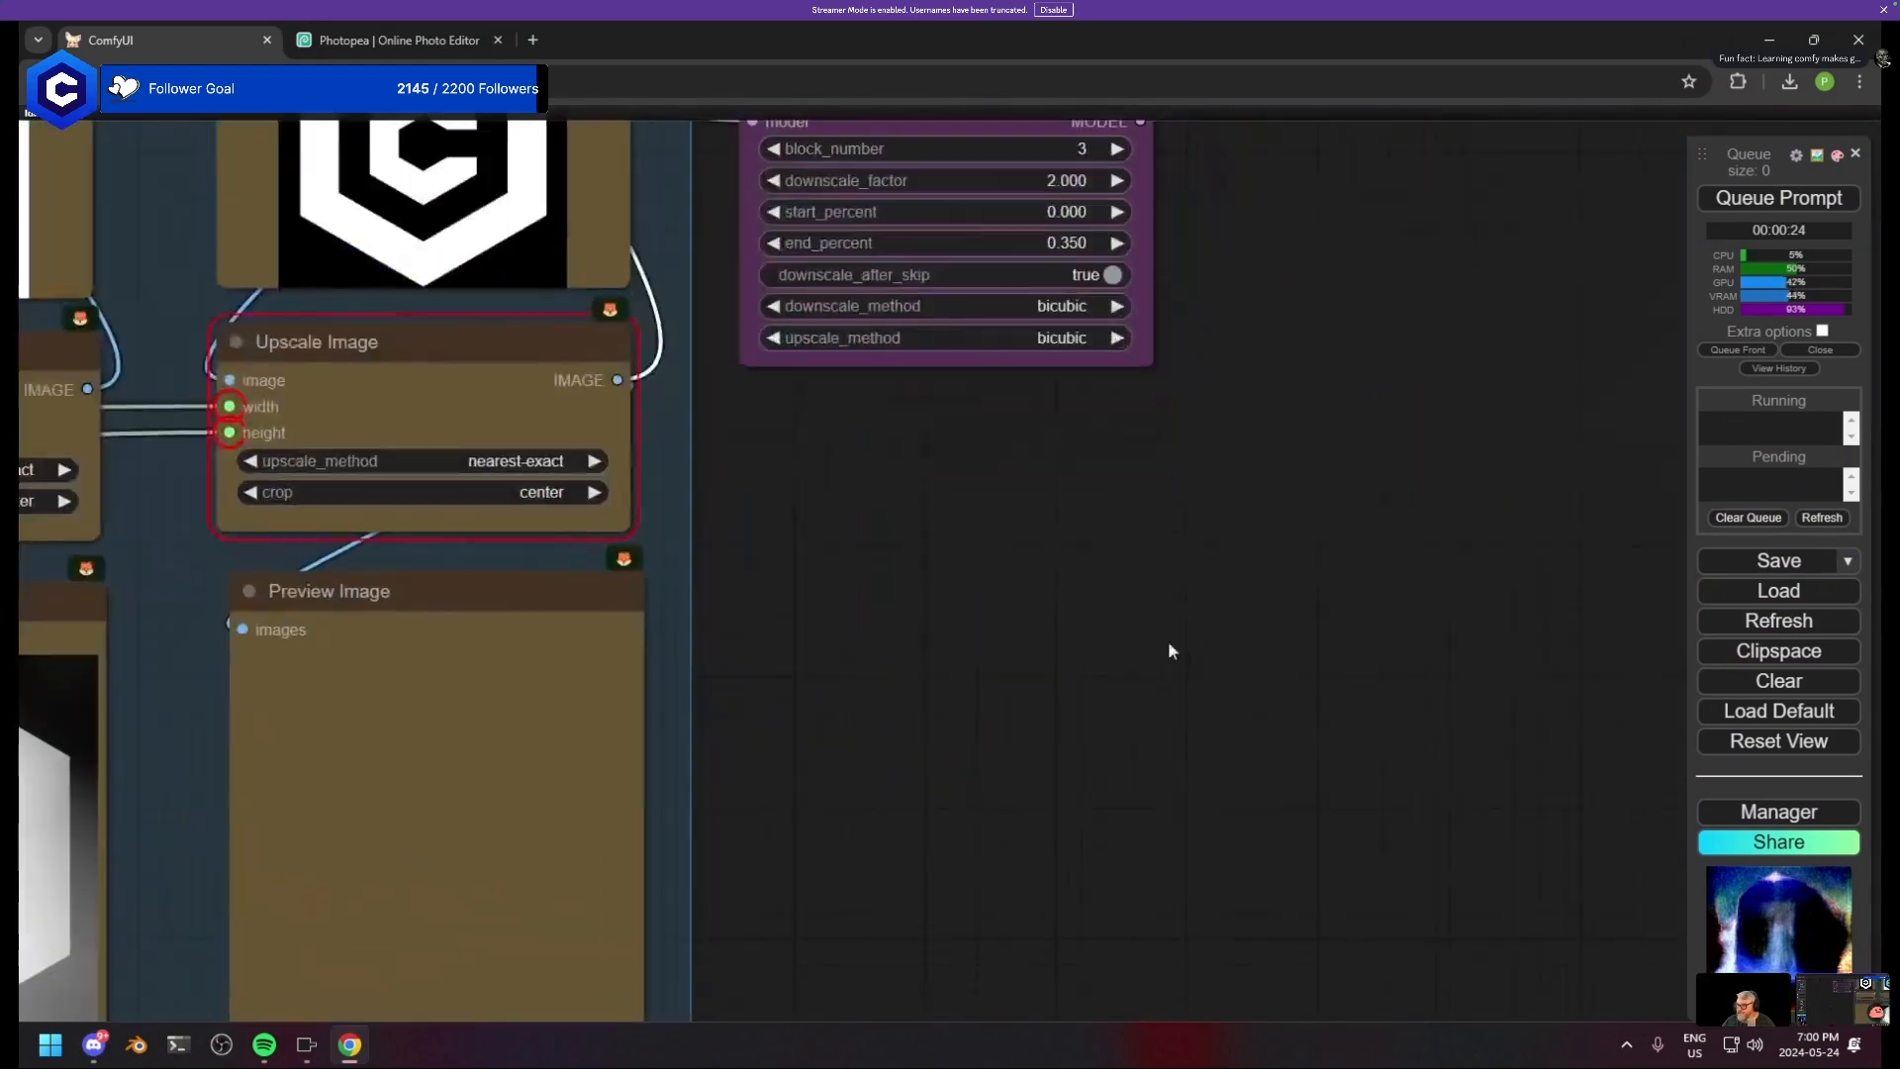
- Queue the workflow again and check the third column's Preview Image alongside the rest of the node graph
key("ctrl+Return")
scroll(716, 604, "down", 12)
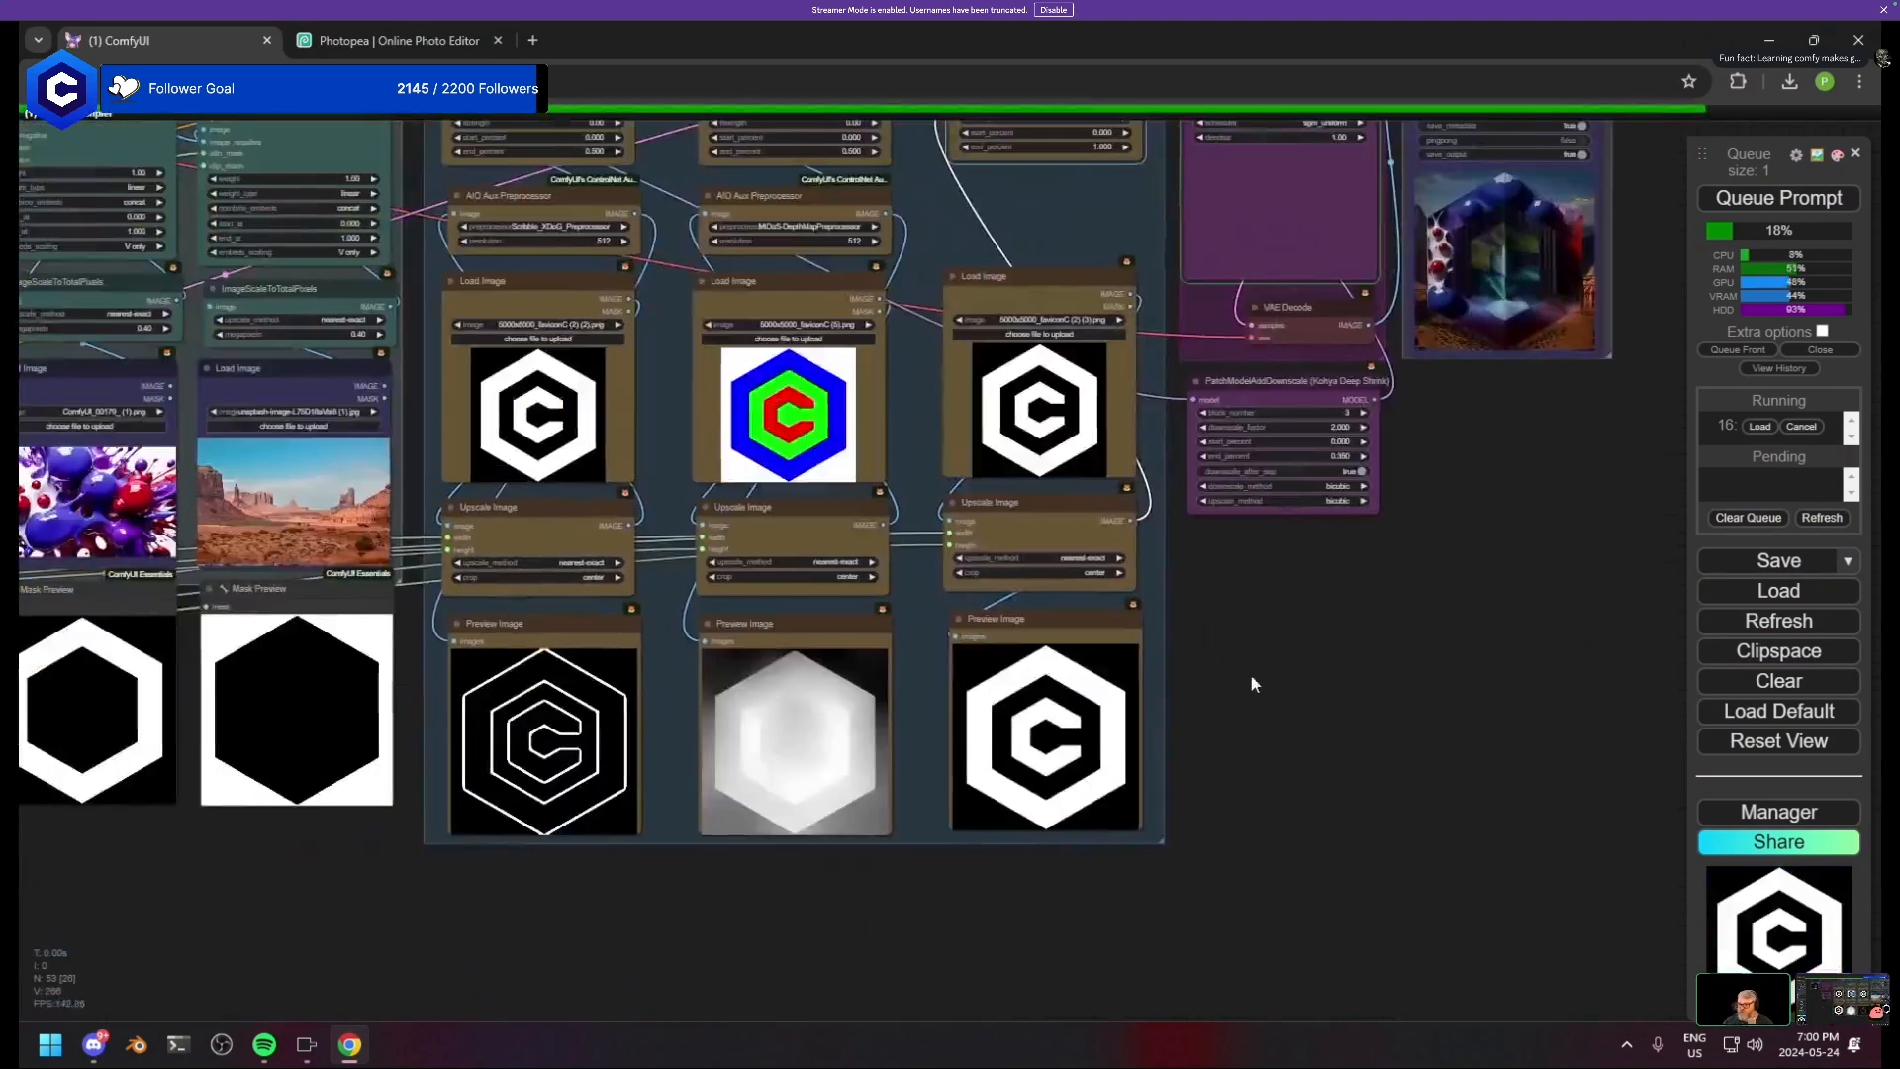
scroll(1522, 742, "down", 5)
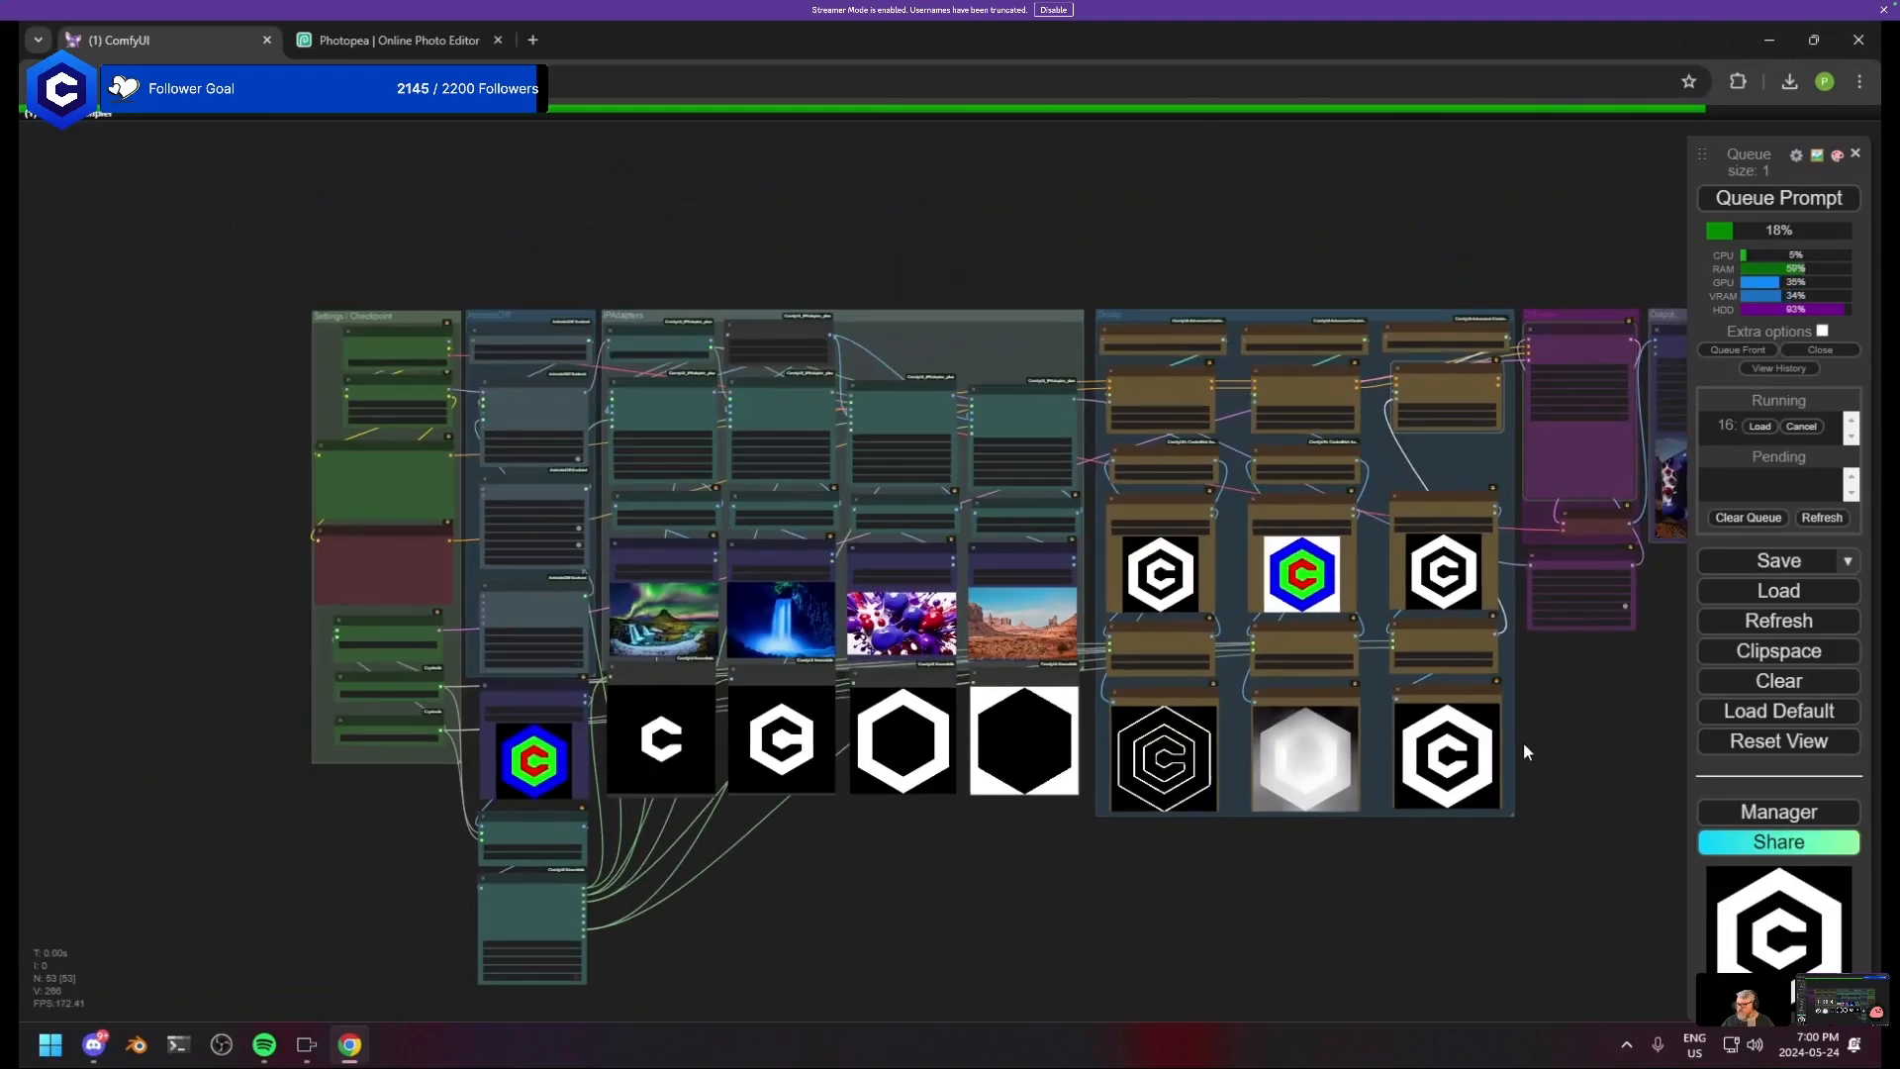
scroll(1395, 752, "up", 5)
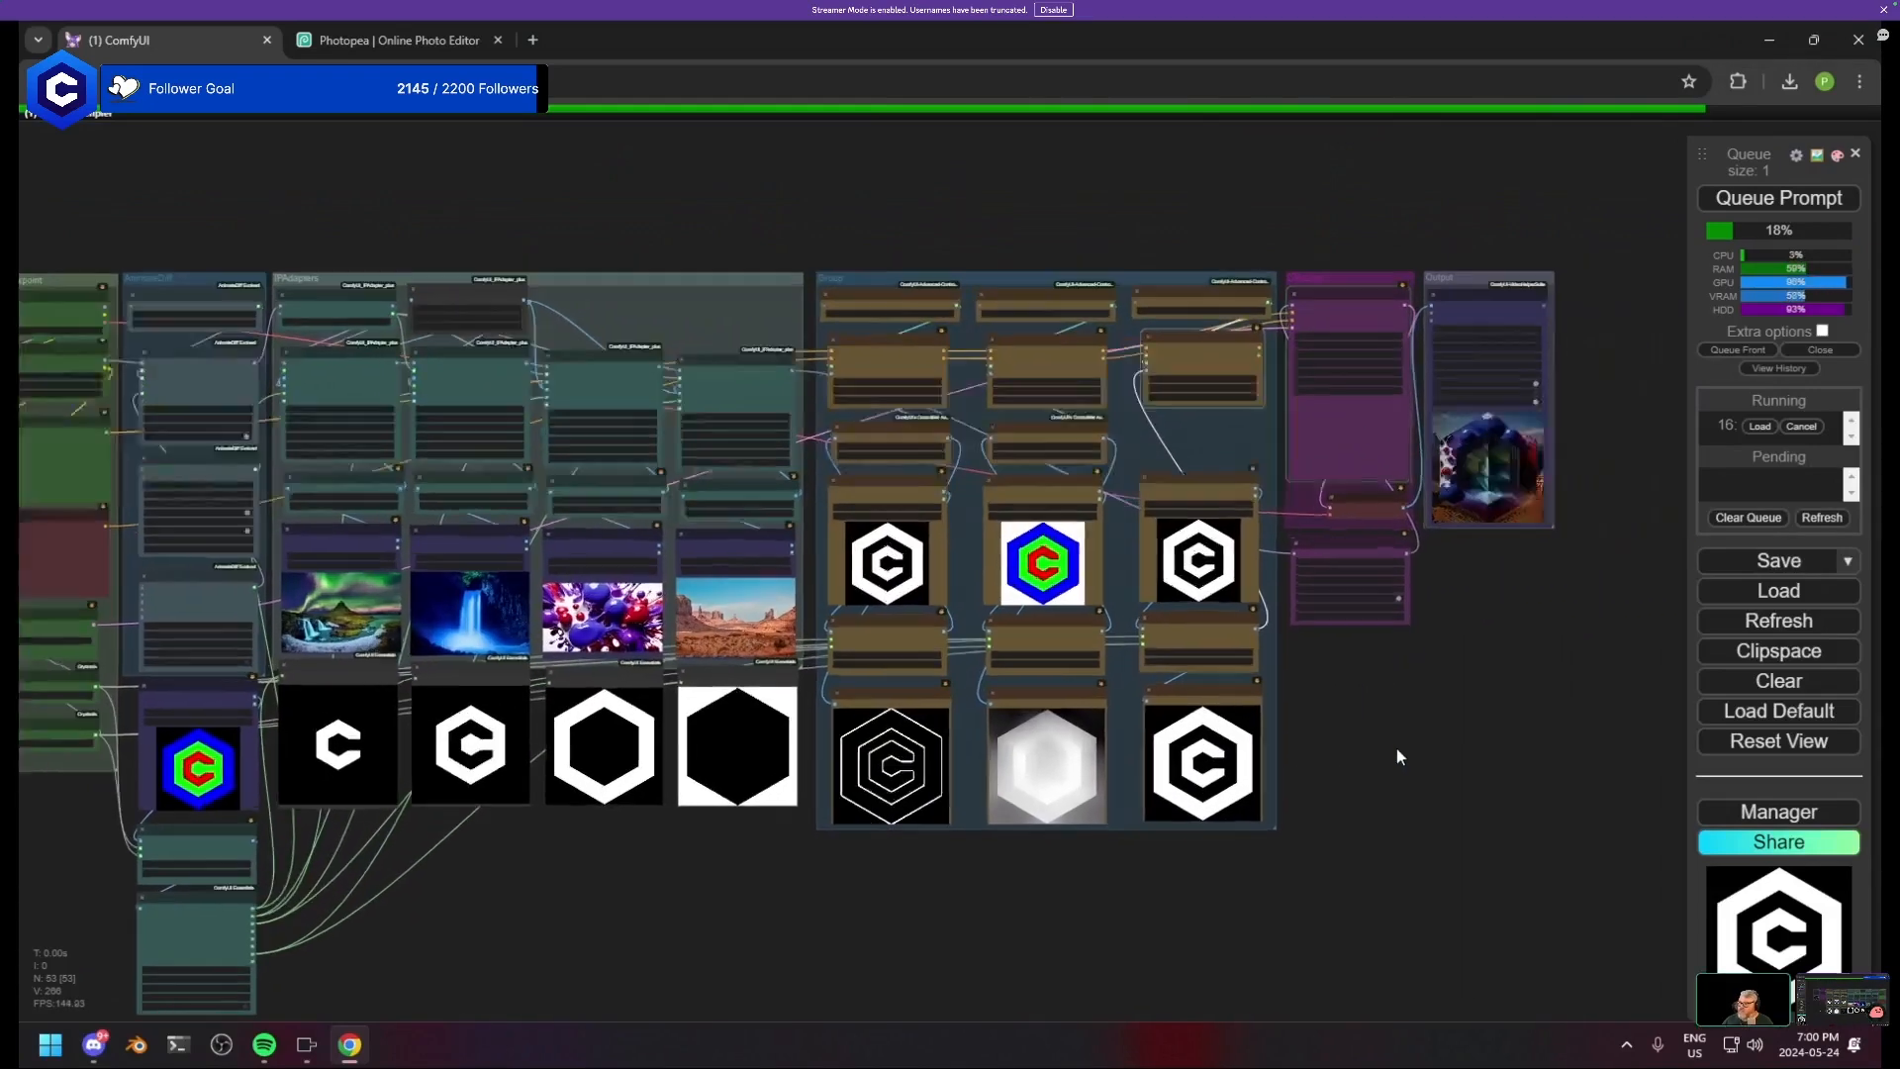
scroll(1345, 737, "up", 1)
left_click_drag(1184, 754, 457, 912)
scroll(783, 706, "up", 1)
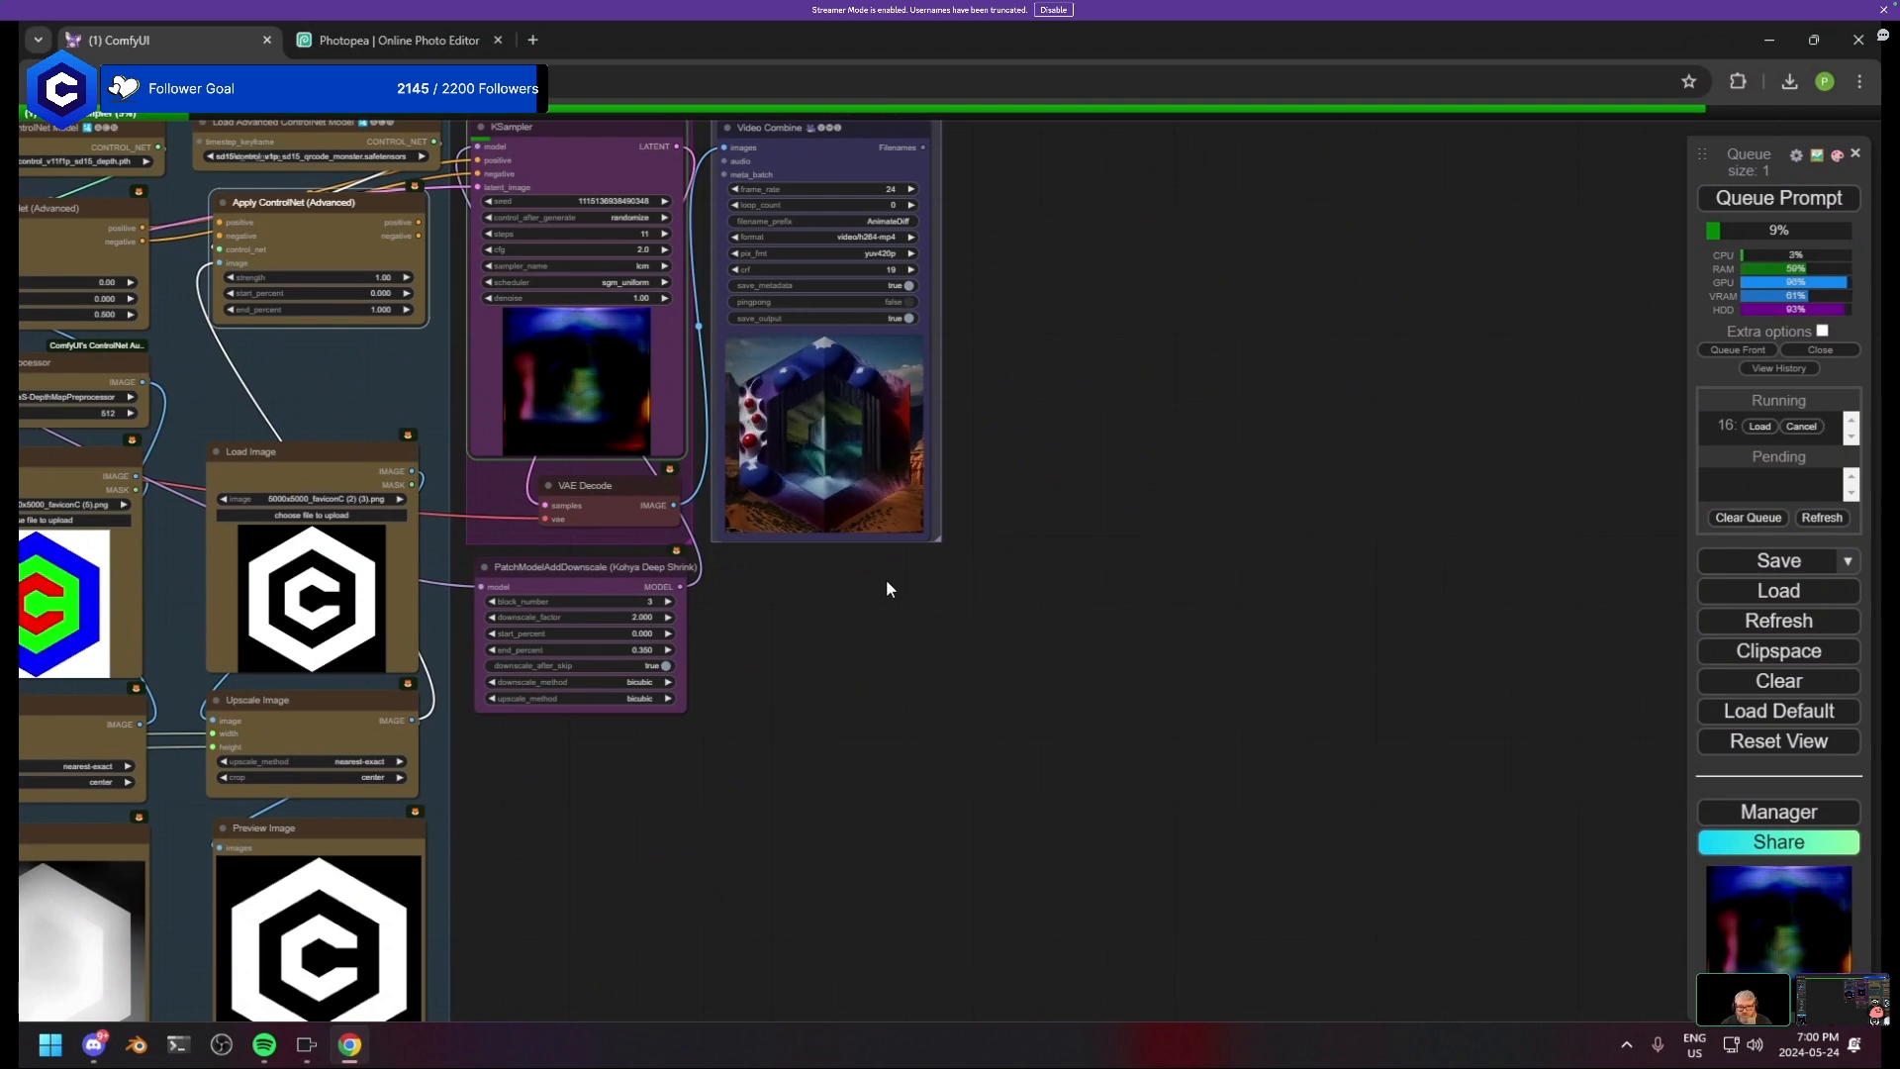
- Compare the existing render in the Video Combine preview with the new KSampler preview
scroll(904, 492, "up", 10)
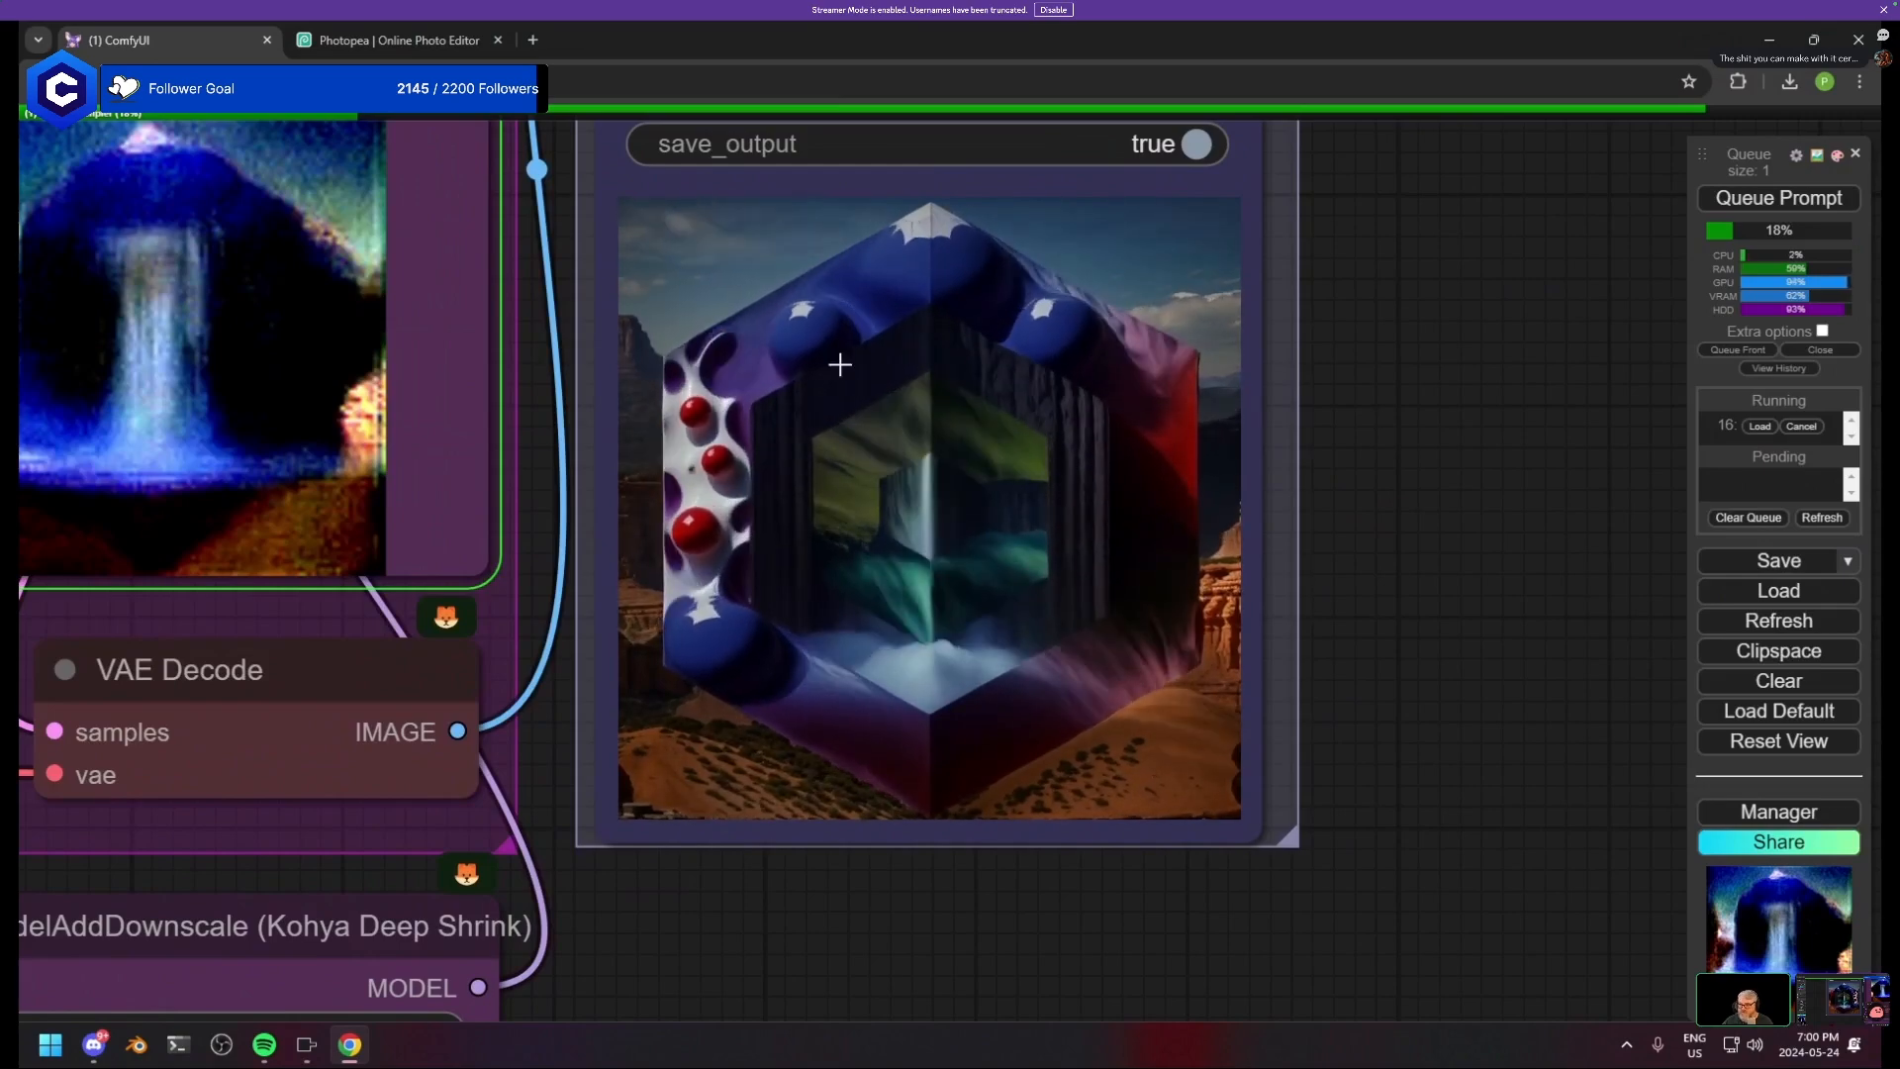
scroll(910, 549, "down", 9)
scroll(1029, 576, "down", 7)
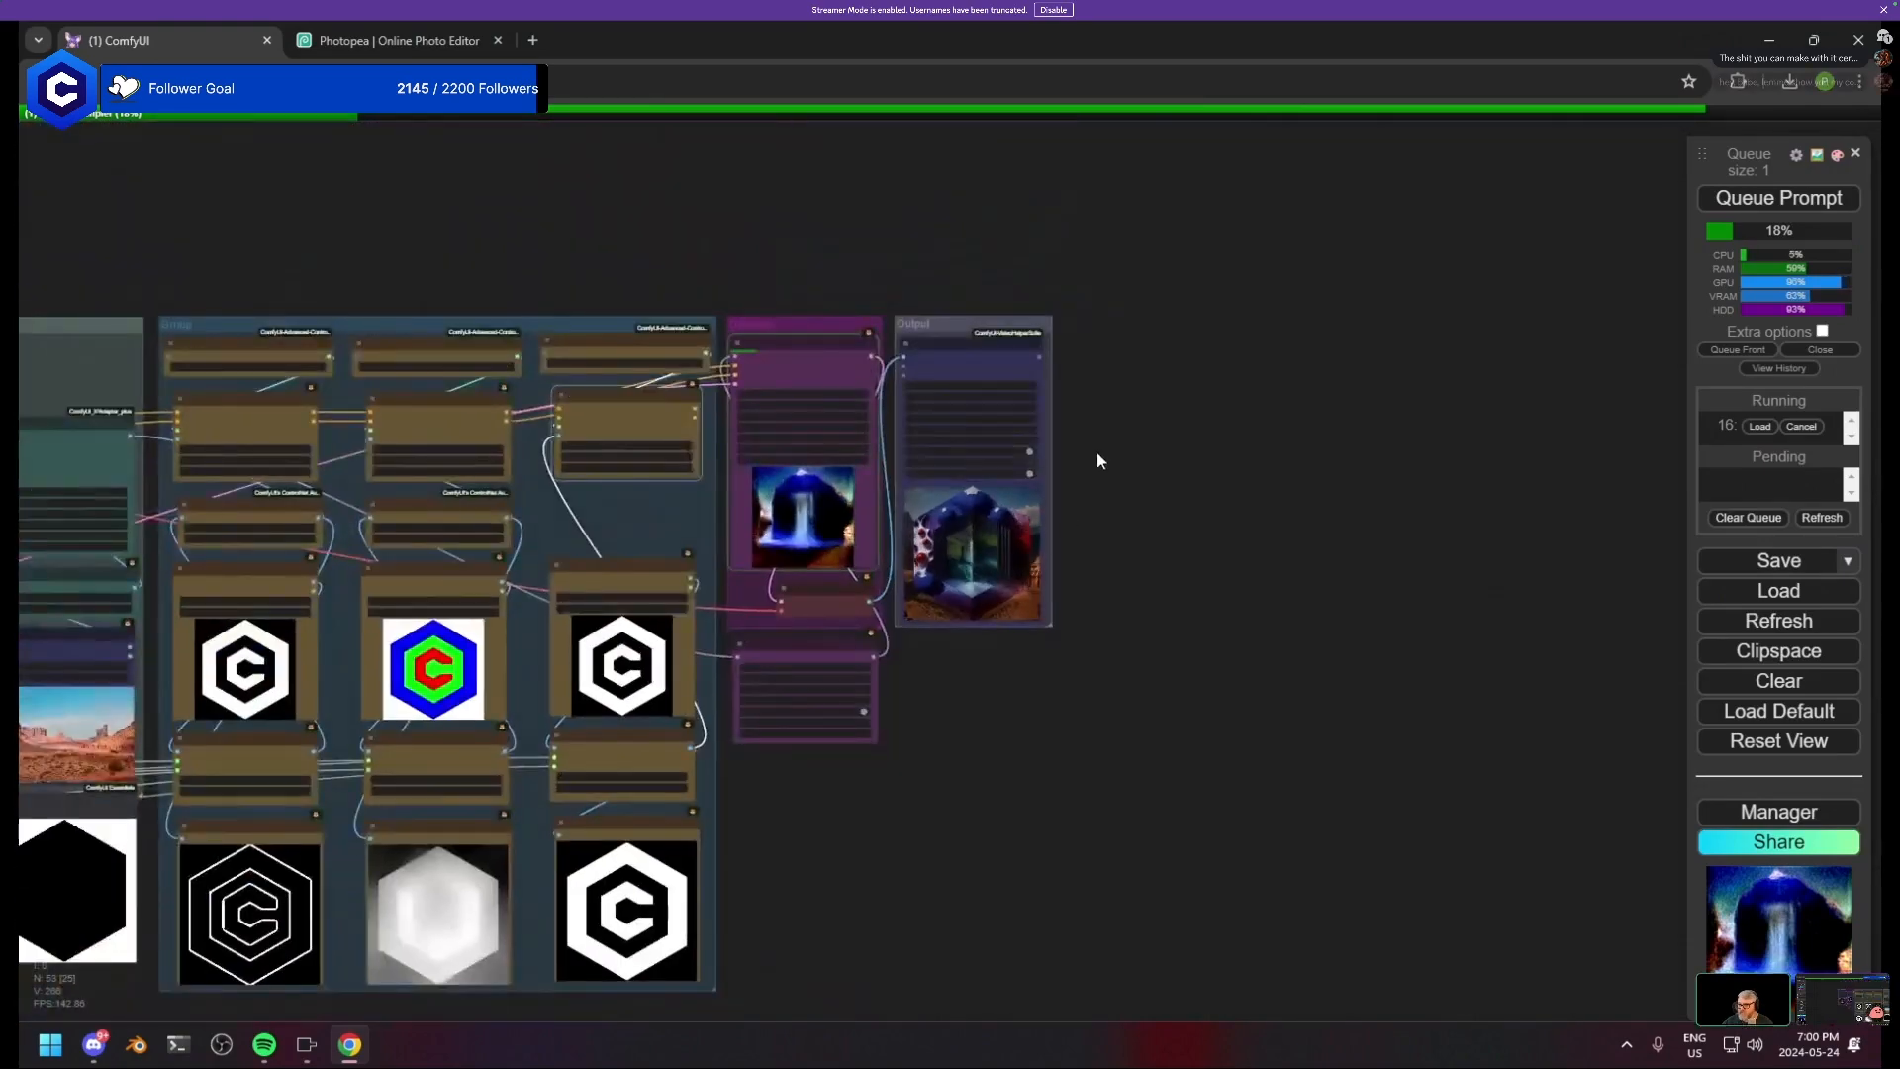
scroll(1148, 549, "down", 1)
scroll(1142, 544, "up", 6)
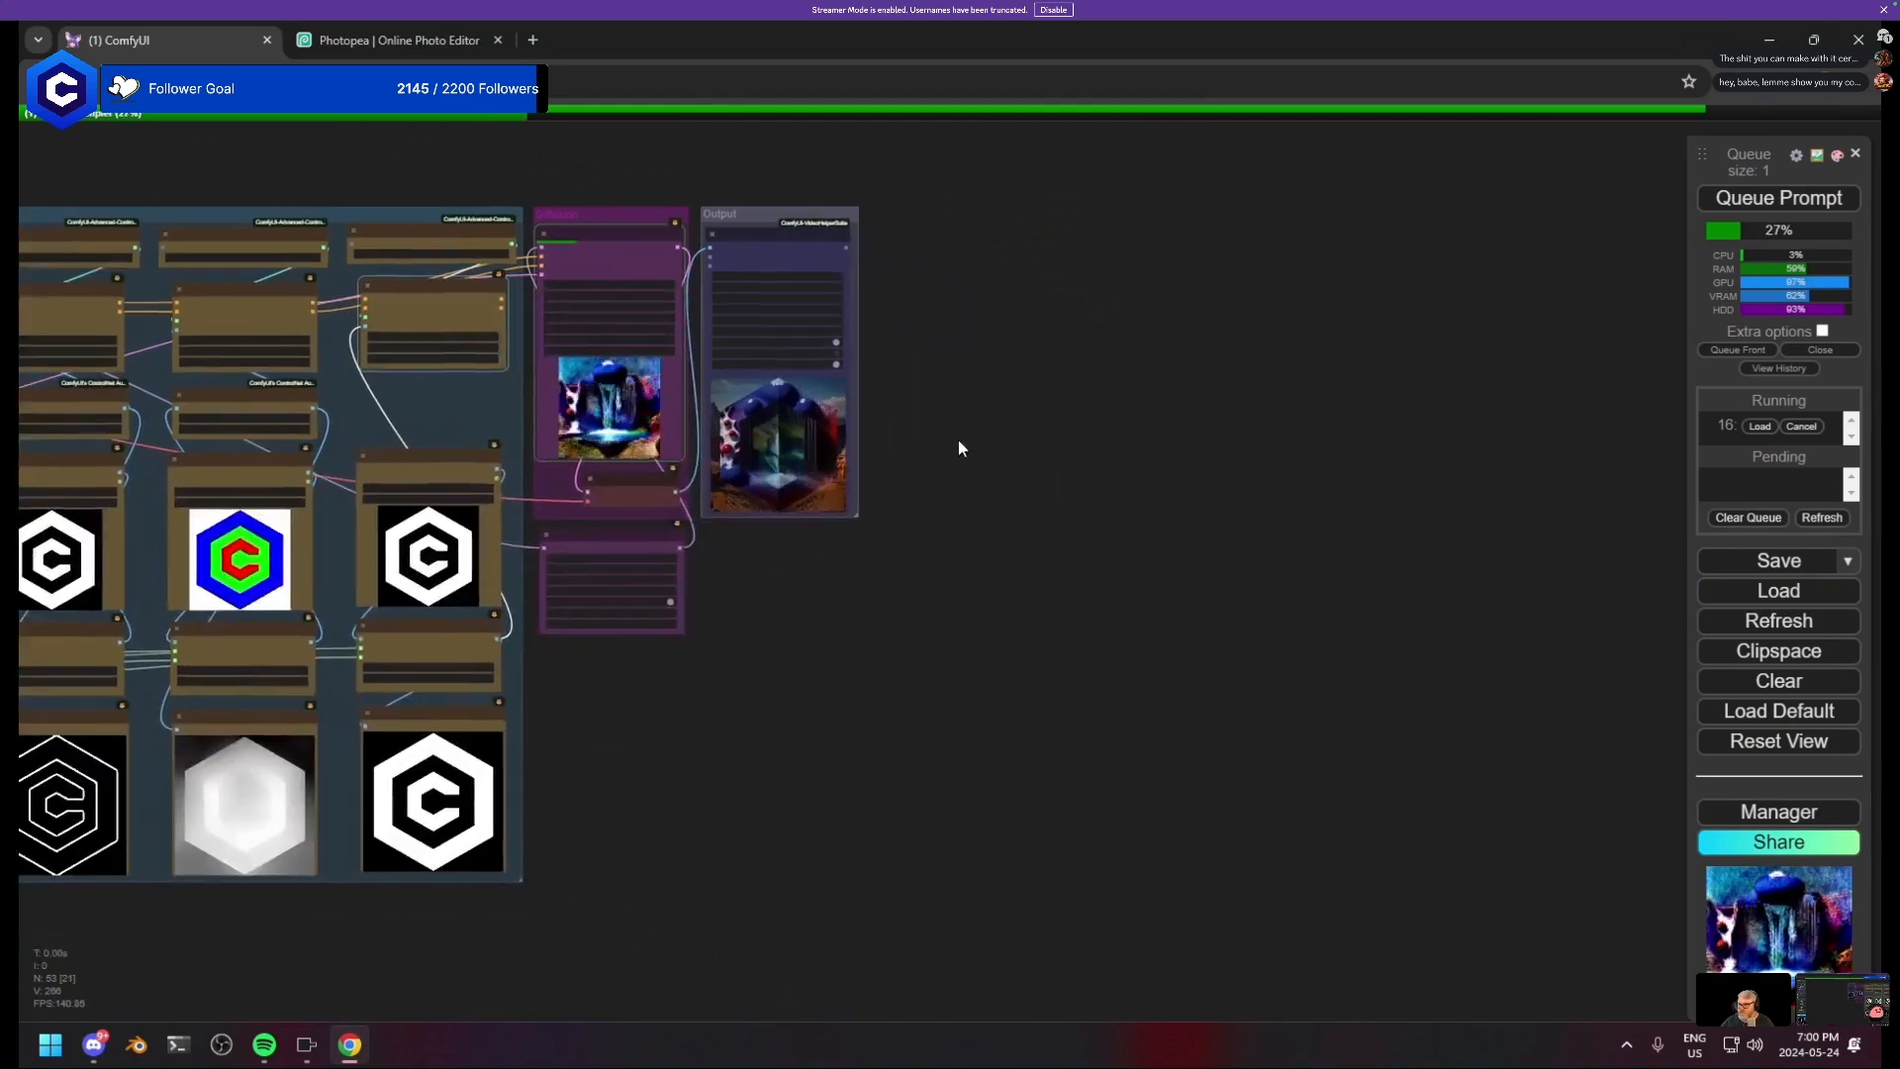
scroll(970, 407, "up", 2)
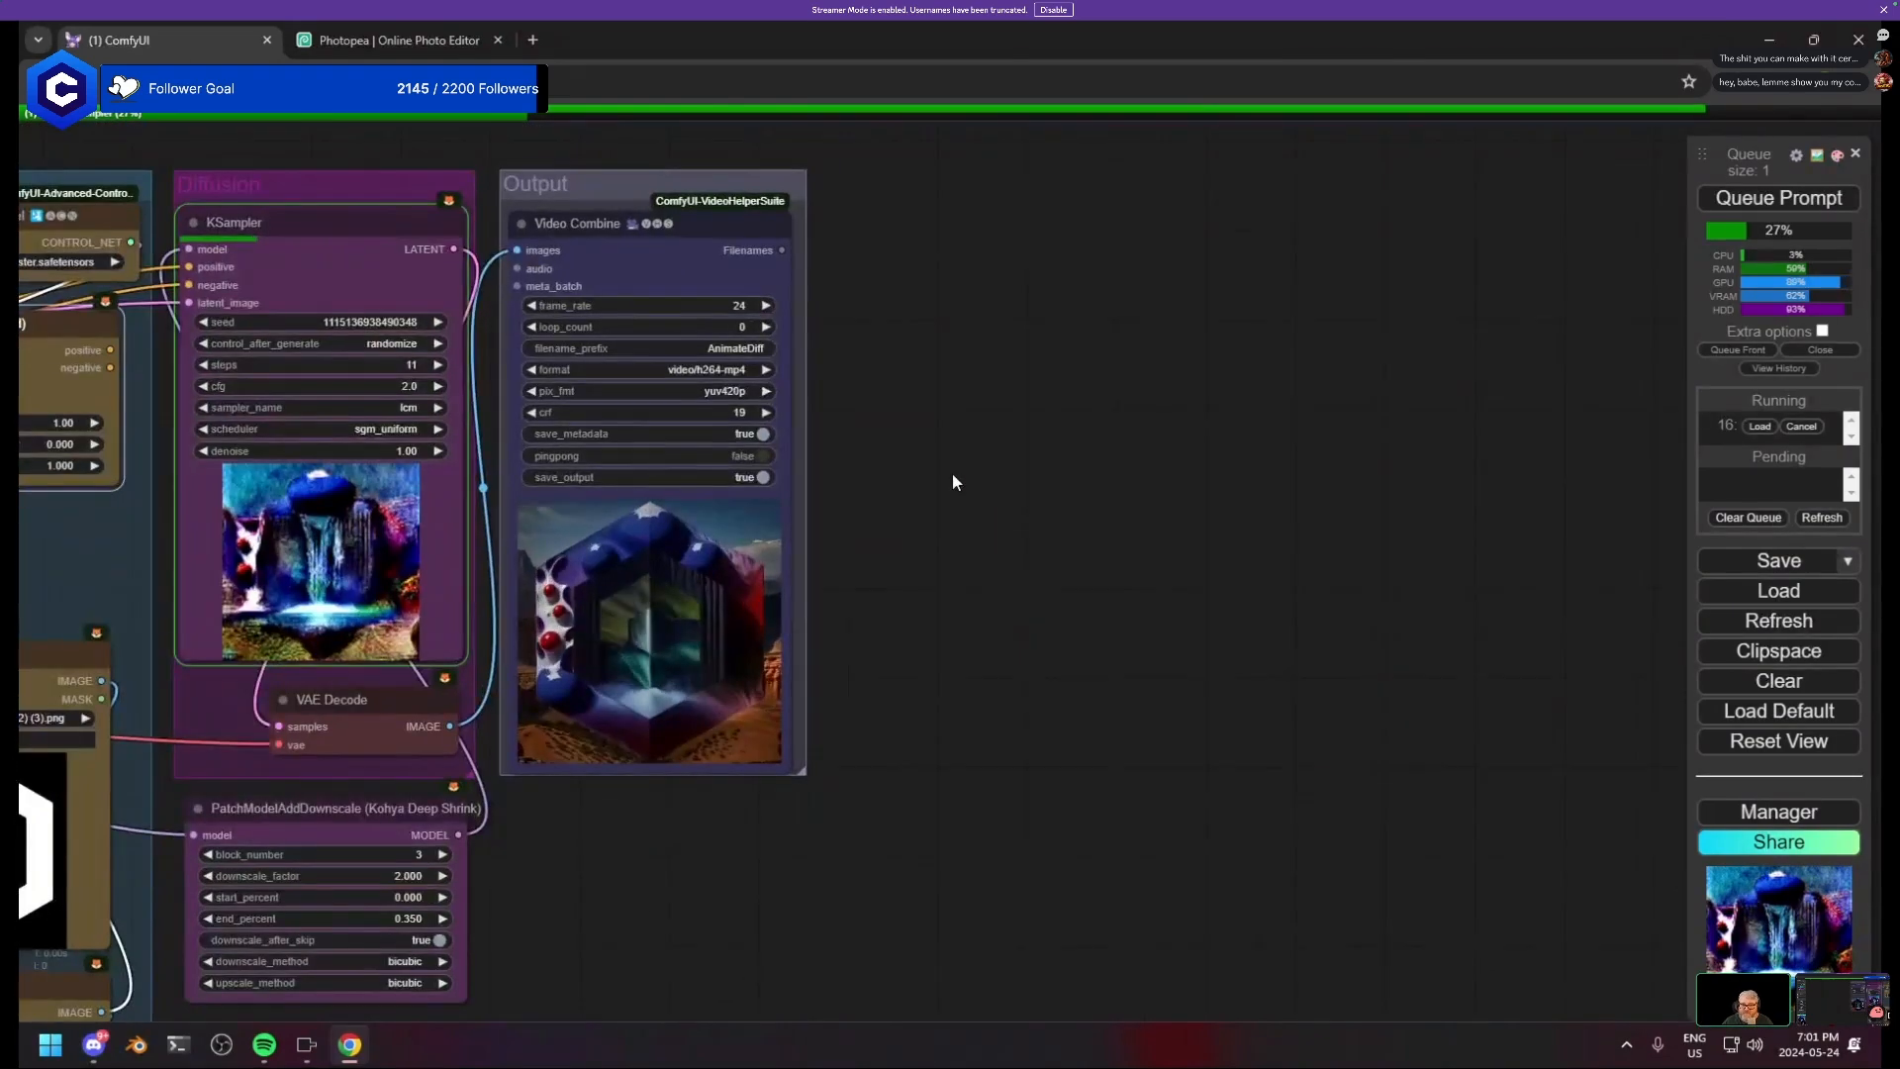
scroll(864, 376, "down", 1)
scroll(889, 382, "down", 1)
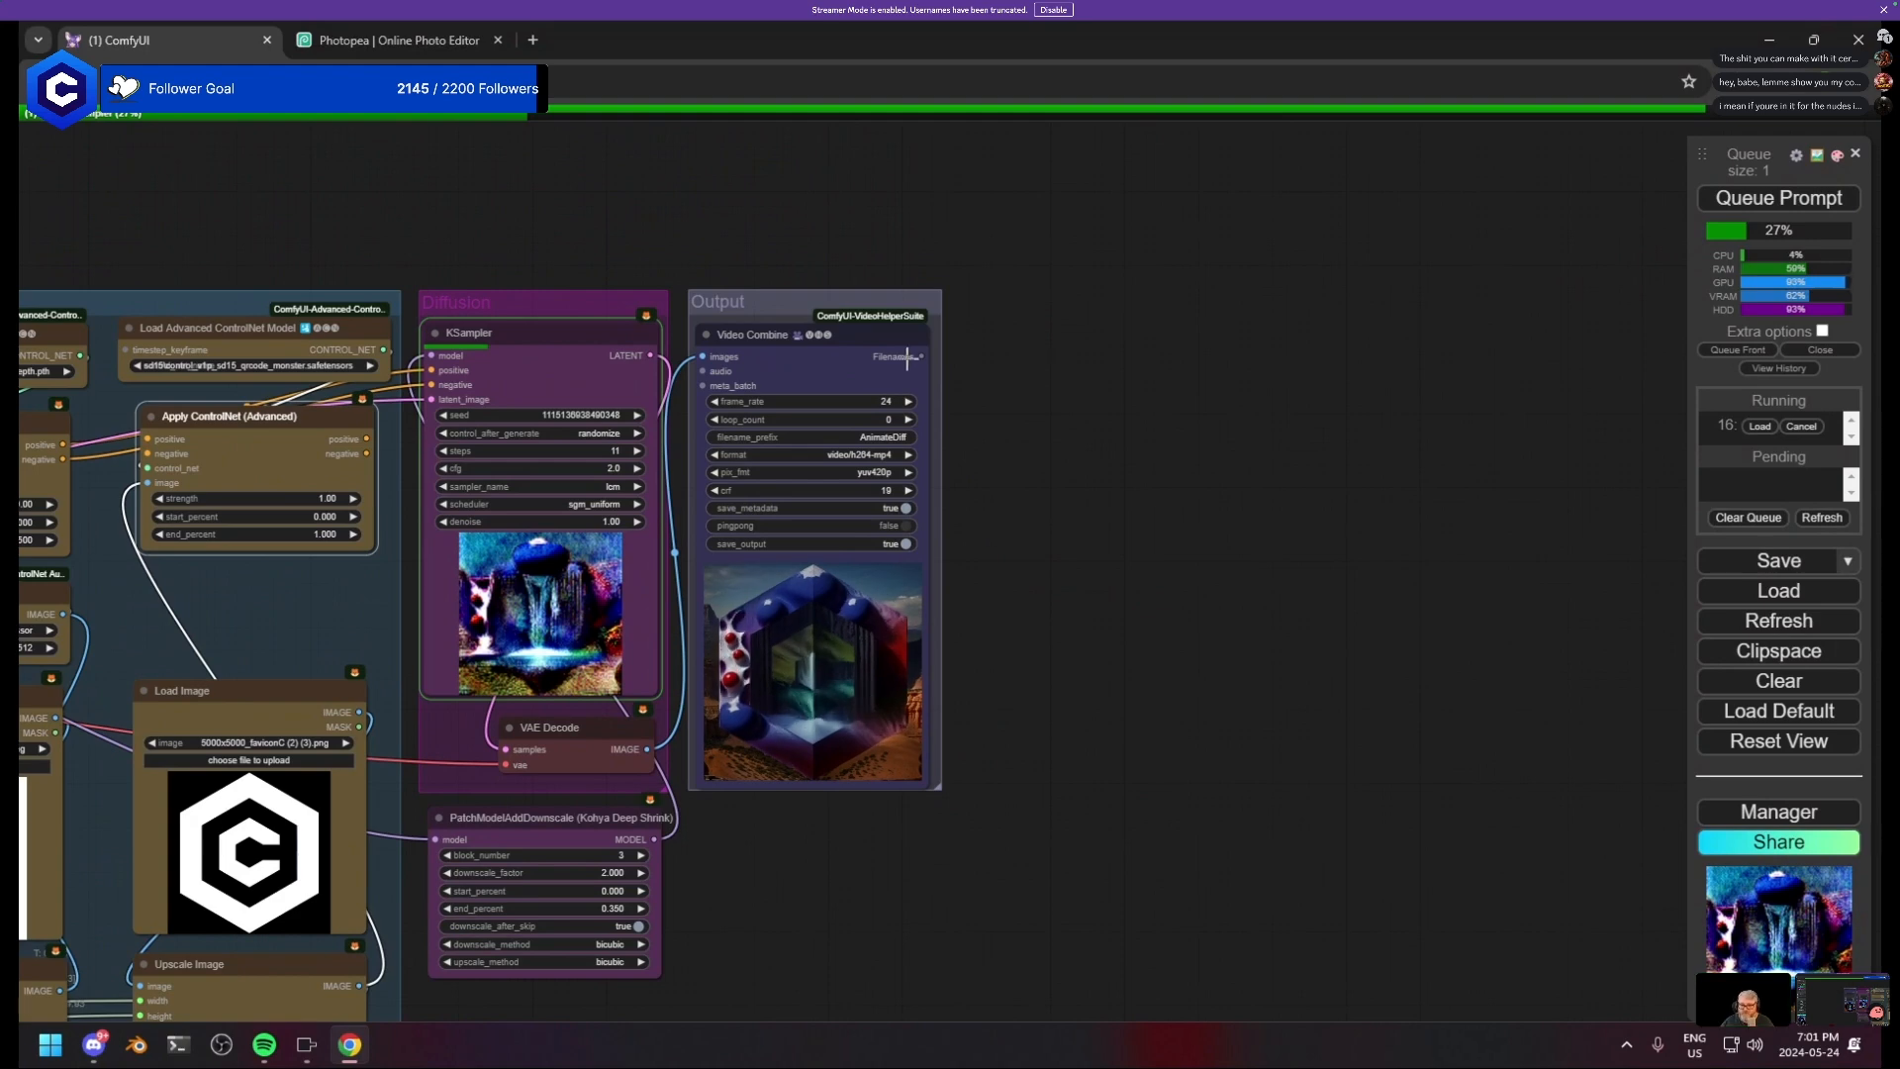
- Duplicate the Video Combine node and place the copy beside the Output group
left_click(872, 367)
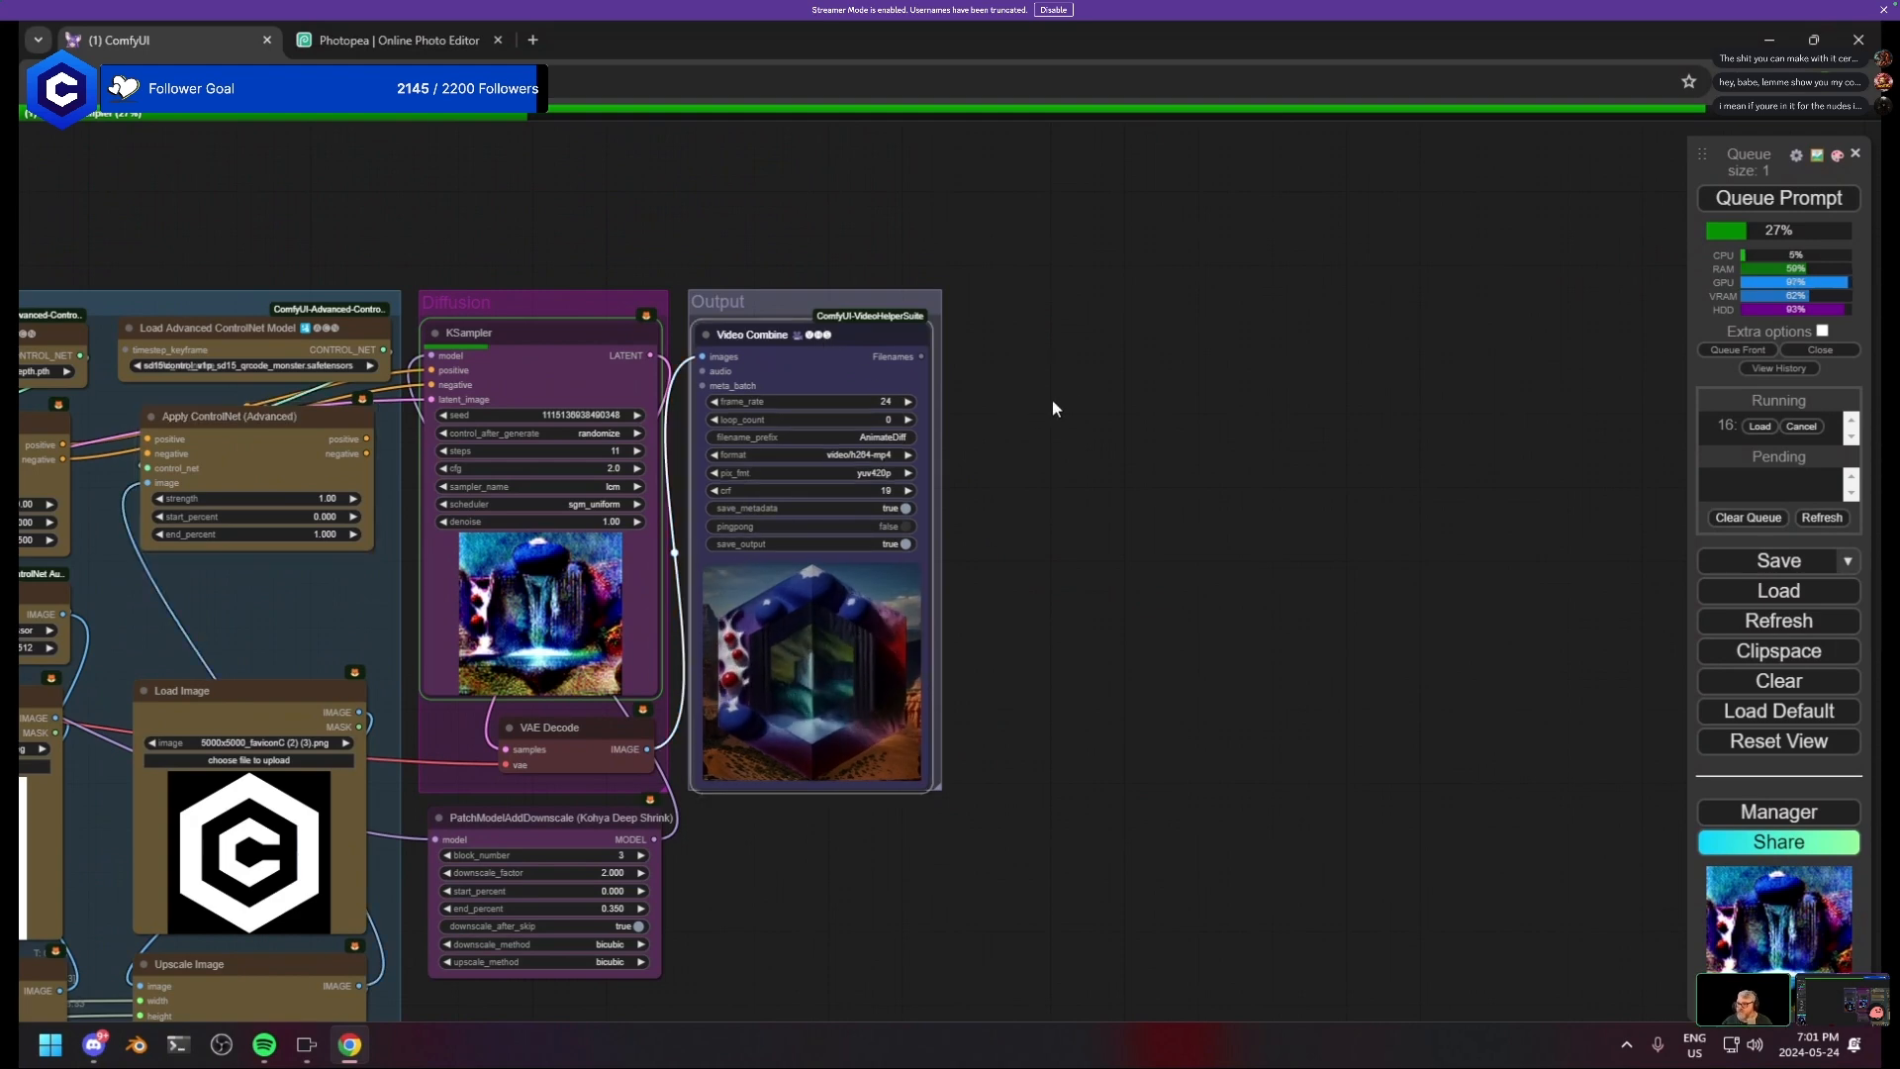
key("ctrl+c")
key("ctrl+v")
left_click_drag(1240, 379, 1201, 318)
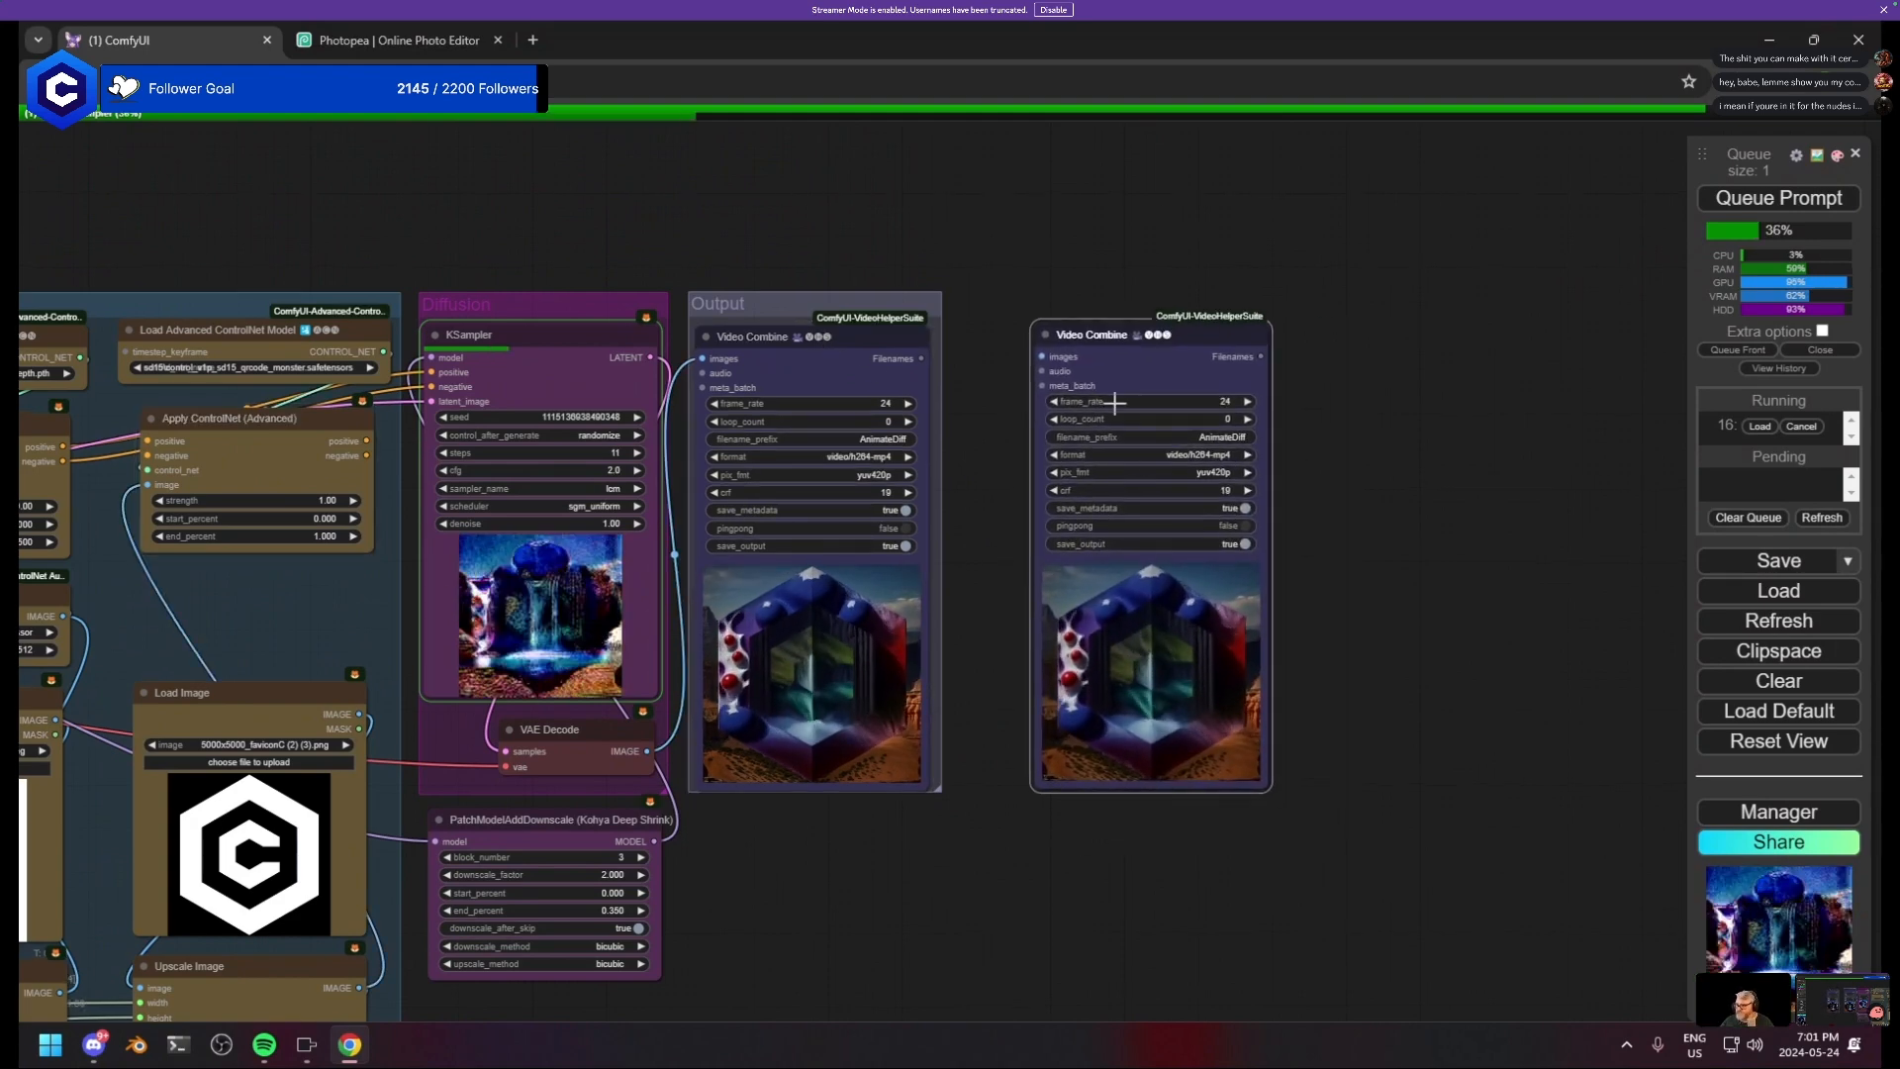
left_click_drag(1121, 373, 1159, 636)
left_click_drag(917, 570, 1330, 365)
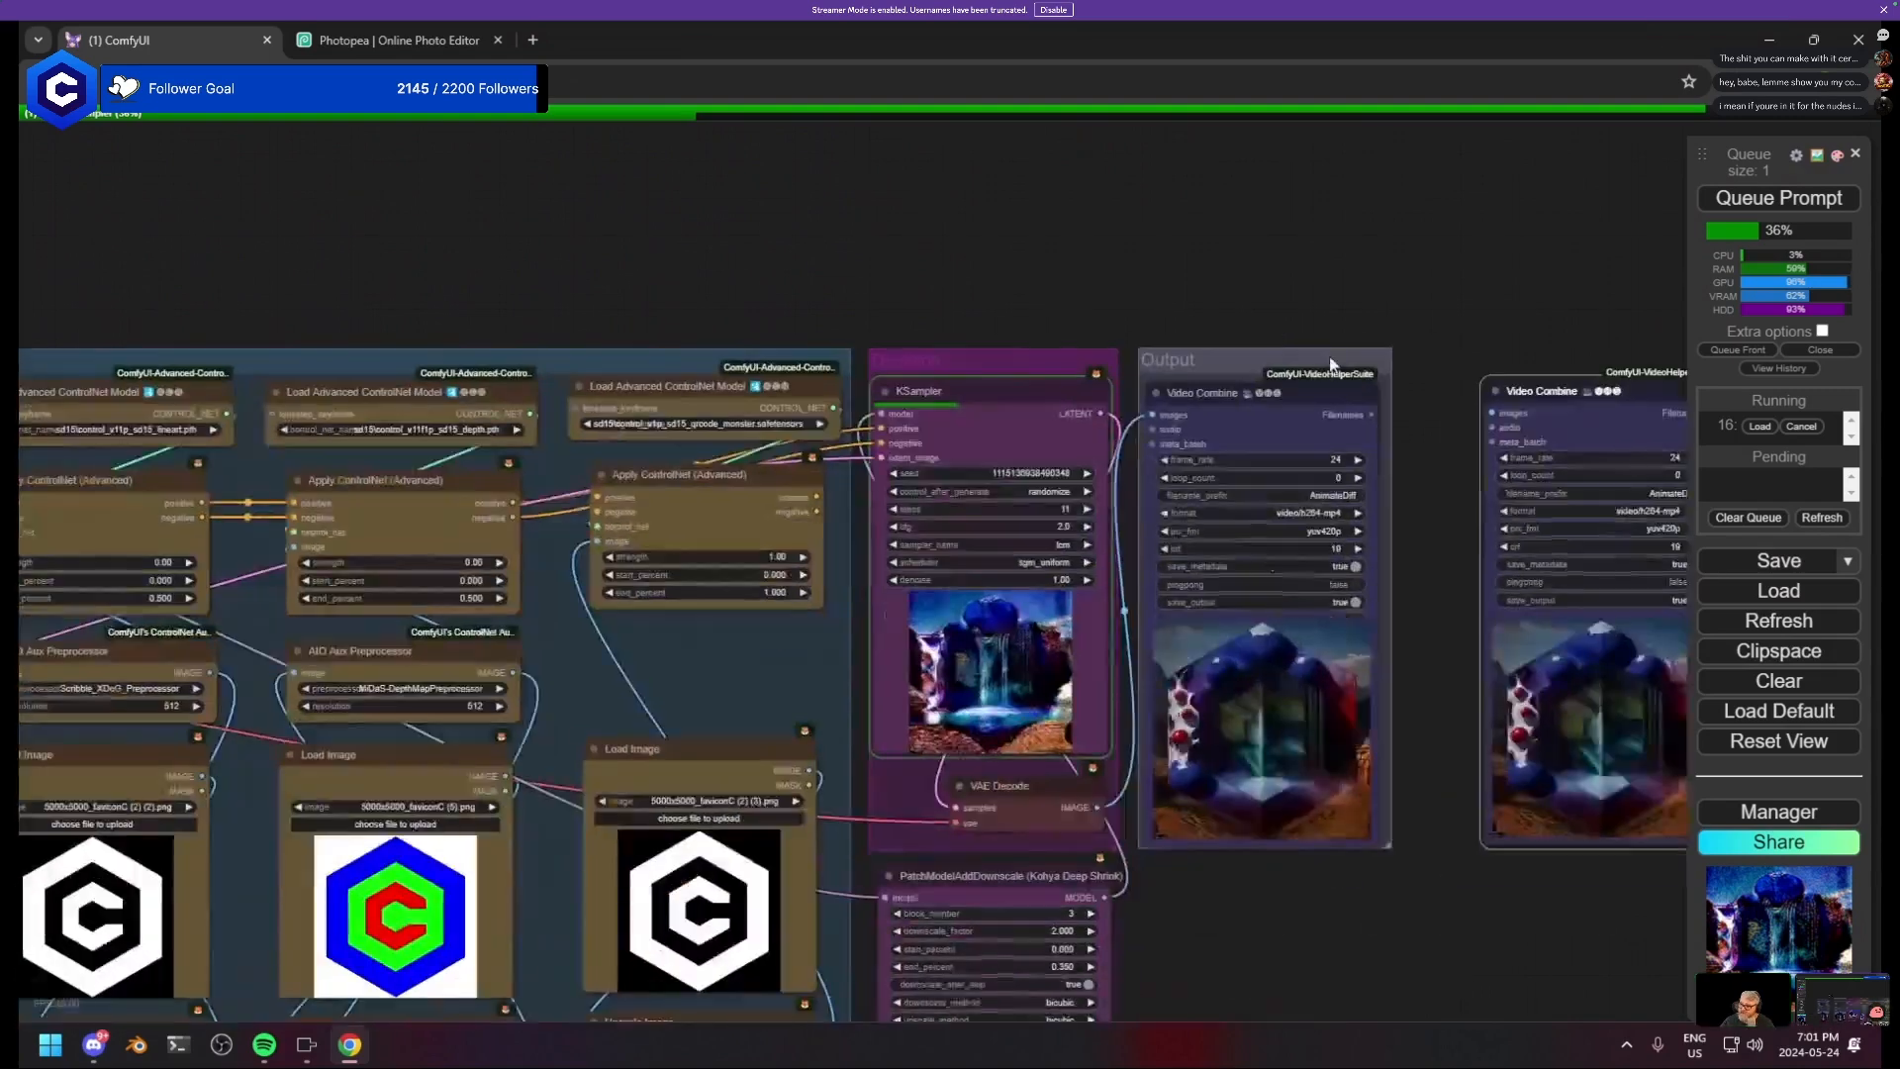
- Search the node library for an image compositing node with "image com"
double_click(1286, 248)
type("appl")
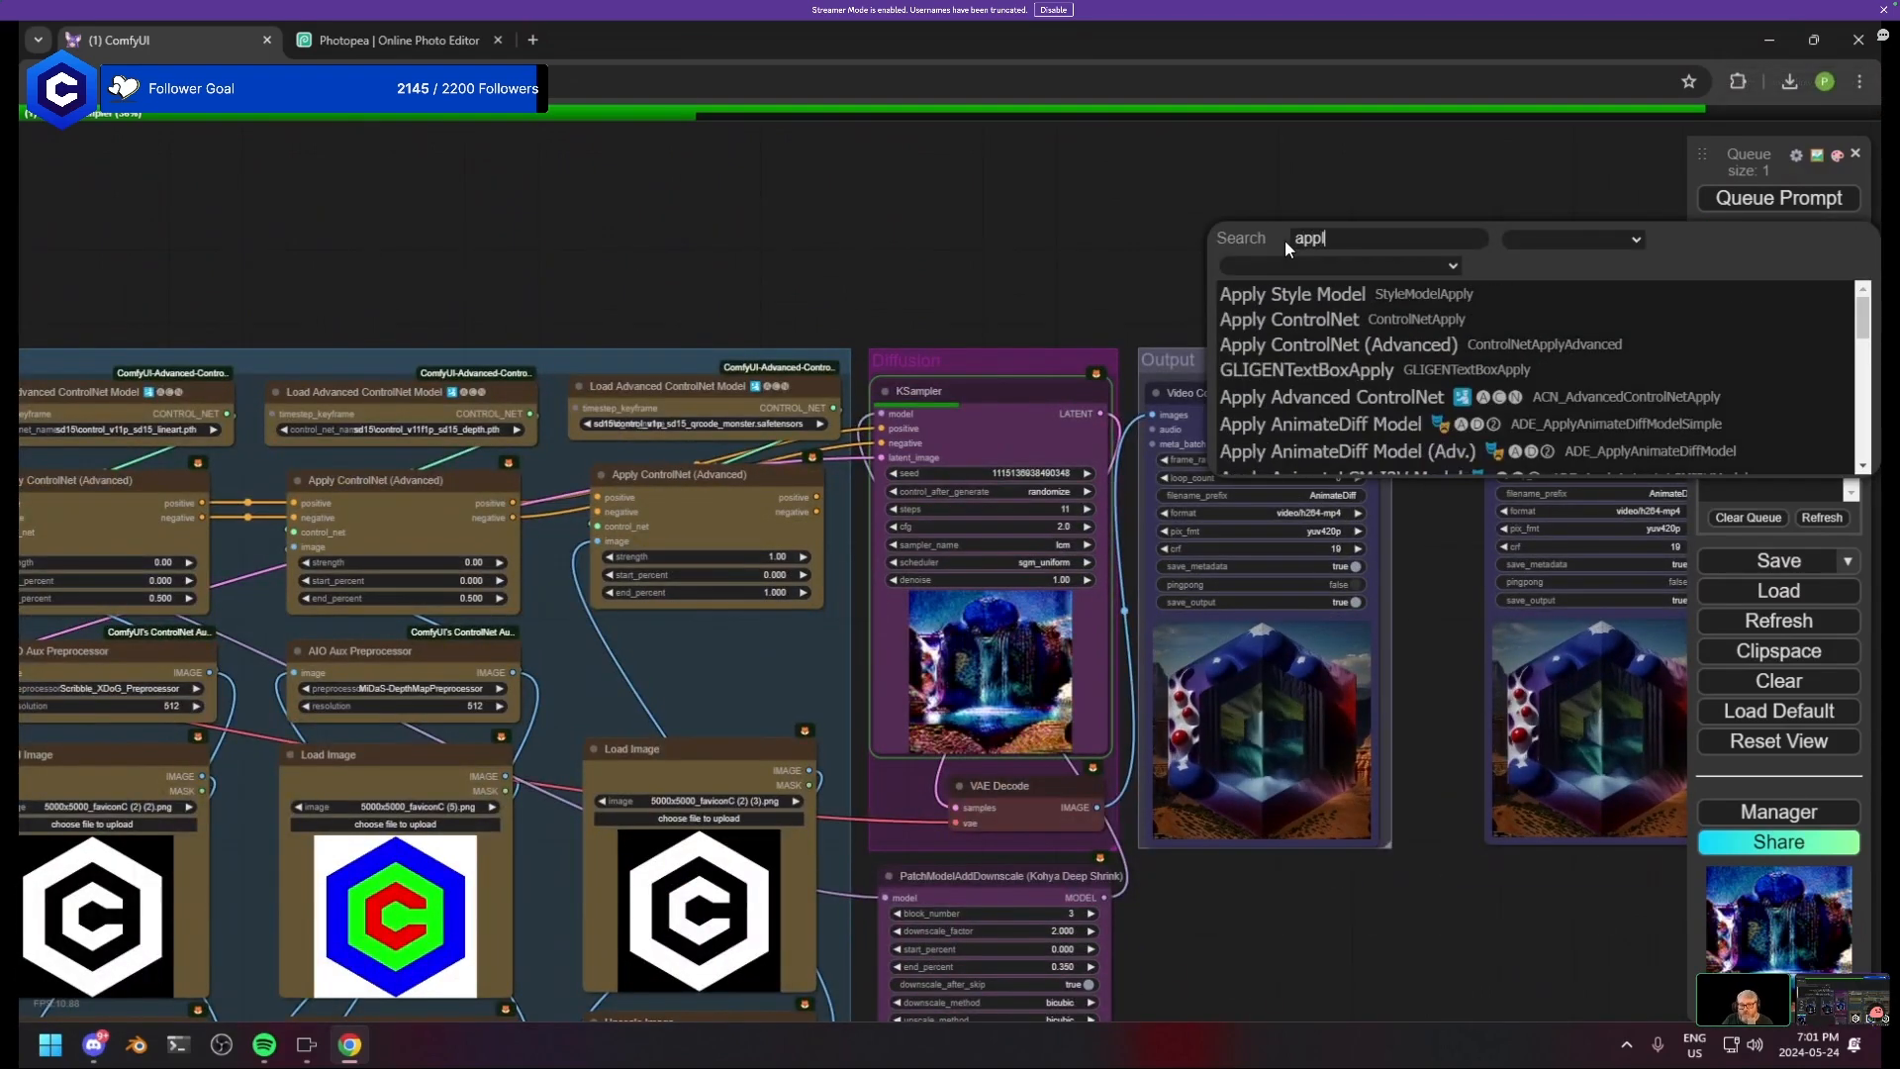
type("y")
key("BackSpace")
key("BackSpace")
key("BackSpace")
key("BackSpace")
key("BackSpace")
type("image com")
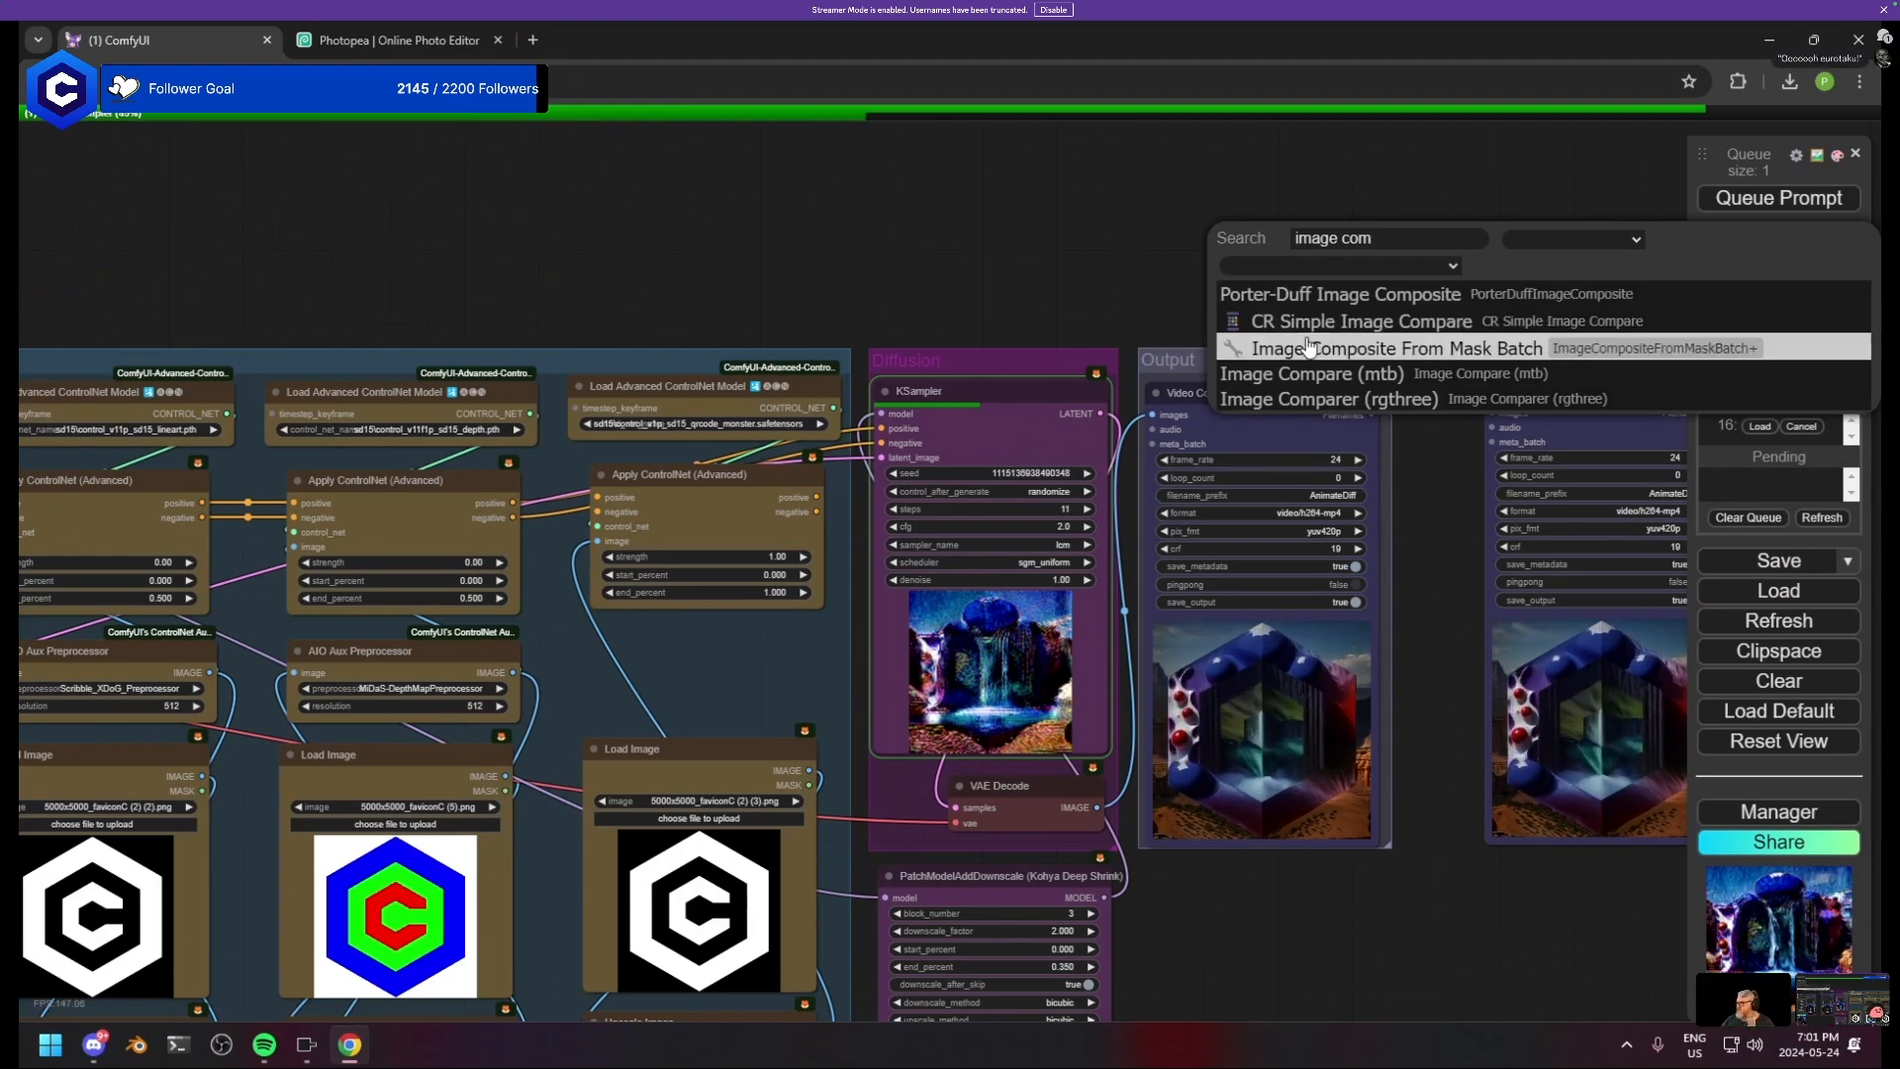
left_click(1311, 262)
triple_click(1314, 244)
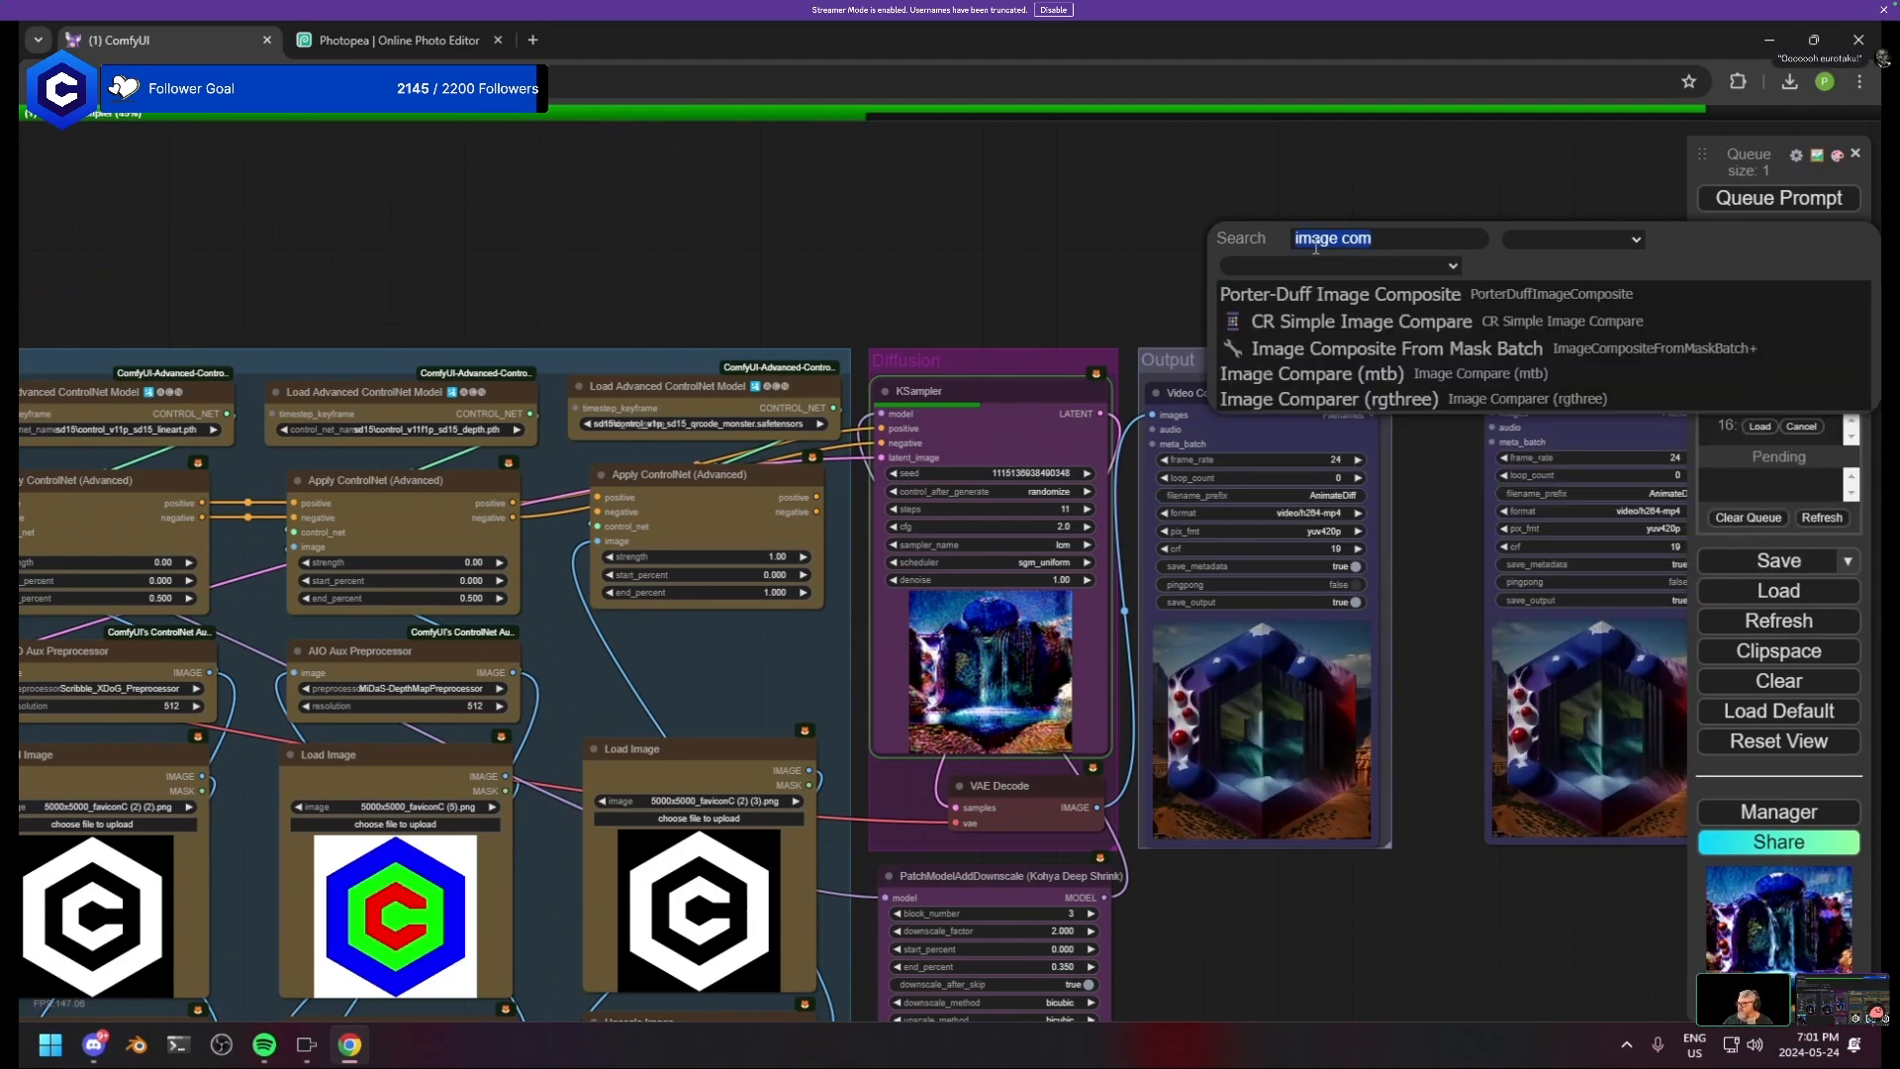
- Find the composite nodes with "composit" and add an ImageCompositeMasked node above the Output group
type("compos")
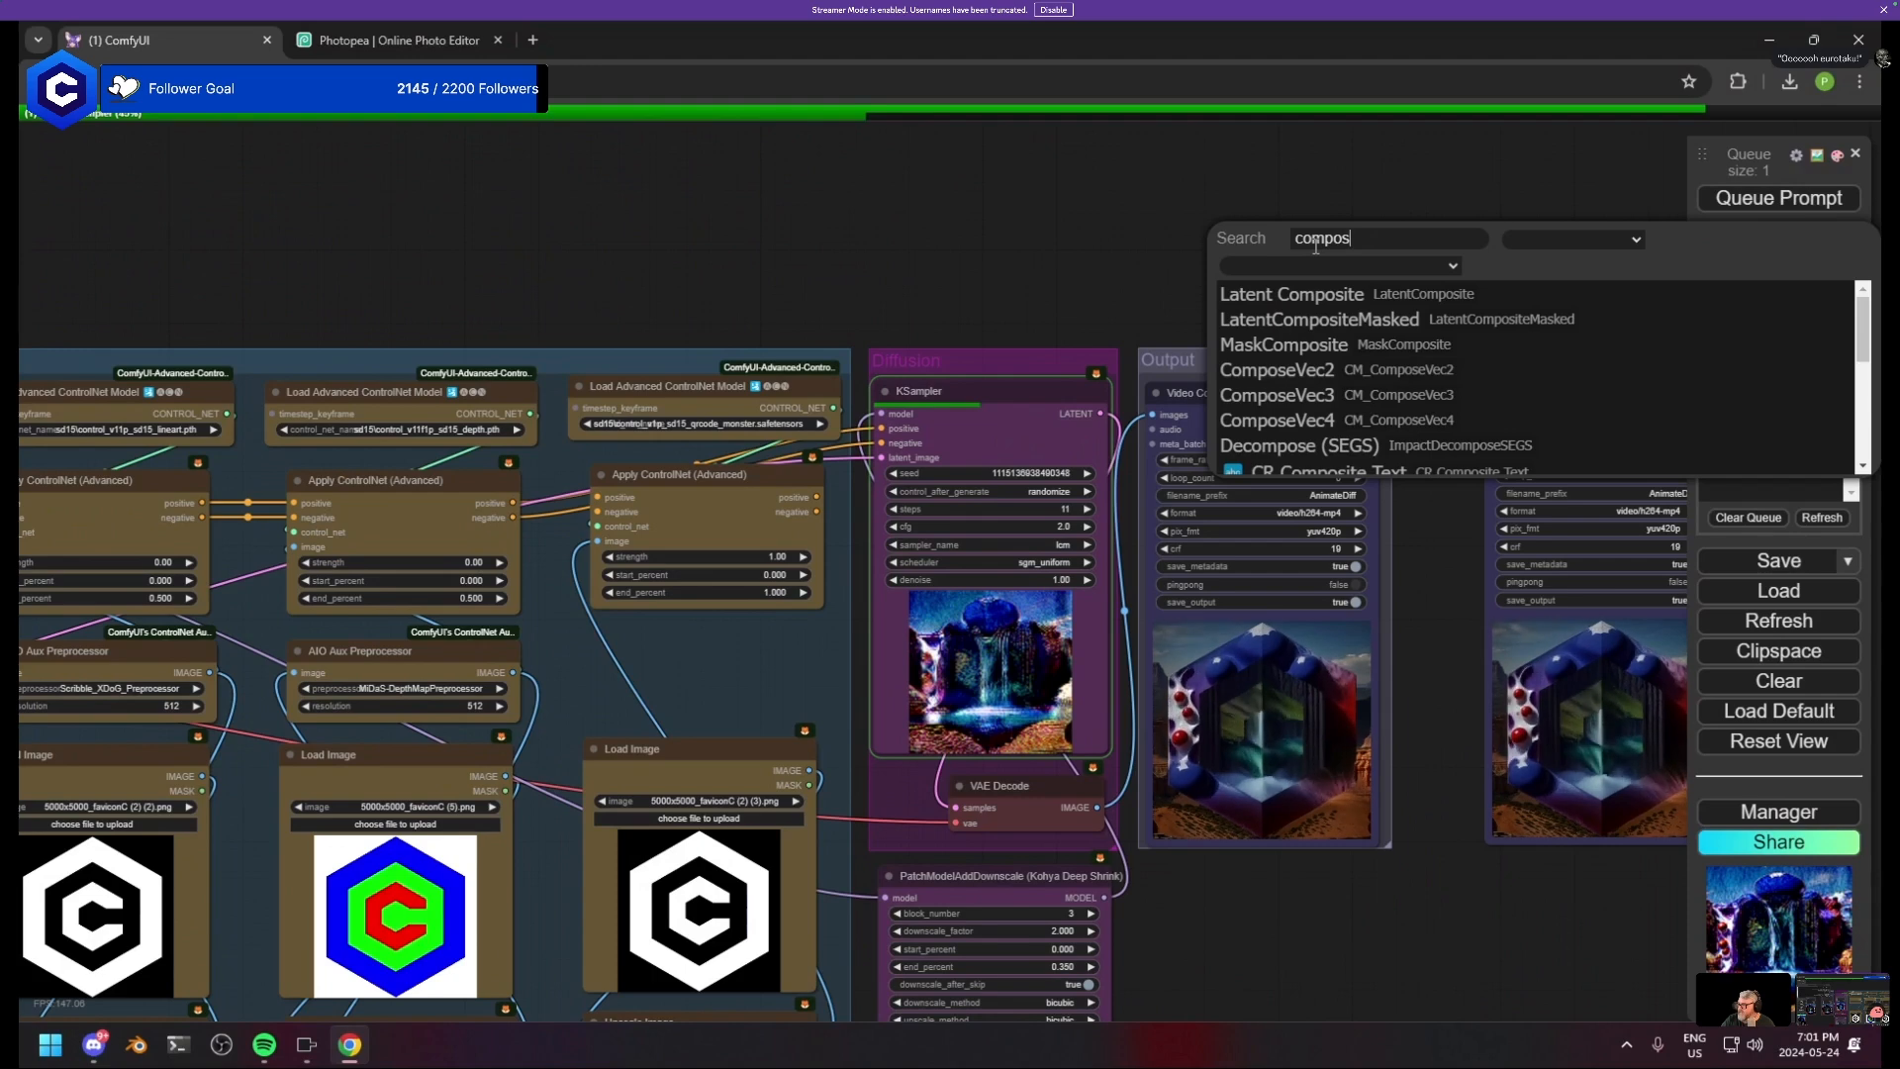
type("it")
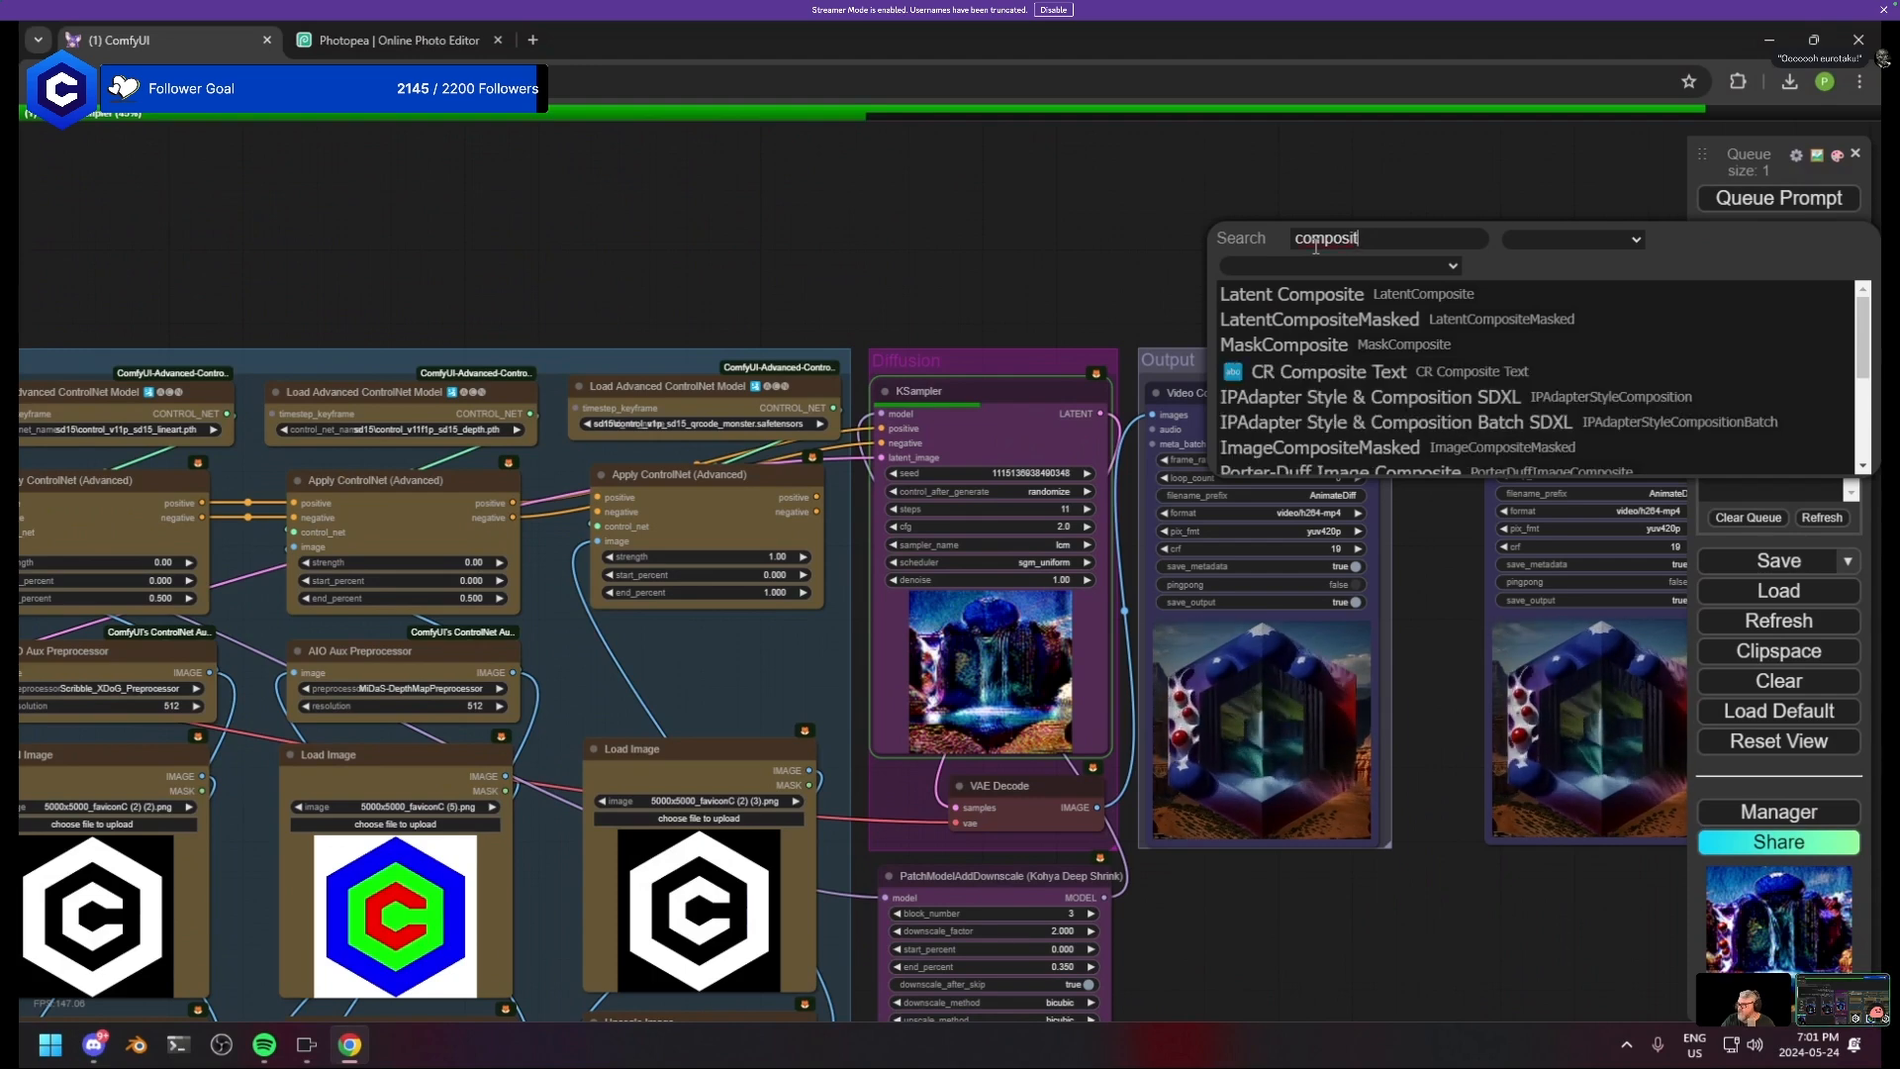
scroll(1365, 376, "down", 3)
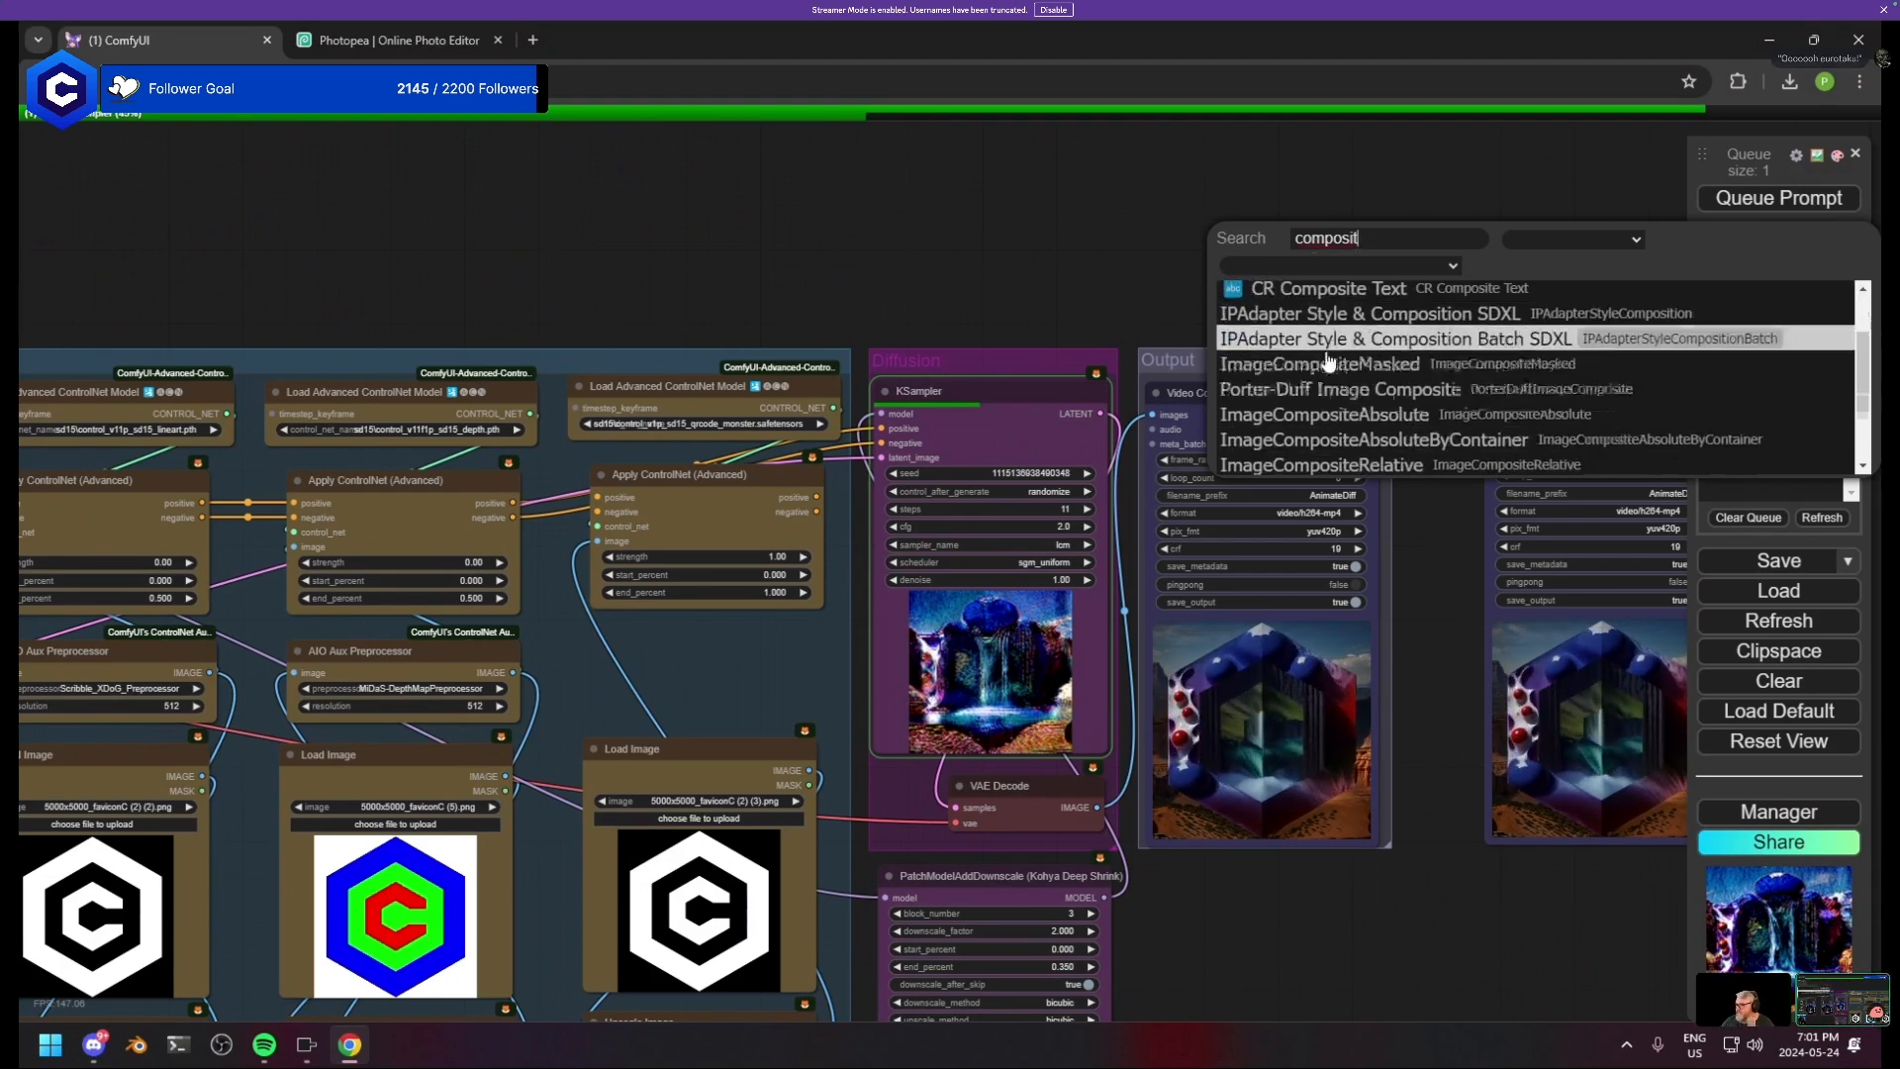
scroll(1370, 435, "down", 3)
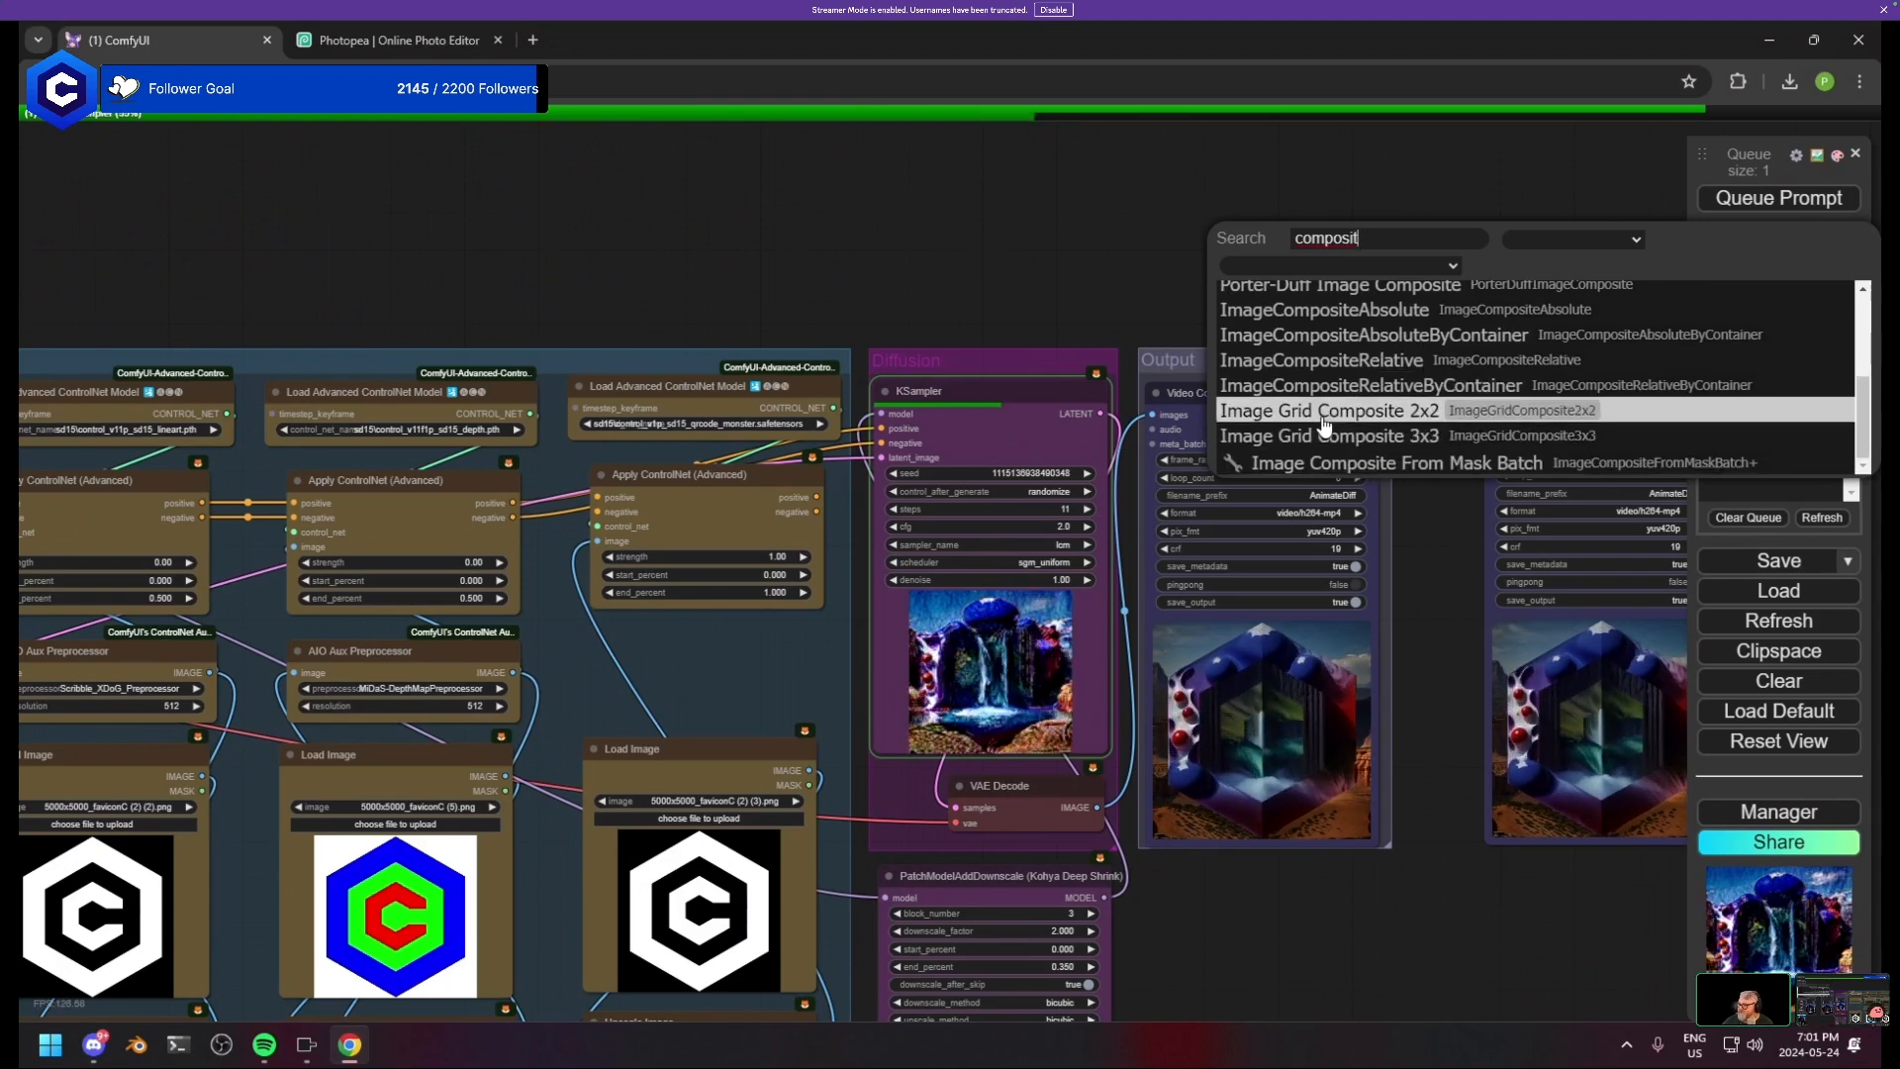
scroll(1355, 445, "up", 4)
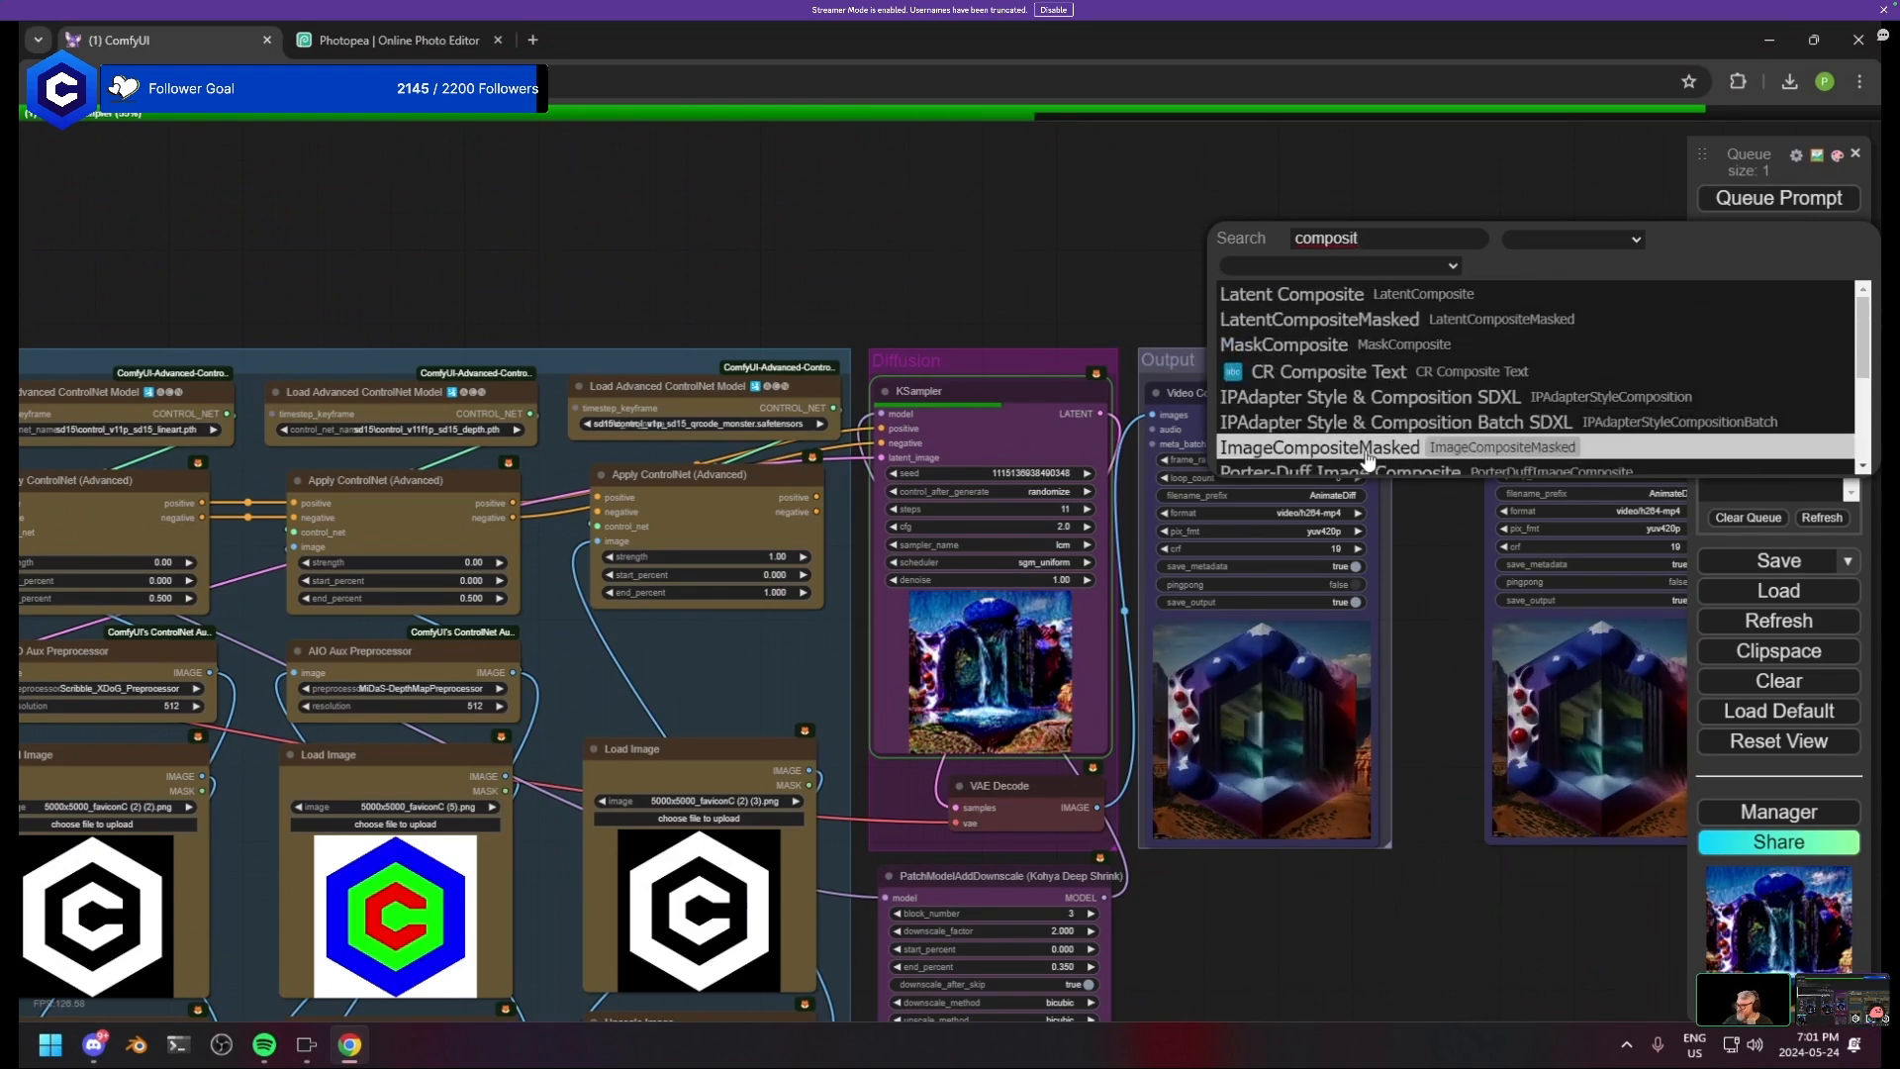
left_click(1367, 450)
left_click_drag(1365, 238, 1295, 198)
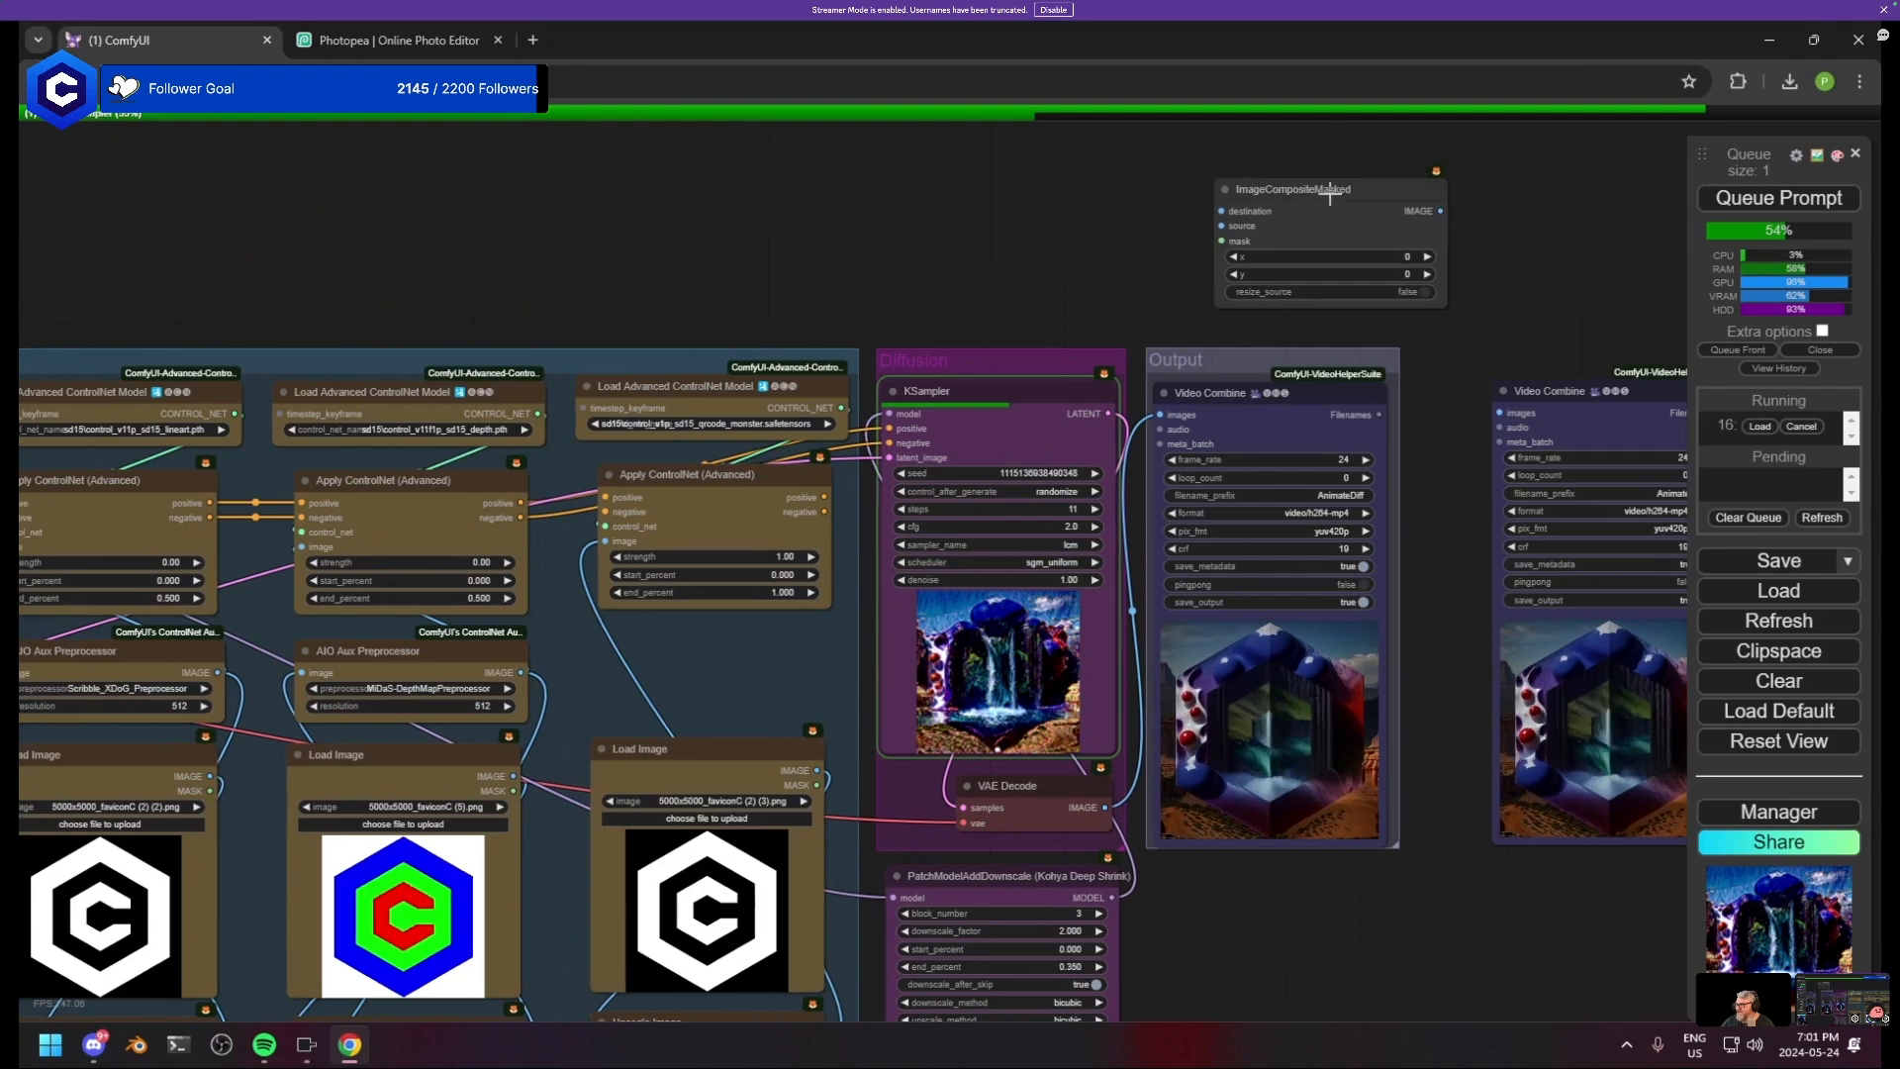
- Delete the ImageCompositeMasked node above the Output group
left_click_drag(1132, 248, 950, 306)
scroll(1187, 252, "up", 3)
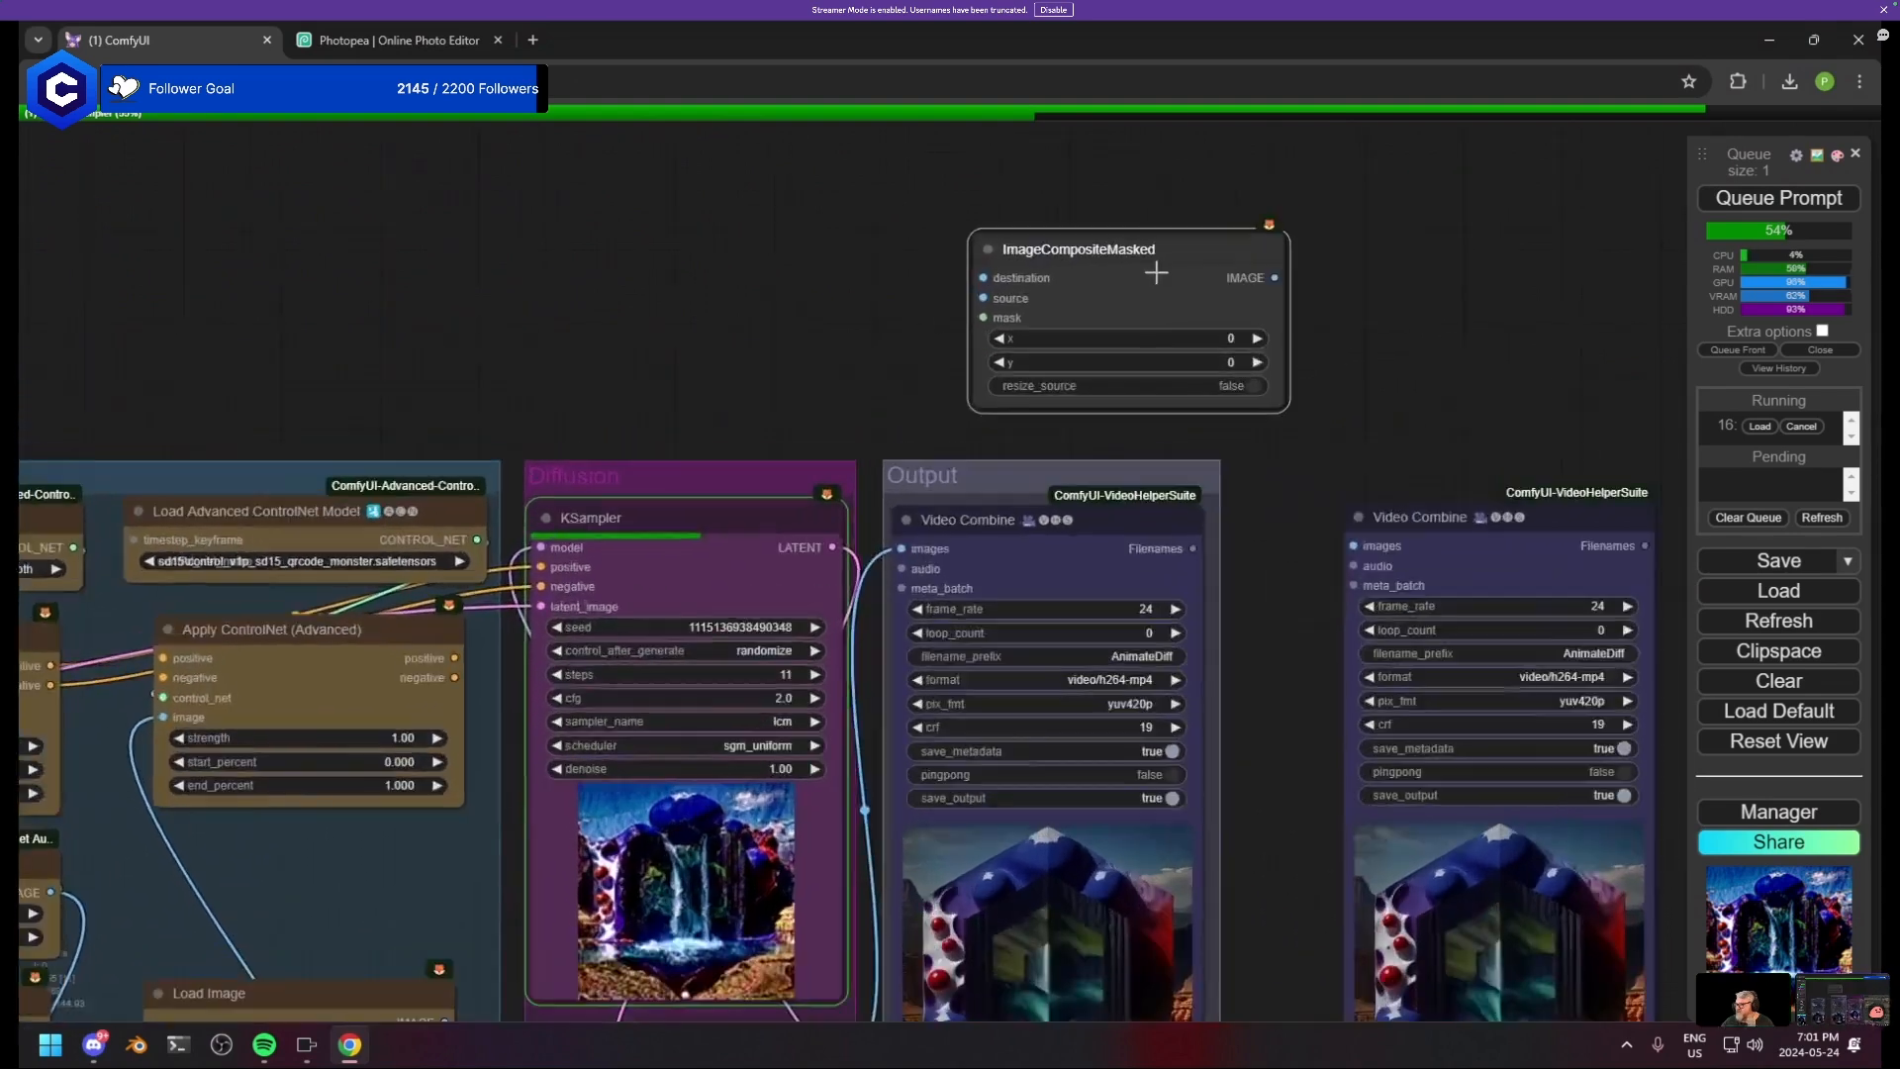
key("Delete")
- Search the node library for an image combining node with "image combin" and "imagecom", and clear the search
double_click(1111, 287)
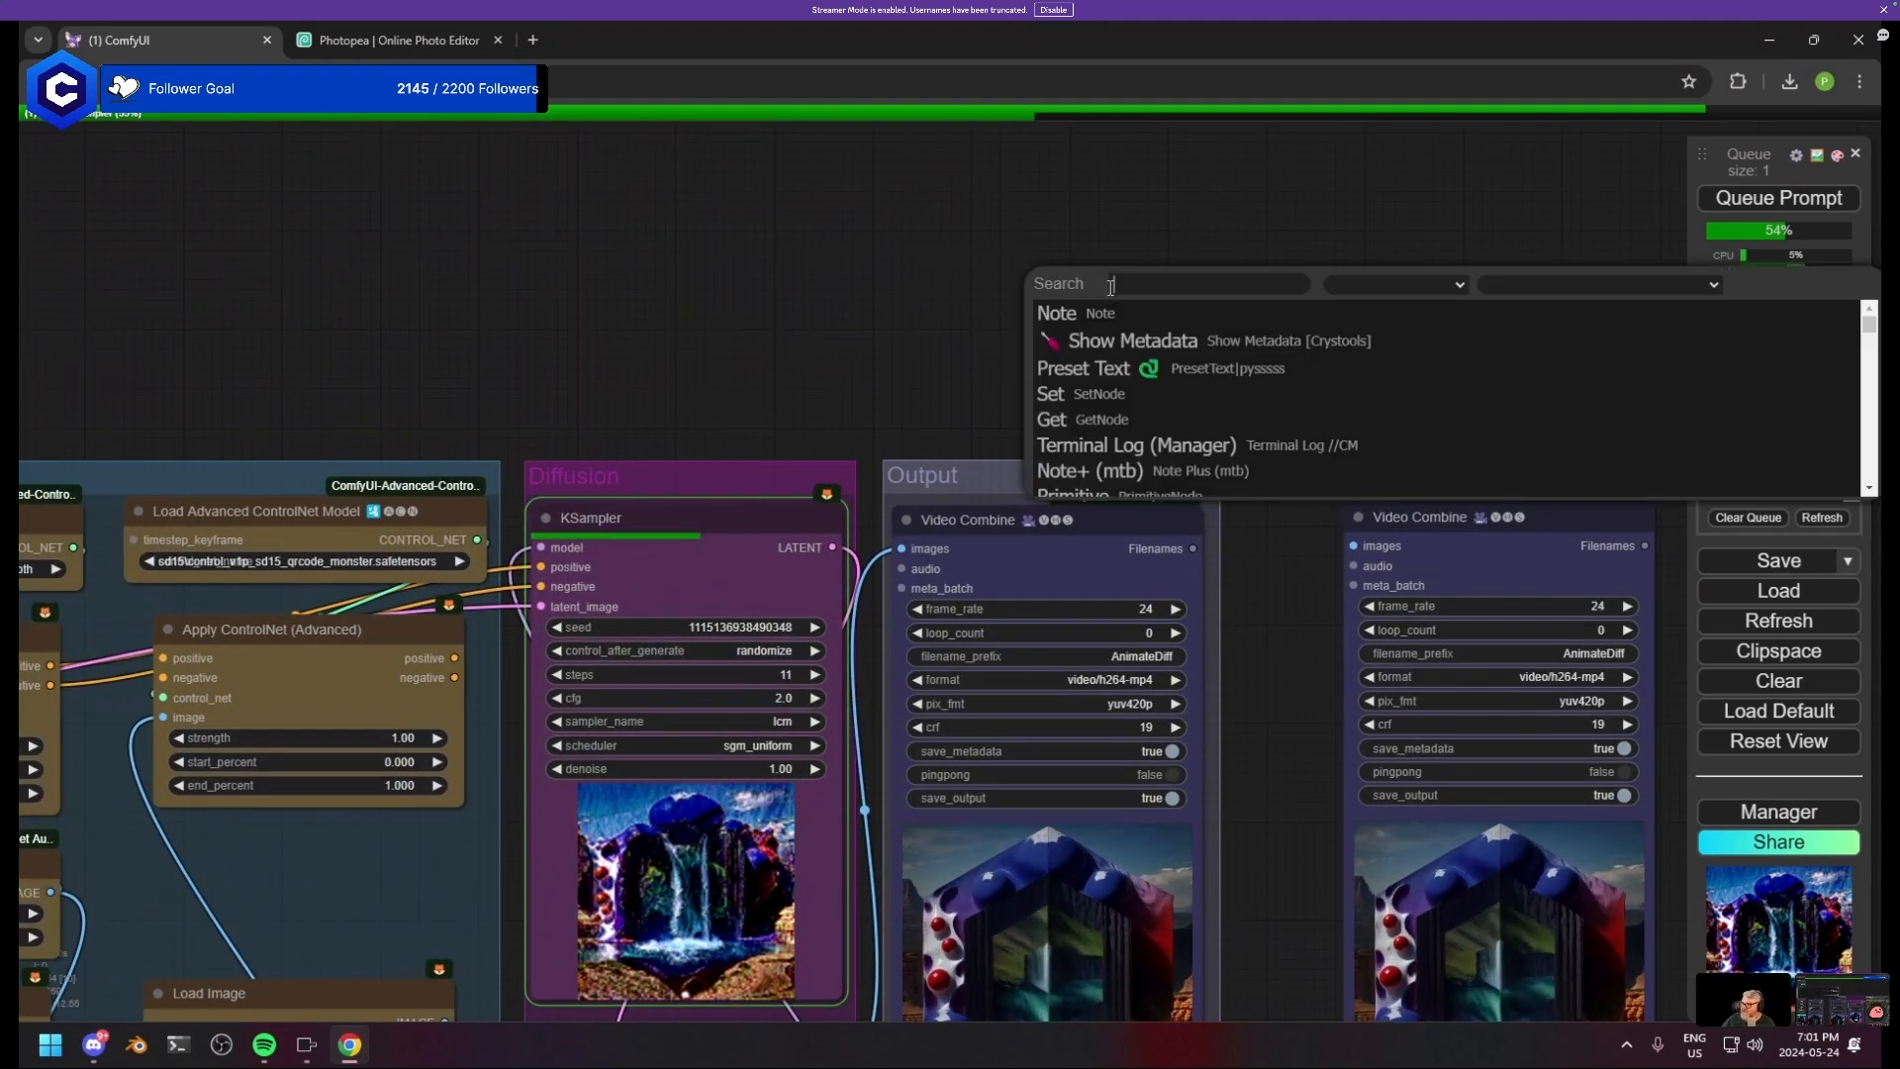
type("image combin")
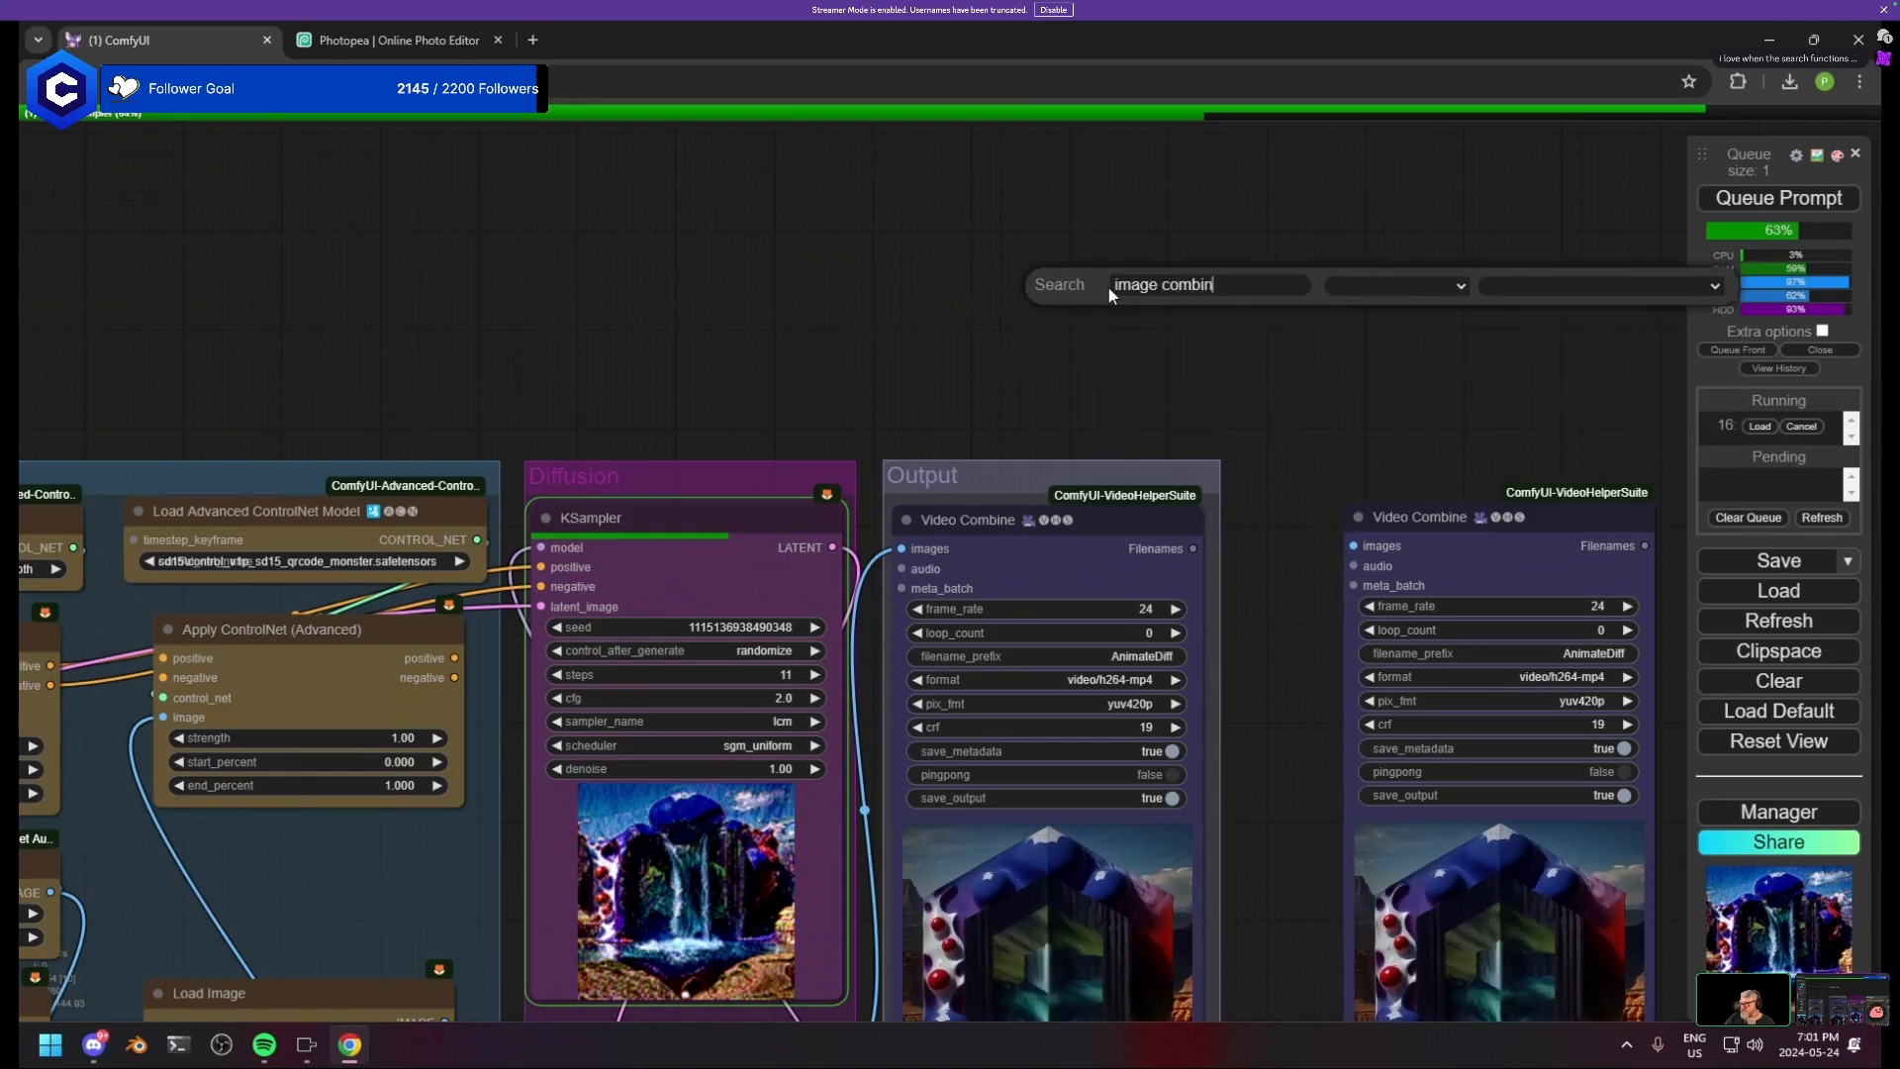
key("BackSpace")
key("BackSpace")
key("BackSpace")
key("BackSpace")
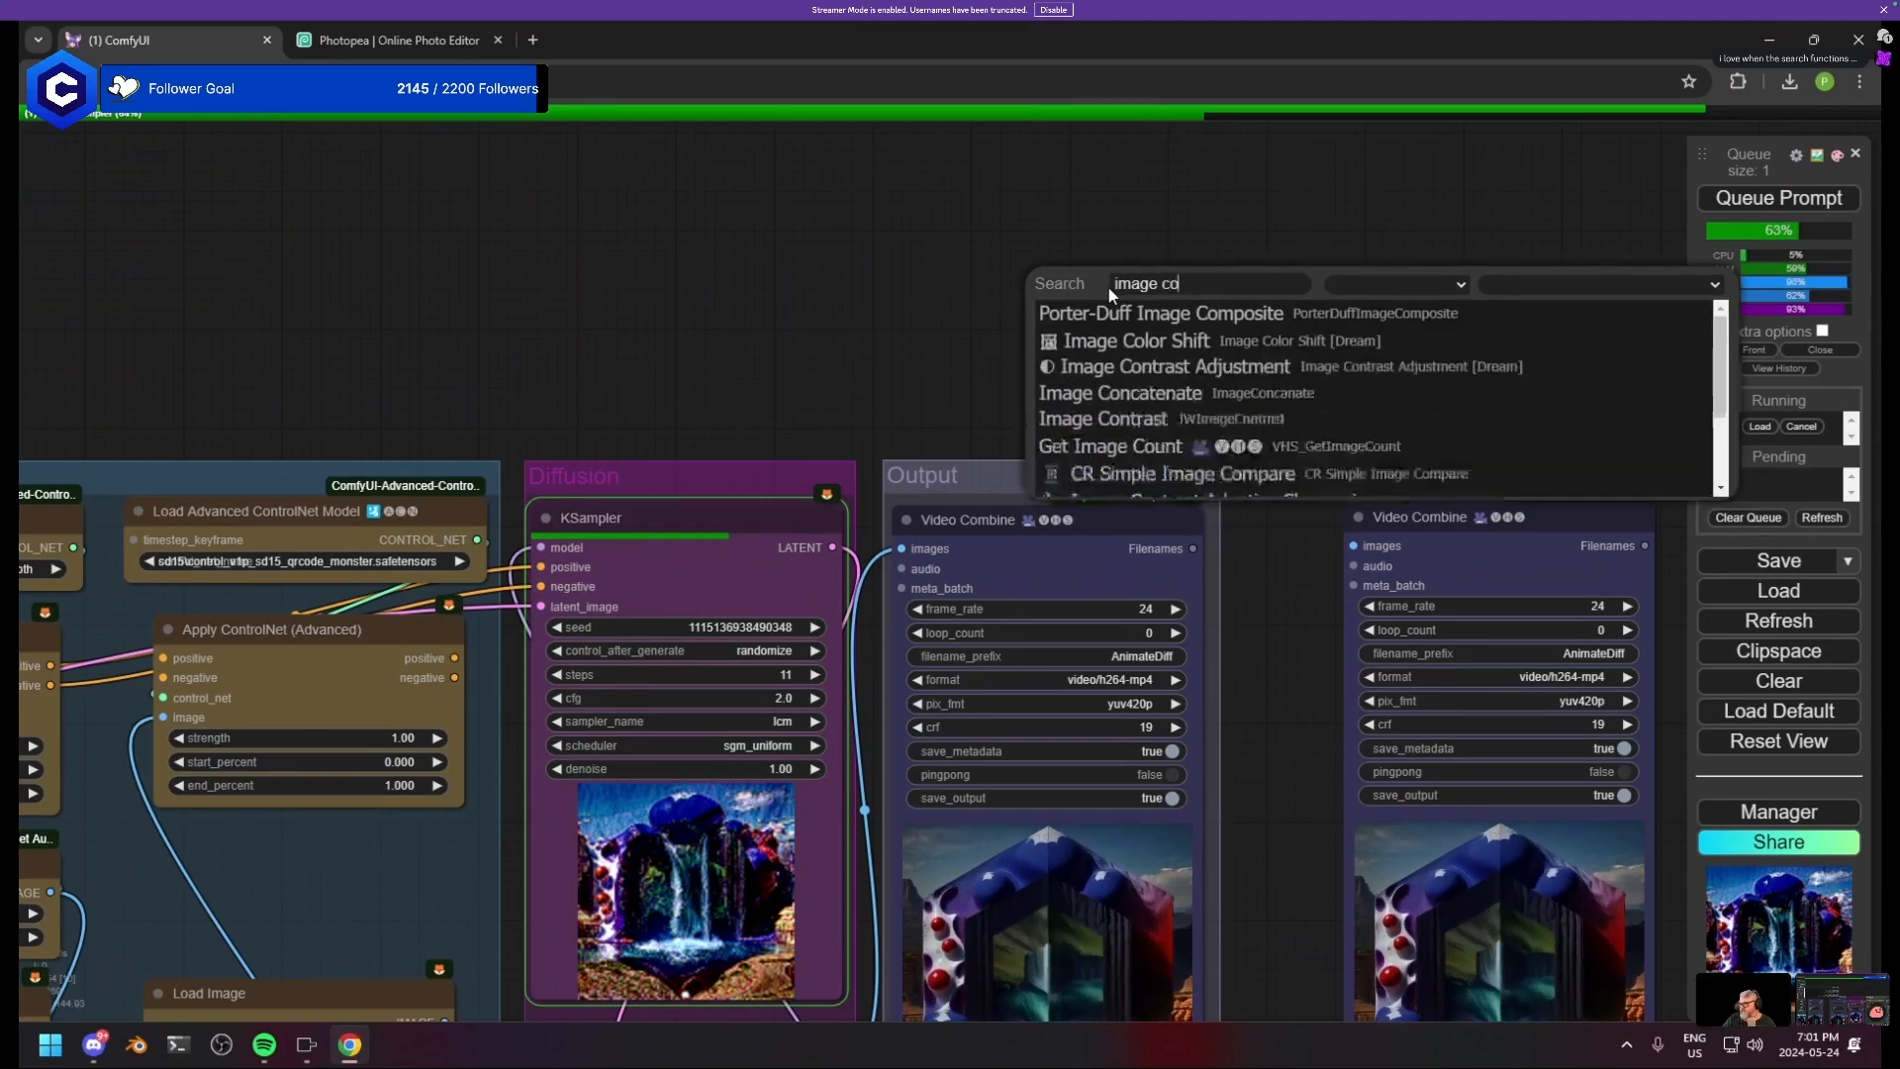
type("om")
key("BackSpace")
key("BackSpace")
key("BackSpace")
key("BackSpace")
type("com")
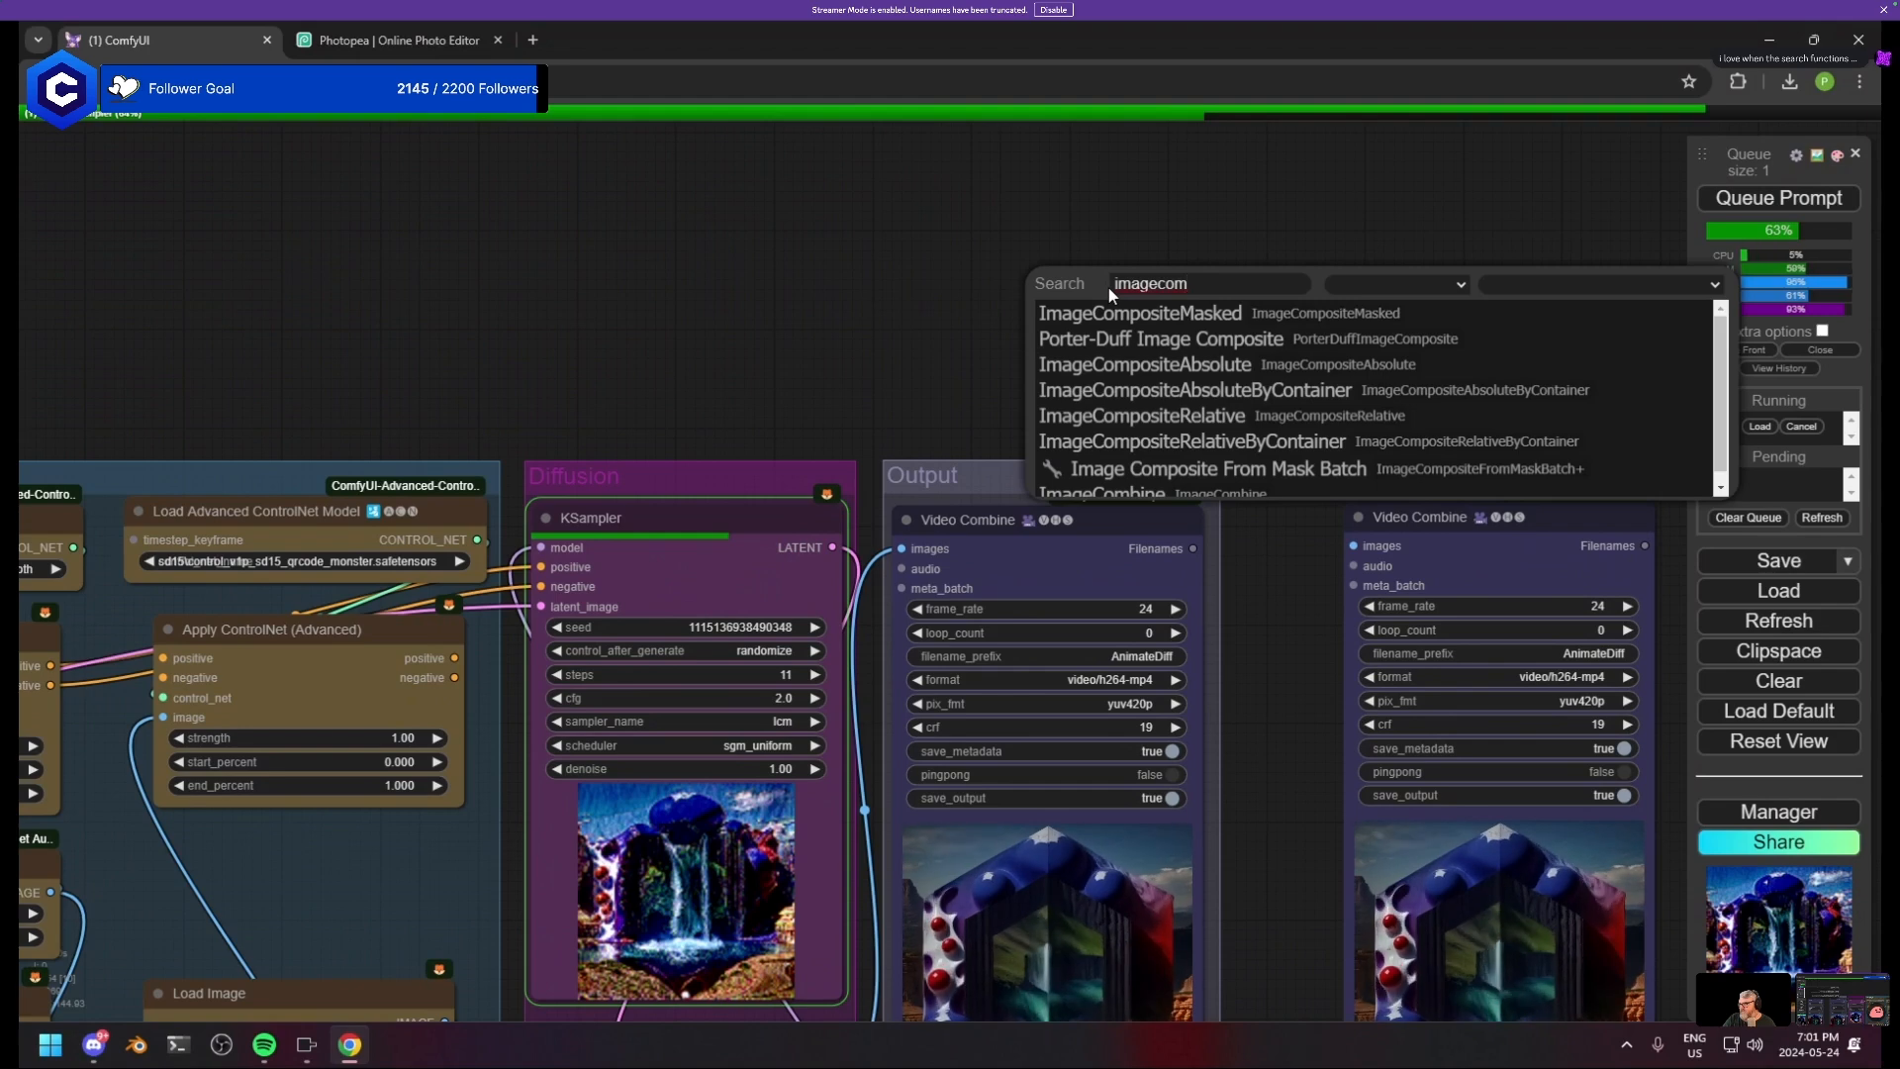
key("Down")
key("Down")
key("Down")
key("Down")
key("Down")
key("Down")
key("Down")
key("Down")
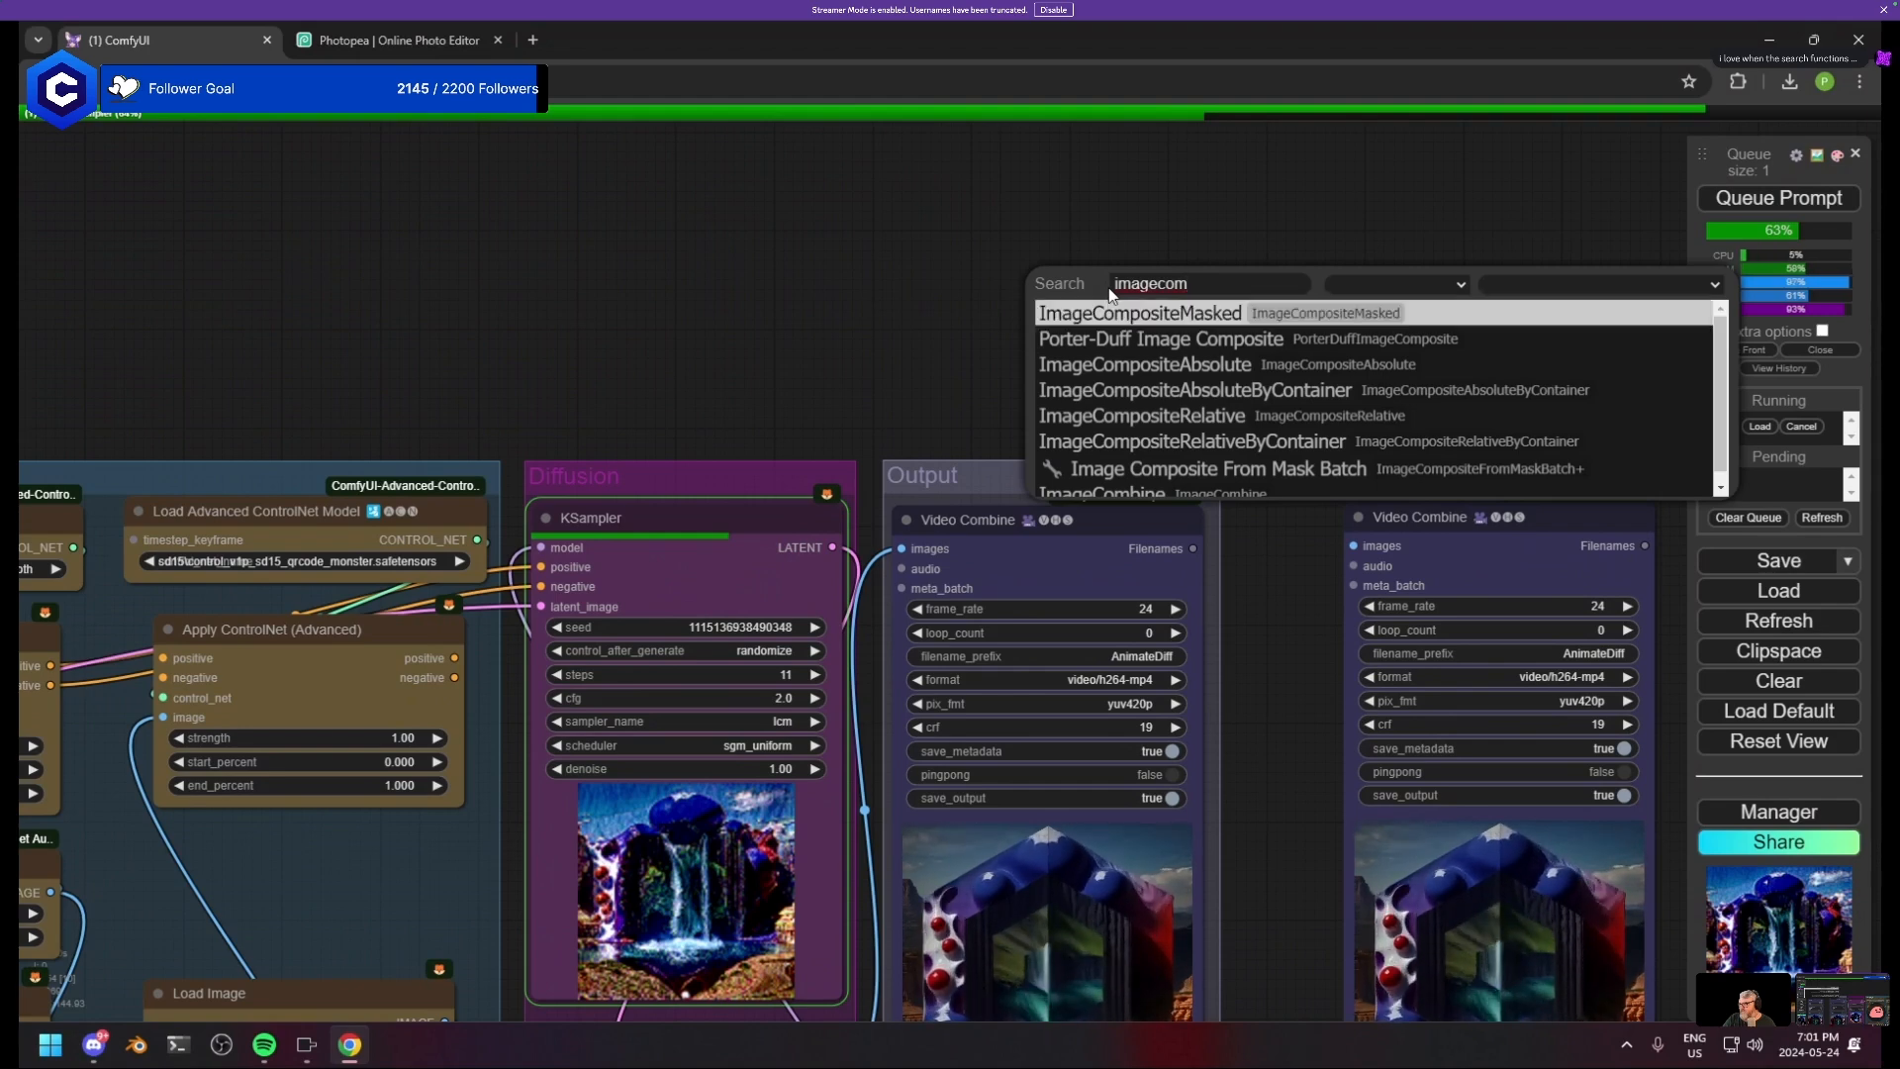
key("Up")
key("BackSpace")
key("BackSpace")
key("BackSpace")
key("BackSpace")
key("BackSpace")
key("BackSpace")
key("BackSpace")
key("BackSpace")
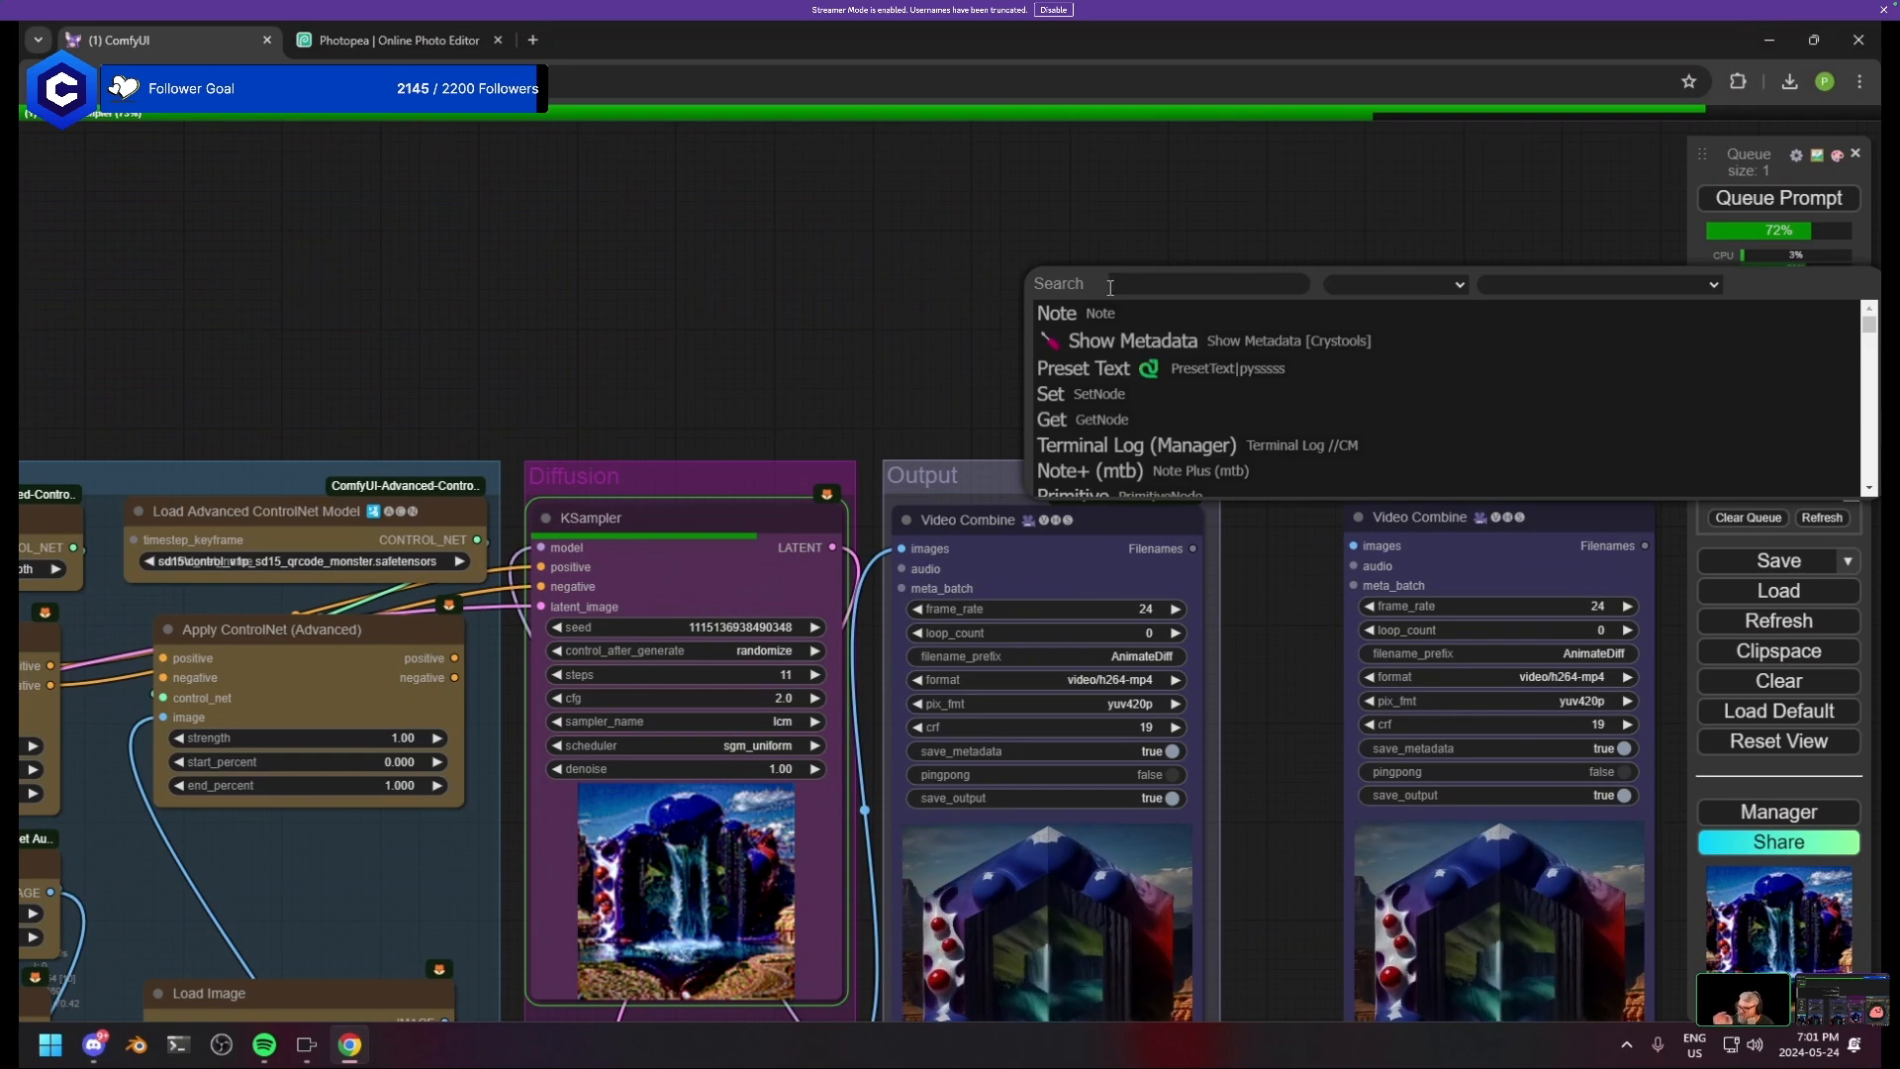
- Search the node library for "comp" and add an ImageCompositeMasked node above the two Video Combine nodes
type("comp")
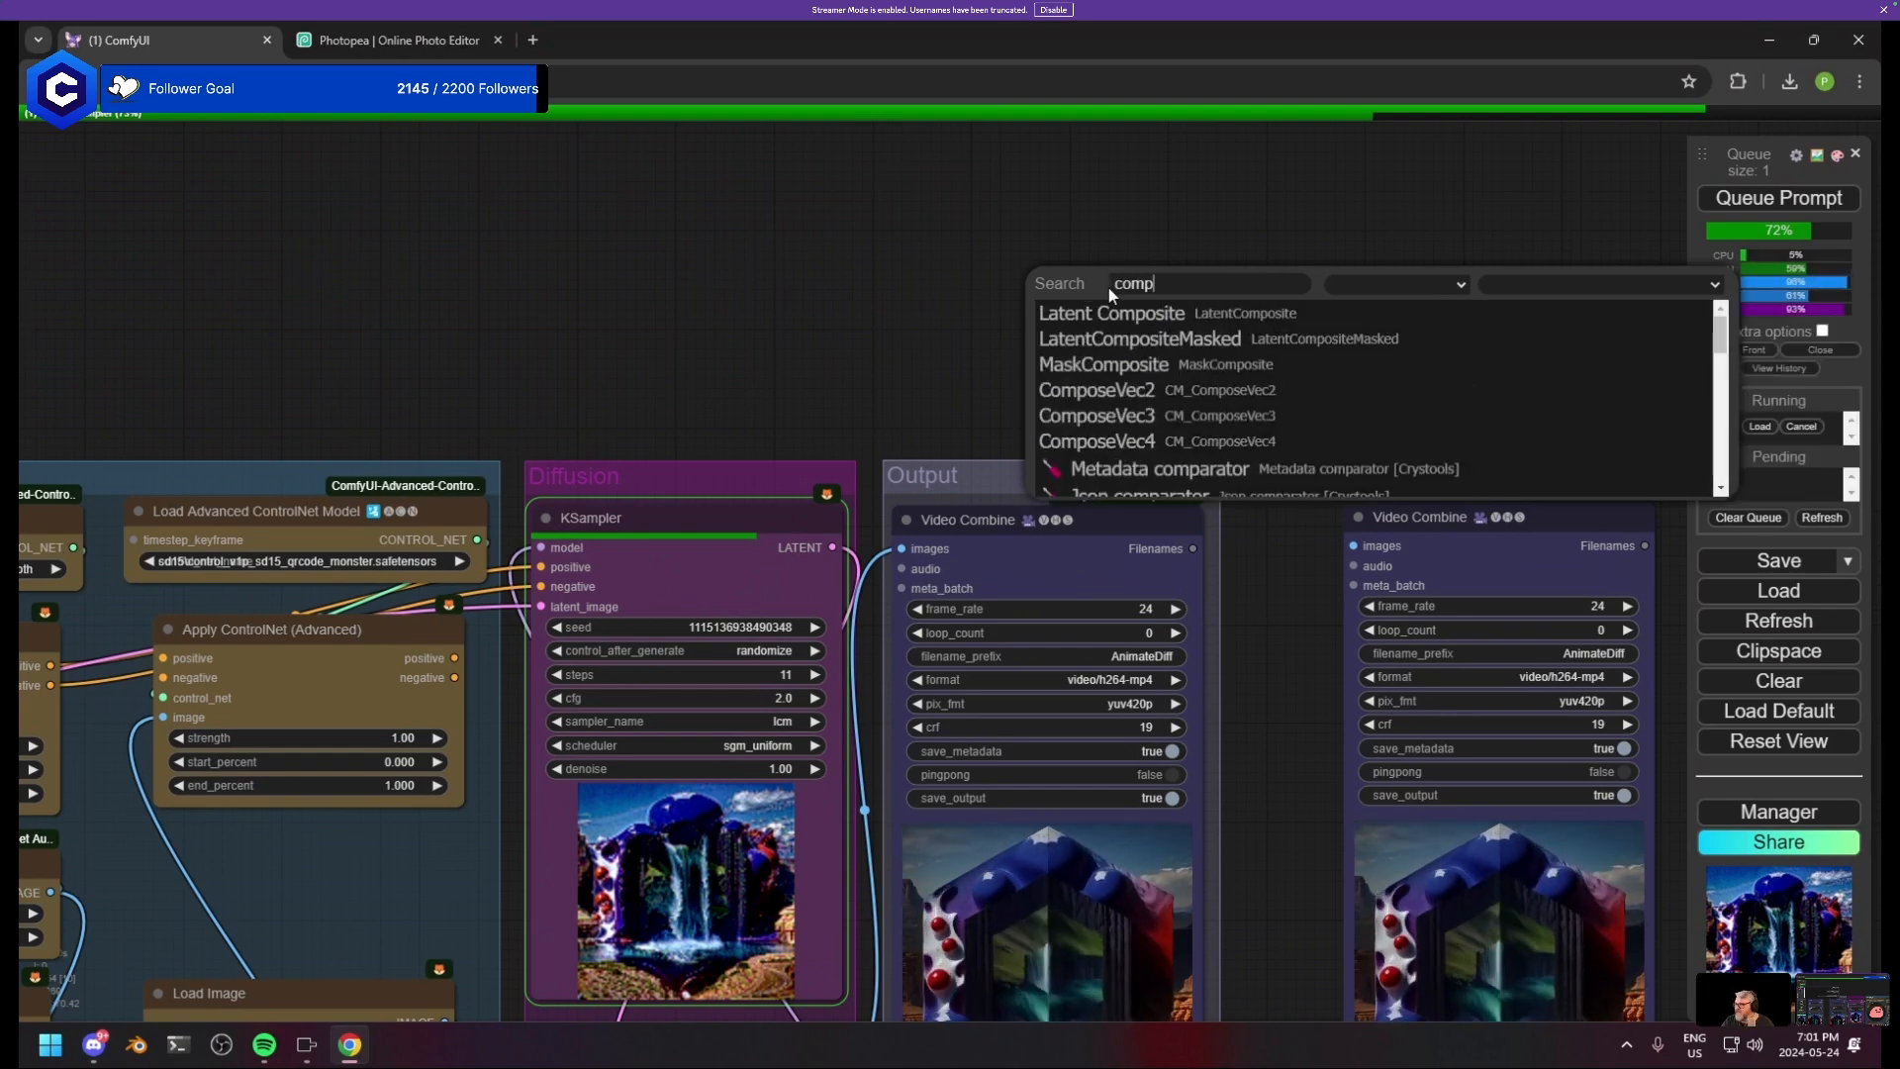
scroll(1167, 416, "down", 3)
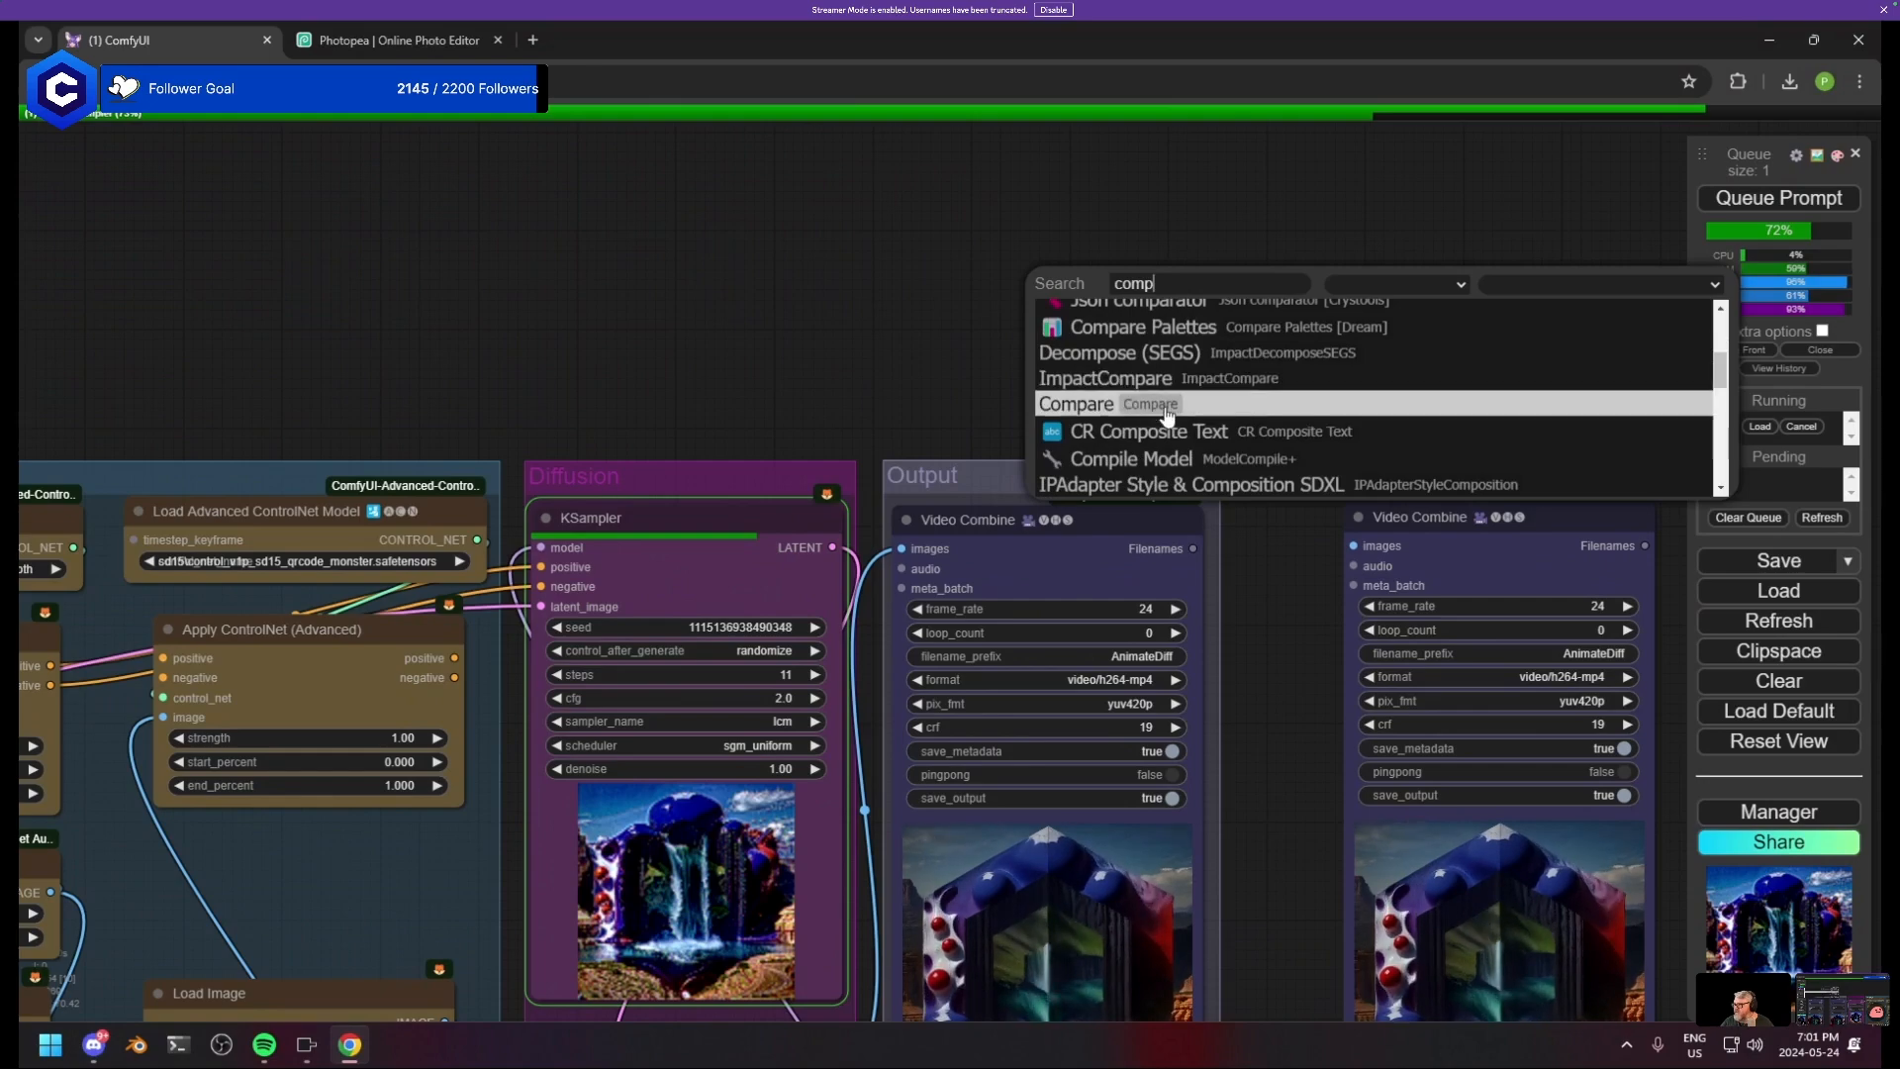
scroll(1168, 415, "down", 5)
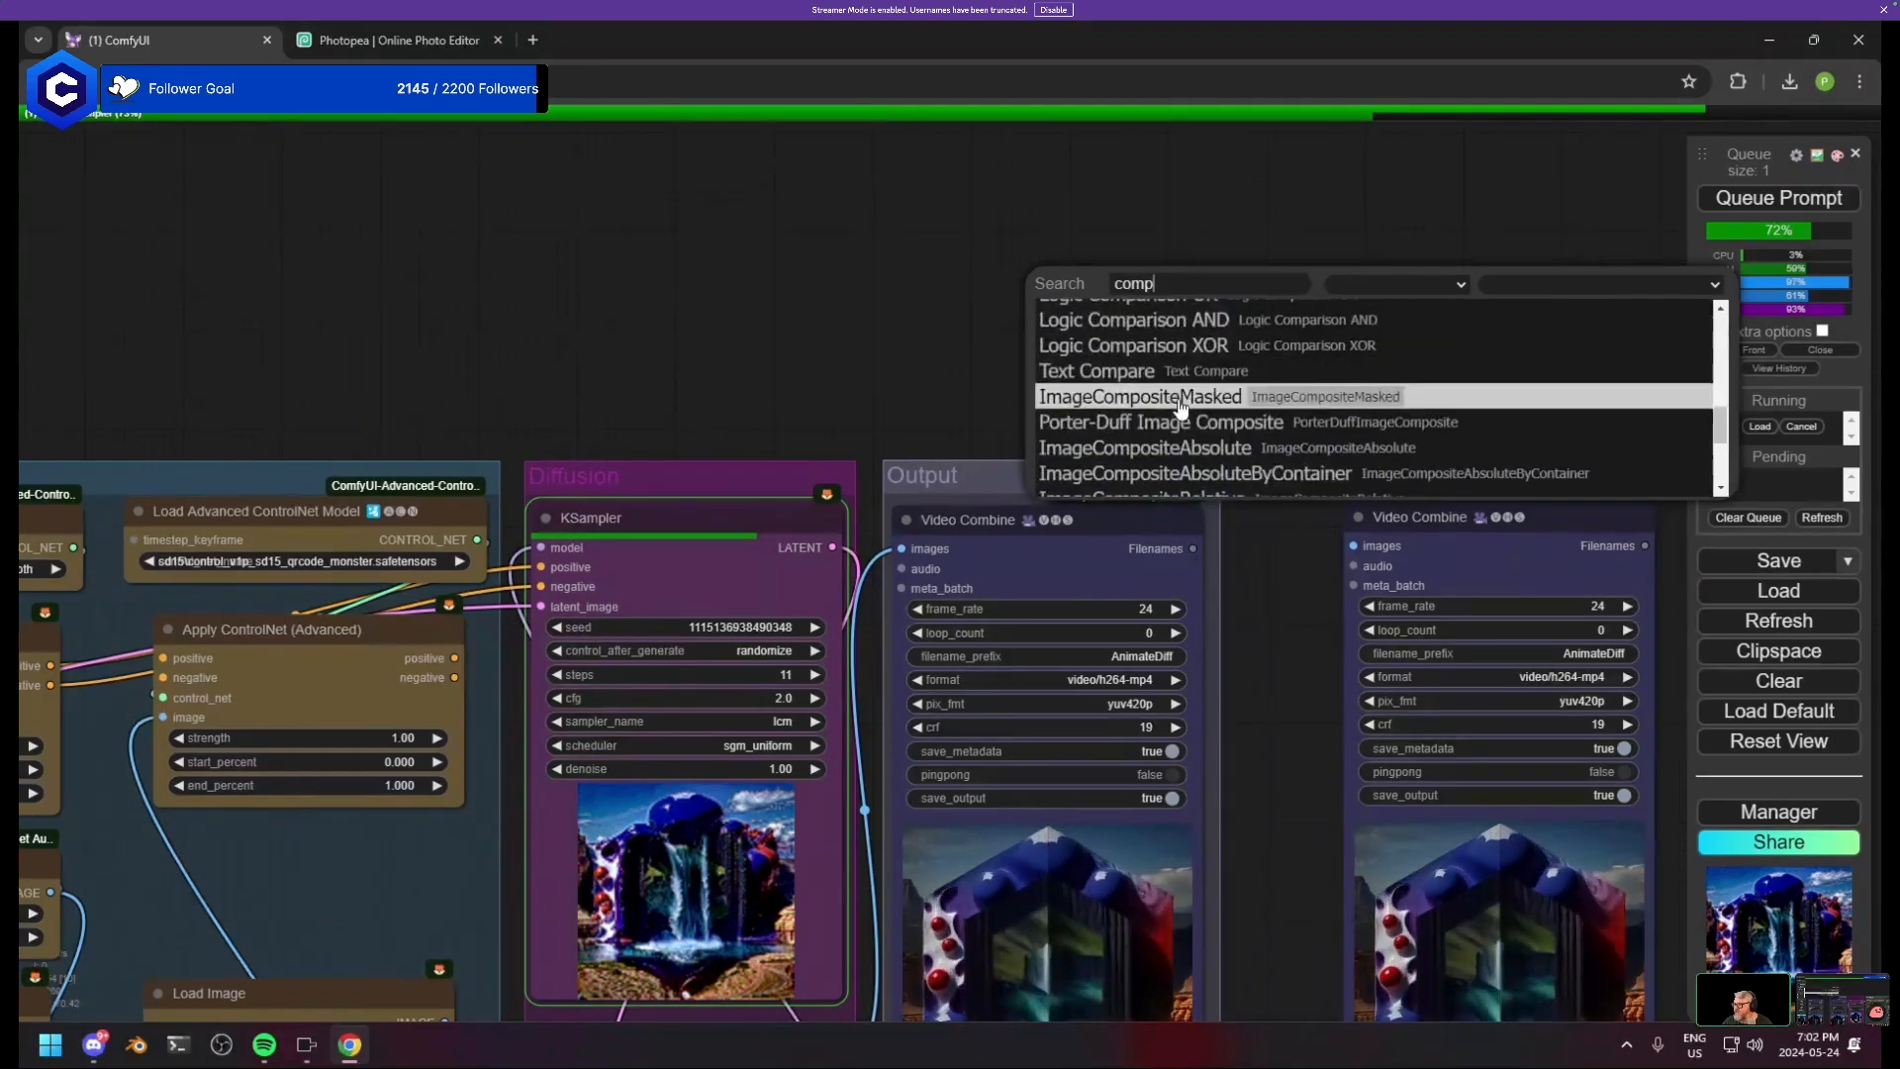
scroll(1179, 401, "down", 2)
scroll(1179, 396, "up", 2)
left_click(1178, 398)
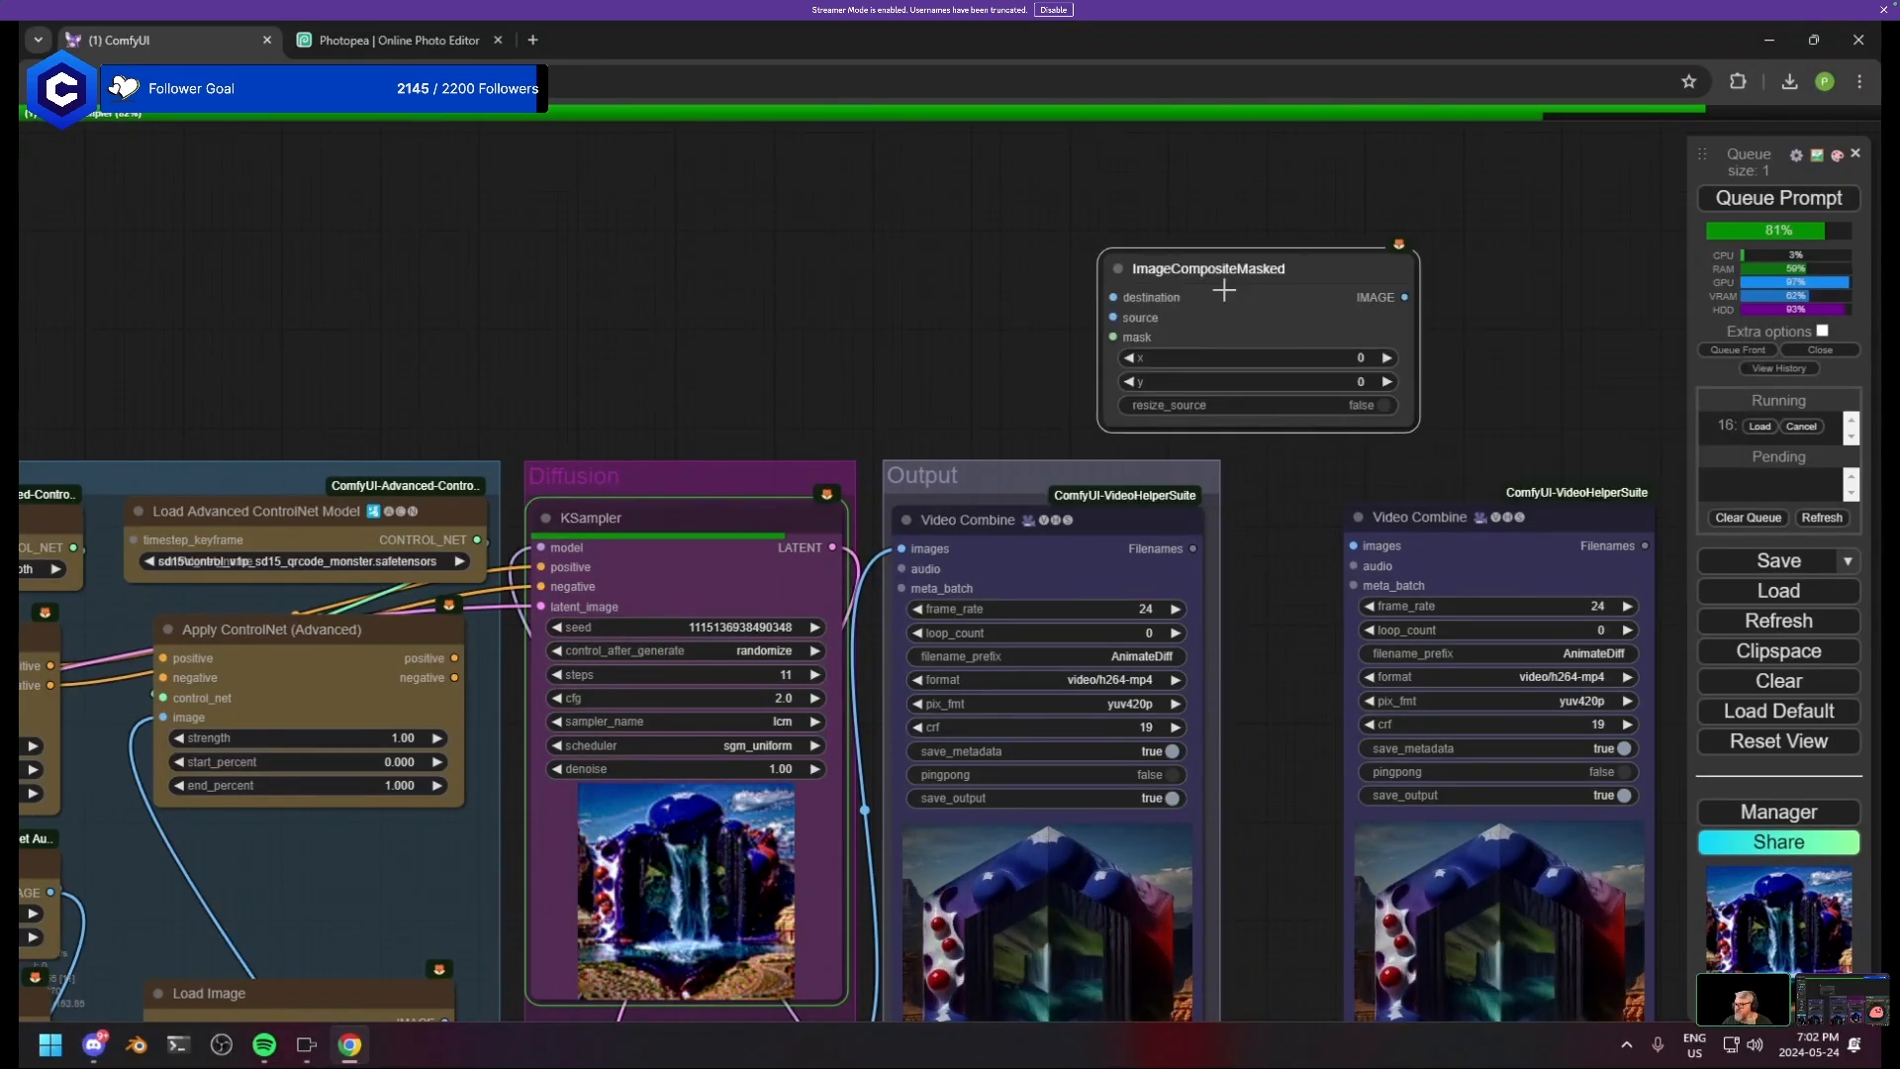
- Position the ImageCompositeMasked node directly above the second Video Combine node
scroll(1224, 290, "up", 5)
scroll(921, 475, "down", 2)
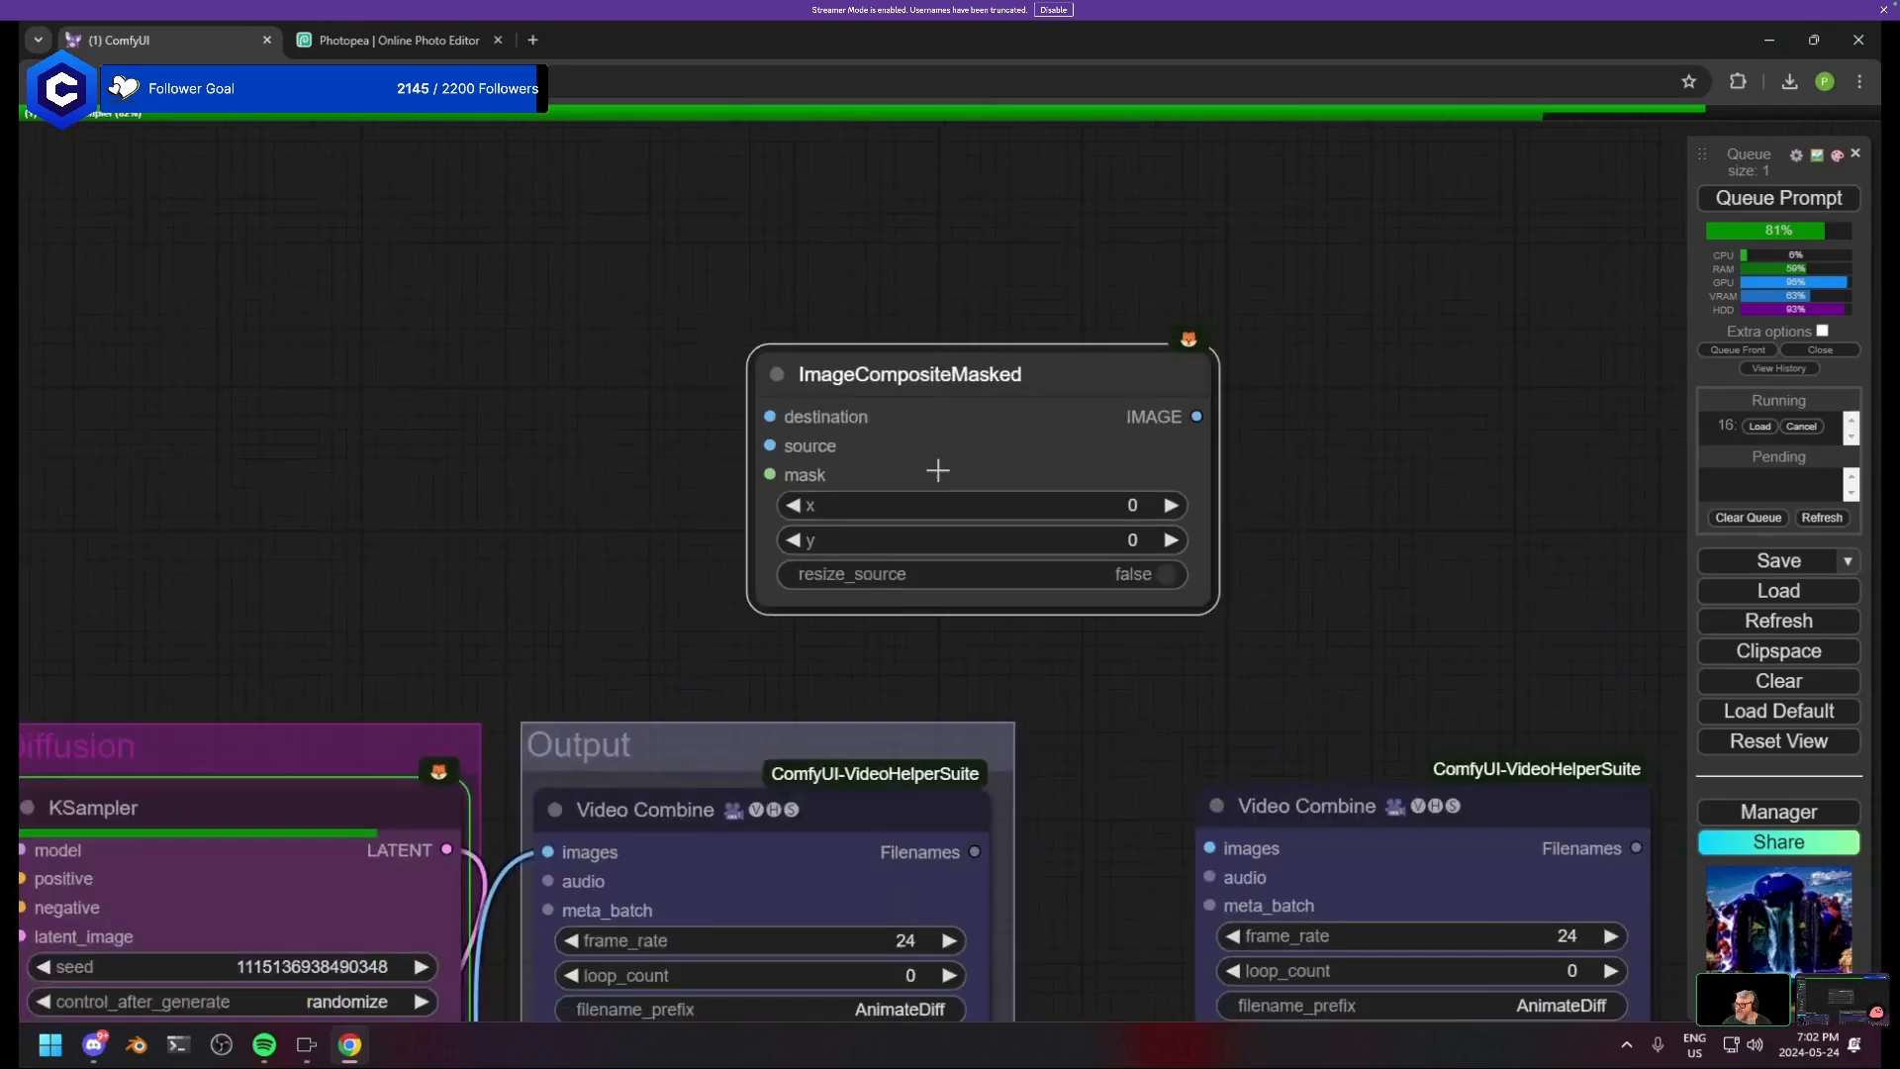
scroll(938, 446, "down", 1)
left_click_drag(940, 416, 1008, 410)
scroll(1365, 449, "down", 2)
scroll(1064, 485, "down", 3)
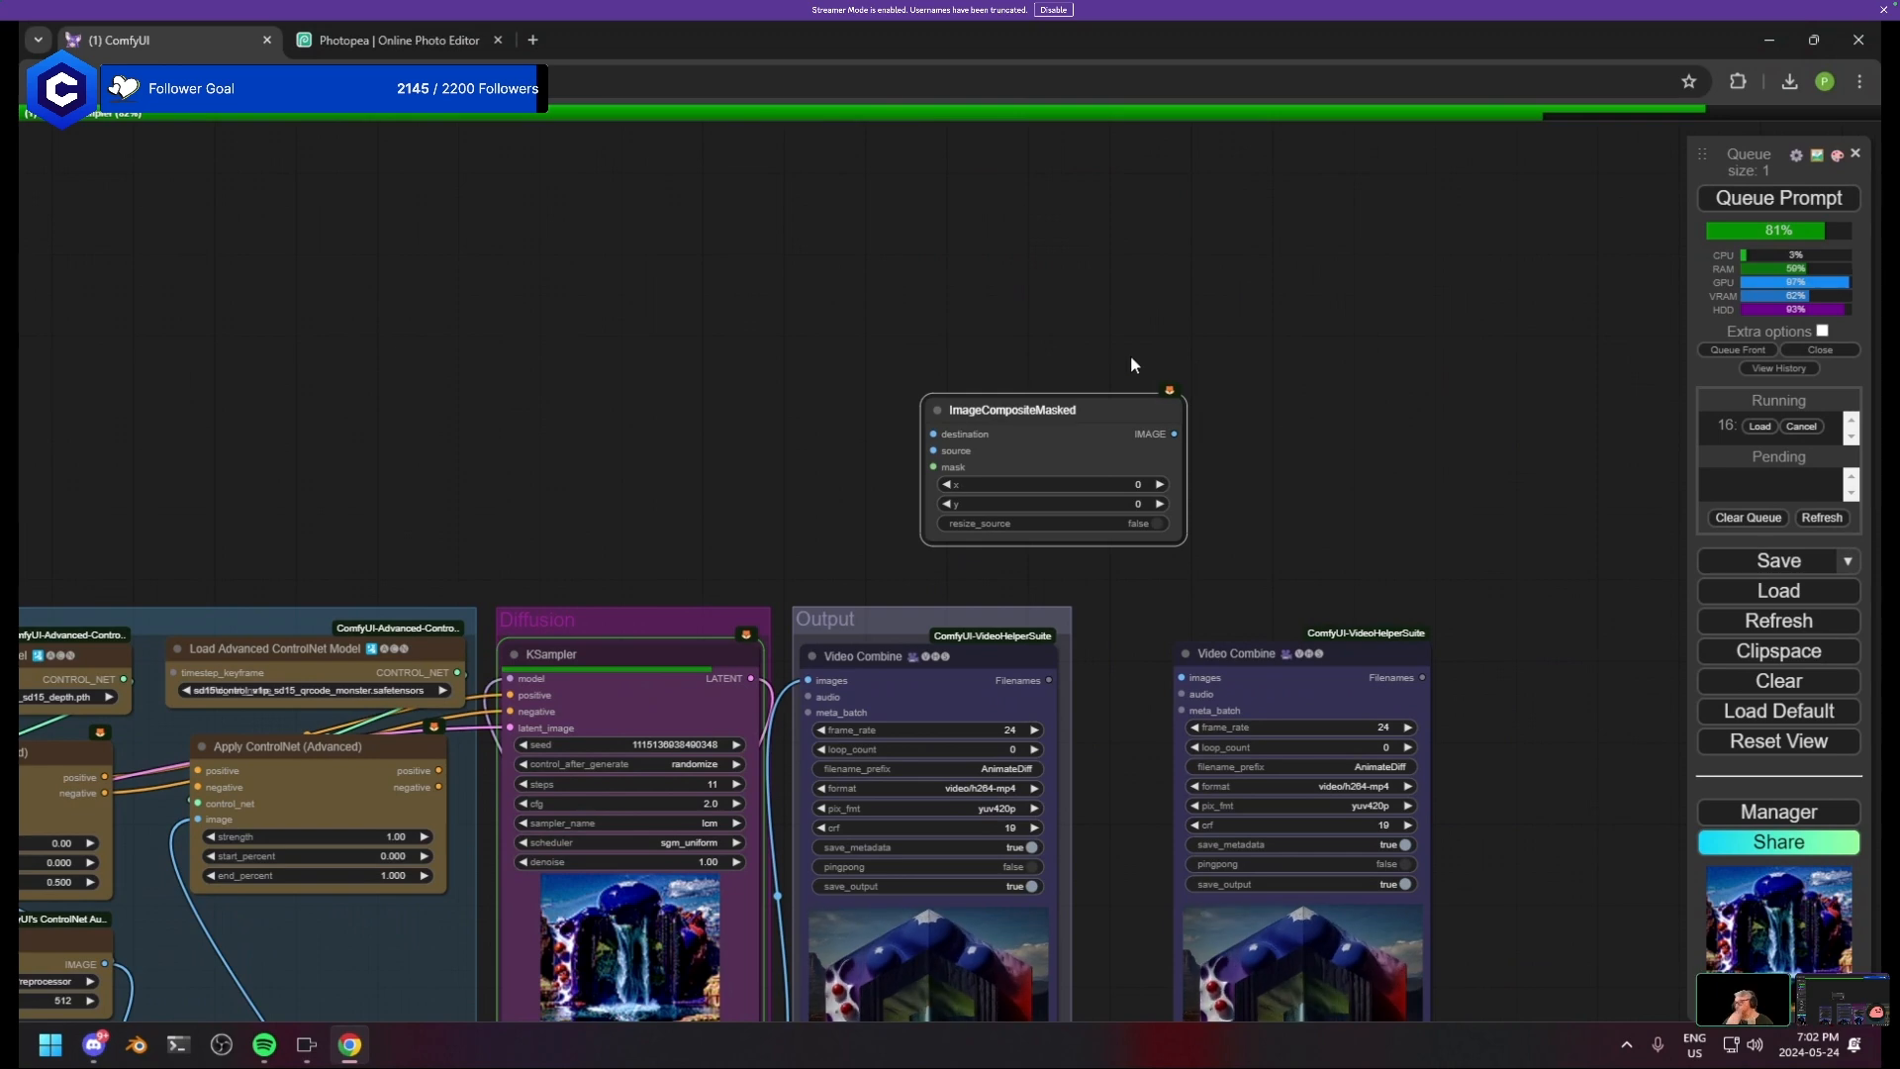
left_click_drag(1029, 434, 1272, 492)
scroll(1237, 489, "up", 5)
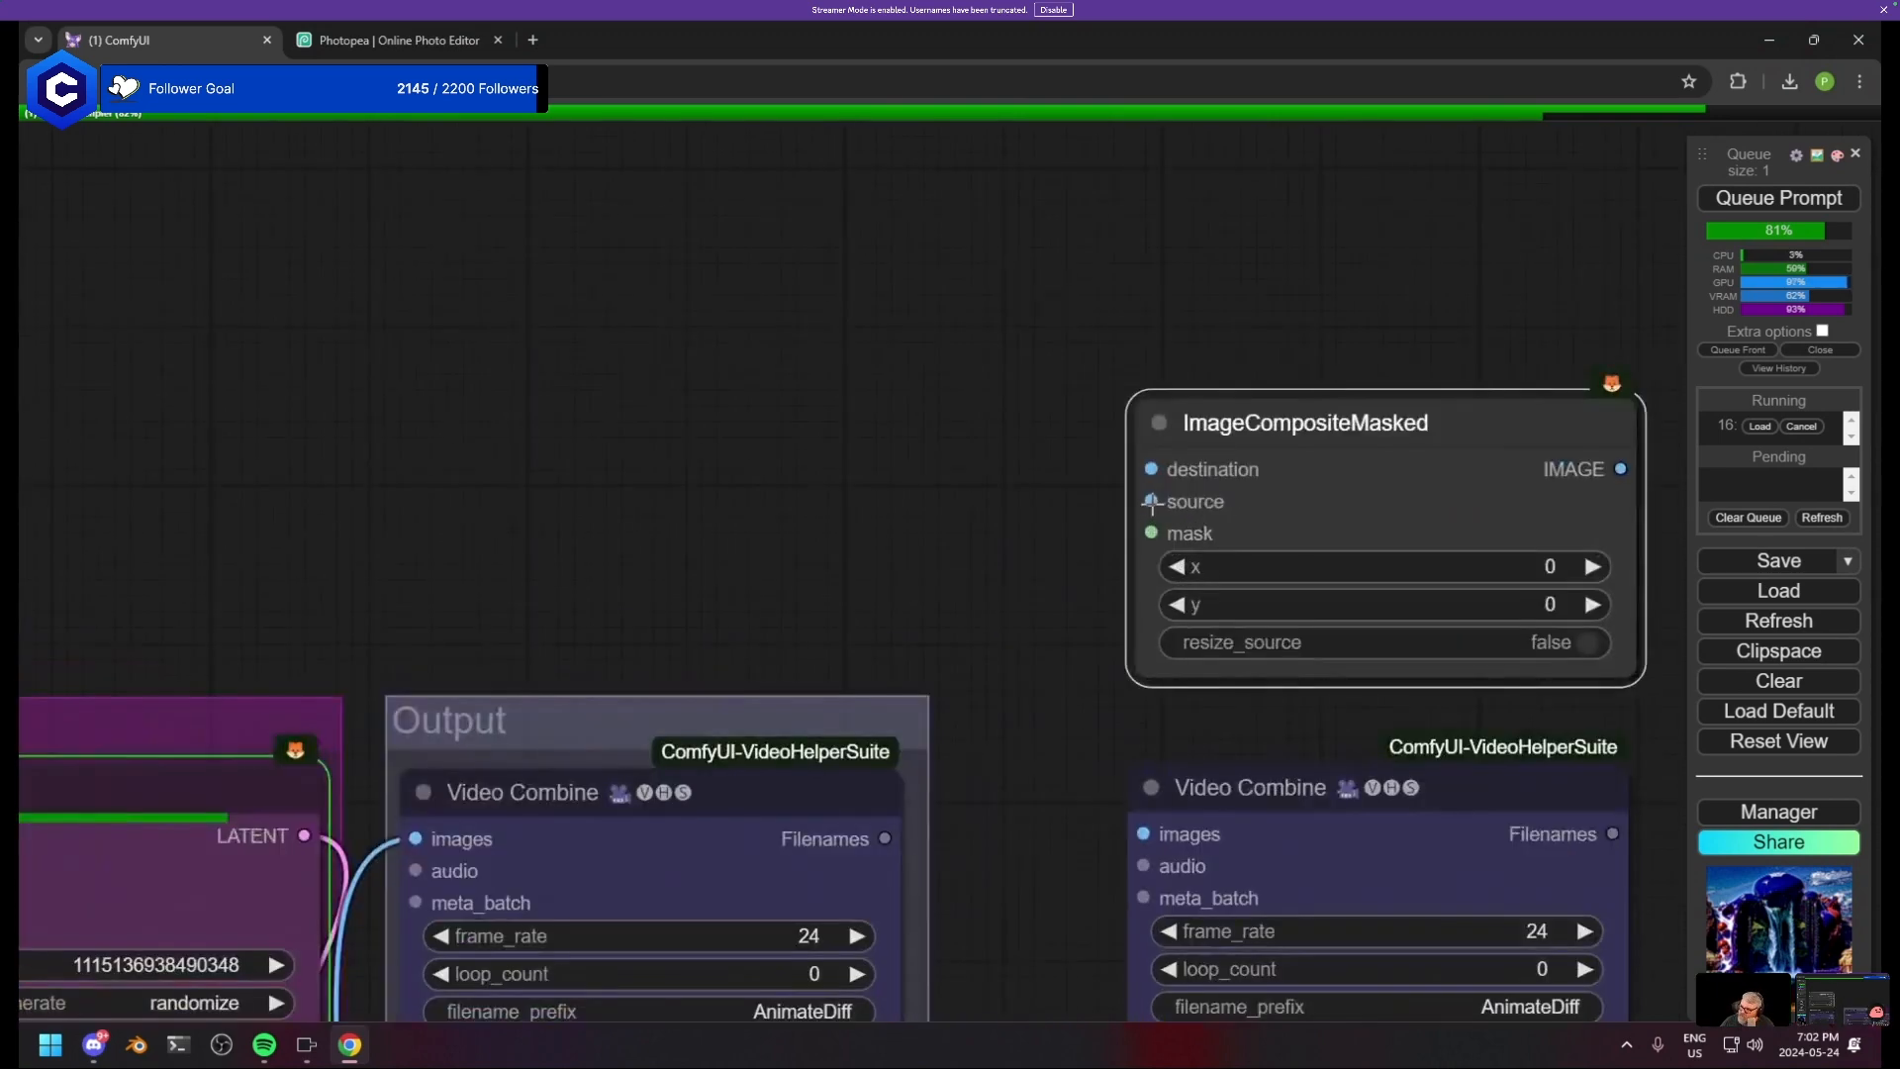
left_click_drag(921, 498, 922, 498)
left_click_drag(1159, 535, 893, 435)
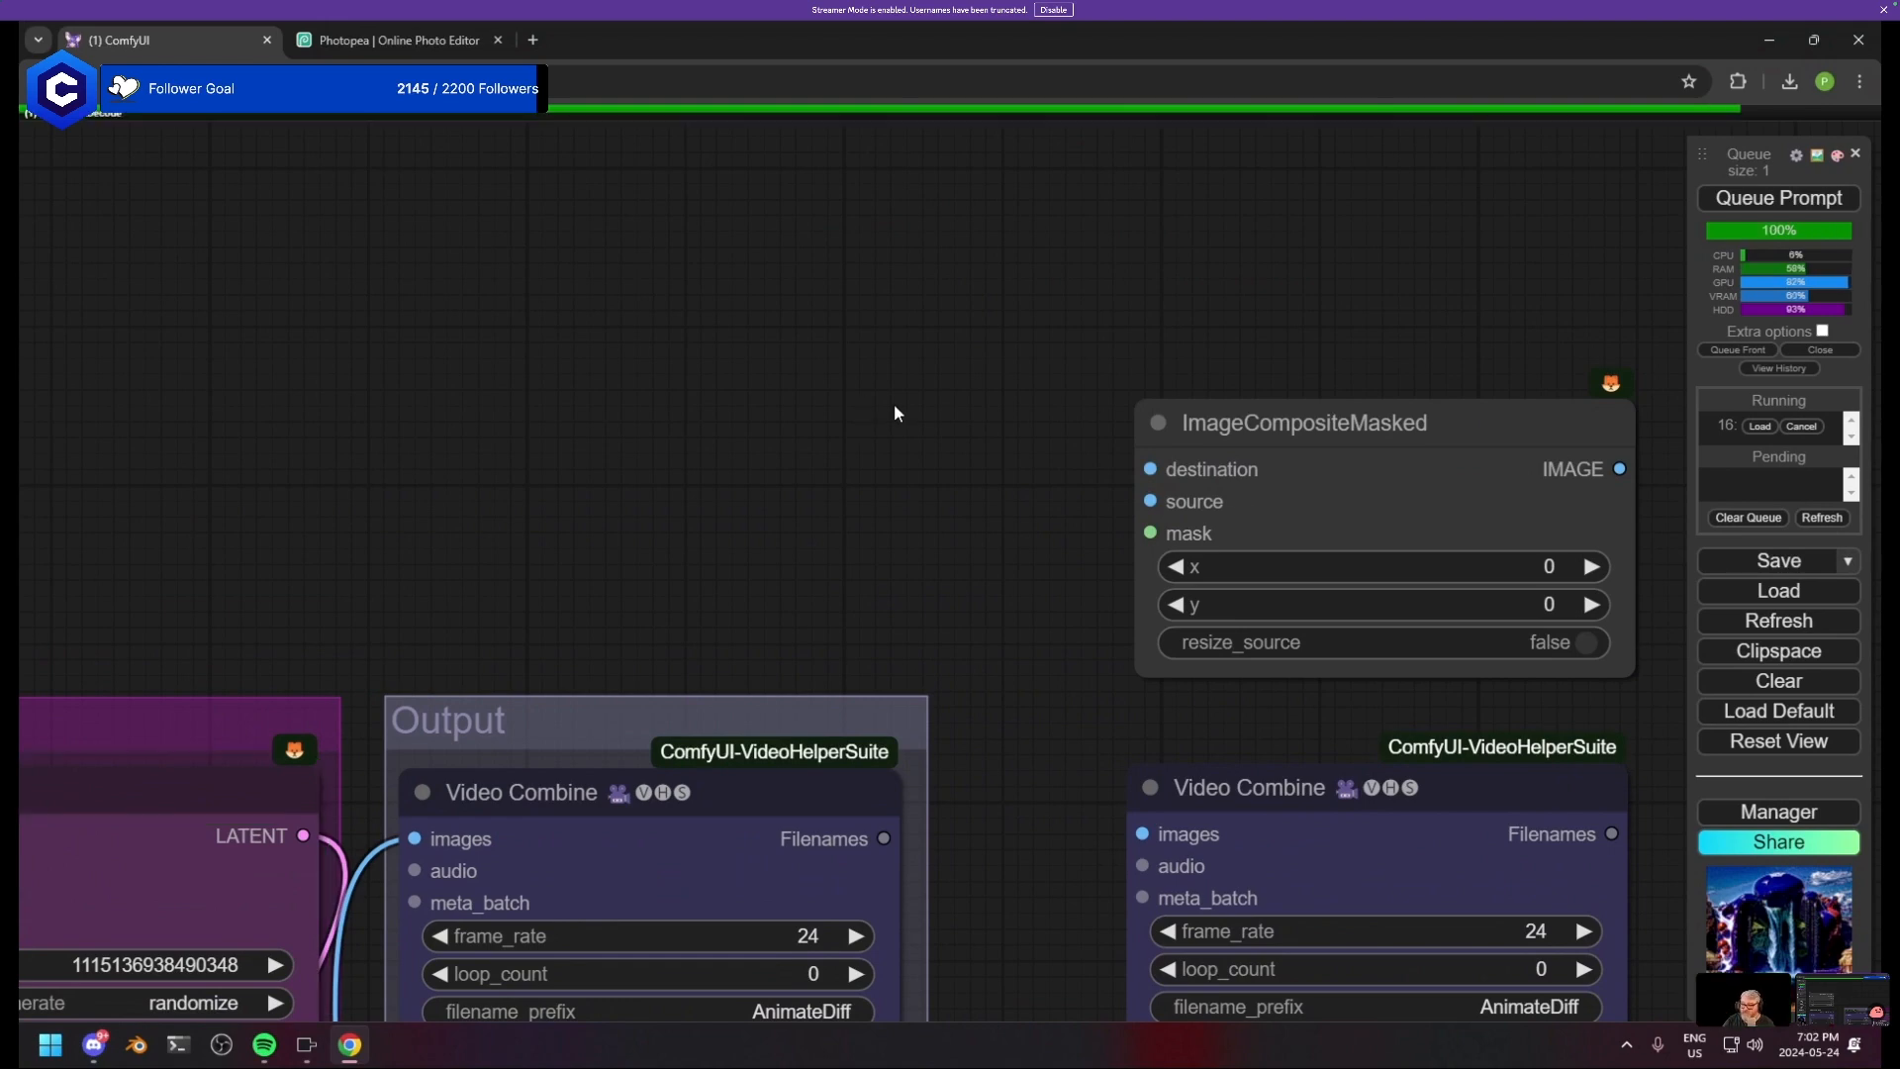
- Add a Load Image node above the Output group and load the white-on-black hexagon C logo into it
double_click(917, 351)
type("load image")
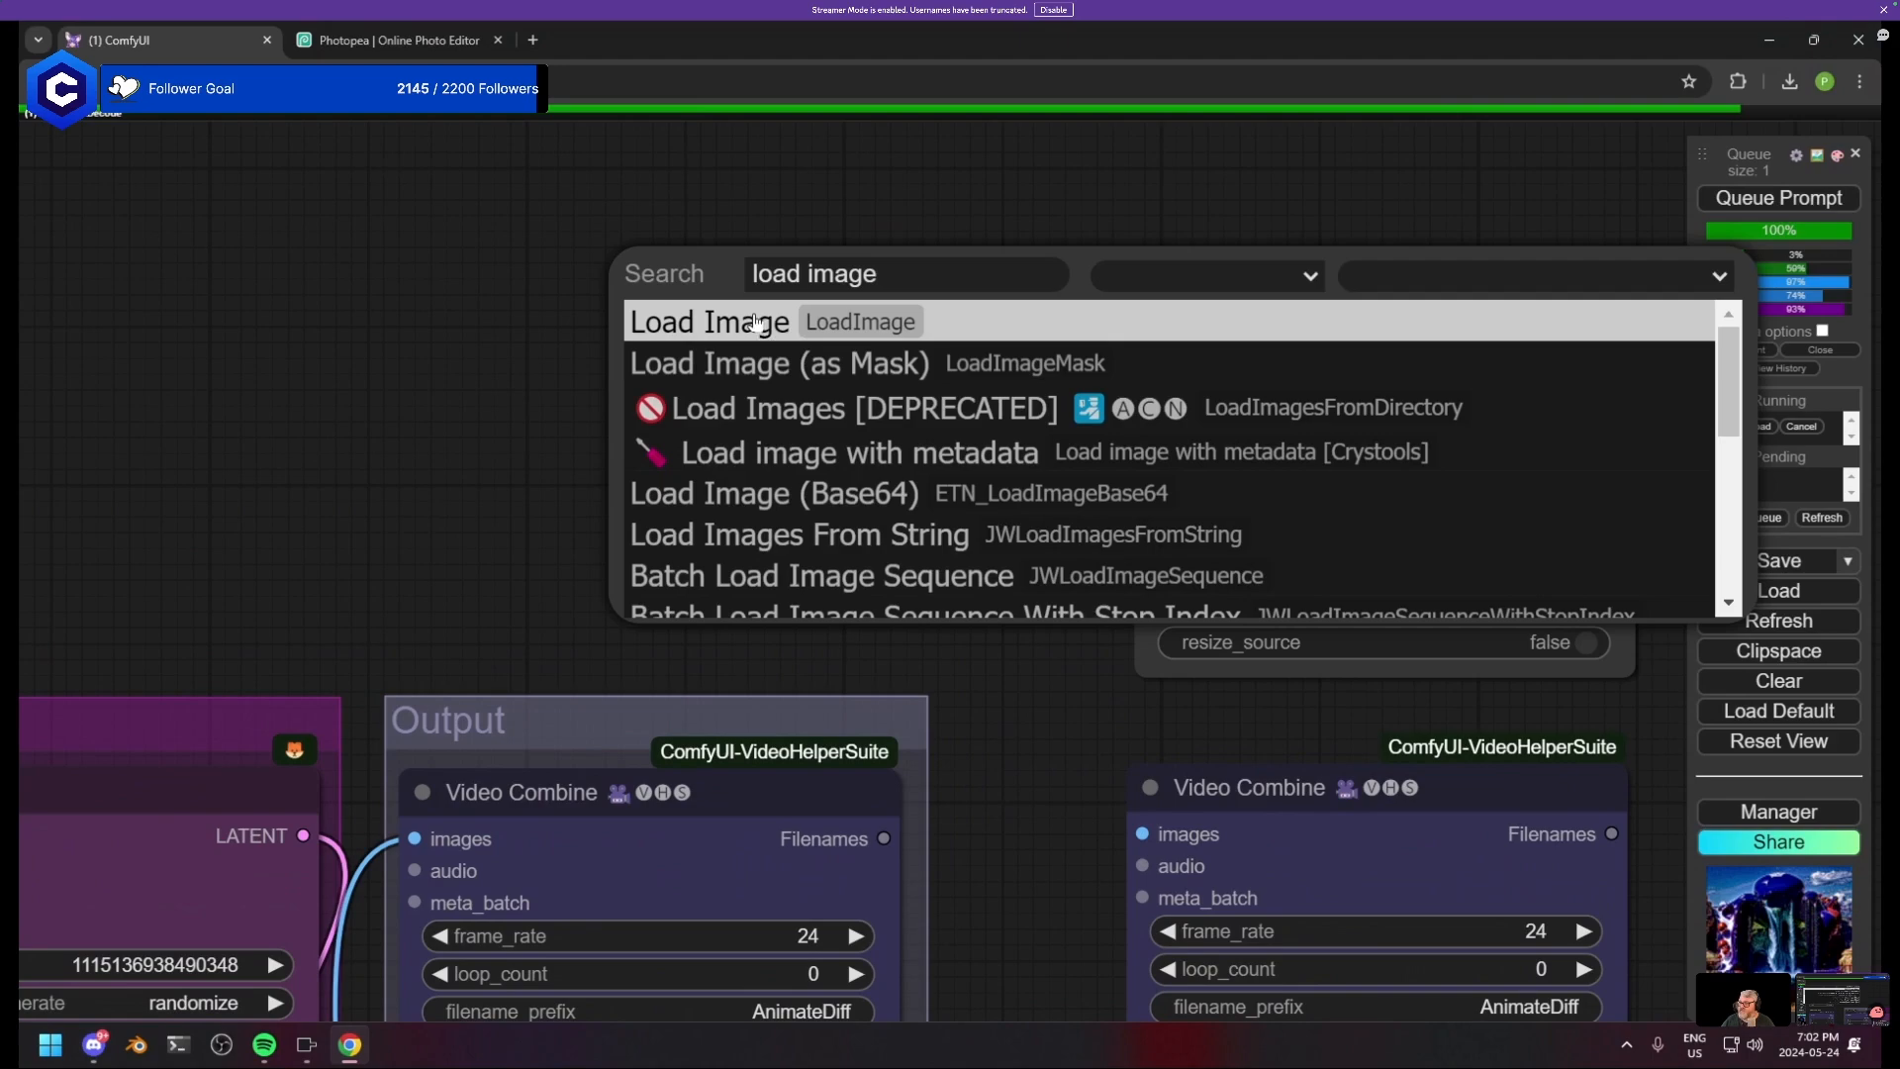
left_click(755, 322)
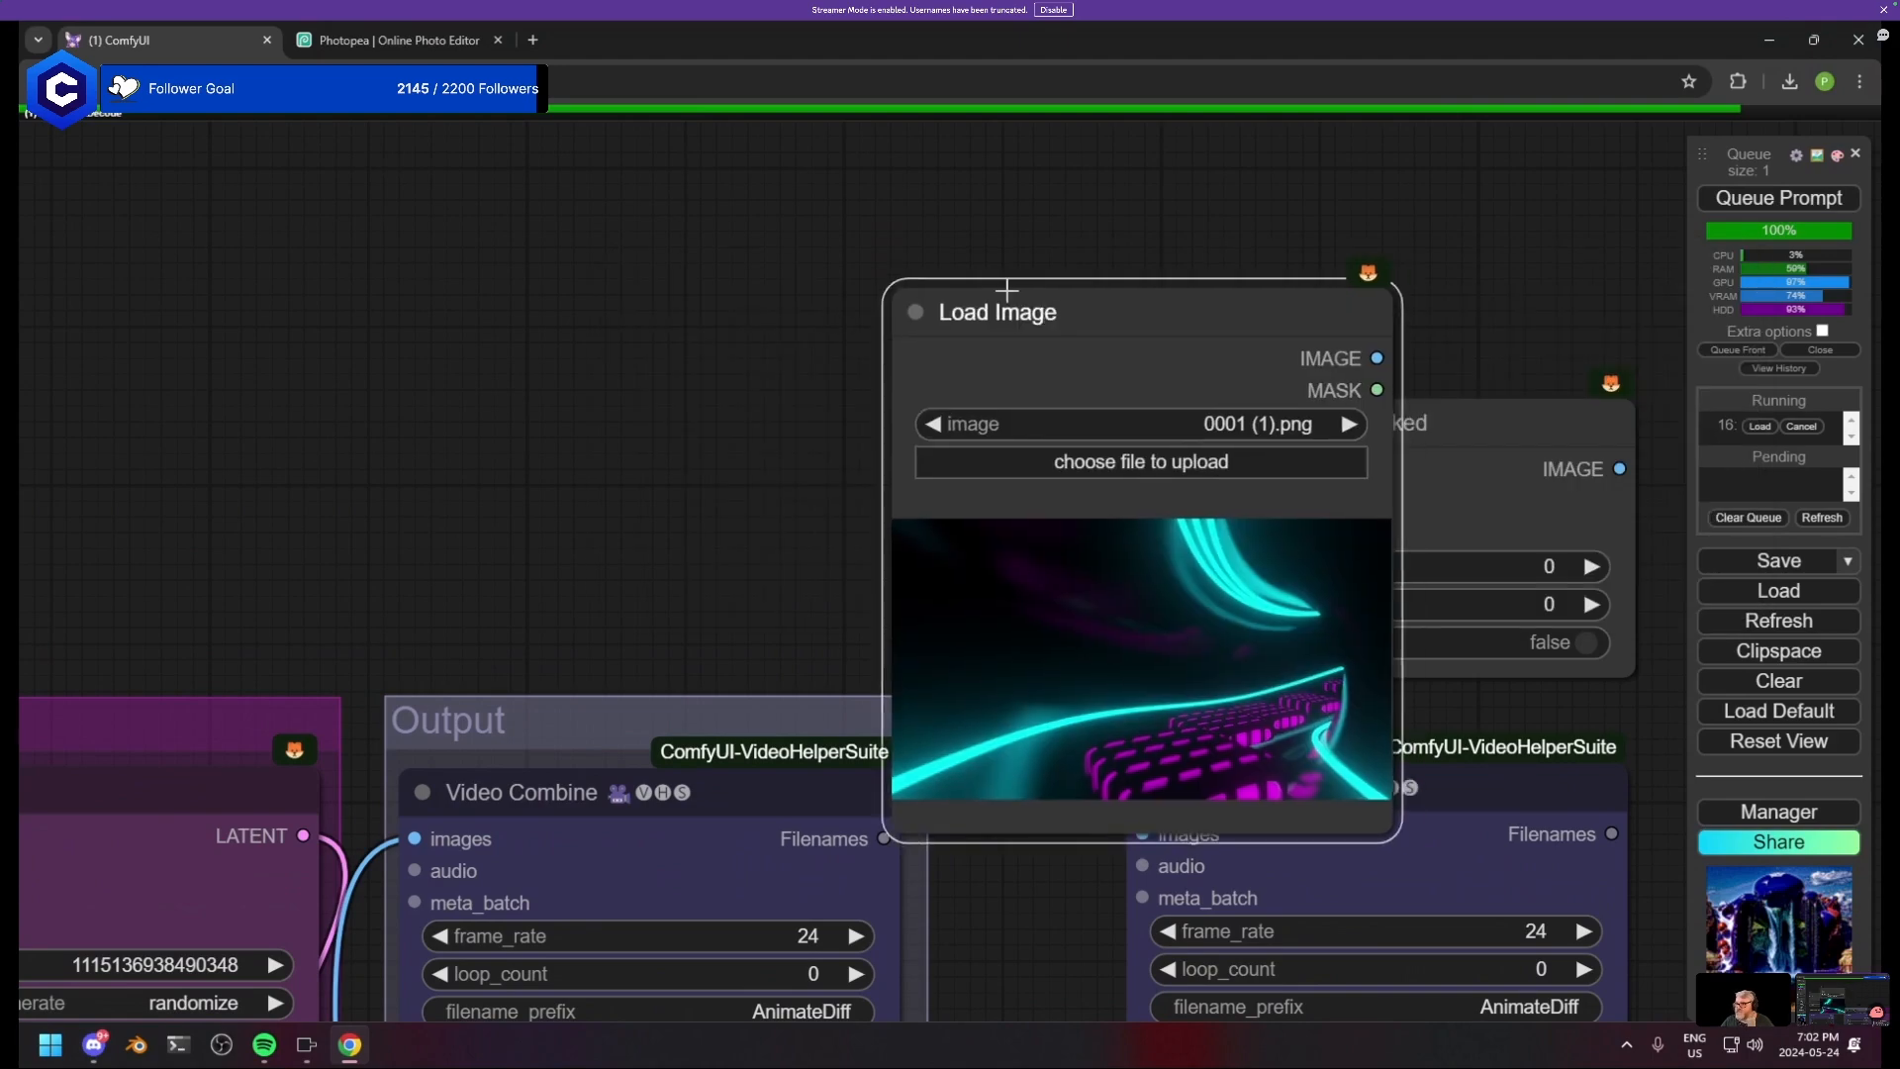
left_click_drag(1005, 288, 497, 98)
left_click(623, 284)
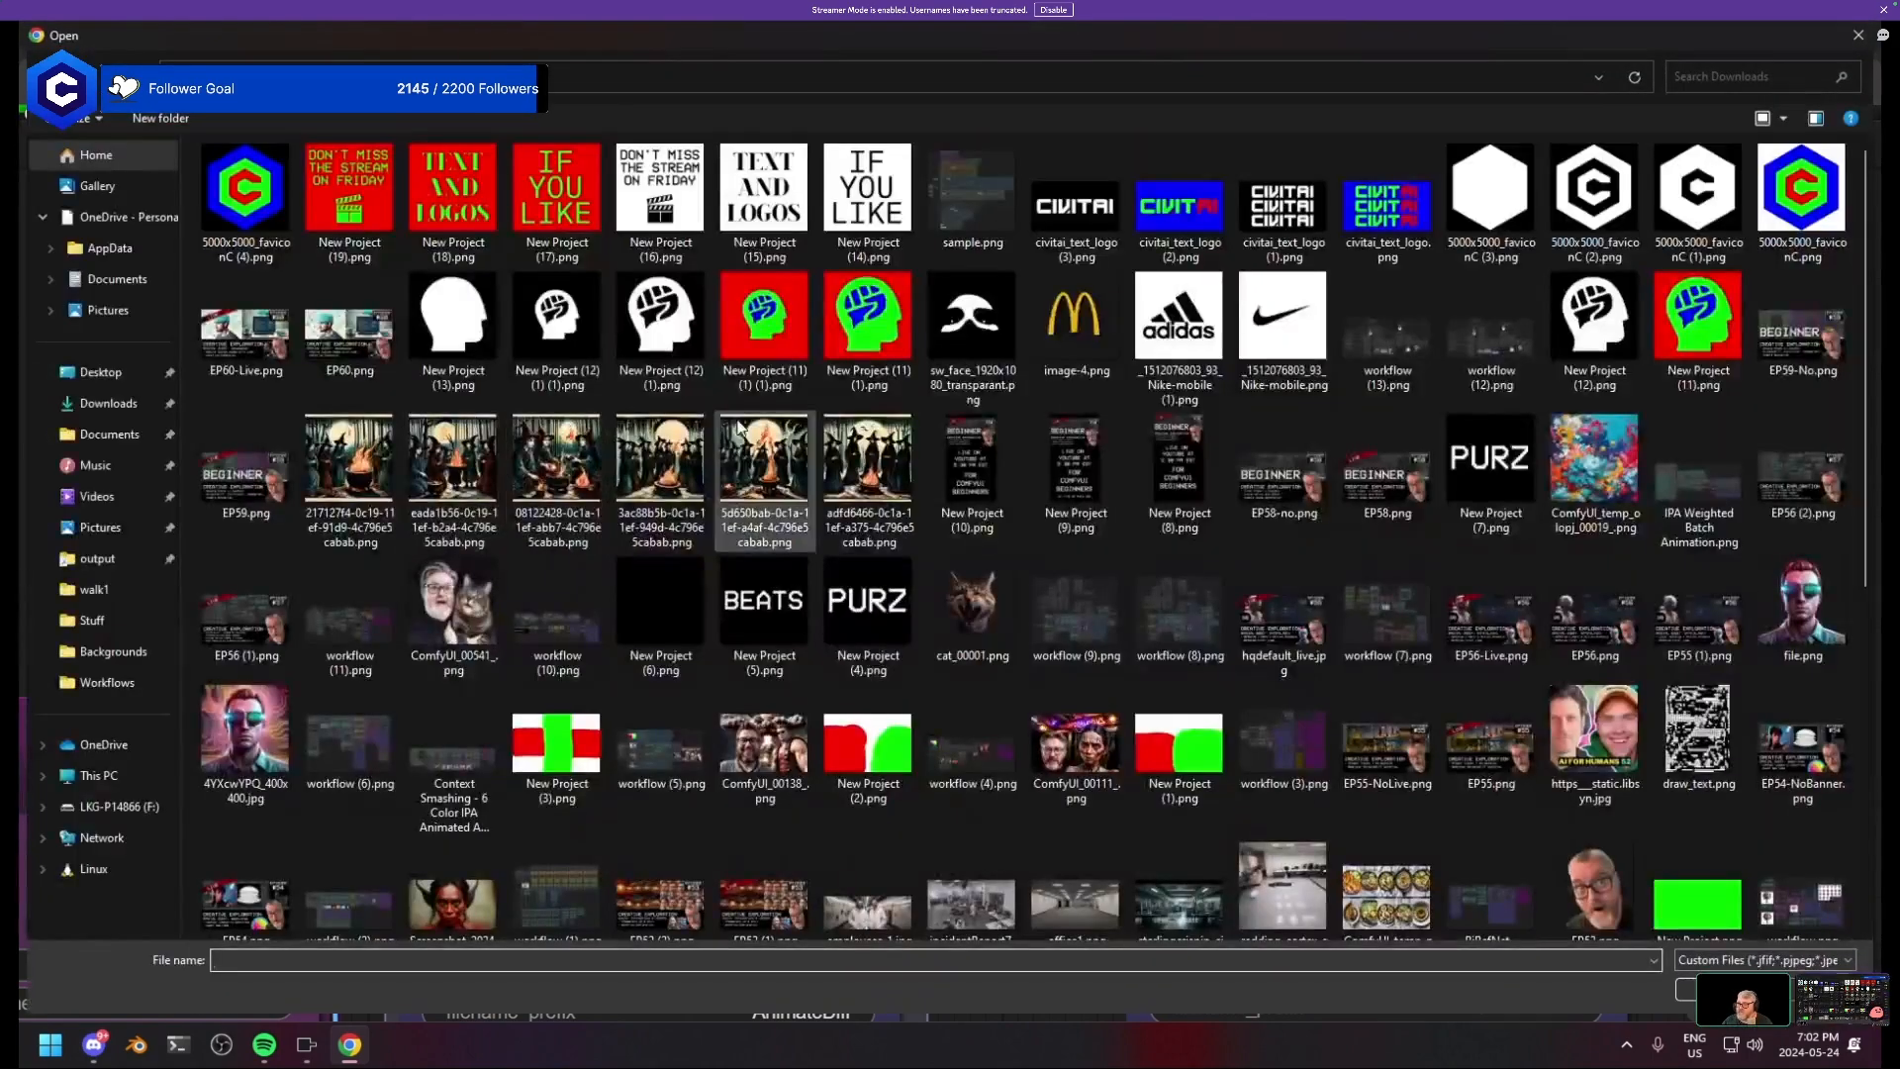
double_click(1616, 240)
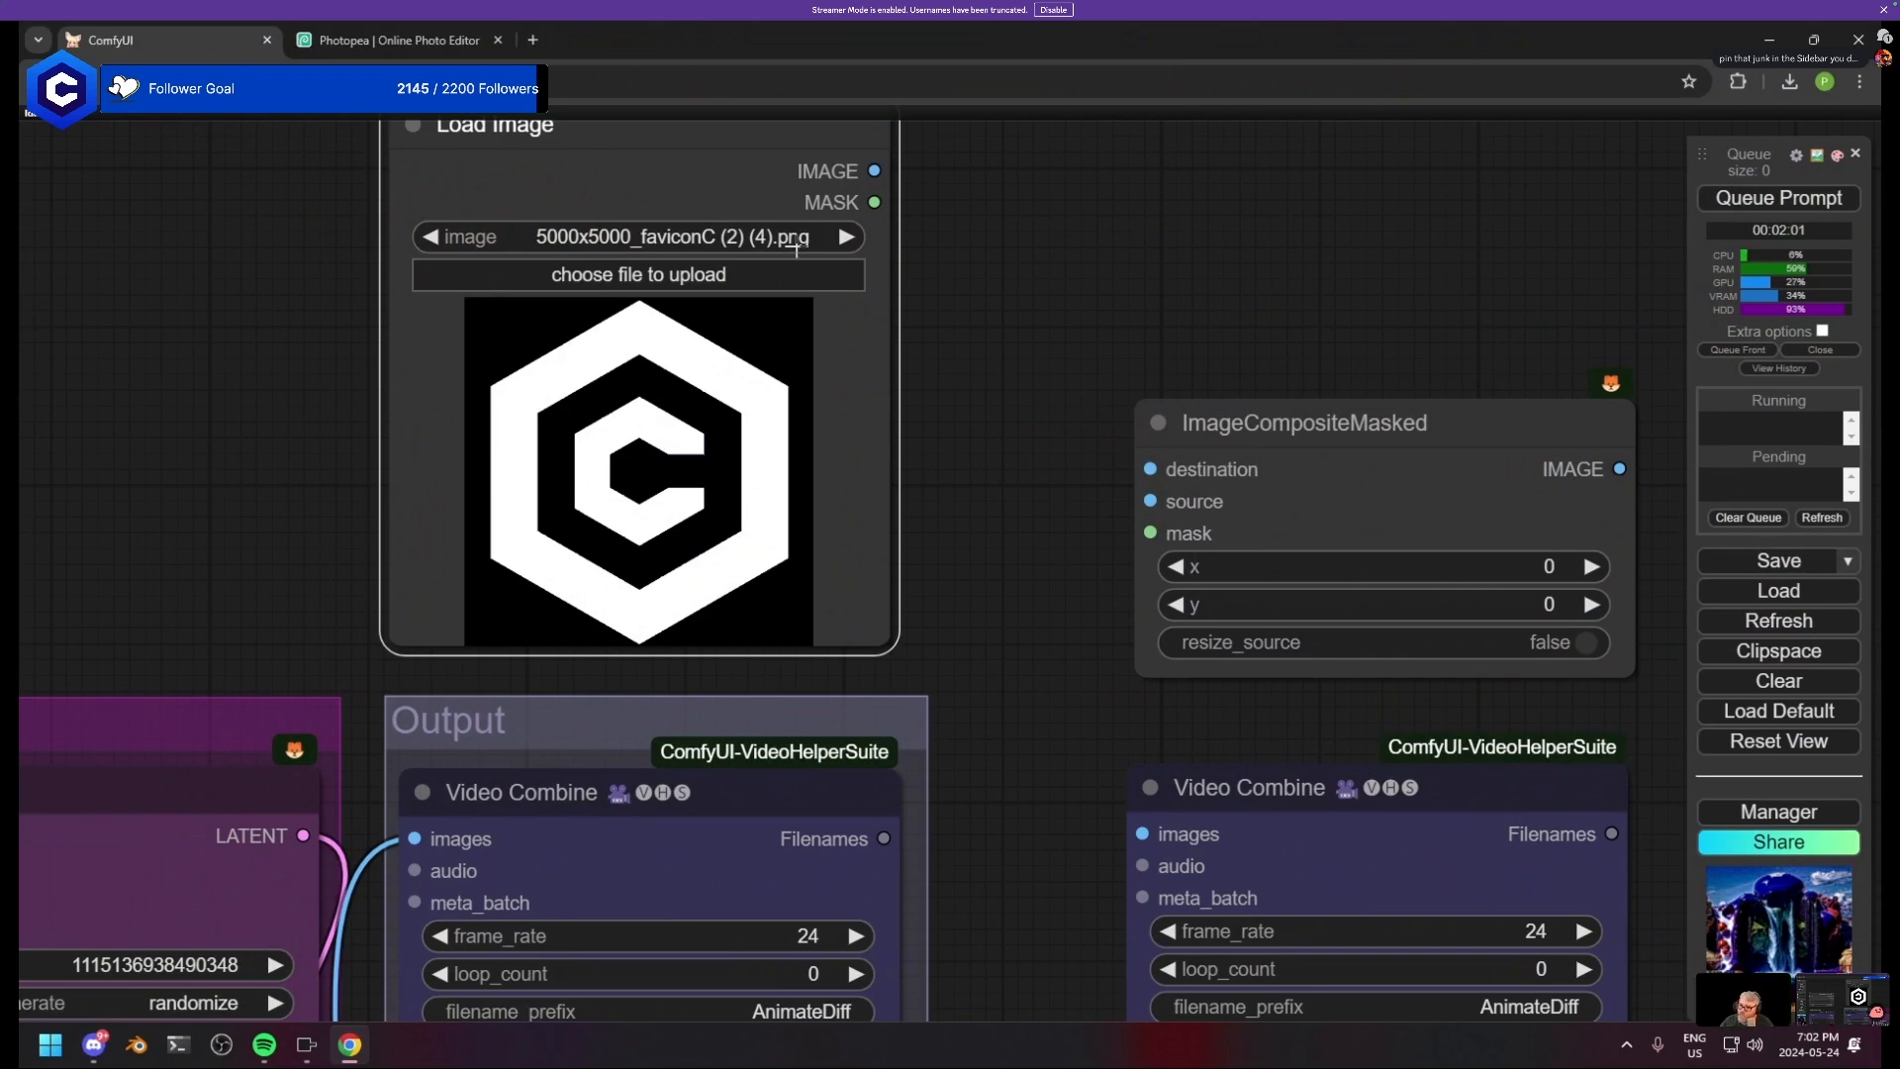
- Add a Convert Image to Mask node fed by the new logo Load Image node's image output
left_click_drag(876, 203, 888, 209)
left_click_drag(835, 331, 1012, 171)
left_click(1079, 200)
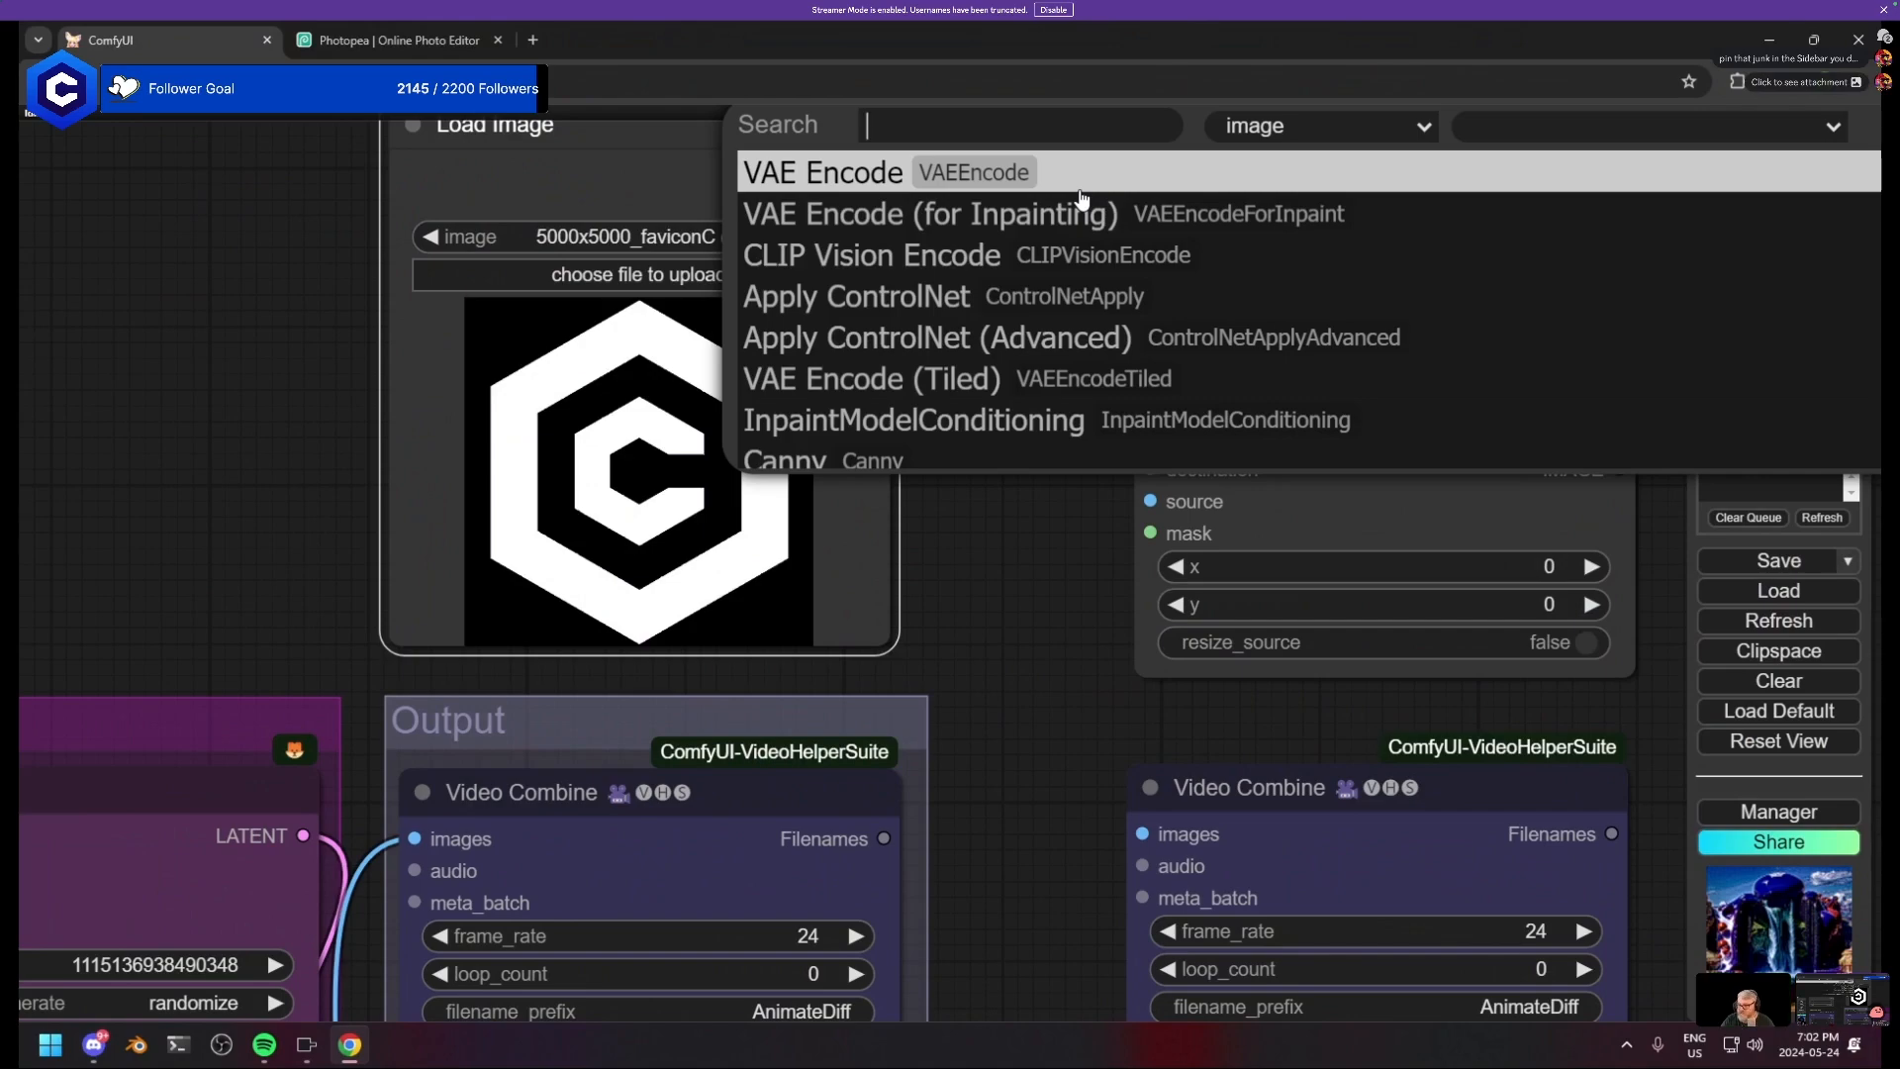
type("image to")
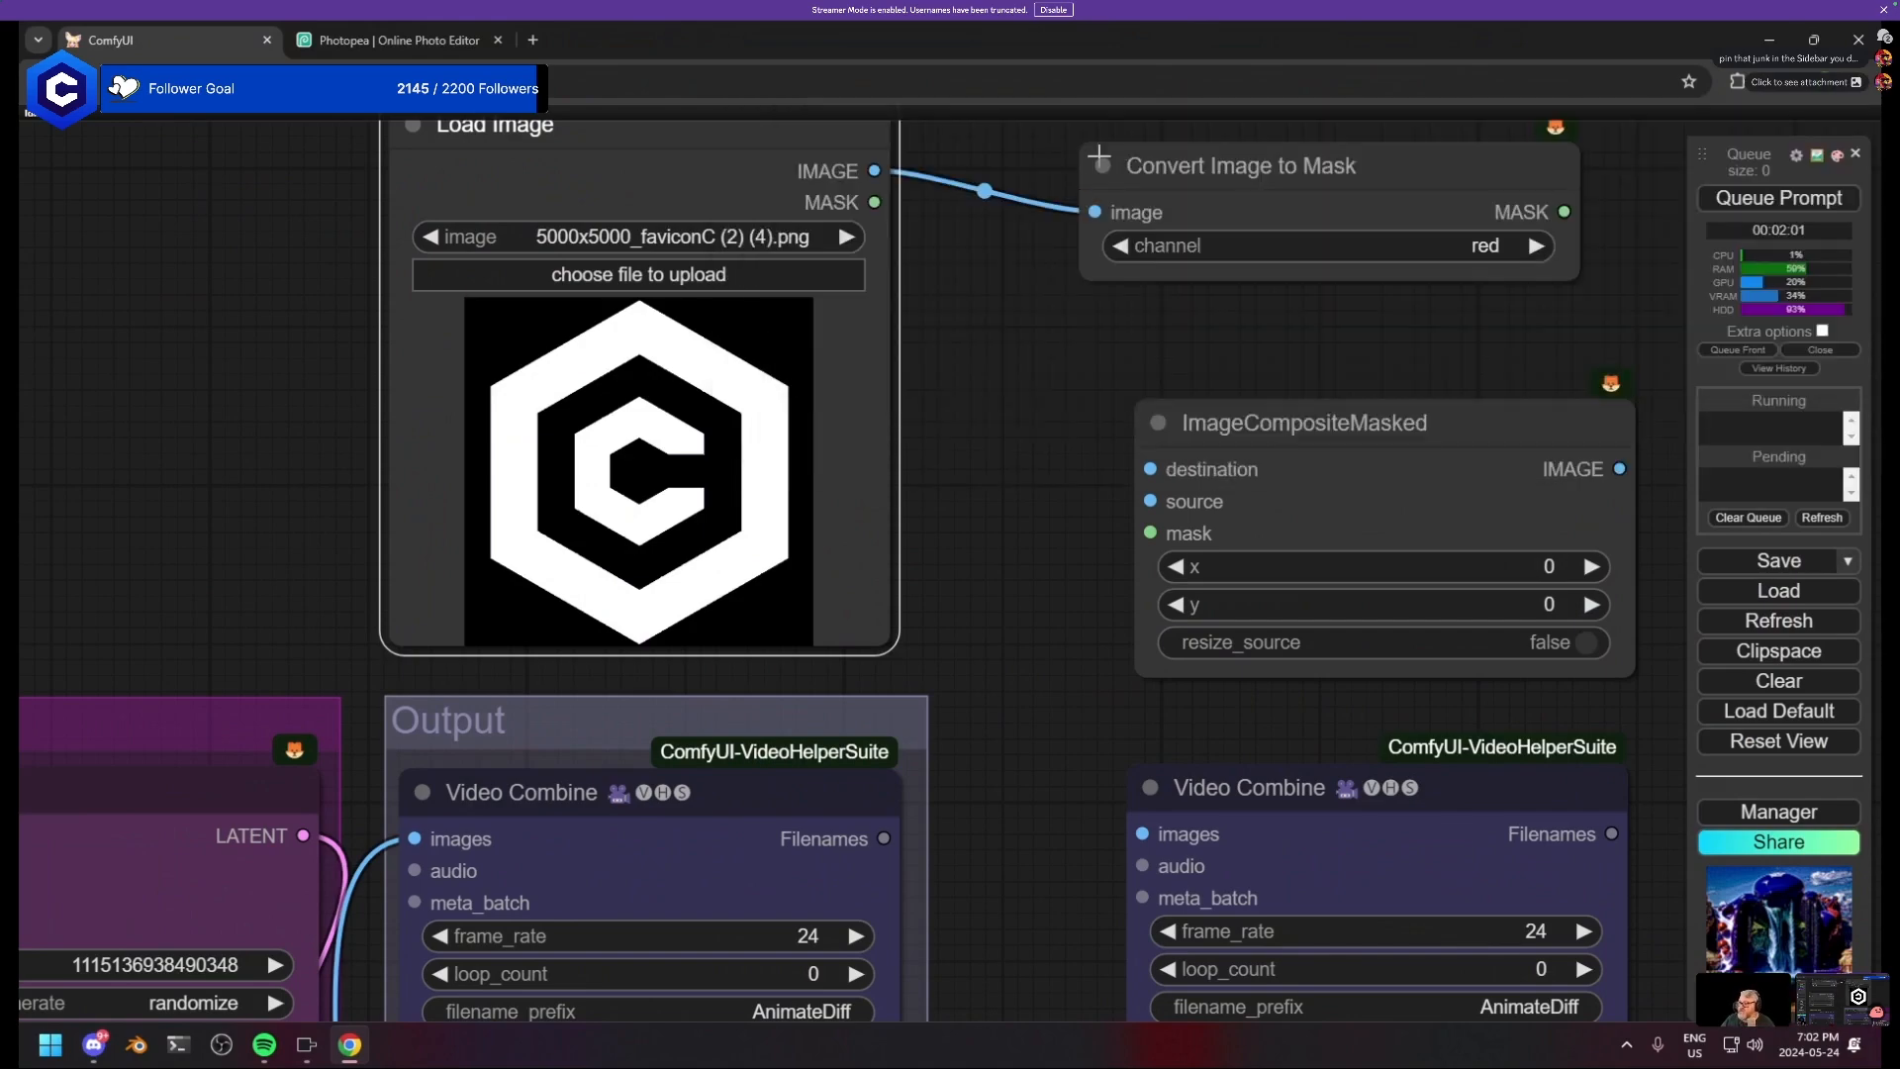
- Place the Convert Image to Mask node beneath its Load Image node and connect its mask to the ImageCompositeMasked node
scroll(1064, 188, "down", 4)
left_click_drag(1039, 257, 1071, 519)
left_click_drag(840, 424, 530, 286)
left_click_drag(1254, 441, 388, 711)
left_click_drag(657, 713, 1155, 696)
left_click_drag(922, 614, 978, 449)
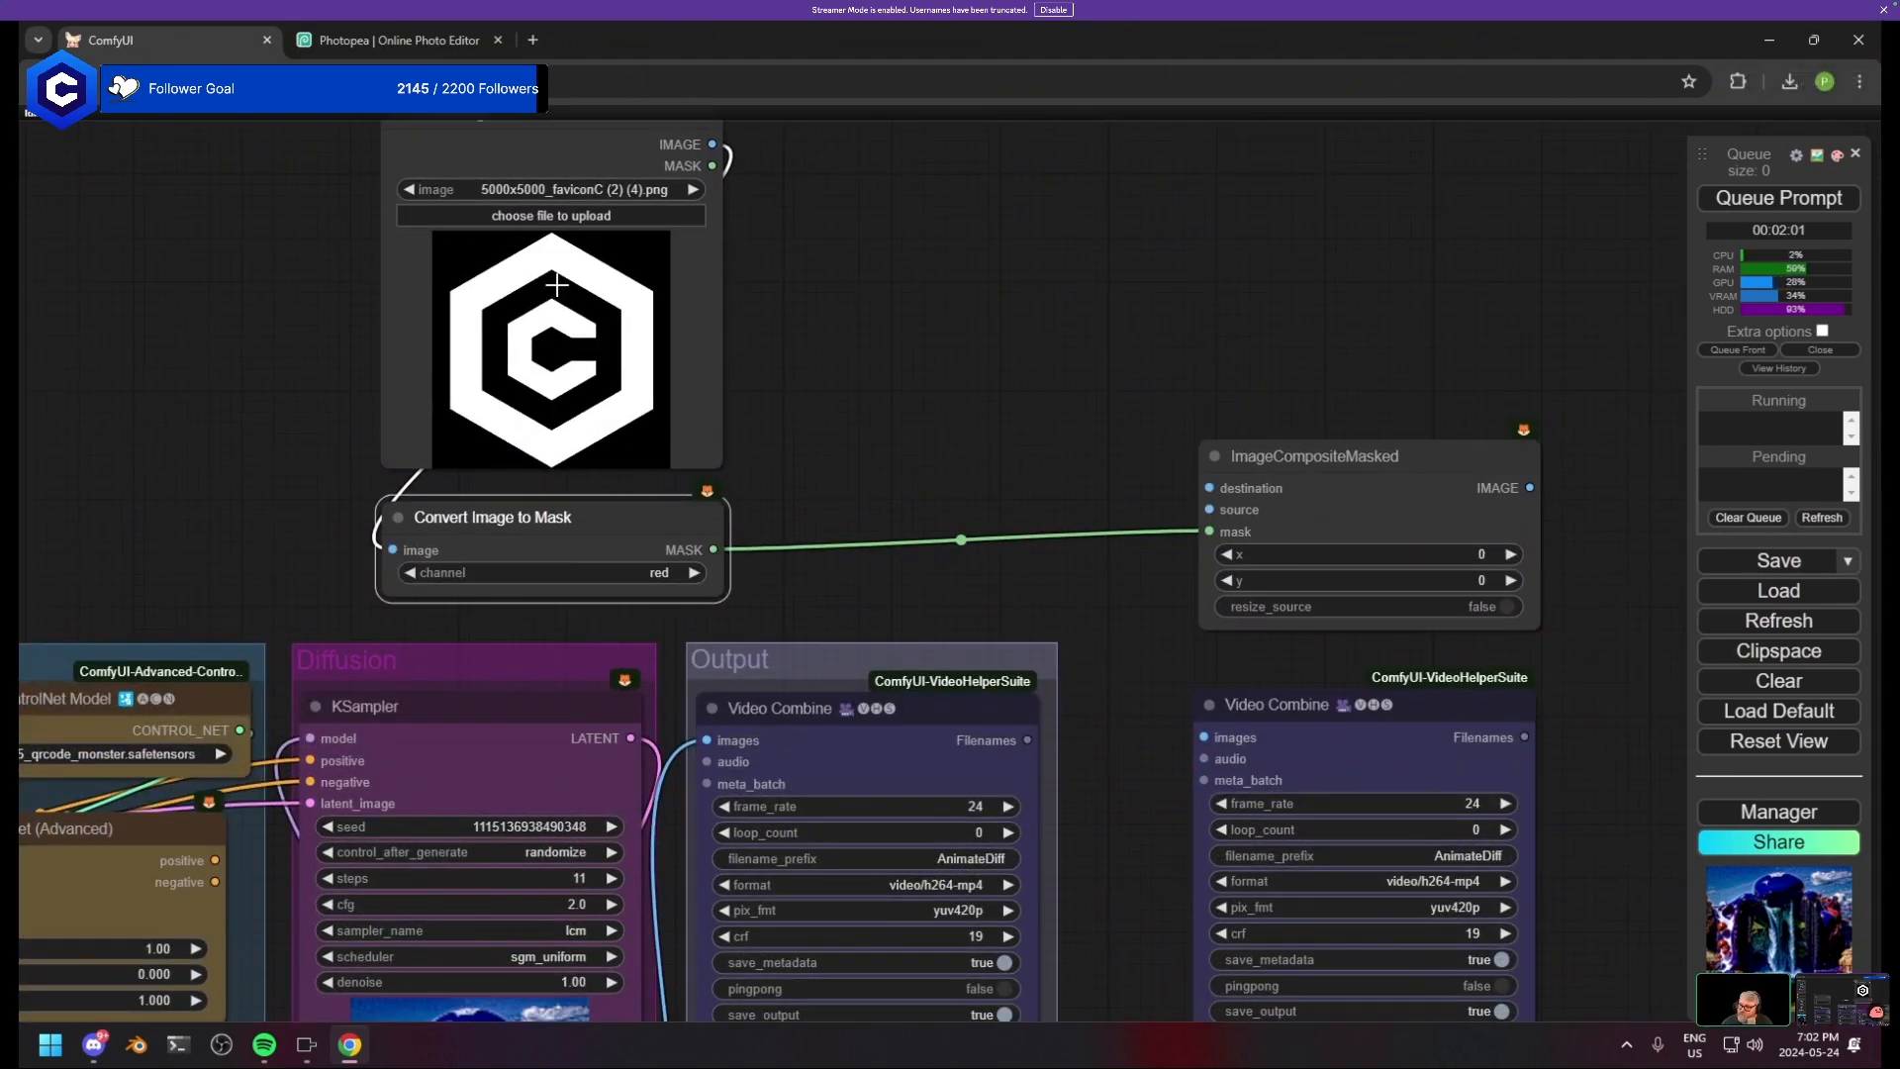
- Add an Image Blank node feeding the destination input of ImageCompositeMasked and place it directly above that node
left_click(1224, 500)
left_click_drag(1204, 484, 1200, 492)
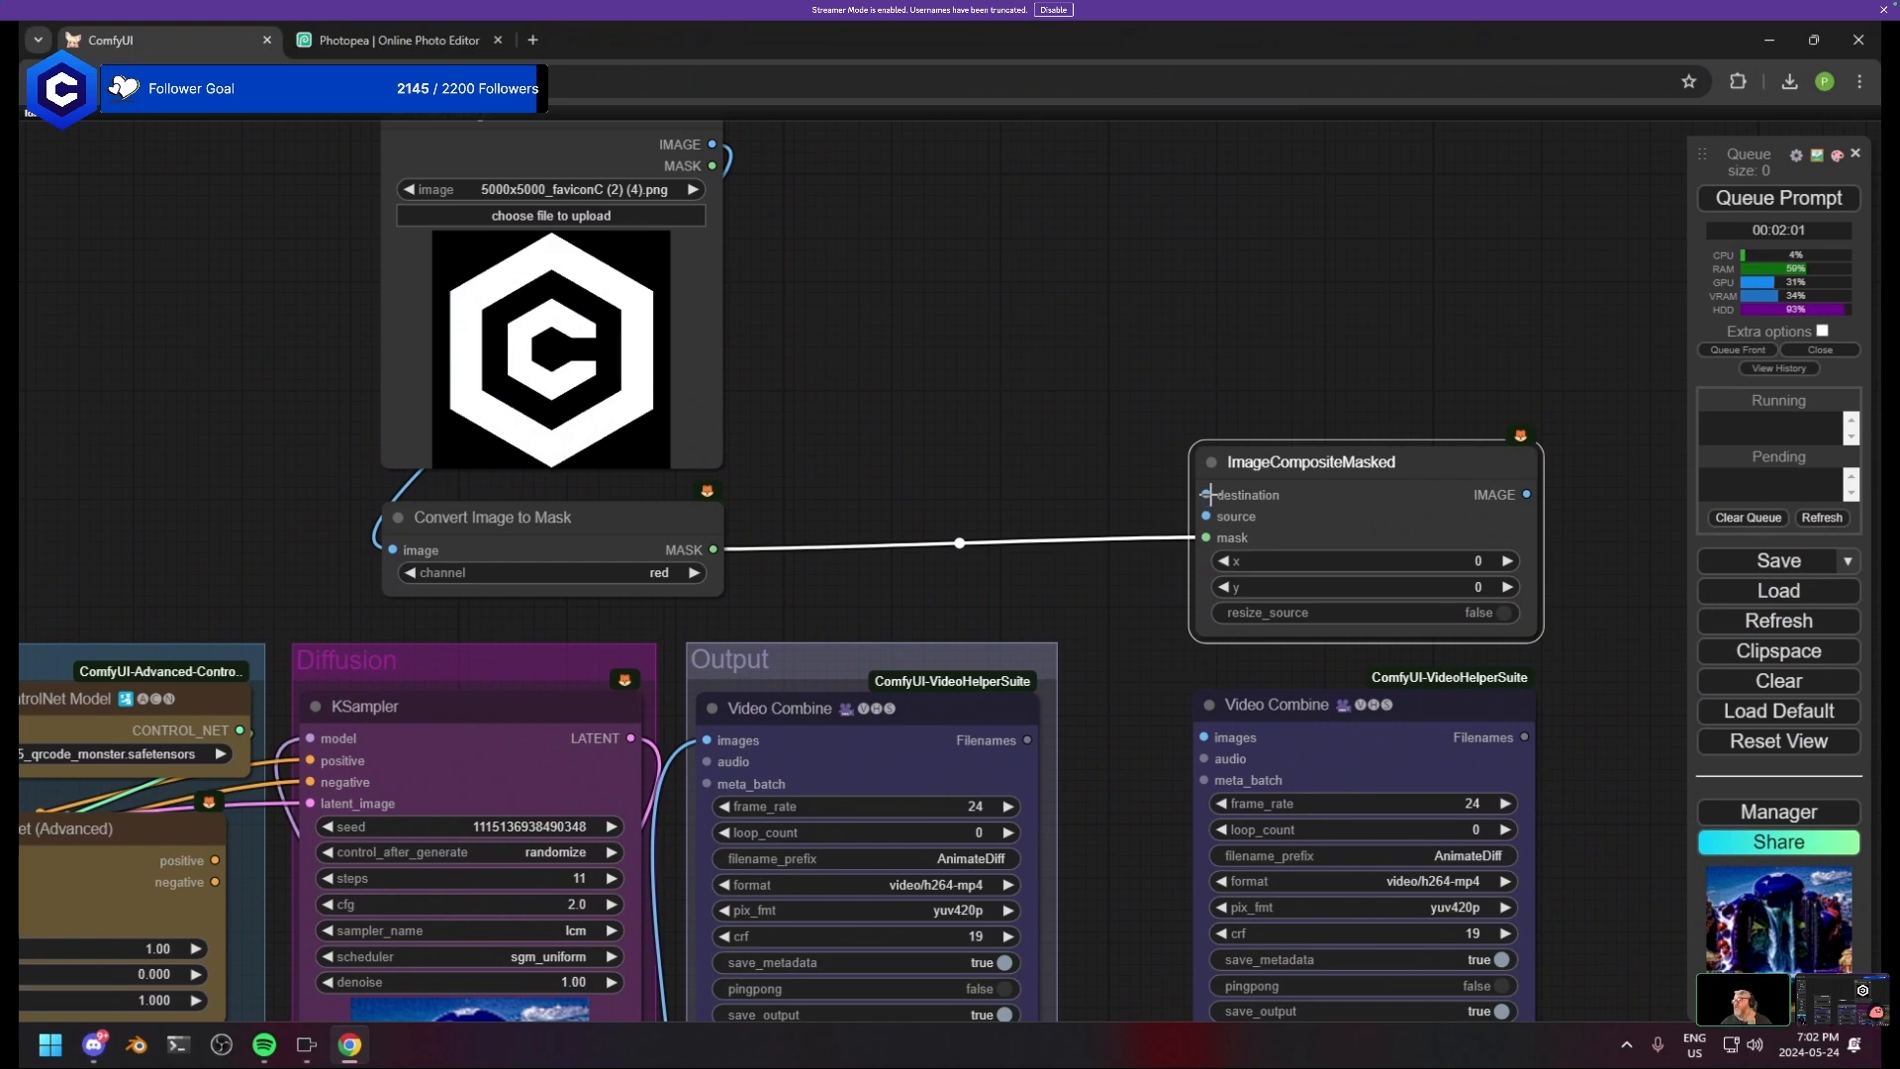
left_click_drag(1170, 288, 1233, 283)
left_click(1229, 297)
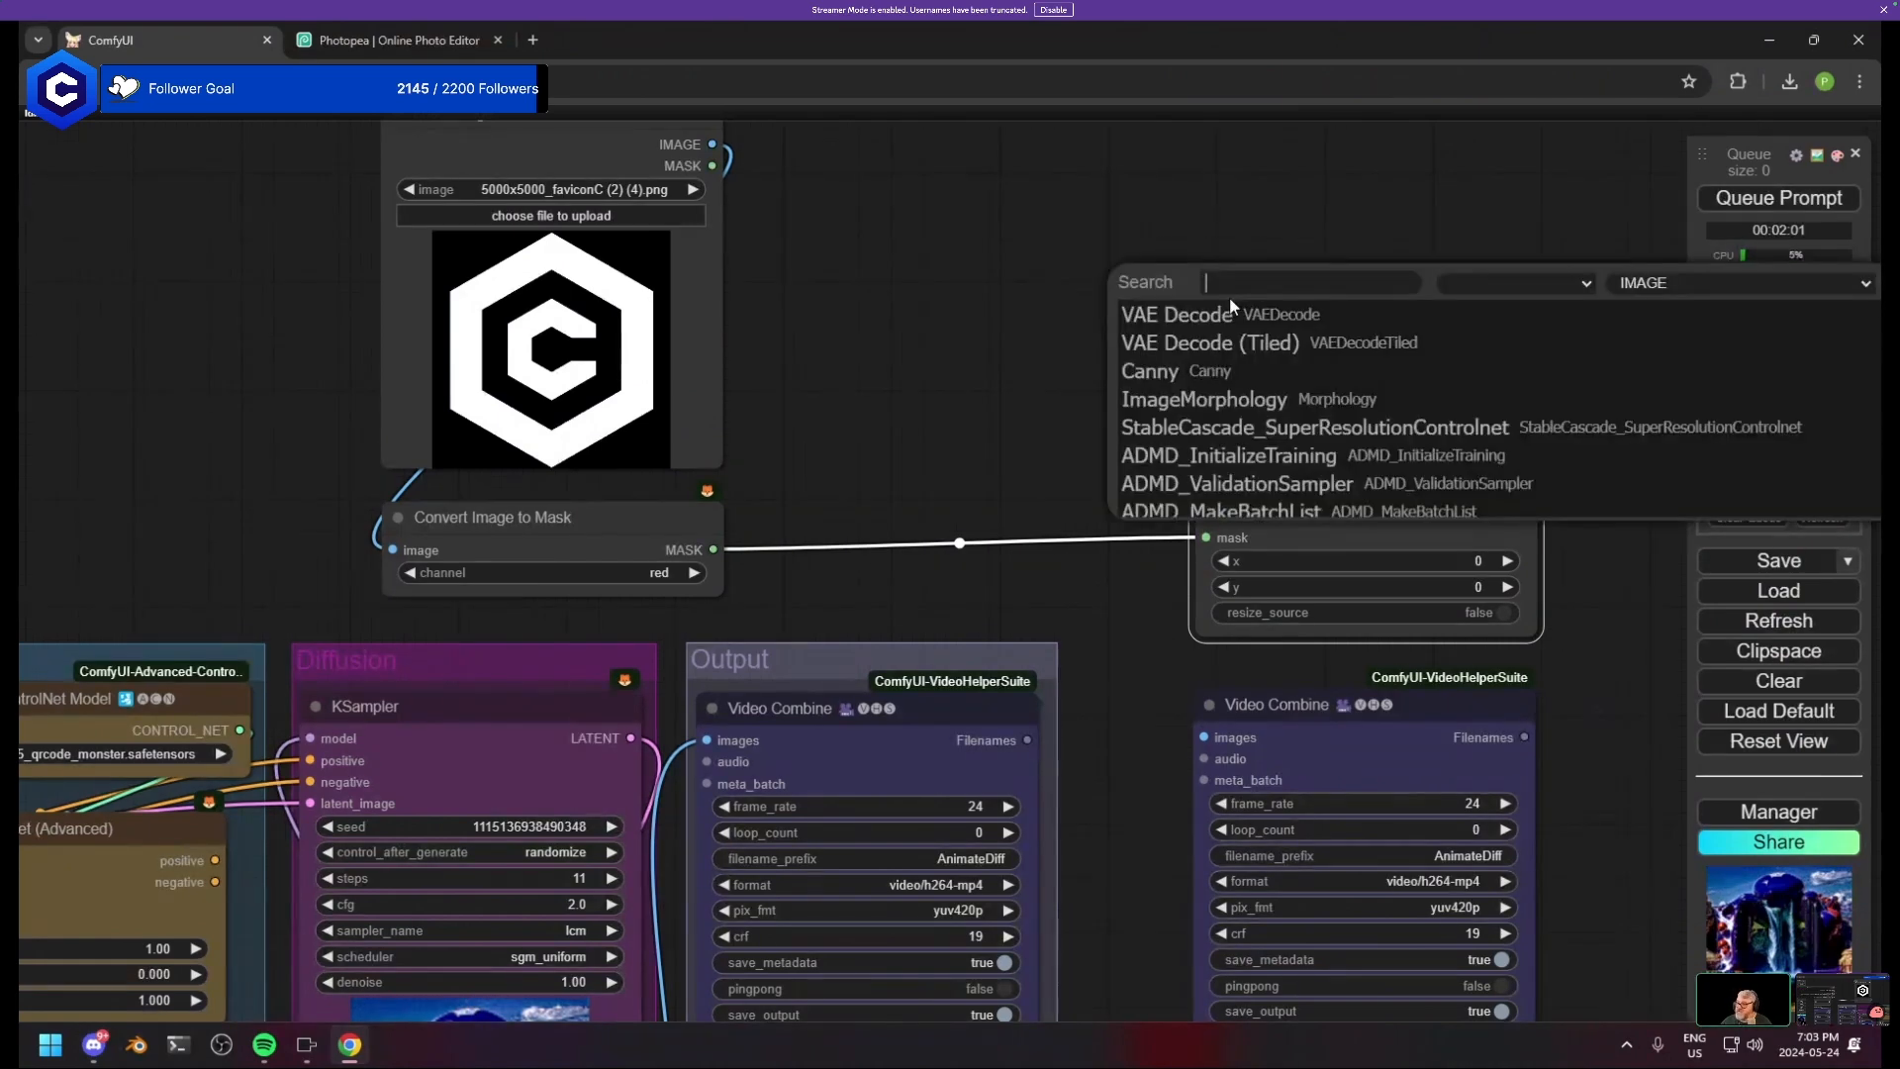
type("imagebl")
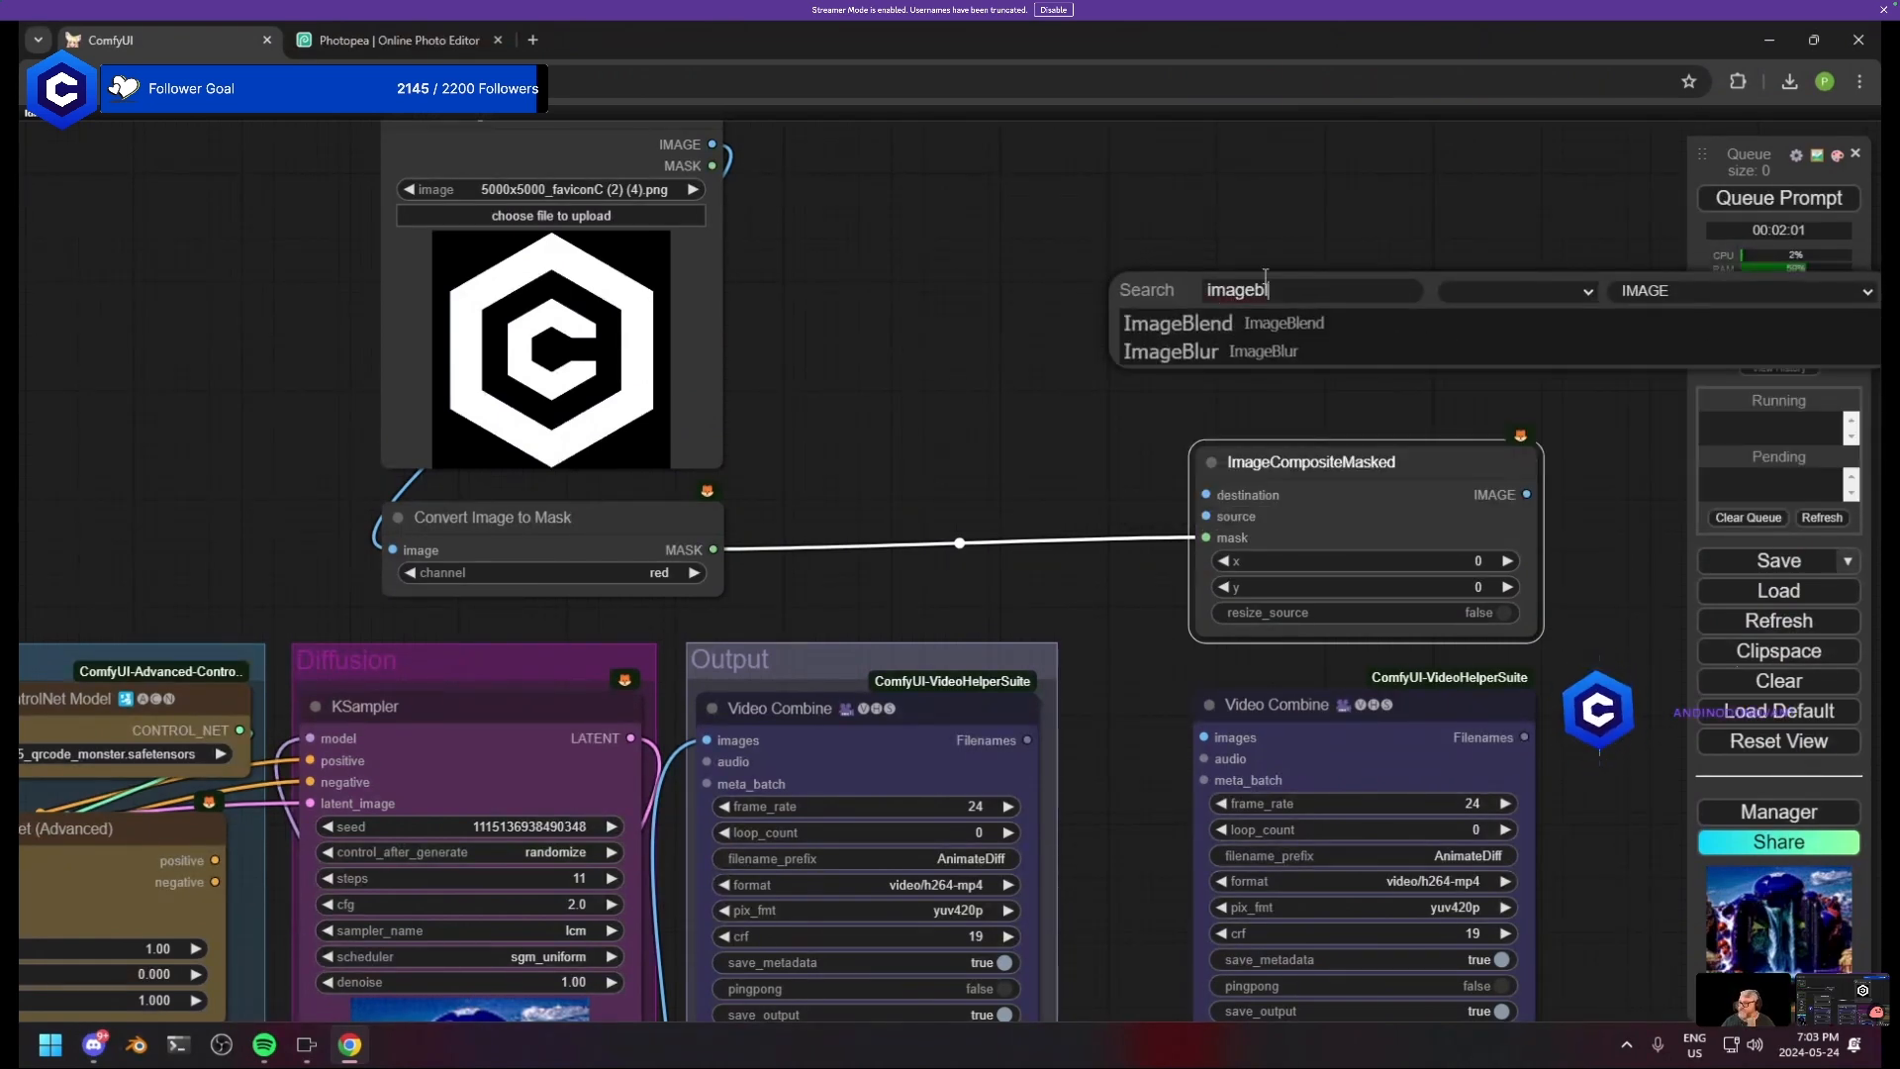
key("BackSpace")
key("BackSpace")
type("blank")
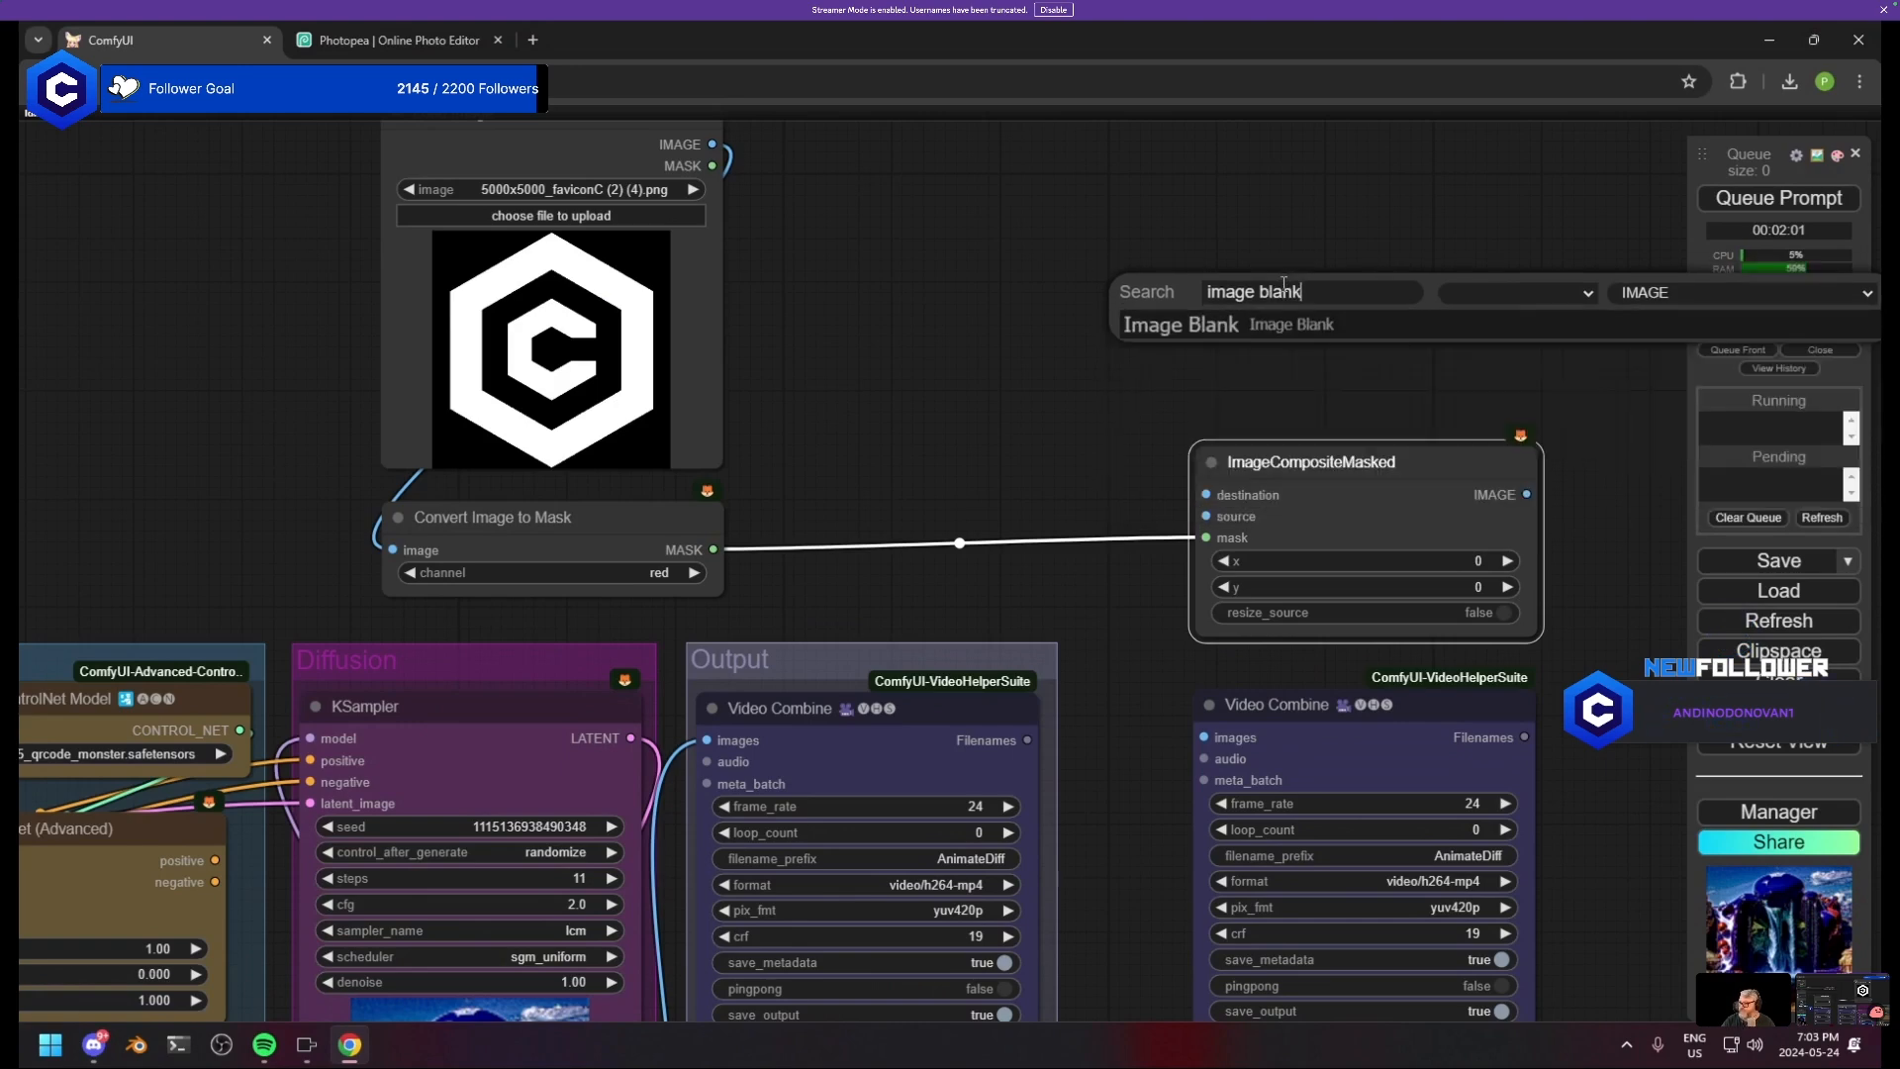
key("Return")
left_click_drag(1325, 295, 1332, 232)
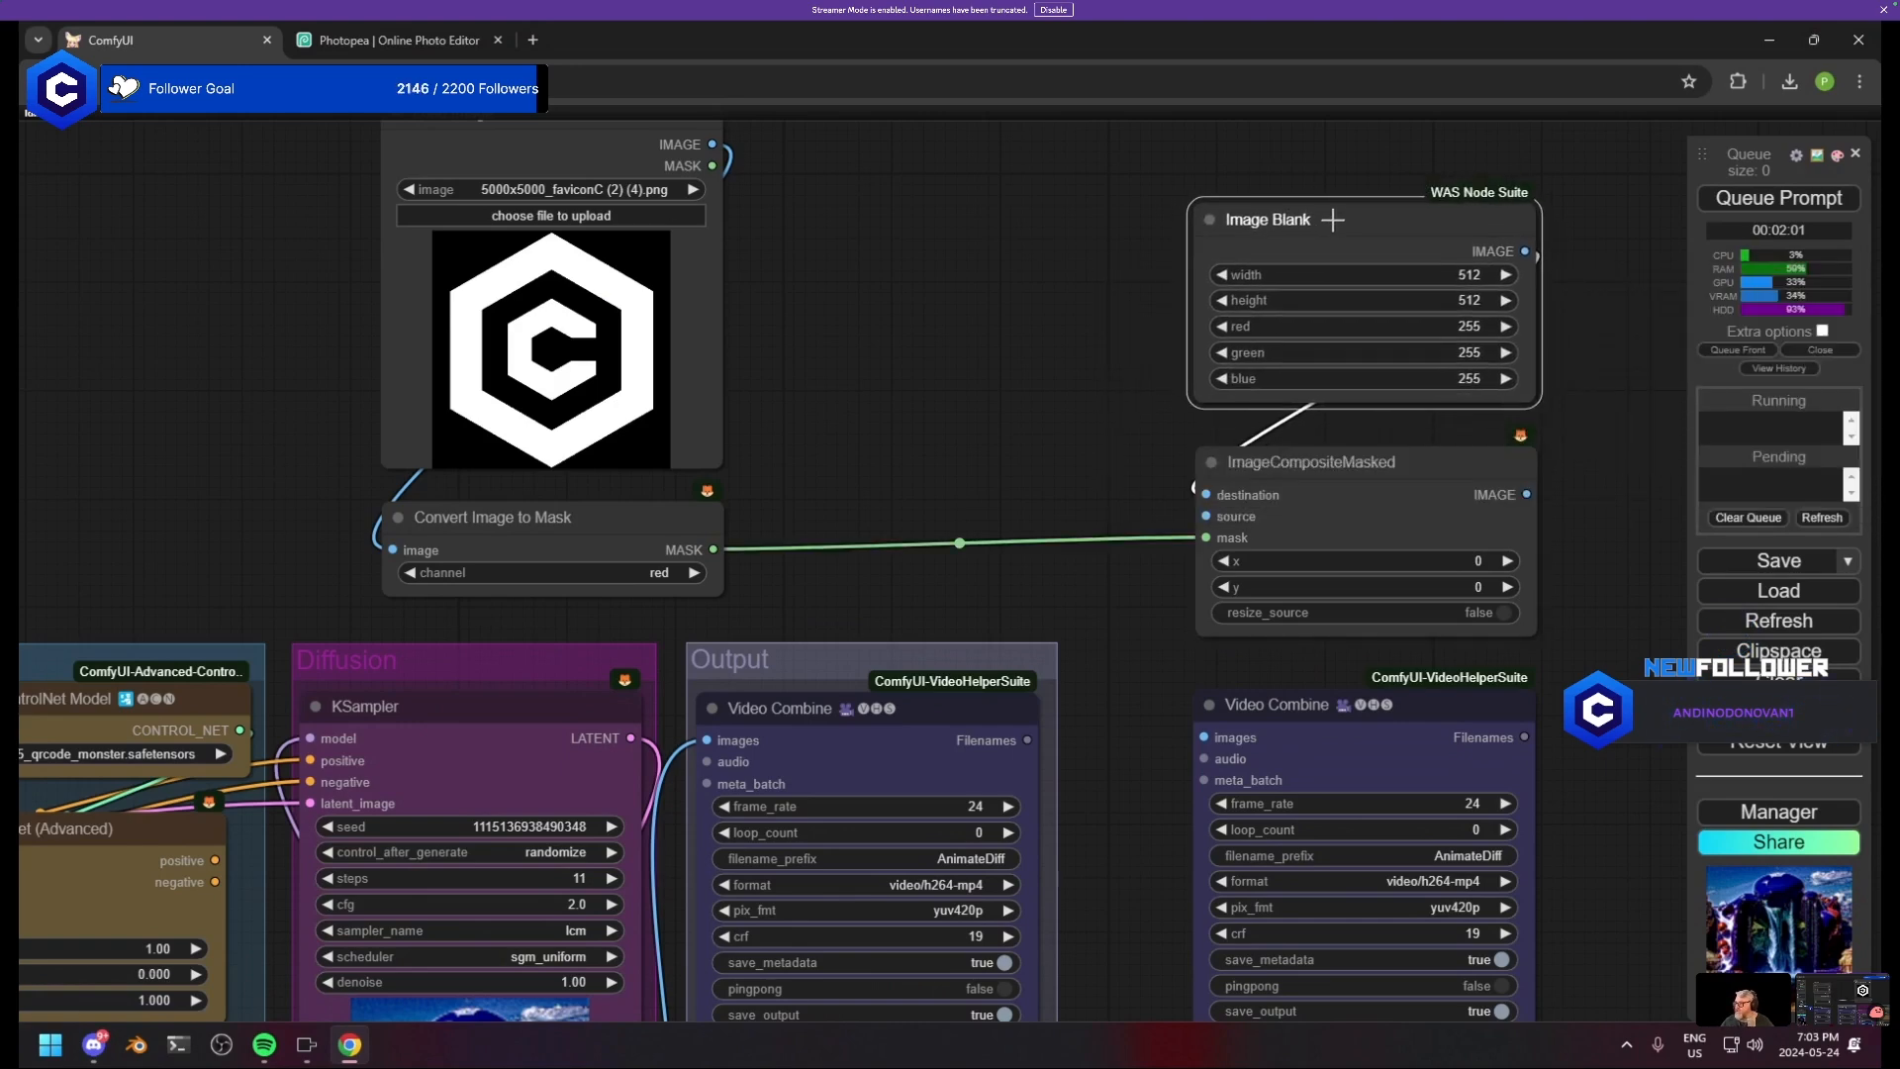
- Convert the Image Blank node's width and height values to inputs
right_click(1331, 232)
left_click(1437, 668)
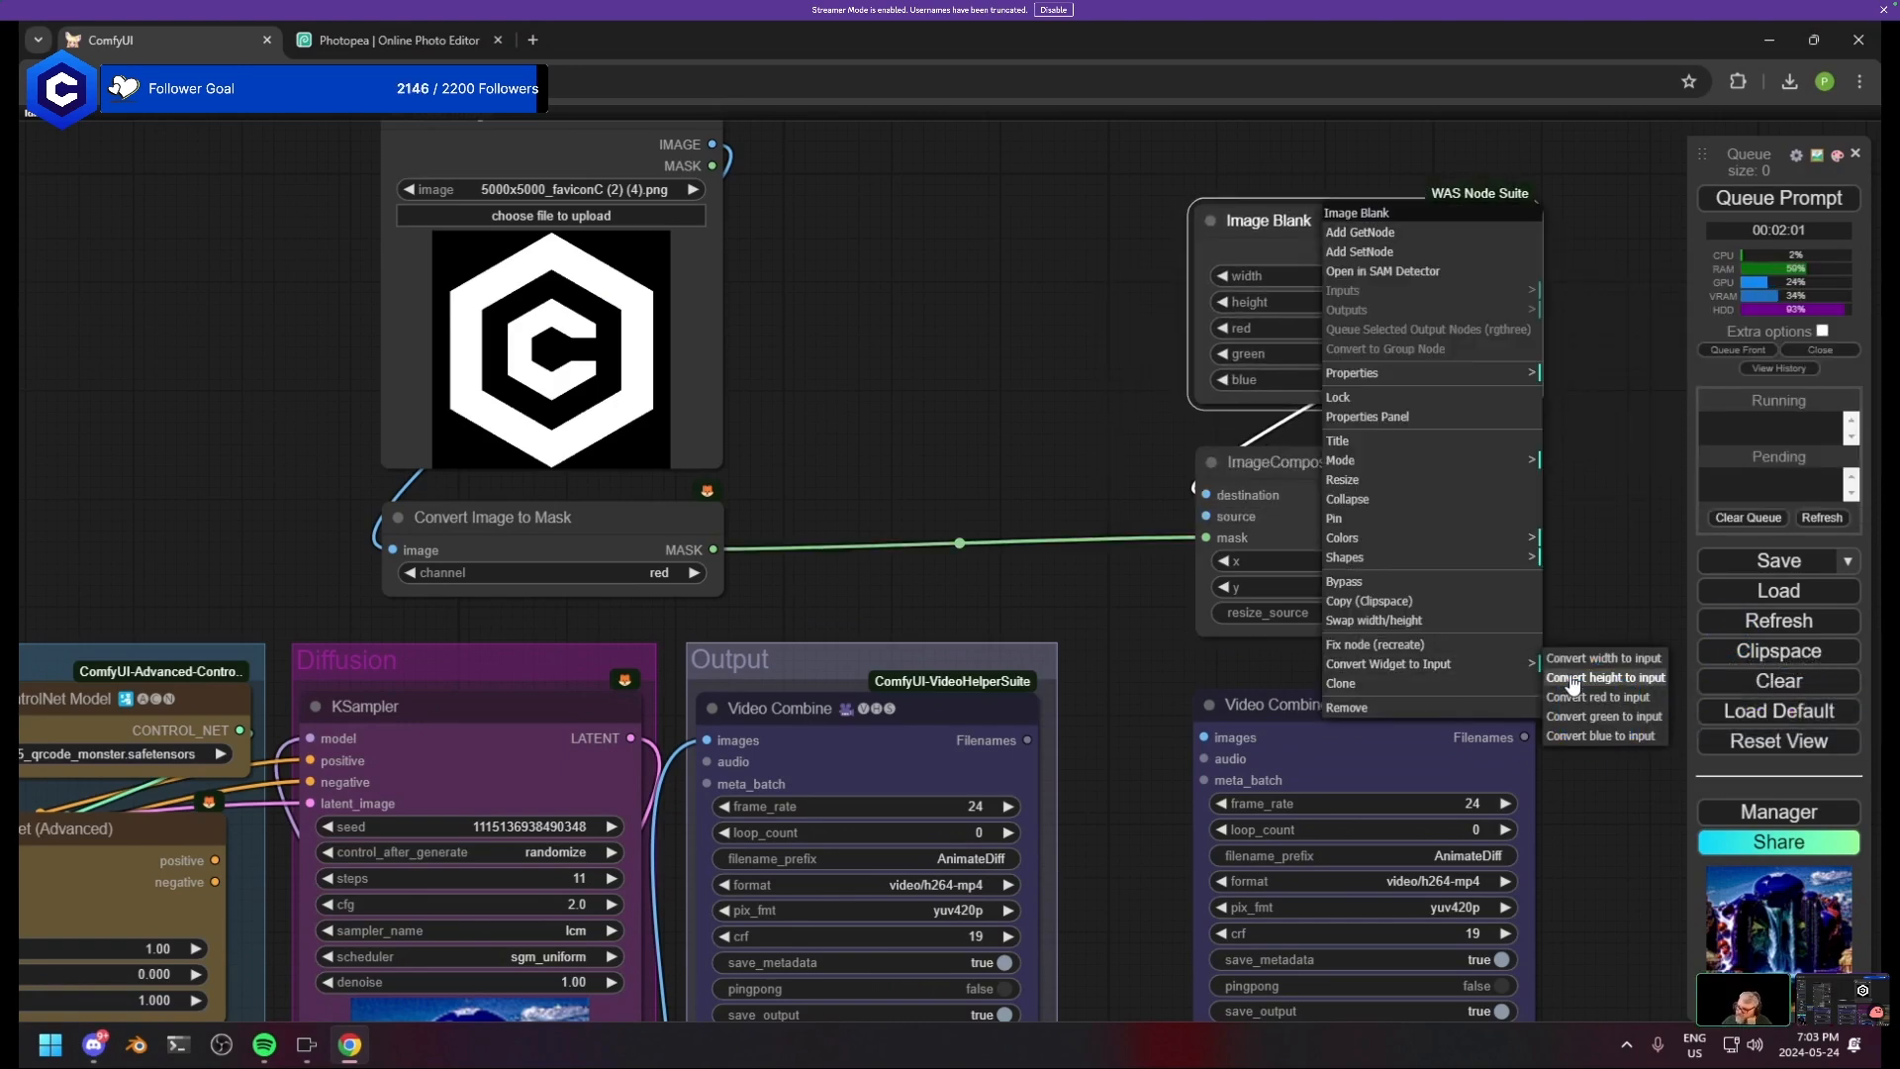
left_click(1603, 656)
right_click(1324, 227)
left_click(1467, 677)
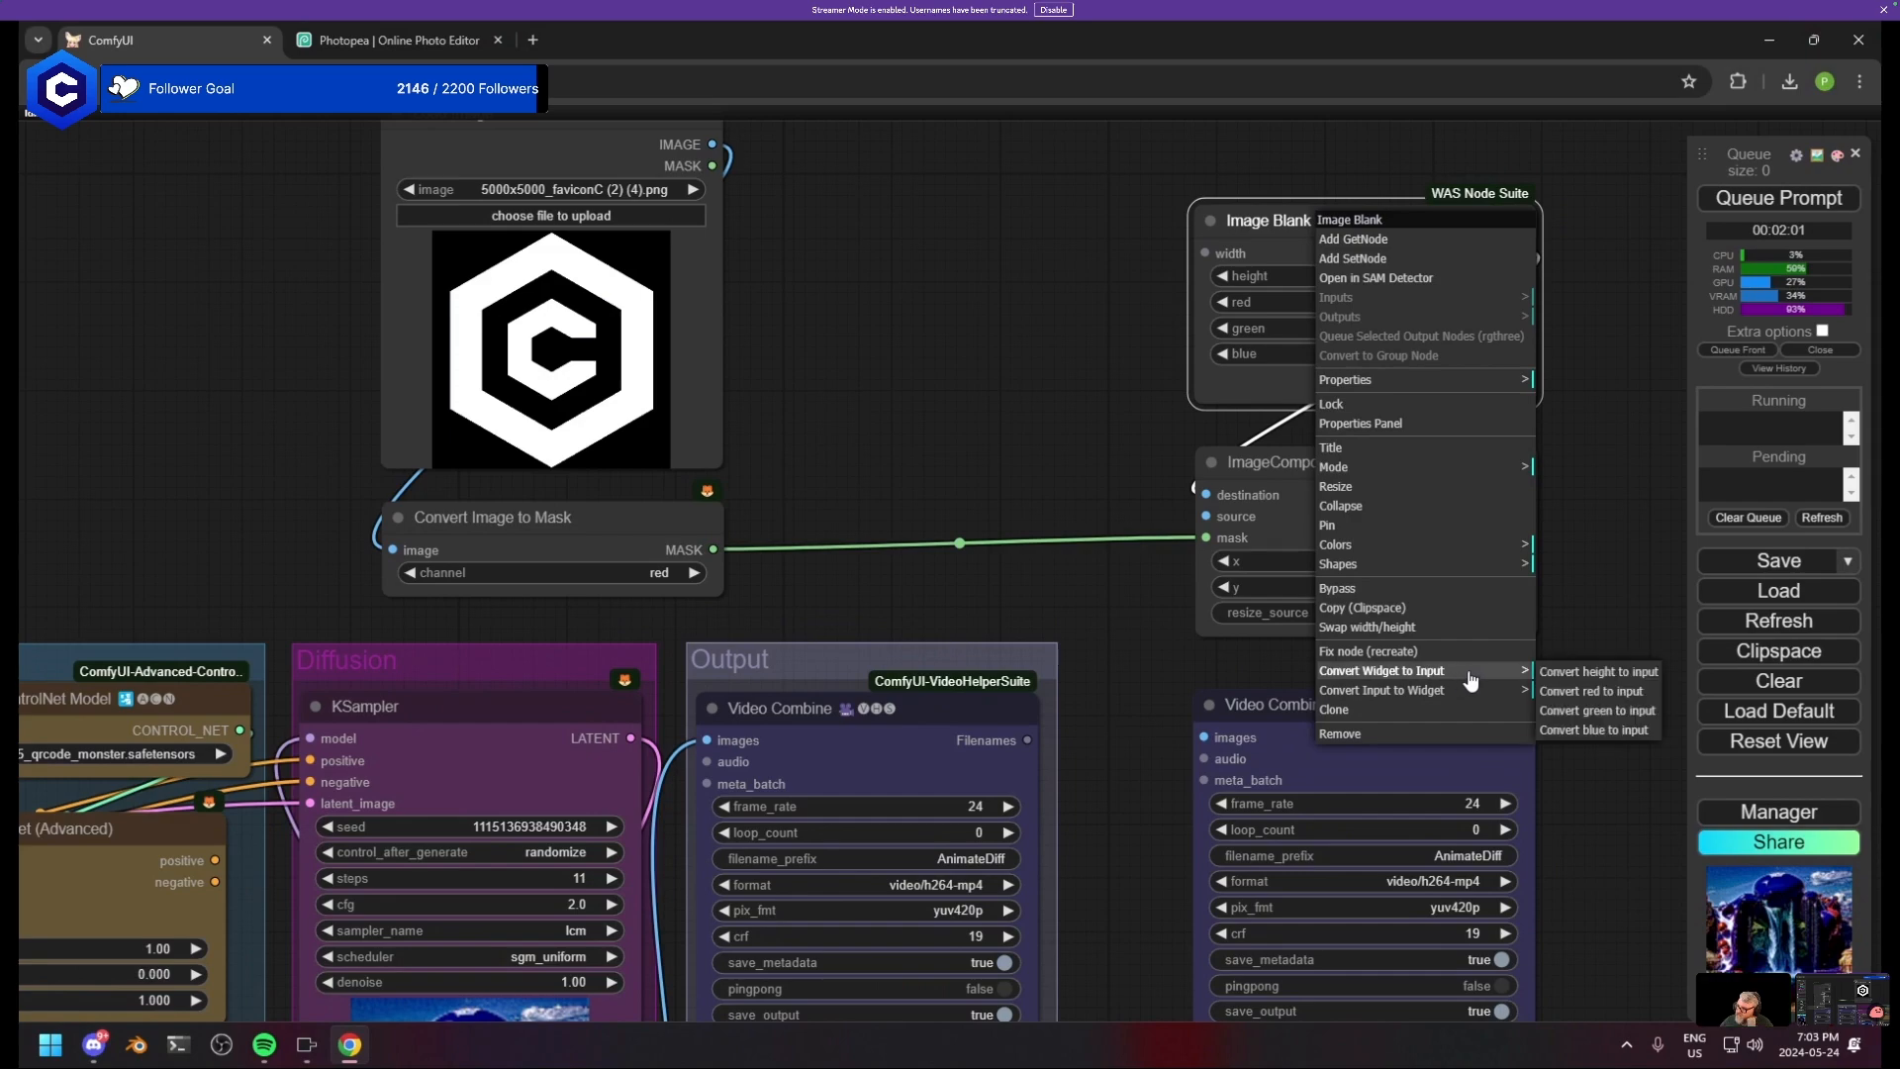
left_click(1581, 677)
- Connect the Image Blank node's width and height inputs to the workflow's existing width and height sources
scroll(1005, 566, "down", 6)
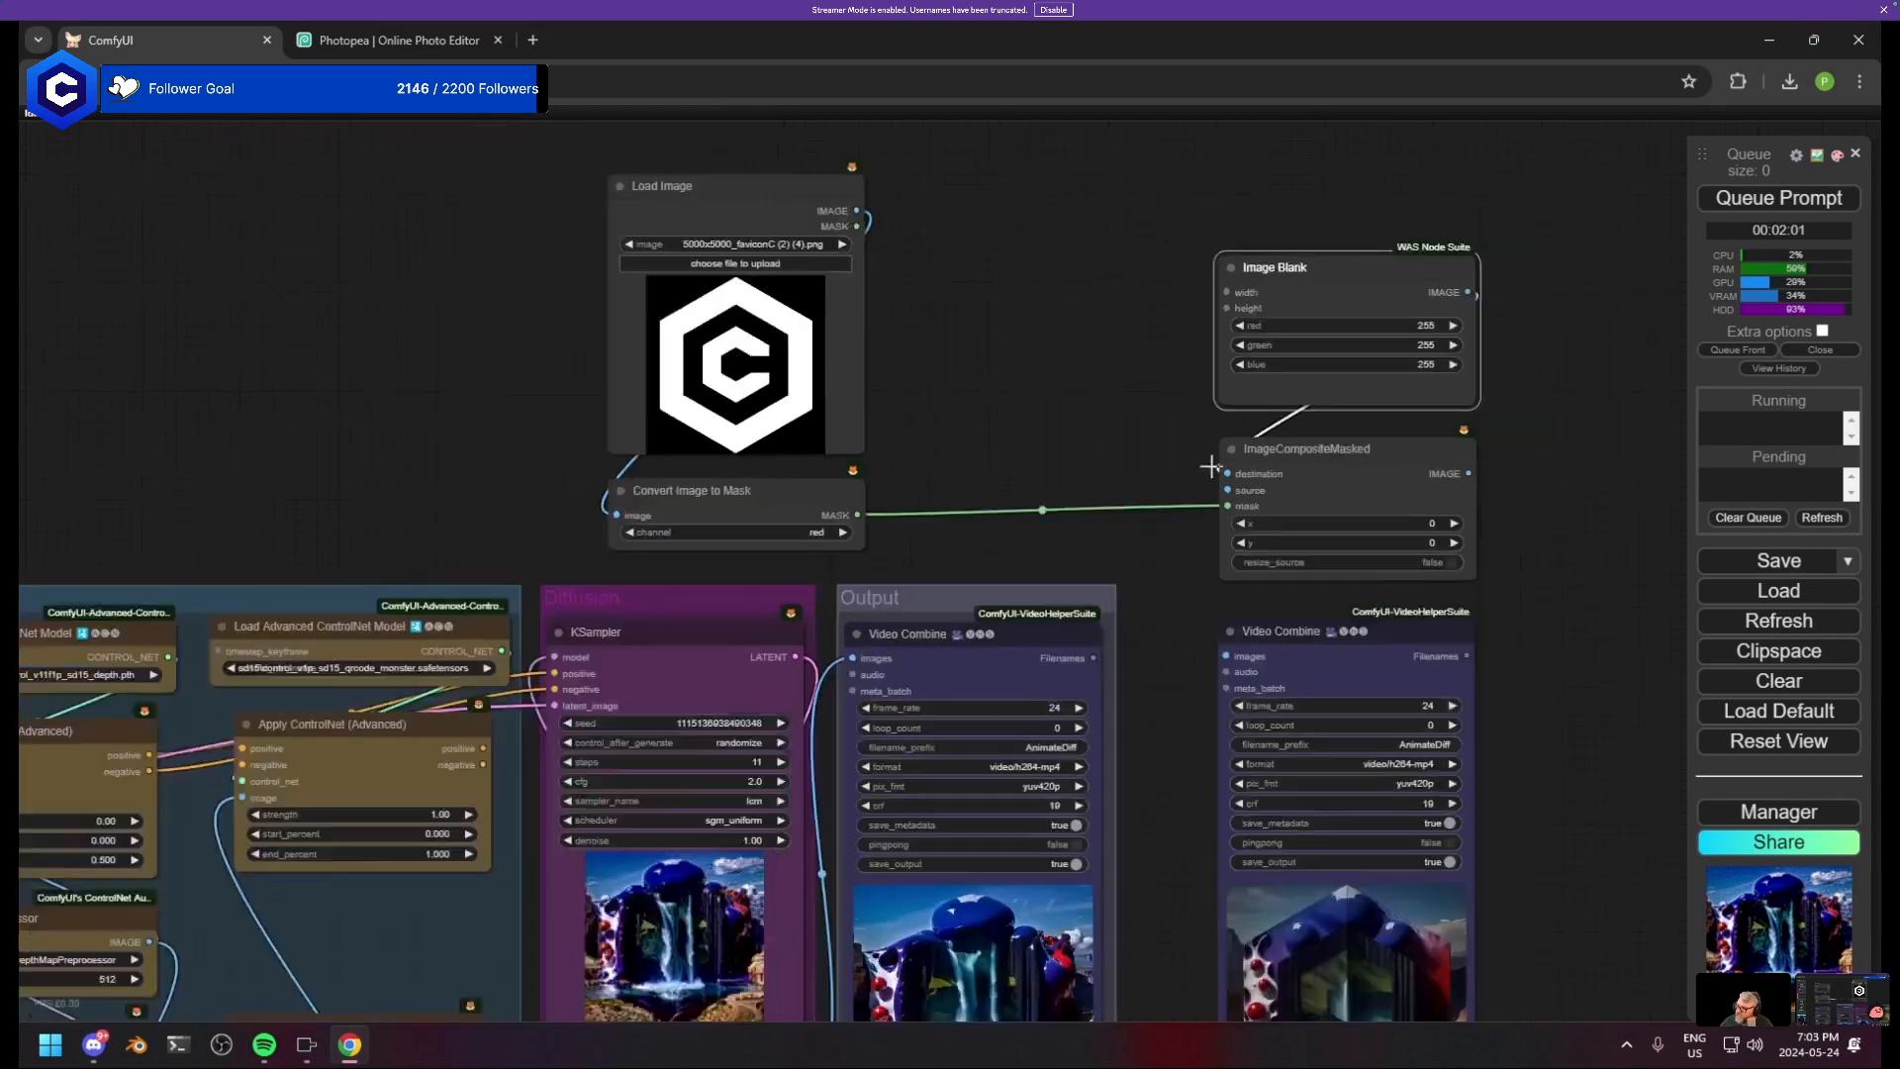
left_click_drag(1133, 446, 594, 711)
scroll(928, 534, "up", 11)
scroll(613, 692, "up", 1)
scroll(475, 686, "down", 1)
left_click_drag(475, 686, 796, 554)
scroll(1138, 564, "down", 10)
left_click_drag(1217, 564, 686, 708)
left_click_drag(439, 712, 857, 568)
scroll(995, 603, "up", 12)
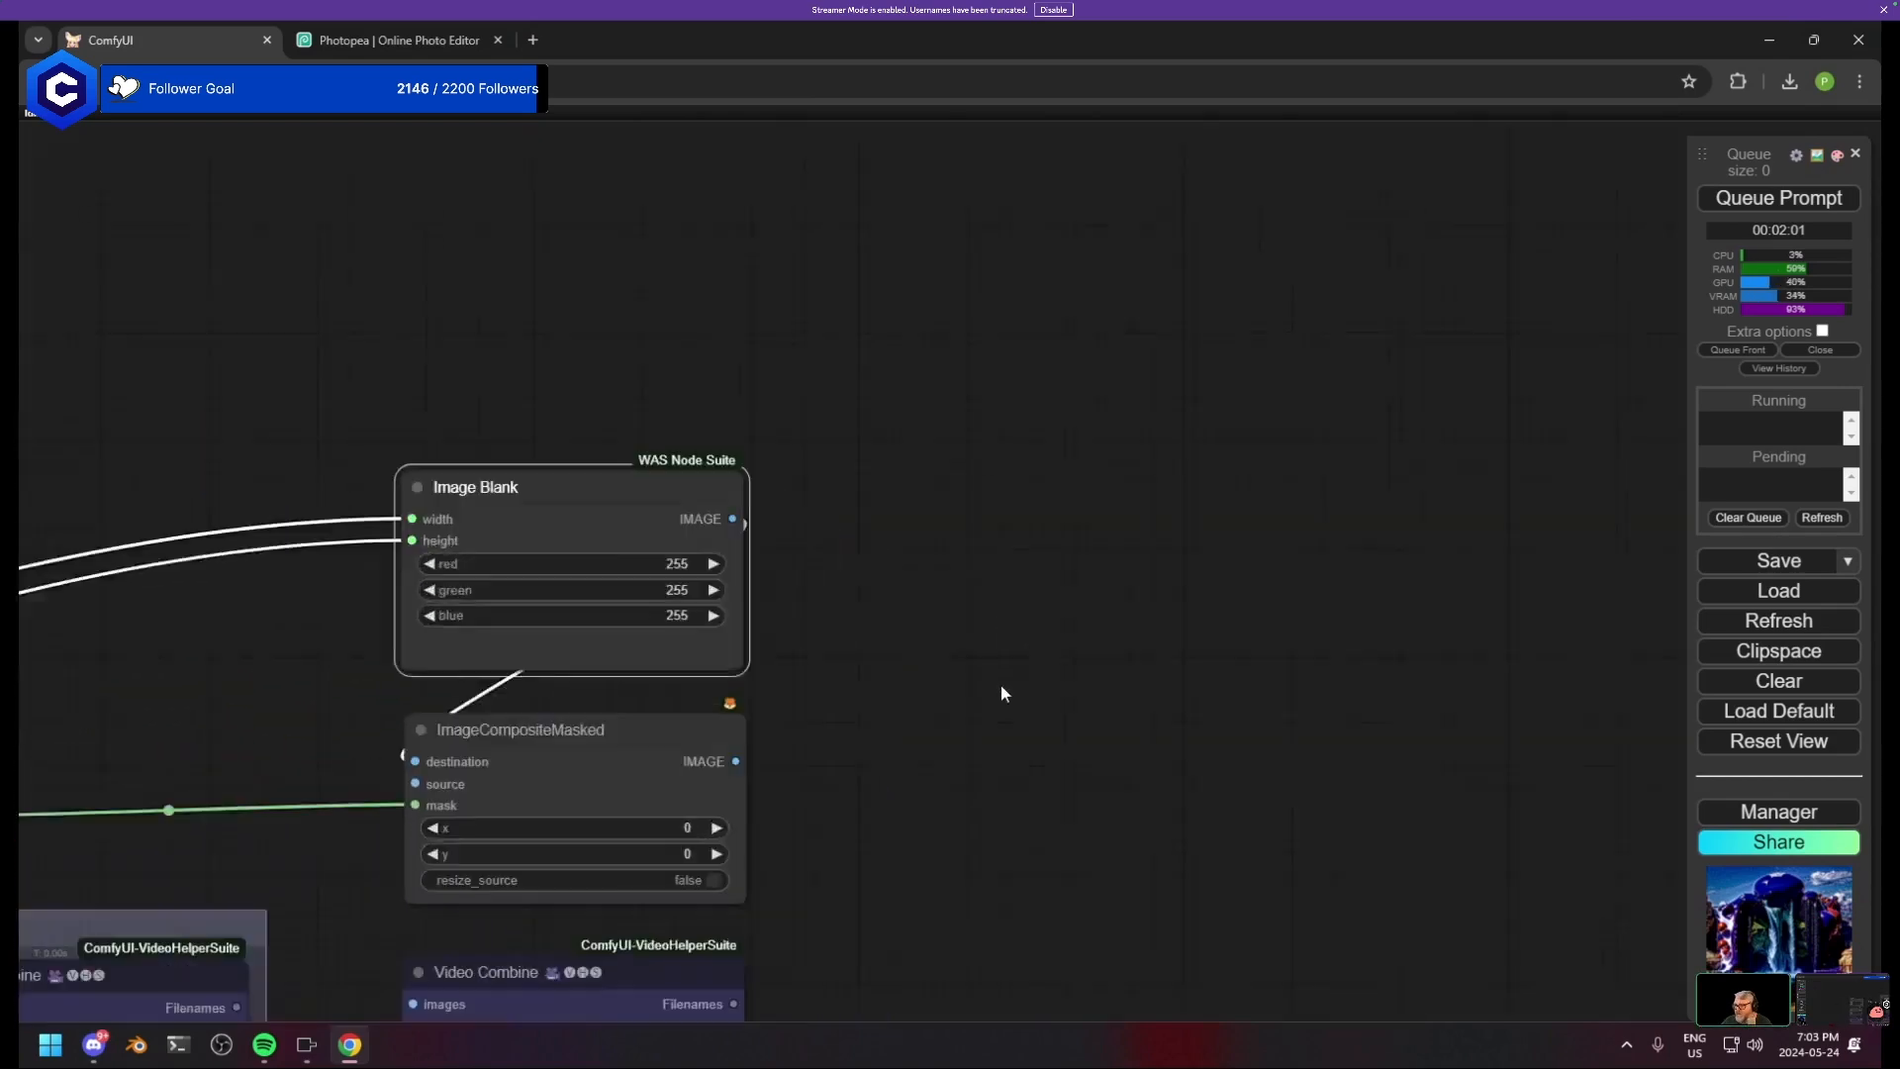
- Set the Image Blank node's red, green and blue values to 0
left_click_drag(1000, 685, 1112, 558)
left_click(985, 448)
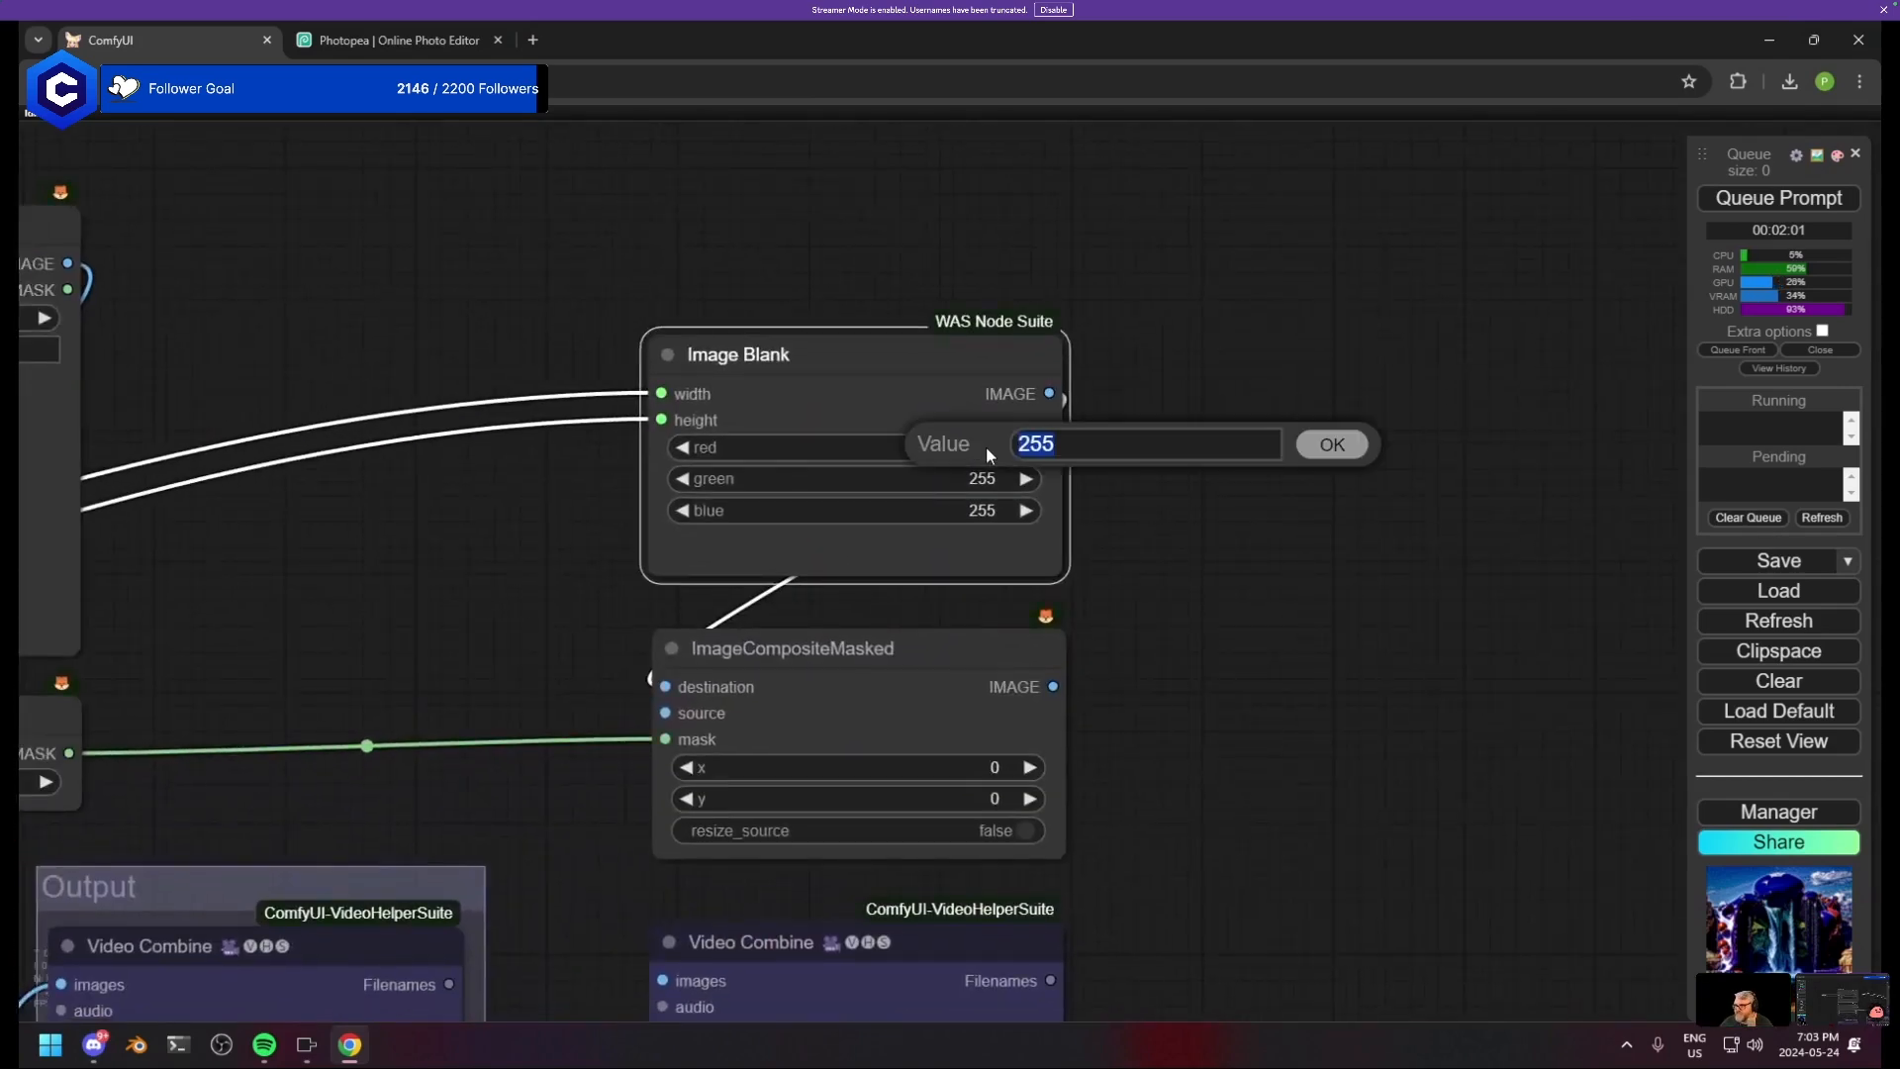
type("0")
key("Return")
left_click(960, 481)
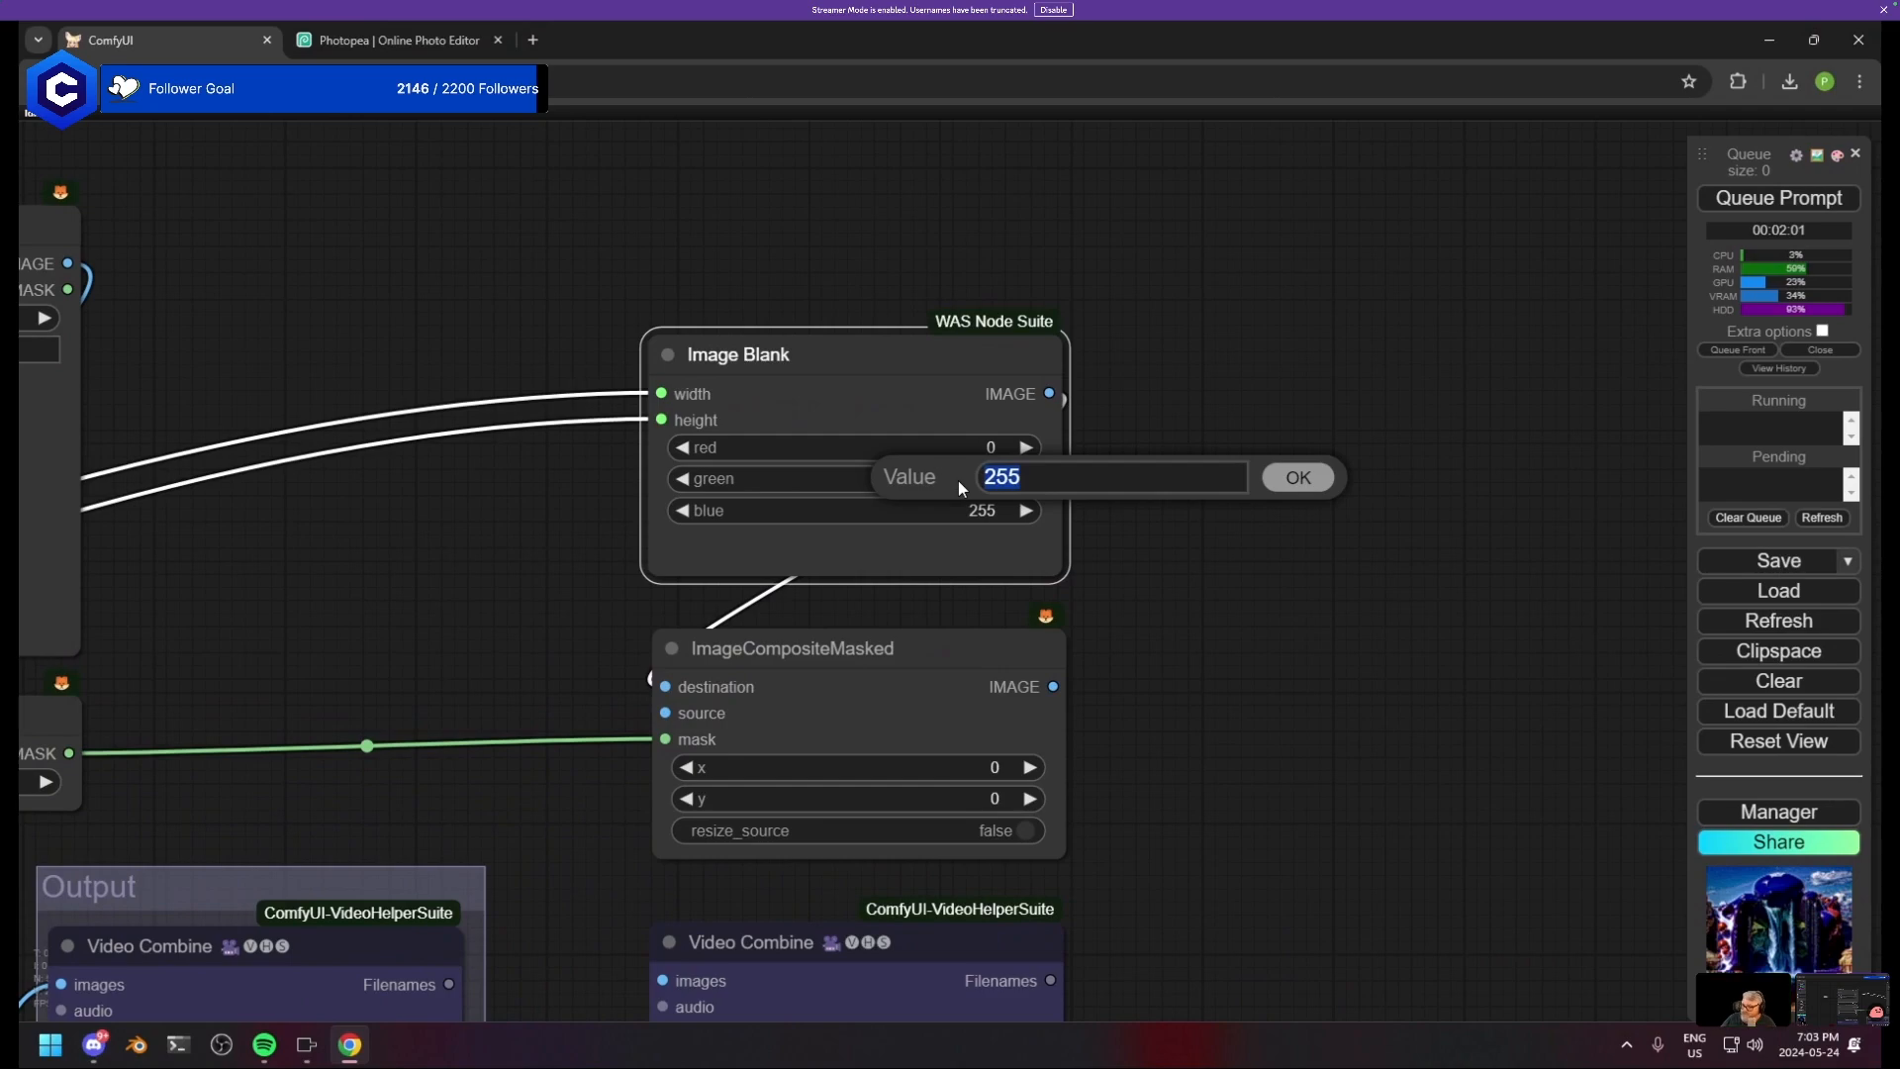
key("Return")
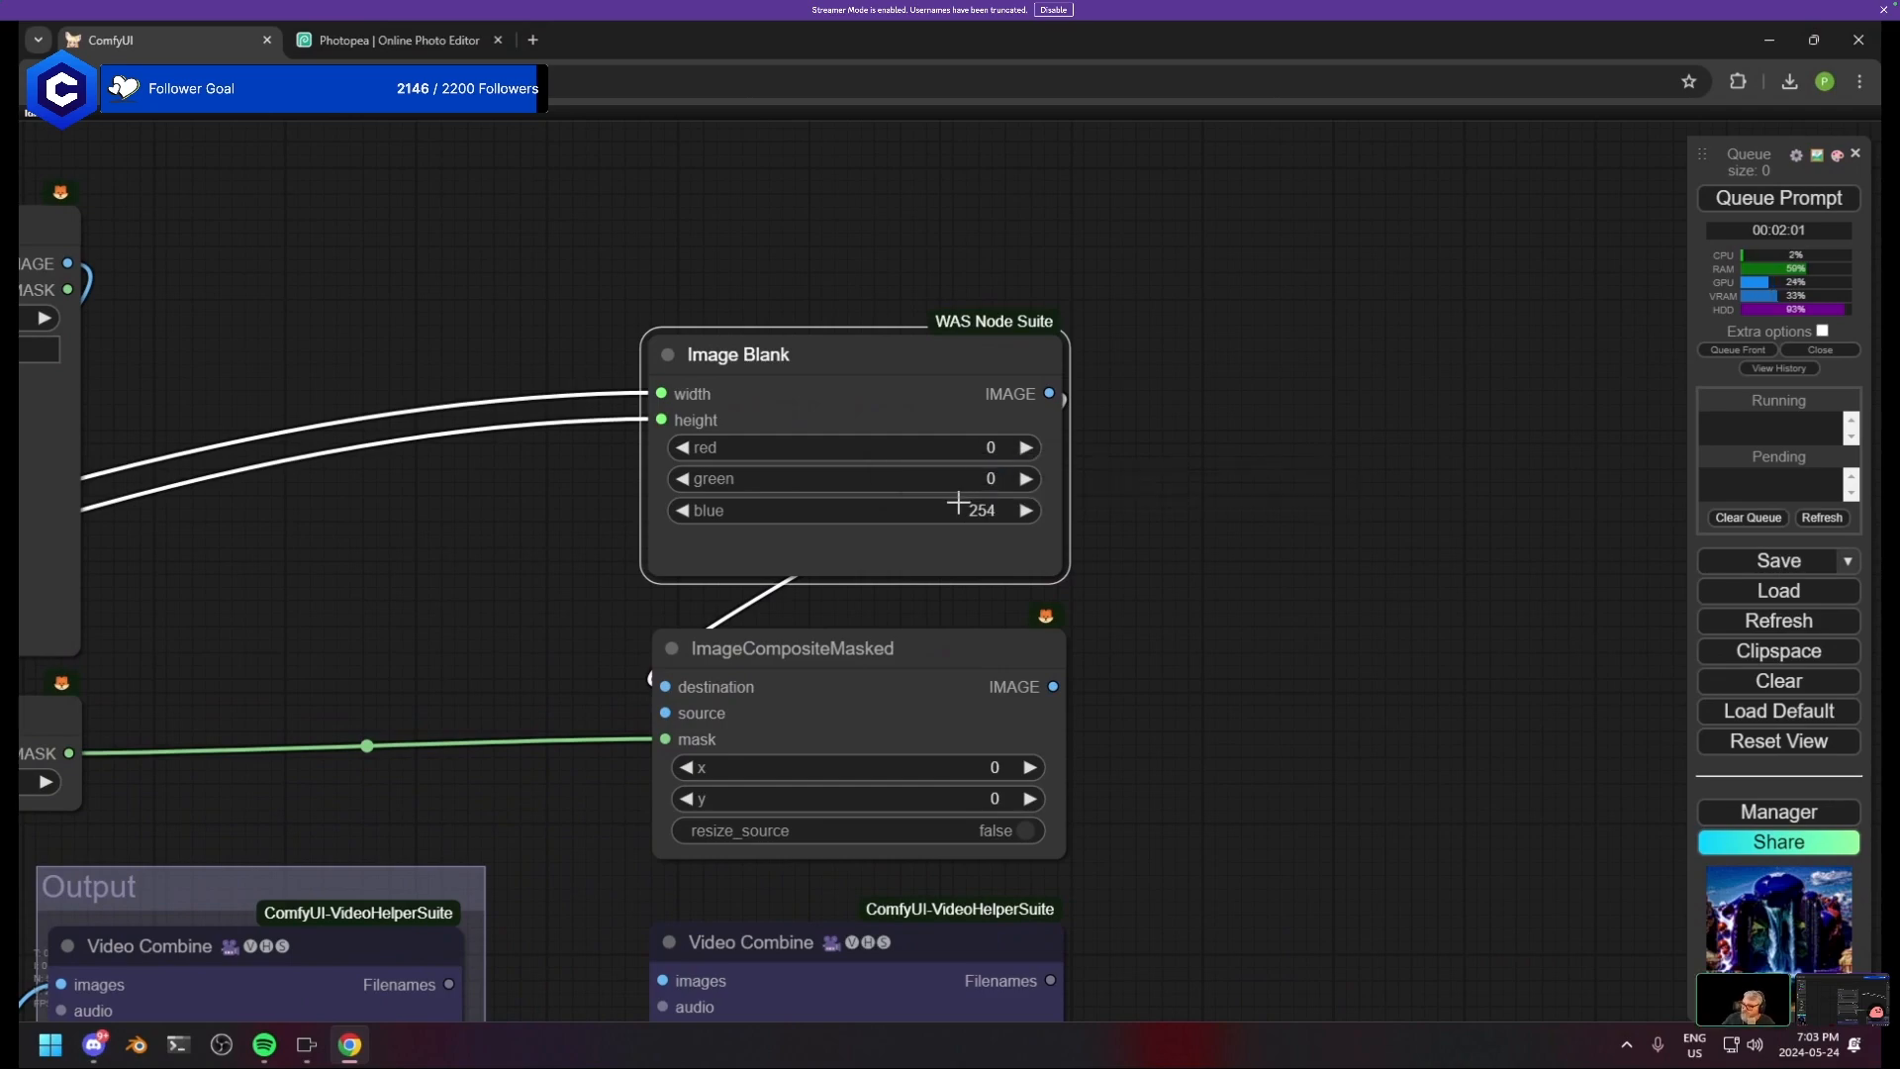
left_click(957, 506)
key("Escape")
- Examine the previews in both Video Combine nodes and compare them with the KSampler preview
scroll(971, 465, "down", 3)
left_click_drag(990, 404, 1234, 65)
scroll(869, 637, "down", 1)
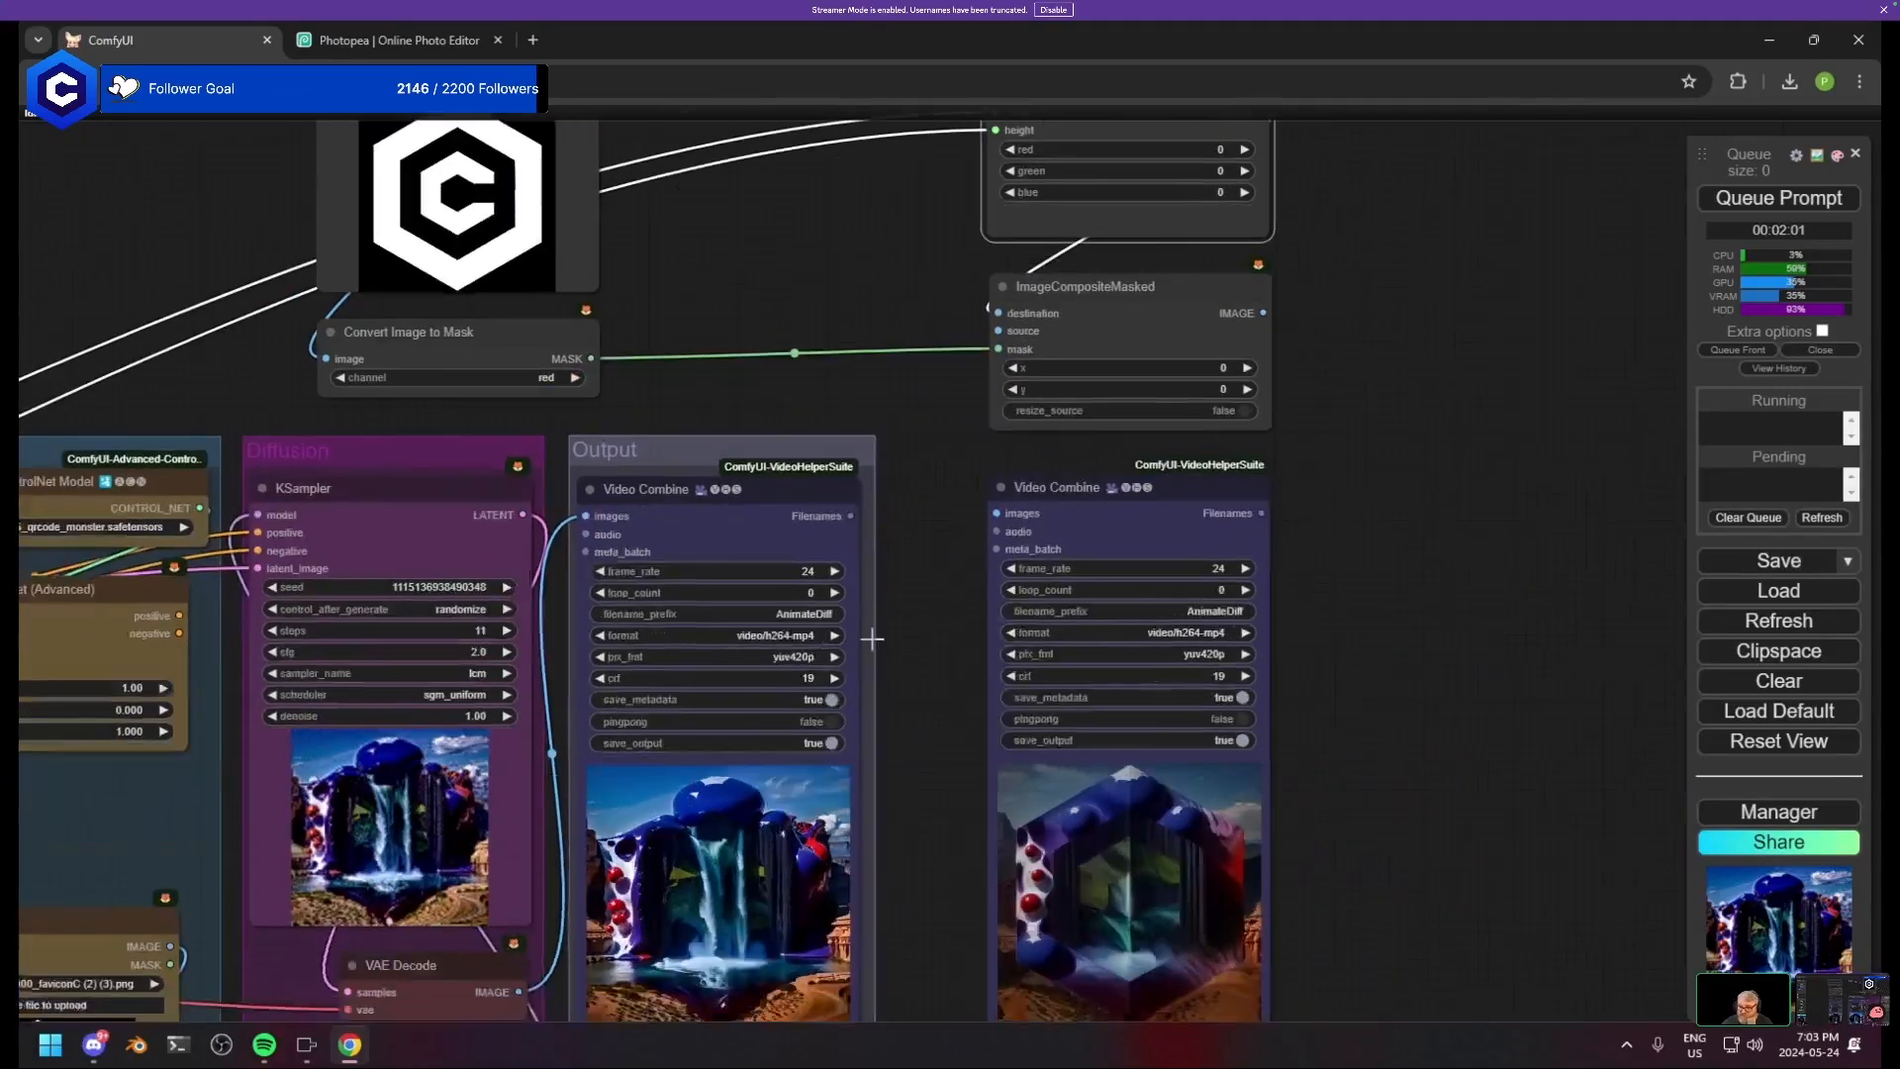
scroll(831, 999, "up", 8)
left_click_drag(831, 999, 914, 822)
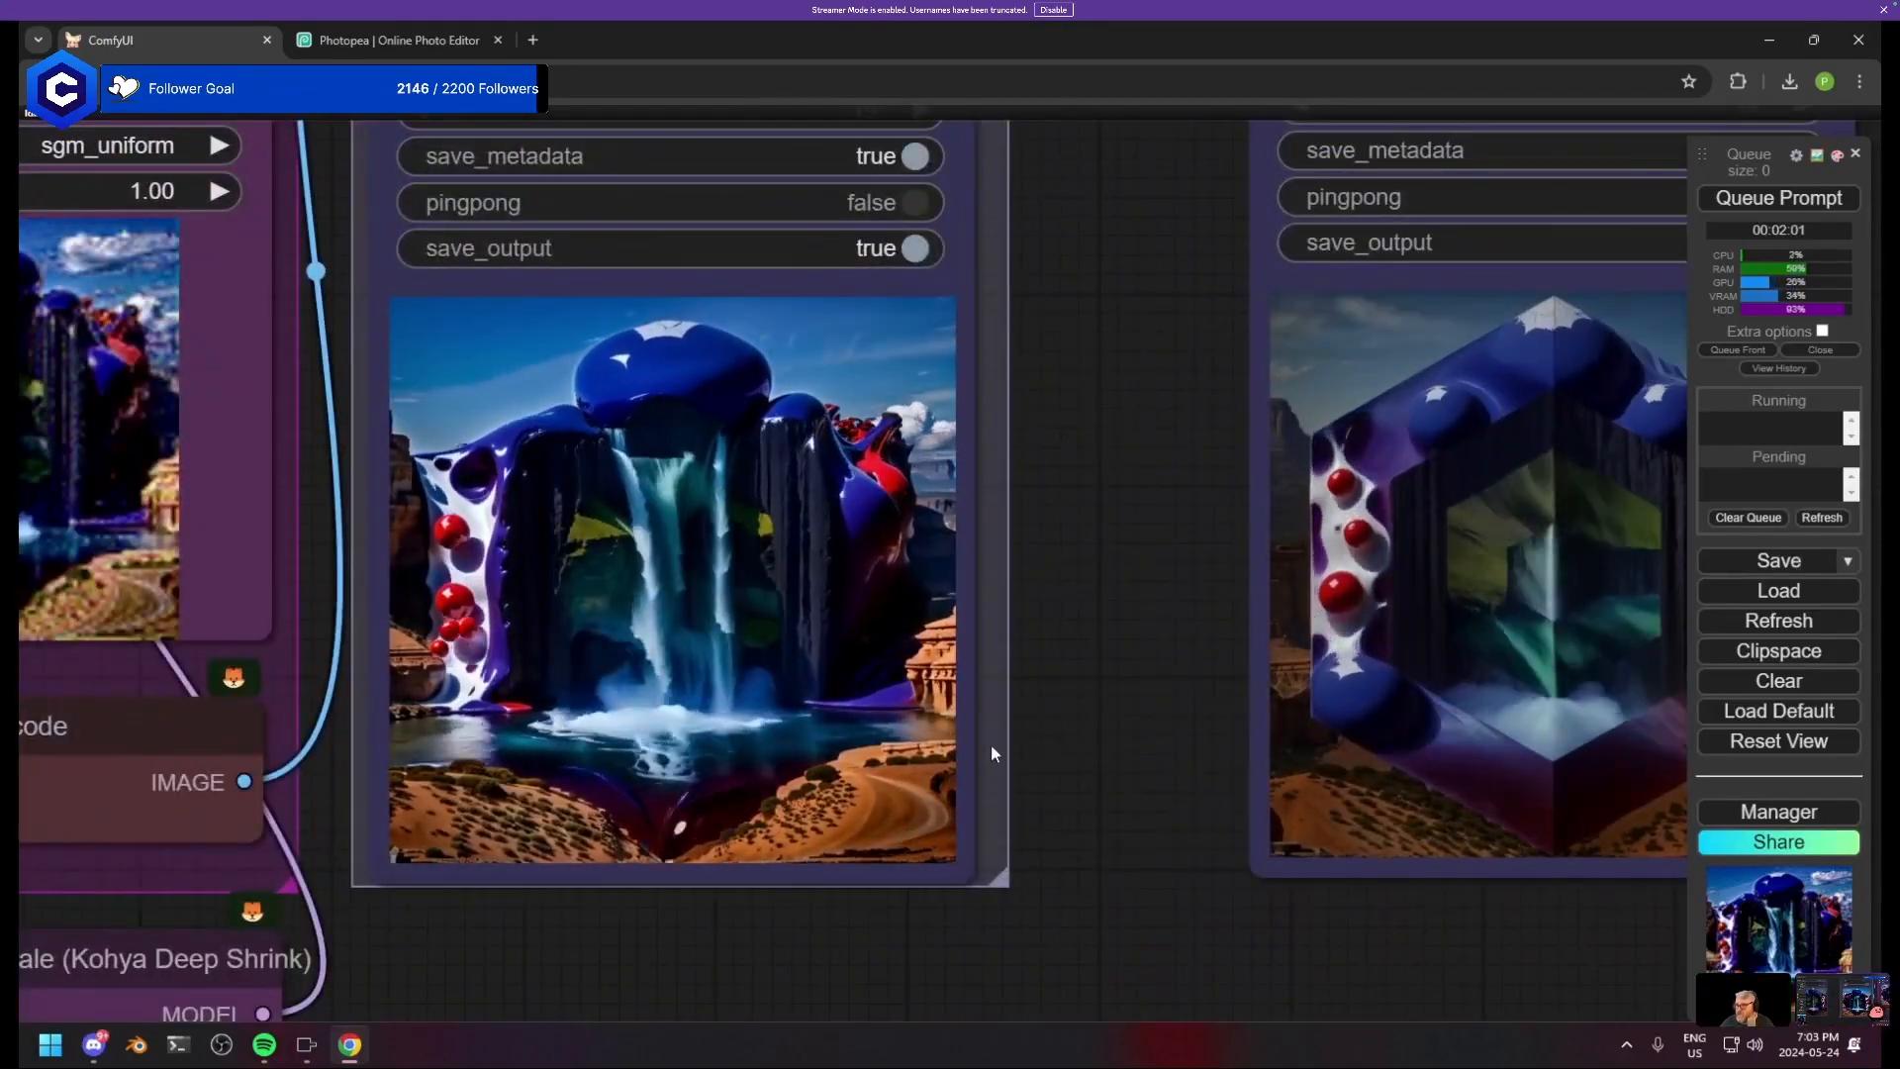
scroll(972, 710, "down", 3)
left_click_drag(971, 709, 1442, 712)
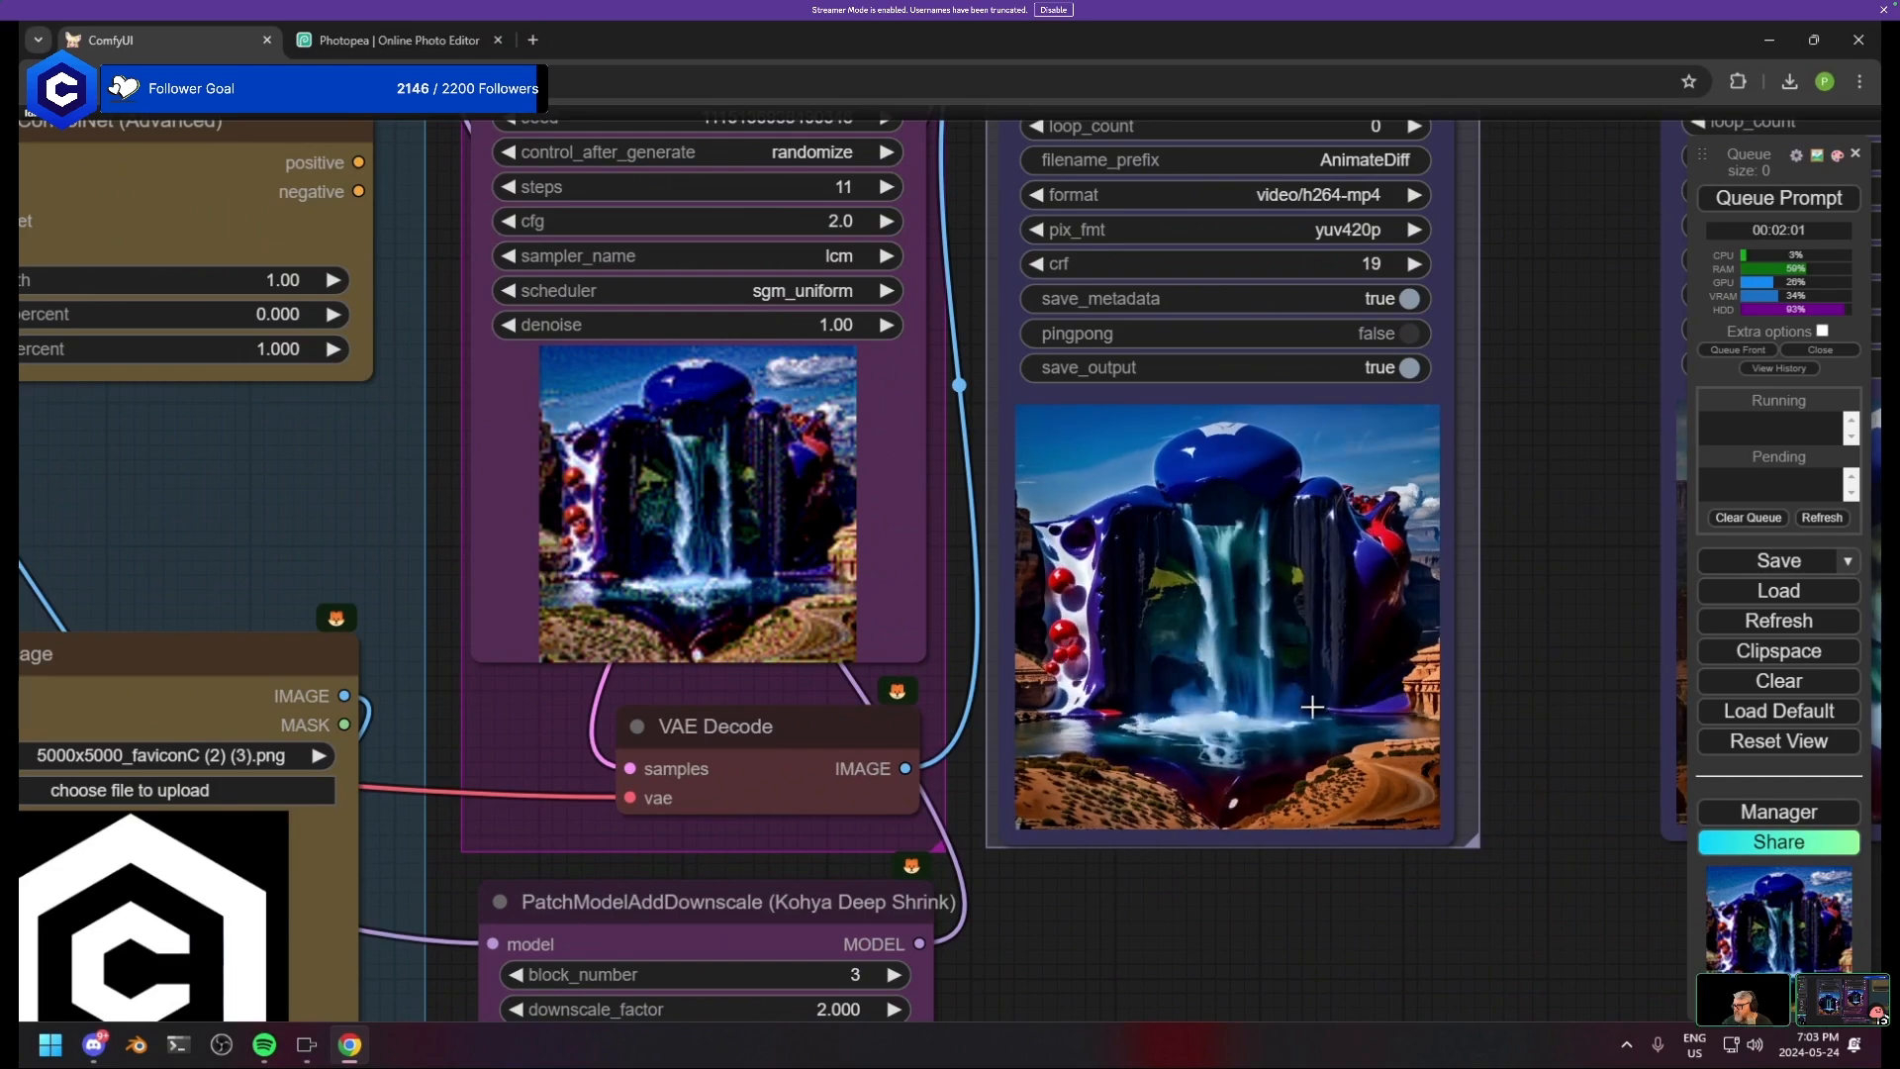
scroll(437, 653, "down", 4)
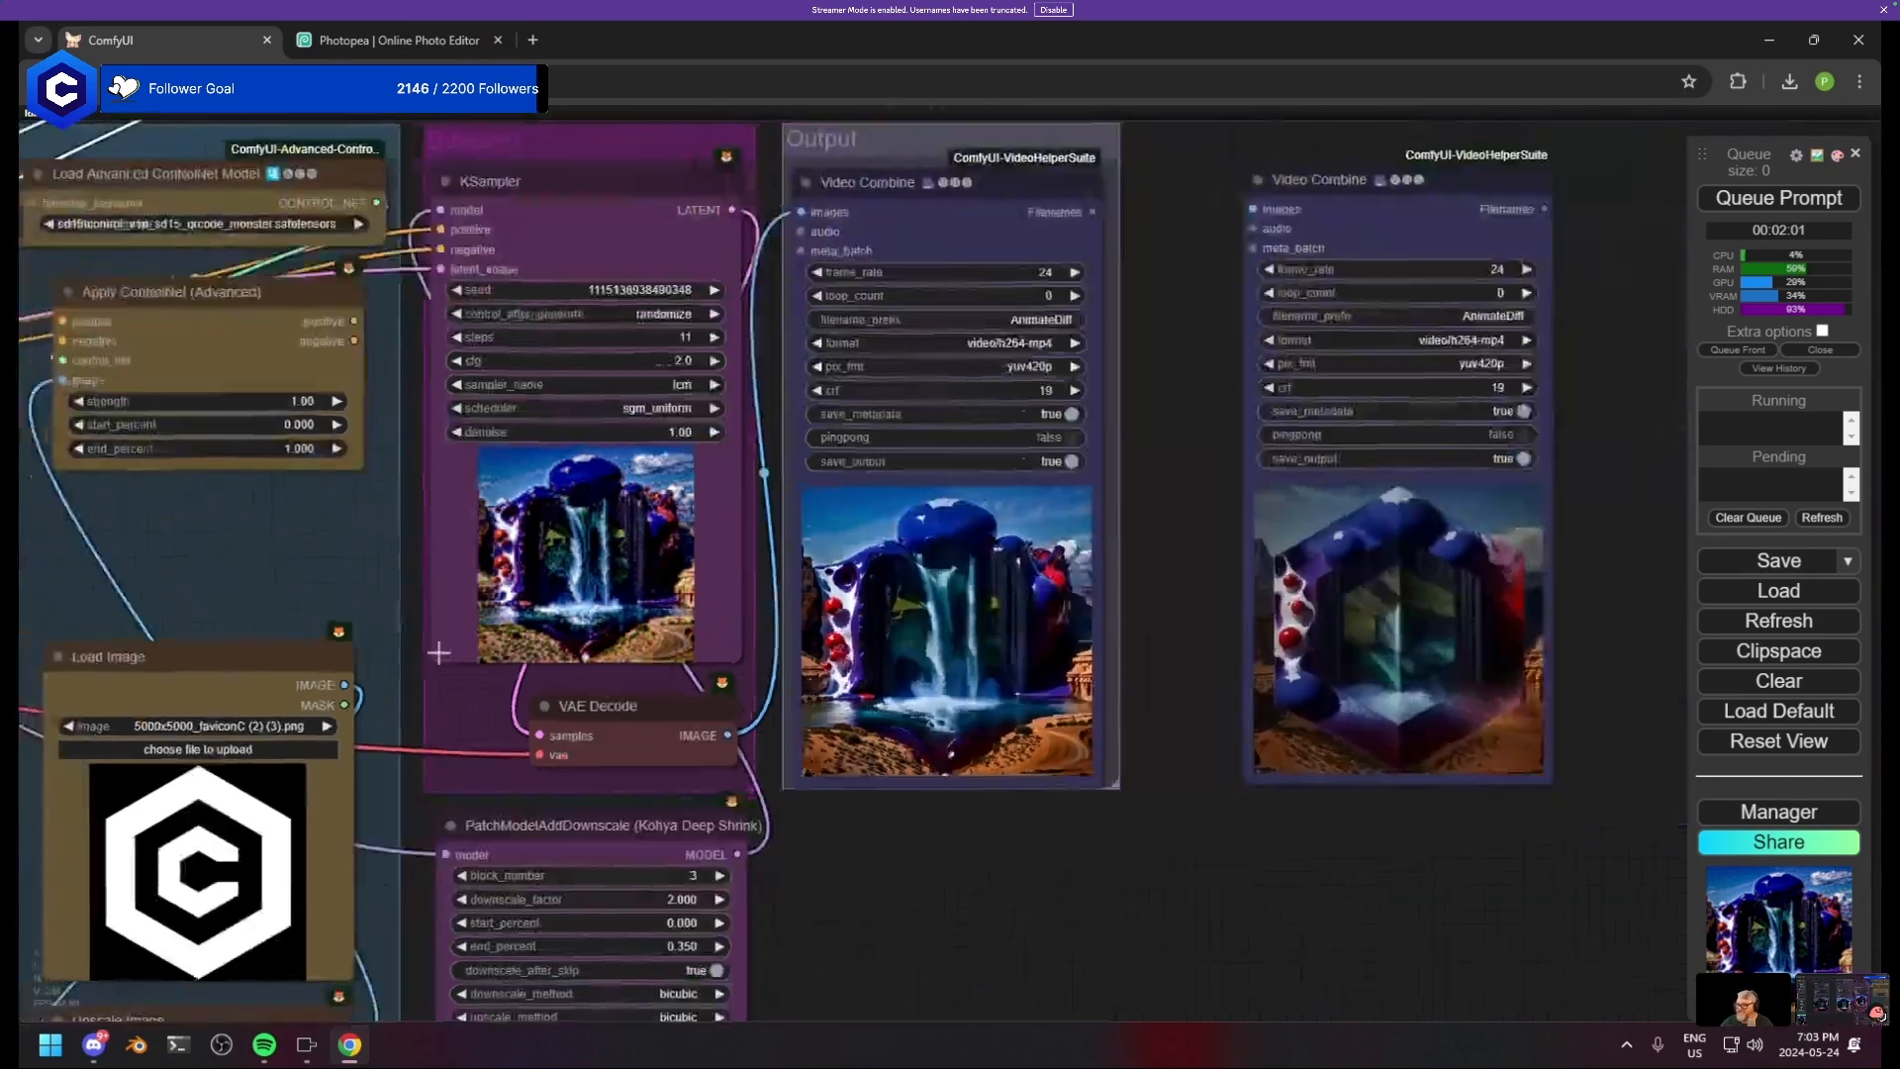
- Set the strength of the lineart and depth Apply ControlNet nodes to 1 and queue the prompt
left_click_drag(437, 653, 1465, 661)
left_click(890, 412)
type("1")
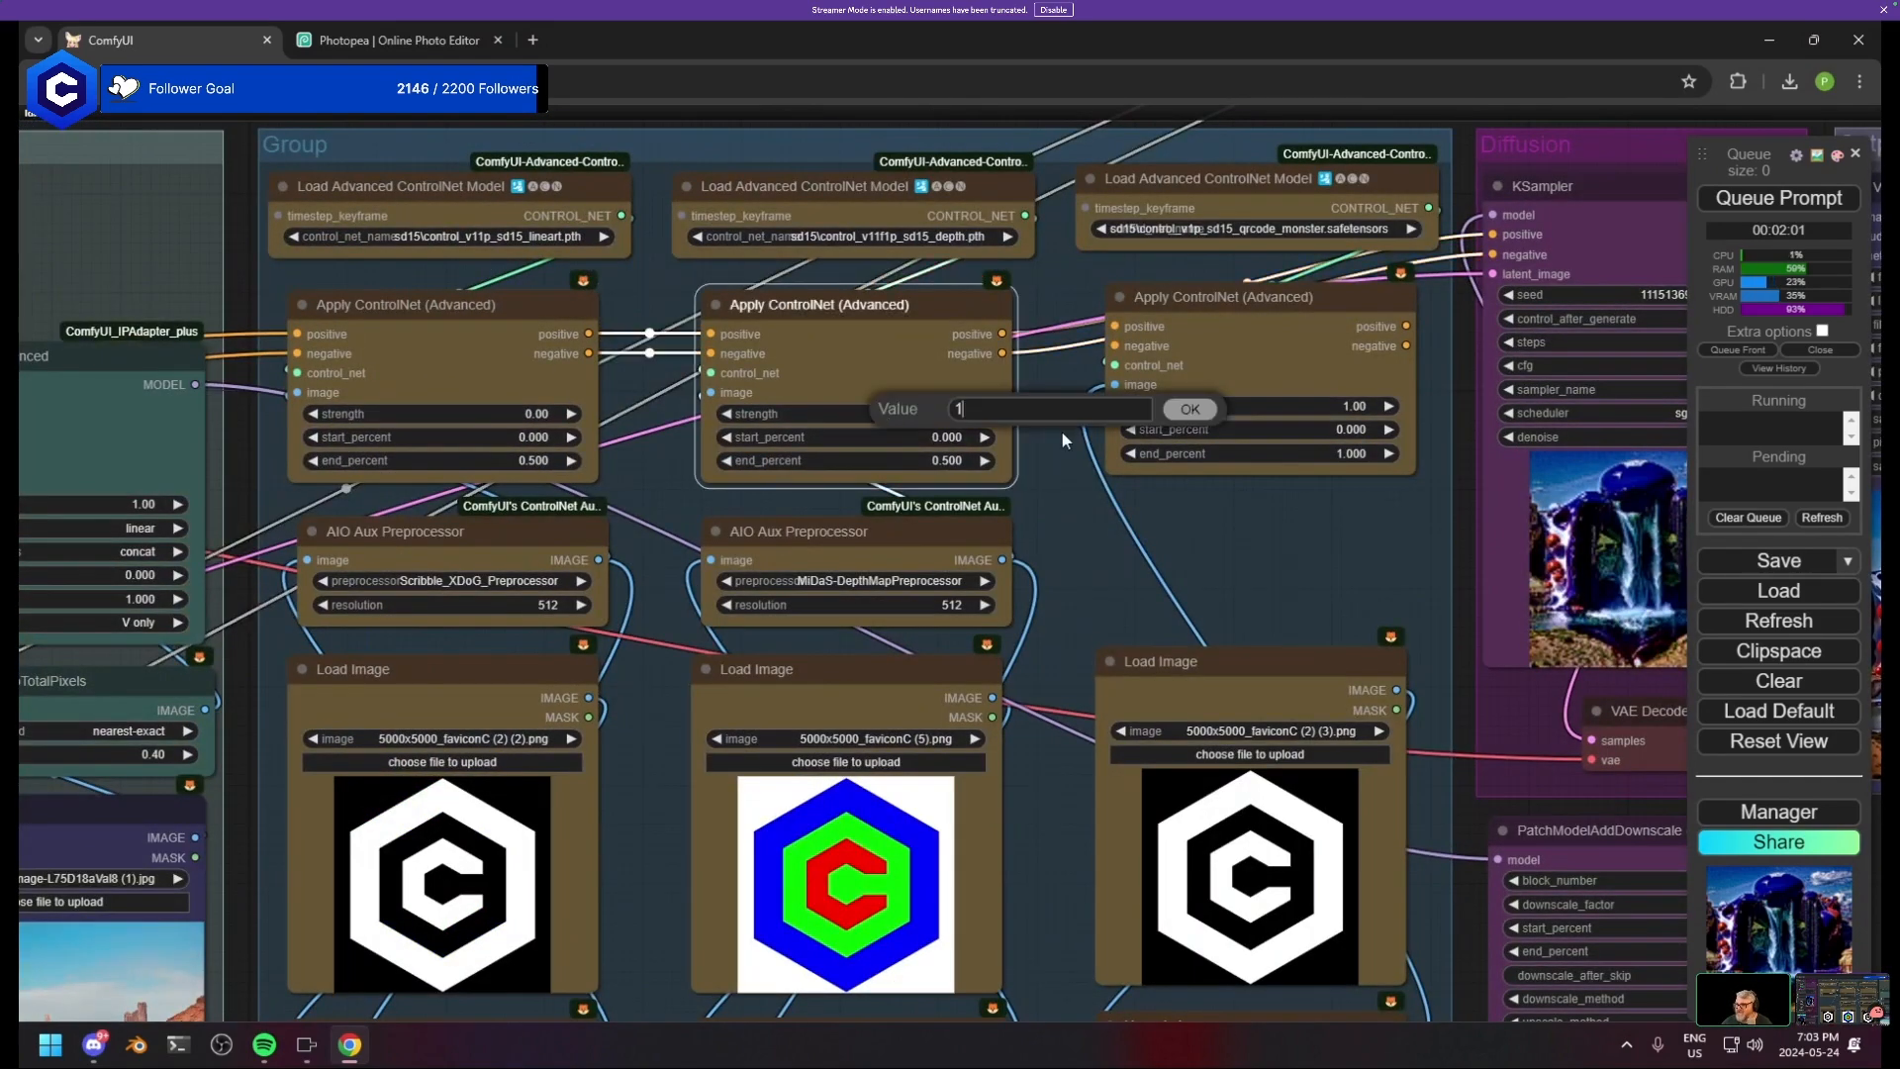
key("Return")
left_click(499, 414)
type("1")
key("Return")
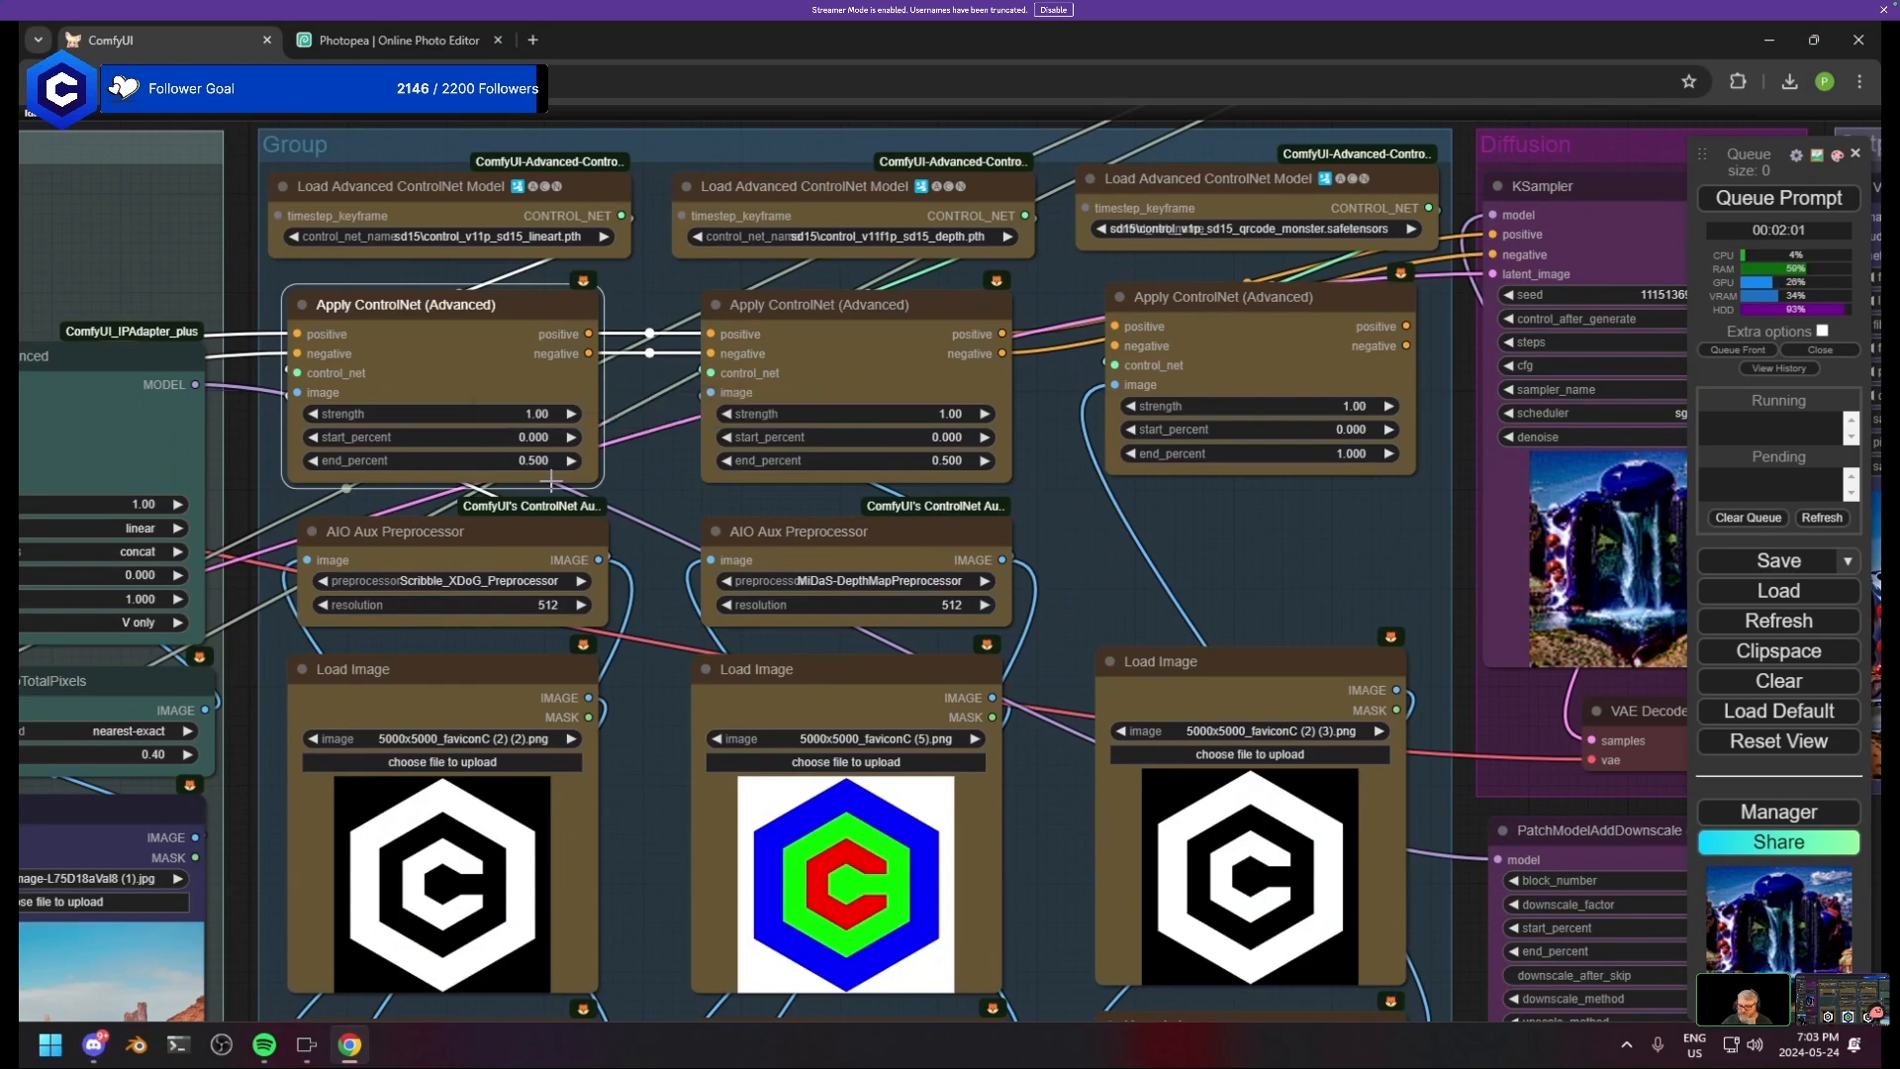
scroll(954, 501, "down", 1)
key("ctrl+Return")
- Review the composite nodes, the ControlNet group and both Video Combine nodes during the render
left_click_drag(1345, 544, 384, 614)
left_click_drag(365, 293, 510, 804)
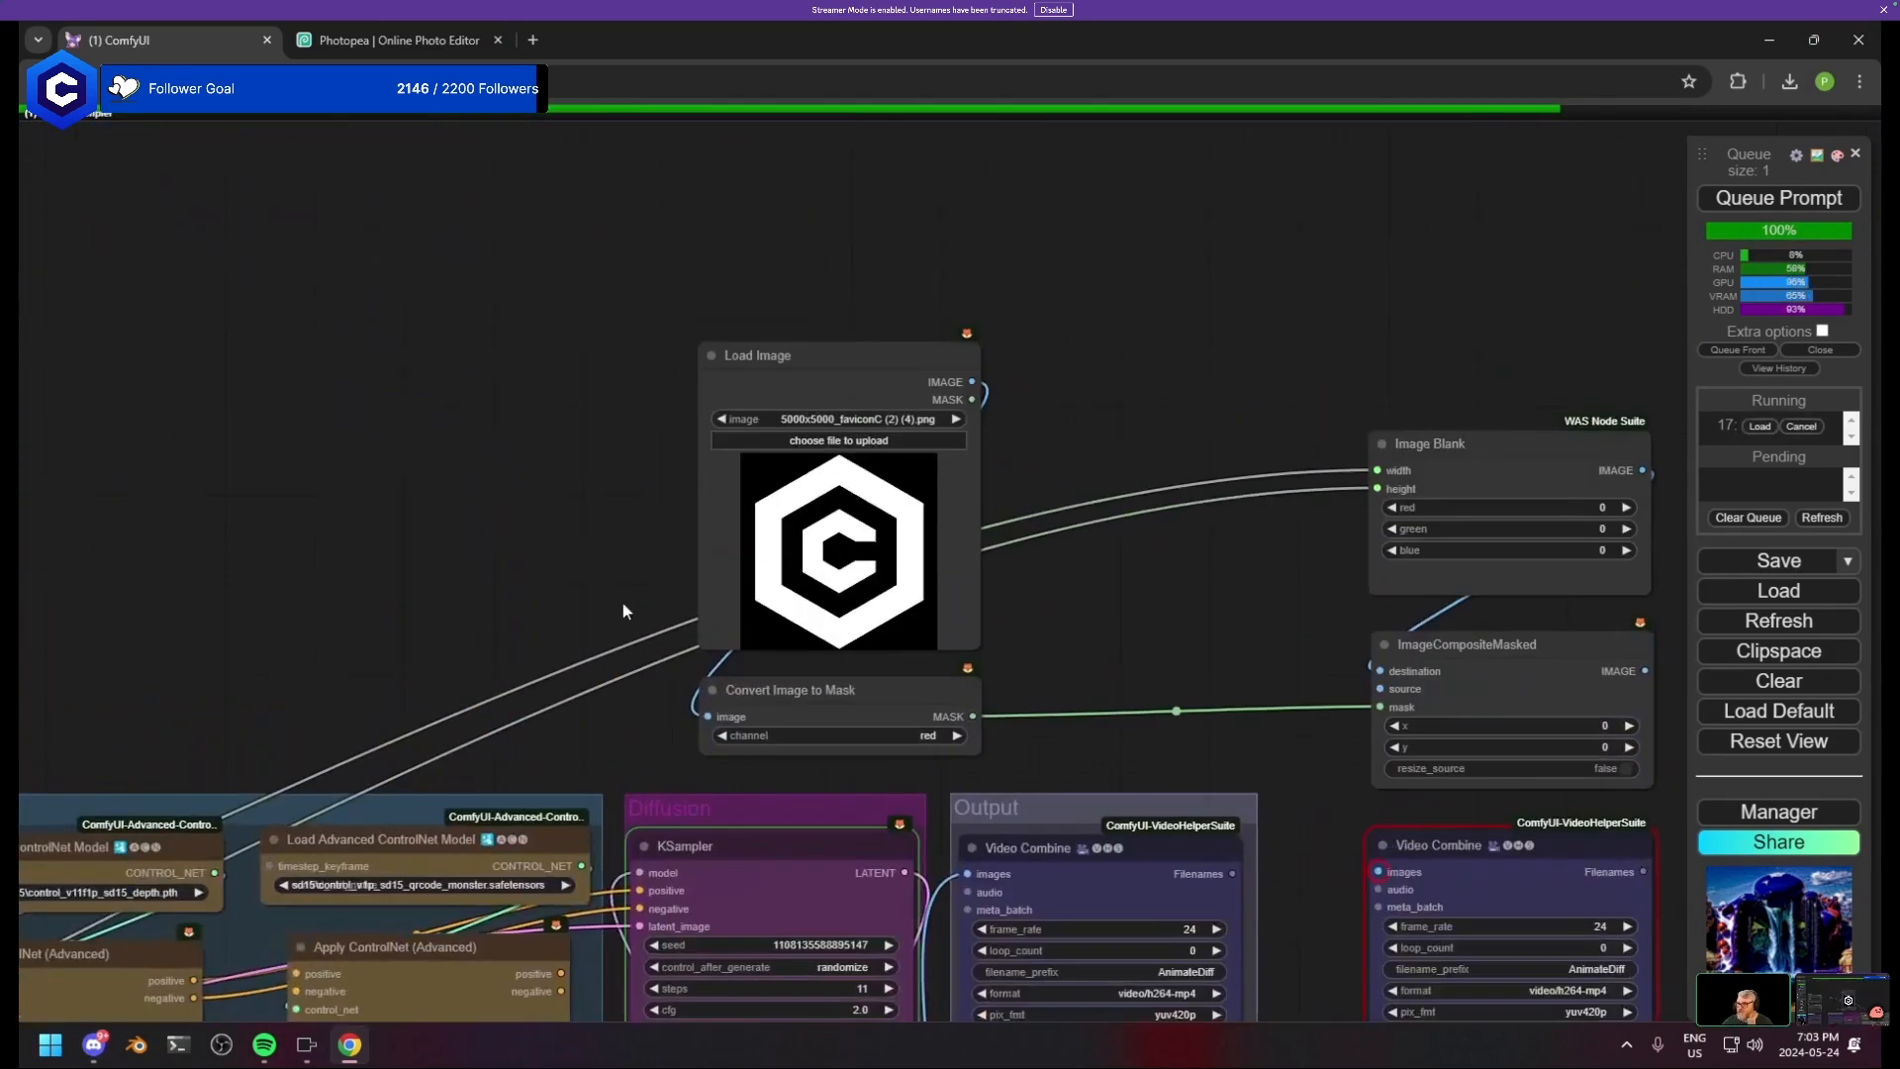
left_click_drag(1065, 528, 638, 527)
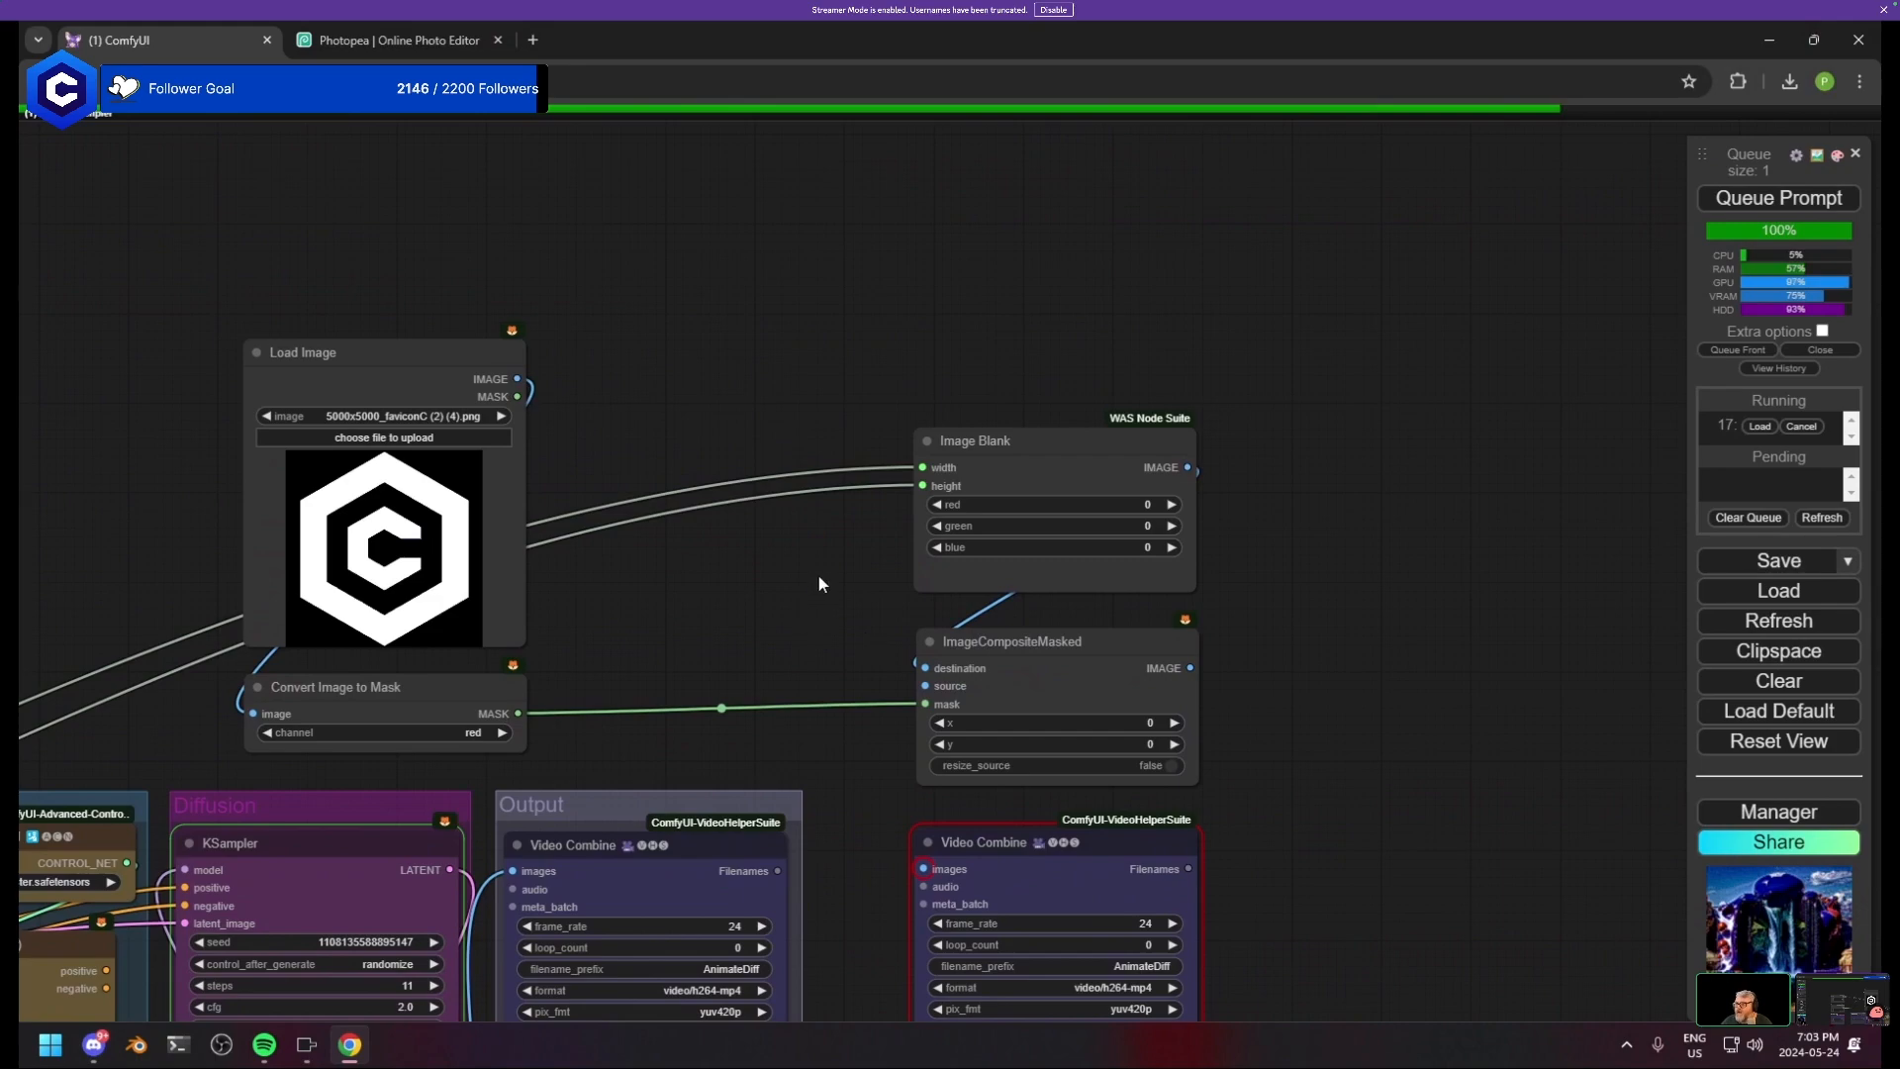
left_click_drag(818, 584, 1208, 67)
left_click_drag(394, 683, 1015, 526)
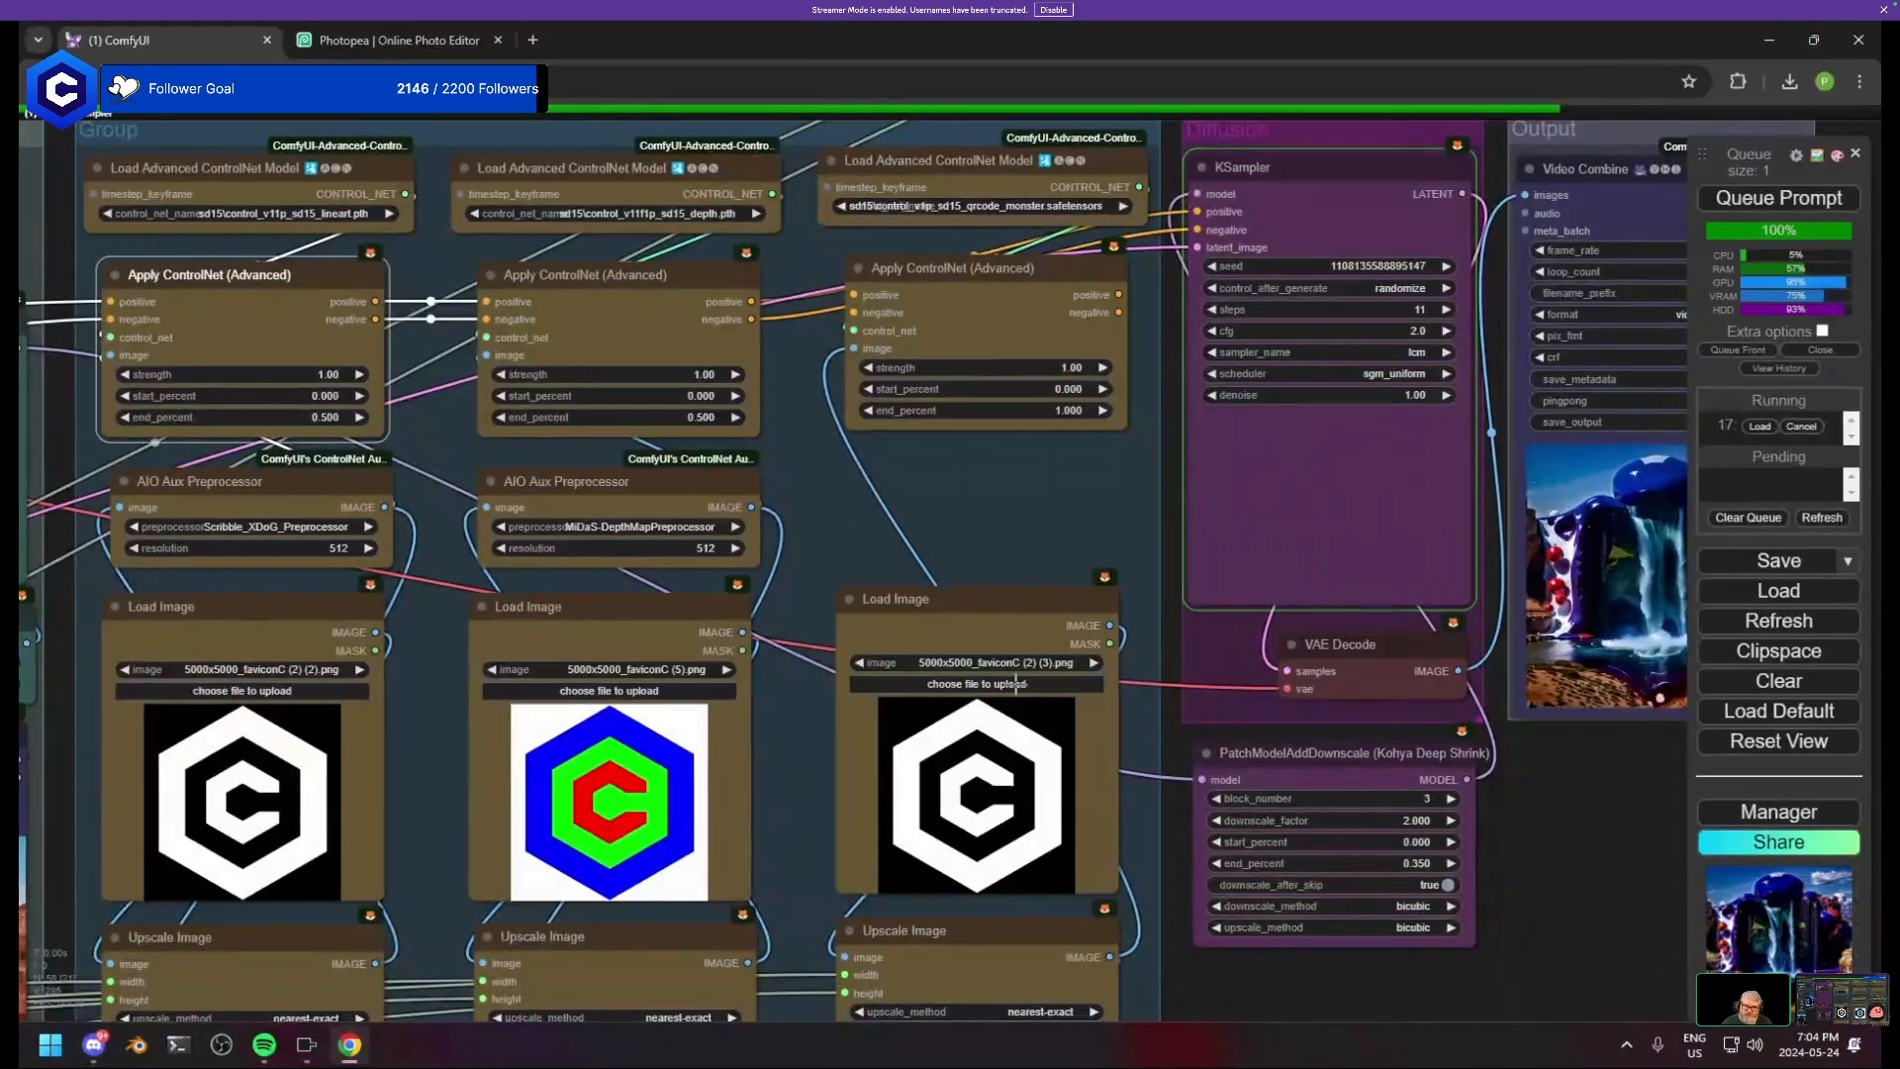
left_click_drag(1028, 628, 309, 808)
left_click_drag(644, 436, 710, 941)
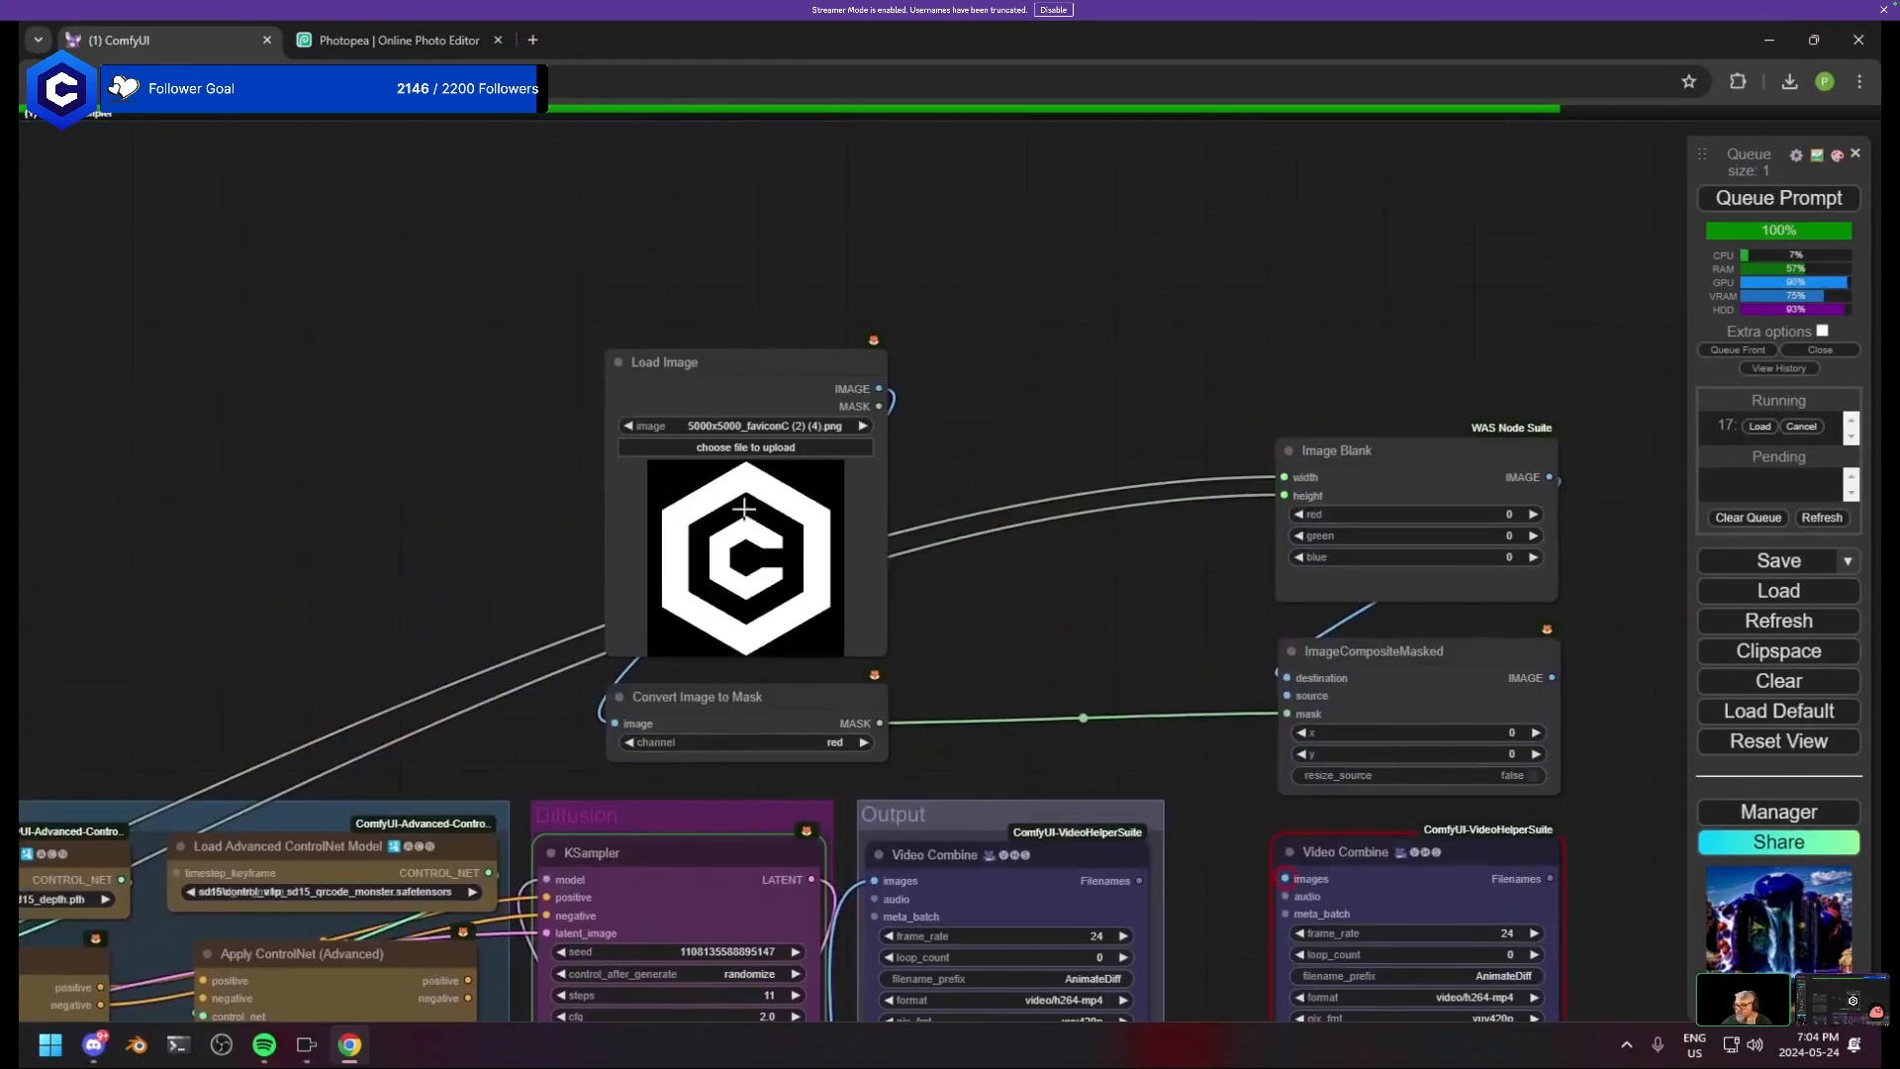
left_click_drag(1235, 944, 786, 520)
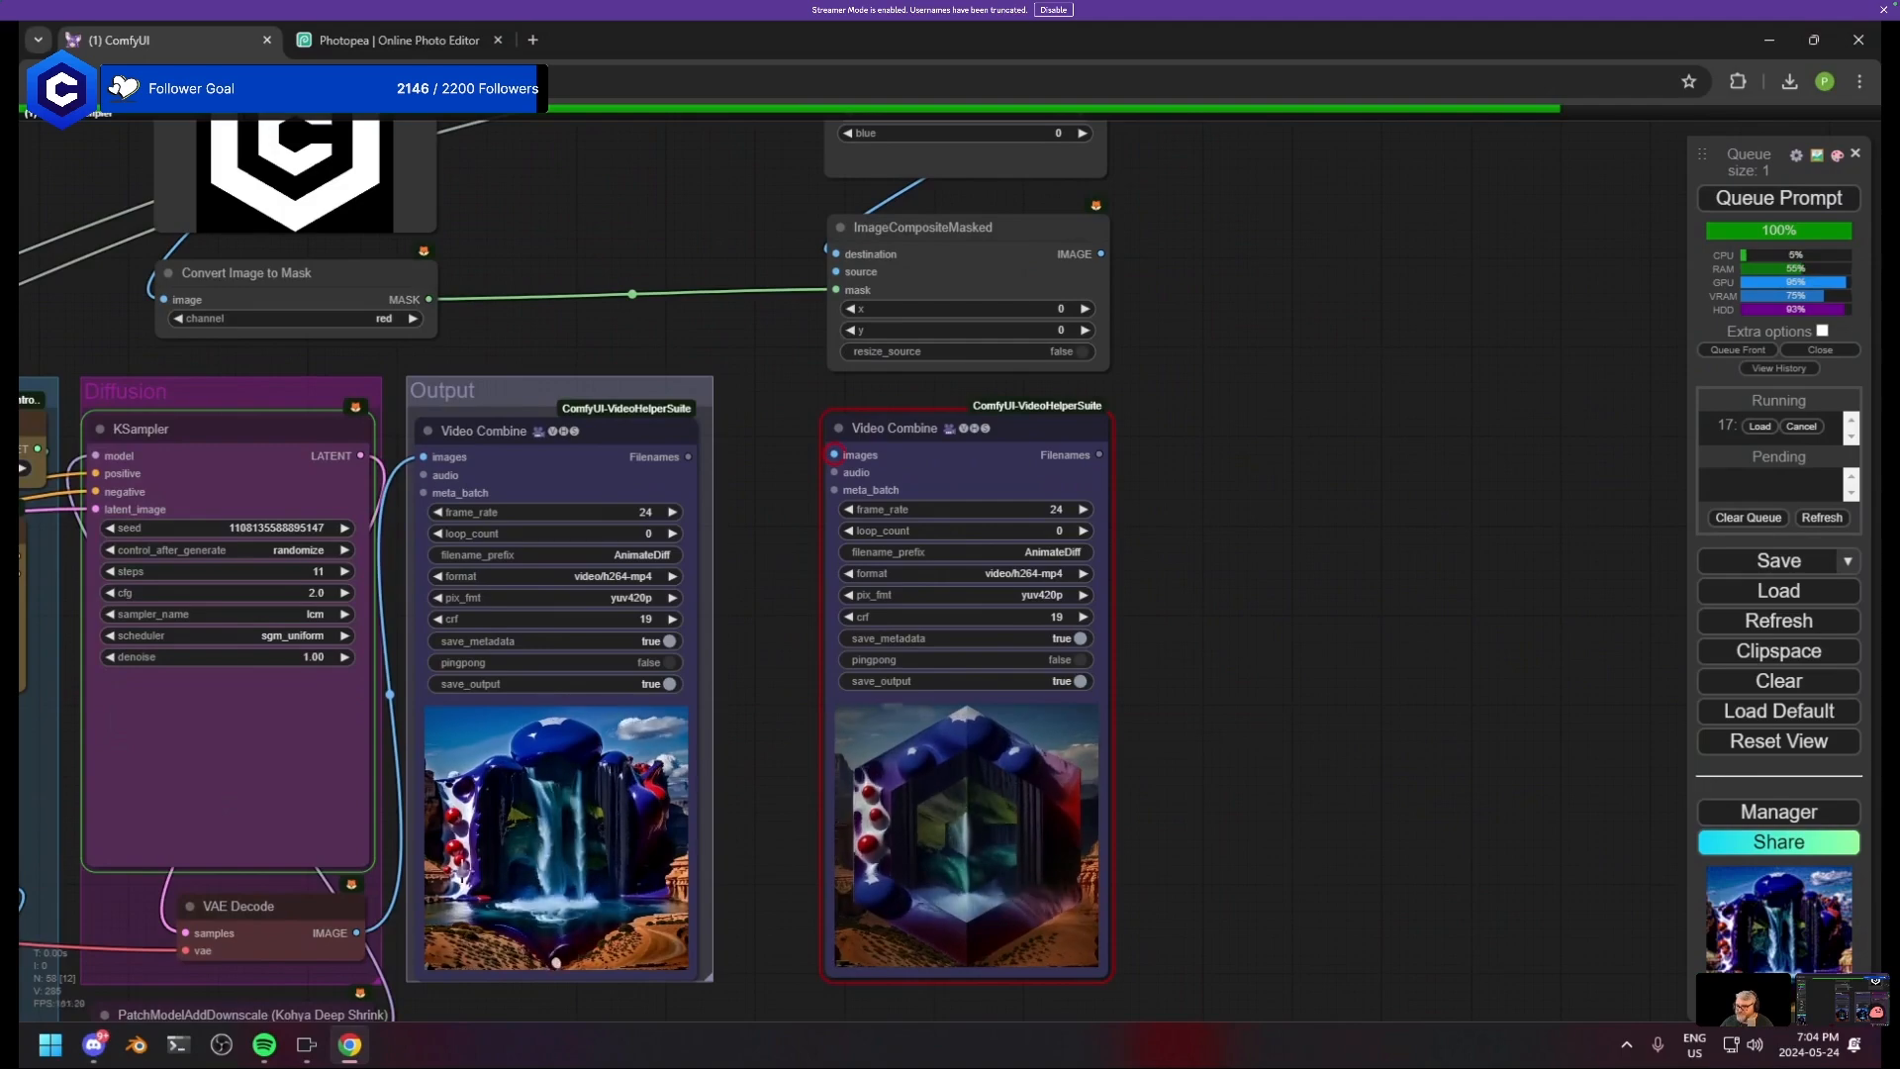
left_click_drag(506, 584, 922, 427)
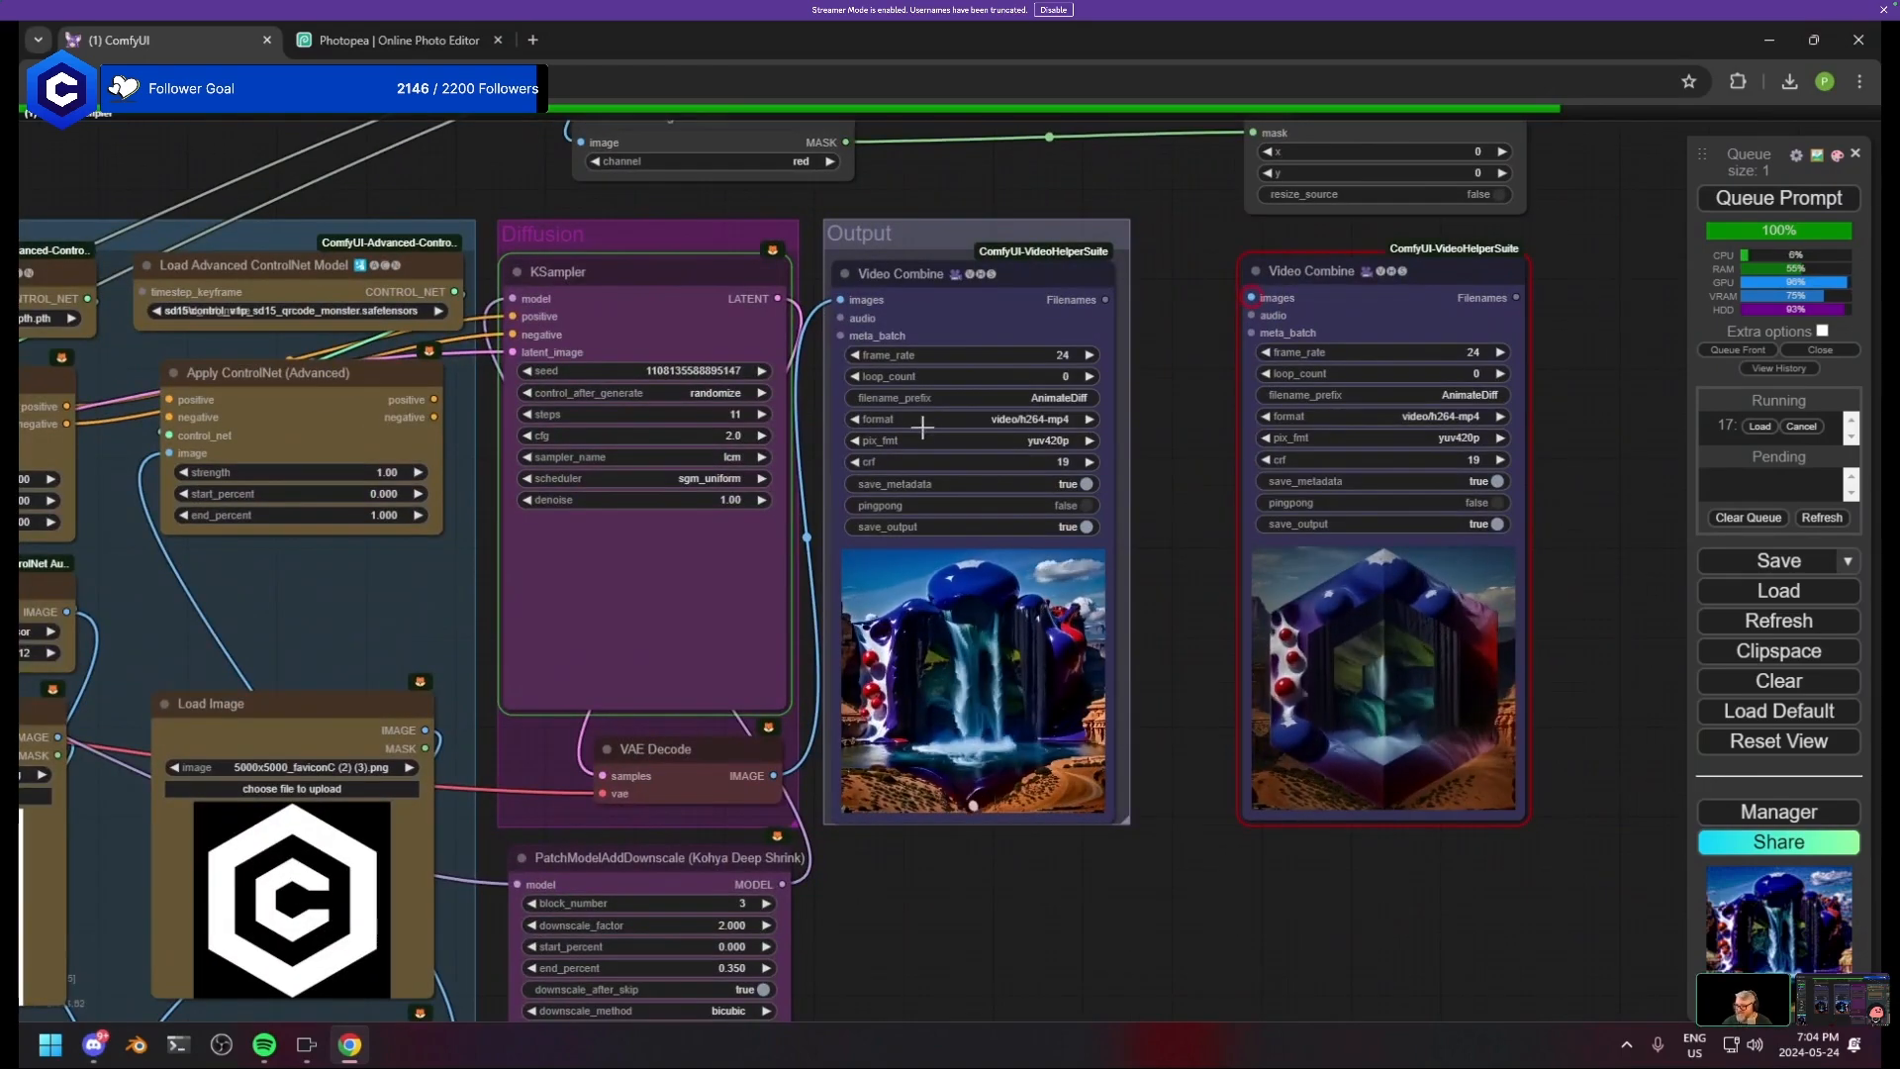
- Add a RepeatImageBatch node fed by the Image Blank node's image output and convert its amount to an input
scroll(1014, 697, "up", 5)
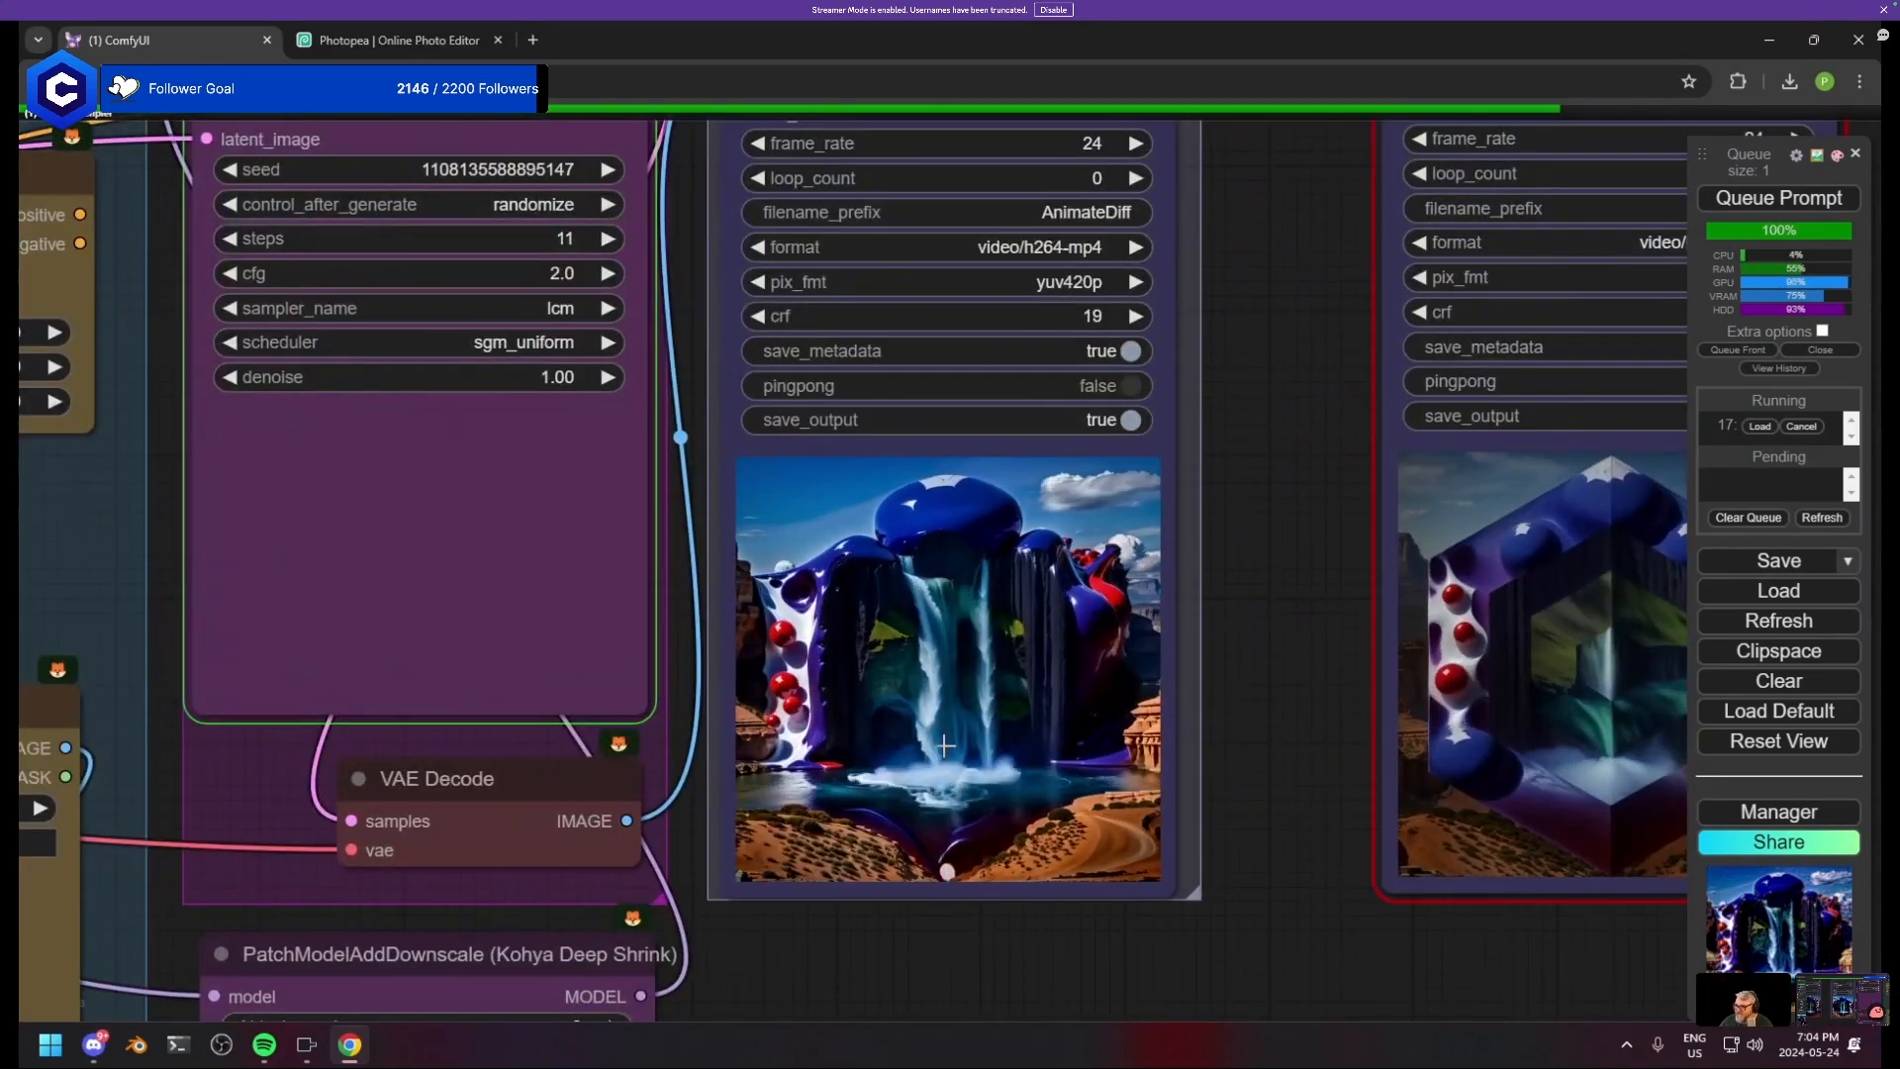
scroll(807, 657, "down", 8)
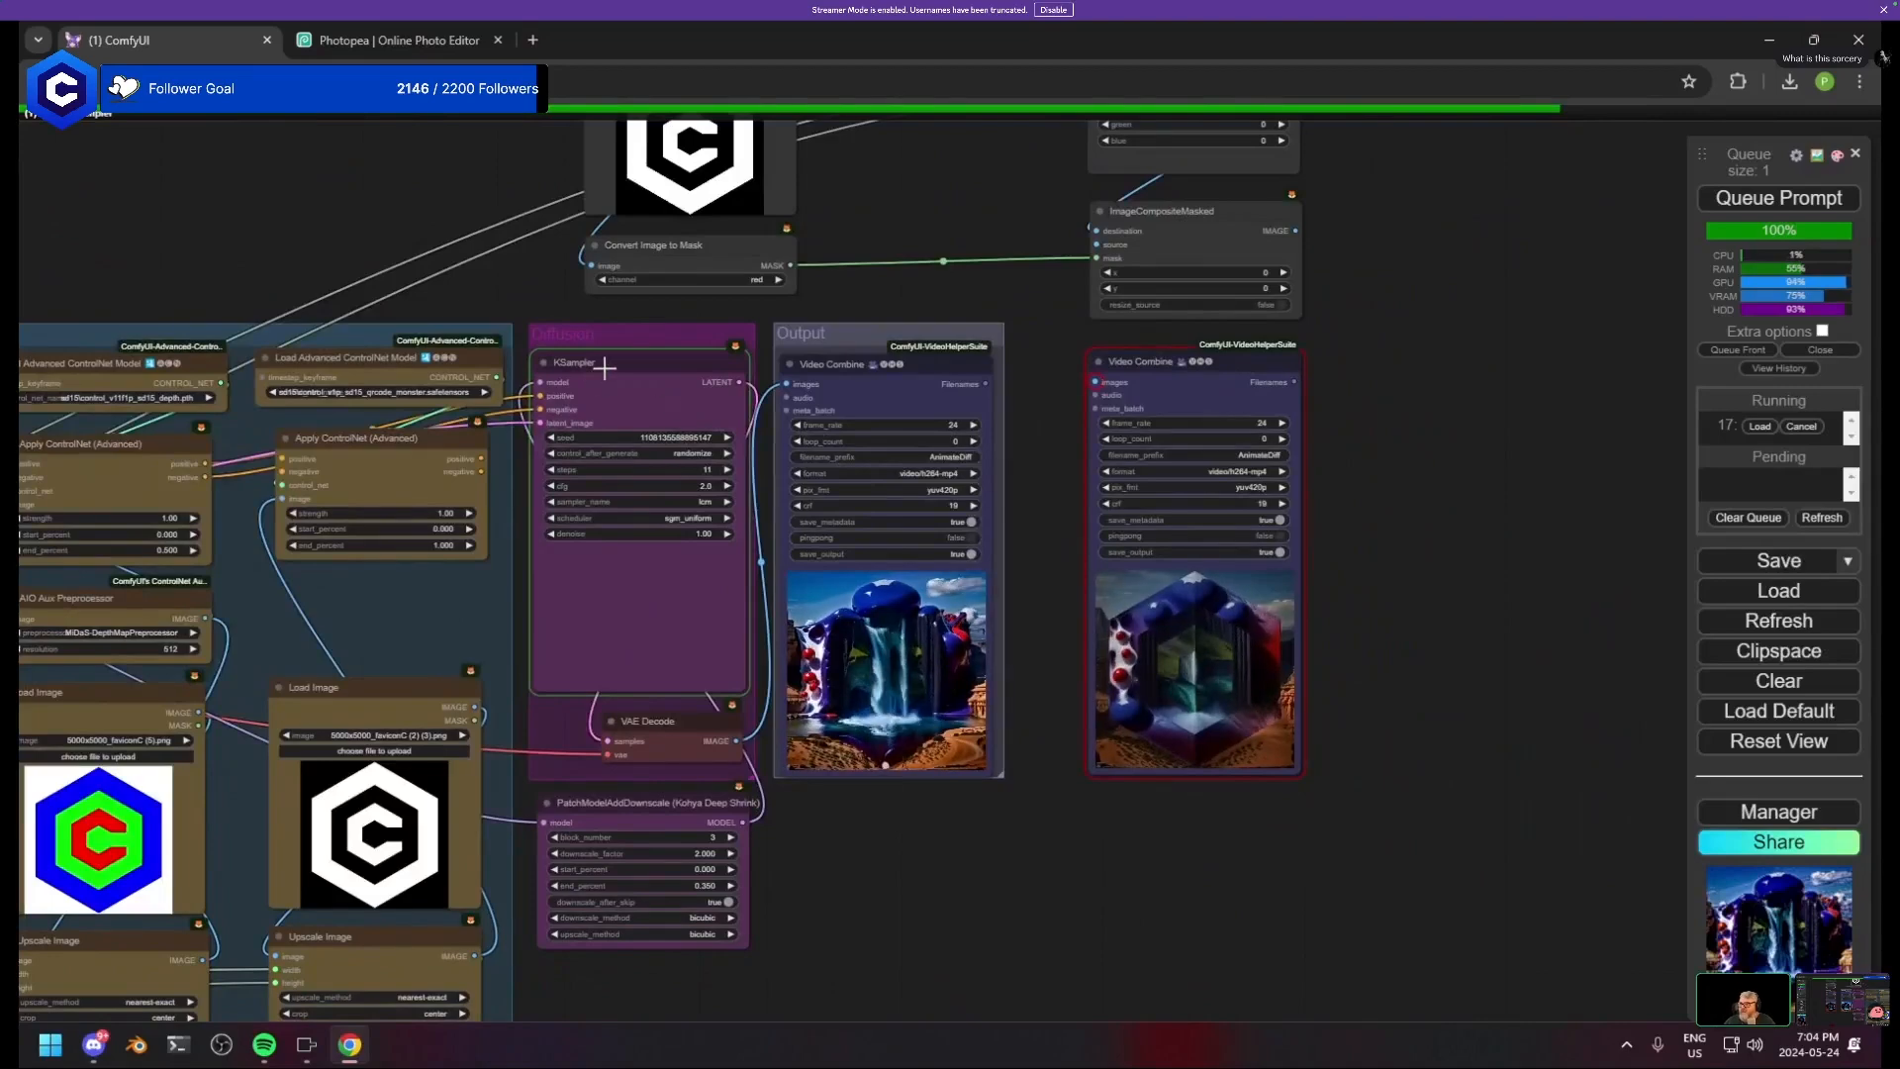
left_click_drag(598, 413, 537, 687)
scroll(749, 458, "up", 6)
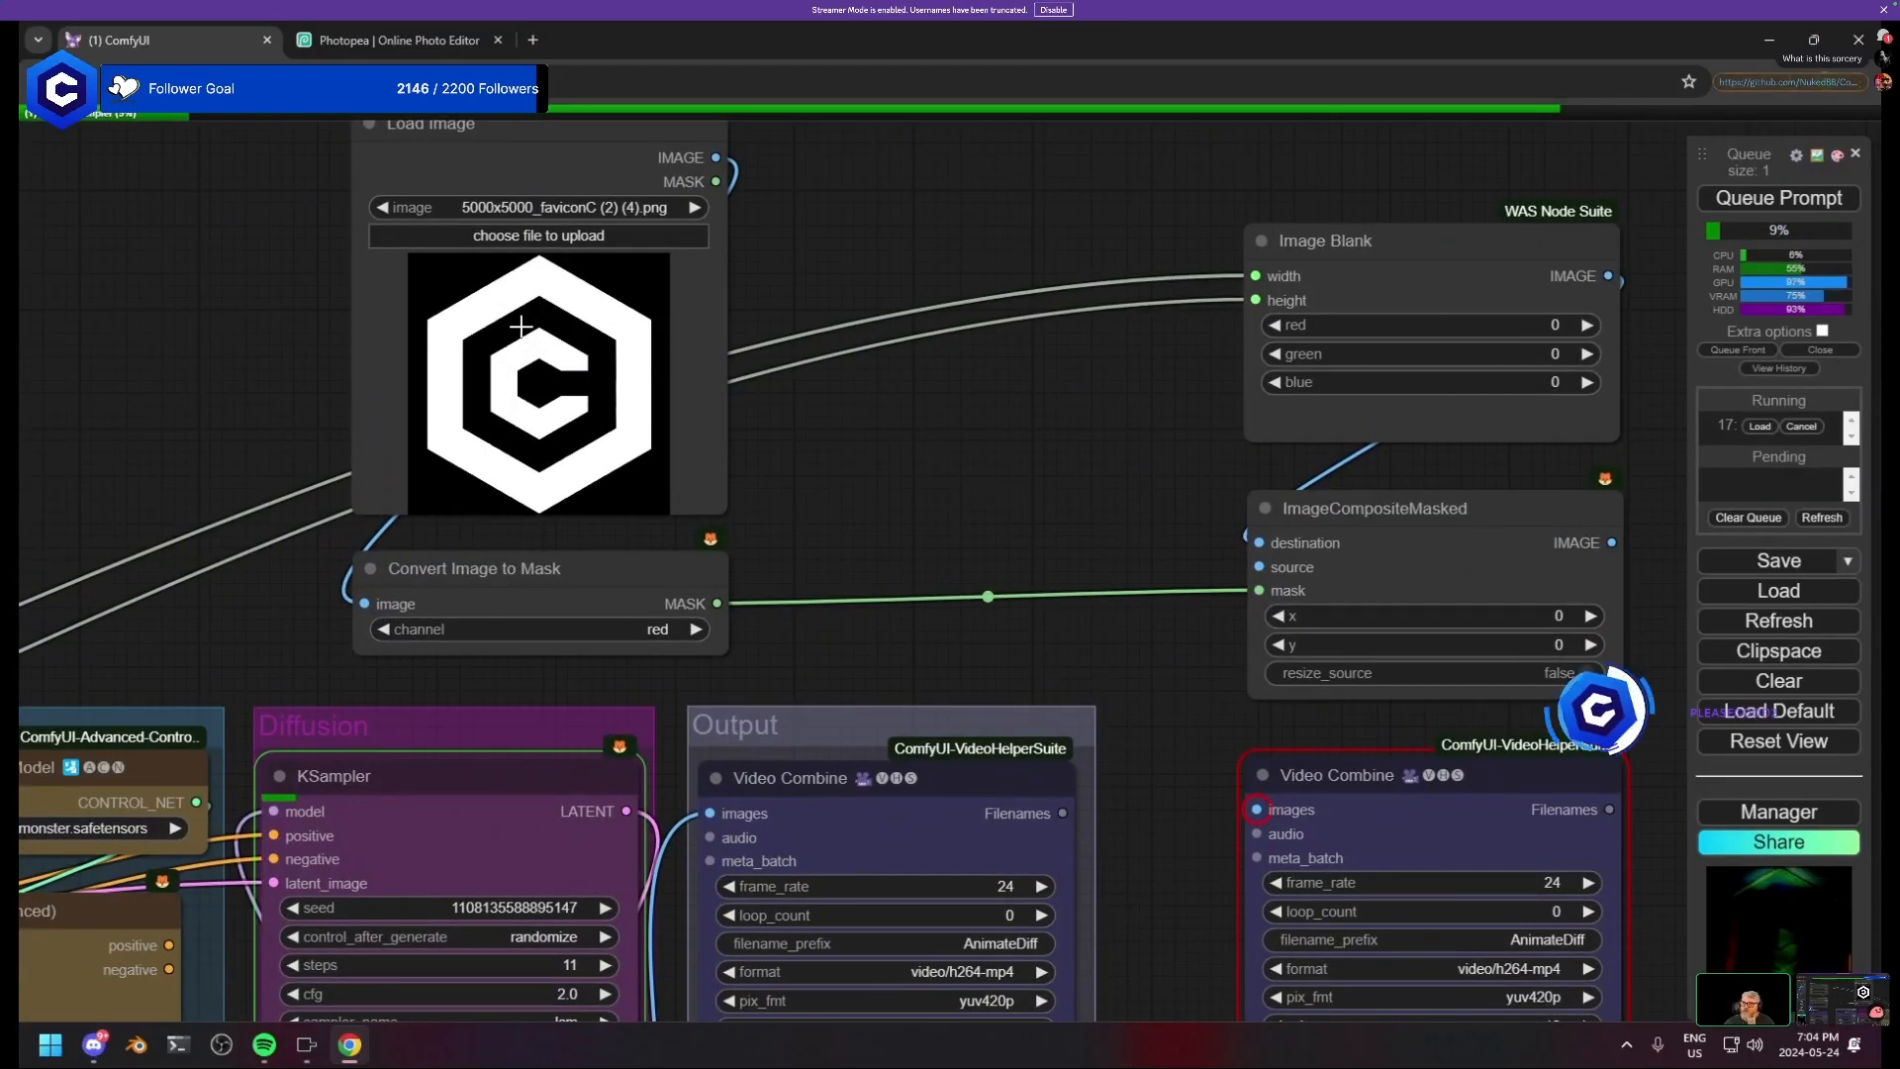
left_click_drag(1480, 281, 920, 344)
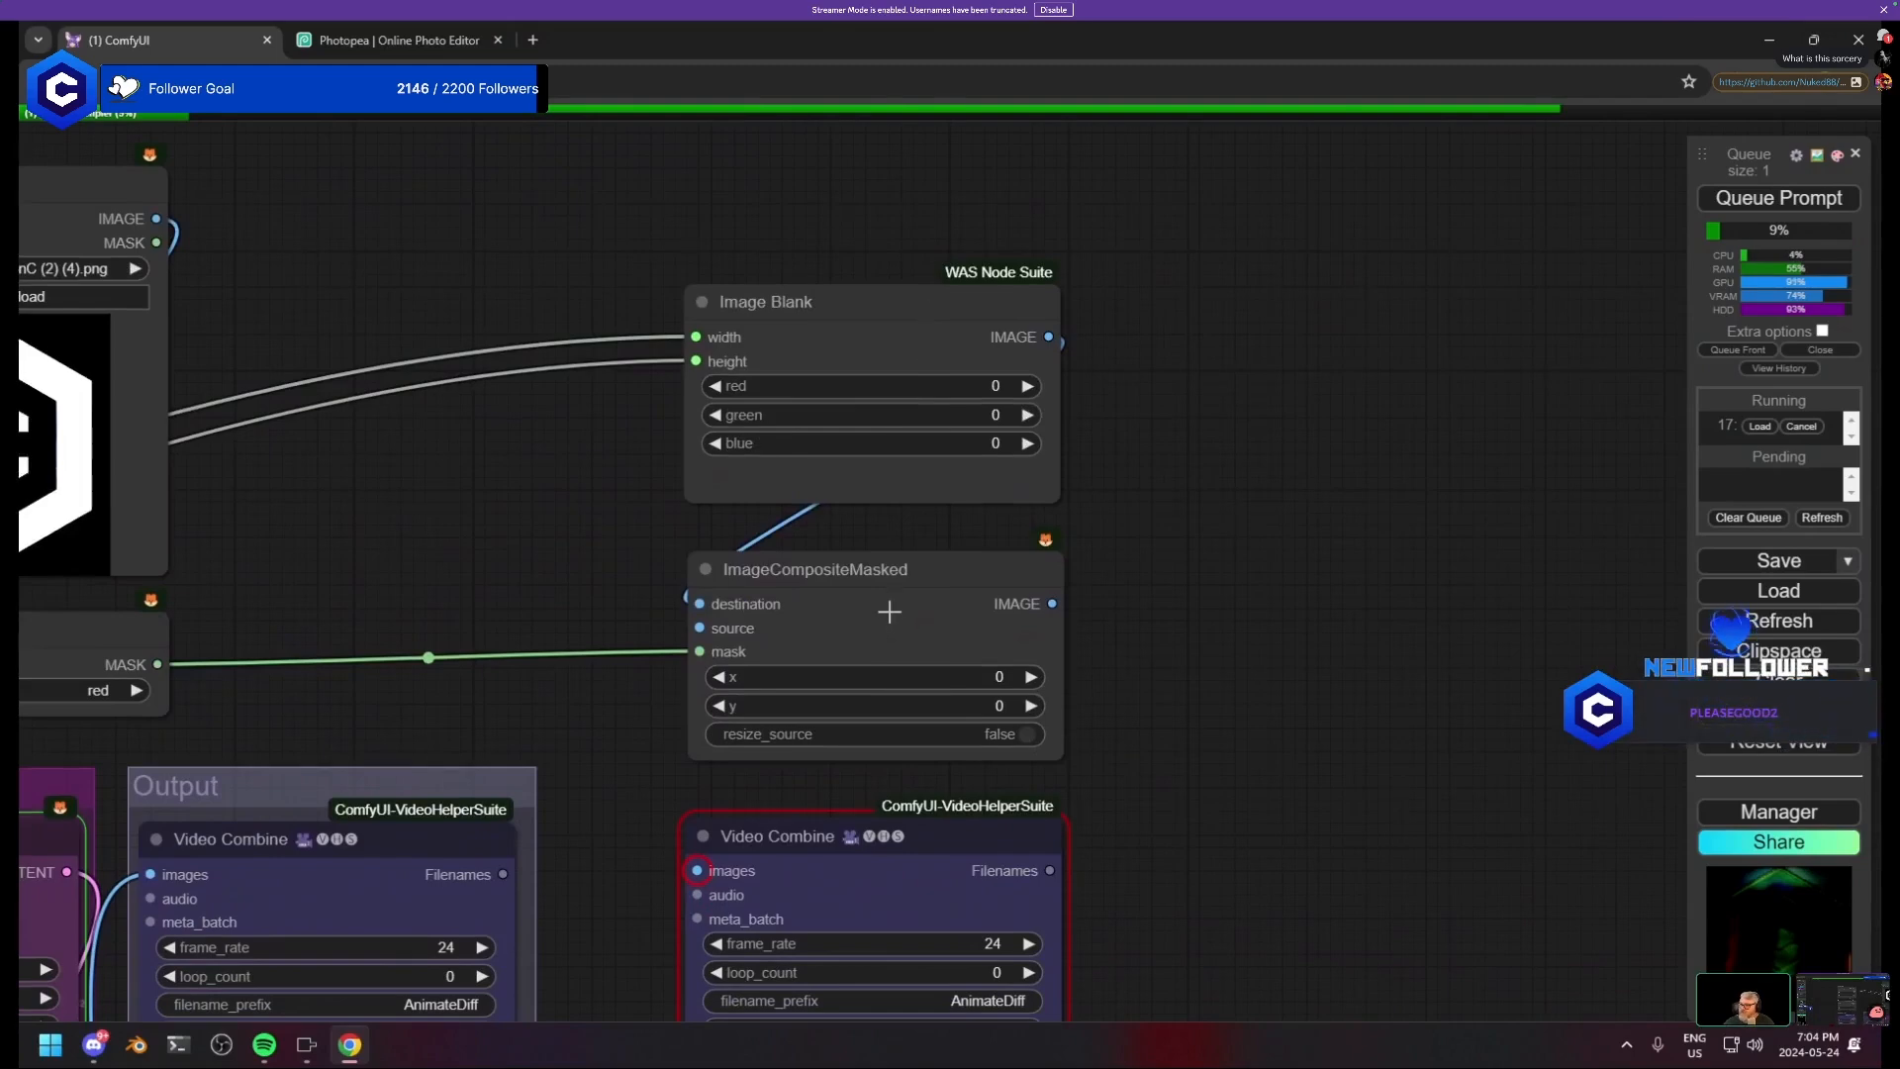
left_click_drag(886, 611, 894, 603)
mouse_move(865, 311)
left_mouse_down()
mouse_move(895, 269)
mouse_move(775, 316)
mouse_move(856, 315)
left_mouse_up()
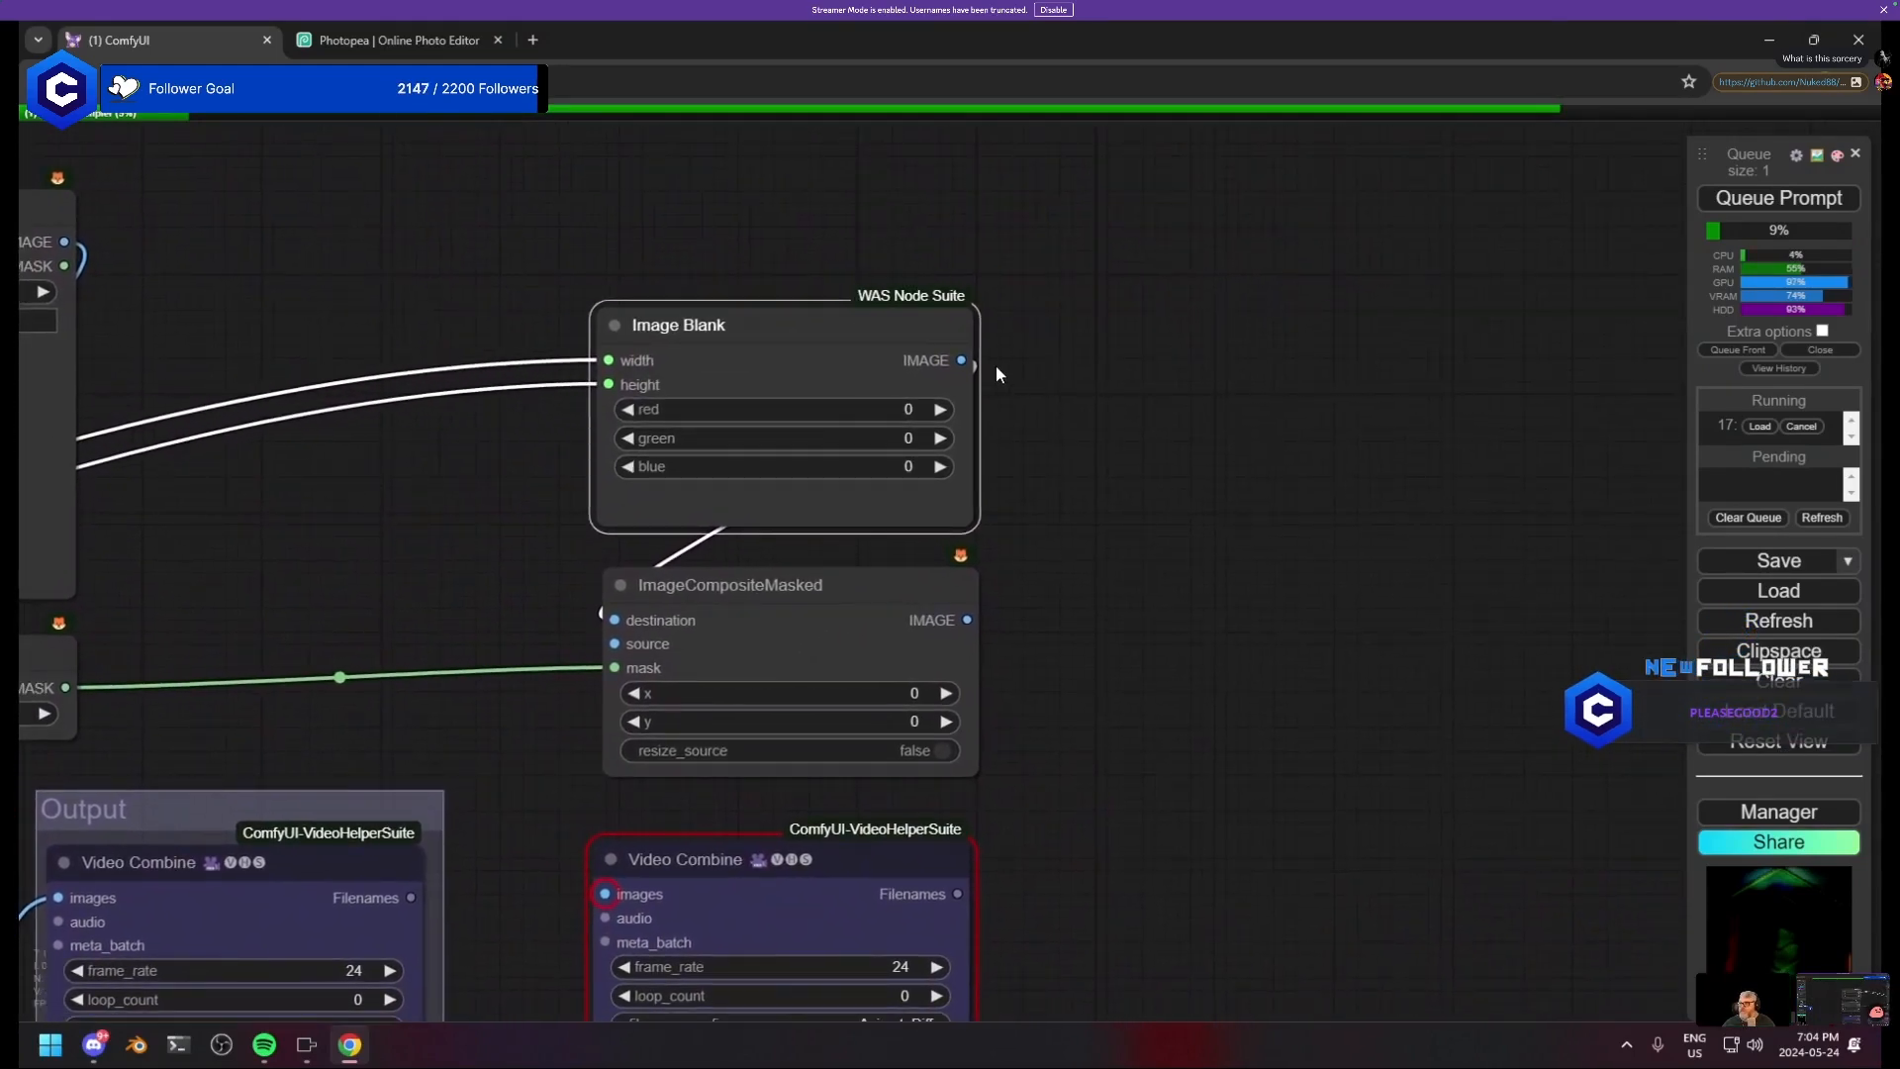
left_click_drag(961, 360, 1084, 338)
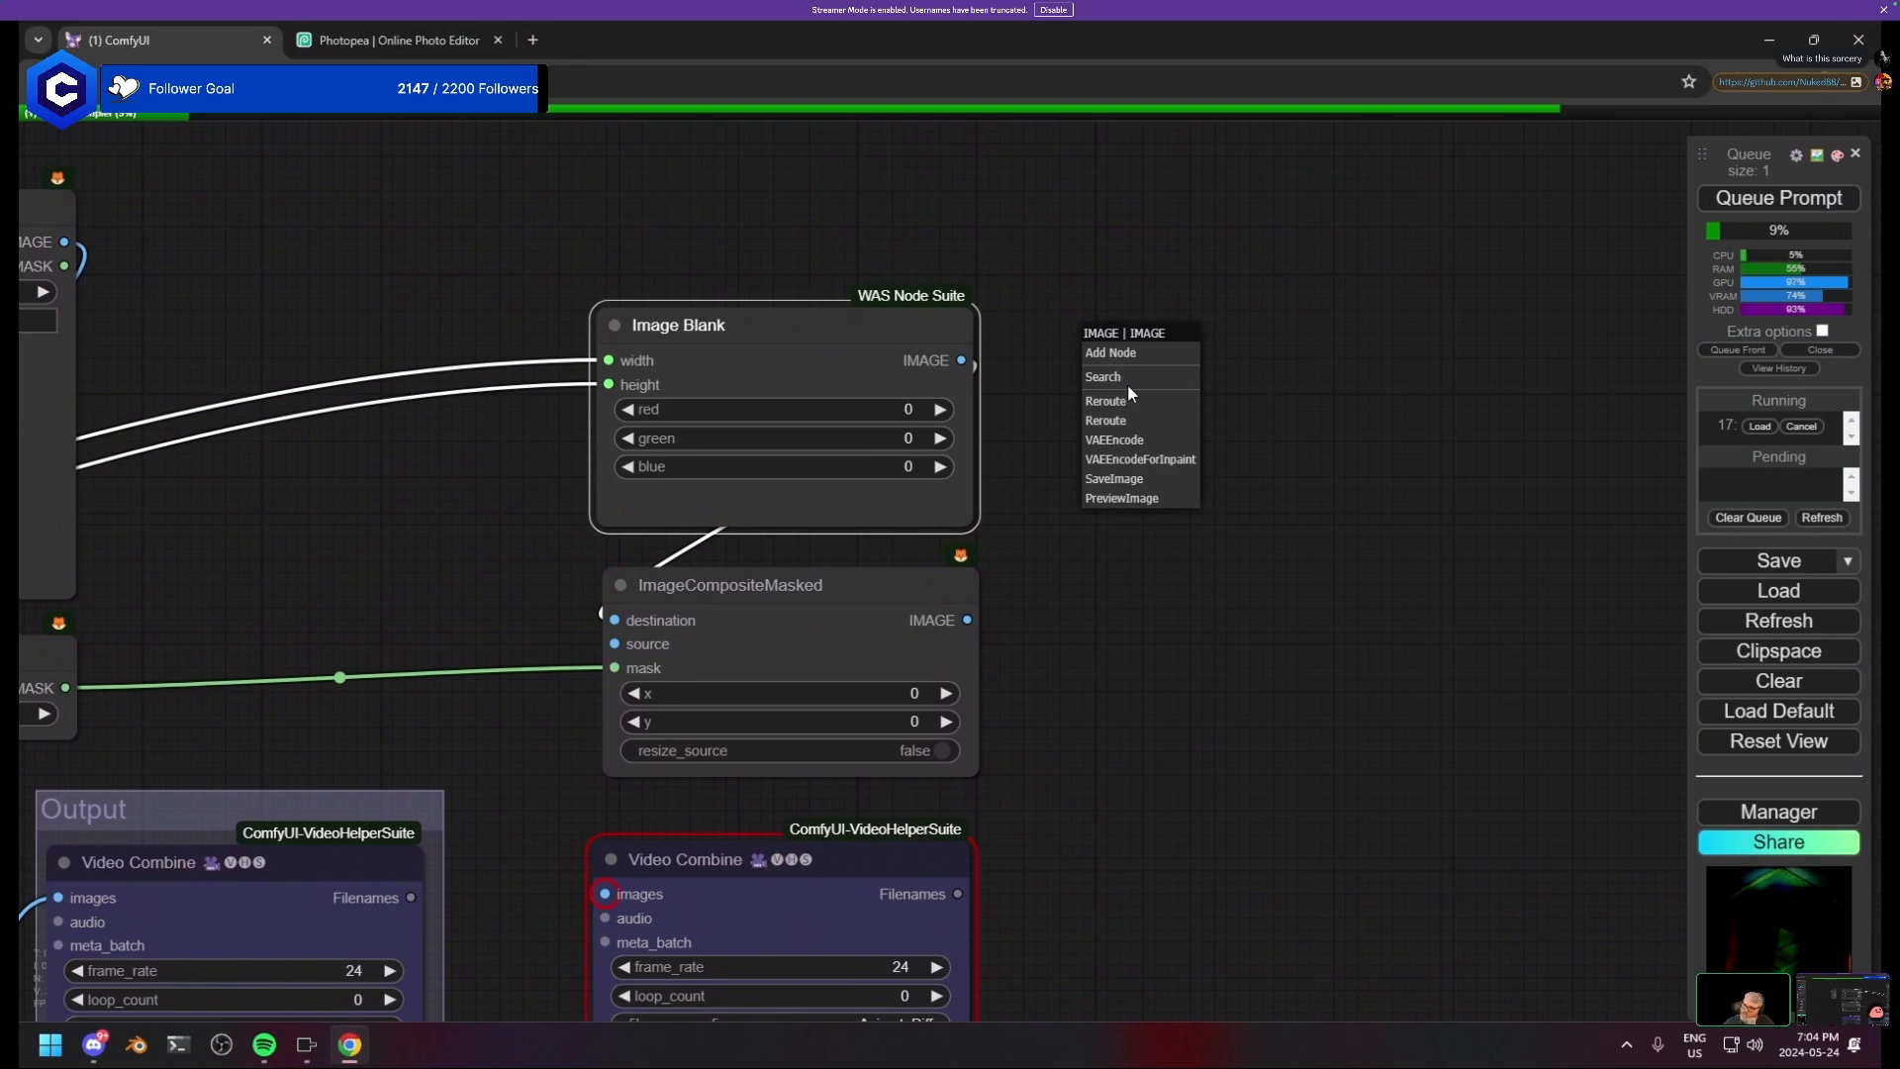
left_click(1126, 382)
type("repeat")
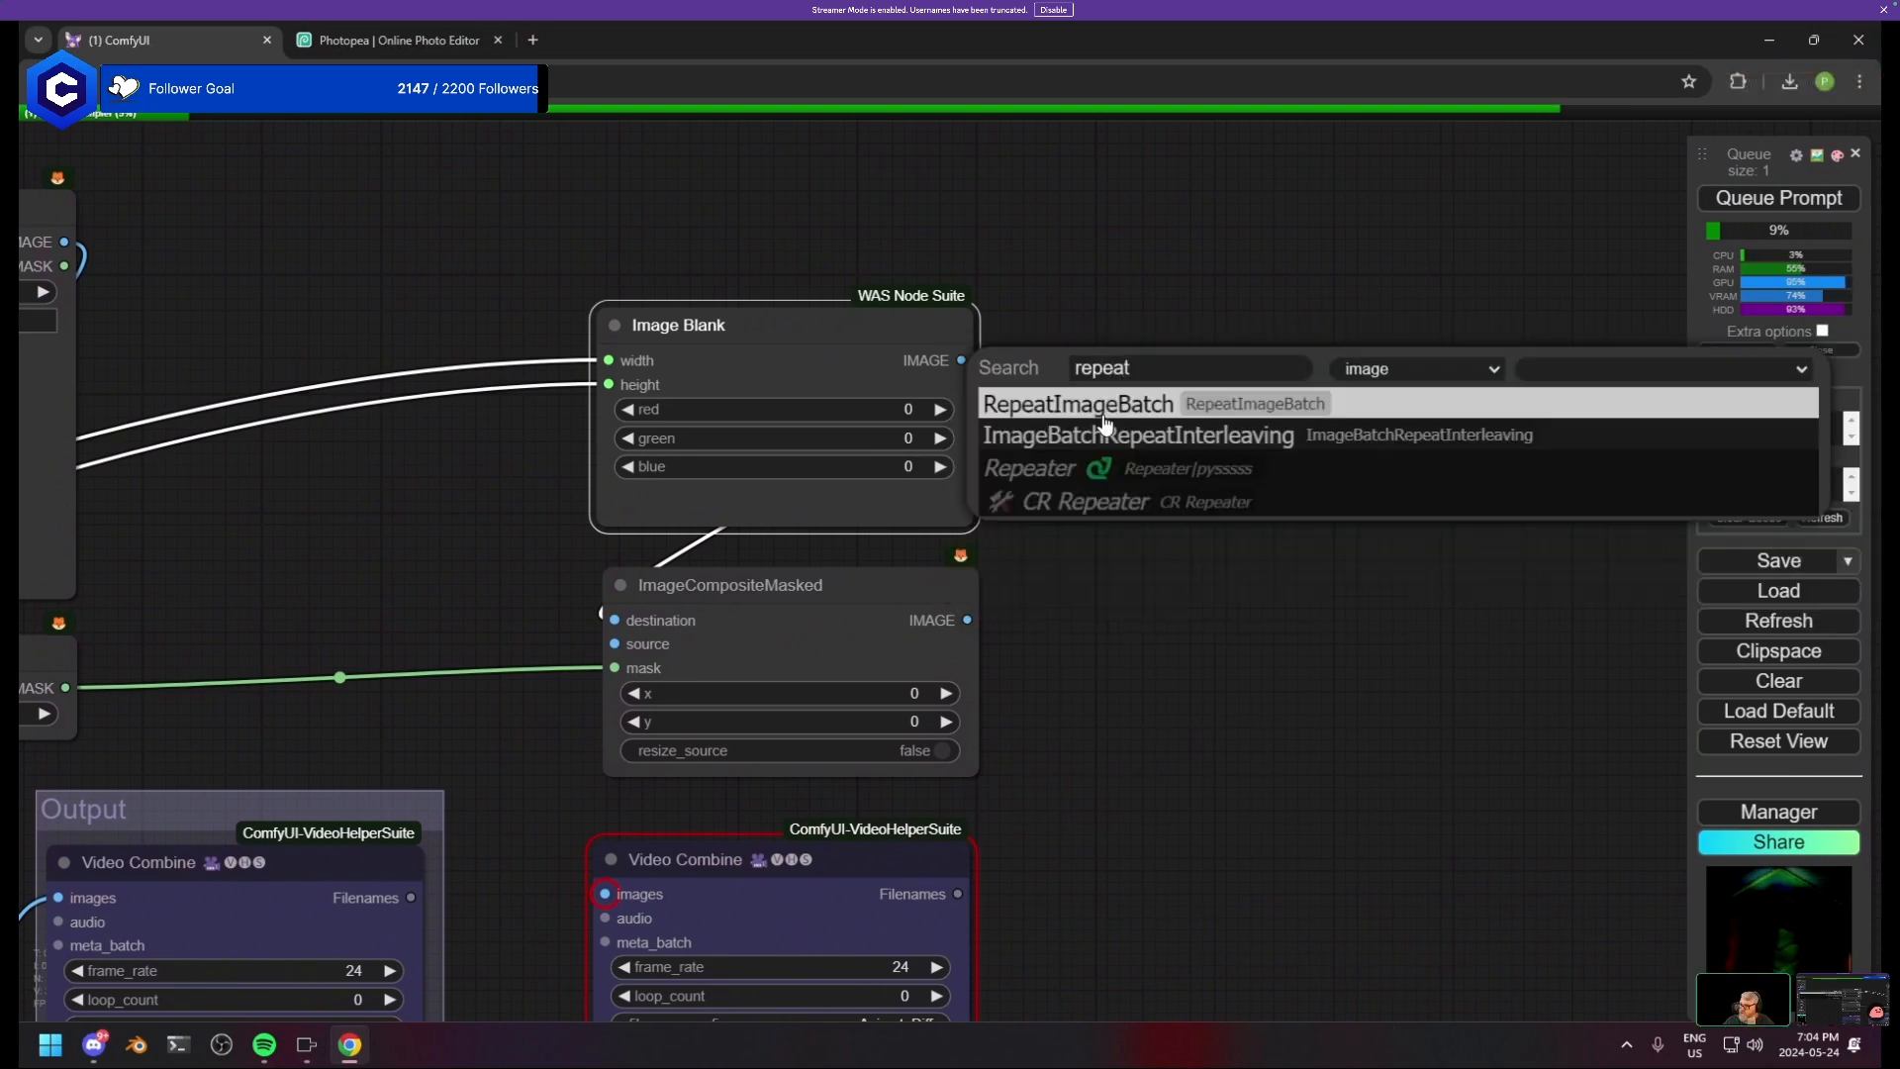
left_click(1102, 413)
left_click_drag(1183, 358, 1107, 318)
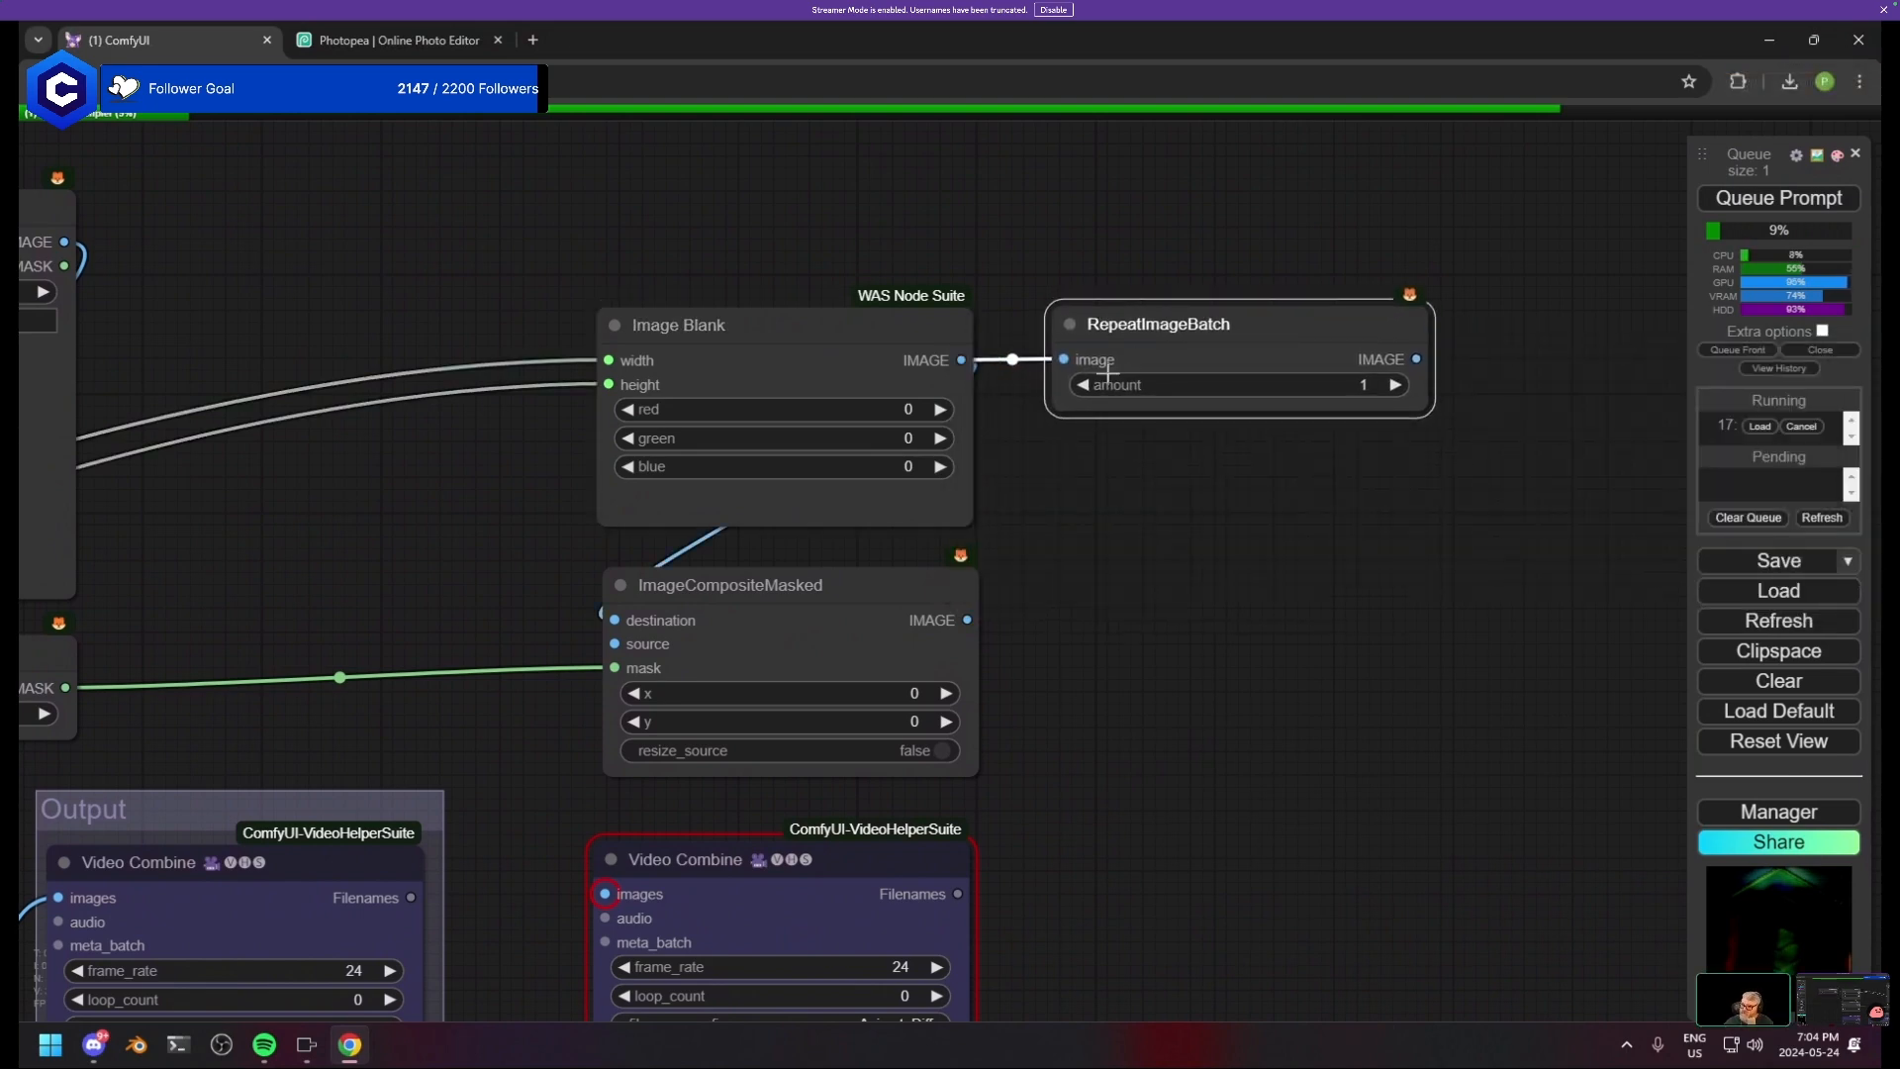
right_click(1211, 321)
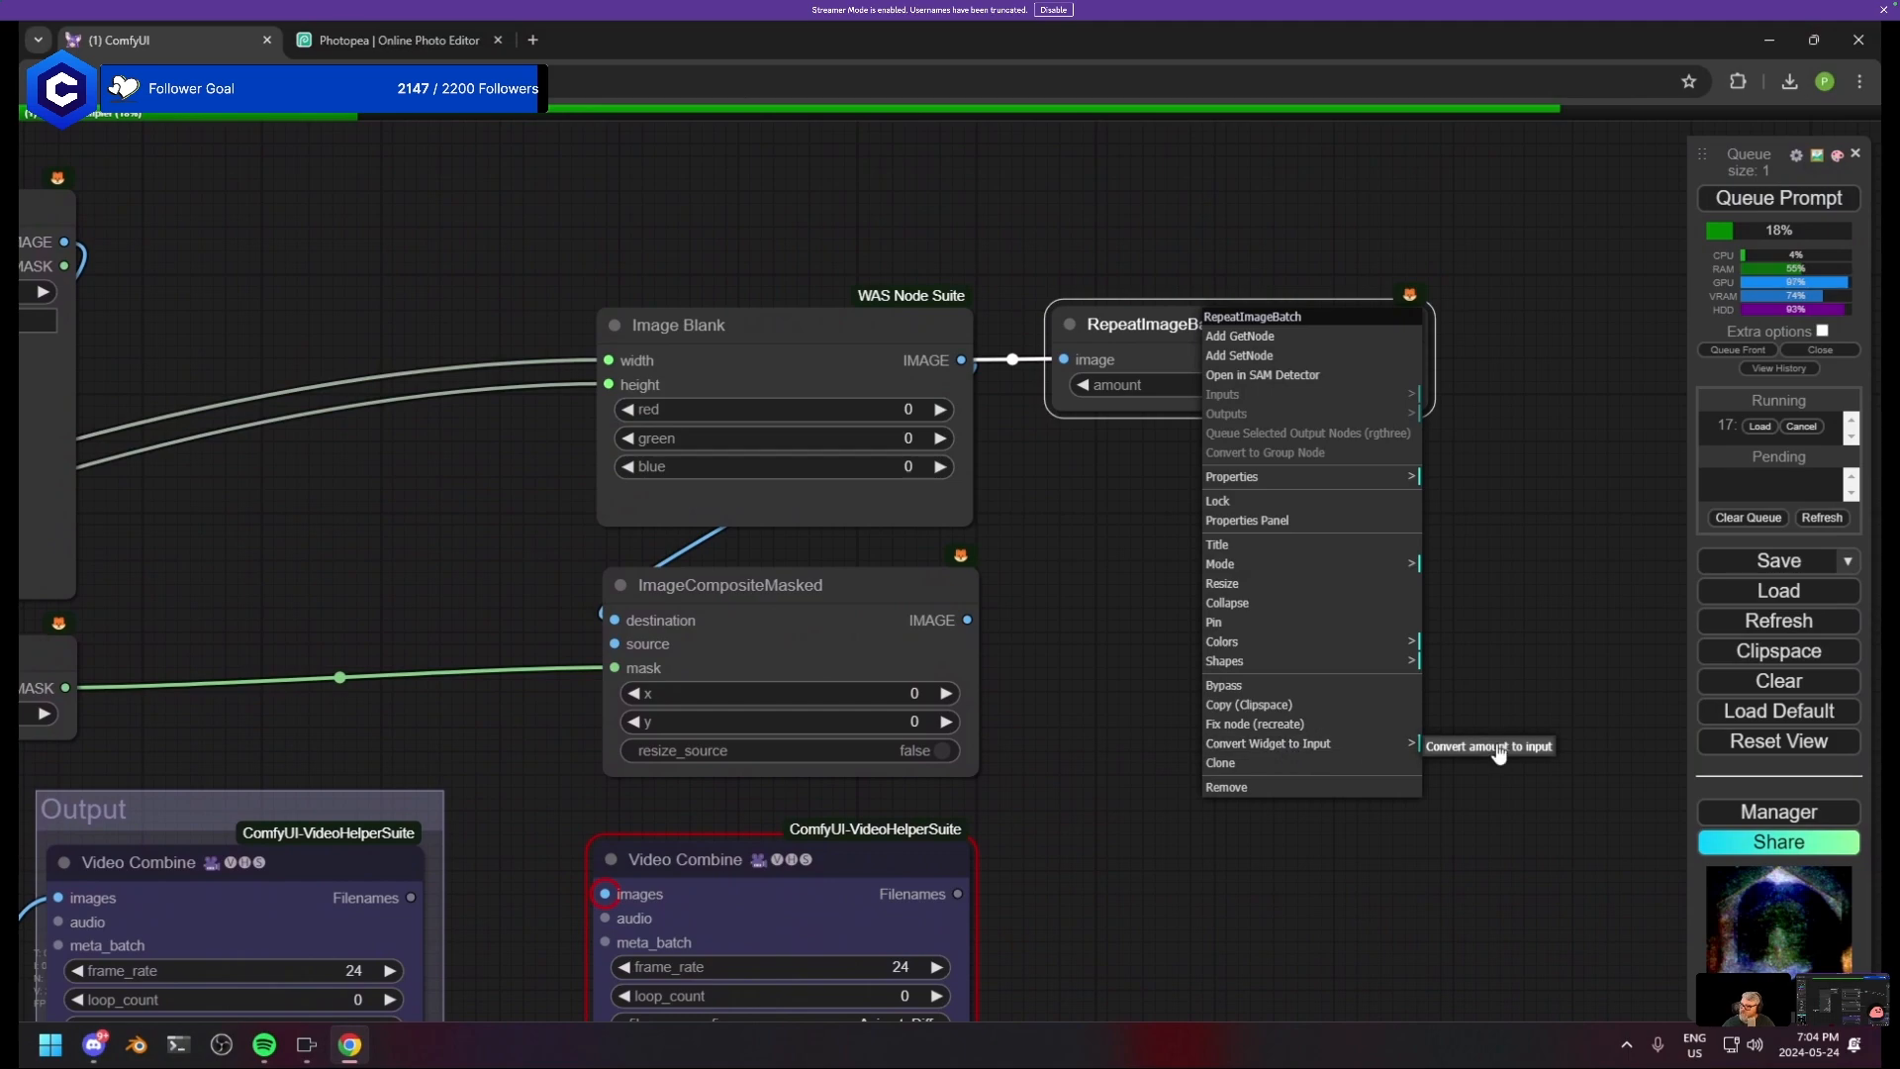
left_click(1498, 749)
- Check the batch size in the Empty Latent Image node
scroll(1318, 530, "down", 5)
scroll(1272, 517, "up", 5)
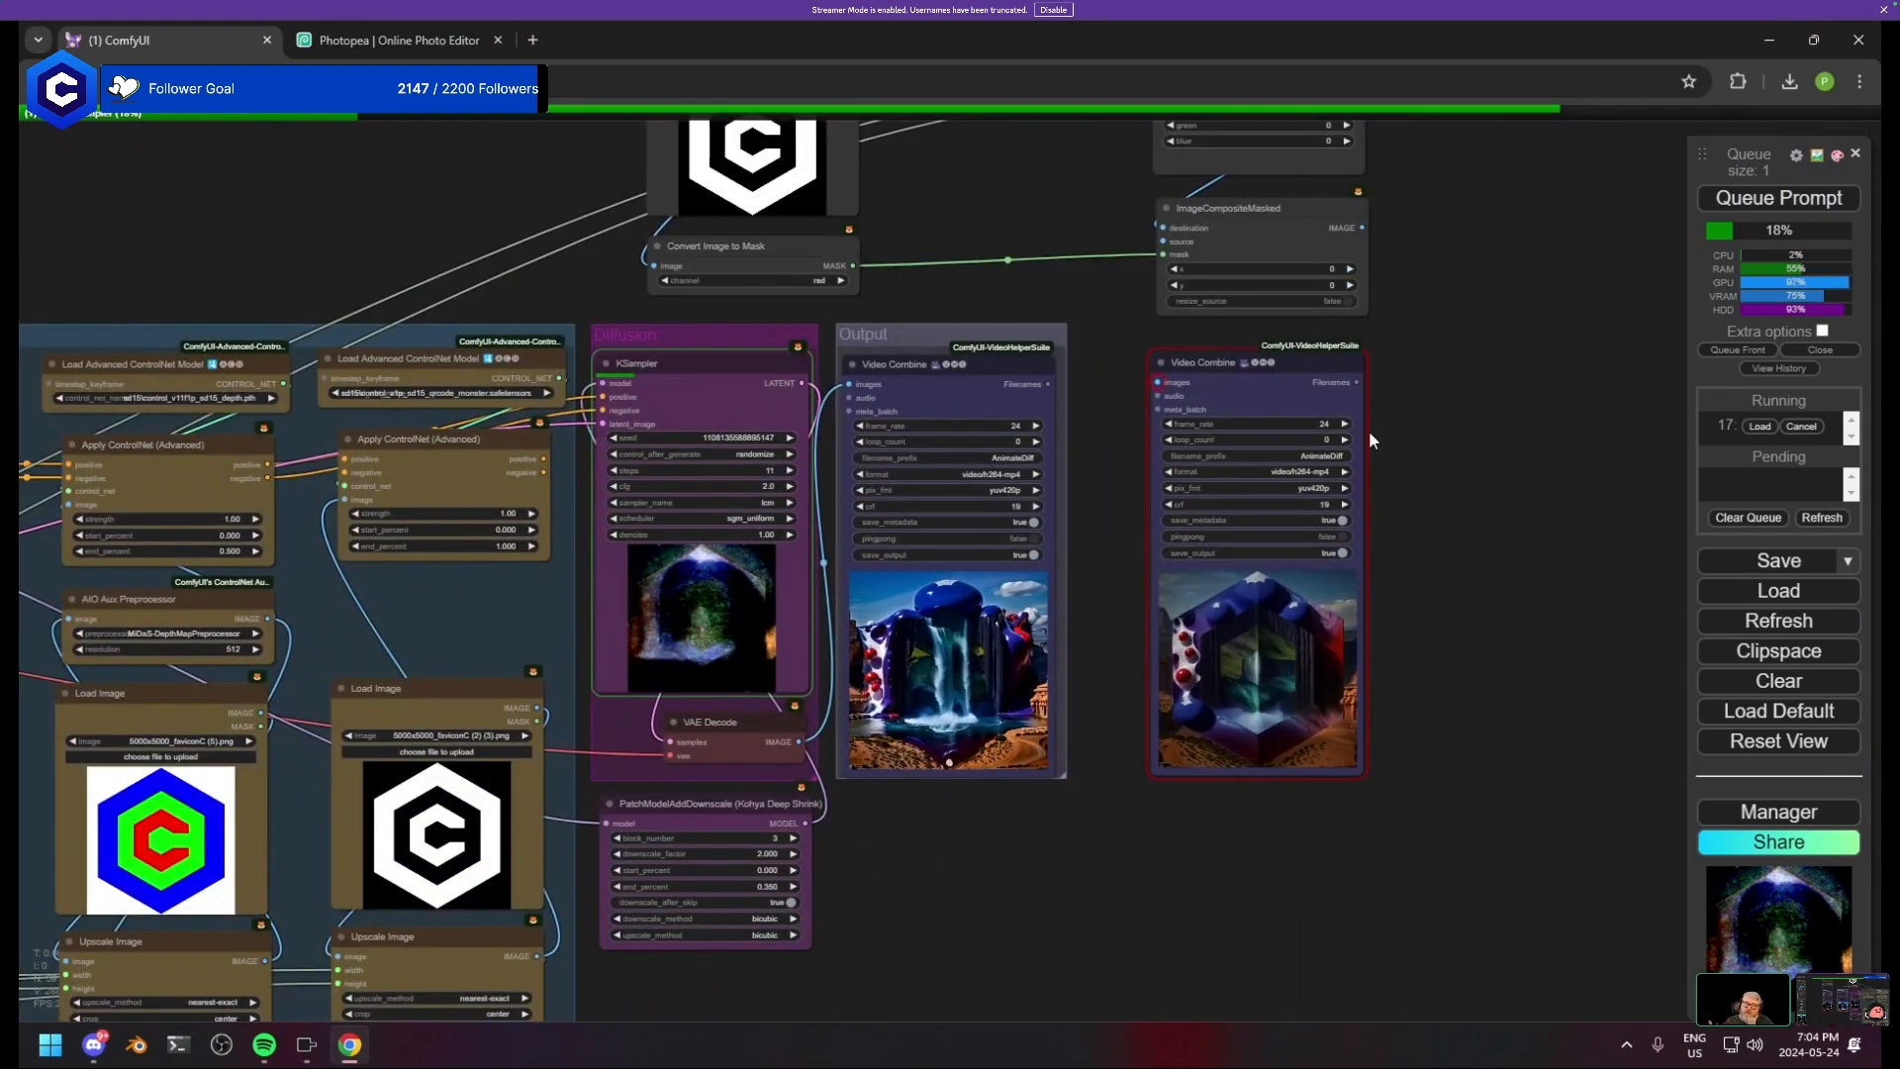
left_click_drag(105, 247, 1365, 114)
left_click_drag(267, 683, 1293, 284)
scroll(780, 622, "up", 9)
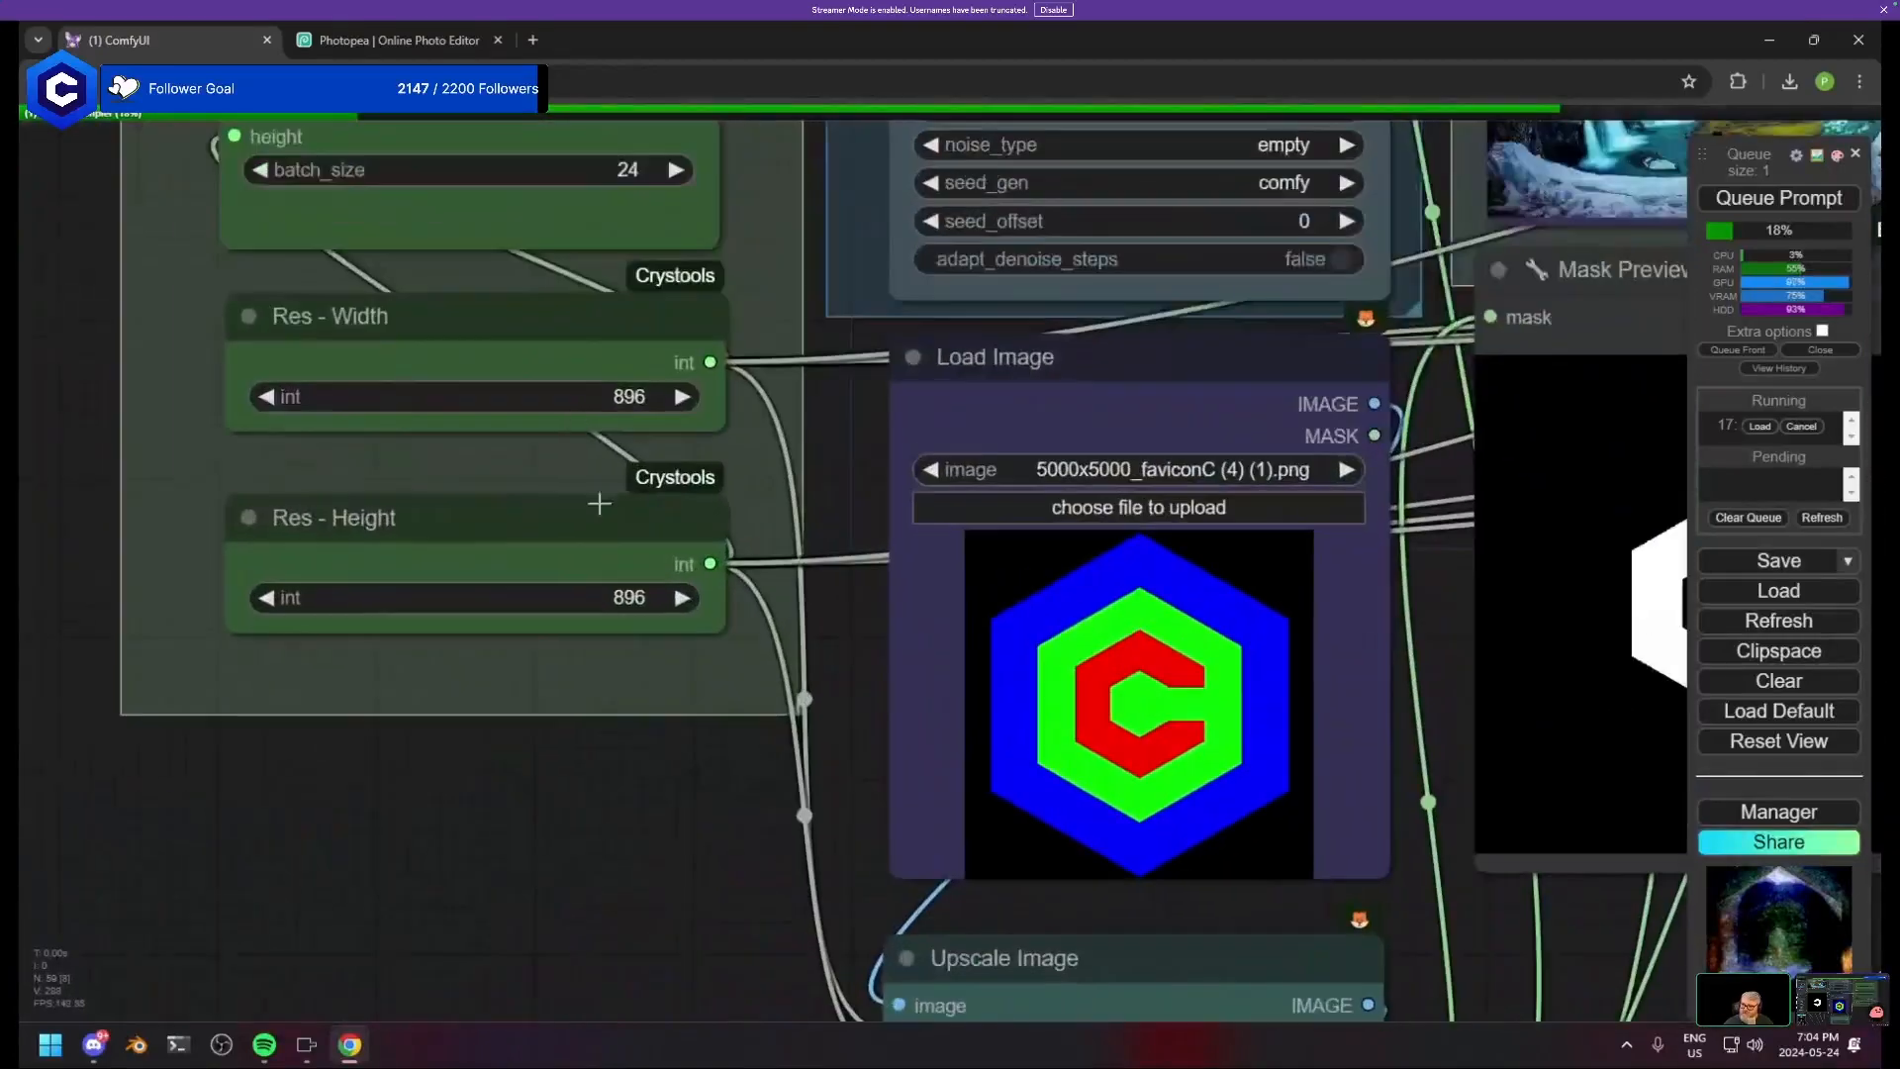
left_click_drag(553, 367, 530, 776)
scroll(531, 777, "up", 1)
left_click(502, 495)
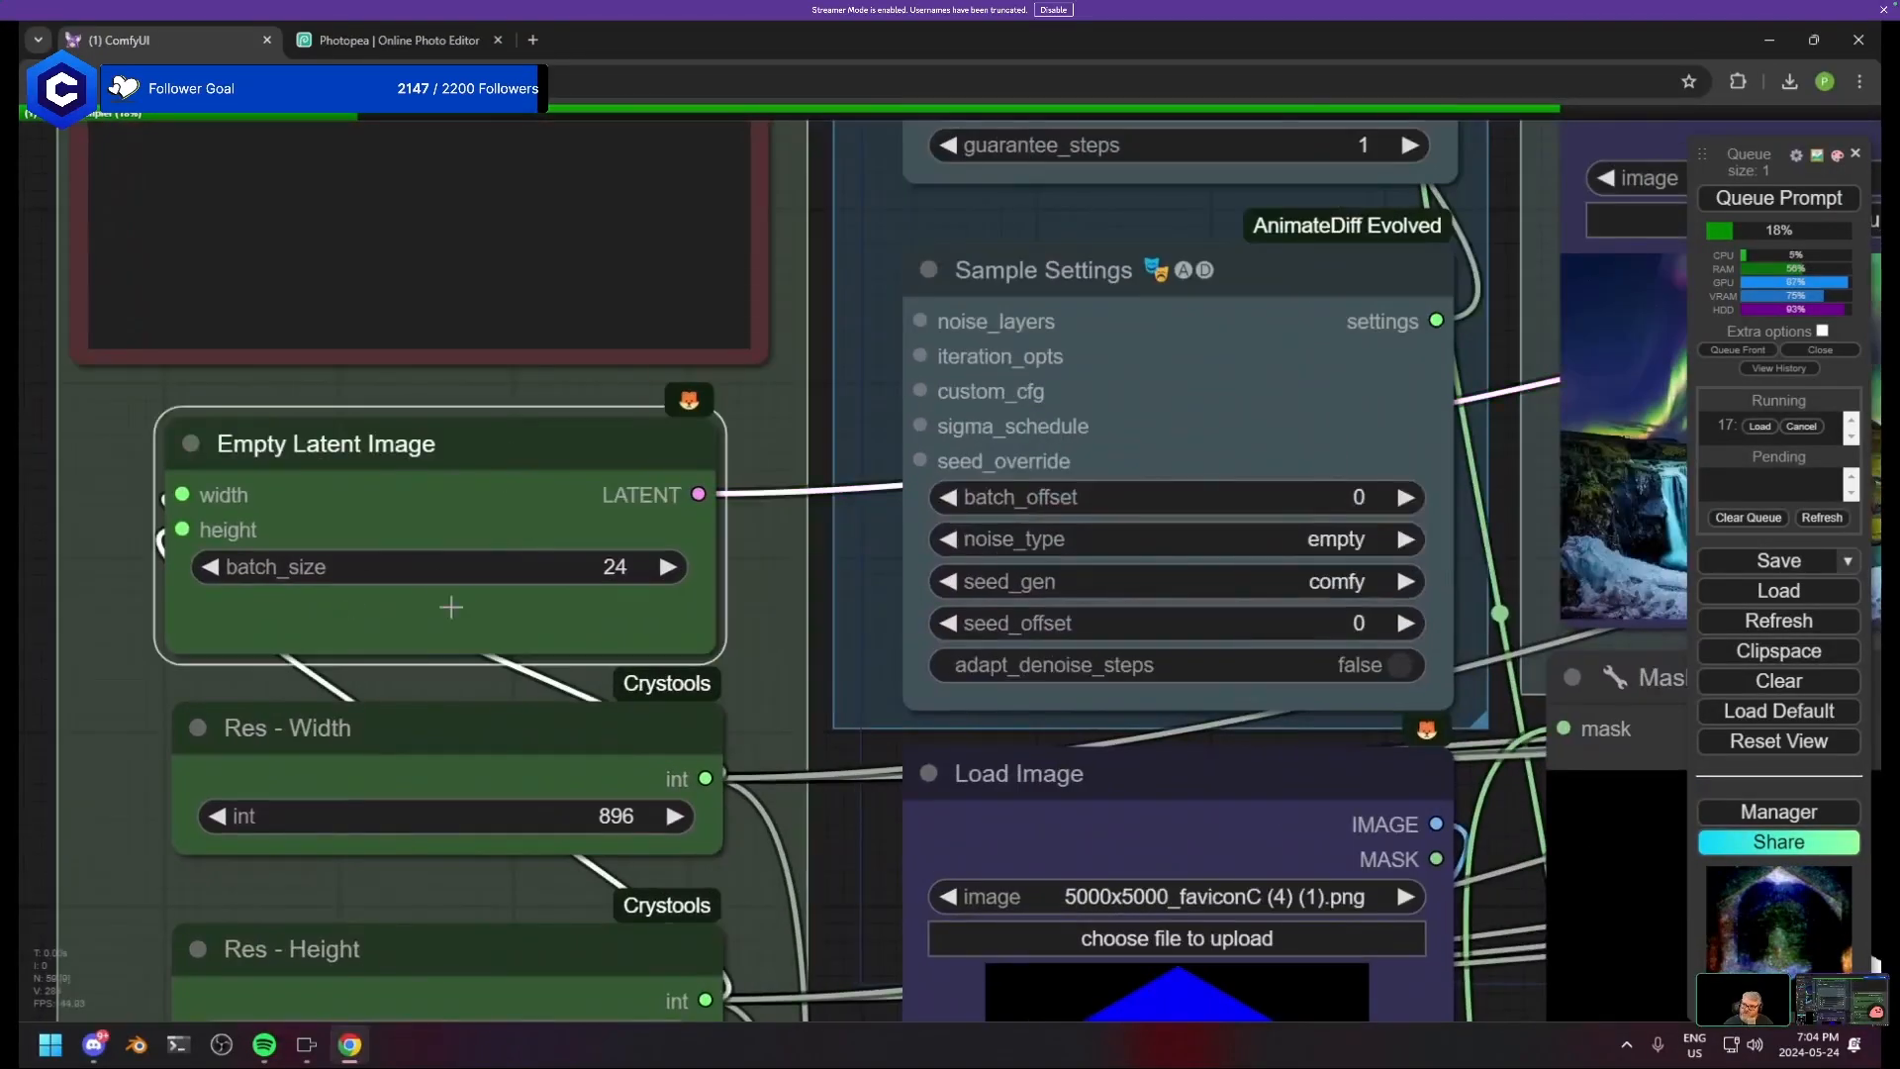
scroll(450, 600, "down", 16)
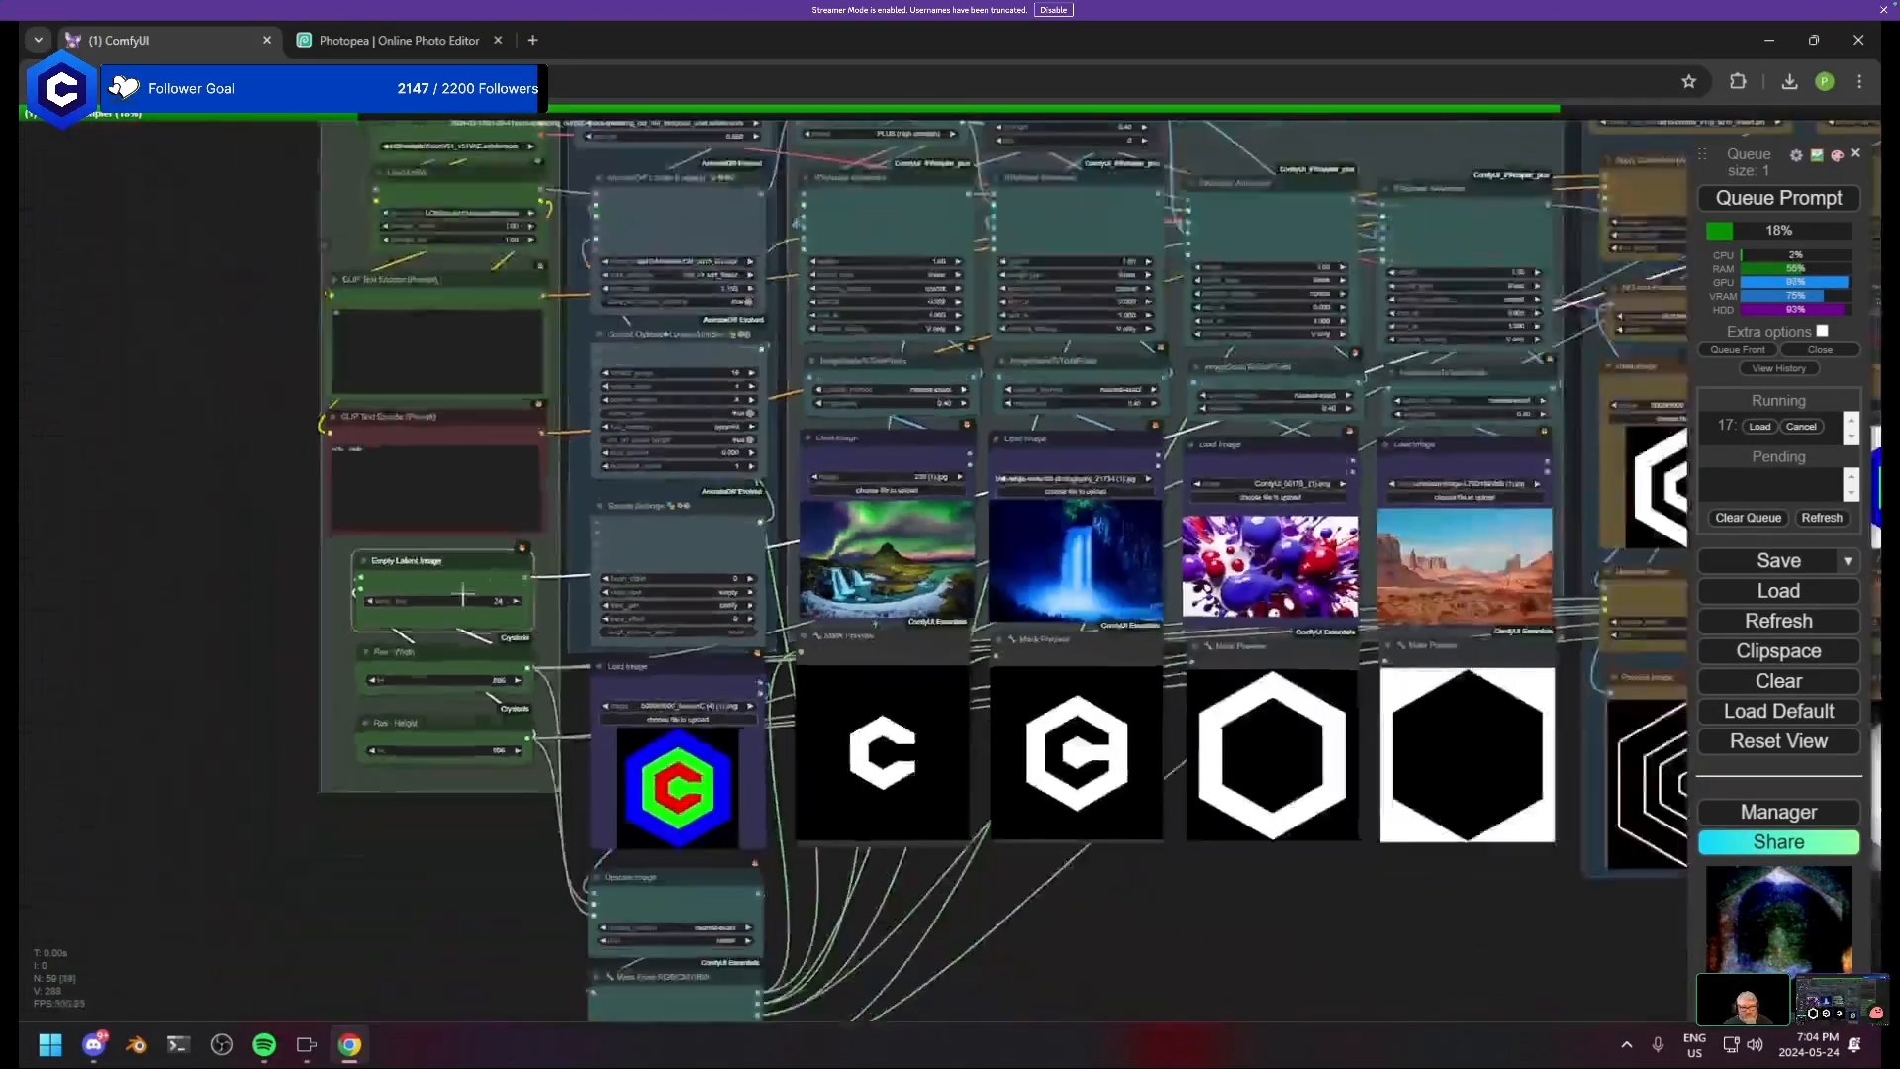
- Add a Get Image Count node fed by VAE Decode's image output and place it above the Image Blank node
left_click_drag(1663, 467, 702, 649)
scroll(703, 649, "up", 2)
scroll(703, 649, "up", 3)
left_click_drag(938, 691, 770, 307)
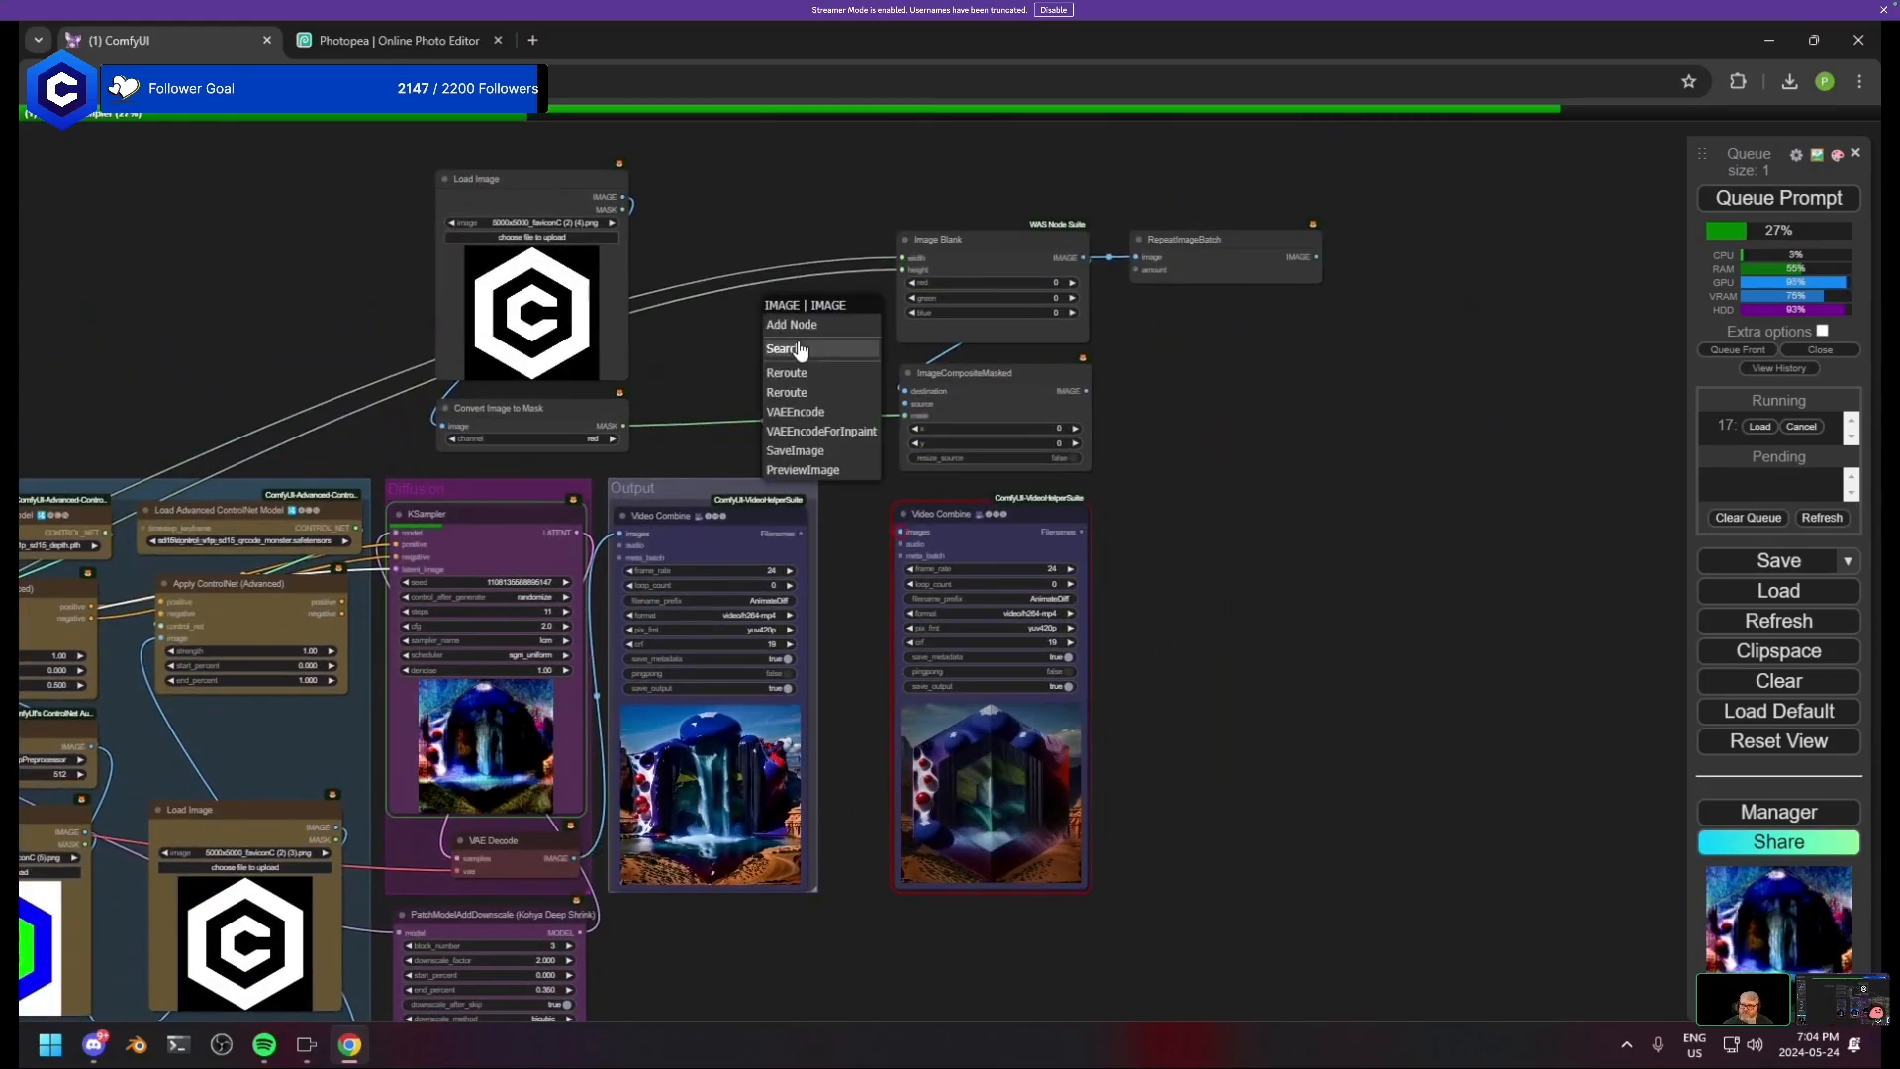
left_click(798, 342)
type("get image")
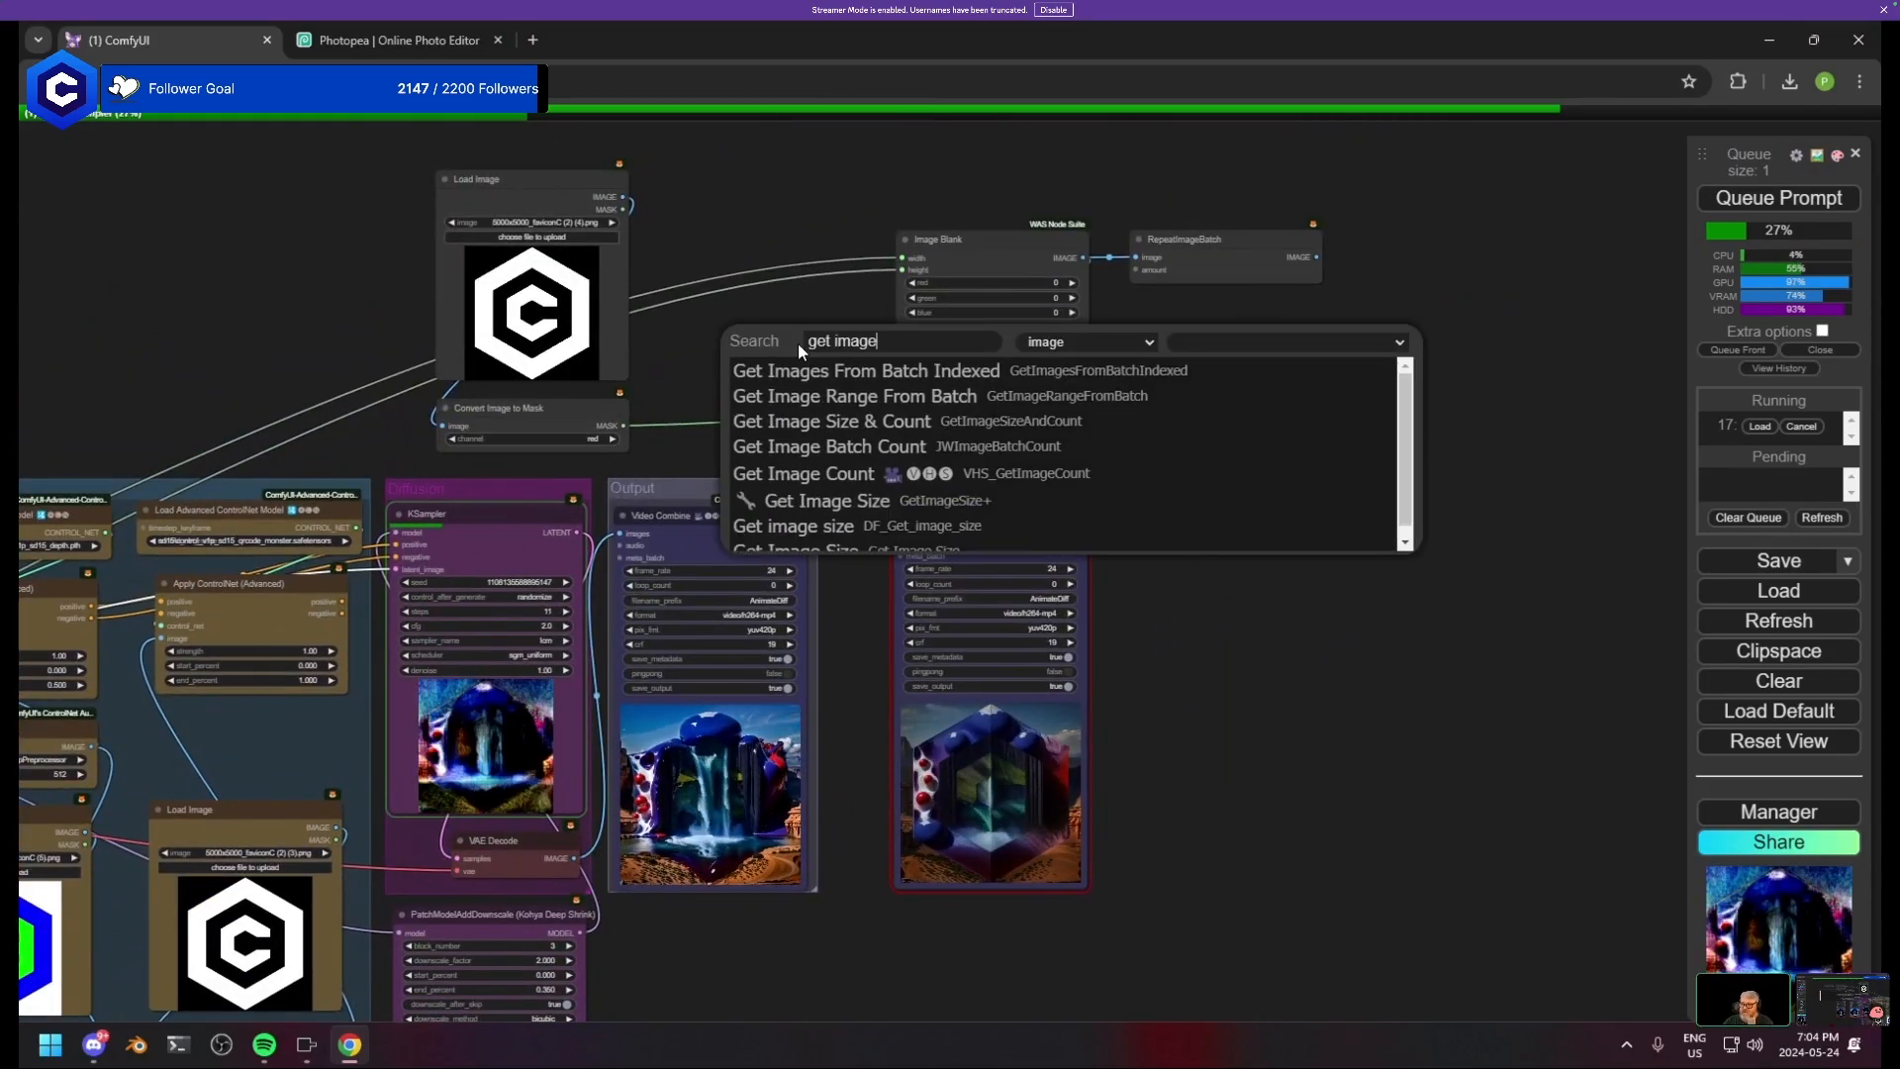
left_click(880, 473)
left_click_drag(810, 439, 697, 623)
left_click_drag(715, 527, 668, 427)
scroll(855, 391, "up", 10)
scroll(688, 277, "down", 1)
left_click_drag(626, 220, 836, 368)
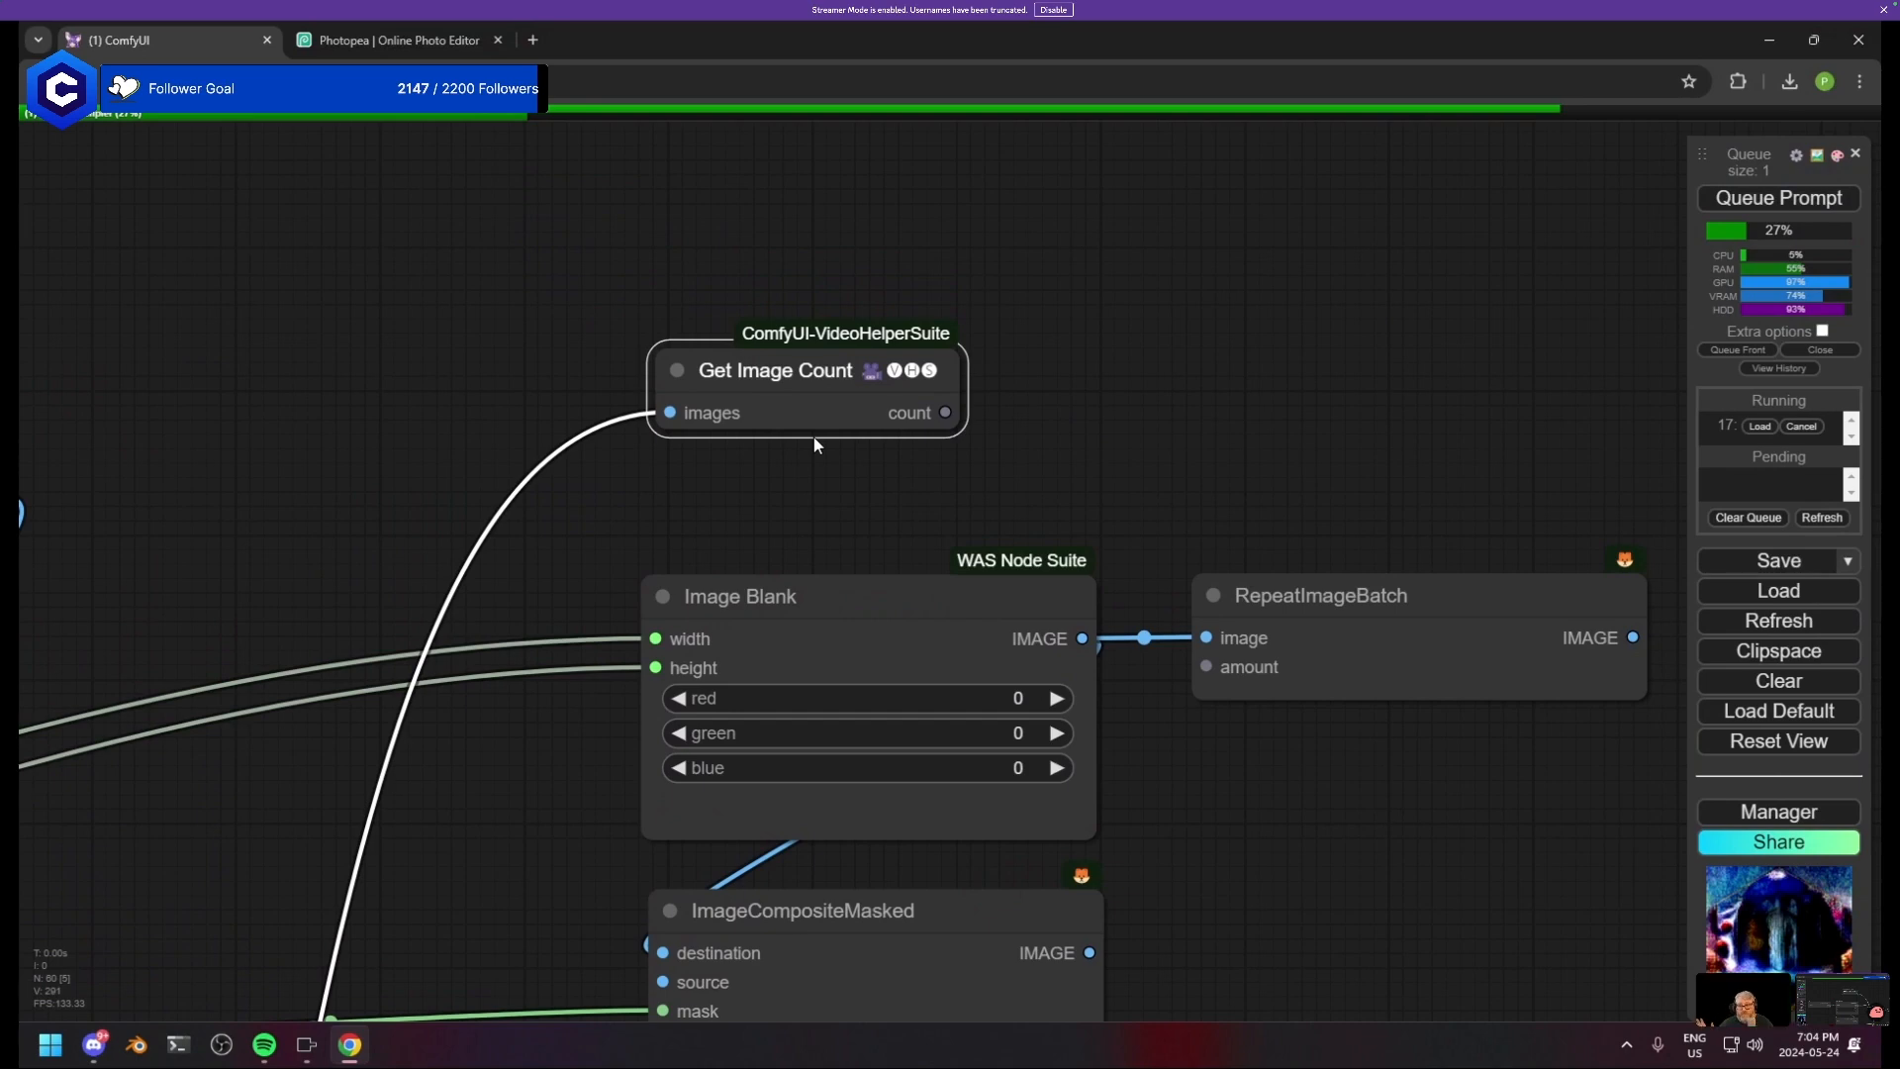
- Connect Get Image Count's count output to RepeatImageBatch's amount input and move the count node directly above RepeatImageBatch
left_click_drag(1079, 445, 1207, 666)
scroll(1286, 653, "up", 2)
left_click_drag(1327, 620, 1260, 590)
left_click_drag(867, 328, 1554, 439)
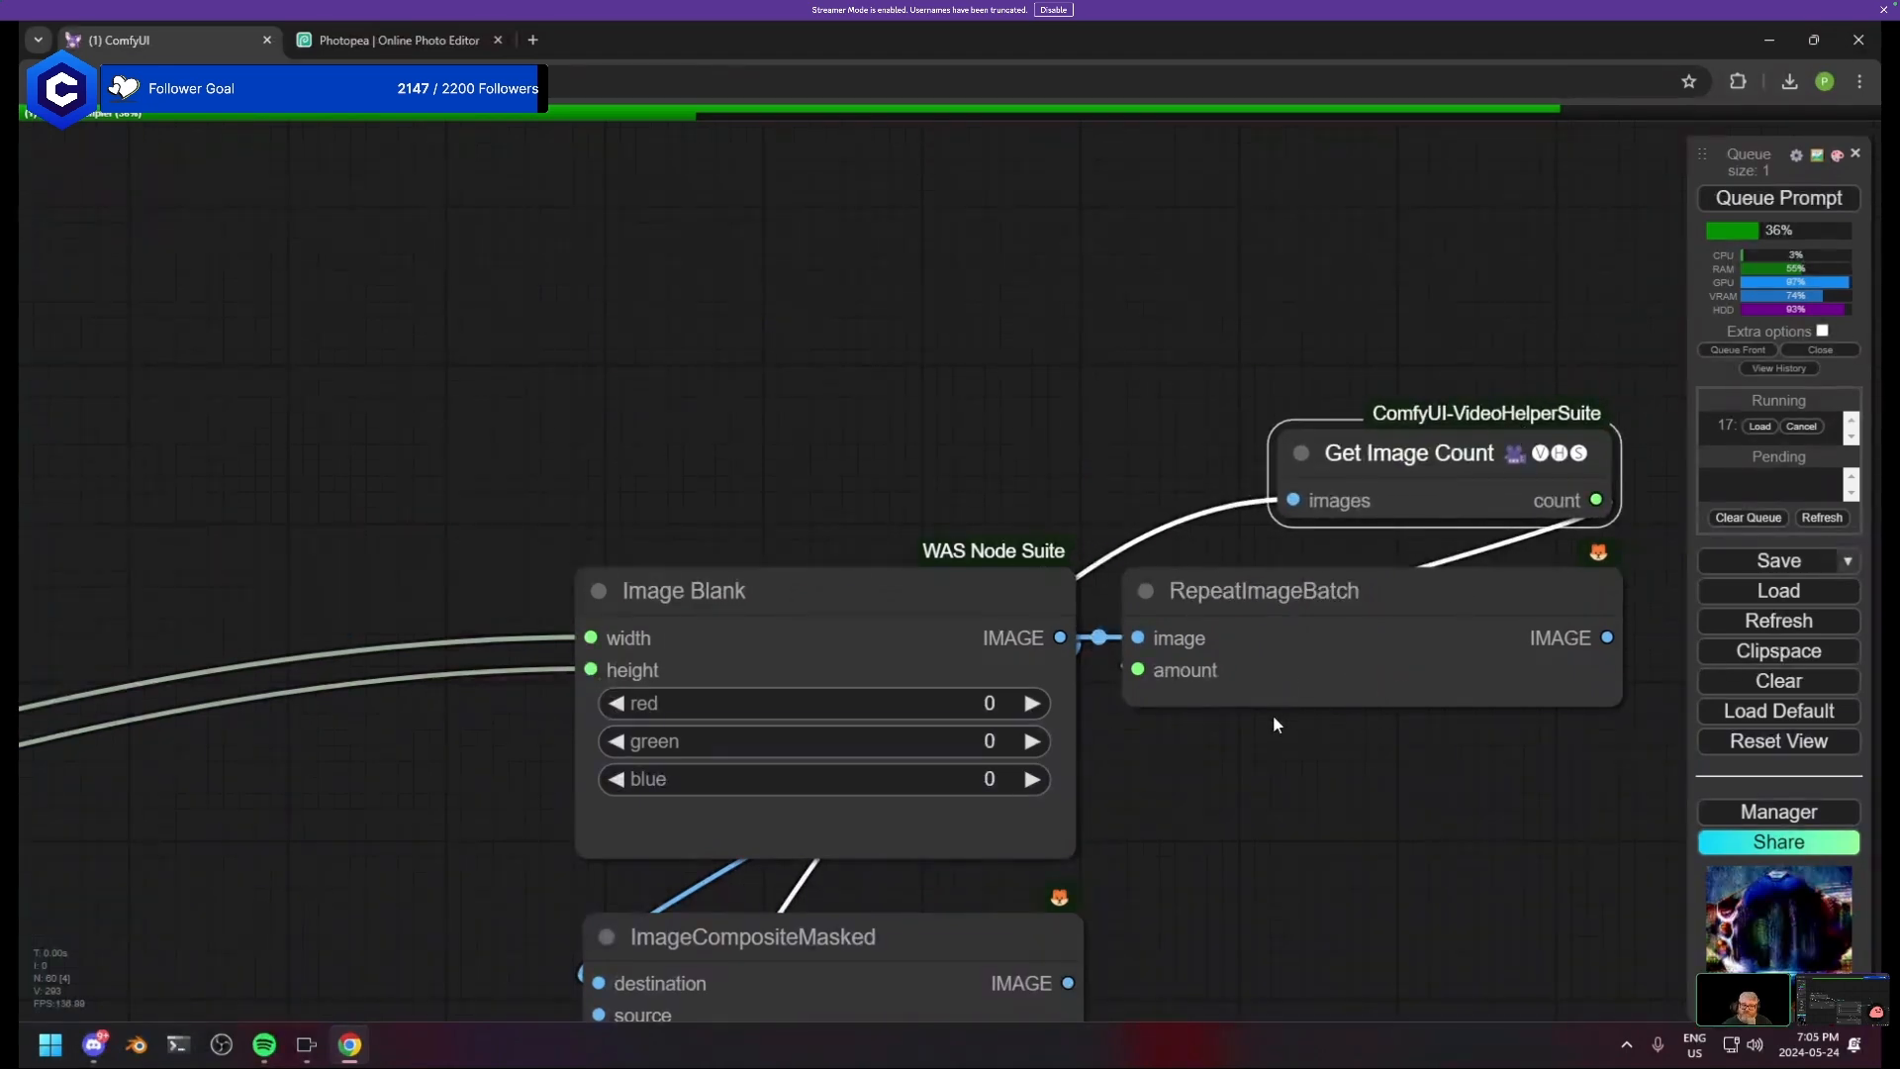
- Connect VAE Decode's image to ImageCompositeMasked's source and feed the composite's image output into the second Video Combine node
left_click_drag(987, 712, 1373, 501)
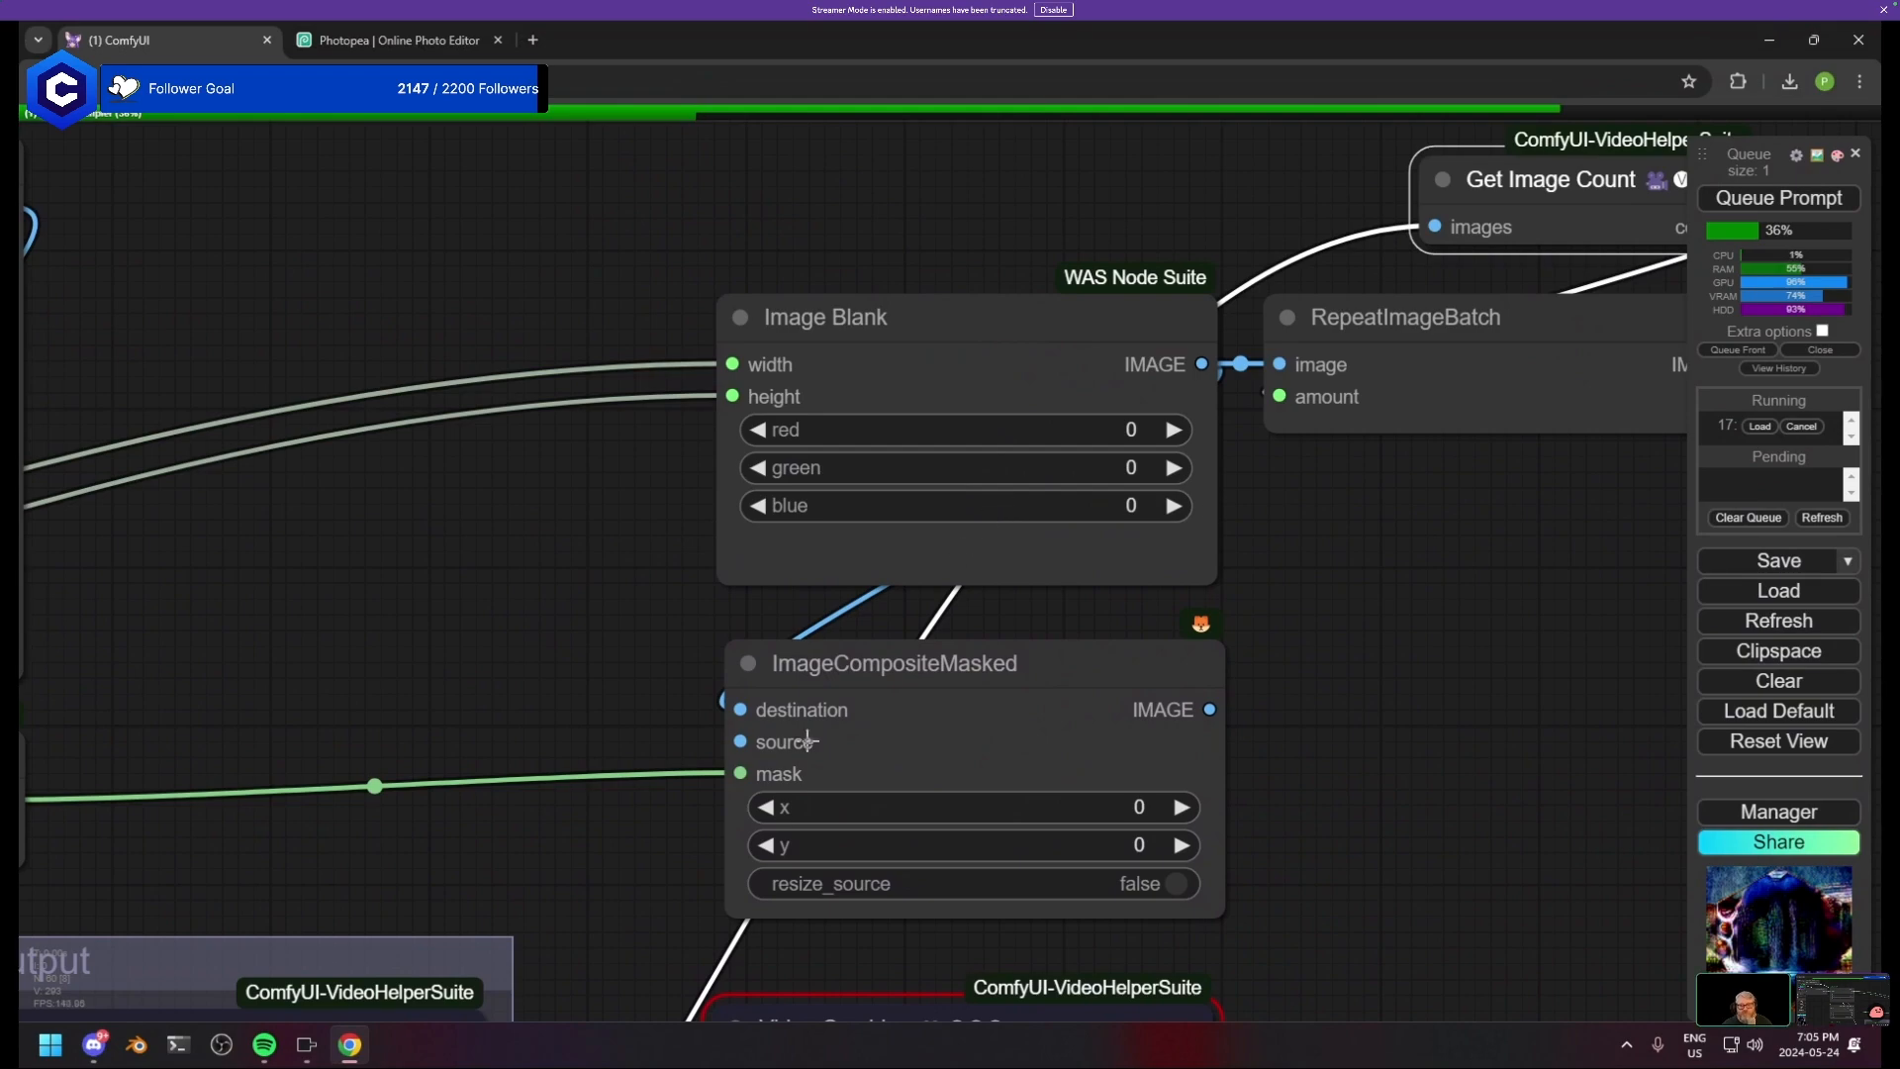
left_click_drag(632, 604, 623, 606)
scroll(513, 627, "down", 4)
left_click_drag(445, 880, 875, 317)
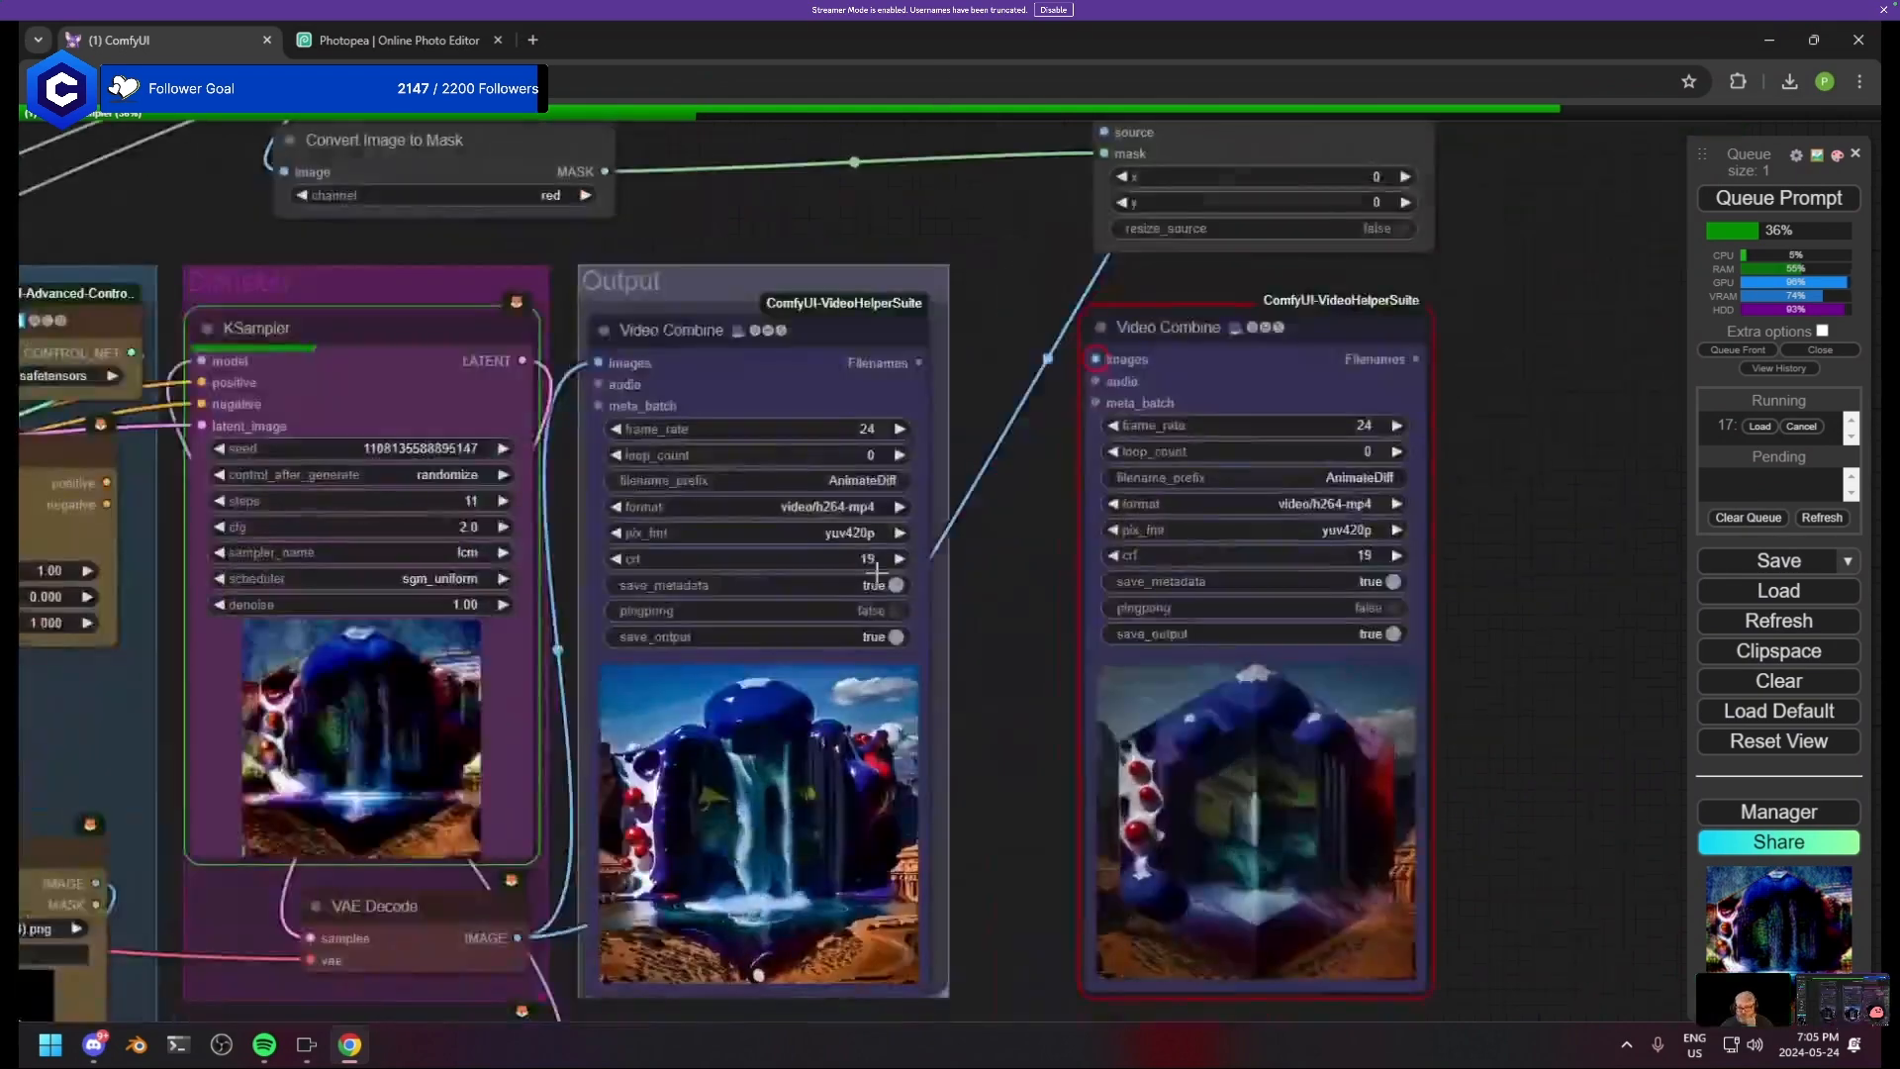
scroll(872, 569, "down", 1)
left_click_drag(551, 905, 938, 723)
left_click_drag(1202, 653, 692, 603)
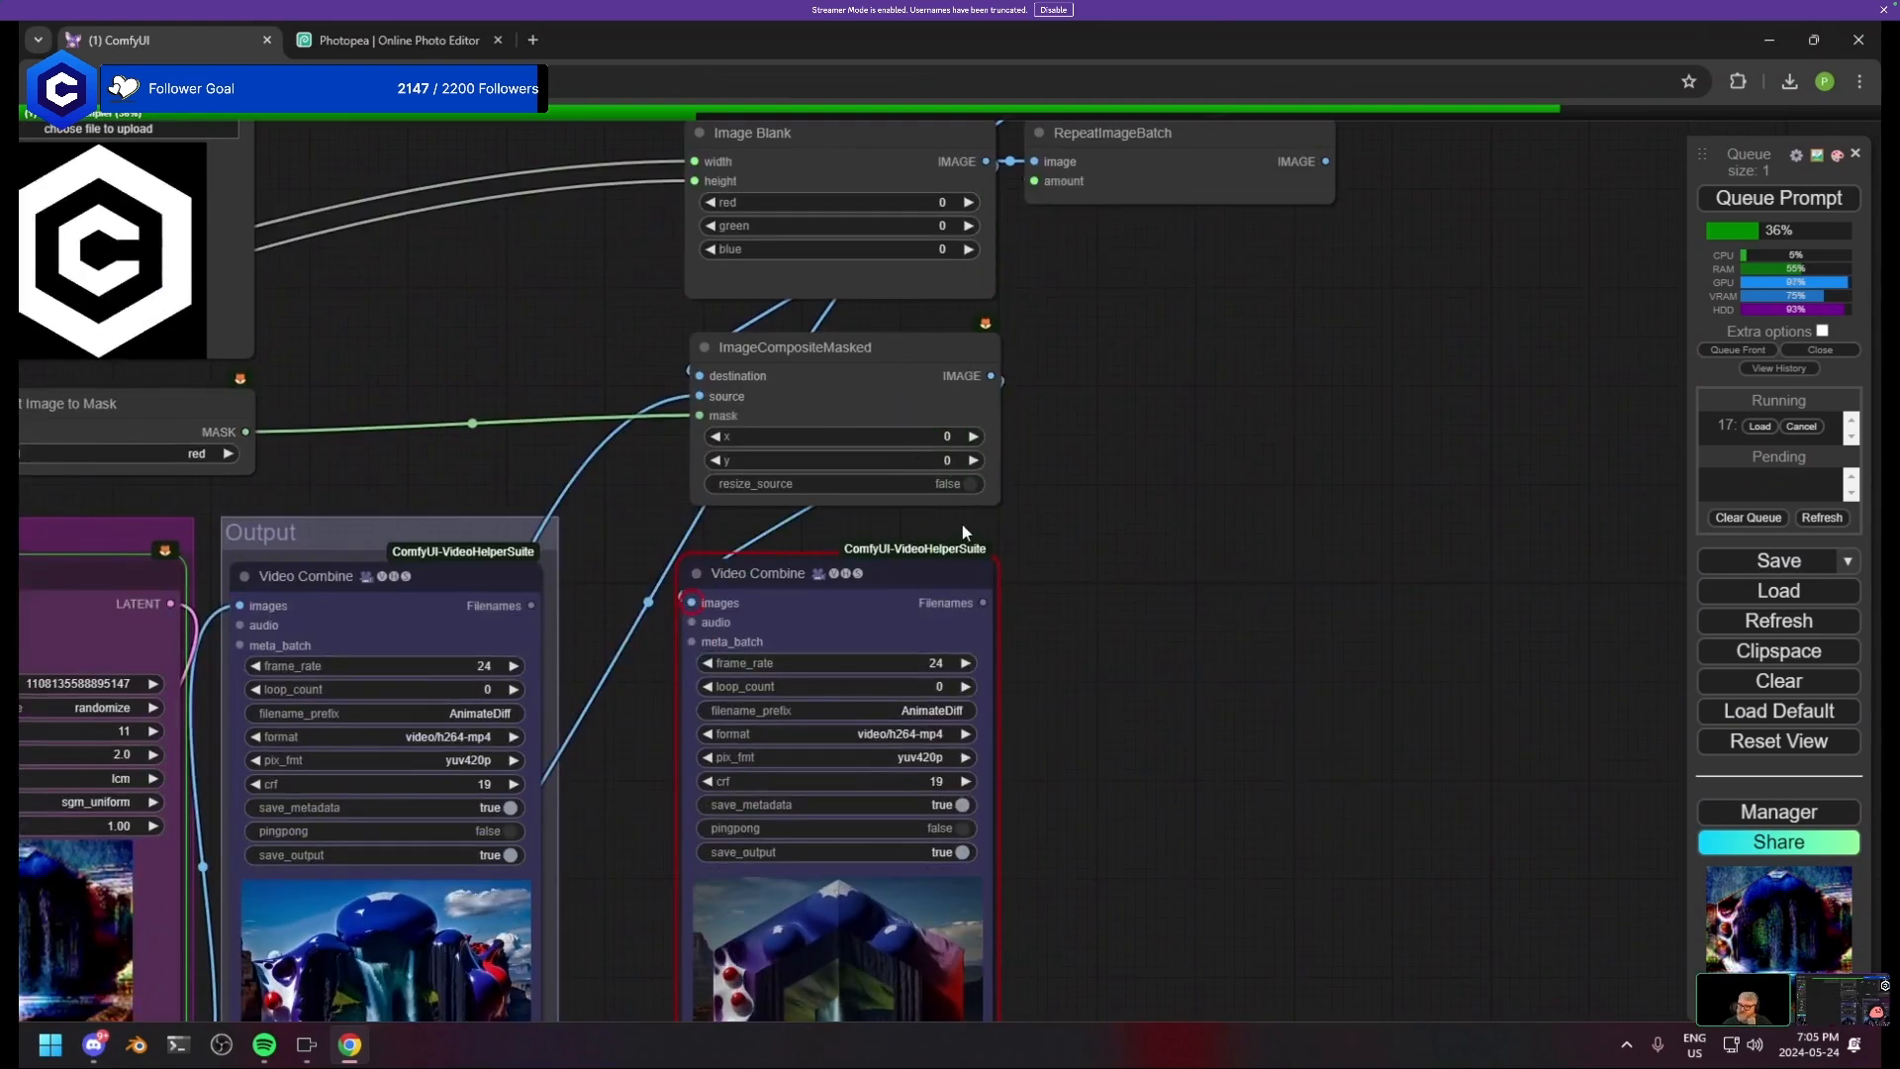
- Stack Get Image Count and RepeatImageBatch between Image Blank and ImageCompositeMasked, and shift the whole column closer to the Output group
left_click_drag(963, 531, 993, 906)
left_click_drag(868, 510, 865, 197)
left_click_drag(1304, 693, 986, 507, "ctrl")
left_click_drag(1002, 194, 1003, 303)
left_click(1198, 608)
scroll(1197, 609, "down", 5)
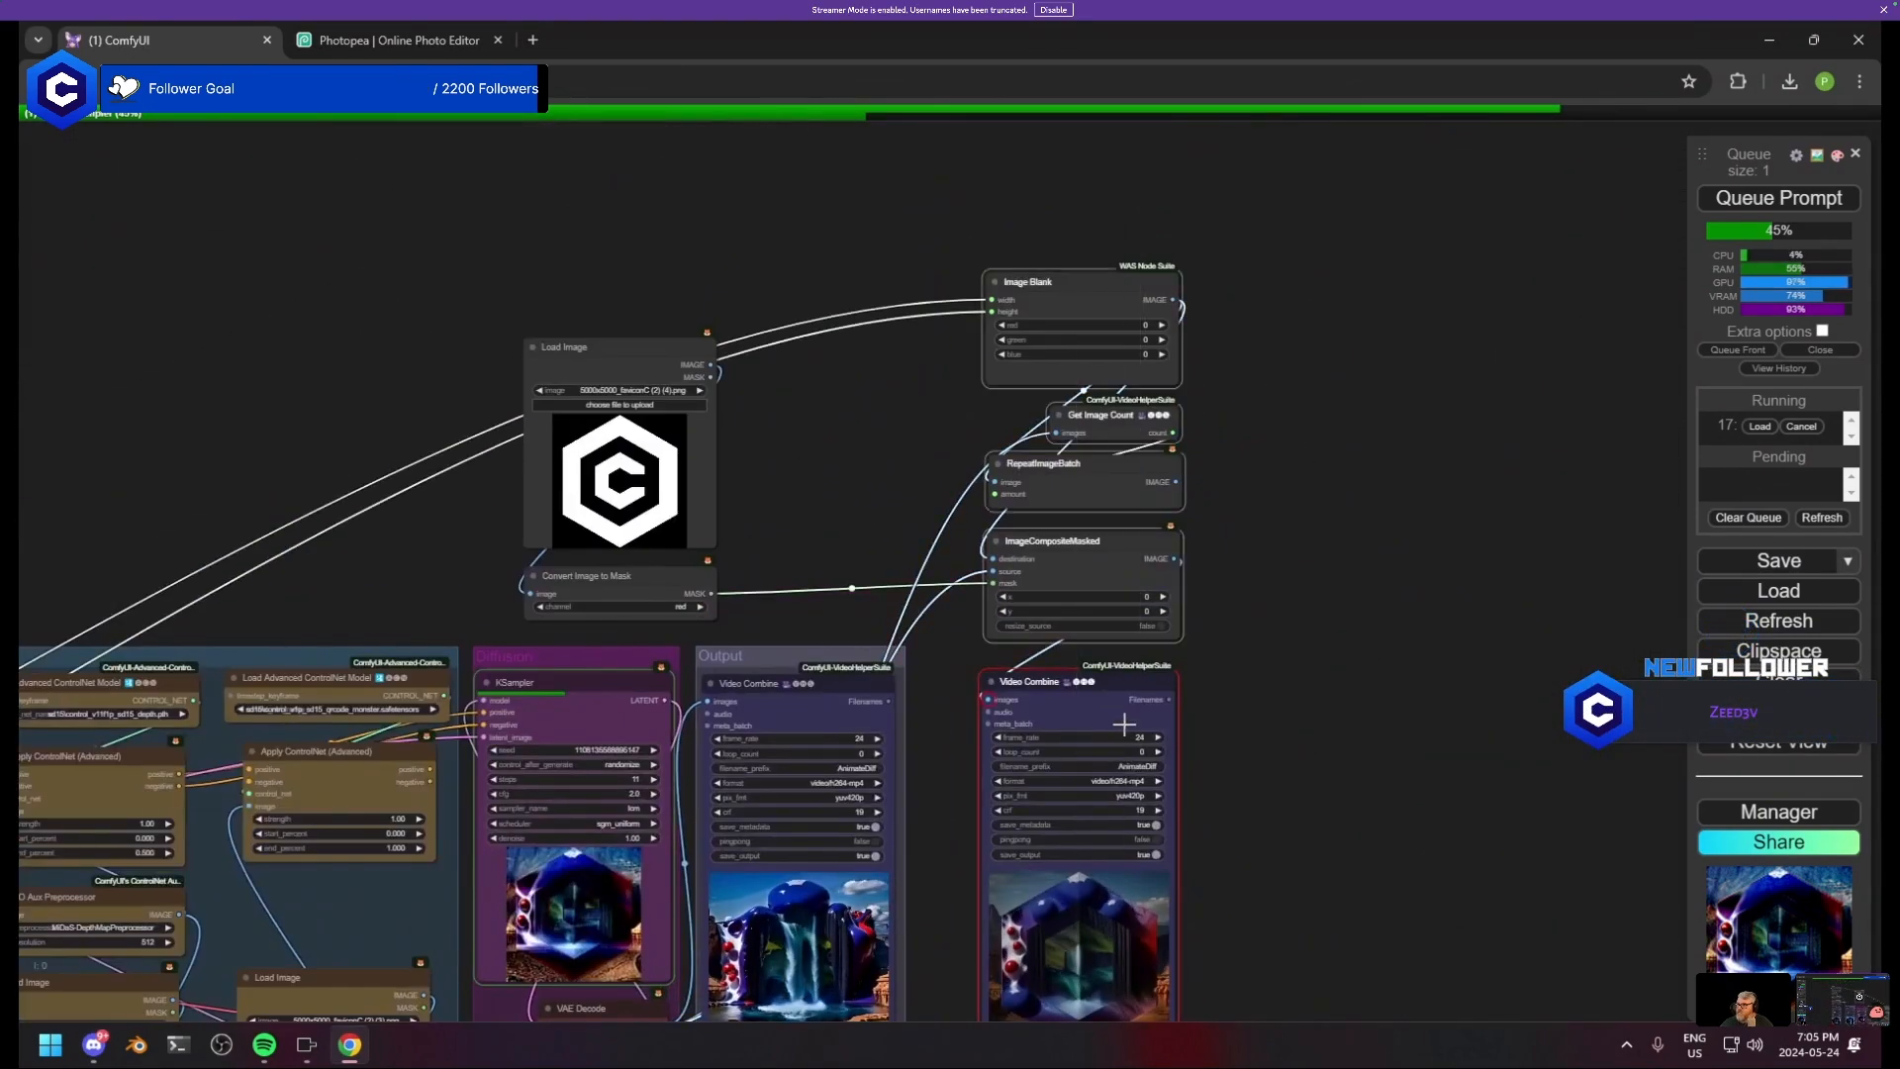
left_click_drag(1124, 723, 1076, 707)
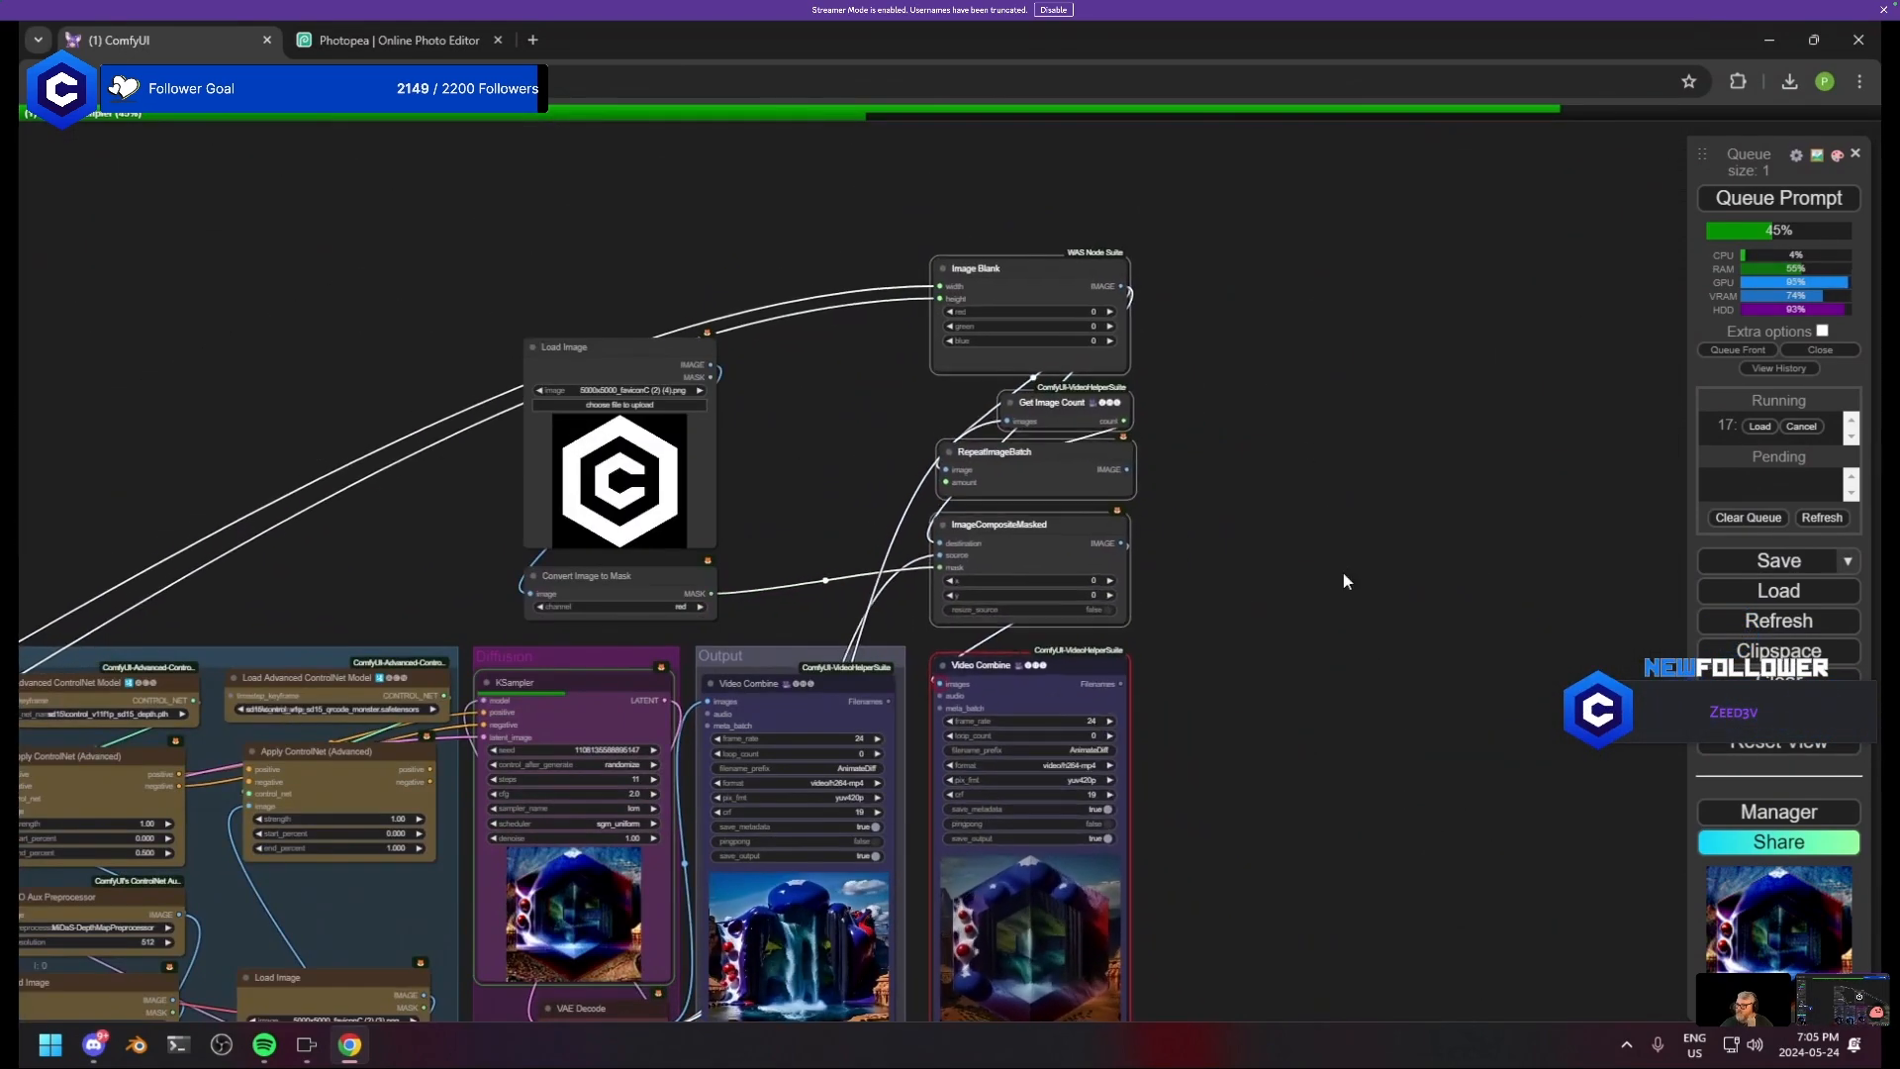
left_click(1344, 577)
- Move the mask's Load Image and Convert Image to Mask nodes above Image Blank, and the second Video Combine beside the column
left_click_drag(532, 307, 1082, 208, "ctrl")
scroll(1395, 785, "down", 1)
left_click_drag(1384, 763, 1473, 600)
scroll(1395, 784, "down", 5)
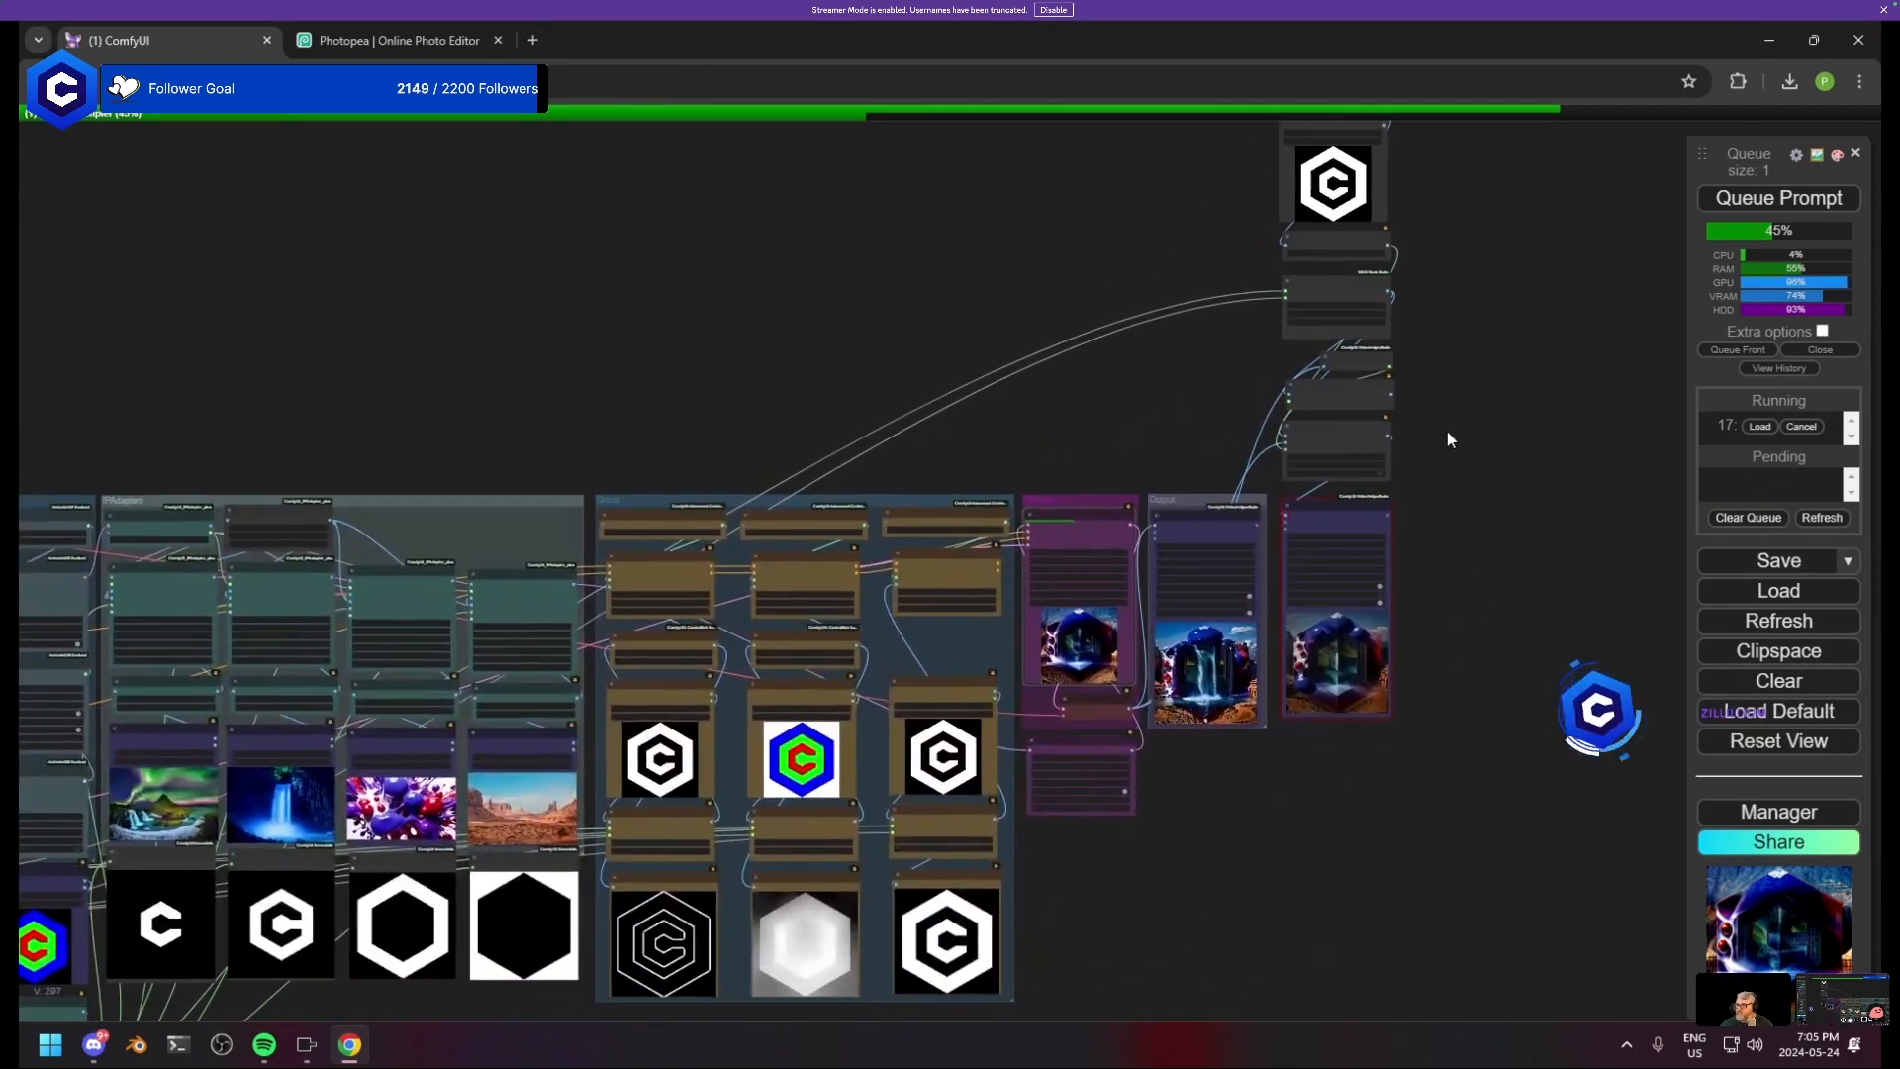
left_click_drag(1372, 503, 1469, 270)
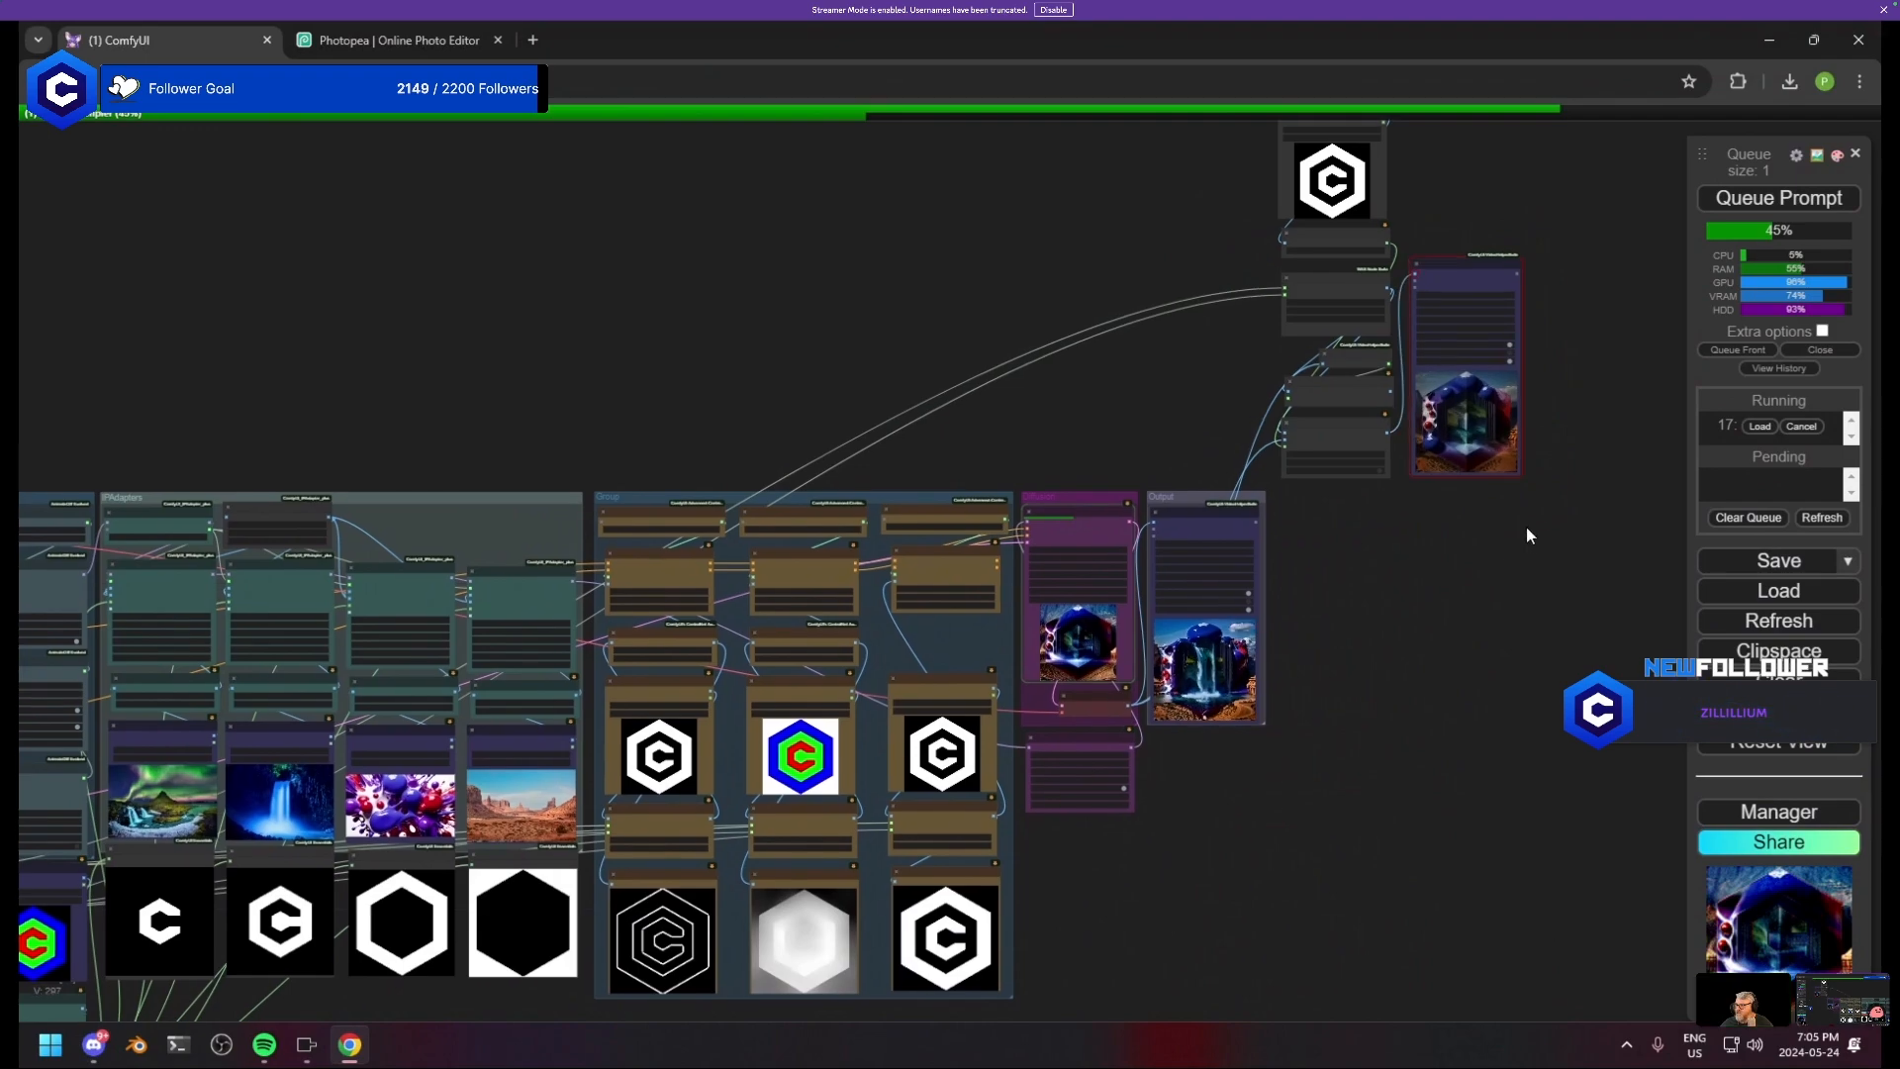
- Move the compositing nodes down beside the Output group and adjust the second Video Combine node's position next to them
left_click_drag(1329, 35, 1328, 39)
left_click_drag(1383, 163, 1191, 288)
scroll(1418, 552, "up", 2)
scroll(1419, 548, "up", 4)
scroll(1291, 356, "up", 2)
left_click_drag(1291, 357, 1089, 363)
scroll(1312, 456, "up", 1)
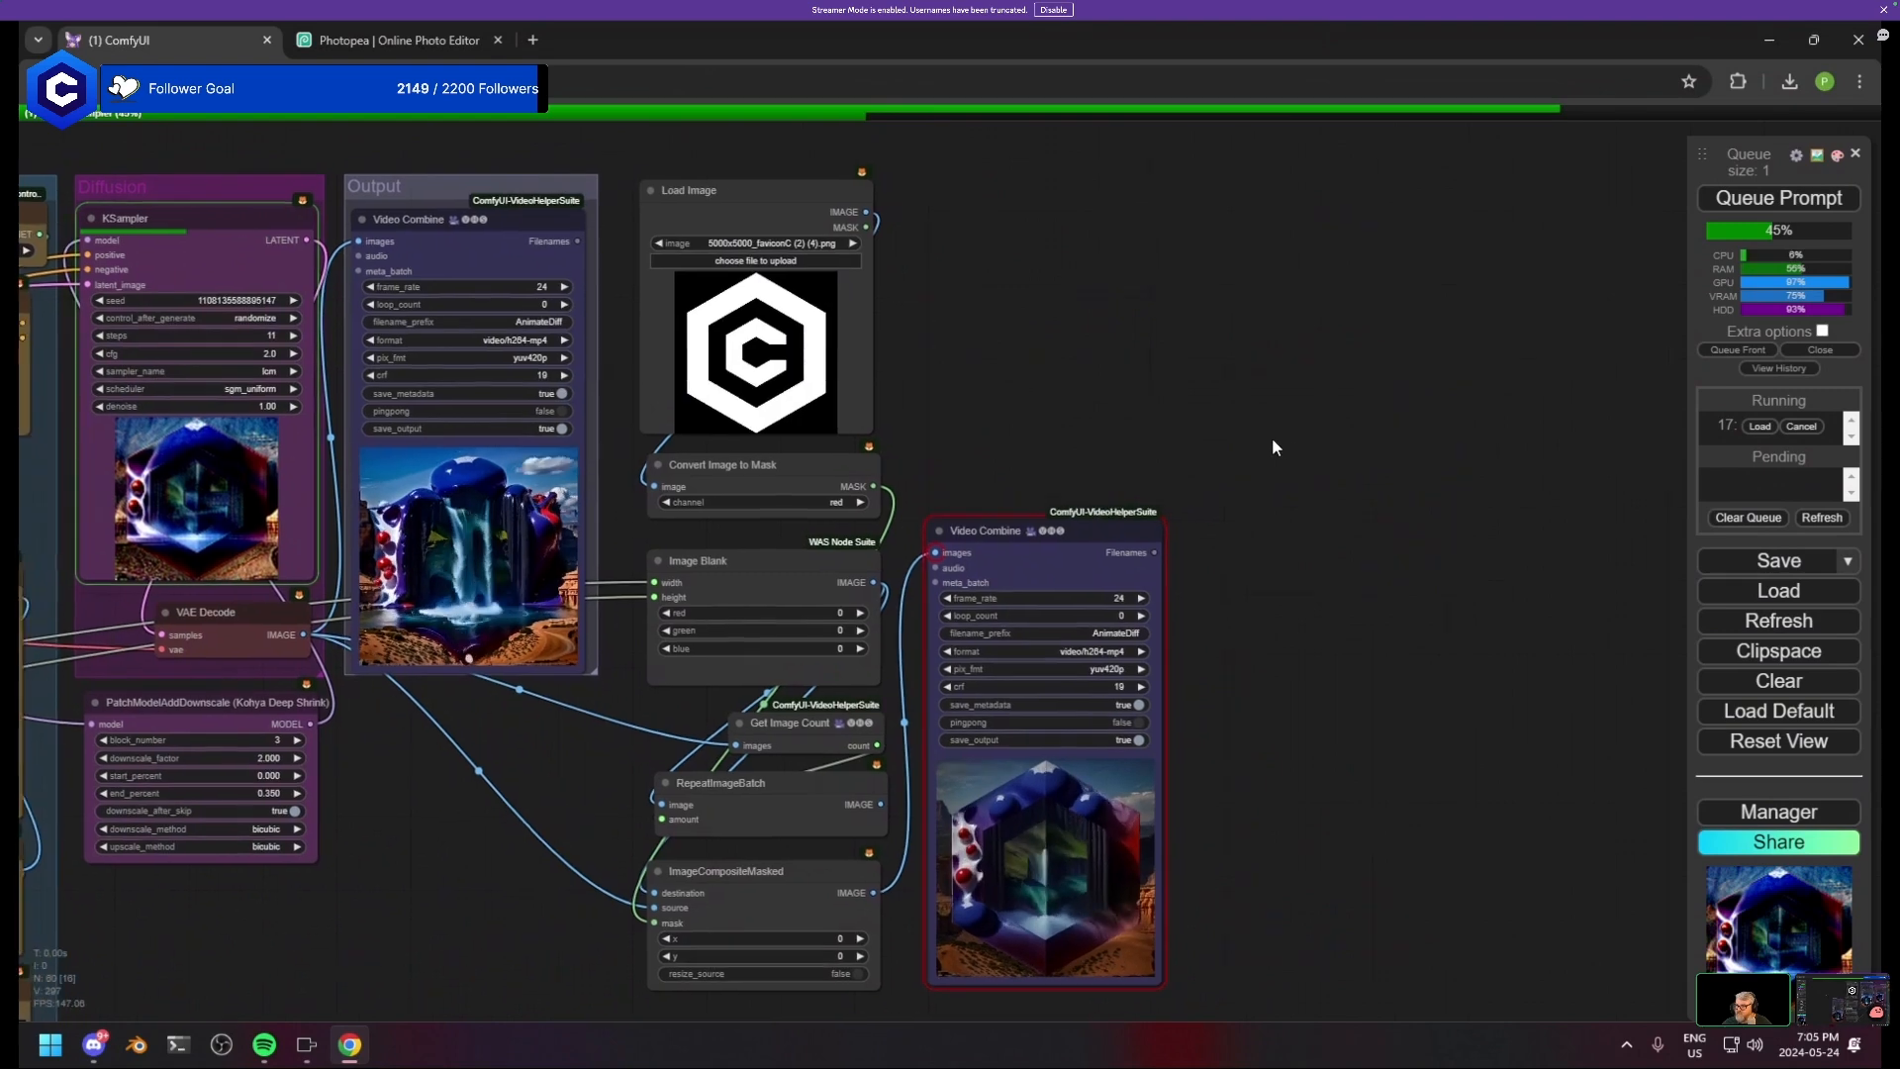
left_click_drag(1309, 428, 1327, 409)
mouse_move(1077, 516)
left_mouse_down()
mouse_move(1077, 466)
mouse_move(1079, 498)
left_mouse_up()
scroll(1093, 464, "down", 1)
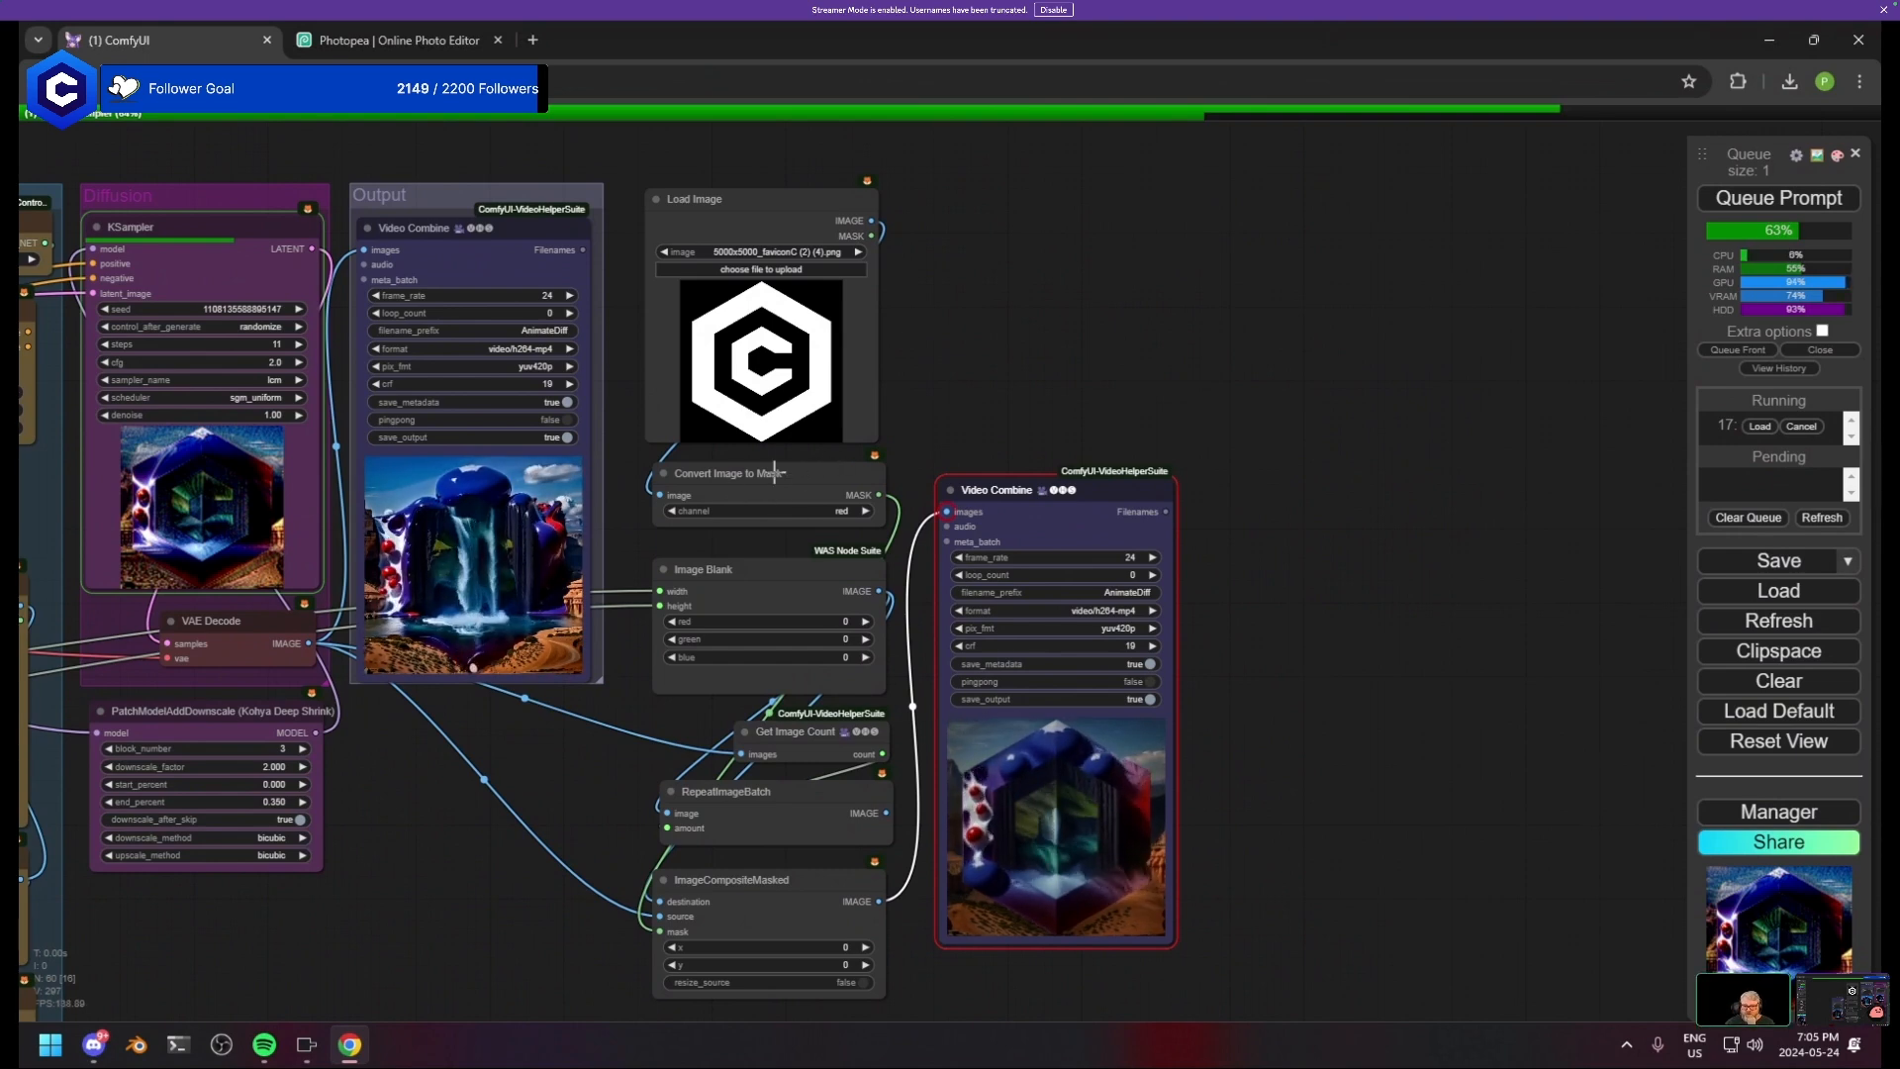
- Examine the KSampler preview during sampling and the rendered logo video in the Output group's Video Combine node
left_click_drag(477, 727, 727, 691)
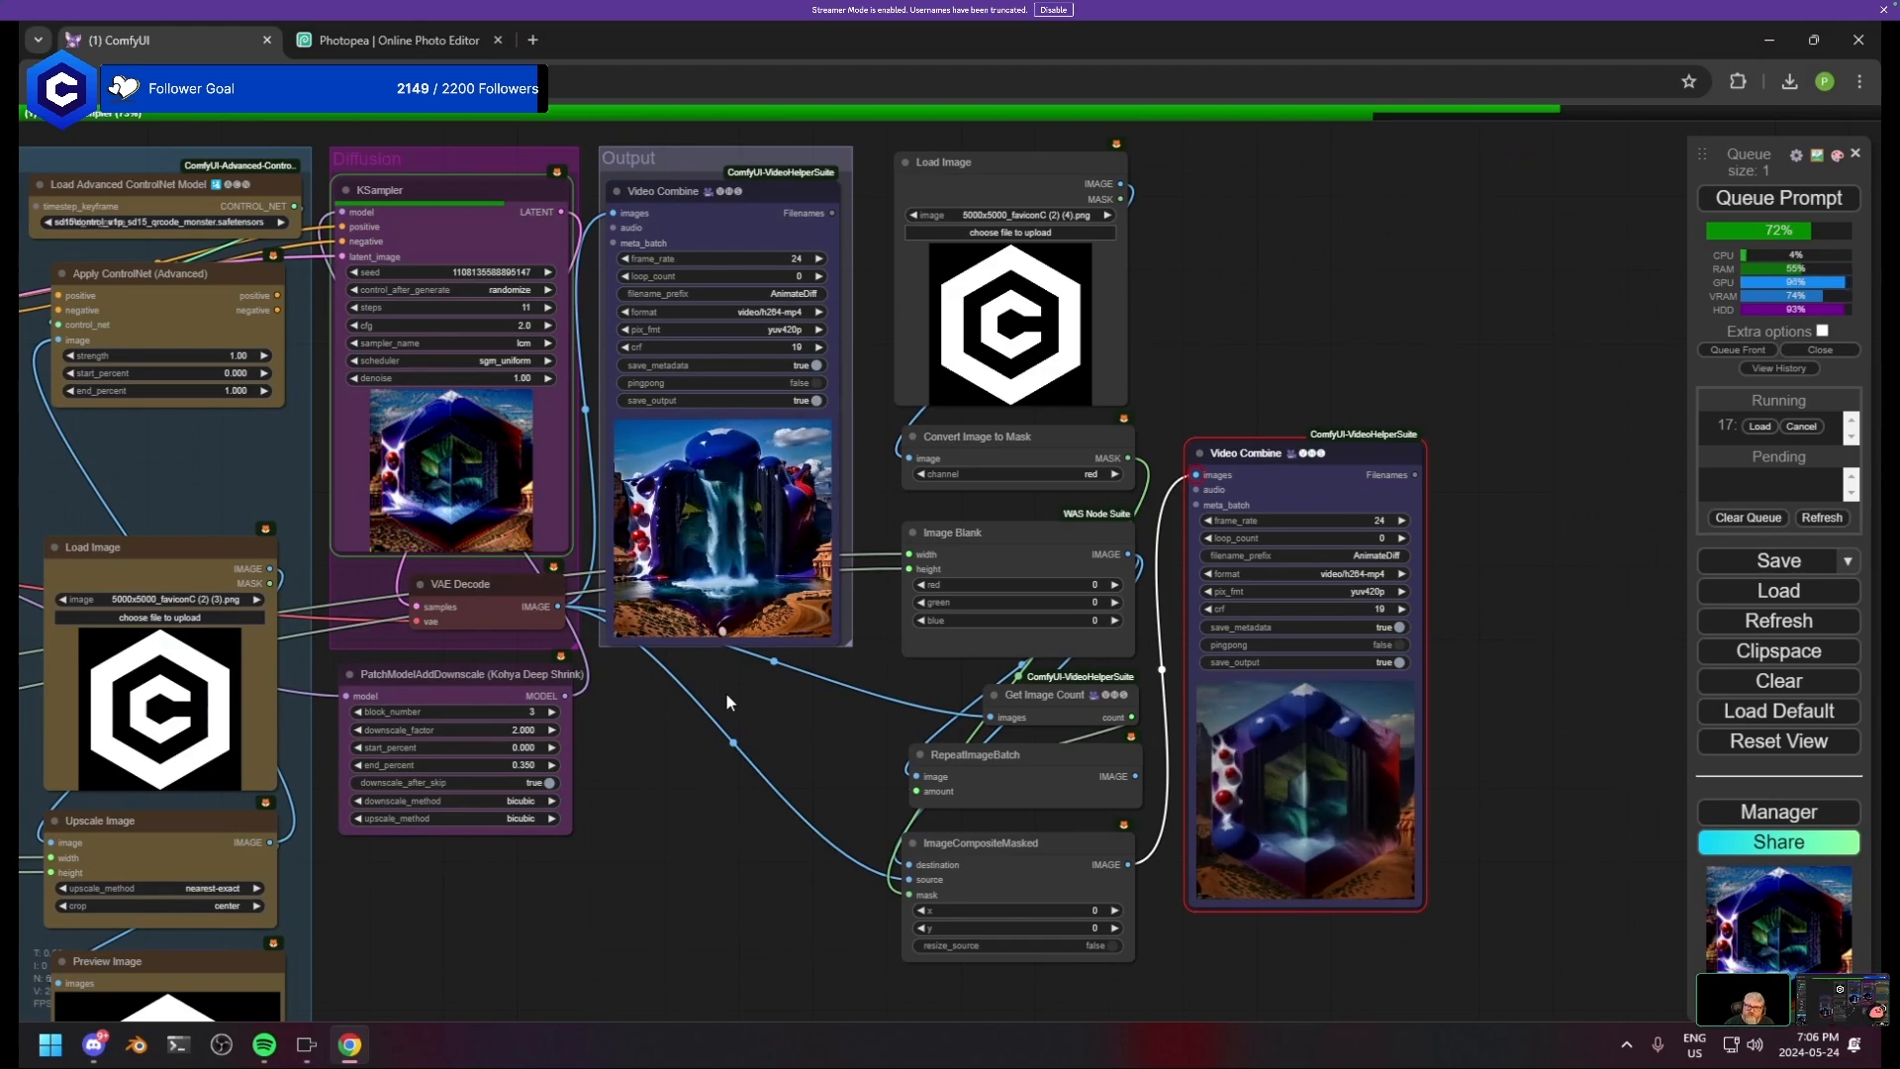
scroll(463, 456, "up", 16)
left_click_drag(615, 498, 942, 526)
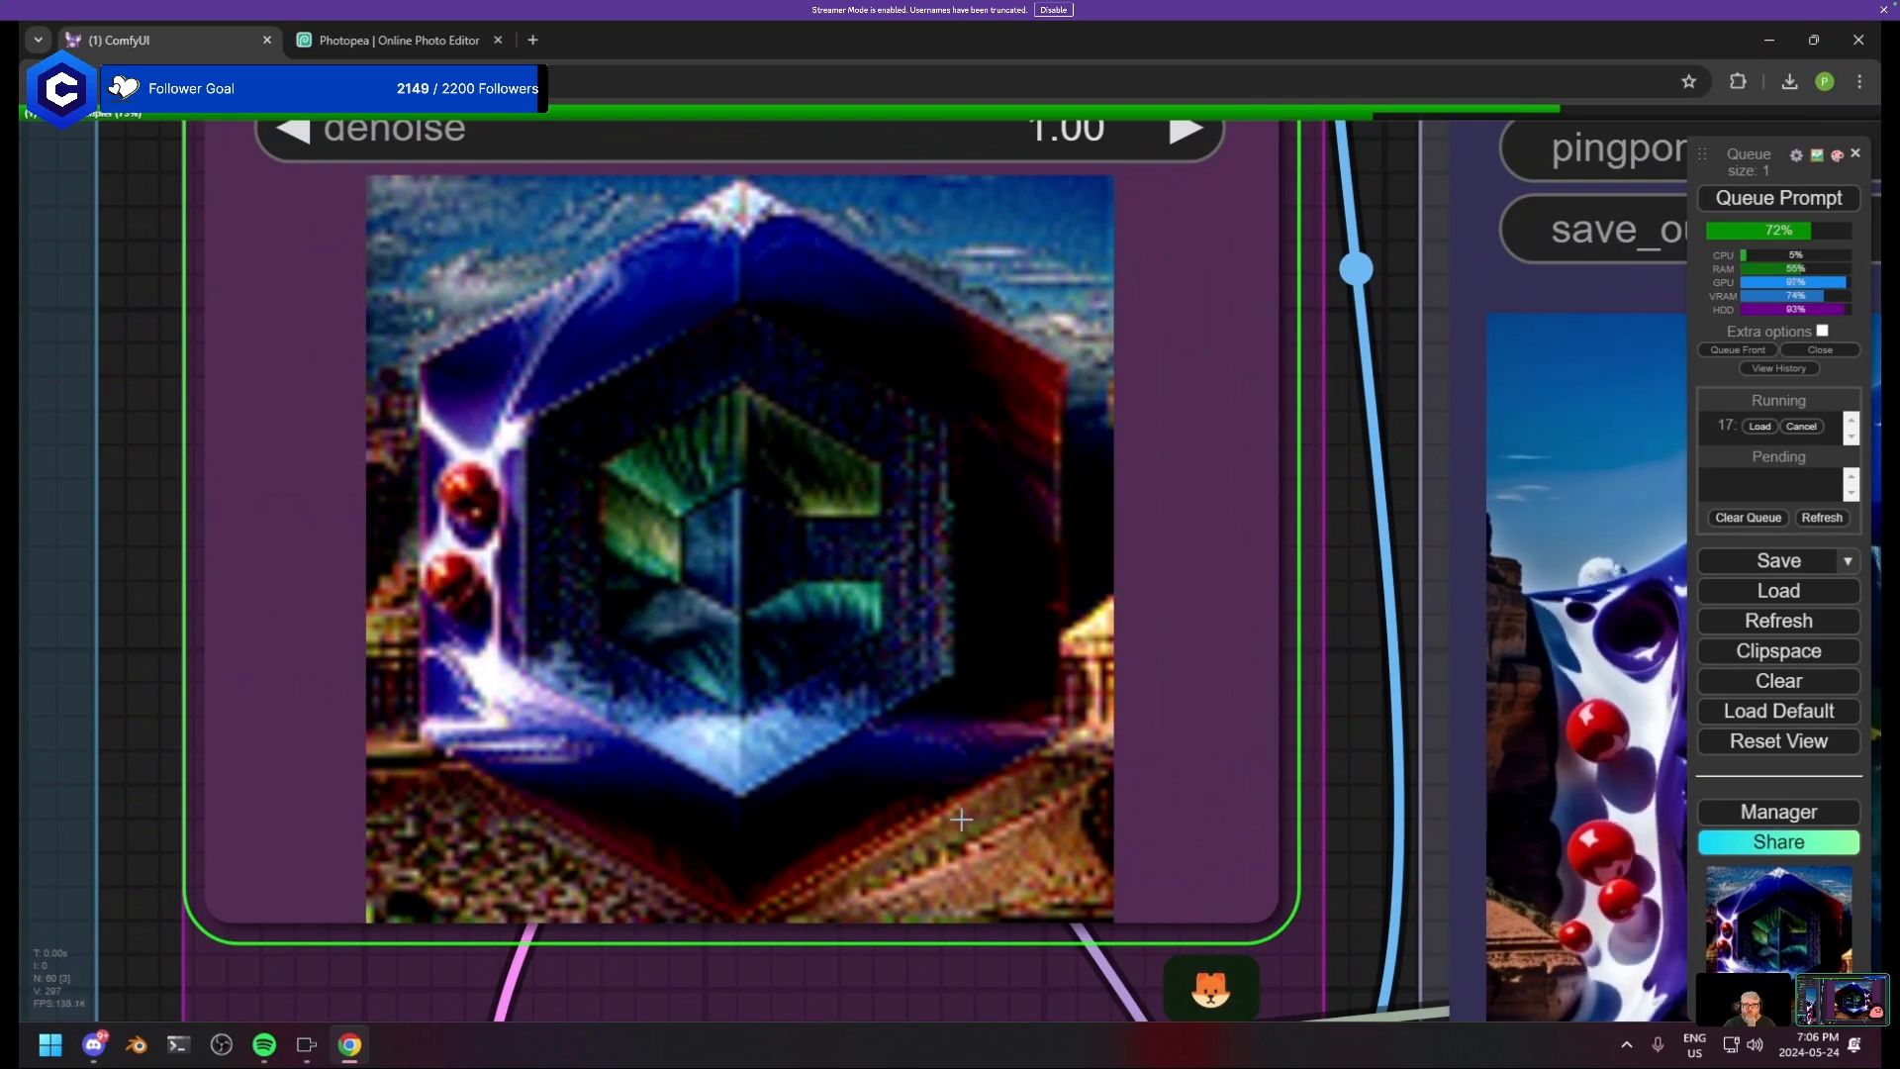
scroll(958, 819, "down", 10)
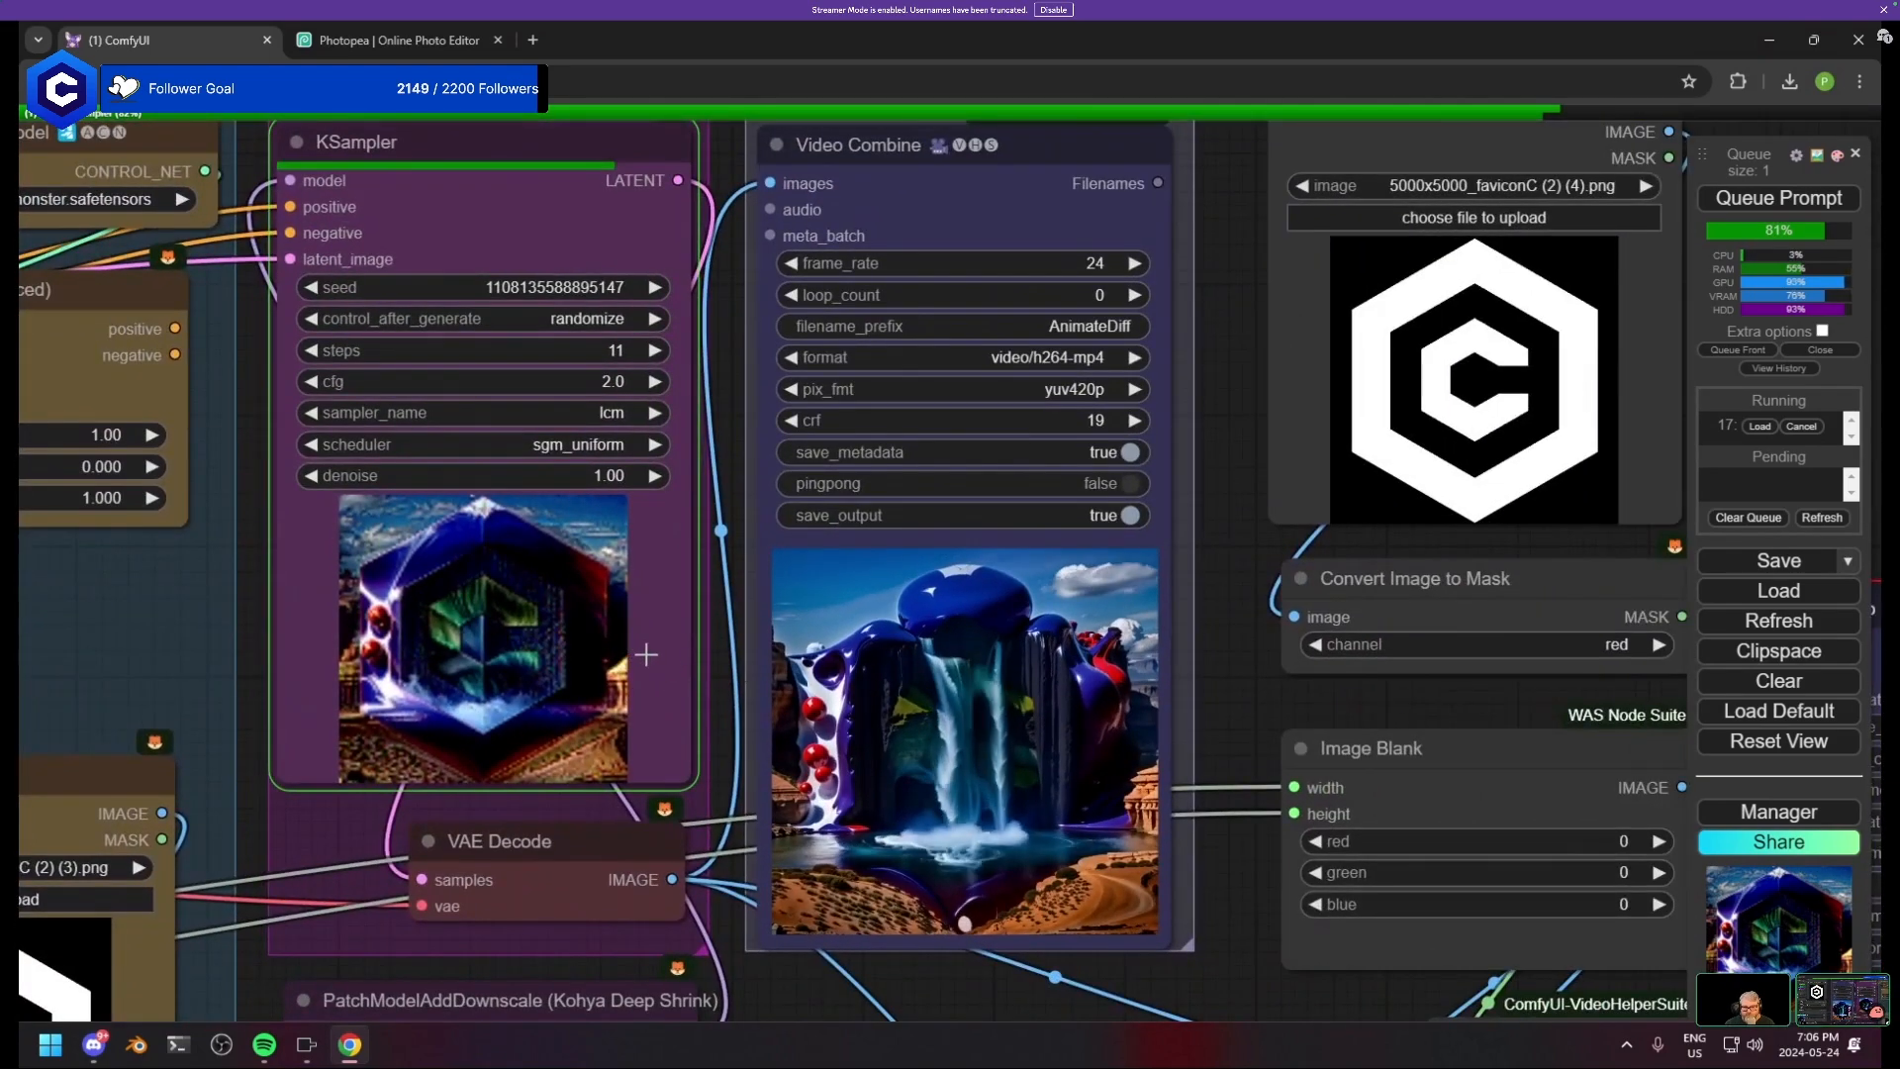
left_click_drag(707, 667, 388, 661)
scroll(415, 662, "down", 2)
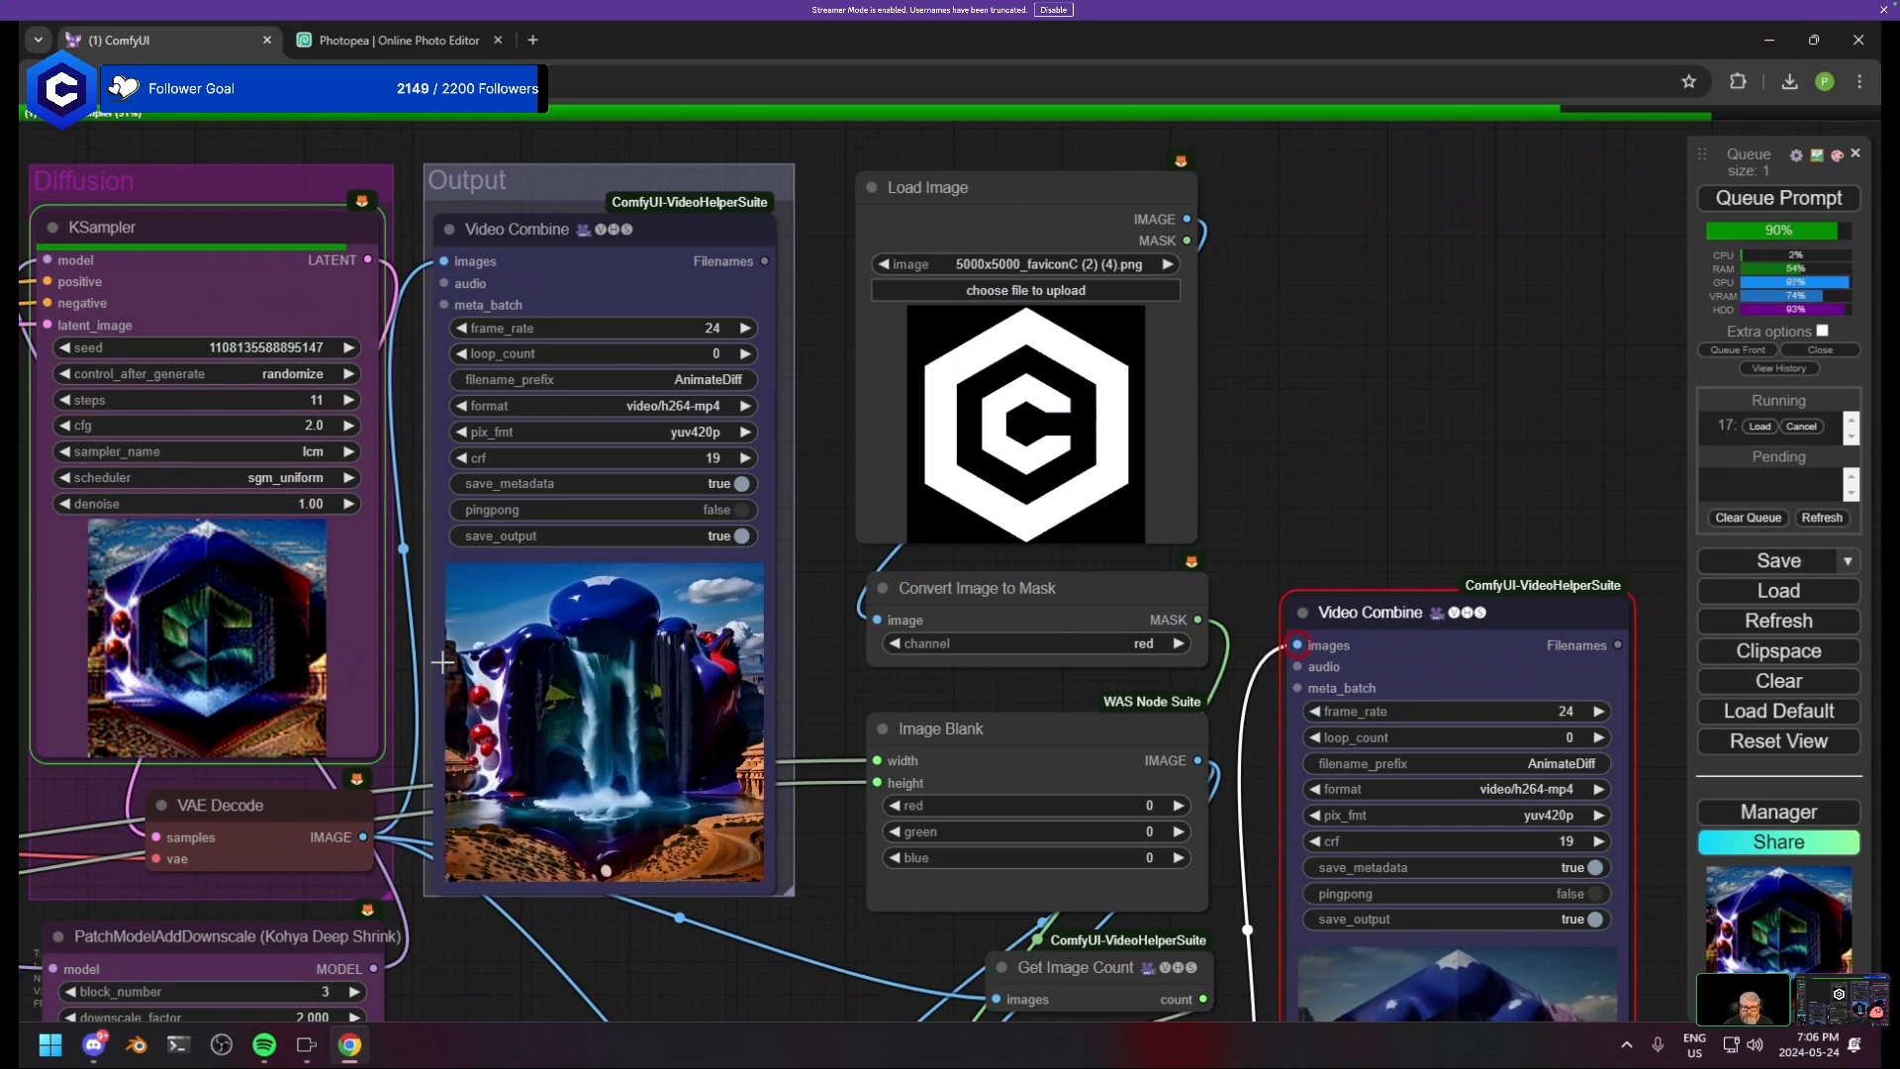
left_click_drag(1411, 398, 1098, 28)
left_click_drag(1759, 157, 1763, 151)
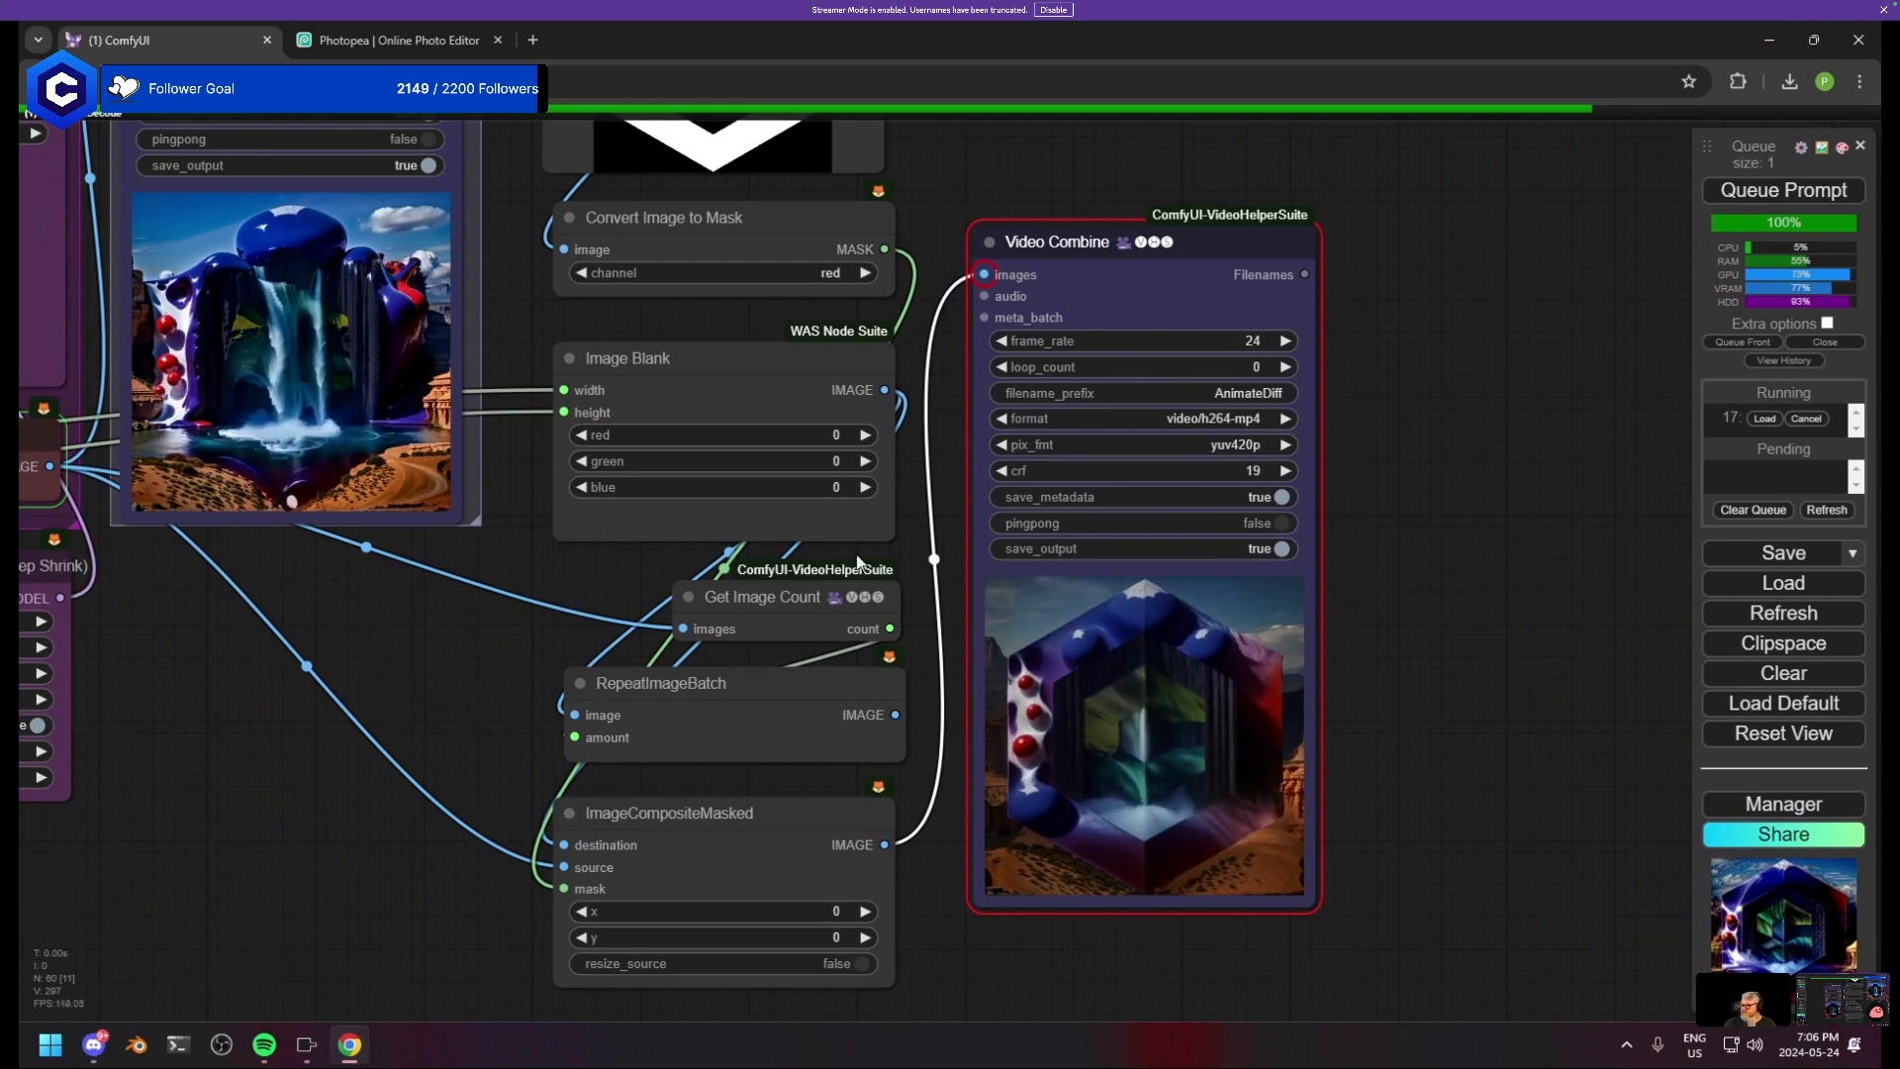
left_click_drag(674, 544, 1360, 890)
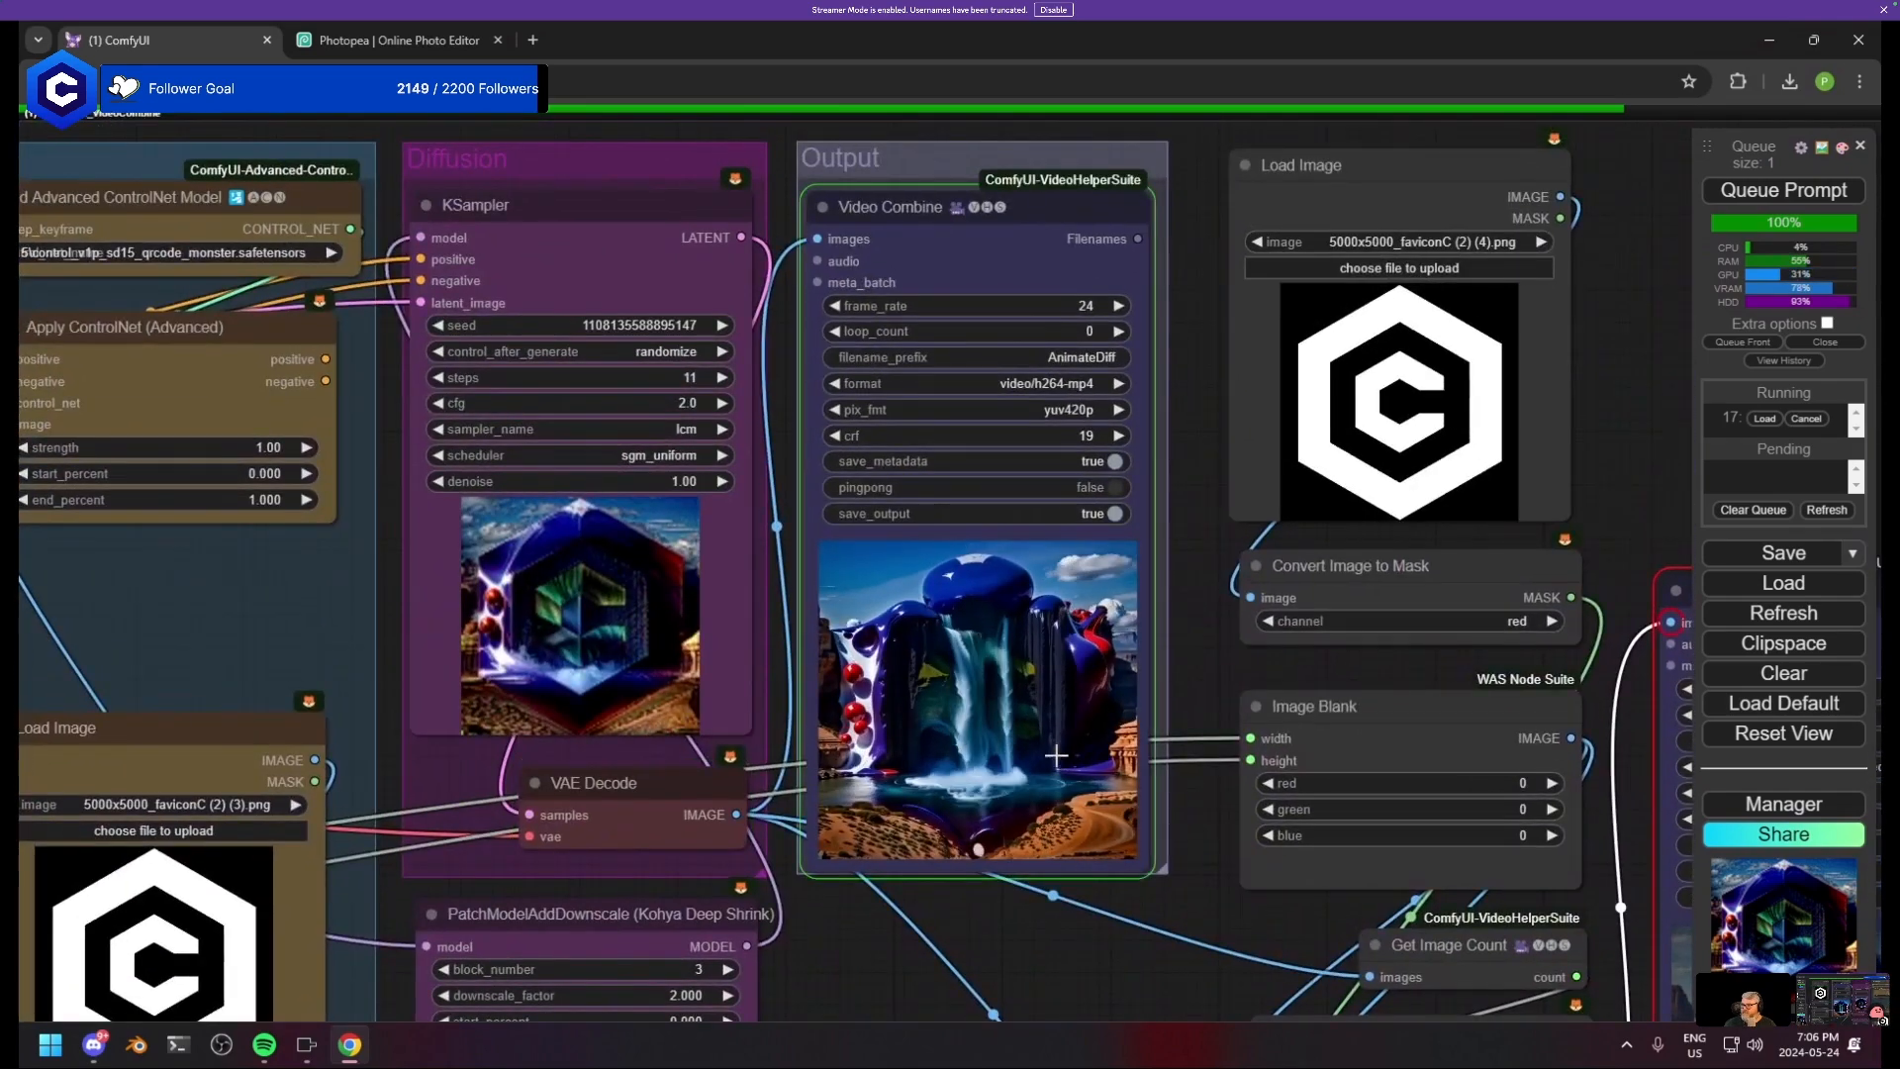
scroll(1039, 723, "up", 6)
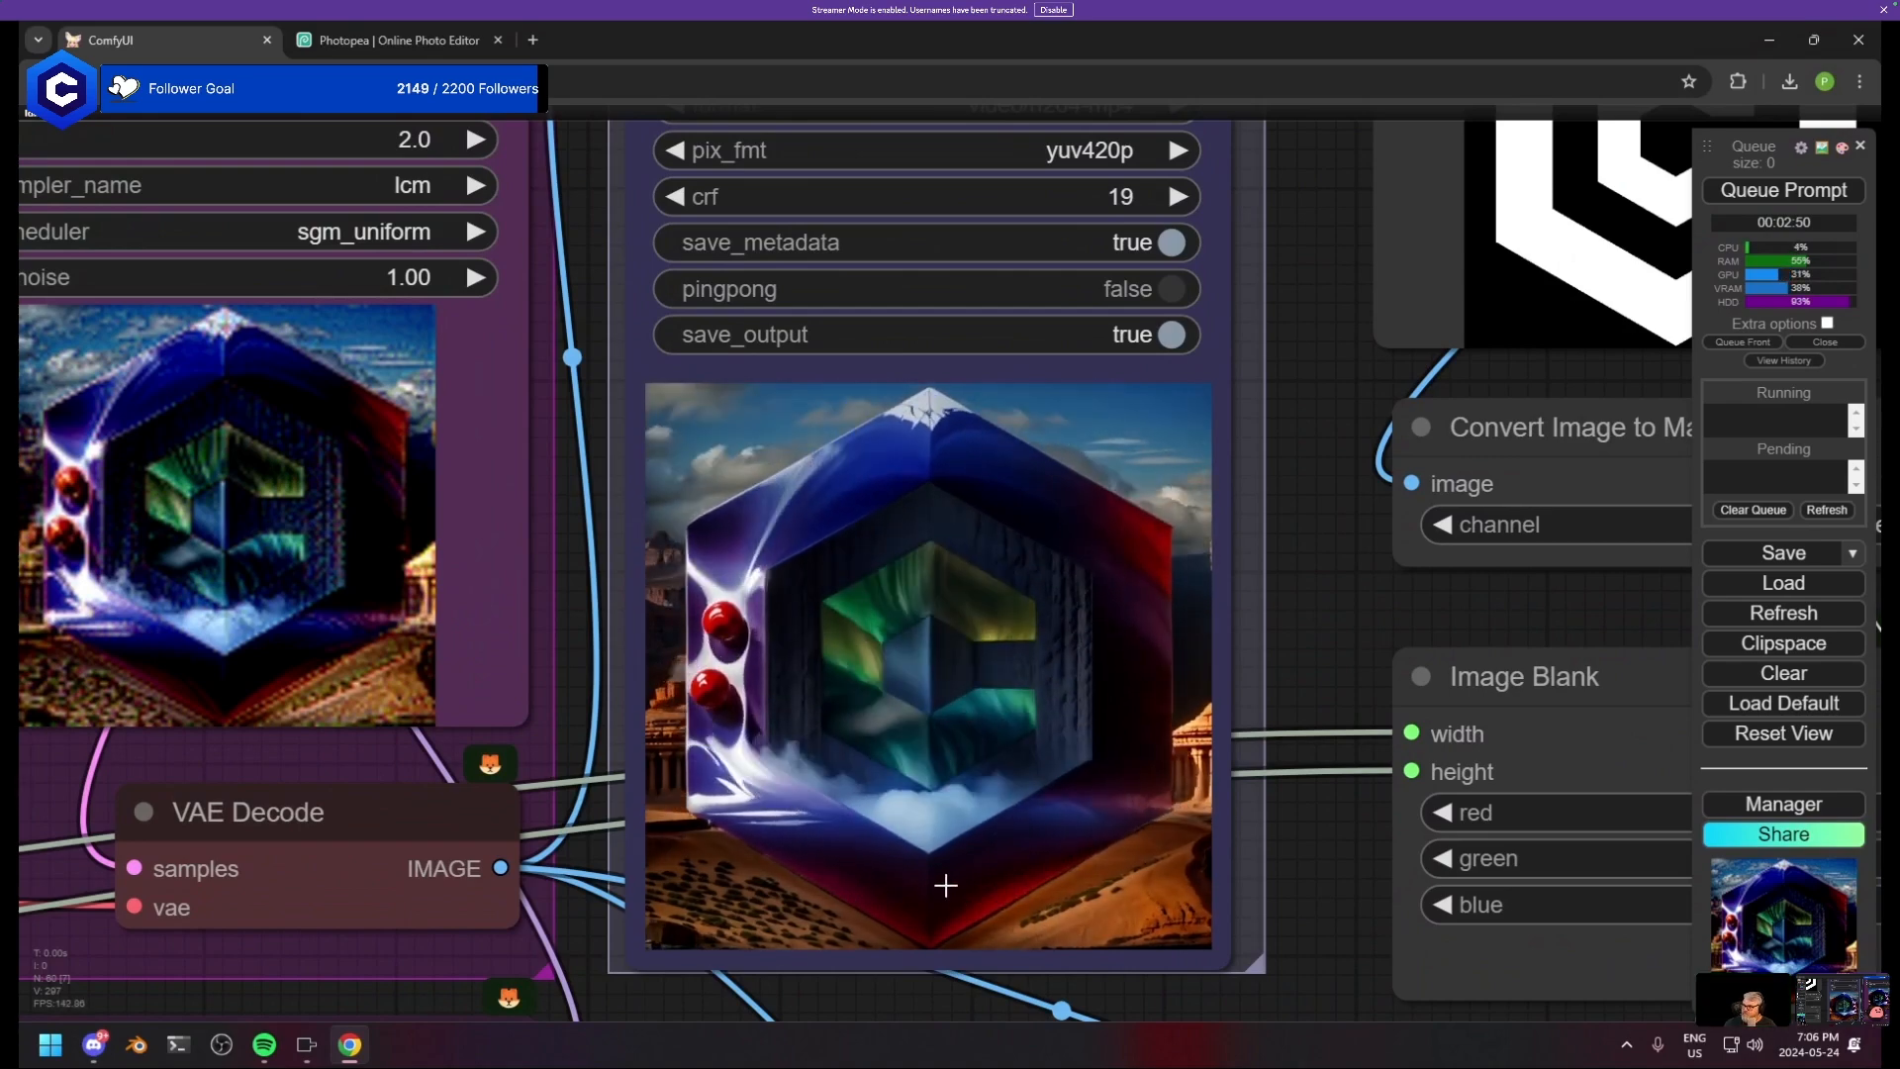
- Set the strength of the Apply ControlNet (Advanced) node fed by the lineart model to 0.70
scroll(906, 869, "down", 7)
left_click_drag(1259, 805, 1319, 343)
left_click_drag(115, 587, 945, 582)
scroll(1207, 669, "down", 6)
scroll(900, 495, "up", 2)
left_click_drag(900, 470, 766, 496)
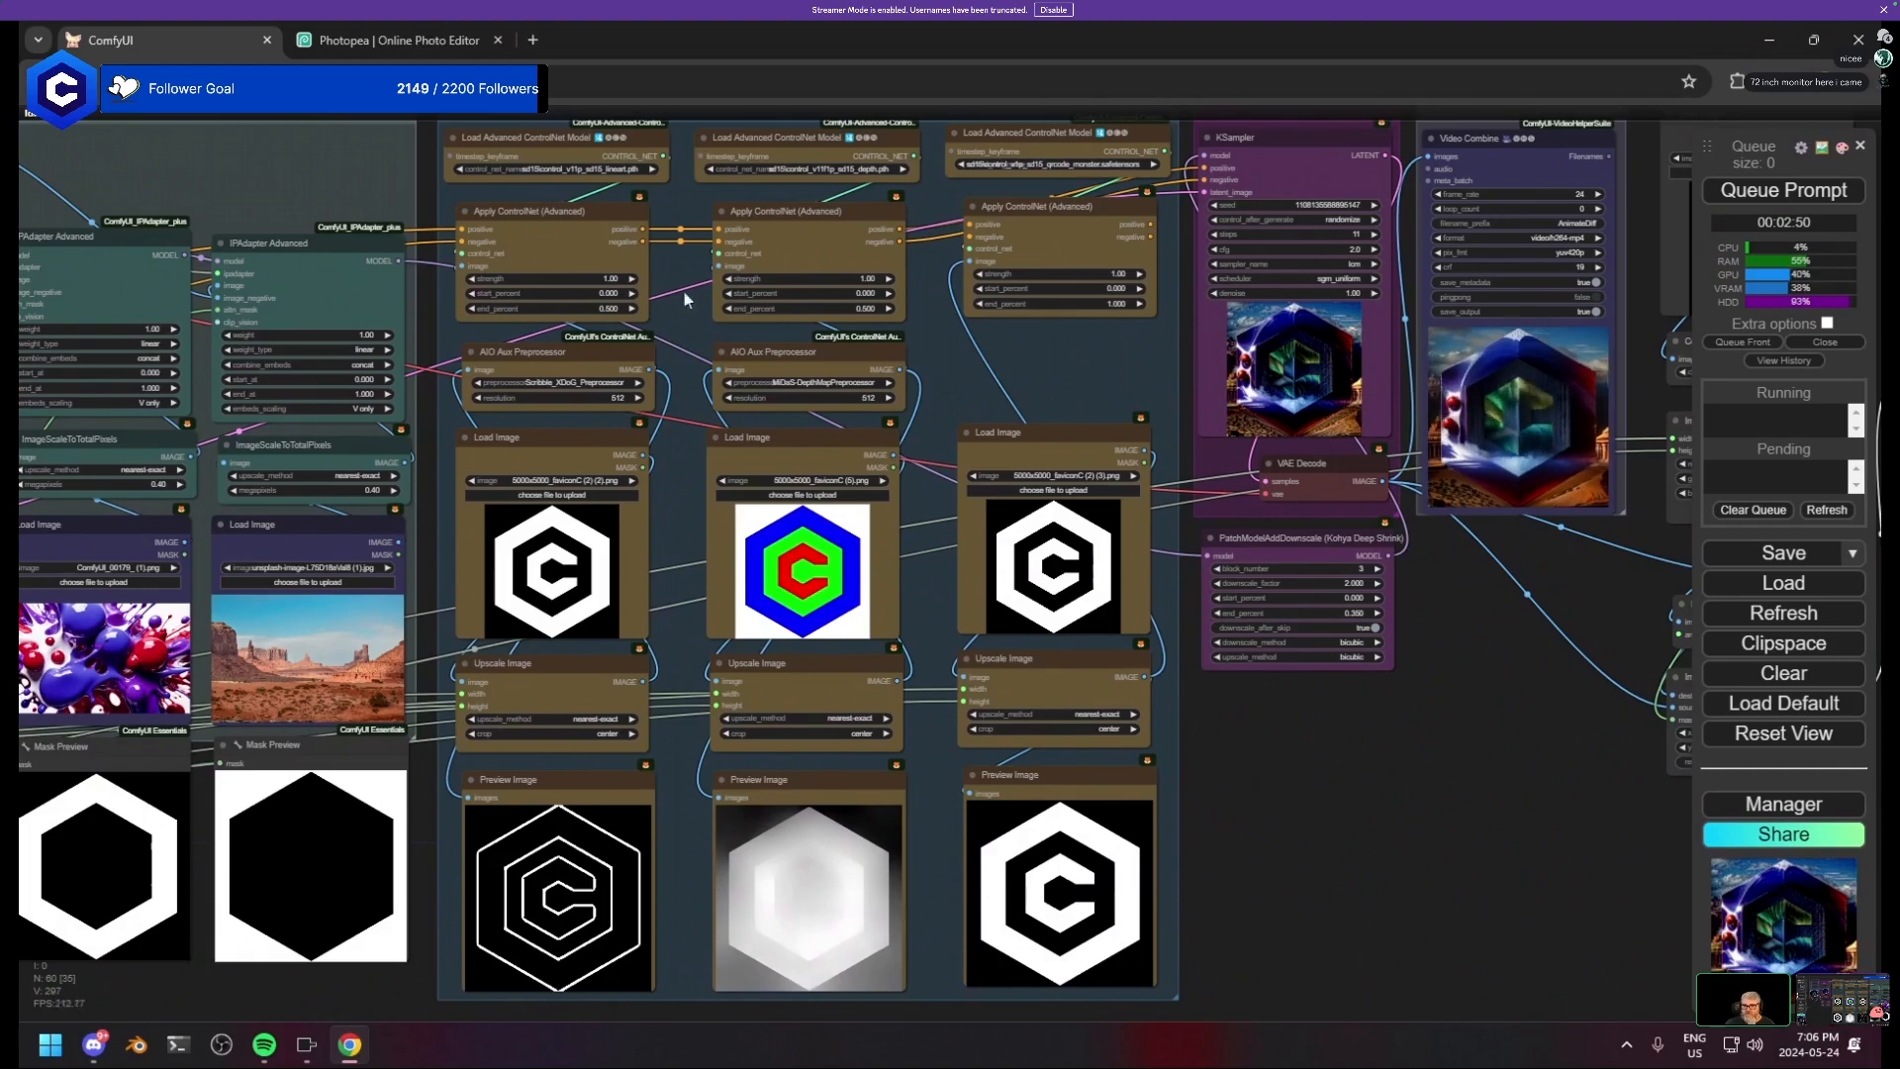
scroll(851, 284, "up", 9)
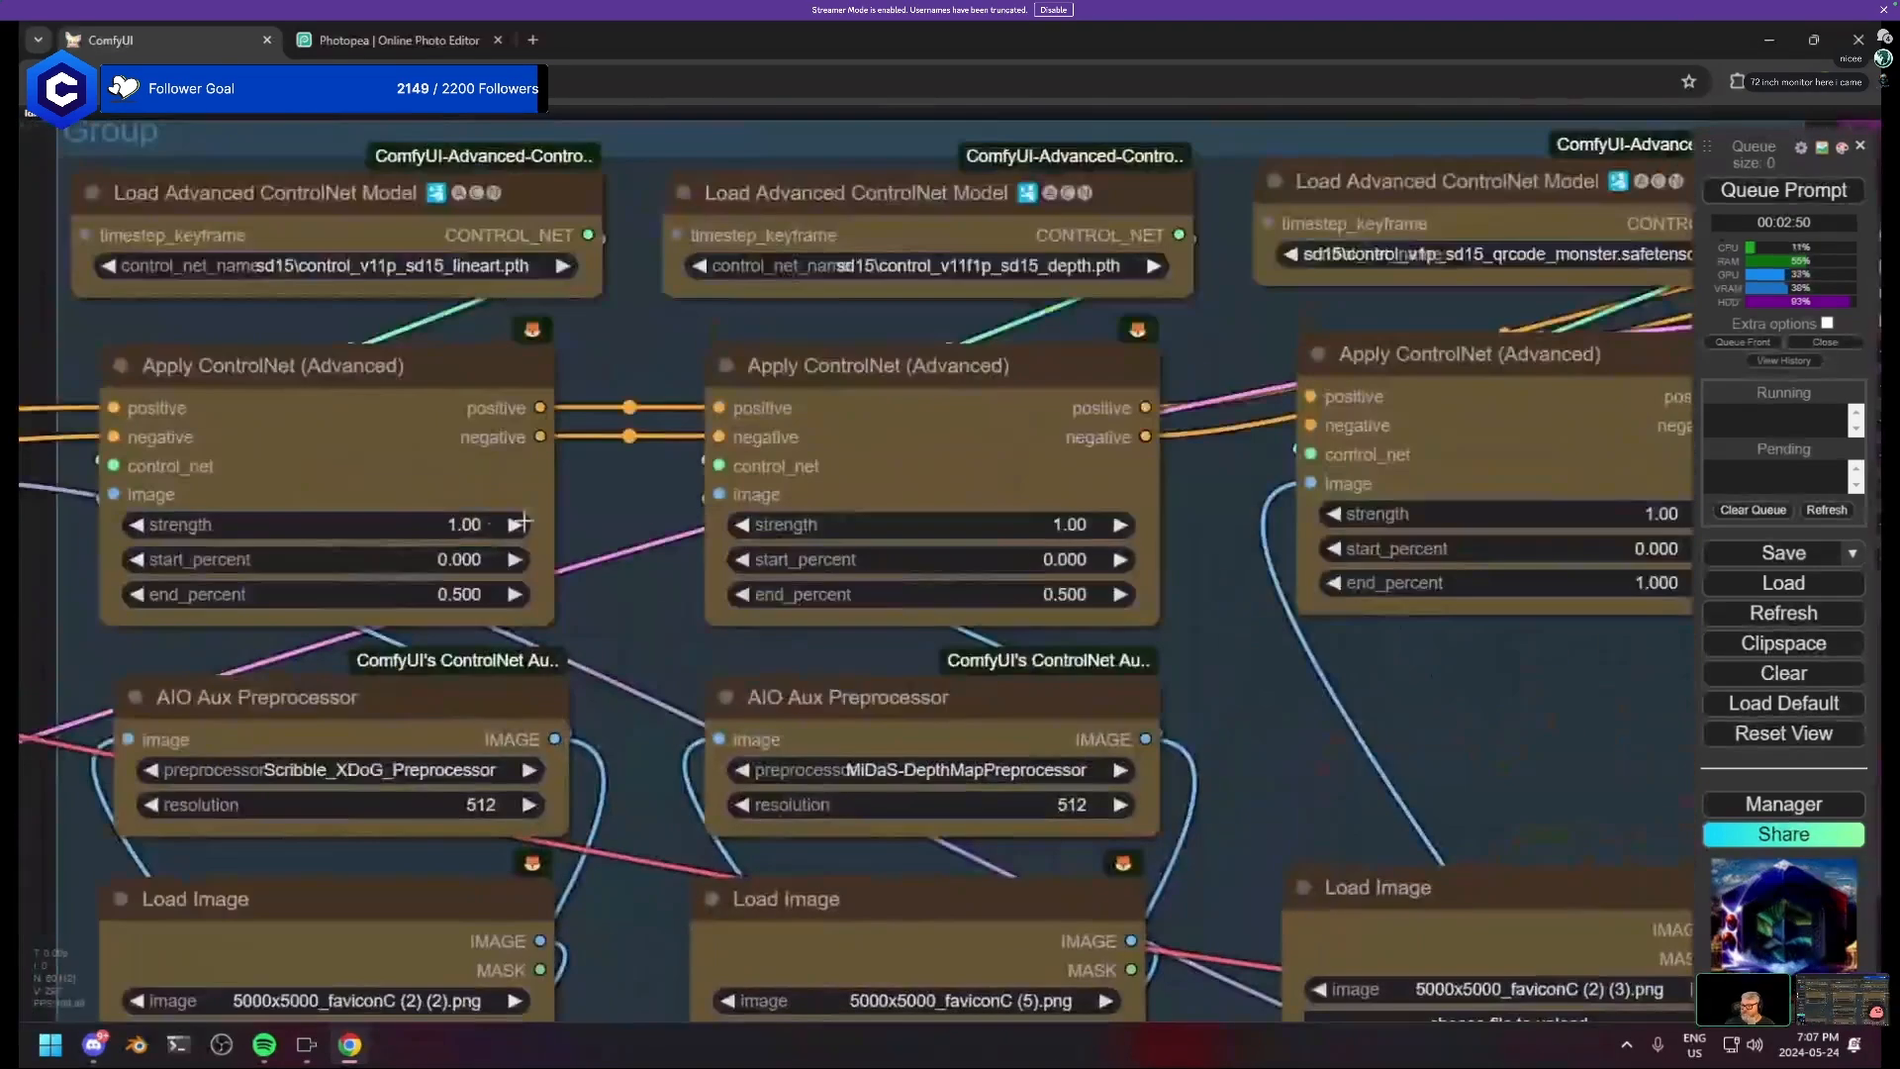
scroll(1115, 526, "down", 4)
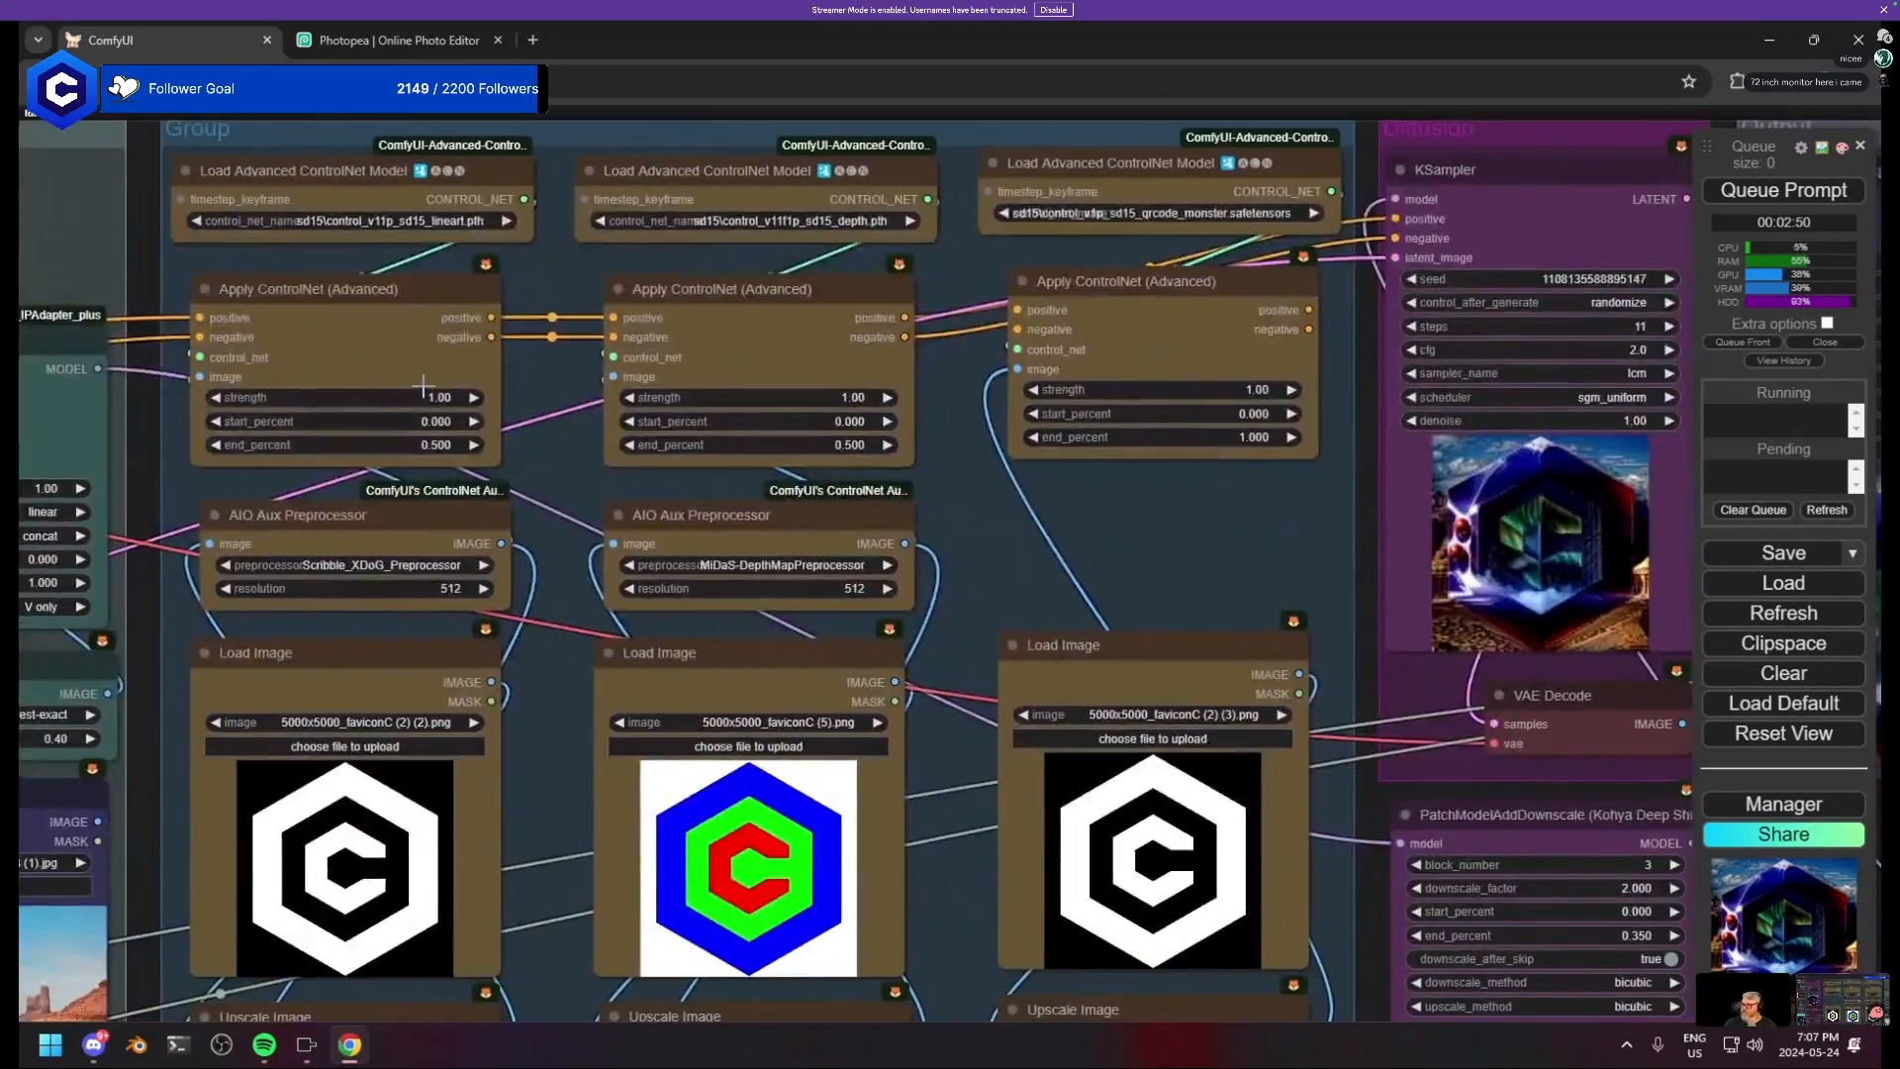
left_click(419, 405)
type("0.7")
key("Return")
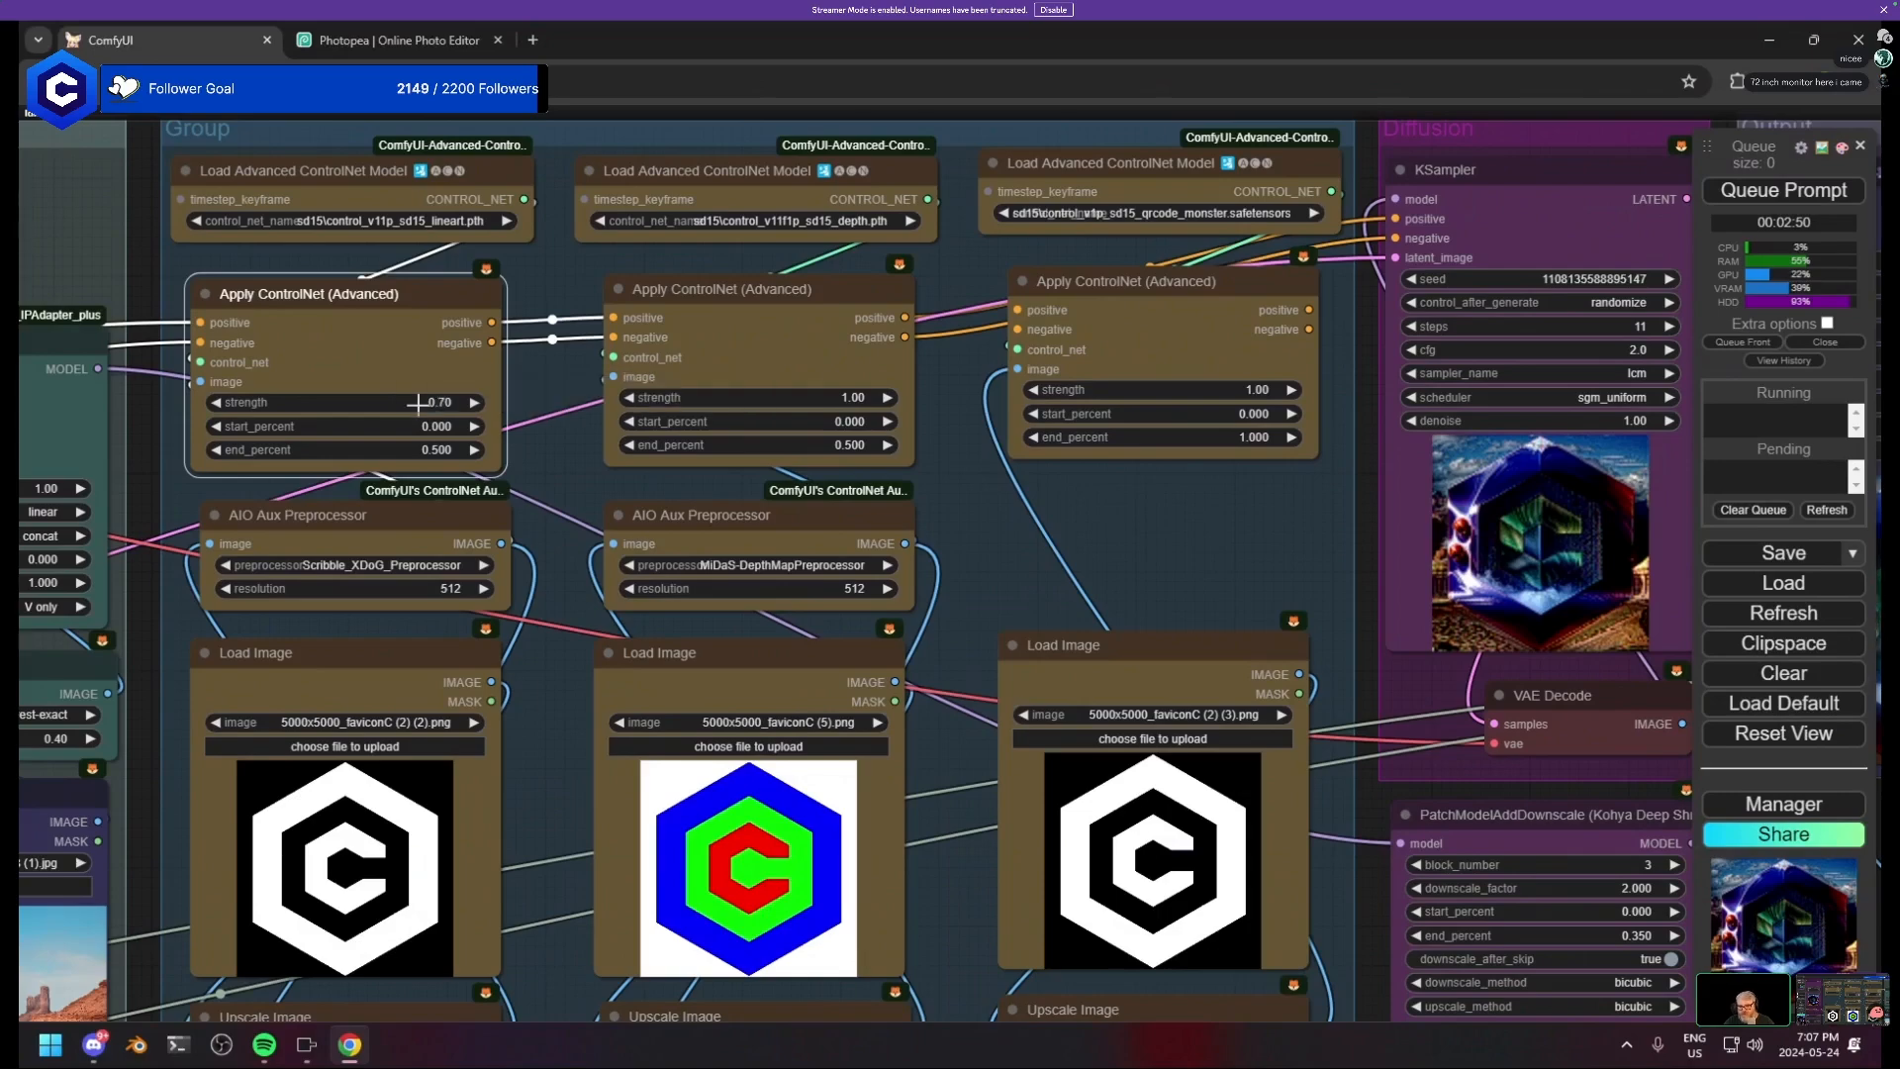
- Set the strength to 0.70 on the Apply ControlNet (Advanced) nodes for the depth and qrcode_monster models
left_click(858, 393)
type("0.7")
key("Return")
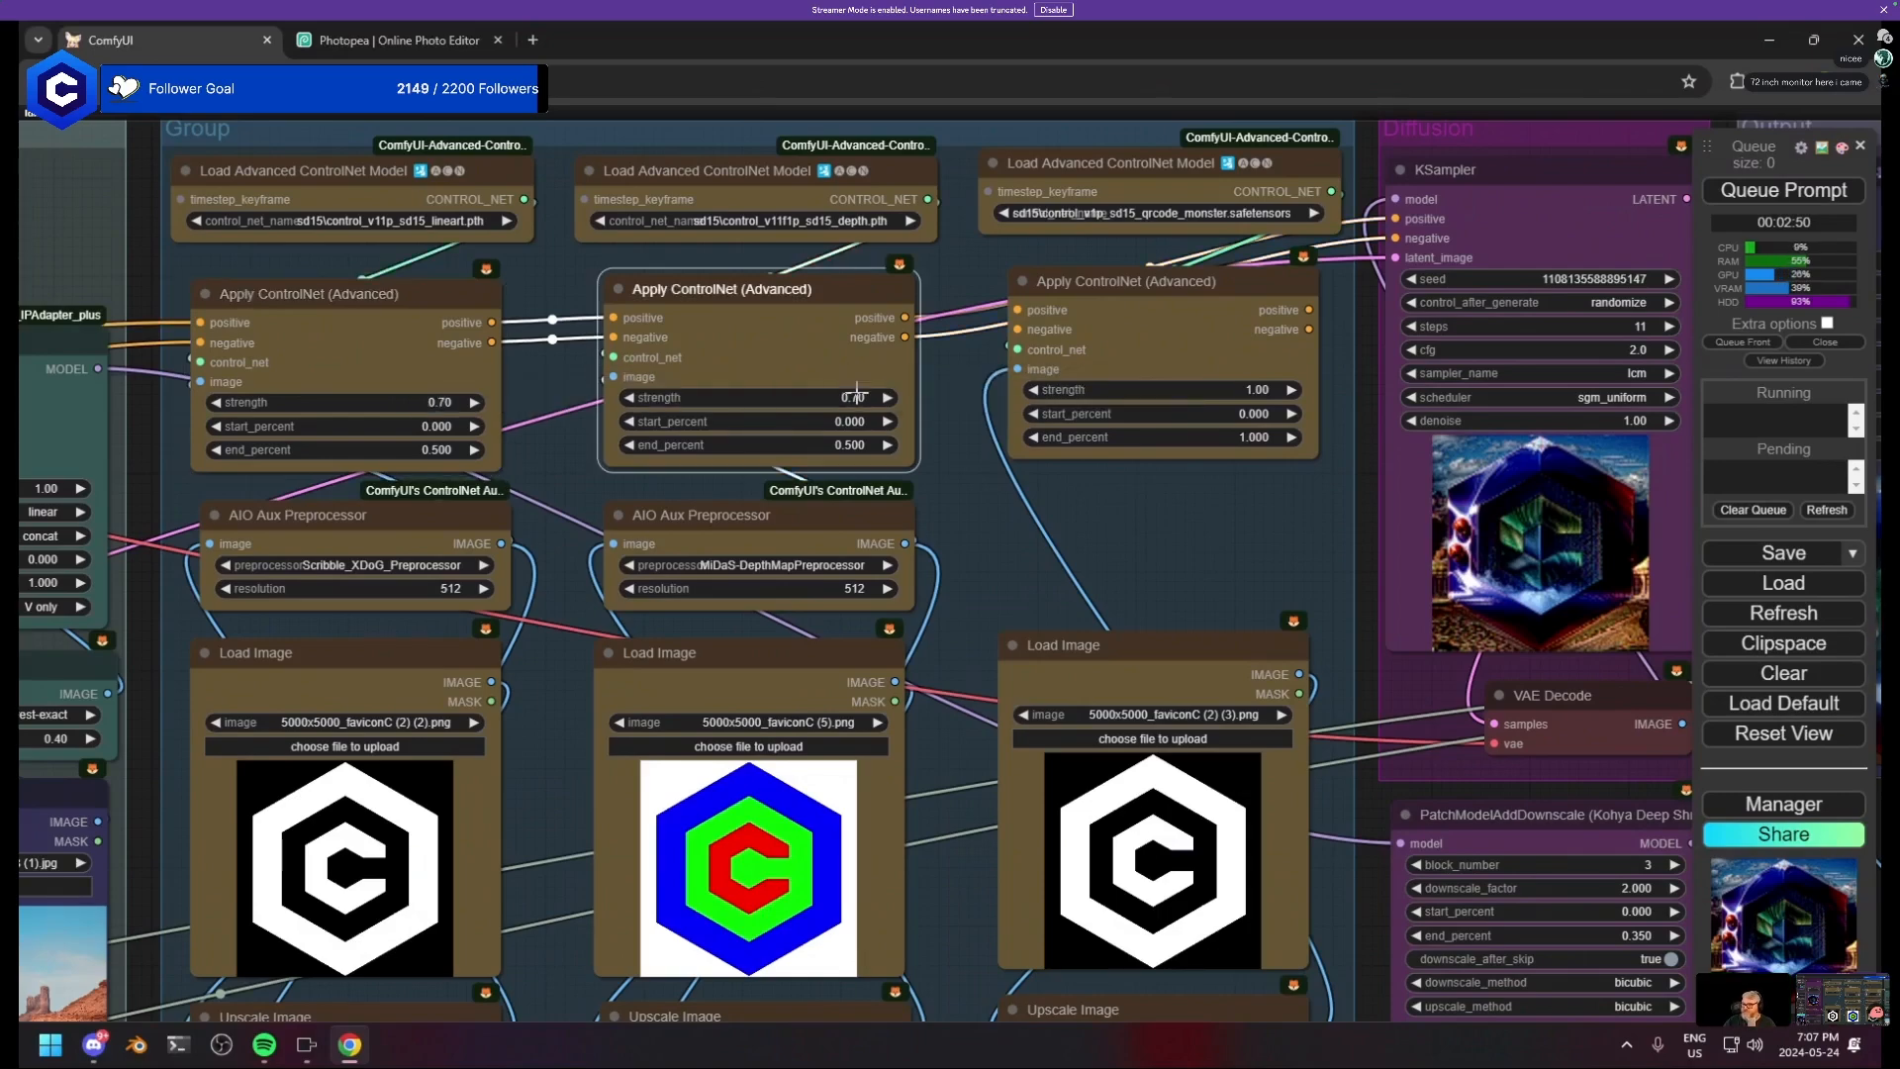
left_click(1170, 388)
key("Return")
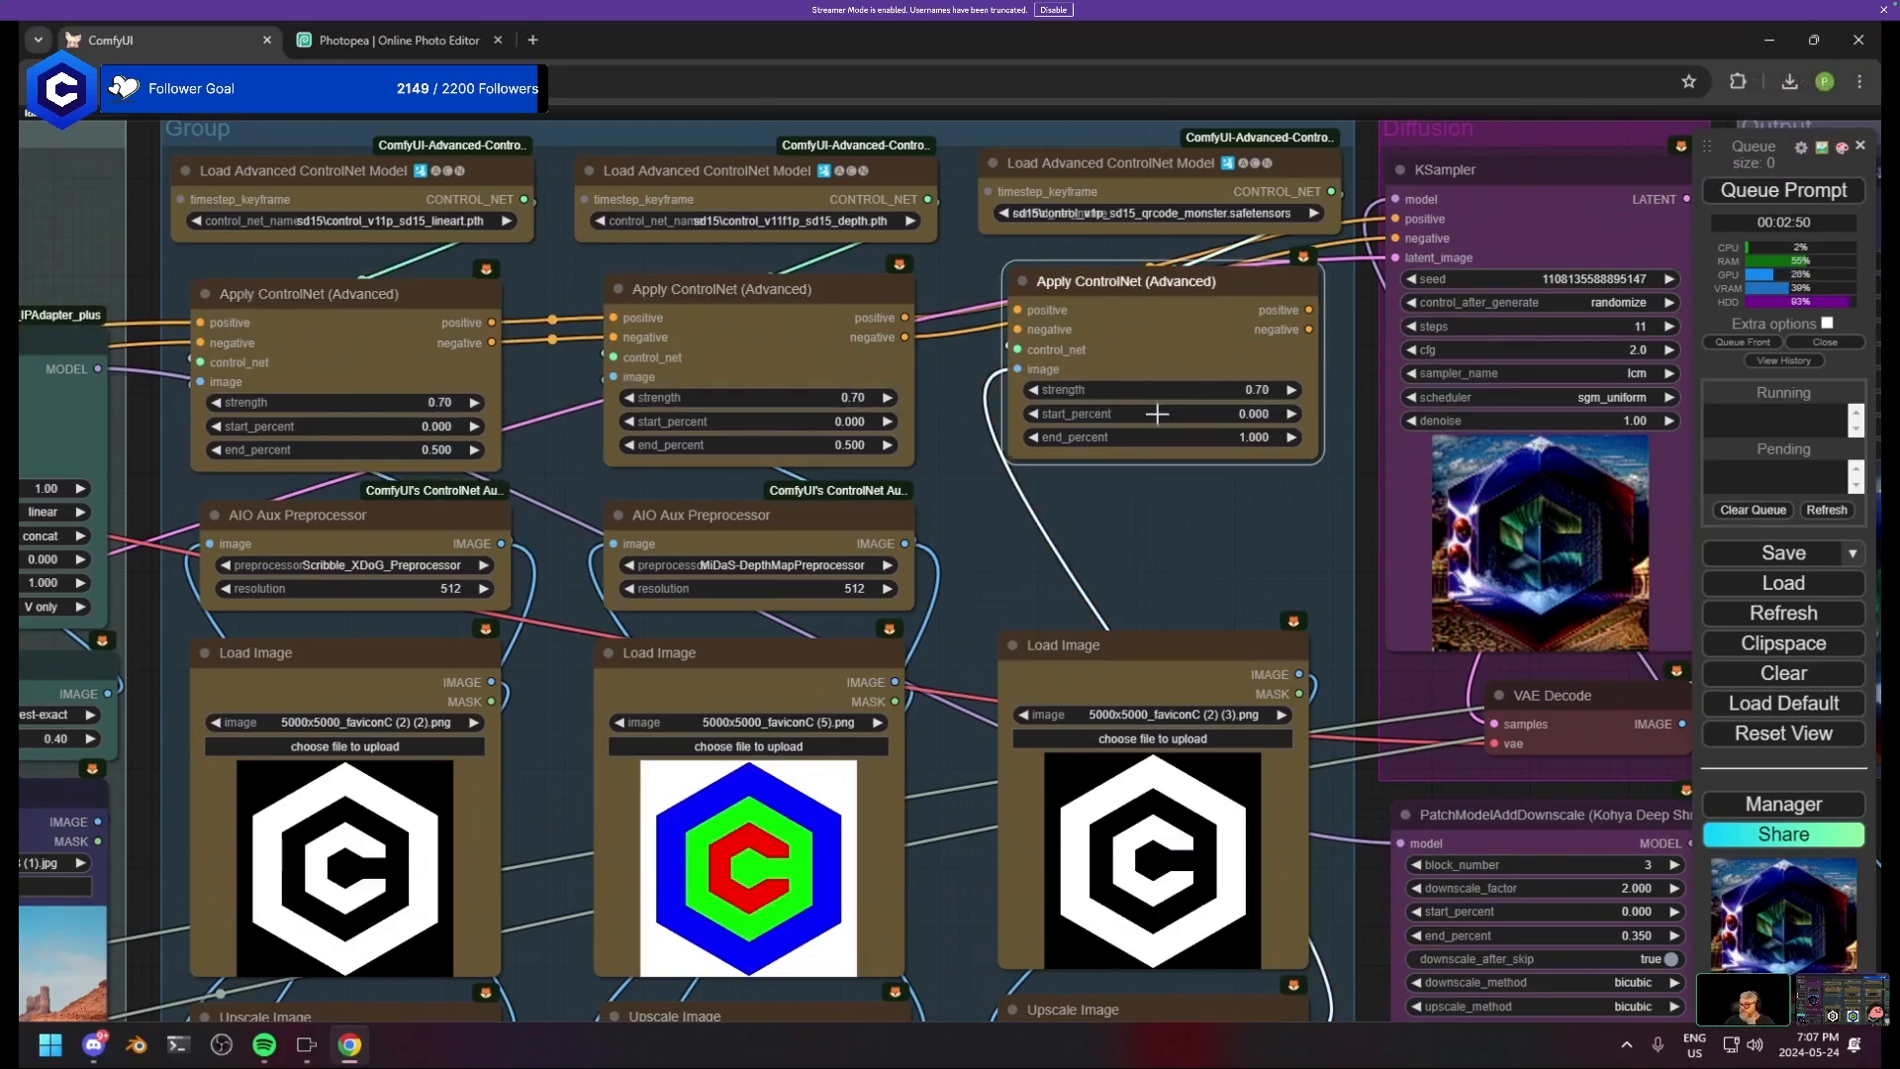
- Move the second Video Combine node slightly lower beside the column of compositing nodes
scroll(1267, 493, "down", 6)
left_click_drag(1266, 493, 338, 487)
left_click_drag(1158, 508, 1154, 534)
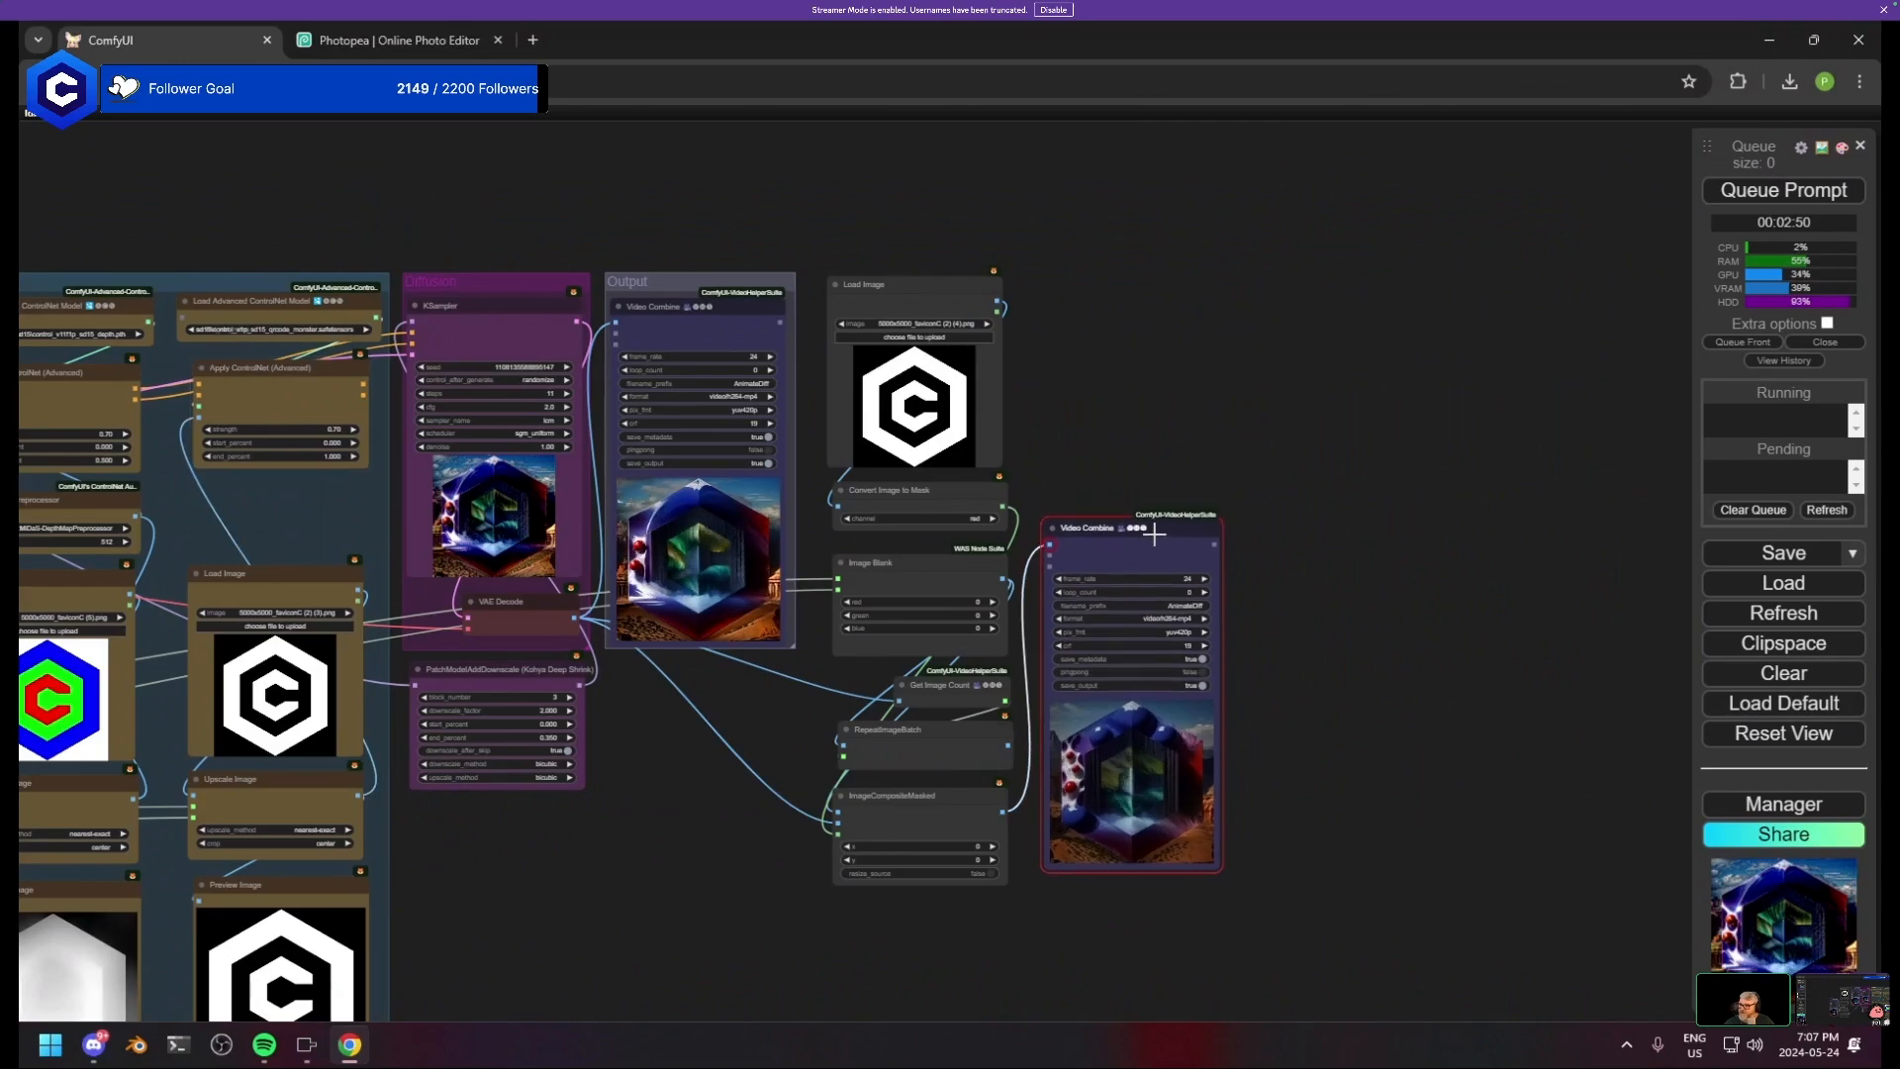
left_click_drag(1297, 413, 1471, 369)
left_click_drag(119, 475, 536, 502)
- Search Google Images for "fuzzy texture" in a new browser tab
key("ctrl+t")
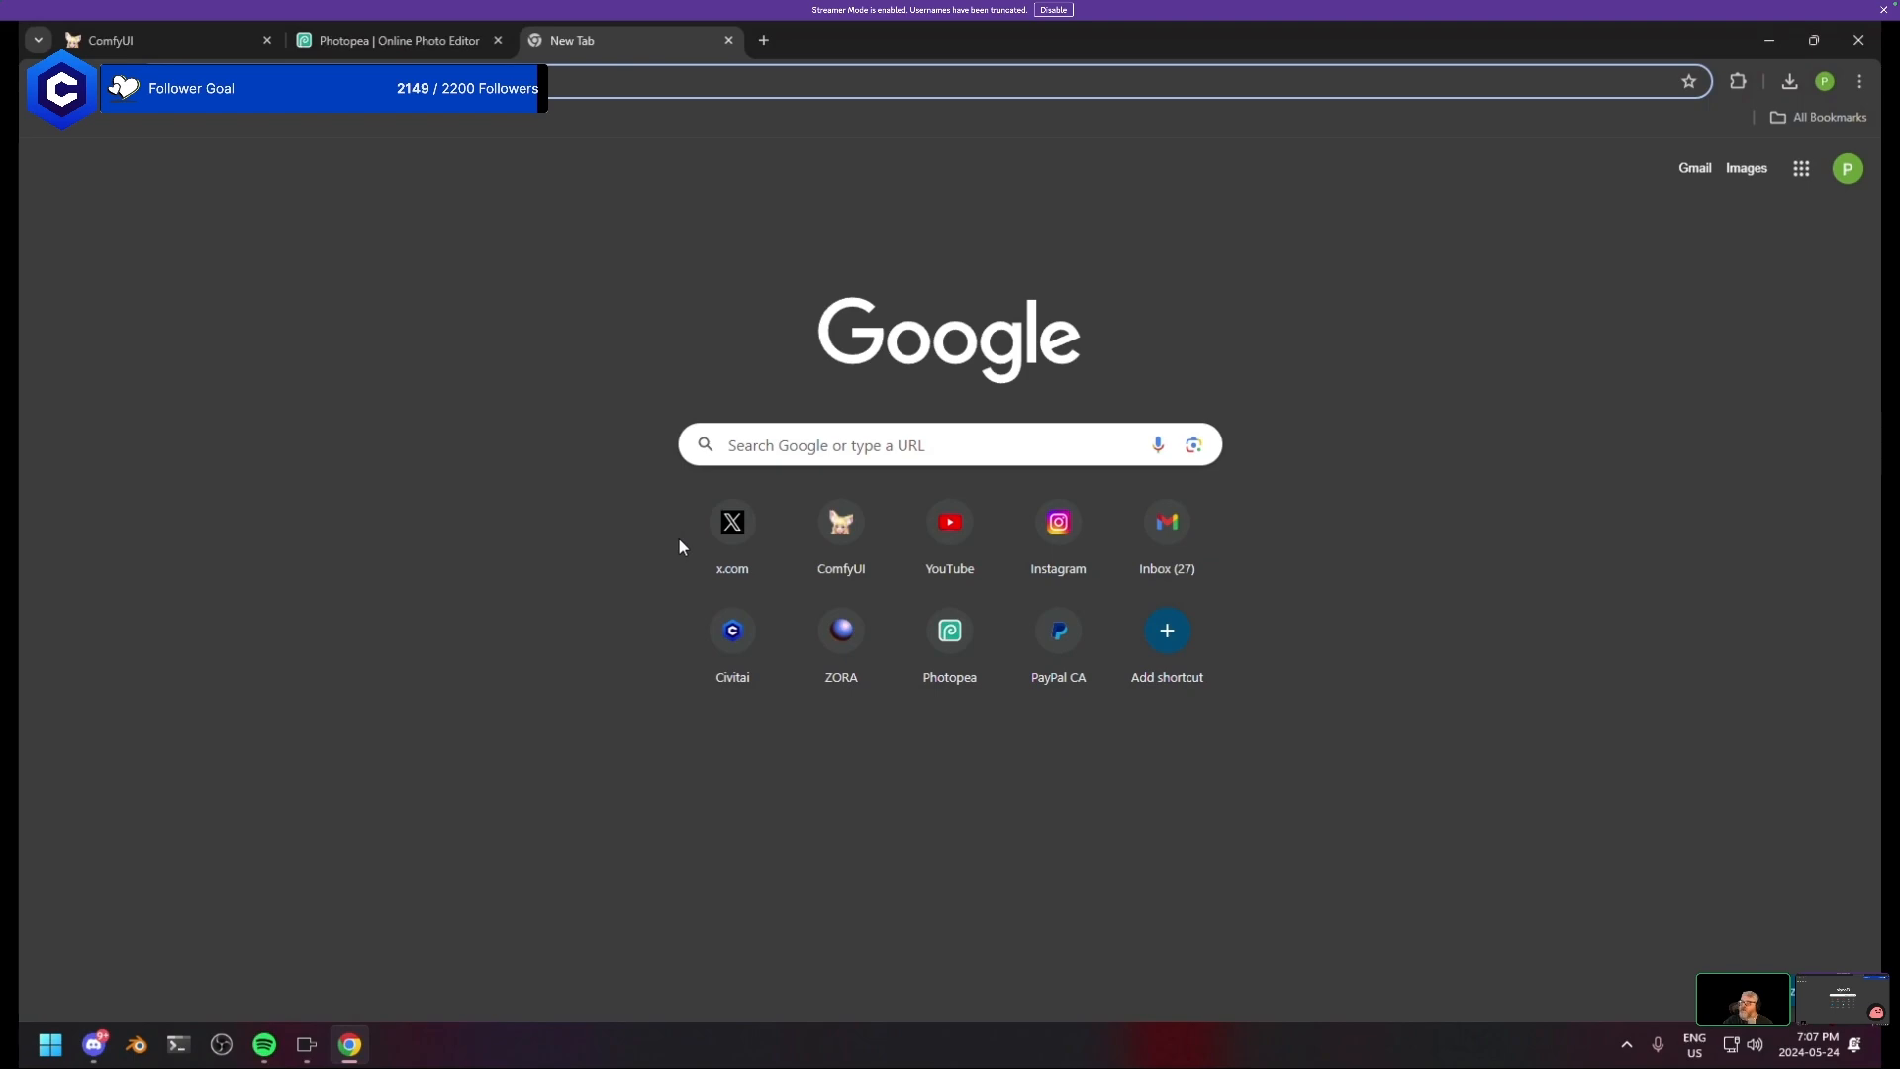
type("fuzzy texture")
key("Return")
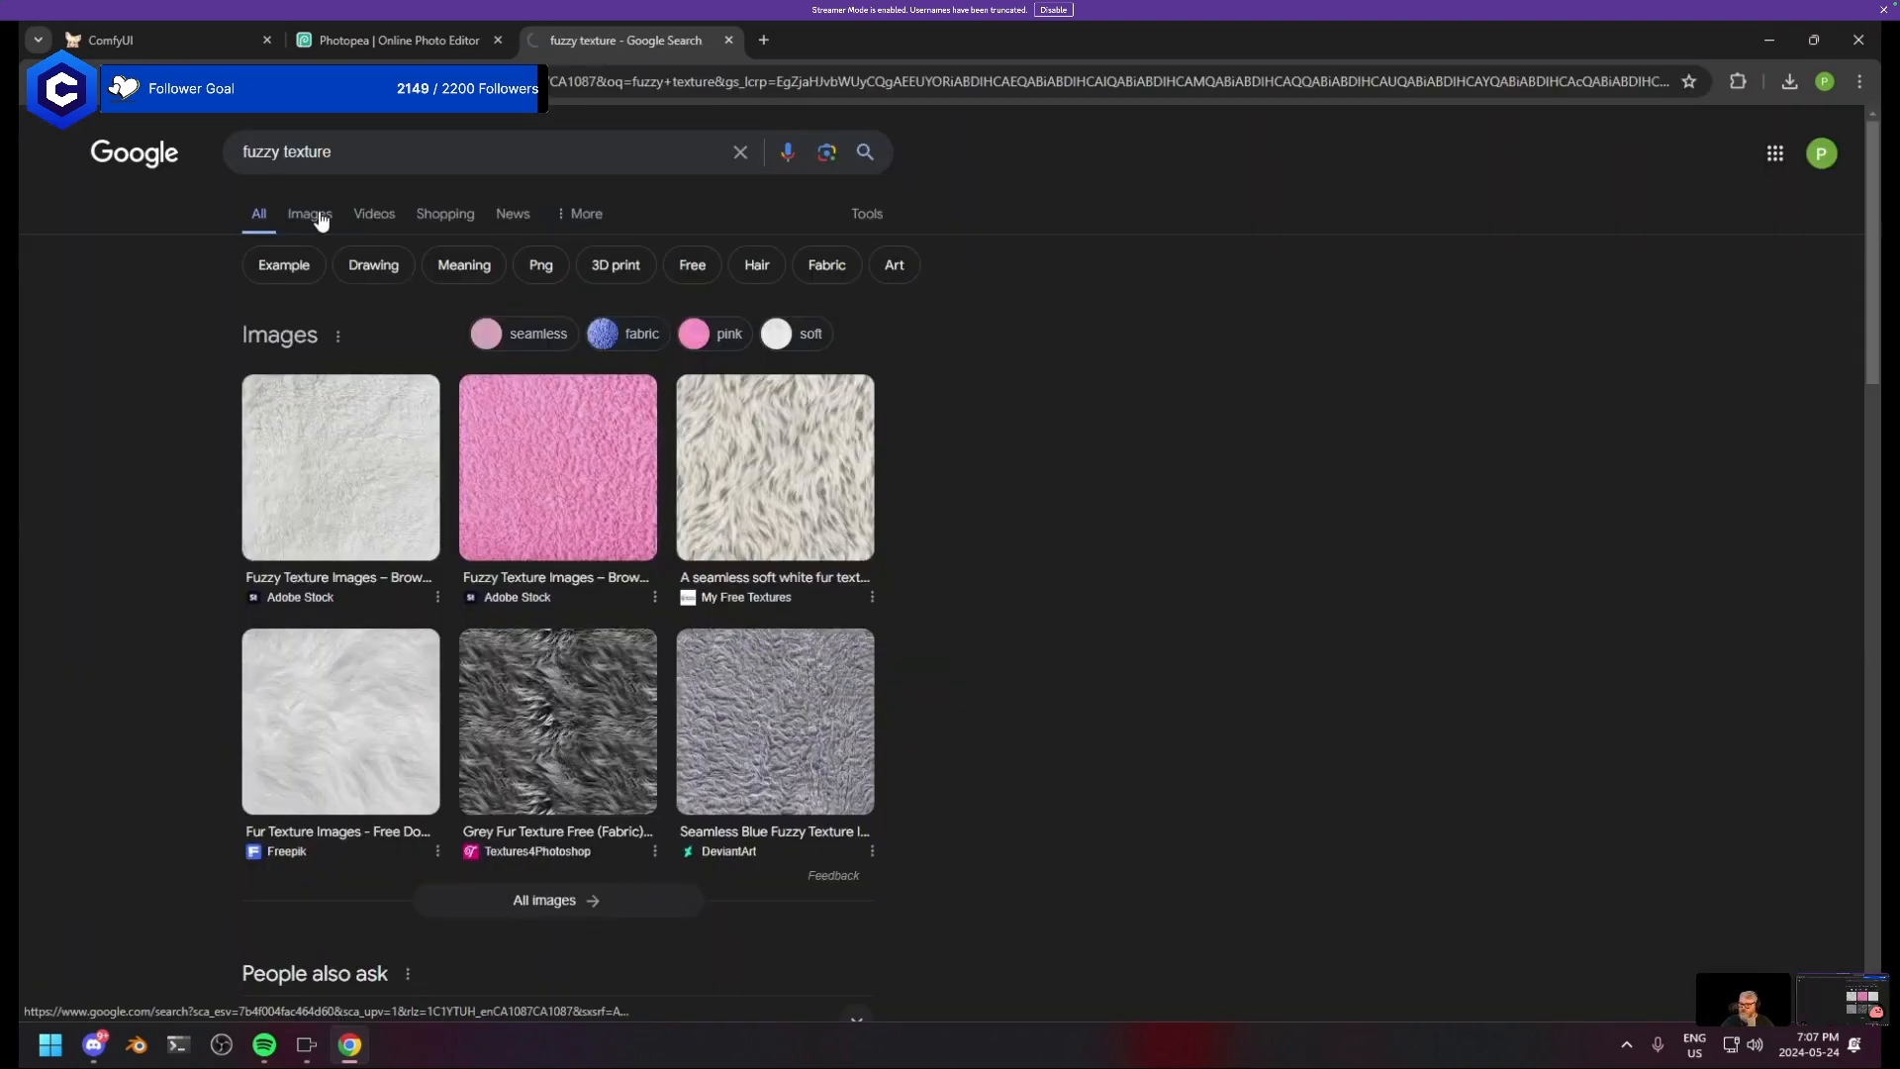
left_click(320, 221)
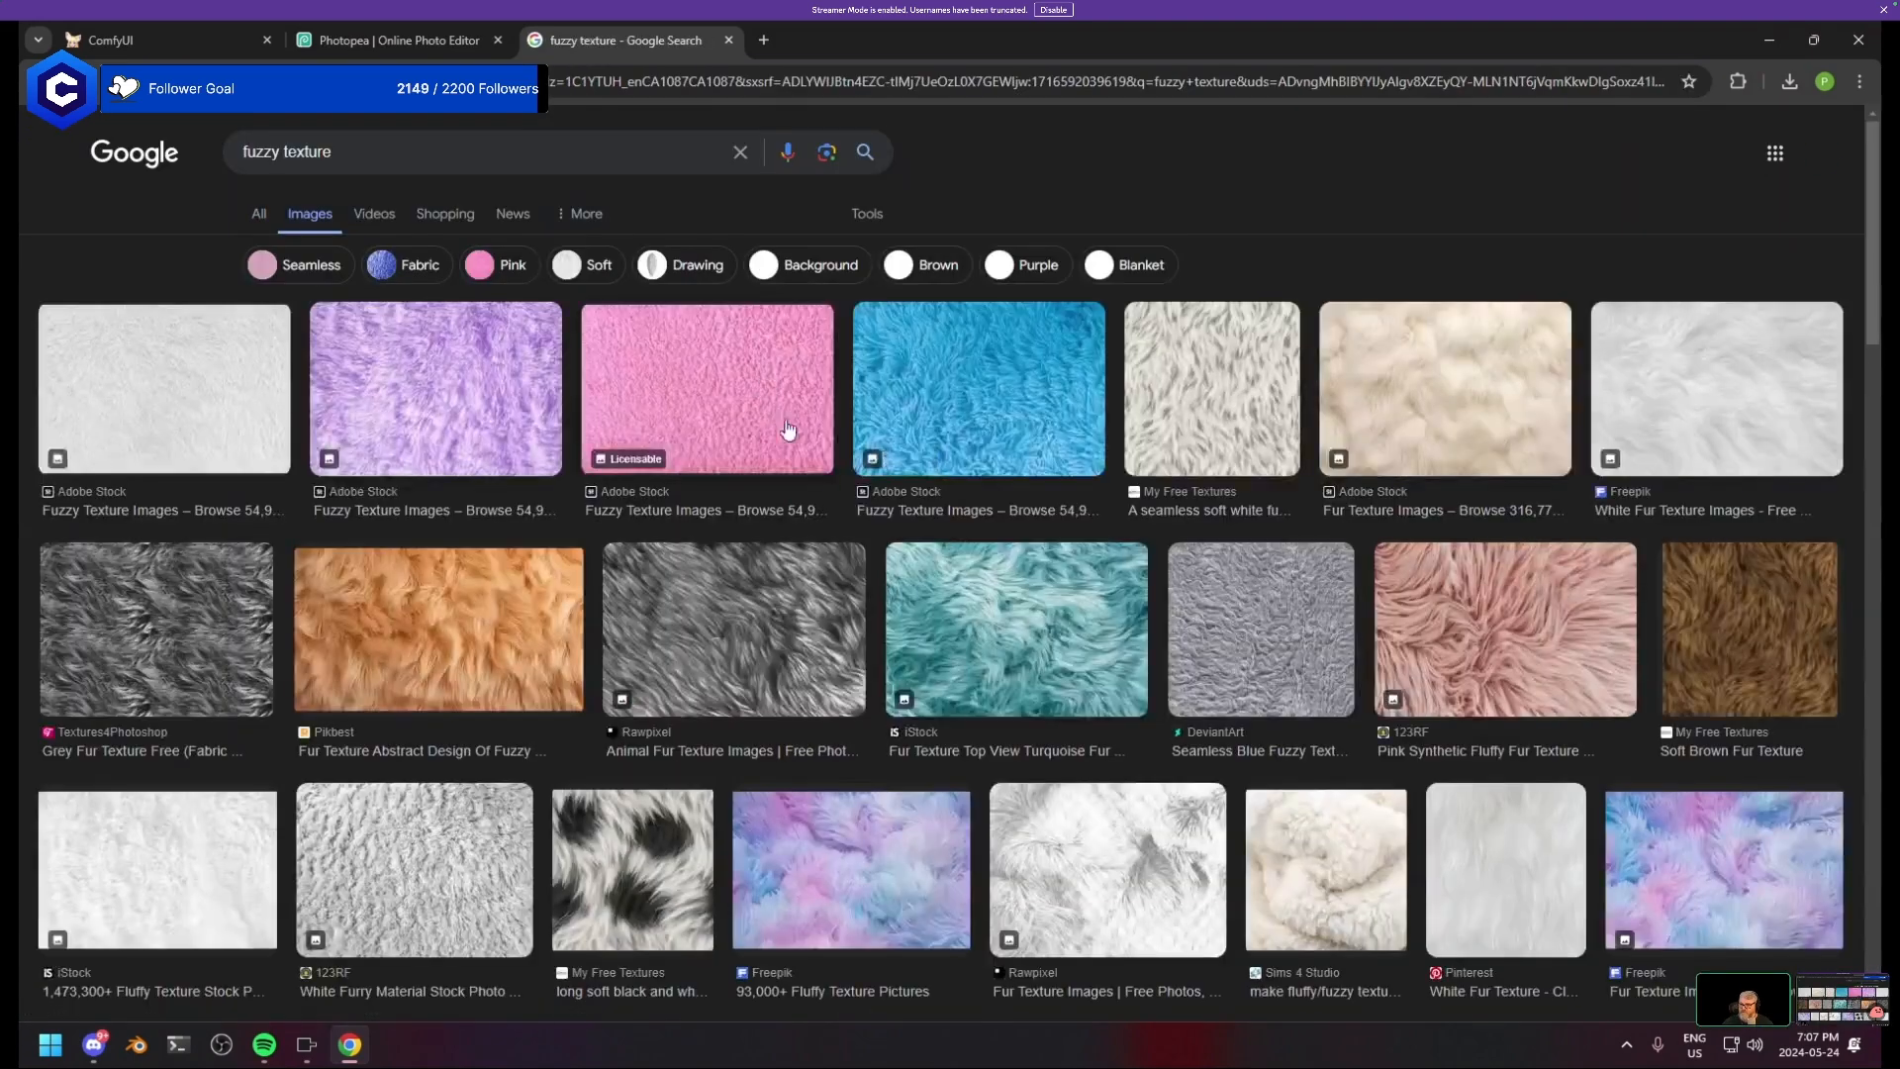
- Preview the beige fur and white fluffy textures and look through the remaining image results
left_click(1427, 390)
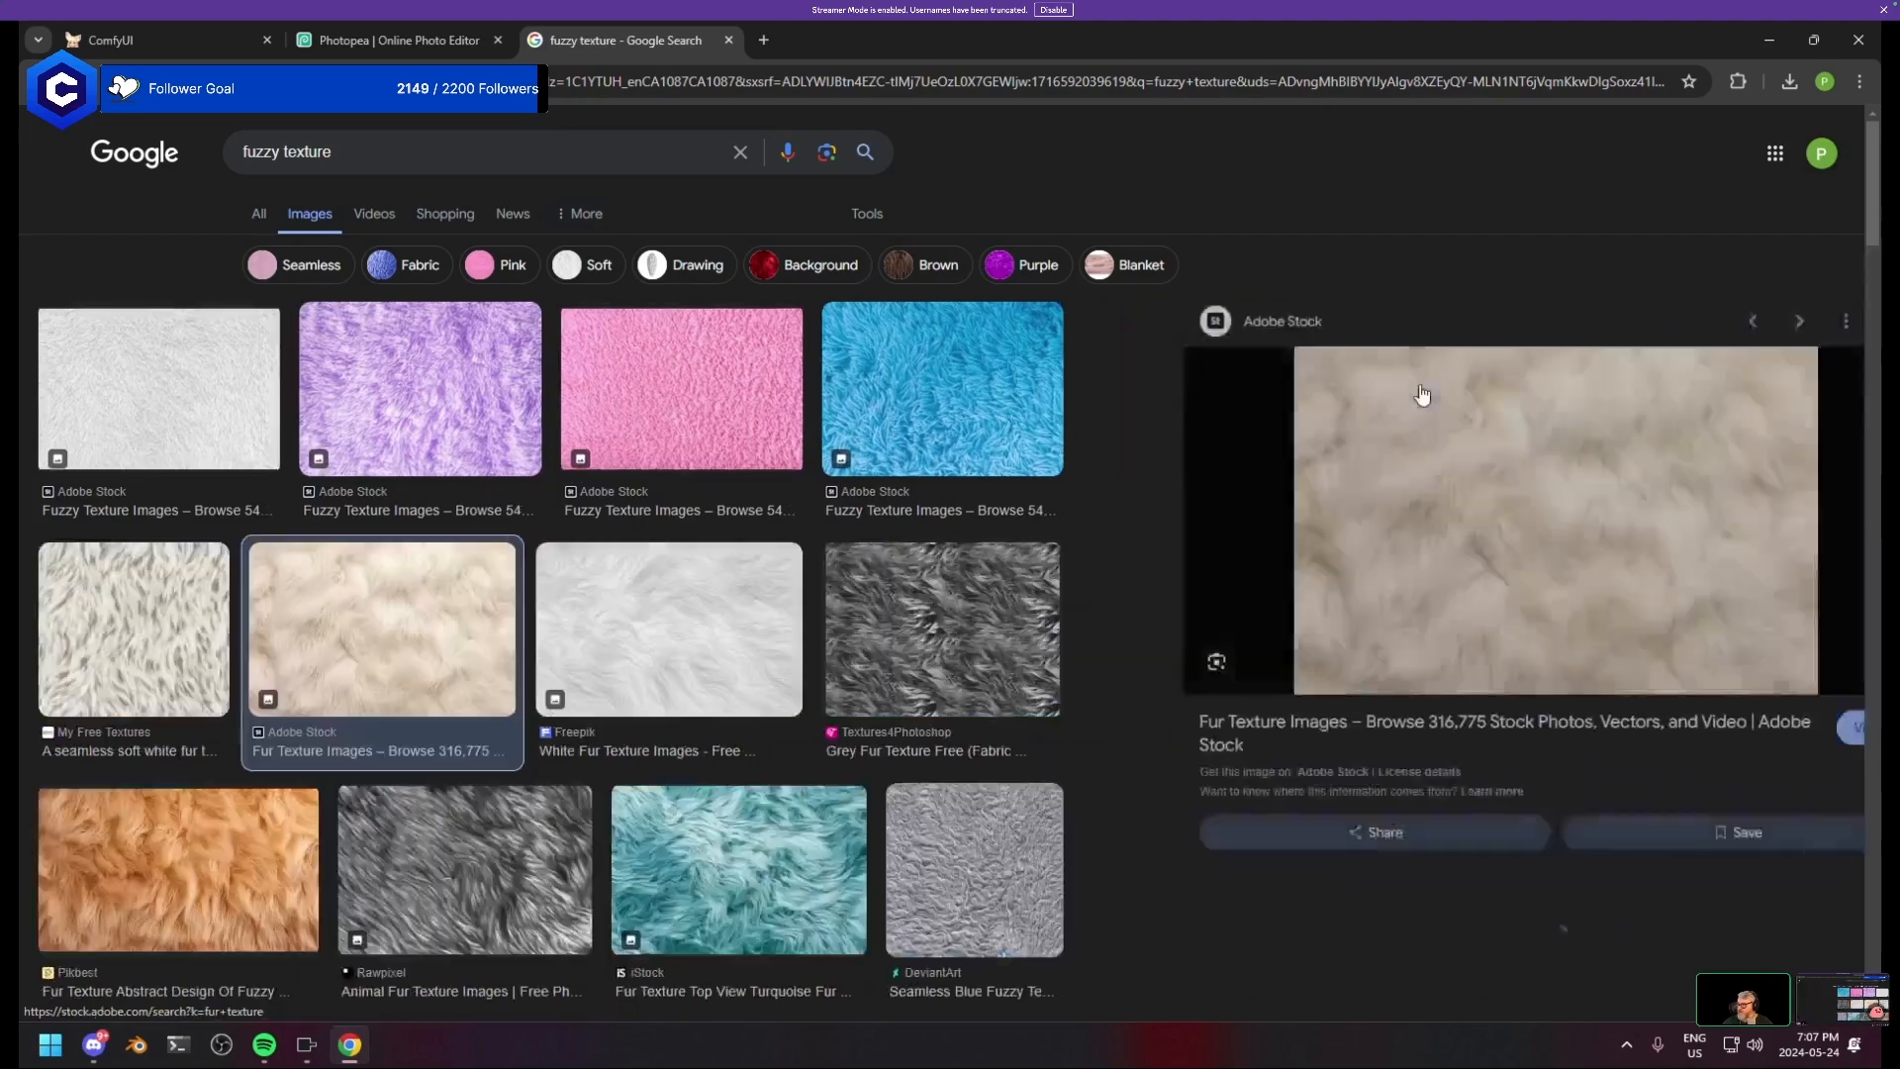
scroll(479, 642, "down", 2)
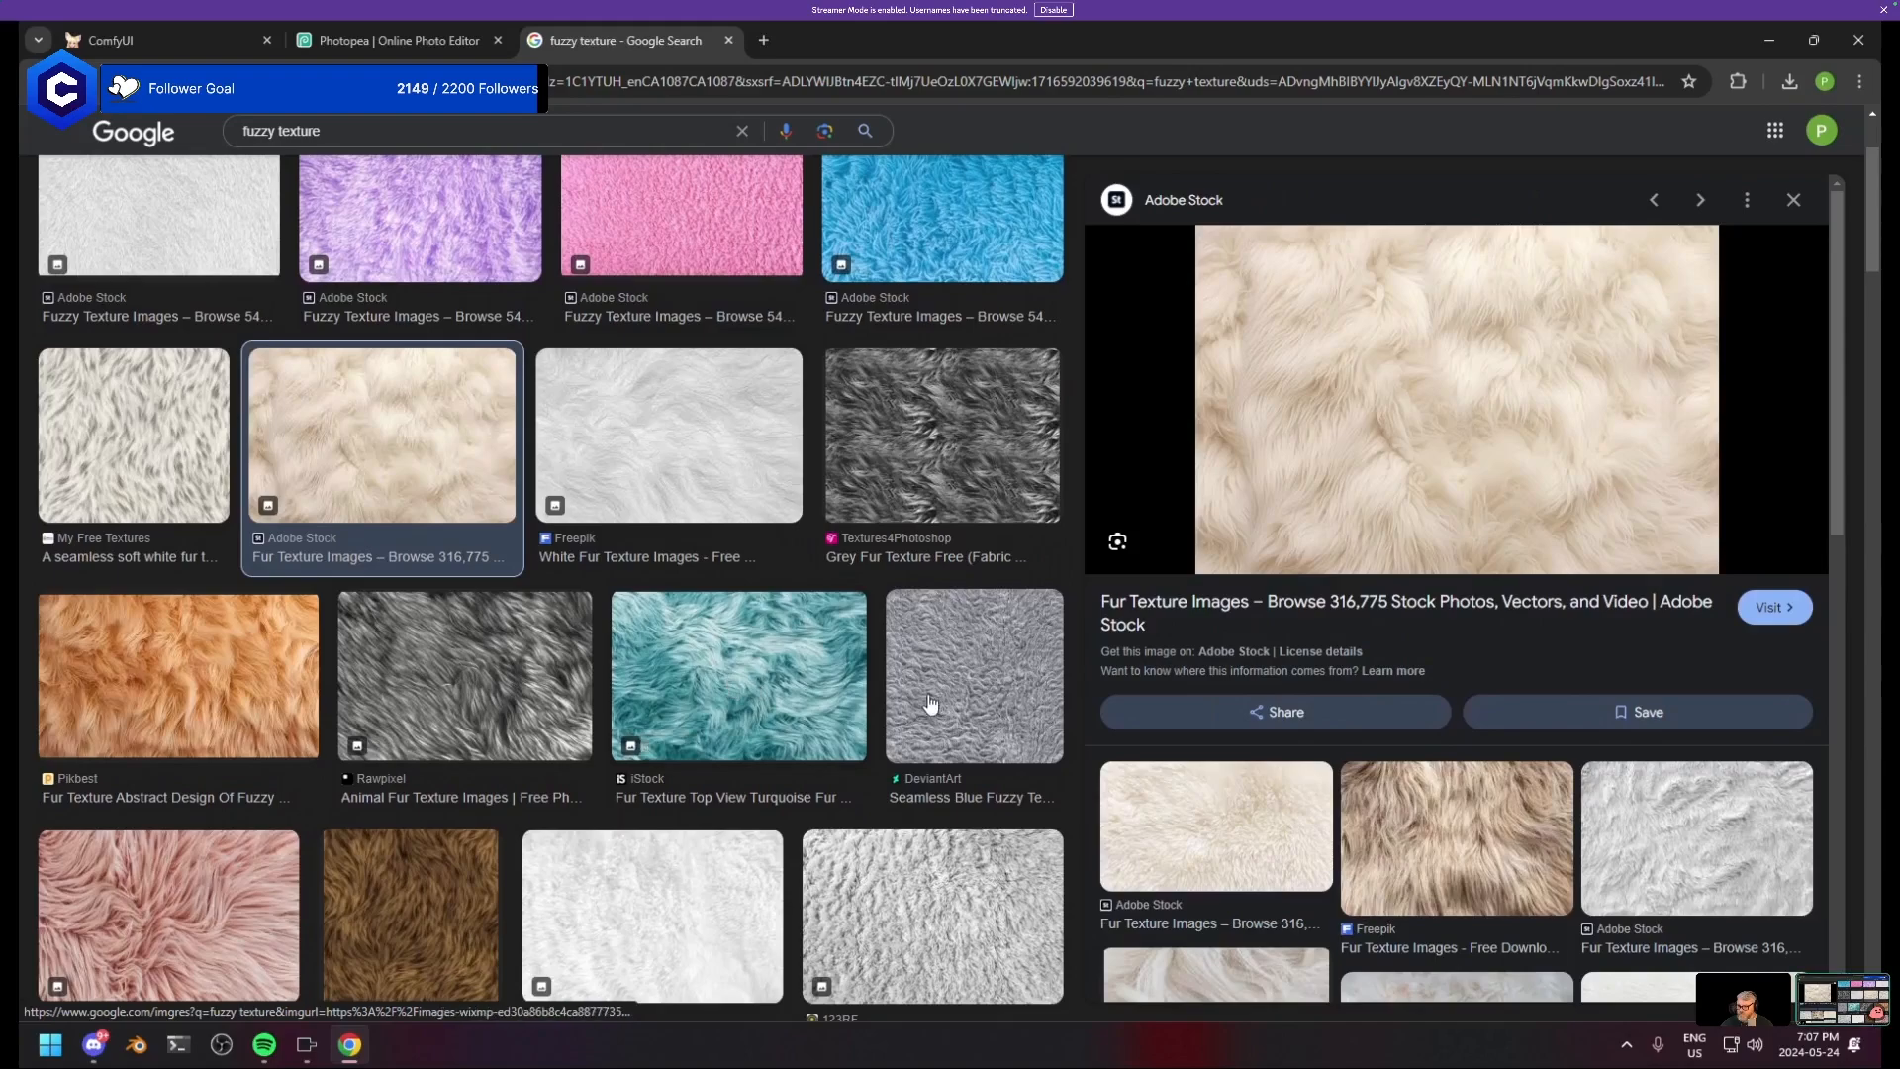
left_click(762, 895)
scroll(508, 683, "down", 10)
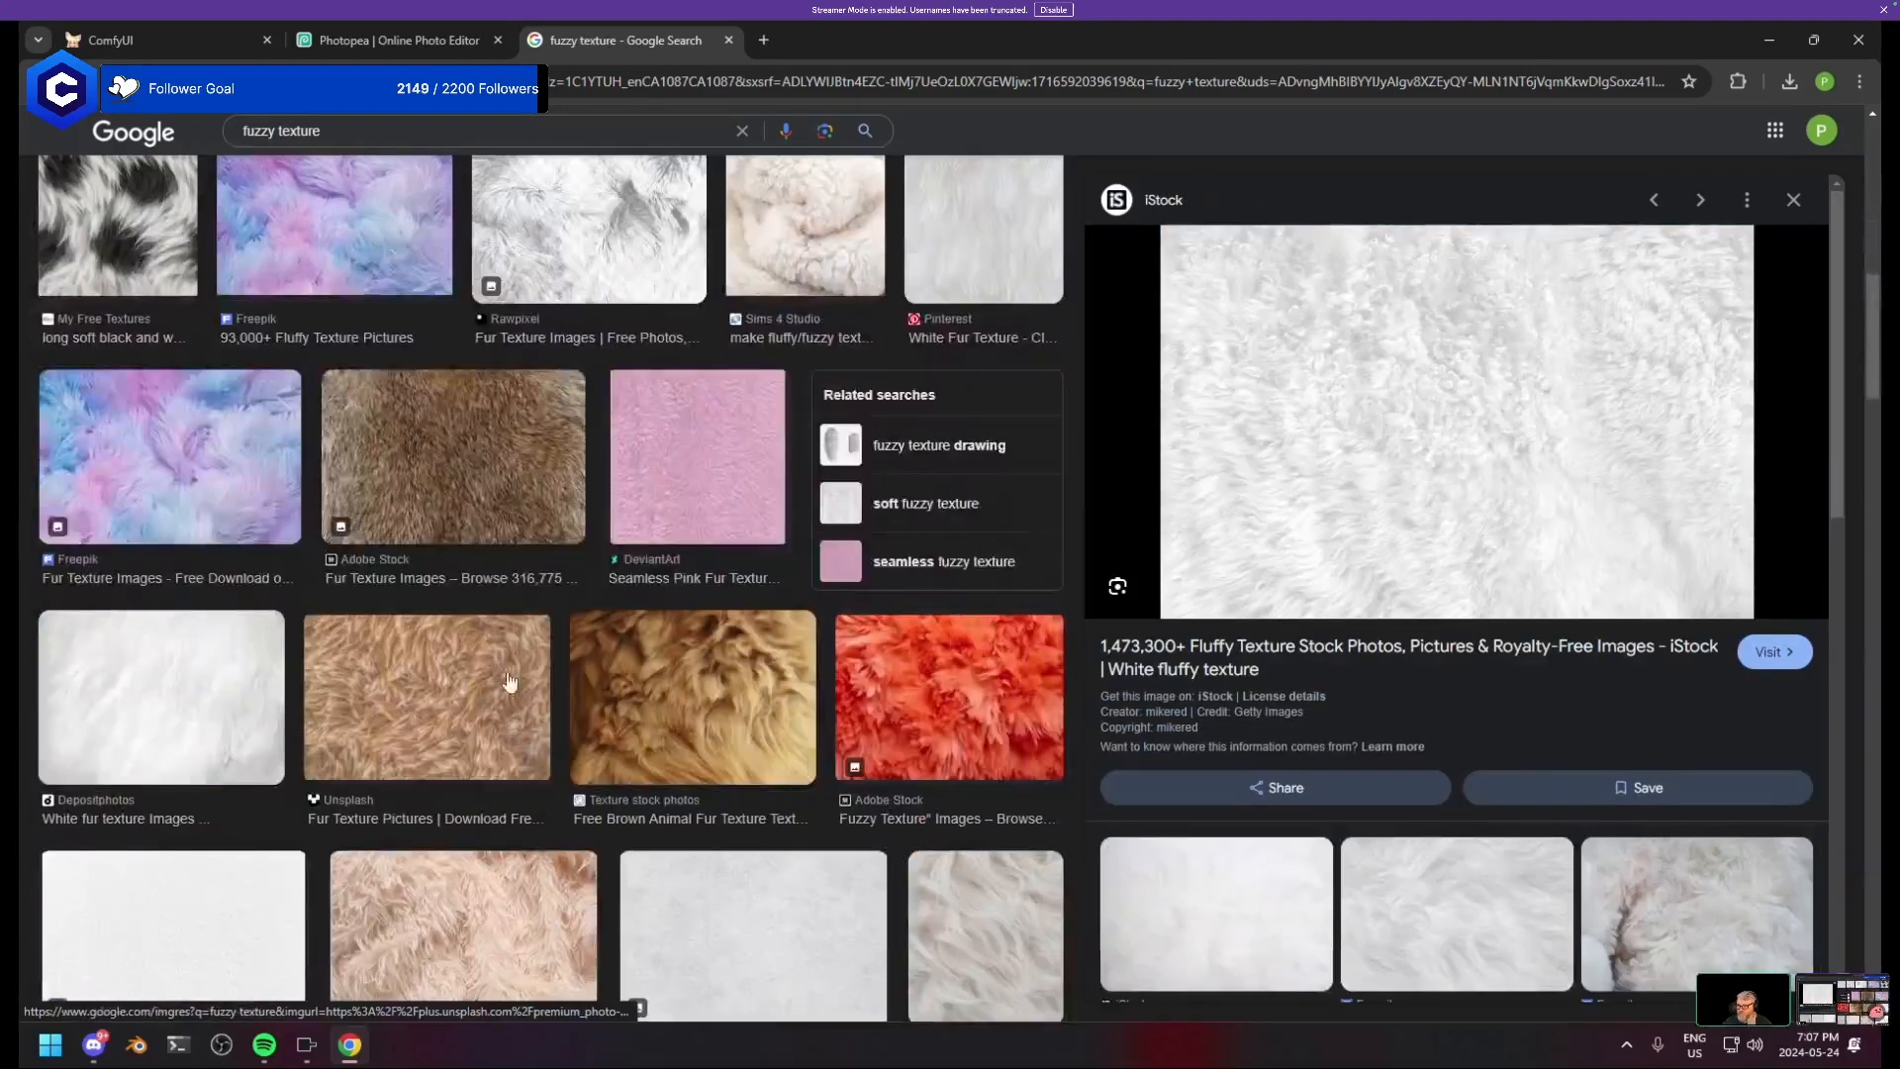
scroll(173, 446, "up", 5)
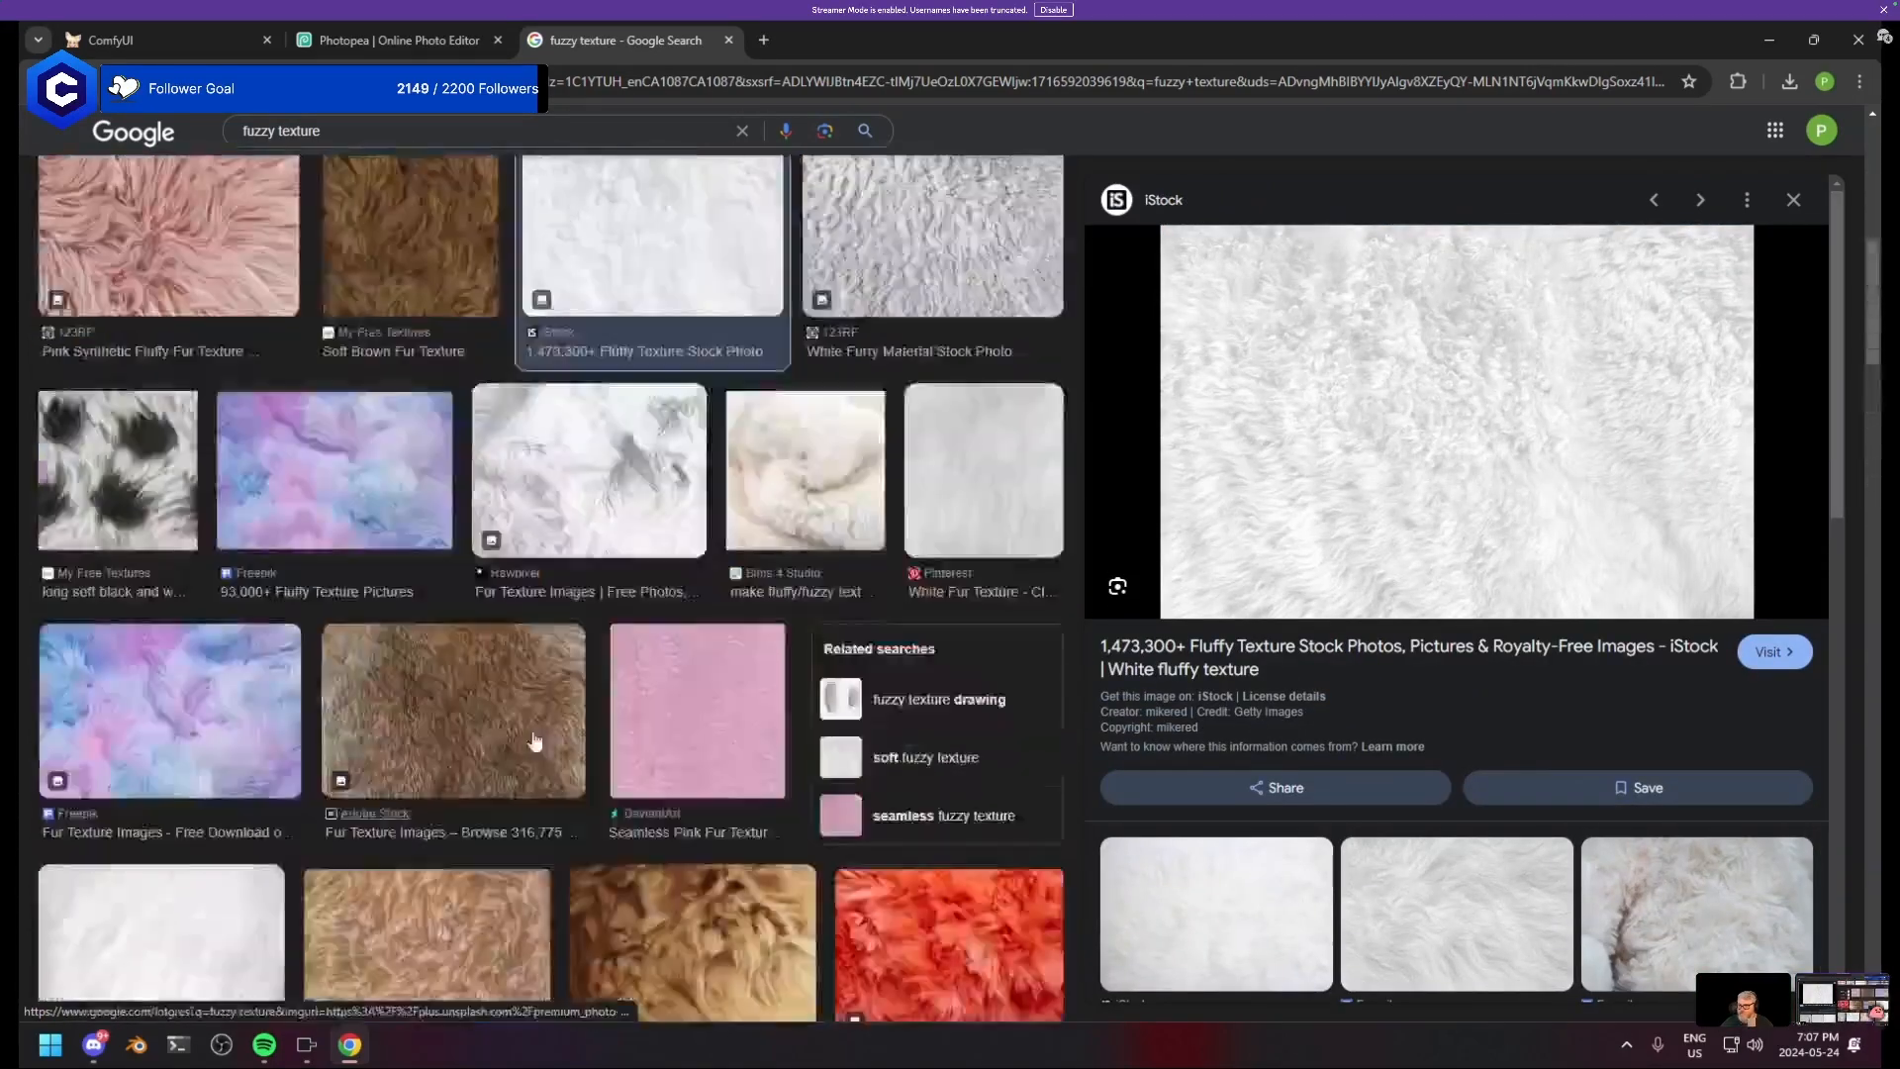
- Narrow the image search to "fuzzy texture cc0"
left_click(345, 131)
type("cc0")
key("Return")
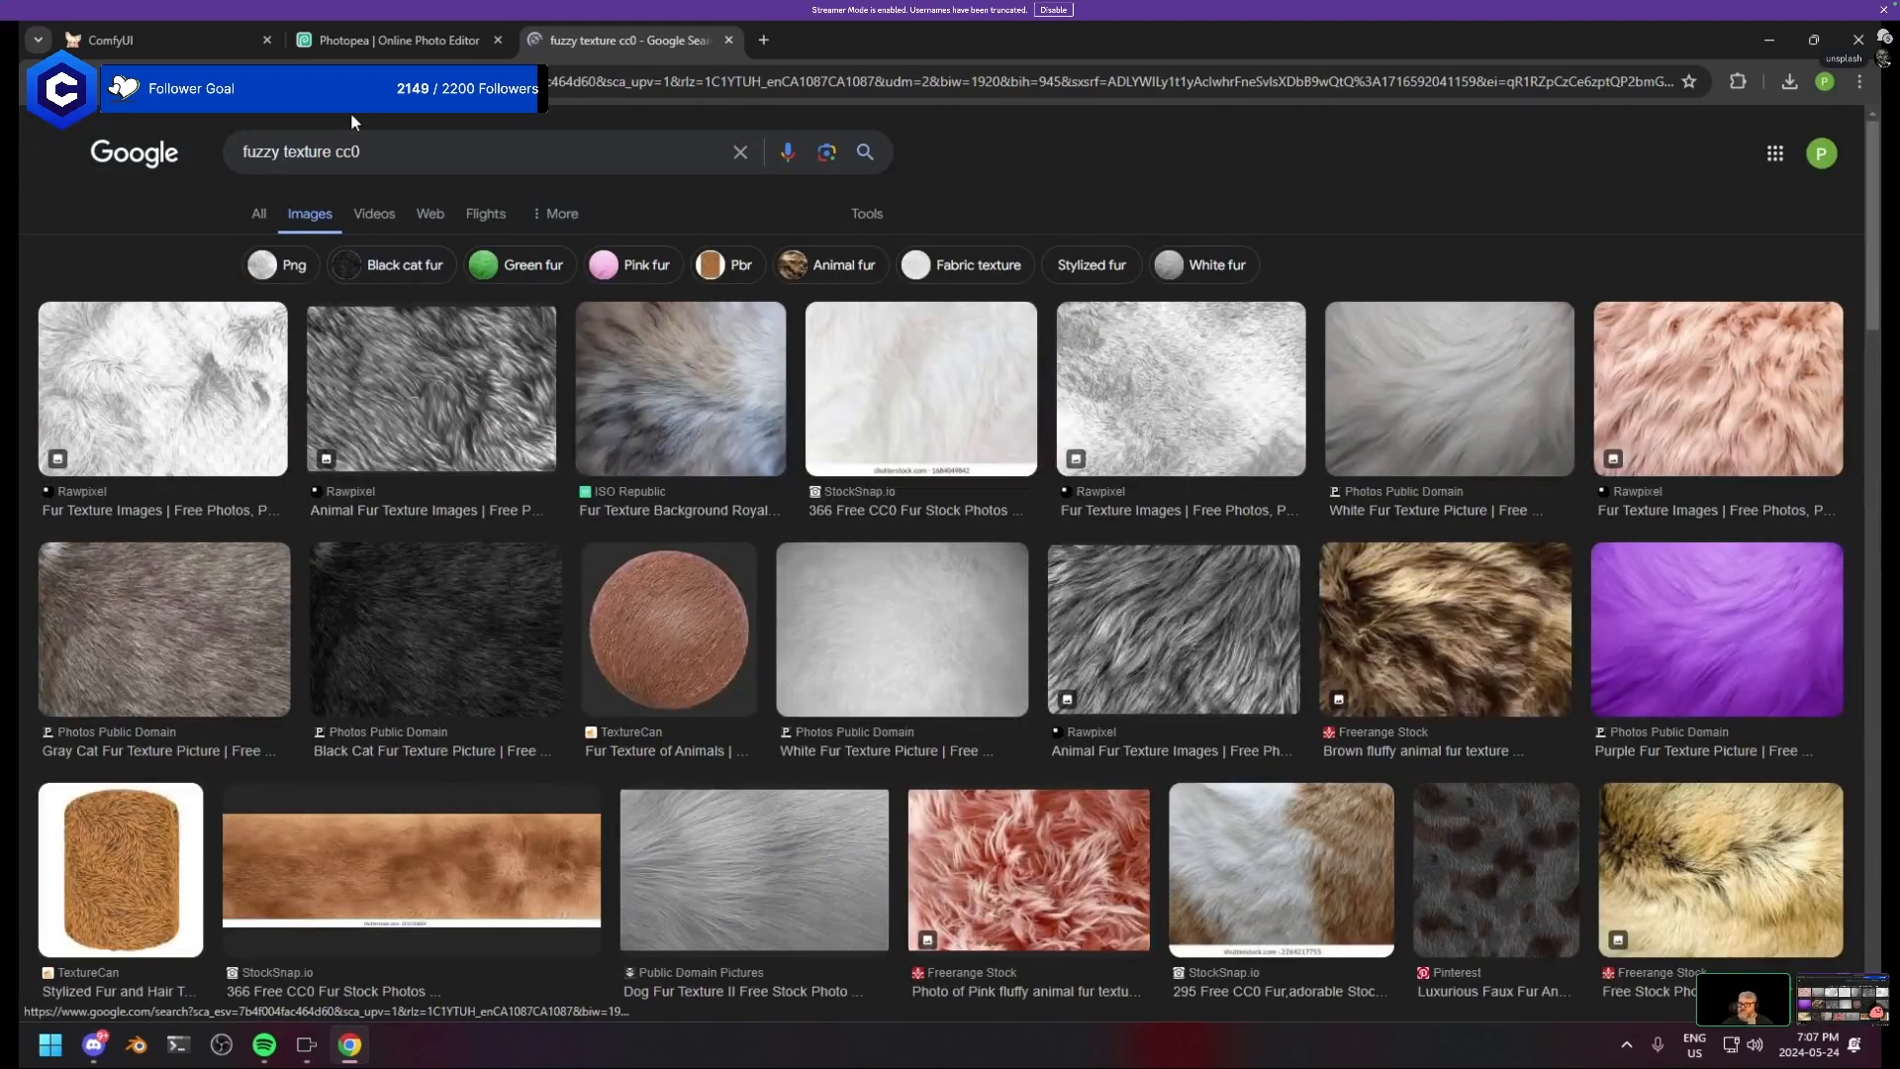
- Open the Pexels website and search its free photos for "fuzzy"
left_click(356, 83)
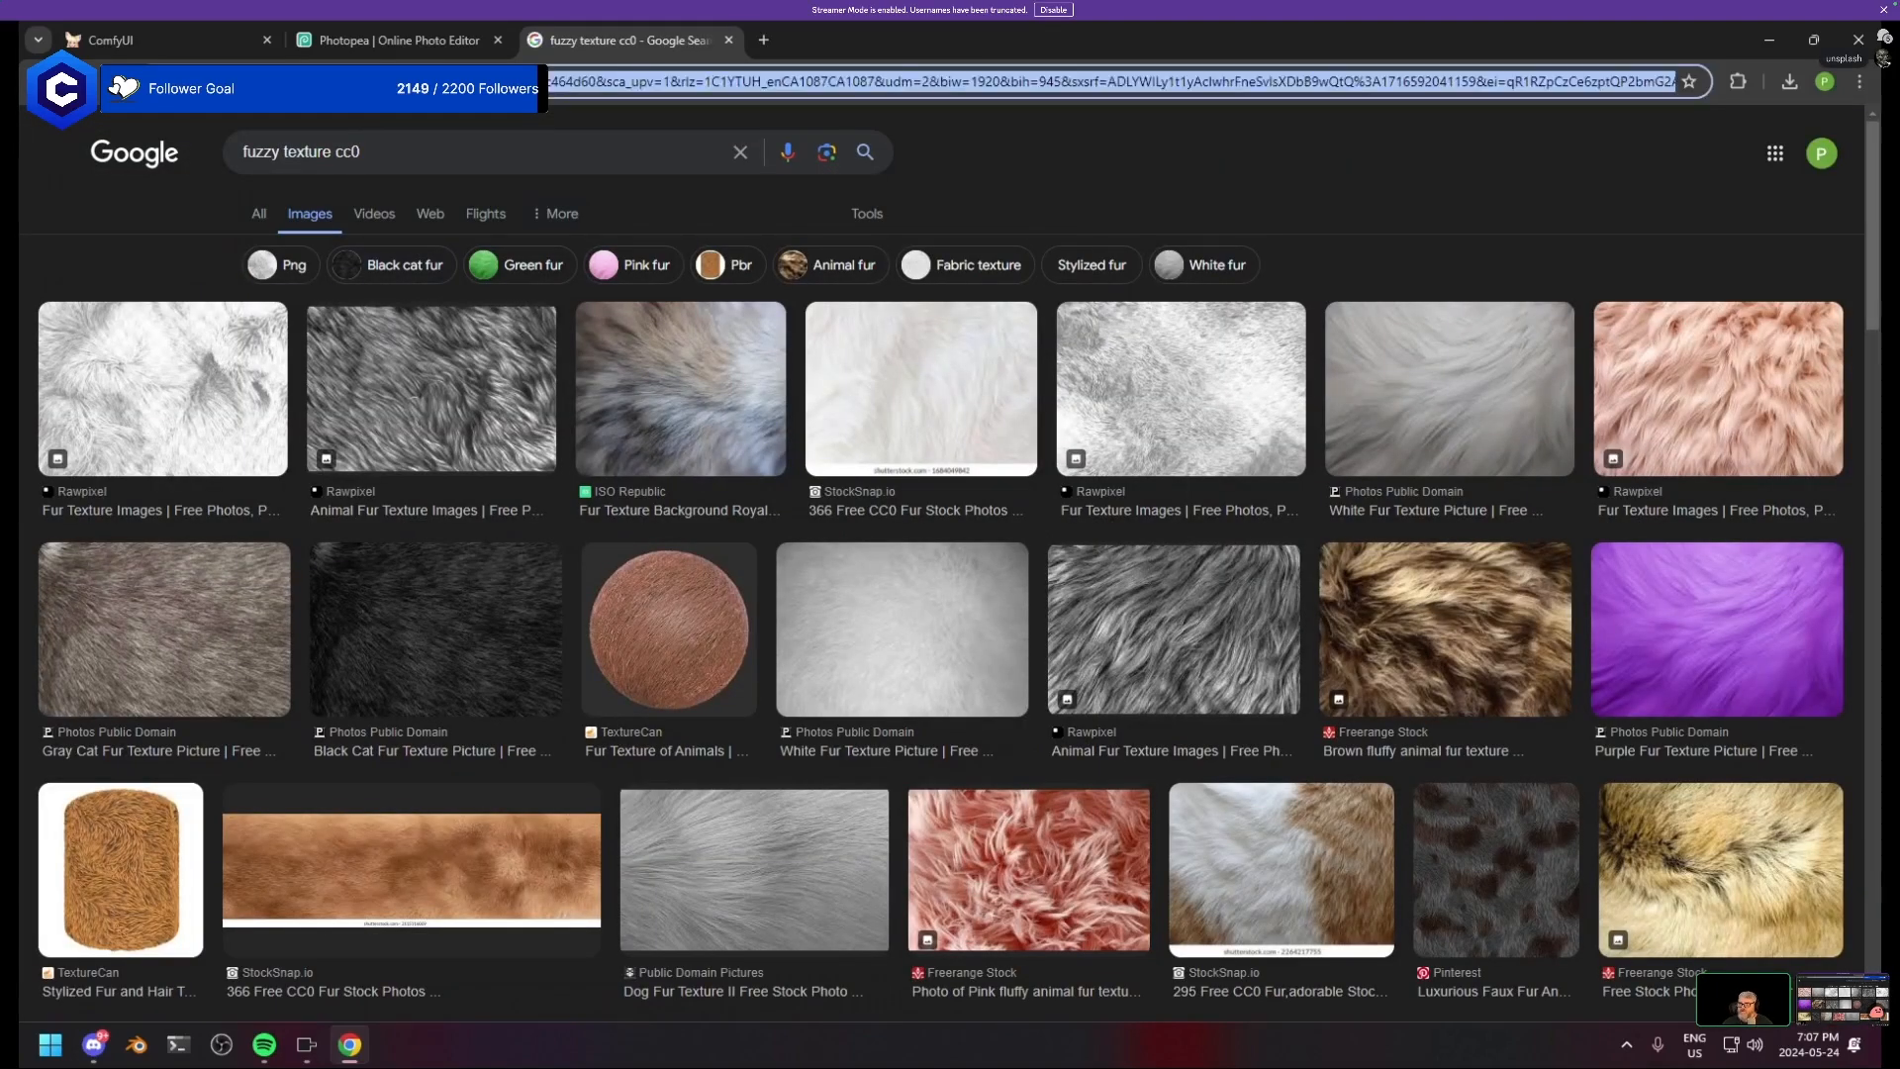
type("pex")
key("Return")
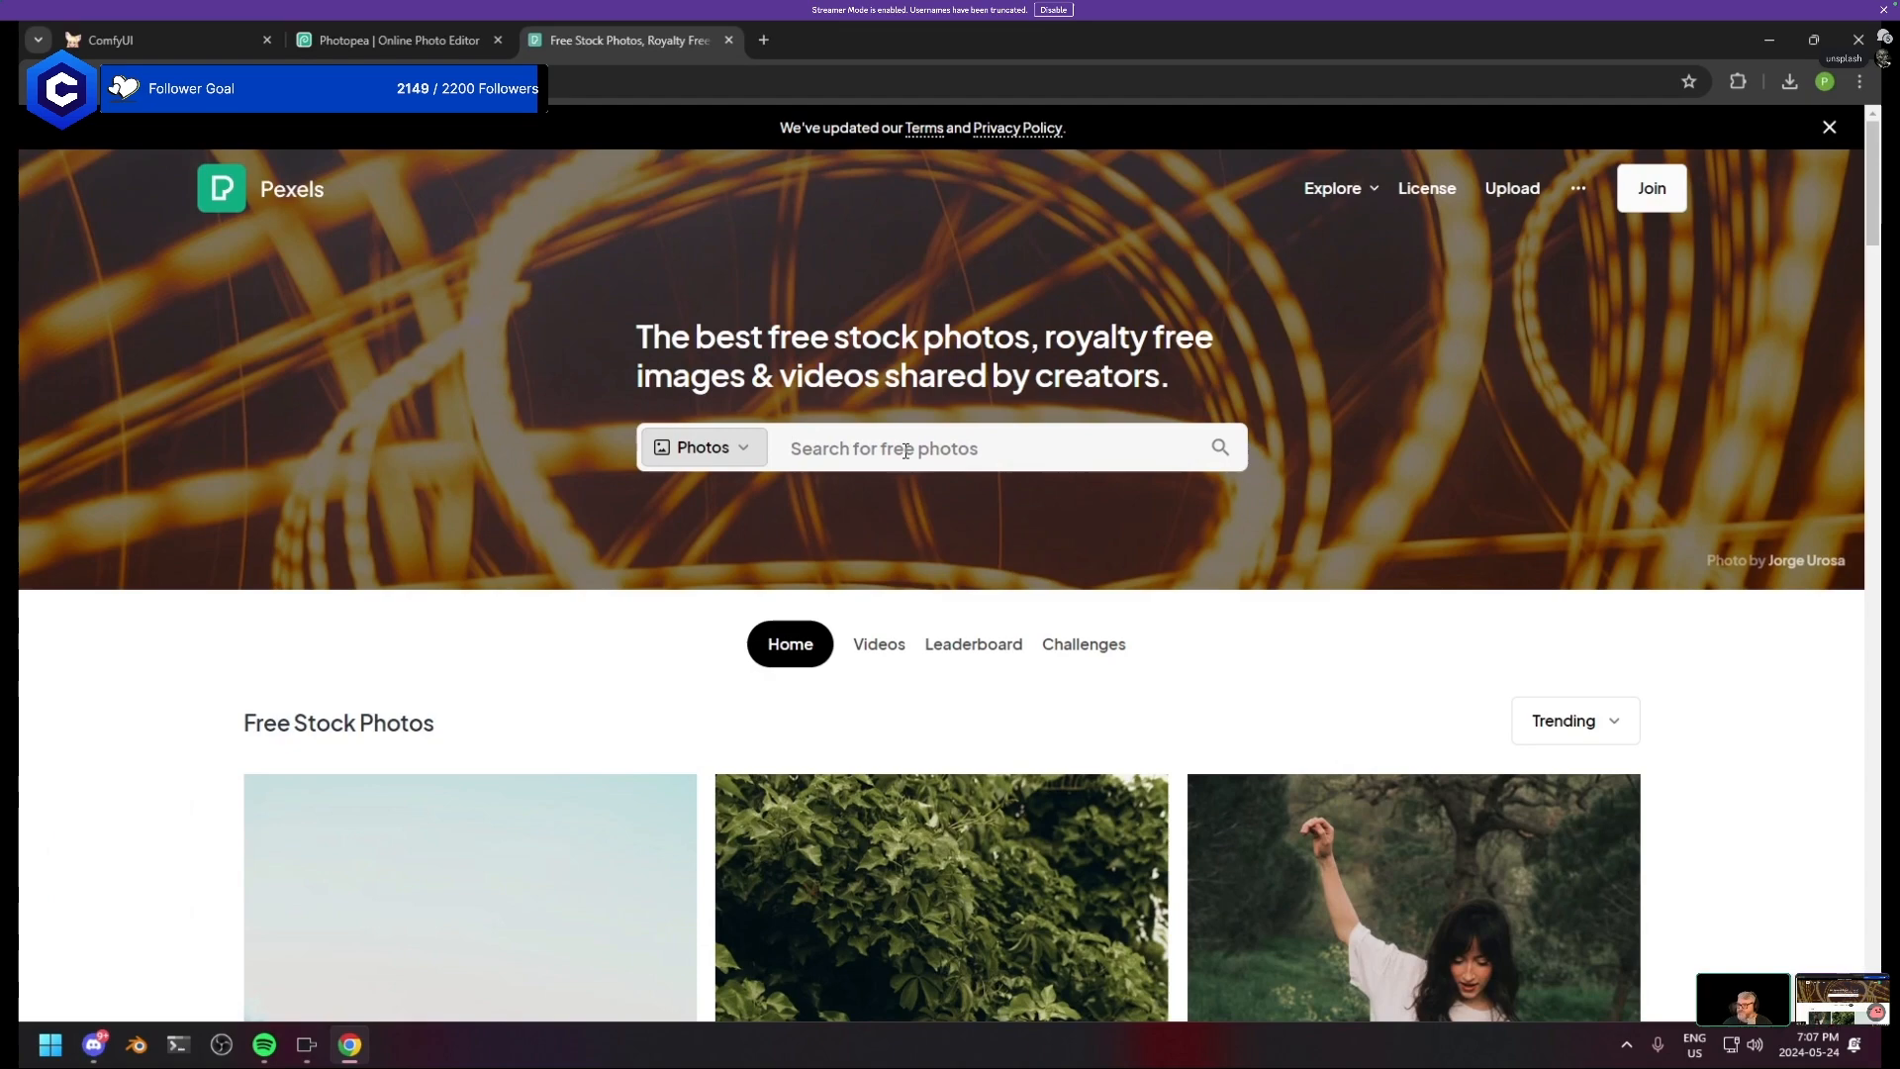
left_click(906, 452)
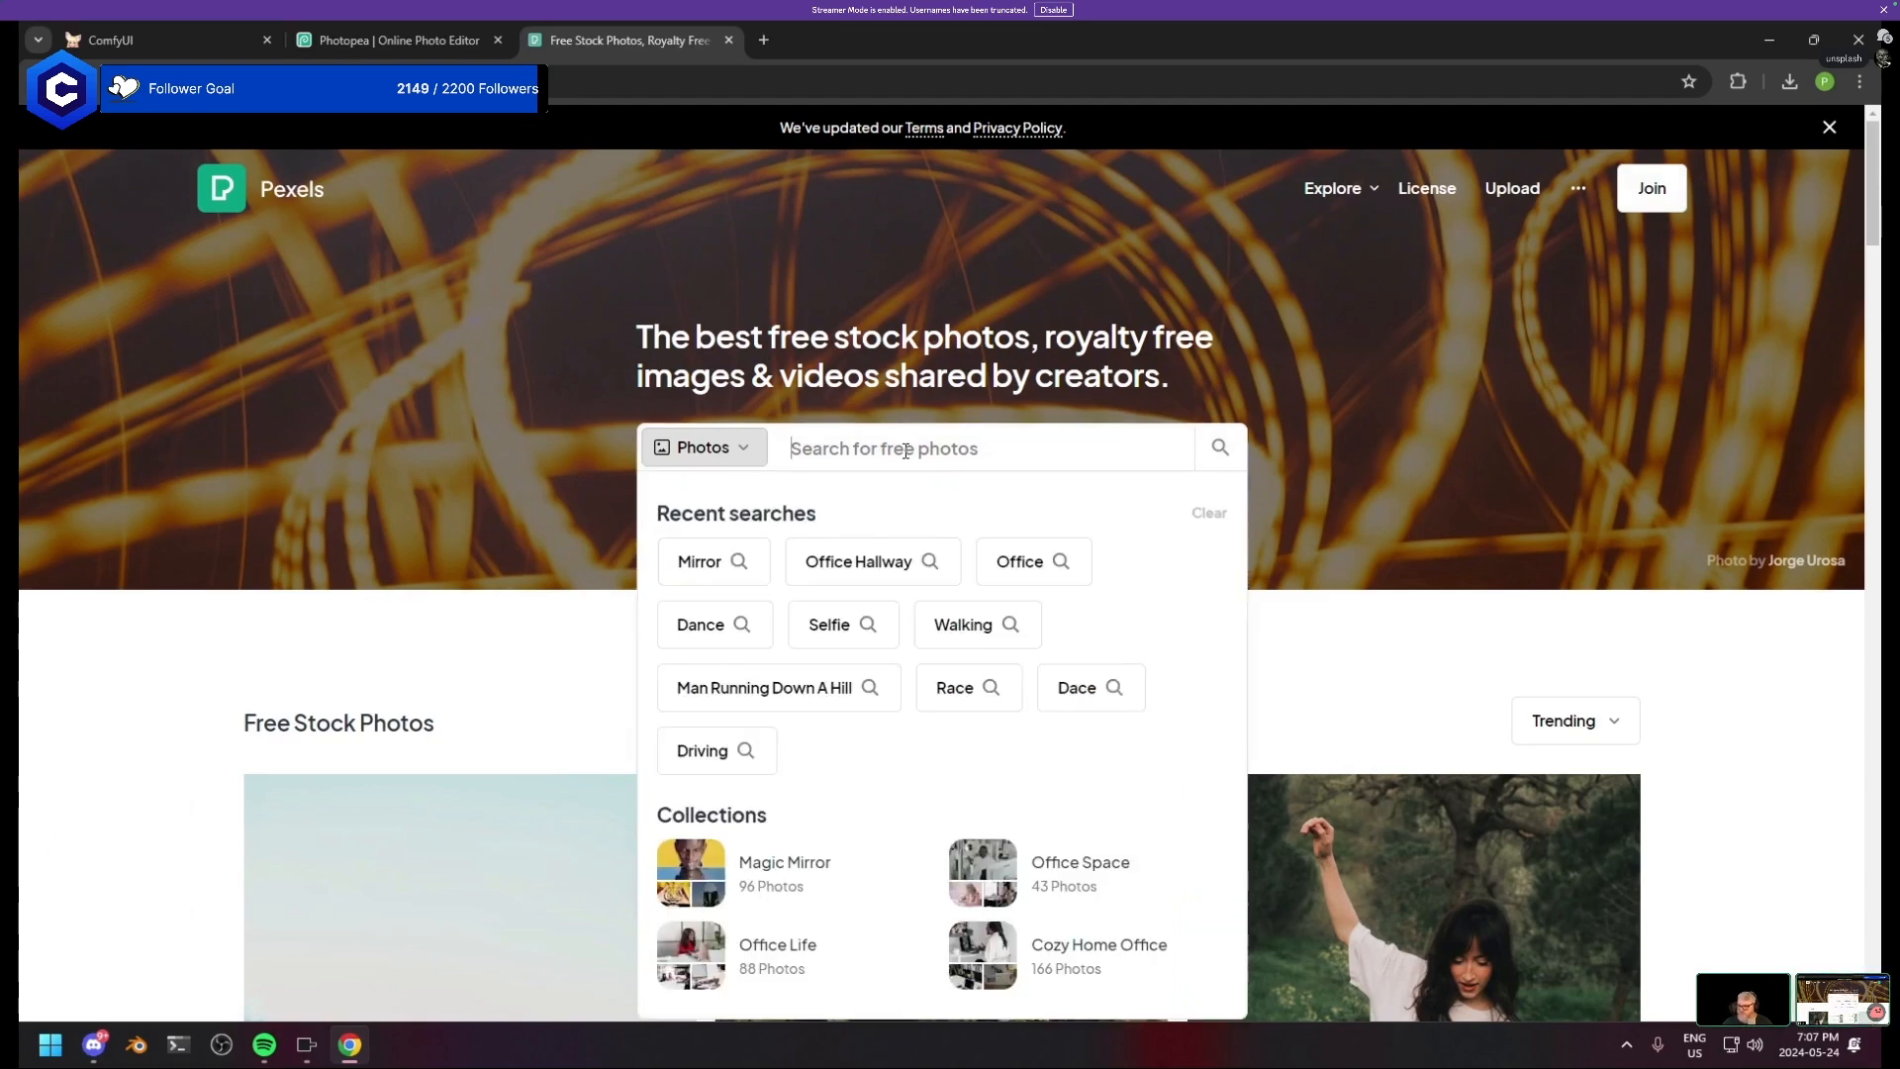
type("fuzy")
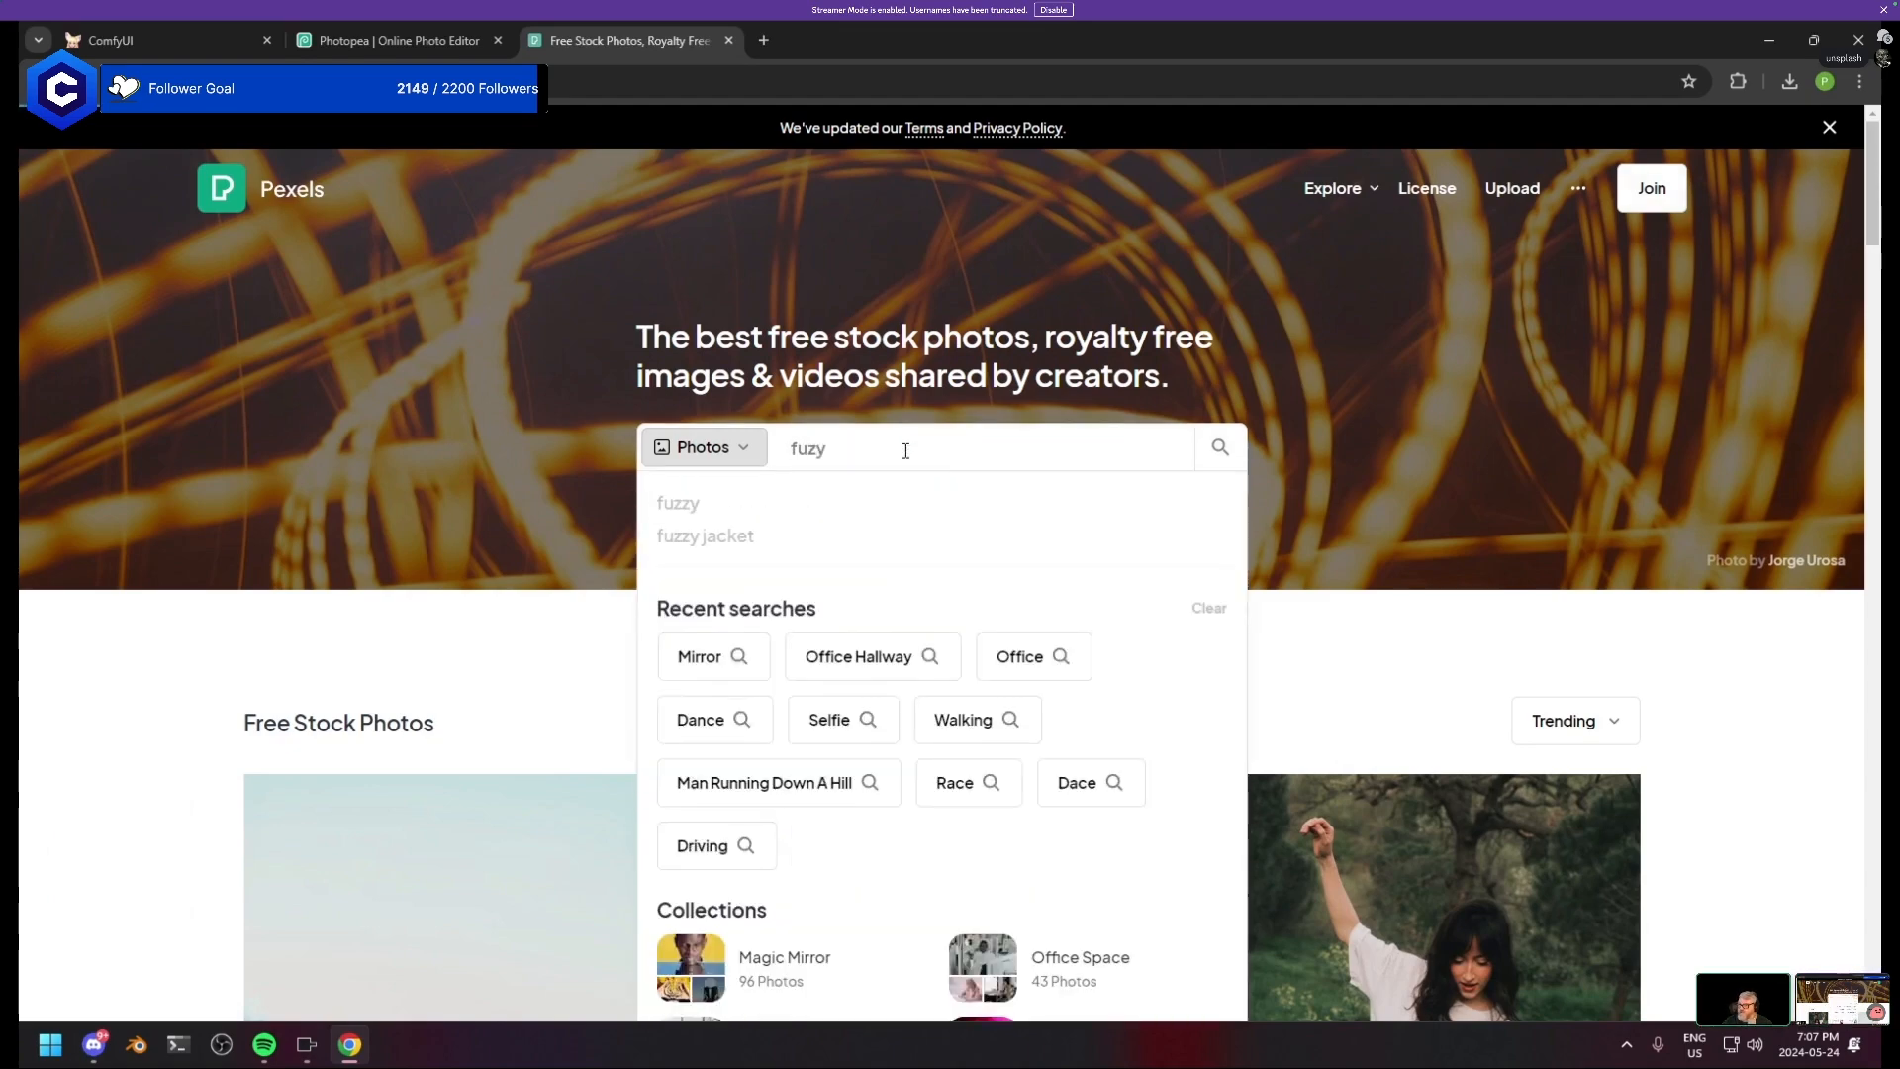
key("Return")
right_click(635, 198)
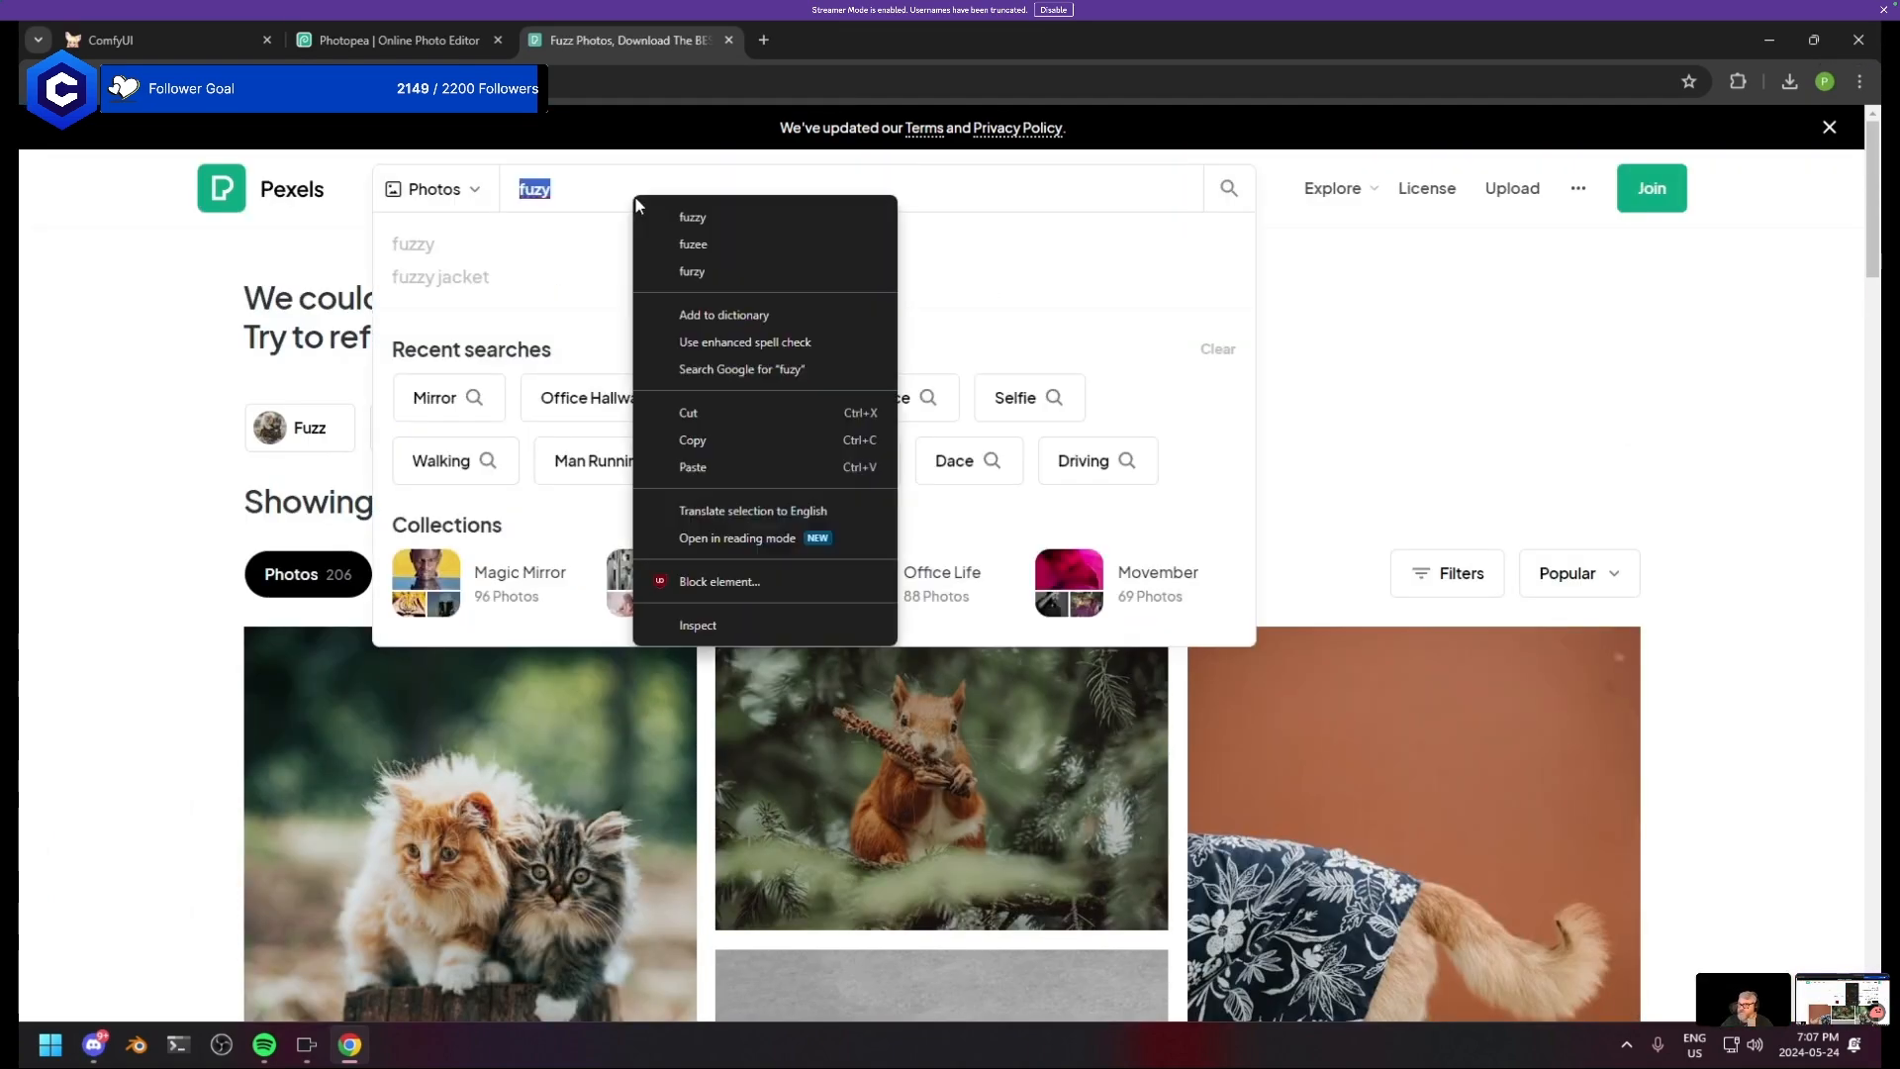
key("u")
key("Escape")
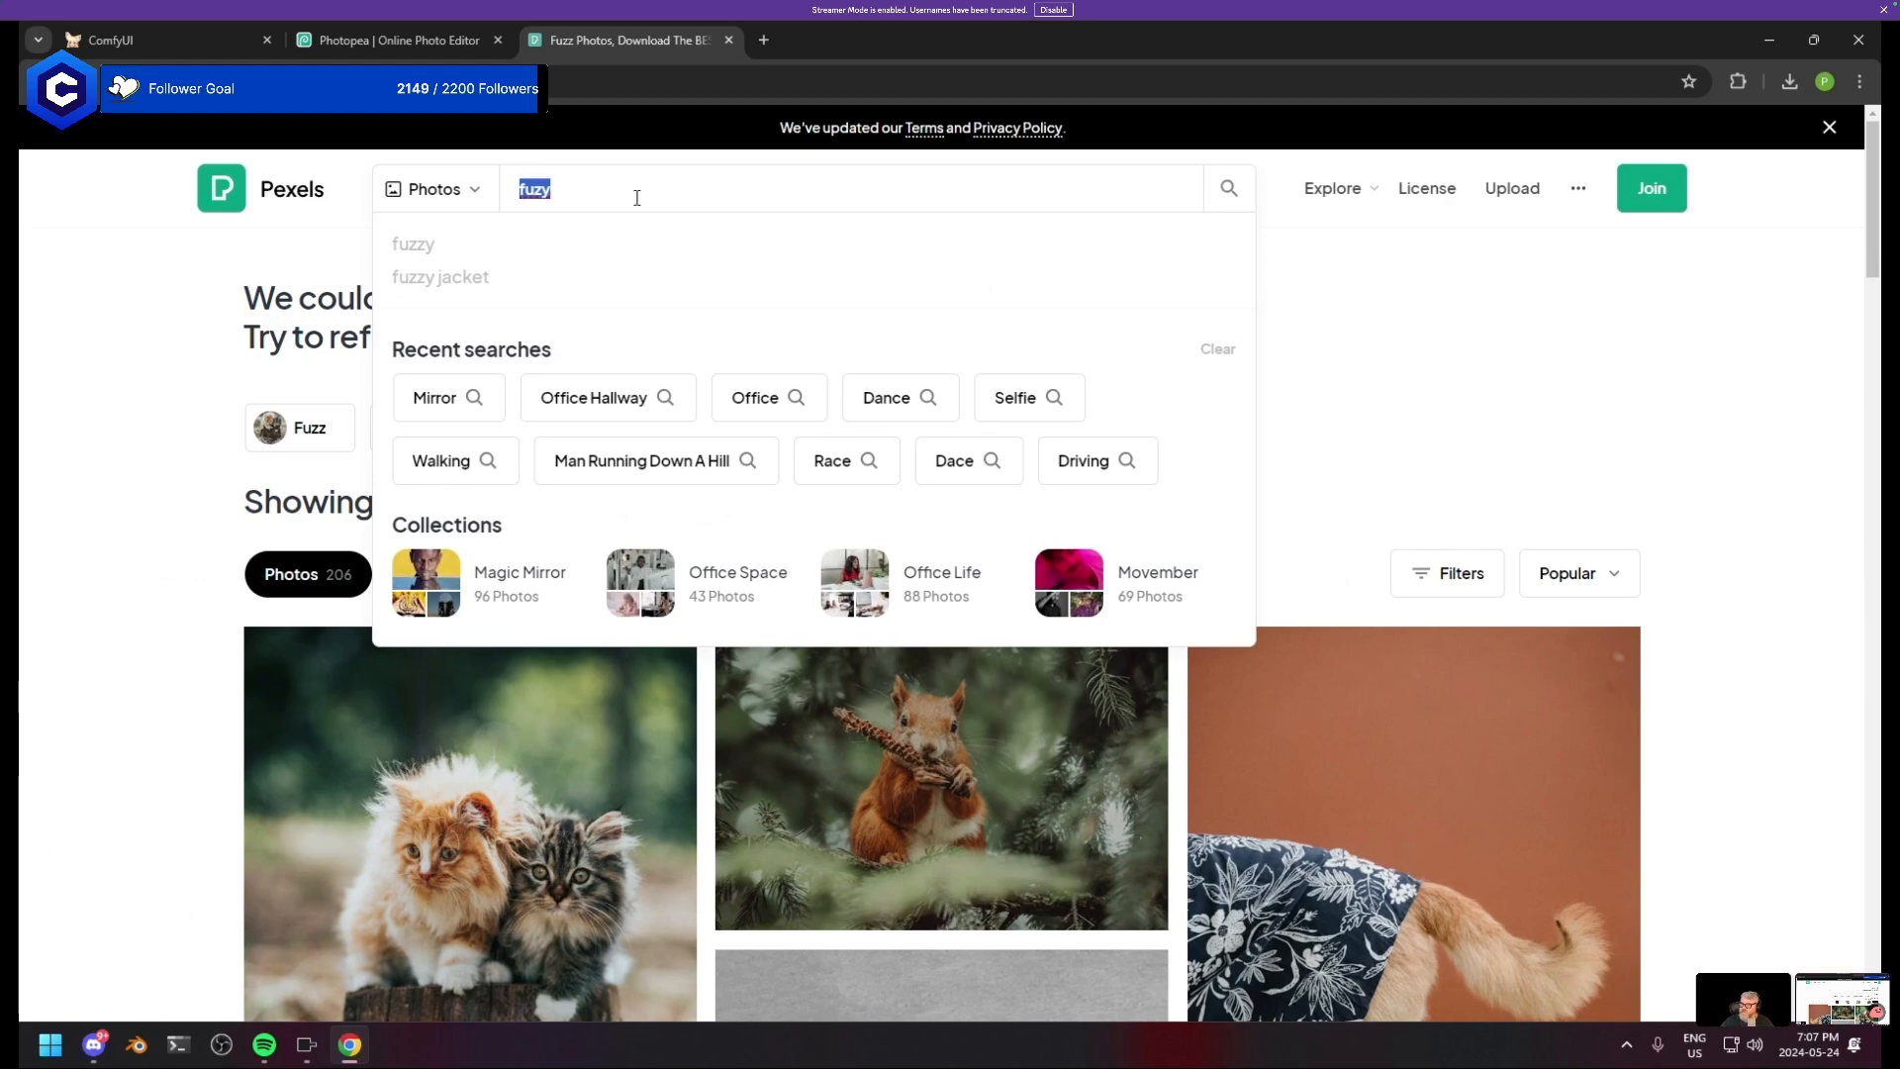
type("fuzzy")
key("Return")
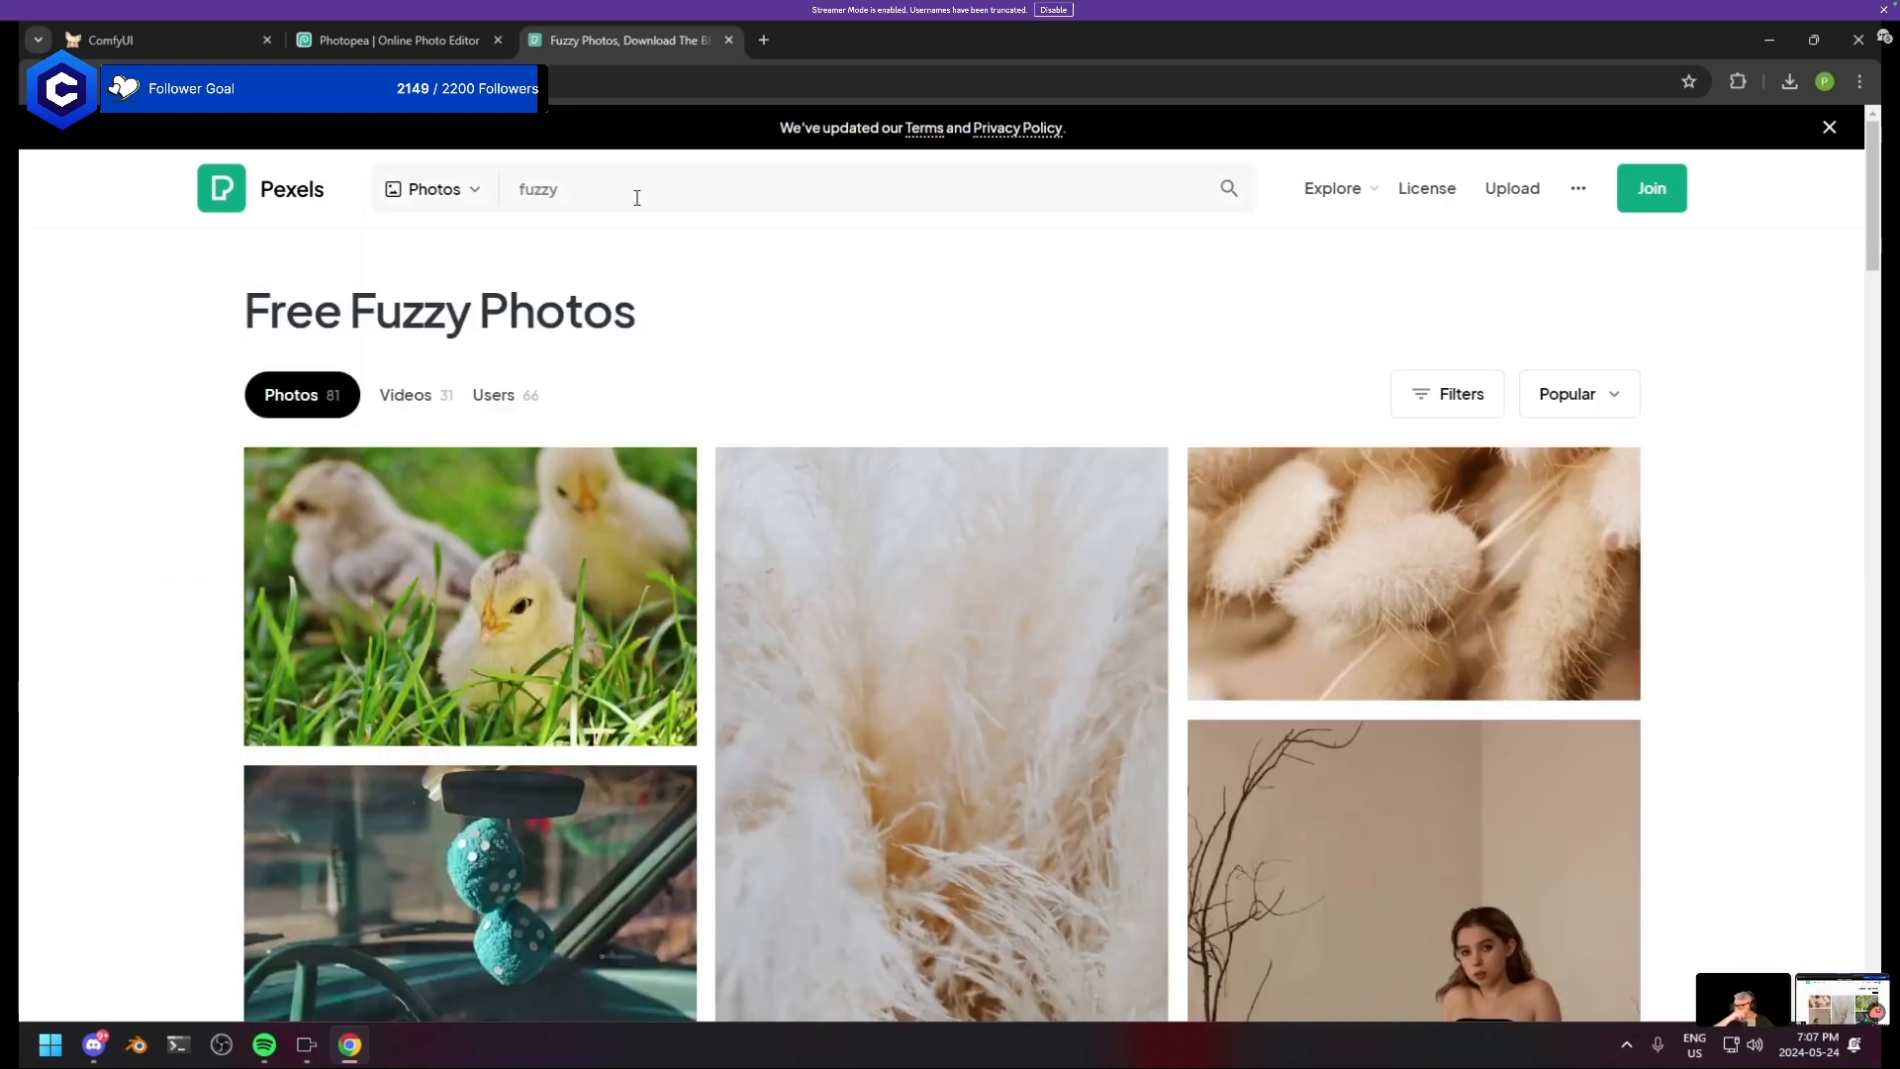
- Open the close-up photo of white dried grass from the results and save the image to the desktop
scroll(868, 603, "down", 4)
left_click(956, 492)
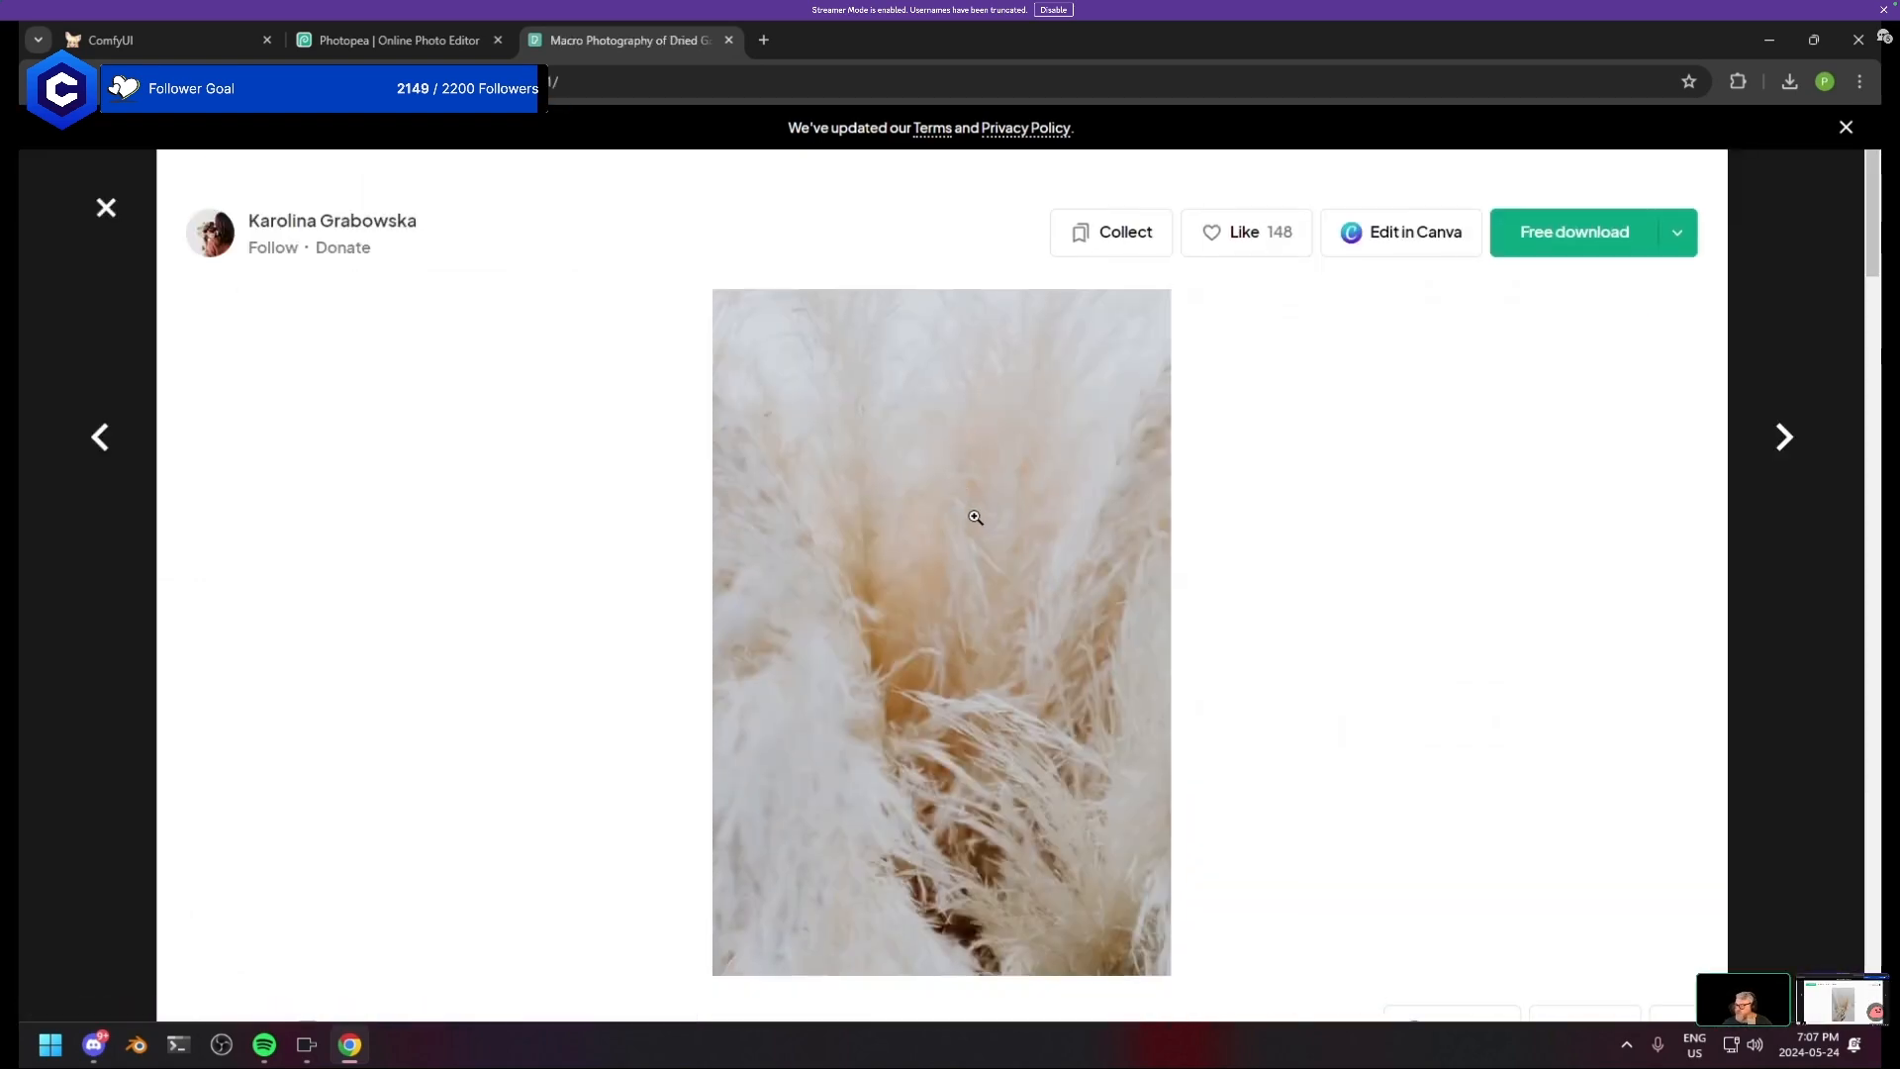
left_click_drag(941, 558, 785, 484)
key("super+d")
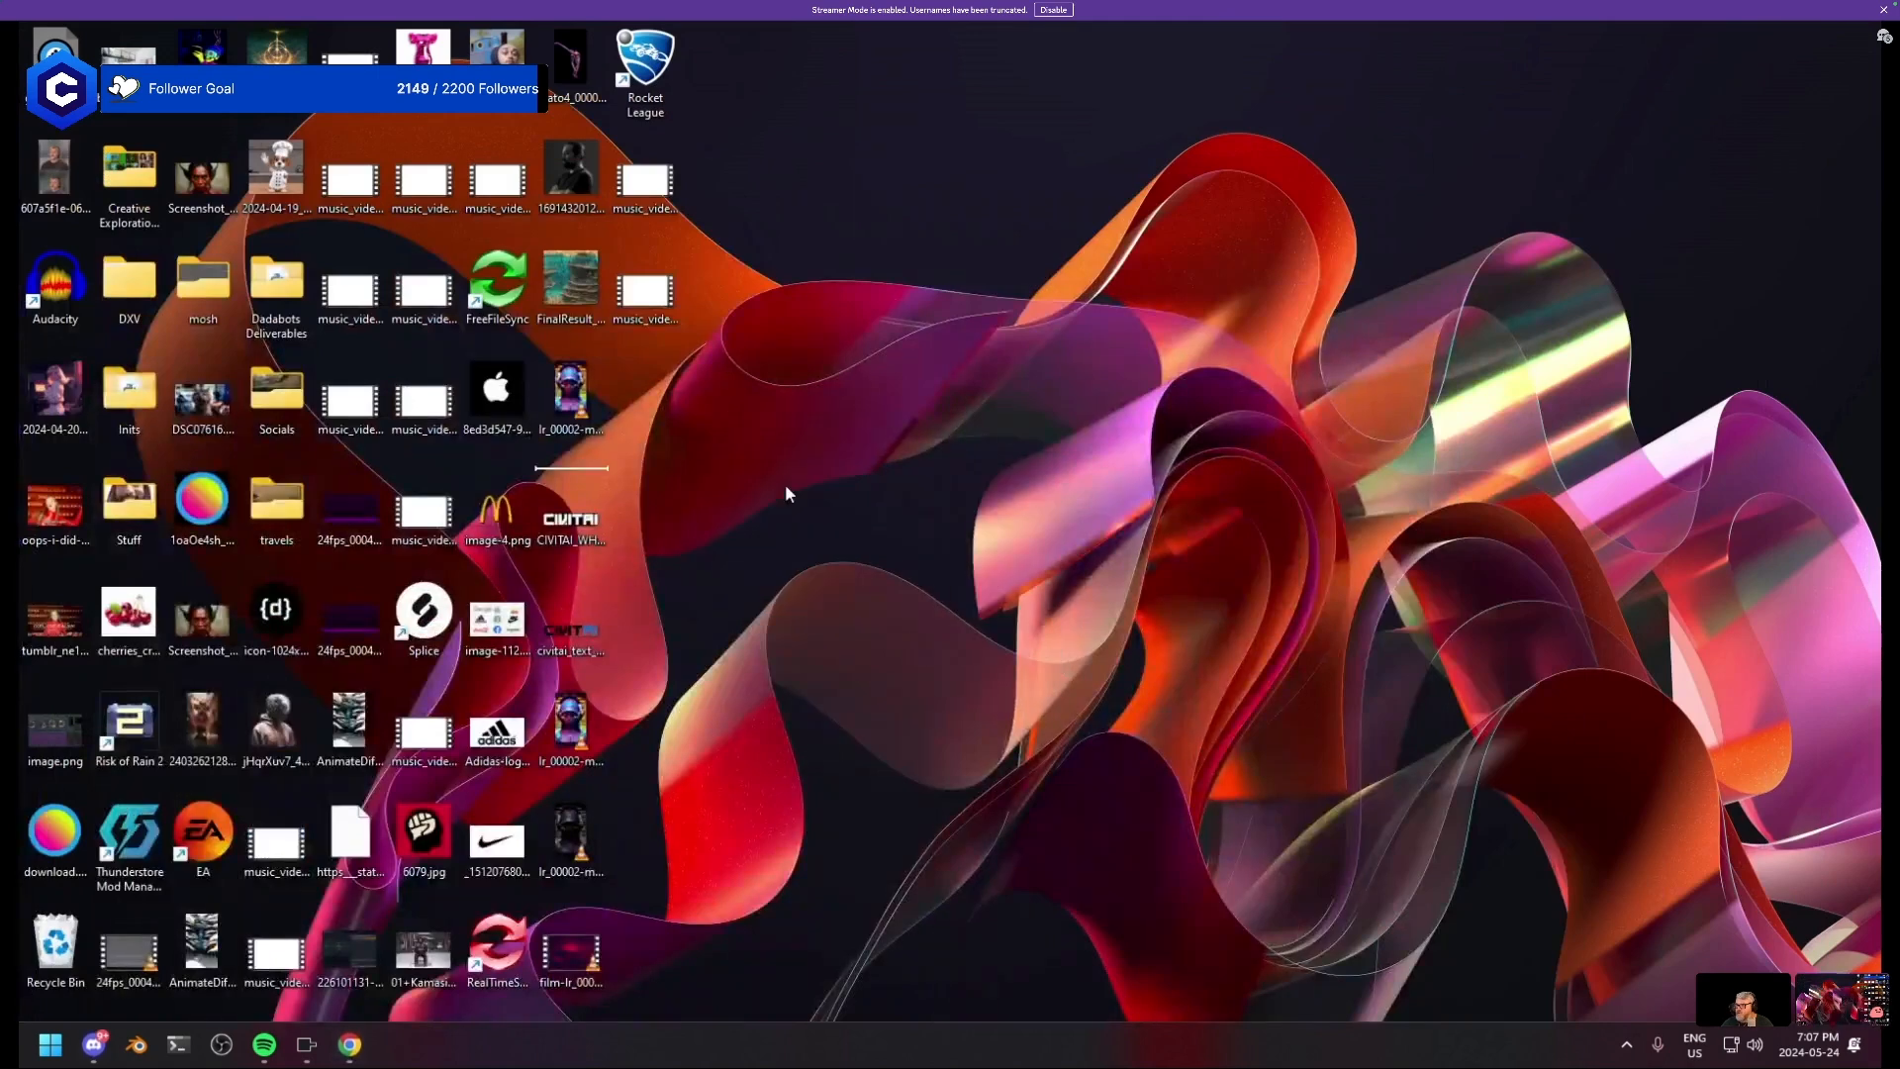
key("super+d")
key("super+d")
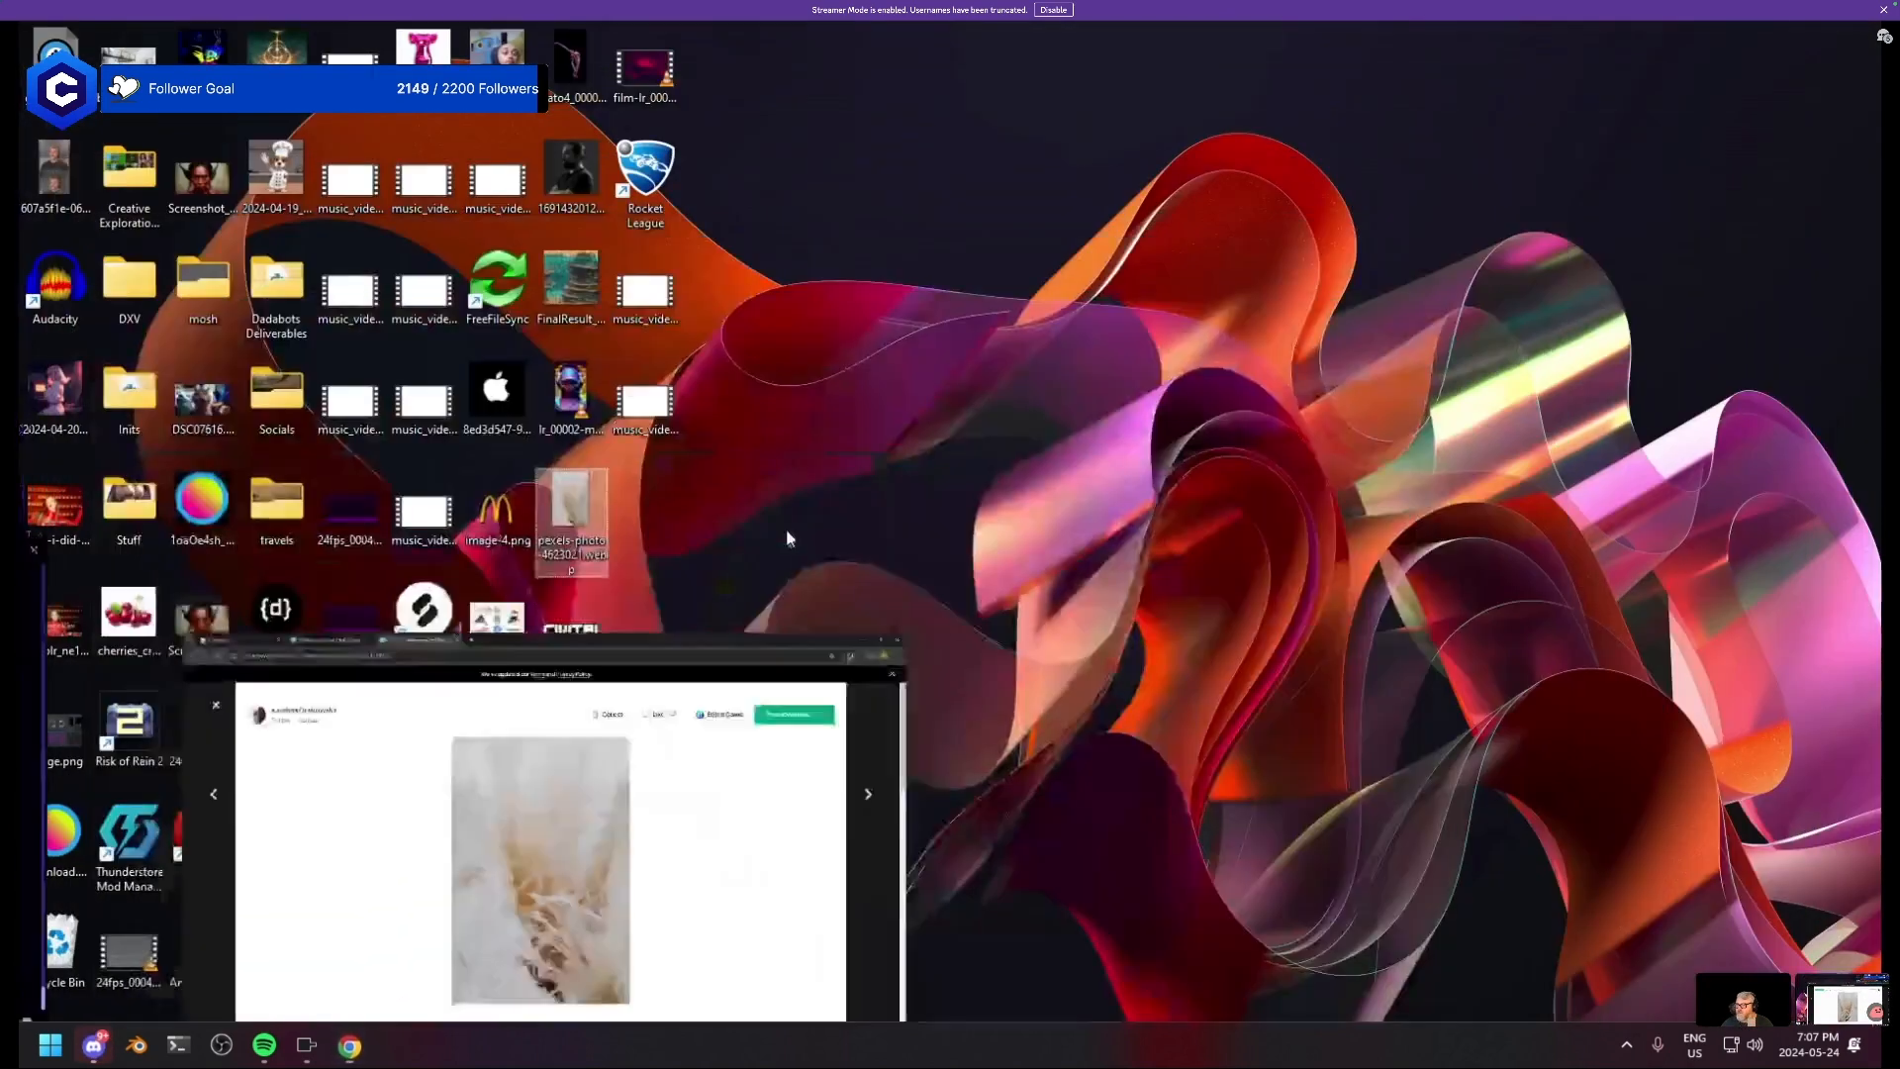
key("super+d")
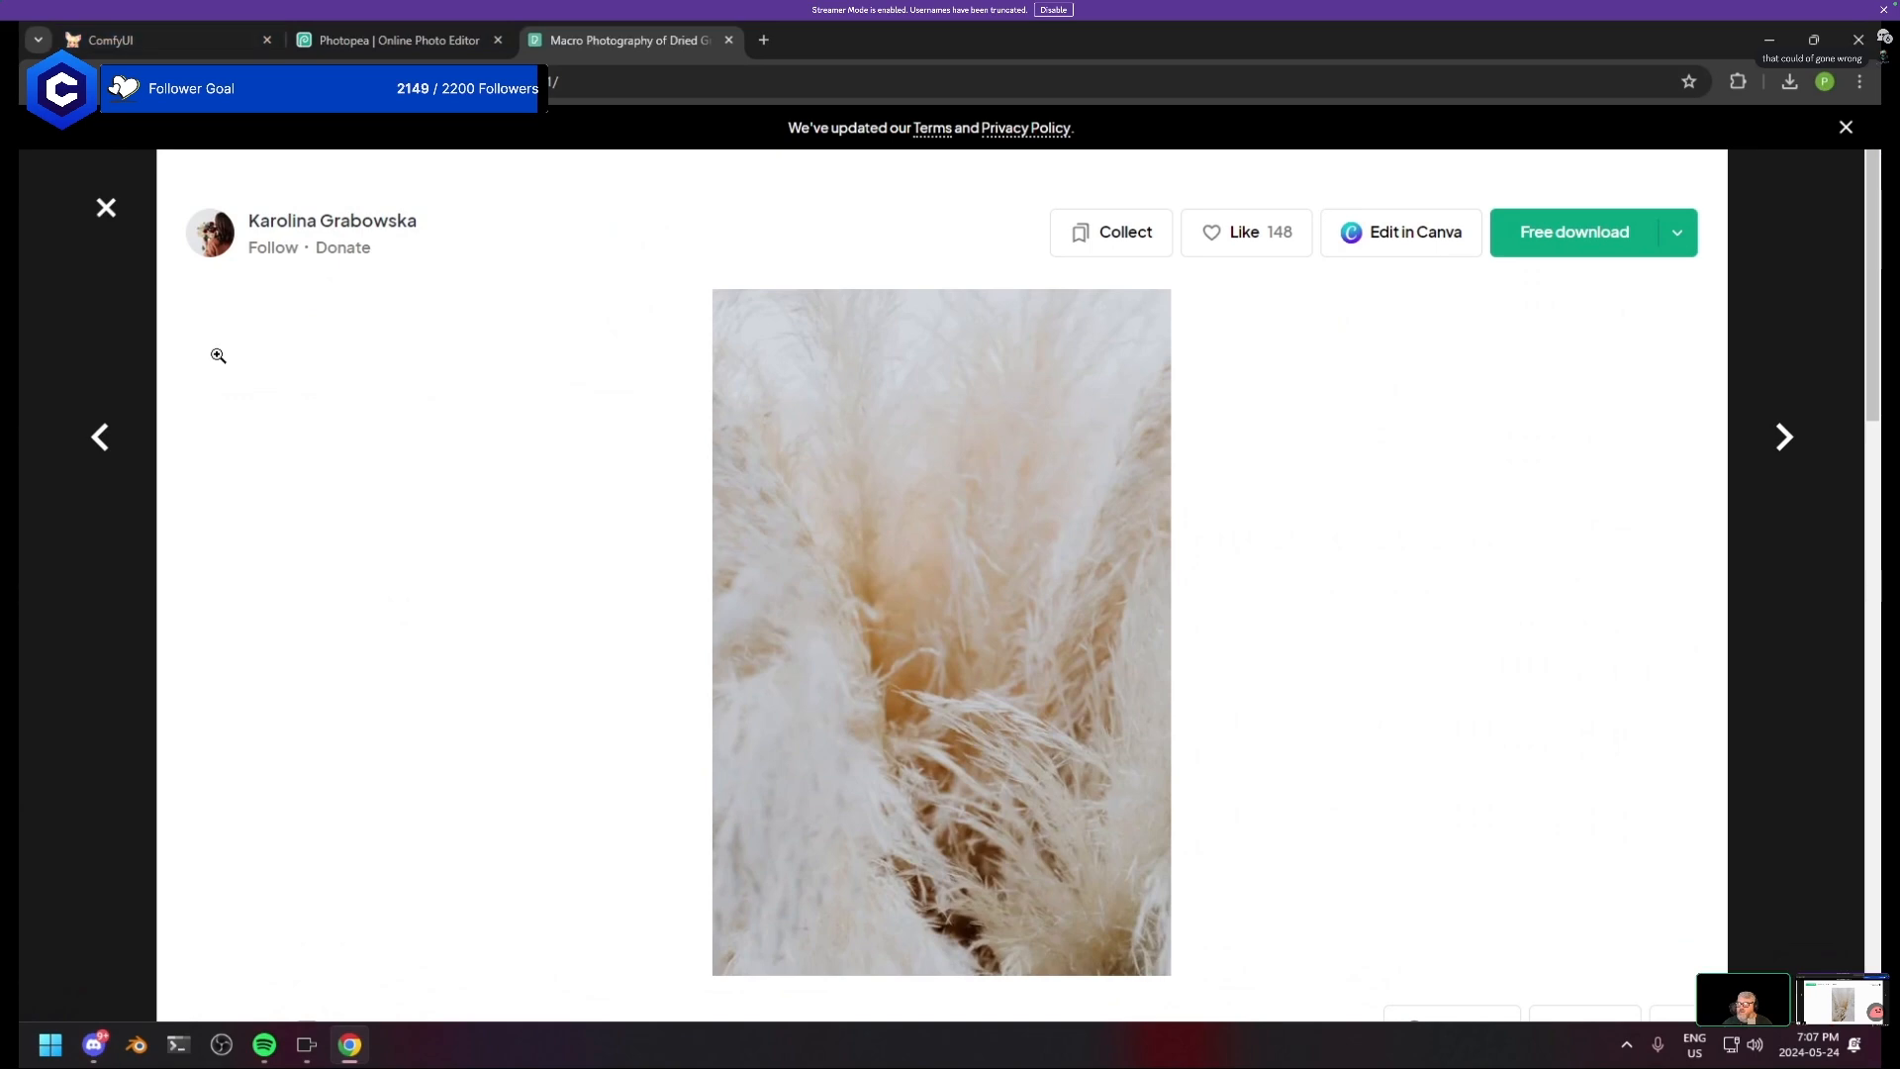
- Close the dried grass photo and look through the other fuzzy photos for a suitable texture
left_click(67, 247)
scroll(692, 772, "down", 15)
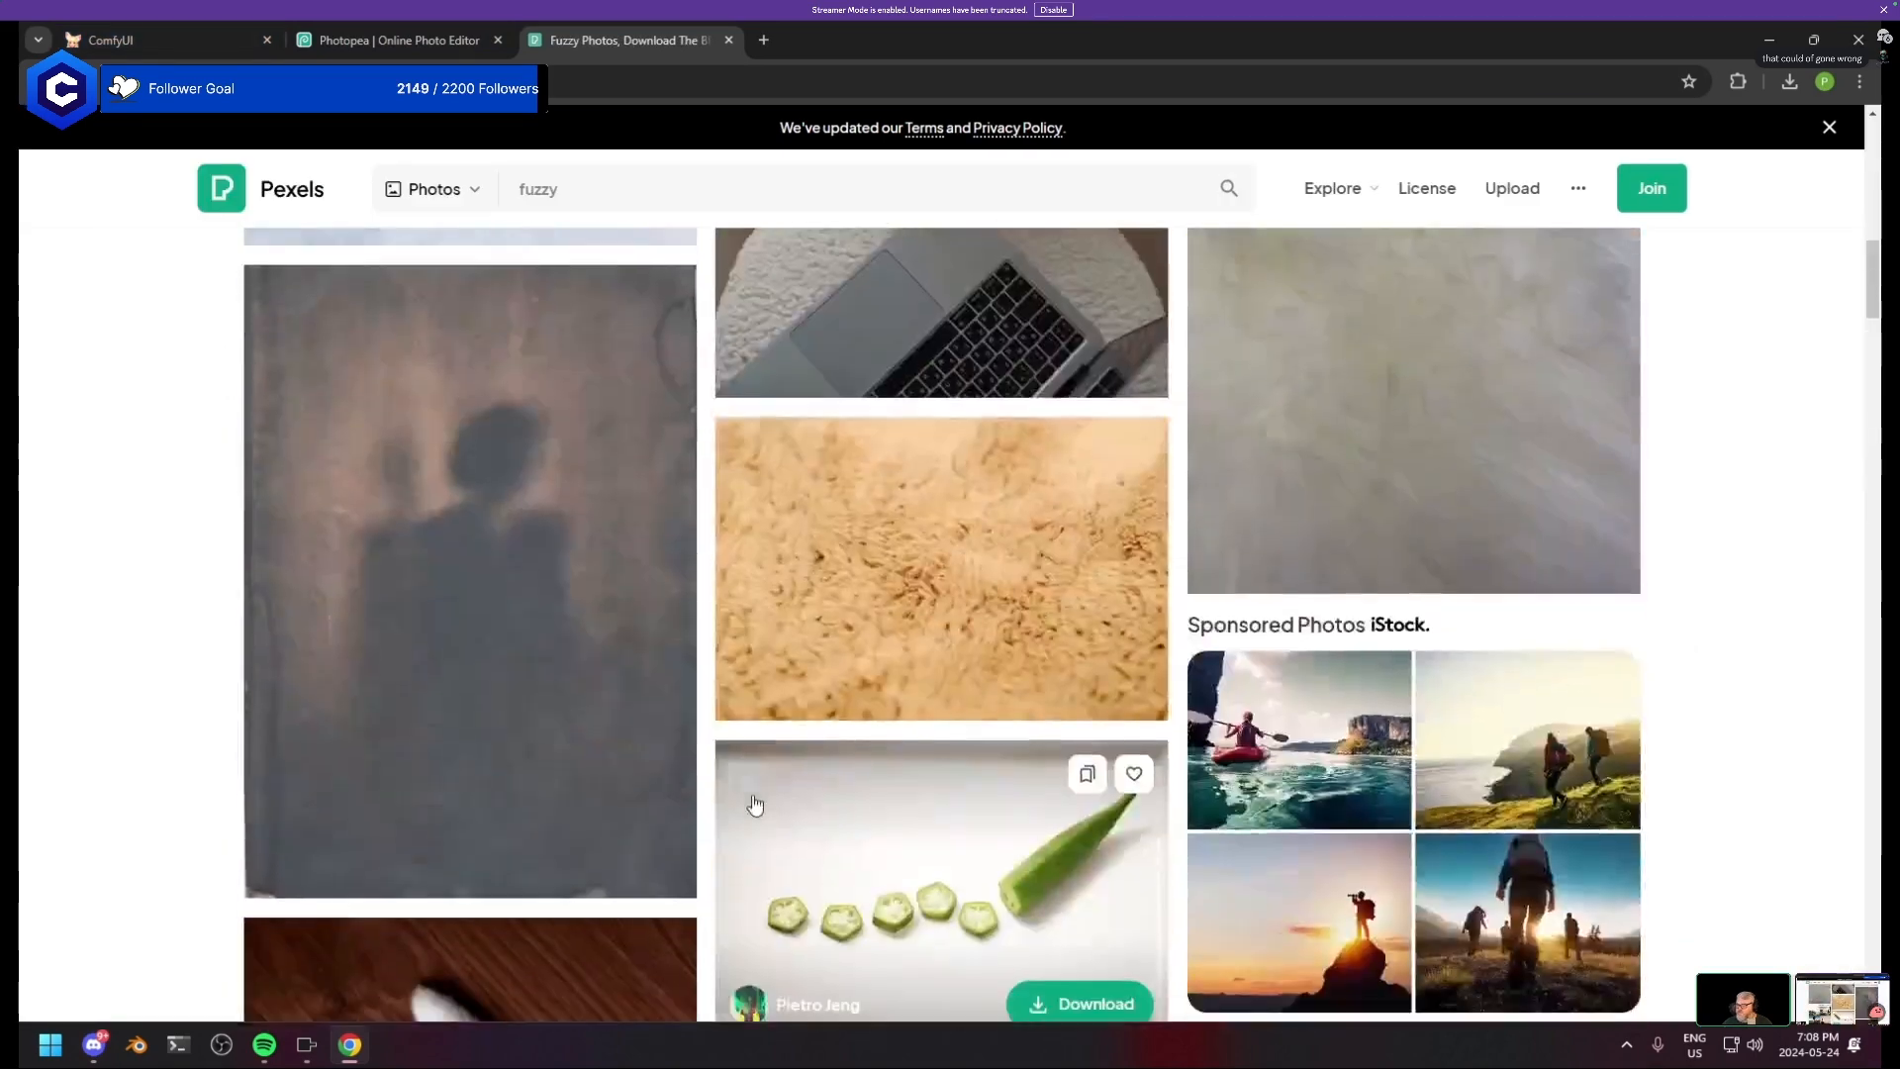
scroll(786, 785, "down", 20)
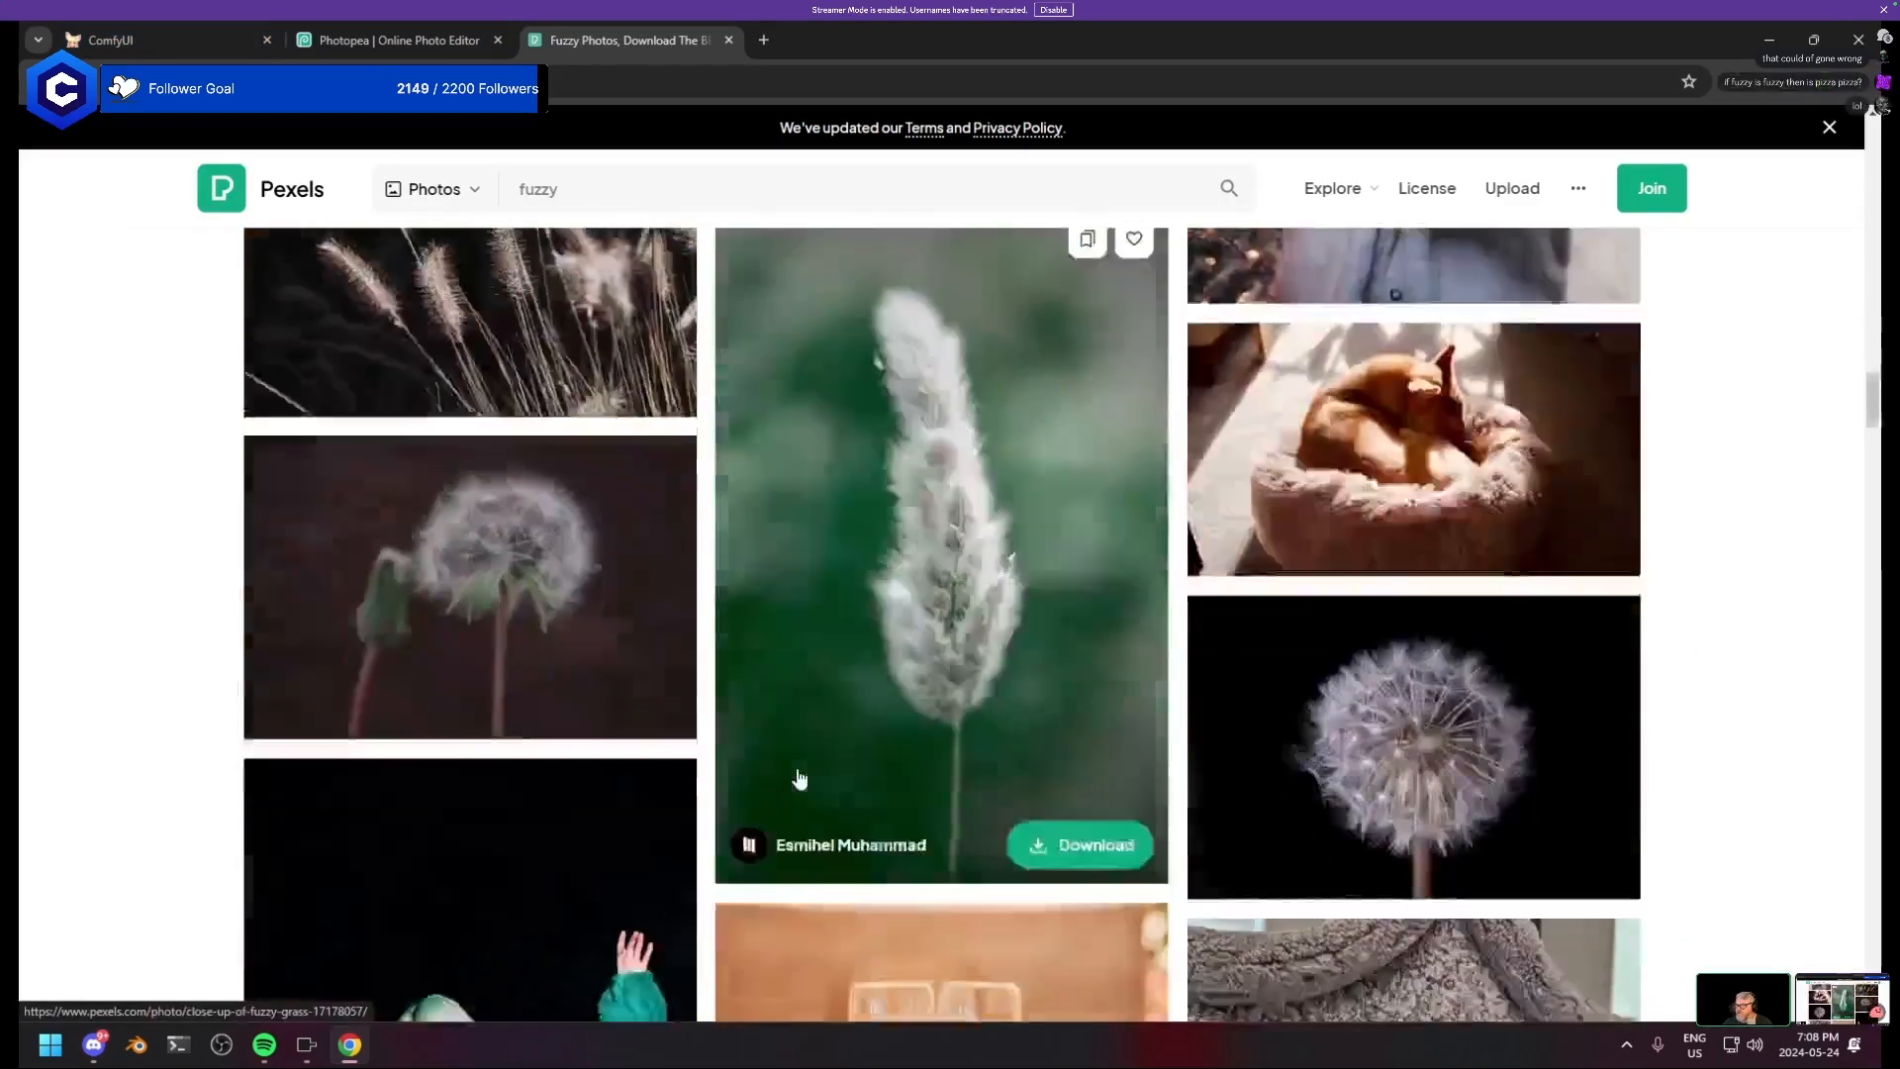
scroll(800, 779, "down", 20)
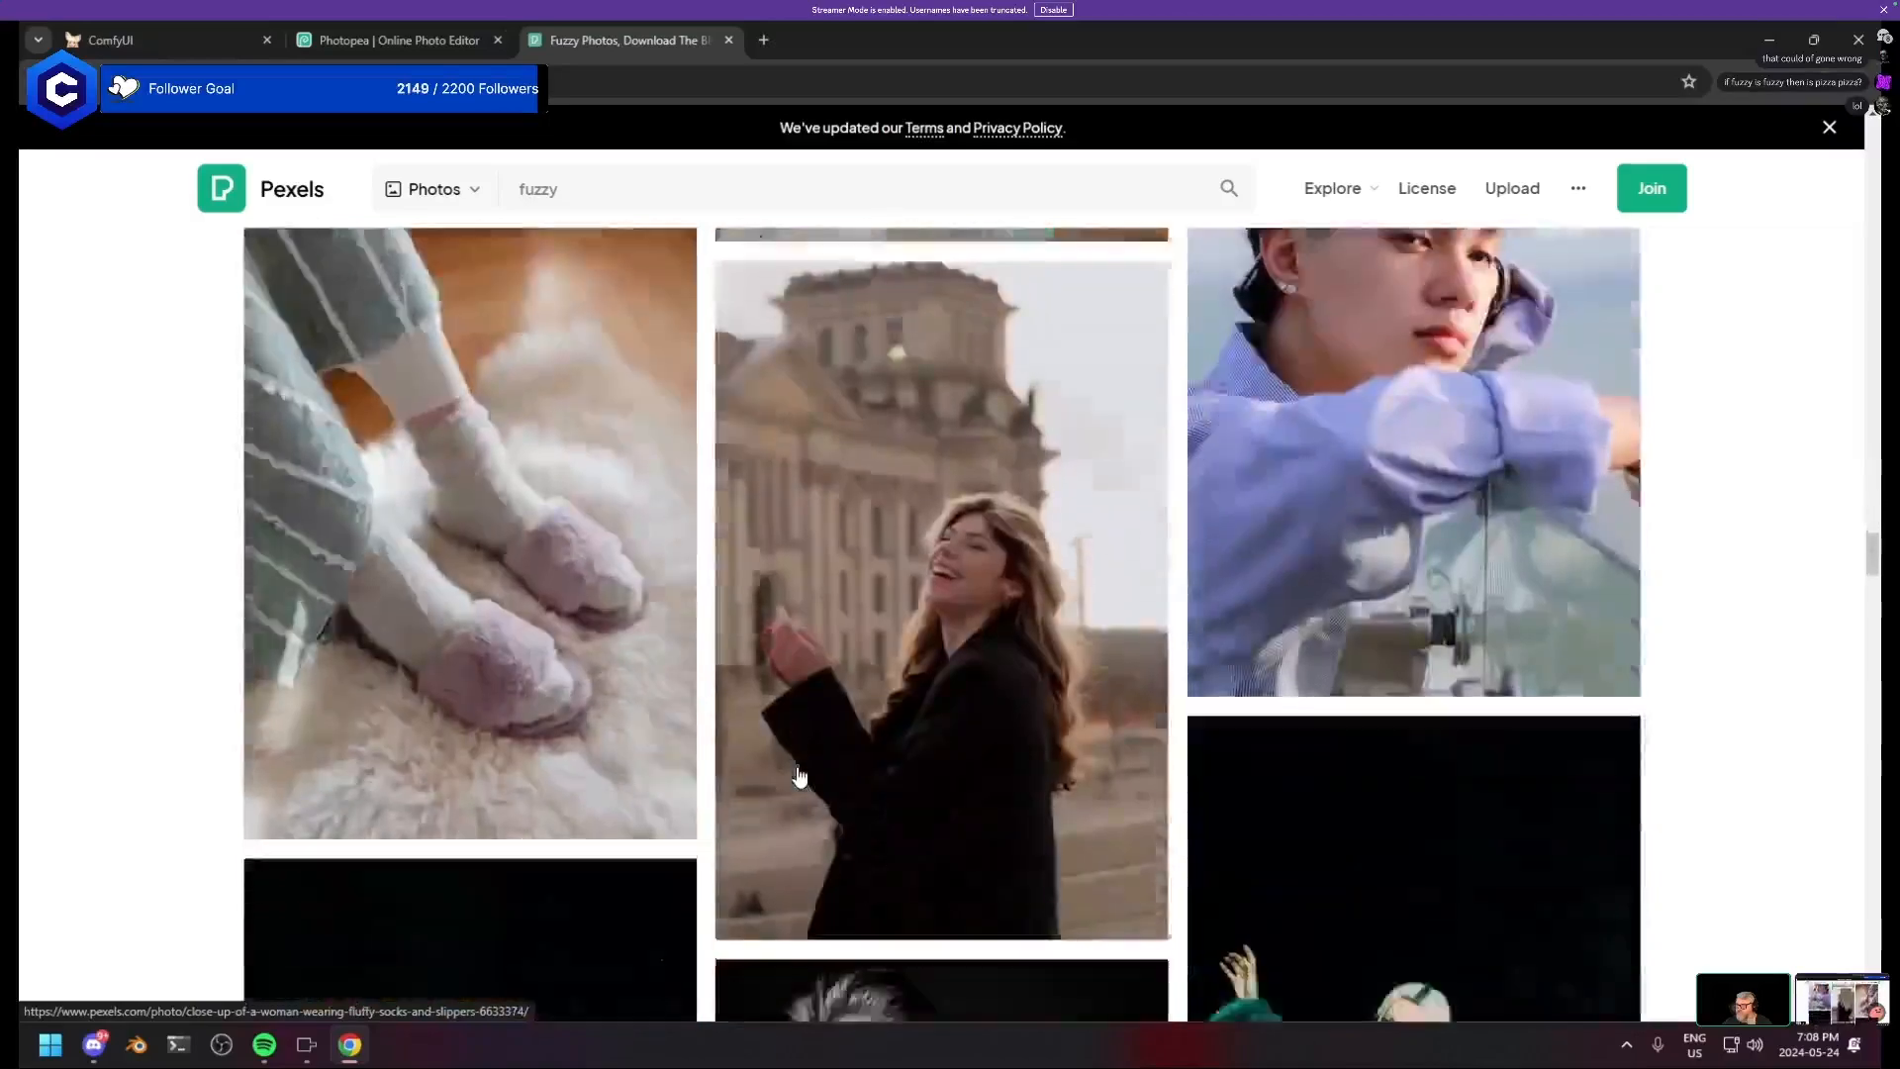
scroll(799, 777, "up", 20)
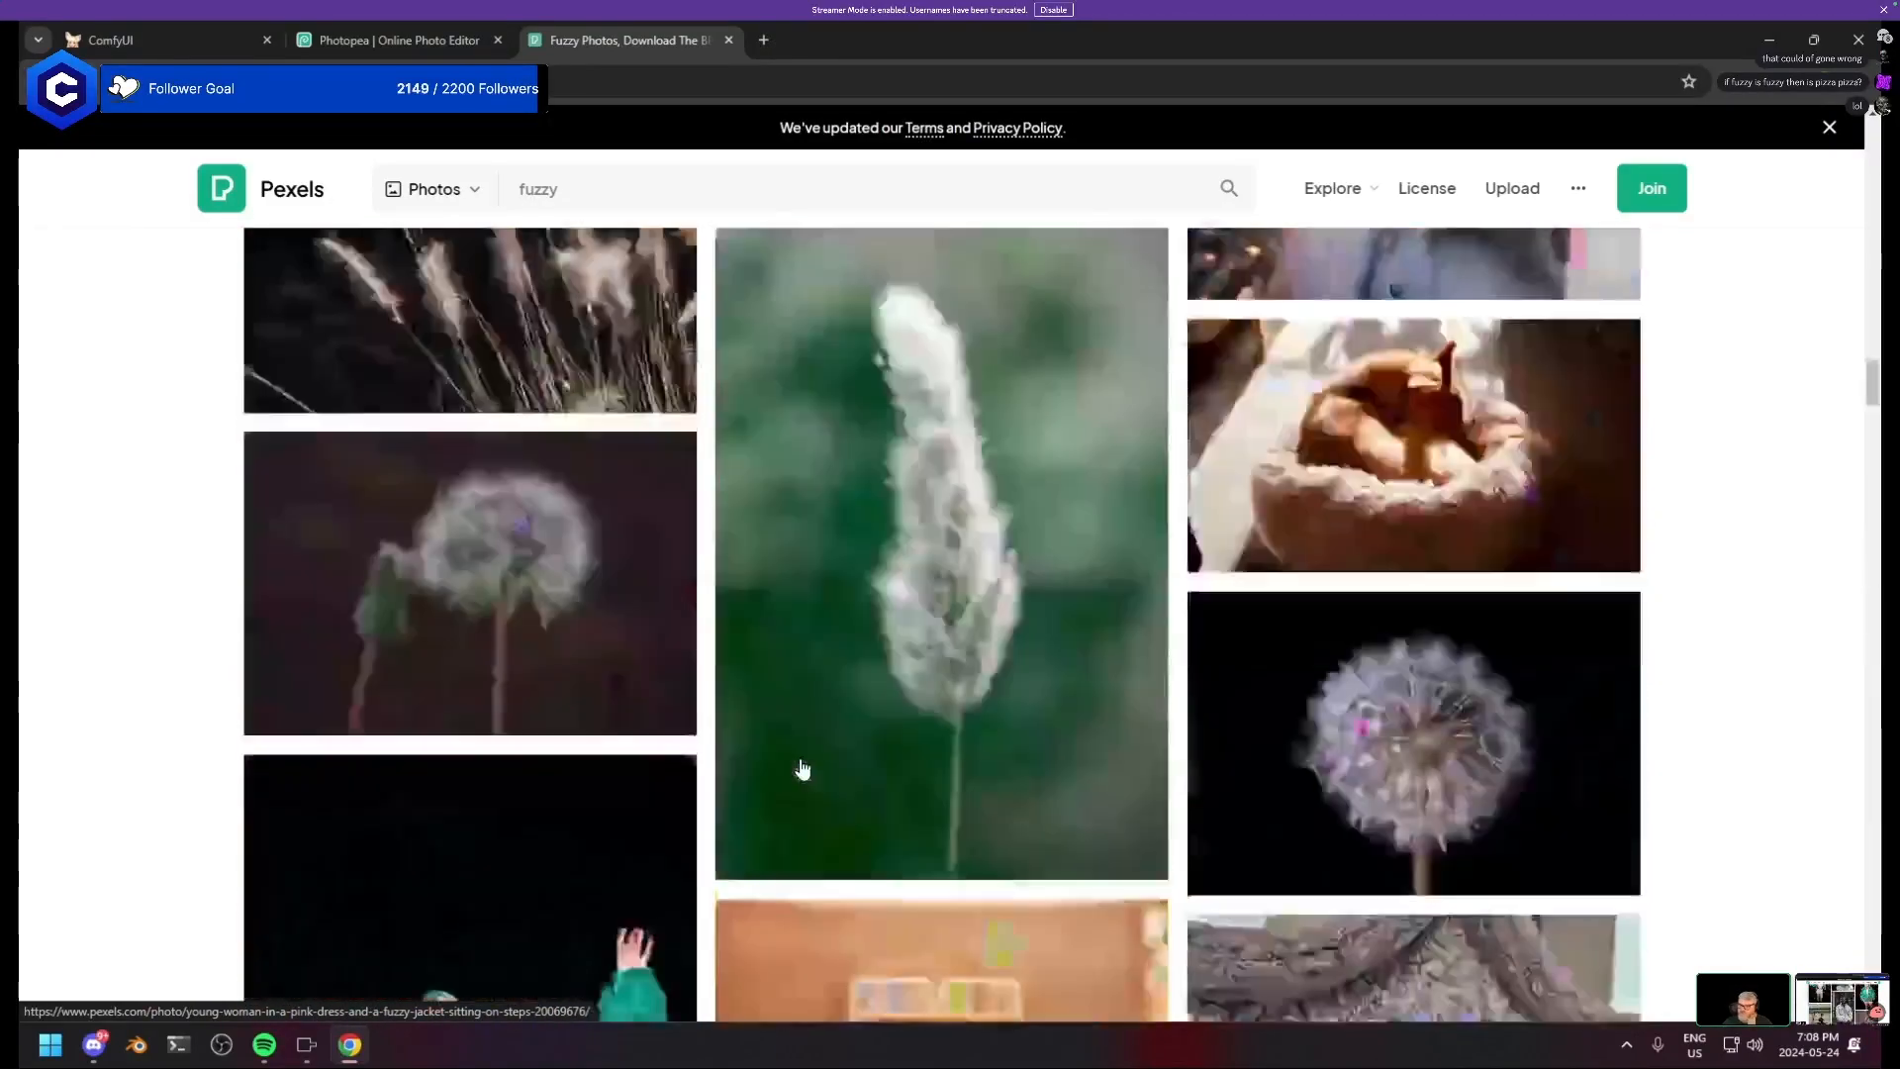
scroll(801, 769, "up", 10)
- Search Pexels for "turquoise fuzzy" and look through the photos for a turquoise texture
left_click(561, 188)
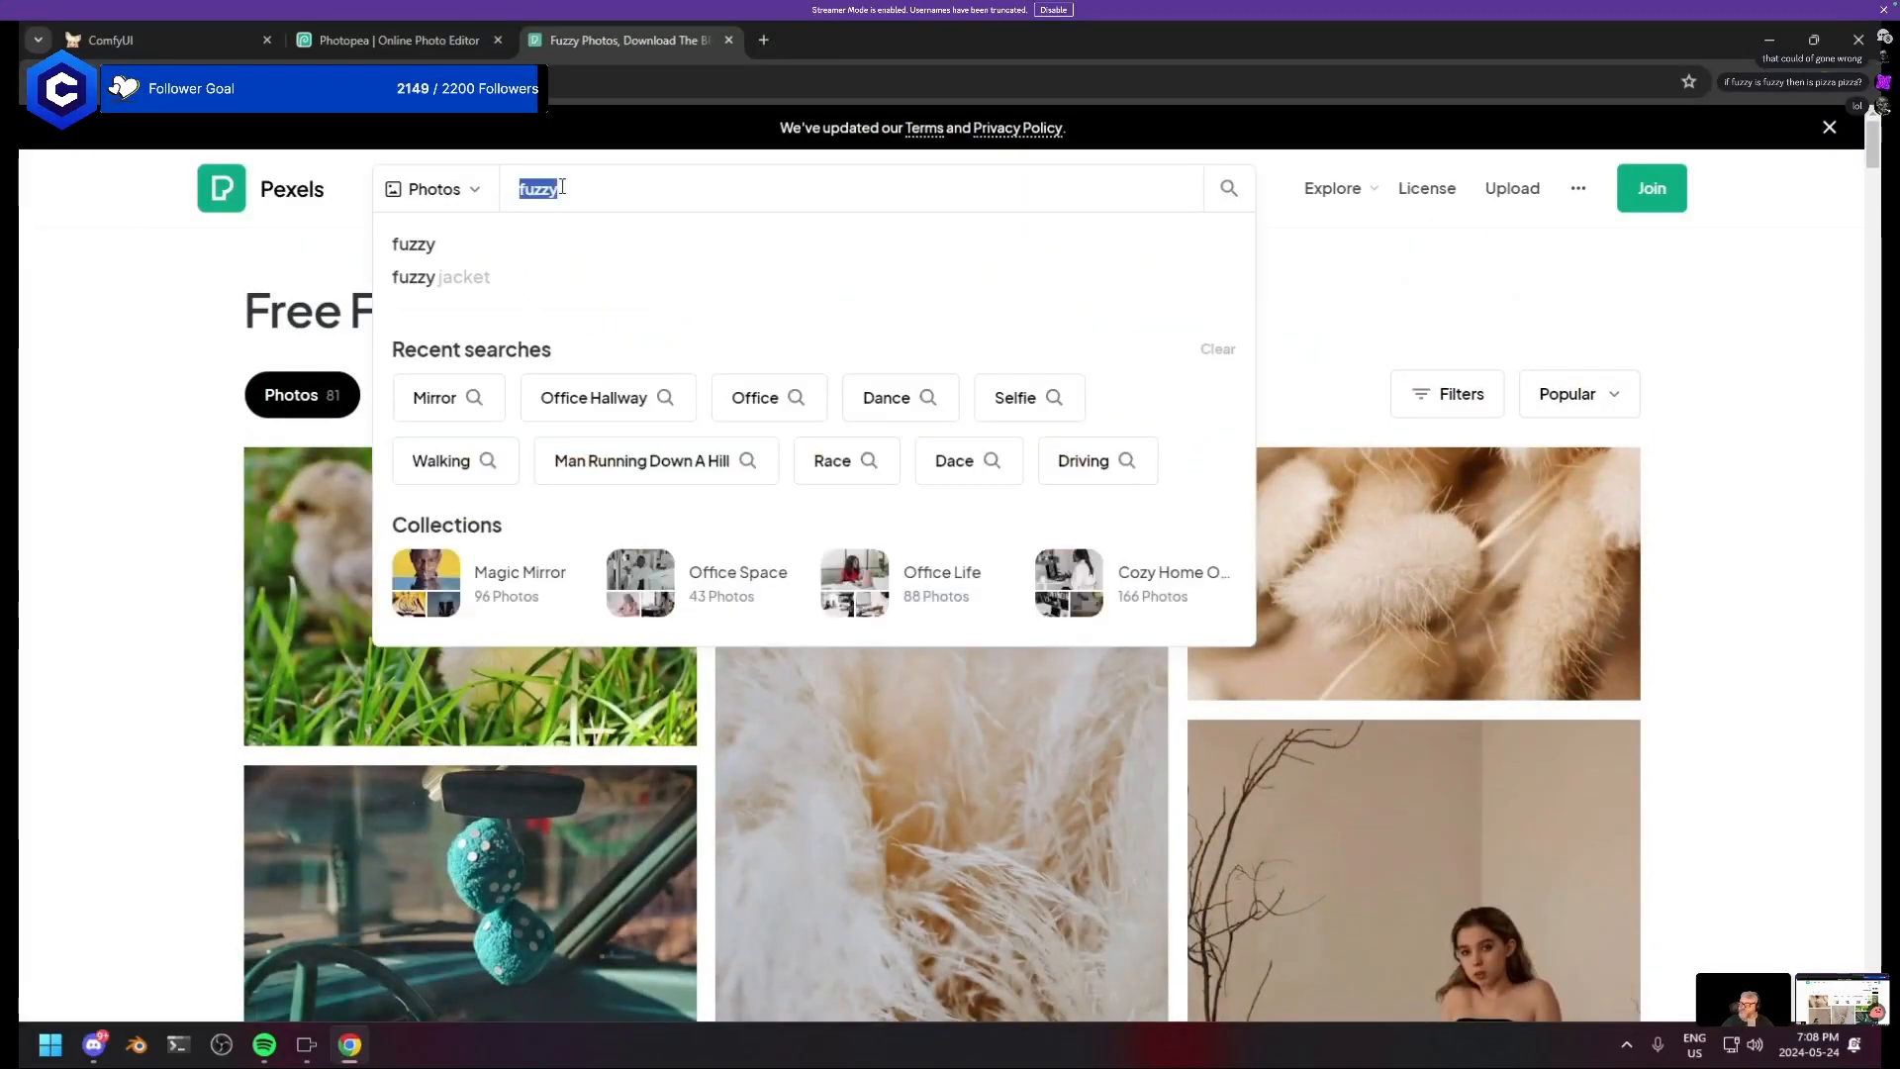
type("turquoise fuzzy")
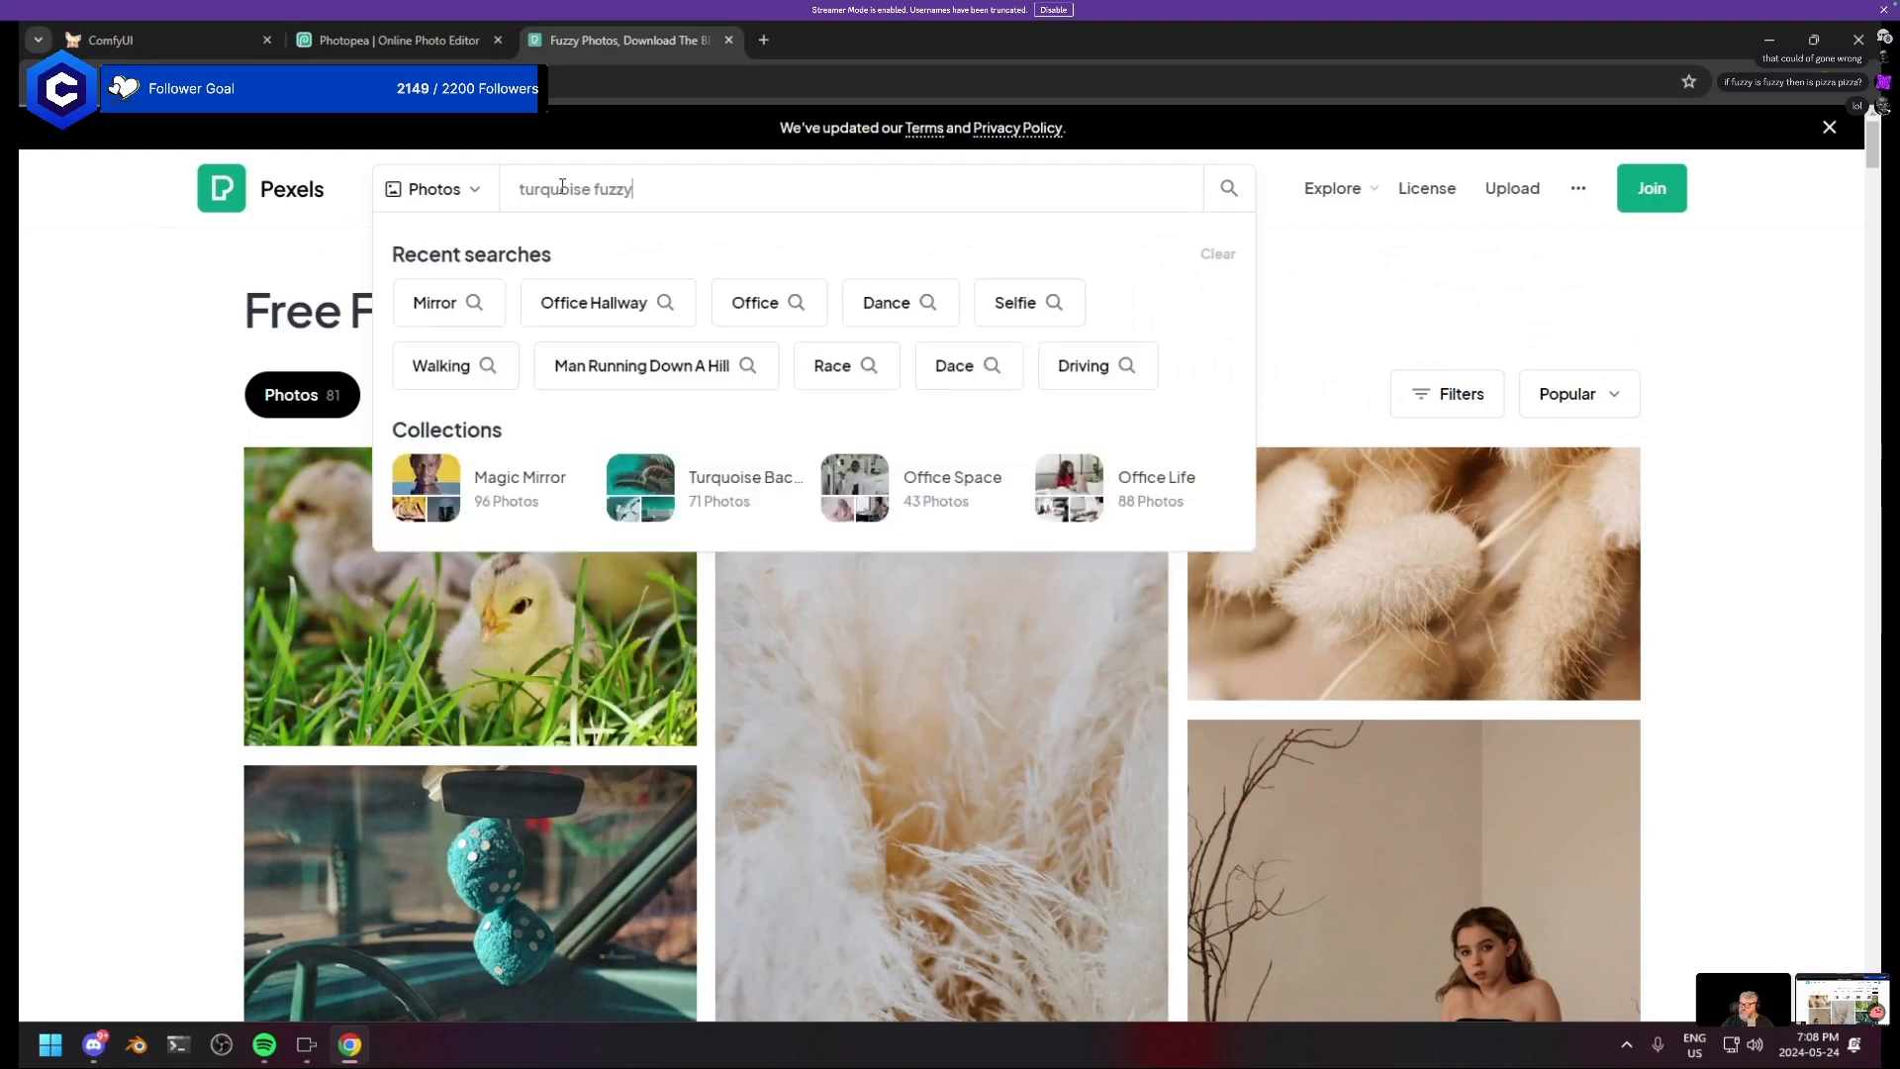
key("Return")
scroll(792, 811, "down", 5)
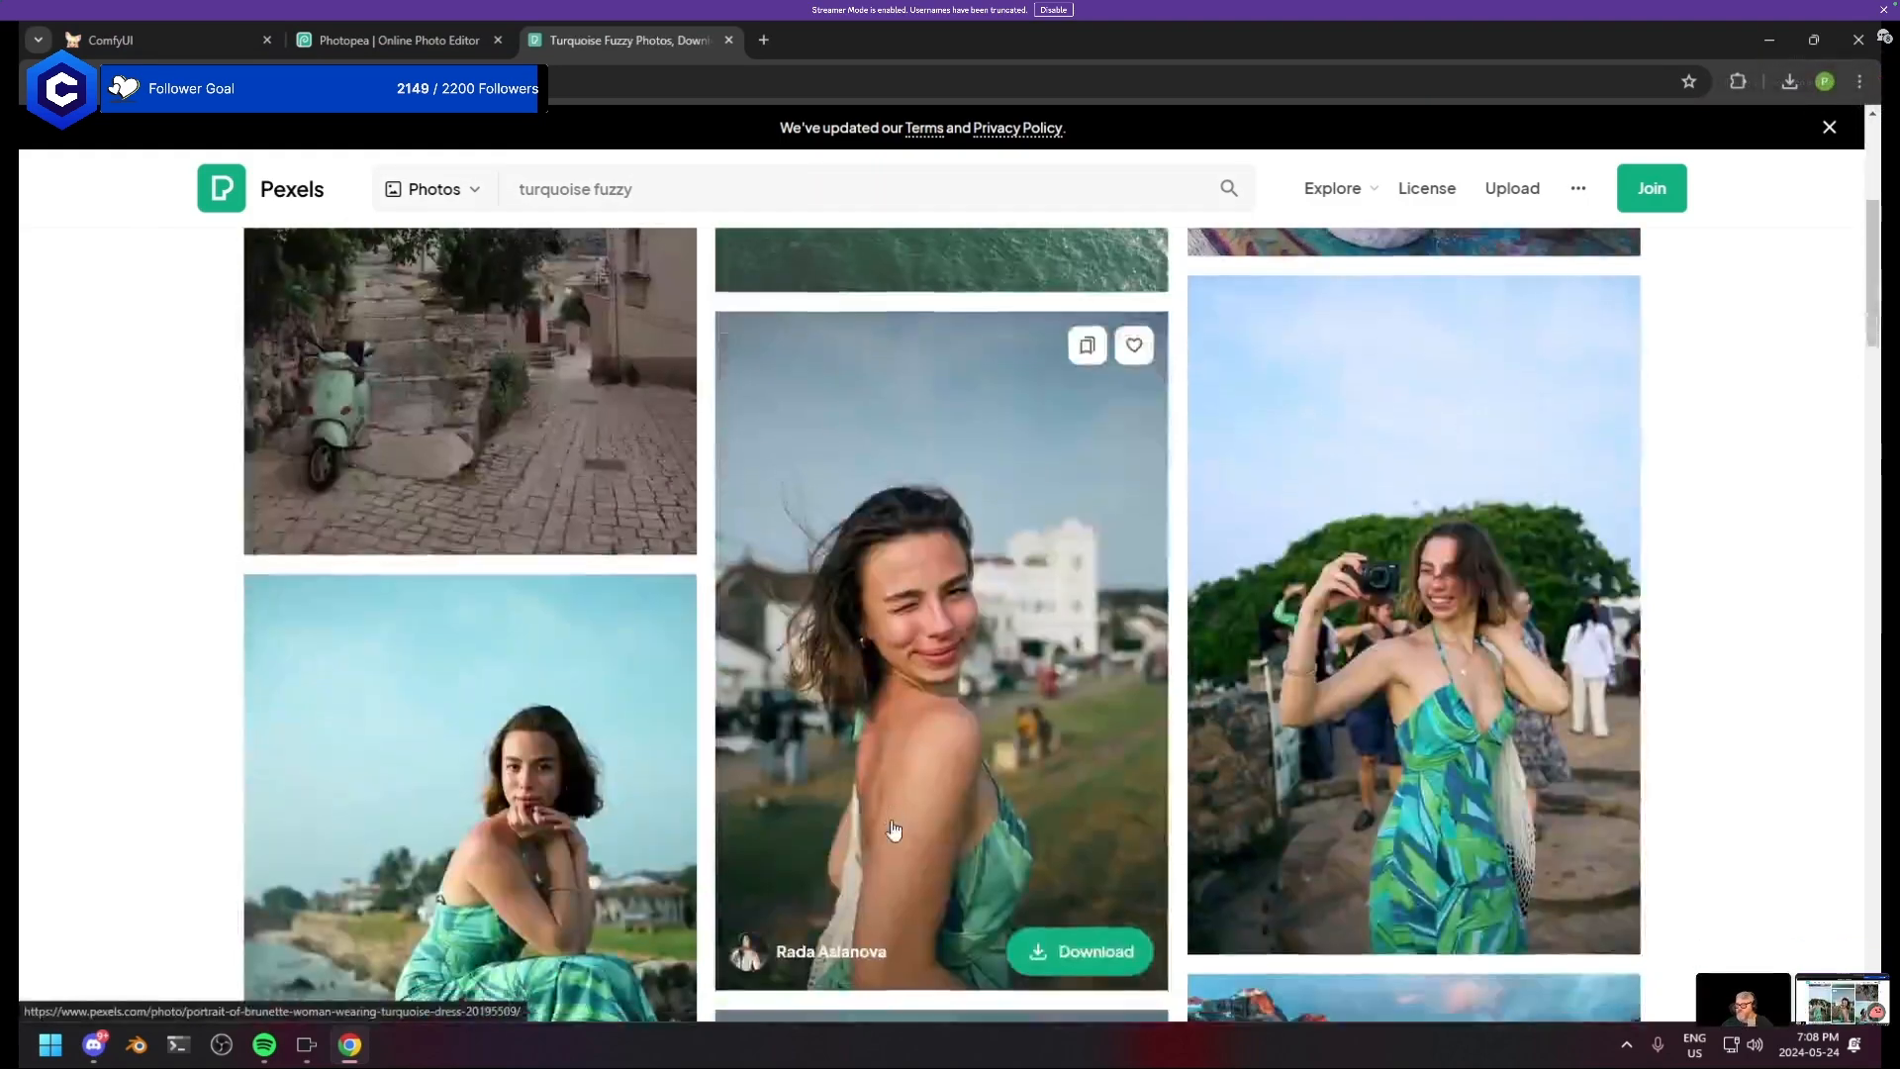
scroll(894, 829, "down", 15)
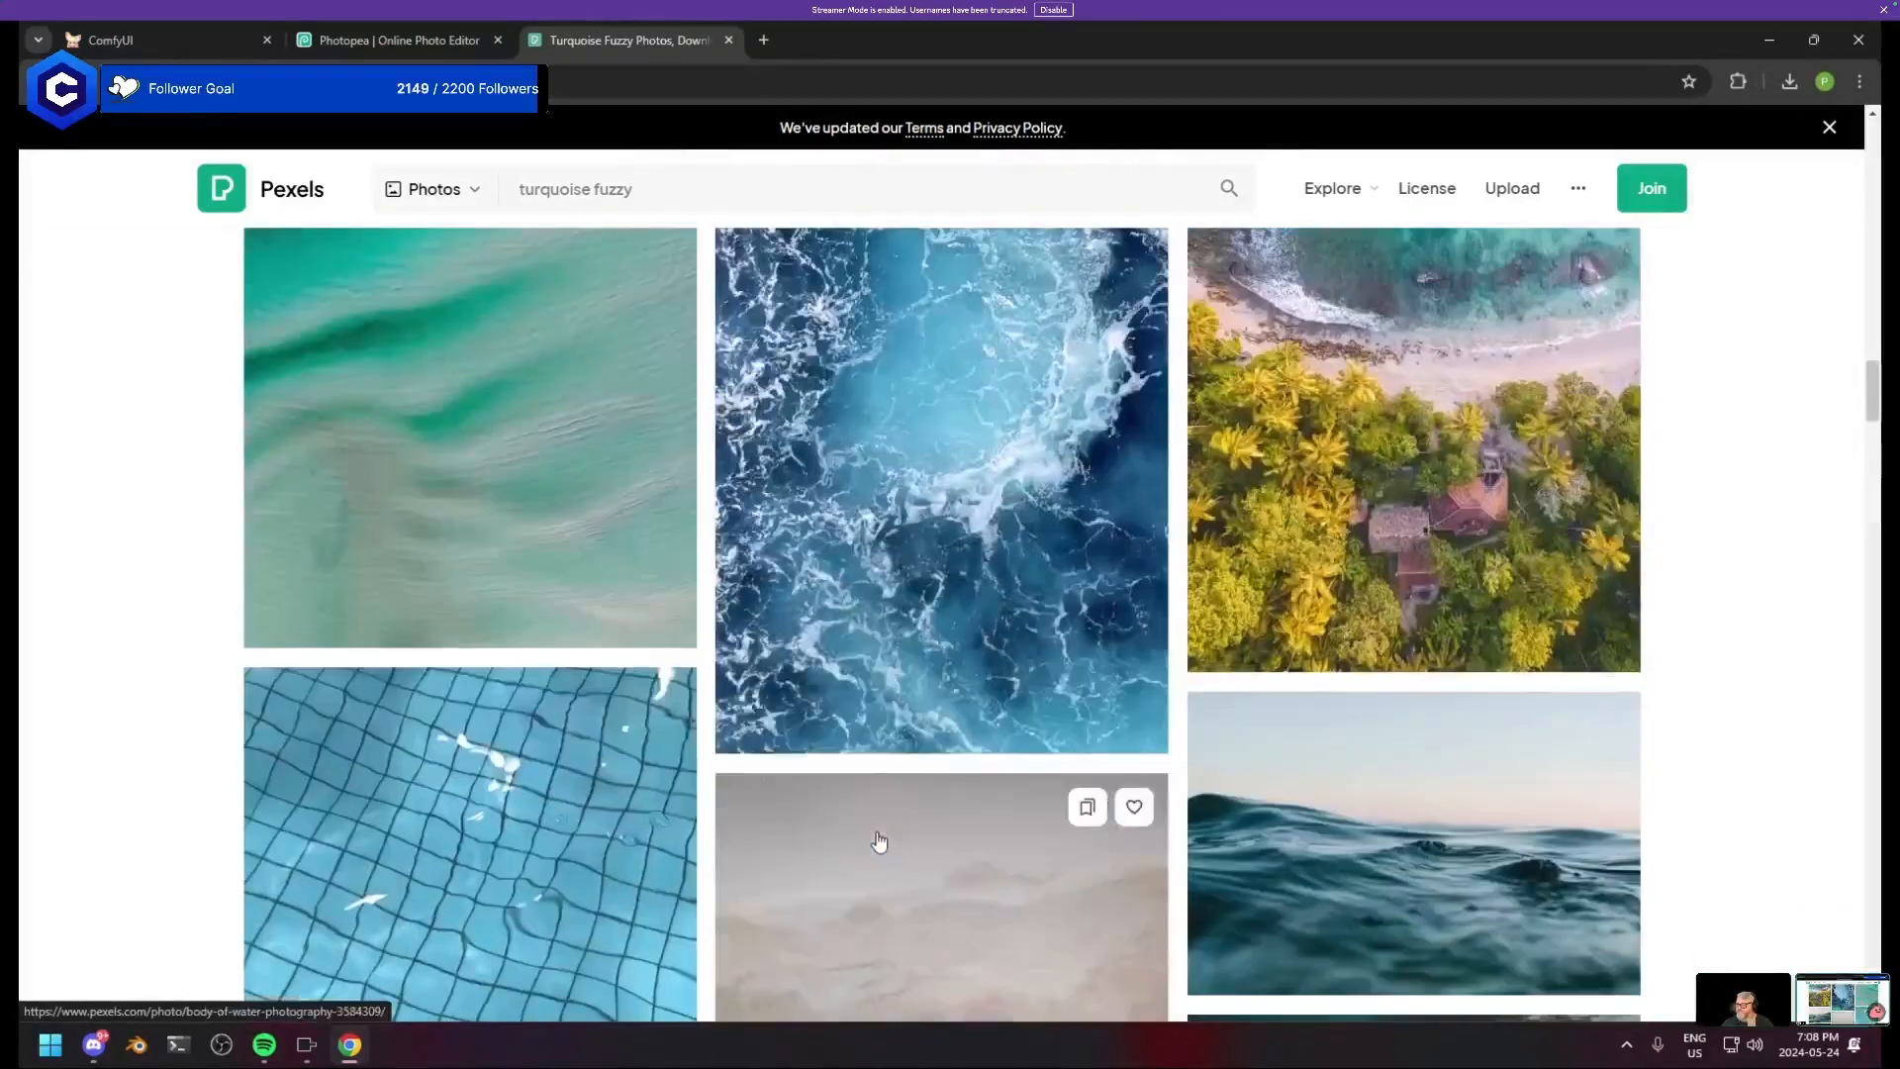
scroll(878, 842, "down", 10)
scroll(878, 841, "up", 9)
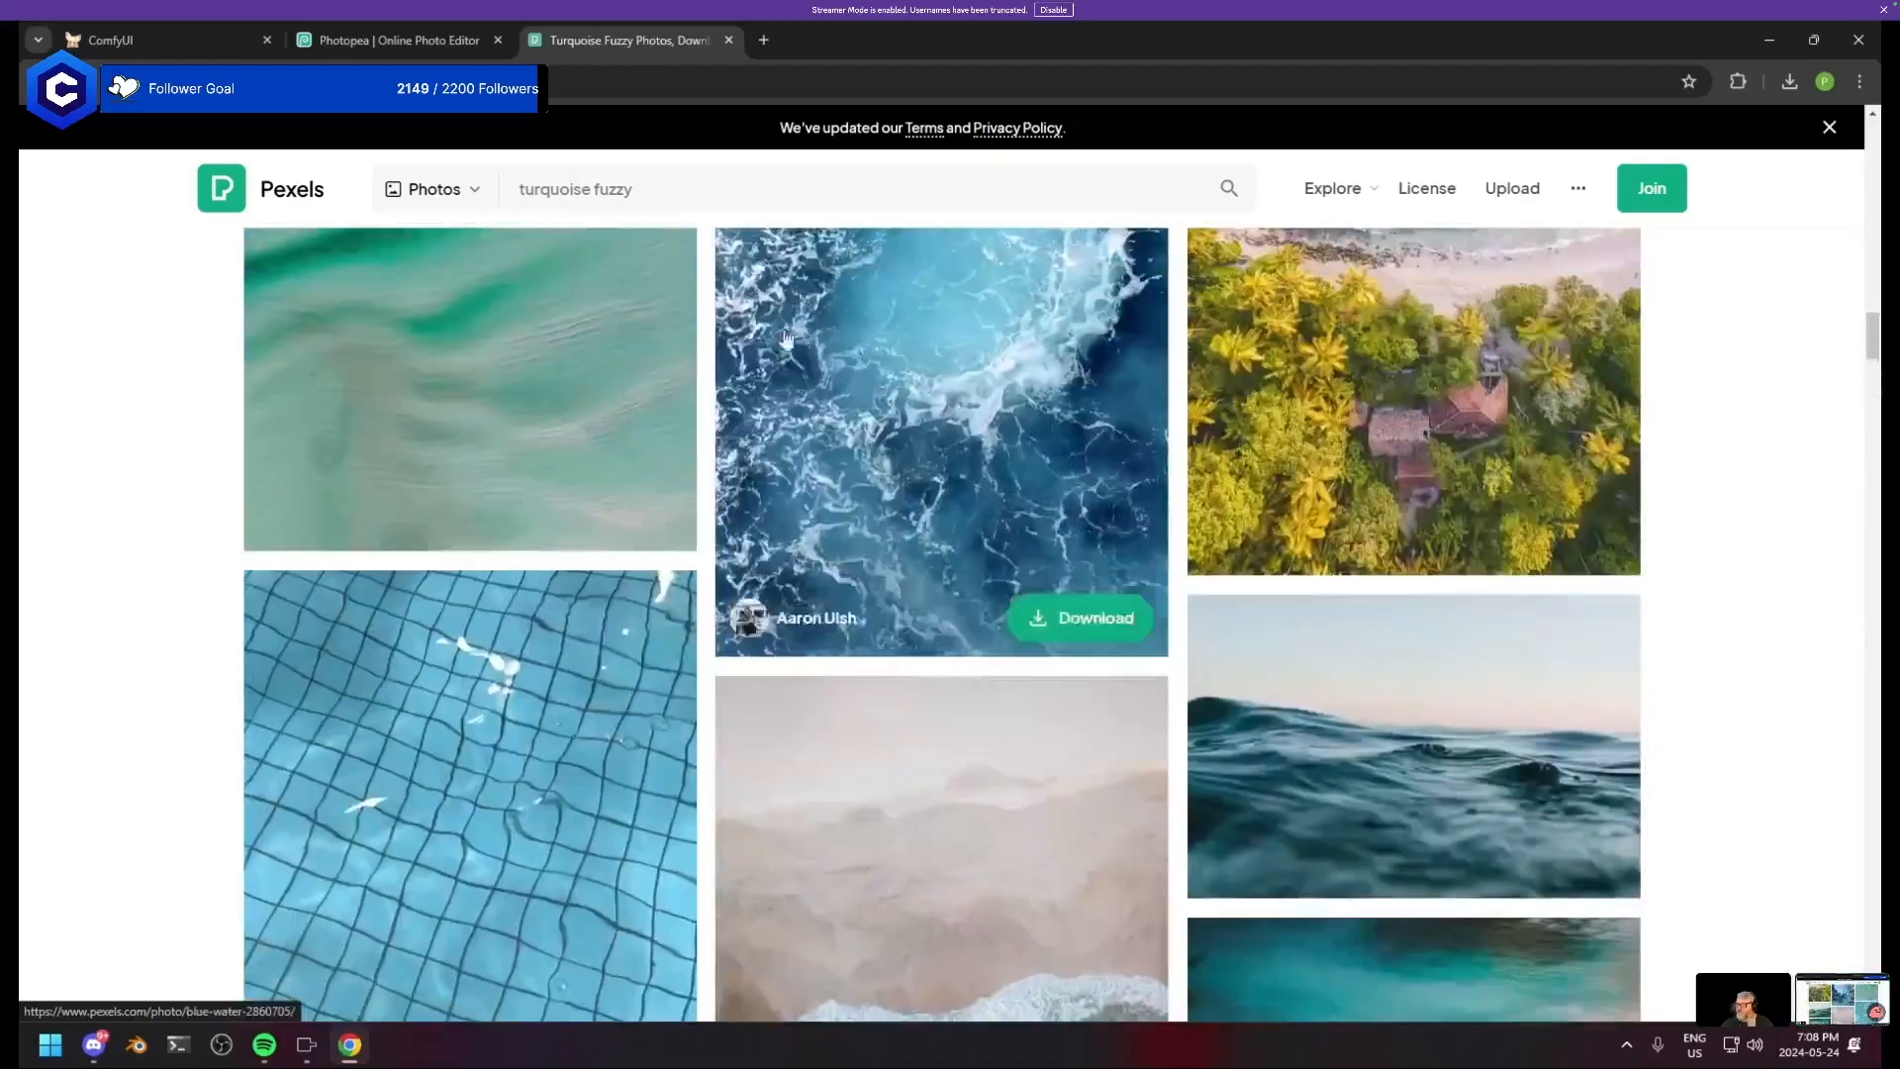
type("unsp")
key("BackSpace")
key("BackSpace")
key("BackSpace")
key("BackSpace")
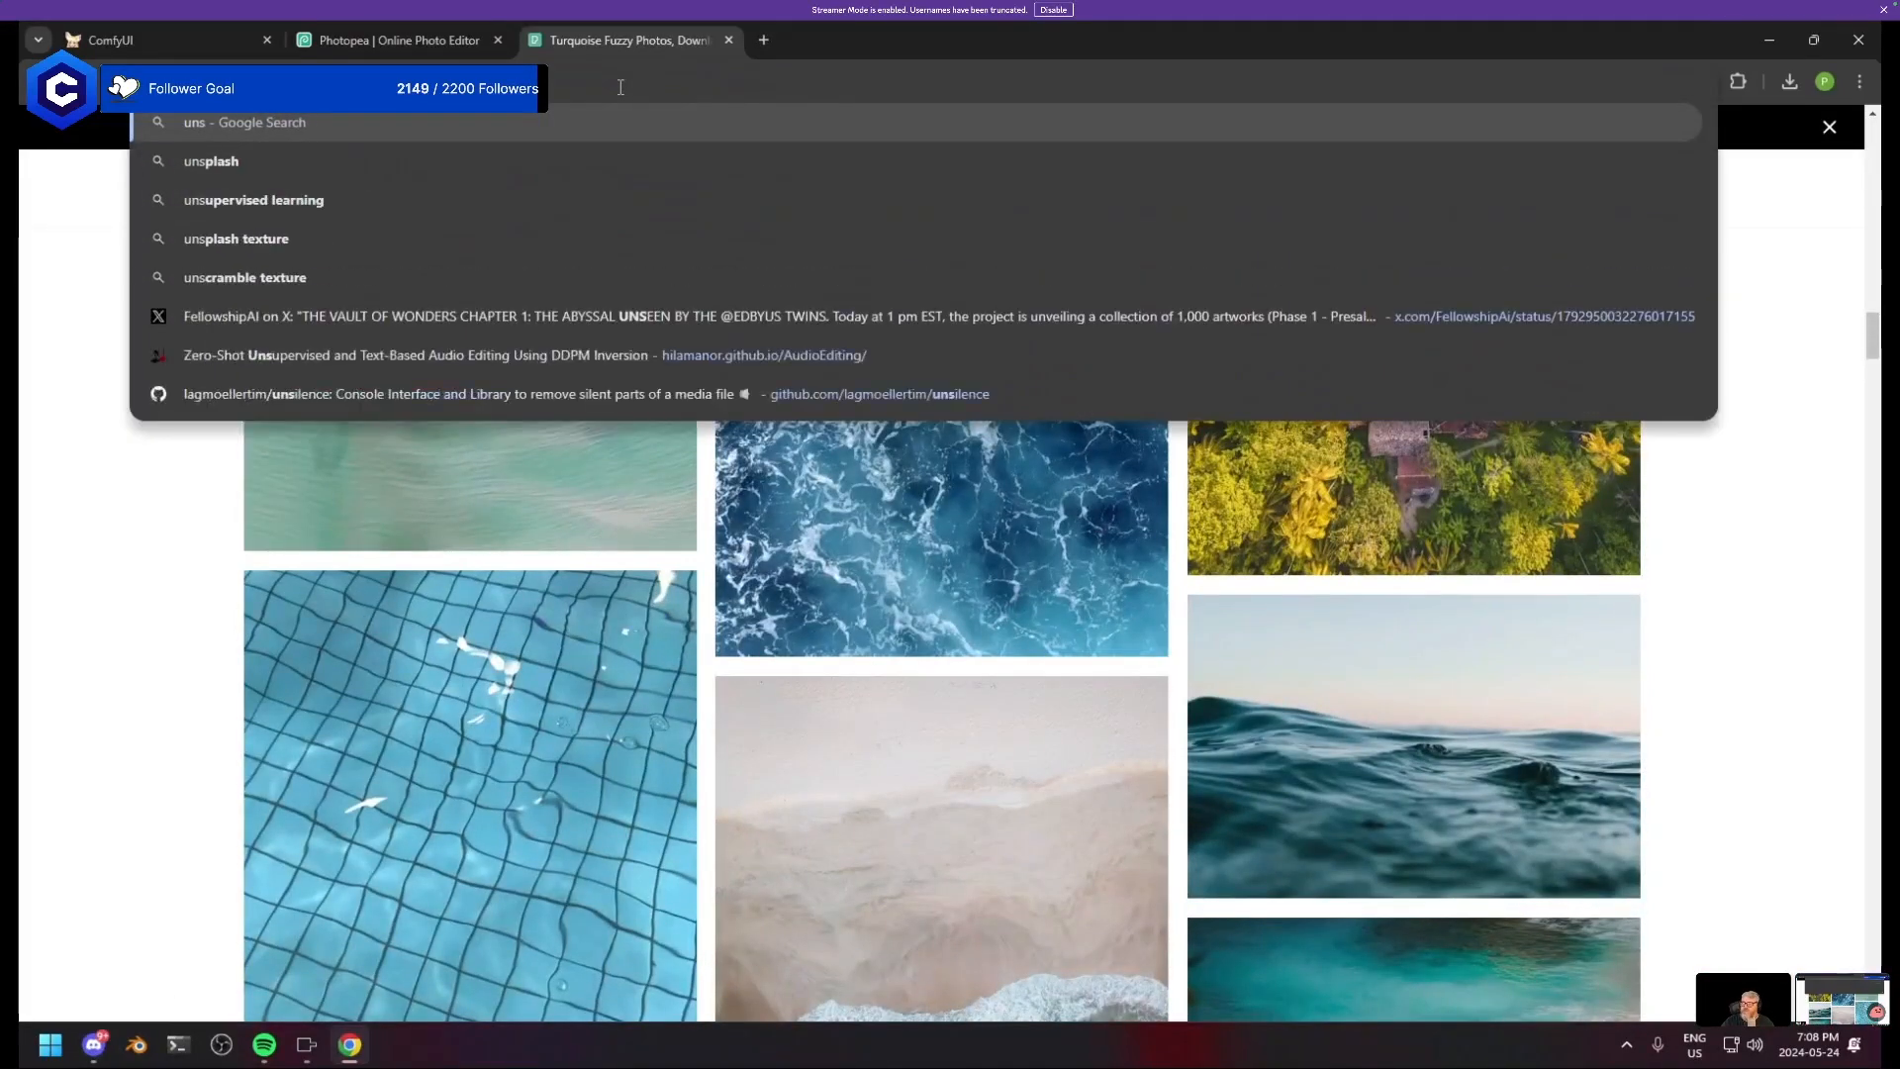
type("blue fuzzy")
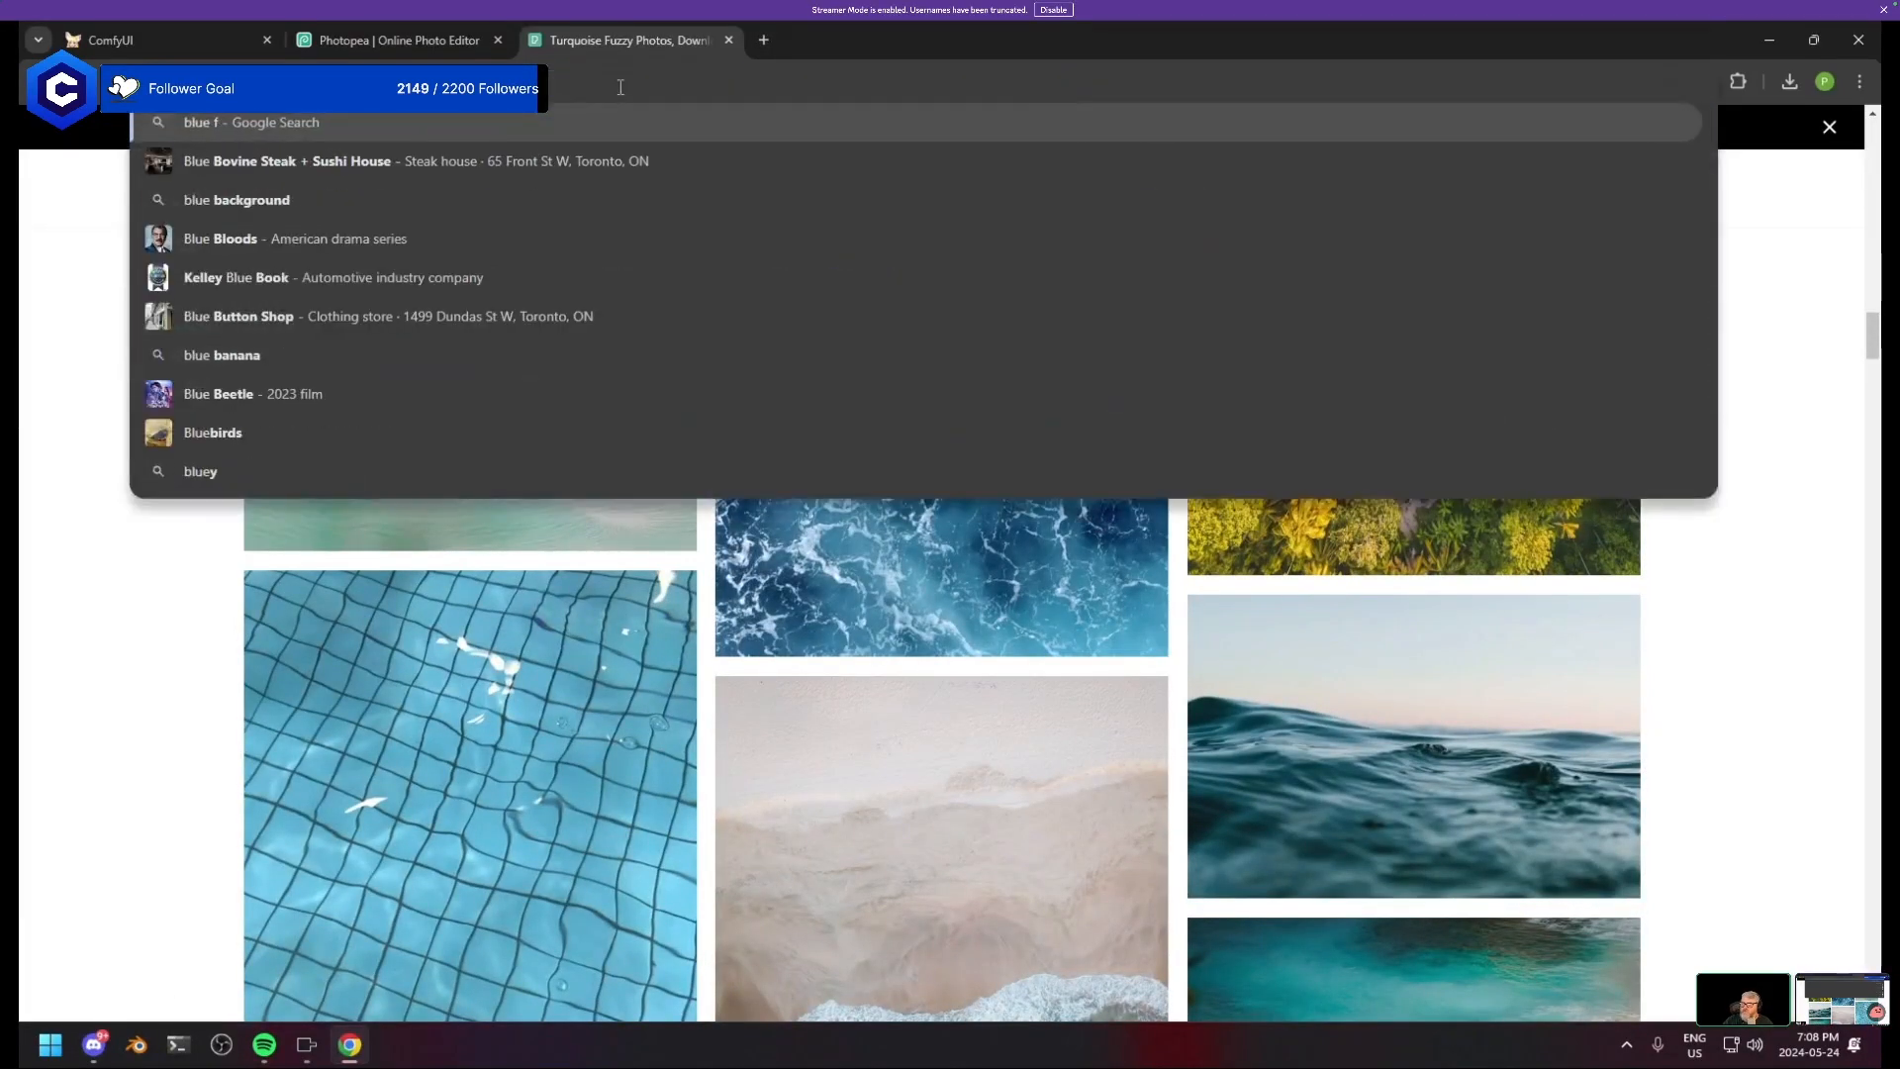
key("BackSpace")
key("BackSpace")
key("BackSpace")
key("BackSpace")
key("BackSpace")
key("BackSpace")
key("BackSpace")
key("BackSpace")
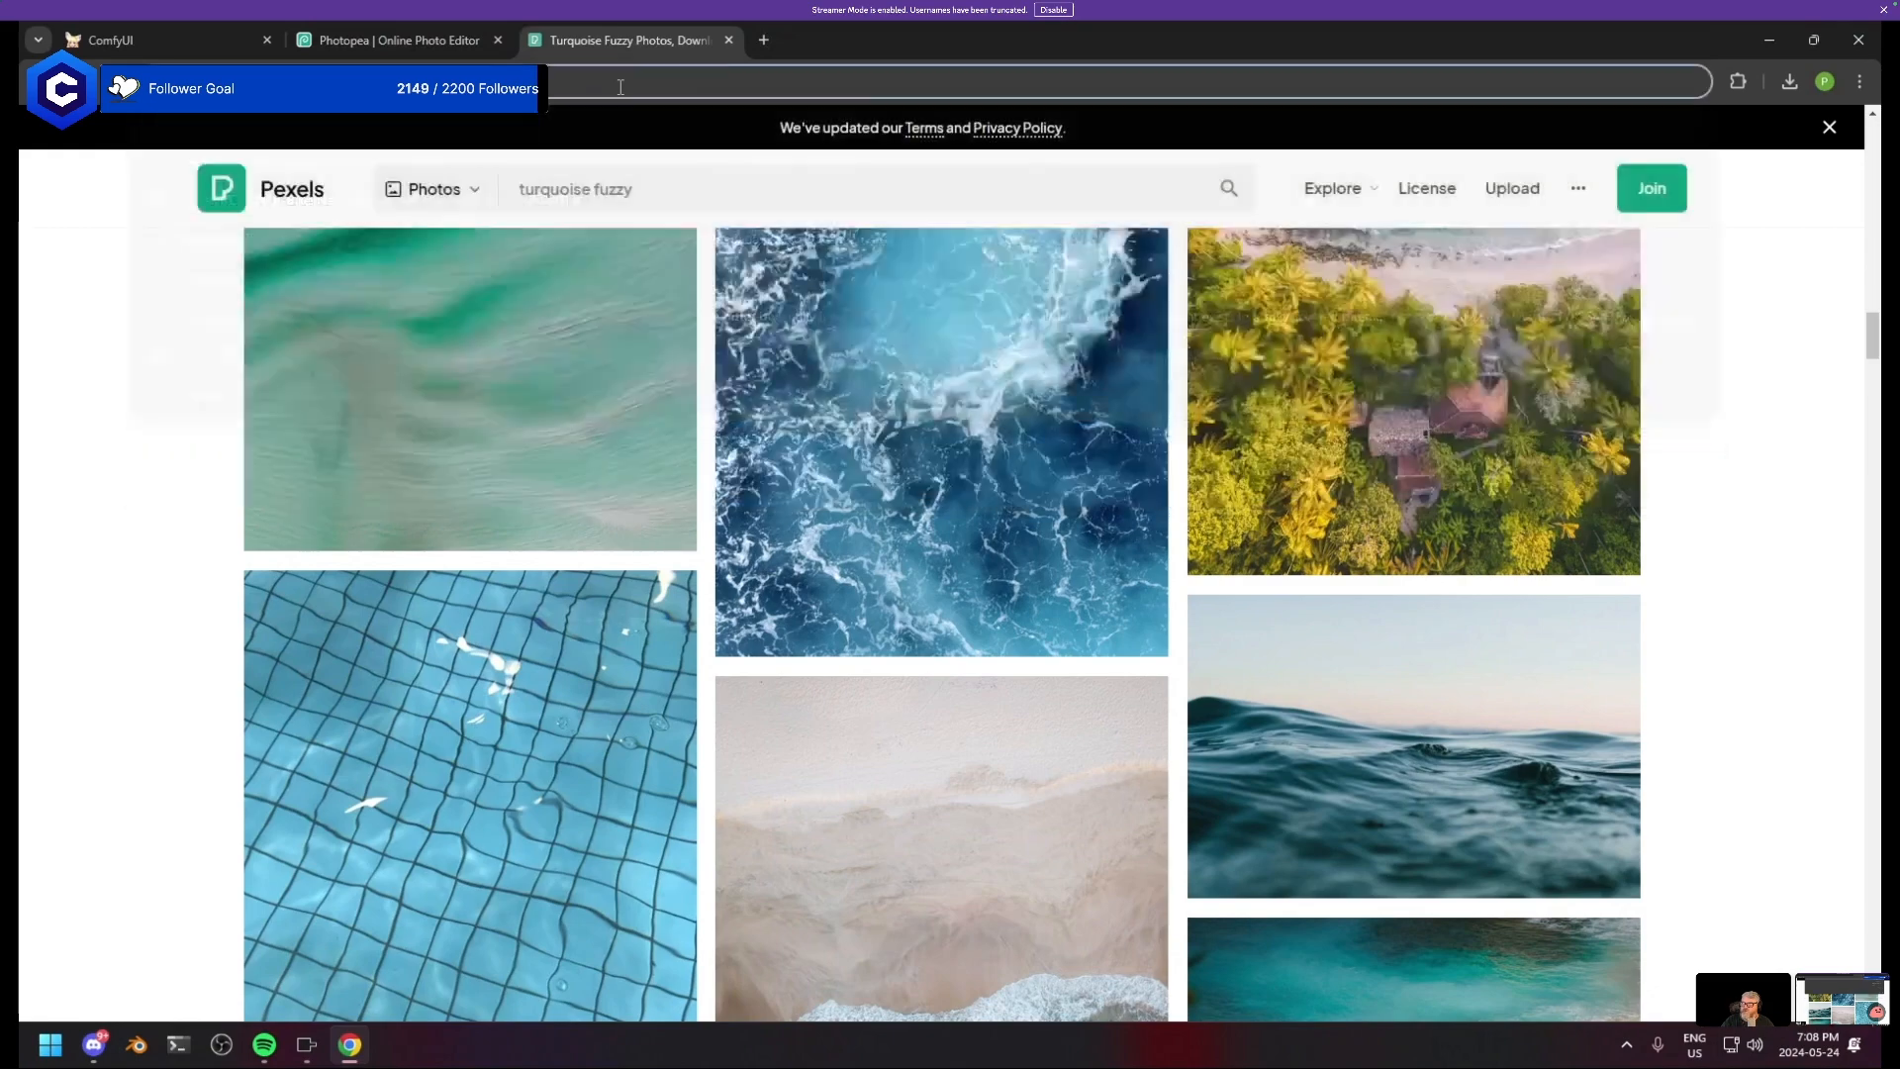
- Search Google for "cyan fuzzy" and replace the query with "turquoise fuzzy texture"
type("cyan fuzzy")
key("Return")
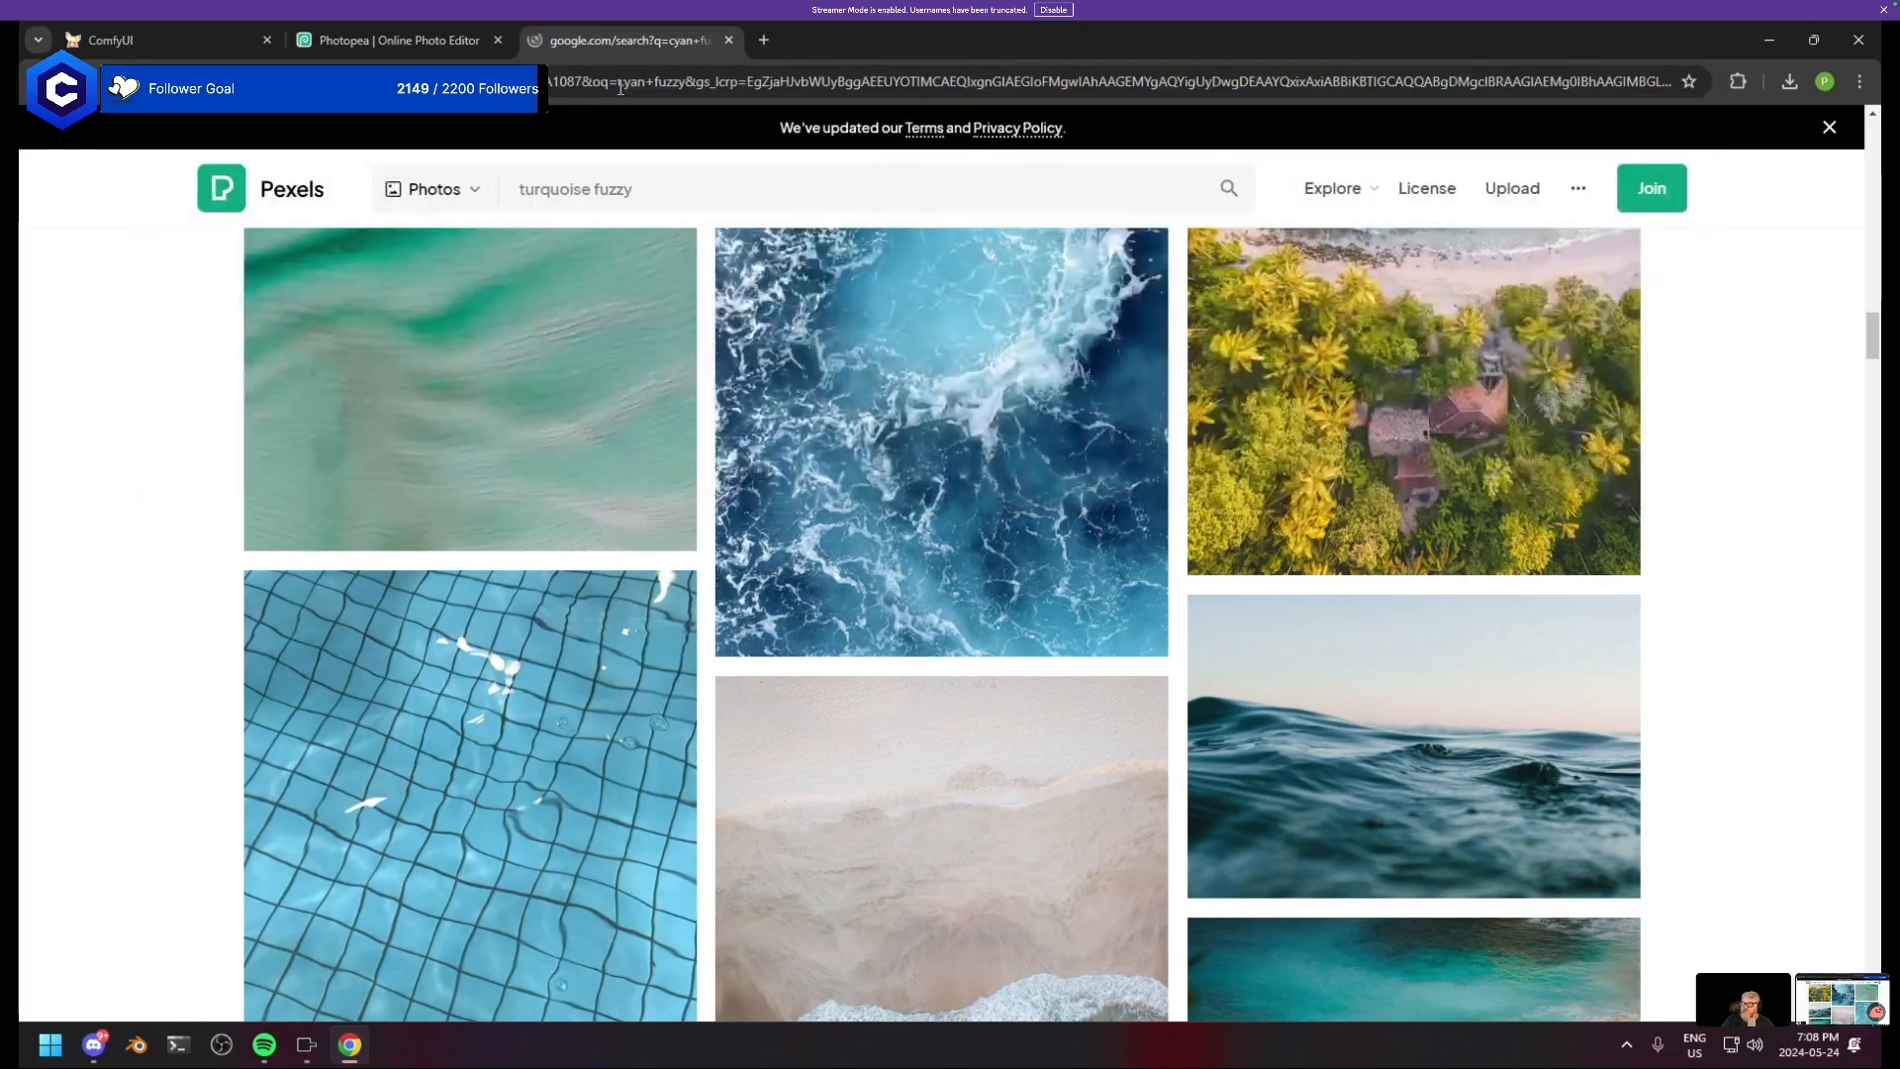
triple_click(316, 158)
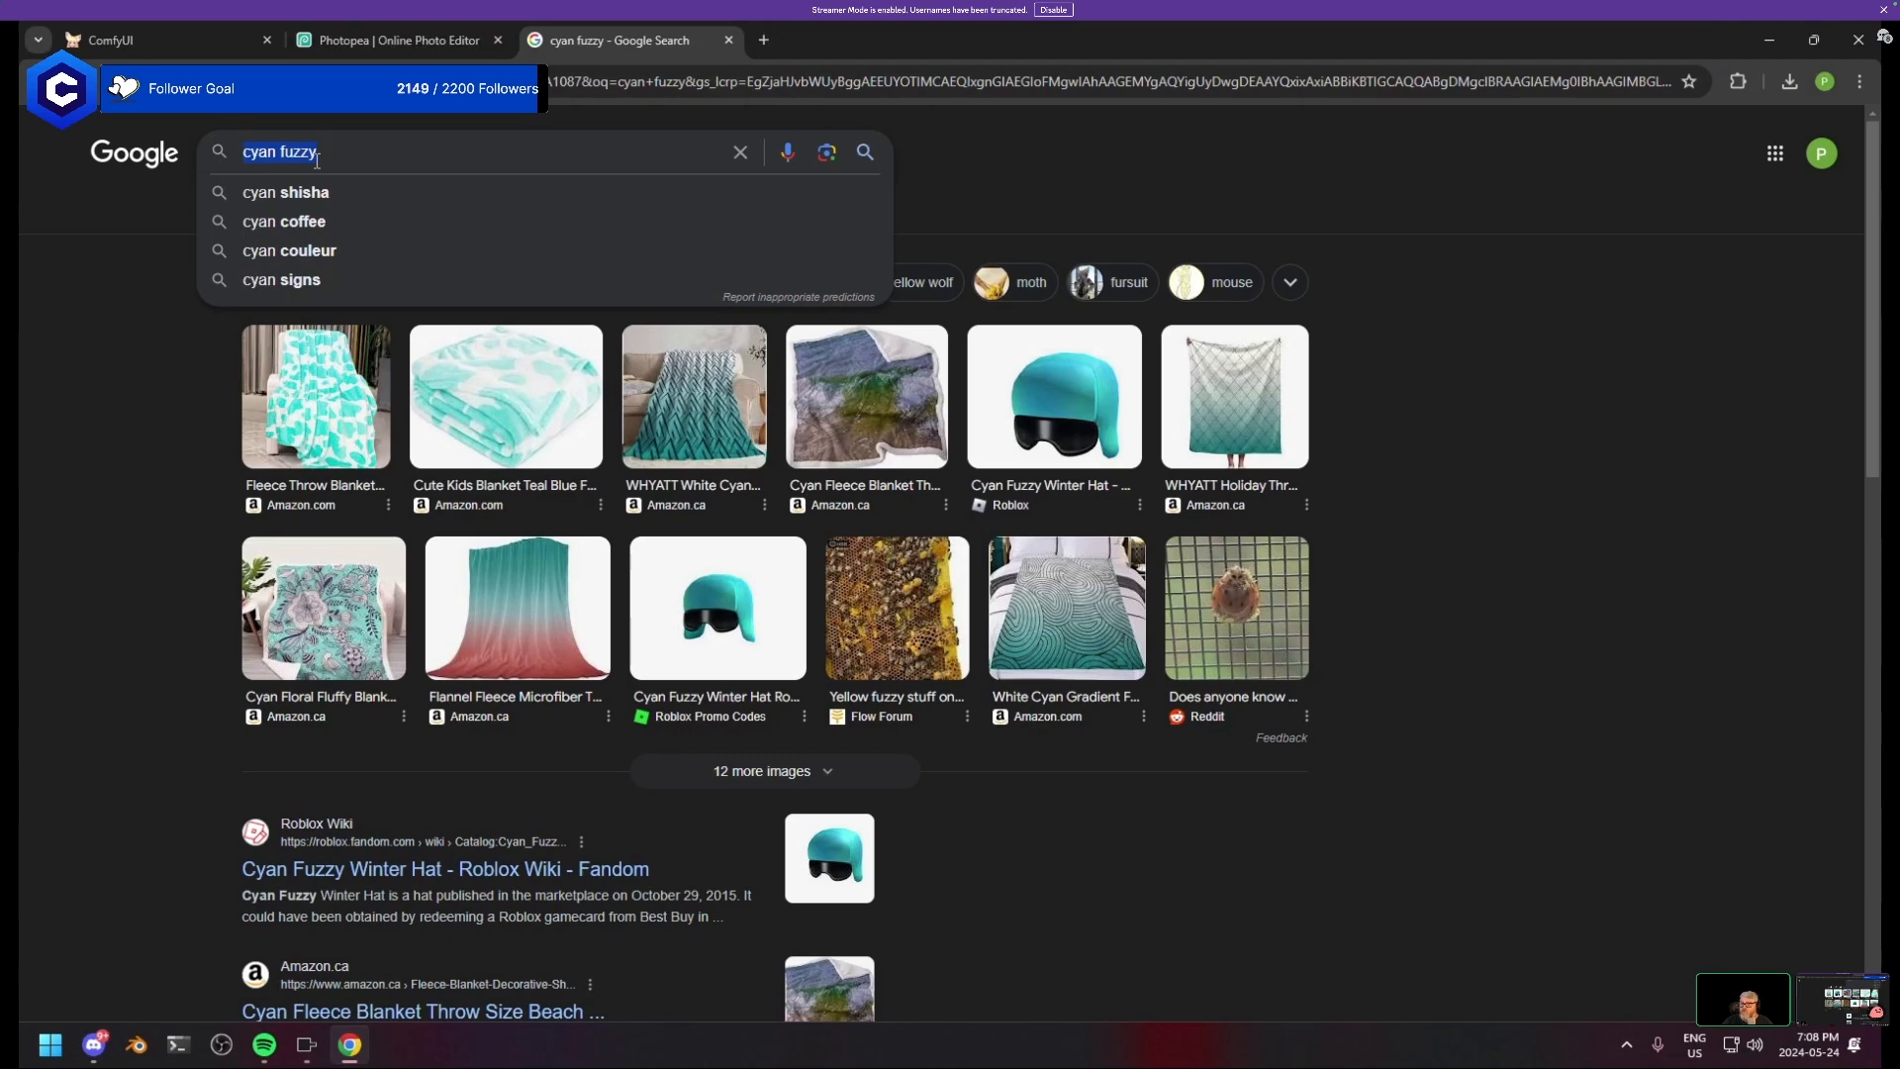
type("turquoise fuz")
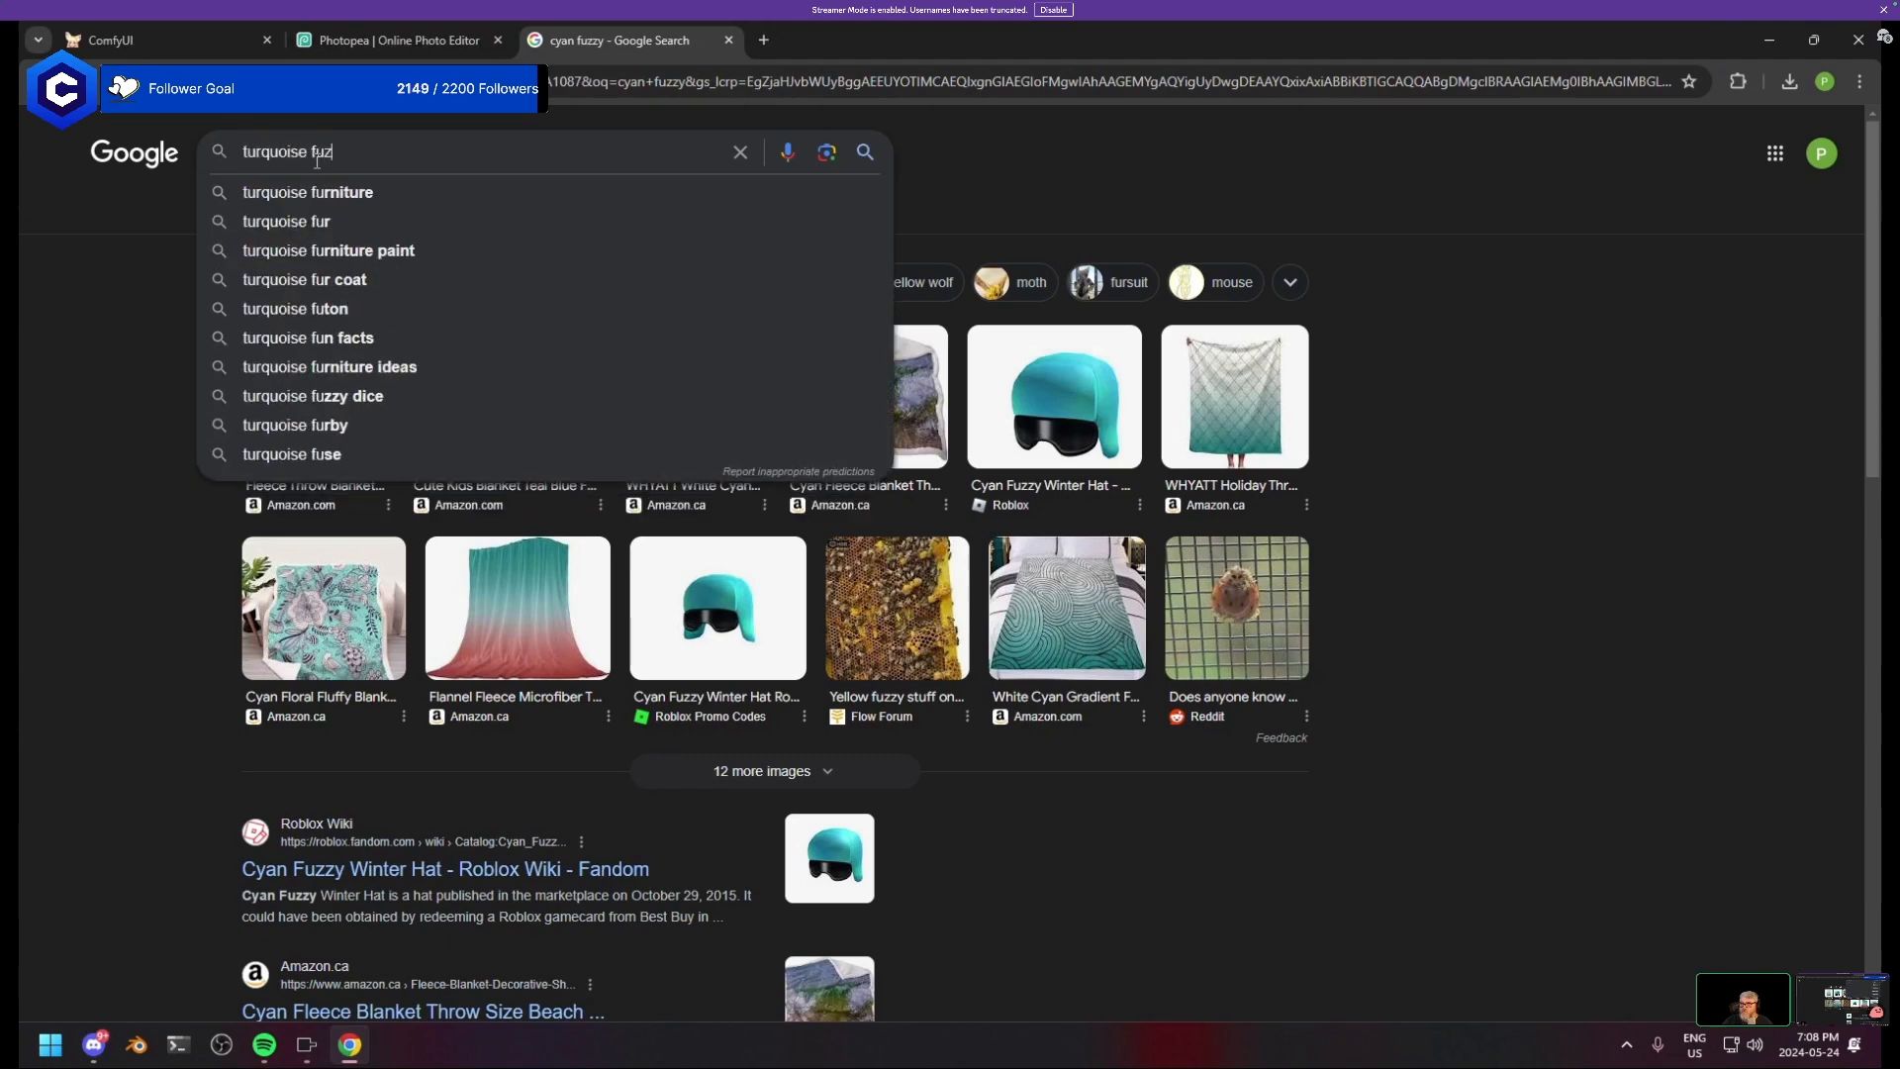
type("zy texture")
key("Return")
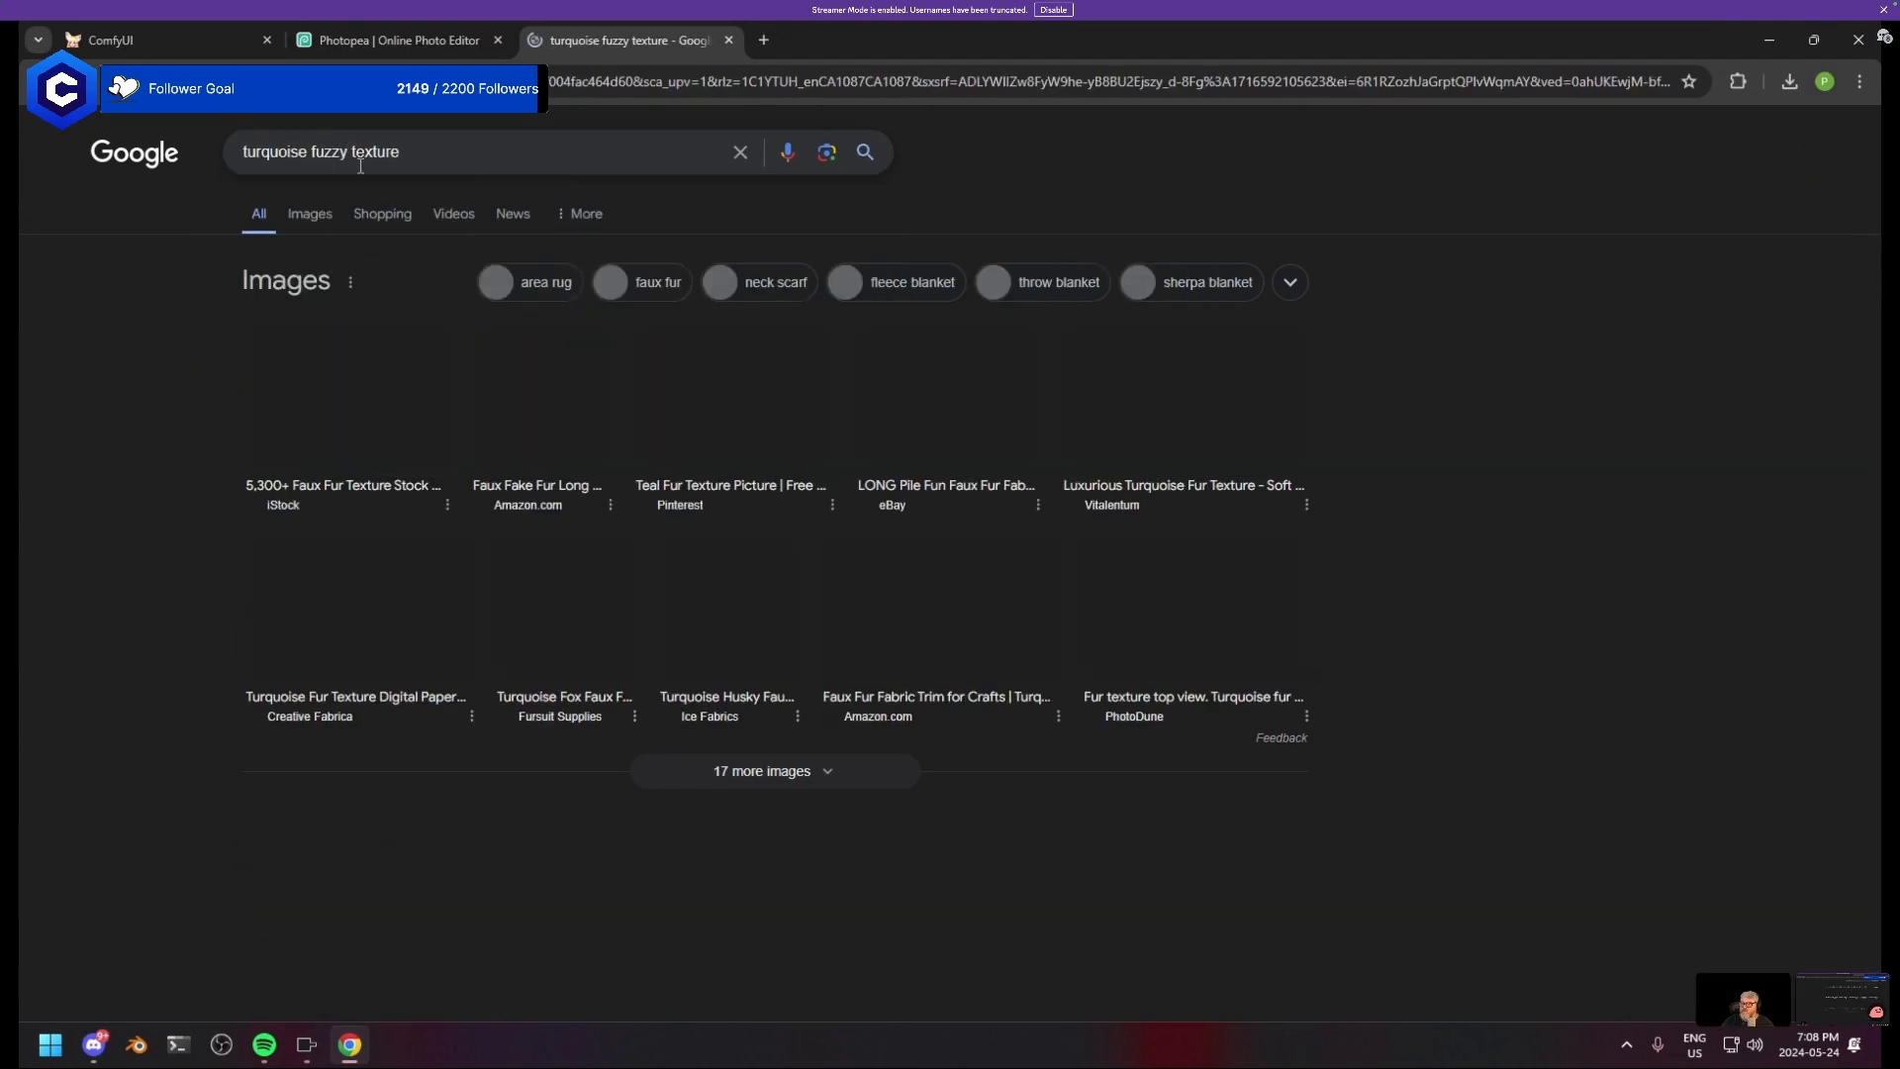
- Copy the iStock turquoise faux fur image from the search results and return to the ComfyUI workflow
scroll(747, 479, "down", 5)
scroll(603, 595, "up", 1)
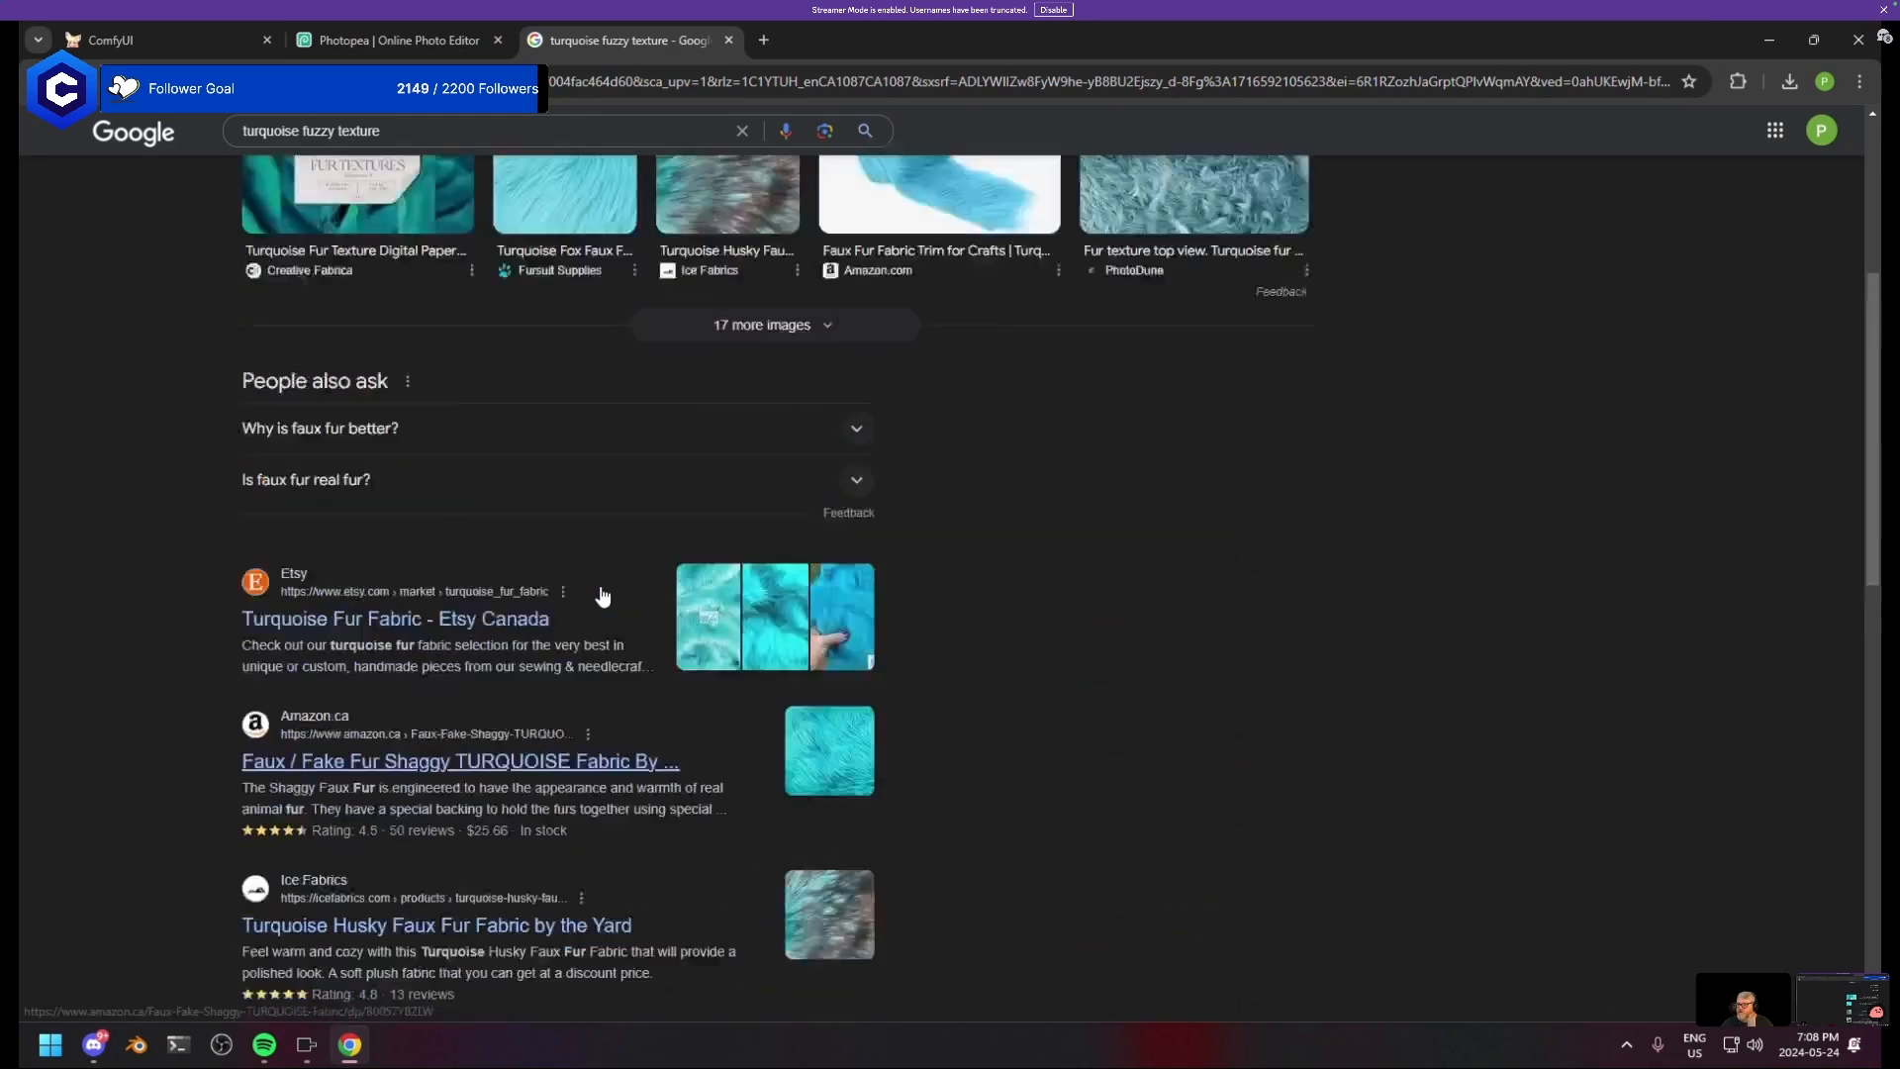
scroll(603, 595, "up", 5)
left_click(345, 395)
right_click(1476, 455)
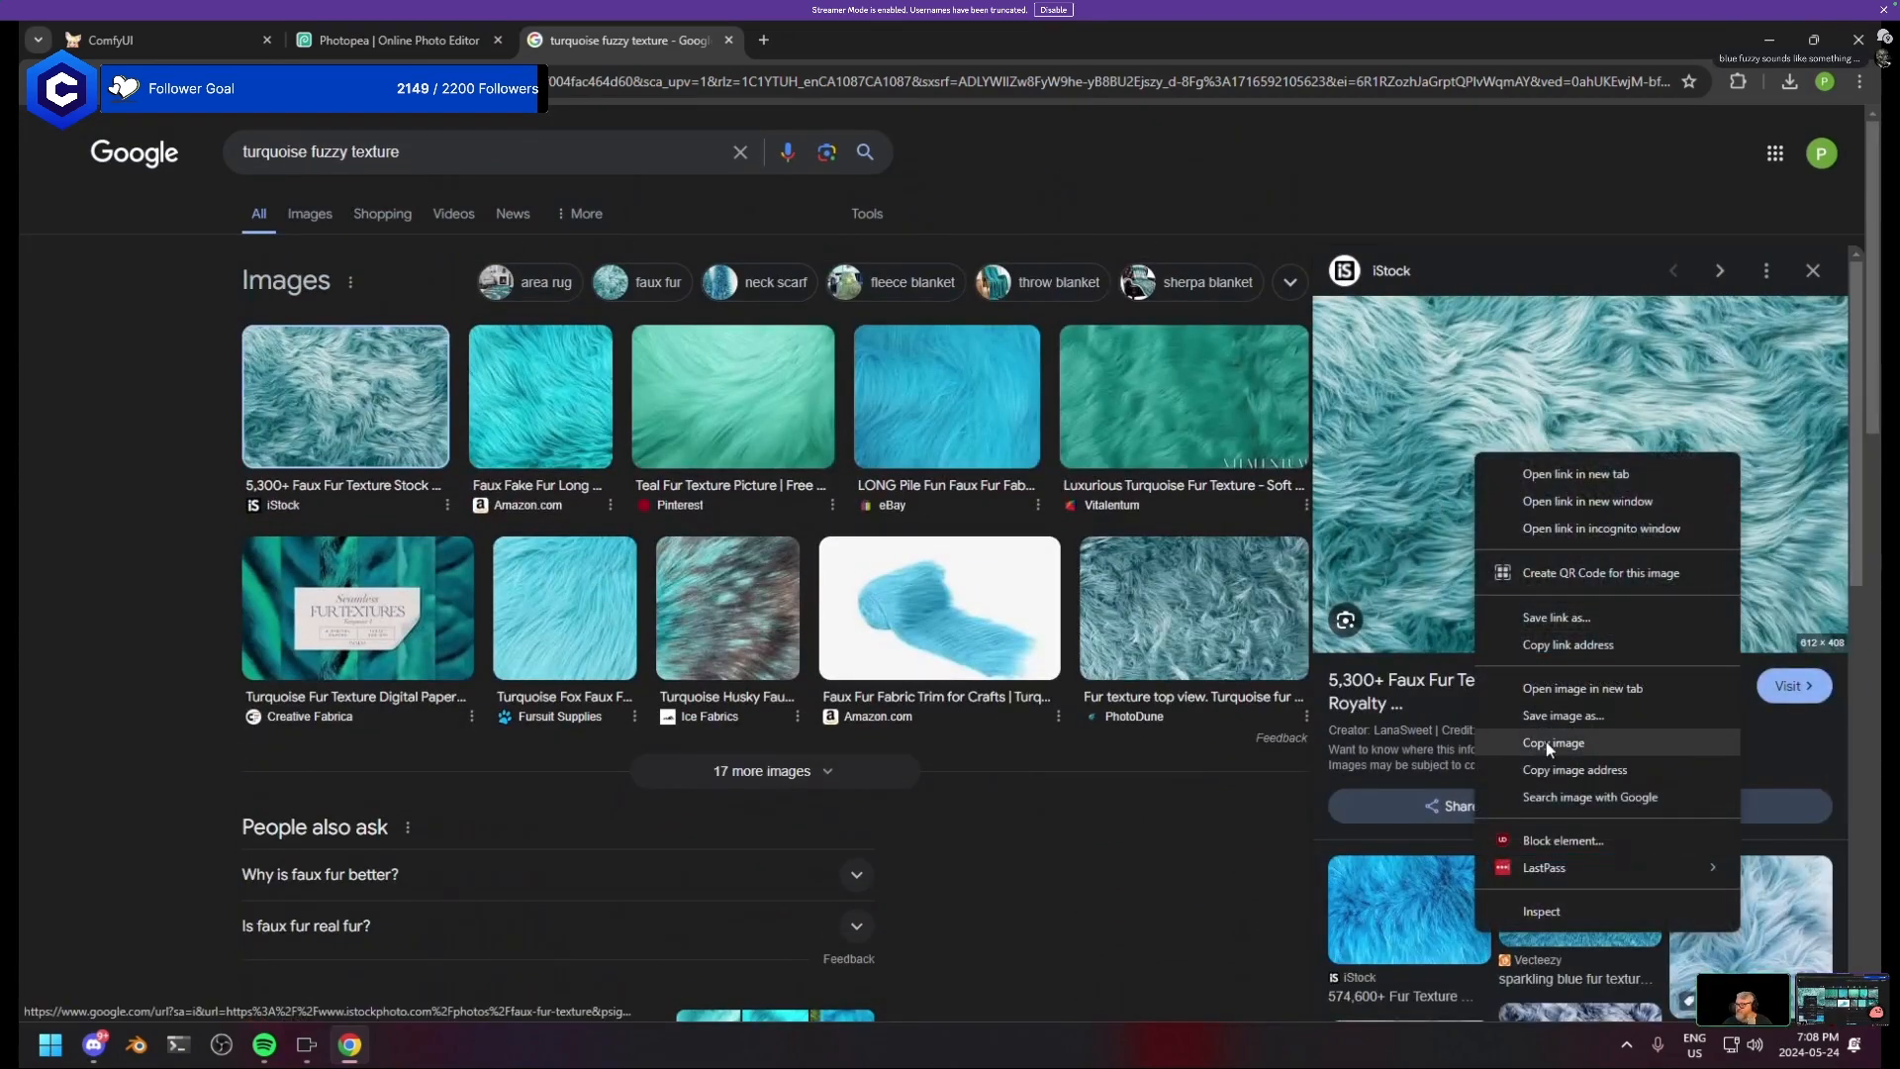
left_click(1546, 743)
left_click(348, 40)
left_click(165, 34)
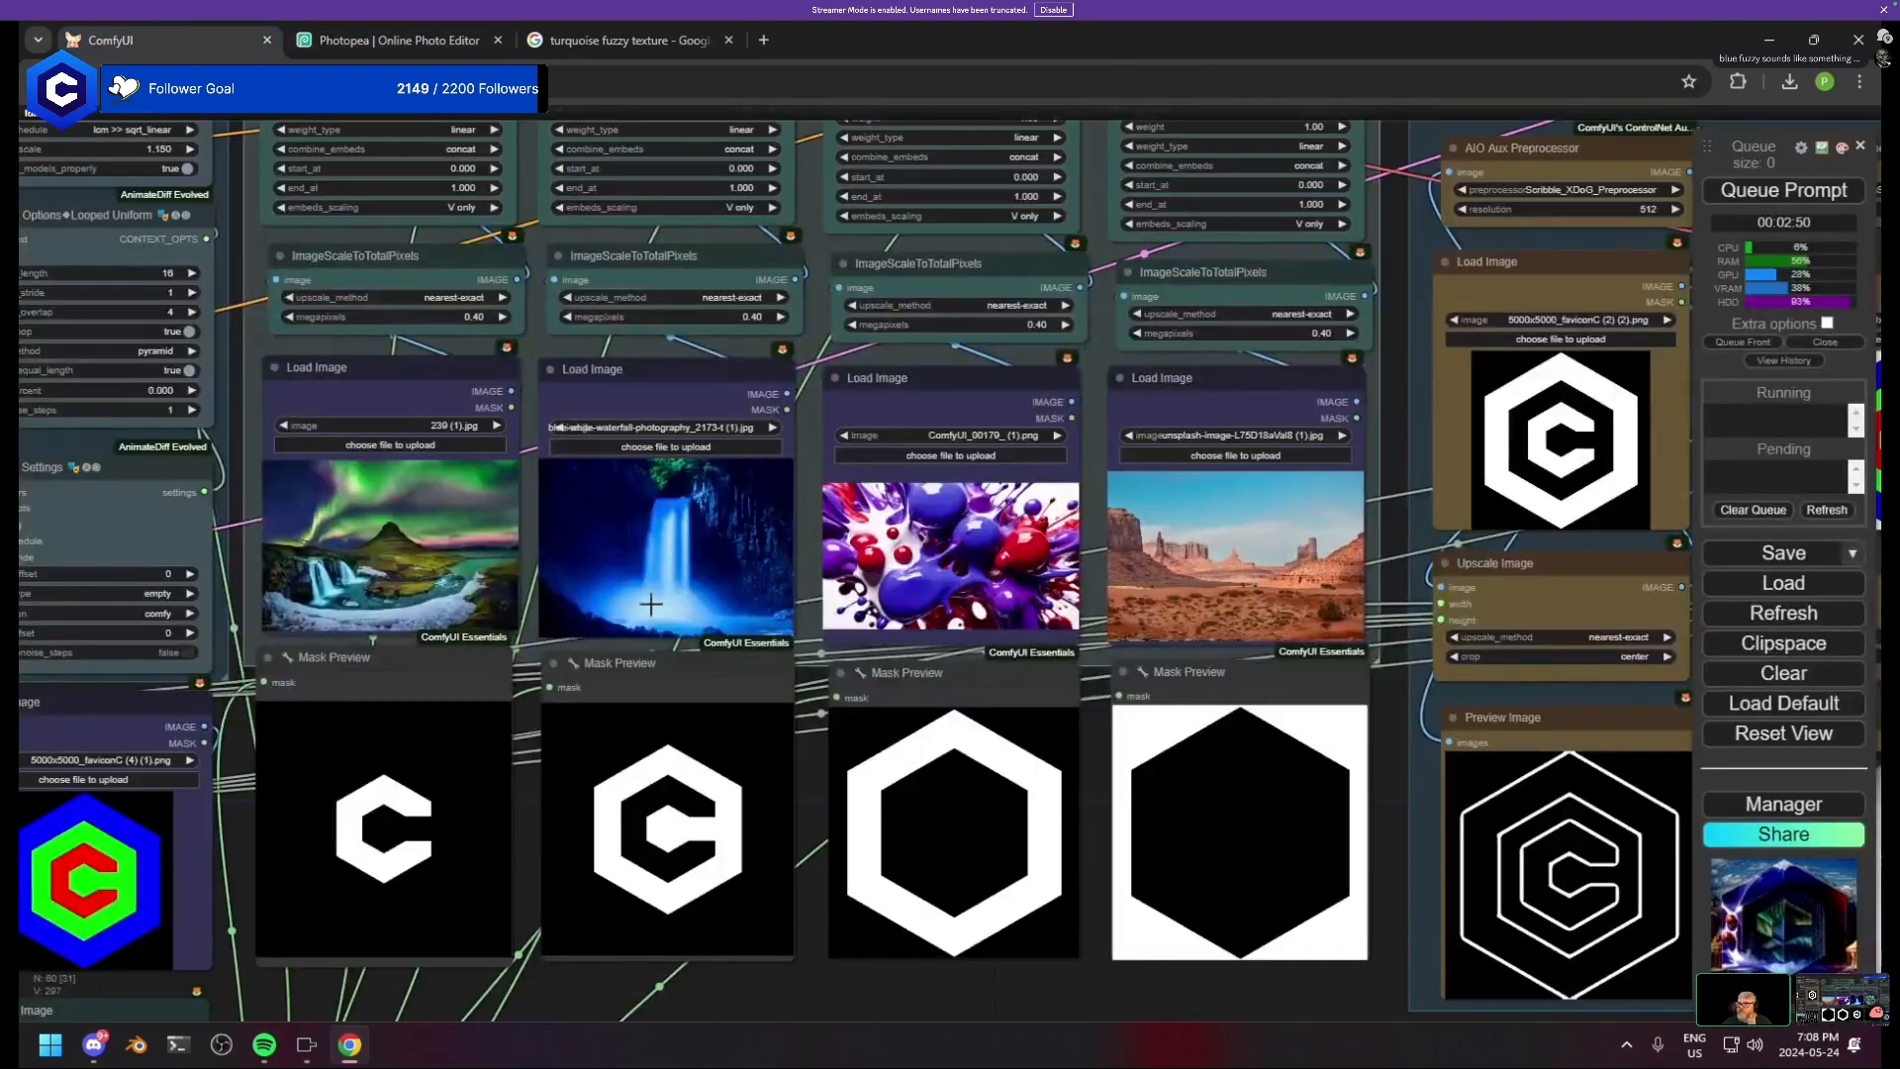
- Open the 5000x5000_faviconC.webp logo from the desktop in the browser and compare its colours with the workflow's masks and reference images
left_click_drag(423, 511, 585, 442)
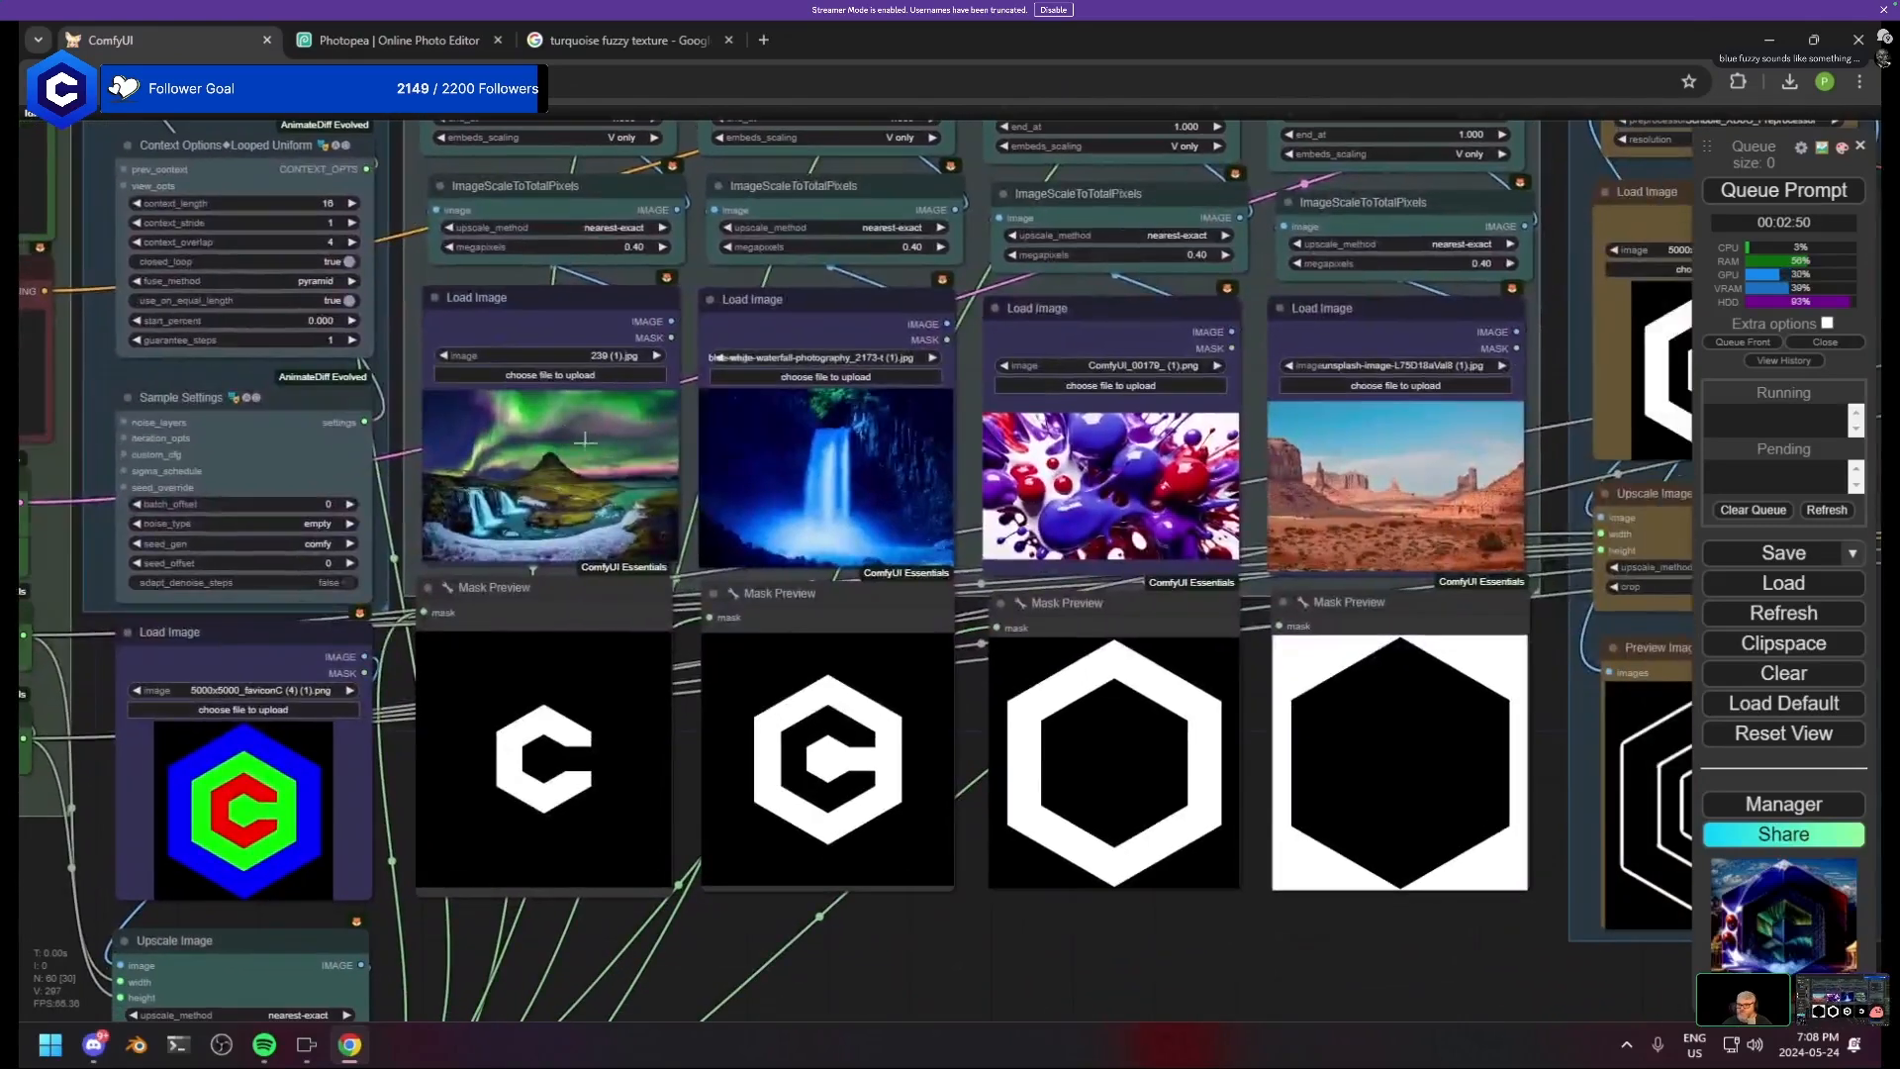
key("super+d")
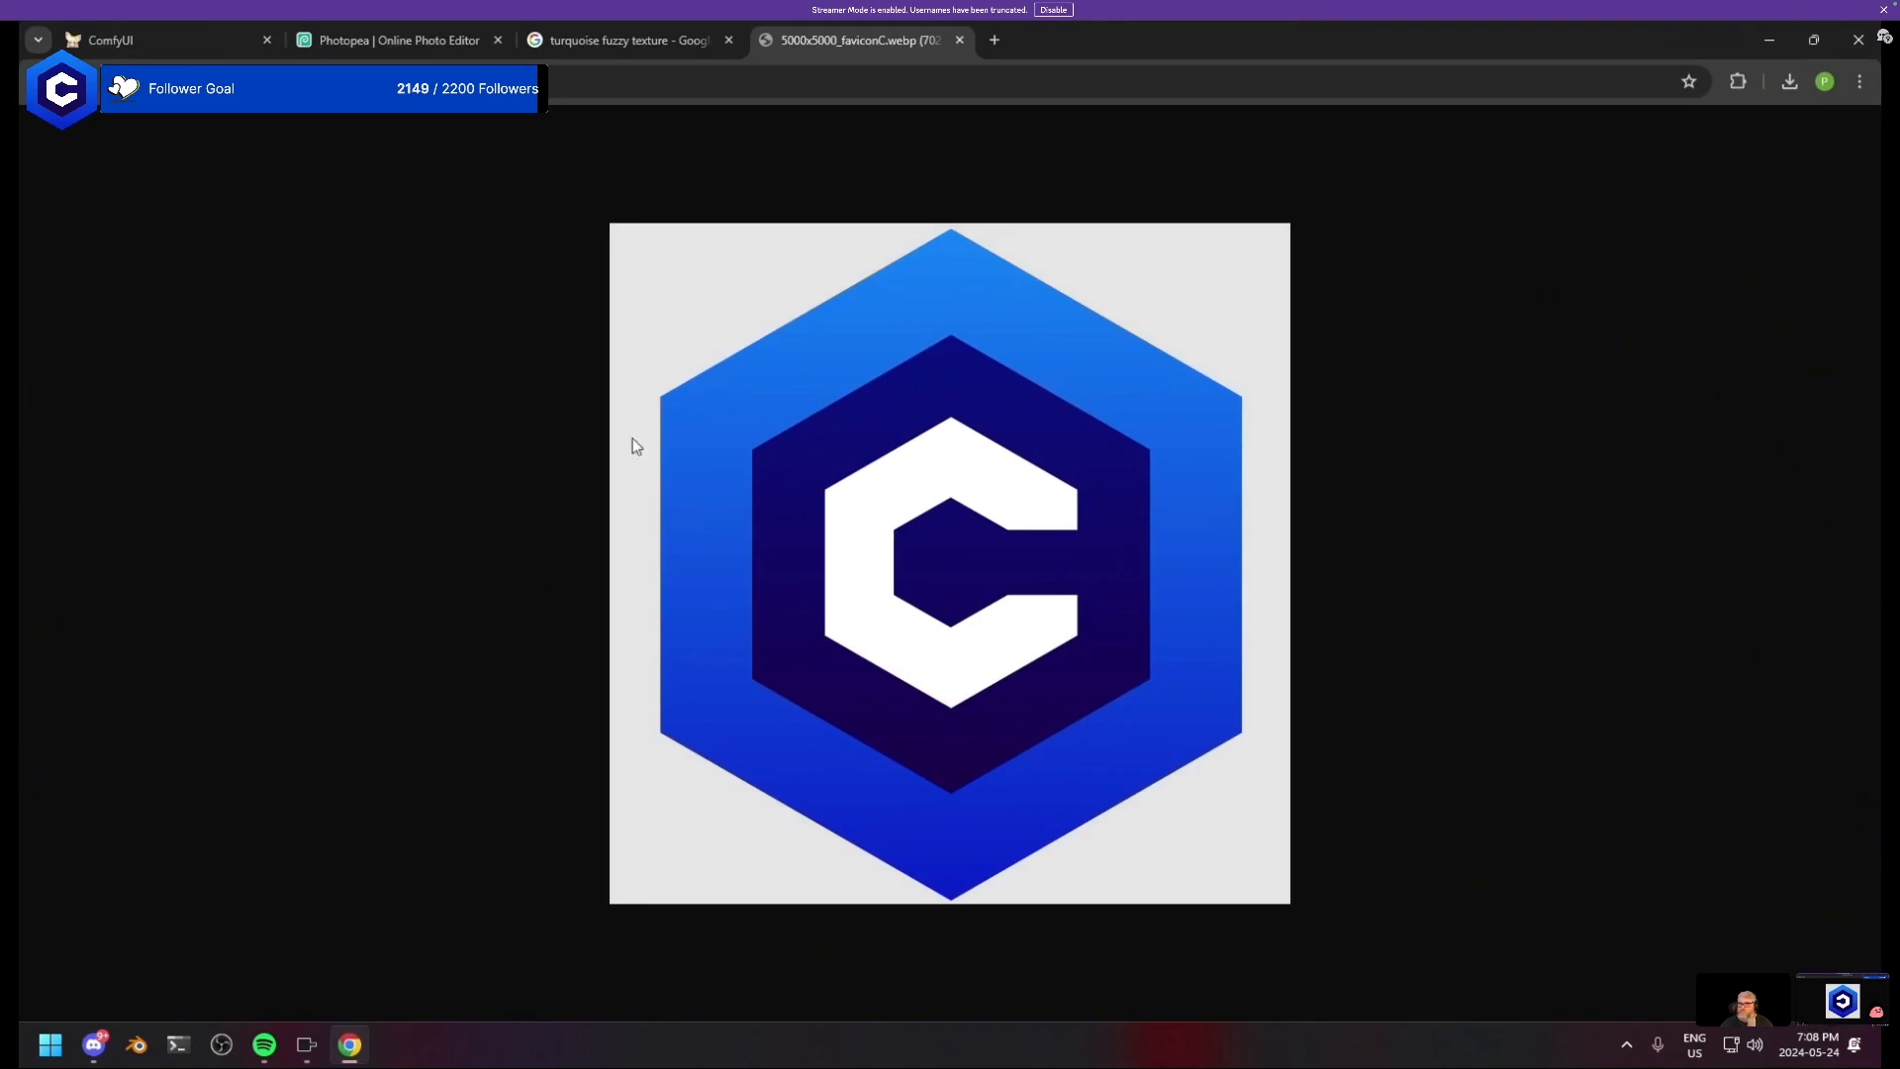
left_click(182, 33)
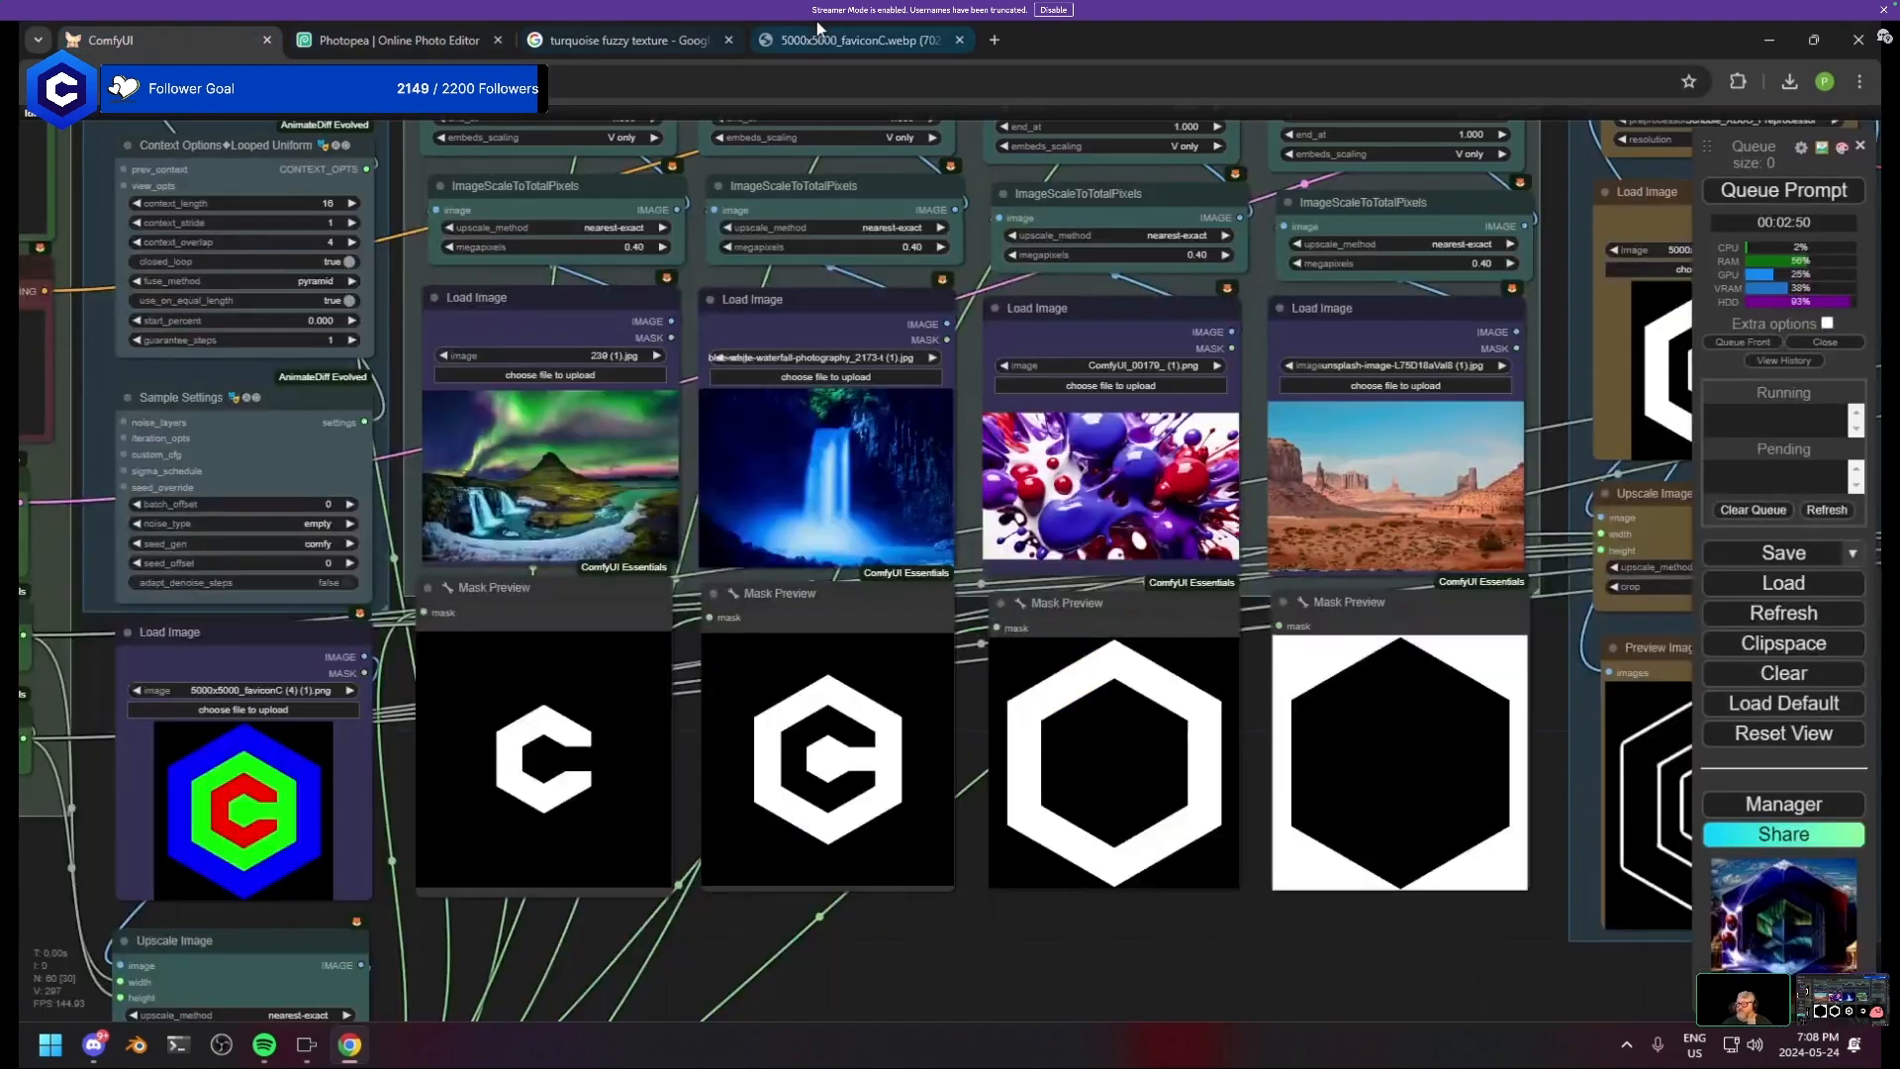
left_click(859, 24)
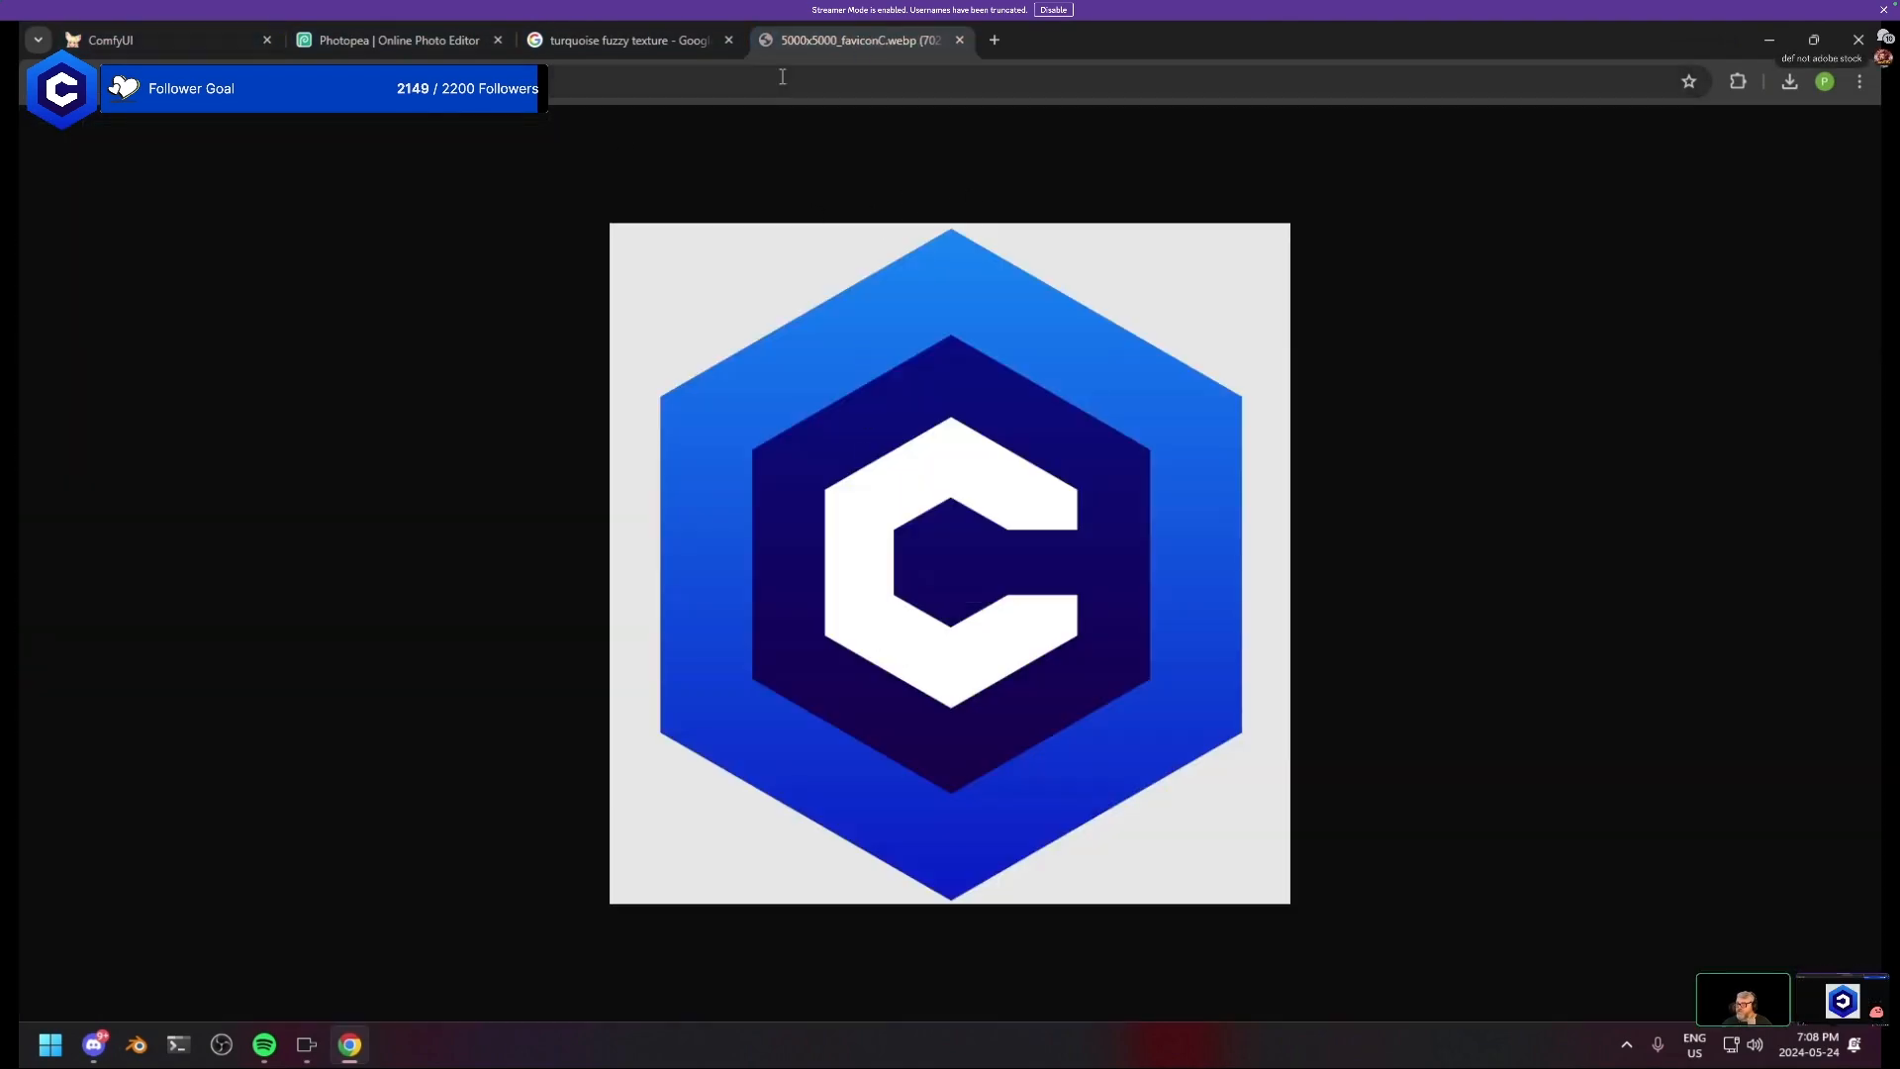
left_click(157, 26)
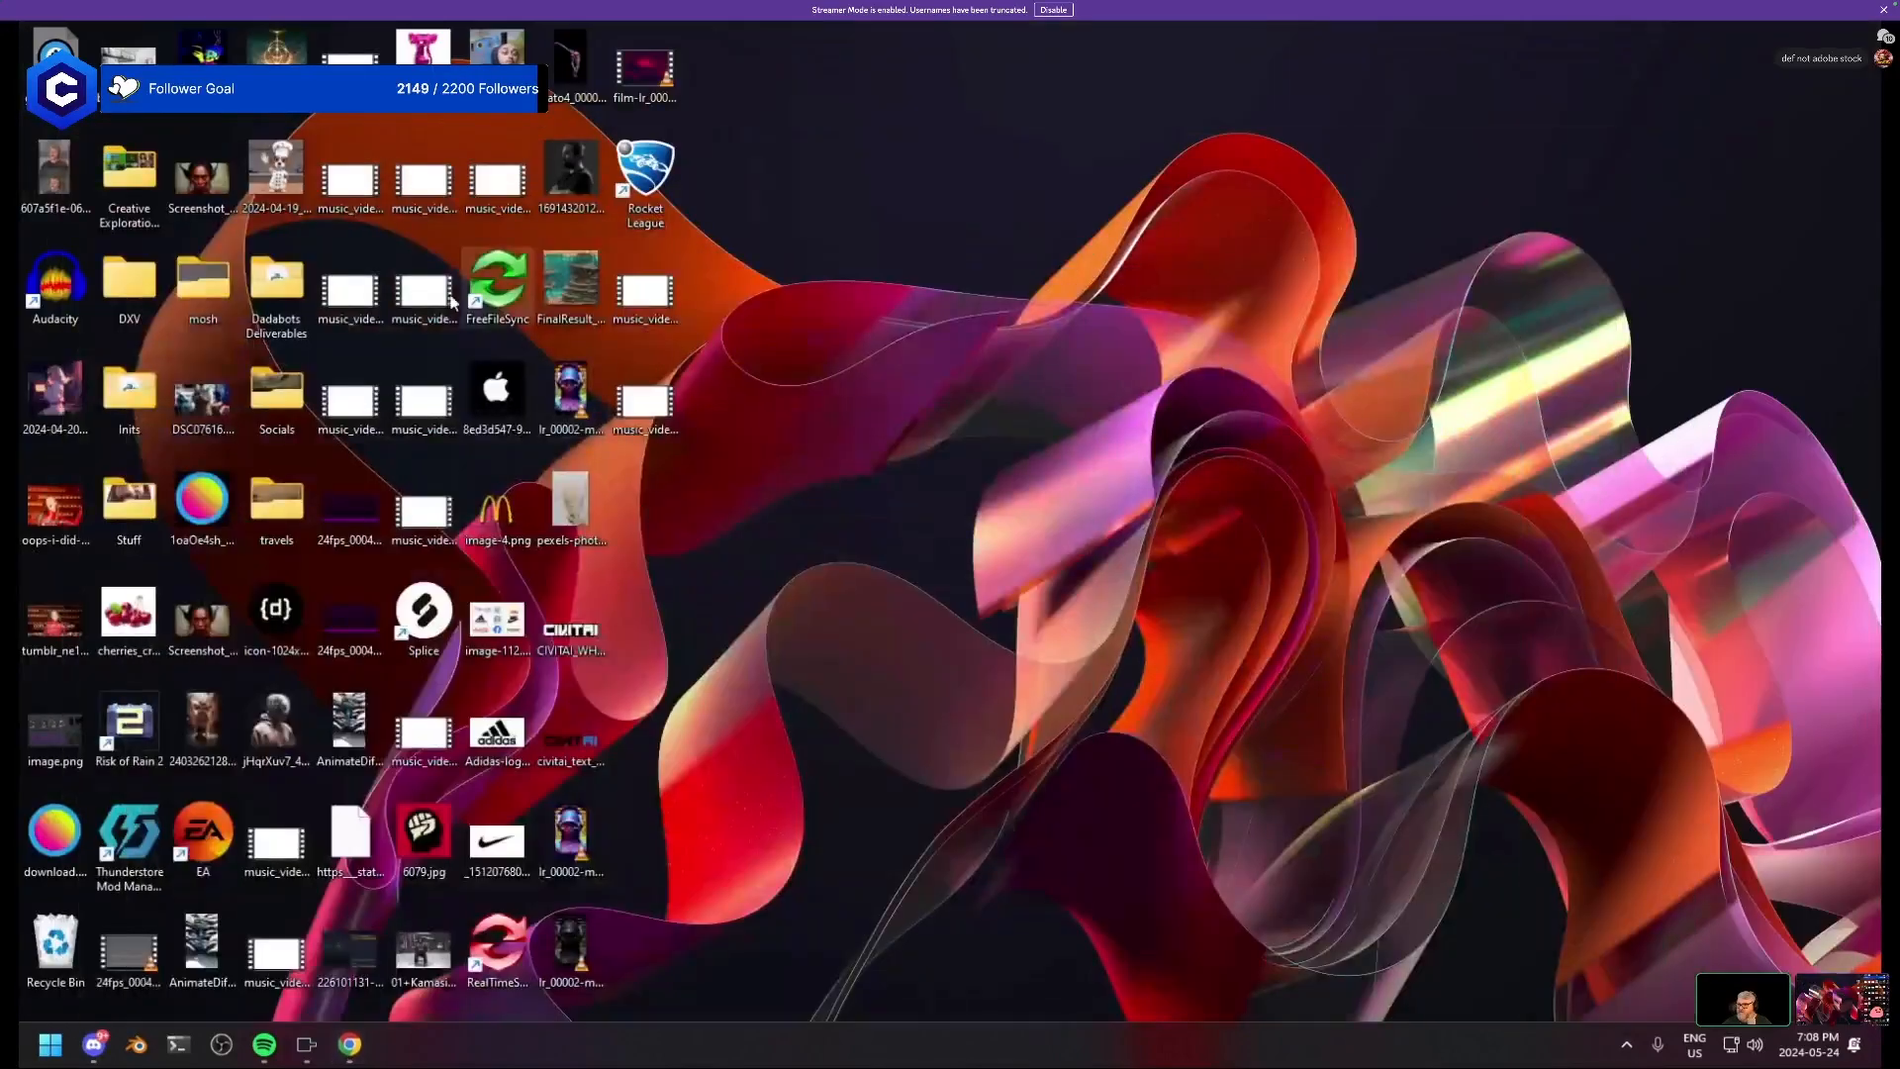
key("alt+Tab")
- Add a Load Image node in the empty space below the masks and load 5000x5000_faviconC.webp from the desktop into it
double_click(760, 804)
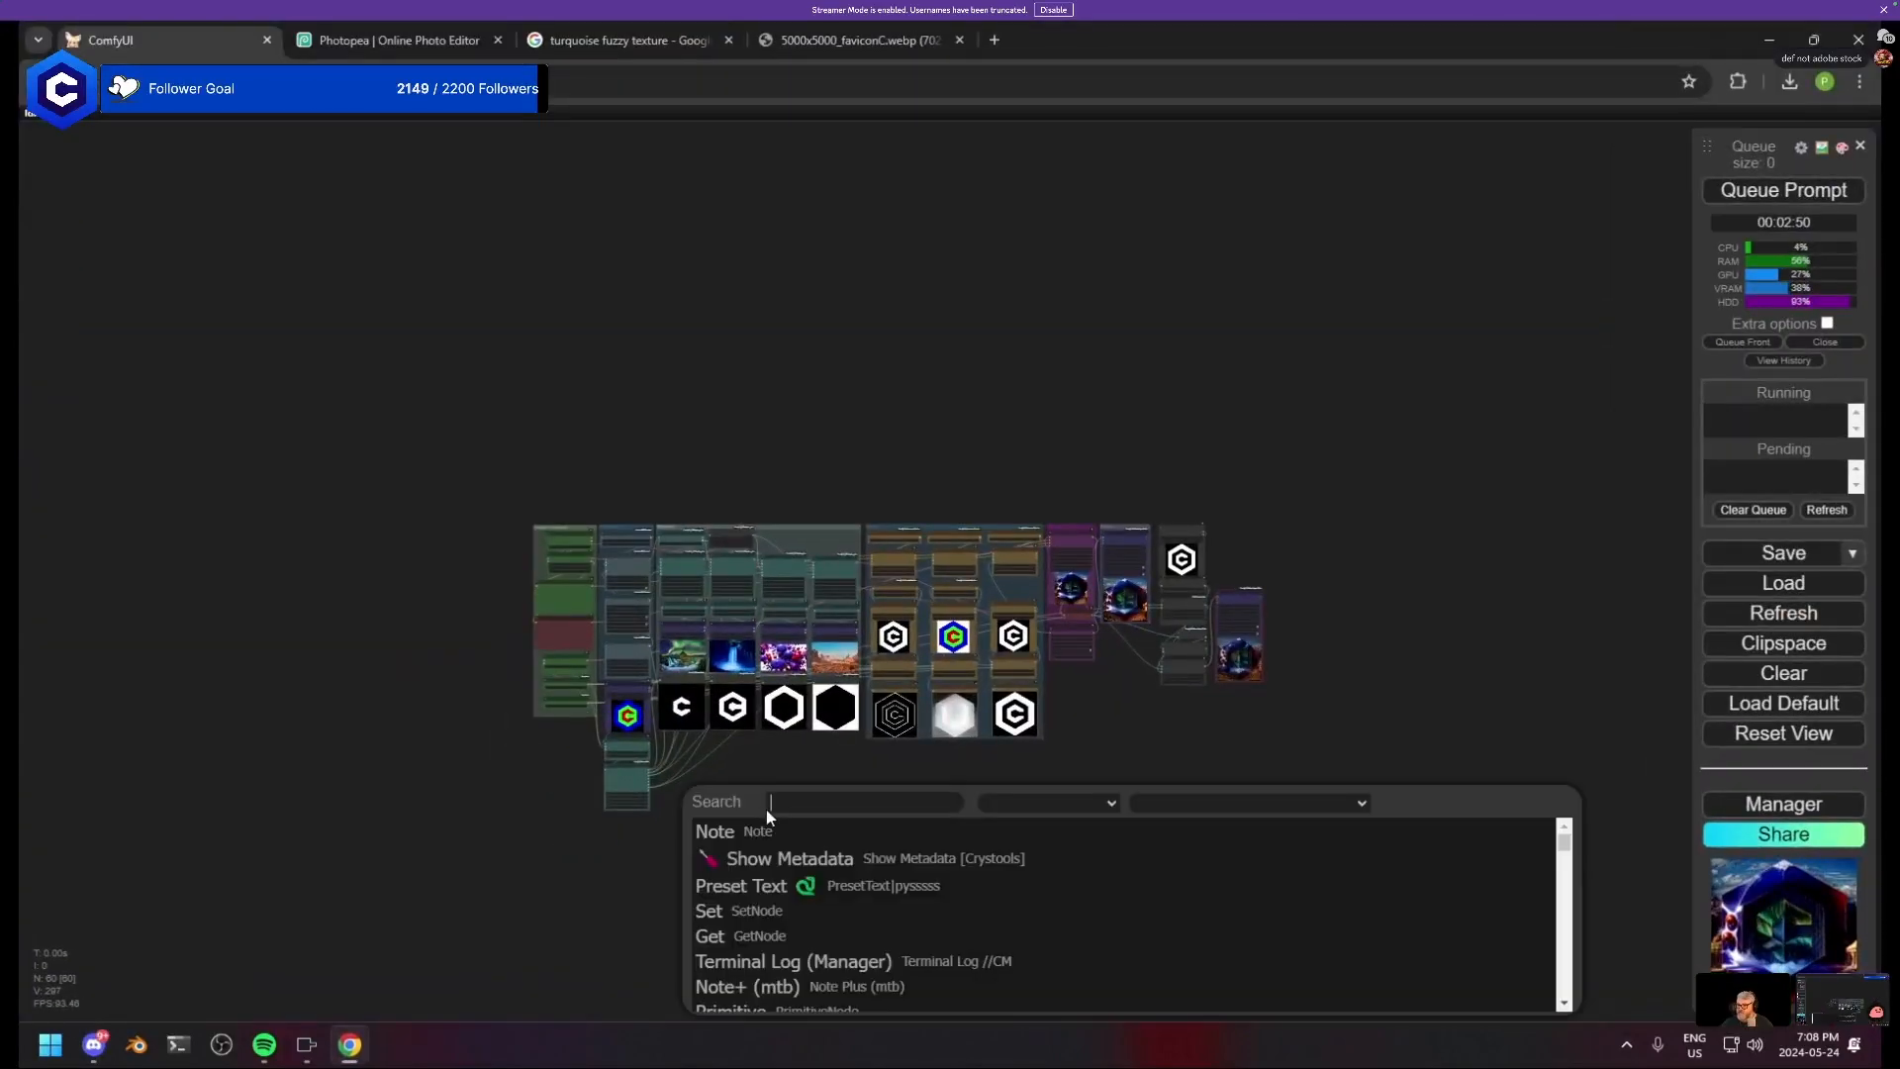
type("load image")
key("Return")
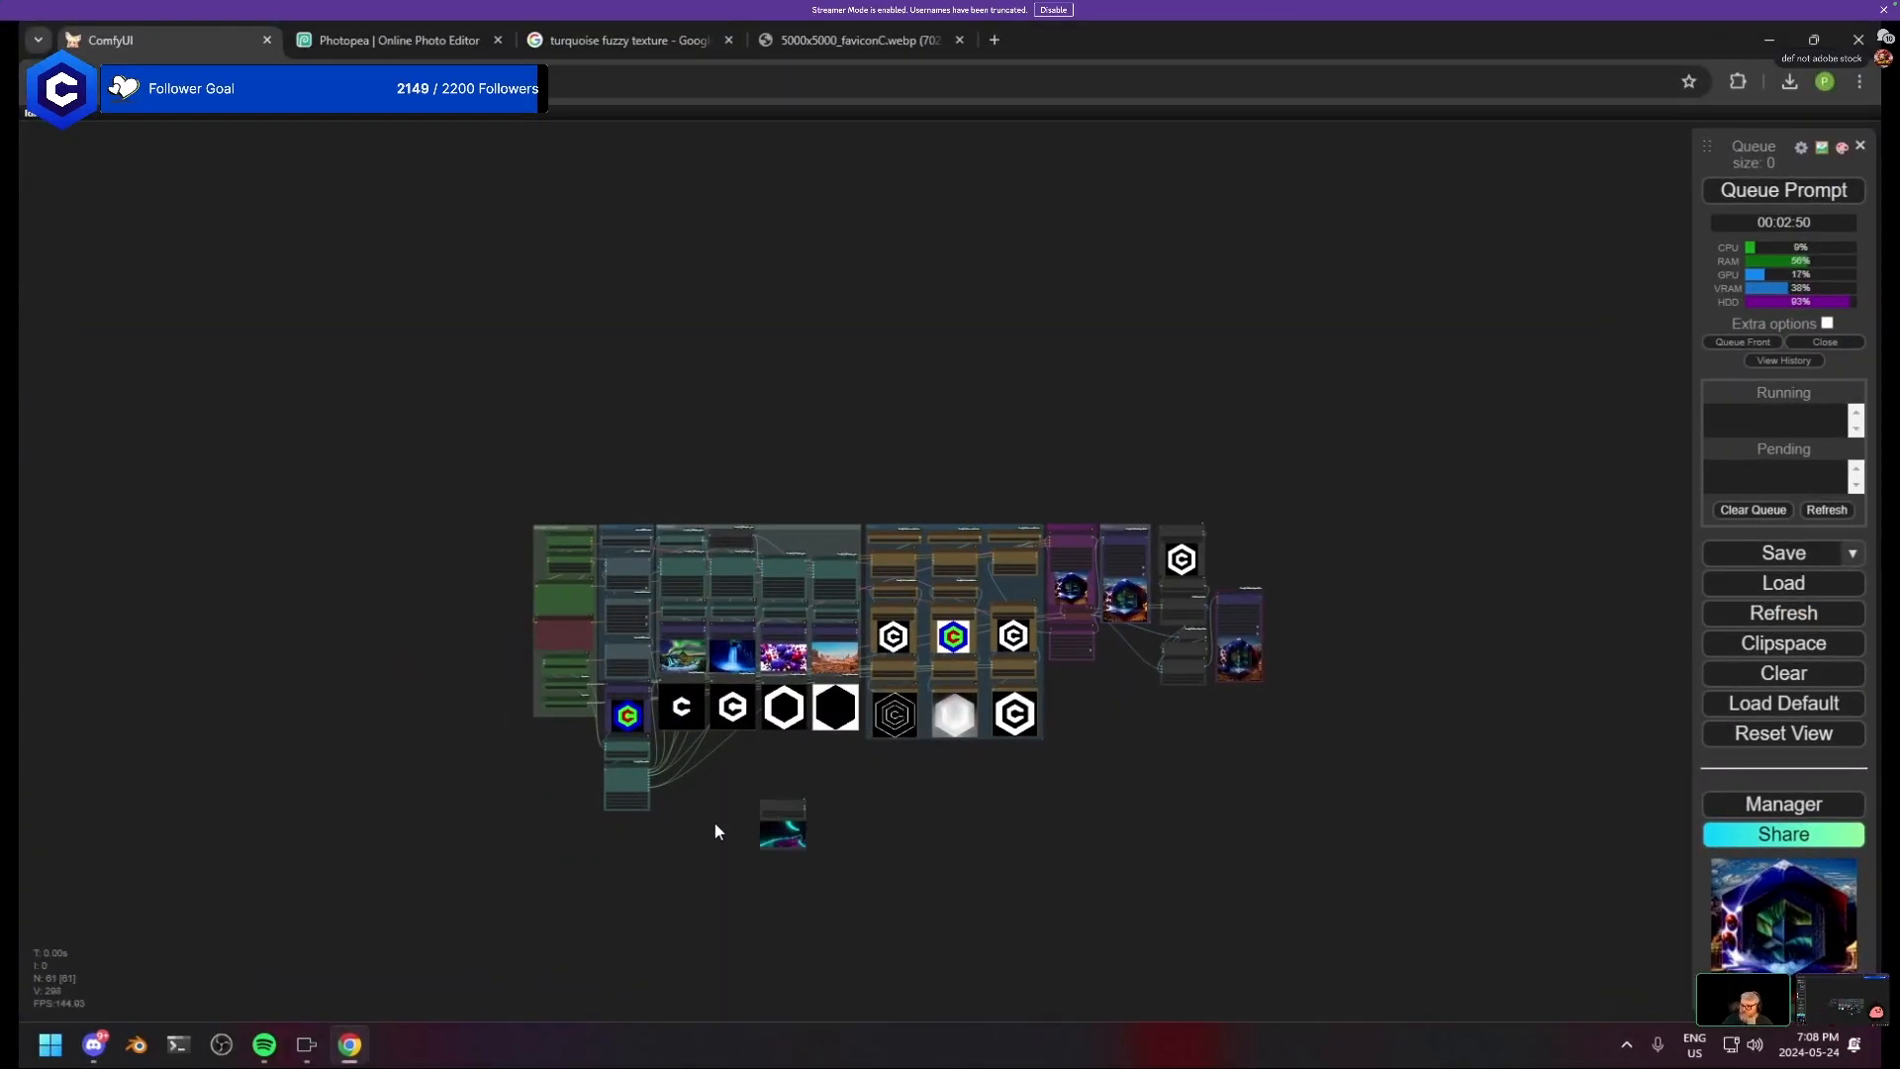
scroll(752, 829, "up", 8)
left_click(851, 815)
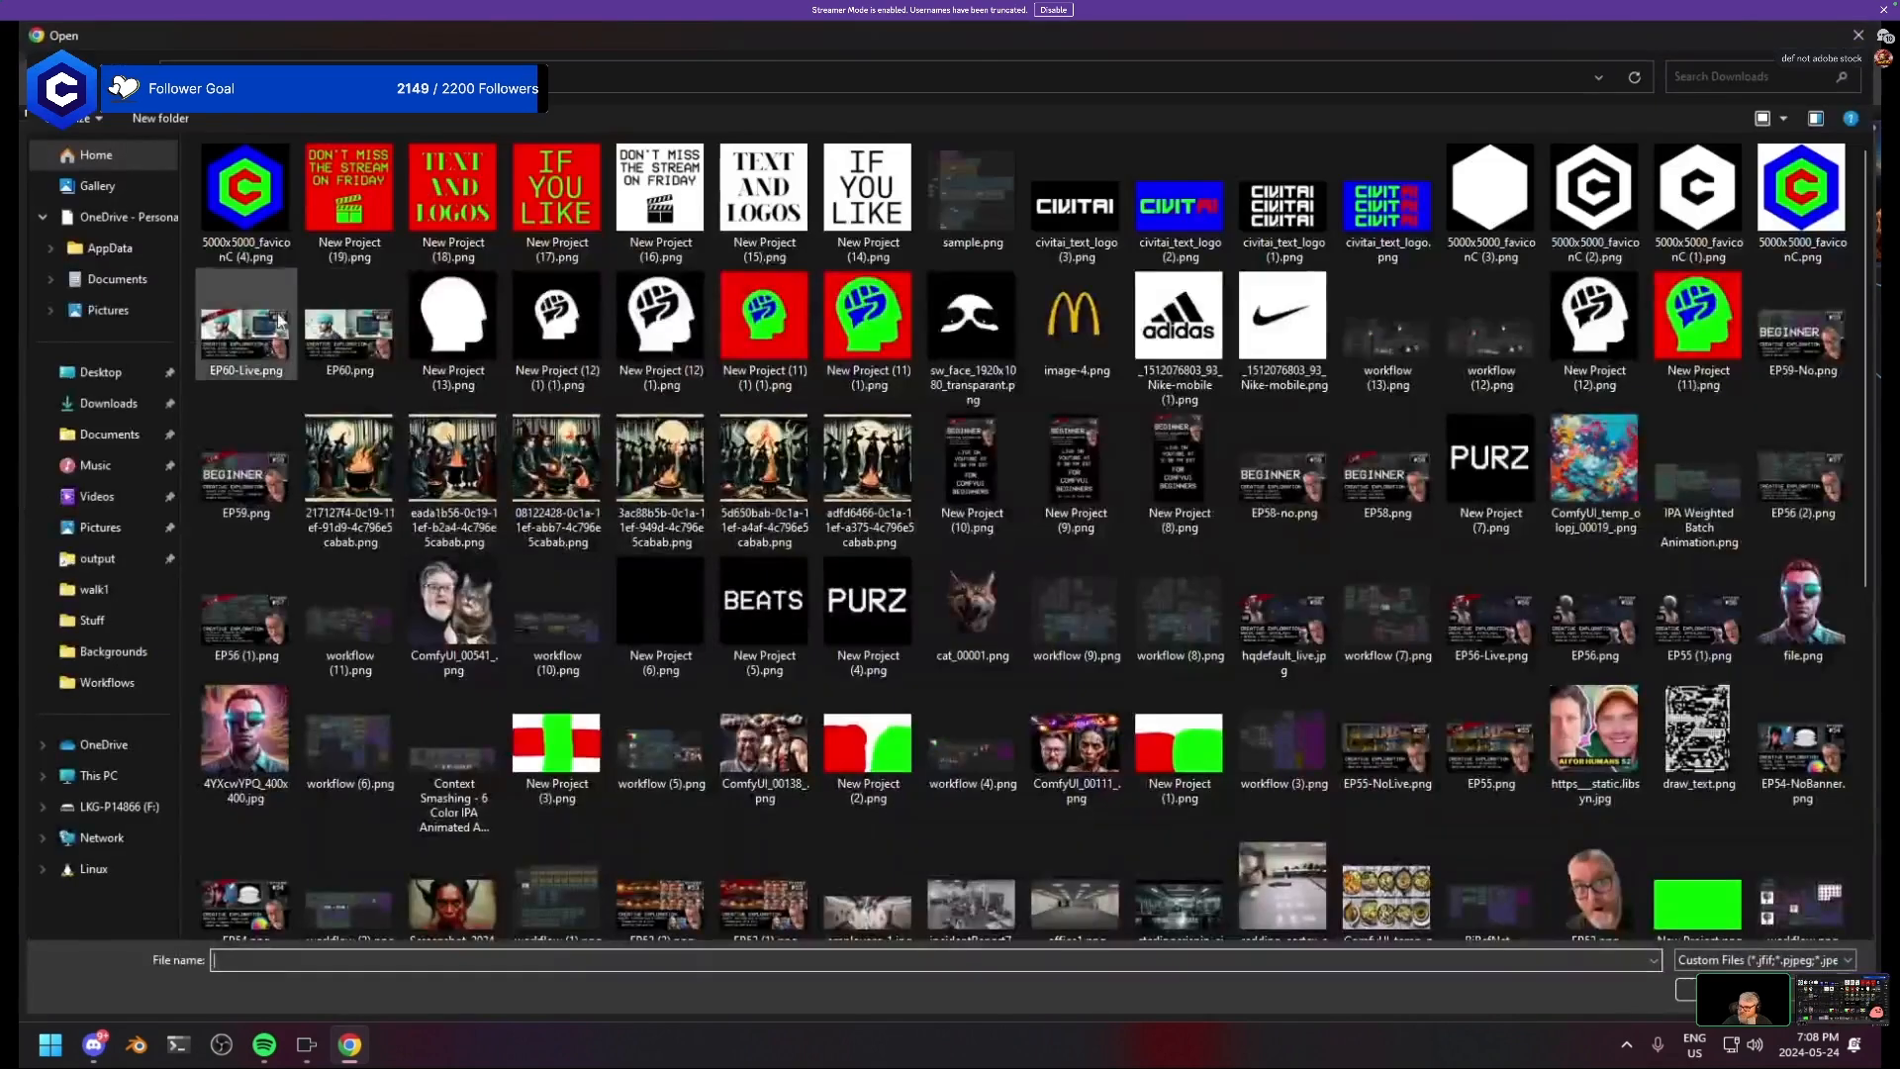
left_click(109, 372)
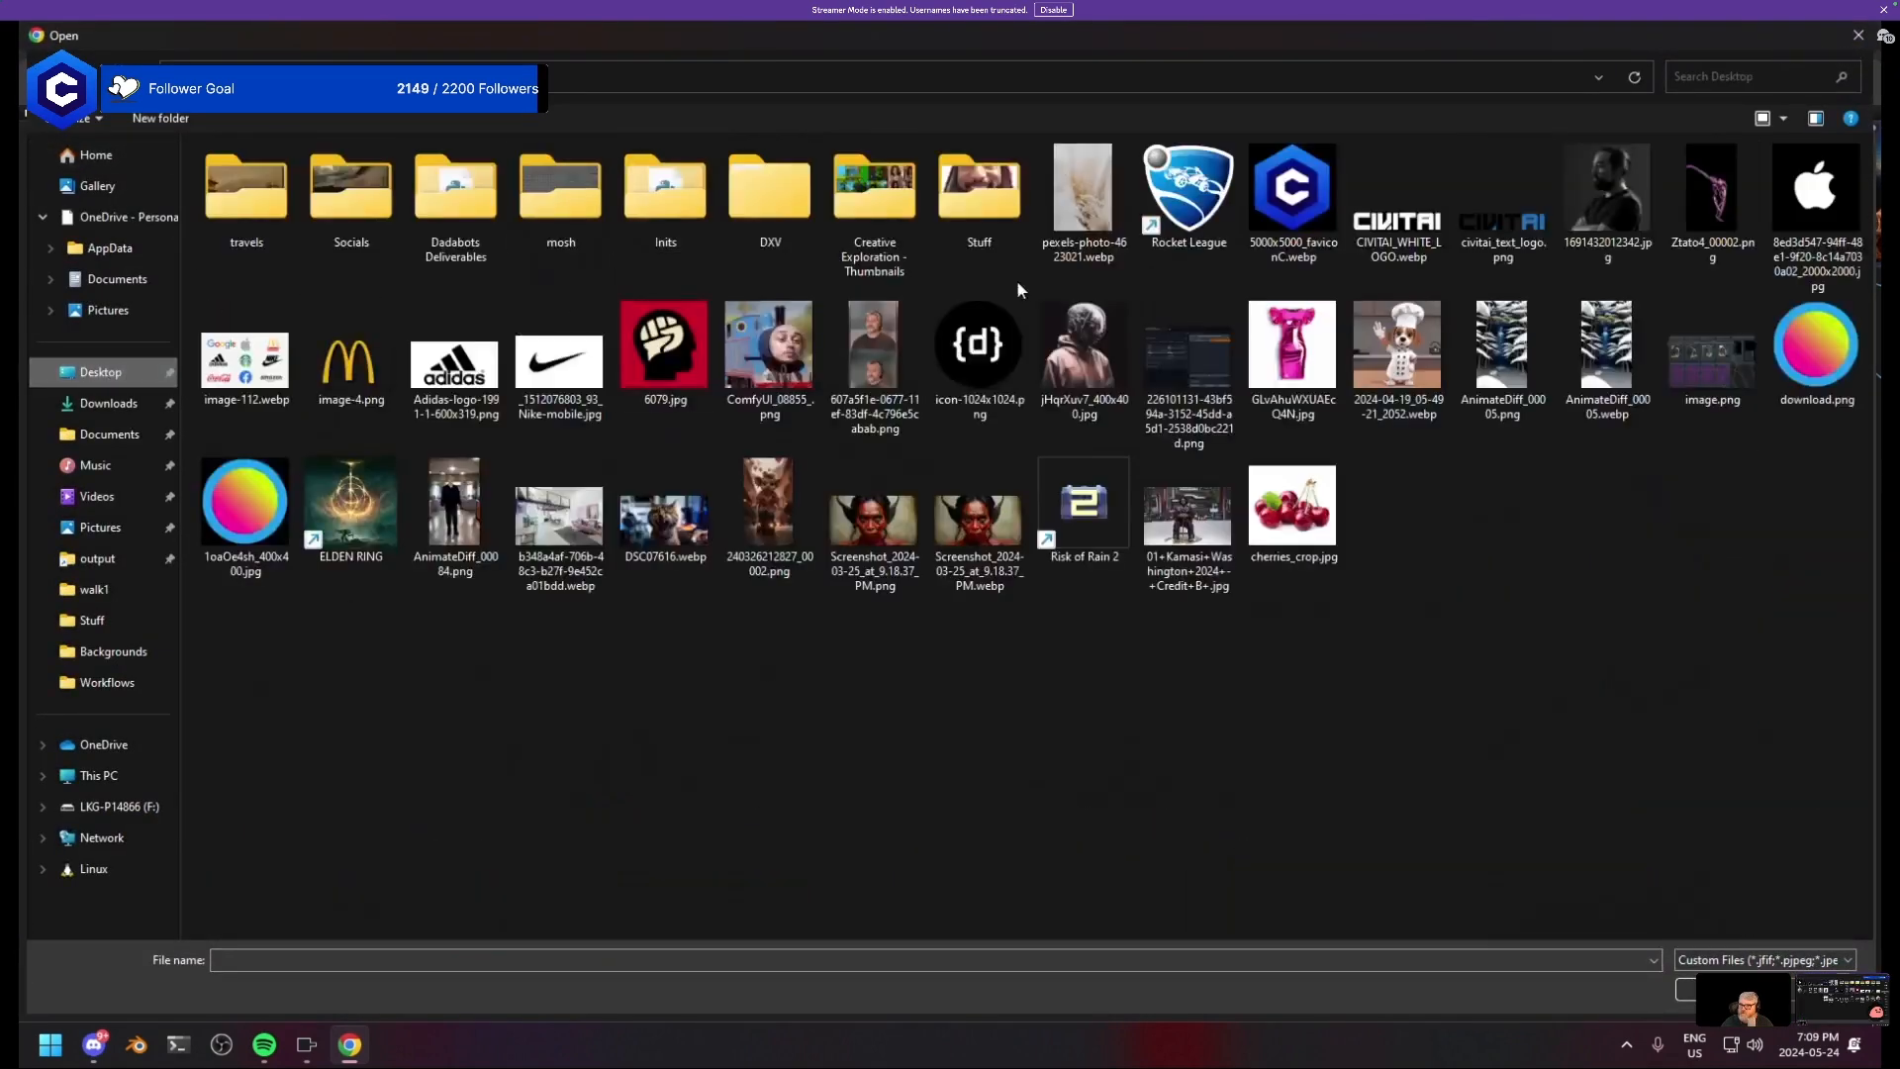
double_click(1312, 191)
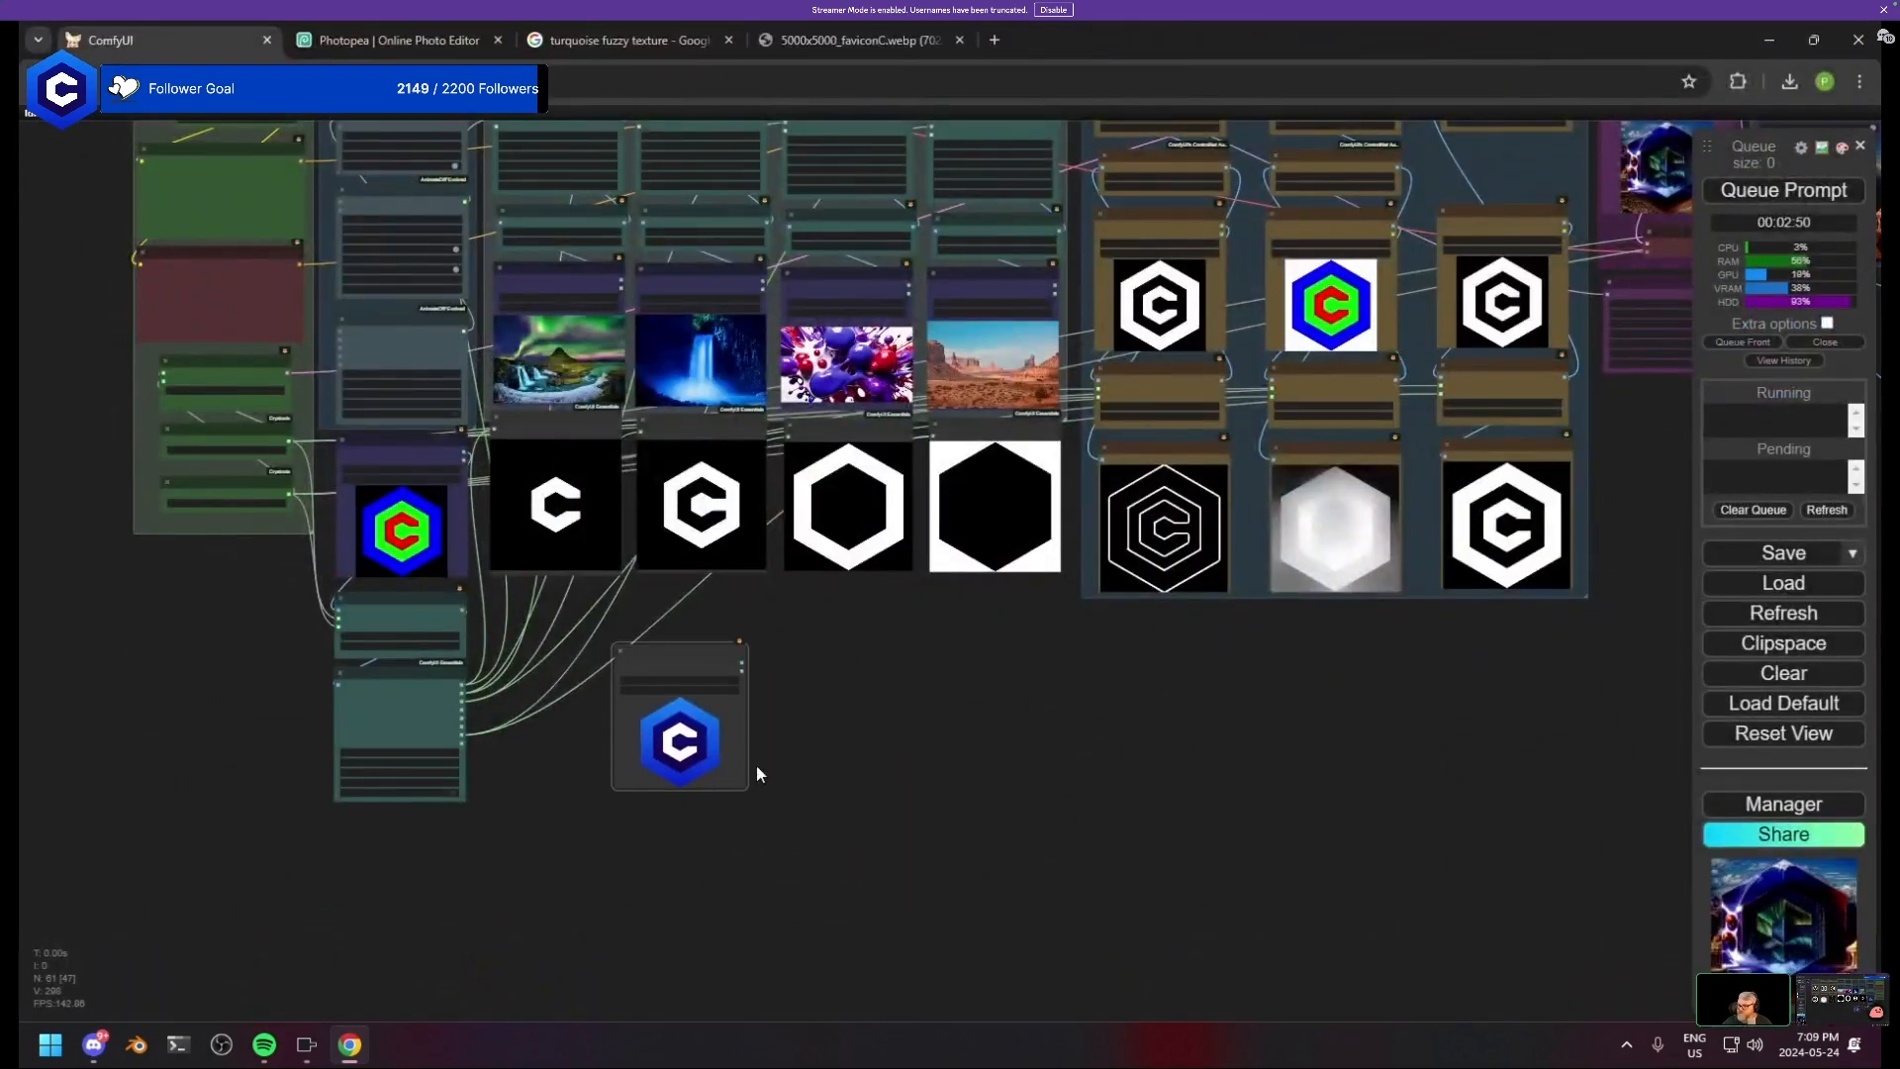
- Enlarge the new logo Load Image node and move it beside the mask-source nodes, below the green node group
left_click_drag(744, 784, 994, 1037)
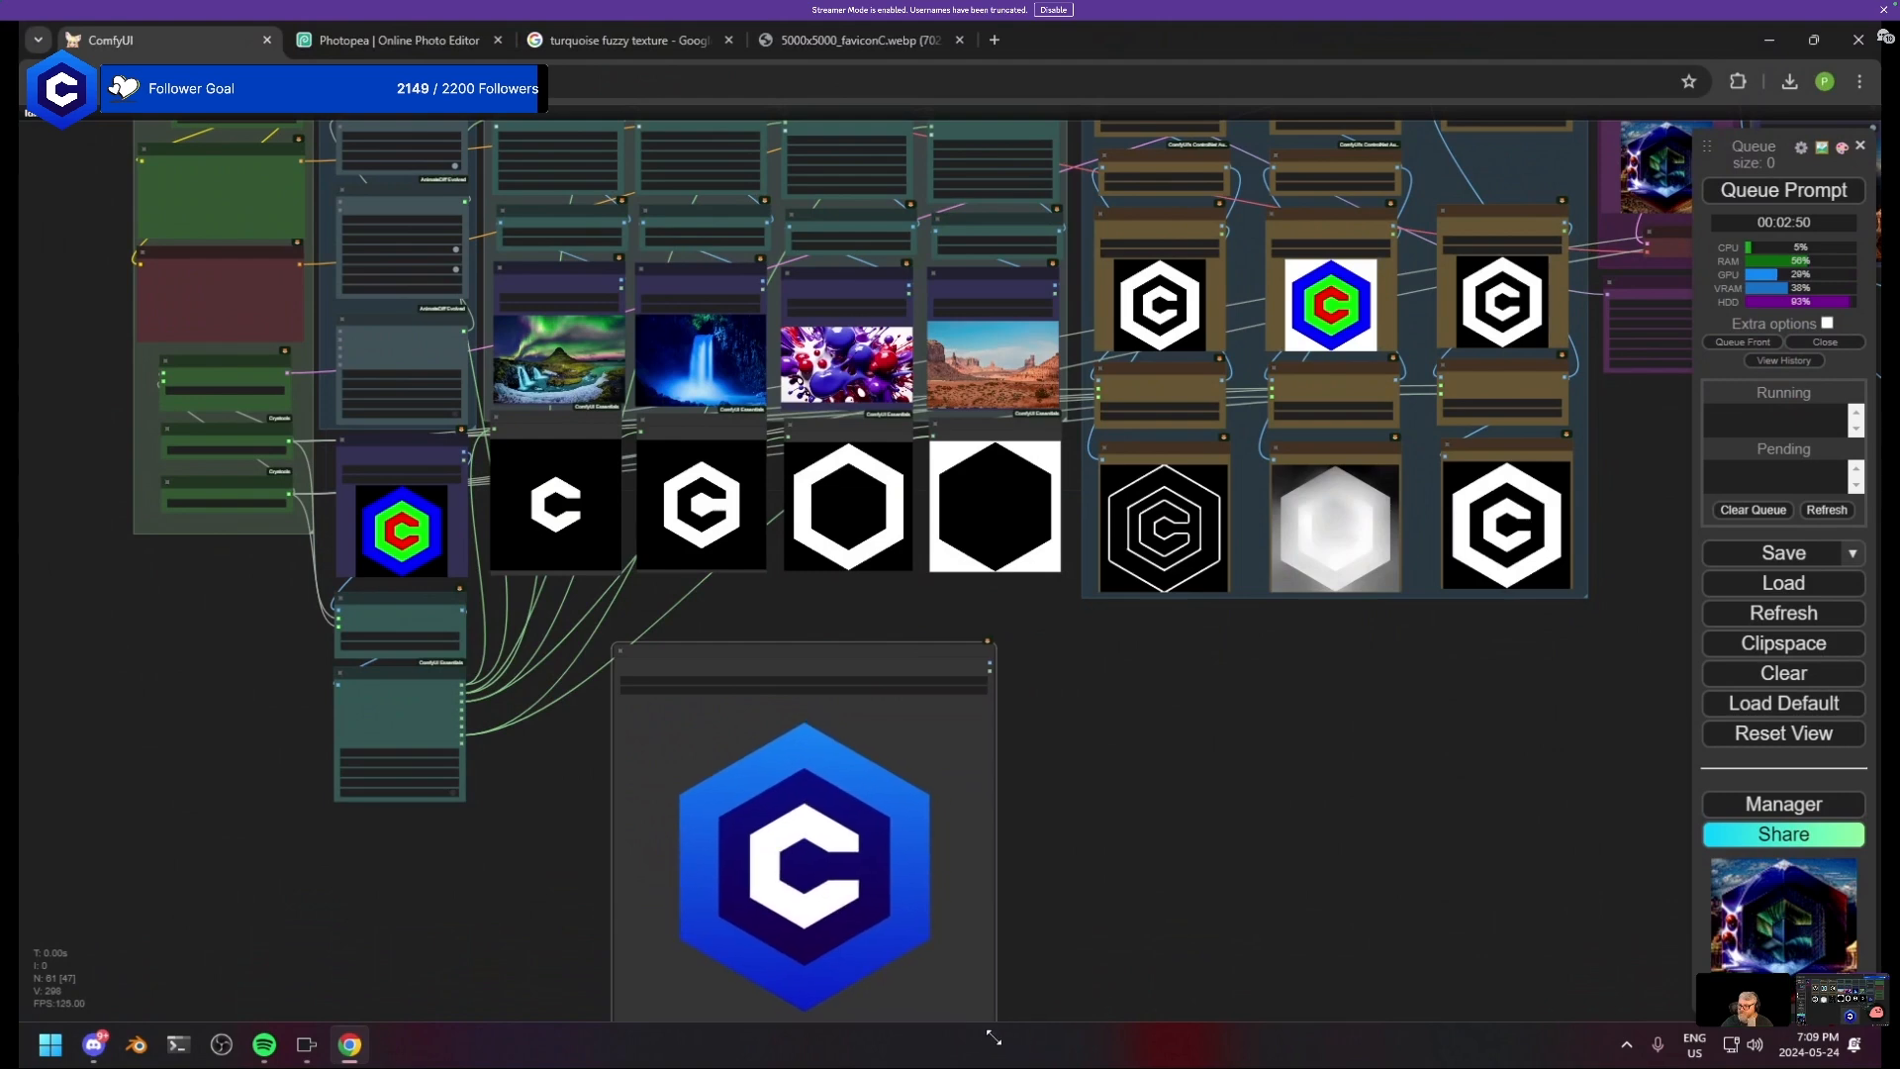
left_click_drag(853, 670, 170, 581)
left_click_drag(601, 665, 847, 687)
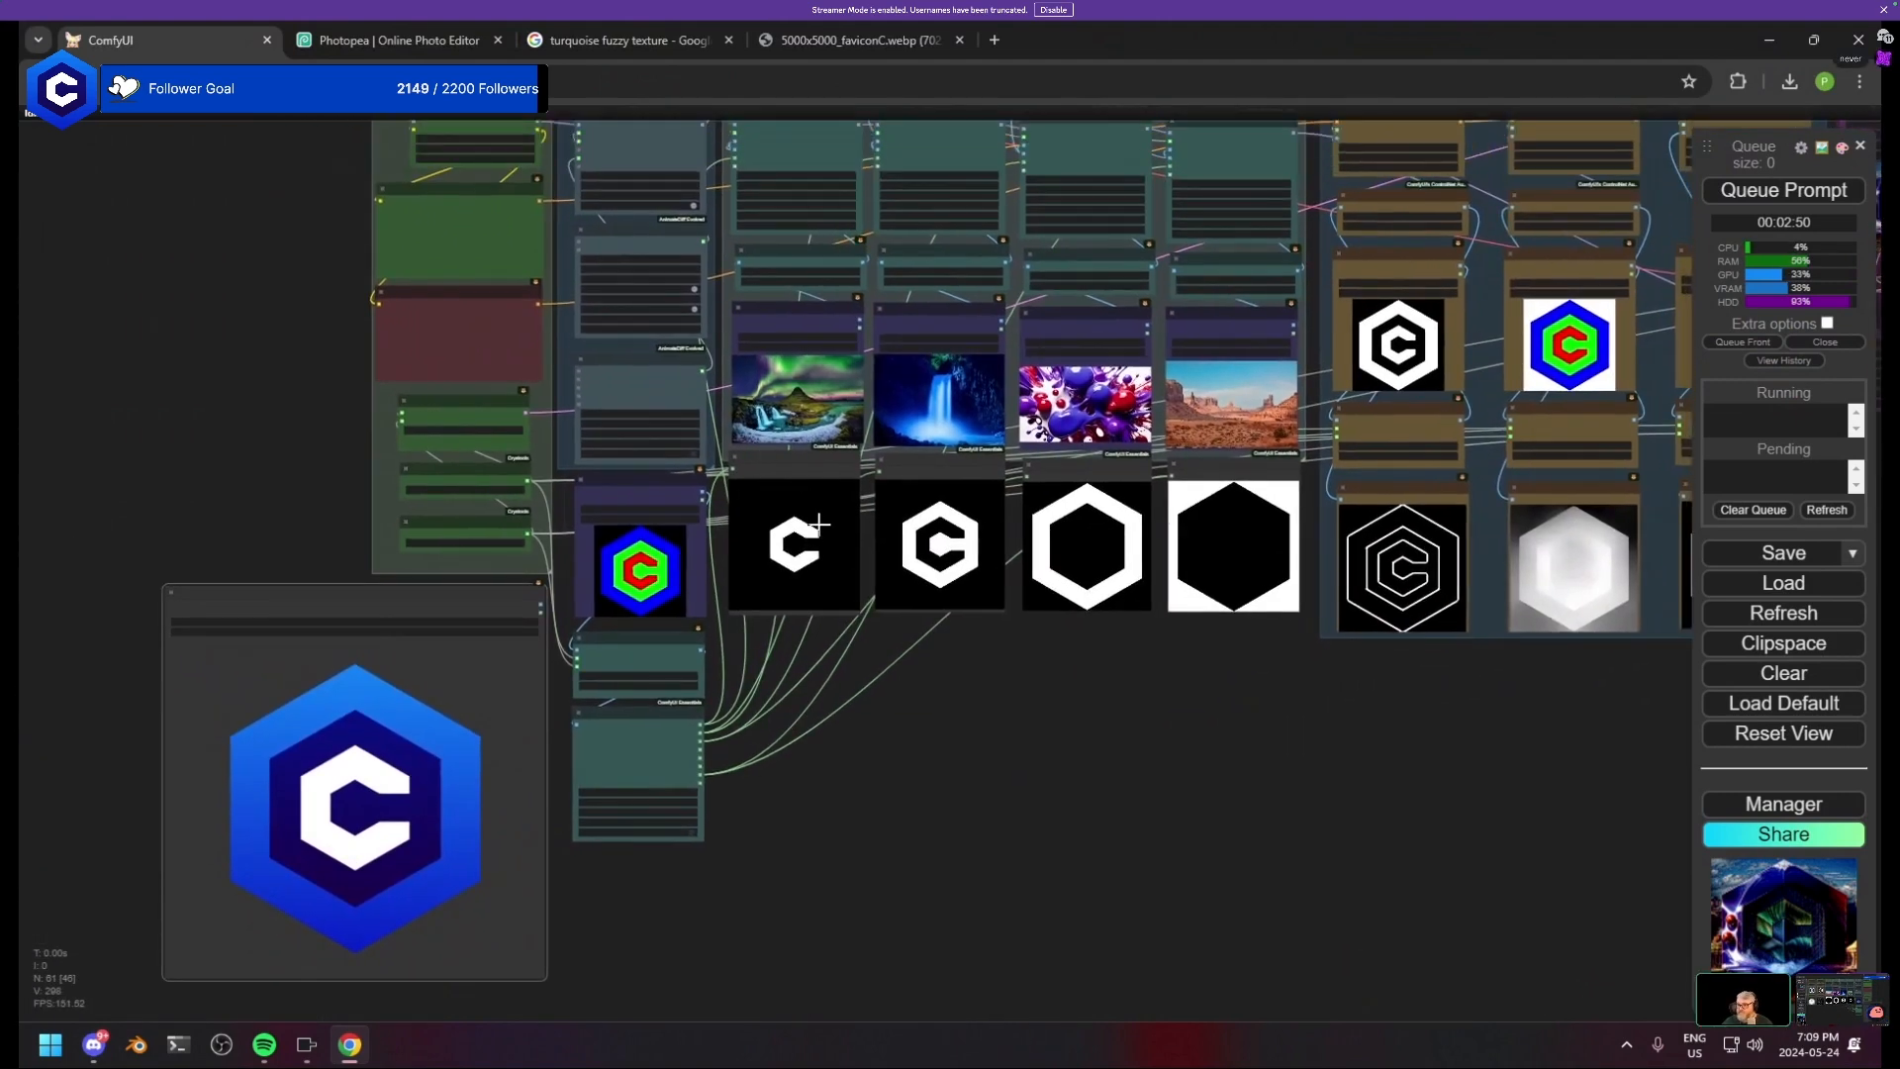
- Load the desktop's dried grass photo into the first reference Load Image node and the copied turquoise fur into the second and third
key("super+d")
left_click_drag(773, 499, 780, 390)
key("super+d")
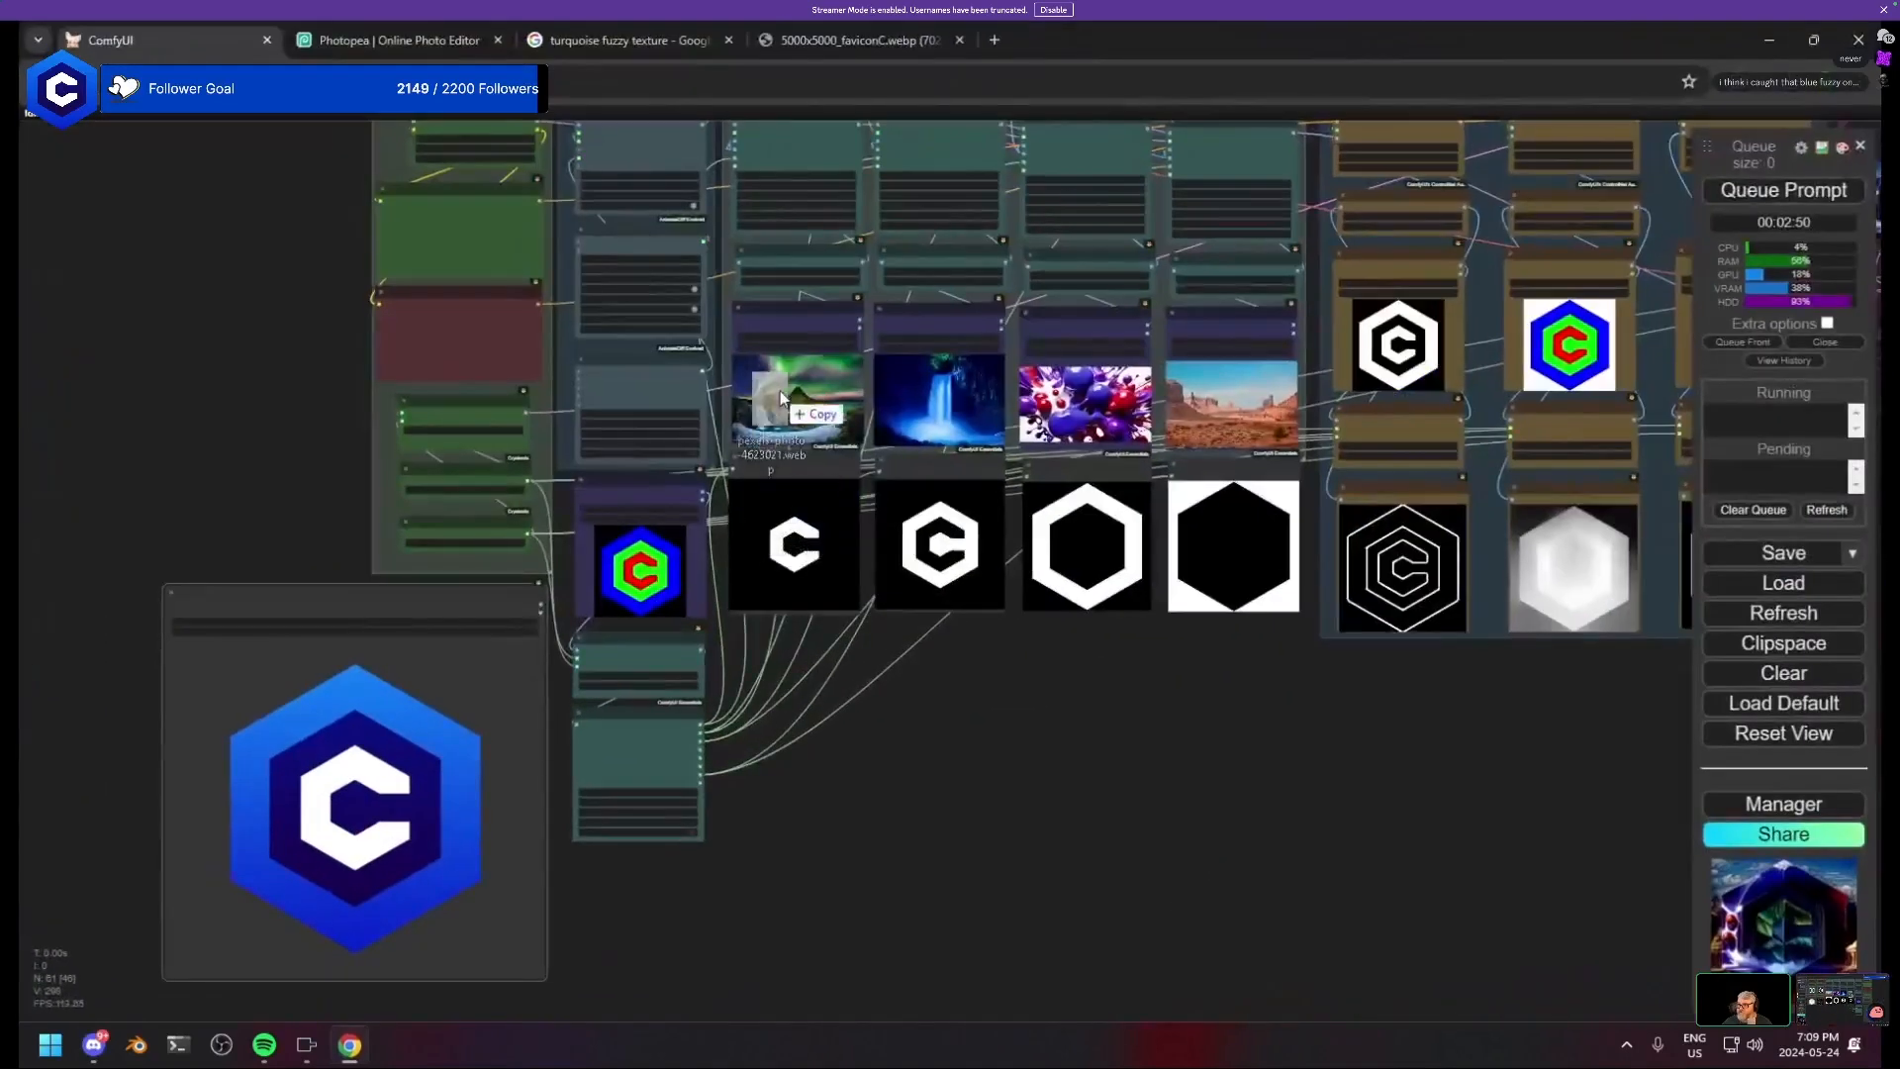
left_click_drag(953, 388, 953, 386)
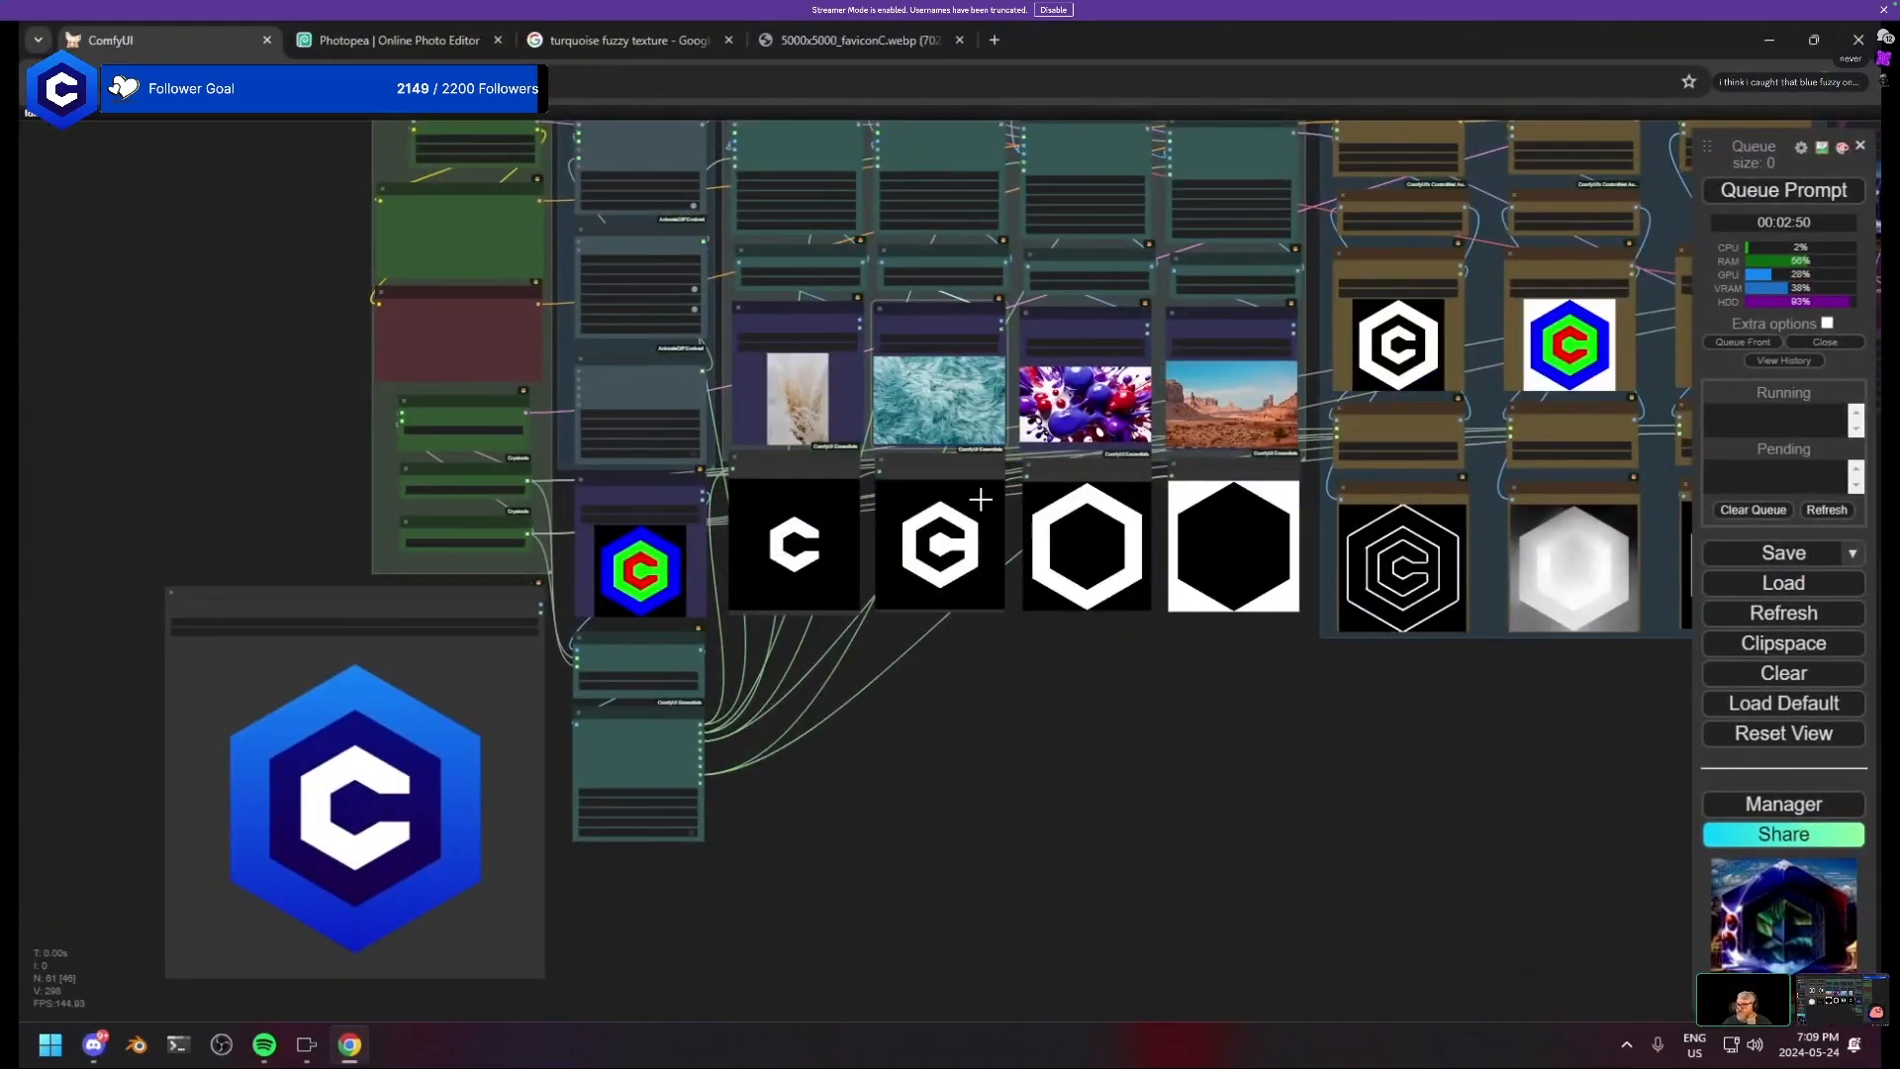
key("ctrl+v")
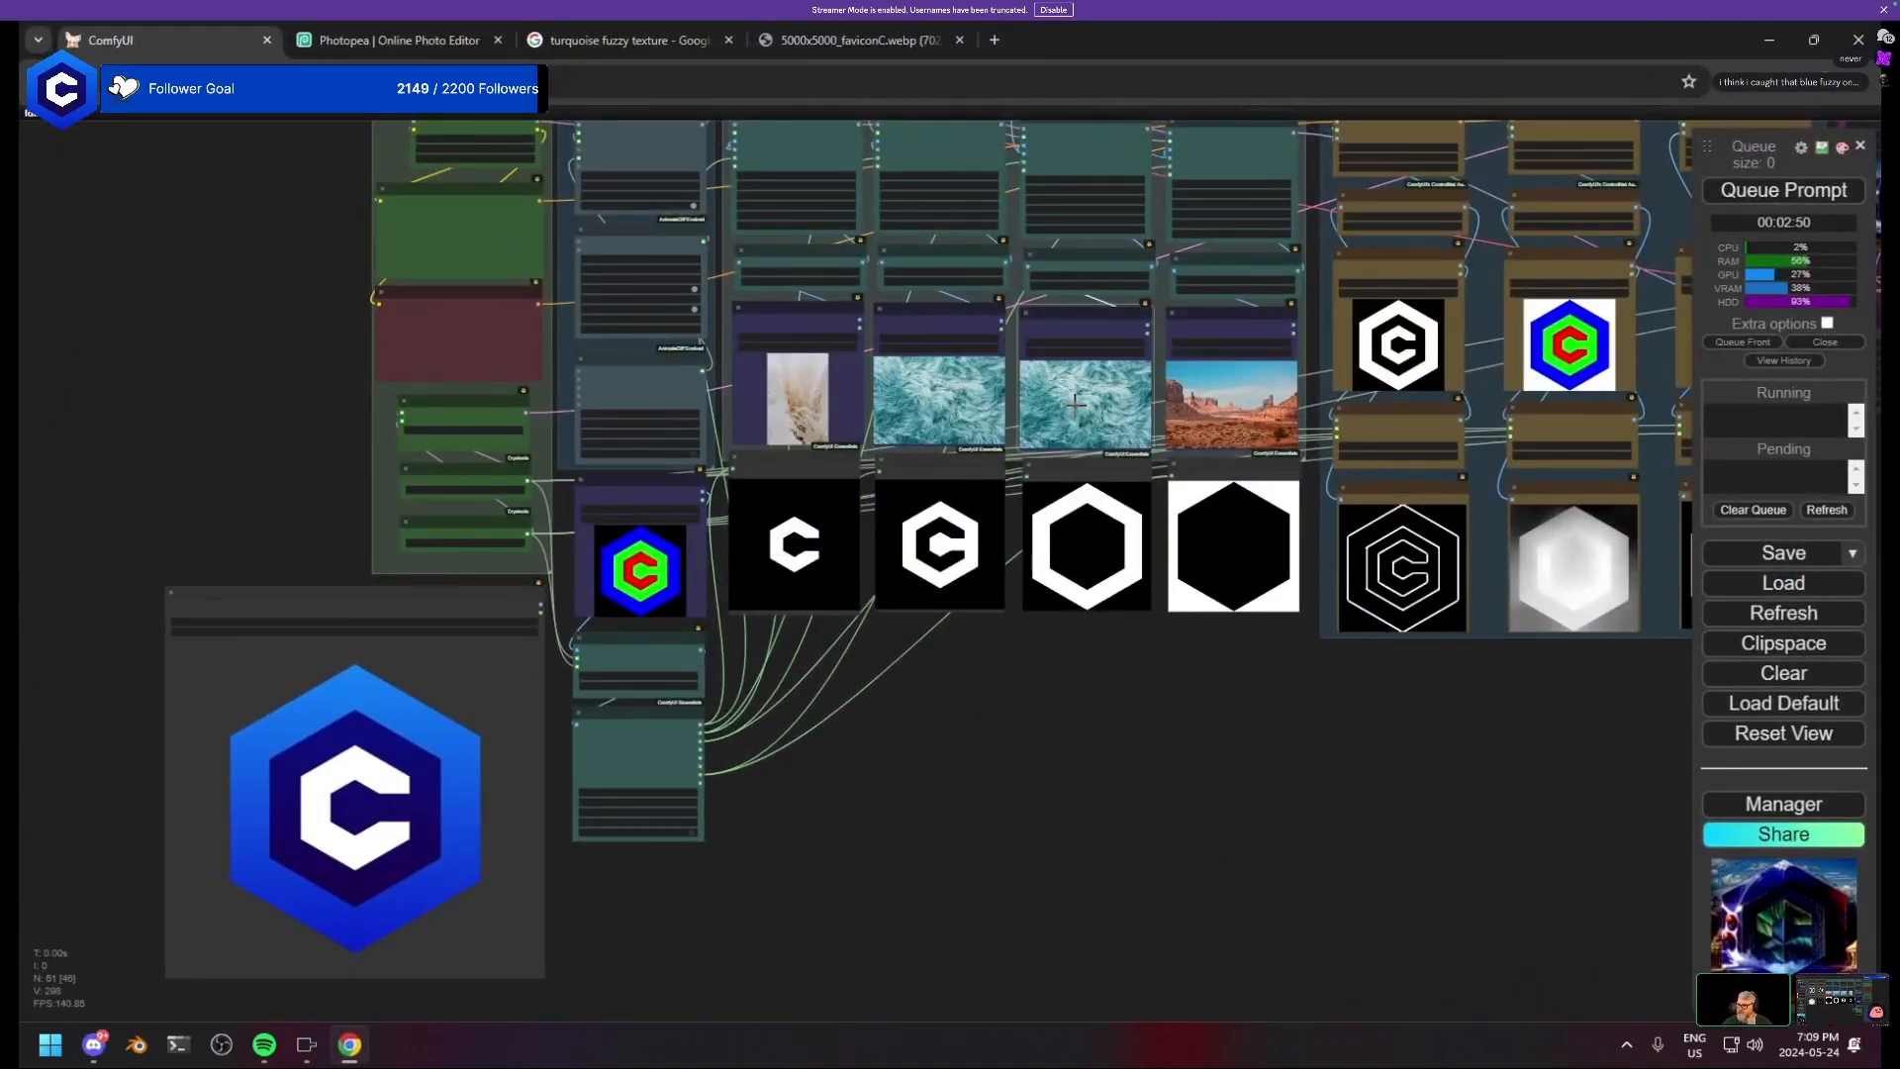
- Check the original logo's colours and search Google for "deep blue fuzzy texture"
left_click(815, 22)
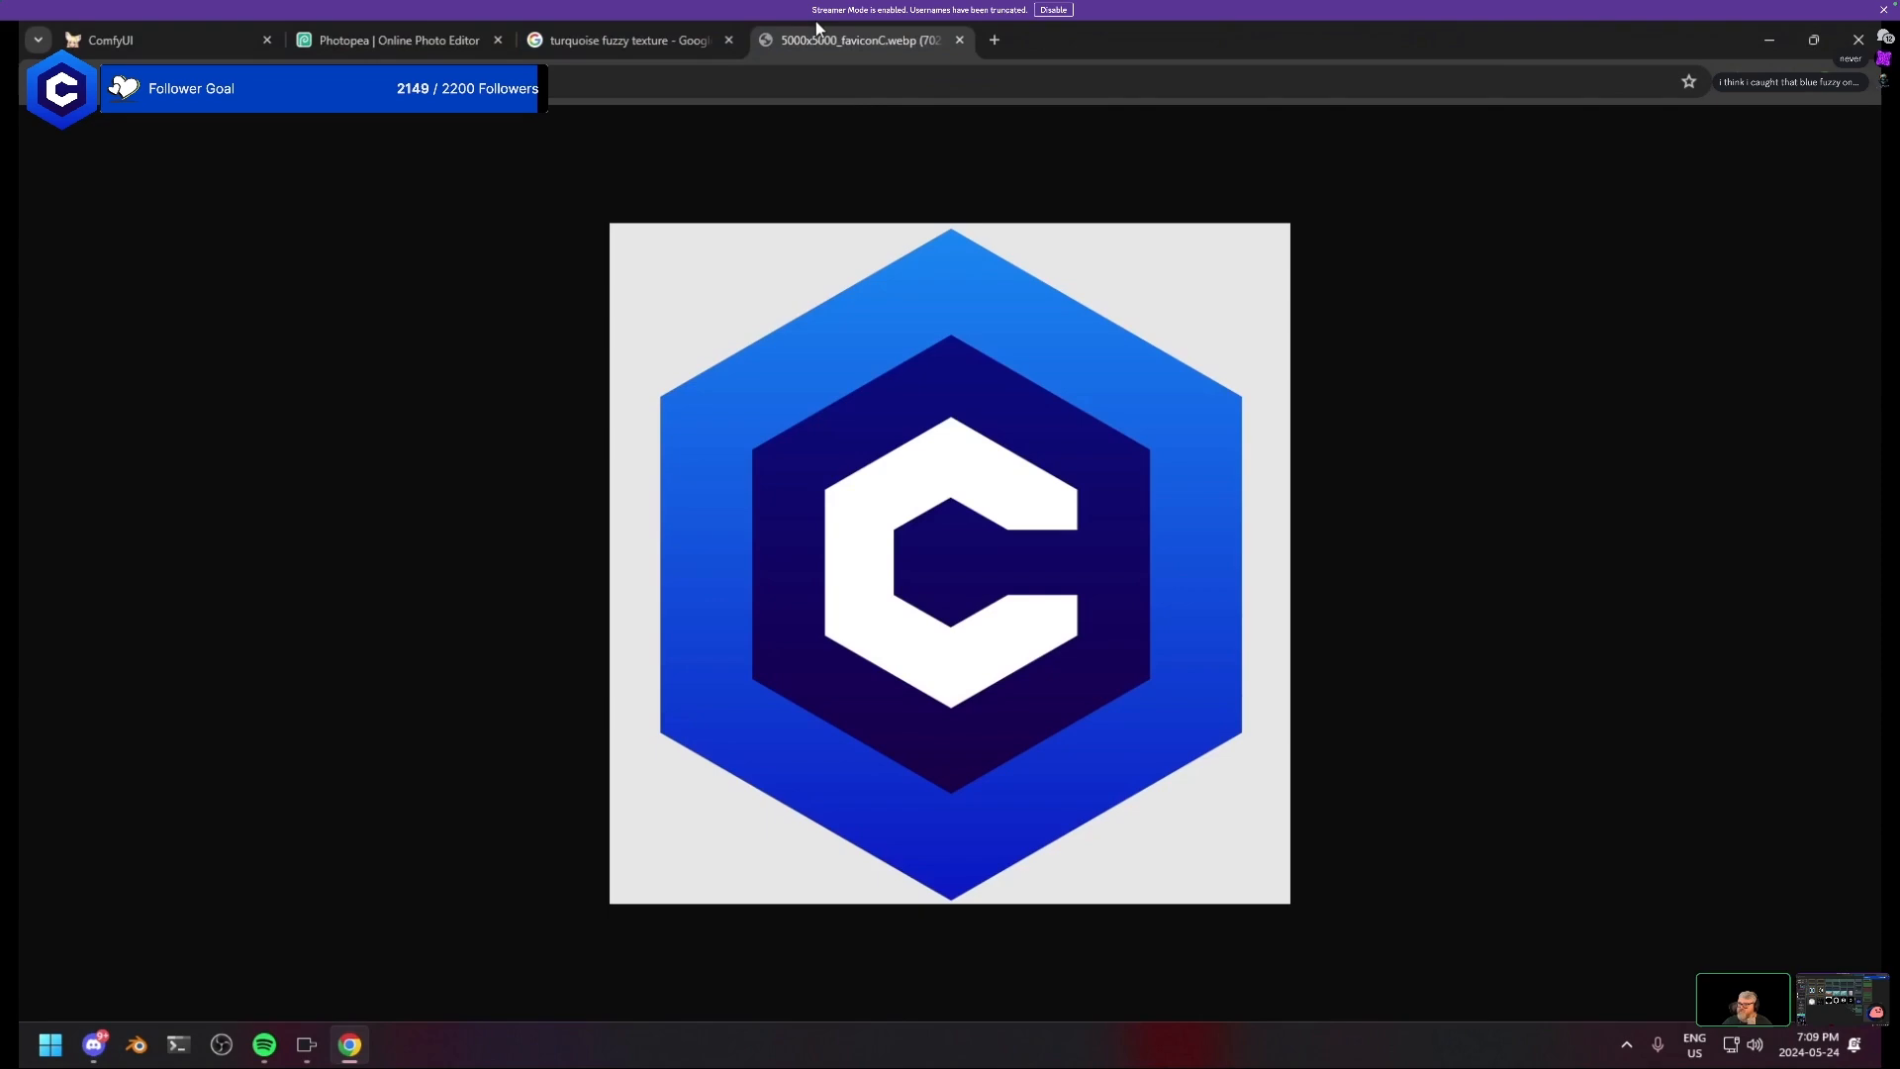
left_click(627, 20)
triple_click(460, 144)
type("dee")
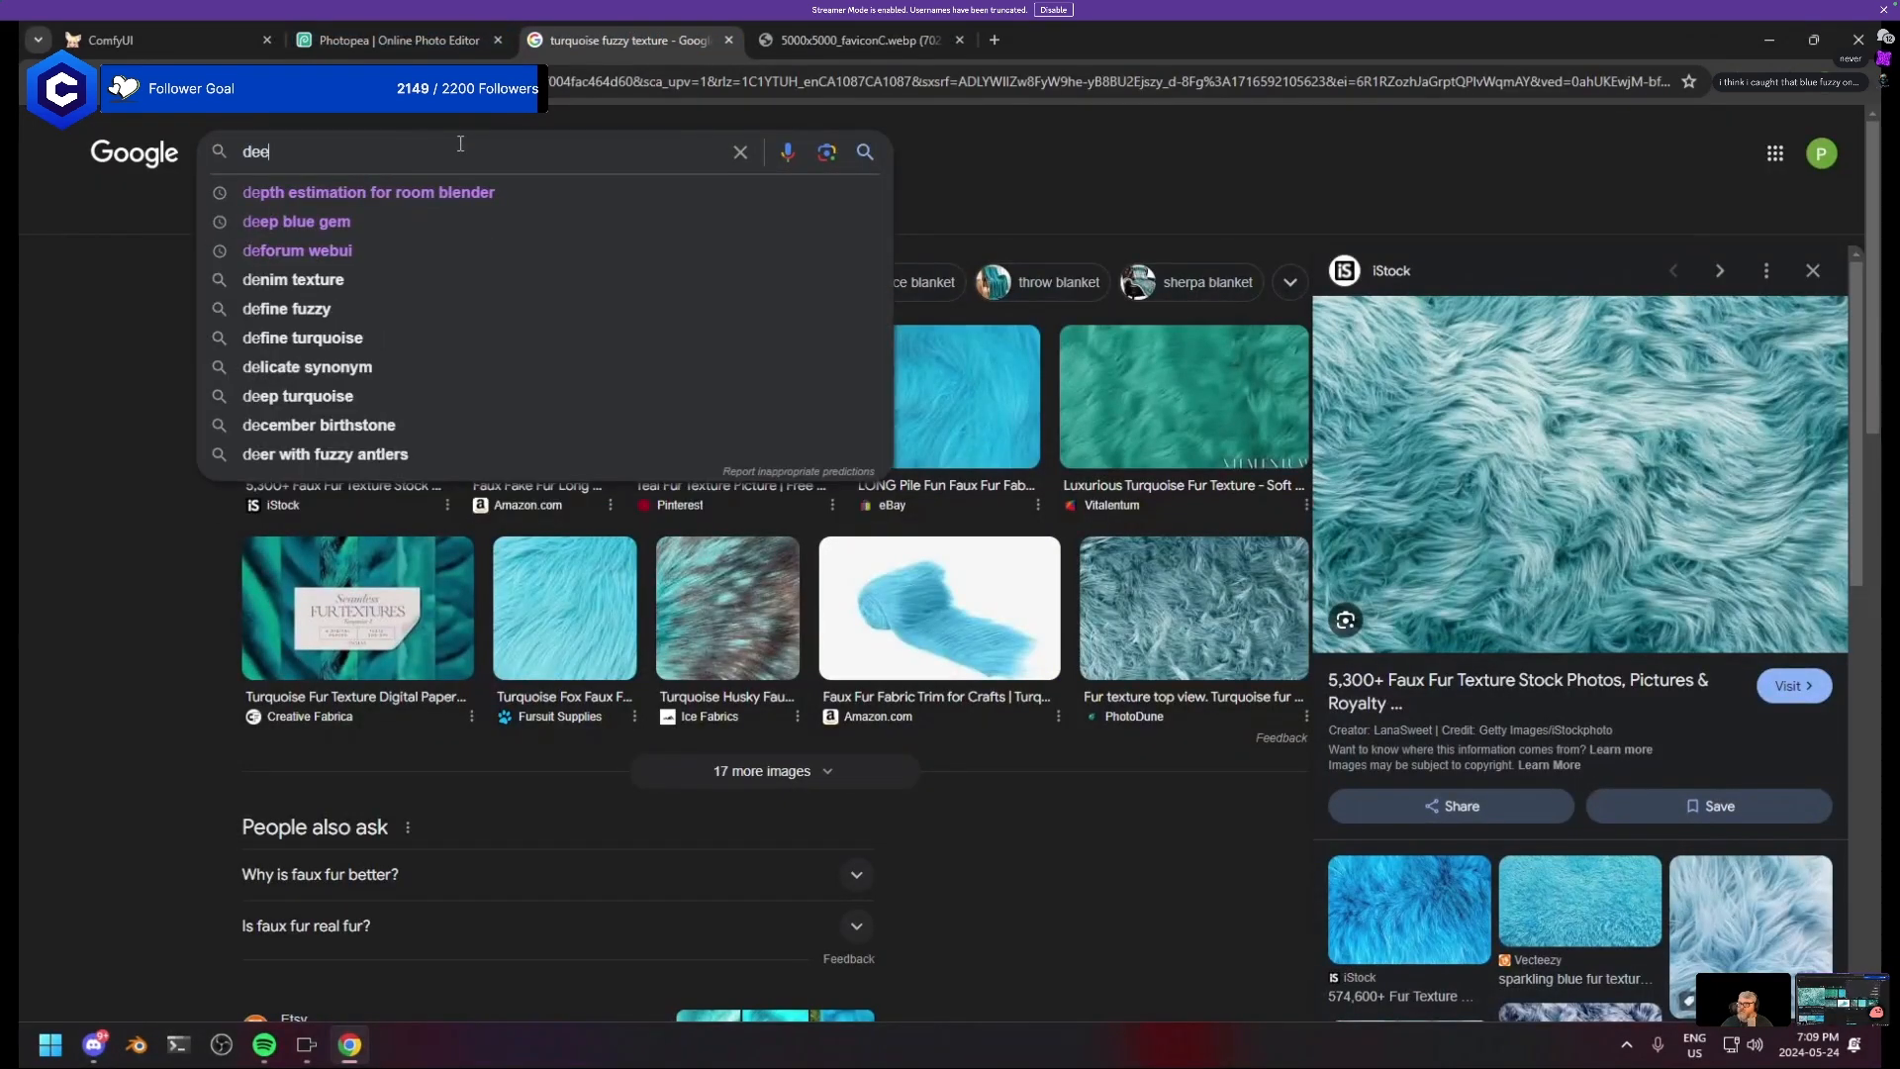
type("p blue fuzzy texture")
key("Return")
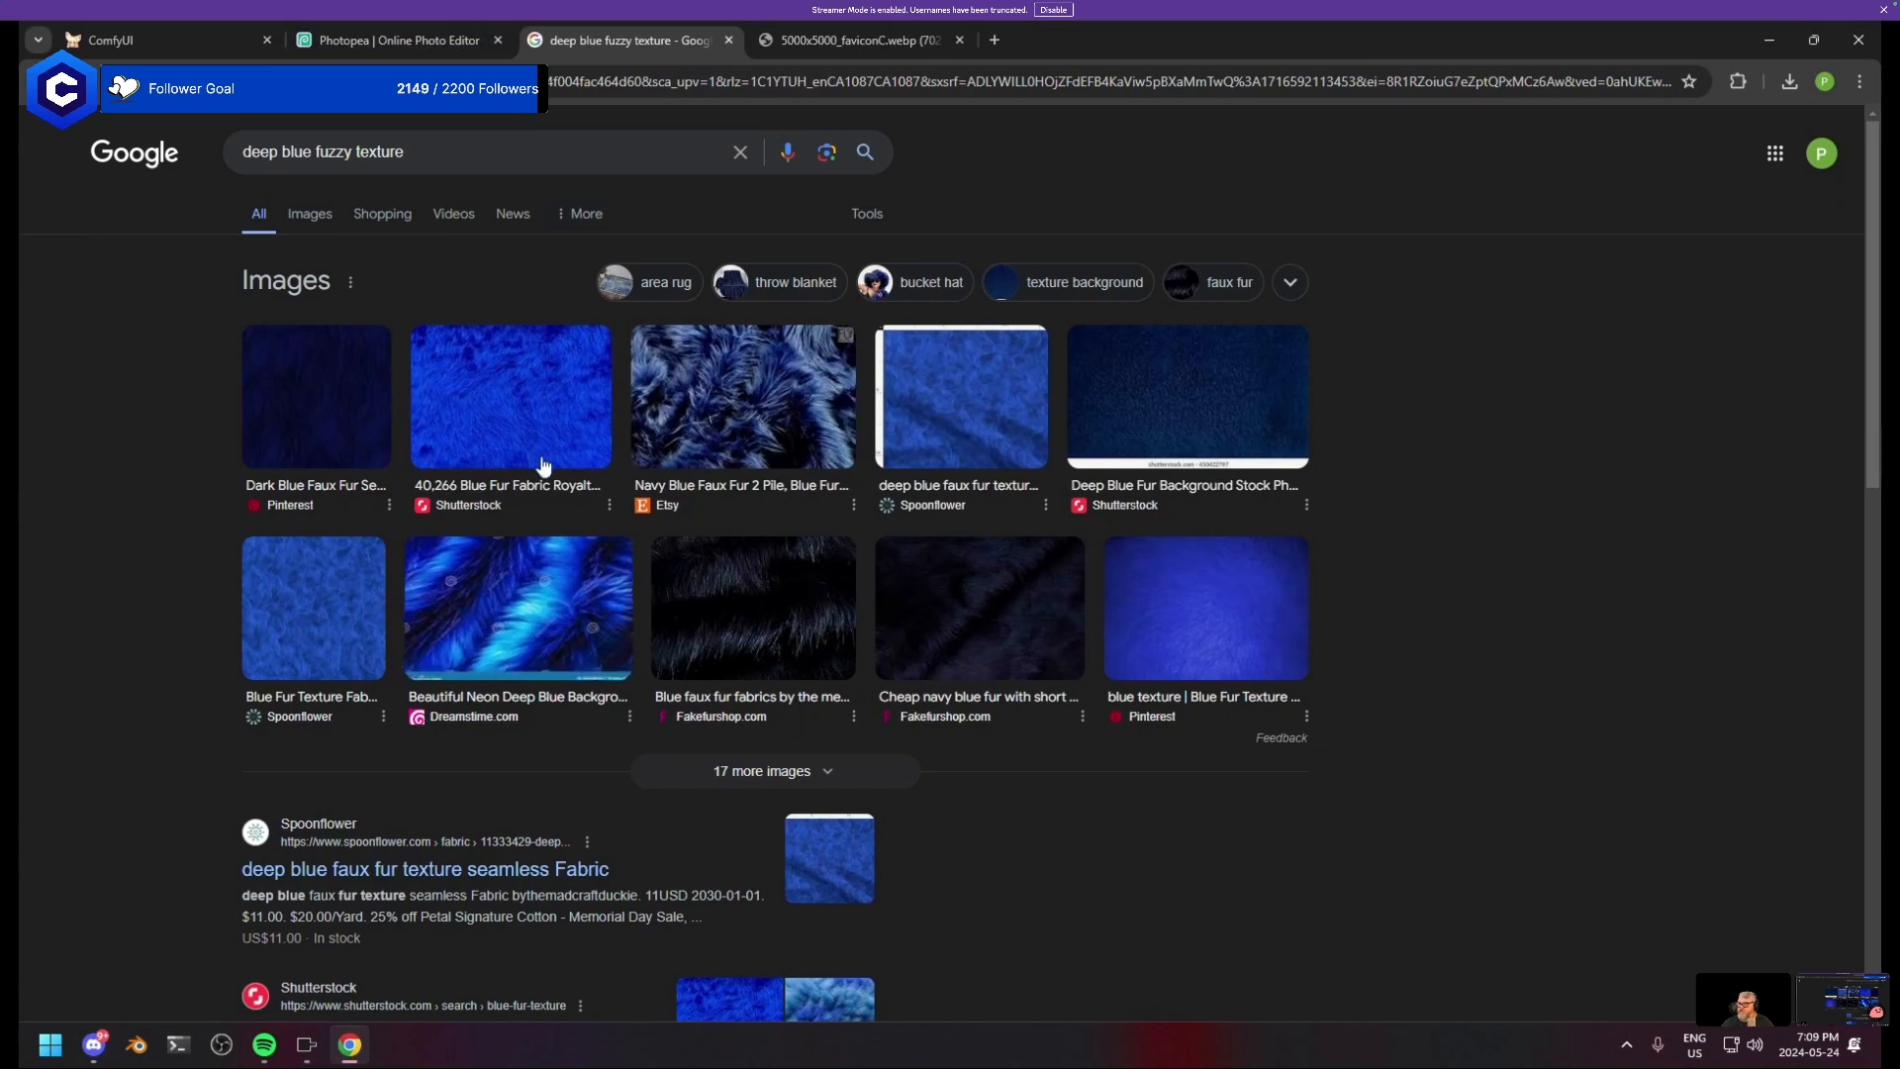
- Copy the Shutterstock bright blue fur image from the results and paste it into the third and second reference Load Image nodes
left_click(543, 466)
right_click(1593, 457)
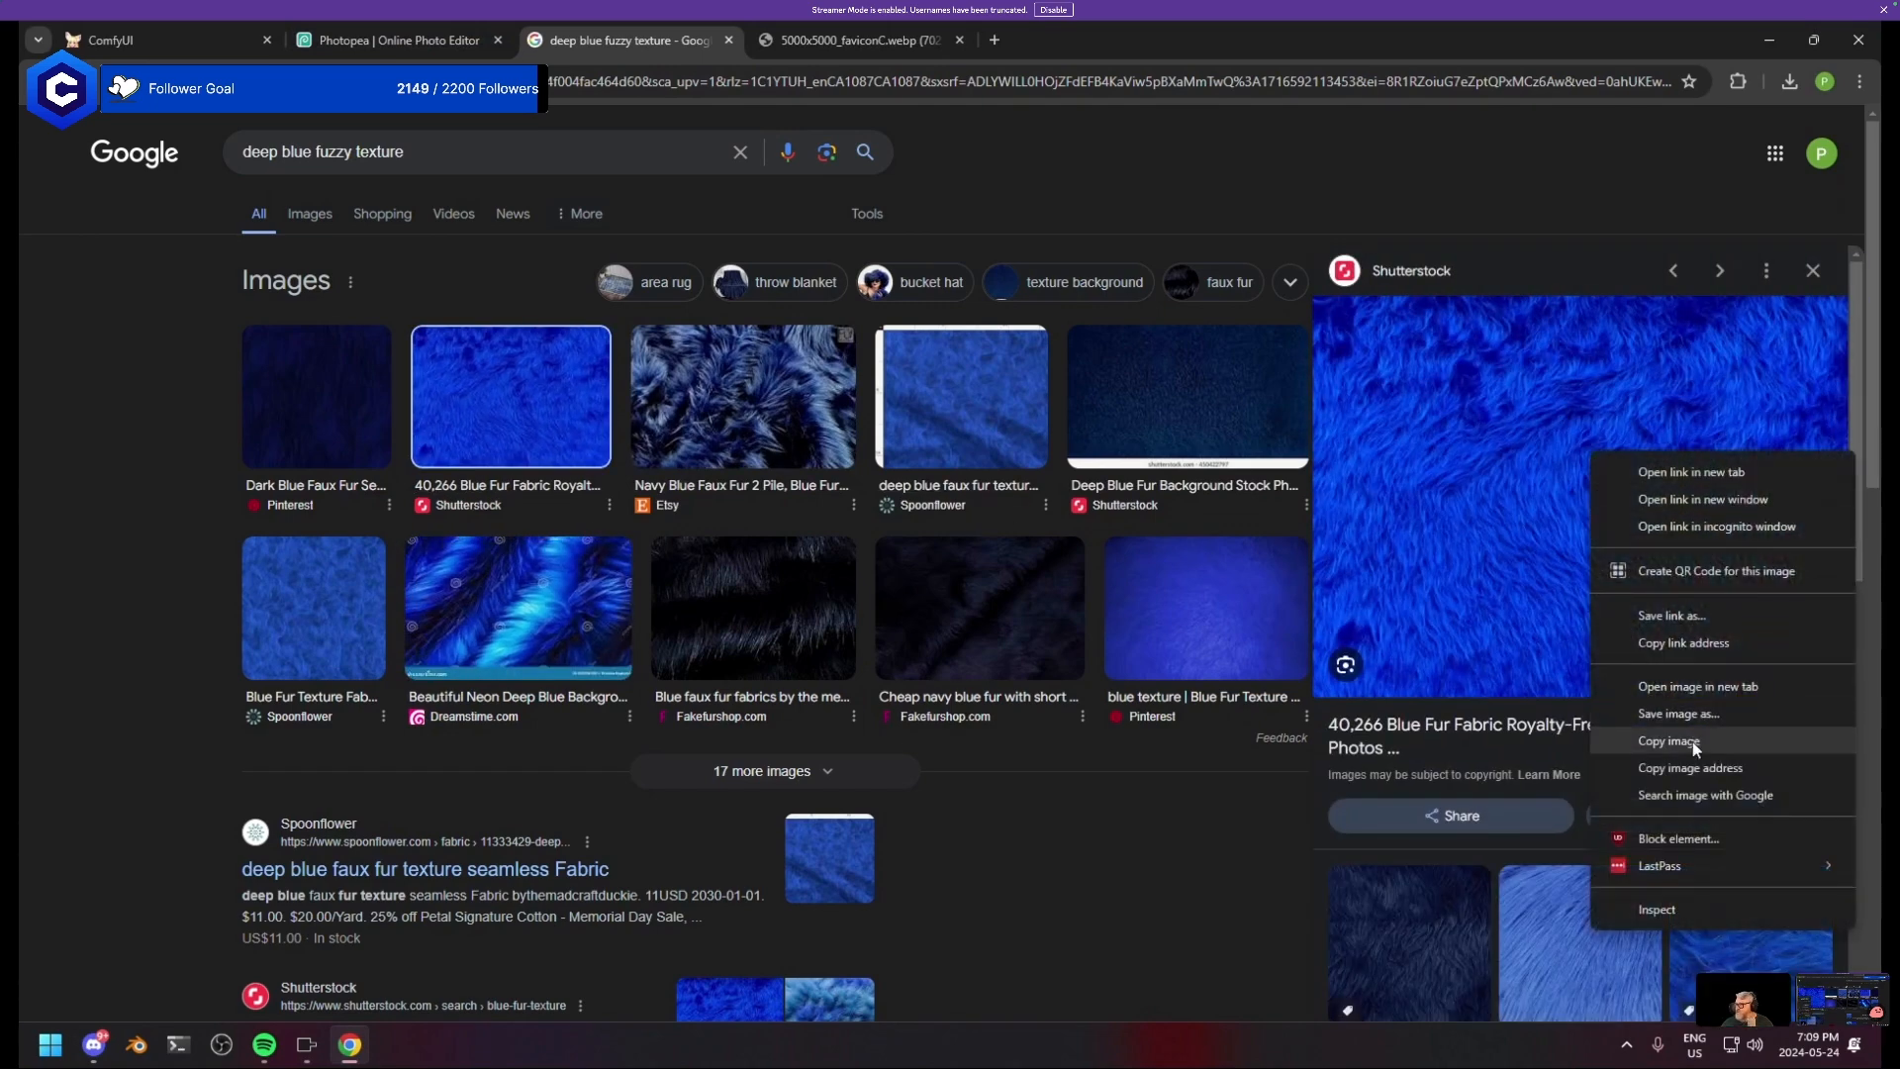
left_click(1692, 740)
left_click(110, 39)
key("ctrl+v")
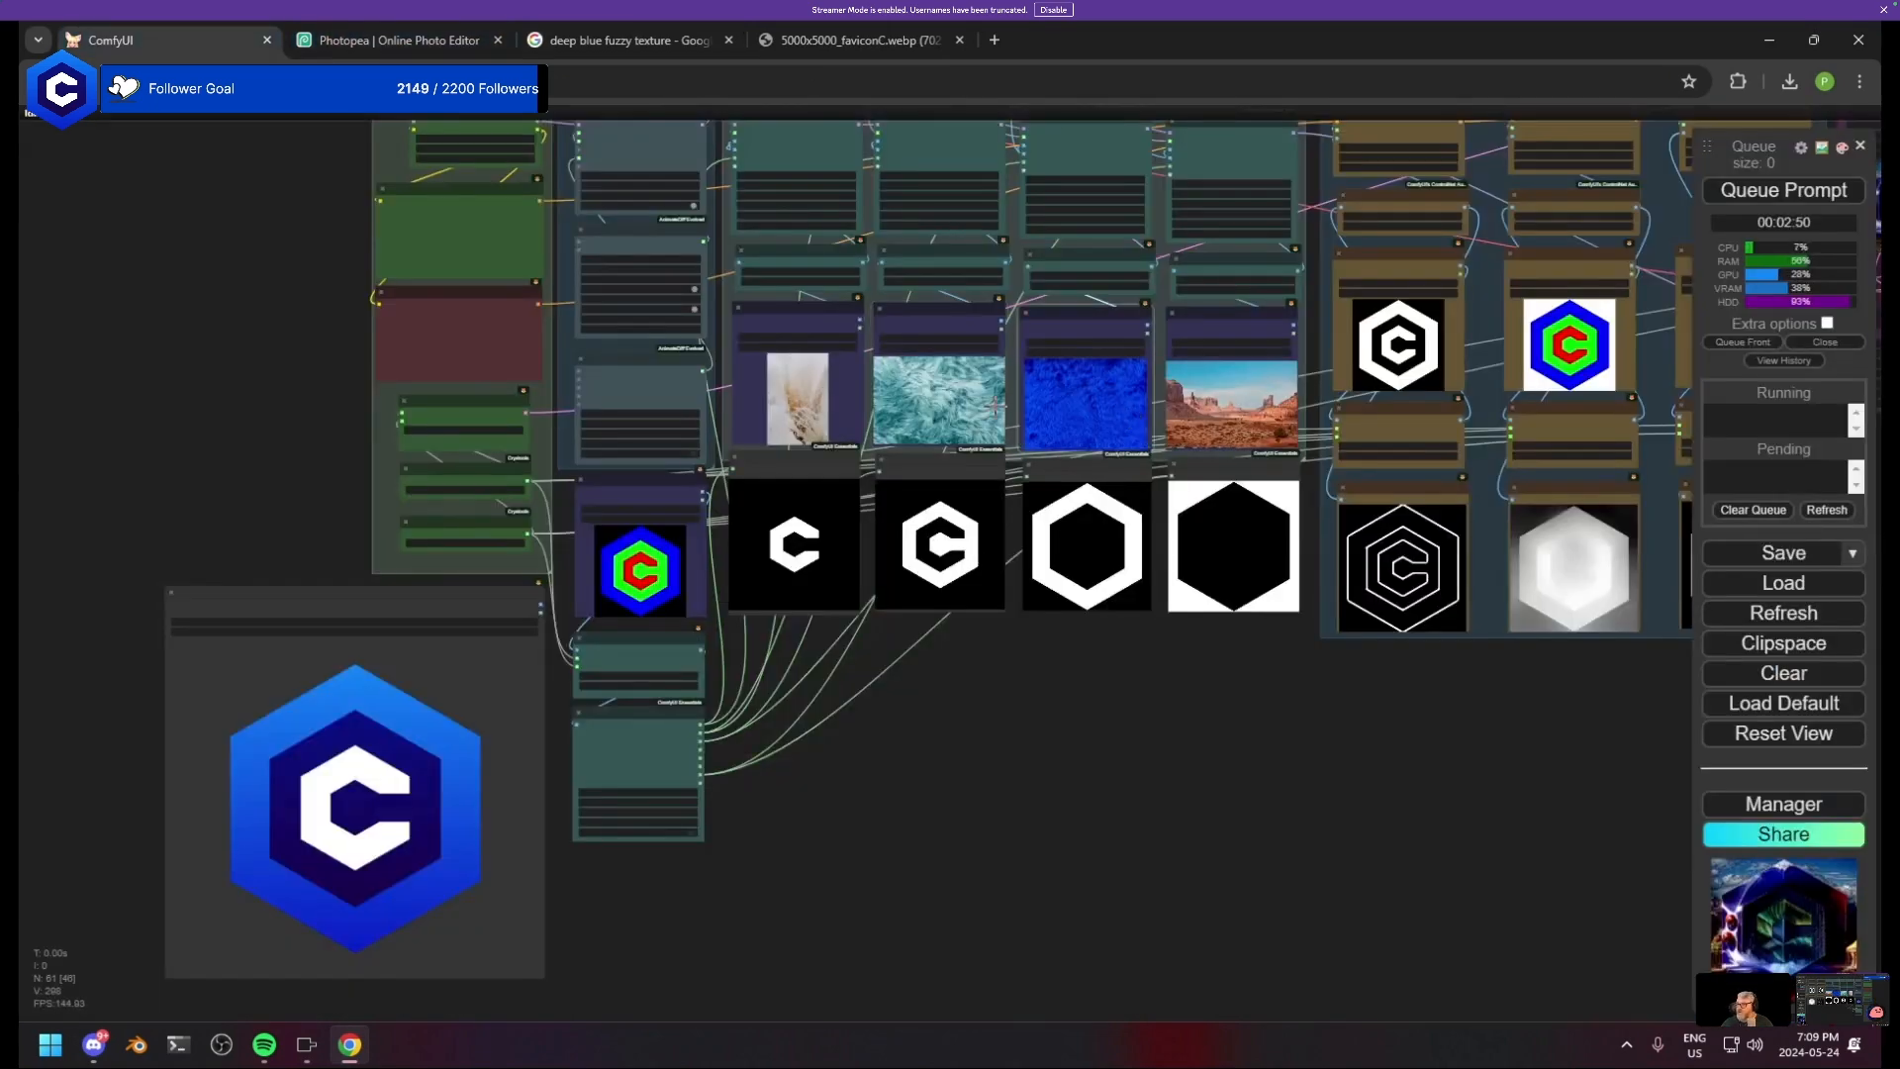
key("ctrl+v")
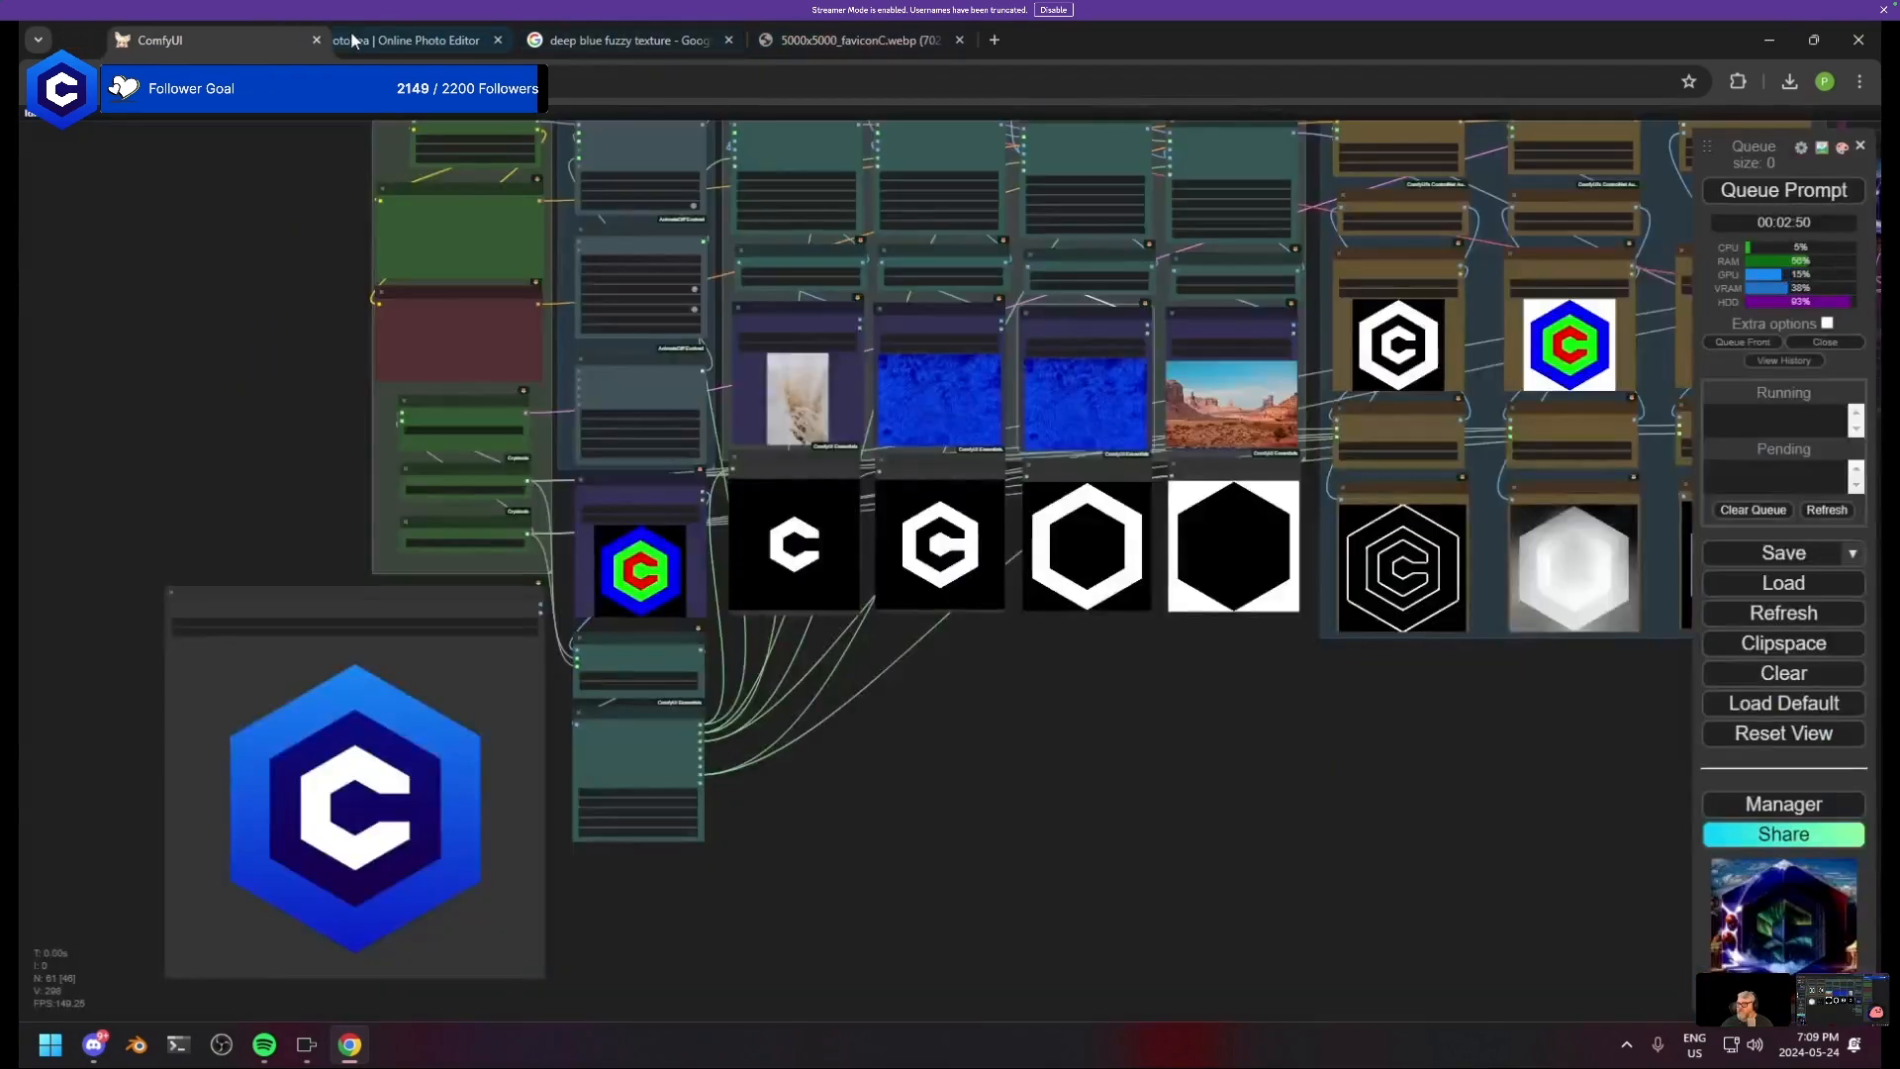
- Go back to the "turquoise fuzzy texture" Google results and copy the large iStock turquoise fur image
left_click(430, 24)
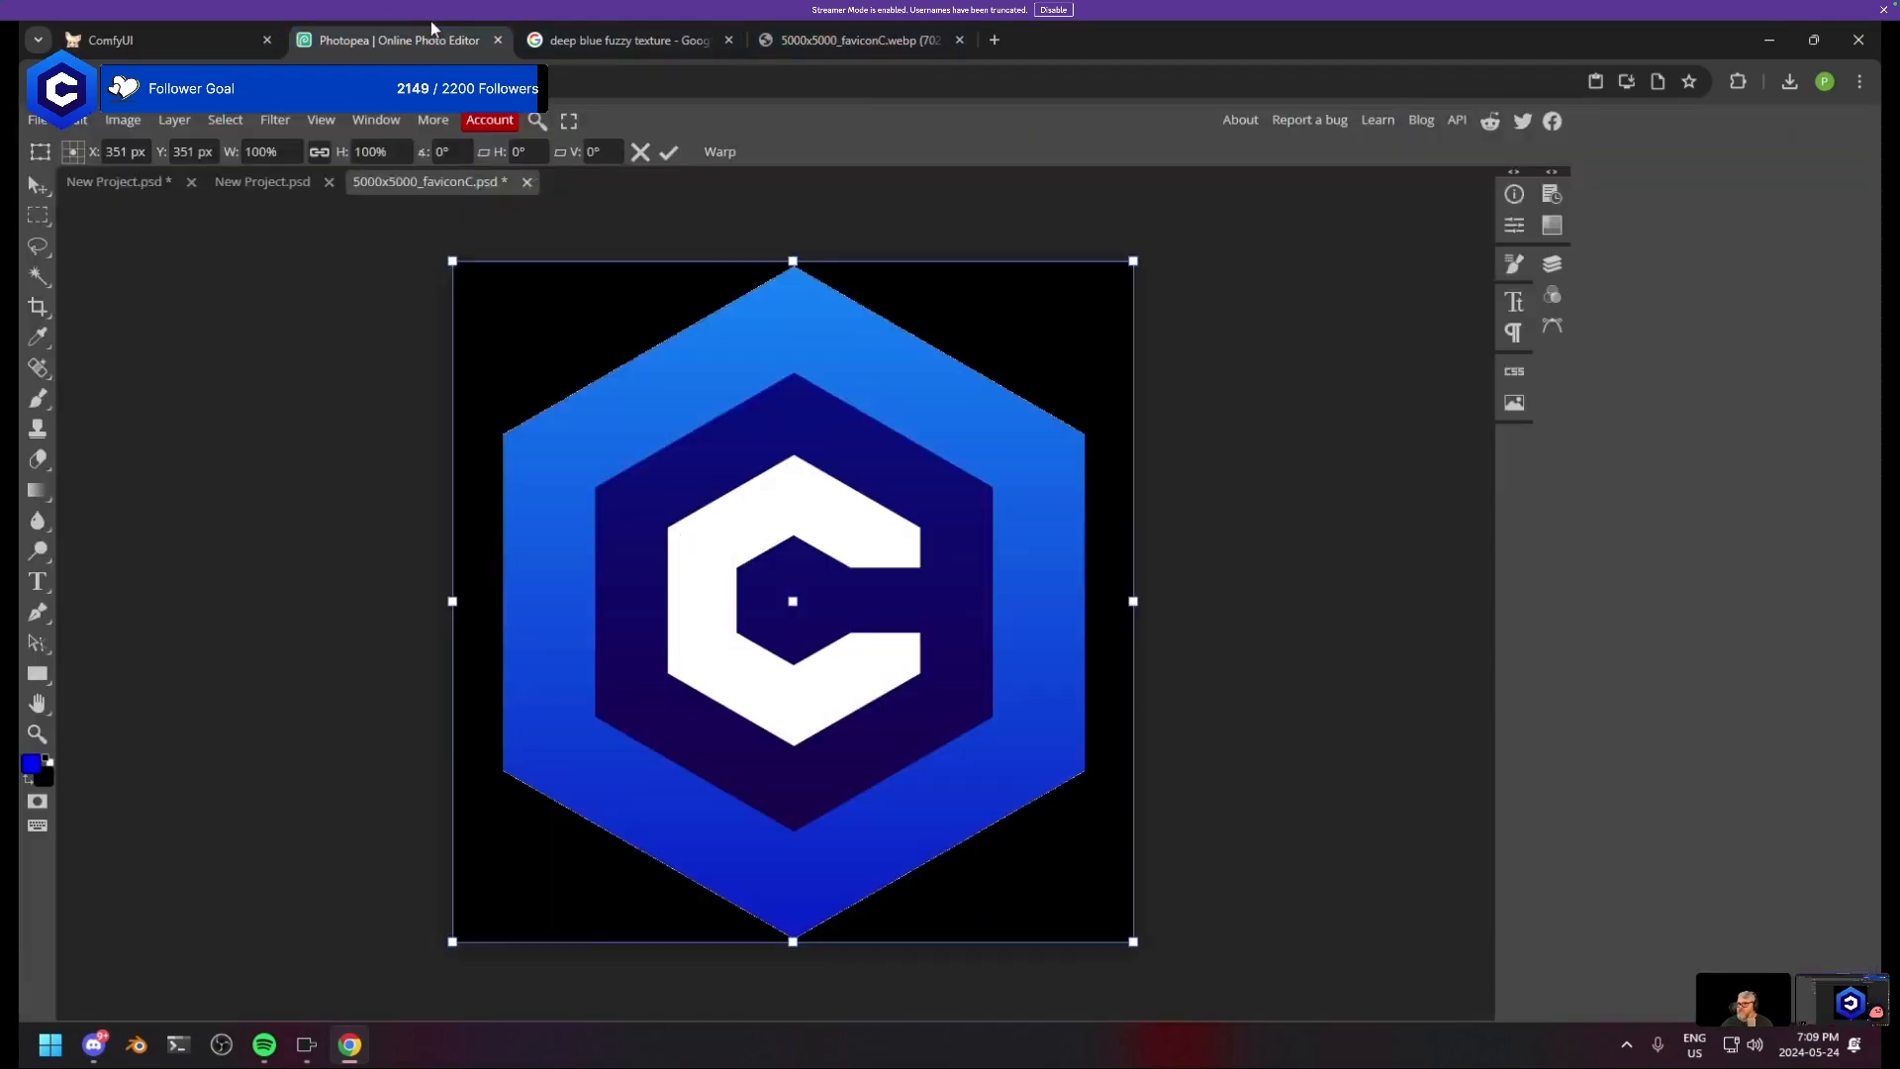
left_click(720, 24)
left_click(792, 32)
left_click(608, 24)
key("alt+Left")
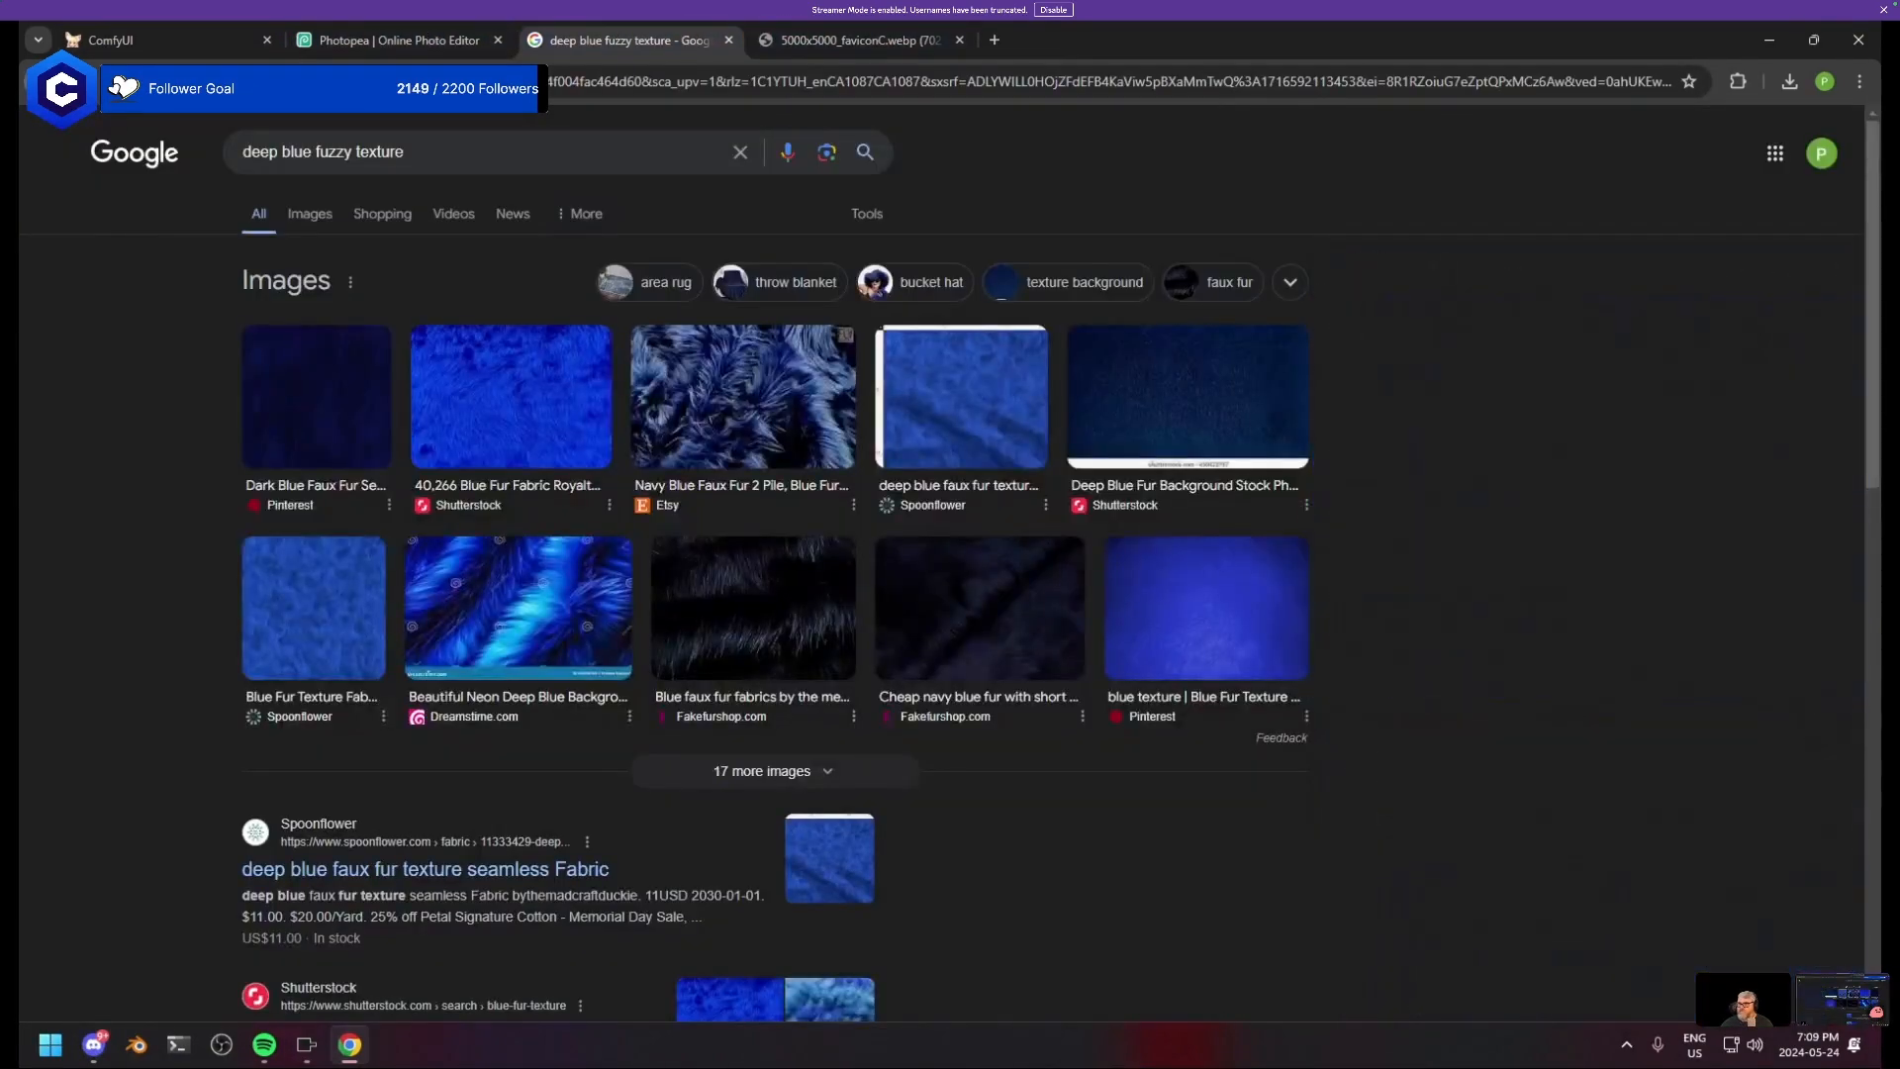
key("alt+Left")
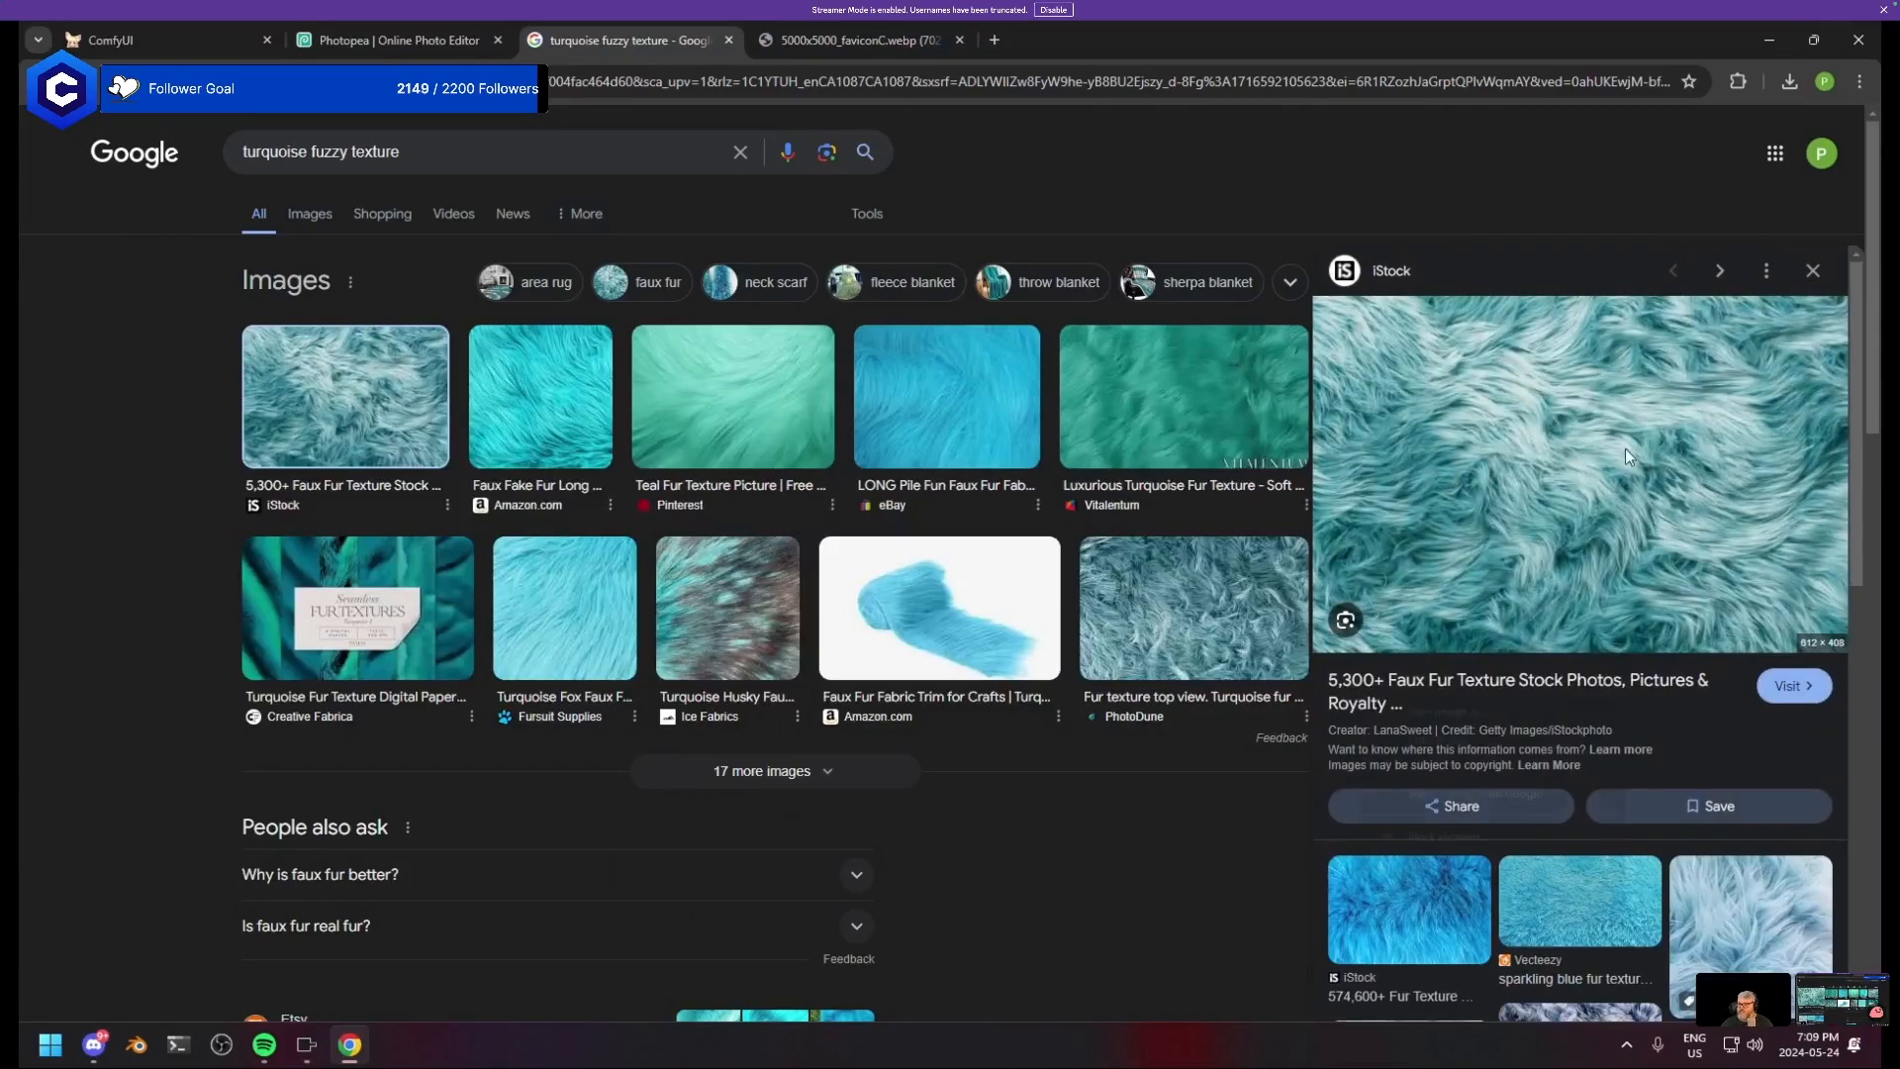
right_click(1625, 449)
left_click(1564, 736)
- Restore the browser window to full size and paste the turquoise fur into the third reference Load Image node in ComfyUI
left_click_drag(139, 25, 123, 48)
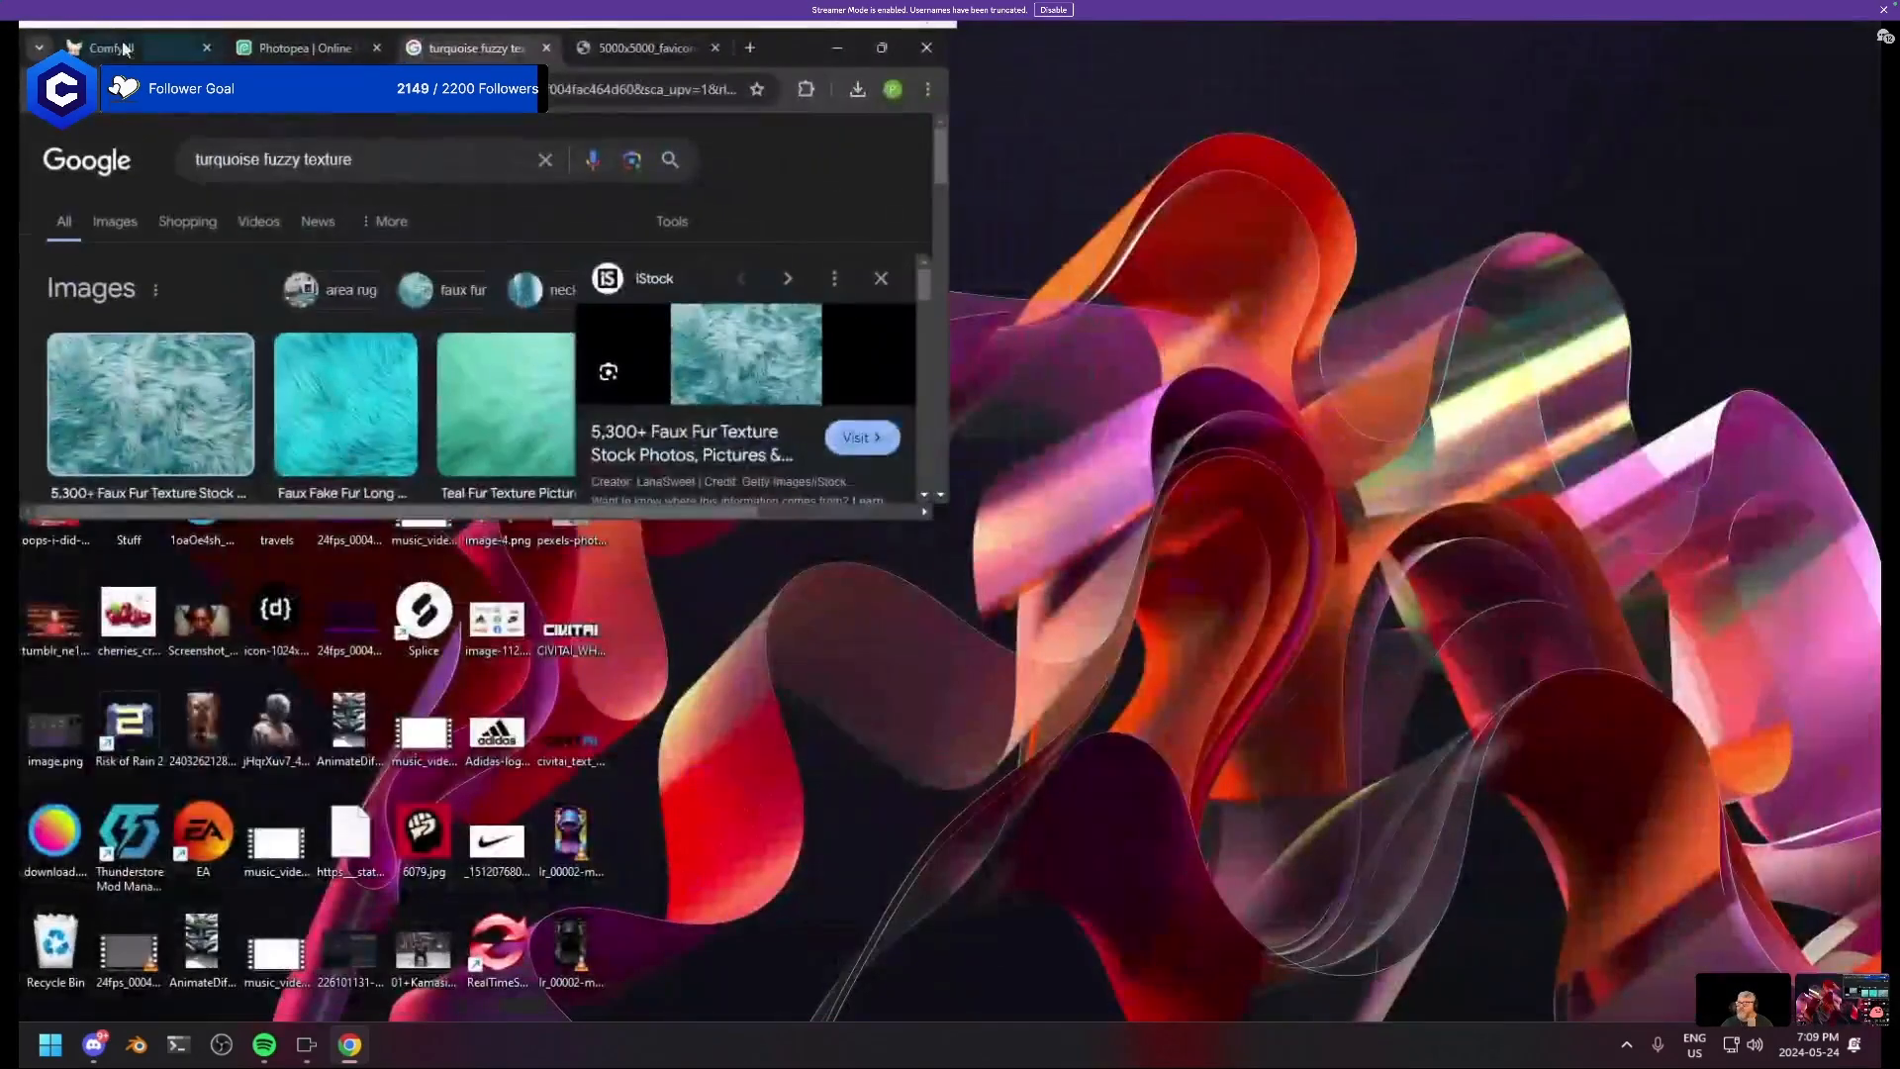
left_click_drag(810, 38, 1386, 353)
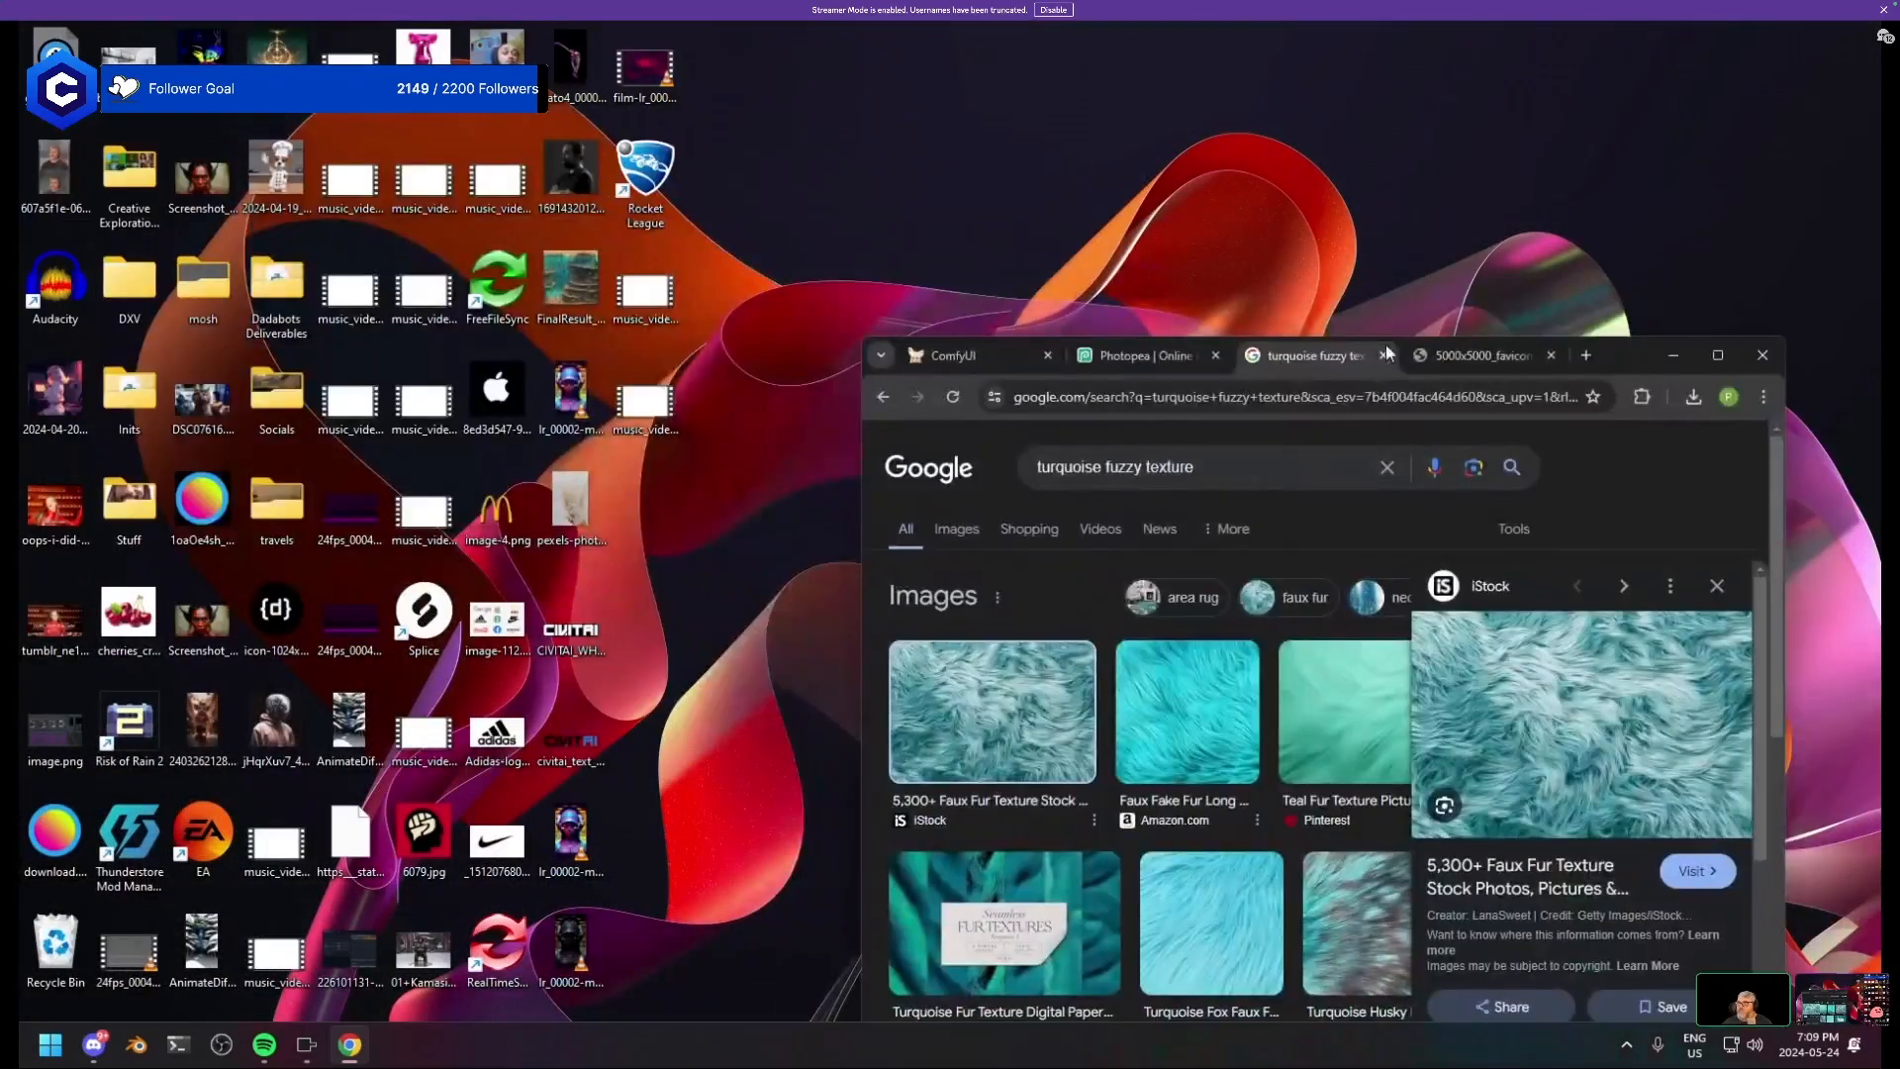
double_click(1645, 353)
left_click(228, 33)
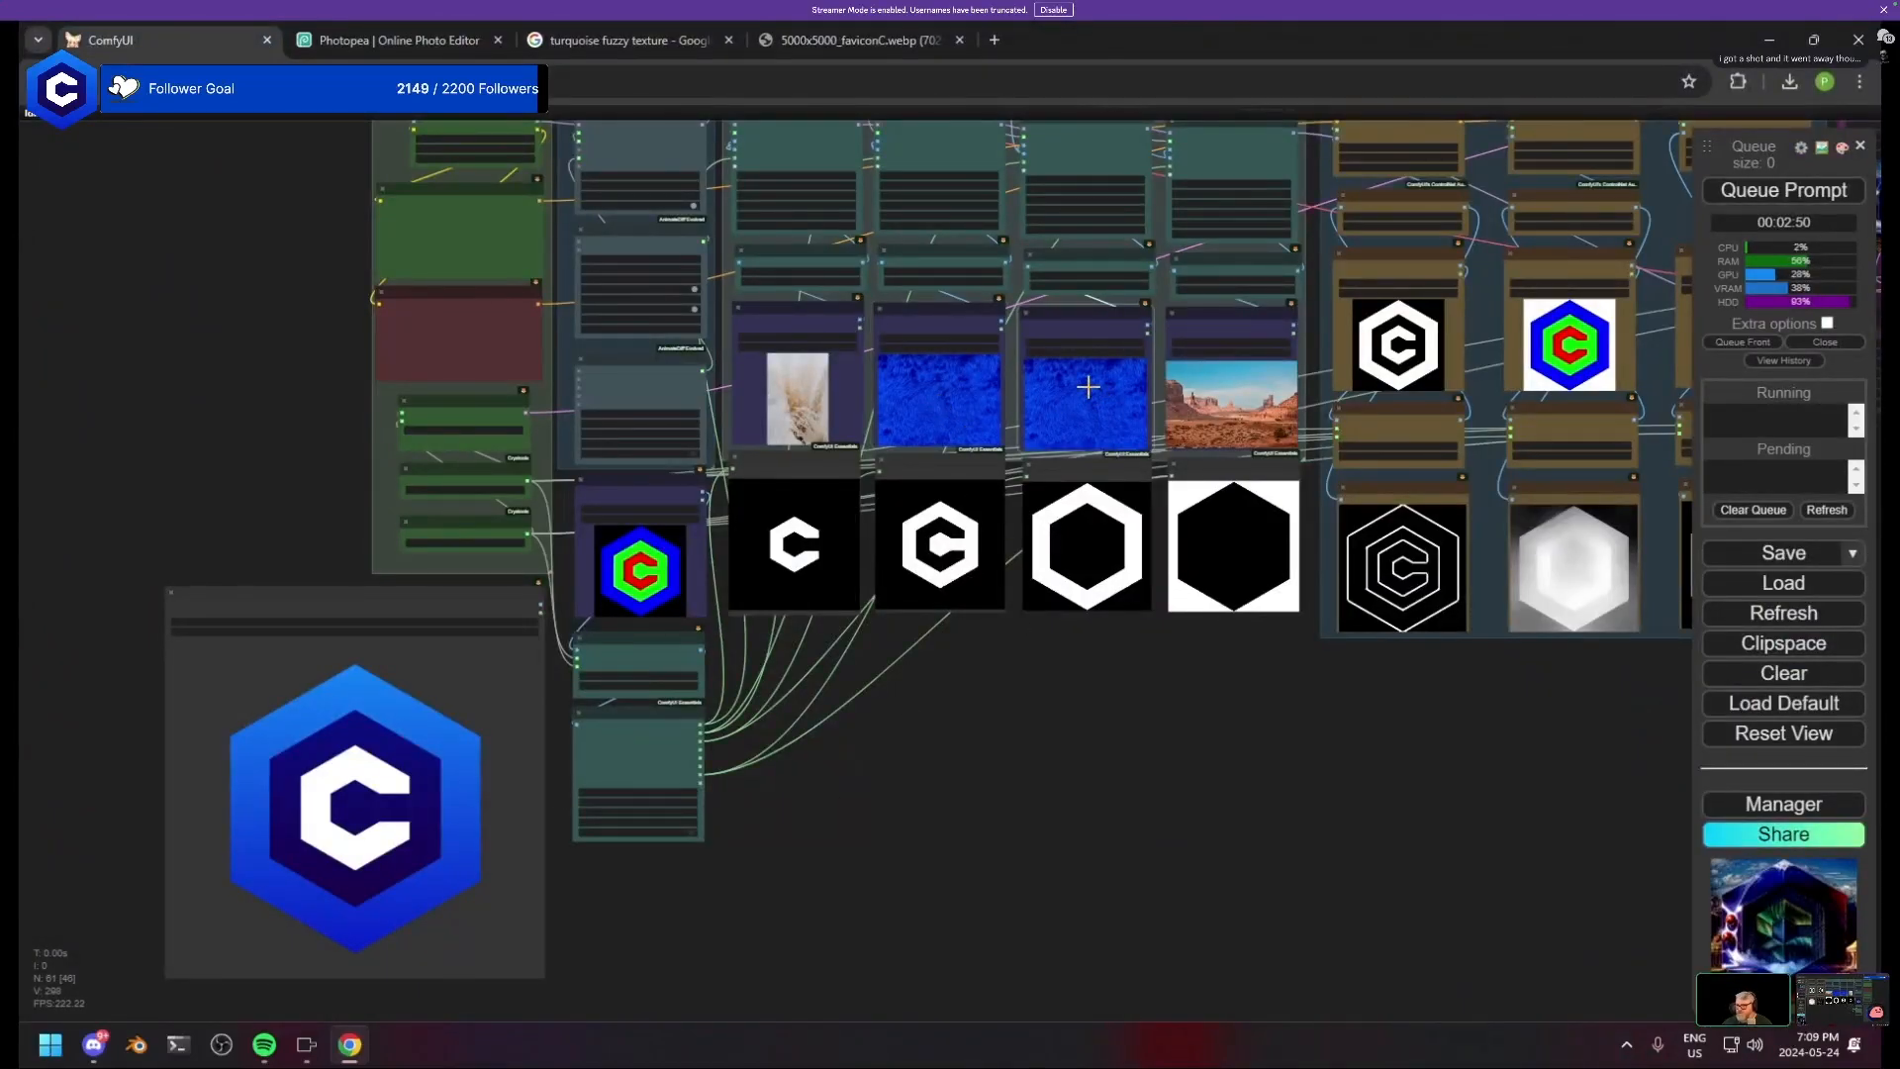
key("ctrl+v")
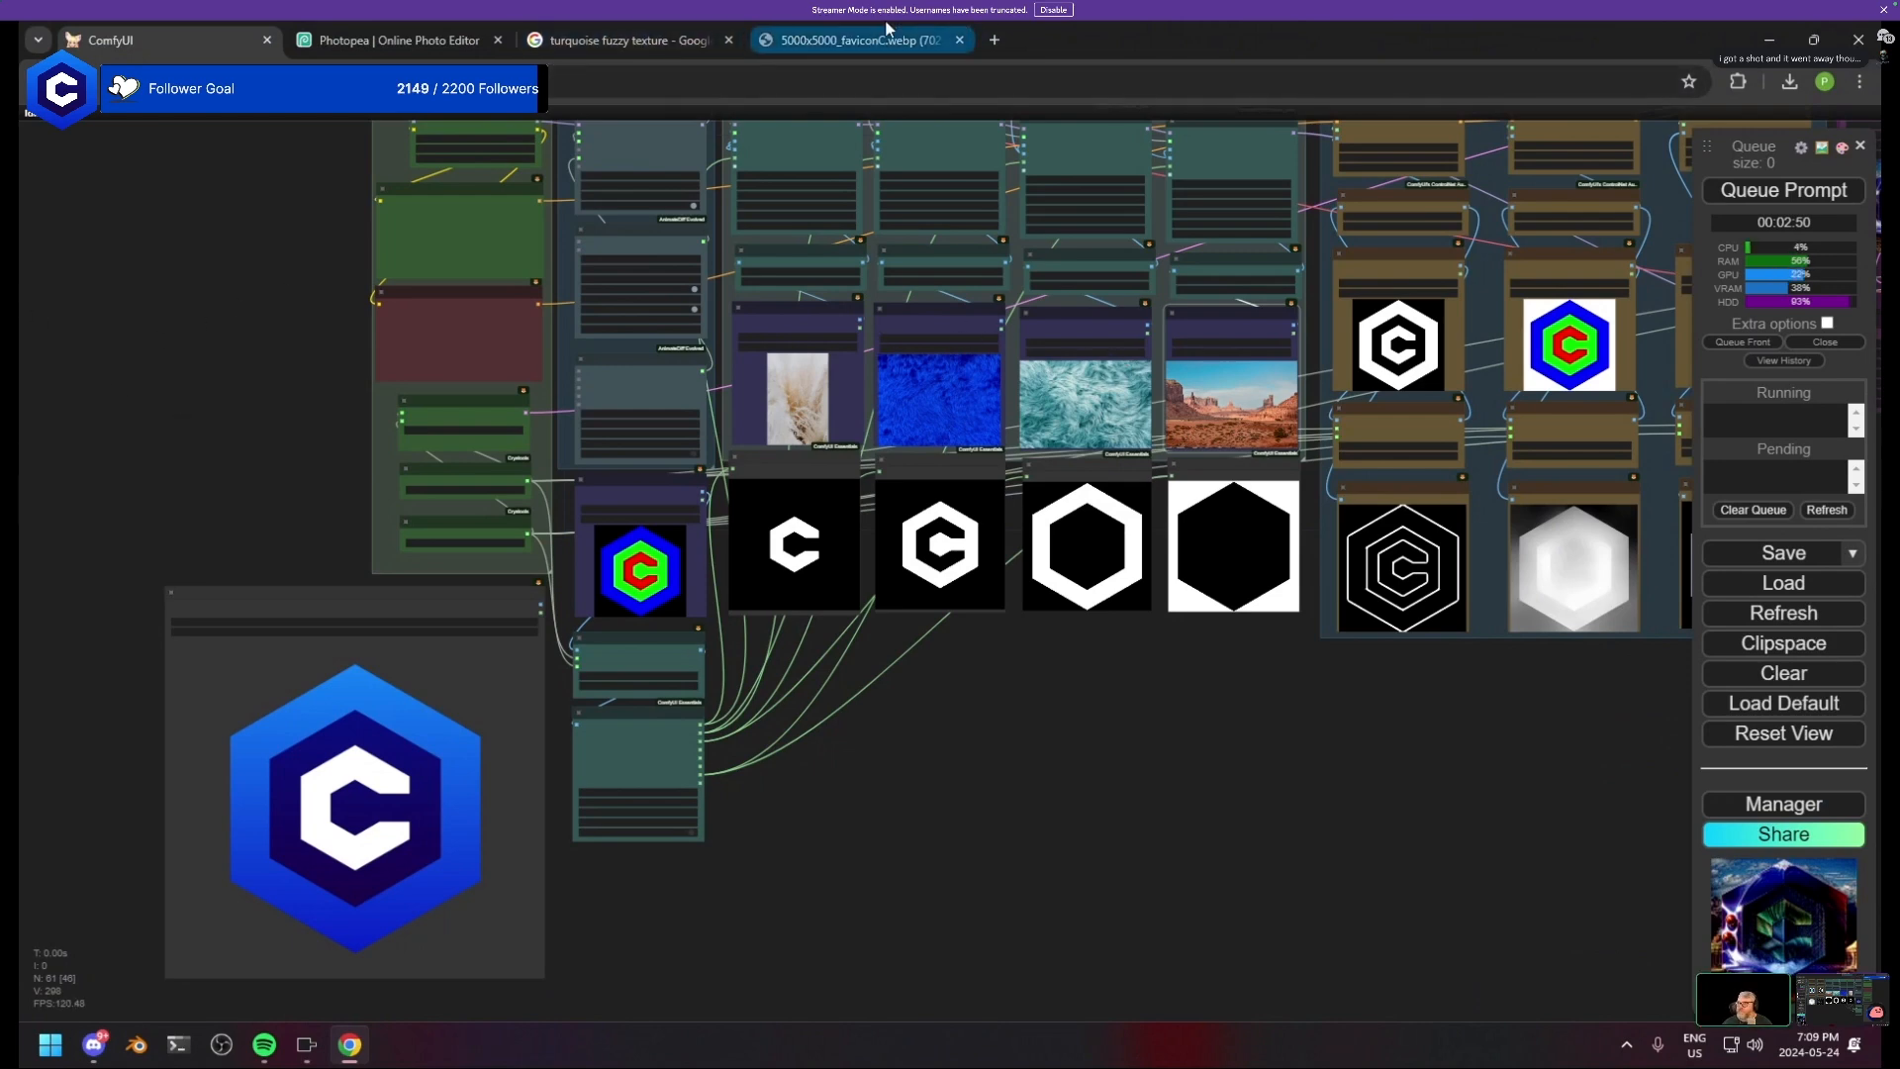
- Search Google for "onyx texture" and refine the query to "black onyx texture"
left_click(853, 38)
left_click(626, 37)
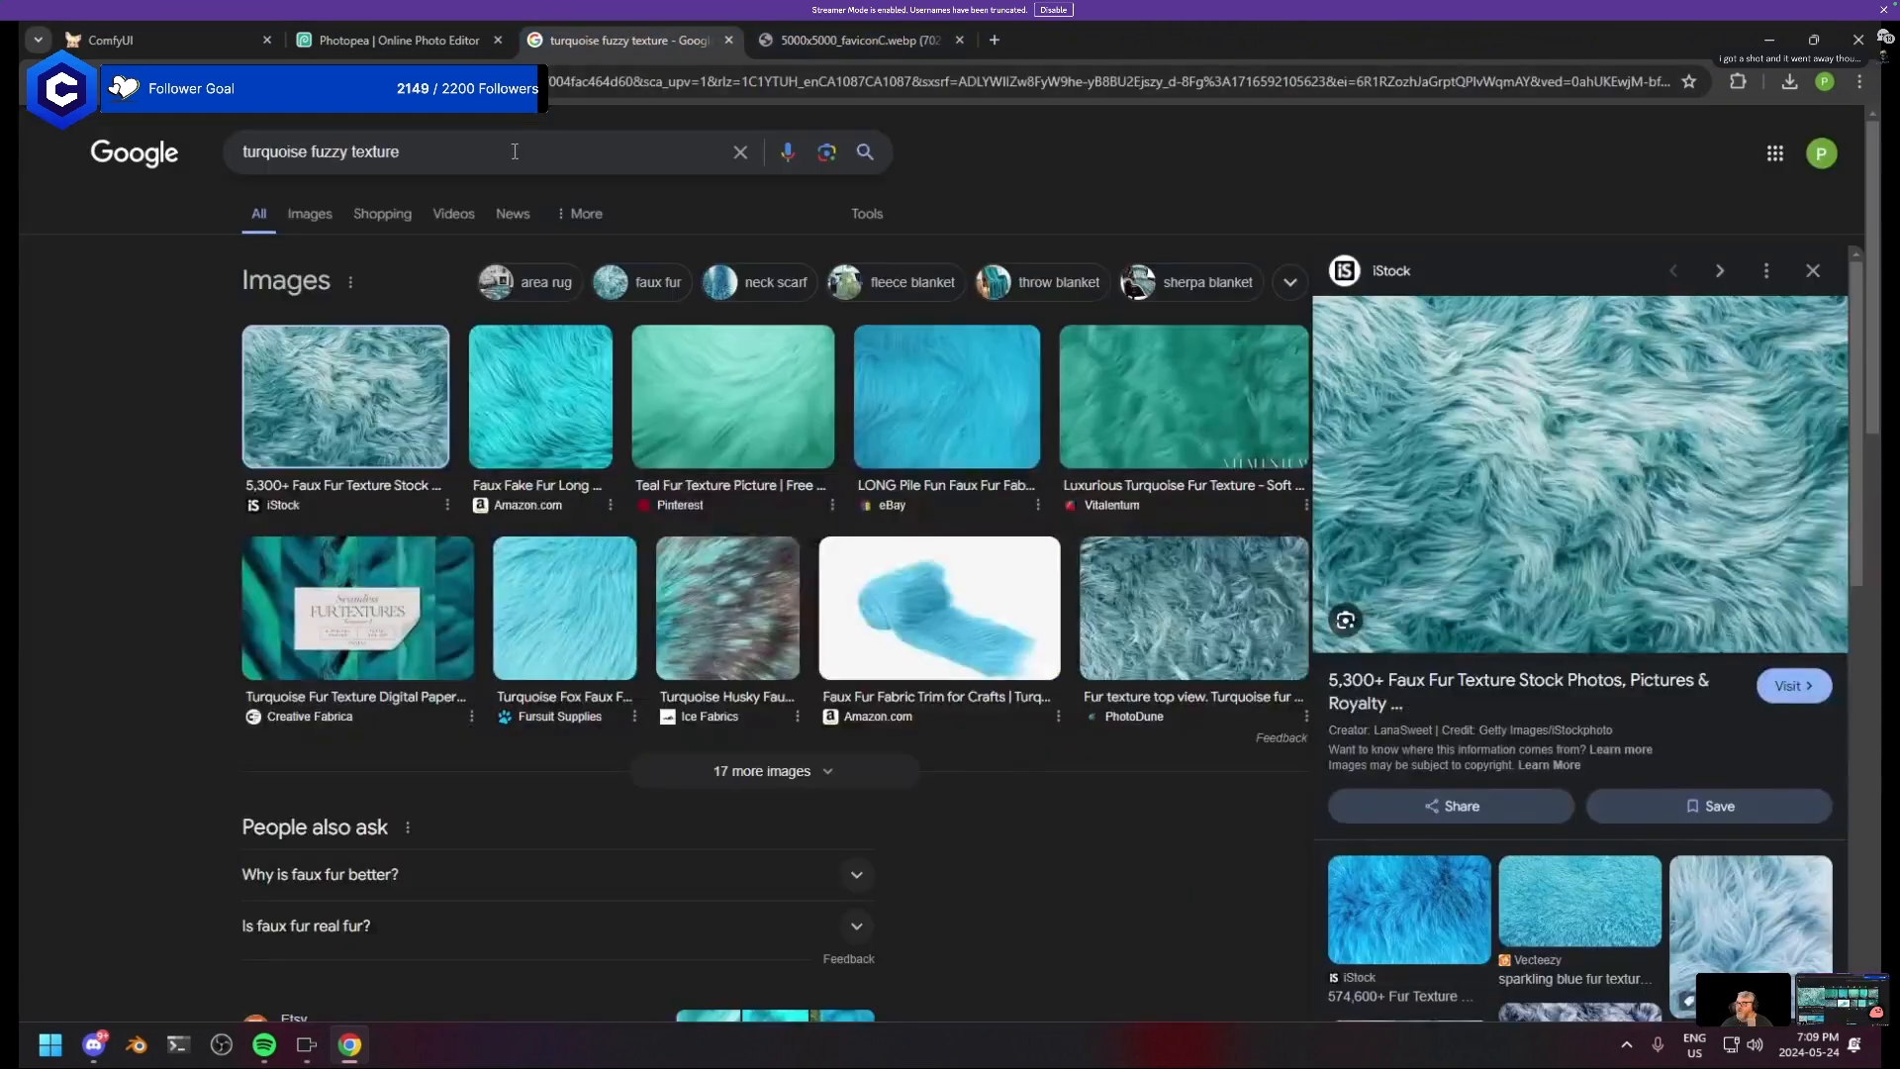
left_click(515, 151)
key("ctrl+a")
type("onyx texture")
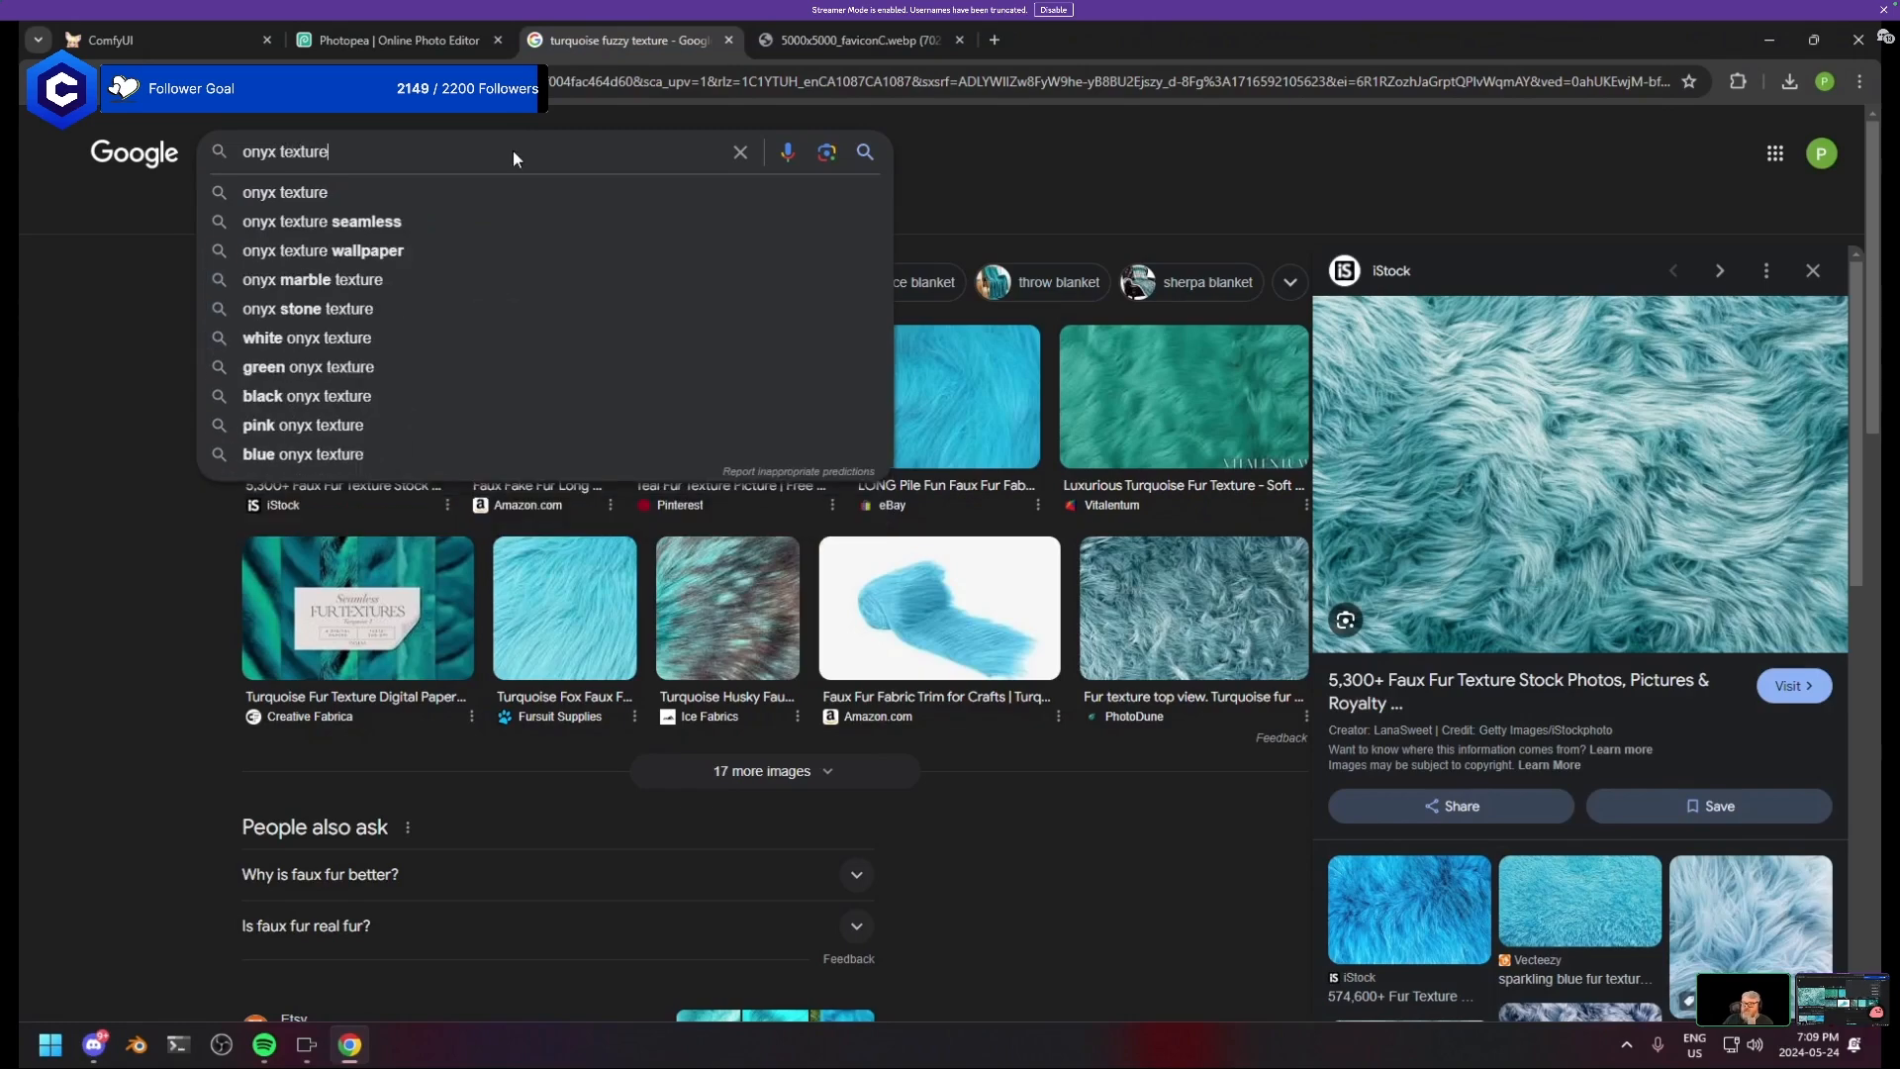
key("Return")
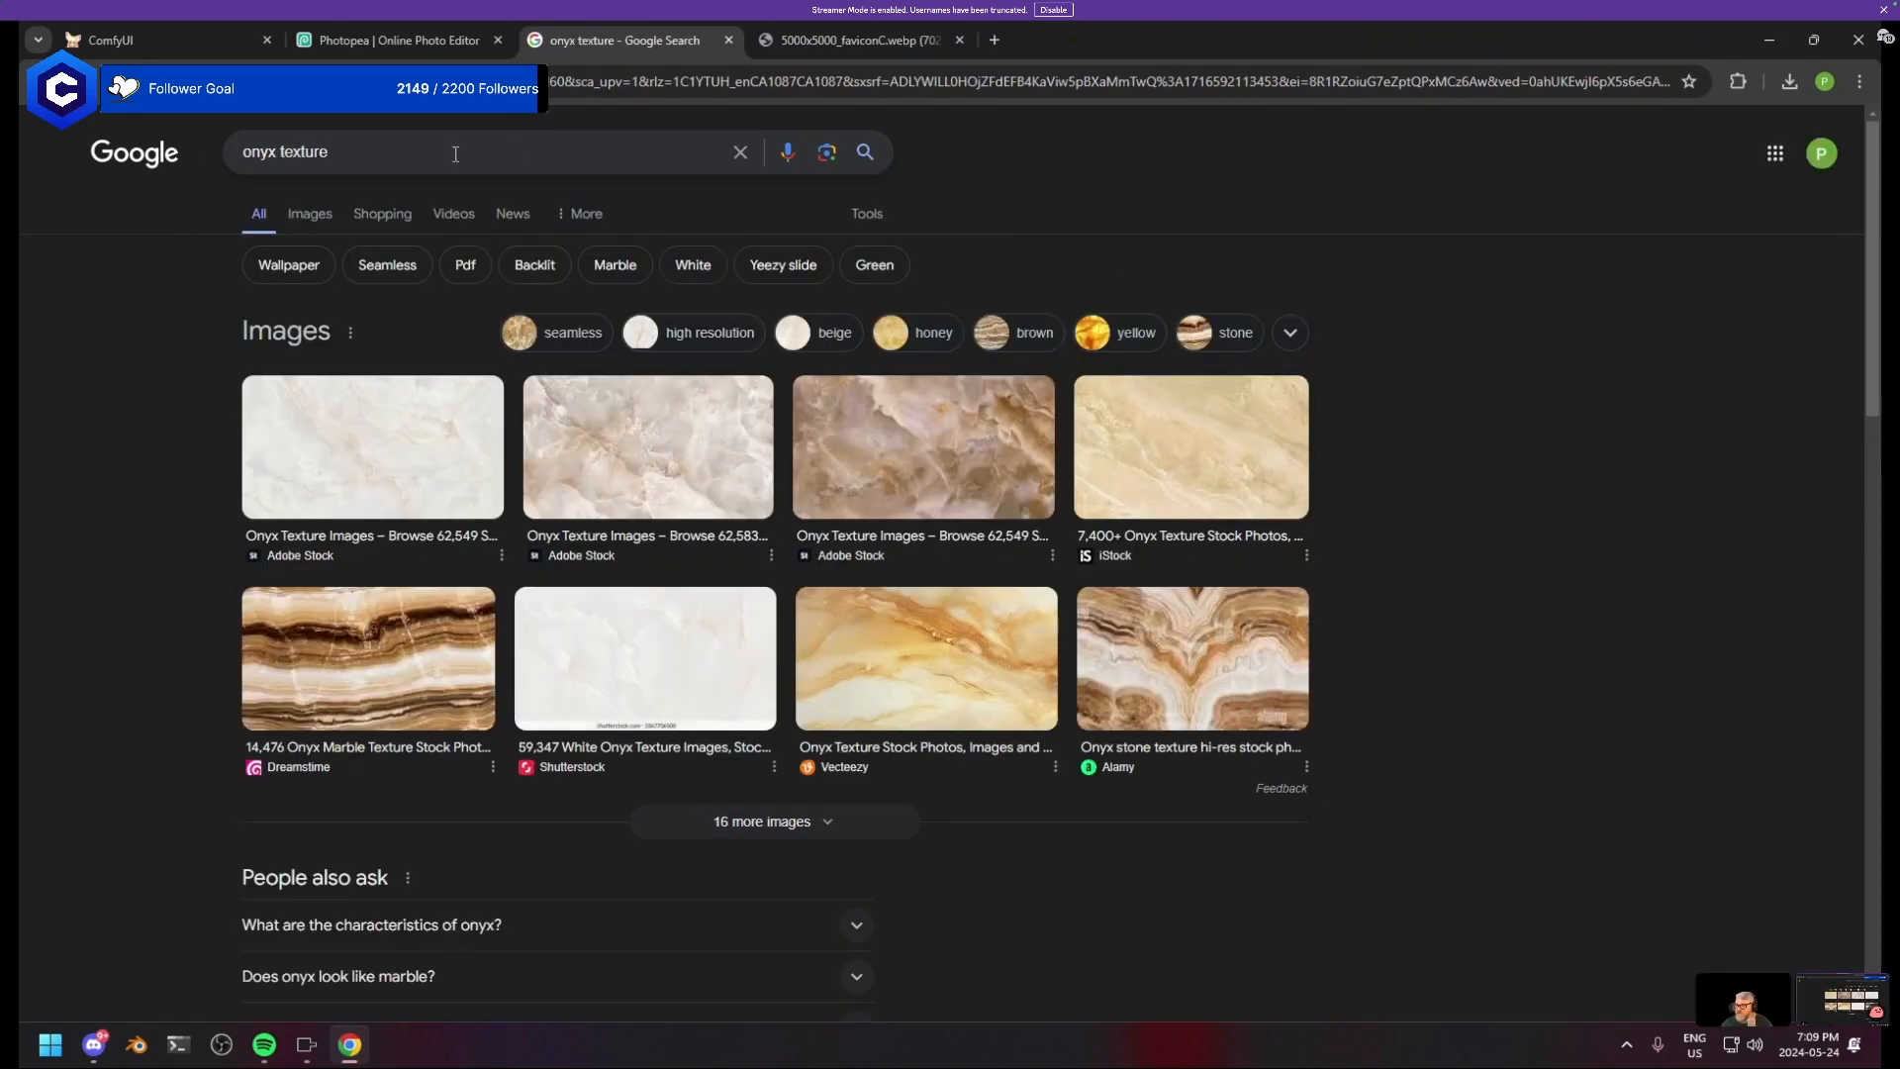
left_click(456, 153)
type("b")
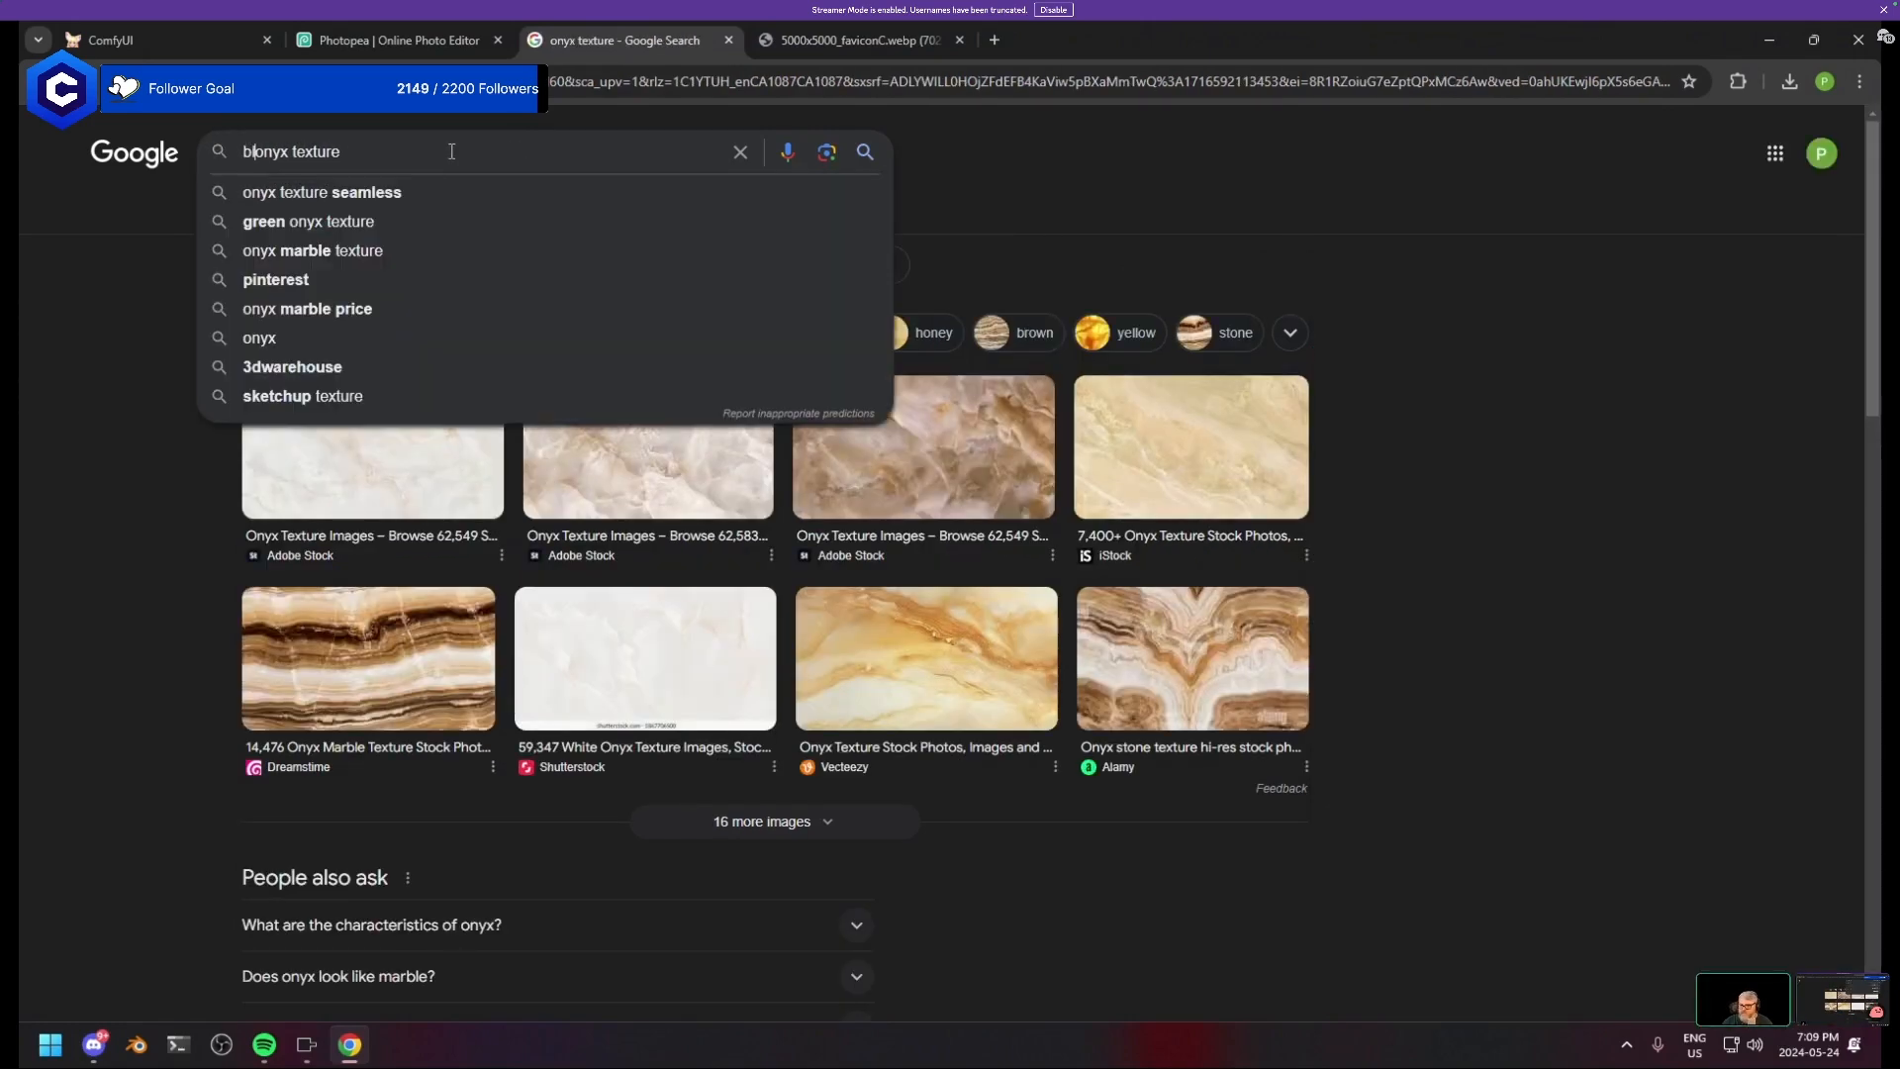
type("lack")
key("Return")
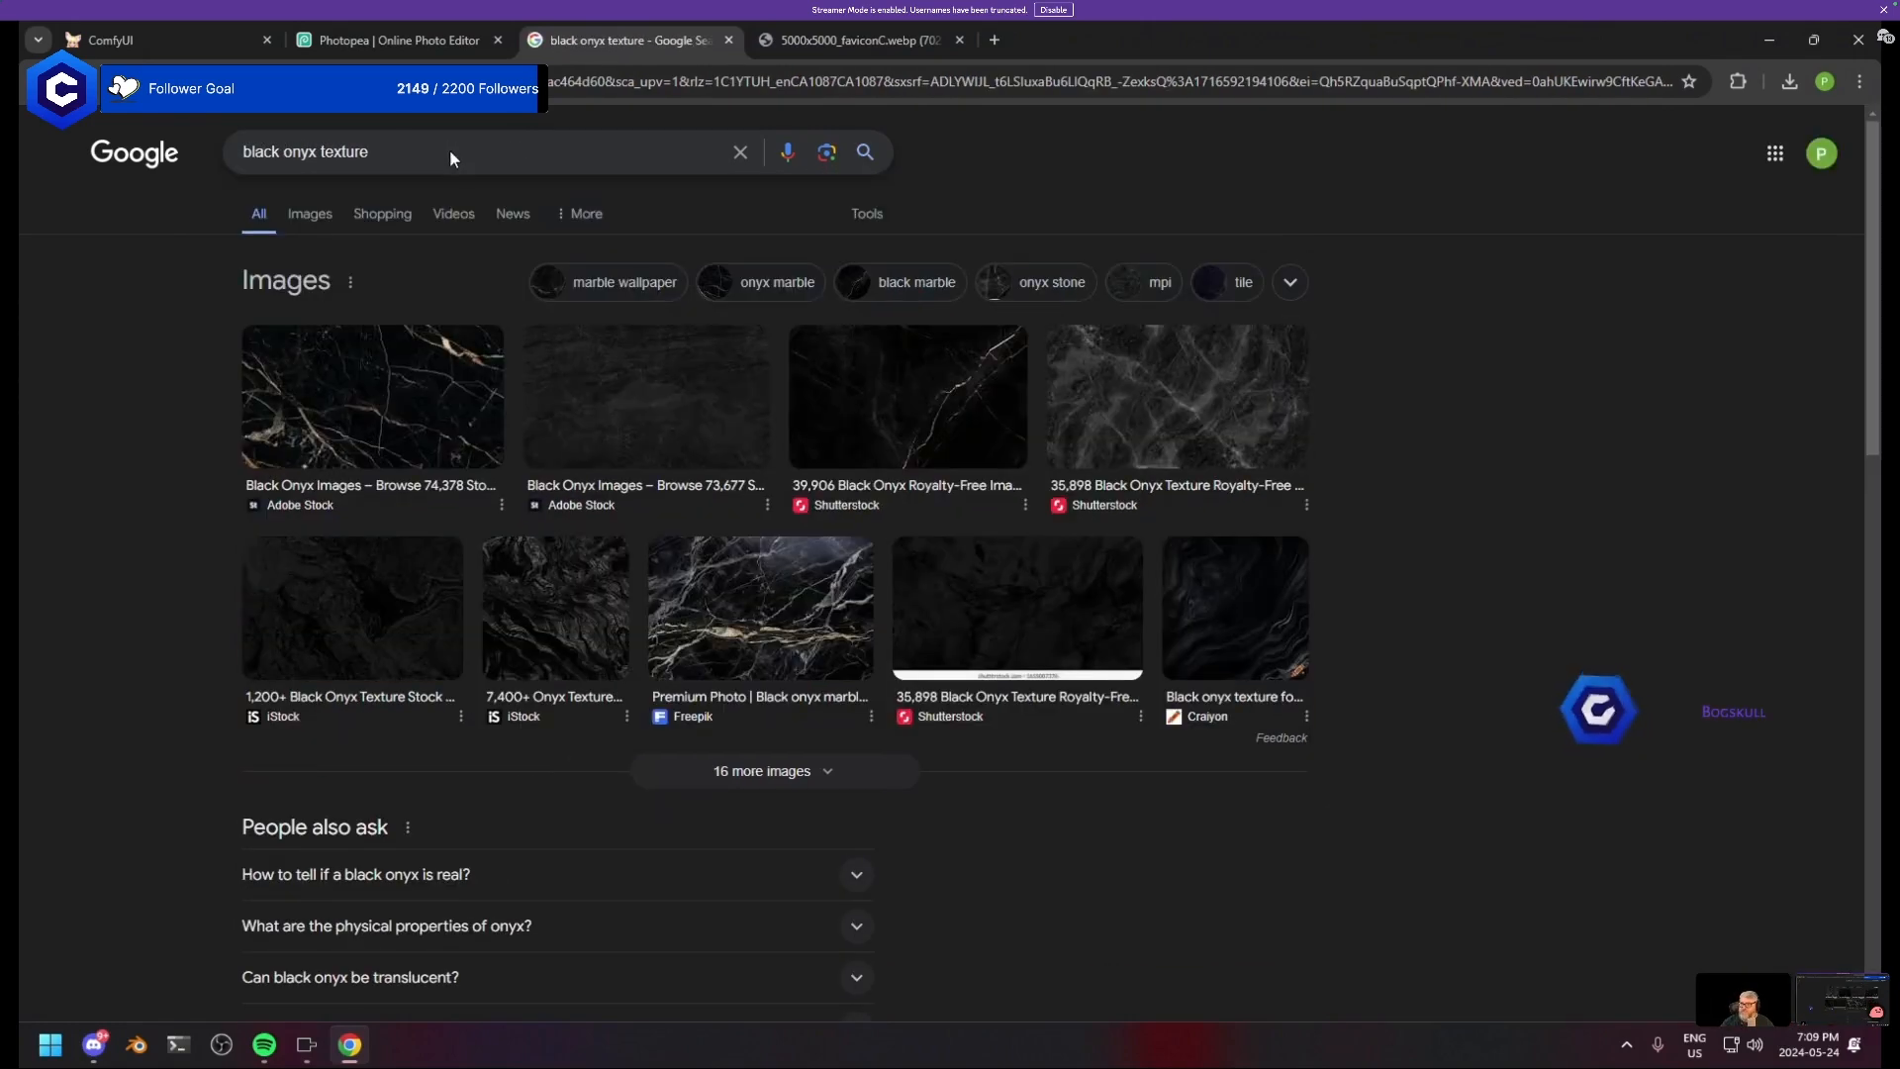
- Copy the Shutterstock black onyx image with the light diagonal veins and paste it into the fourth reference Load Image node
left_click(979, 428)
right_click(1518, 400)
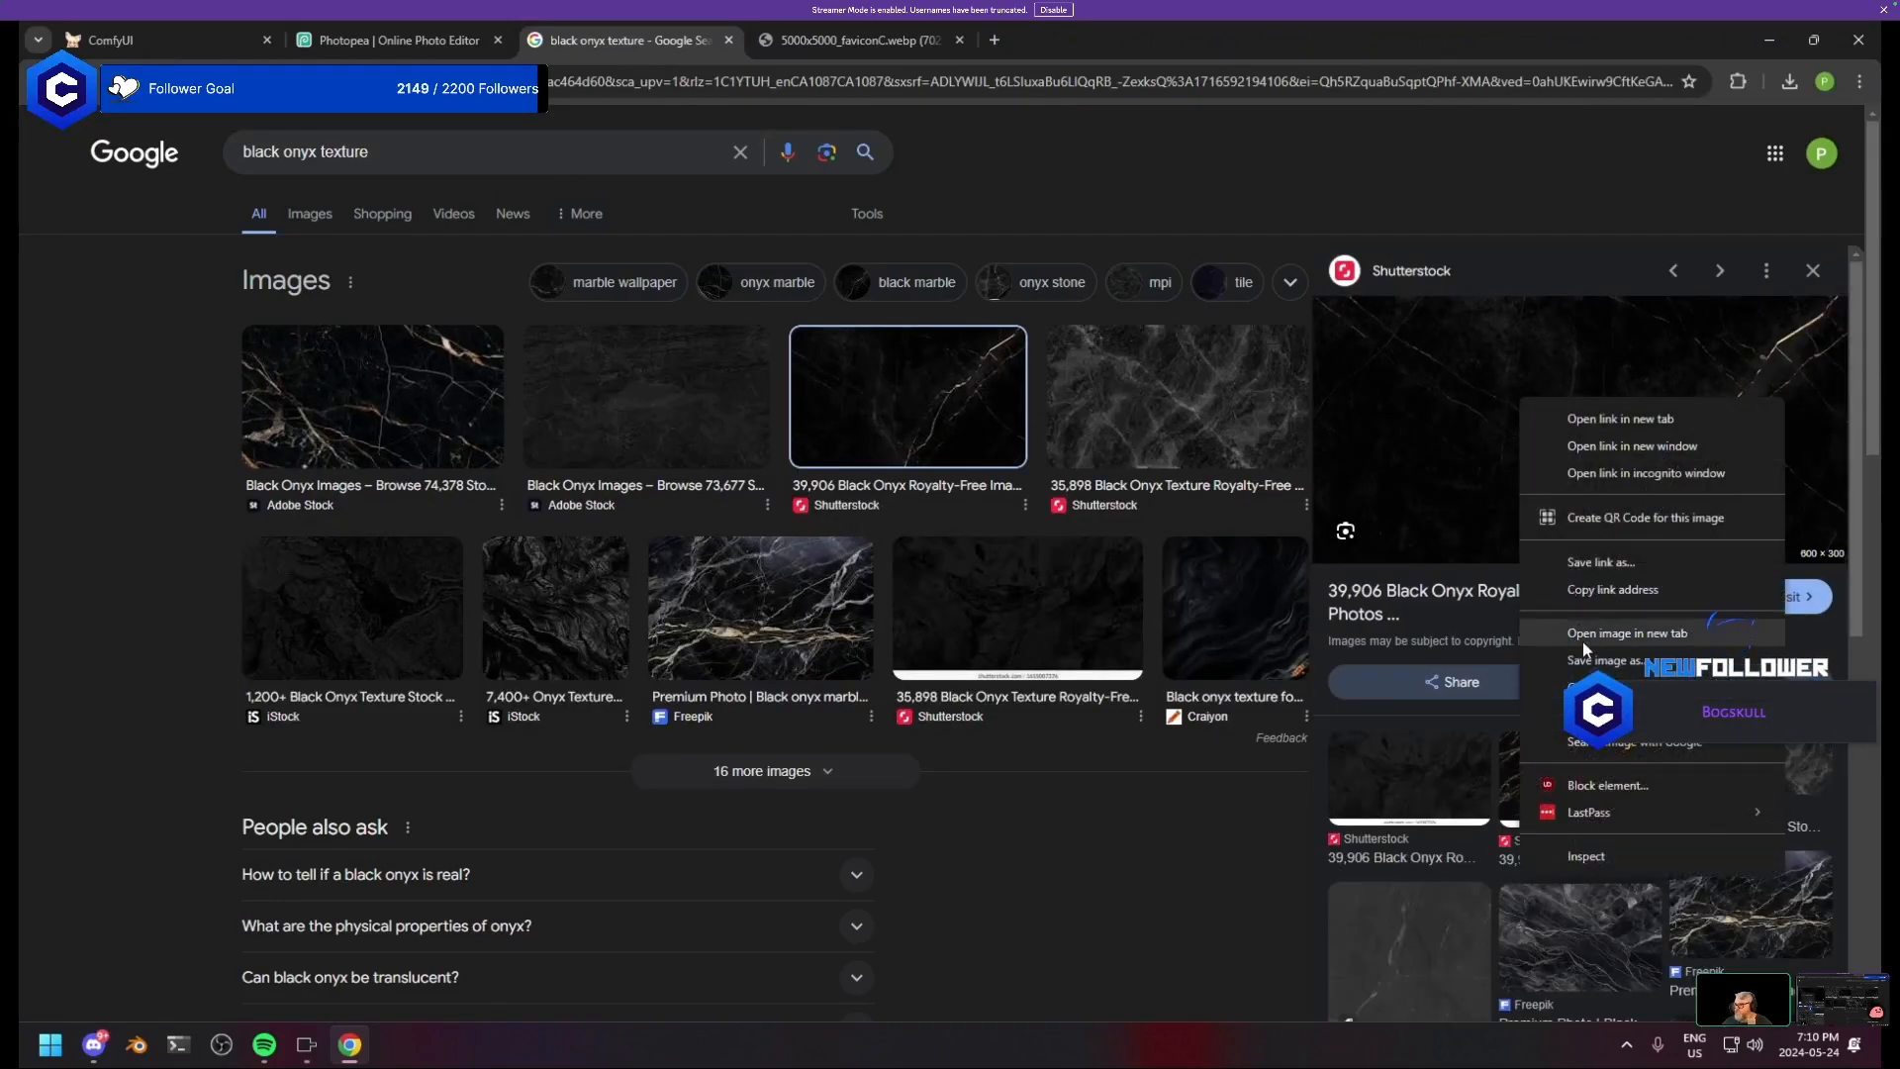
left_click(1223, 591)
left_click(198, 35)
key("ctrl+v")
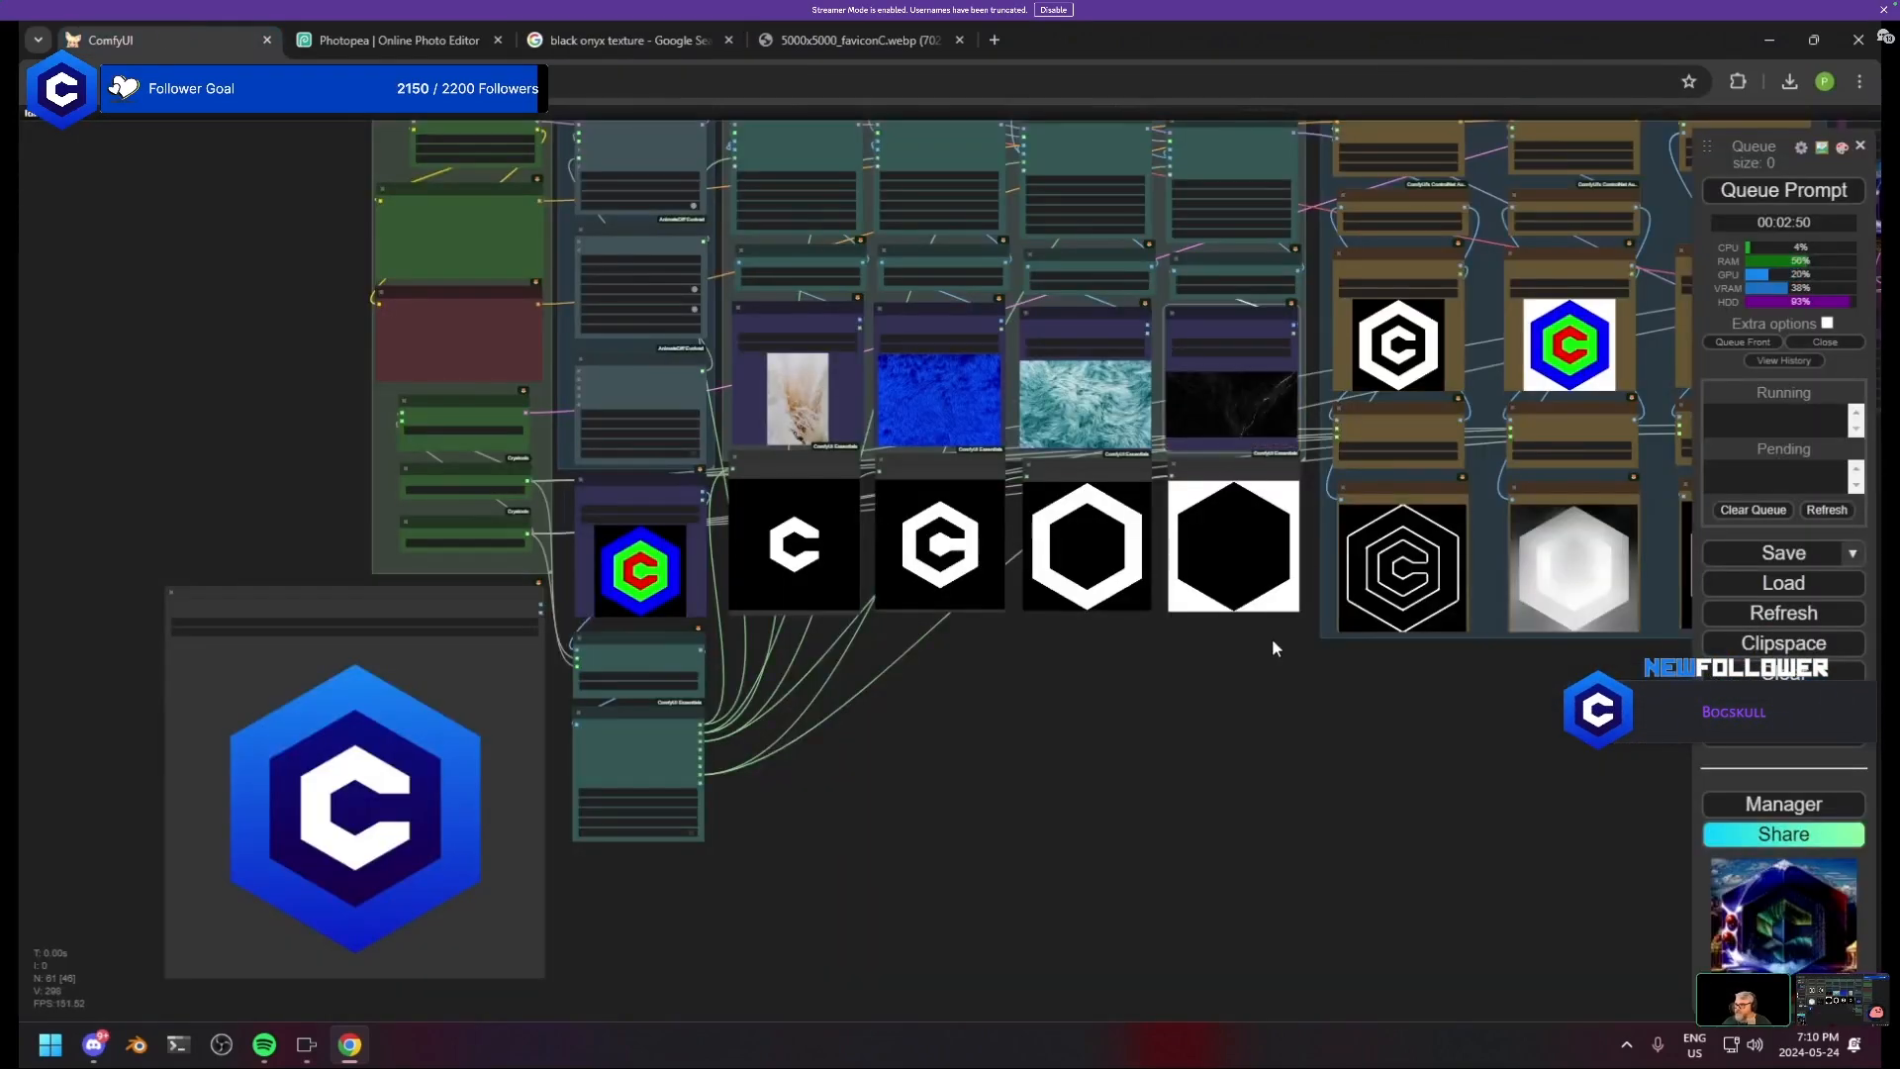
- Review the four reference textures above their mask previews, along with the ControlNet and output groups
left_click_drag(1272, 638, 843, 809)
scroll(843, 809, "up", 6)
left_click_drag(877, 447, 1269, 568)
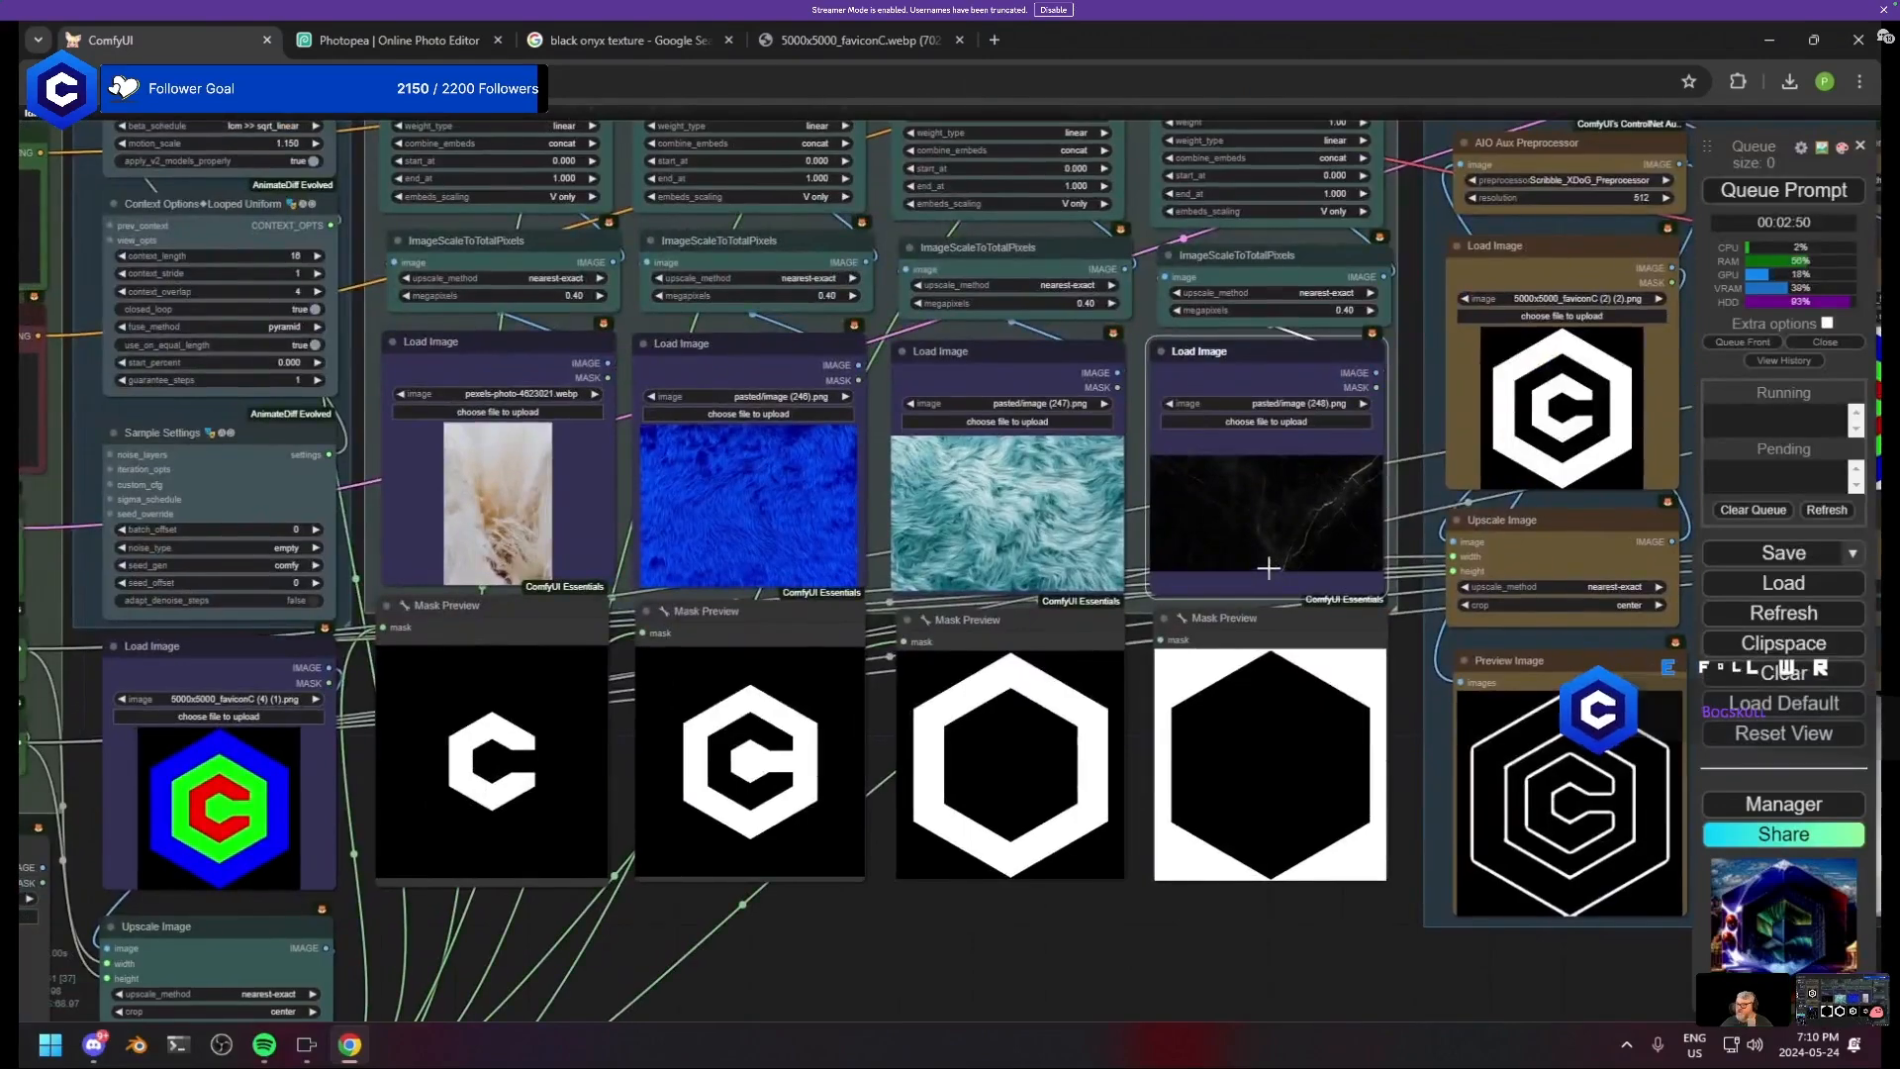
scroll(1203, 799, "down", 6)
left_click_drag(1450, 748, 820, 638)
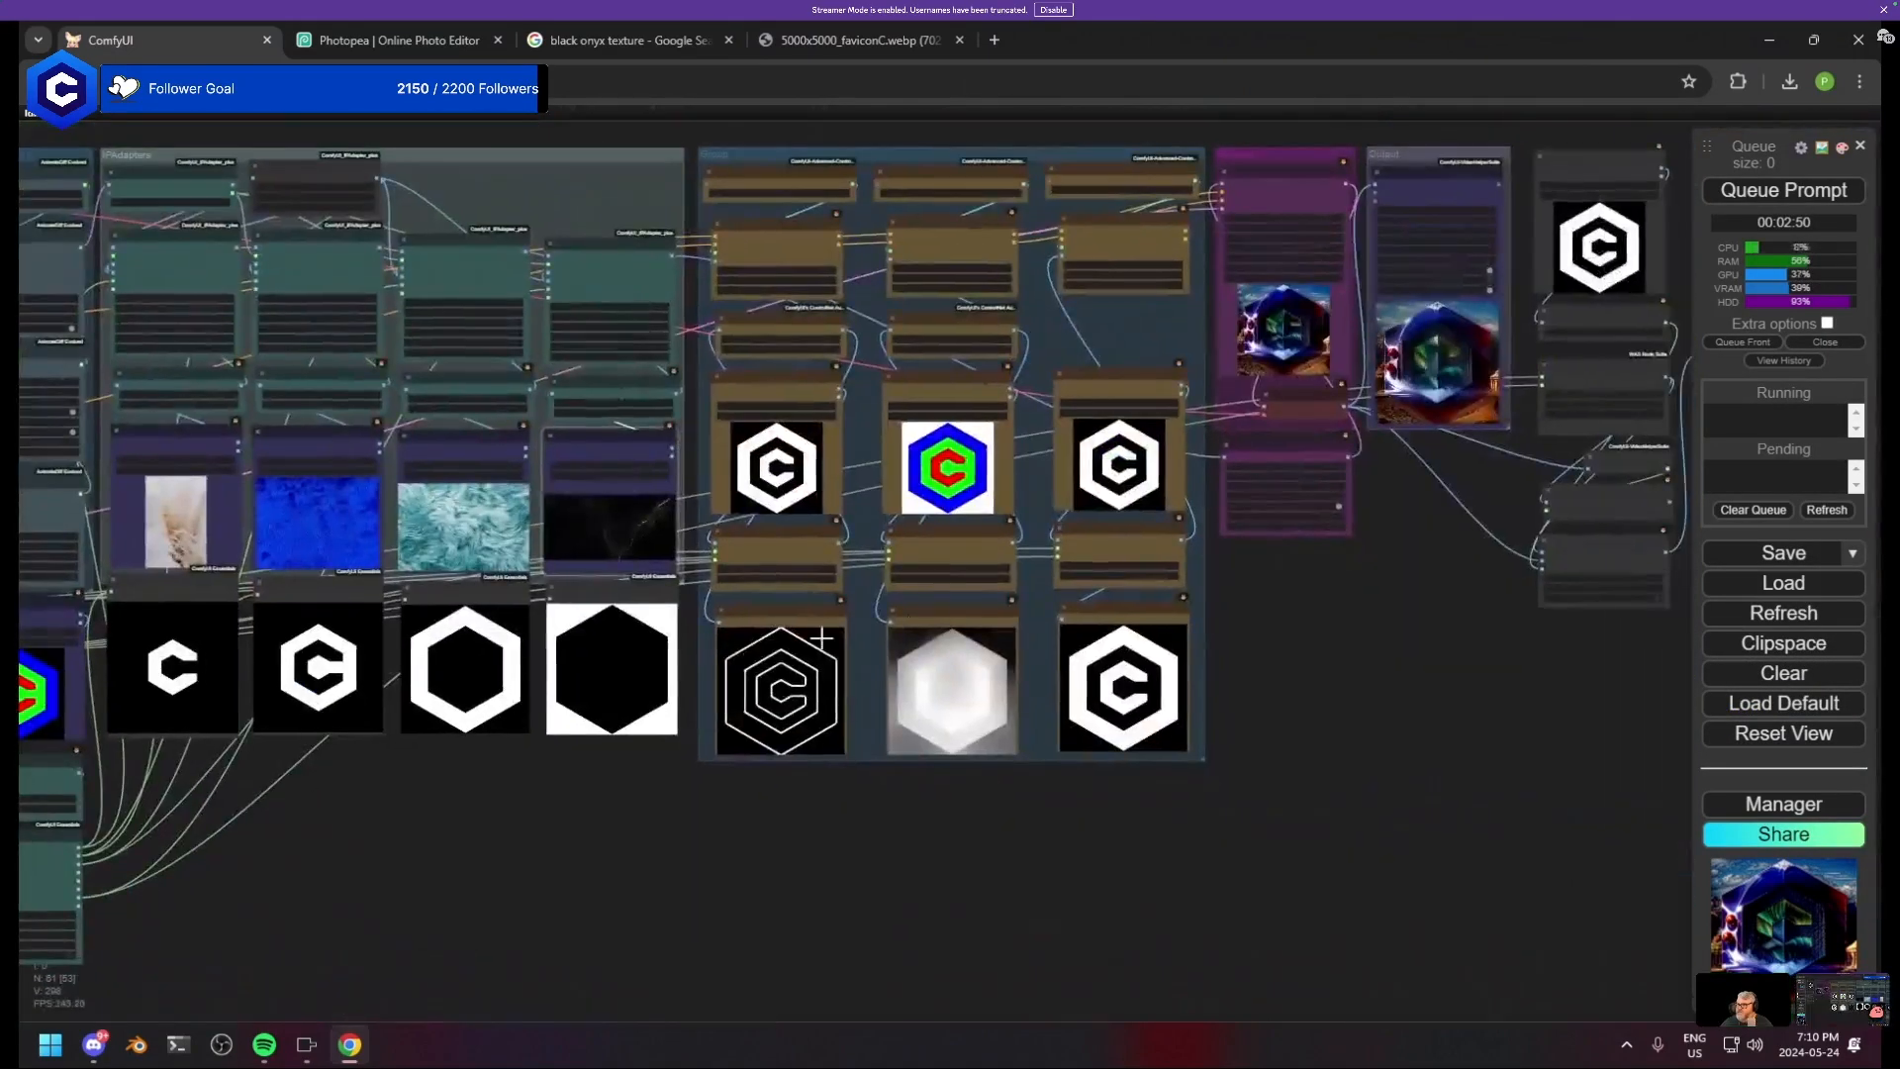
scroll(1459, 623, "down", 1)
left_click_drag(1458, 622, 1108, 806)
left_click_drag(951, 781, 1334, 671)
left_click_drag(431, 902, 1041, 785)
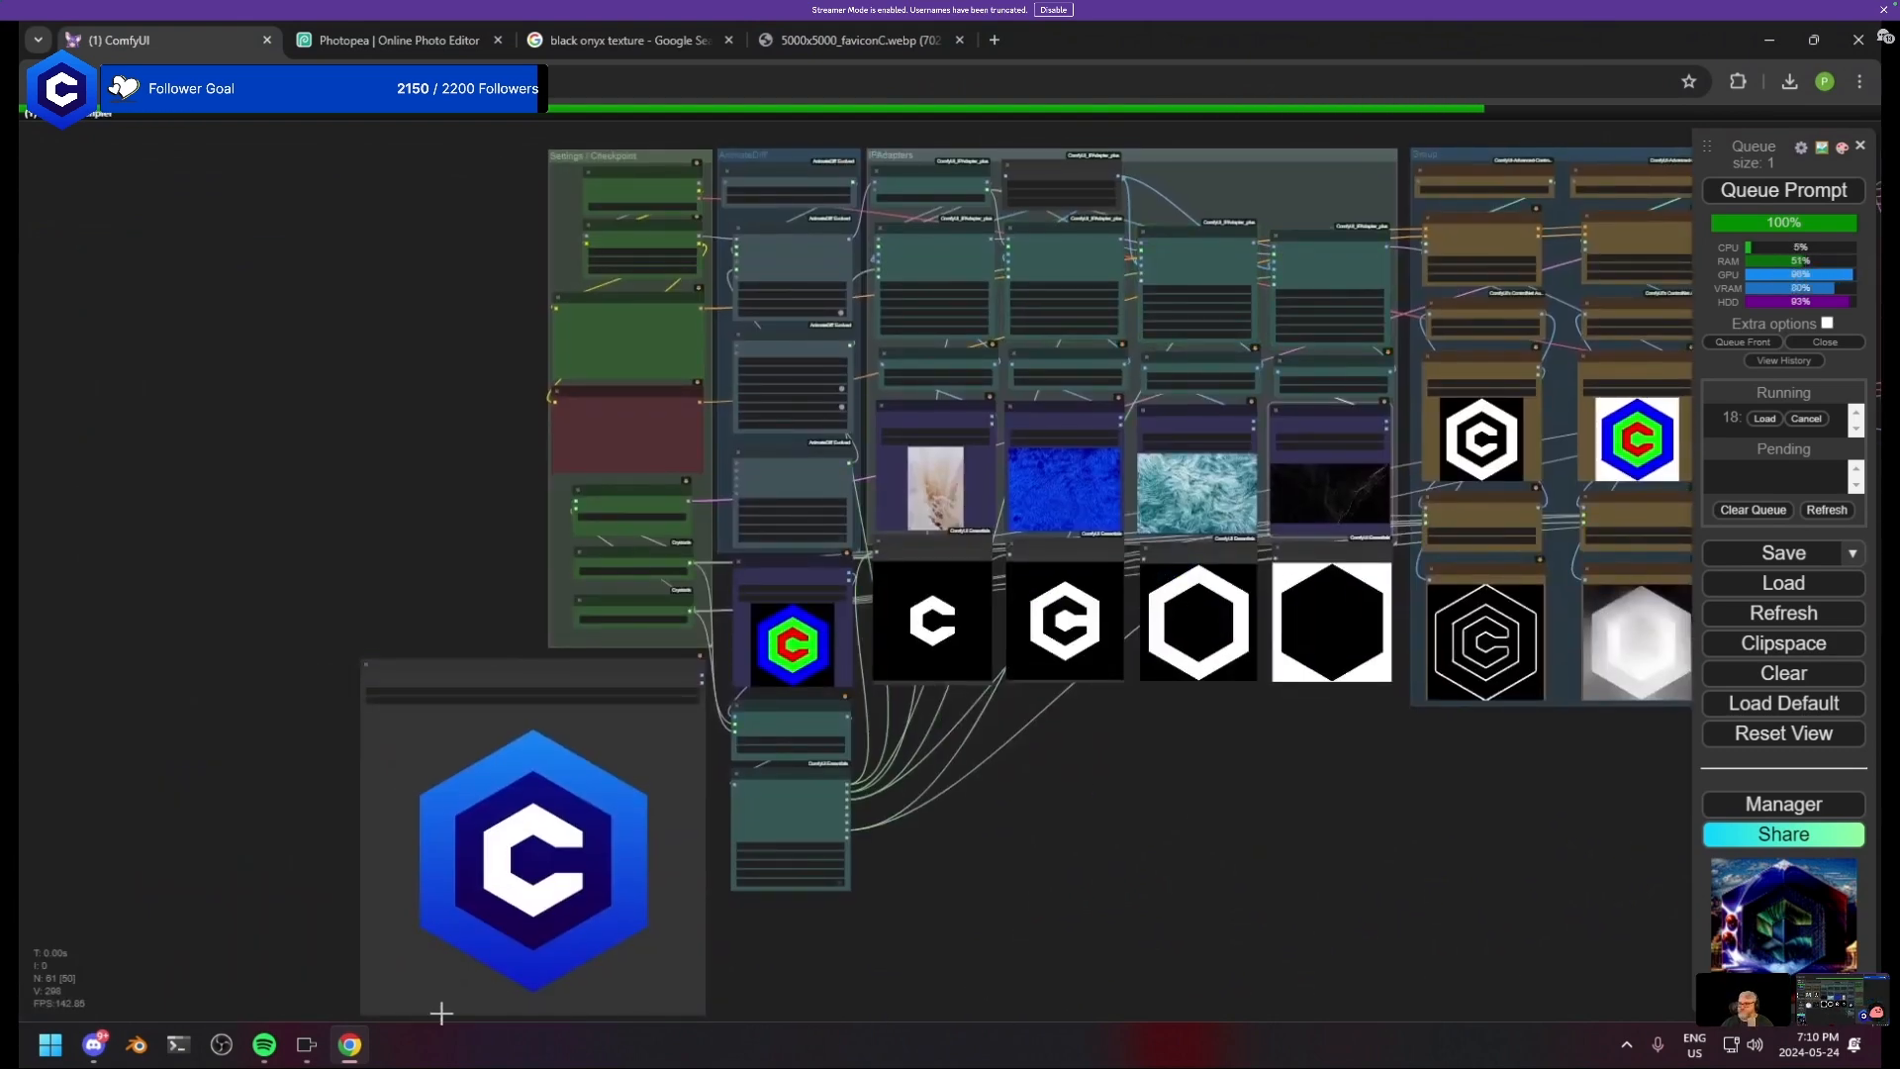
left_click(1625, 1043)
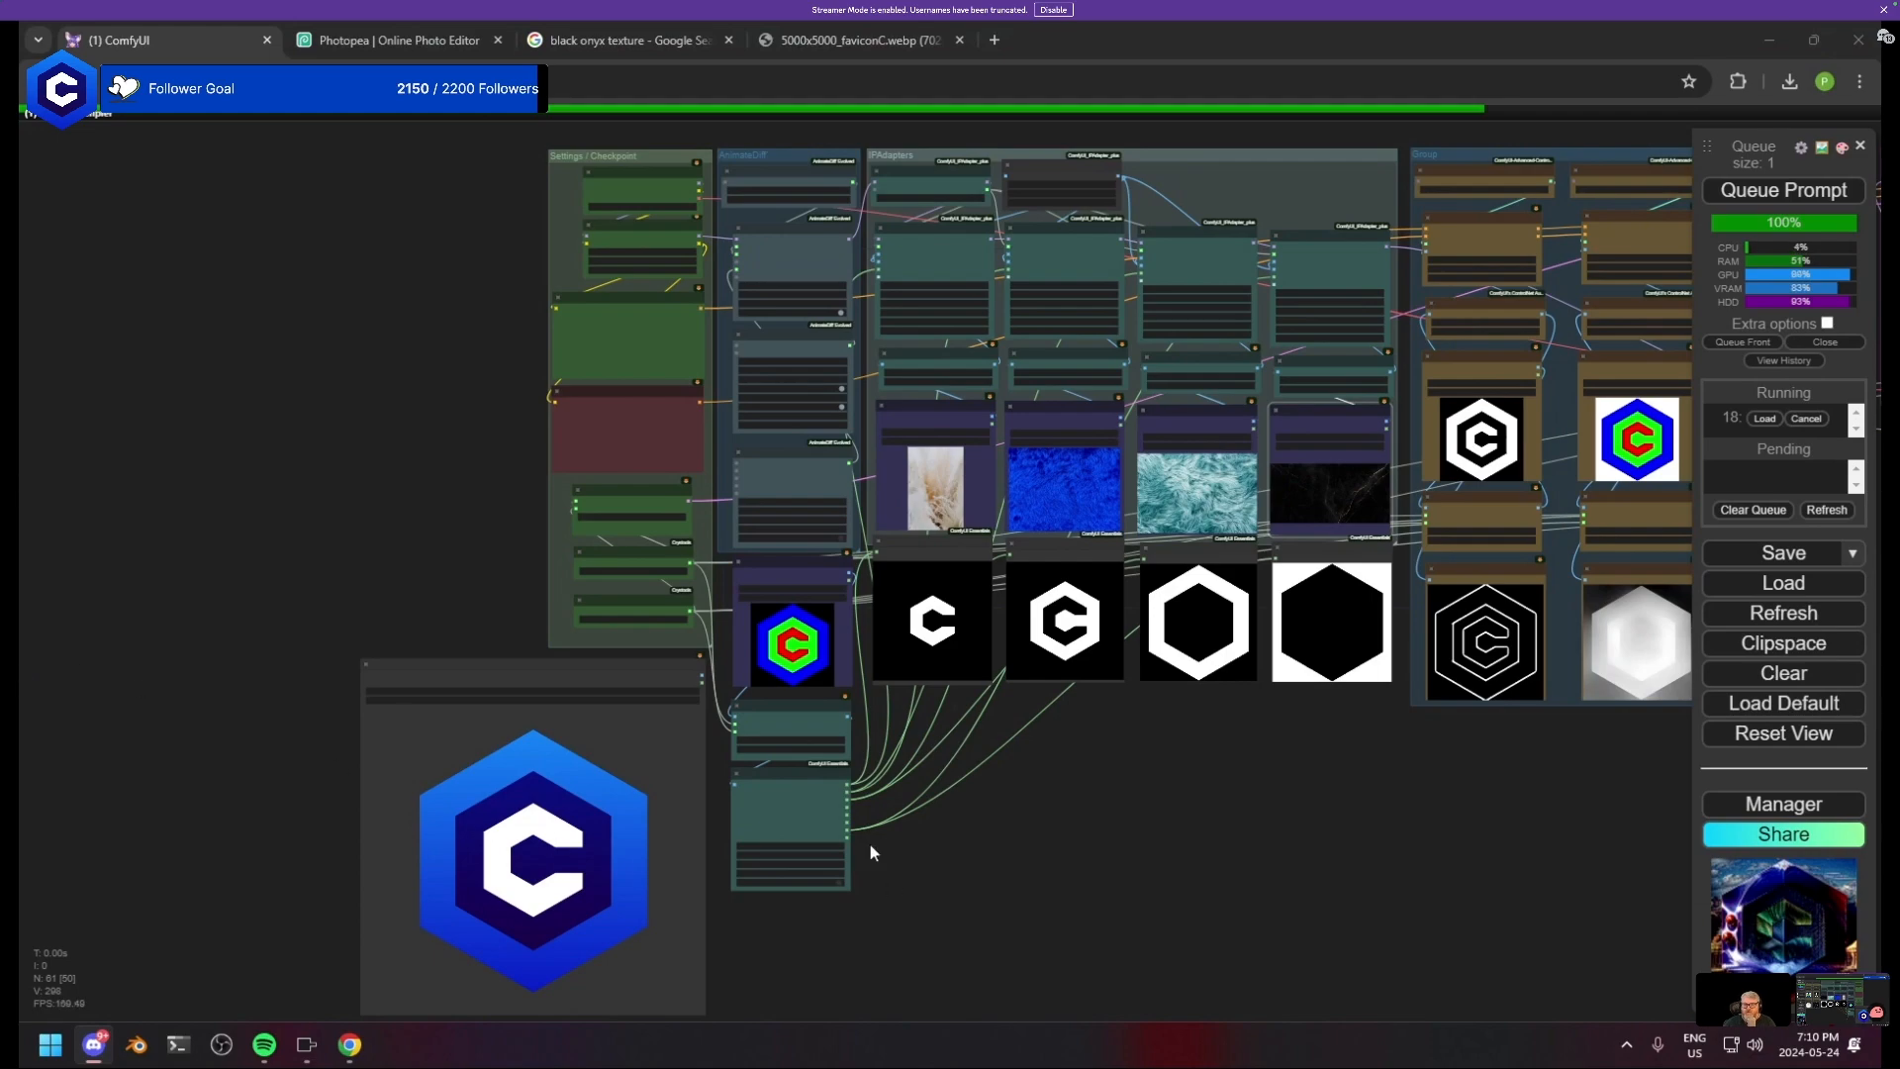
- Examine the KSampler's live preview while the render is sampling
left_click_drag(904, 816, 125, 808)
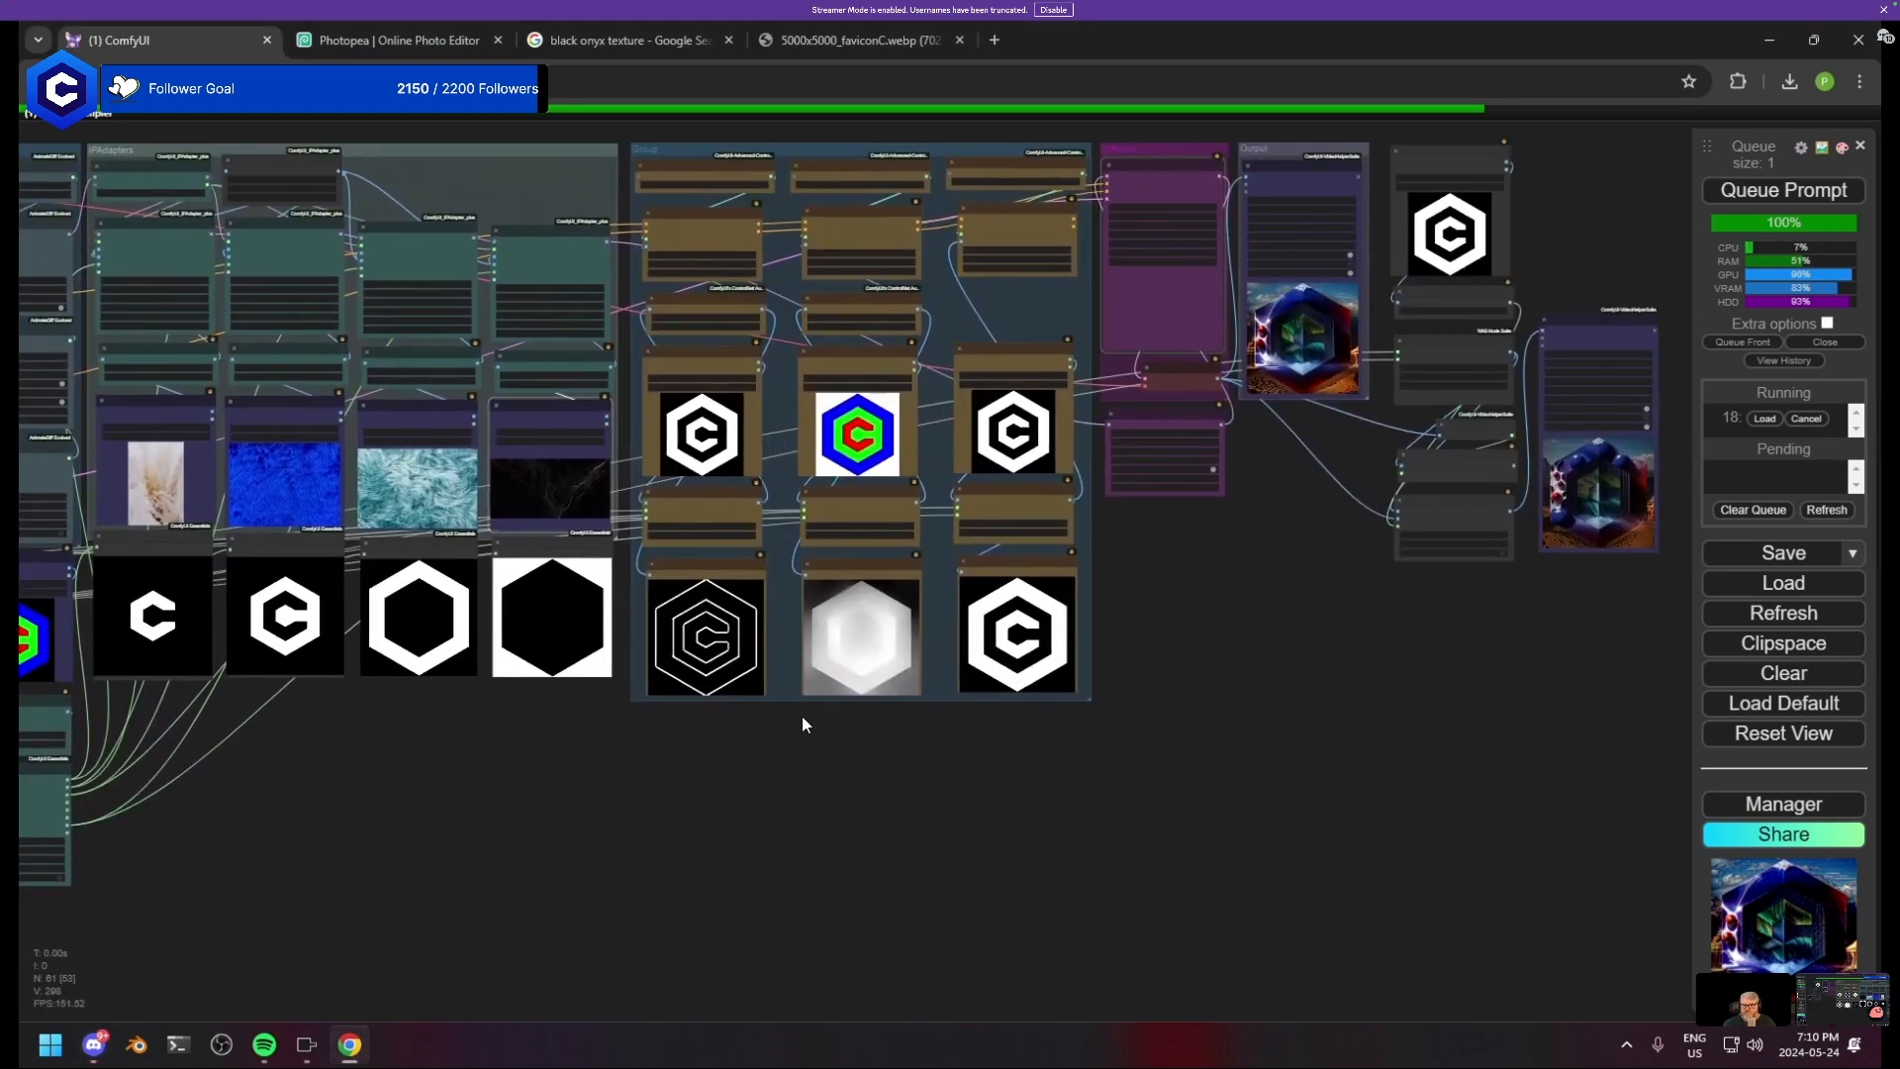
left_click_drag(1041, 732, 676, 923)
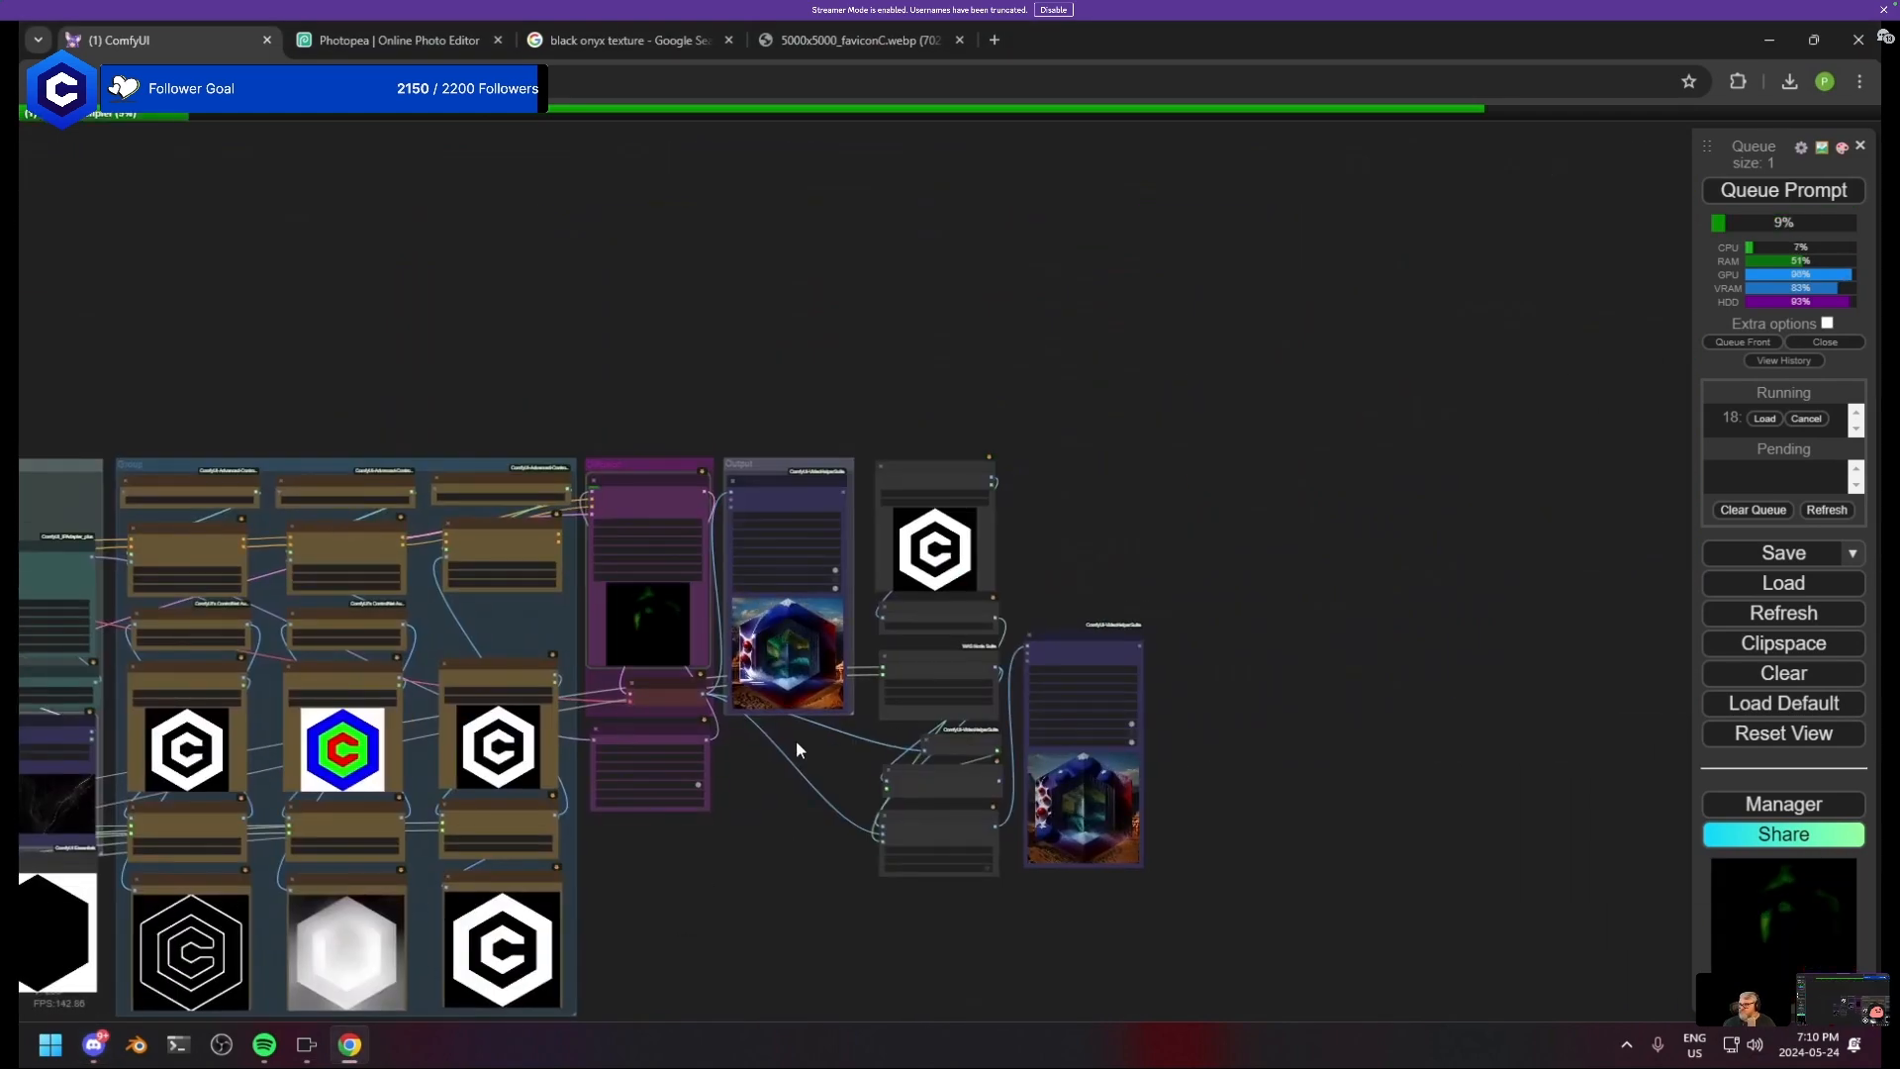
scroll(795, 740, "up", 5)
left_click_drag(688, 830, 1463, 707)
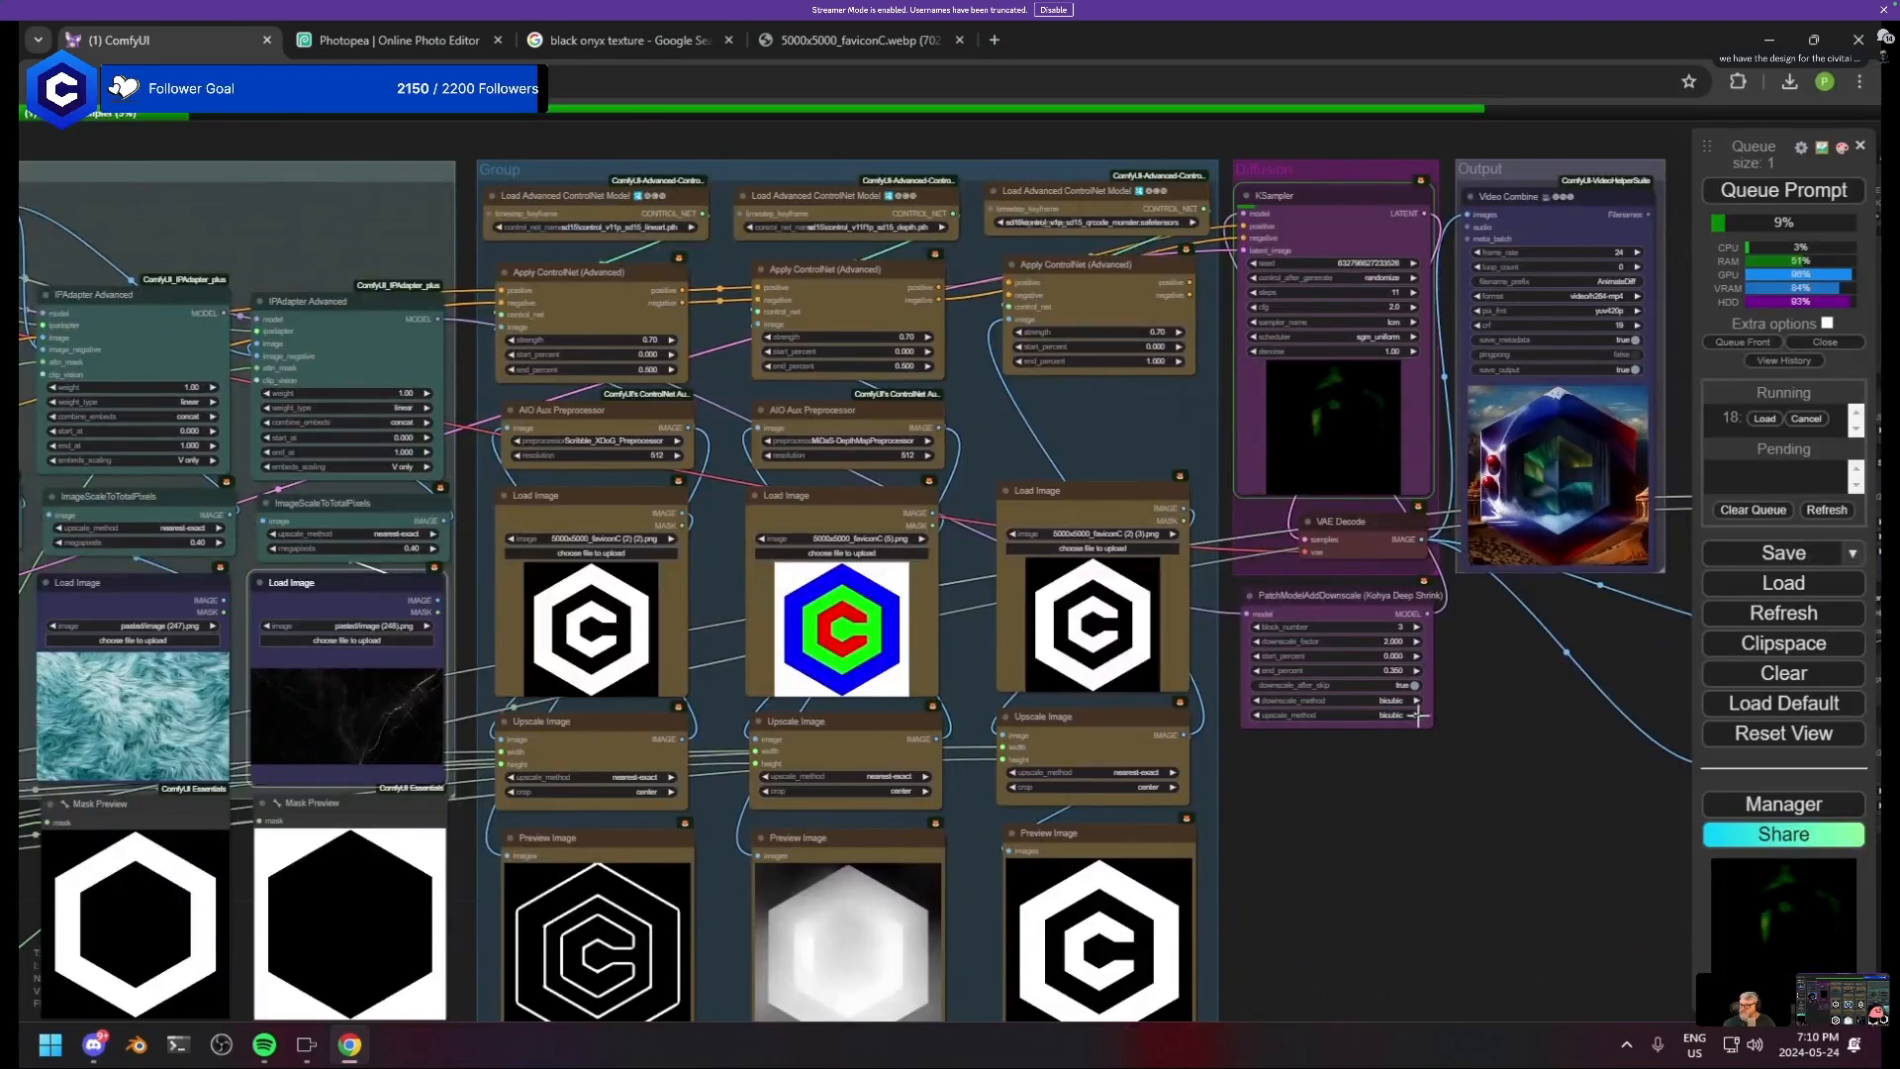
left_click_drag(986, 770, 846, 785)
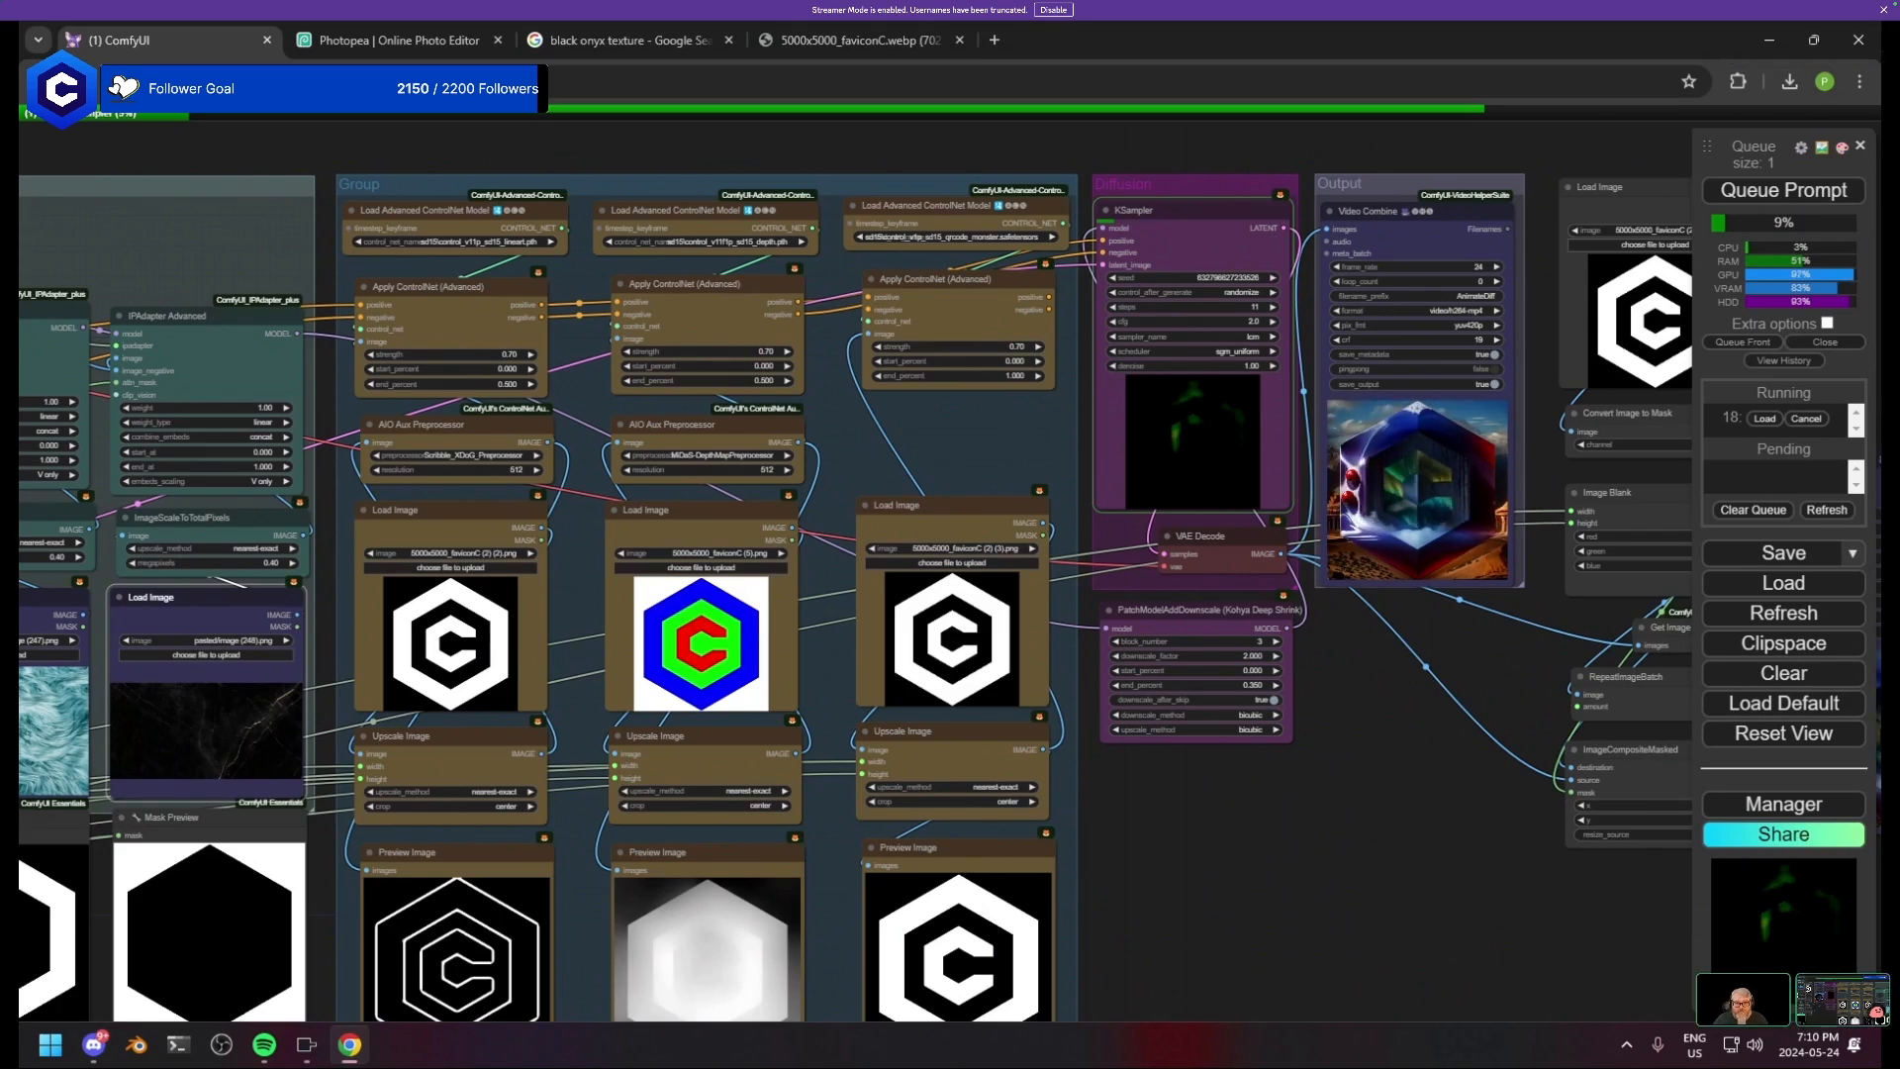
left_click_drag(1308, 727, 645, 606)
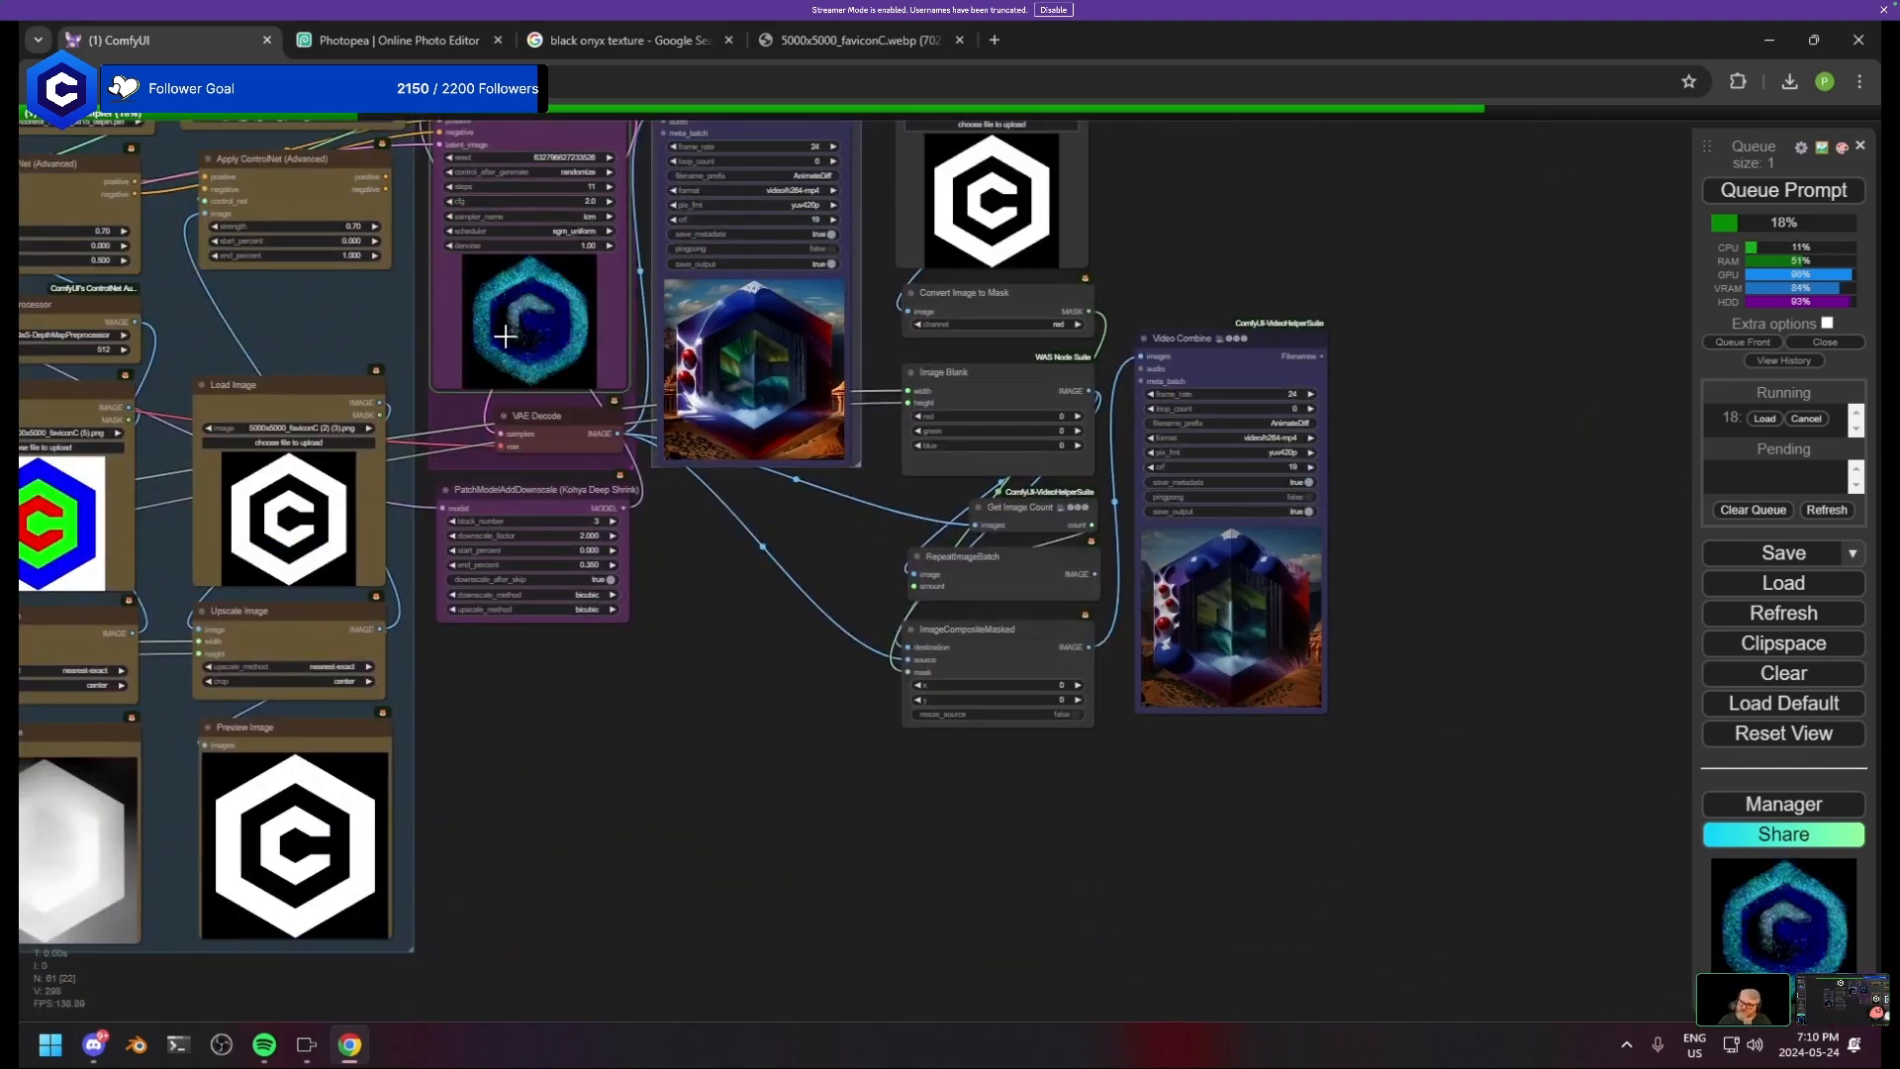
scroll(514, 317, "up", 3)
left_click_drag(681, 505, 708, 719)
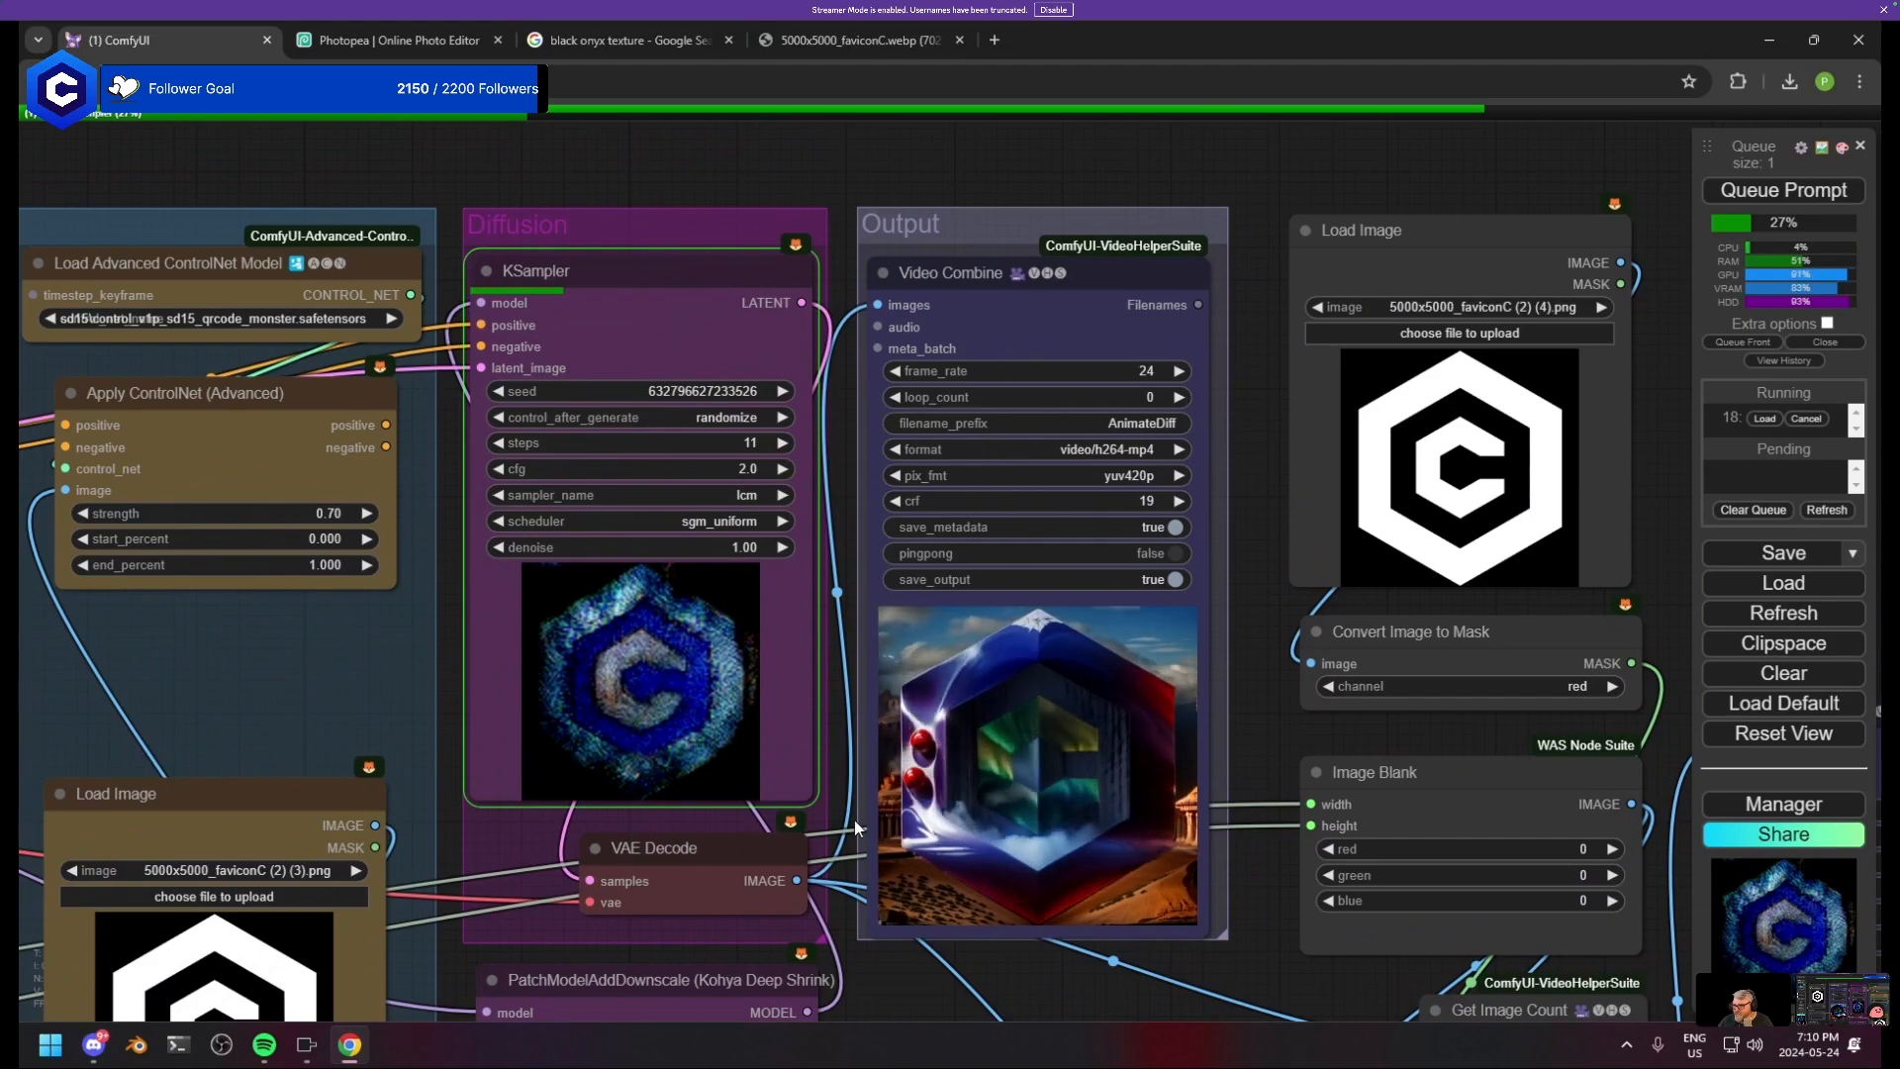
- Look over the two Video Combine outputs, the mask compositing nodes and the overall node layout
scroll(852, 820, "down", 3)
left_click_drag(852, 819, 1885, 750)
left_click_drag(953, 688, 1577, 386)
left_click_drag(547, 364, 59, 296)
left_click_drag(1672, 465, 547, 682)
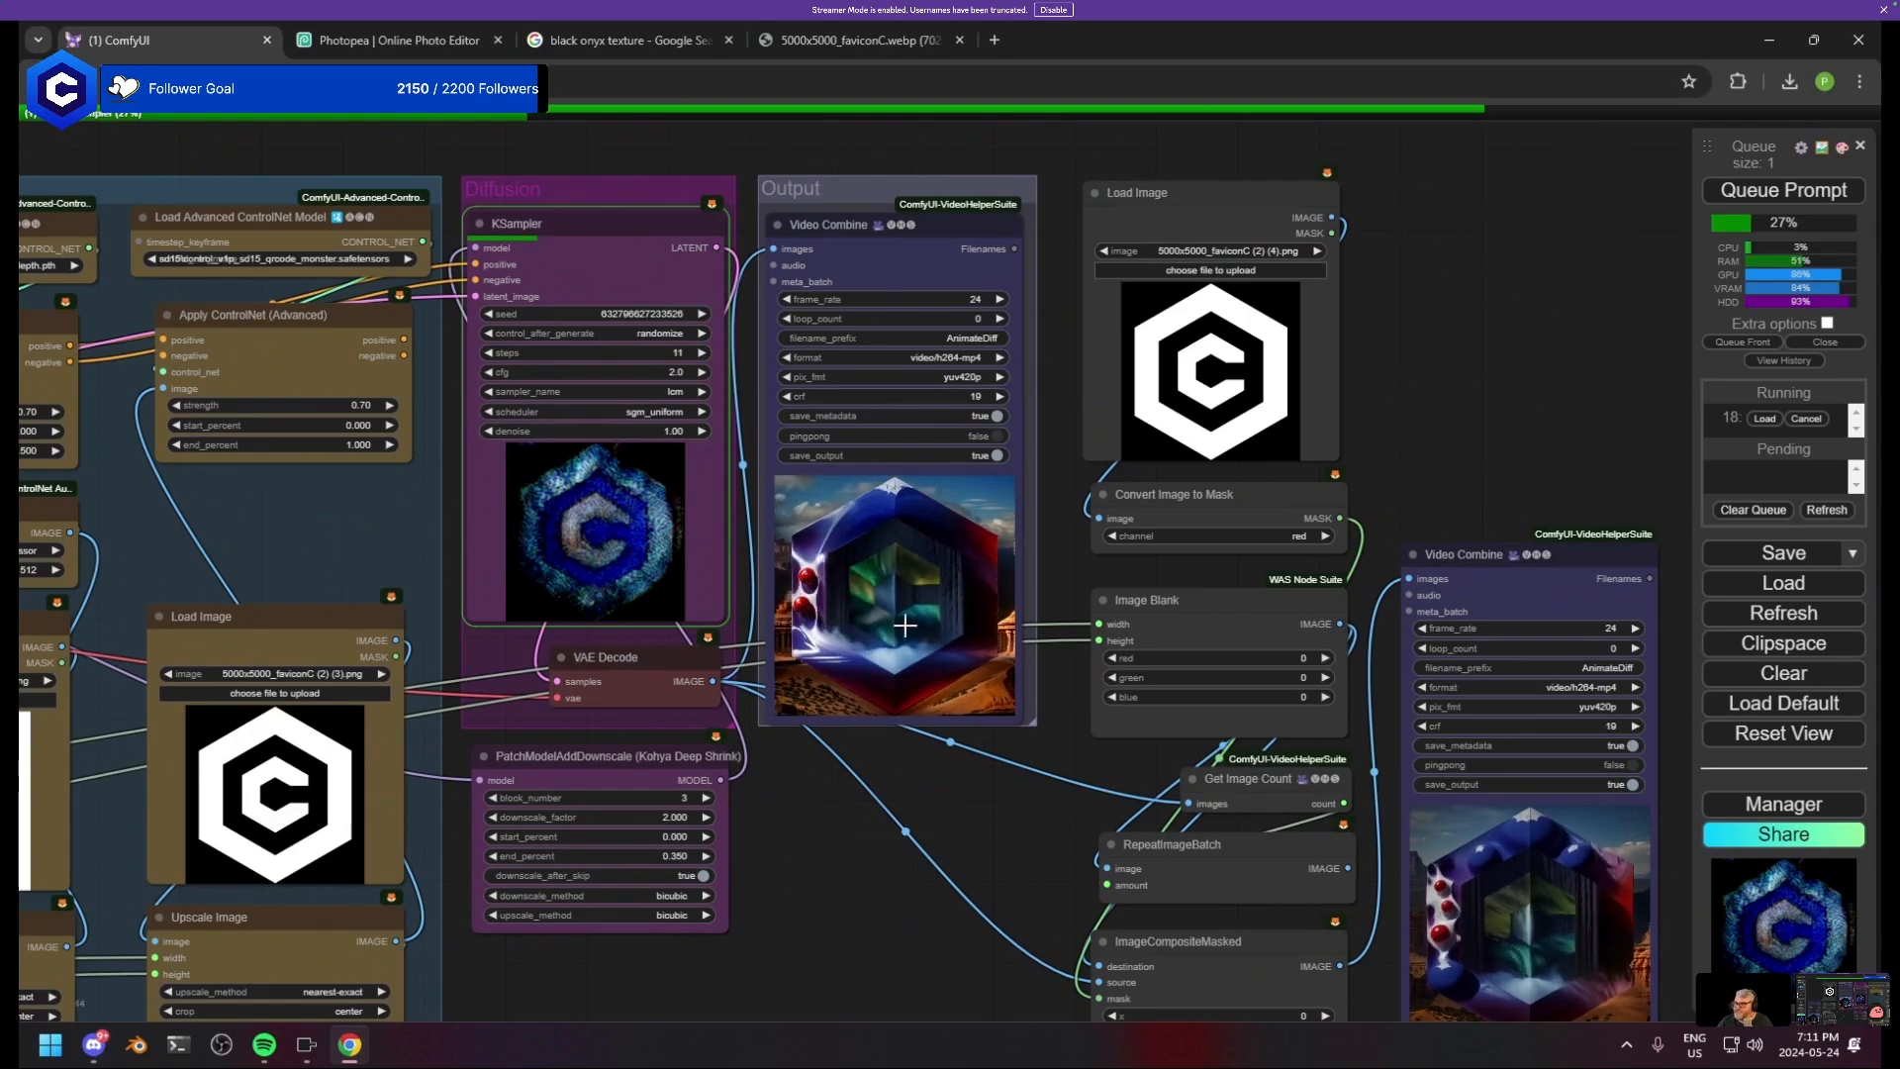
left_click_drag(907, 822, 1326, 549)
scroll(1103, 870, "down", 9)
left_click_drag(1094, 873, 1517, 614)
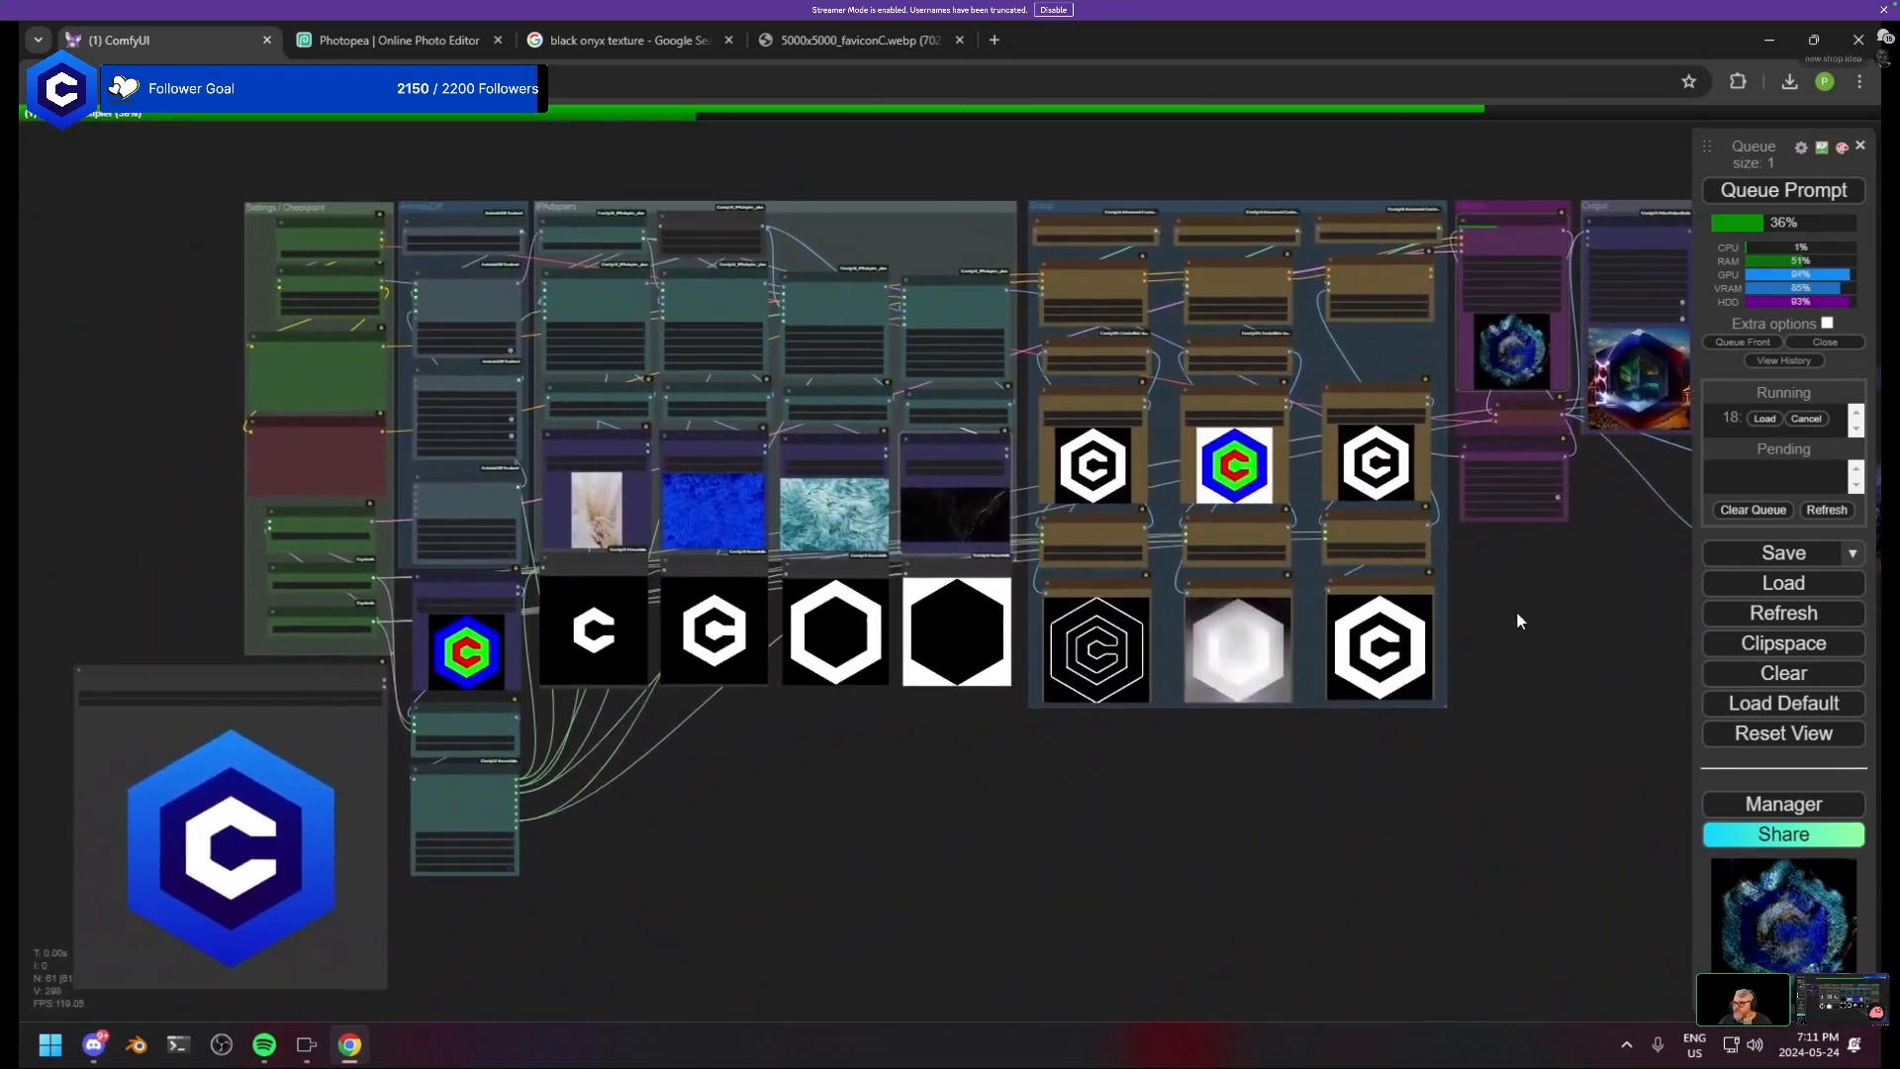
- Extend the IPAdapter group's frame downward to enclose the four Mask Preview nodes
left_click_drag(689, 708, 742, 837)
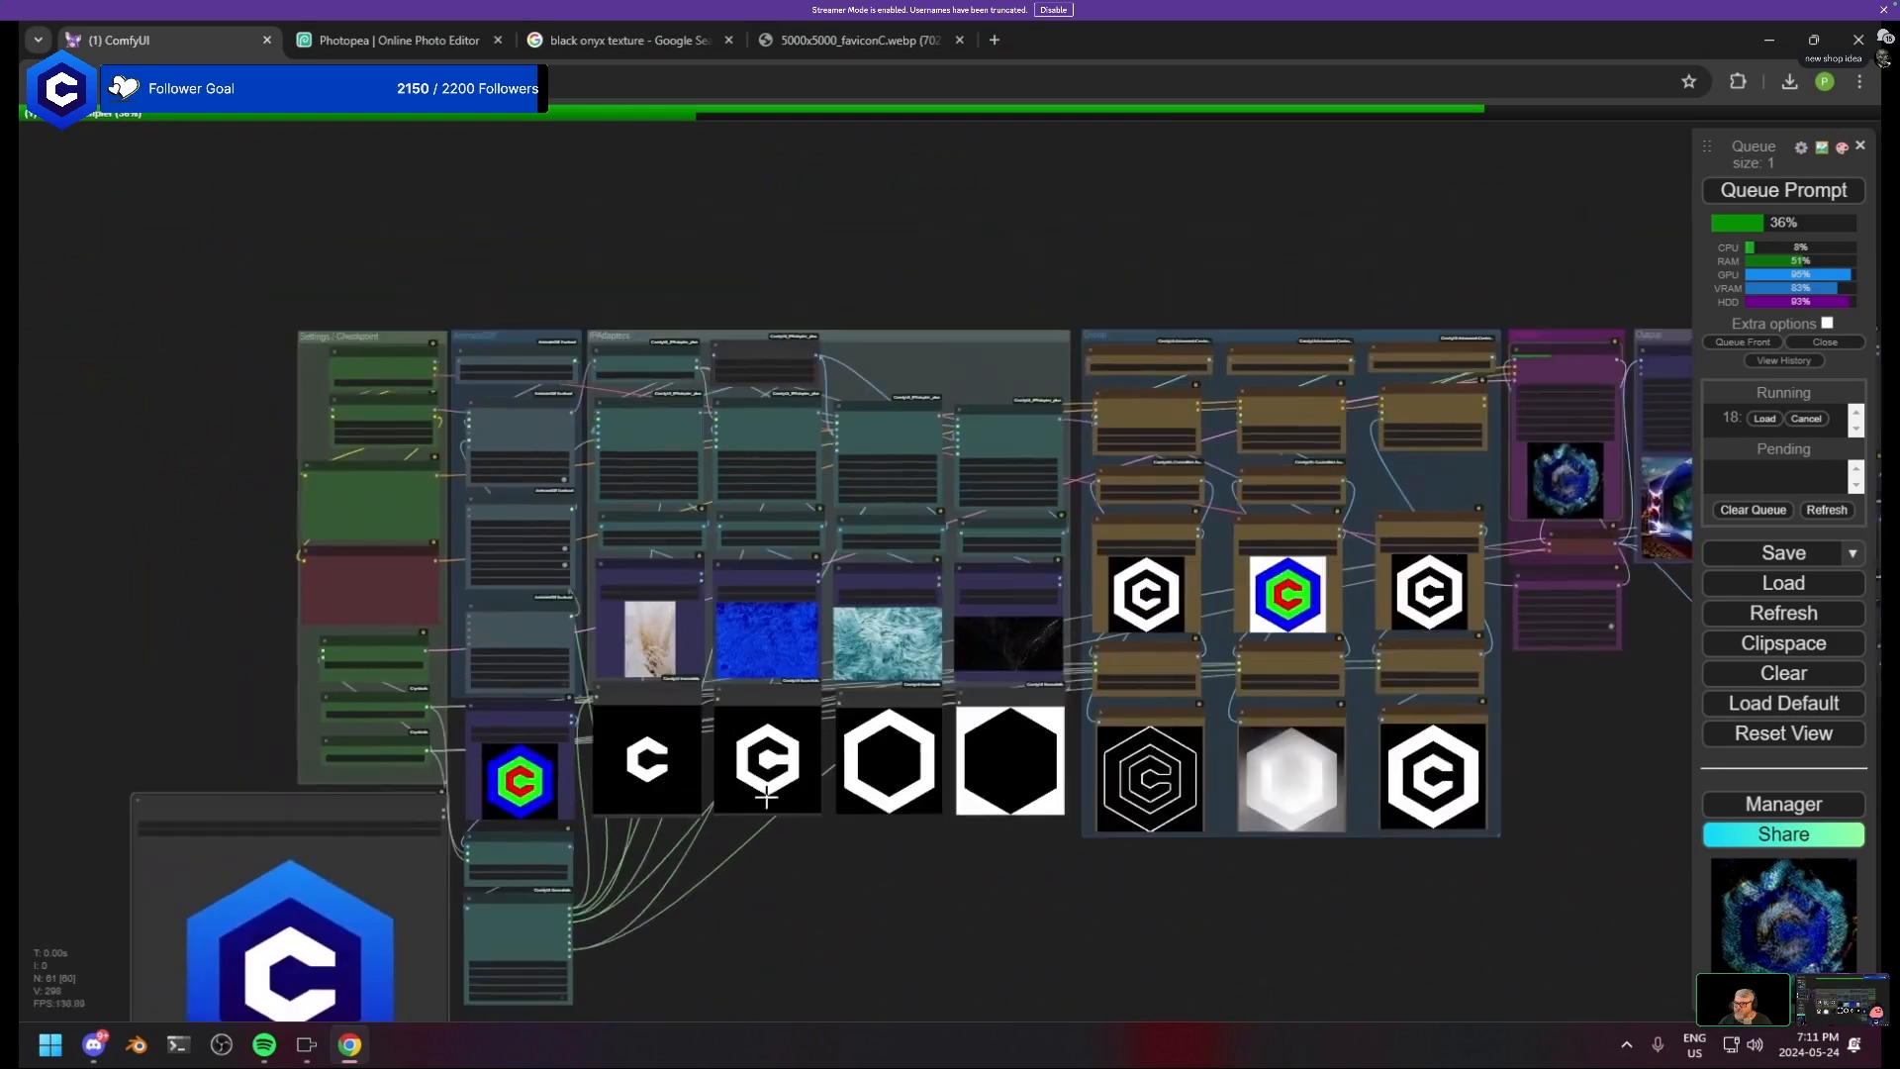
scroll(742, 742, "up", 7)
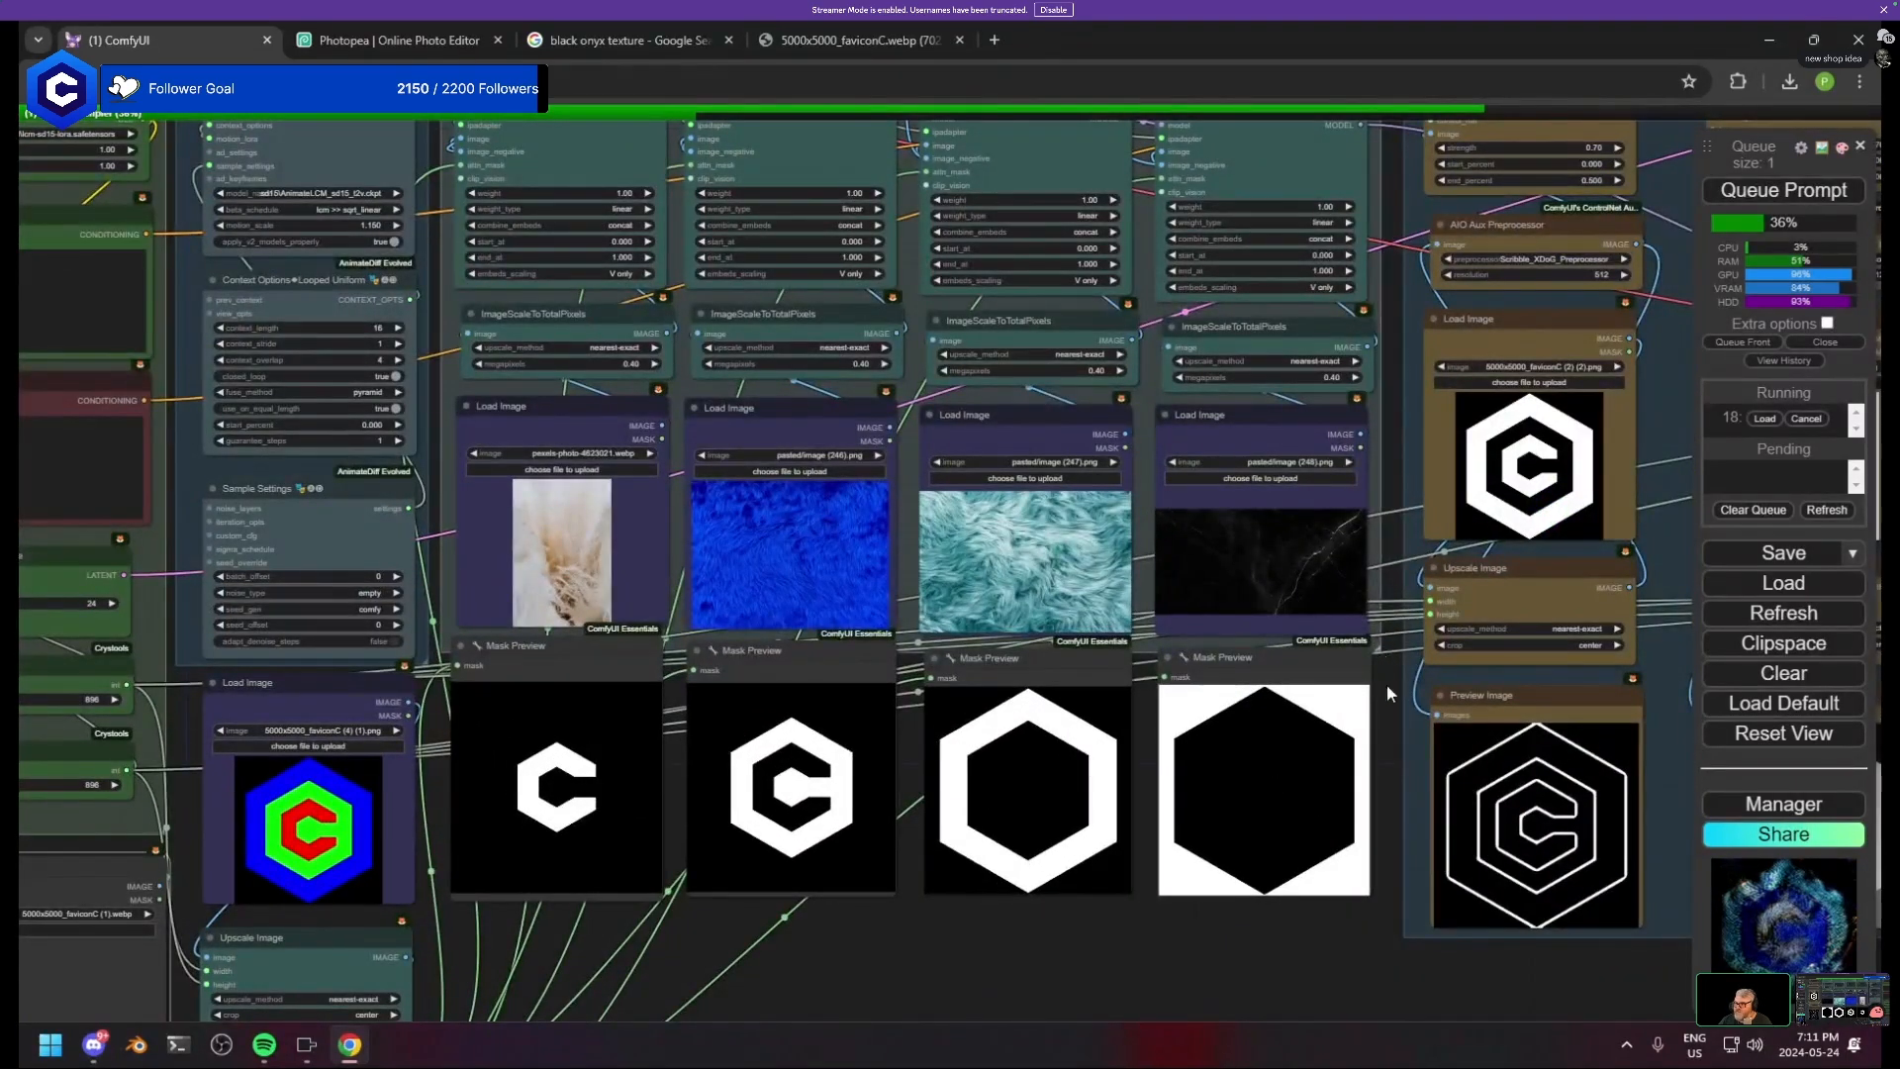
left_click_drag(1386, 684, 1380, 911)
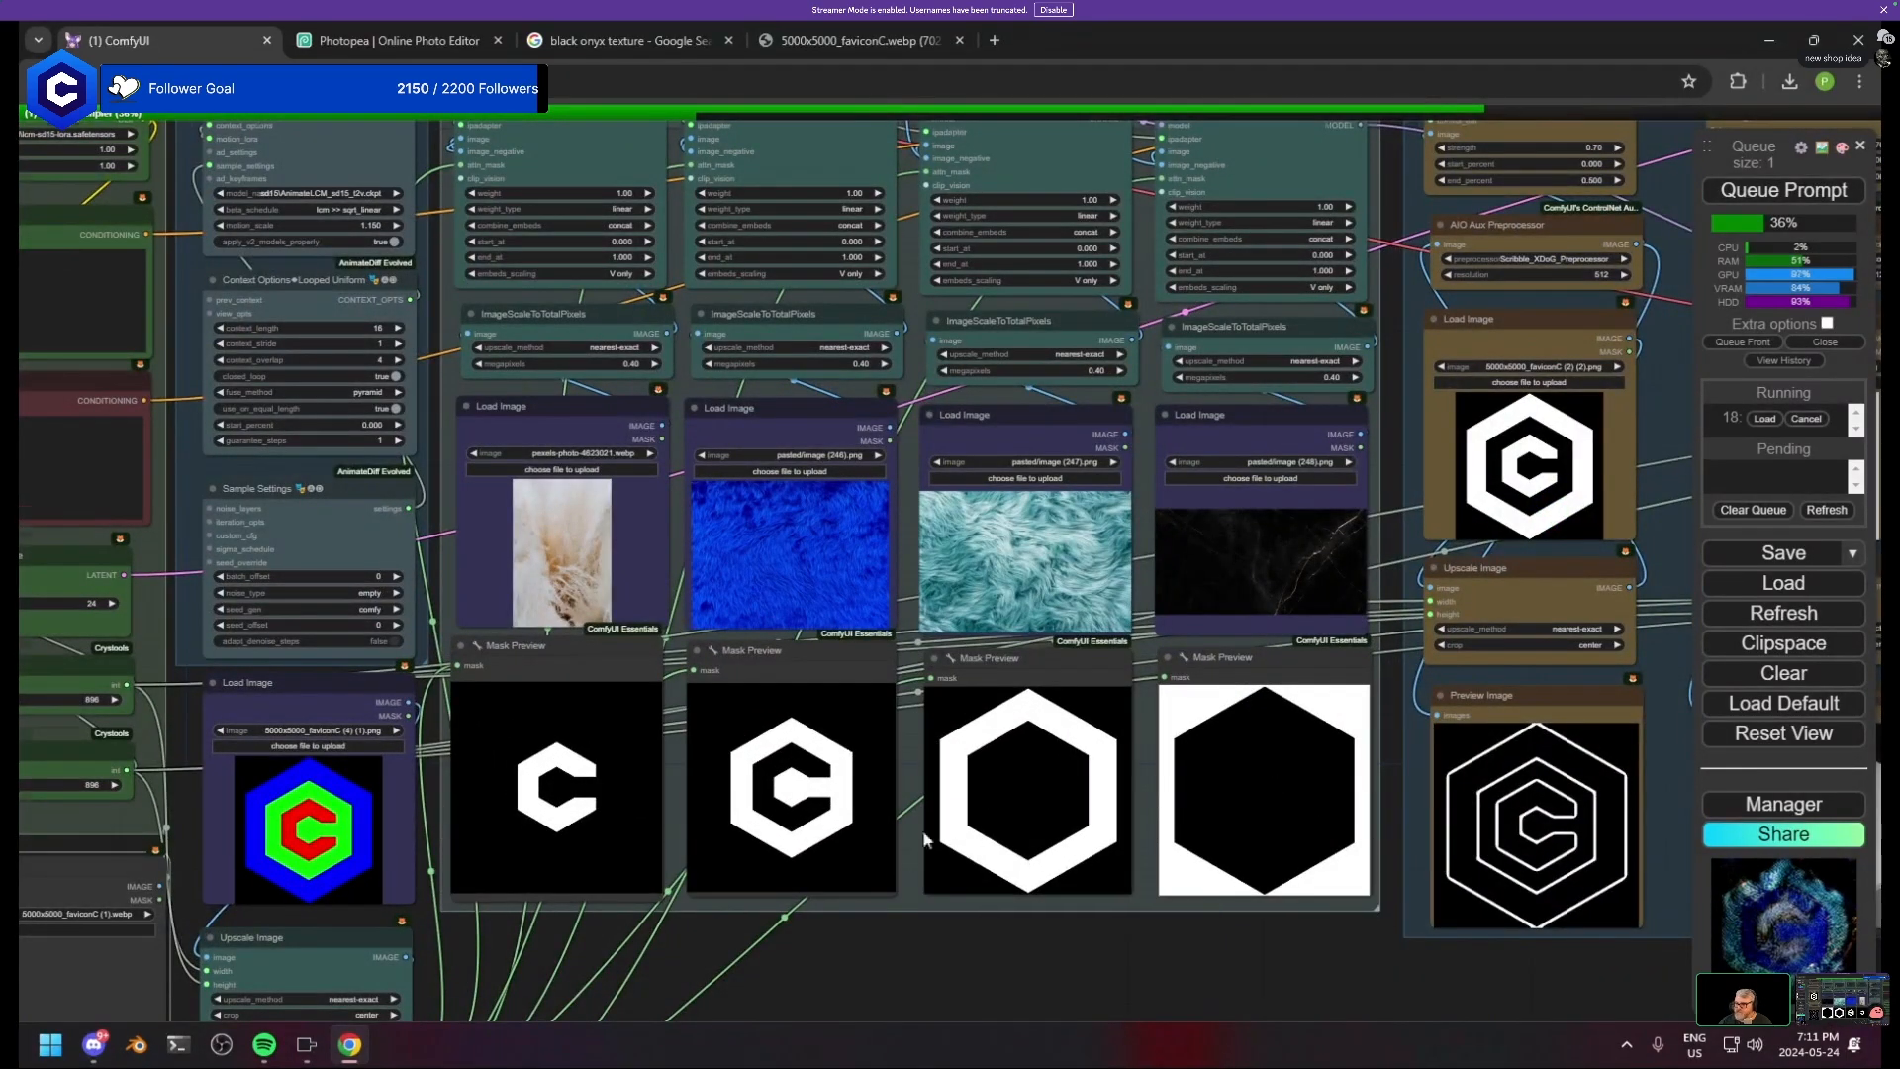
- Select the red-green-blue logo's Load Image node with the Upscale Image and Mask From RGB/CMY/BW nodes below it
left_click_drag(923, 839, 1147, 546)
left_click_drag(798, 636, 791, 753)
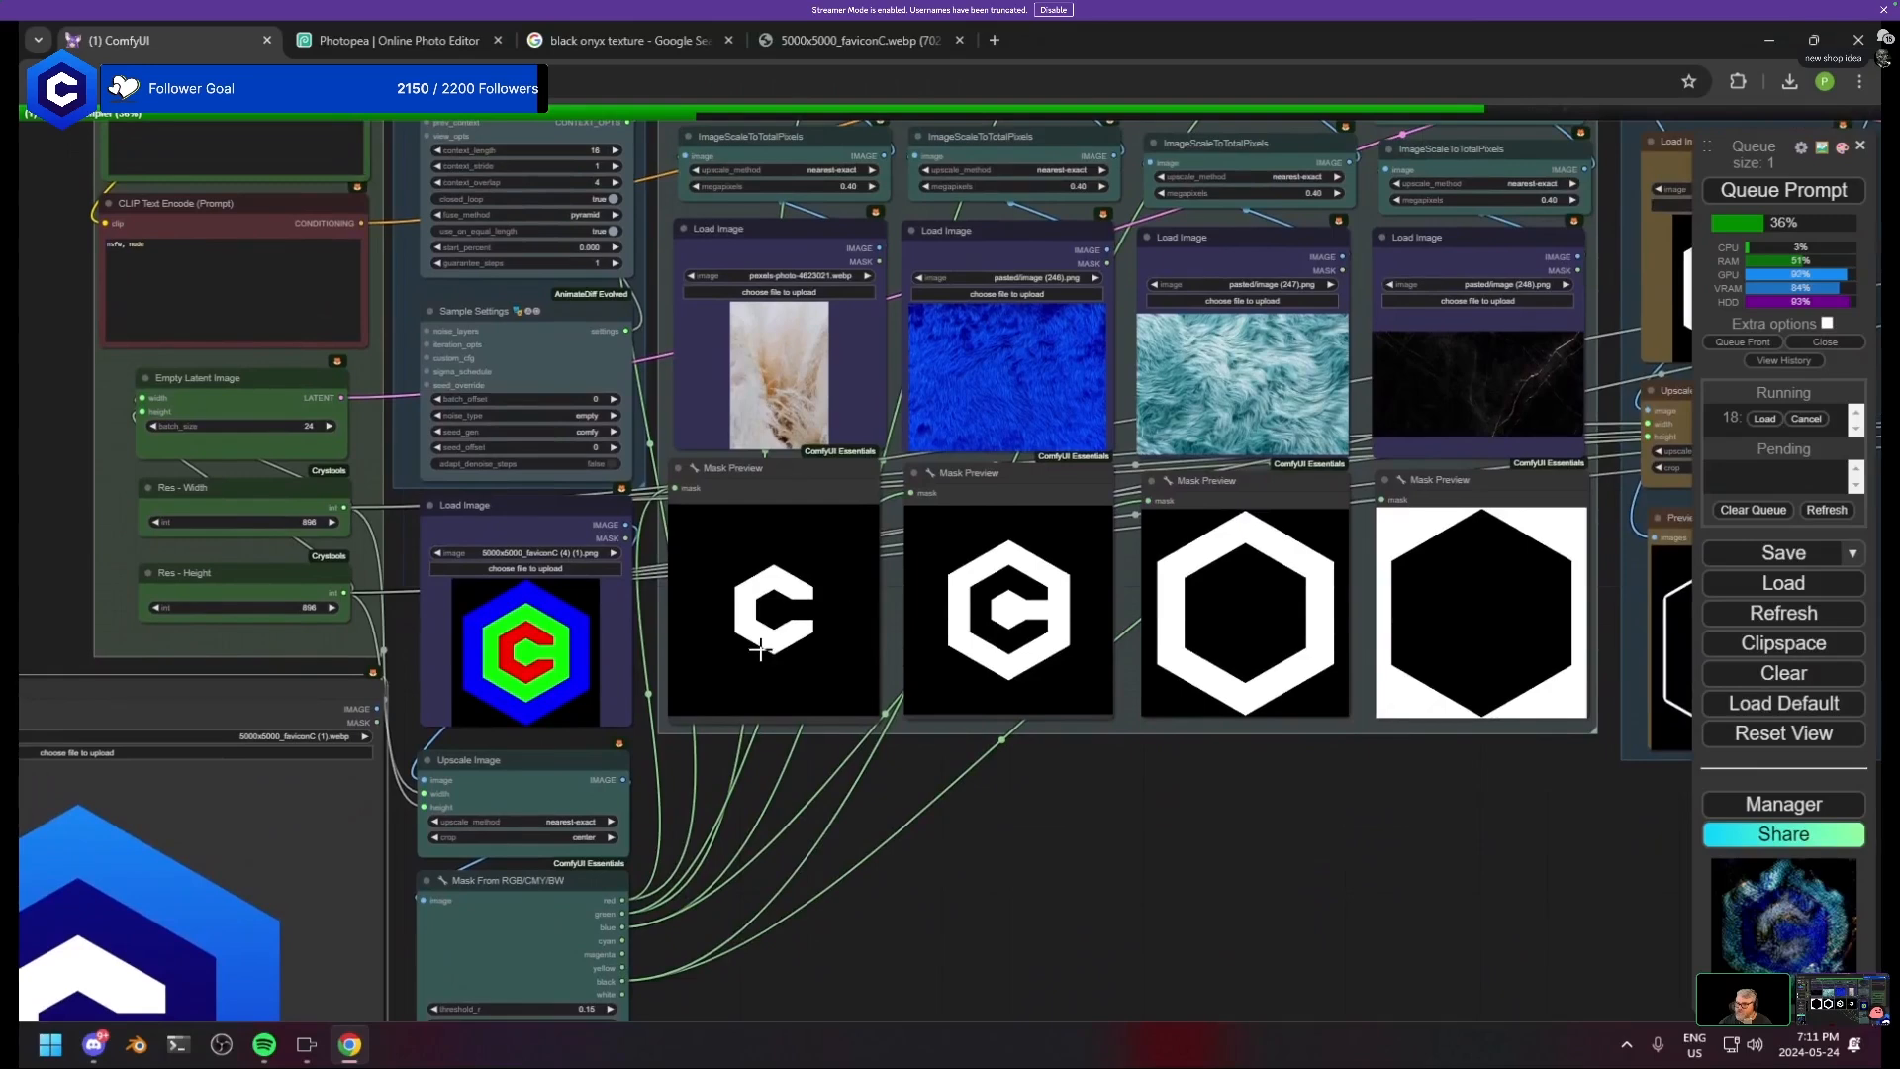
left_click_drag(663, 717, 801, 450)
left_click_drag(681, 569, 650, 245)
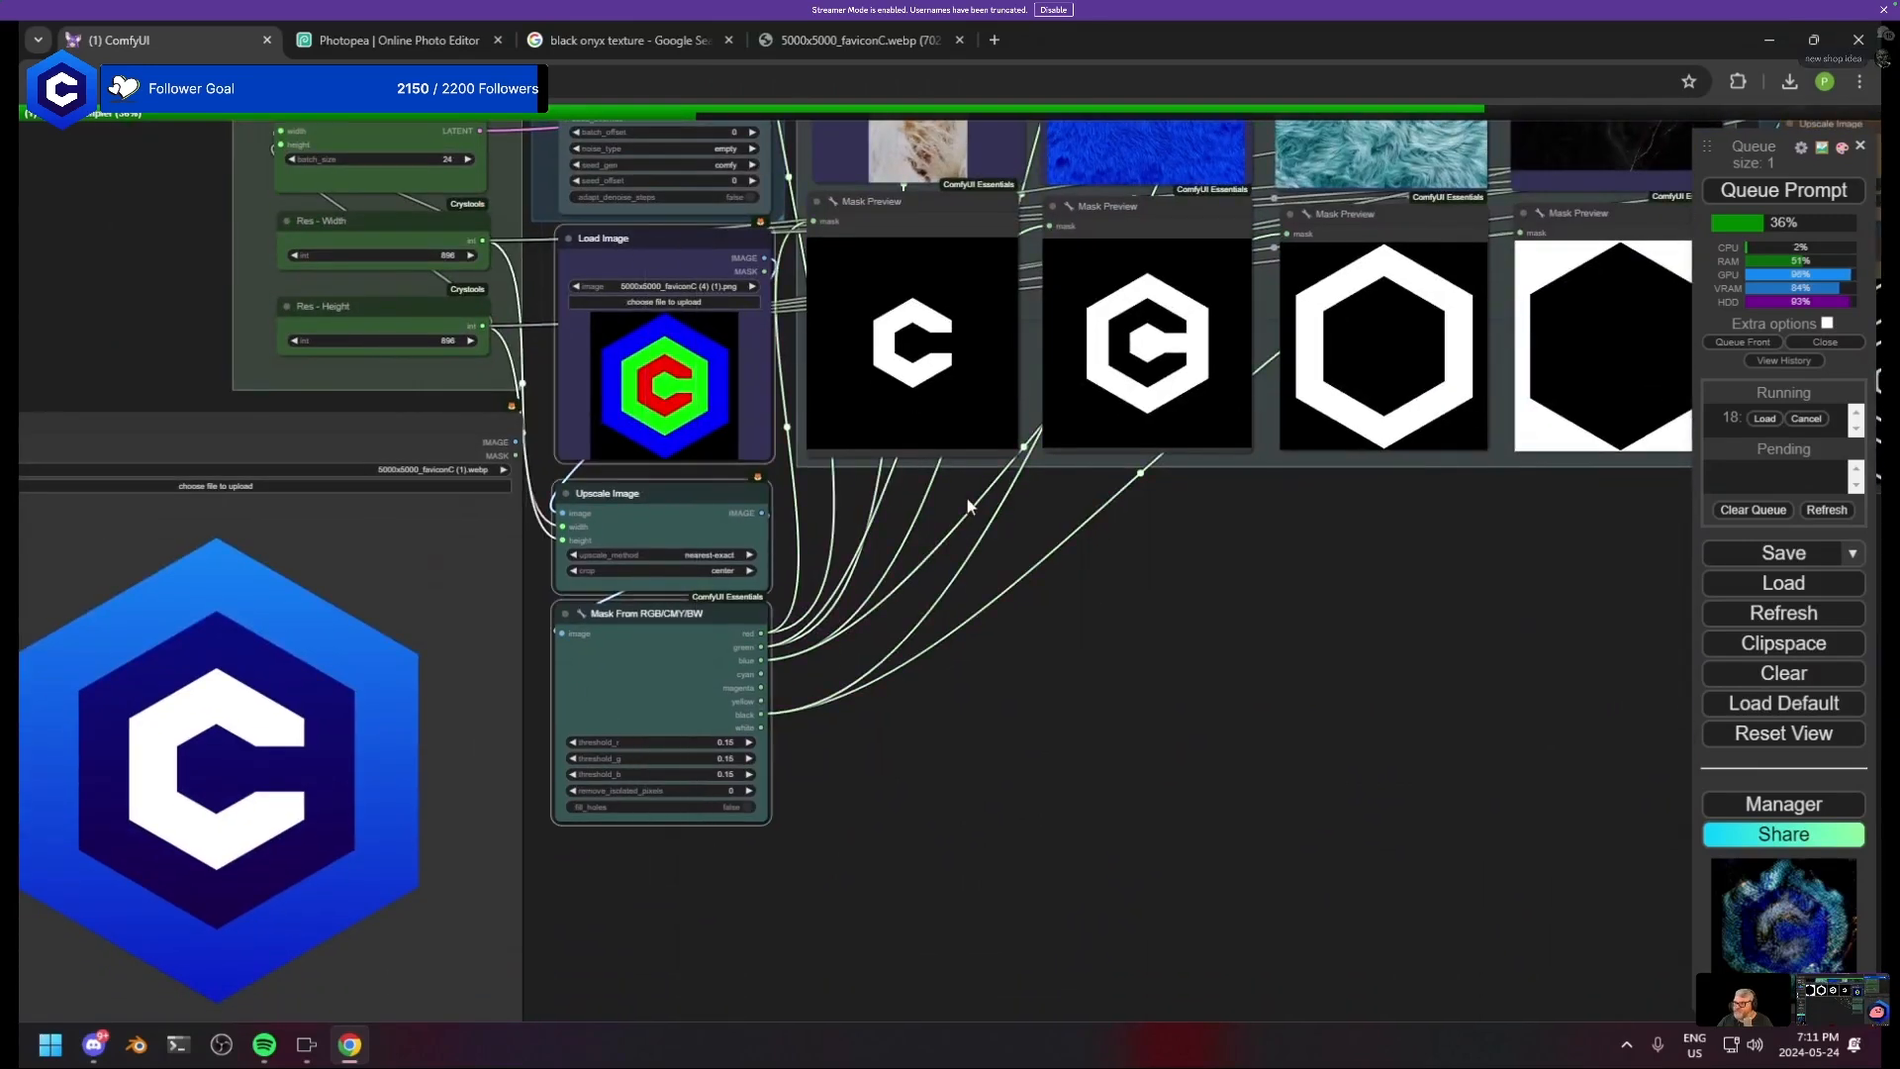
scroll(904, 551, "down", 1)
- Check the ControlNet group, sampling preview and video output nodes, and return to the Settings / Checkpoint and AnimateDiff groups
left_click_drag(904, 550, 200, 831)
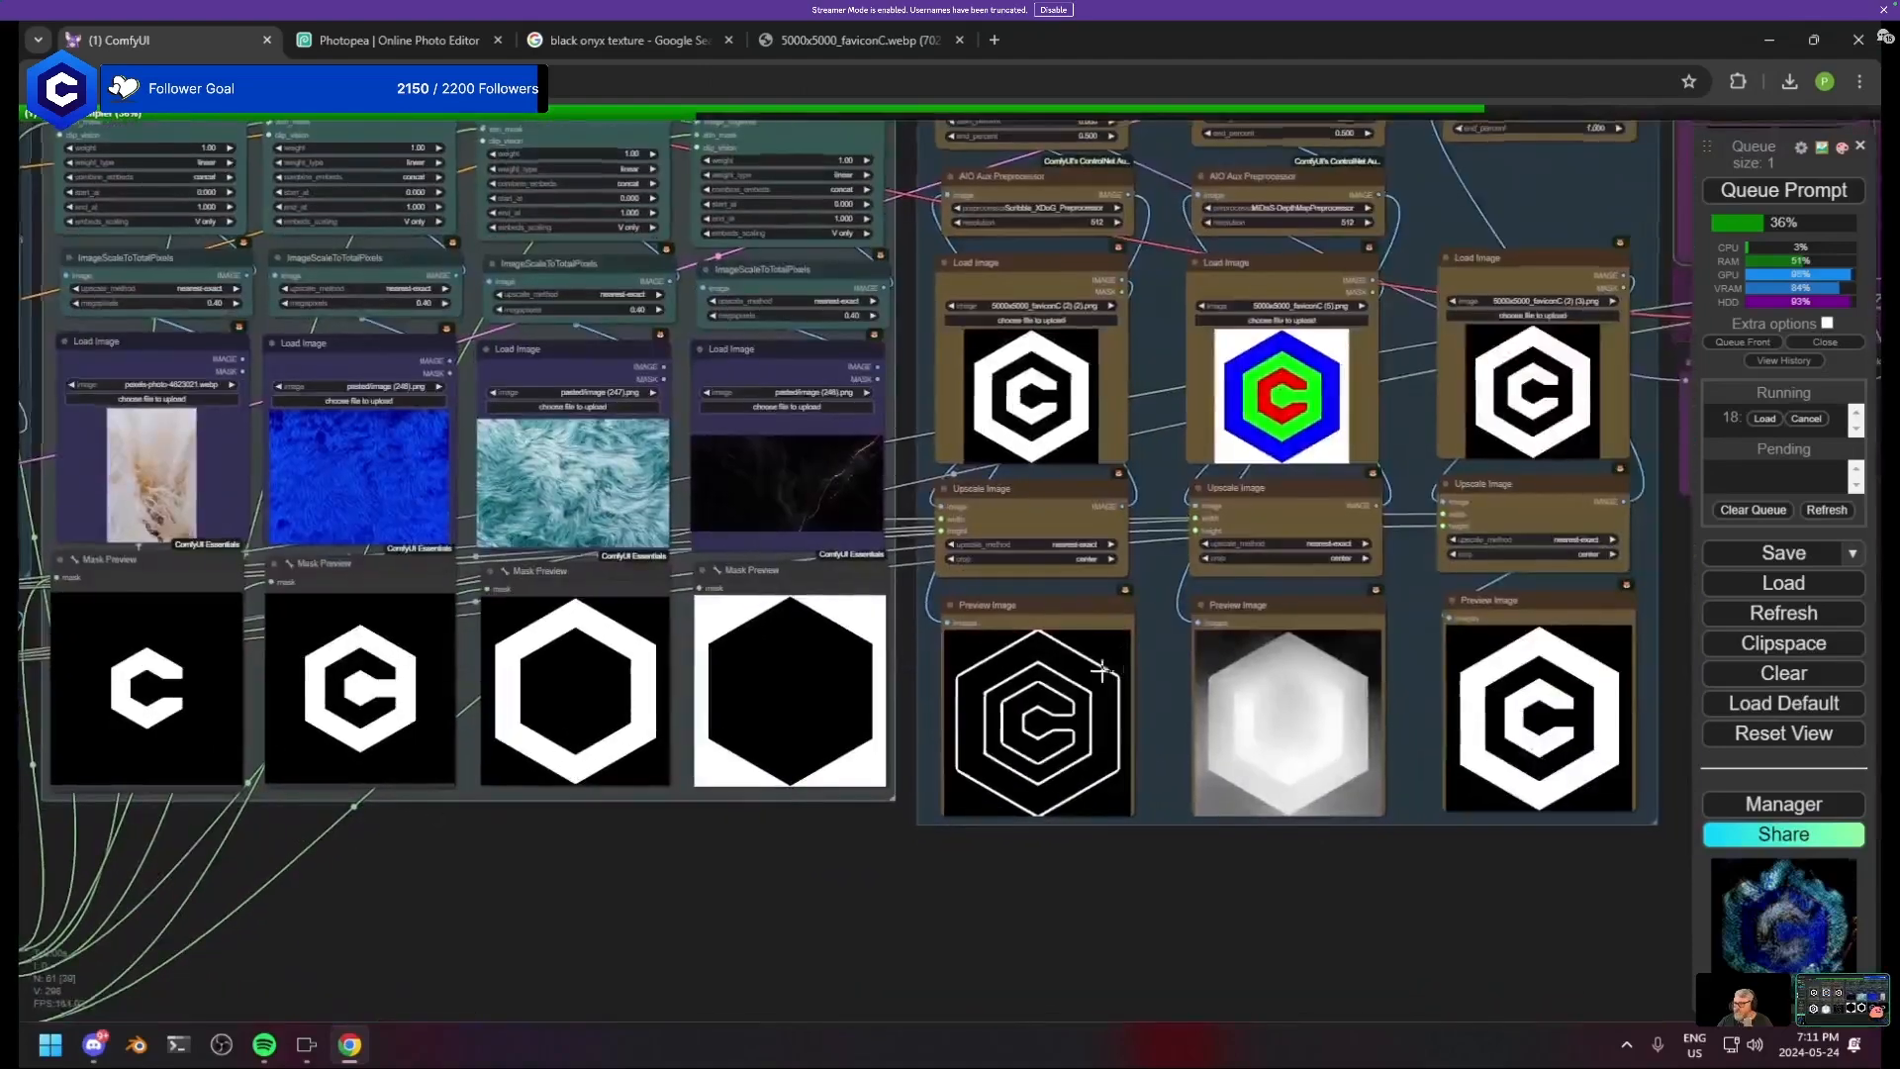
left_click_drag(1094, 666, 628, 814)
left_click_drag(1409, 349, 923, 583)
left_click_drag(1188, 476, 906, 412)
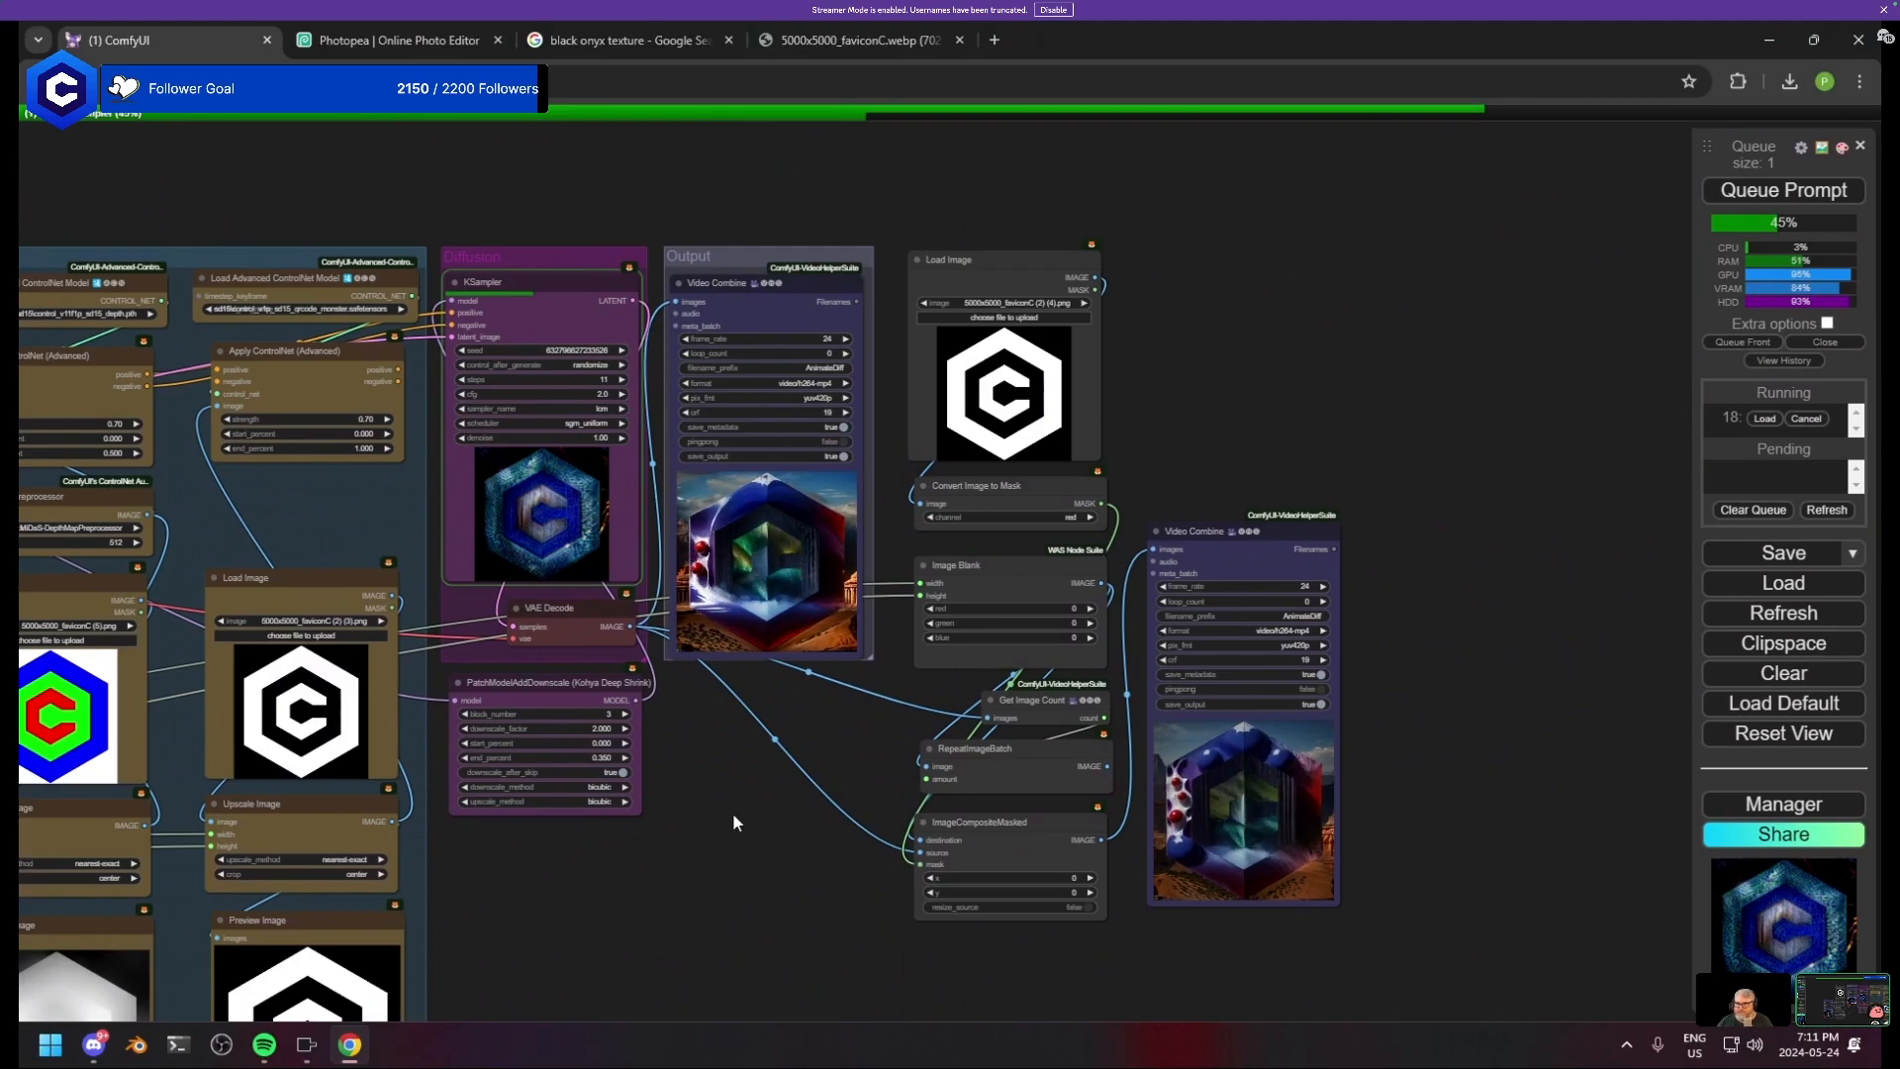
scroll(734, 811, "up", 3)
left_click_drag(734, 811, 297, 797)
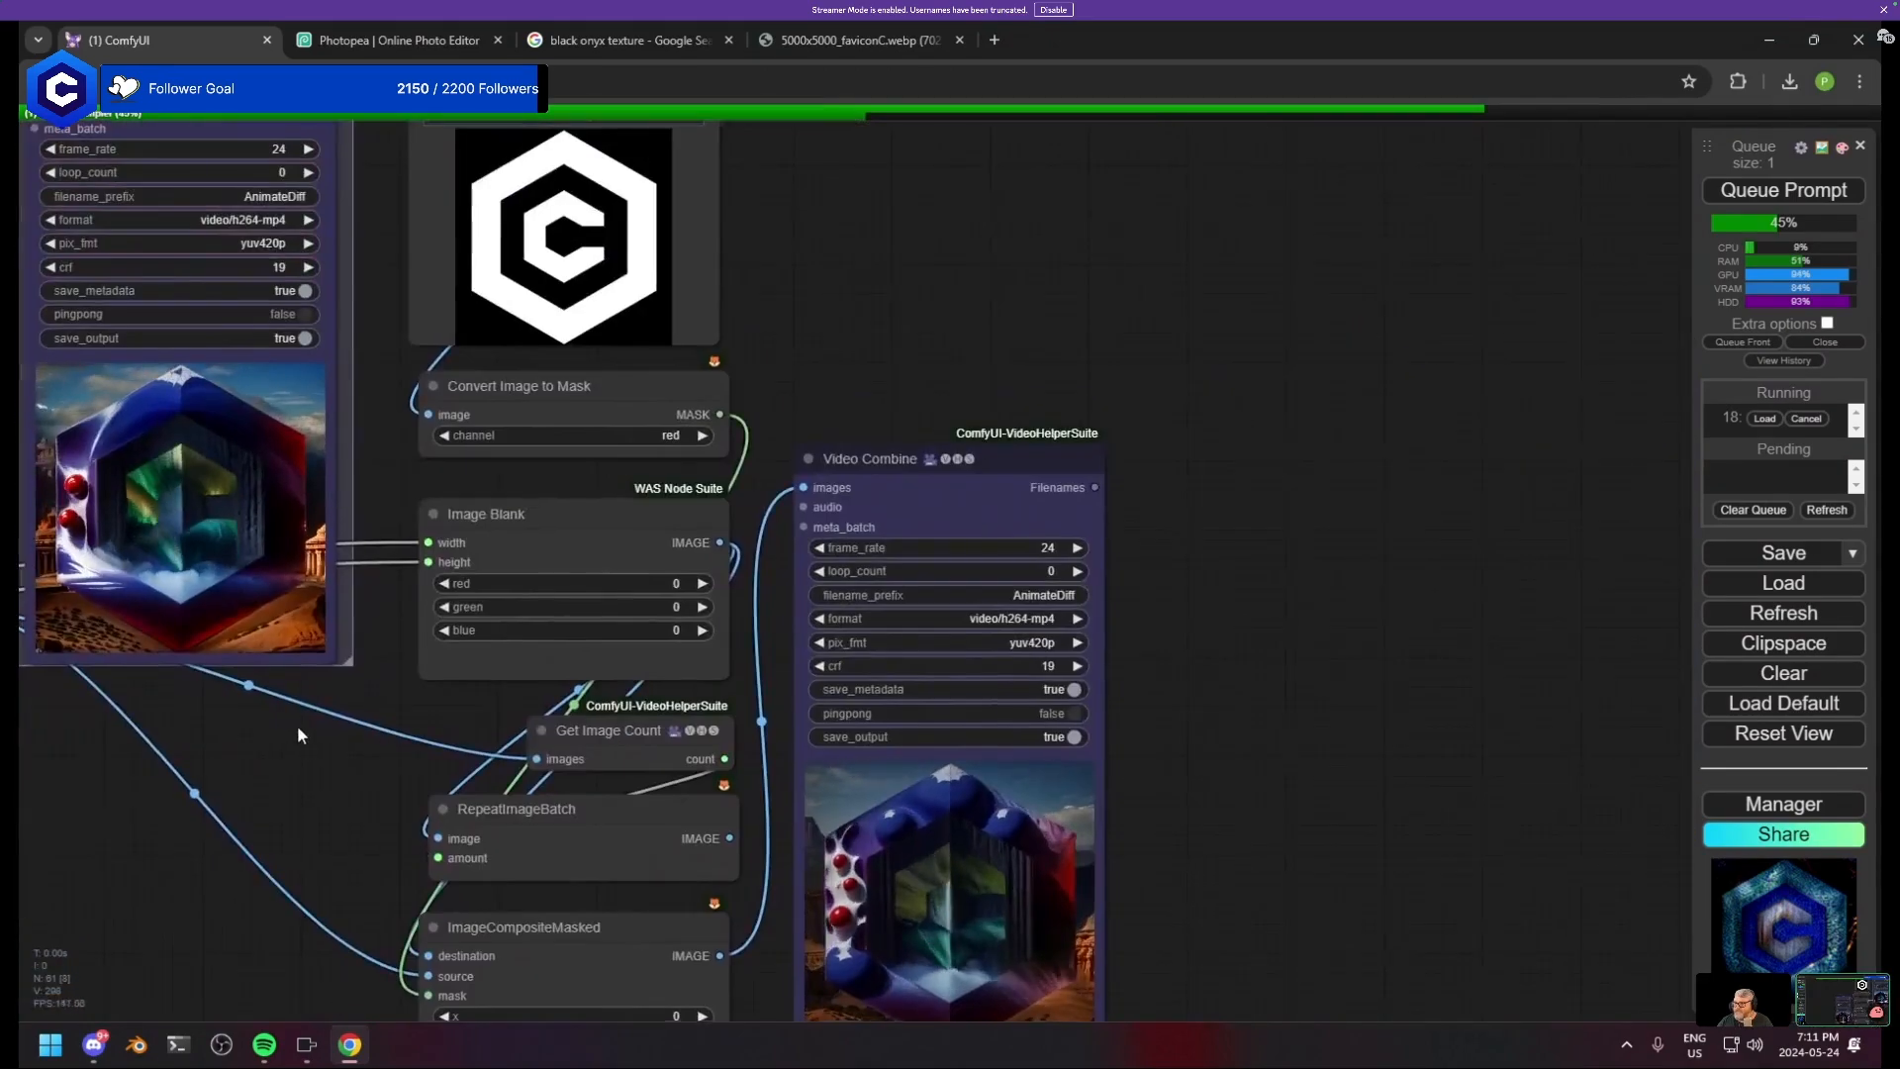
scroll(420, 562, "up", 4)
left_click_drag(458, 555, 460, 822)
left_click_drag(441, 670, 1672, 796)
left_click_drag(119, 525, 1434, 613)
left_click_drag(792, 544, 1672, 609)
left_click_drag(445, 514, 1336, 576)
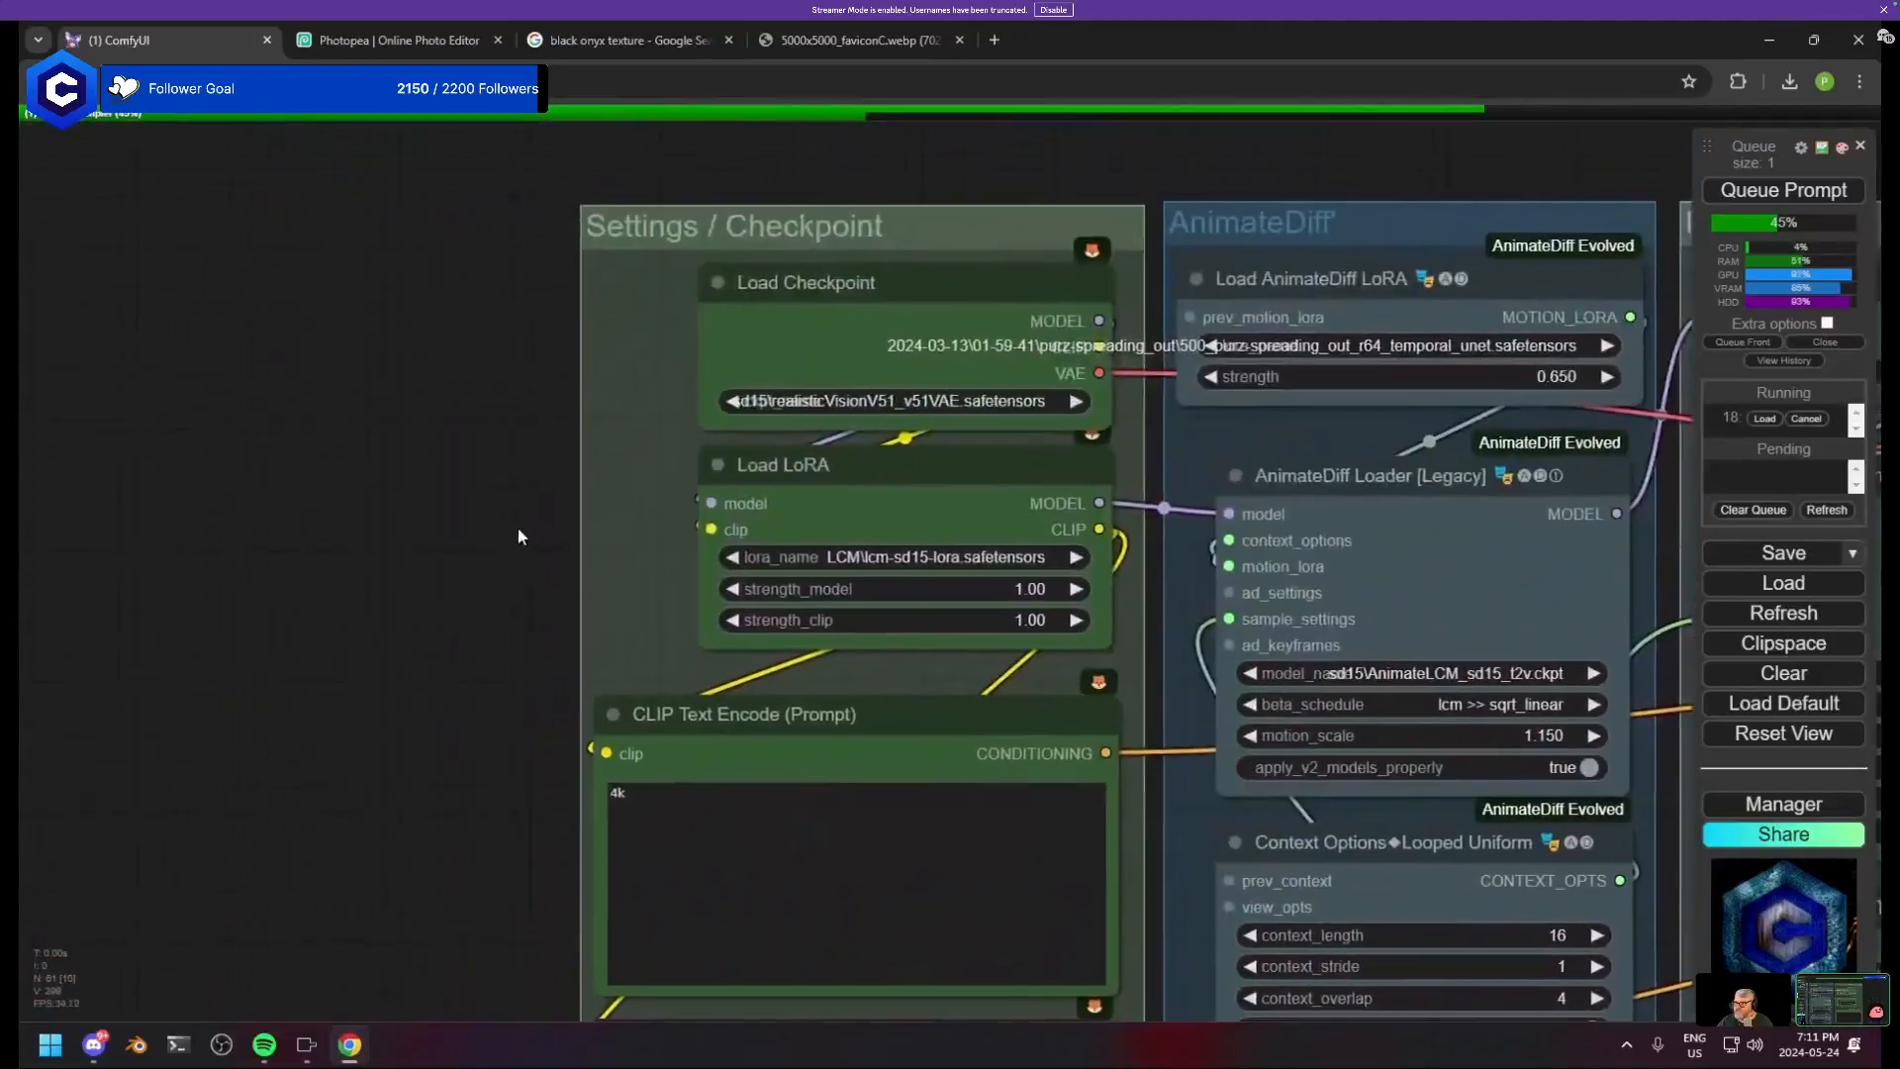
- Look over the Settings / Checkpoint, AnimateDiff and IPAdapters groups, including the texture images and mask previews beneath the adapters
left_click_drag(518, 536, 39, 439)
scroll(277, 512, "down", 2)
scroll(61, 587, "down", 1)
left_click_drag(58, 589, 0, 322)
scroll(501, 423, "down", 6)
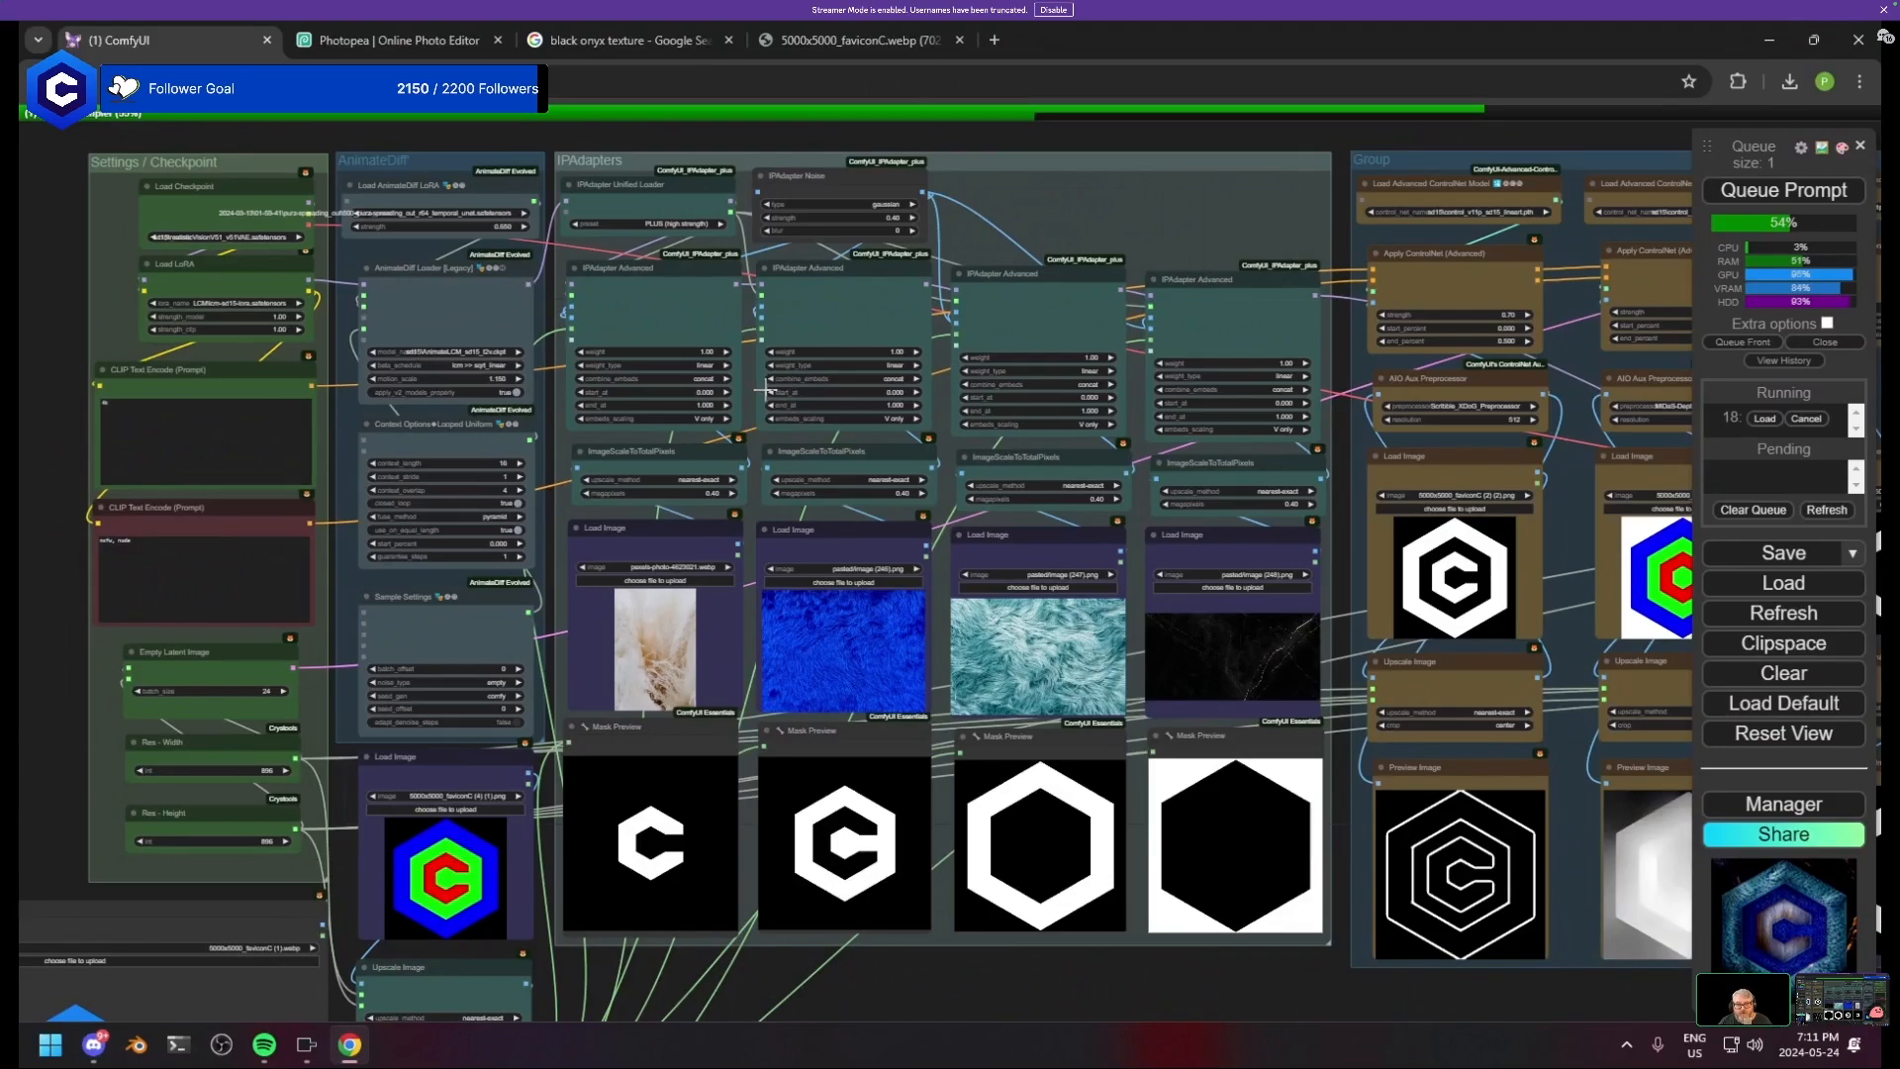
left_click_drag(998, 498, 719, 523)
scroll(742, 514, "down", 2)
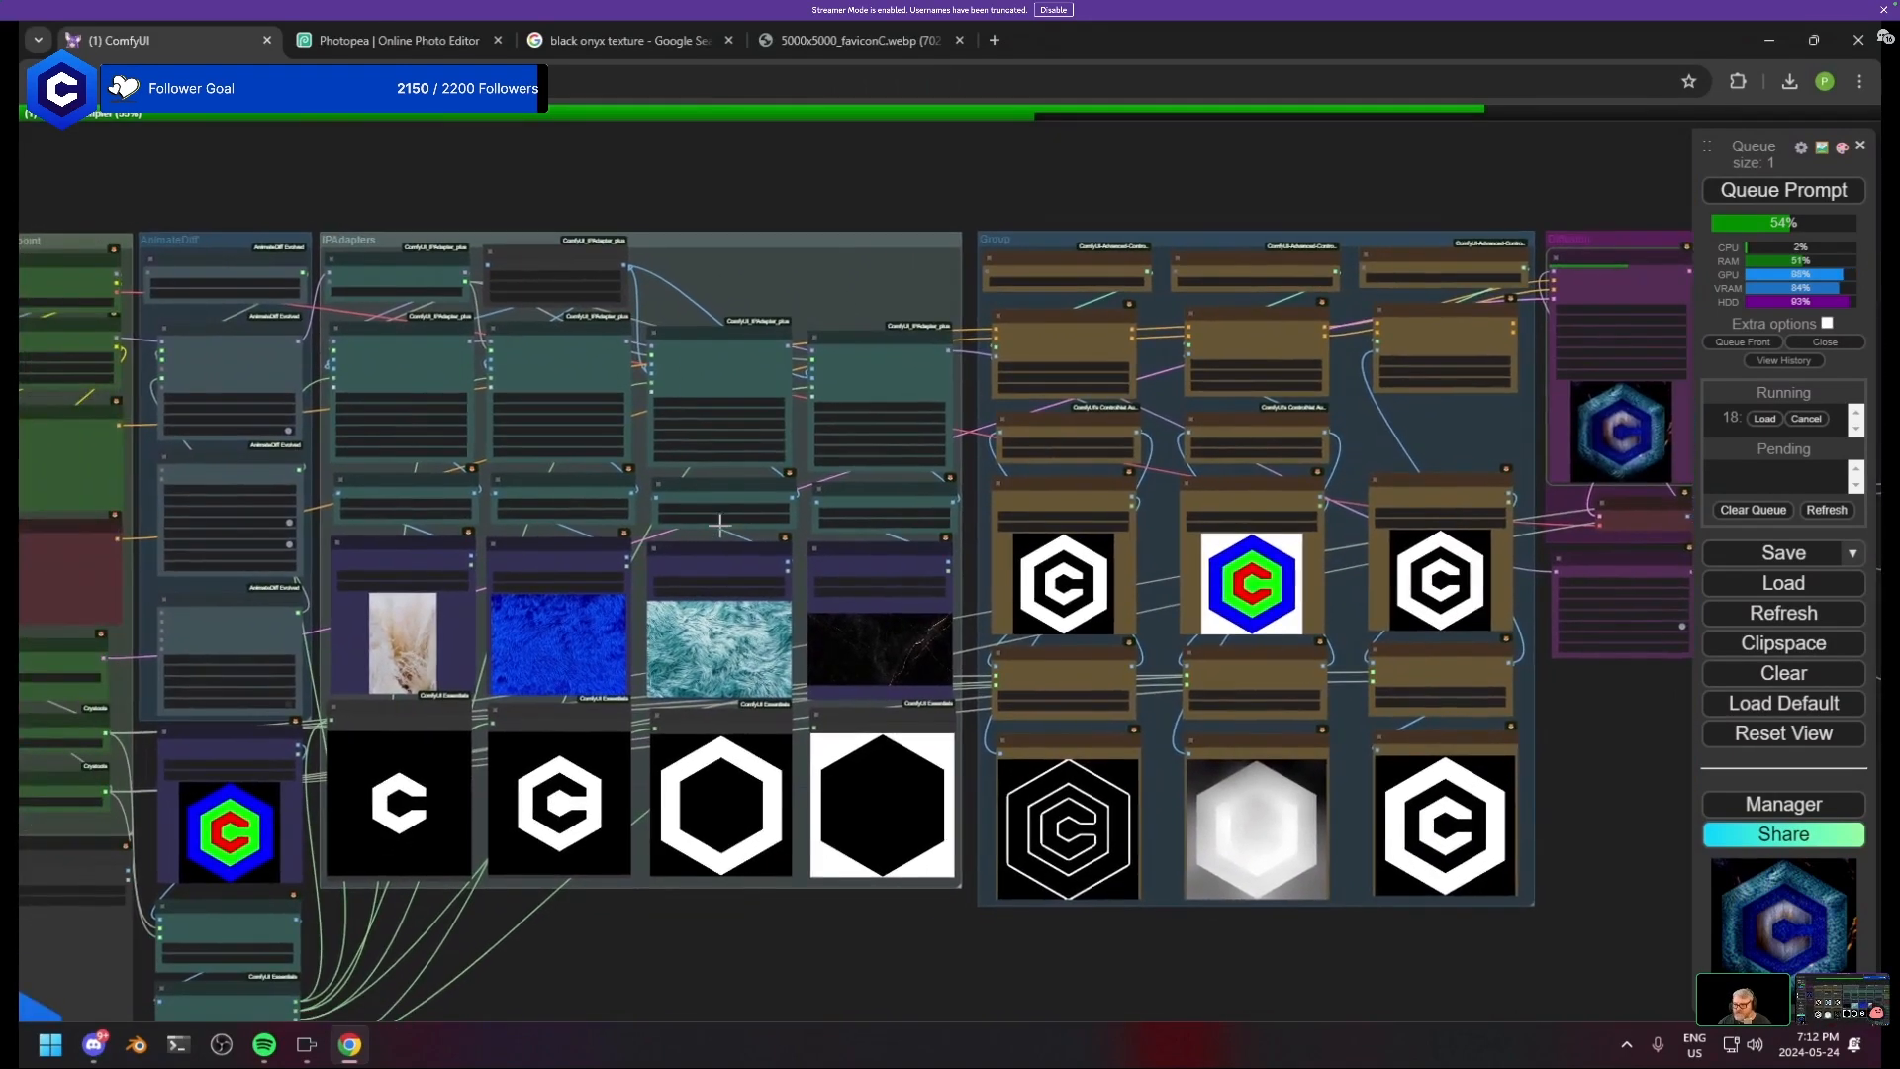
scroll(730, 588, "up", 1)
left_click_drag(730, 587, 977, 593)
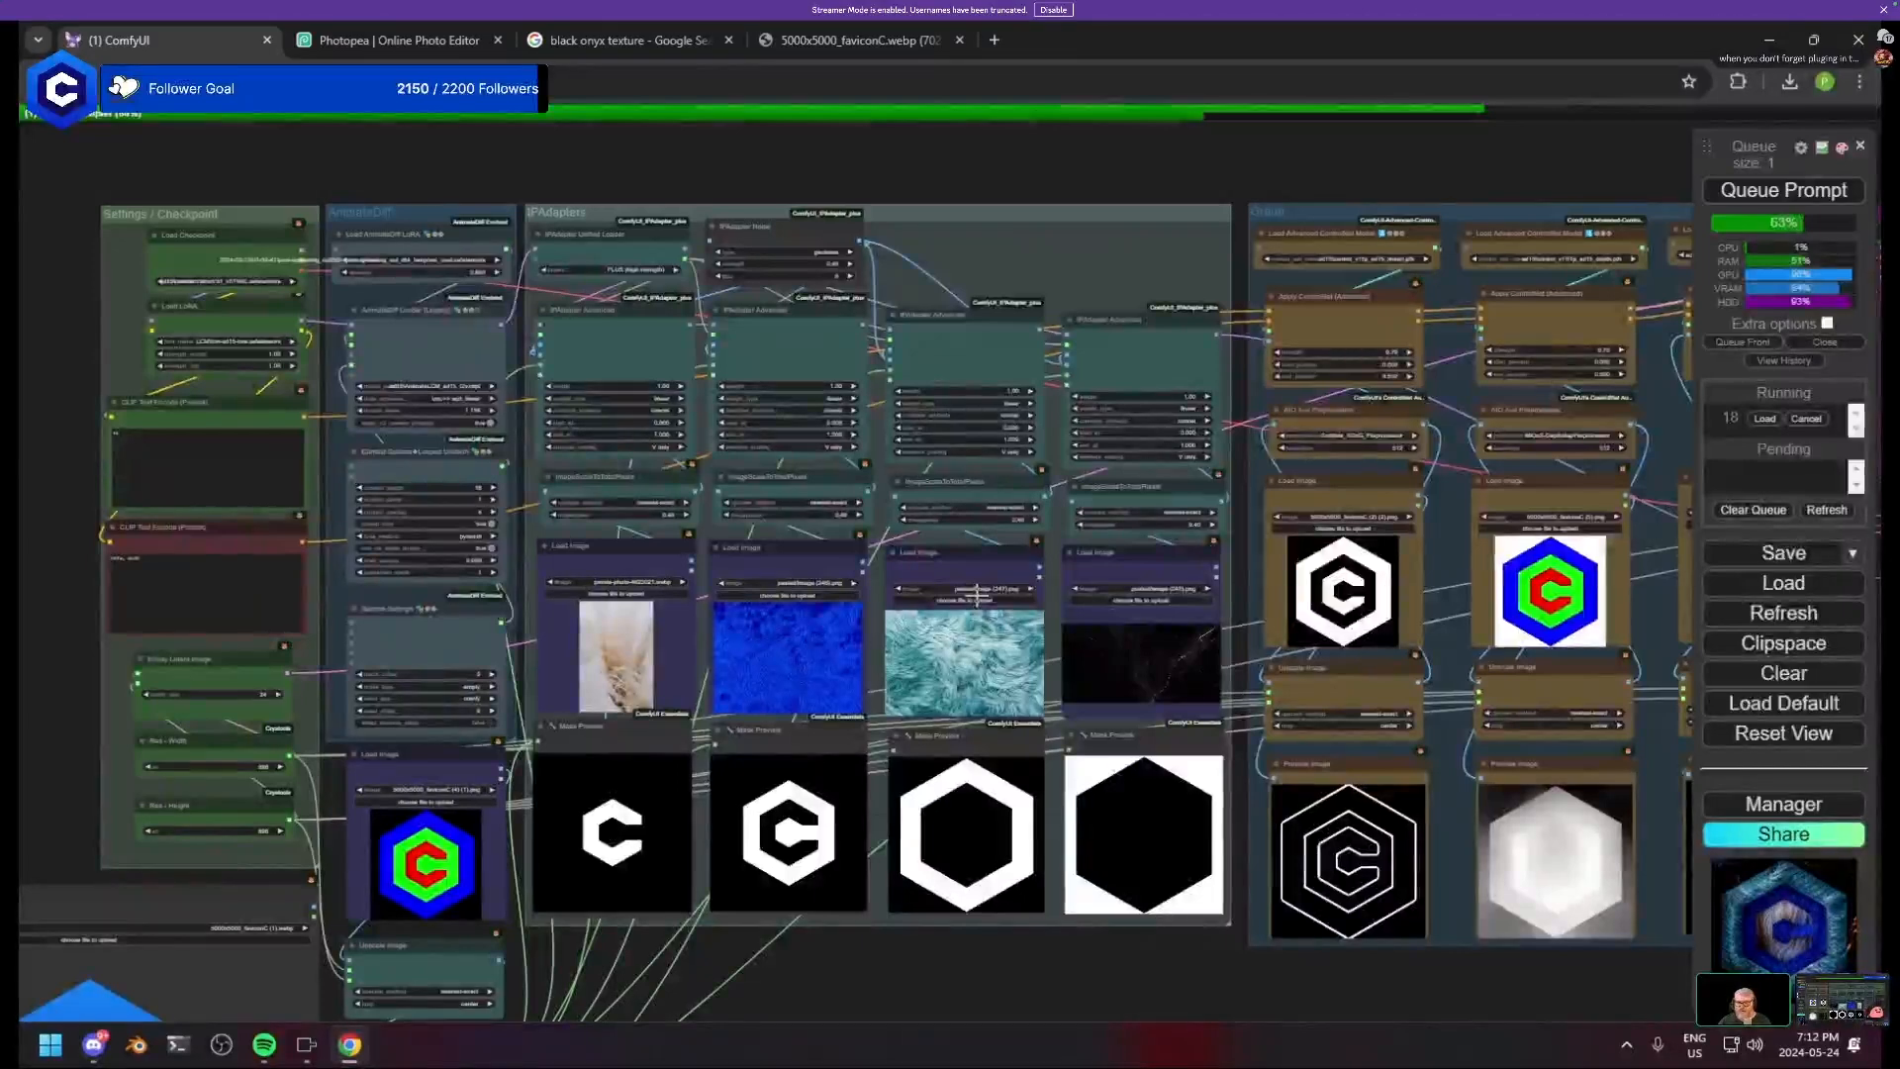
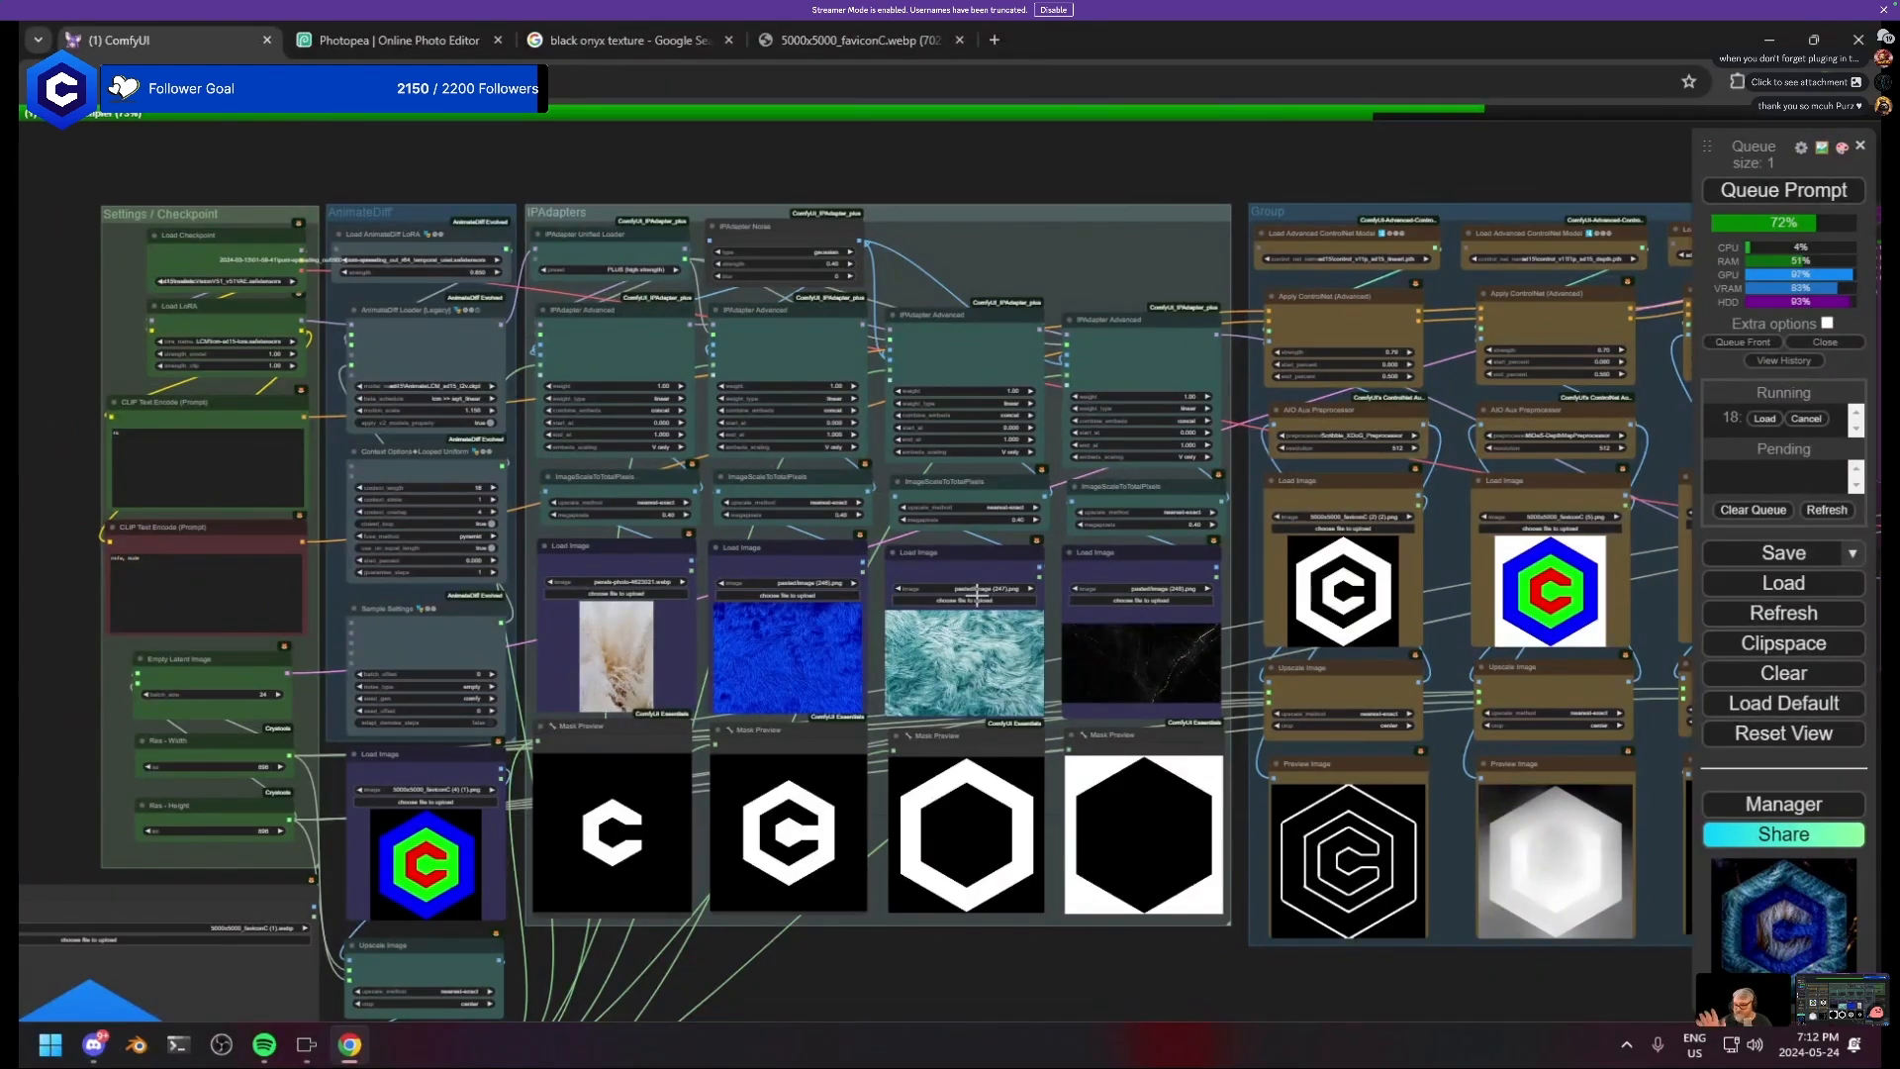
- Check the KSampler sampling preview, the two Video Combine outputs and the mask compositing nodes between them
left_click_drag(1435, 653, 372, 670)
left_click_drag(1174, 607, 610, 802)
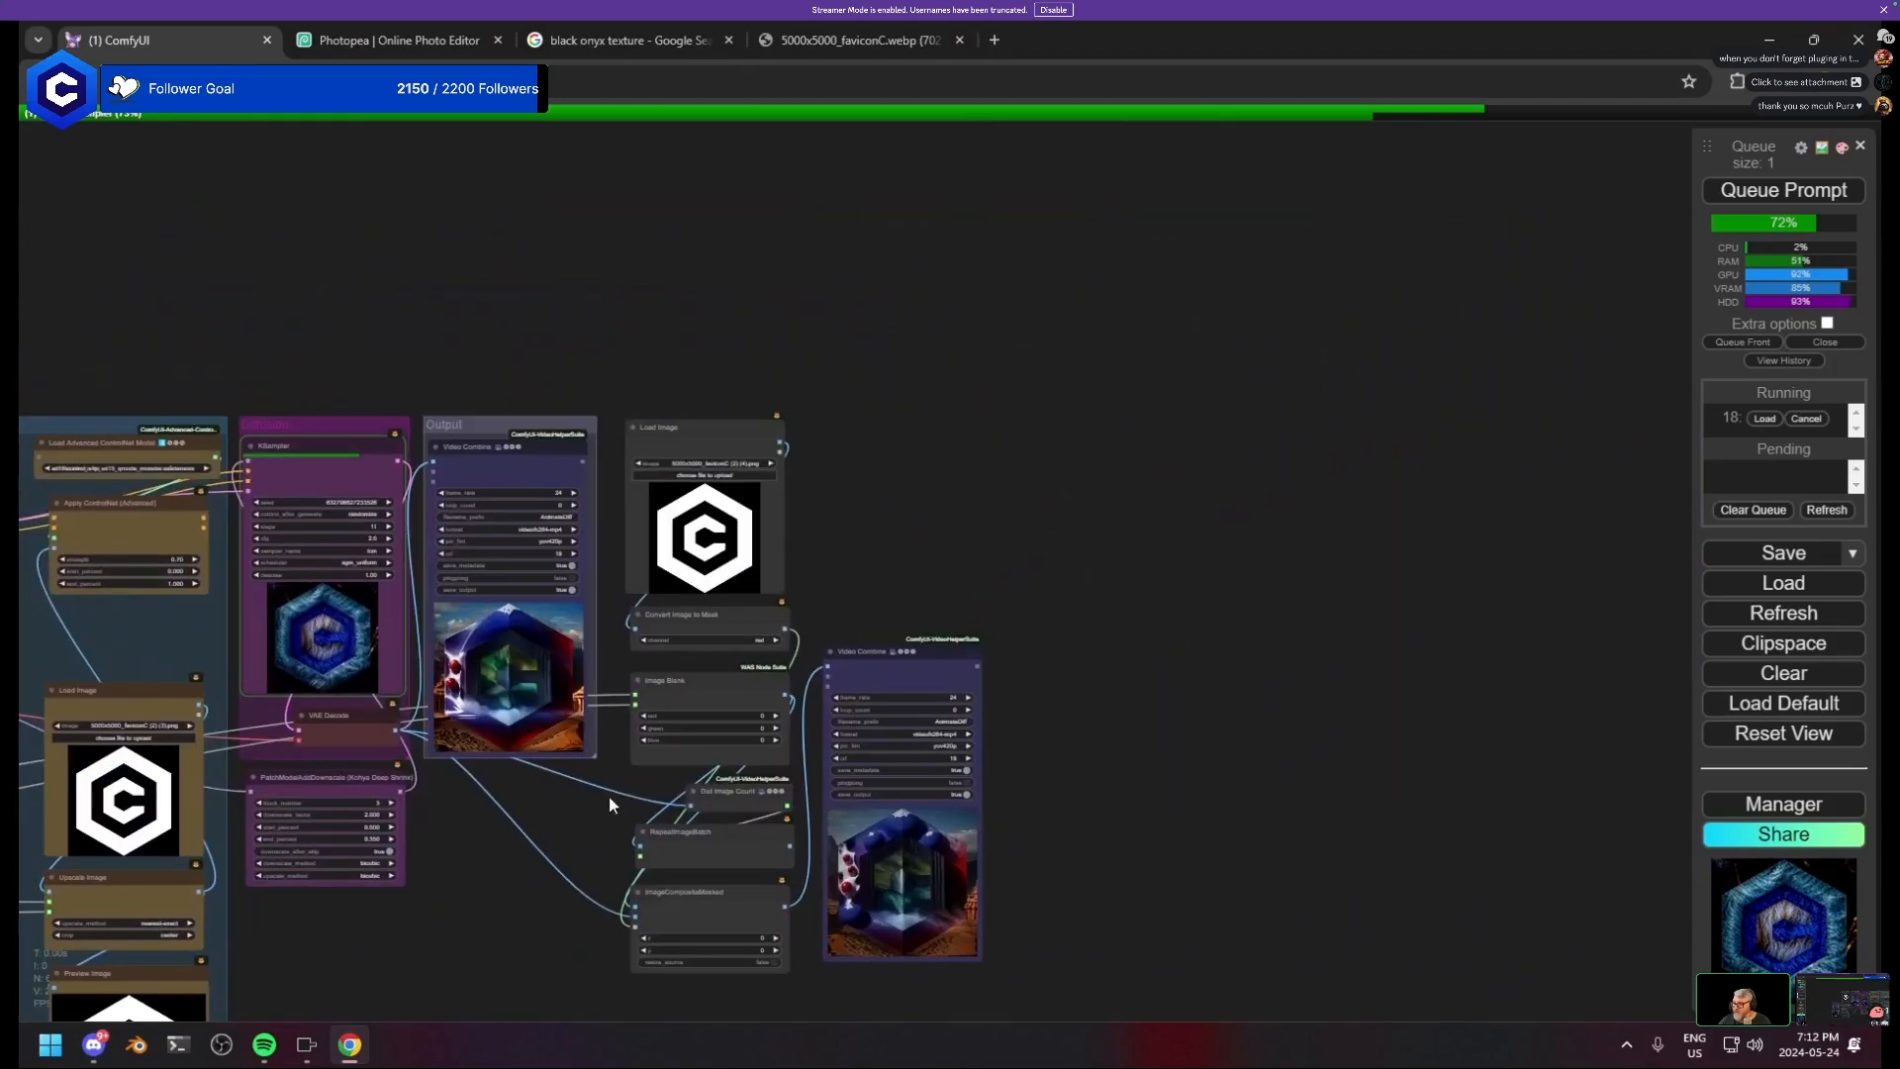
scroll(689, 757, "up", 5)
scroll(742, 633, "down", 2)
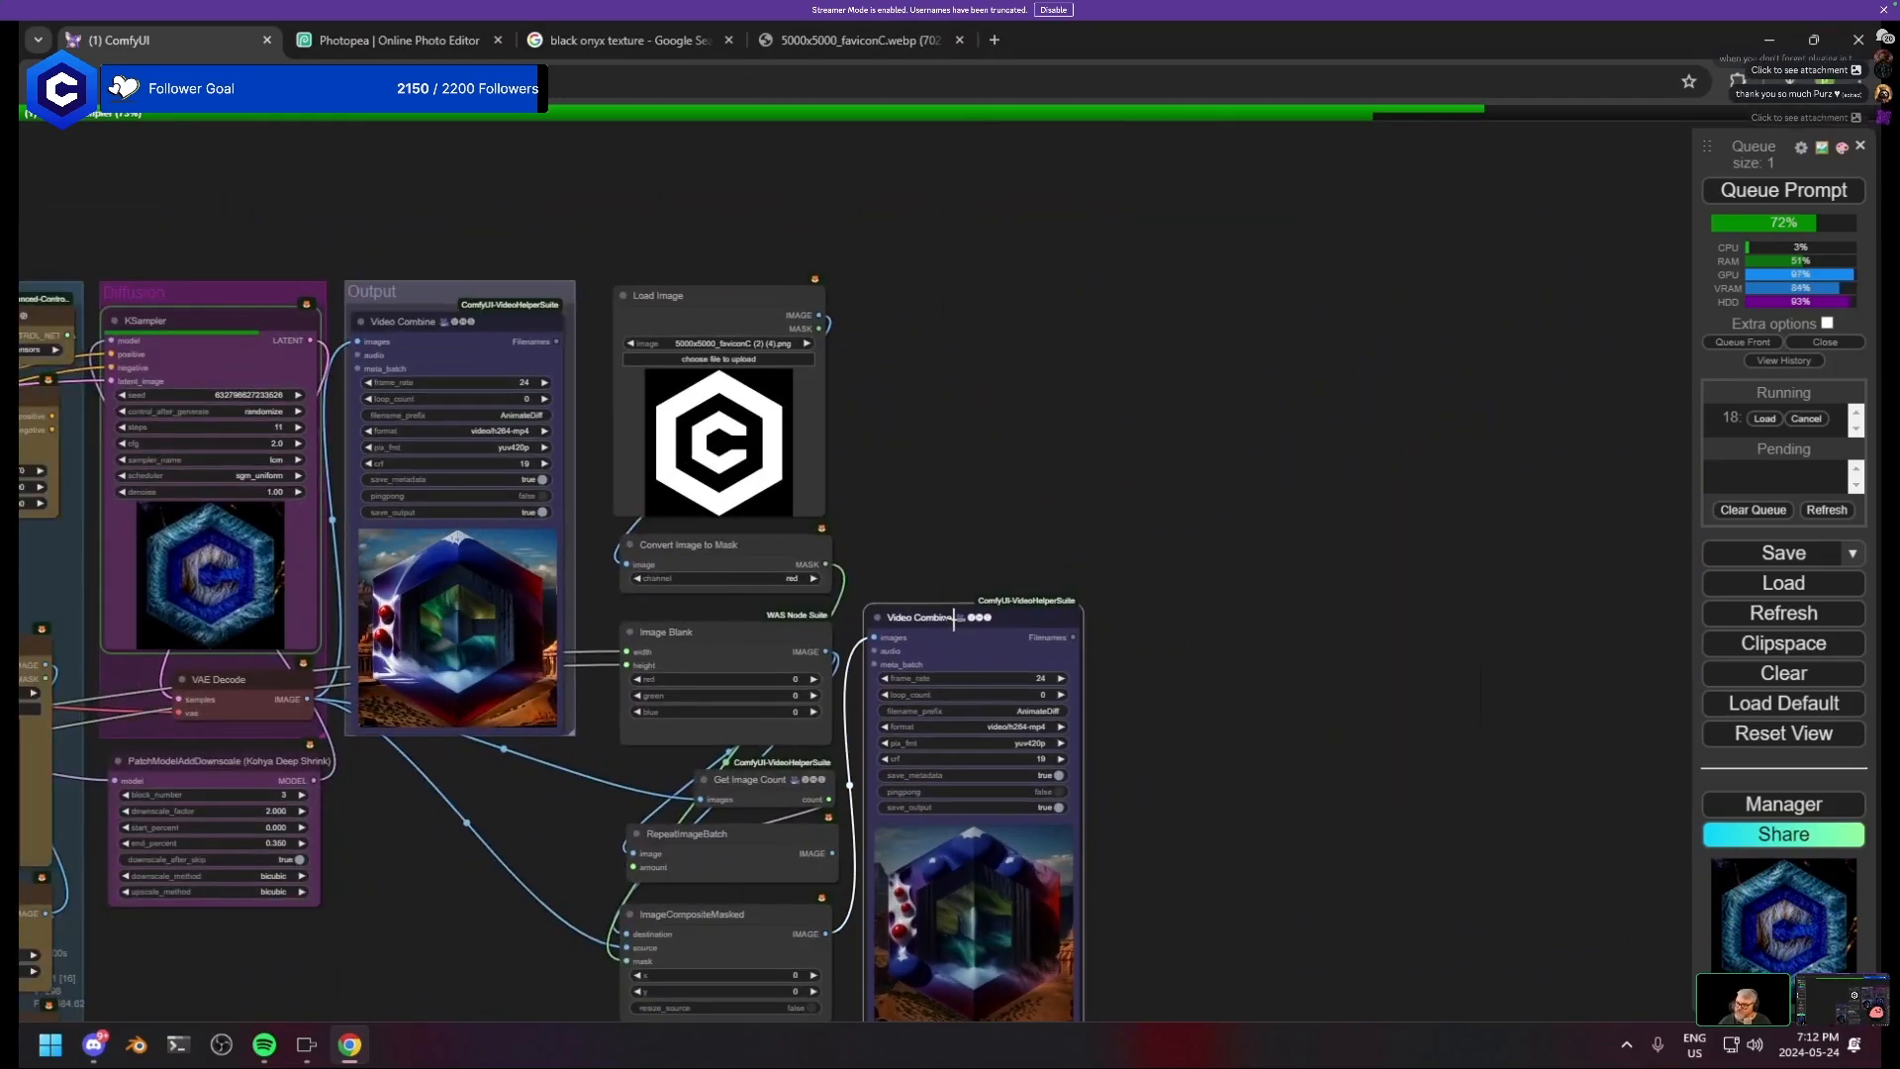
scroll(978, 614, "down", 2)
left_click_drag(977, 614, 1118, 506)
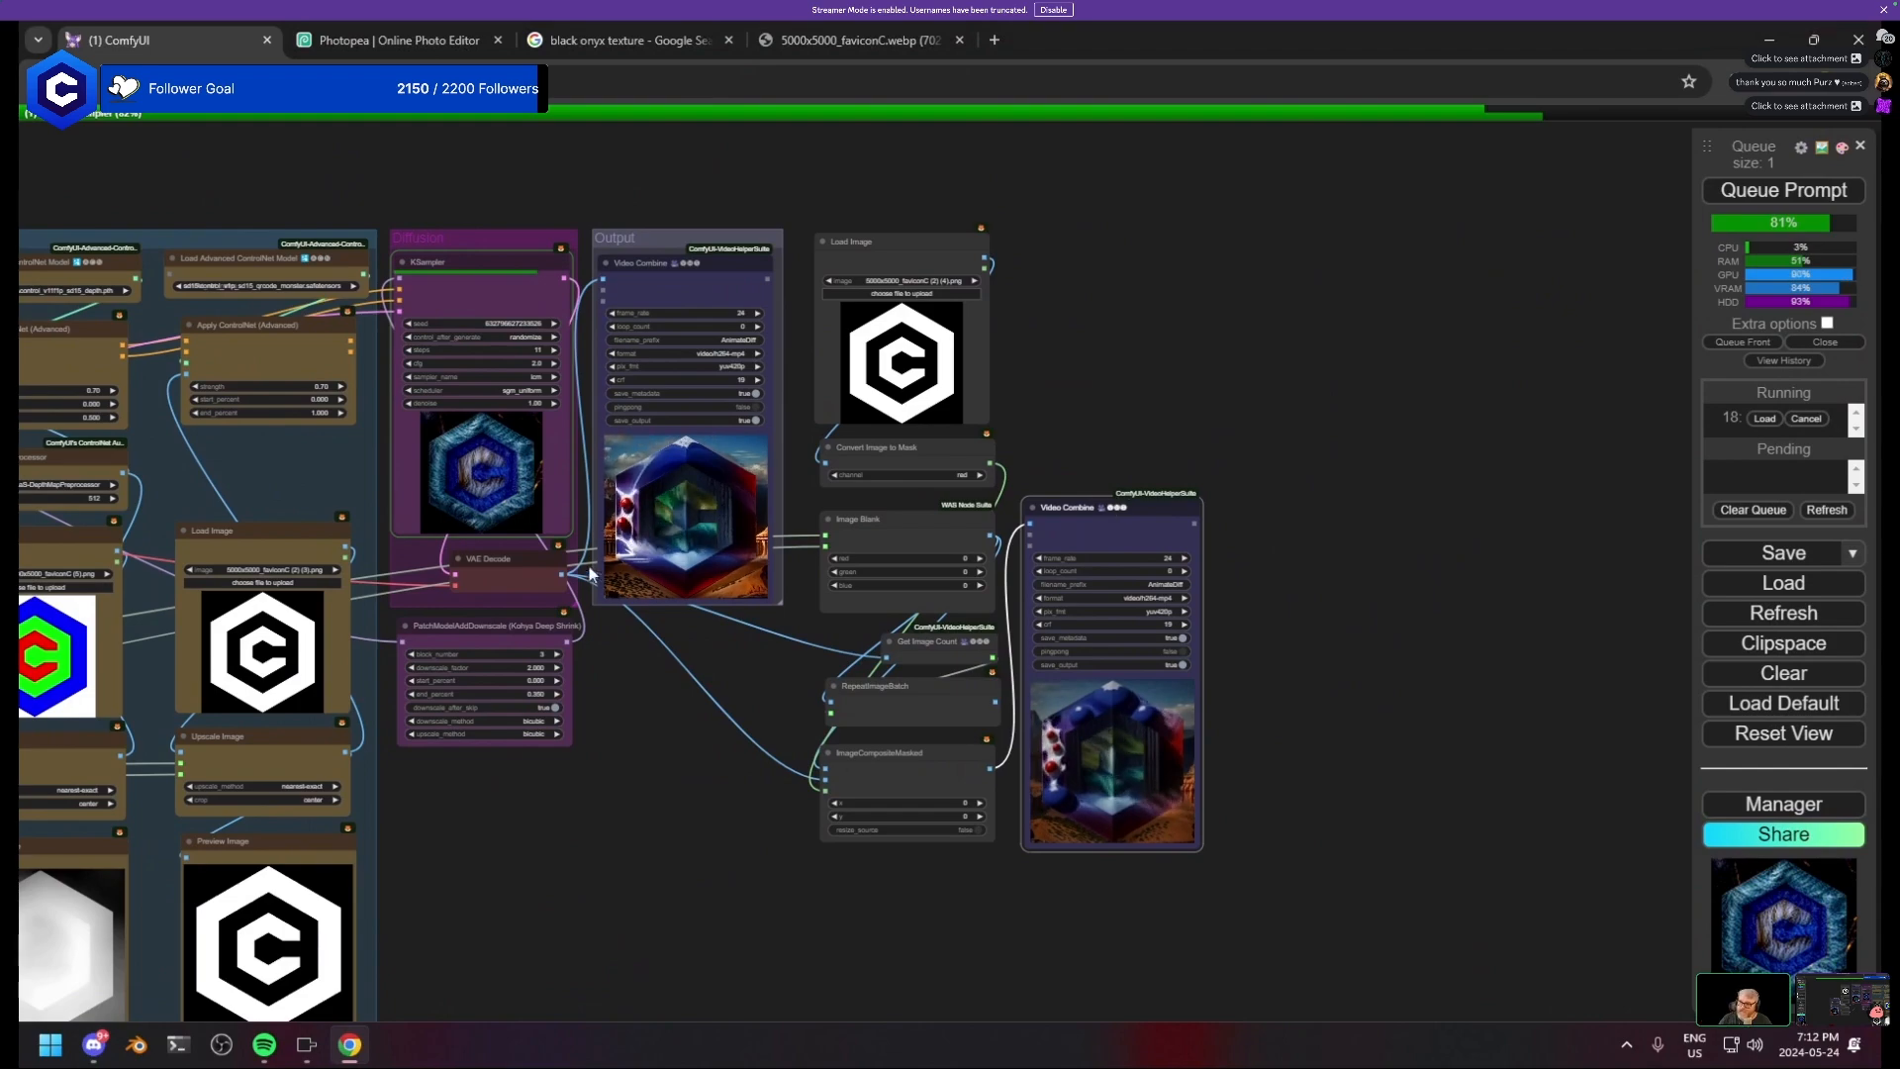
- Review the ControlNet group and examine the IPAdapter Unified Loader, IPAdapter Noise and IPAdapter Advanced settings
left_click_drag(535, 755, 1179, 685)
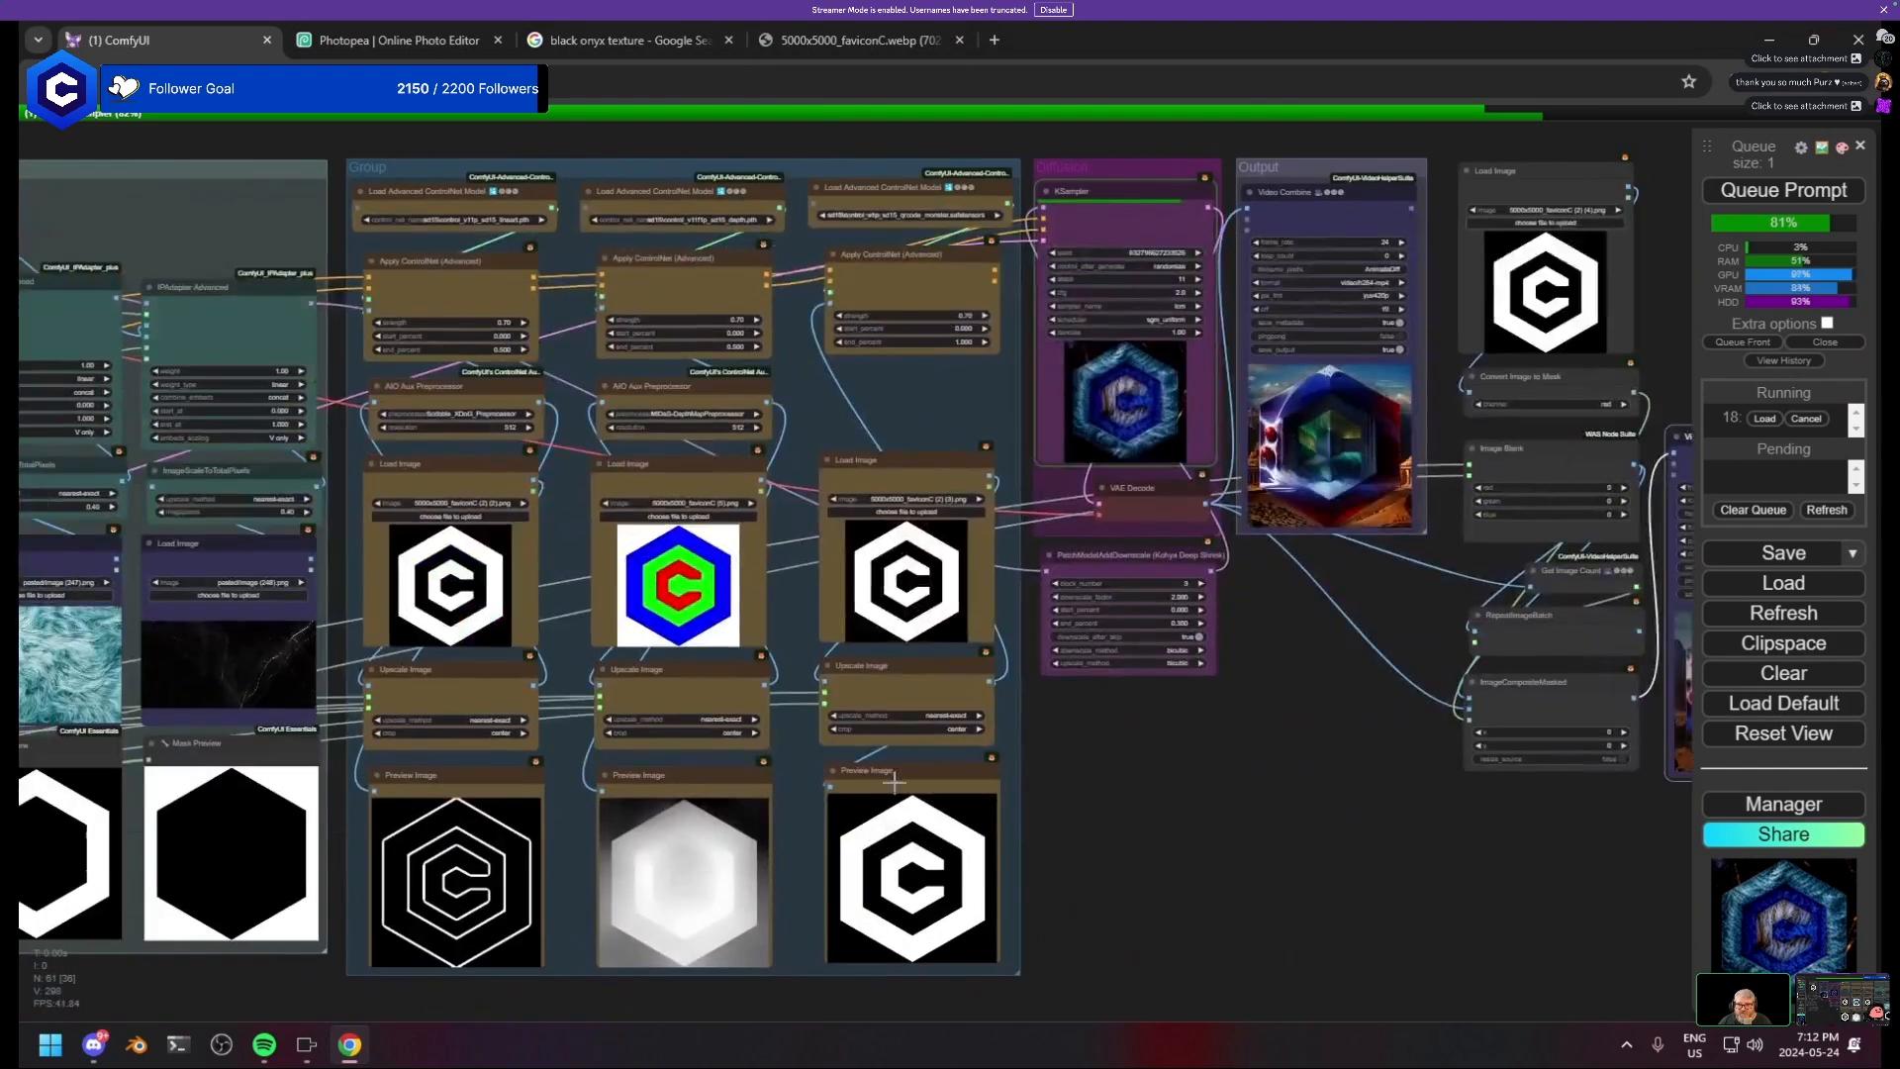
scroll(918, 817, "down", 1)
left_click_drag(921, 816, 1409, 730)
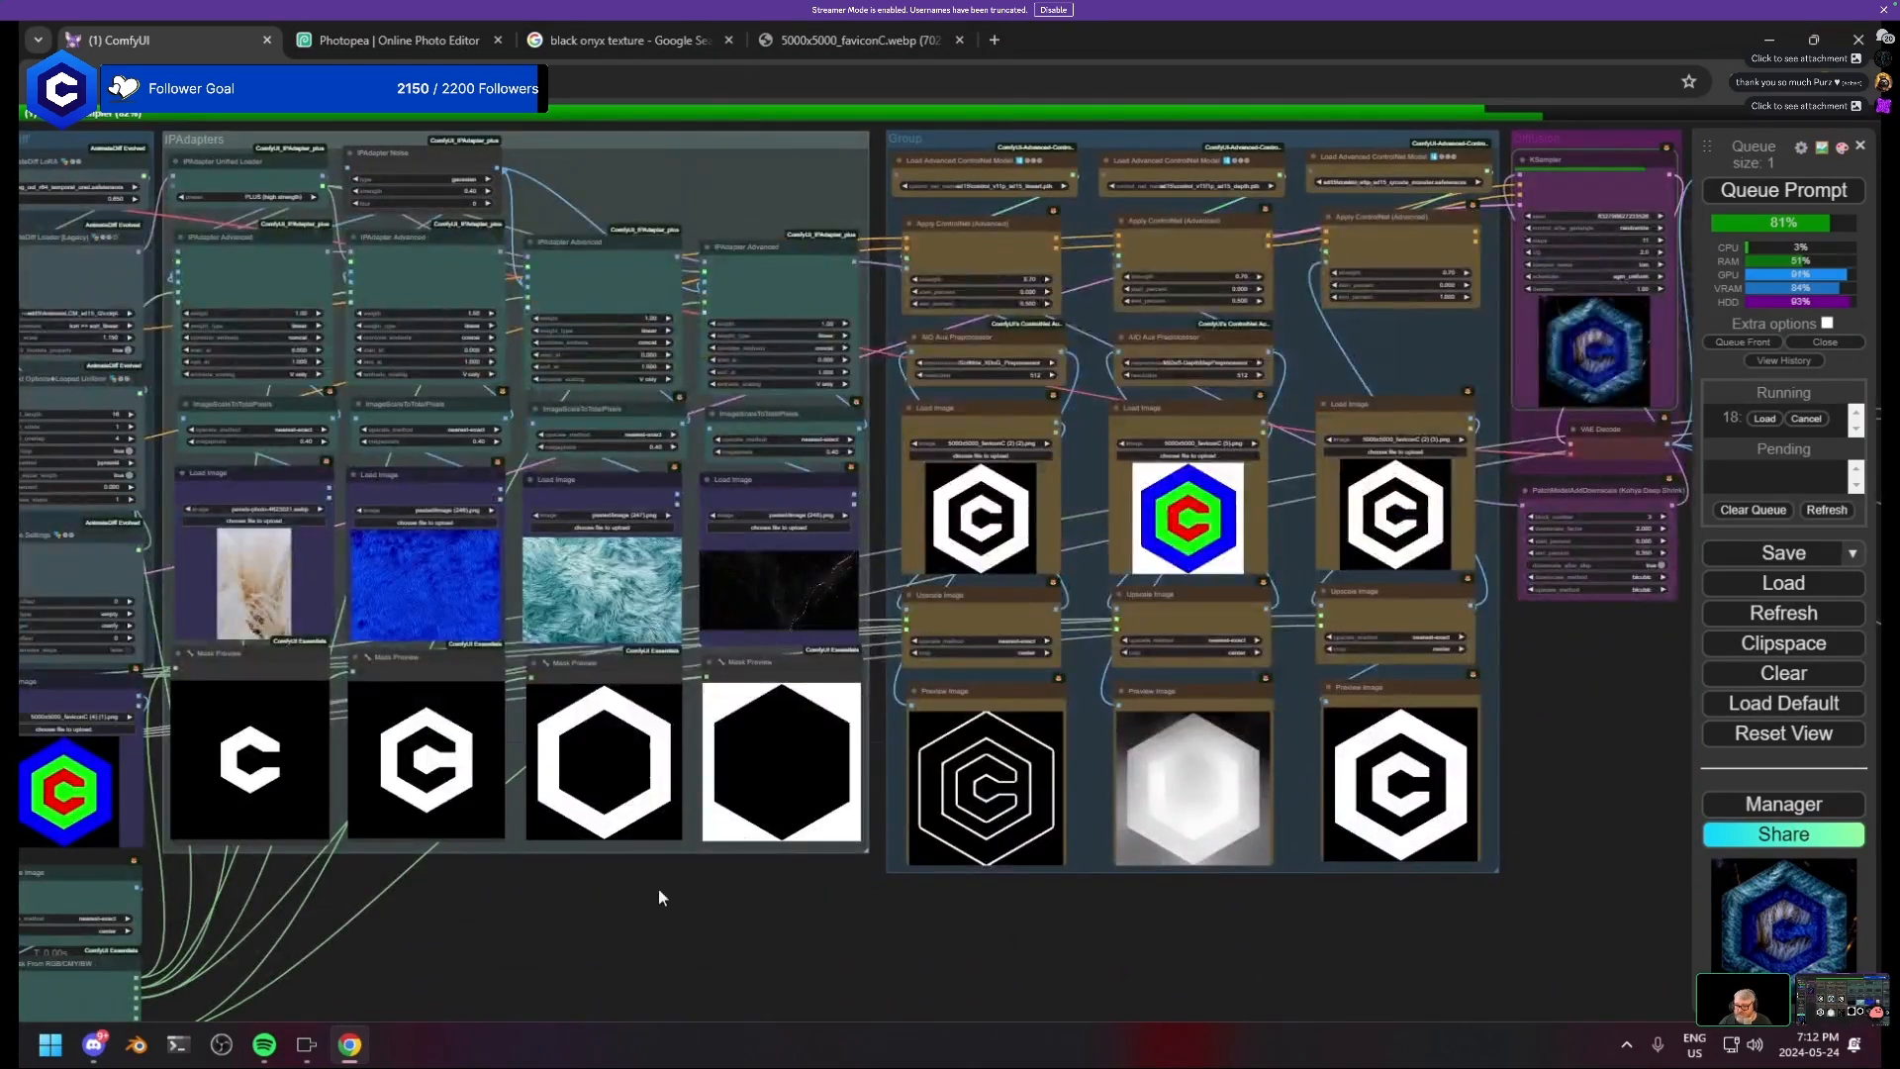
scroll(827, 740, "down", 3)
left_click_drag(653, 747, 956, 796)
scroll(1036, 798, "up", 5)
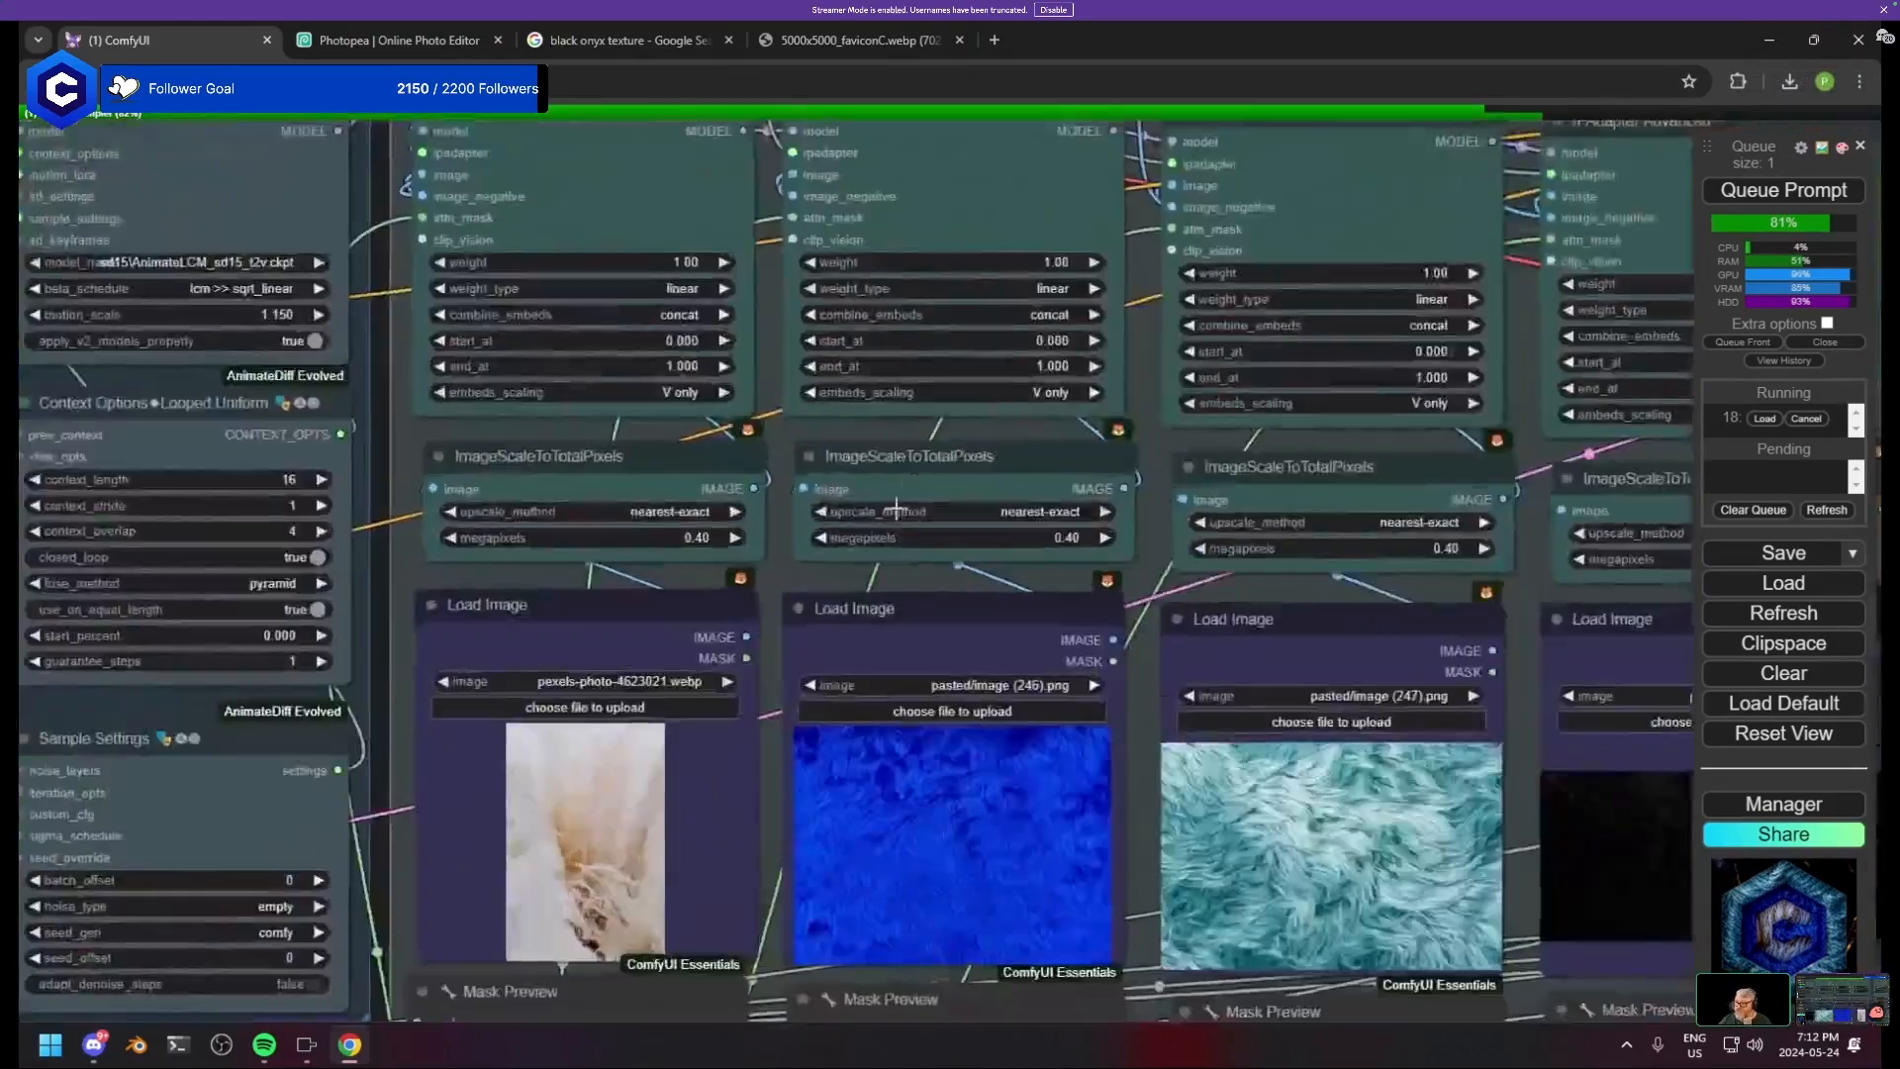
scroll(897, 509, "up", 1)
left_click_drag(890, 209, 640, 572)
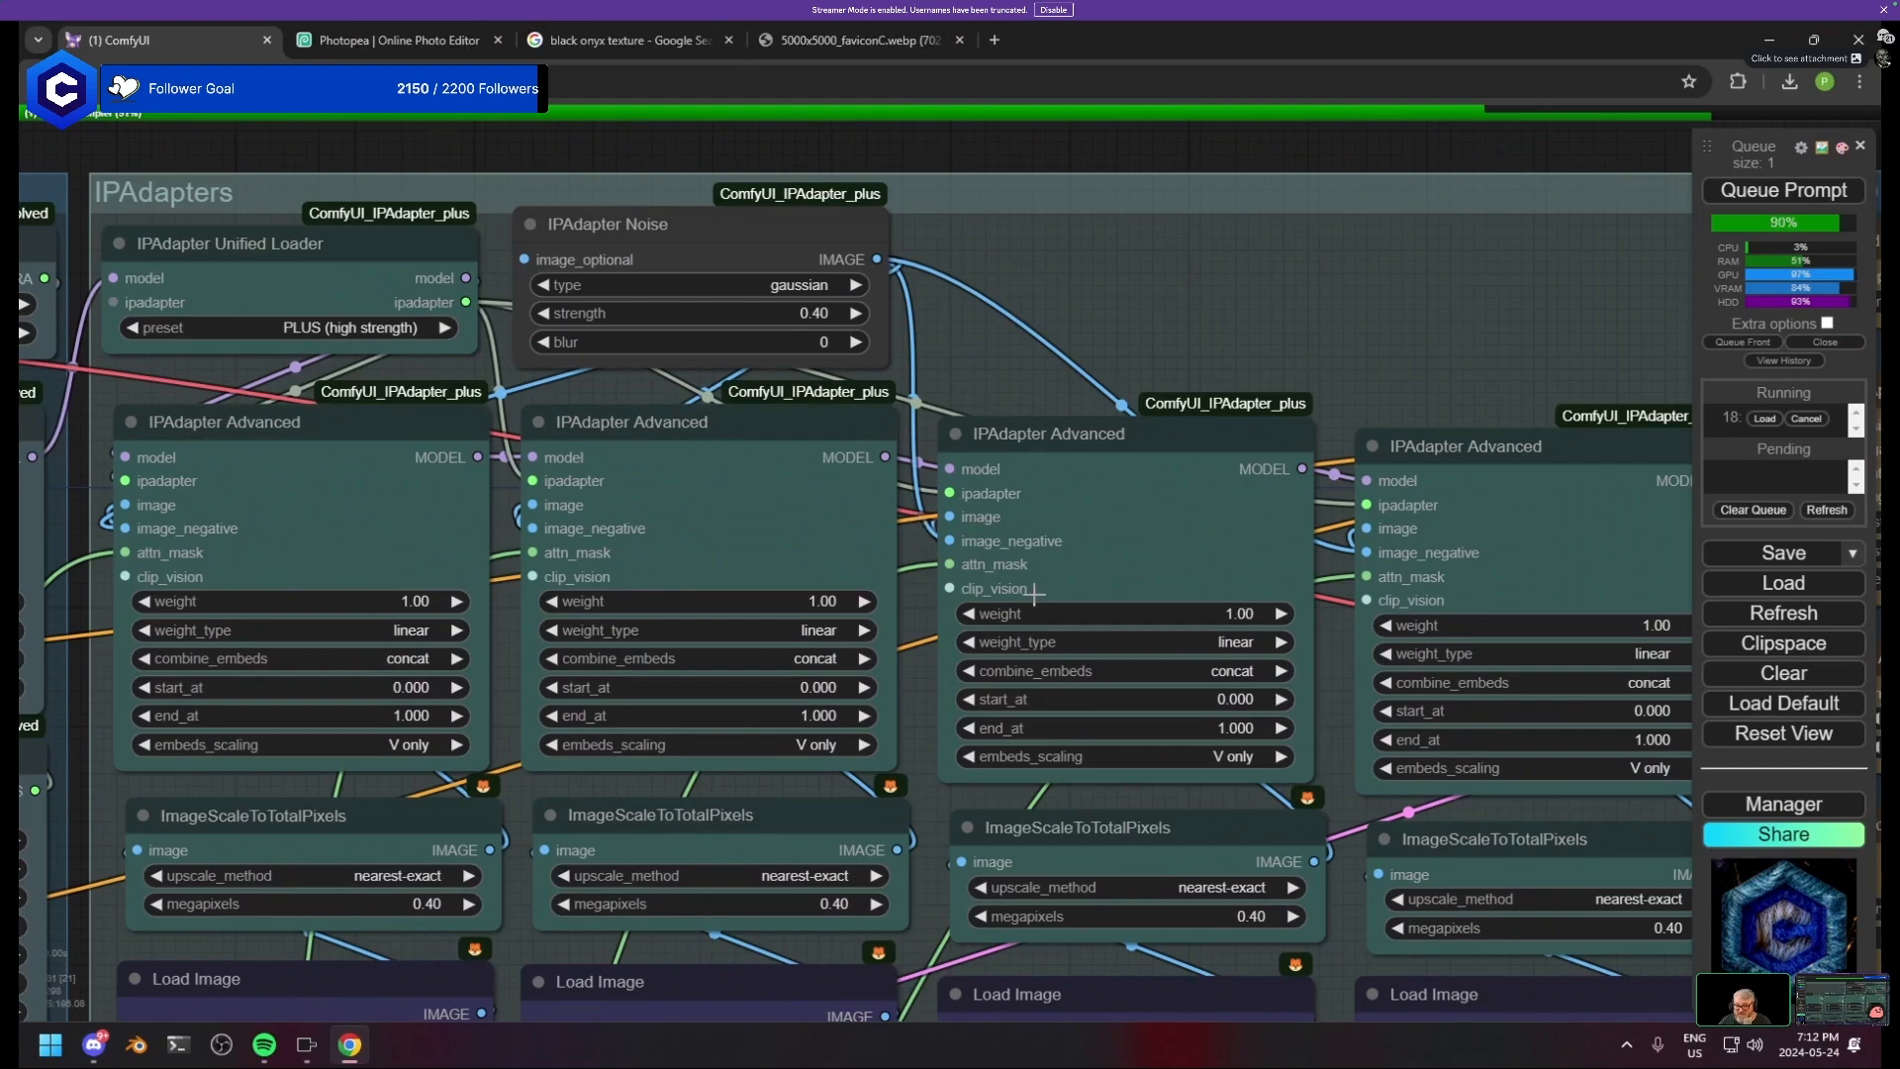
- Compare the texture images and mask previews with the ControlNet images, and show the available actions for the black onyx Load Image node
scroll(1030, 585, "down", 3)
left_click_drag(1030, 585, 673, 394)
left_click_drag(639, 660, 621, 527)
scroll(566, 574, "down", 1)
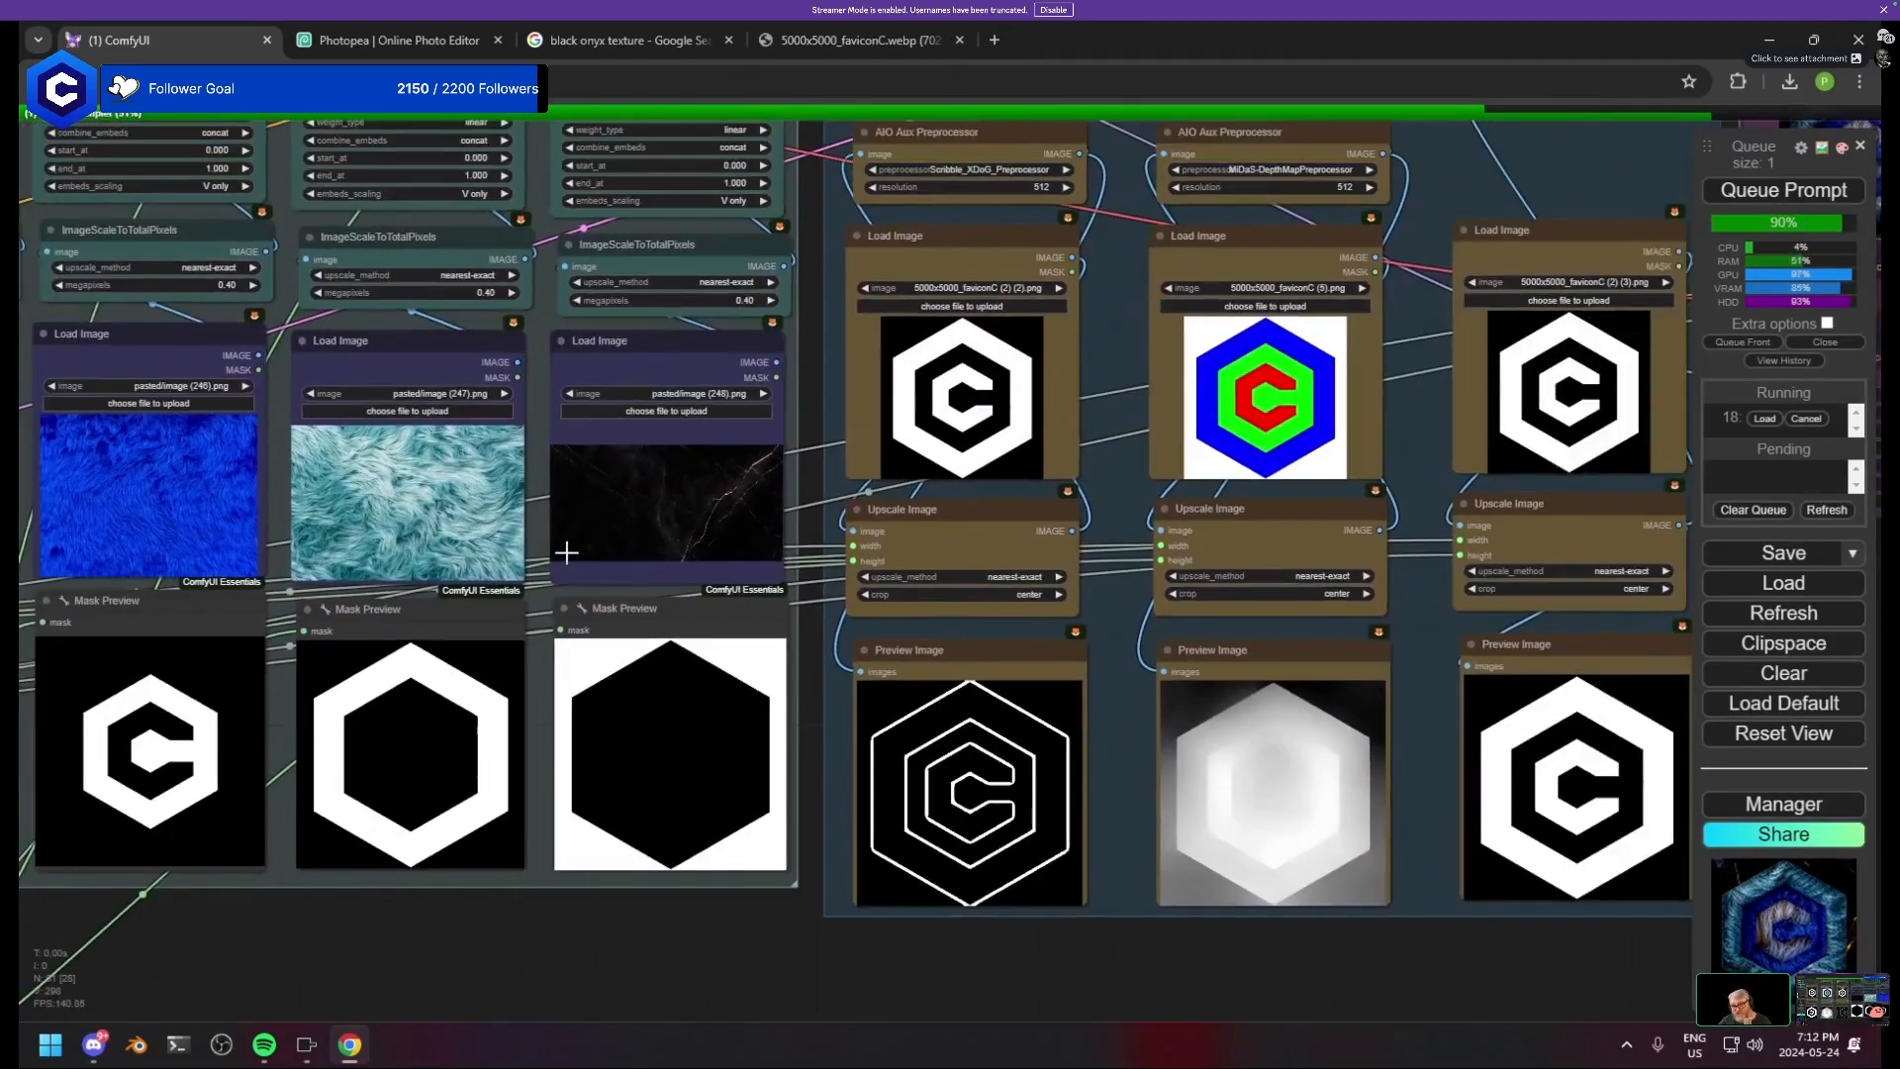
right_click(561, 552)
scroll(494, 534, "down", 4)
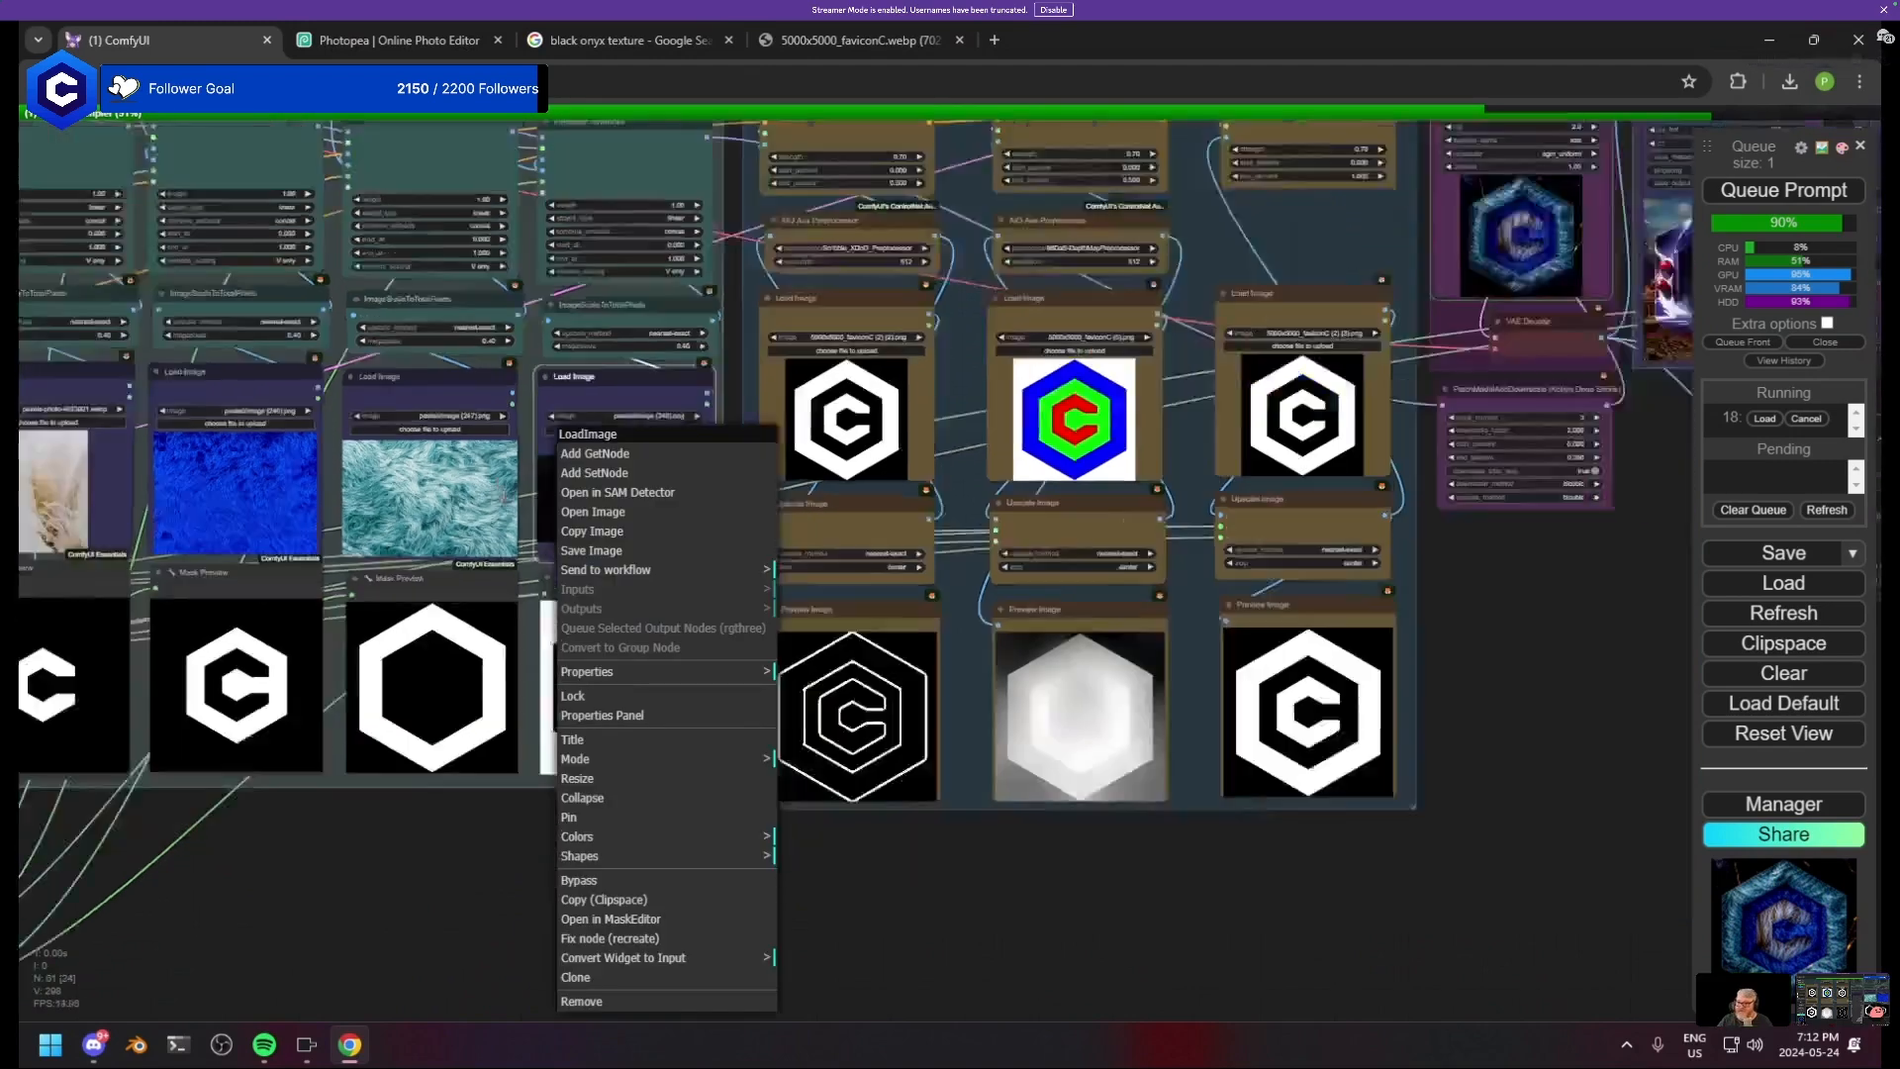
- Examine the IPAdapter reference images, mask previews and adapter settings, along with the prompt and resolution nodes
scroll(693, 867, "down", 2)
left_click_drag(415, 787, 715, 877)
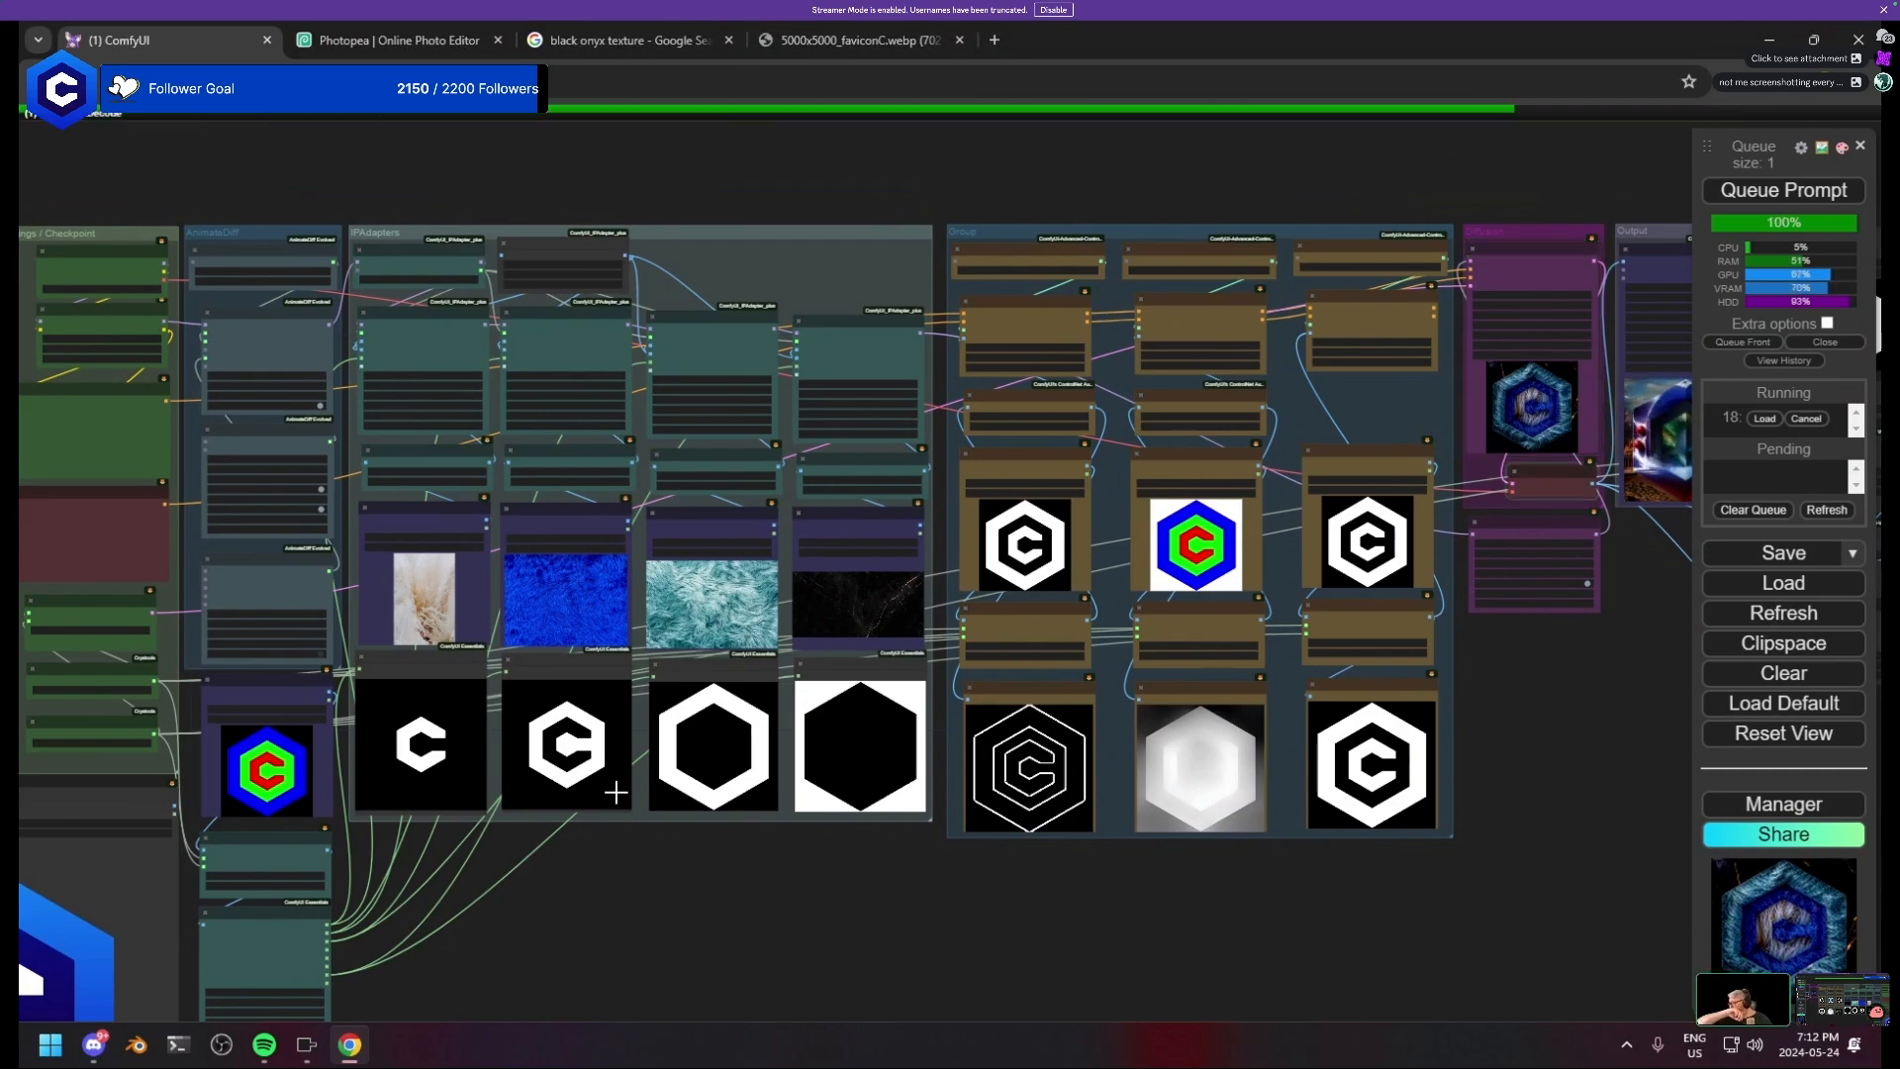
scroll(613, 794, "up", 6)
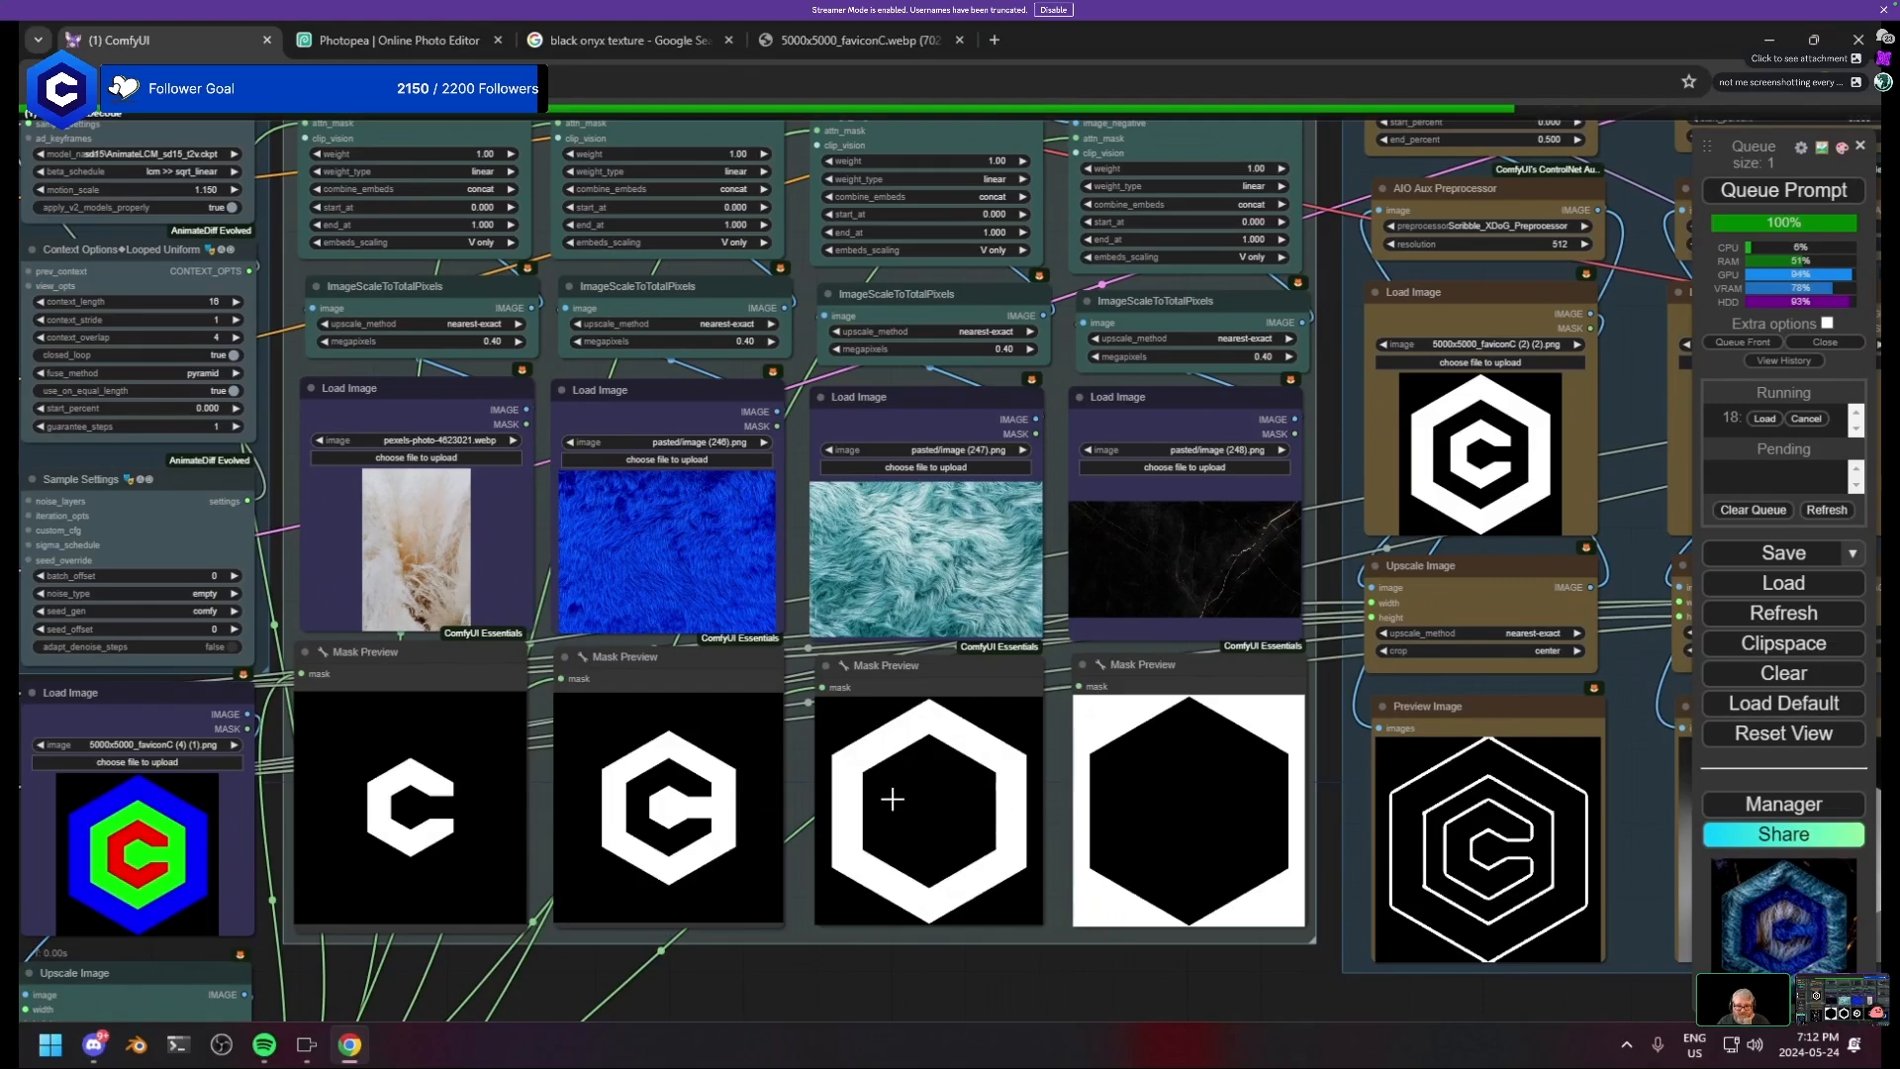
scroll(613, 815, "down", 2)
left_click_drag(593, 815, 774, 808)
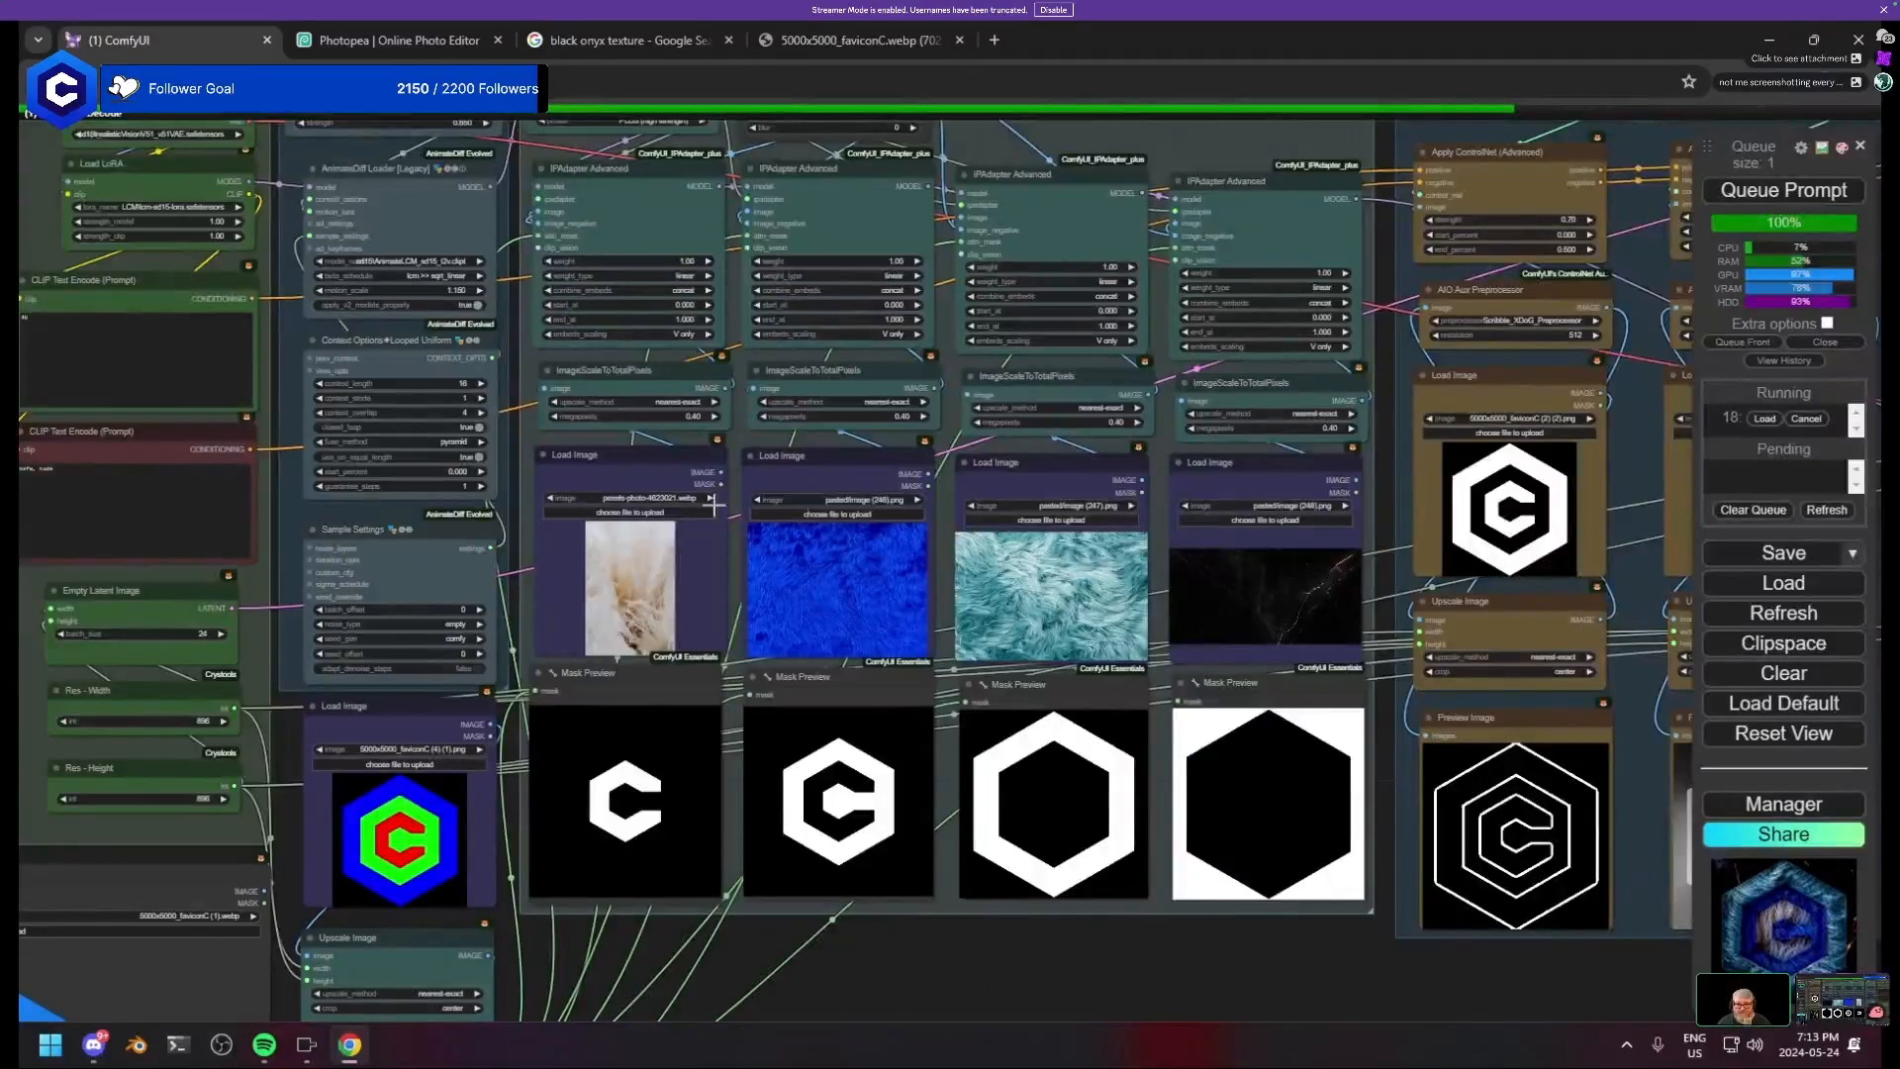
scroll(605, 259, "up", 5)
left_click_drag(606, 259, 592, 475)
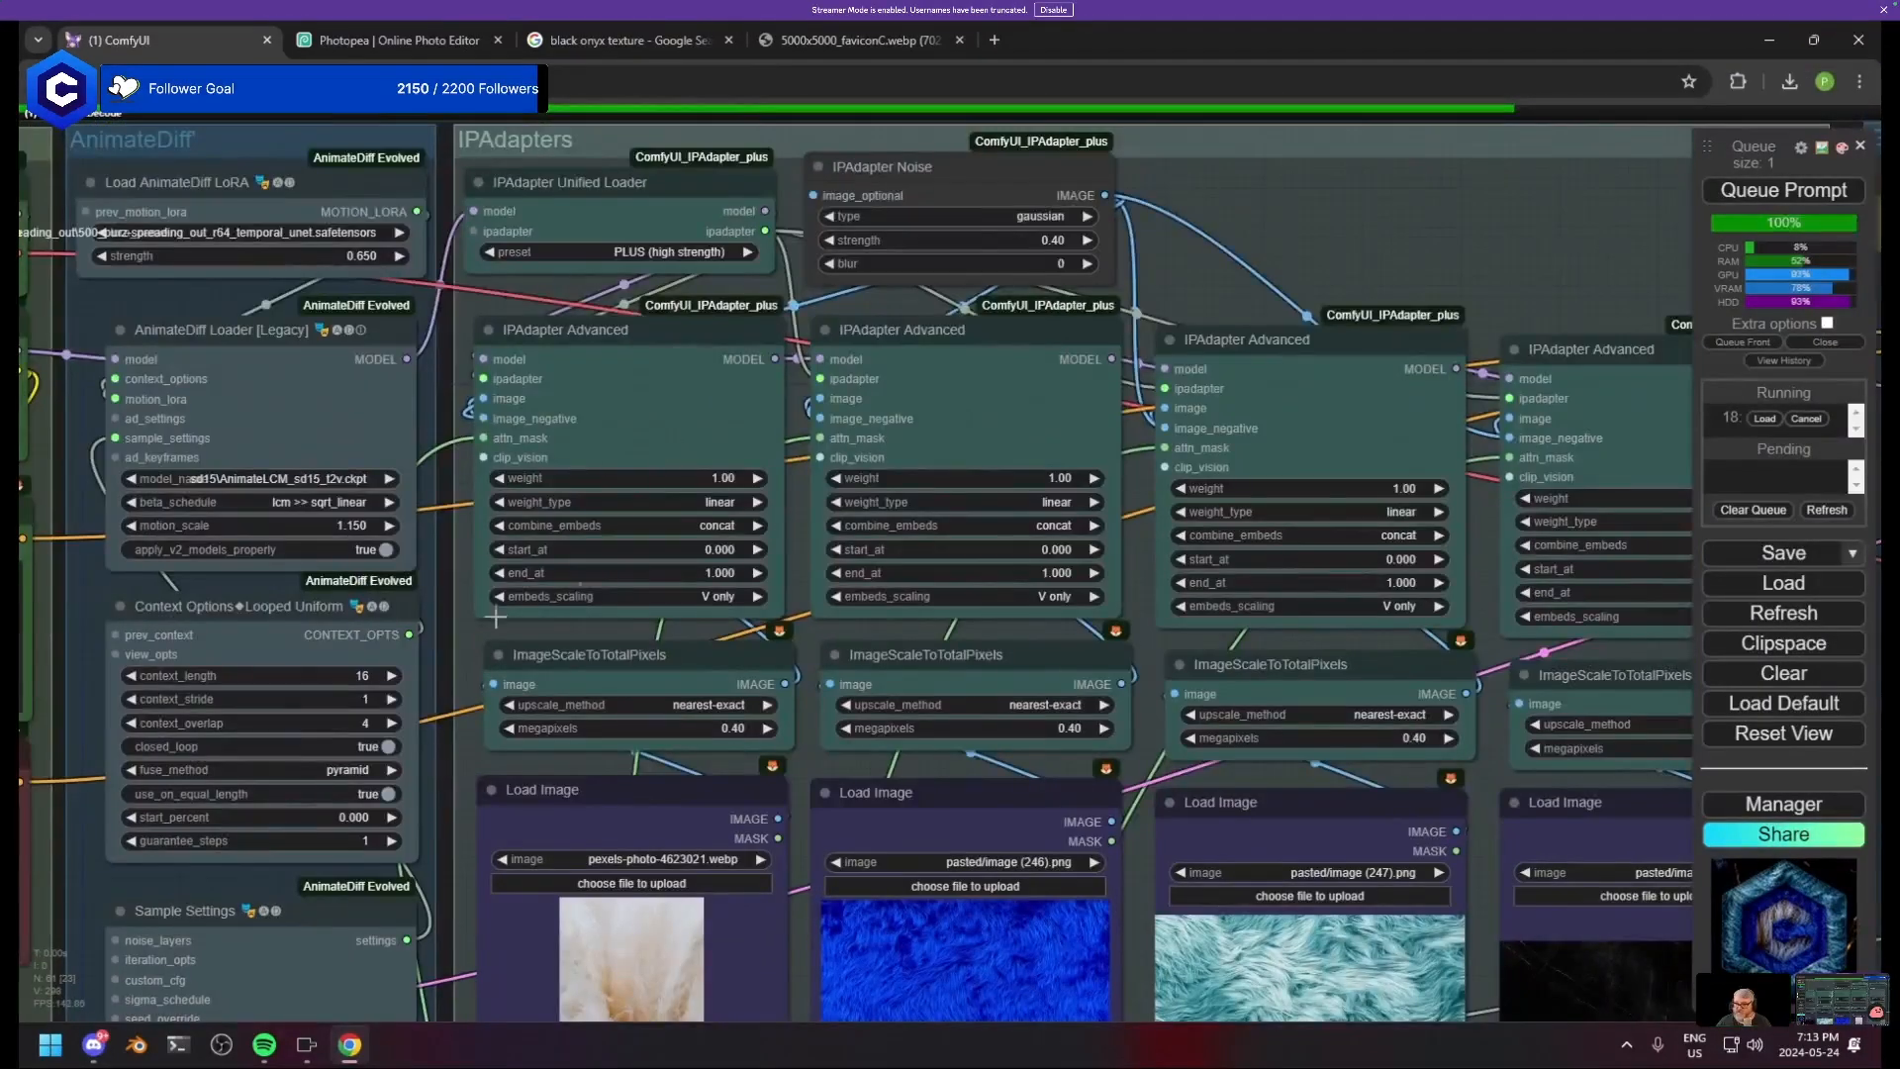
left_click_drag(495, 617, 908, 705)
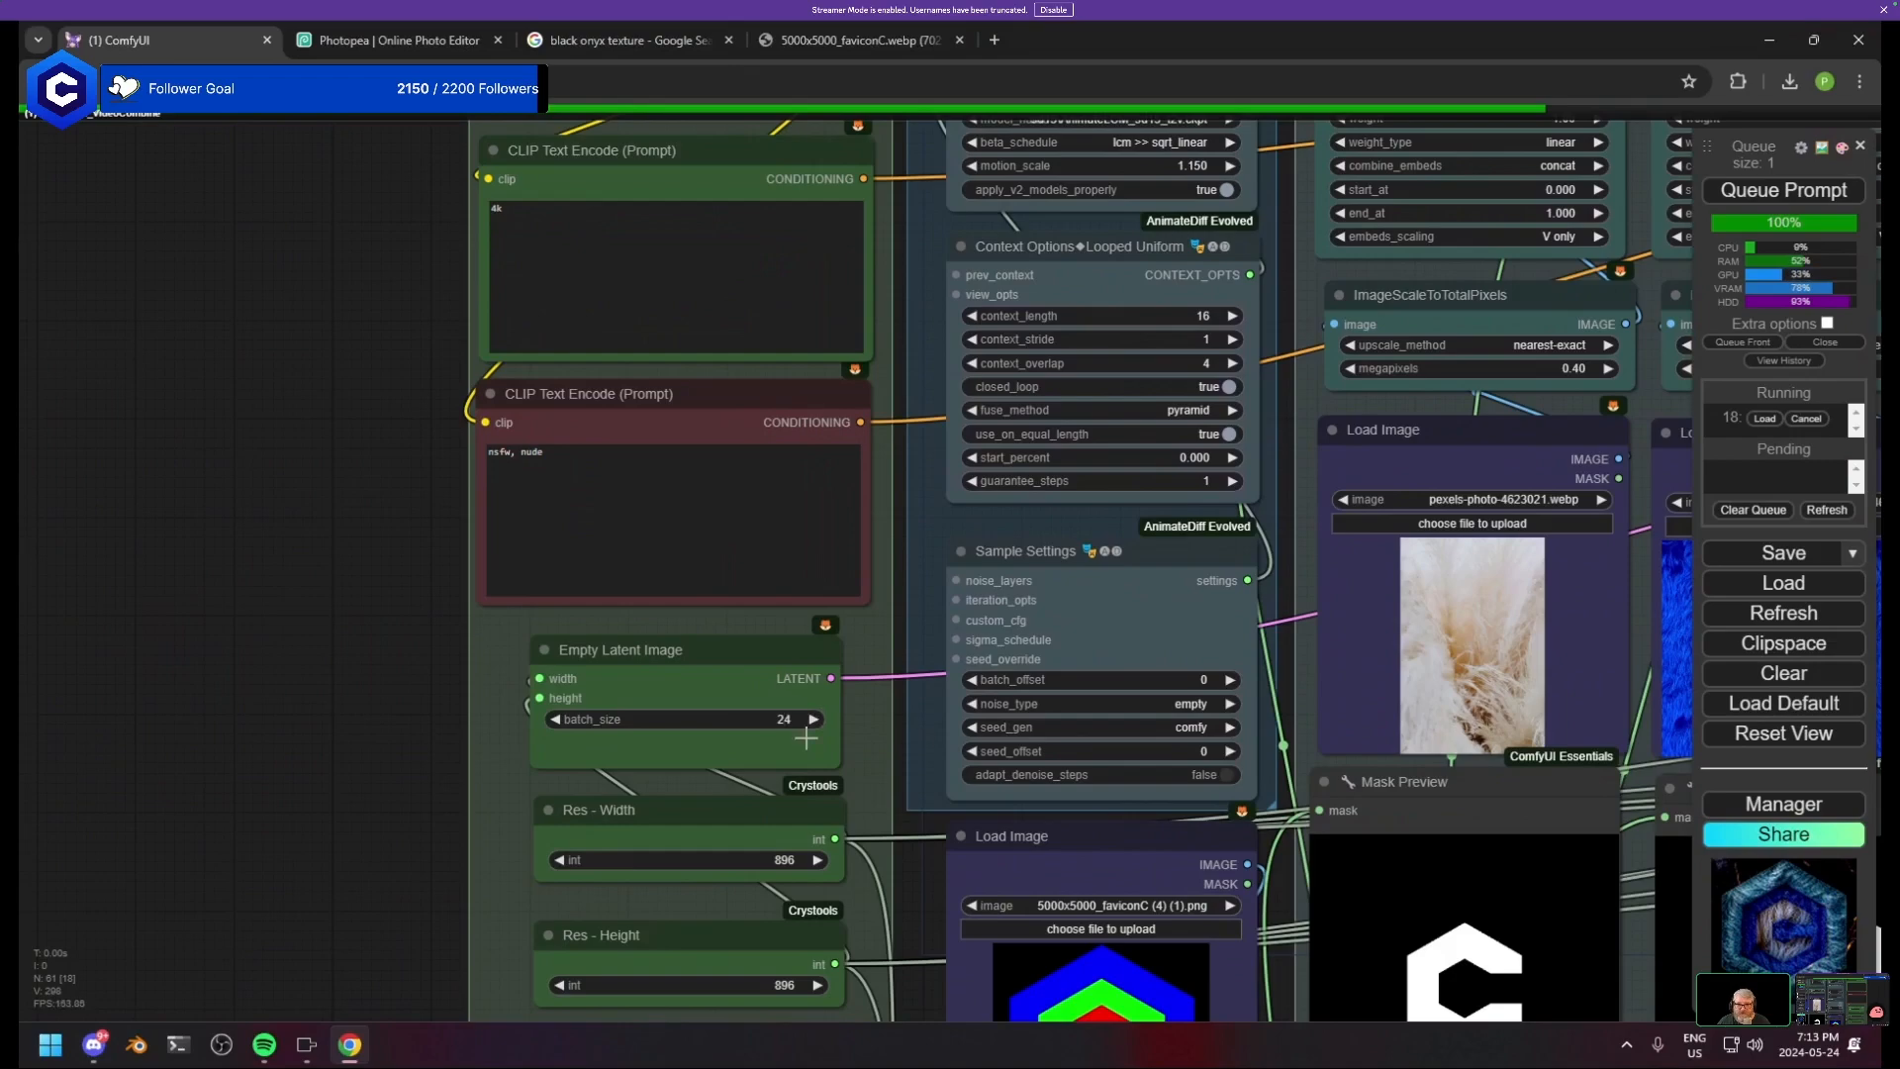
left_click_drag(1235, 944, 948, 552)
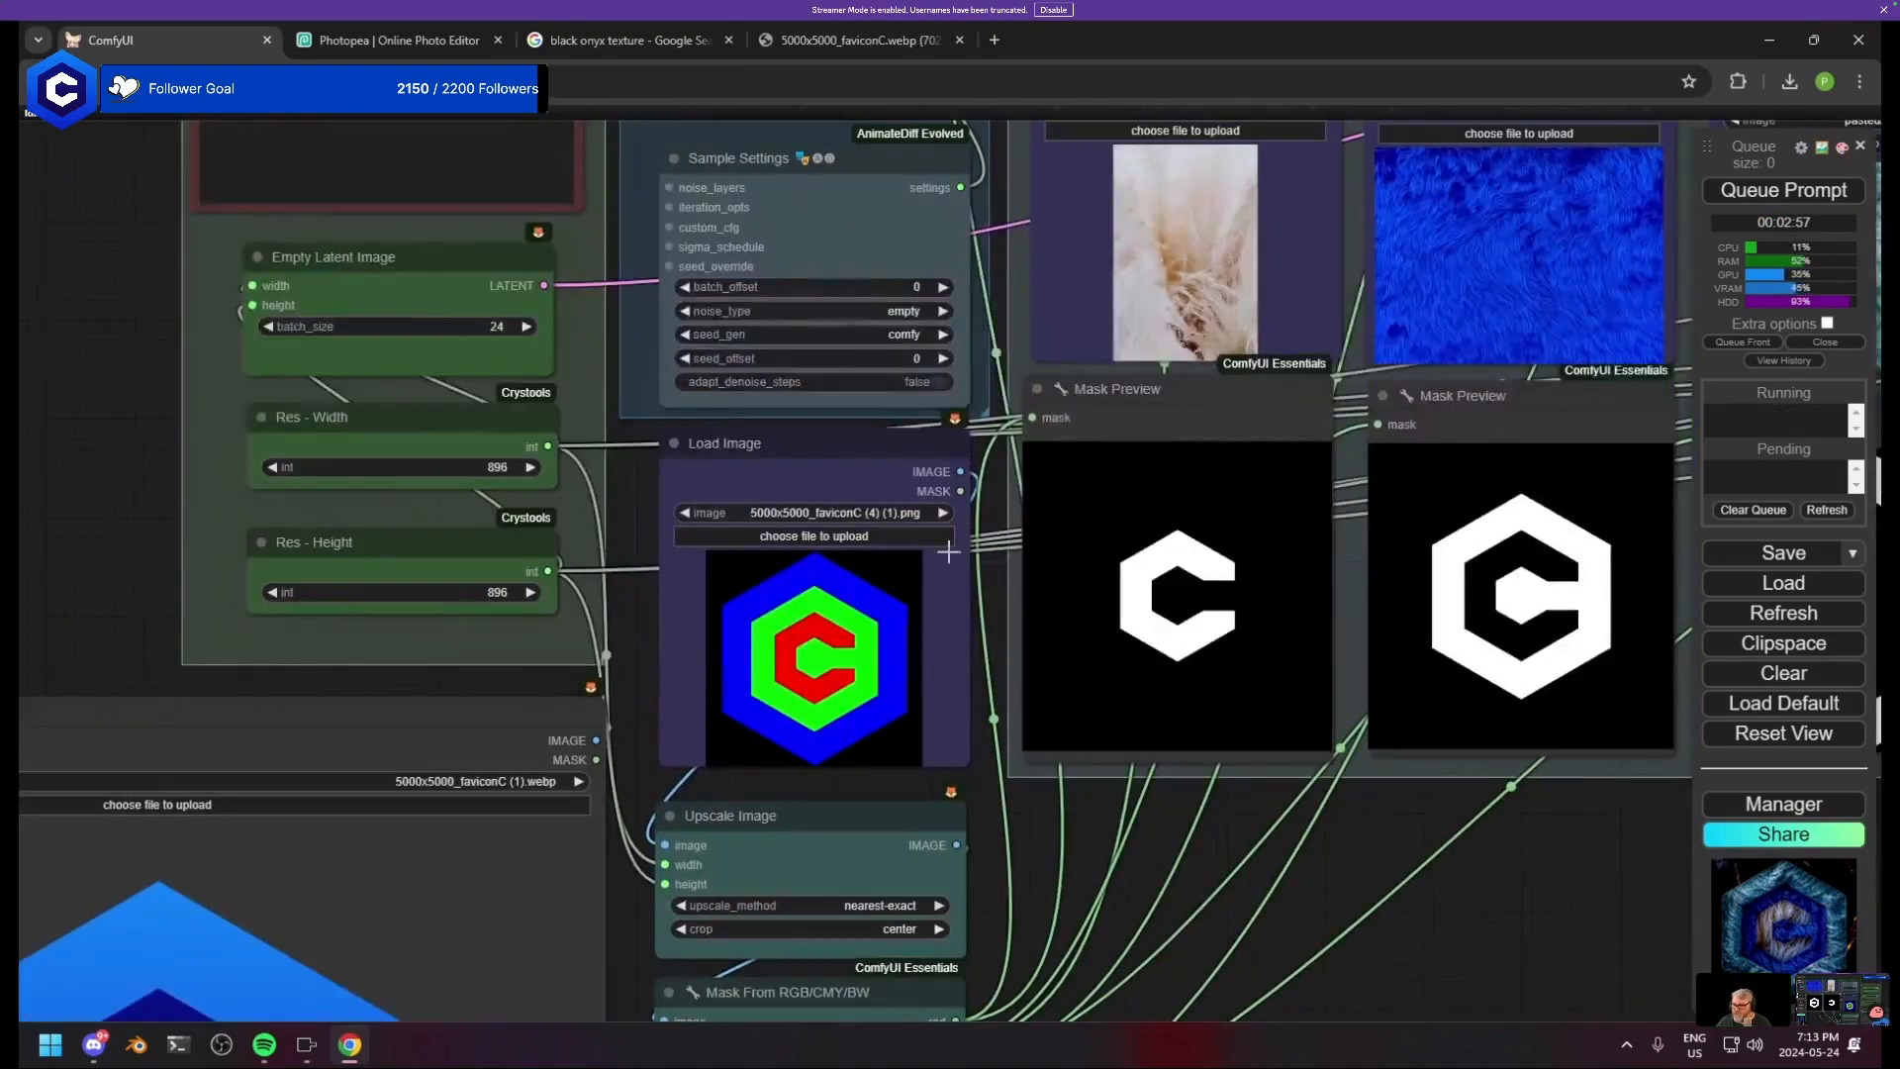
- Review the overall layout of the Settings / Checkpoint, AnimateDiff and IPAdapters groups, including the Empty Latent Image node
left_click(444, 269)
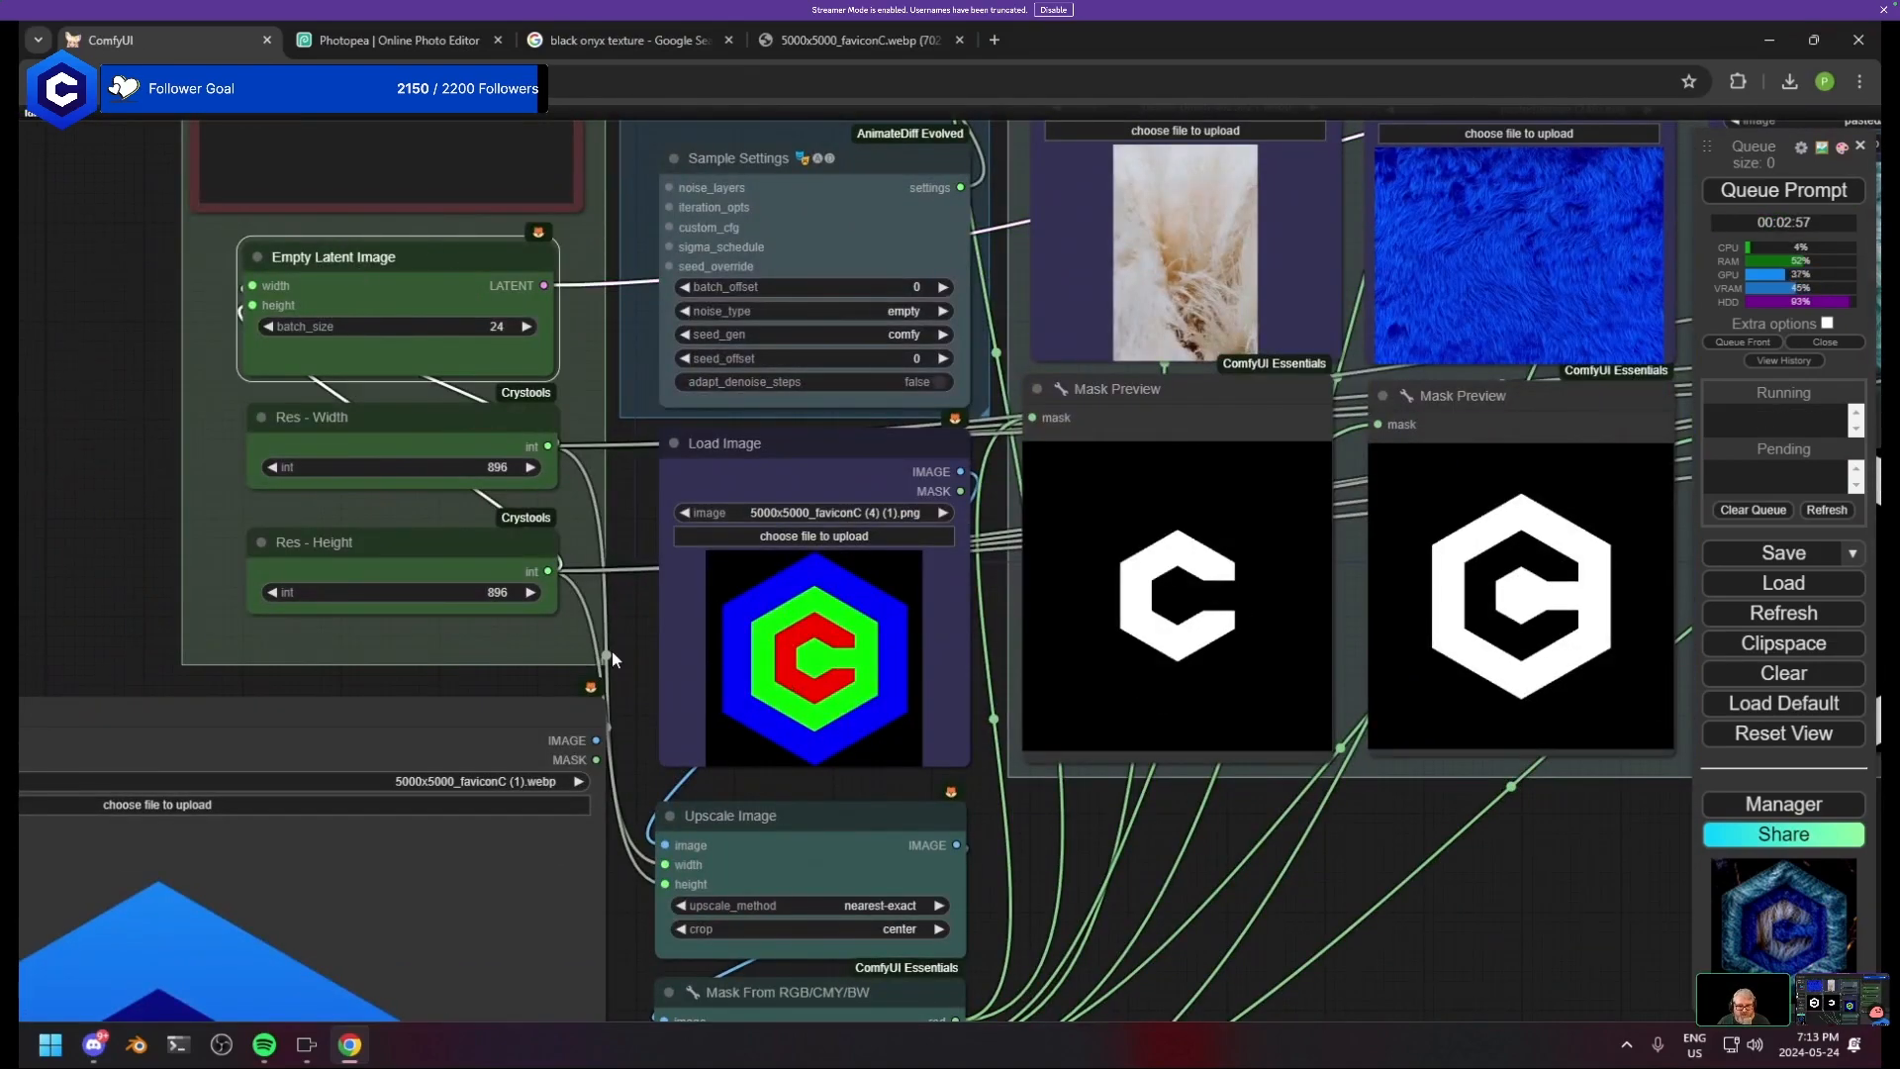
scroll(552, 463, "down", 5)
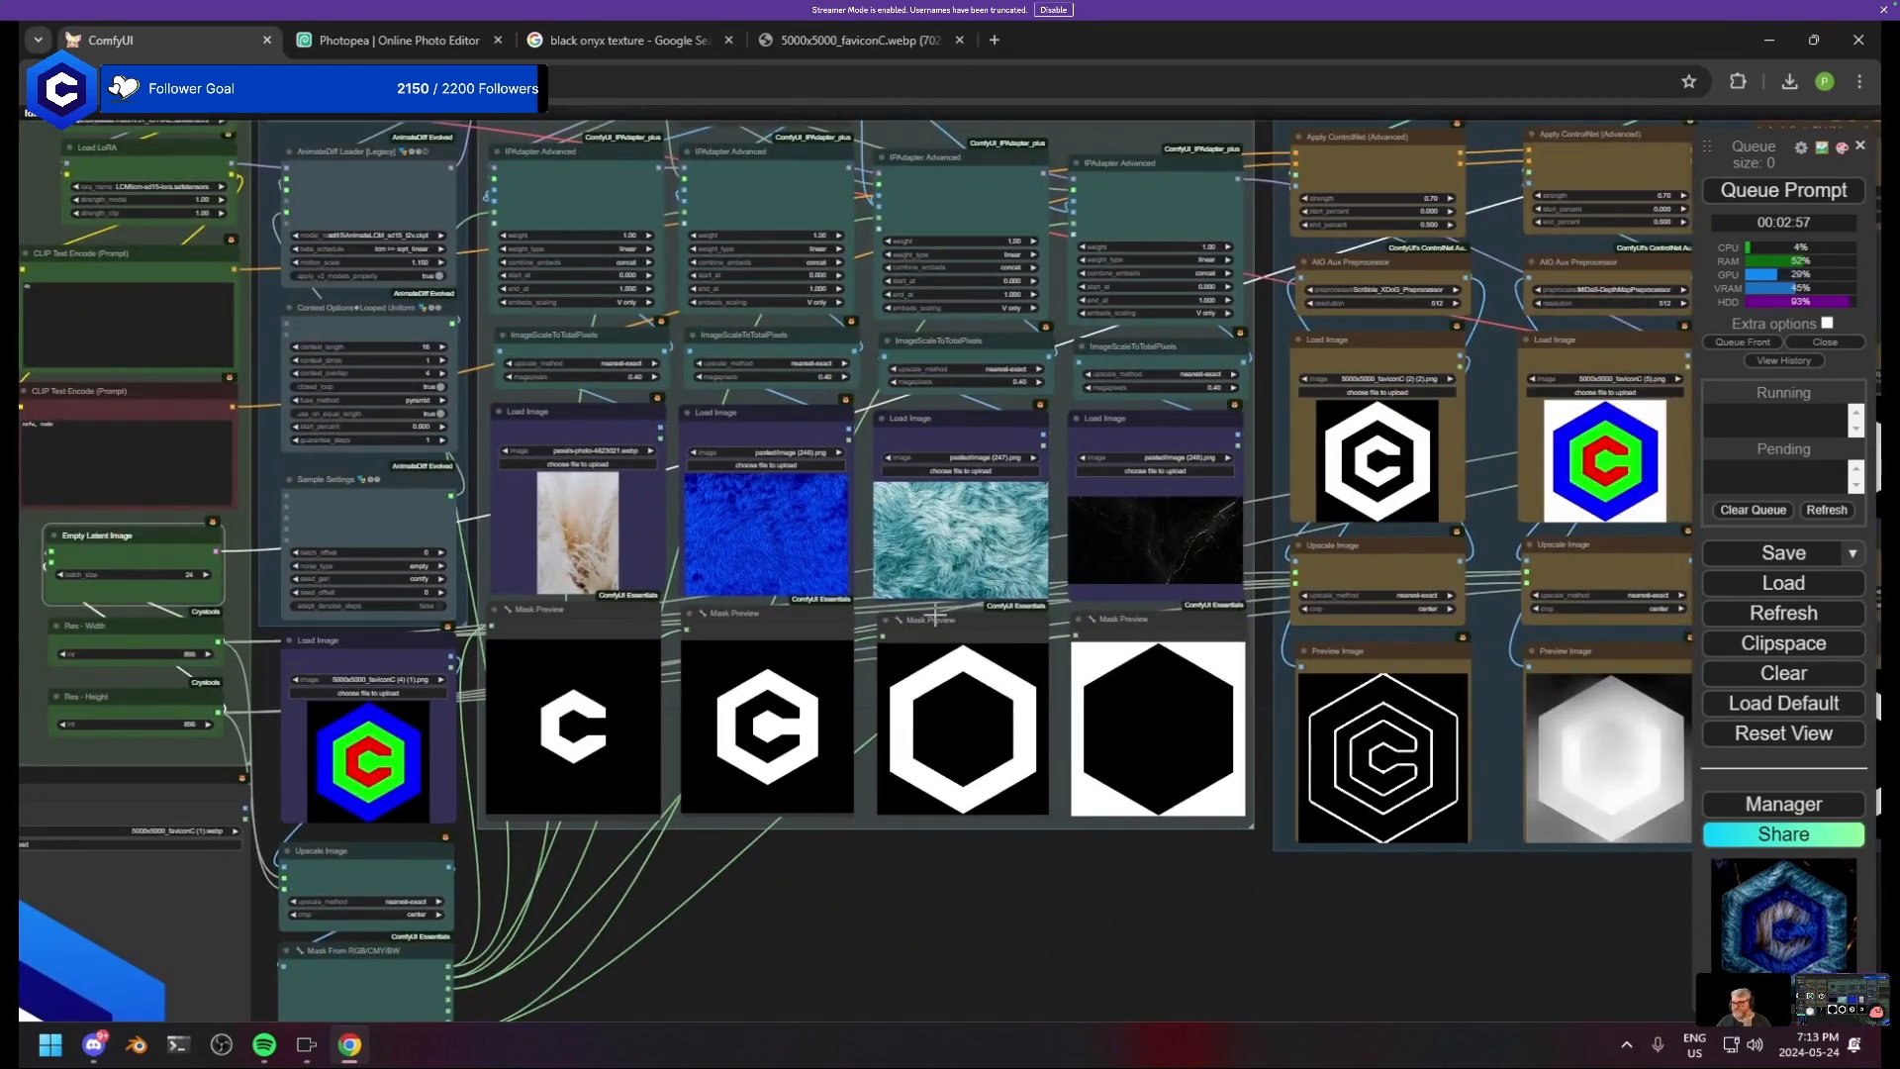
left_click_drag(372, 658, 1145, 602)
left_click_drag(1005, 519, 918, 766)
scroll(932, 715, "up", 2)
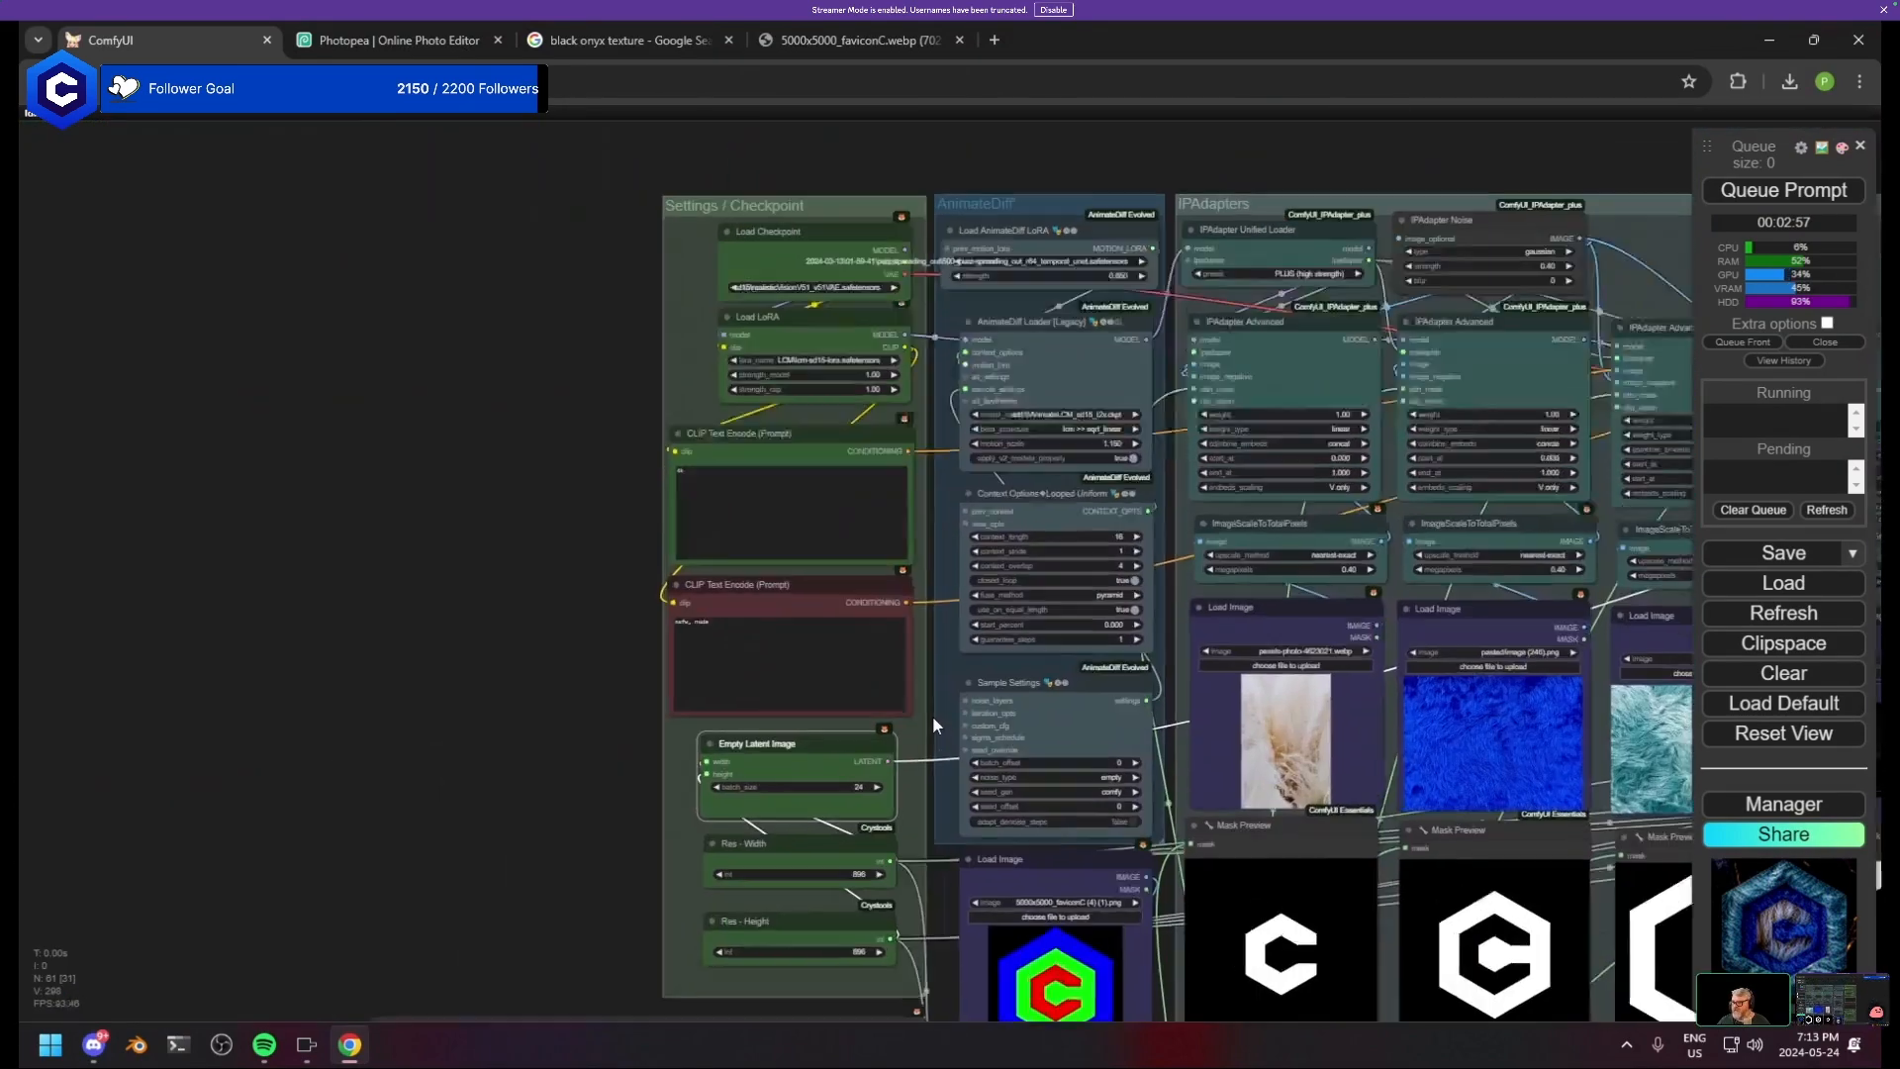
left_click_drag(975, 628, 383, 619)
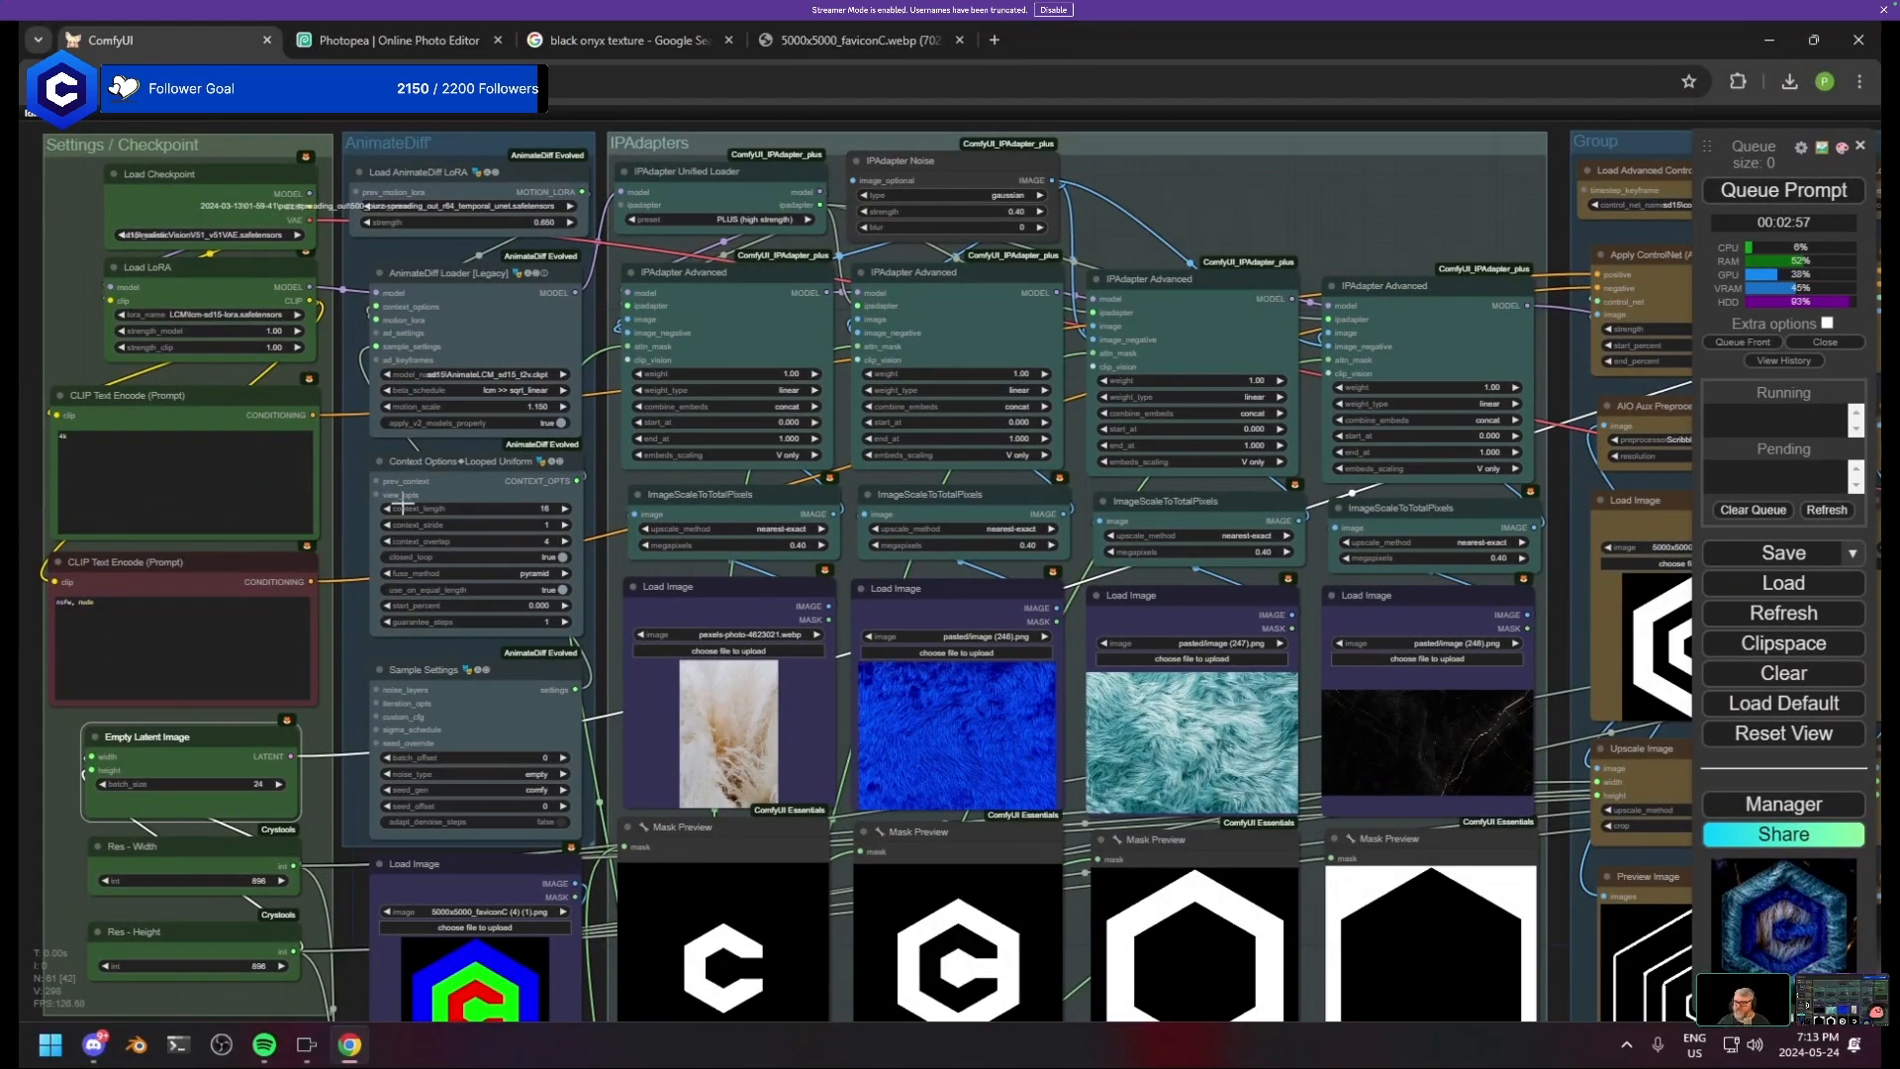
left_click_drag(417, 502, 989, 475)
scroll(989, 475, "down", 5)
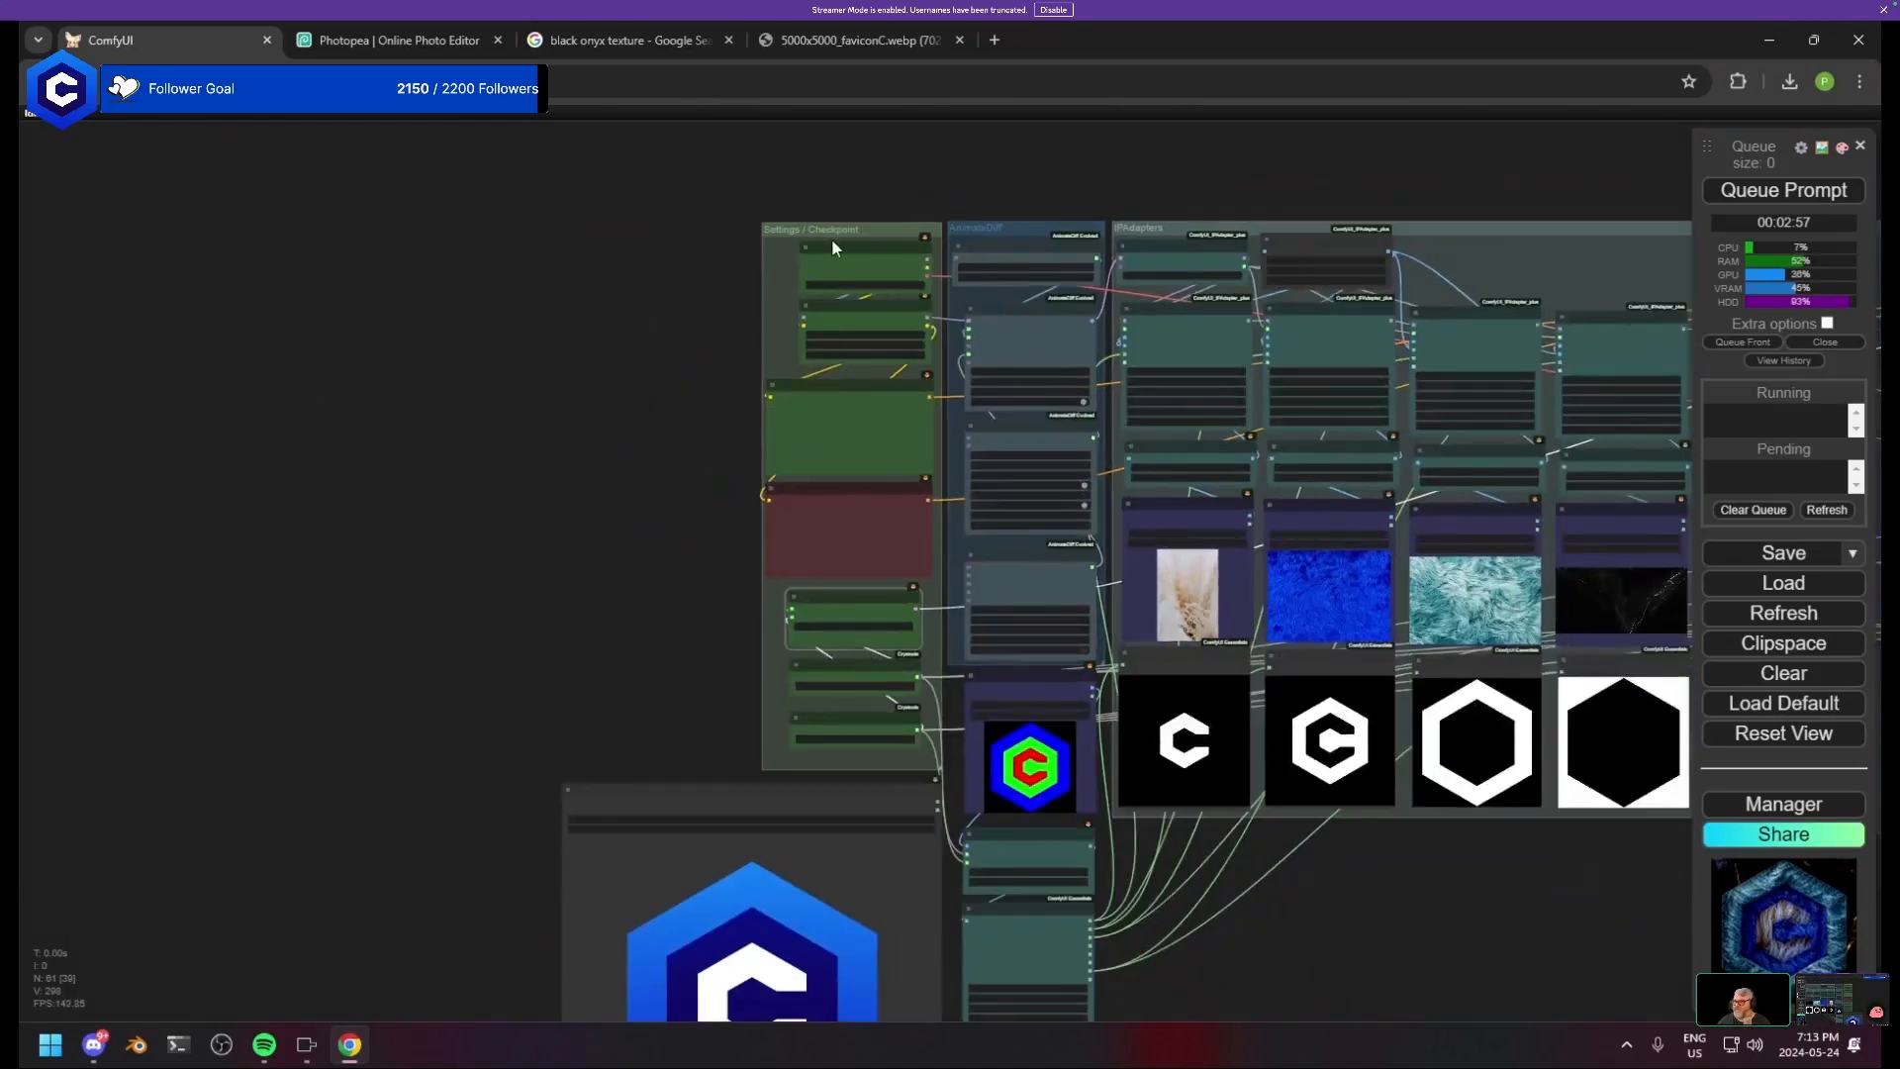
- Pull the Settings / Checkpoint group away from its neighbours, widen it, and place the Empty Latent Image, Res - Width and Res - Height nodes beside Load Checkpoint
left_click_drag(831, 244, 410, 216)
left_click_drag(591, 706, 616, 246)
left_click_drag(531, 754, 699, 582)
scroll(701, 483, "up", 5)
left_click_drag(948, 597, 1341, 730)
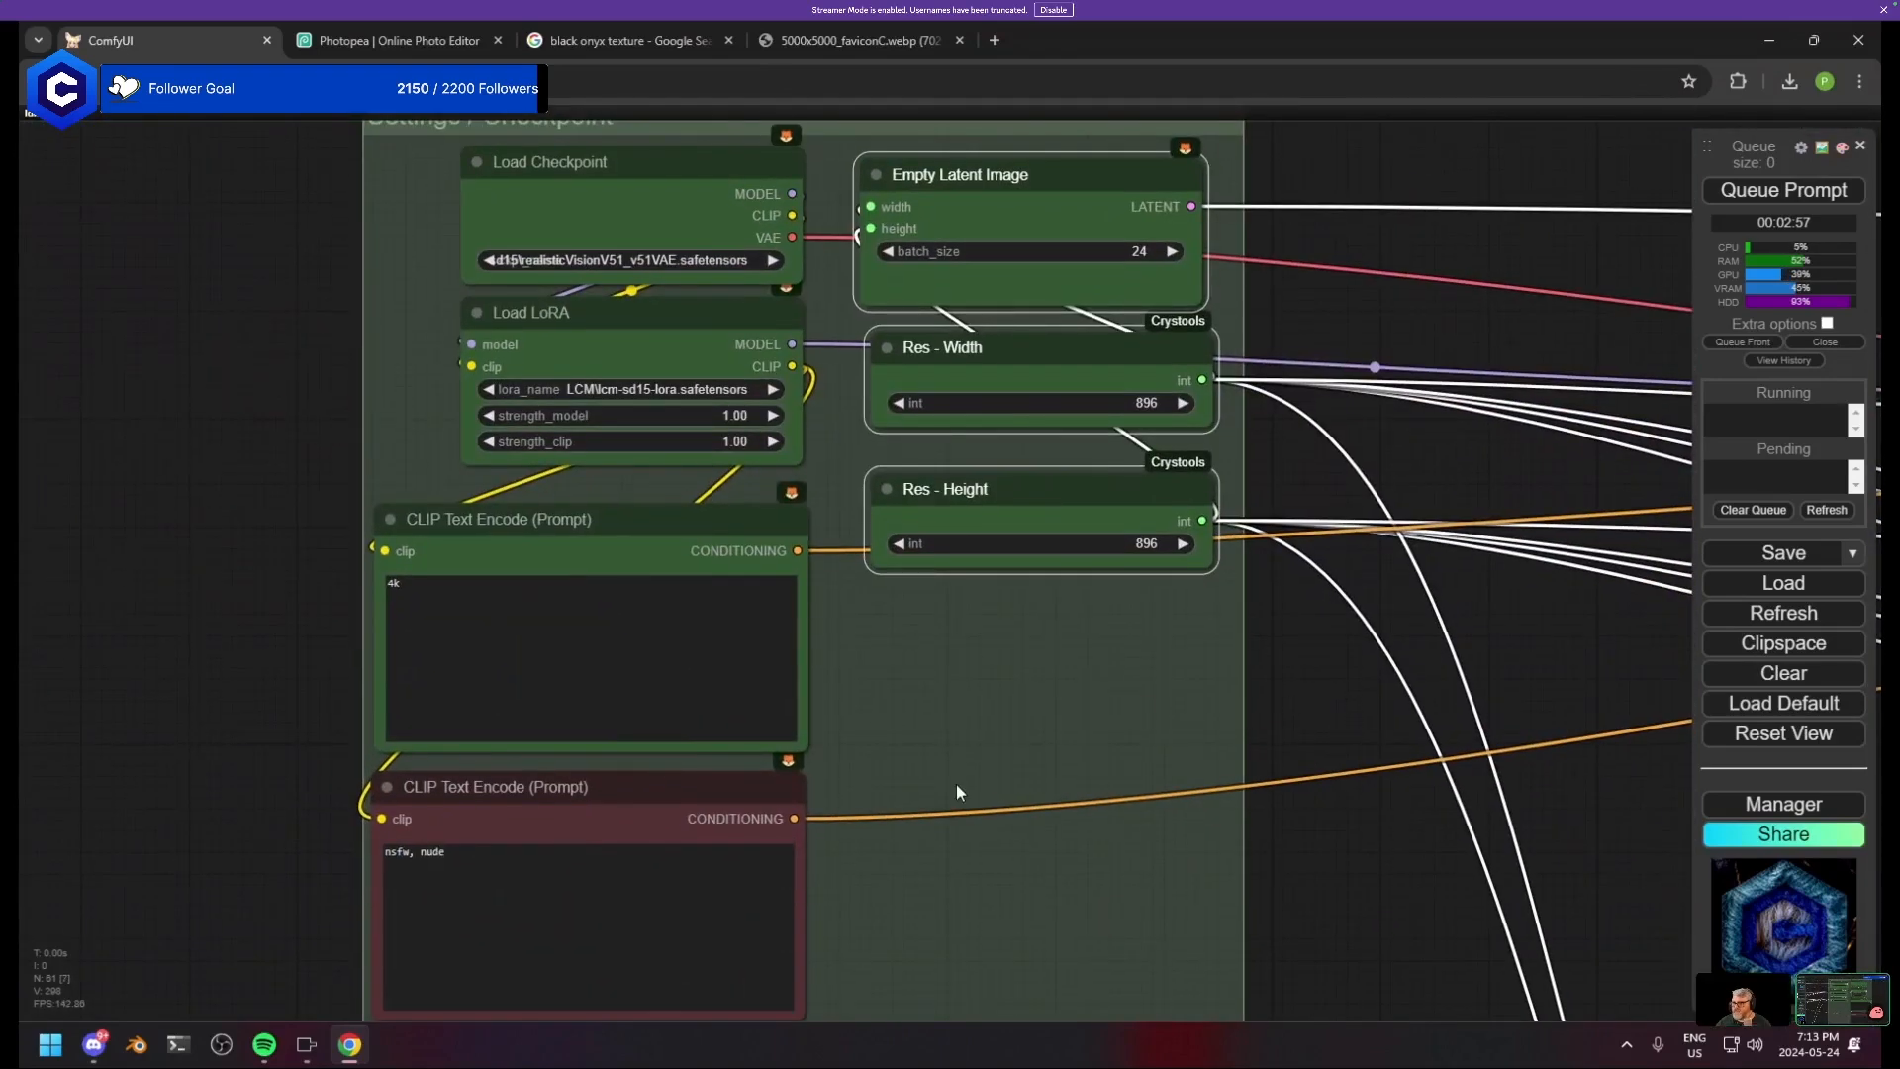
- Shrink both CLIP Text Encode prompt nodes and stack the negative one closely beneath the positive one under Load LoRA
left_click_drag(789, 1015, 755, 922)
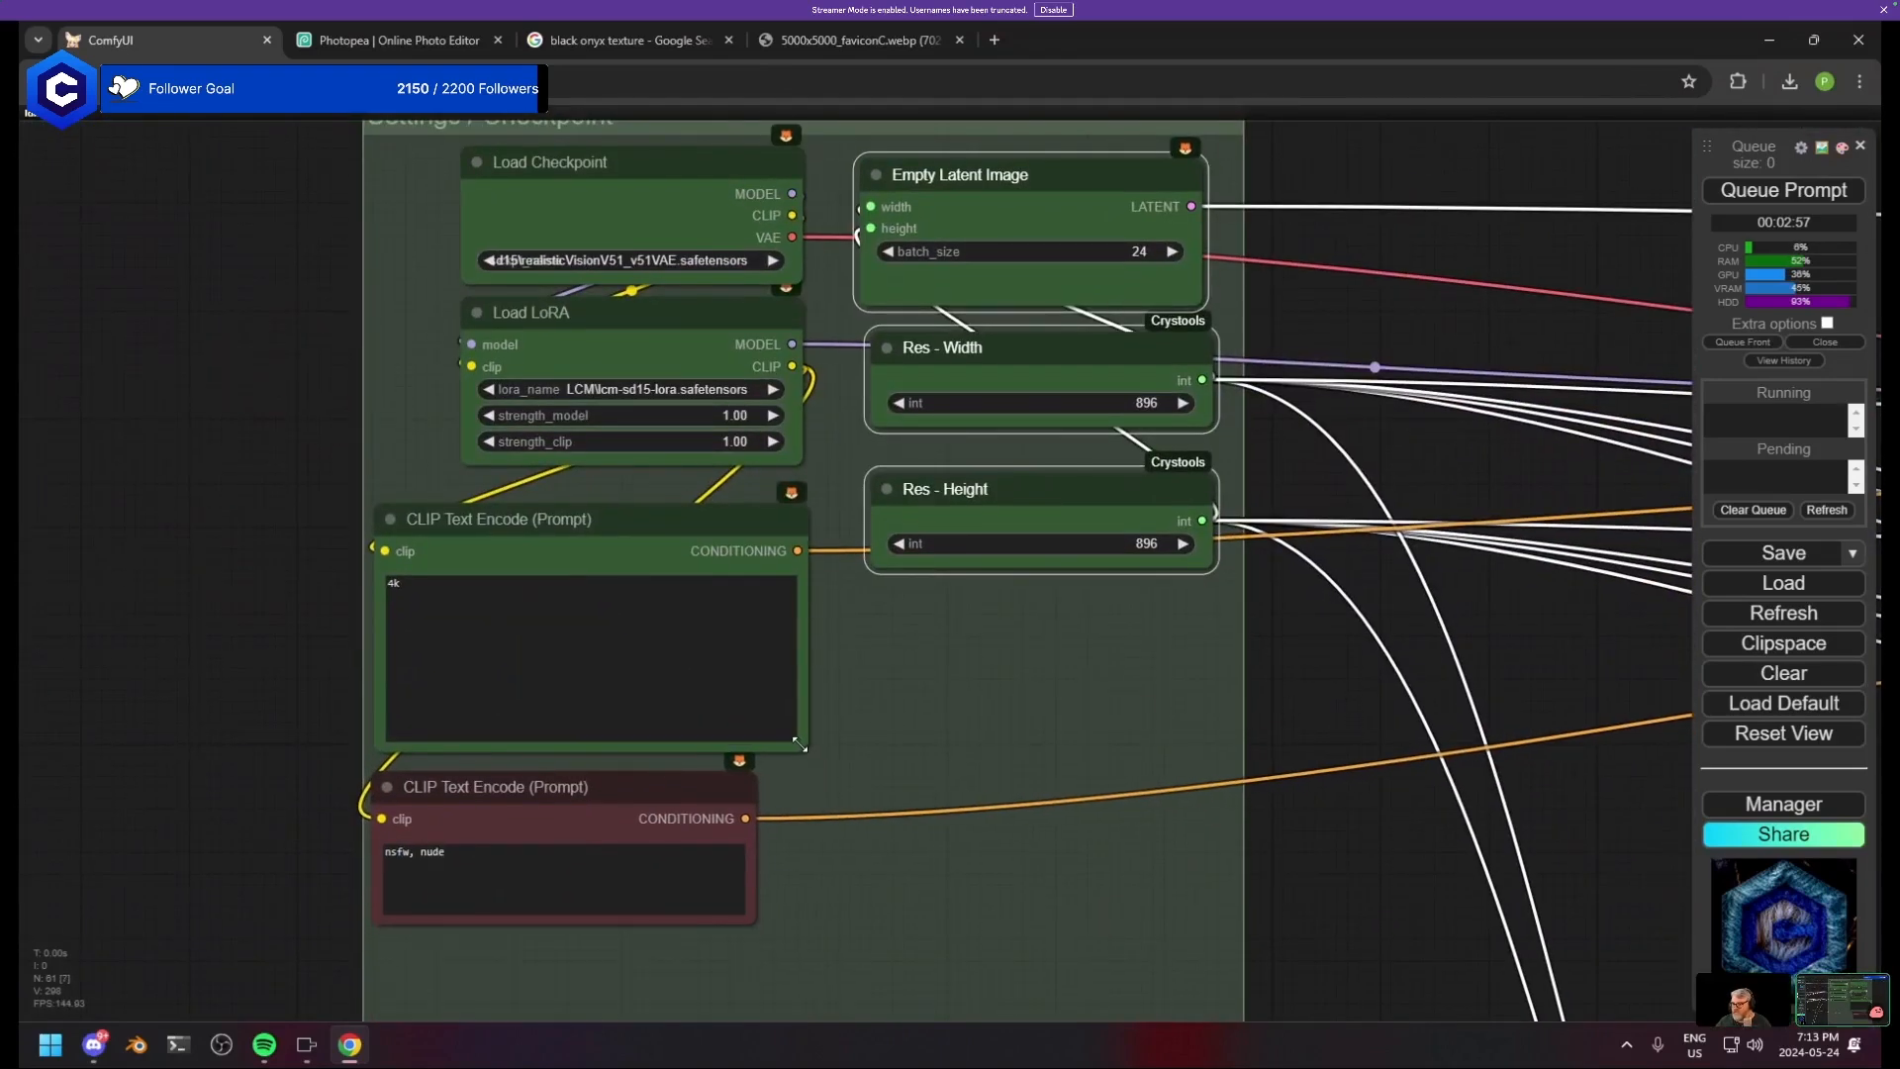
left_click_drag(799, 744, 737, 653)
left_click_drag(638, 786, 627, 693)
left_click_drag(709, 945, 572, 505)
left_click_drag(596, 527, 669, 518)
- Adjust the node positions inside the Settings / Checkpoint group and shorten the group frame to fit them
left_click_drag(1143, 875, 590, 180)
left_click_drag(867, 554, 878, 594)
left_click_drag(816, 826, 825, 835)
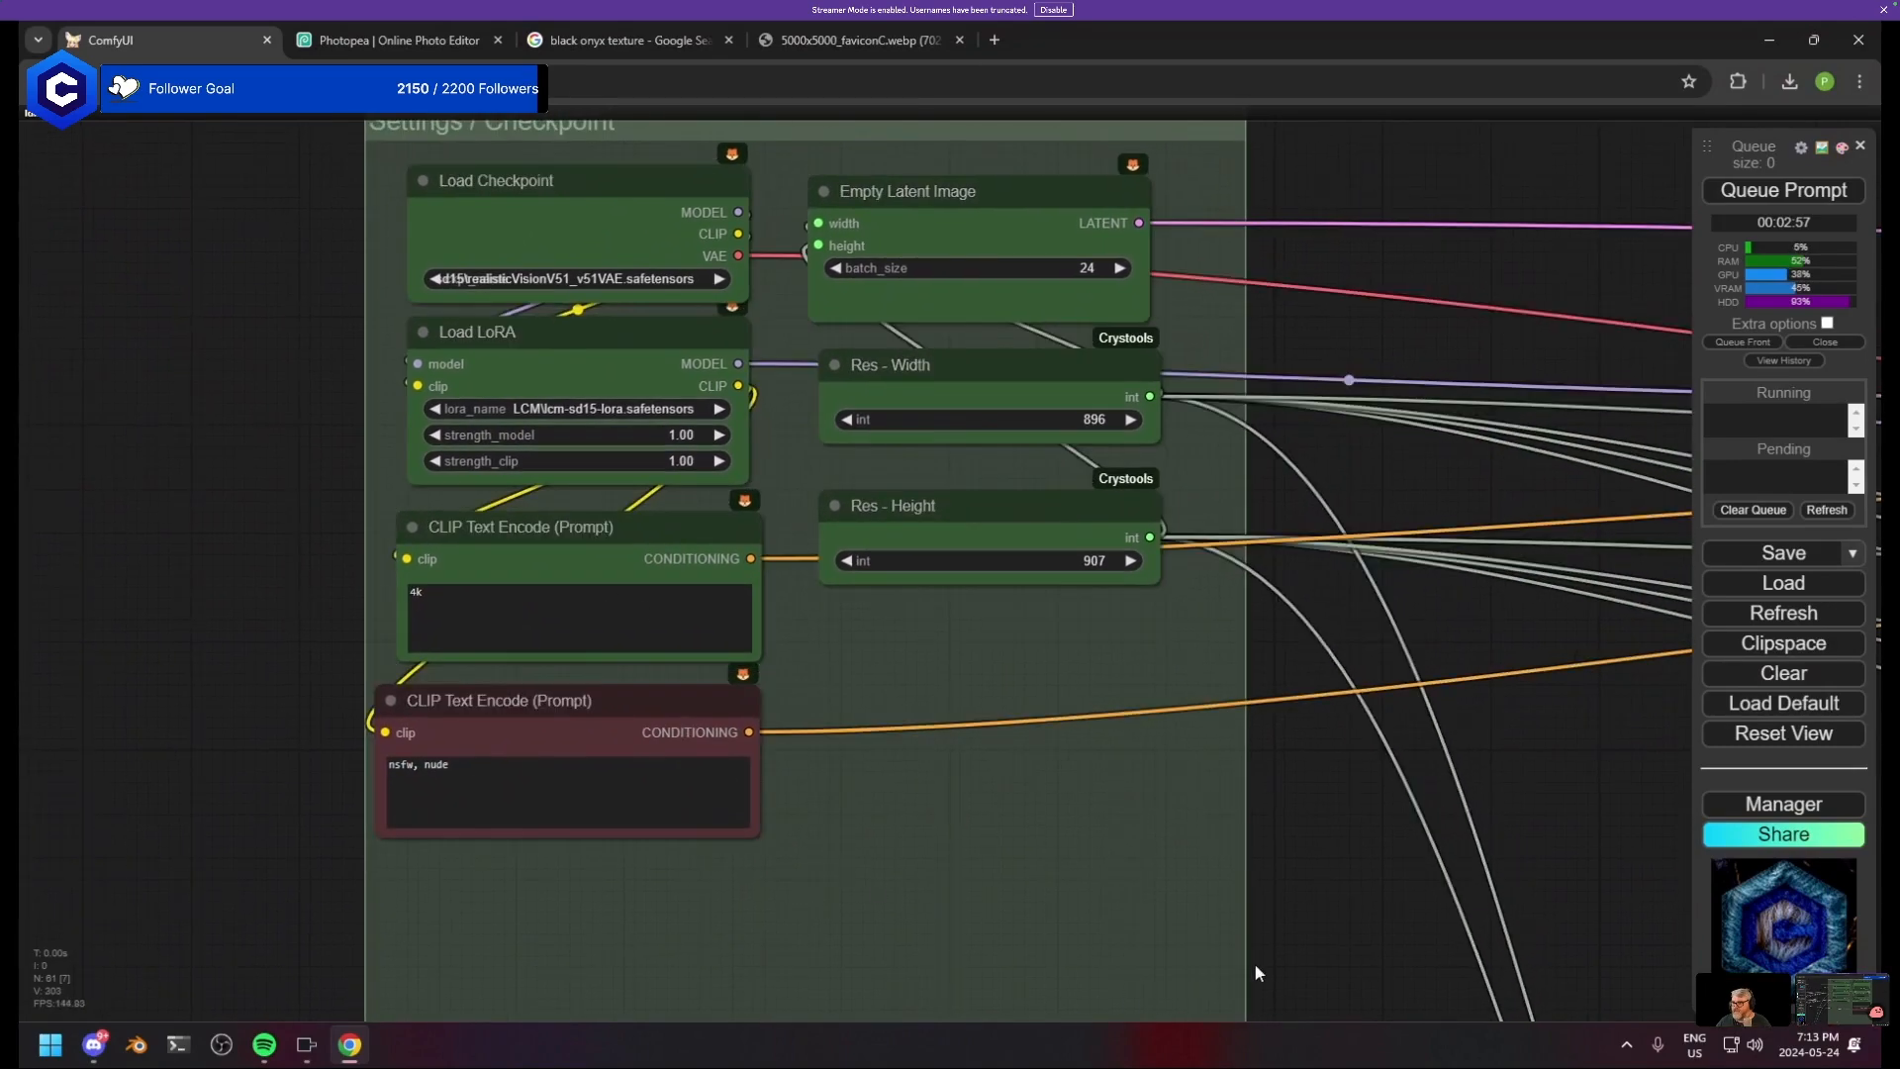
left_click_drag(1255, 965, 1236, 822)
left_click_drag(1222, 930, 1225, 722)
left_click_drag(1264, 604, 1149, 842)
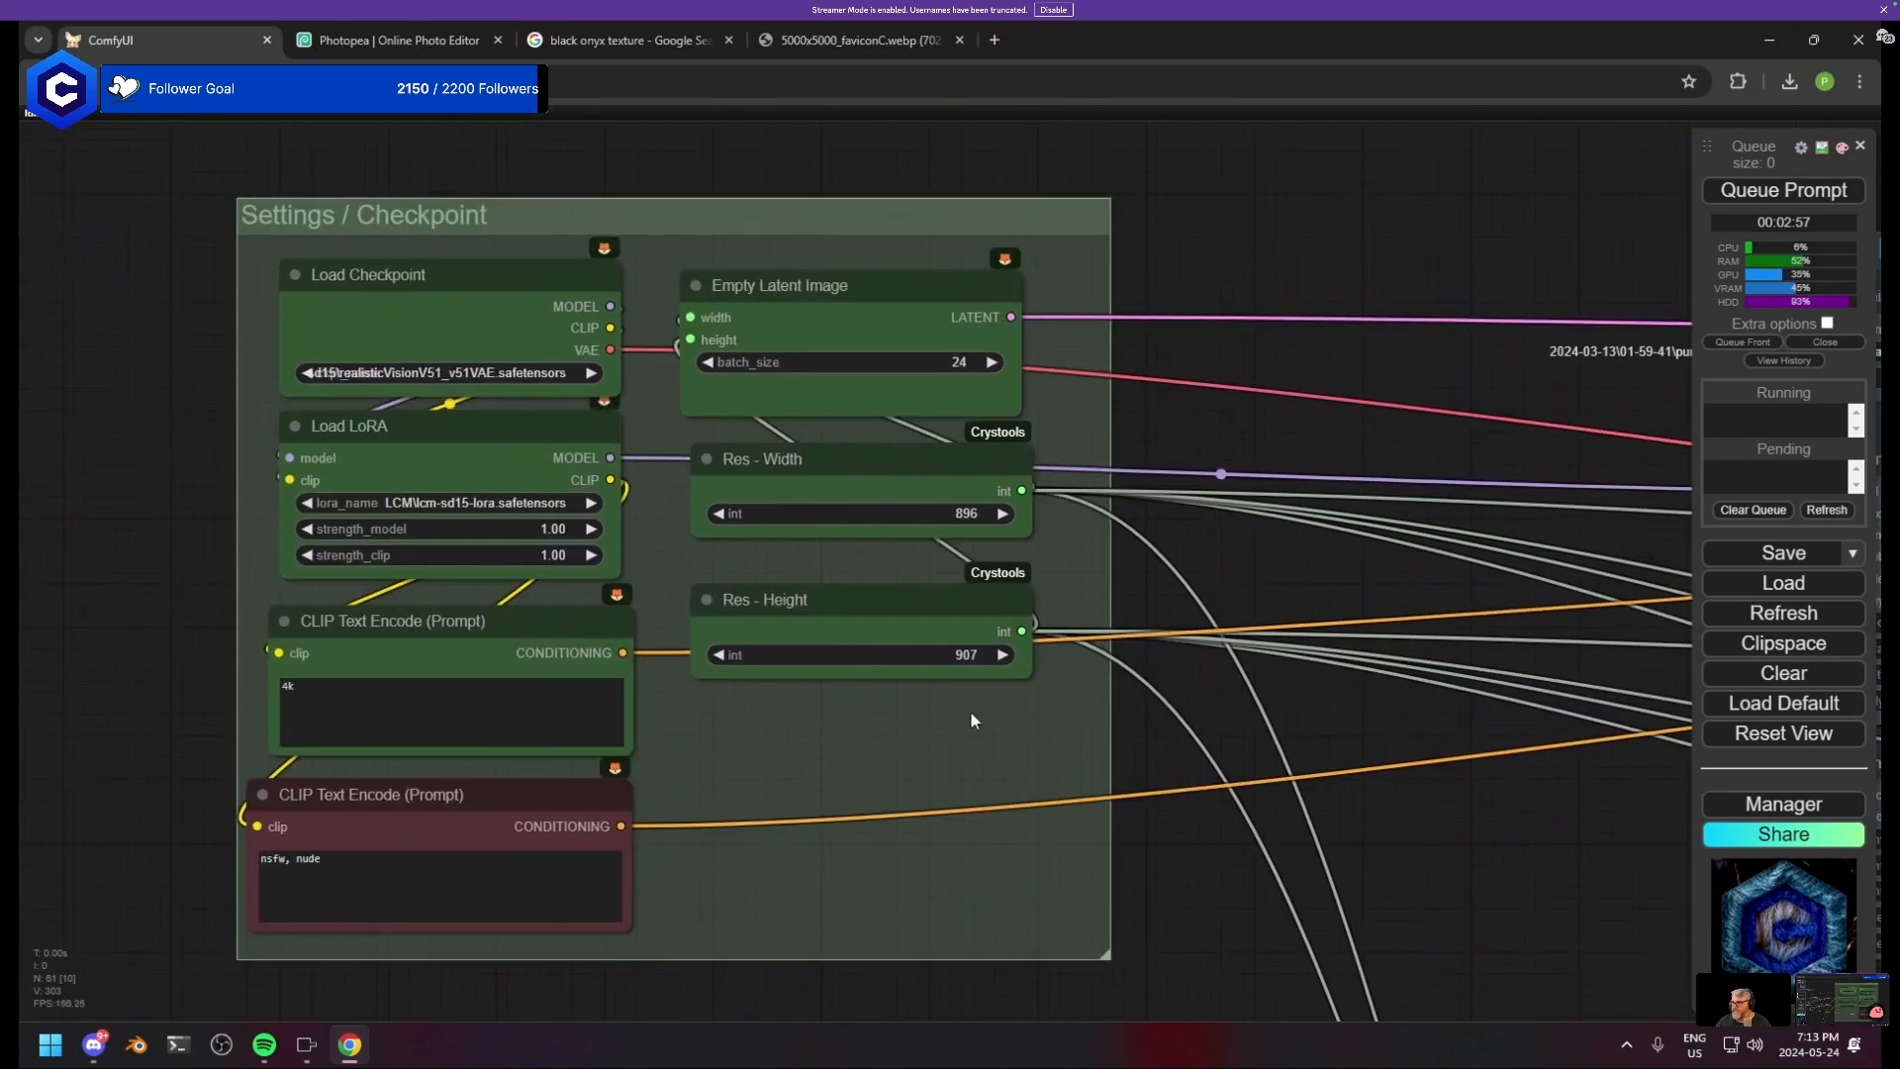
- Set the Res - Height value to 896
left_click(964, 654)
type("896")
key("Return")
scroll(1136, 857, "down", 1)
scroll(1140, 780, "up", 2)
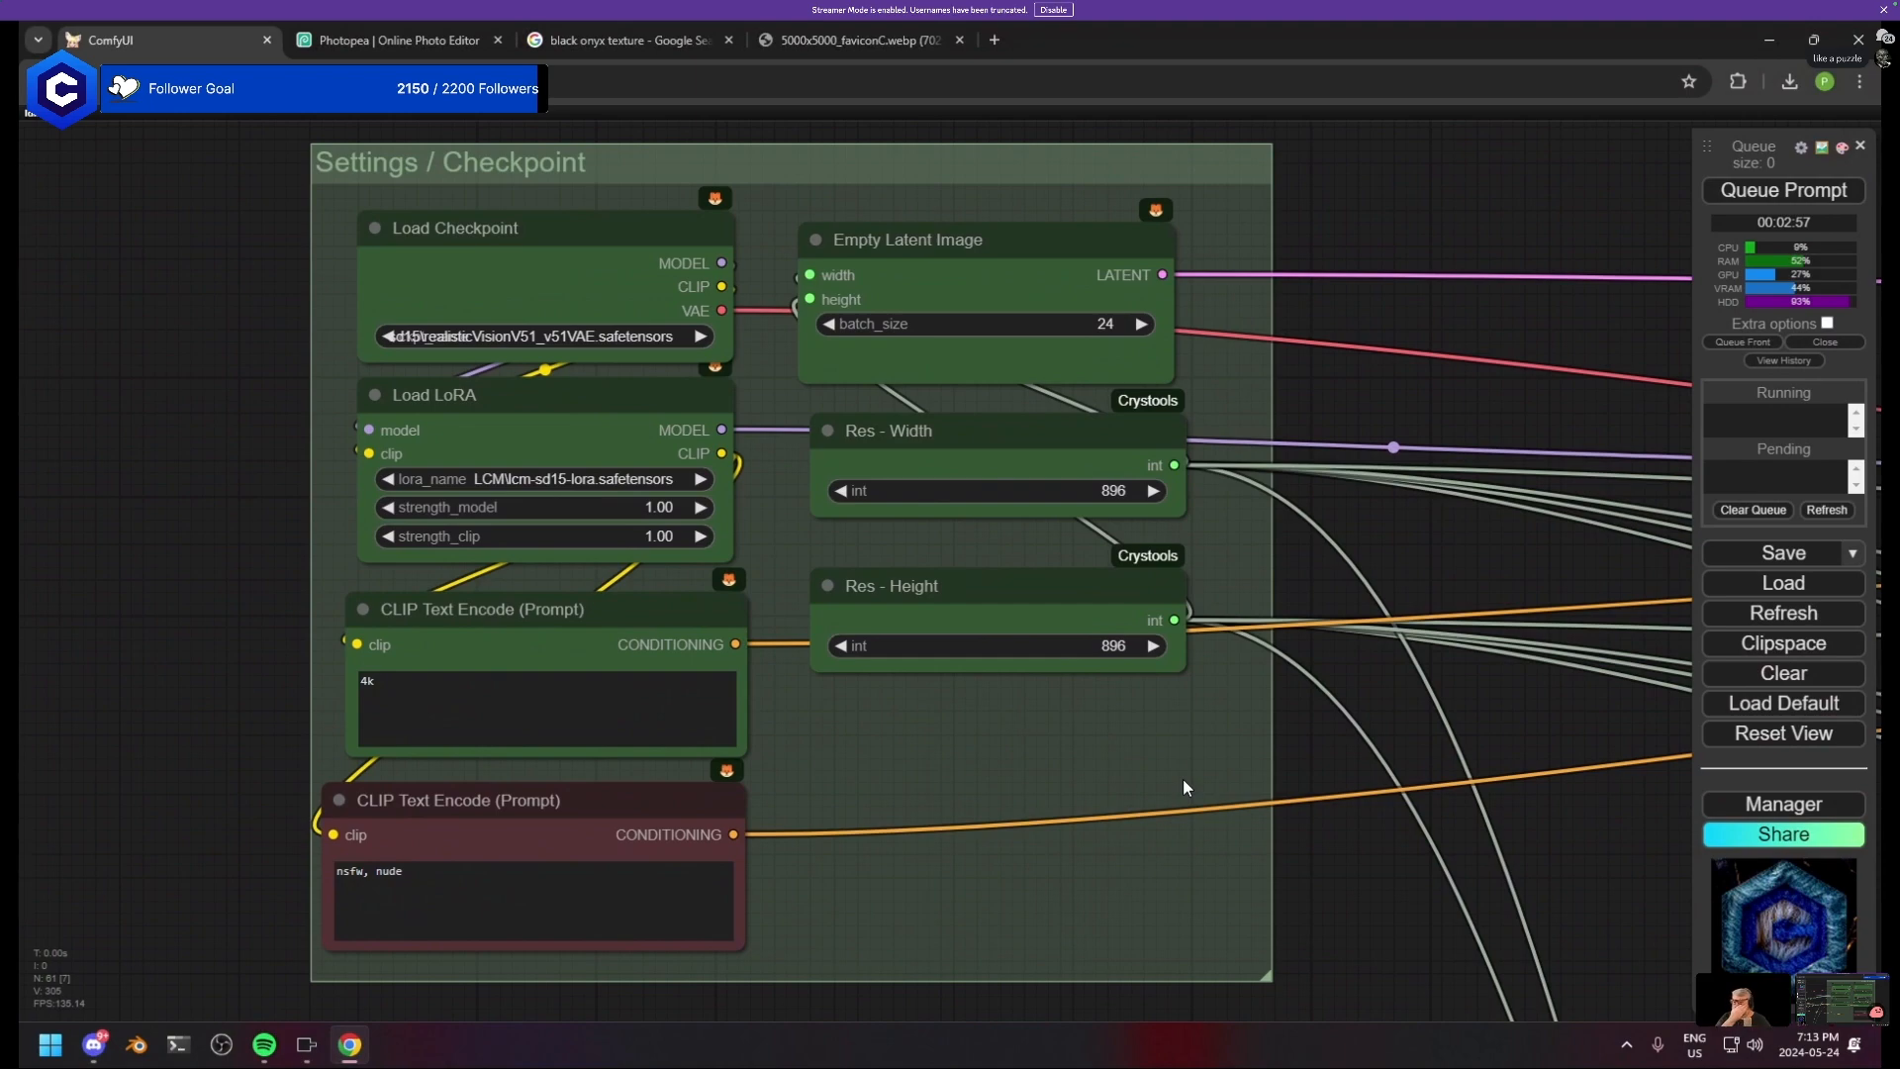
- Widen the AnimateDiff group and move it next to the Settings / Checkpoint group
scroll(1237, 805, "down", 6)
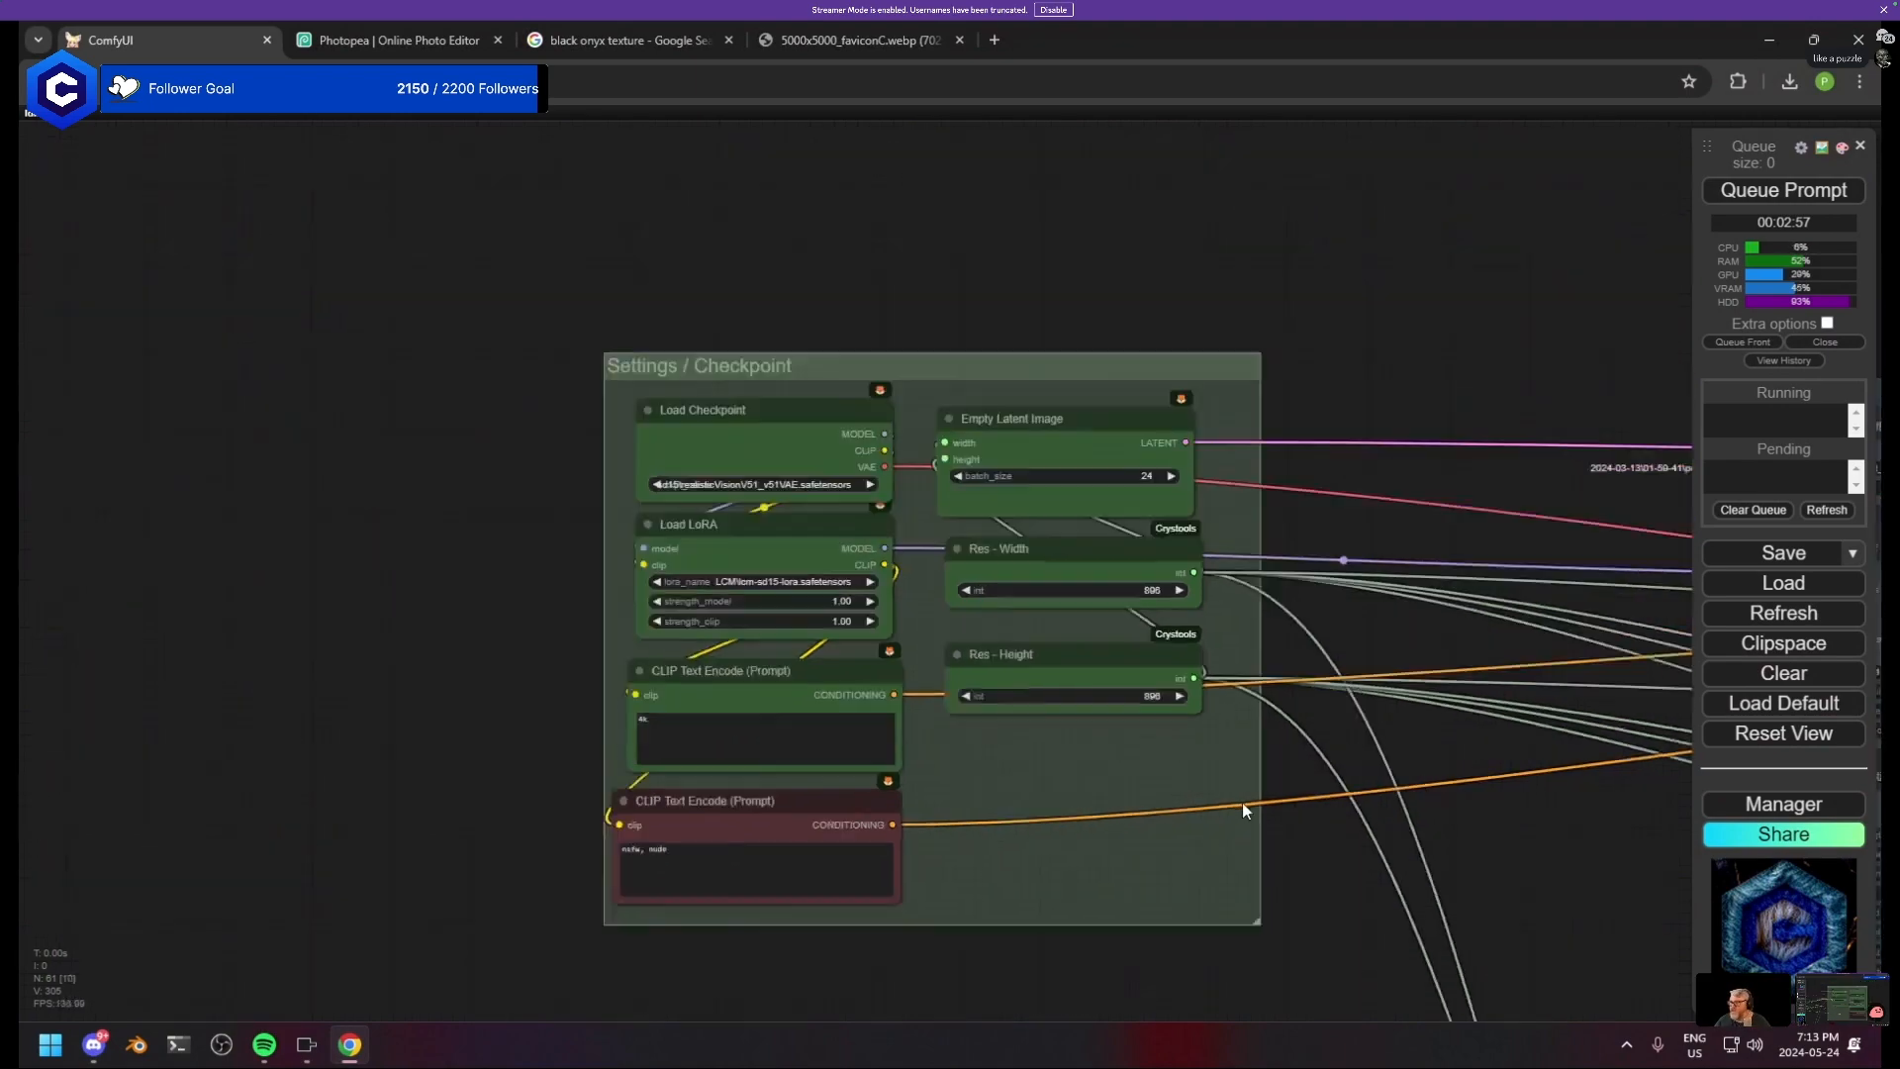
left_click_drag(1243, 804, 242, 671)
left_click_drag(804, 330, 698, 215)
scroll(554, 445, "up", 5)
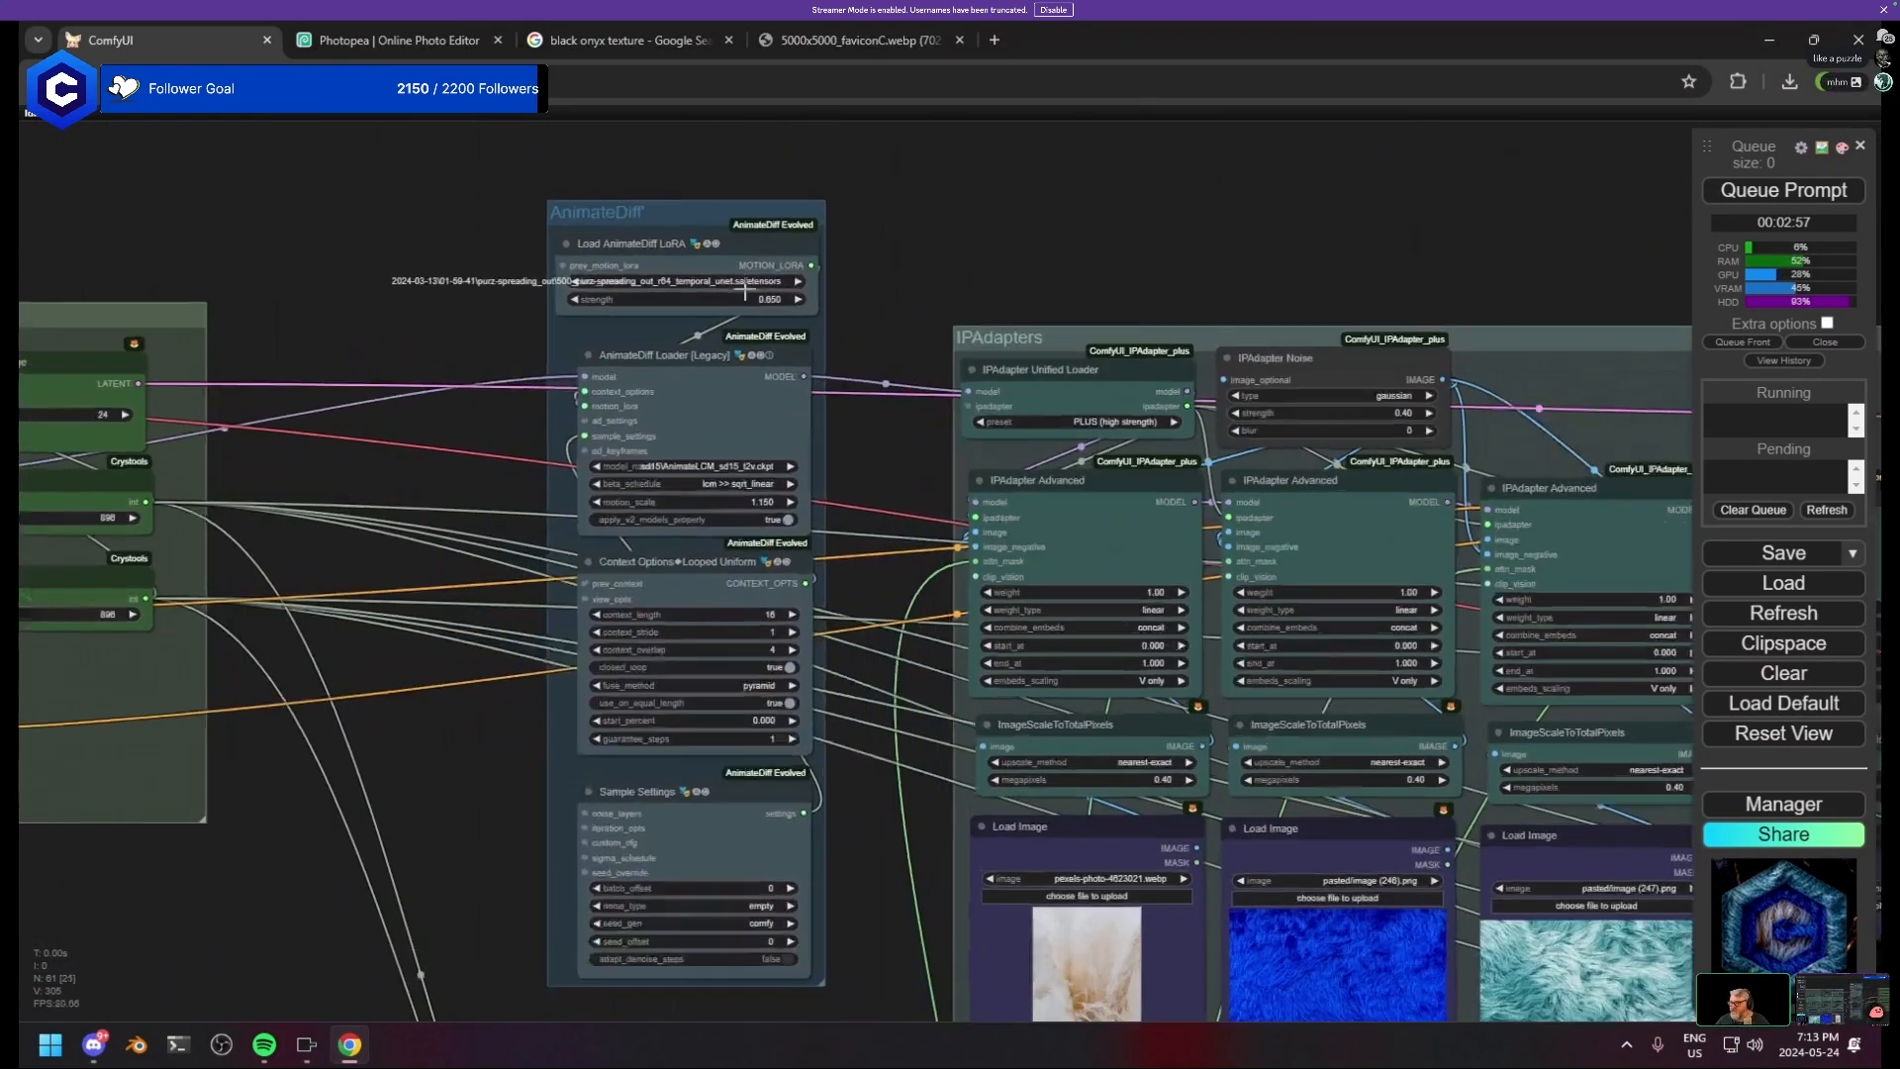
scroll(881, 396, "down", 4)
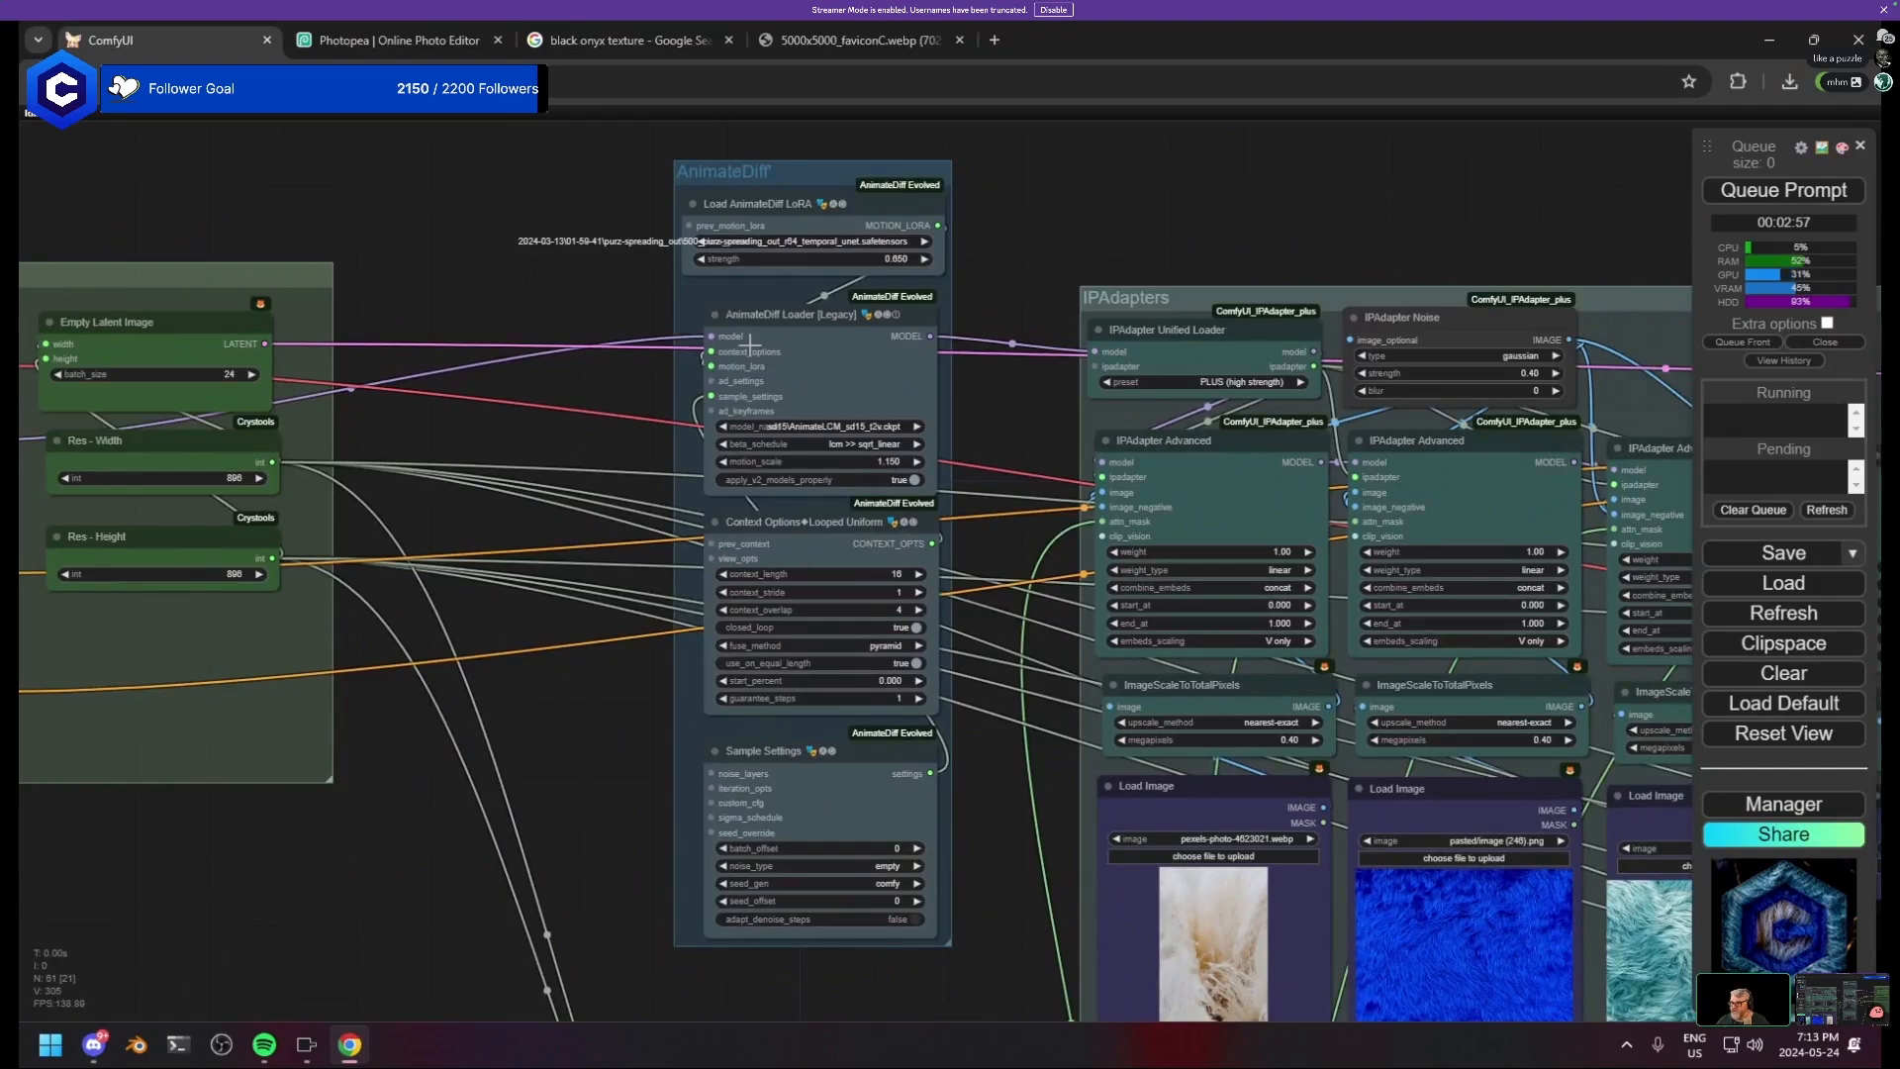
left_click_drag(958, 948, 1067, 960)
left_click_drag(840, 175, 520, 168)
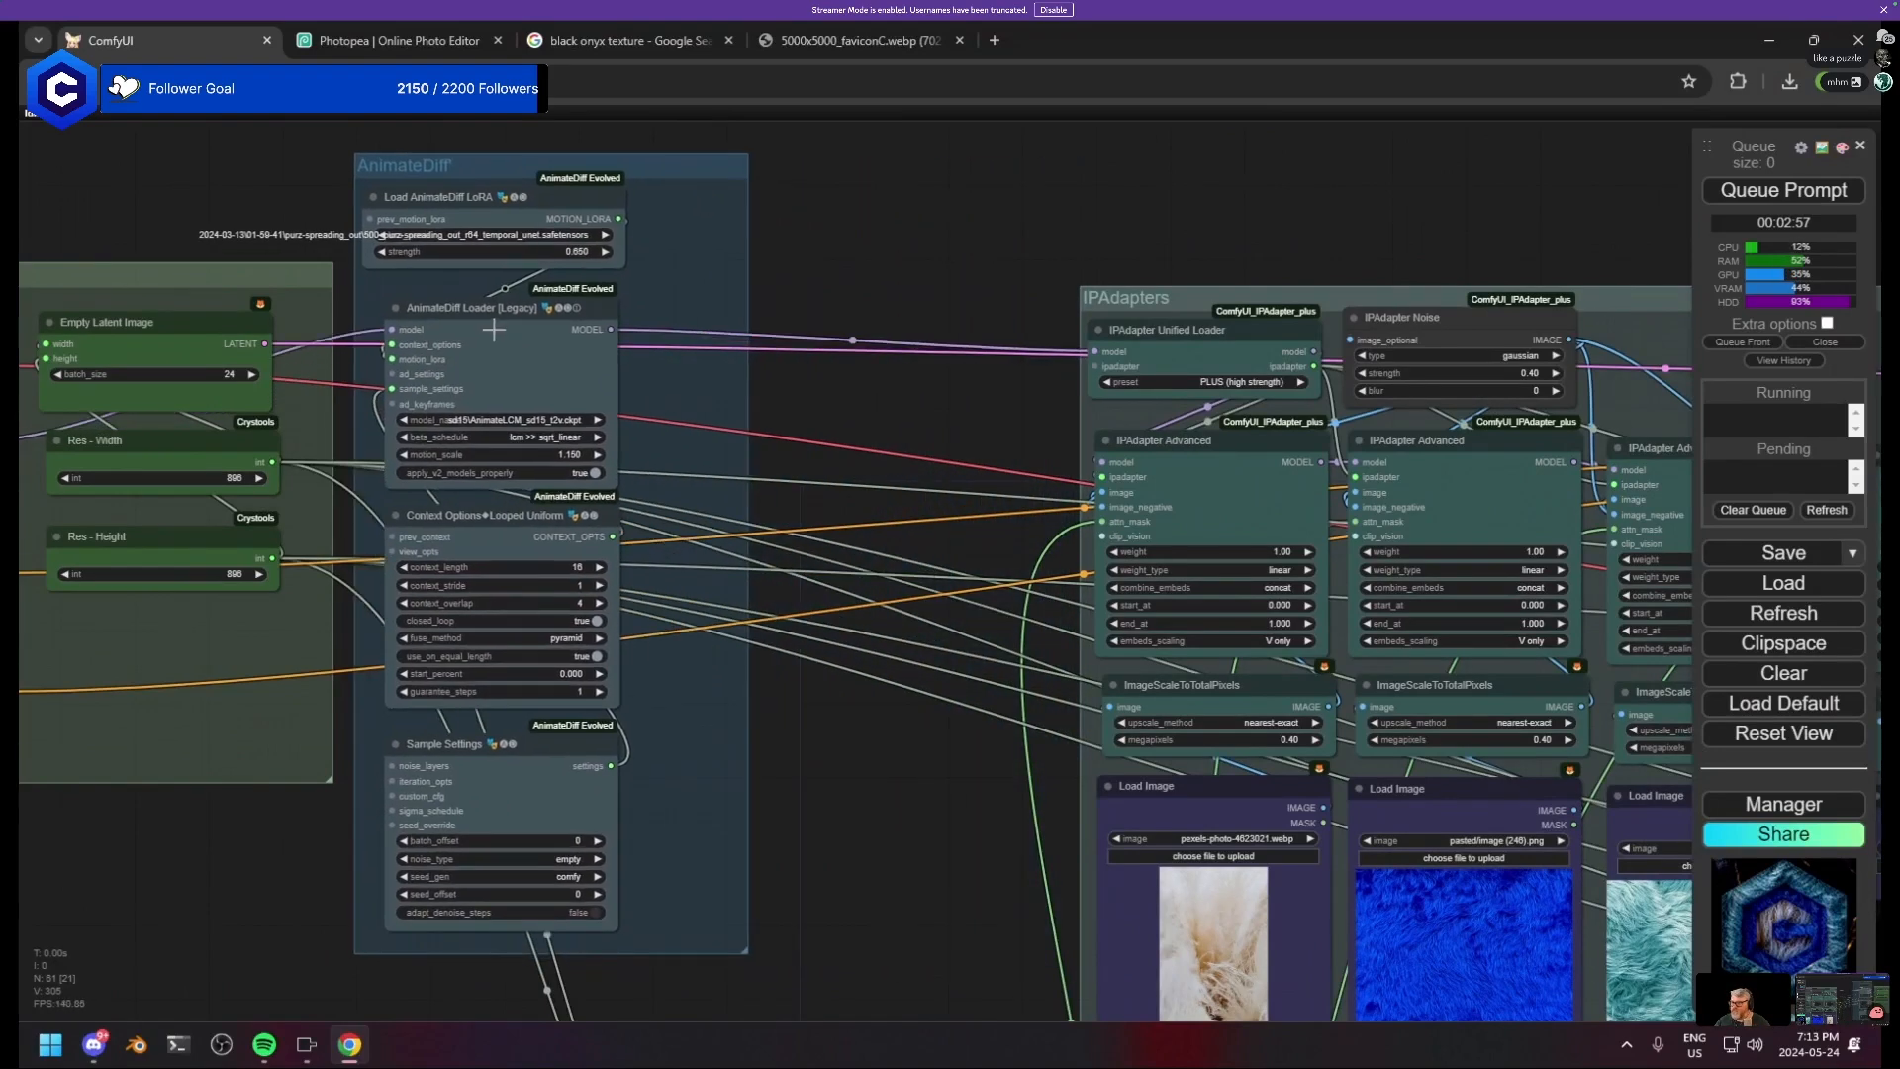
- Place the AnimateDiff Loader beside the LoRA node and move Context Options and Sample Settings up beneath the LoRA node
left_click_drag(495, 314, 764, 217)
left_click_drag(546, 503, 557, 286)
left_click_drag(539, 766, 550, 545)
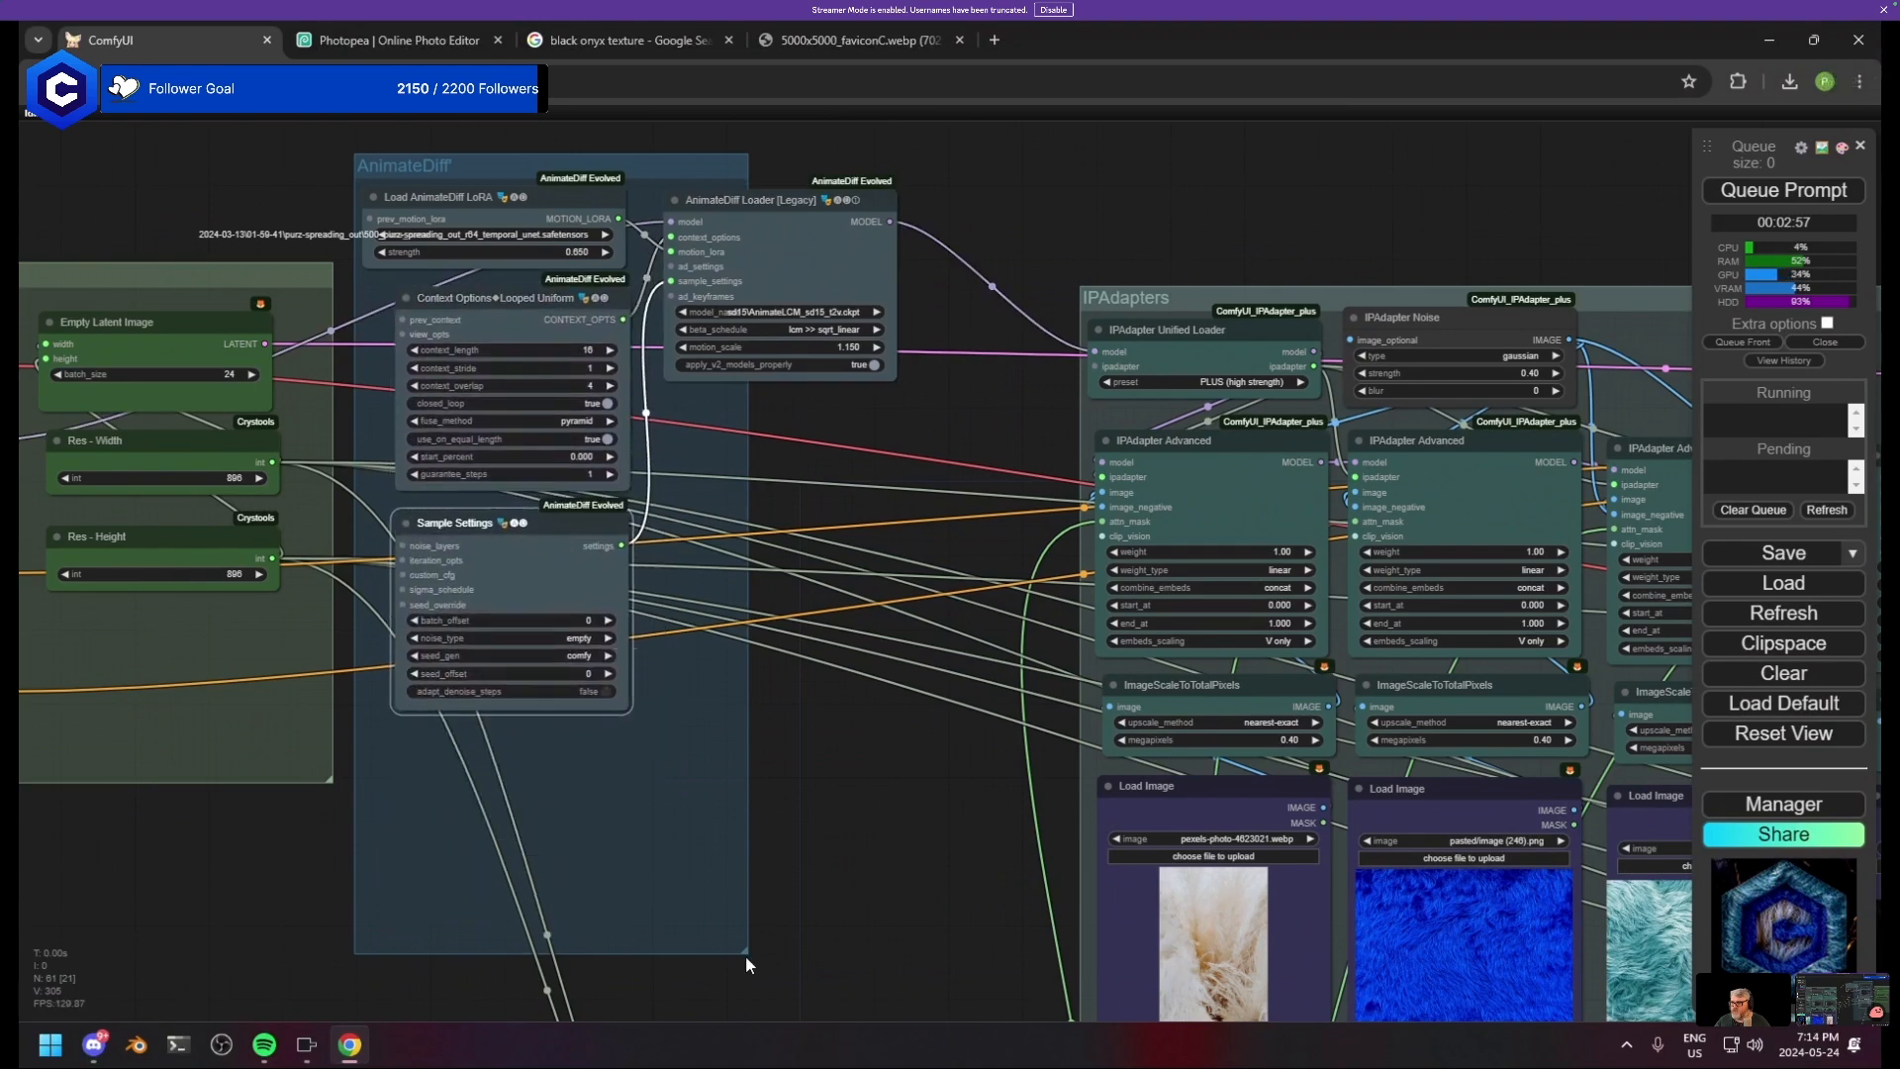
- Resize the AnimateDiff group to enclose its nodes and align its top with the Settings / Checkpoint group
left_click_drag(745, 953, 917, 727)
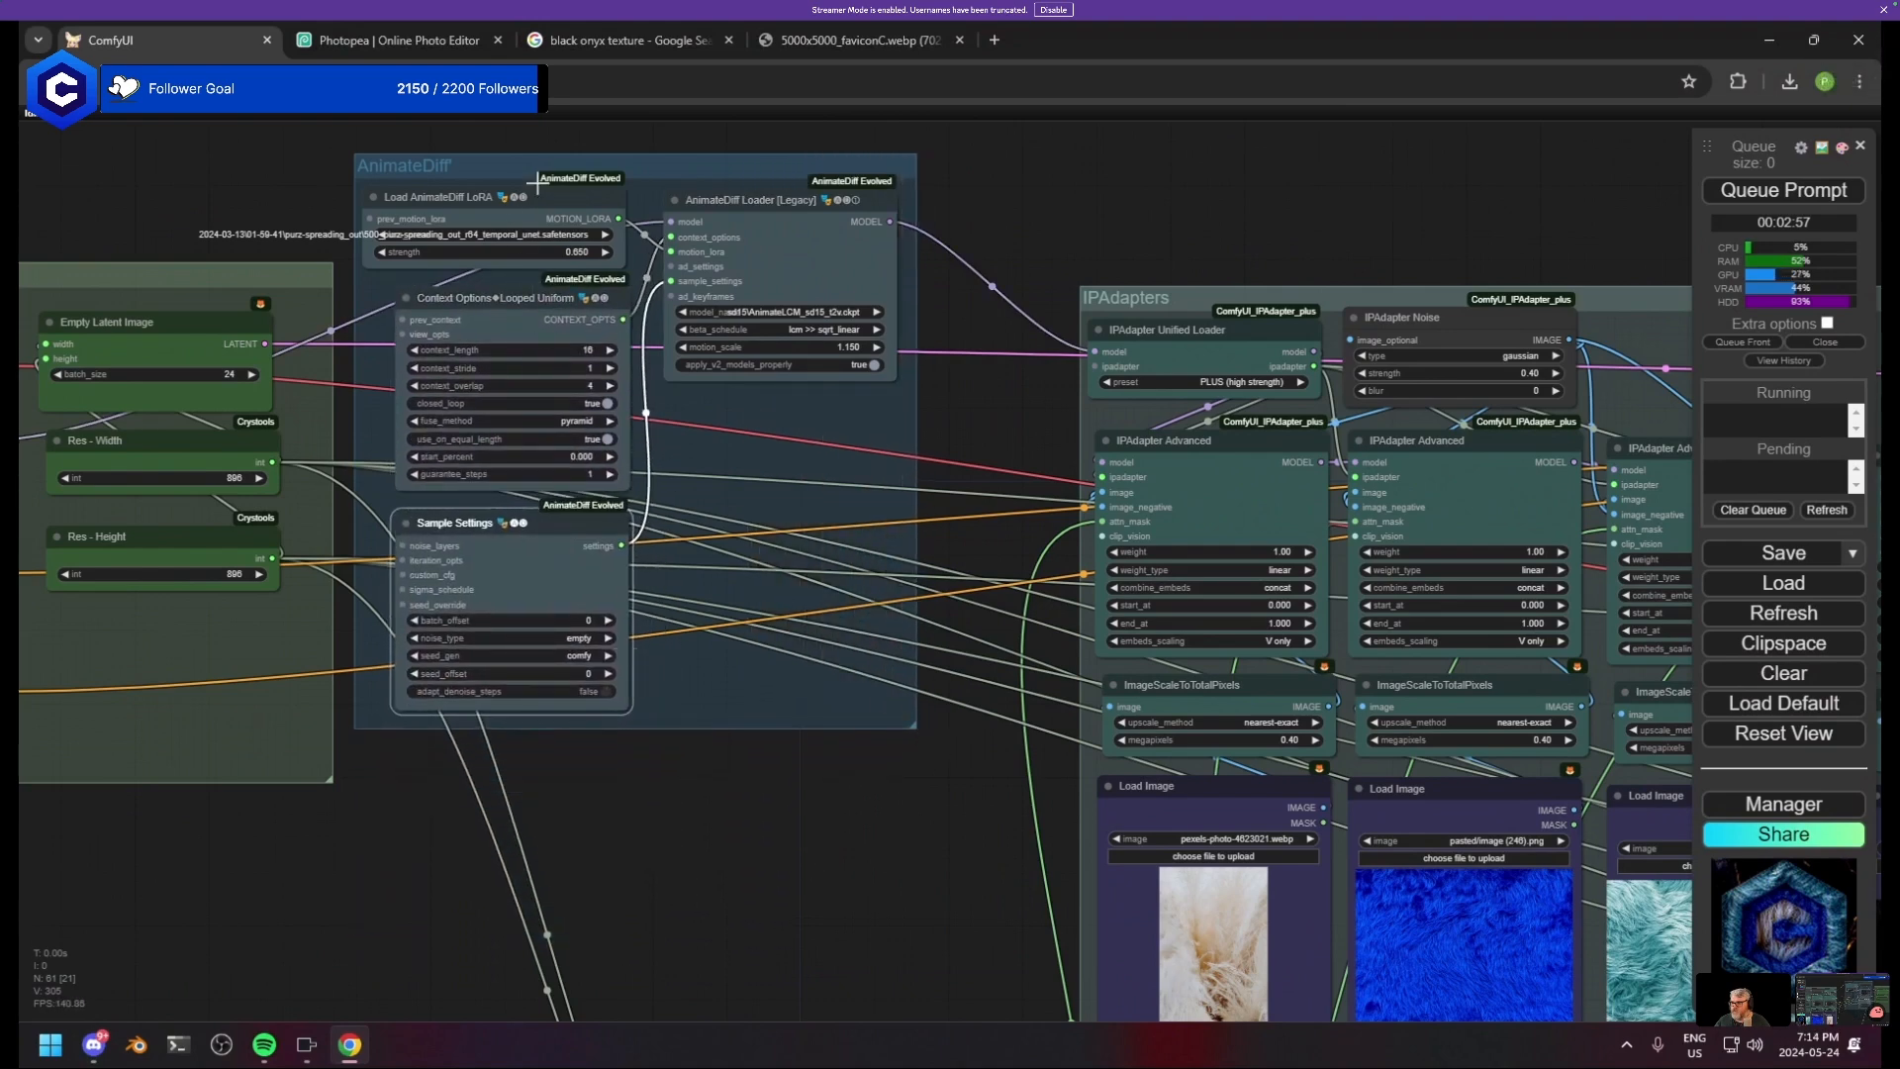
left_click_drag(535, 183, 524, 292)
scroll(639, 555, "up", 5)
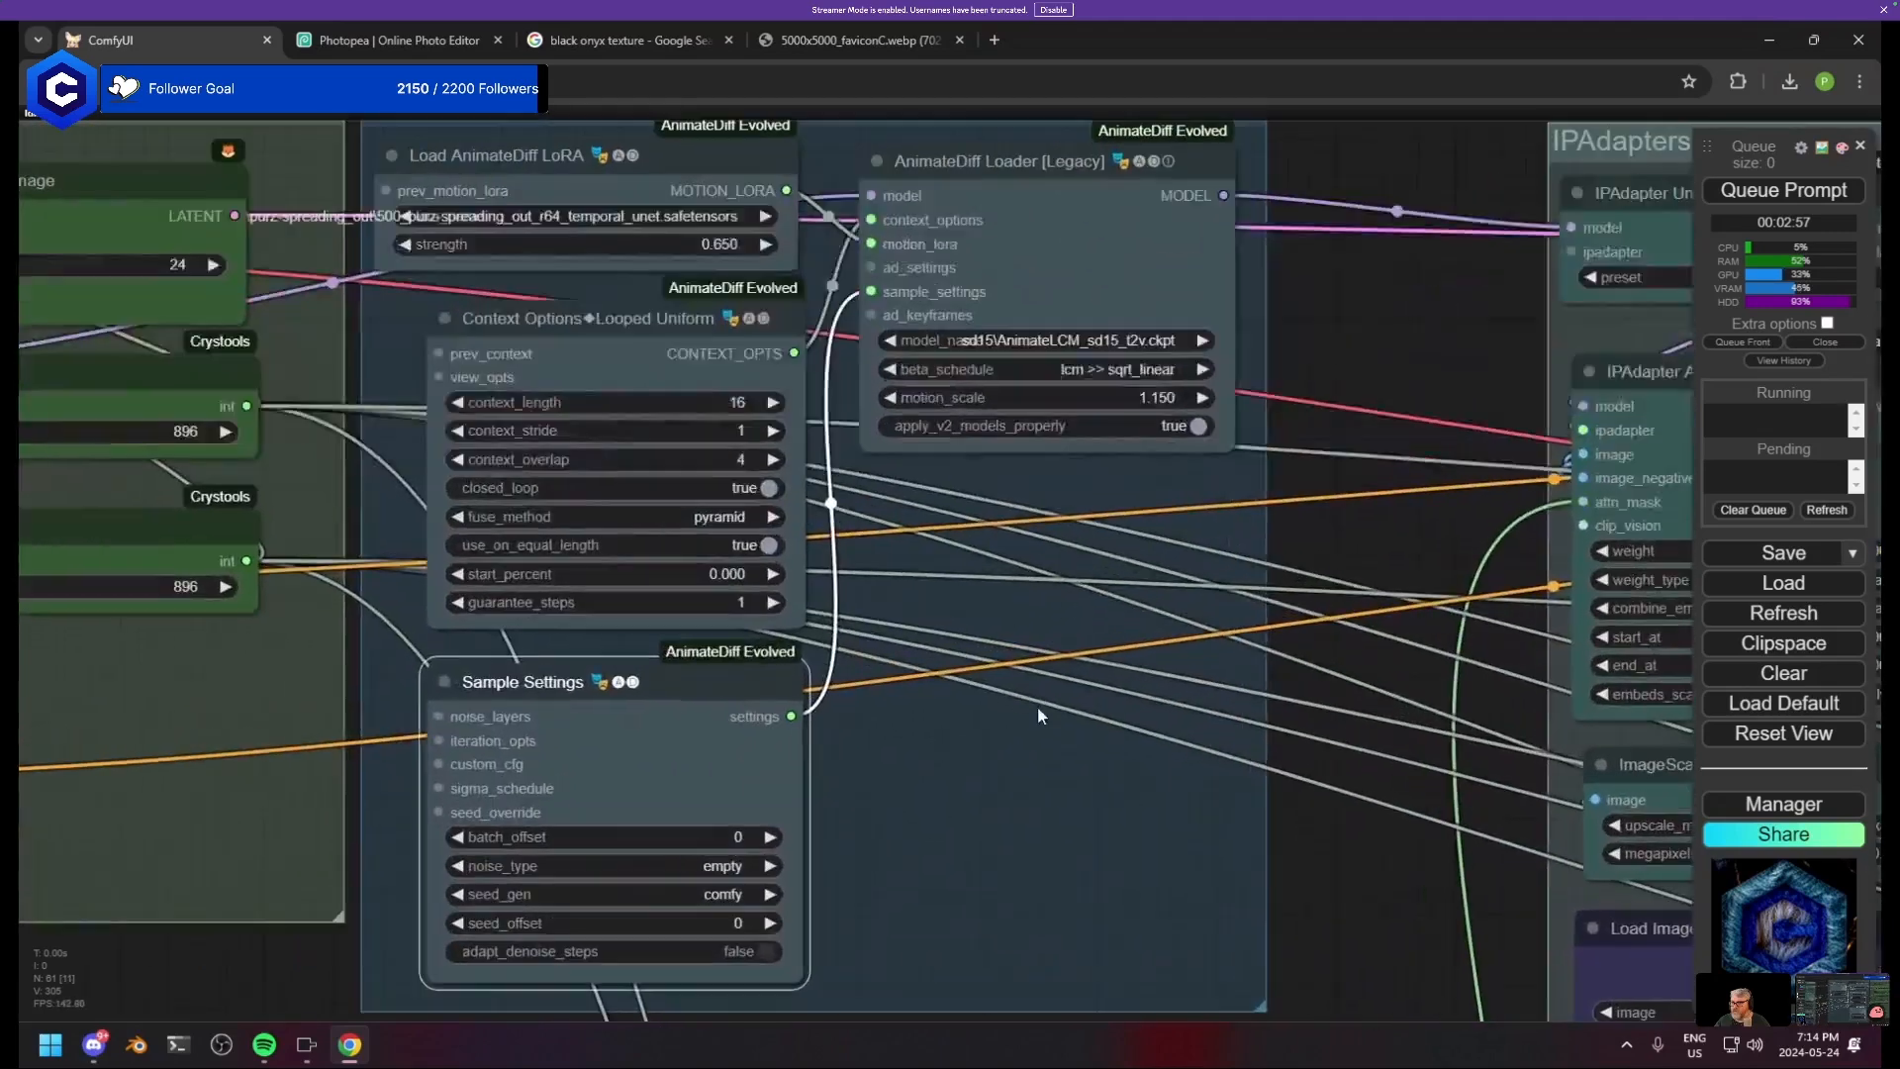
left_click_drag(1037, 704, 1112, 746)
scroll(1112, 732, "down", 1)
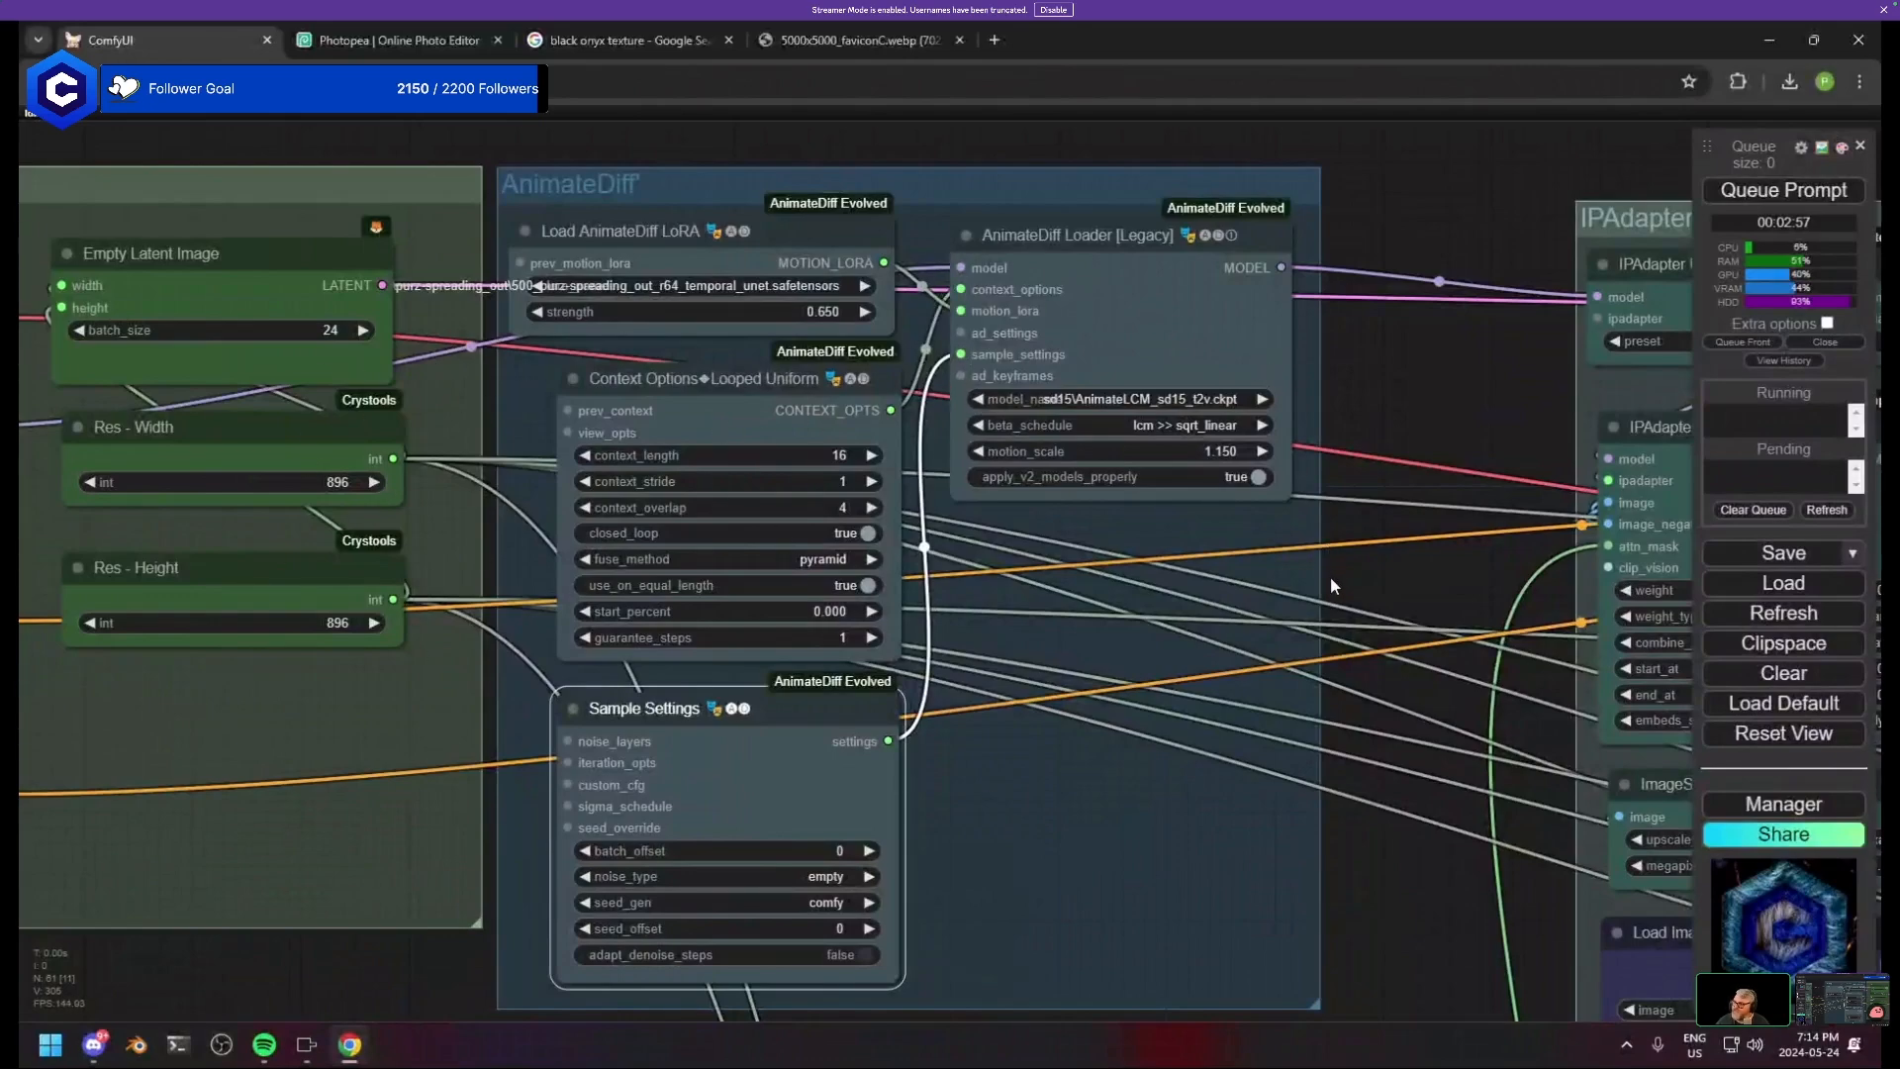
- Examine the rearranged Settings / Checkpoint and AnimateDiff groups, followed by the IPAdapters group
scroll(1330, 586, "down", 5)
left_click_drag(1101, 475, 536, 405)
scroll(841, 535, "down", 3)
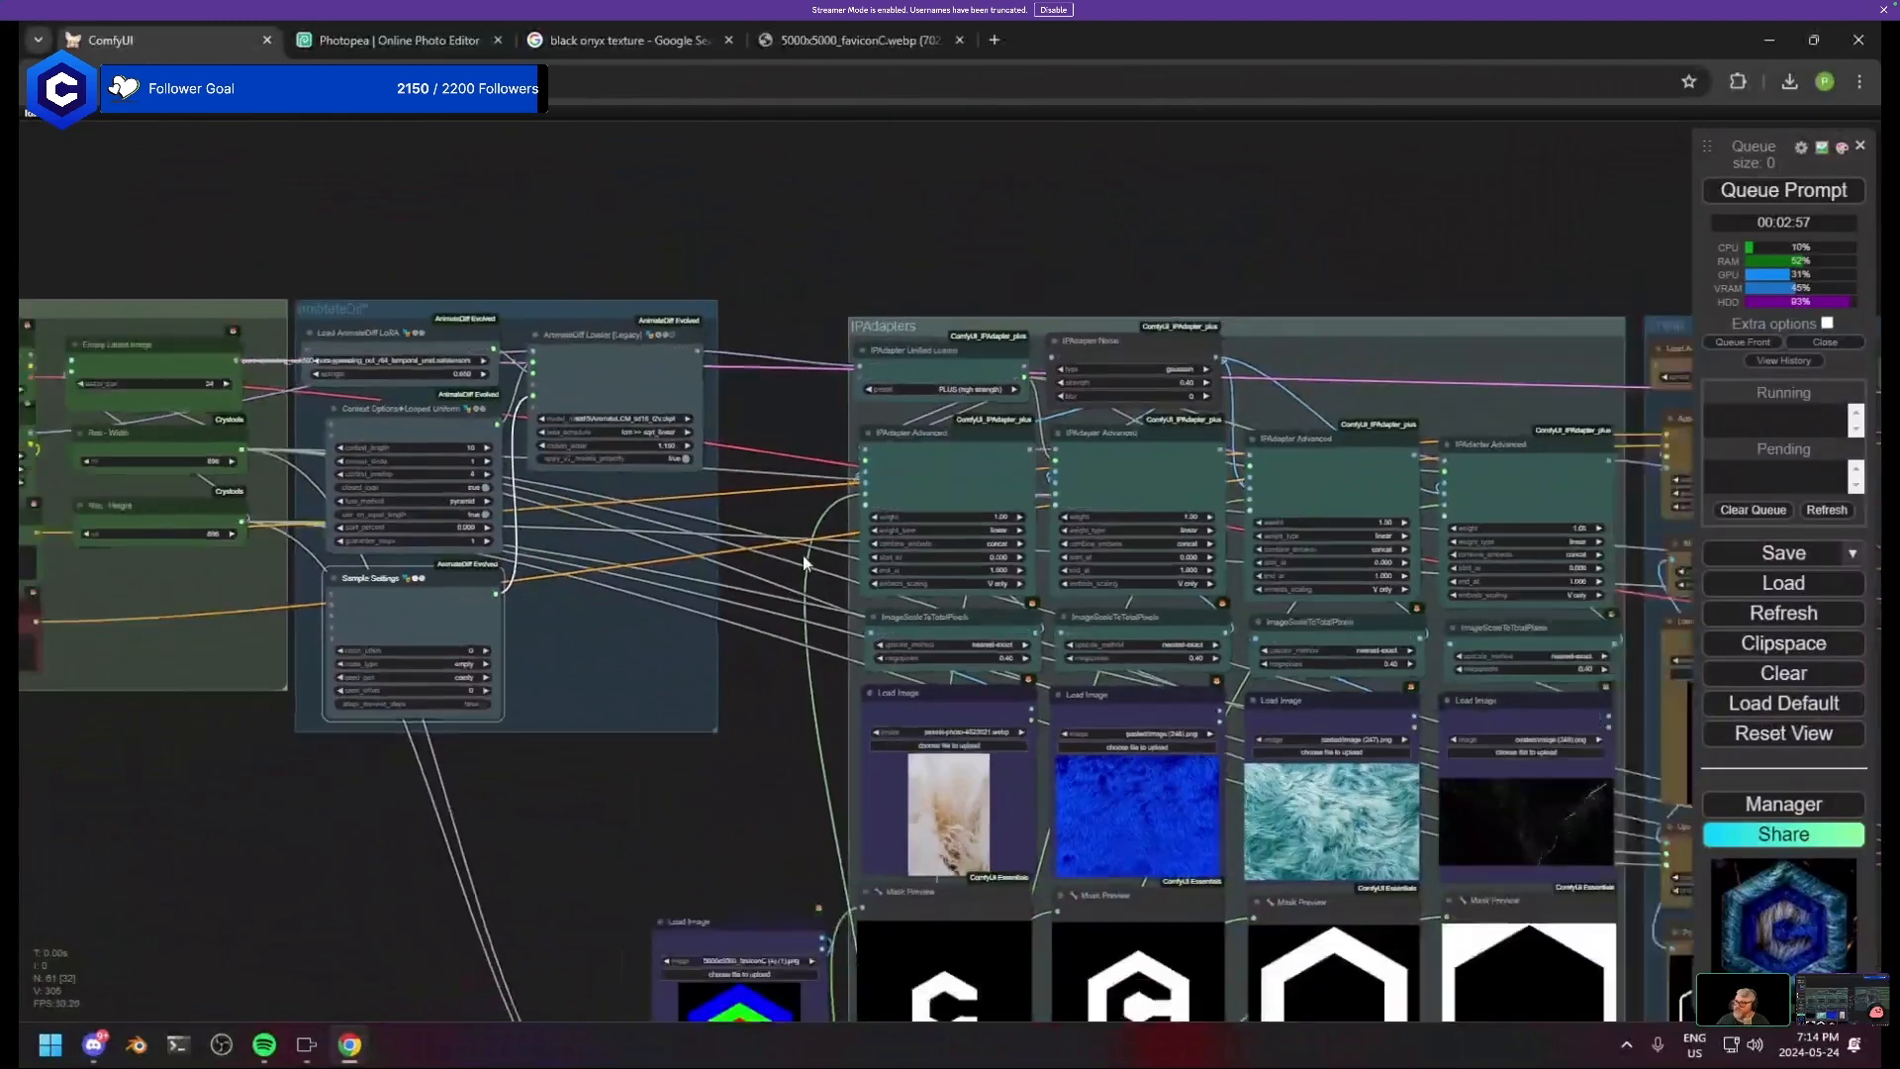
left_click_drag(222, 649, 870, 685)
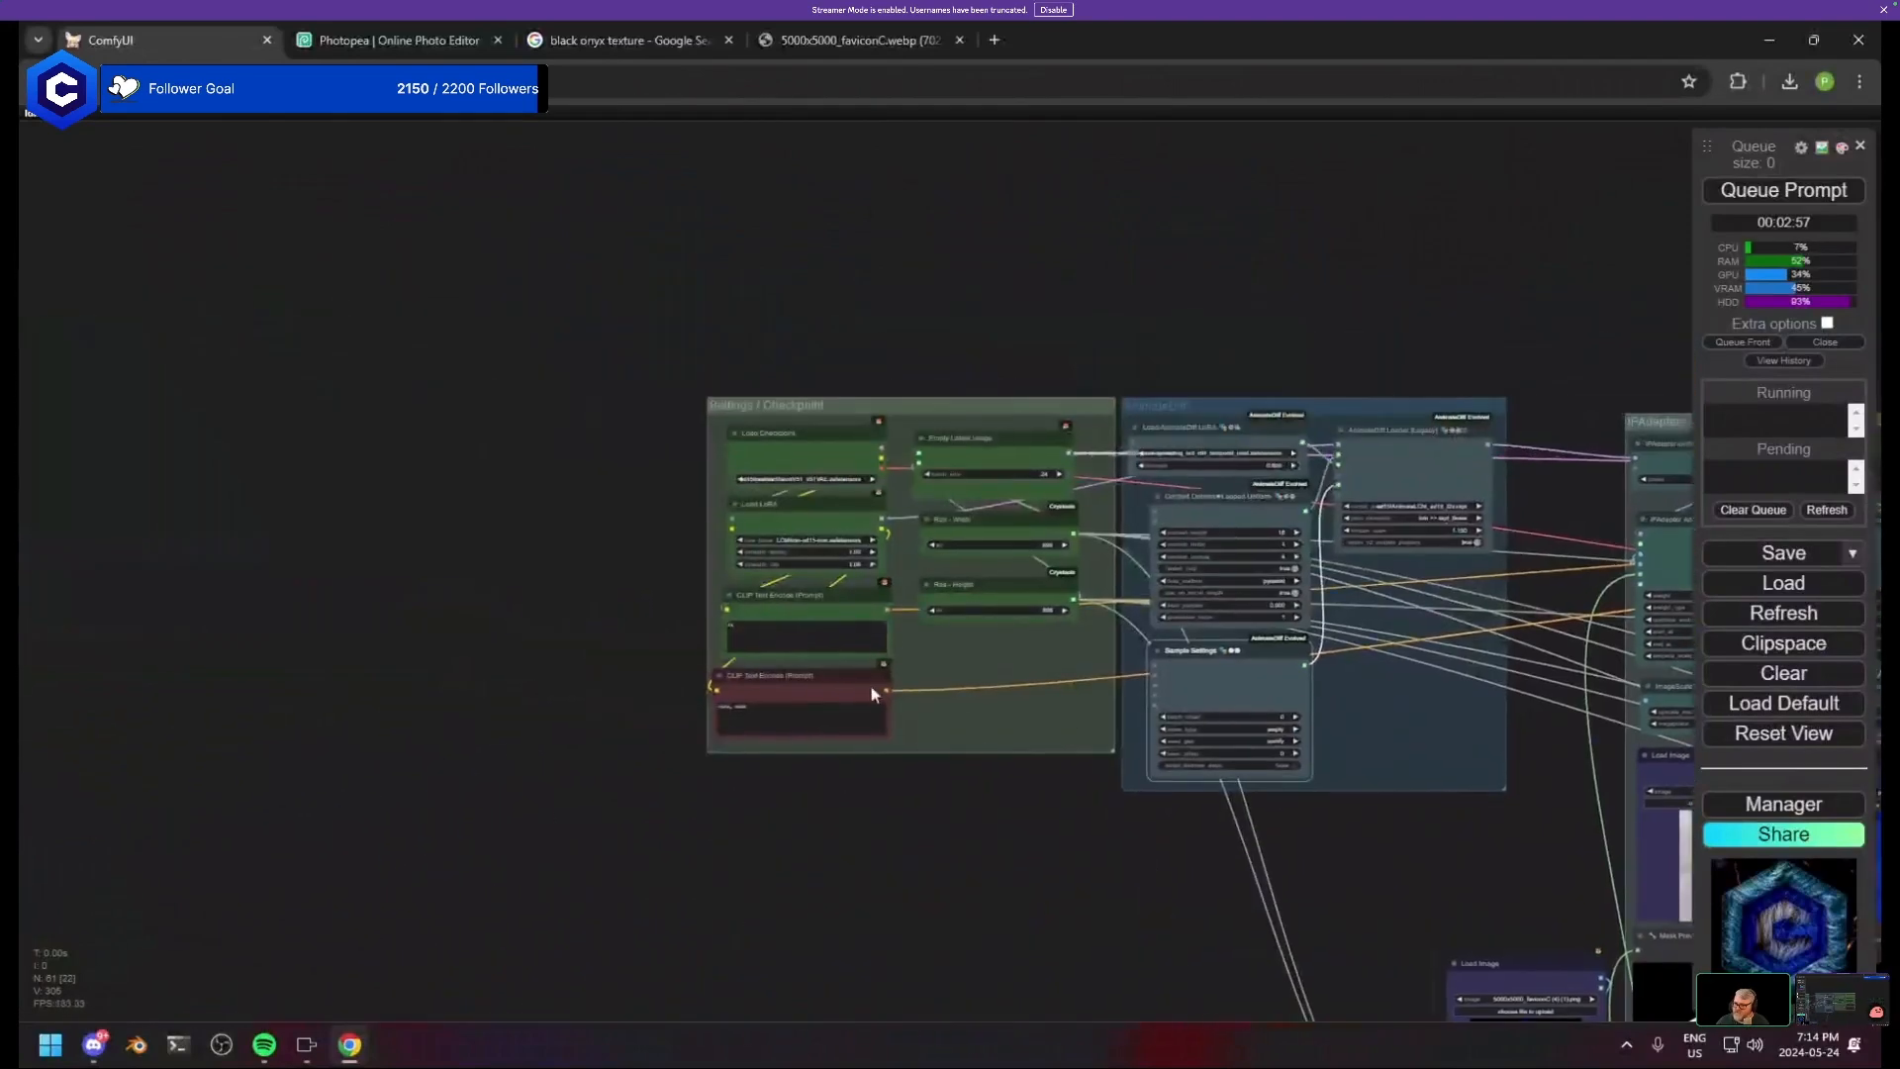
scroll(875, 633, "up", 5)
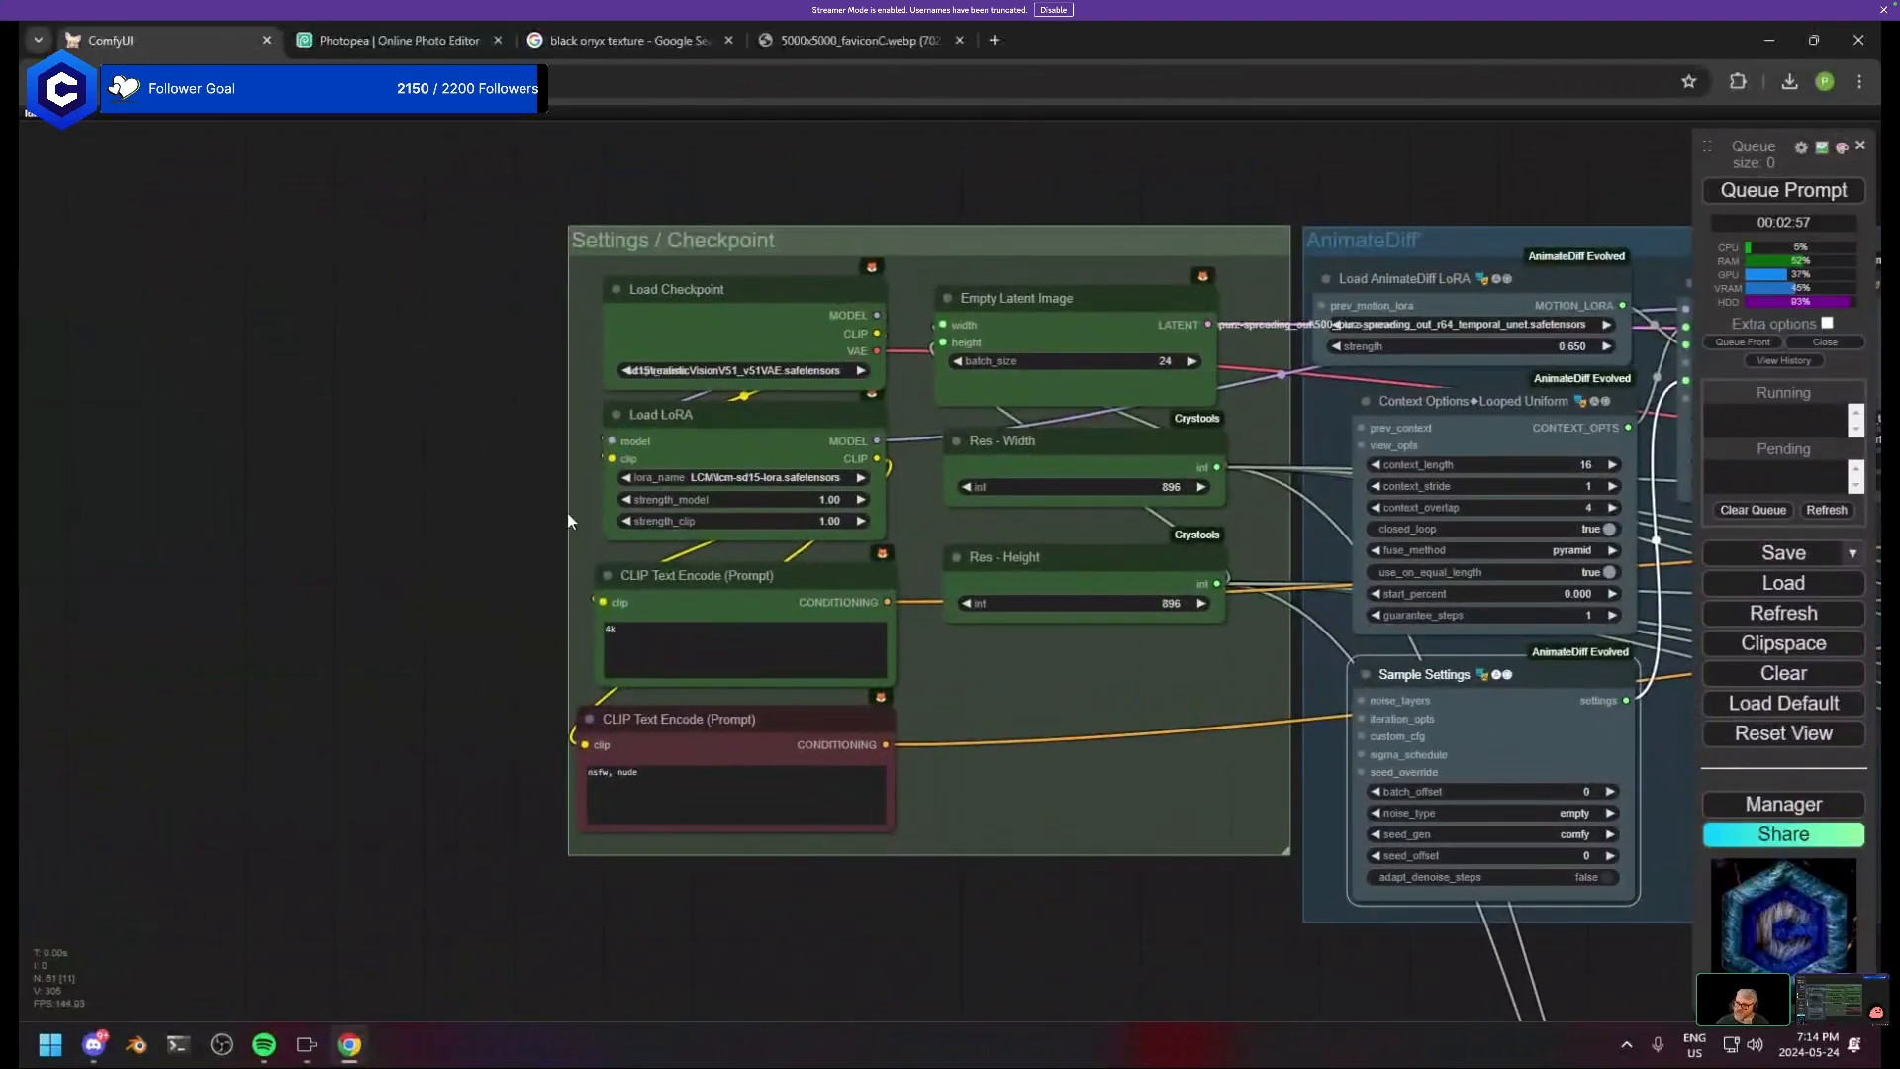
left_click_drag(1381, 763, 478, 757)
left_click_drag(1007, 683, 483, 643)
left_click_drag(998, 259, 479, 182)
scroll(479, 182, "down", 1)
scroll(735, 386, "down", 1)
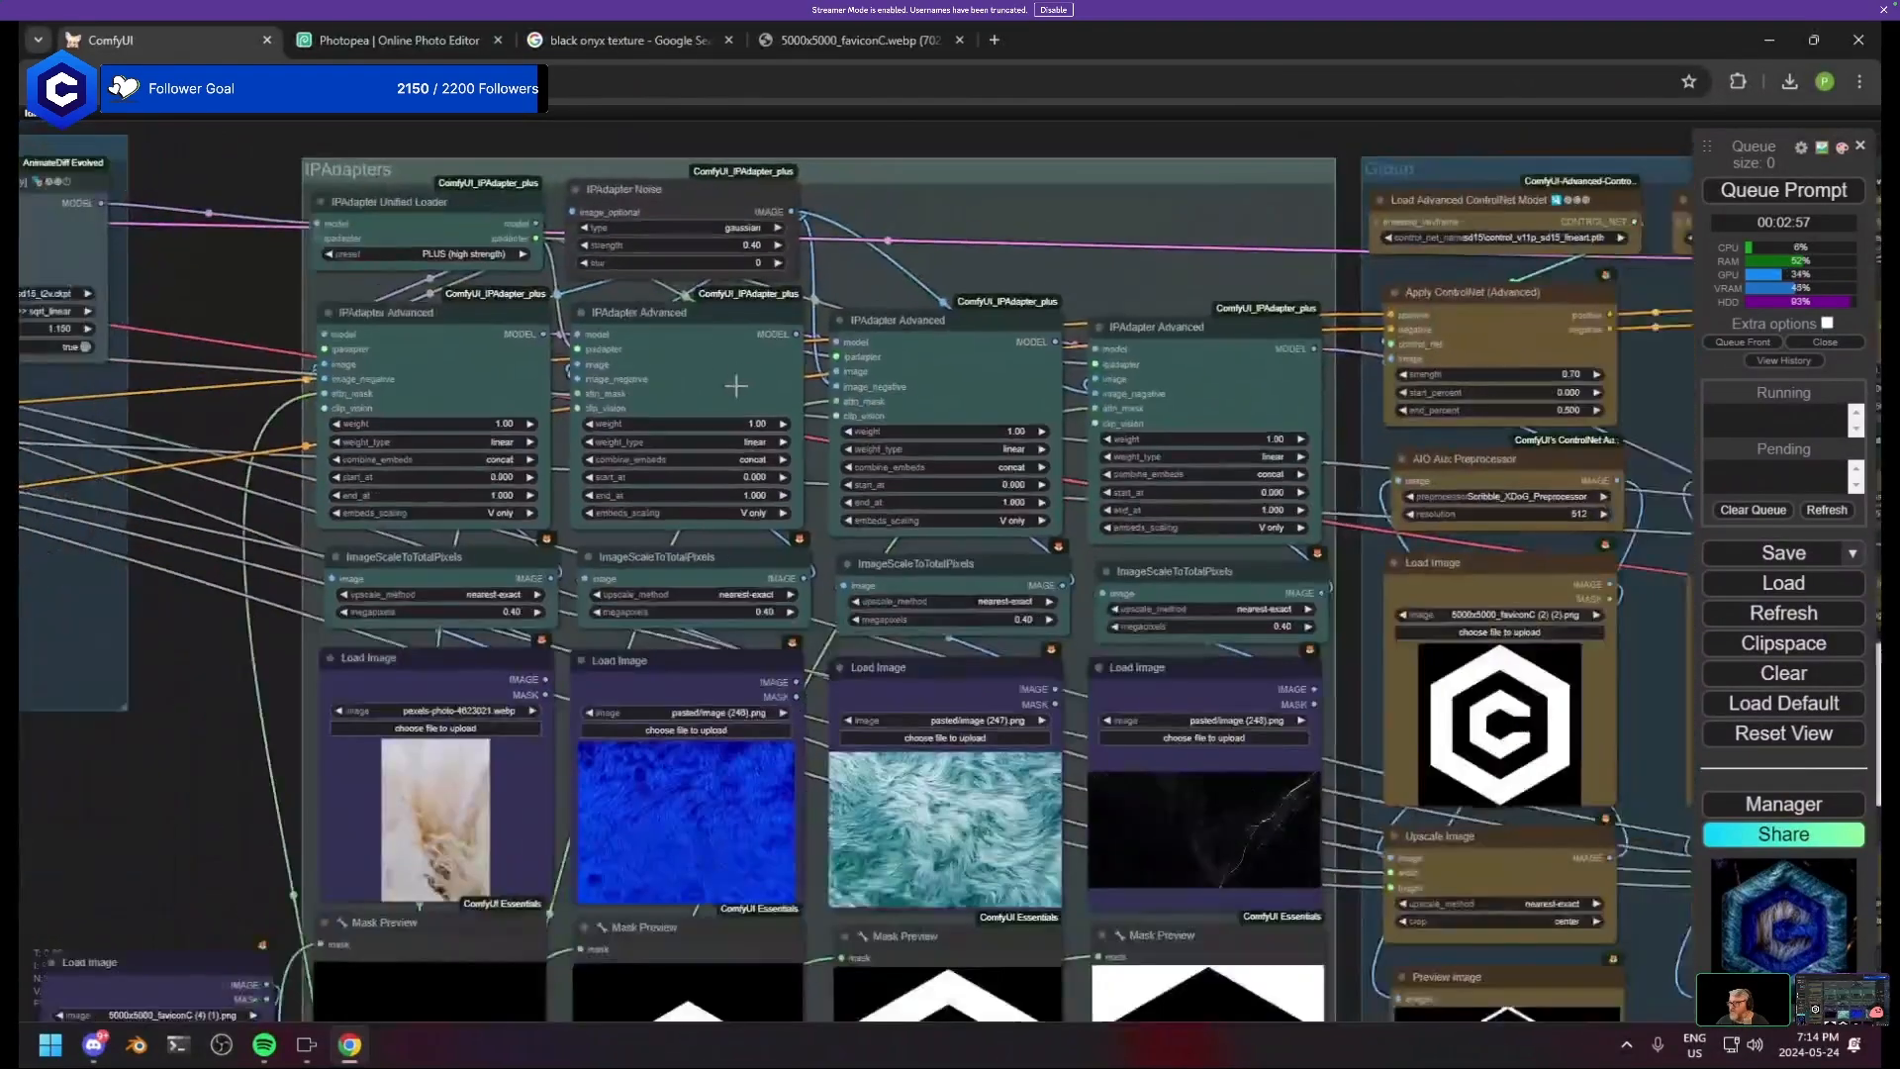
left_click_drag(734, 386, 737, 498)
scroll(741, 615, "up", 4)
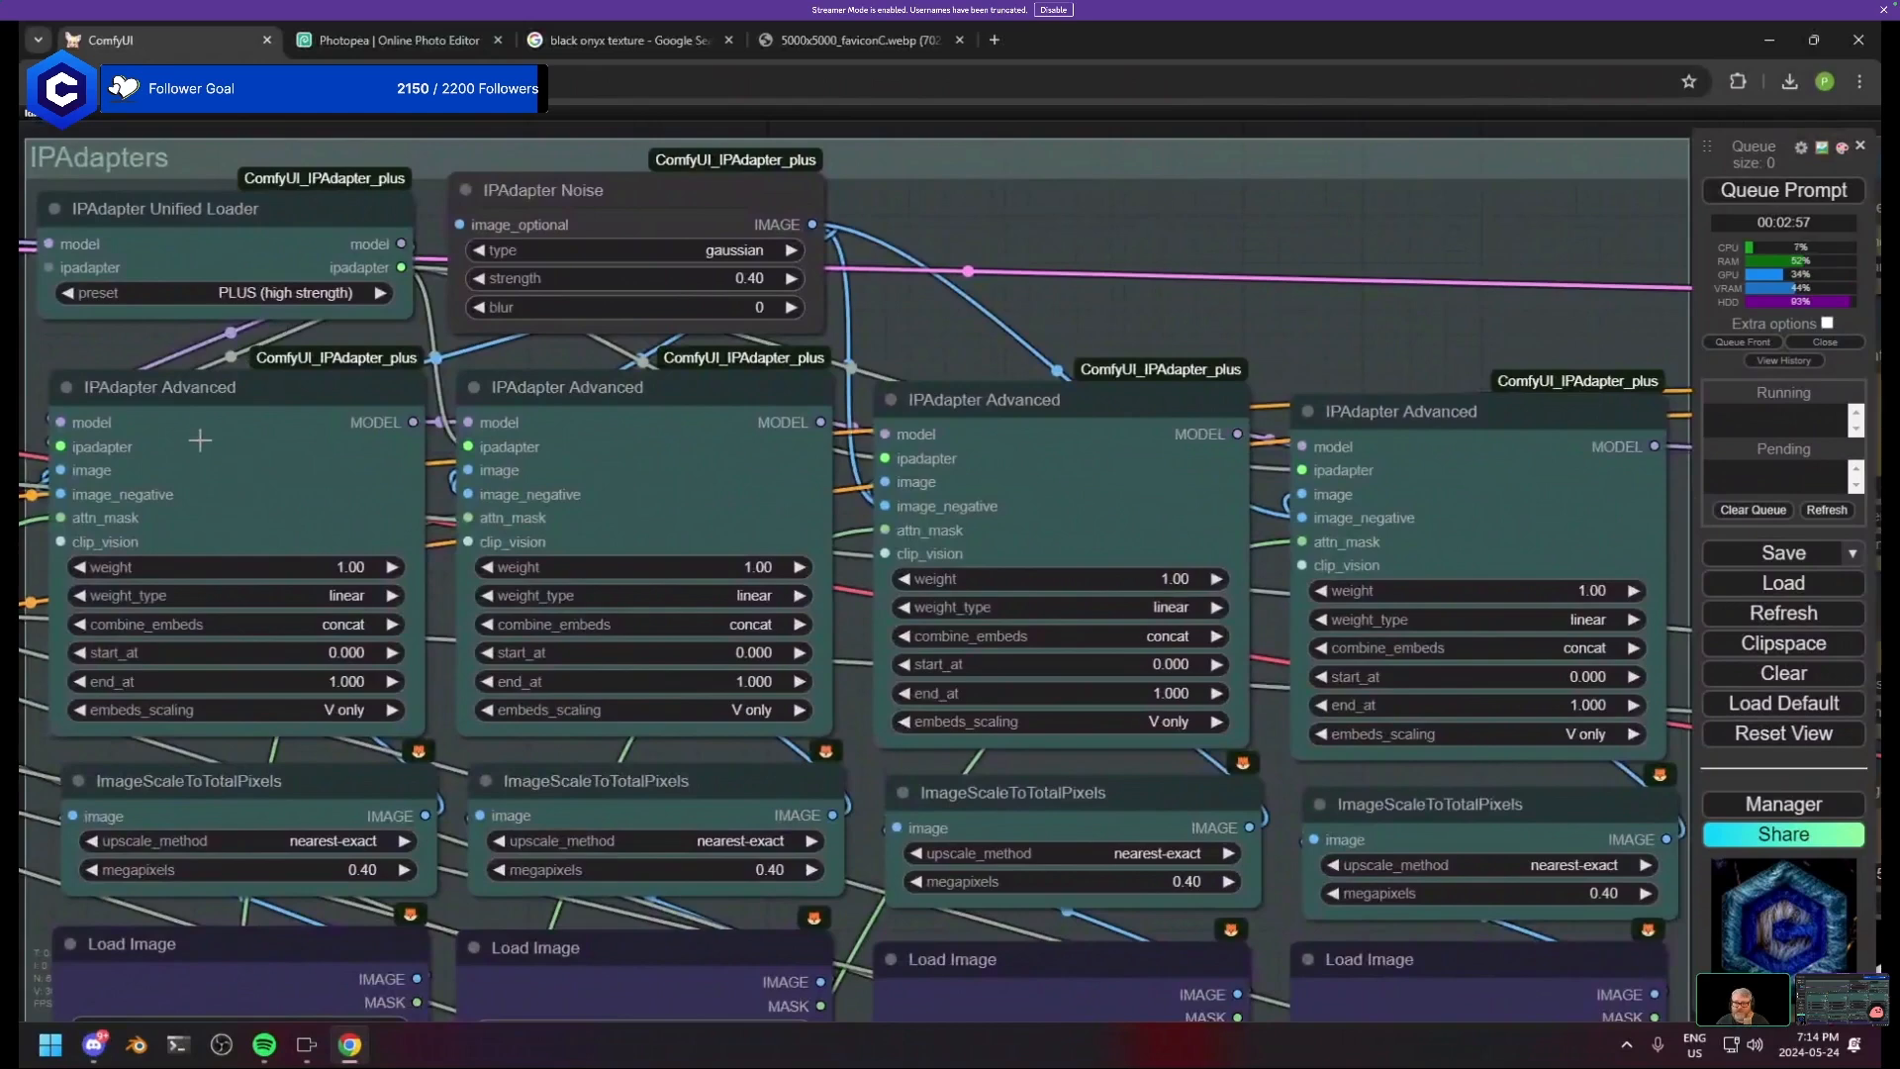
- Inspect the IPAdapter Noise, Unified Loader and IPAdapter Advanced nodes with their linked scaling and image nodes
left_click(570, 193)
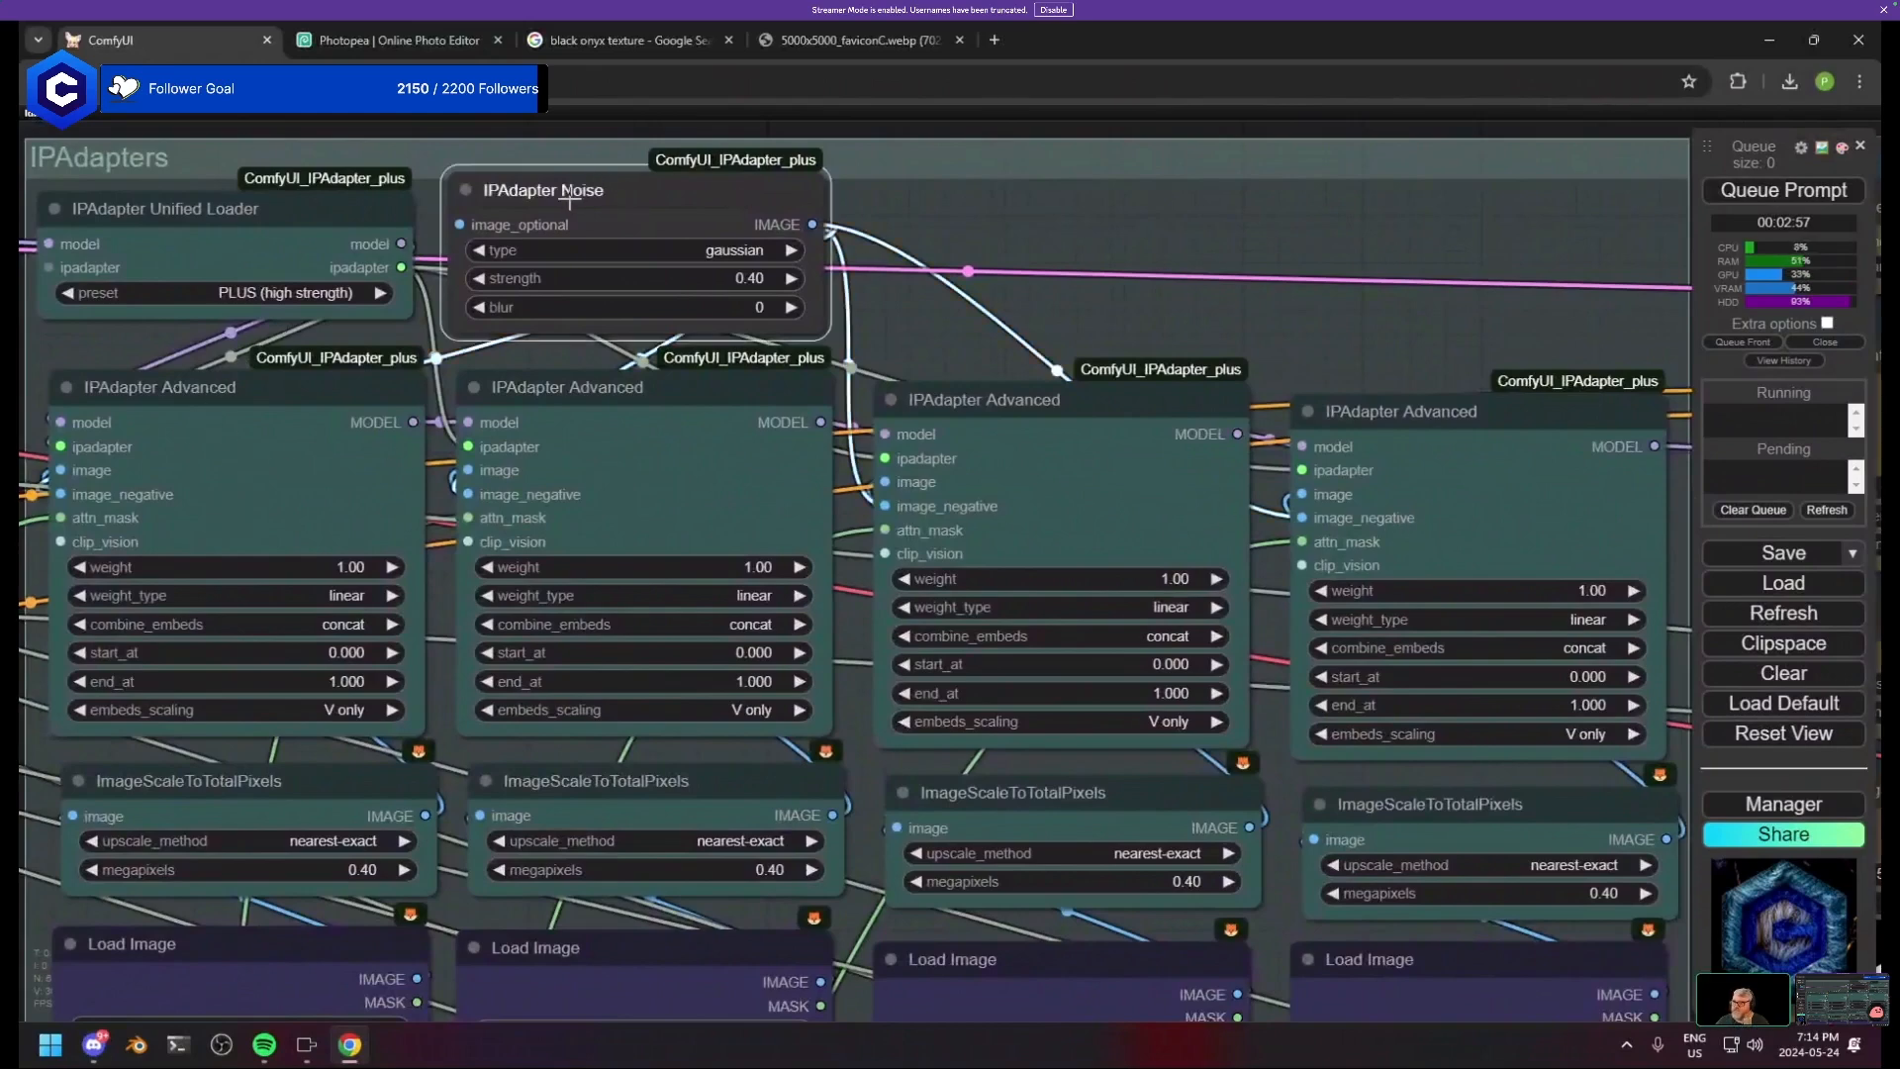
mouse_move(630, 218)
left_mouse_down()
mouse_move(693, 164)
mouse_move(1088, 201)
mouse_move(649, 211)
left_mouse_up()
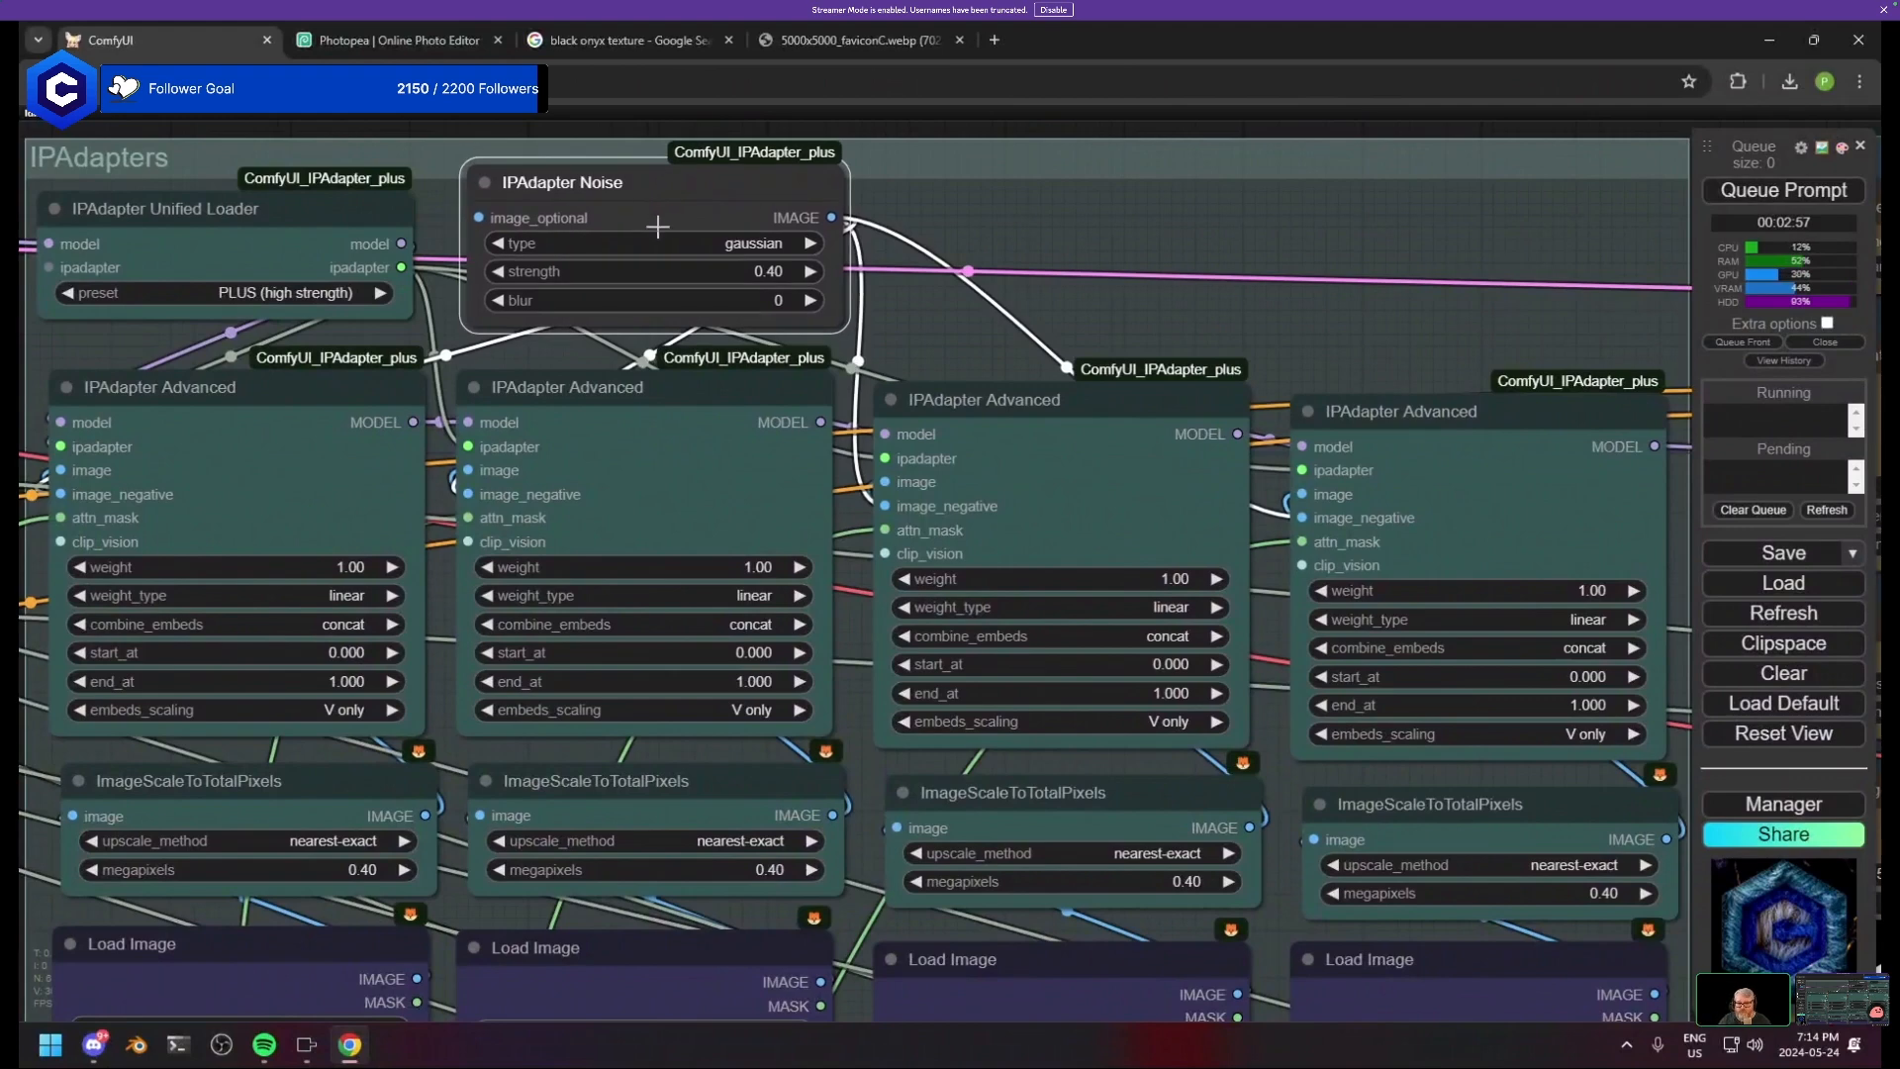
left_click(244, 219)
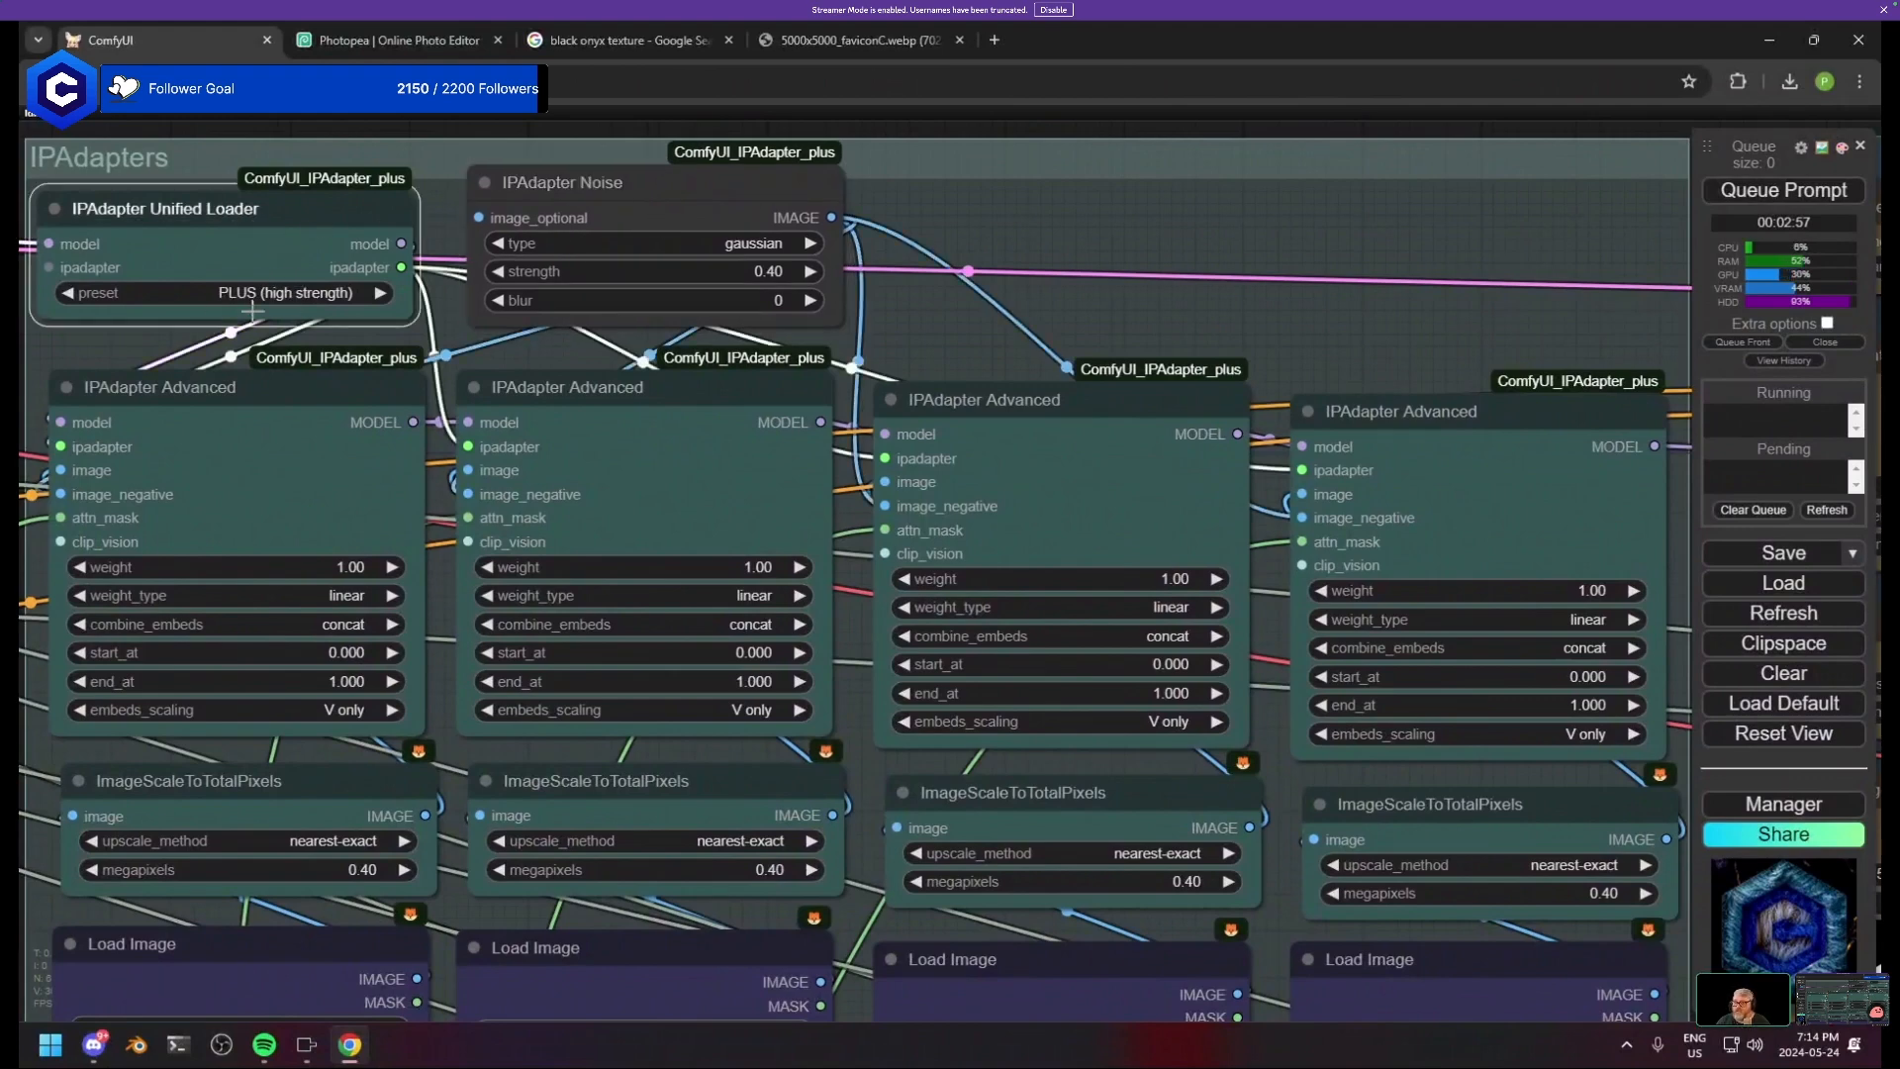
left_click(278, 491)
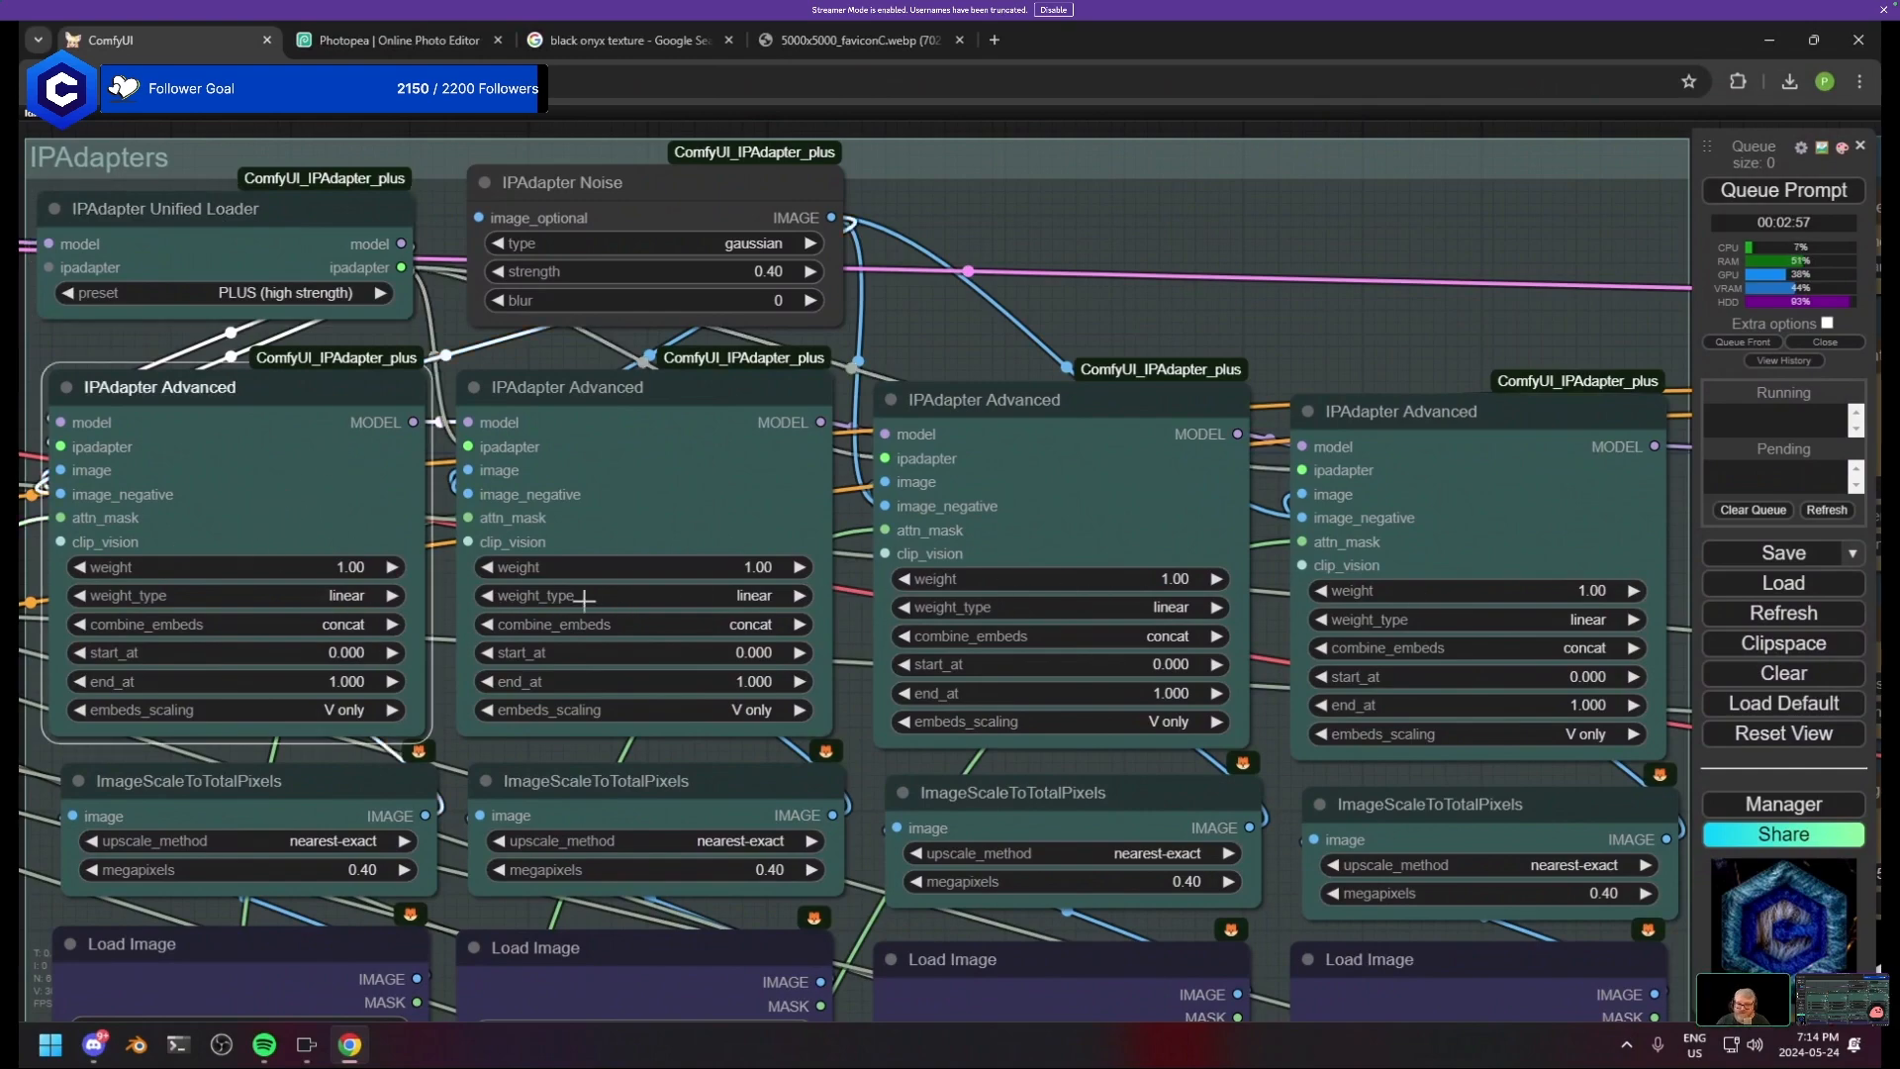
scroll(676, 495, "down", 5)
left_click_drag(717, 880, 666, 614)
scroll(666, 614, "up", 4)
scroll(669, 633, "down", 2)
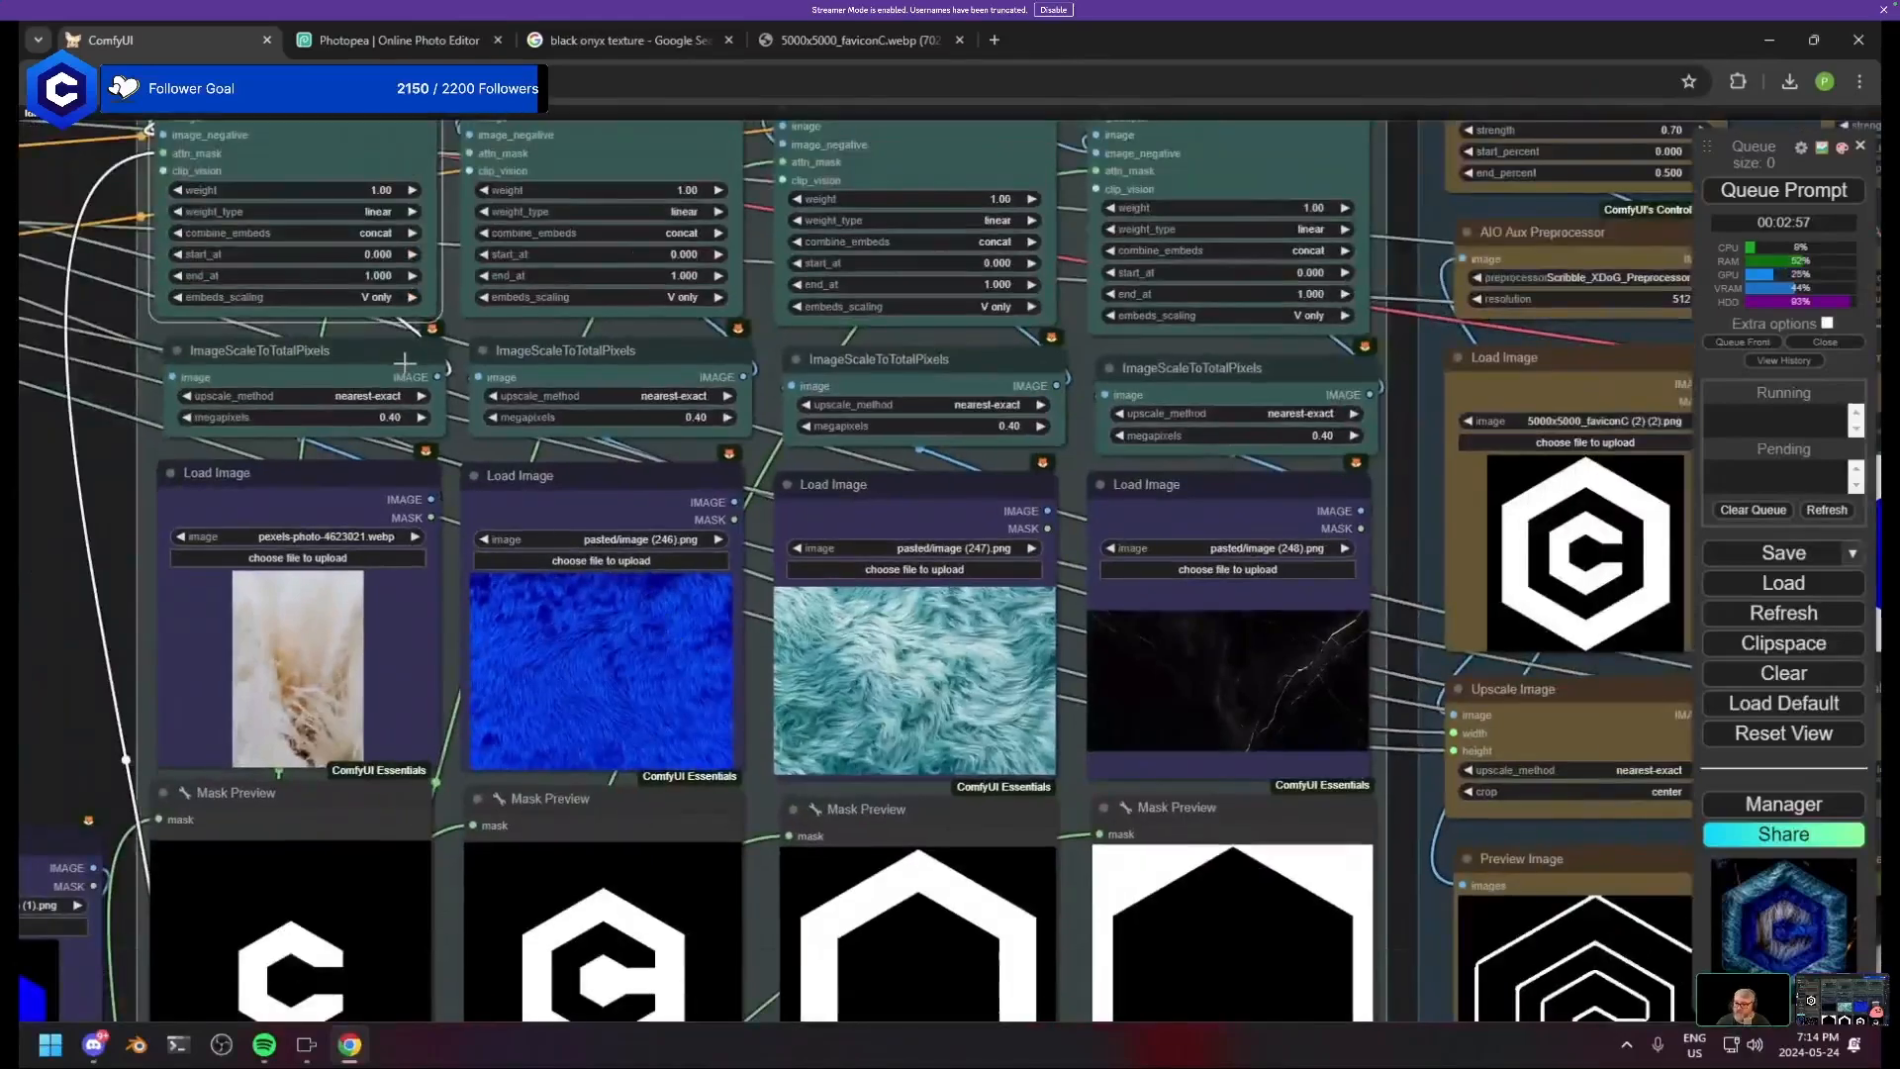
left_click_drag(404, 330, 445, 506)
scroll(369, 295, "up", 5)
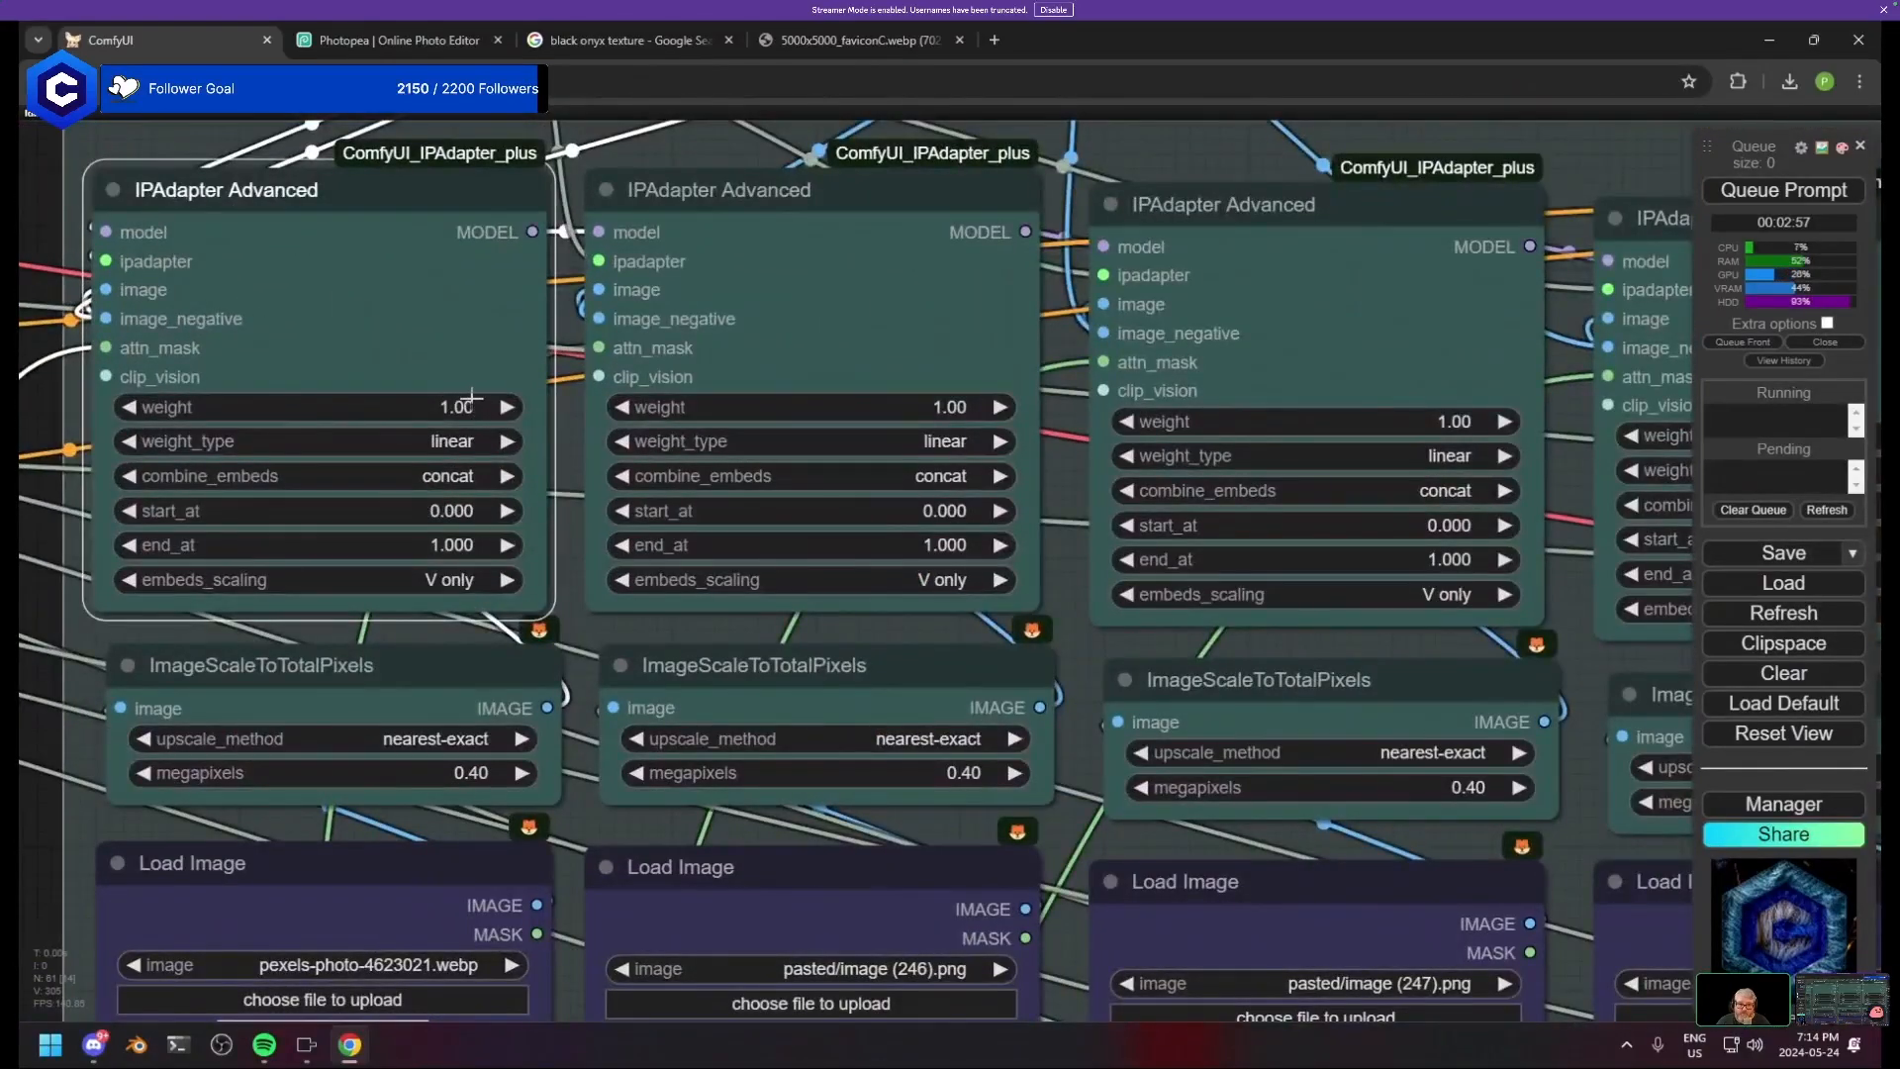
- Examine the IPAdapter reference images, their scaling nodes and the Mask Preview nodes beneath them
scroll(594, 648, "down", 2)
left_click_drag(594, 648, 413, 432)
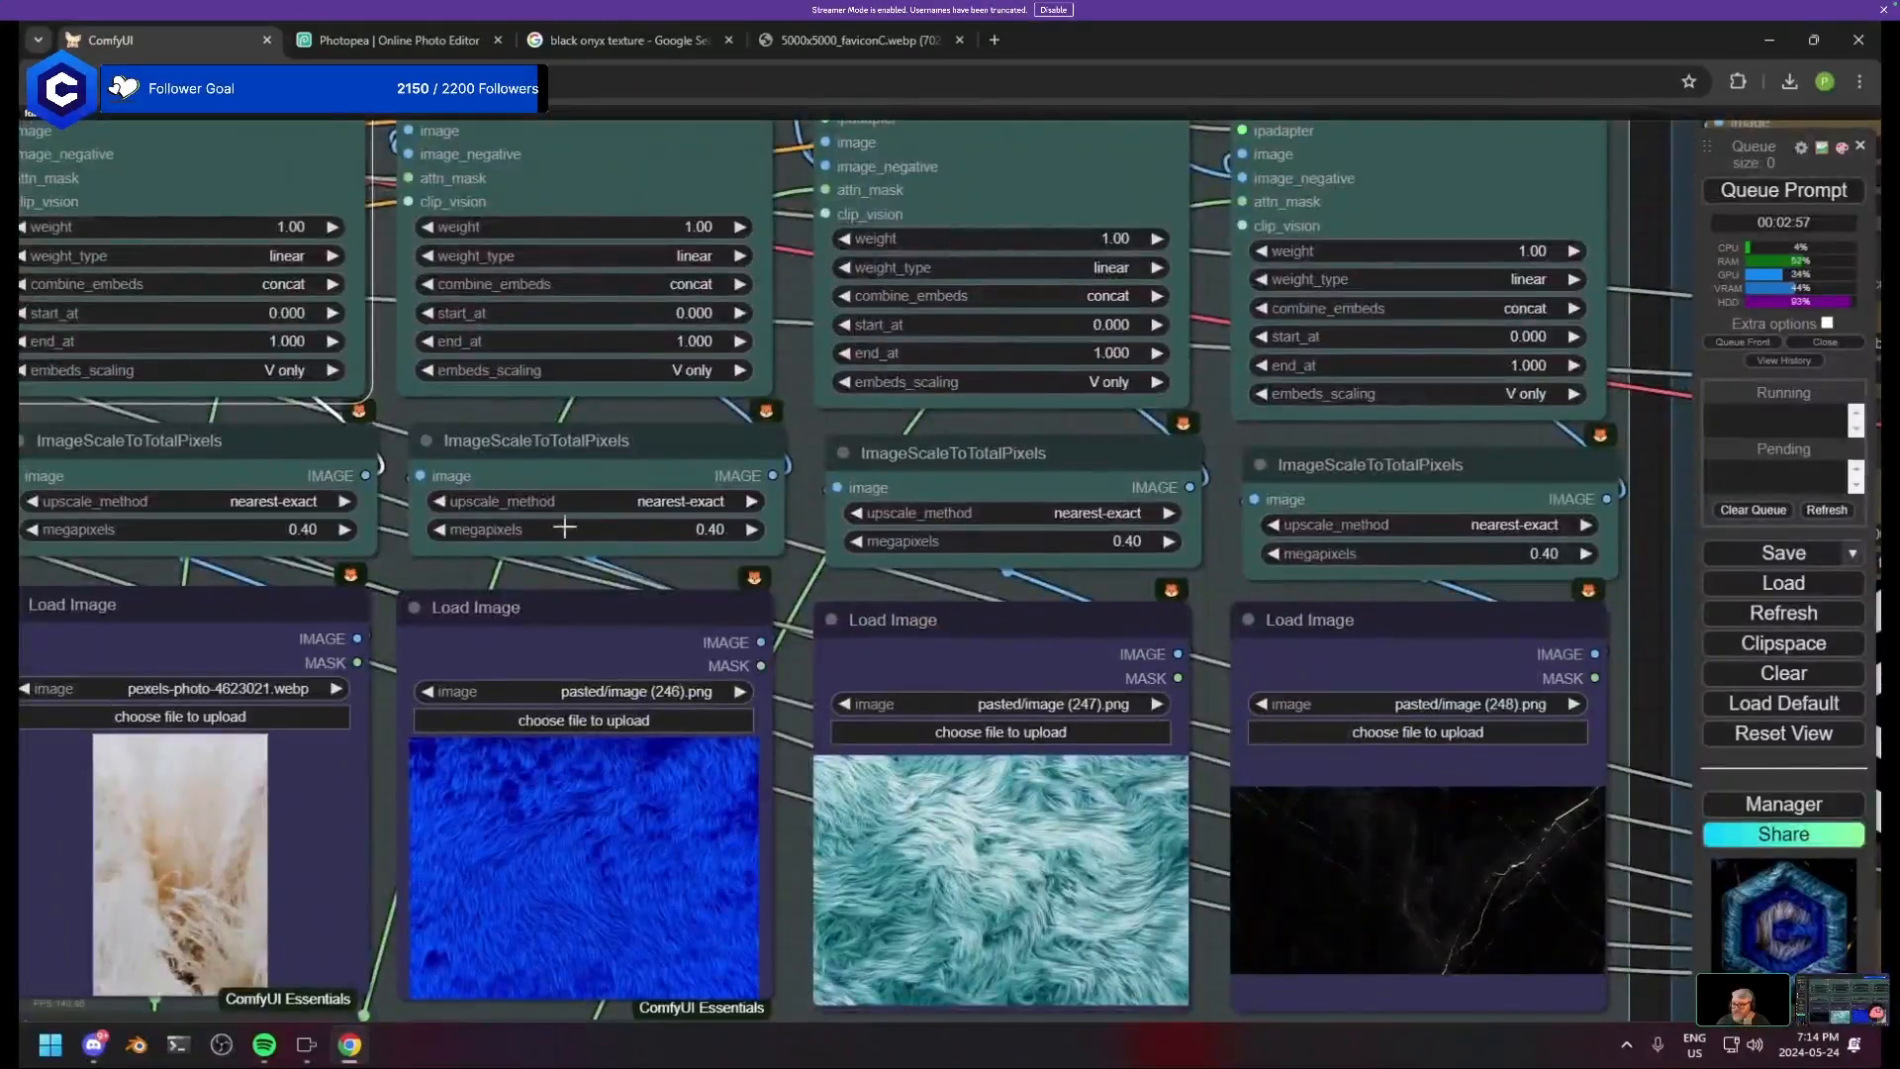
left_click_drag(598, 555, 466, 305)
left_click_drag(485, 564, 695, 225)
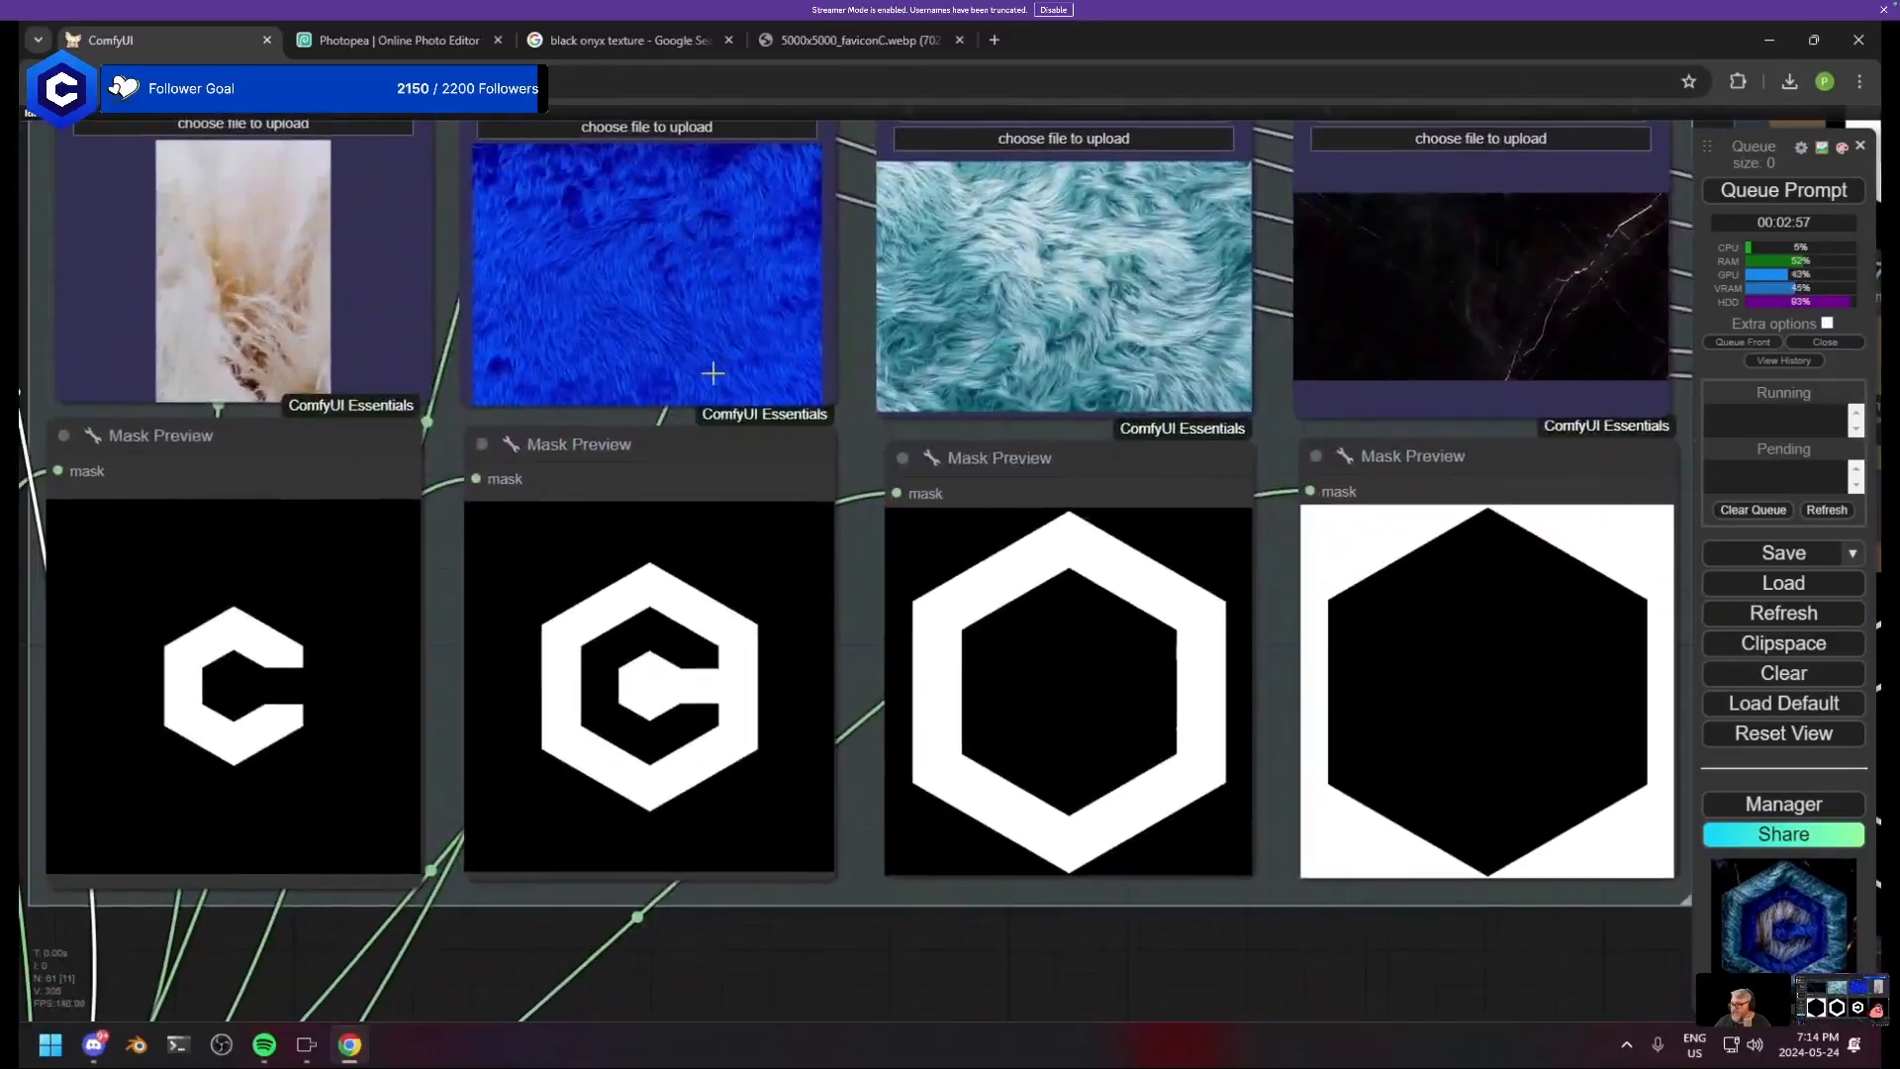
scroll(674, 517, "down", 4)
left_click_drag(673, 517, 633, 699)
left_click_drag(254, 818, 649, 680)
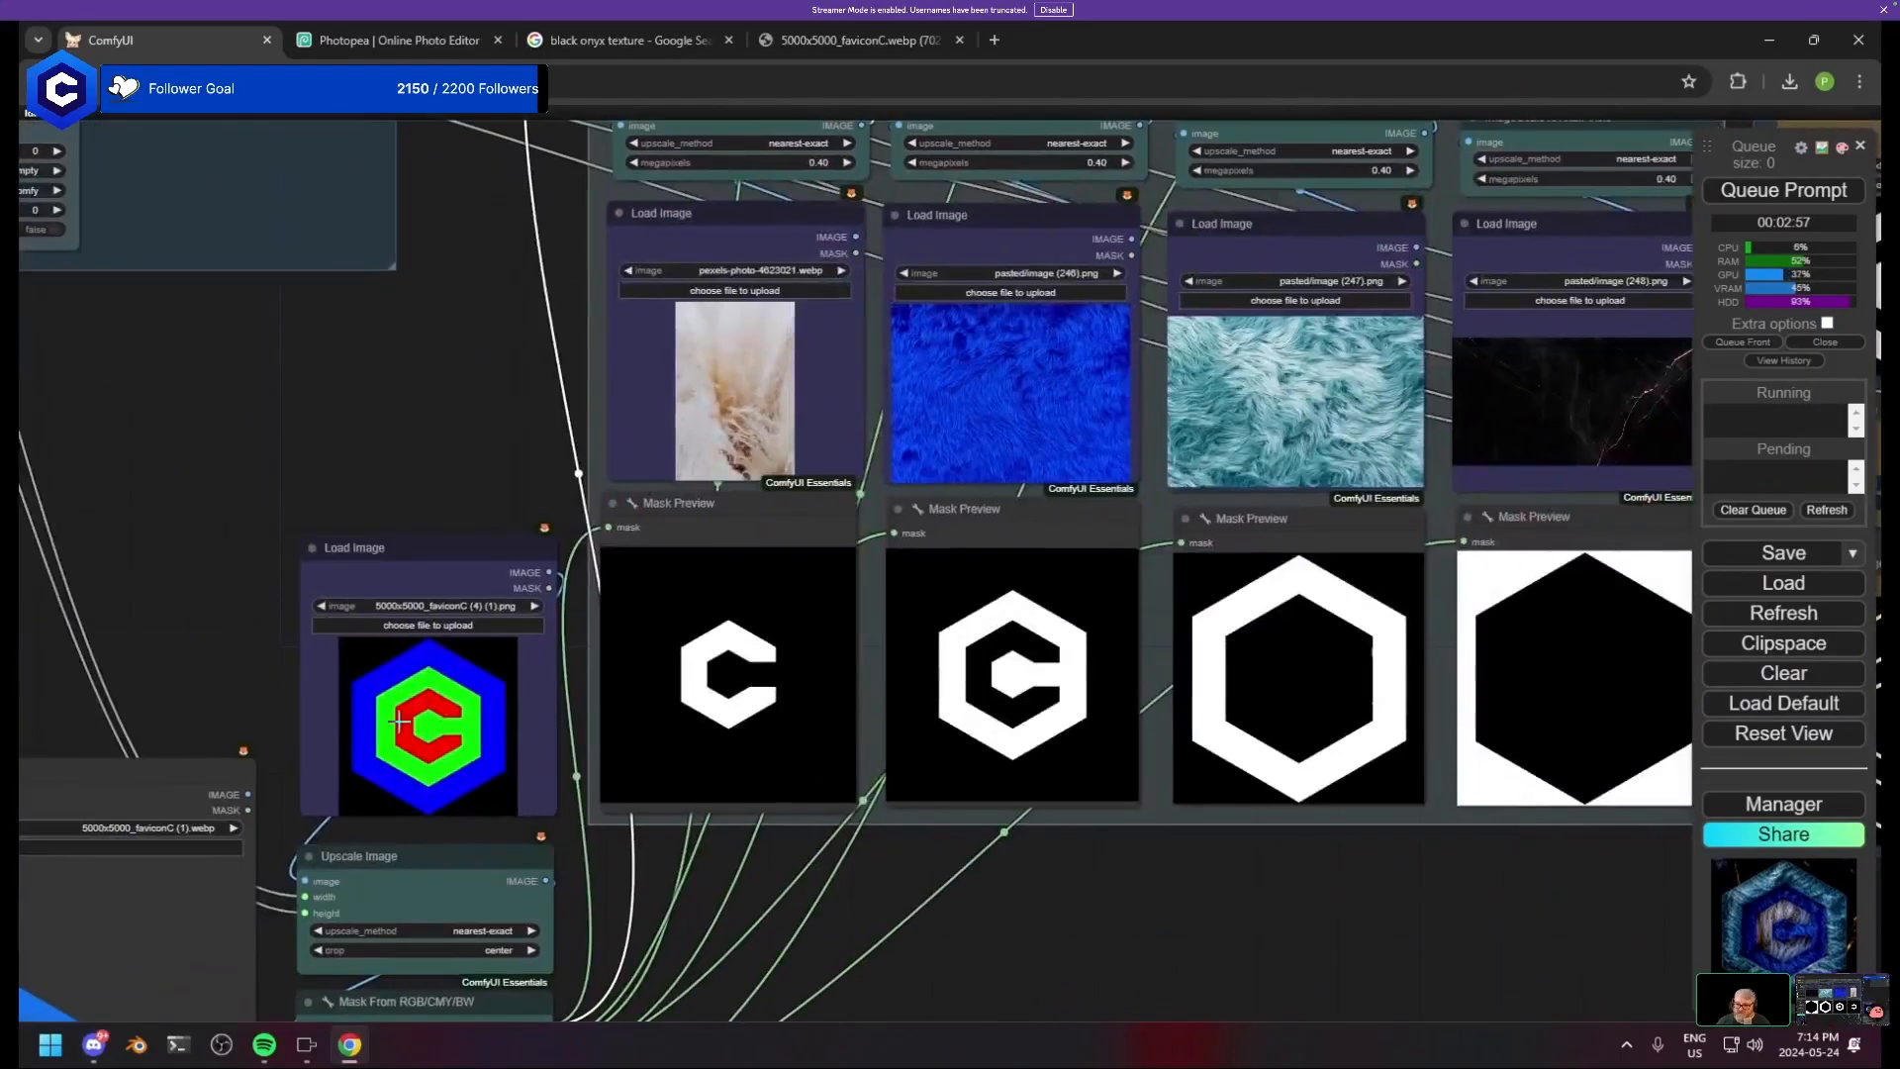
- Inspect the RGB mask image together with its Upscale Image and Mask From RGB/CMY/BW nodes
left_click_drag(401, 721, 584, 475)
left_click(639, 562)
left_click(613, 781)
scroll(608, 793, "up", 10)
left_click_drag(607, 793, 775, 491)
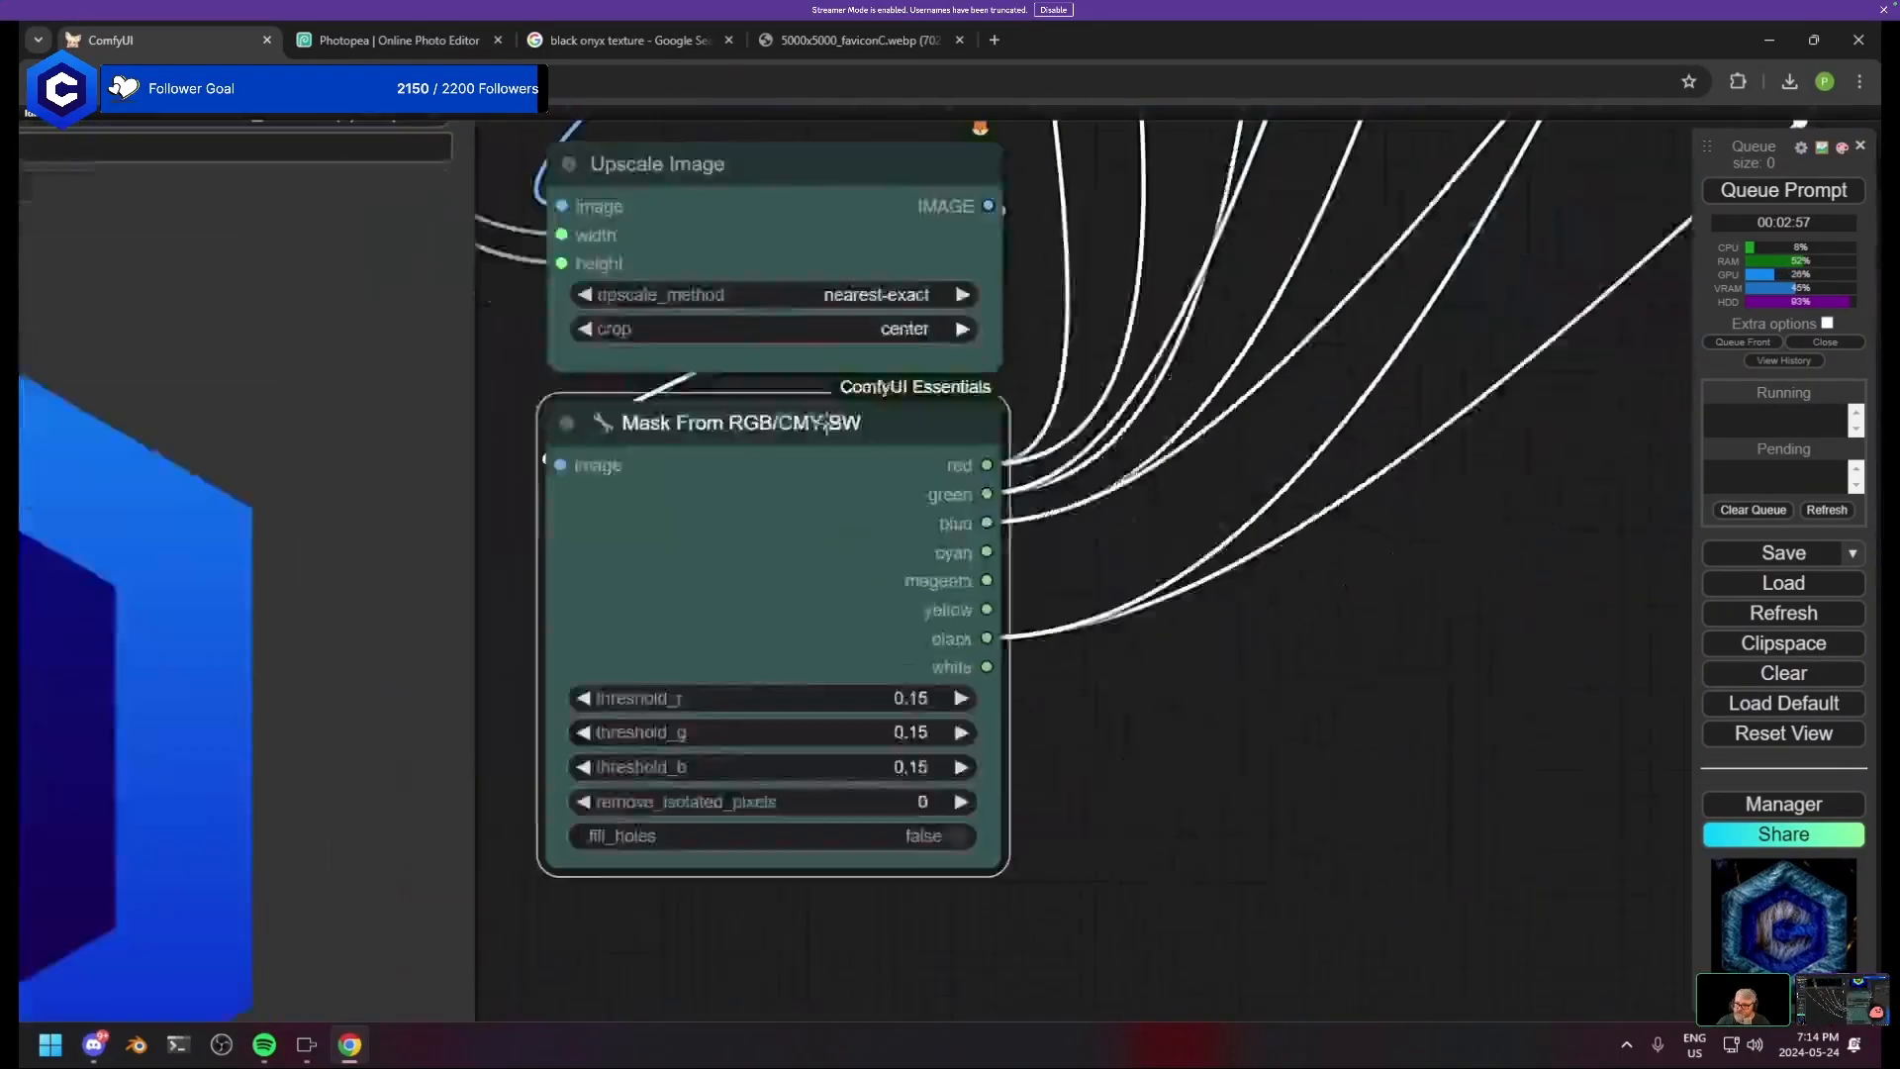
left_click_drag(744, 677, 822, 644)
scroll(823, 644, "down", 3)
left_click_drag(830, 572, 771, 784)
left_click_drag(824, 661, 818, 576)
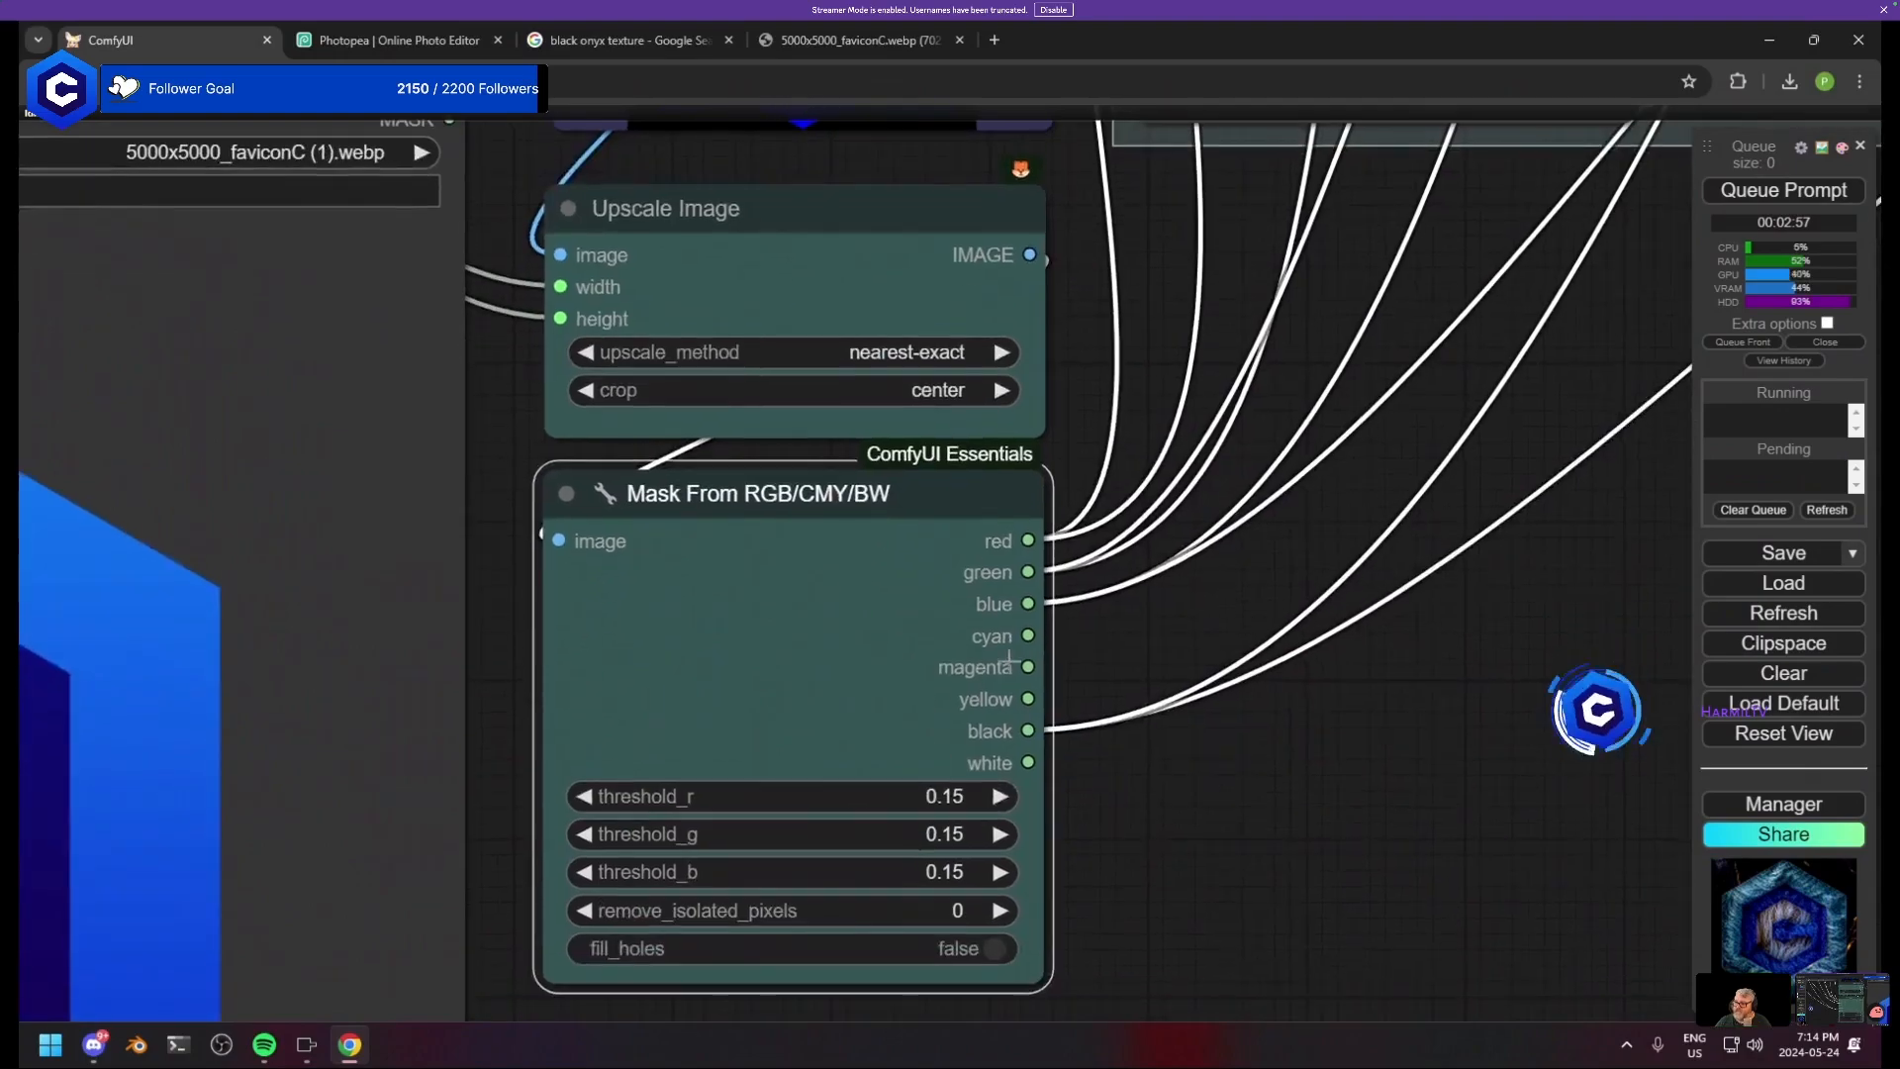
scroll(1039, 712, "down", 10)
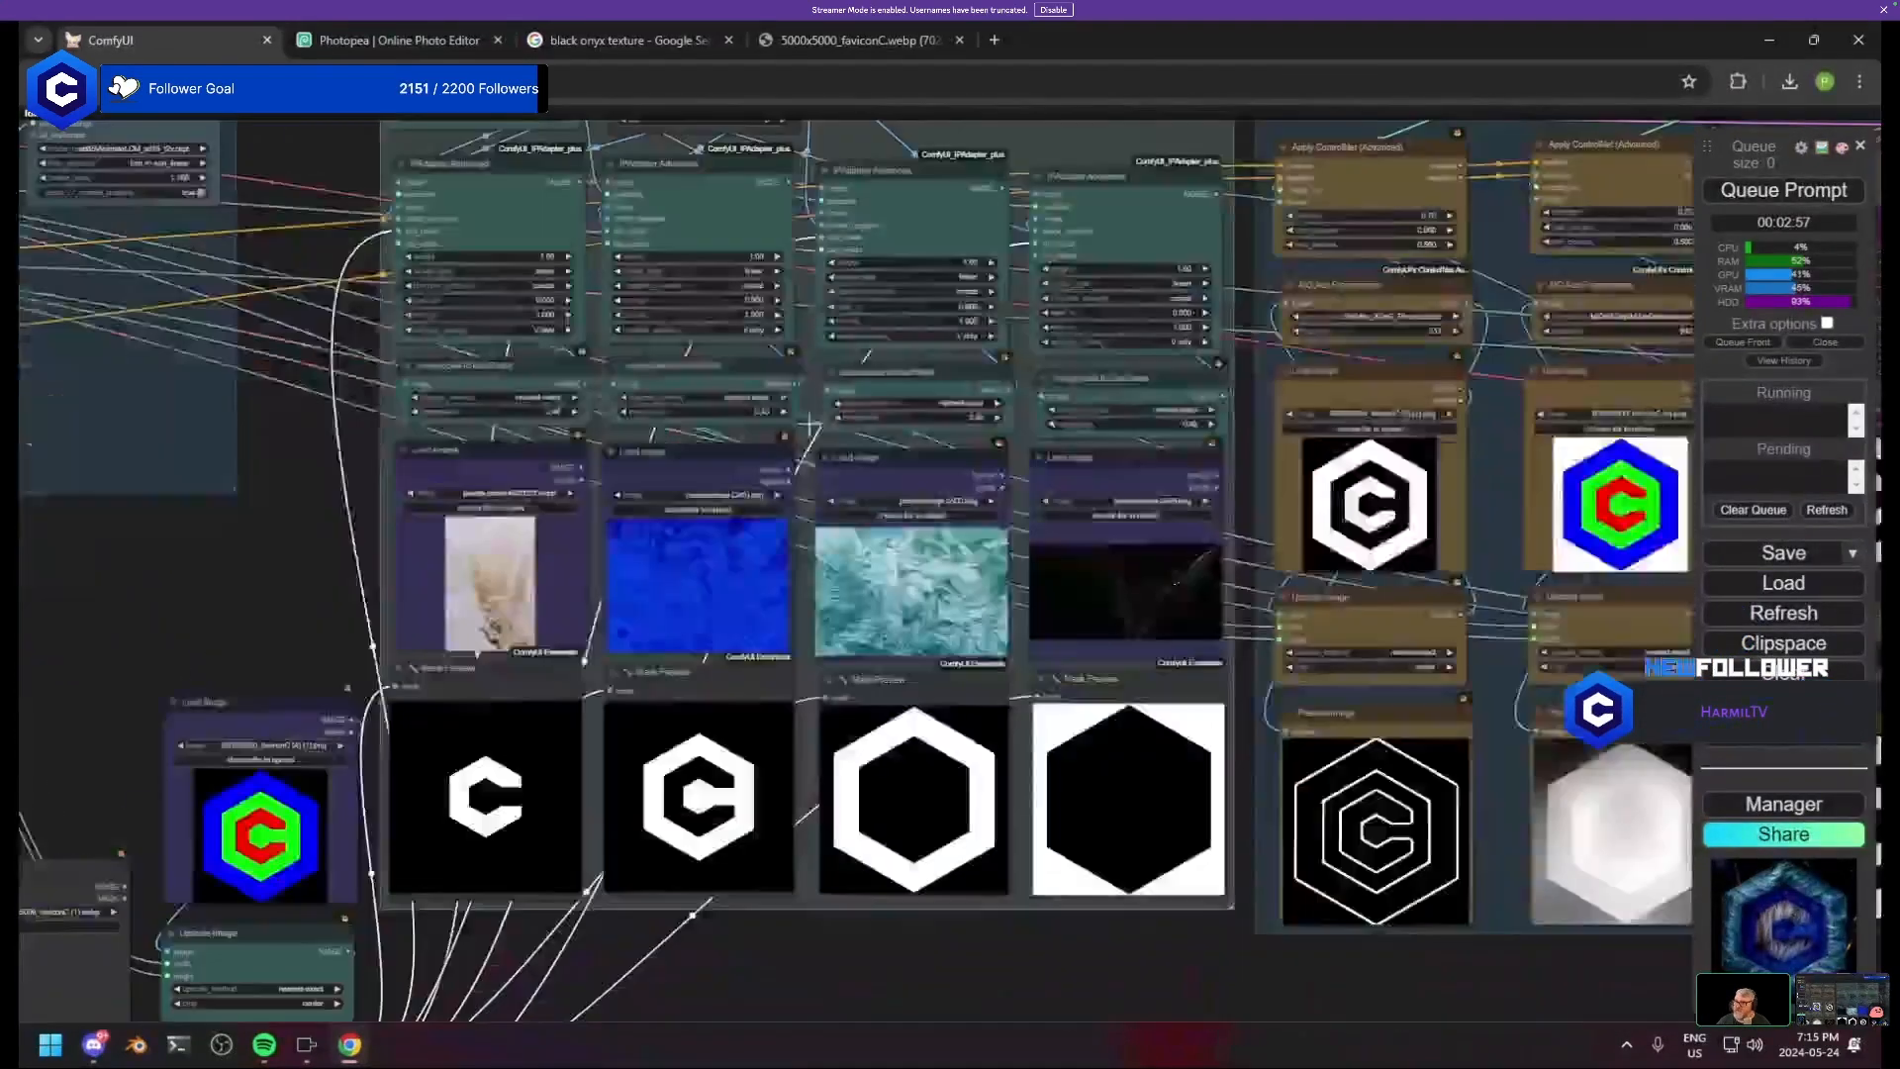
- Examine the ControlNet group's lineart, depth and QR Code Monster chains, including their strengths, preprocessors and input images
left_click_drag(808, 423, 689, 170)
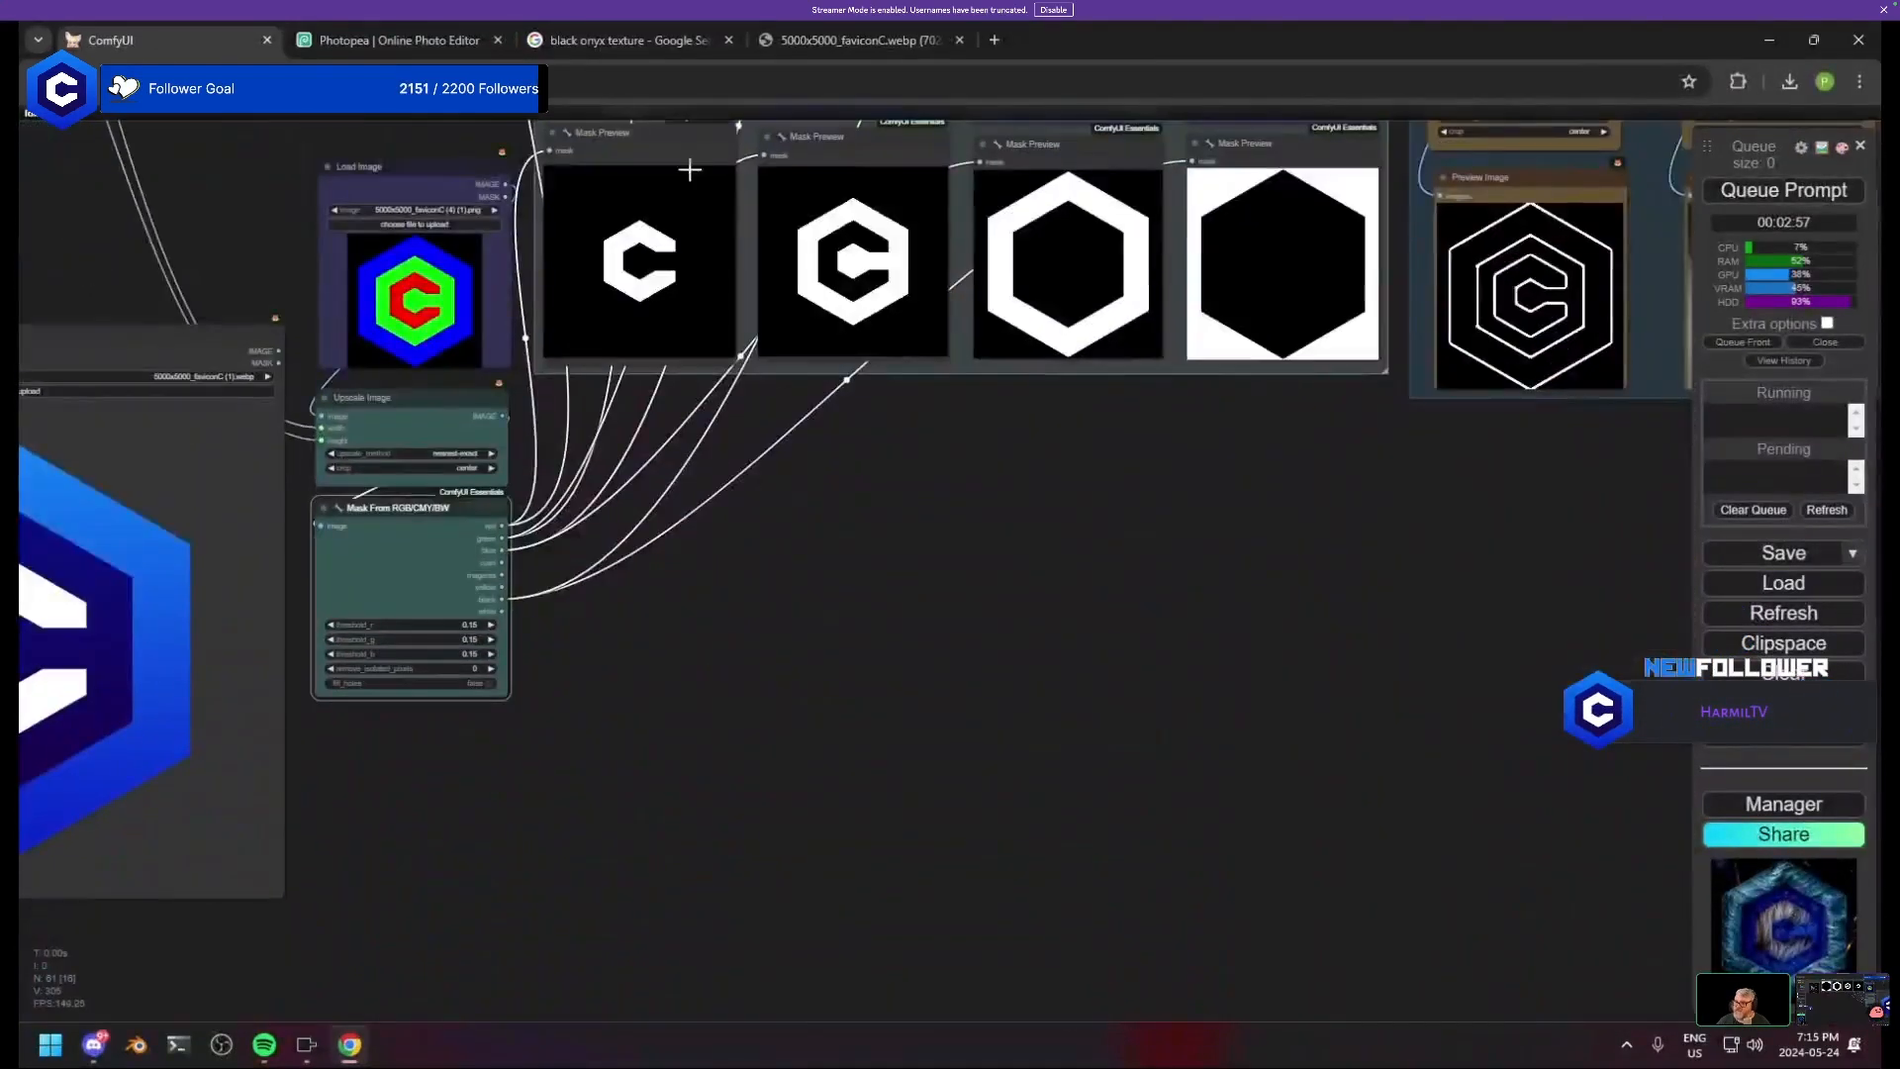
left_click_drag(1271, 211, 407, 800)
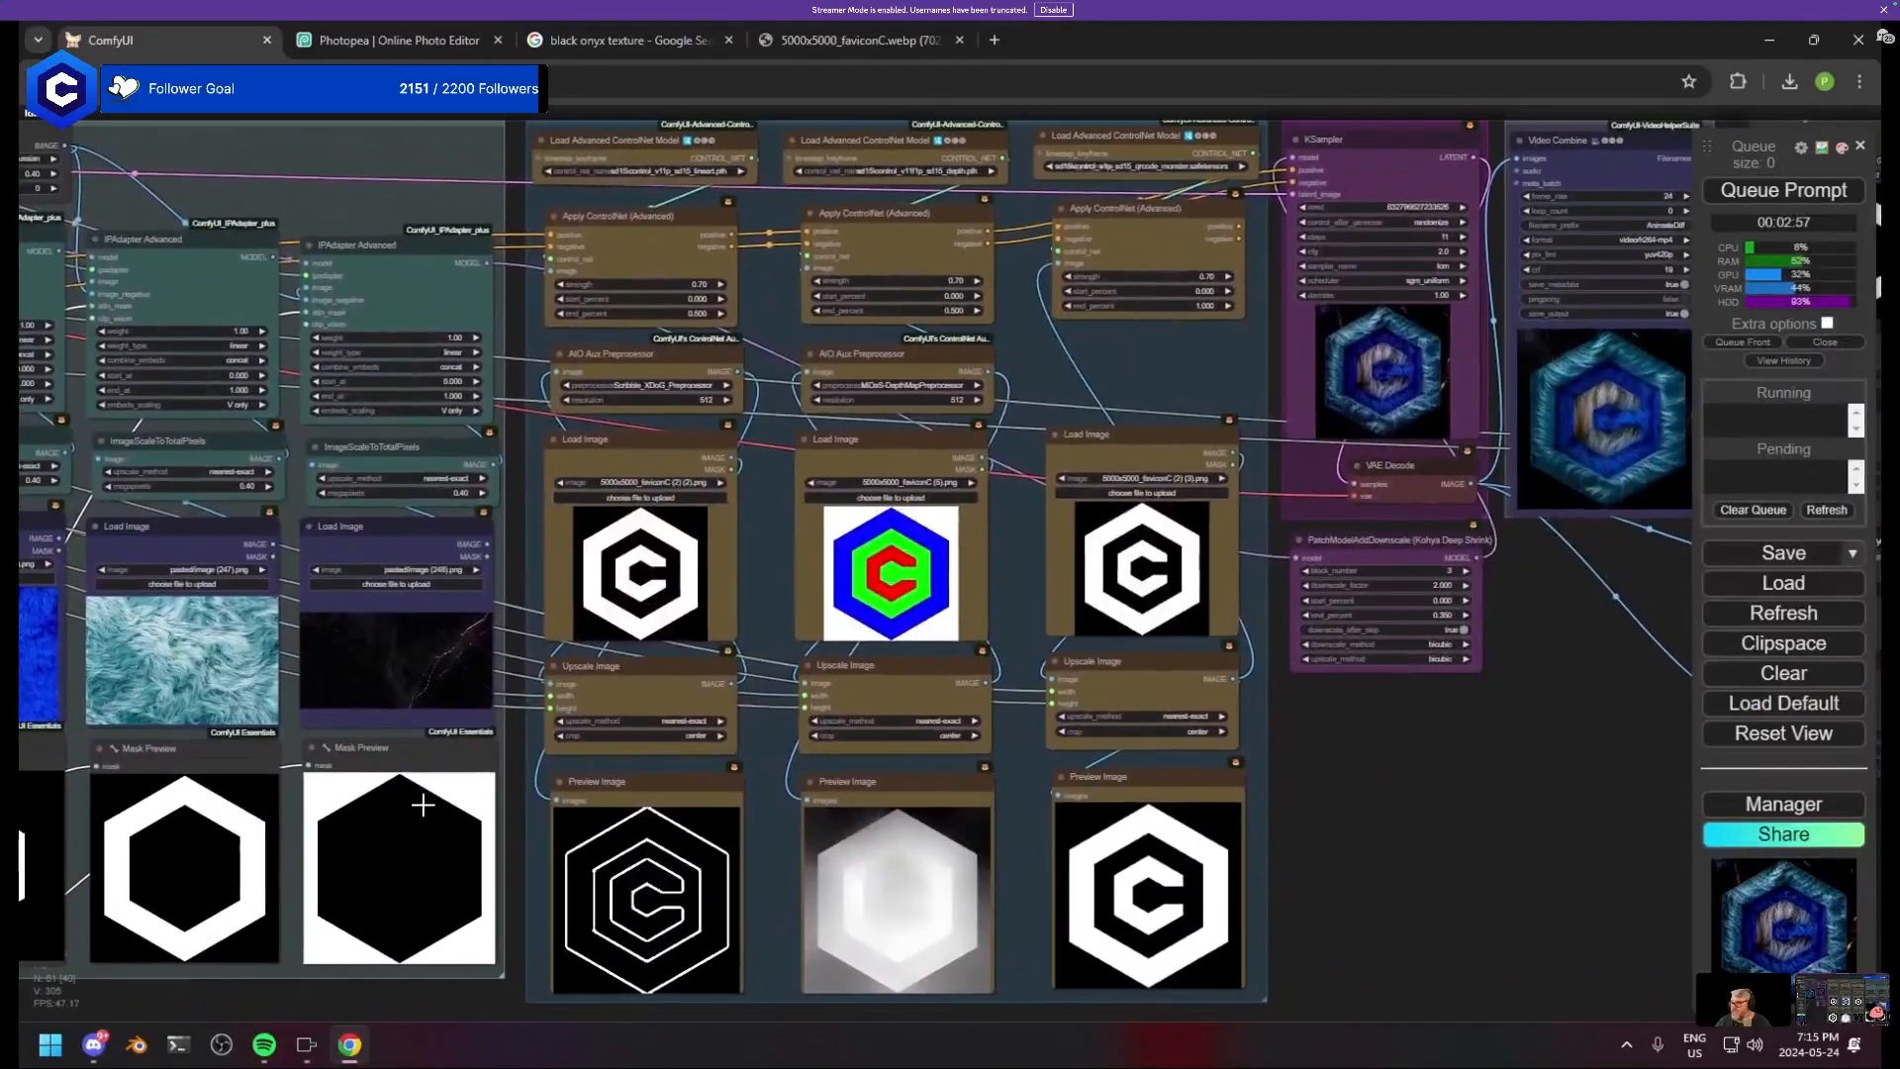
scroll(728, 625, "up", 5)
left_click_drag(730, 626, 698, 576)
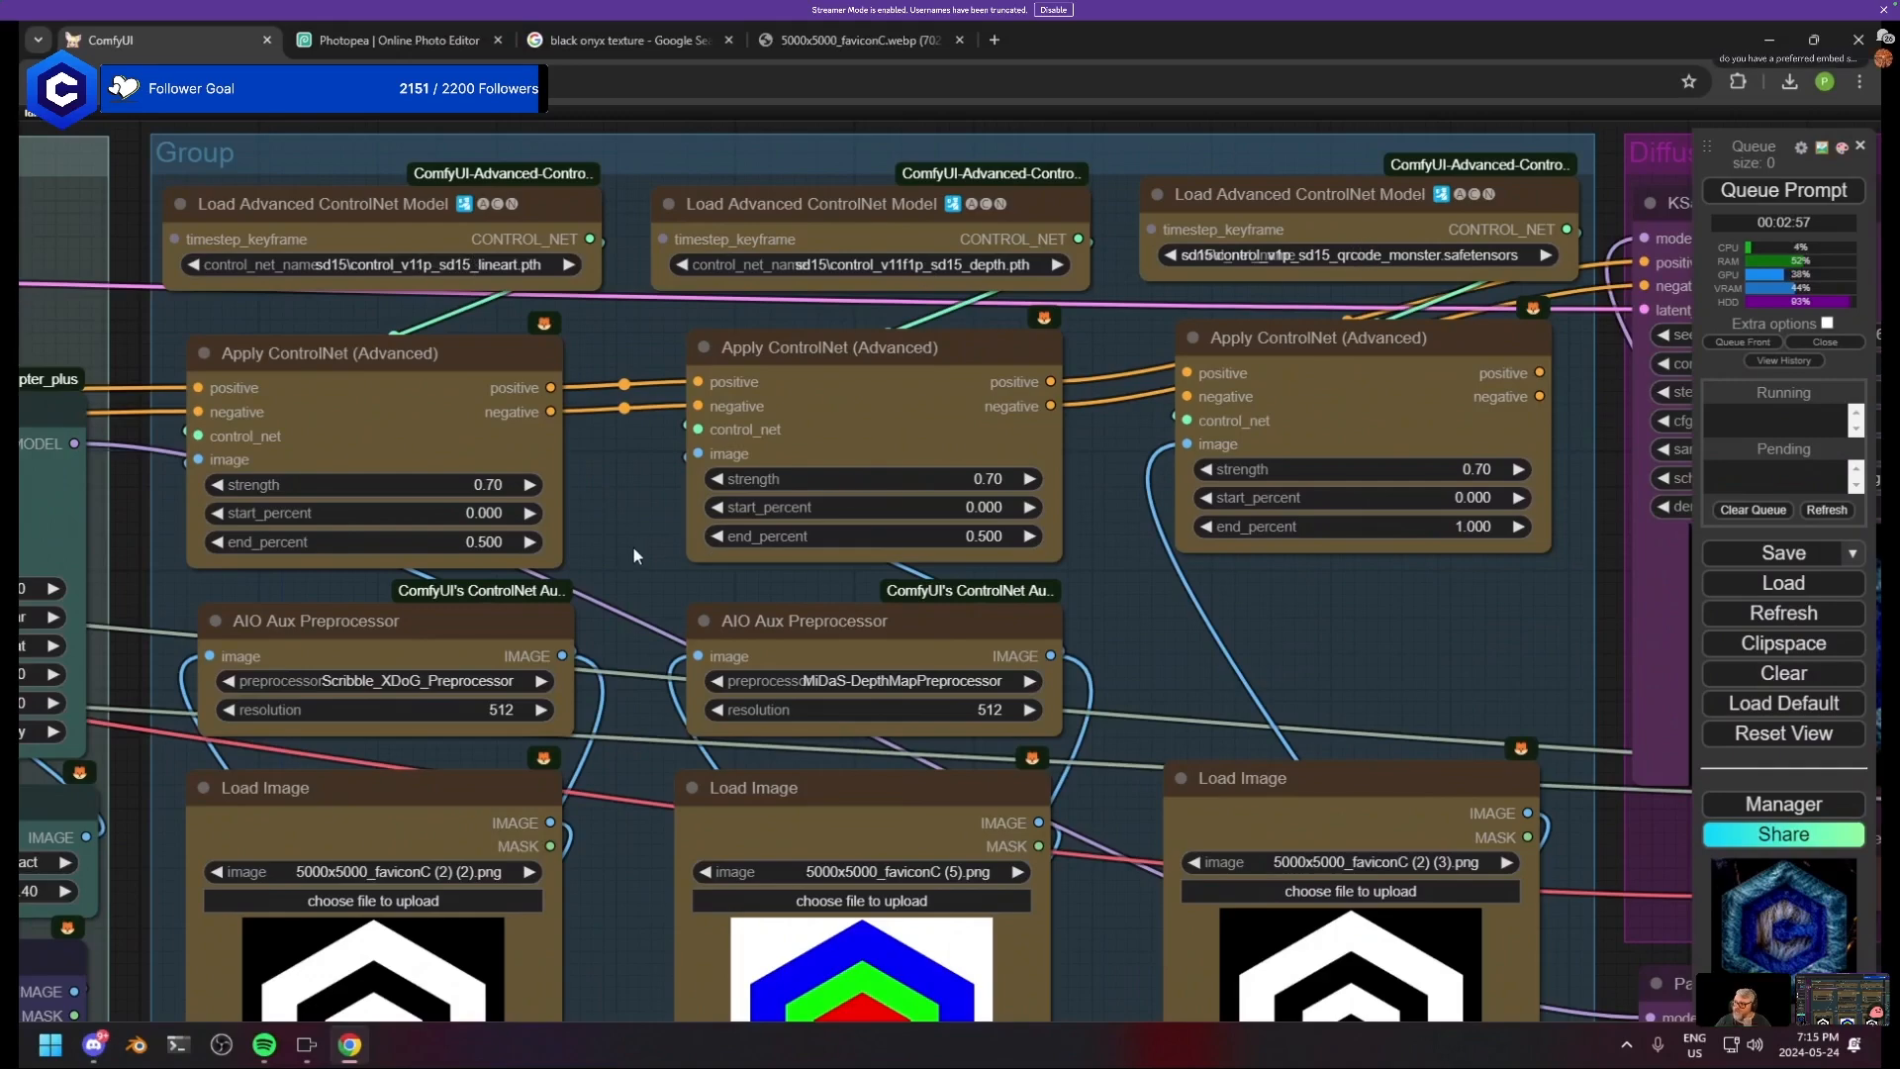
scroll(872, 602, "up", 2)
left_click_drag(941, 590, 933, 639)
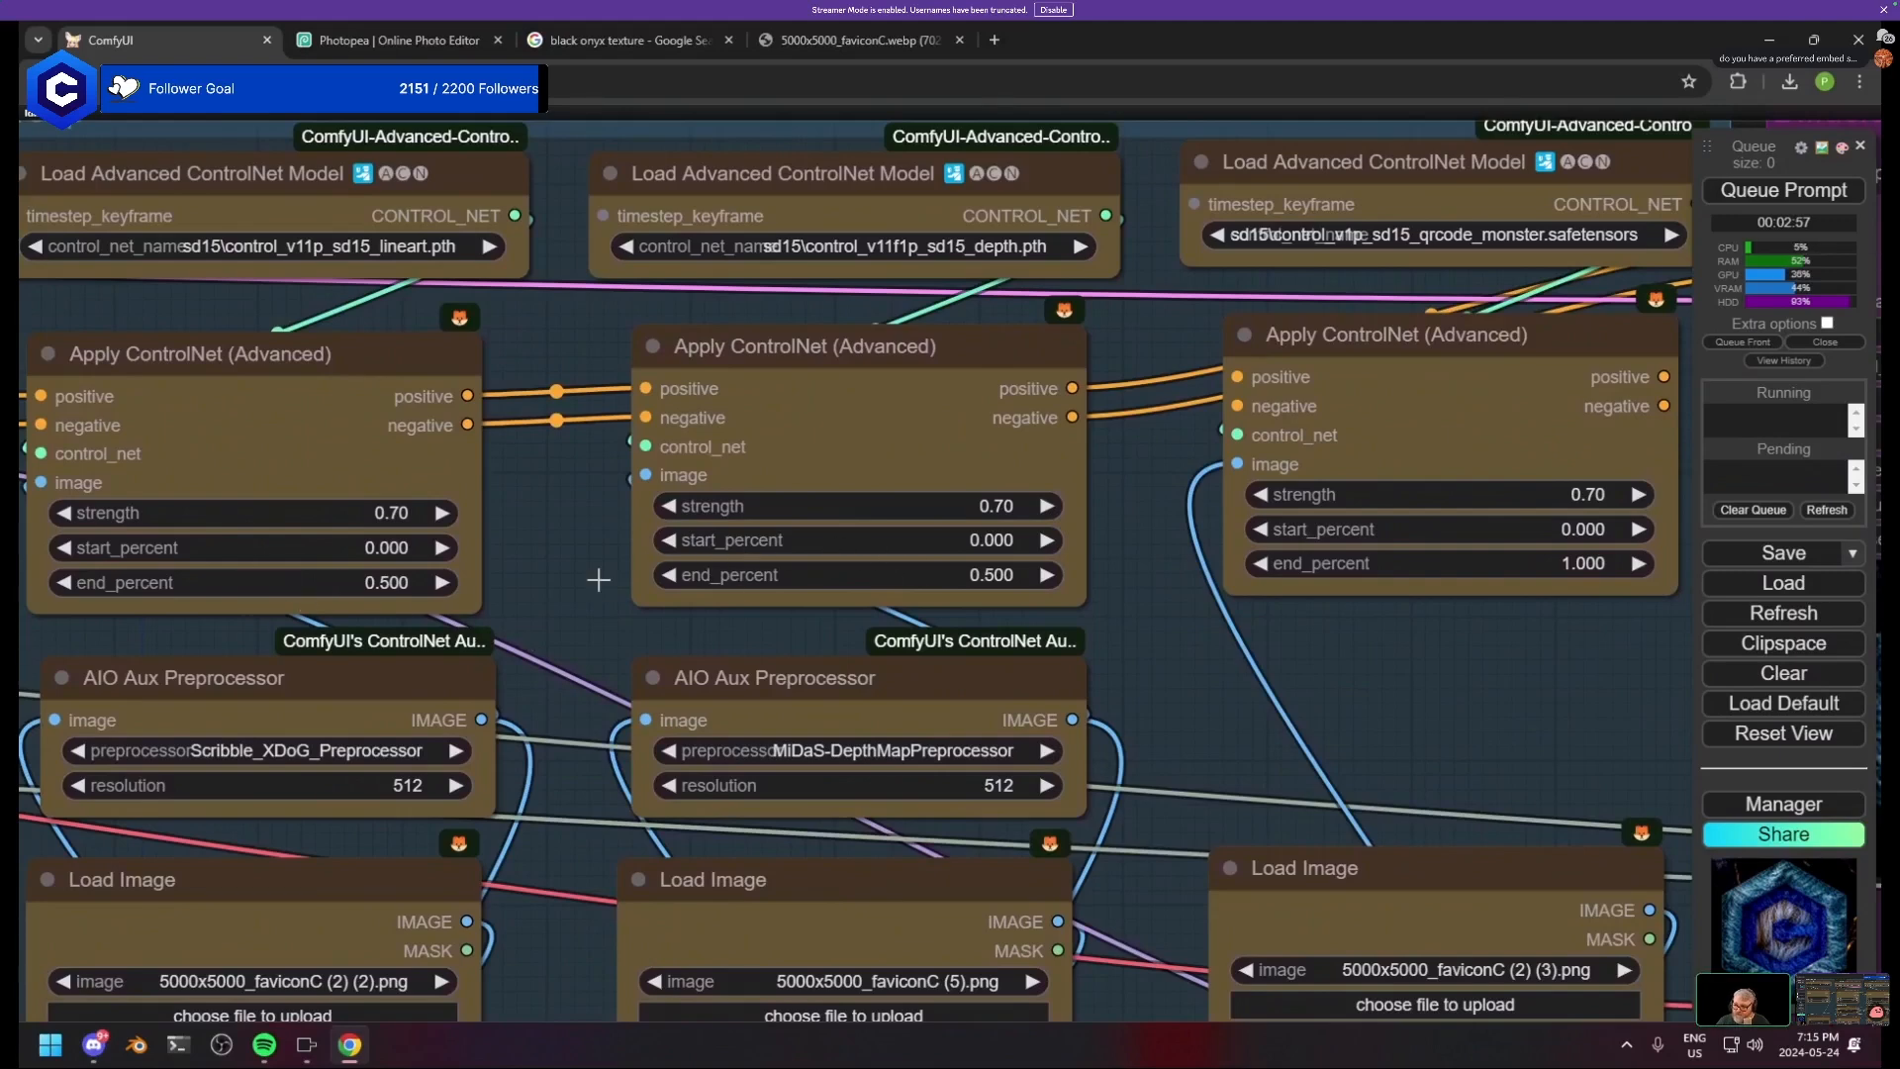
scroll(1142, 584, "down", 3)
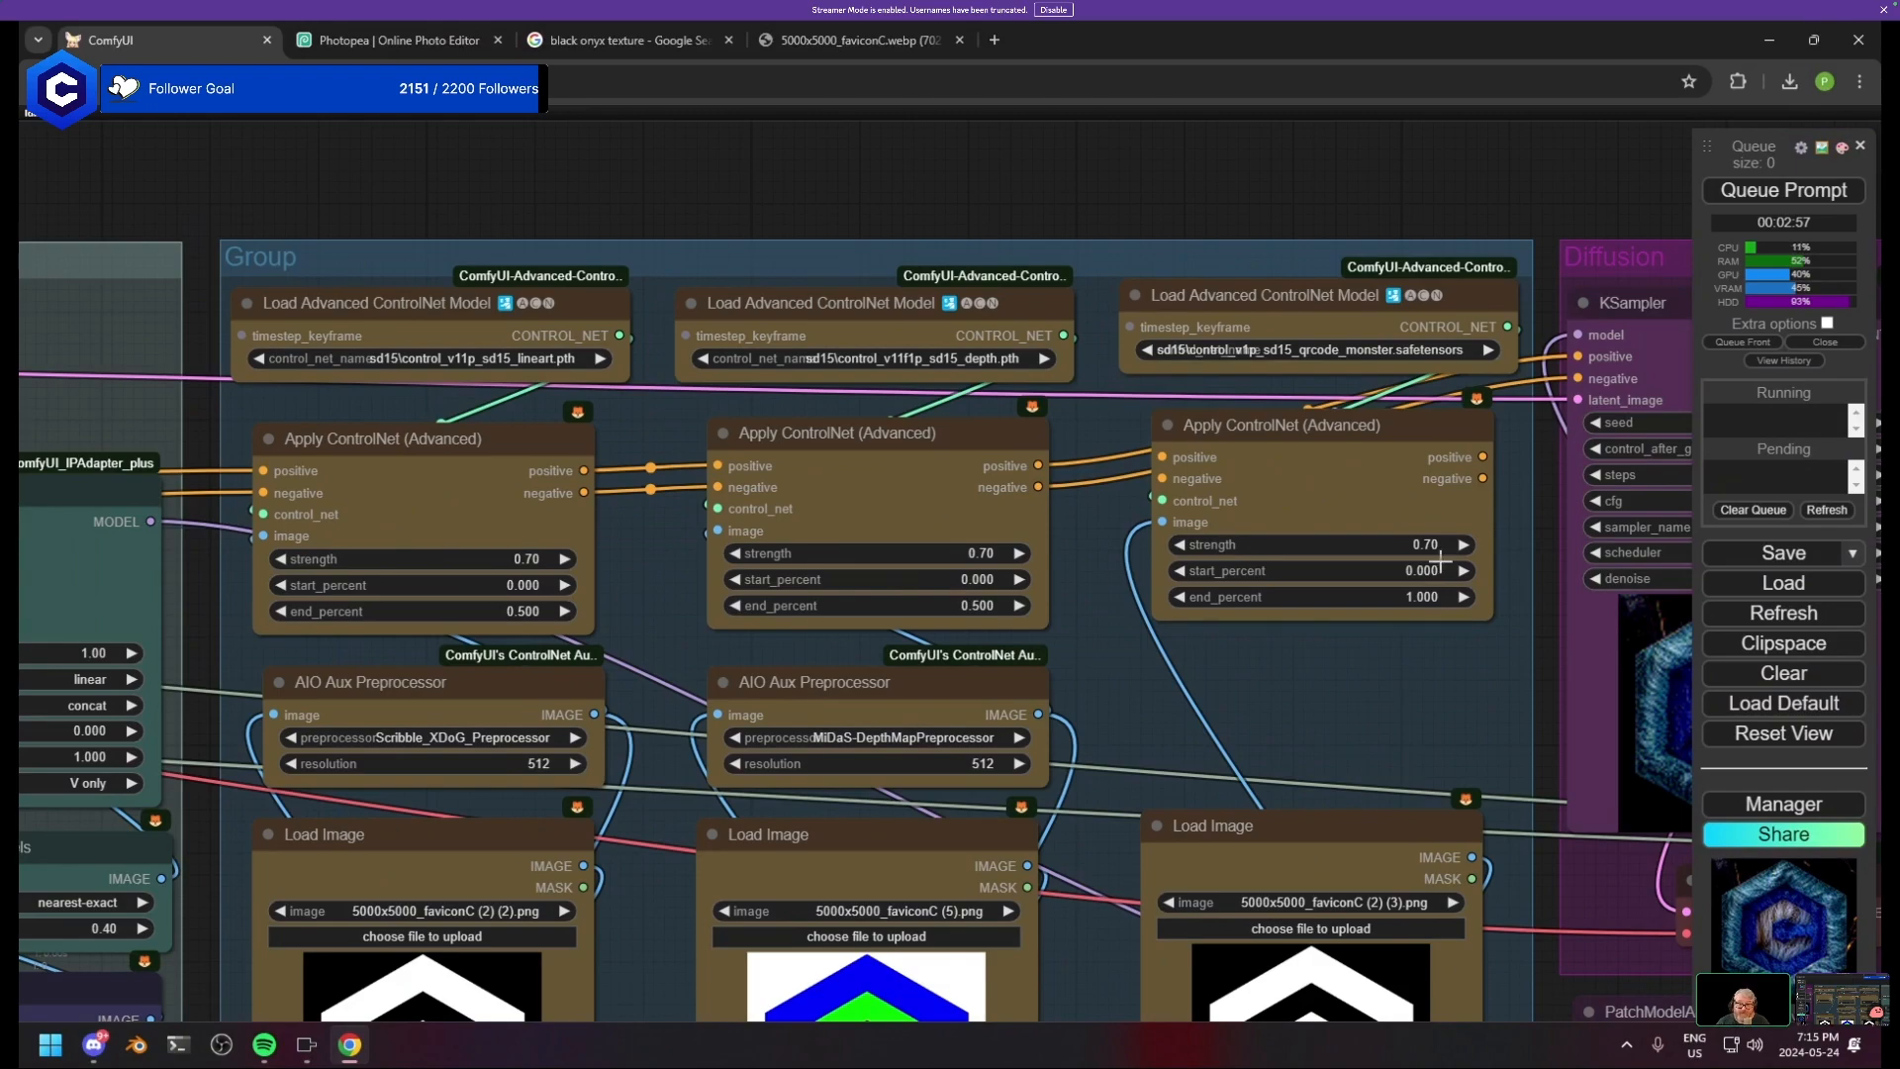
left_click_drag(1376, 738, 1046, 239)
left_click_drag(1176, 449, 853, 165)
- Inspect the PatchModelAddDownscale (Kohya Deep Shrink), VAE Decode and KSampler nodes
left_click_drag(1277, 262, 929, 673)
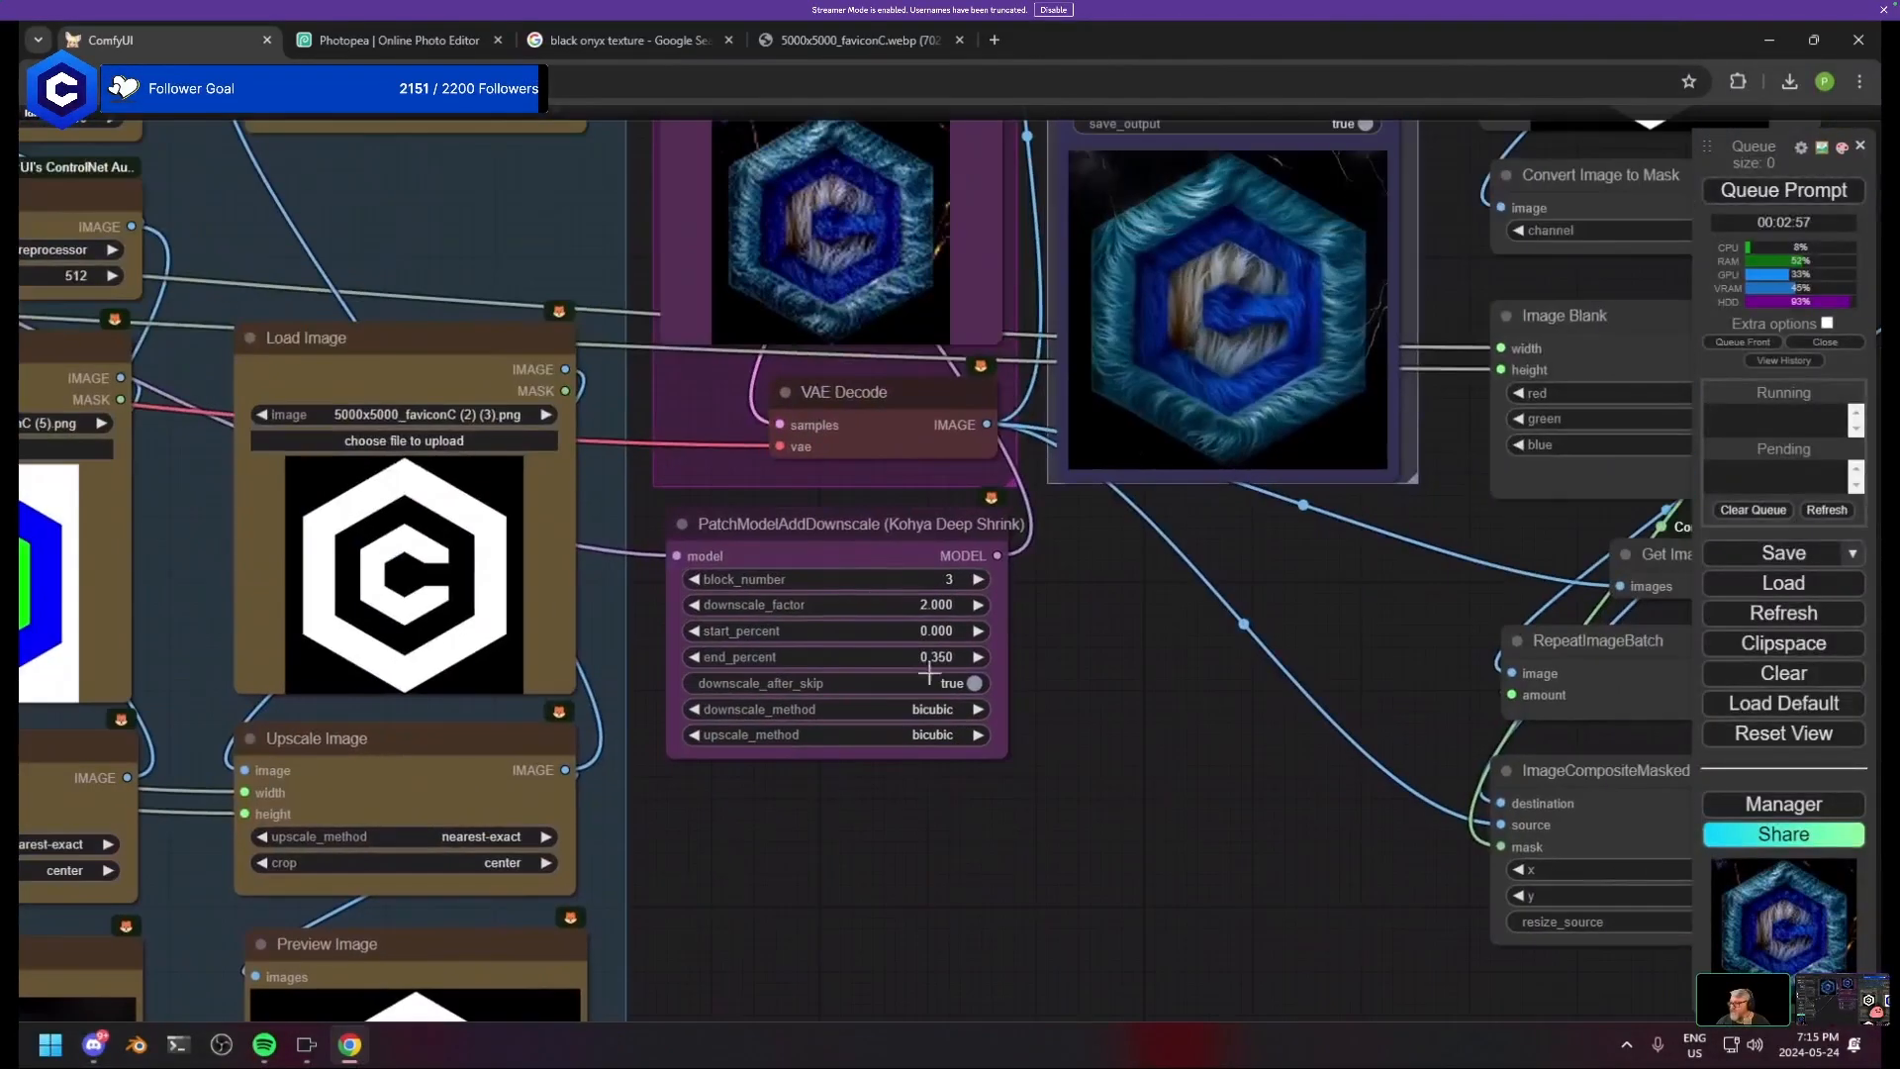
scroll(844, 551, "up", 5)
scroll(840, 526, "down", 2)
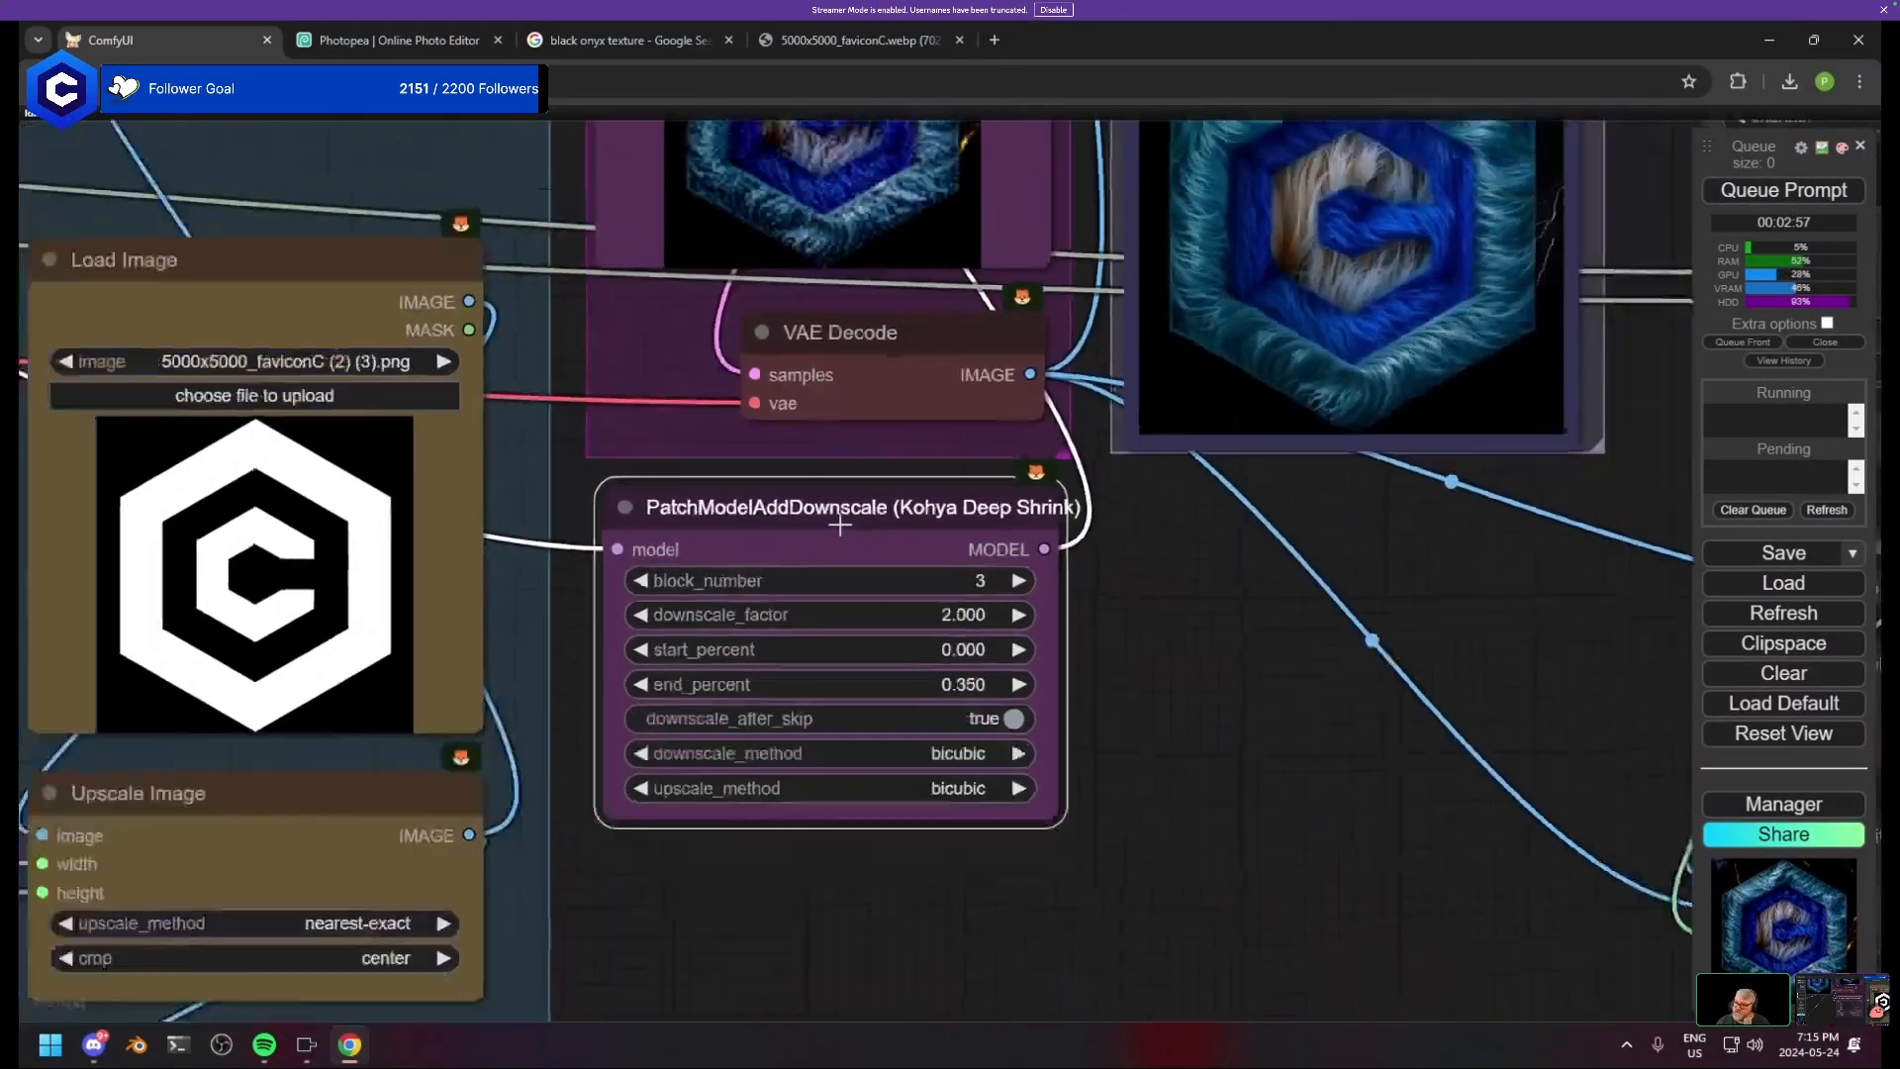
scroll(840, 524, "down", 2)
left_click_drag(840, 247, 817, 801)
left_click(776, 310)
left_click_drag(878, 560, 975, 205)
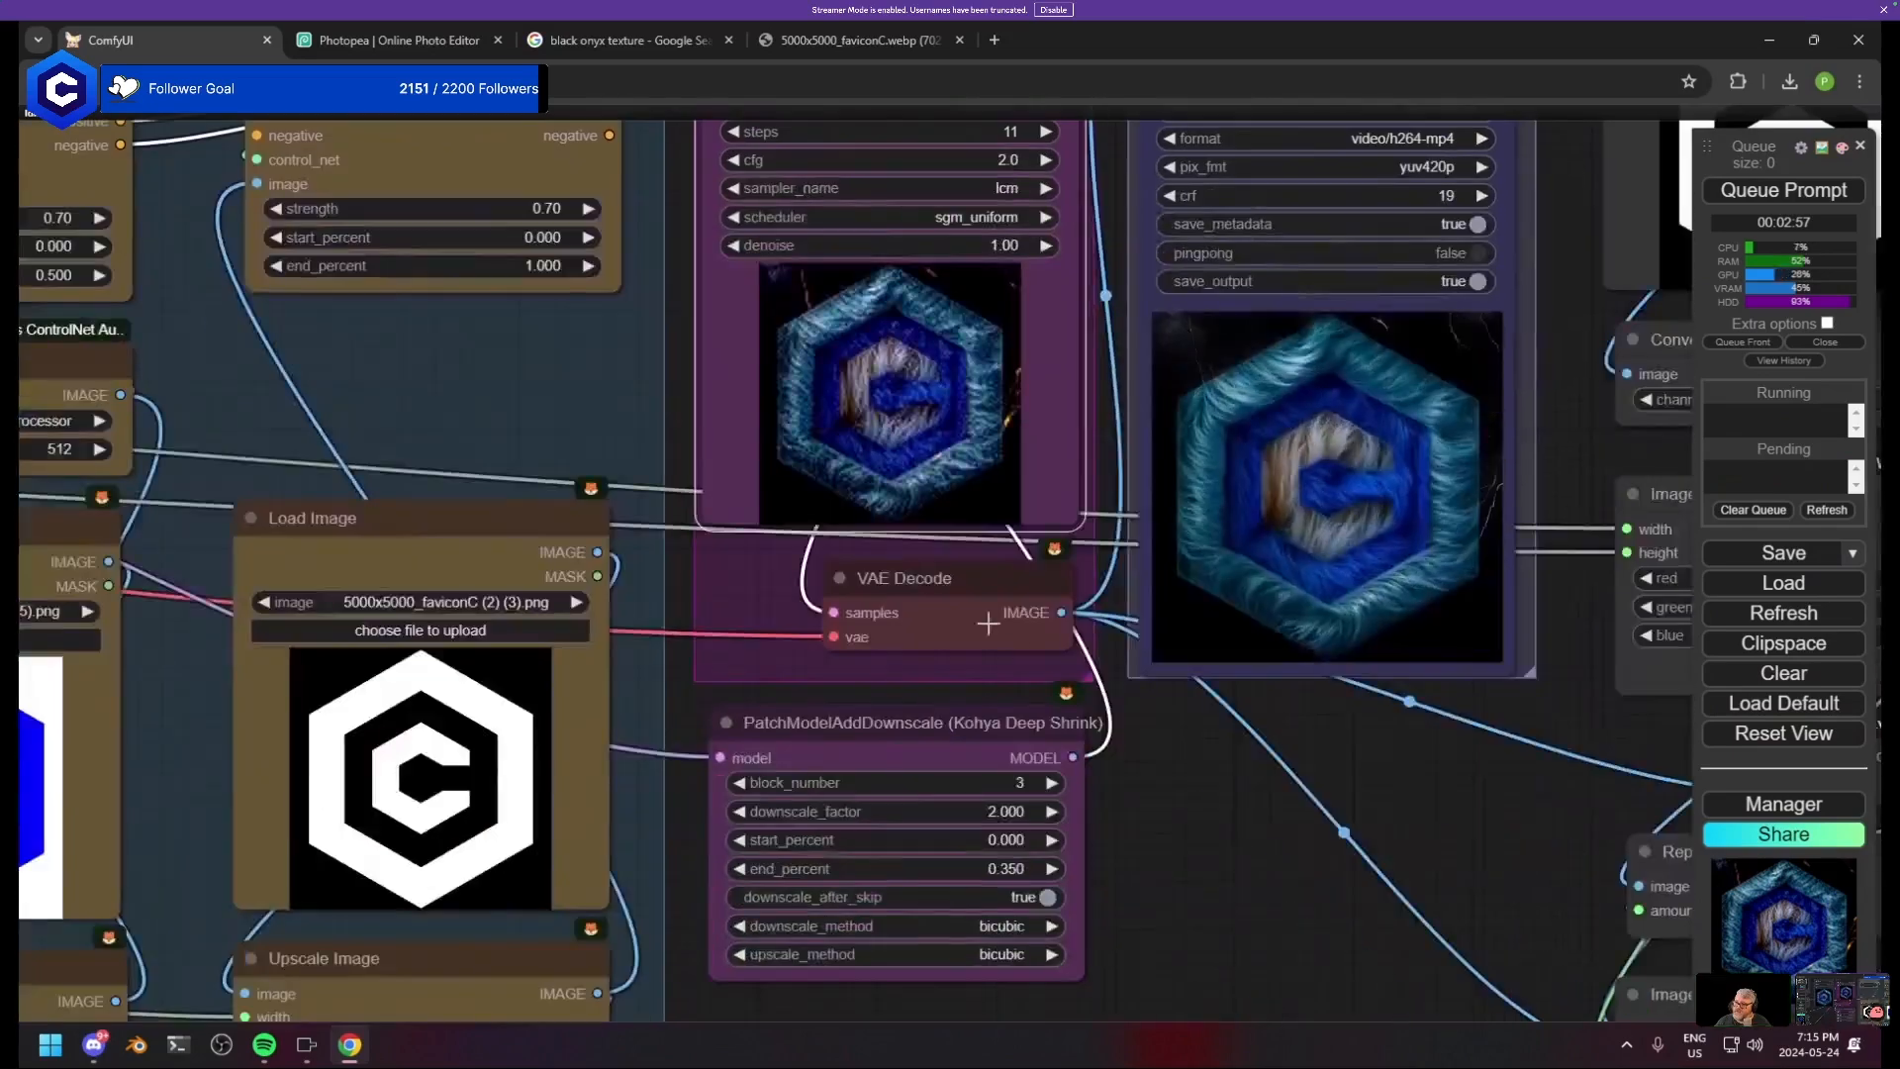
- Examine the Output group's Video Combine settings and its animated logo preview up close
left_click_drag(1122, 393, 506, 630)
scroll(705, 716, "up", 1)
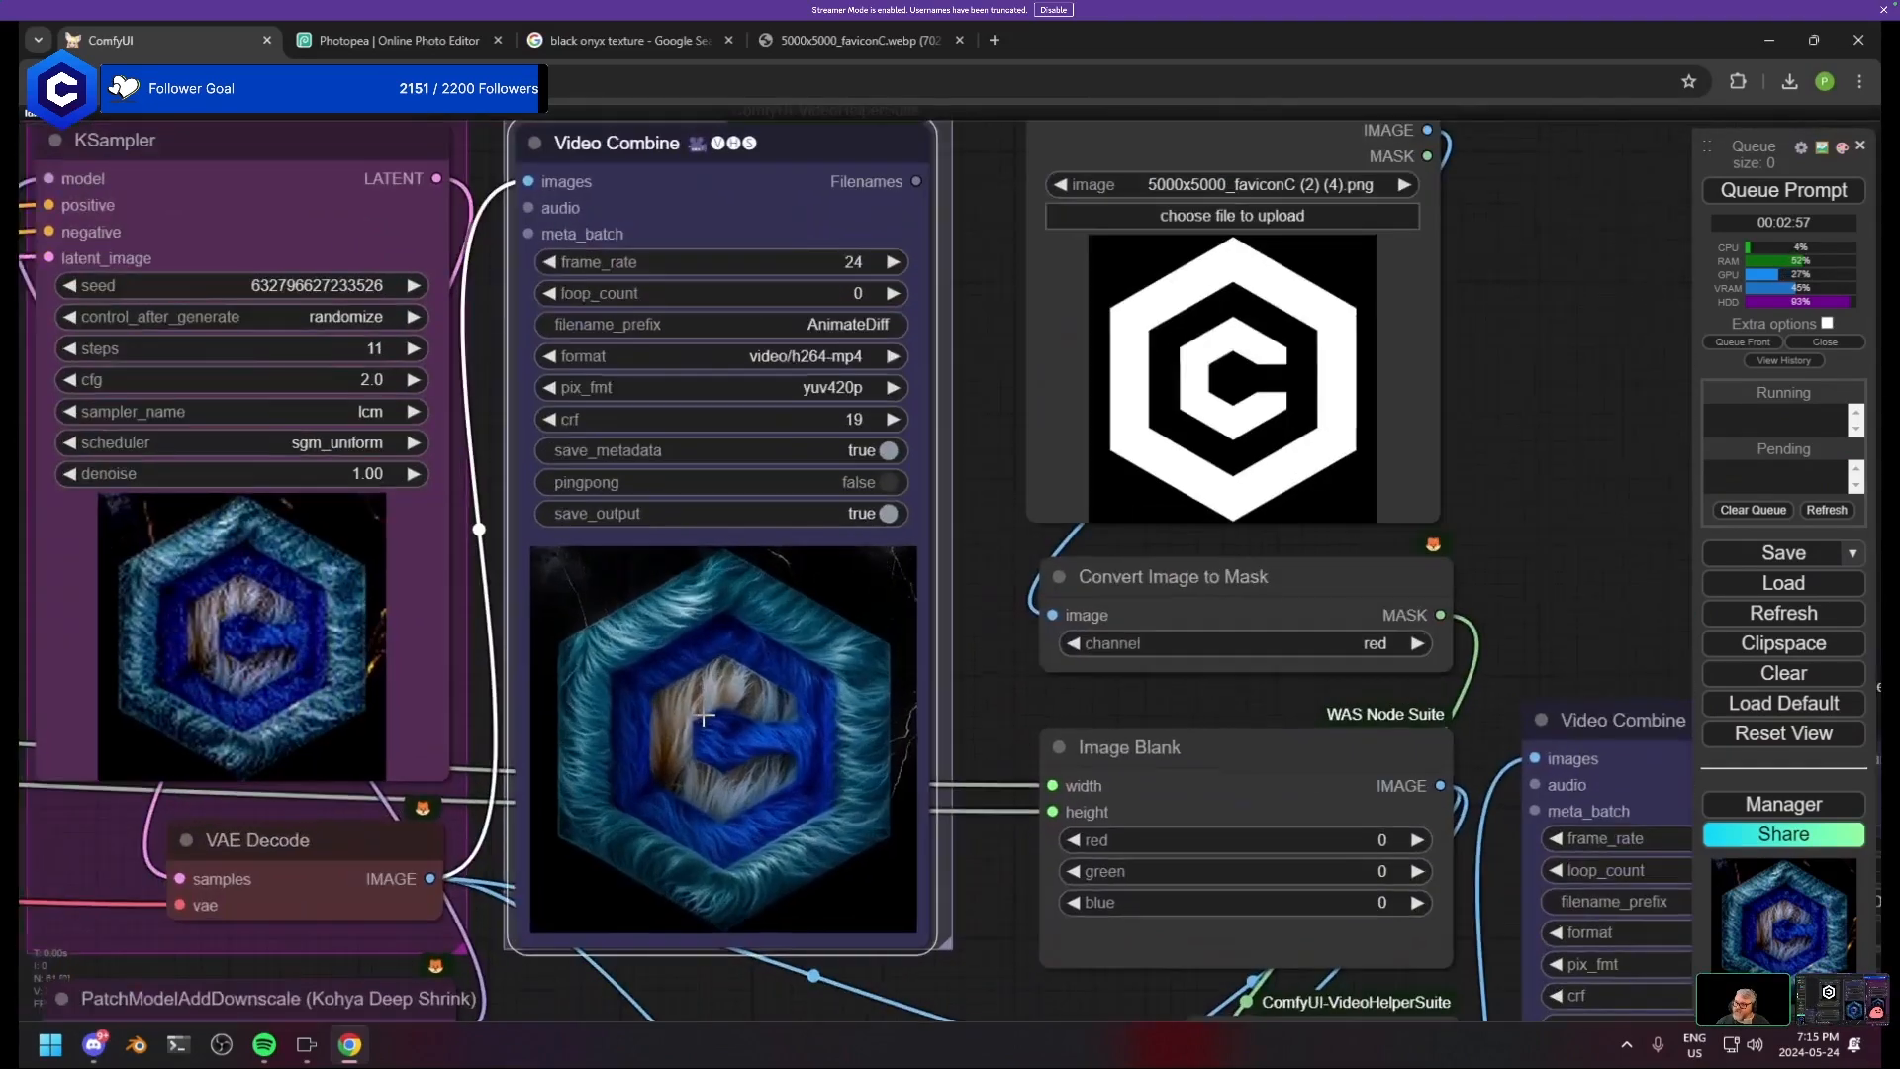
scroll(704, 717, "up", 8)
left_click_drag(797, 669, 797, 781)
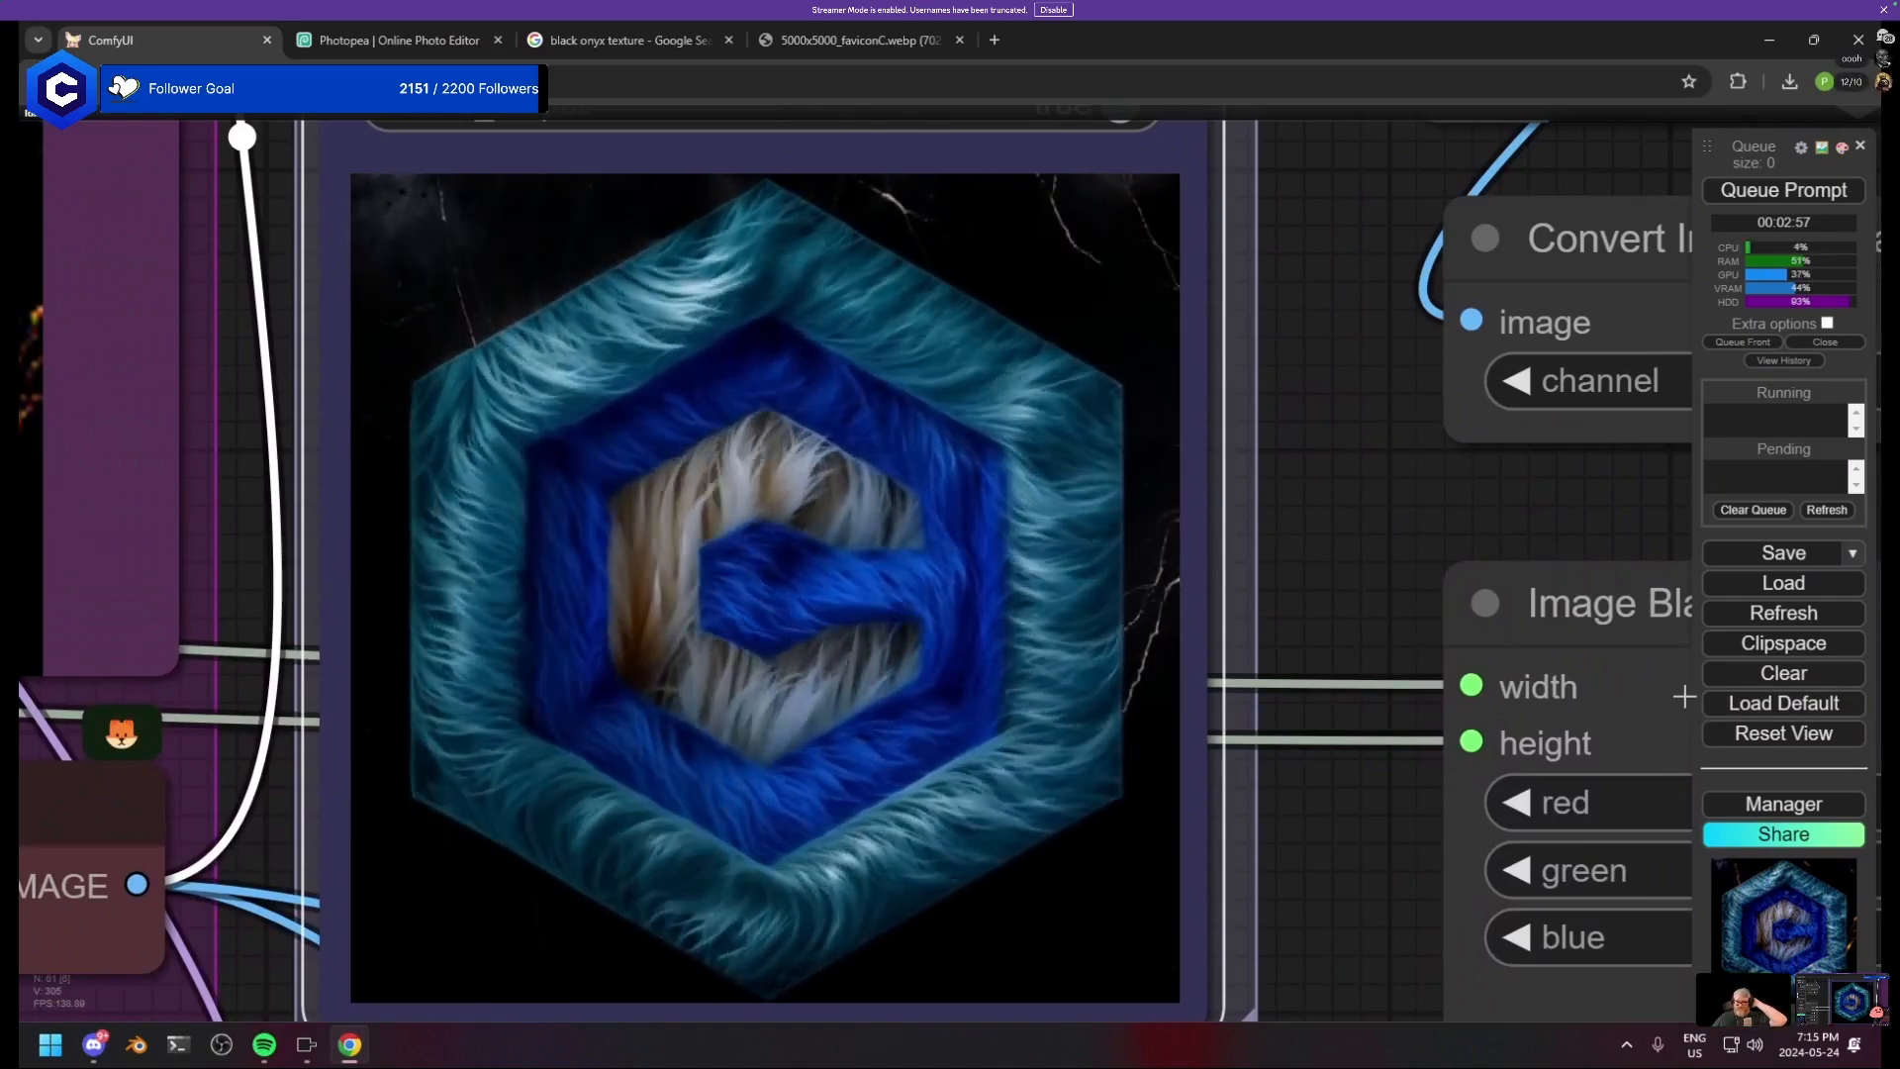
scroll(1255, 613, "down", 5)
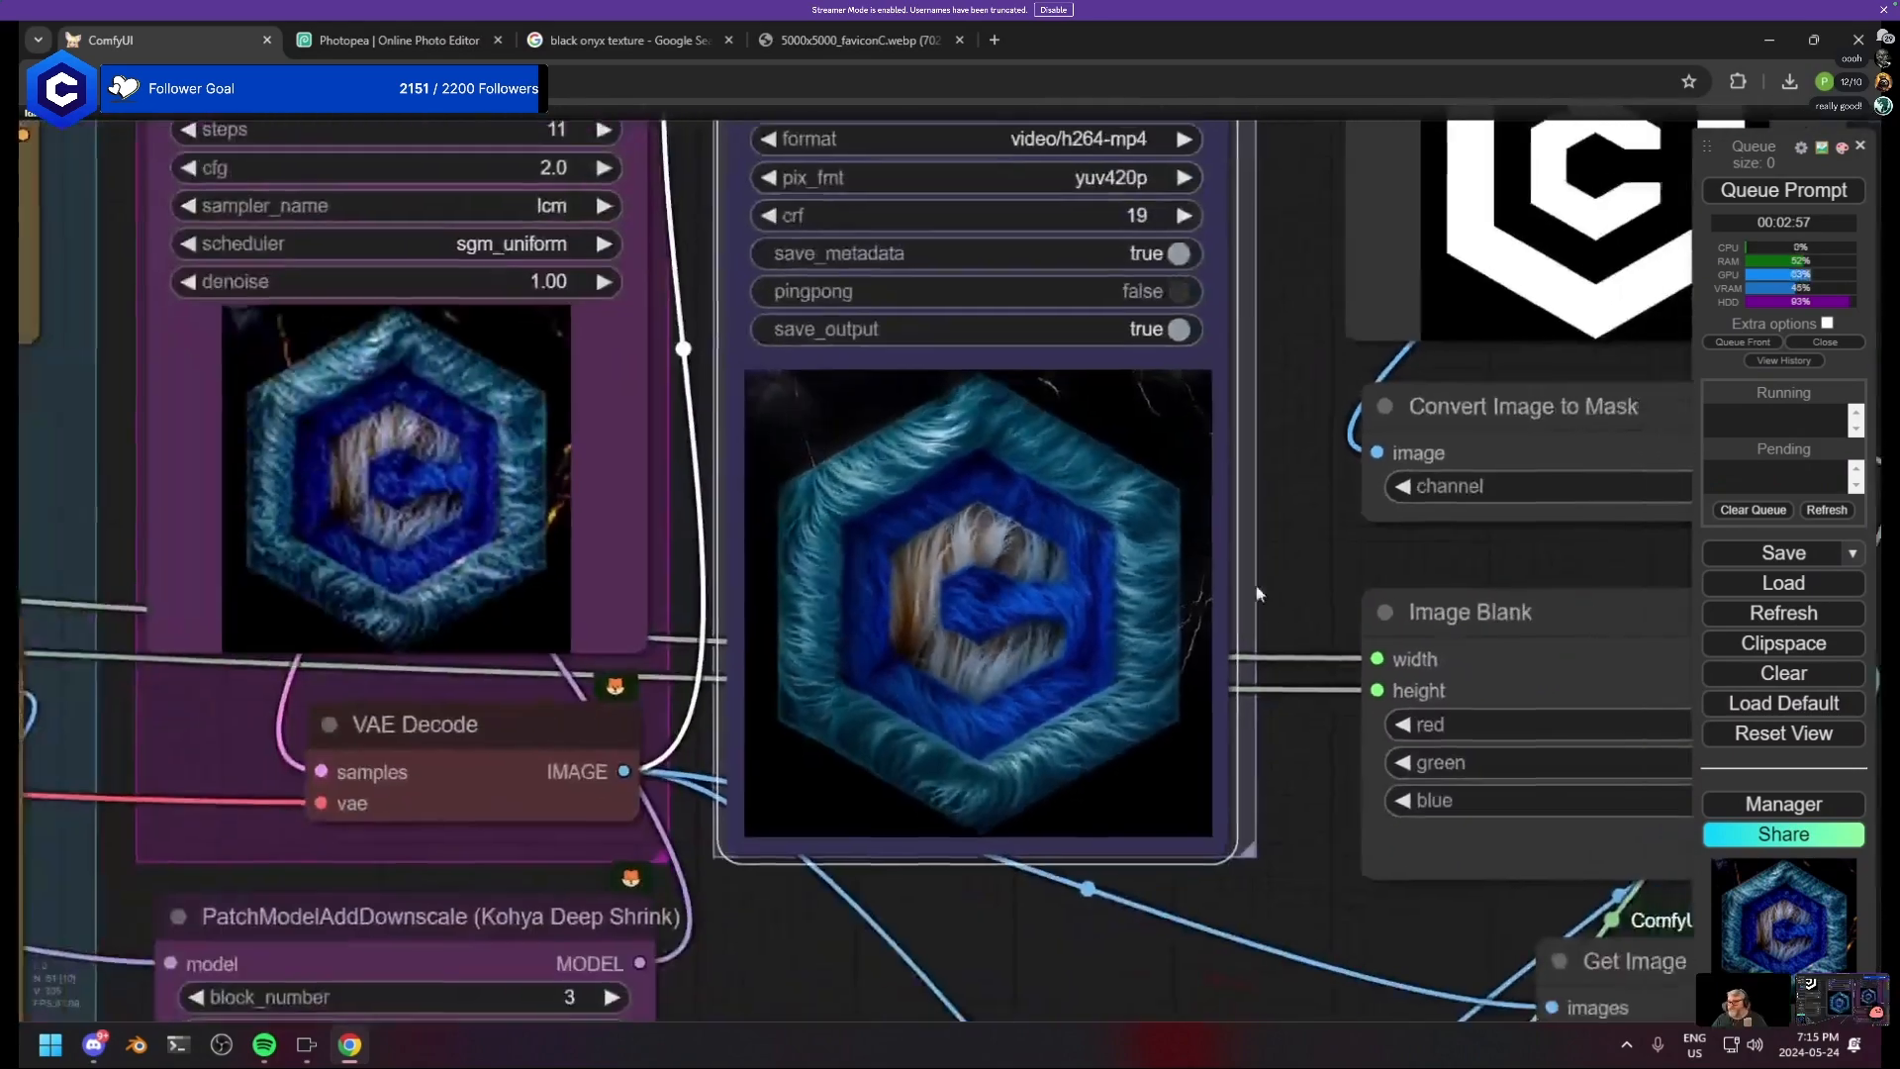
- Align the RepeatImageBatch node with the Image Blank and ImageCompositeMasked nodes in the compositing branch
scroll(886, 631, "down", 8)
left_click_drag(1256, 594, 511, 365)
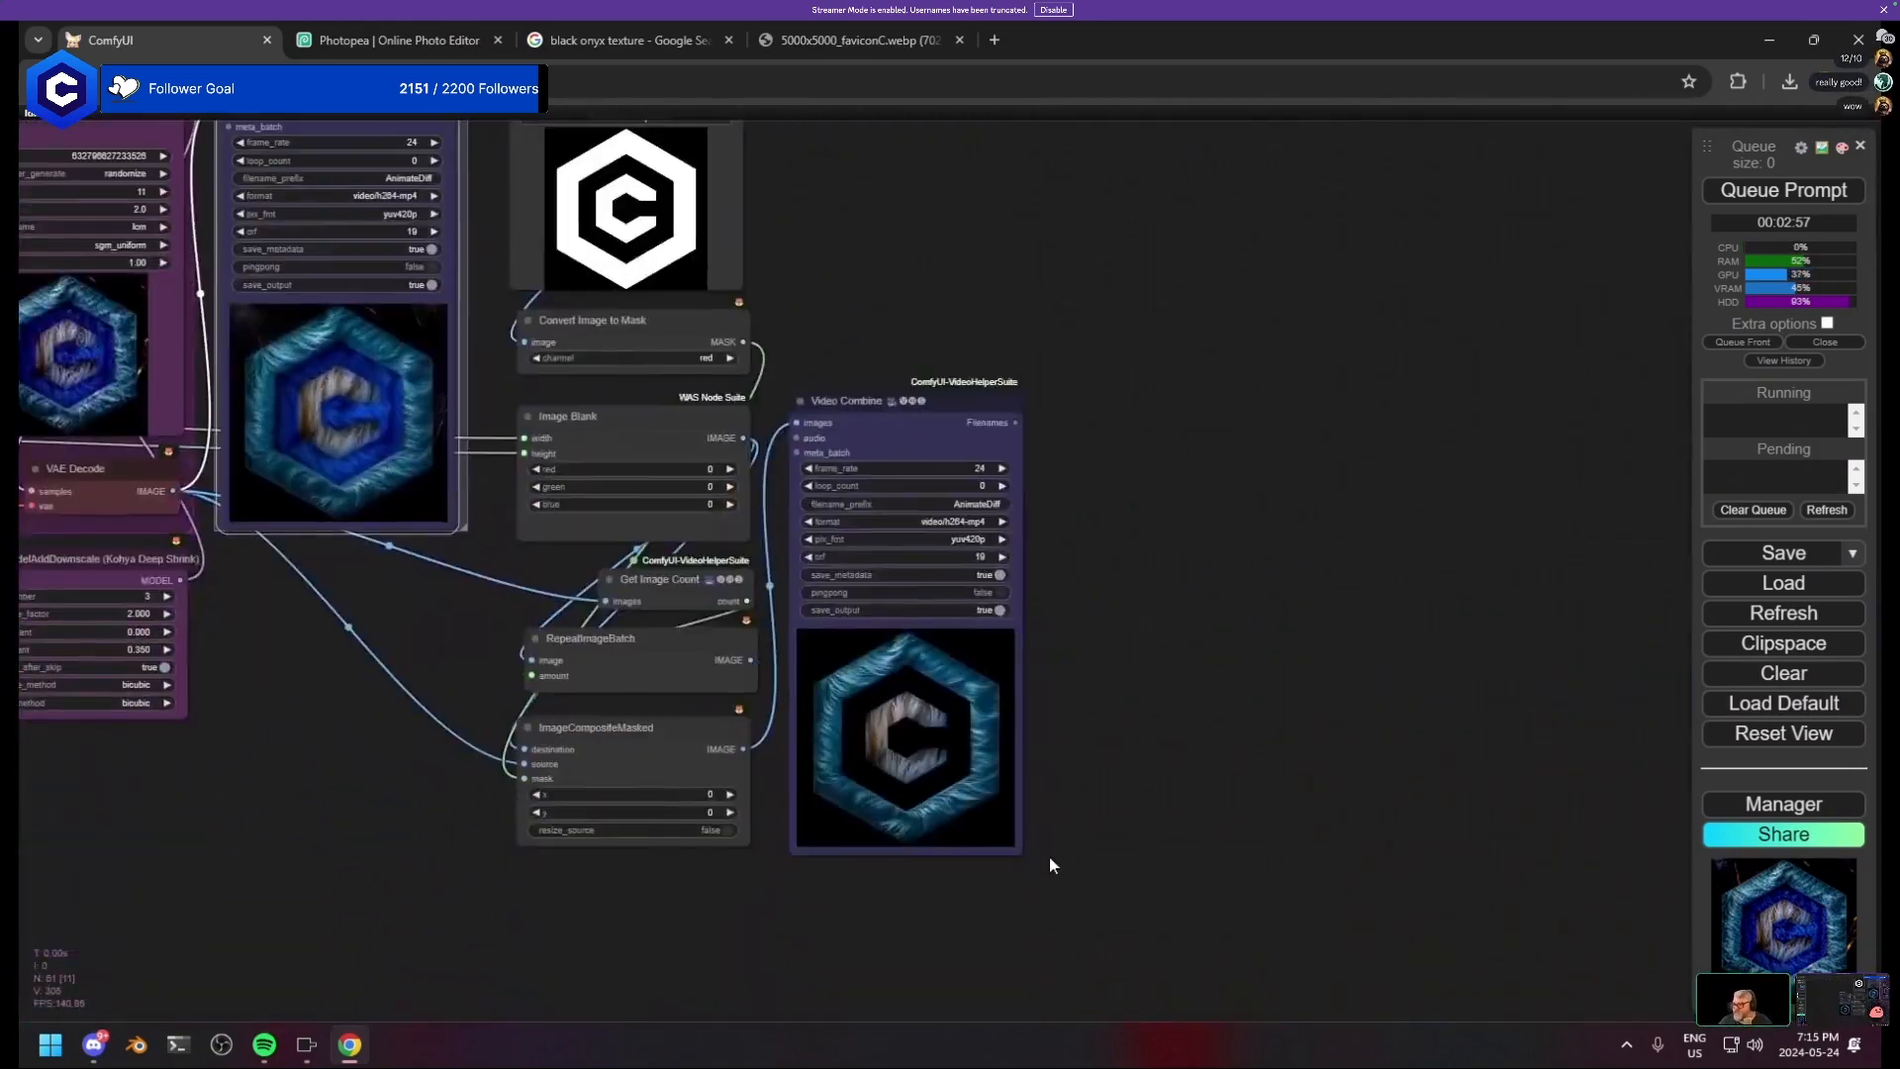
scroll(1048, 857, "up", 8)
scroll(679, 566, "down", 3)
left_click_drag(606, 551, 1034, 704)
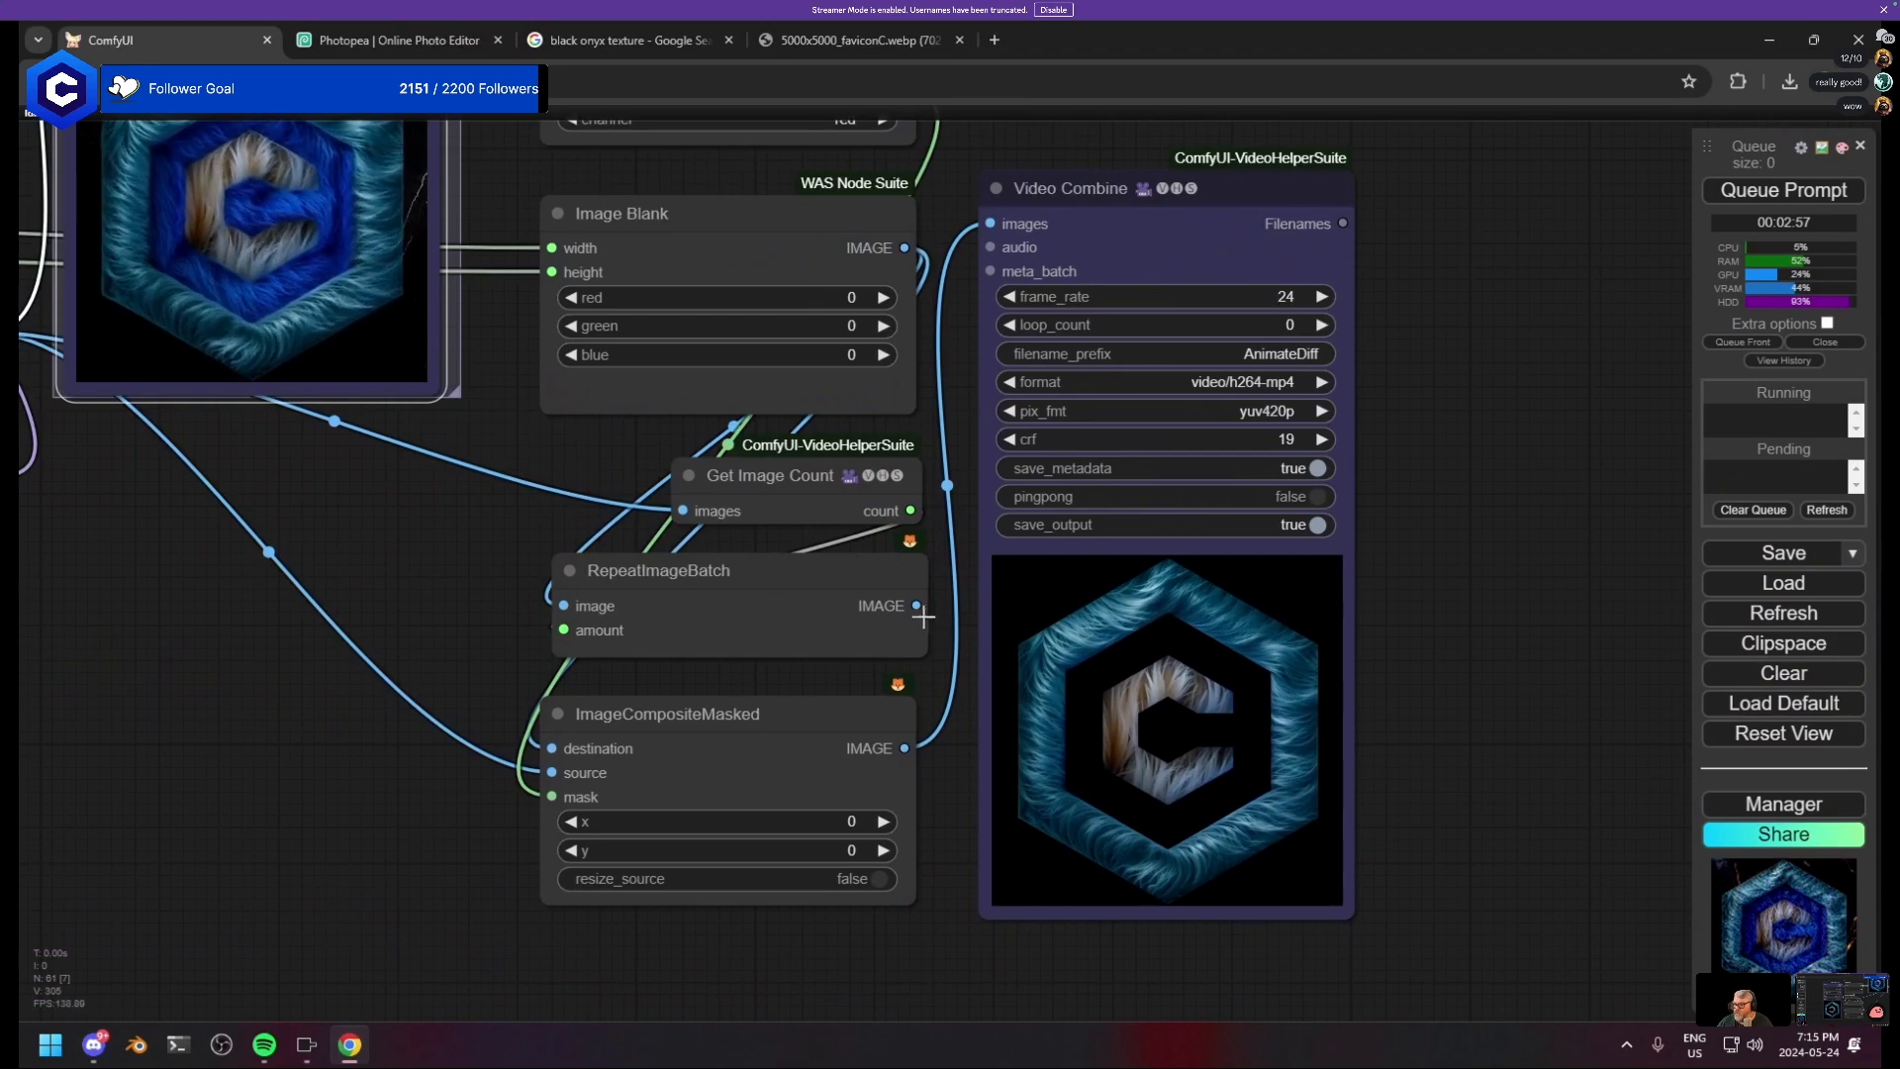
mouse_move(757, 549)
left_mouse_down()
mouse_move(369, 547)
mouse_move(276, 641)
mouse_move(256, 724)
mouse_move(767, 533)
mouse_move(739, 537)
left_mouse_up()
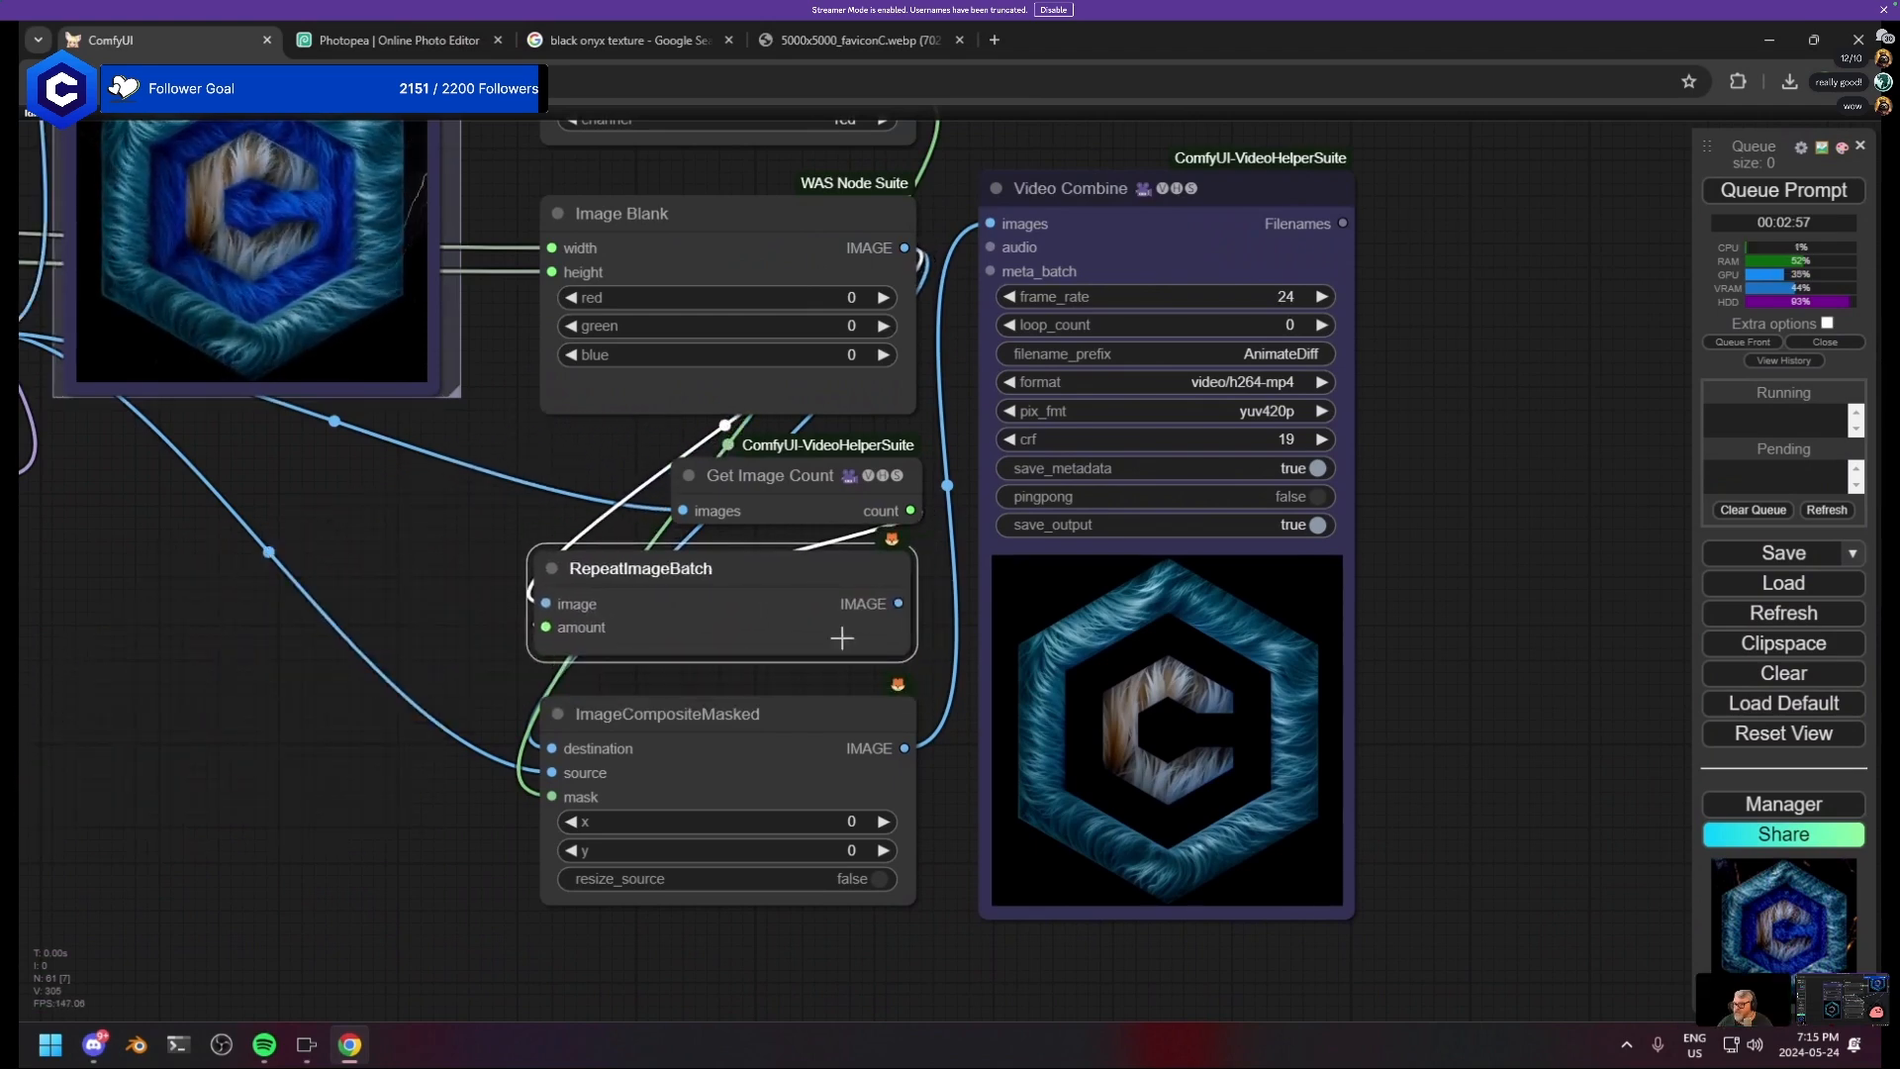
- Queue a new generation of the logo animation workflow
left_click_drag(841, 592, 562, 772)
scroll(990, 783, "down", 6)
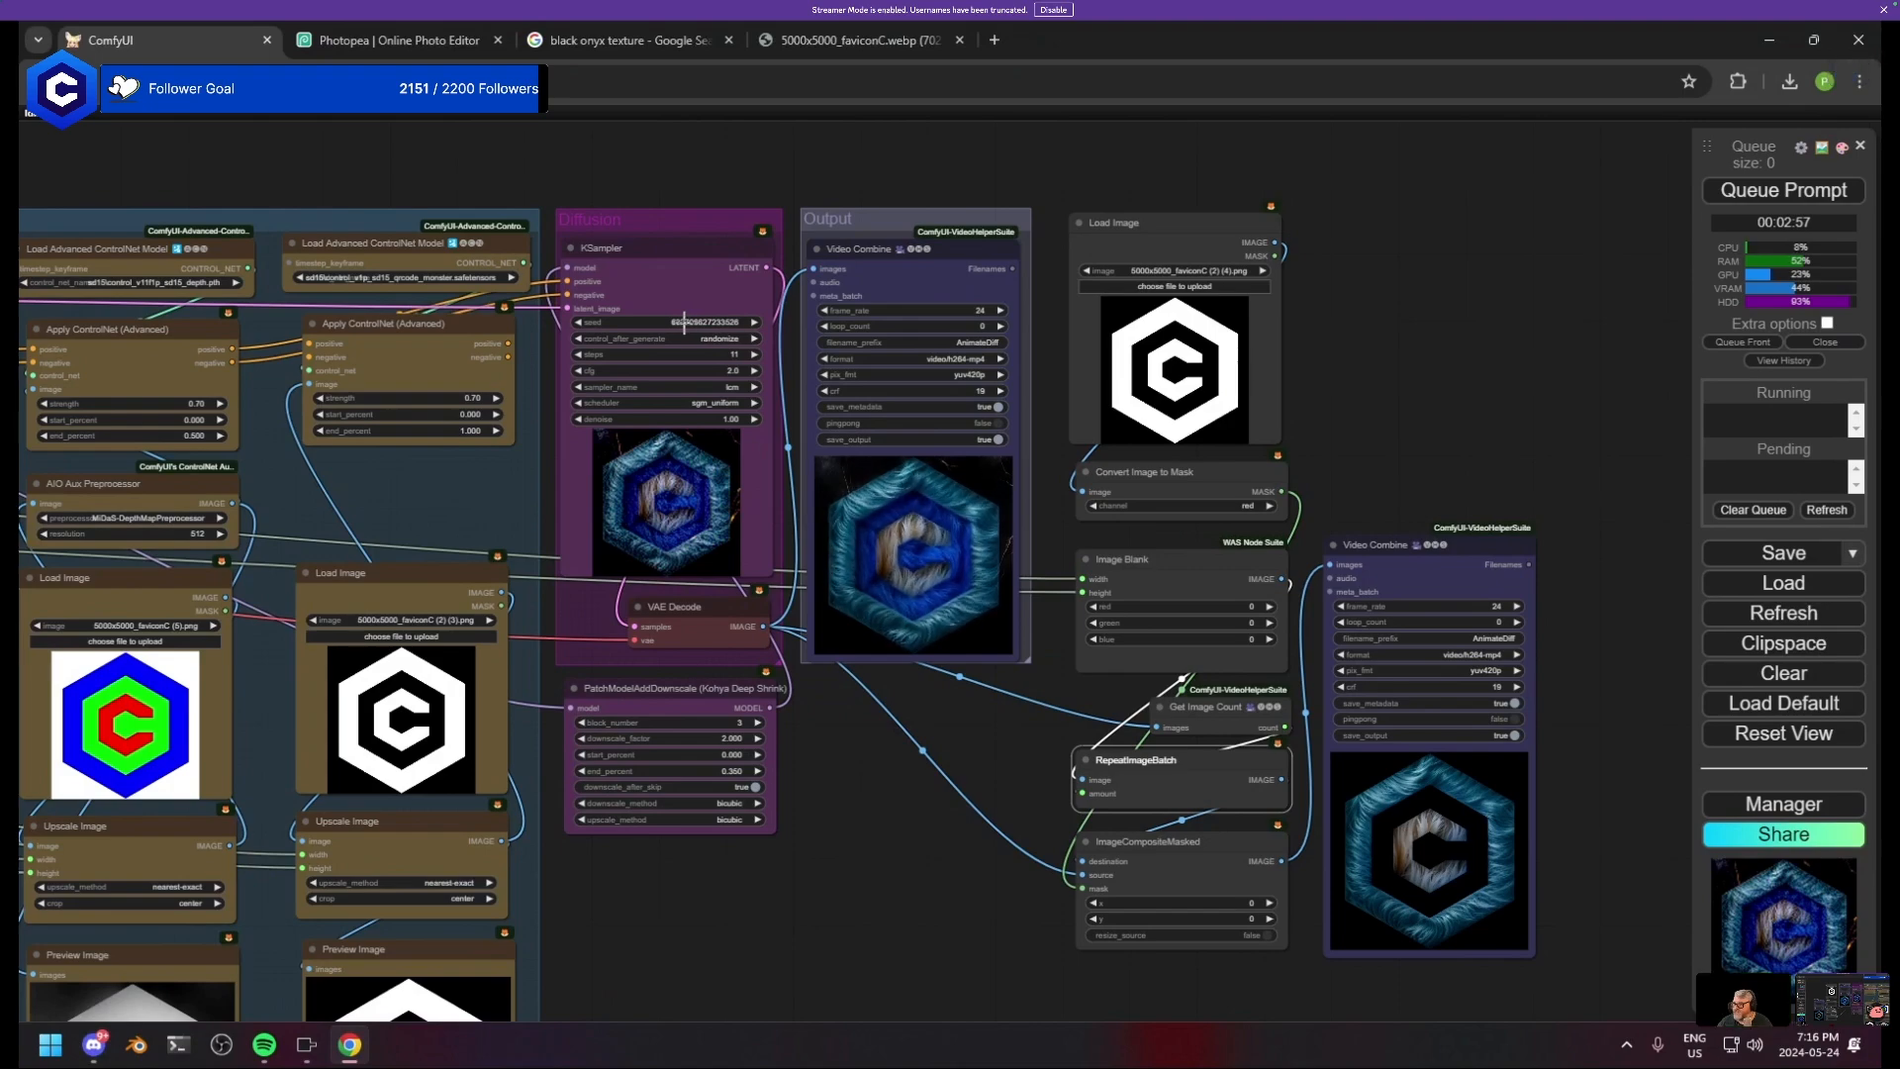
scroll(1352, 696, "up", 3)
left_click_drag(1320, 698, 846, 665)
scroll(1072, 611, "down", 2)
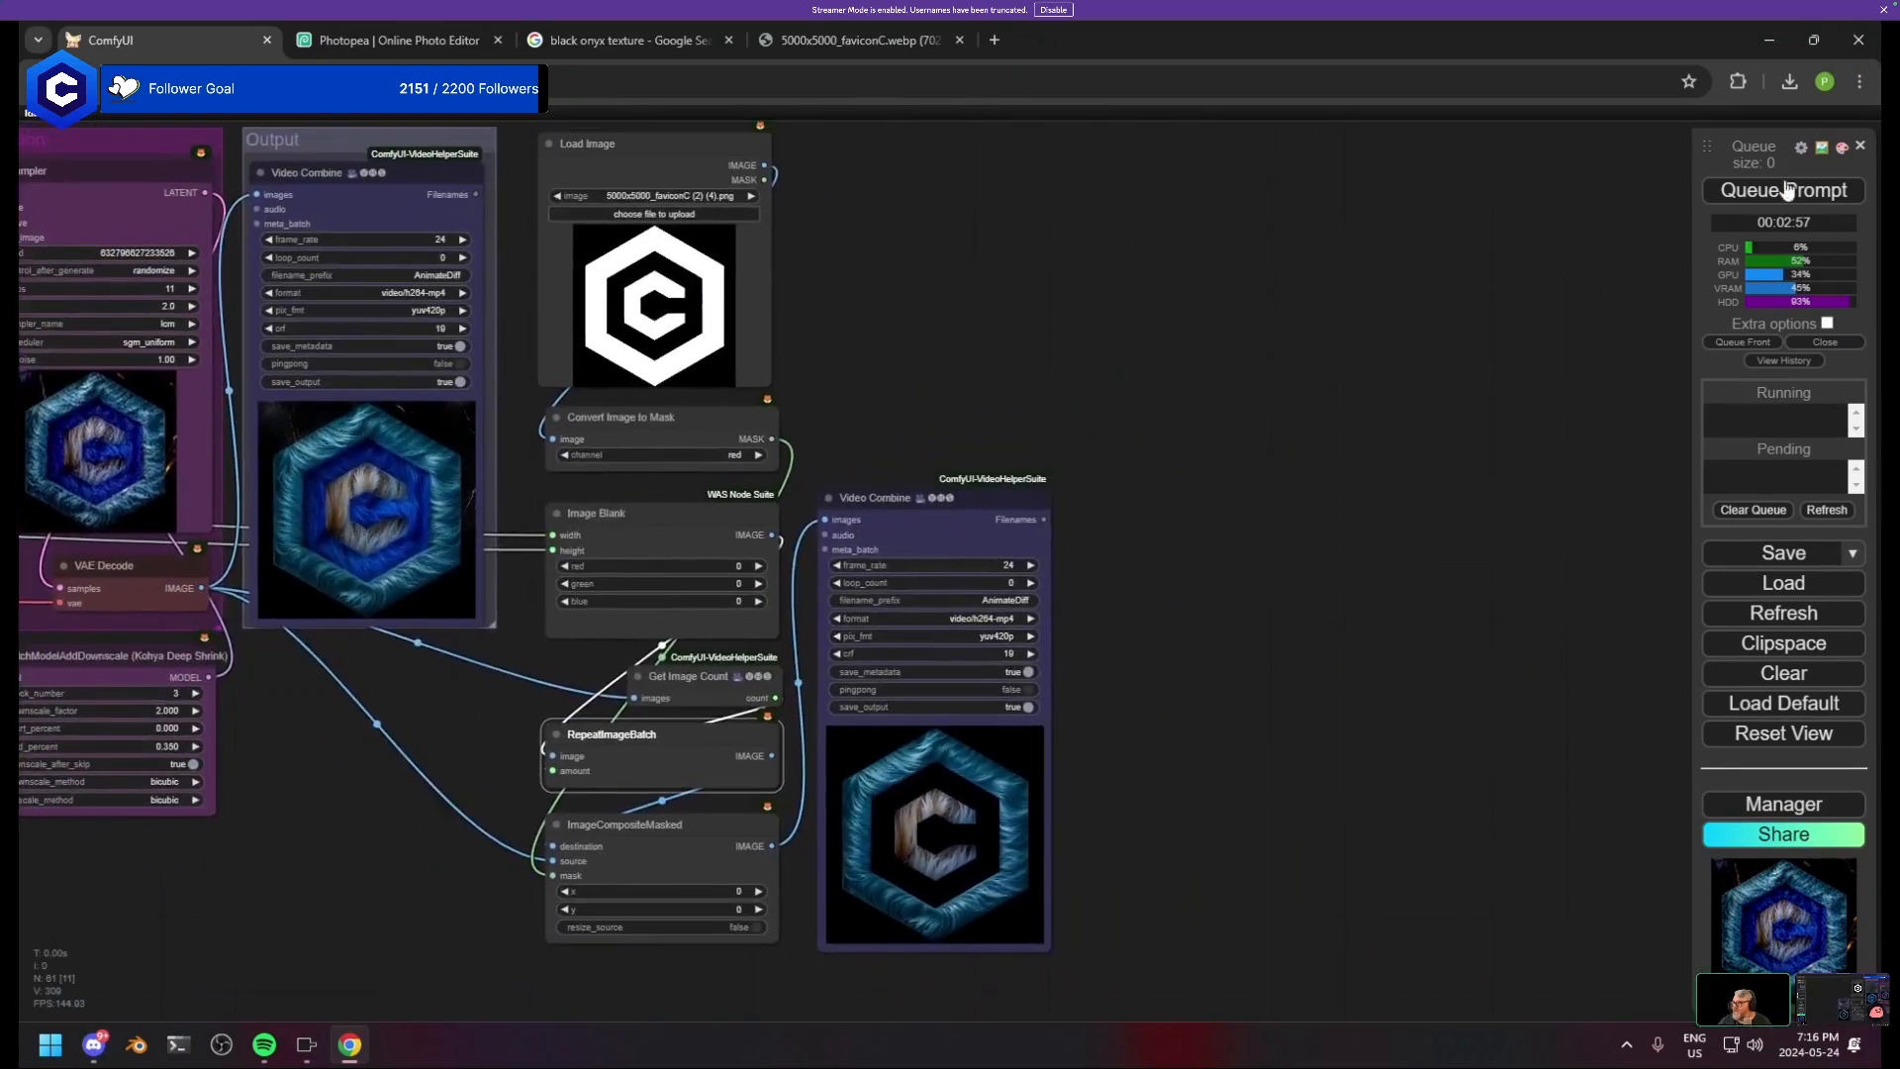
left_click_drag(801, 139, 851, 392)
left_click_drag(864, 568, 885, 454)
left_click_drag(733, 246, 800, 594)
left_click(1161, 549)
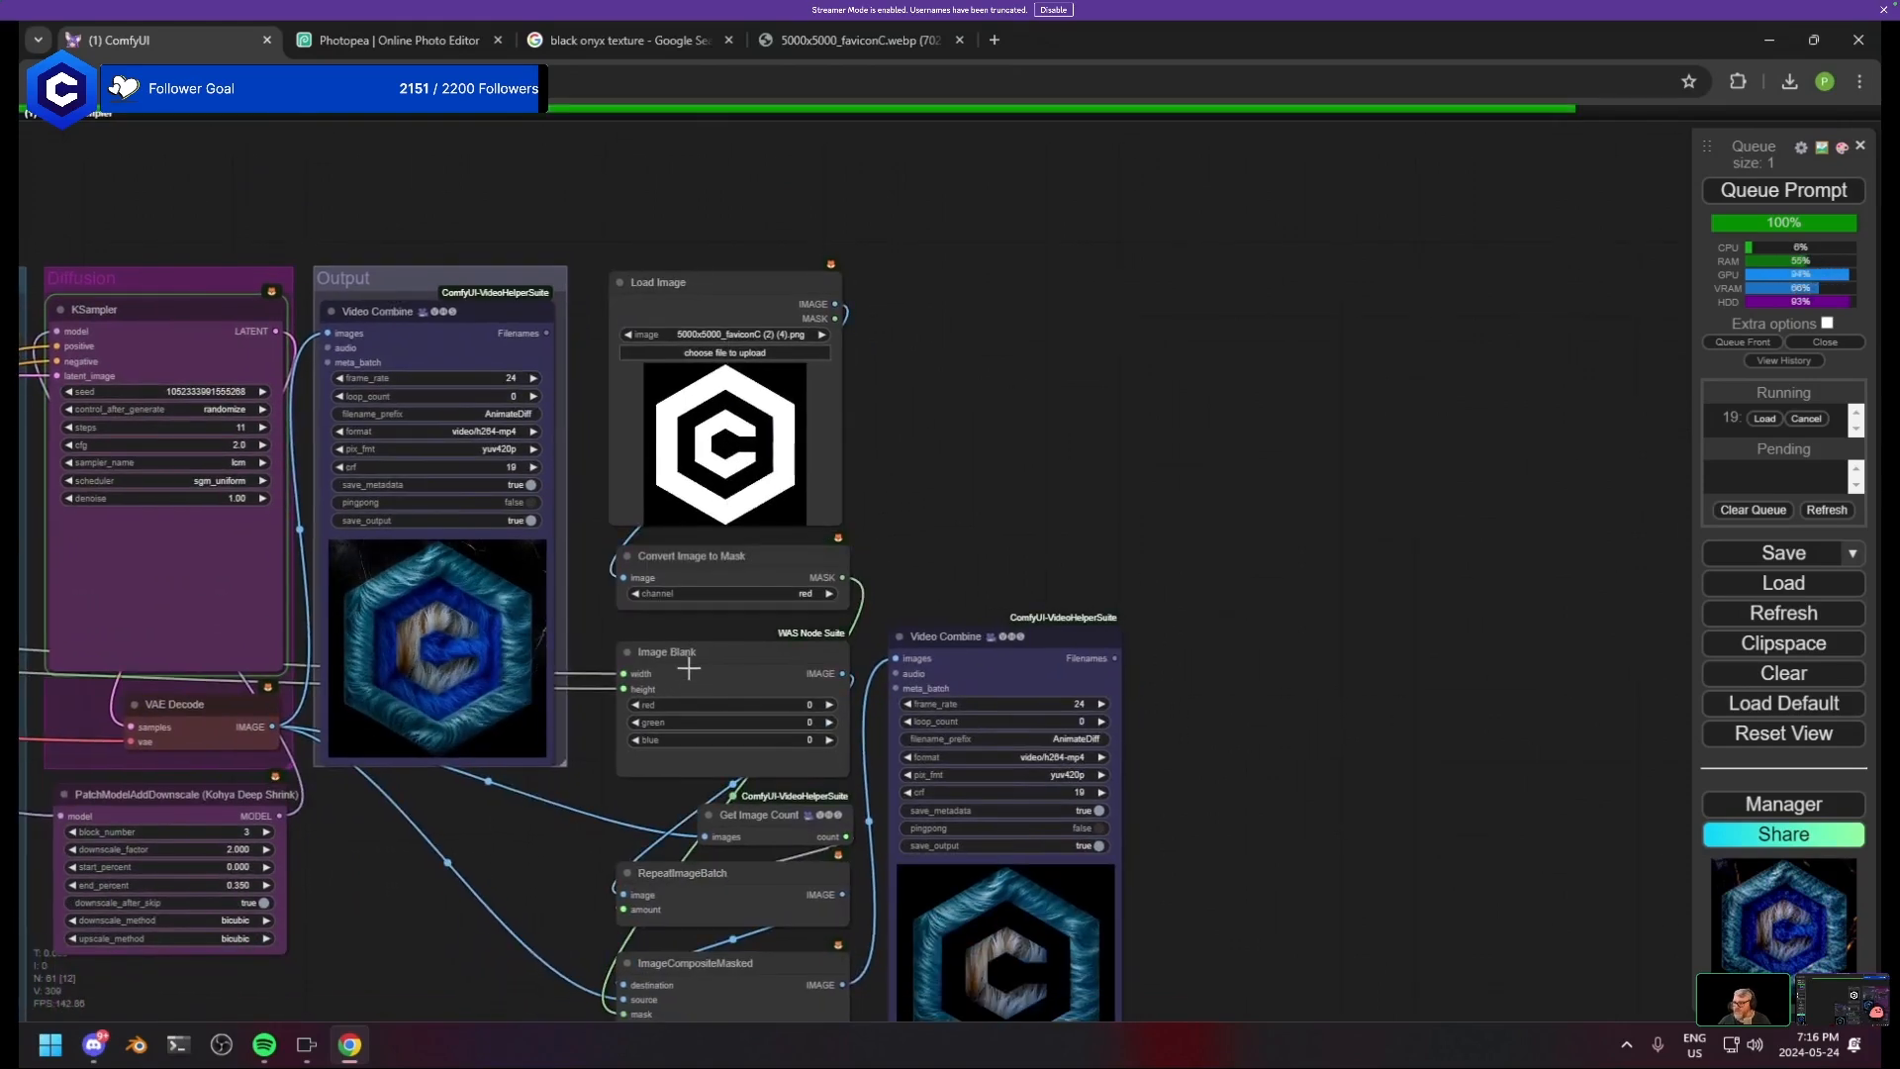
- Stack Image Blank, RepeatImageBatch and ImageCompositeMasked beside the mask's Load Image node, and move Get Image Count beneath Convert Image to Mask
left_click_drag(688, 670, 945, 297)
left_click_drag(758, 817, 745, 645)
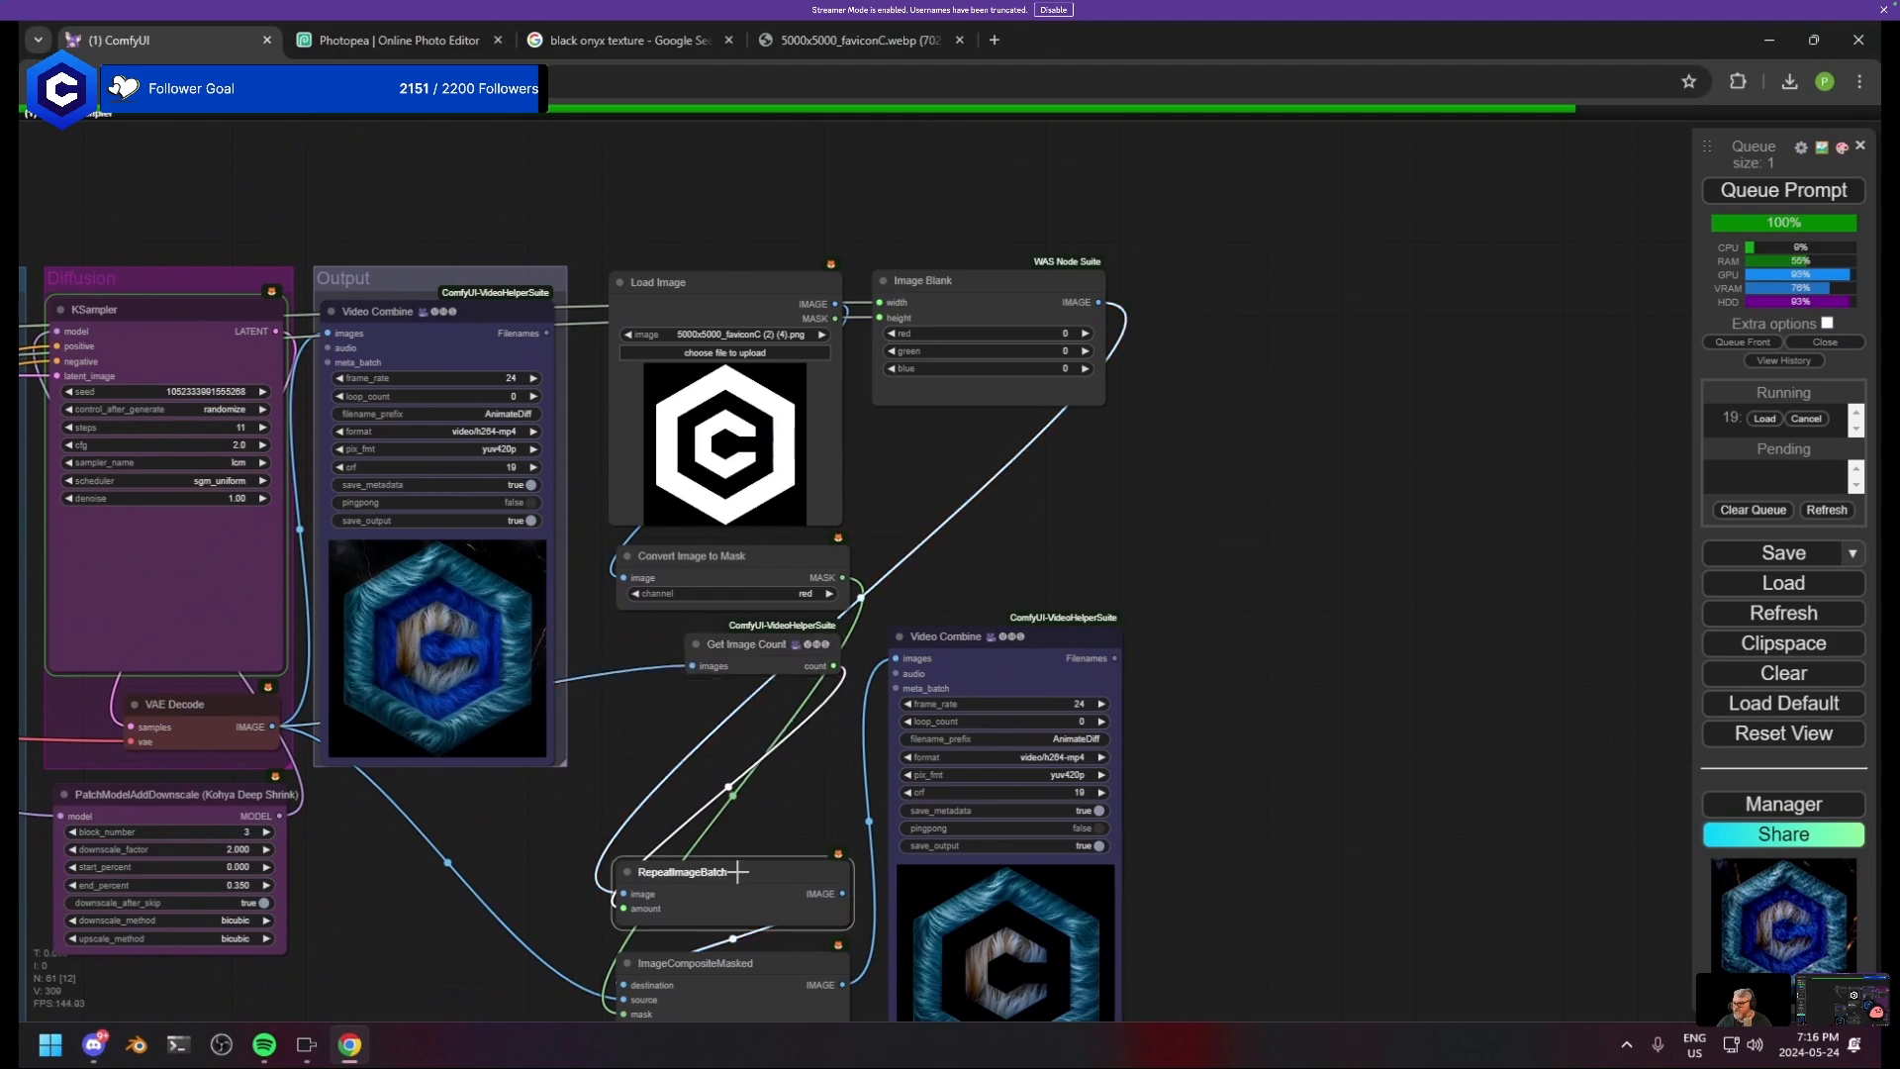
left_click_drag(727, 874, 970, 447)
left_click_drag(693, 965, 955, 515)
- Place the composited Video Combine node to the right of Image Blank, level with its top
left_click_drag(966, 666, 950, 711)
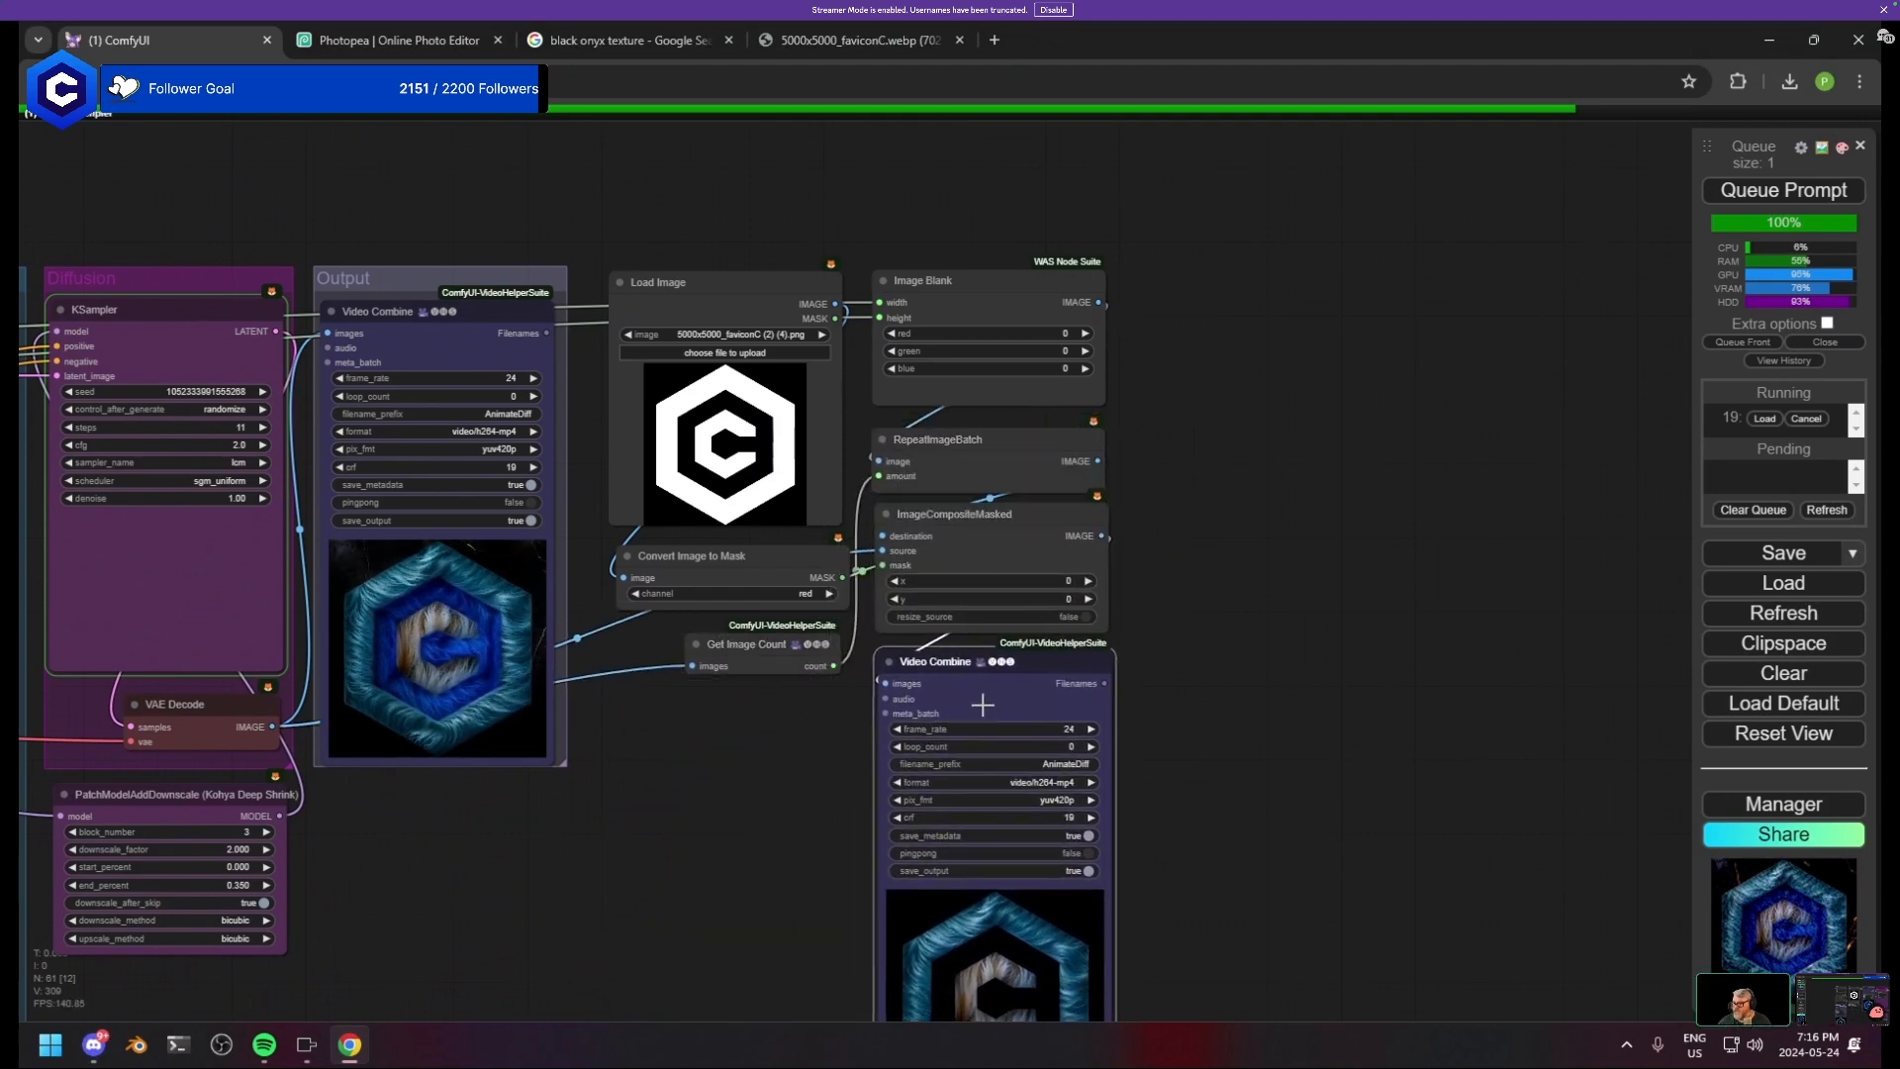
scroll(976, 700, "up", 2)
left_click_drag(1068, 661, 1335, 159)
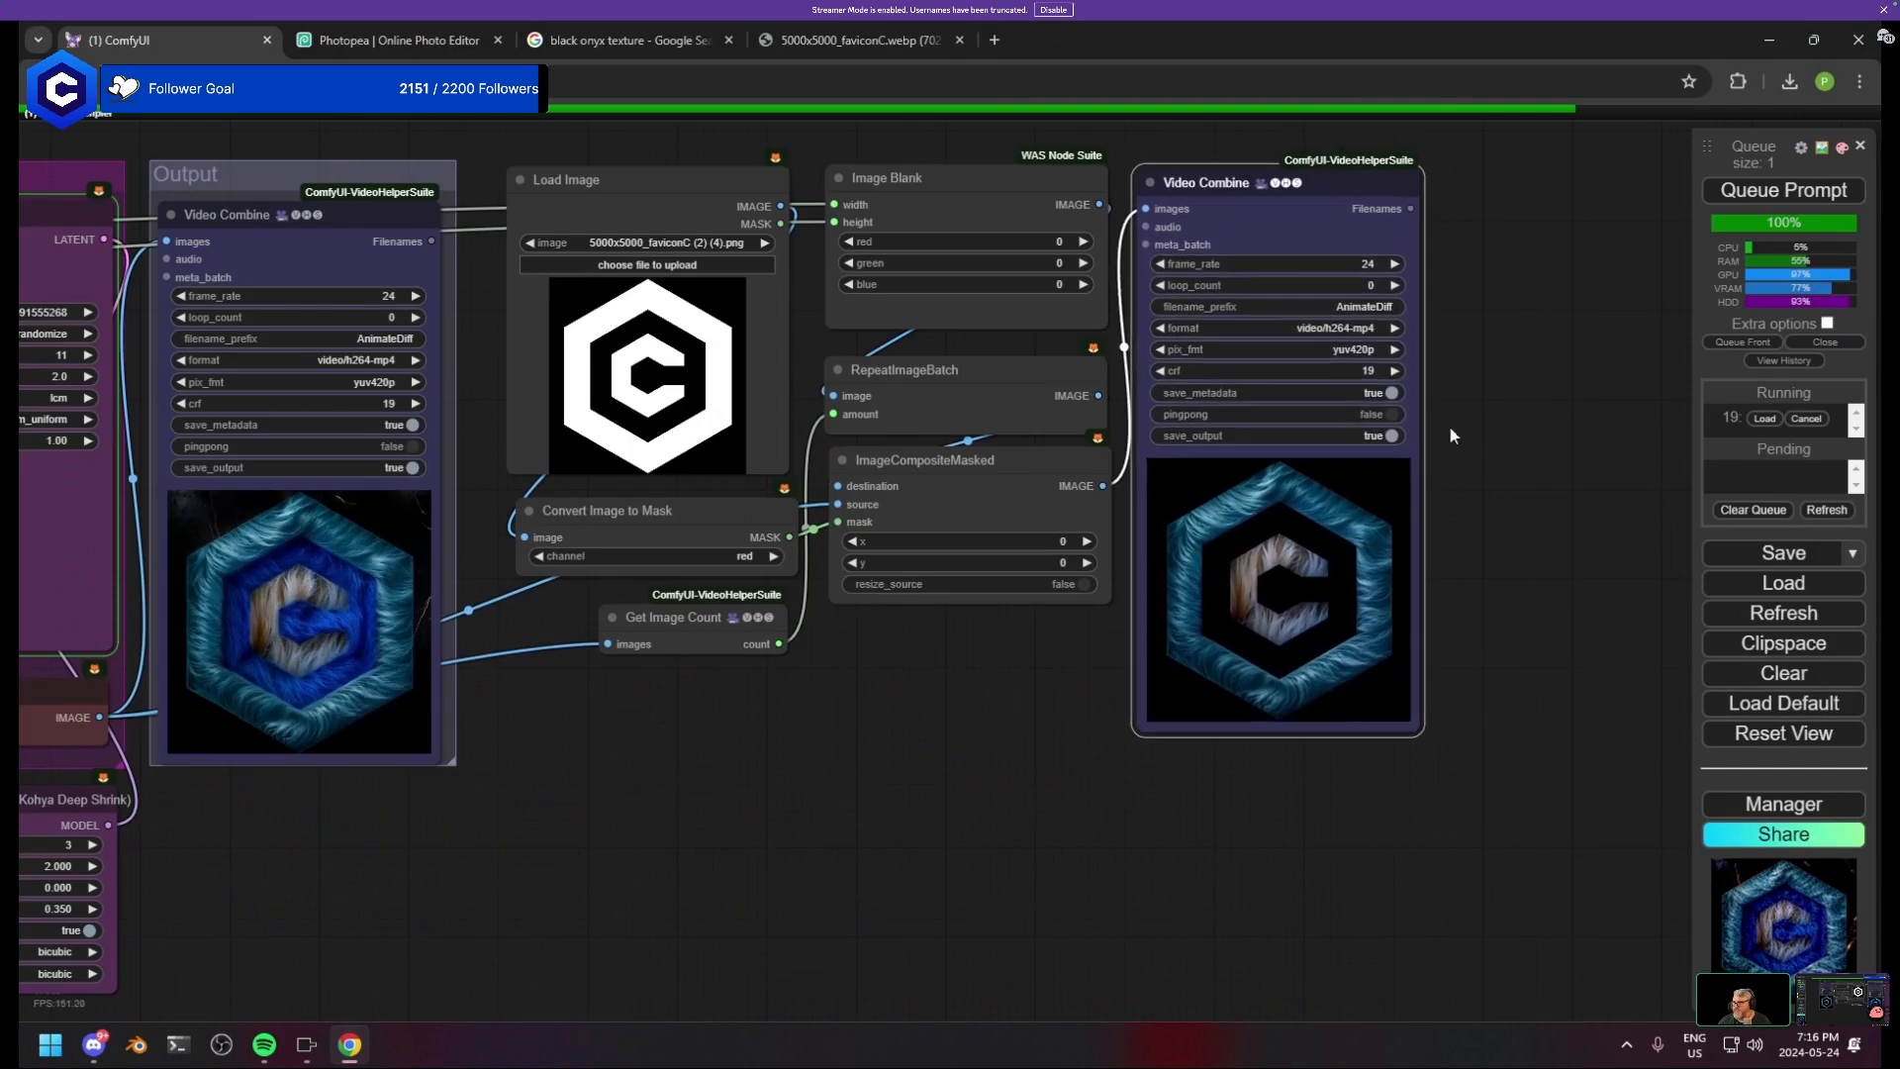
scroll(1563, 653, "up", 4)
left_click_drag(1592, 573, 1594, 538)
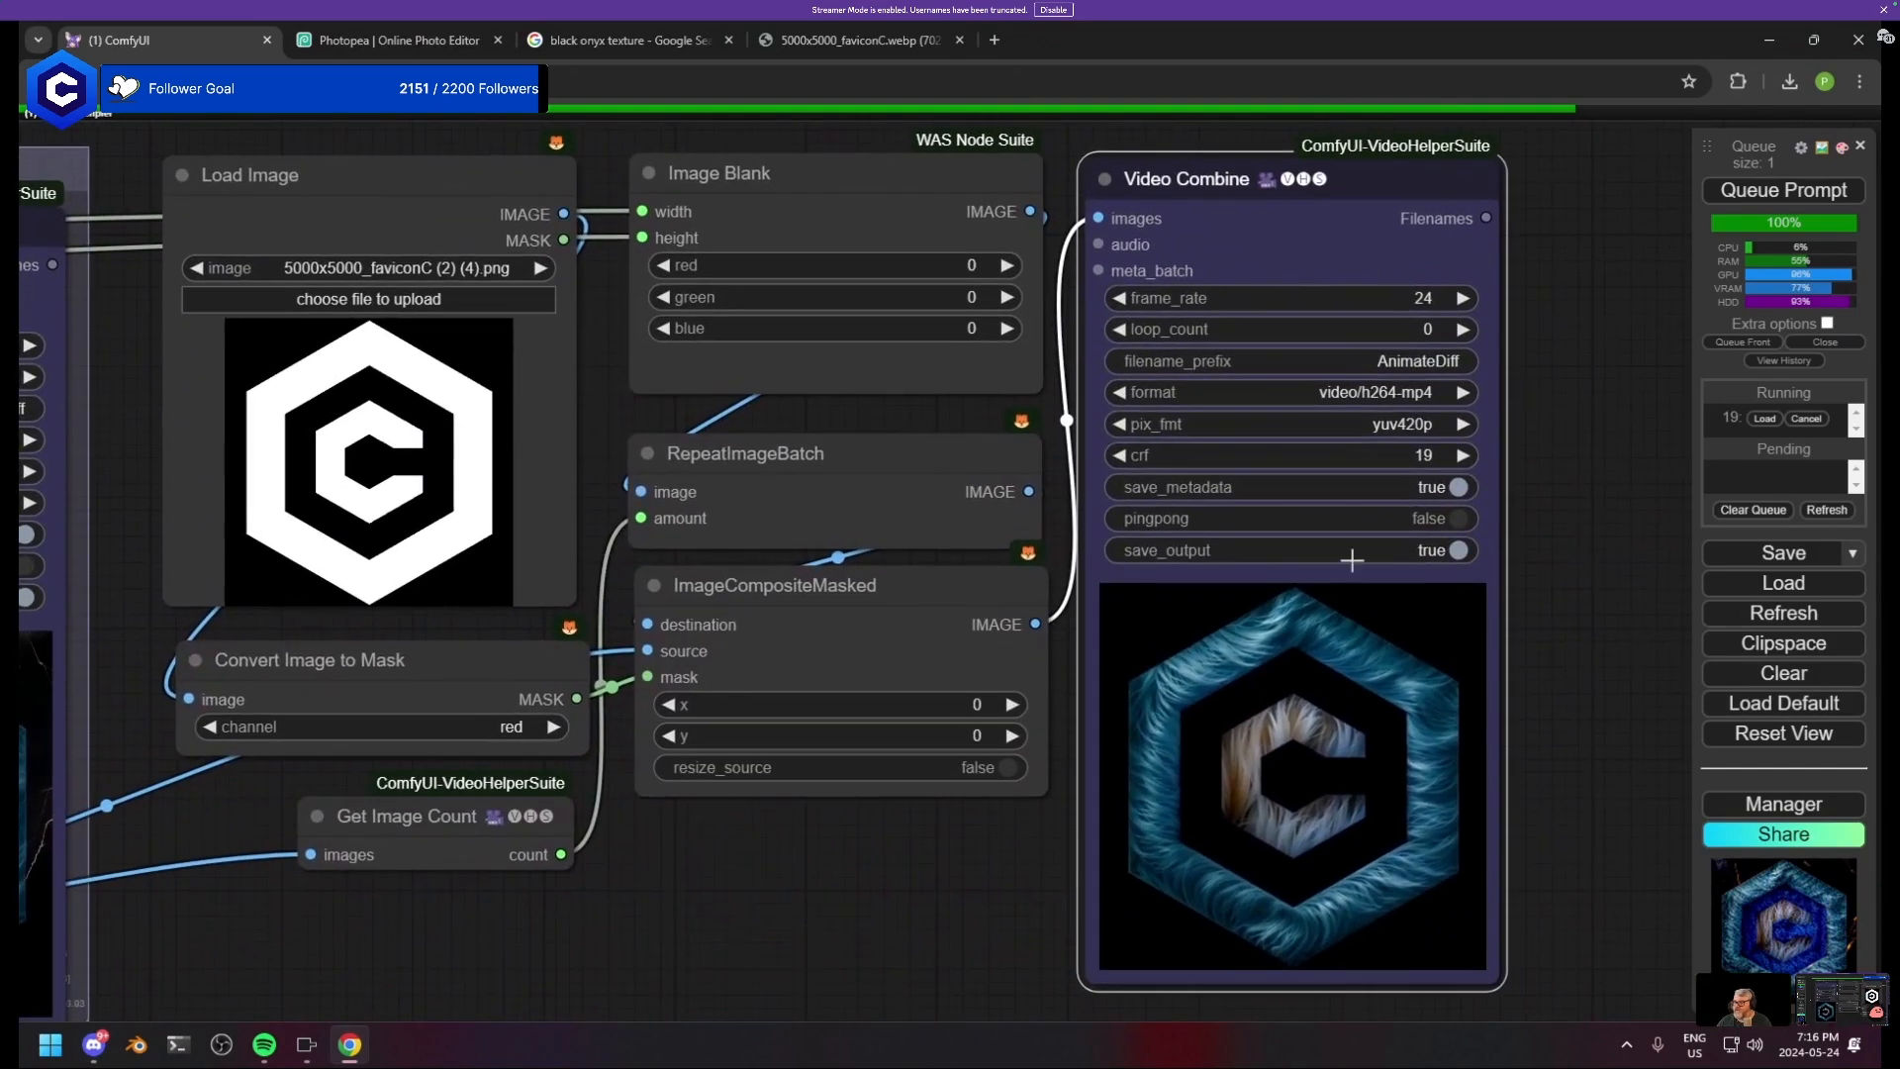
- Align the Convert Image to Mask node directly beneath the Load Image node
left_click(441, 188)
left_click(382, 653)
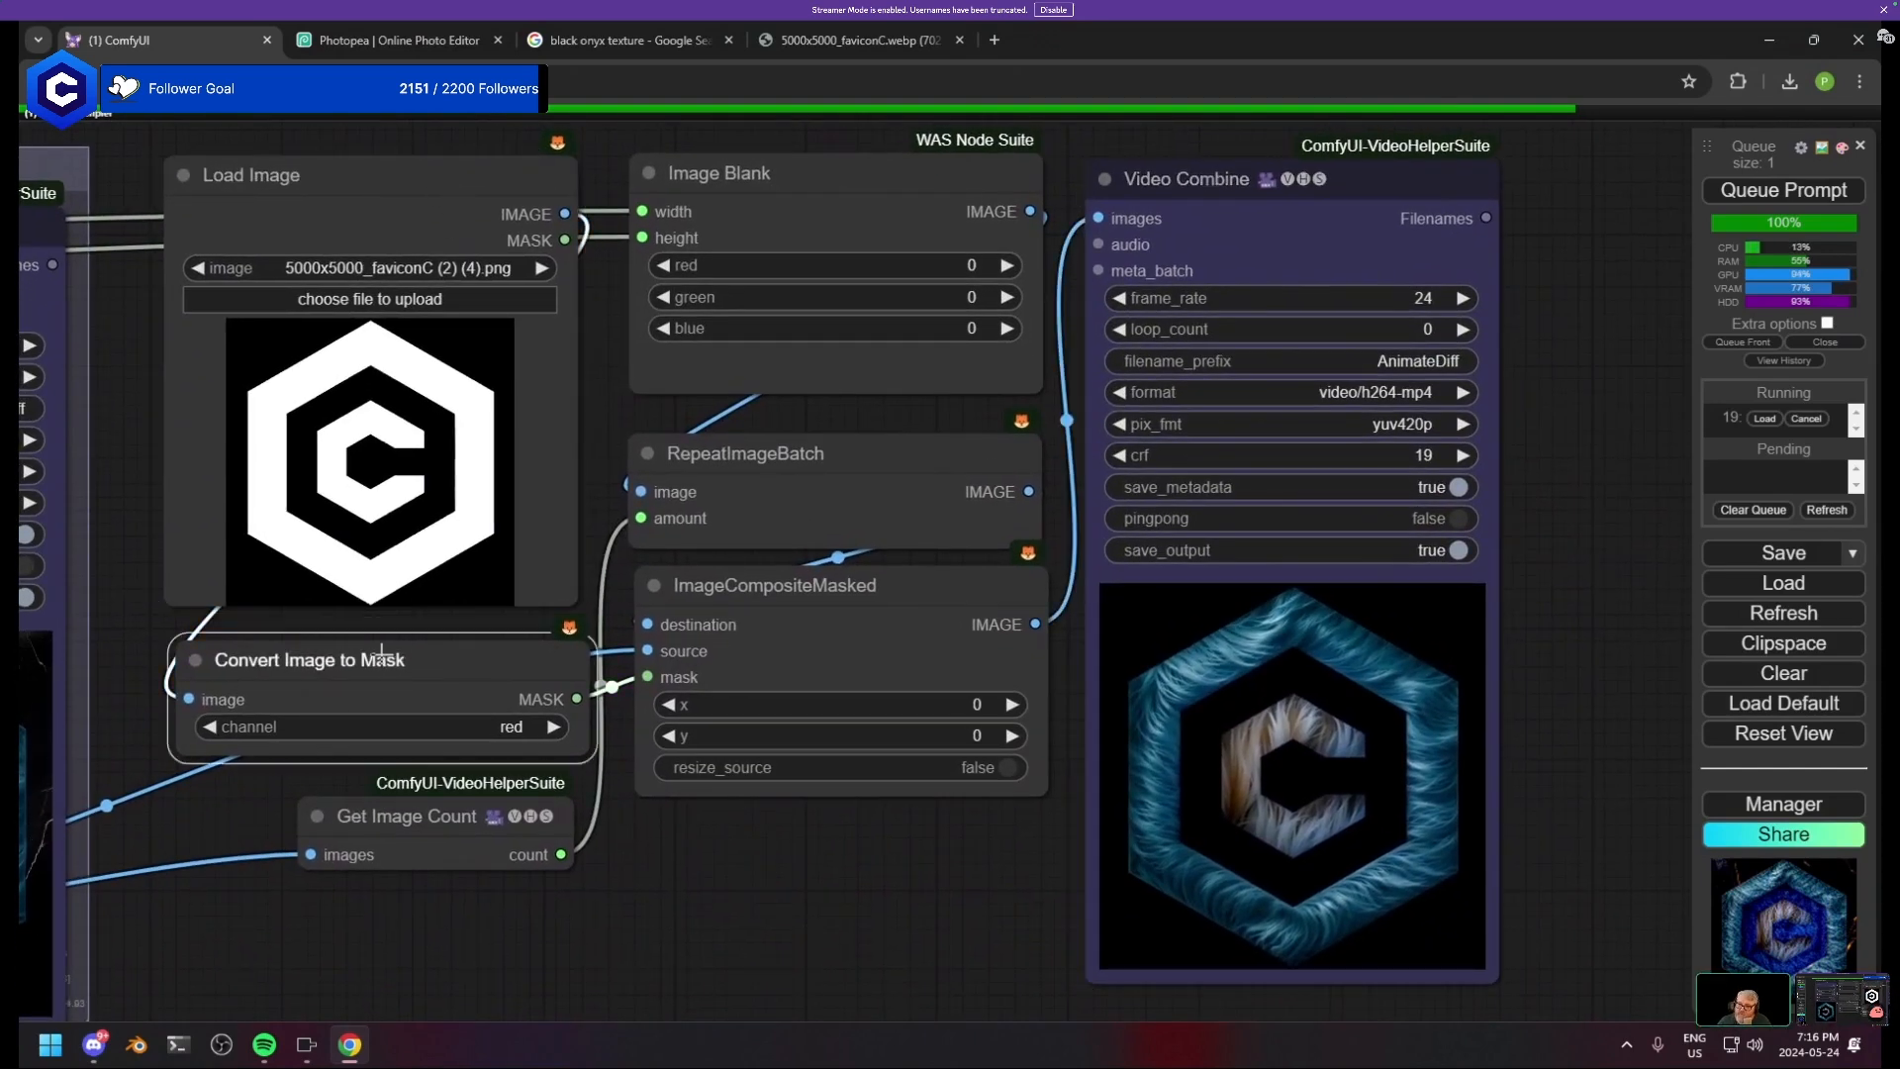
left_click_drag(381, 653, 366, 641)
left_click(413, 196)
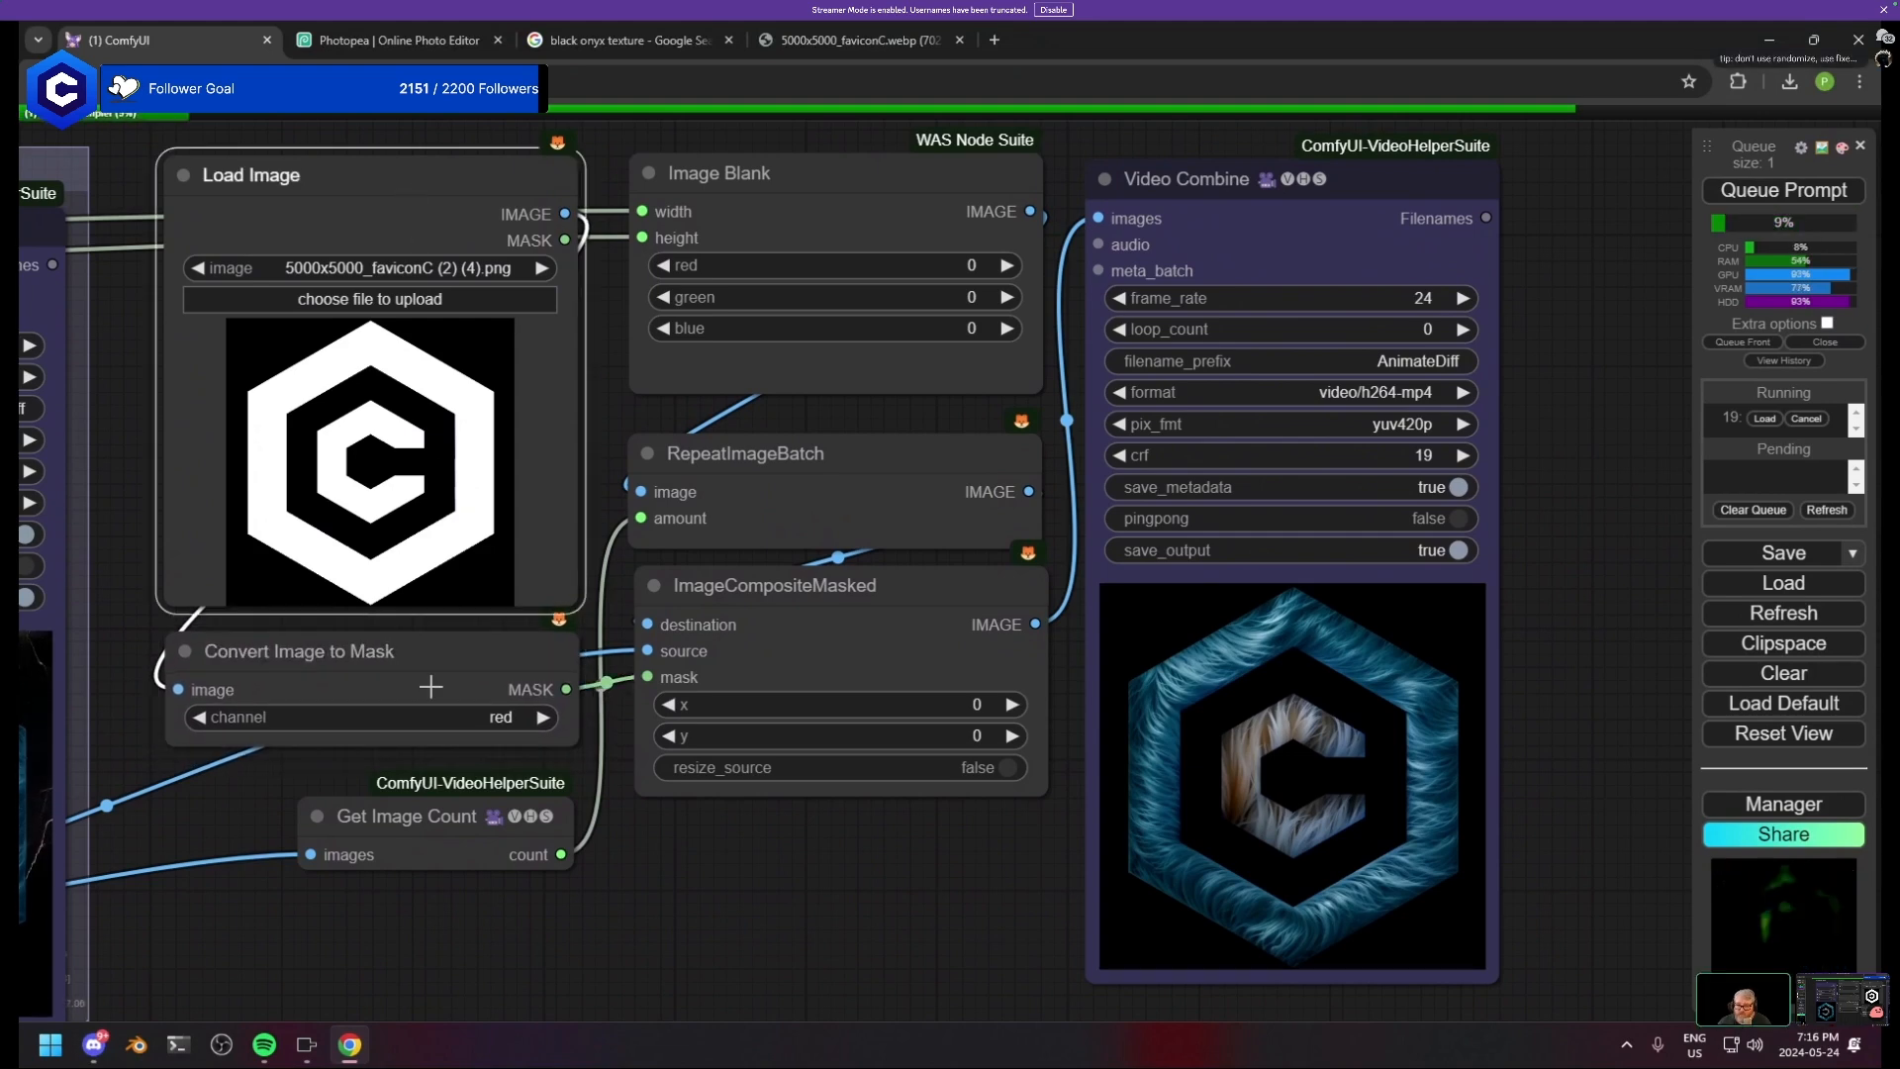
left_click(383, 664)
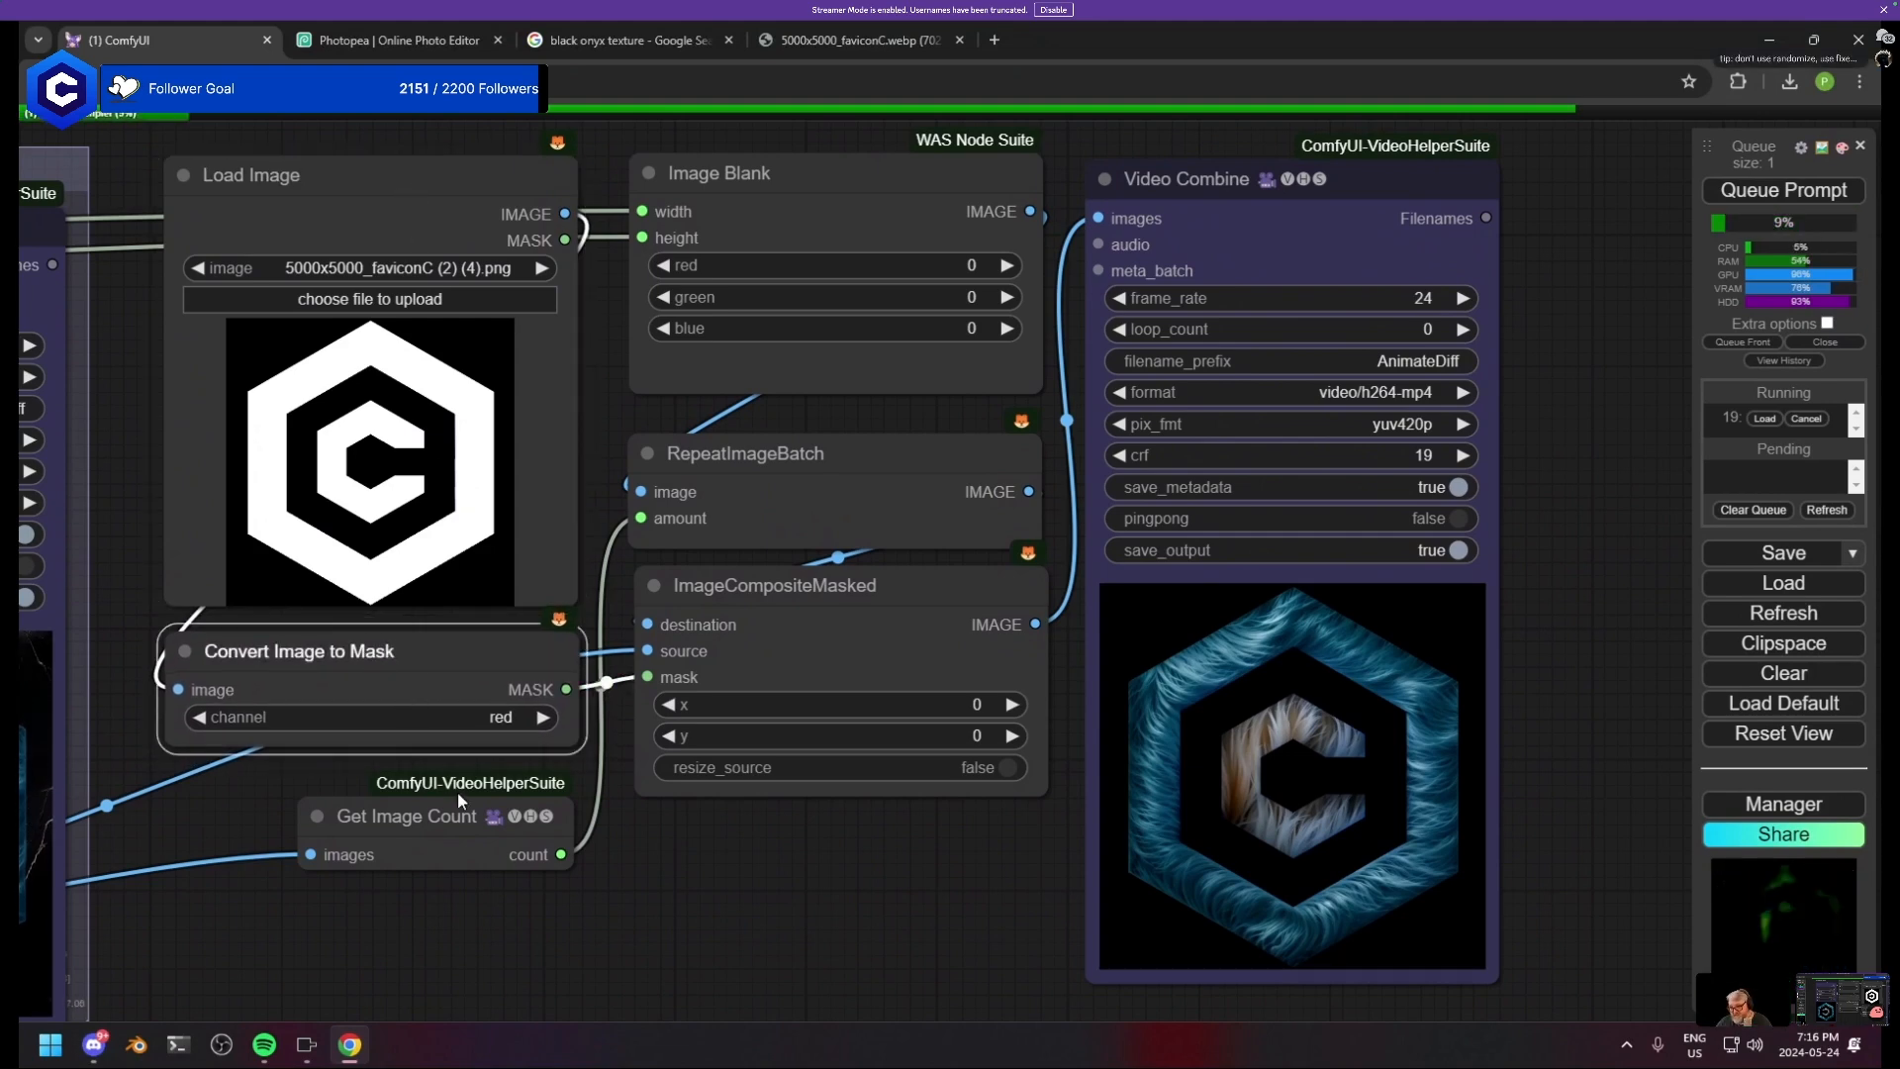
- Align ImageCompositeMasked beneath RepeatImageBatch and nudge Get Image Count closer to Convert Image to Mask
left_click(783, 665)
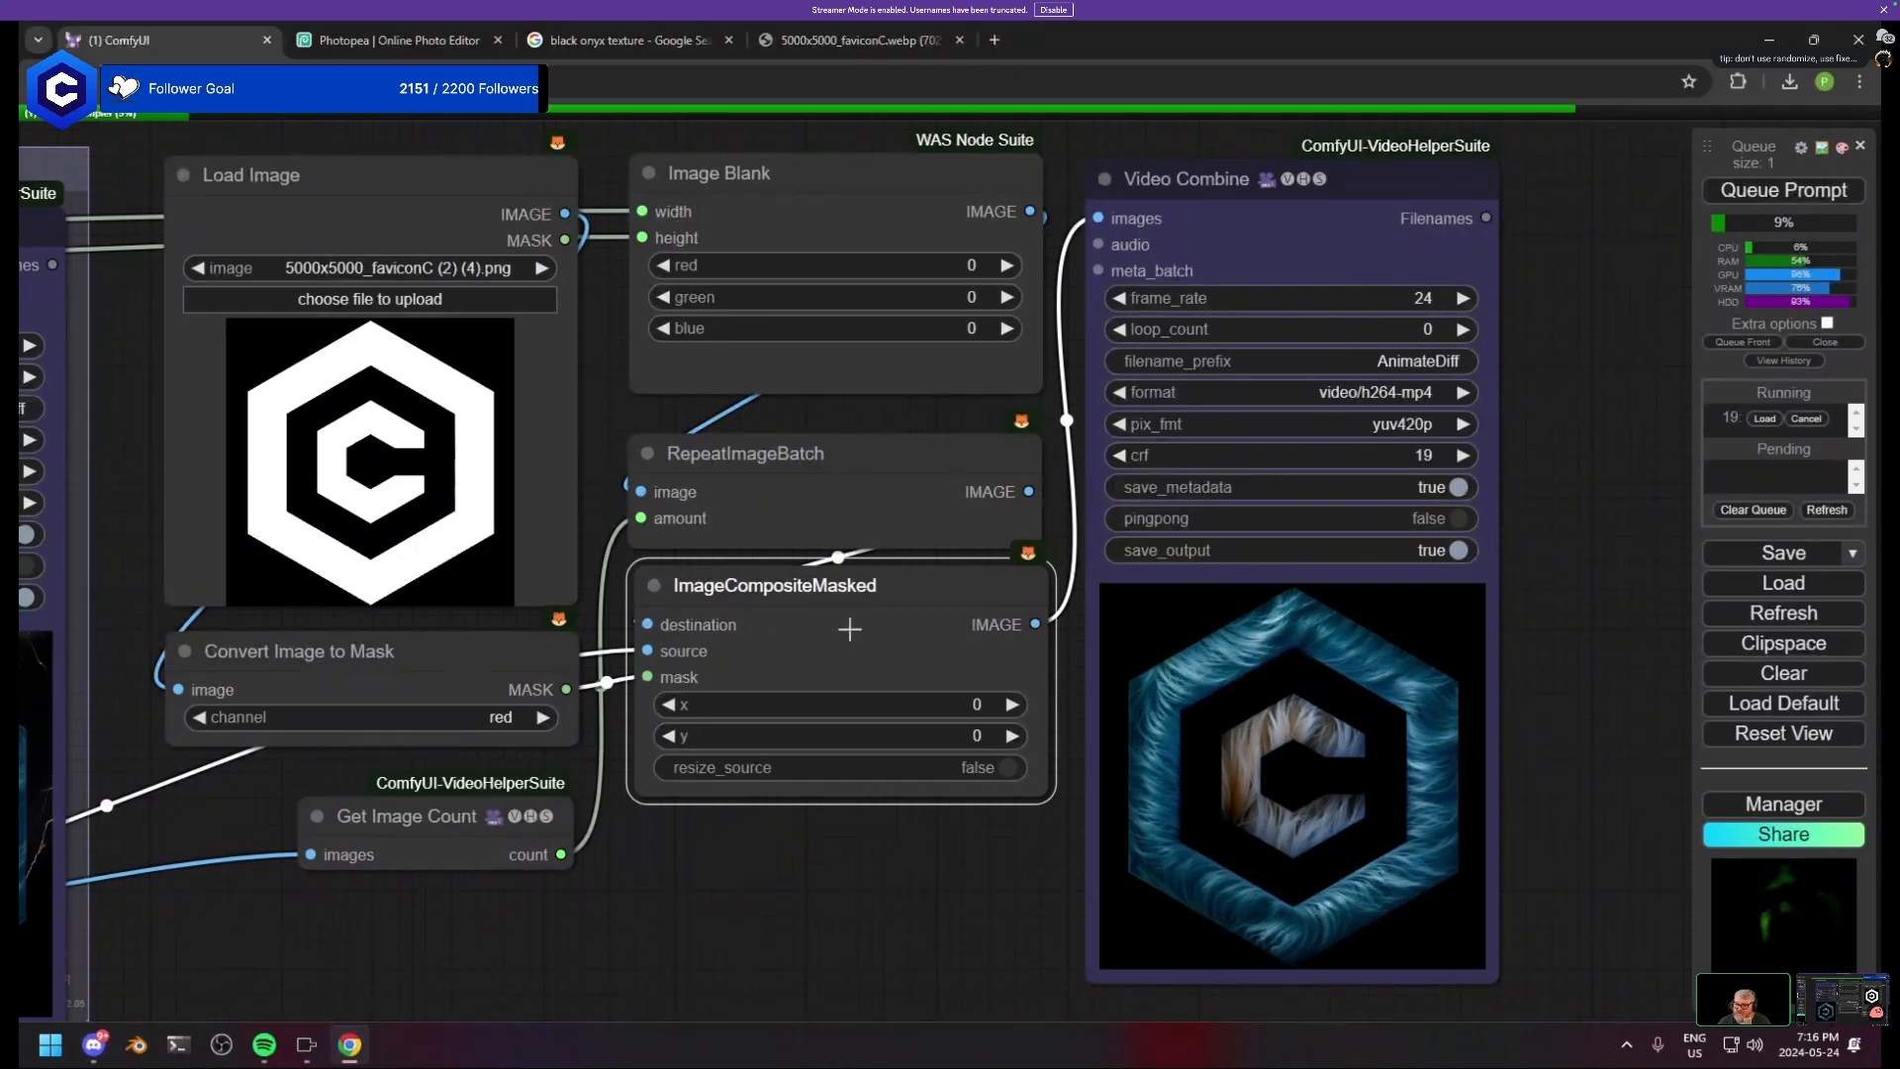
left_click_drag(849, 628, 845, 642)
left_click(513, 843)
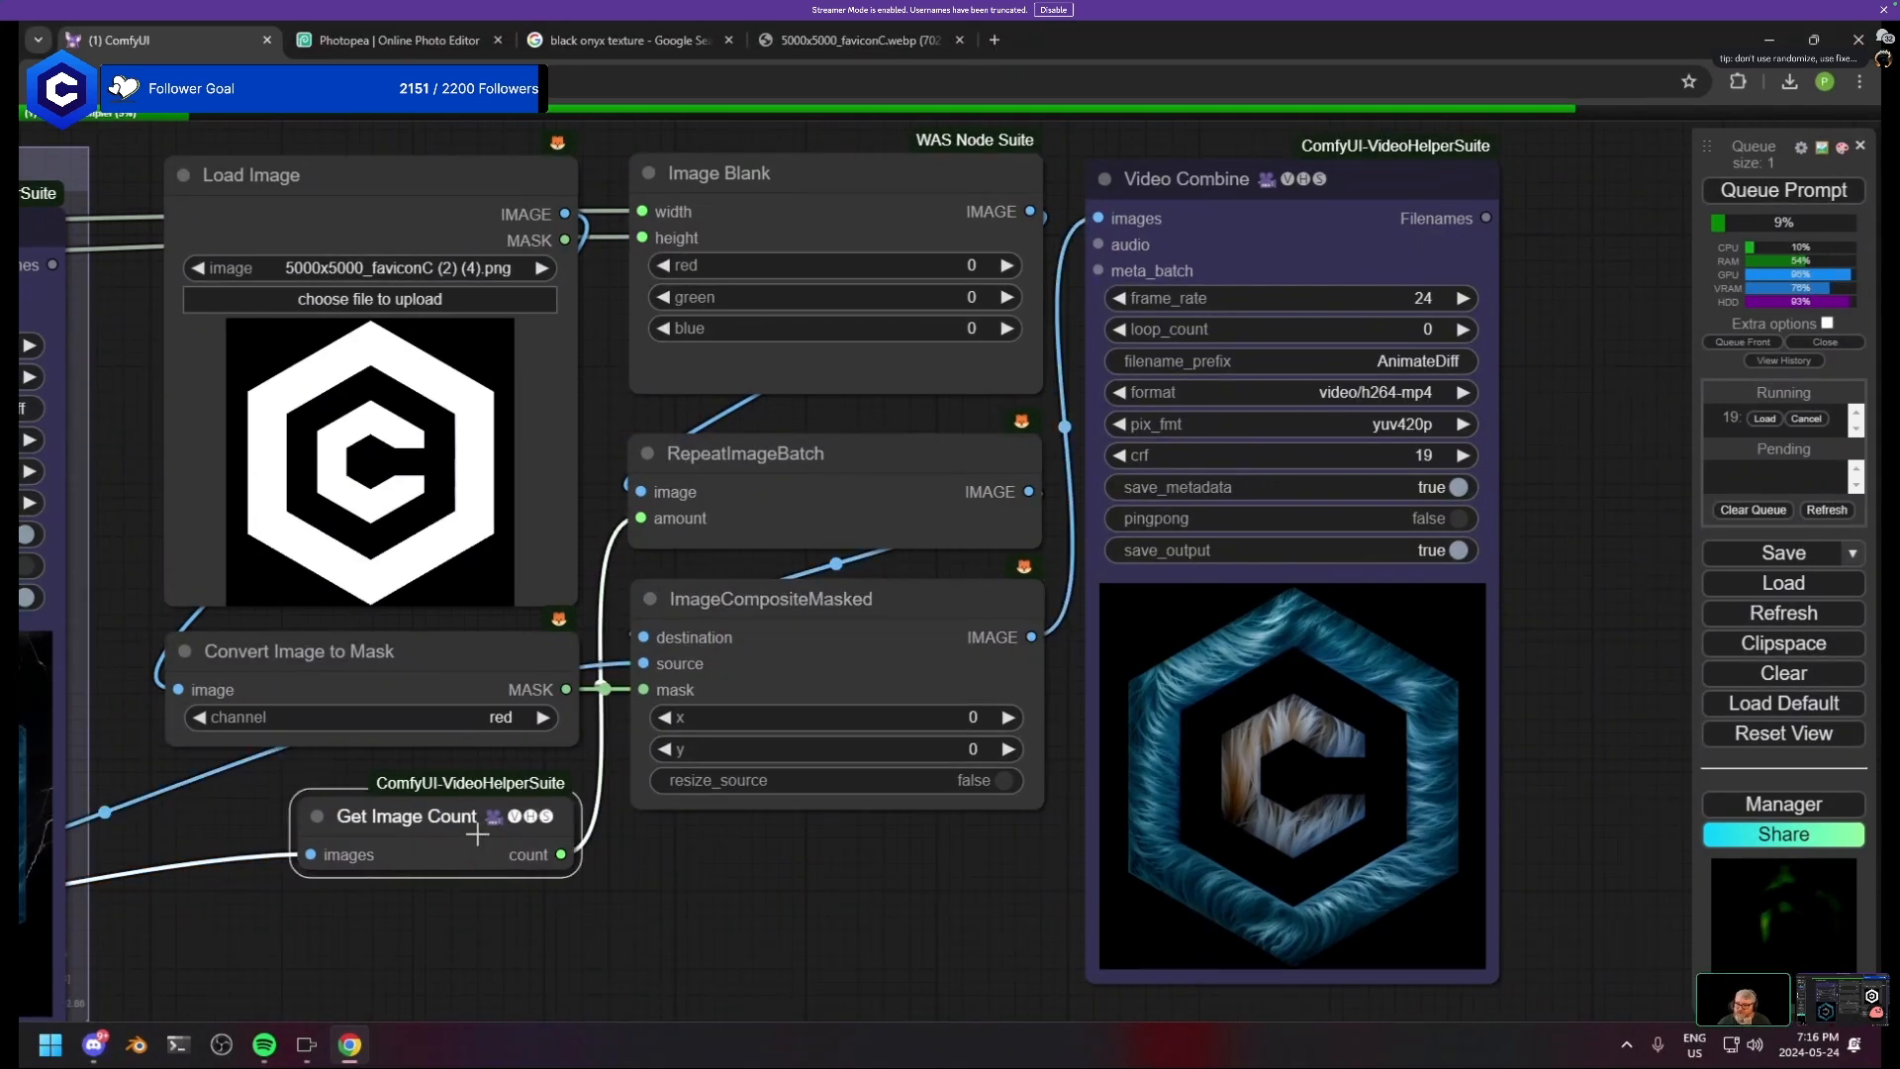
left_click_drag(477, 834, 480, 820)
left_click_drag(346, 886, 182, 964)
- Inspect the RepeatImageBatch and Image Blank connections and the composited Video Combine preview
left_click(629, 540)
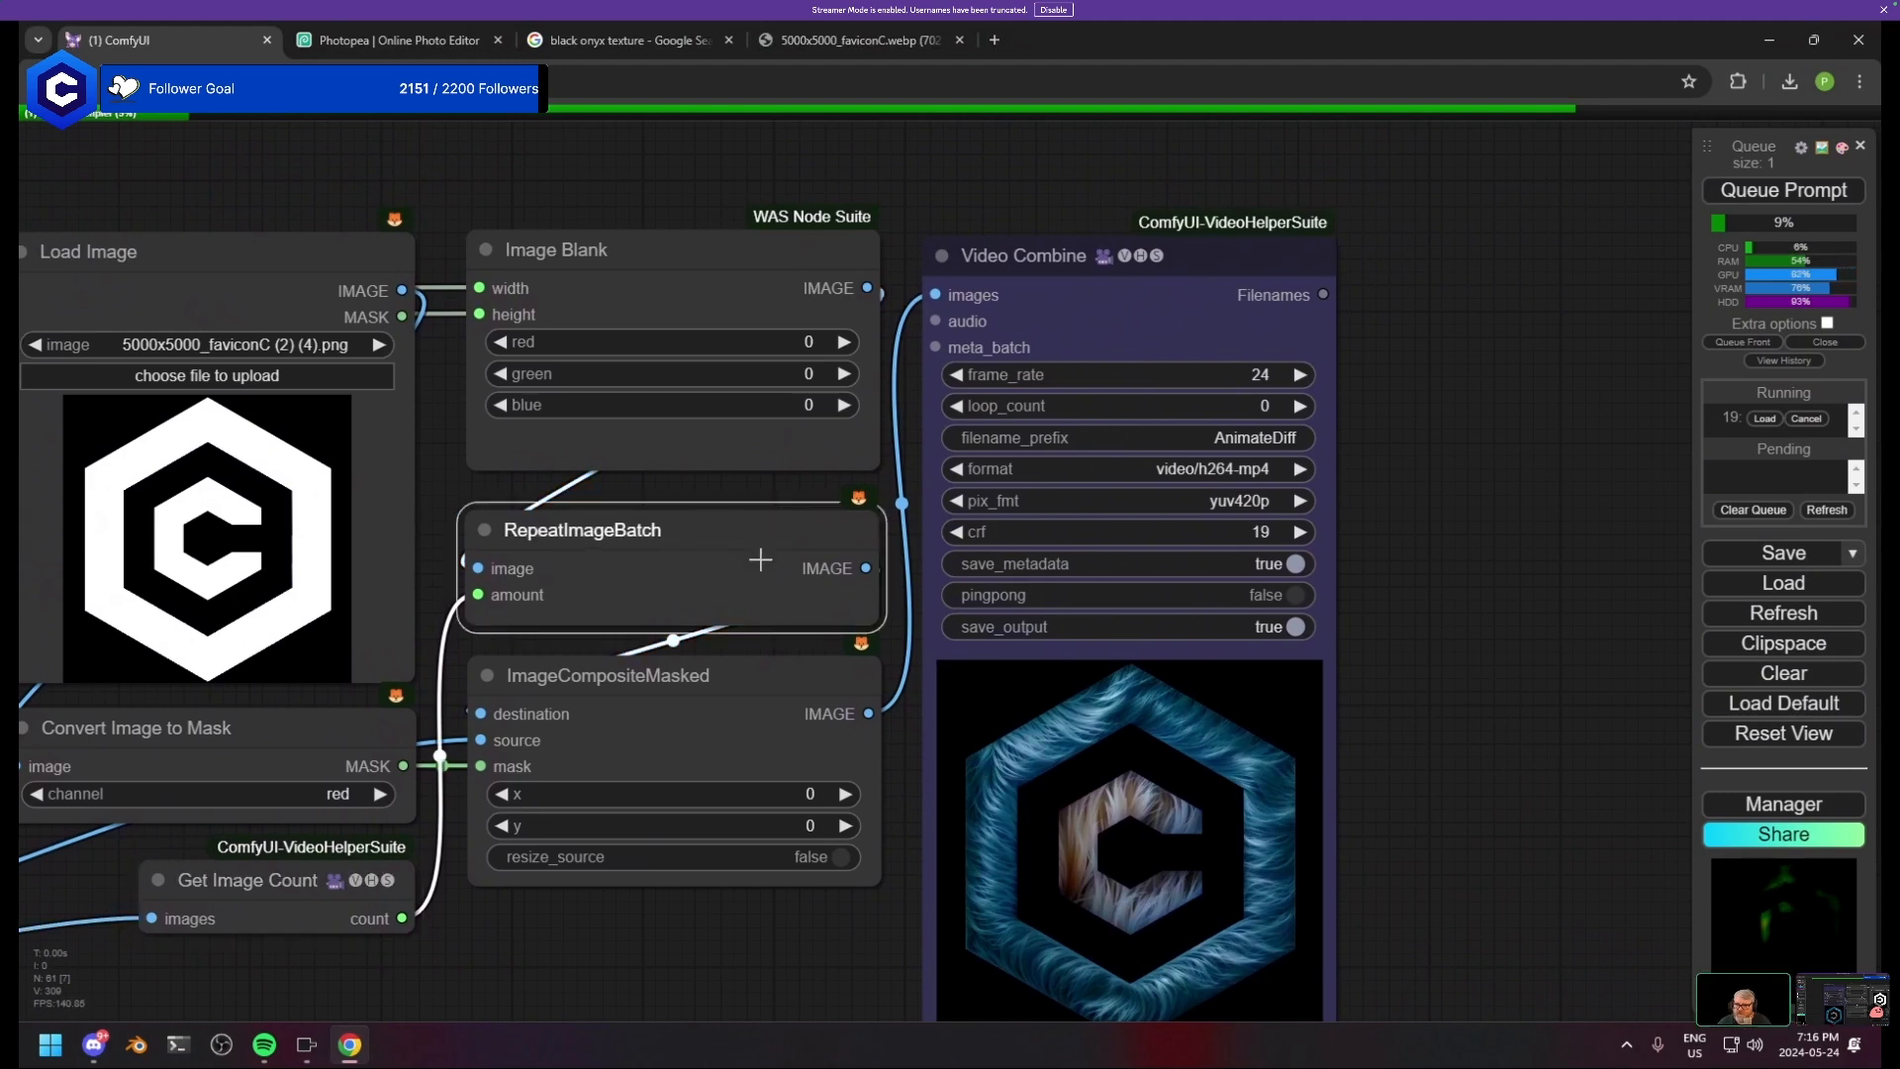
left_click(532, 338)
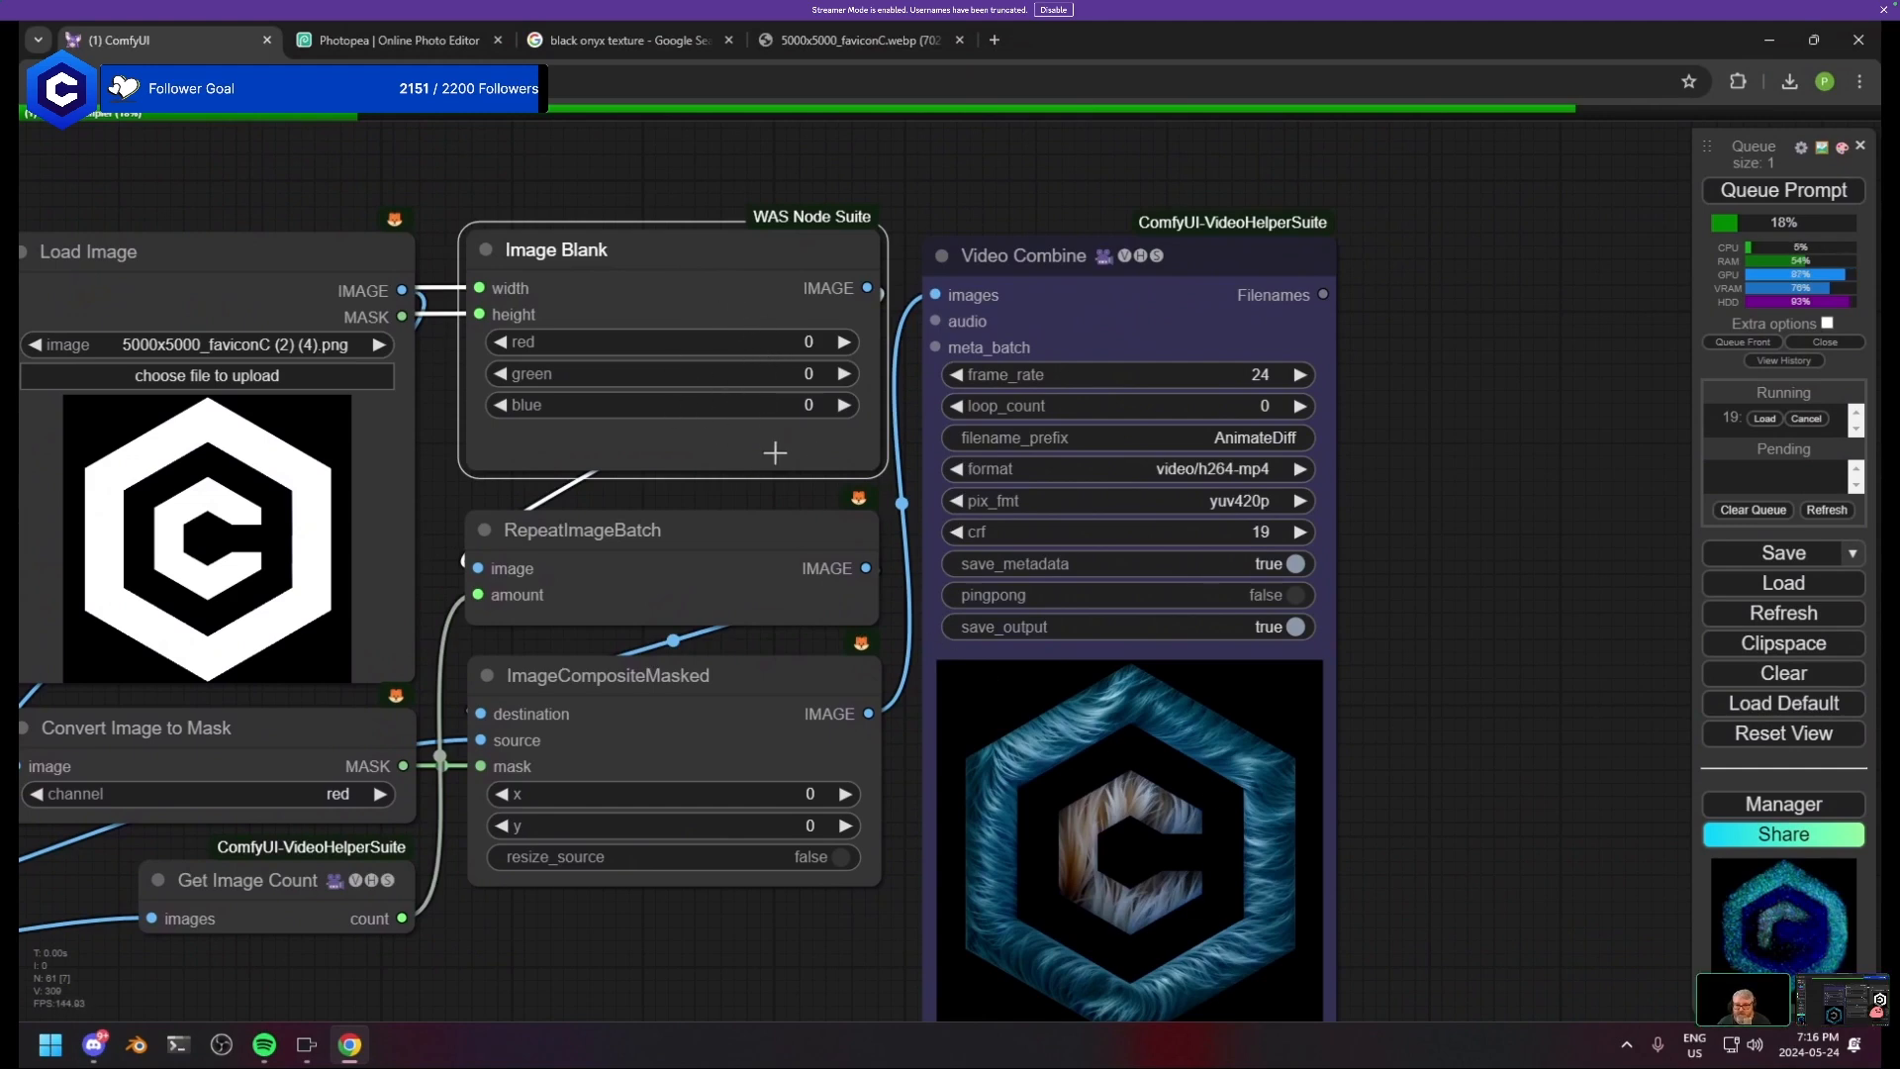
left_click_drag(1028, 601, 869, 503)
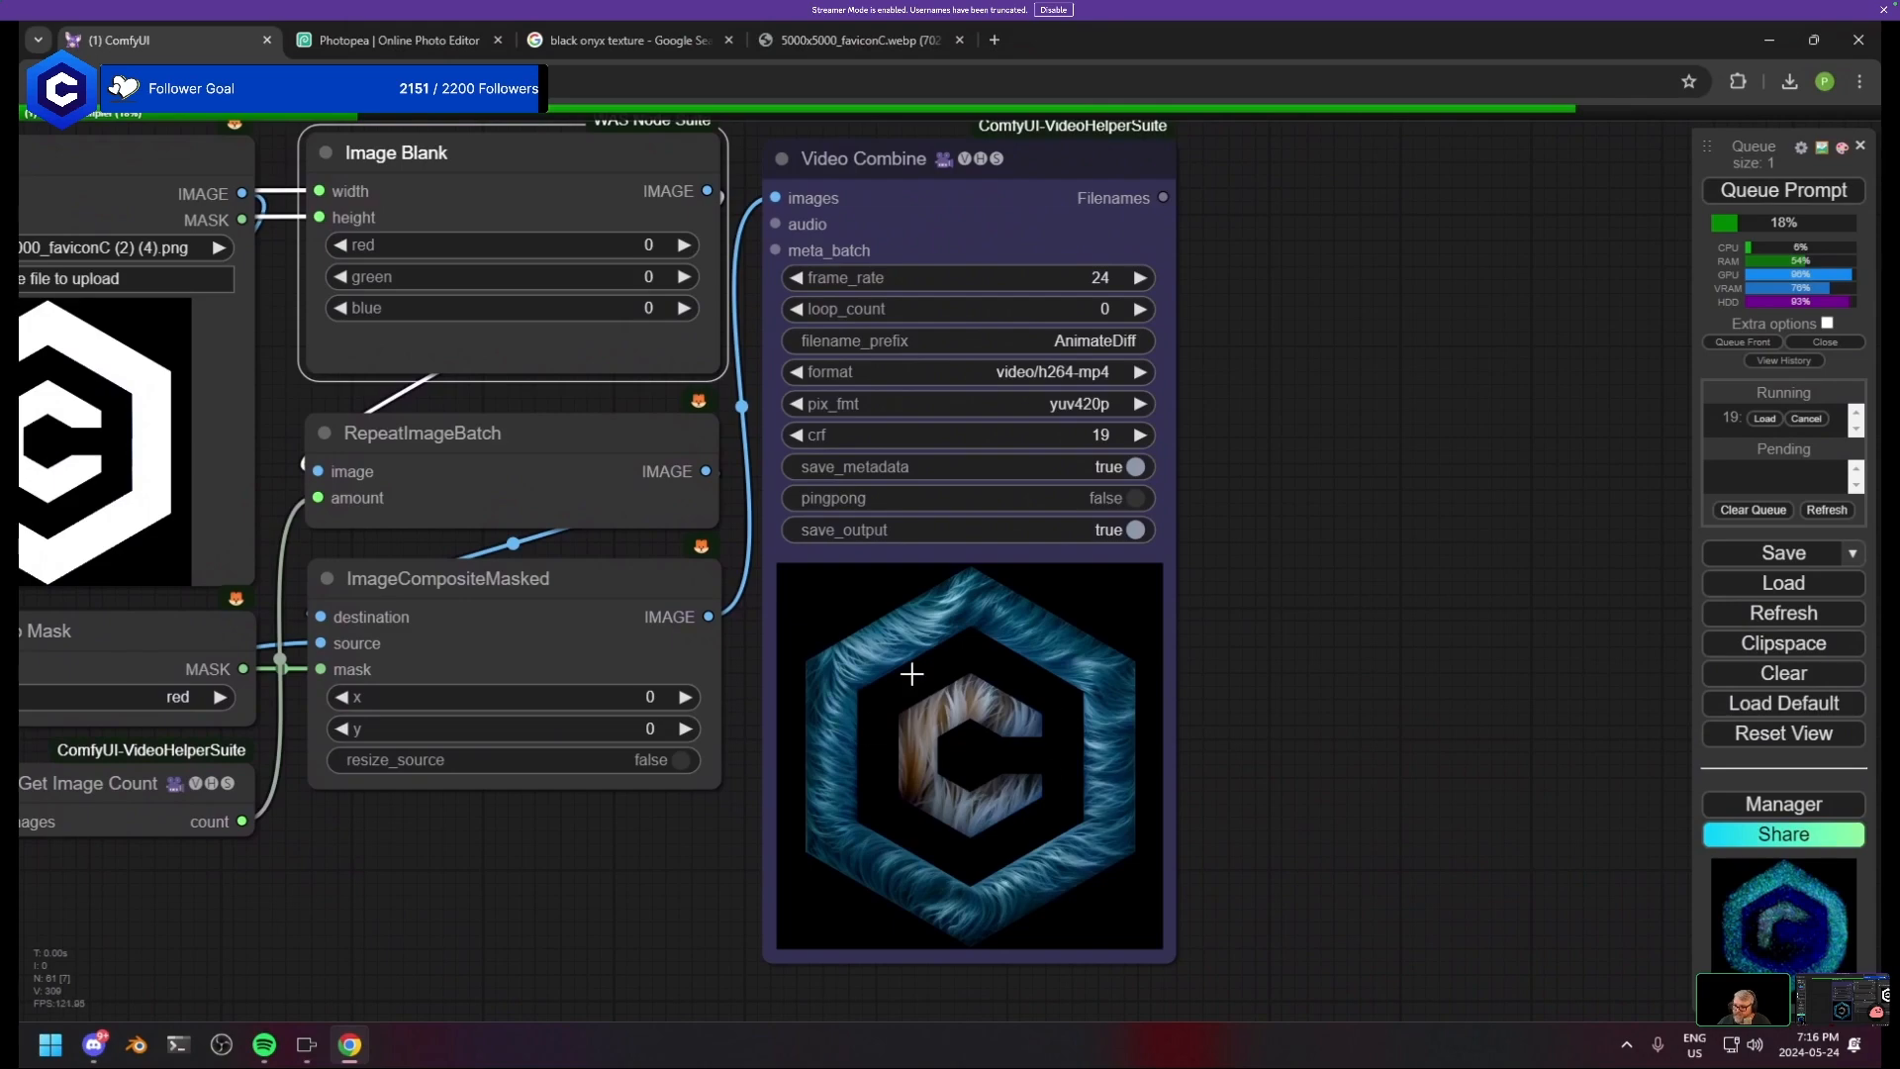
- Convert the KSampler's seed widget to an input
left_click_drag(578, 617, 825, 737)
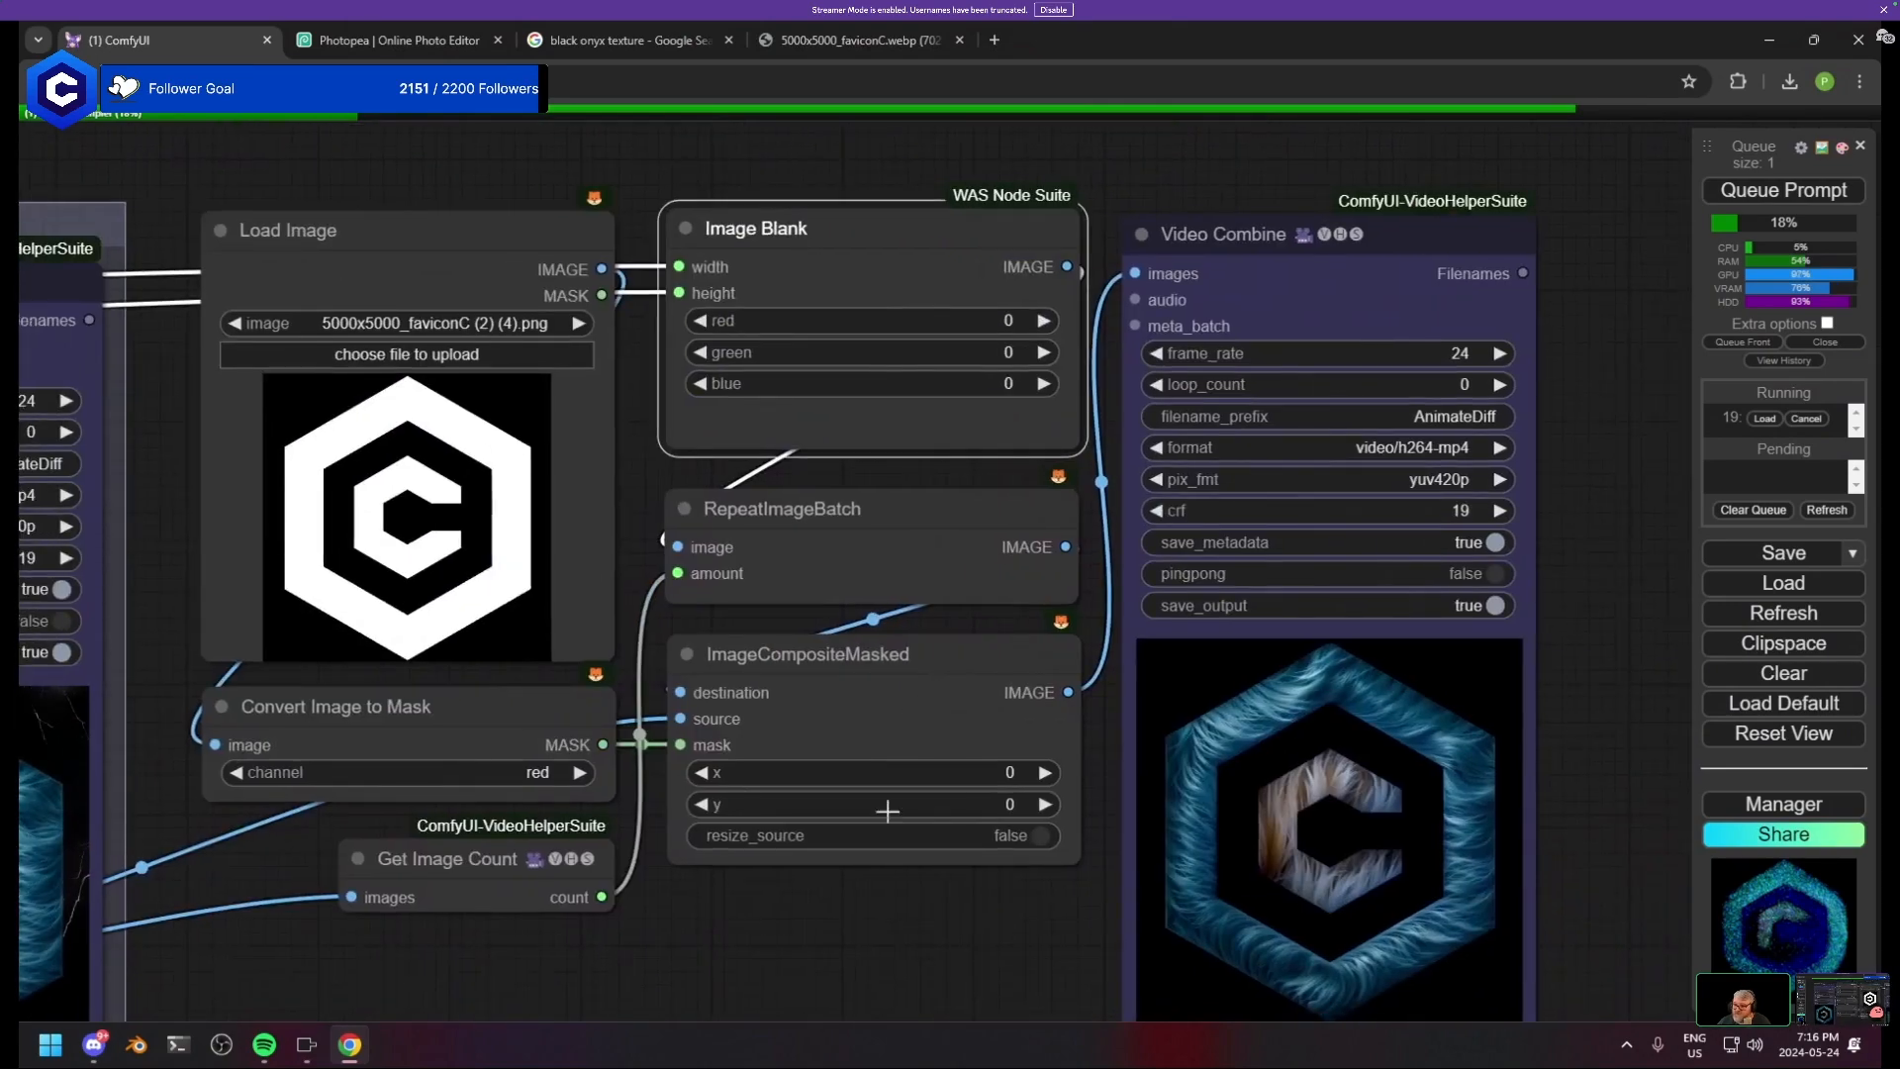
scroll(882, 751, "down", 2)
left_click_drag(431, 898, 825, 702)
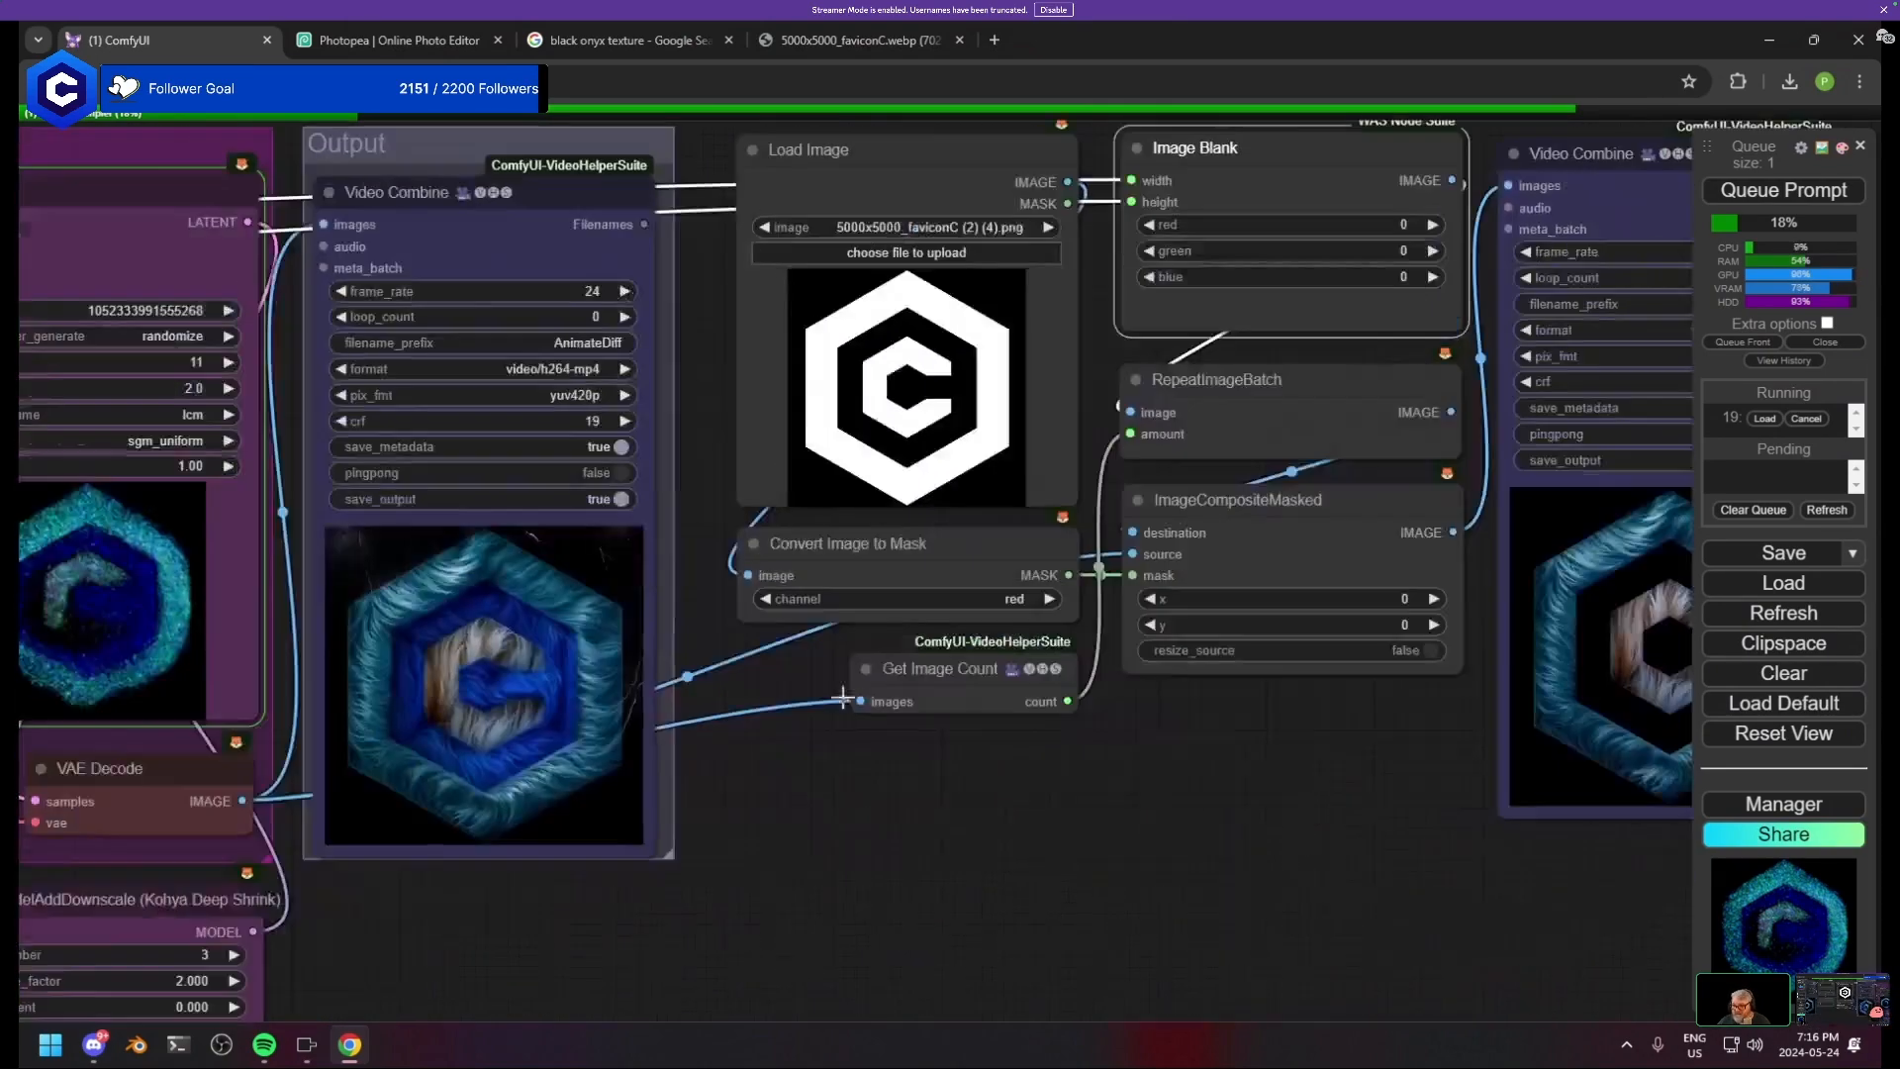
scroll(800, 719, "down", 4)
left_click_drag(750, 773, 1141, 795)
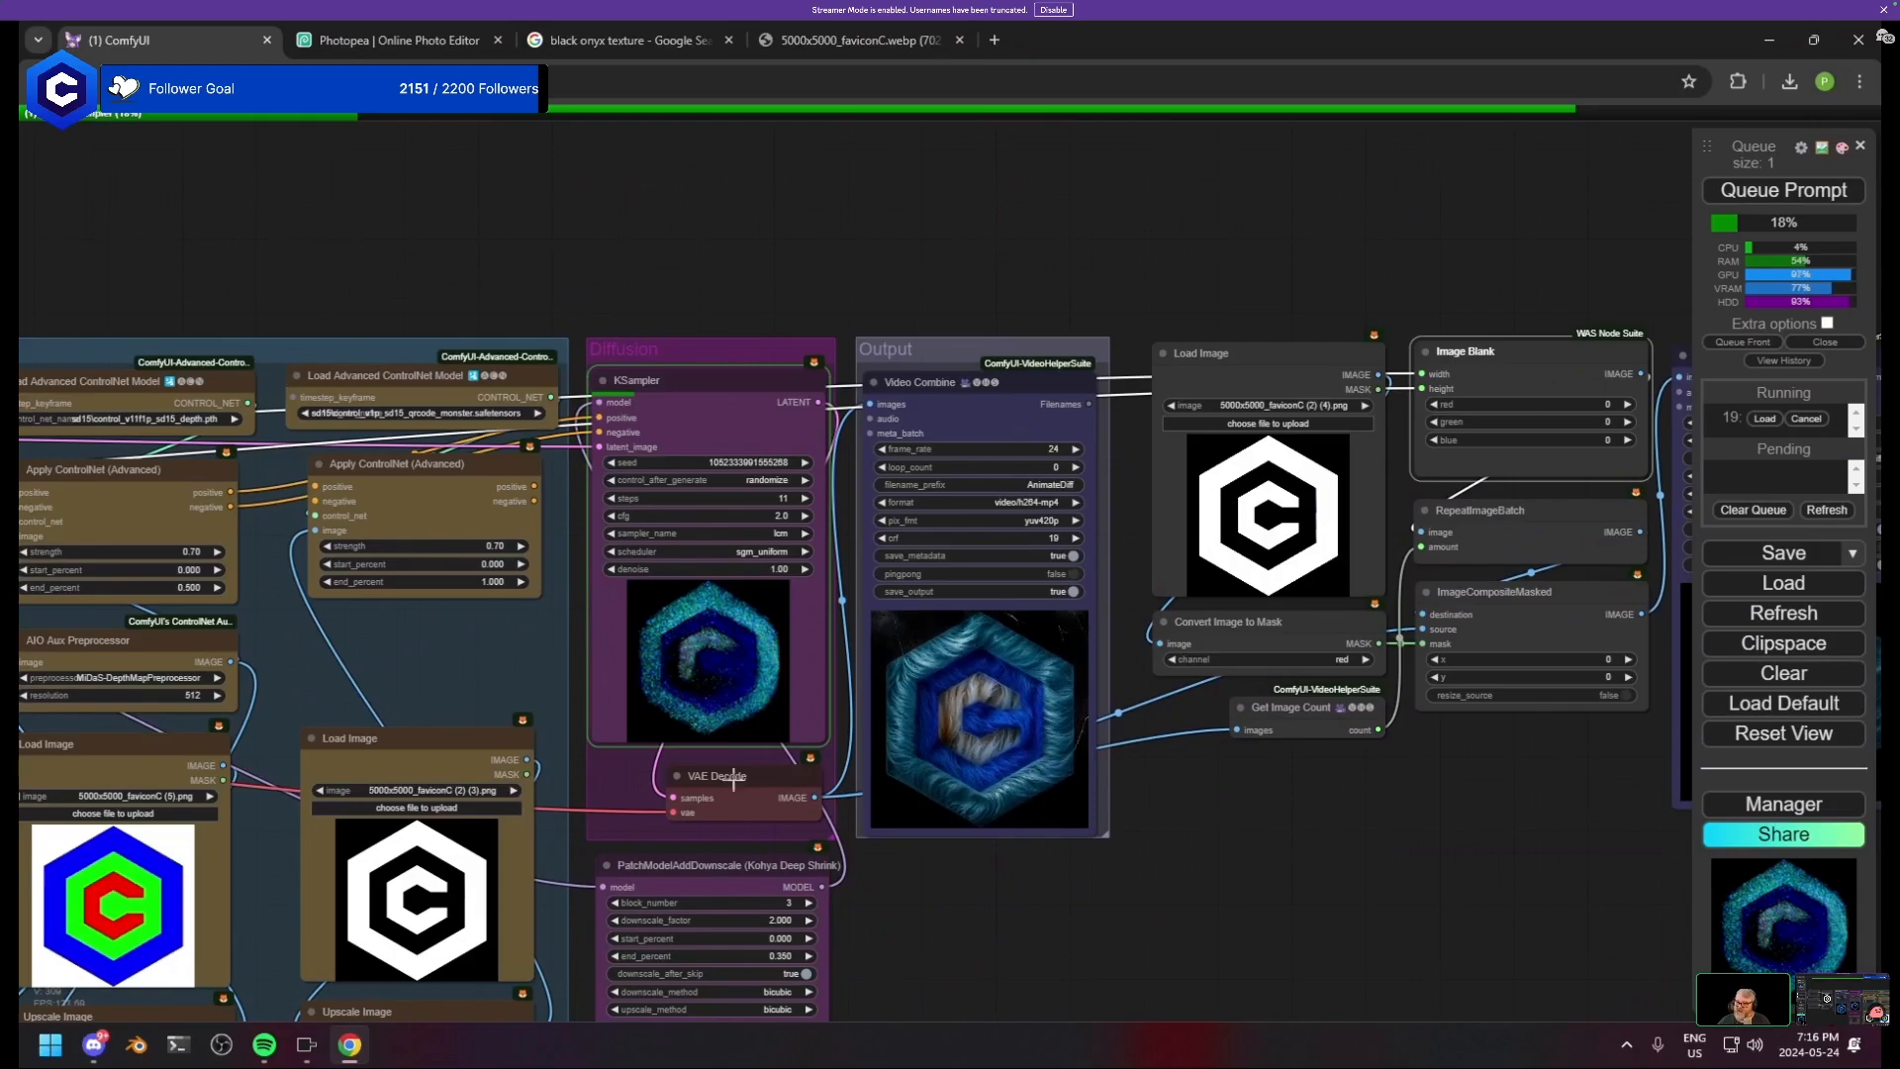
left_click_drag(641, 783, 928, 822)
scroll(955, 633, "up", 4)
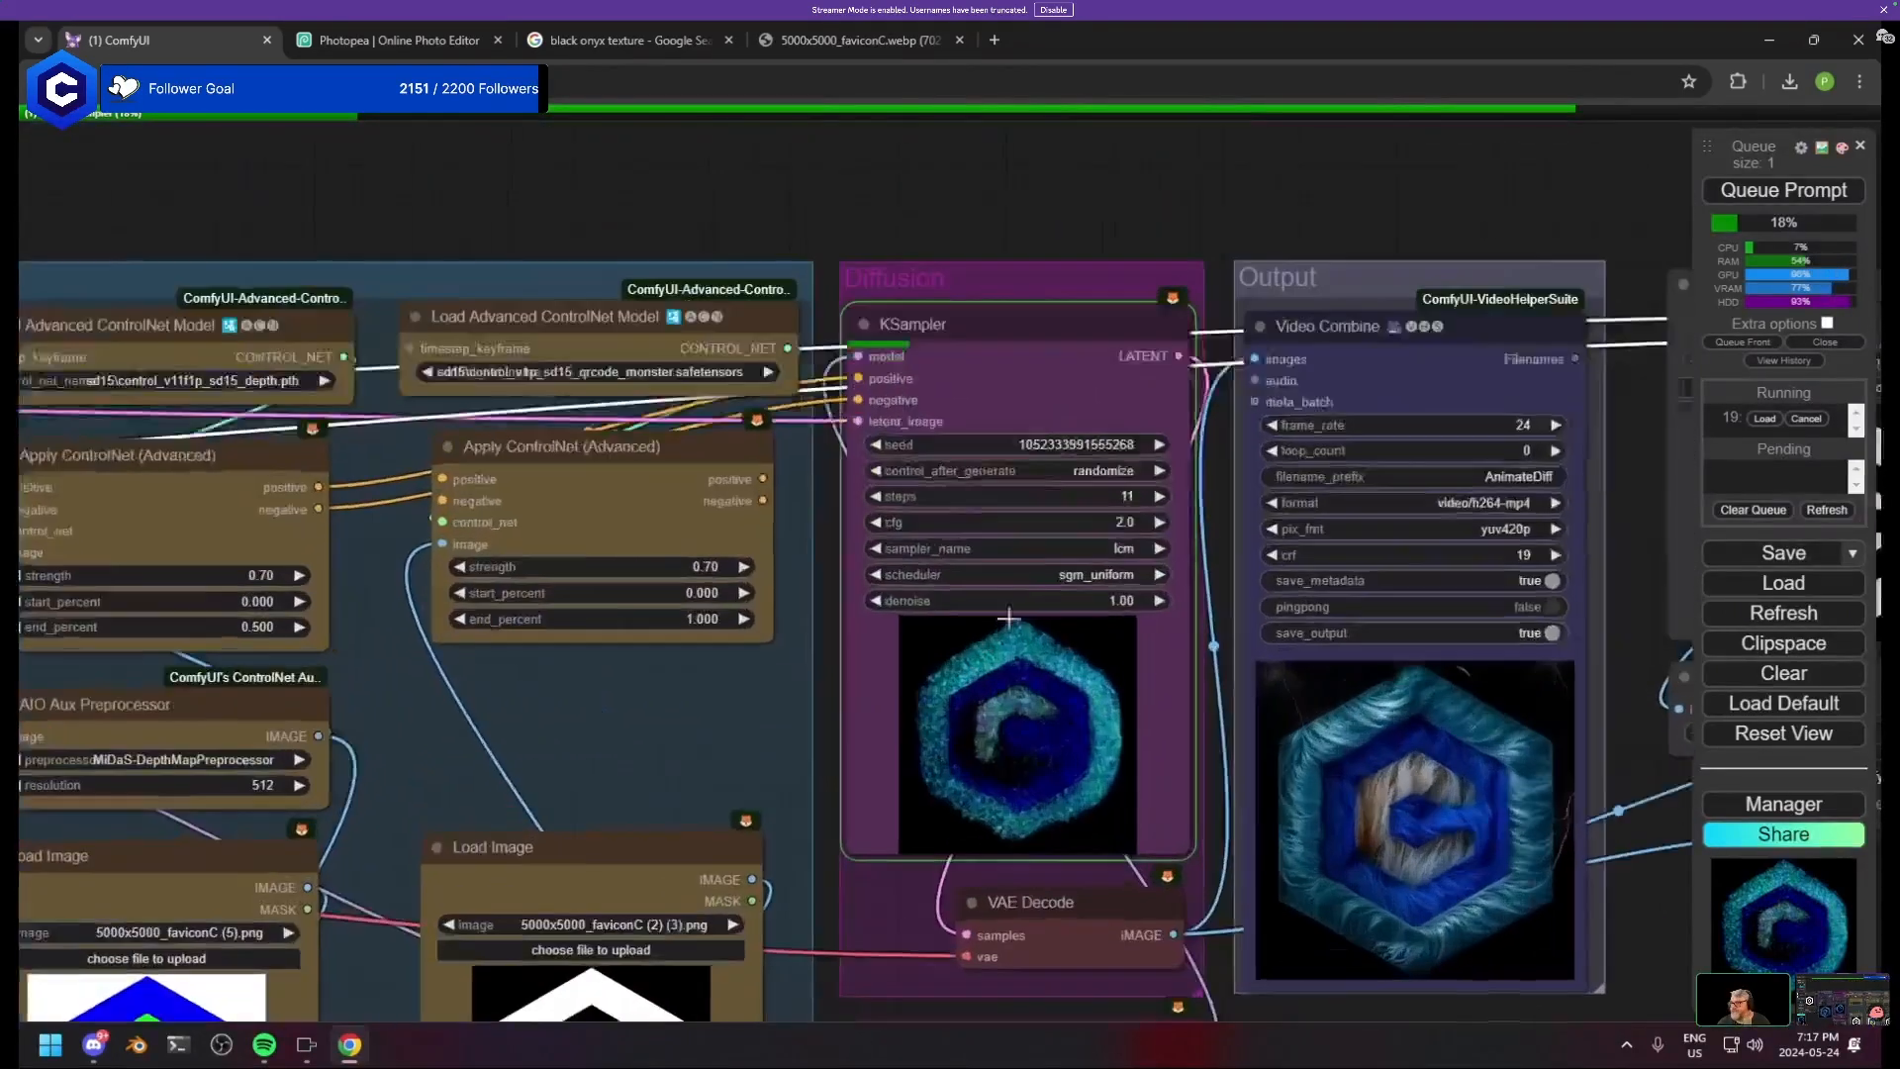
left_click_drag(1121, 600, 642, 659)
left_click(611, 530)
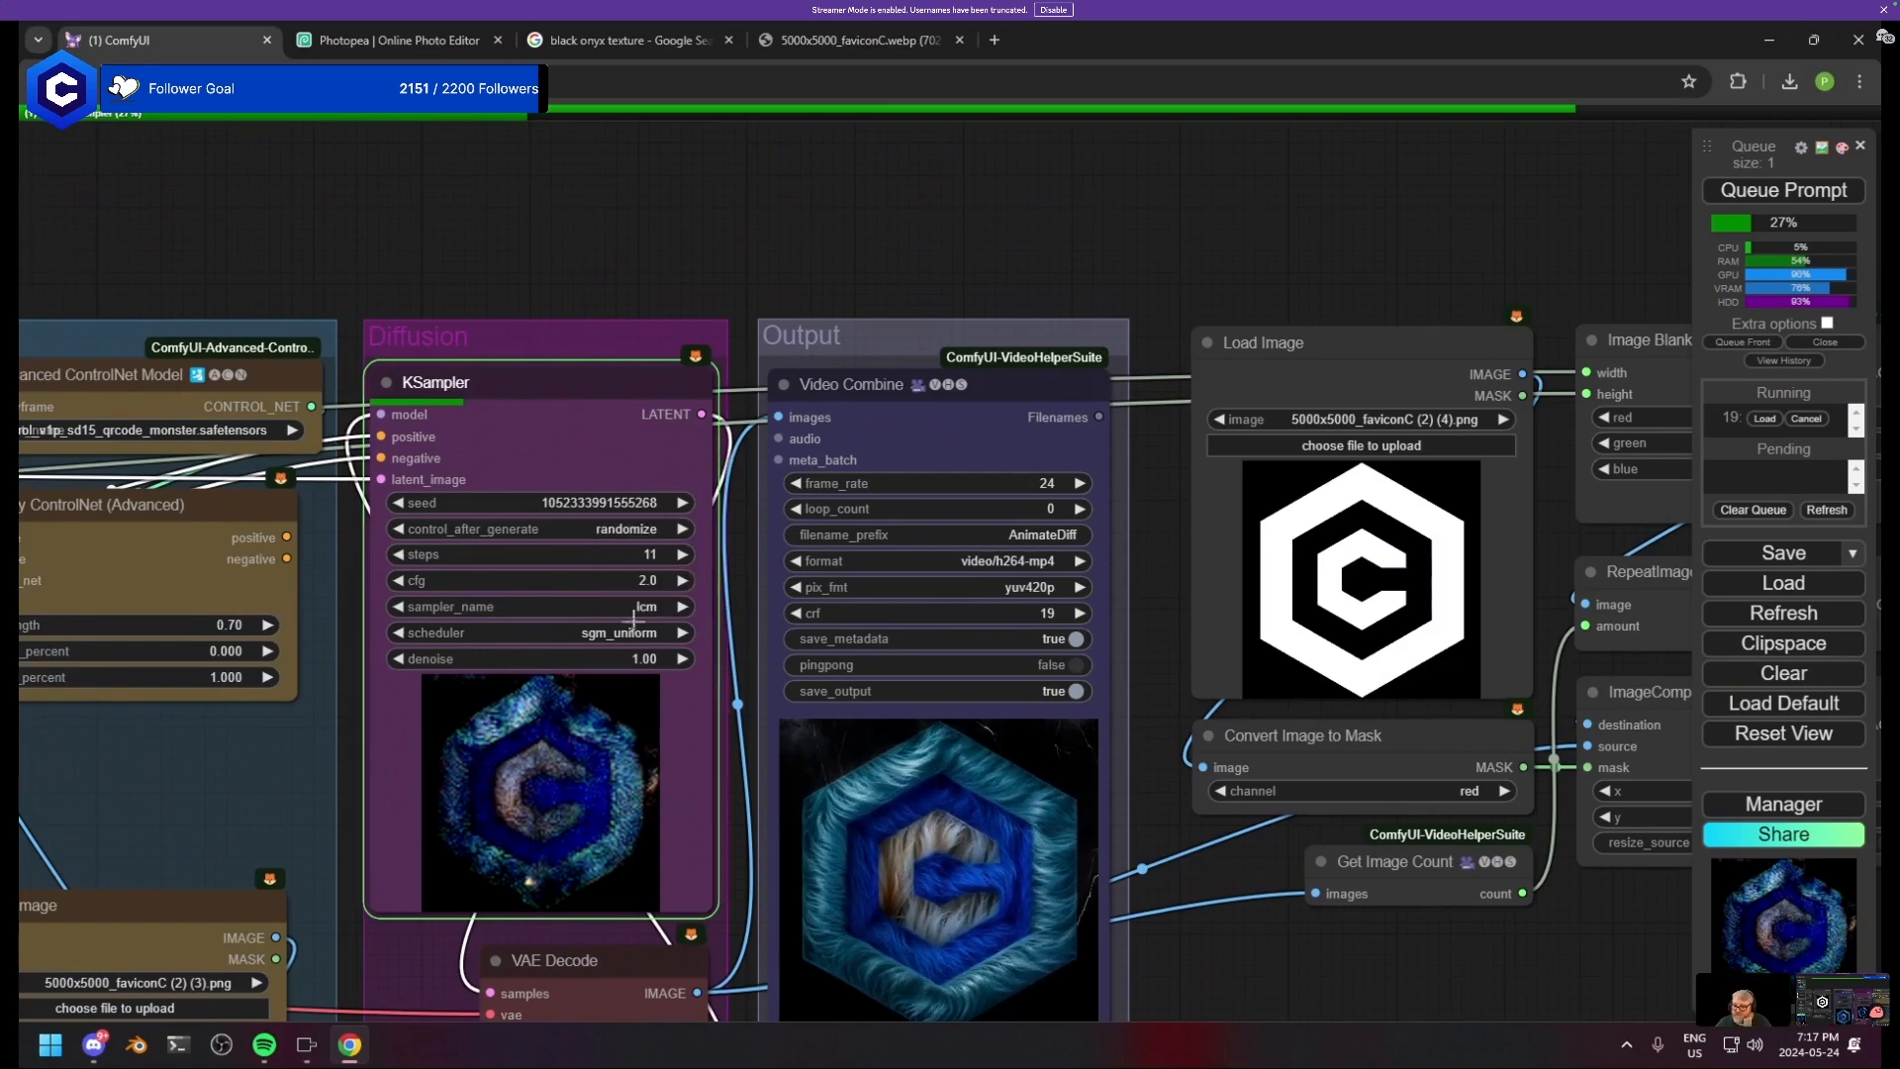
scroll(634, 639, "up", 6)
scroll(635, 638, "up", 2)
left_click_drag(569, 314, 925, 347)
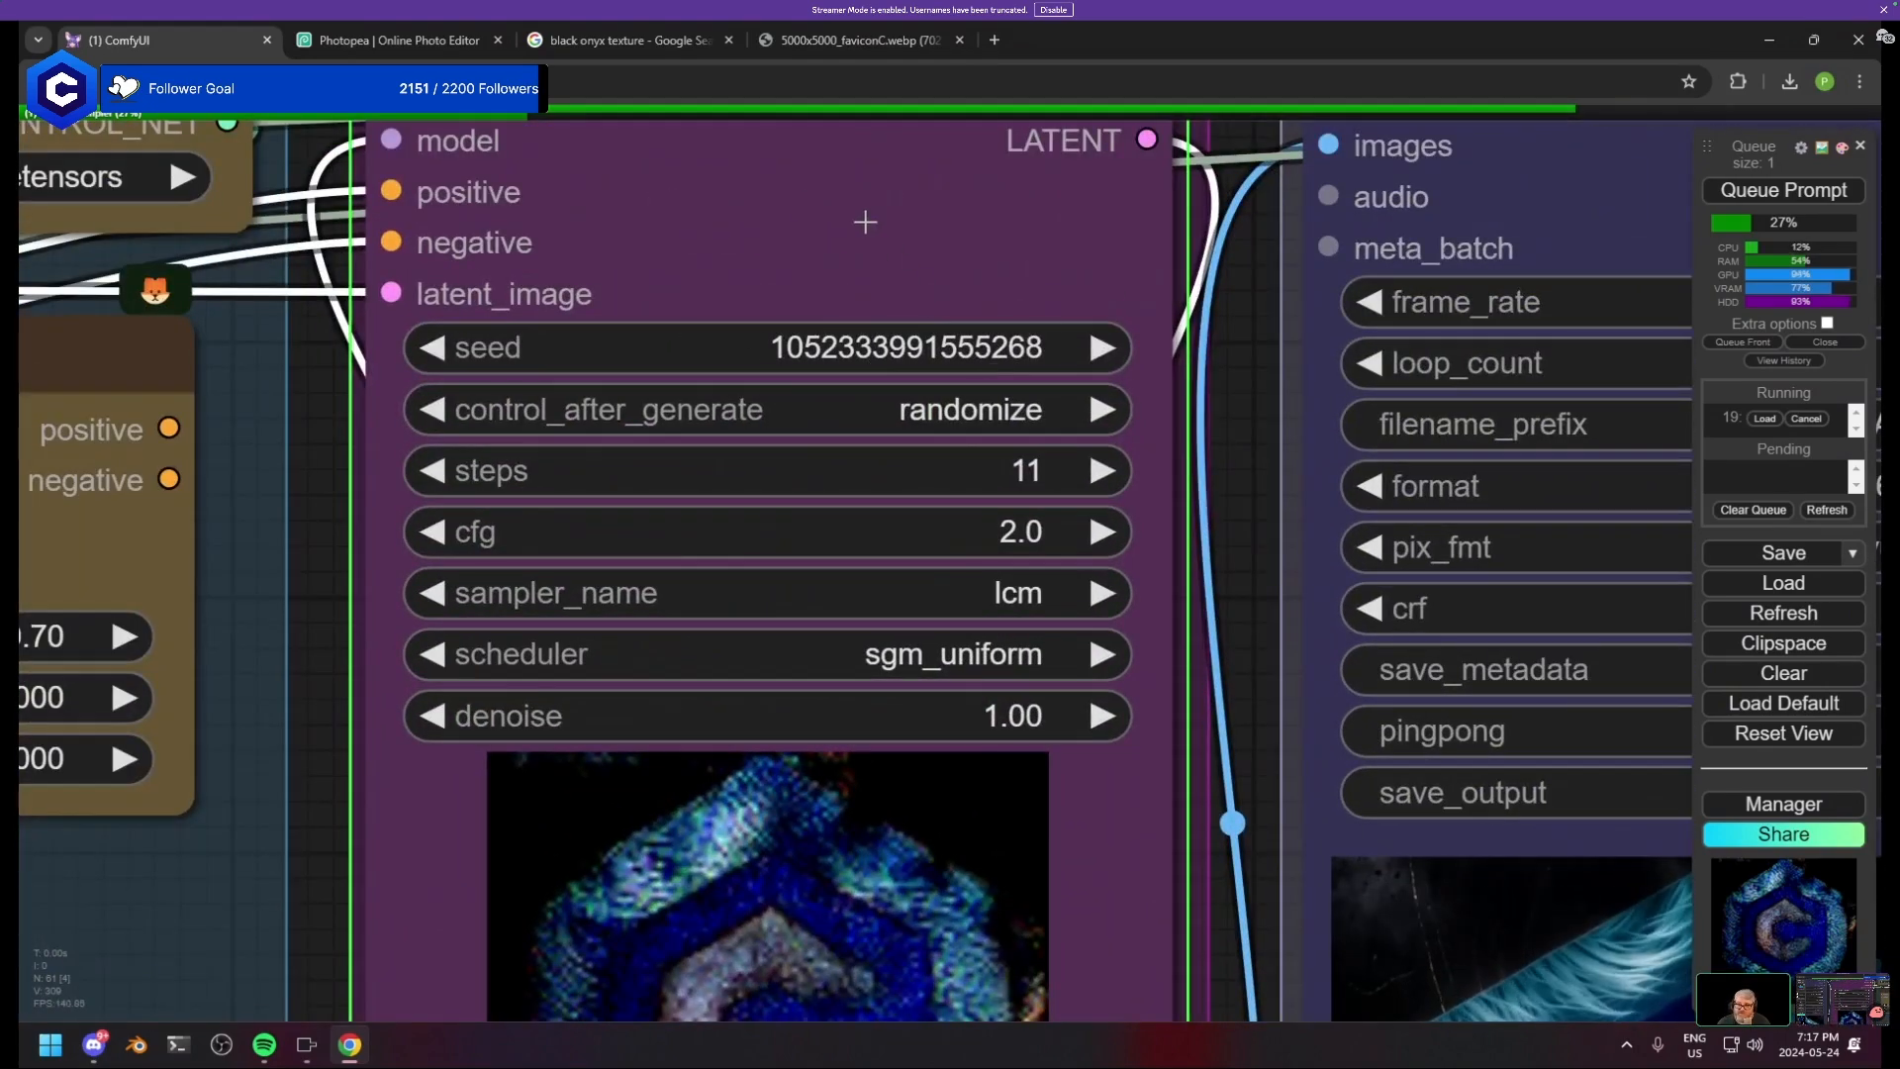
right_click(755, 222)
left_click(822, 785)
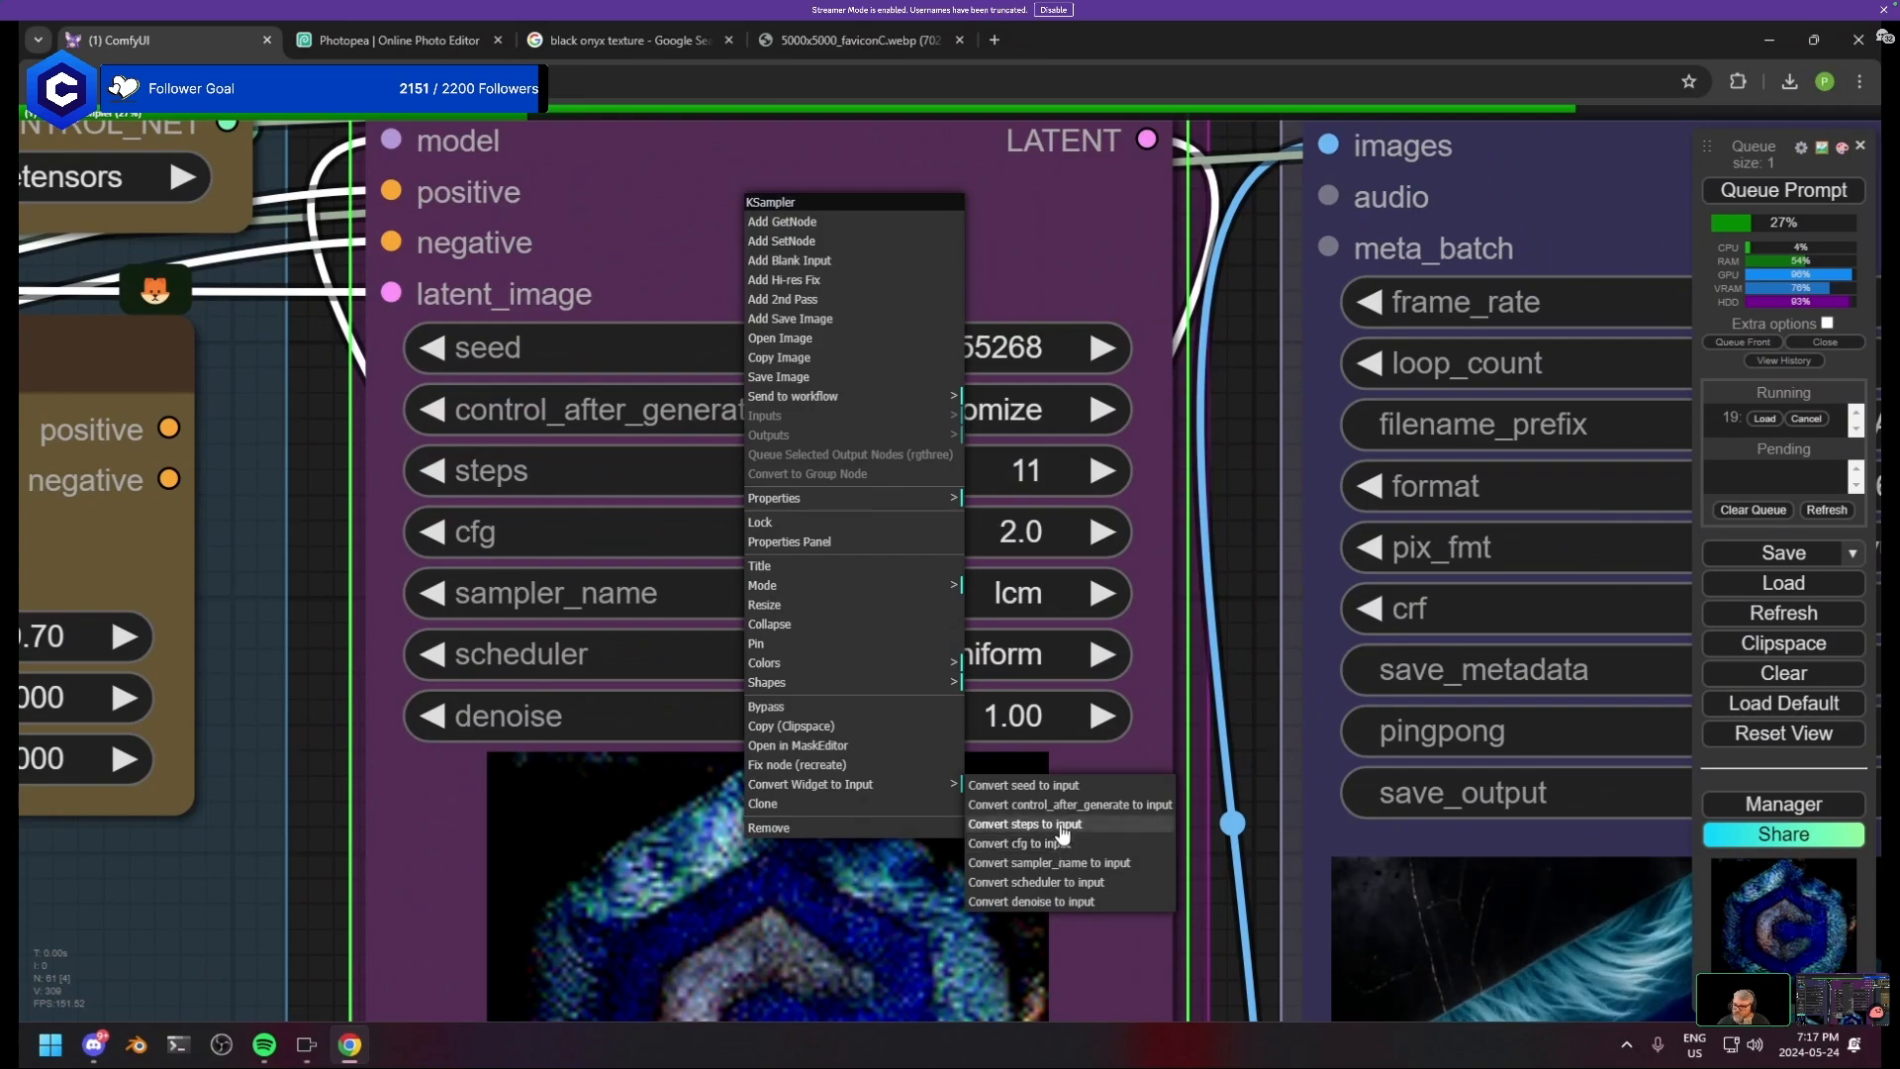
left_click(1059, 787)
- Add a Seed Everywhere node beneath the Res - Height node in the settings group
scroll(997, 548, "down", 10)
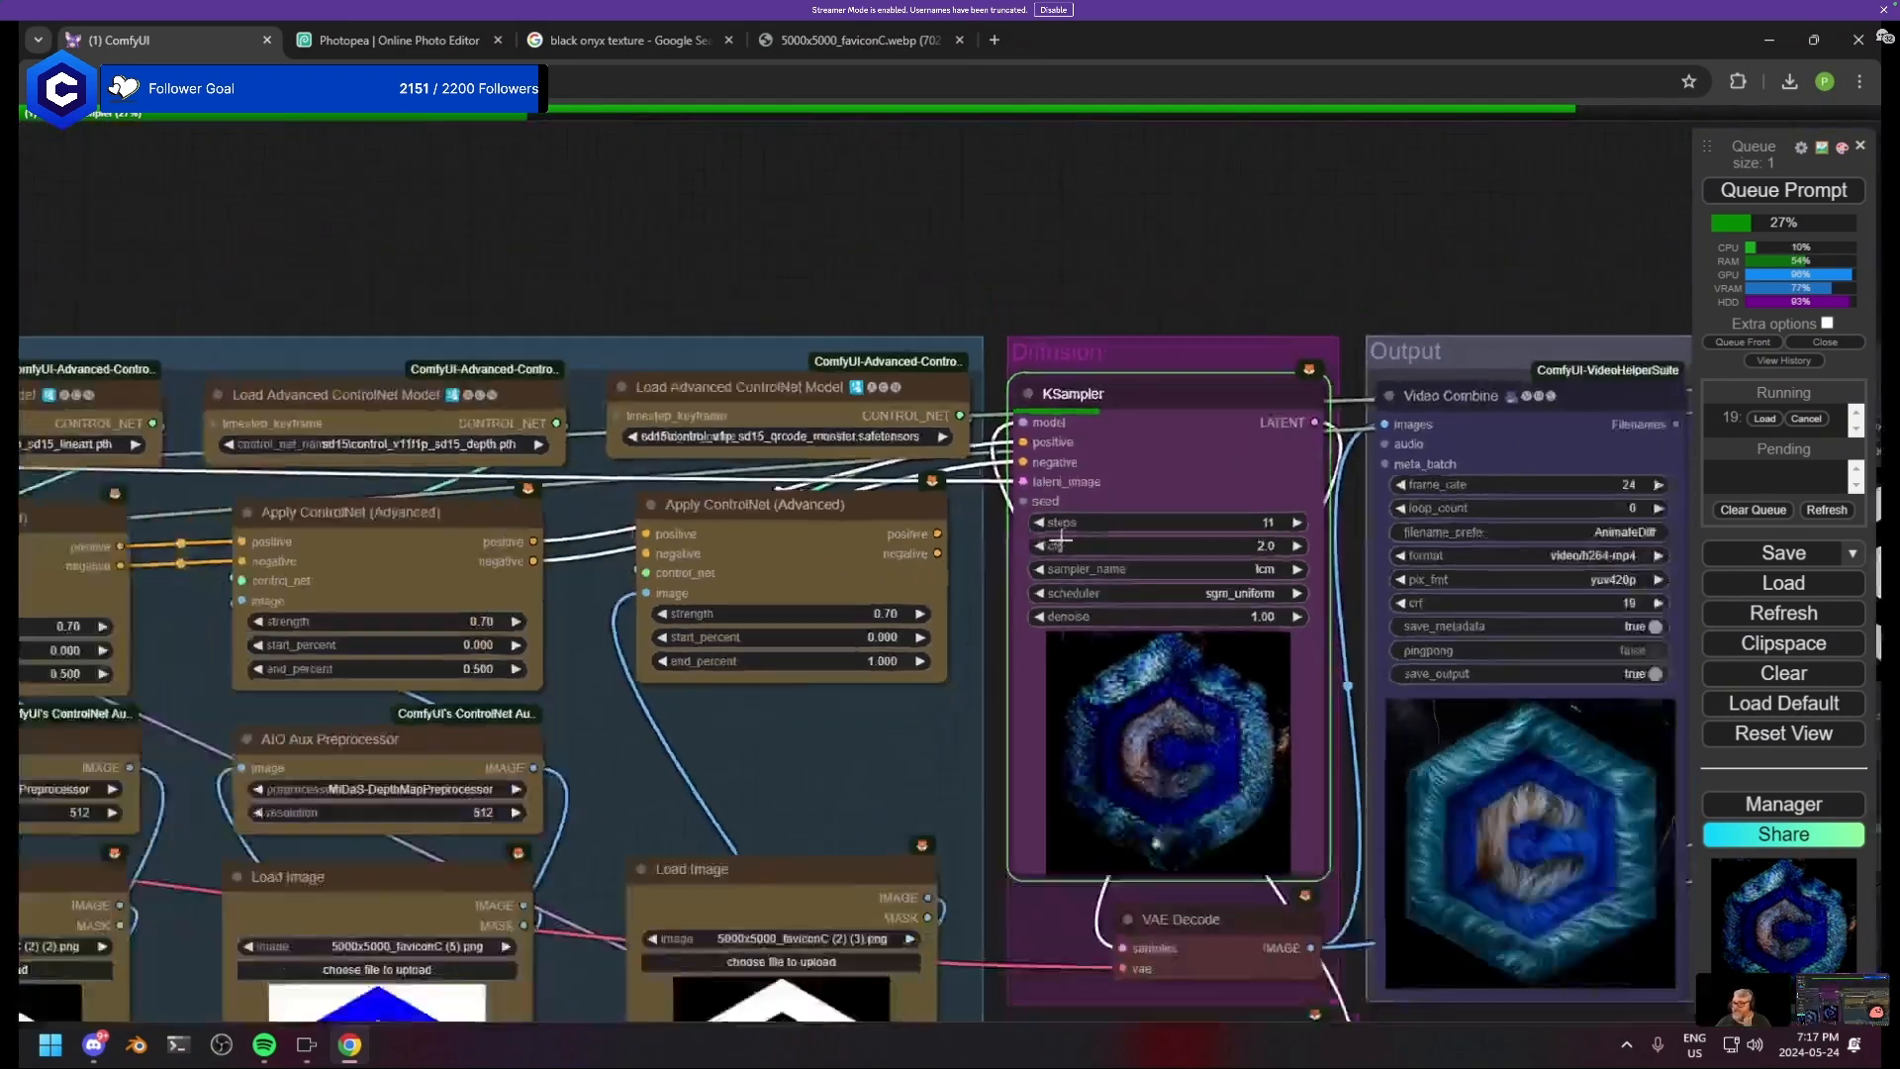
left_click_drag(594, 772, 1519, 684)
left_click_drag(416, 821, 1544, 572)
left_click_drag(428, 736, 1672, 698)
left_click_drag(242, 634, 831, 660)
double_click(940, 447)
type("see")
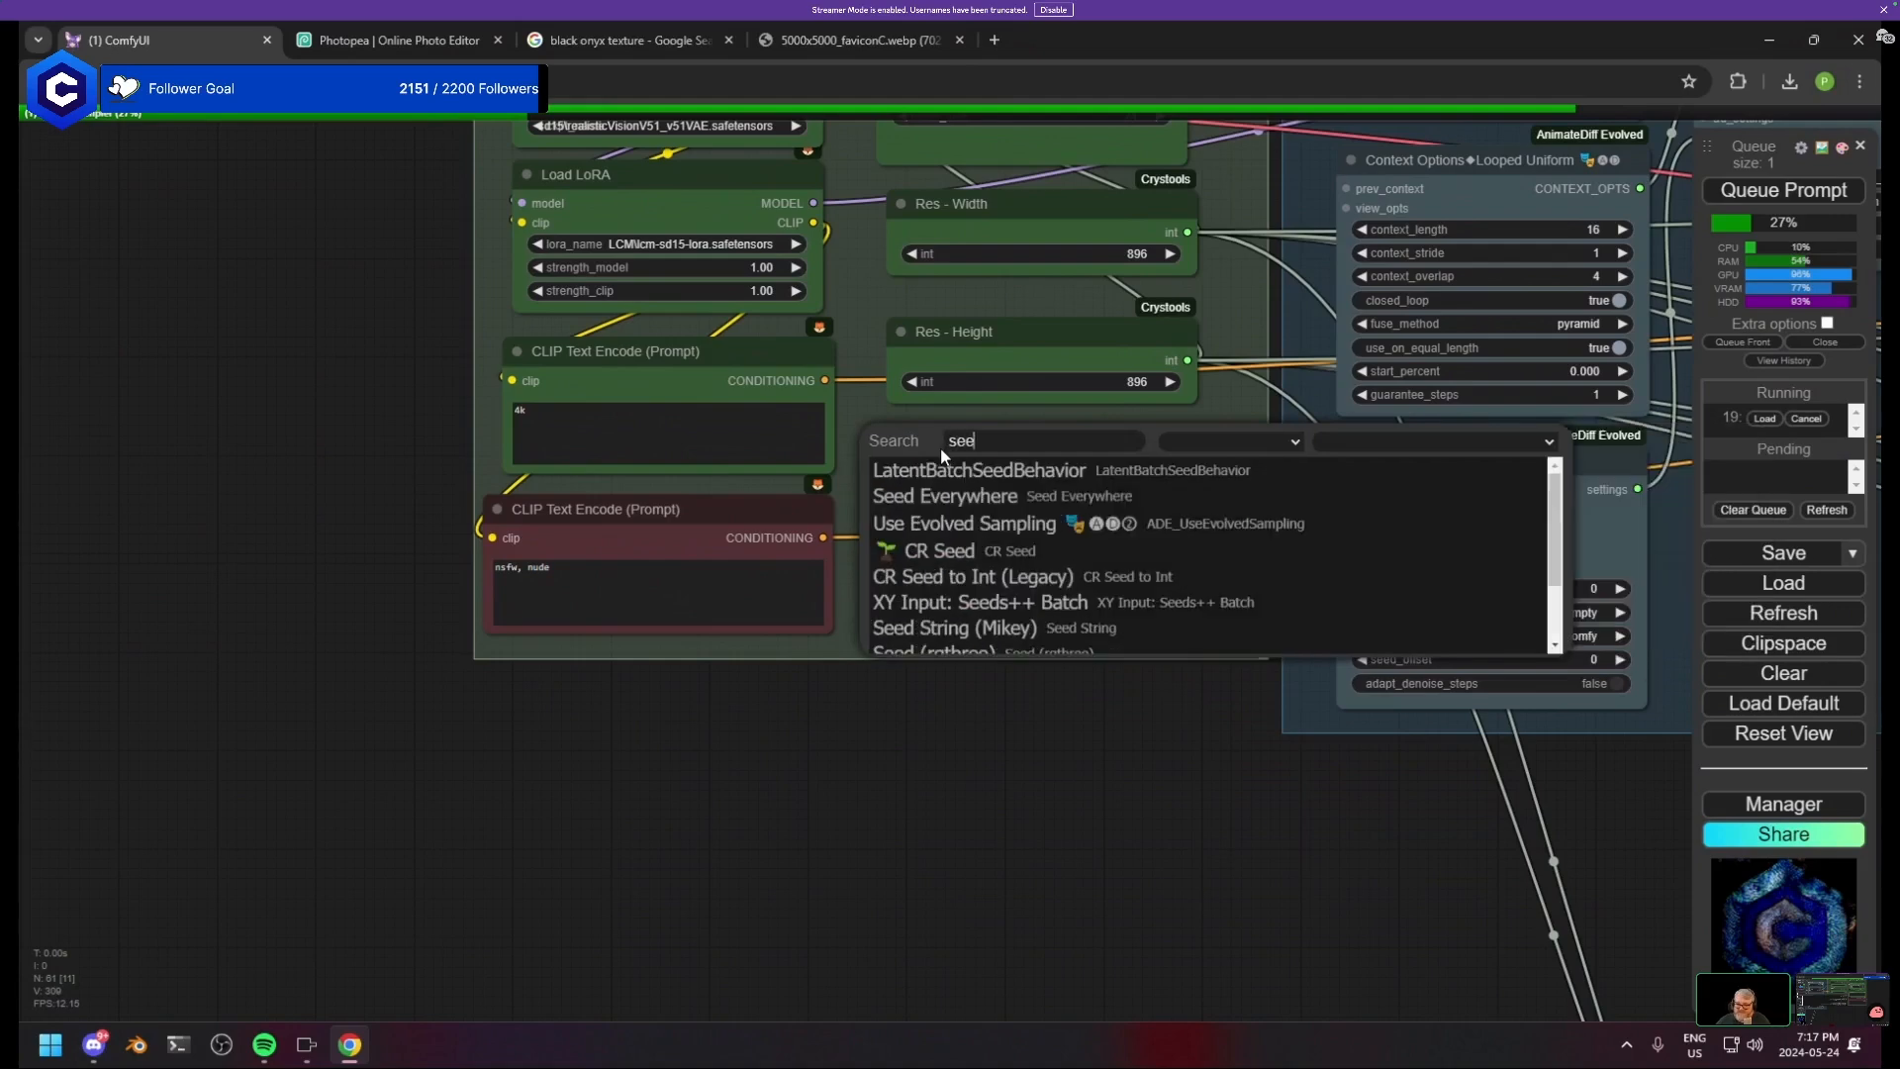
type("d ever")
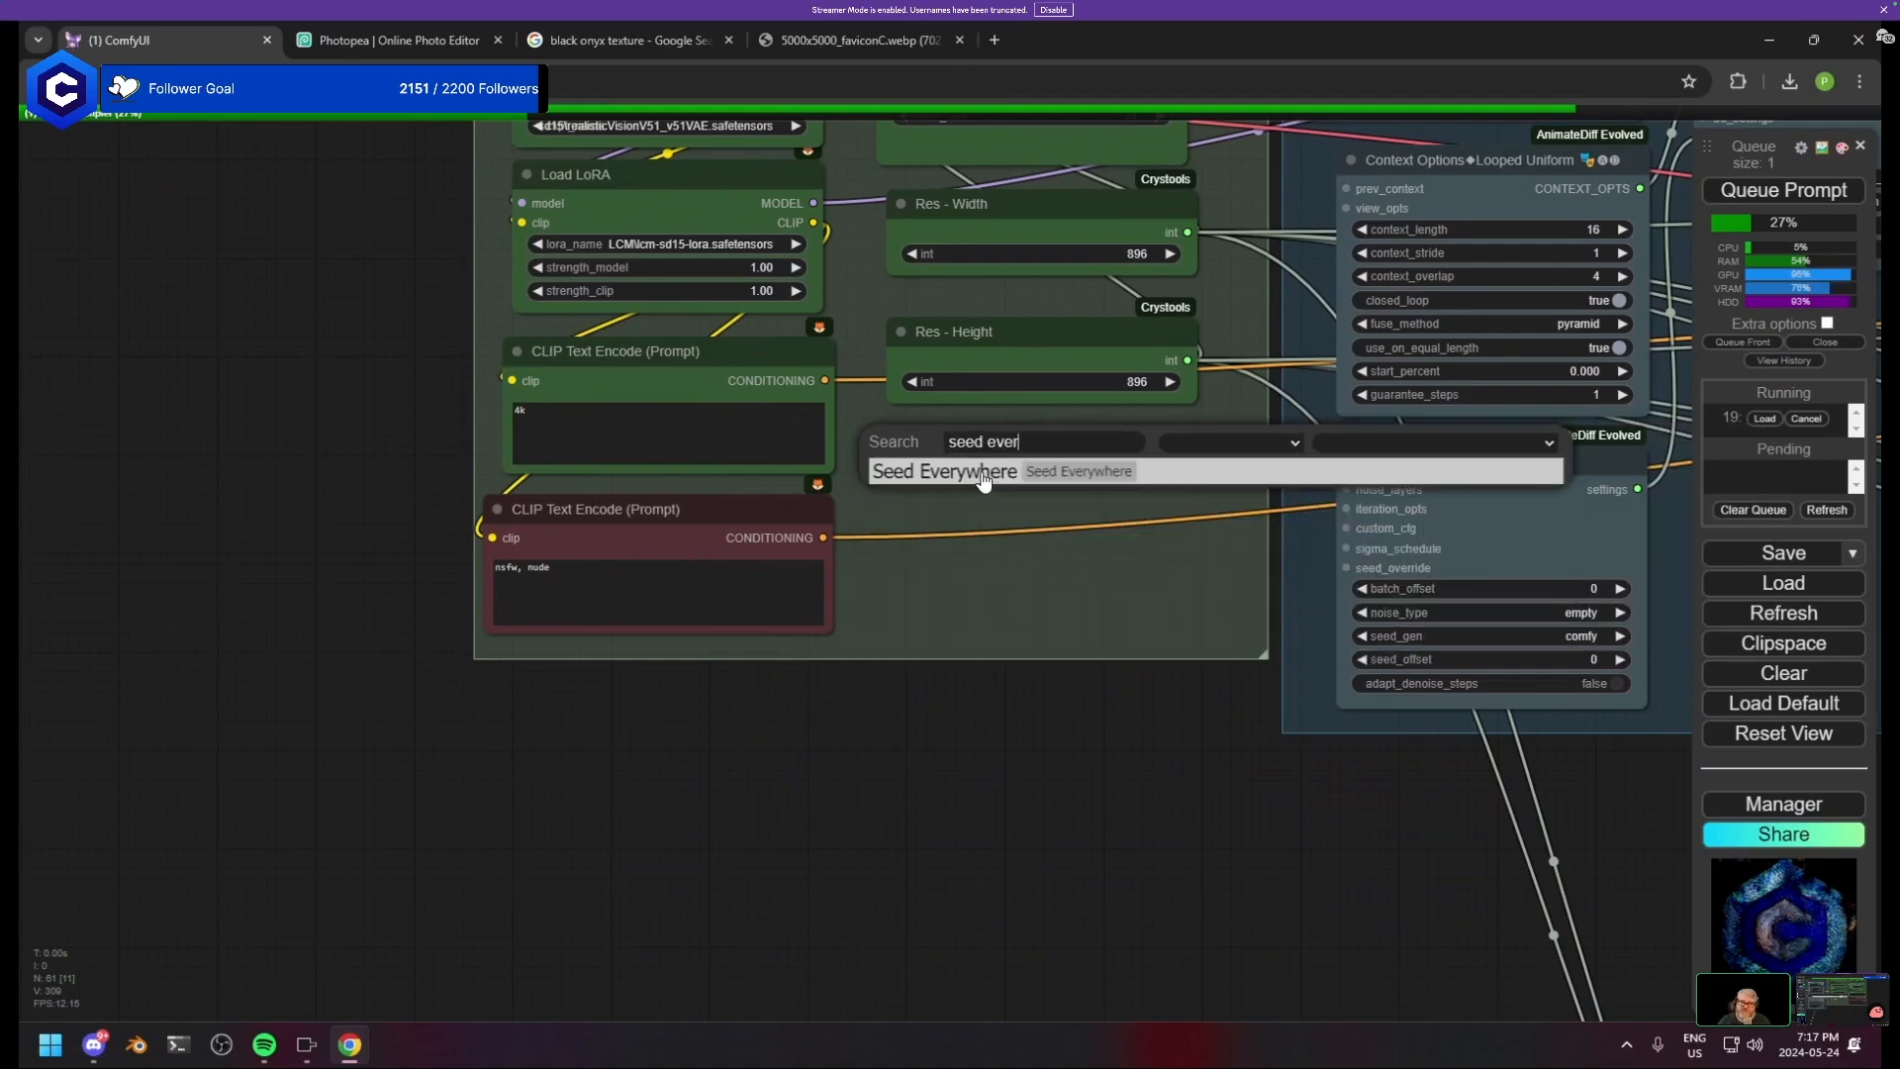
left_click(979, 473)
left_click_drag(1032, 457, 976, 475)
- Set the Seed Everywhere node's control_after_generate to fixed and its seed to 8008135
left_click(1093, 522)
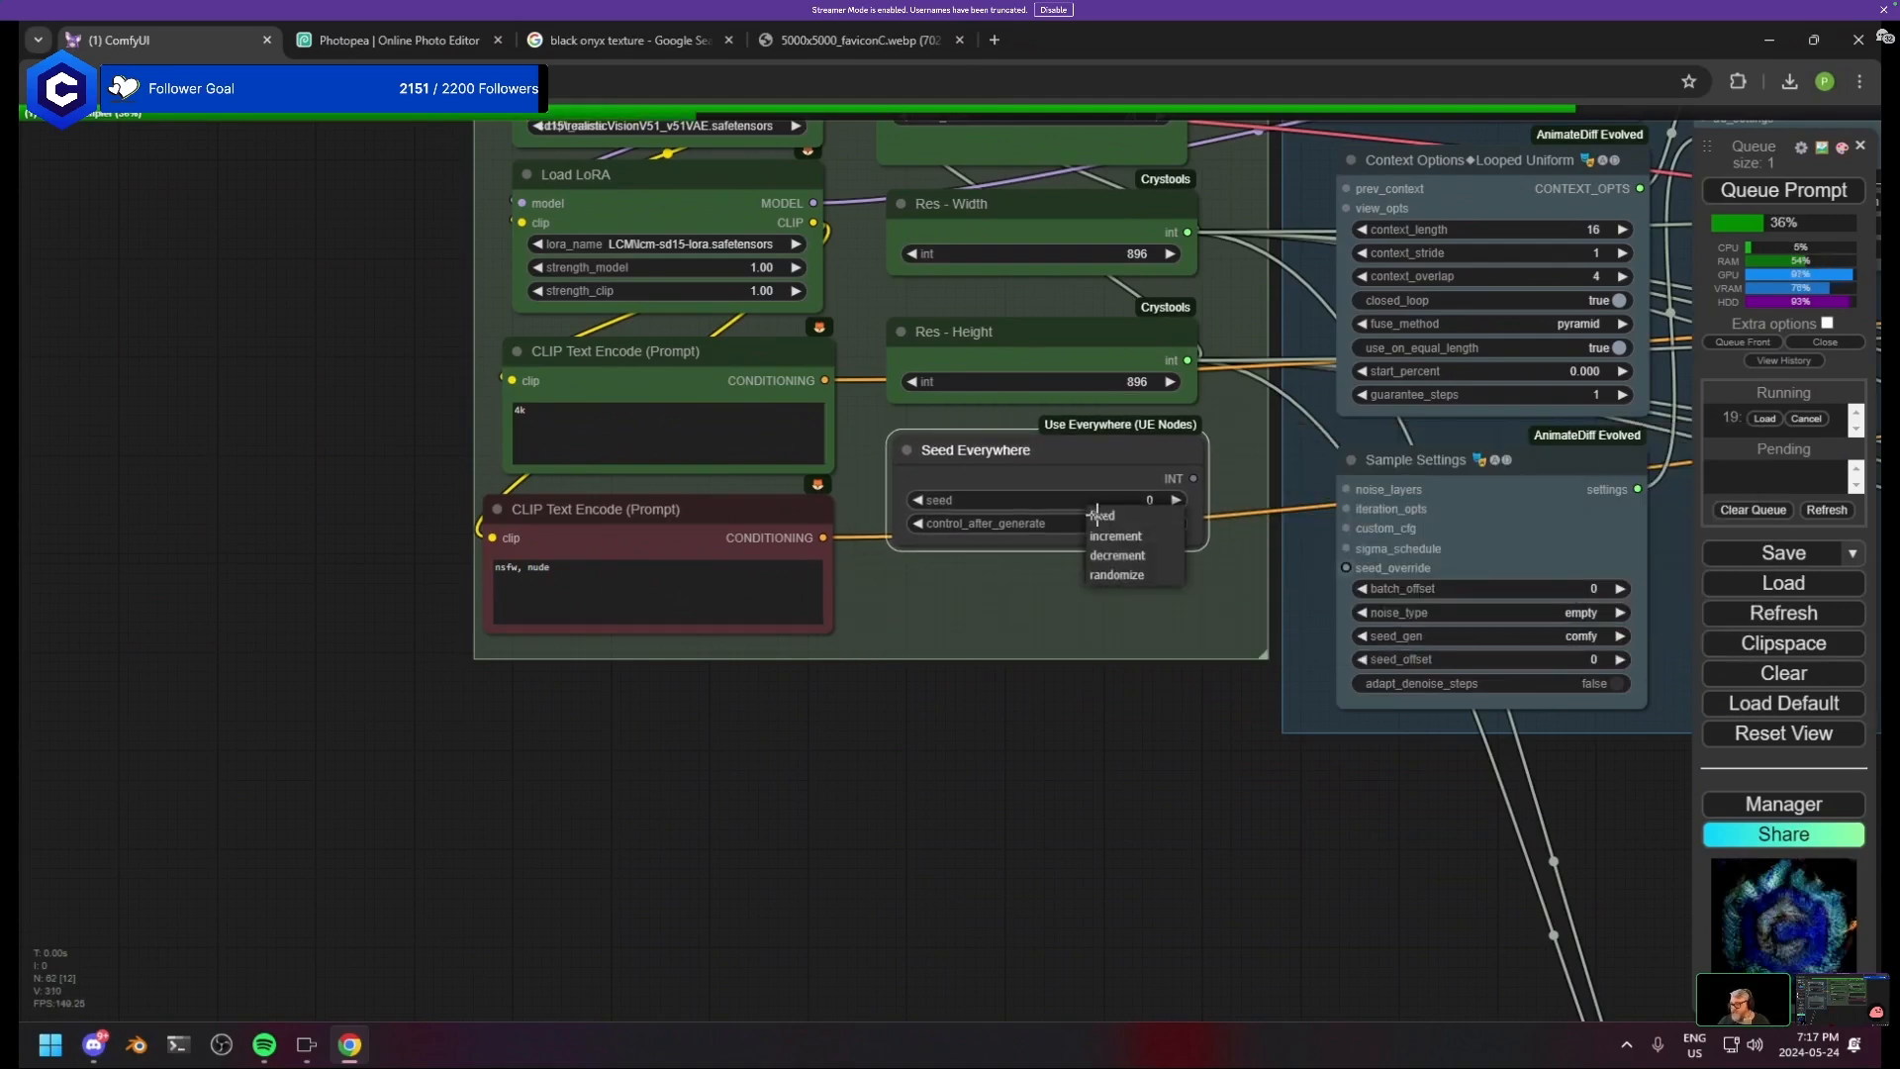
left_click(1093, 523)
left_click(1095, 525)
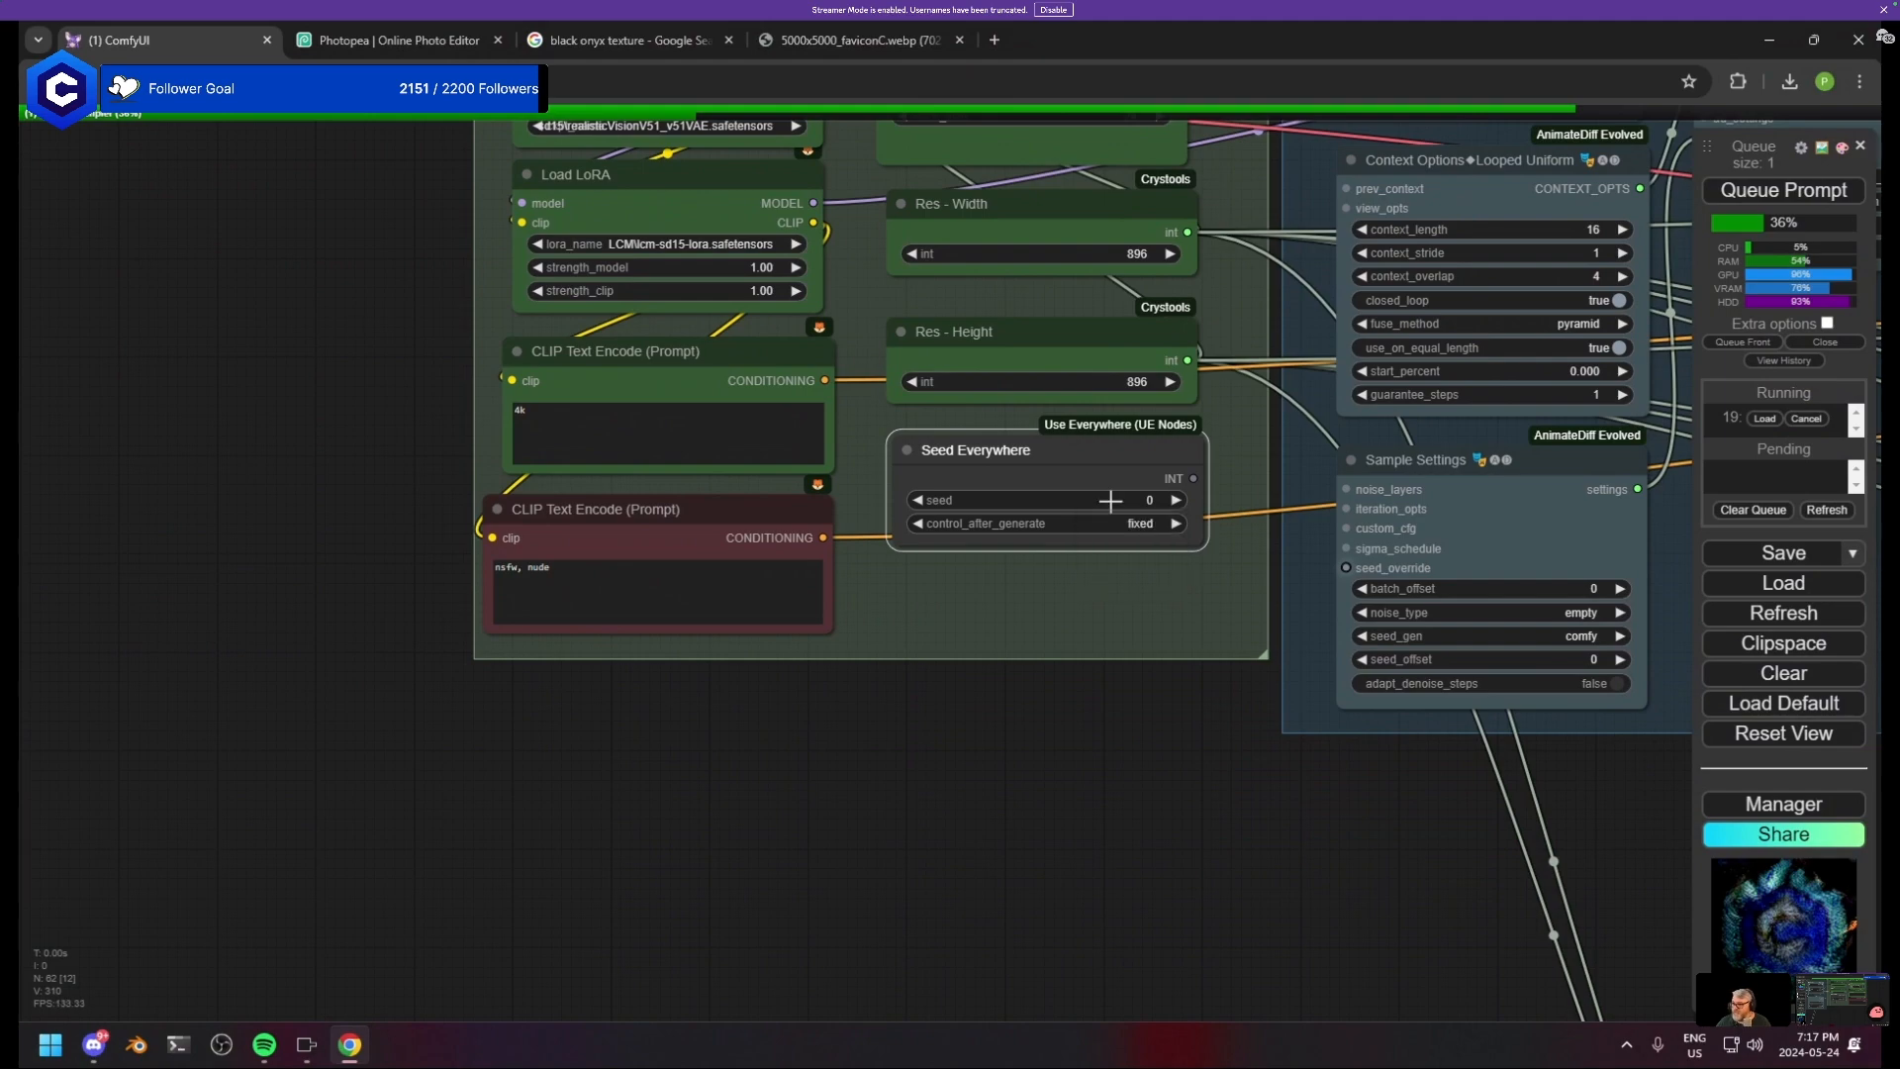
left_click(1108, 501)
type("8008135")
key("Return")
- Review the workflow from the Seed Everywhere node through the AnimateDiff, ControlNet and KSampler sections to the final video
scroll(1182, 550, "up", 7)
left_click_drag(1184, 550, 590, 788)
scroll(590, 788, "down", 5)
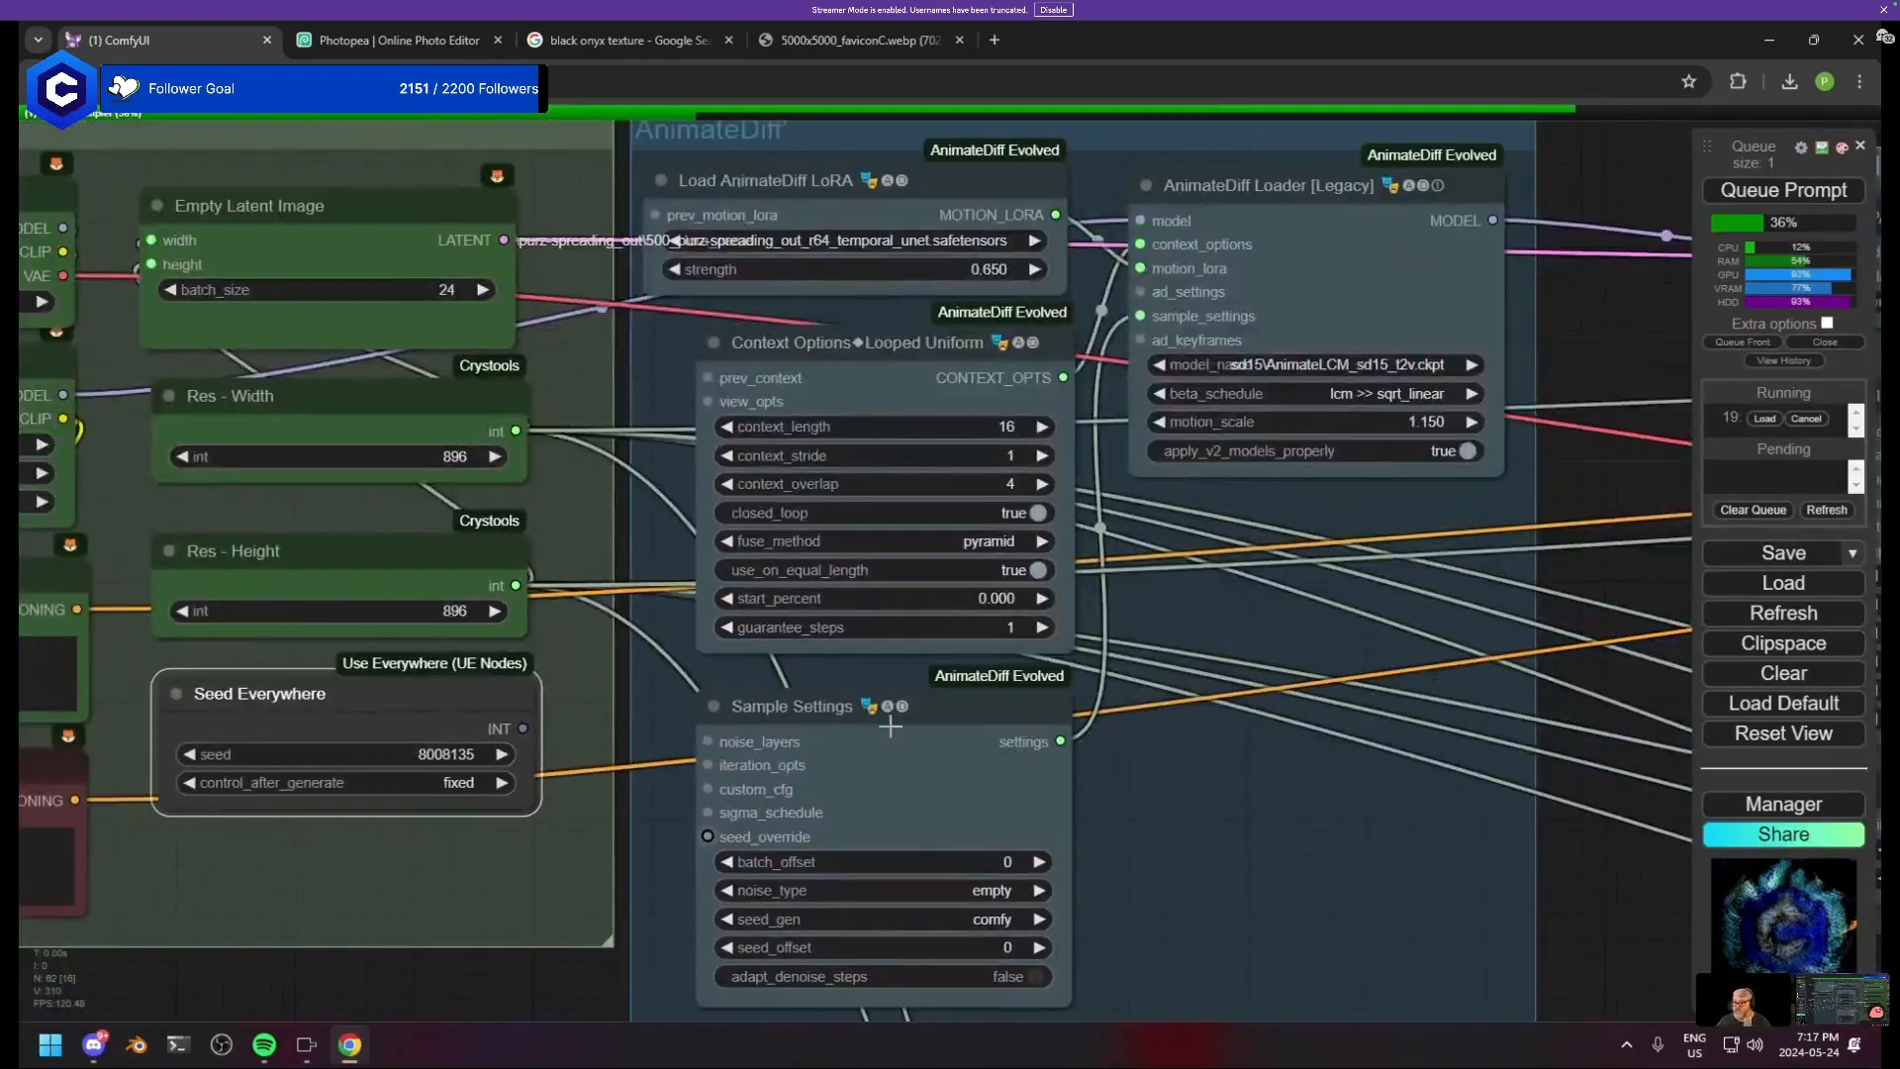
scroll(890, 725, "down", 6)
left_click_drag(1135, 751, 585, 858)
left_click_drag(126, 836, 973, 646)
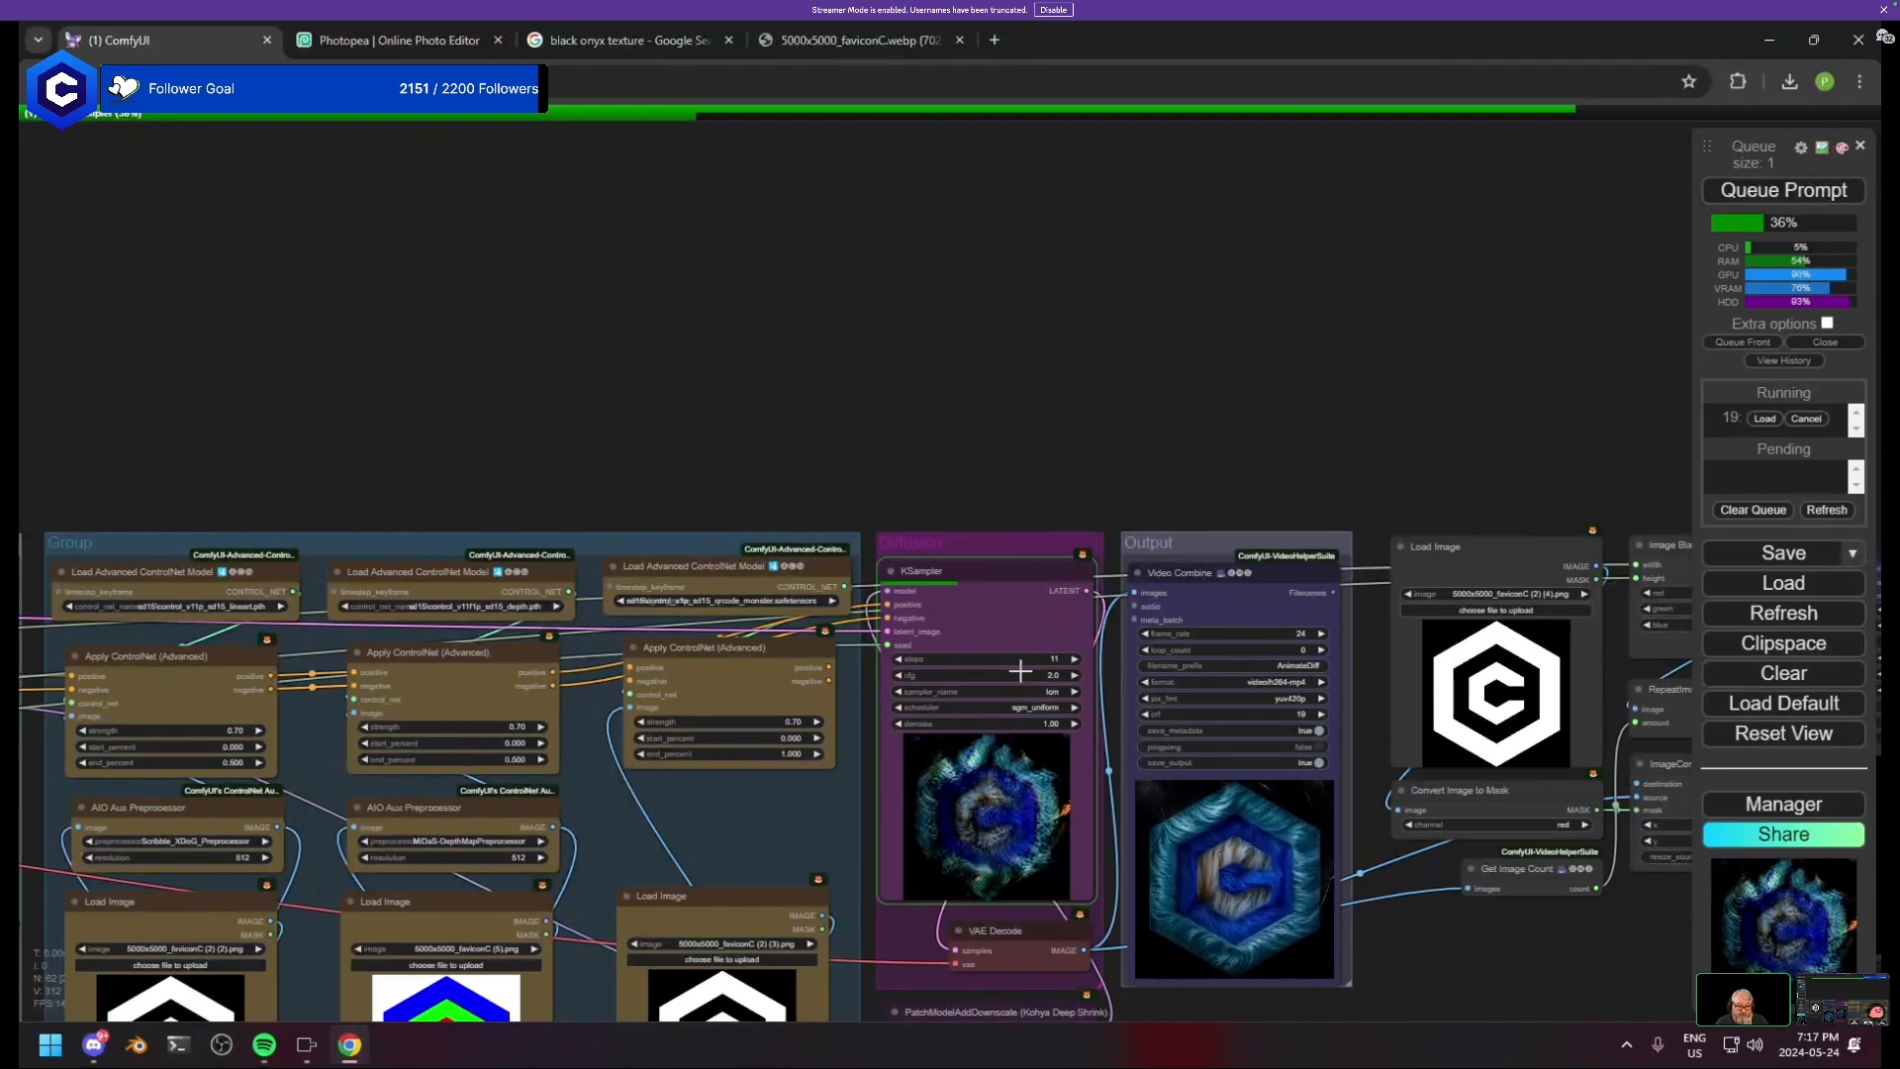
scroll(880, 496, "down", 4)
left_click_drag(881, 497, 693, 330)
scroll(692, 329, "down", 2)
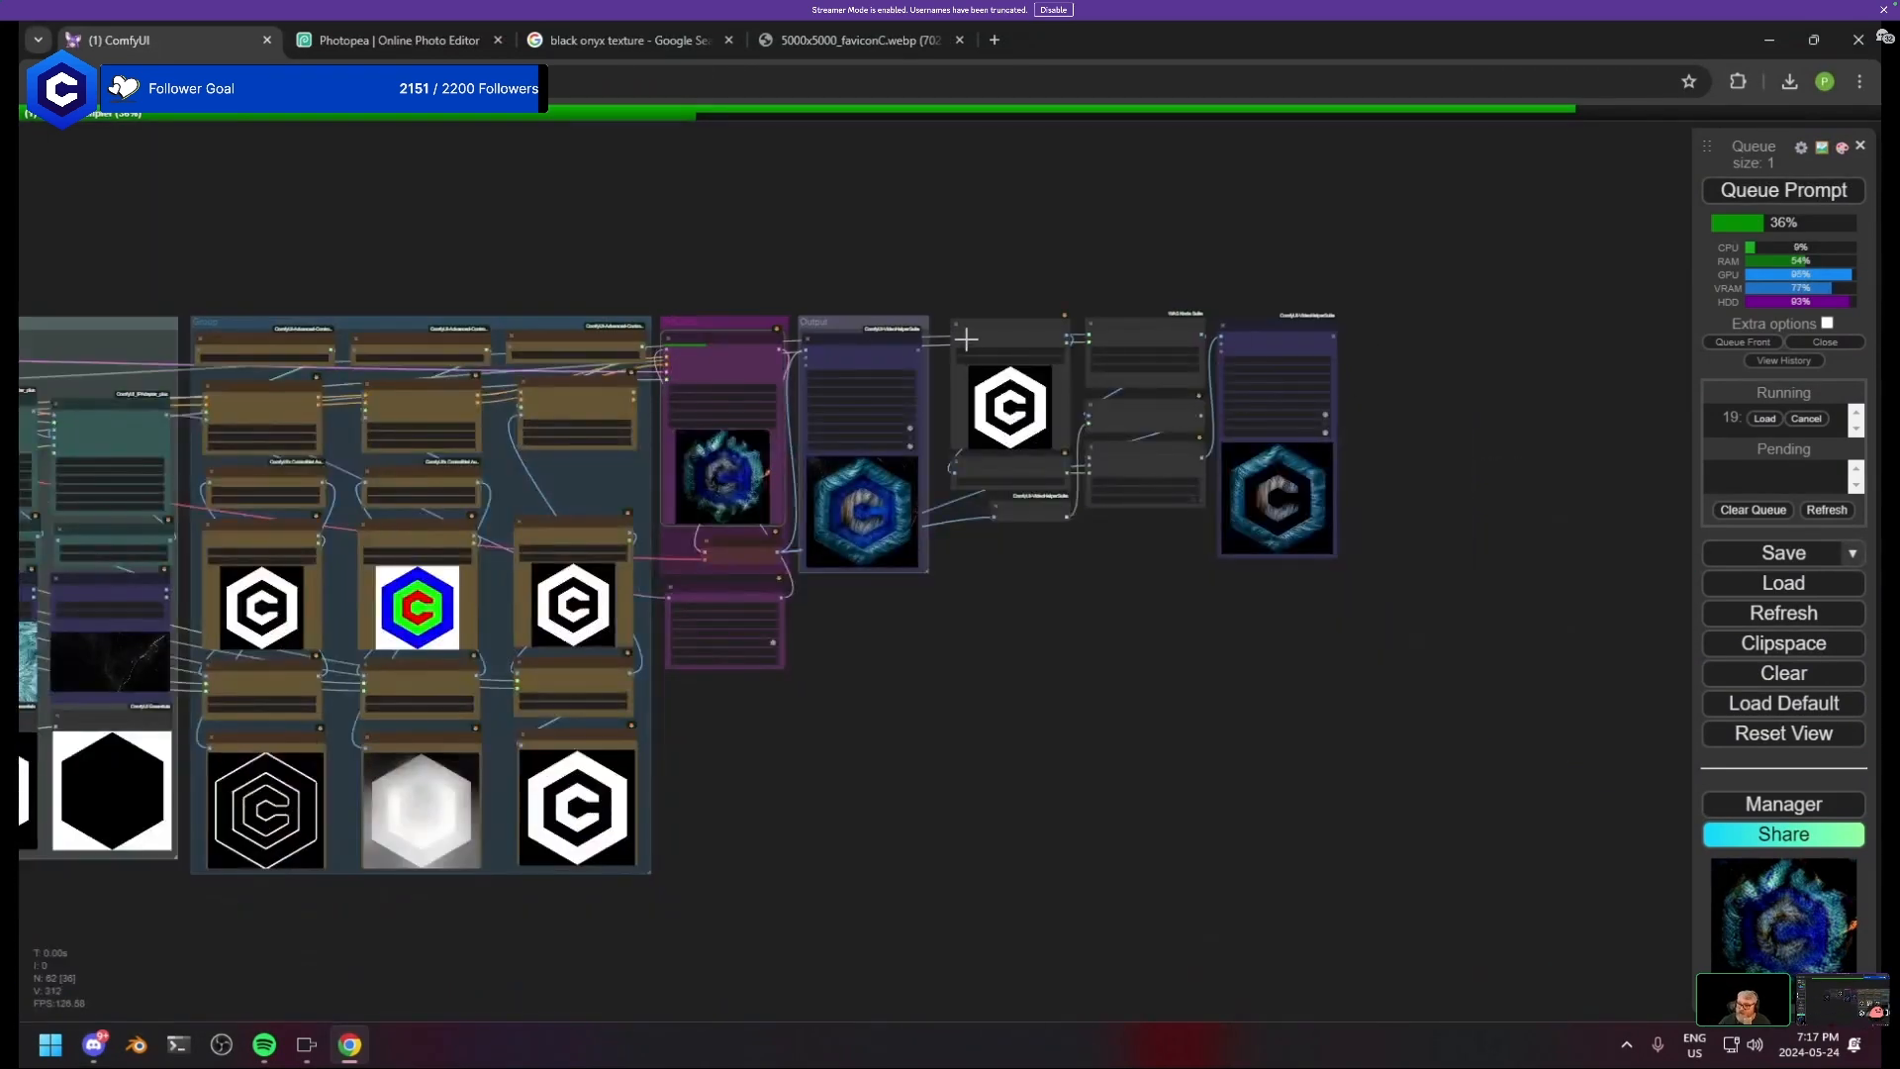
left_click_drag(937, 411, 1081, 386)
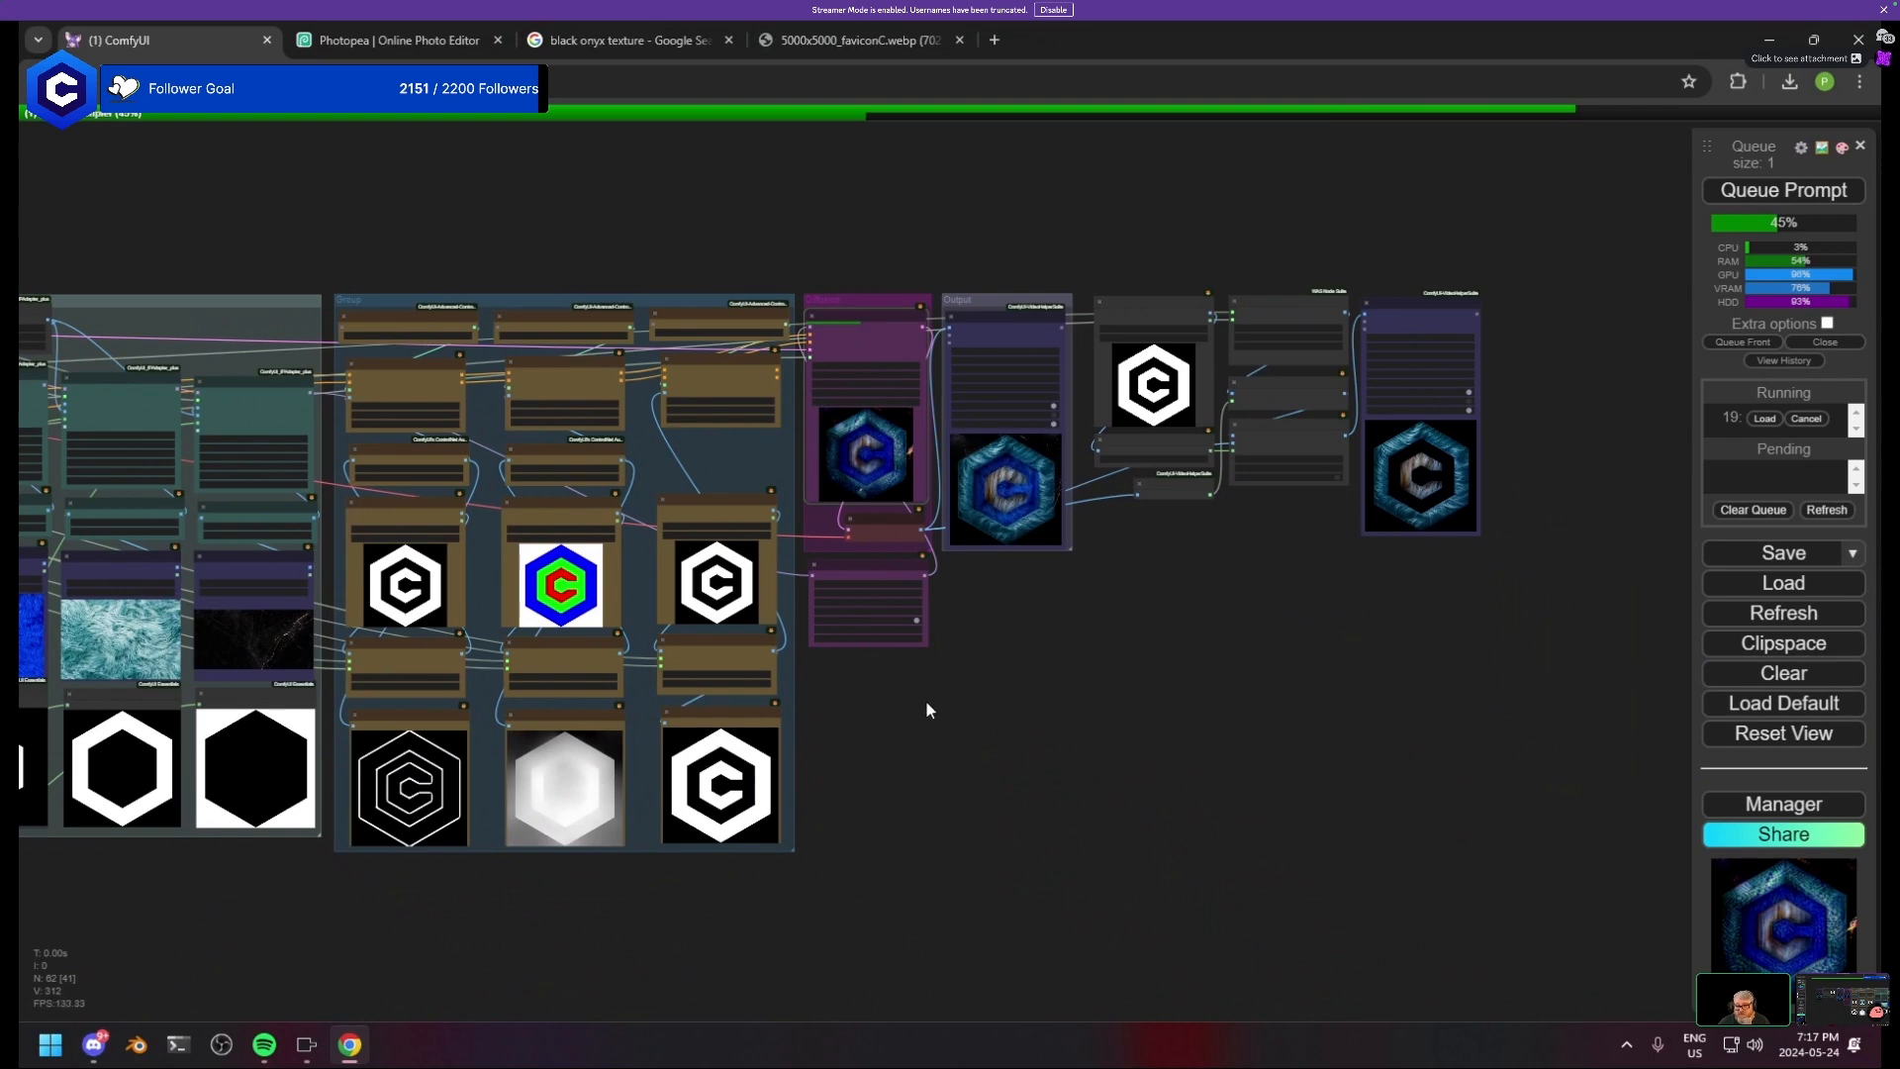
- Examine the KSampler preview and both Video Combine outputs, then select the whole masked compositing branch
scroll(995, 551, "up", 5)
left_click_drag(995, 551, 839, 805)
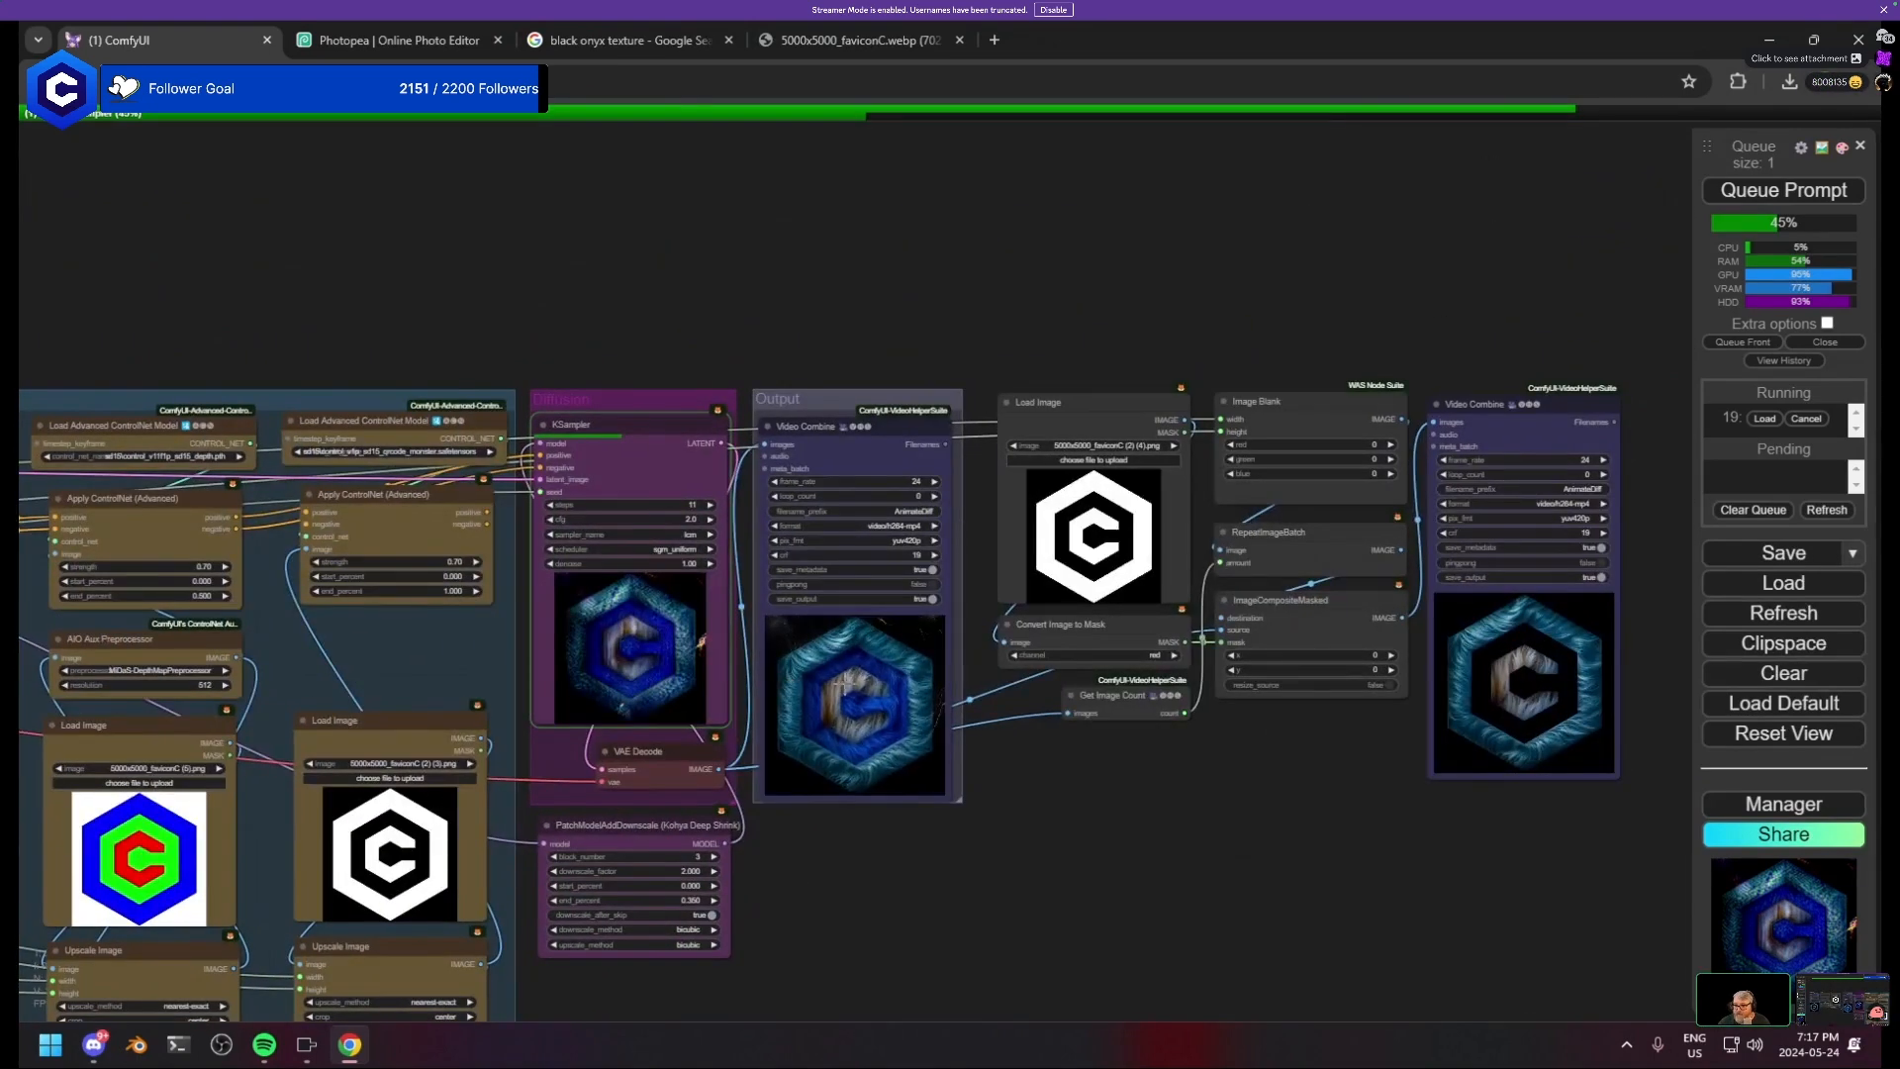
scroll(855, 707, "up", 6)
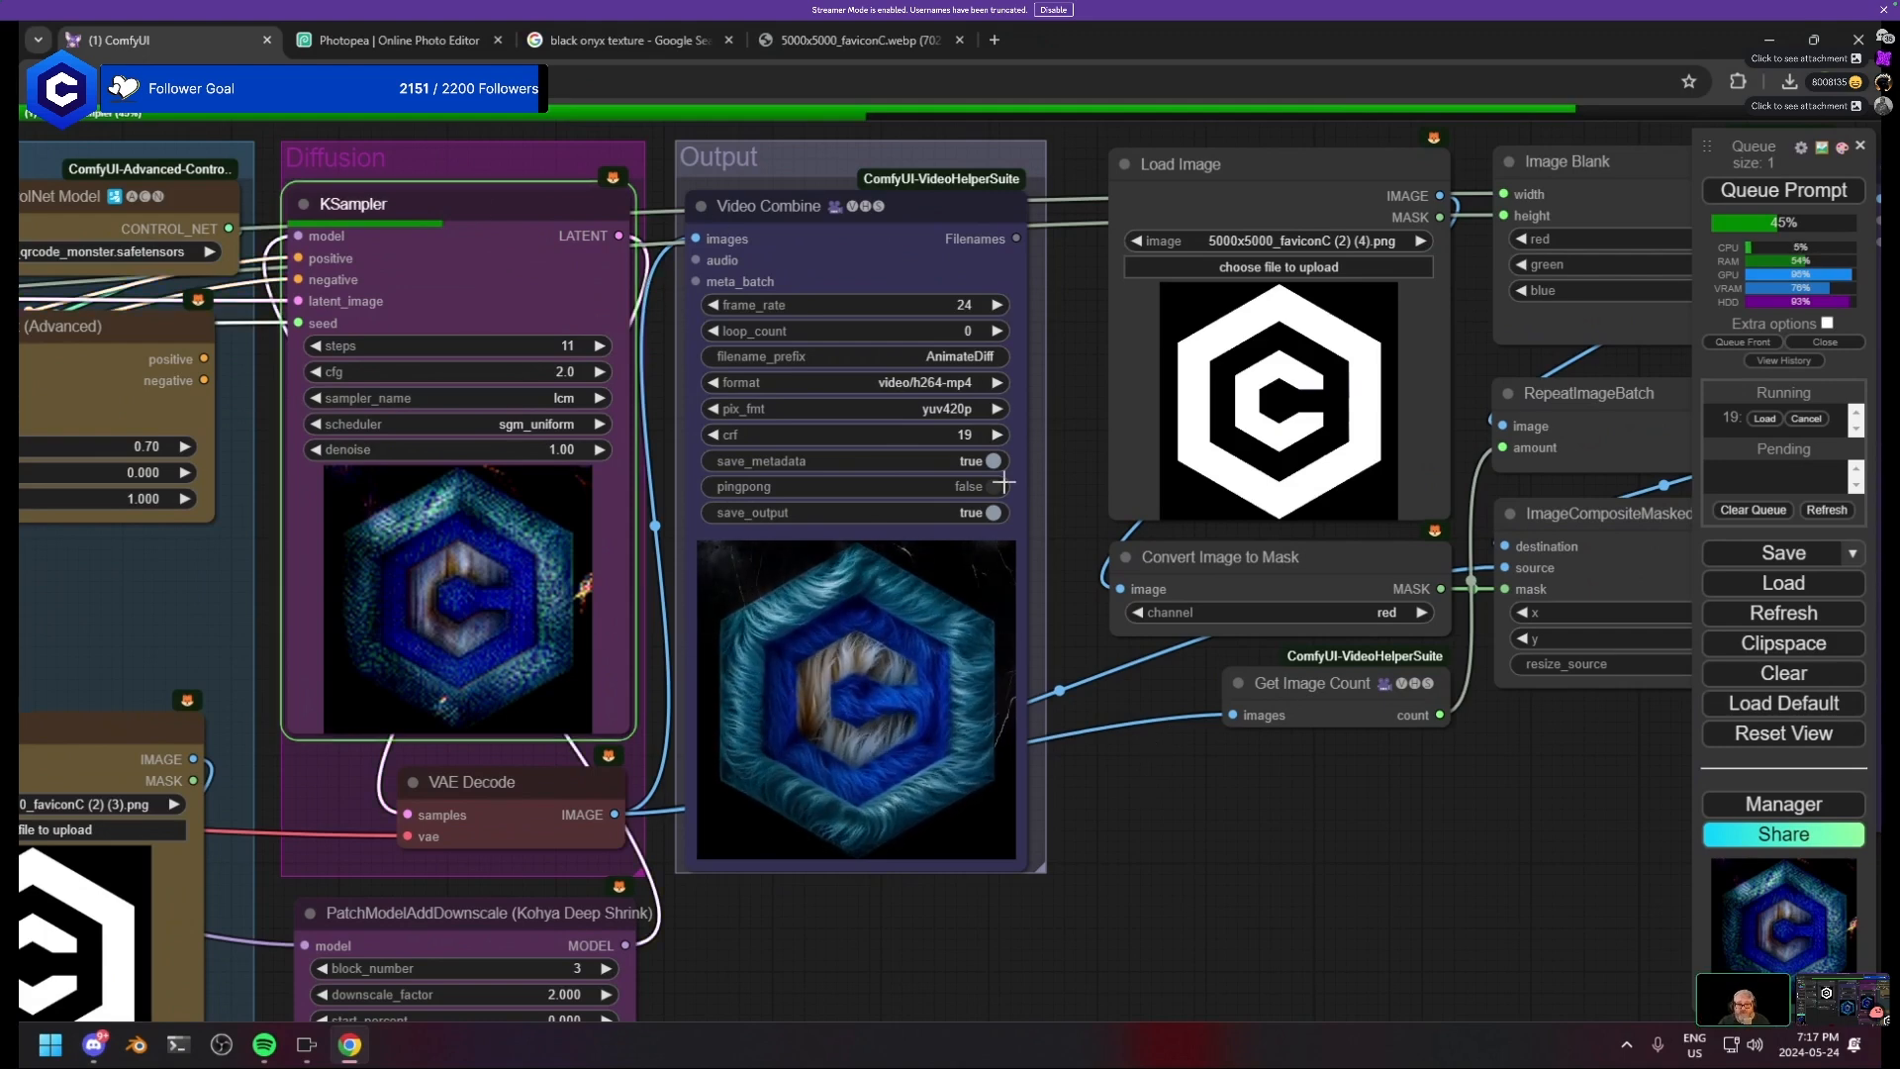
scroll(1355, 562, "down", 5)
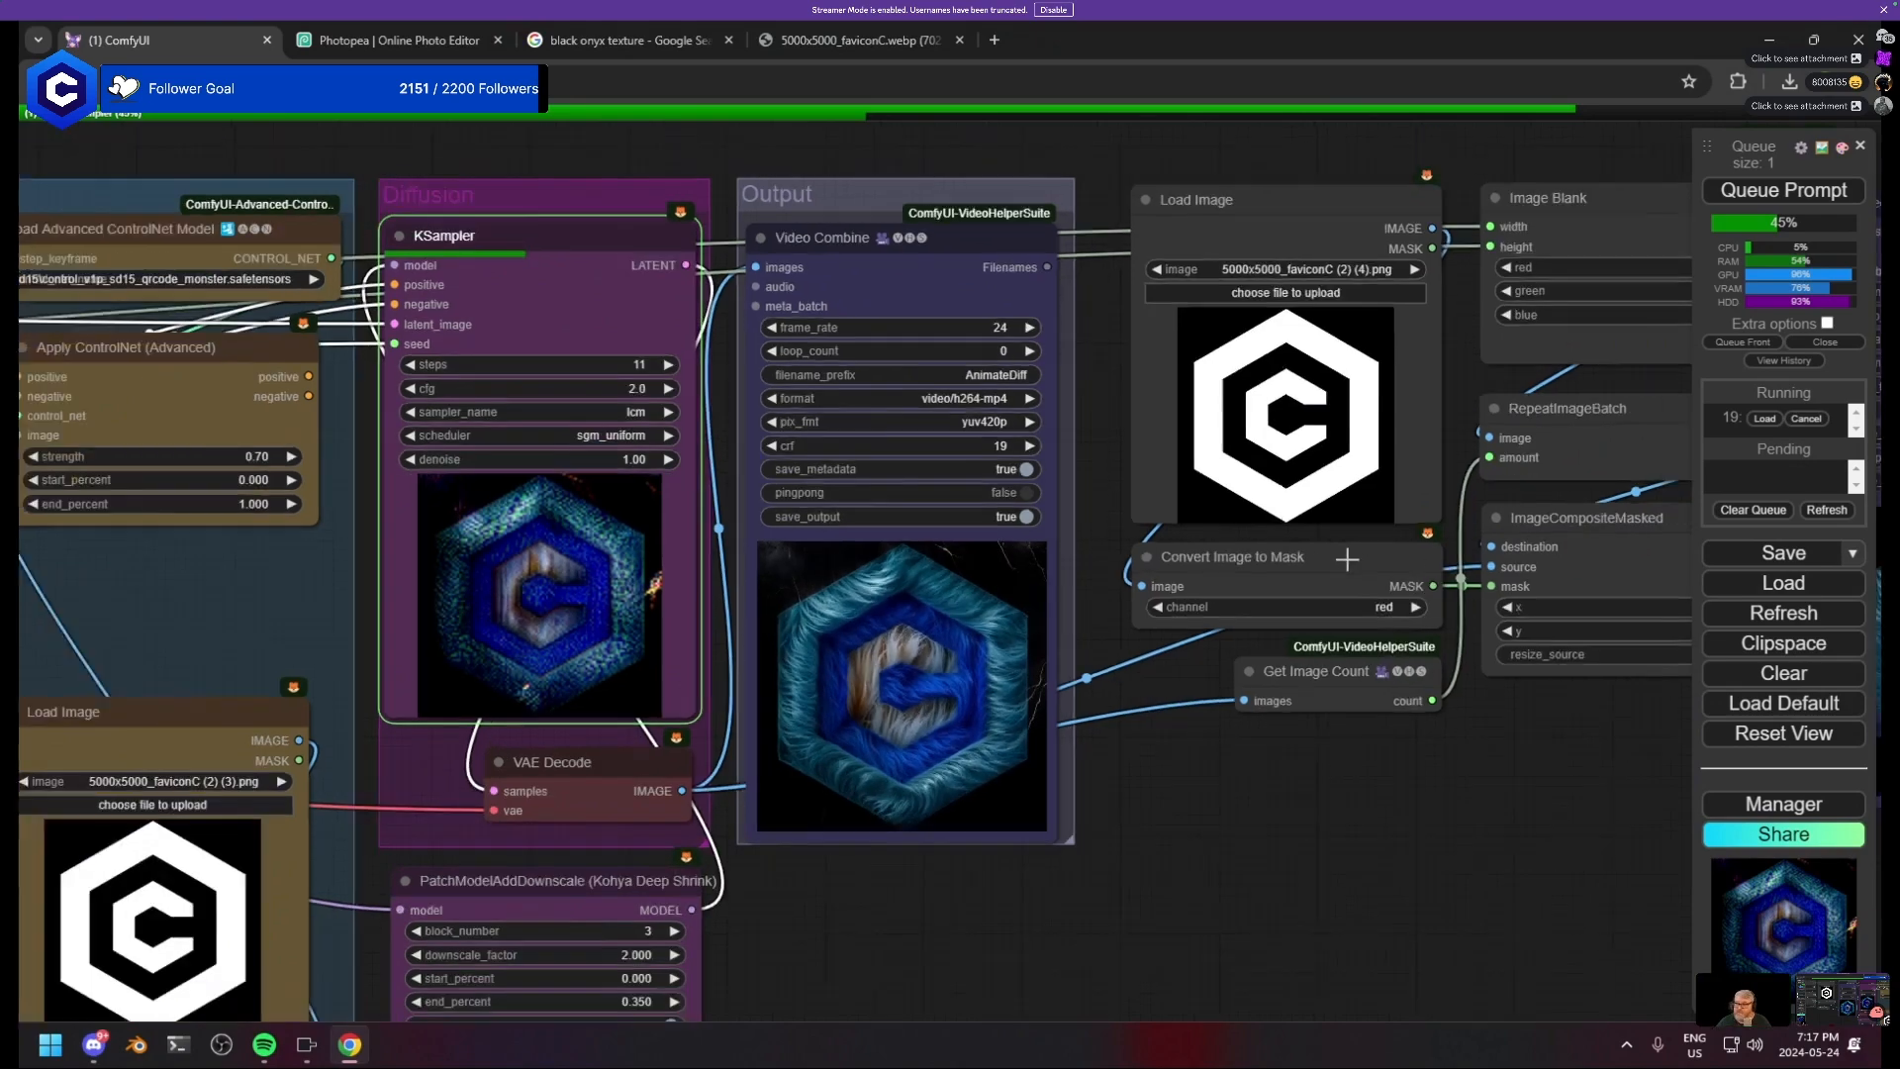
left_click_drag(1119, 648, 794, 648)
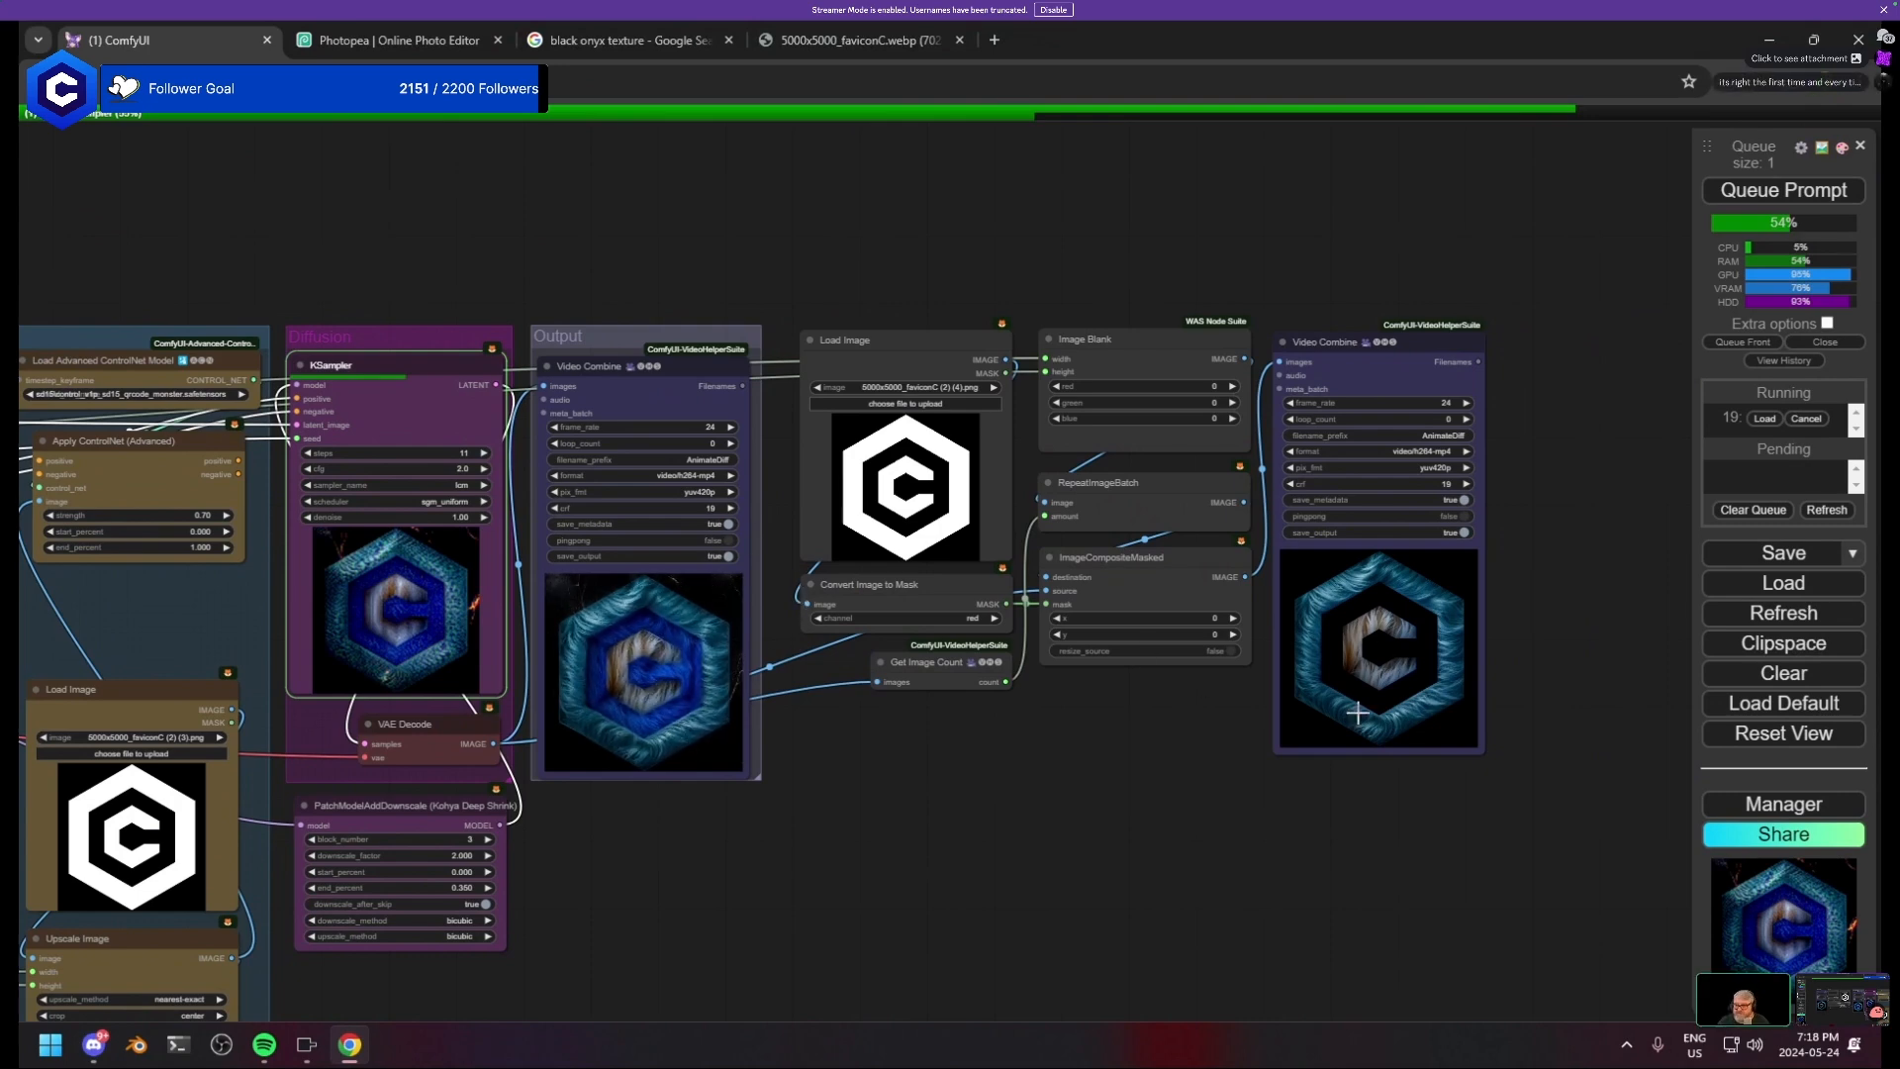
scroll(1356, 713, "up", 6)
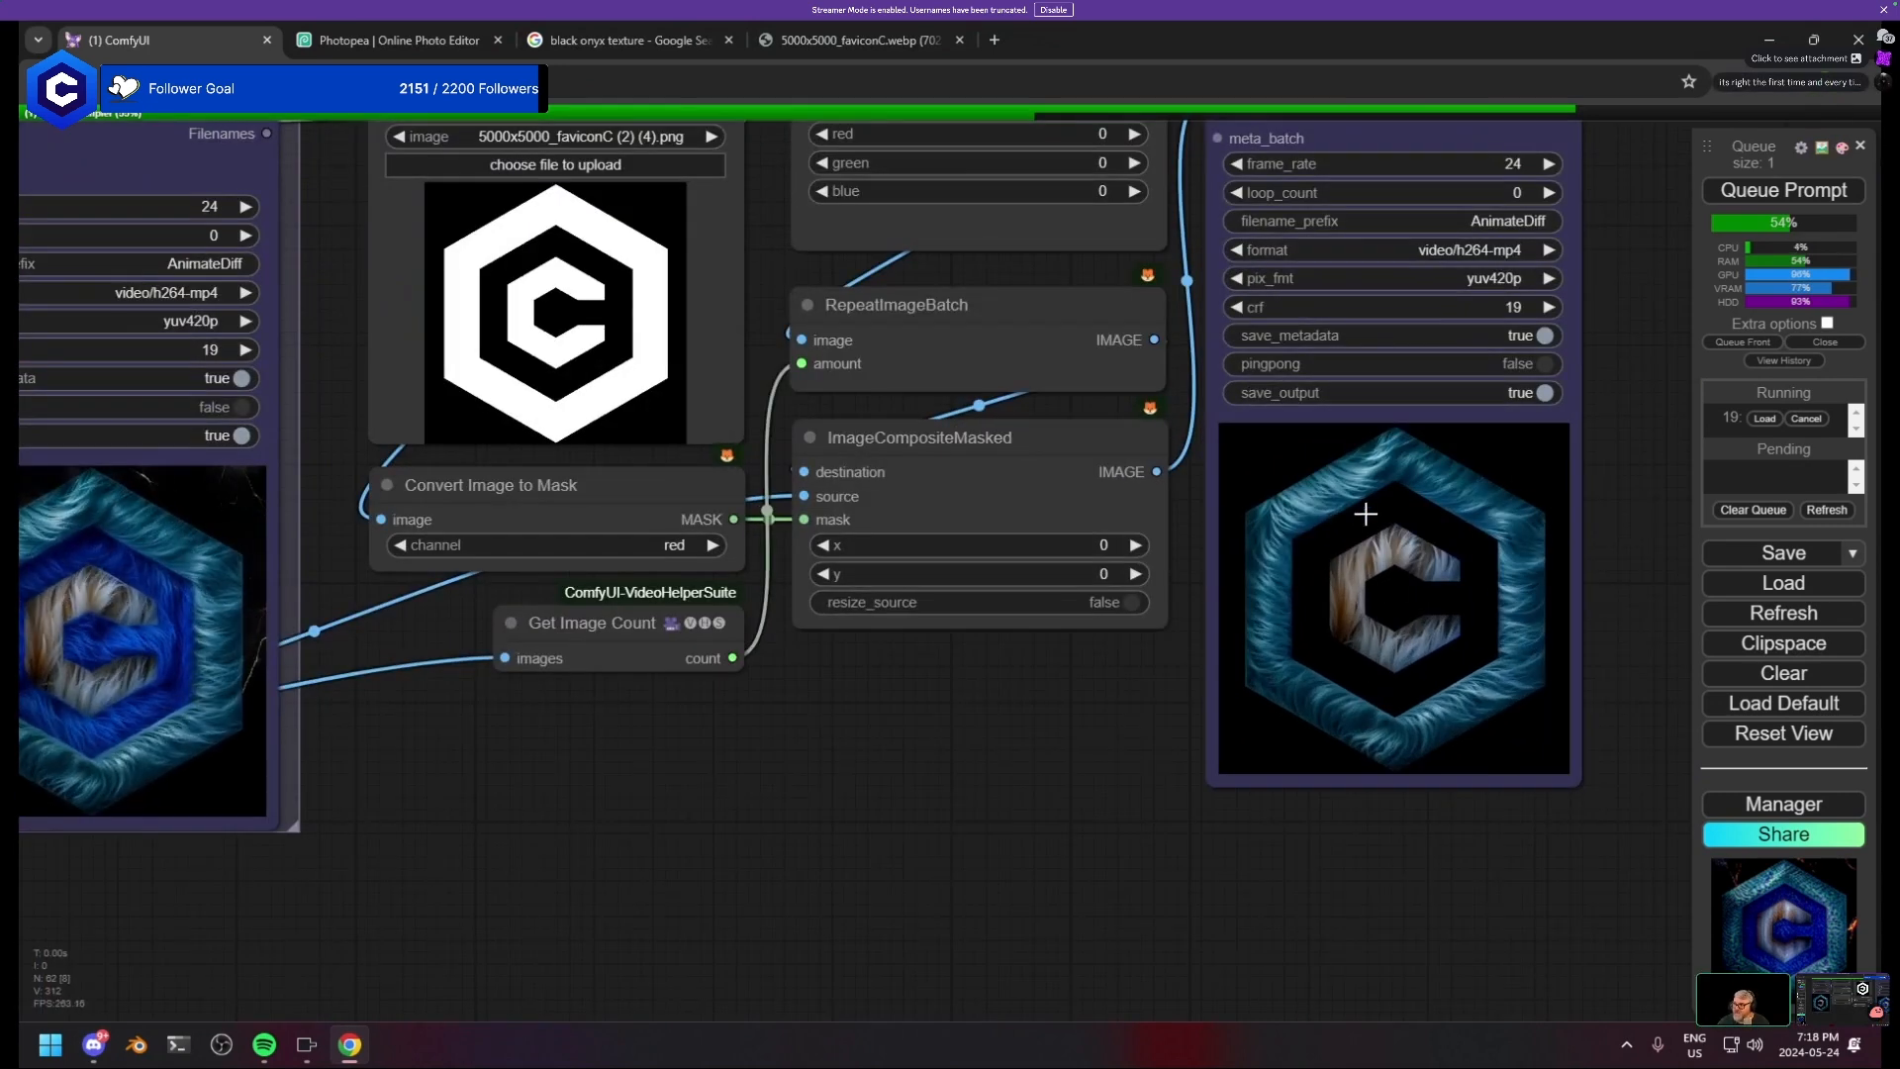
left_click_drag(1247, 295, 1147, 496)
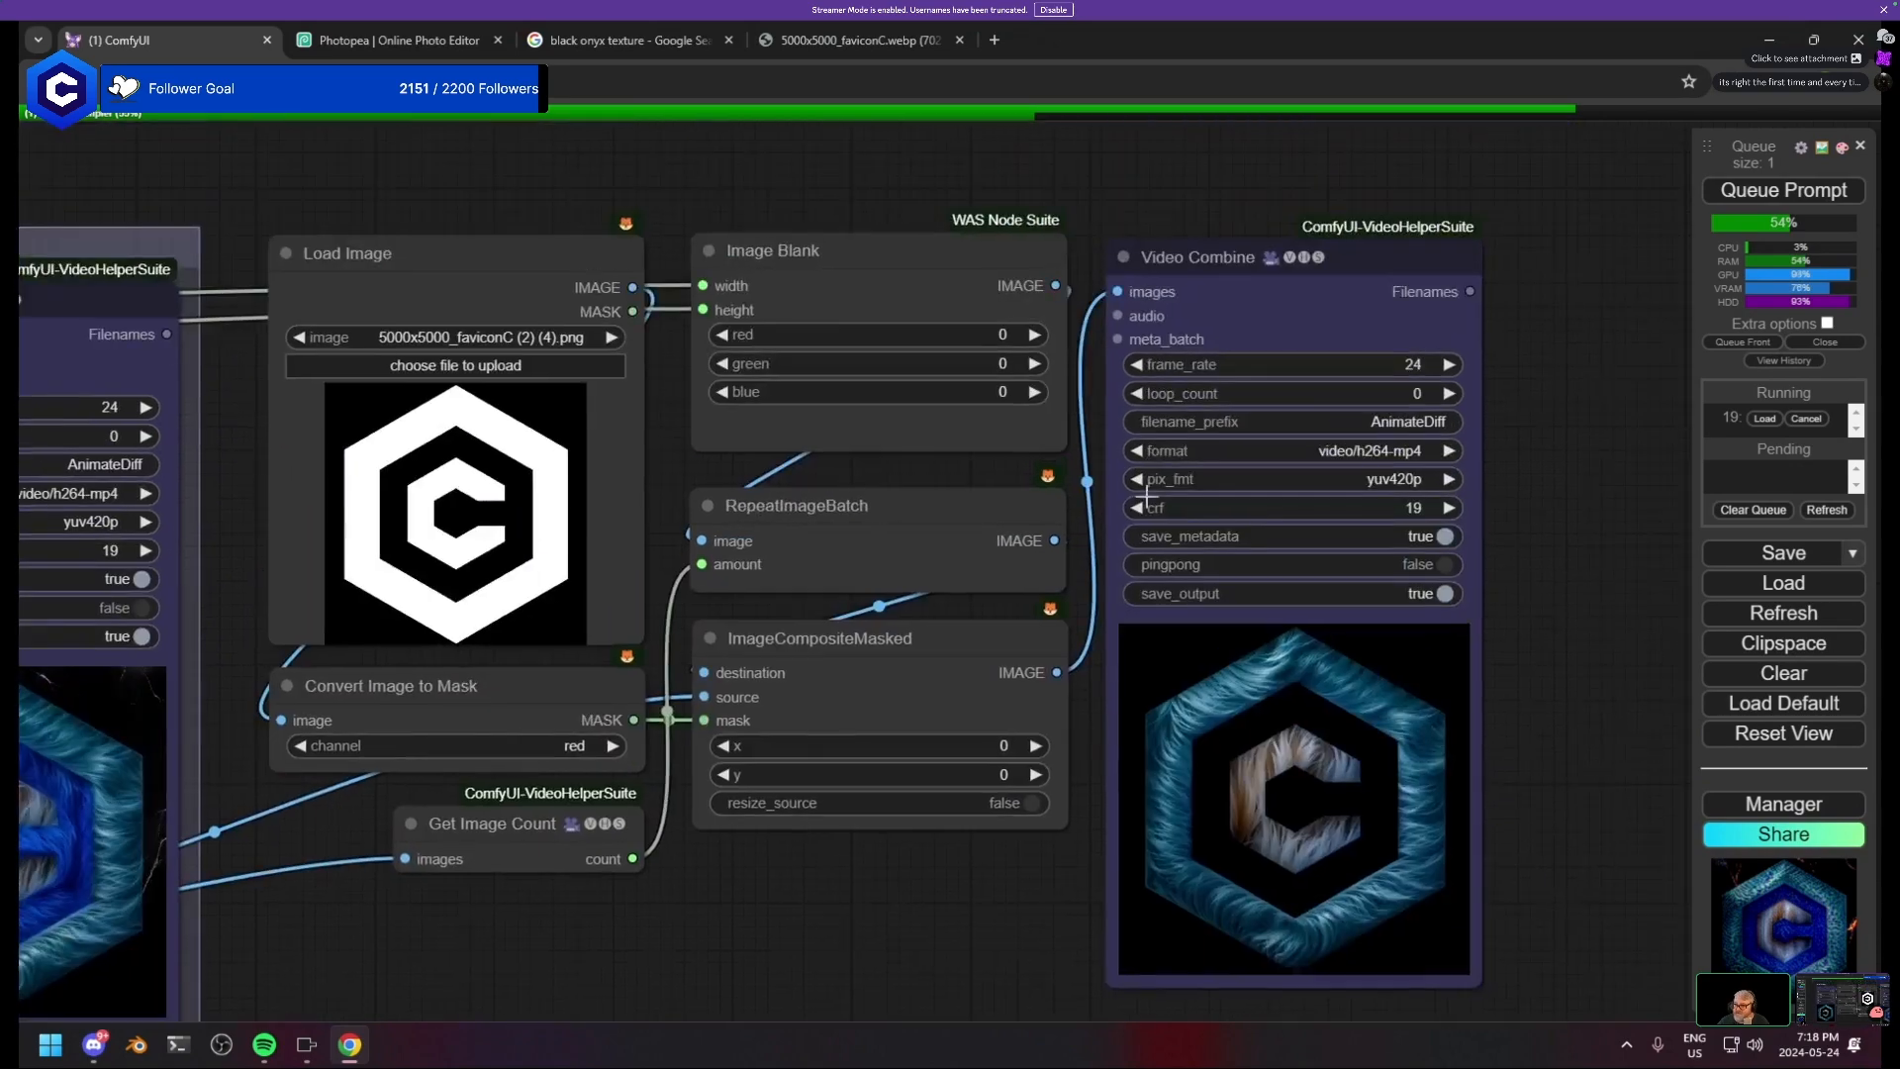
scroll(1287, 690, "down", 6)
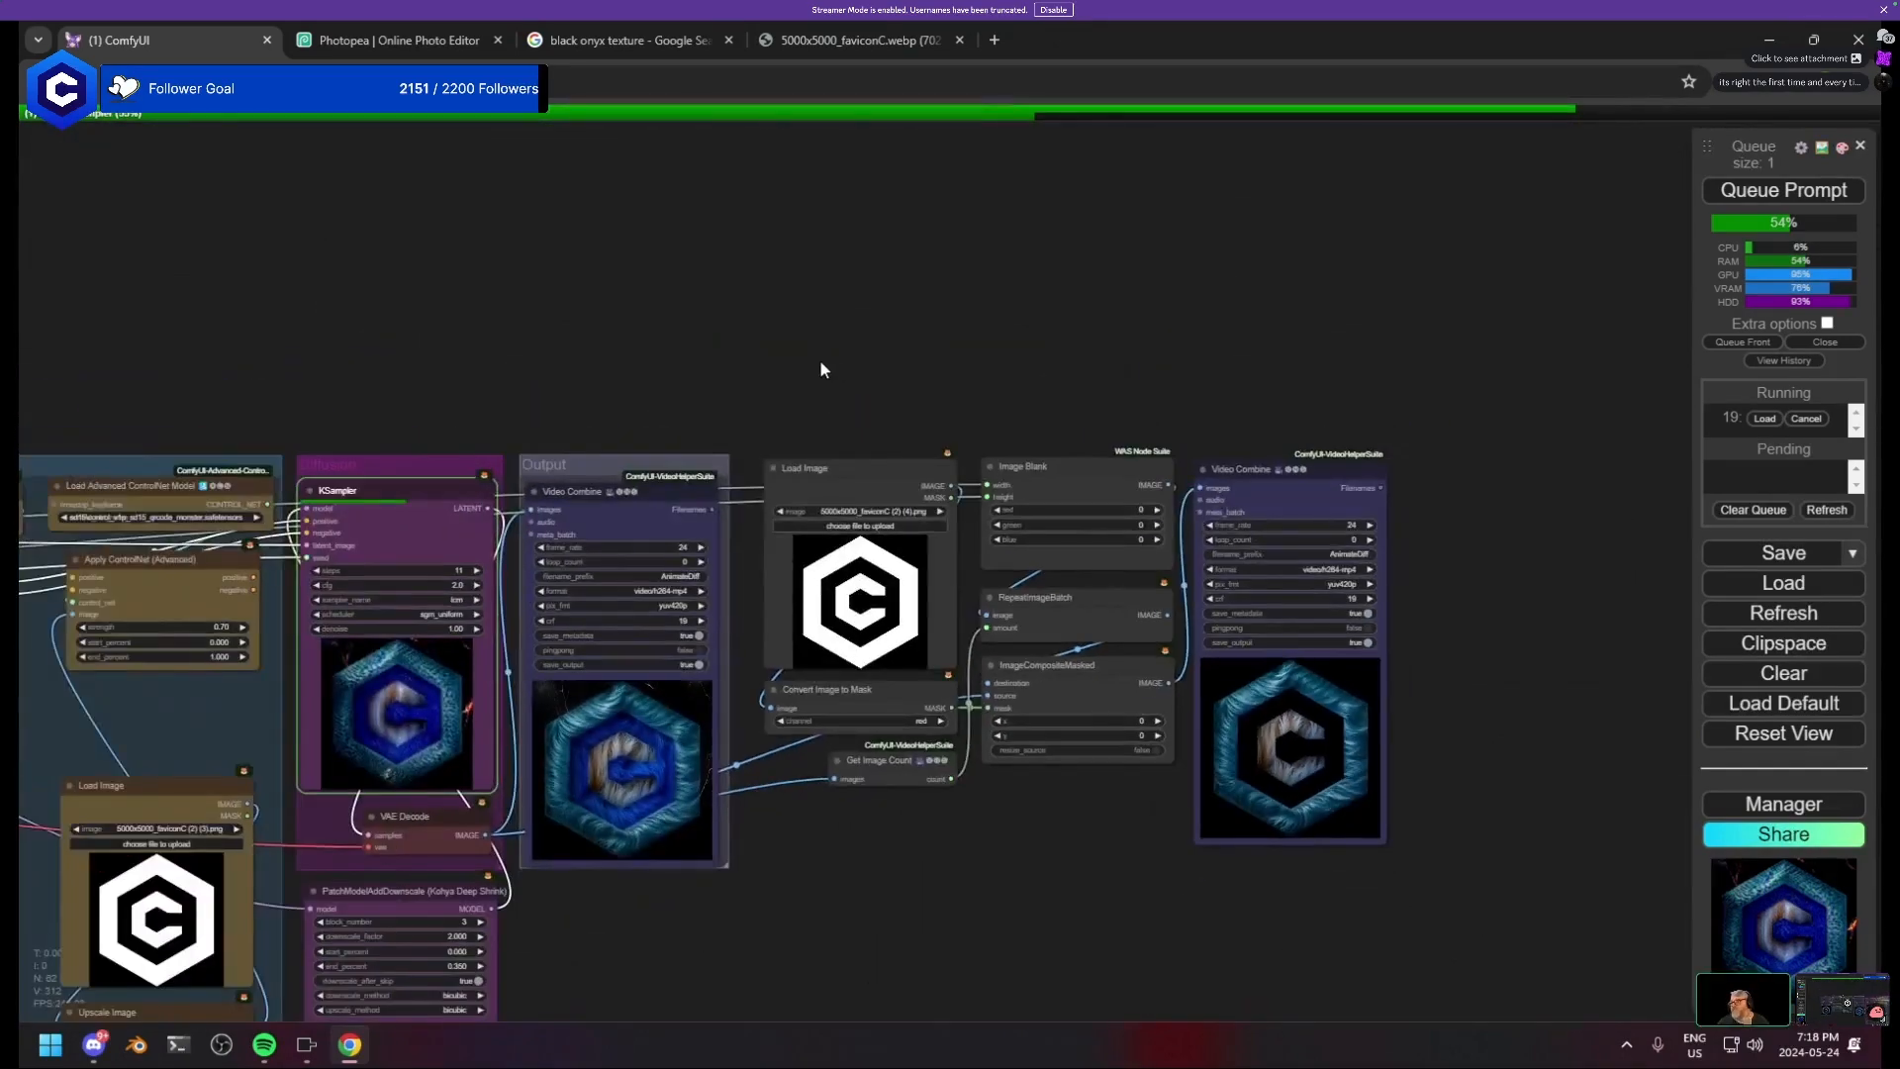
left_click_drag(1357, 839, 1356, 839)
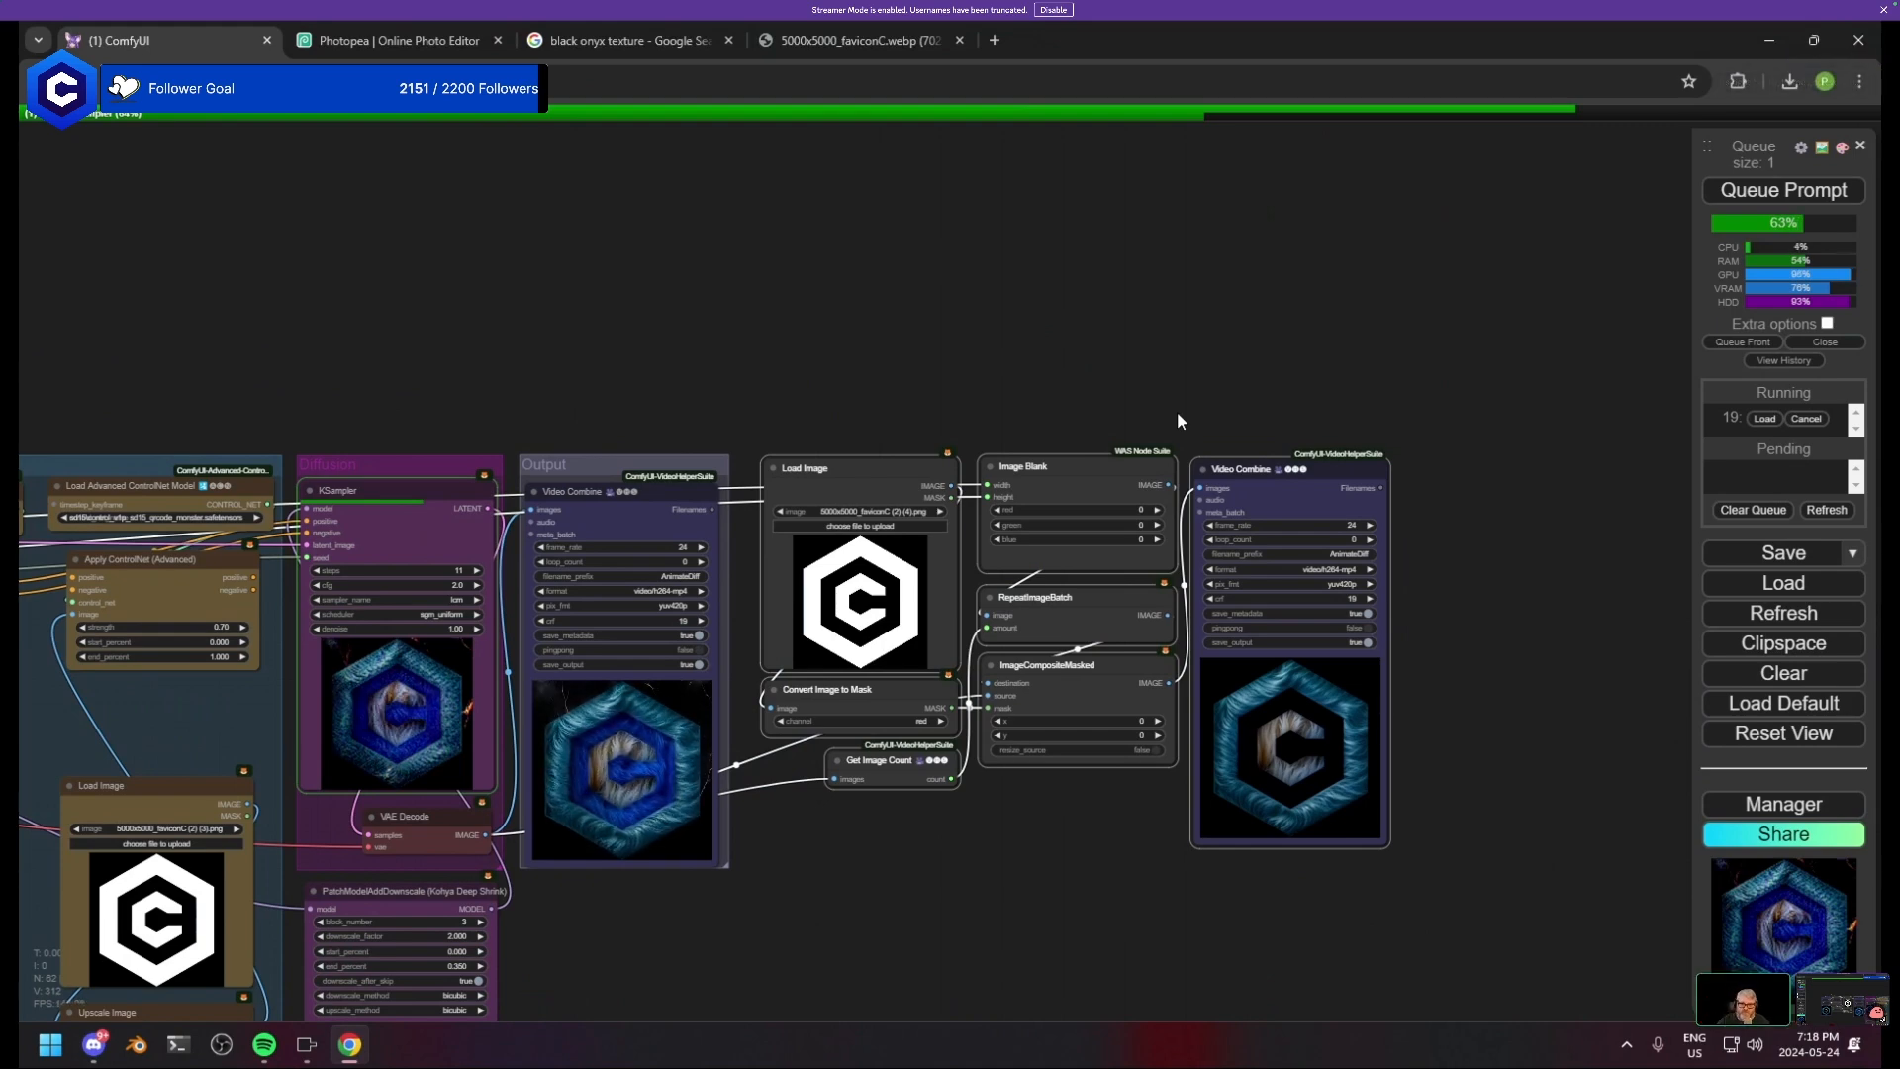
- Review the overall node layout from the settings and AnimateDiff groups across the IPAdapters and ControlNets to the outputs
scroll(1238, 337, "down", 5)
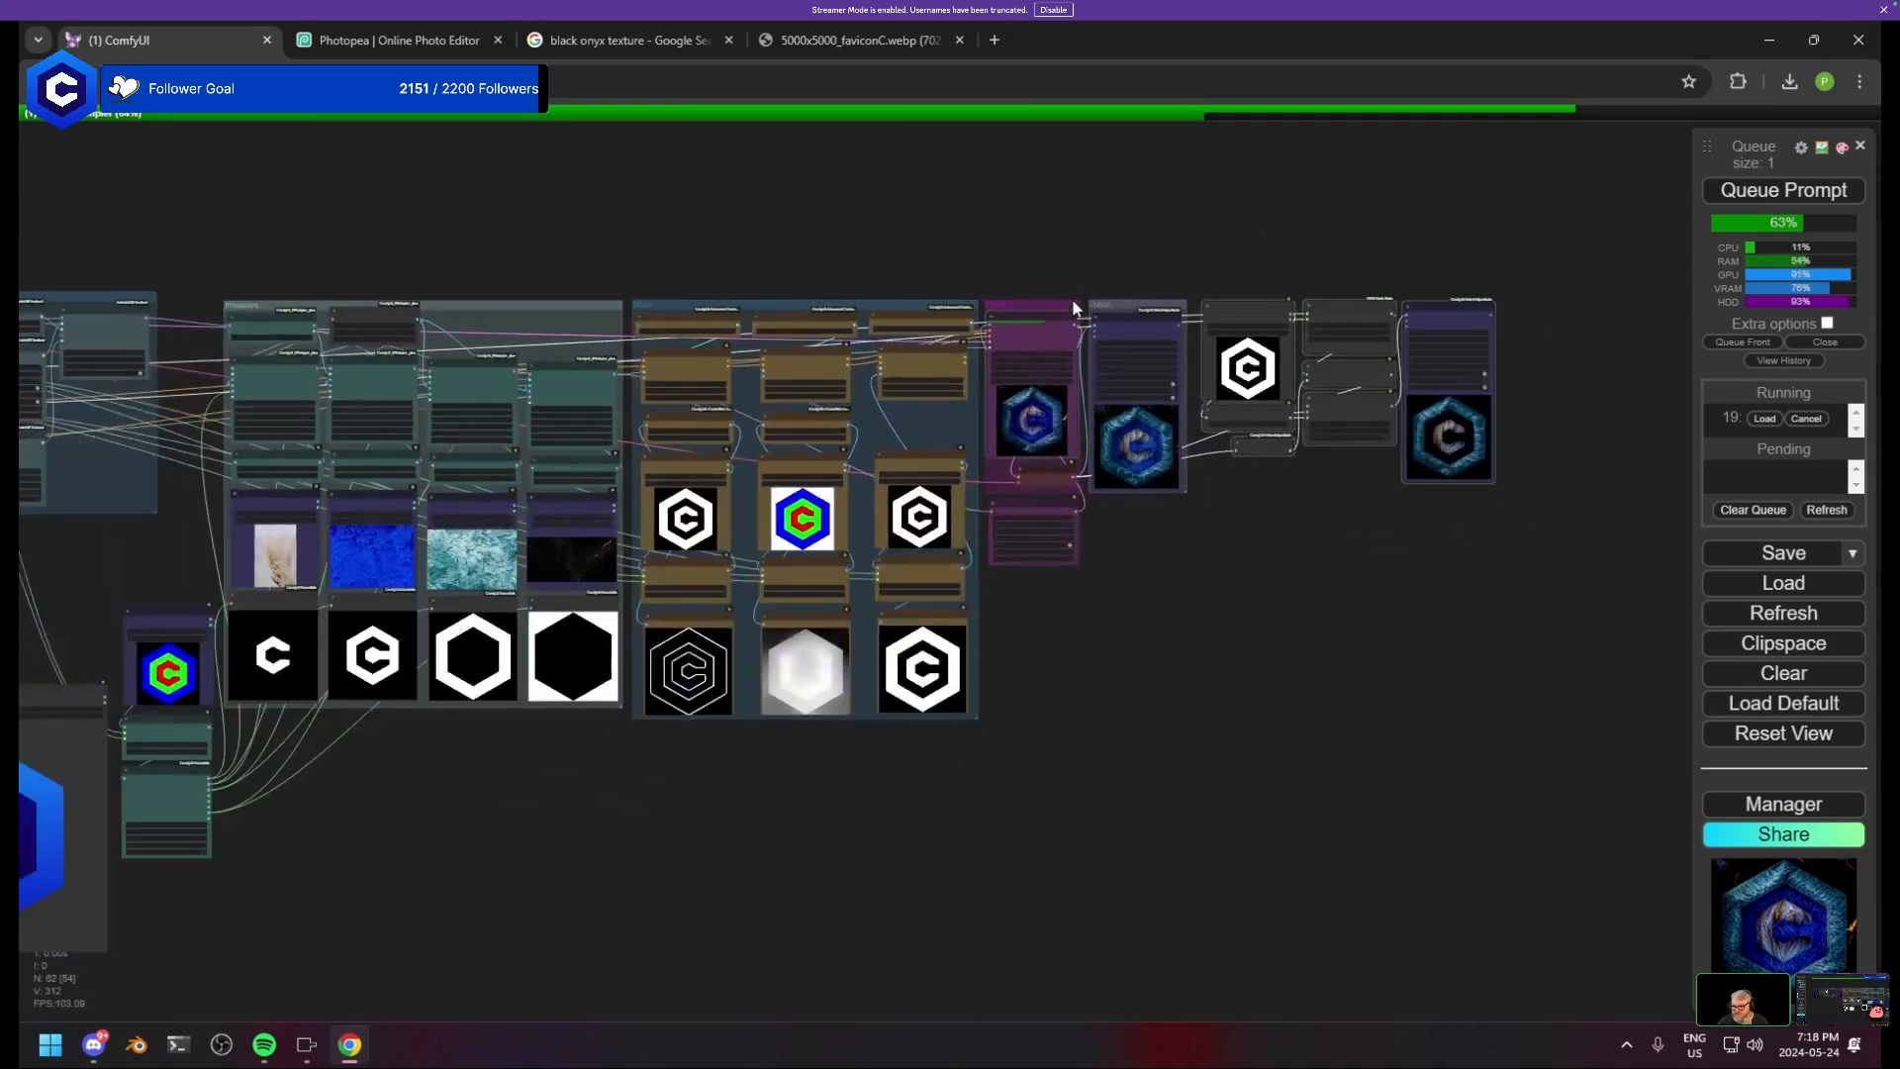
left_click_drag(977, 247, 1106, 270)
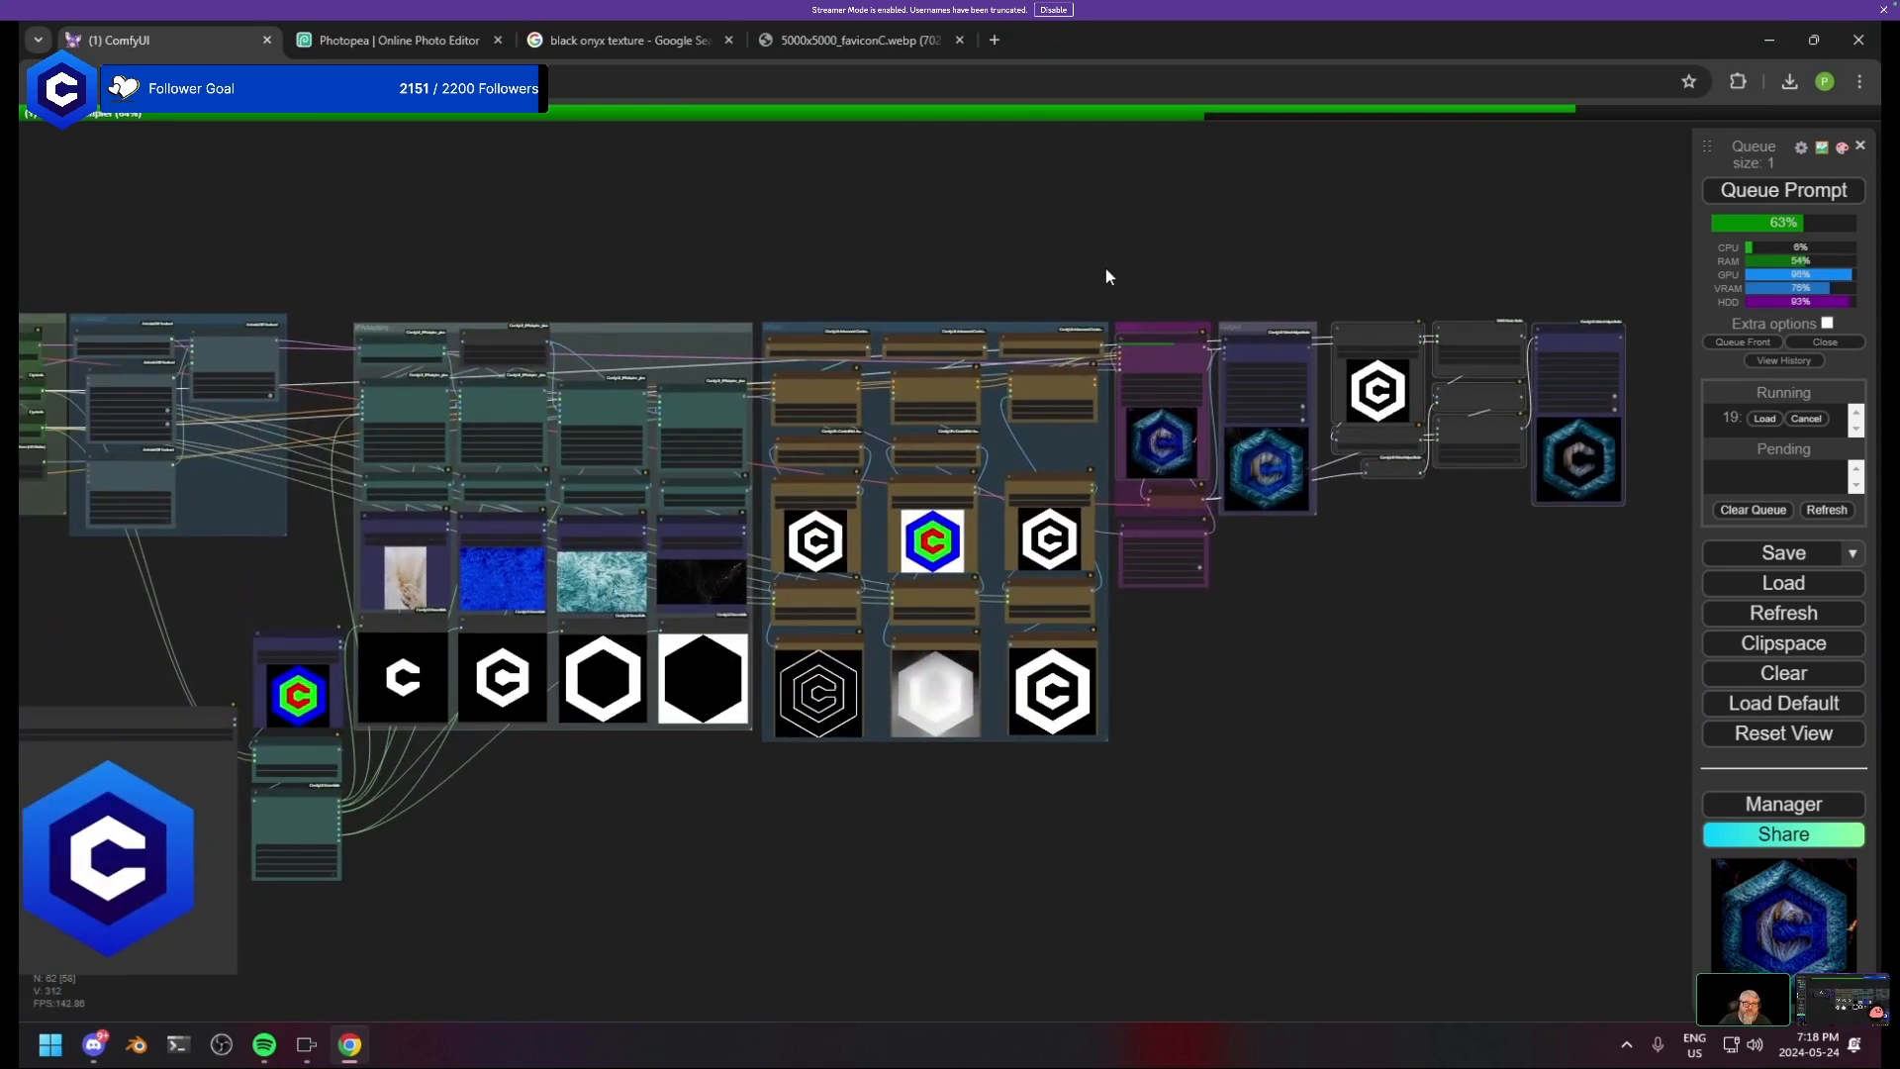
left_click_drag(1177, 748, 1492, 776)
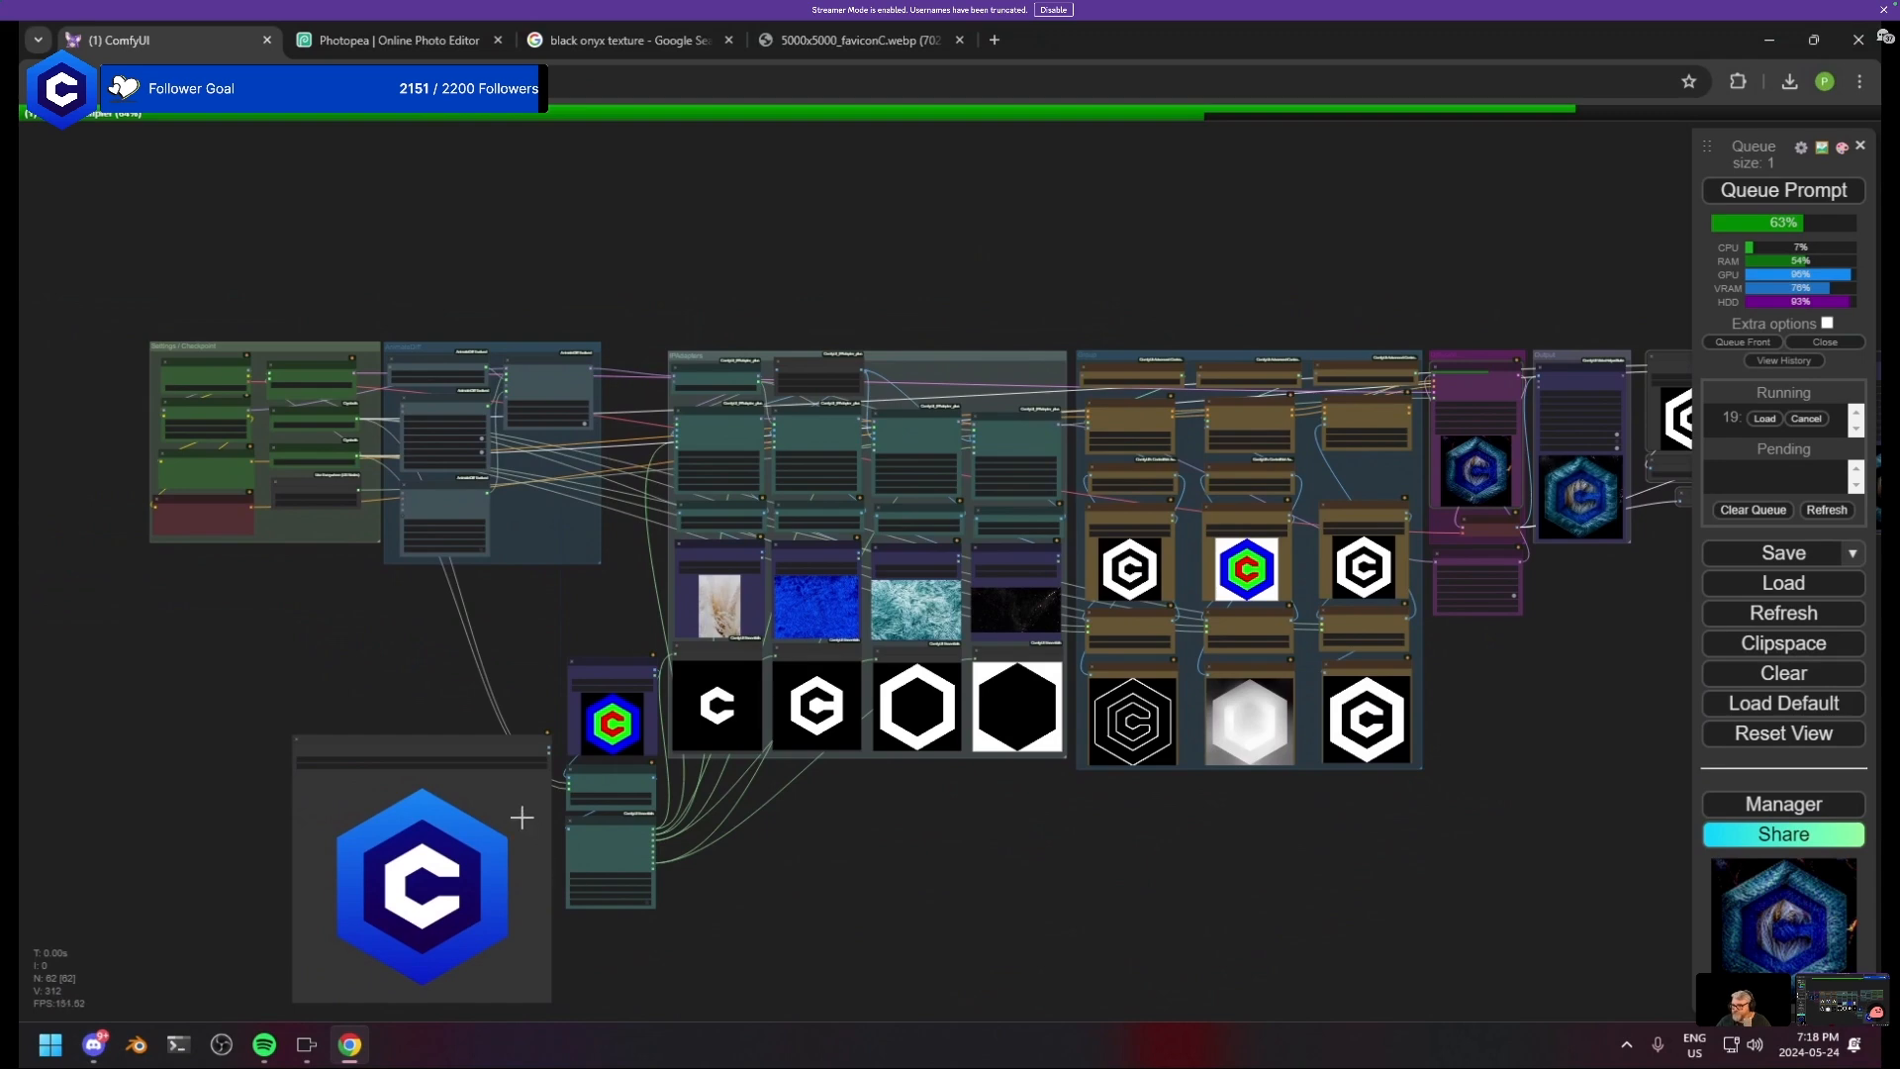
scroll(522, 817, "up", 6)
left_click_drag(691, 557, 817, 820)
left_click_drag(643, 246, 757, 267)
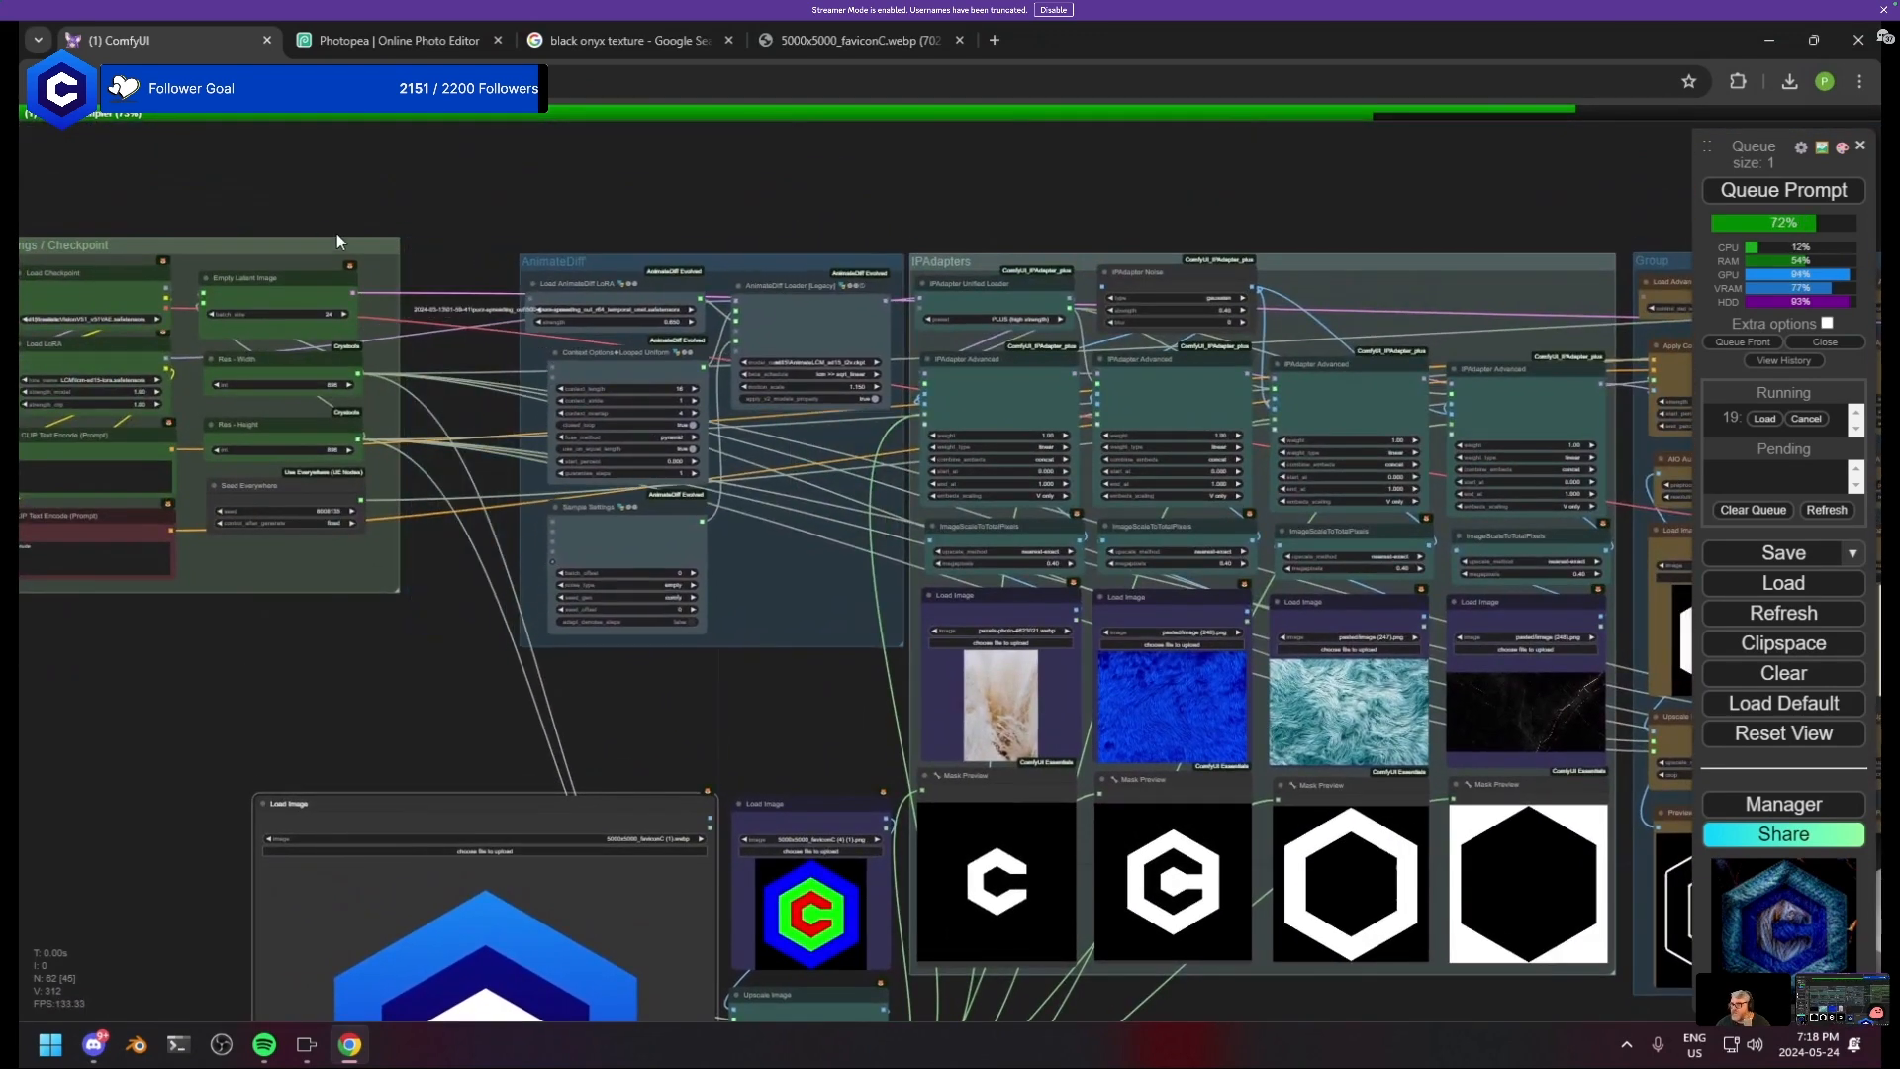
left_click_drag(342, 242, 453, 258)
left_click_drag(1369, 281, 589, 205)
scroll(1090, 293, "down", 2)
left_click_drag(1480, 299, 841, 305)
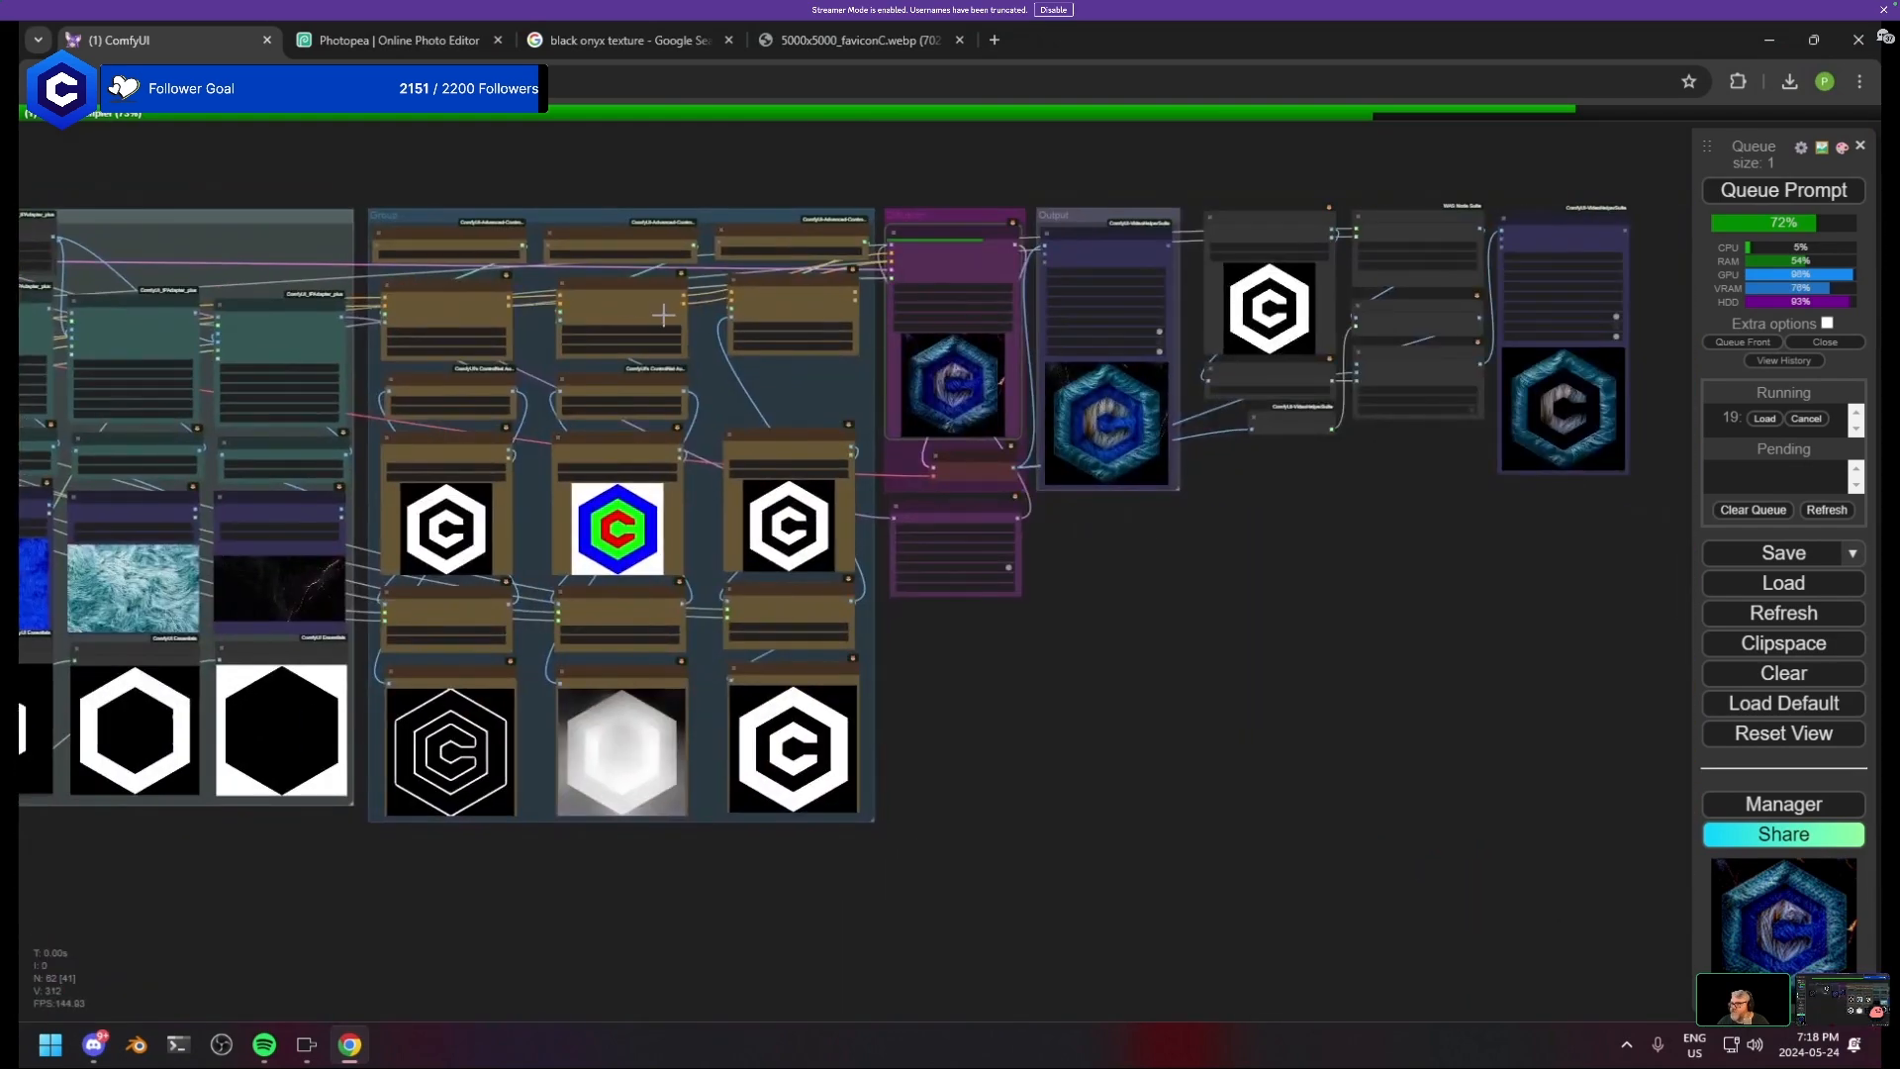
- Inspect the compositing branch, the generation's progress and the composited Video Combine preview up close
left_click_drag(1308, 489, 762, 841)
scroll(1179, 650, "up", 5)
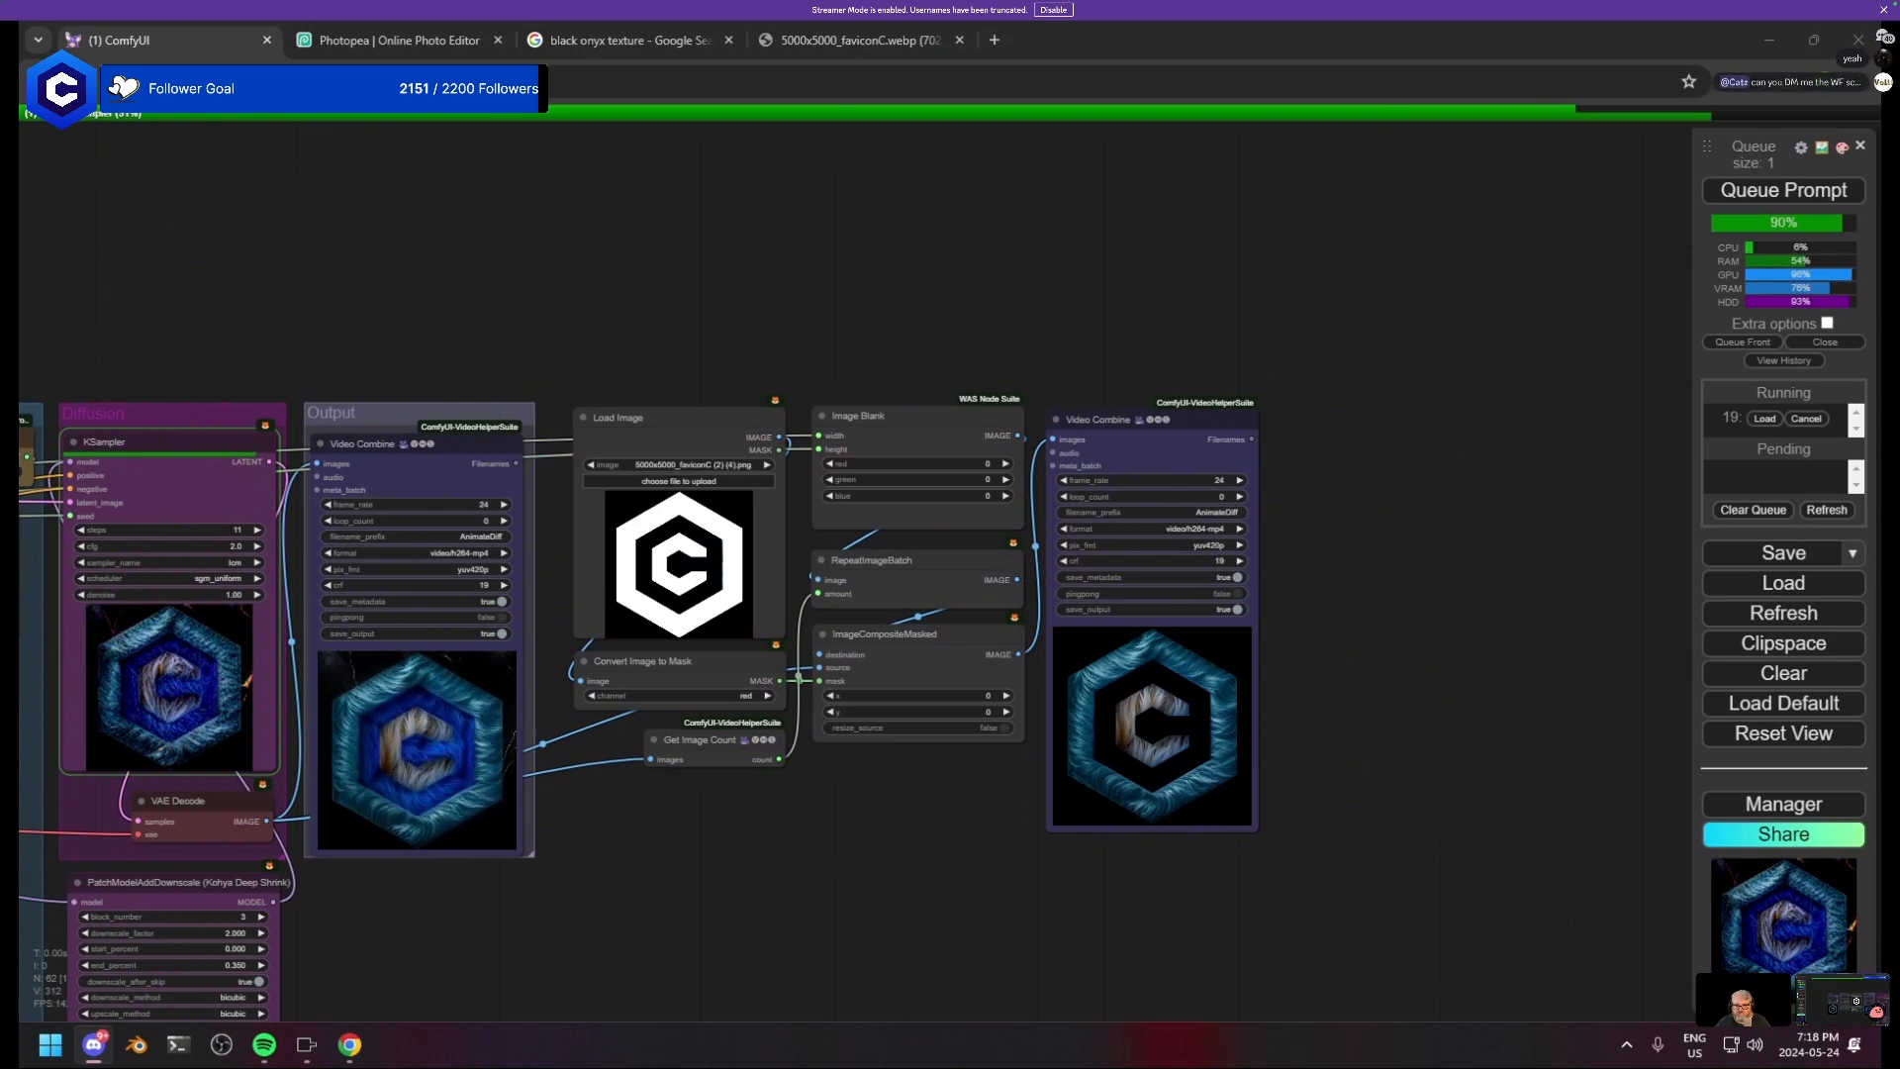
scroll(950, 811, "up", 5)
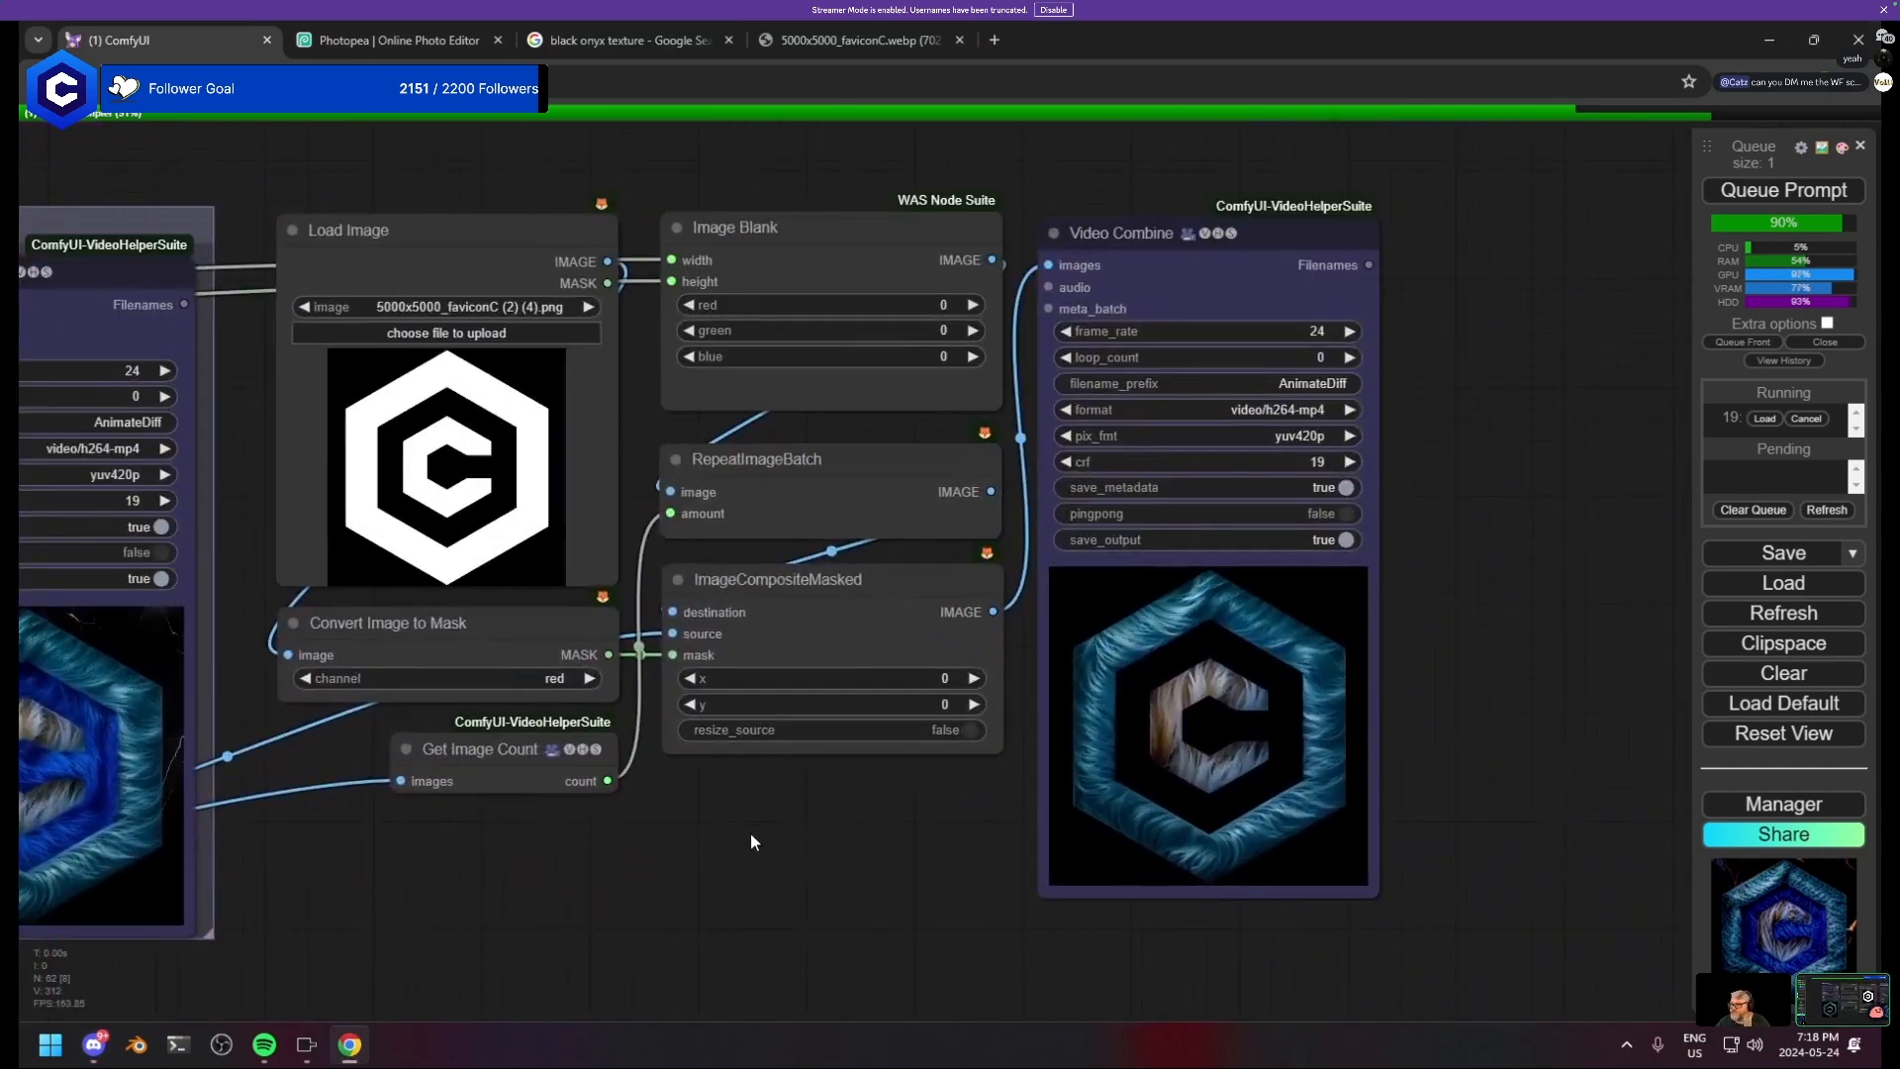
left_click_drag(751, 834, 738, 850)
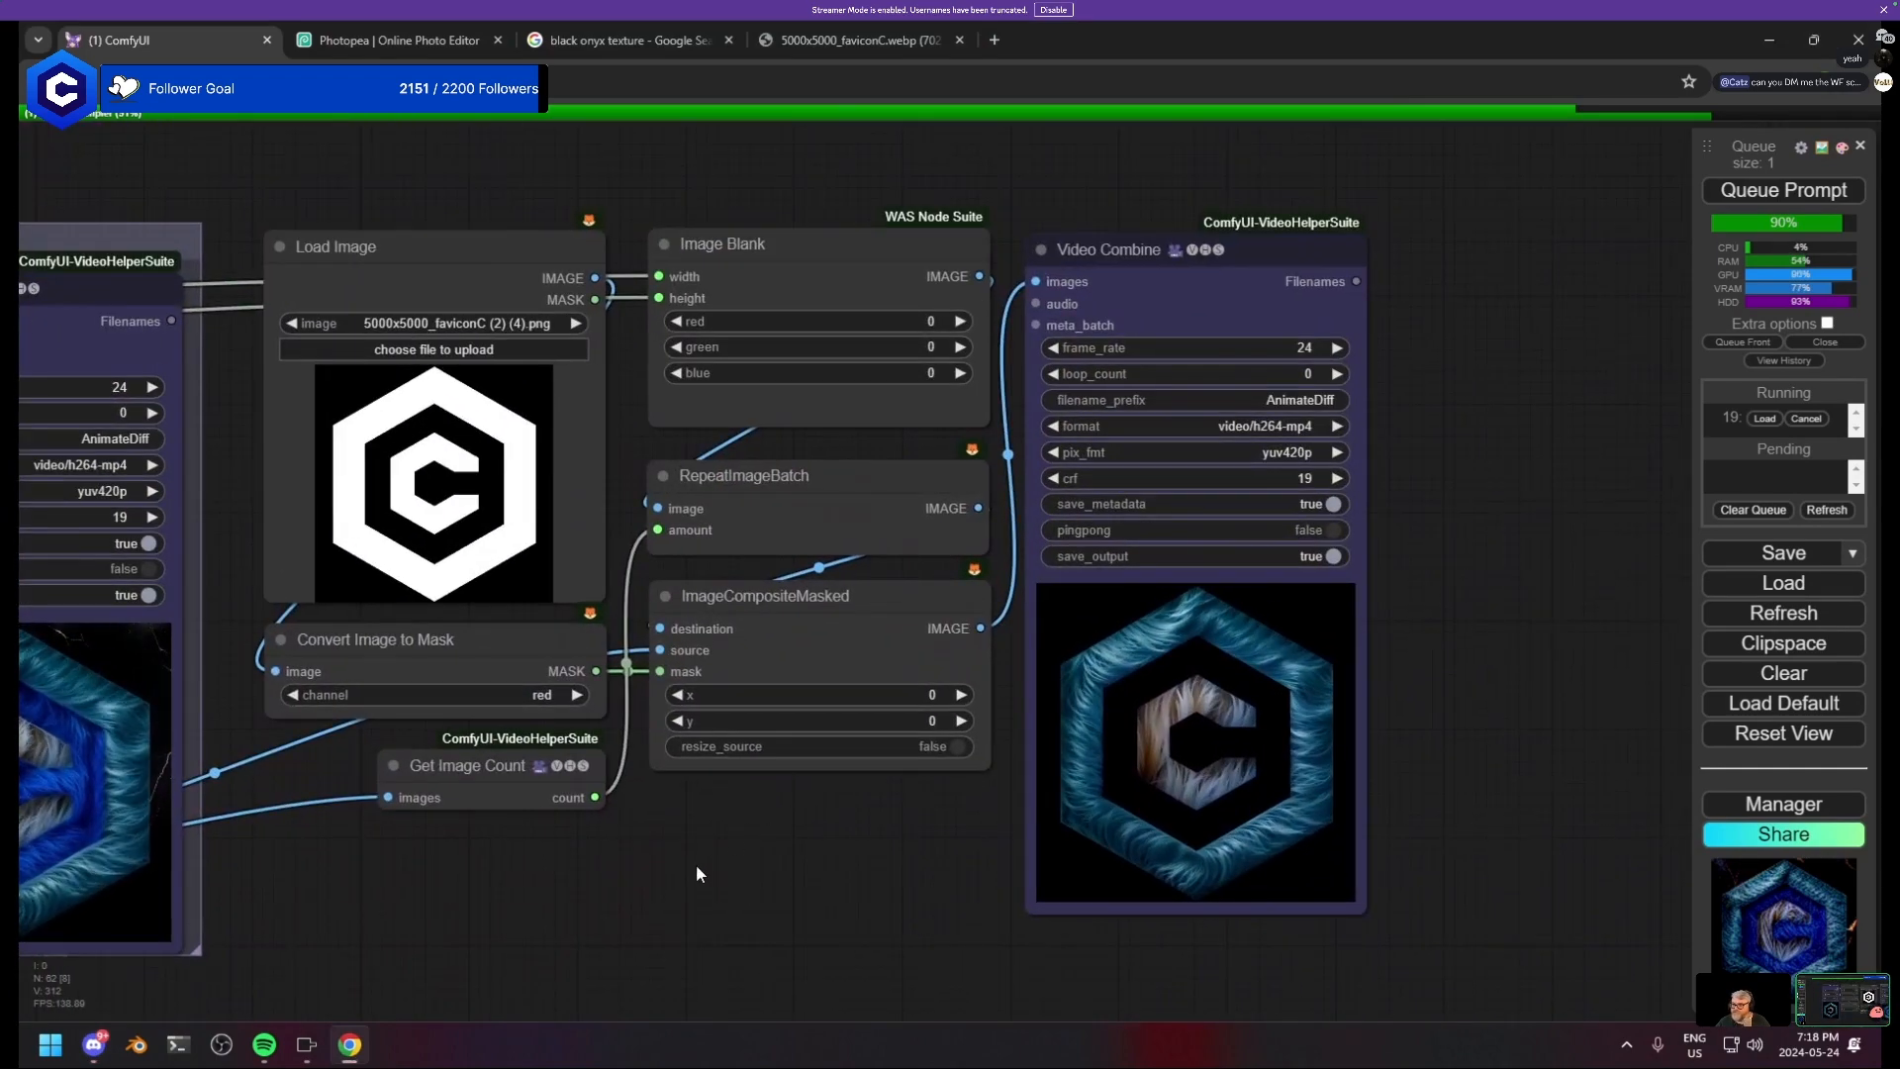
scroll(639, 905, "down", 5)
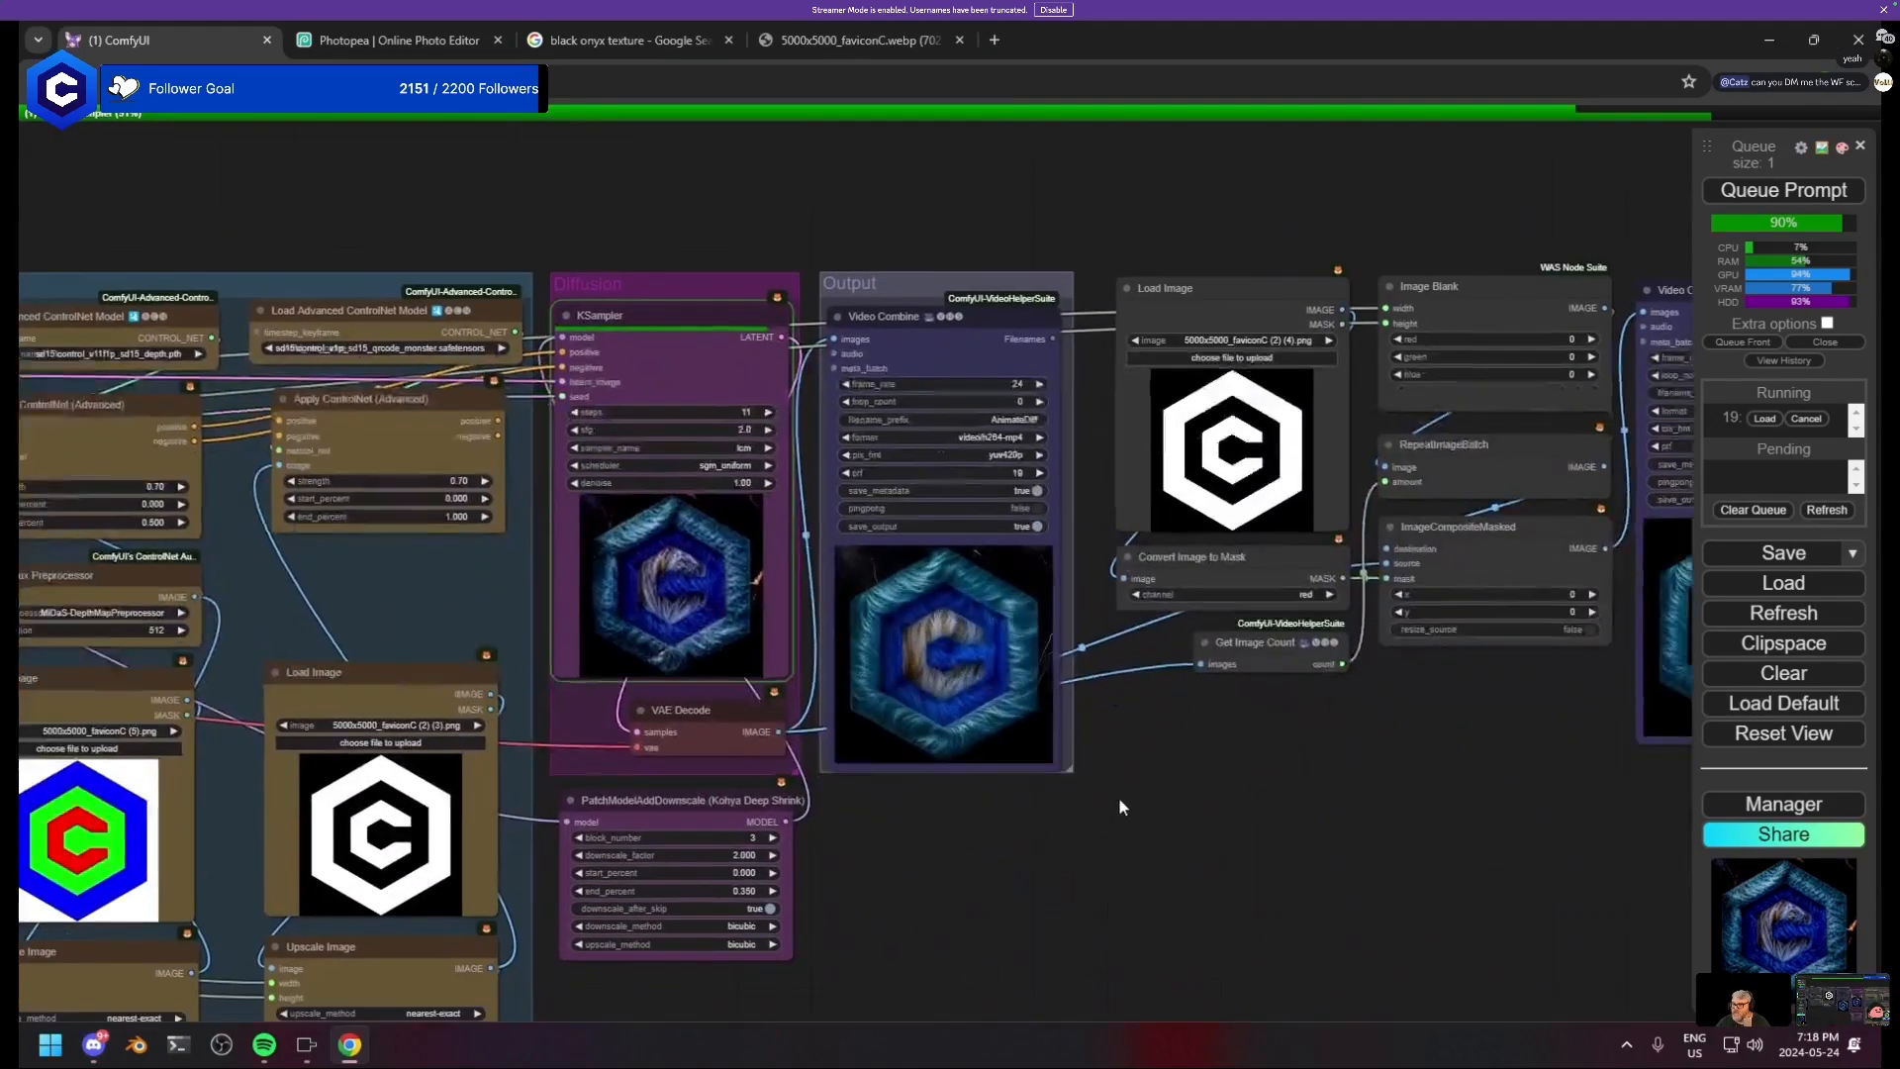
scroll(1225, 910, "up", 4)
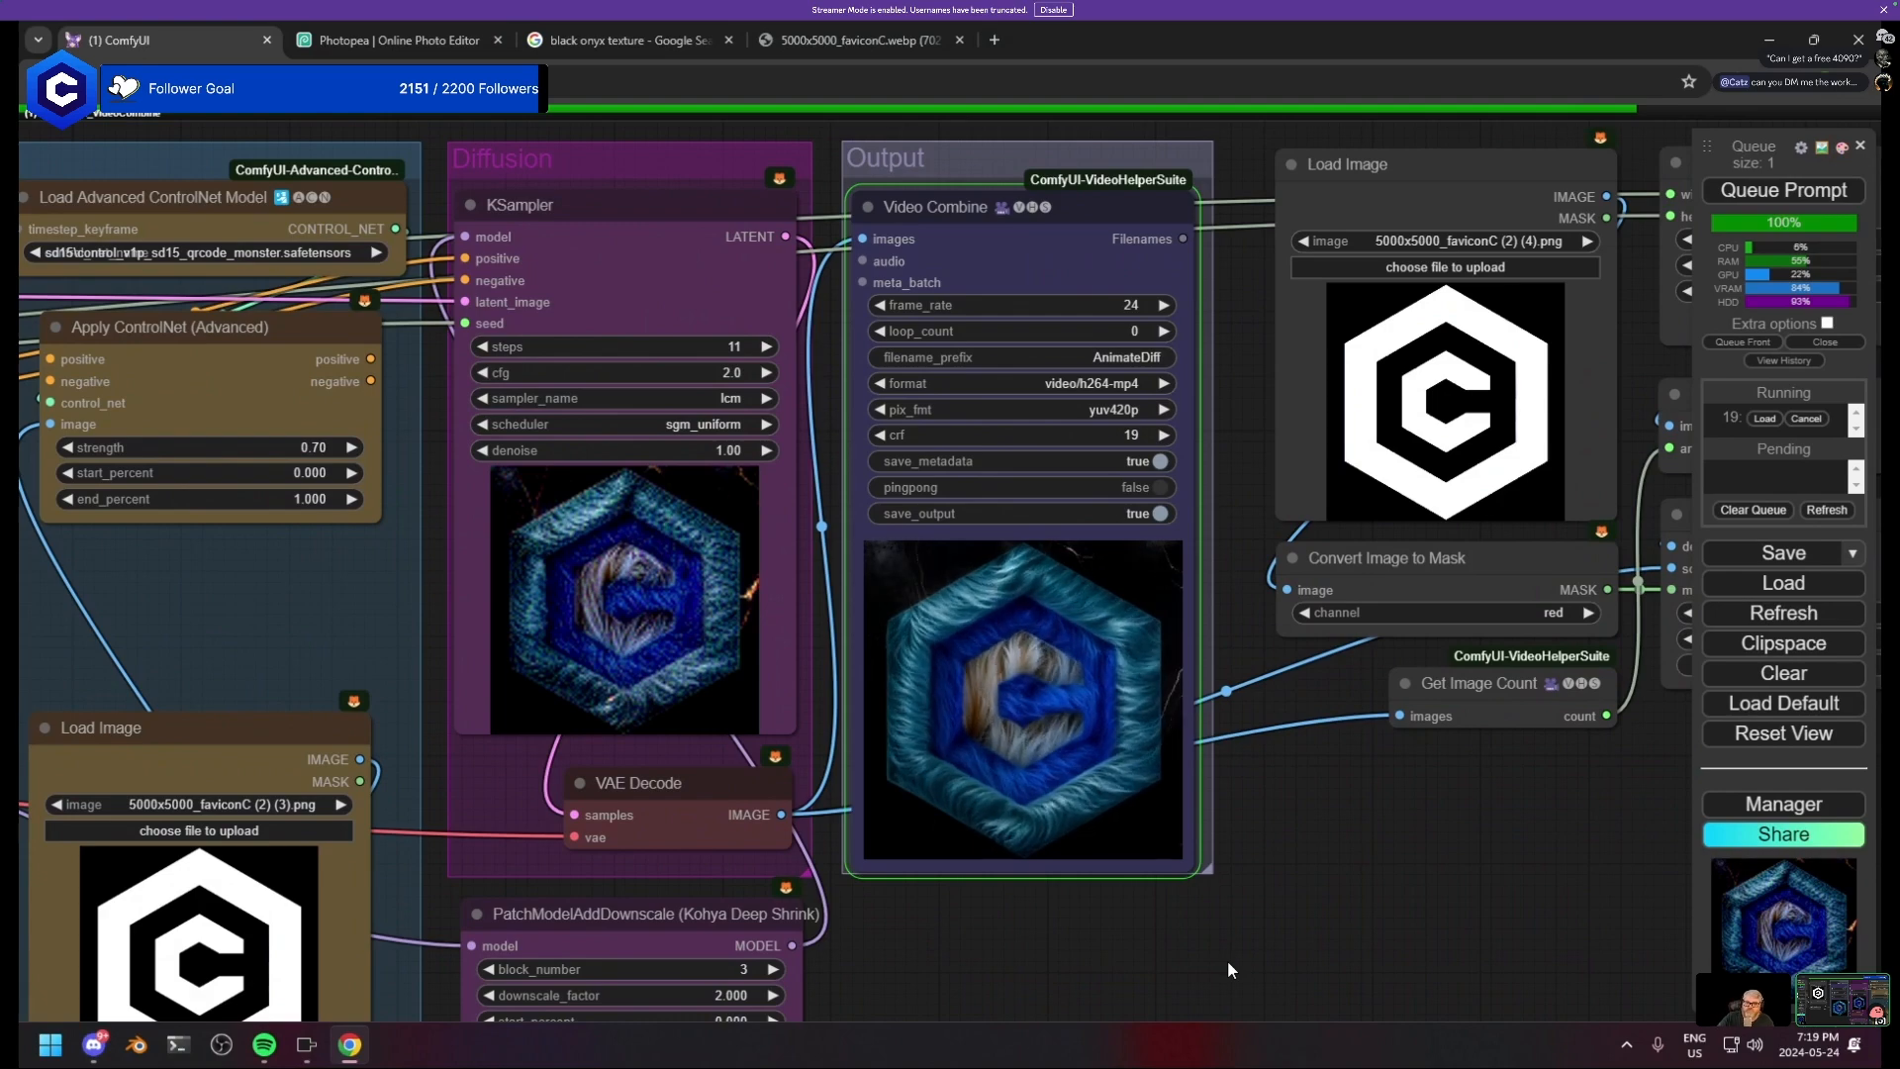
left_click_drag(1405, 758, 841, 804)
scroll(1332, 667, "up", 5)
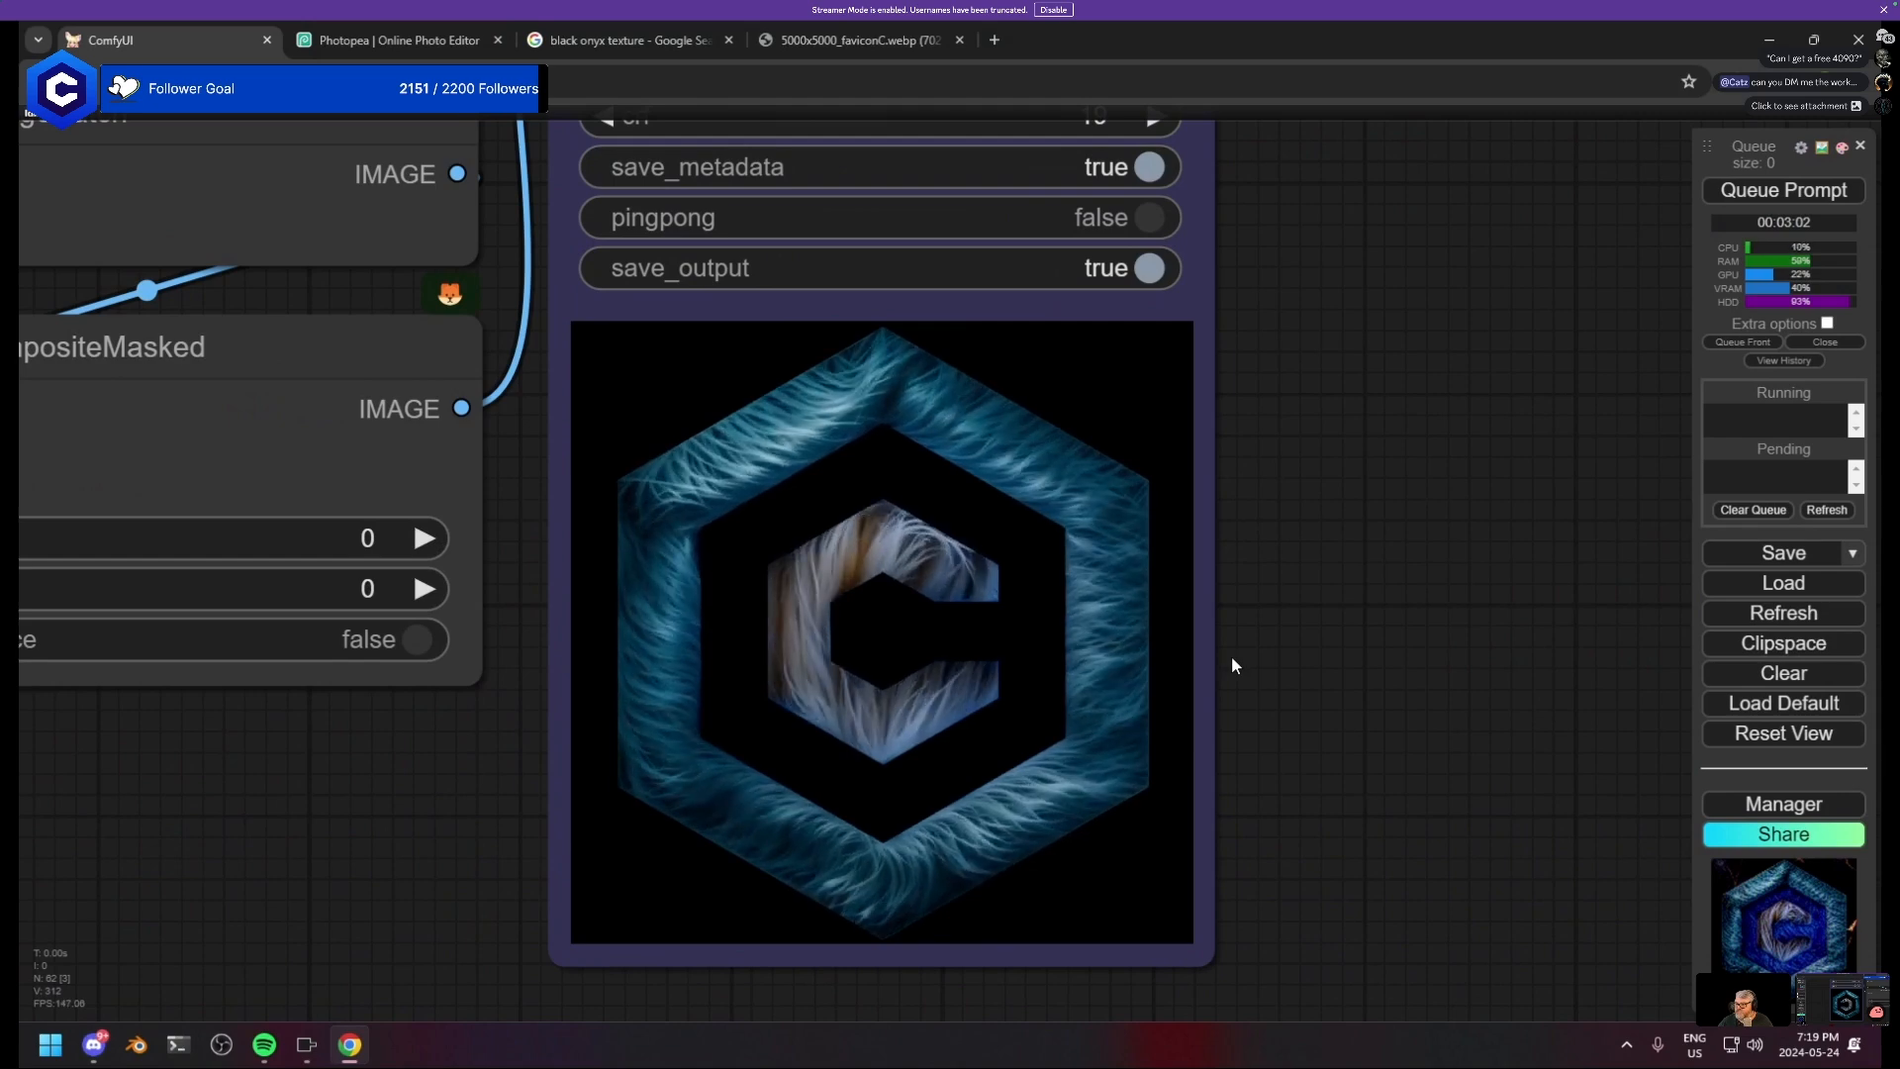
- Duplicate the masked compositing branch, from Load Image to Video Combine, and place the copy beside the original
scroll(1232, 657, "down", 11)
left_click_drag(1327, 548, 1027, 637)
left_click_drag(1084, 542, 1315, 434)
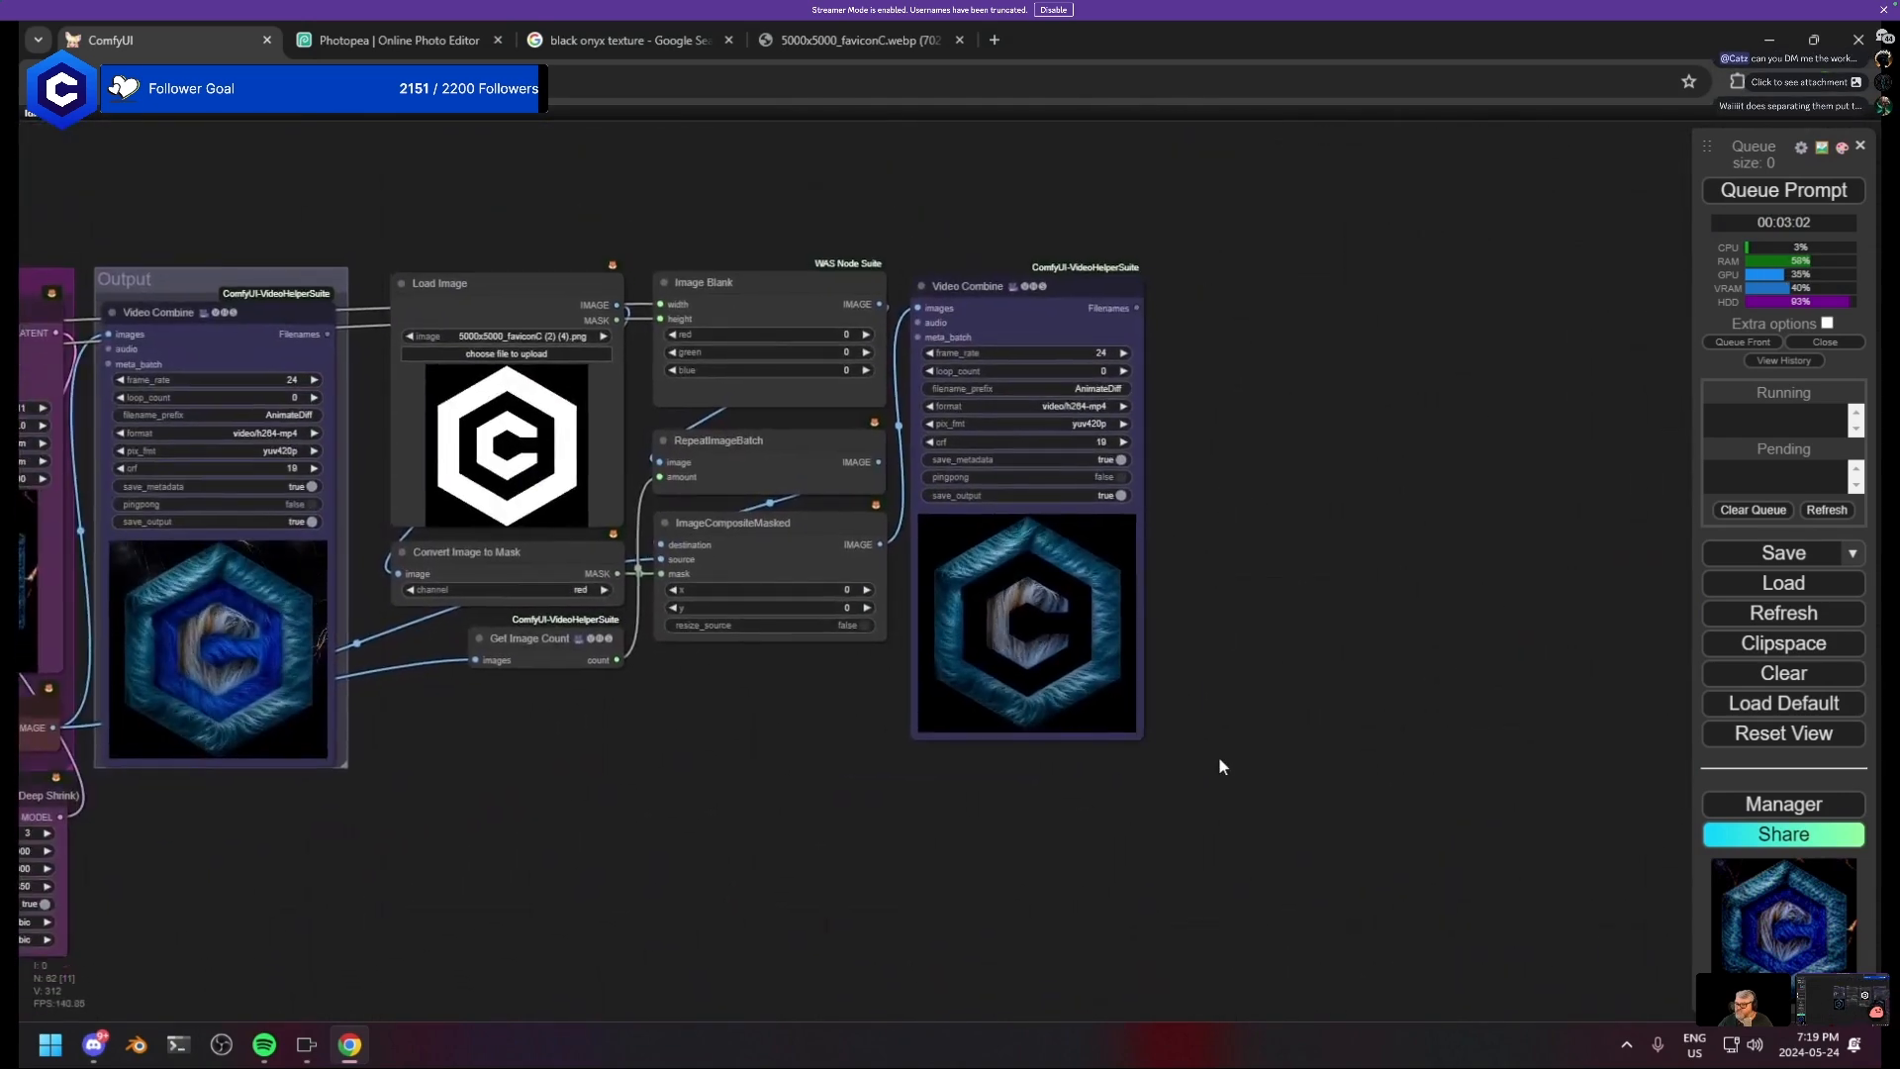
left_click_drag(1223, 767, 475, 188)
key("ctrl+c")
key("ctrl+v")
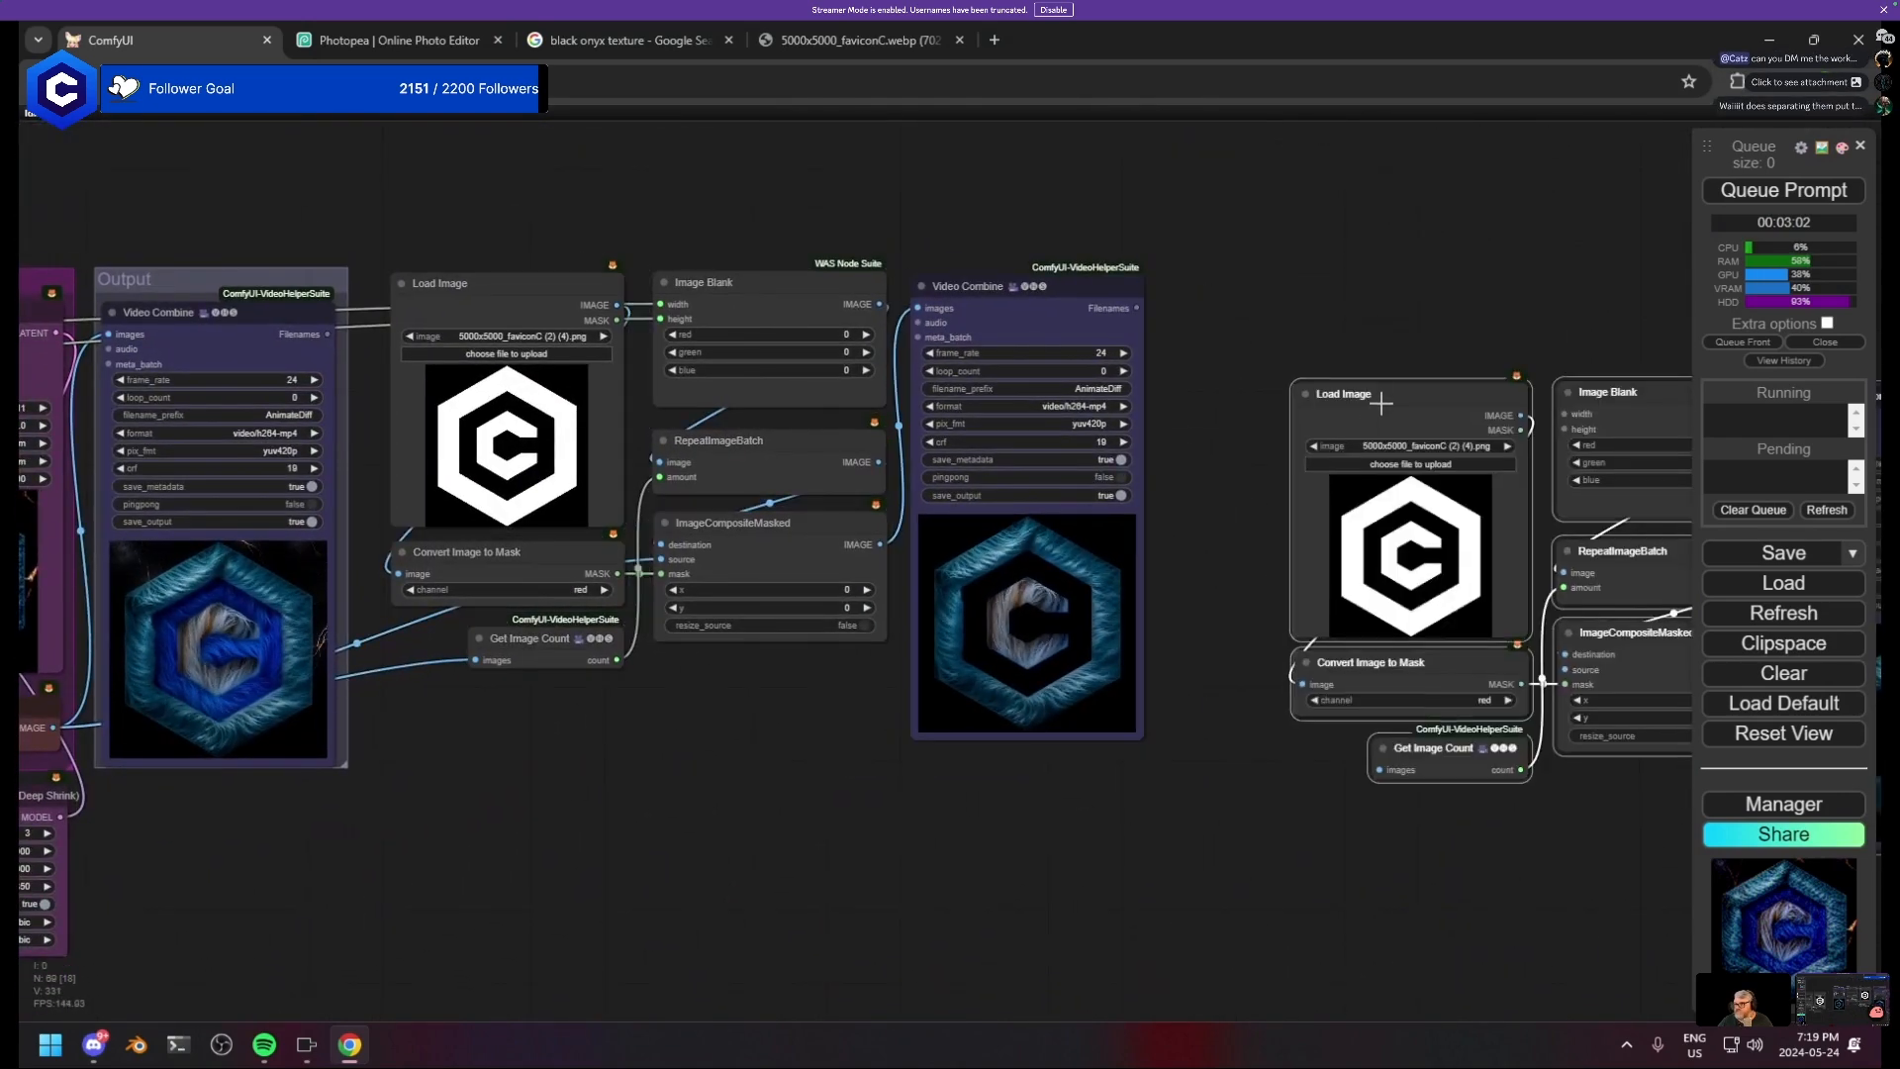
left_click_drag(1378, 403, 1259, 288)
- Load 5000x5000_faviconC (1).png from the Downloads folder into the duplicated branch's Load Image node
left_click(1290, 346)
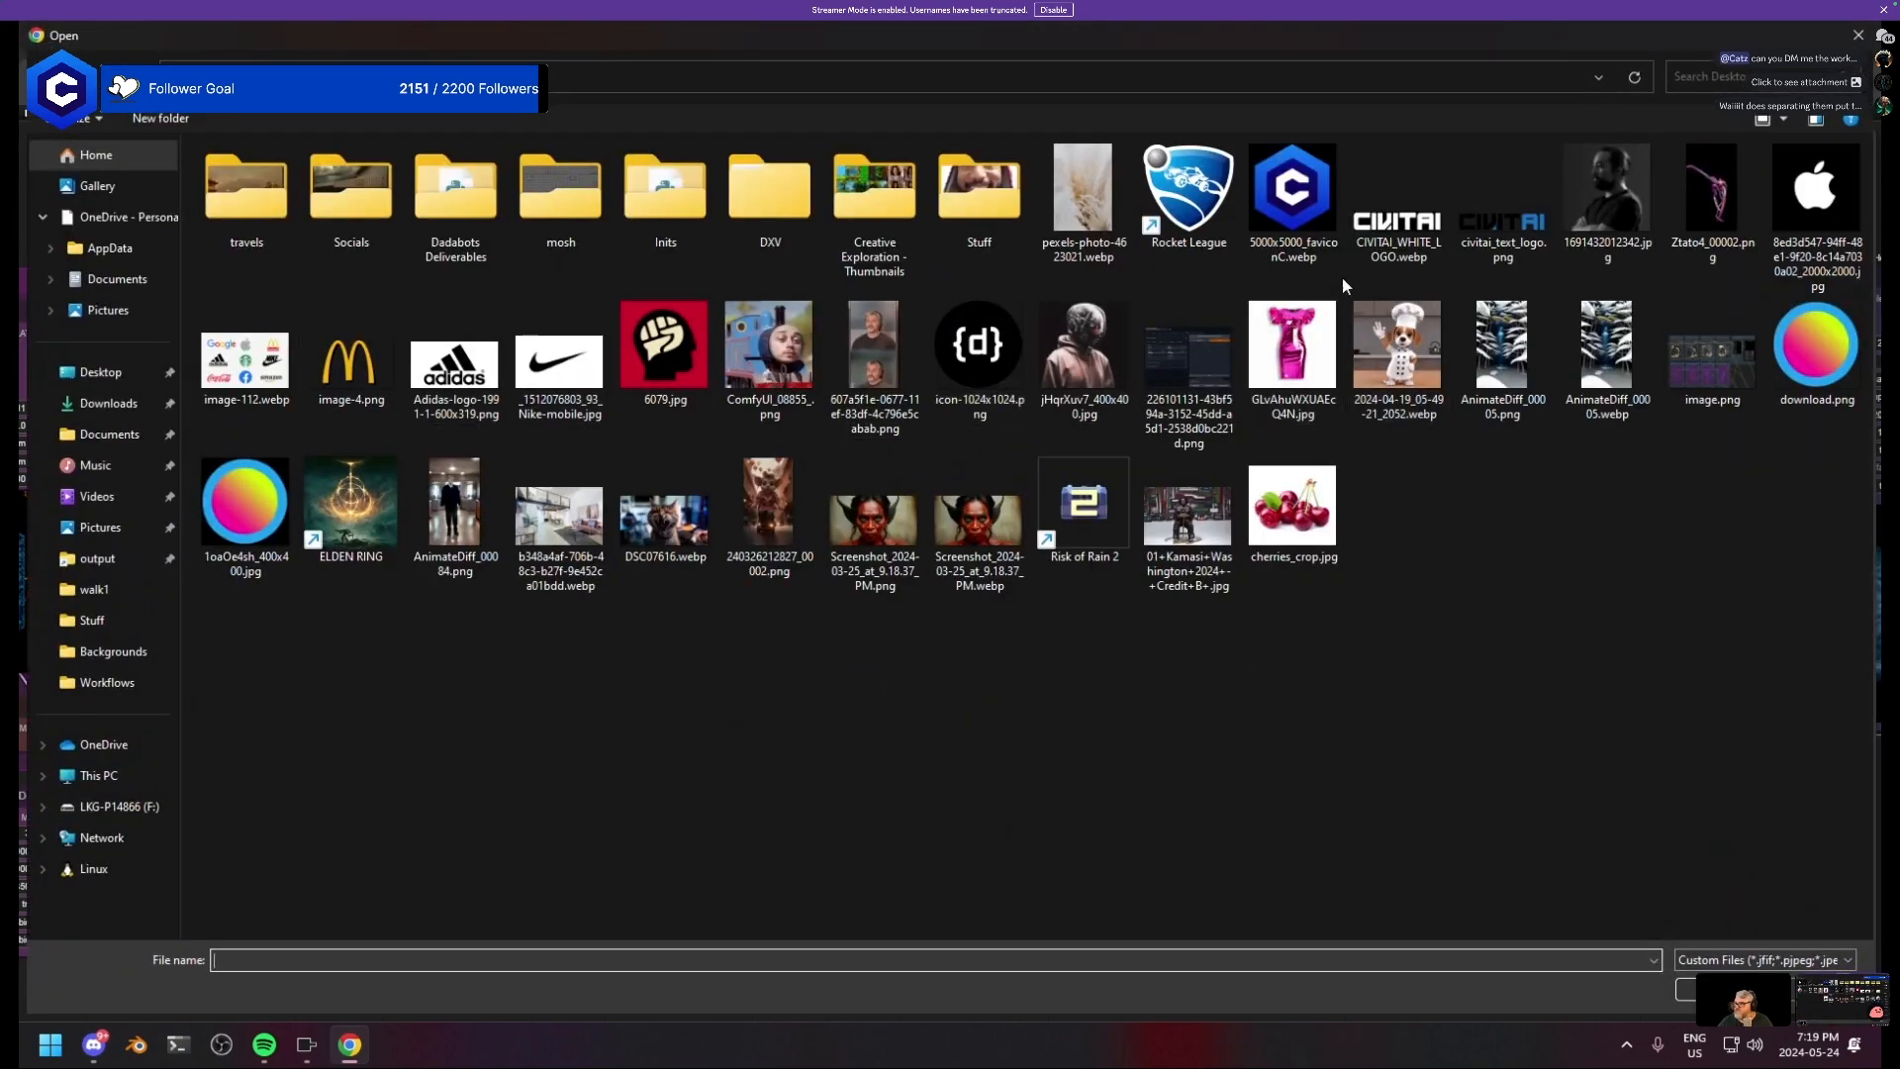
left_click(131, 407)
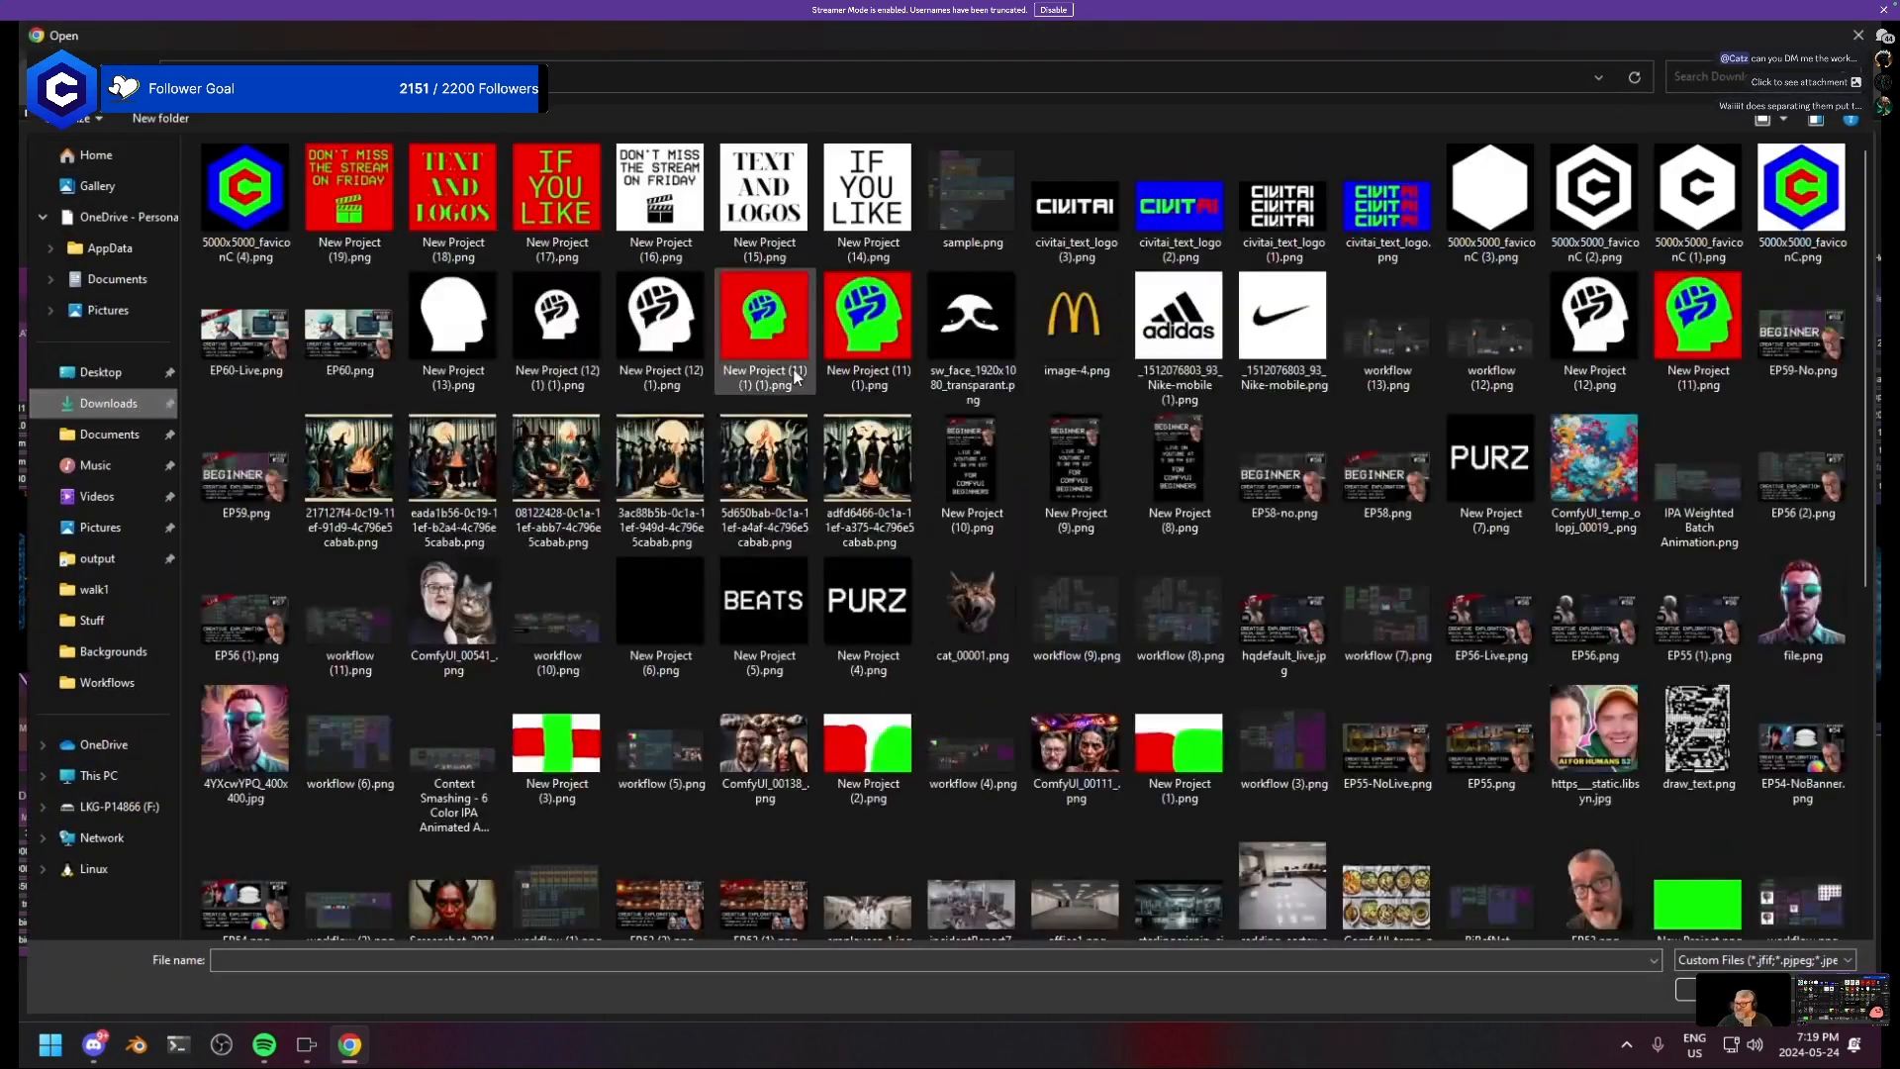
left_click(1695, 198)
double_click(1695, 198)
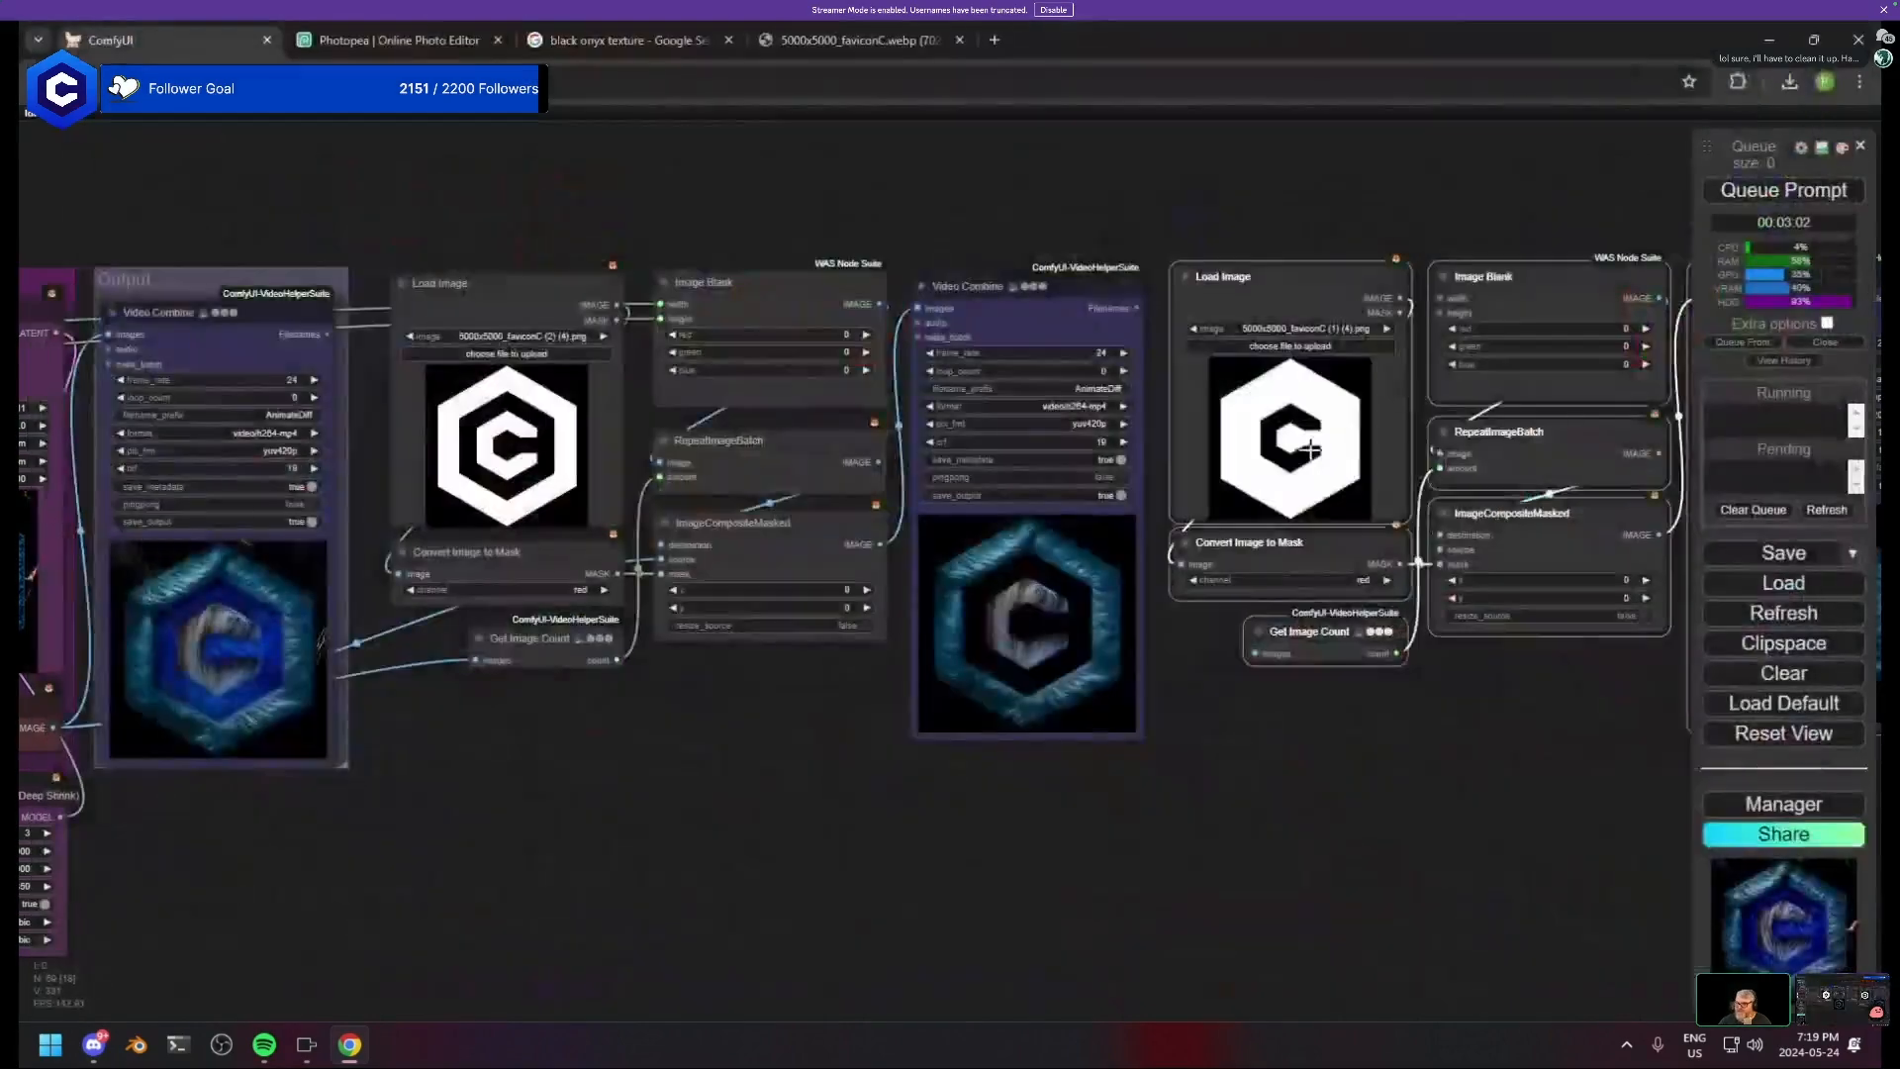
- Move the whole duplicated compositing branch directly below the original branch
left_click_drag(1410, 433, 1020, 460)
scroll(858, 428, "down", 2)
scroll(1019, 460, "up", 2)
left_click_drag(897, 475, 550, 452)
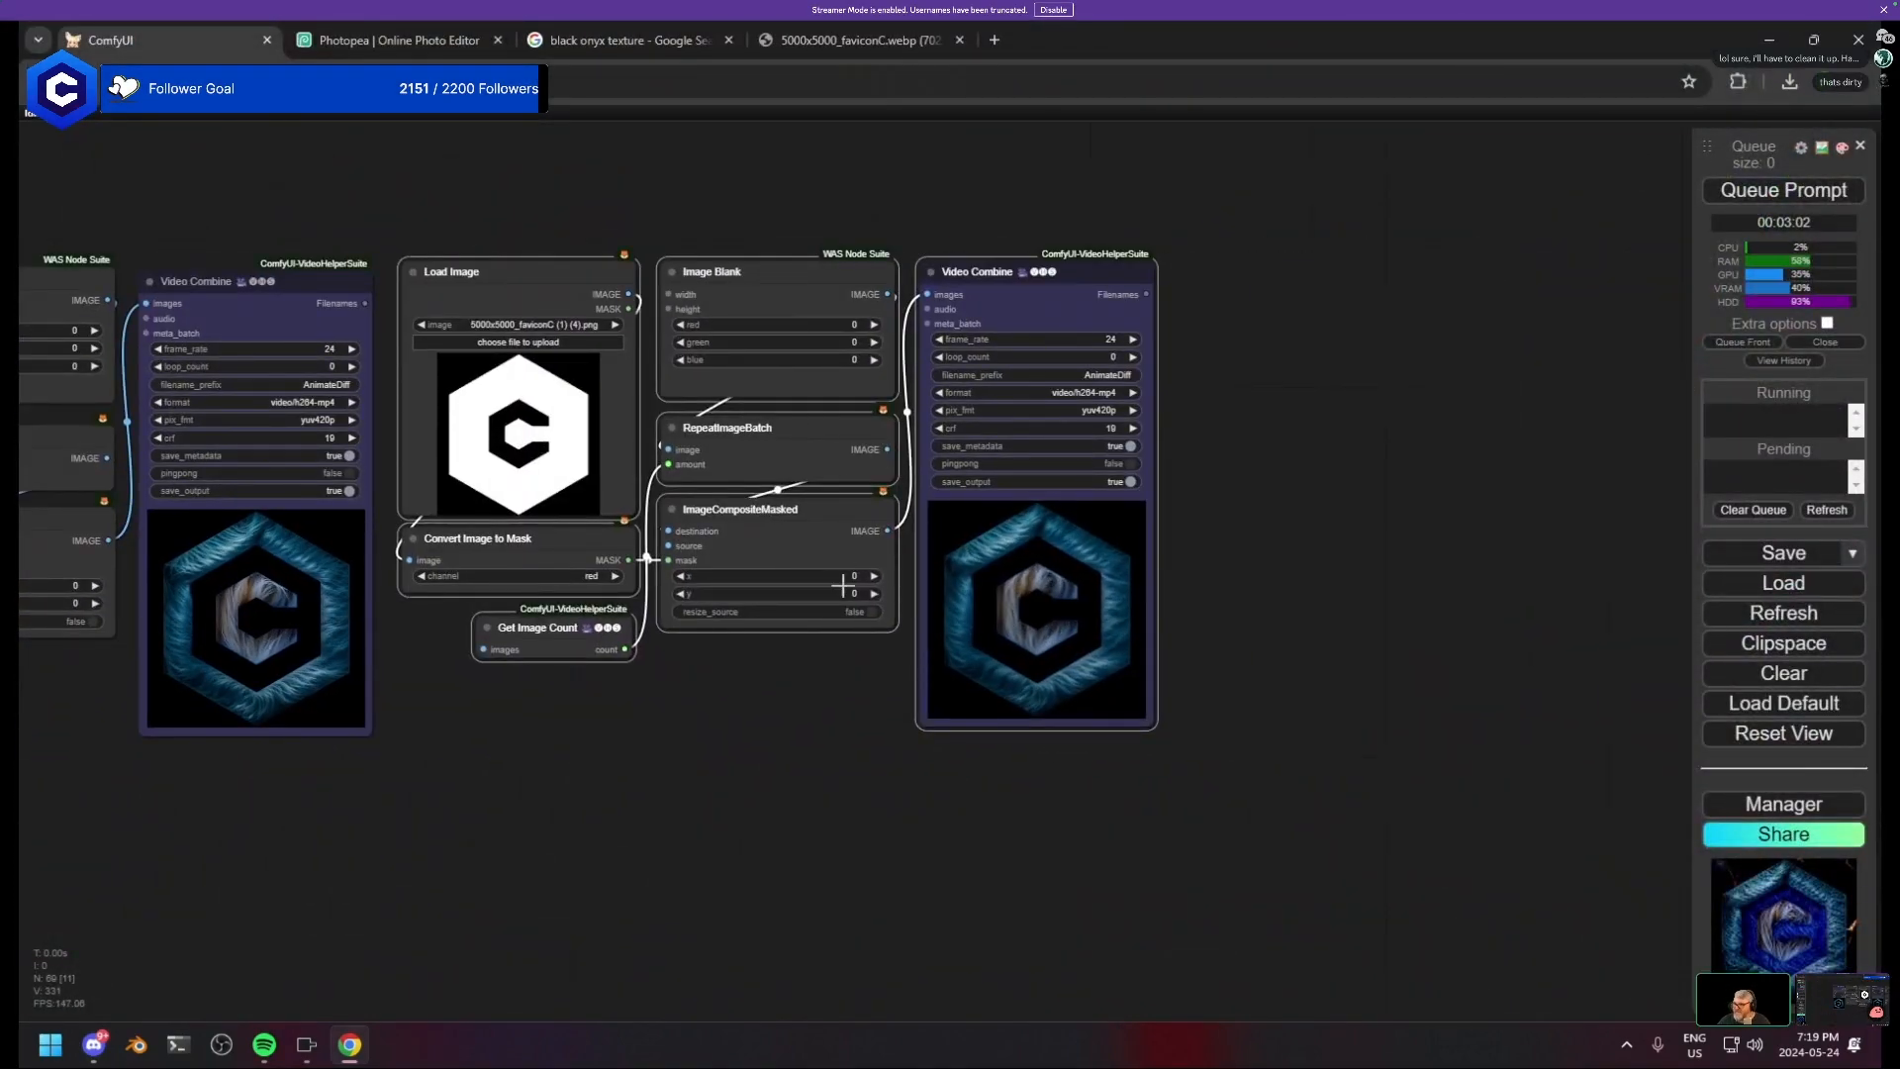
left_click_drag(840, 667, 898, 687)
left_click_drag(727, 721, 902, 758)
left_click(901, 765)
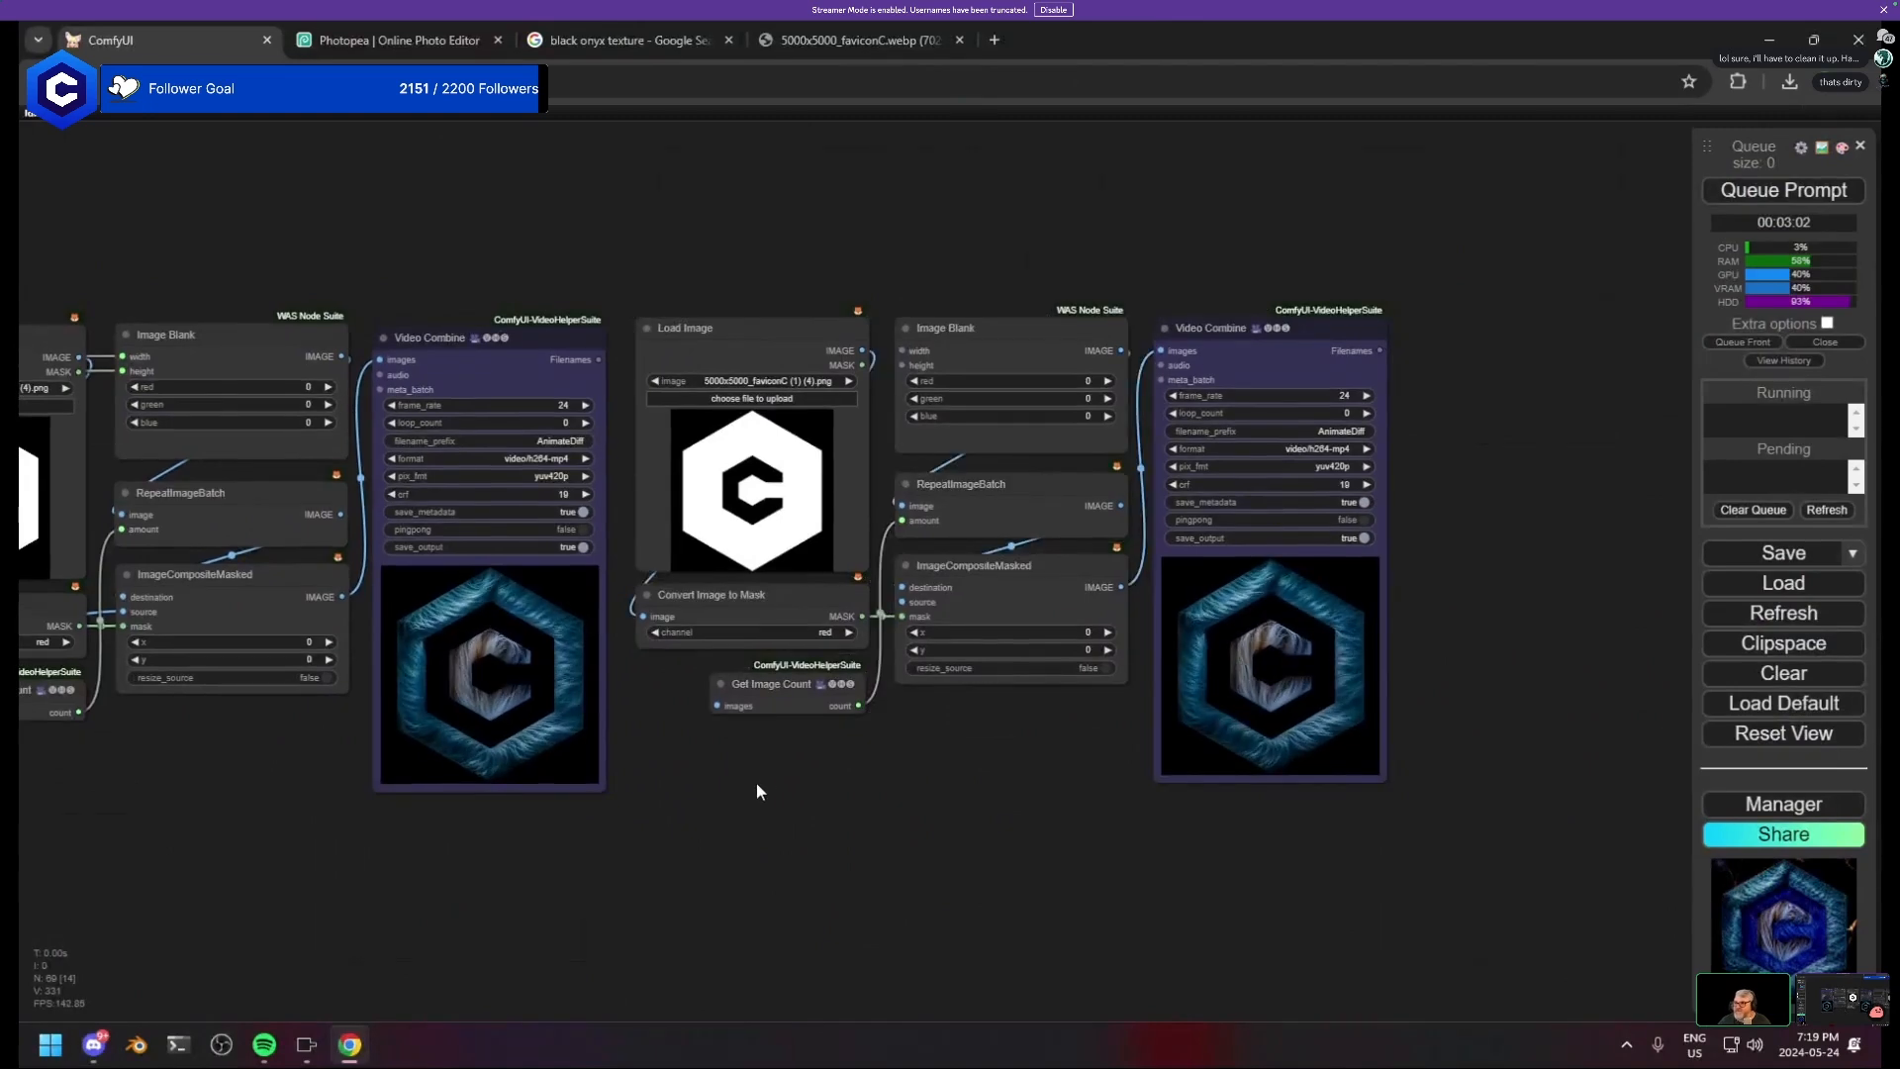
left_click_drag(756, 782, 1530, 253)
scroll(945, 416, "down", 1)
left_click_drag(790, 354, 770, 520)
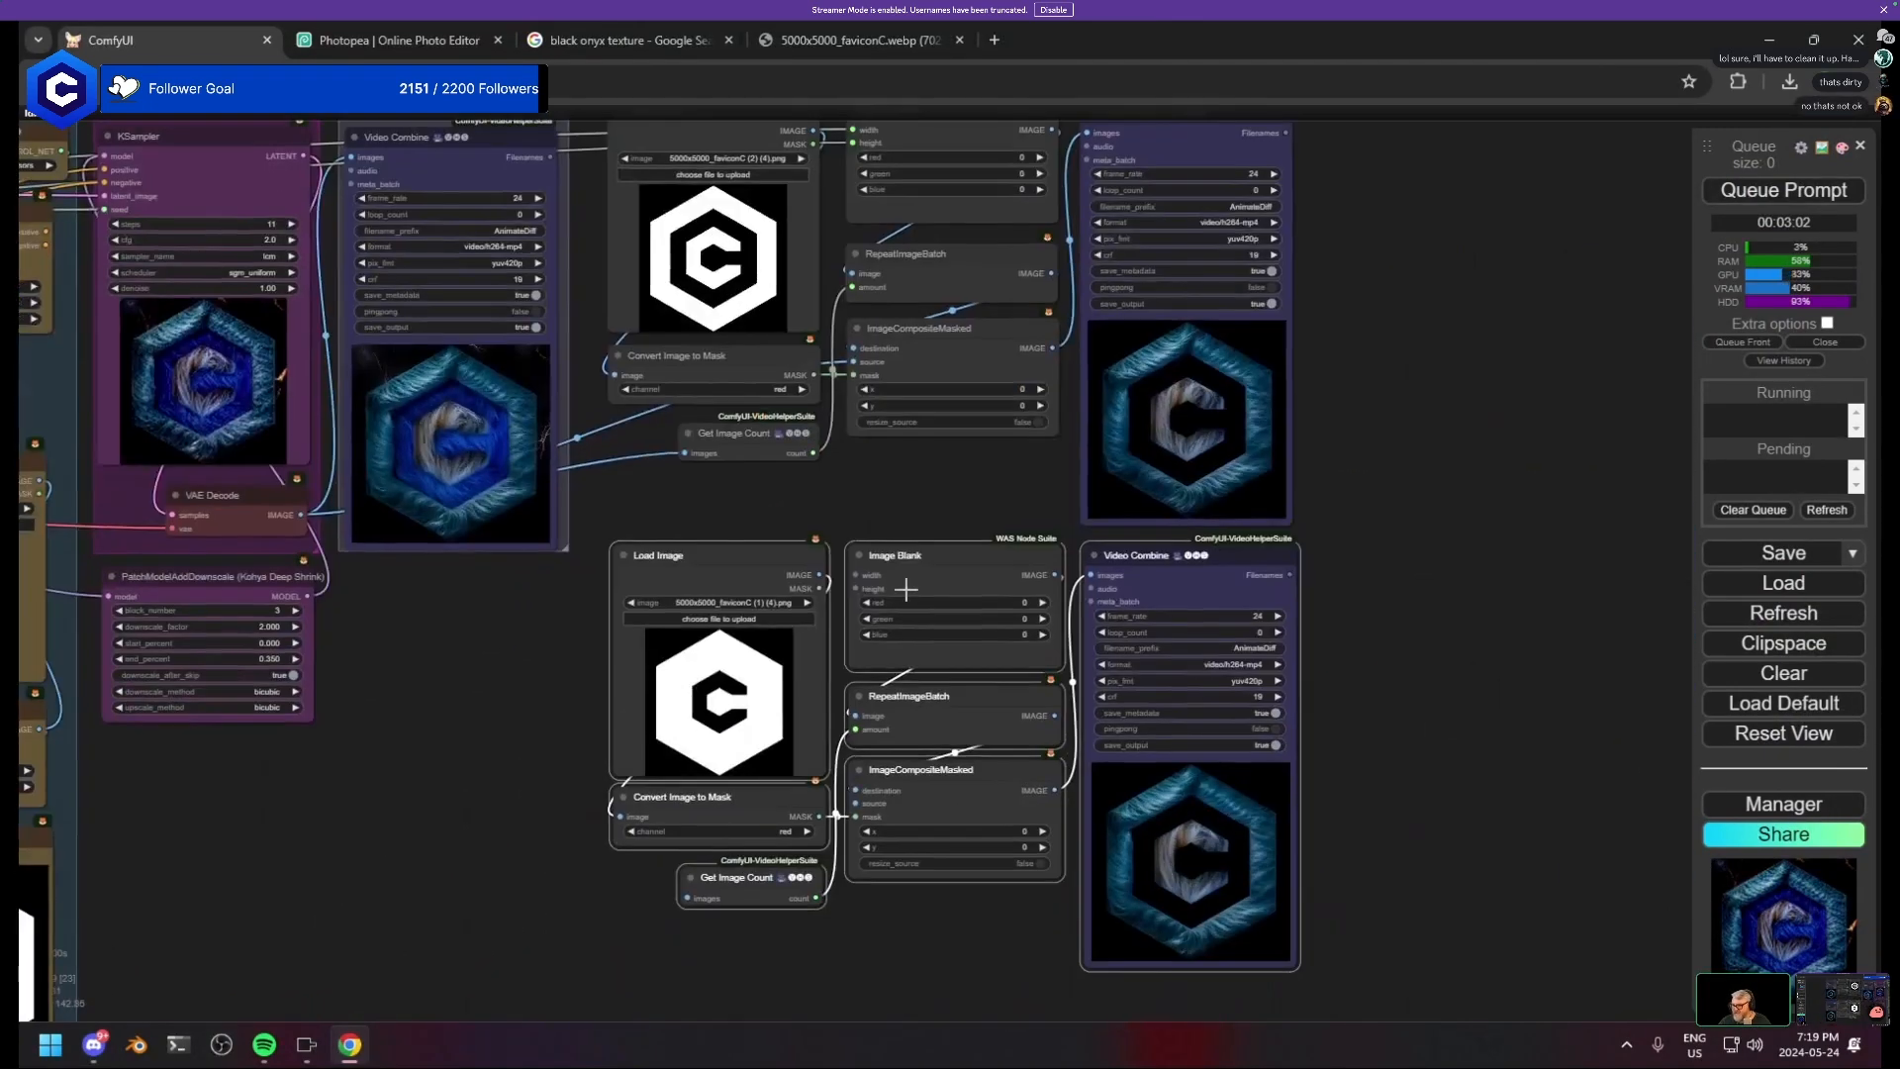
scroll(900, 585, "up", 2)
left_click_drag(900, 584, 893, 441)
left_click(950, 841)
left_click_drag(950, 849, 663, 883)
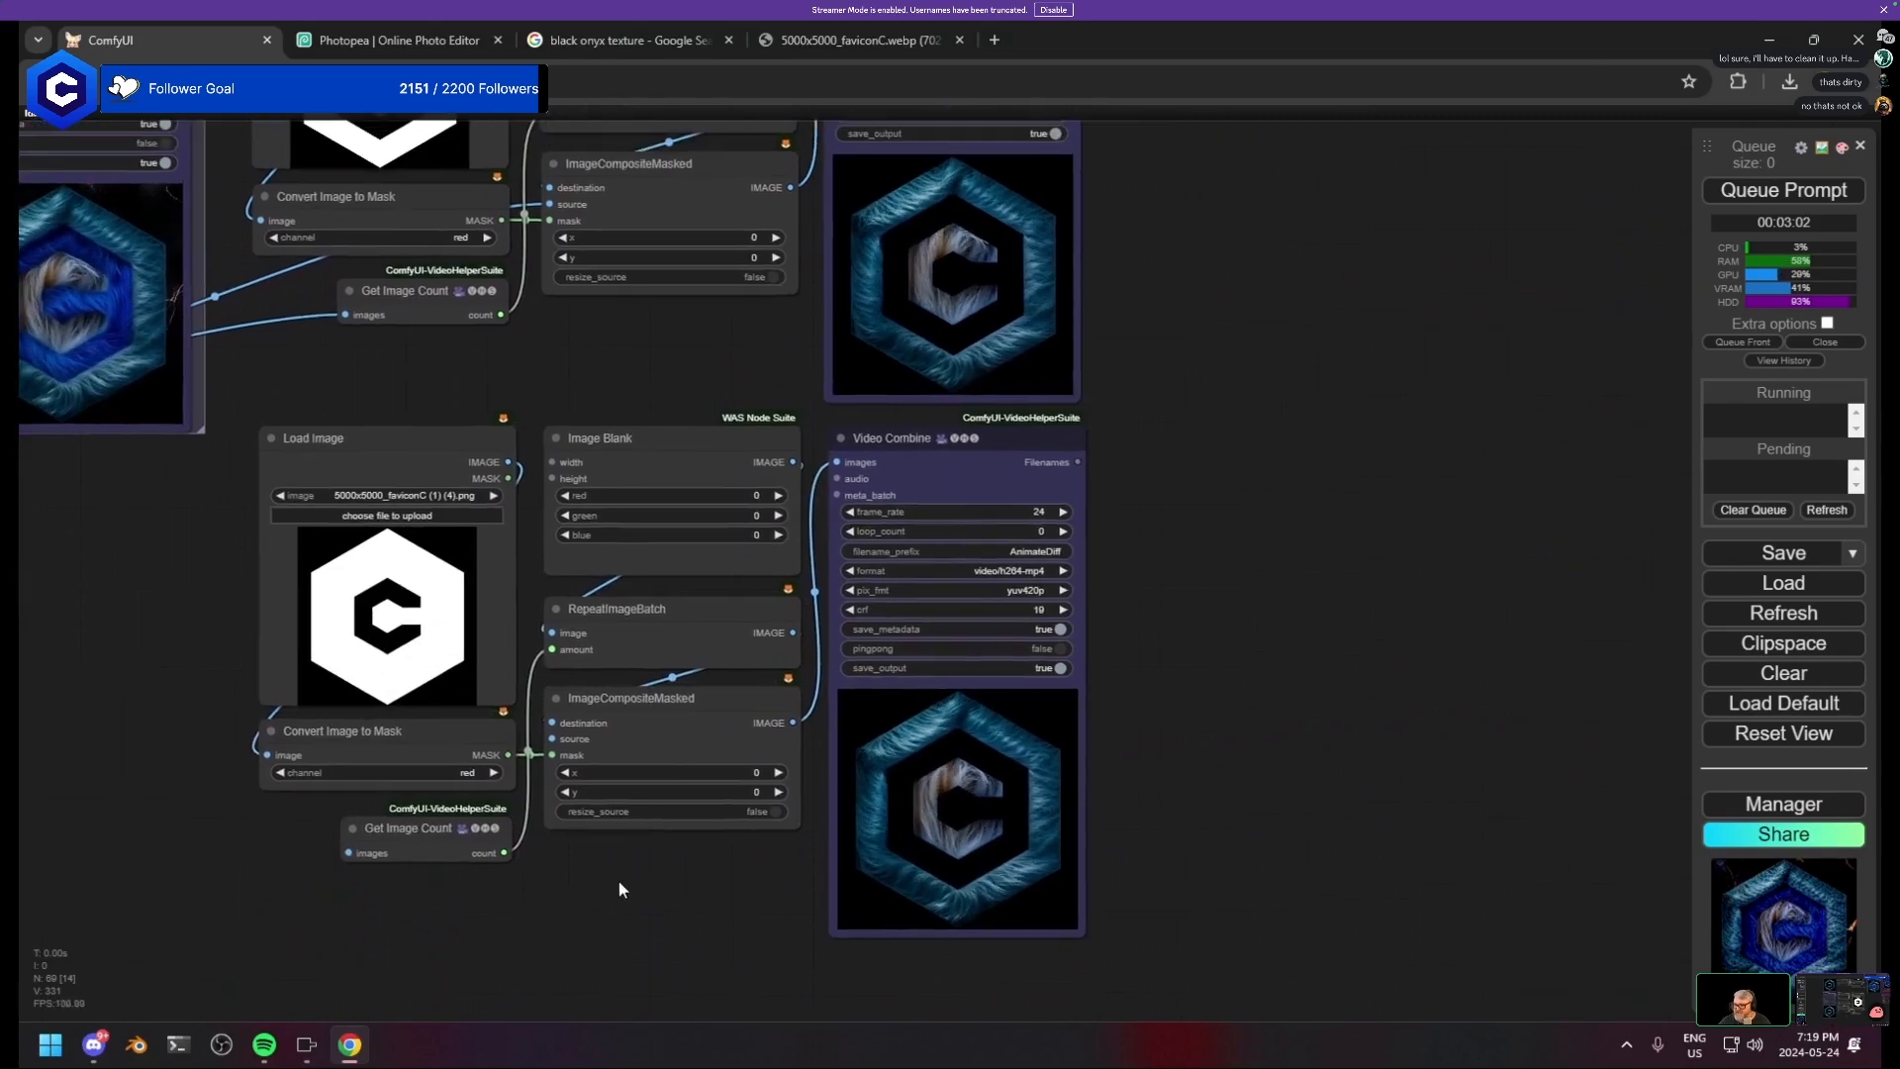
left_click(421, 829)
left_click(605, 857)
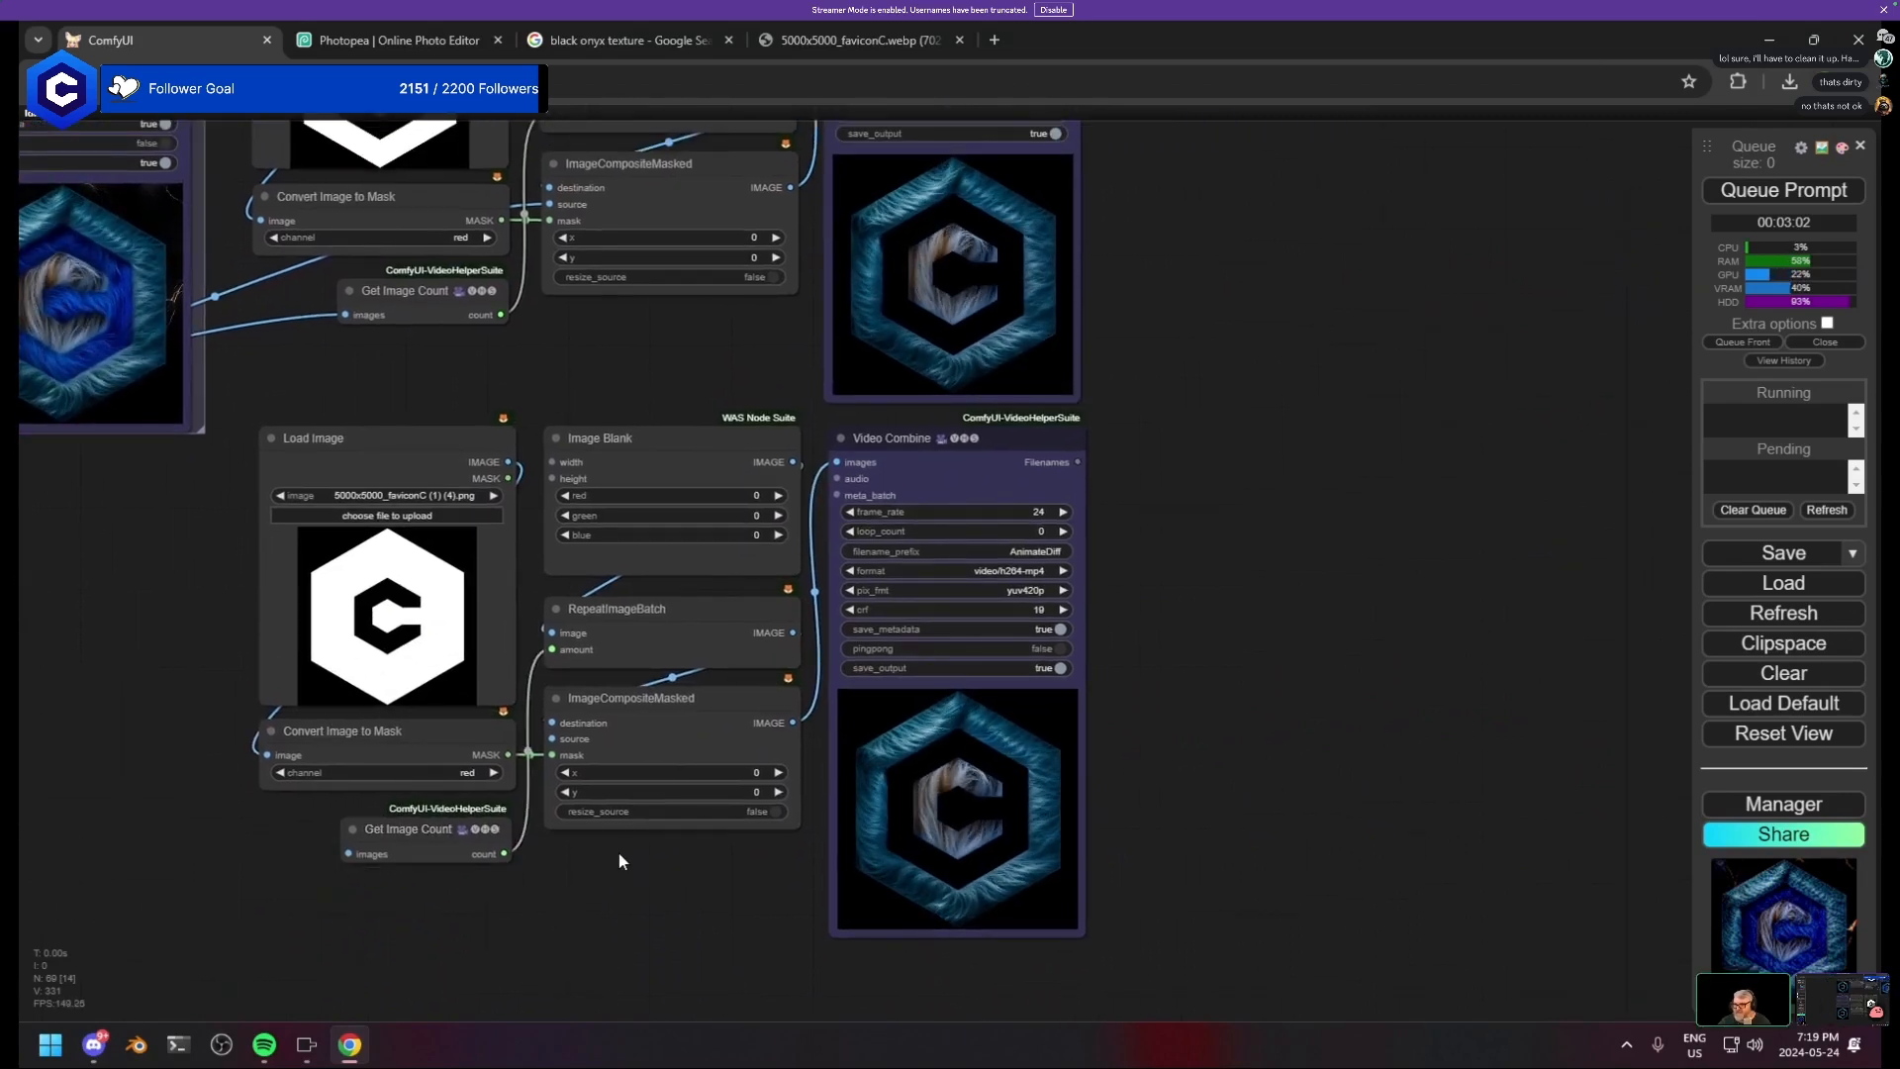
double_click(620, 859)
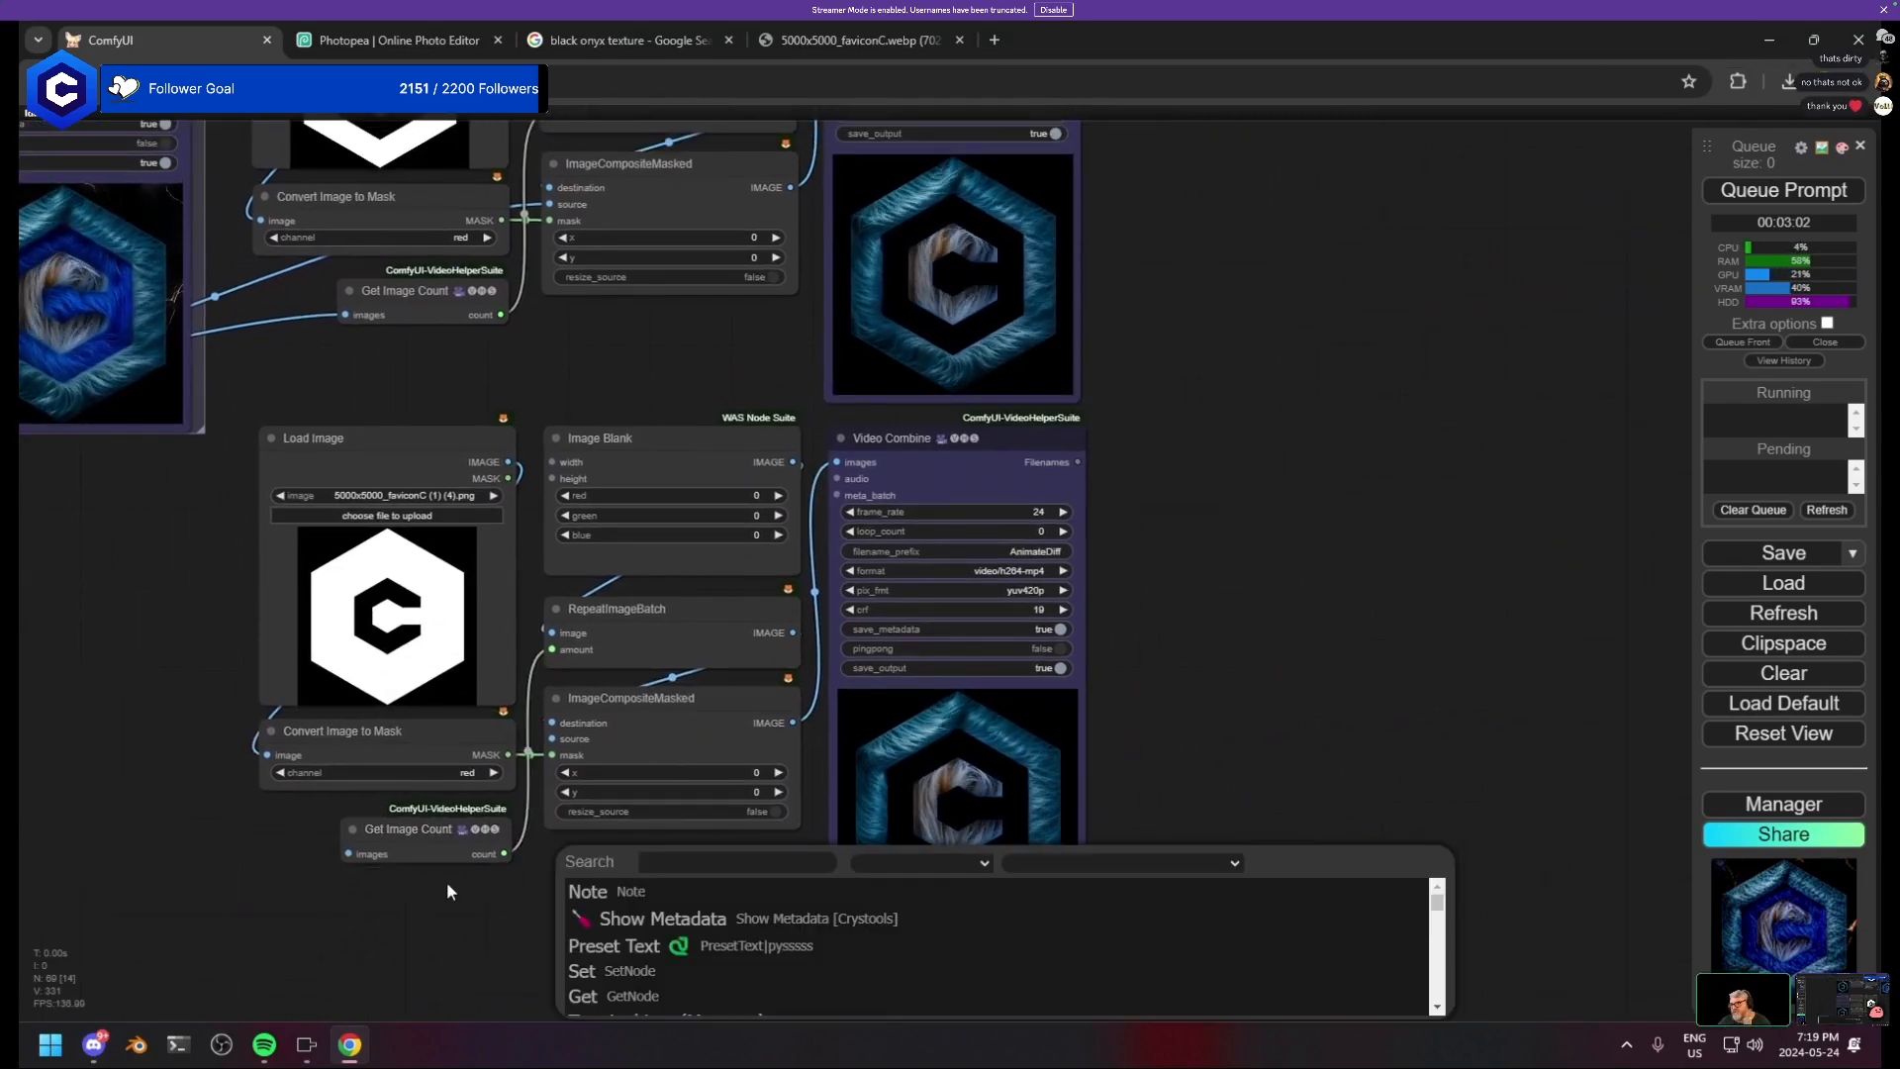
scroll(626, 866, "up", 3)
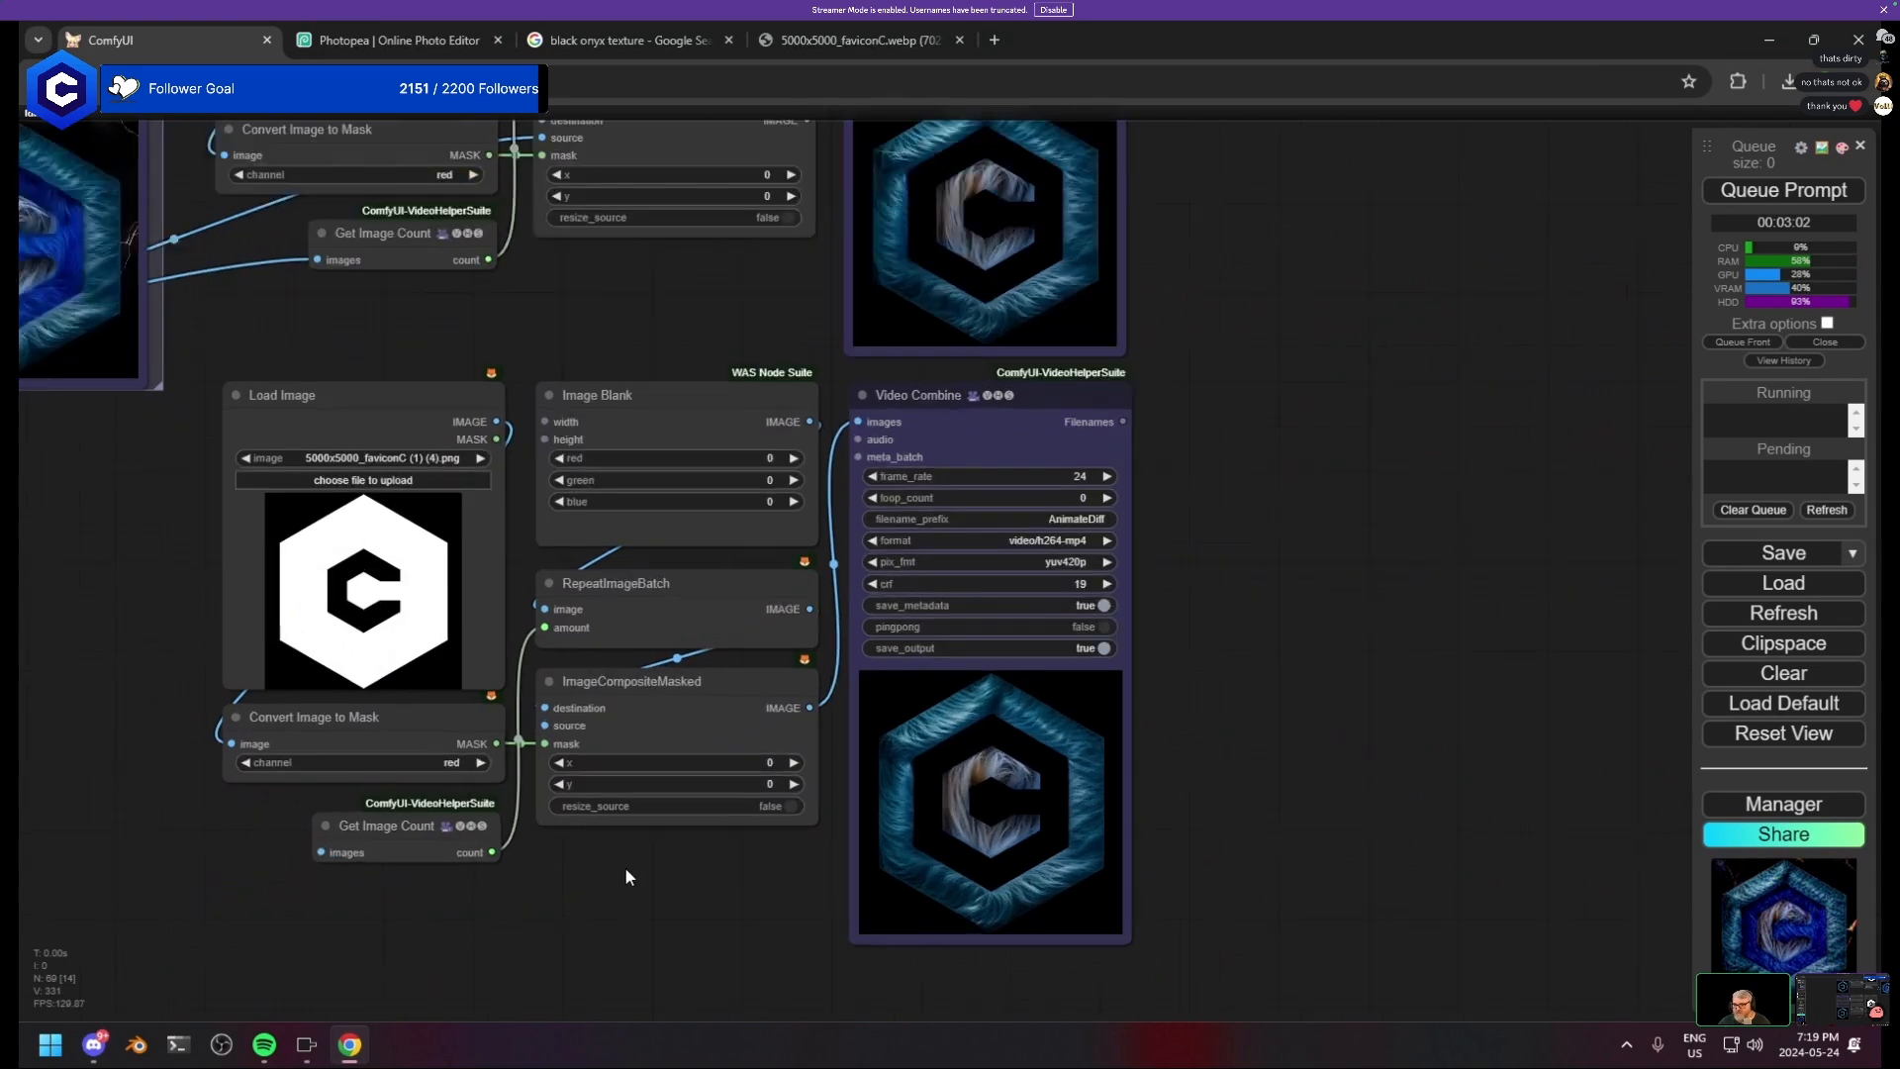
left_click_drag(388, 815, 390, 811)
left_click(669, 896)
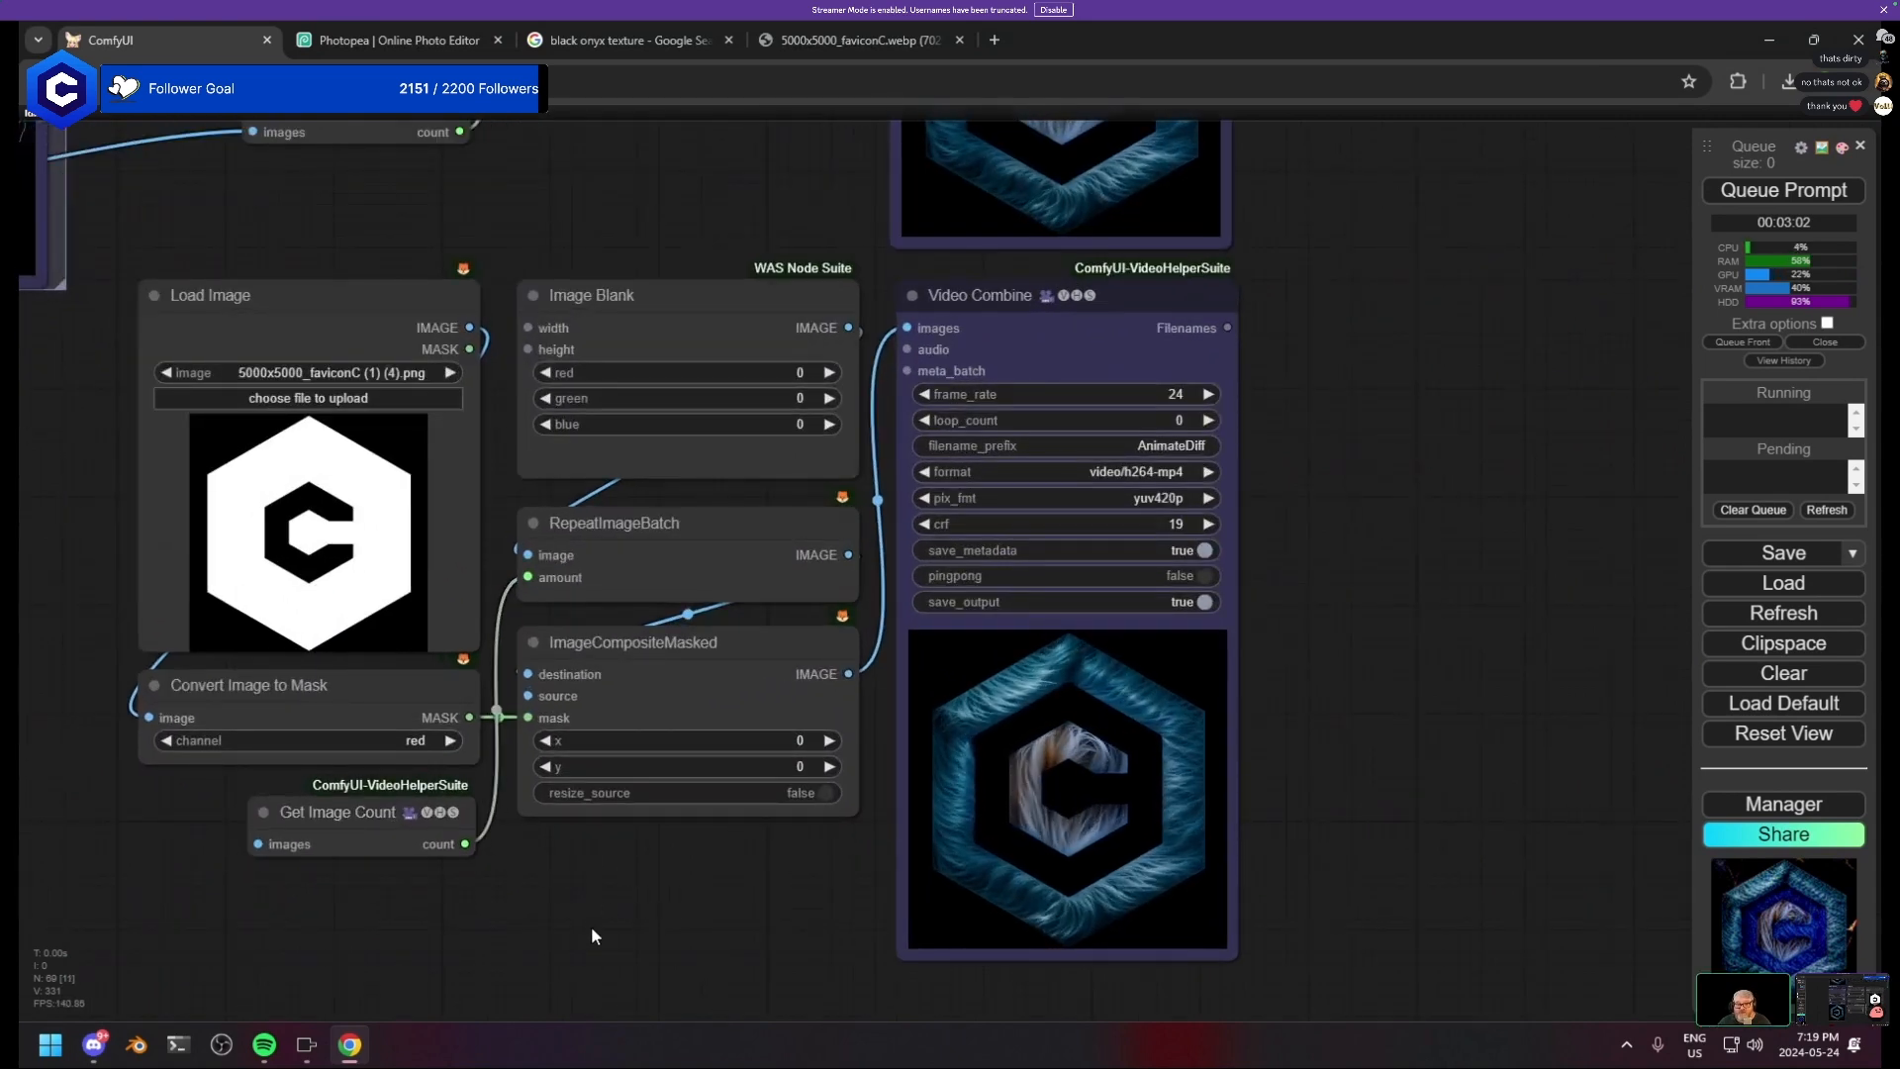
scroll(552, 885, "down", 2)
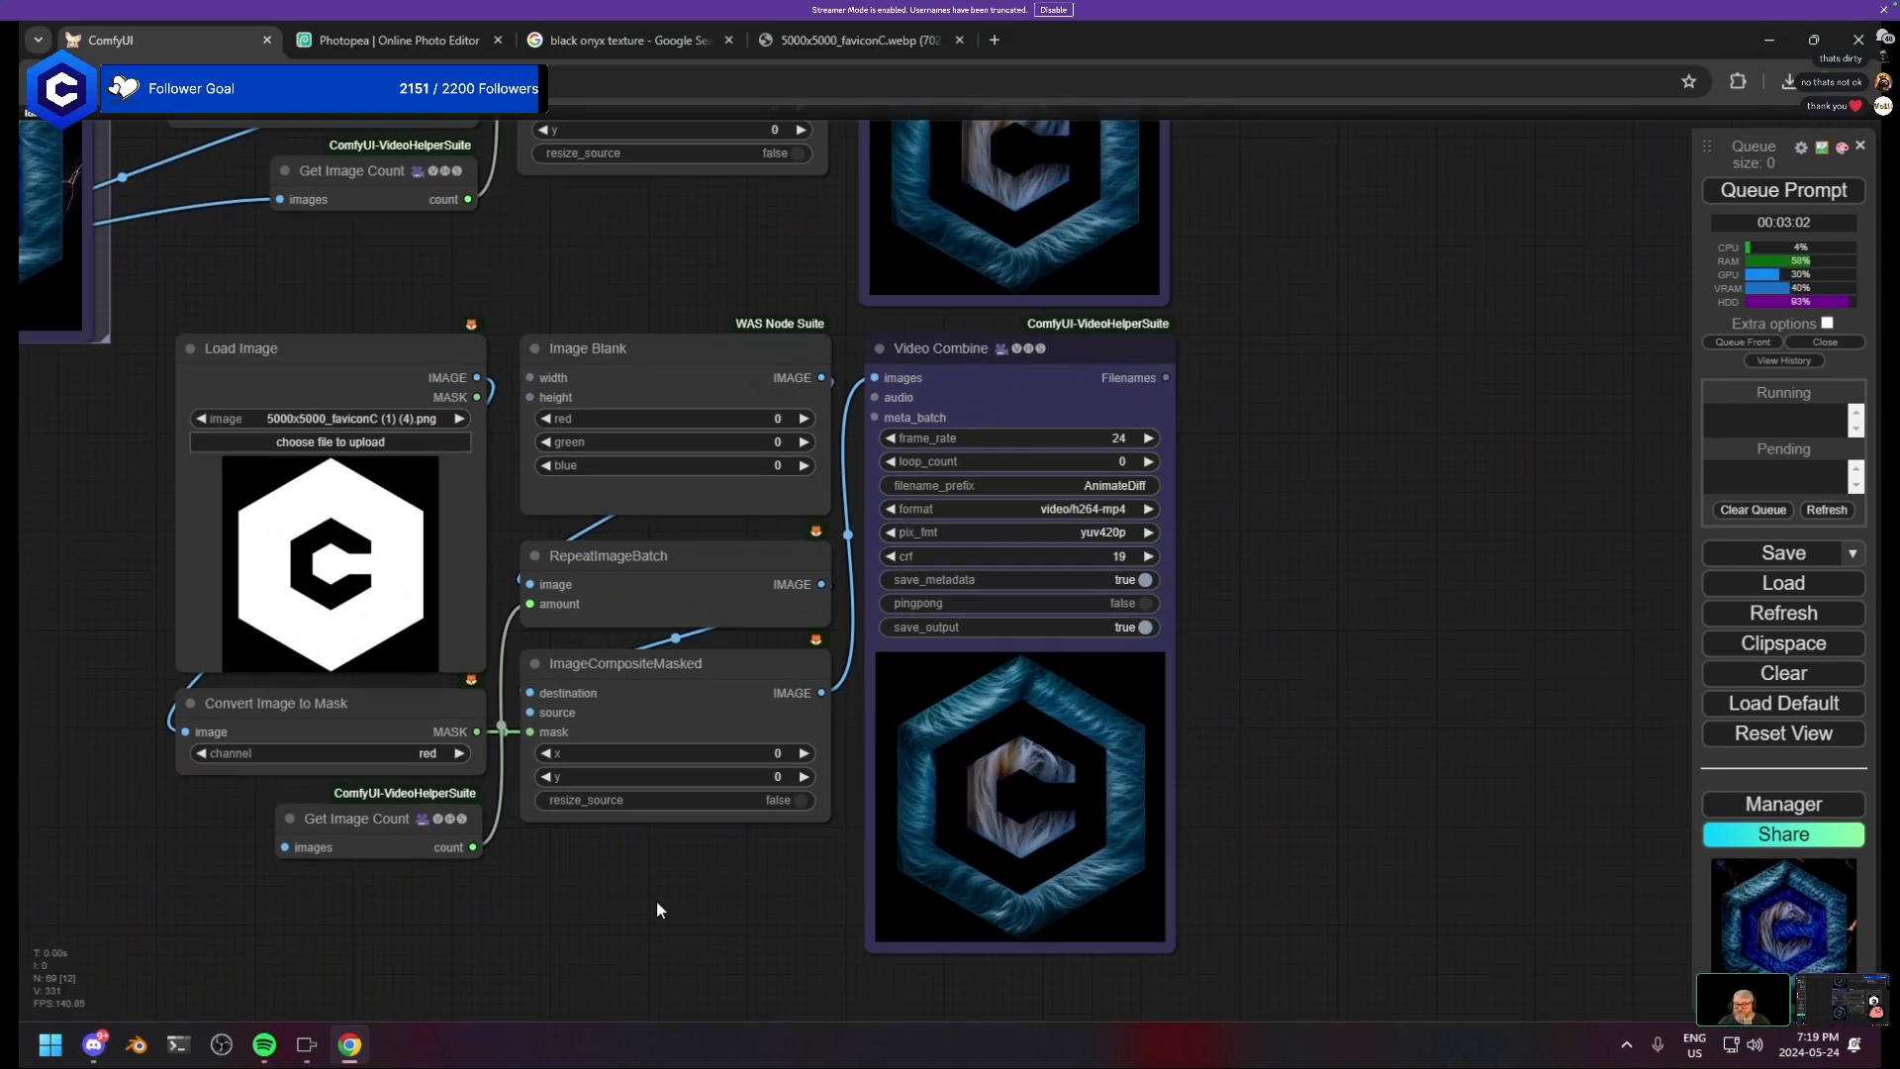
scroll(767, 886, "down", 2)
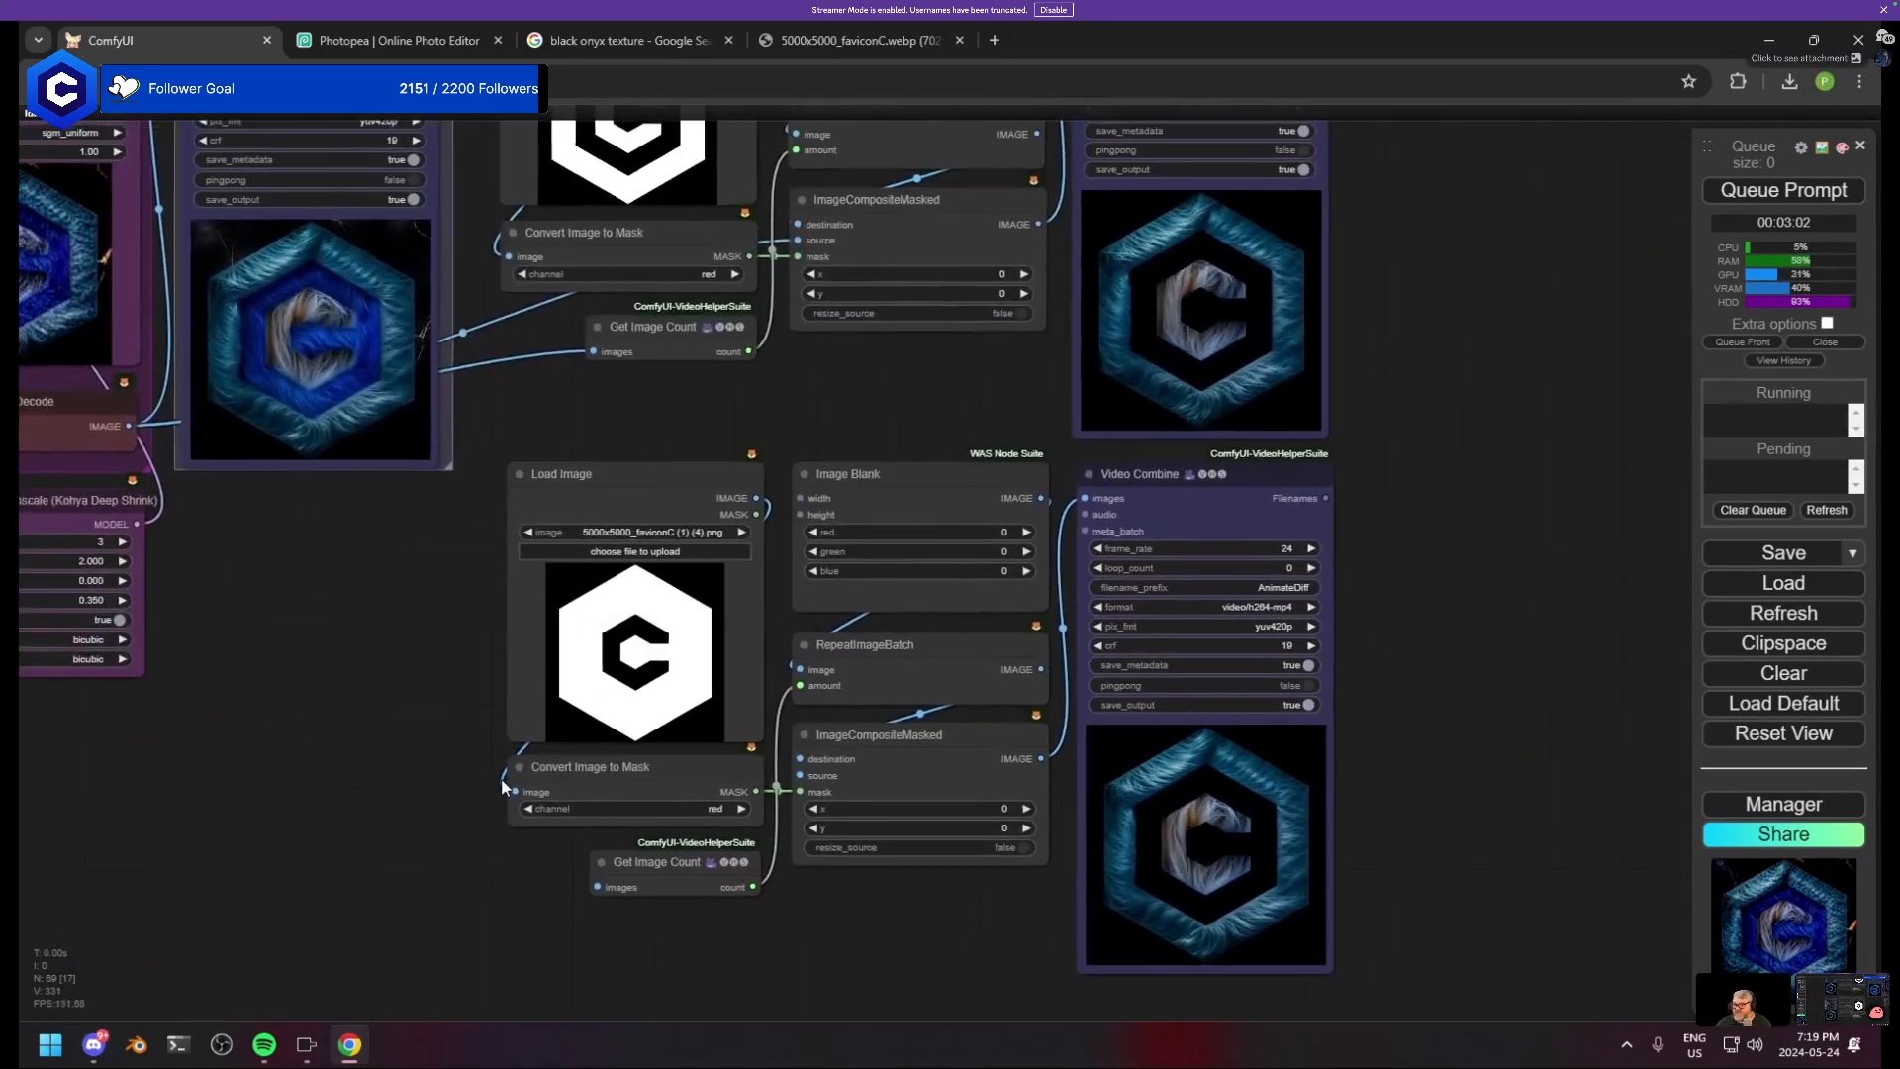
- Connect the VAE Decode image output to the source input of the lower branch's ImageCompositeMasked node
left_click_drag(352, 584, 605, 639)
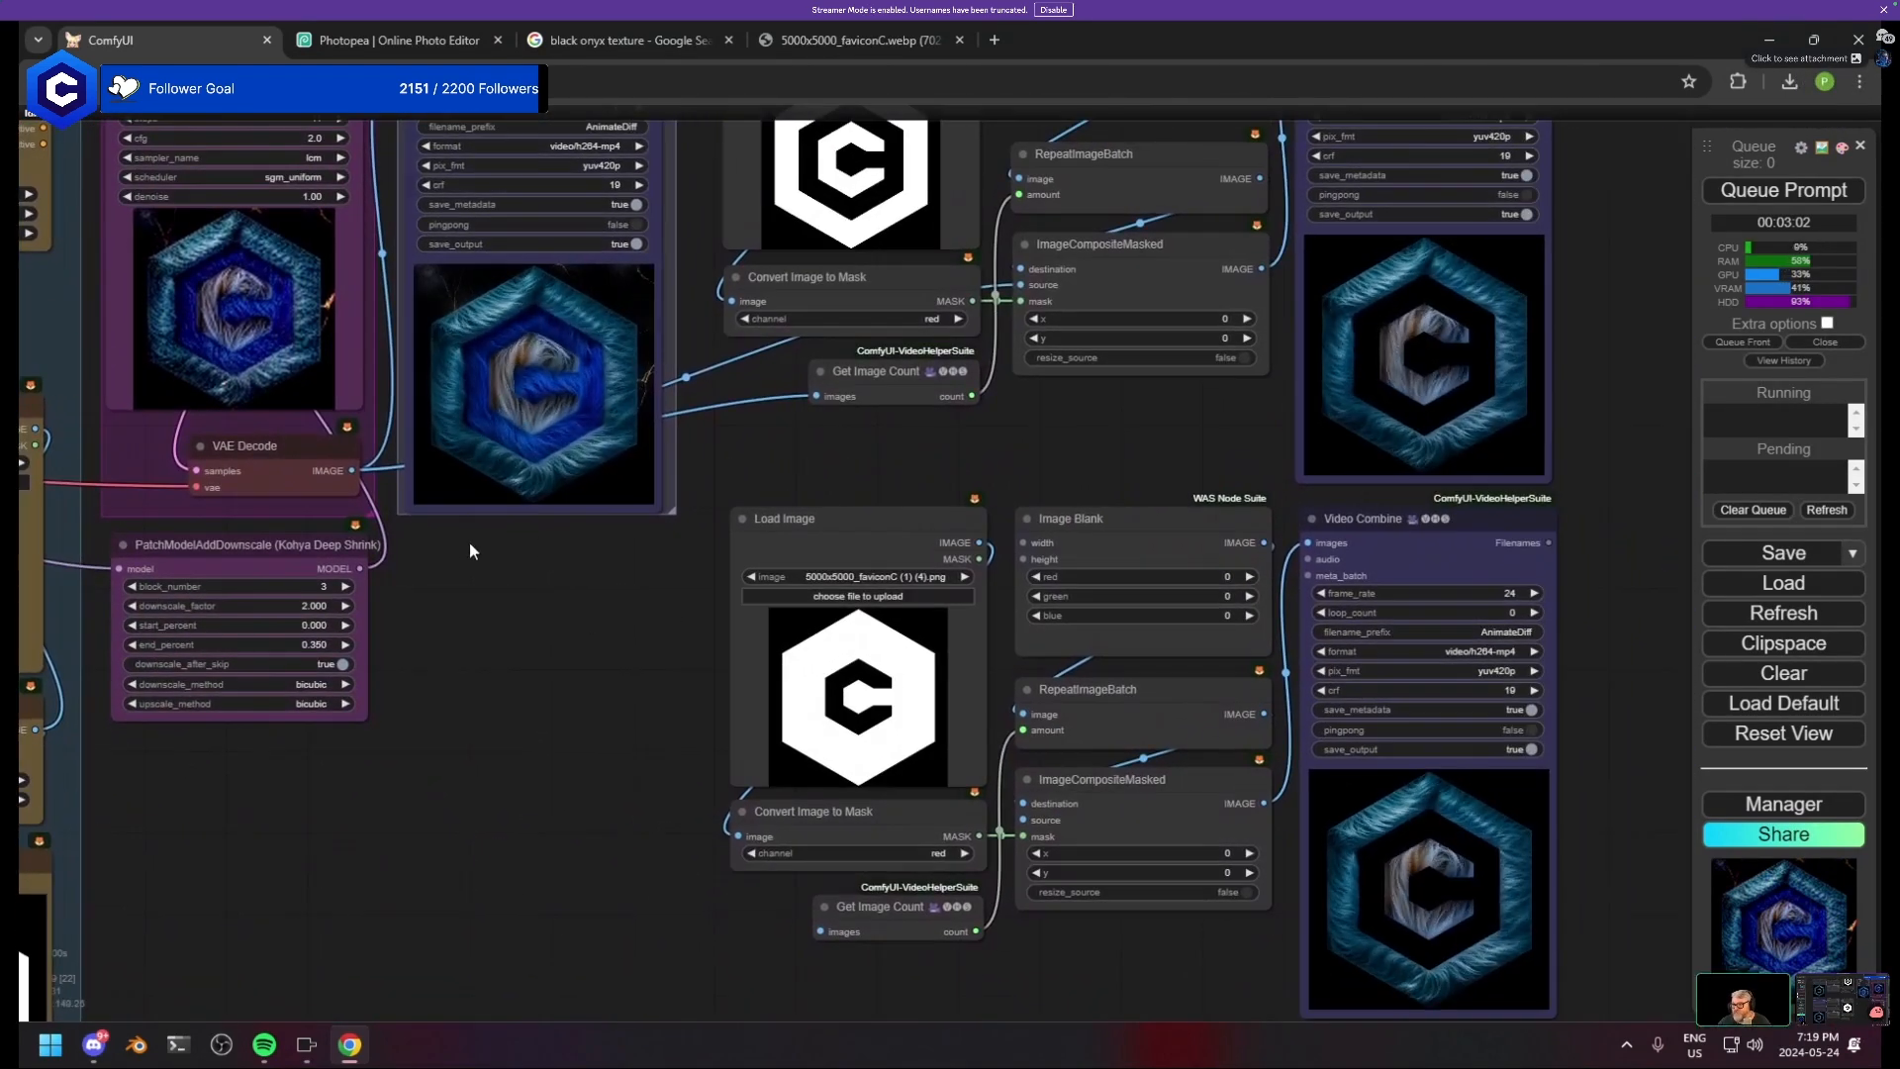
left_click_drag(351, 470, 1055, 806)
scroll(1001, 735, "down", 1)
left_click_drag(1002, 734, 861, 738)
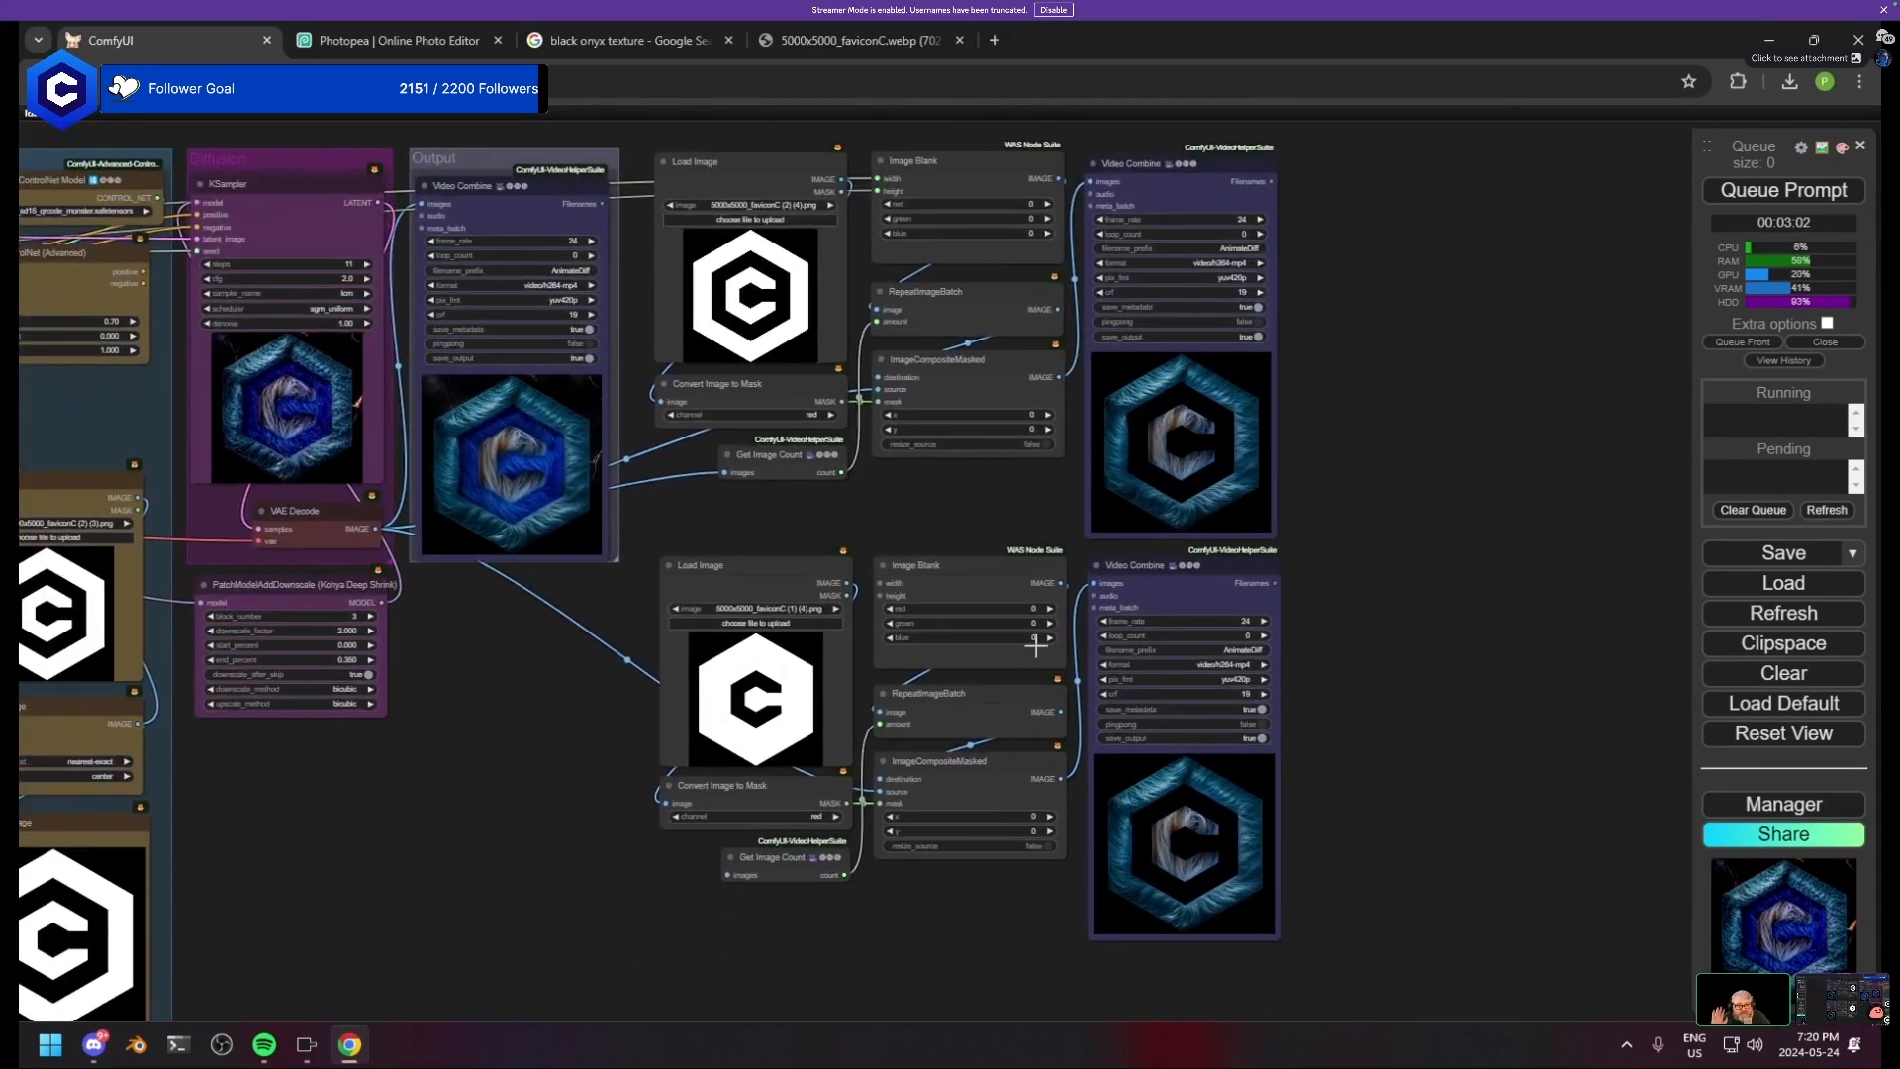
- Nudge the lower branch's Video Combine node into line and queue the prompt
scroll(1158, 760, "up", 2)
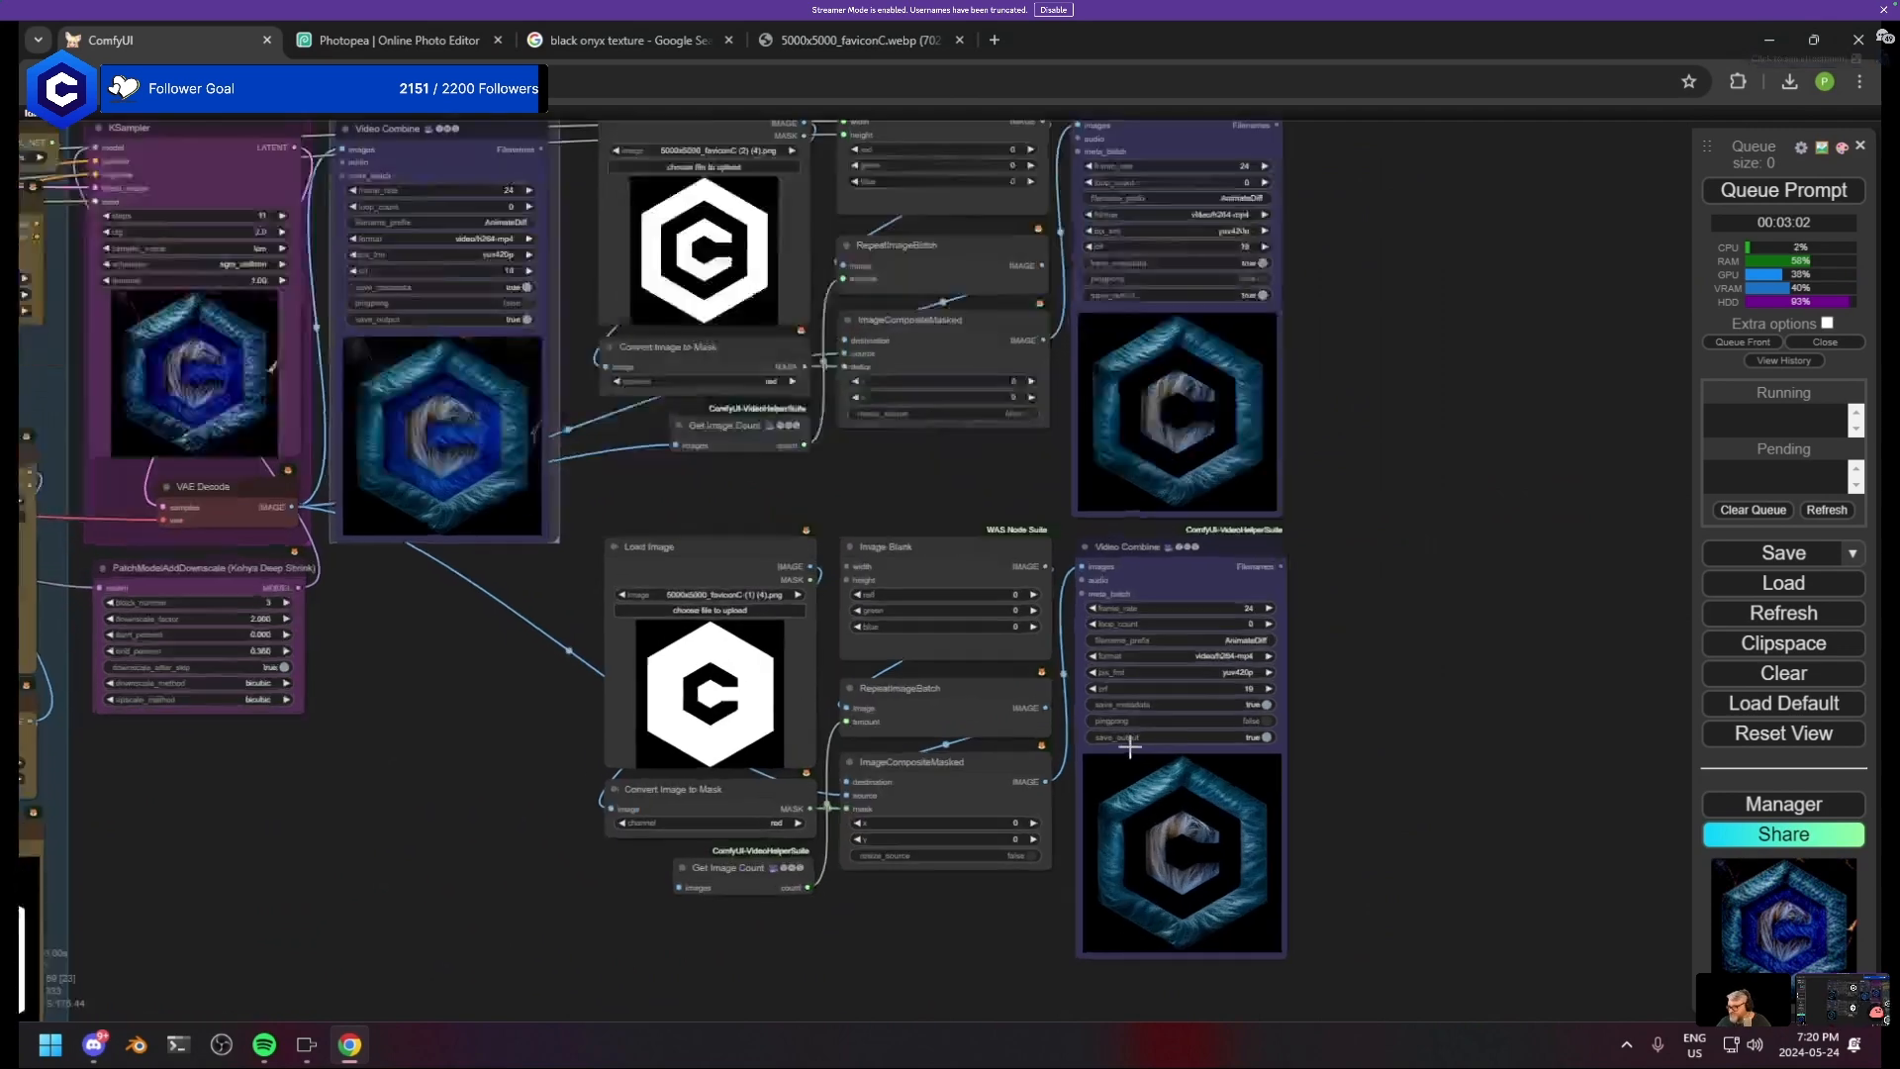
scroll(1350, 497, "down", 1)
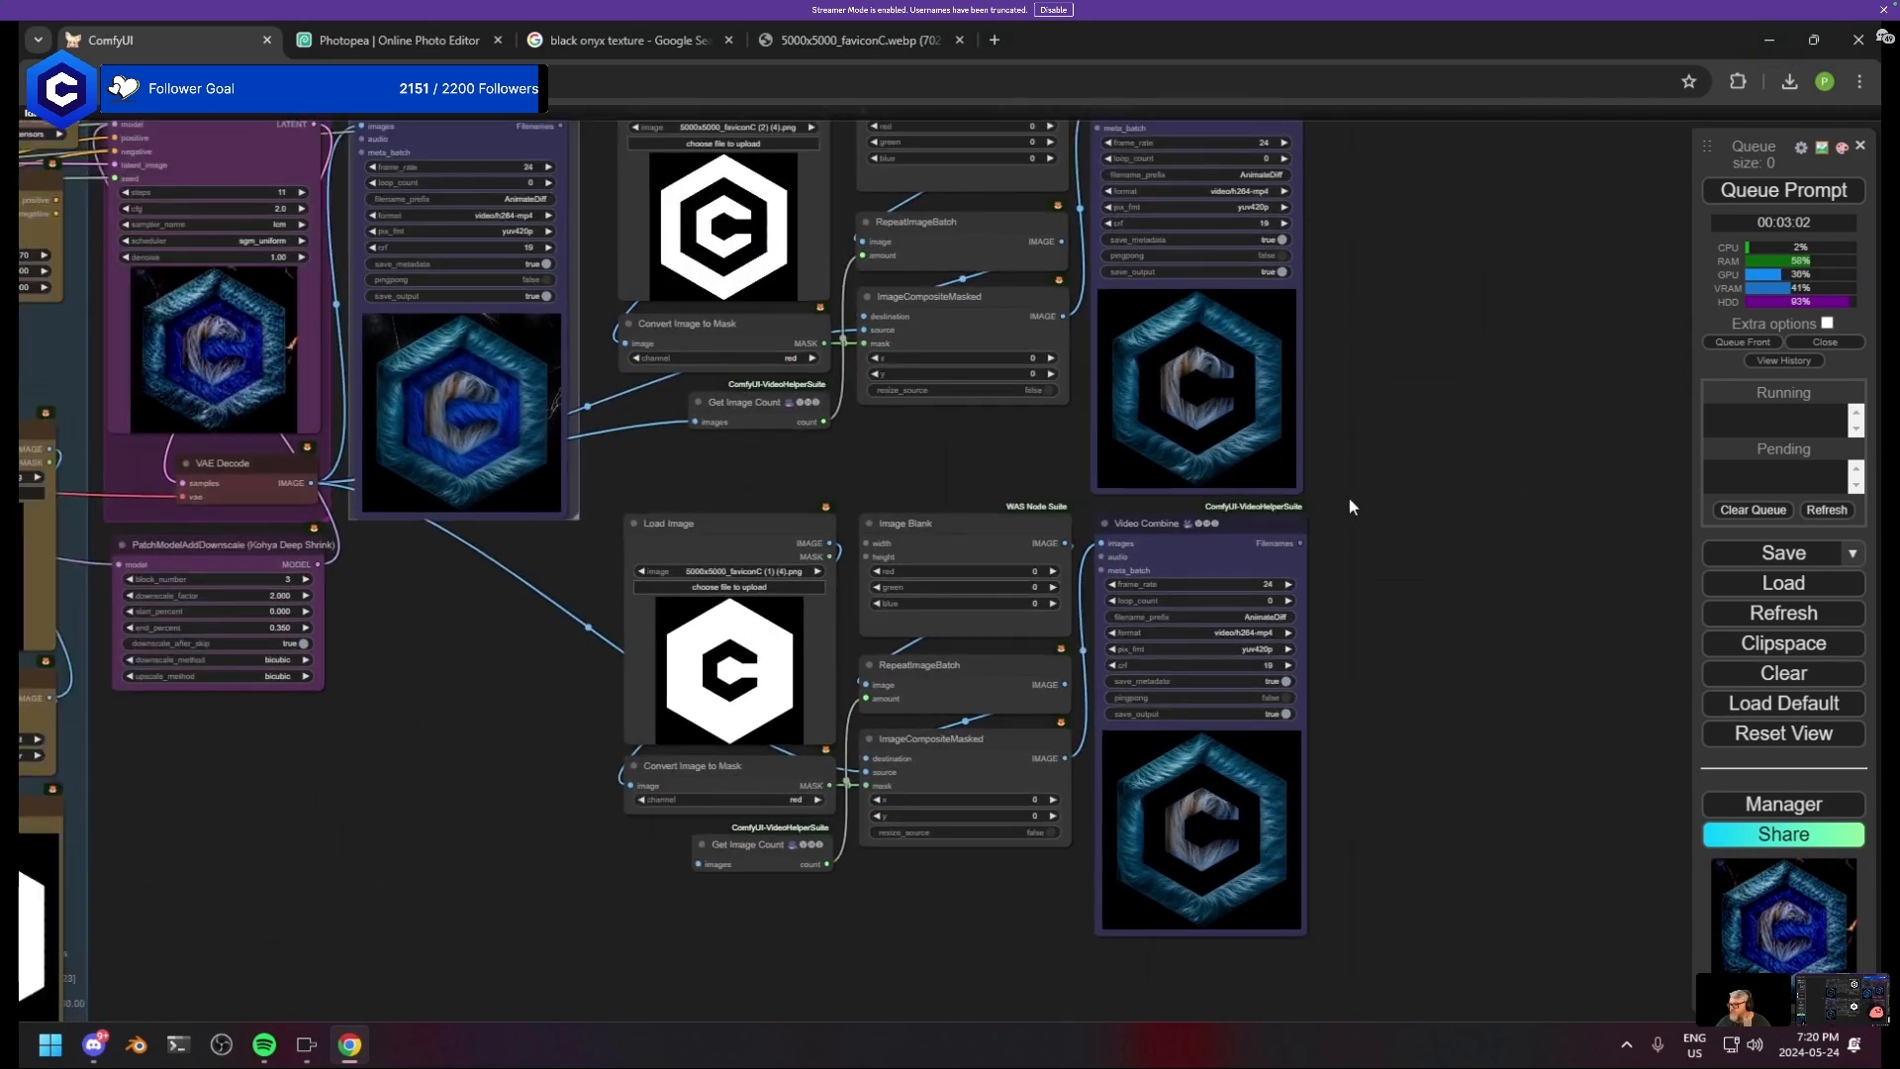
left_click(1163, 535)
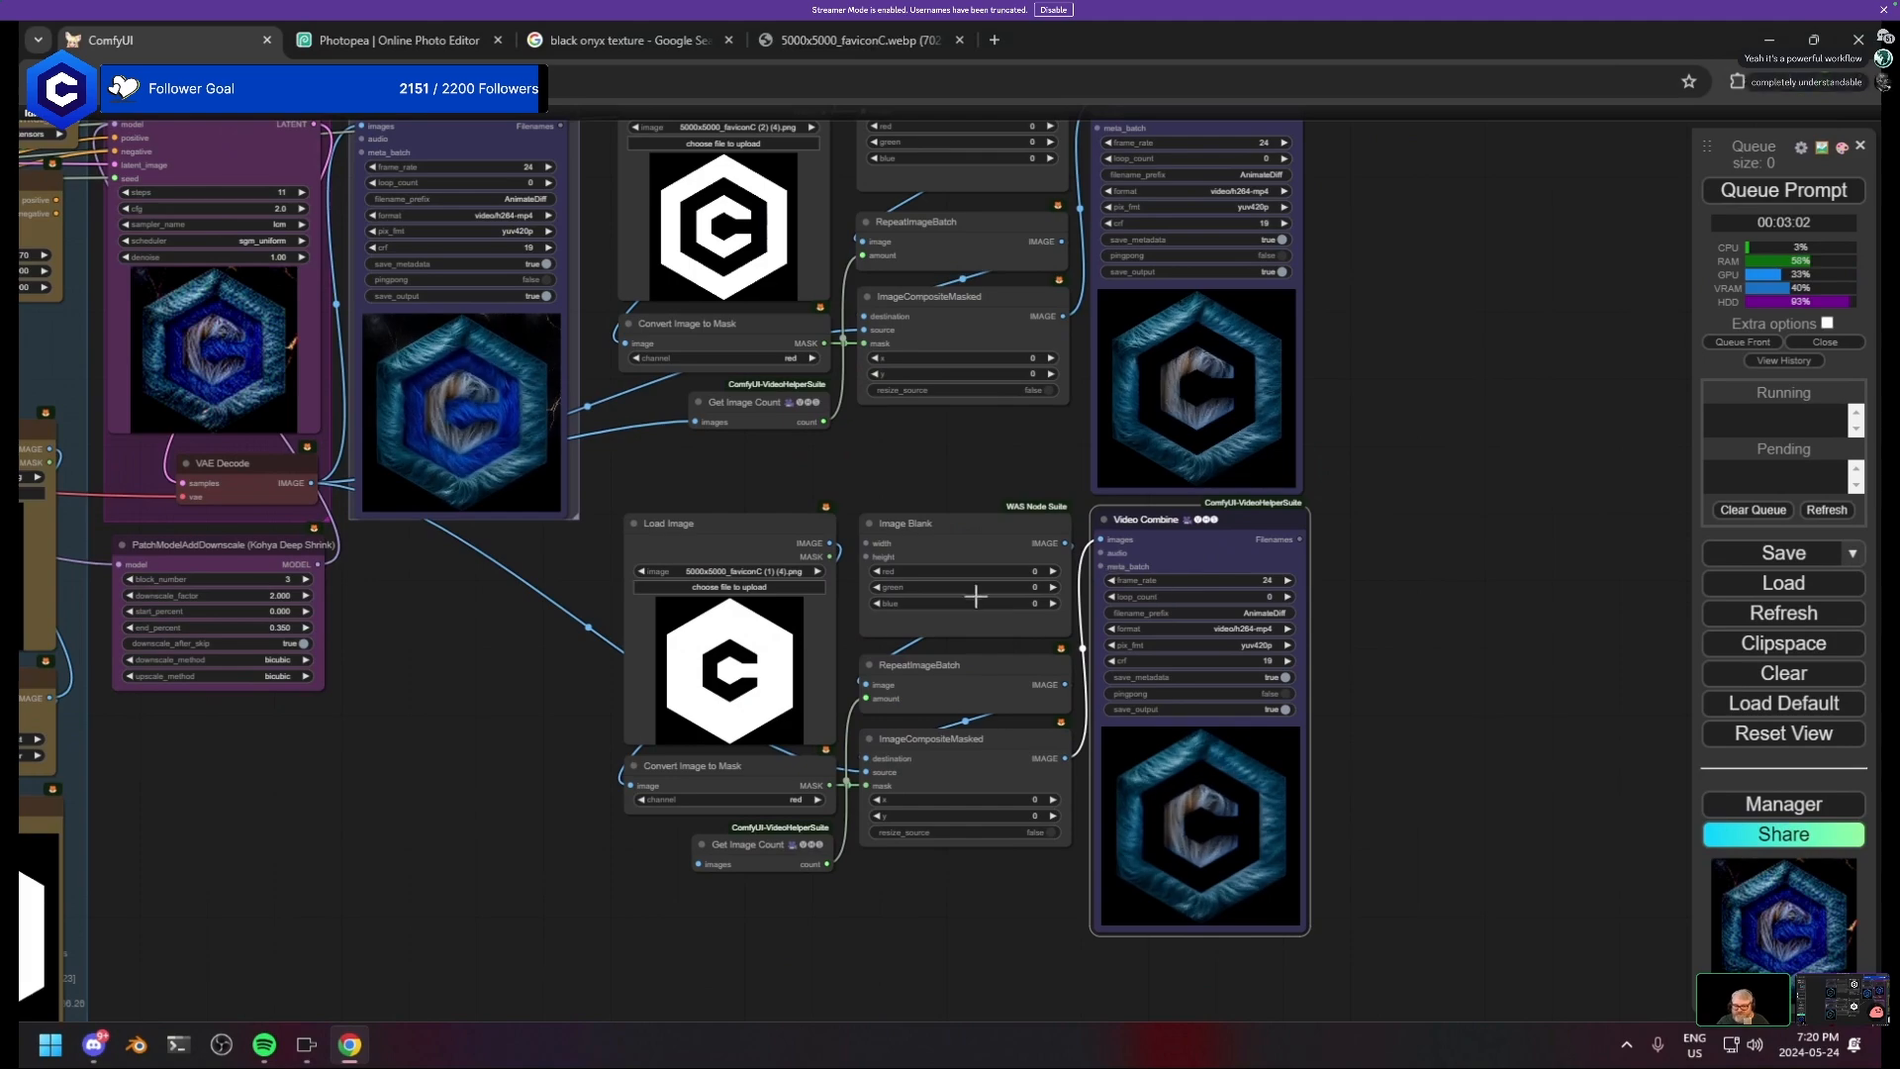
scroll(1005, 577, "down", 3)
left_click_drag(635, 504, 1150, 498)
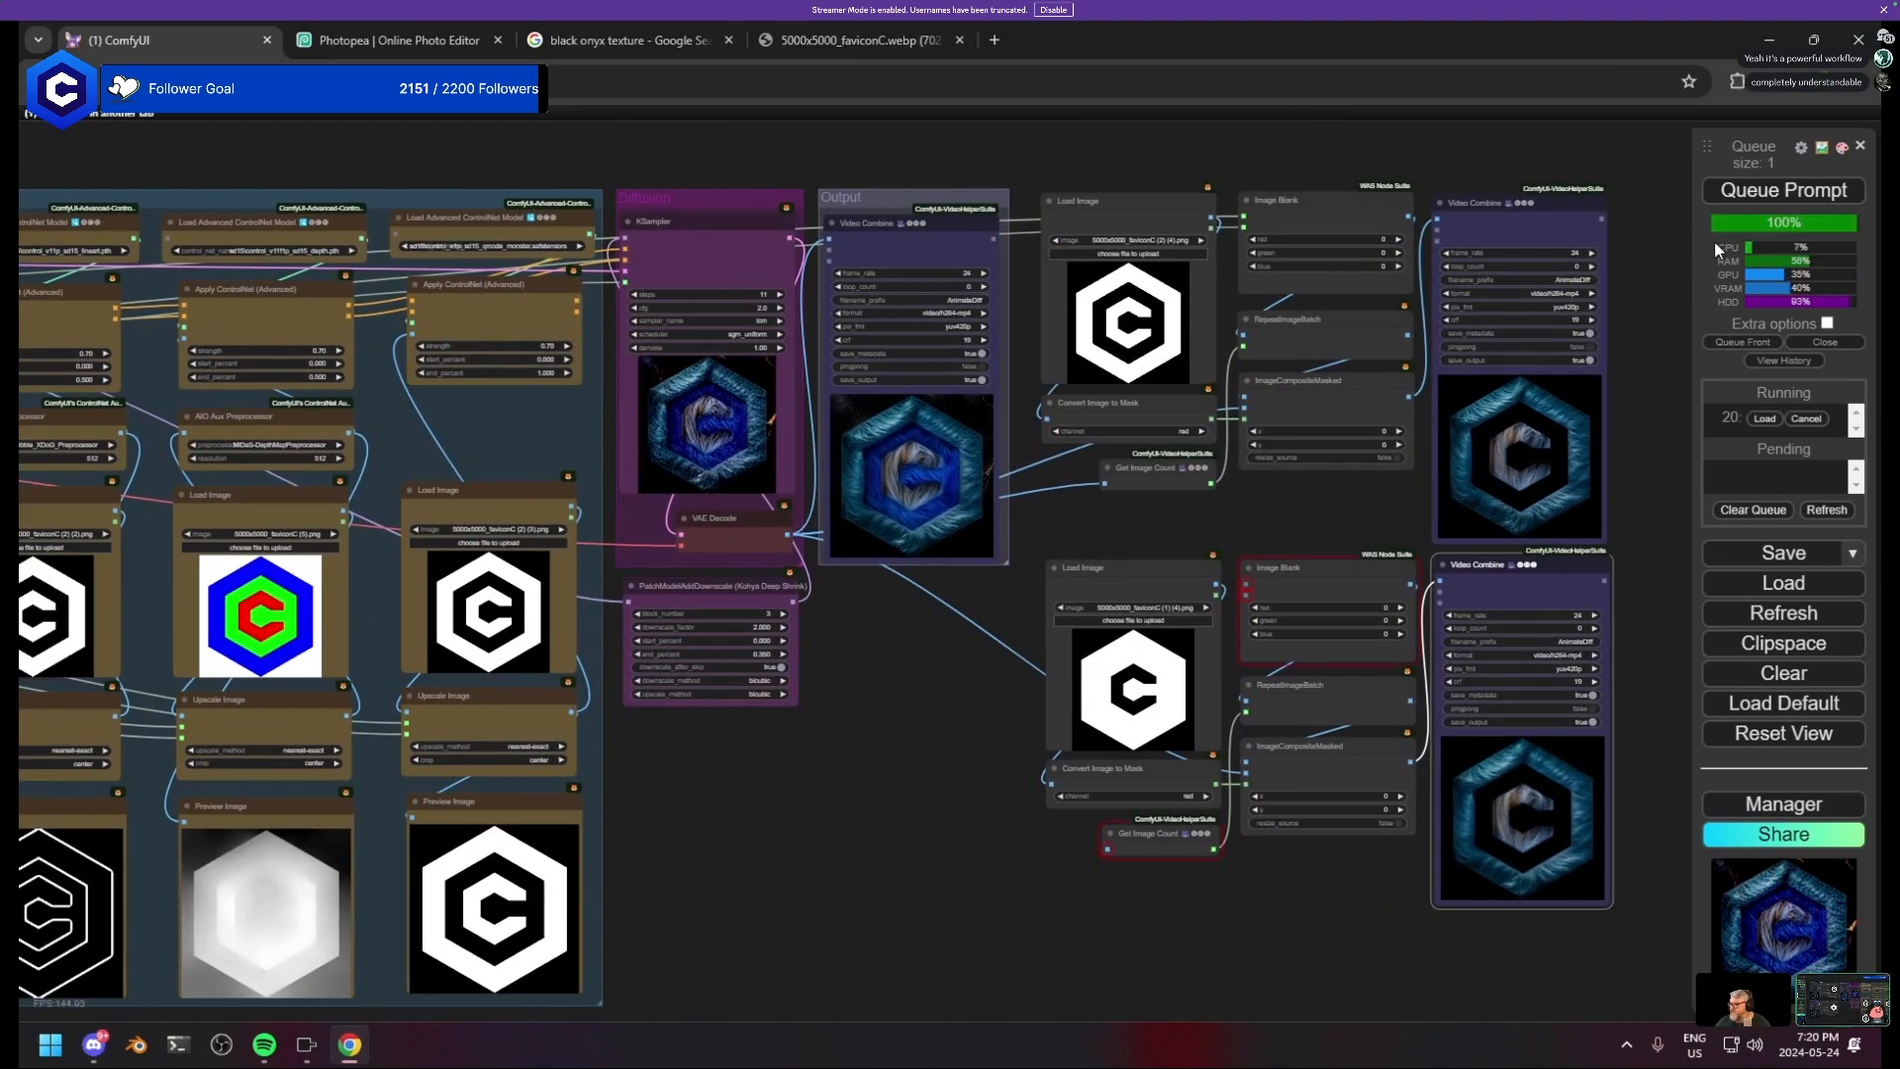
- Review the node layout from the sampler and ControlNets back through the IPAdapters and mask inputs to the Settings / Checkpoint and AnimateDiff groups
scroll(1284, 637, "up", 7)
scroll(1202, 539, "down", 7)
left_click_drag(975, 566, 1682, 532)
scroll(1412, 614, "down", 6)
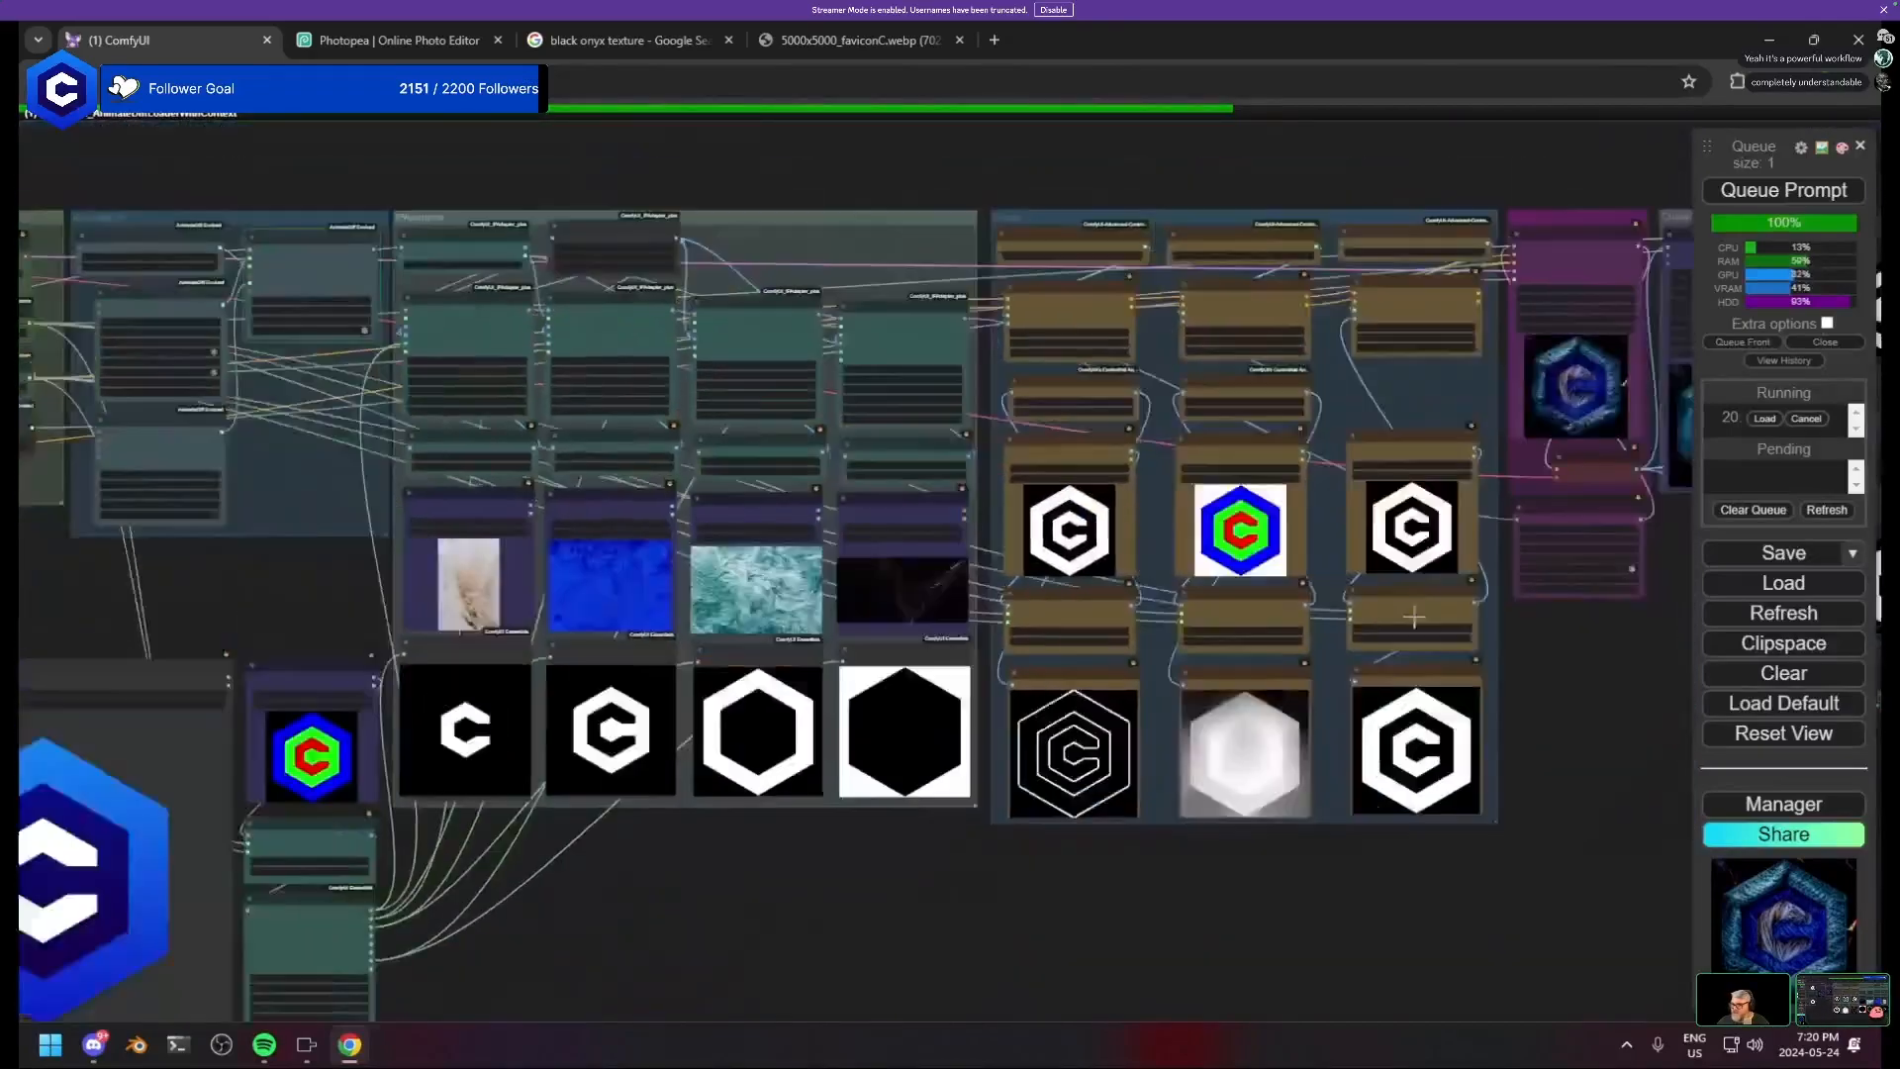
scroll(896, 615, "up", 7)
left_click_drag(841, 656, 859, 321)
scroll(787, 690, "down", 4)
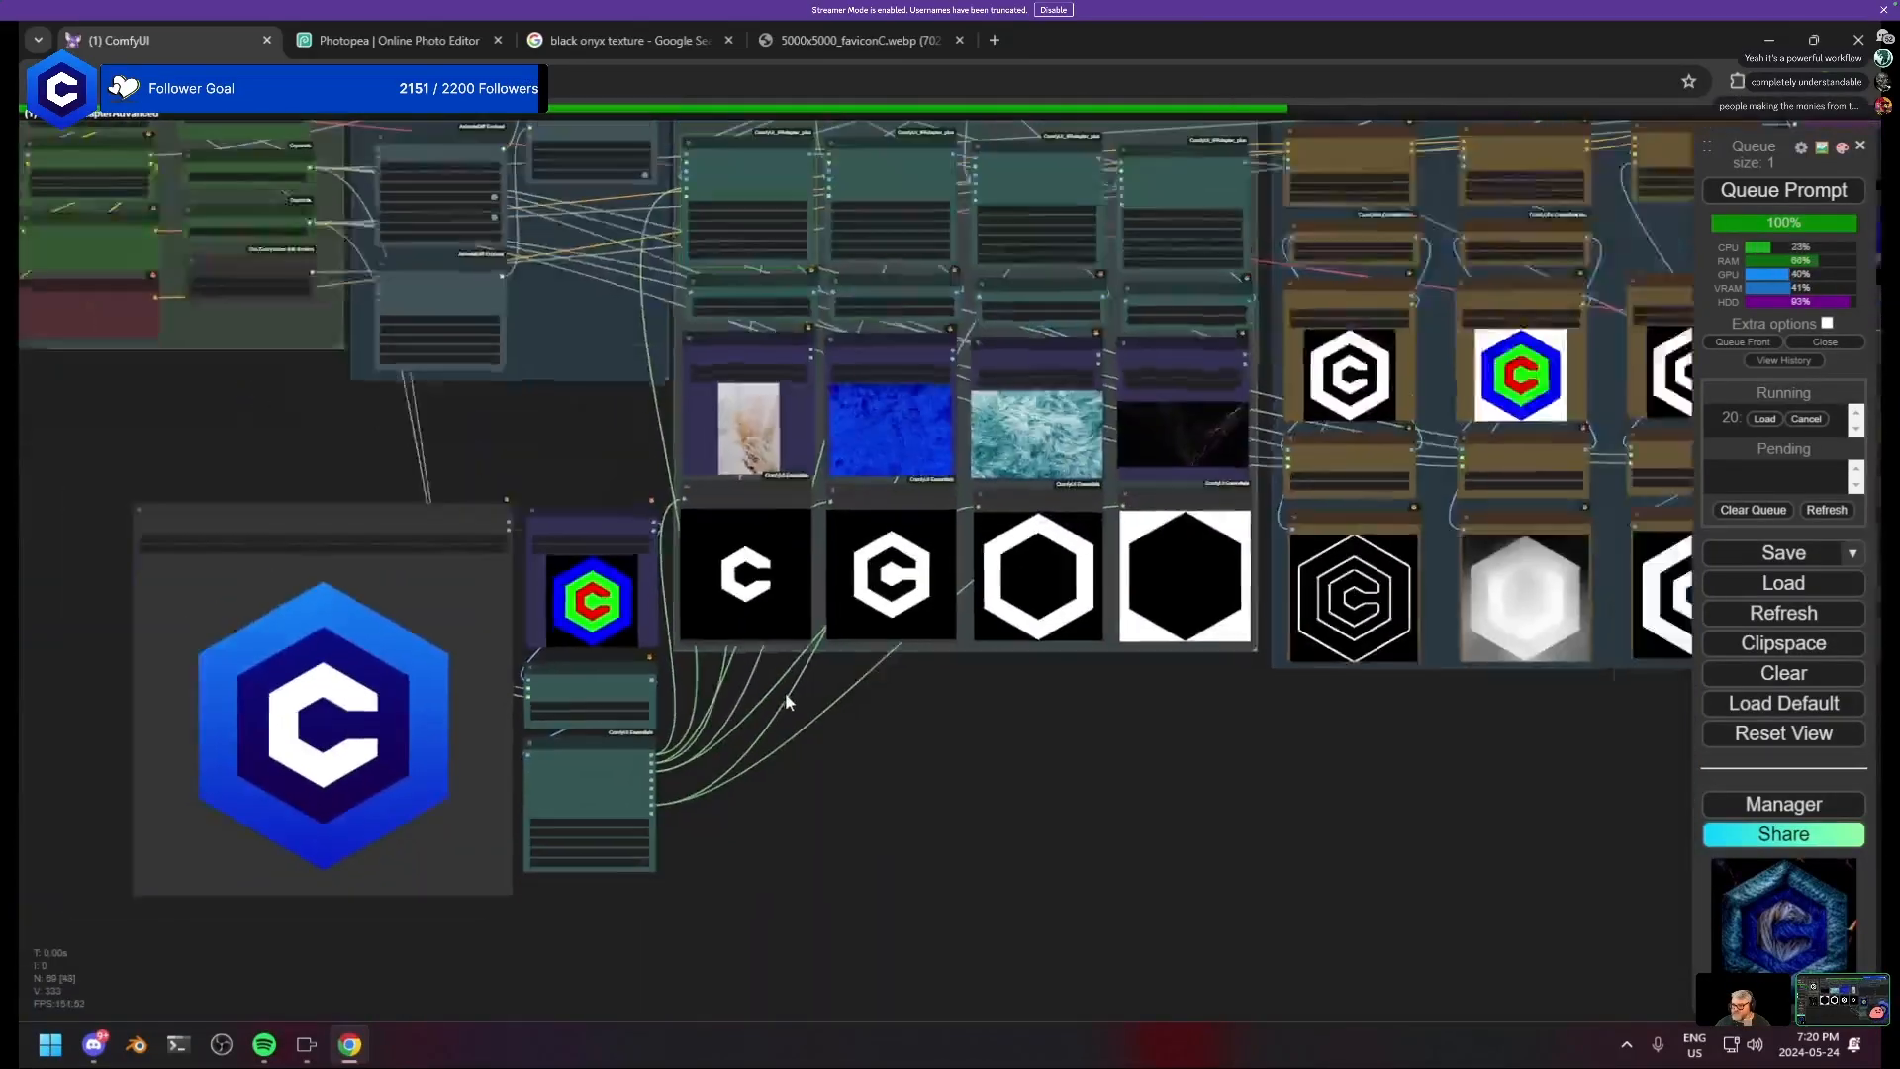
left_click_drag(515, 297, 834, 578)
scroll(810, 574, "up", 6)
left_click_drag(1032, 554, 1140, 639)
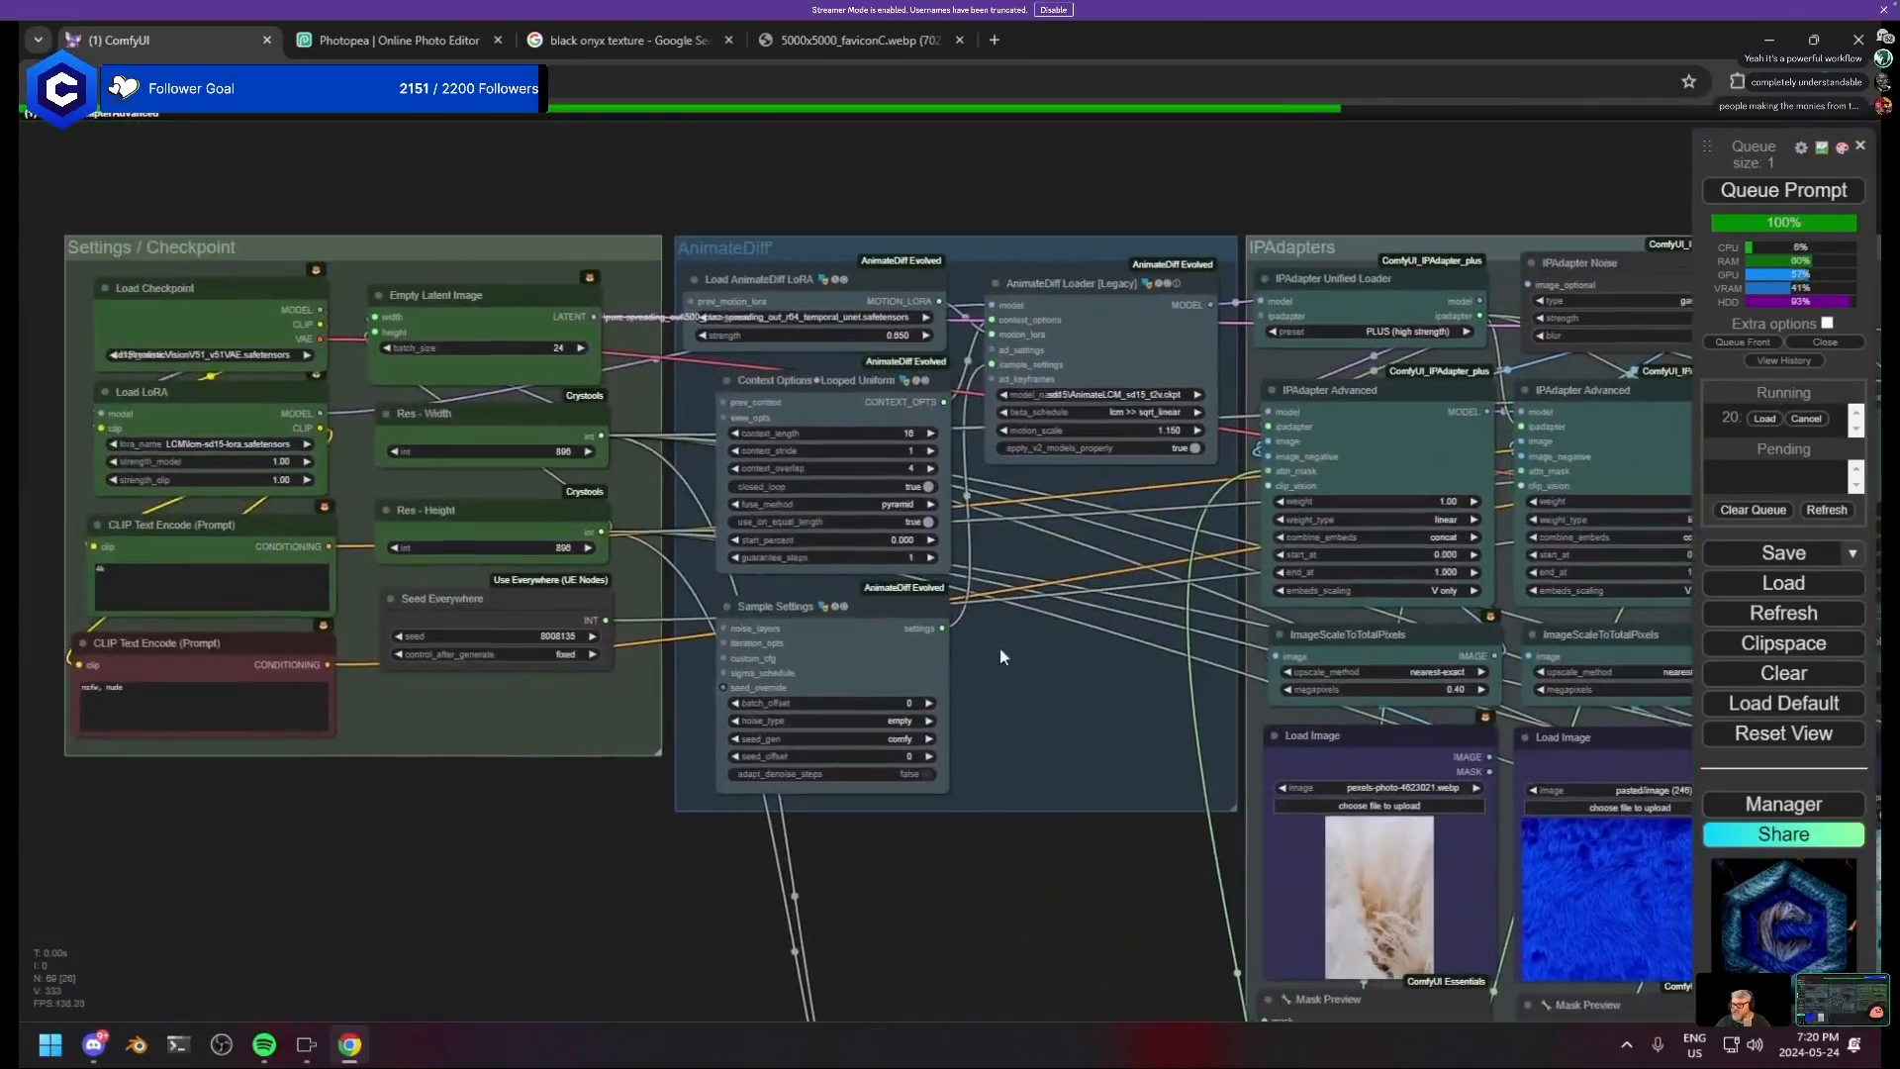
- Bring the lower branch's Image Blank and Get Image Count near the resolution nodes and connect Res - Width and Res - Height to Image Blank
scroll(934, 637, "down", 1)
scroll(650, 544, "down", 5)
left_click_drag(1386, 705, 508, 527)
left_click_drag(1594, 674, 724, 690)
scroll(1121, 623, "up", 2)
scroll(1121, 624, "up", 3)
scroll(821, 395, "up", 3)
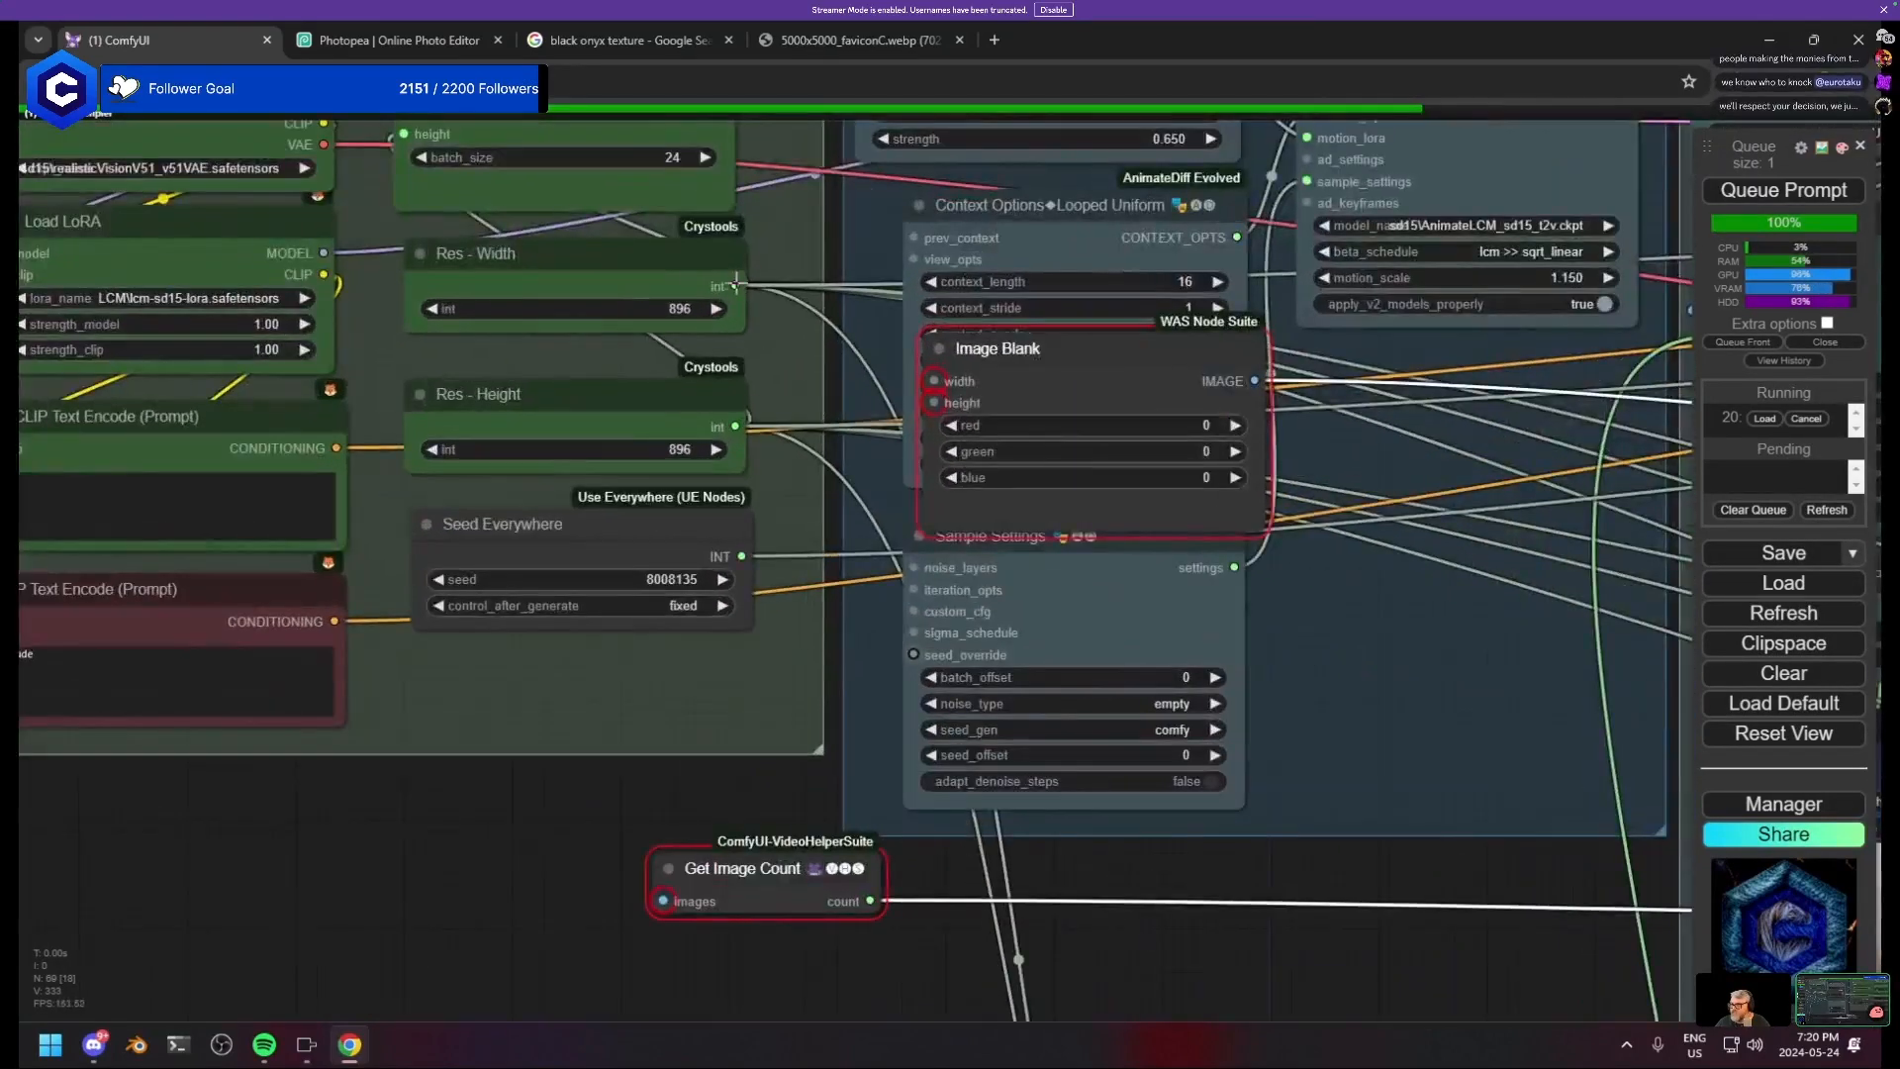
left_click_drag(736, 286, 933, 381)
left_click_drag(735, 426, 933, 403)
- Move the Image Blank and Get Image Count nodes together back into their places in the lower compositing branch
scroll(643, 791, "down", 1)
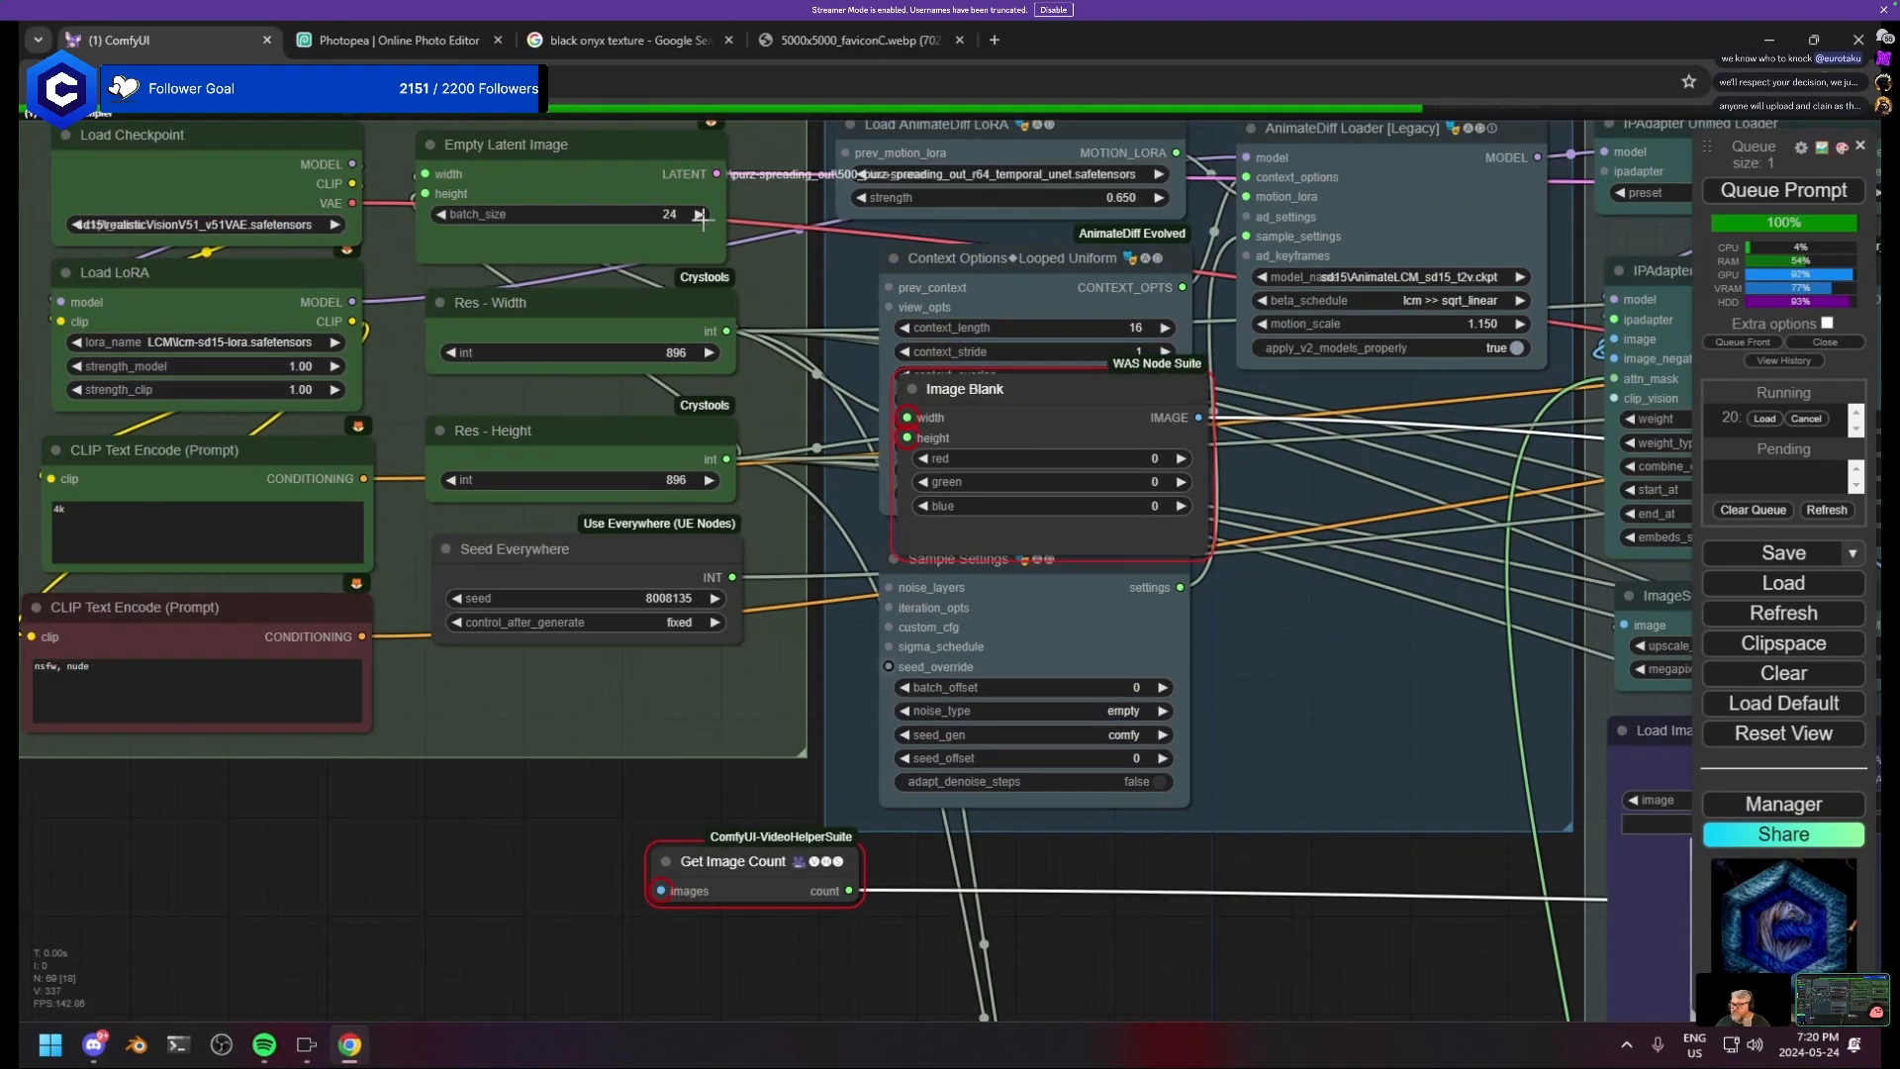
left_click(659, 718)
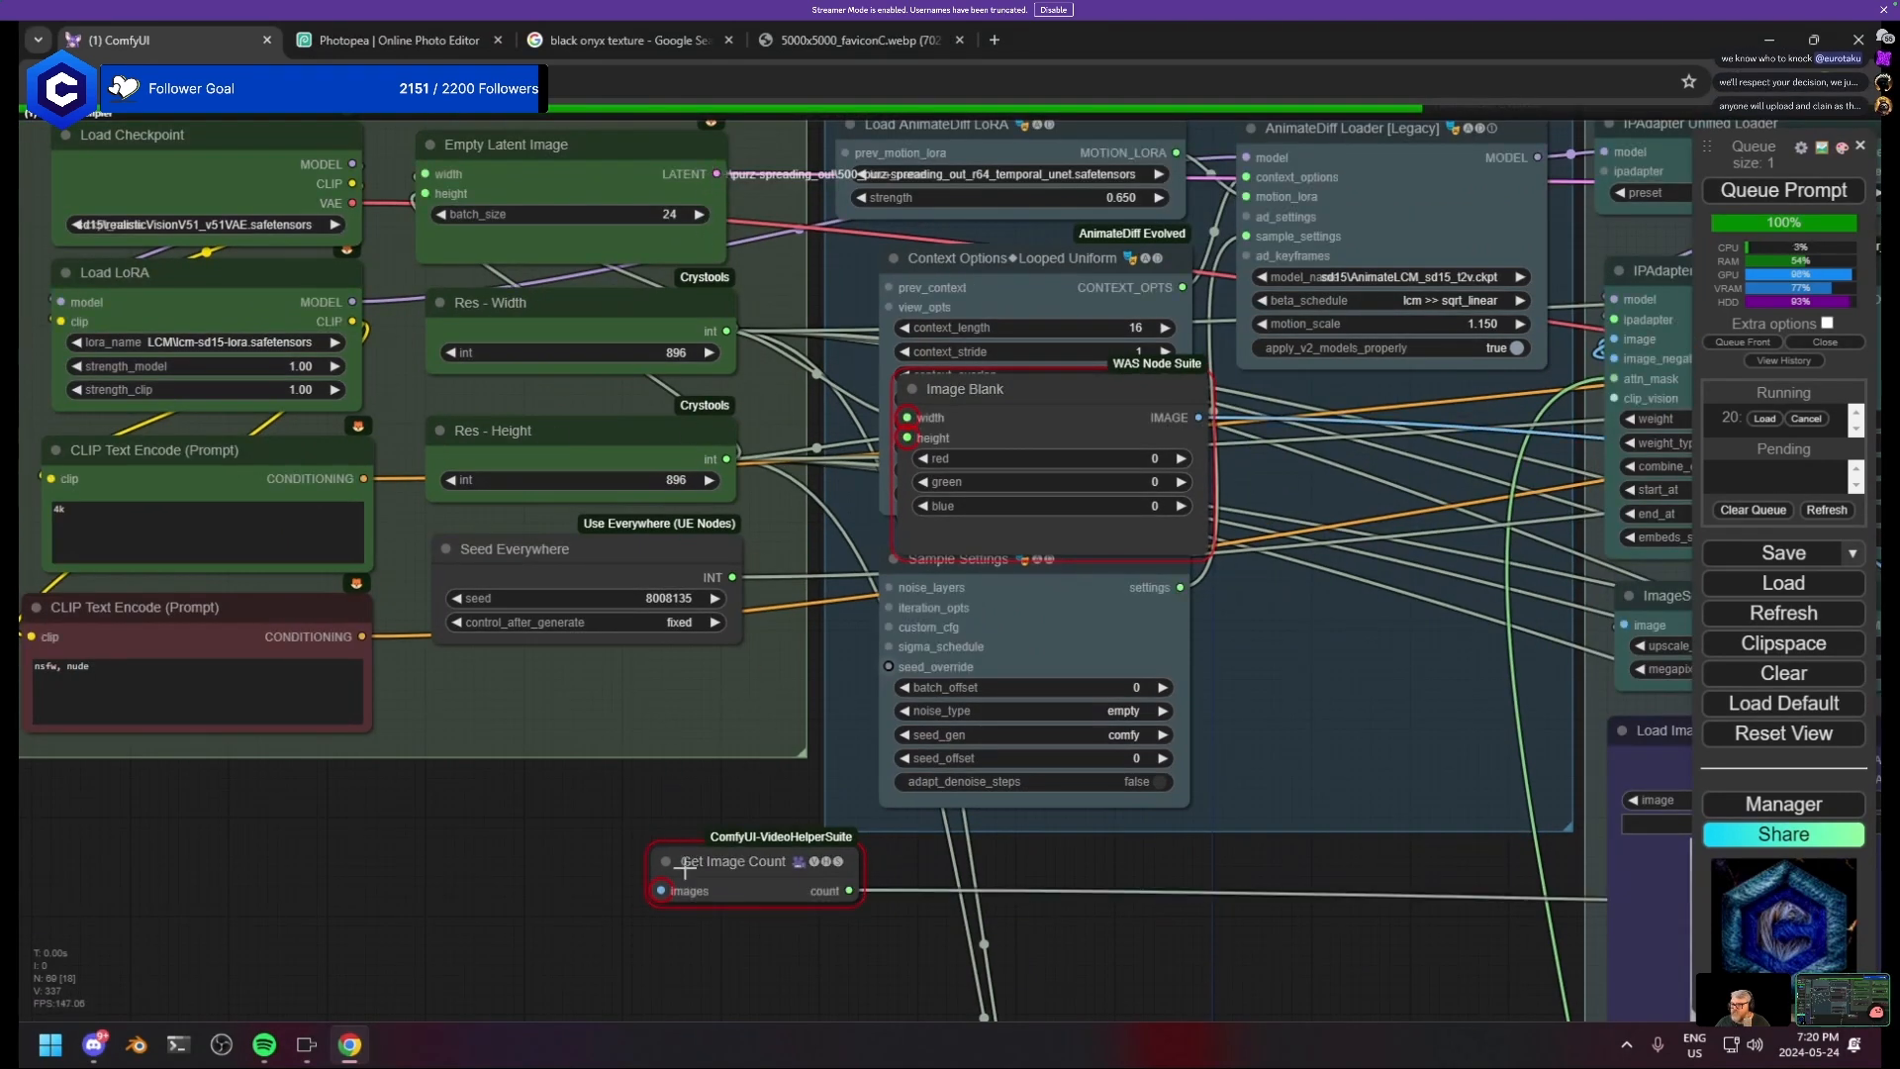
left_click(682, 862)
scroll(815, 857, "down", 5)
left_click(980, 561, "shift")
left_click_drag(981, 561, 1125, 406)
key("space")
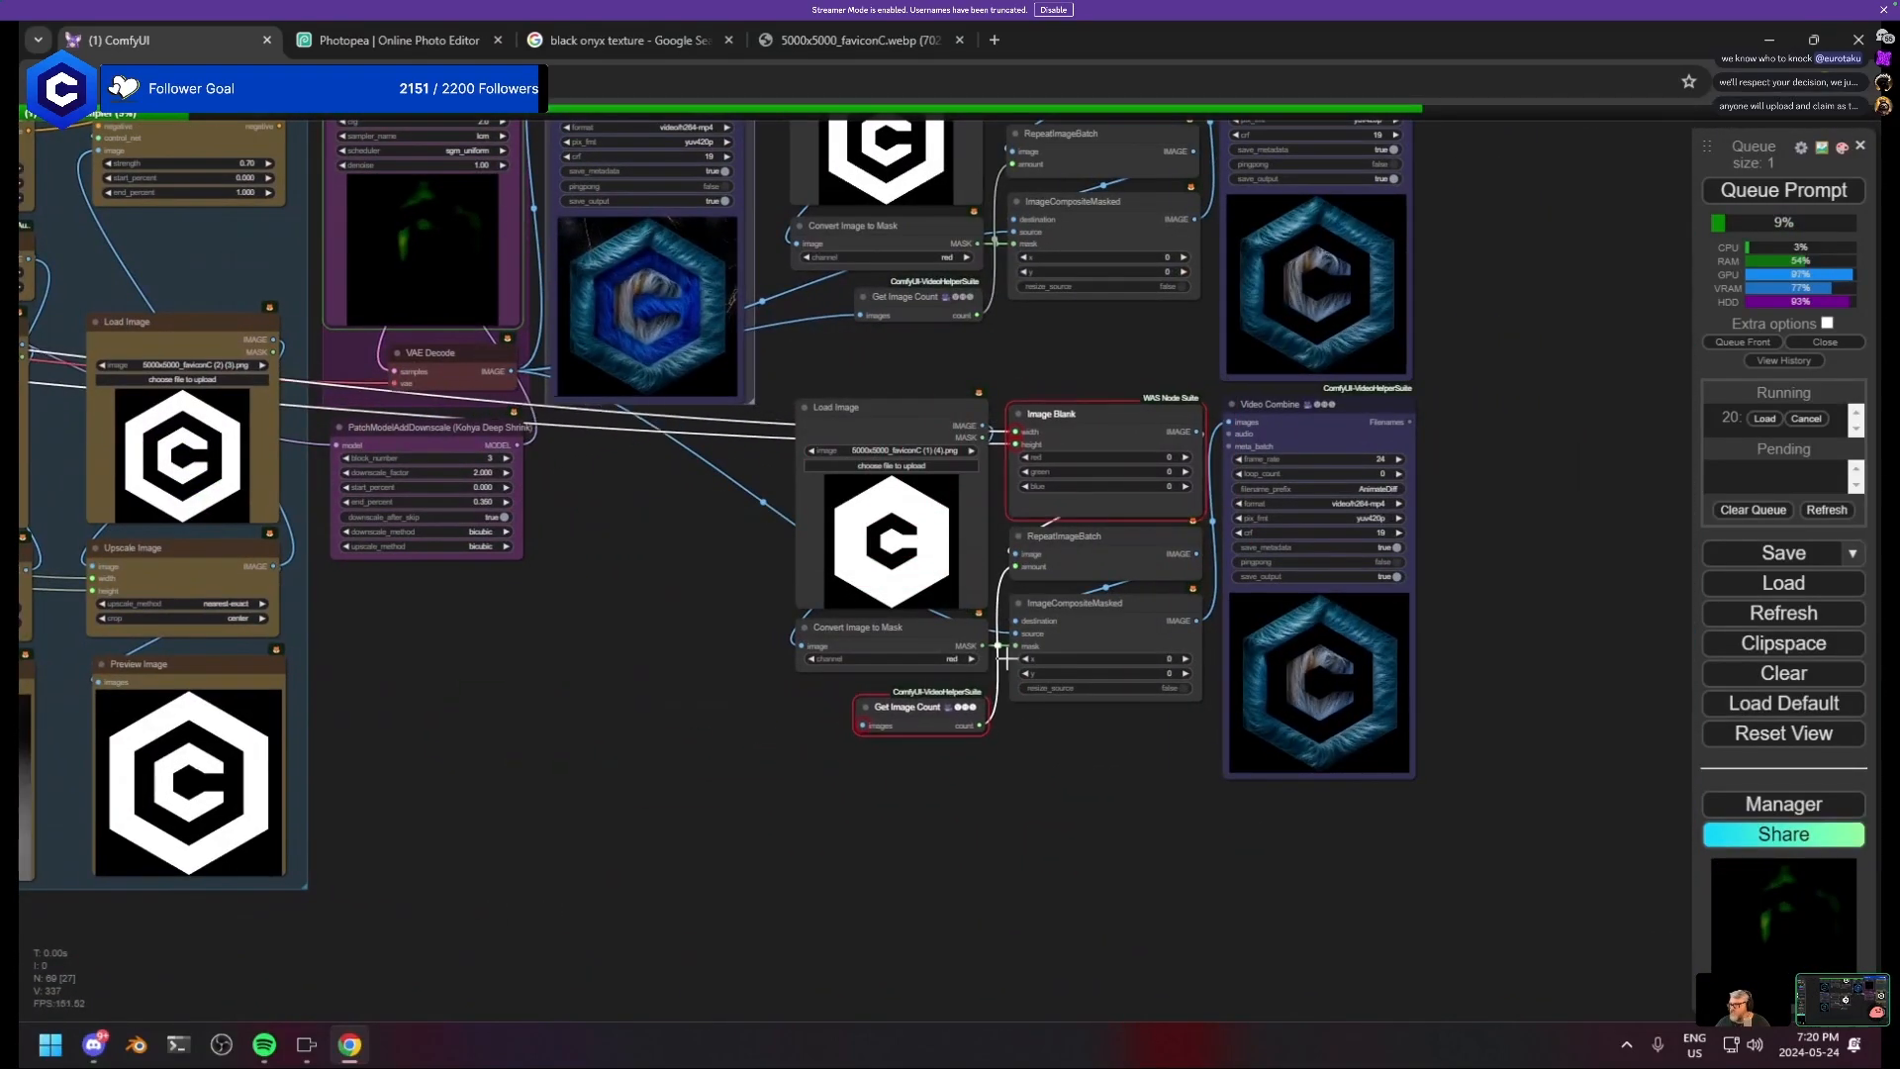
- Connect the VAE Decode image output to the lower Get Image Count's images input and queue another generation
scroll(580, 675, "down", 2)
scroll(587, 846, "up", 3)
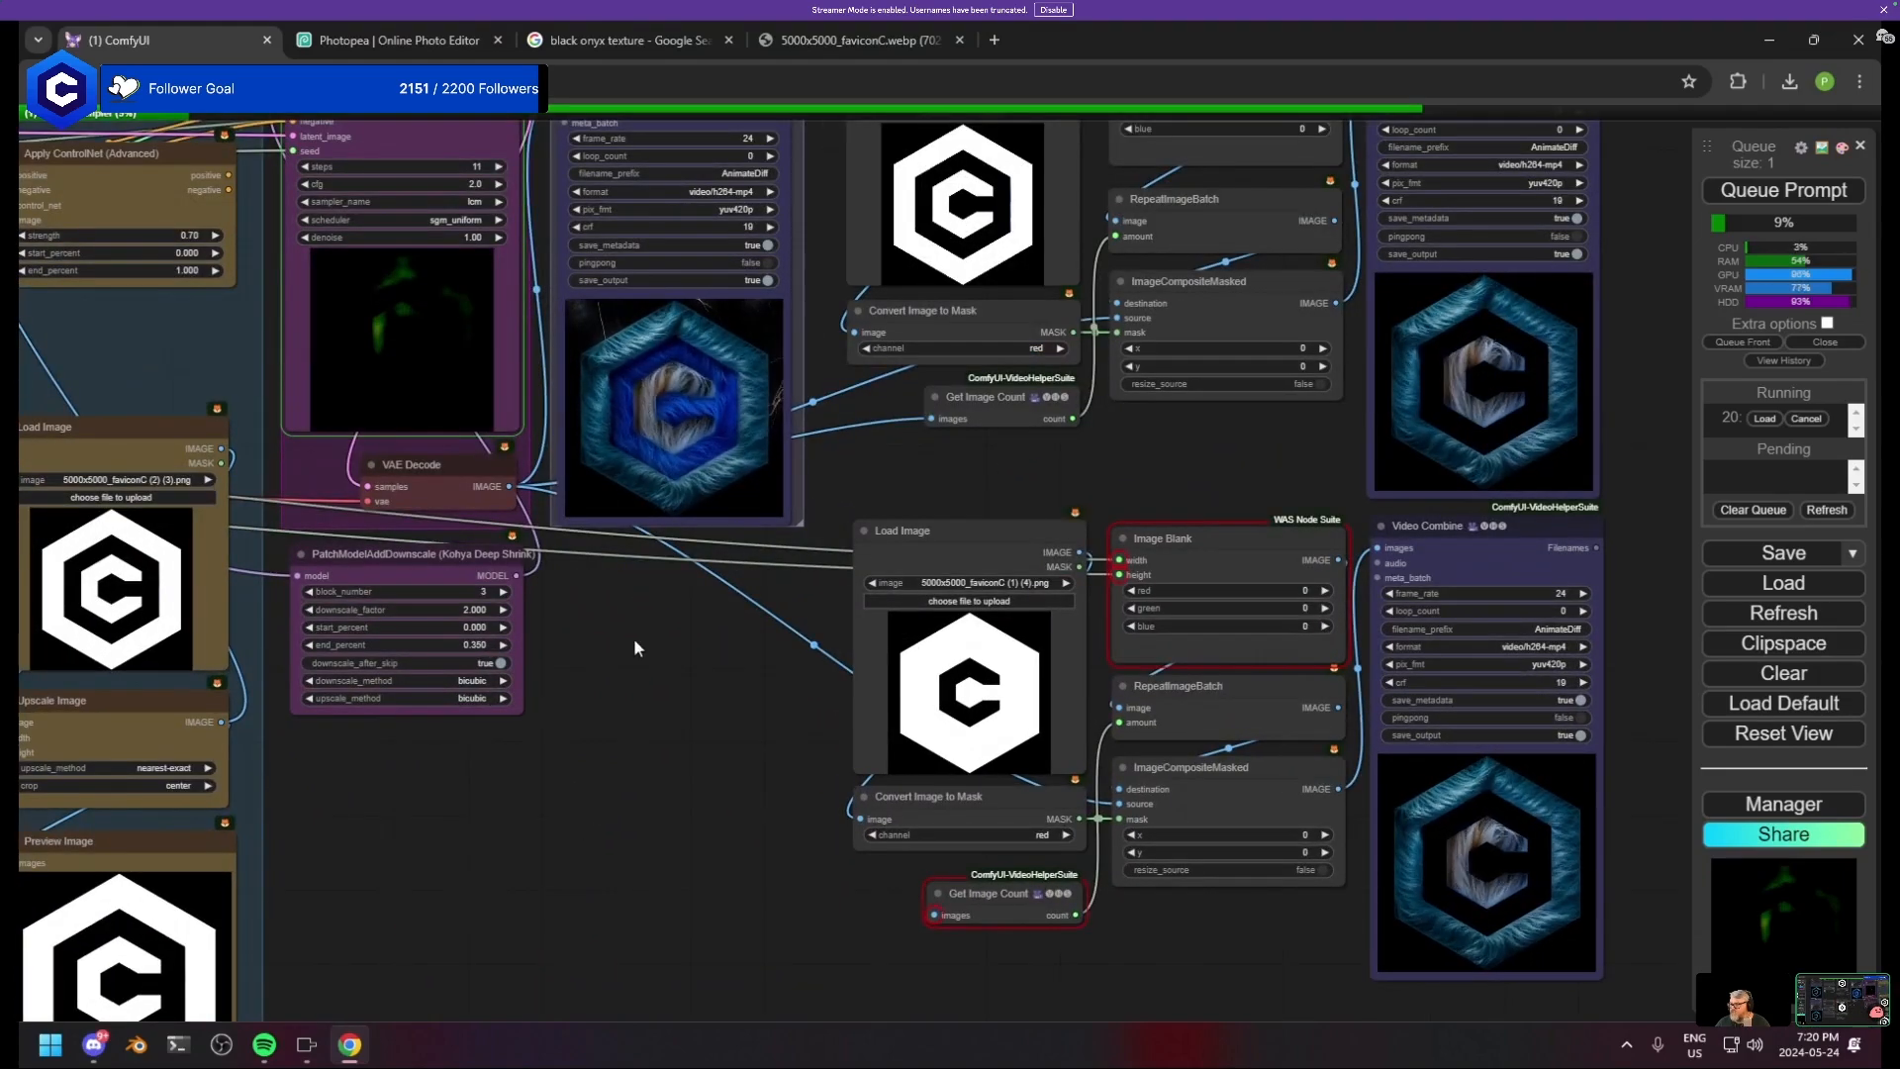
left_click_drag(633, 648, 810, 667)
left_click_drag(755, 460, 641, 886)
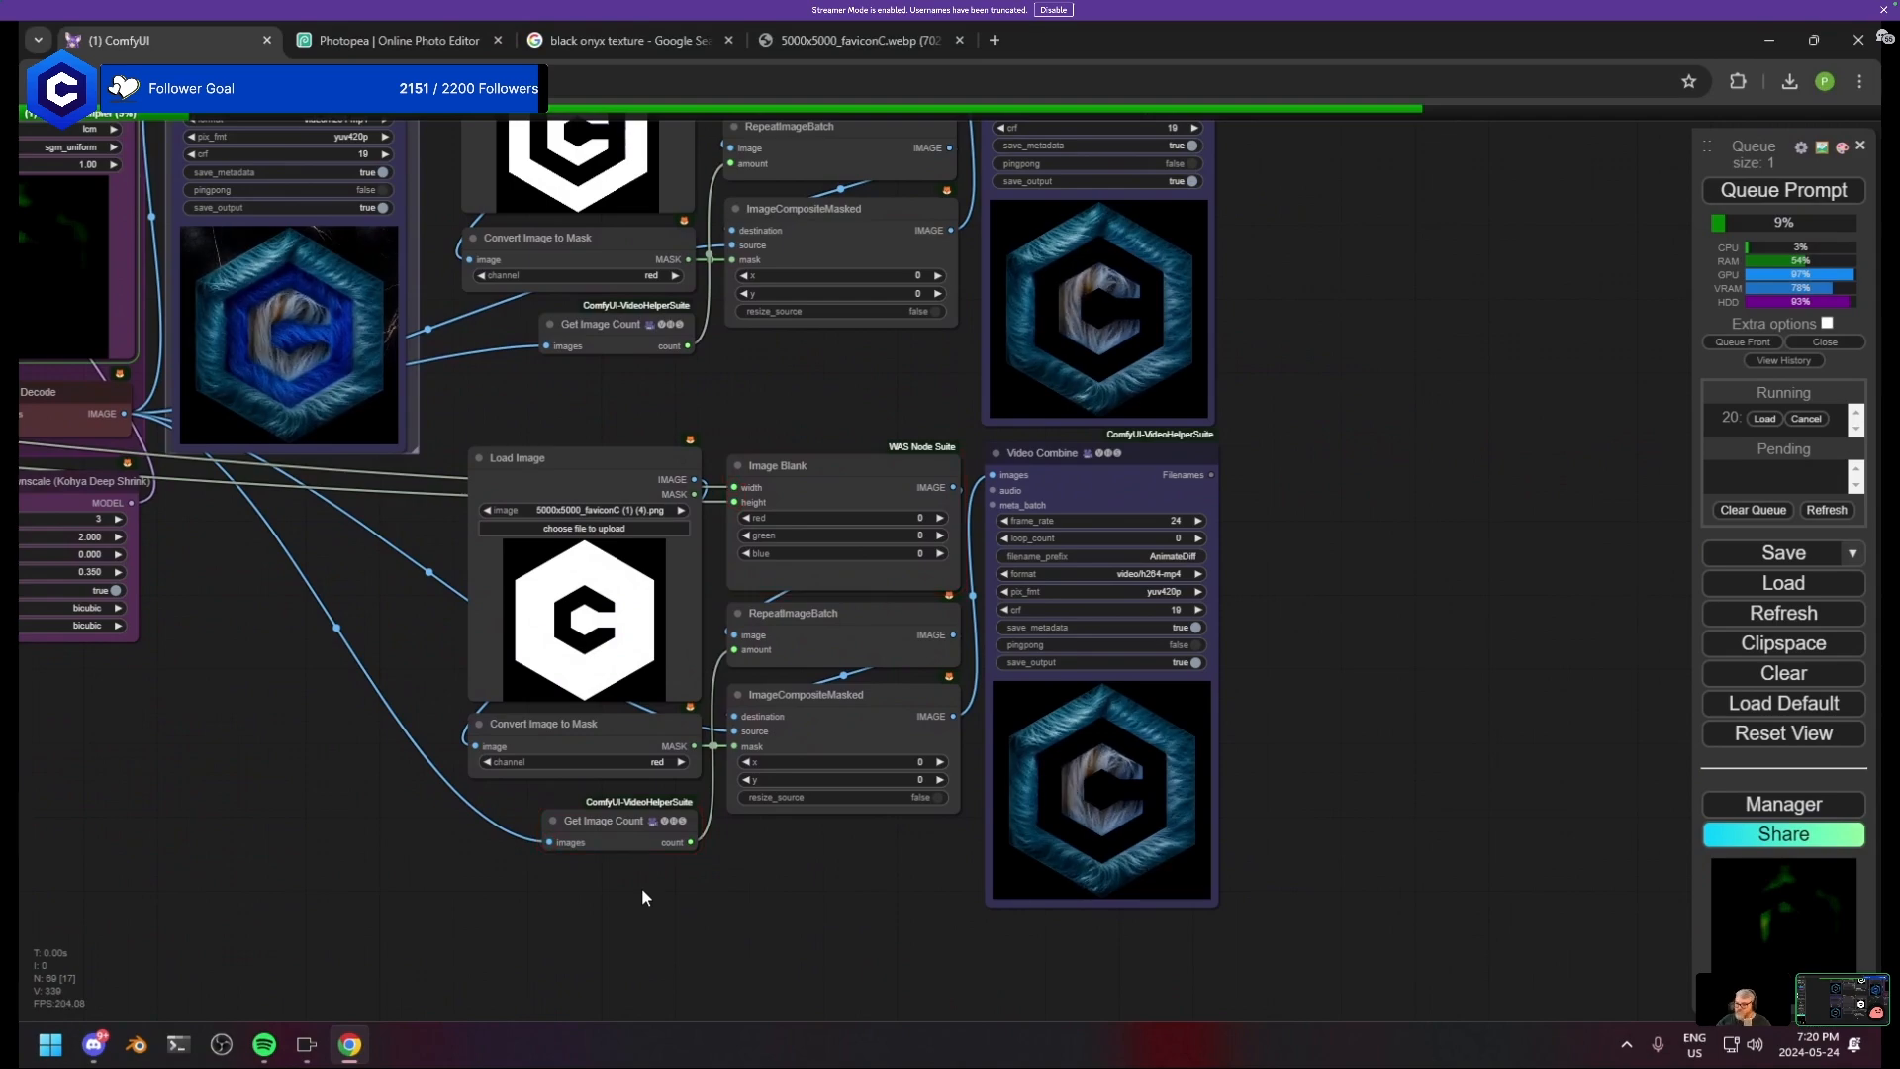
key("ctrl+Return")
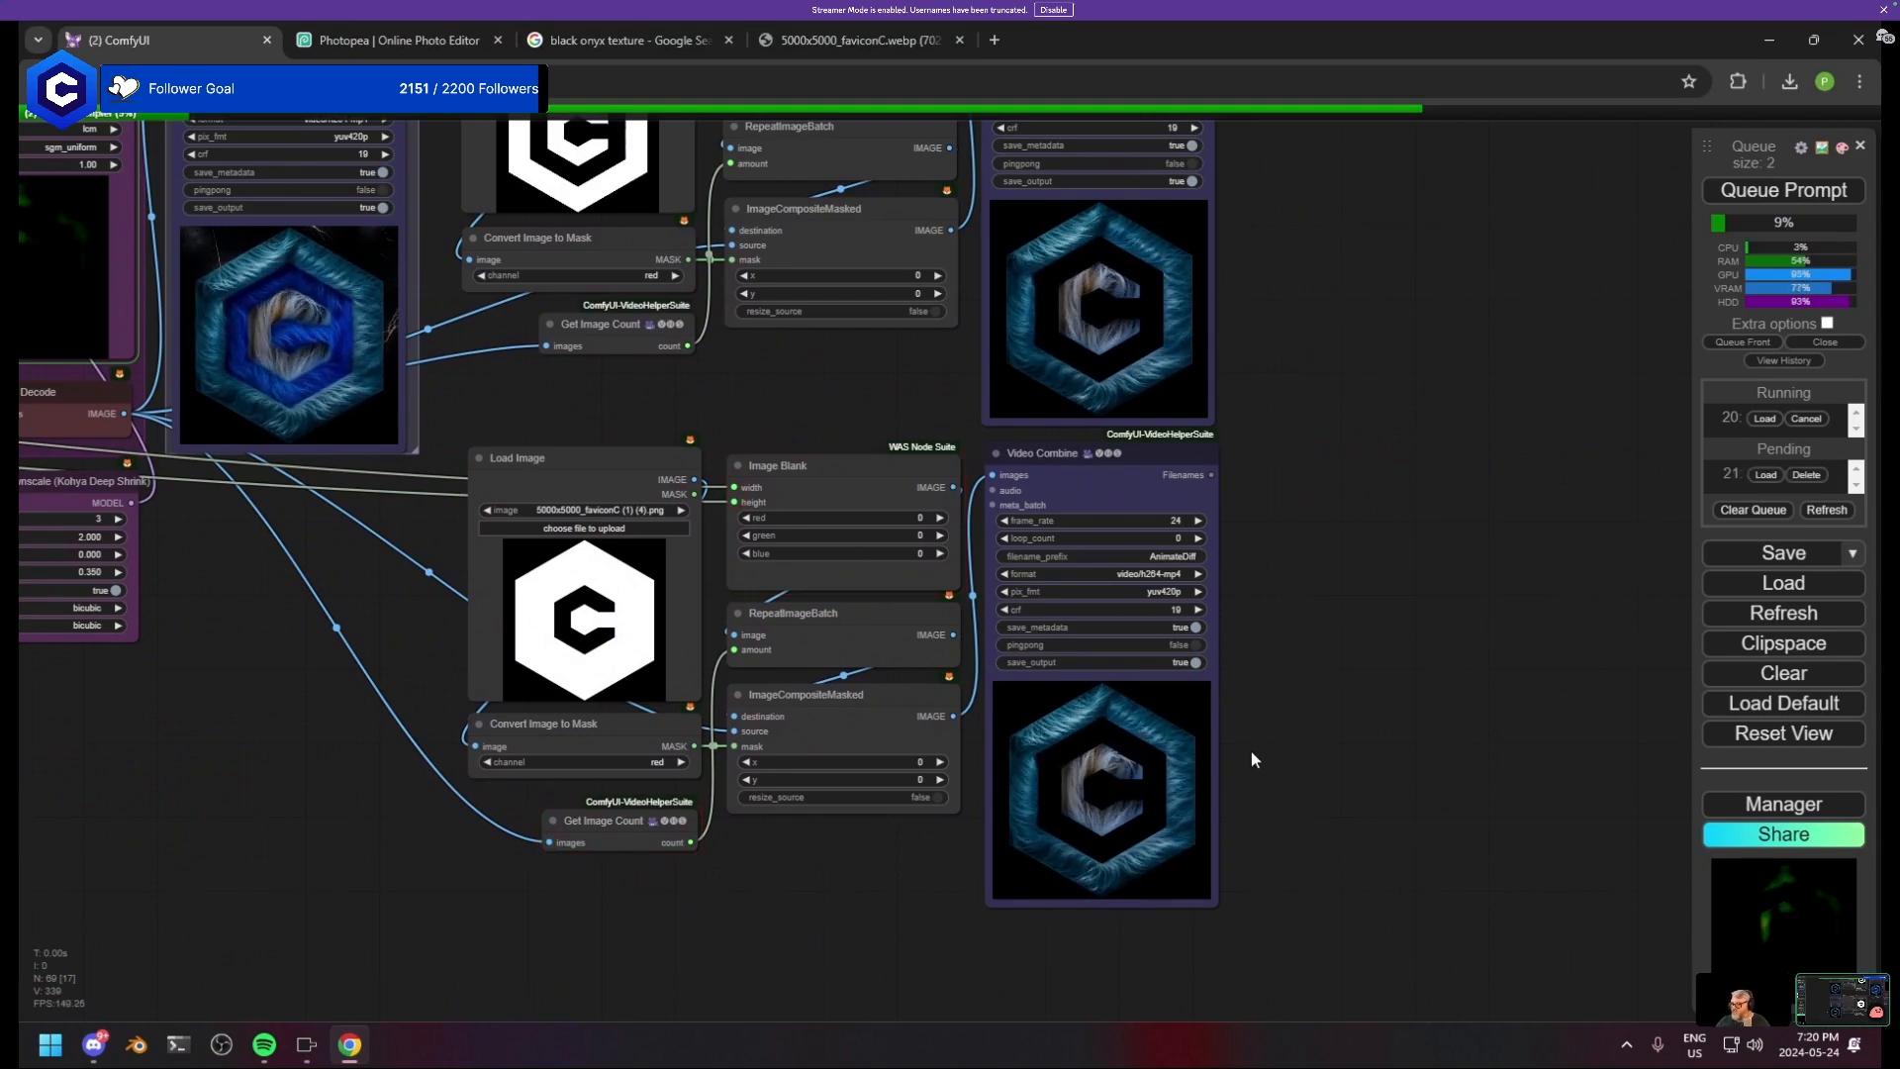
- Examine the sampler's progress and the lower compositing branch, including its RepeatImageBatch and ImageCompositeMasked nodes
scroll(891, 708, "down", 4)
left_click_drag(890, 708, 1373, 747)
scroll(825, 637, "down", 2)
left_click_drag(825, 638, 1176, 643)
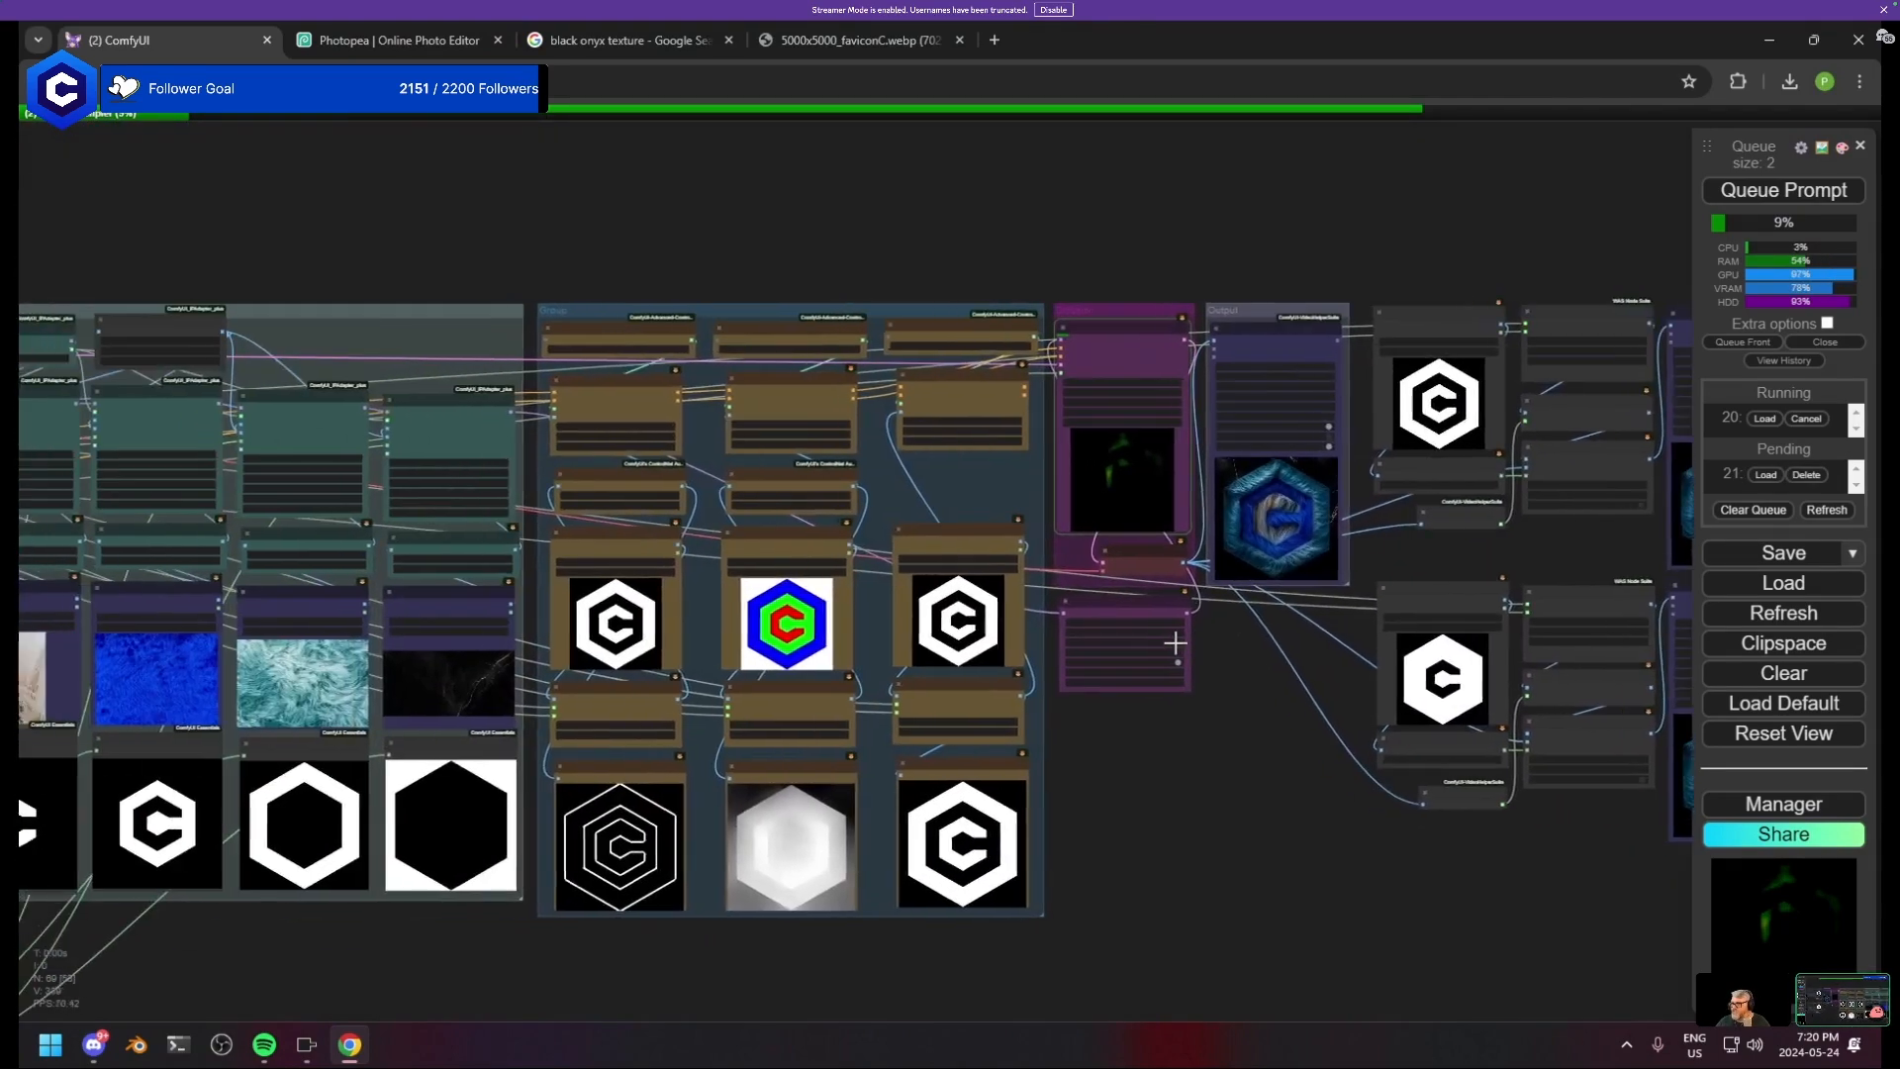
scroll(1175, 644, "up", 5)
left_click_drag(1039, 495, 384, 482)
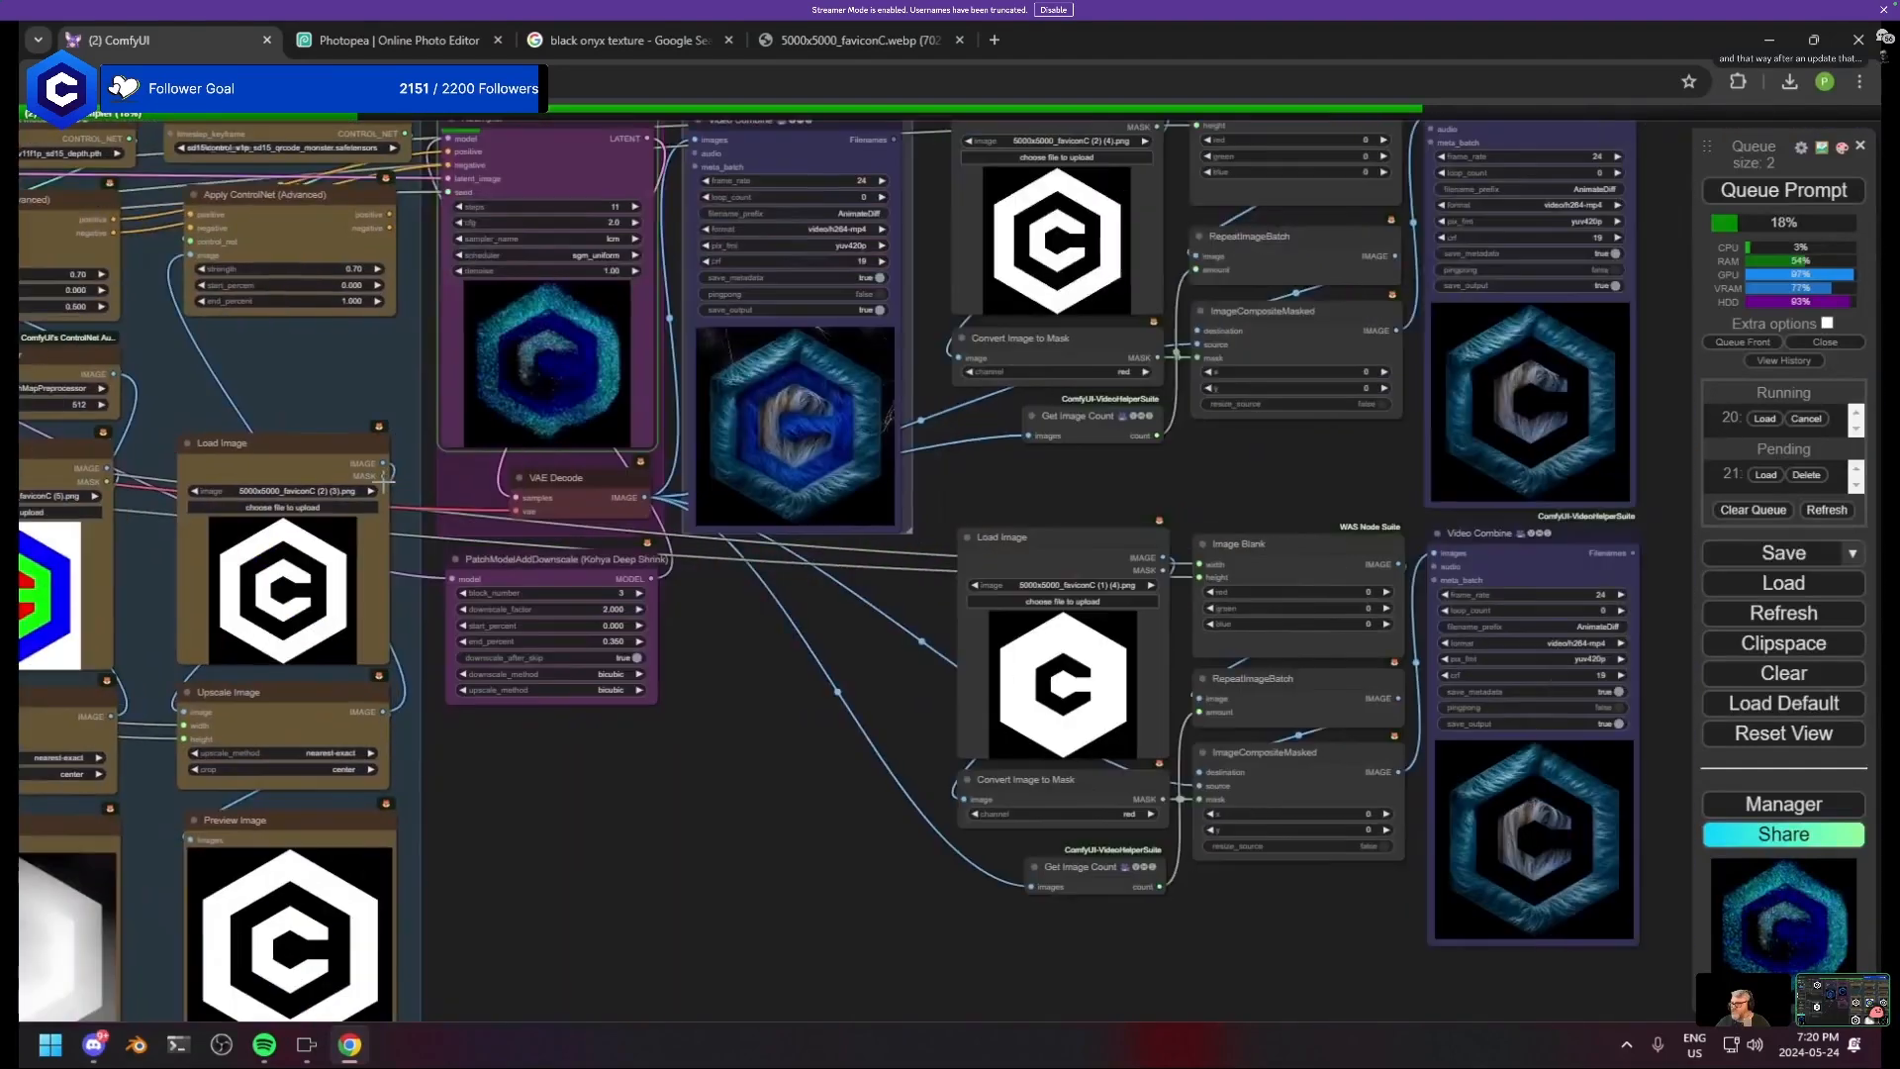
left_click_drag(1479, 691, 931, 622)
scroll(934, 566, "up", 1)
left_click(743, 627)
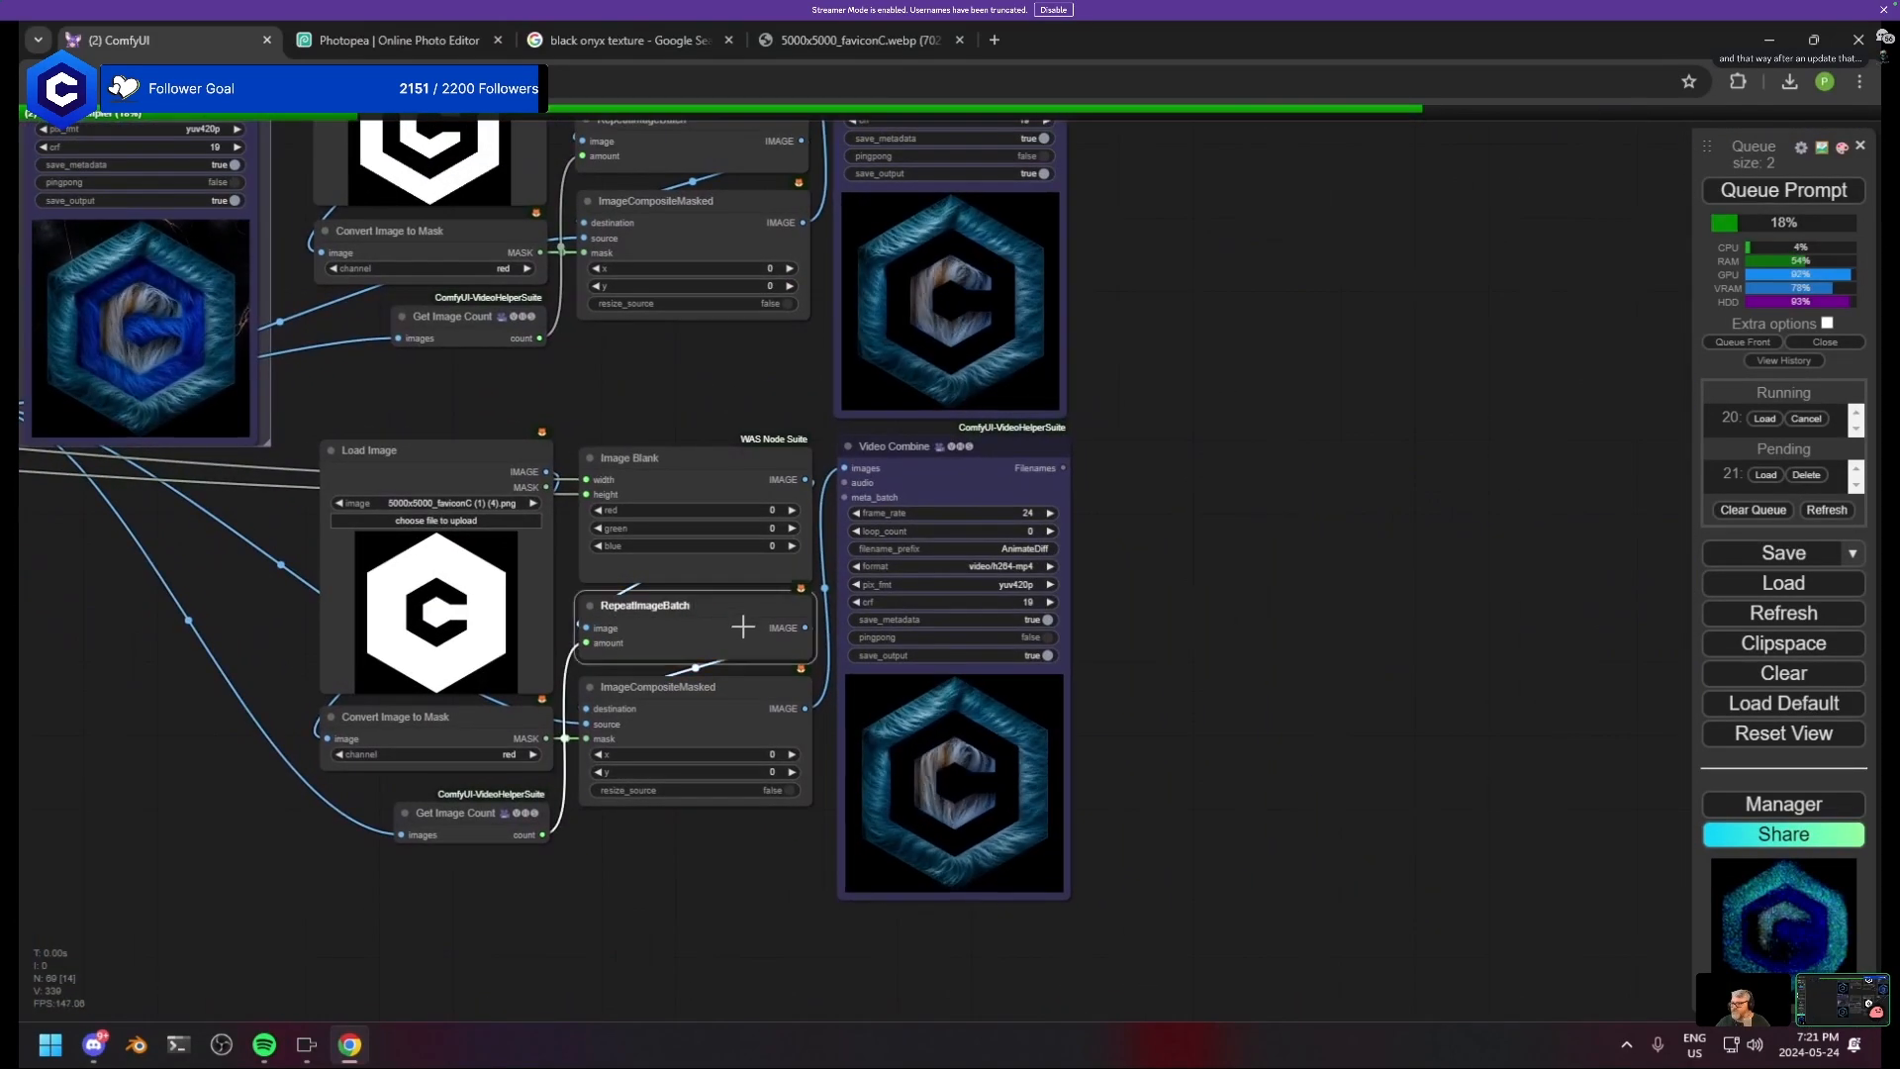
left_click(710, 703)
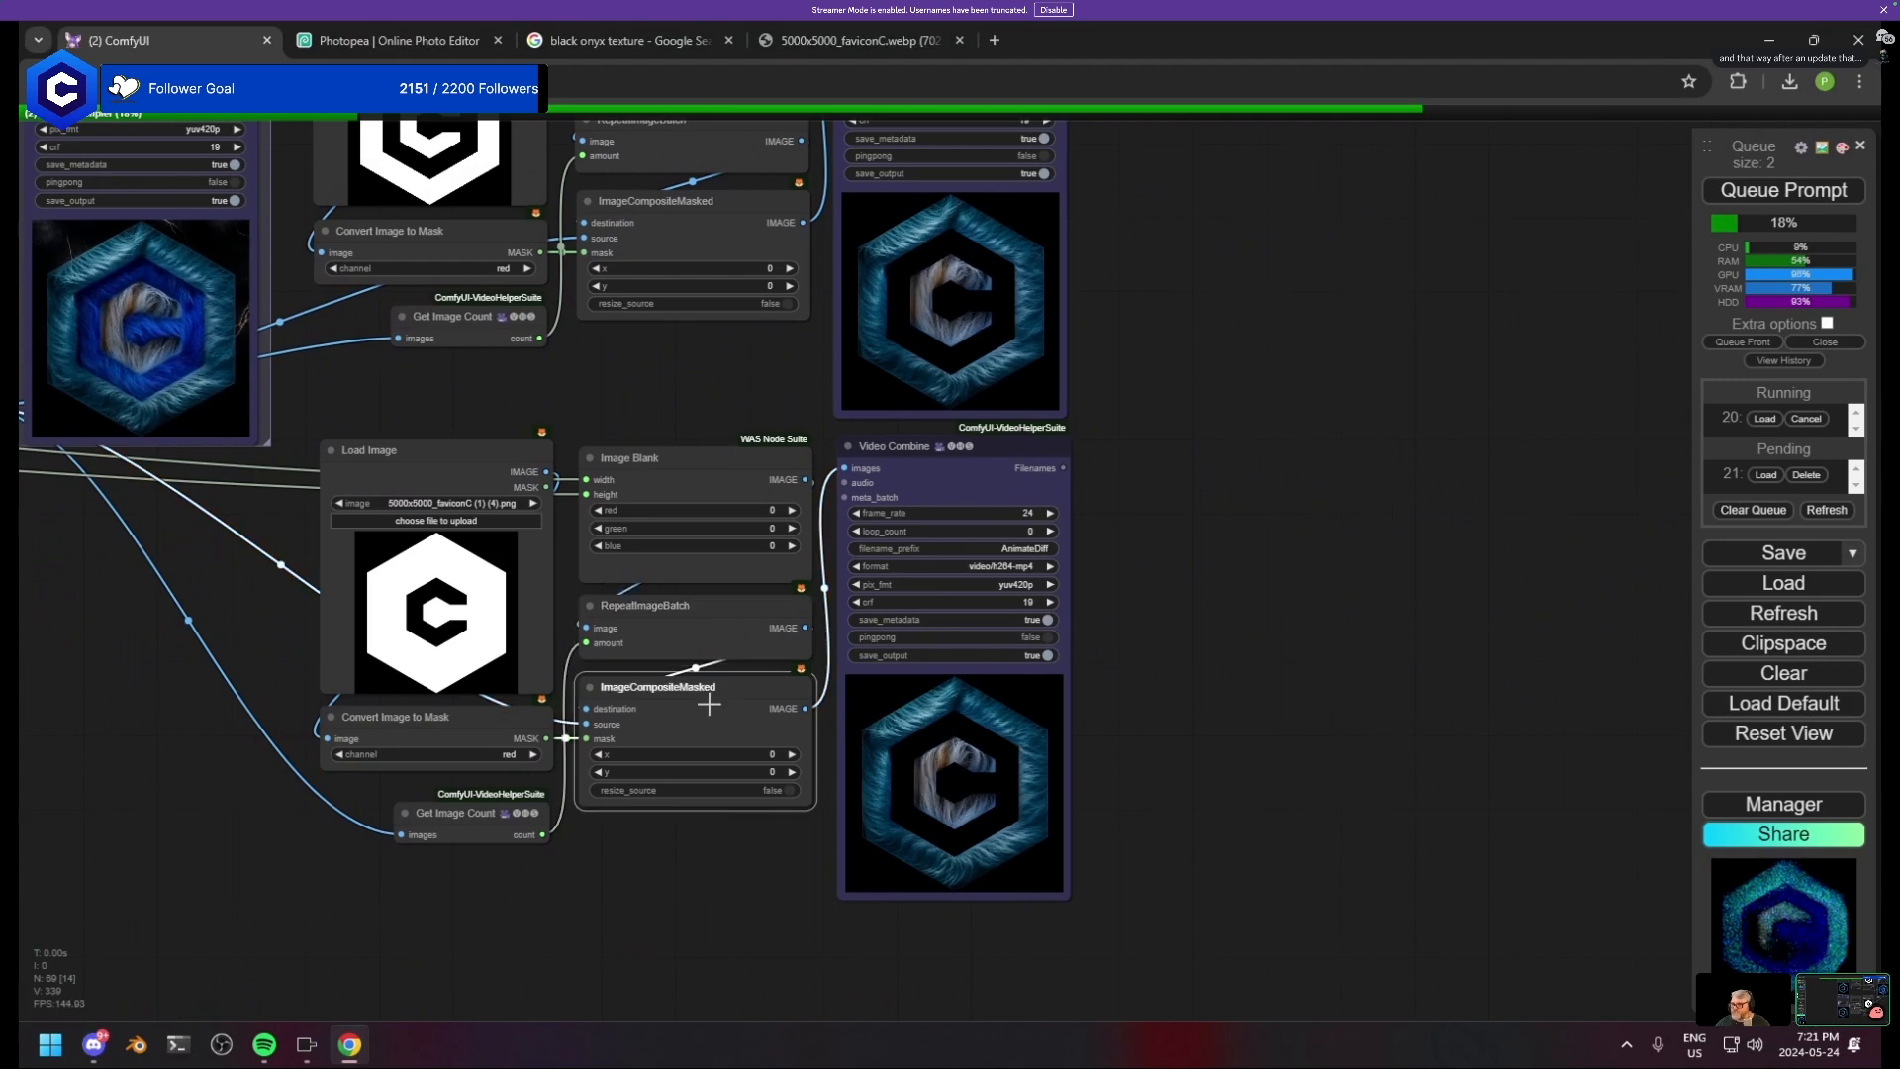
- Examine the lower compositing branch's RepeatImageBatch connections and its layout alongside the upper branch and the rest of the workflow
left_click(719, 633)
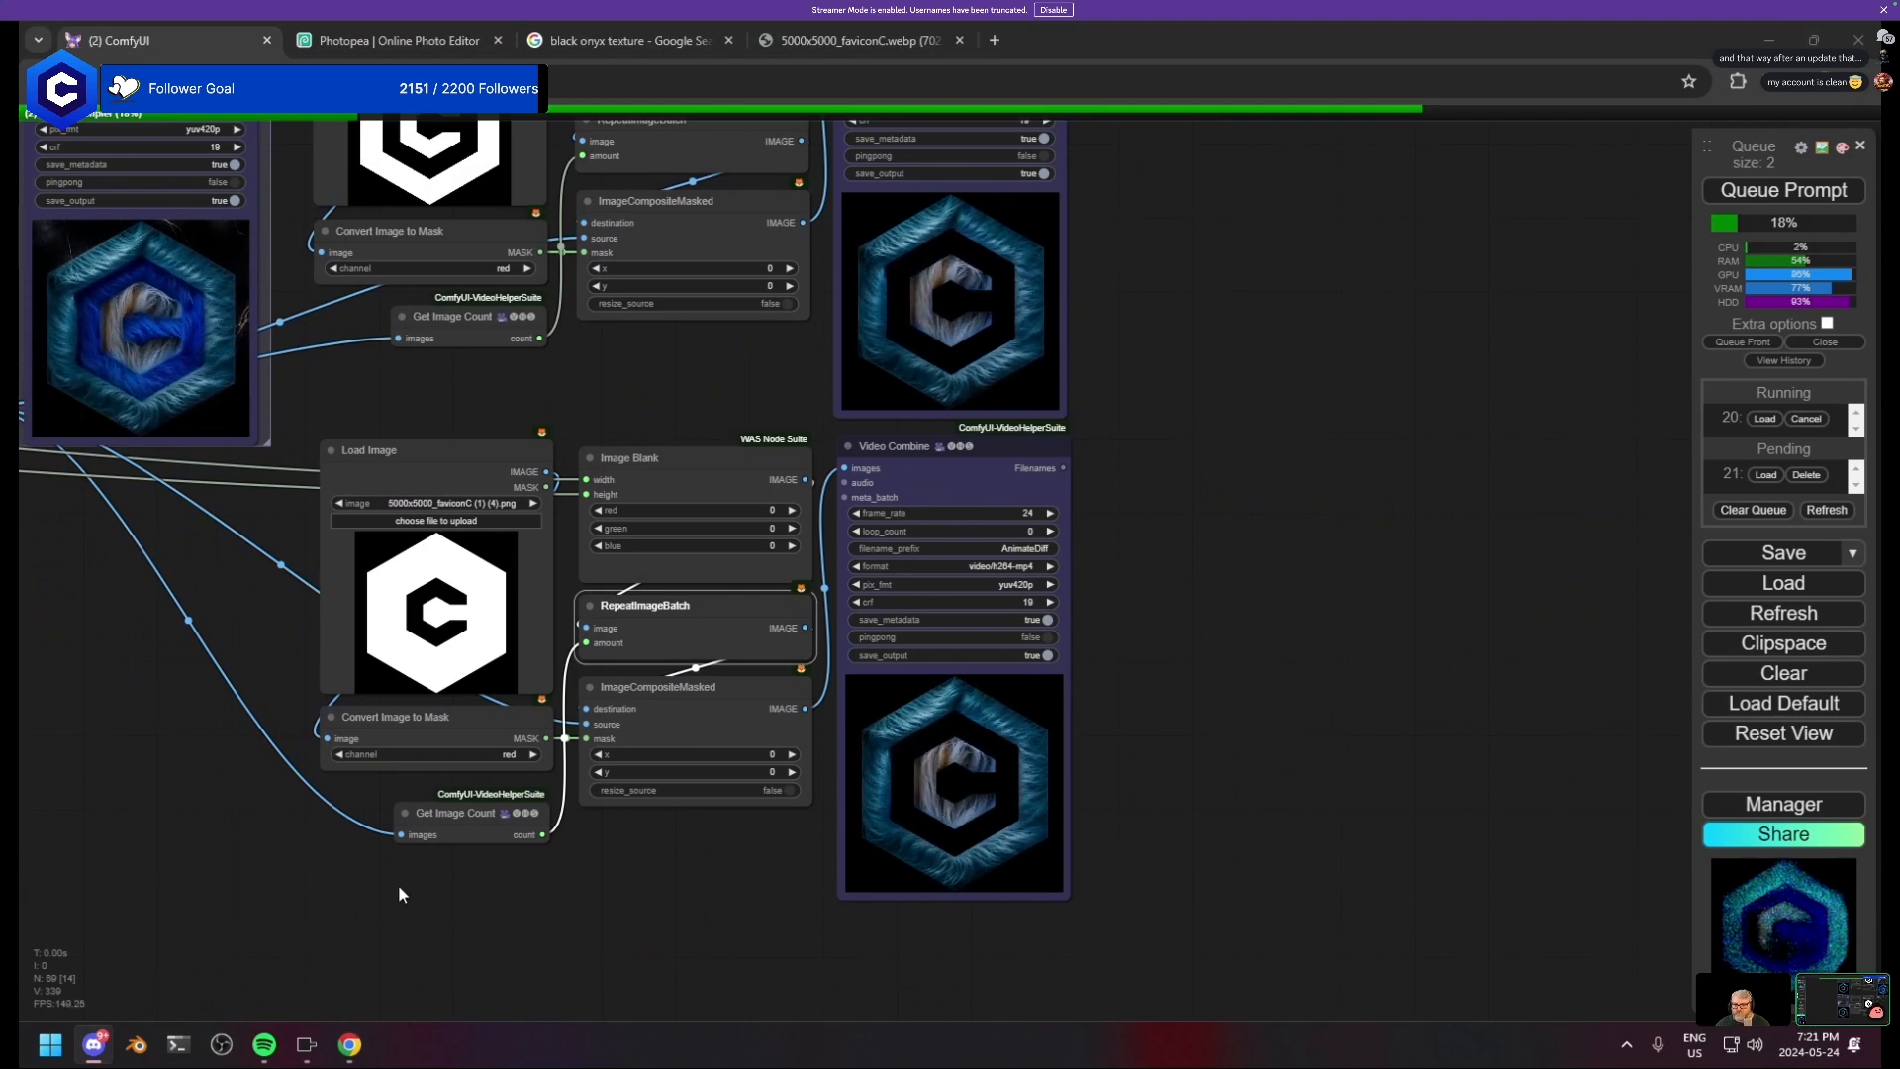
scroll(398, 893, "down", 1)
left_click_drag(373, 869, 641, 894)
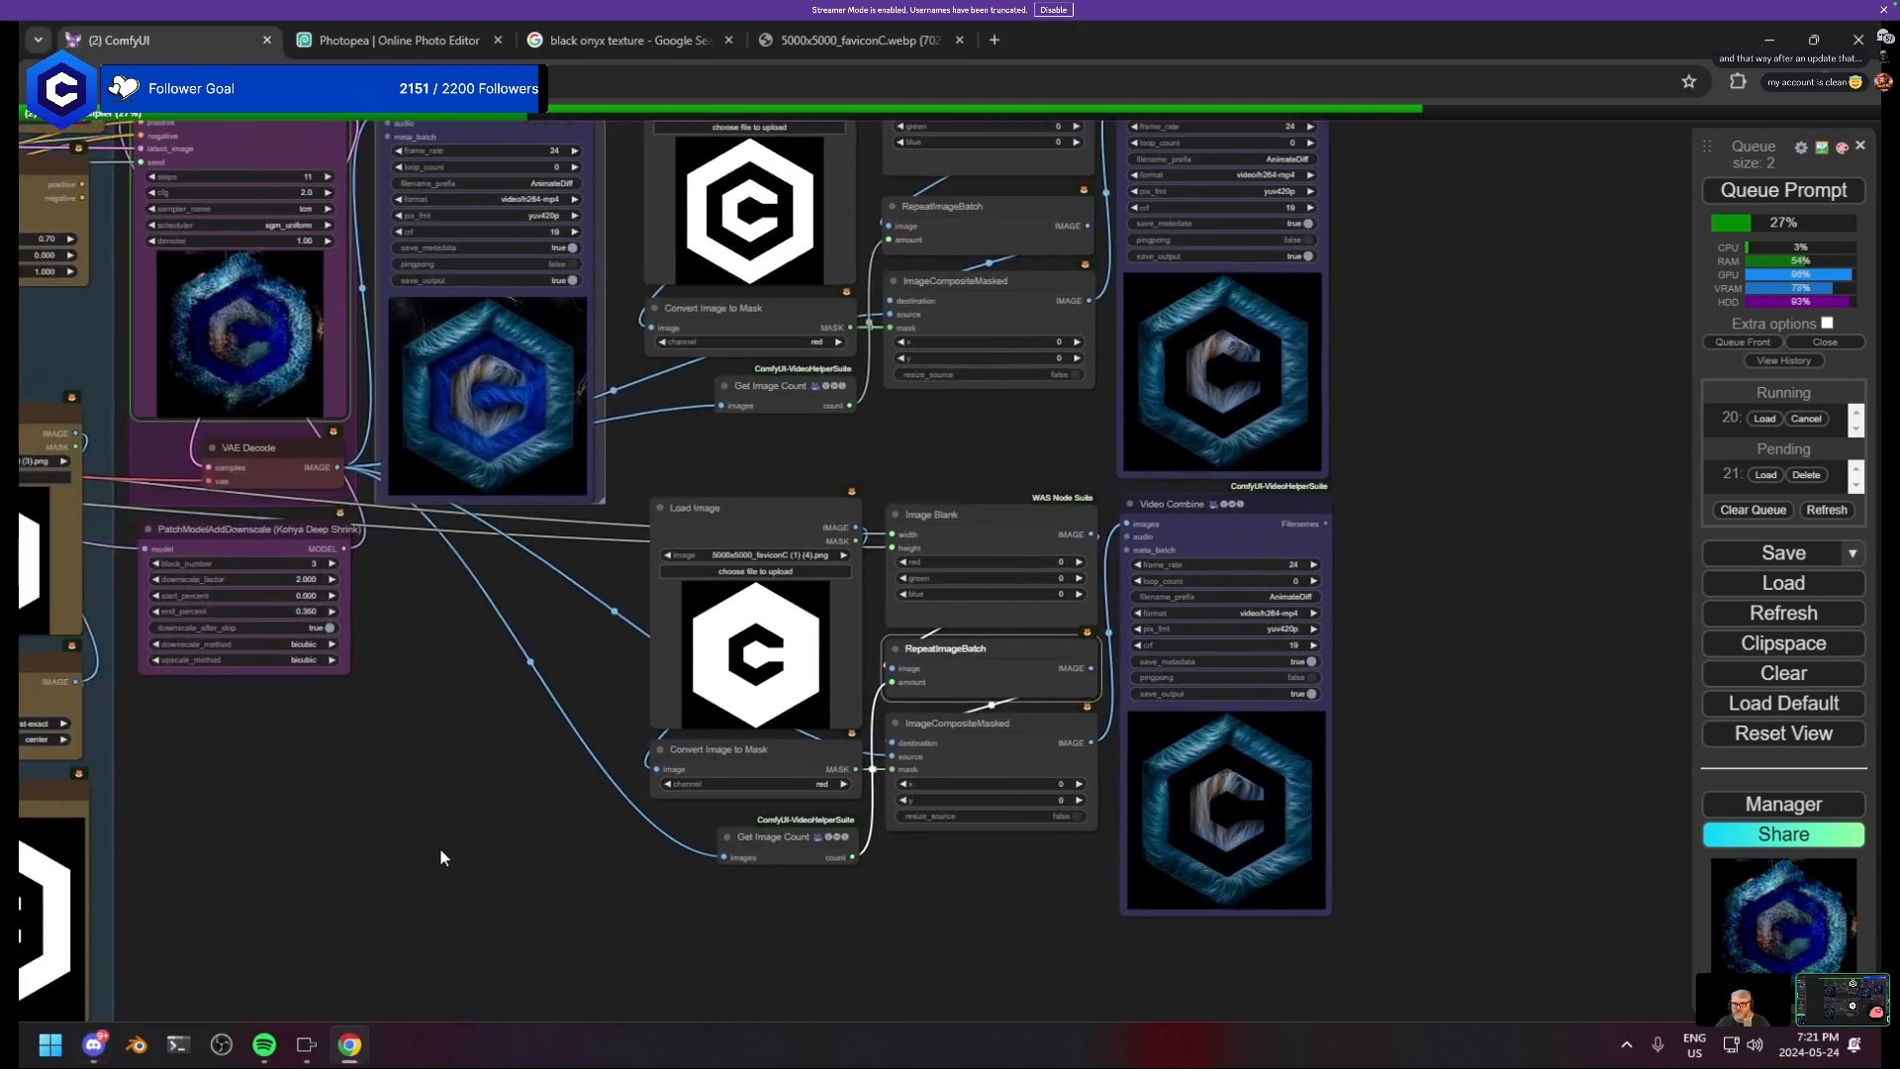
scroll(441, 849, "down", 1)
scroll(727, 872, "down", 4)
left_click_drag(384, 834, 742, 822)
scroll(1051, 836, "down", 1)
scroll(1001, 860, "up", 4)
left_click_drag(1321, 867, 939, 865)
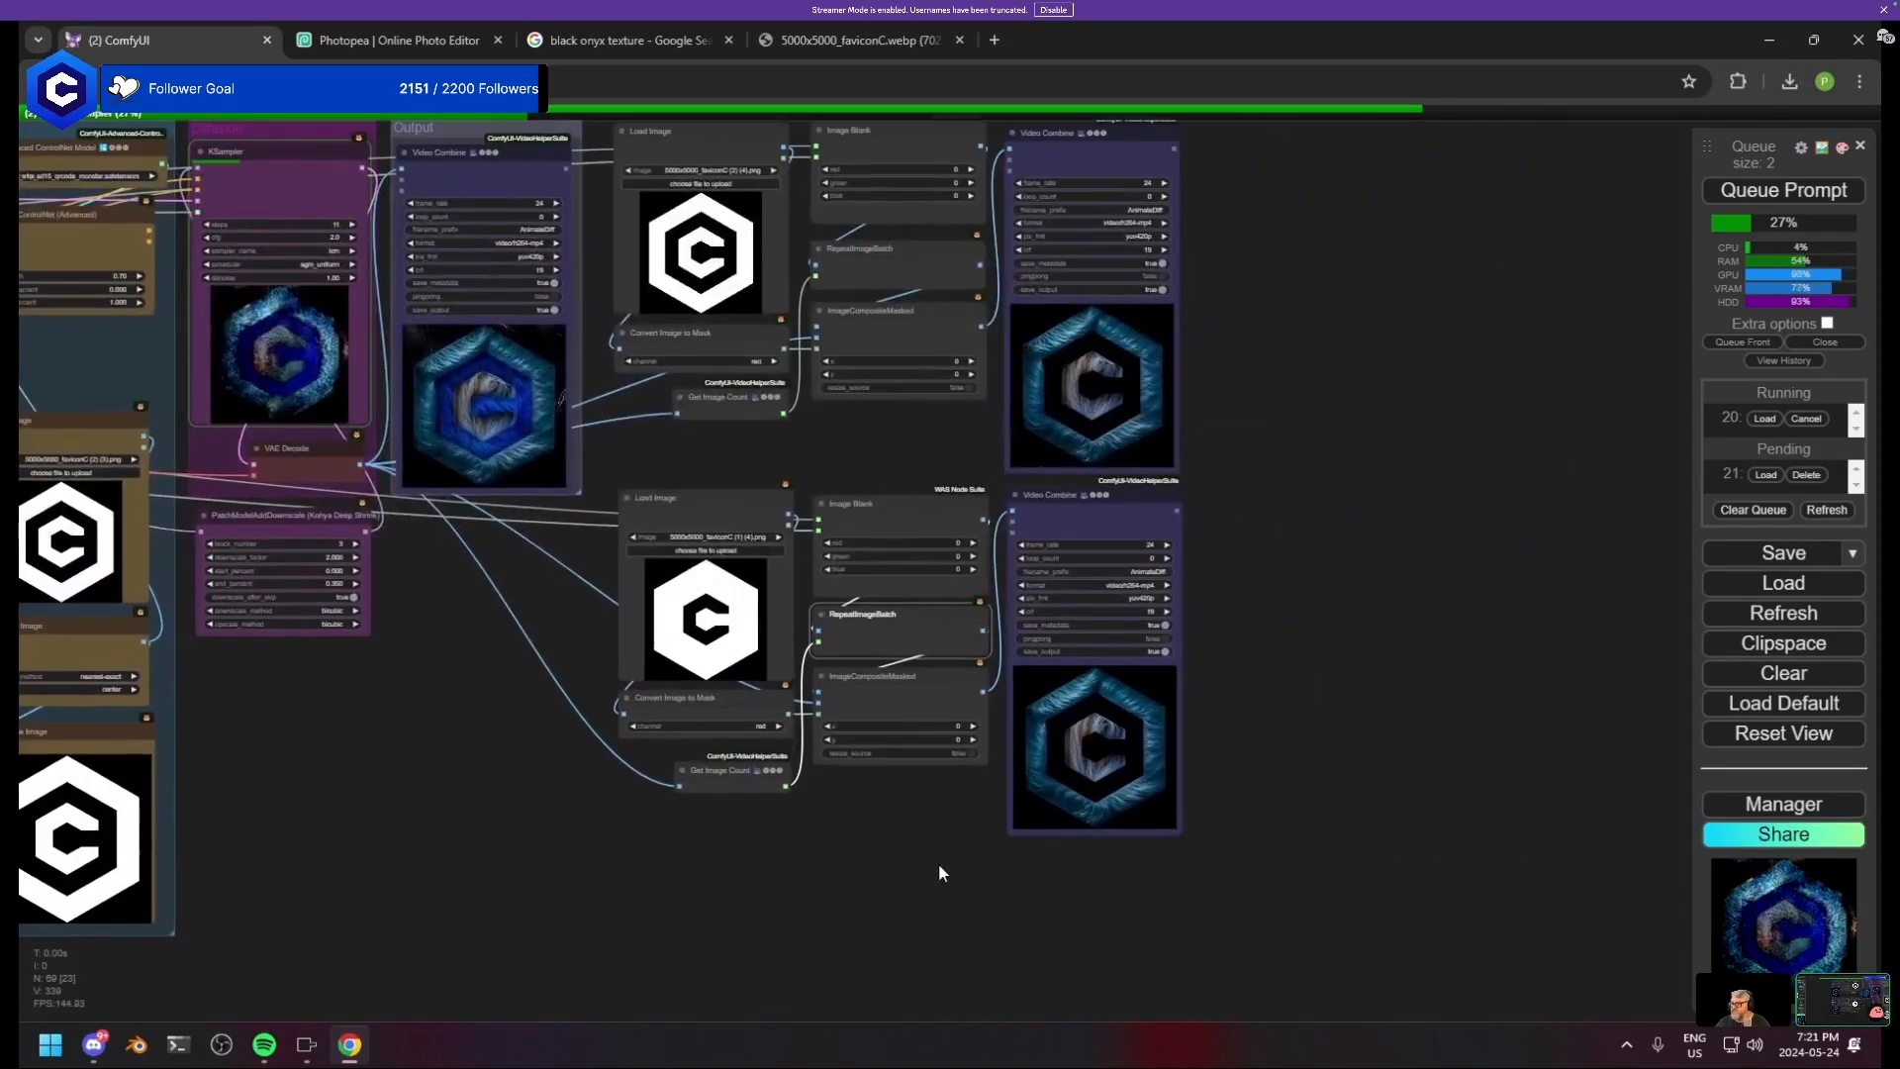
left_click_drag(1133, 883, 681, 507)
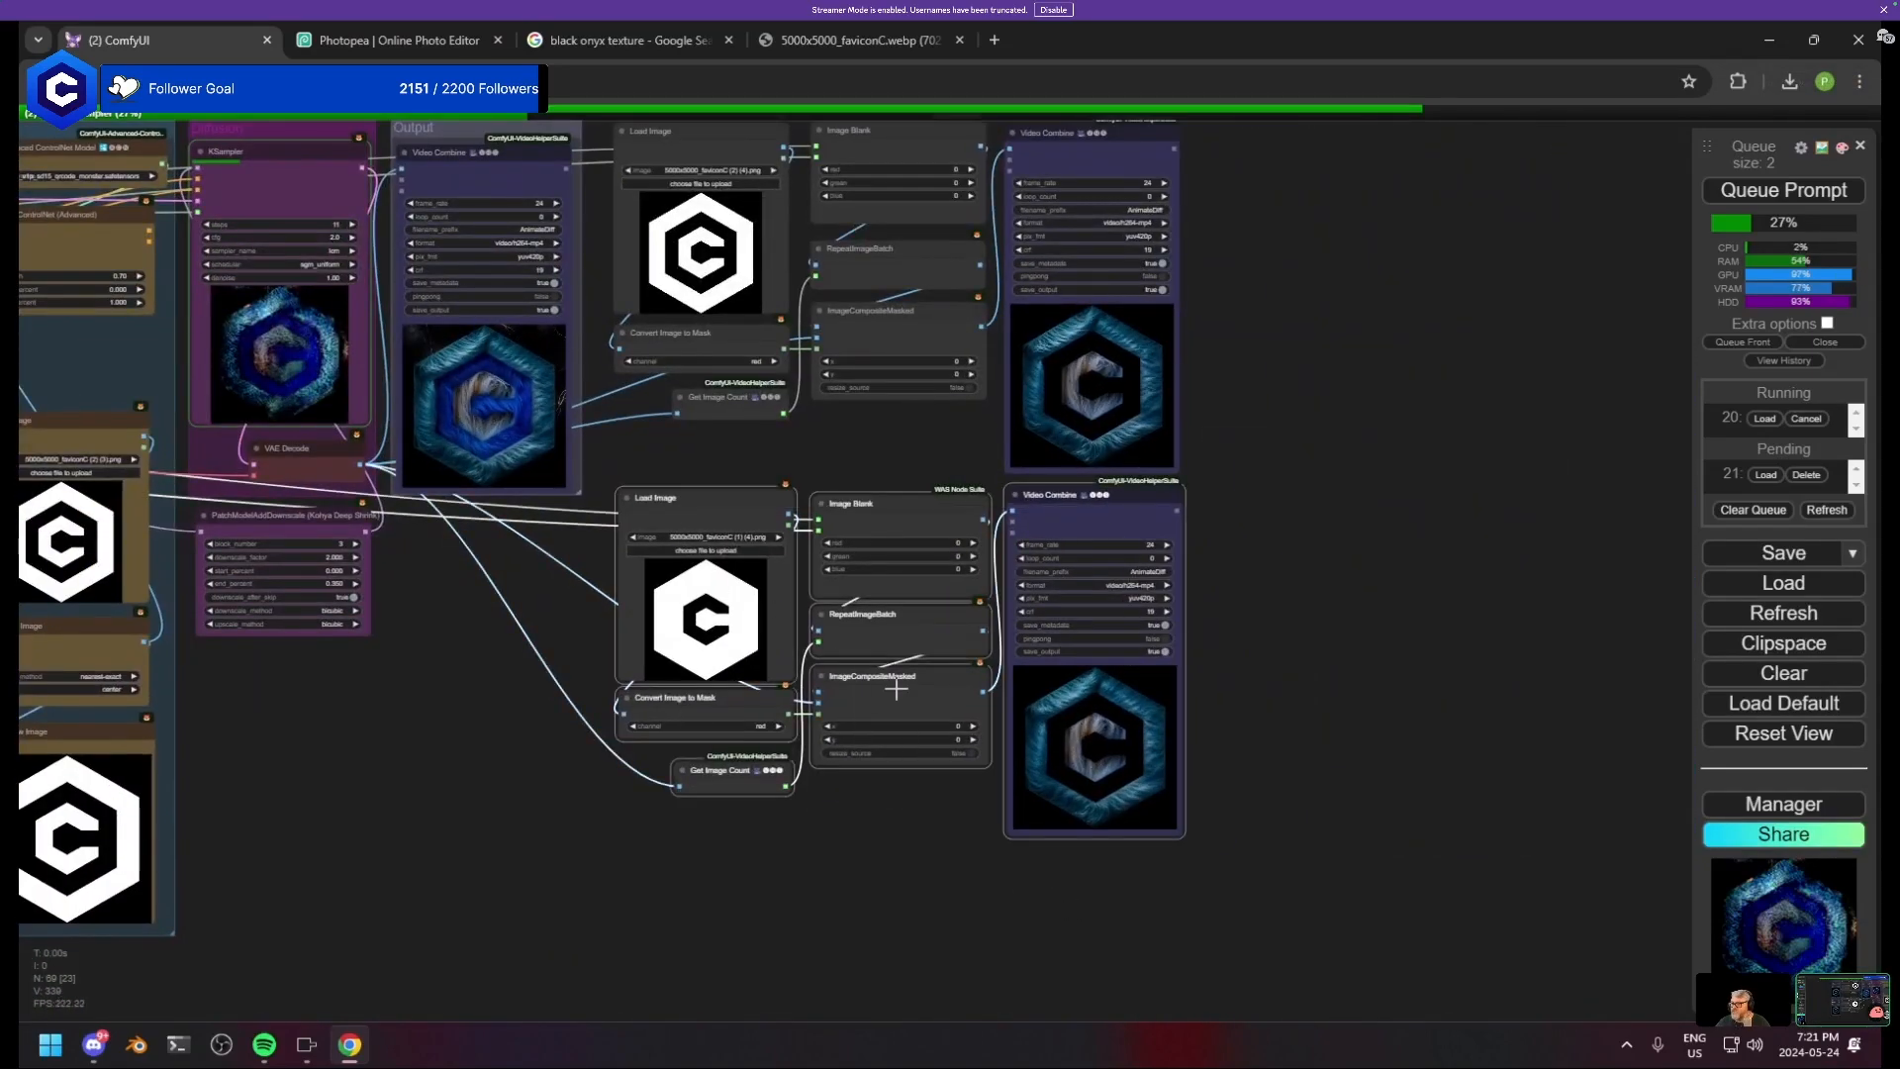
left_click(1250, 762)
left_click_drag(1084, 958, 691, 491)
left_click(1437, 795)
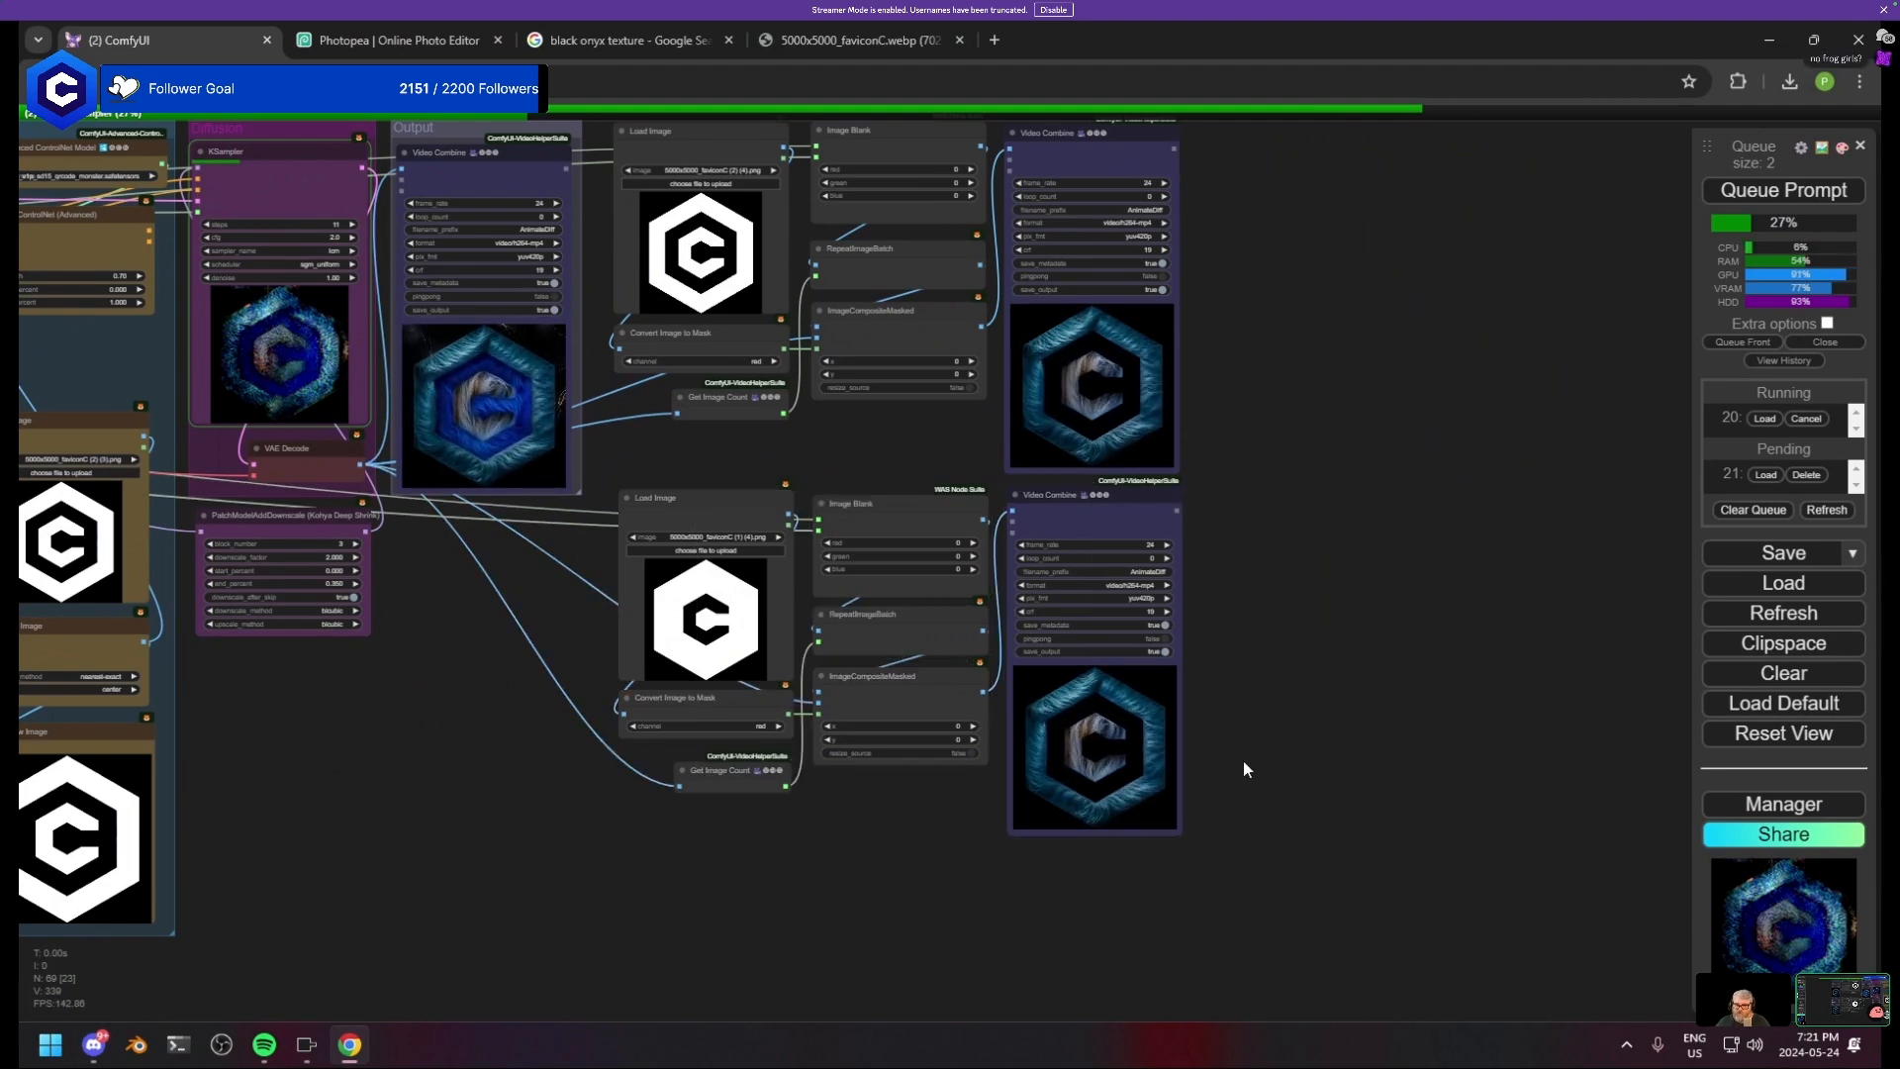
scroll(1243, 768, "down", 3)
left_click_drag(1441, 793, 1560, 779)
scroll(748, 813, "down", 2)
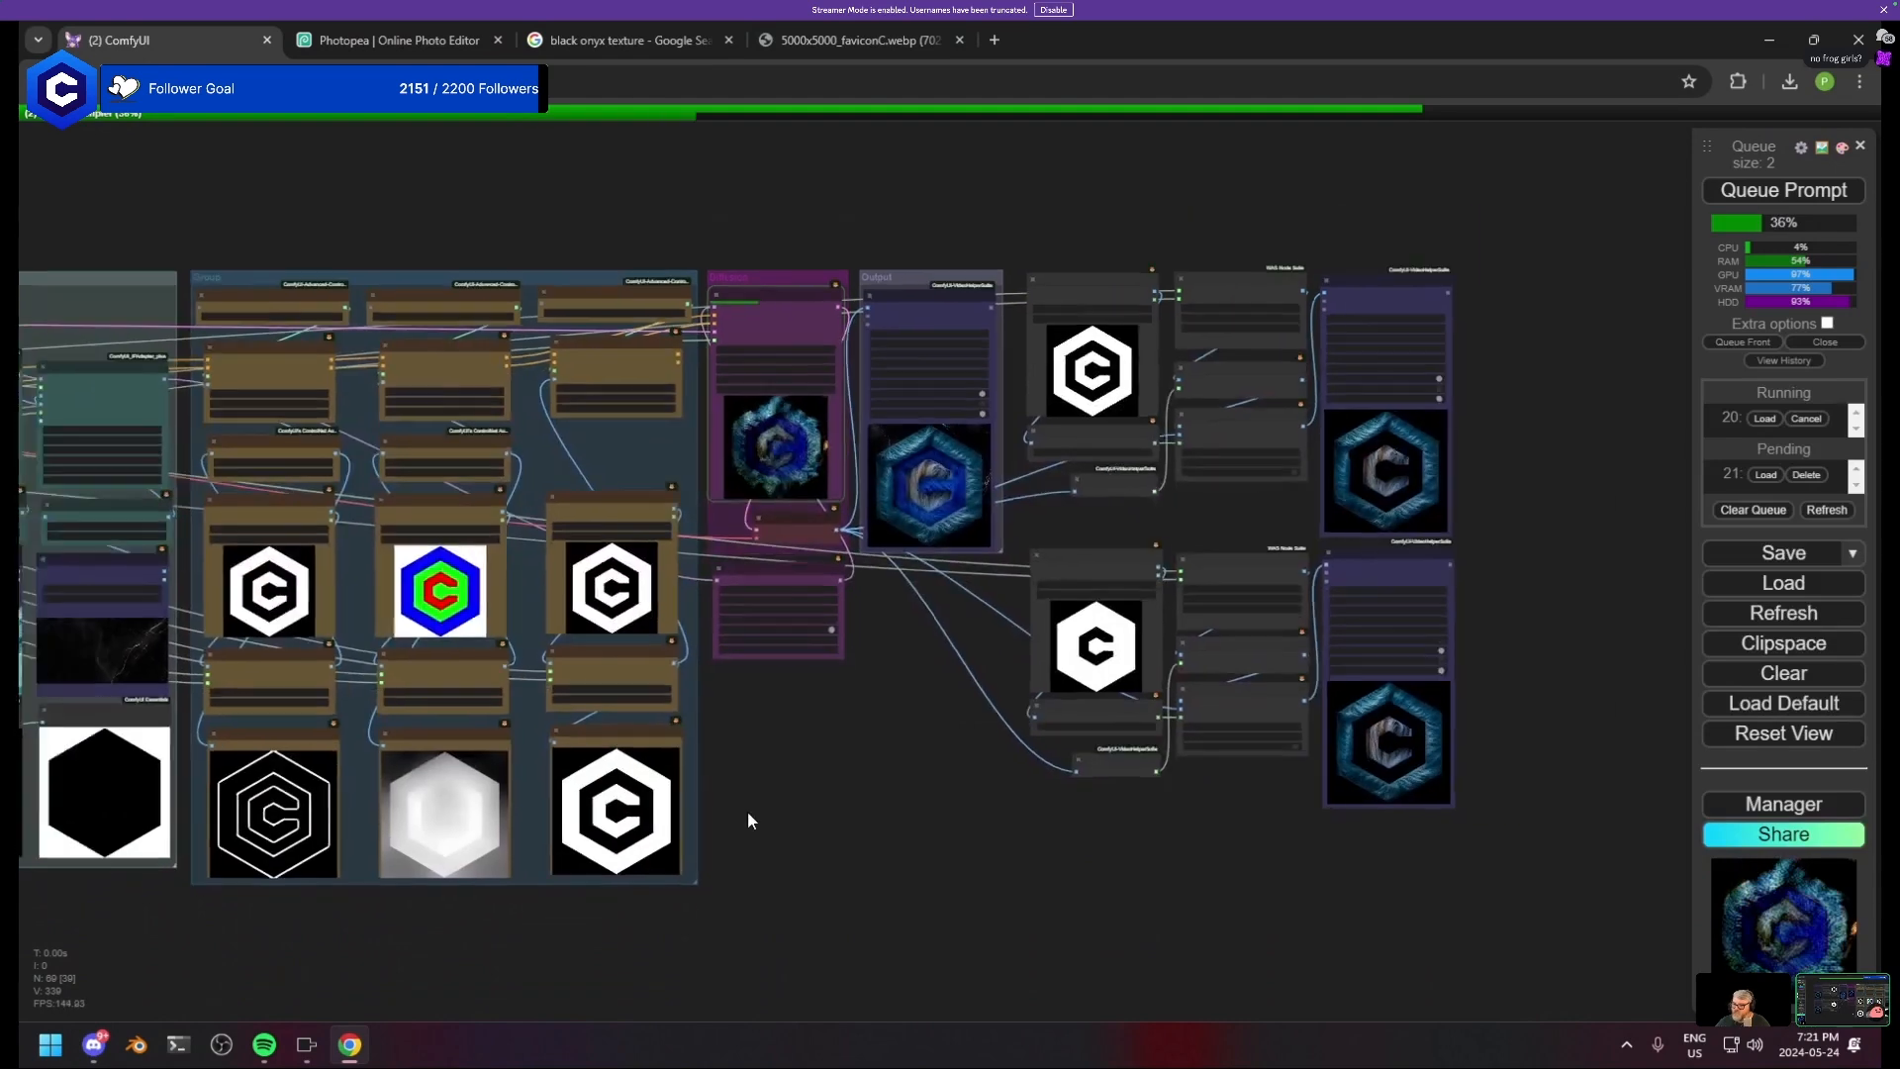
left_click_drag(758, 817, 1055, 791)
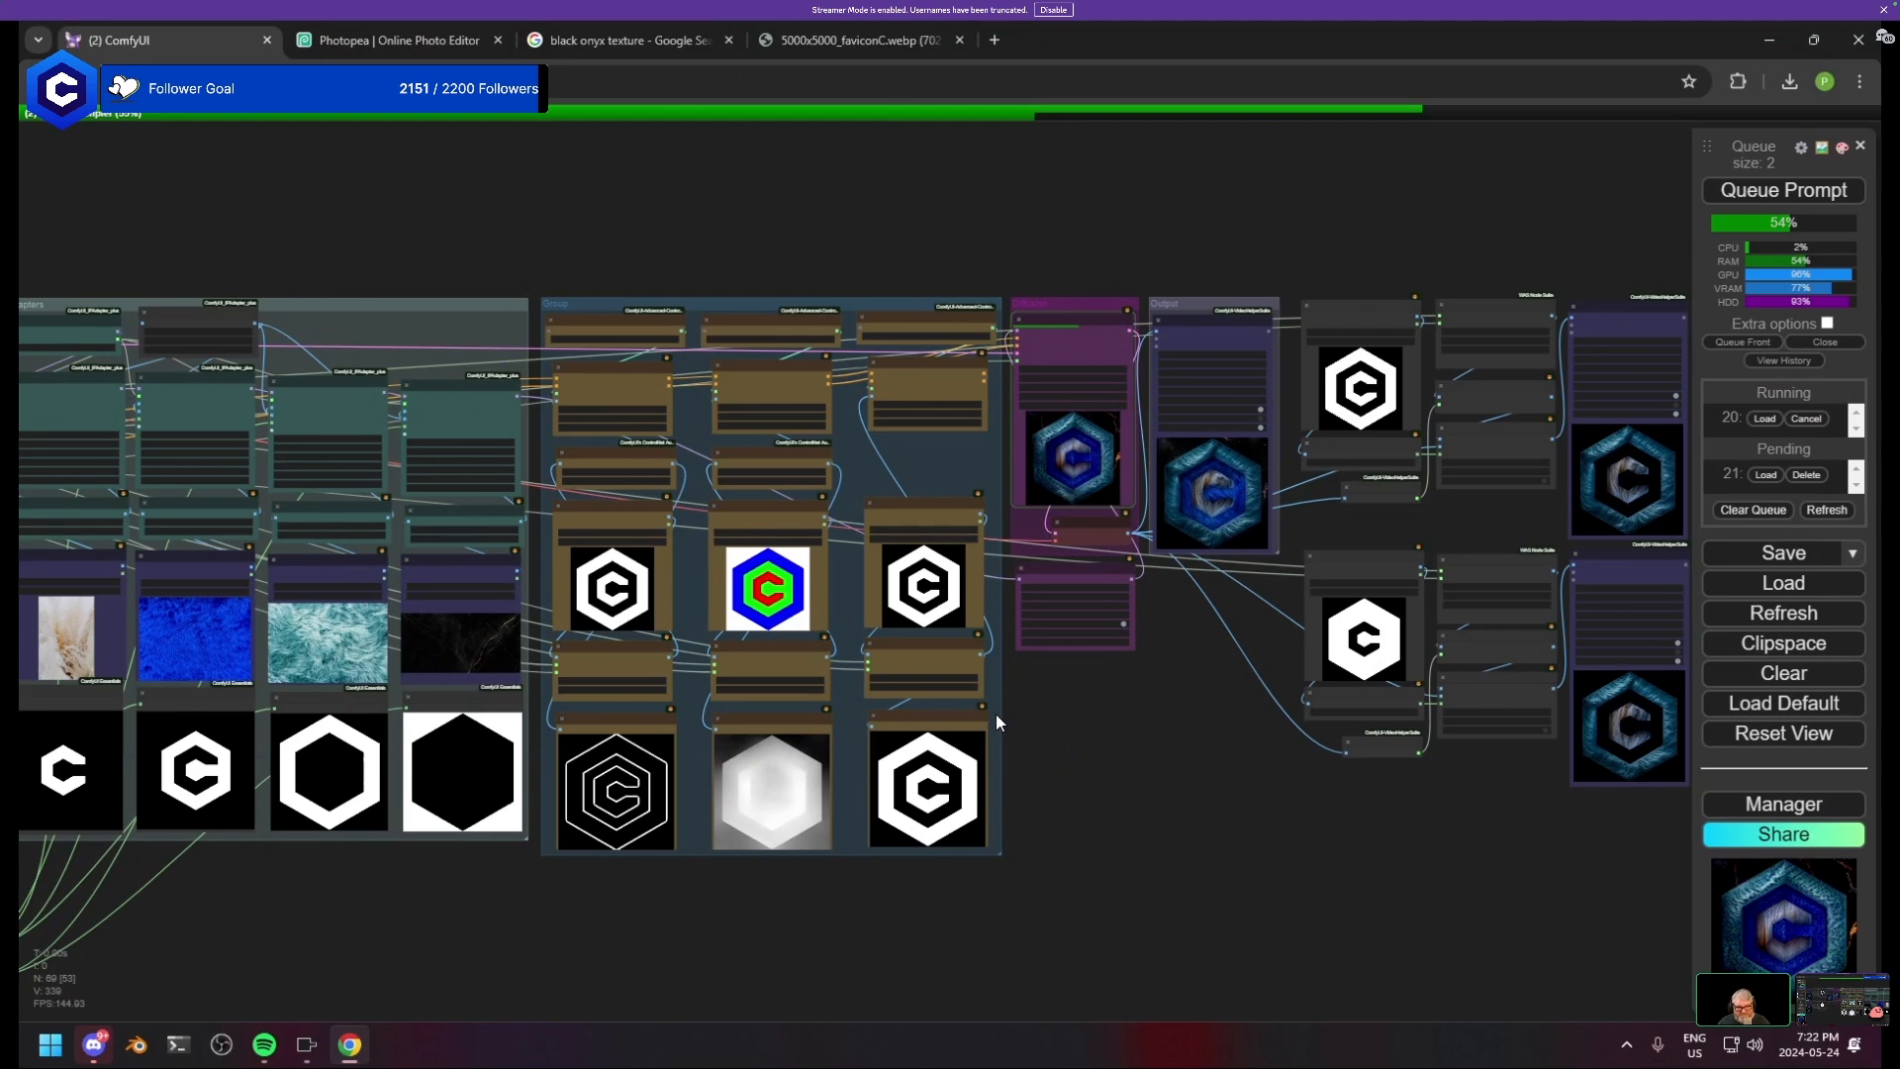
- Follow the sampler preview and the VAE Decode connections feeding the two compositing branches while the generation runs
left_click_drag(1169, 491, 521, 386)
scroll(987, 518, "up", 5)
left_click_drag(563, 497, 1059, 504)
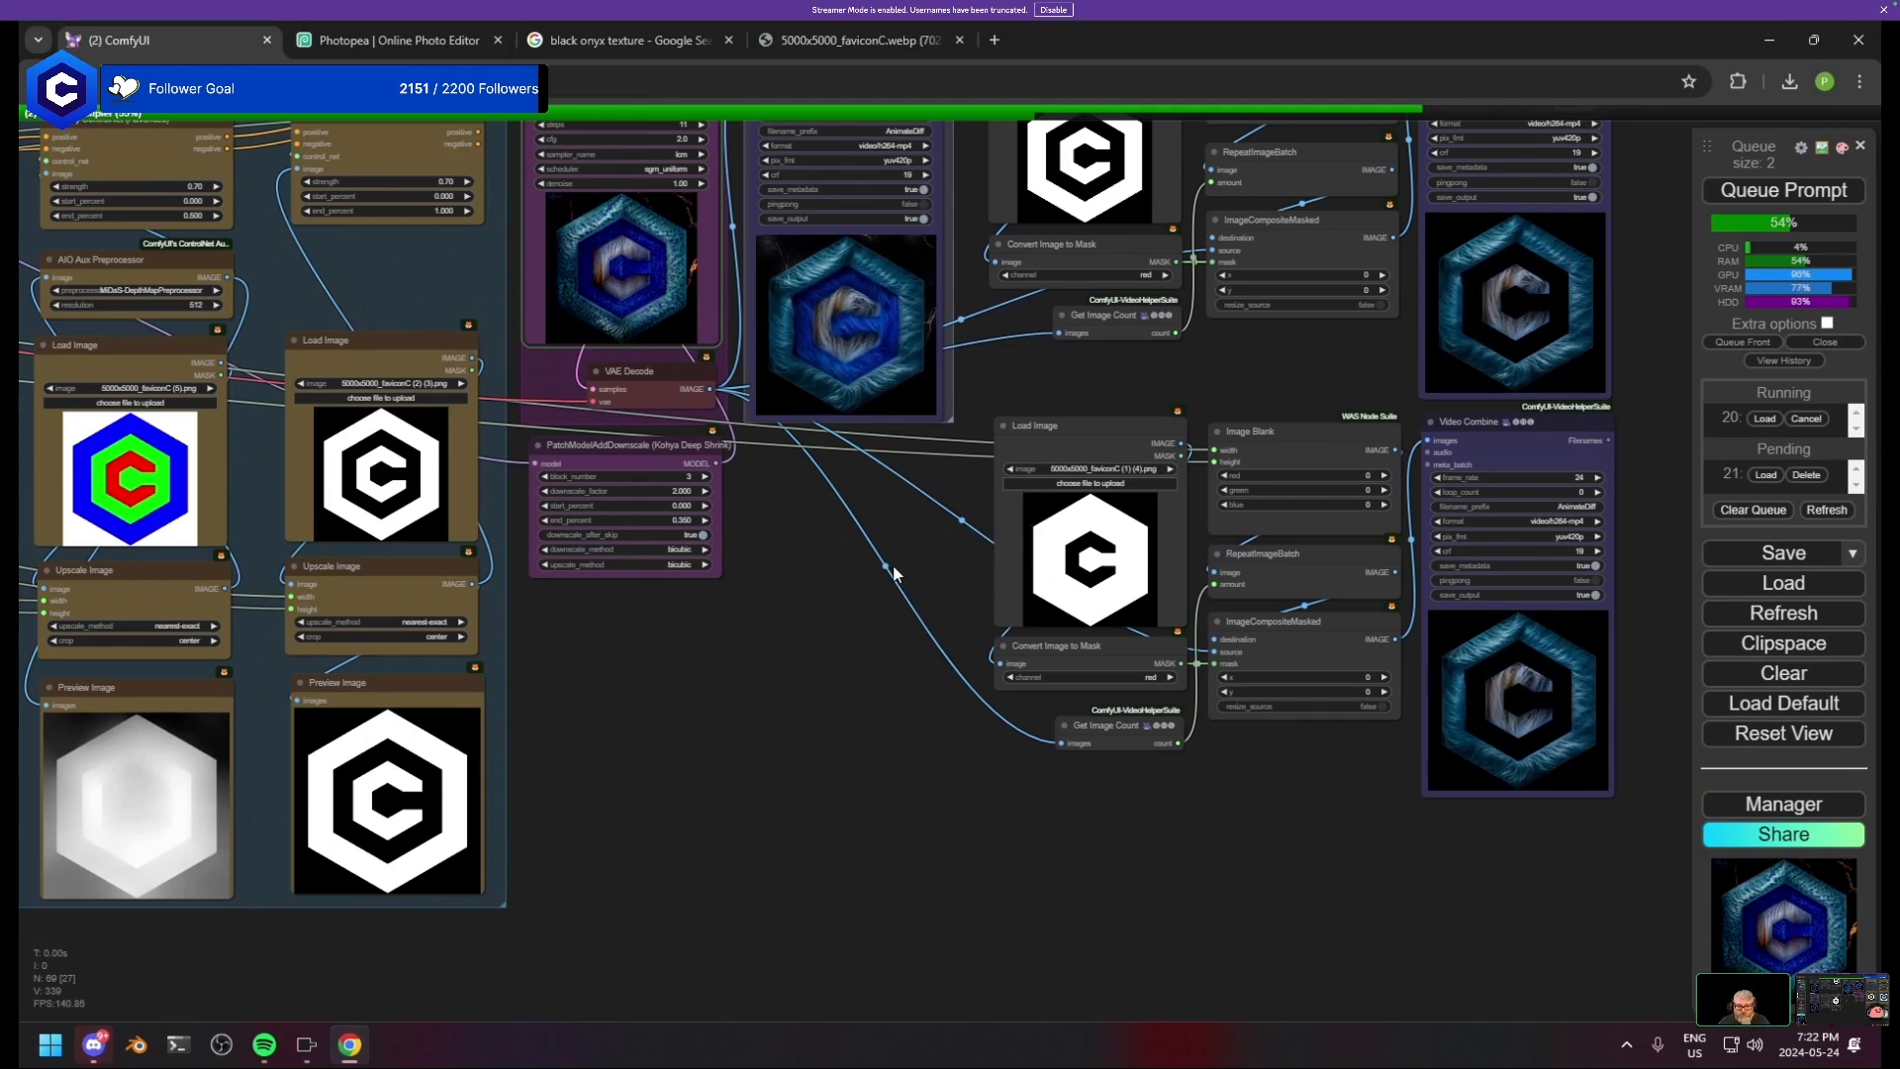
scroll(1001, 649, "down", 1)
scroll(1001, 649, "down", 3)
left_click_drag(1171, 583, 875, 643)
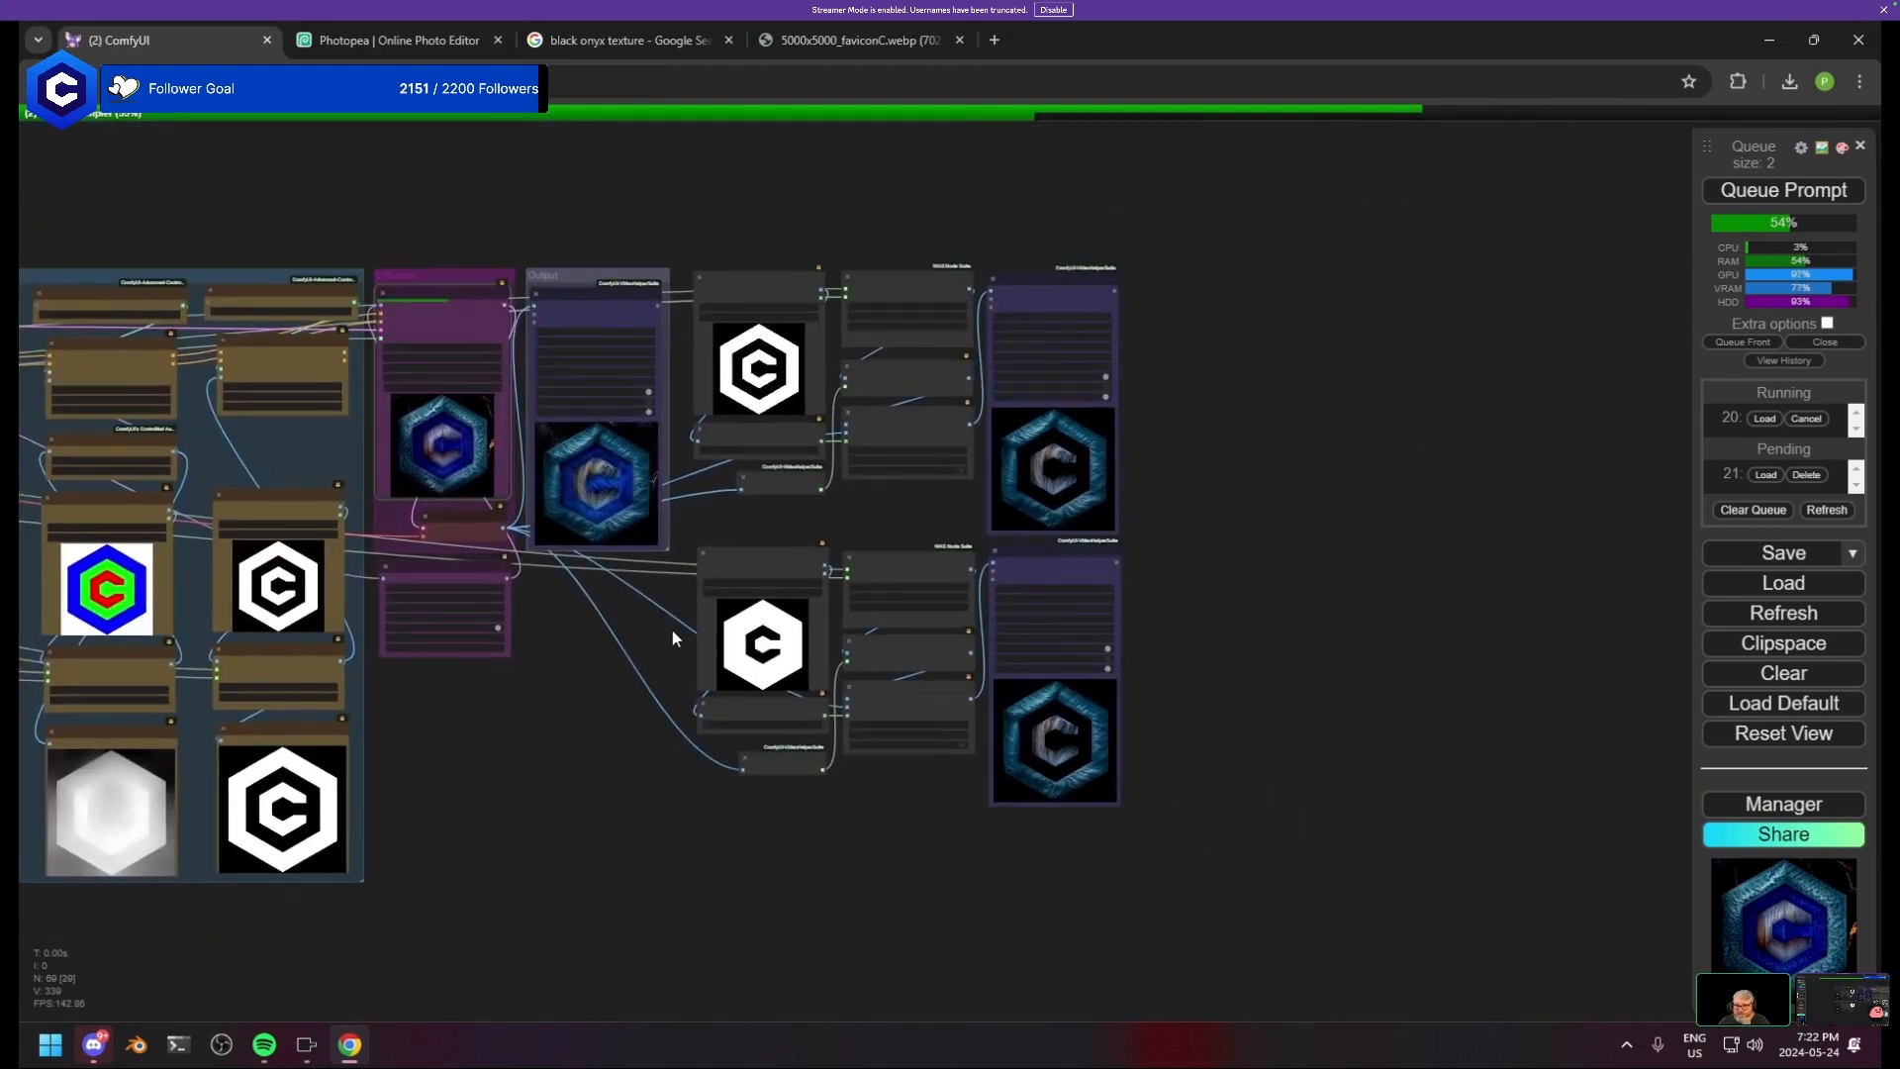
scroll(673, 637, "up", 3)
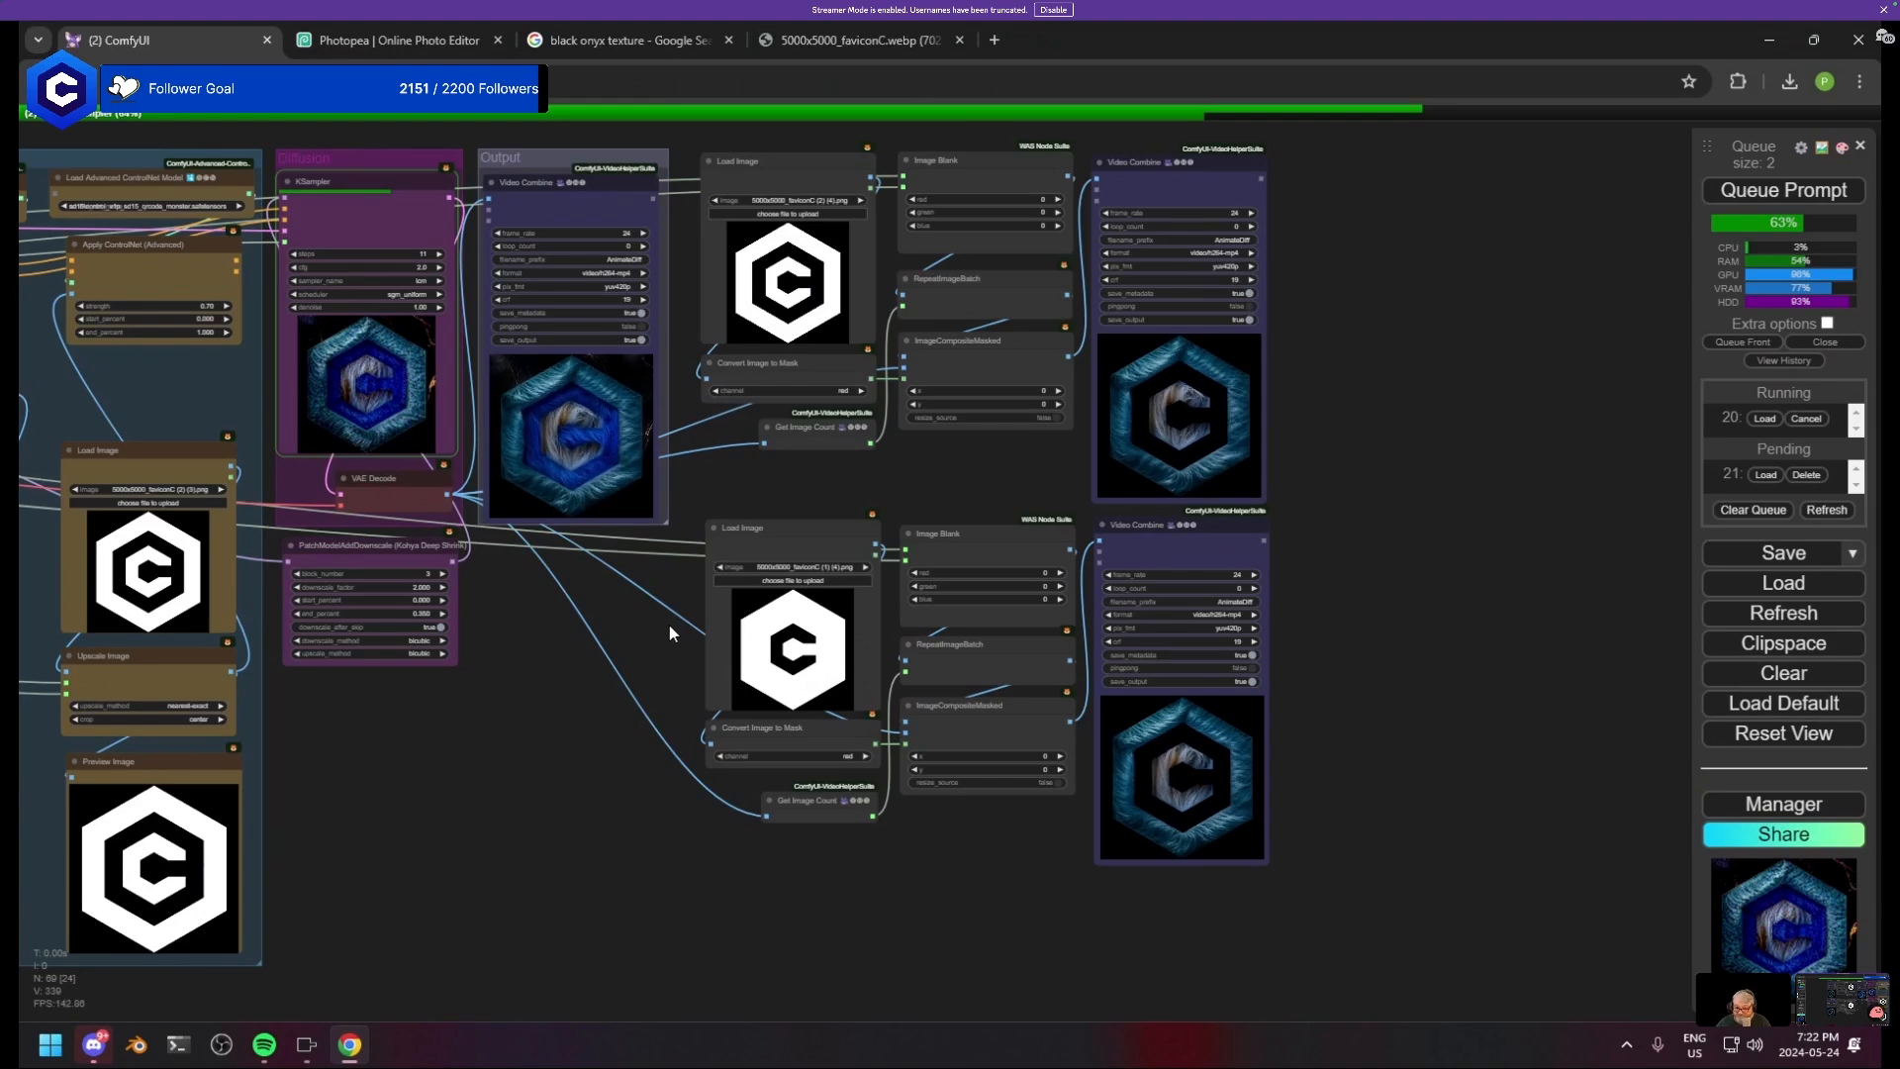
scroll(554, 681, "up", 2)
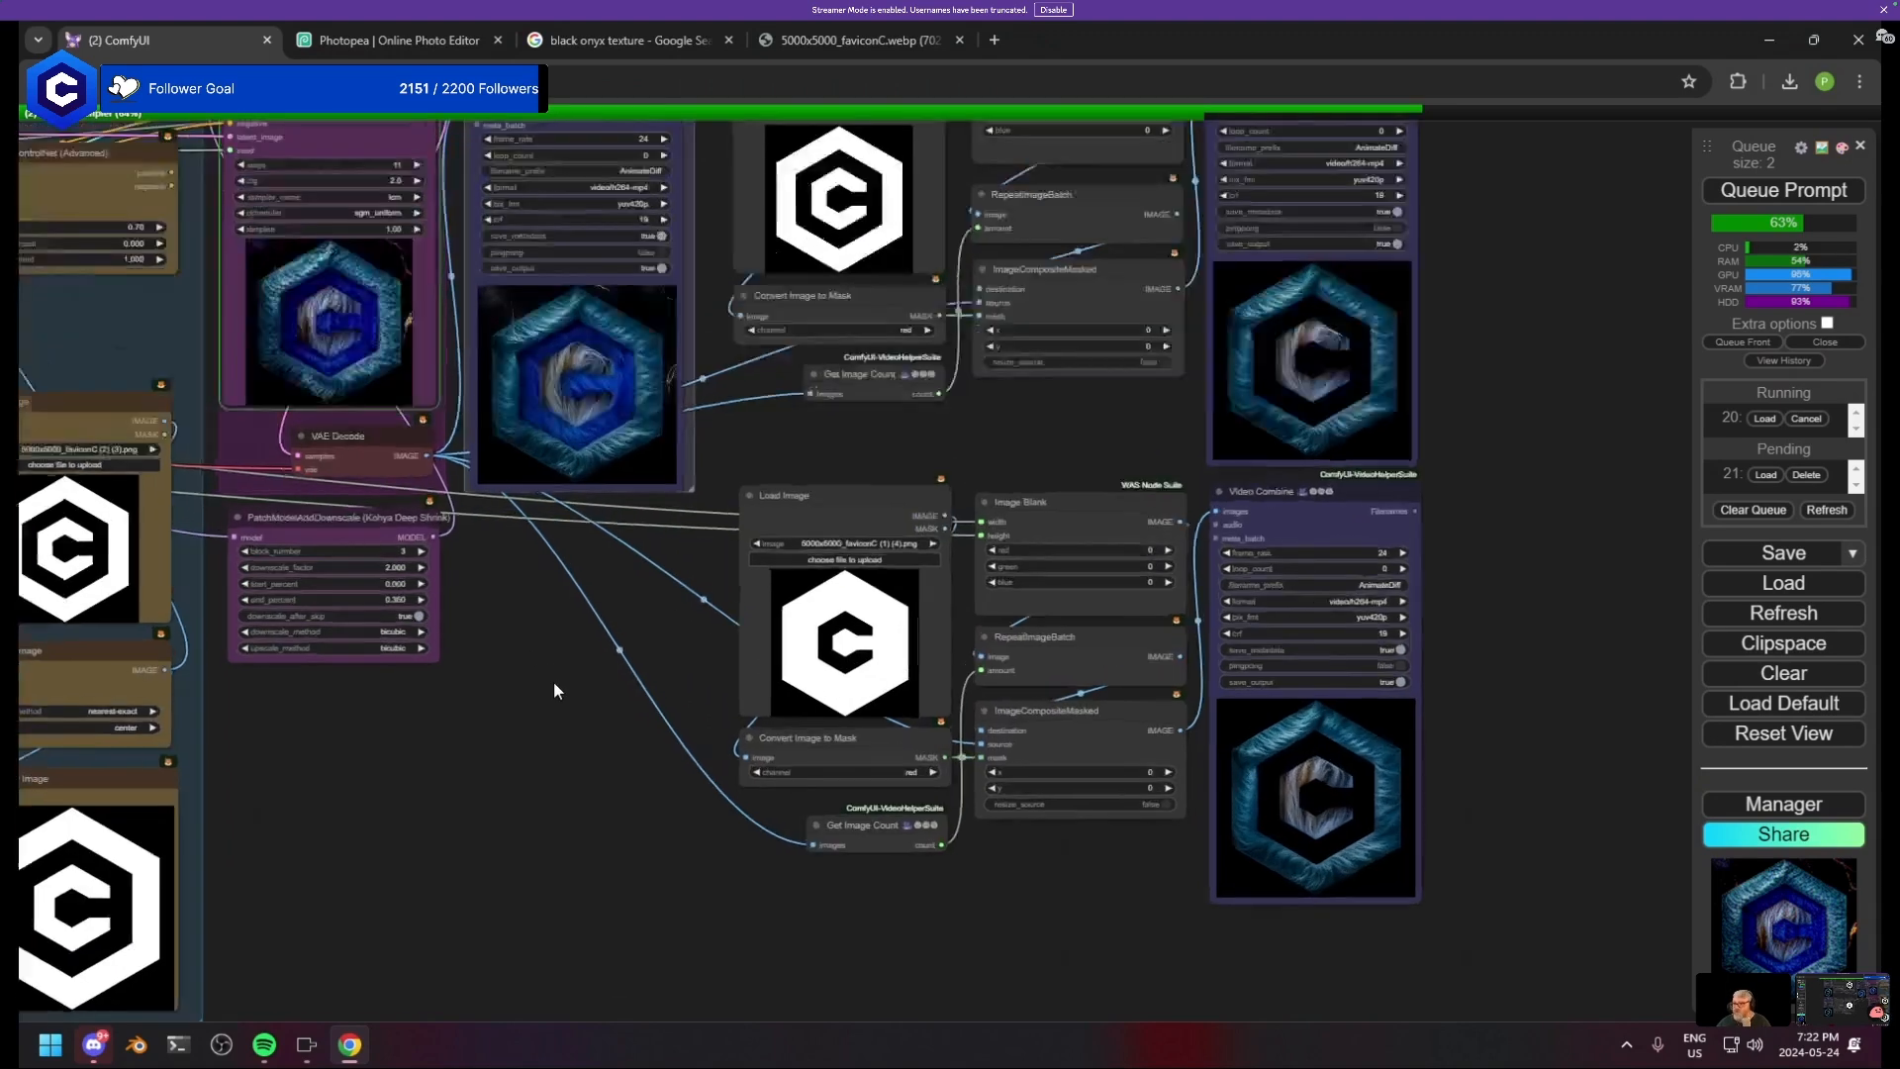
scroll(554, 681, "up", 2)
left_click_drag(710, 652, 523, 590)
scroll(523, 589, "down", 2)
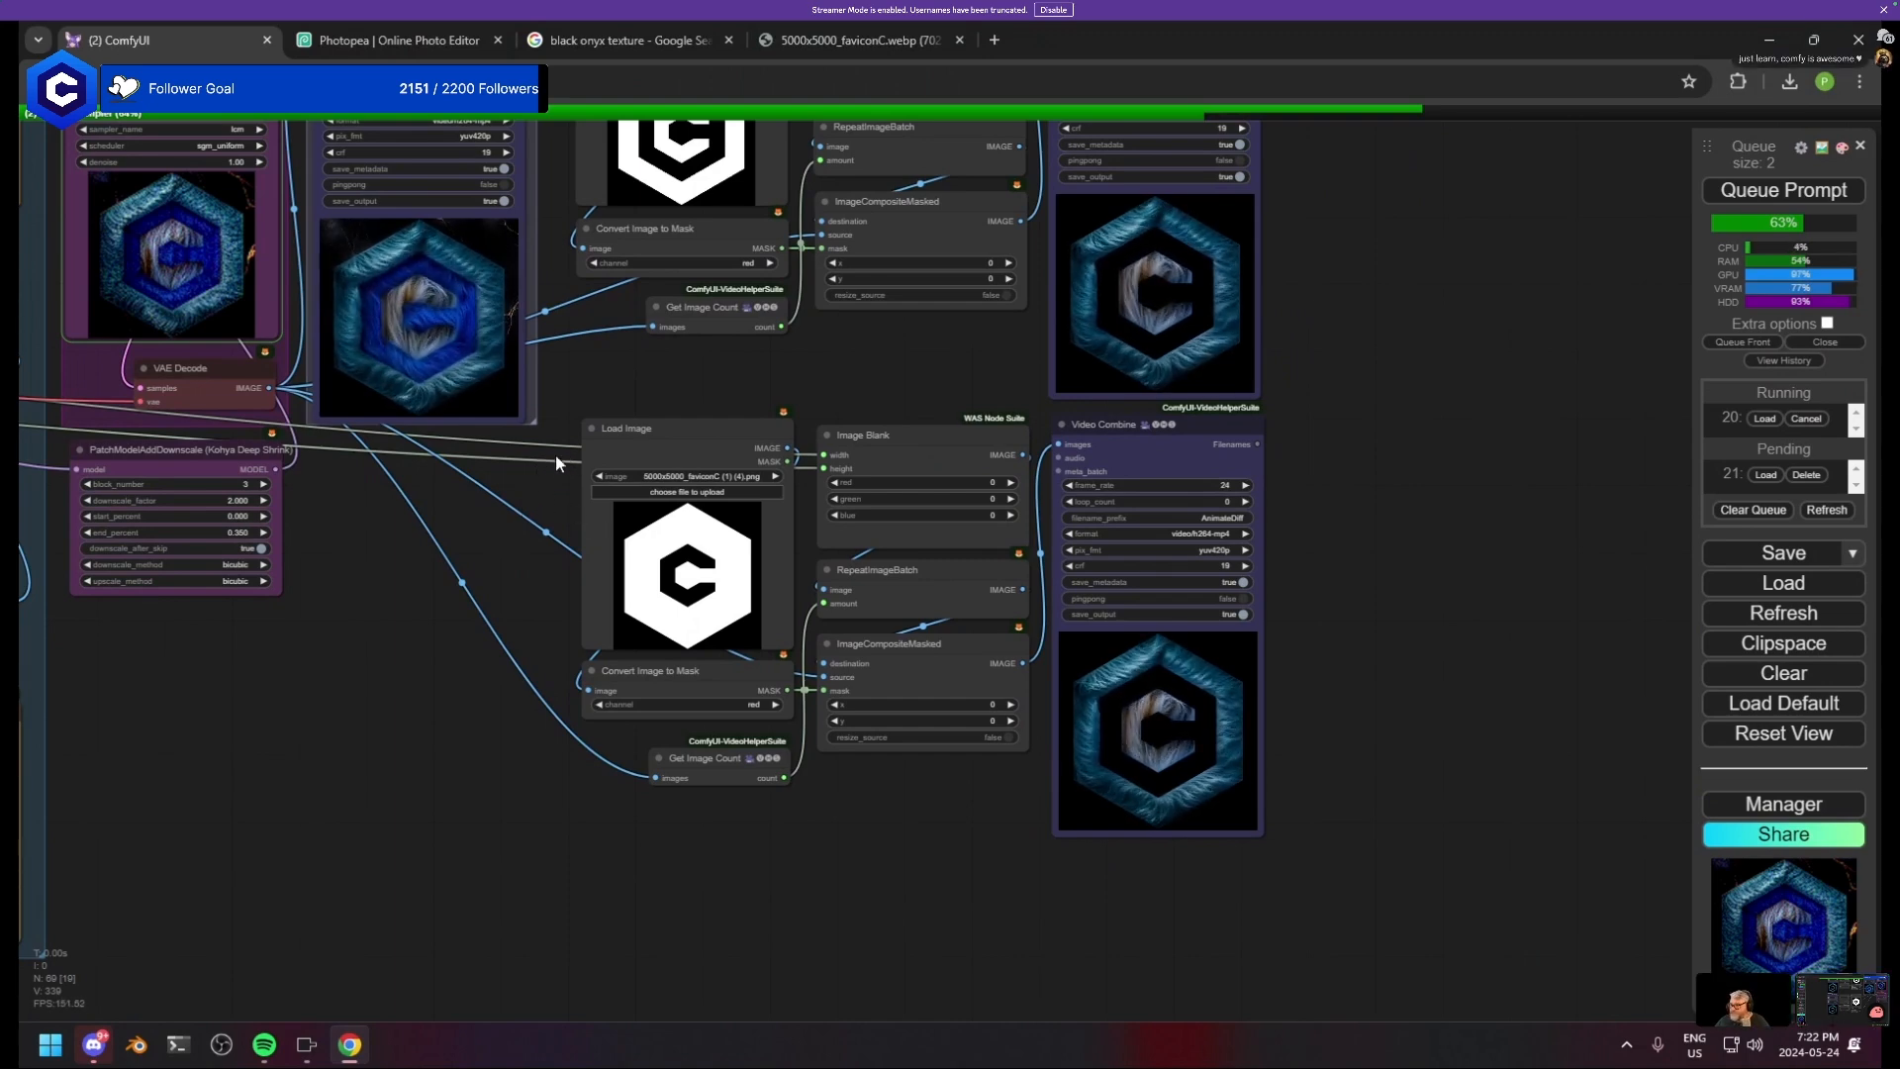
scroll(536, 483, "down", 3)
left_click_drag(537, 483, 465, 694)
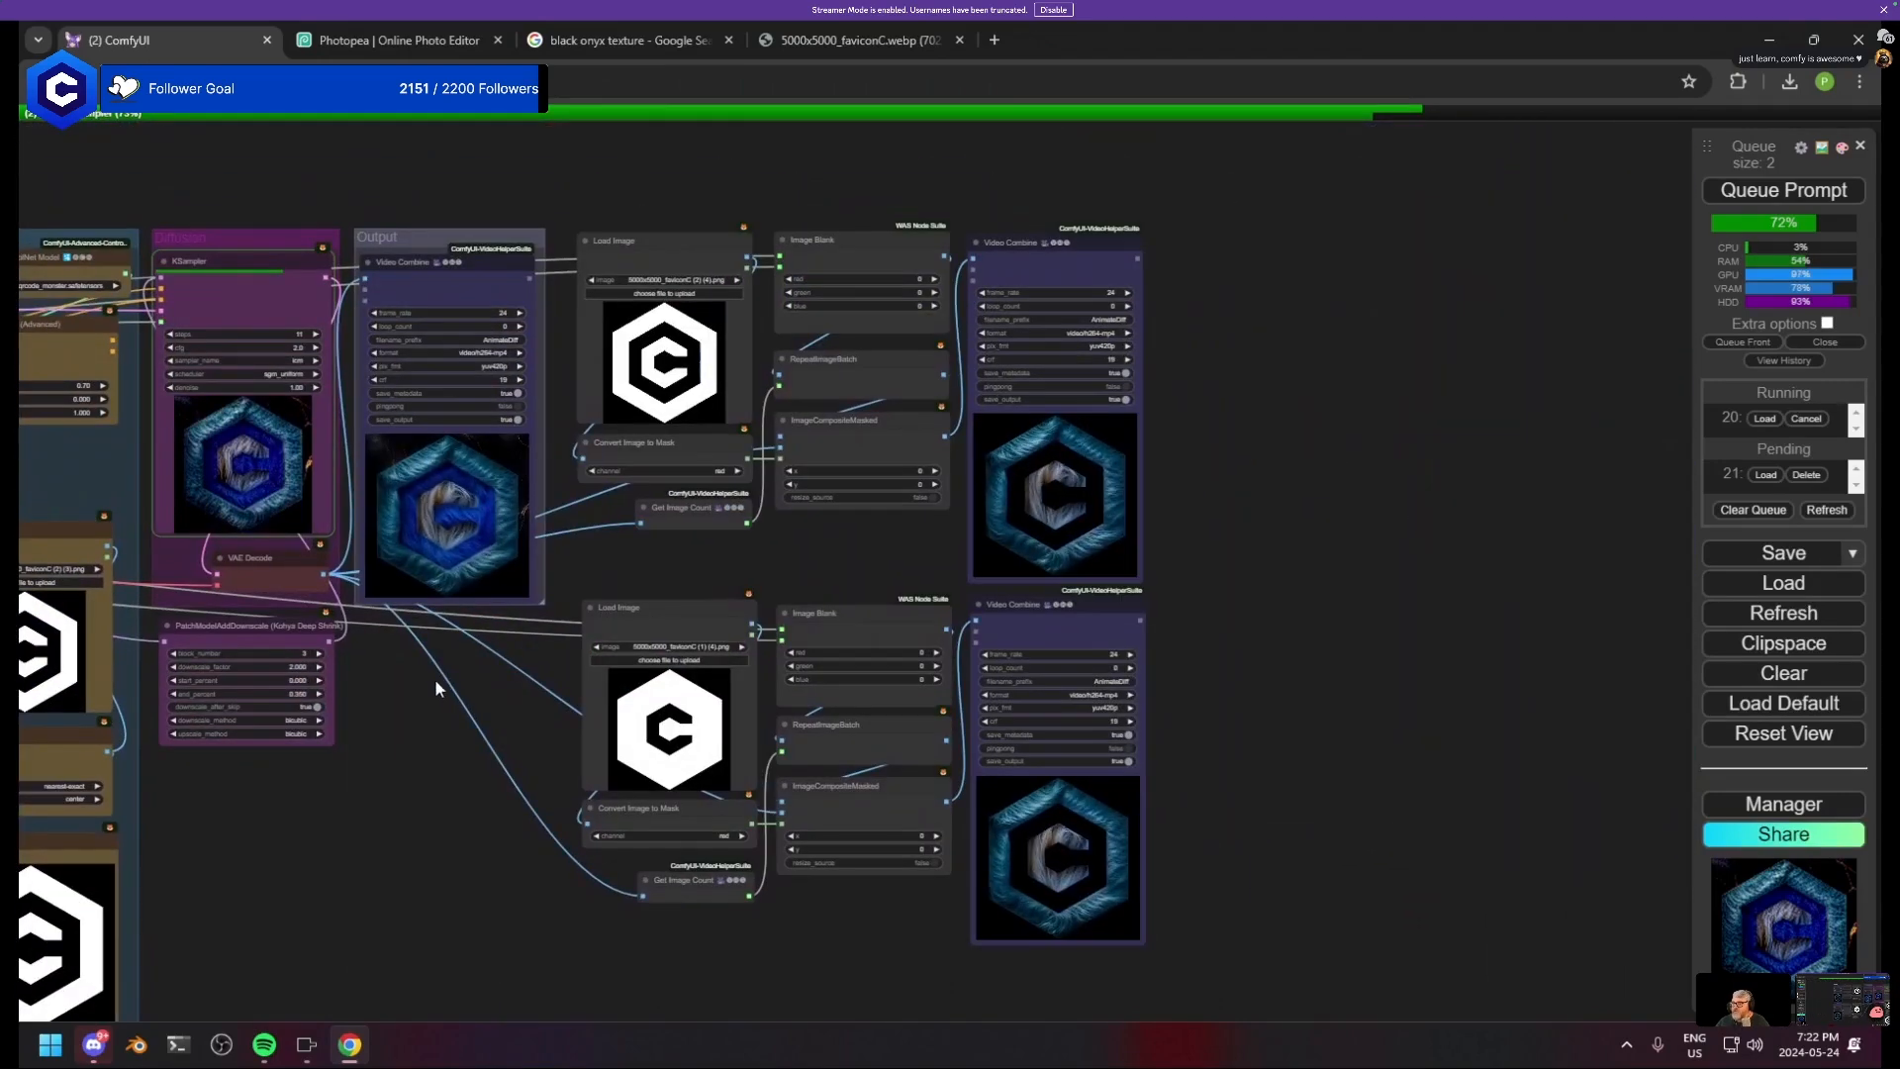
- Compare the lower and upper branches' logo masks with the previews in their Video Combine nodes
scroll(671, 683, "up", 4)
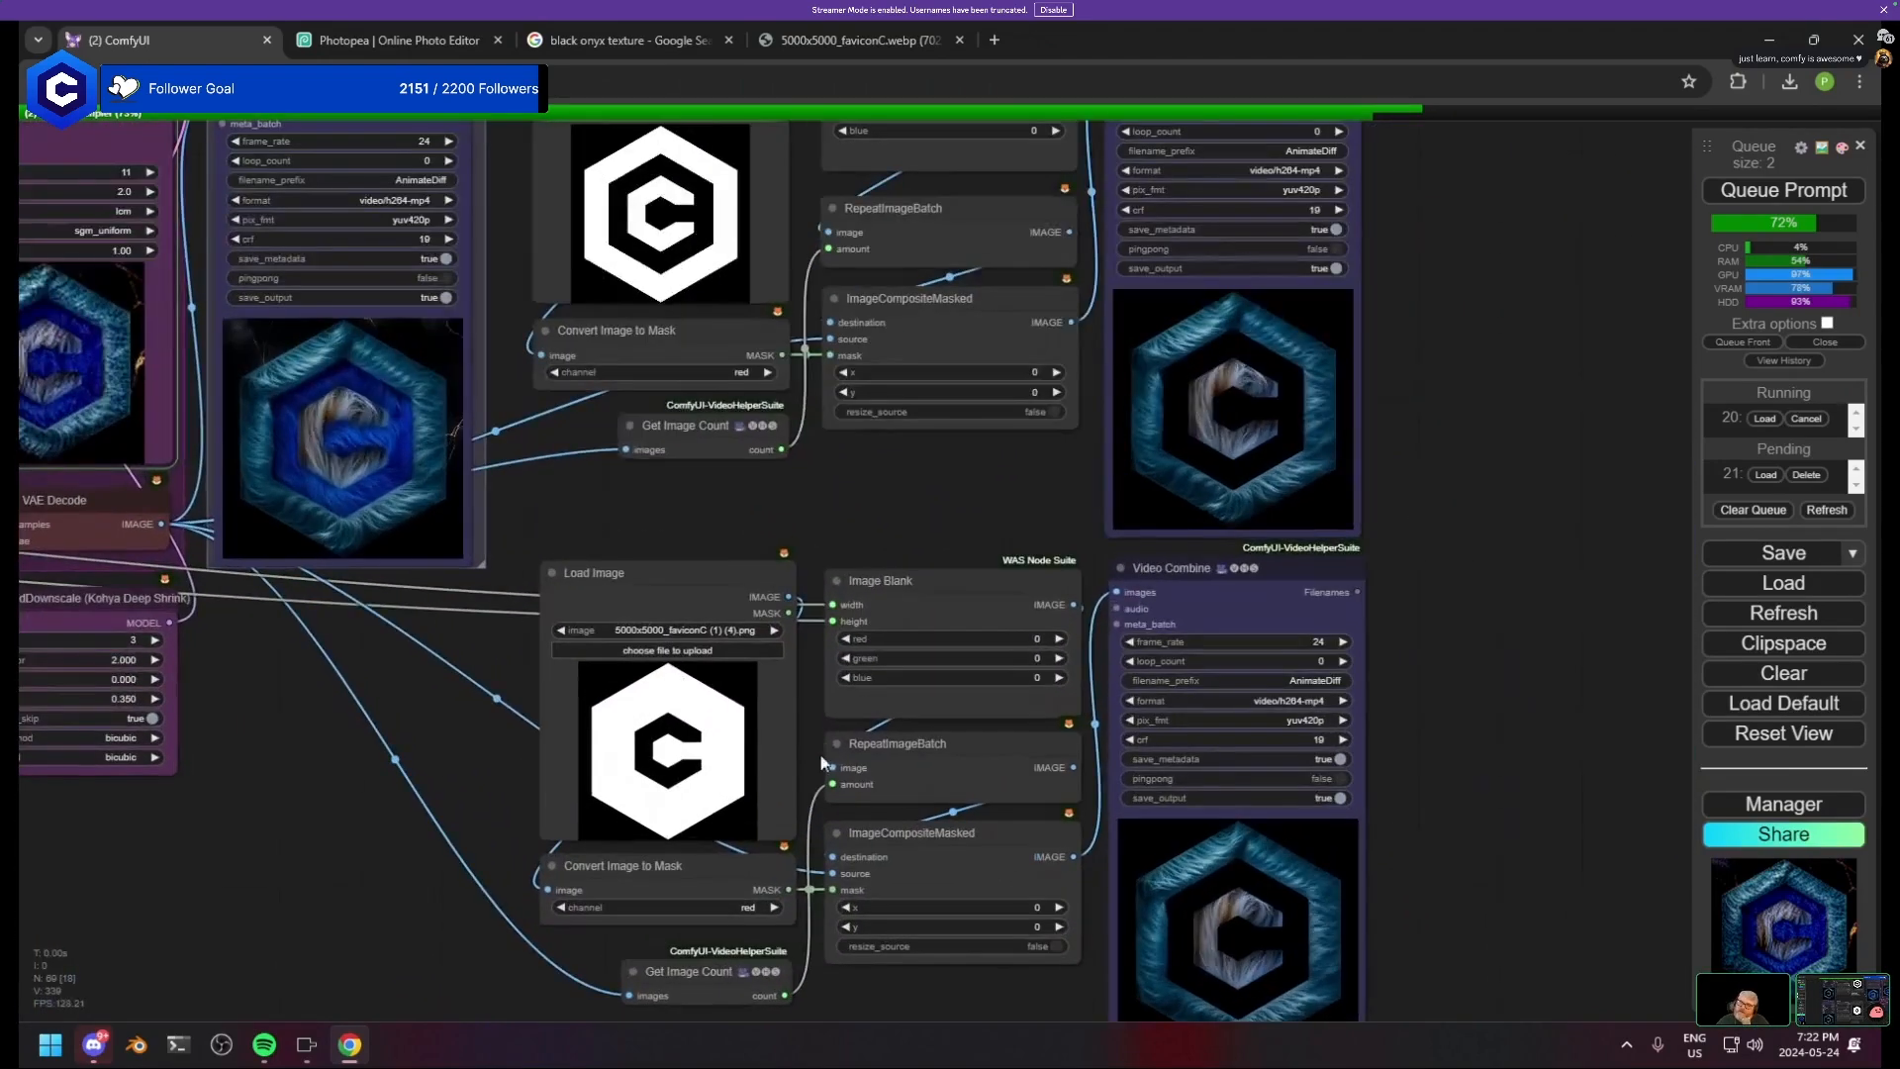
left_click_drag(1101, 837, 692, 709)
scroll(931, 820, "up", 5)
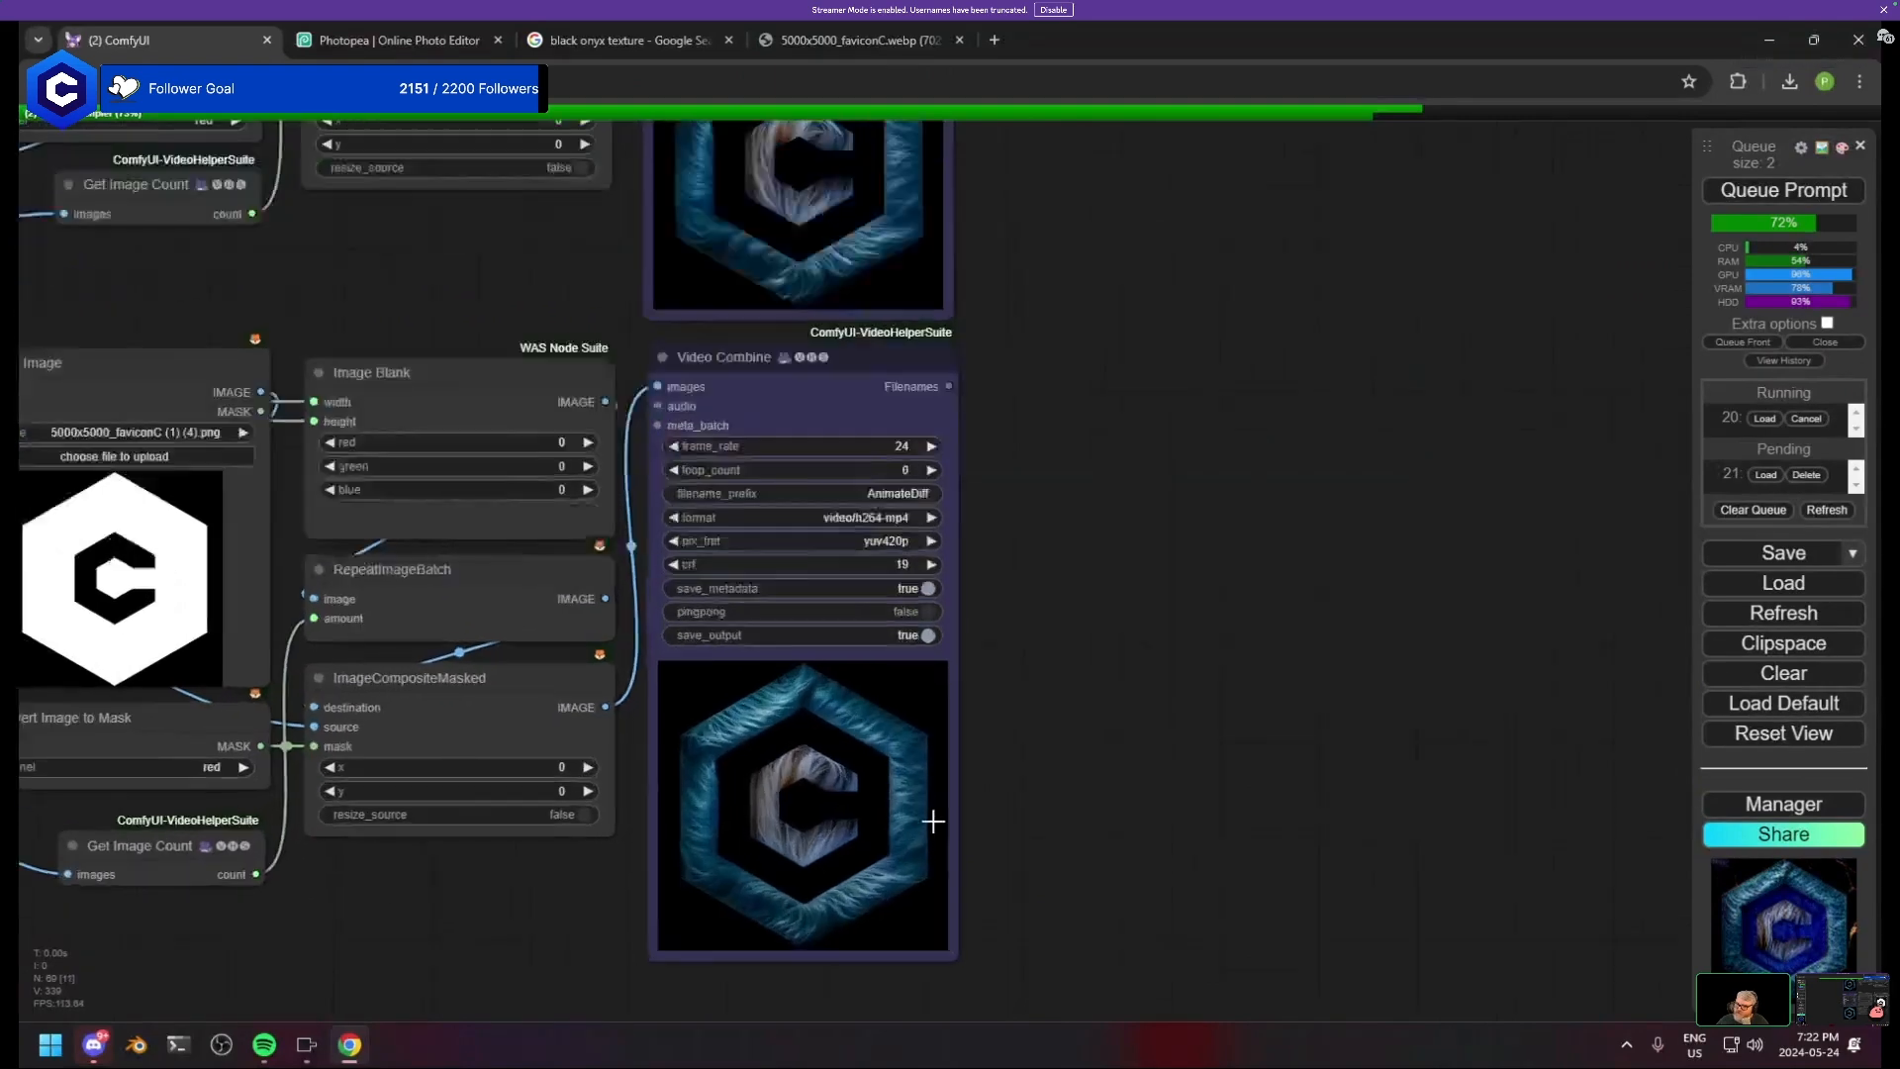
scroll(809, 784, "down", 3)
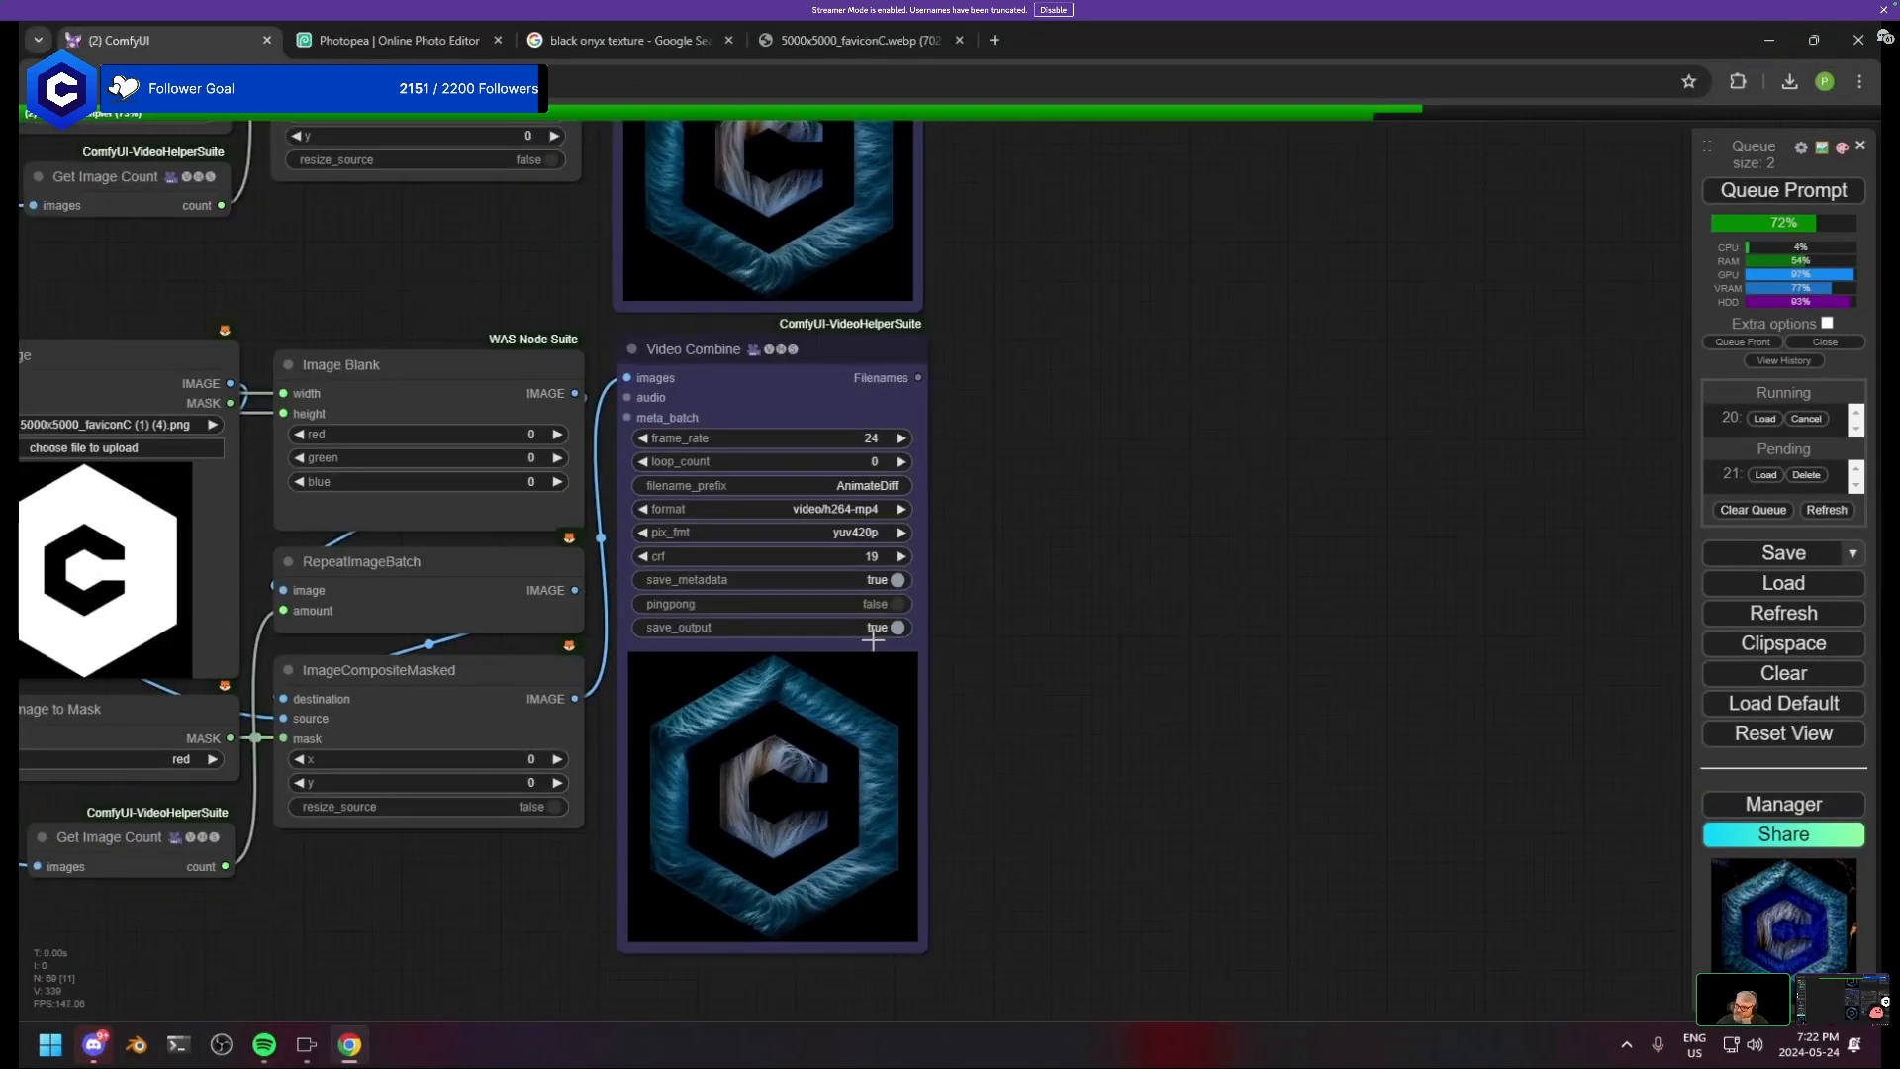
scroll(819, 895, "down", 5)
left_click_drag(916, 746, 1247, 853)
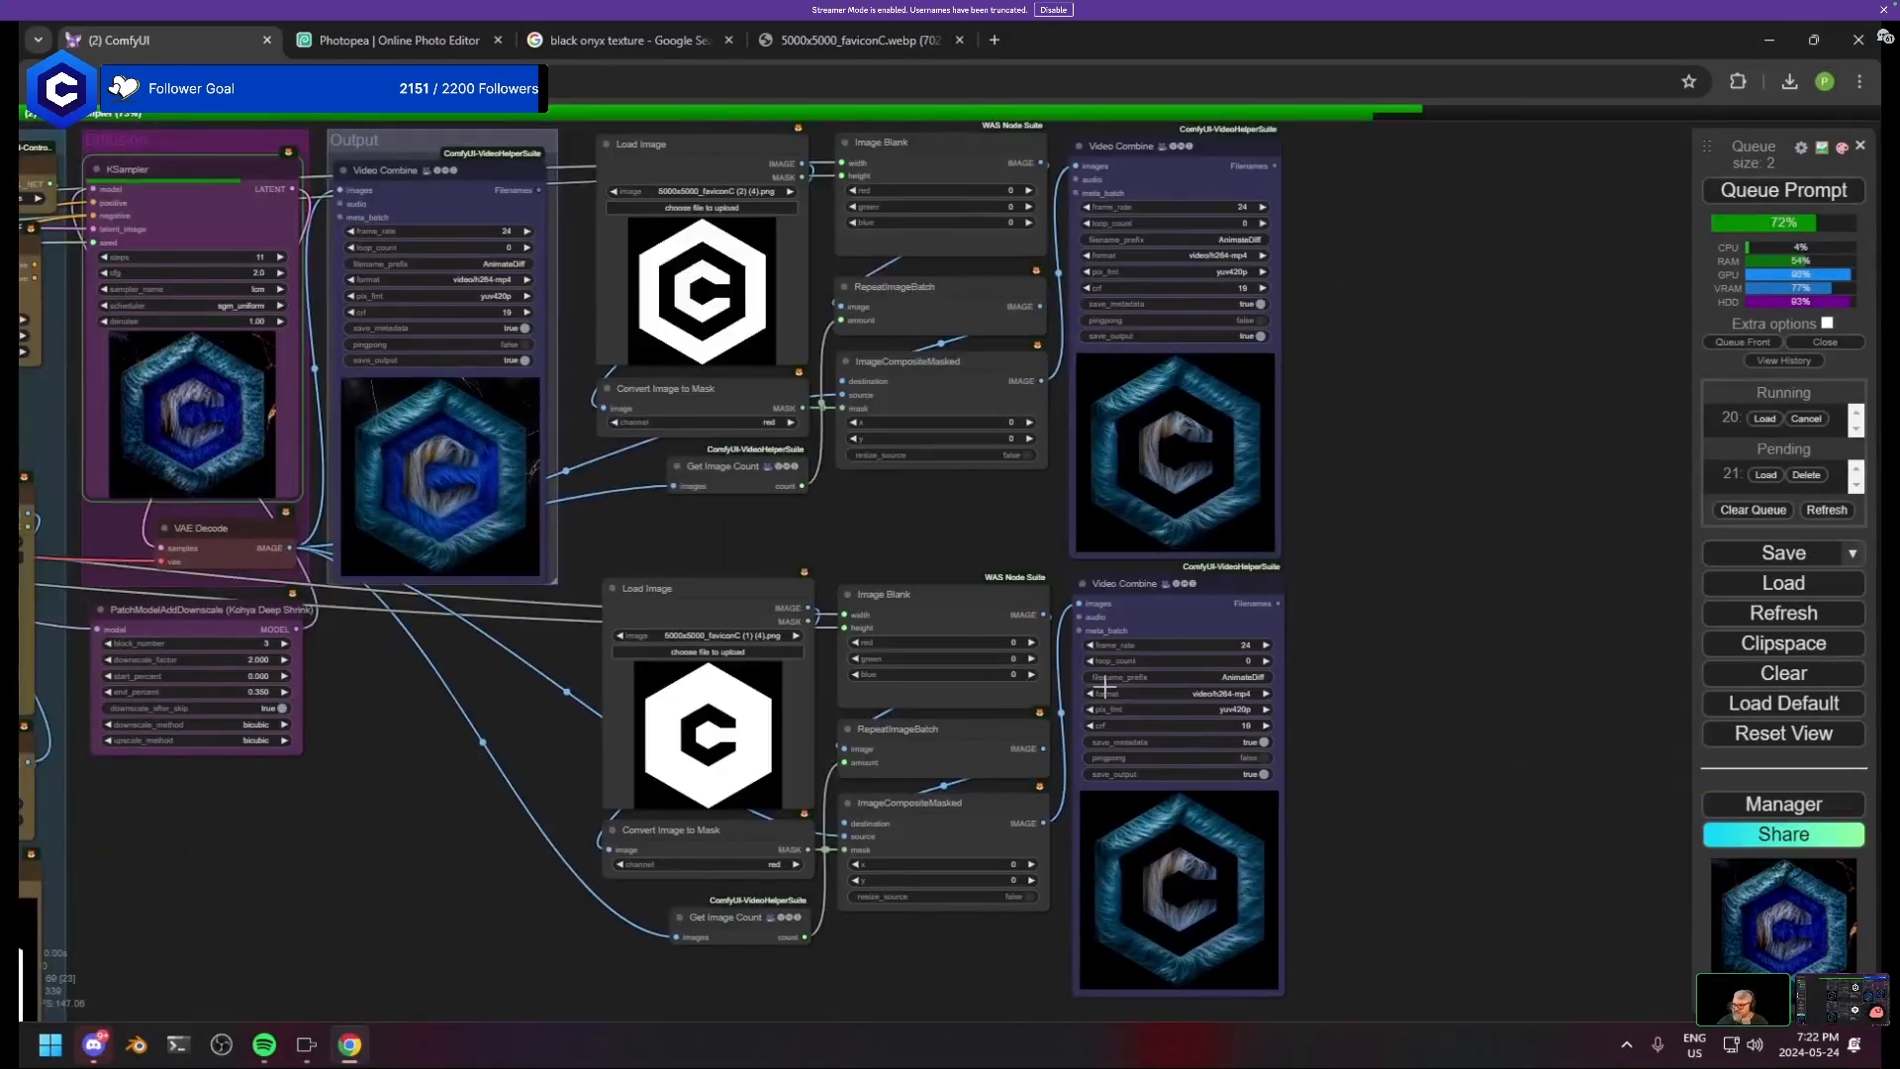
scroll(1195, 458, "up", 6)
left_click_drag(1195, 458, 1141, 900)
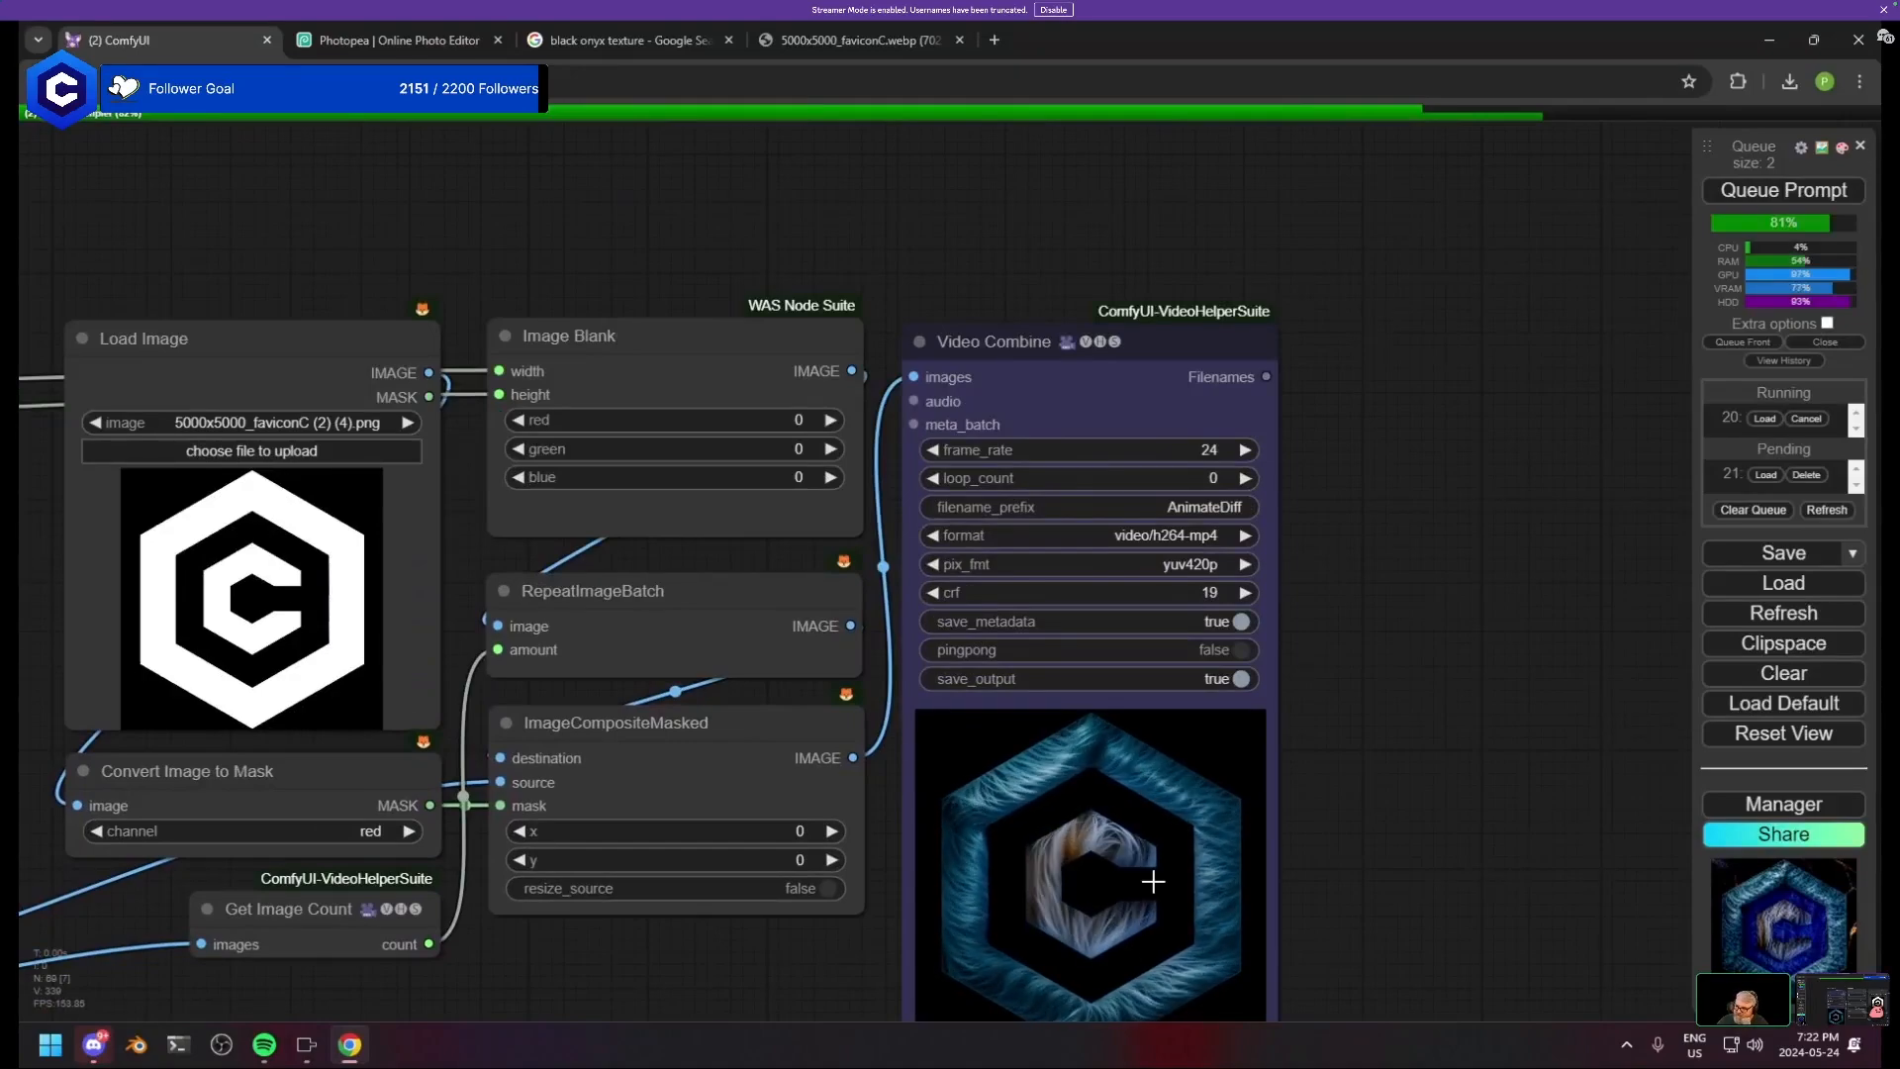
scroll(1293, 907, "down", 3)
scroll(1461, 581, "down", 2)
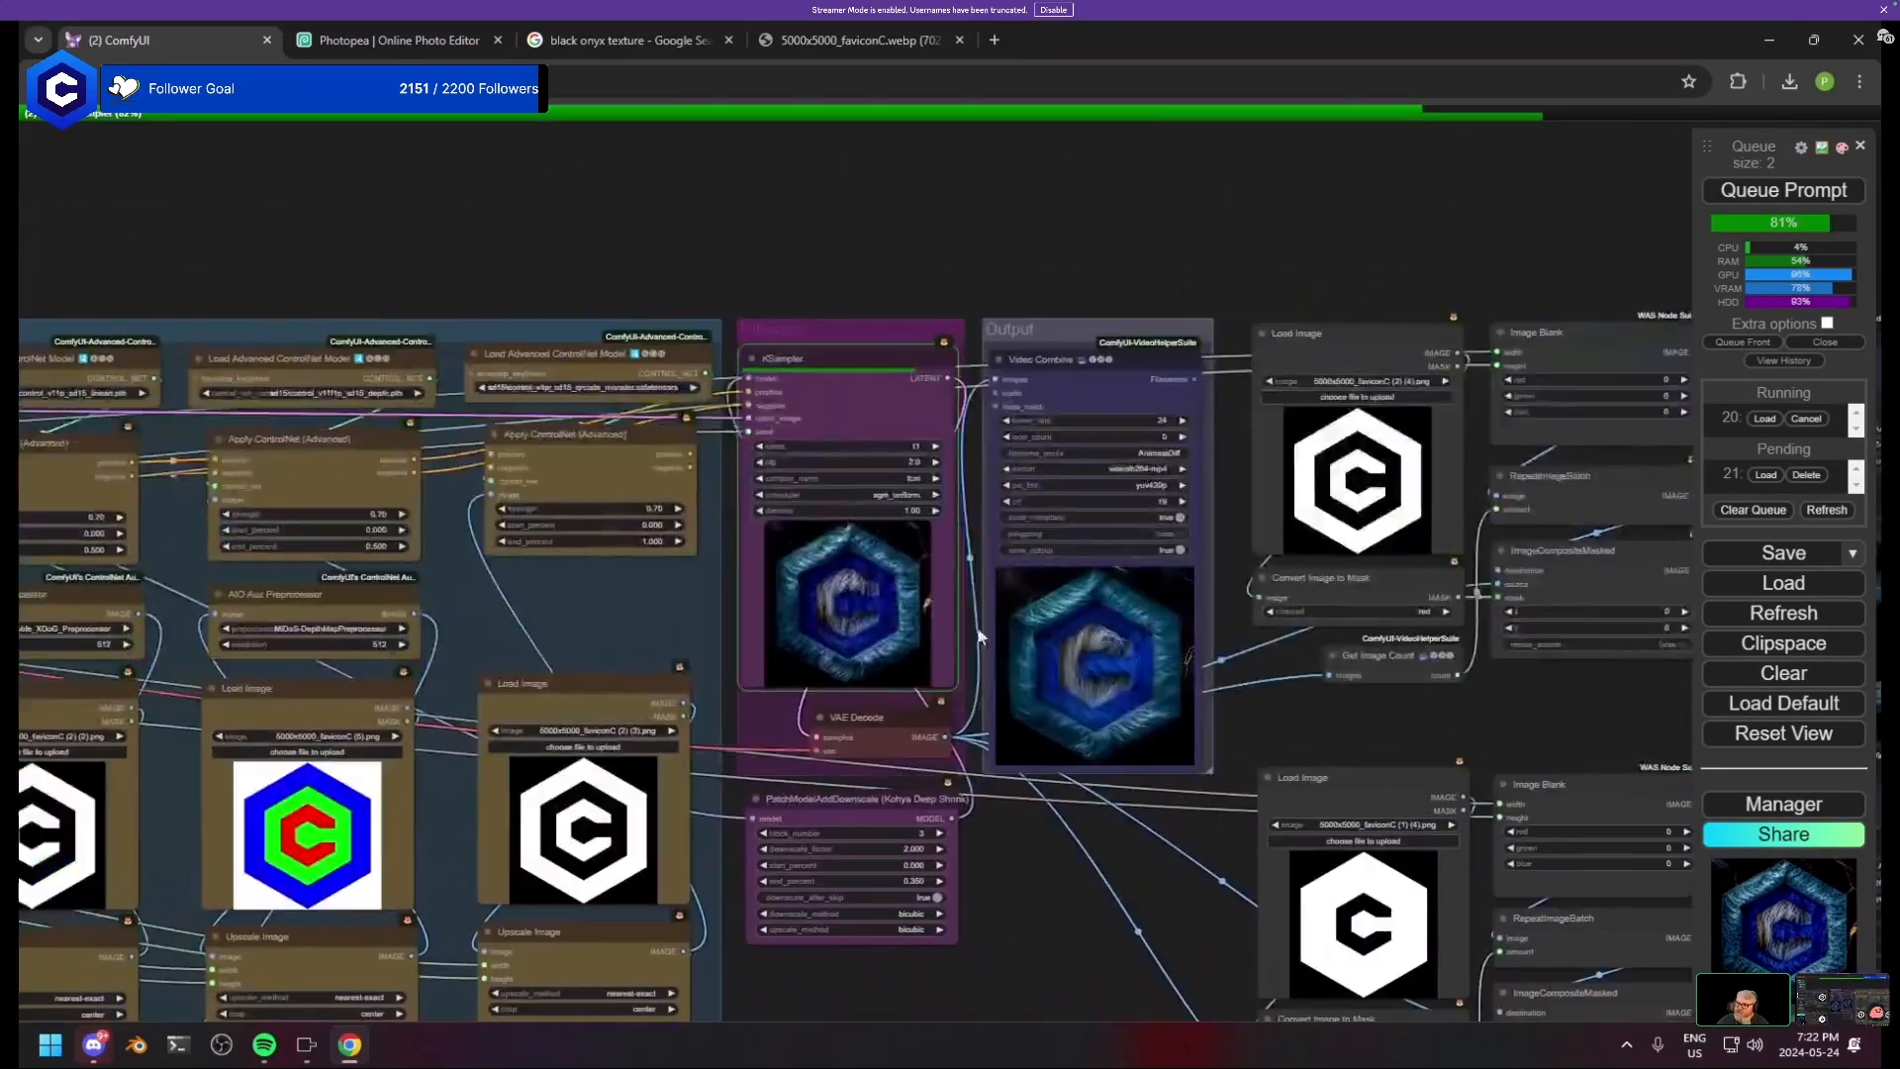
scroll(1221, 712, "up", 6)
scroll(1200, 683, "down", 1)
scroll(1441, 780, "down", 5)
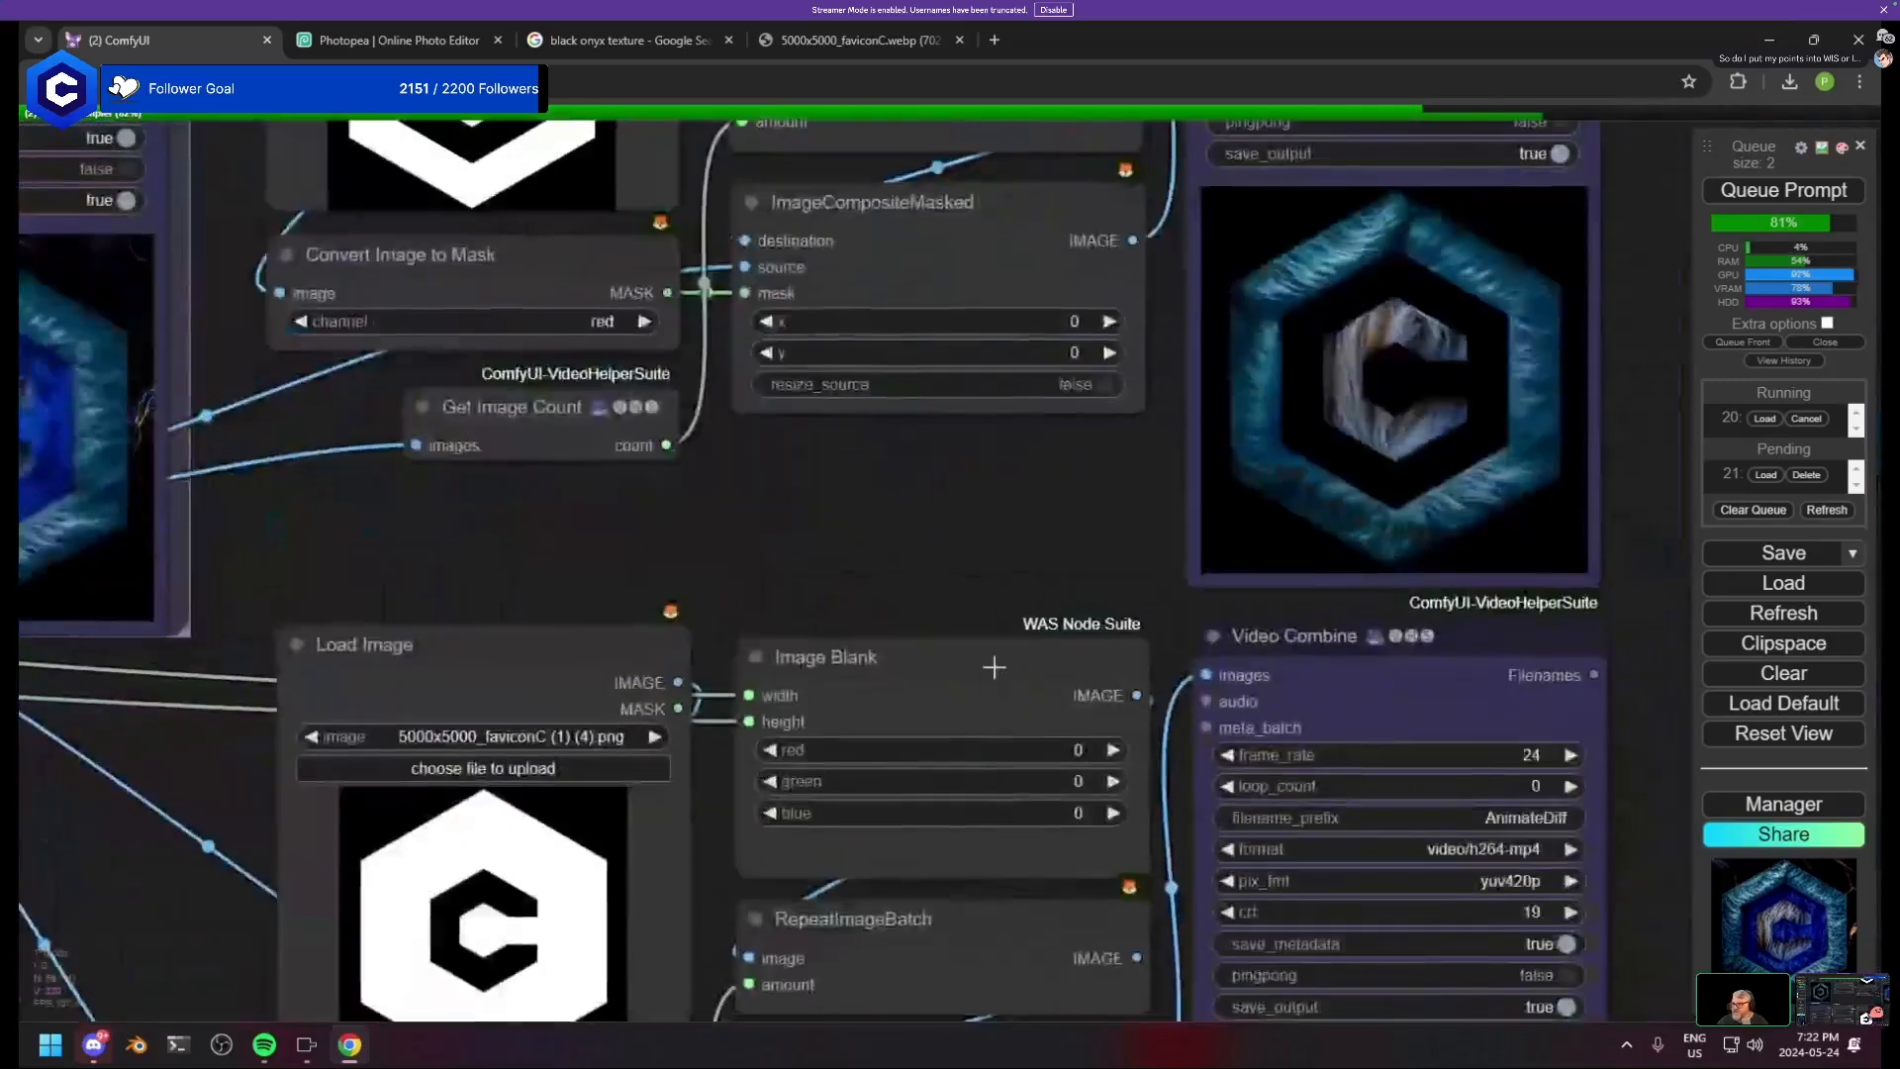
scroll(1249, 610, "down", 3)
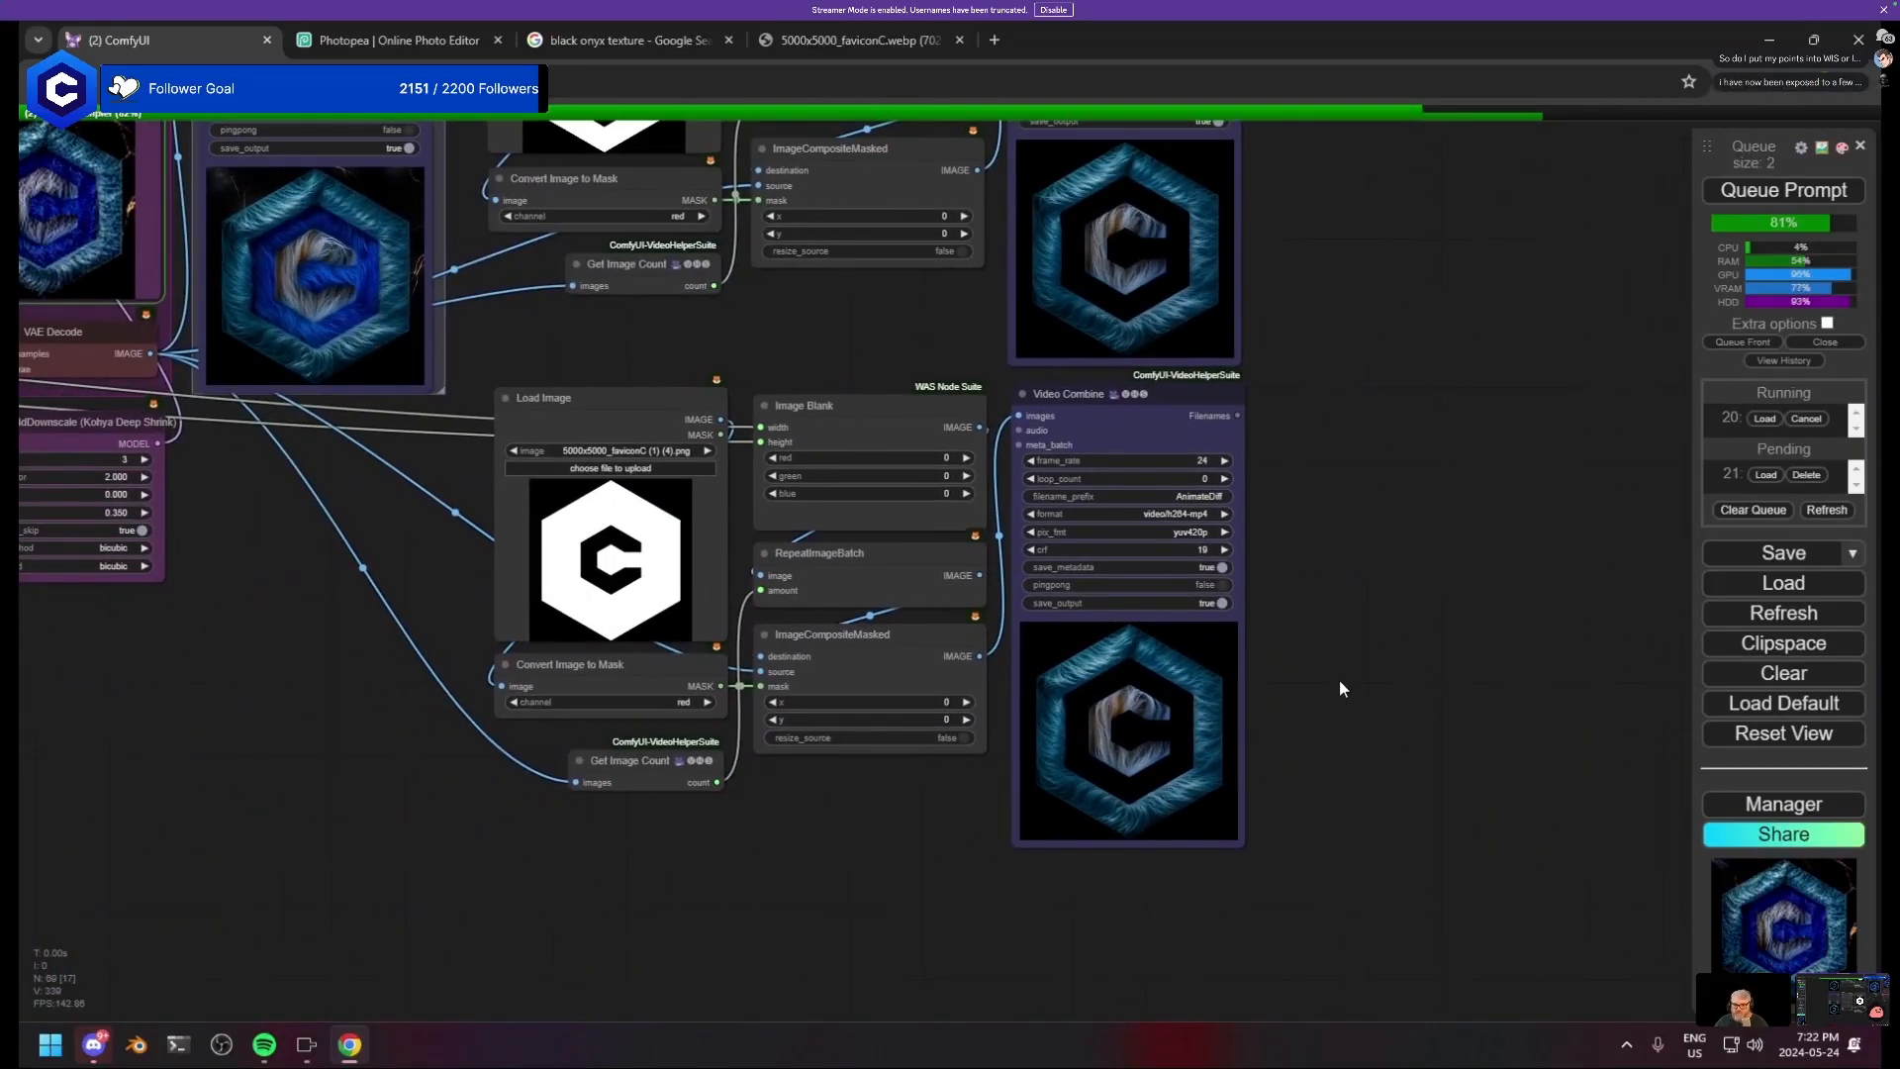
- Create a group around all nodes of both masked compositing branches and align it beside the Output group
left_click_drag(743, 815, 1101, 908)
scroll(1110, 888, "down", 2)
scroll(1415, 841, "down", 1)
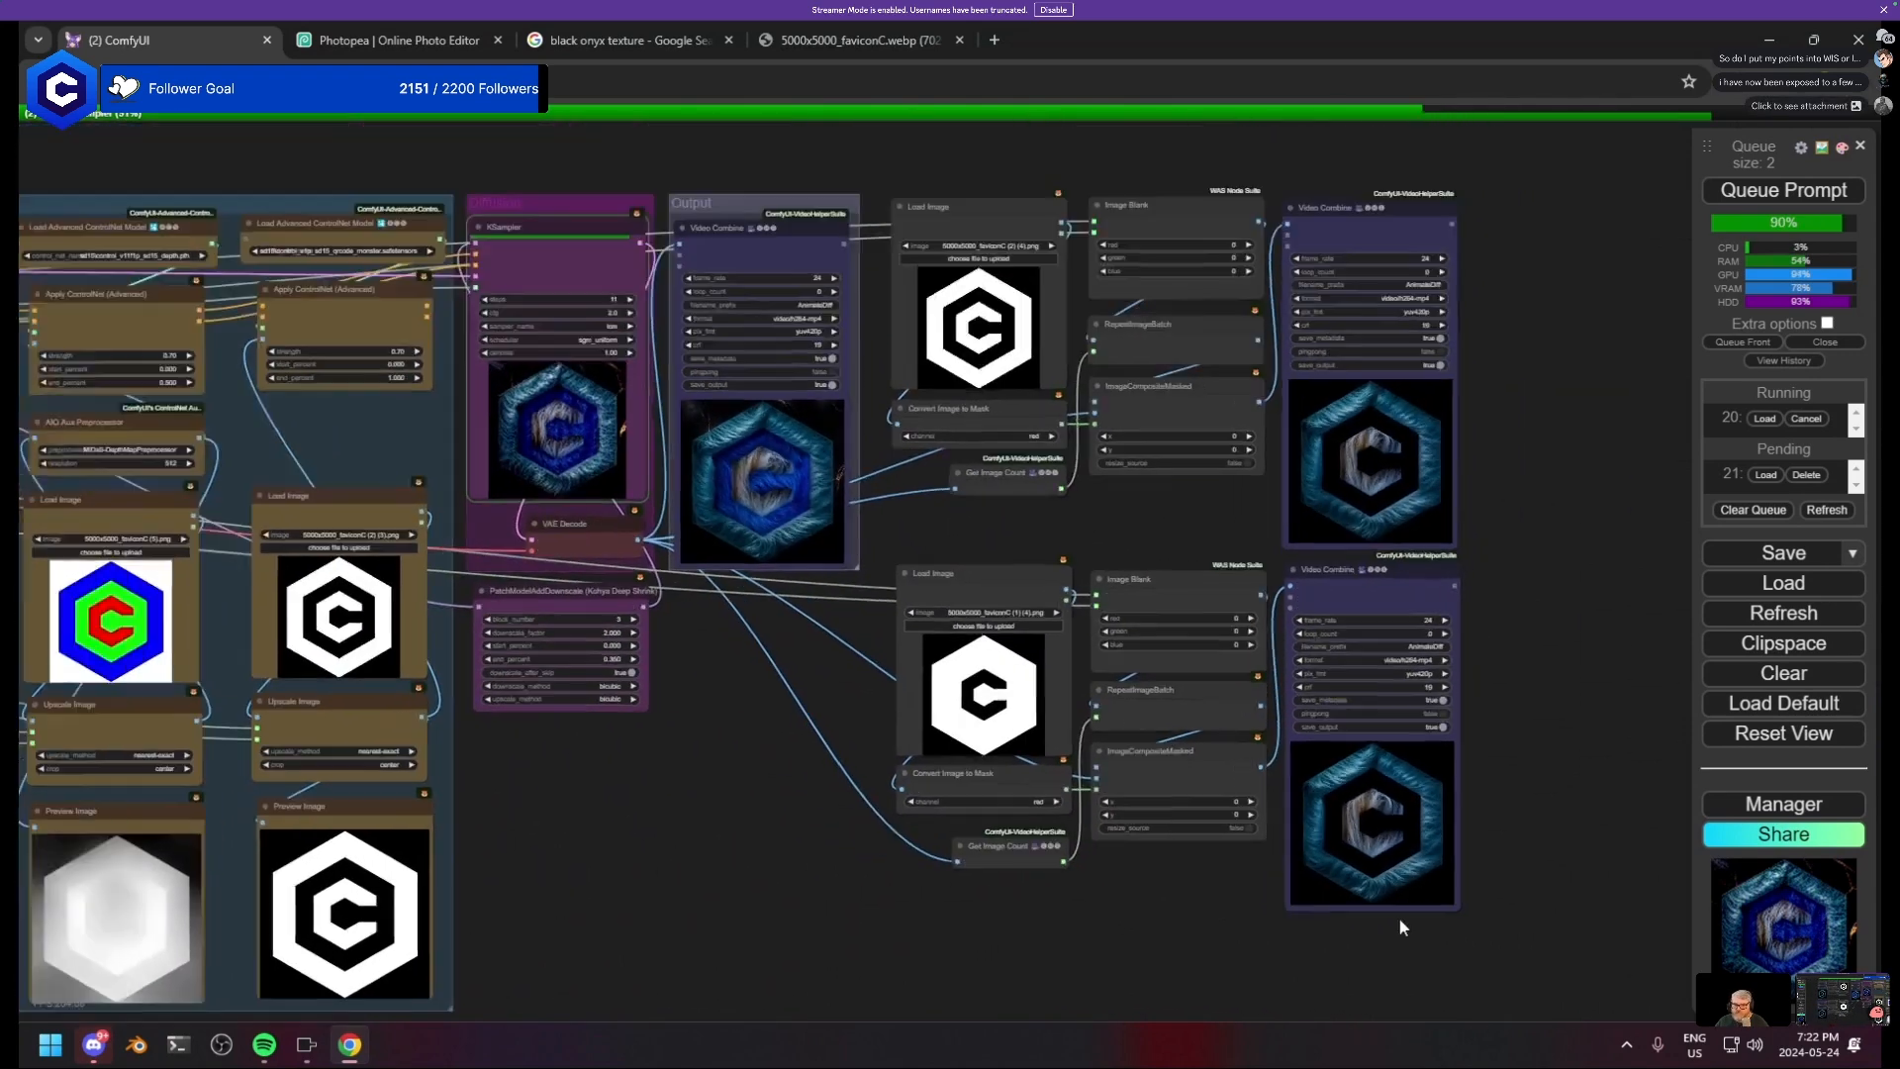
left_click_drag(1479, 953, 734, 158)
right_click(1547, 244)
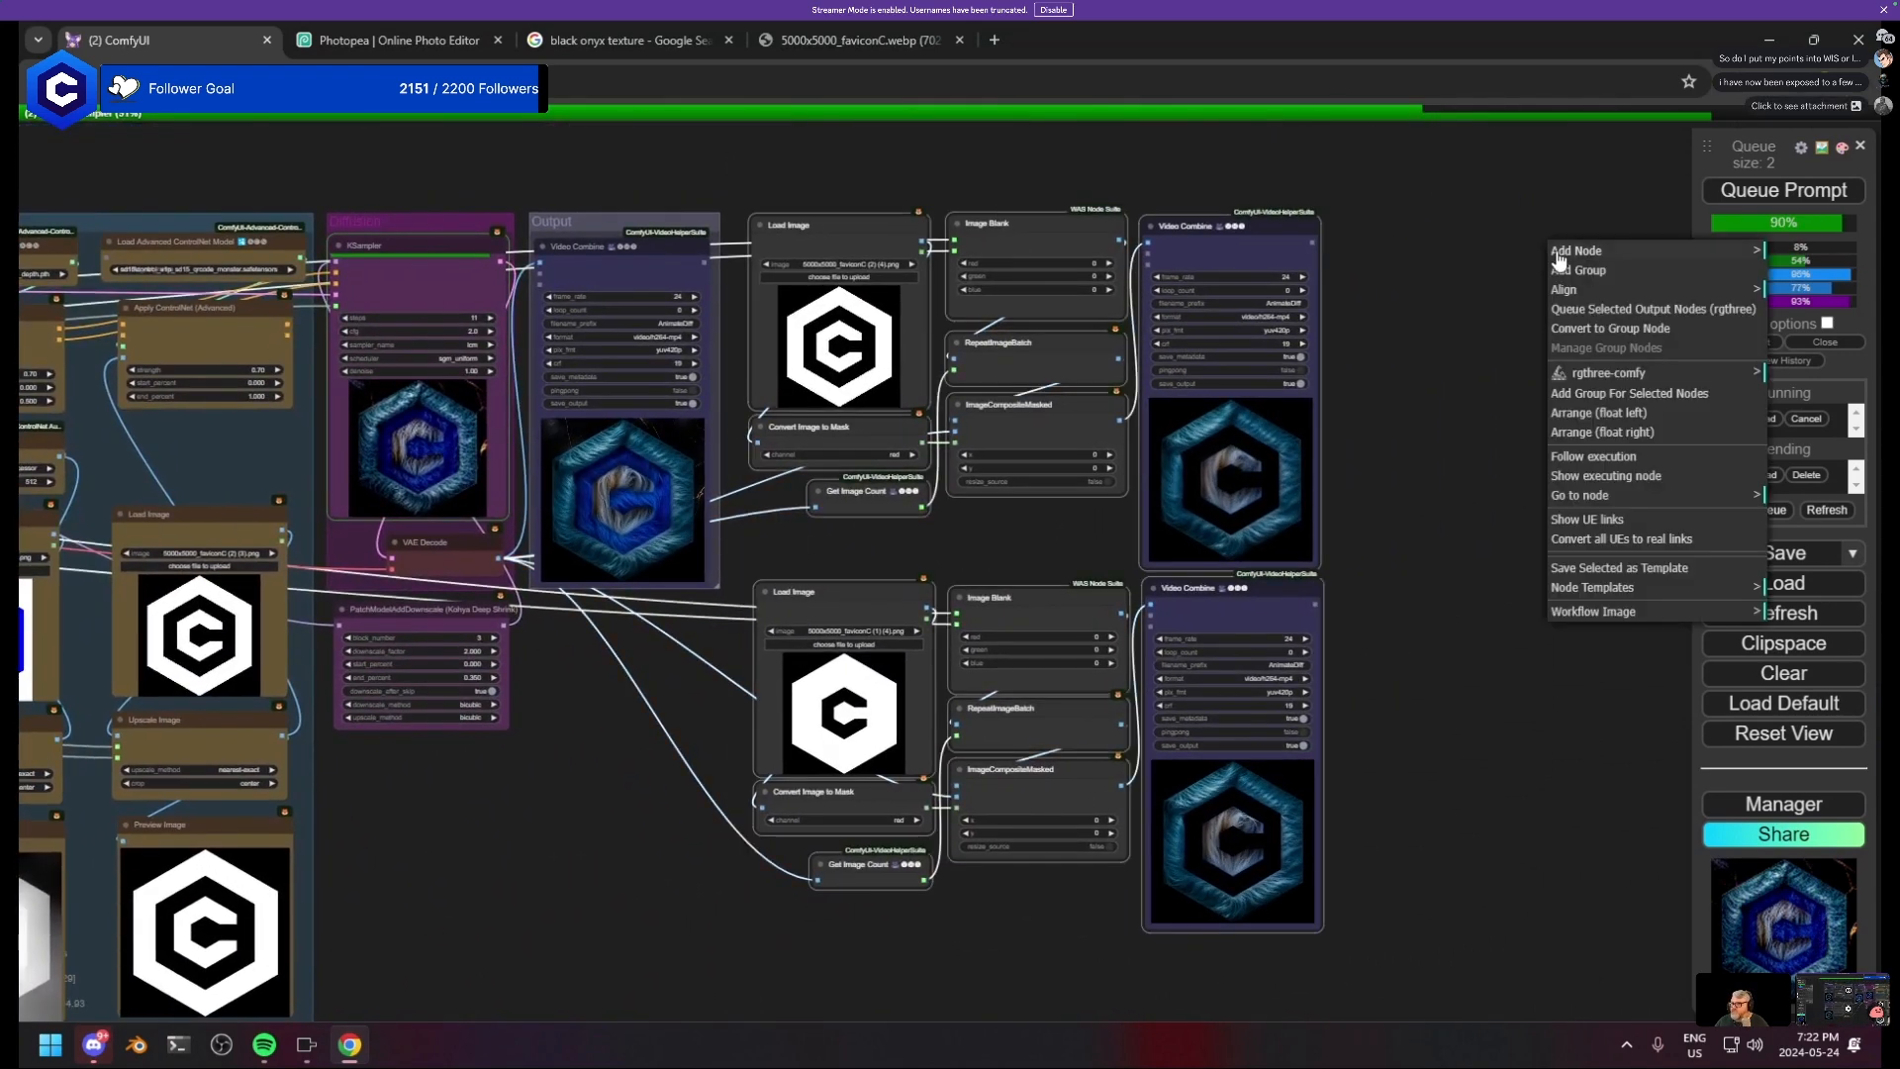
left_click(1628, 393)
double_click(1009, 196)
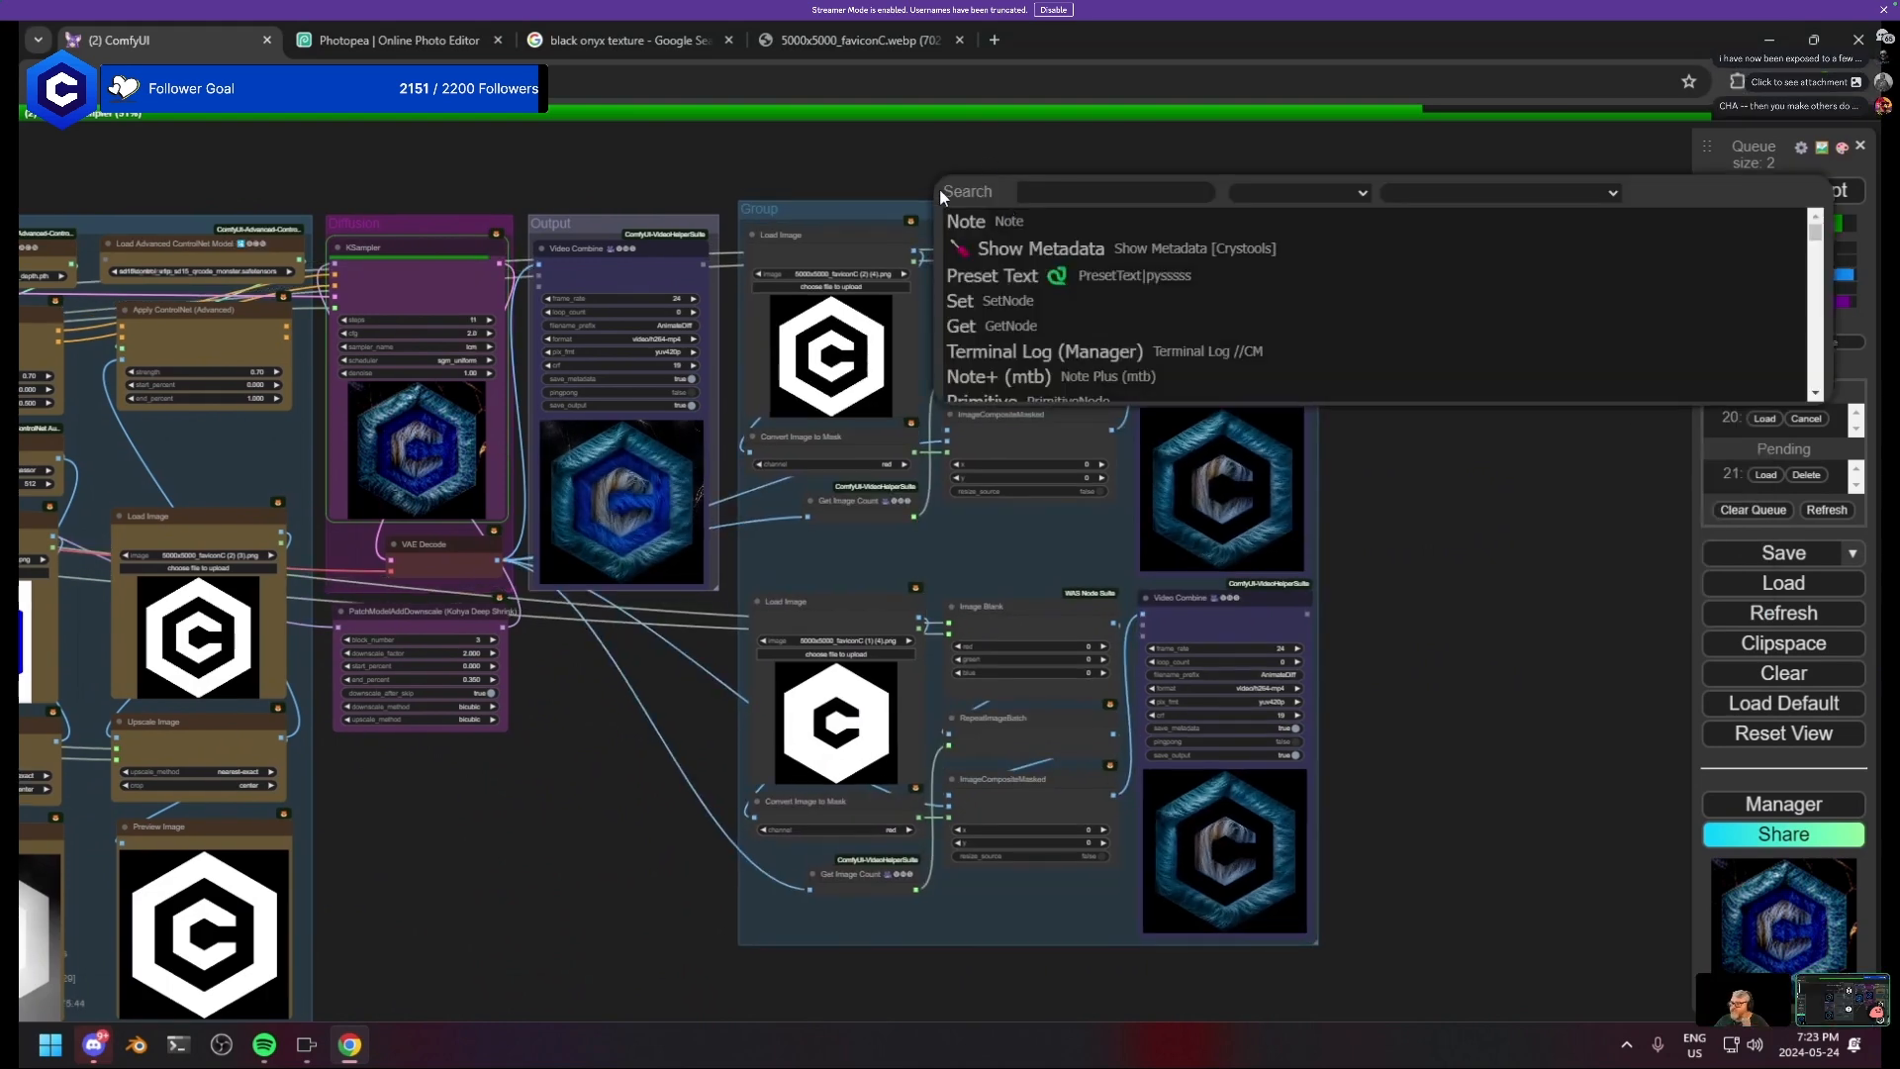
left_click_drag(877, 204, 864, 218)
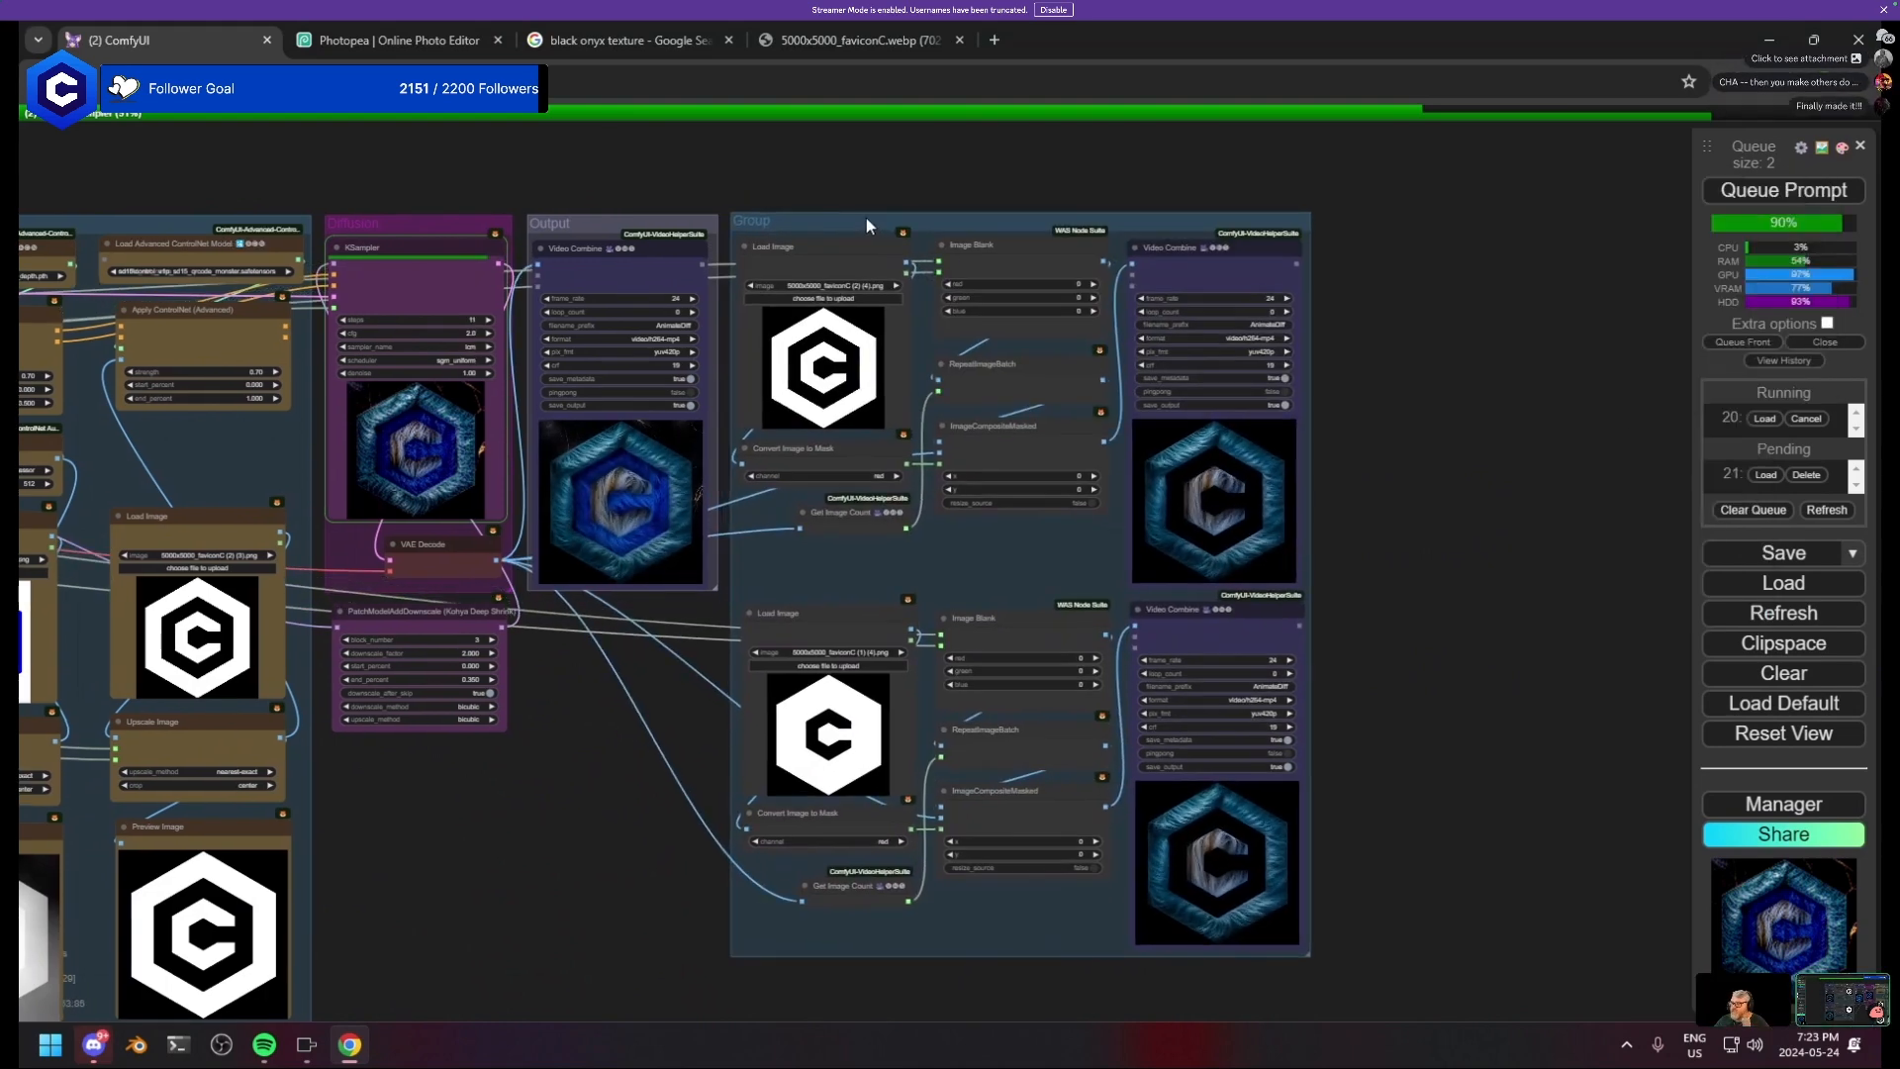
- Rename the new group around the compositing branches "Masked Outputs"
right_click(789, 232)
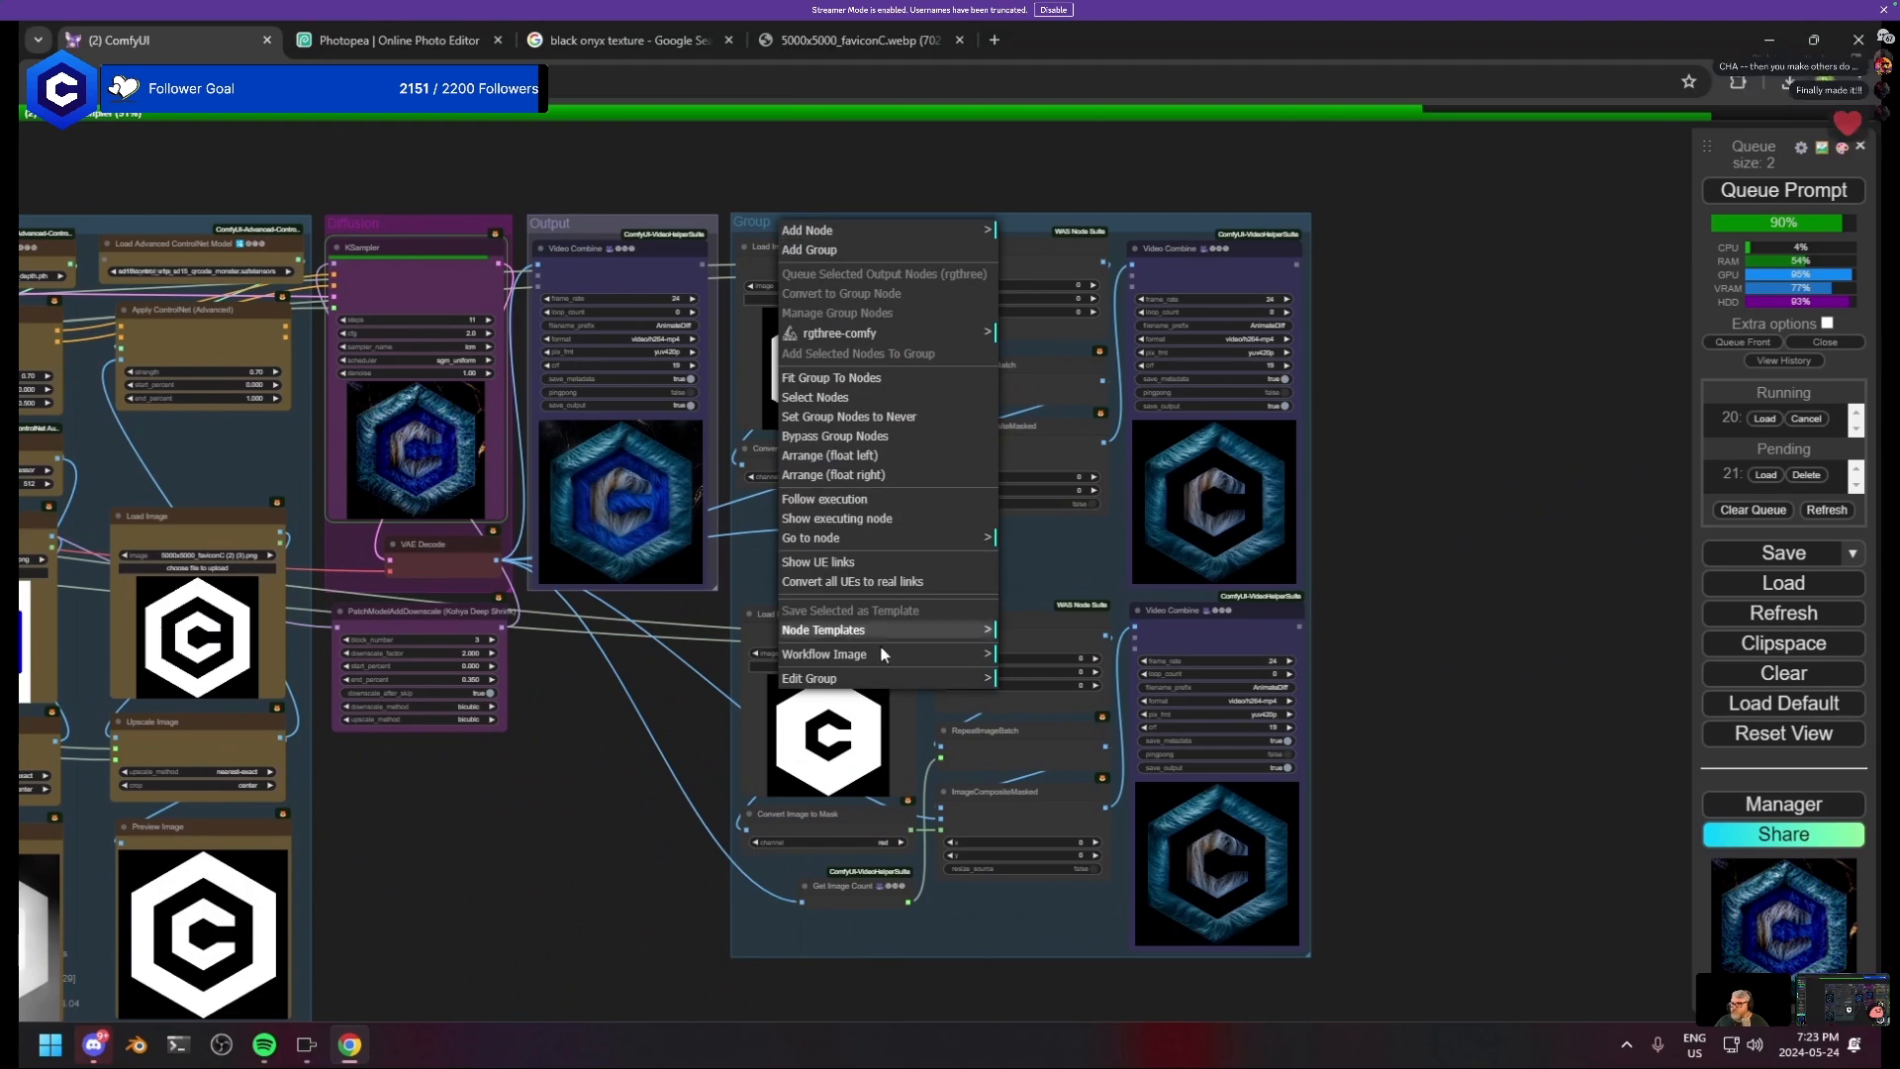
mouse_move(949, 678)
left_click(1034, 692)
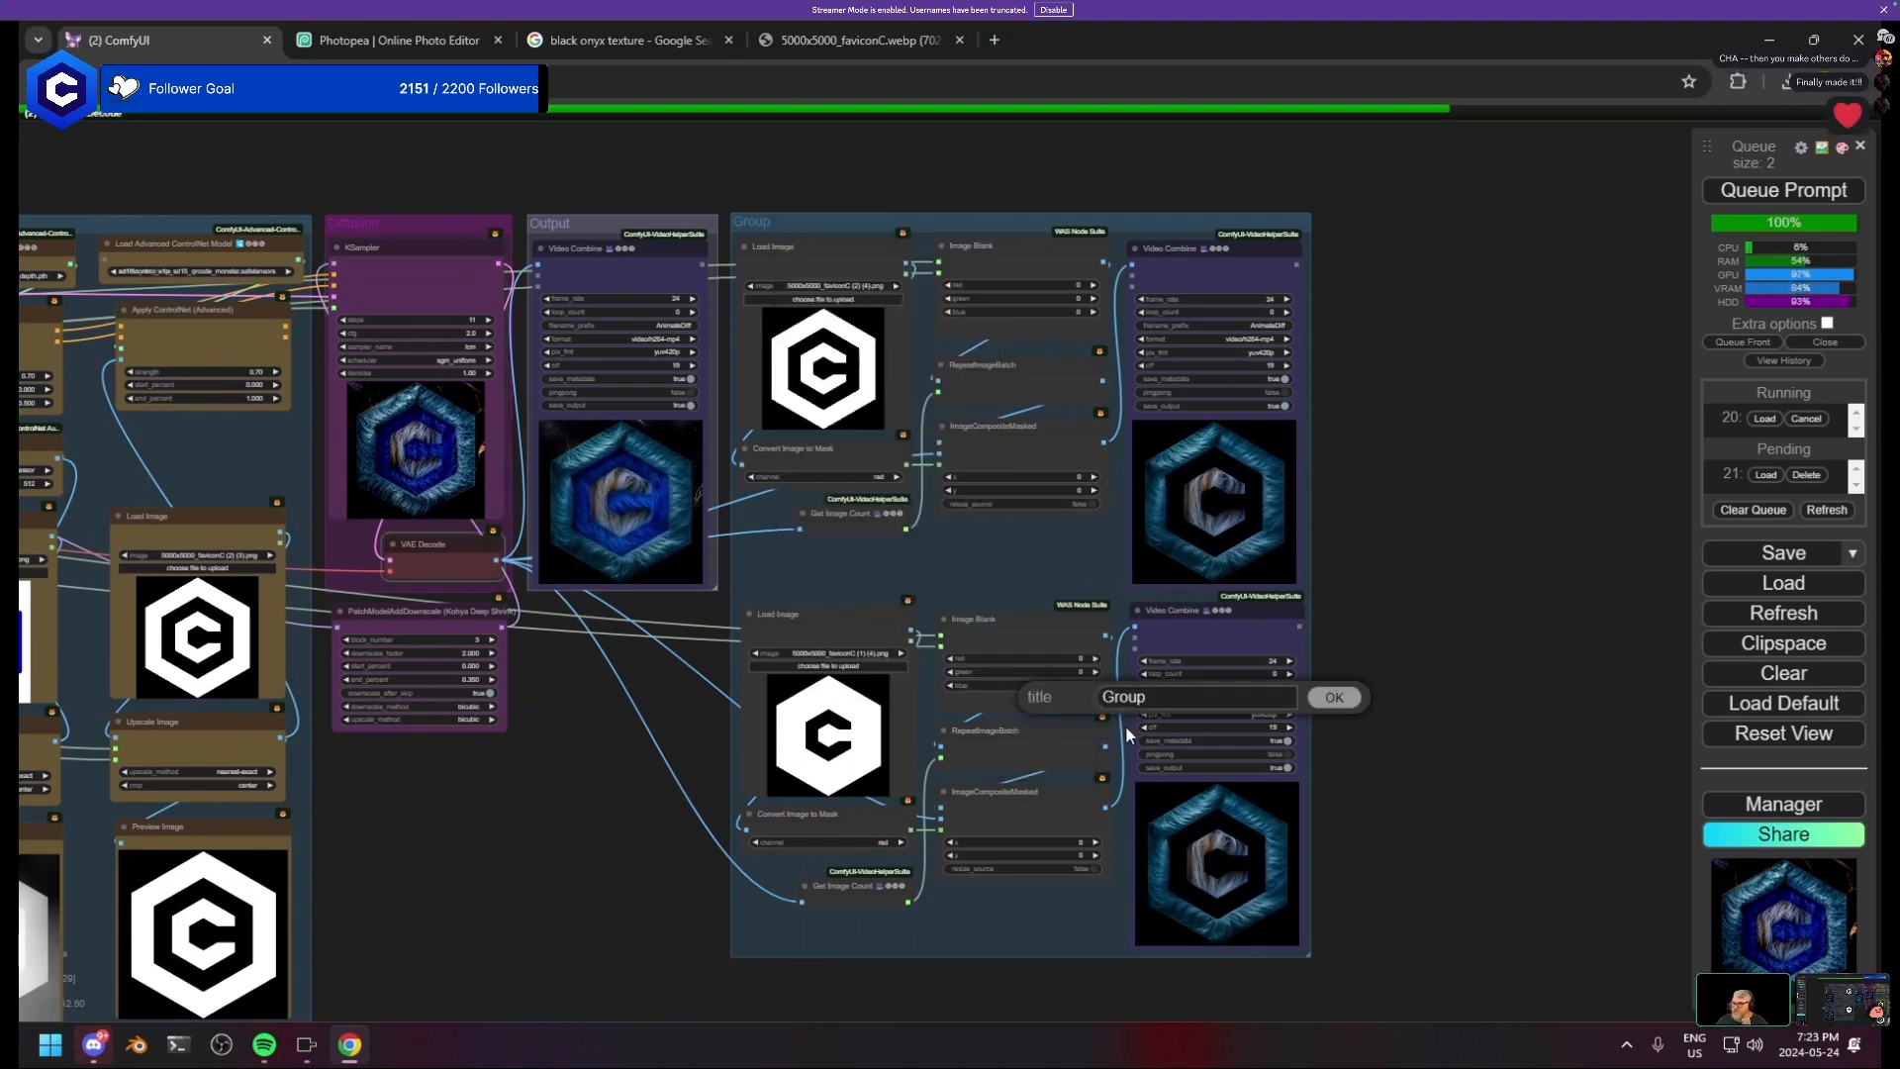
key("ctrl+a")
type("Maske")
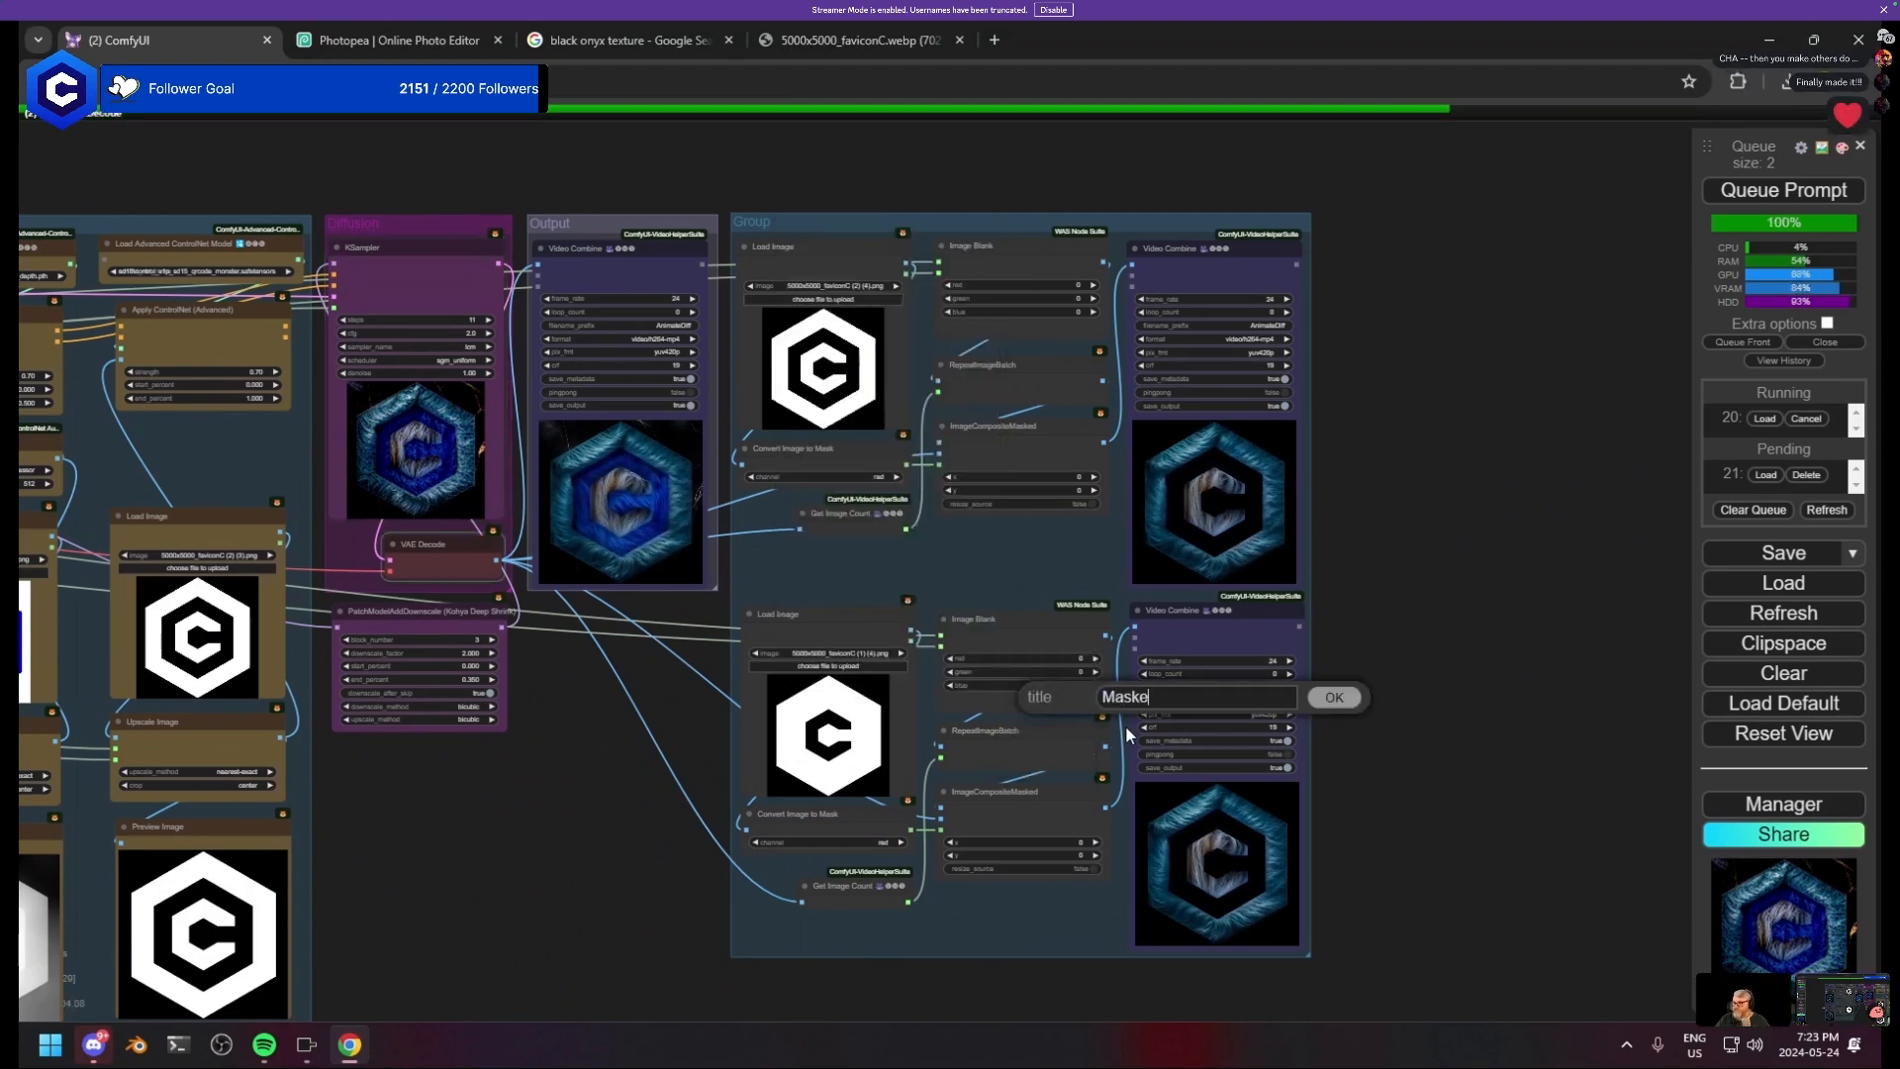
type("d Outputs")
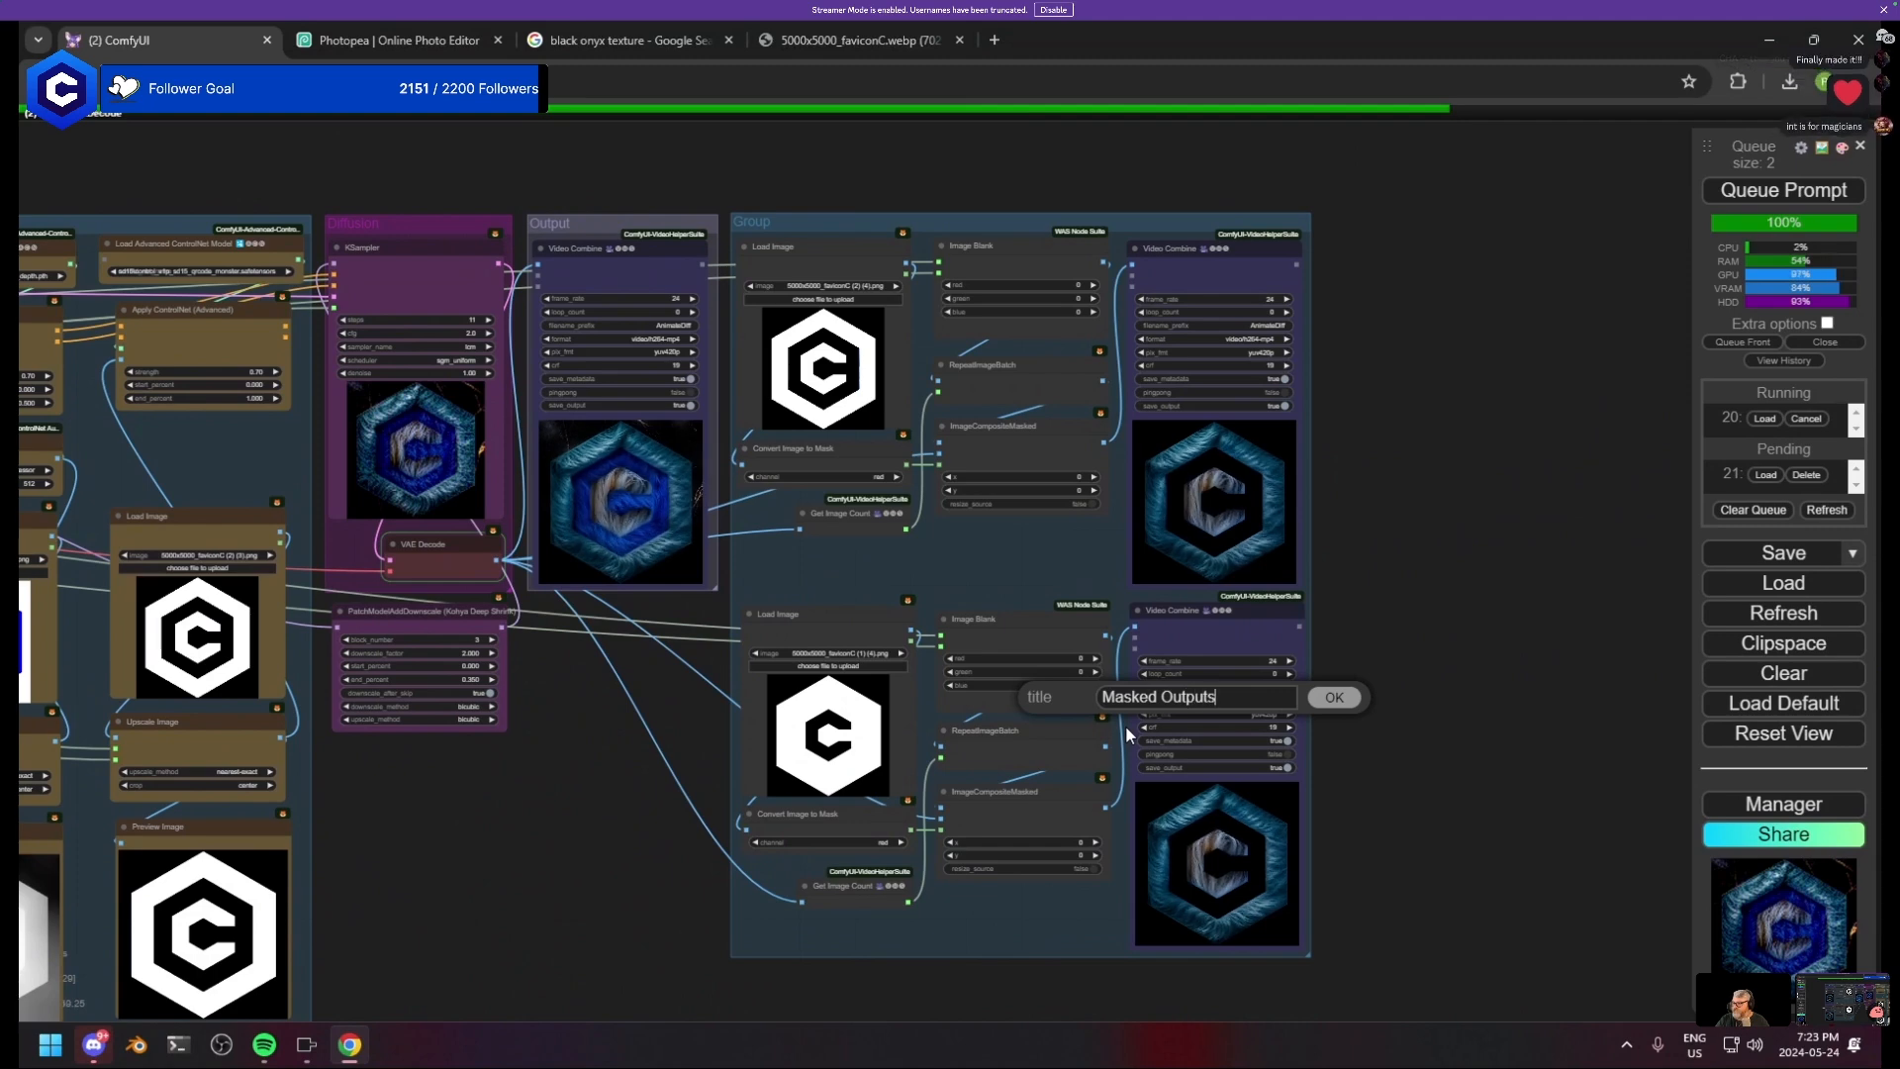
key("Return")
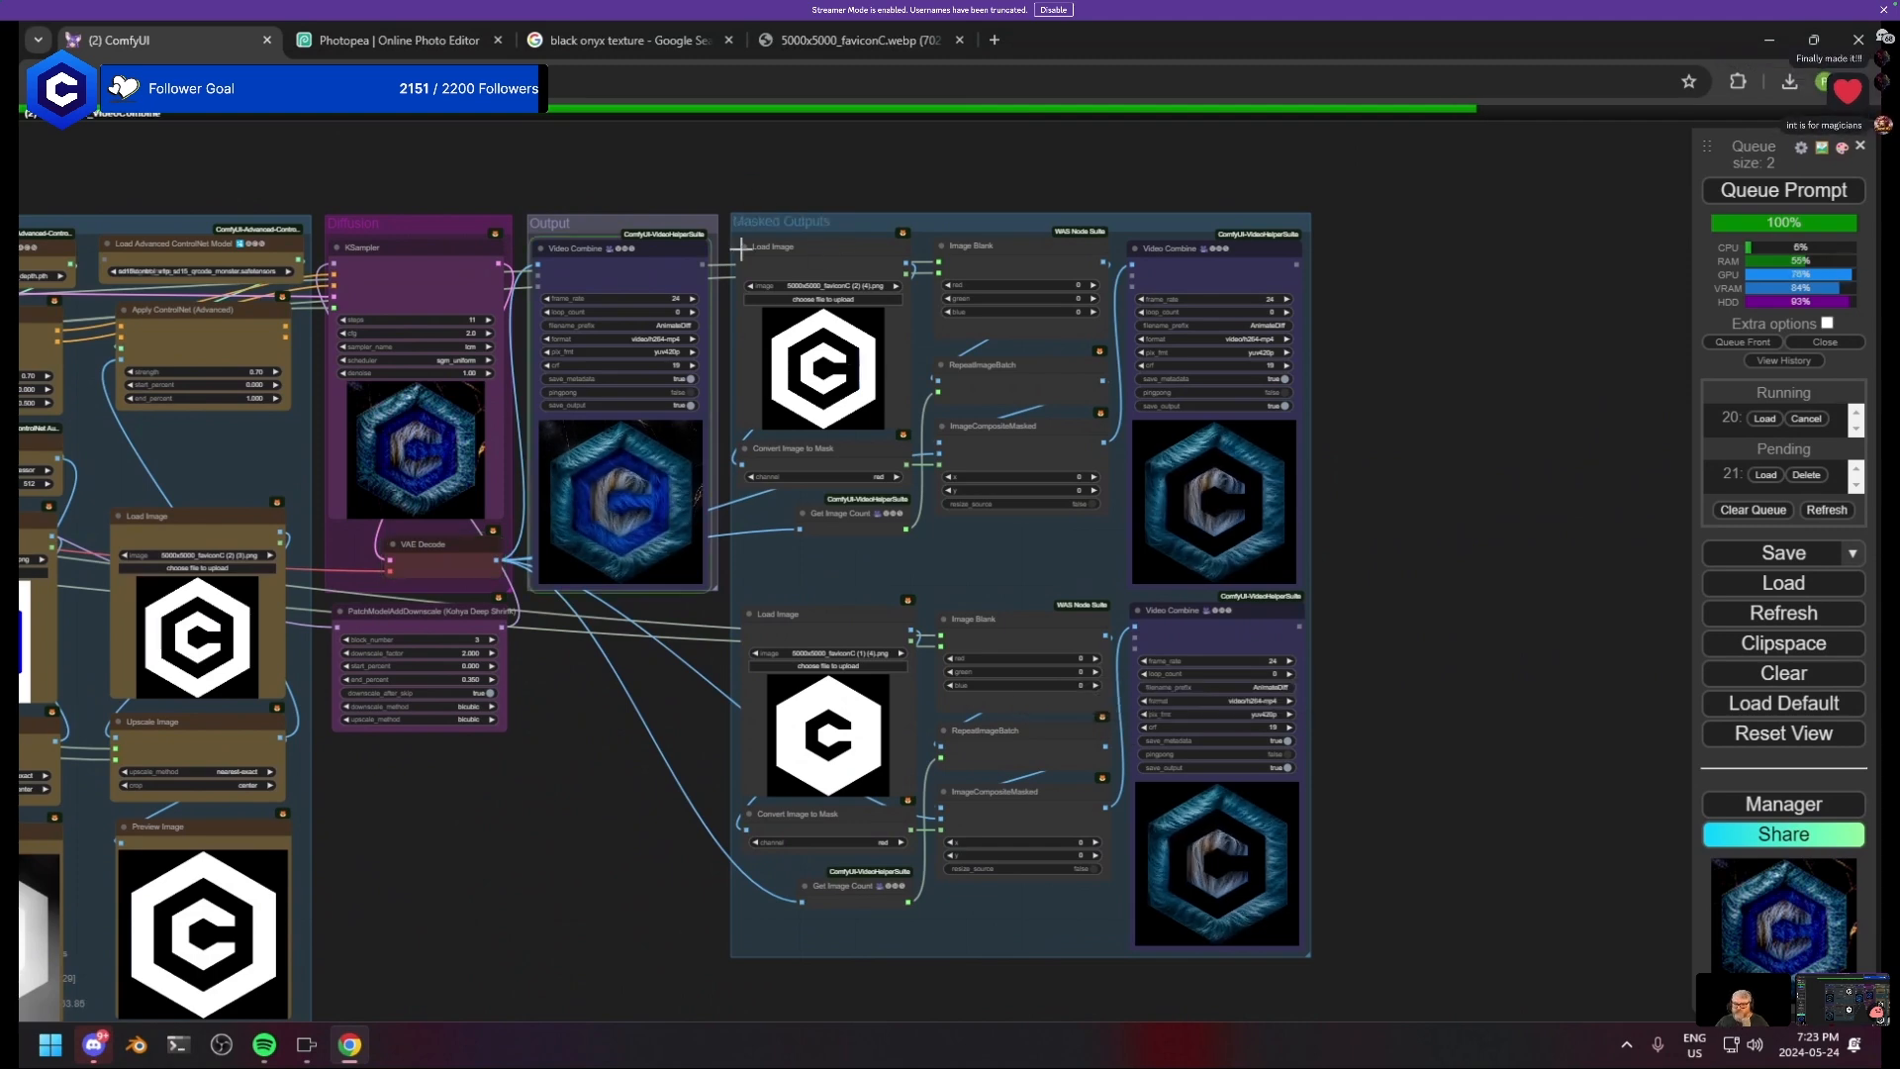
left_click_drag(633, 246, 635, 247)
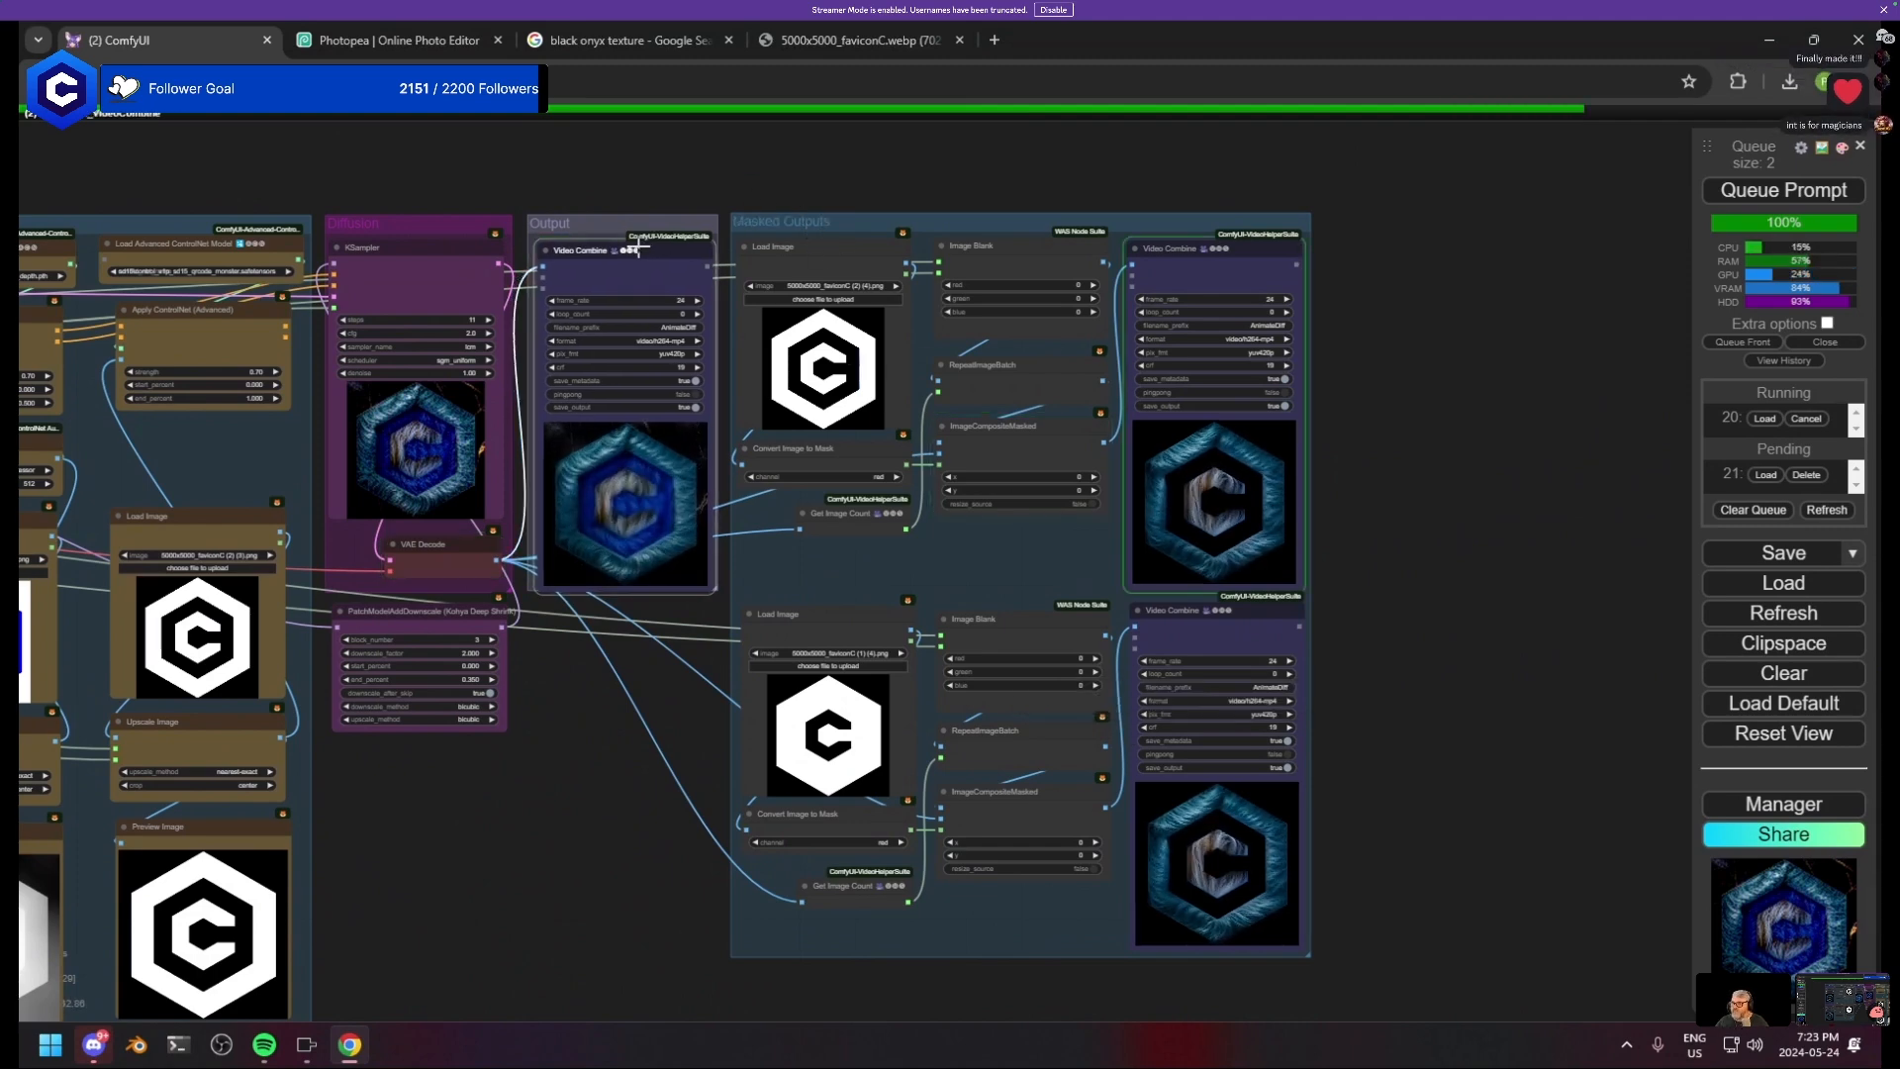
left_click(691, 173)
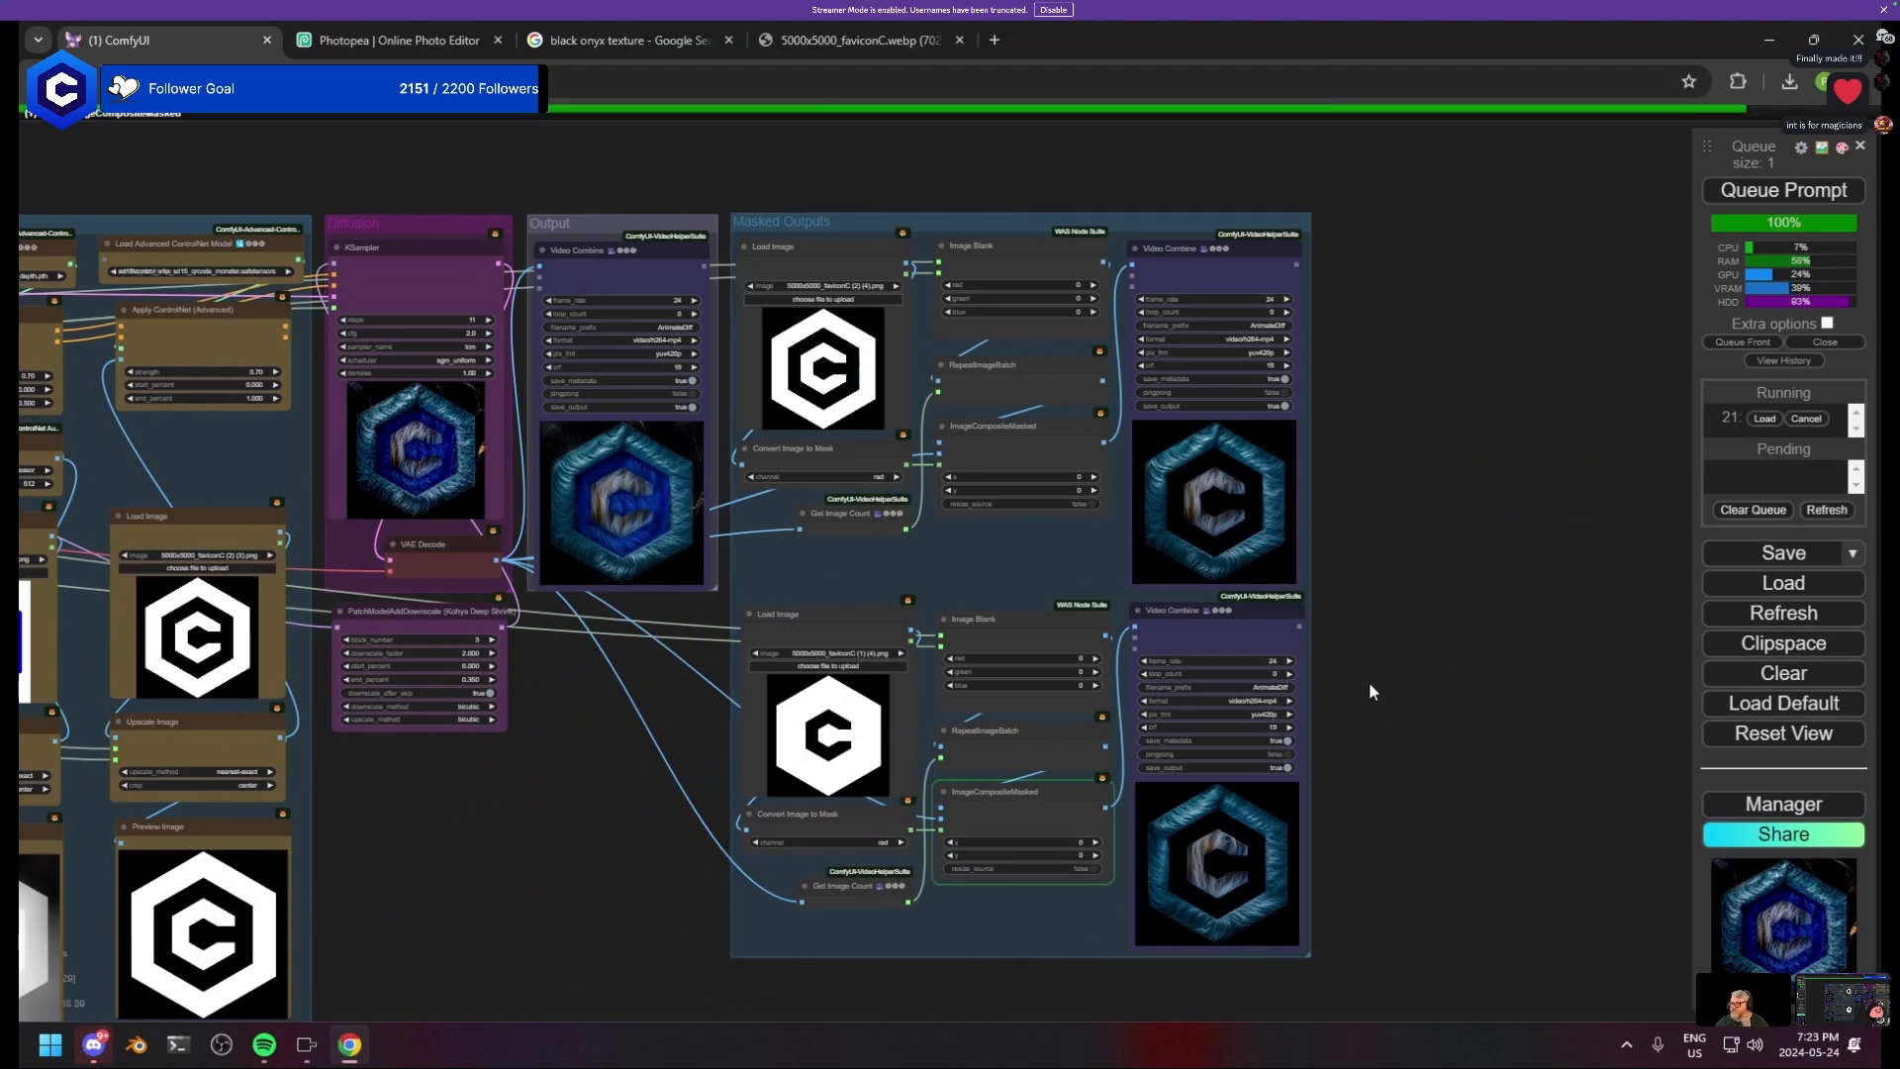
- Move the Output group to the far side of Masked Outputs and place the upper branch's Video Combine beside the lower one
scroll(1362, 853, "up", 4)
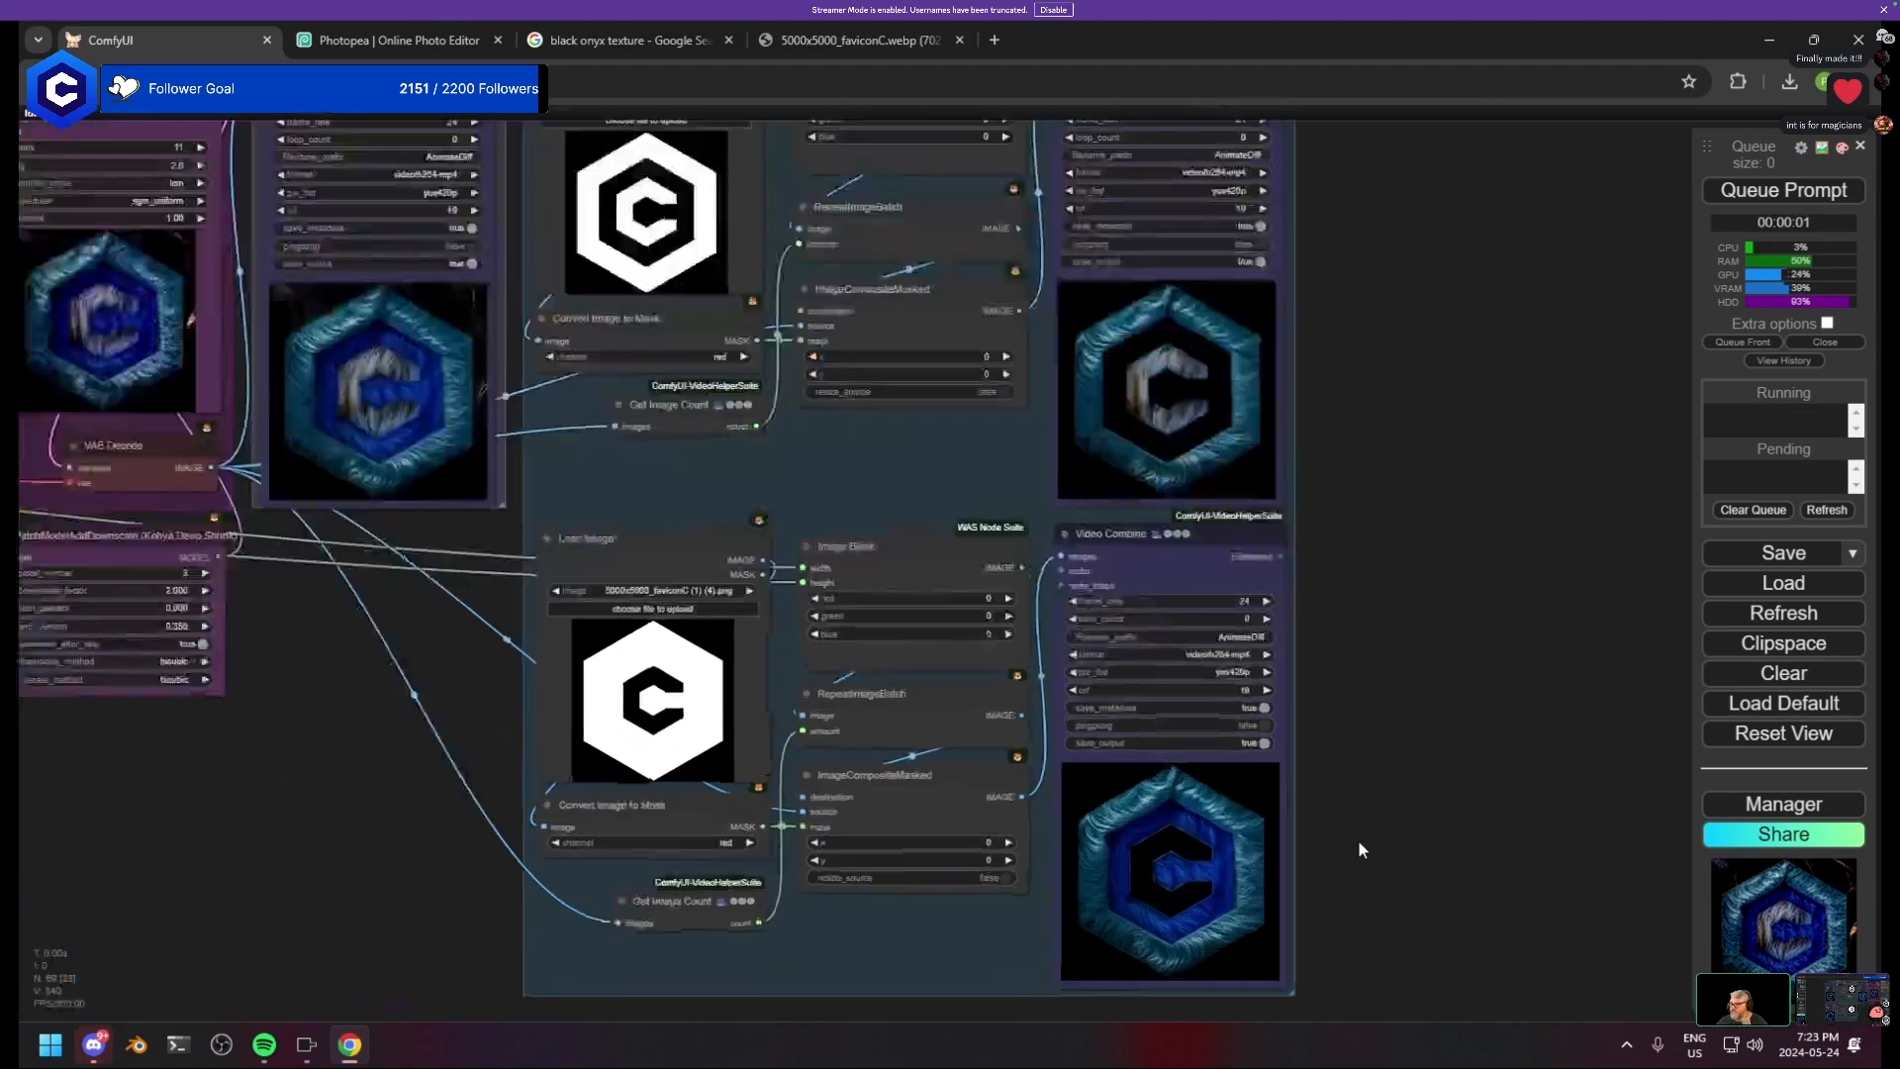
left_click_drag(1353, 819, 1372, 758)
scroll(1378, 636, "down", 1)
scroll(1378, 637, "down", 1)
left_click_drag(1379, 637, 1187, 776)
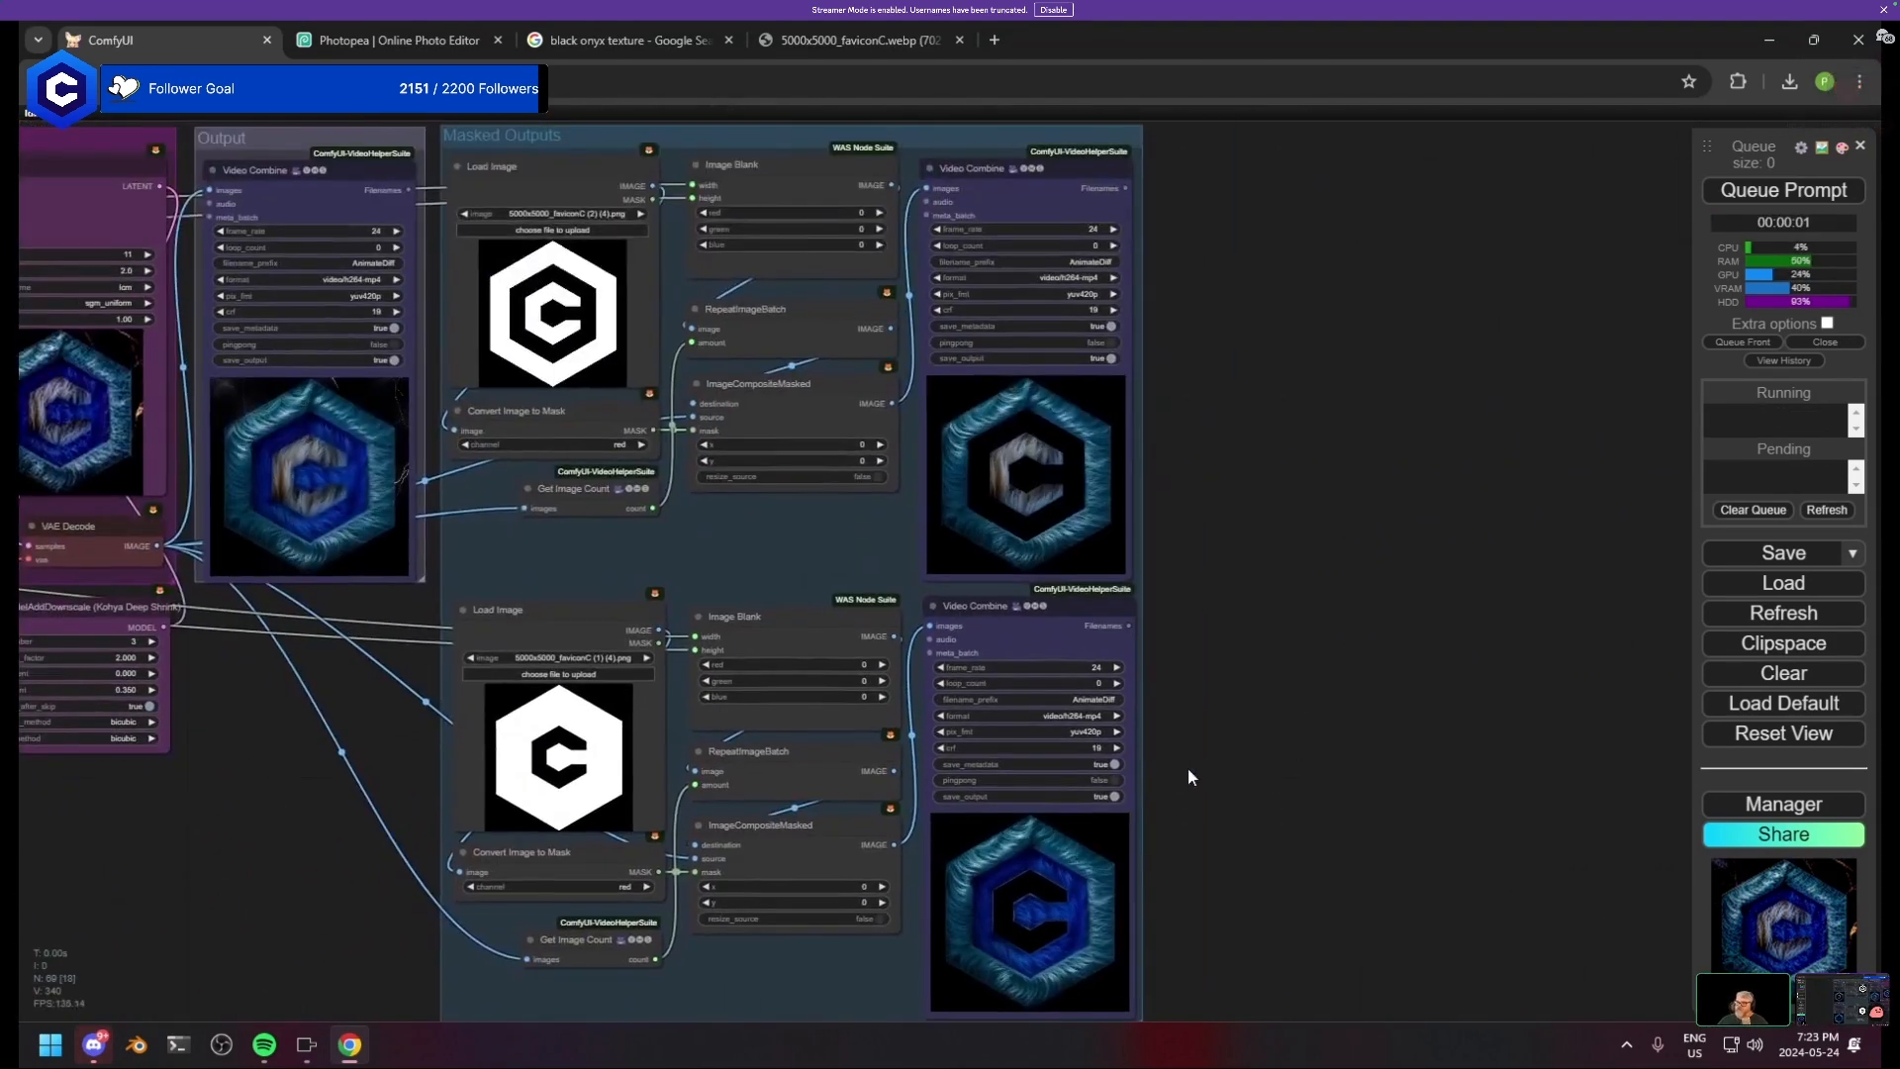
left_click_drag(314, 131, 1486, 398)
left_click_drag(980, 168, 1284, 479)
left_click_drag(1349, 544, 1269, 668)
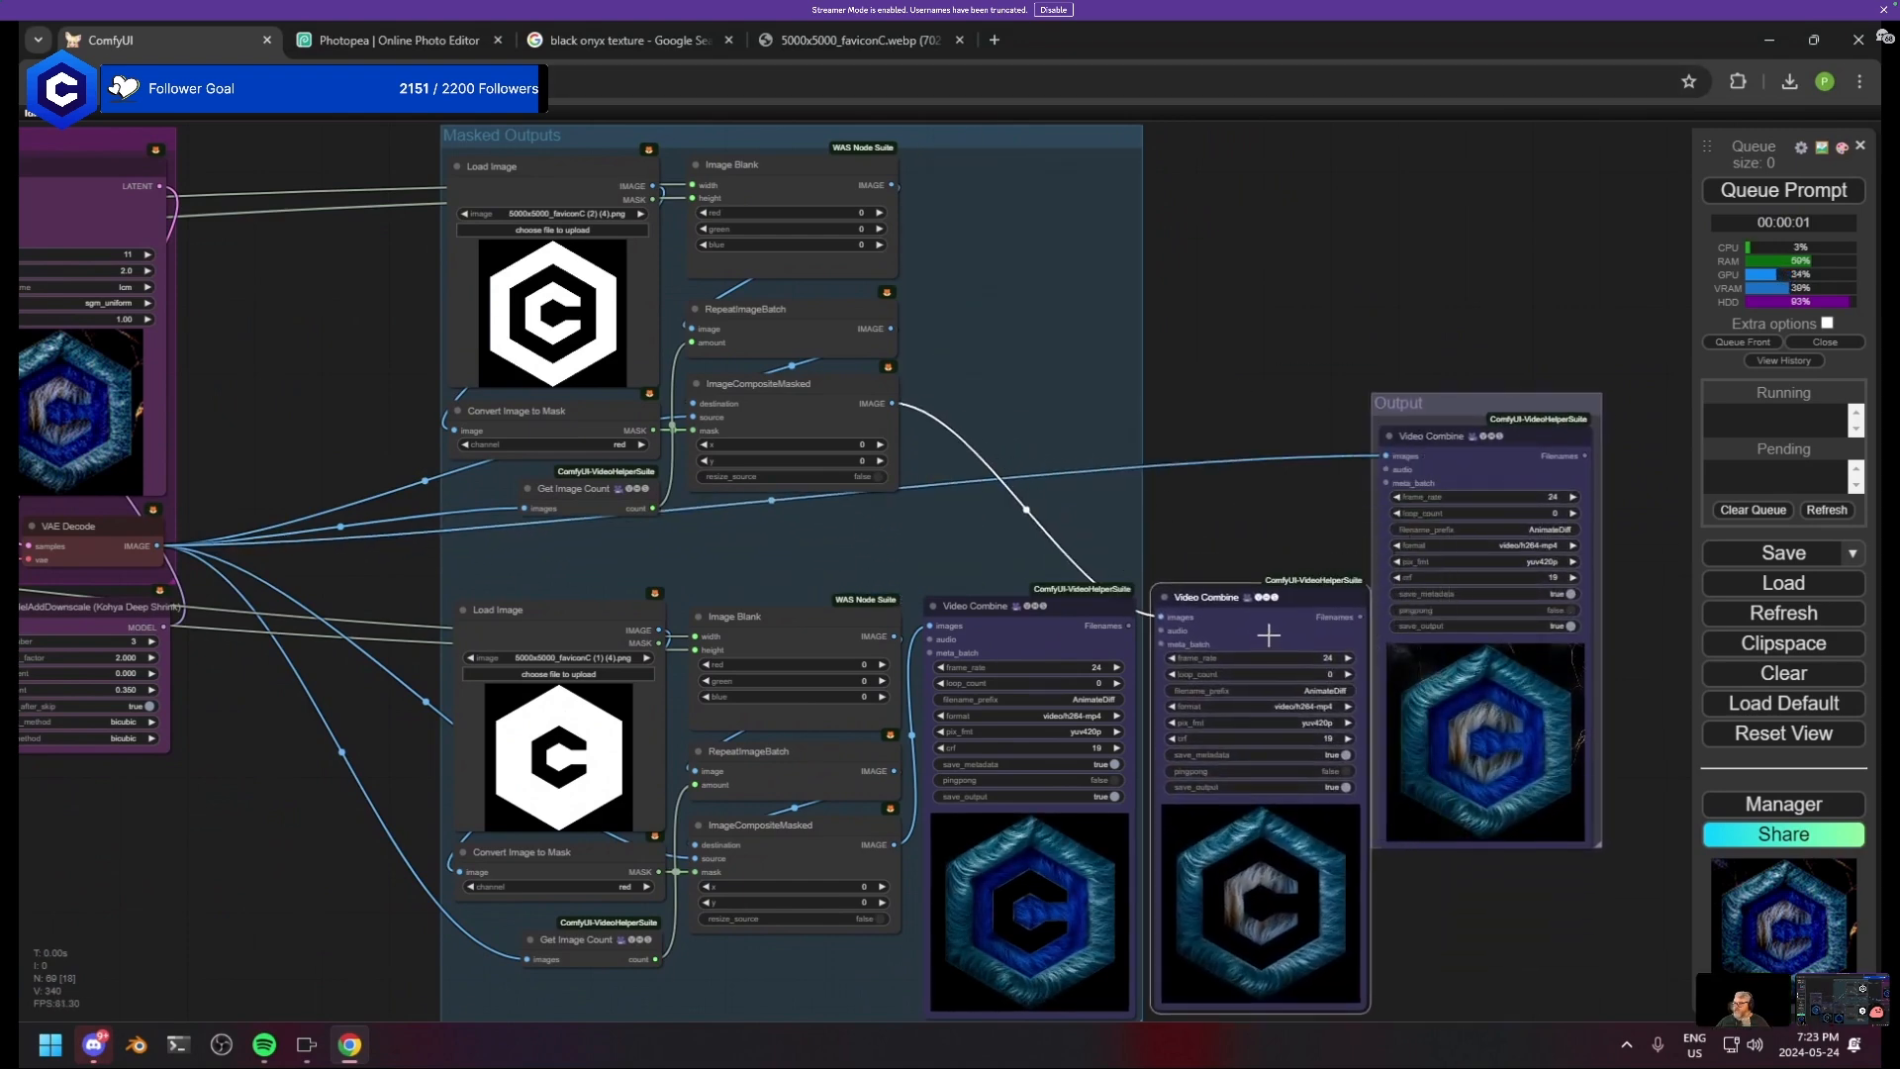
- Align the Output group with the two masked branches' Video Combine nodes so that all three video previews sit side by side
left_click_drag(1470, 406, 1476, 566)
scroll(1326, 440, "up", 5)
left_click_drag(1322, 443, 1178, 158)
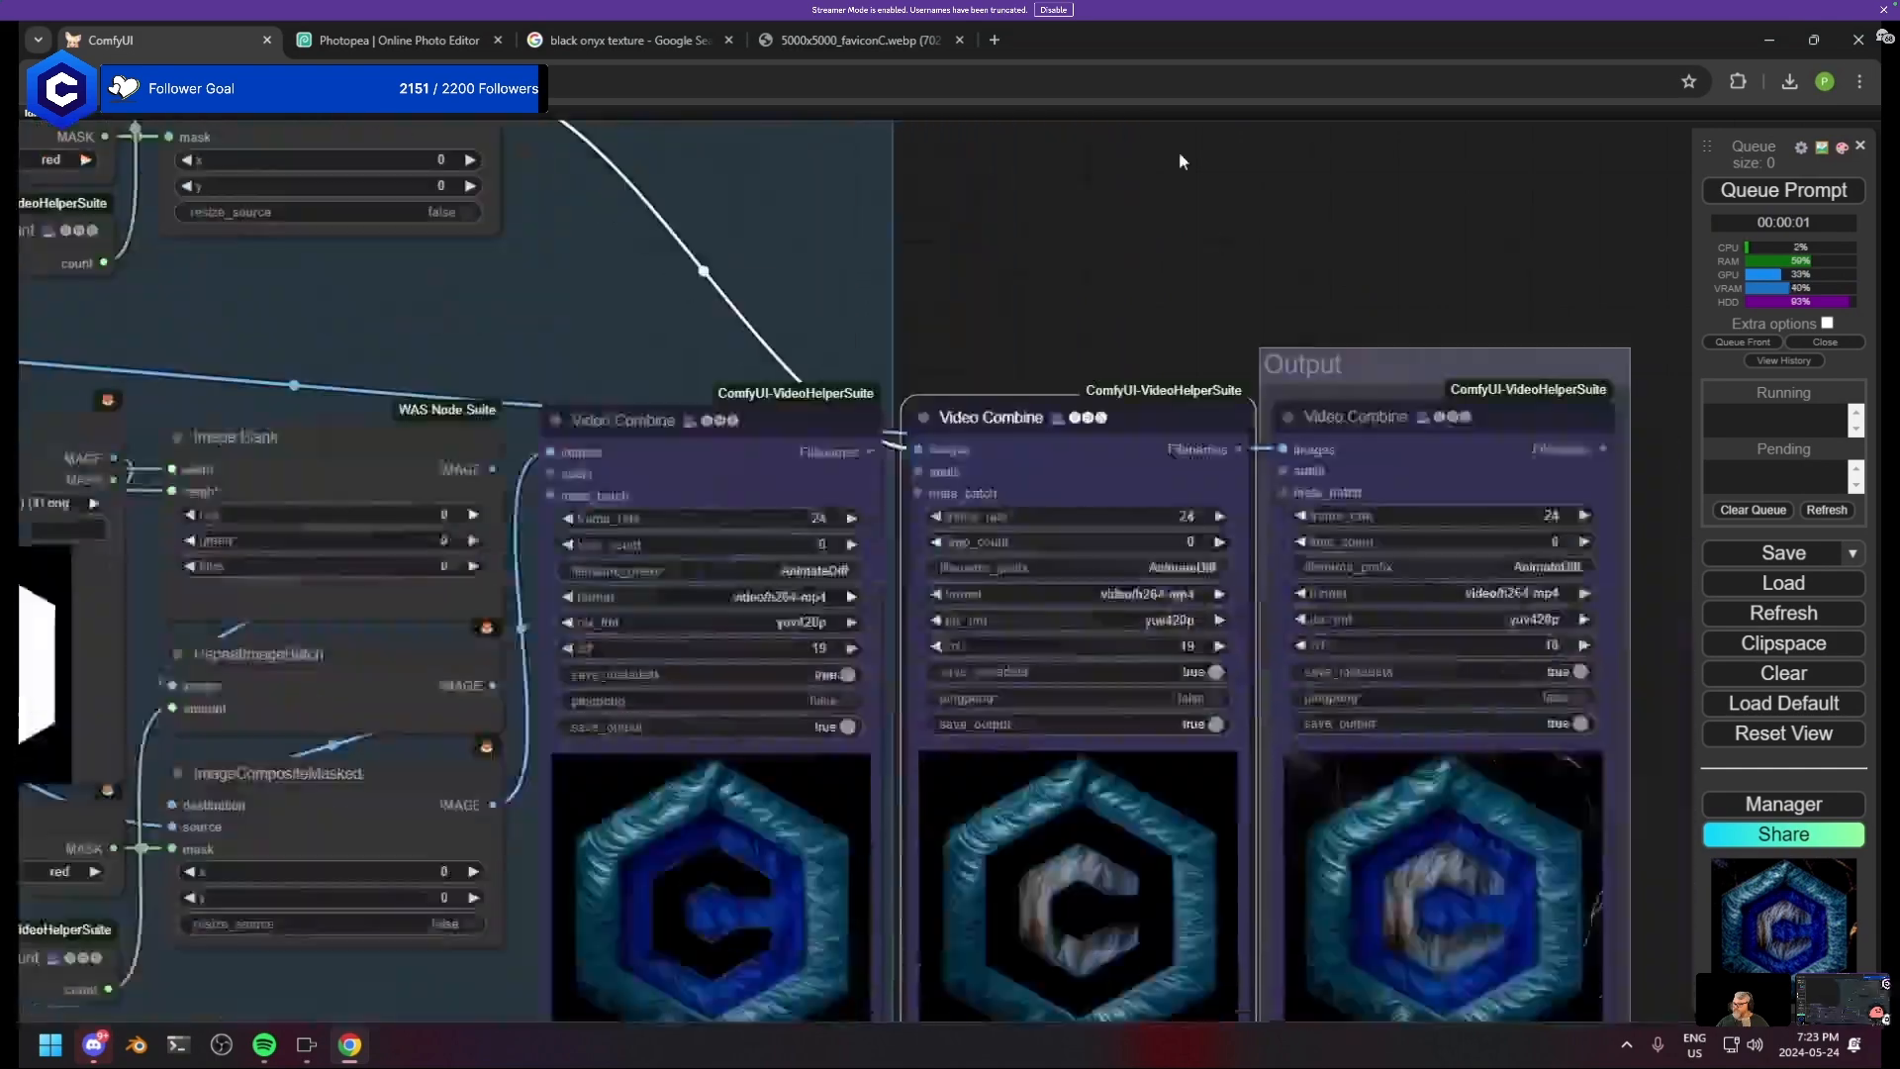
scroll(1243, 696, "up", 3)
left_click_drag(1308, 885, 1225, 603)
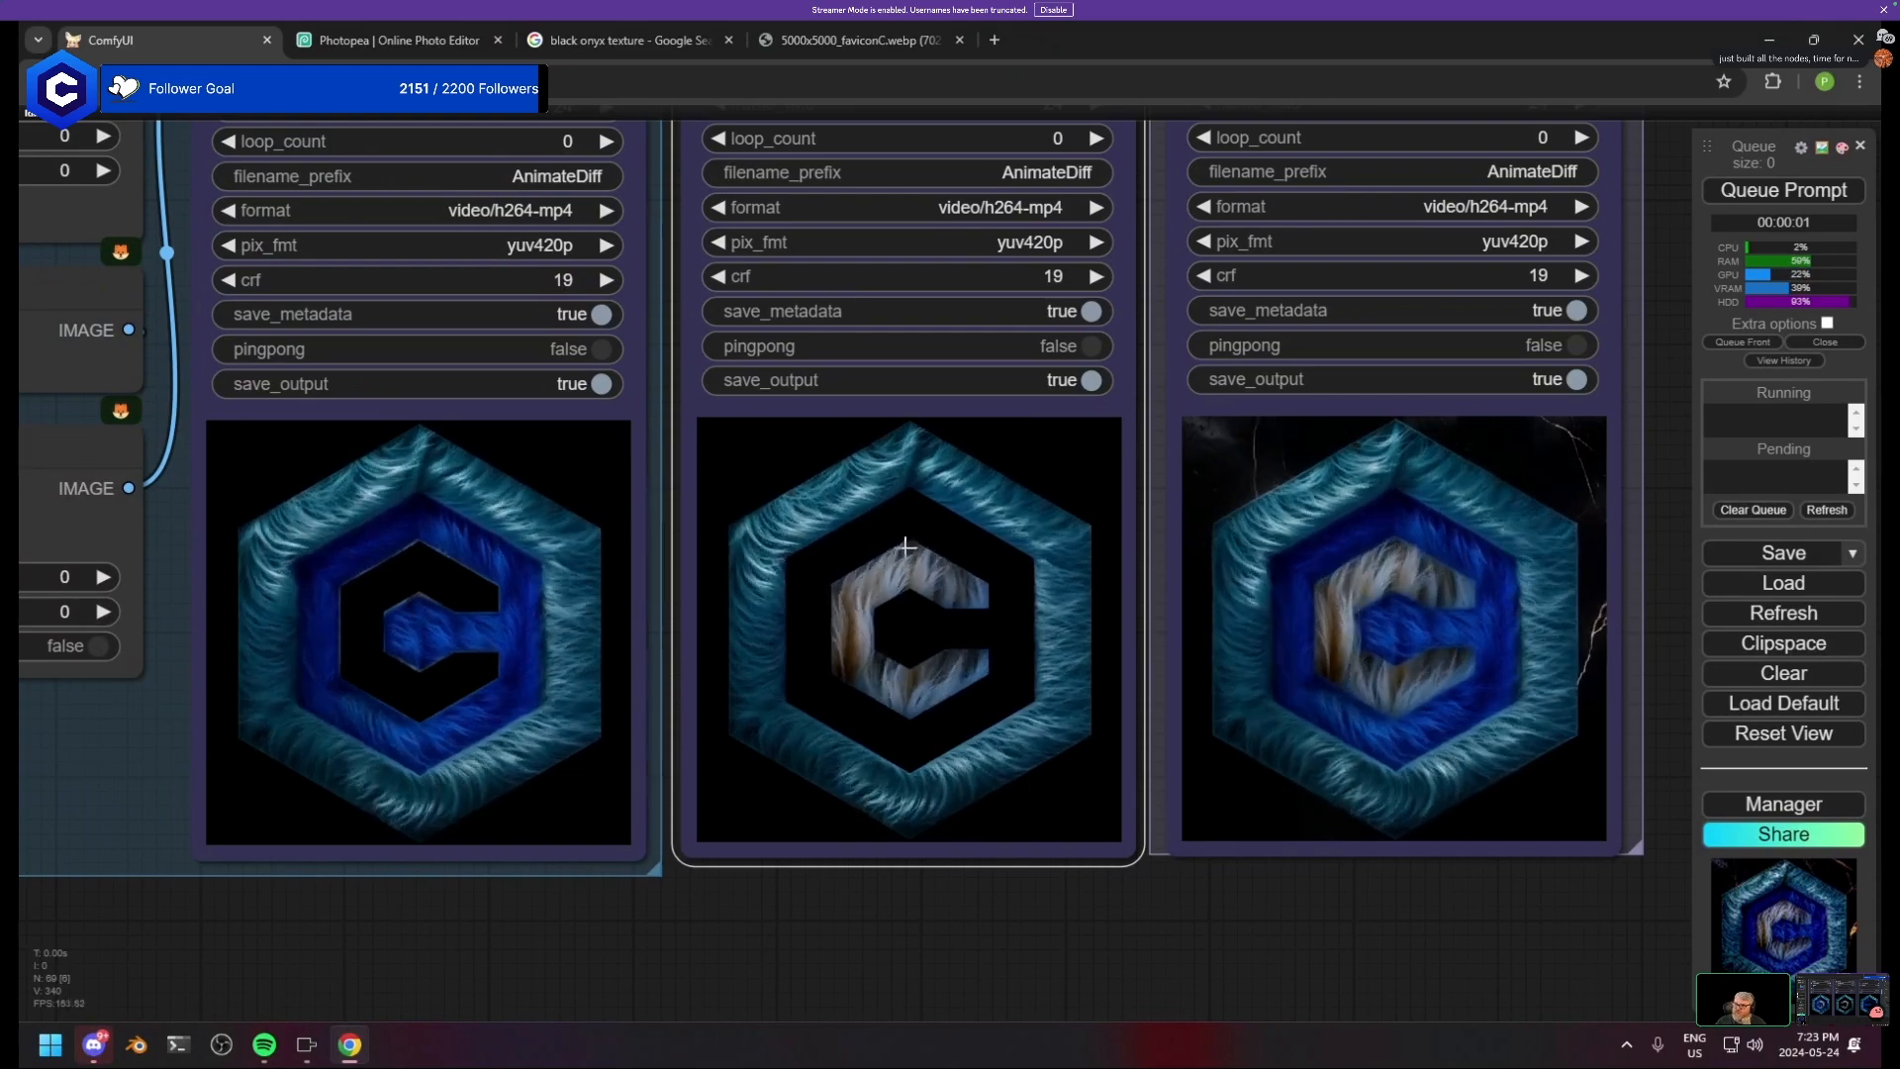
- Compare the logo previews of the lower branch, the upper branch and the Output group's Video Combine nodes up close
scroll(910, 552, "up", 10)
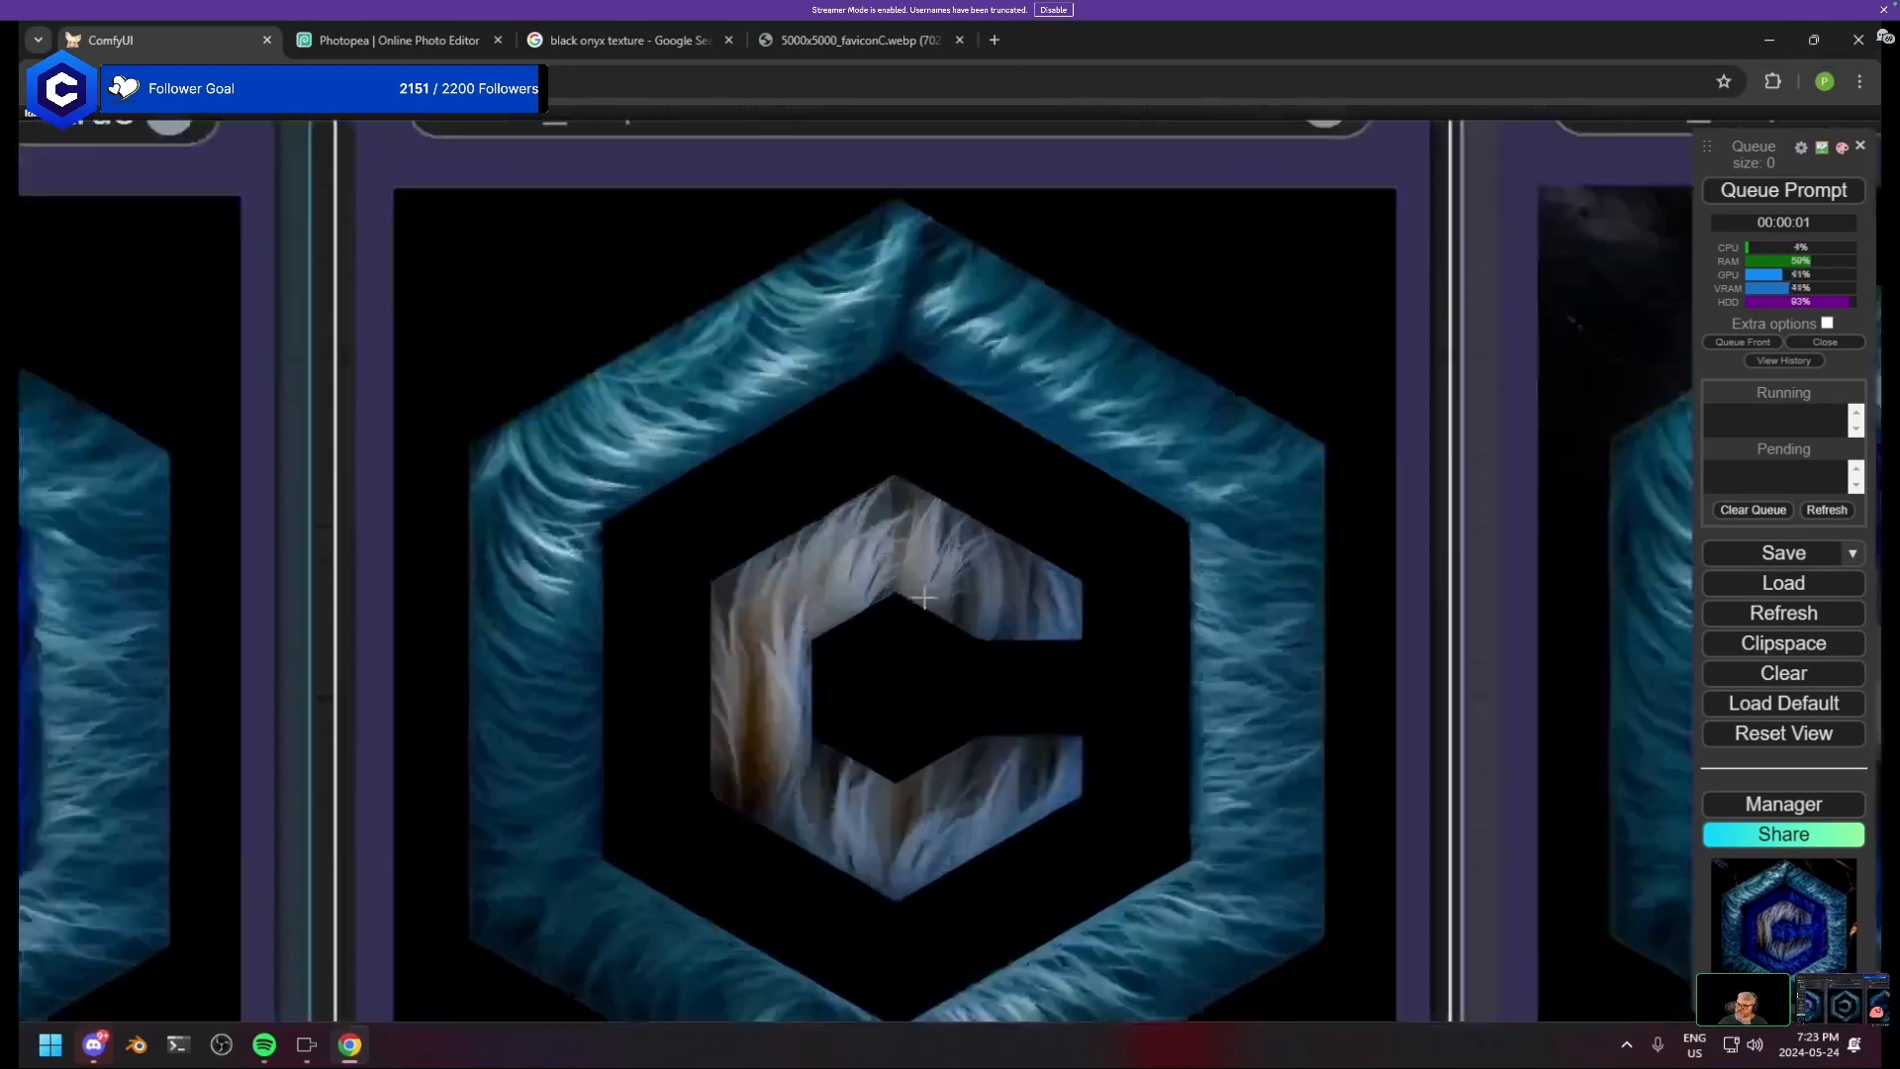
left_click_drag(606, 441, 1437, 453)
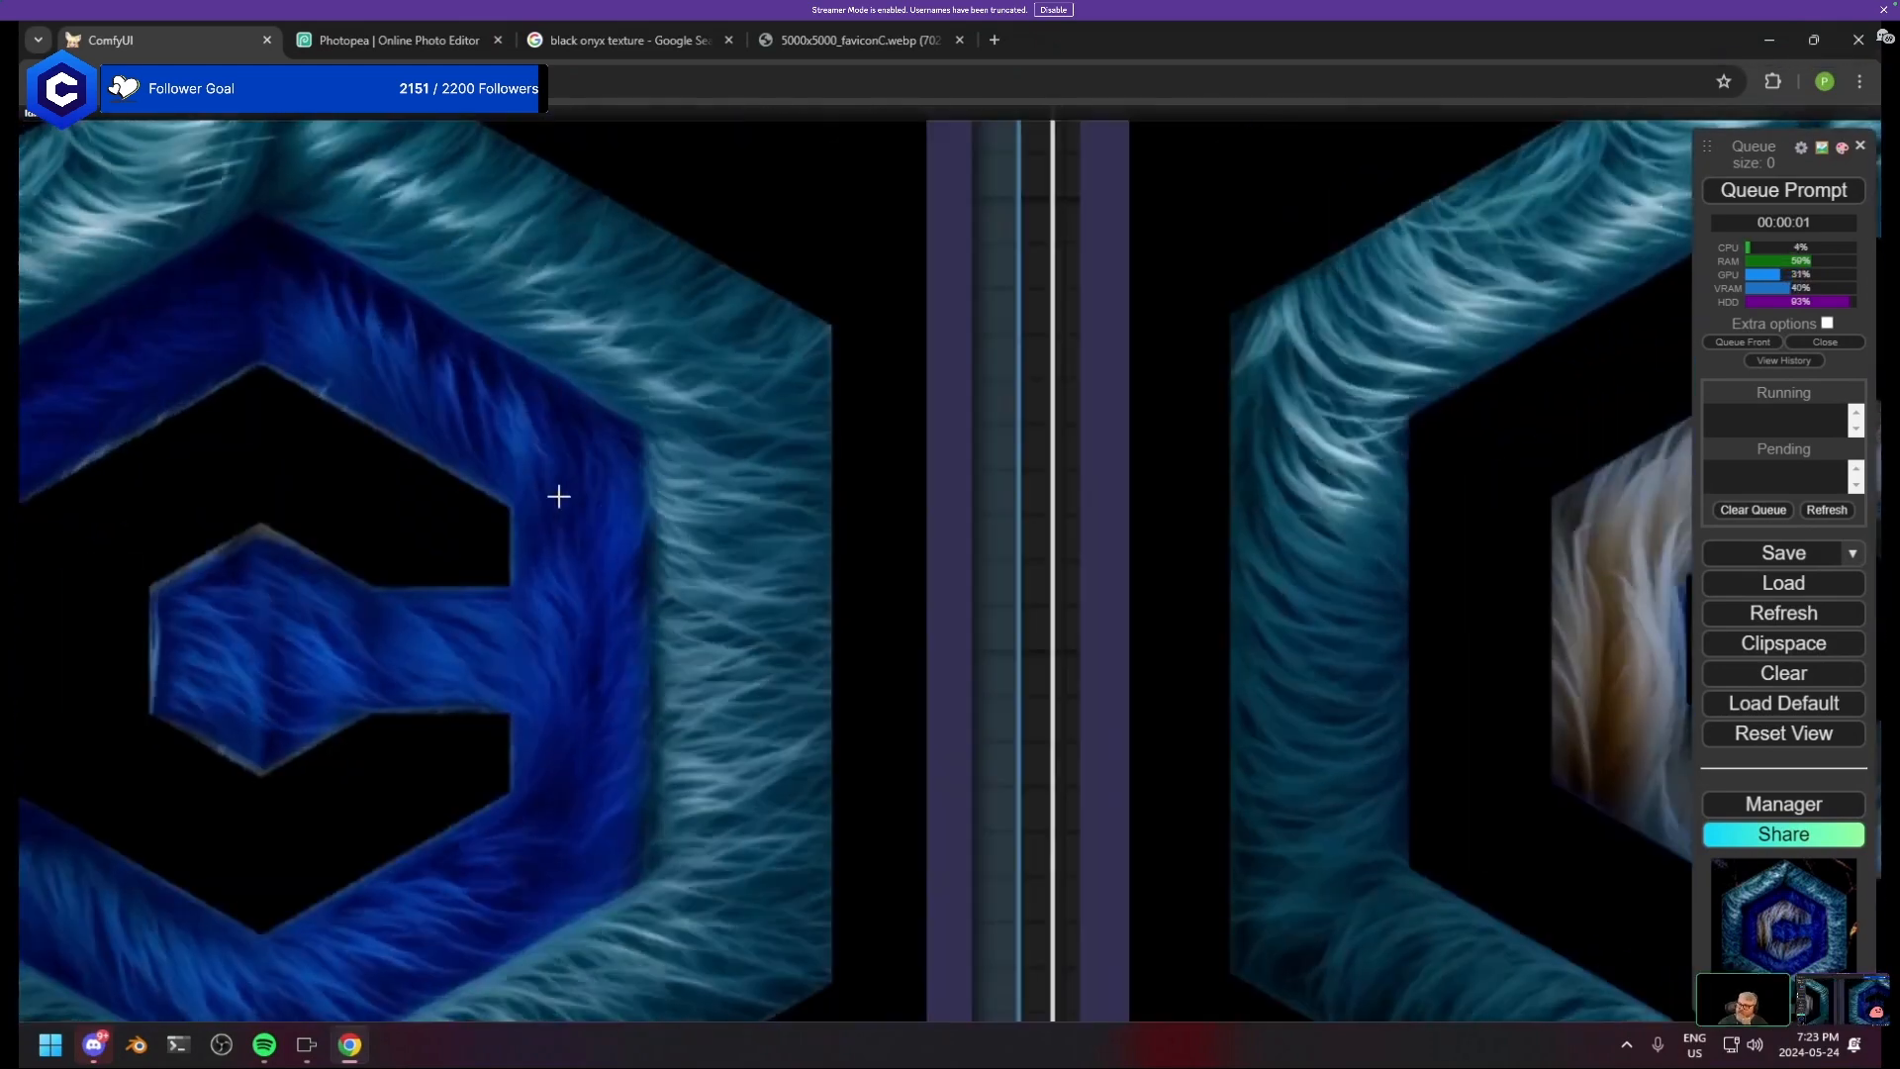
left_click_drag(1313, 611, 164, 505)
scroll(1349, 504, "down", 1)
left_click_drag(1265, 468, 306, 463)
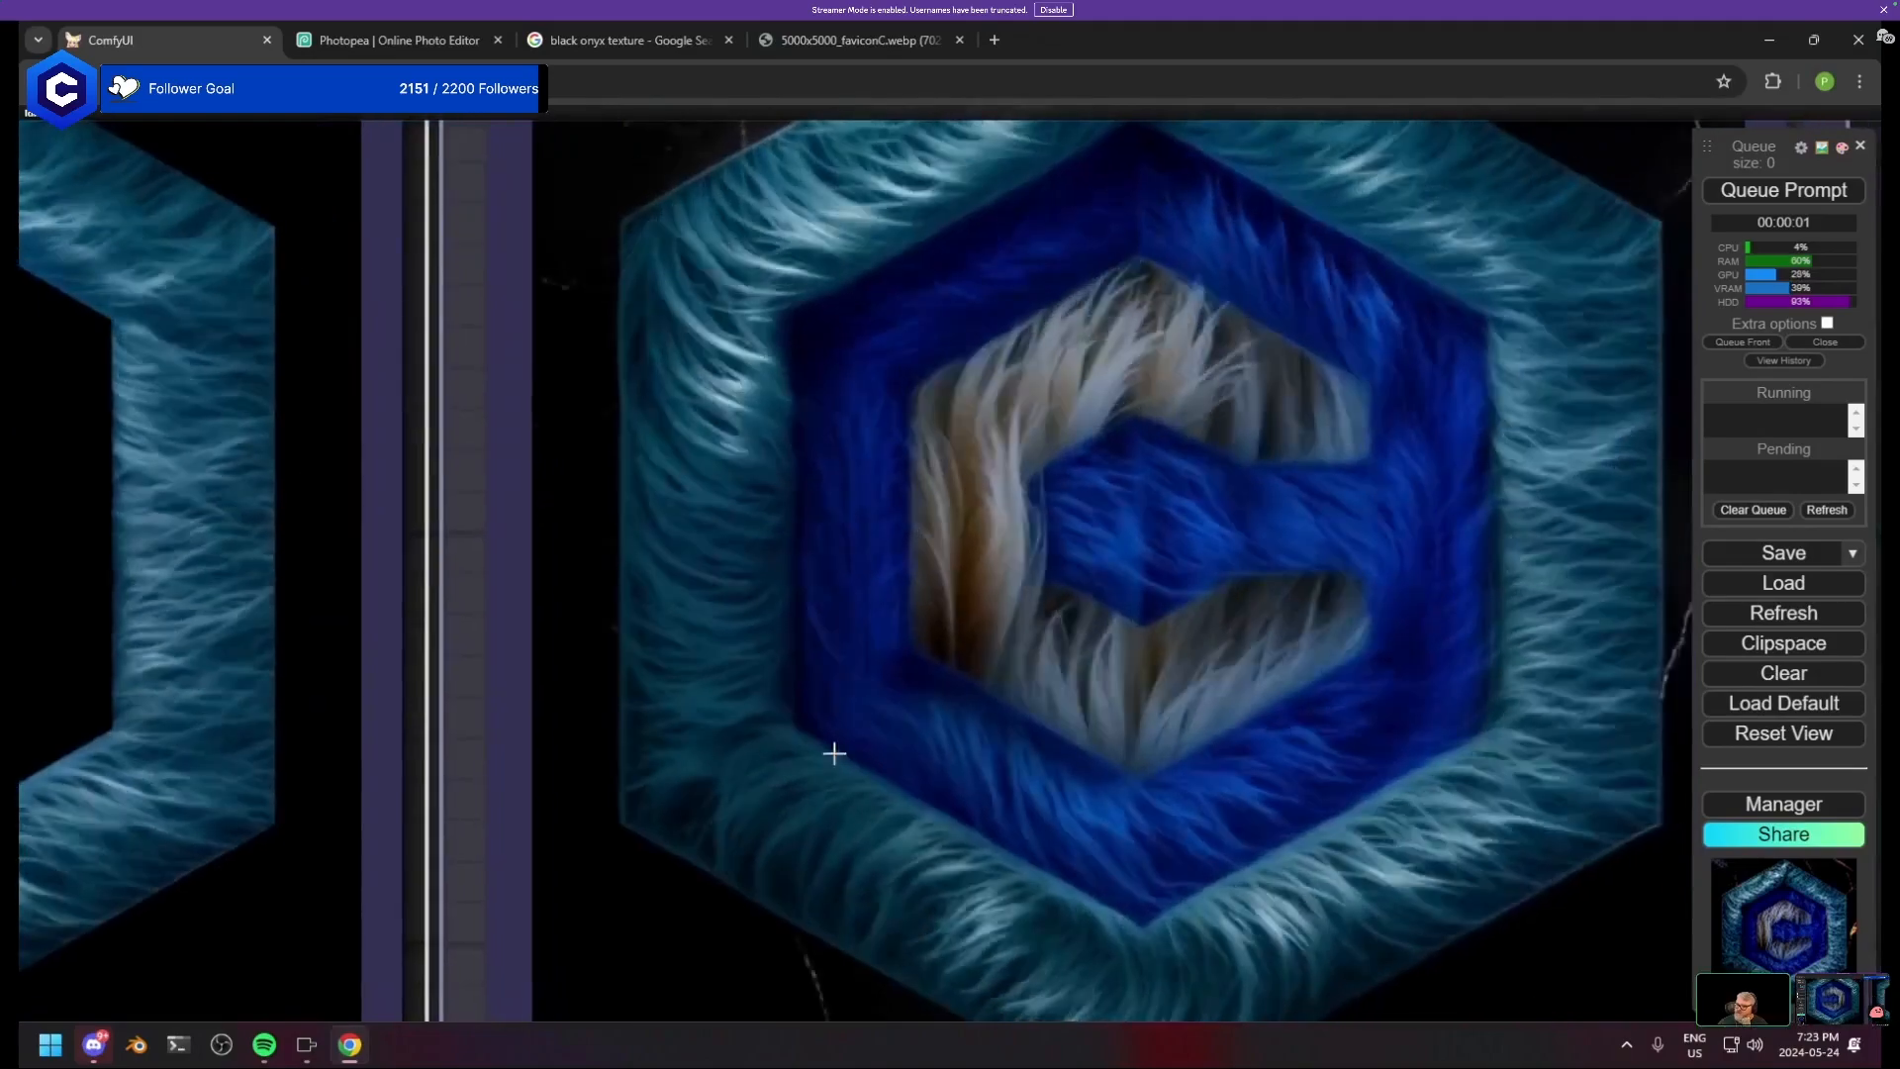
scroll(945, 769, "down", 14)
left_click_drag(323, 755, 1224, 818)
scroll(867, 711, "up", 10)
scroll(819, 765, "down", 14)
- Move the Output group back between Diffusion and Masked Outputs, and place the upper branch's Video Combine beside its ImageCompositeMasked node
left_click_drag(1451, 445, 638, 289)
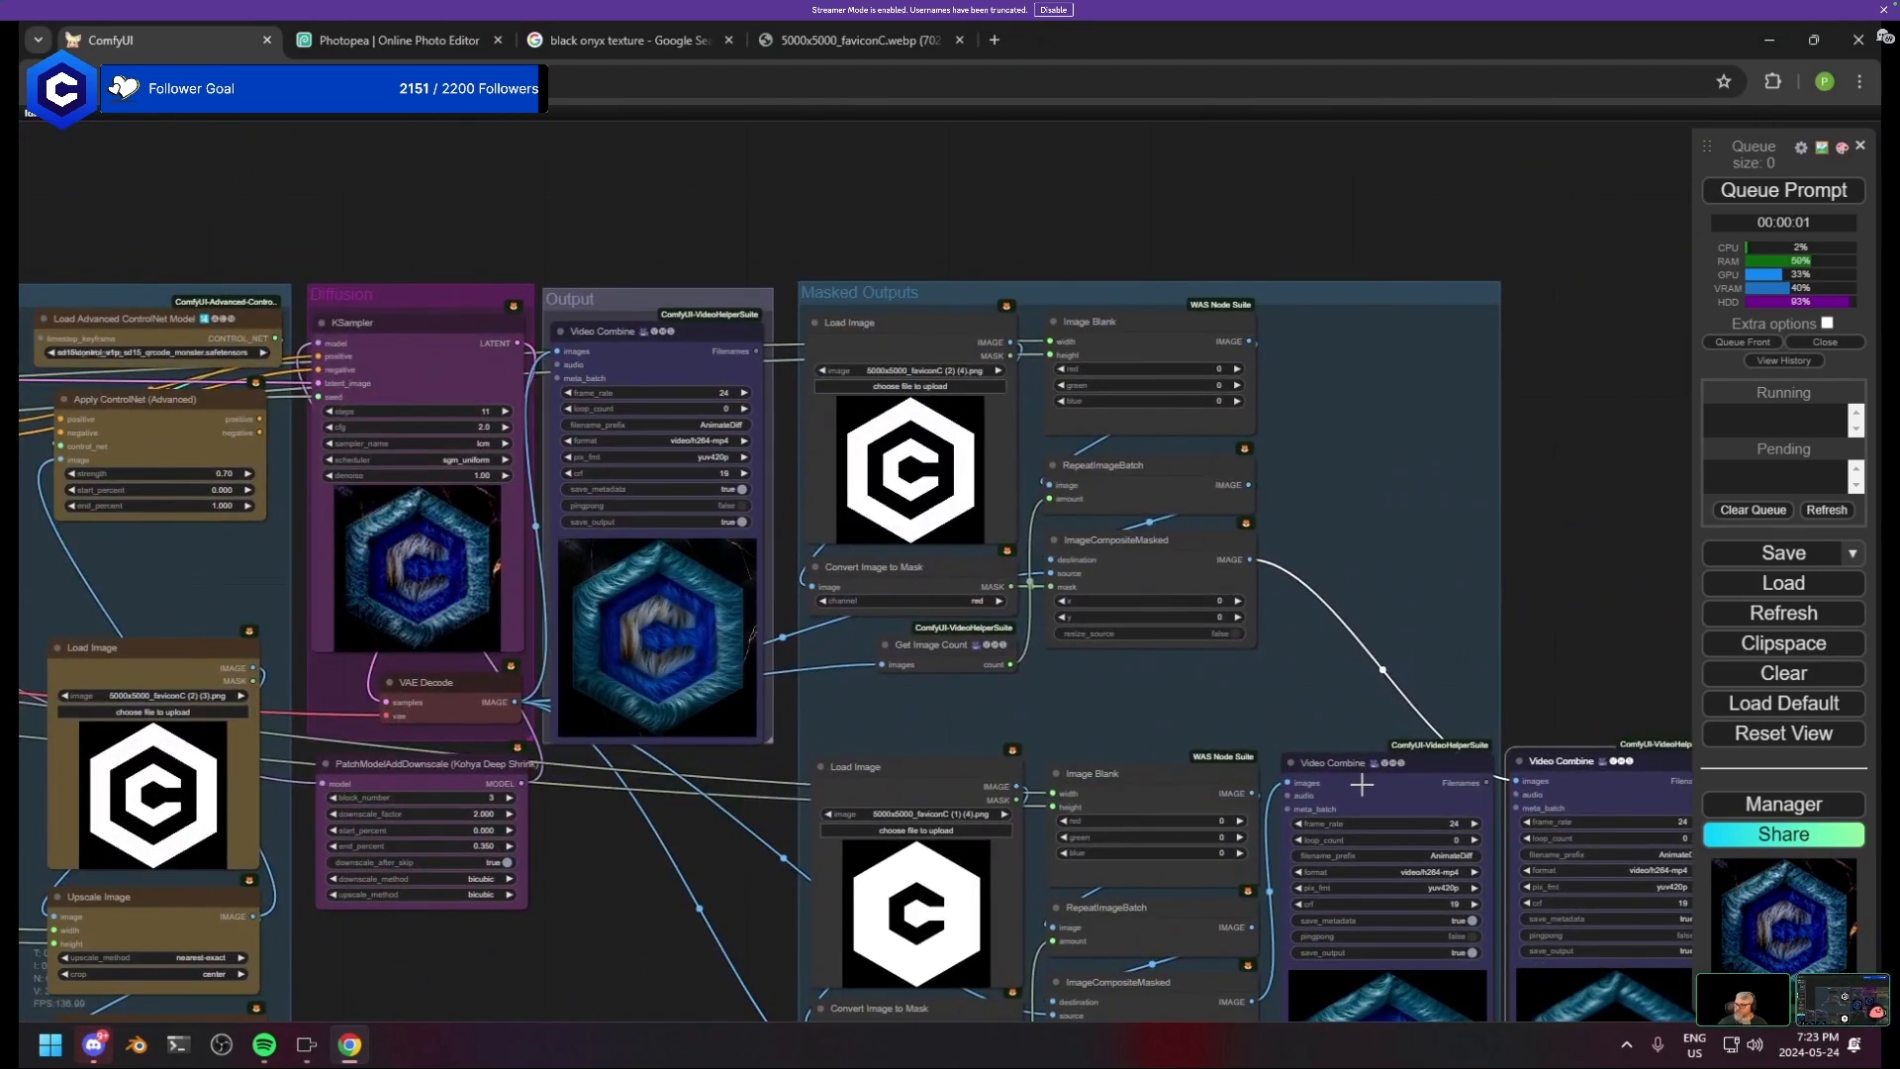
left_click_drag(1612, 767, 1386, 344)
scroll(509, 939, "down", 4)
left_click_drag(509, 939, 1152, 695)
scroll(1183, 775, "down", 5)
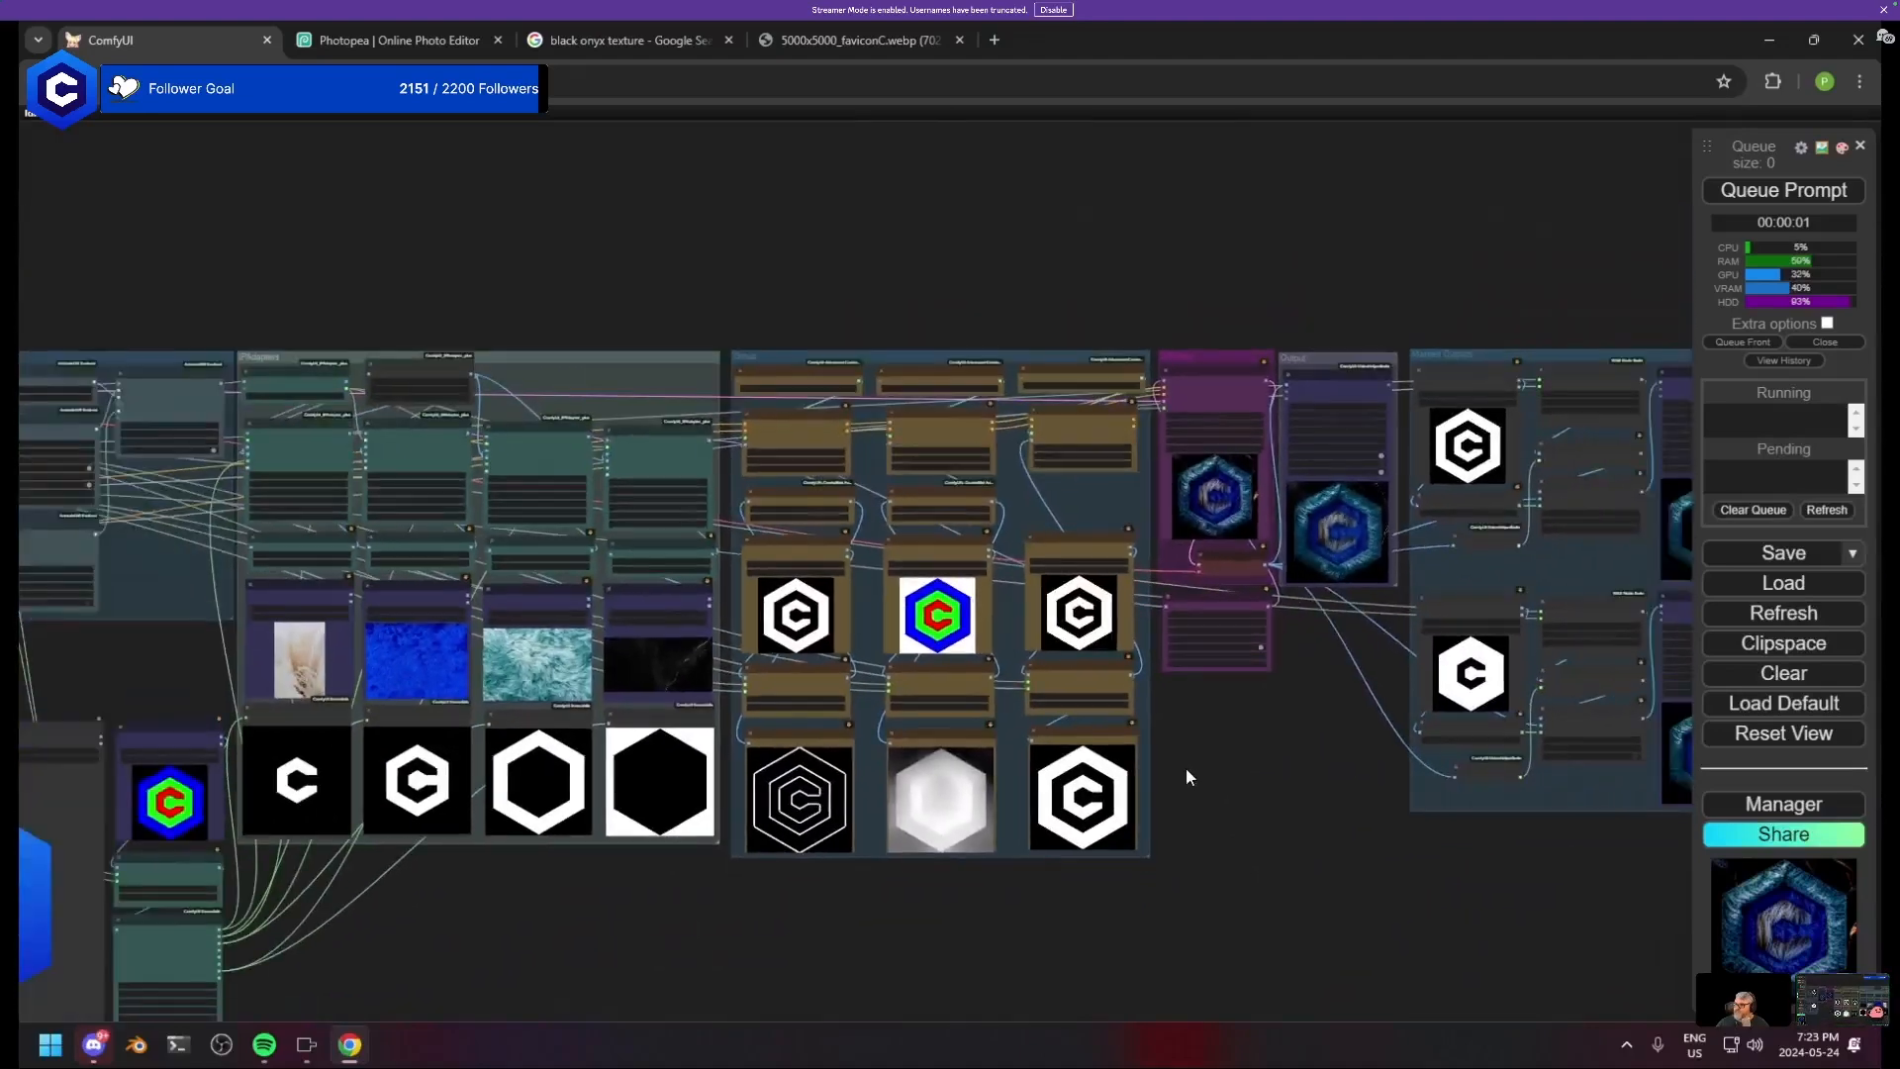
left_click_drag(1195, 782, 1232, 715)
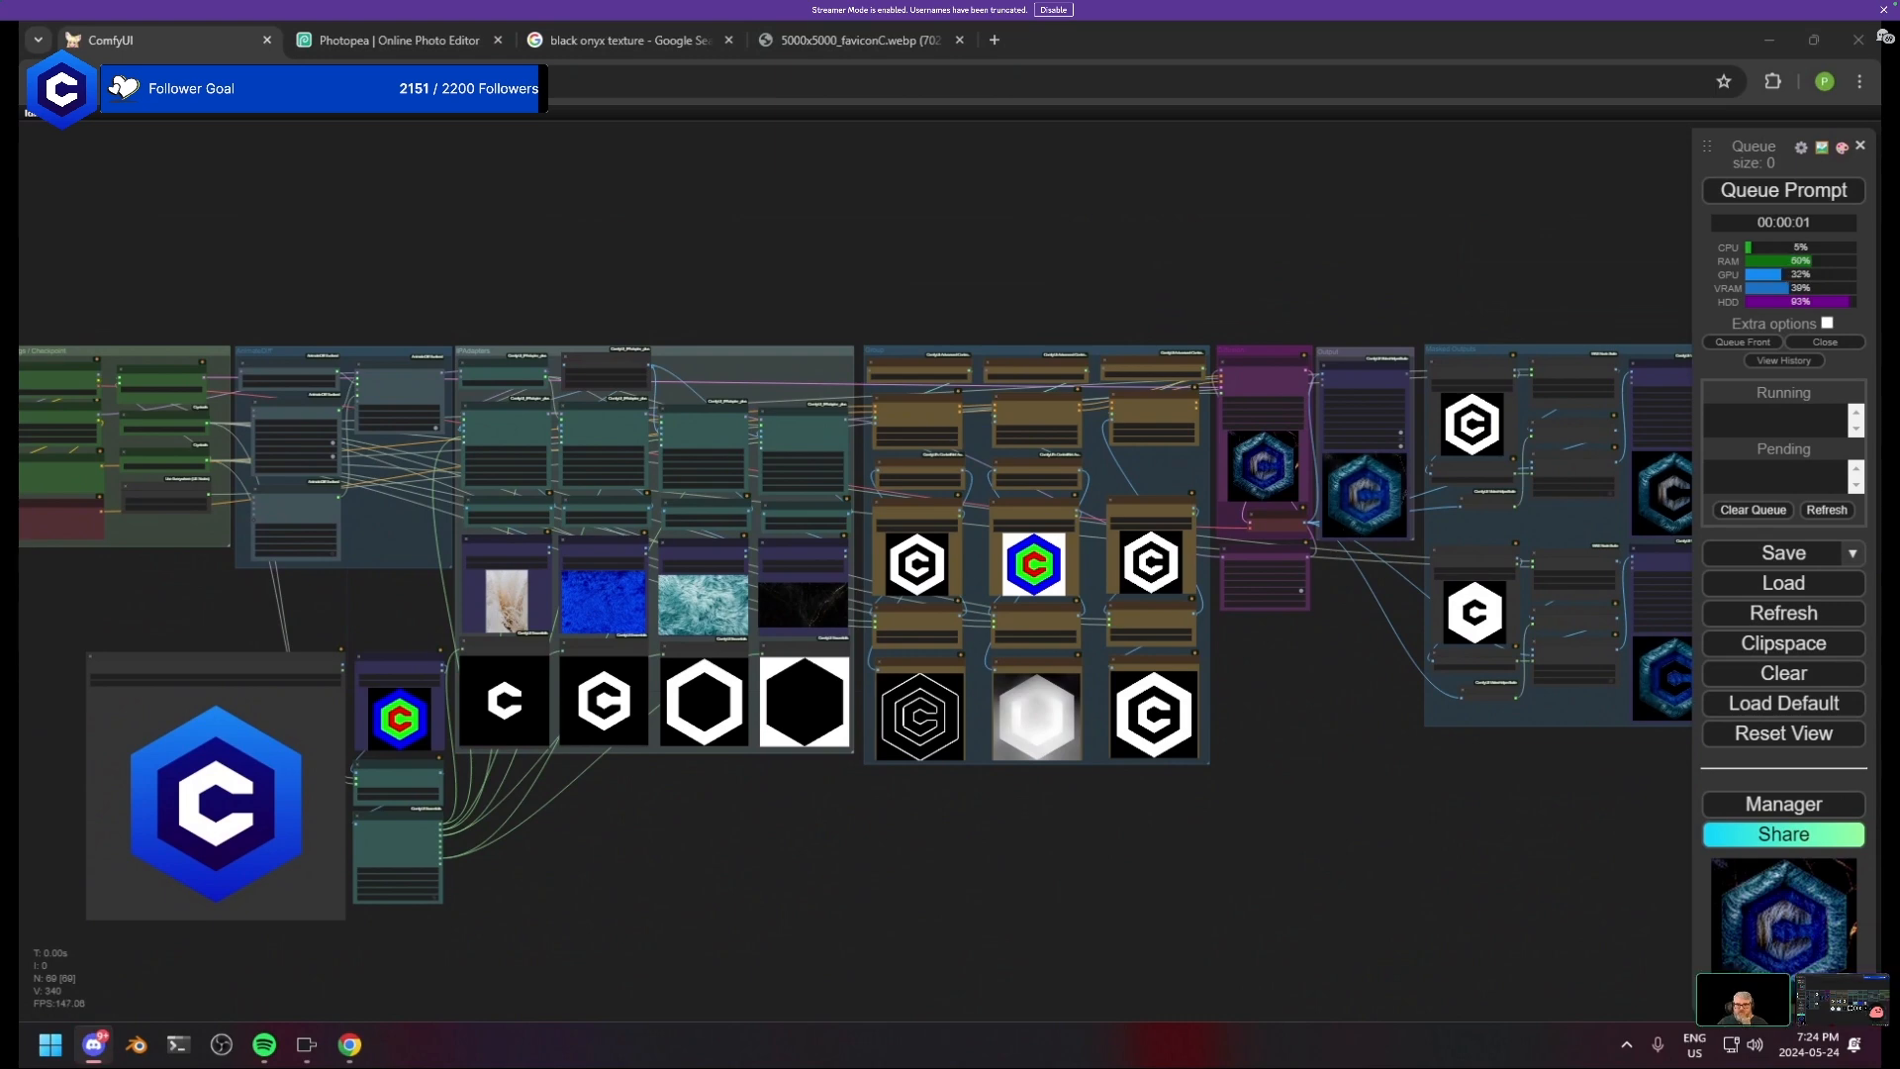
- Set the middle AIO Aux Preprocessor to DepthAnythingPreprocessor, queue the prompt, and check the depth map preview
scroll(626, 879, "up", 5)
left_click_drag(653, 791, 460, 894)
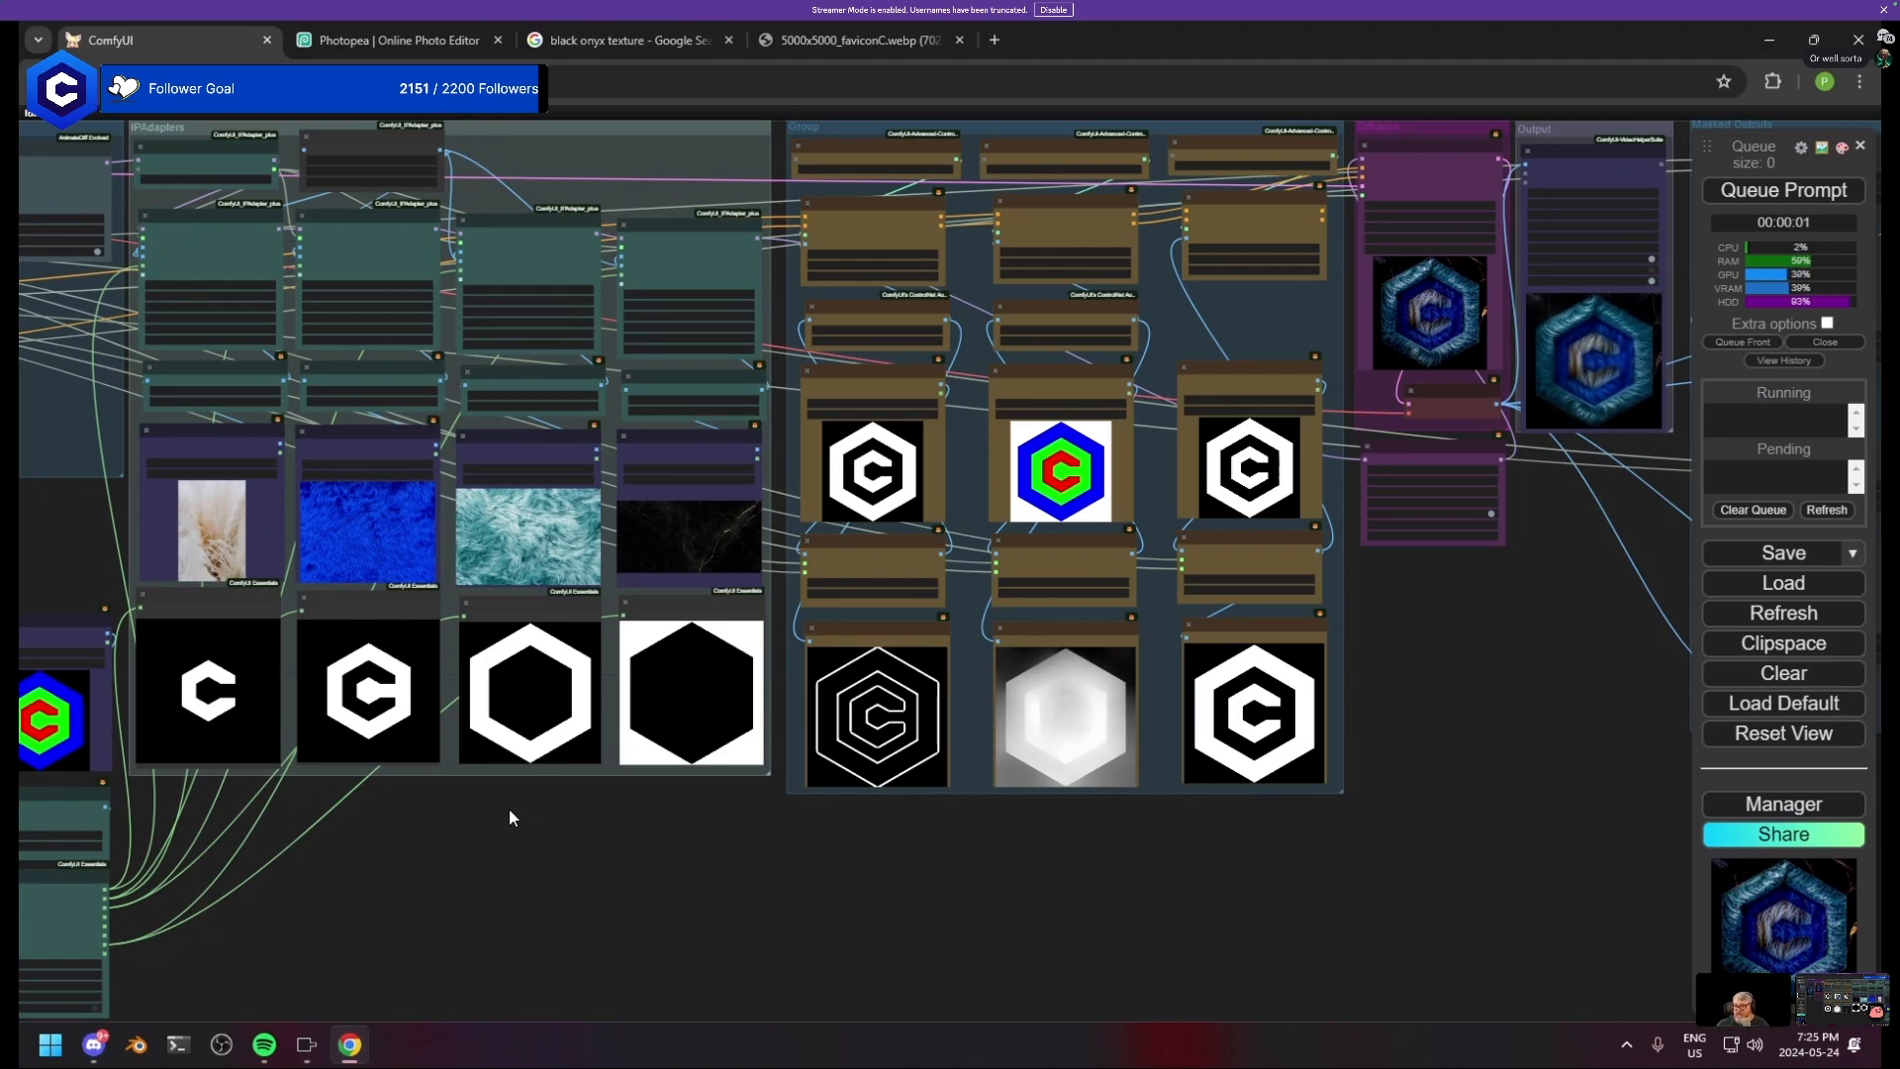
left_click_drag(860, 360, 566, 490)
scroll(722, 462, "up", 12)
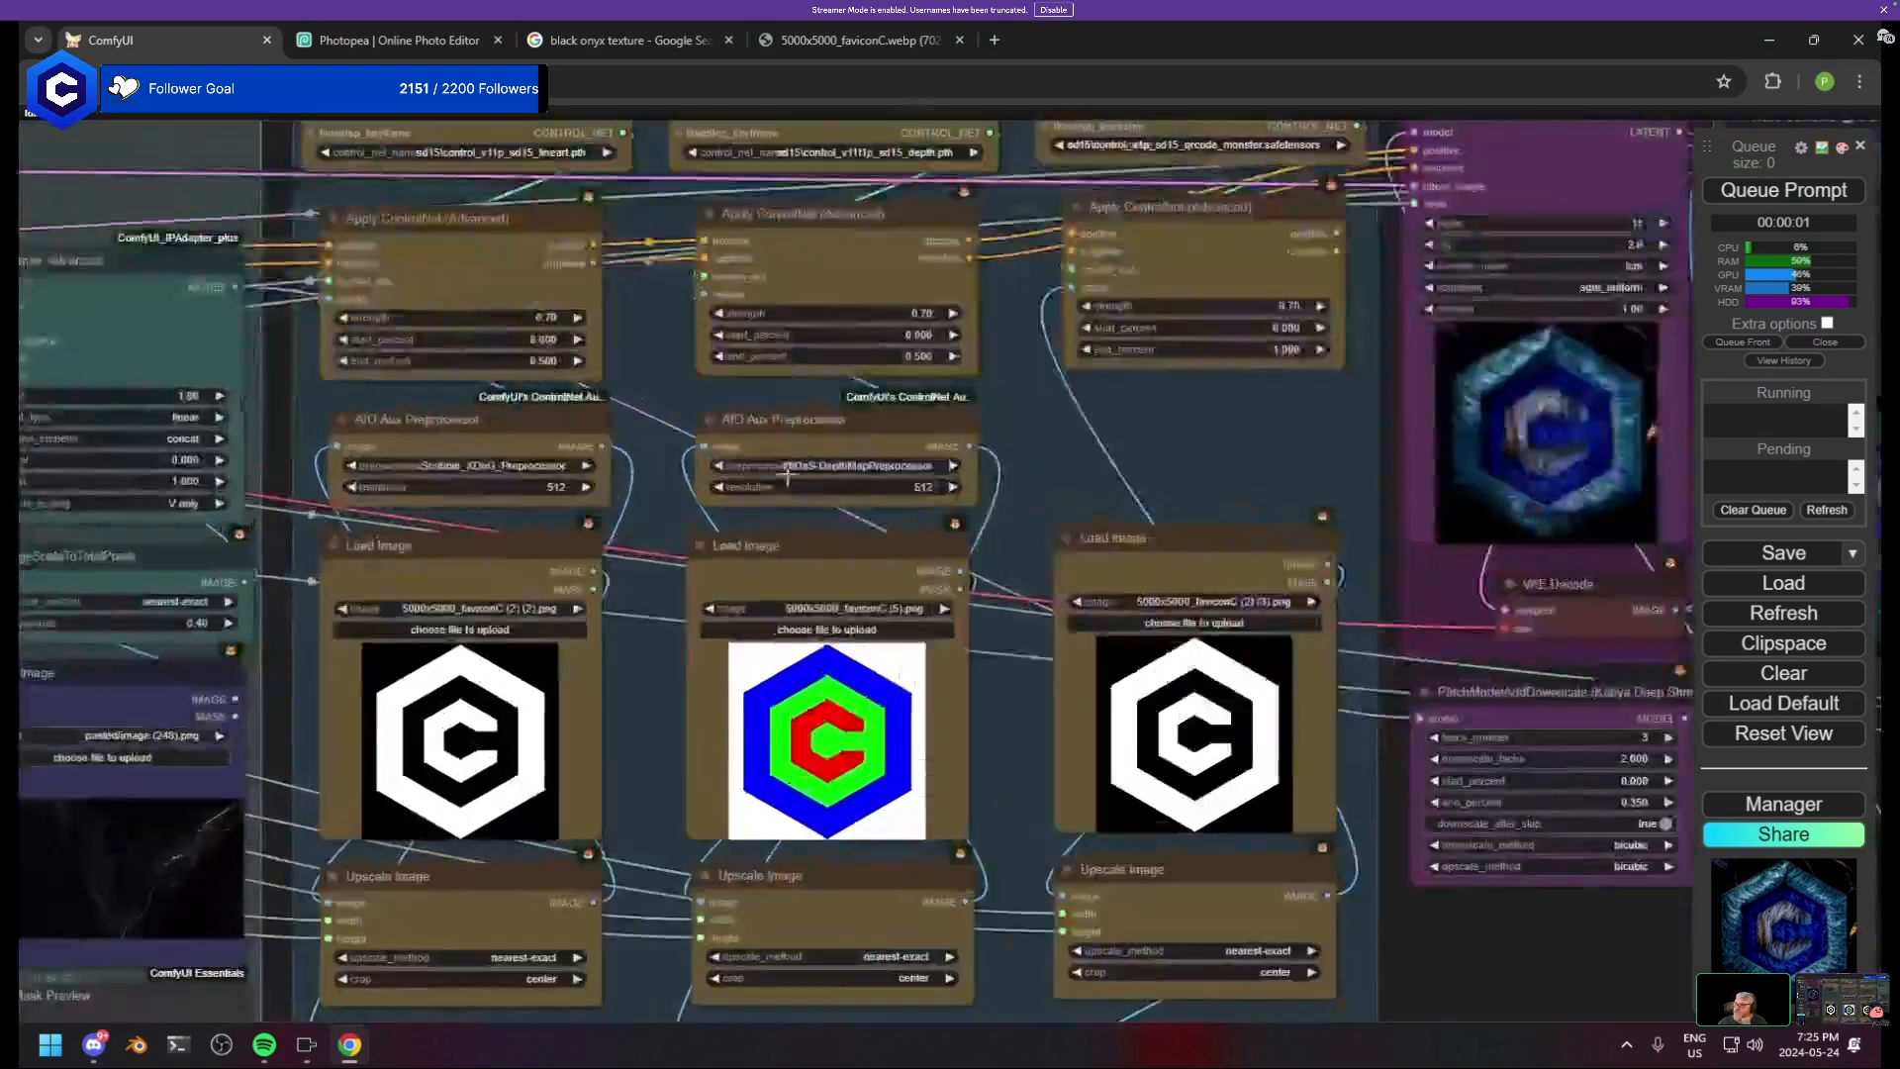
left_click(827, 460)
left_click(915, 331)
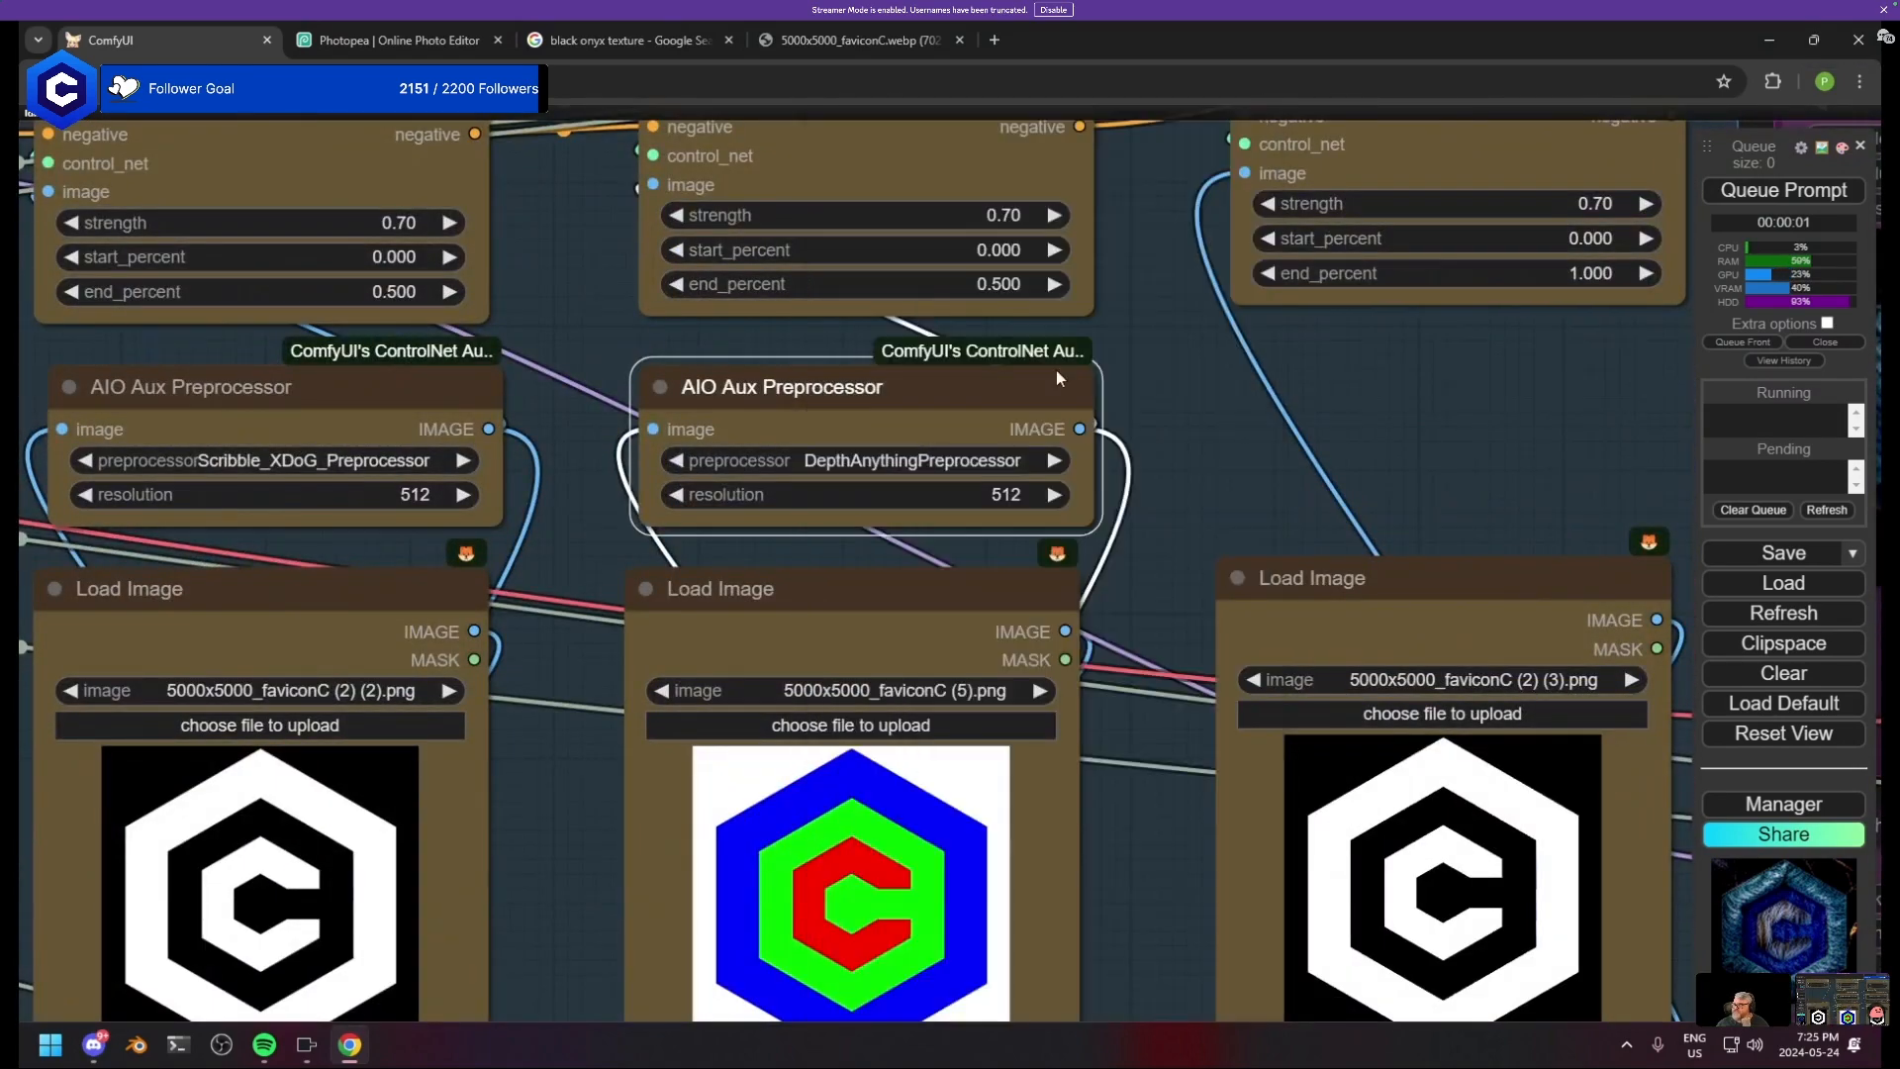
key("ctrl+Return")
scroll(1213, 811, "down", 12)
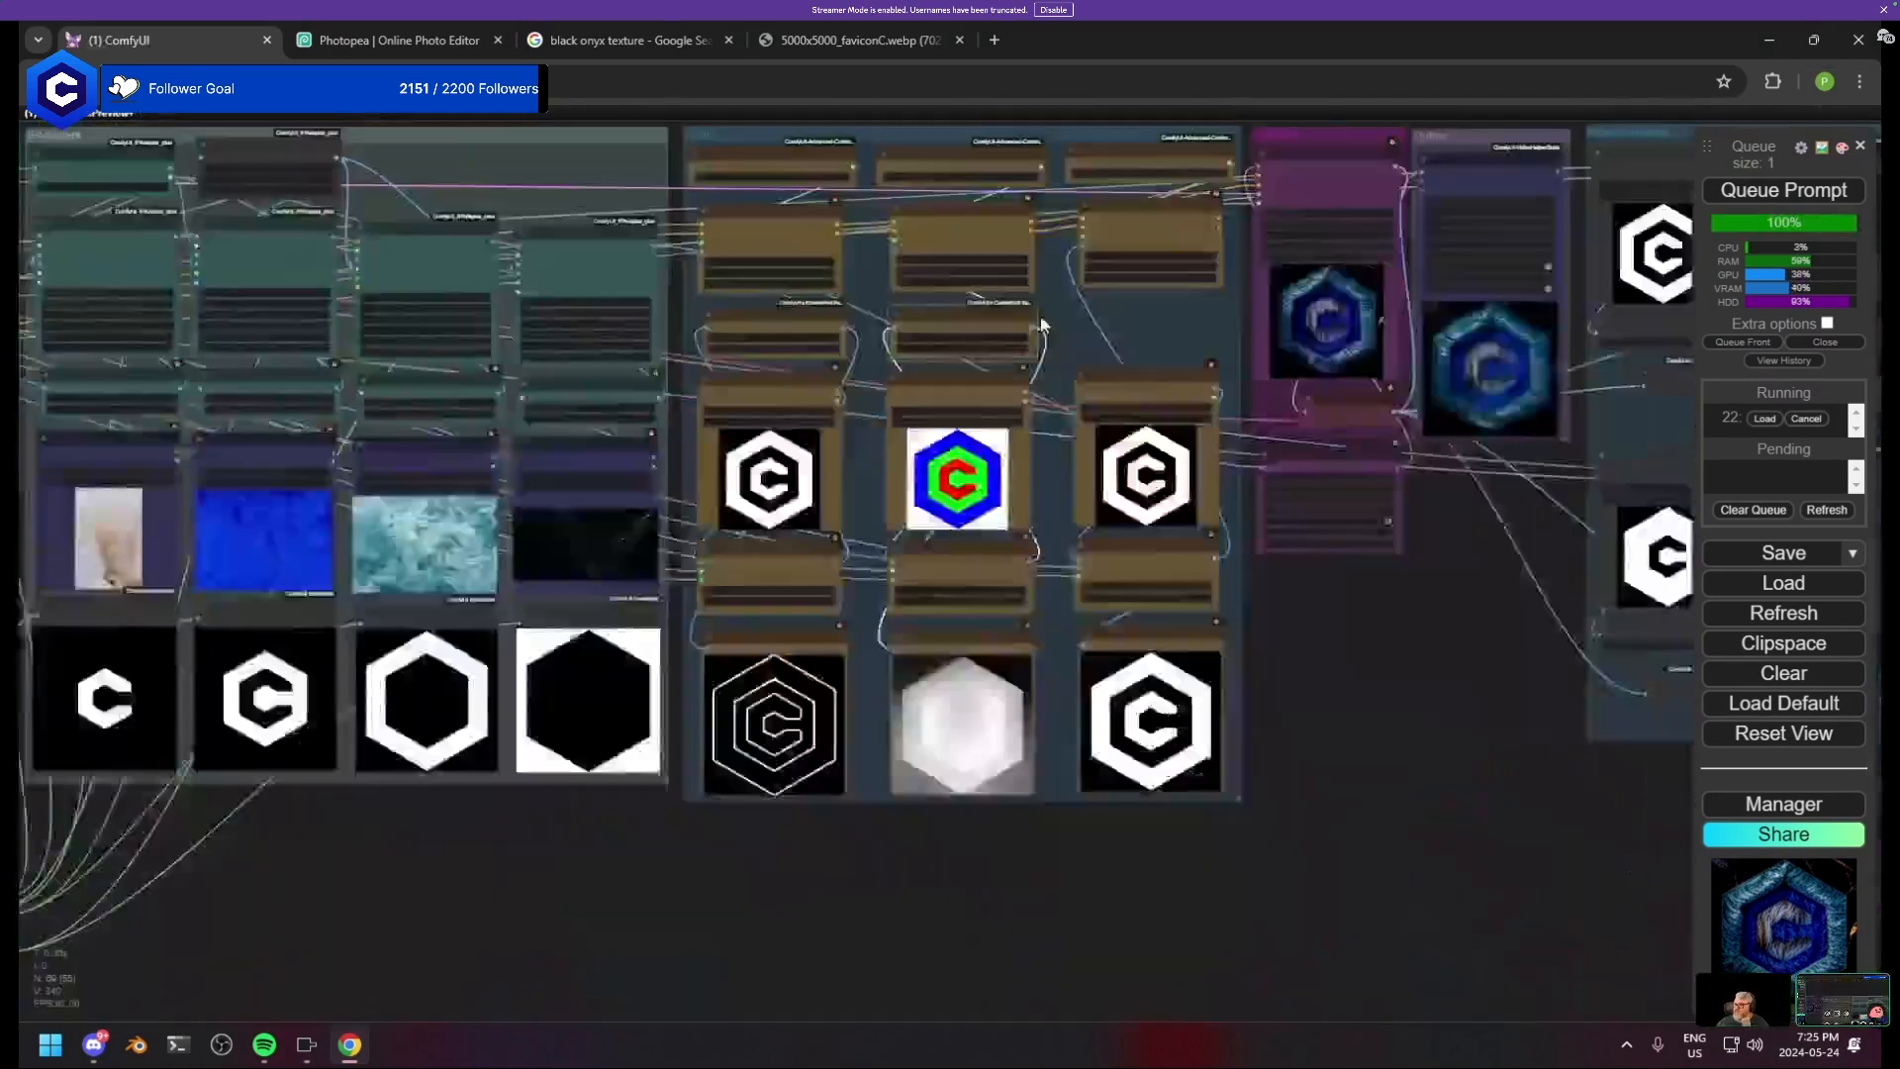
scroll(1051, 554, "up", 5)
left_click_drag(1069, 772, 1017, 568)
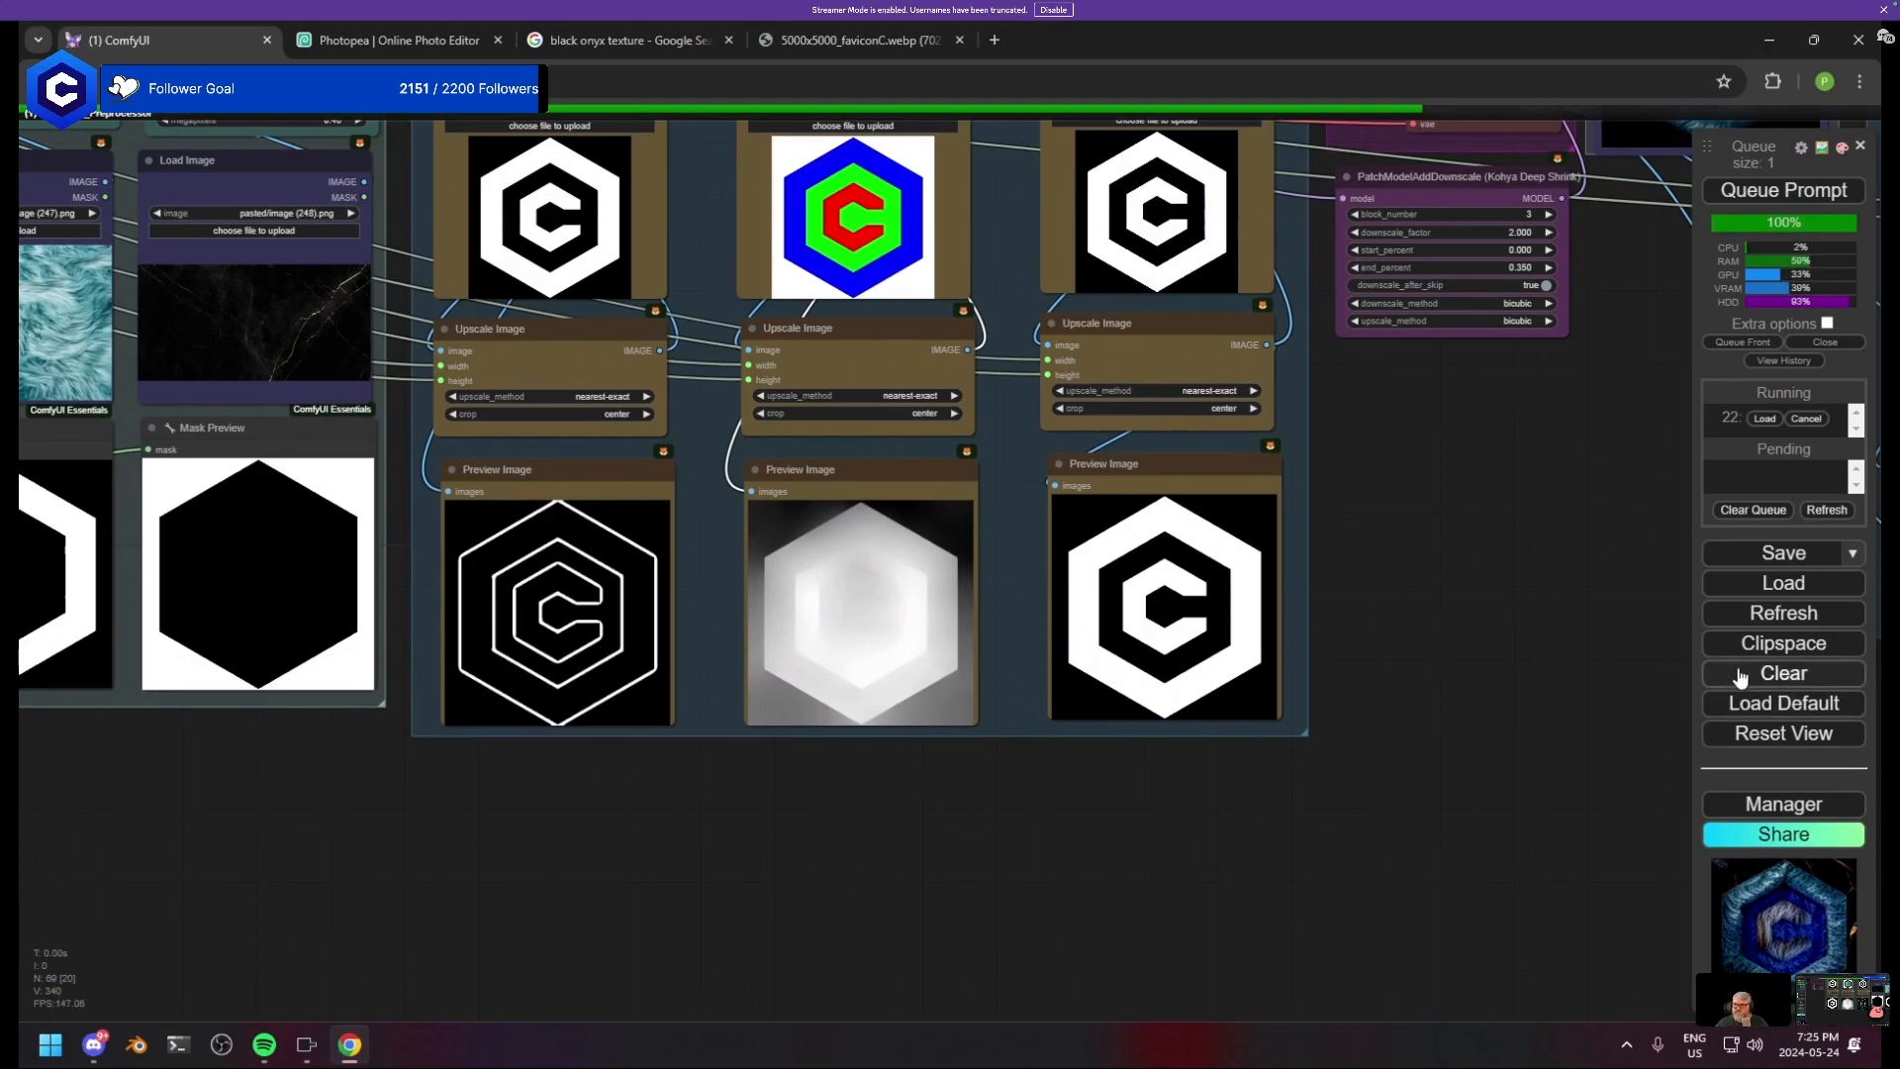
- Load ComfyUI_00090_ (1).png from disk as the first IPAdapter reference image, replacing the pexels photo above the C mask
scroll(697, 766, "down", 3)
left_click_drag(213, 716, 966, 813)
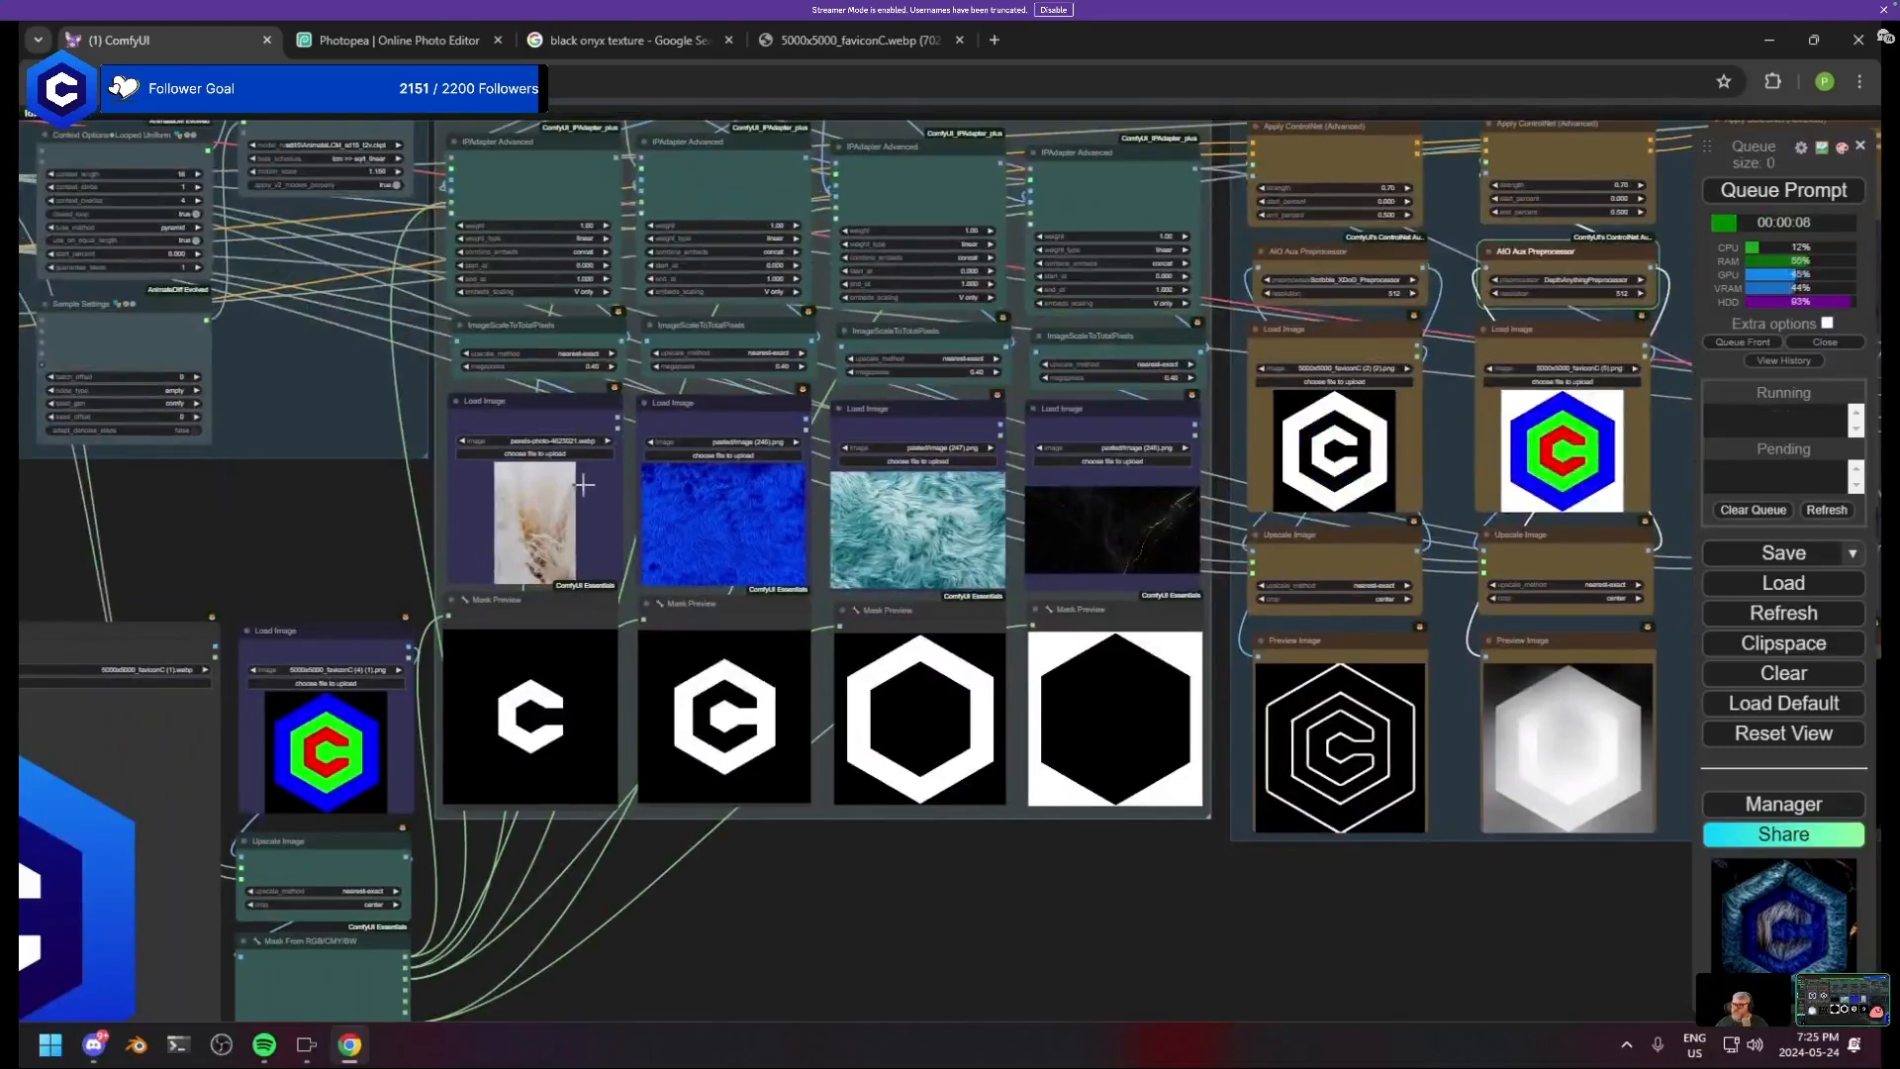
scroll(552, 525, "up", 5)
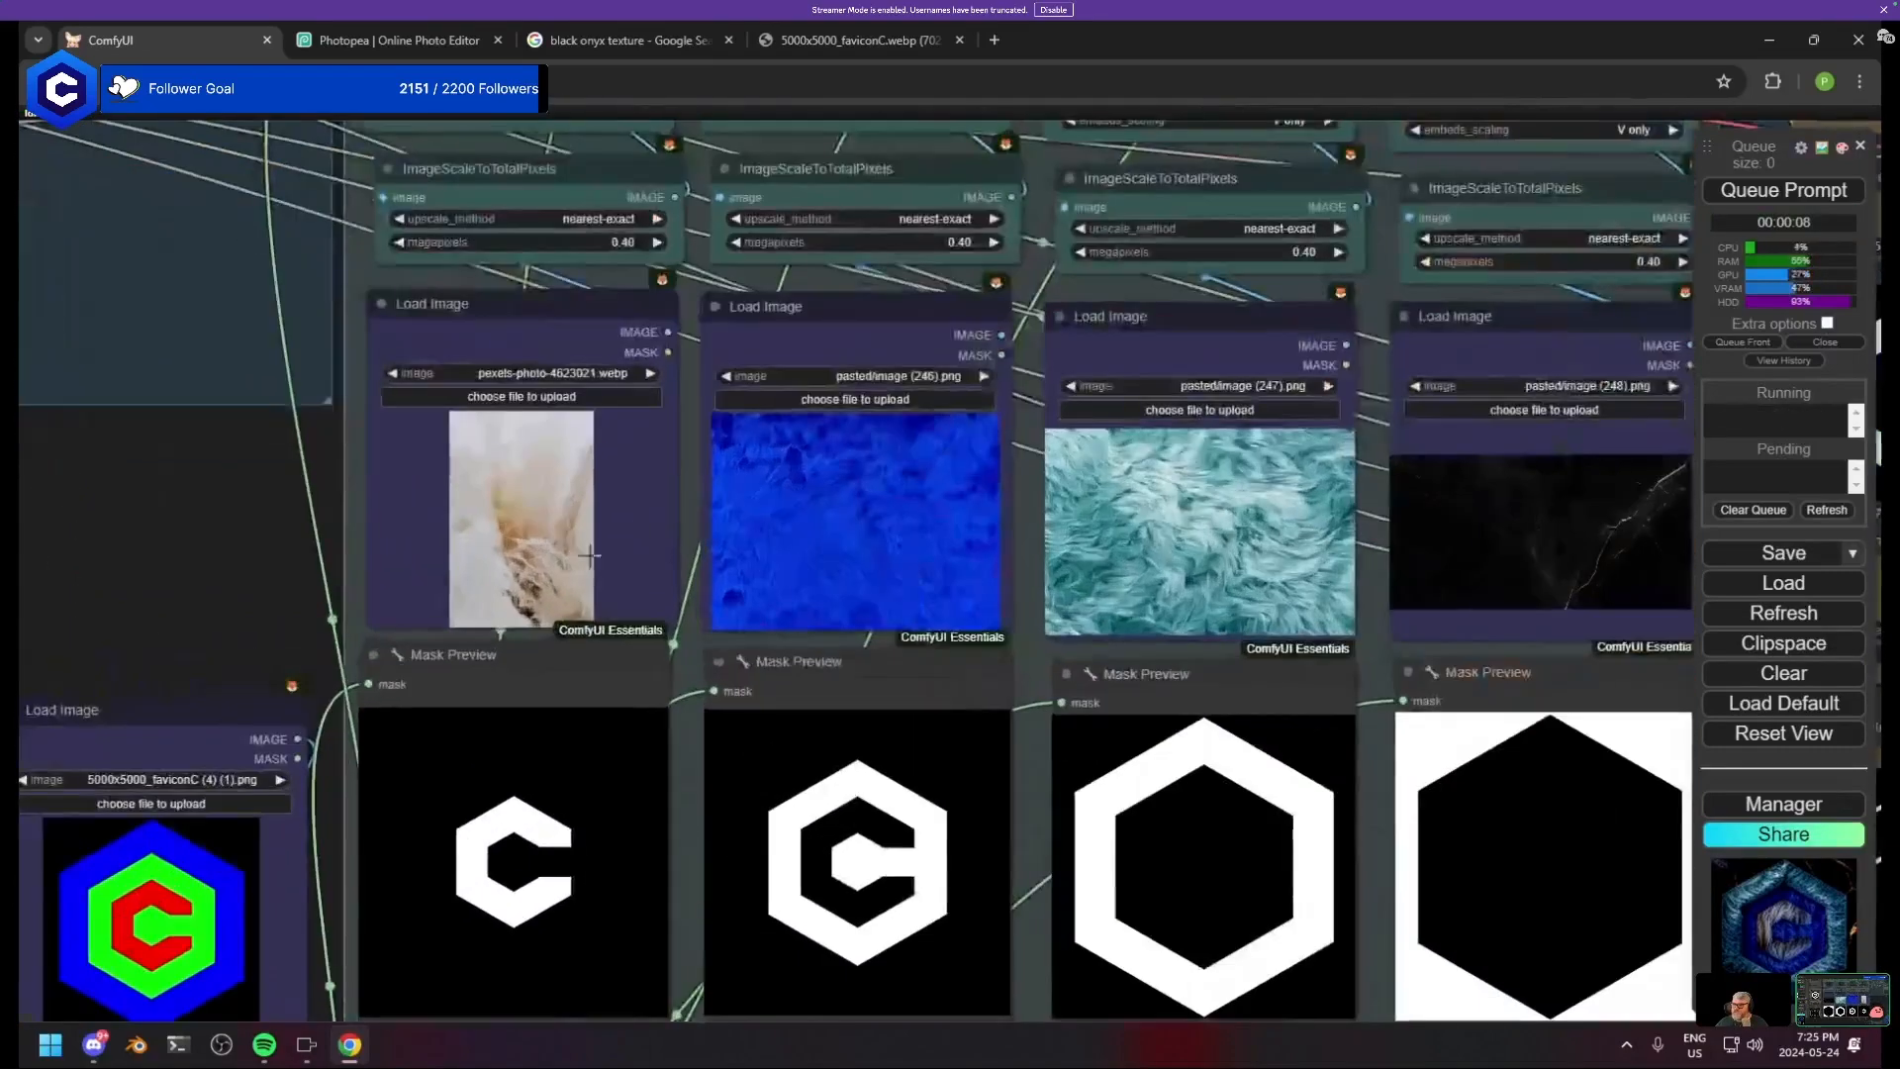
left_click(609, 396)
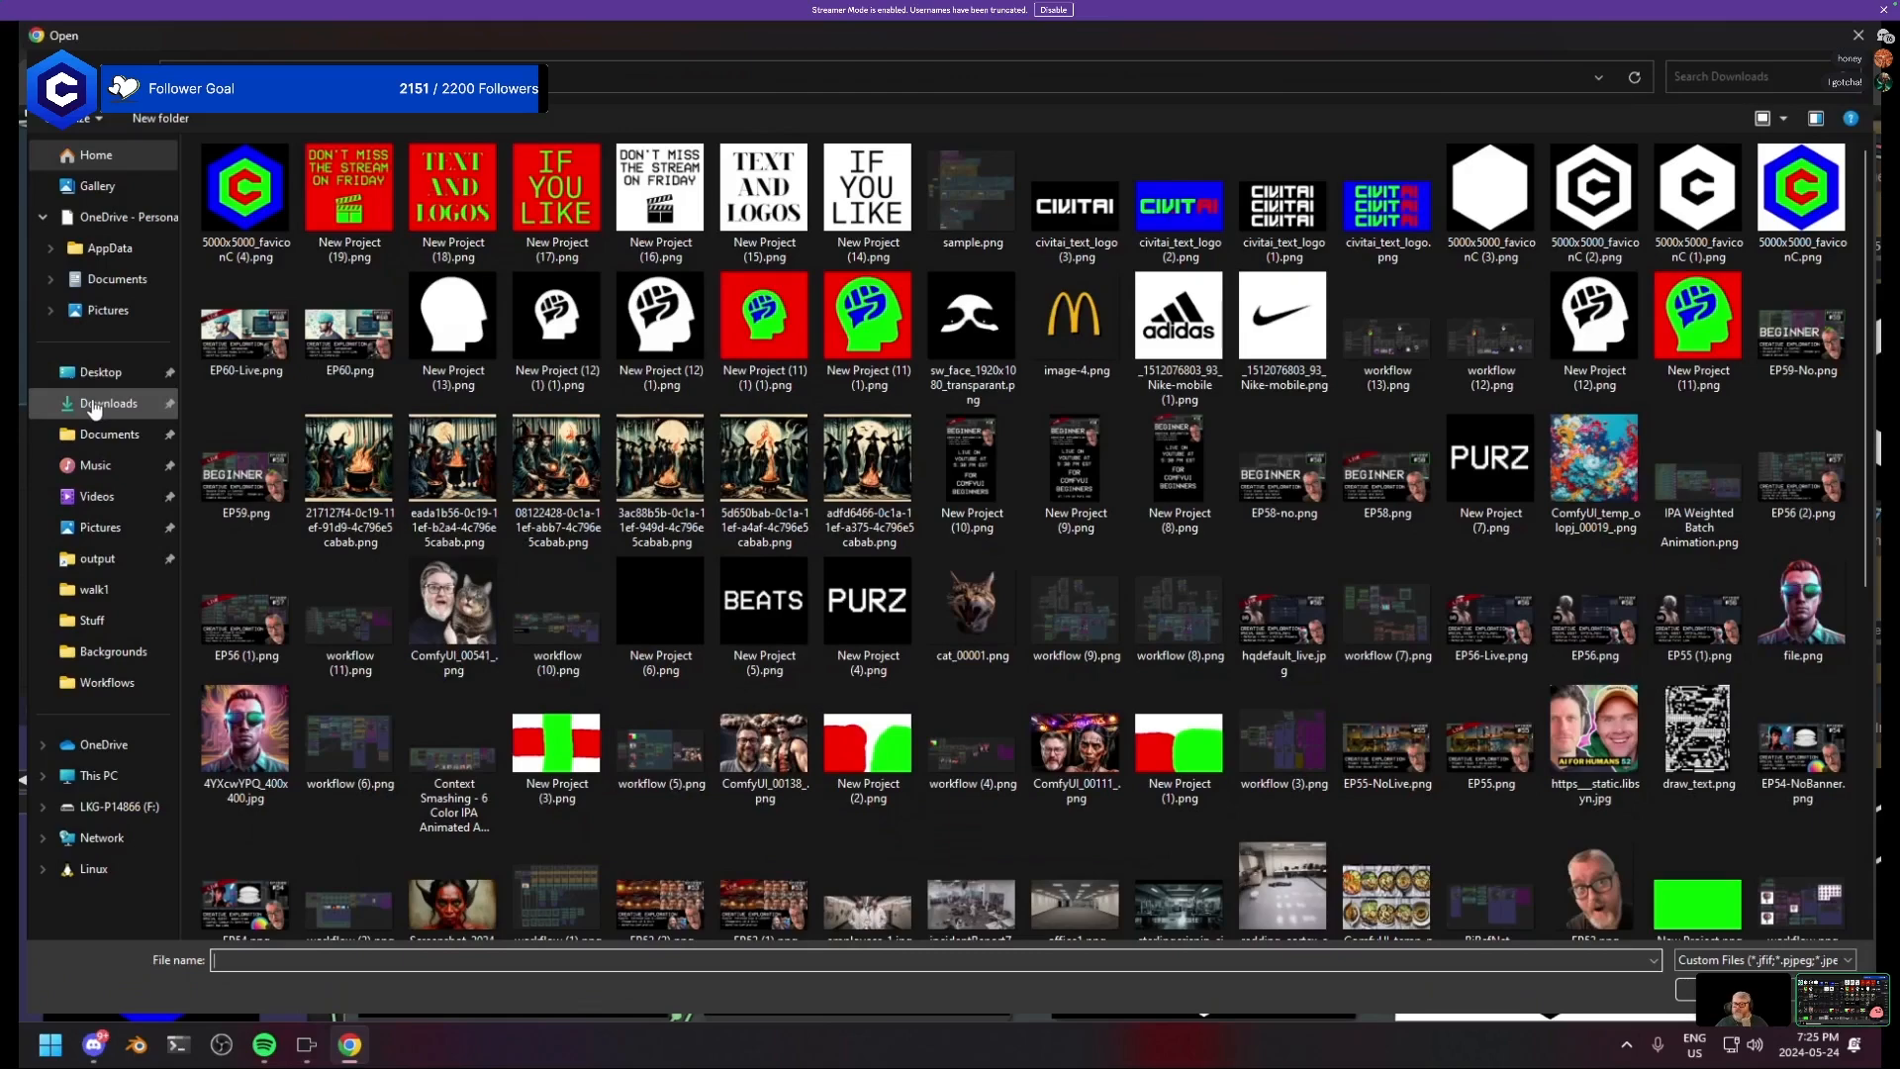
left_click(99, 372)
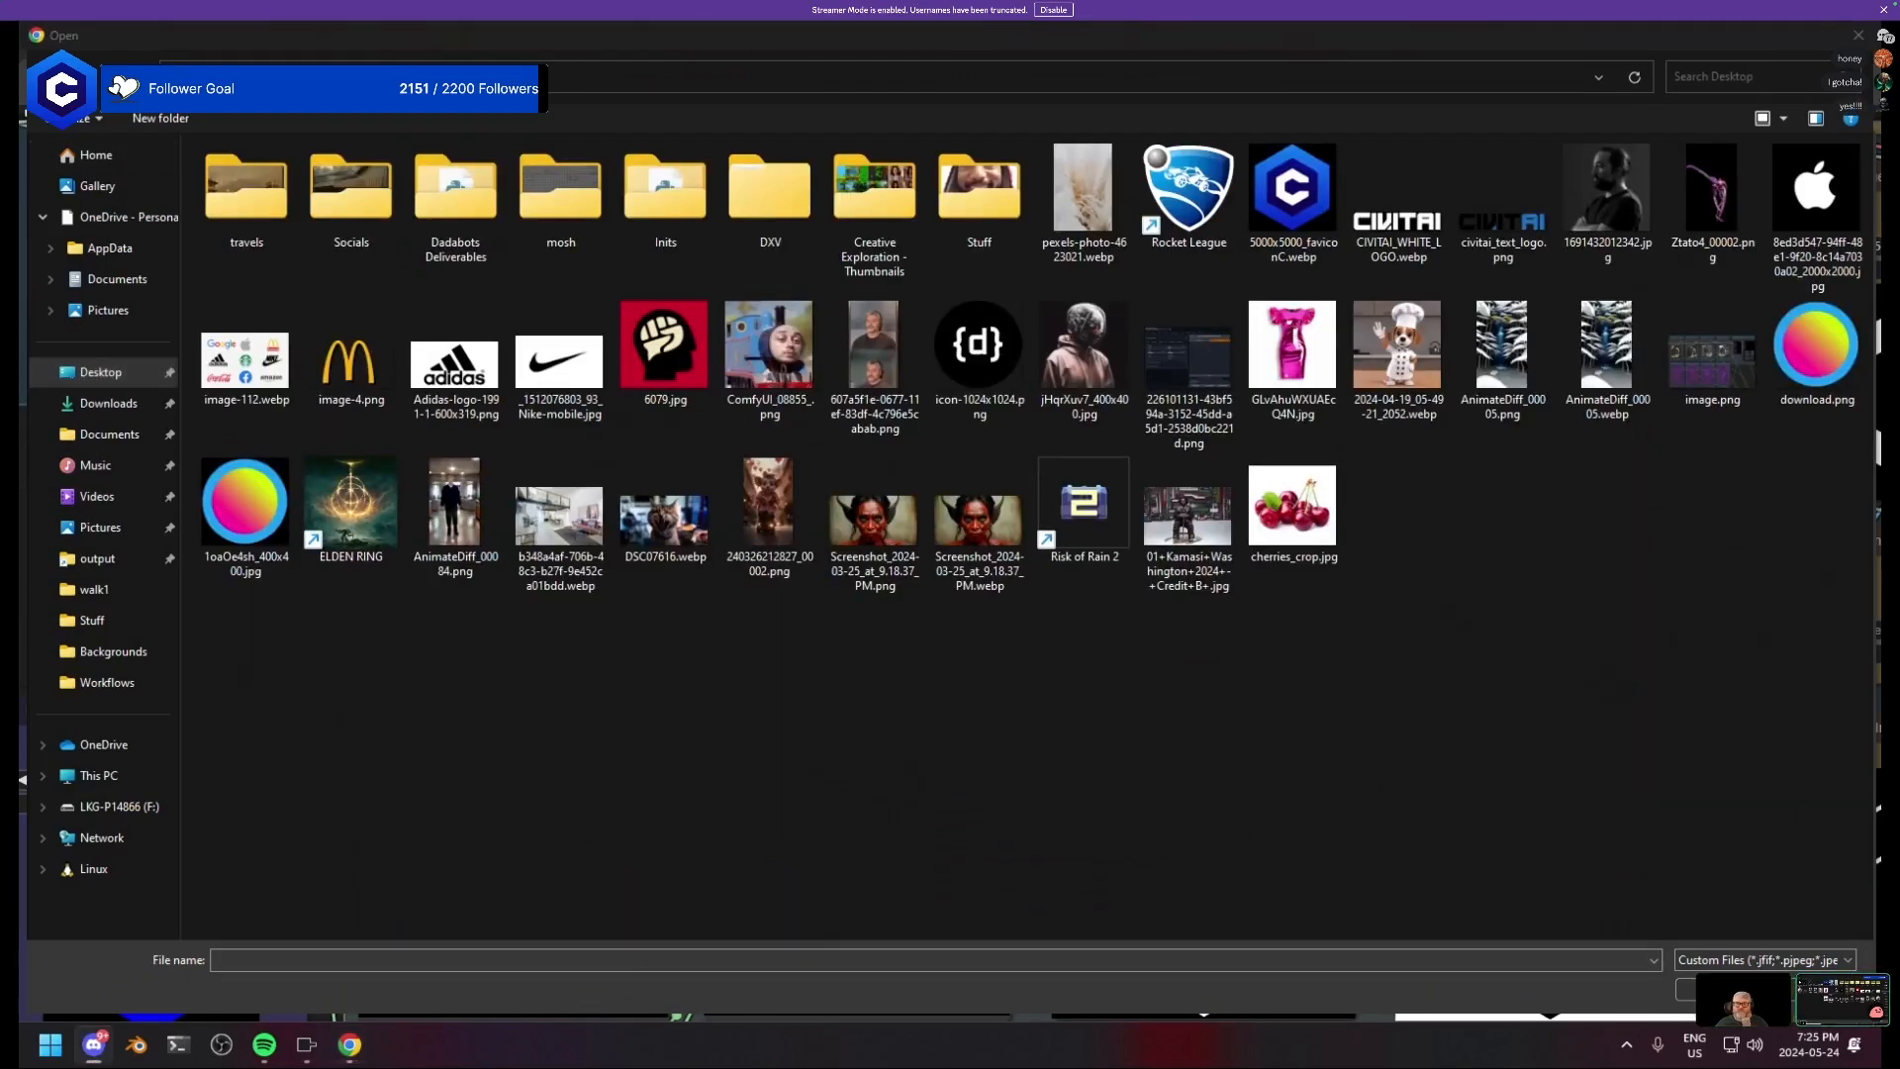
left_click(283, 25)
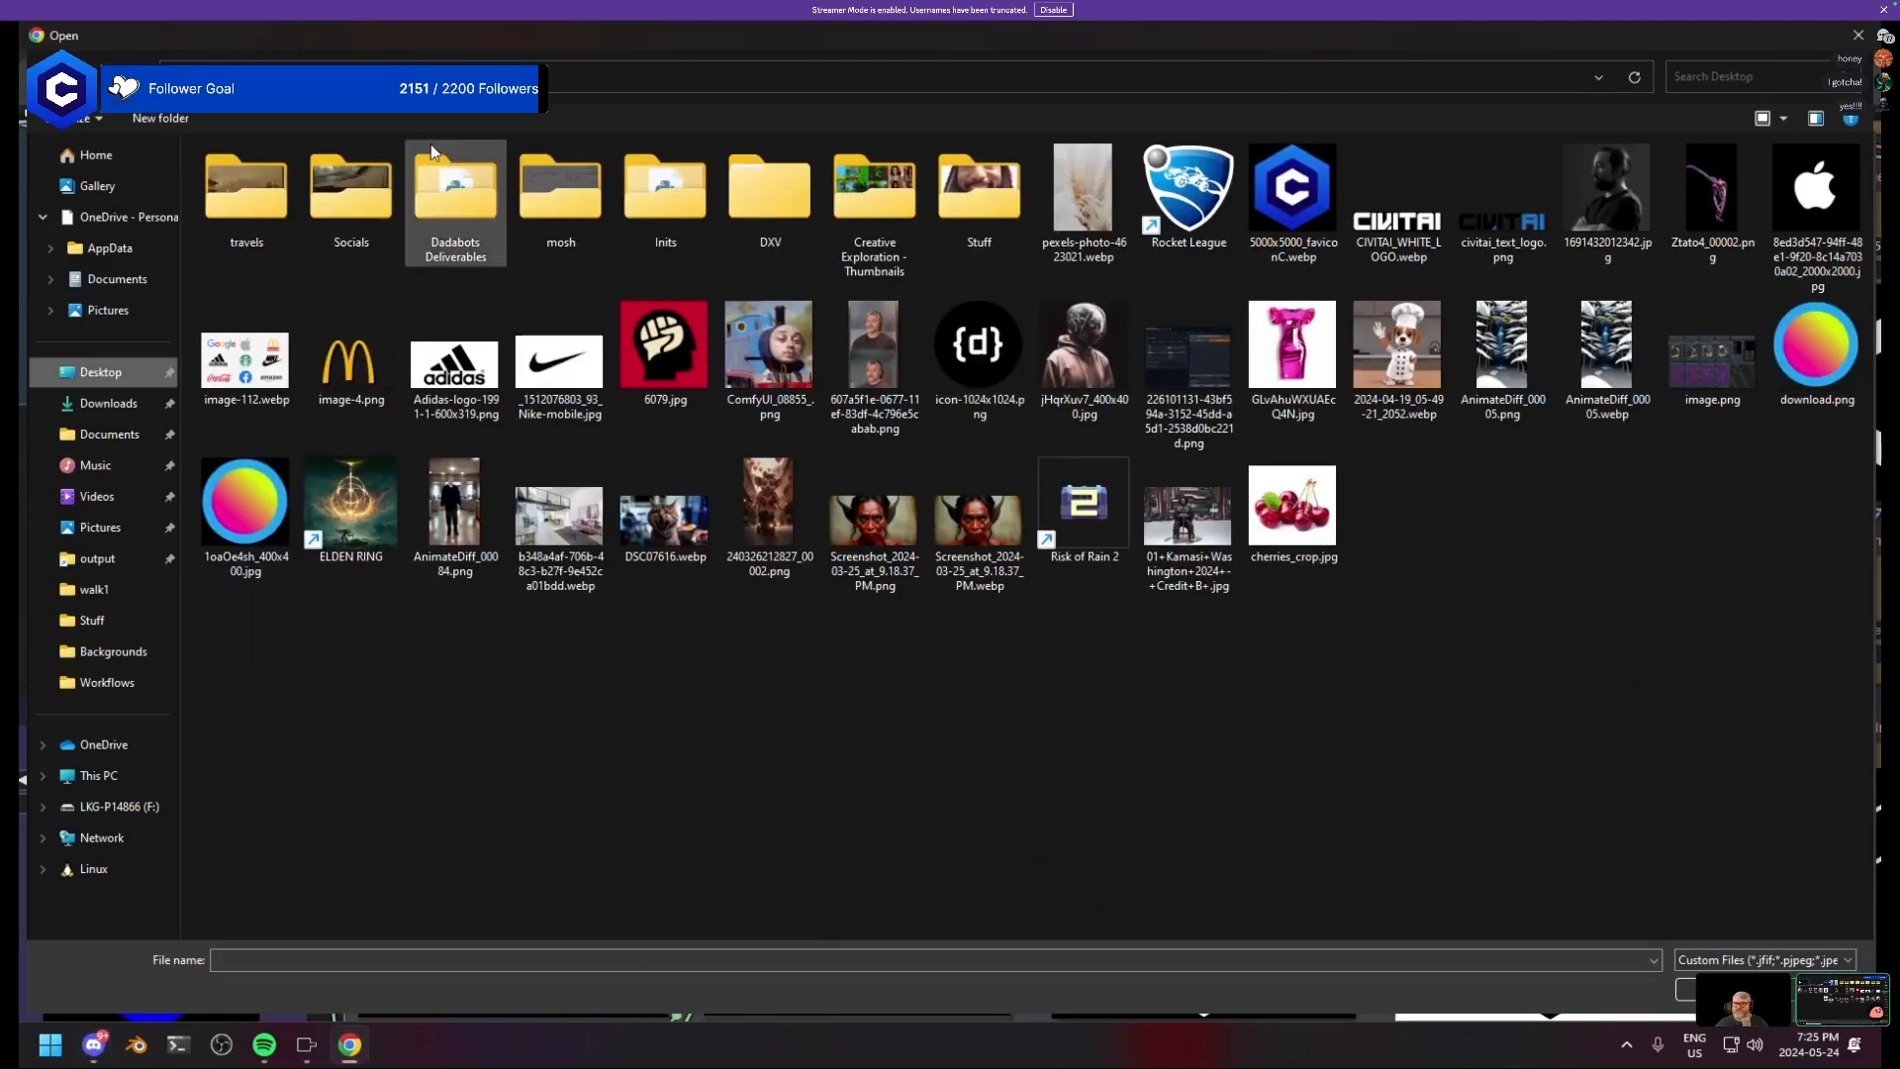
left_click_drag(513, 30, 0, 148)
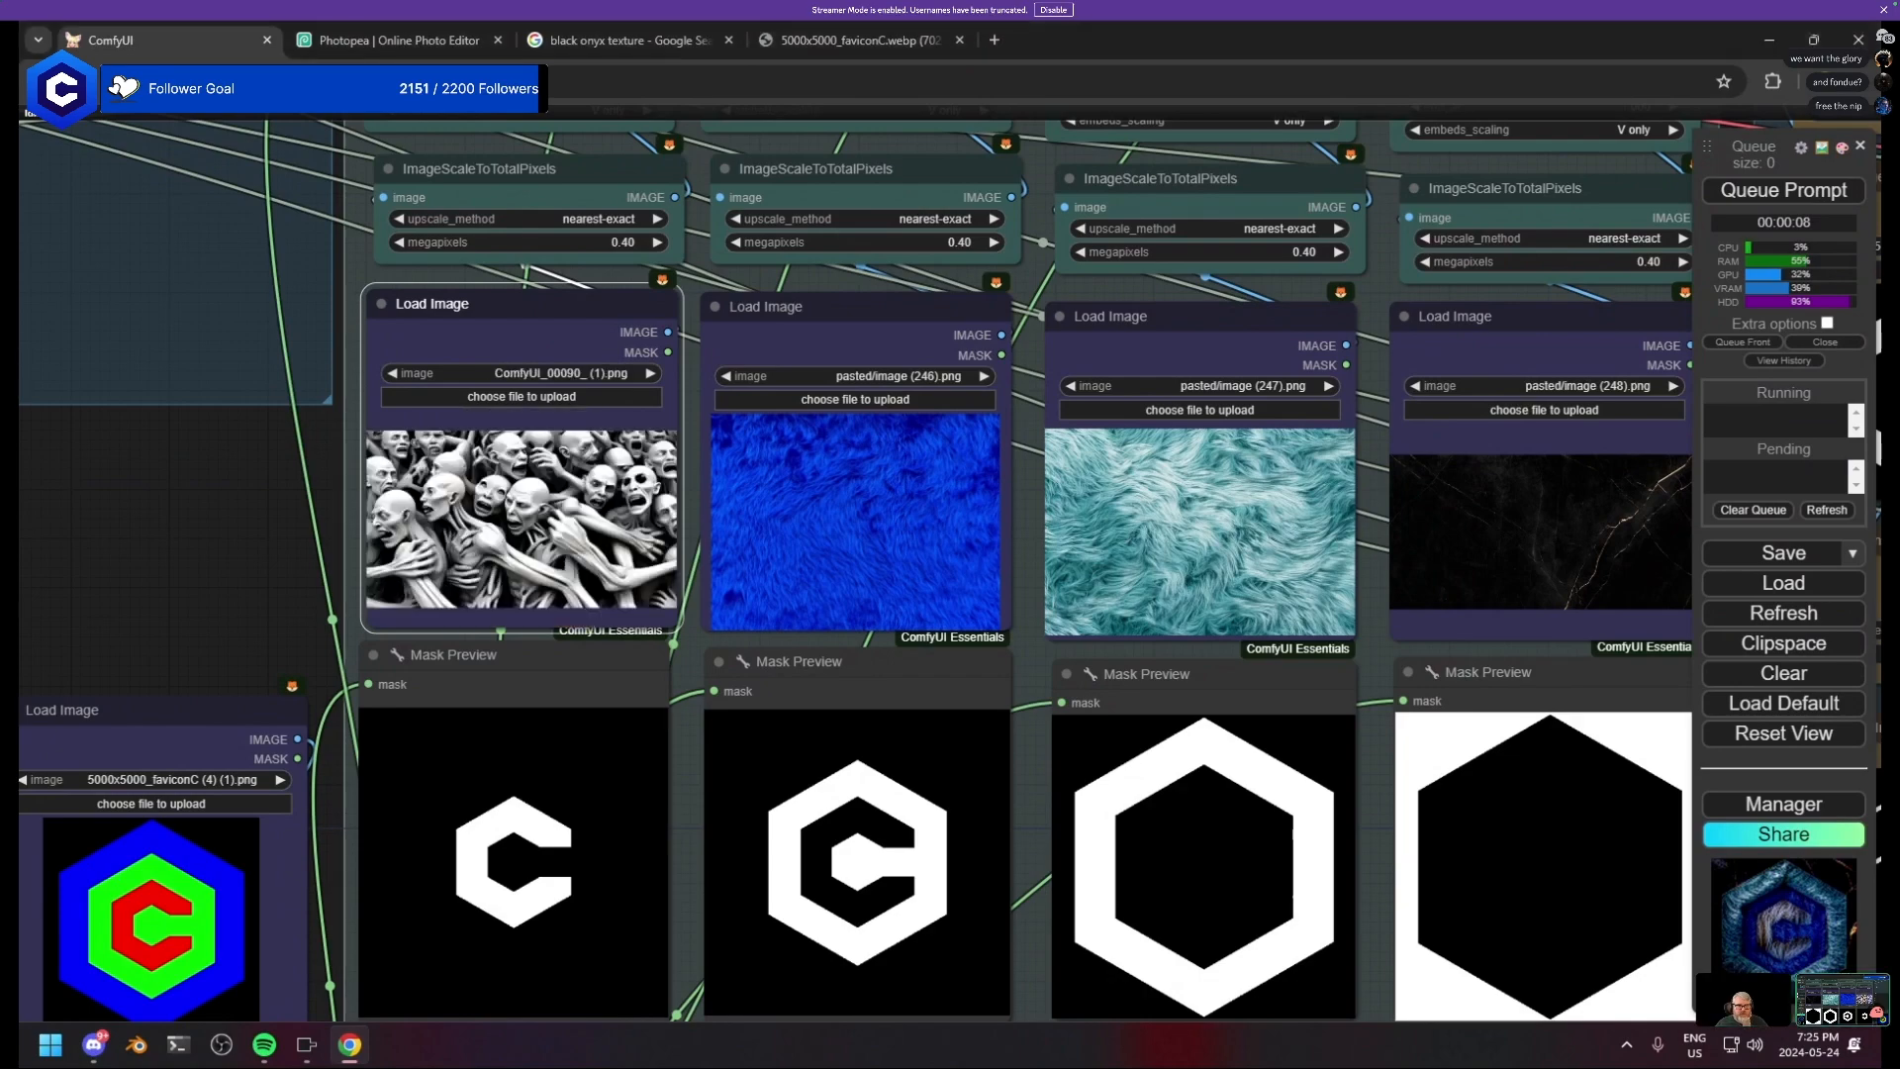
left_click(811, 400)
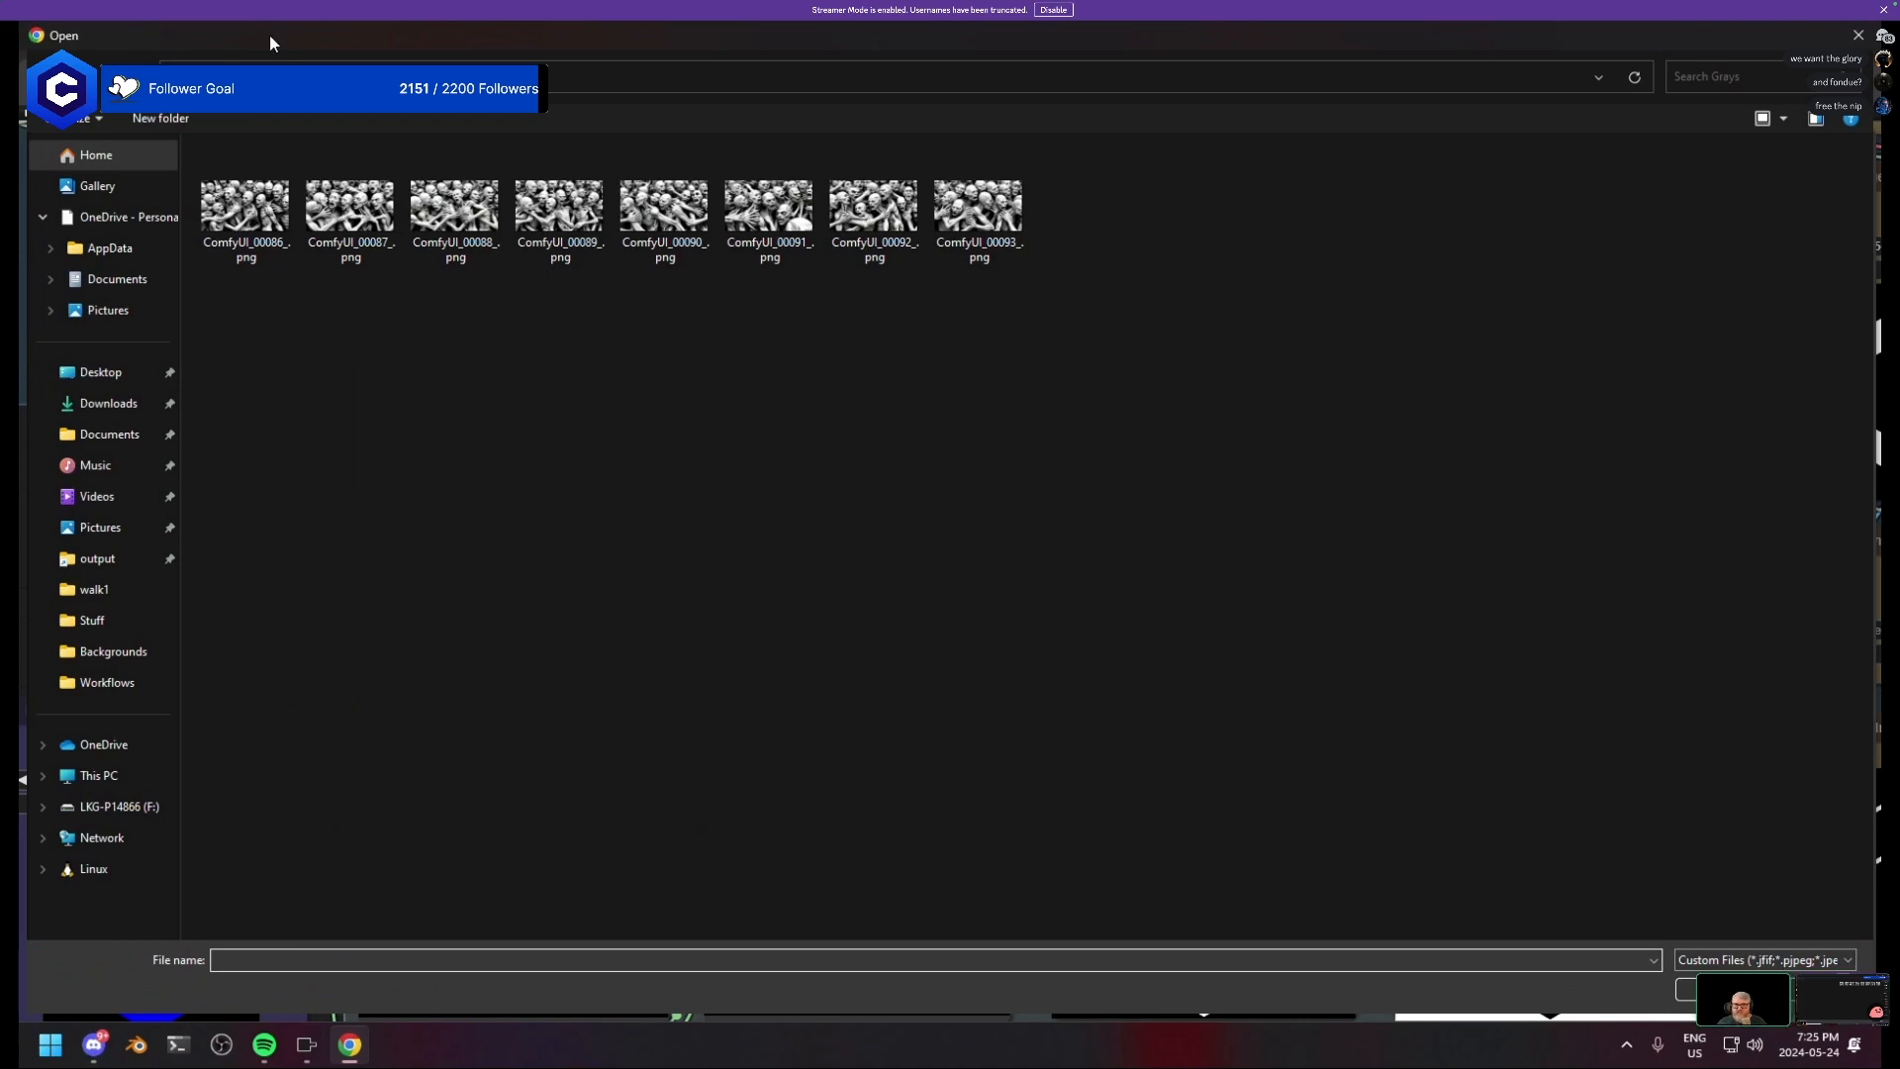
double_click(378, 37)
left_click_drag(237, 62, 19, 61)
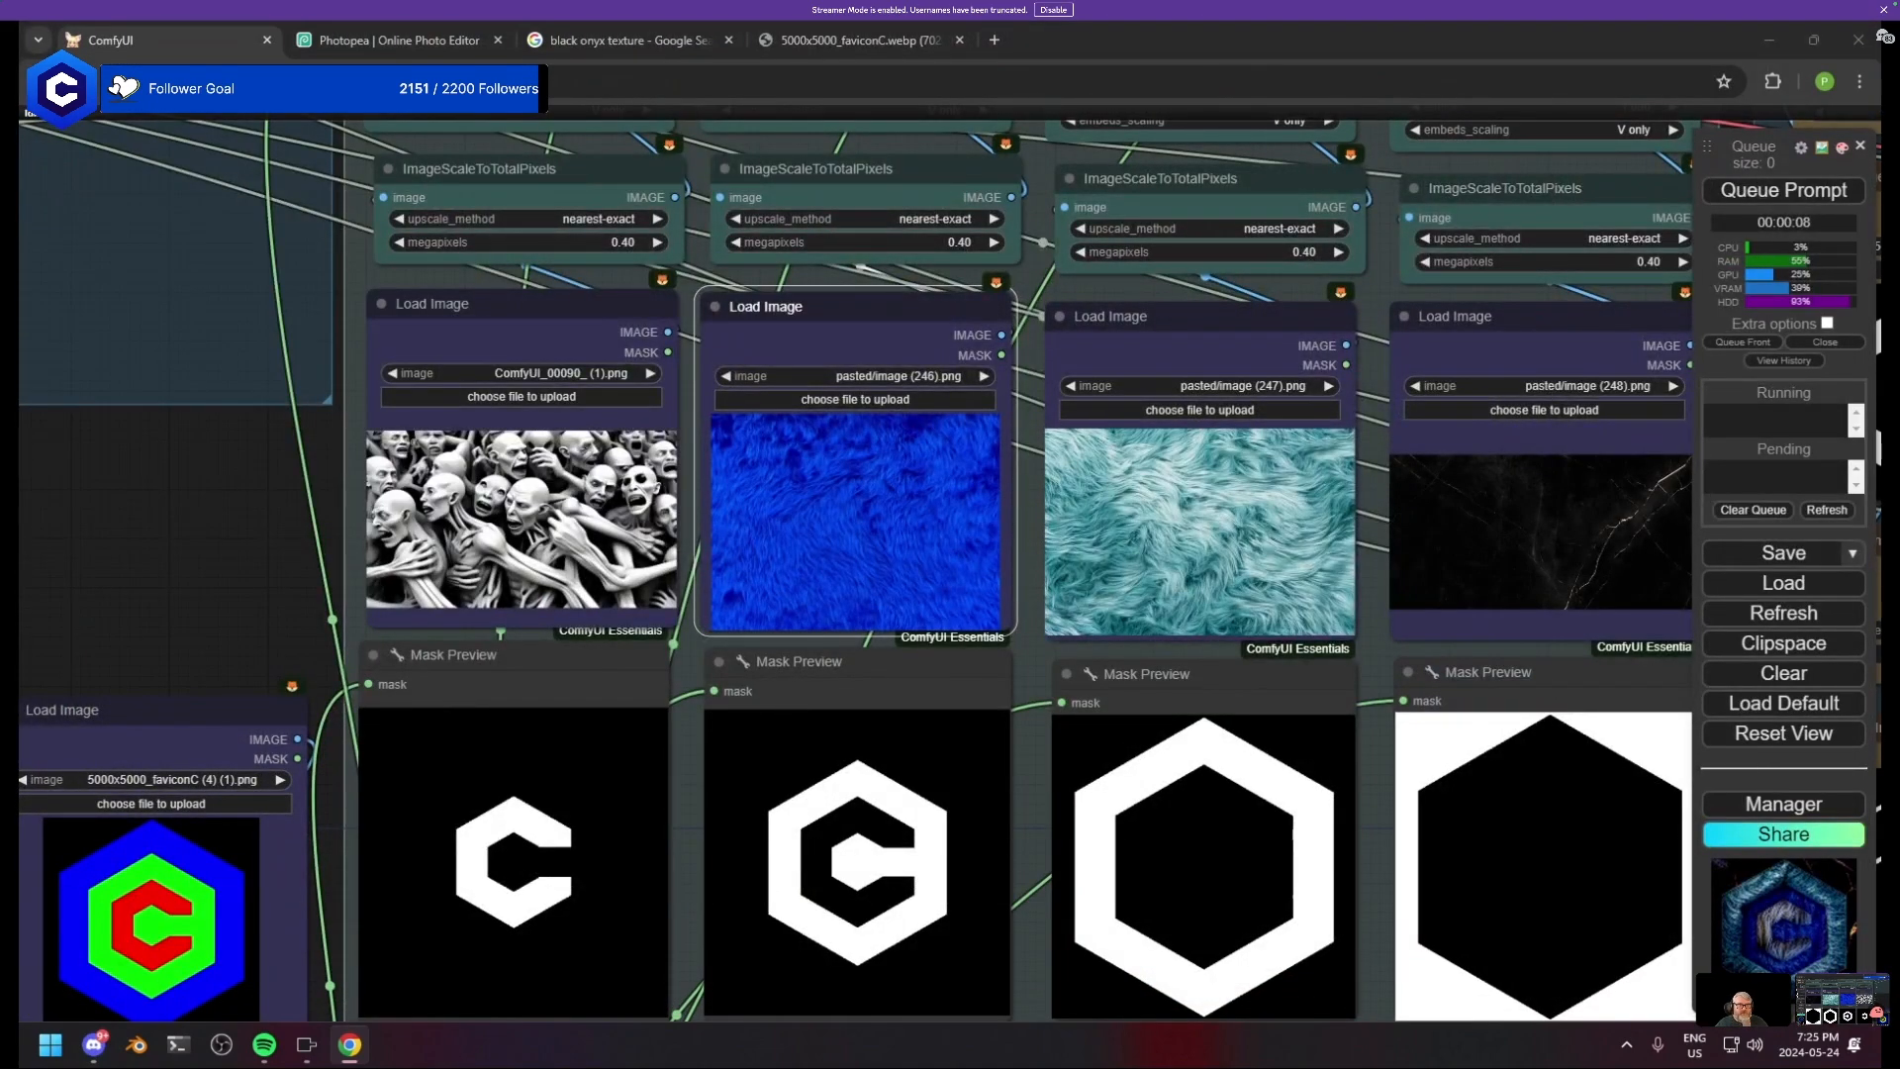
- From a File Explorer window, load ComfyUI_00098_.png, ComfyUI_00115_.png and ComfyUI_00124_ (1).png into the second, third and fourth reference Load Image nodes
key("super+e")
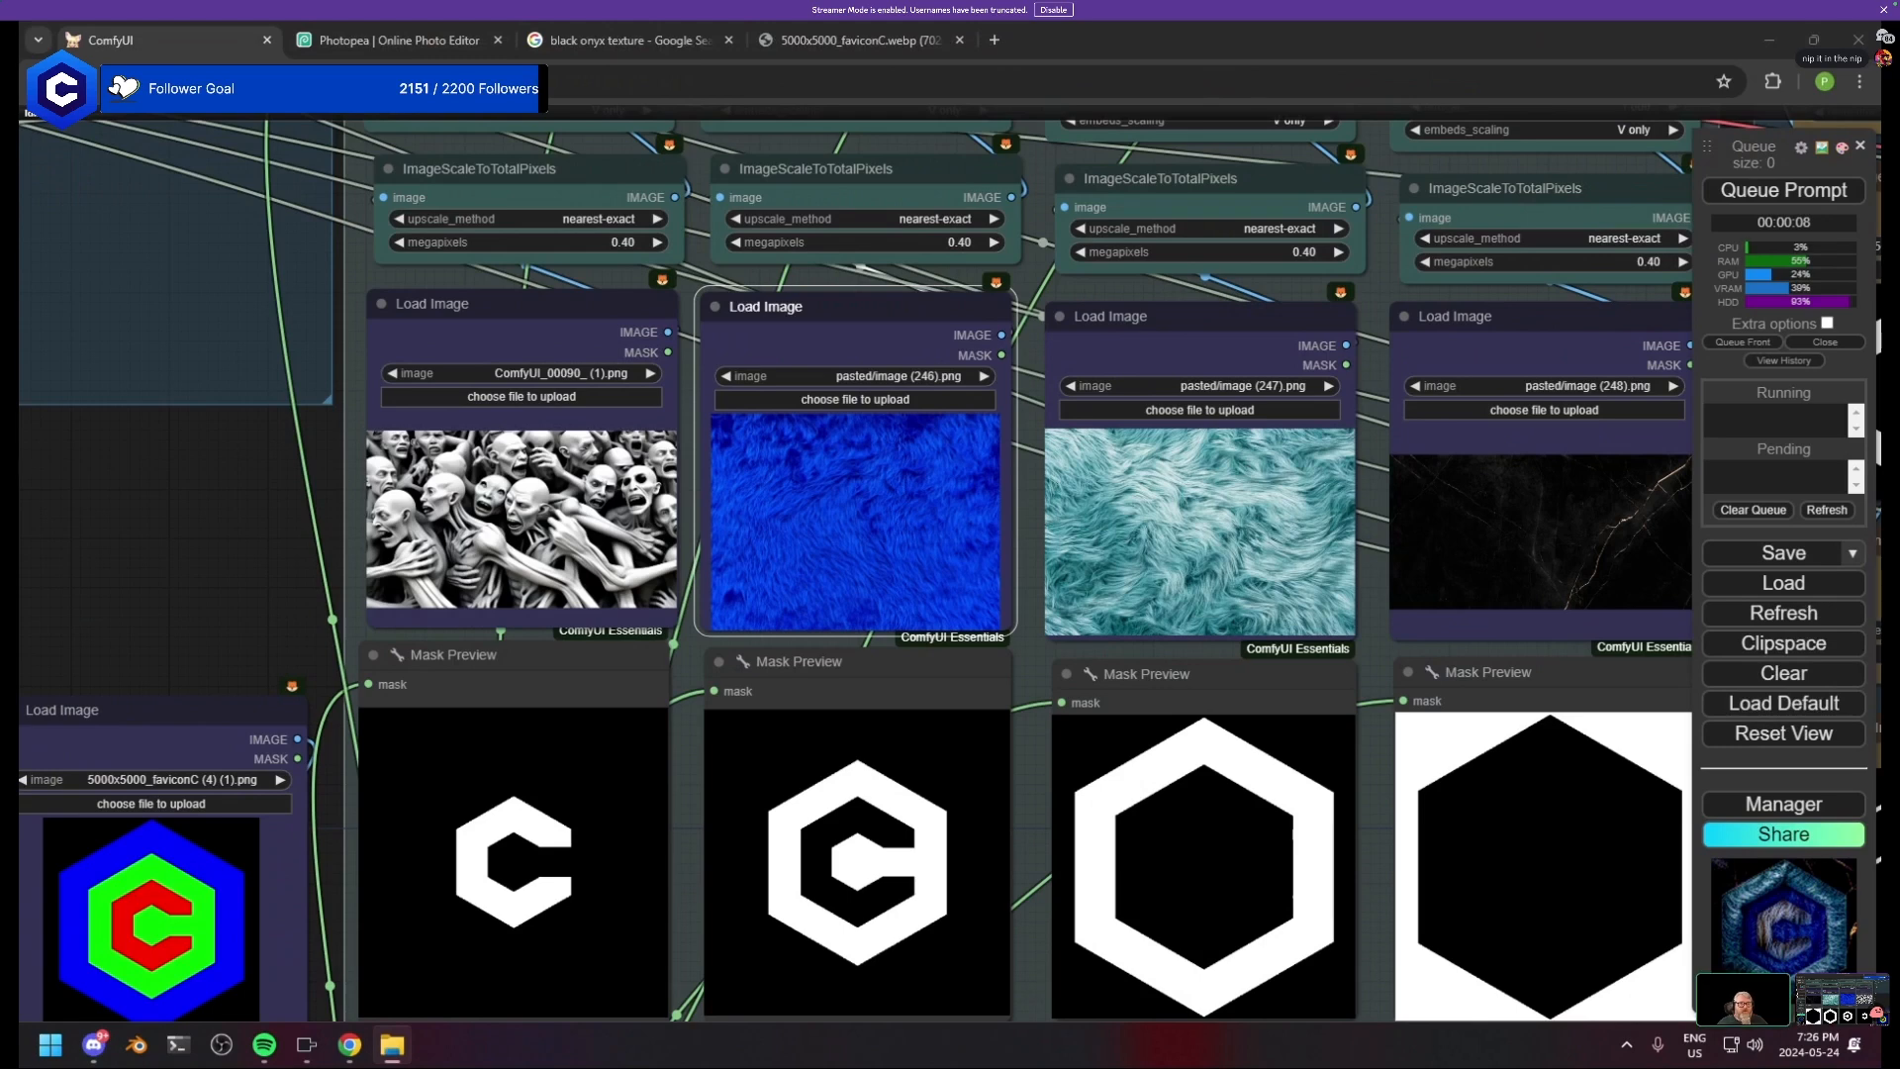
left_click_drag(327, 436, 771, 554)
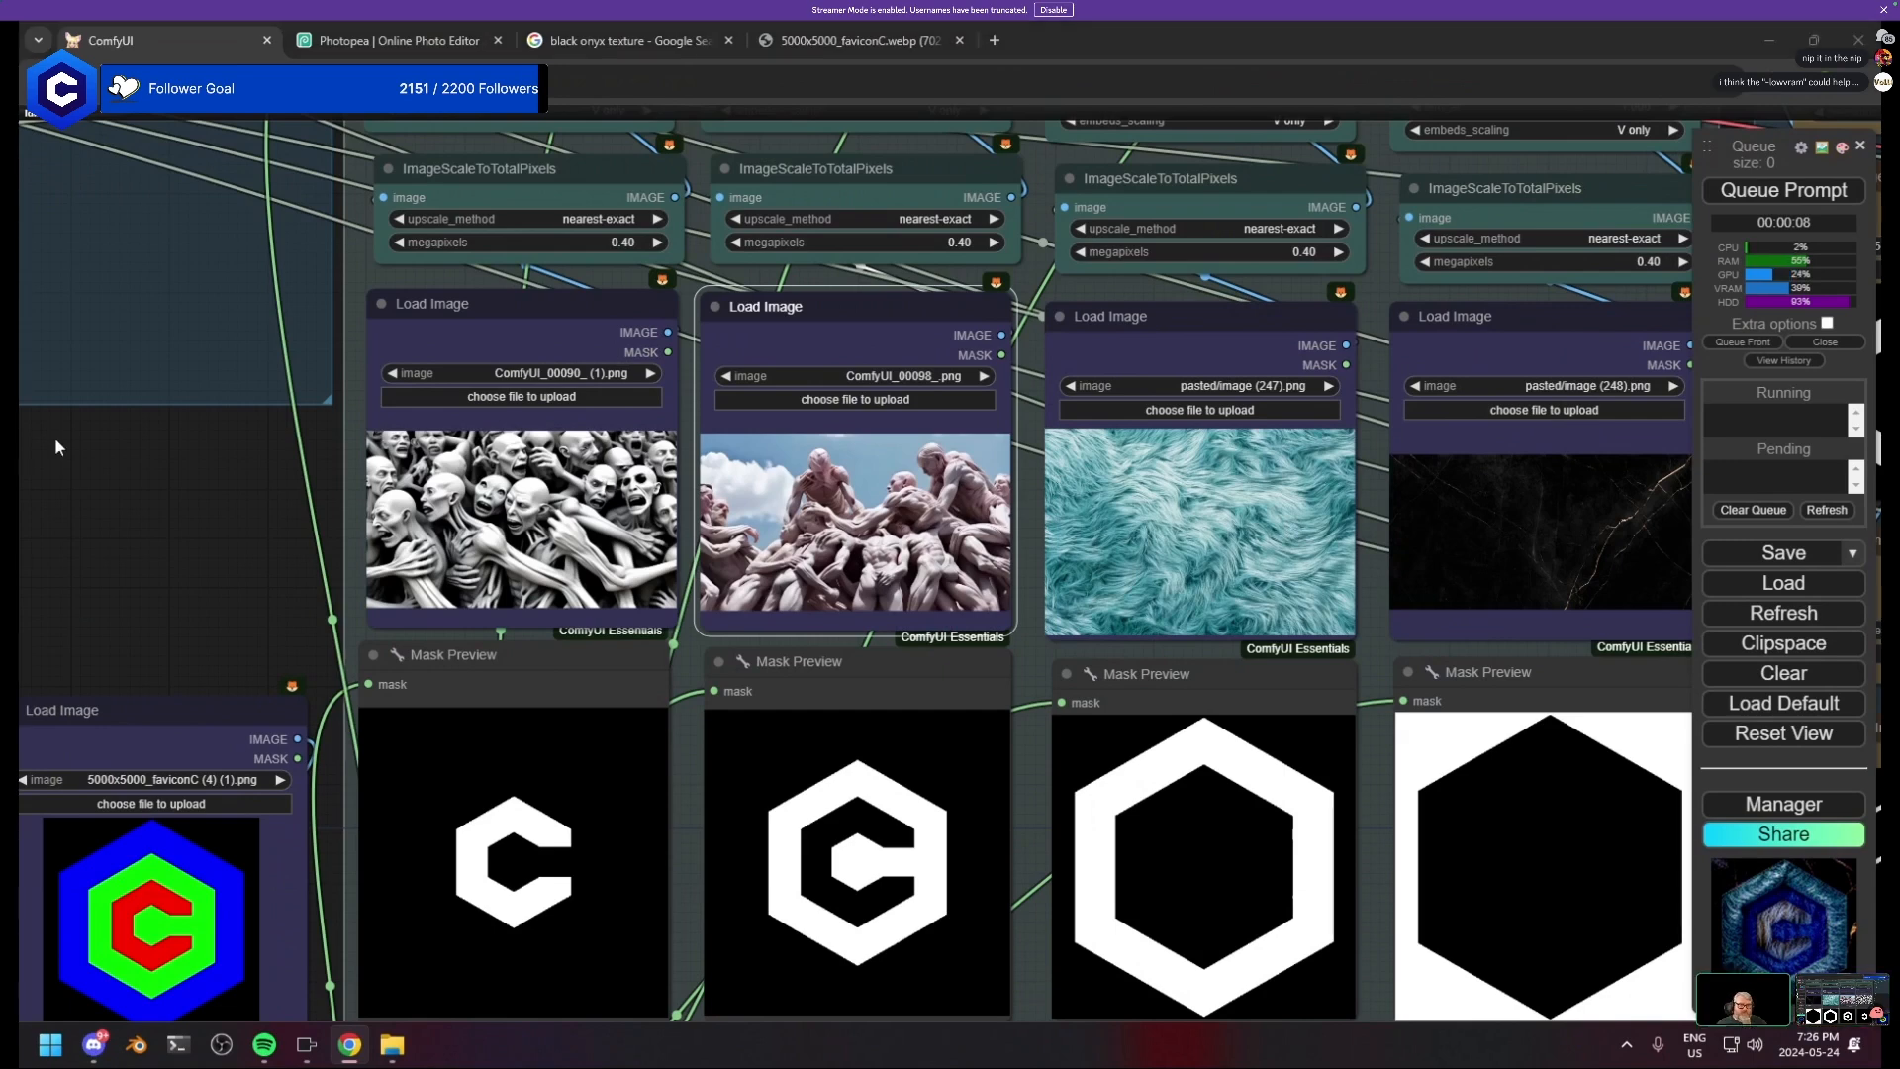
left_click_drag(56, 448, 1287, 525)
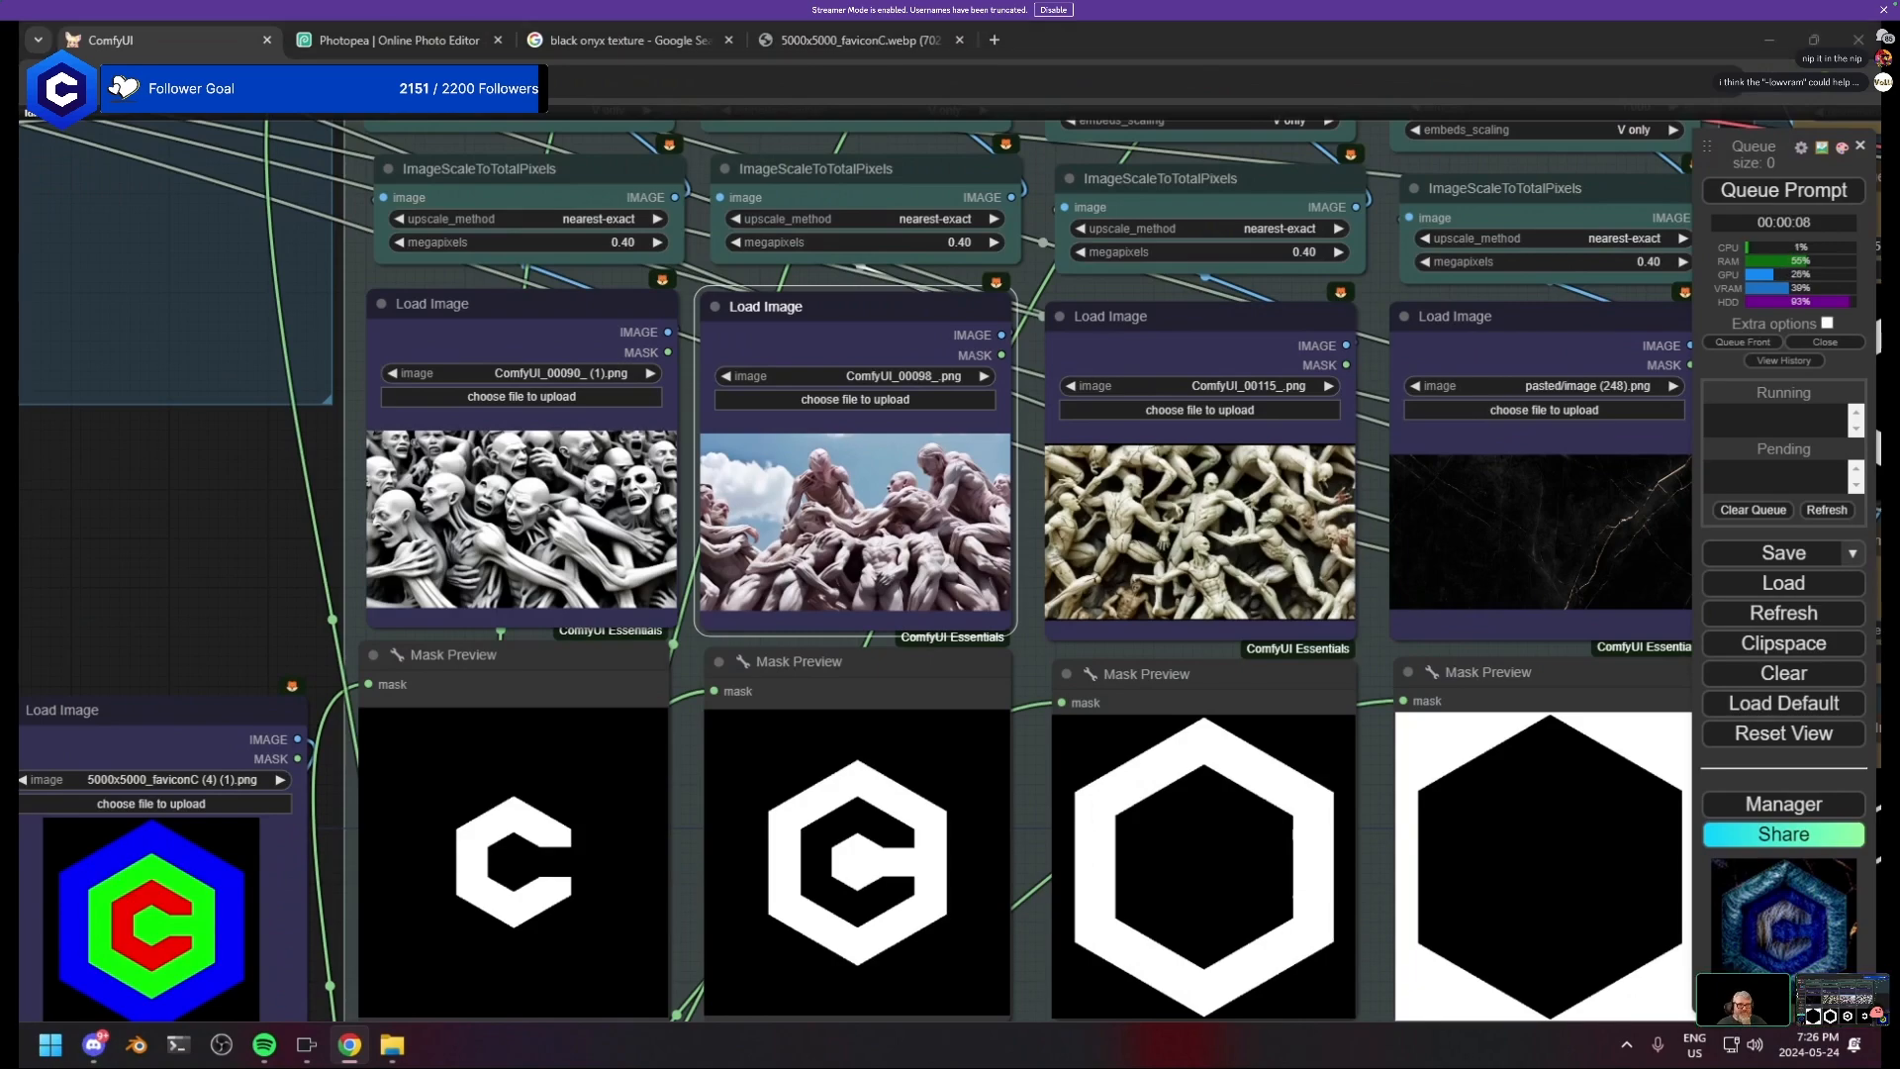
left_click_drag(692, 515, 1531, 525)
- Queue the prompt to generate the logo animation with the four new reference images
scroll(1391, 590, "down", 5)
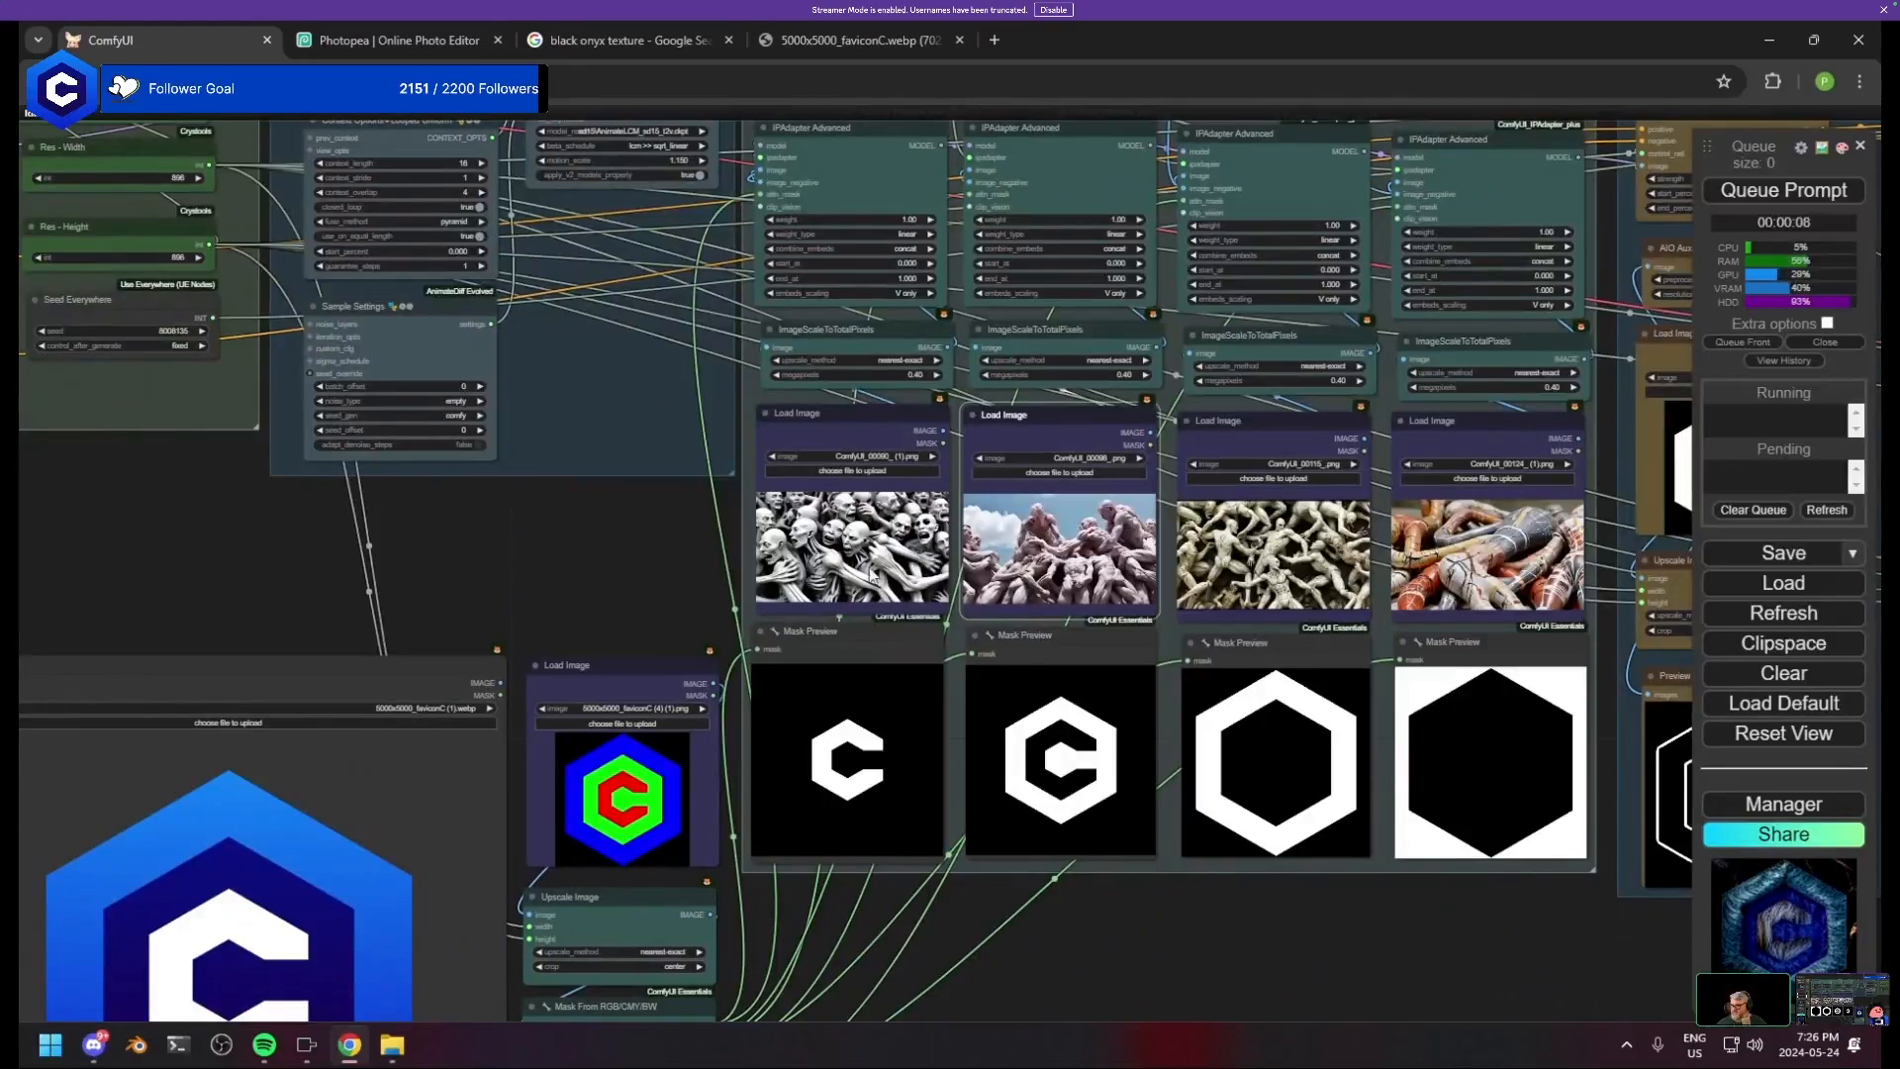
left_click_drag(1055, 887, 377, 900)
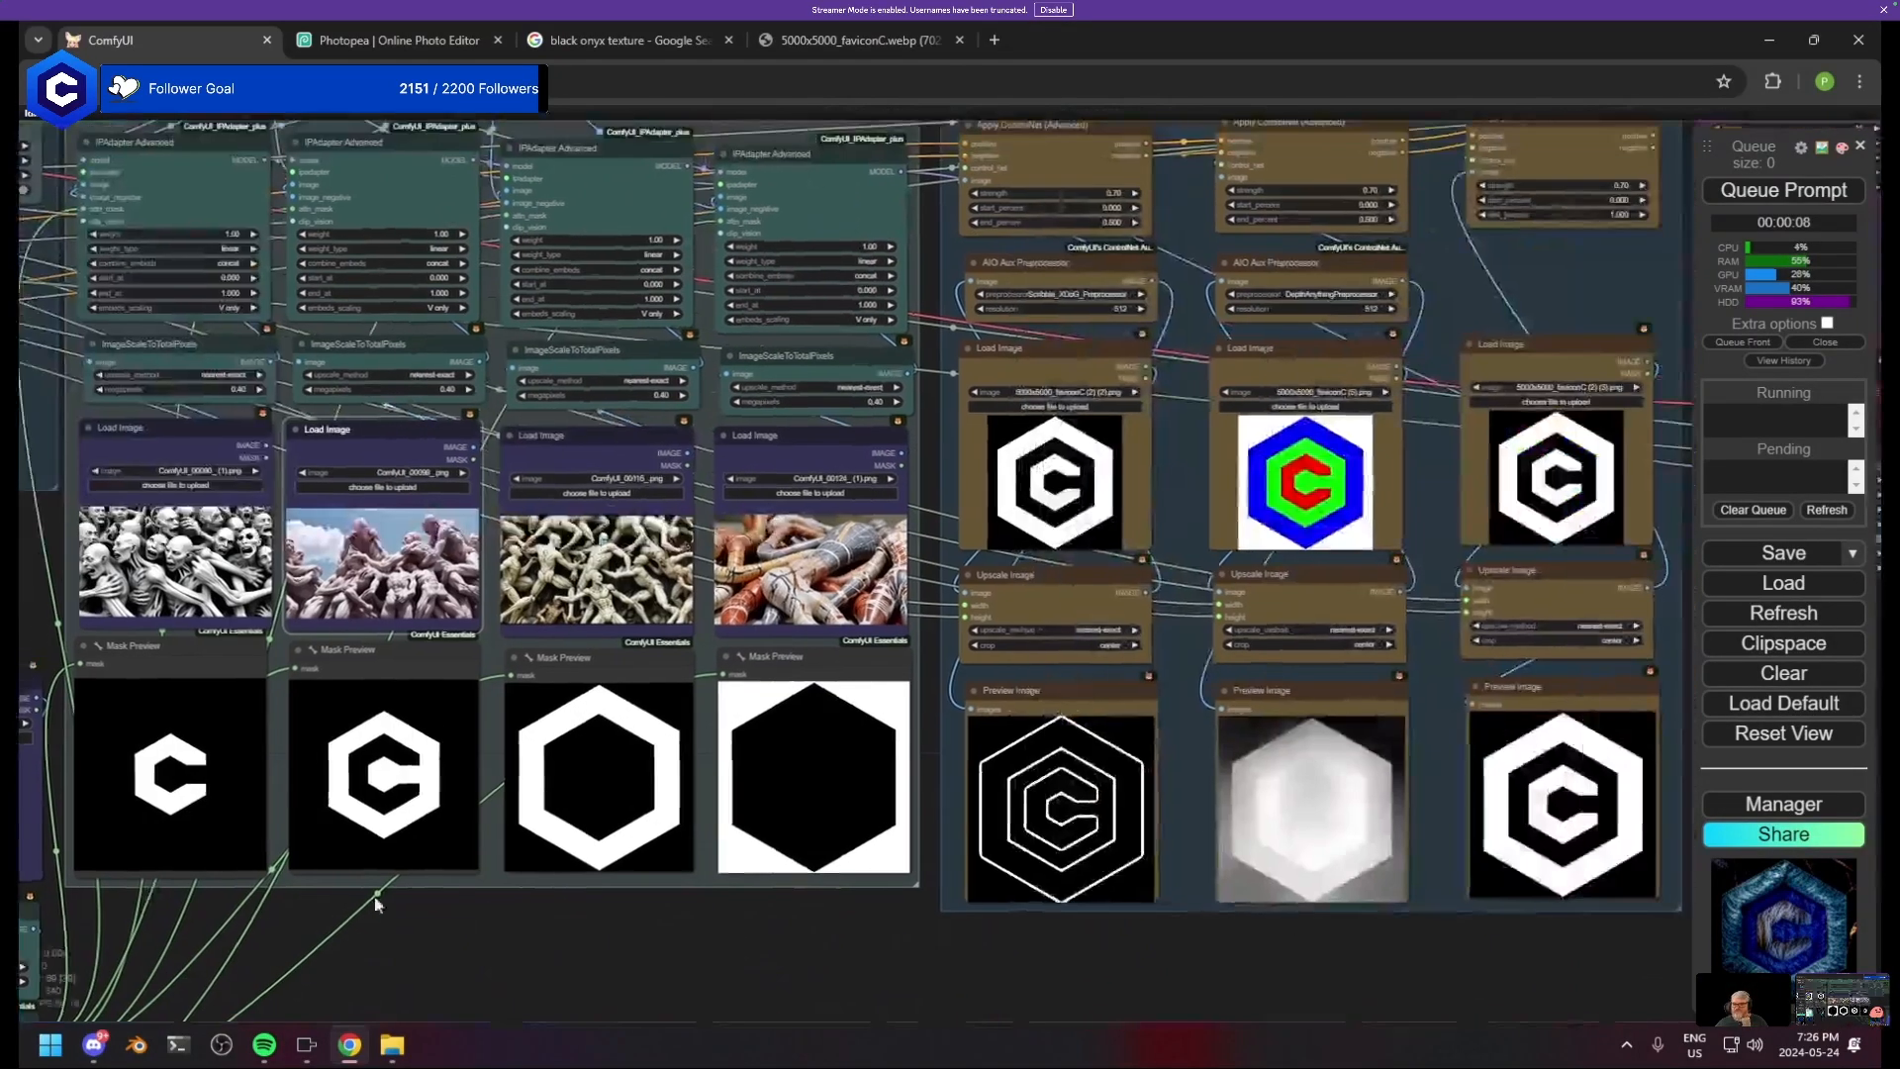
scroll(525, 913, "down", 4)
left_click_drag(632, 912, 887, 933)
key("ctrl+Return")
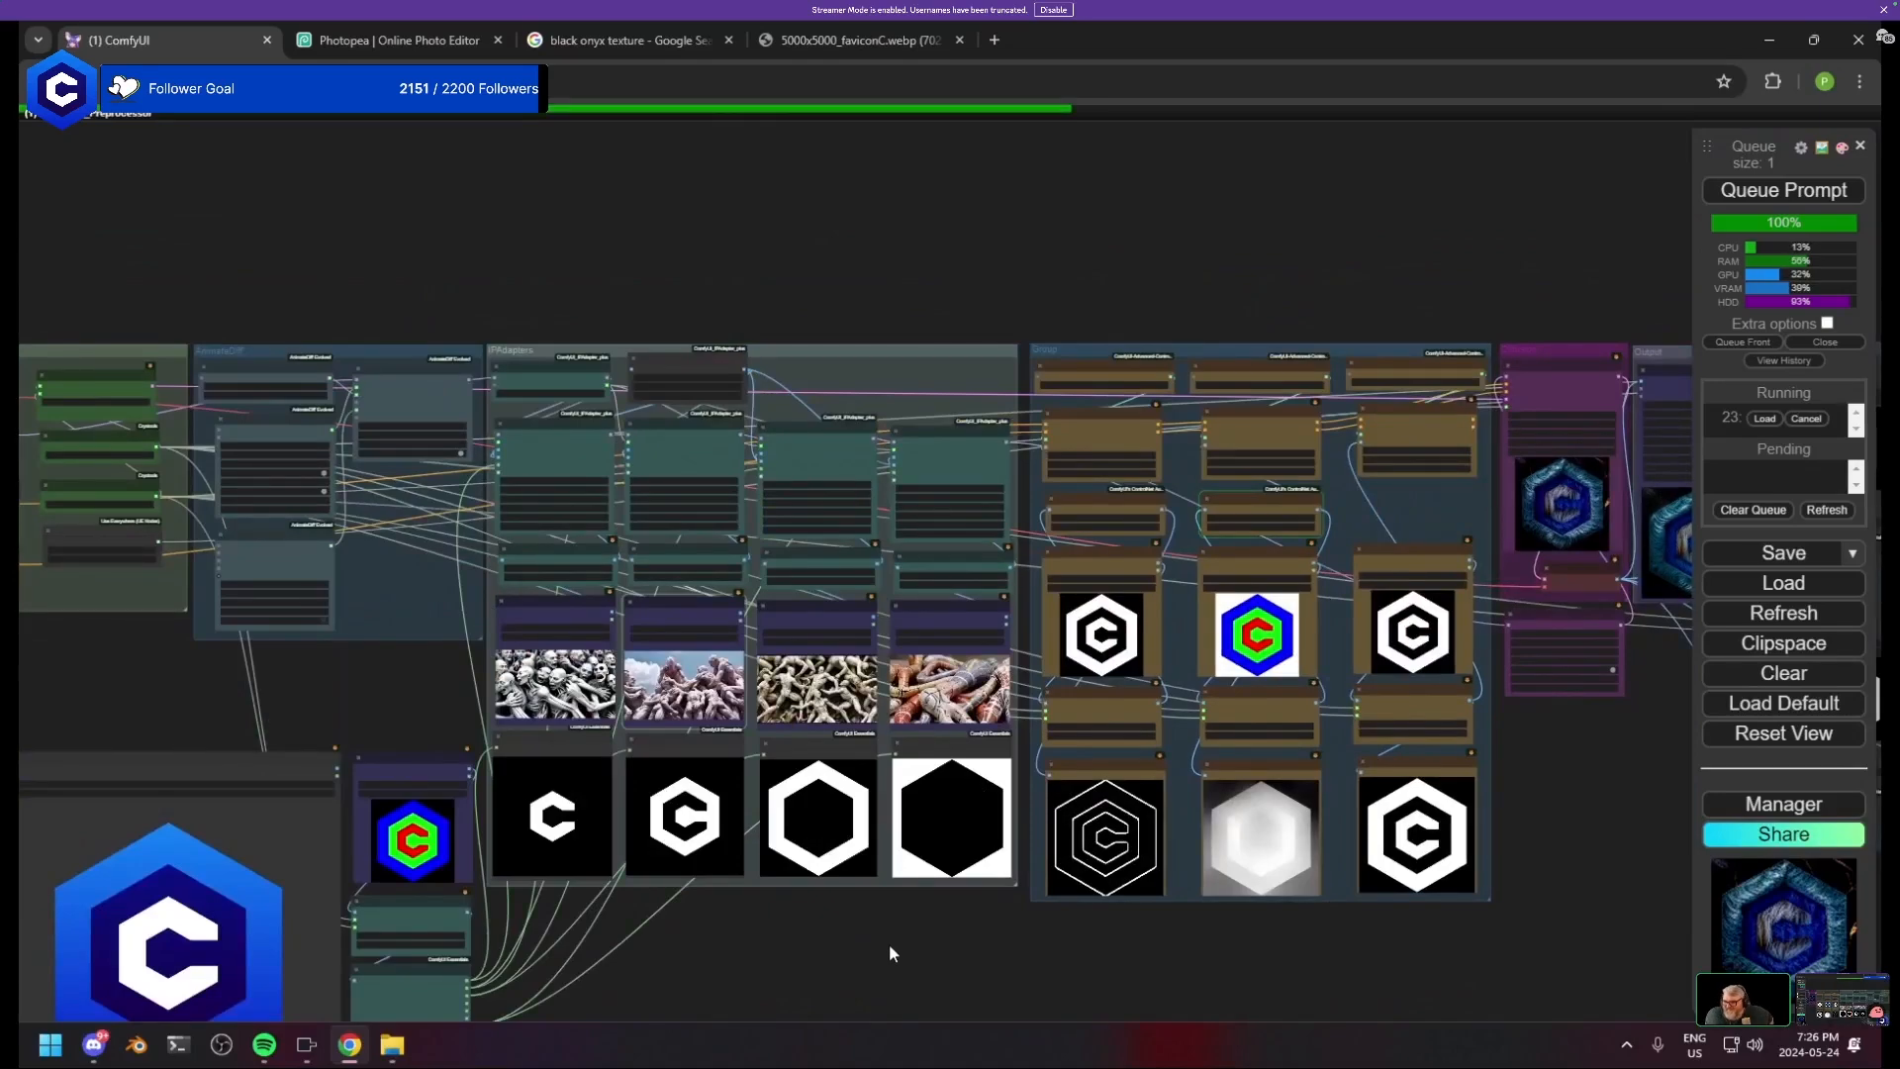
- Examine the fourth reference image, ComfyUI_00124_ (1).png, up close in its Load Image node
scroll(980, 722, "up", 15)
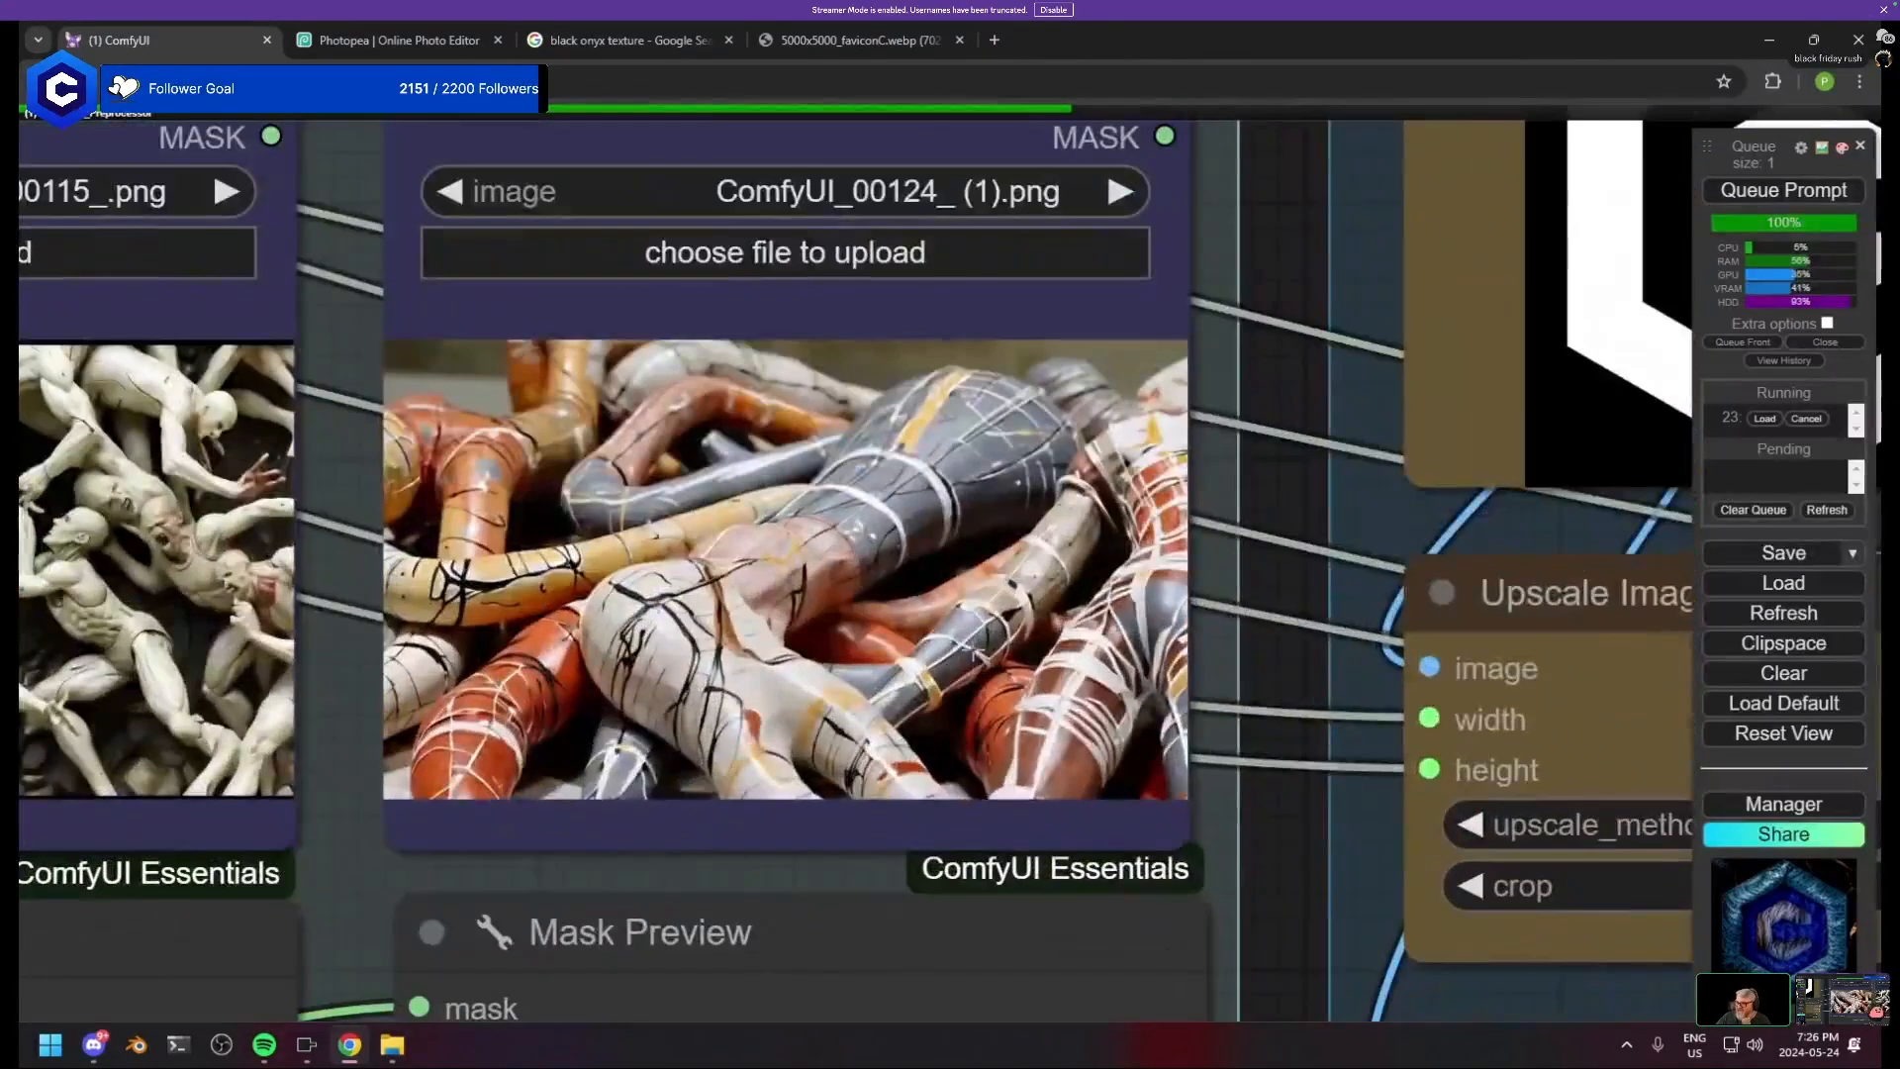
scroll(884, 650, "down", 6)
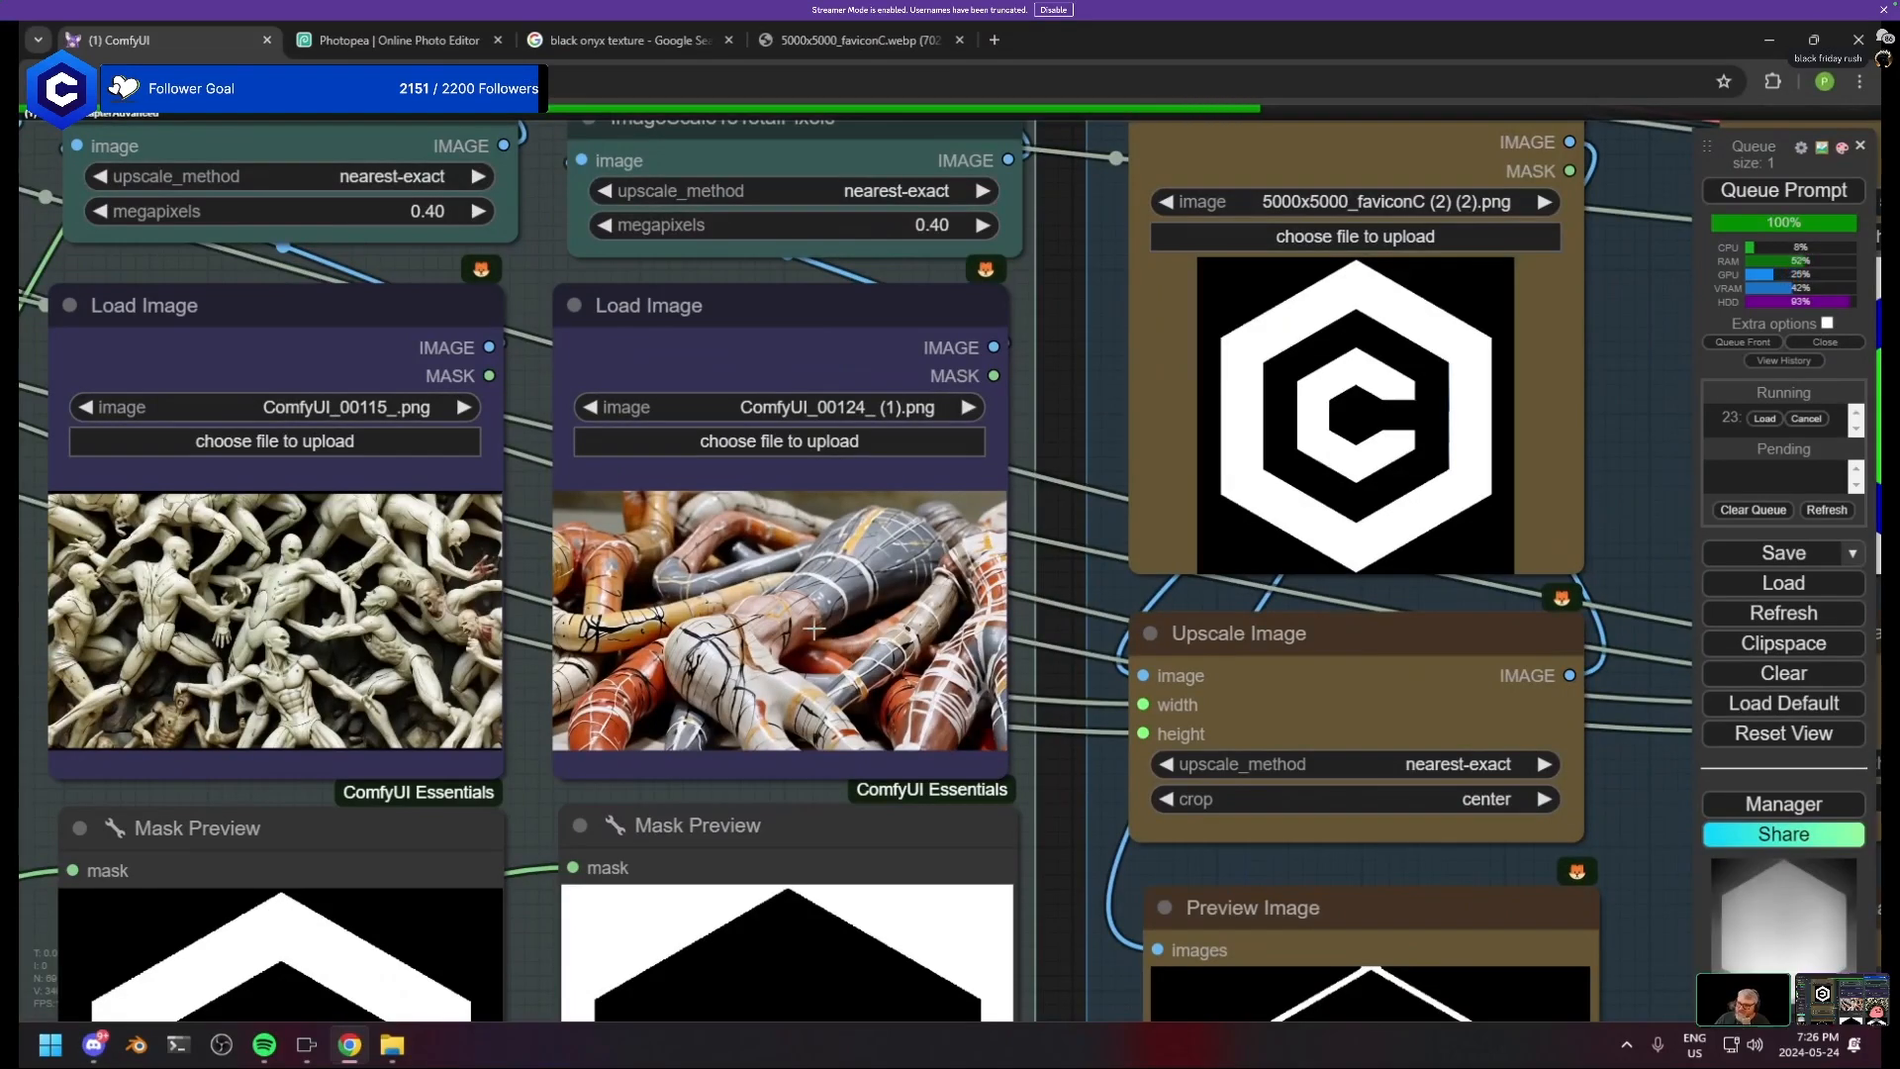
scroll(807, 631, "down", 2)
scroll(792, 631, "up", 7)
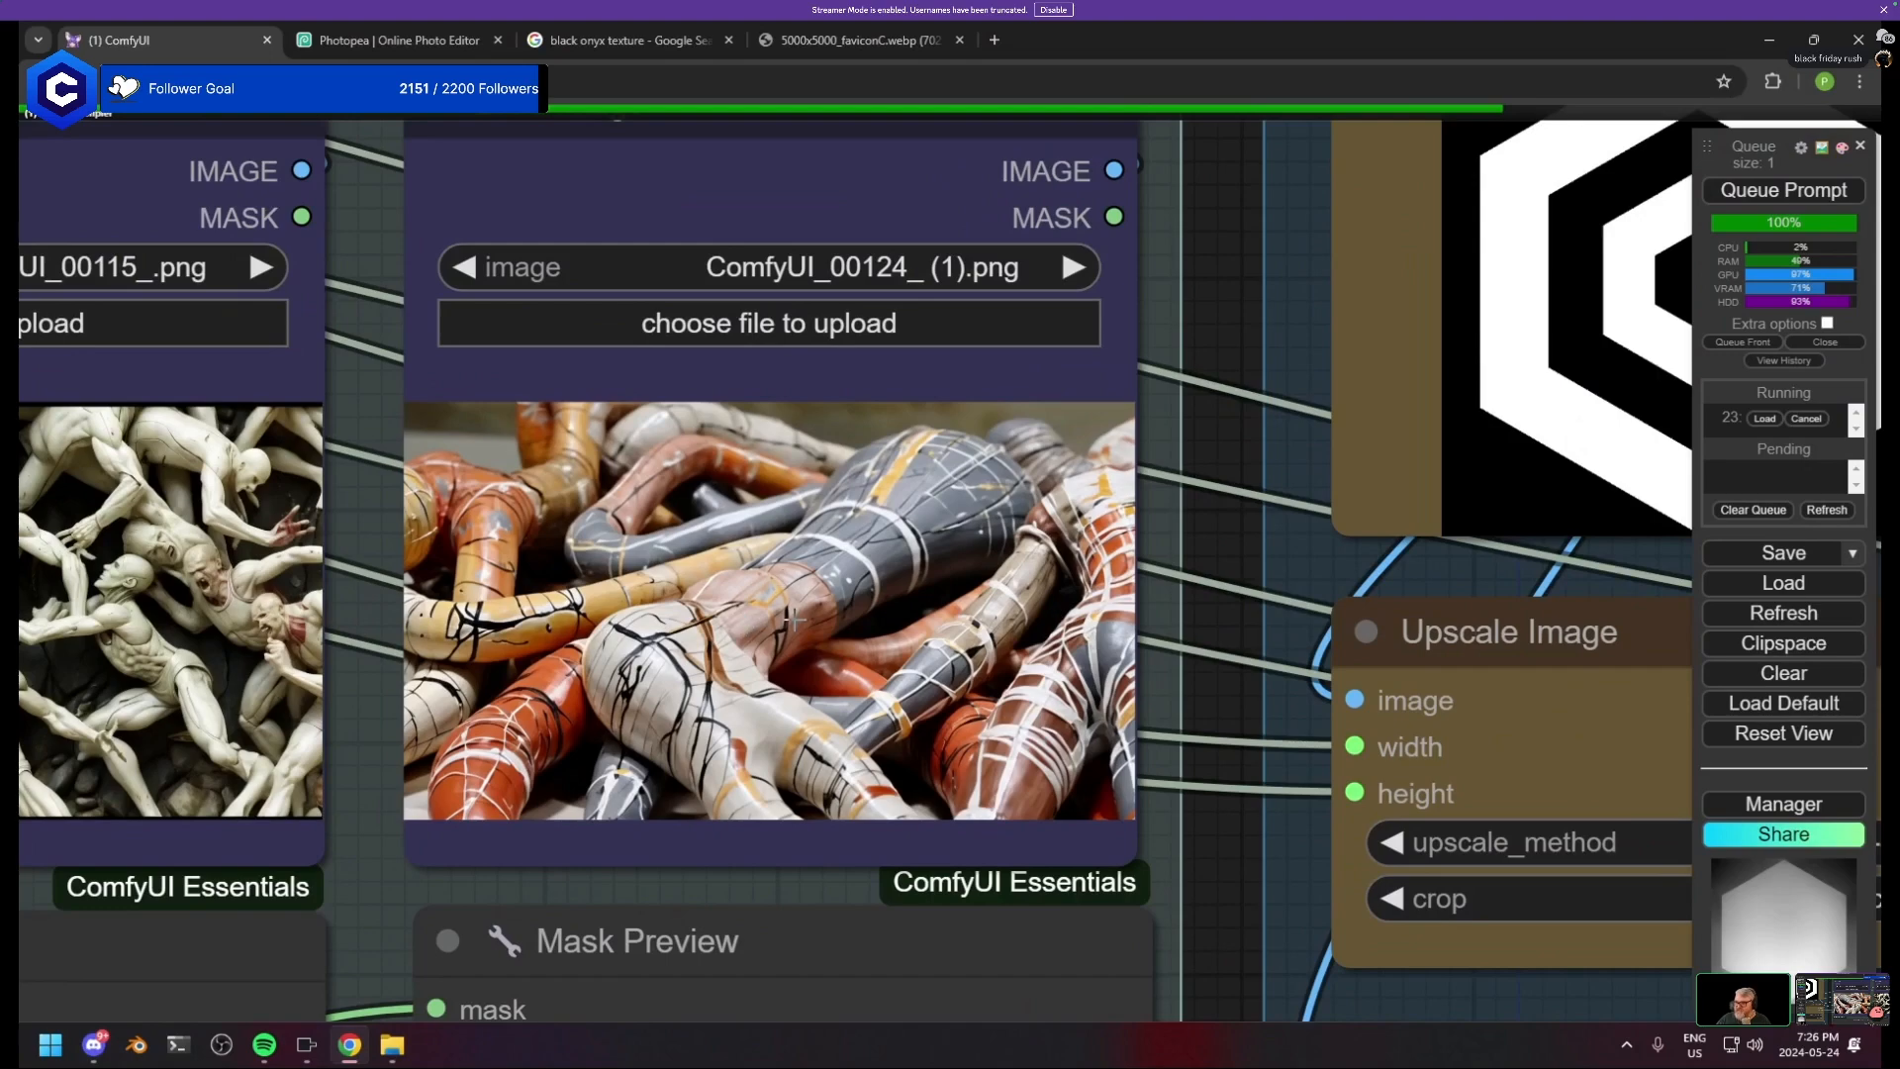
scroll(794, 624, "down", 2)
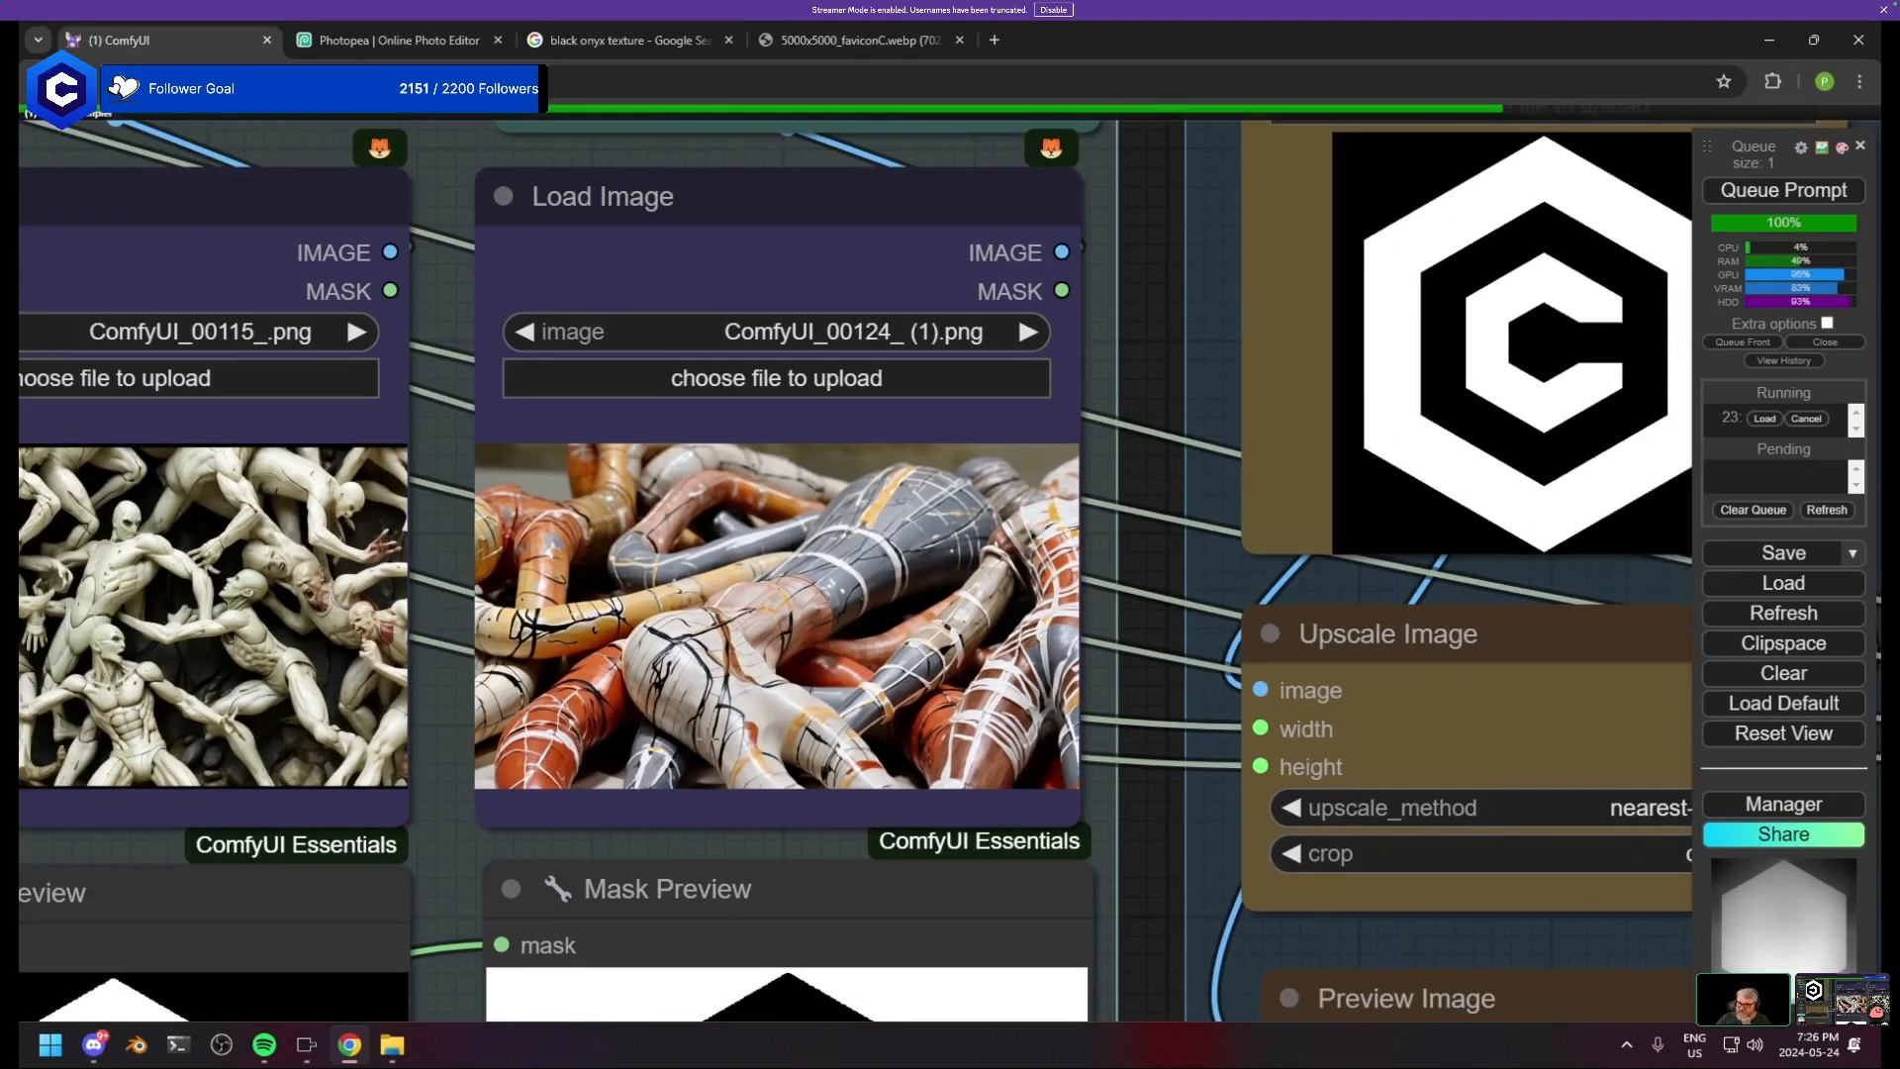
left_click_drag(465, 709, 902, 588)
scroll(901, 587, "down", 3)
scroll(1507, 566, "up", 6)
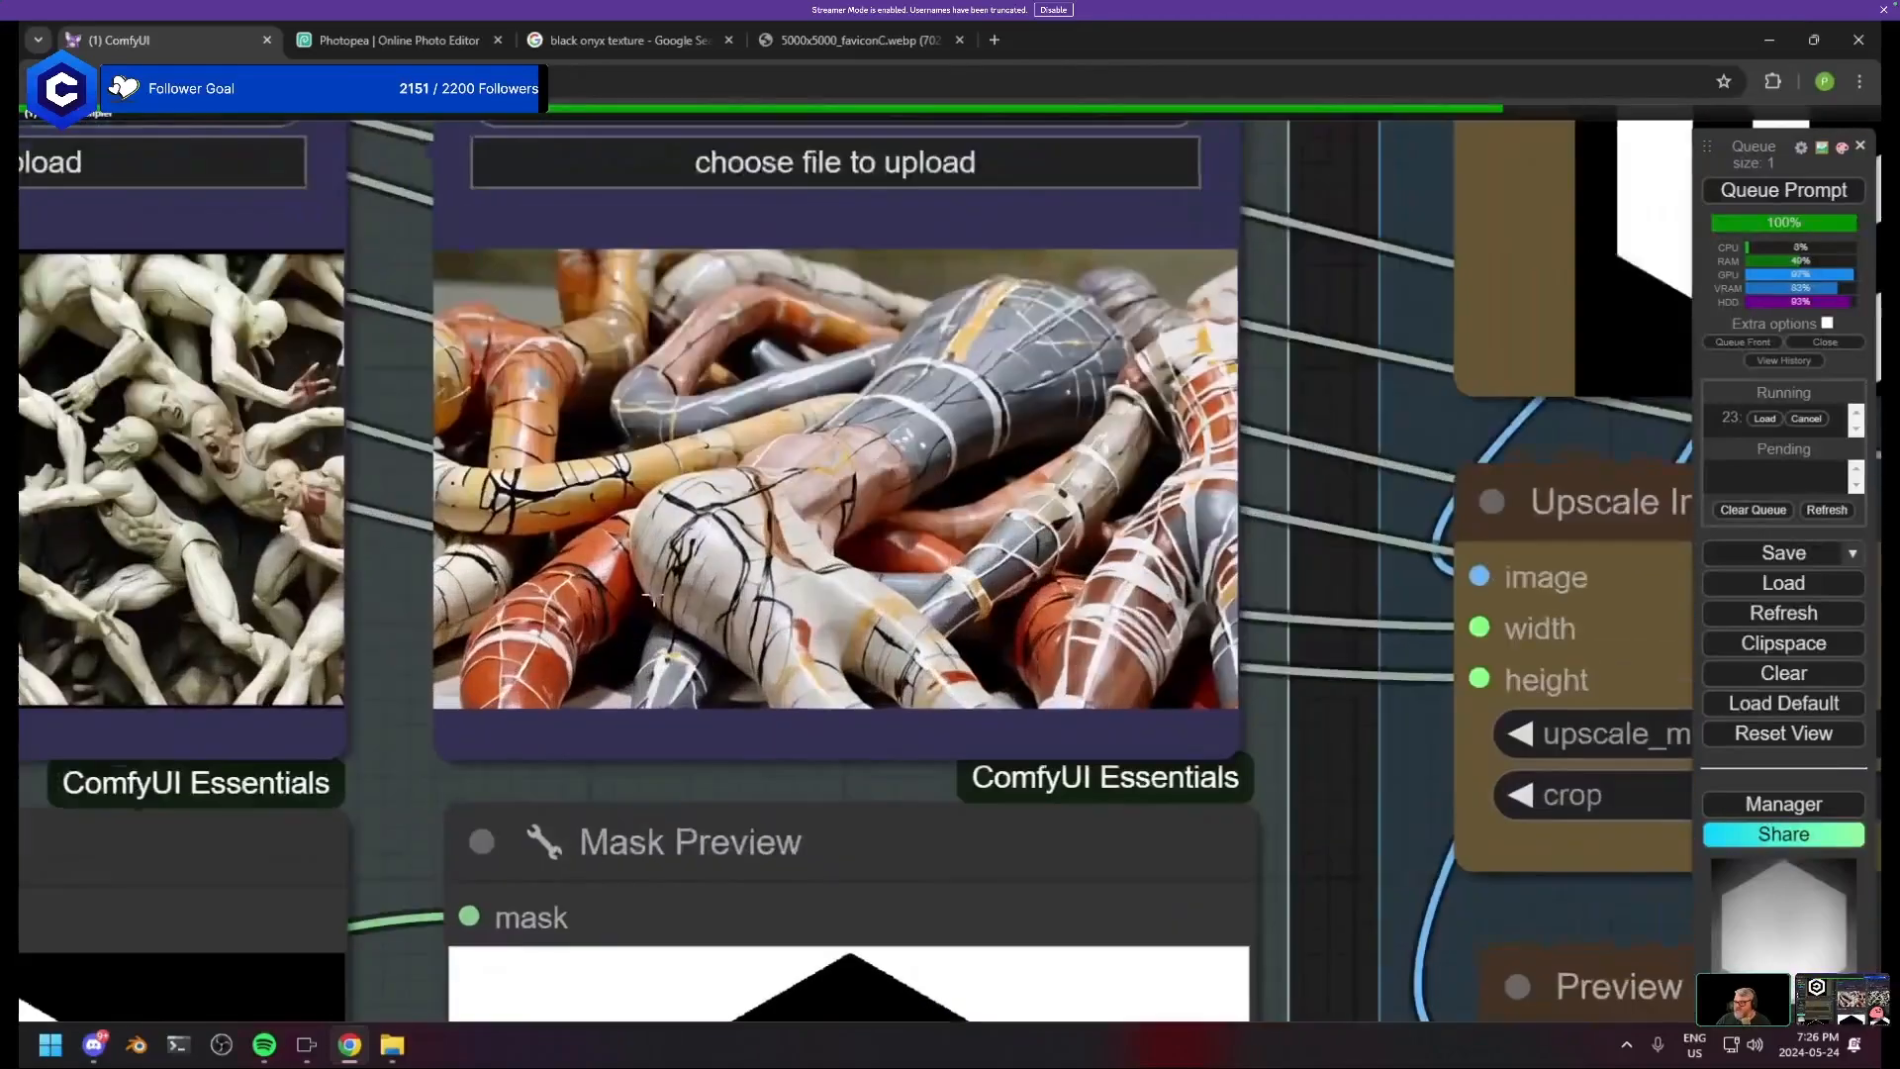
scroll(594, 621, "down", 6)
- Look over all four reference images above their mask previews, then return to the overview of the generating workflow
left_click_drag(465, 633, 1491, 597)
scroll(1490, 597, "down", 4)
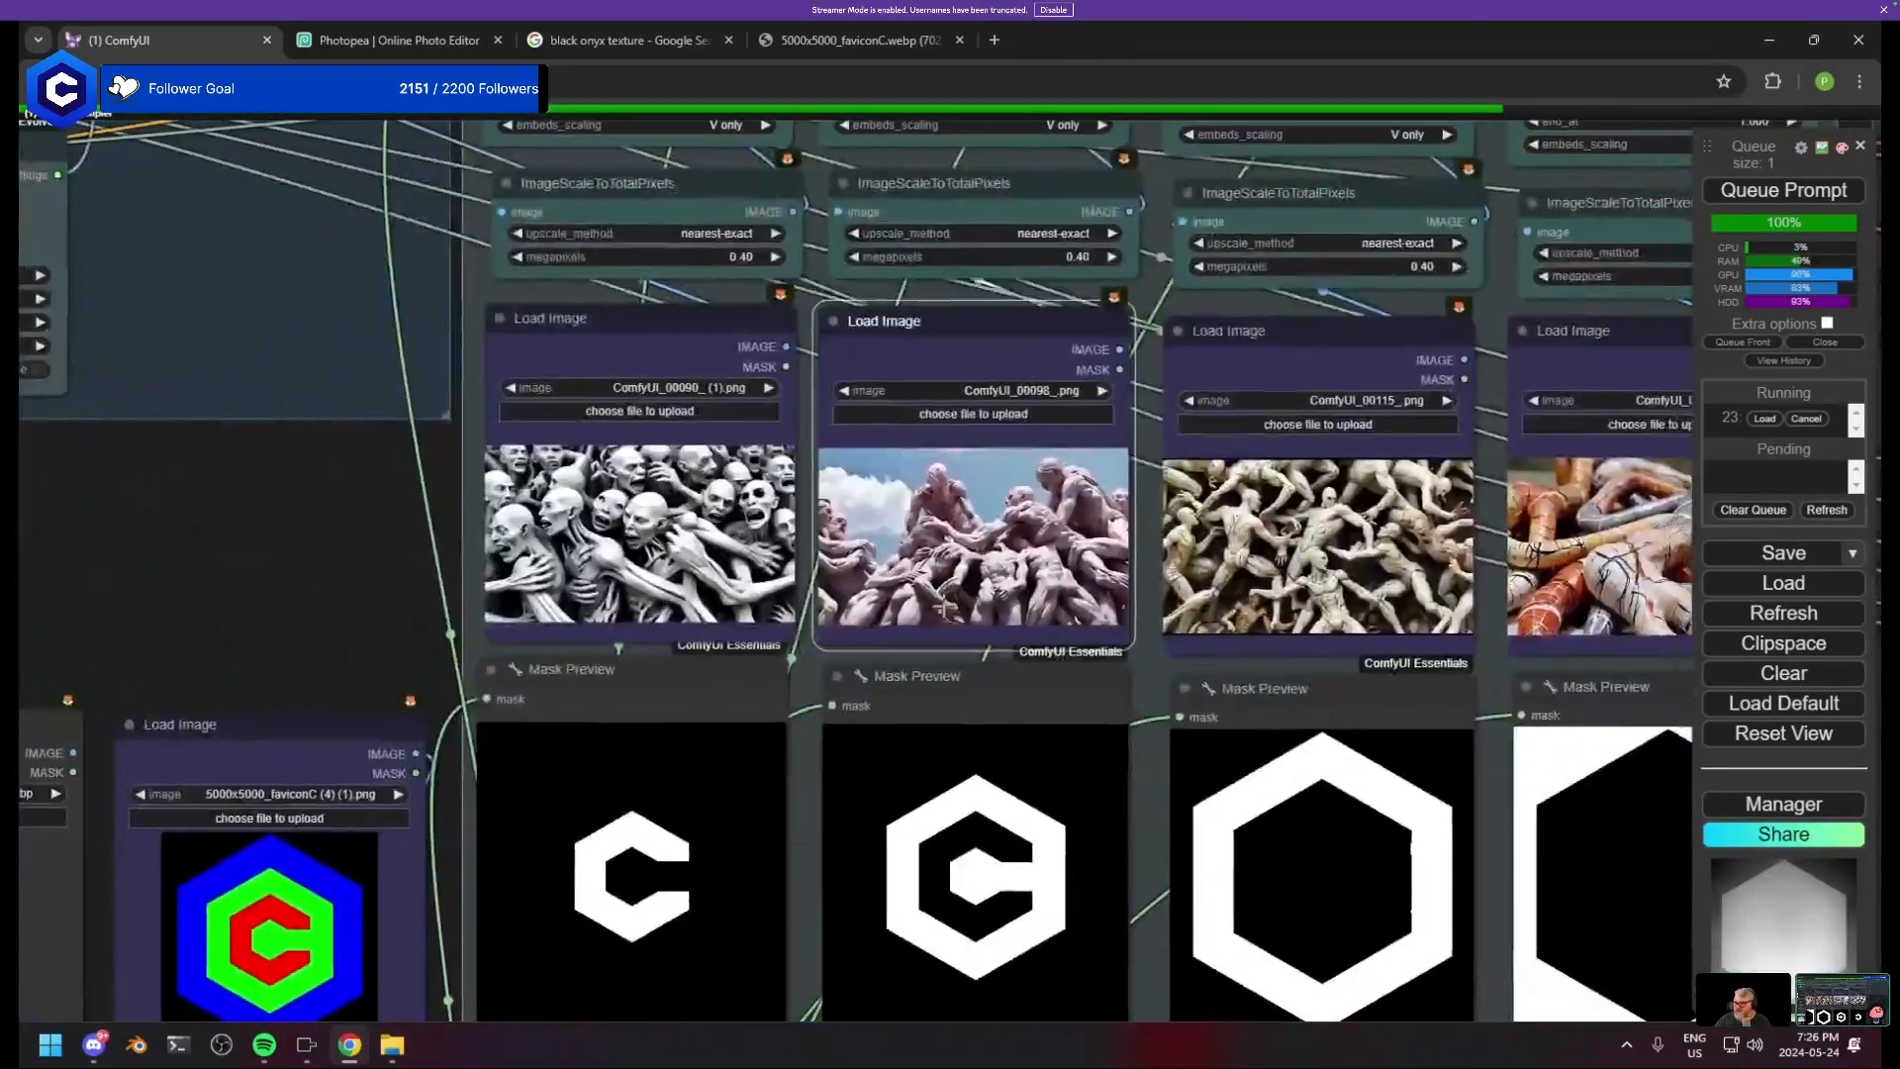
scroll(732, 579, "up", 5)
scroll(900, 581, "up", 1)
left_click_drag(900, 580, 316, 645)
left_click_drag(1643, 635, 981, 642)
scroll(981, 642, "down", 9)
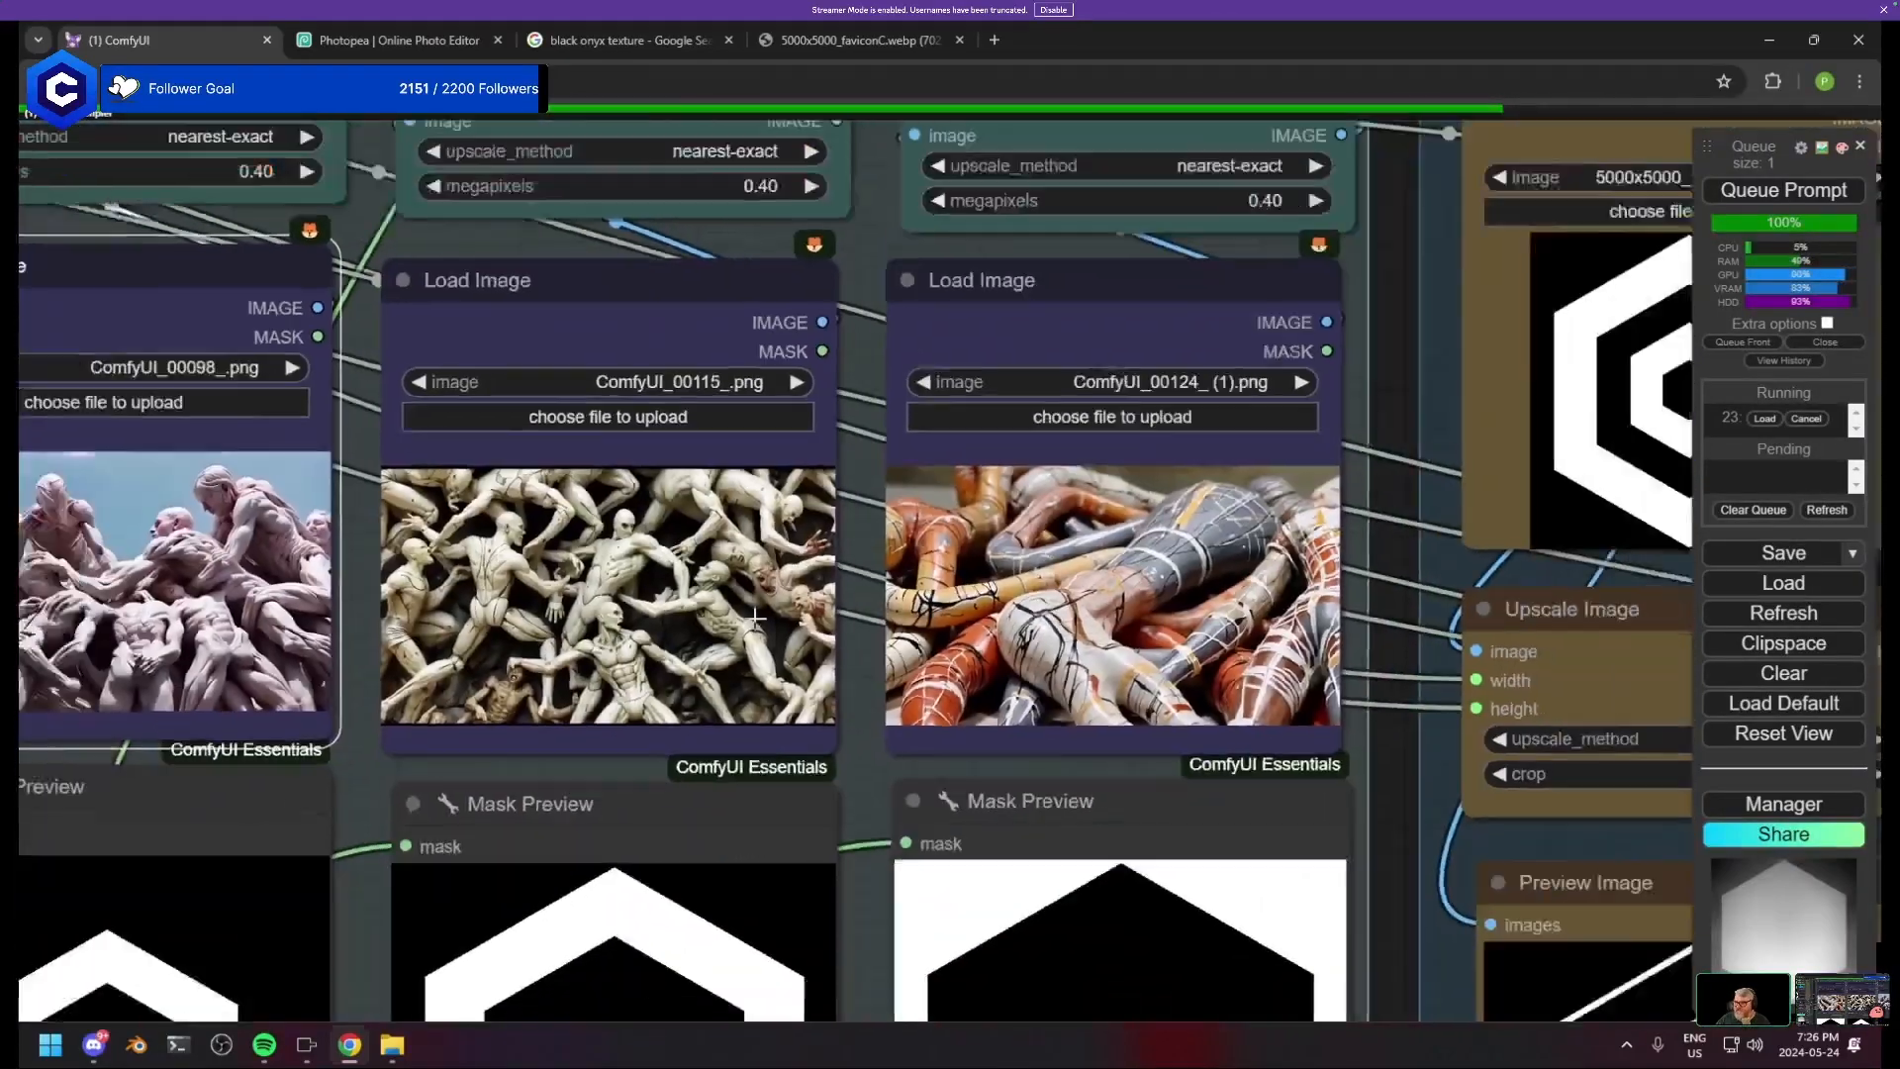
scroll(976, 673, "down", 5)
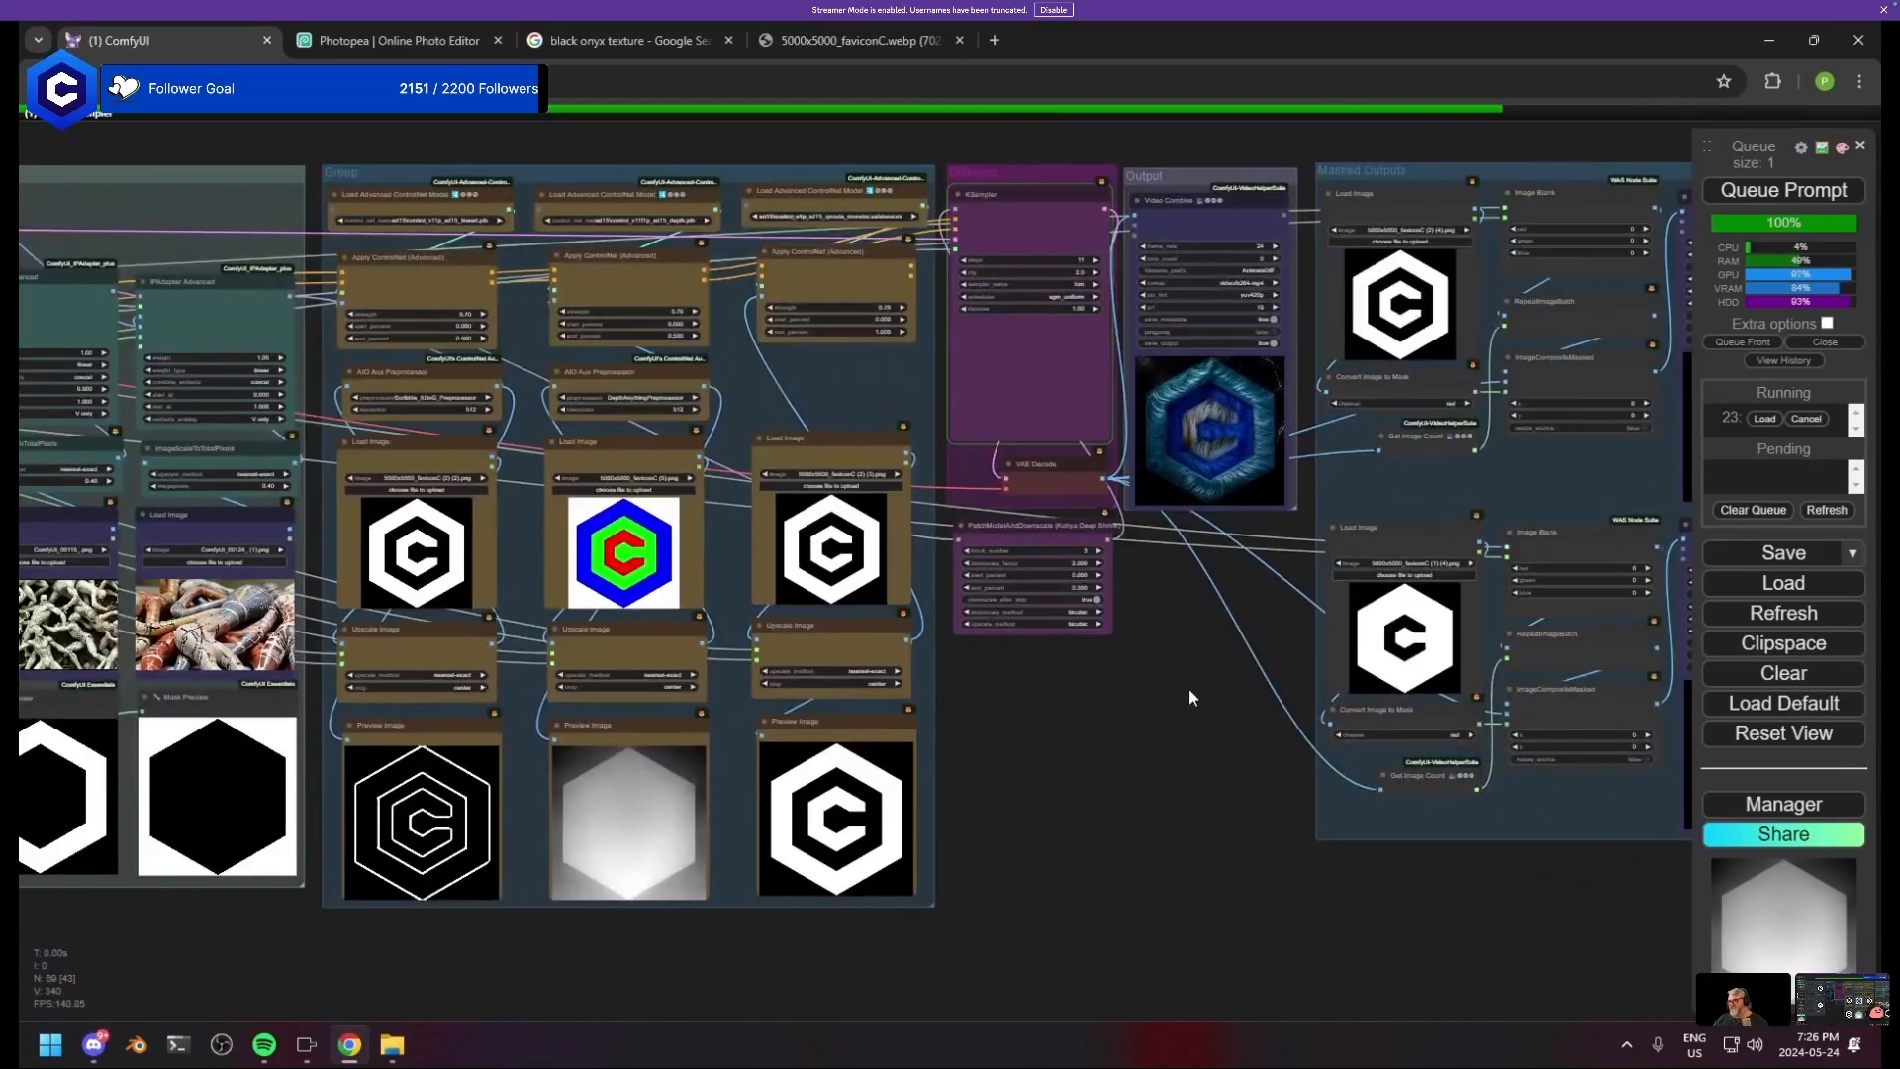
- Add a MoonDream Node fed by the image output of the first reference Load Image node
left_click_drag(1169, 655, 894, 686)
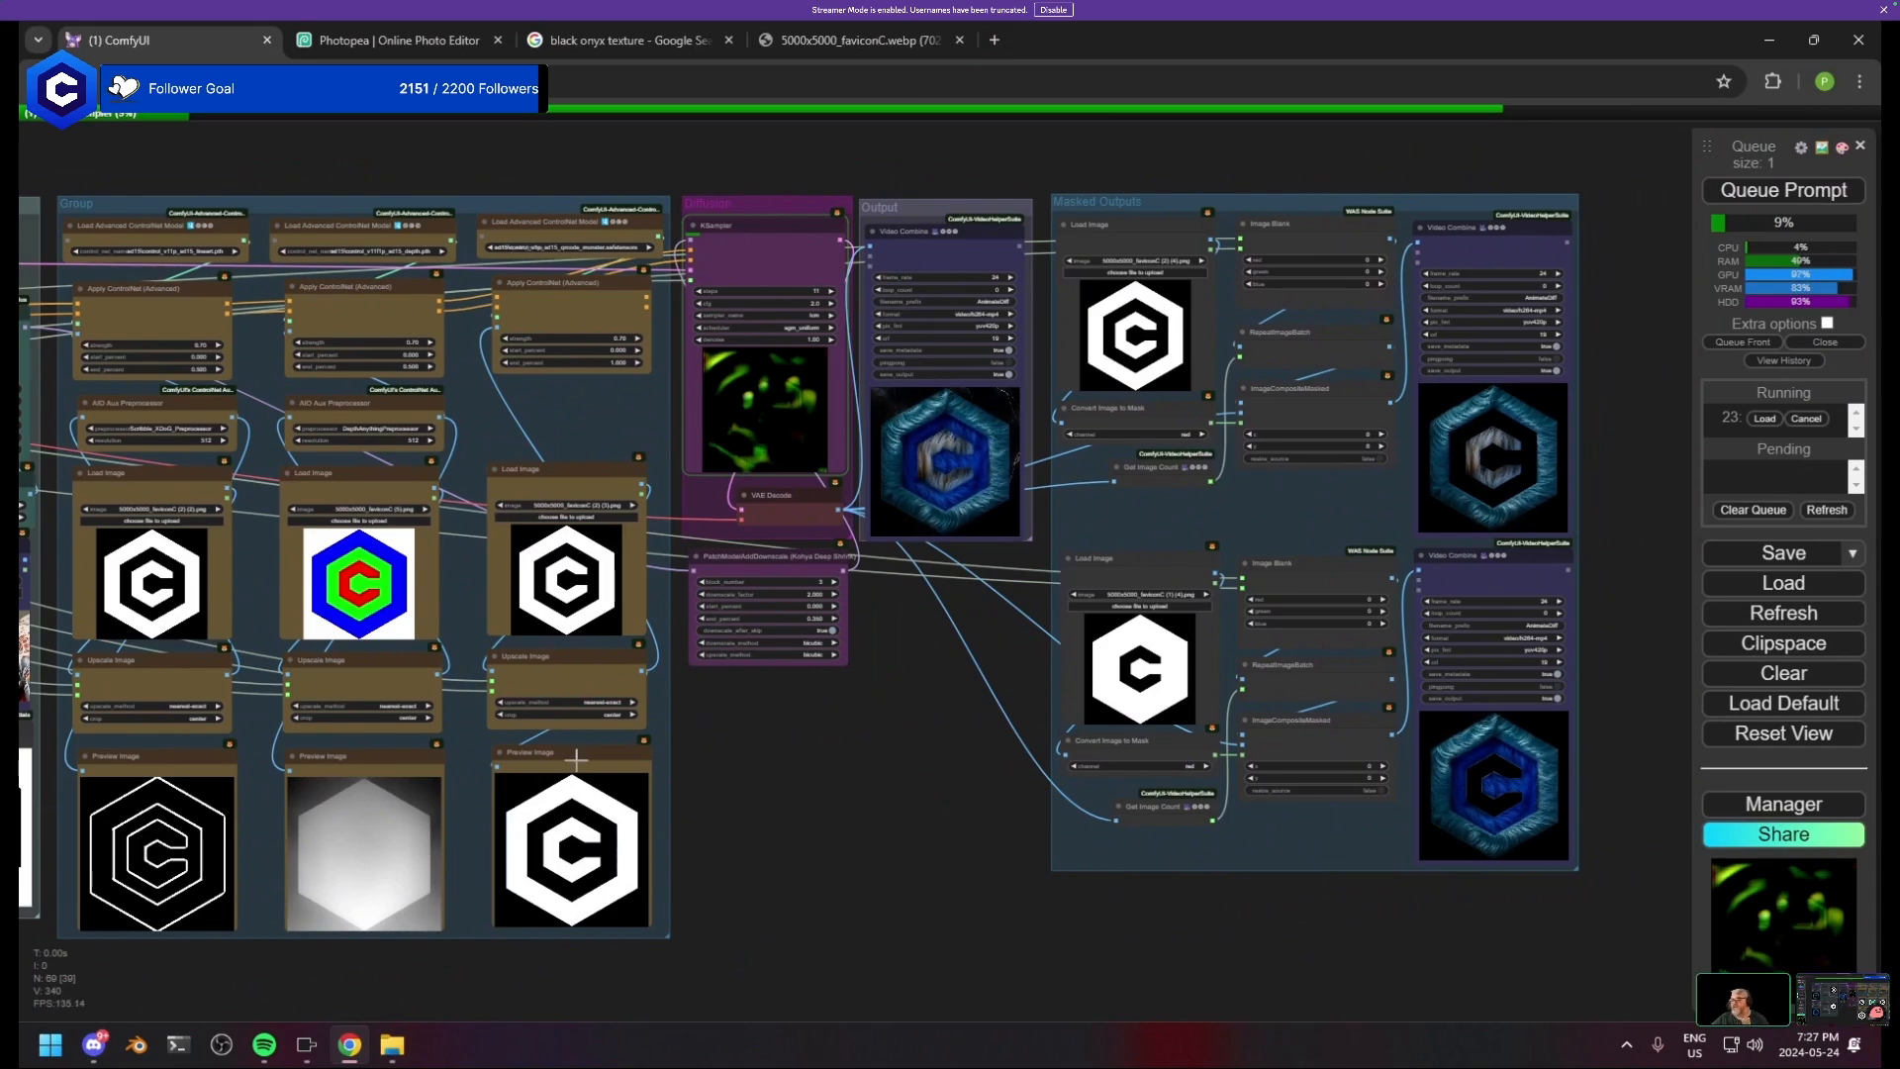
left_click_drag(894, 685, 1890, 613)
left_click(965, 414)
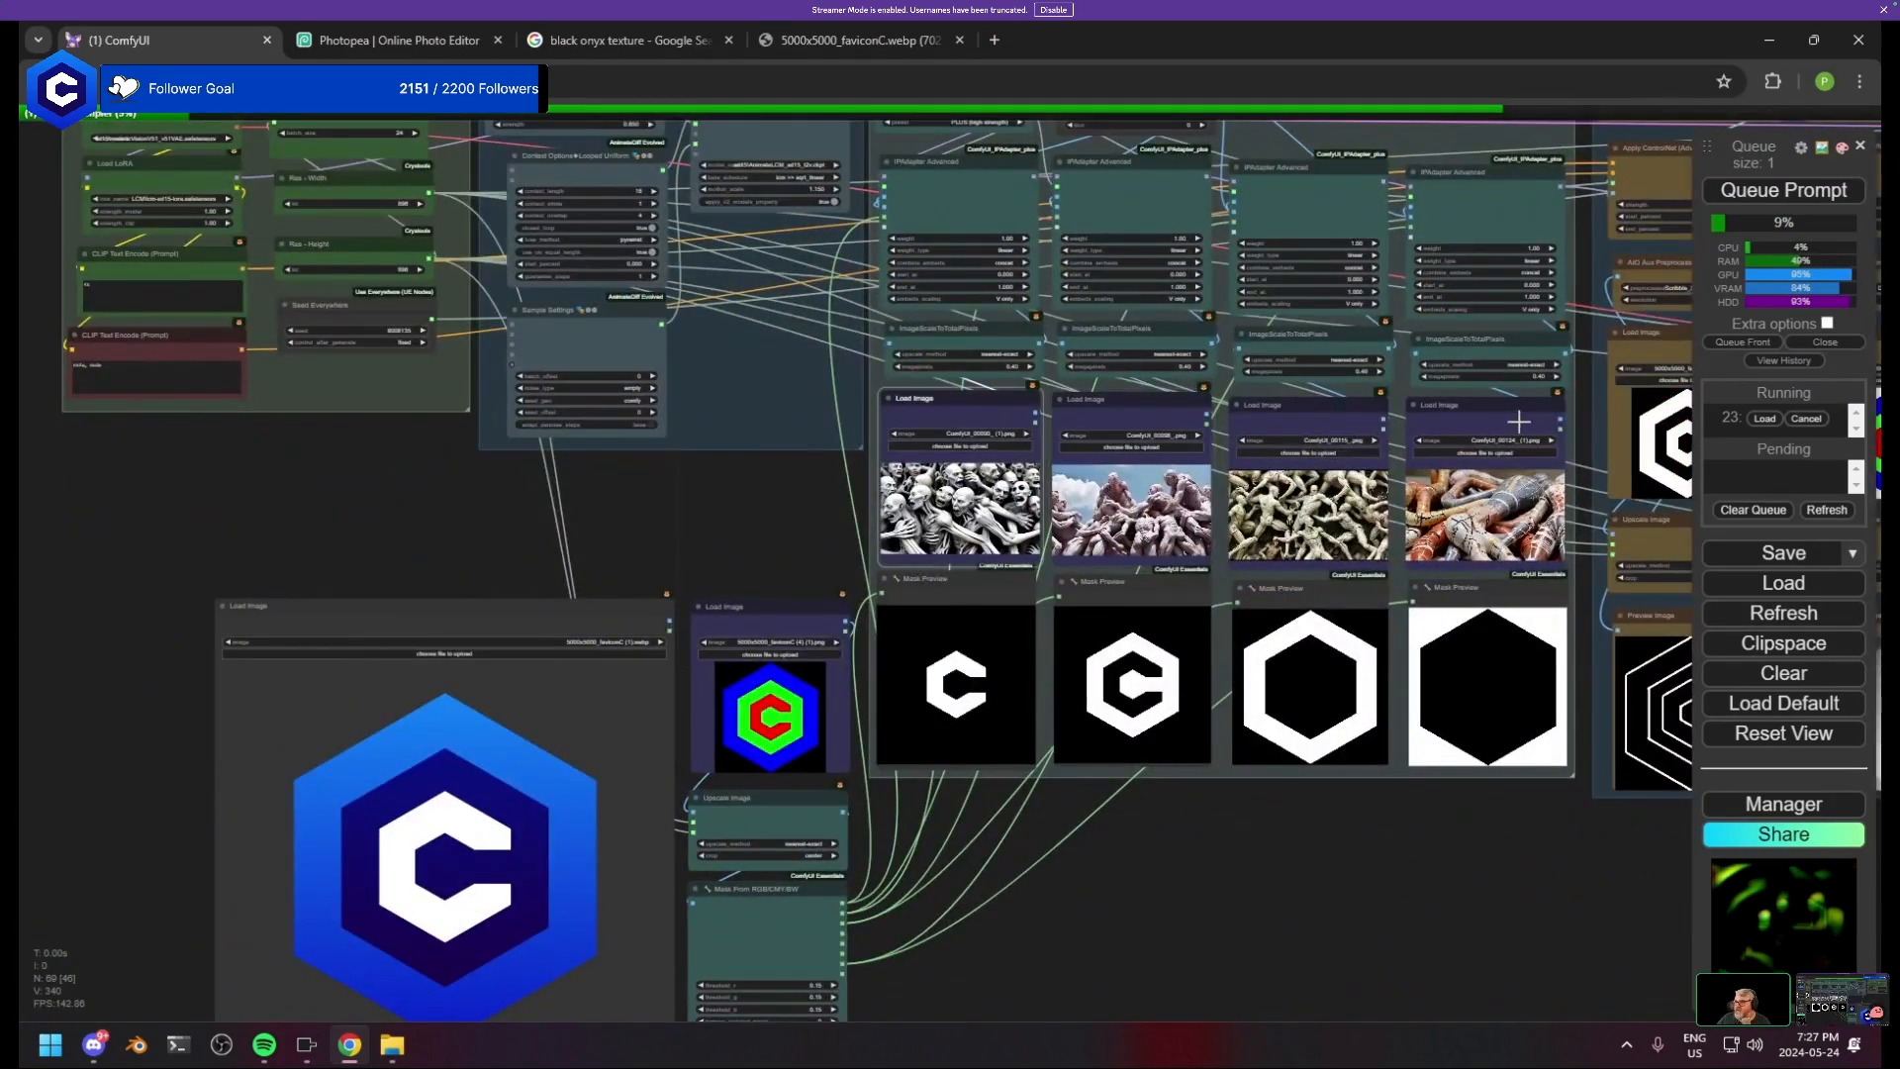
left_click_drag(1035, 413, 552, 433)
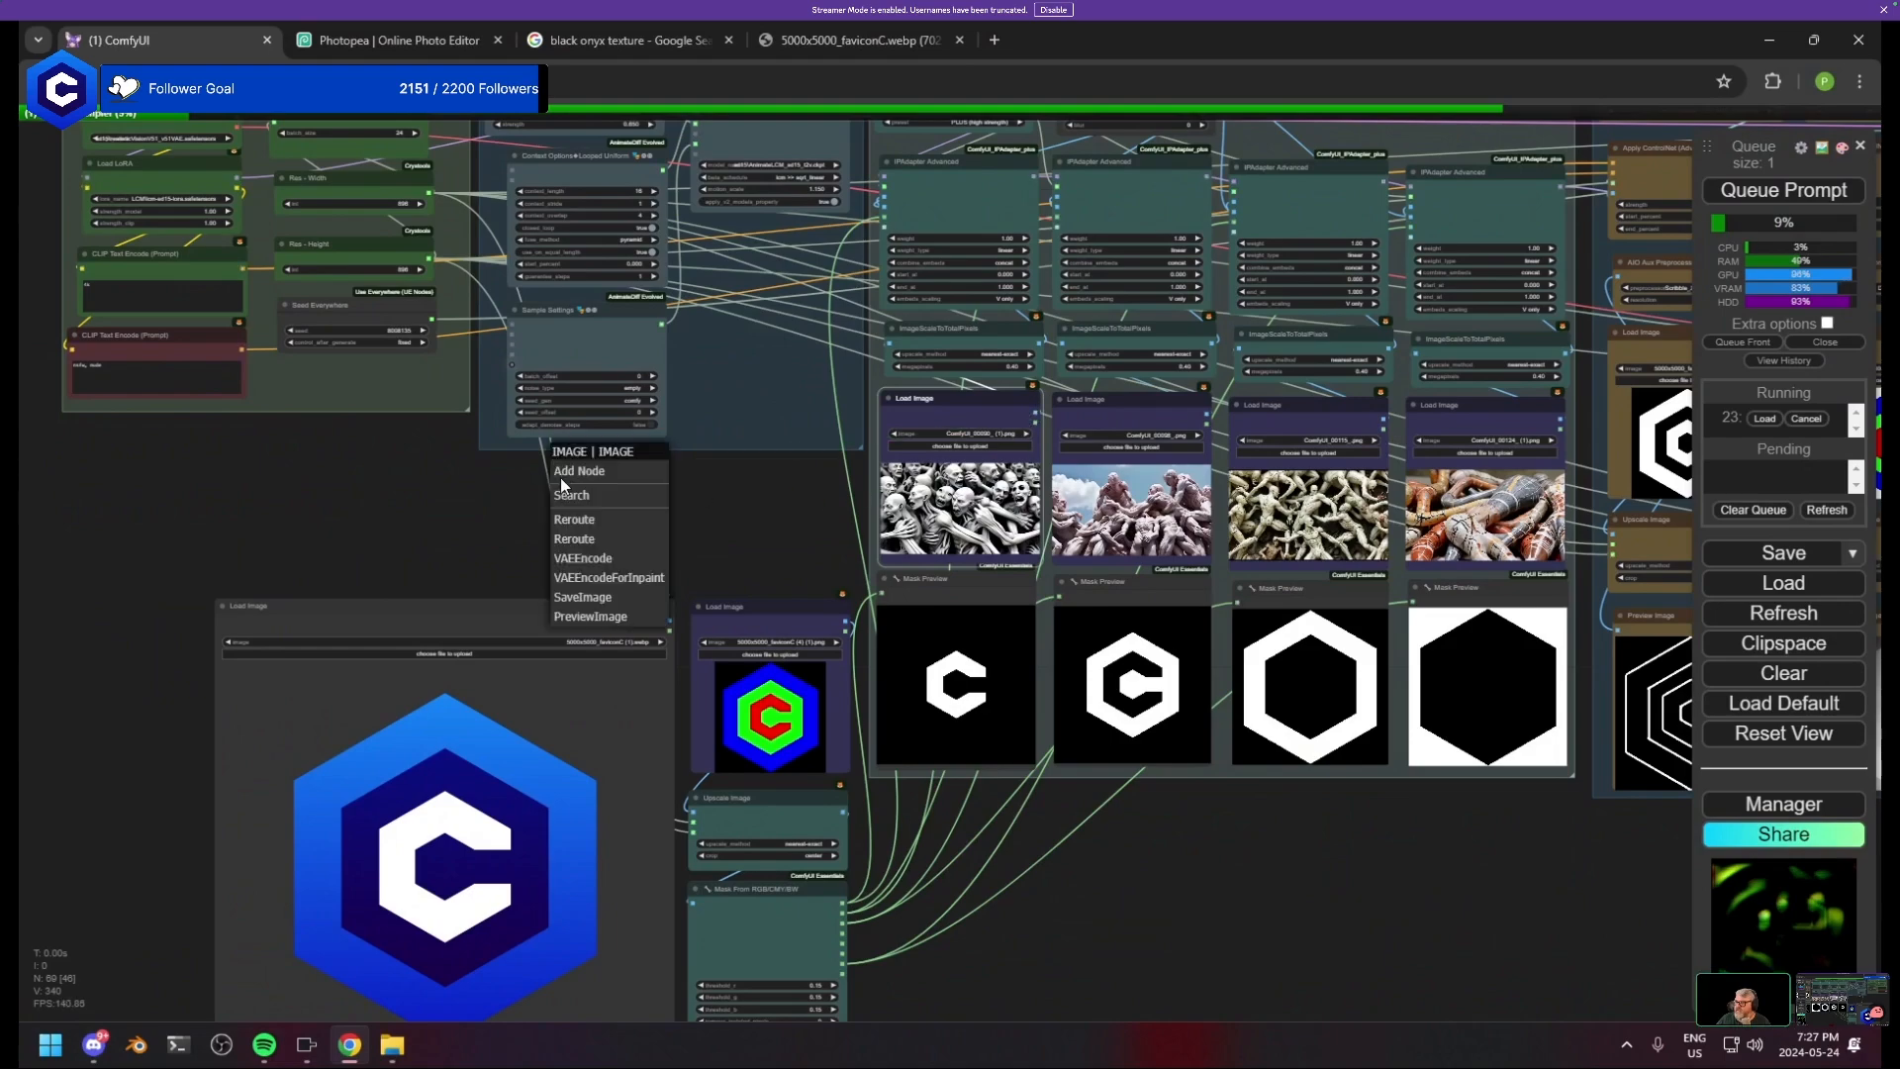
left_click(560, 477)
type("moond")
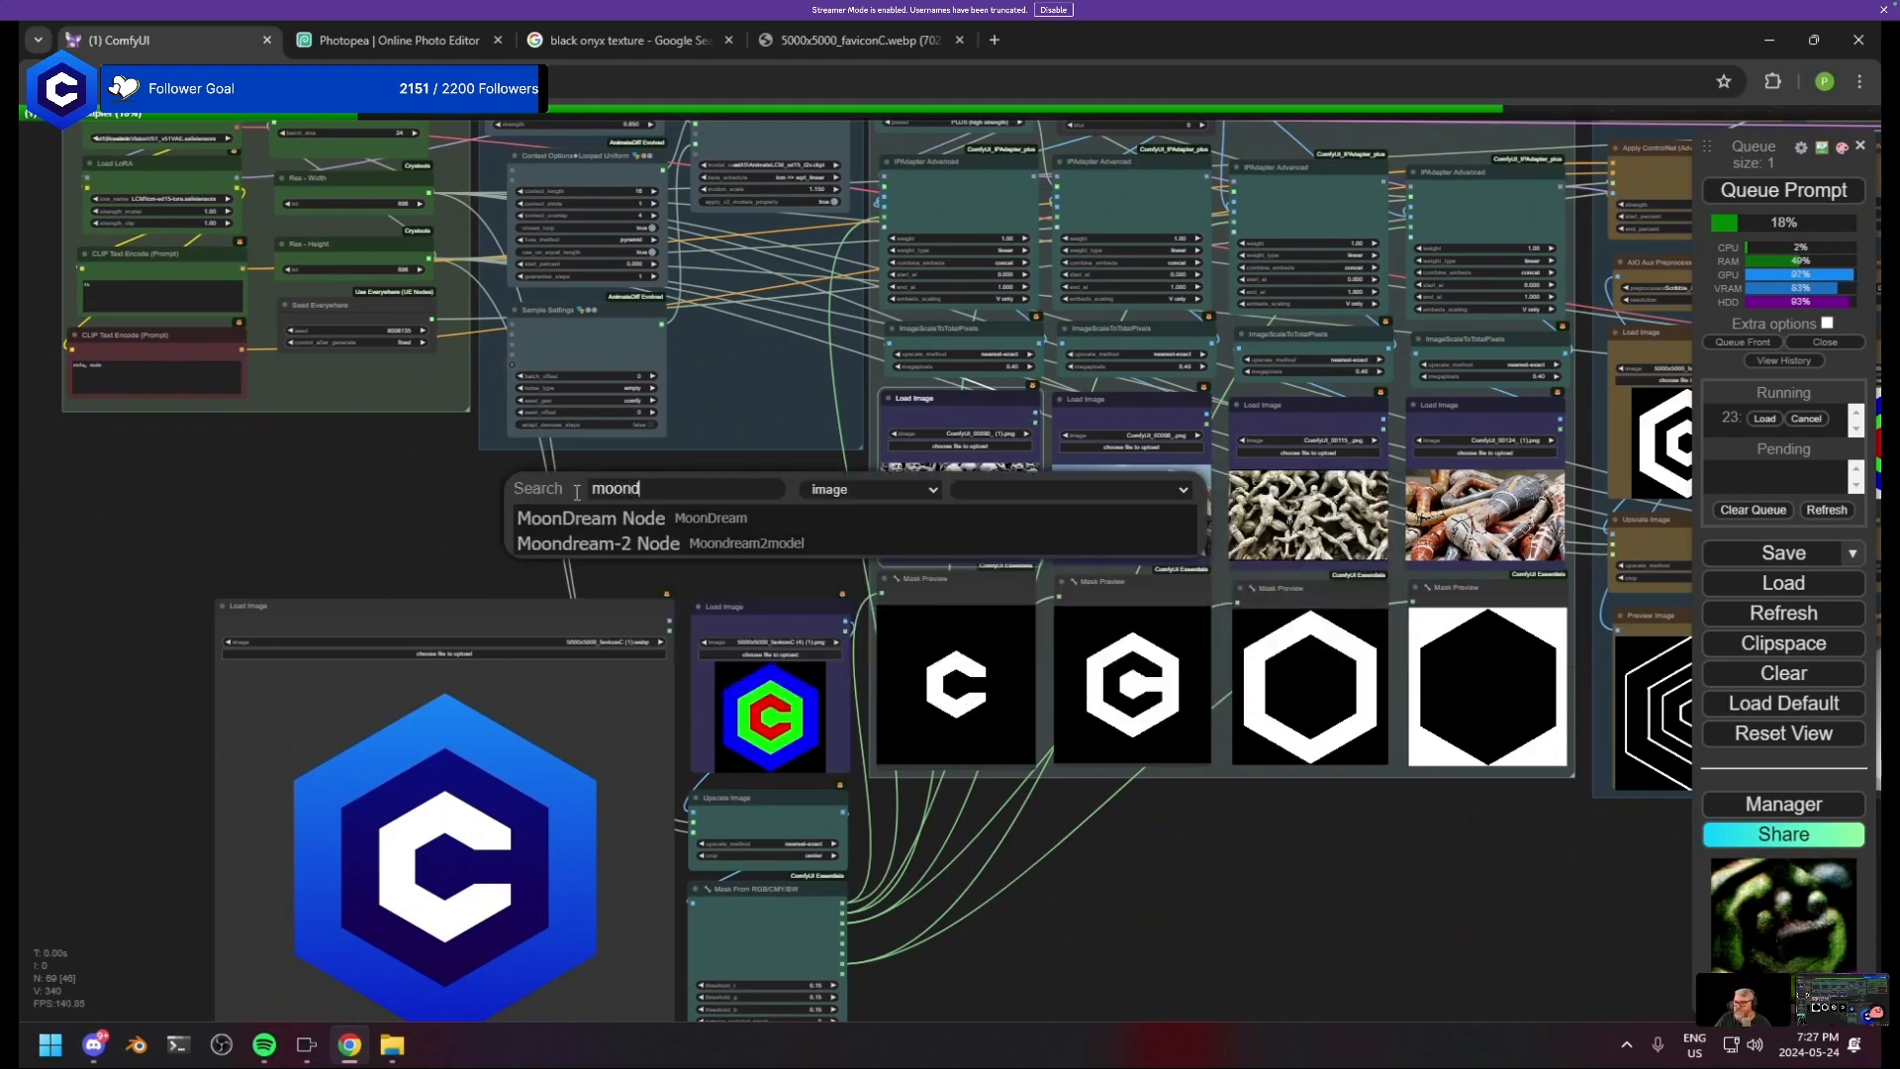
left_click(579, 518)
- Enter "describe this image" as the question in the MoonDream Node
scroll(386, 478, "up", 10)
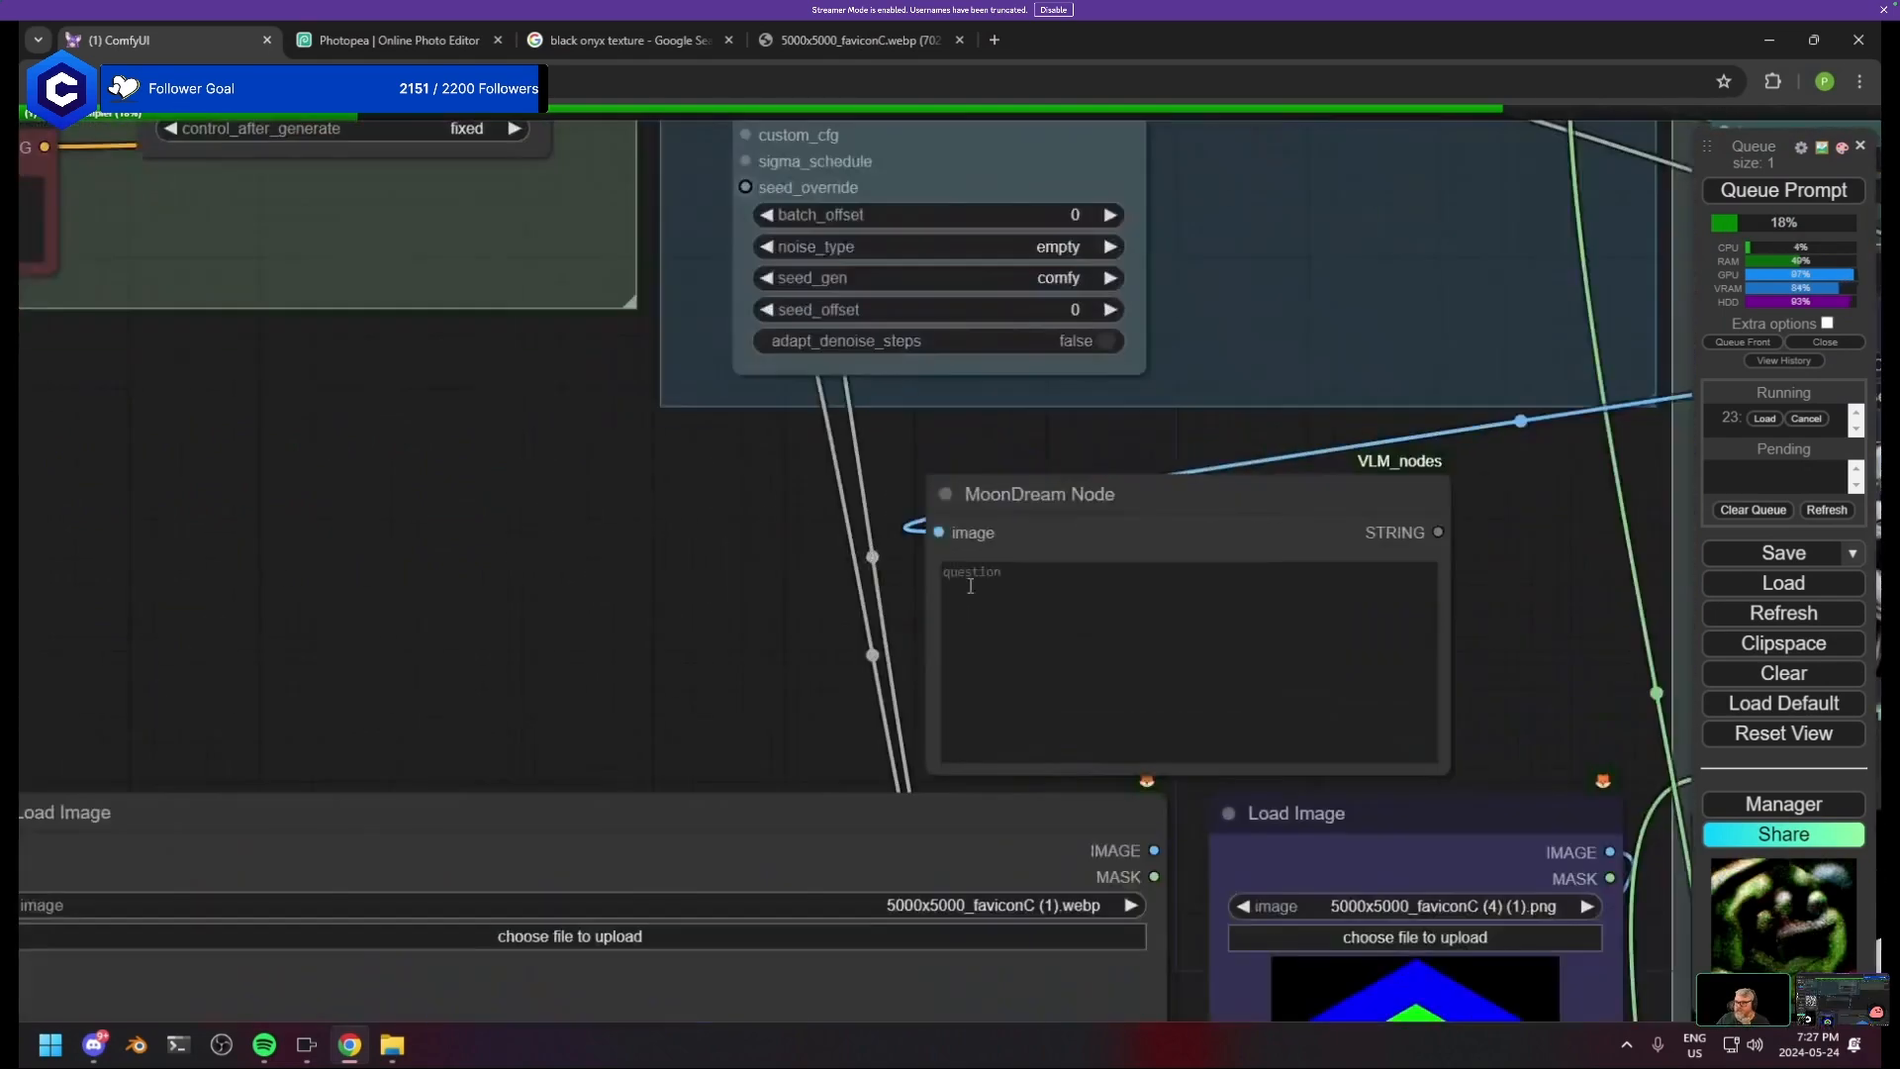
left_click(1118, 618)
type("describe this image")
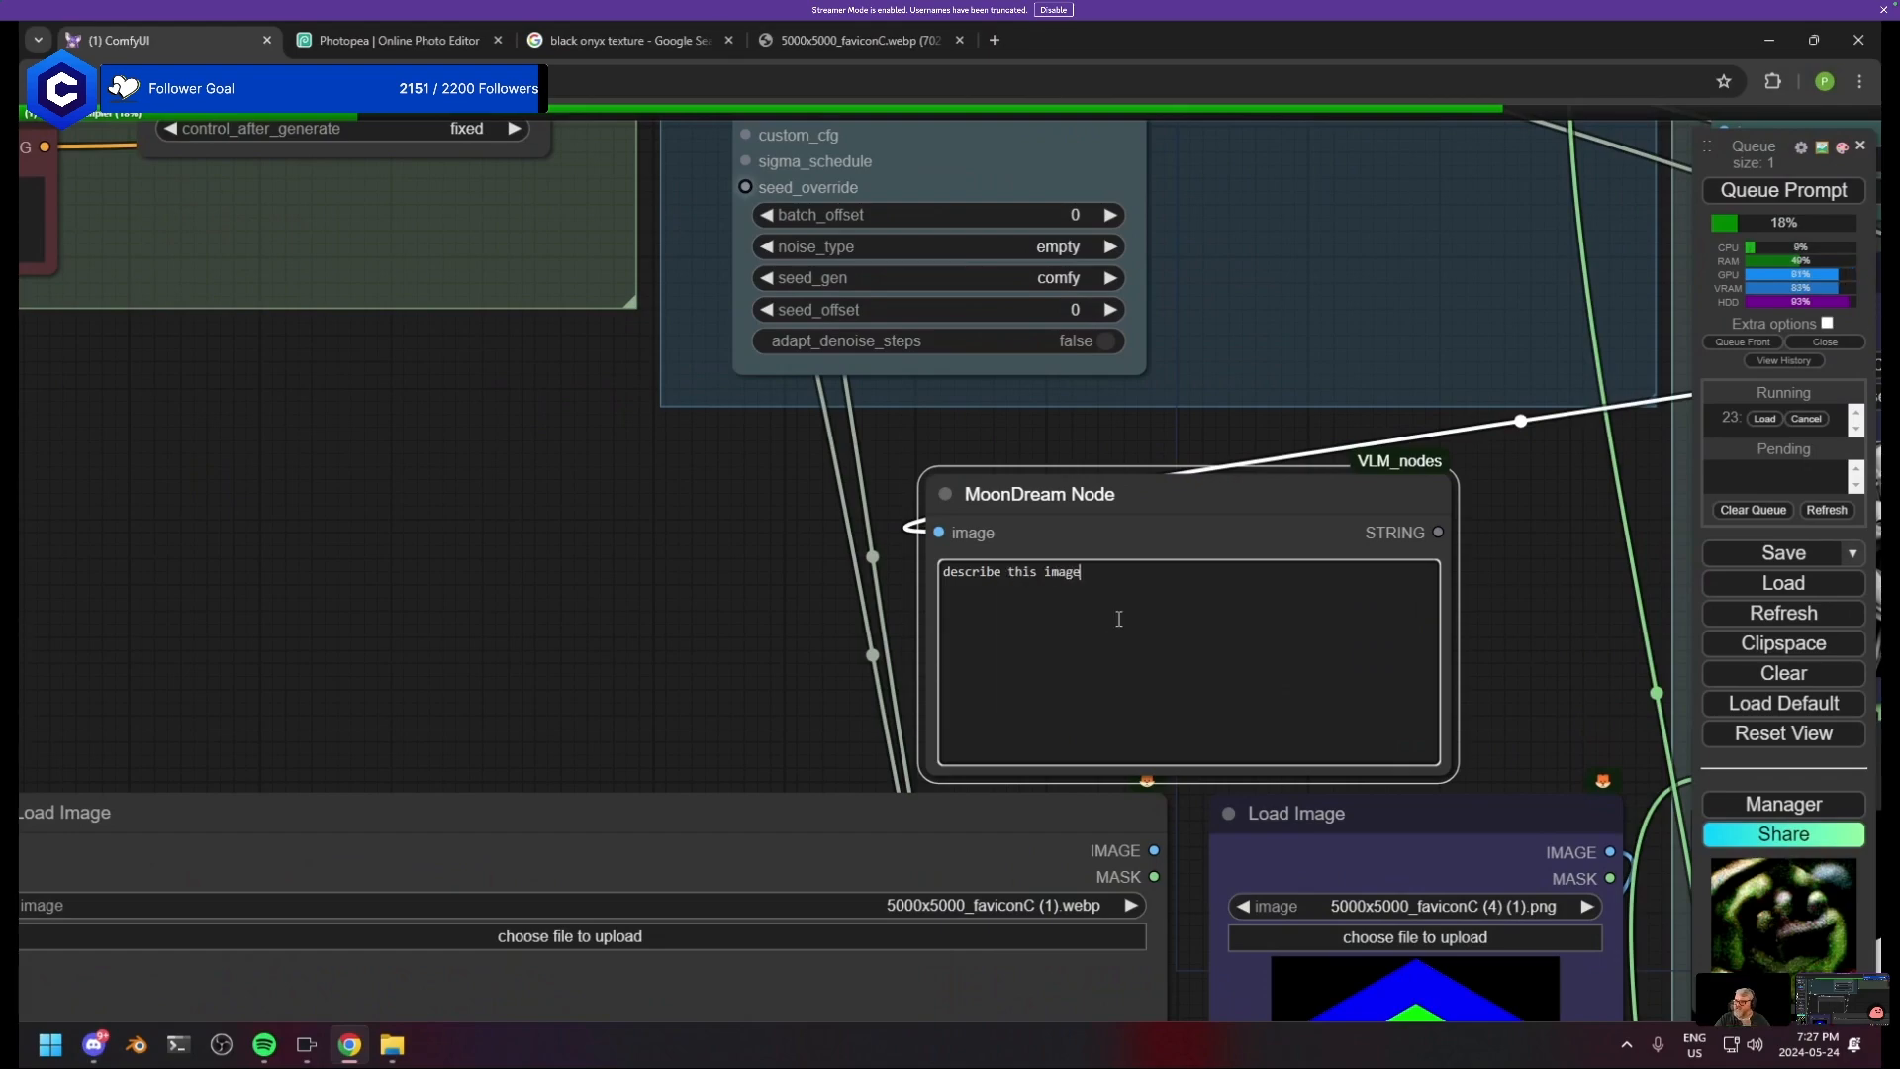
scroll(1118, 618, "down", 3)
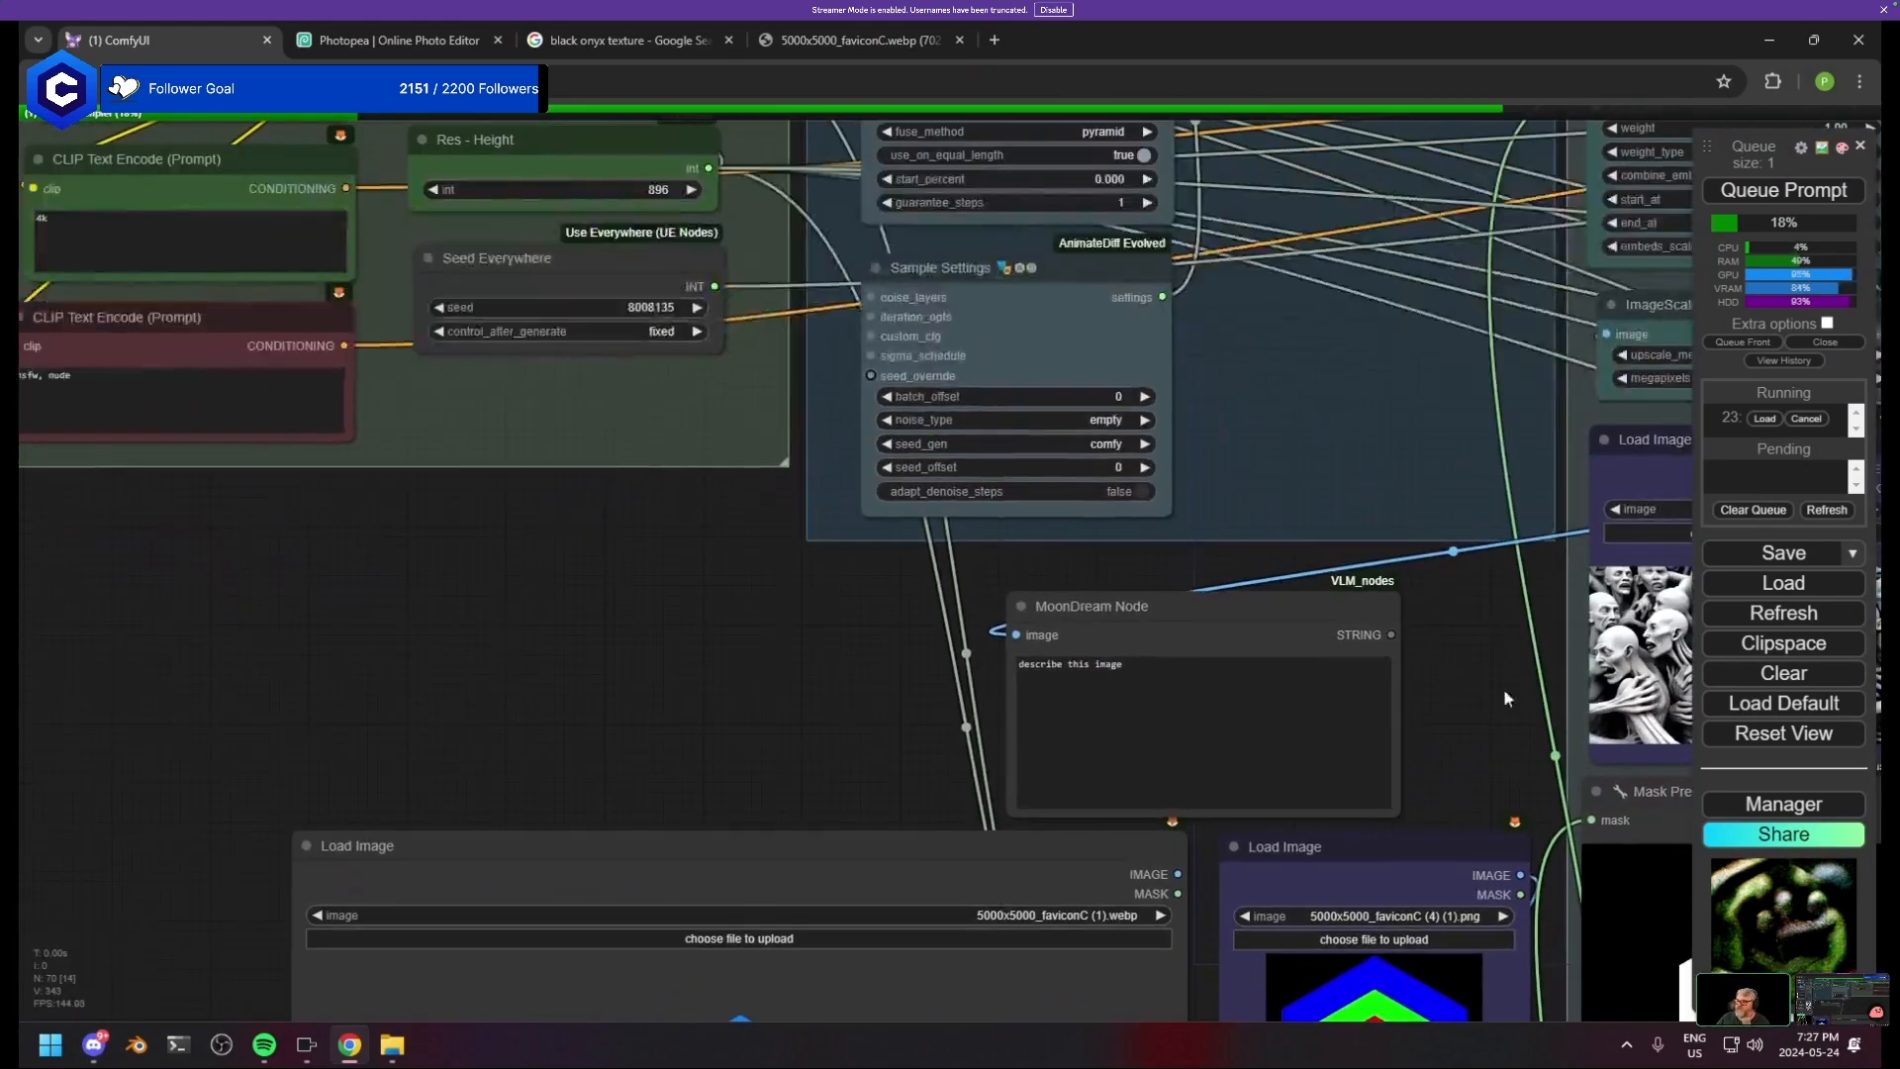
left_click_drag(1400, 634, 570, 566)
left_click(570, 566)
type("st")
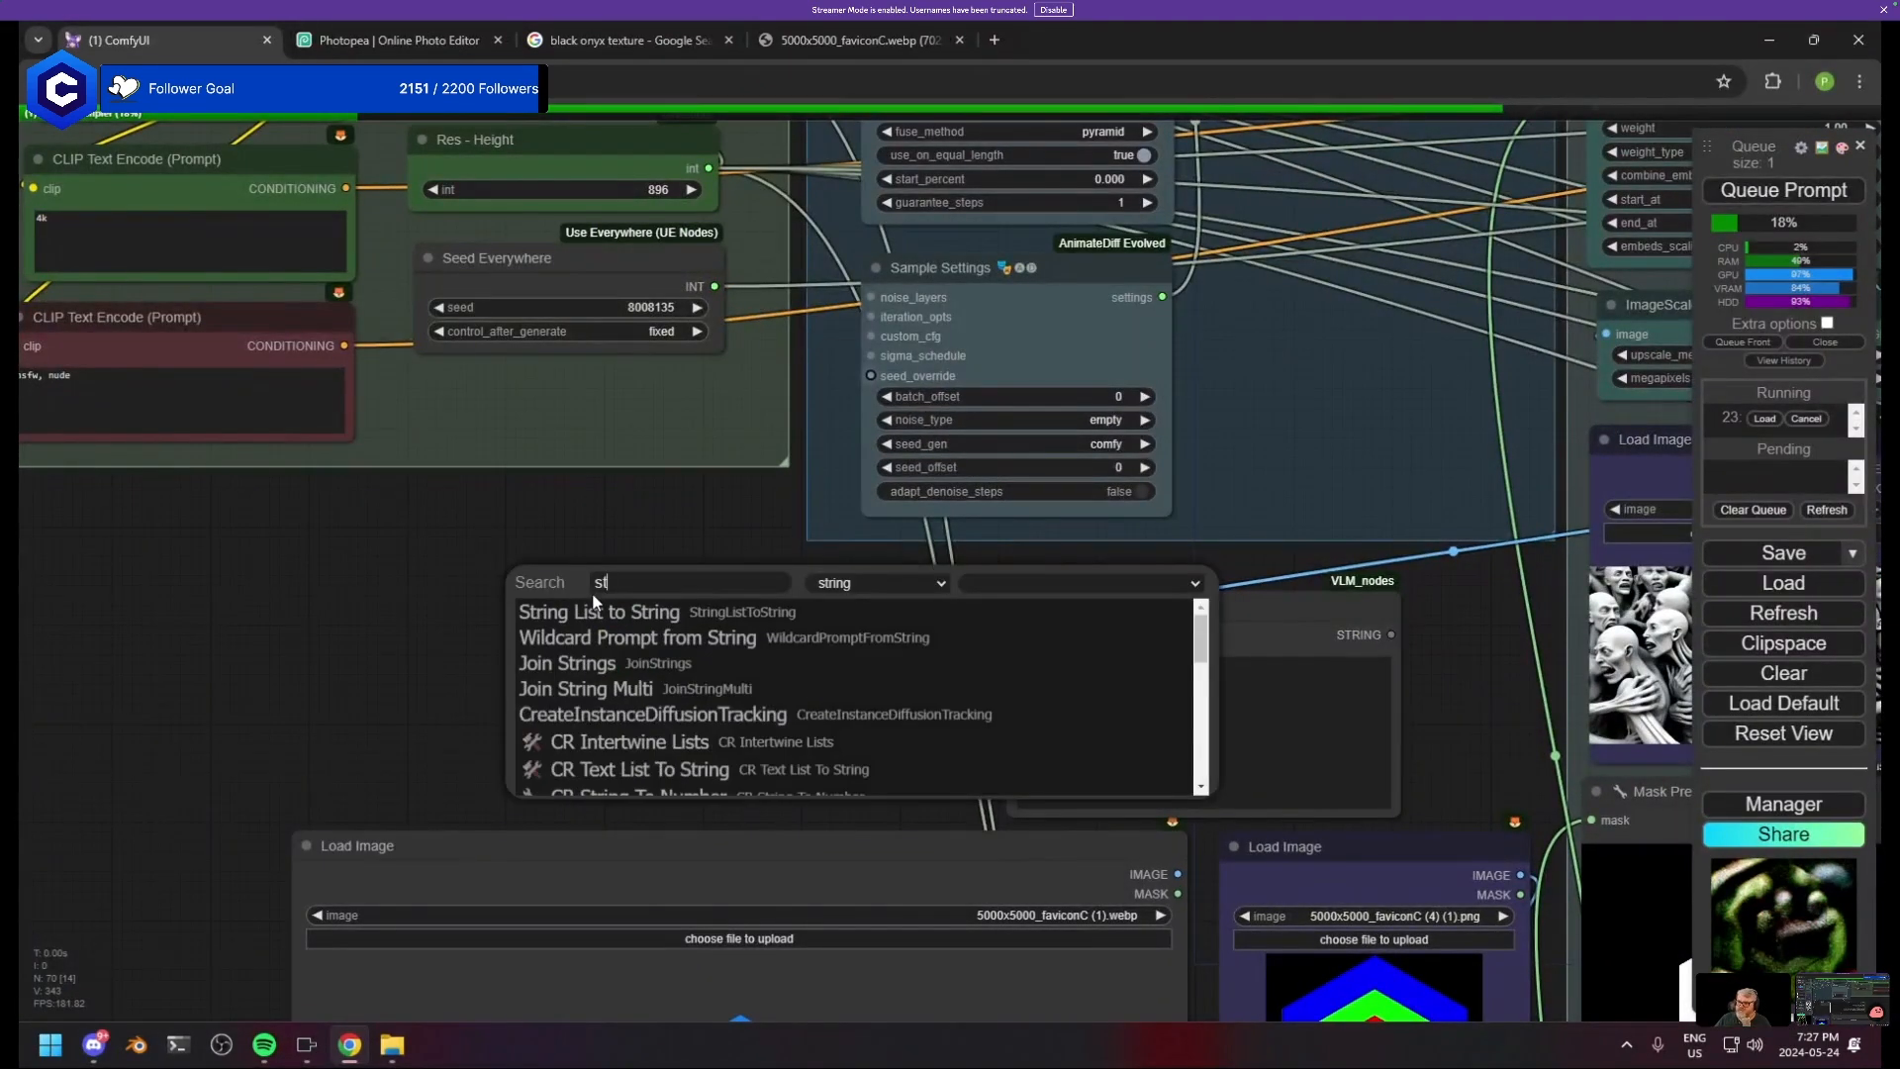
type("ring co")
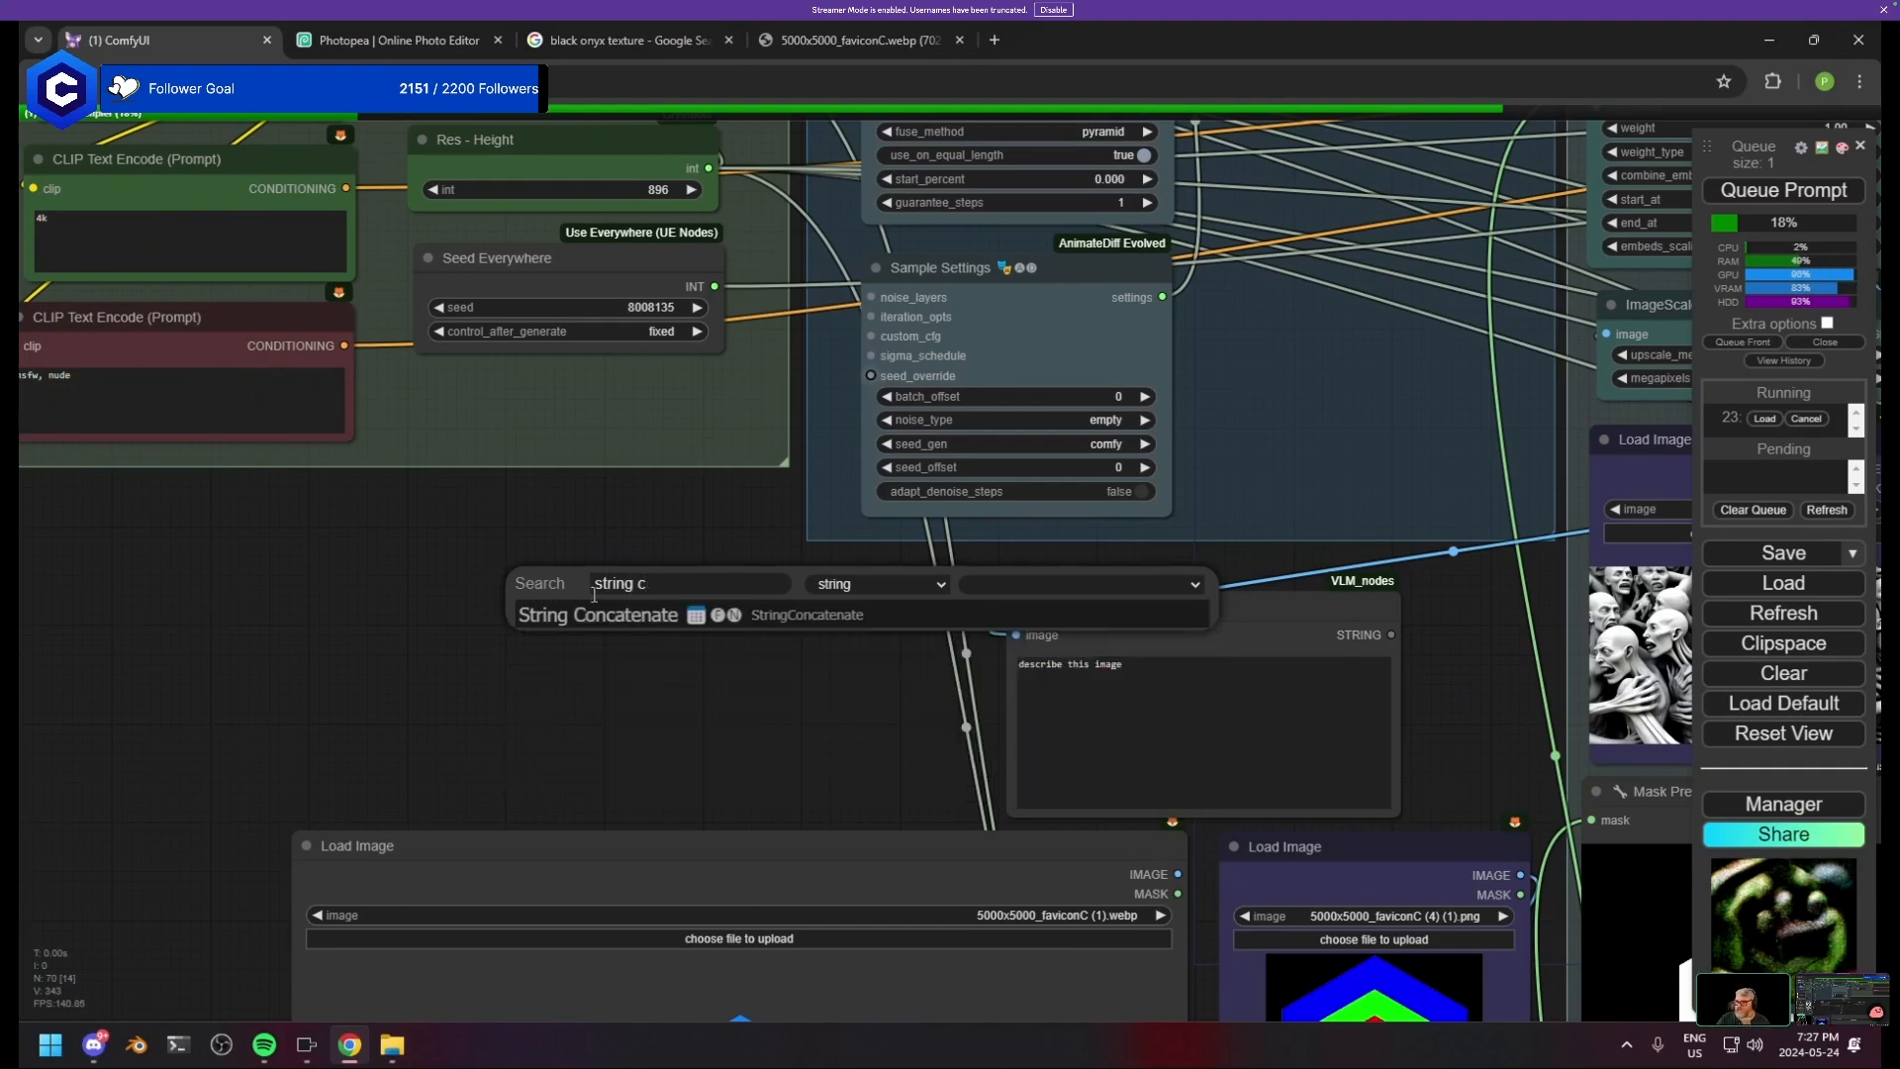
key("BackSpace")
key("BackSpace")
key("BackSpace")
key("BackSpace")
key("BackSpace")
key("BackSpace")
key("BackSpace")
key("BackSpace")
type("con")
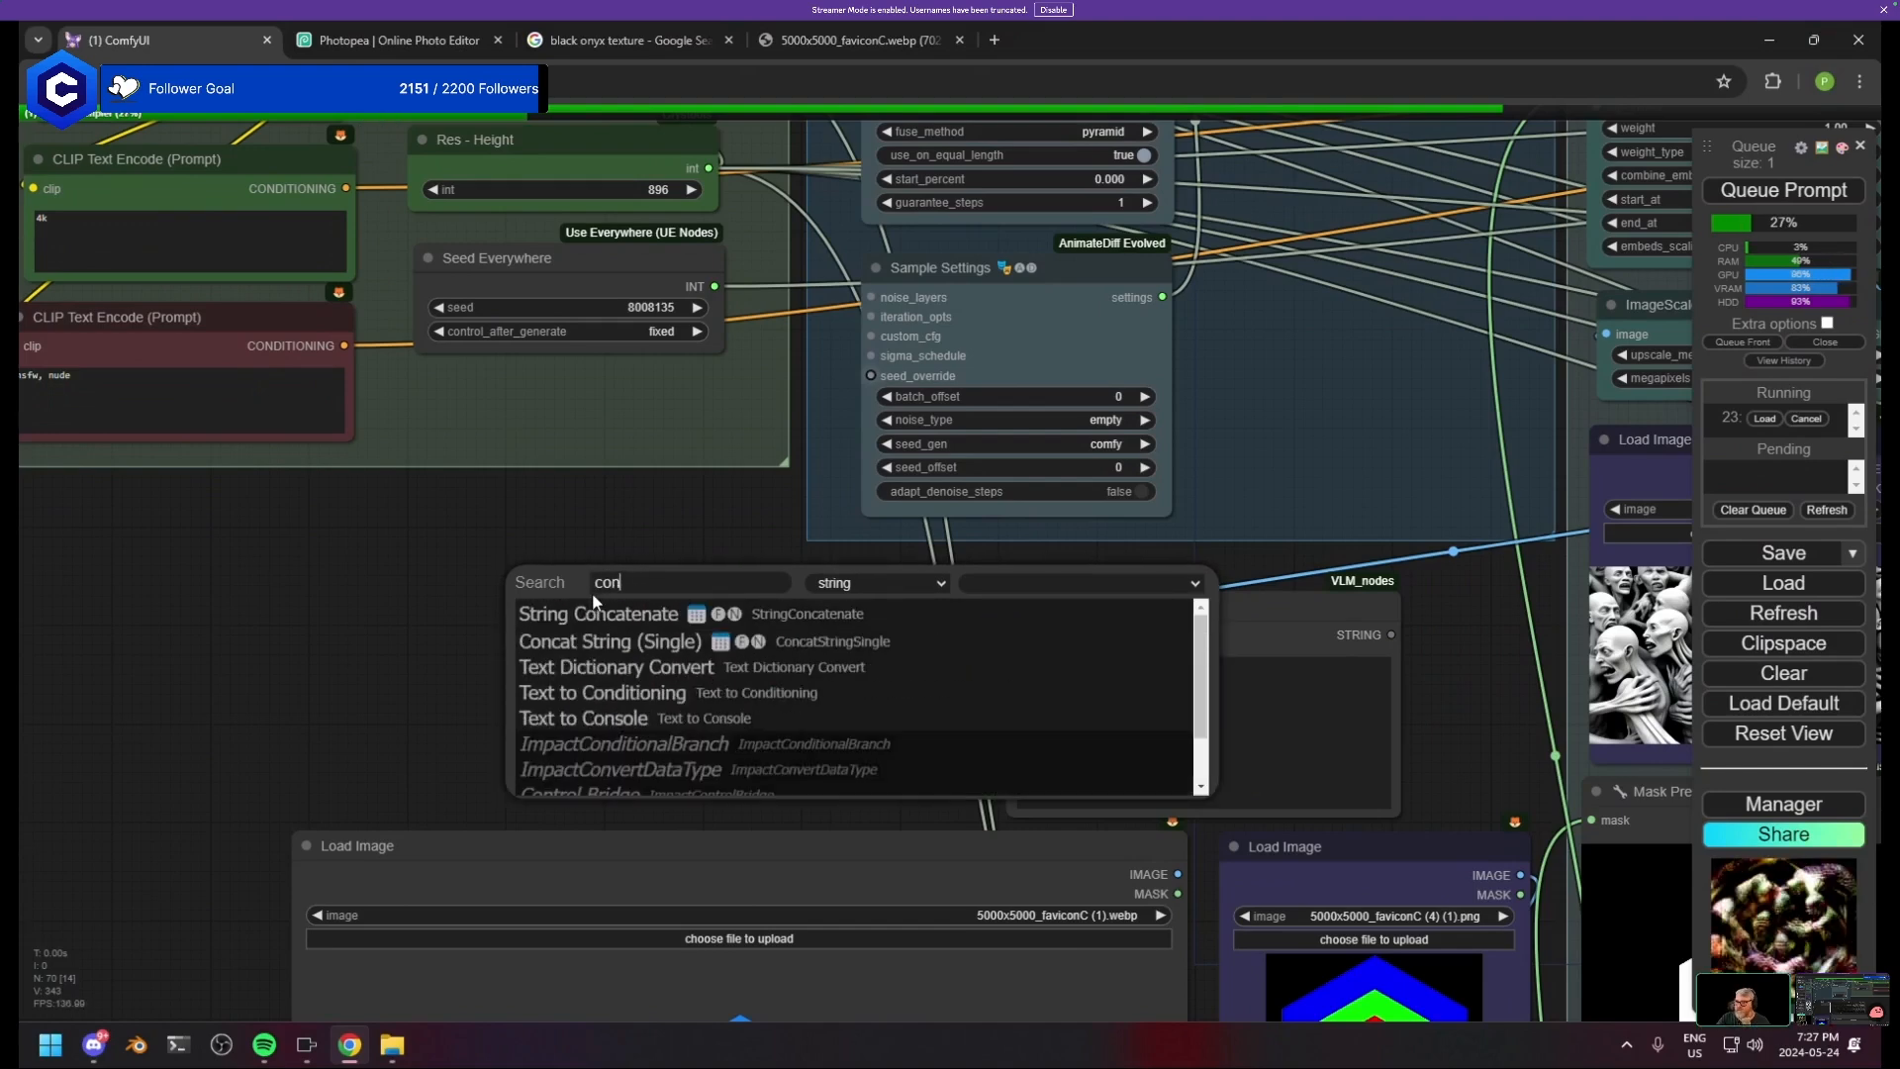
type("d")
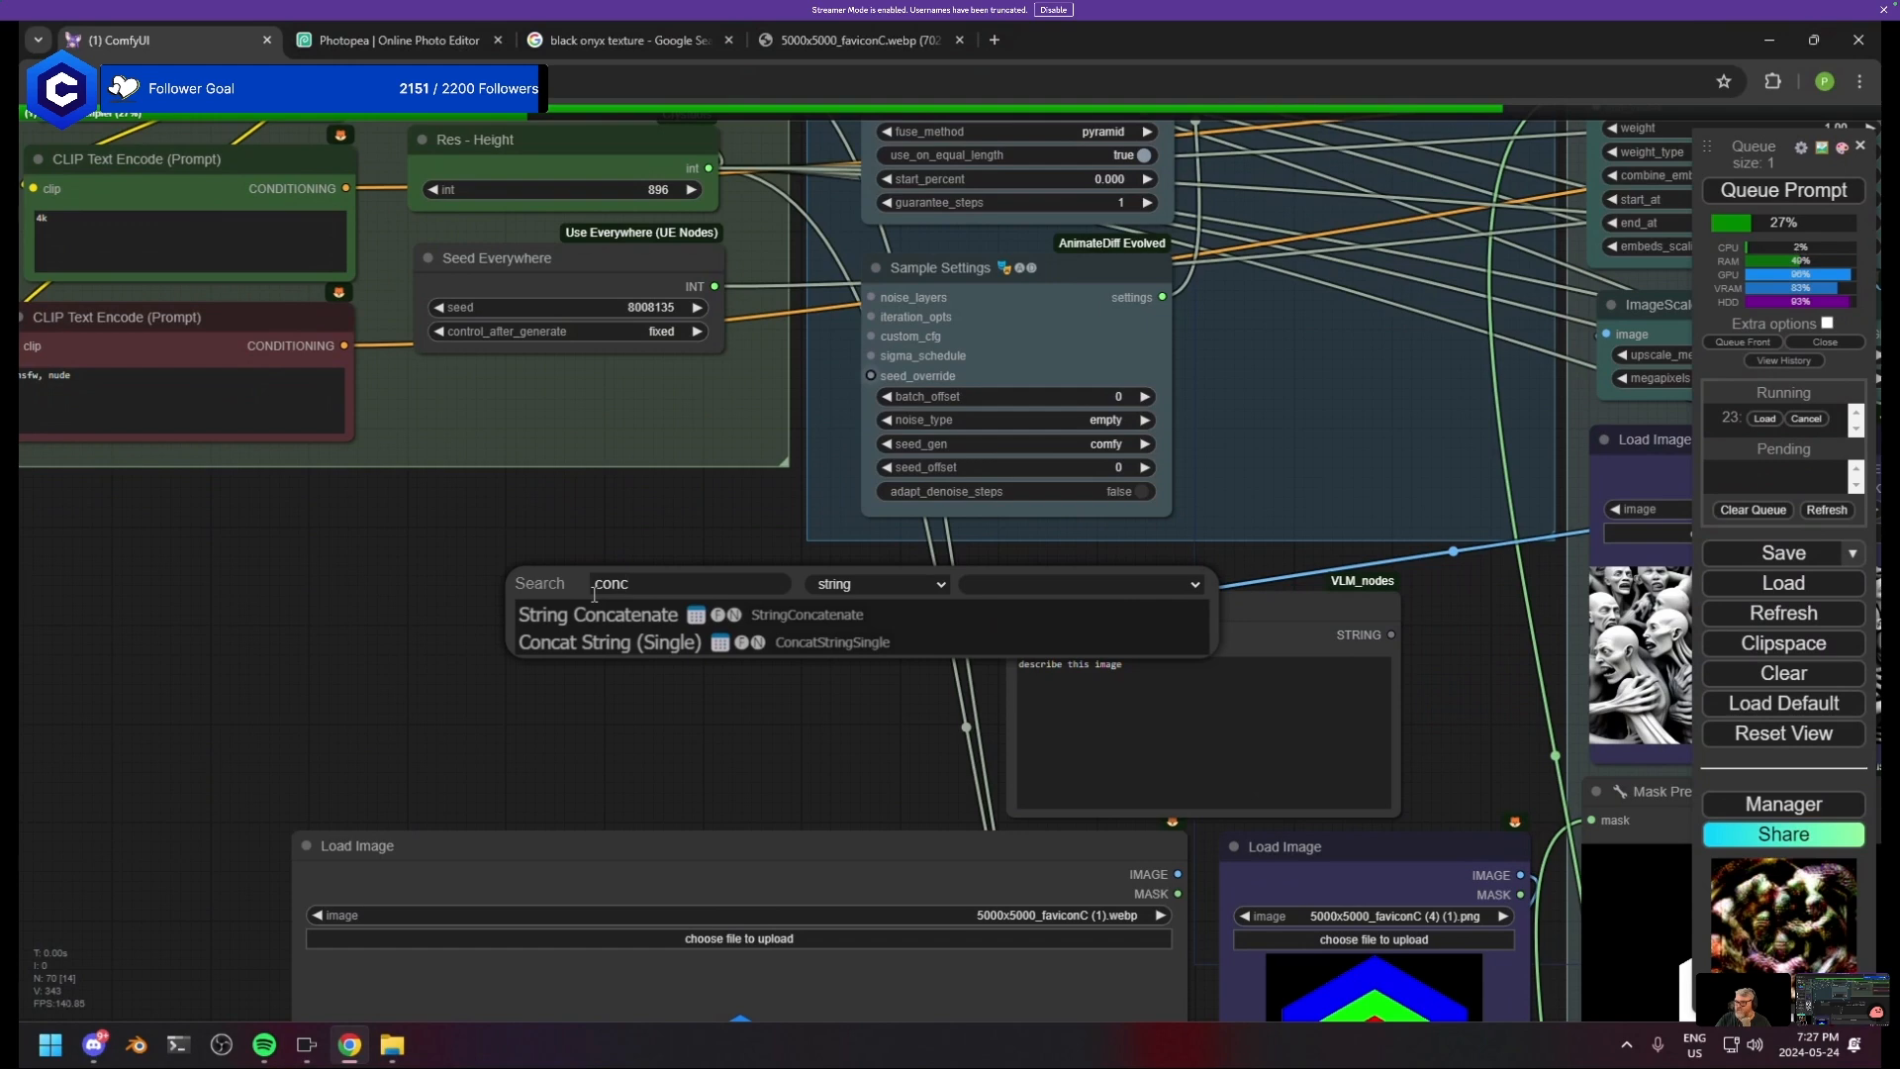
key("BackSpace")
key("BackSpace")
key("BackSpace")
key("BackSpace")
type("jw")
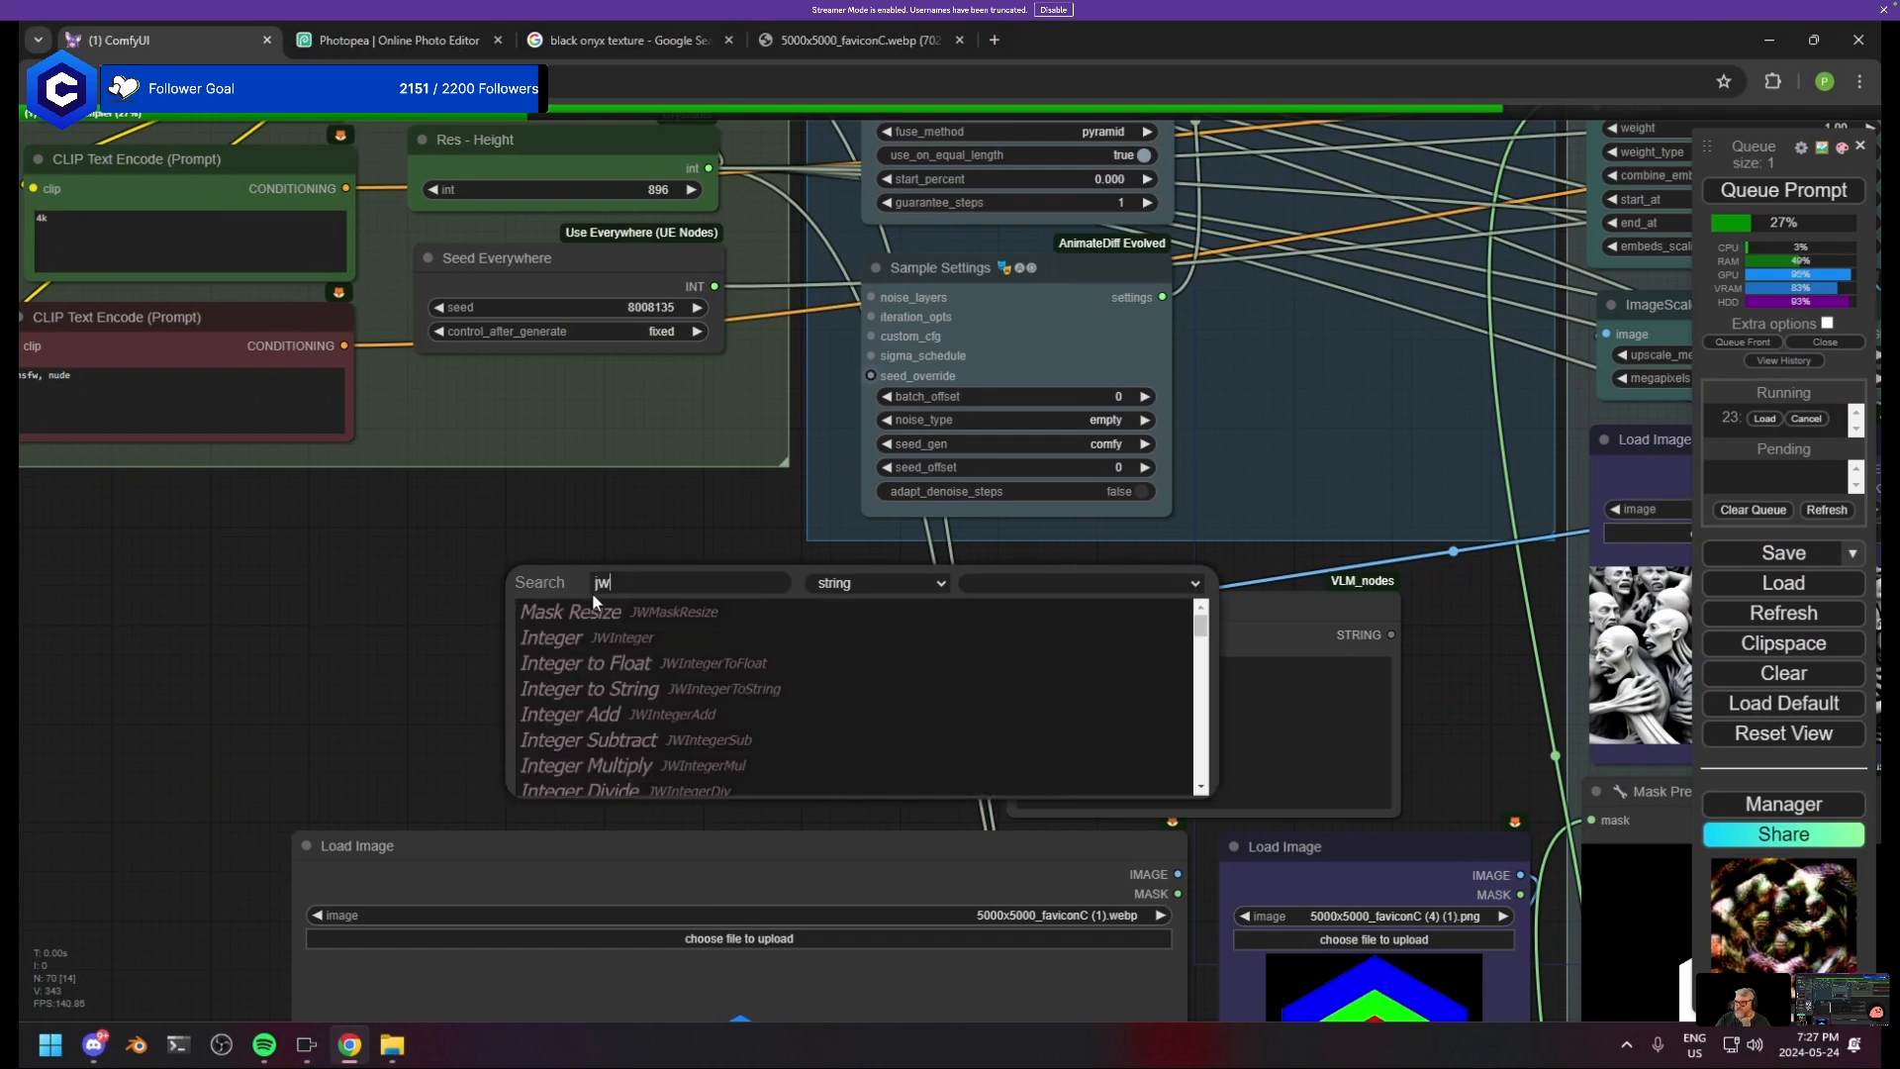
type(" c")
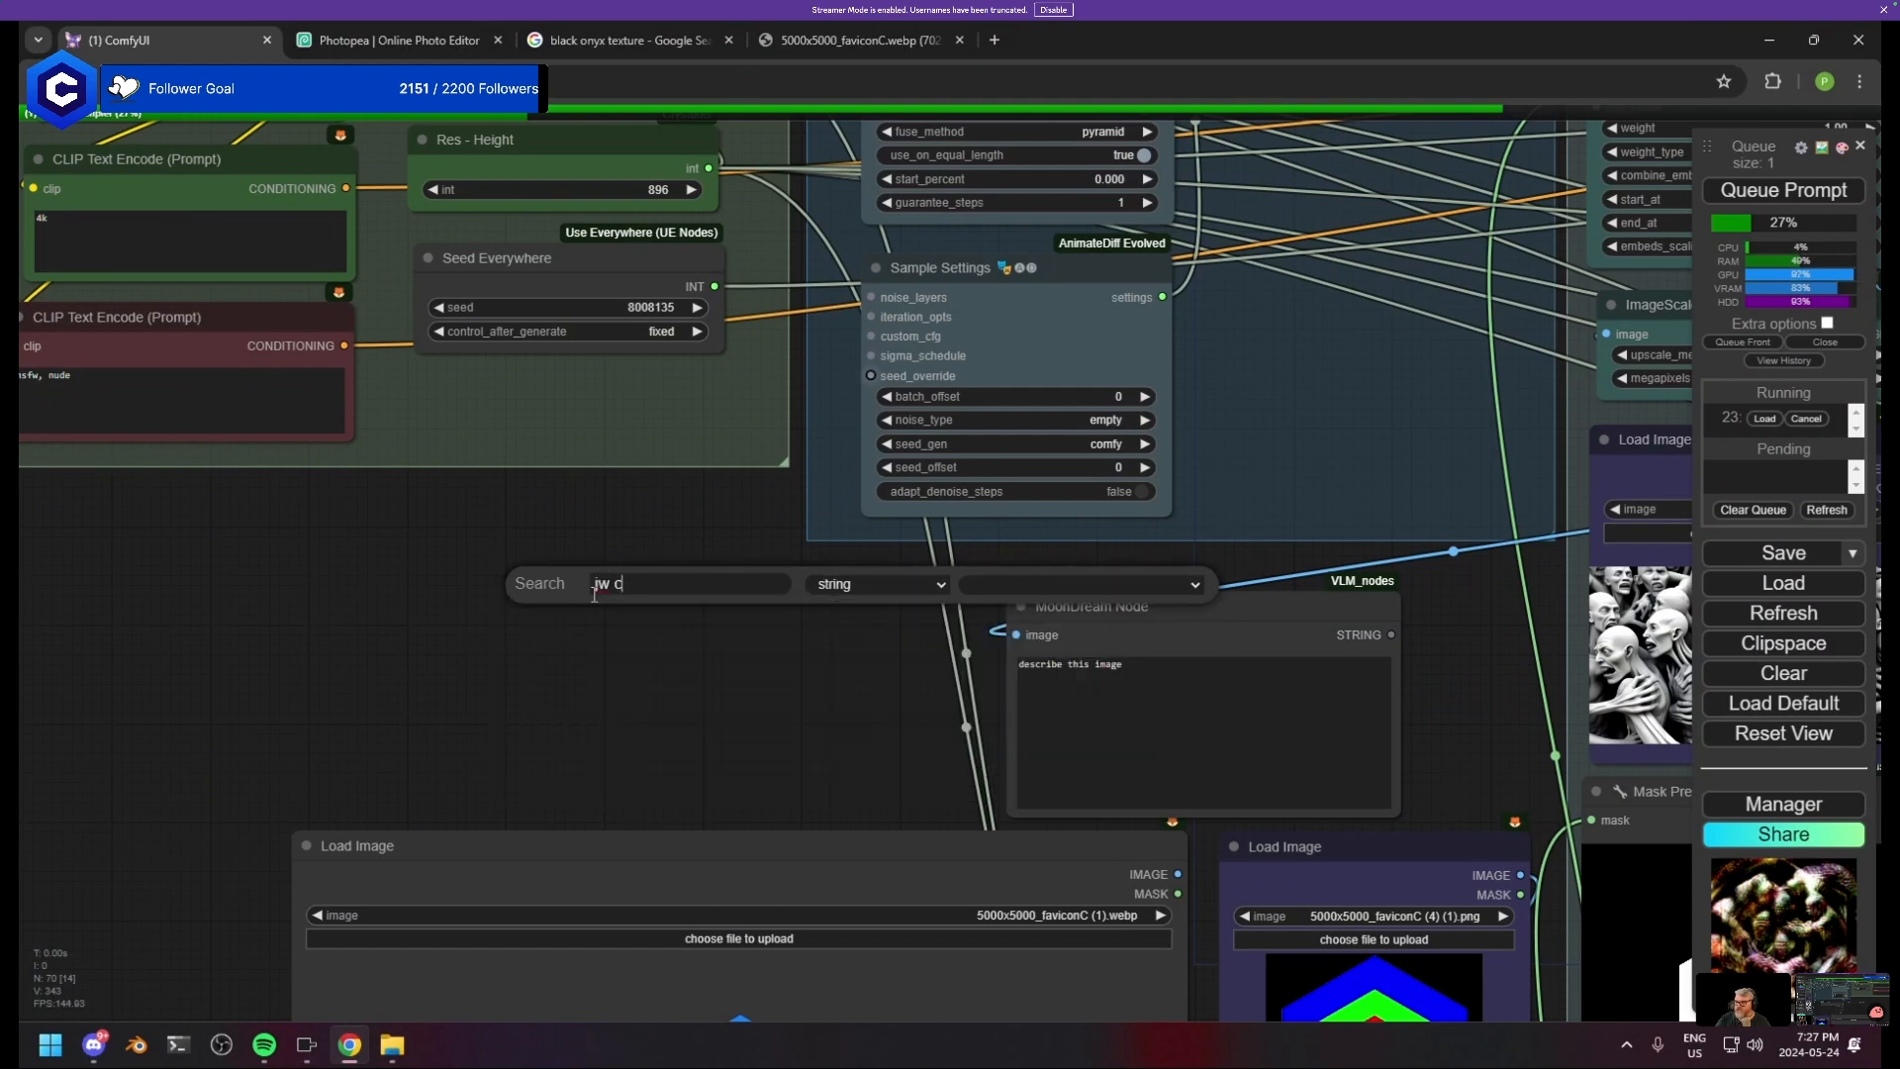
key("BackSpace")
key("BackSpace")
key("BackSpace")
type("cont")
key("BackSpace")
key("Escape")
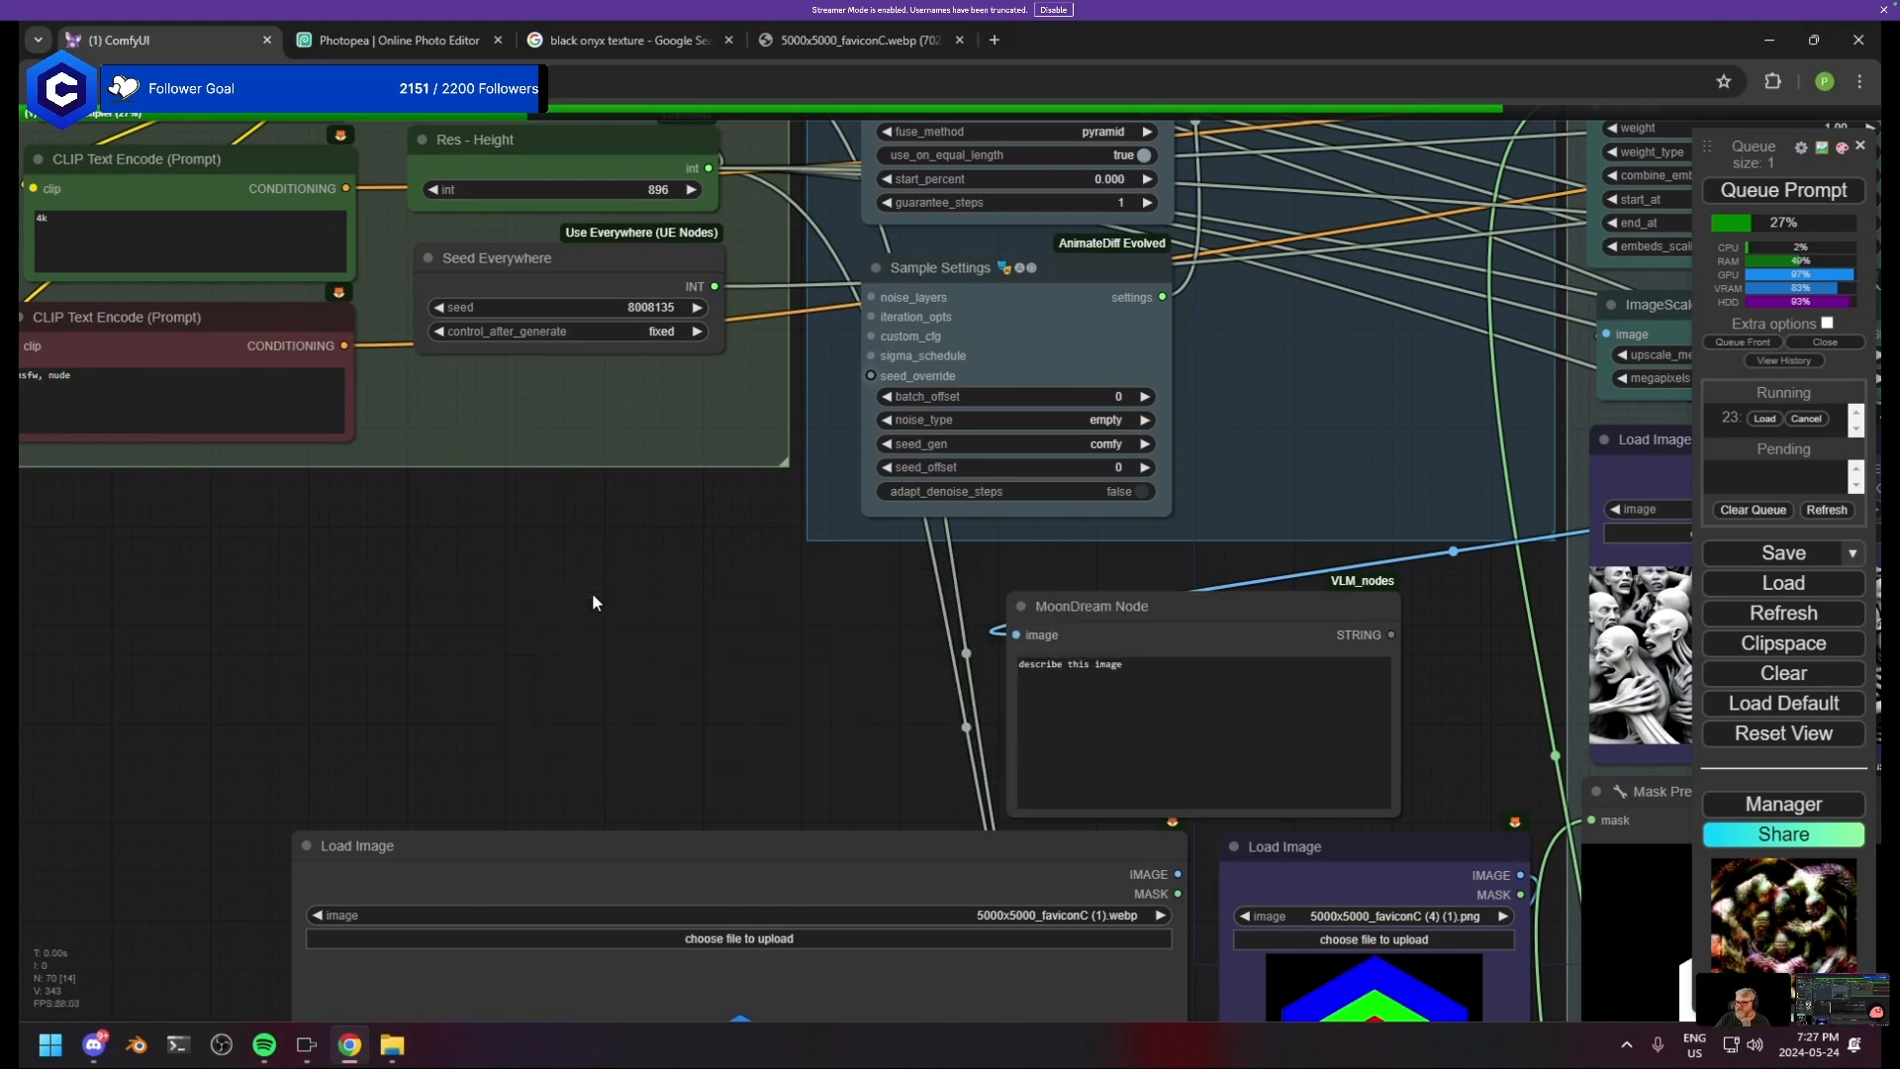
- Find and add a String Concatenate (JWStringConcat) node in the empty canvas area beside the MoonDream Node
double_click(591, 595)
type("concat")
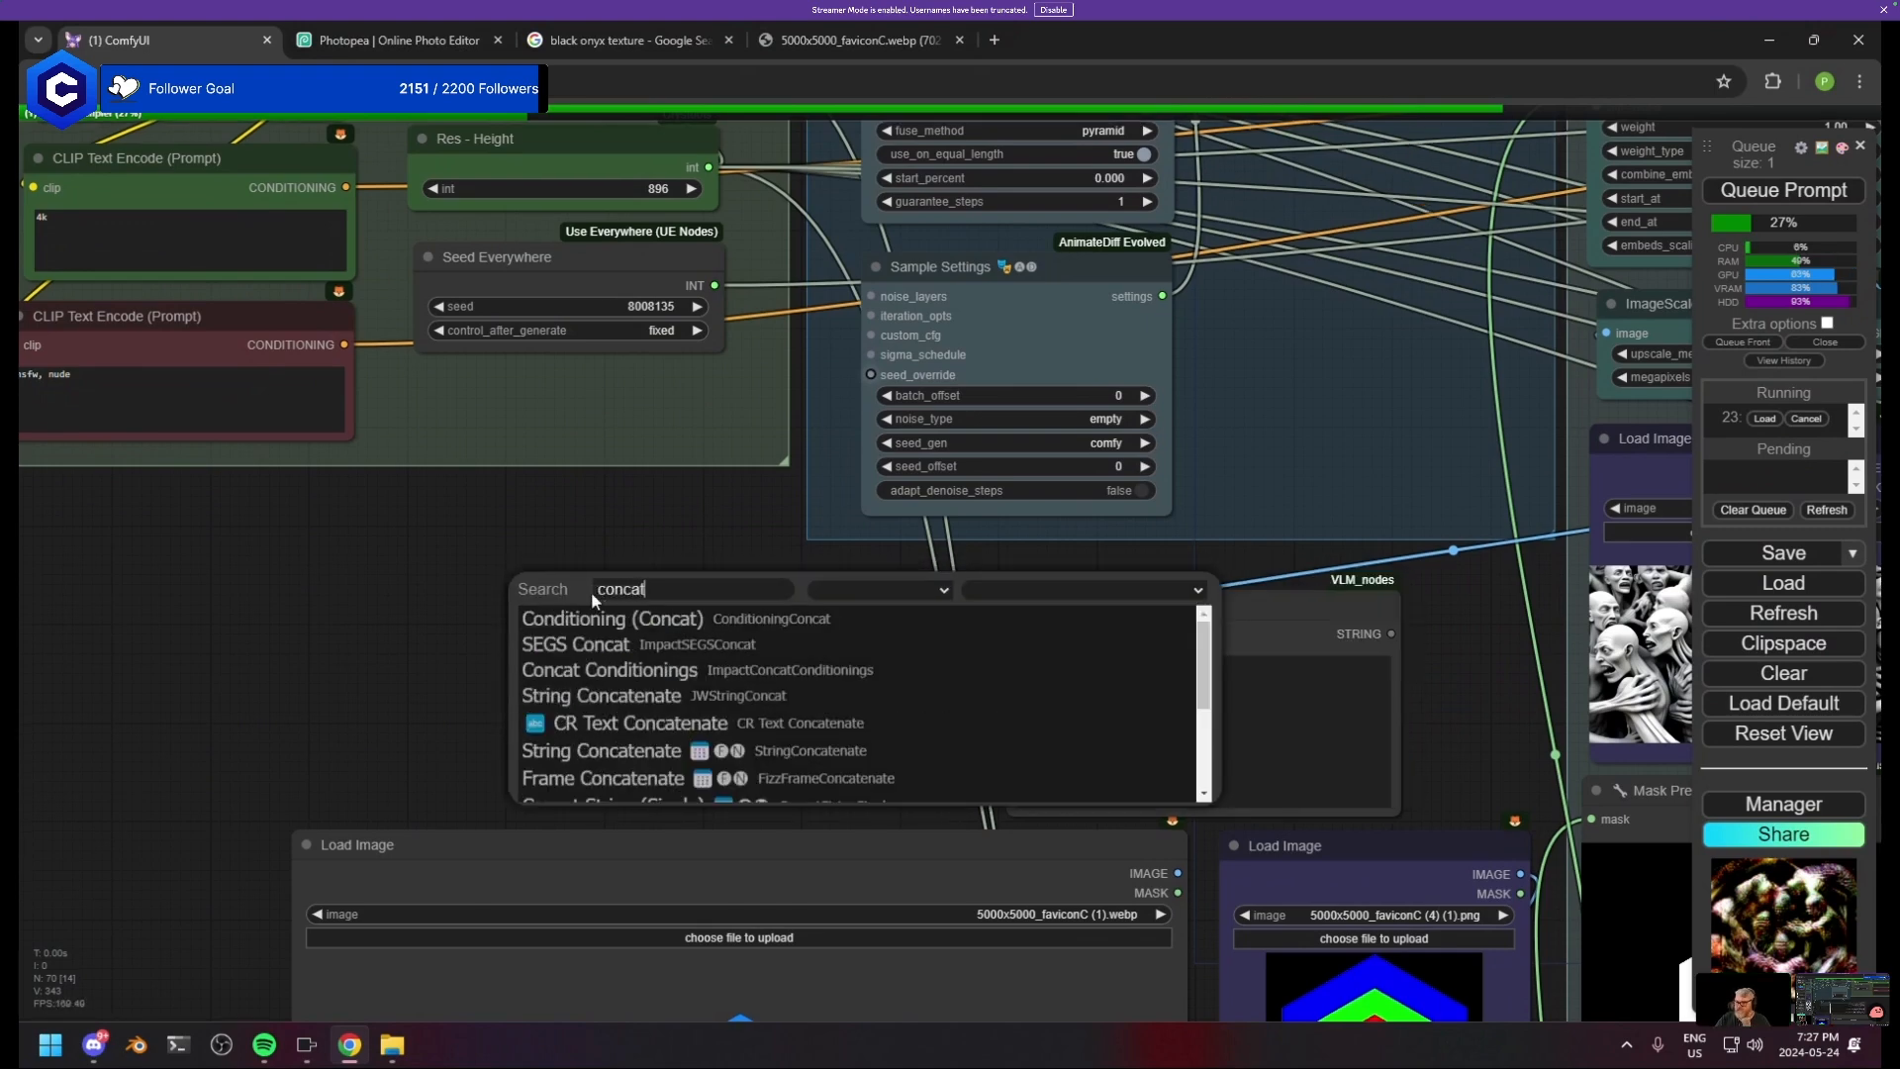
type("a")
key("BackSpace")
key("BackSpace")
key("BackSpace")
key("BackSpace")
key("BackSpace")
type("jw st")
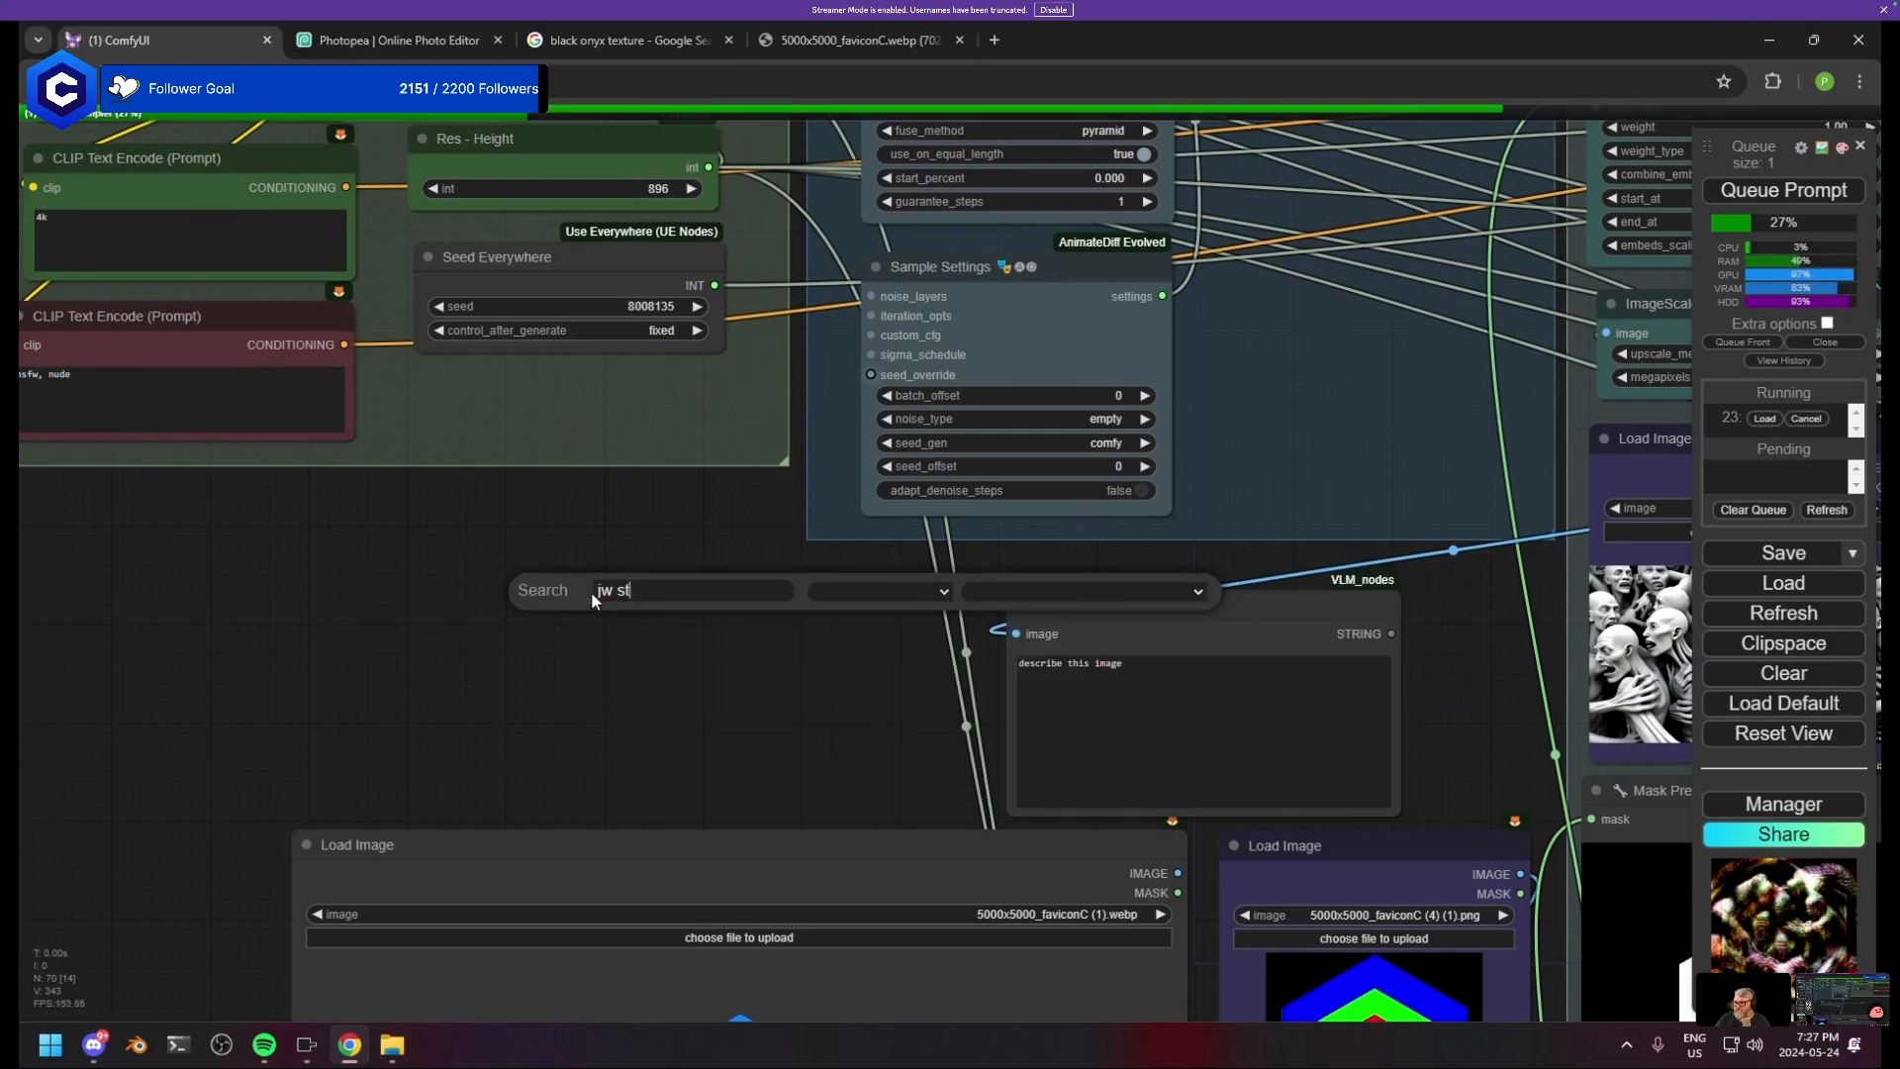
key("BackSpace")
key("BackSpace")
key("BackSpace")
key("BackSpace")
type("string con")
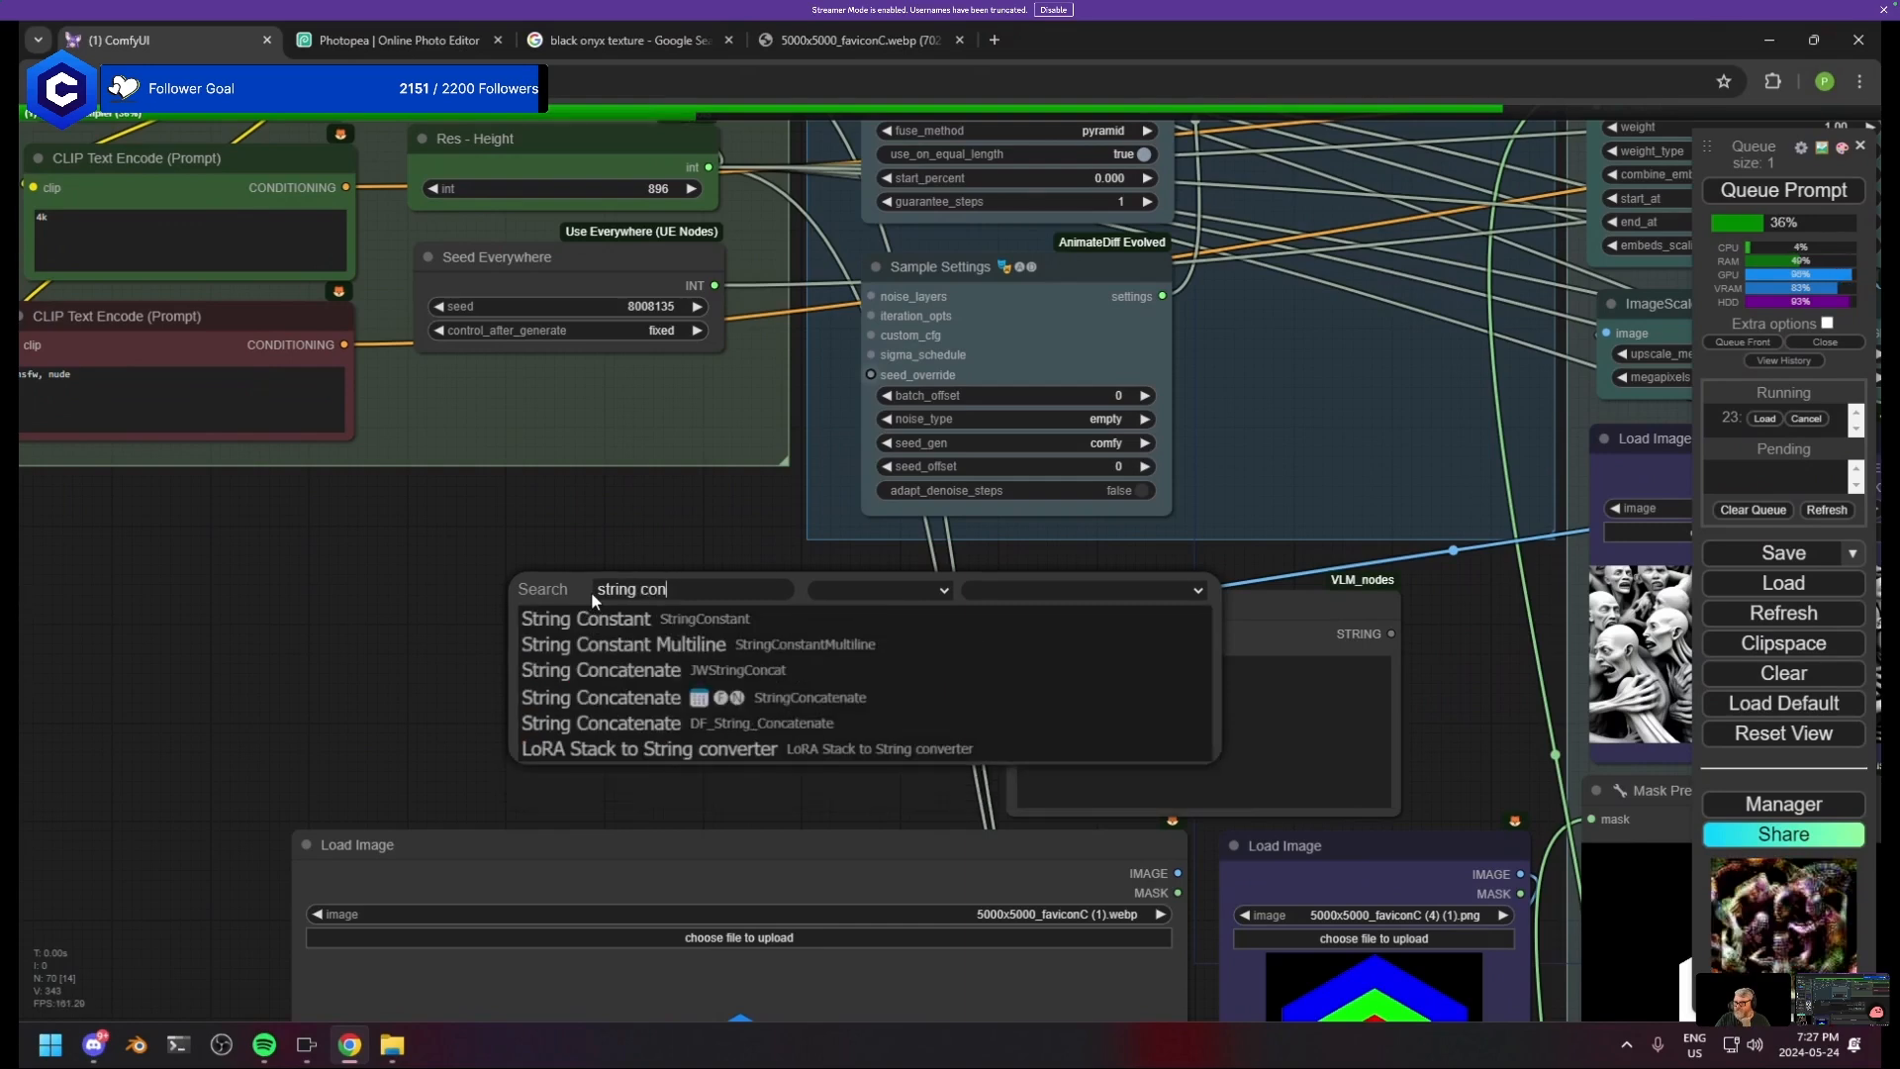
left_click(693, 697)
left_click_drag(881, 608, 727, 638)
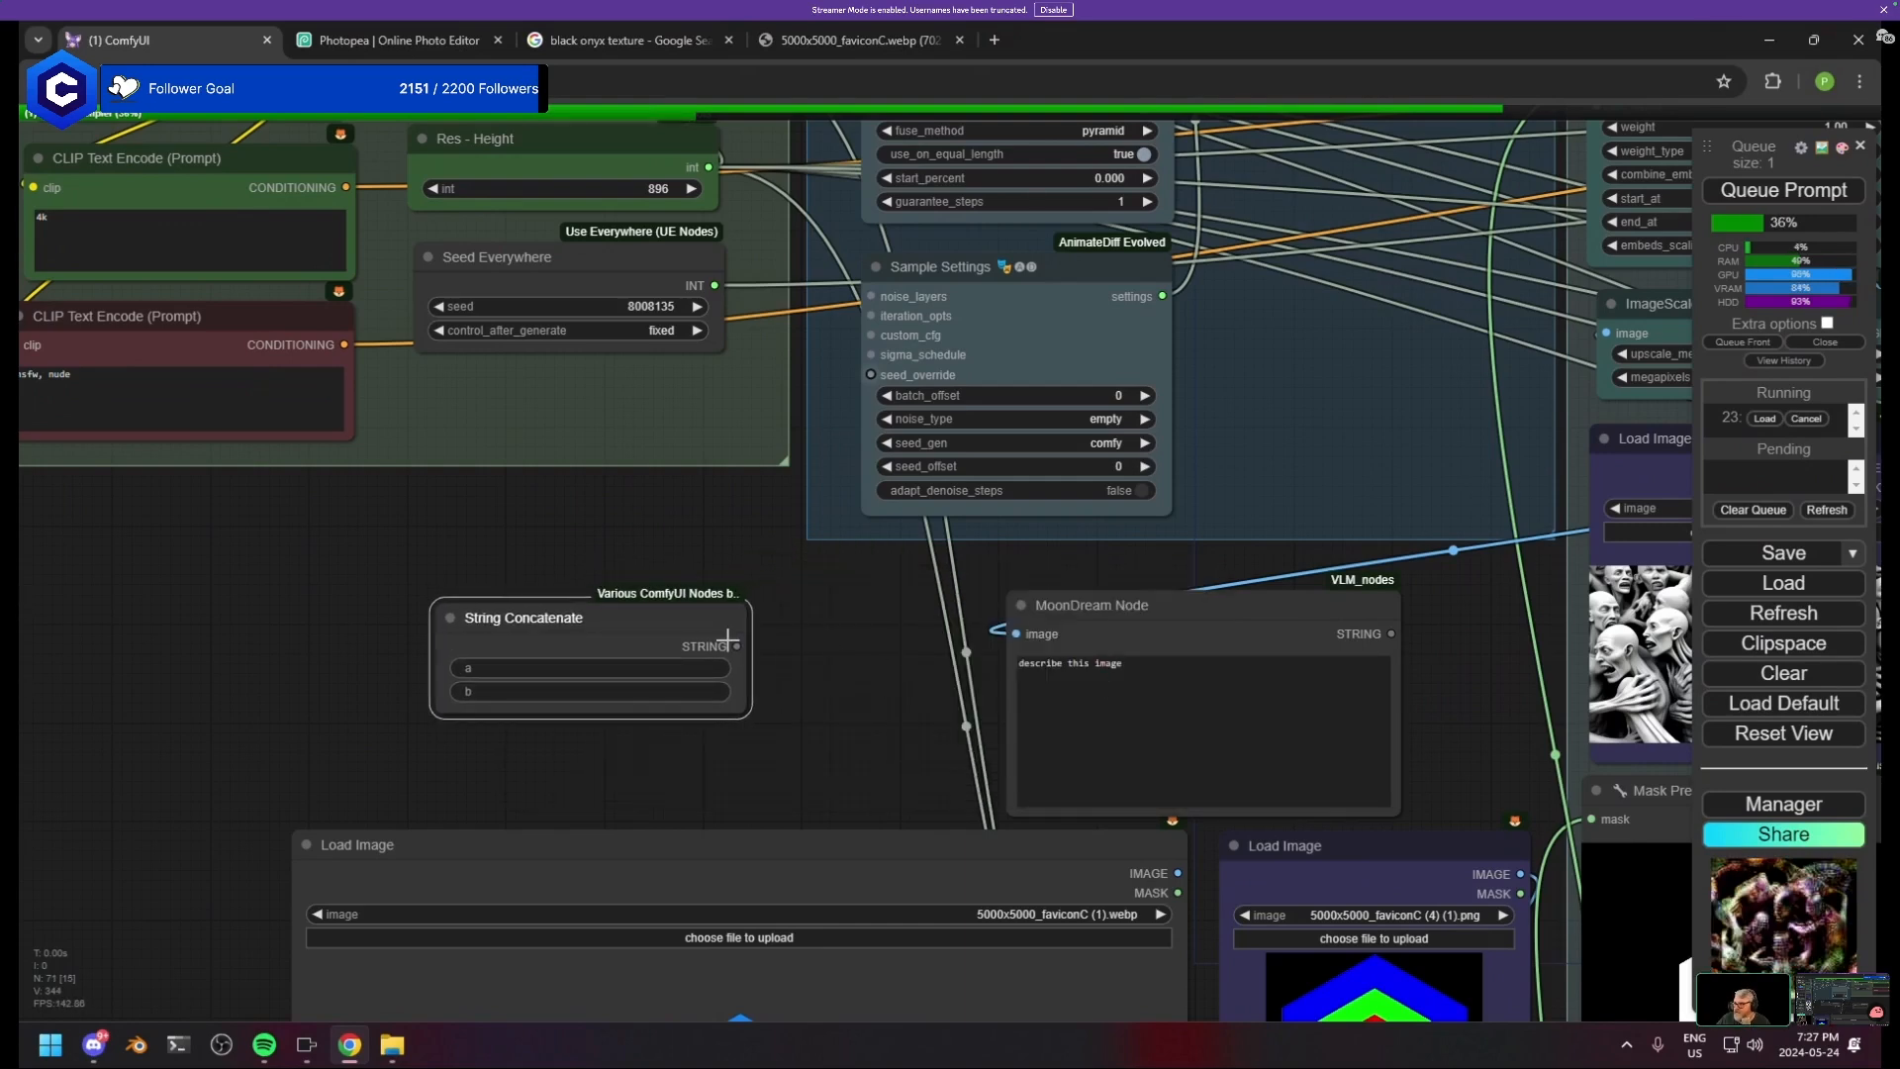
- Convert the String Concatenate node's b widget to an input and connect the MoonDream Node's STRING output to it
right_click(607, 630)
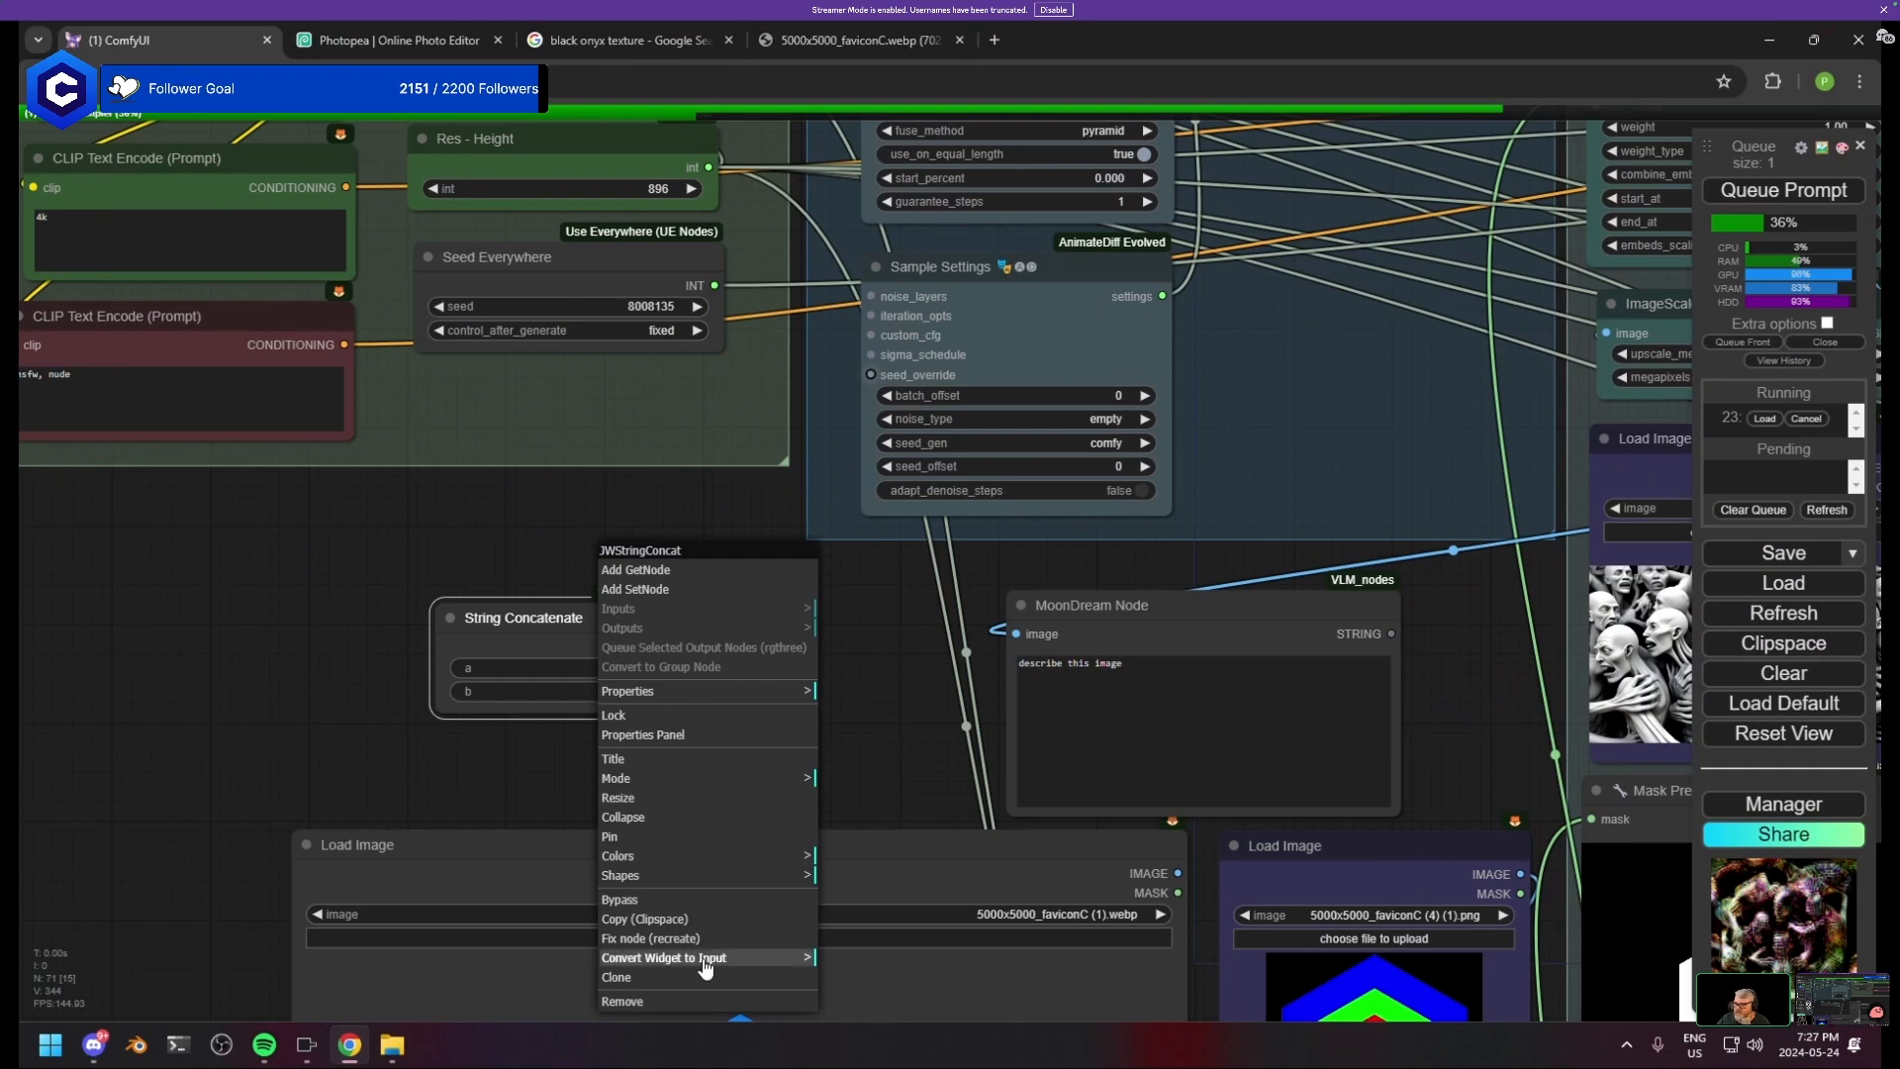
left_click(712, 958)
left_click(866, 975)
left_click_drag(1391, 630, 445, 646)
- Set value a of String Concatenate to "4k," and move the node below the CLIP Text Encode nodes
left_click(571, 667)
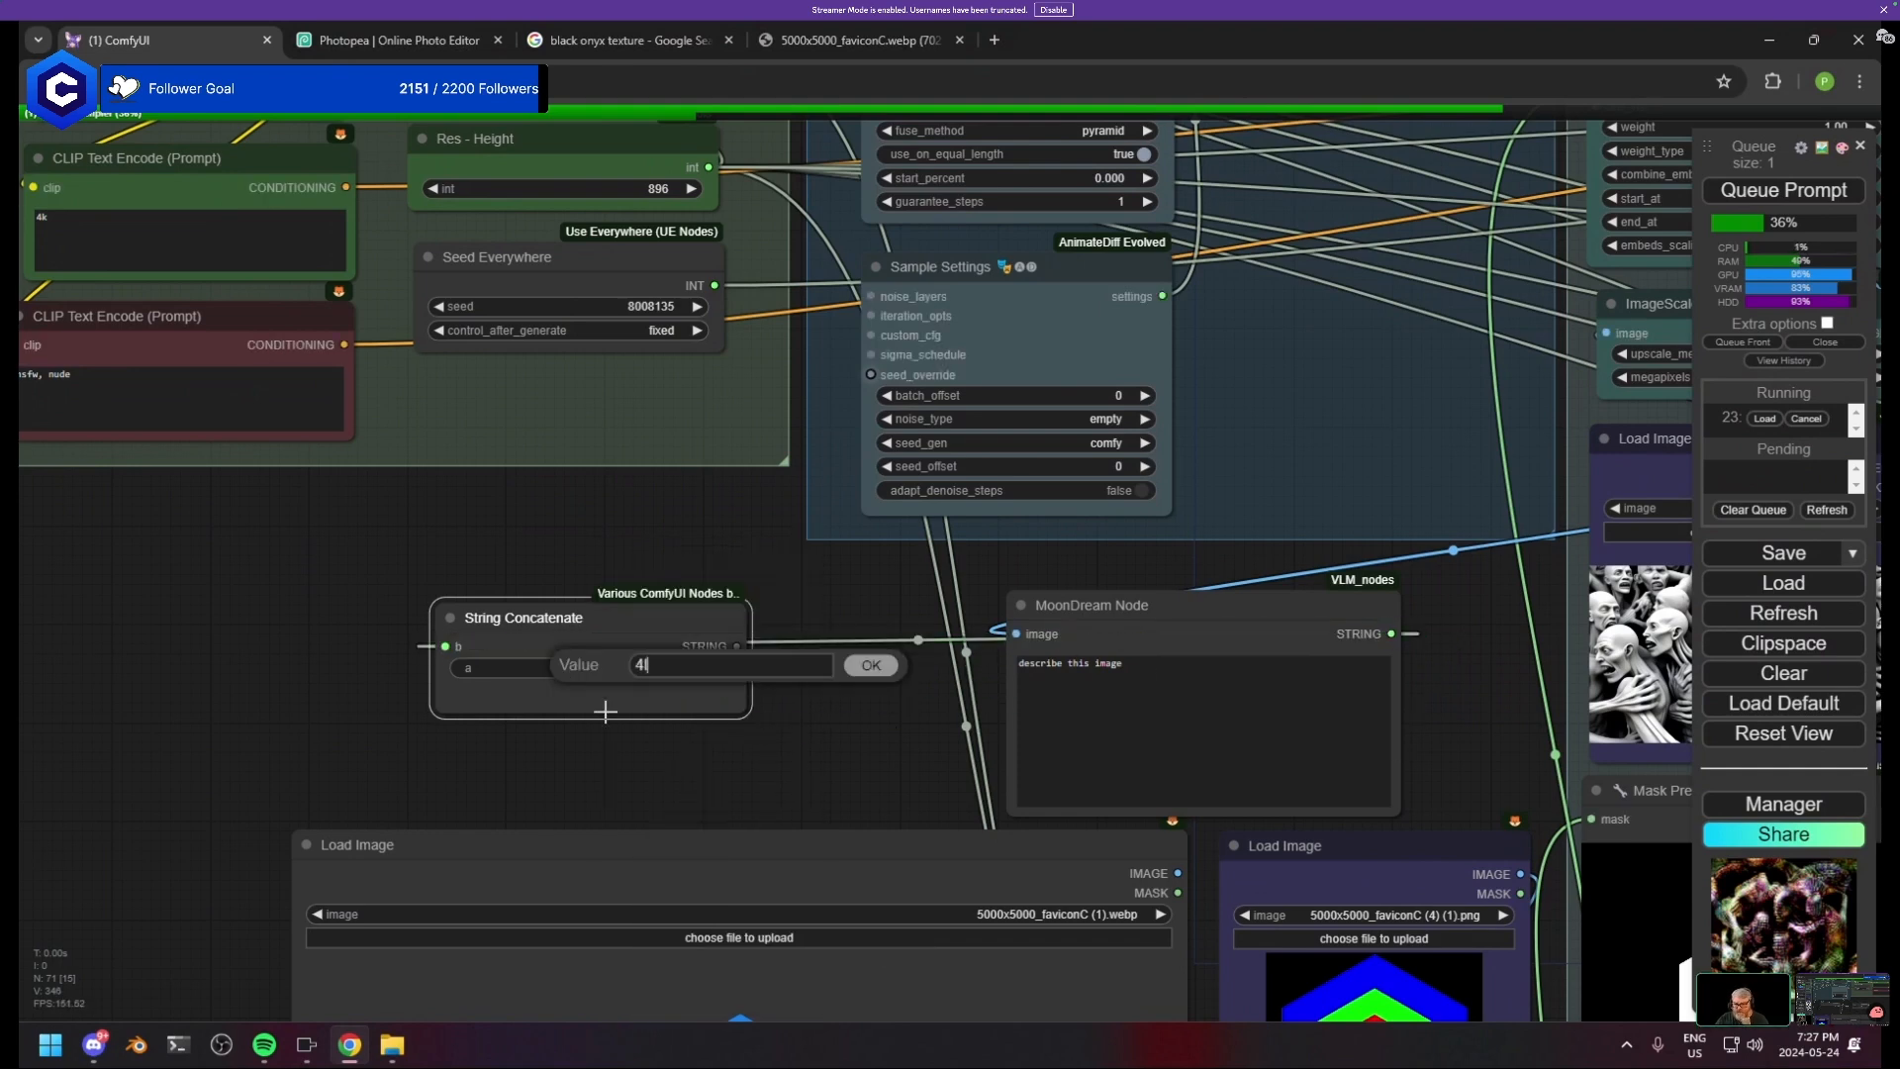
type("4k,")
key("Return")
left_click_drag(612, 619, 192, 497)
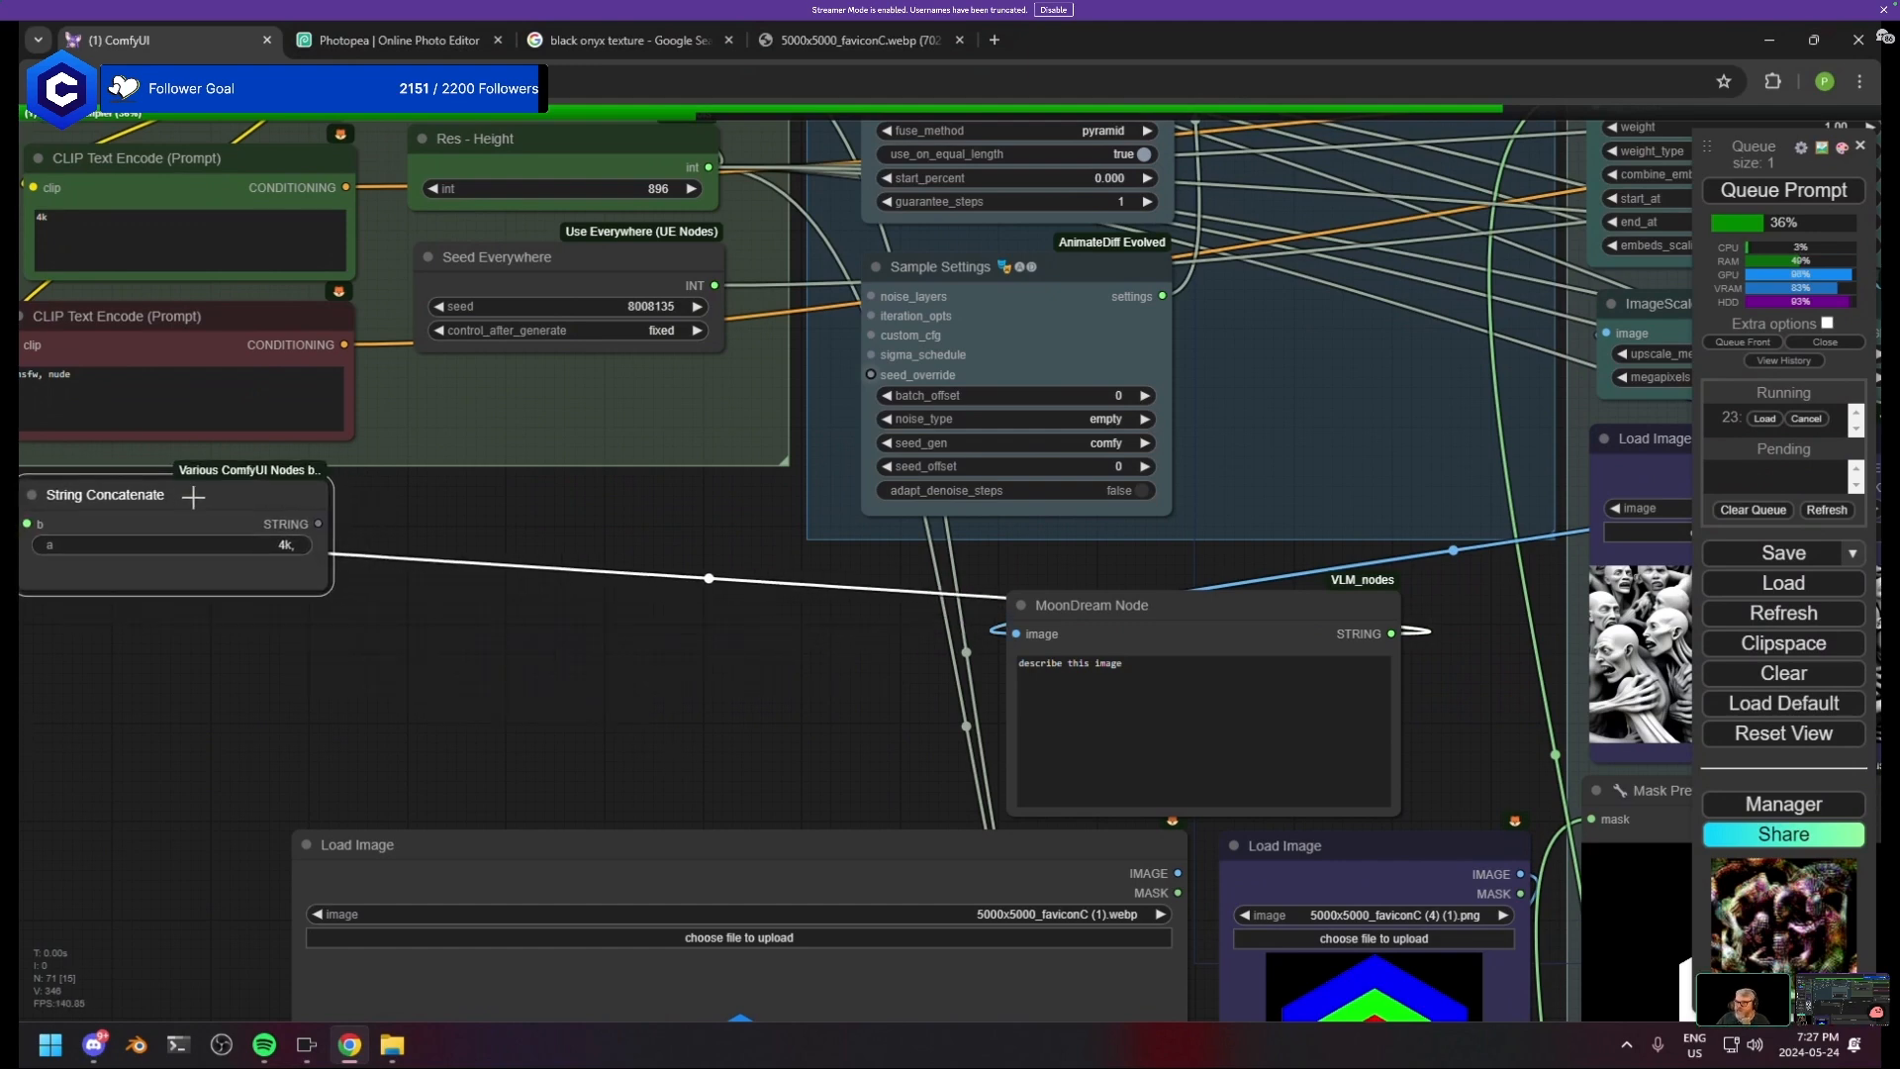
- Feed the String Concatenate output into the green CLIP Text Encode's converted text input, and place the MoonDream Node beside String Concatenate
left_click_drag(284, 585, 748, 711)
right_click(617, 295)
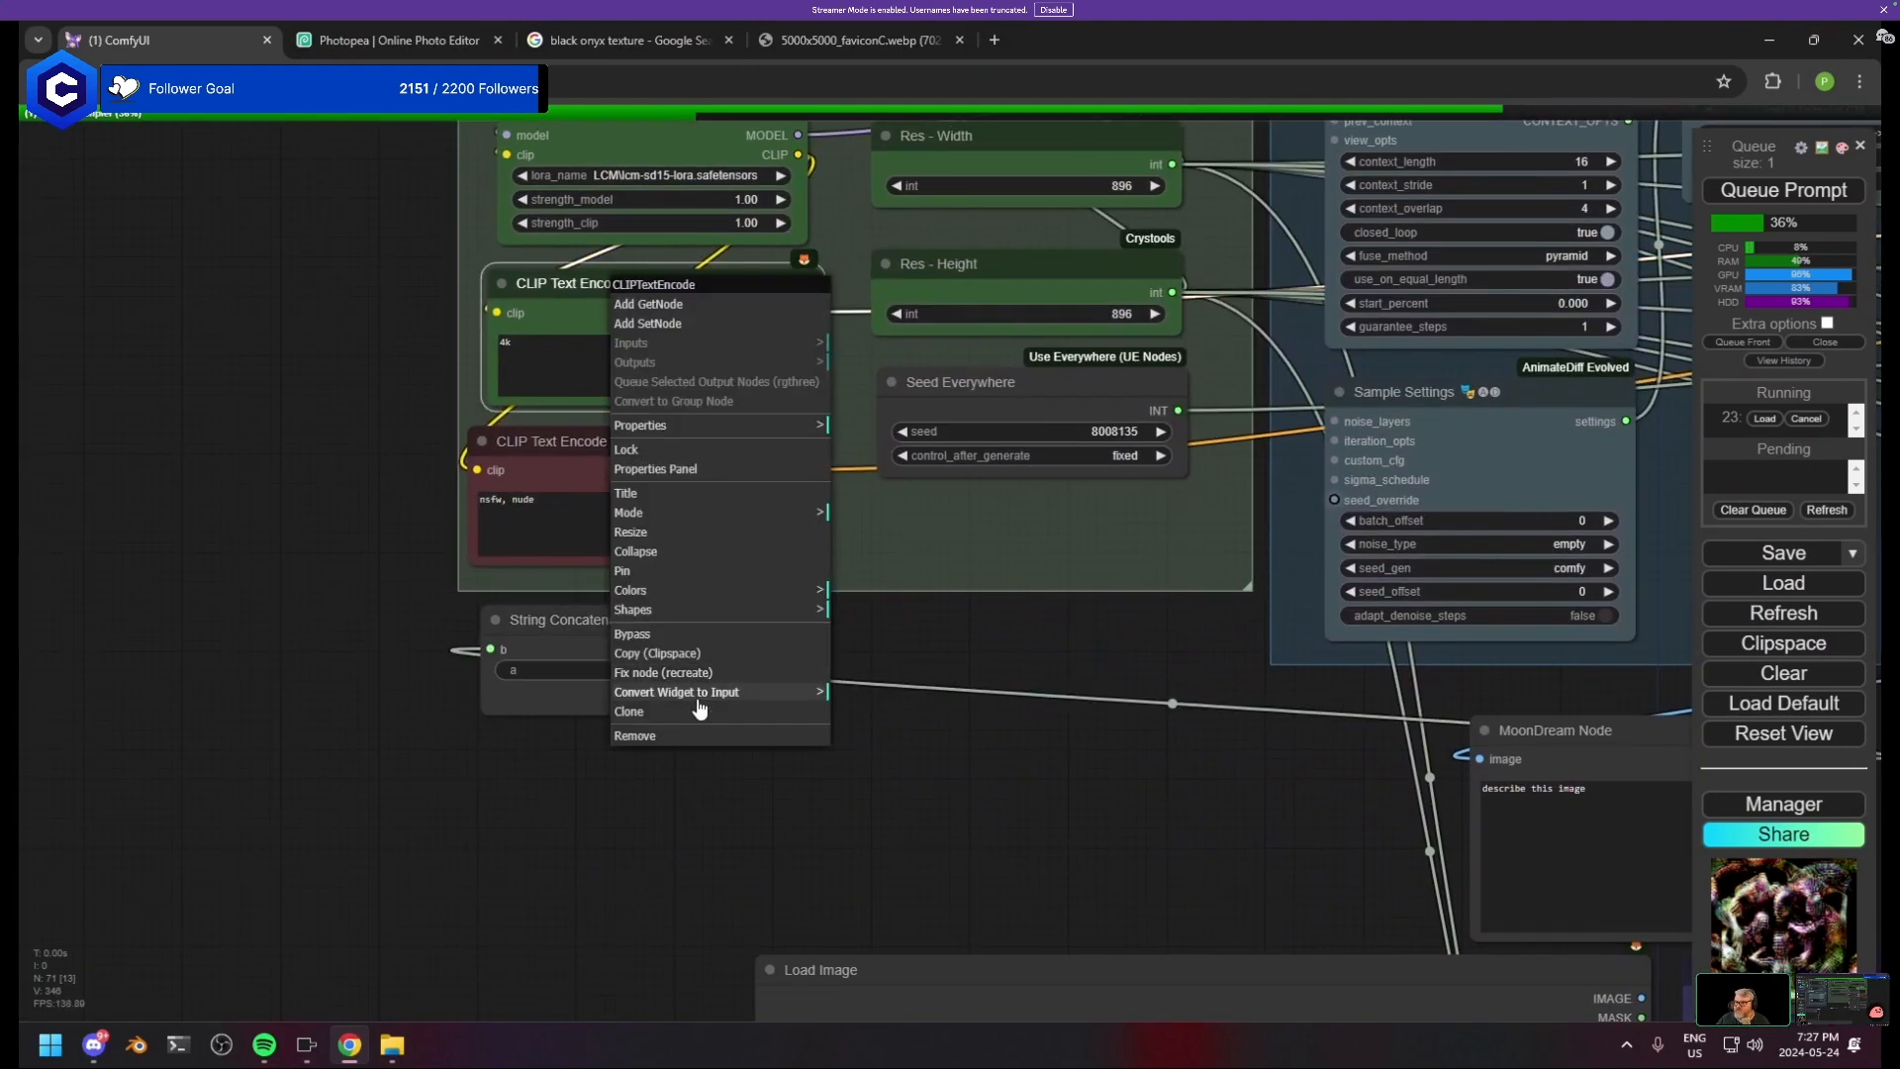
mouse_move(712, 691)
left_click(876, 694)
left_click_drag(780, 648, 497, 332)
left_click_drag(1527, 727, 113, 621)
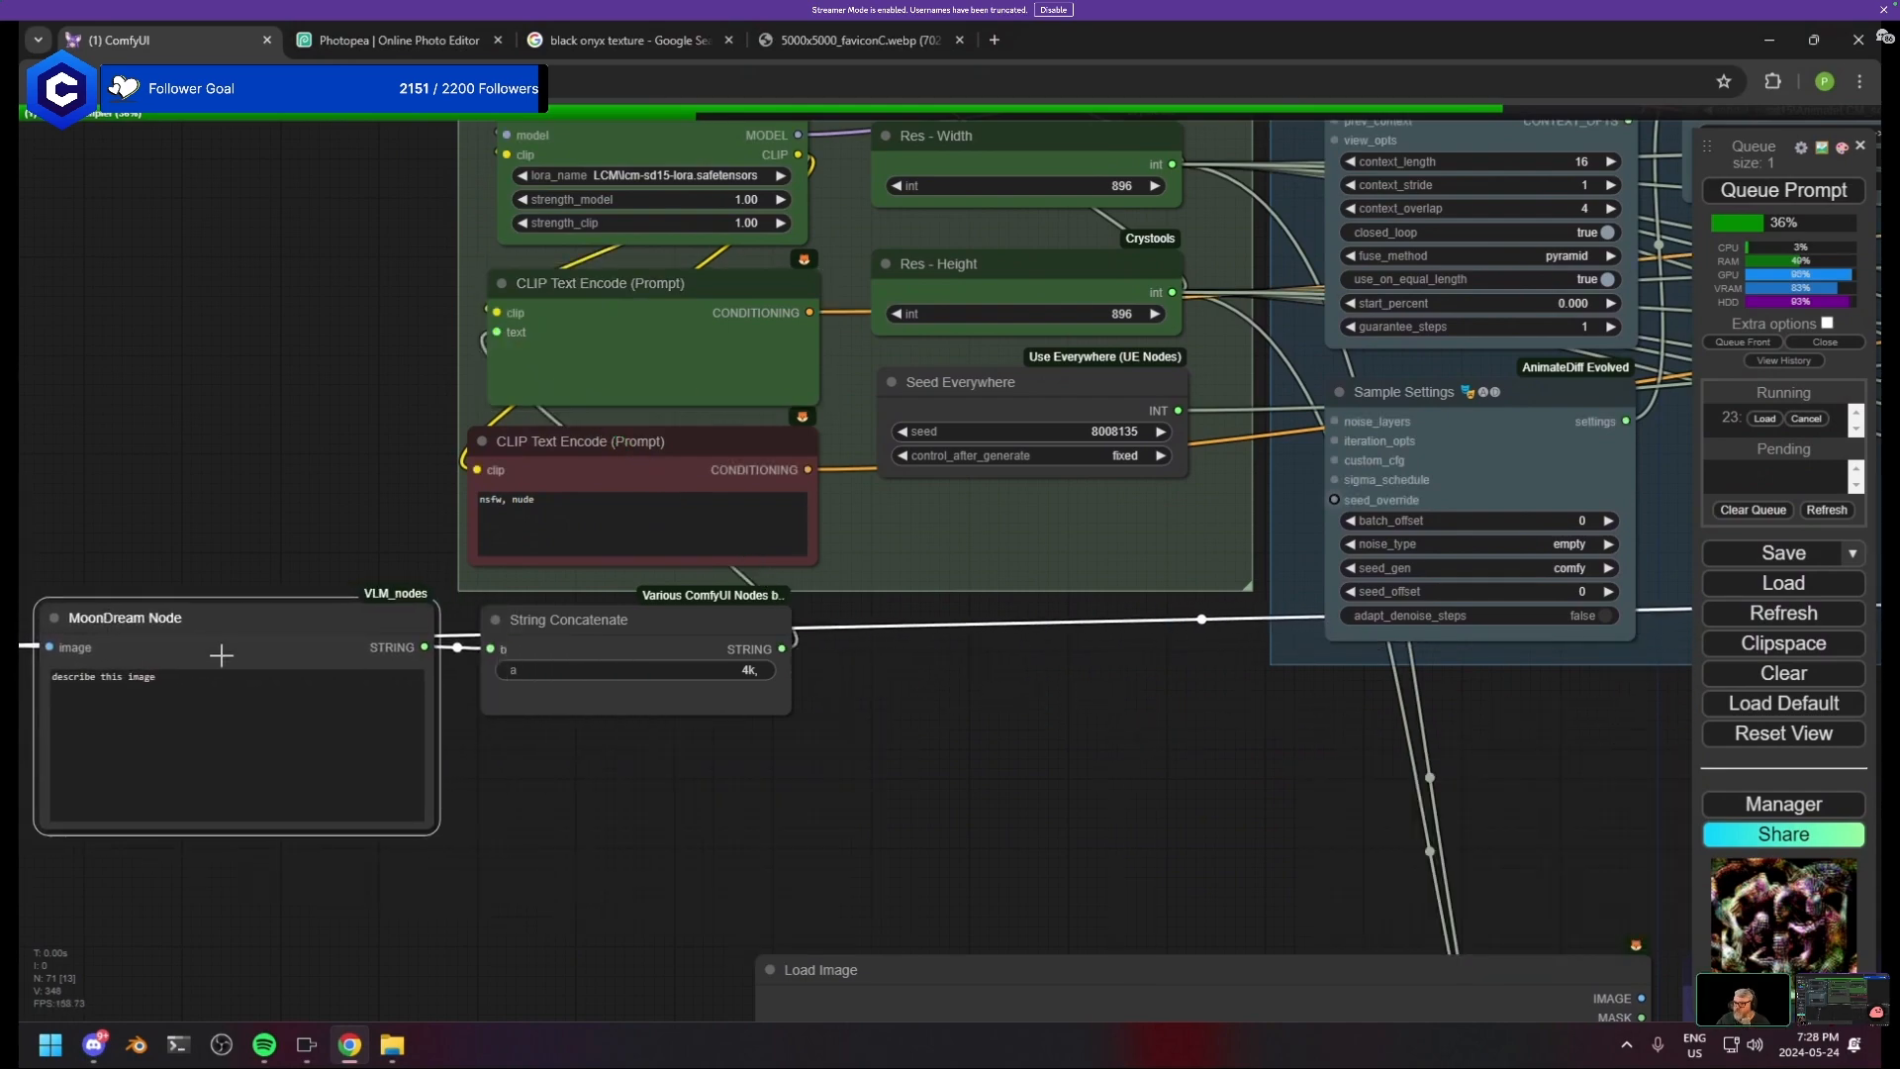
- Examine the prompt chain from the first reference image through the MoonDream question to the String Concatenate value
scroll(897, 792, "down", 3)
left_click_drag(1227, 881, 603, 889)
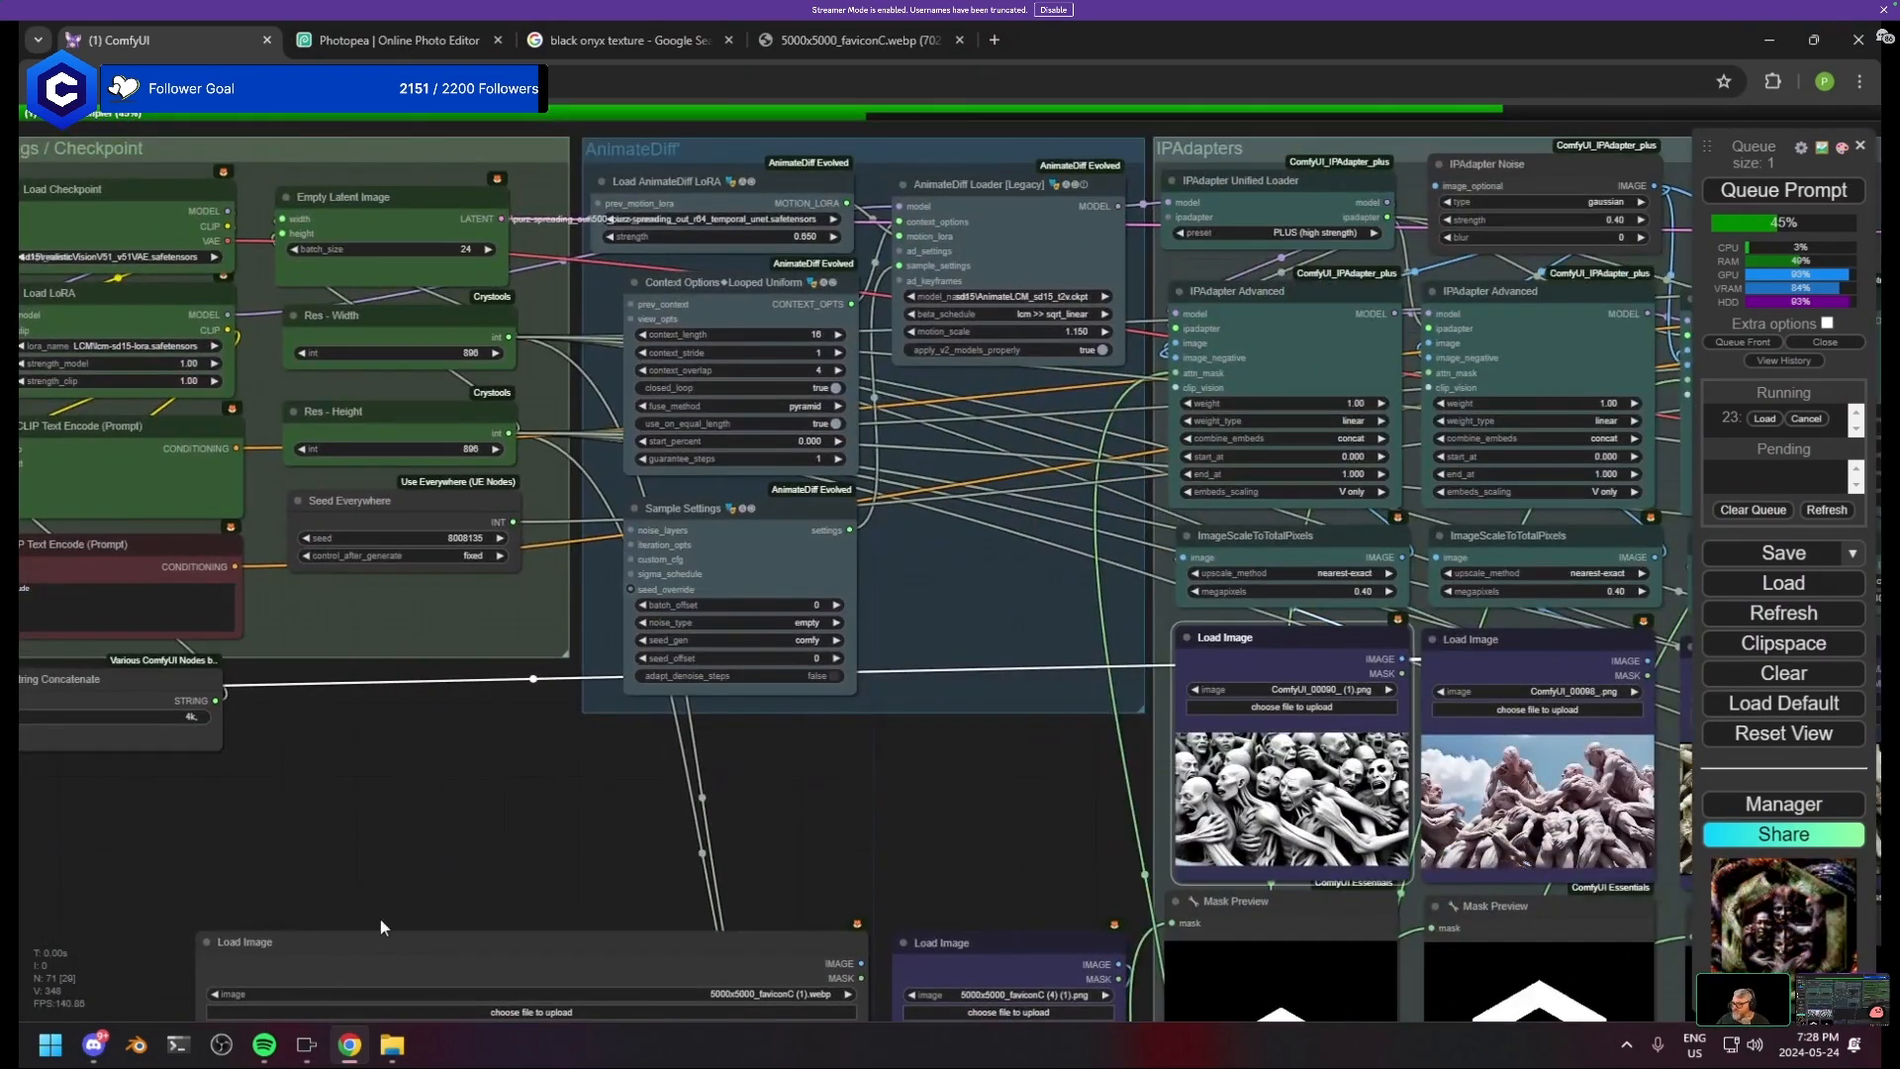
left_click_drag(382, 924, 1423, 925)
scroll(1423, 925, "down", 1)
scroll(856, 833, "up", 11)
left_click(894, 498)
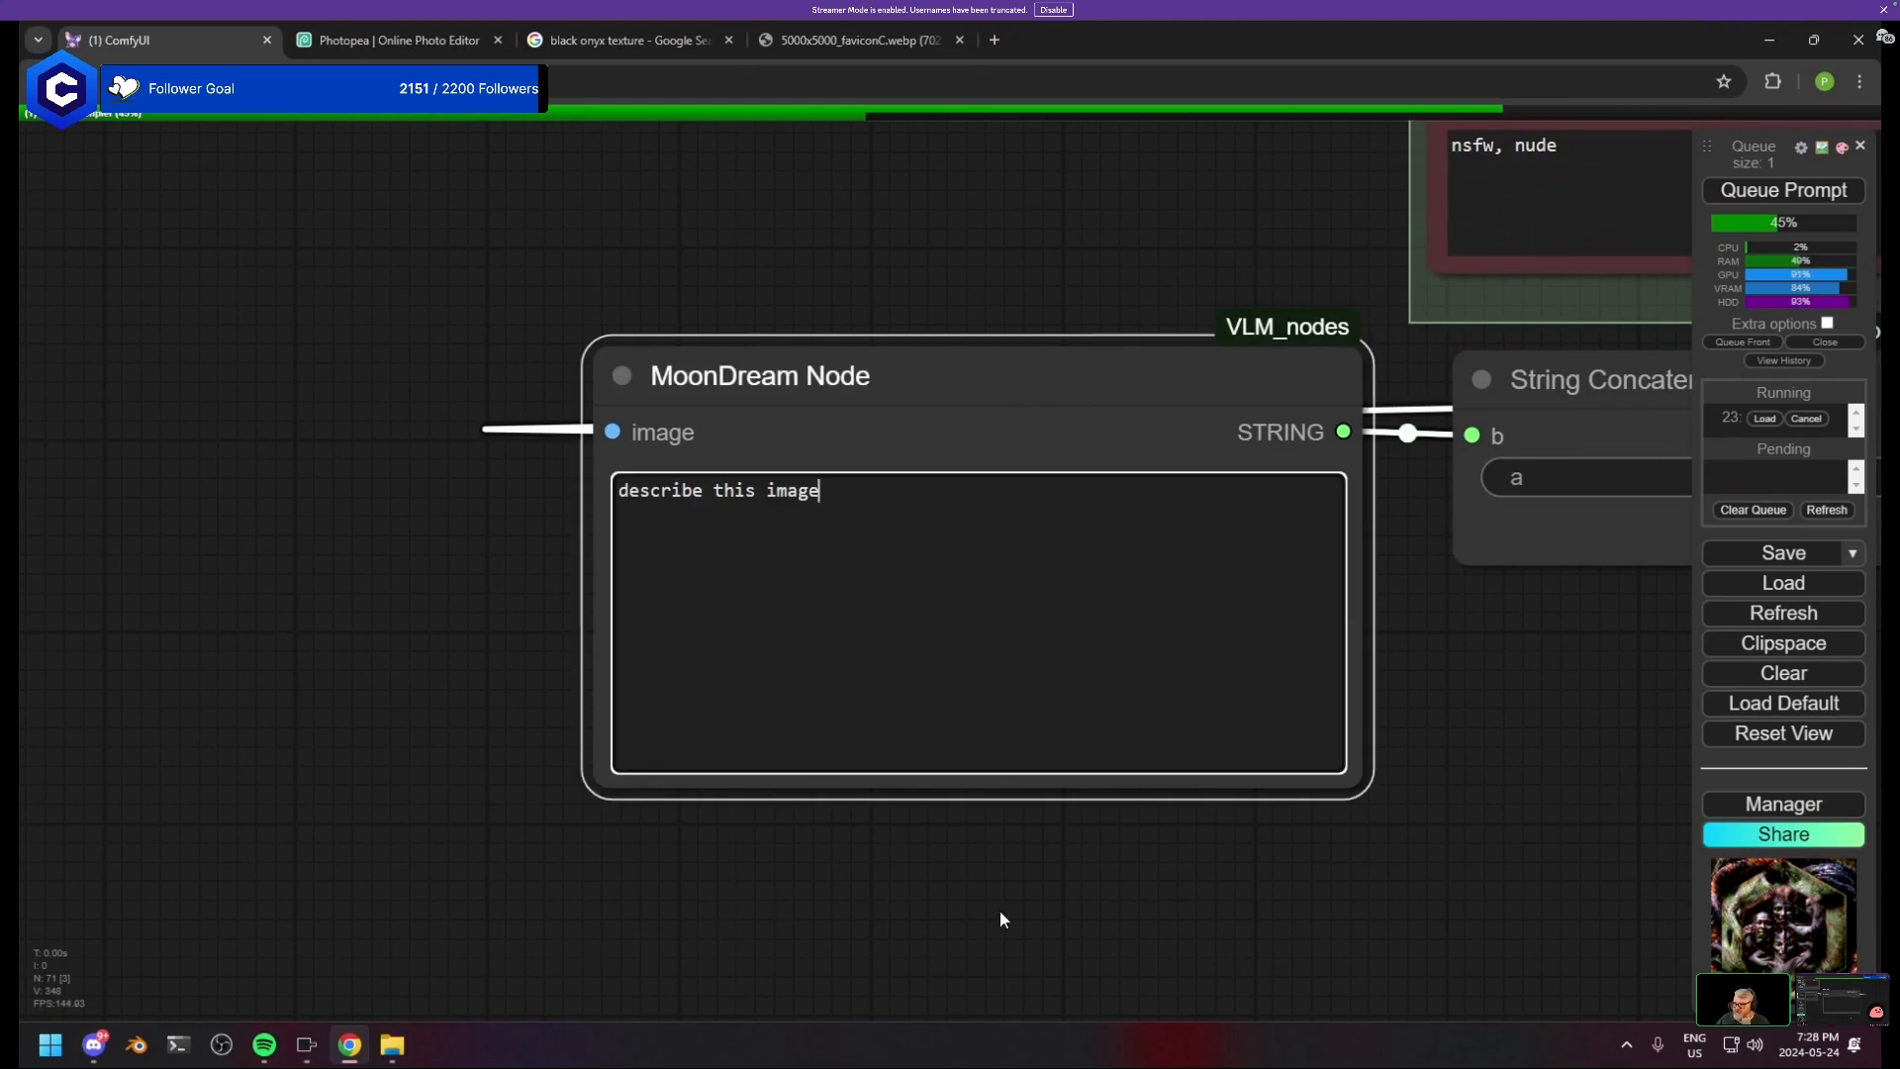
left_click_drag(1583, 741, 494, 963)
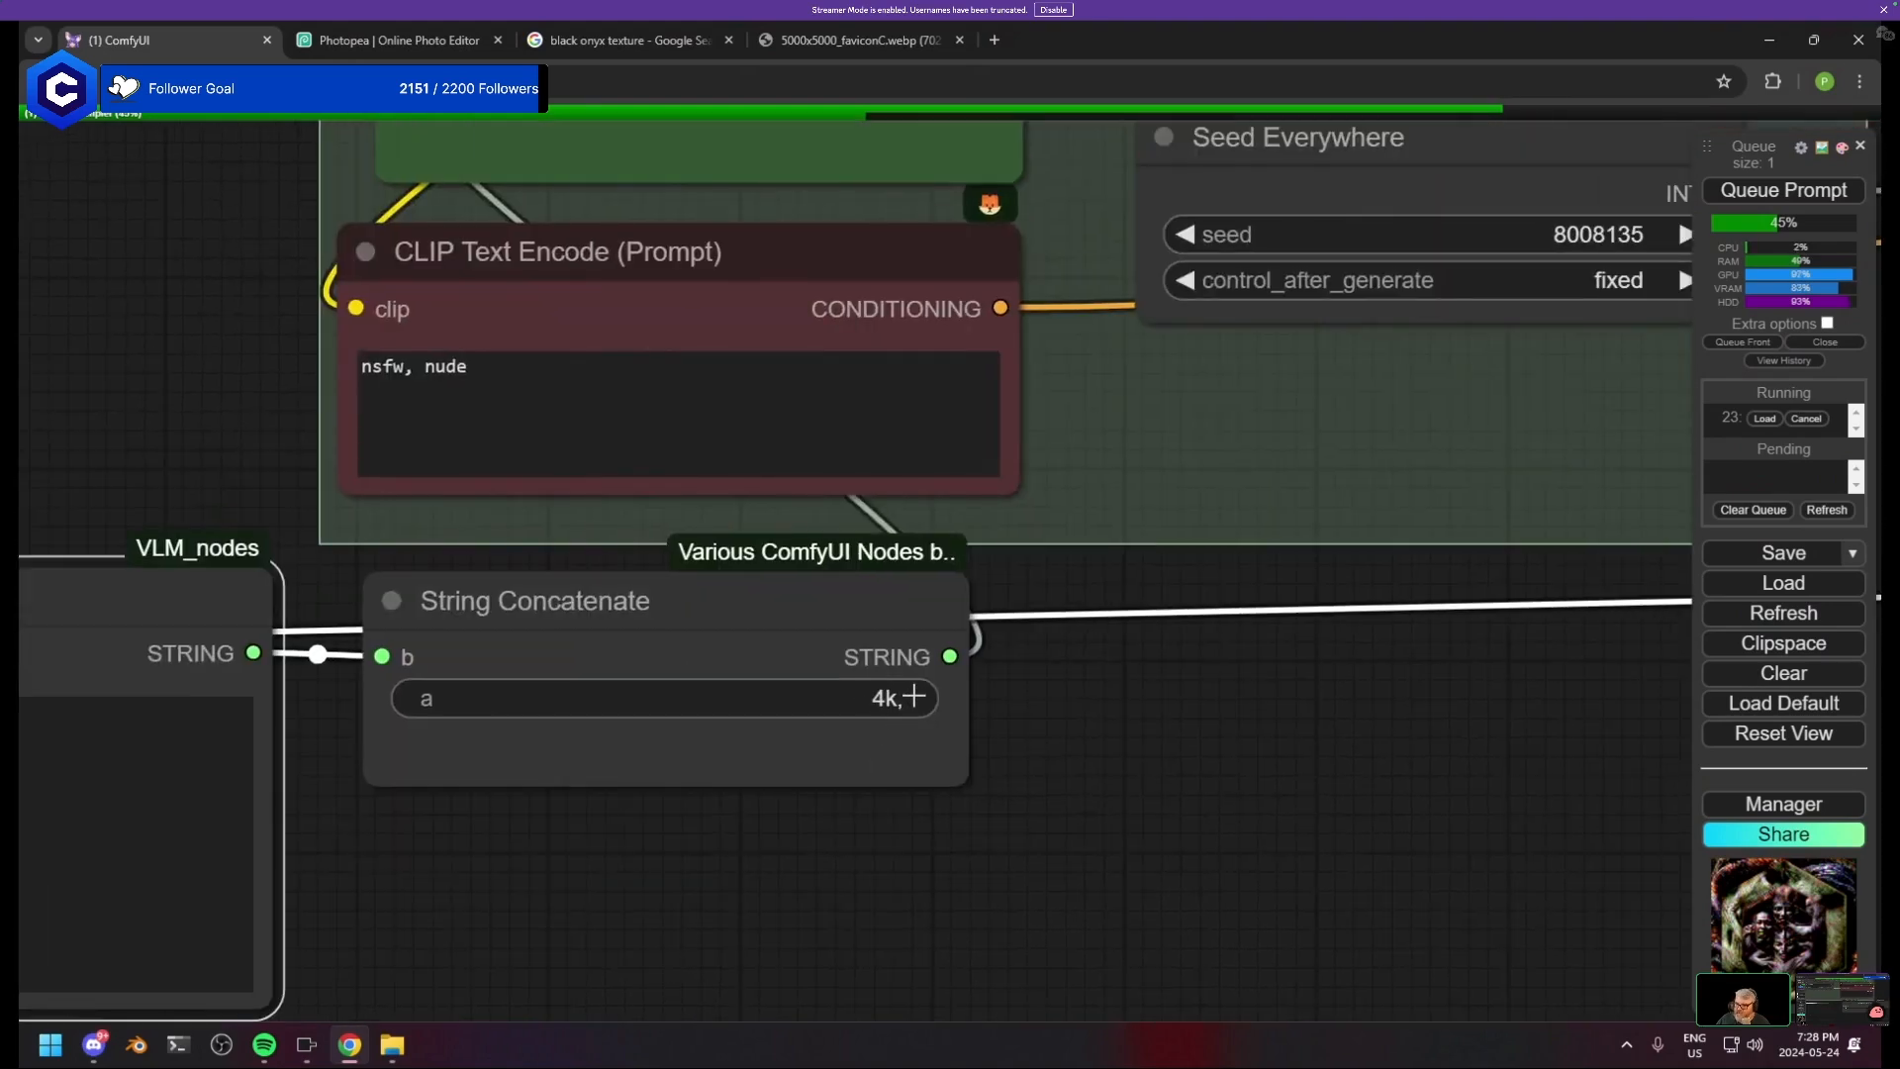
left_click_drag(636, 636, 627, 824)
scroll(157, 765, "down", 2)
scroll(157, 765, "down", 2)
- Shrink the MoonDream Node to a more compact size
left_click_drag(158, 765, 440, 770)
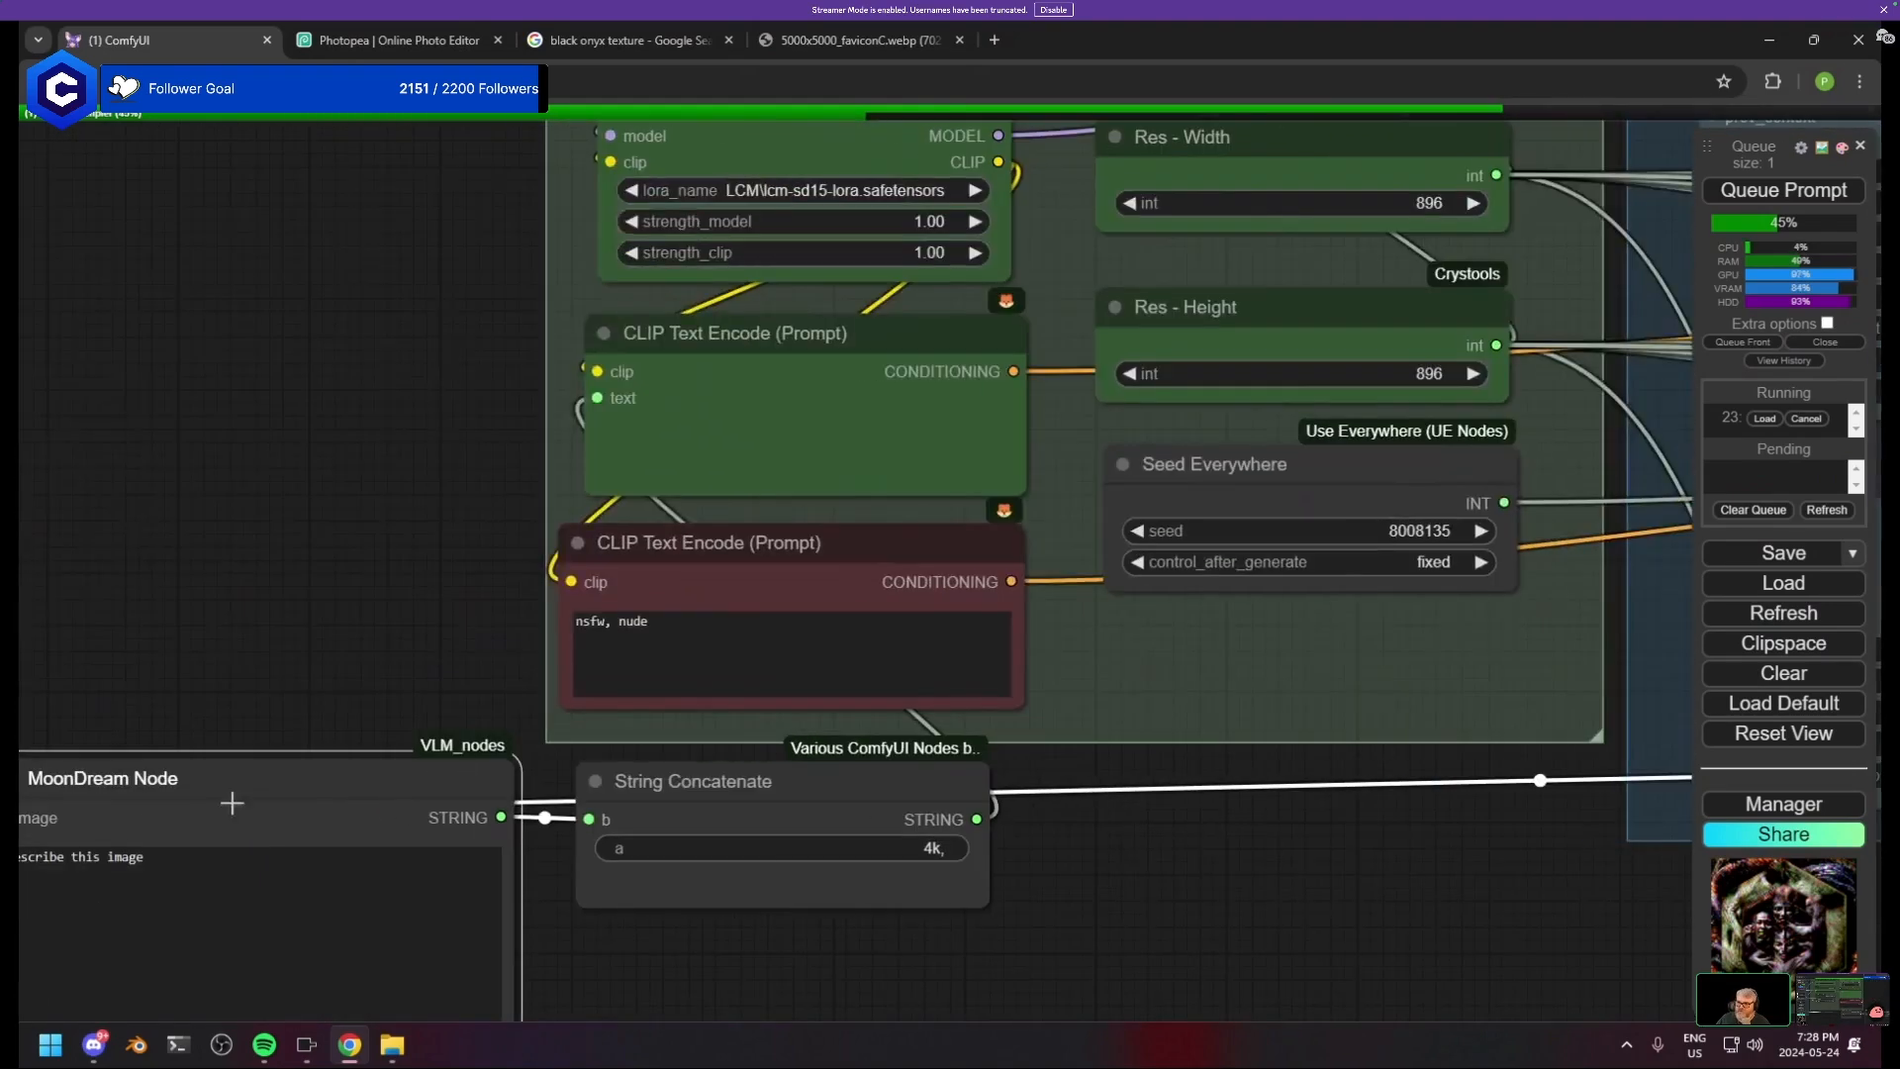
left_click_drag(315, 811, 569, 549)
left_click_drag(764, 791, 505, 709)
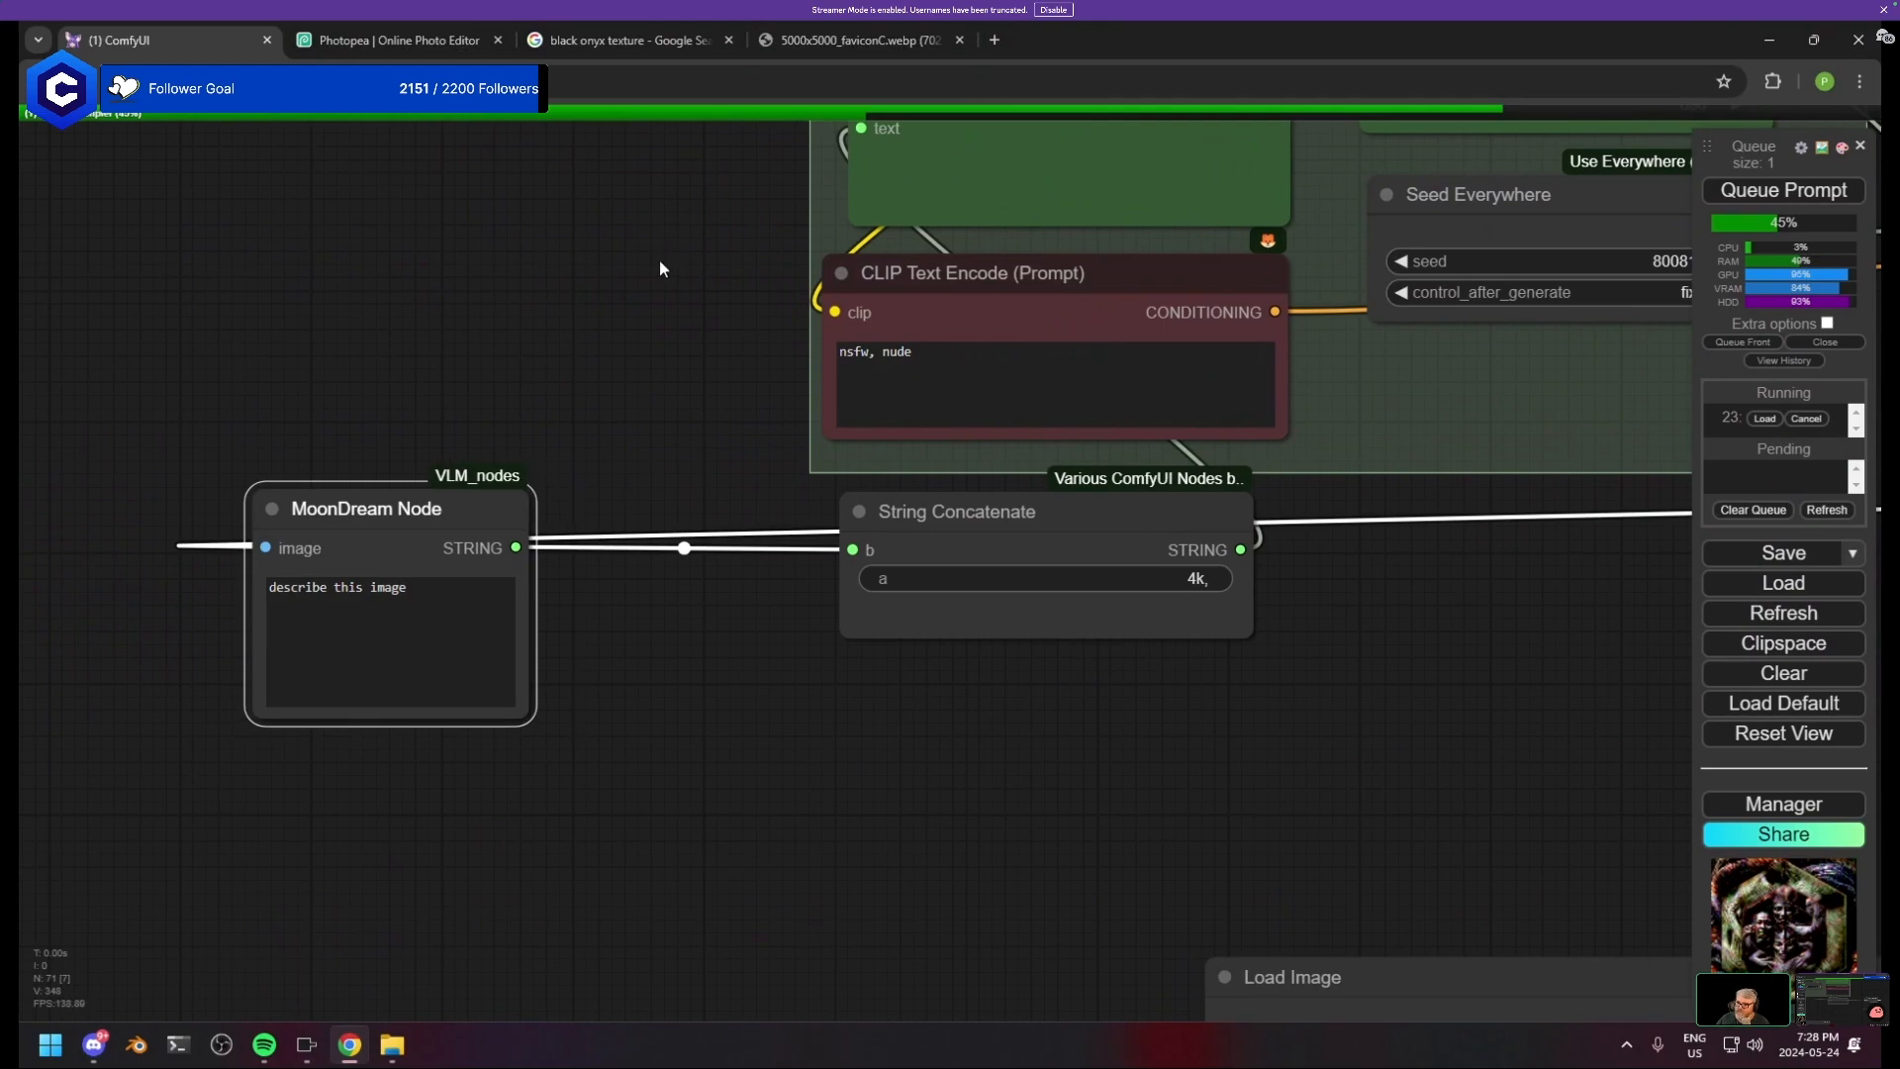
- Review the green CLIP Text Encode's text connection and the four reference images in the overall workflow
left_click_drag(659, 259, 219, 839)
left_click(689, 713)
scroll(880, 702, "down", 3)
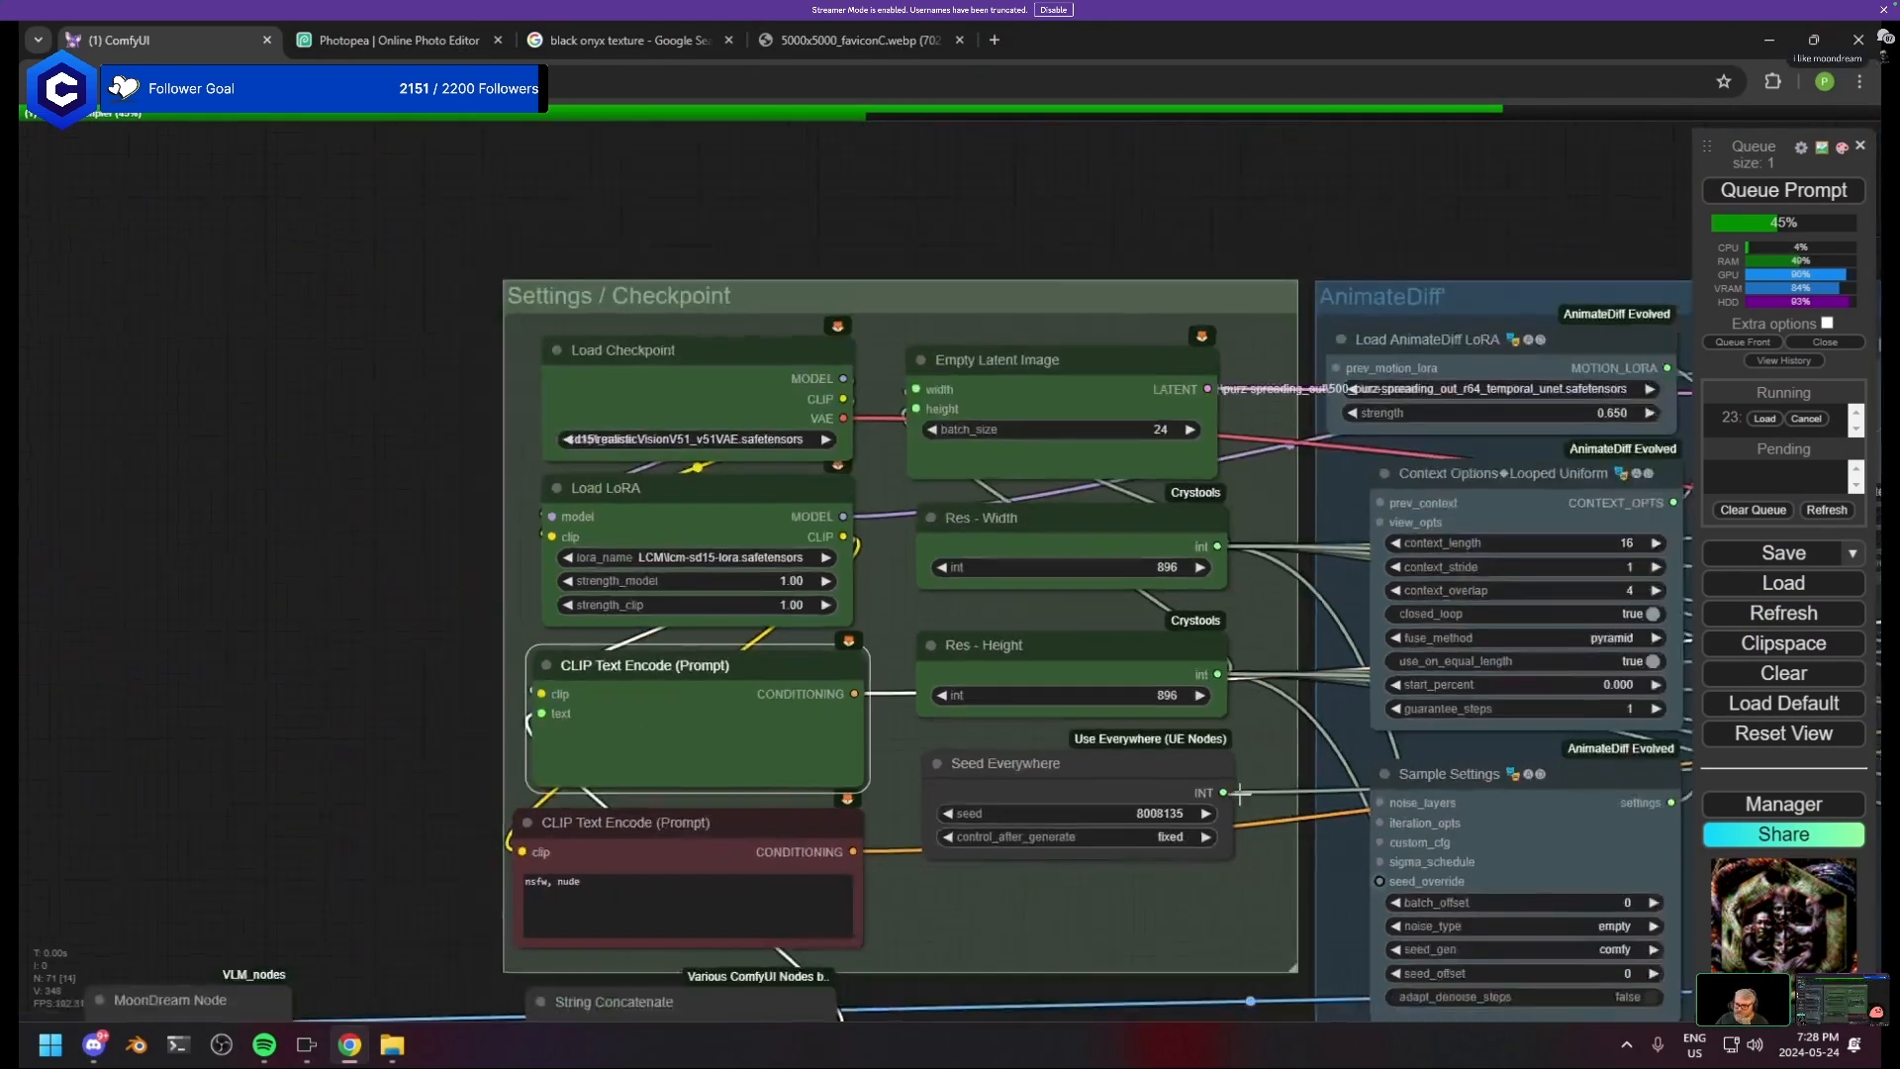
left_click_drag(1386, 752, 852, 547)
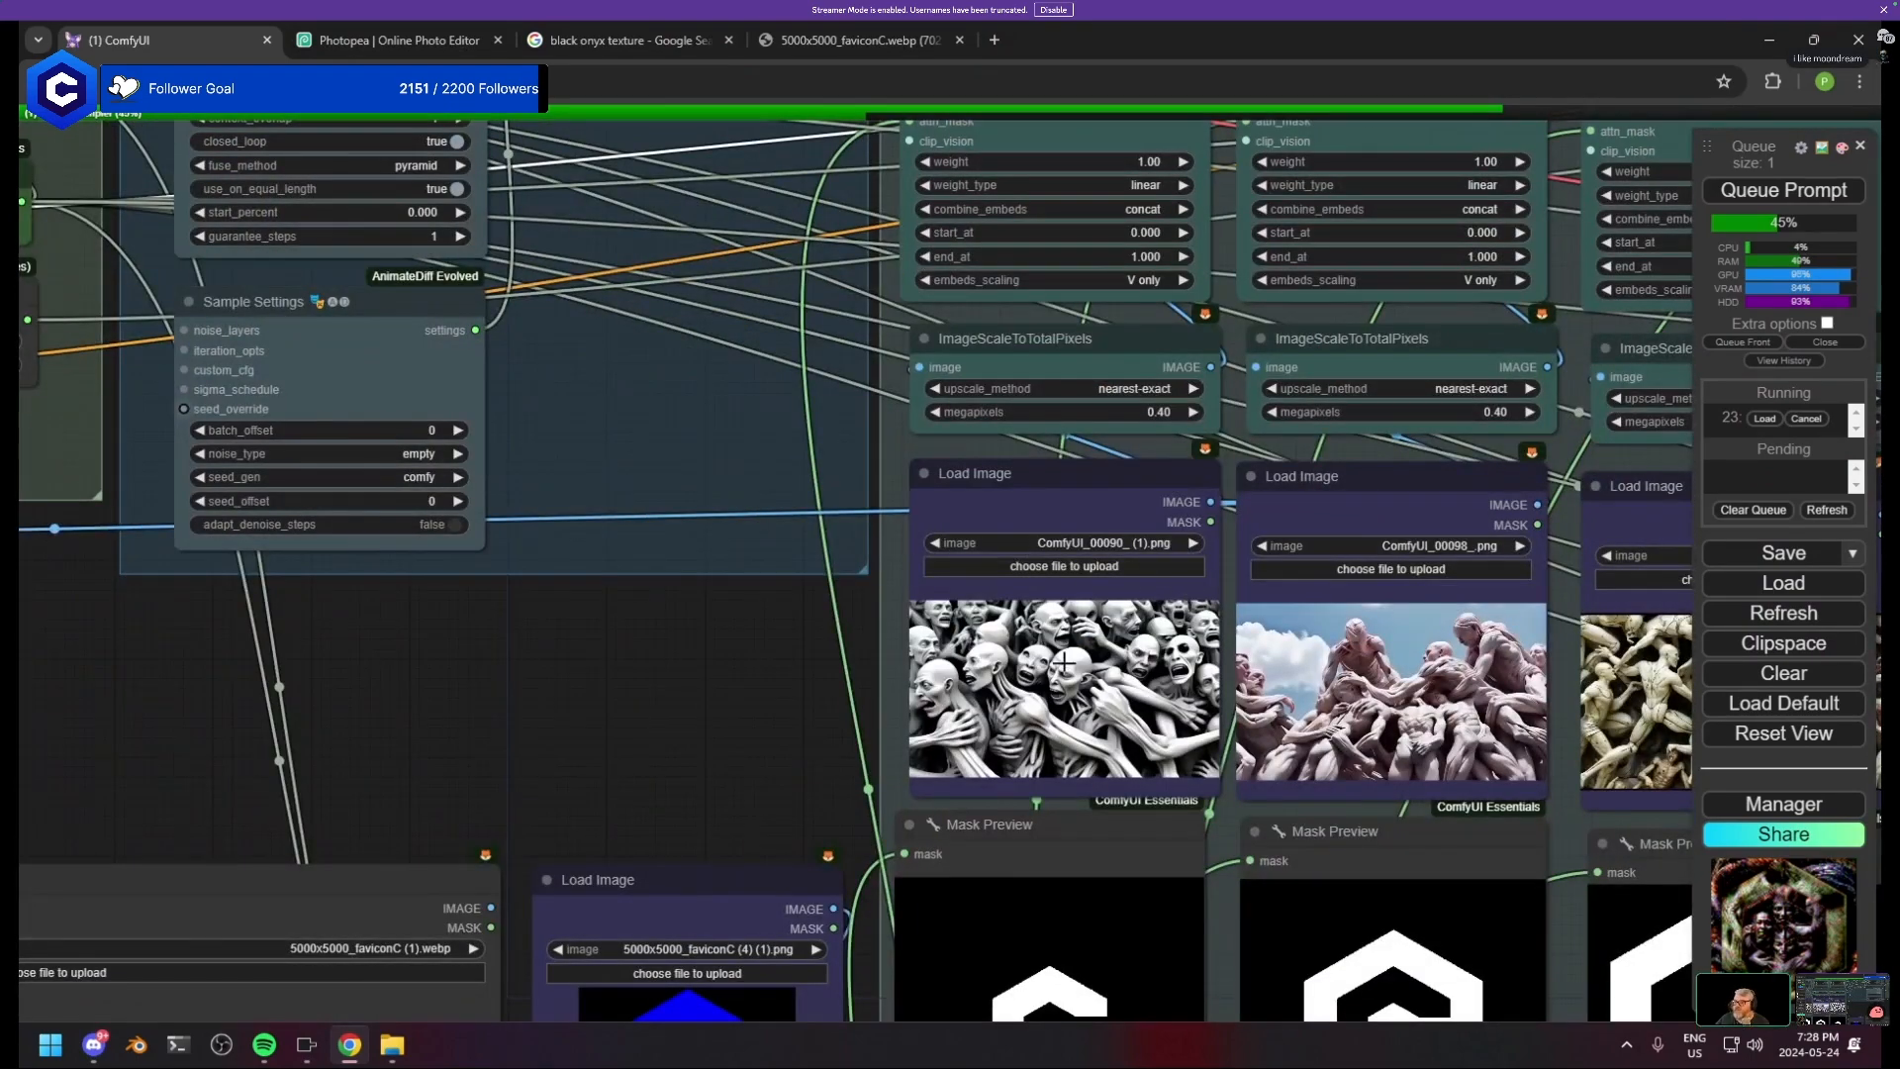
scroll(1063, 663, "down", 5)
scroll(804, 699, "down", 1)
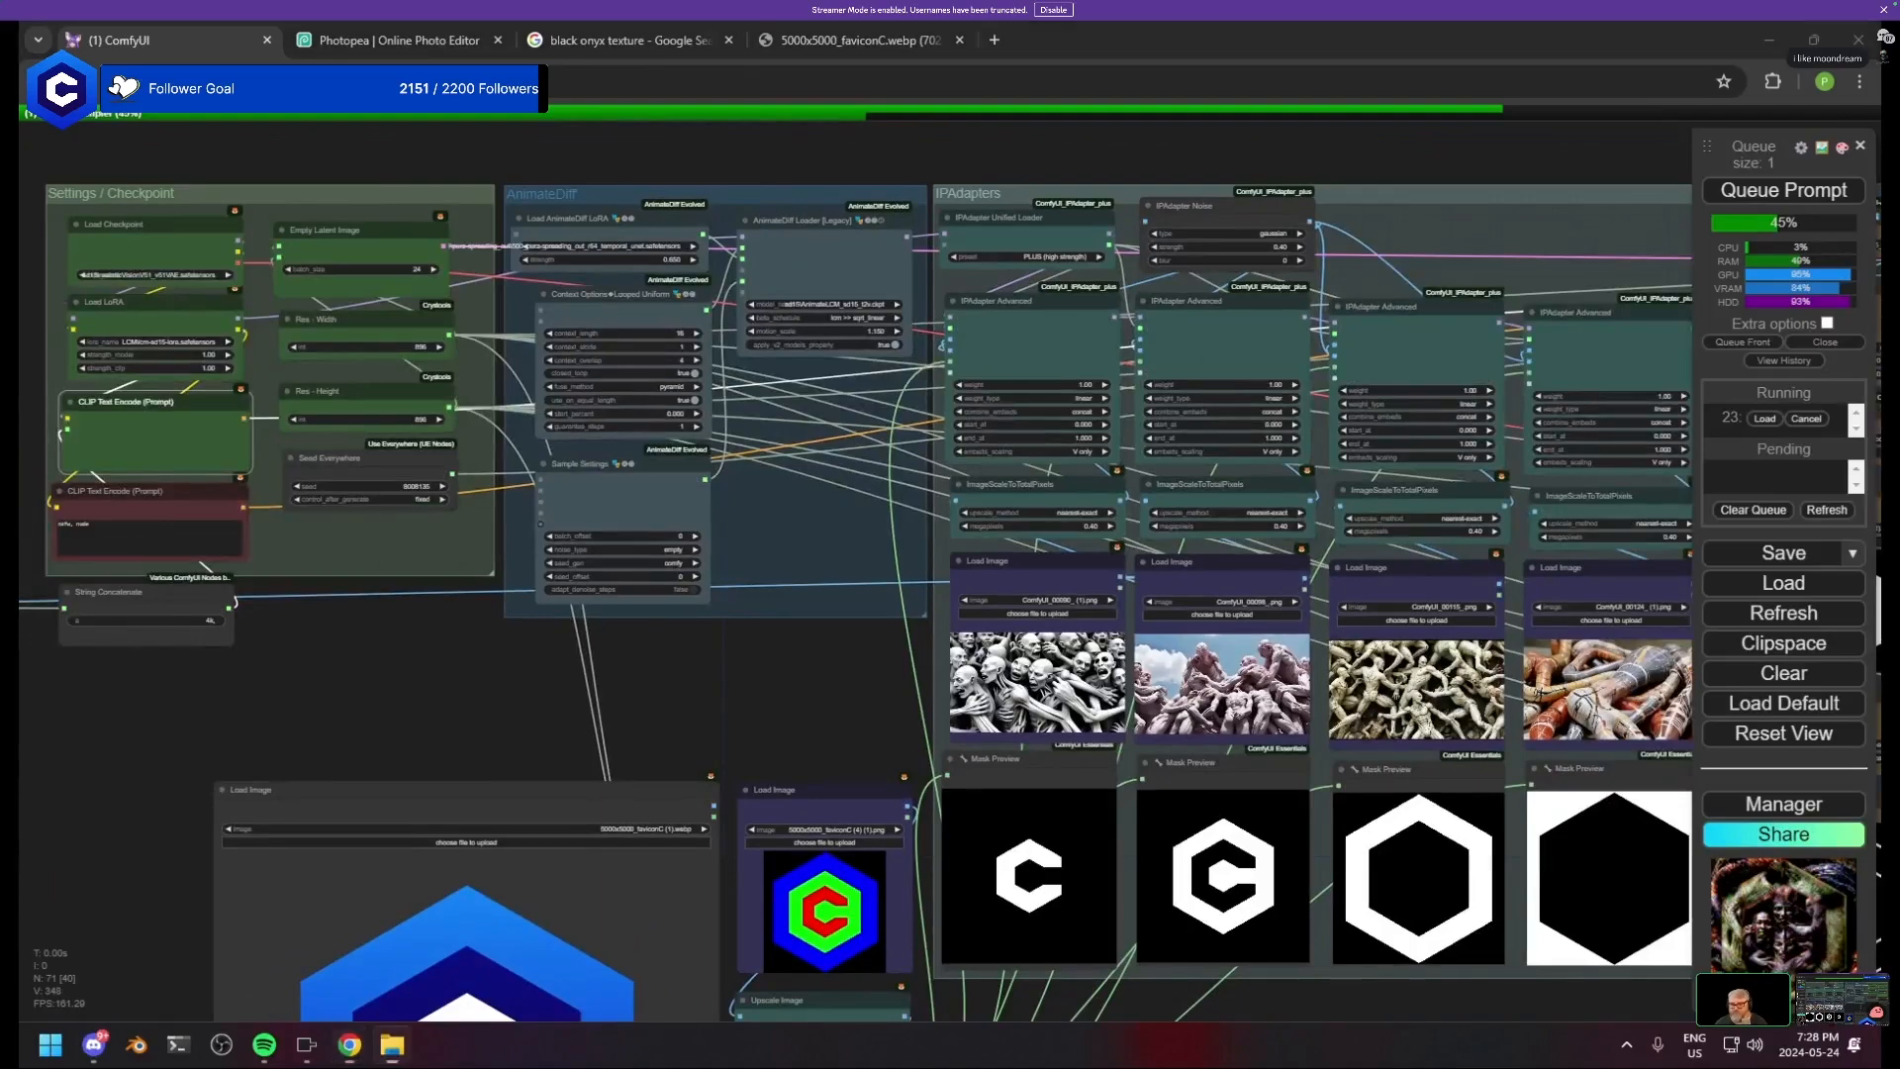
scroll(504, 605, "down", 2)
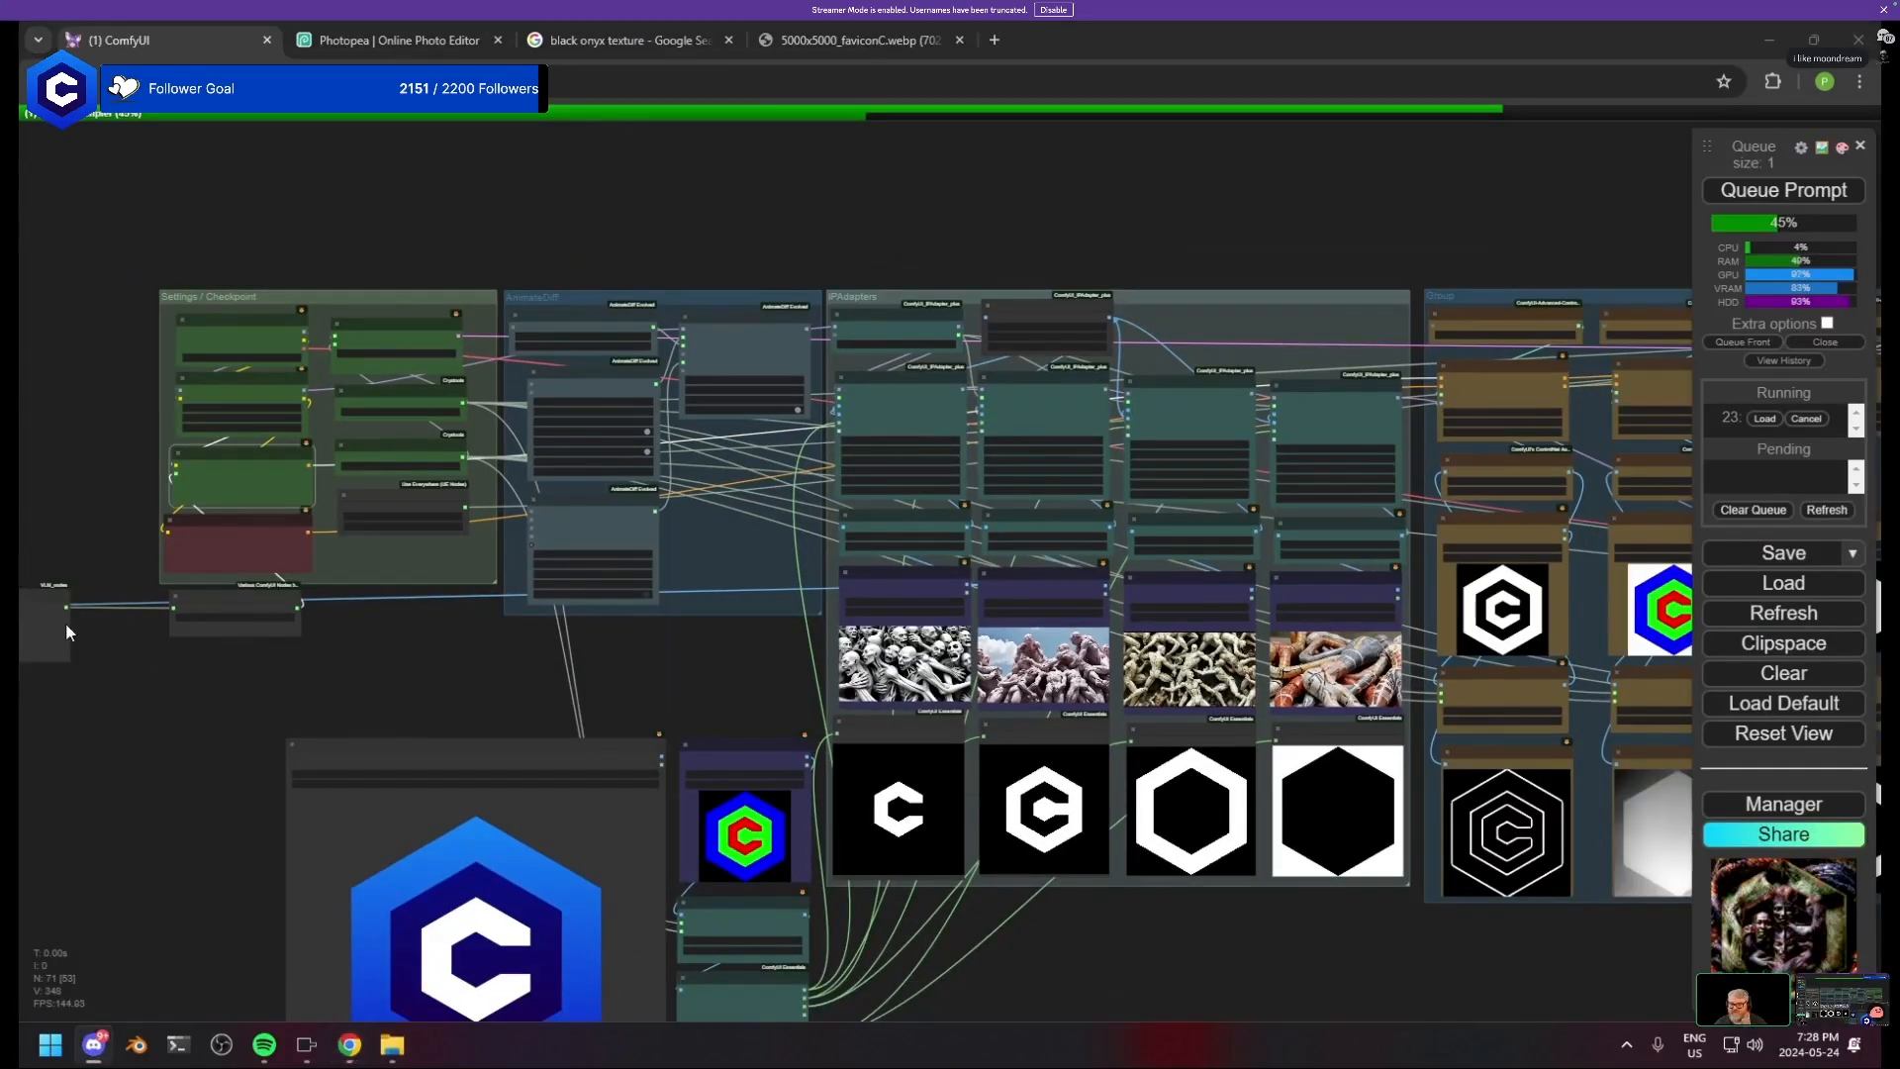
- Move the MoonDream Node beneath String Concatenate, and inspect the IPAdapter and AnimateDiff nodes
left_click_drag(65, 622, 308, 681)
scroll(503, 687, "up", 5)
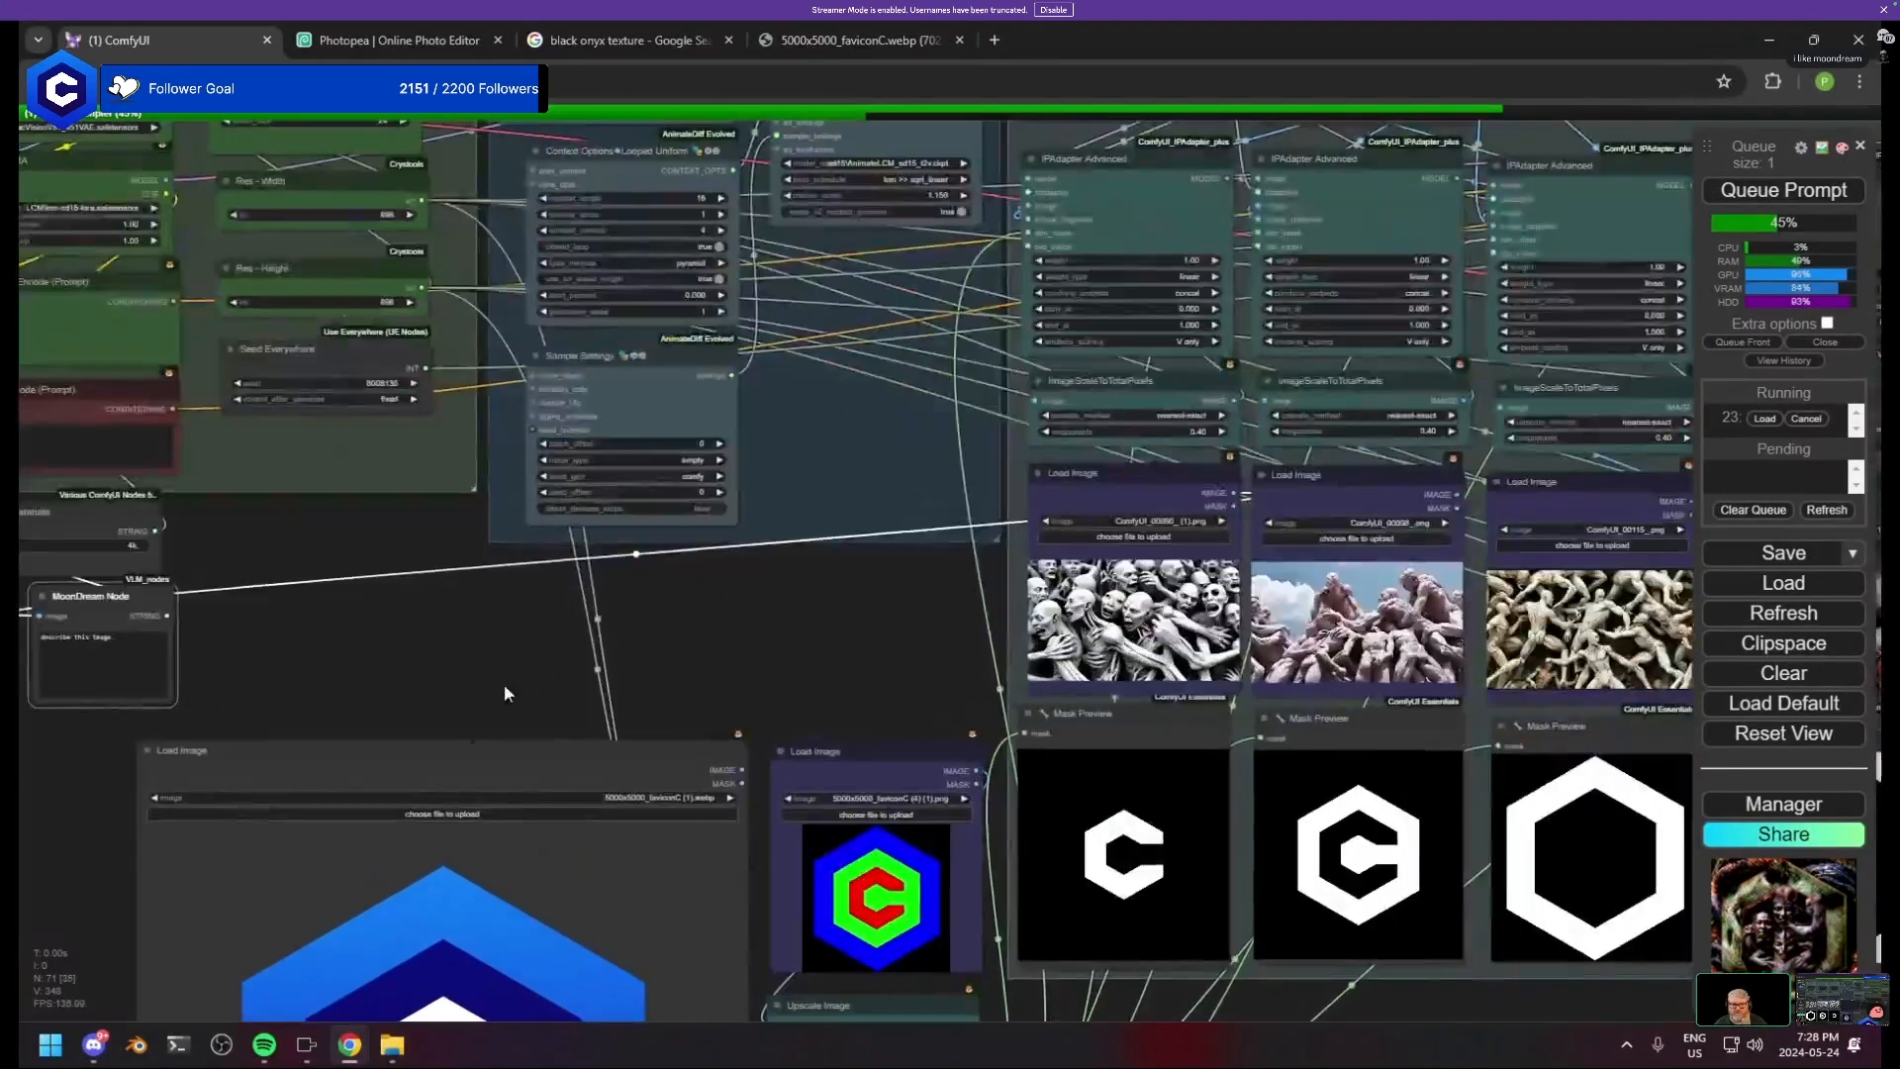
left_click_drag(509, 687, 286, 645)
left_click_drag(827, 372, 629, 500)
scroll(629, 500, "up", 5)
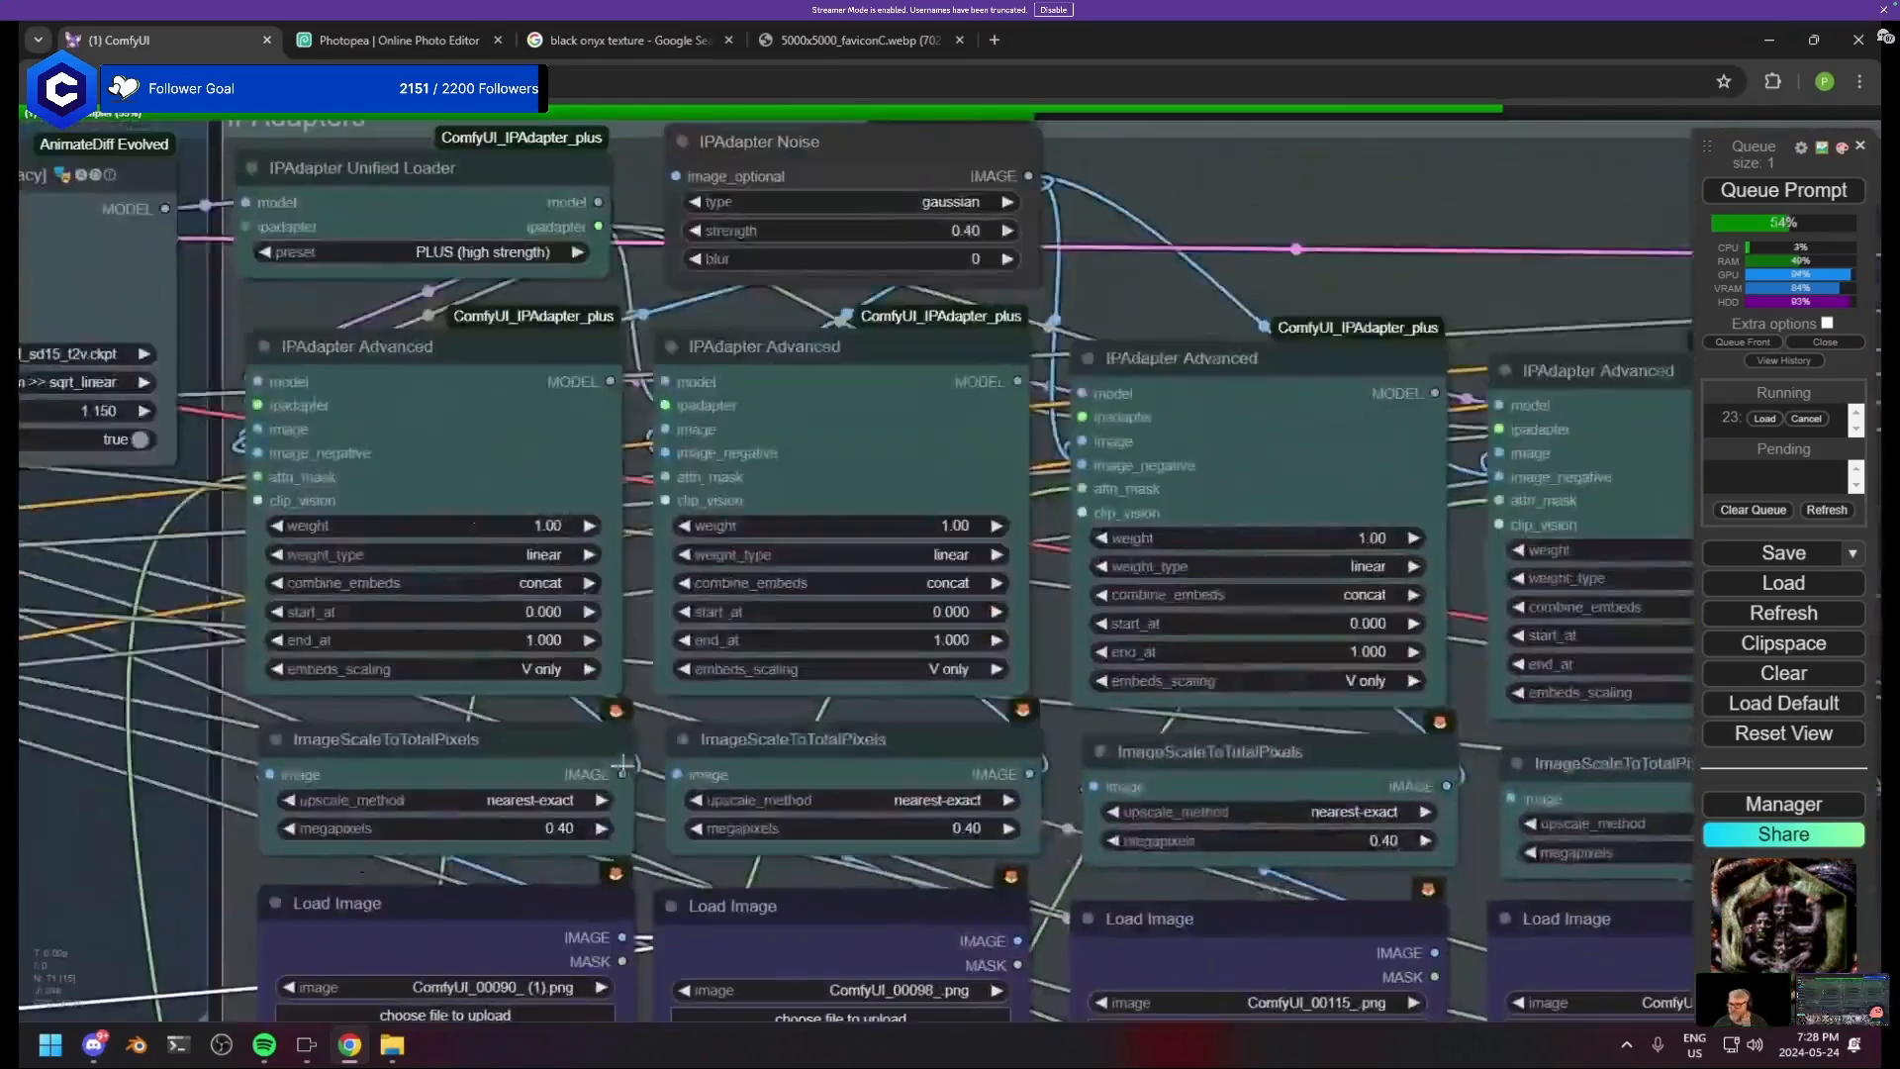
left_click_drag(79, 659, 996, 640)
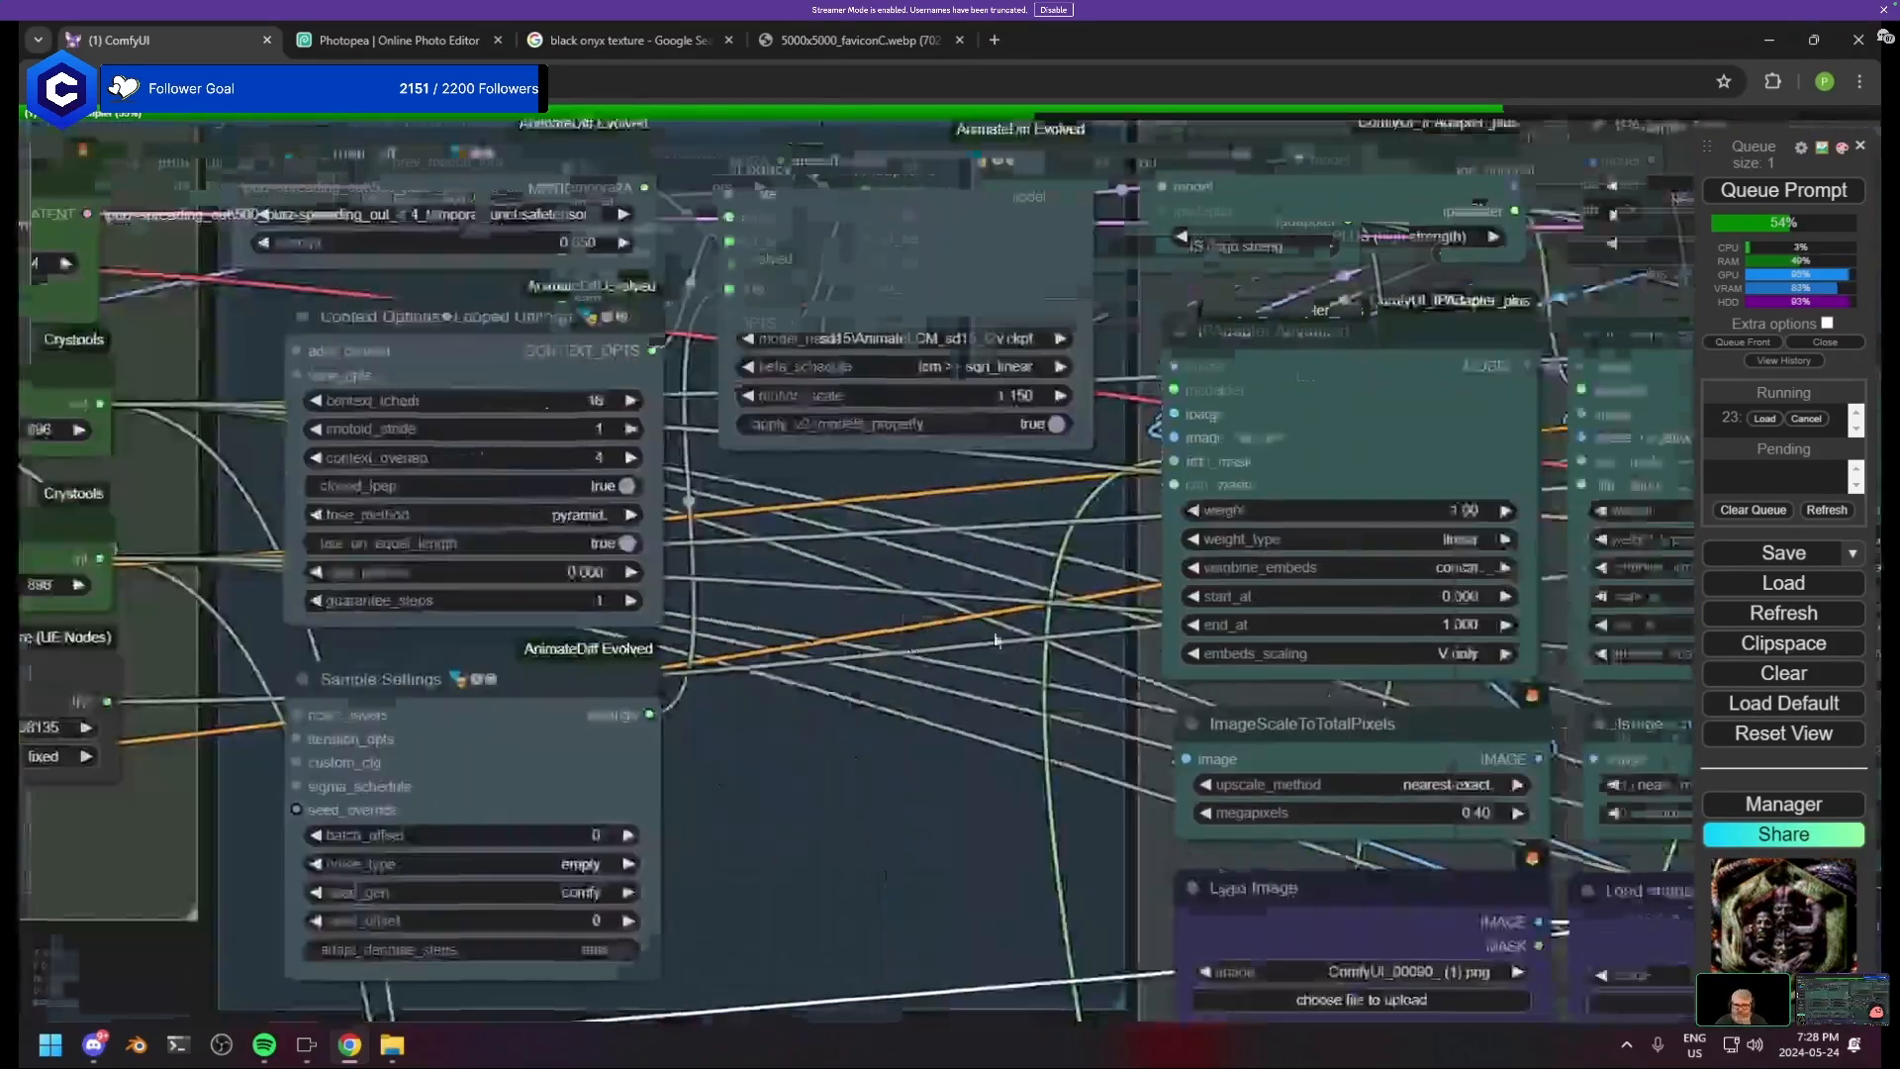
- Examine the model, AnimateDiff, IPAdapter, ControlNet and KSampler nodes across the workflow while the animation renders
left_click_drag(308, 642, 1116, 612)
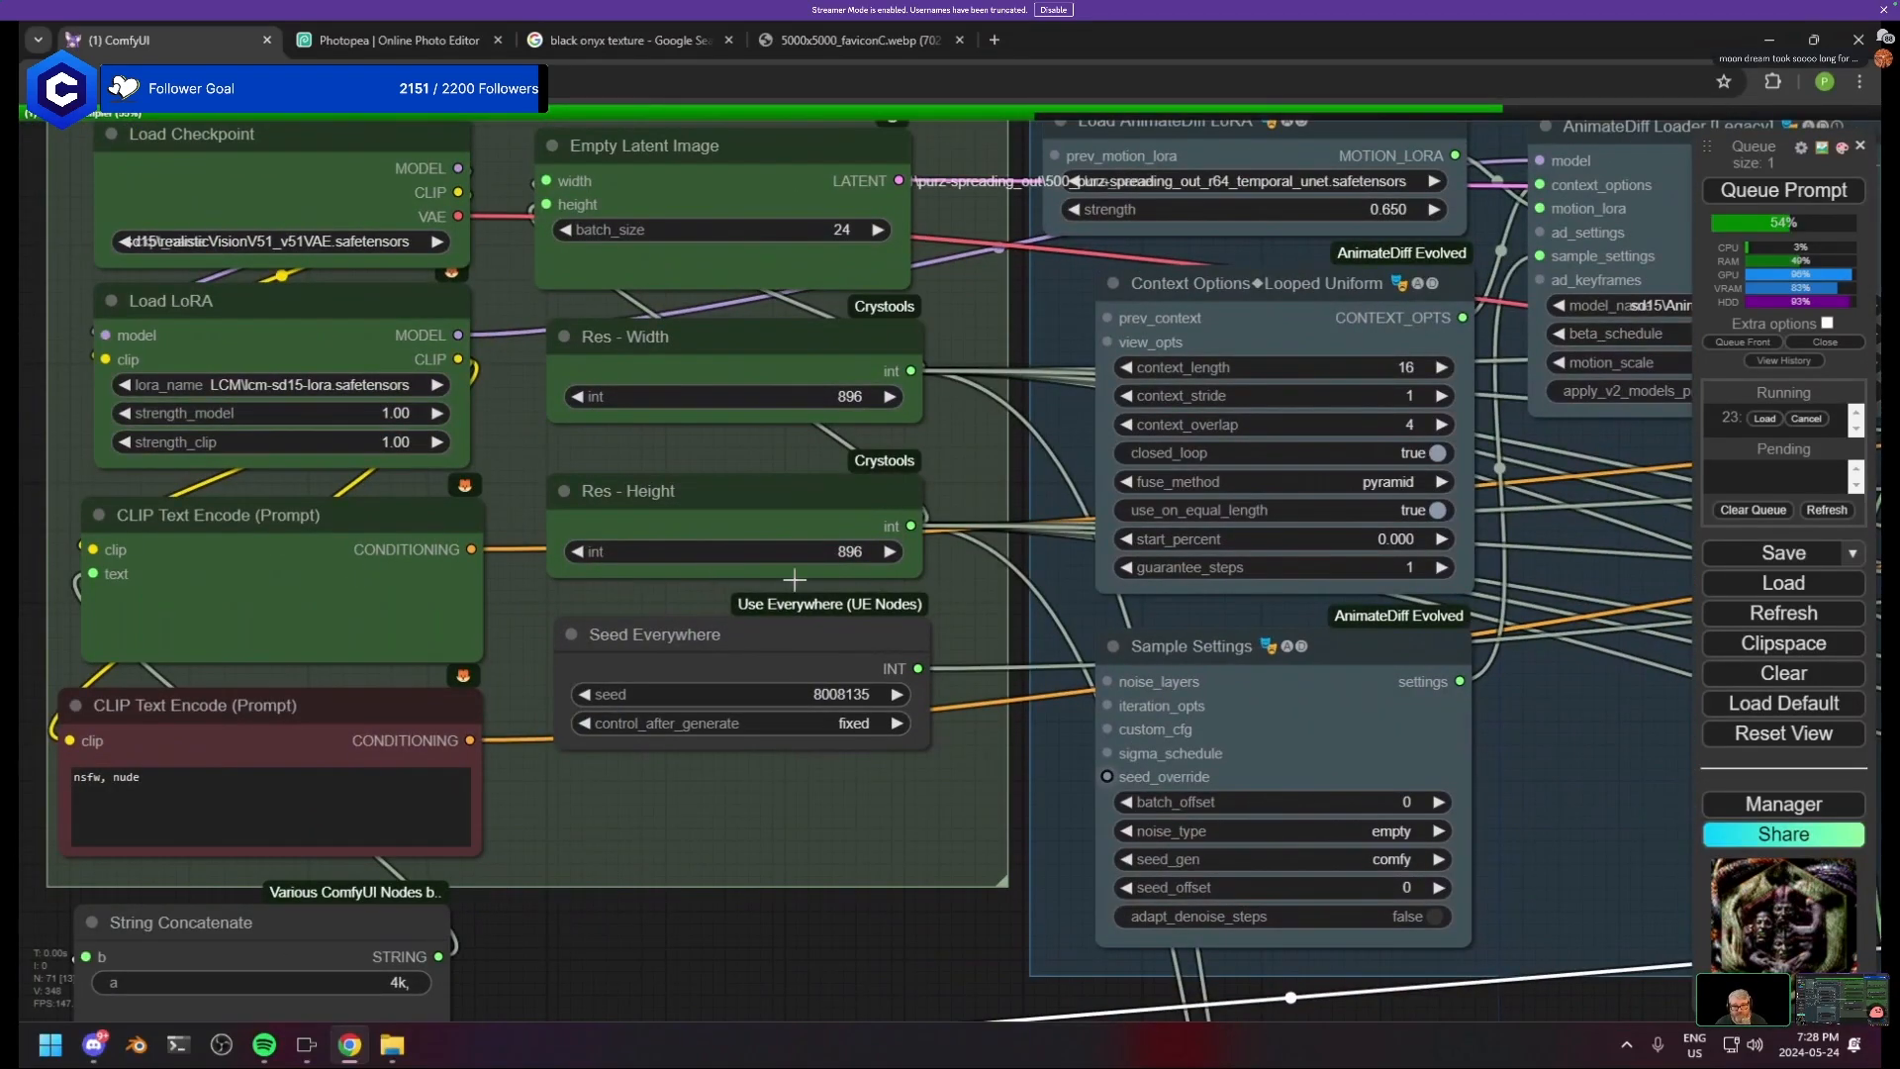
left_click_drag(1012, 668, 254, 683)
left_click_drag(891, 465, 154, 521)
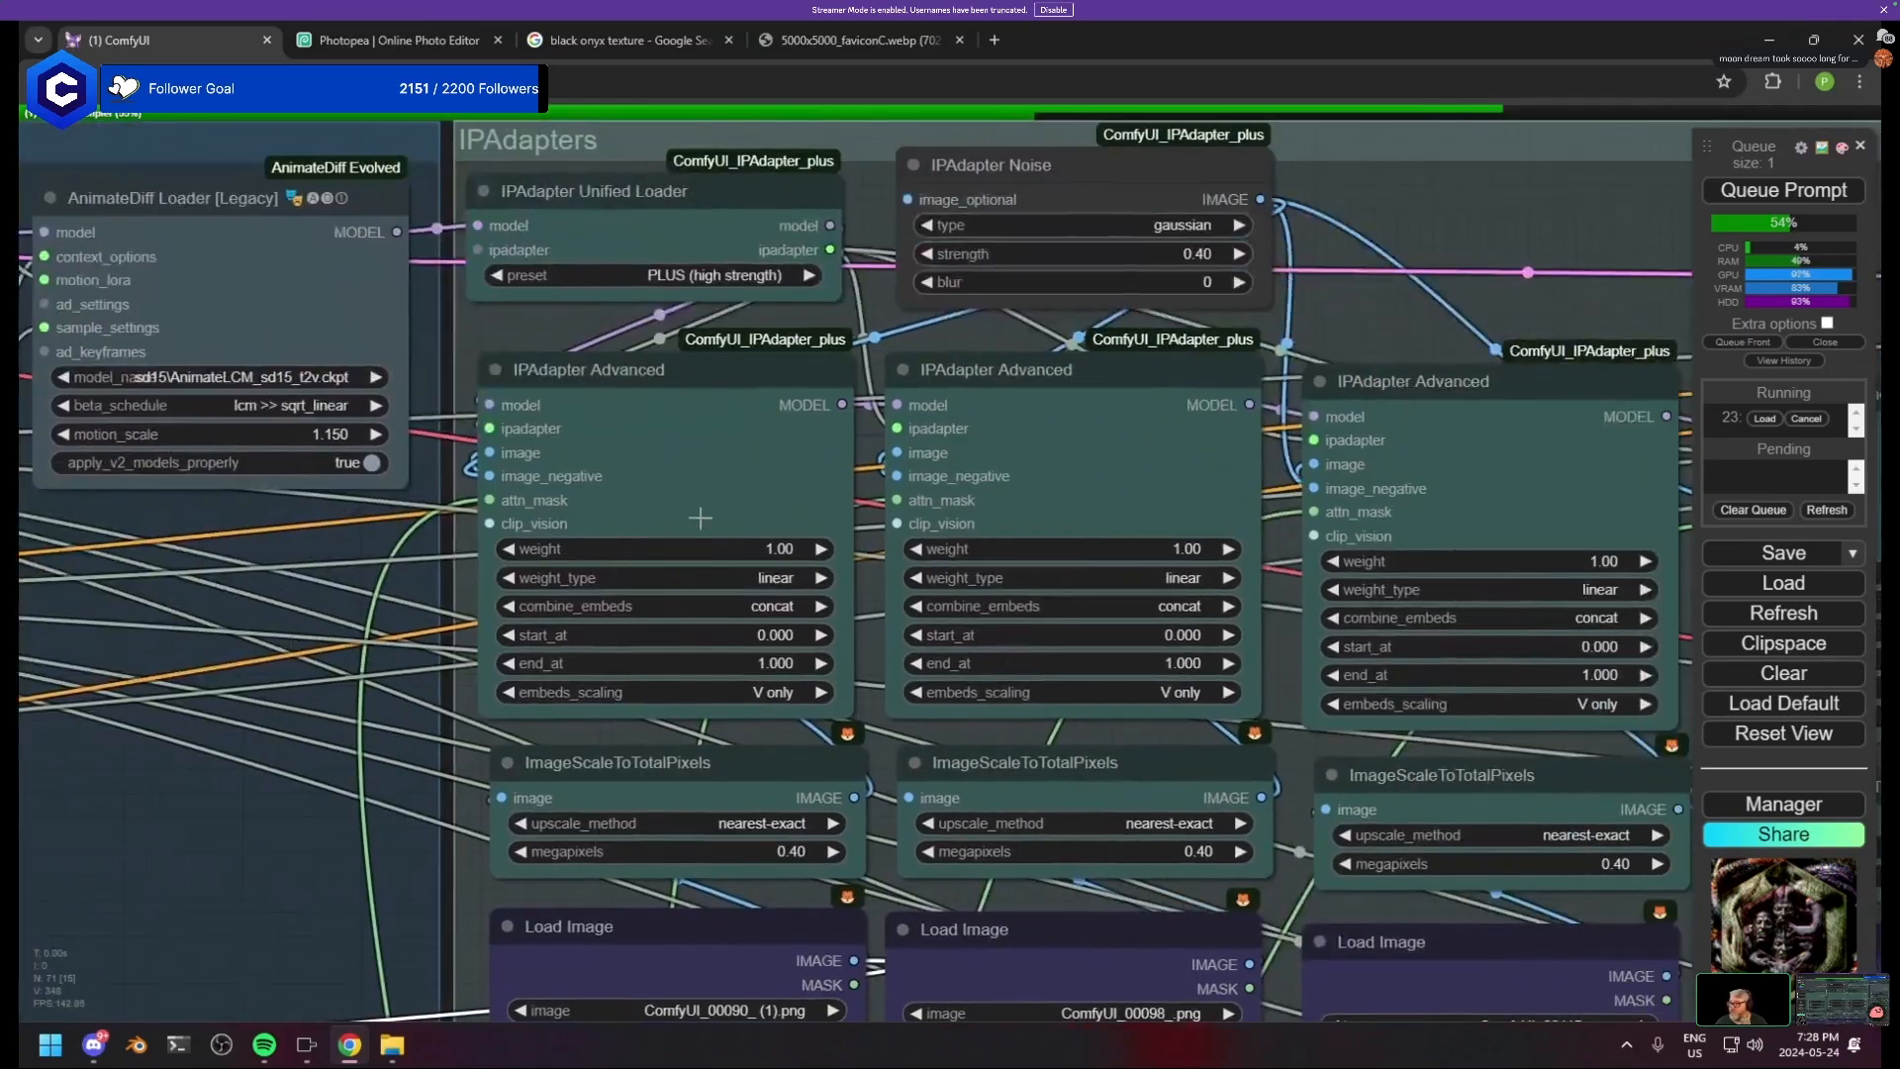
left_click(721, 522)
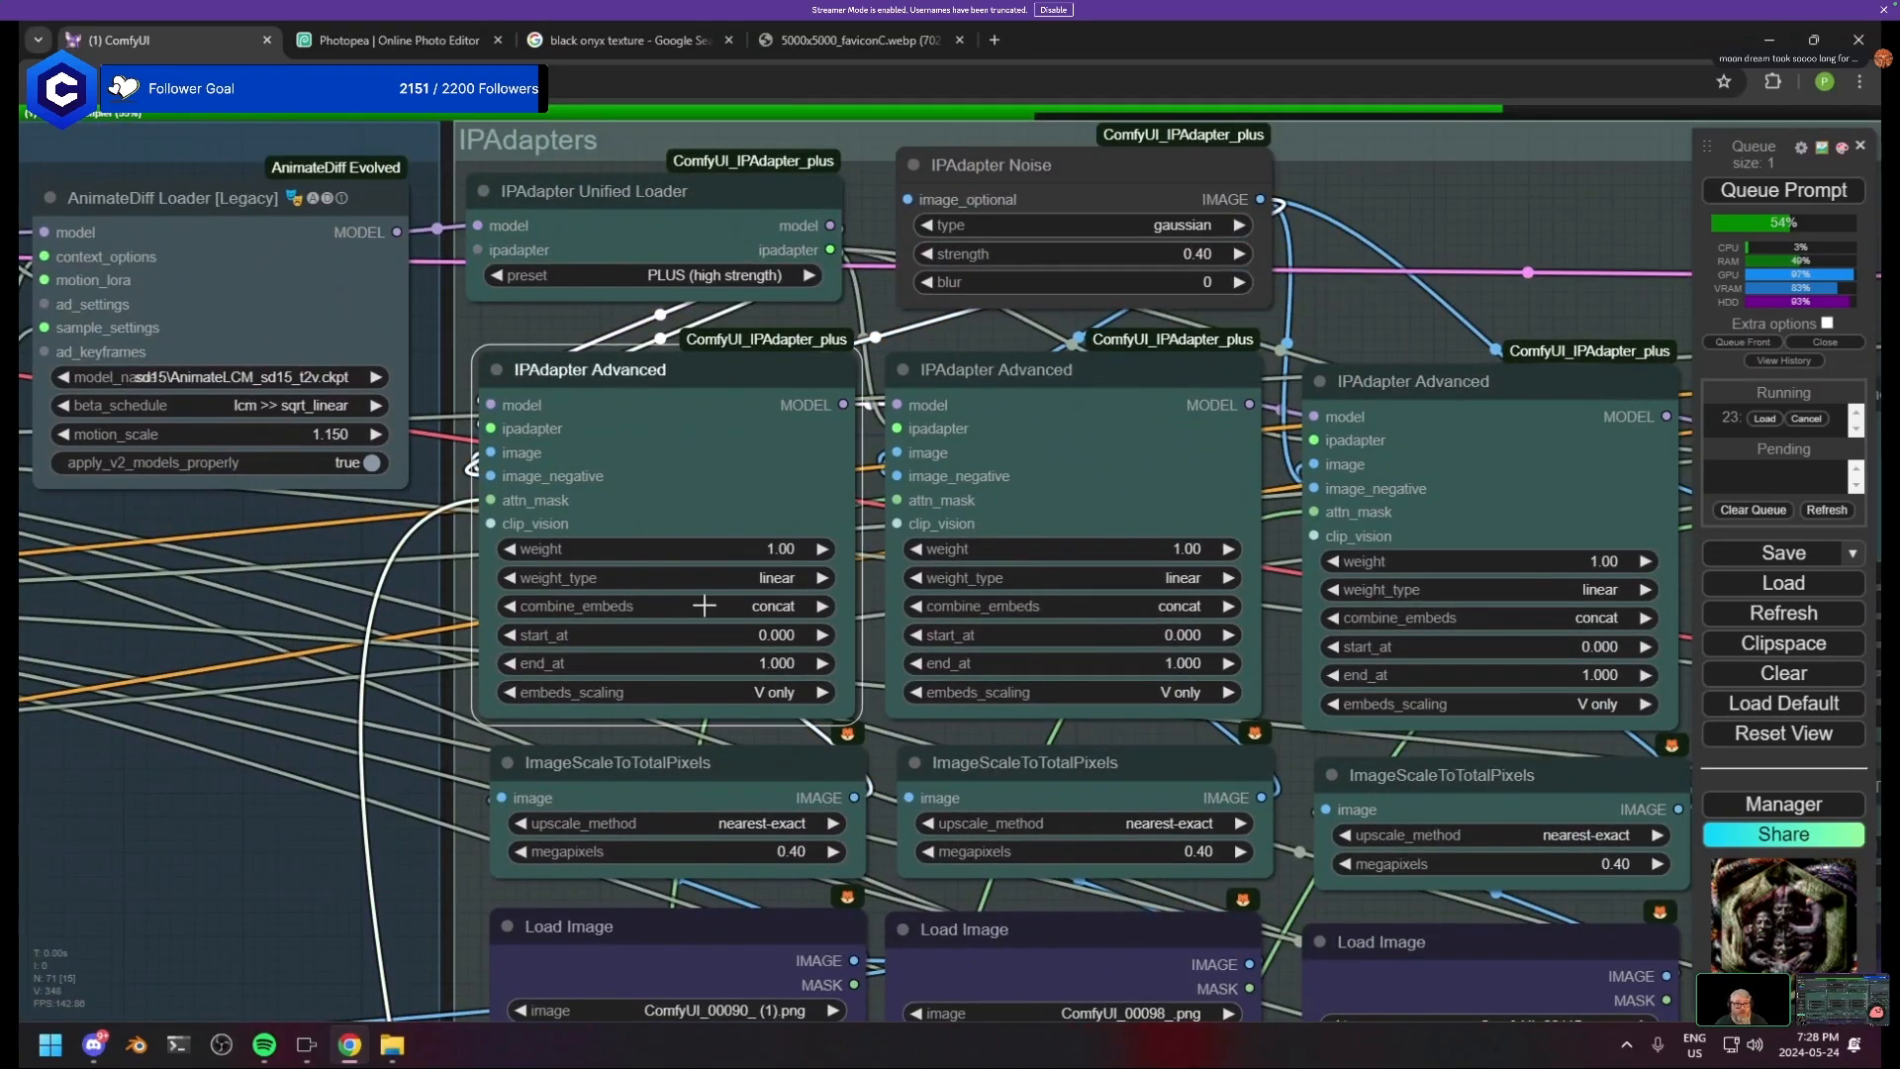
scroll(705, 605, "down", 2)
left_click_drag(755, 605, 272, 603)
left_click_drag(935, 592, 357, 549)
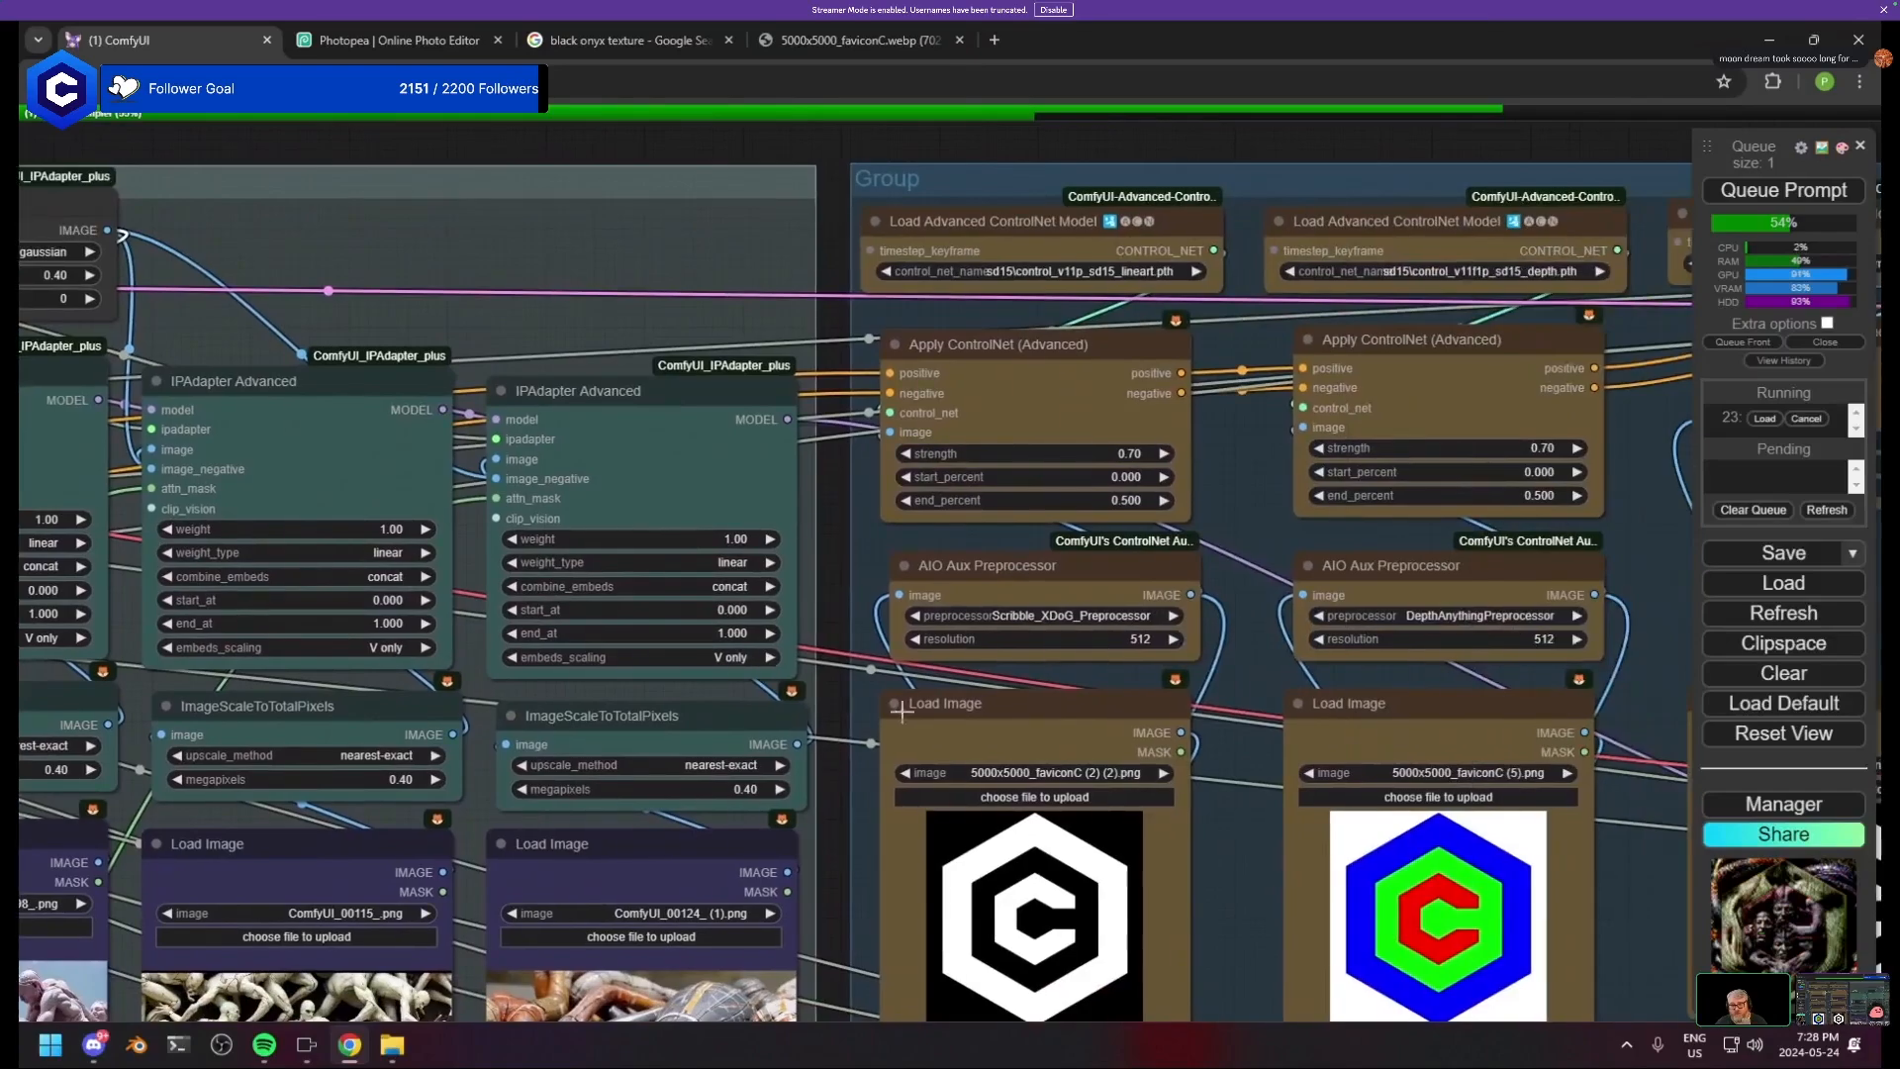
scroll(737, 699, "down", 6)
left_click_drag(737, 700, 784, 637)
left_click_drag(1527, 602, 870, 640)
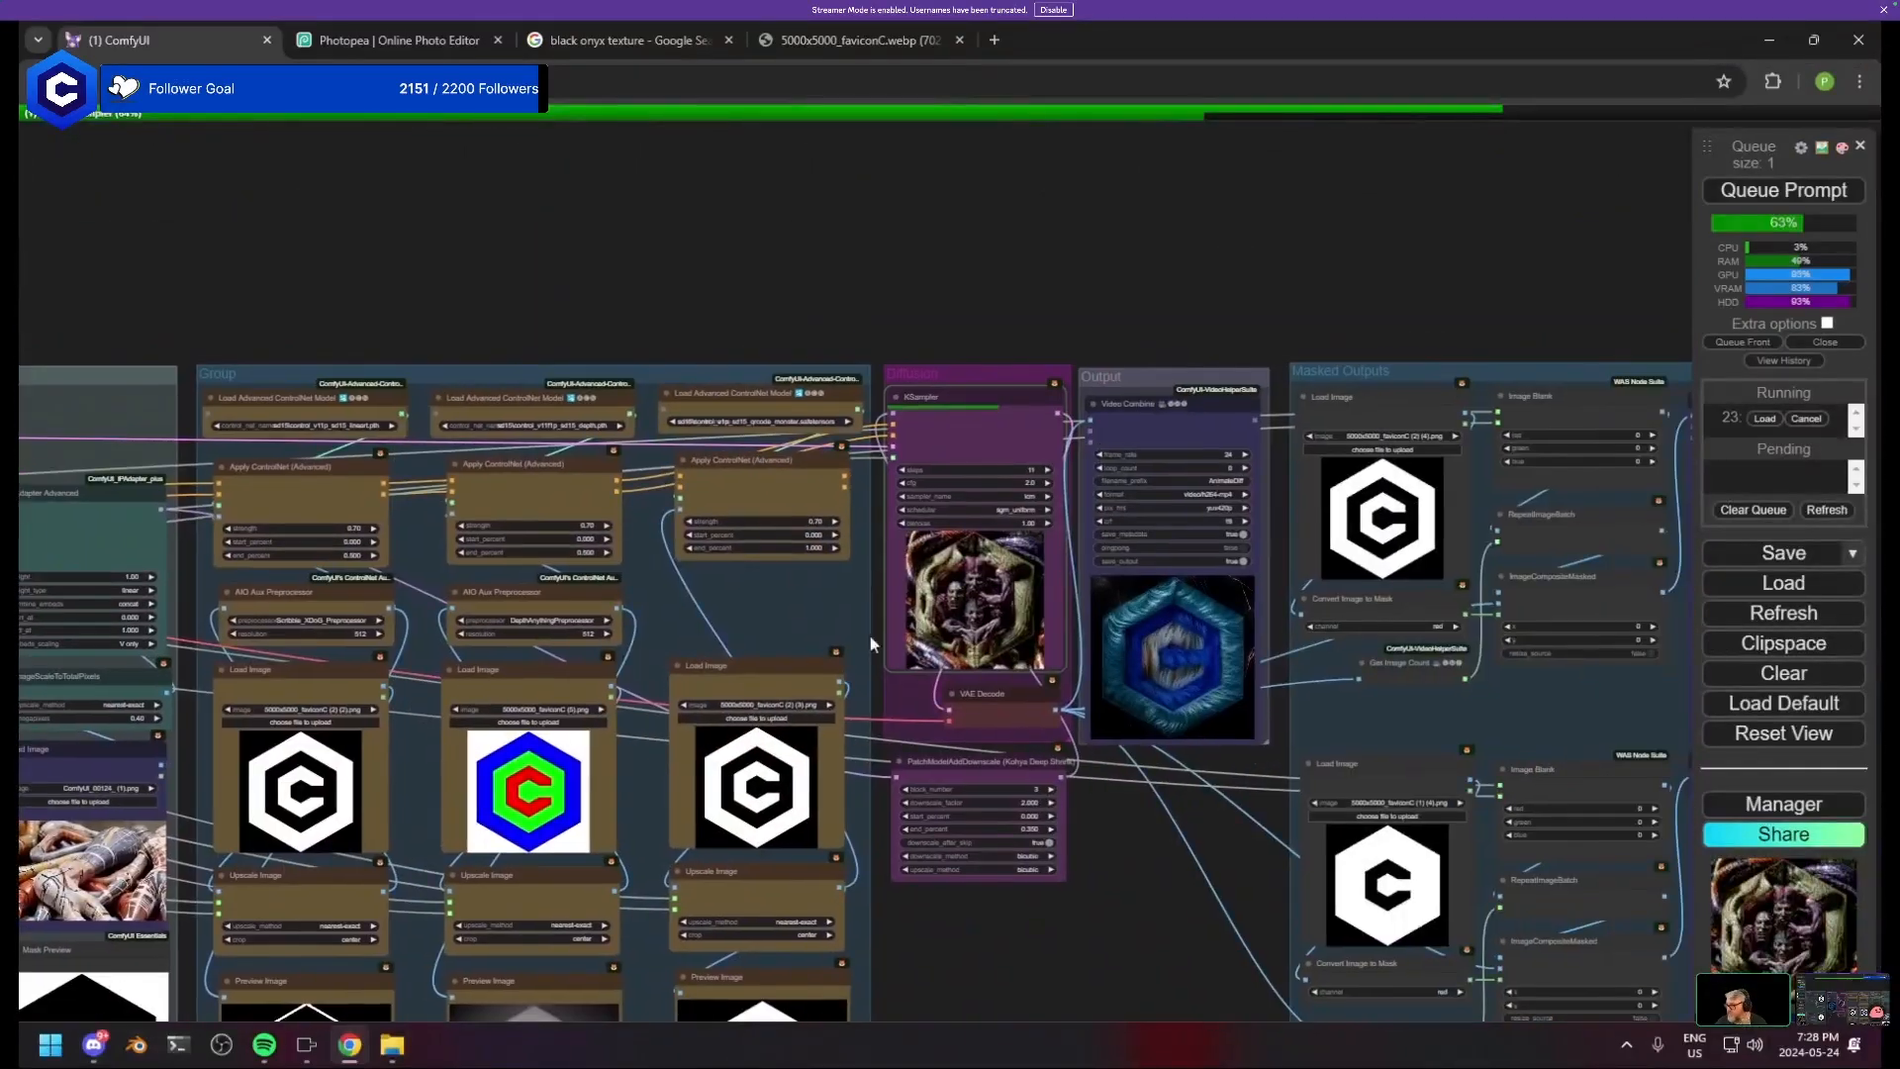
scroll(968, 630, "up", 6)
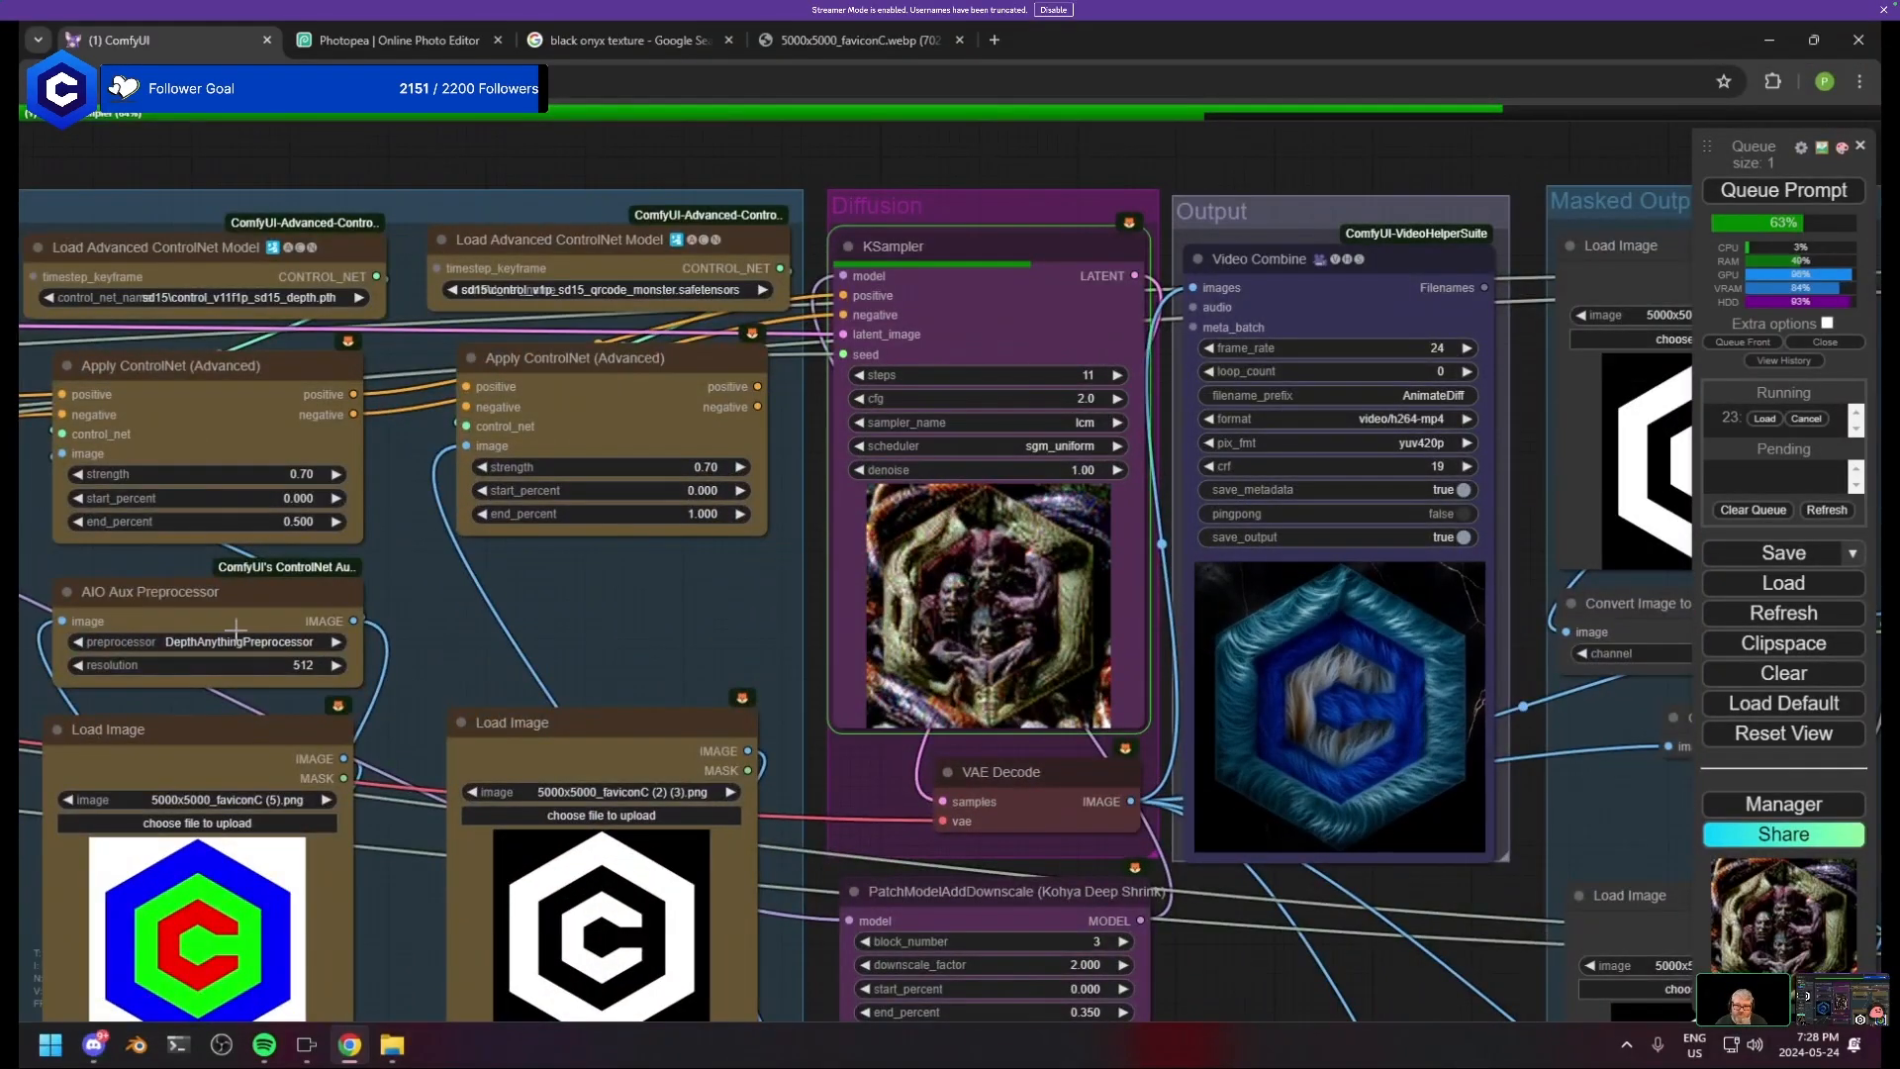
left_click_drag(234, 699, 1127, 530)
left_click_drag(630, 533, 1210, 460)
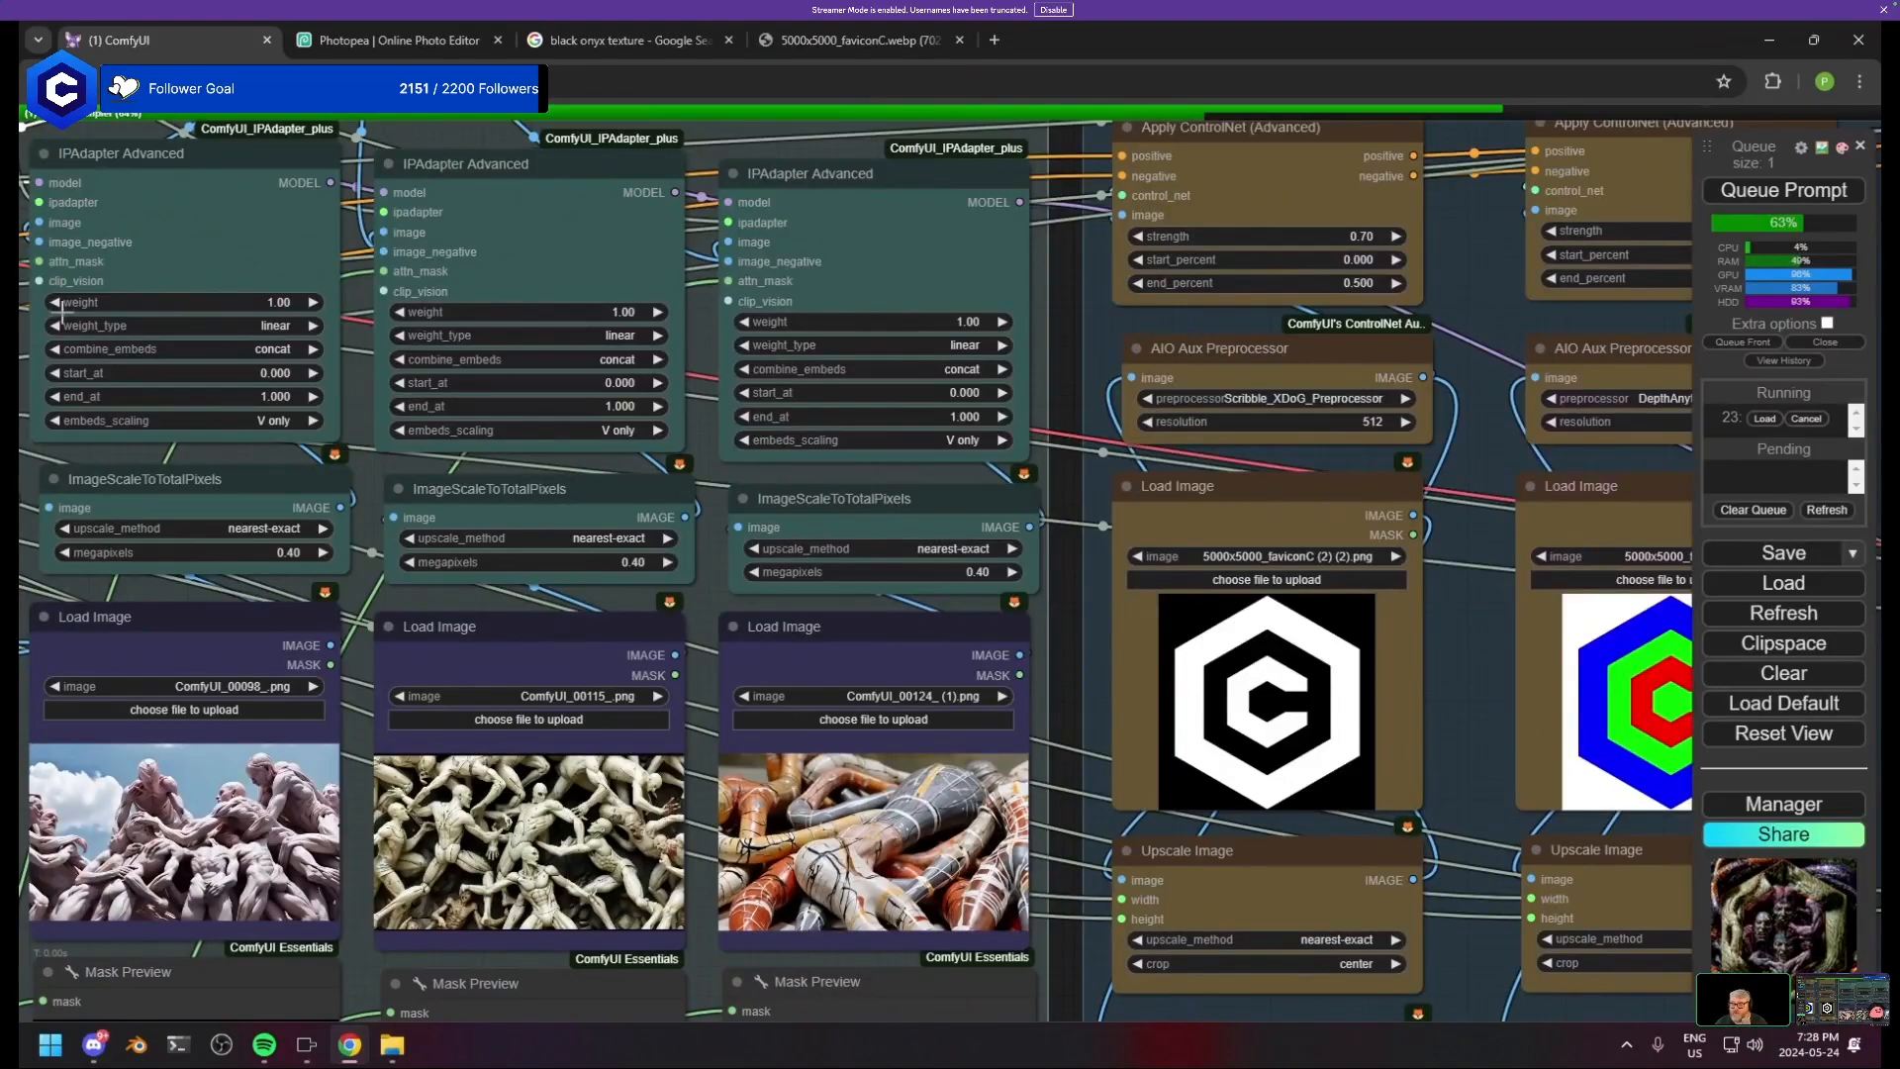
- Place the MoonDream Node directly beside String Concatenate and align it with that node
left_click_drag(605, 466, 1879, 525)
left_click_drag(301, 619, 772, 679)
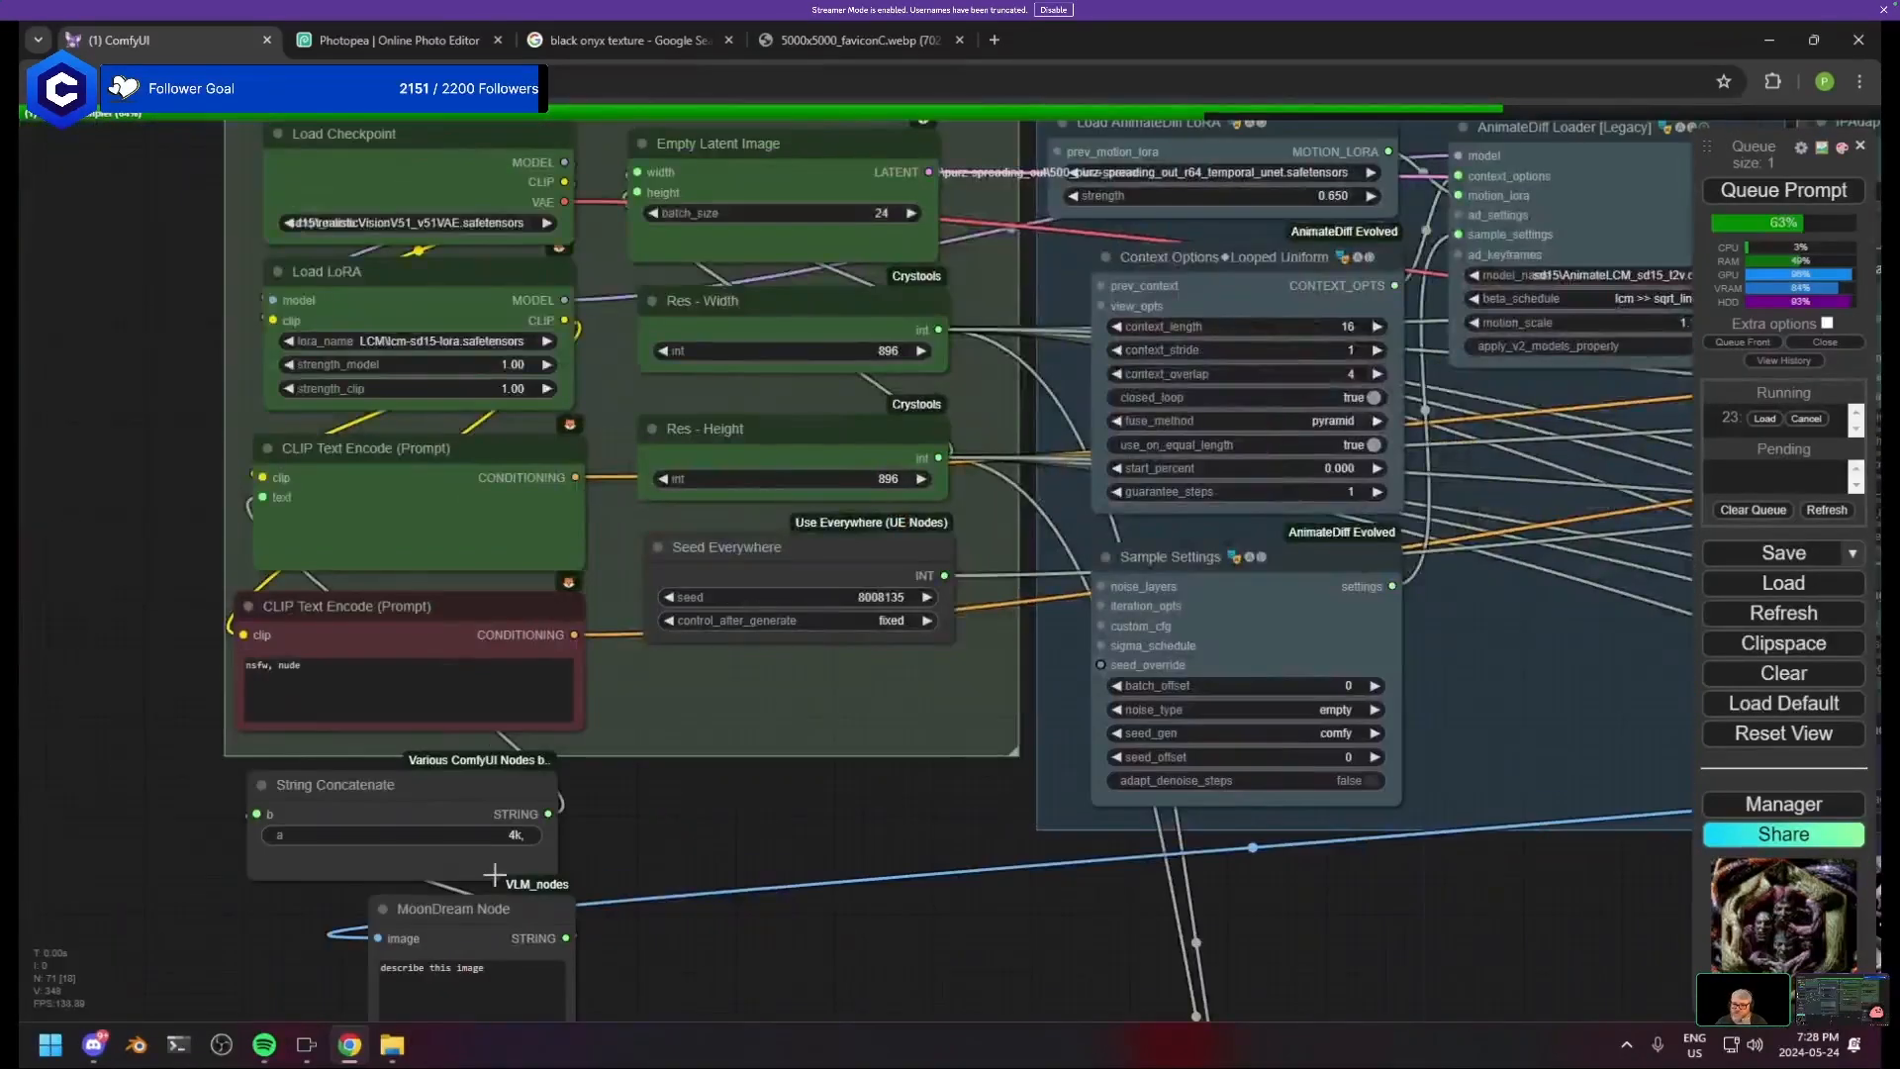
left_click_drag(492, 874, 674, 572)
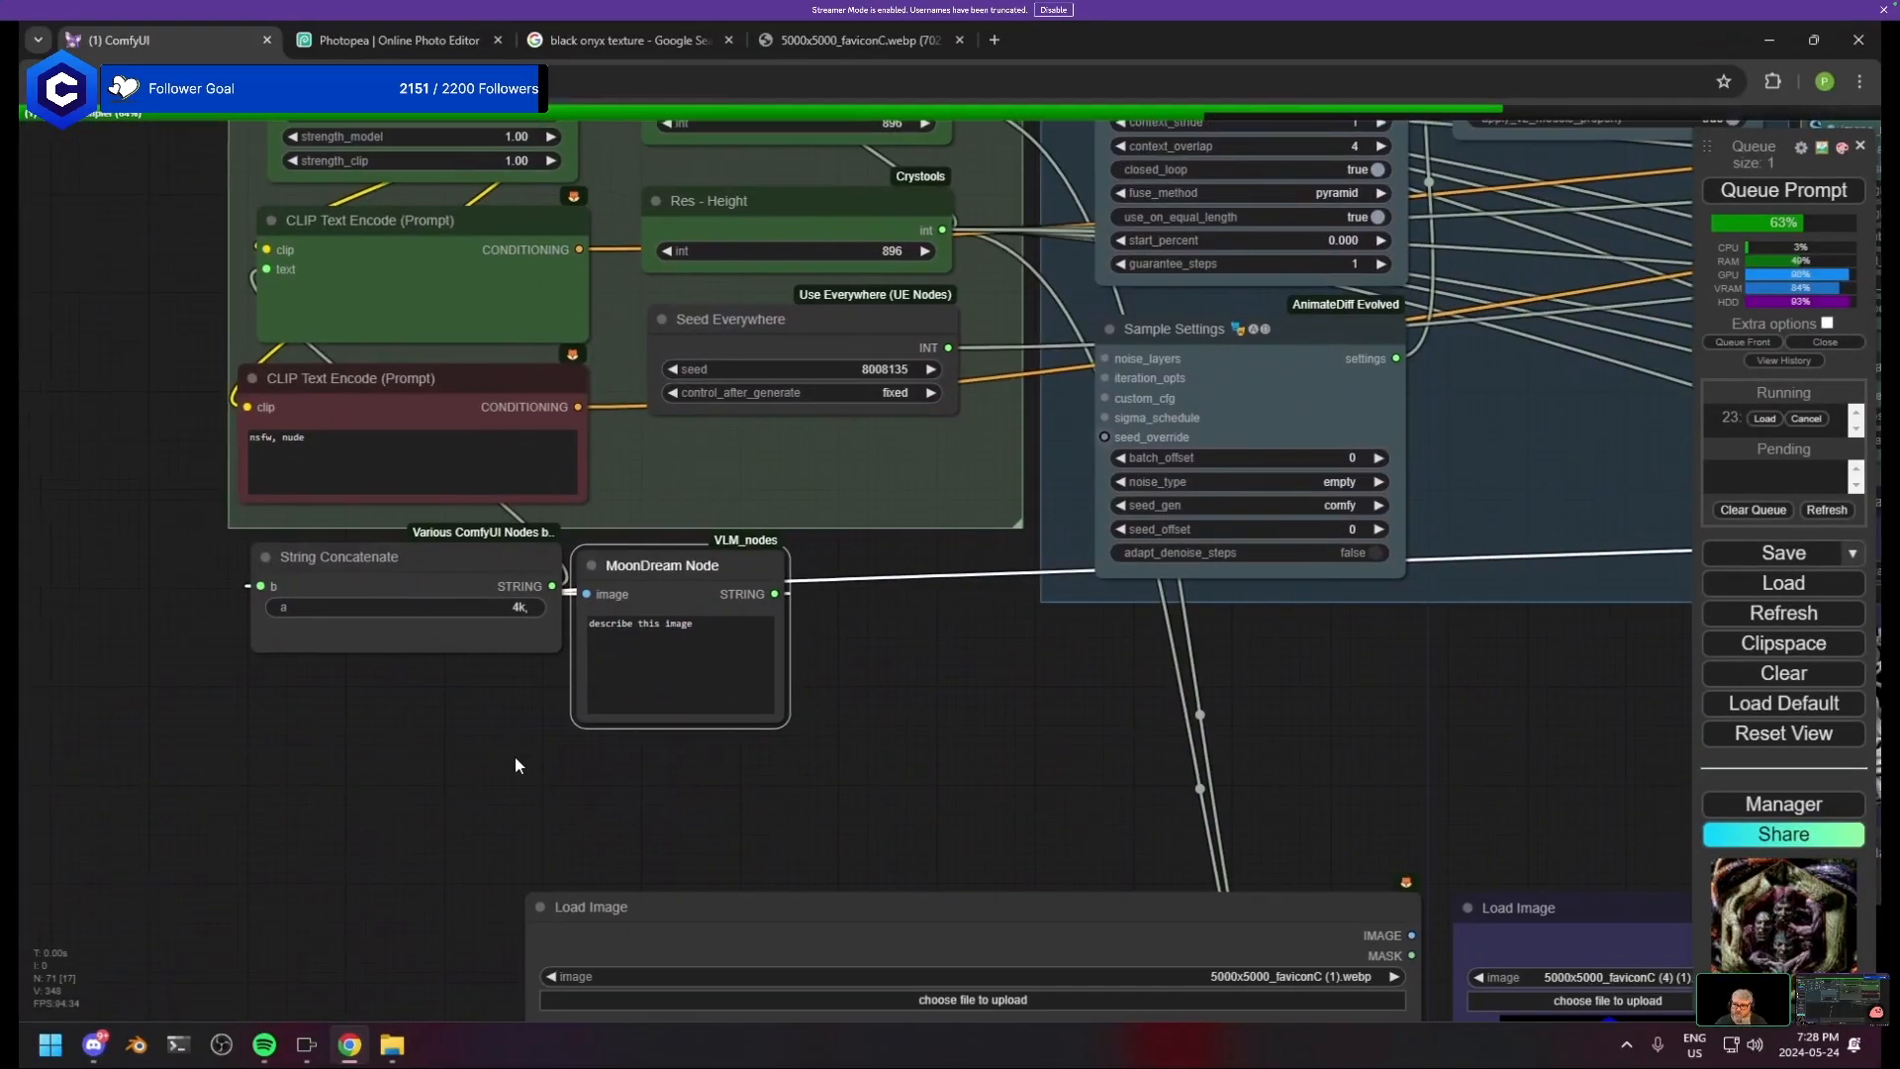
left_click(514, 758)
scroll(786, 749, "up", 4)
left_click_drag(786, 749, 1162, 797)
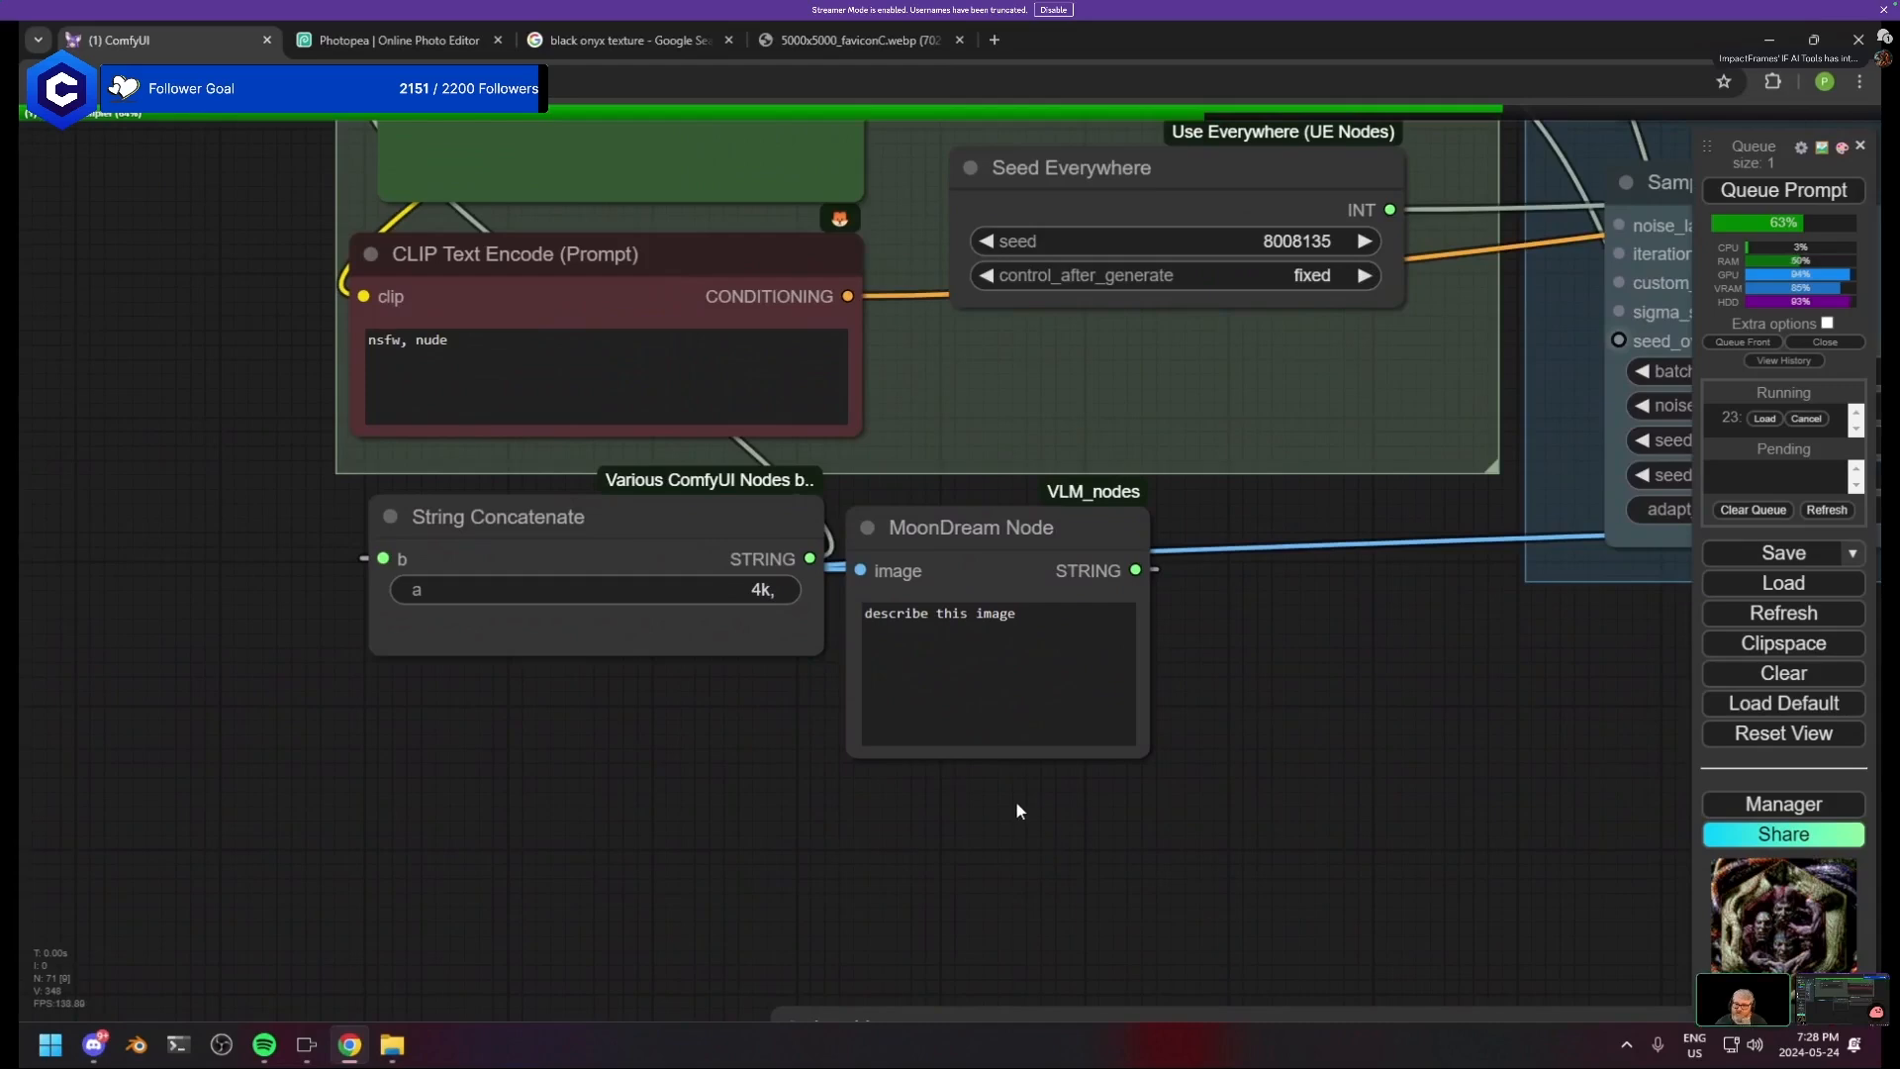
left_click_drag(1000, 792, 594, 562)
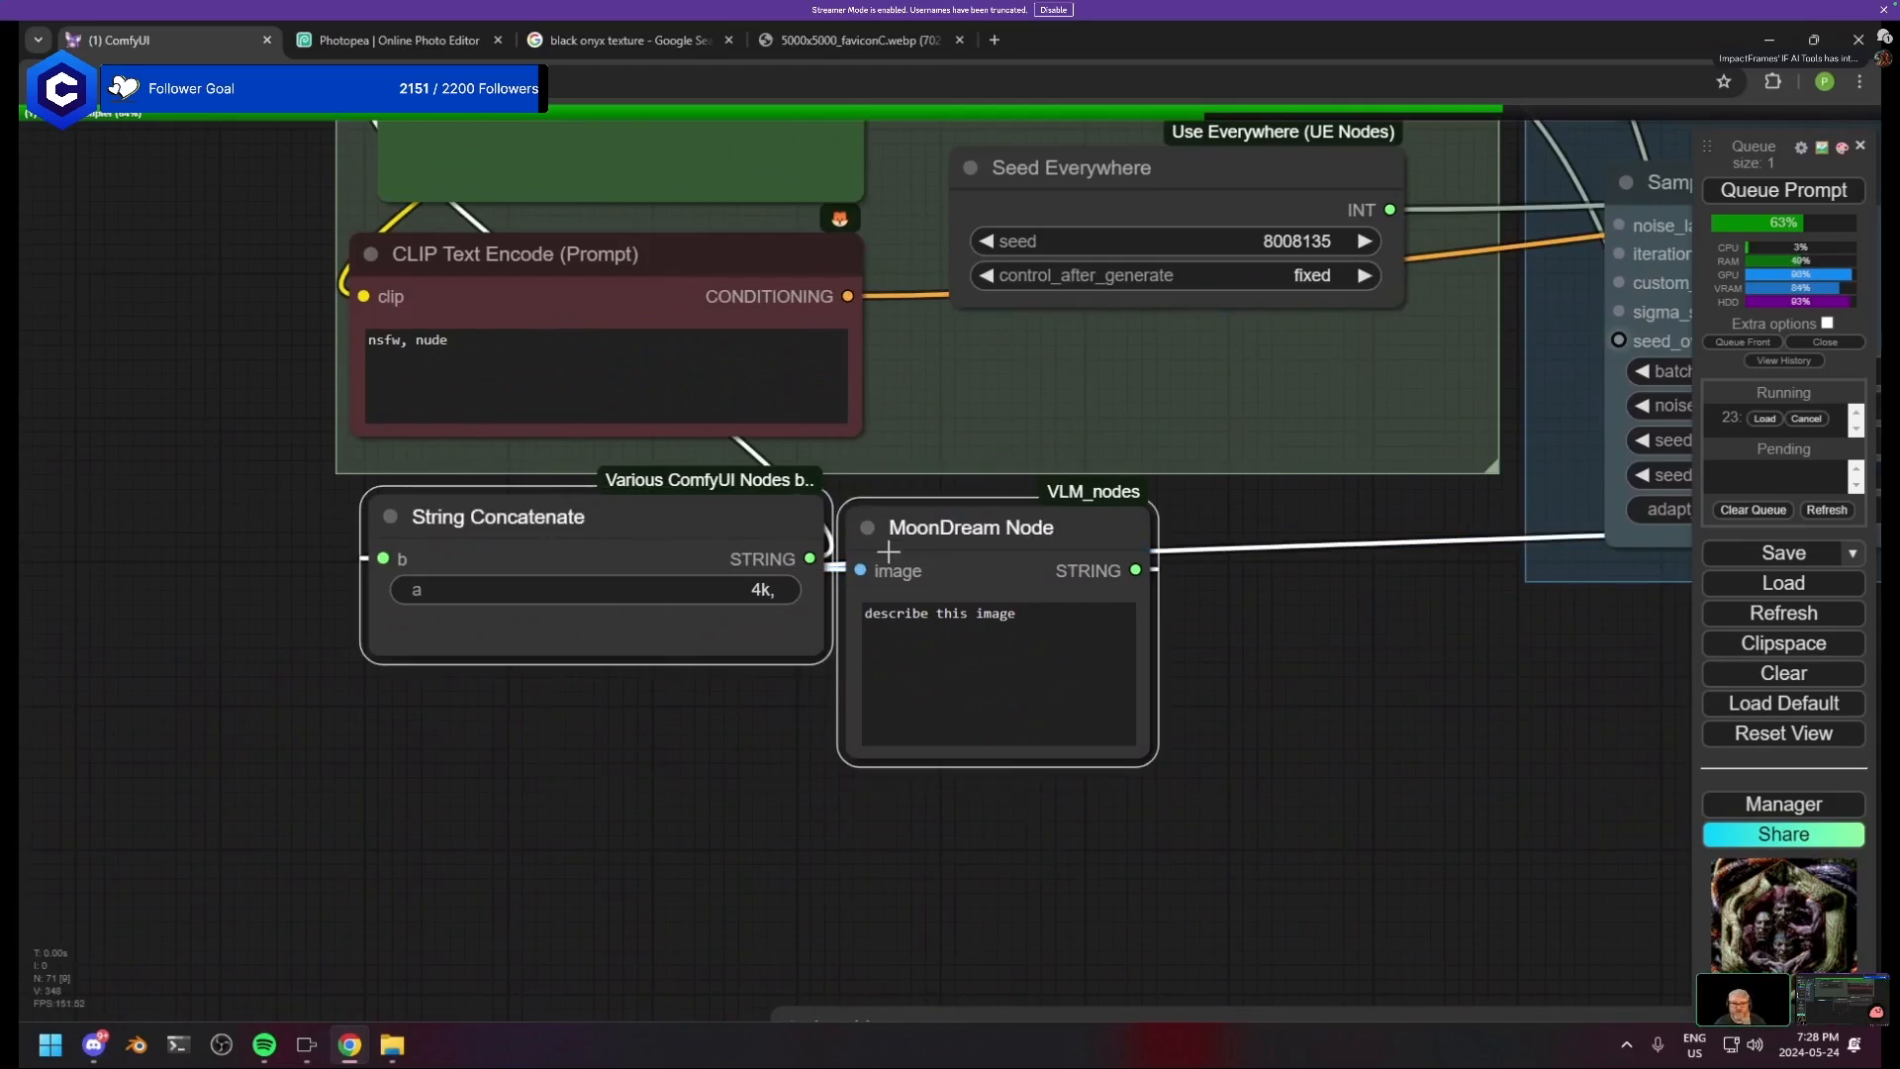
left_click_drag(914, 504, 936, 505)
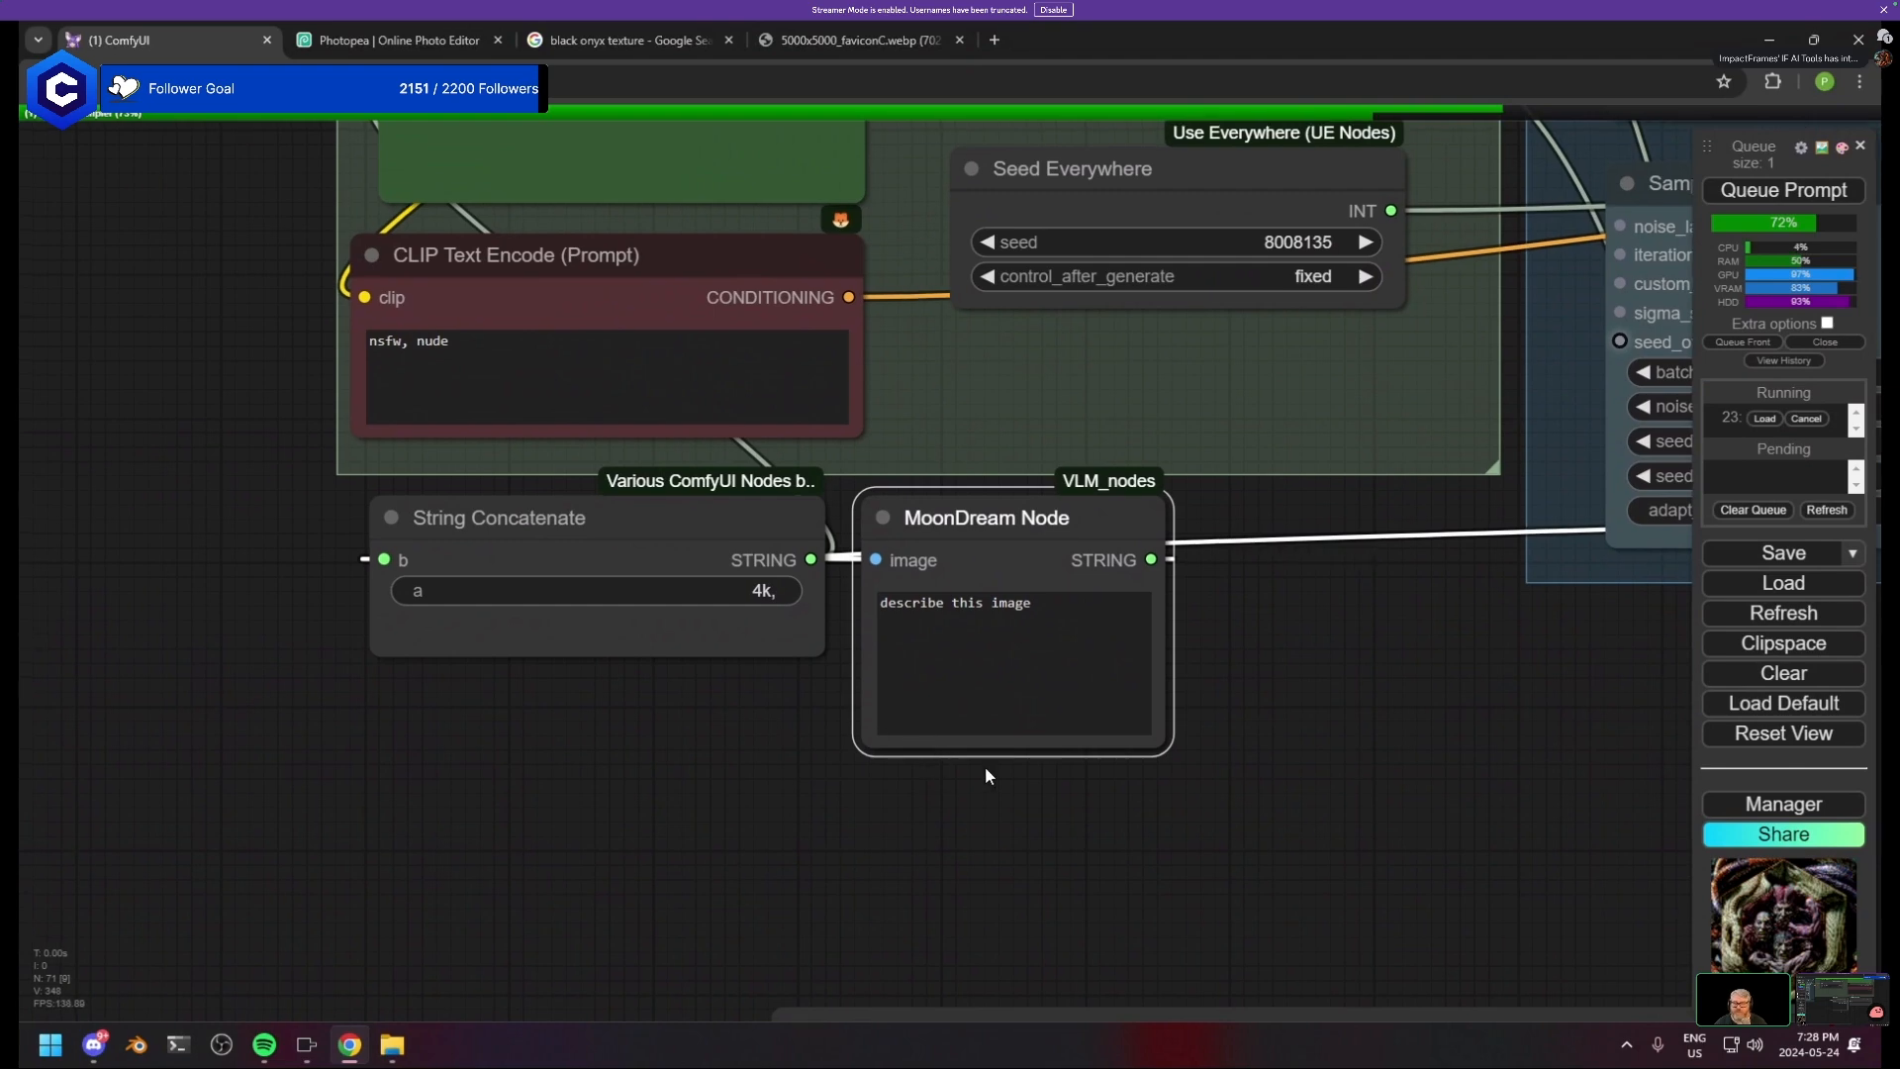
- Delete the String Concatenate and MoonDream nodes from the workflow
left_click(993, 784)
left_click_drag(993, 789, 723, 819)
key("Delete")
- Convert the green CLIP Text Encode's text input back to a widget and use 4k as its prompt
right_click(594, 357)
left_click(700, 743)
left_click(837, 743)
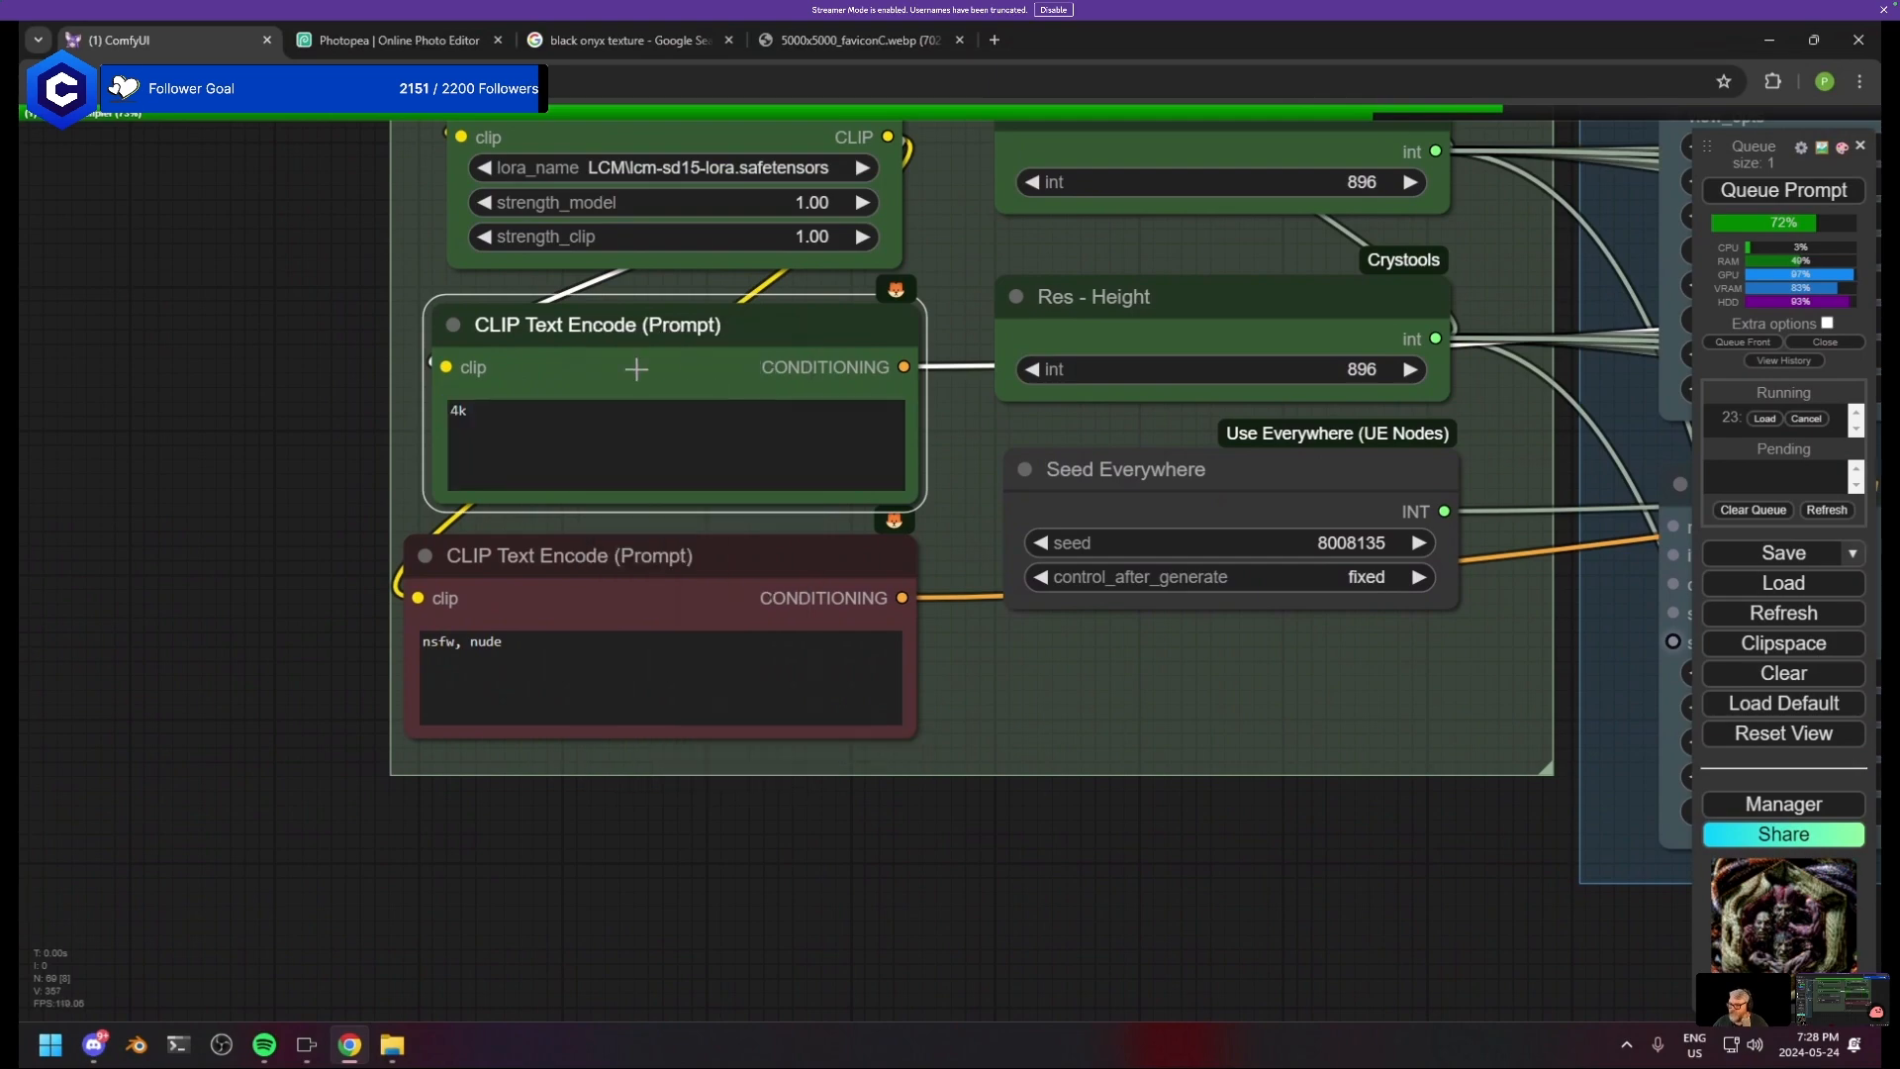
left_click(668, 456)
type("4k")
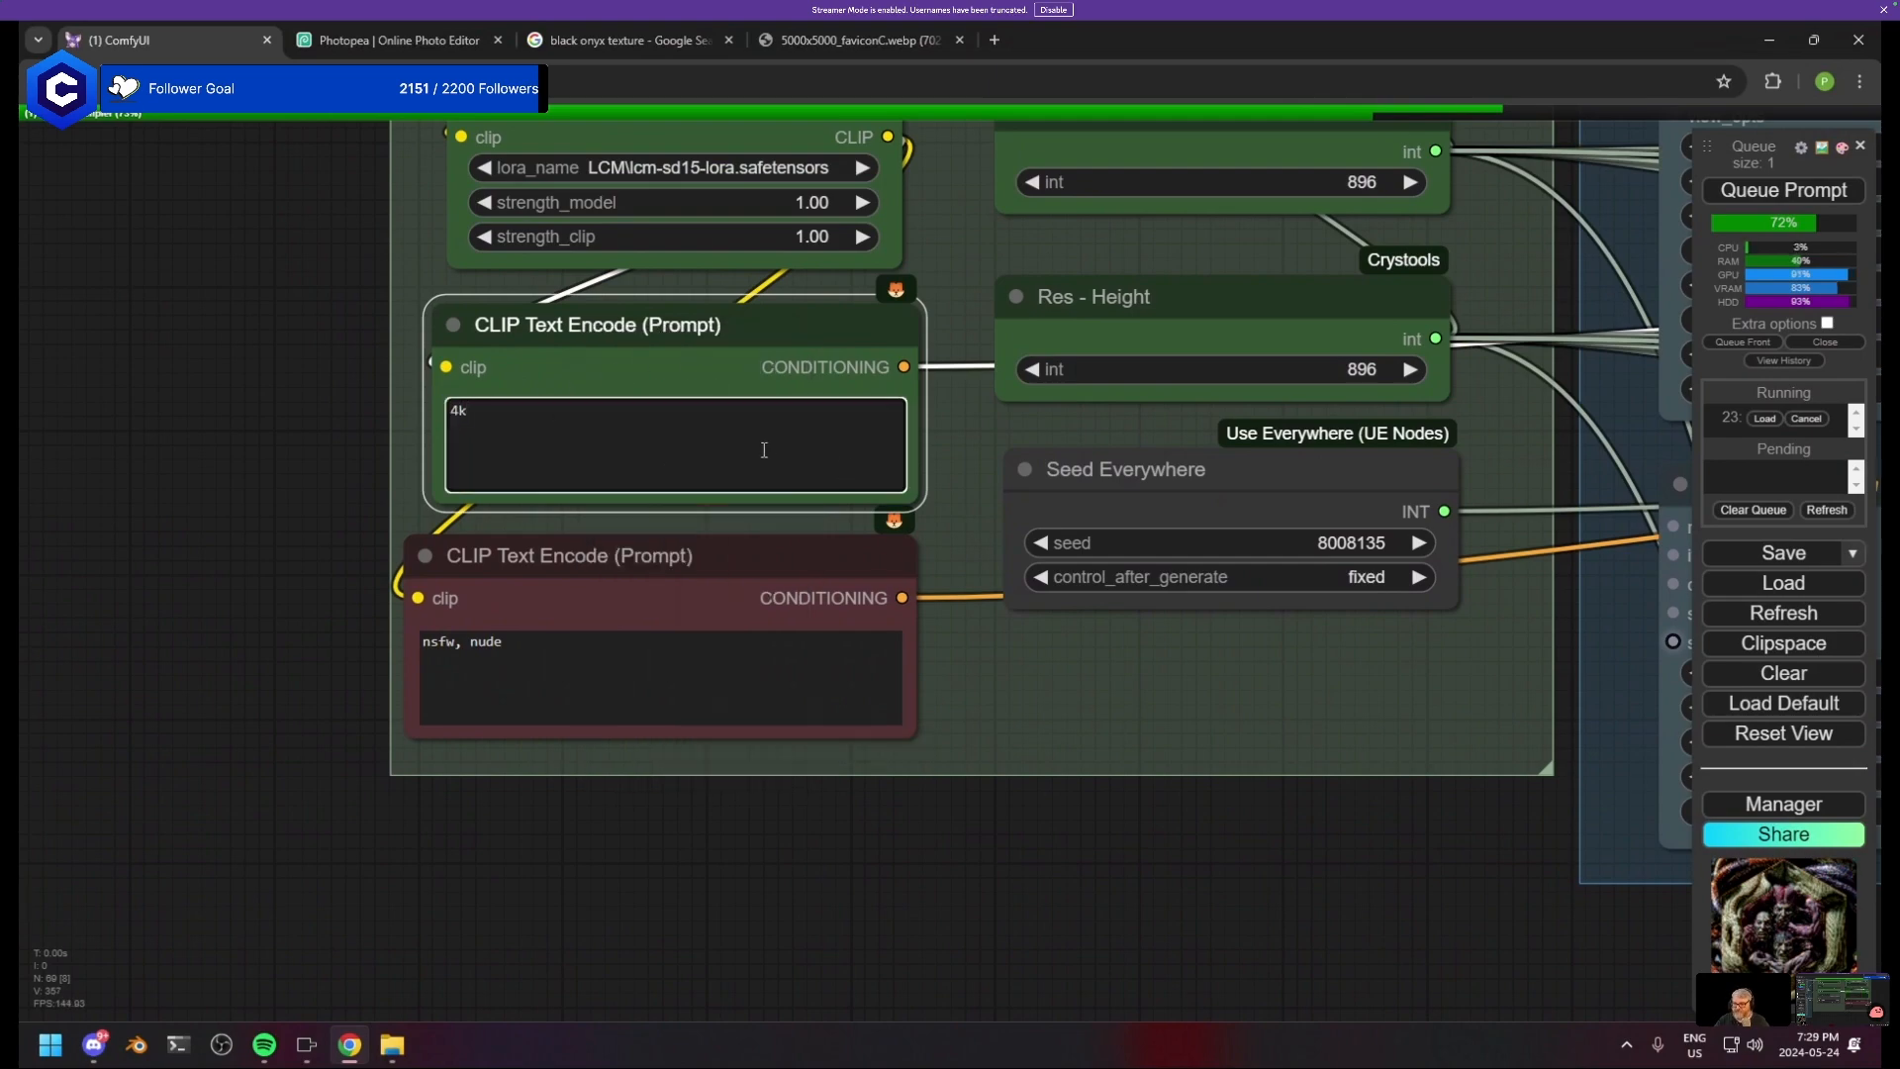
- Inspect the reference images, mask previews and ControlNet nodes, and check the KSampler's settings and render preview
left_click_drag(1044, 879, 52, 781)
scroll(1047, 884, "down", 5)
scroll(1081, 918, "down", 4)
left_click_drag(1081, 918, 315, 648)
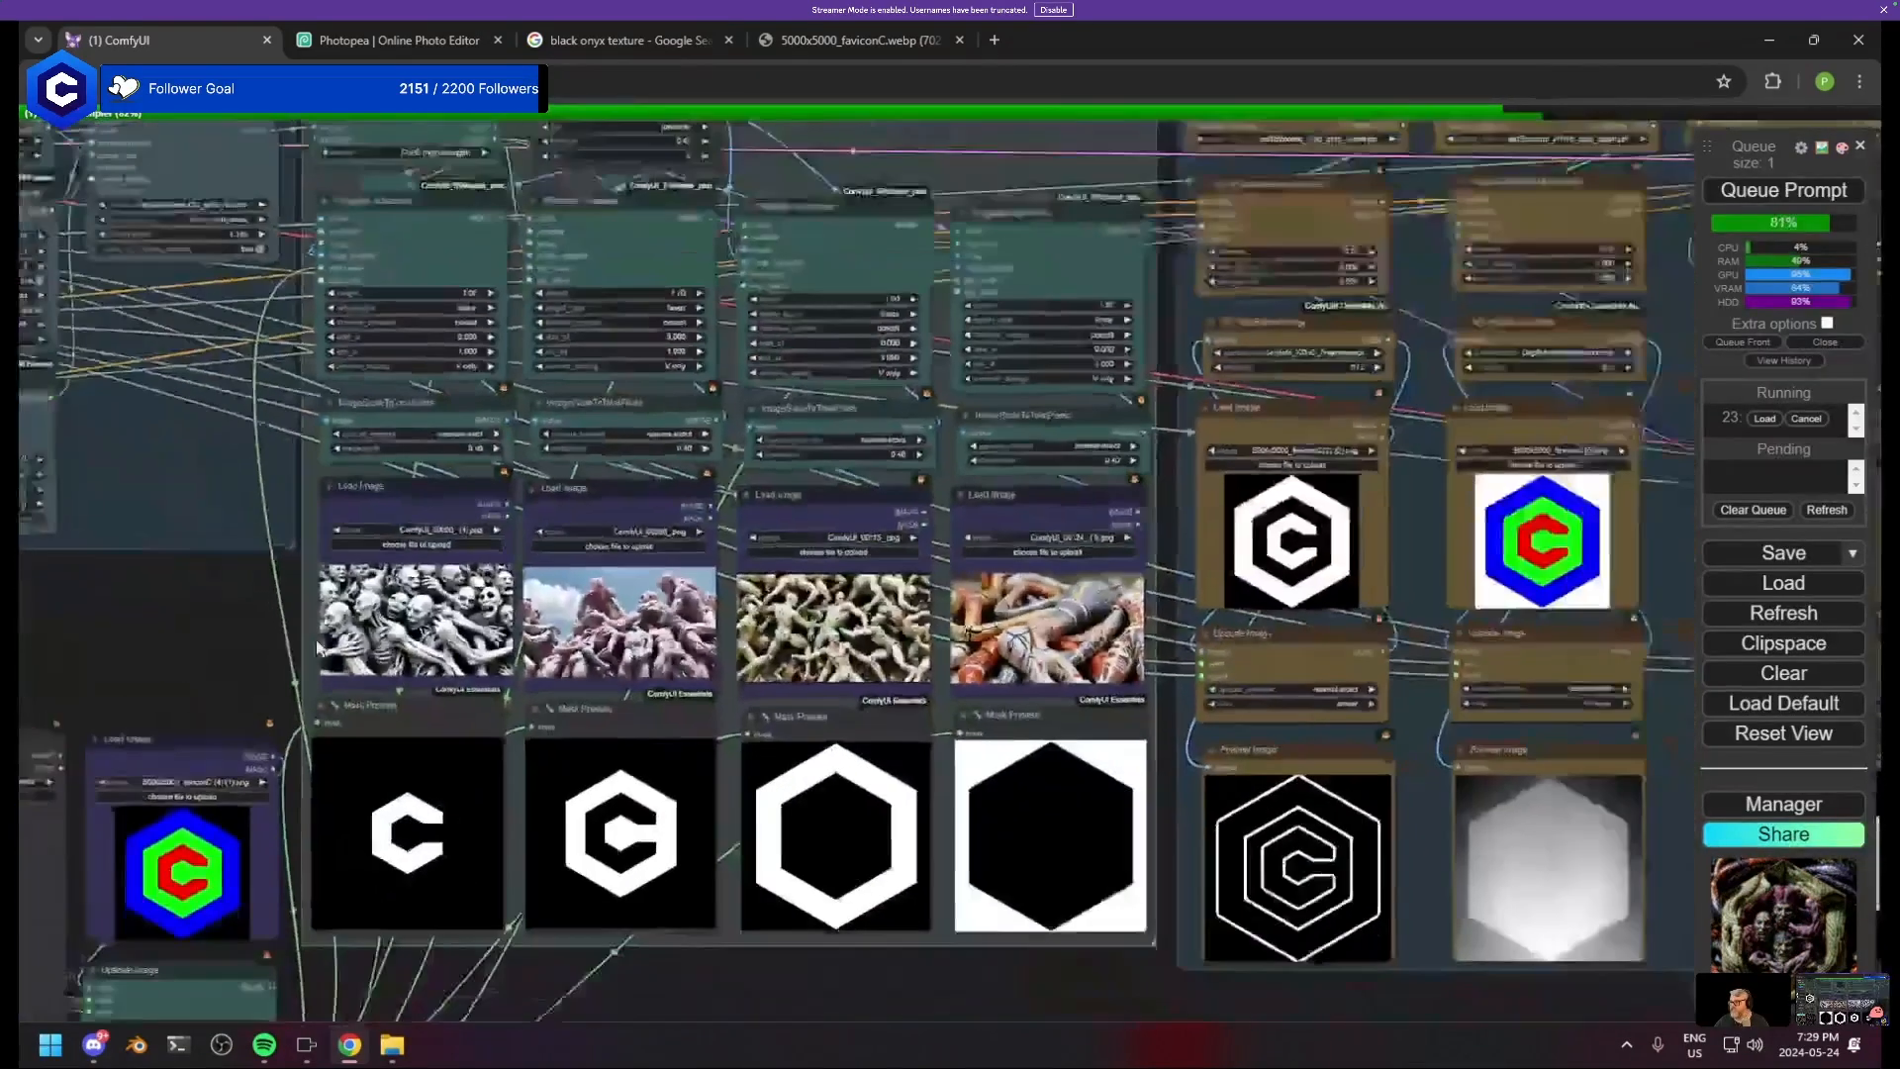
scroll(316, 648, "down", 1)
left_click_drag(1264, 937, 597, 768)
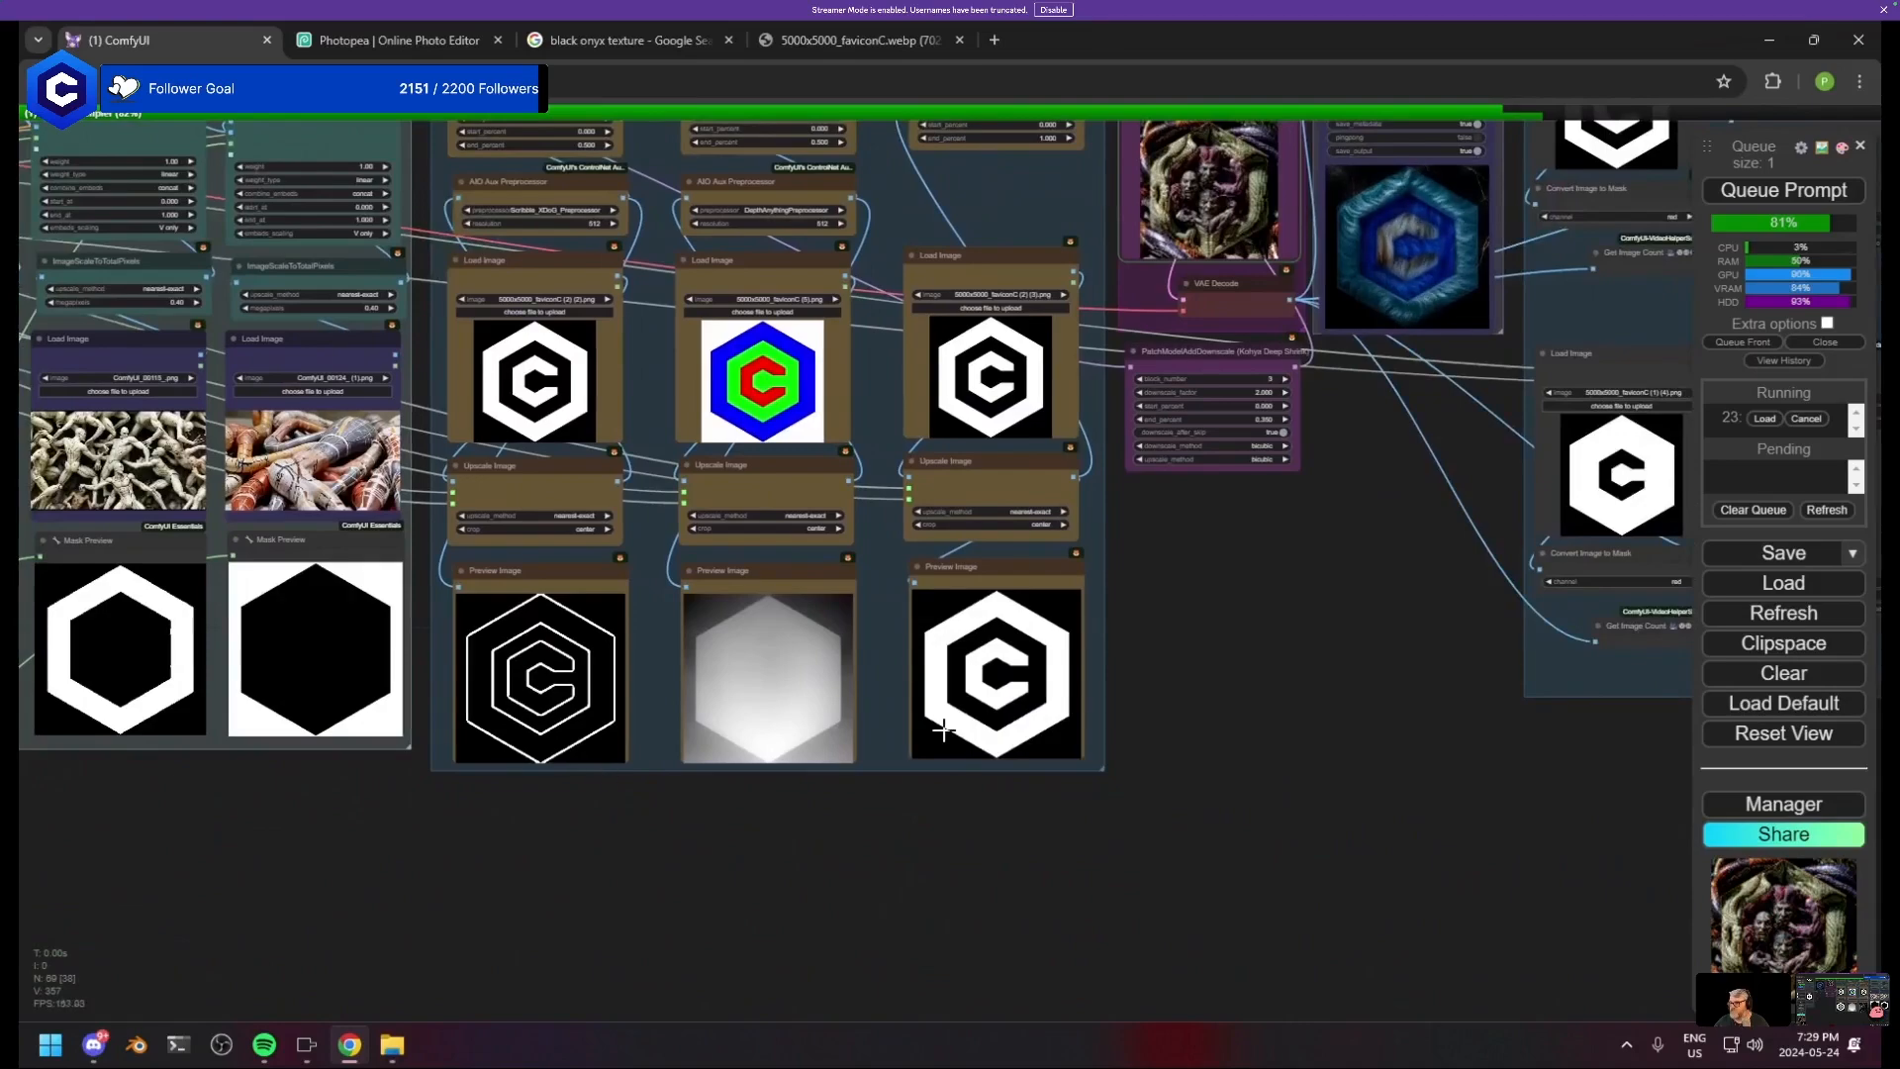
left_click_drag(1278, 631, 1039, 805)
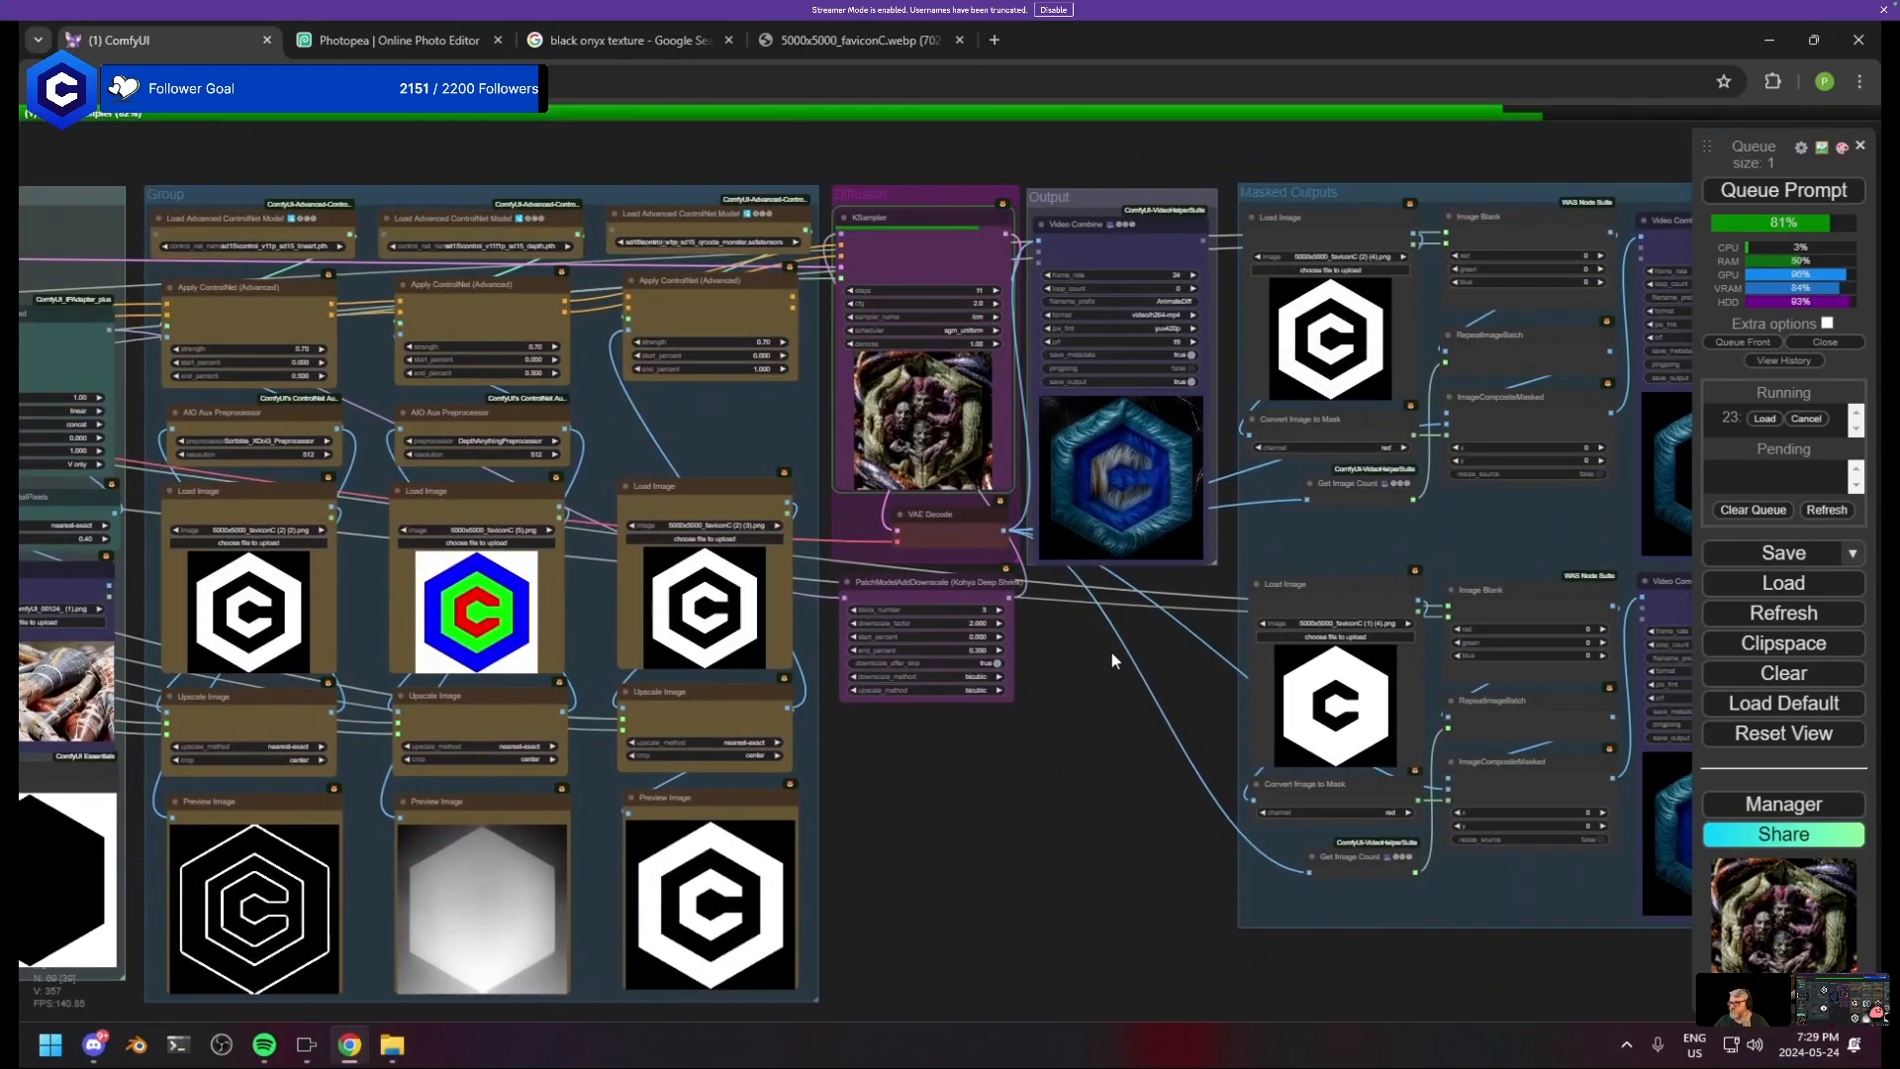
left_click_drag(974, 612, 964, 675)
scroll(965, 675, "up", 10)
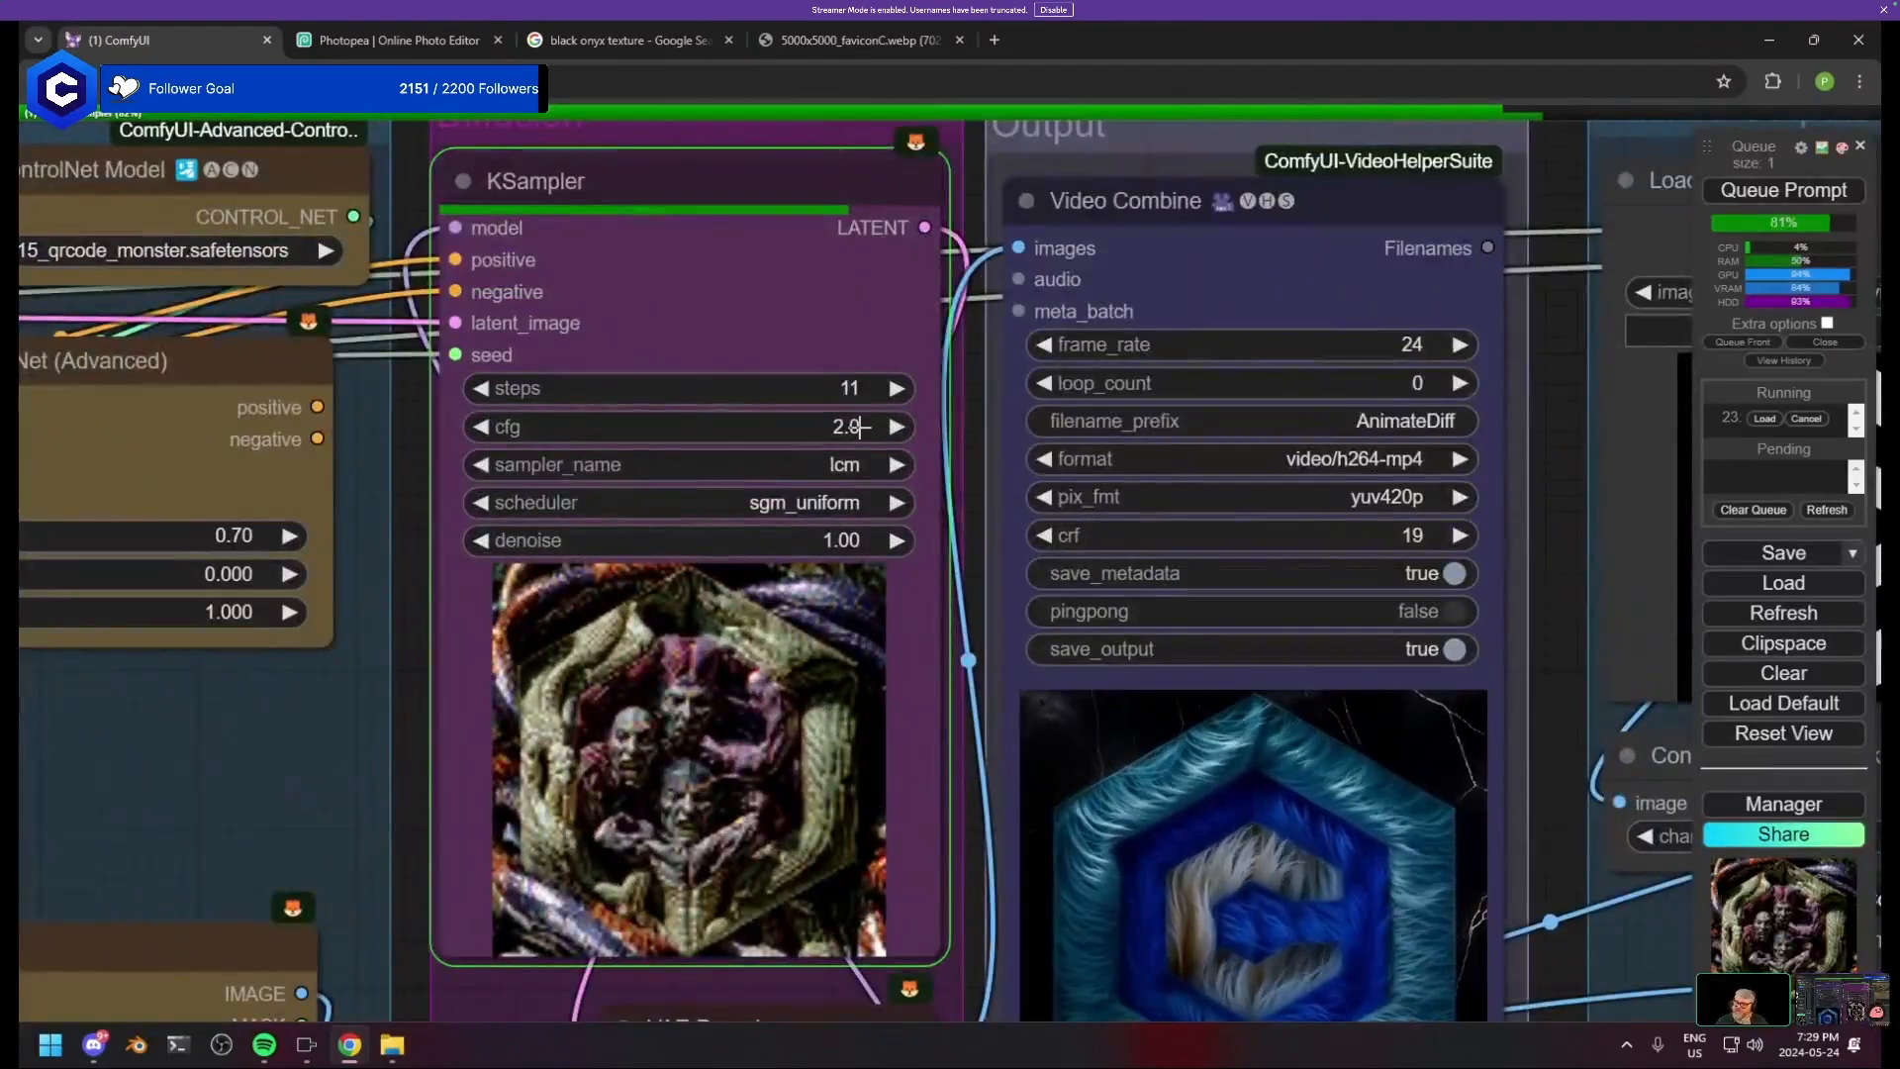
scroll(692, 790, "down", 6)
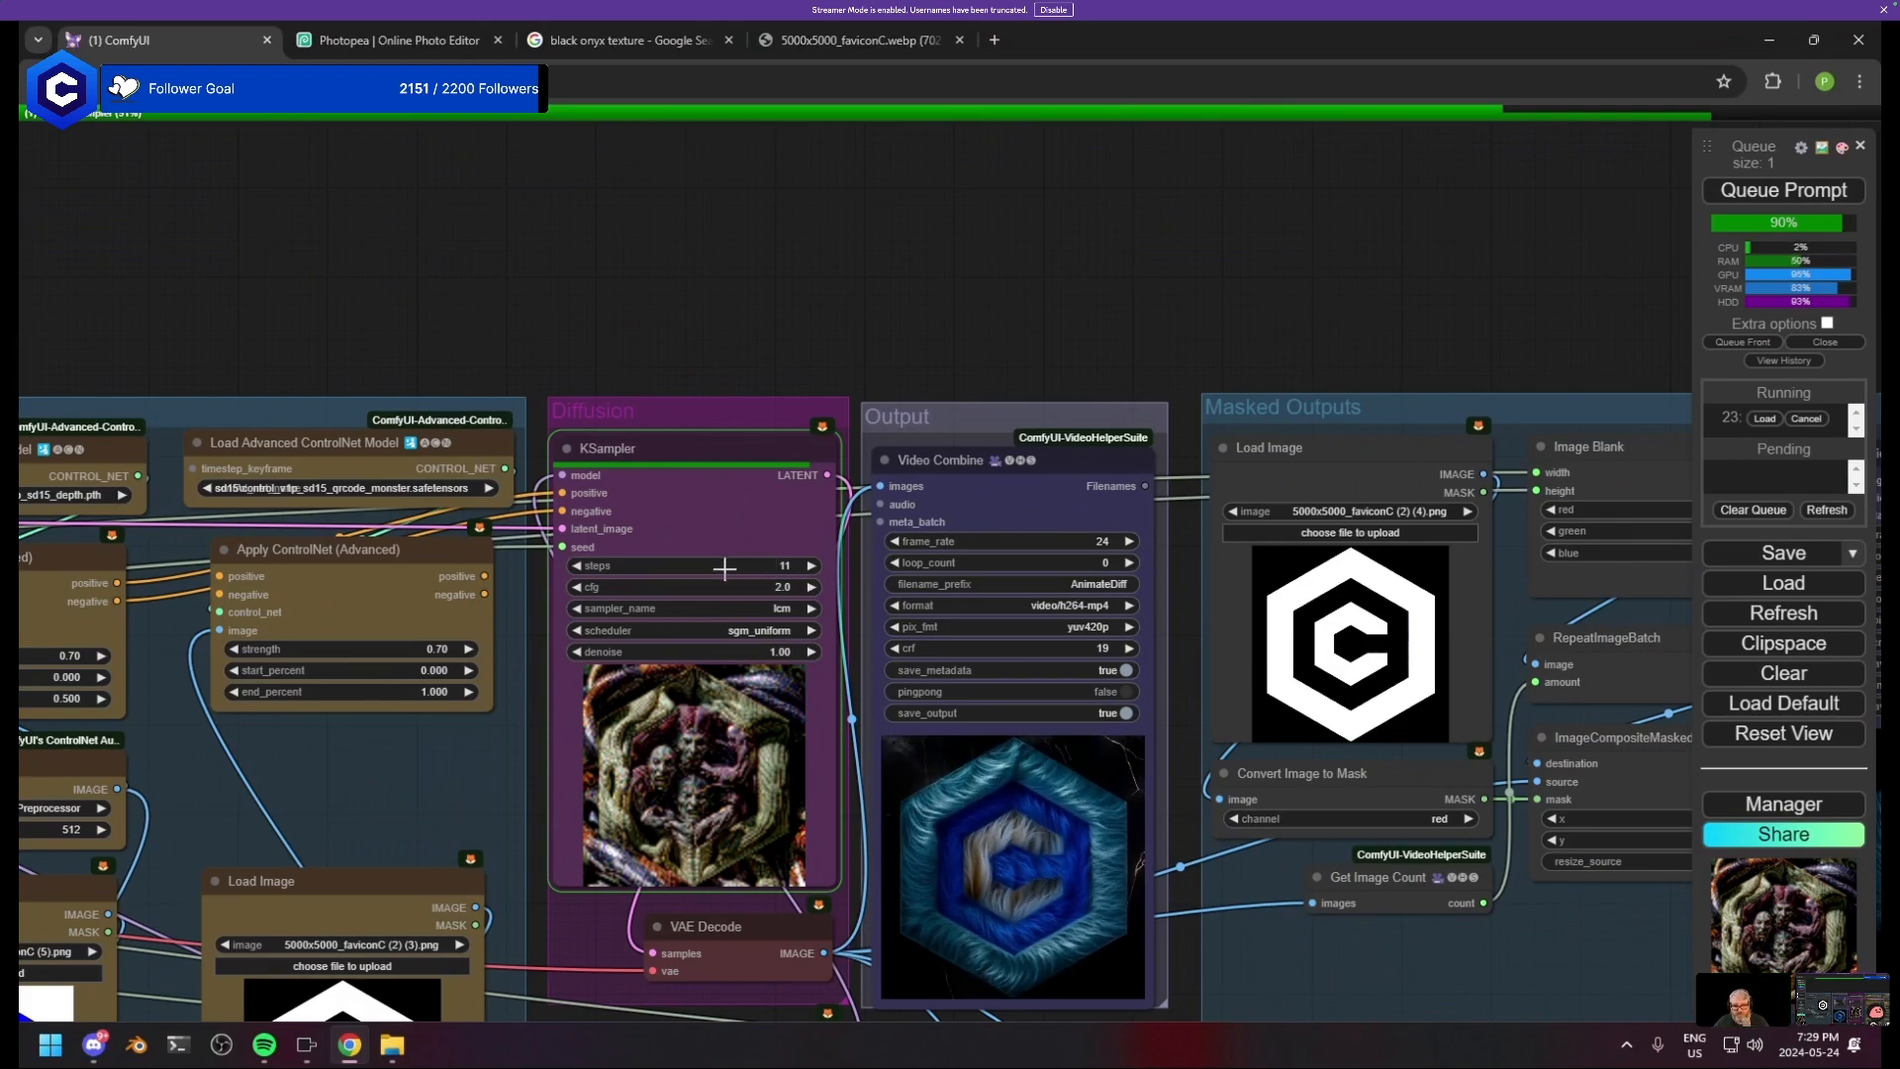
left_click_drag(522, 695, 1344, 593)
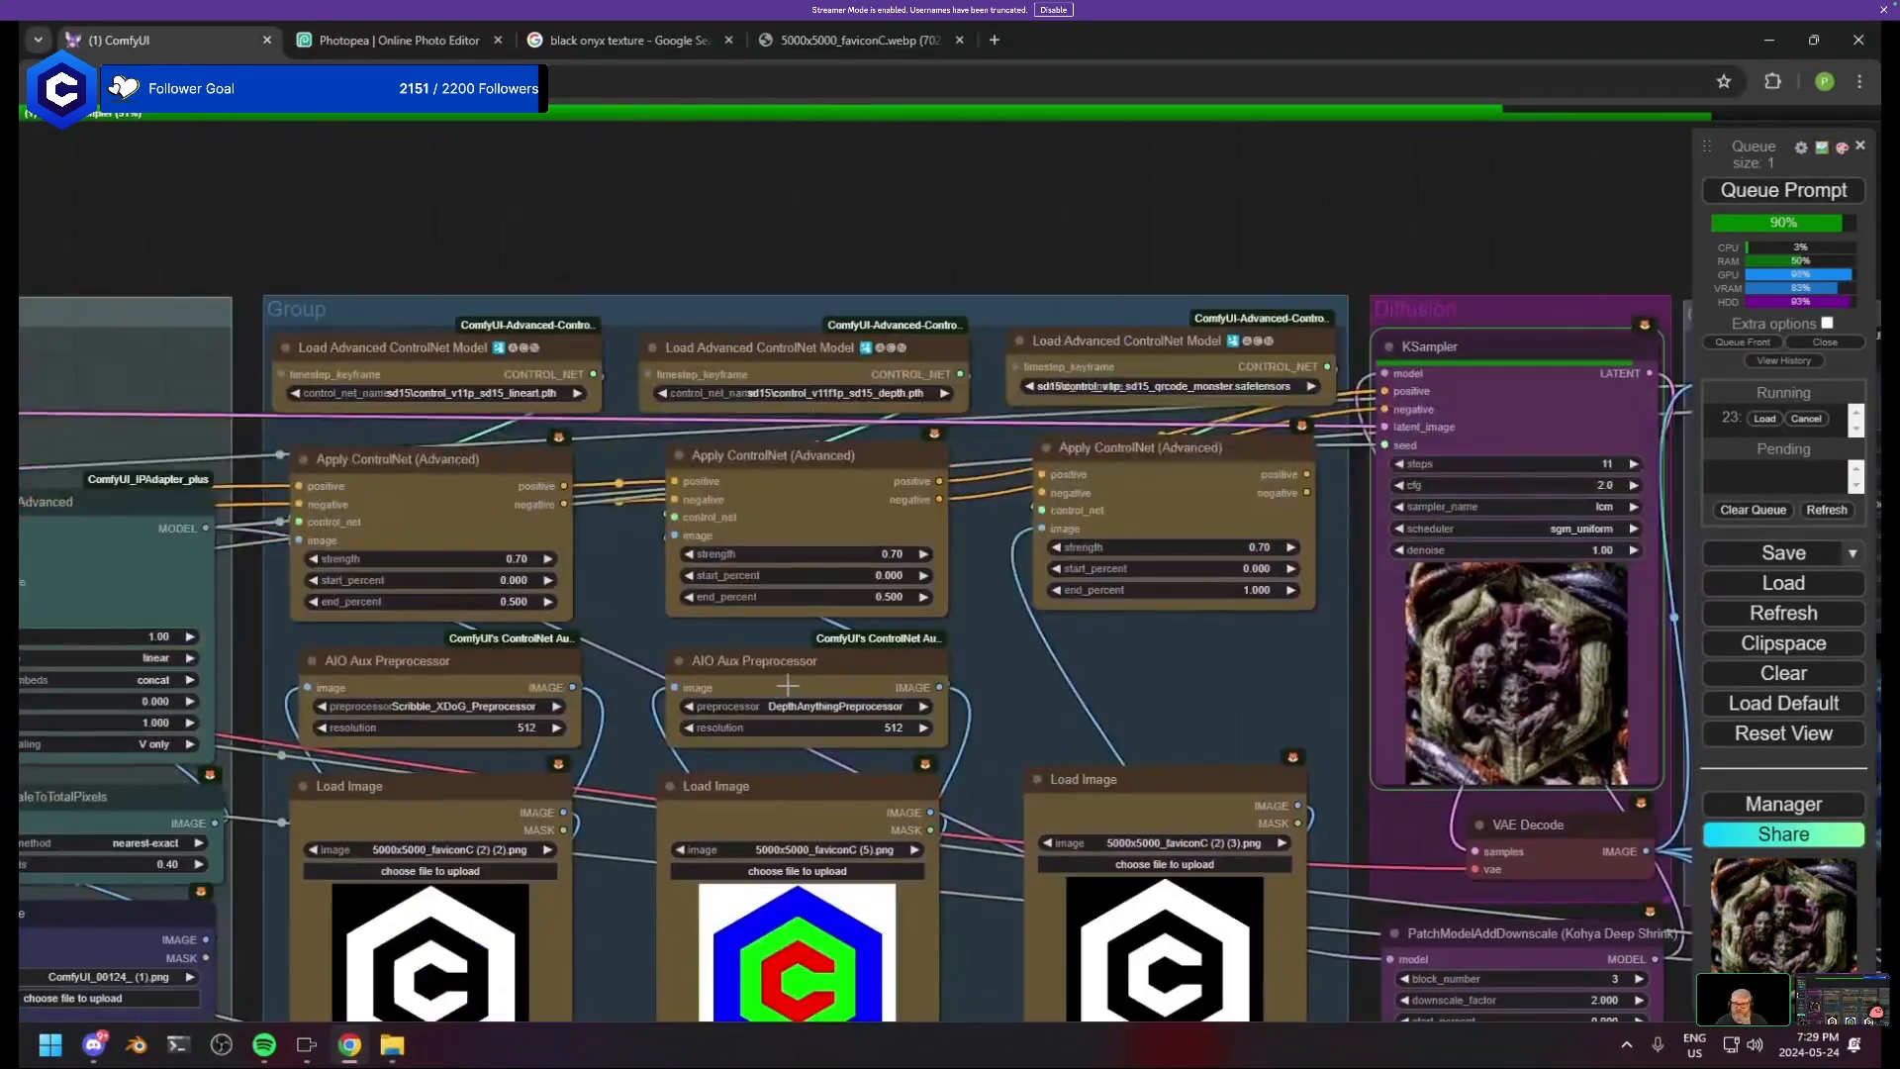
left_click_drag(1141, 669, 416, 501)
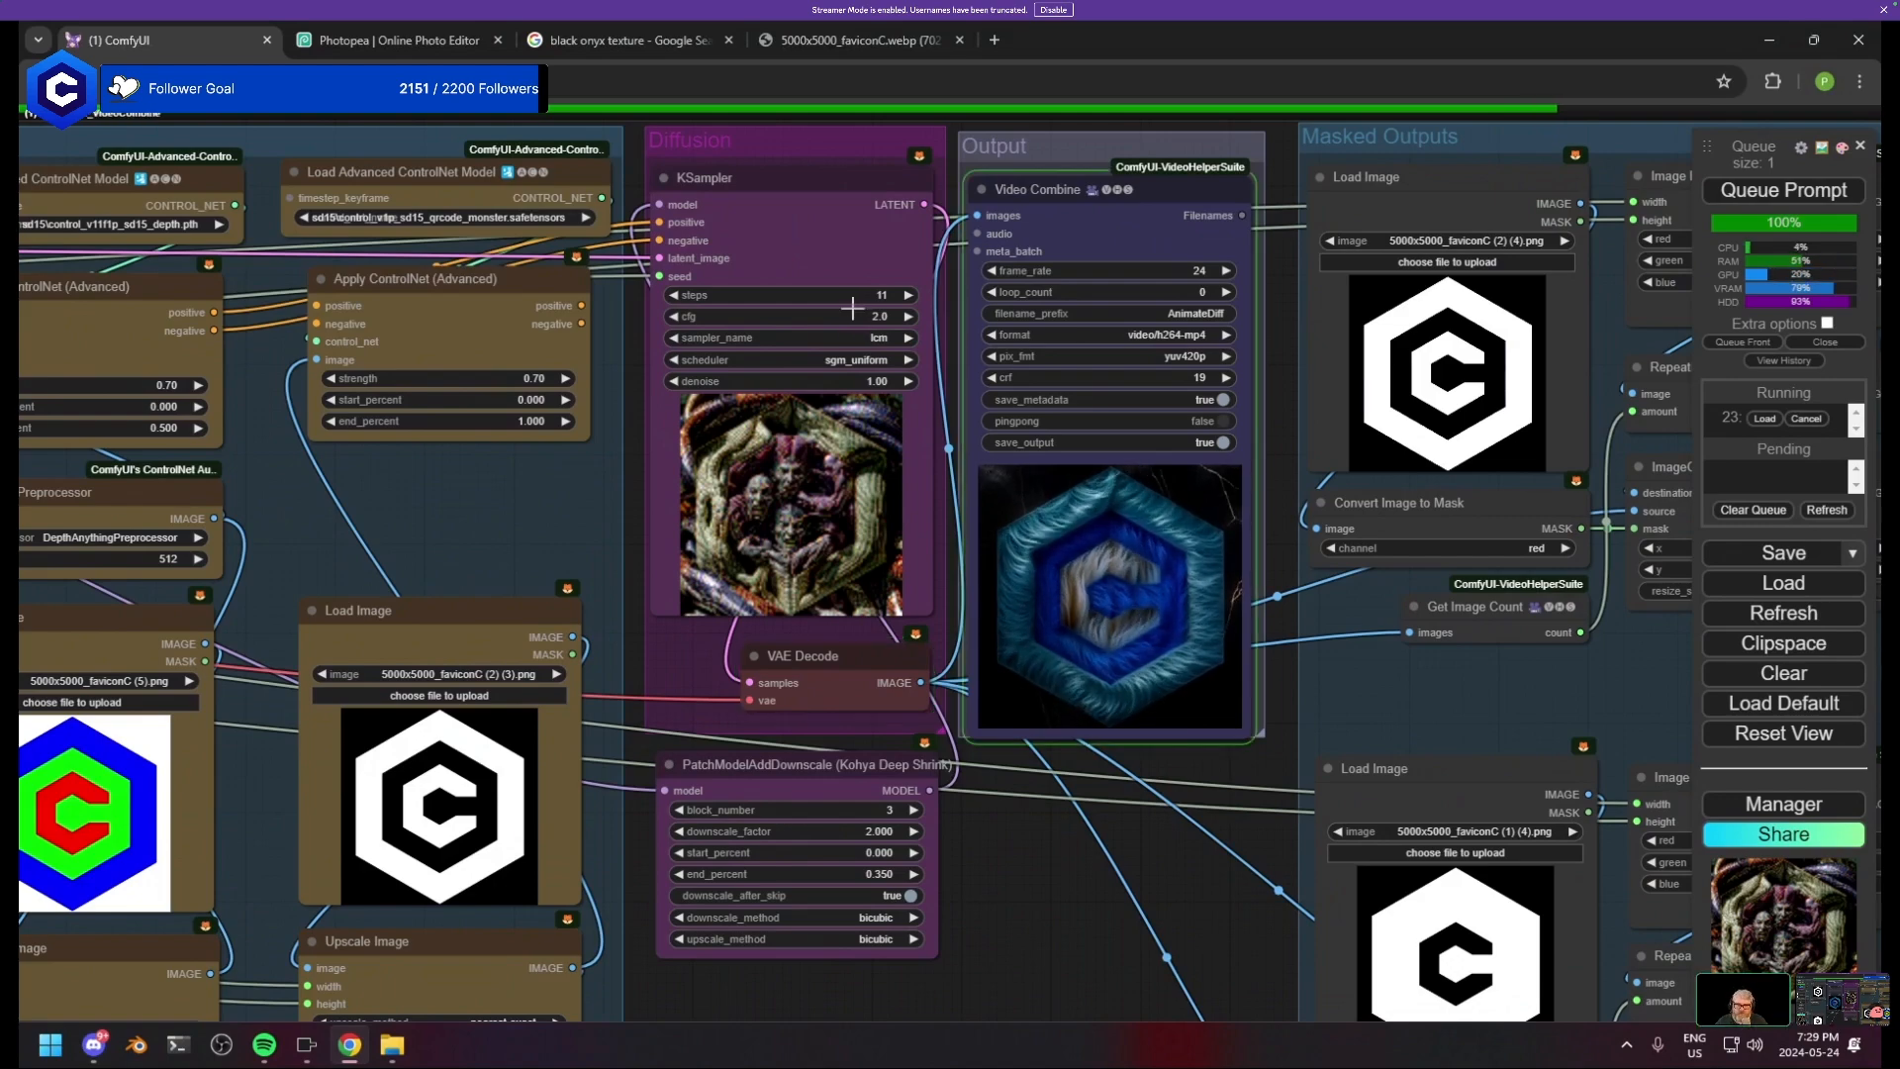
- Examine the finished logo animation in the main Output group's Video Combine at close range
scroll(1238, 642, "up", 8)
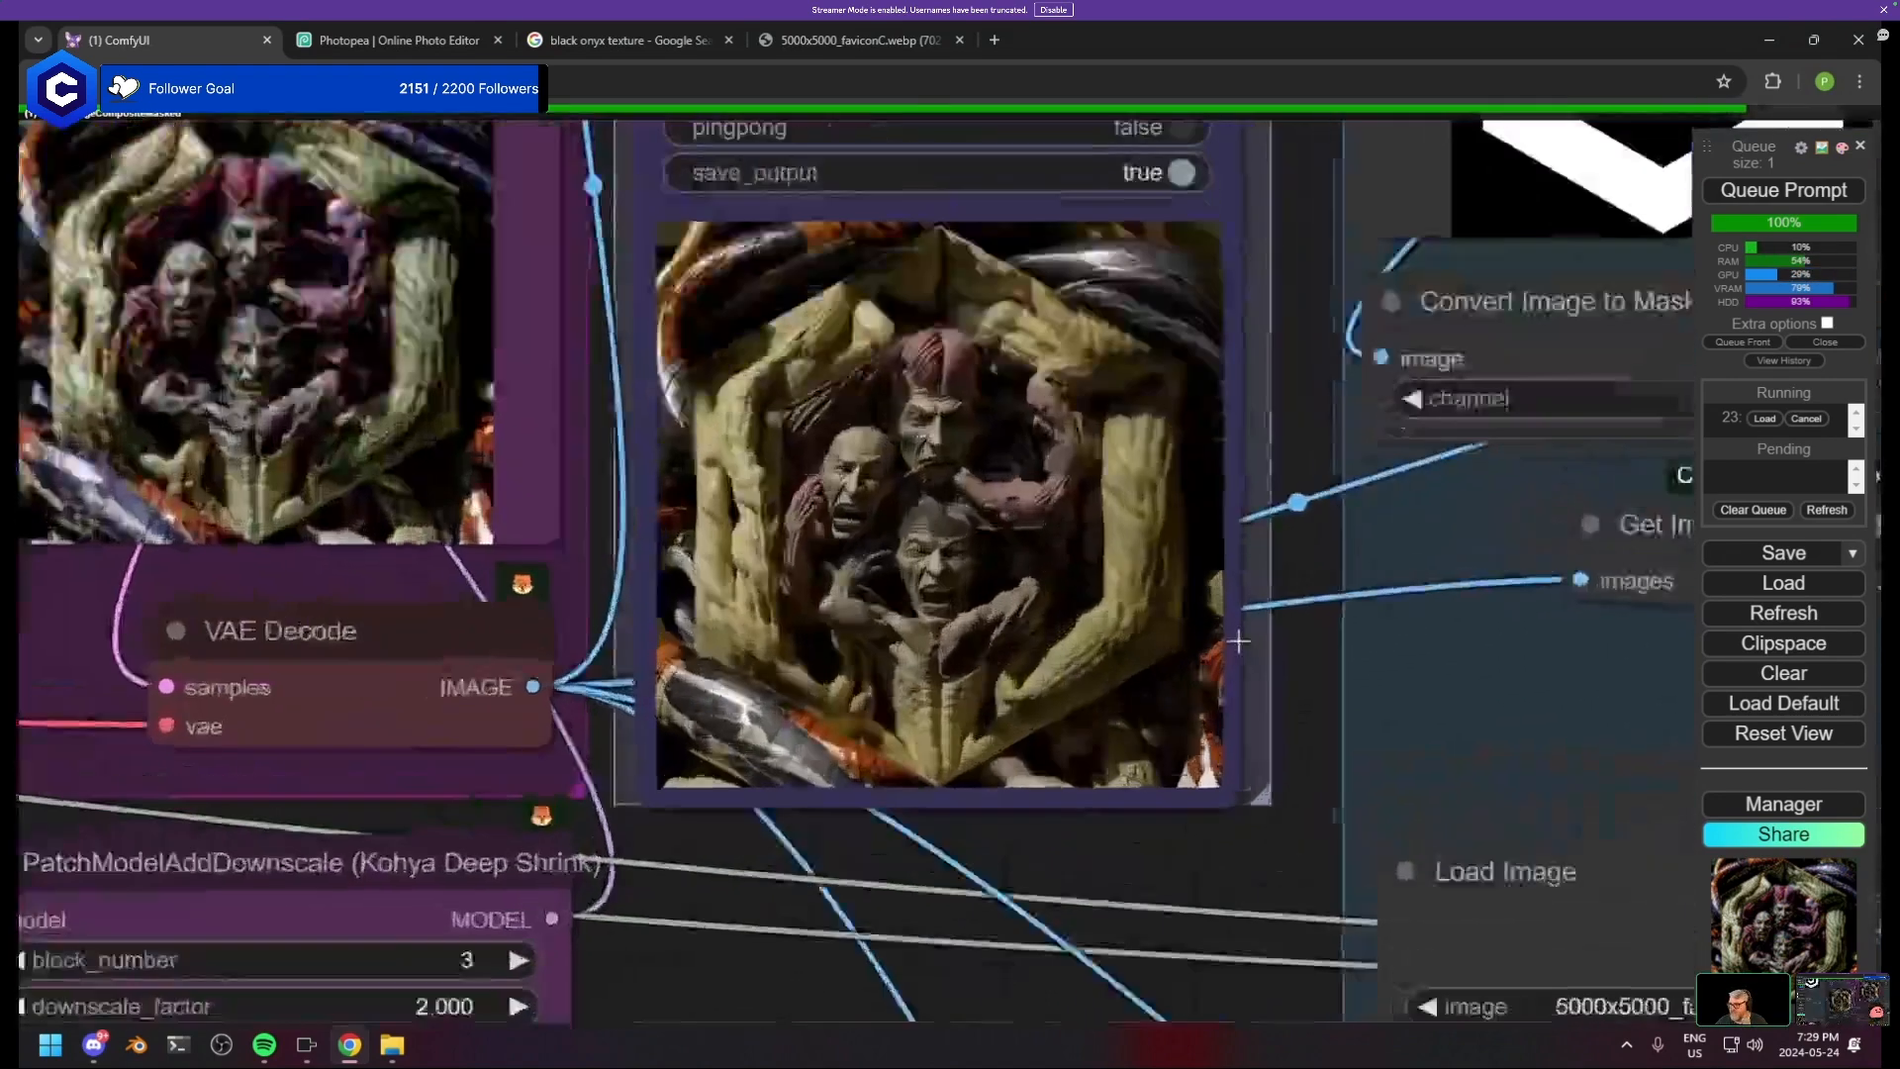
scroll(1238, 641, "up", 5)
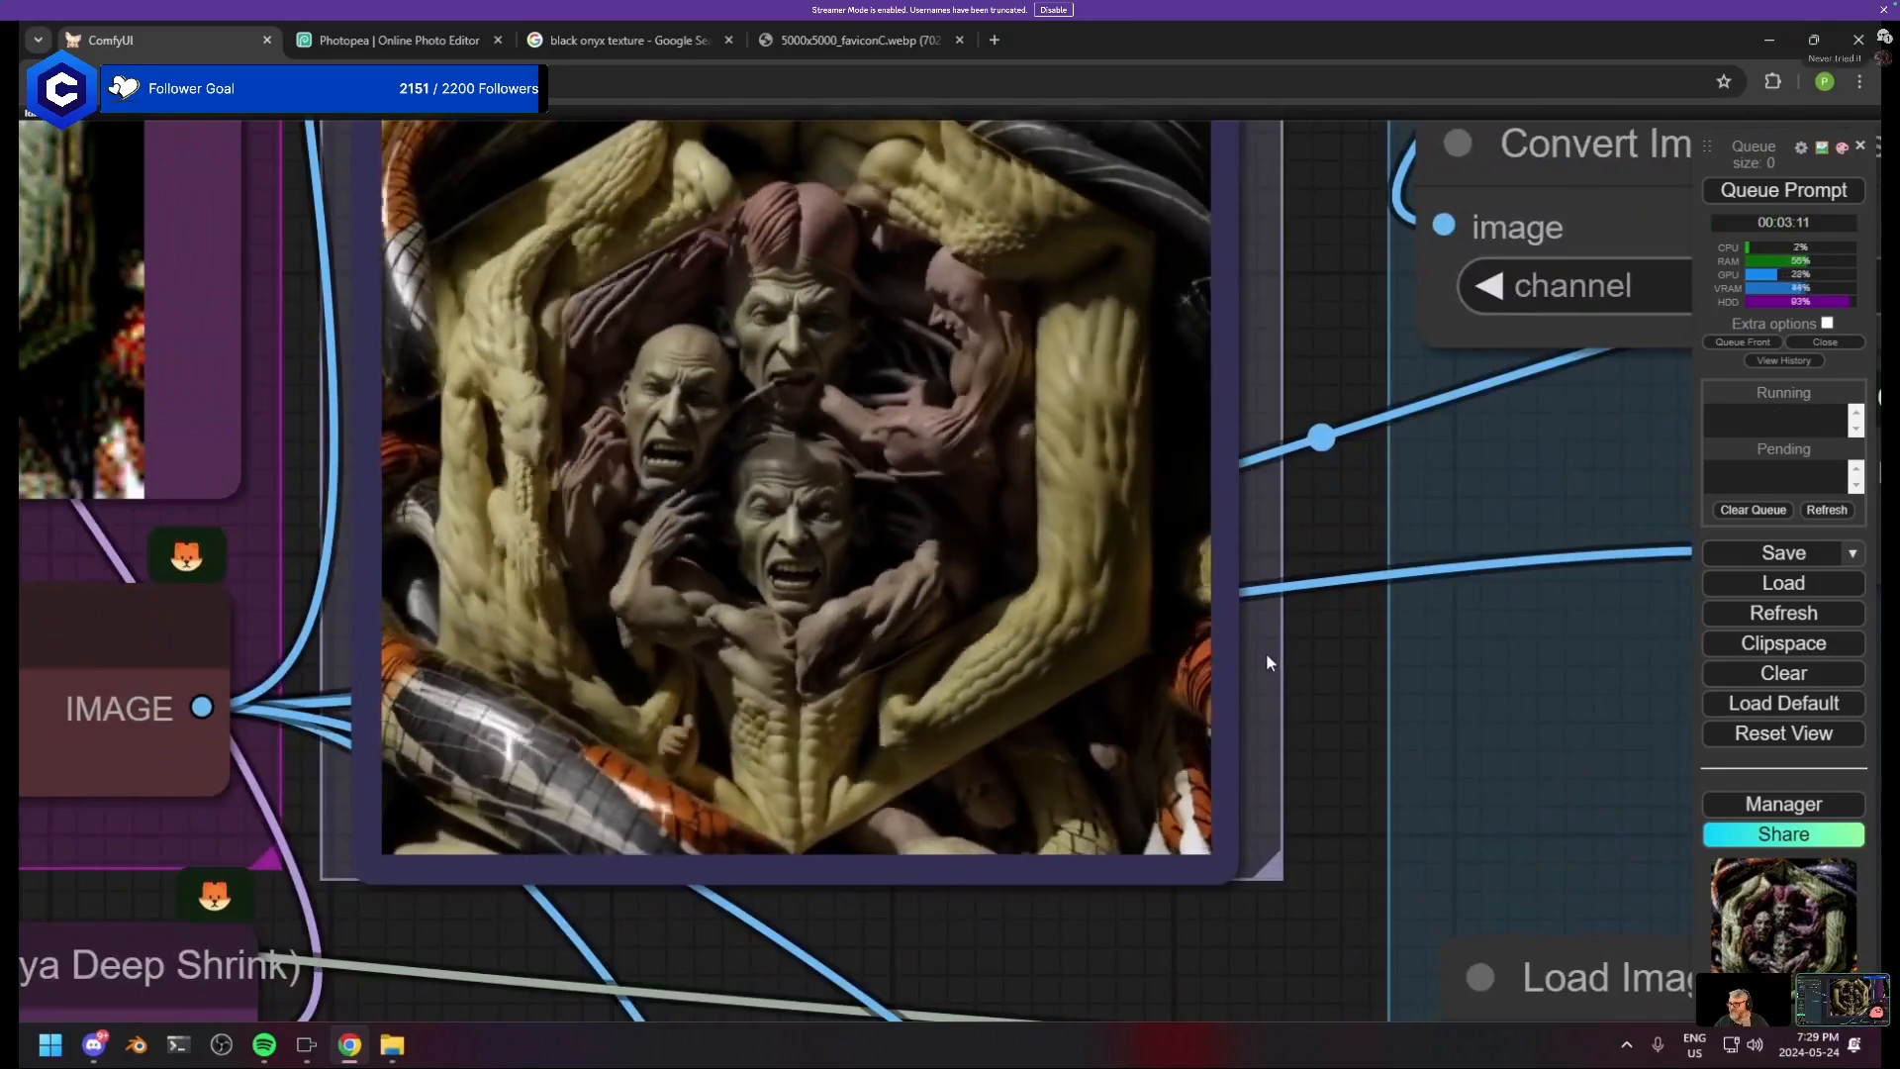
scroll(1153, 599, "down", 1)
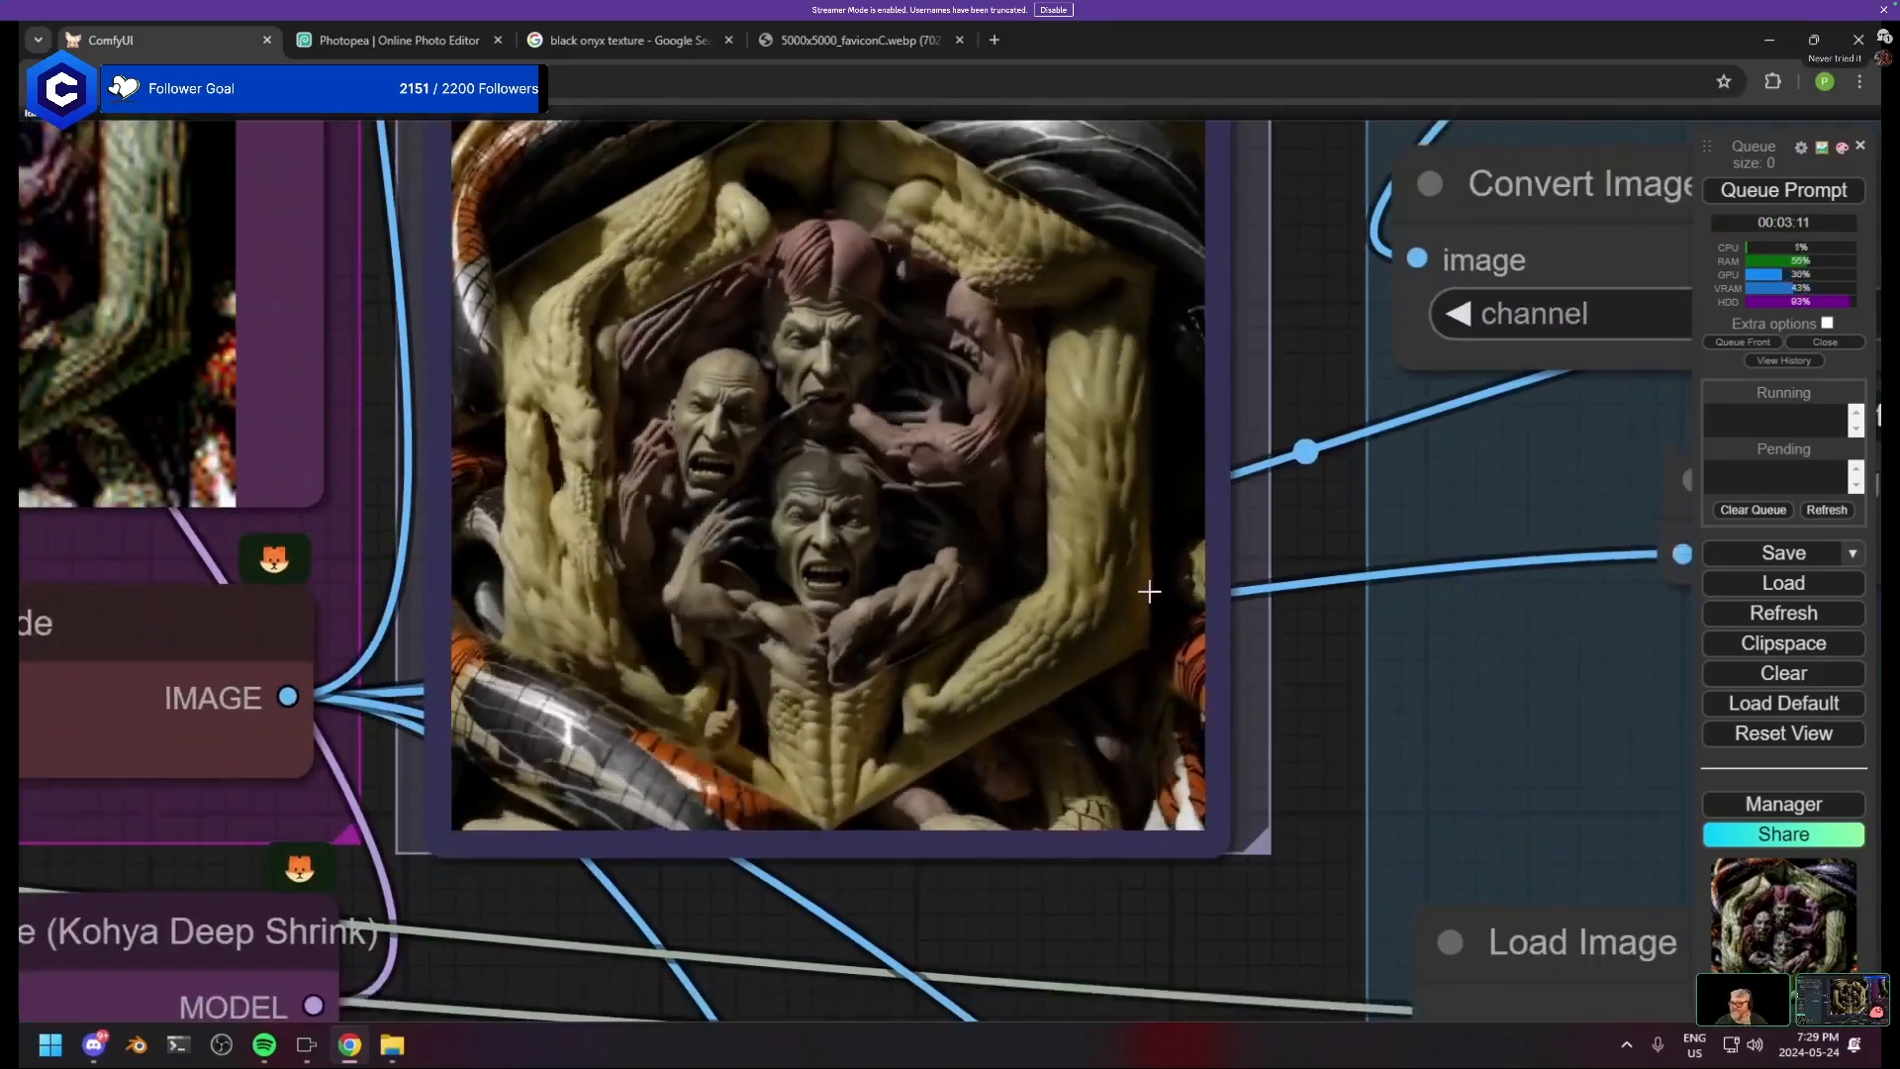
scroll(1148, 592, "down", 10)
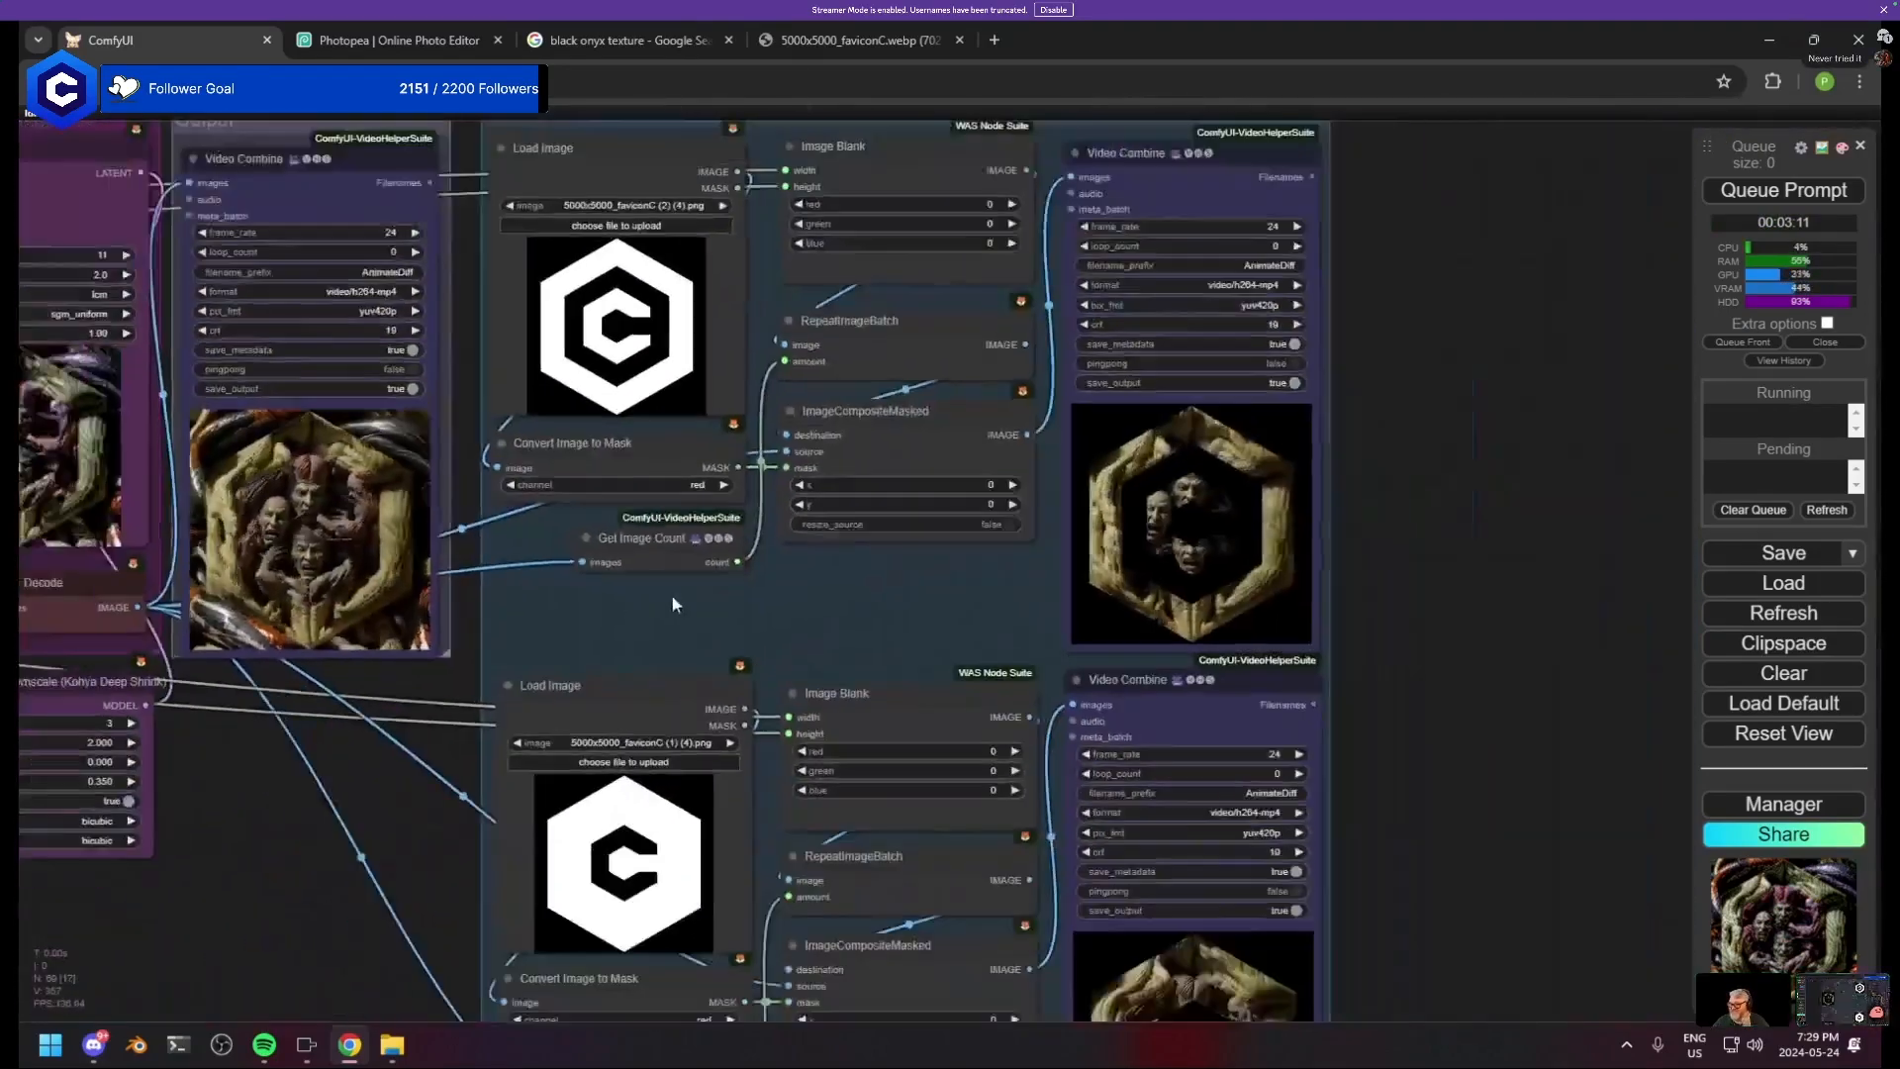
left_click_drag(670, 604, 959, 503)
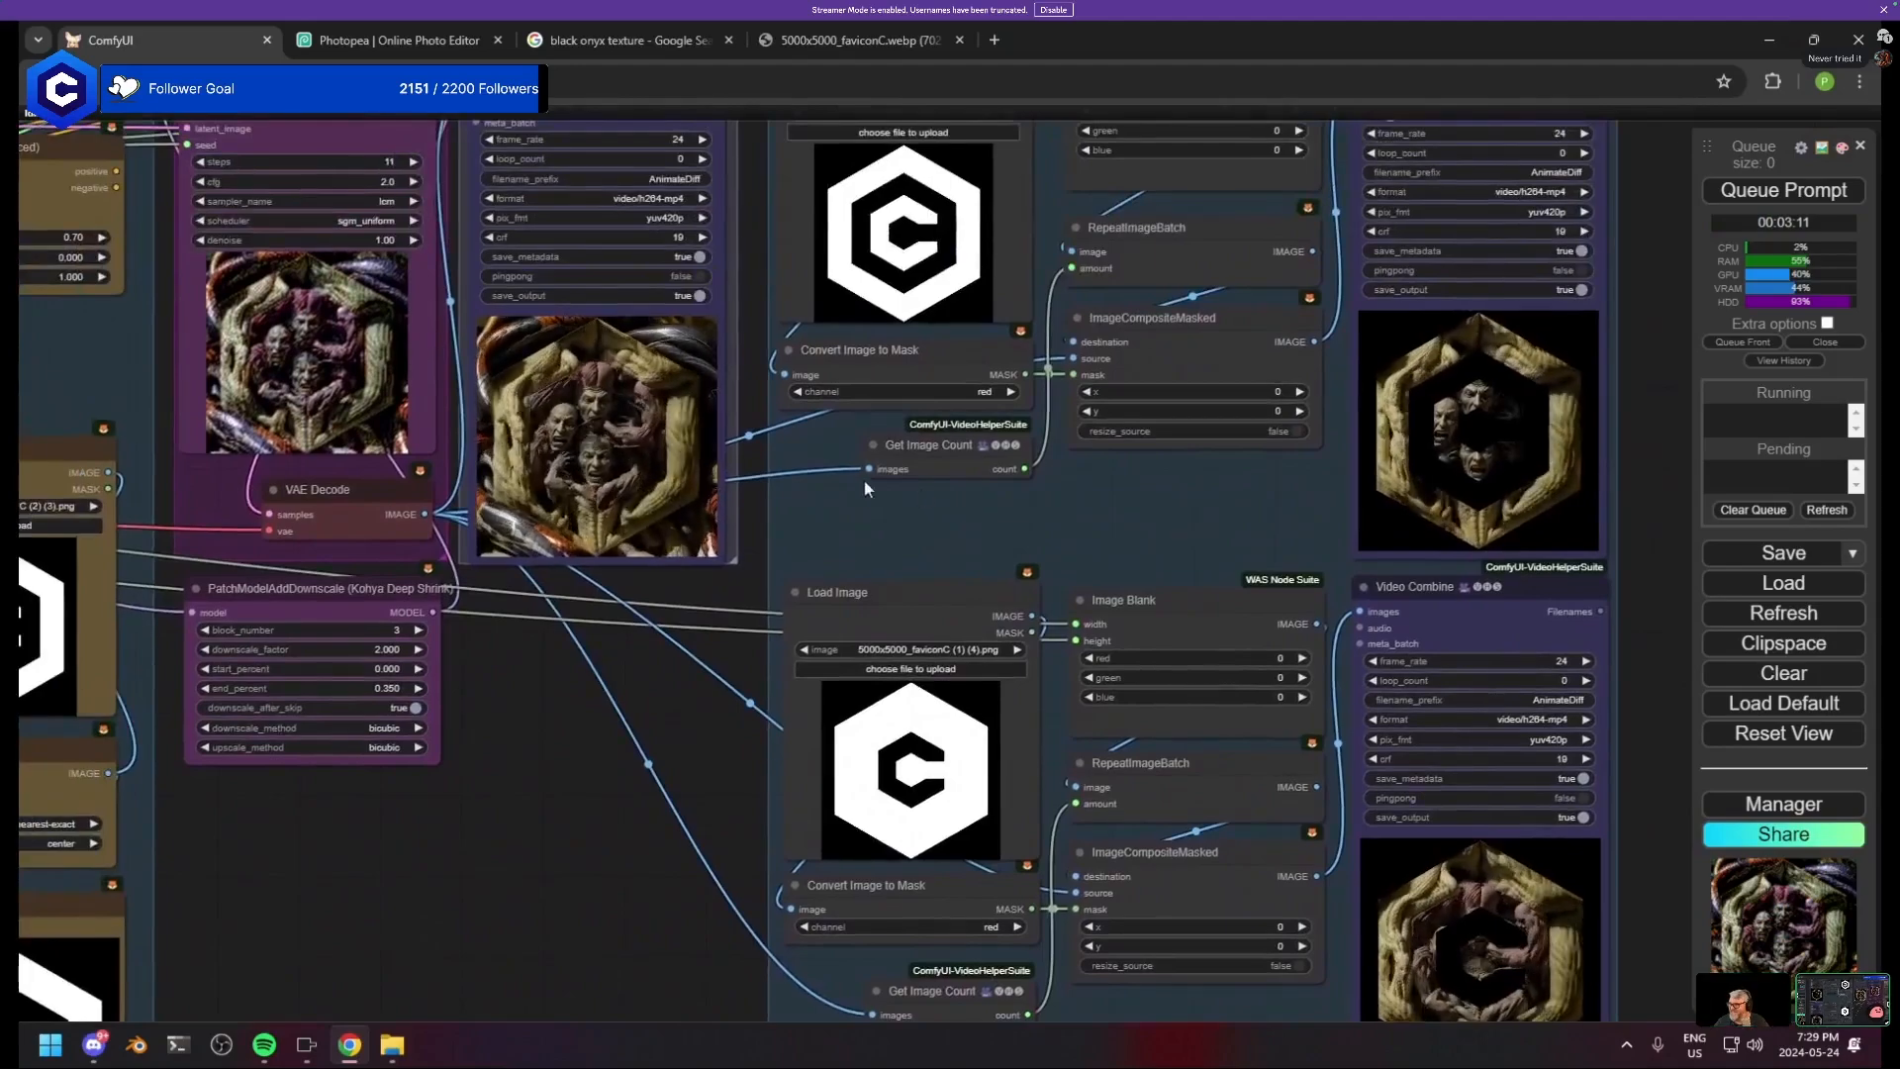
scroll(864, 479, "up", 8)
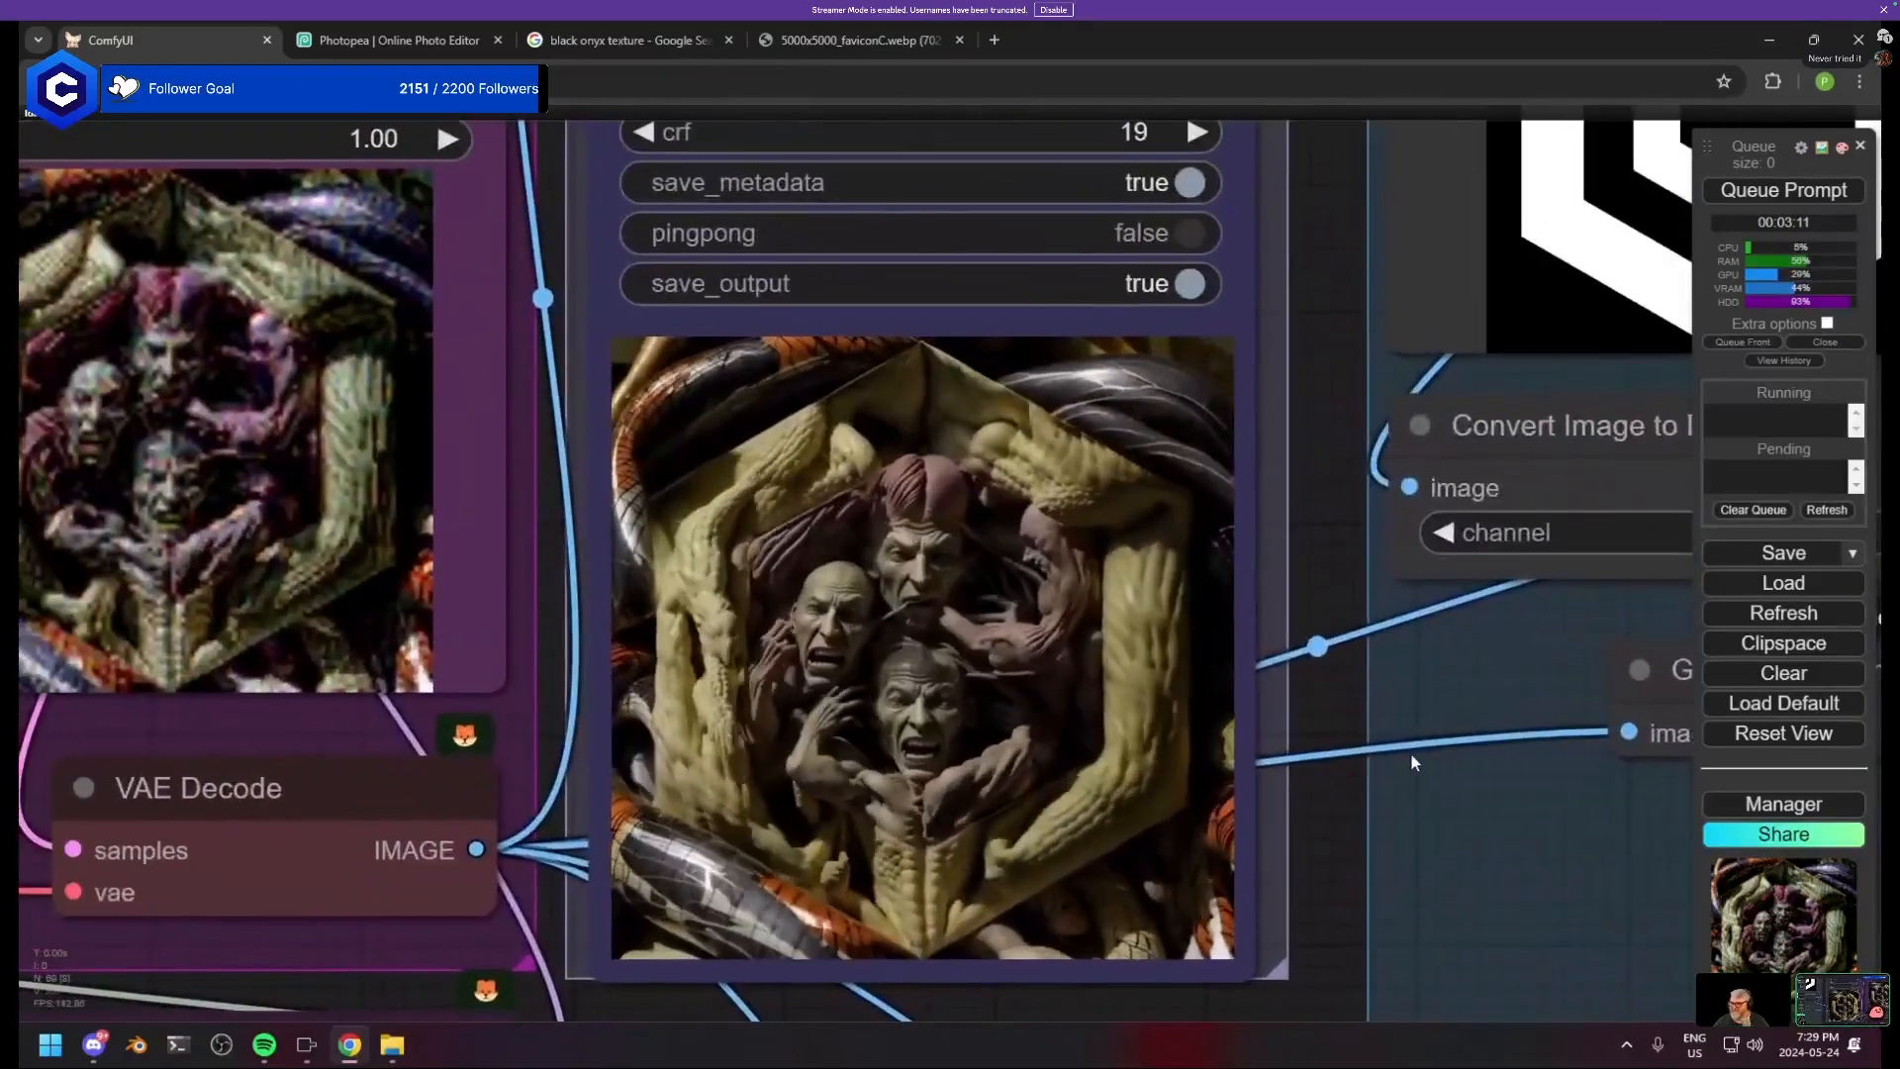
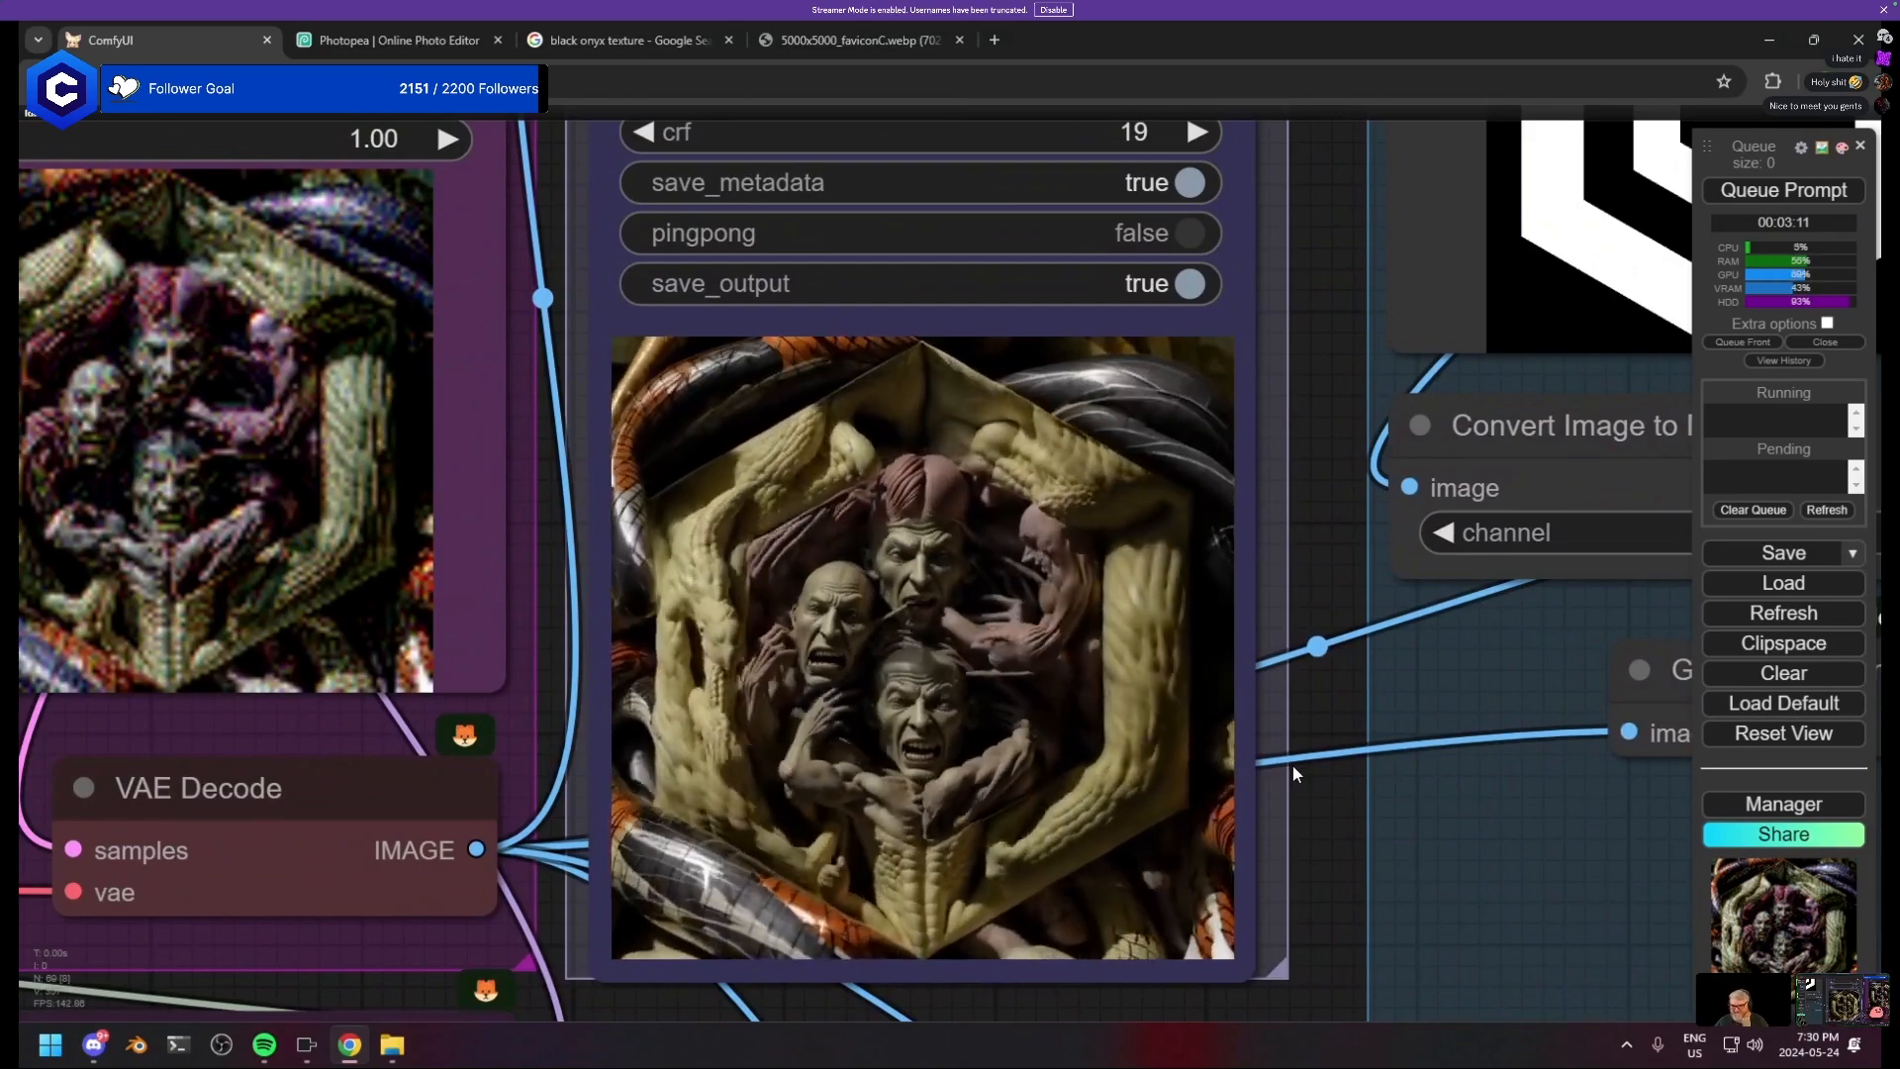
- Compare the two masked logo animations in the Masked Outputs group at close range
scroll(1292, 764, "down", 5)
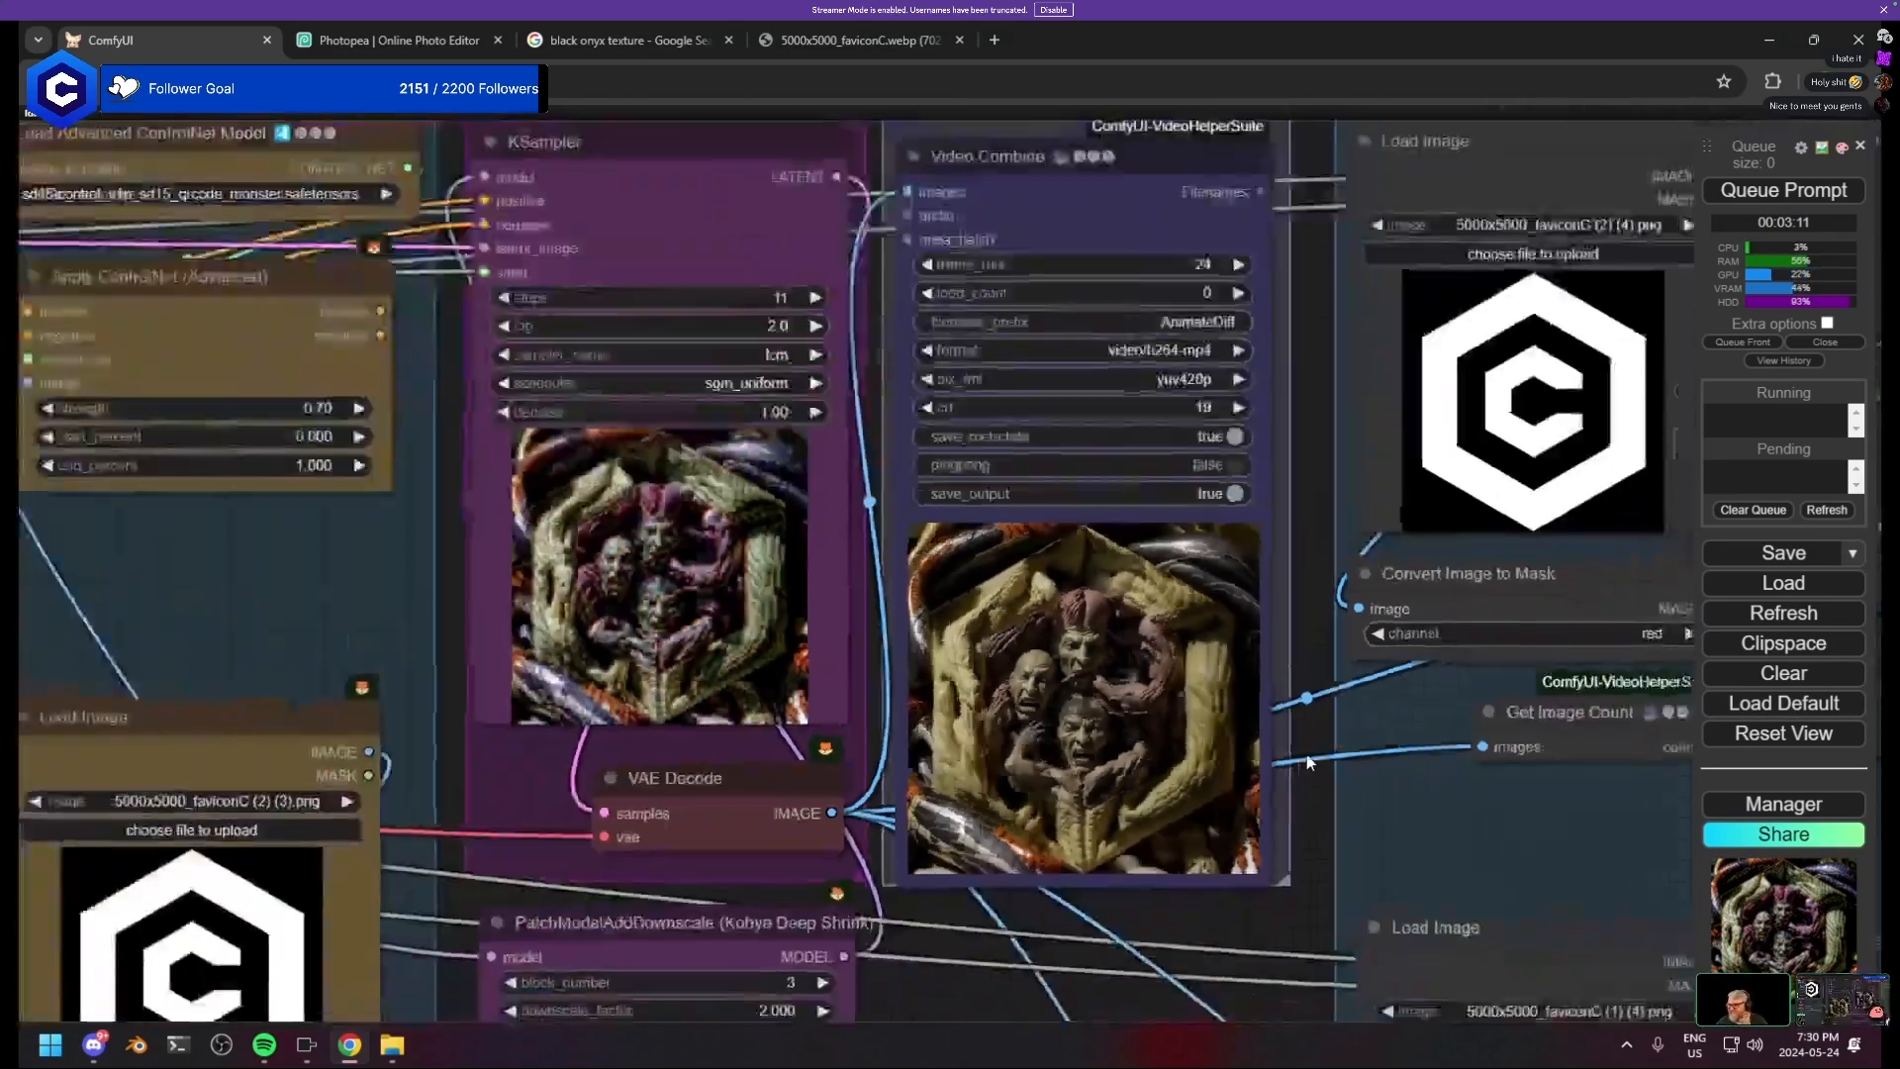
left_click_drag(1306, 762, 452, 627)
left_click_drag(1119, 636, 381, 637)
scroll(836, 617, "up", 5)
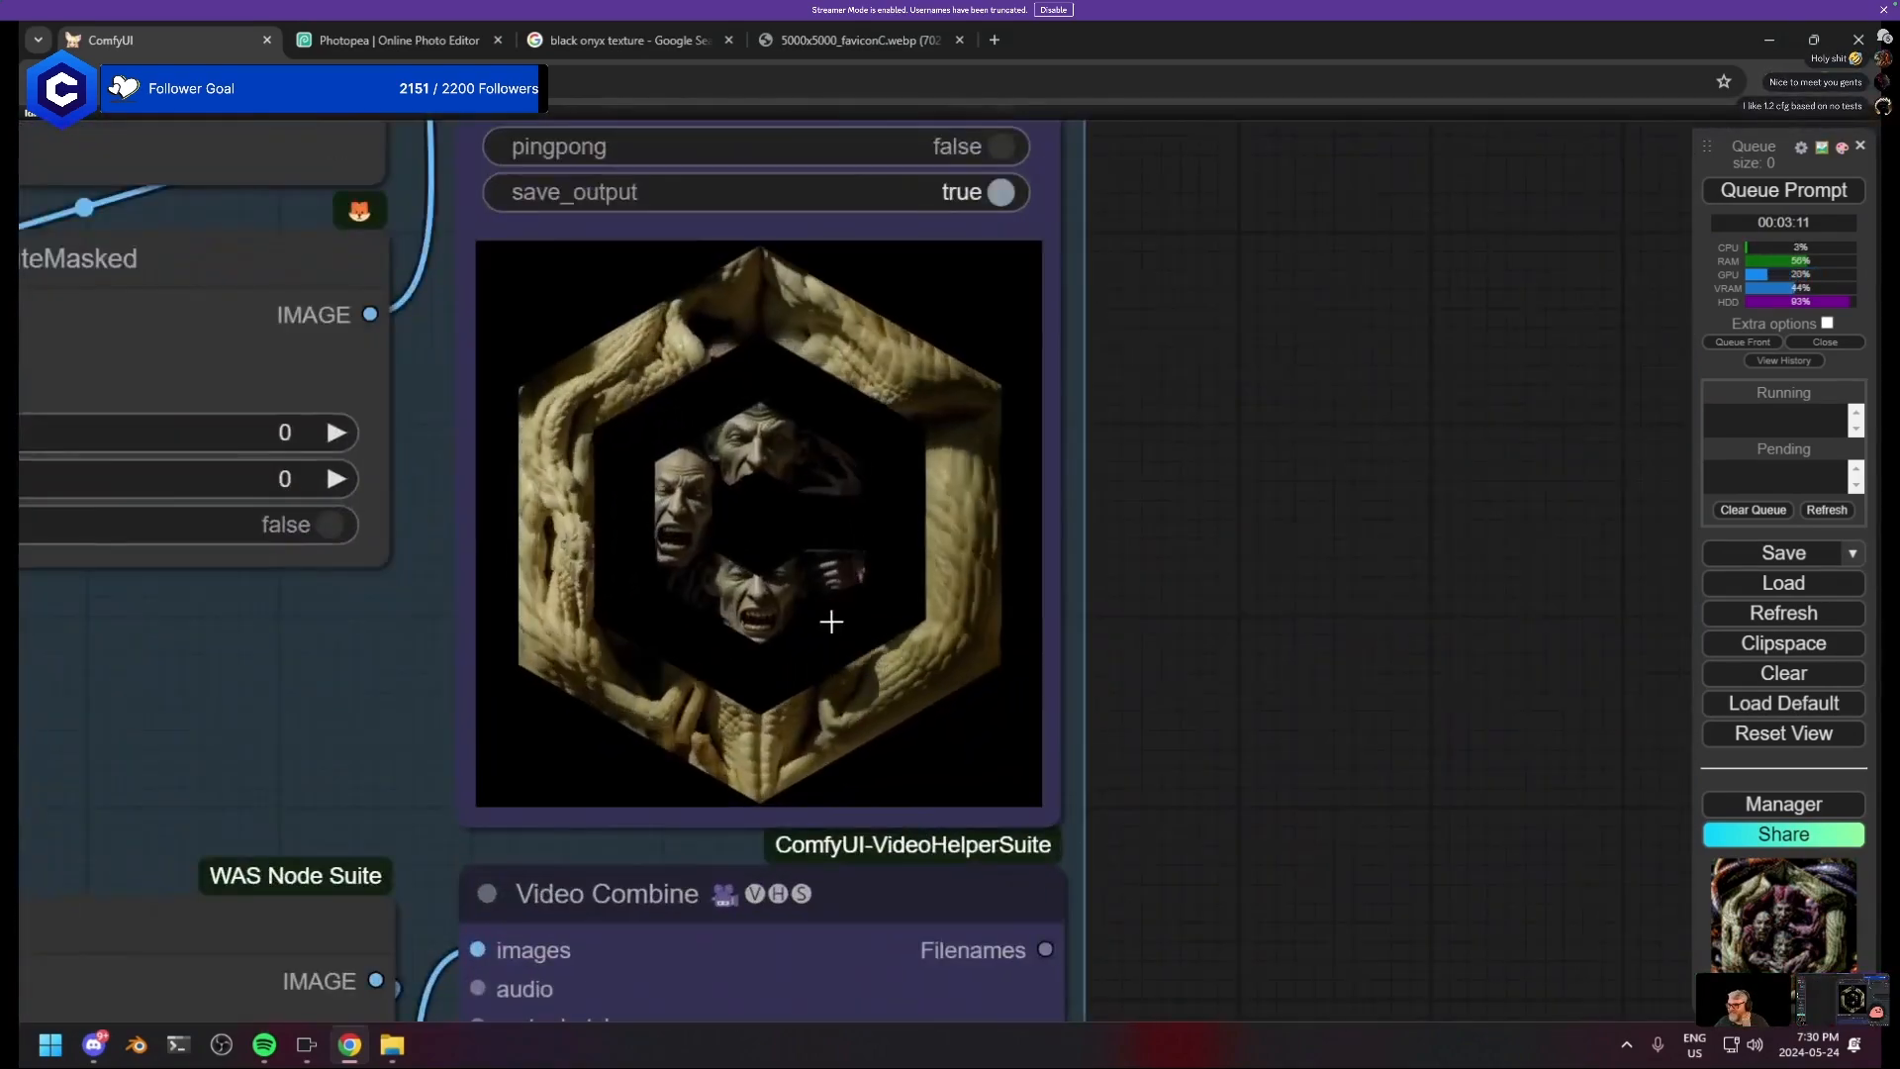
scroll(890, 435, "down", 3)
scroll(890, 677, "up", 6)
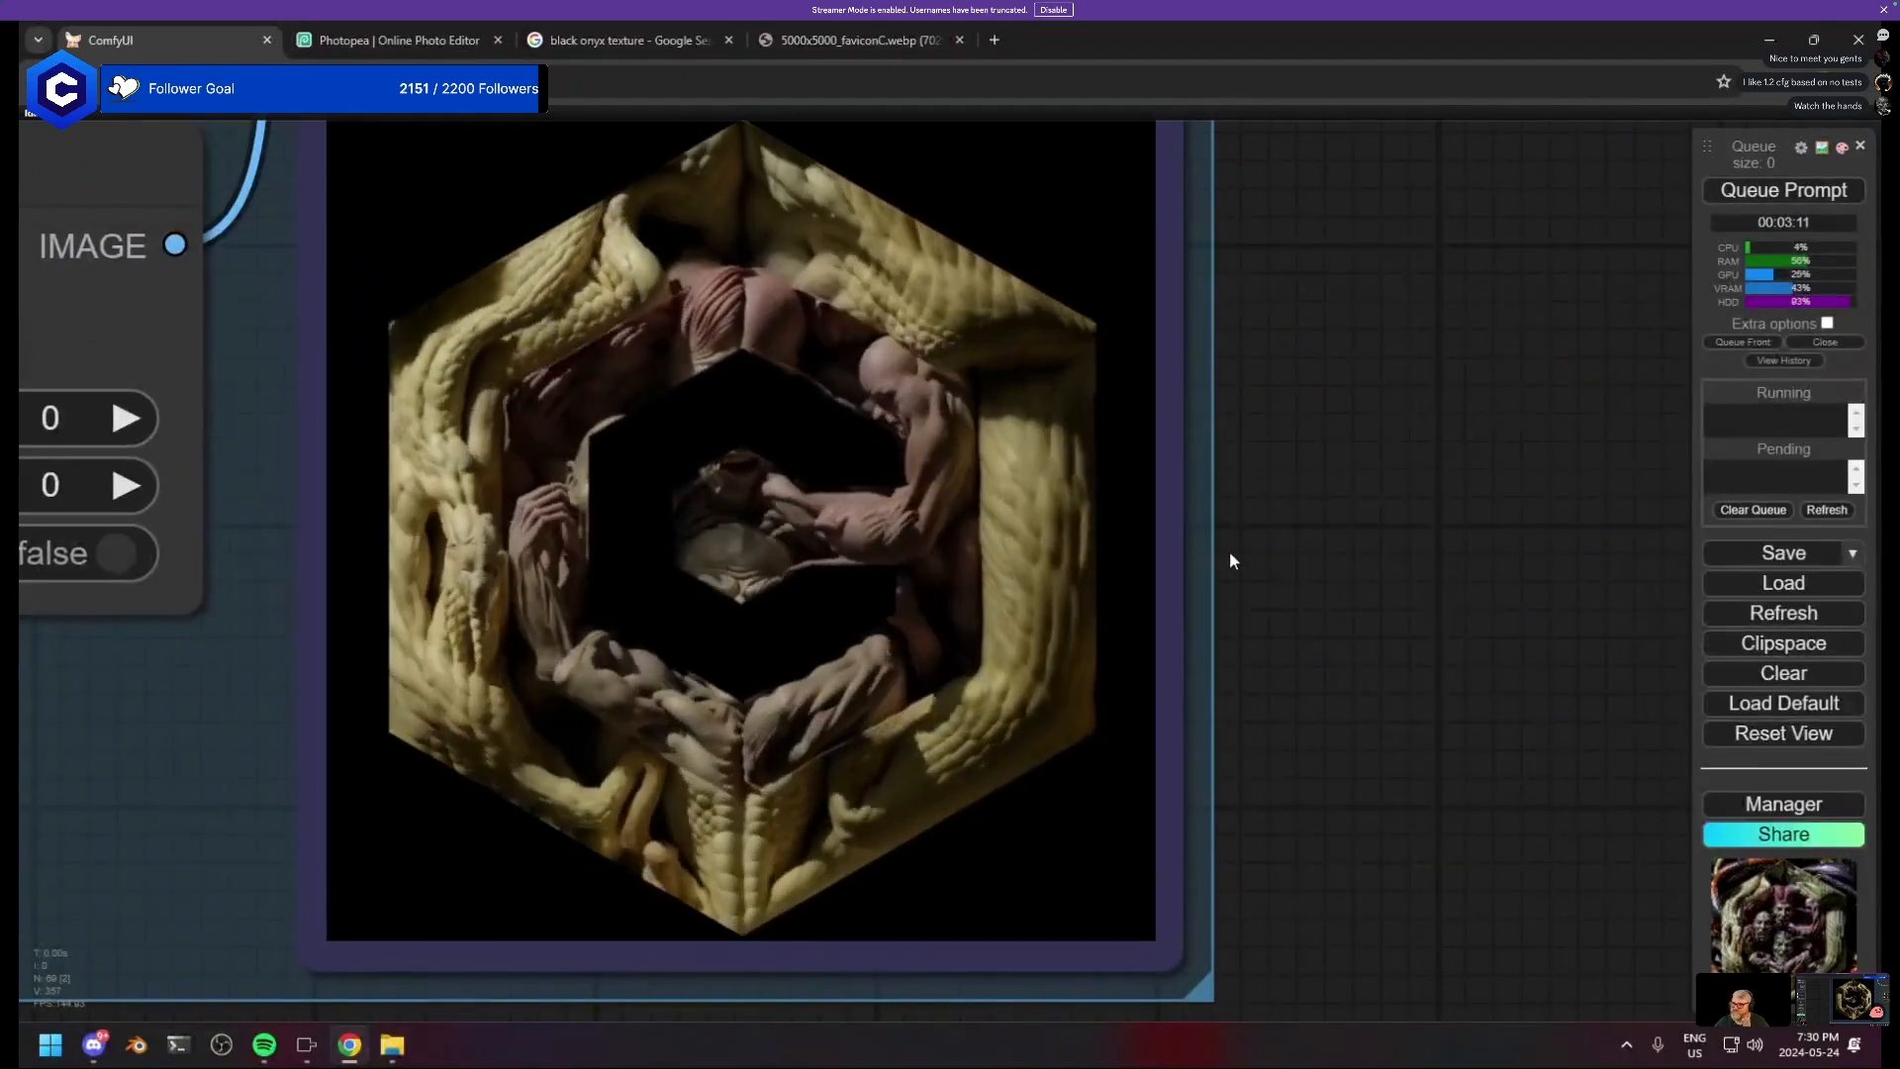
scroll(1216, 445, "down", 5)
left_click_drag(1227, 336, 1390, 560)
scroll(1164, 303, "down", 1)
left_click_drag(1108, 198, 990, 673)
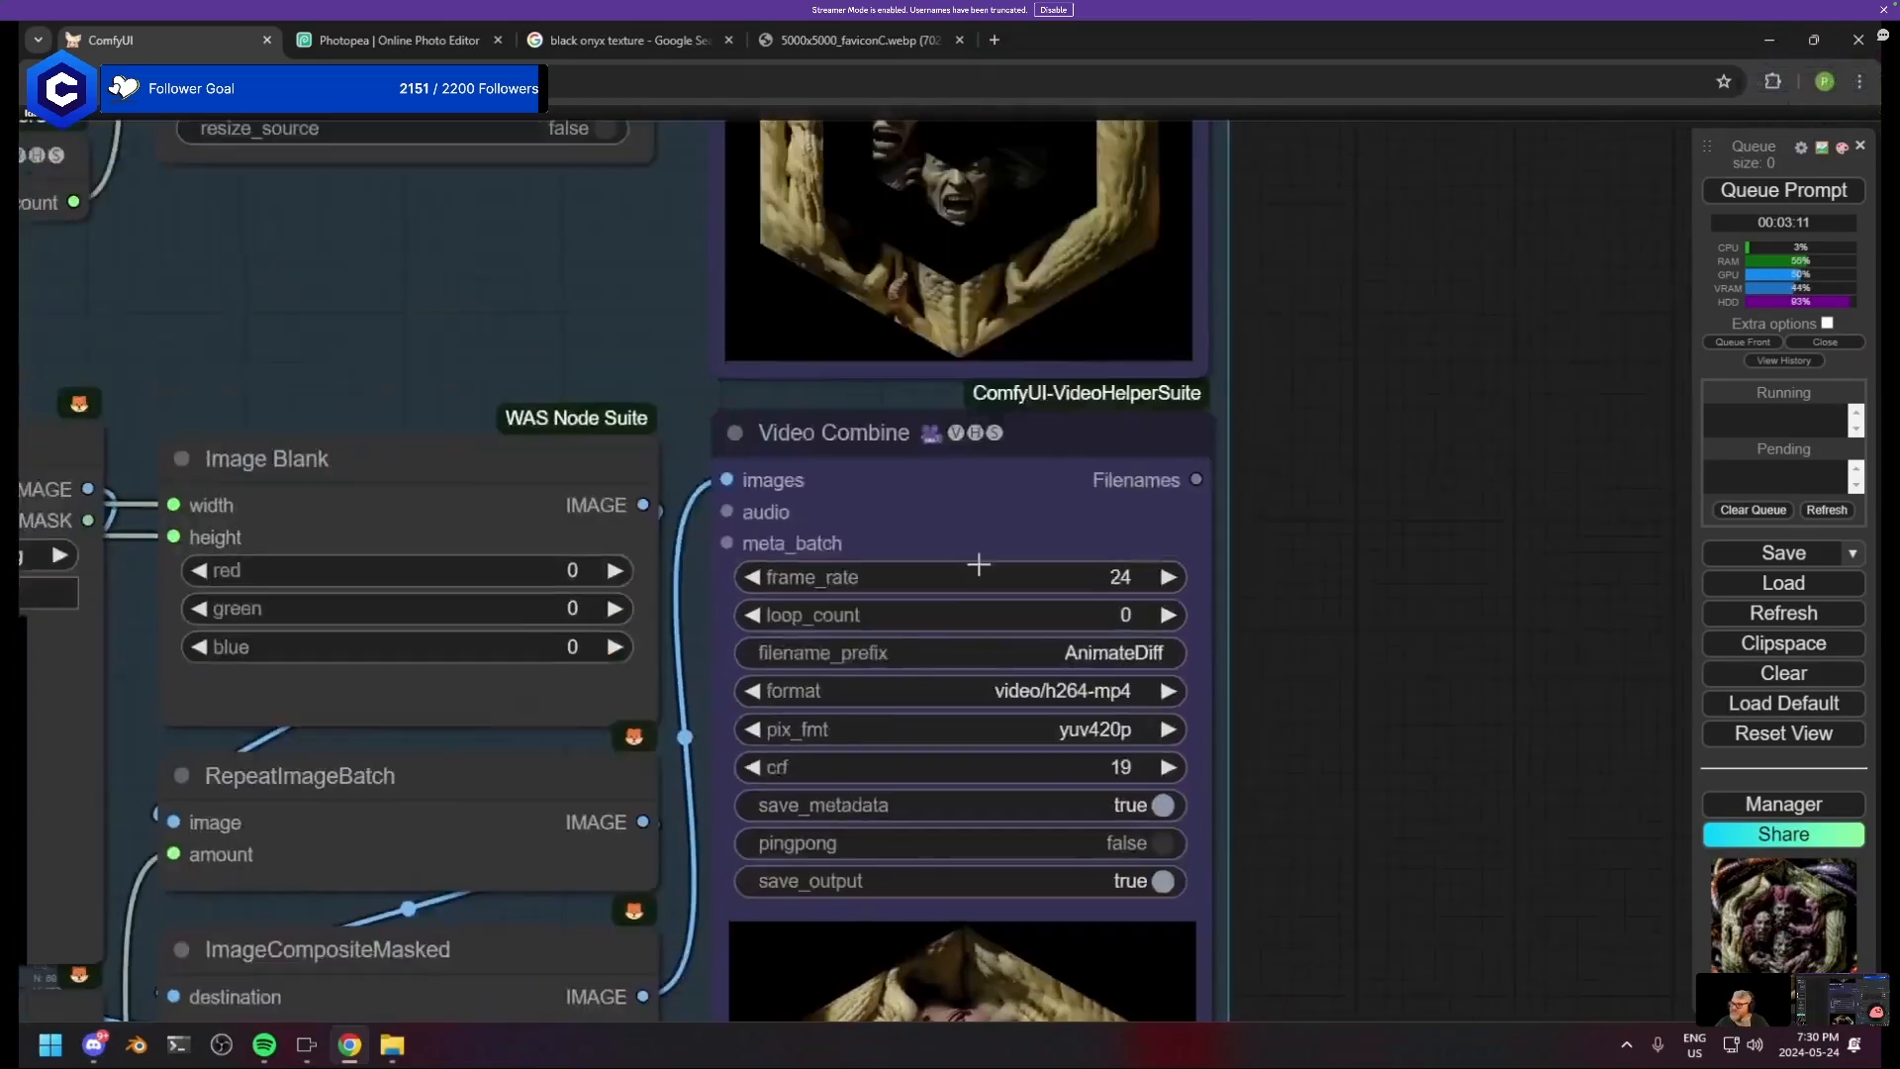
left_click_drag(1004, 247, 1009, 718)
scroll(1014, 505, "up", 7)
left_click_drag(1026, 525, 942, 348)
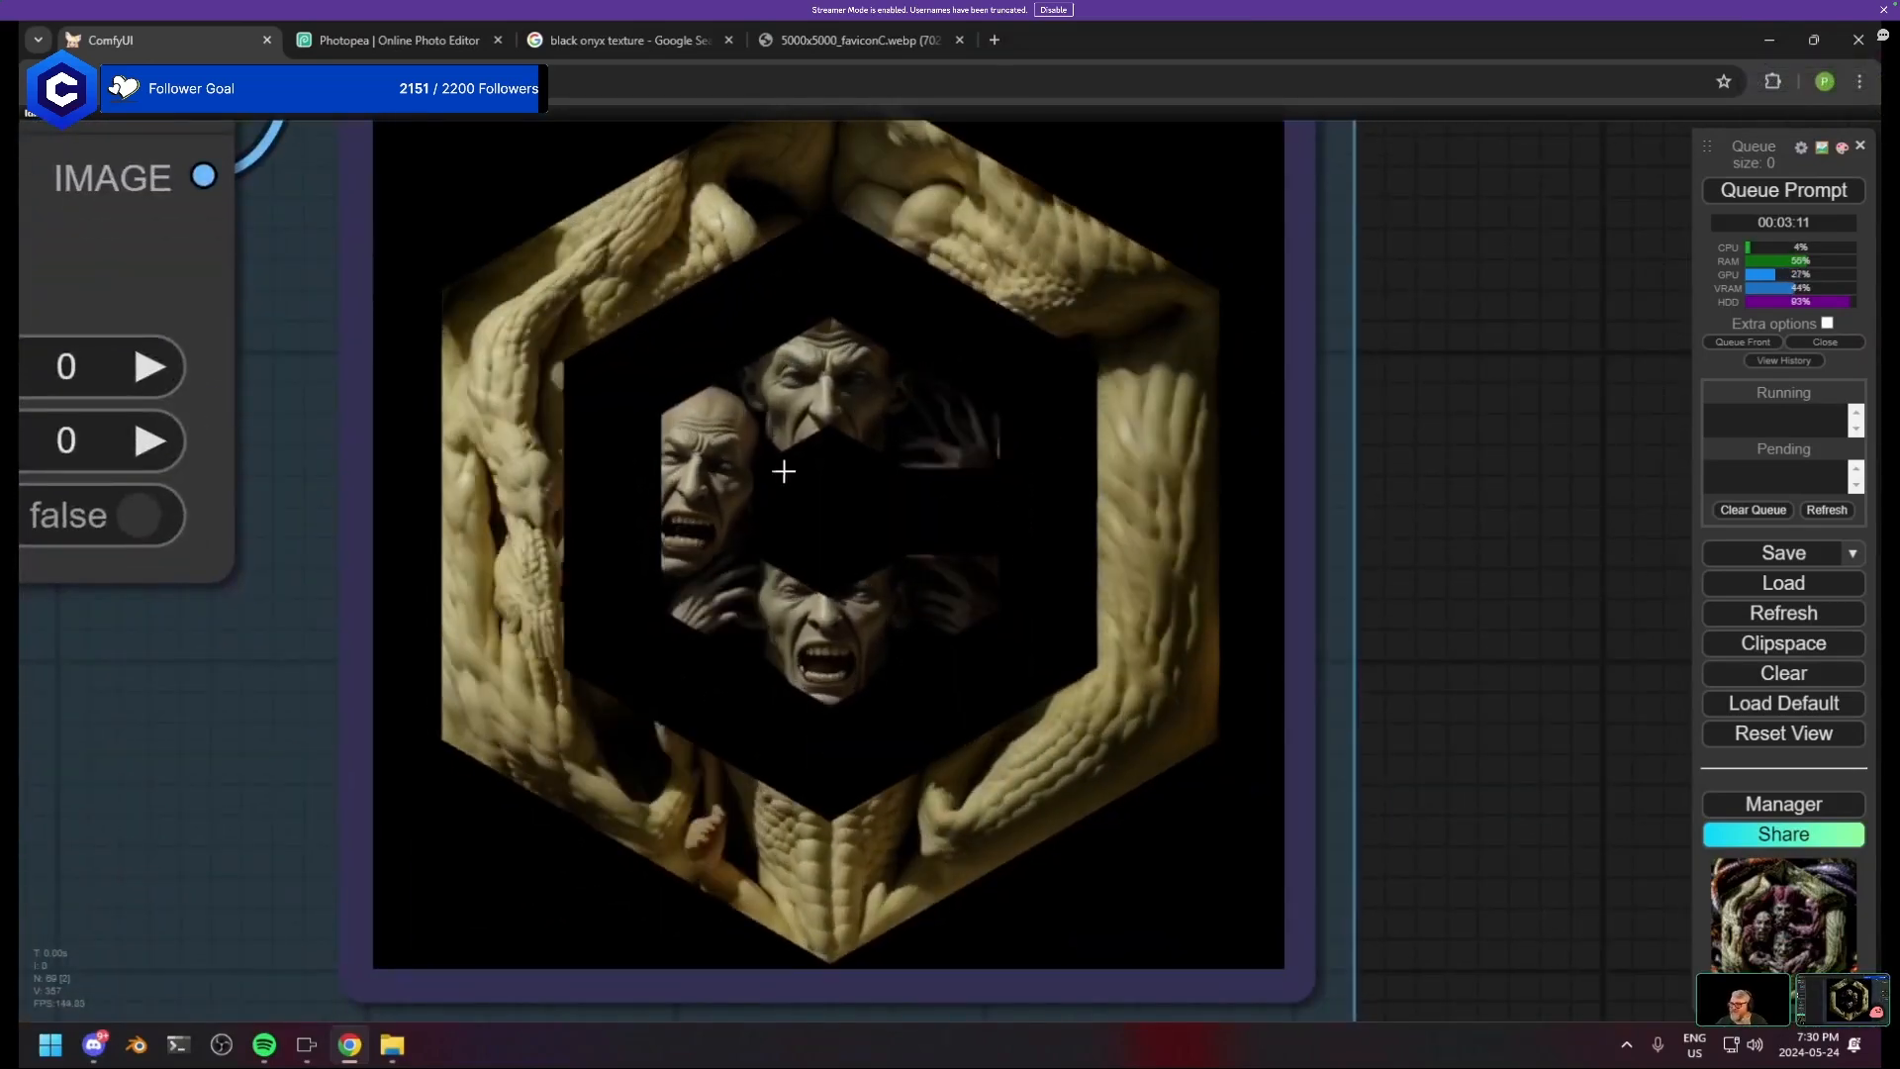
scroll(447, 752, "down", 6)
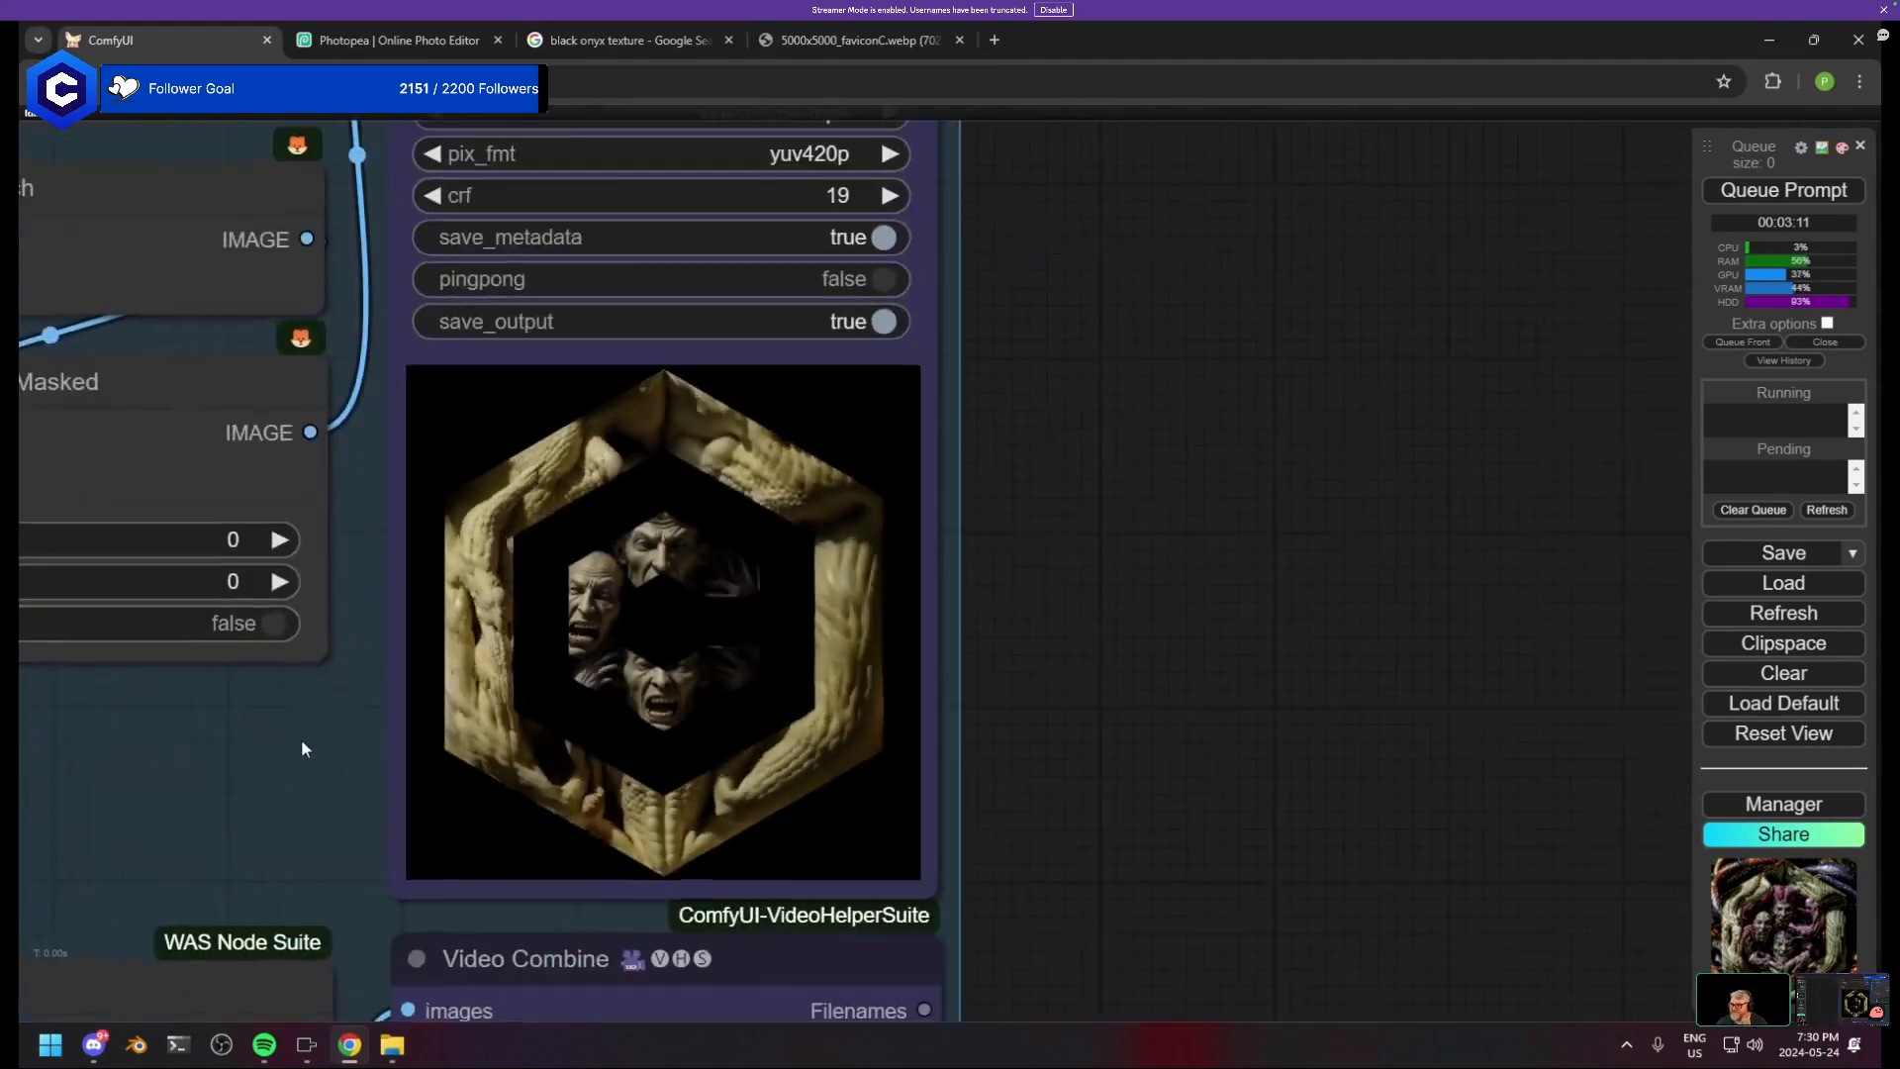
- Return to the main Output animation and examine the unmasked render again
left_click_drag(301, 738, 1399, 655)
scroll(594, 723, "down", 5)
left_click_drag(554, 714, 1415, 686)
scroll(838, 679, "up", 7)
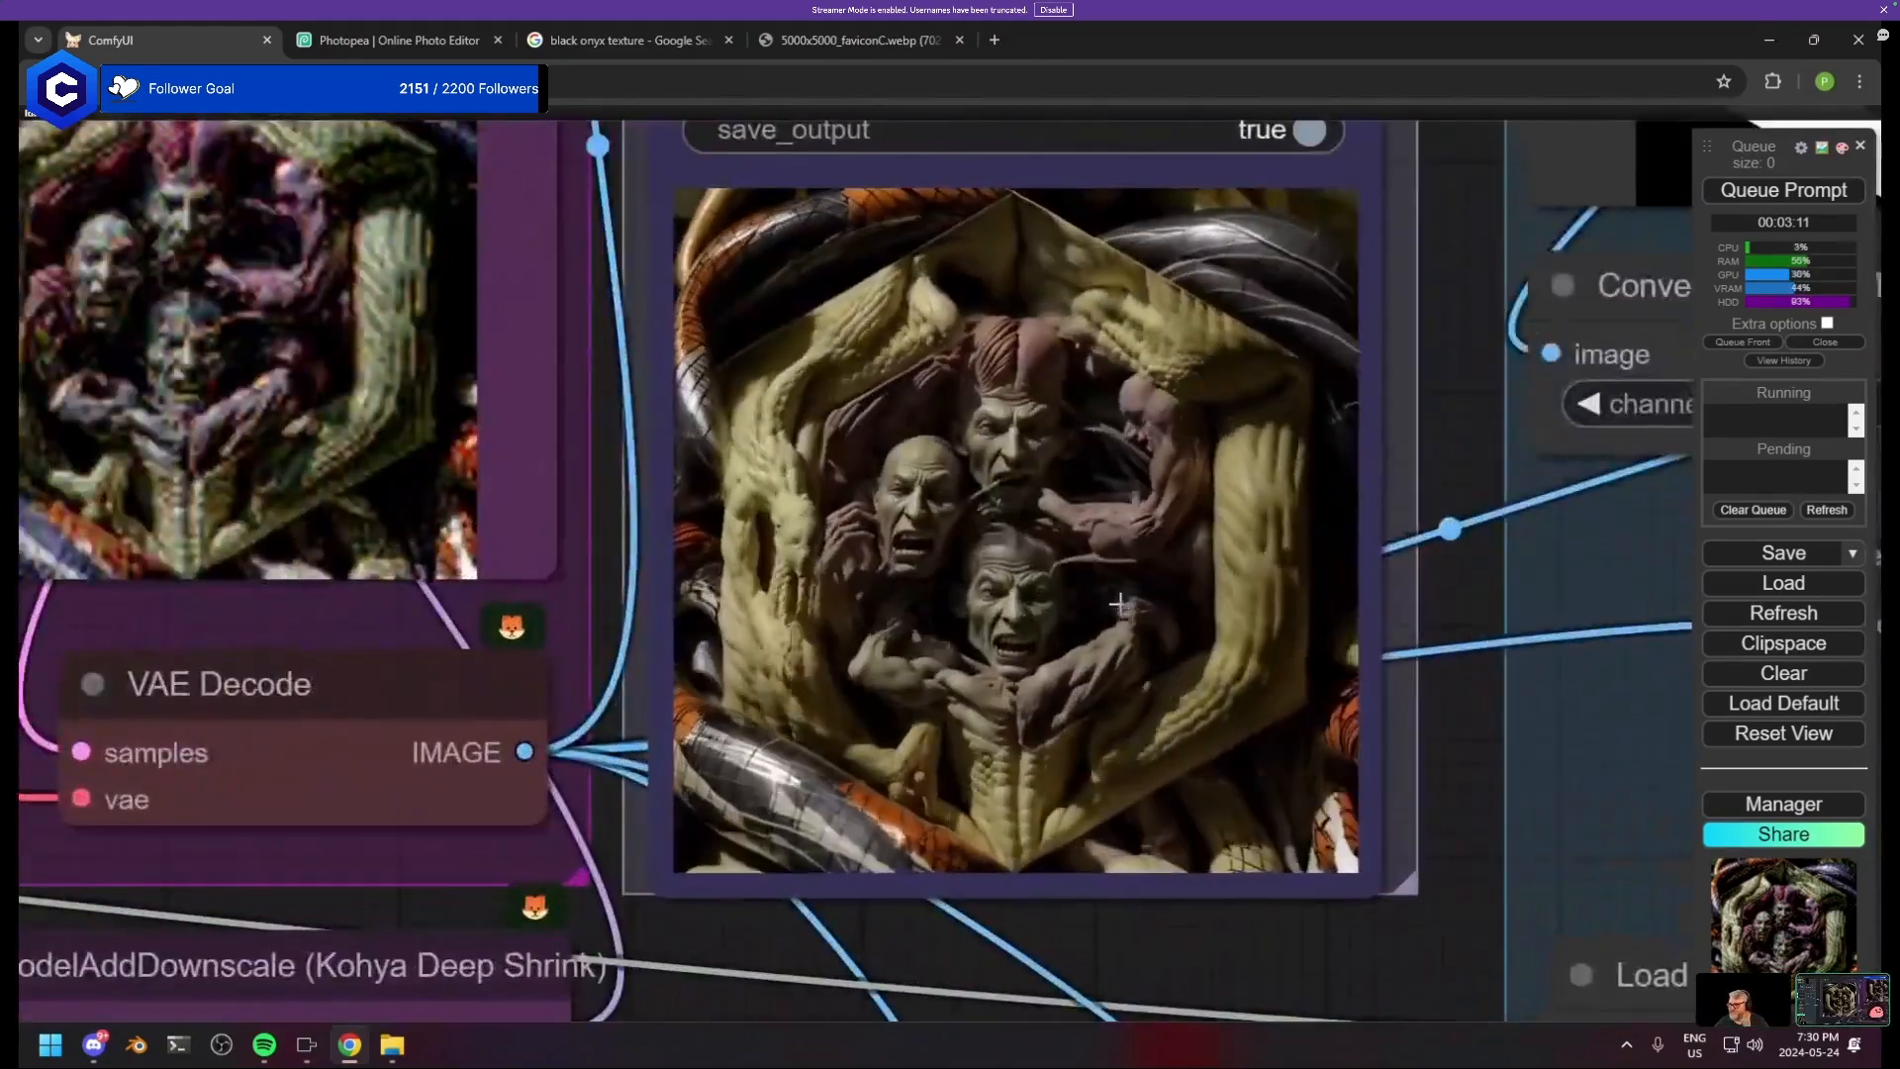
- Look over the ControlNet, KSampler and output groups, and examine the main Output animation at close range once more
scroll(876, 681, "down", 10)
left_click_drag(588, 777, 1136, 712)
scroll(1135, 711, "down", 3)
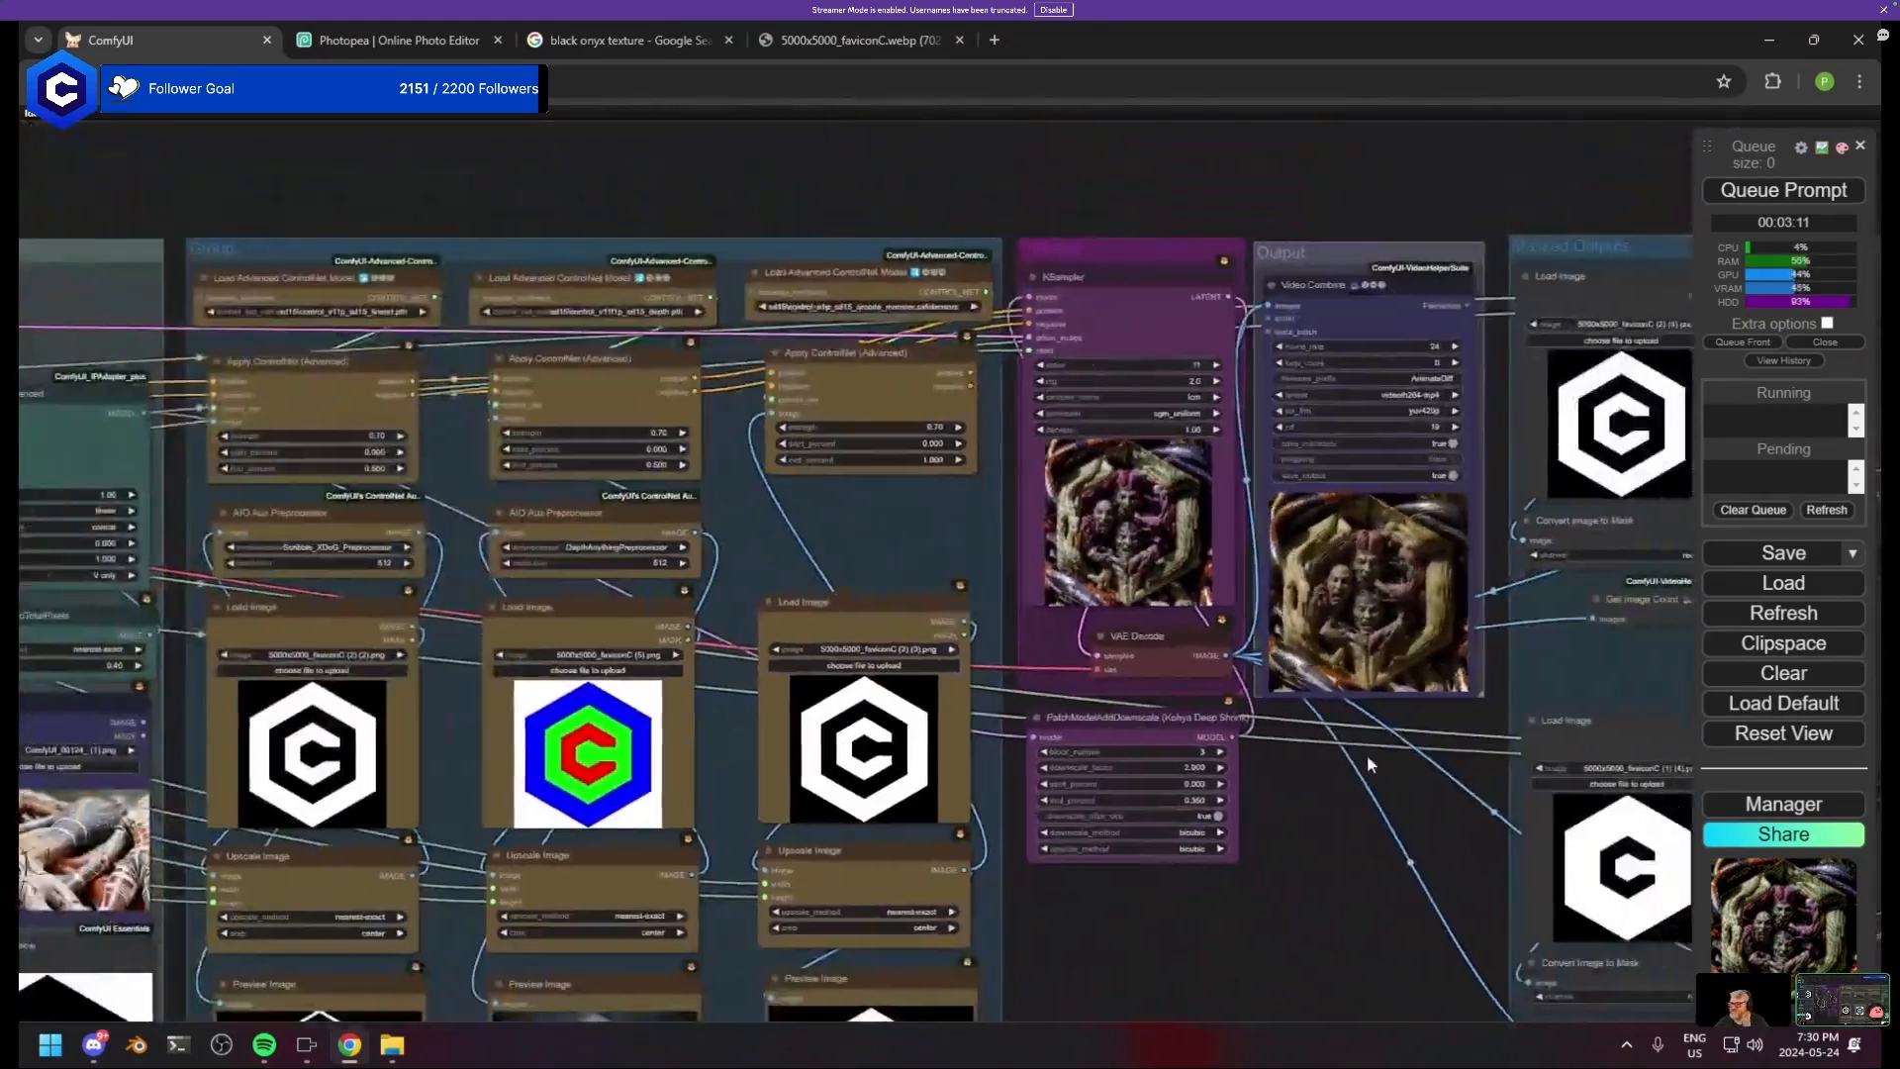
left_click_drag(1367, 754, 941, 707)
scroll(1029, 673, "up", 13)
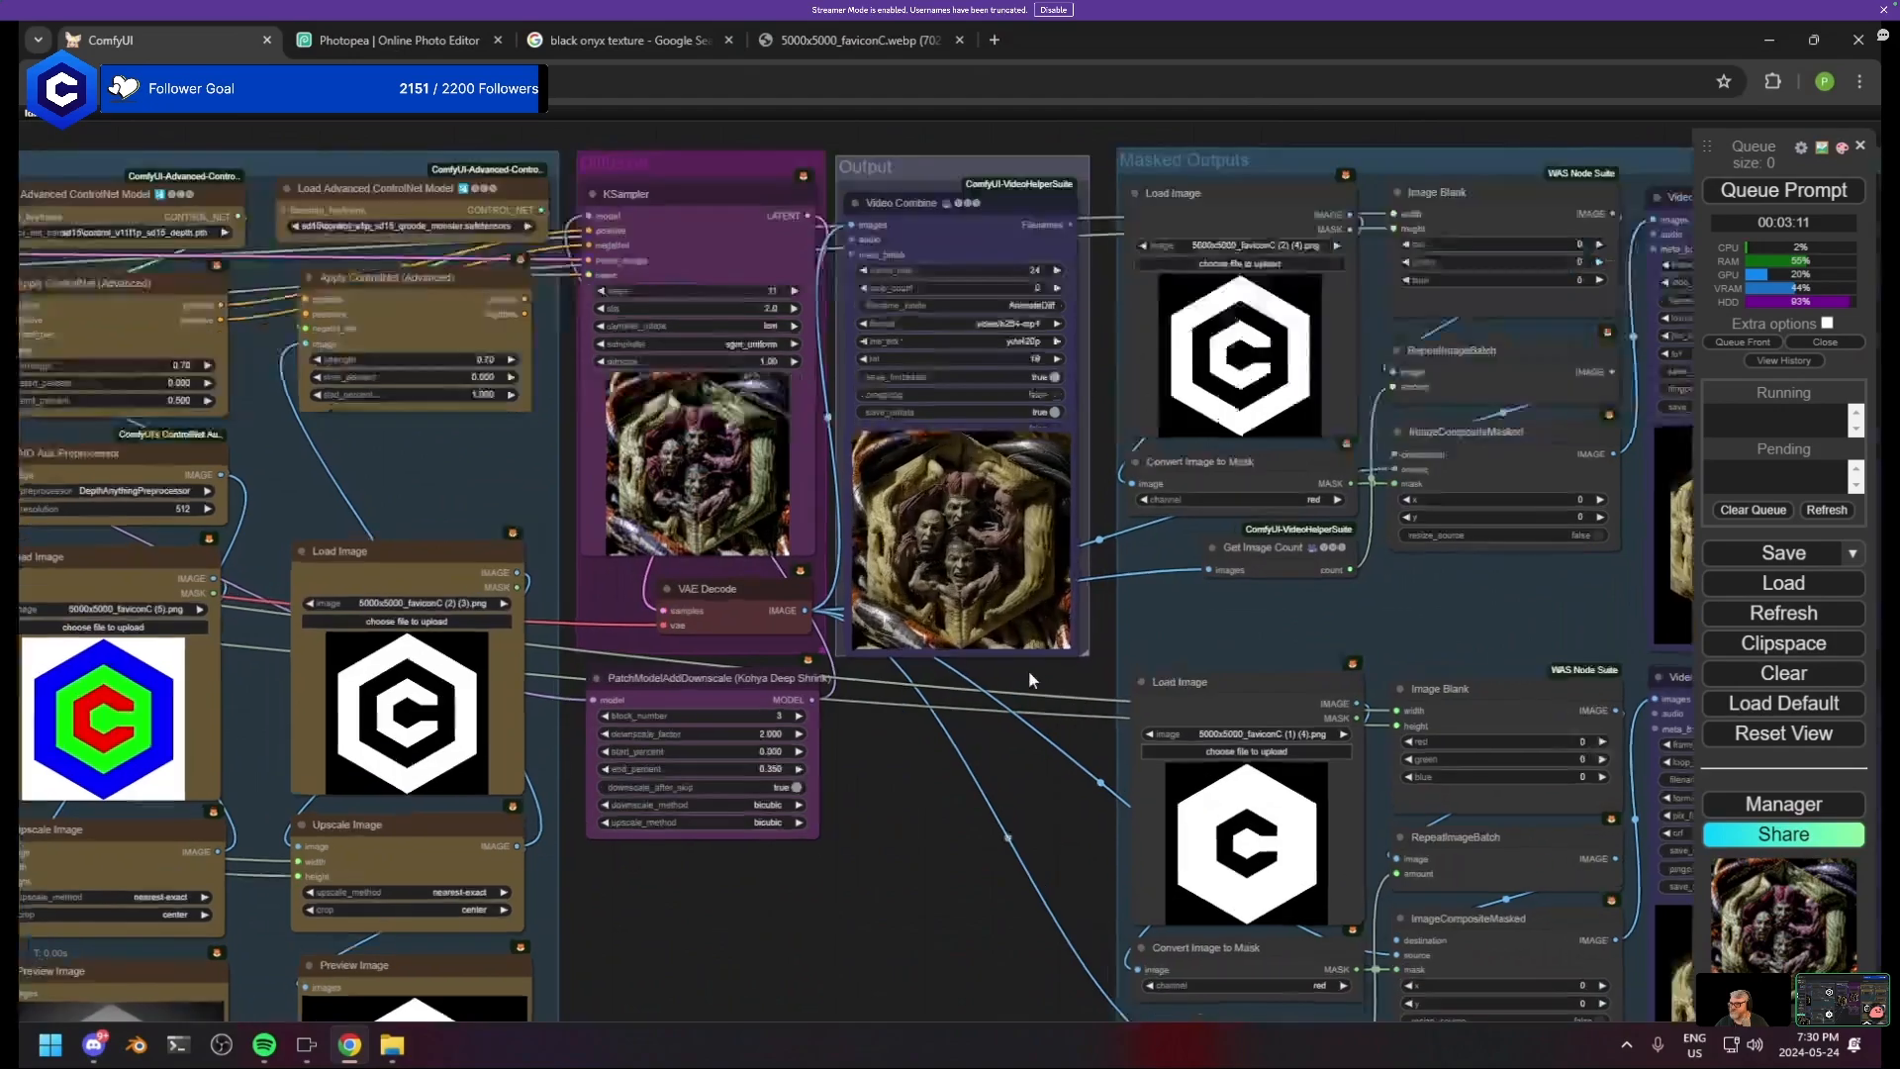
left_click_drag(982, 644, 939, 901)
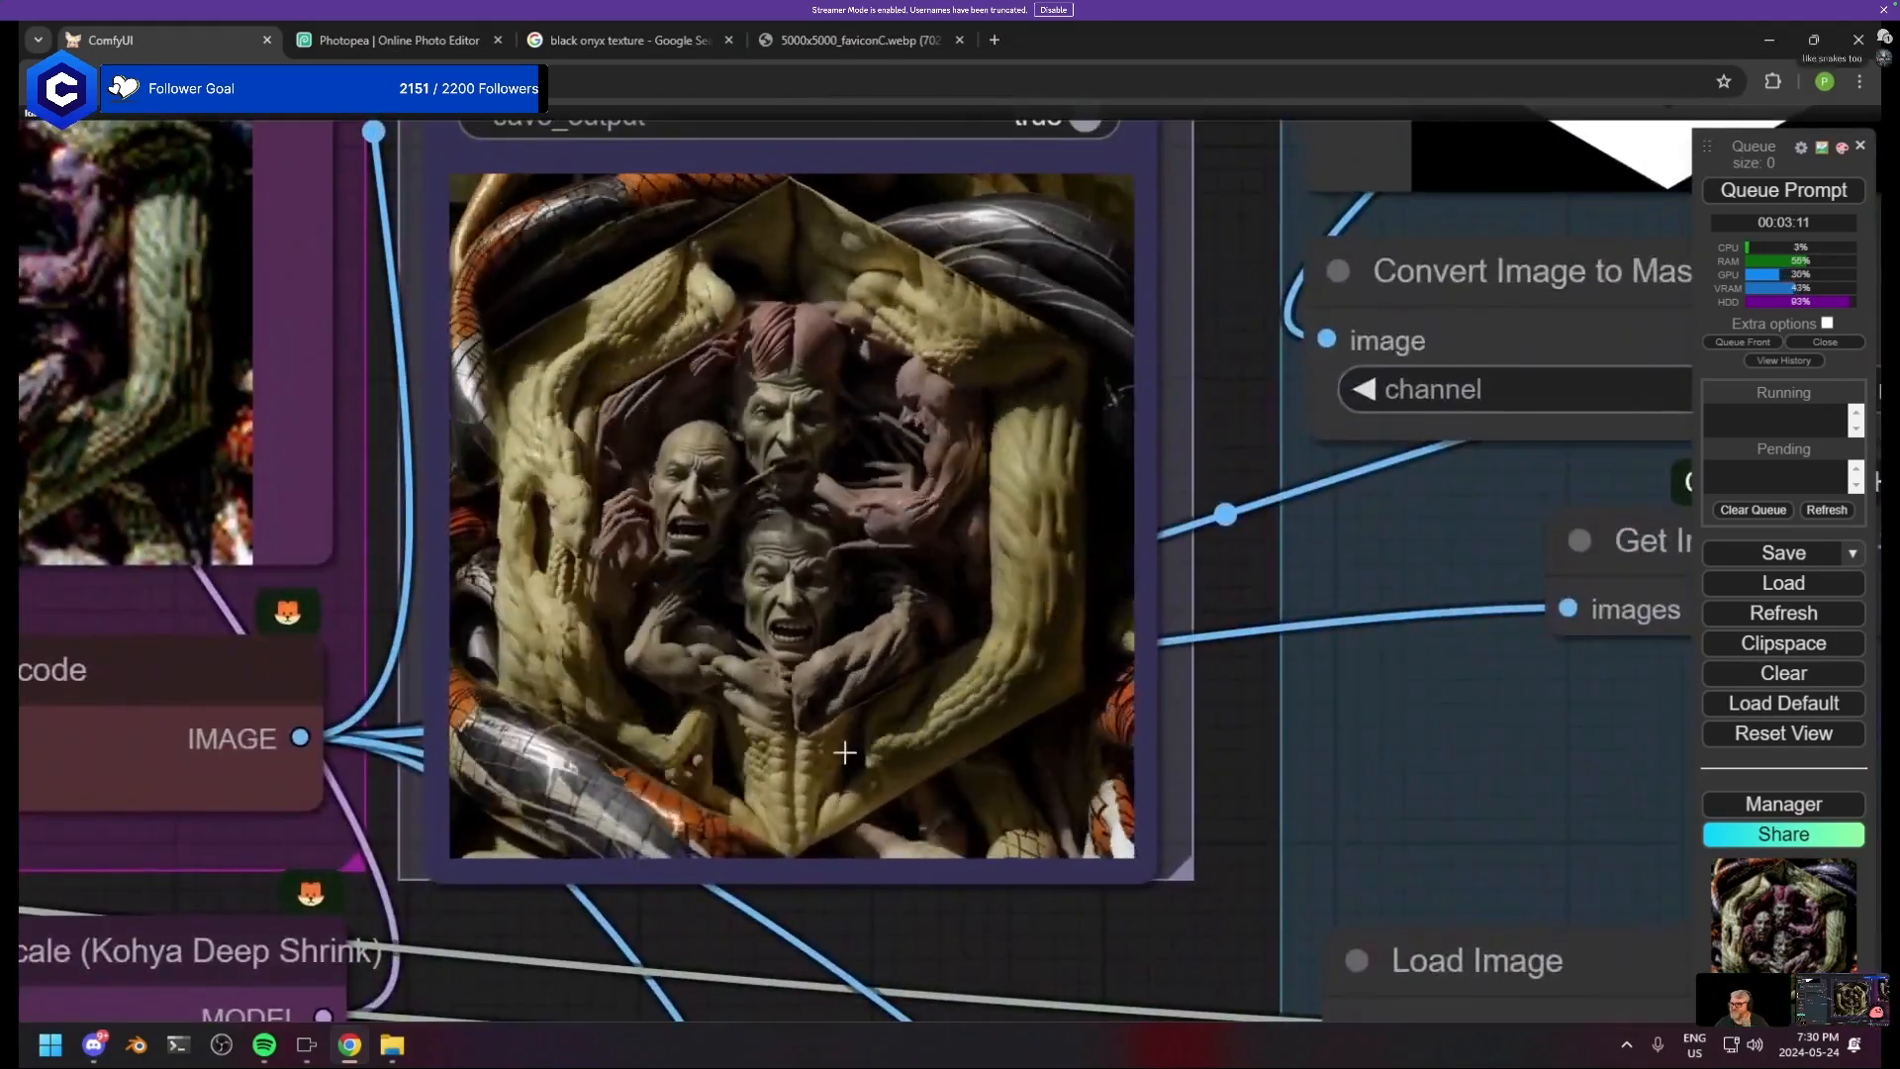
- Review the main and masked outputs side by side, and inspect the depth ControlNet's preview image up close
scroll(846, 754, "down", 7)
scroll(780, 720, "down", 9)
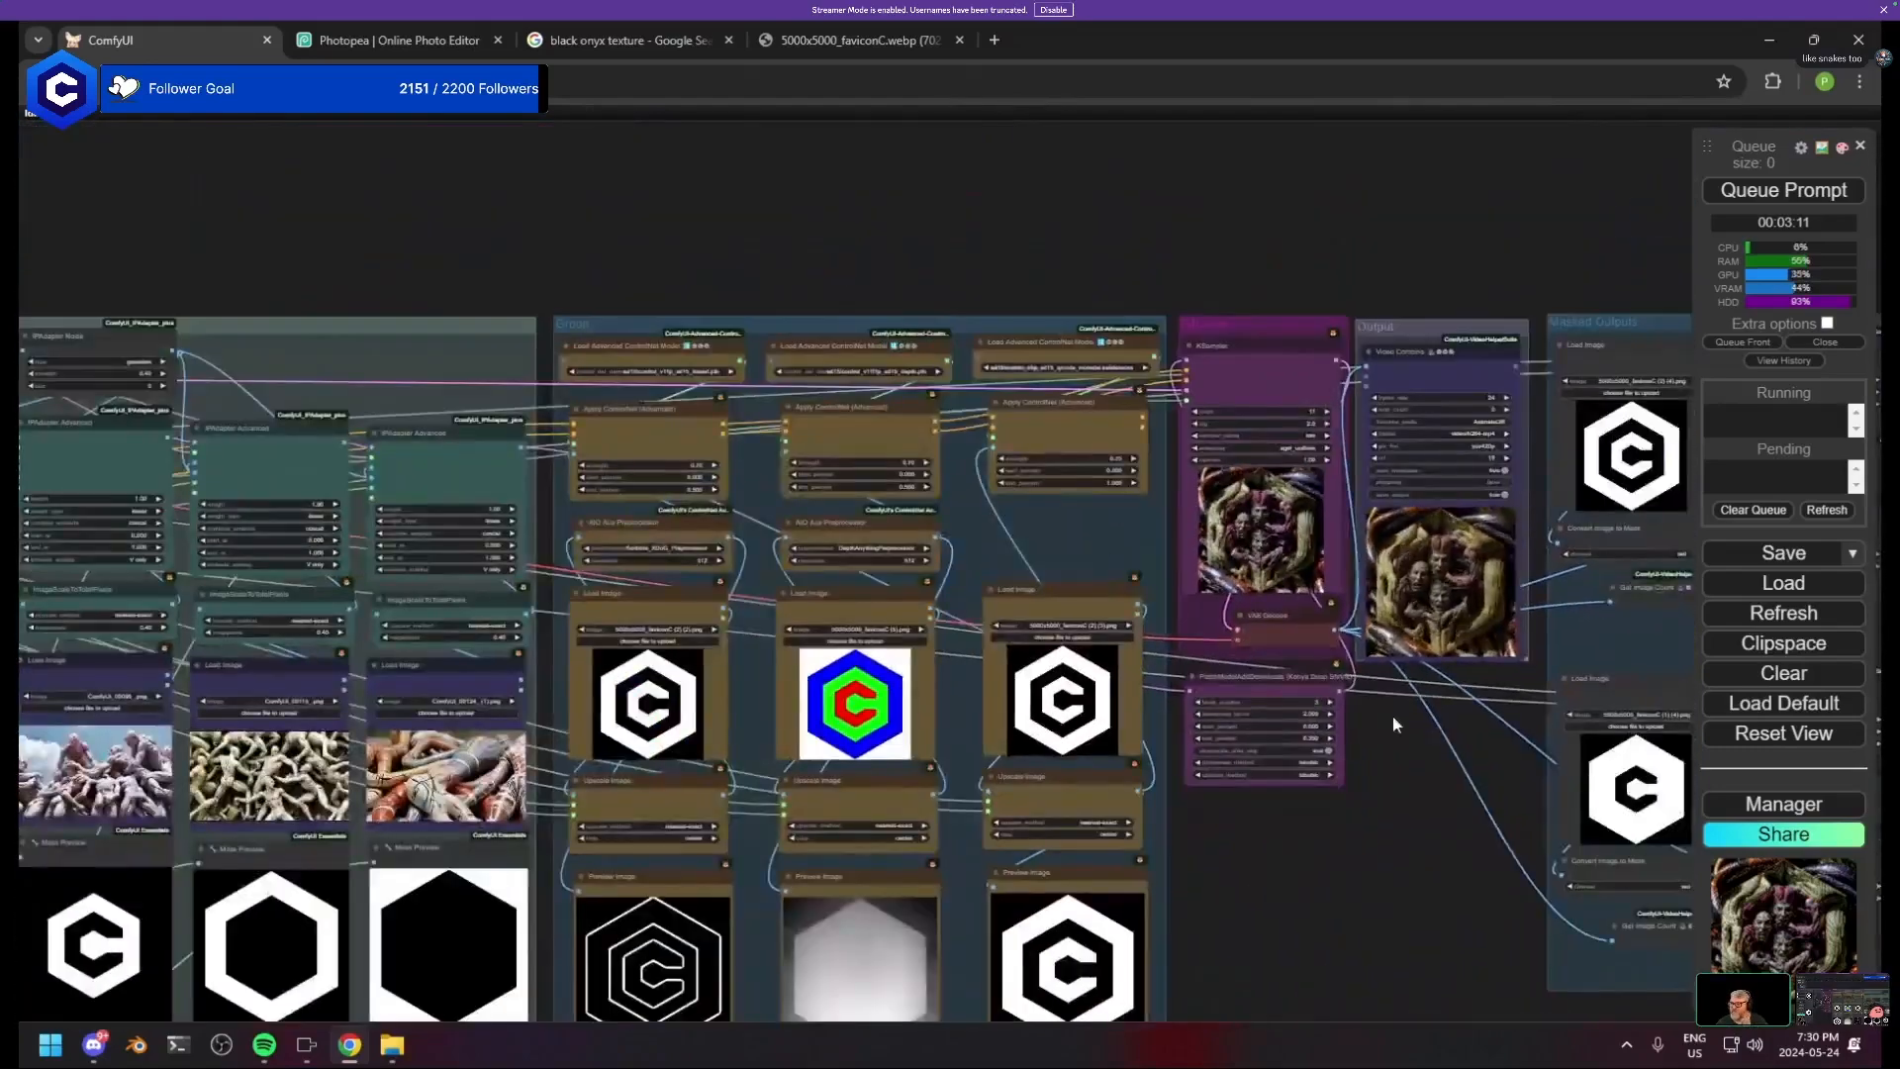
left_click_drag(1392, 716, 915, 667)
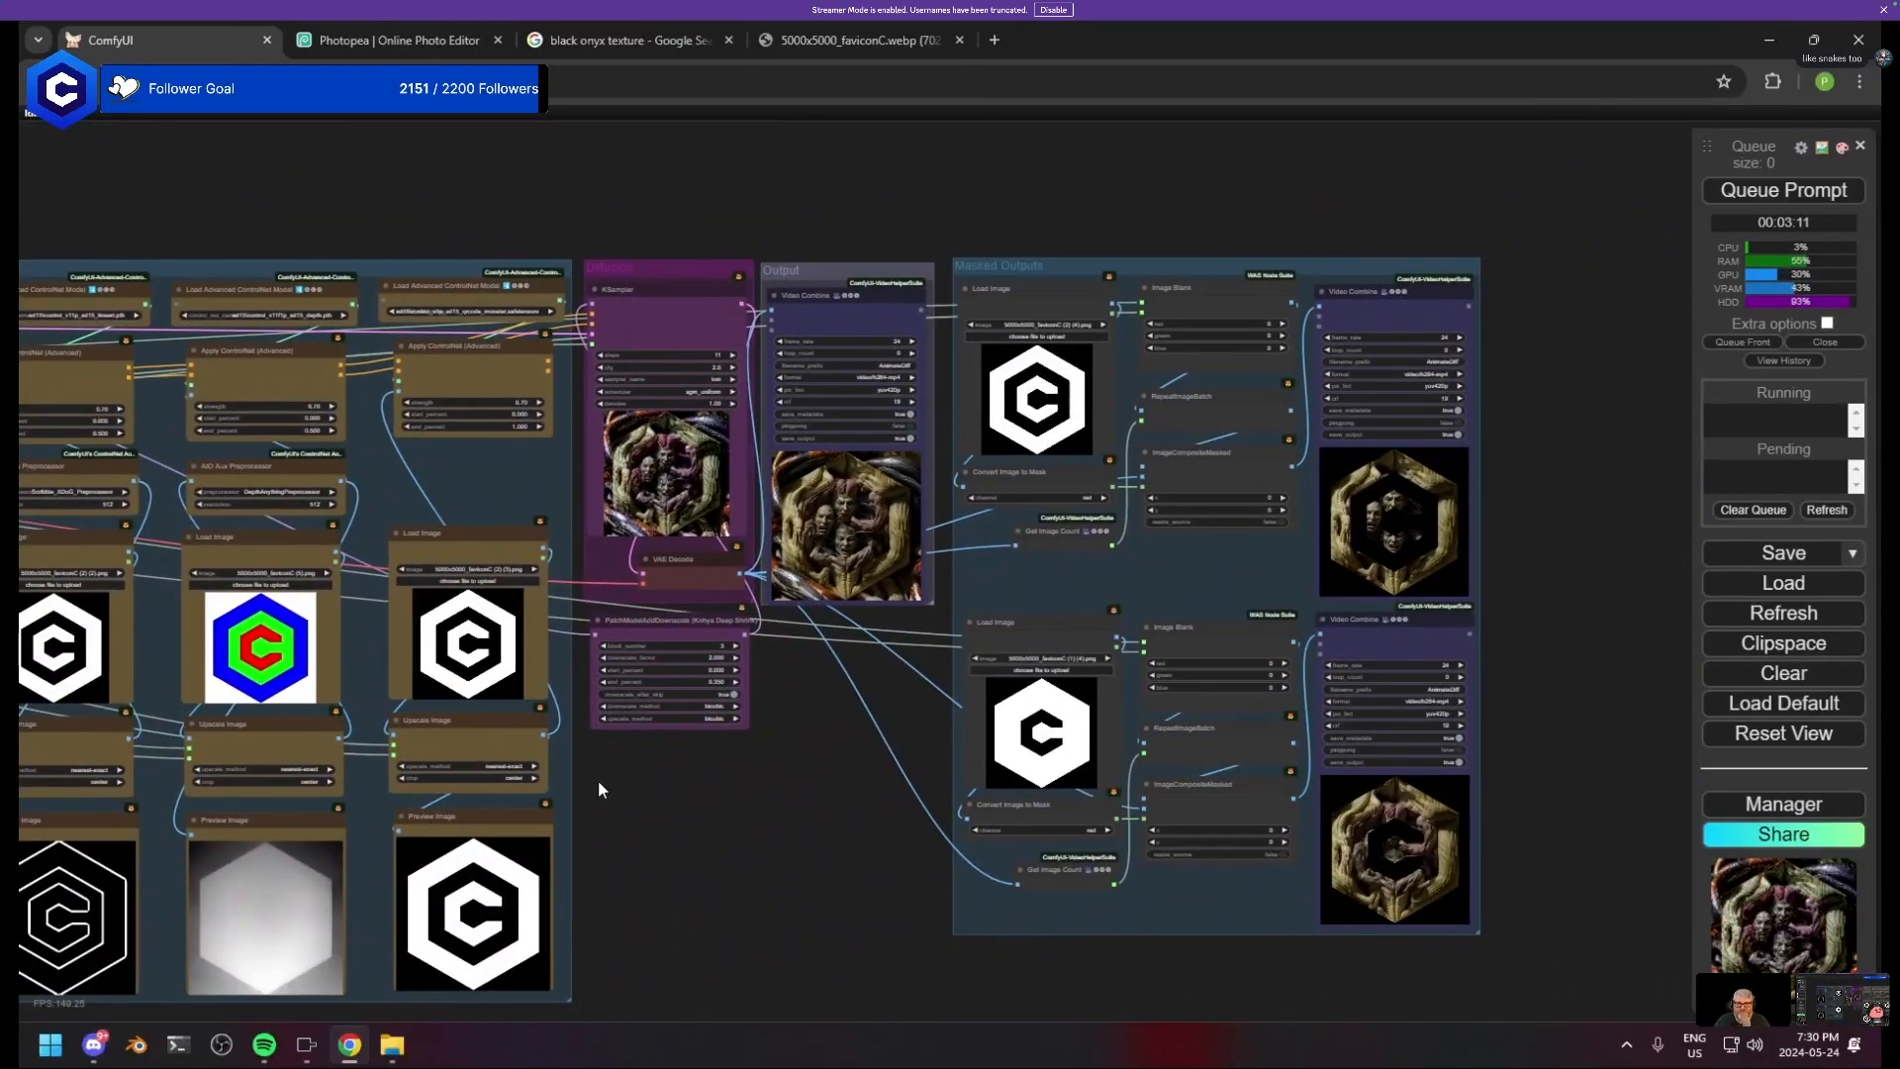
scroll(742, 730, "down", 5)
scroll(646, 769, "up", 10)
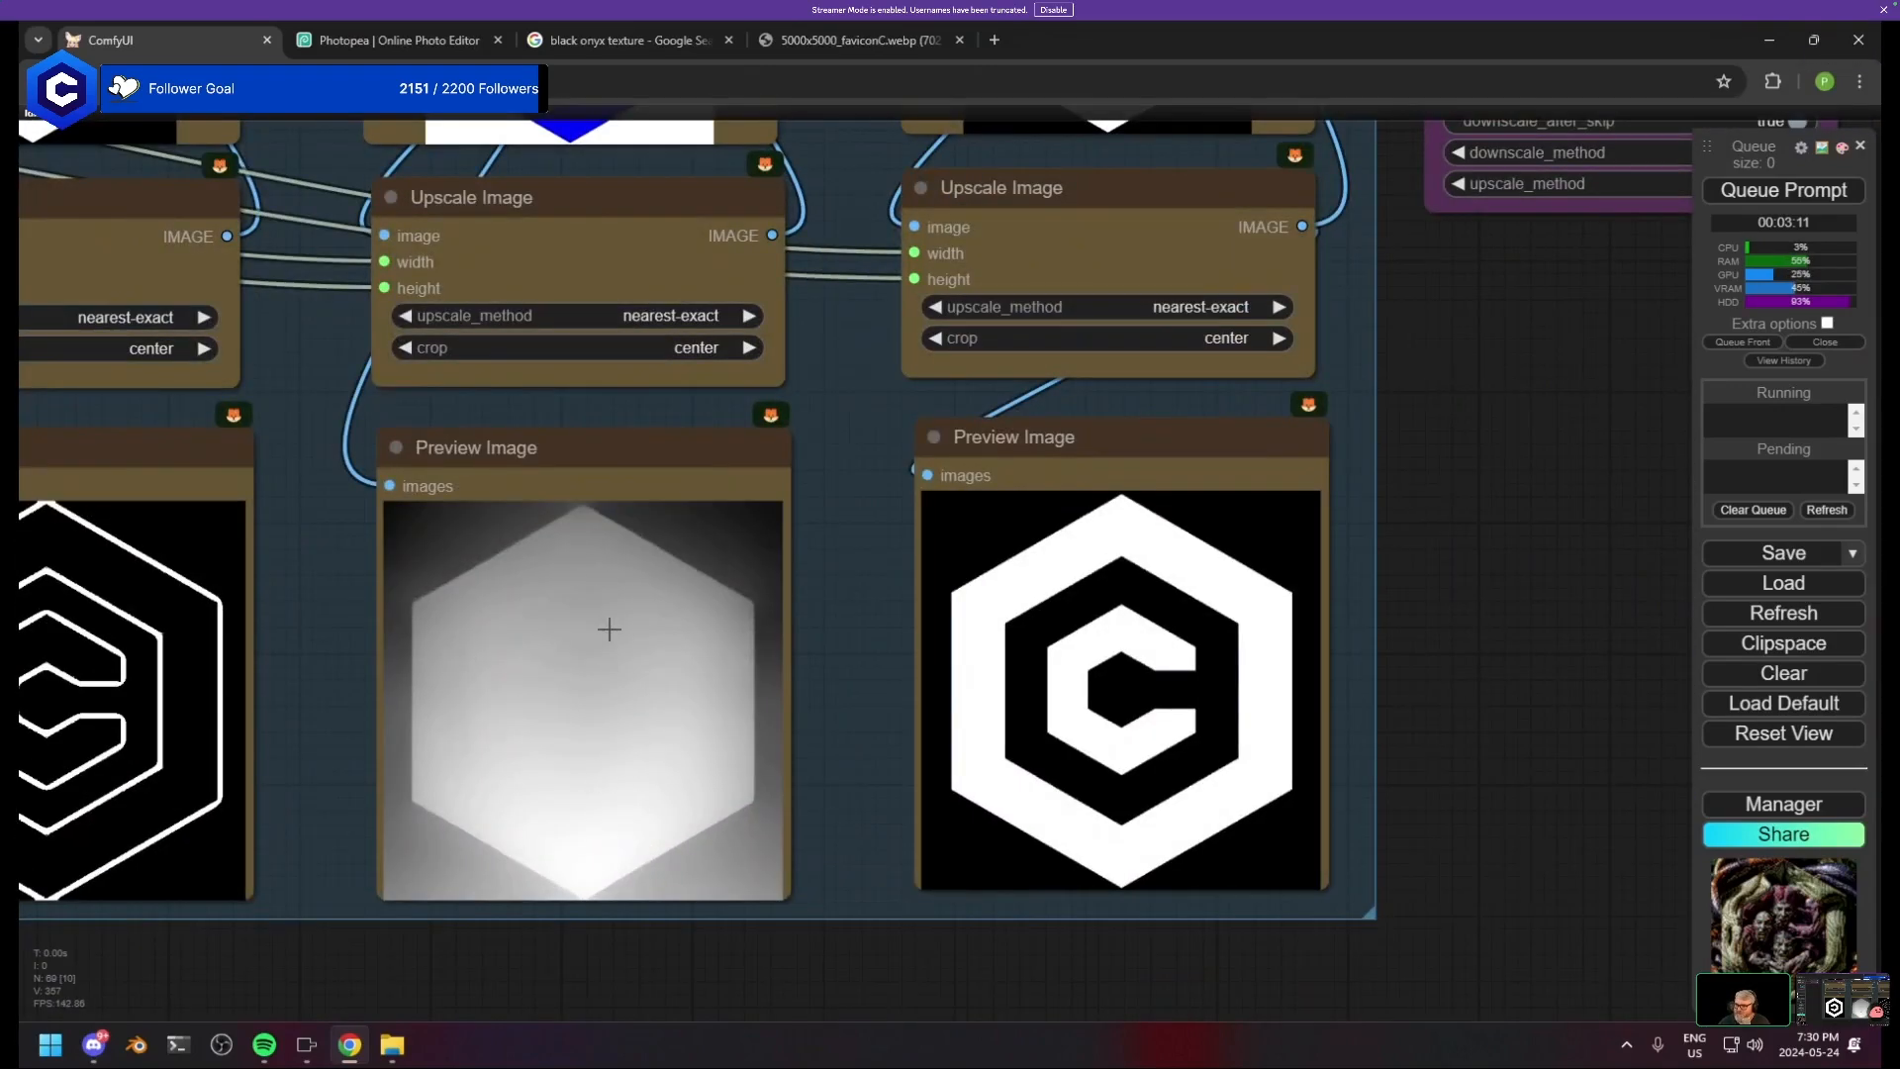
- Set the depth ControlNet's AIO Aux Preprocessor to LeReS-DepthMapPreprocessor and queue the prompt
scroll(608, 629, "down", 5)
left_click(760, 366)
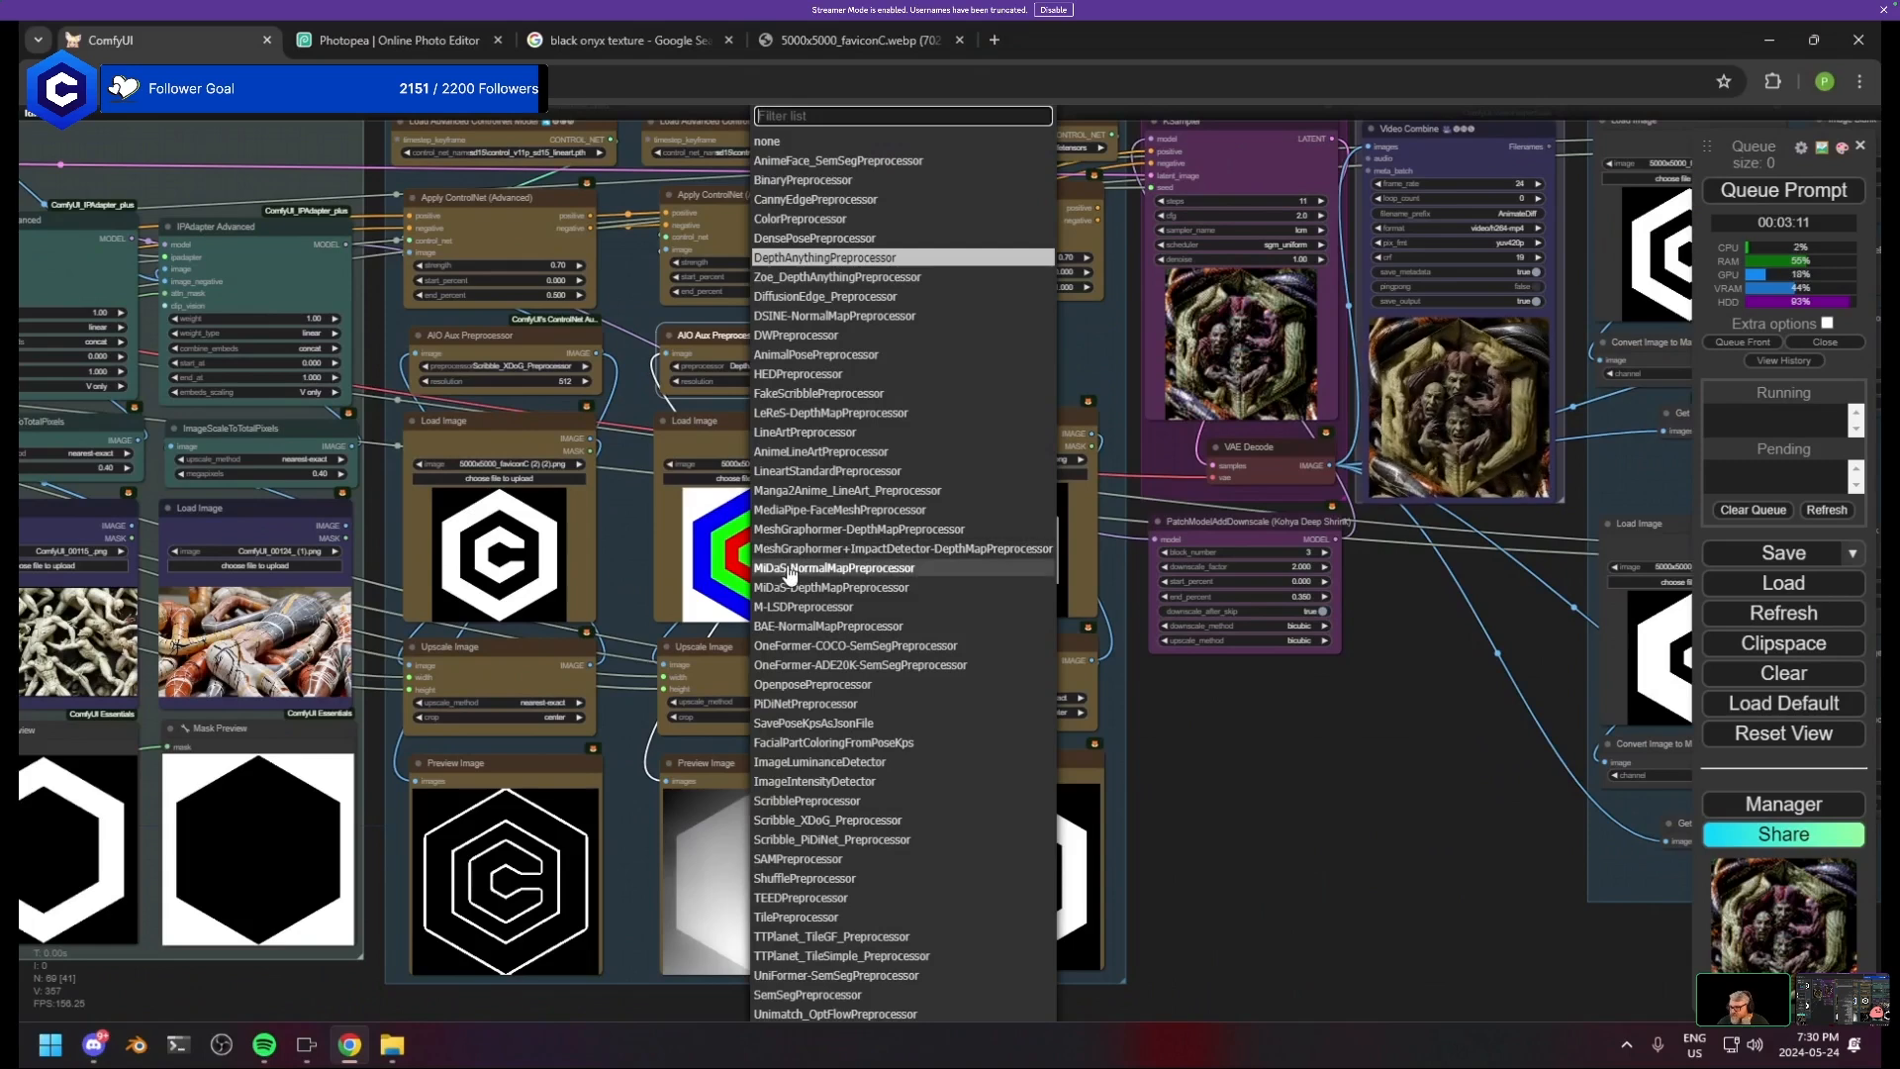
left_click(831, 412)
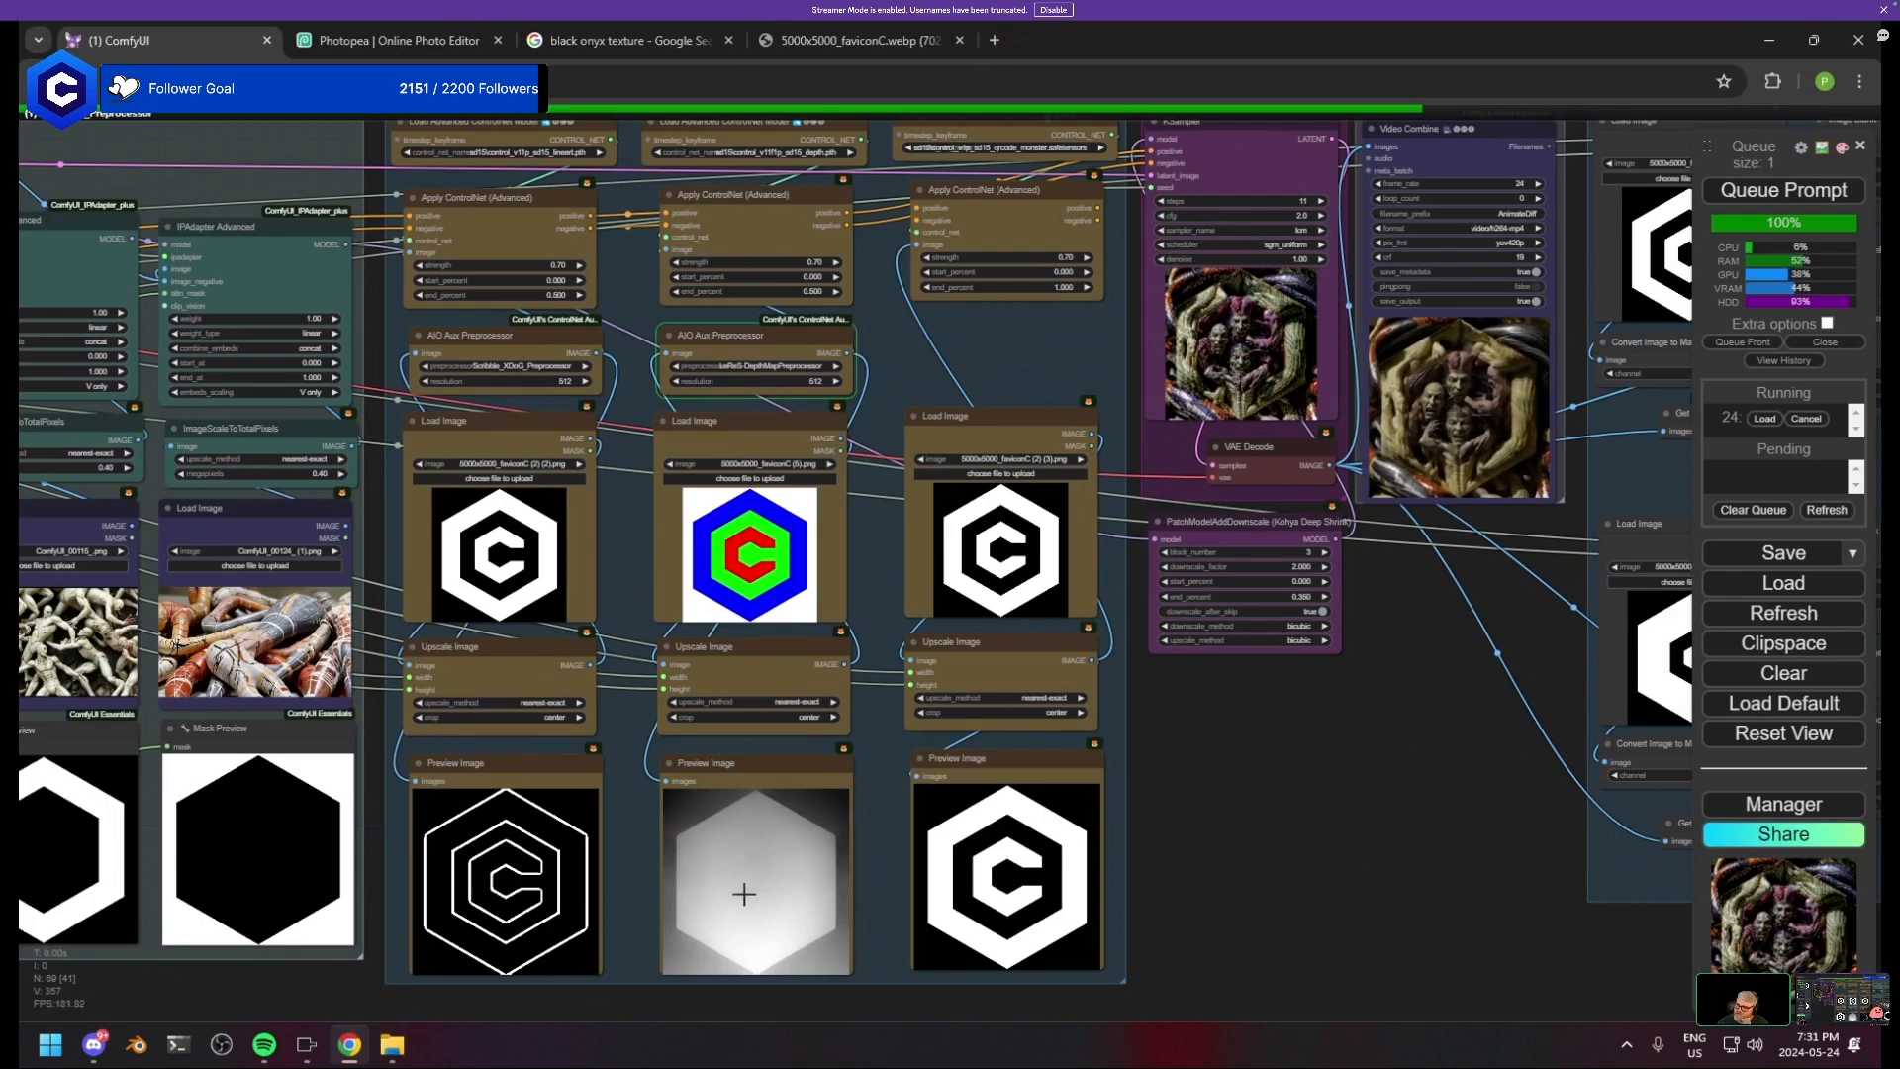
- Compare the ControlNet preview images up close while the LeReS preprocessor runs
left_click_drag(802, 891, 762, 721)
scroll(738, 755, "up", 6)
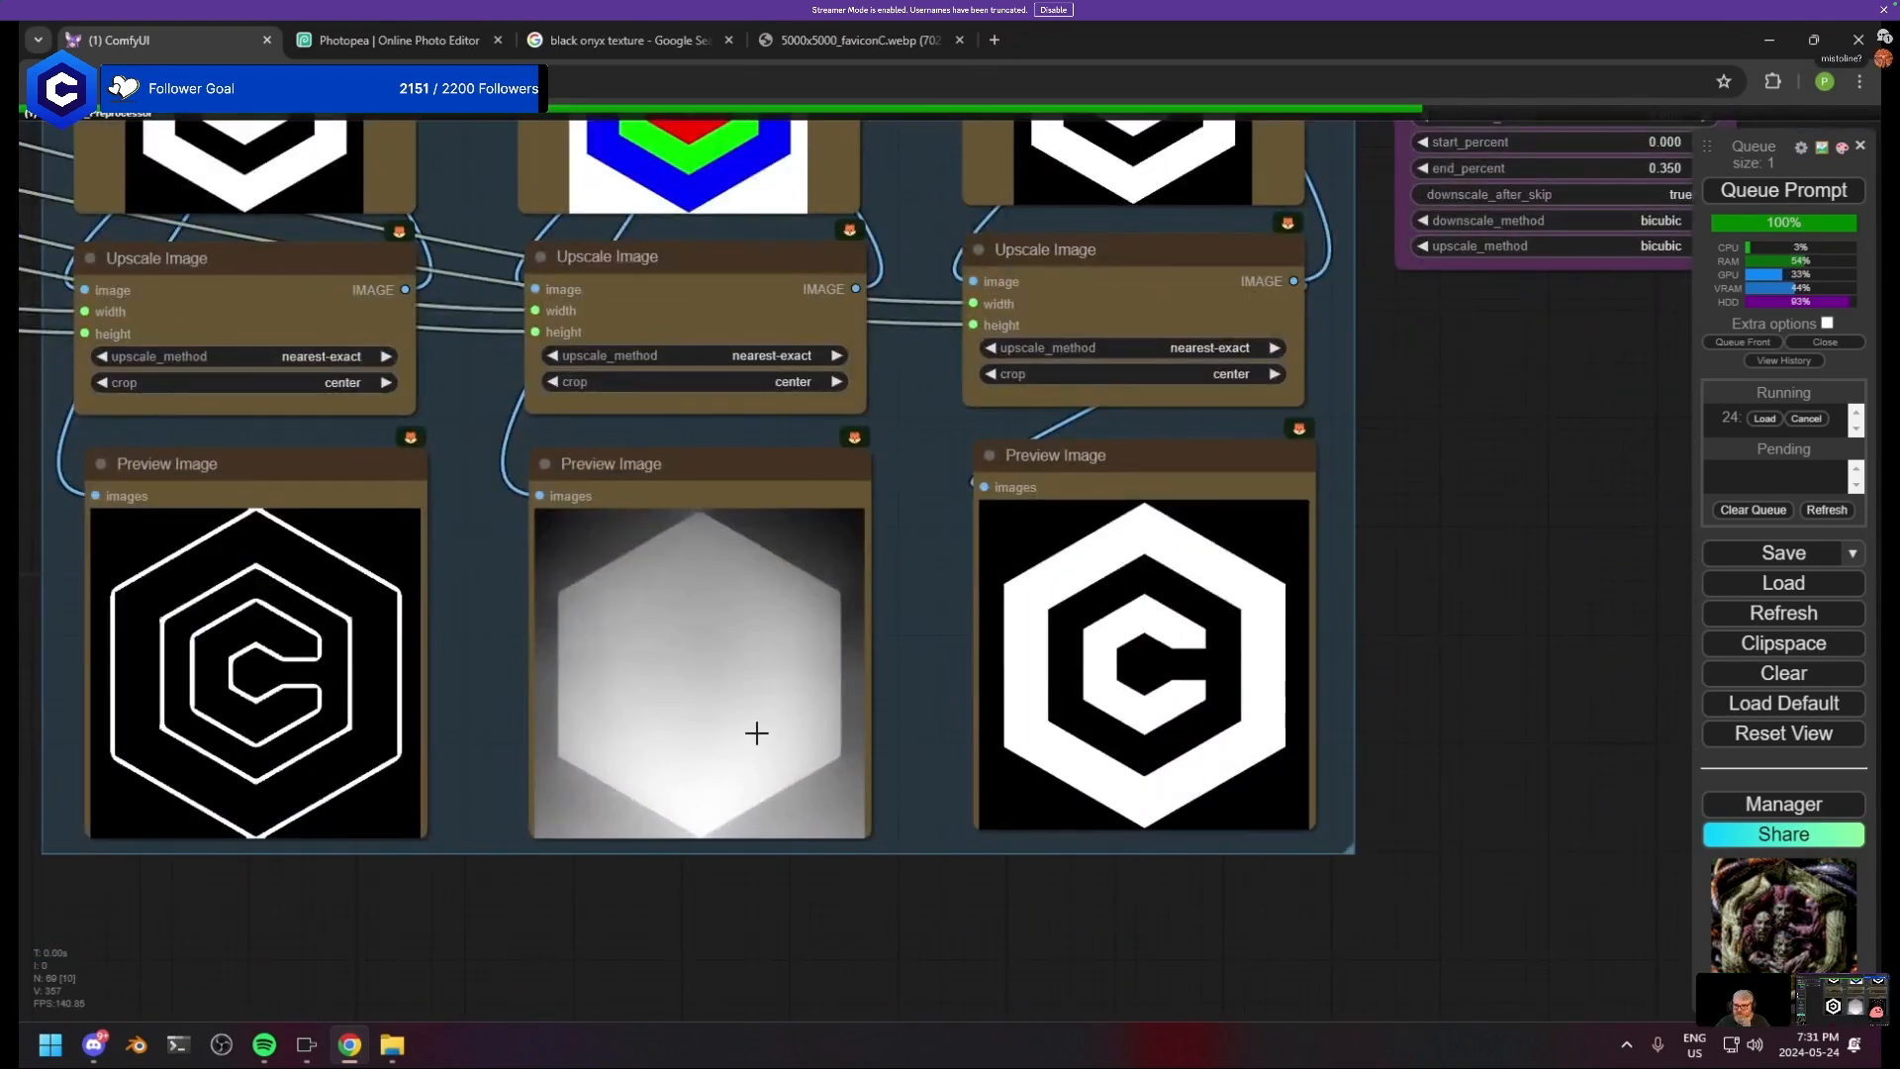
scroll(762, 653, "down", 5)
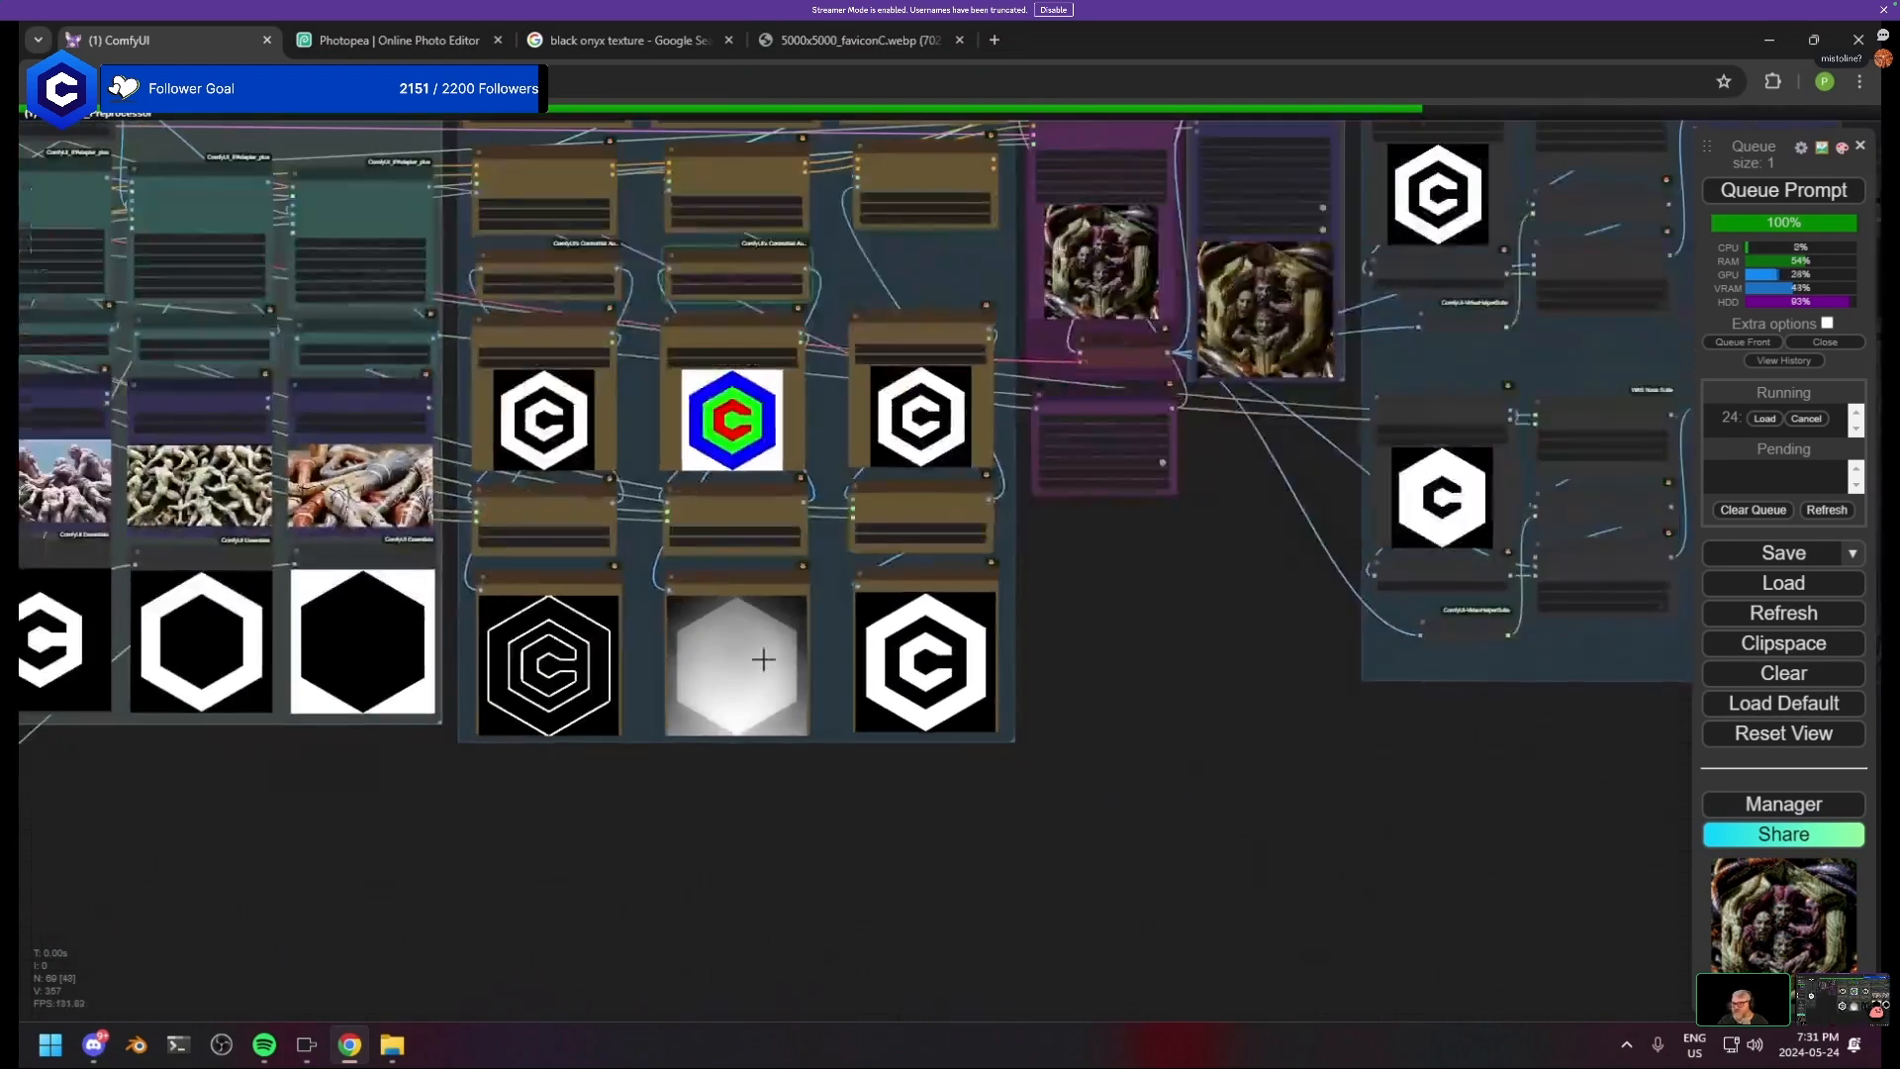
scroll(792, 614, "up", 4)
scroll(825, 567, "up", 2)
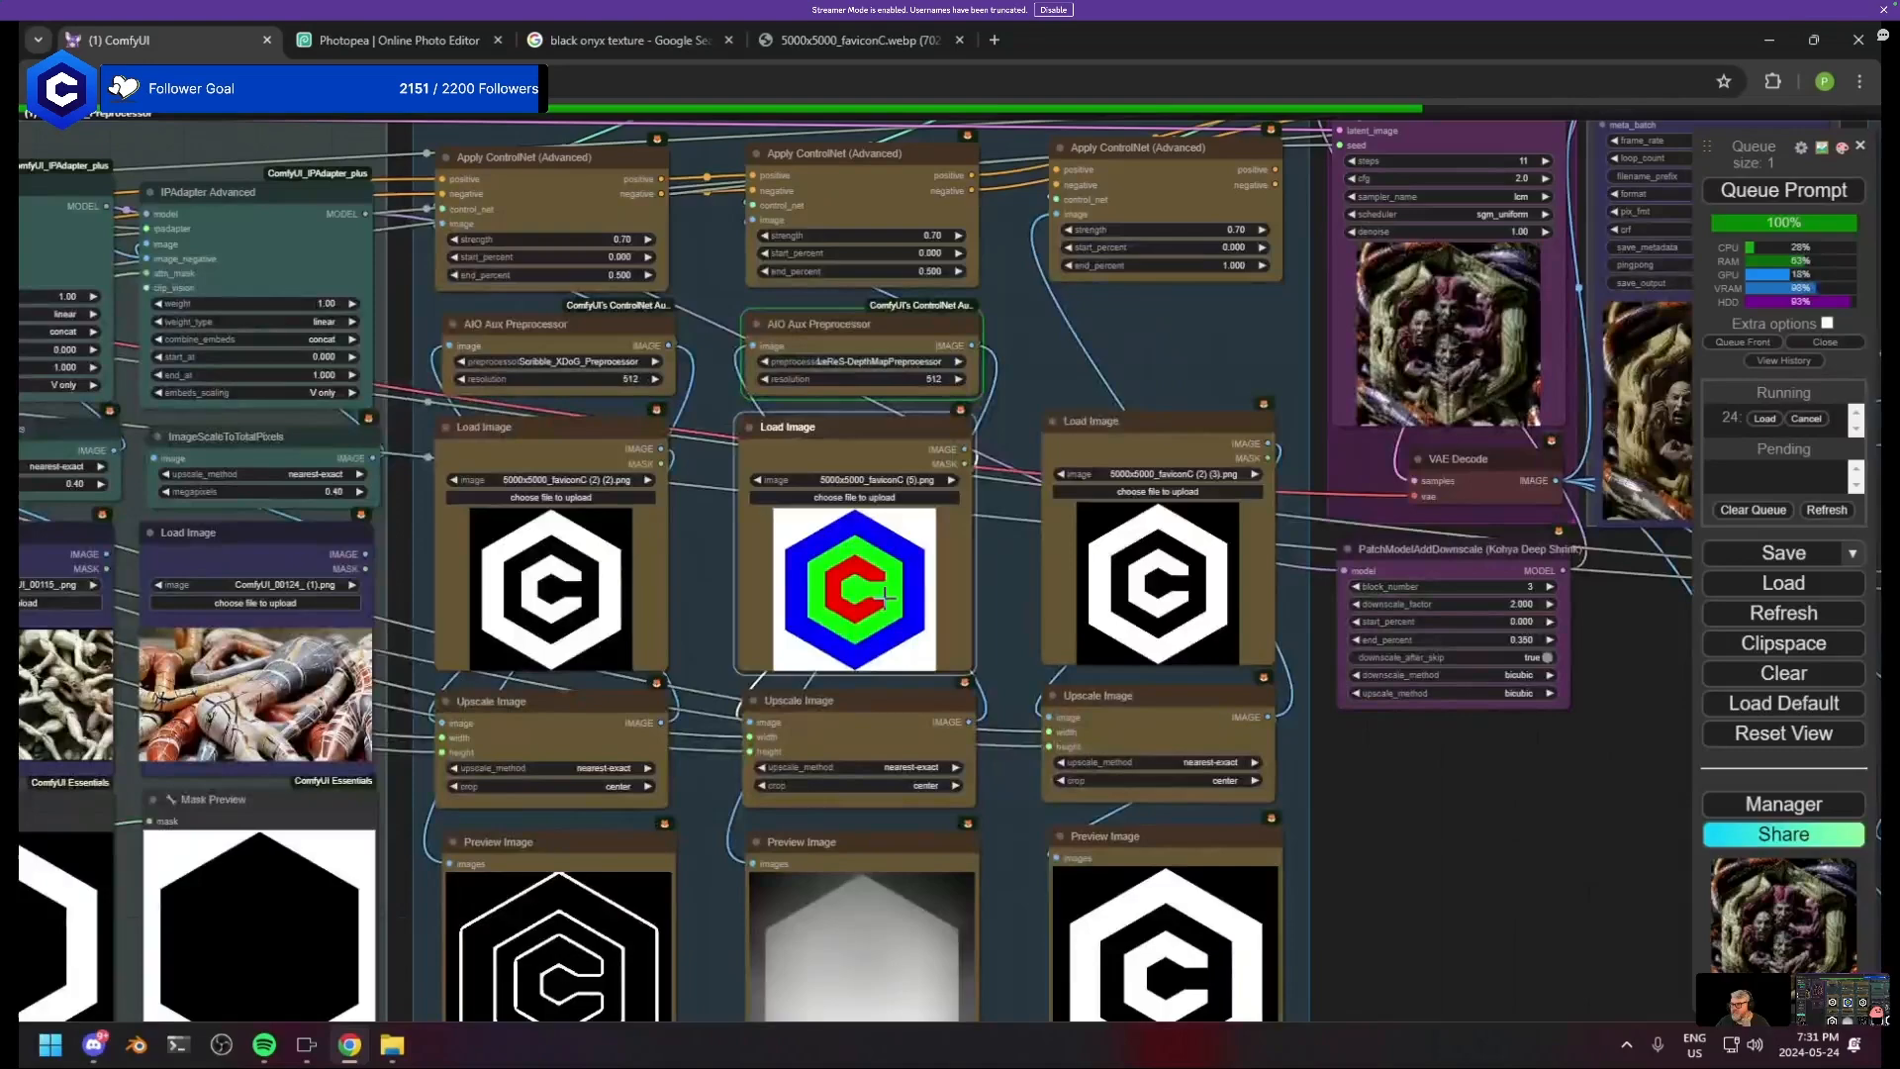
- Check the progress of the LeReS run in the ComfyUI server console and in the depth ControlNet's nodes
left_click(306, 1044)
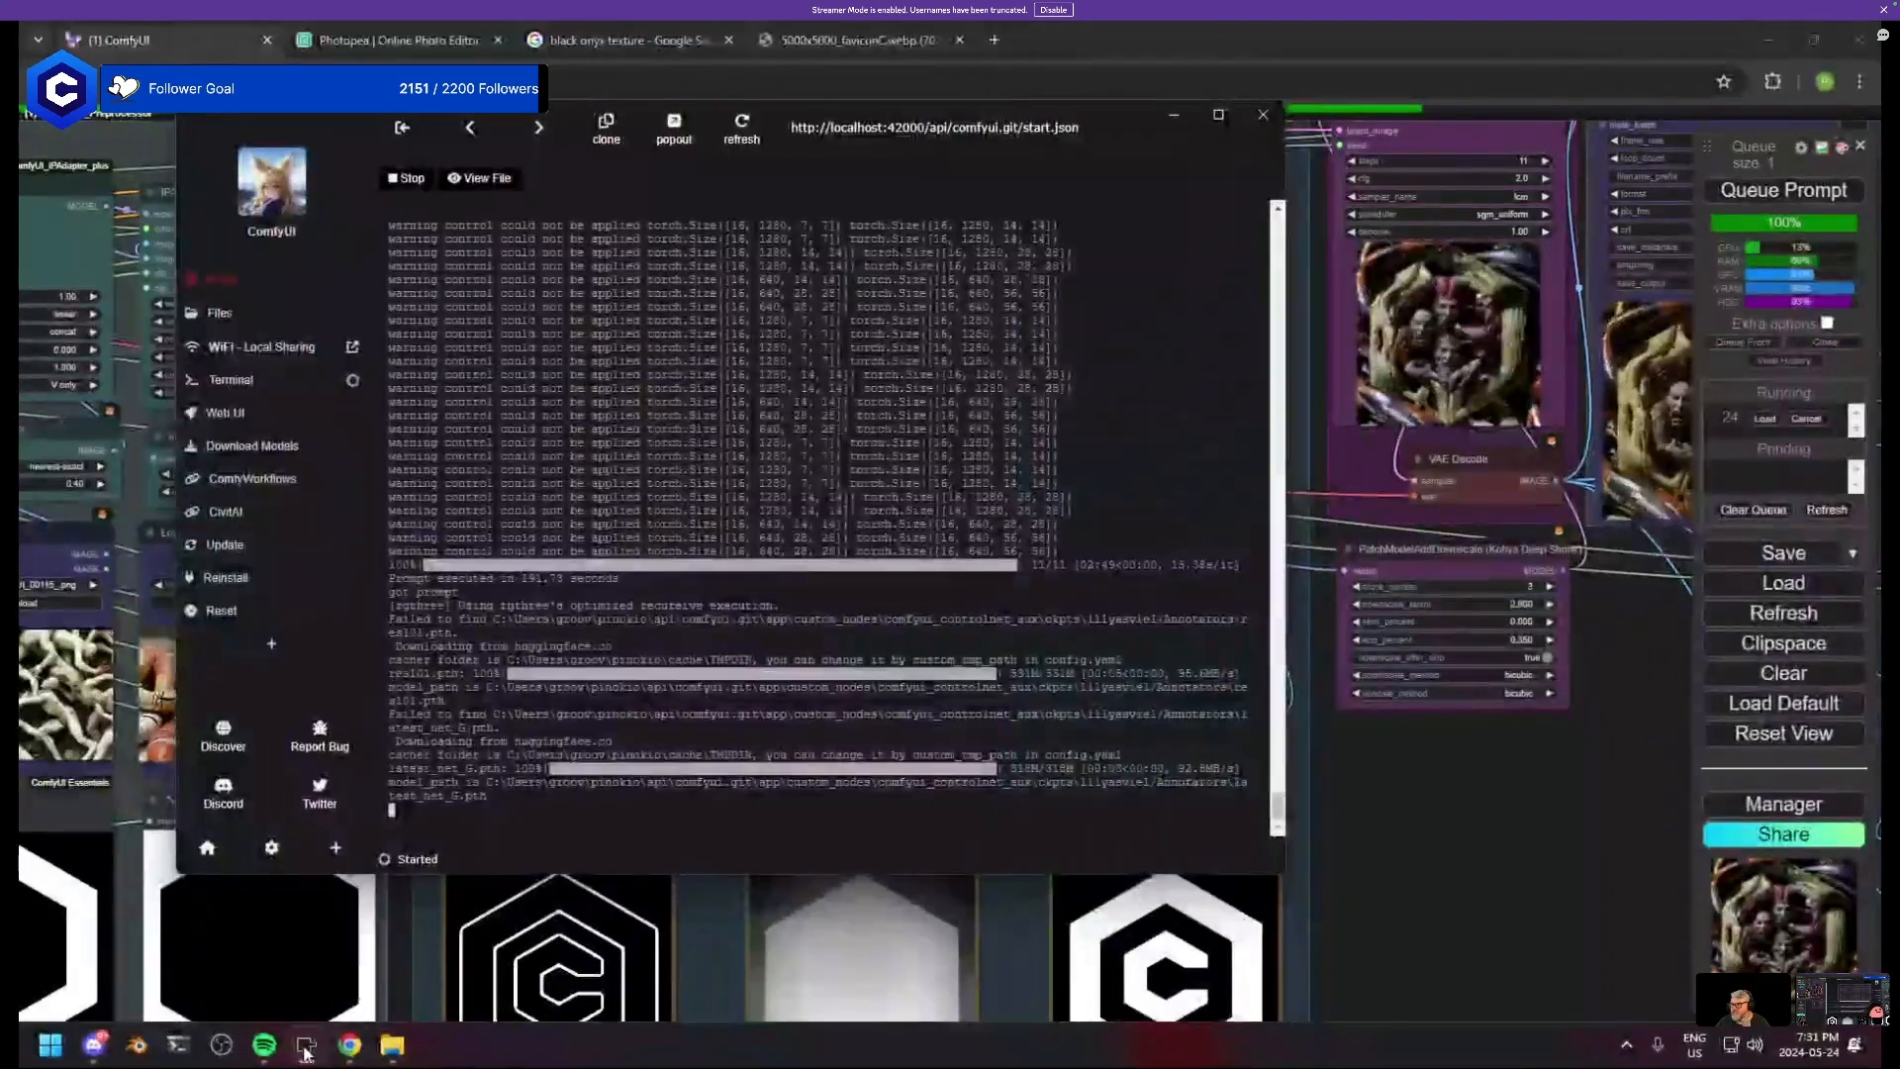
left_click(306, 1045)
scroll(958, 653, "up", 3)
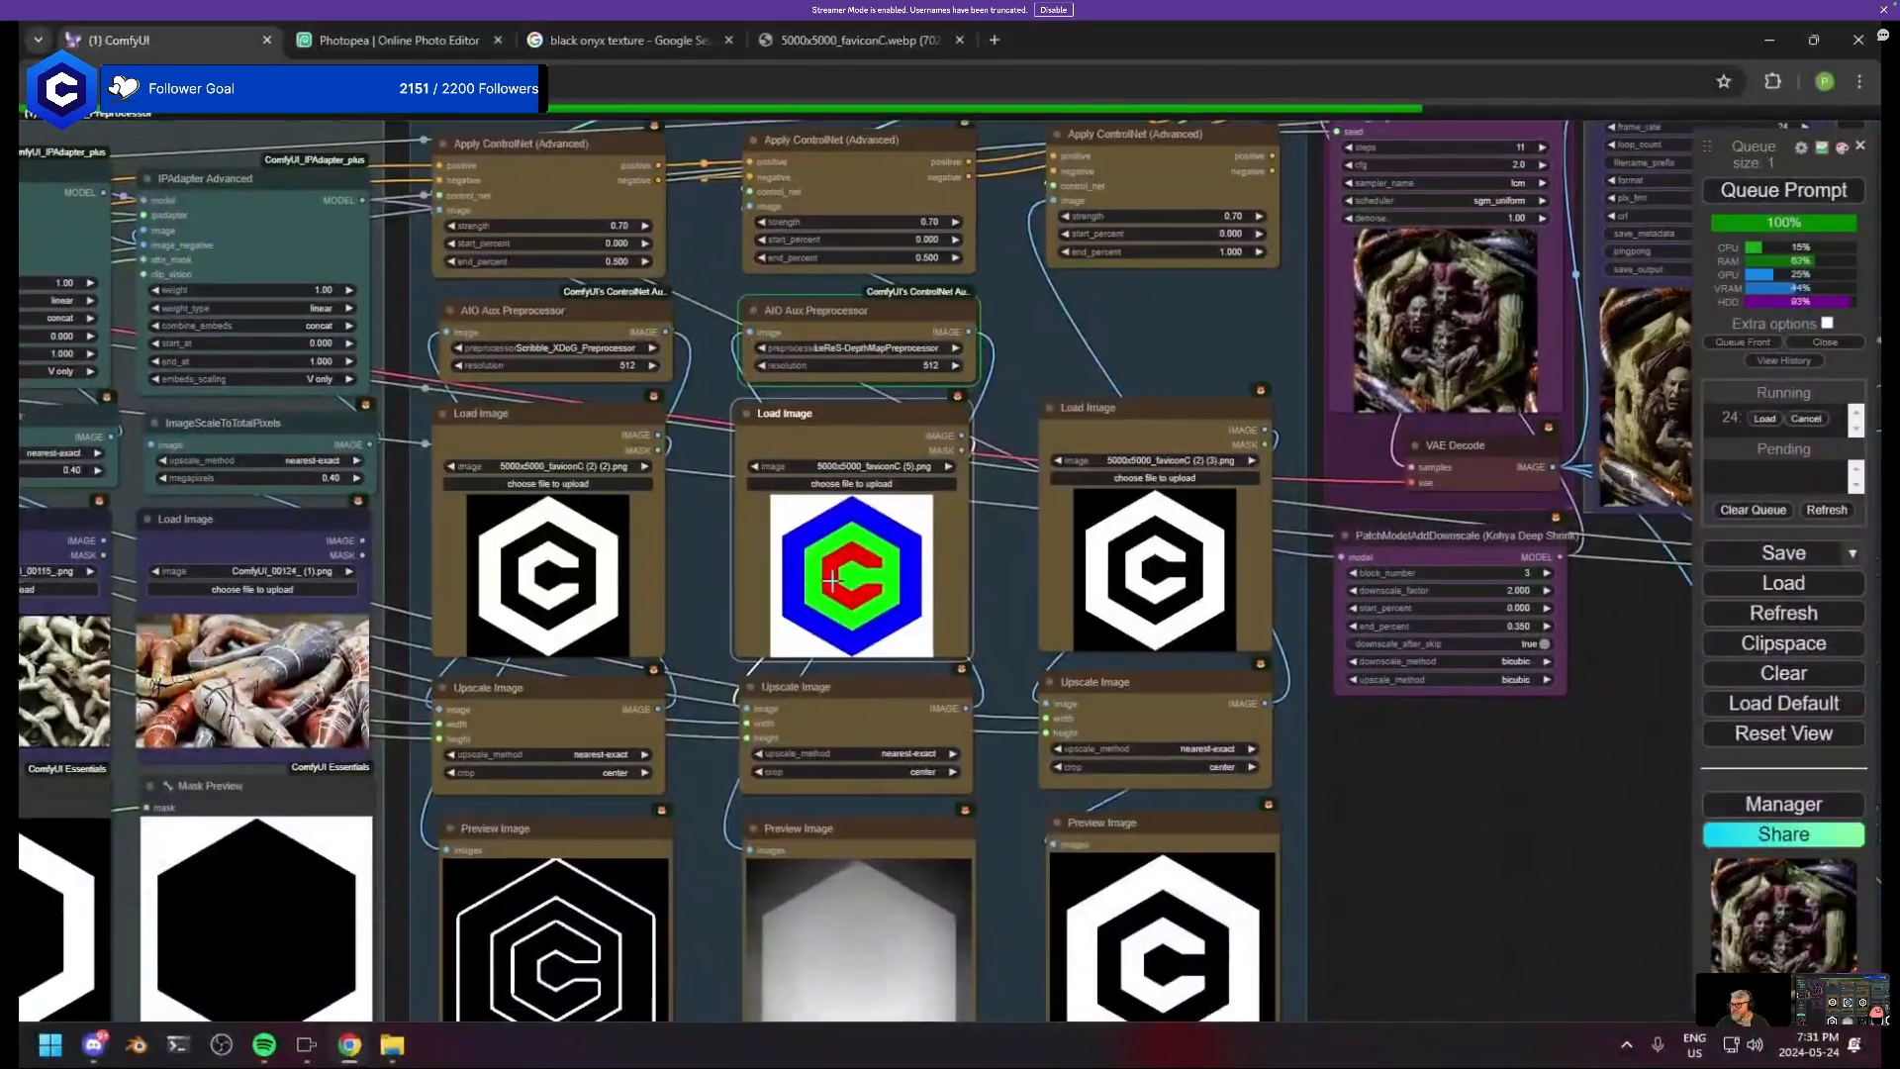
left_click_drag(877, 621, 863, 771)
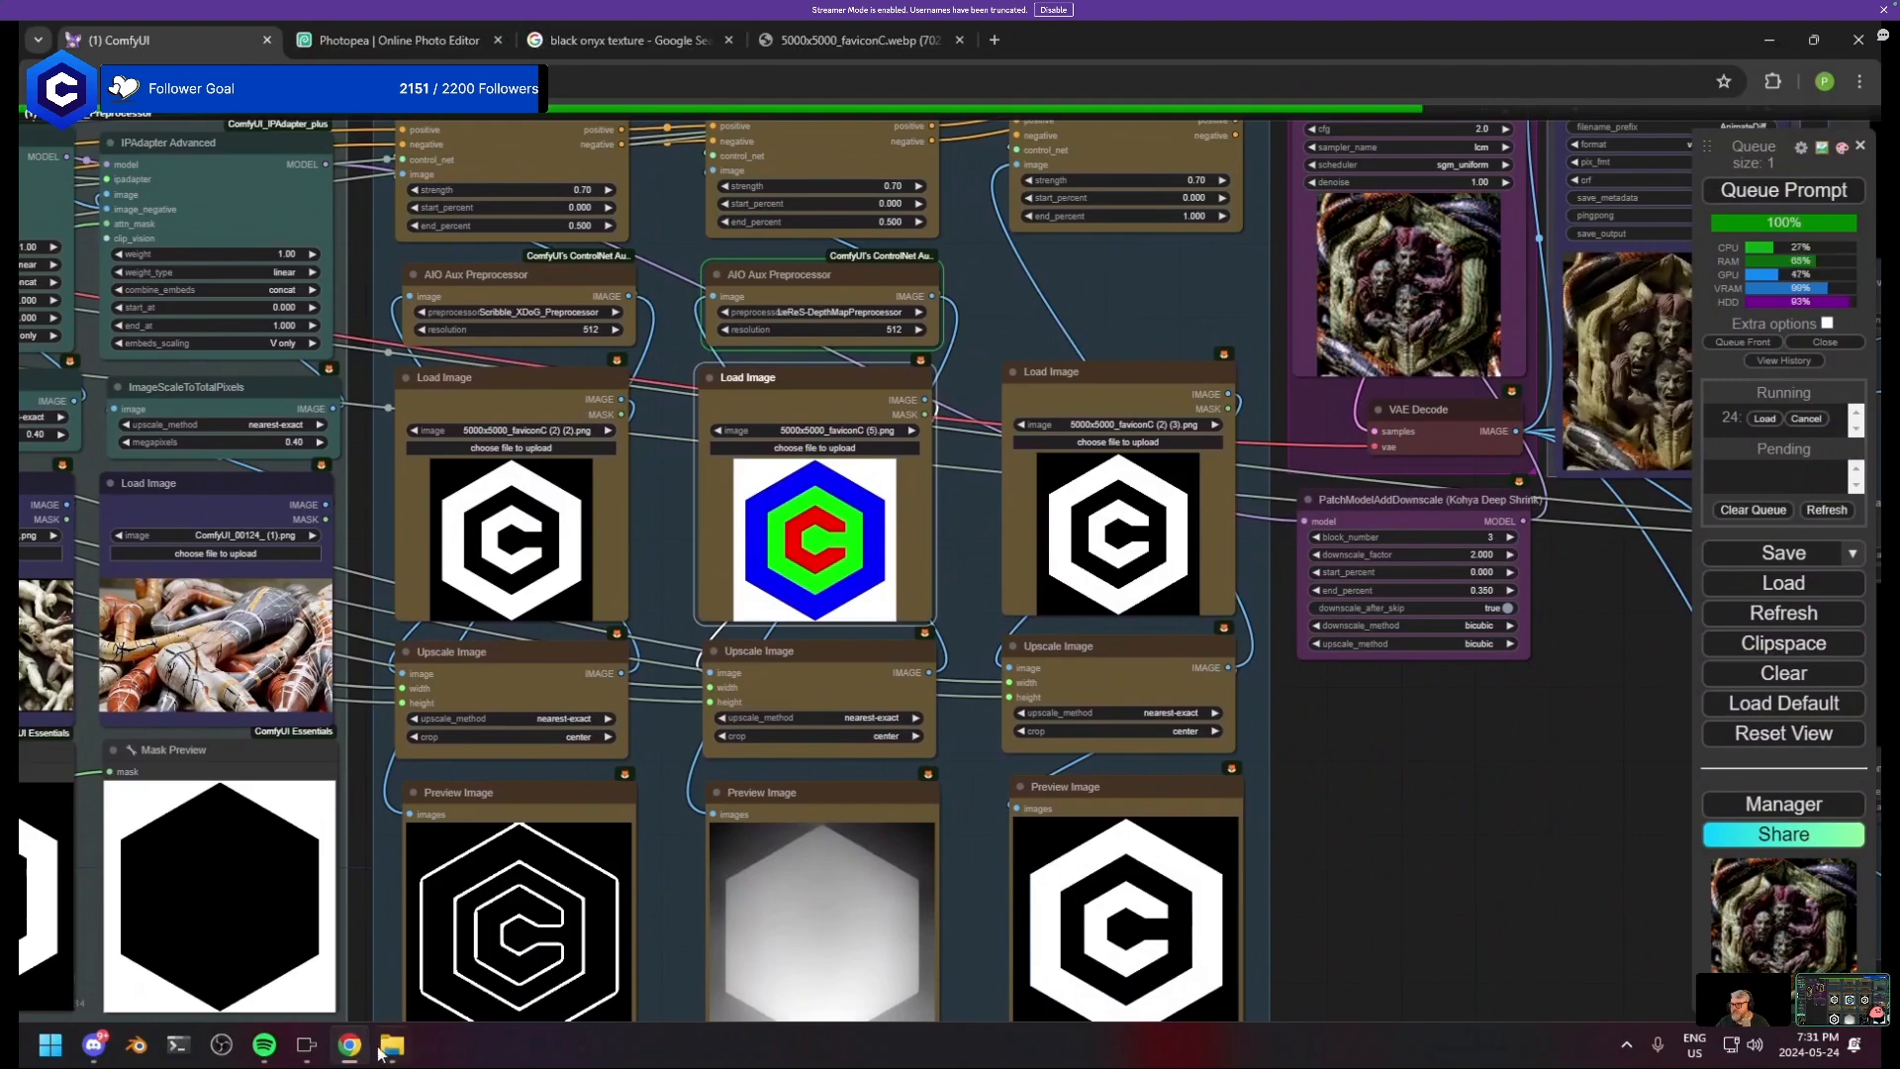
left_click(306, 1047)
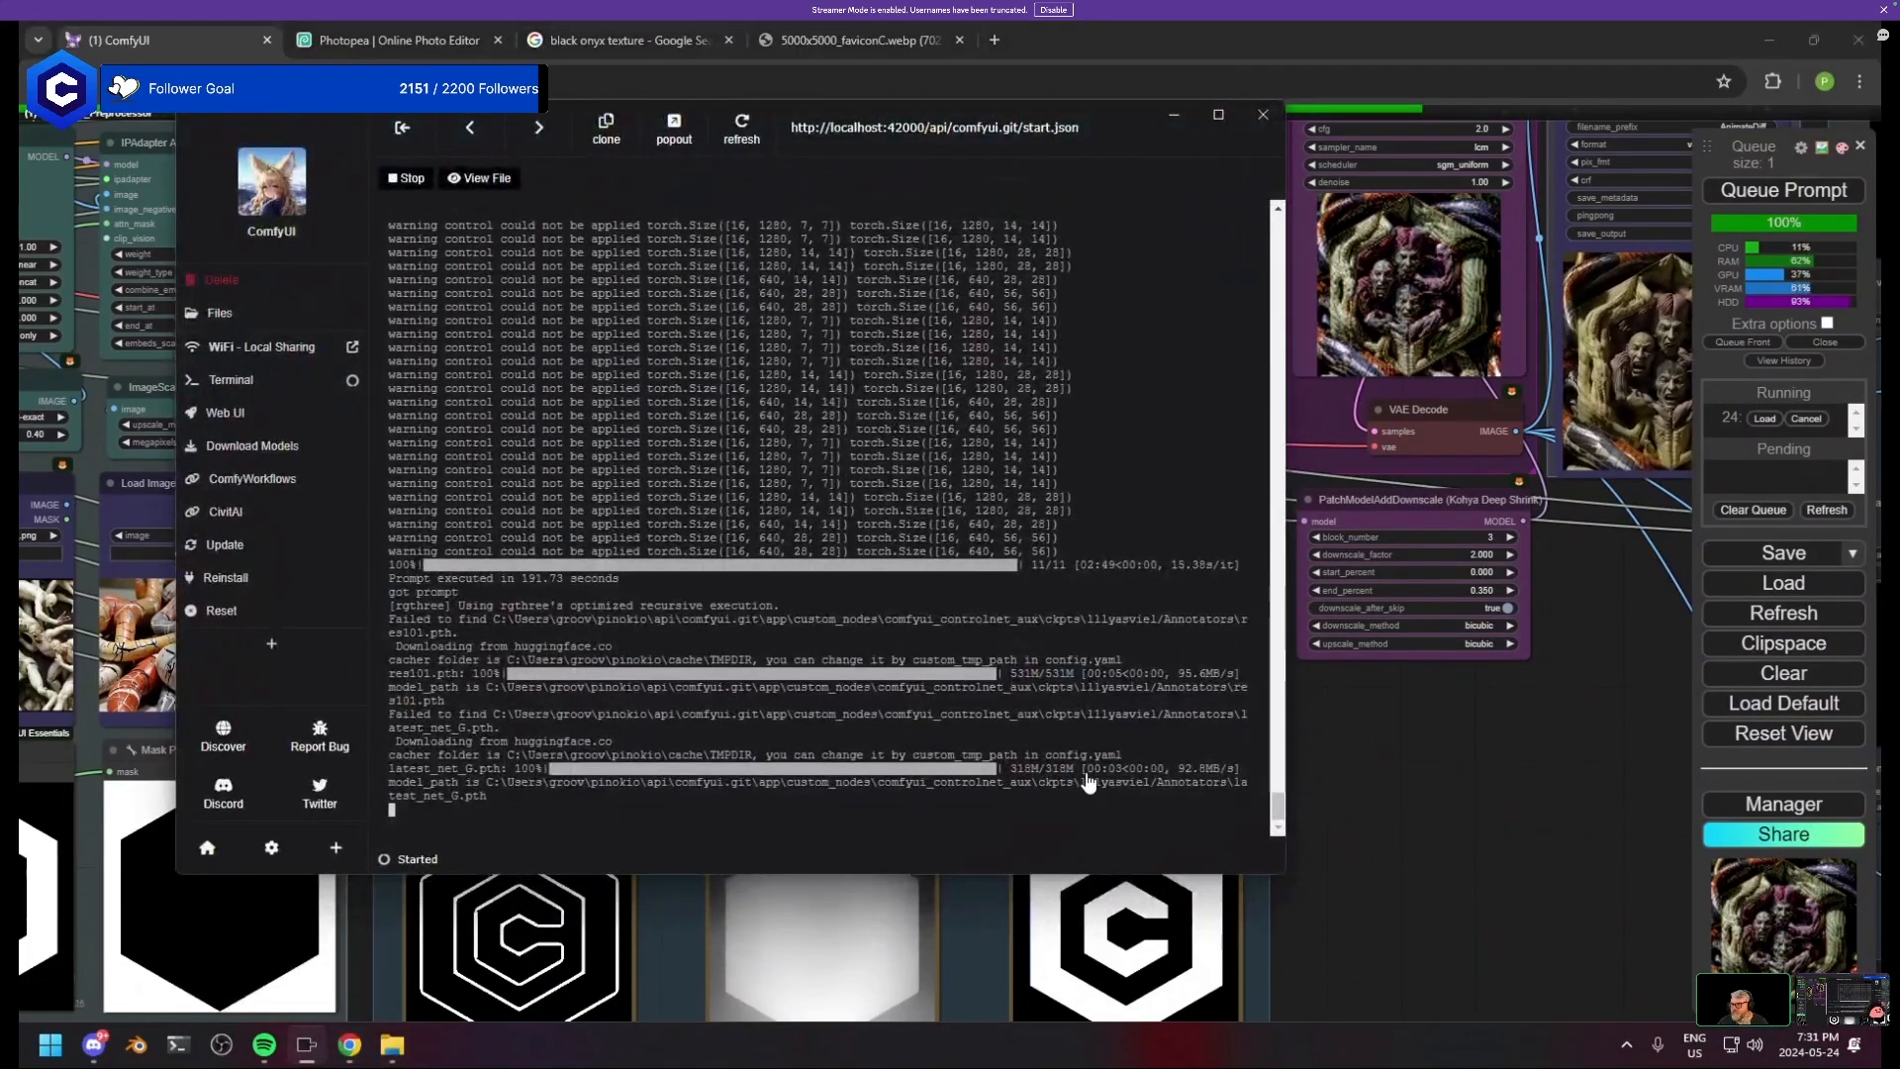
left_click(1370, 813)
left_click_drag(1366, 913, 1332, 737)
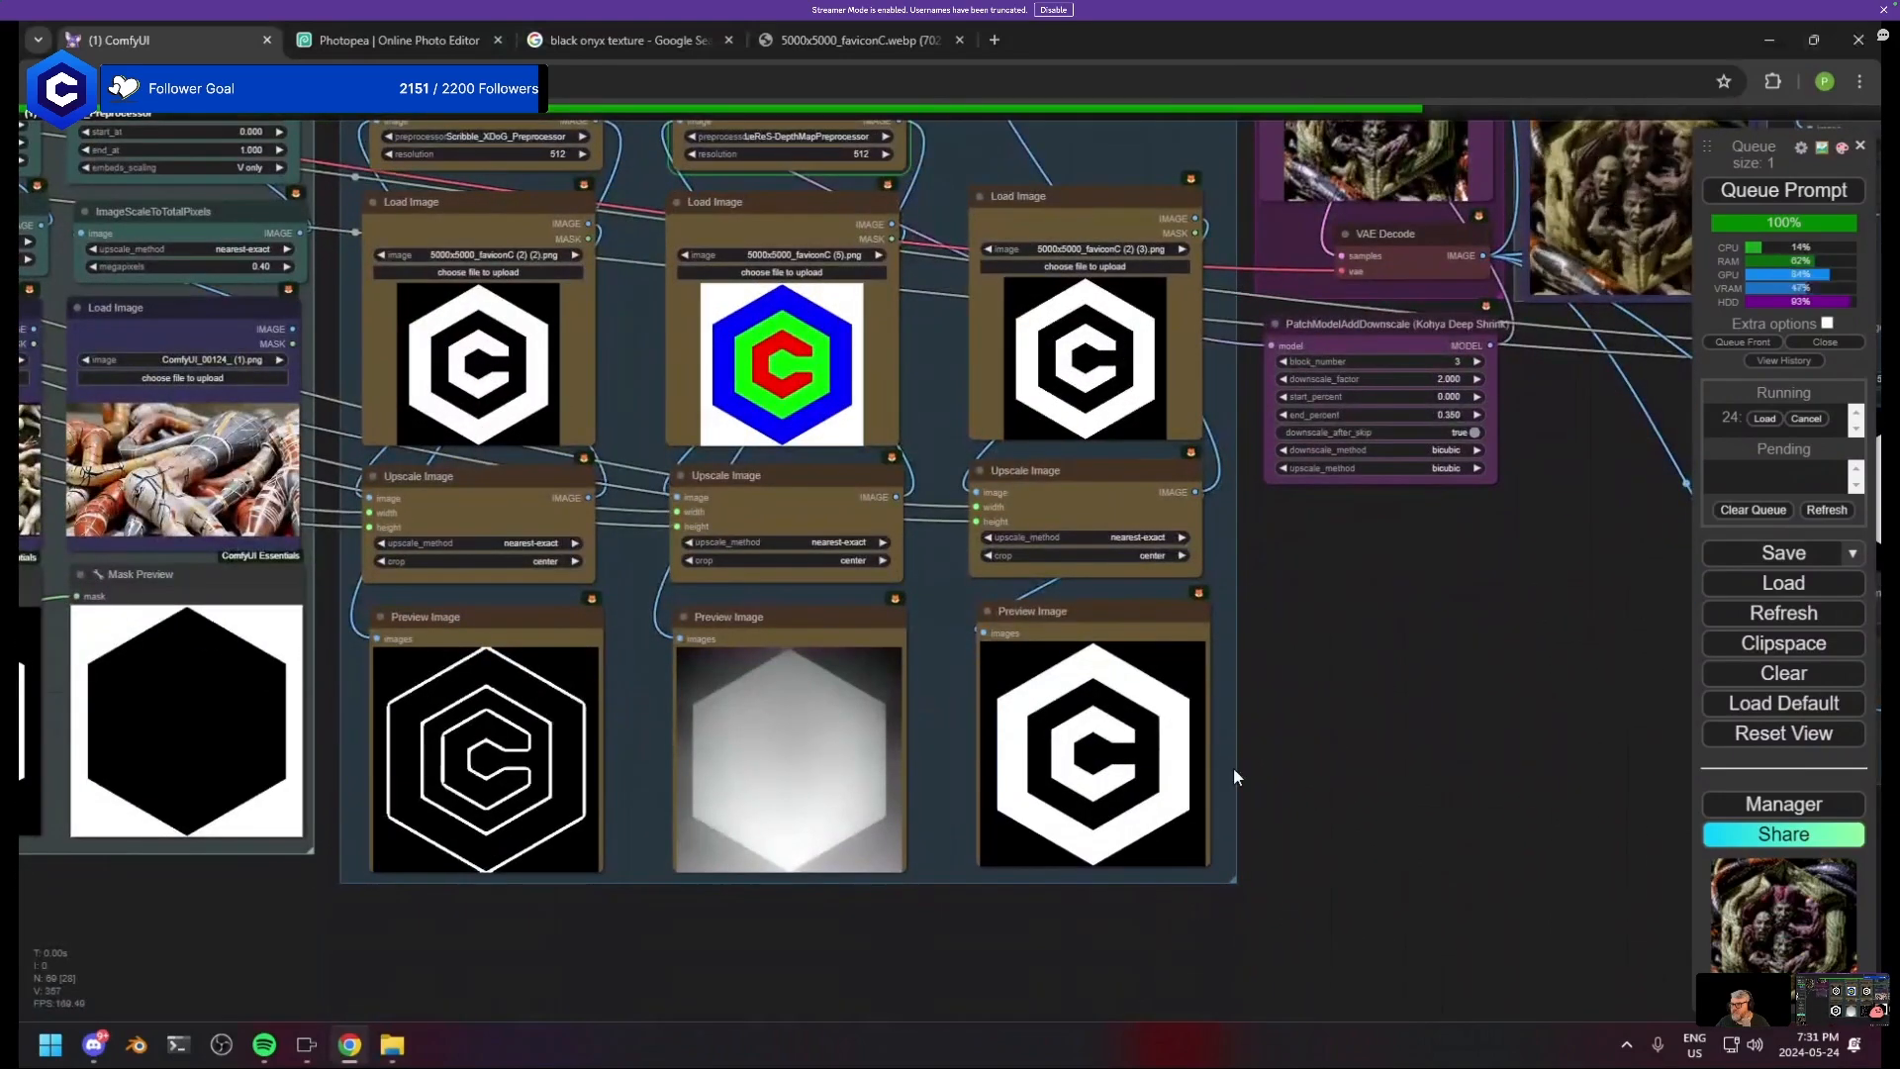
left_click_drag(1437, 519, 1234, 779)
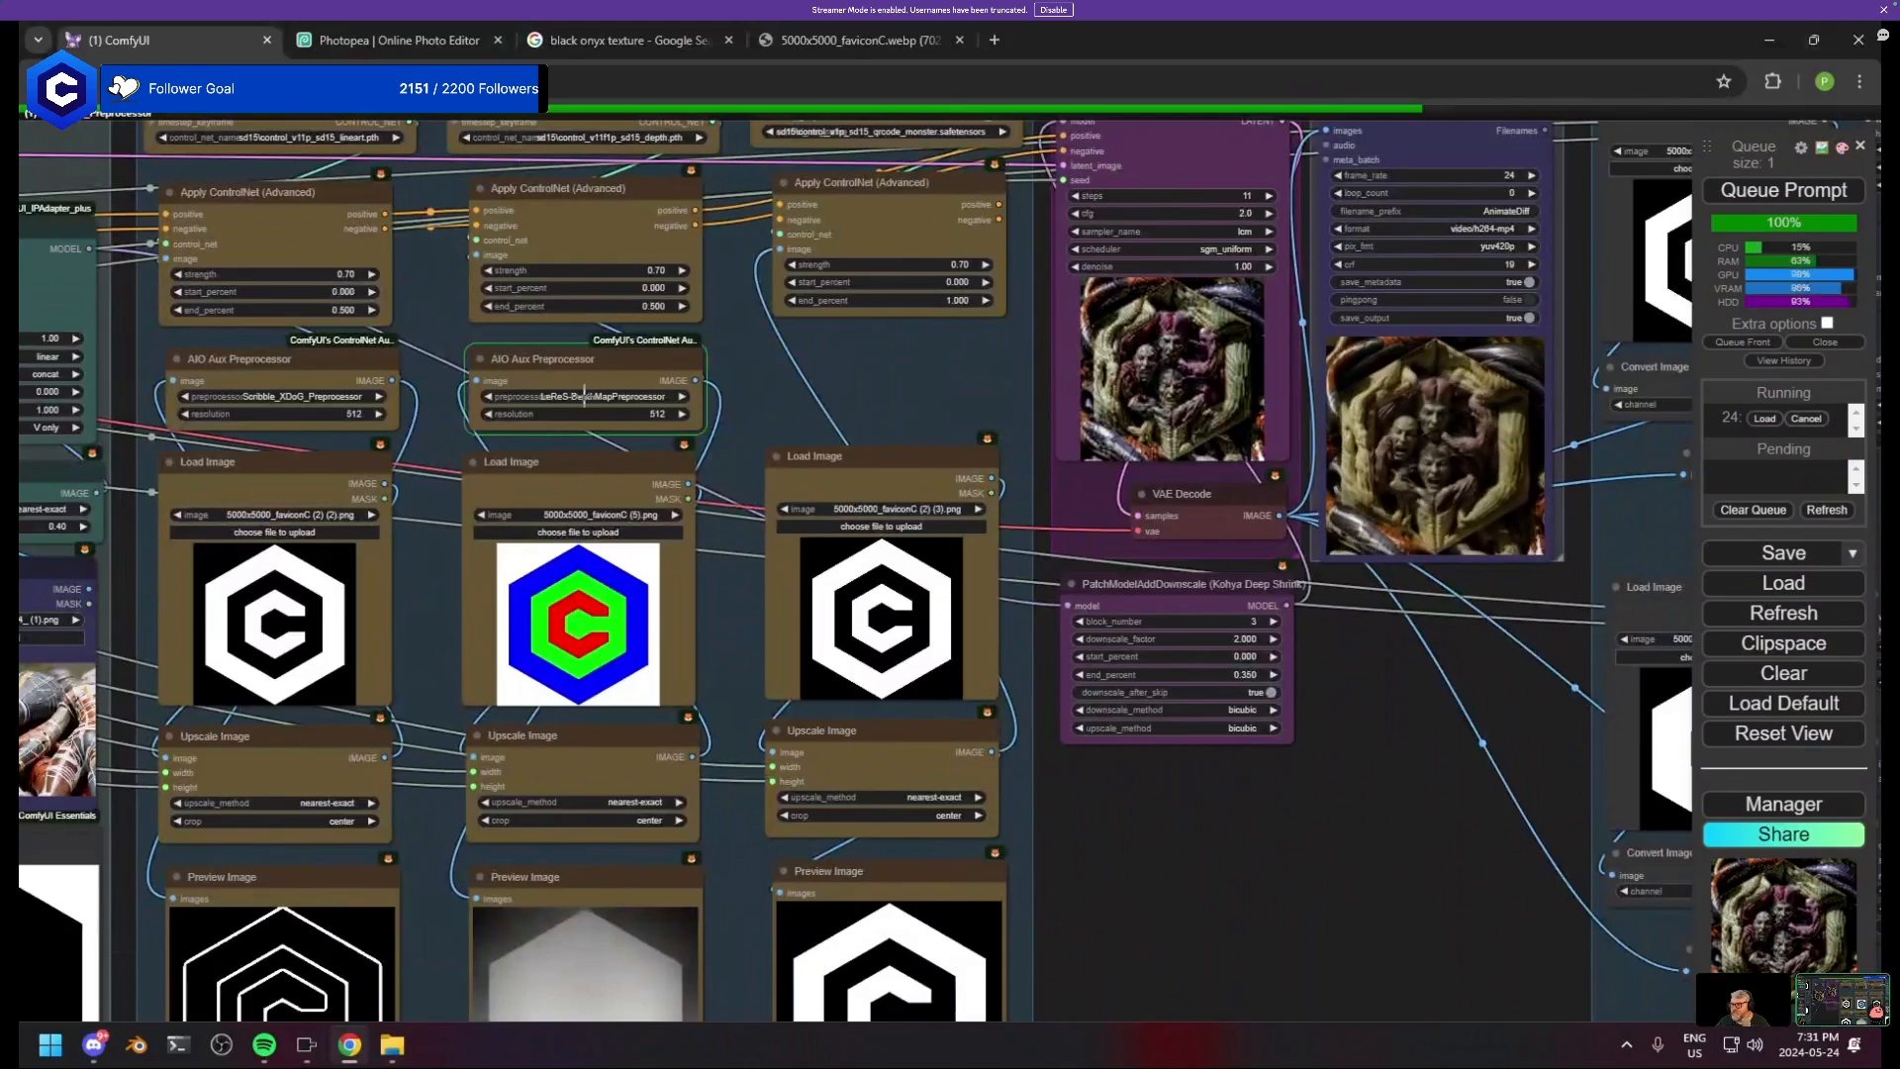
- Switch to the ComfyUI server console, stop and restart the server, and dismiss the reconnecting notice in the workflow
left_click(307, 1044)
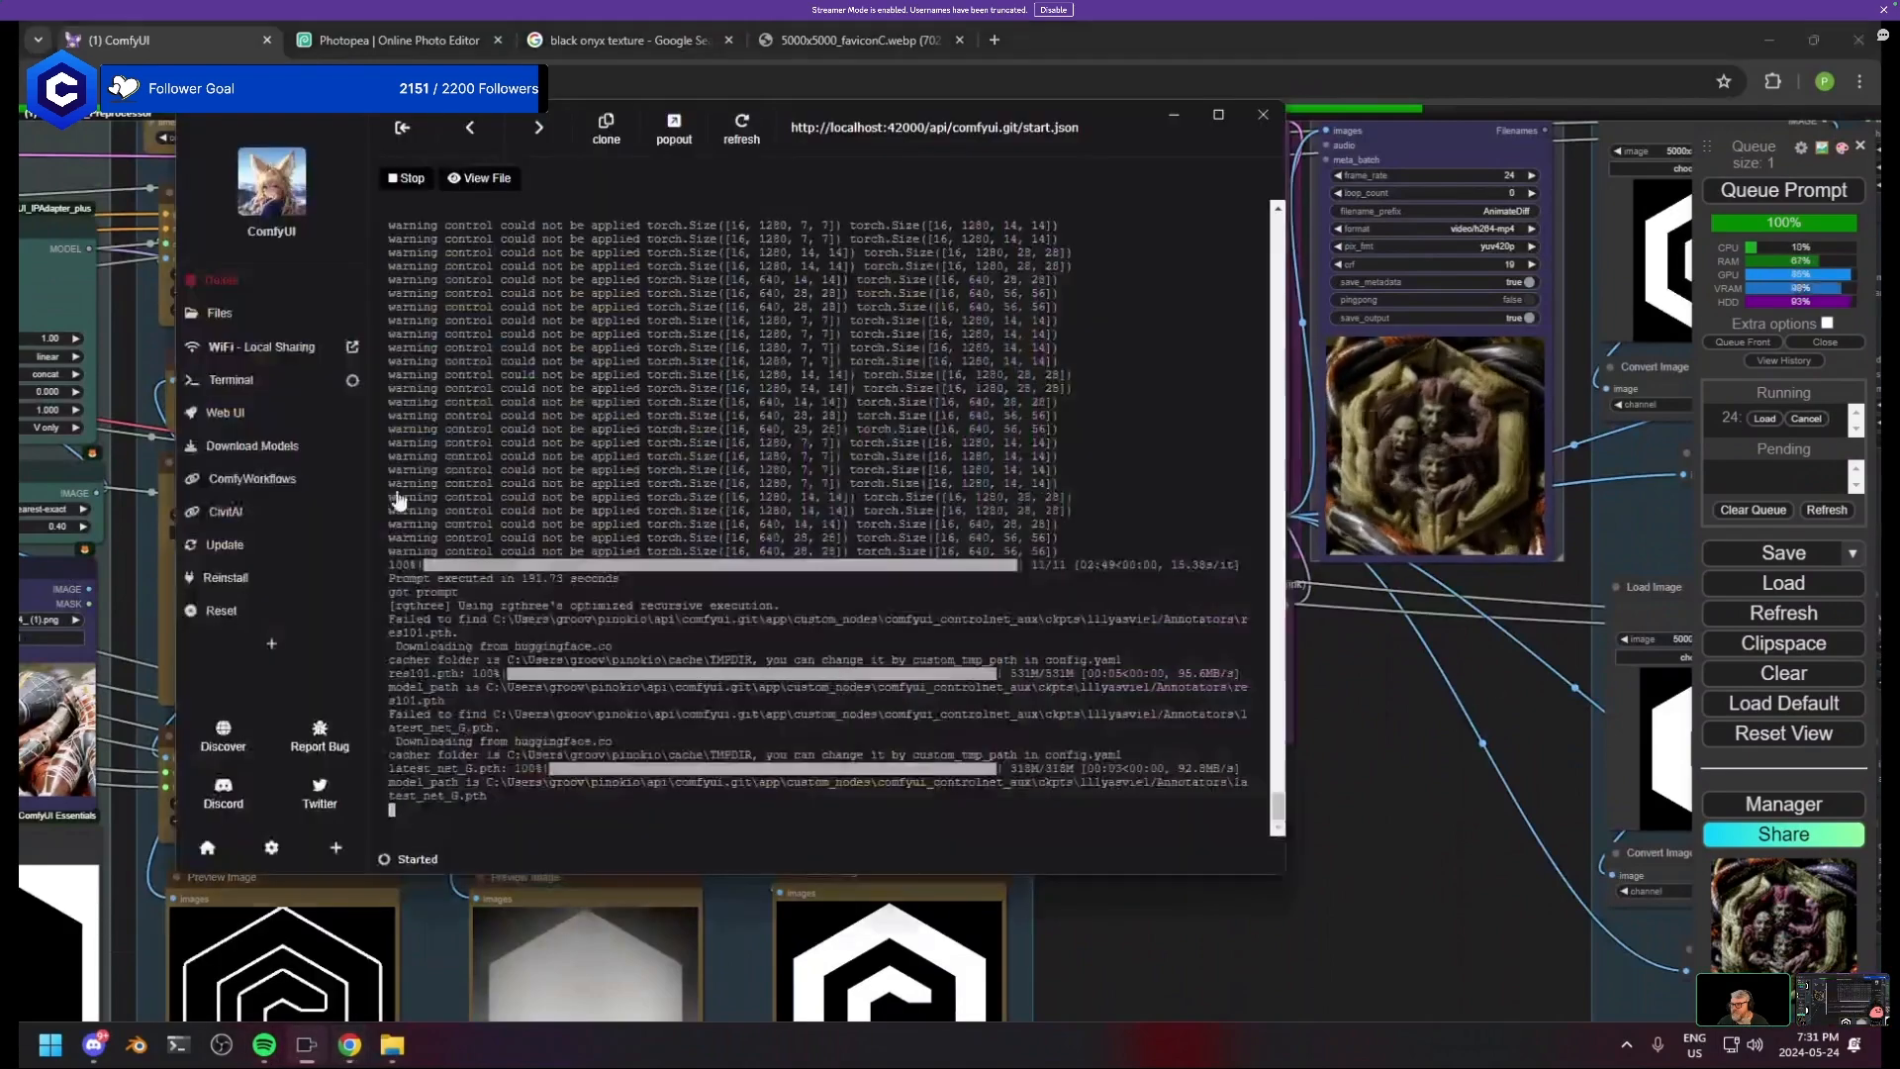
left_click(410, 179)
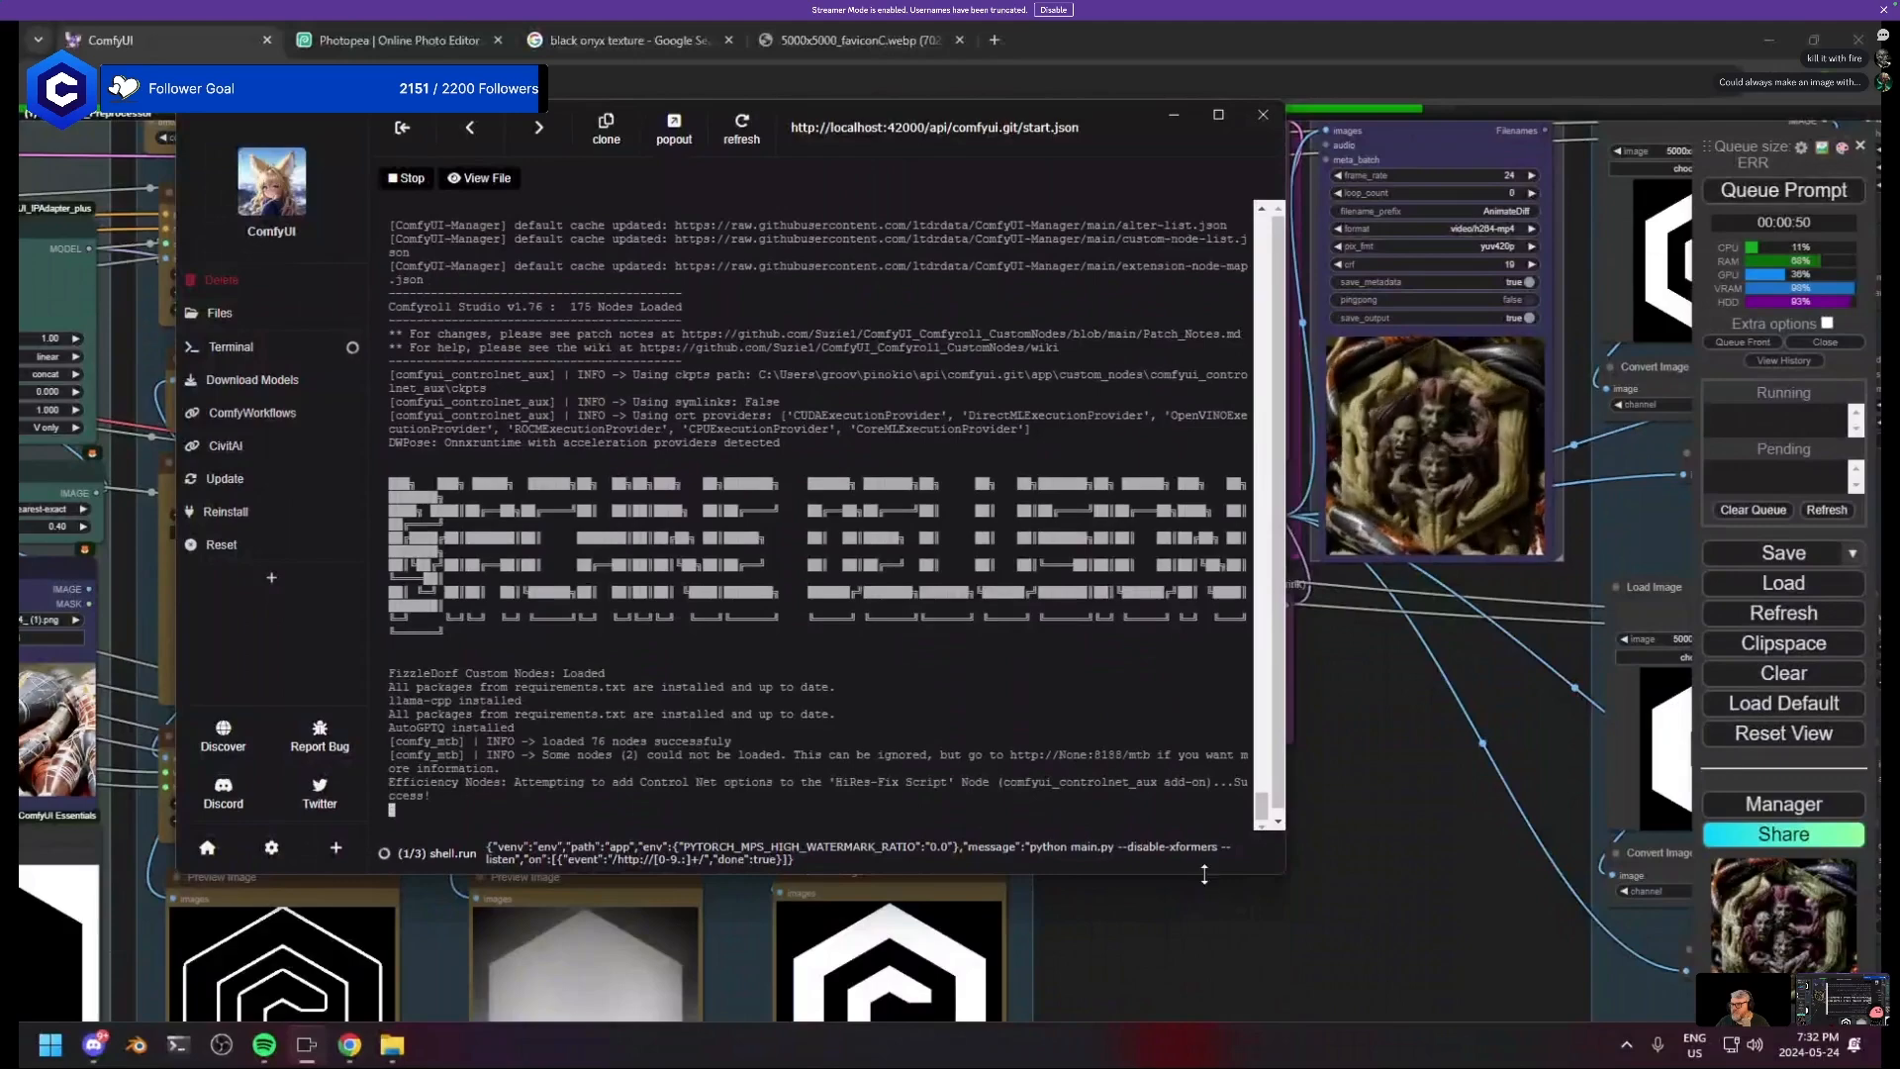
left_click(1090, 912)
scroll(817, 723, "down", 4)
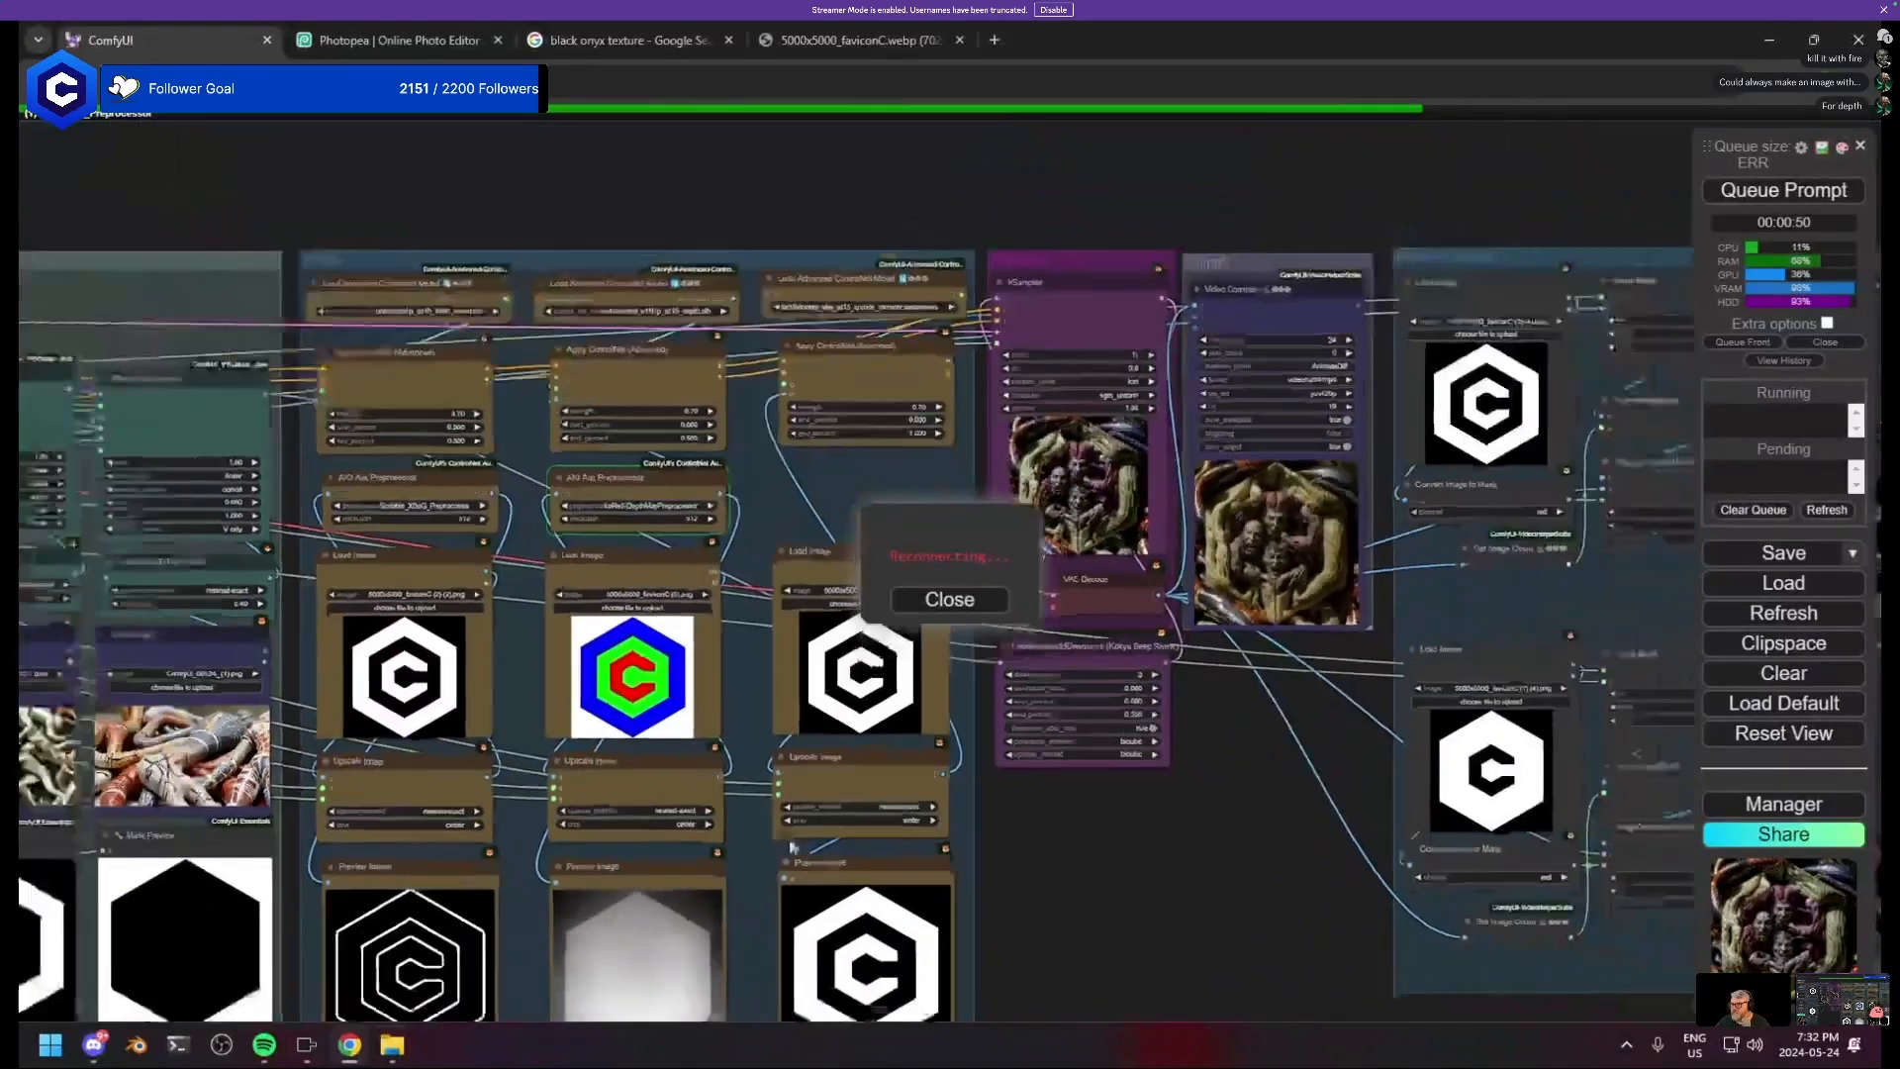
left_click(959, 598)
- Set the depth ControlNet's AIO Aux Preprocessor to Zoe-DepthMapPreprocessor and queue the prompt
left_click_drag(750, 733, 993, 549)
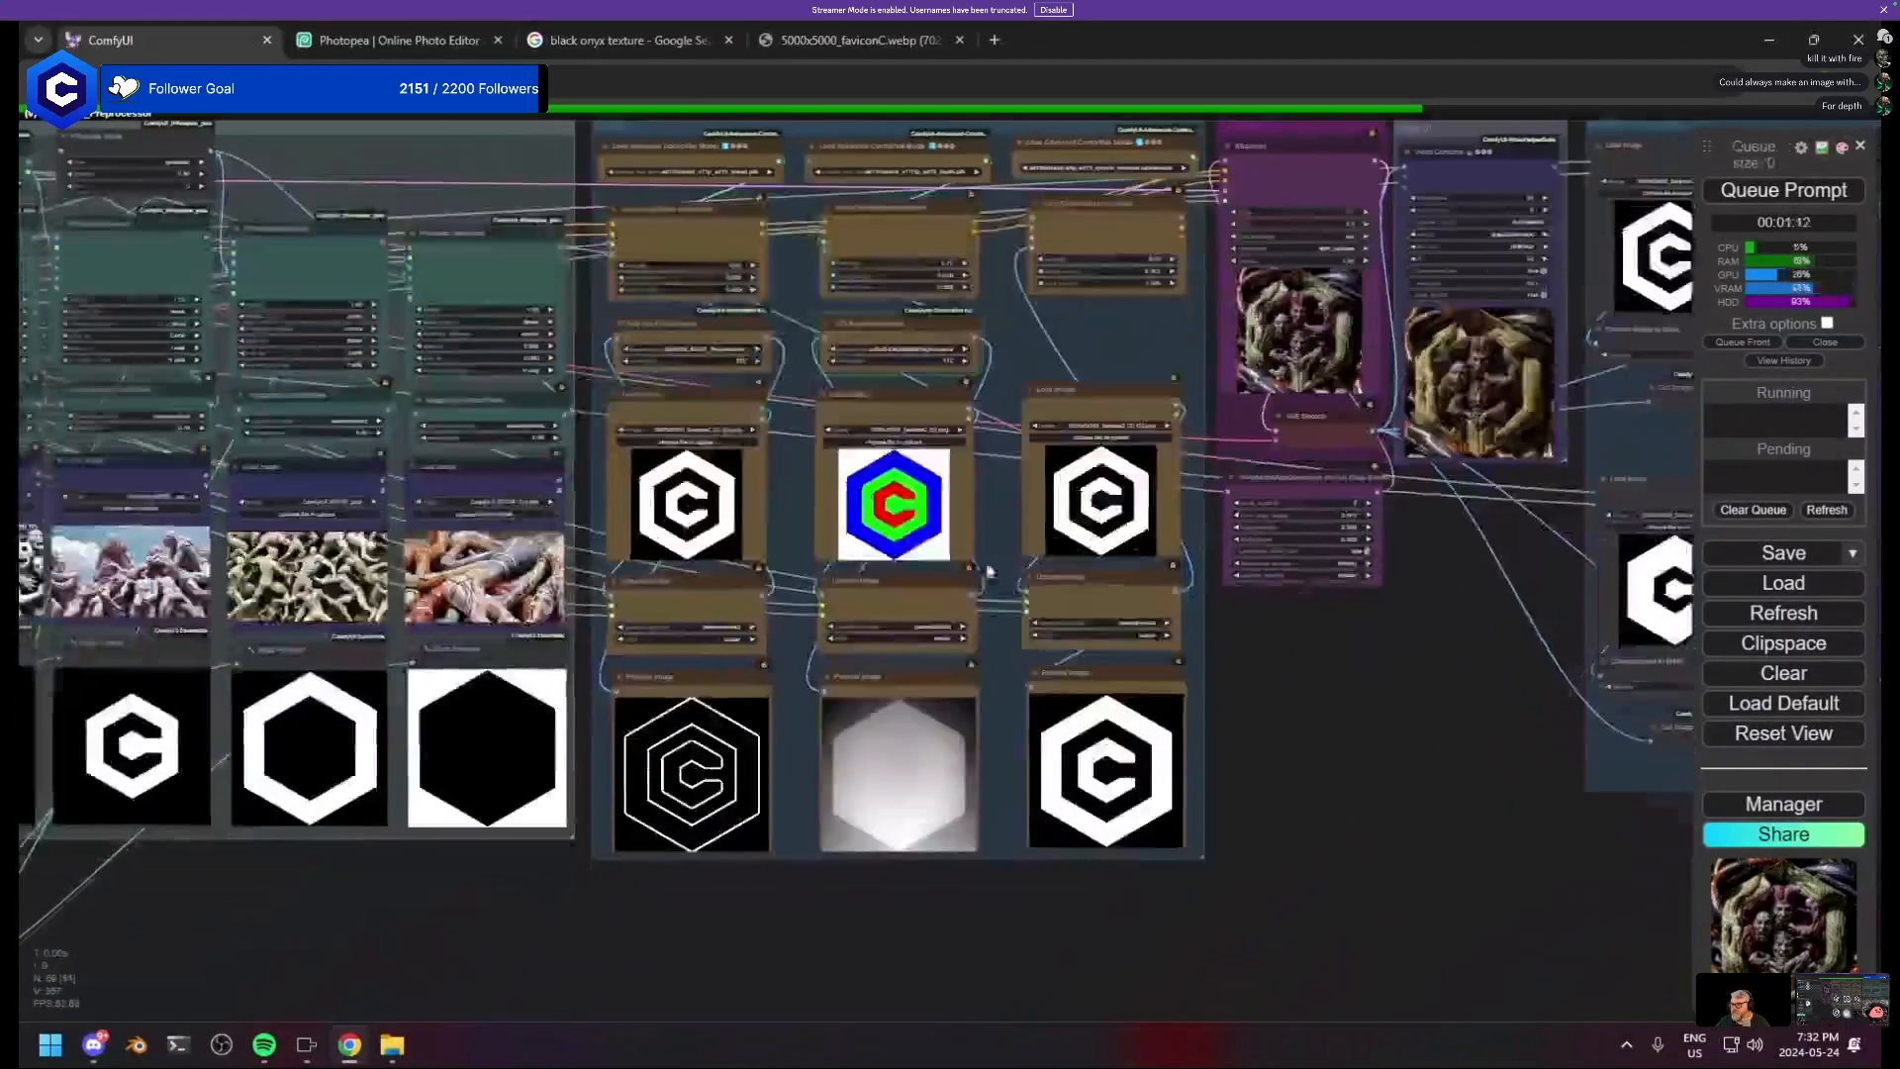
left_click_drag(746, 695, 1128, 711)
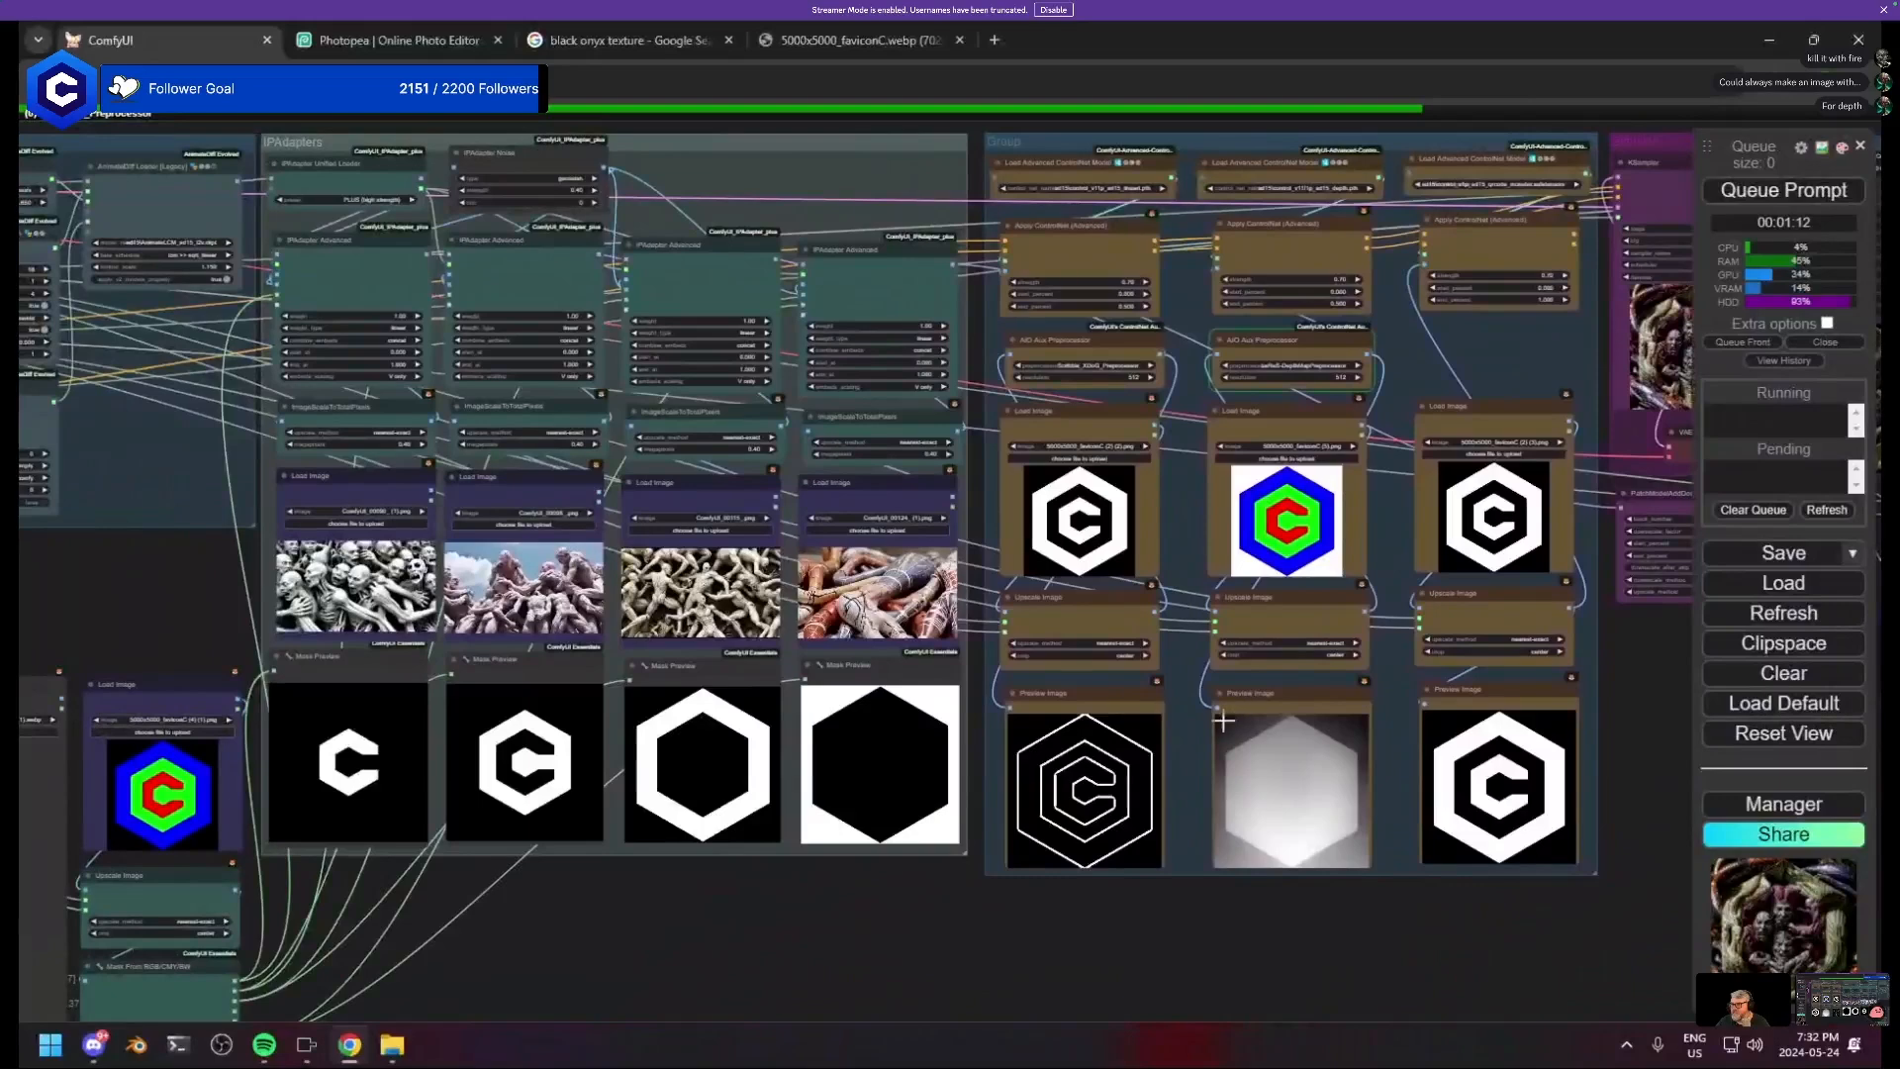
left_click_drag(1353, 711, 849, 772)
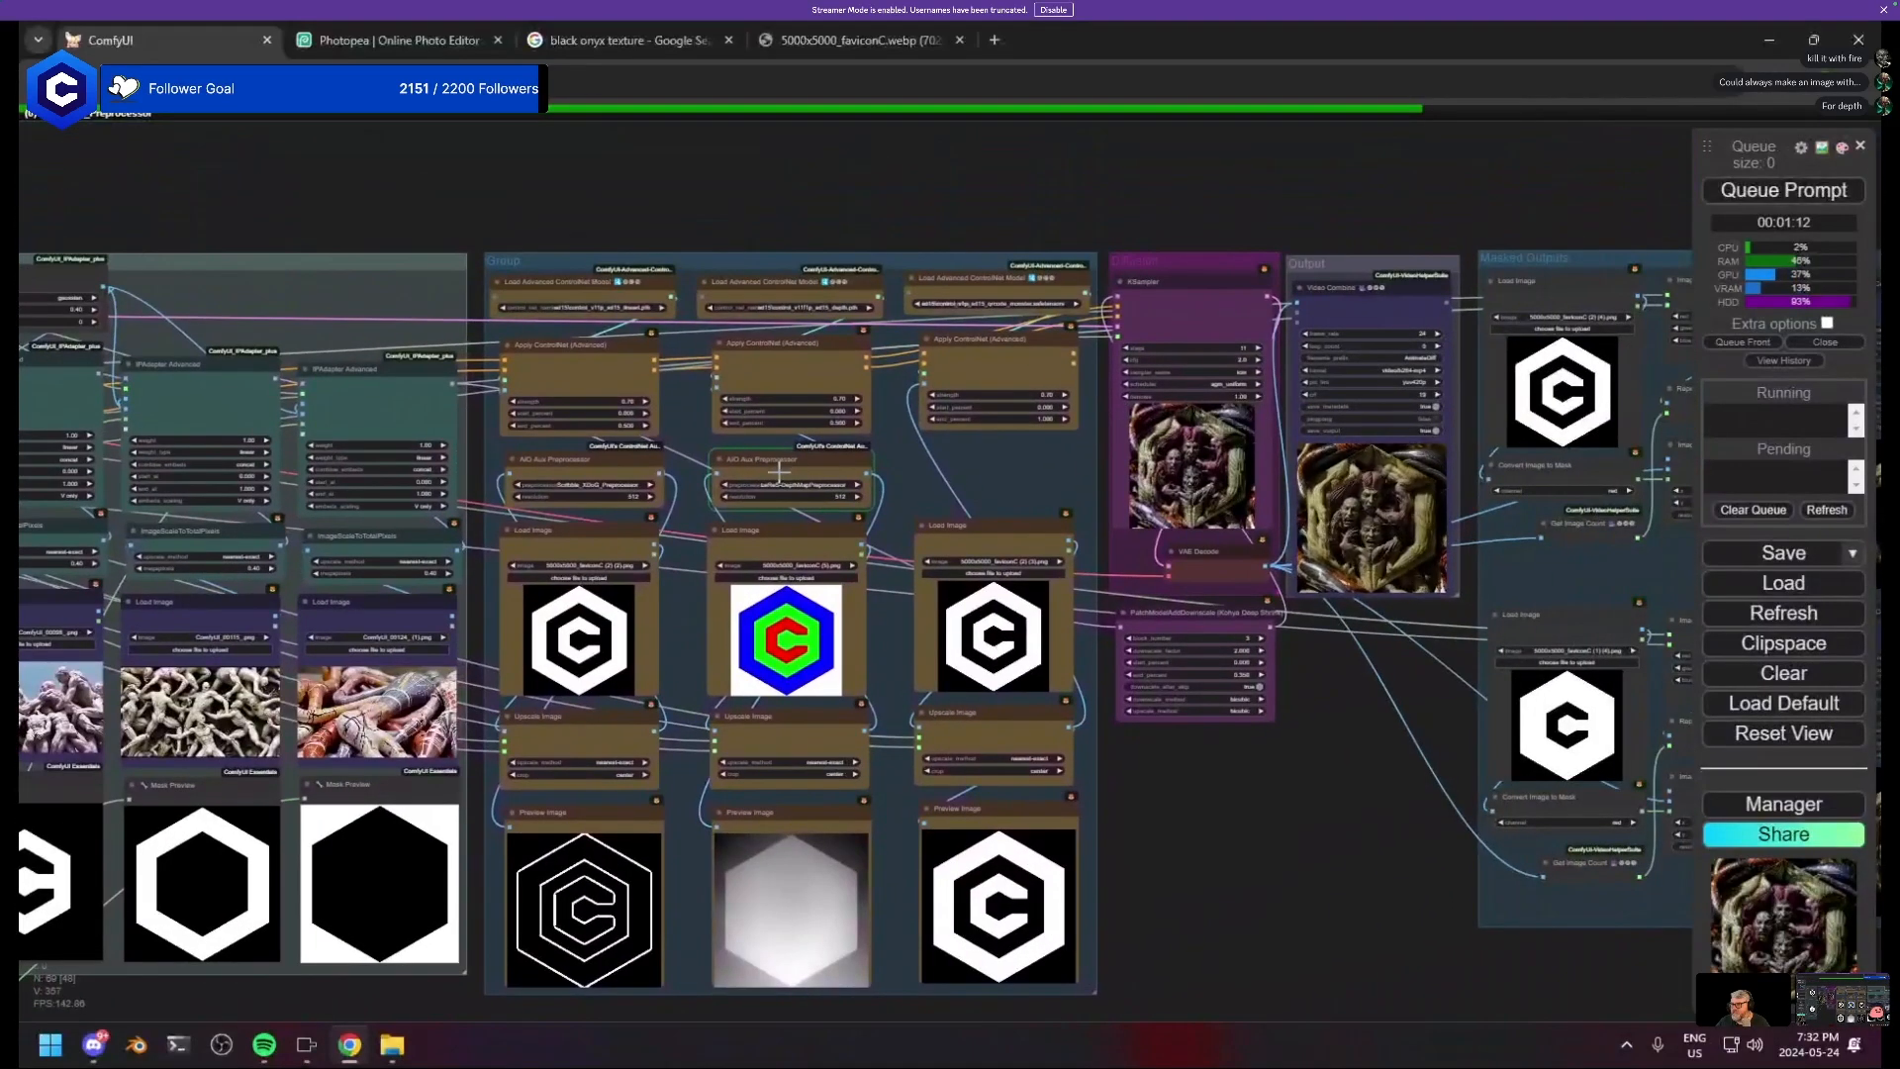
key("alt+Tab")
key("alt+Tab")
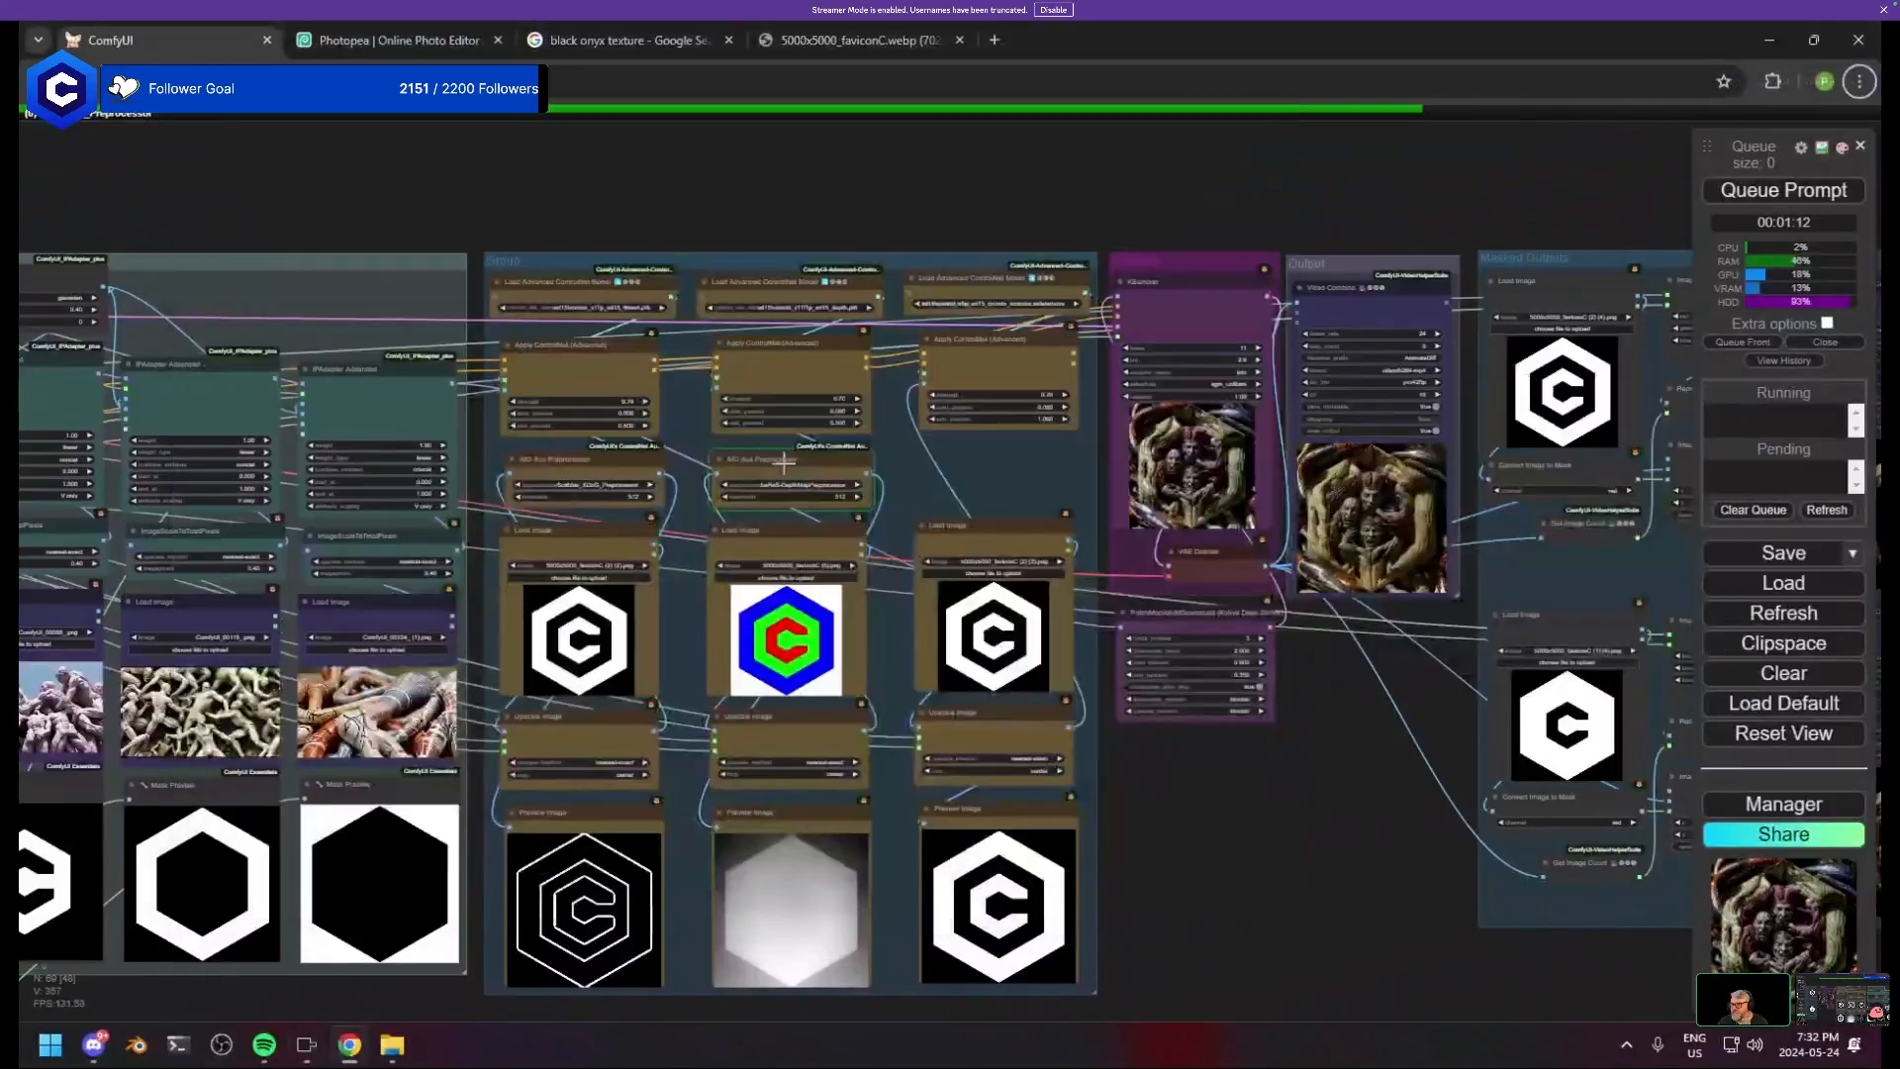
left_click(782, 483)
type("zoe")
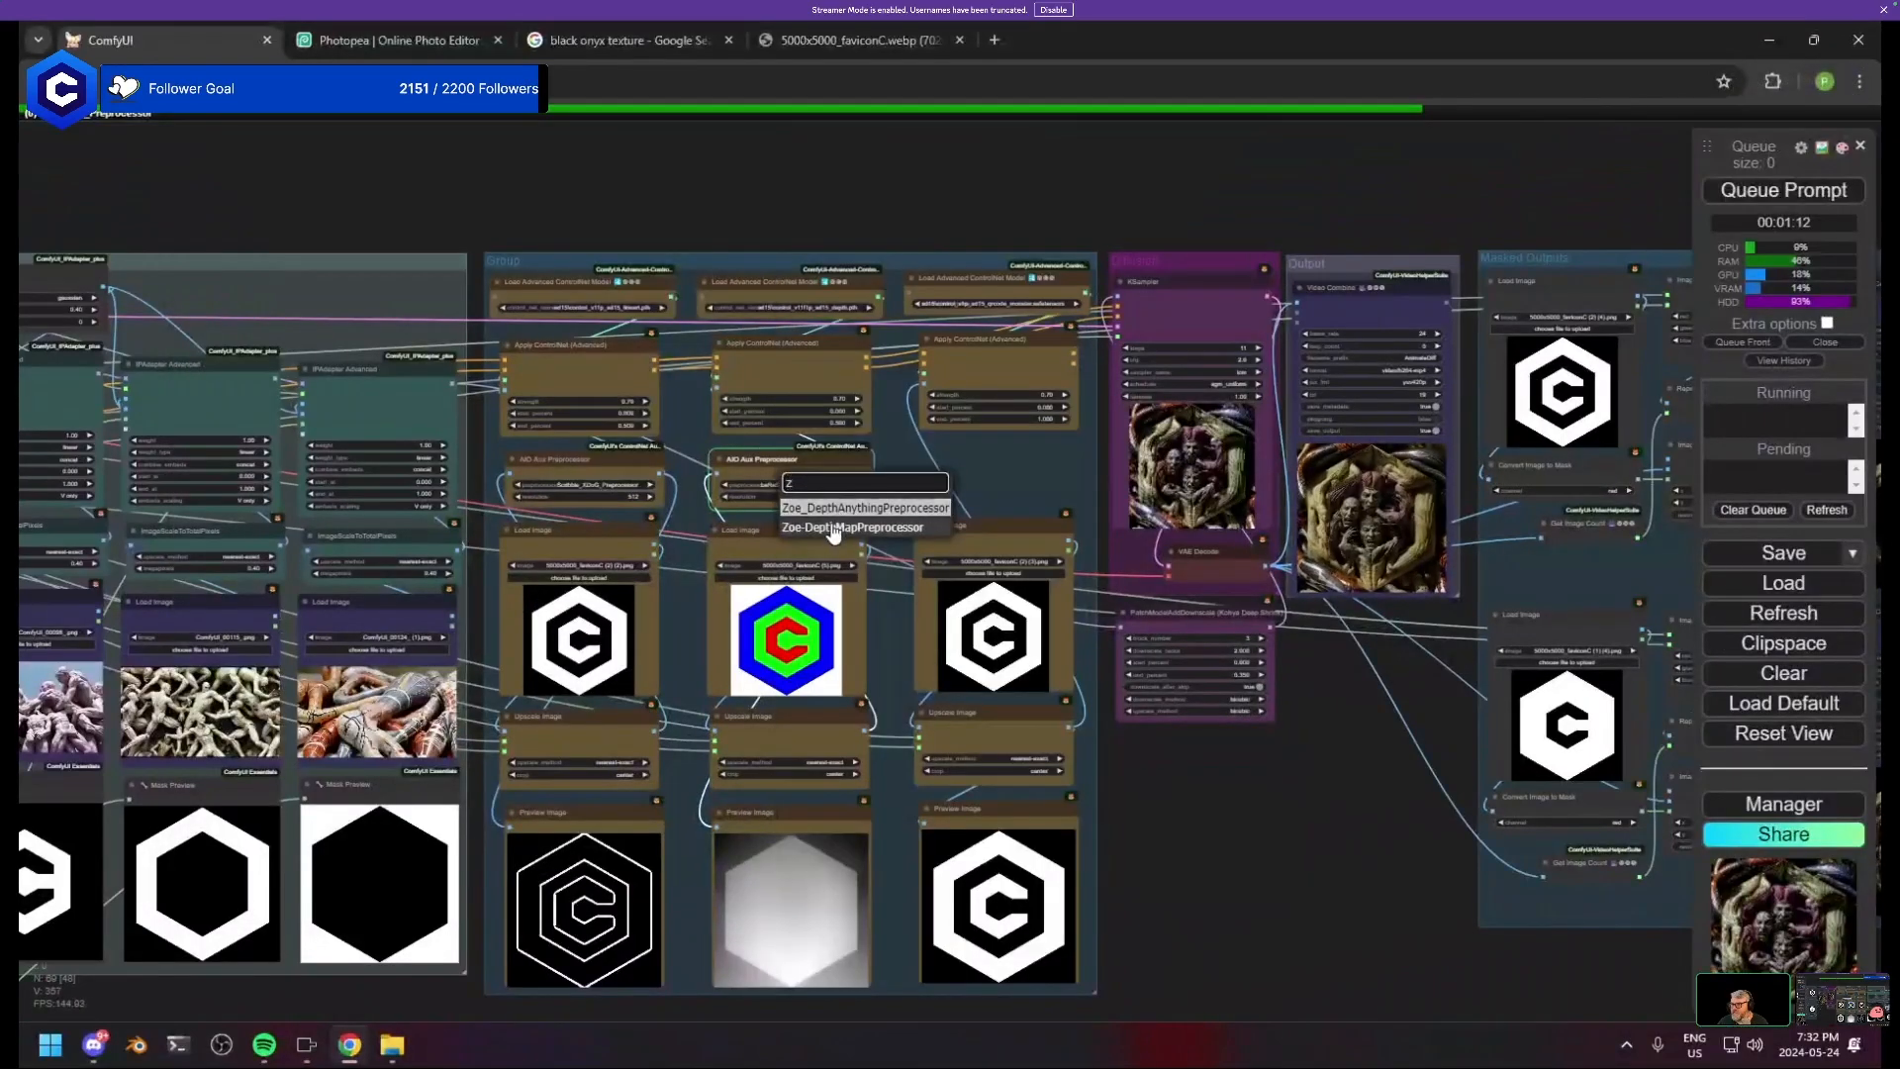
left_click(834, 529)
key("ctrl+Return")
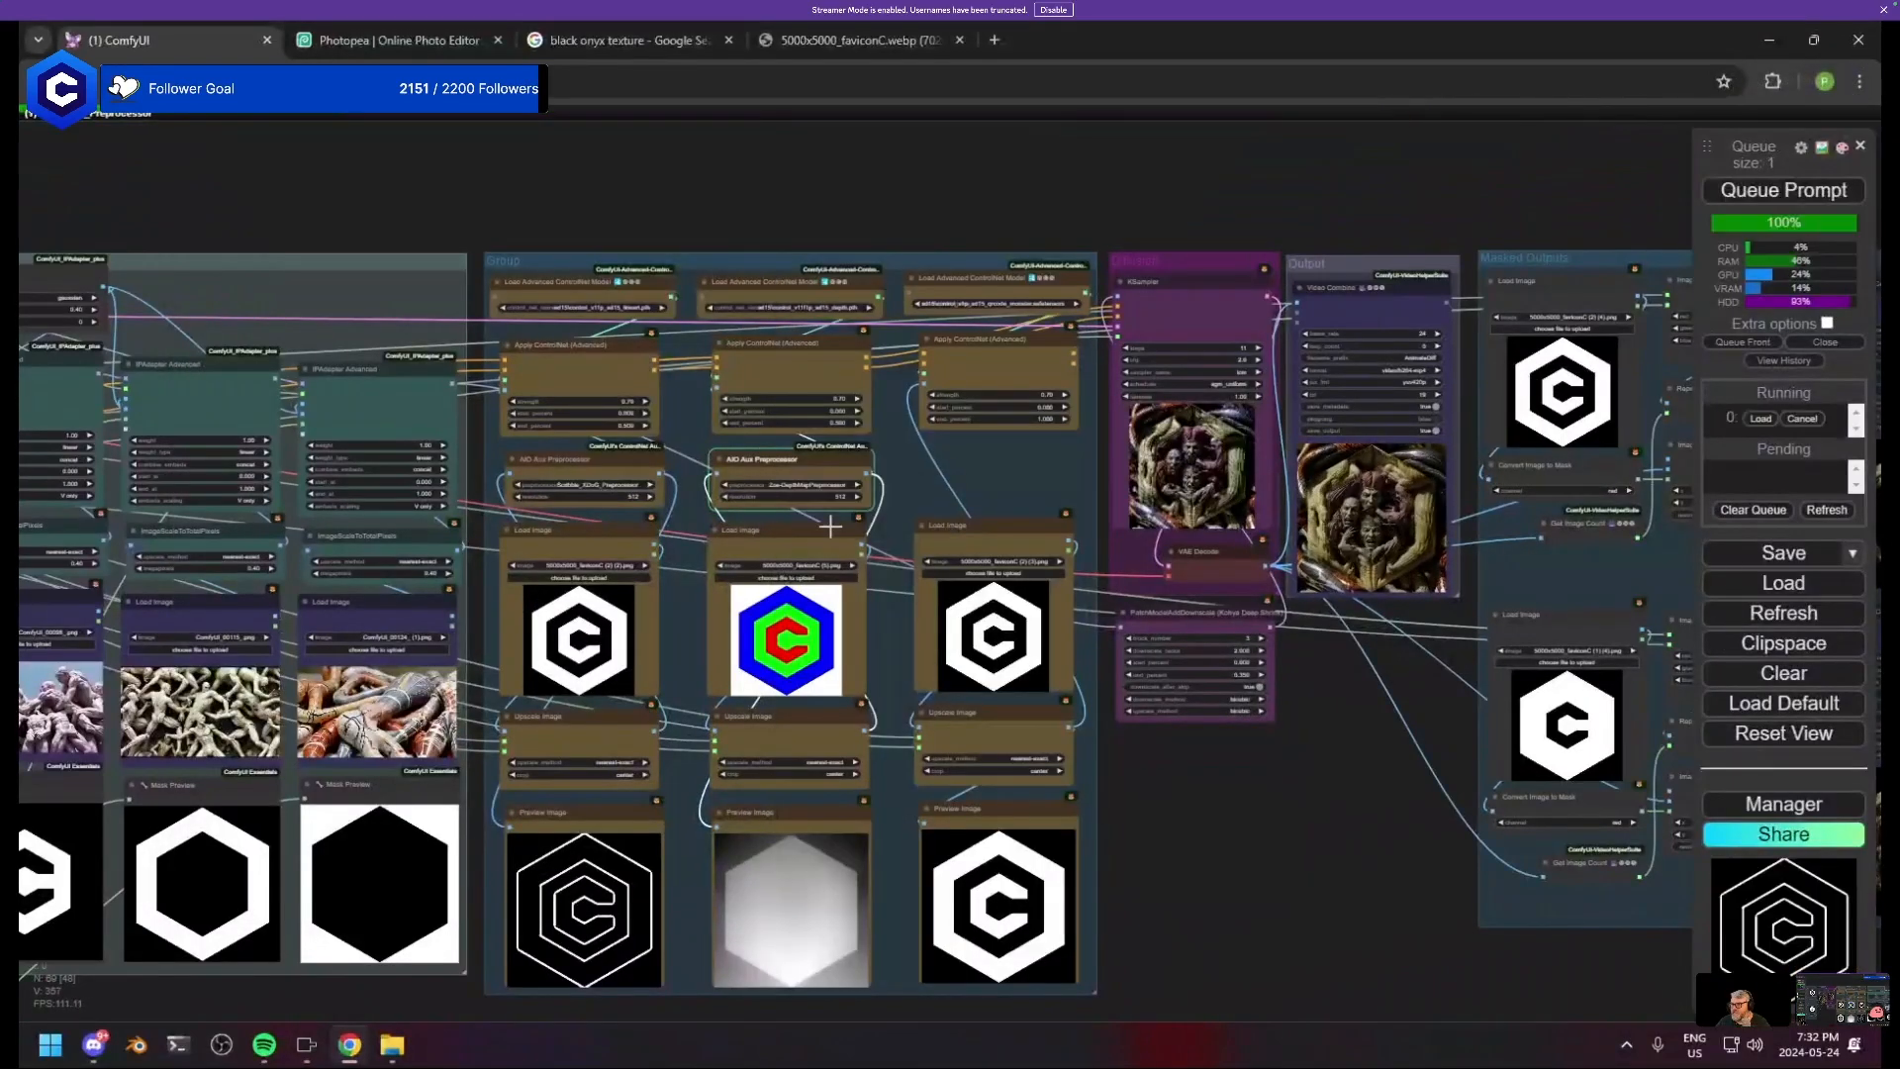
- Check the run in the server console and examine the new Zoe depth map in its Preview Image node
key("alt+Tab")
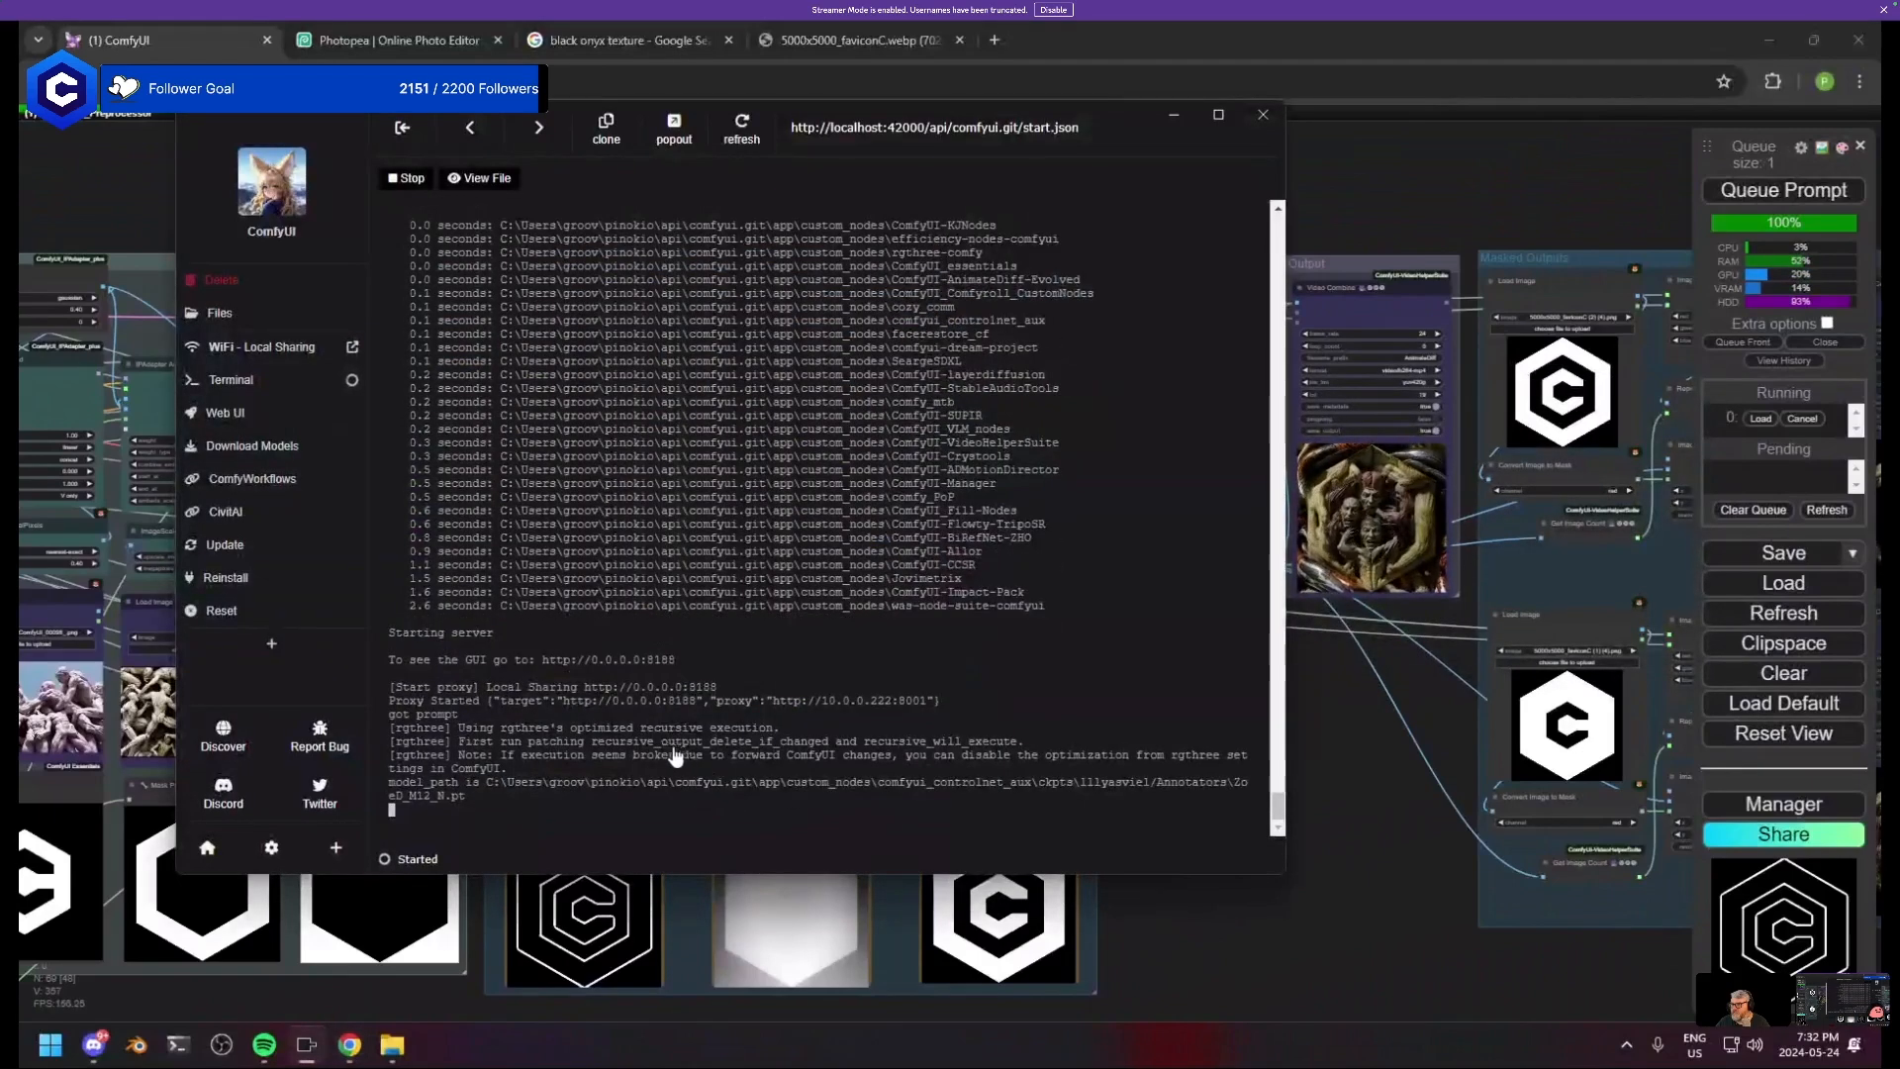
key("alt+Tab")
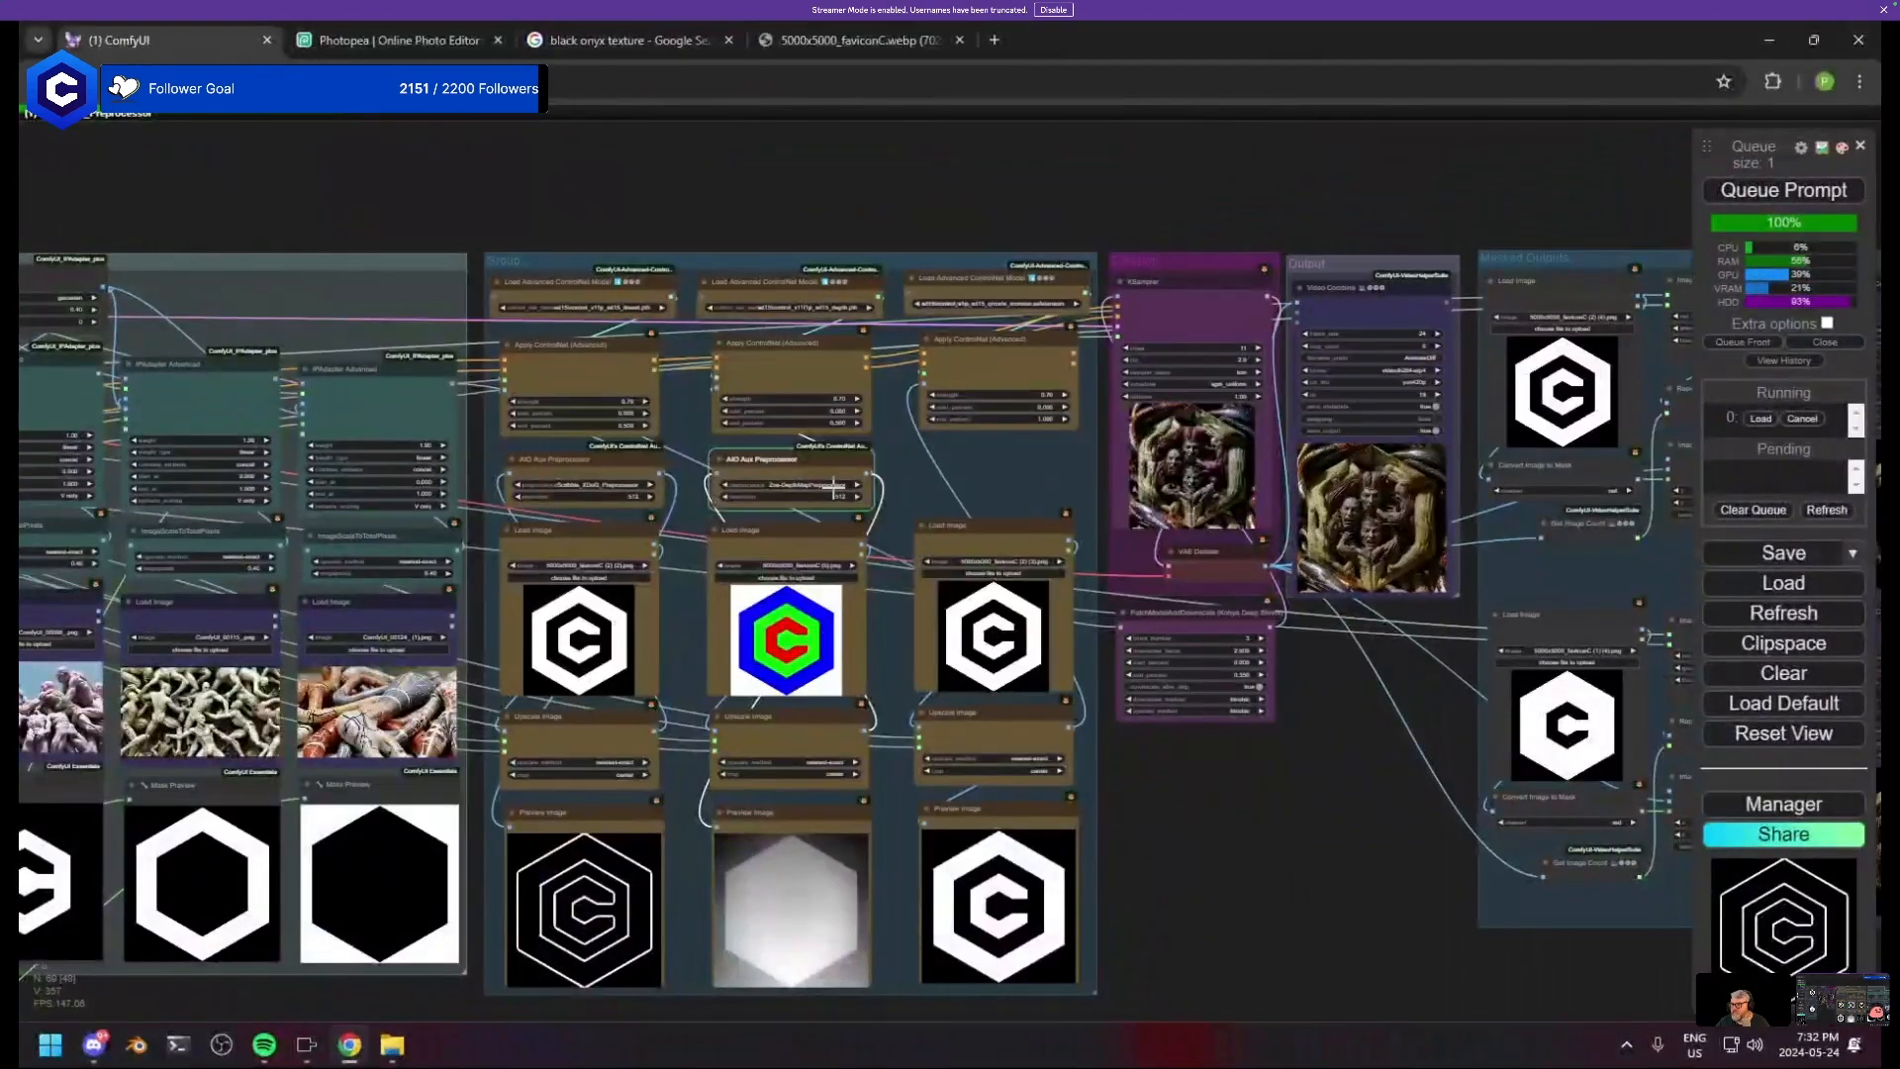
scroll(784, 595, "up", 6)
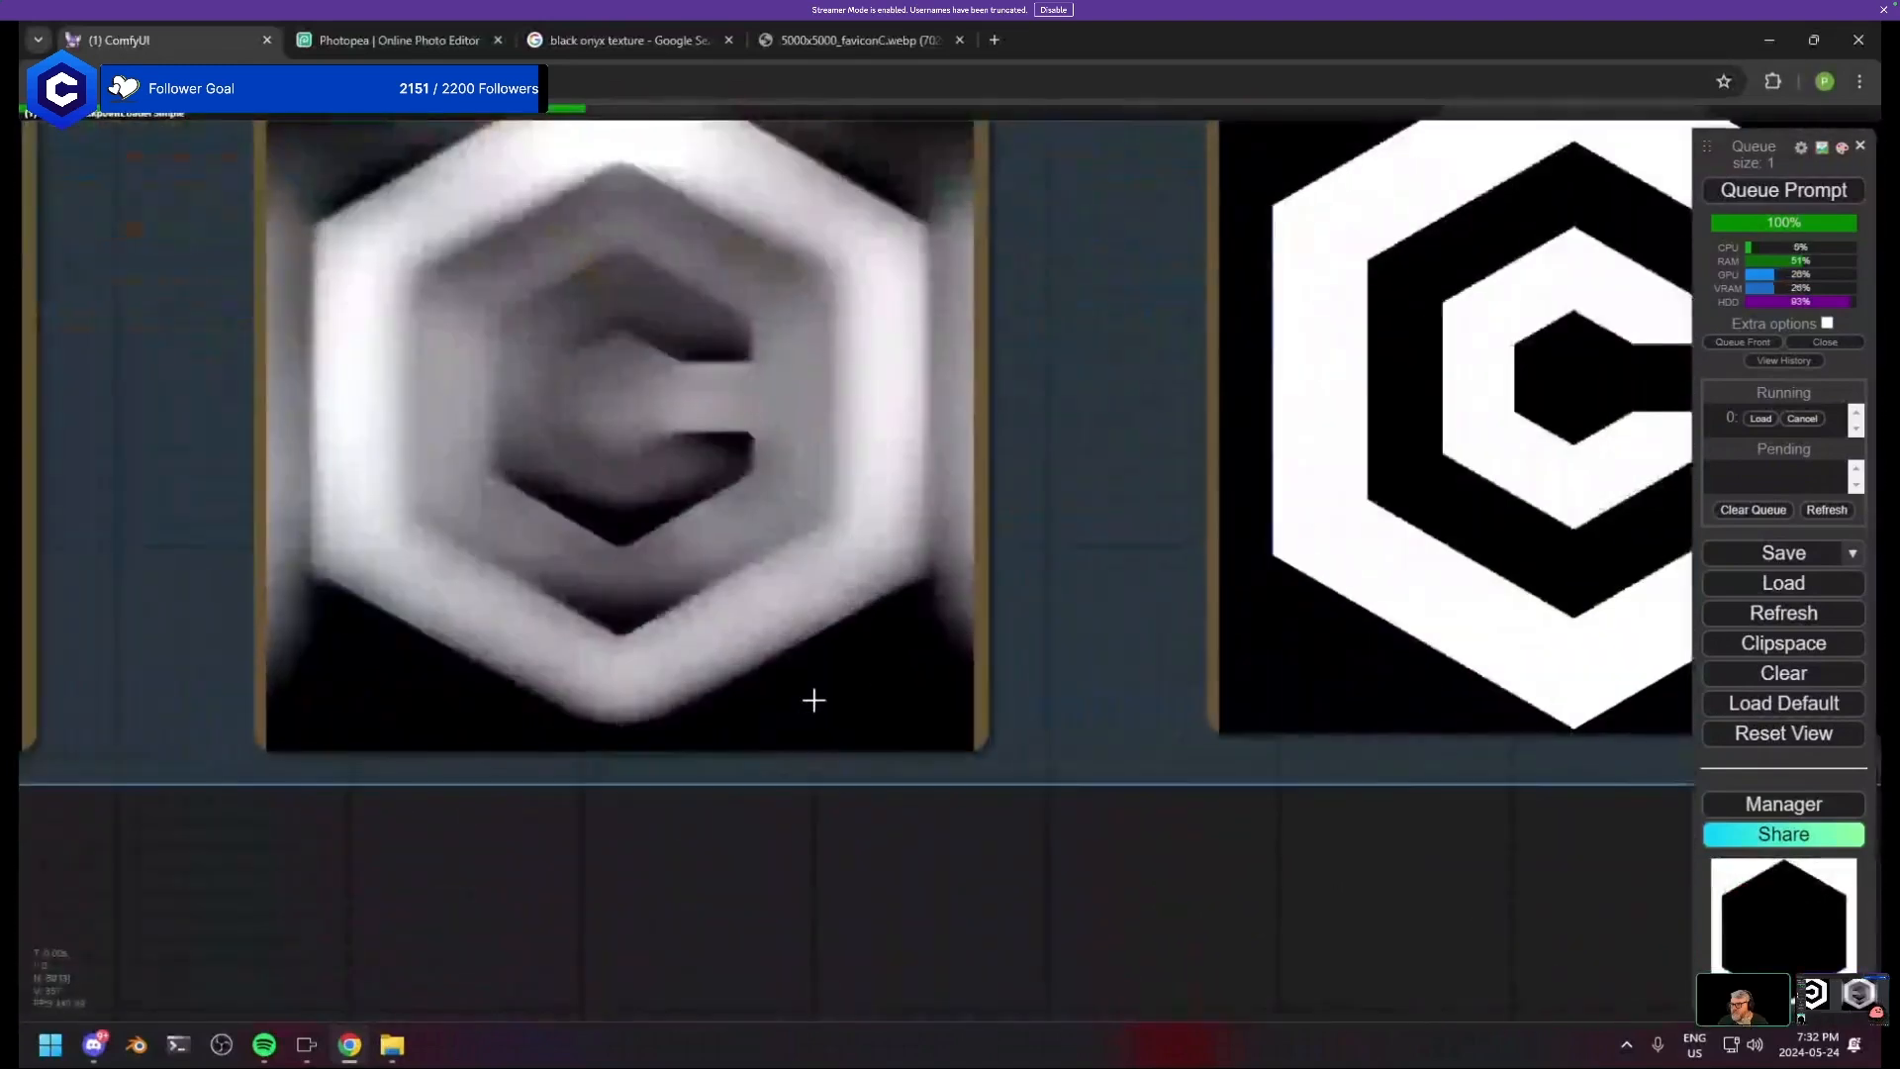
scroll(695, 554, "down", 3)
left_click_drag(693, 514, 723, 716)
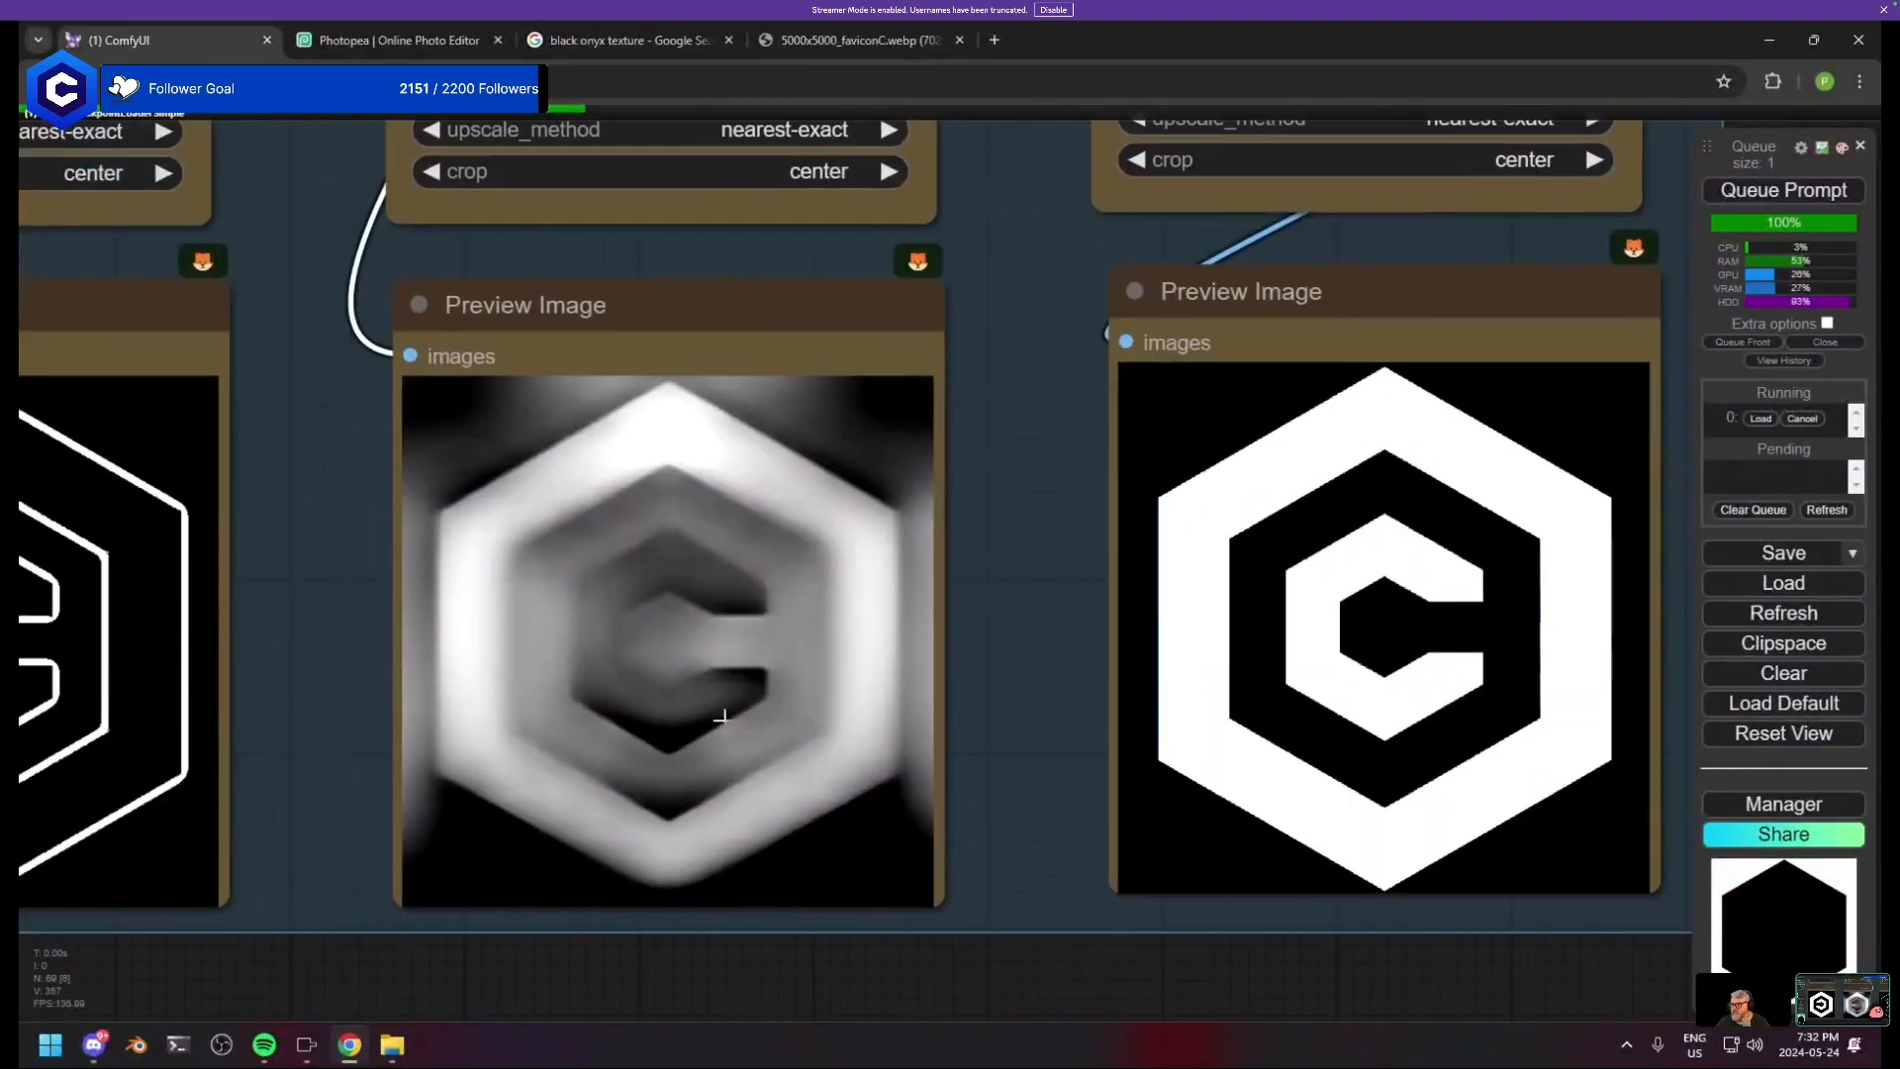
right_click(623, 433)
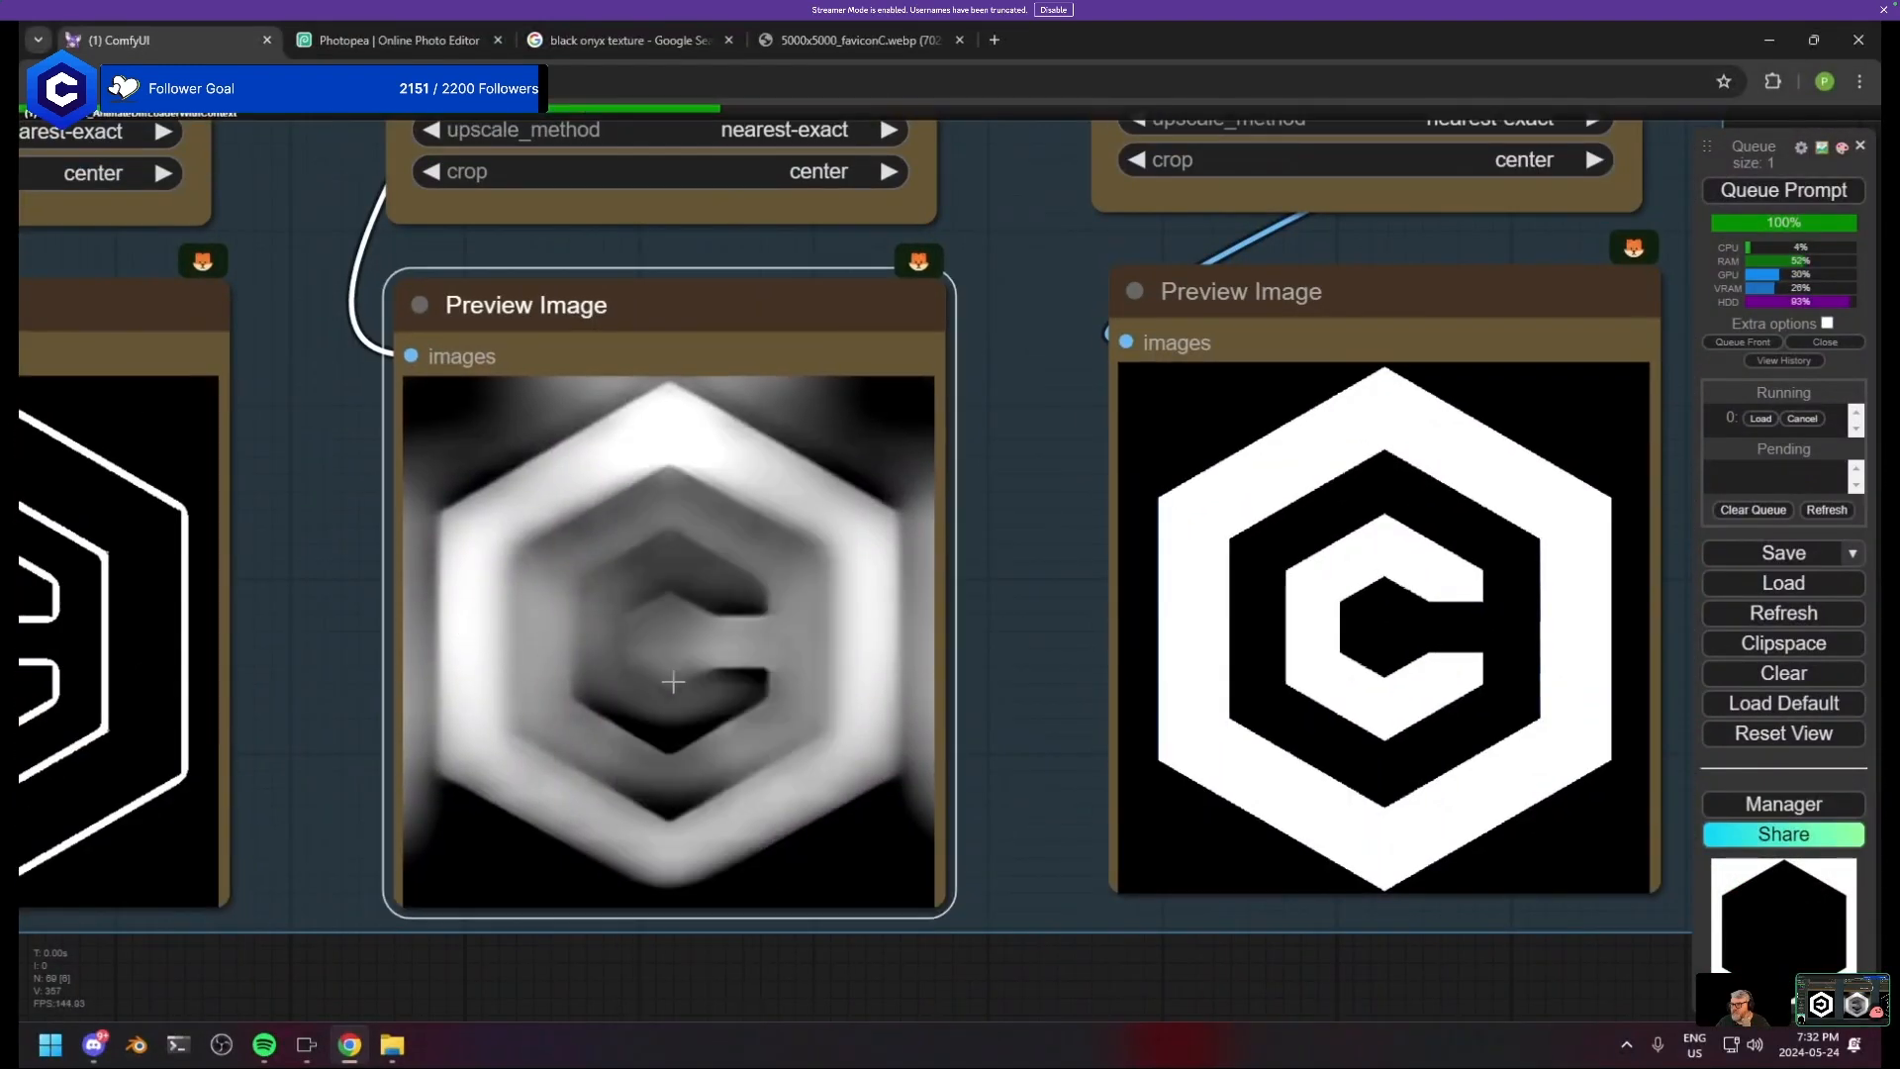
- Follow the render in the KSampler preview and compare it with the earlier main and masked output animations
scroll(881, 708, "down", 5)
left_click_drag(1115, 706, 940, 753)
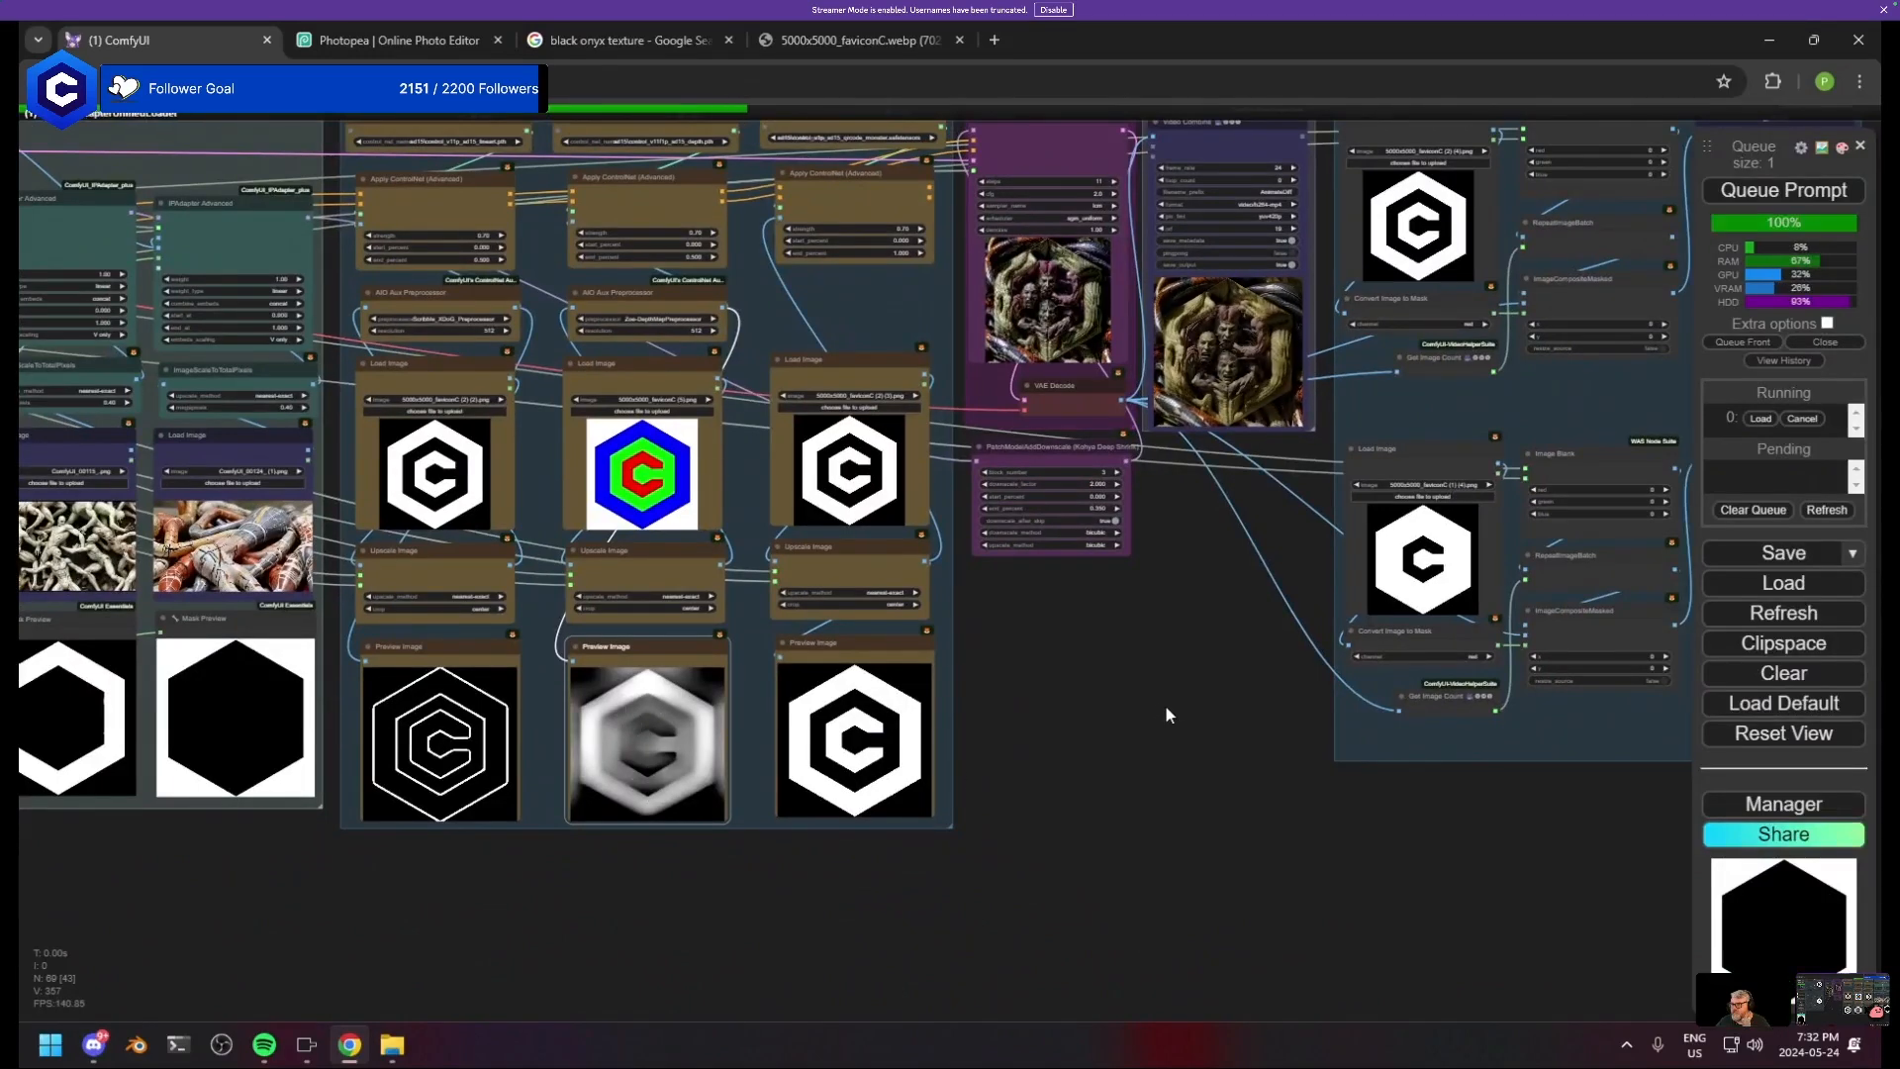
left_click_drag(1166, 704, 989, 799)
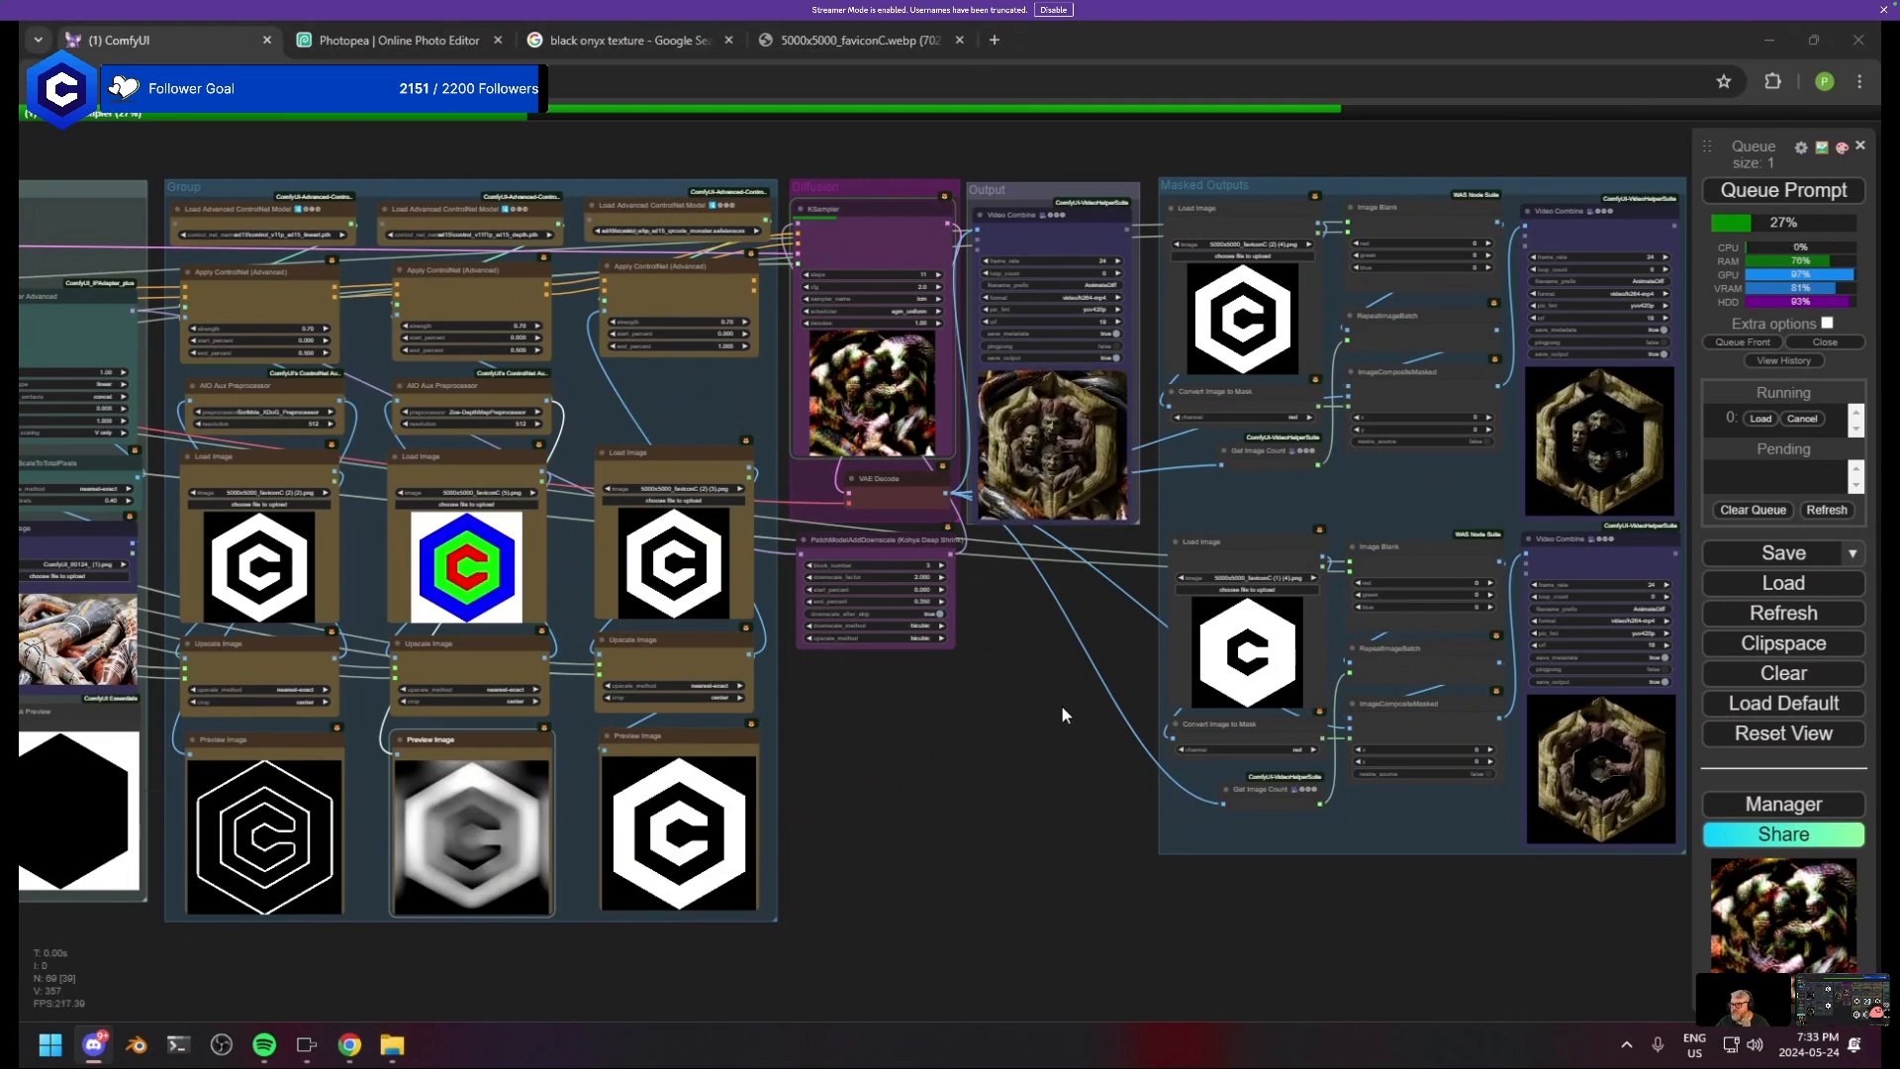
left_click_drag(1085, 705, 776, 746)
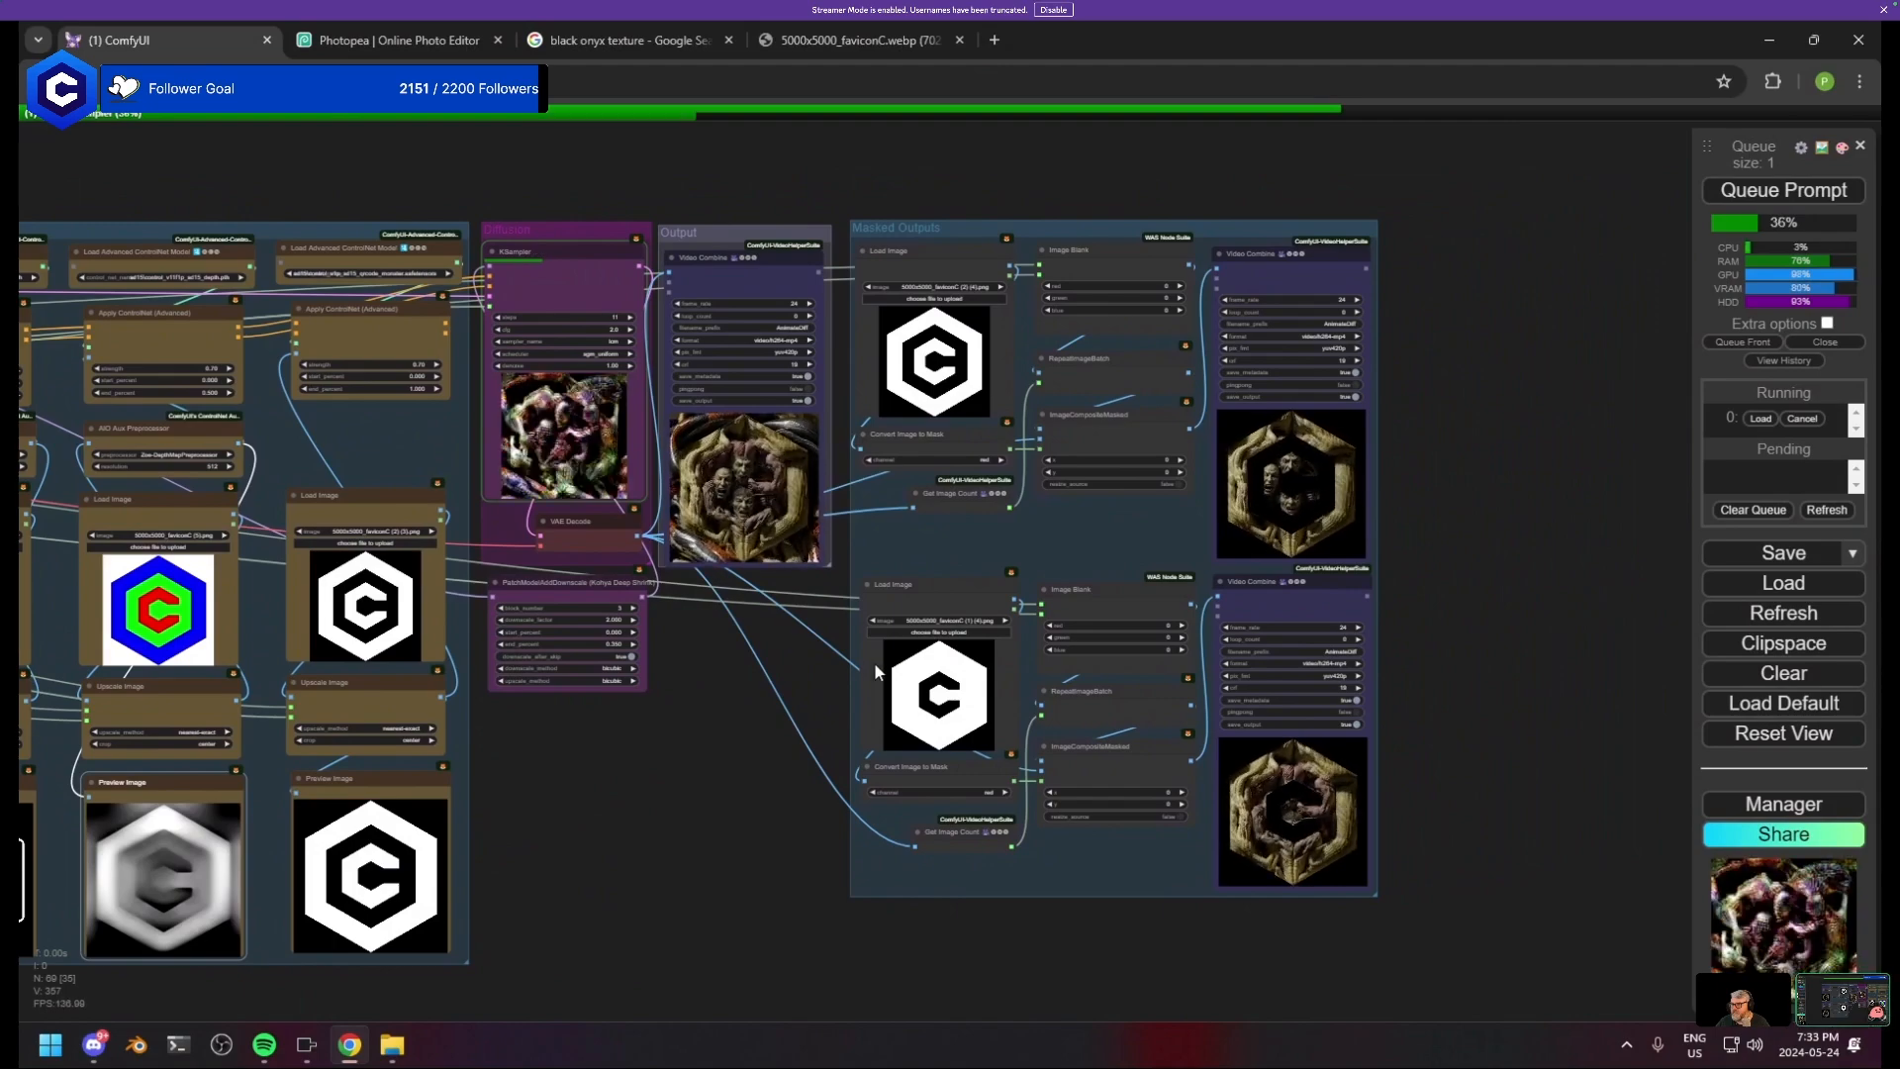
left_click_drag(740, 663, 936, 883)
scroll(776, 728, "up", 6)
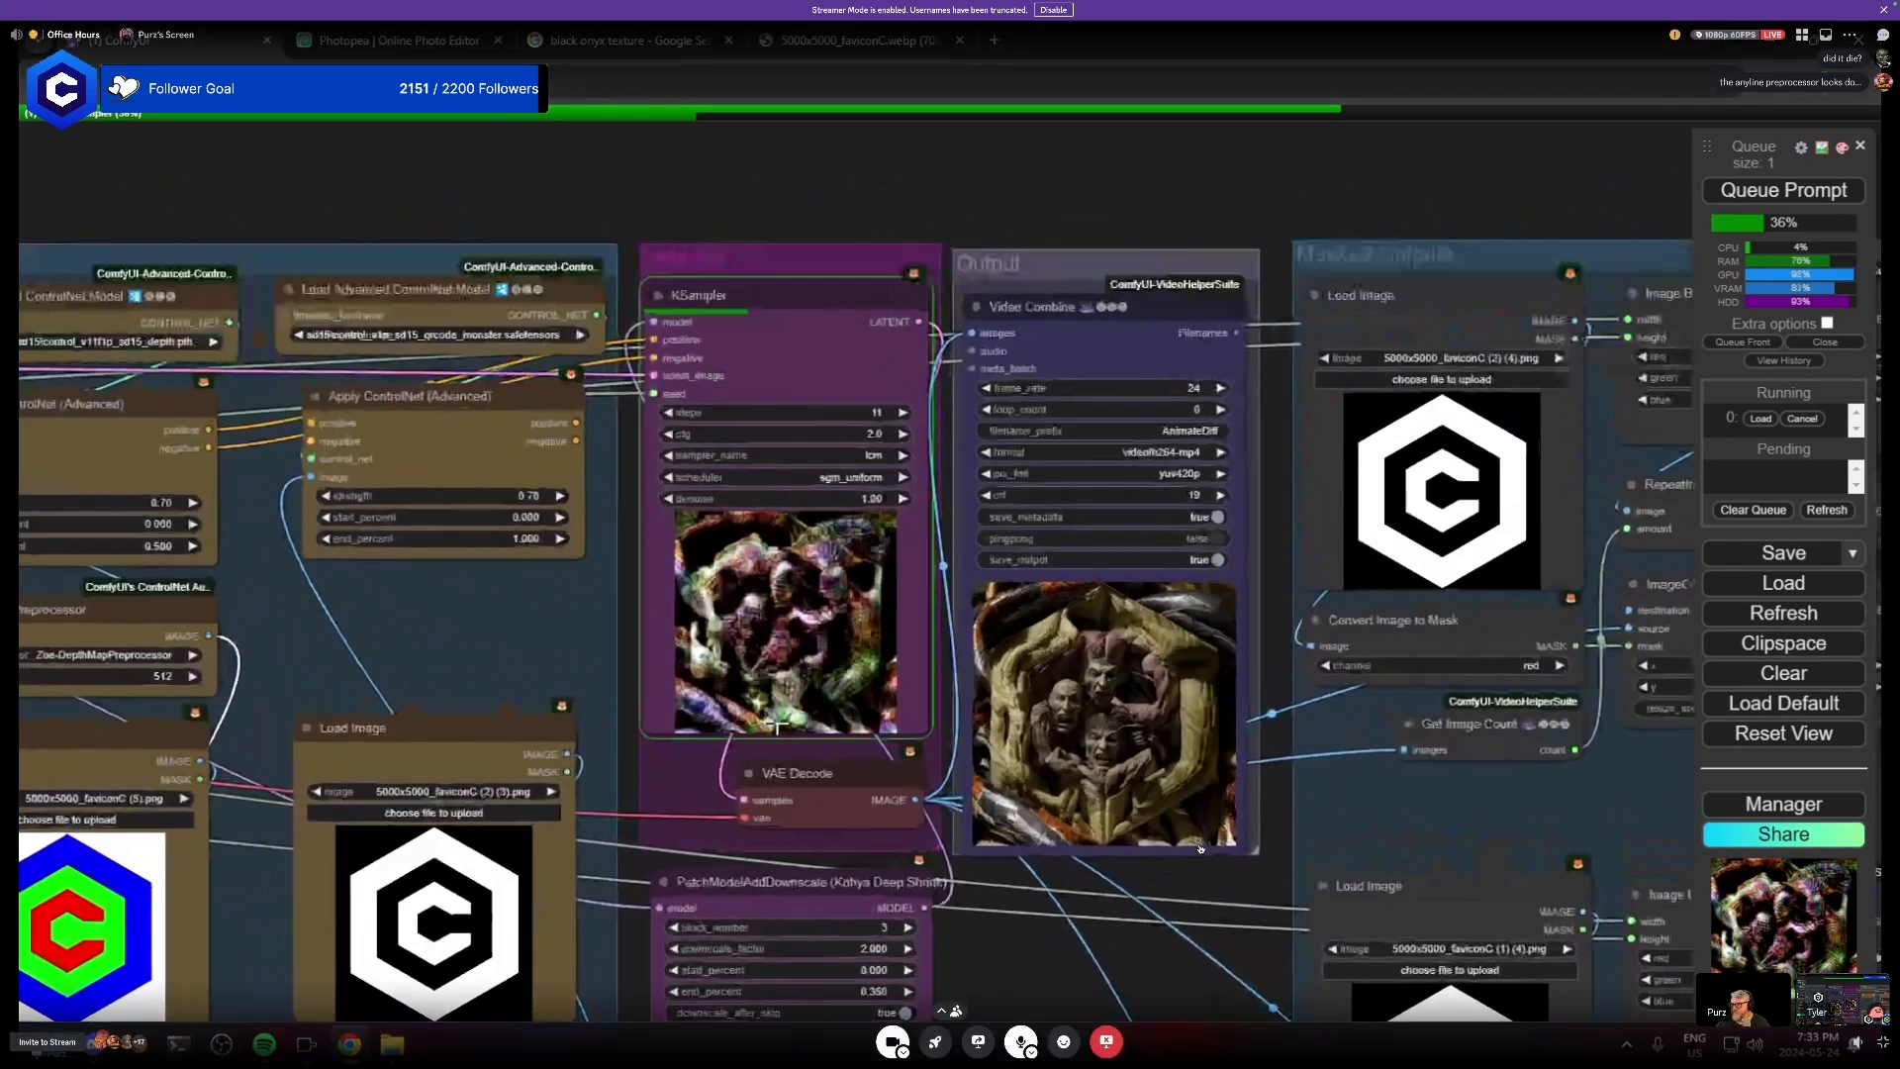
- Leave the stream view for the Discord call's participant grid and start watching the shared screen again
left_click(1215, 790)
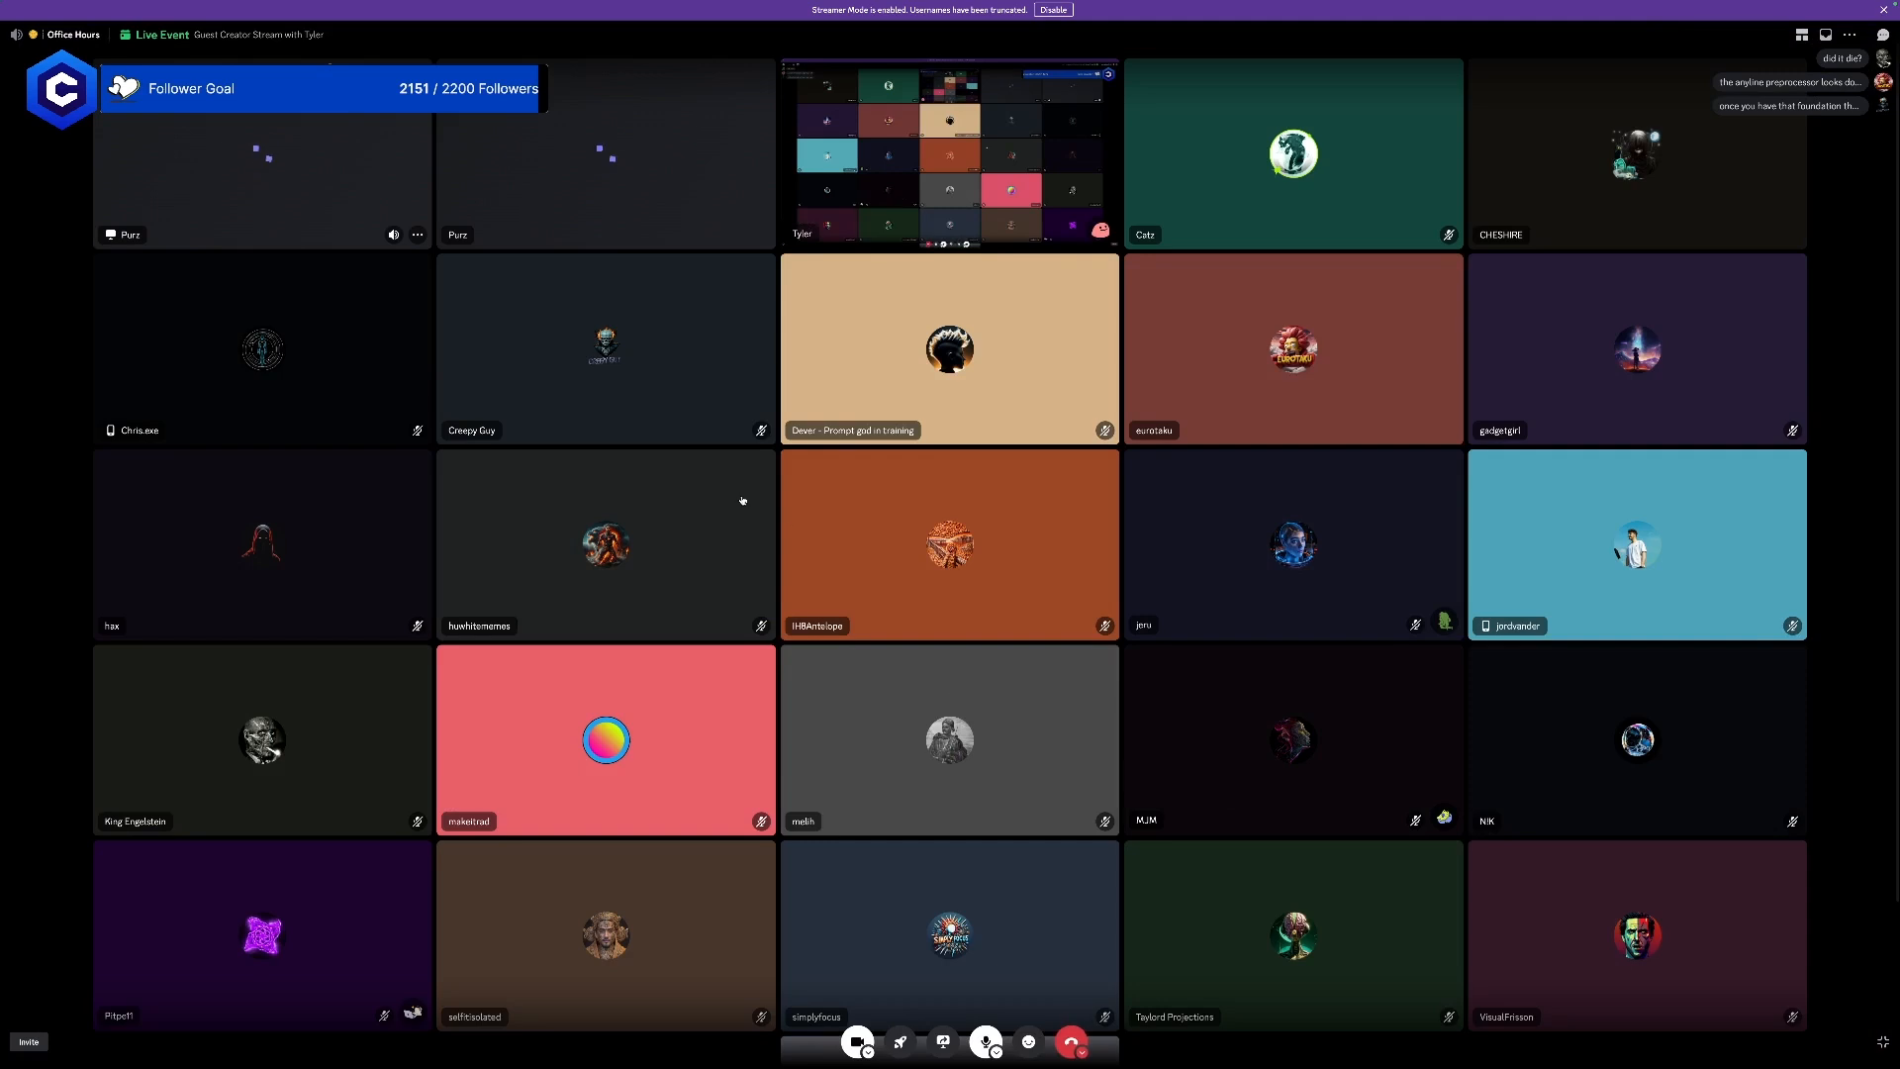
left_click(508, 172)
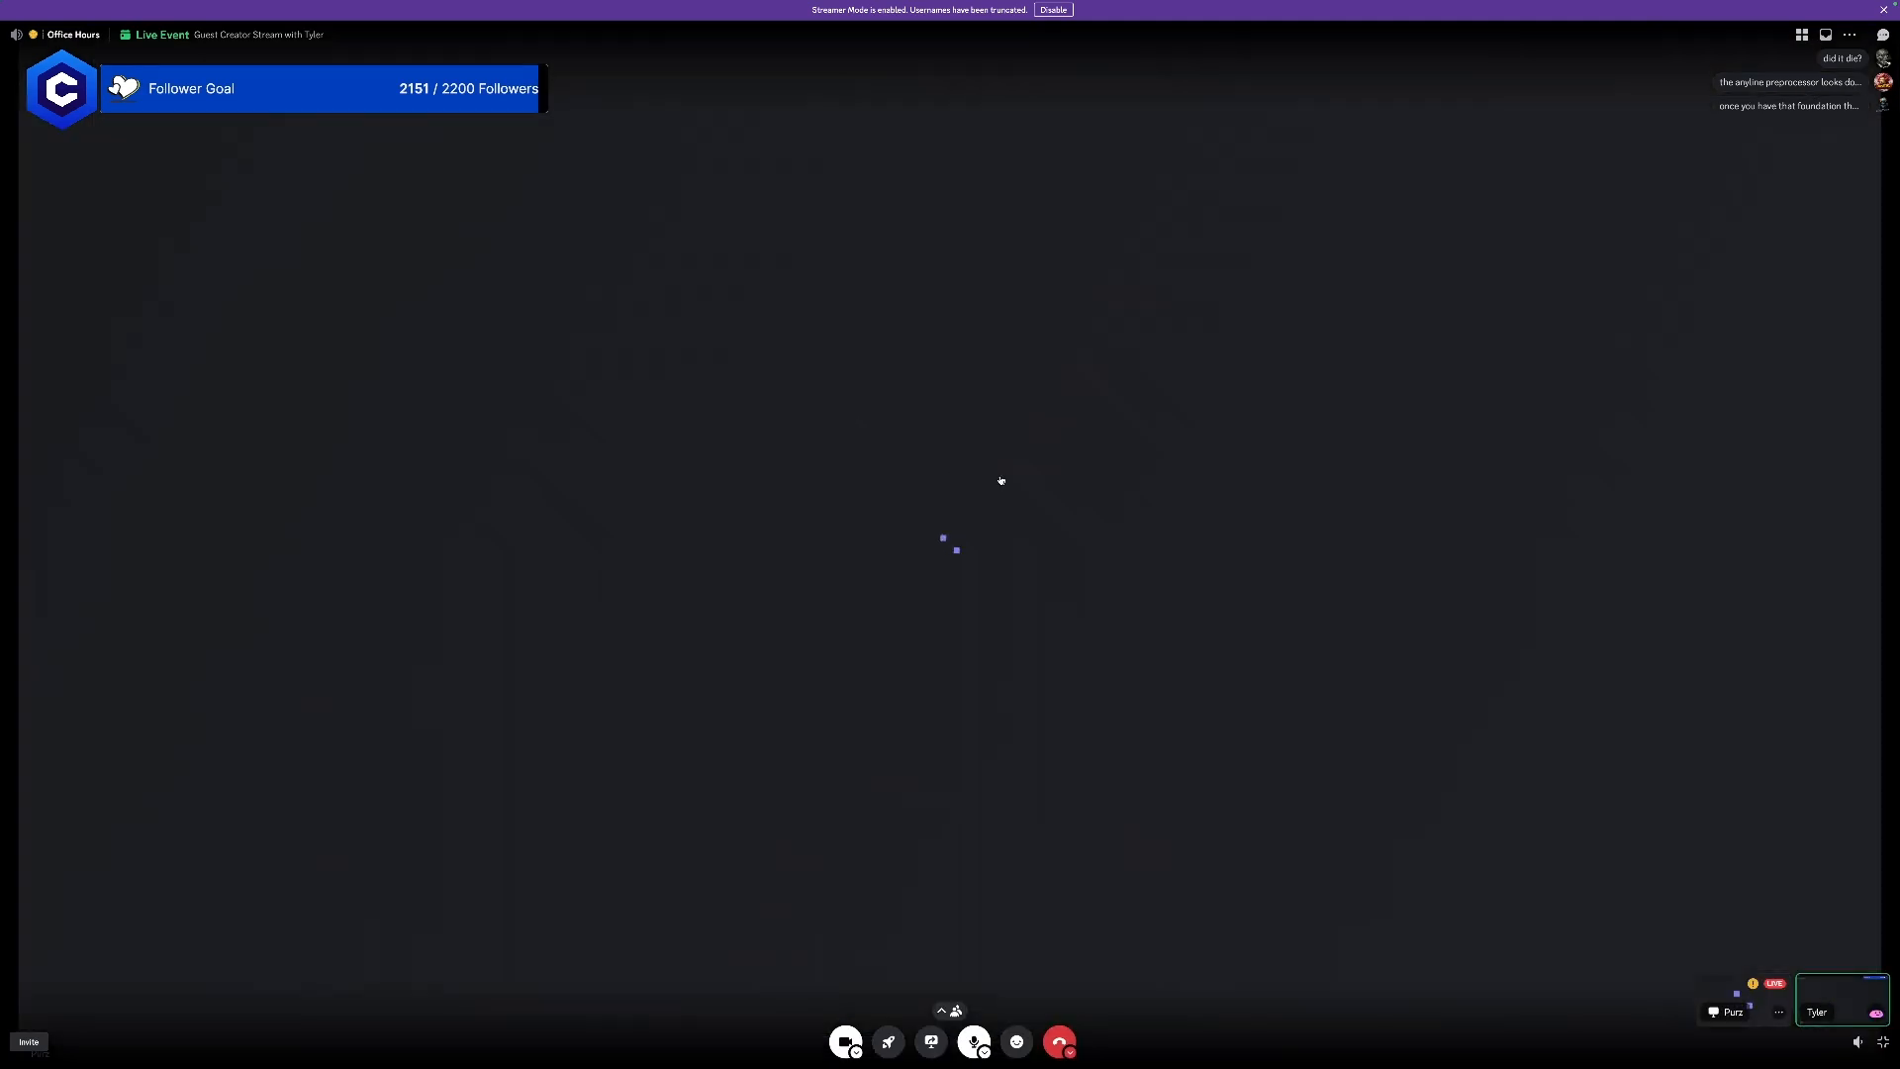
left_click(1000, 477)
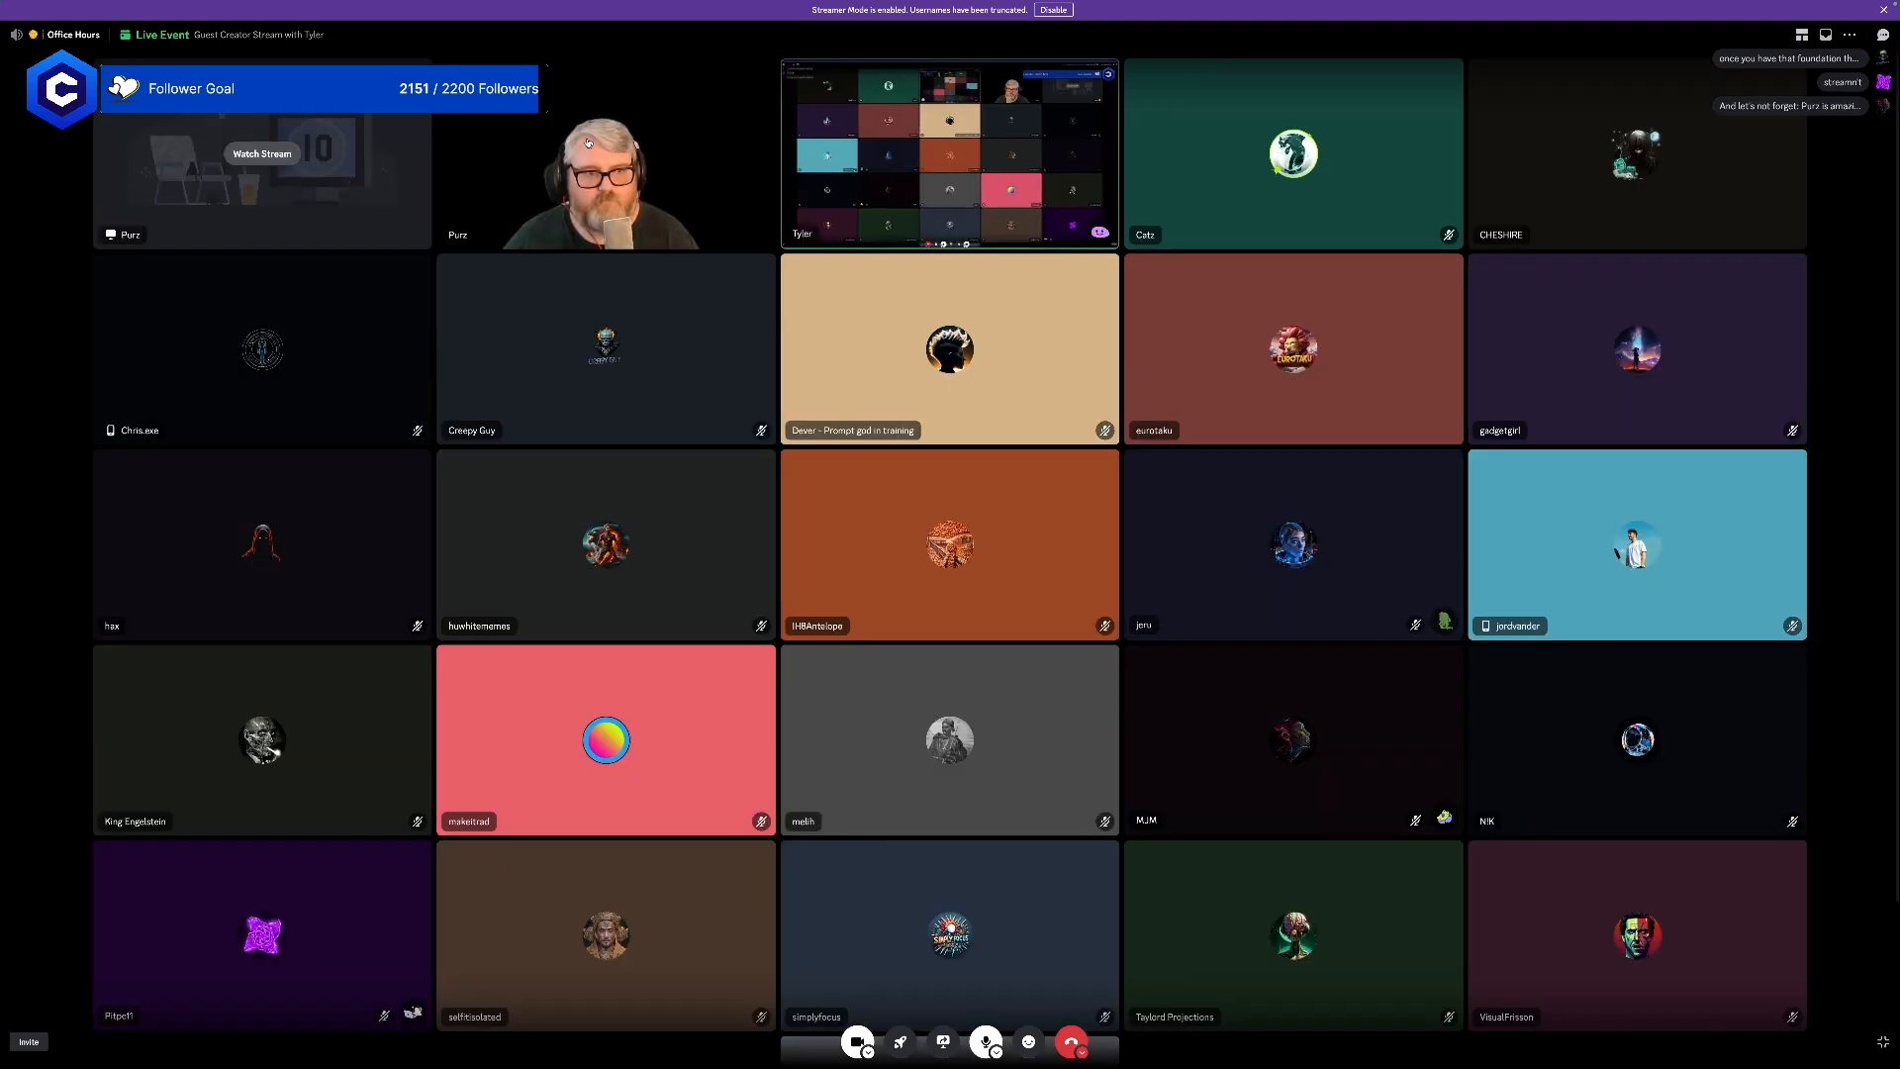
left_click(263, 154)
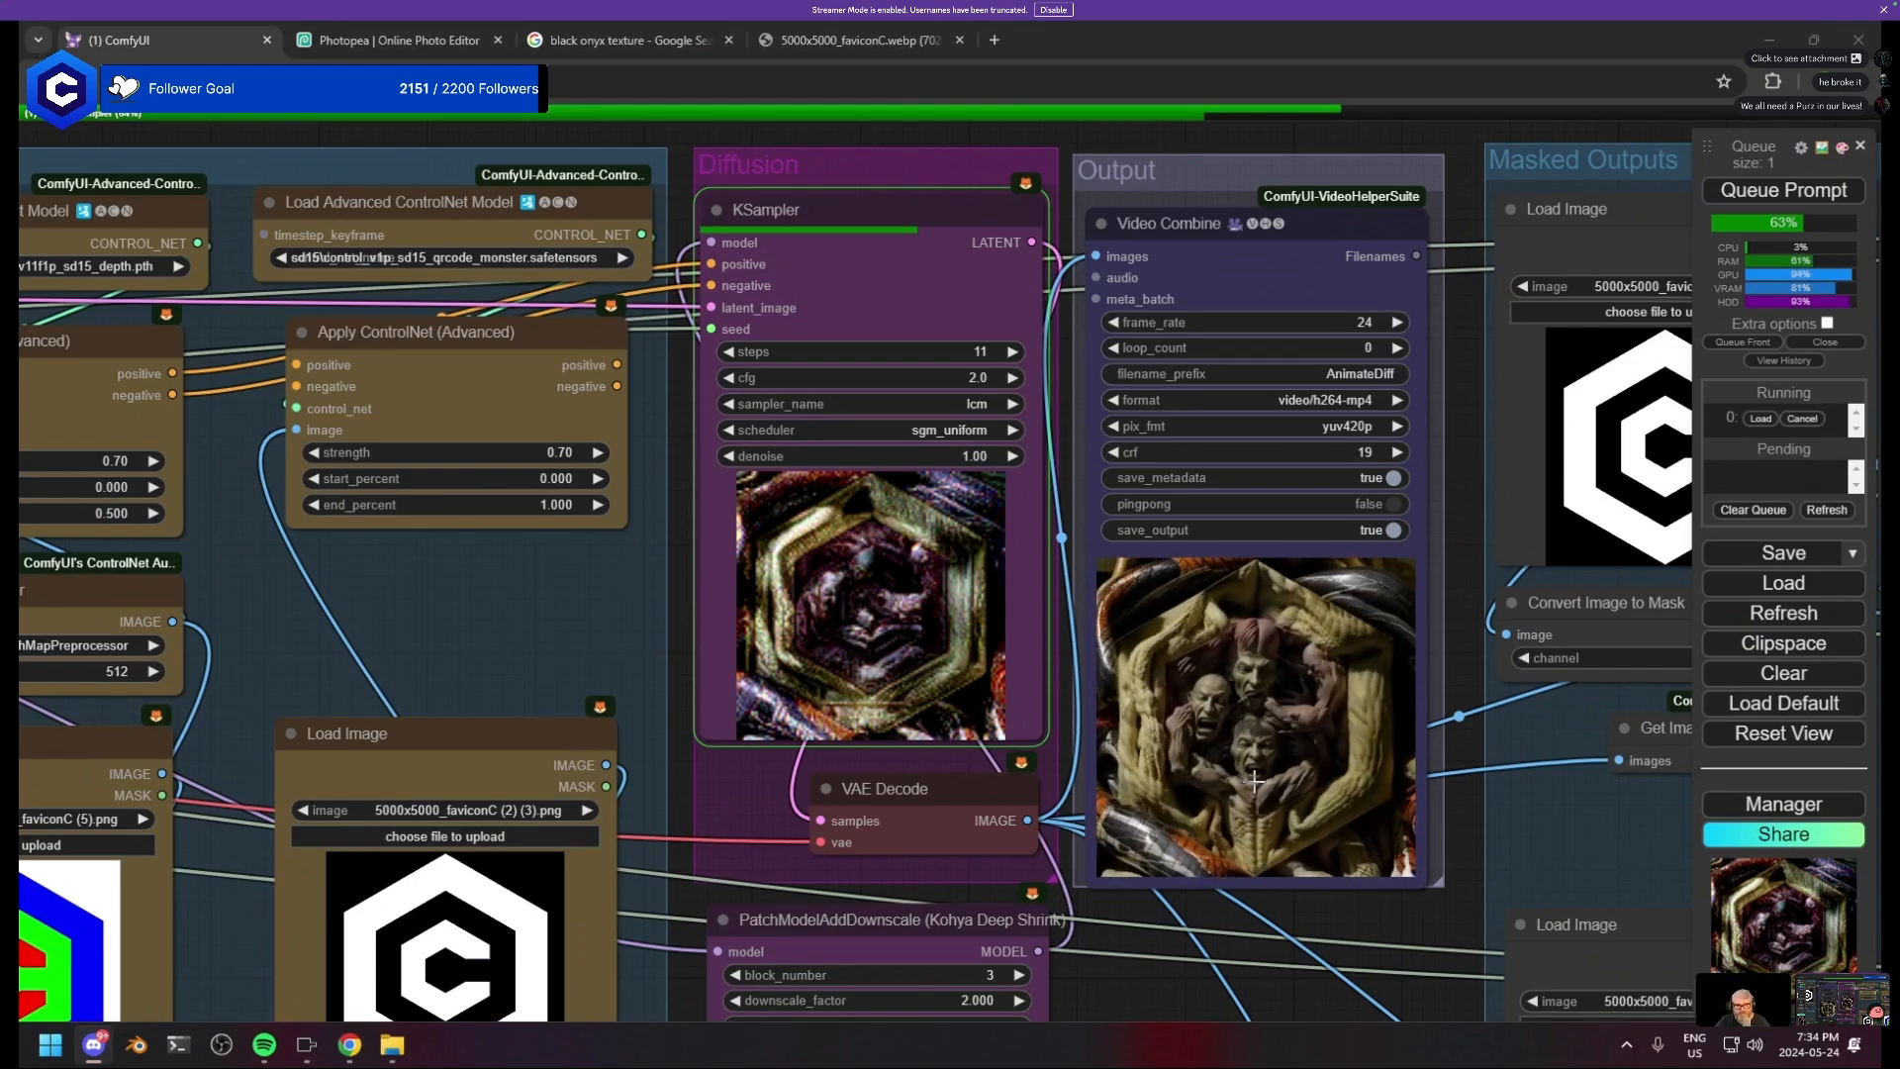
- Watch the KSampler preview up close beside the previous Video Combine output while the render progresses
scroll(736, 564, "down", 5)
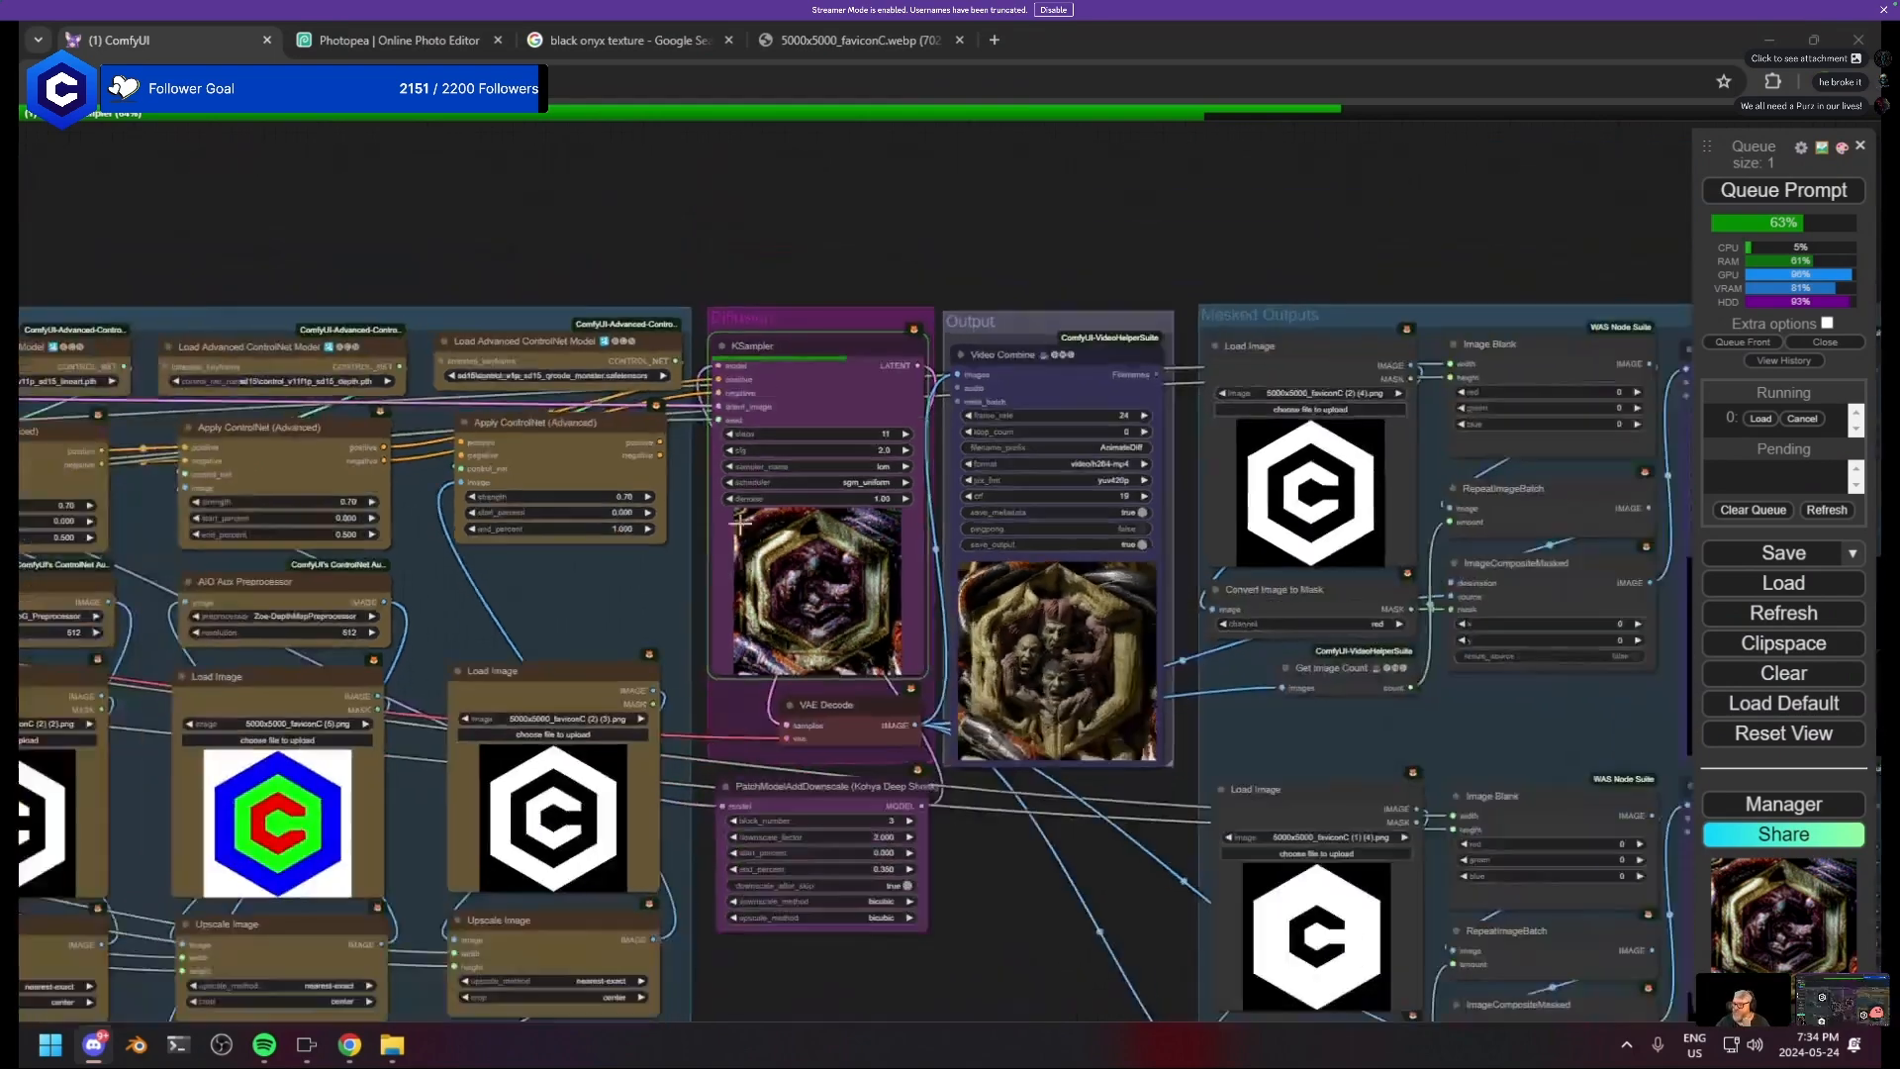
left_click_drag(584, 599, 646, 515)
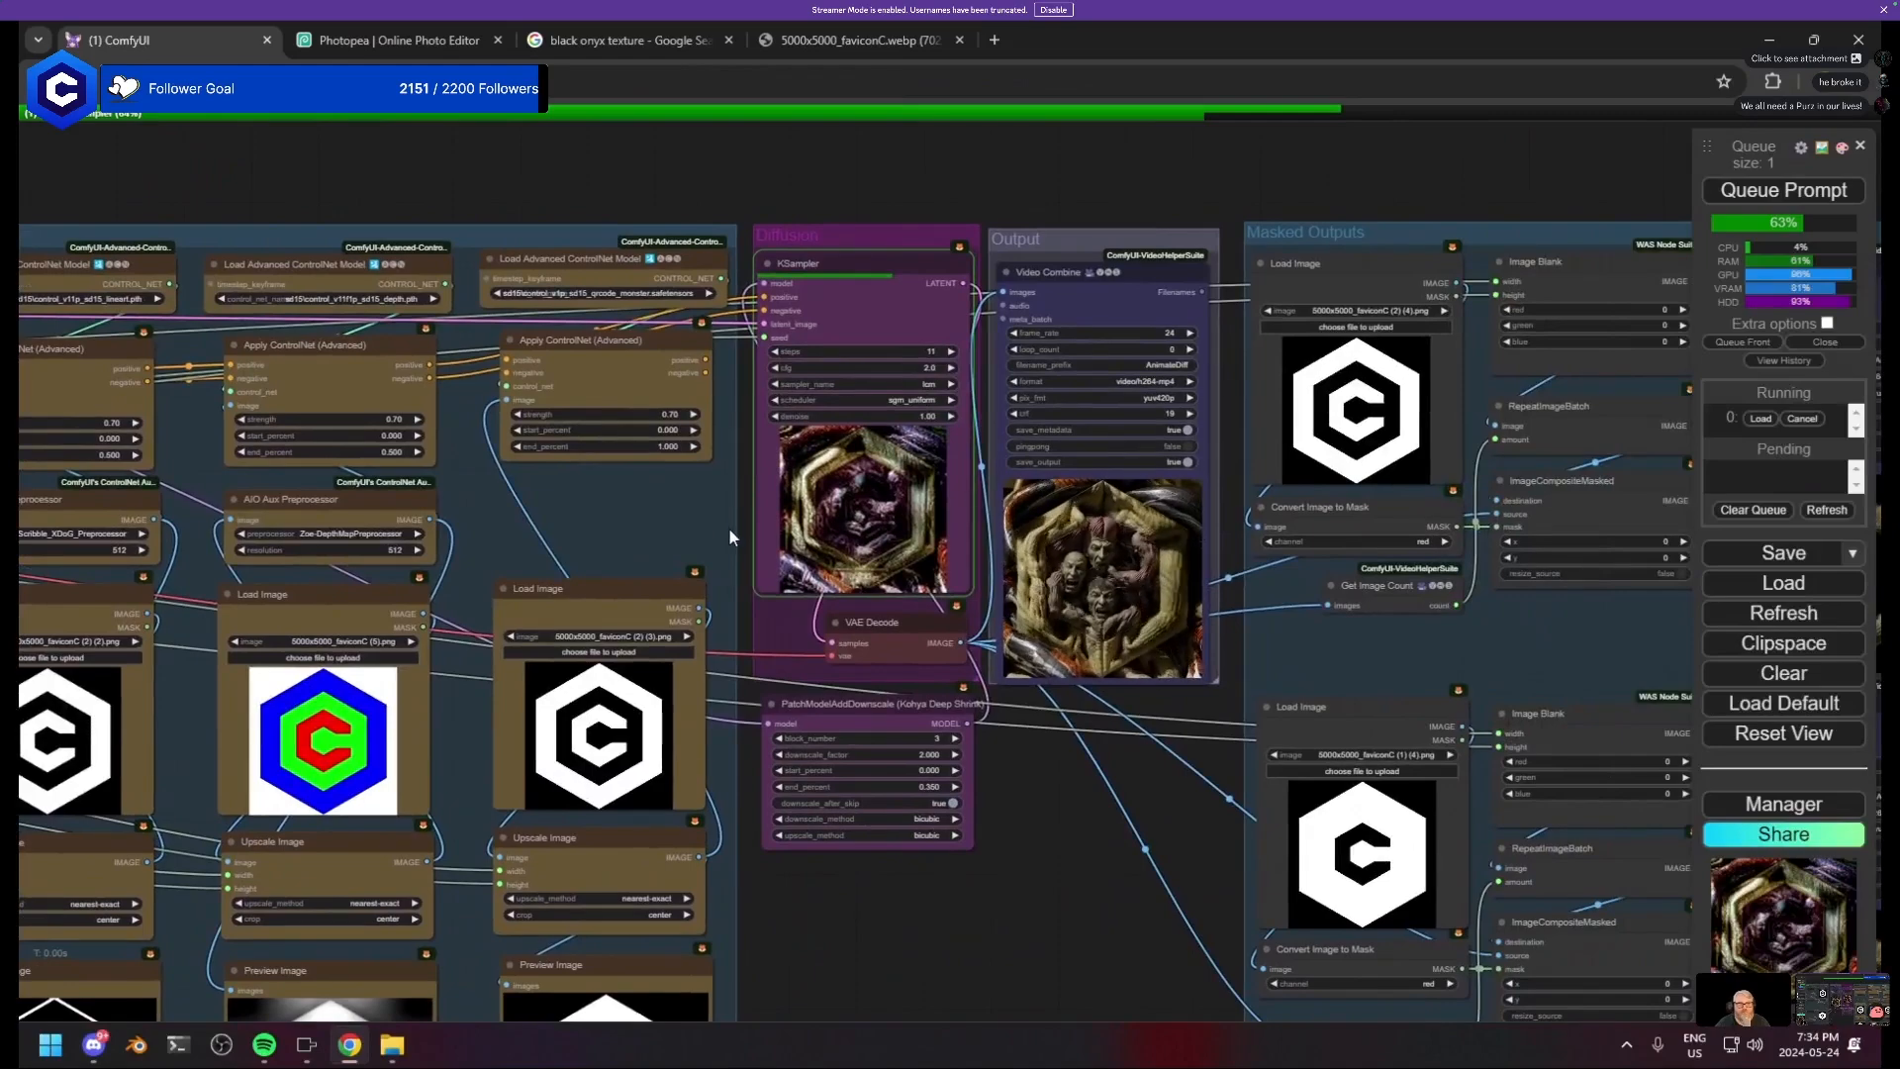
scroll(728, 527, "up", 3)
scroll(493, 453, "up", 3)
scroll(504, 436, "up", 2)
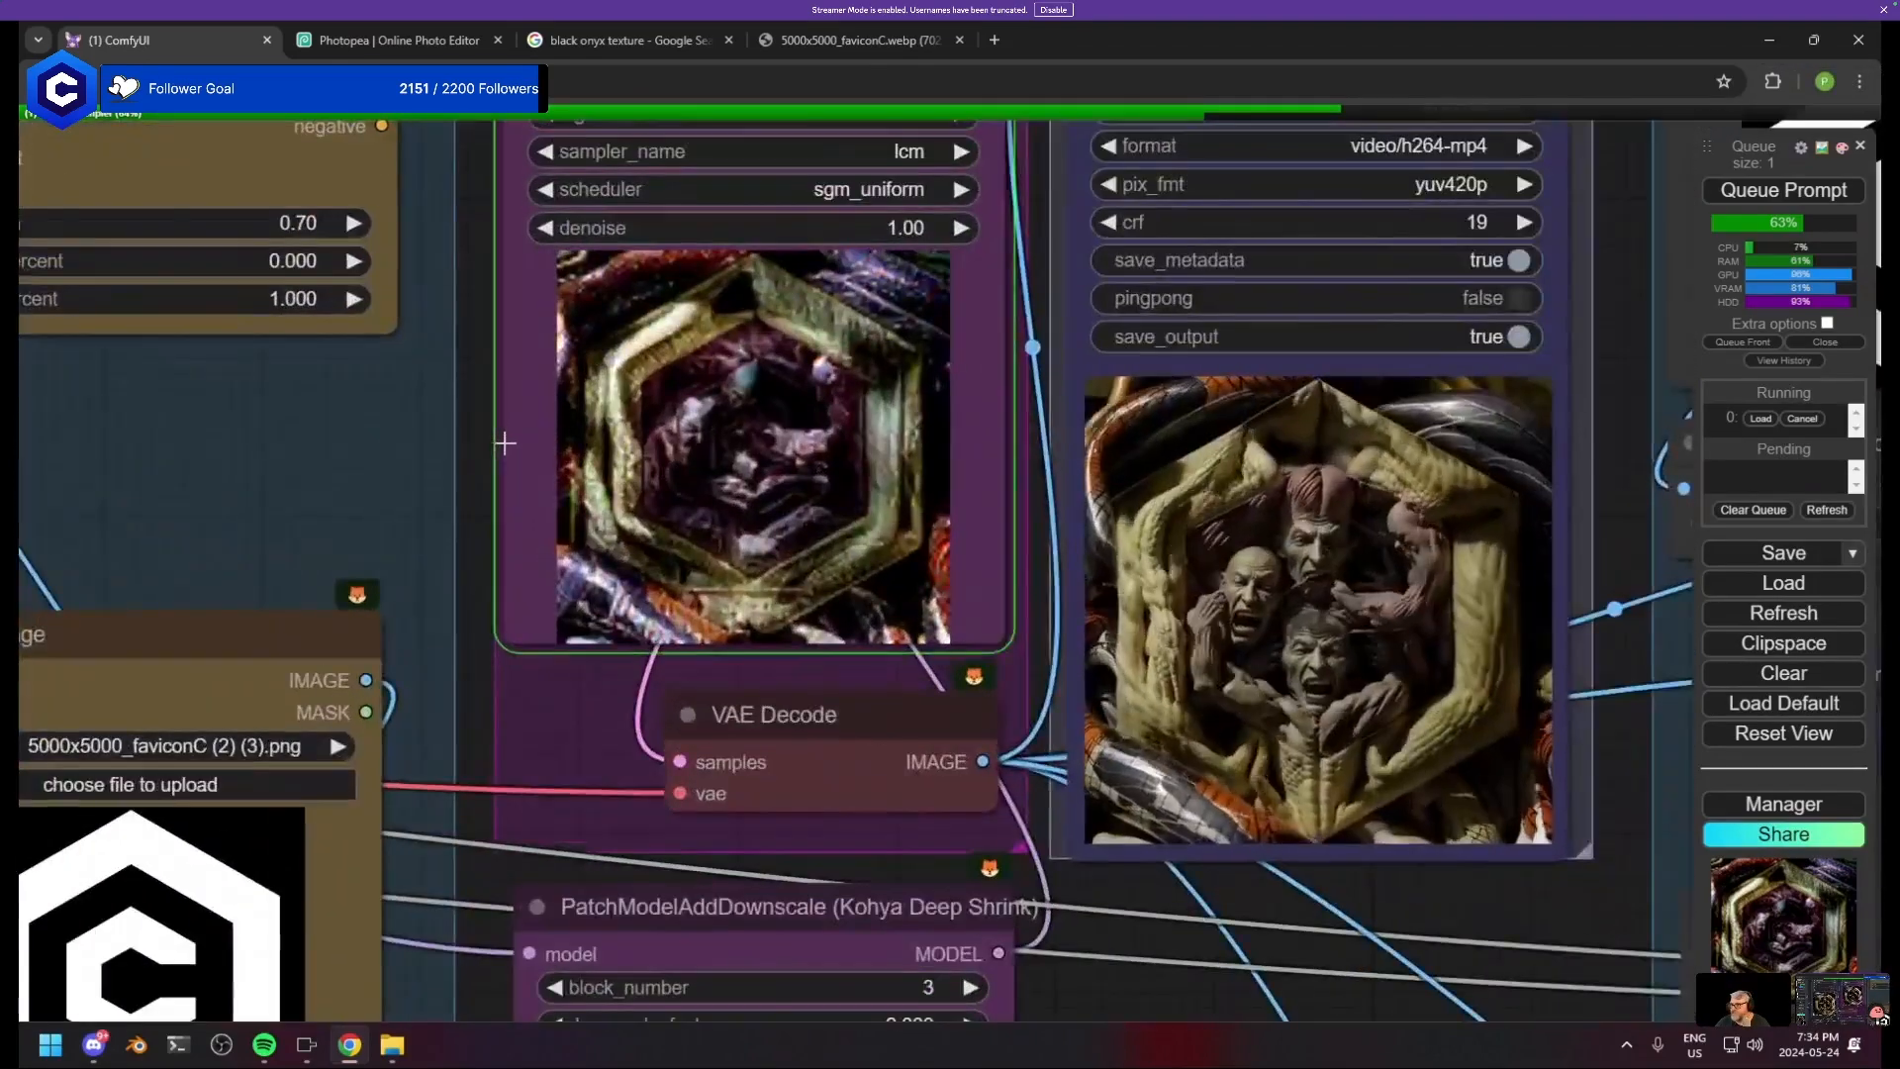
scroll(504, 440, "down", 2)
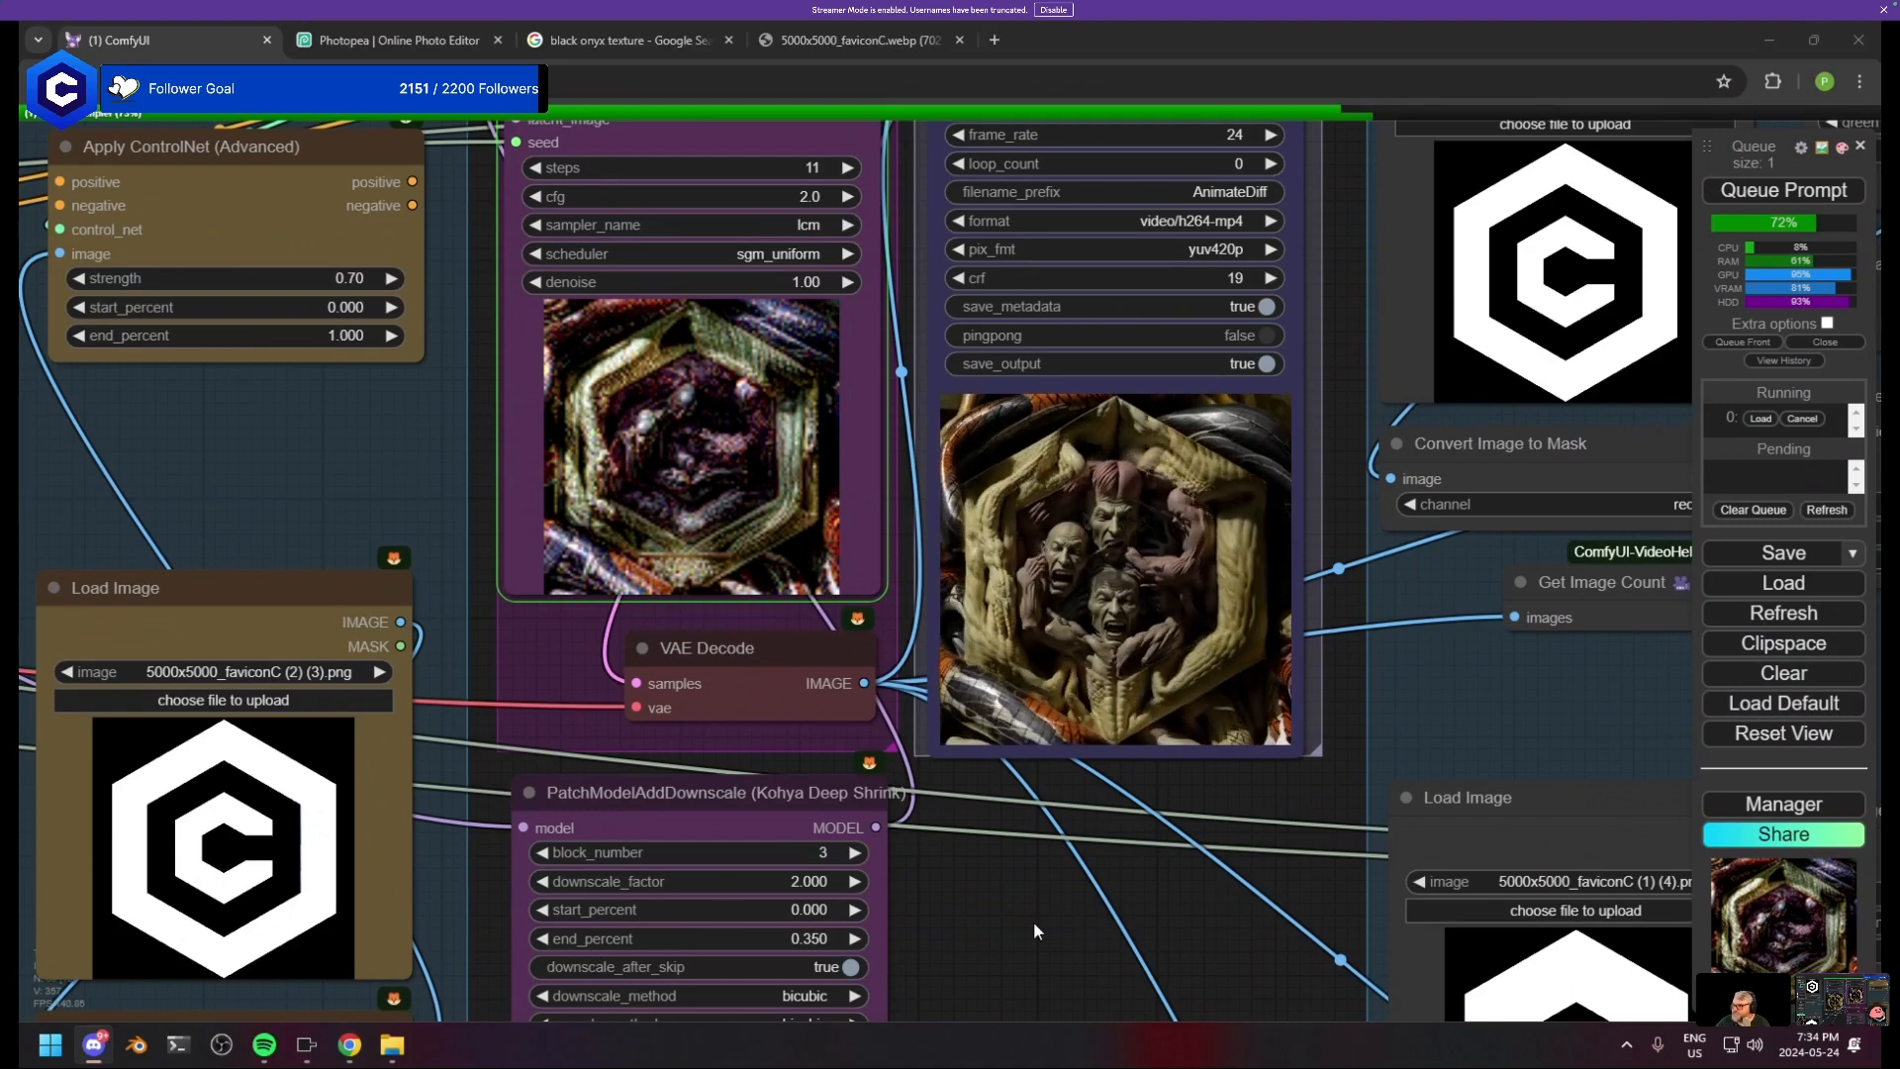
scroll(1113, 947, "down", 4)
left_click_drag(1113, 947, 744, 747)
scroll(744, 747, "down", 2)
left_click_drag(602, 756, 1025, 755)
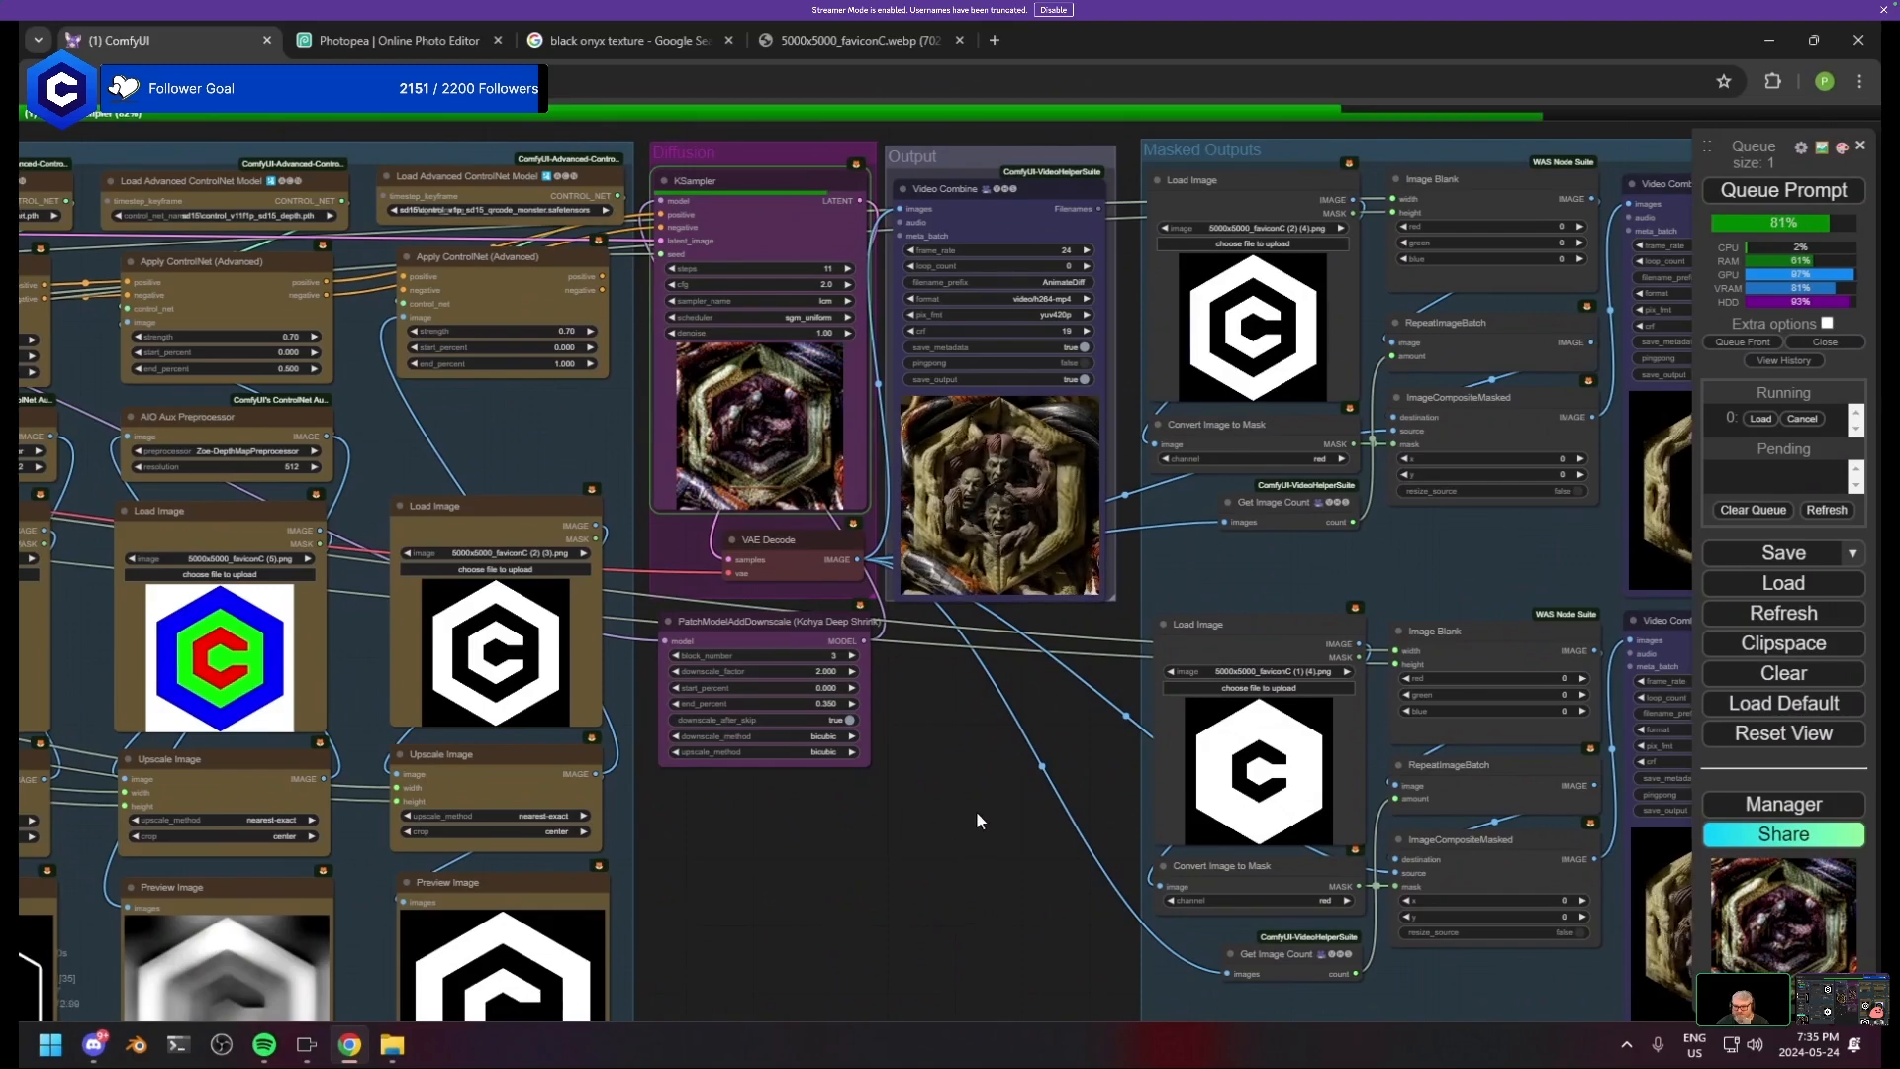
- Look over the three ControlNet preprocessor previews and the Masked Outputs group while the render completes
left_click_drag(996, 814, 1149, 734)
scroll(881, 805, "down", 1)
scroll(1051, 817, "down", 1)
left_click_drag(1041, 793, 1039, 825)
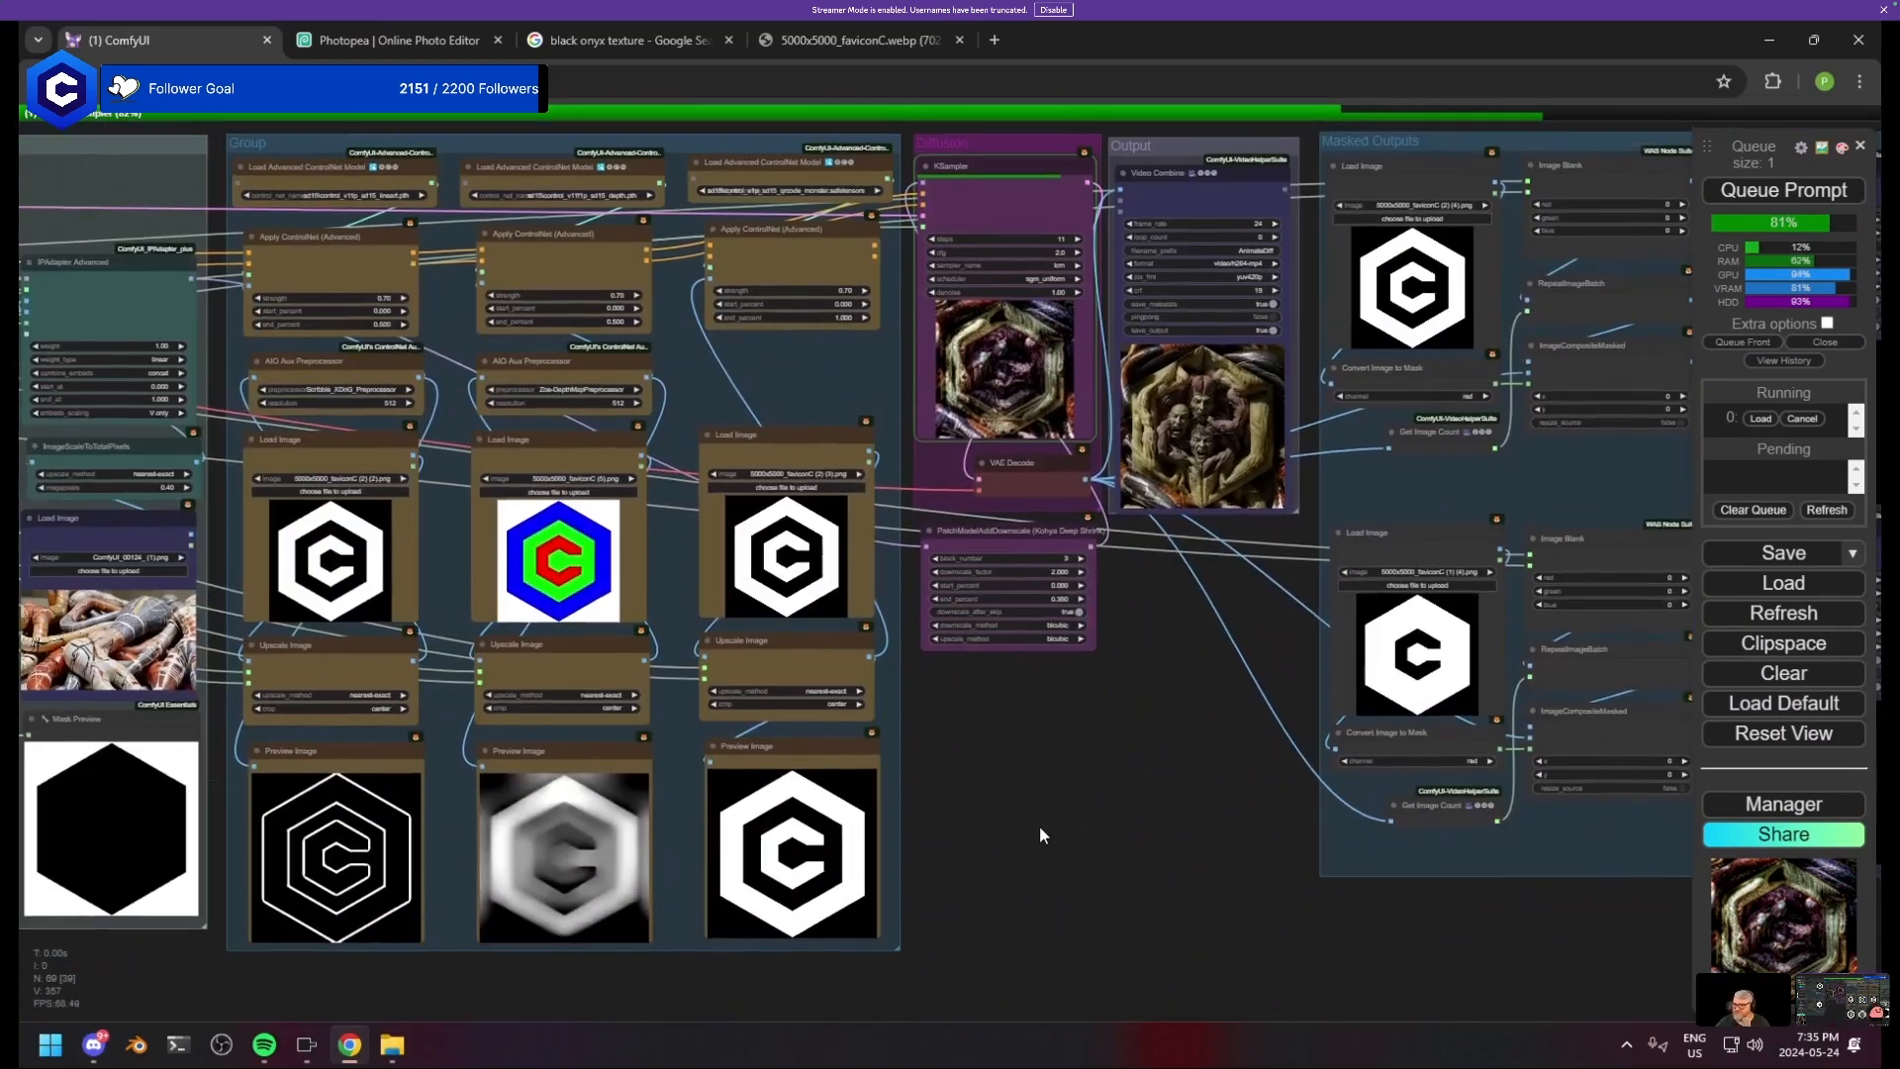
left_click_drag(1129, 738, 804, 725)
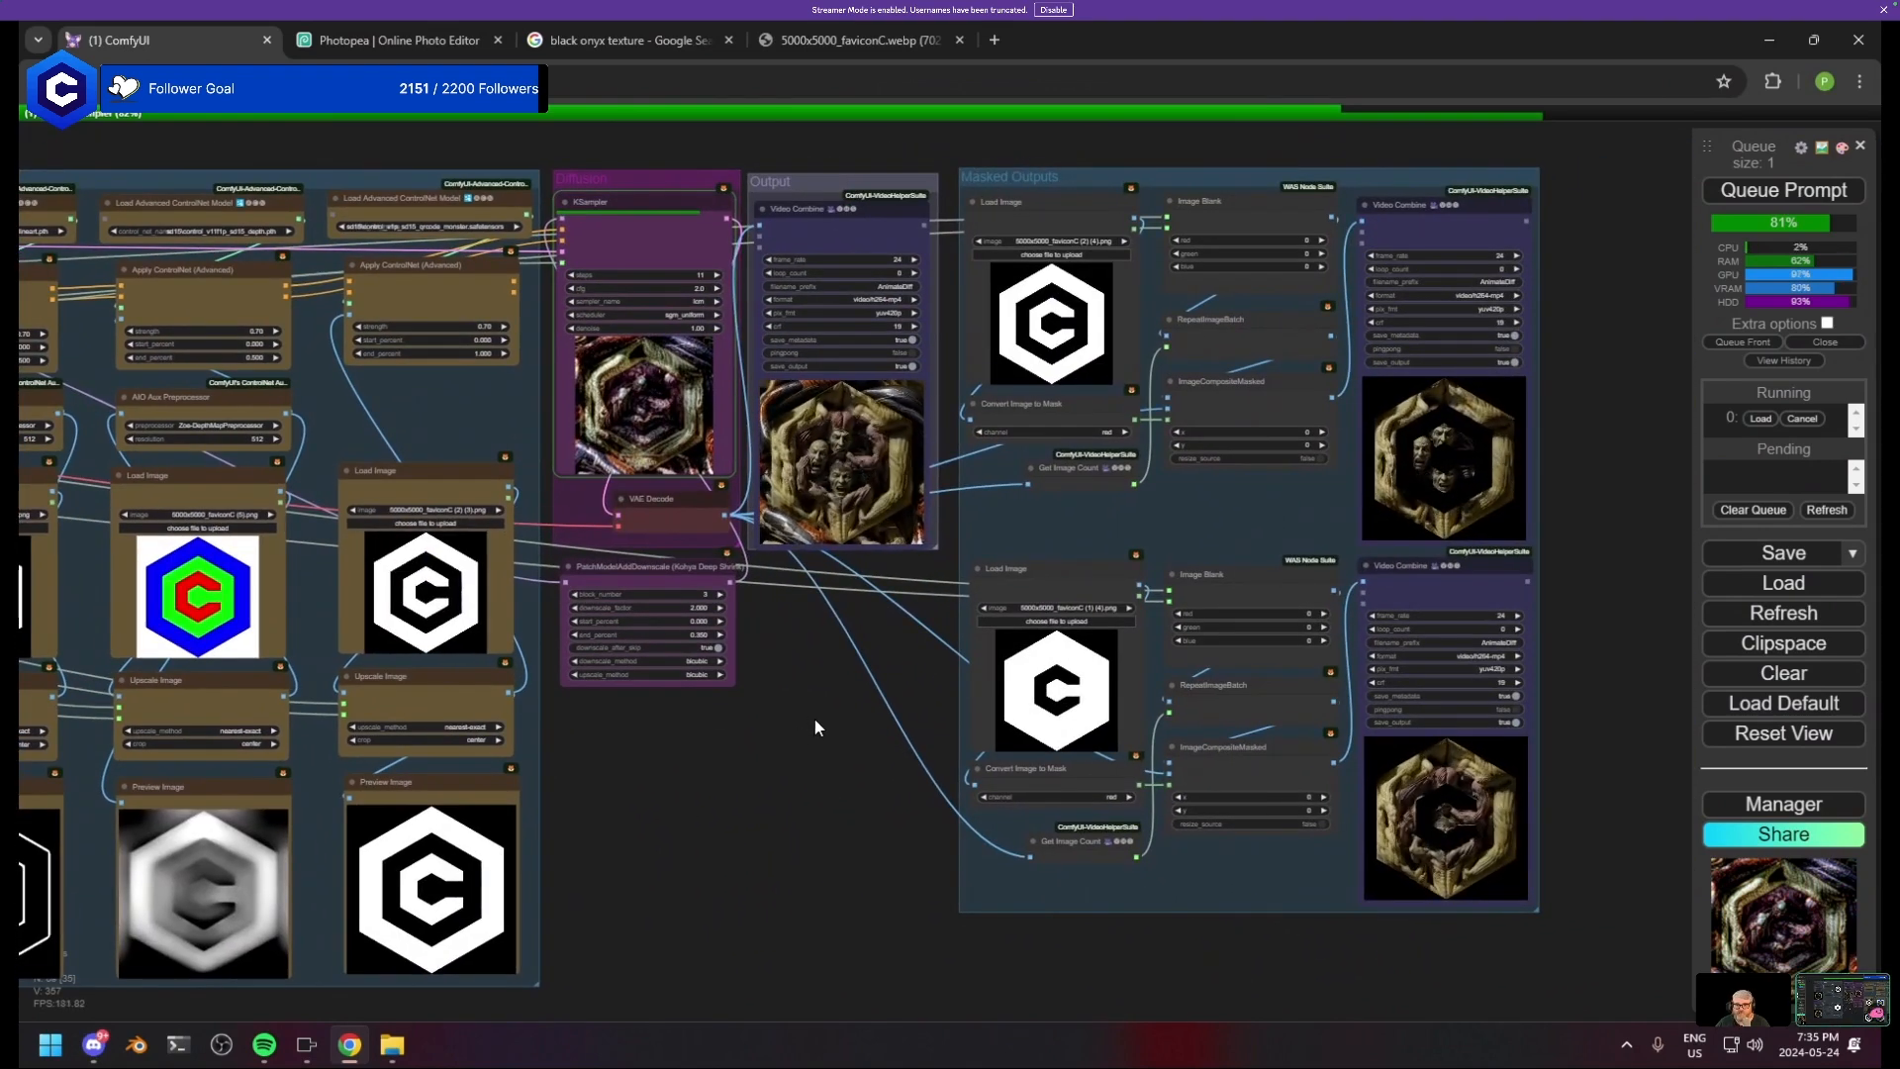
key("alt+Tab")
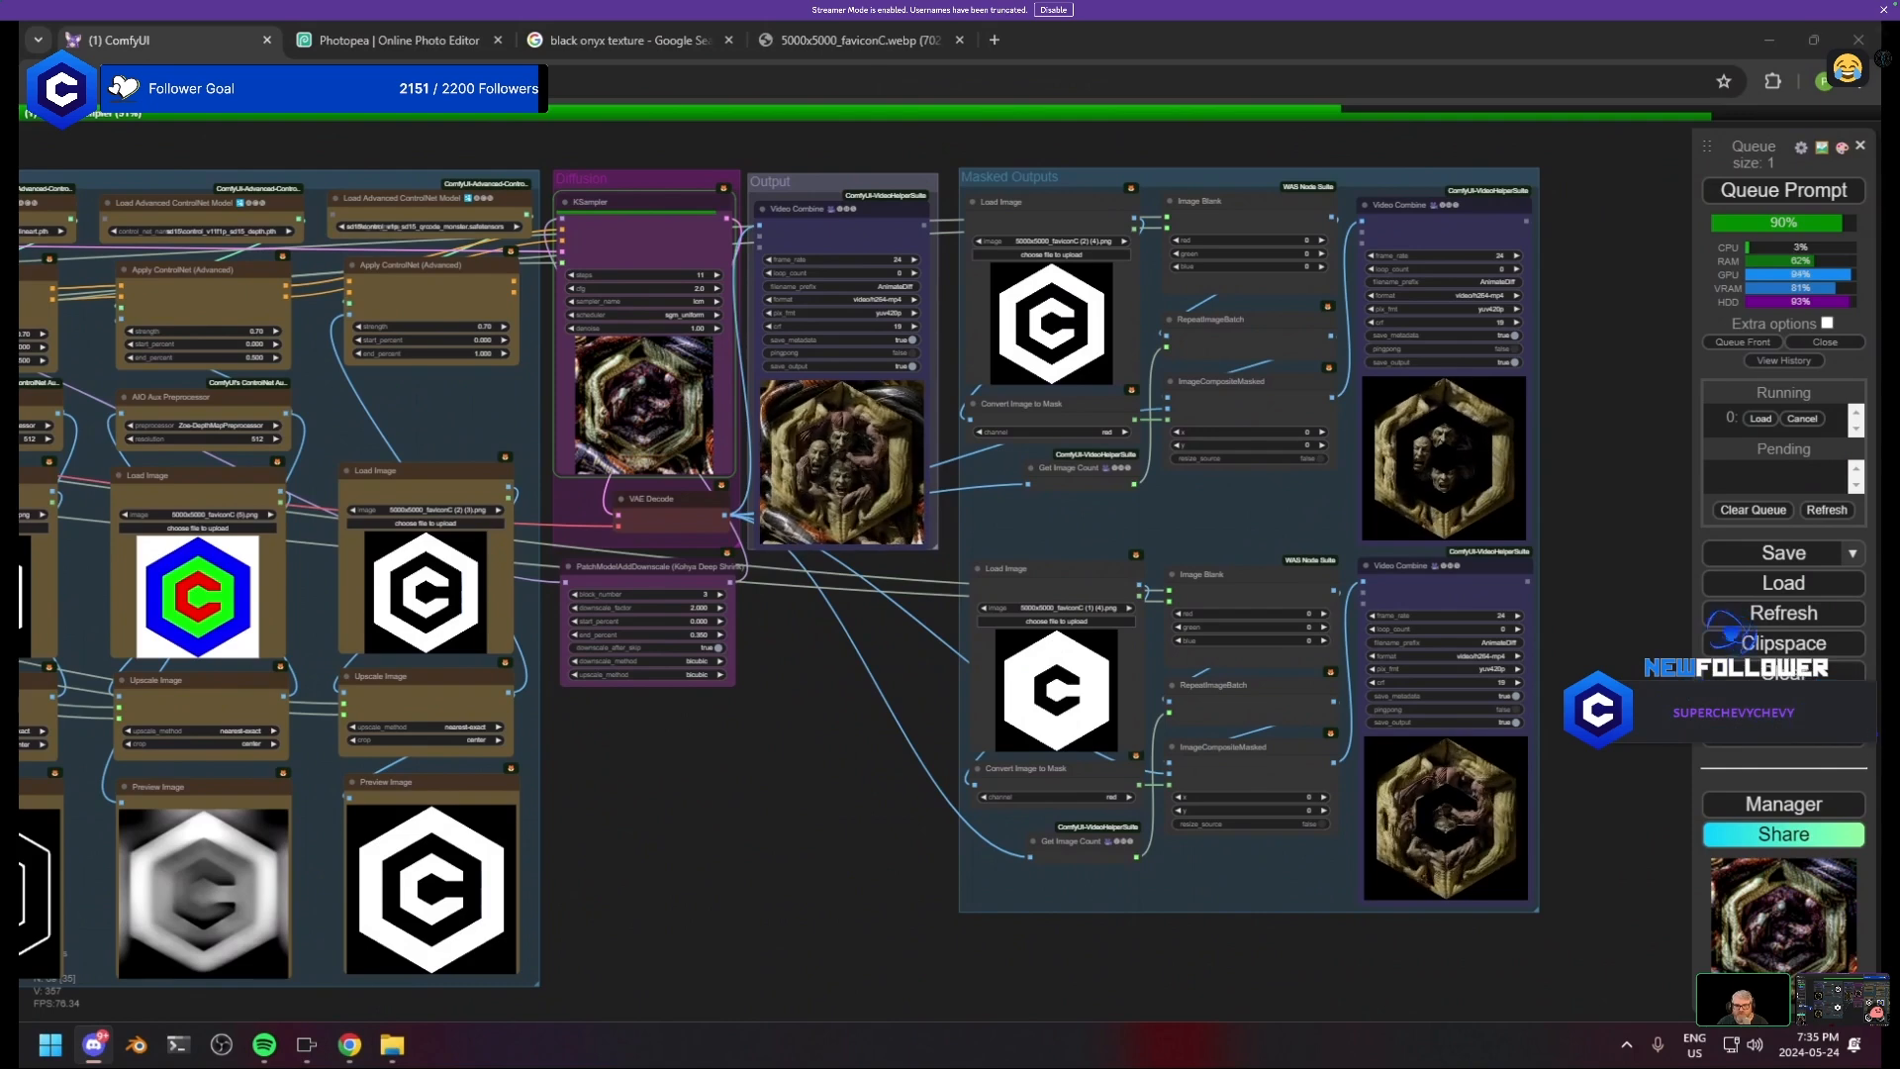
mouse_move(689, 527)
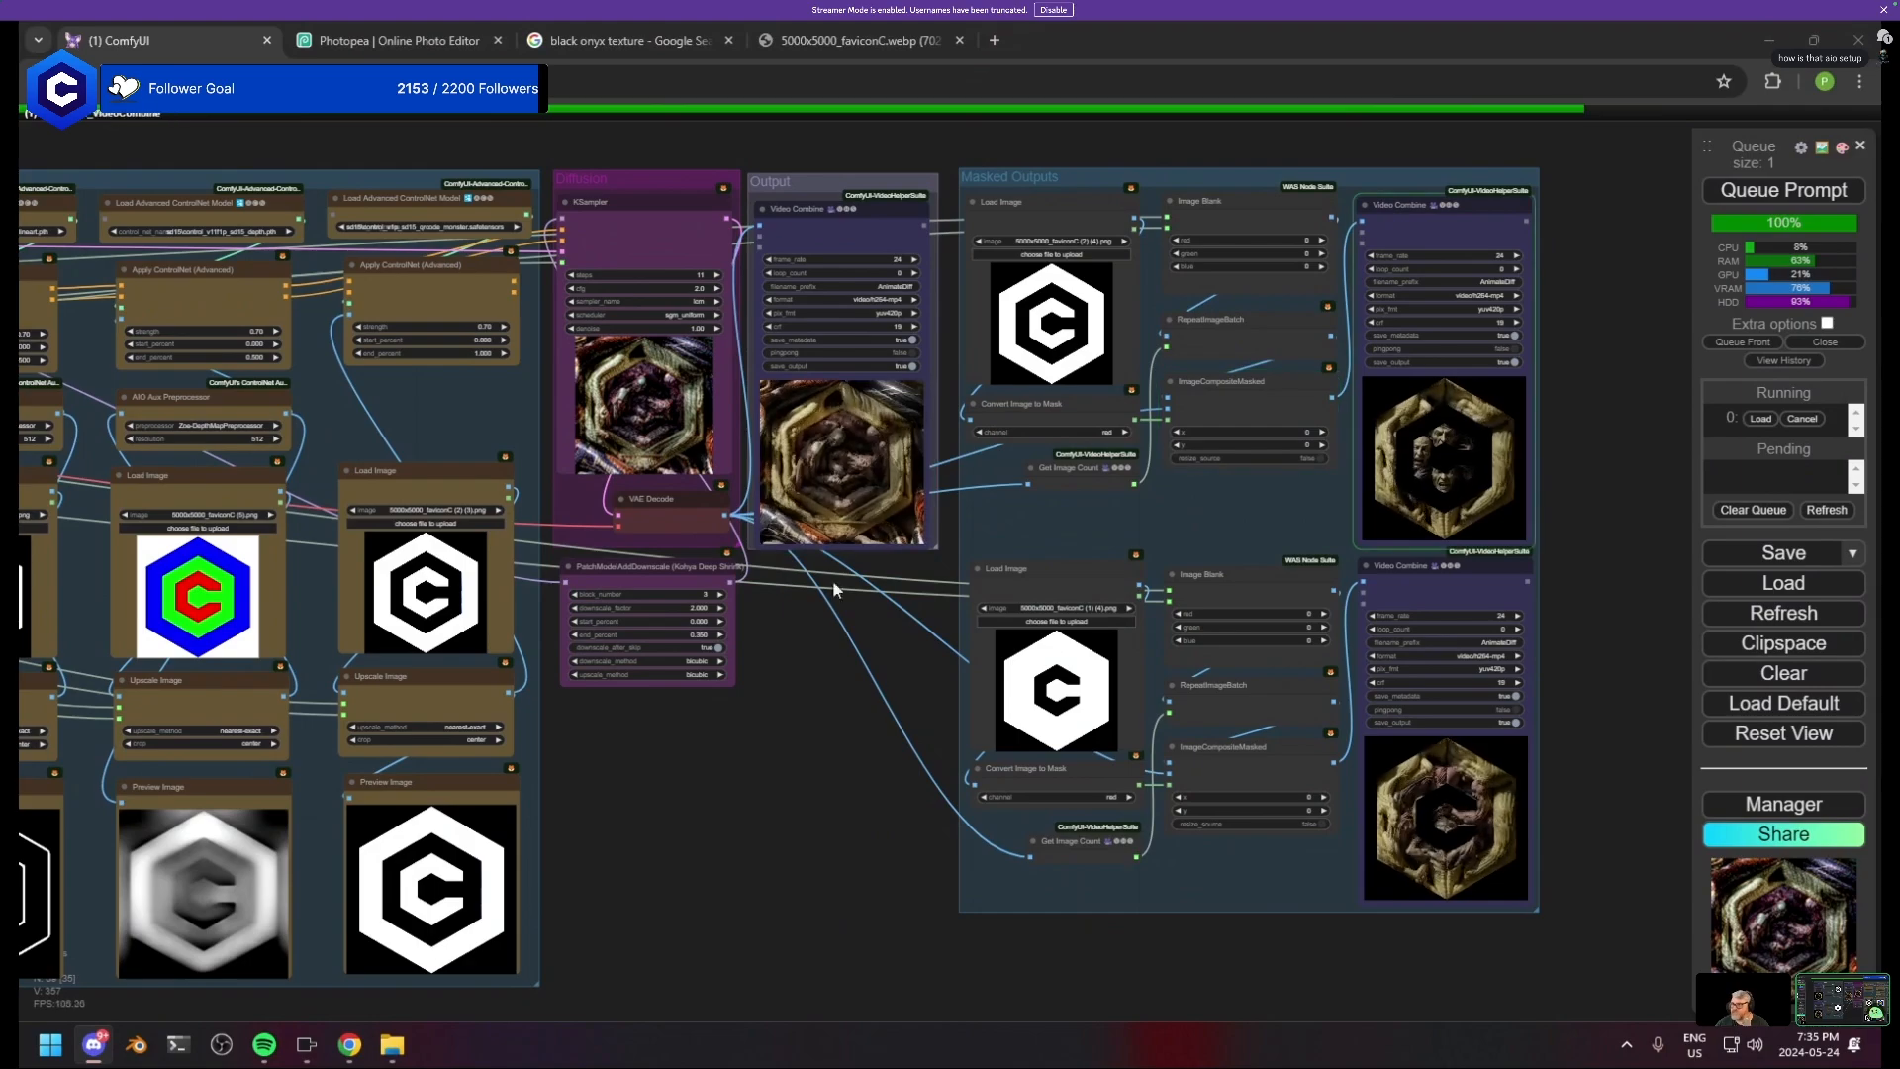
- Examine the finished main output animation up close, followed by both masked output animations
scroll(833, 579, "up", 10)
scroll(770, 599, "up", 5)
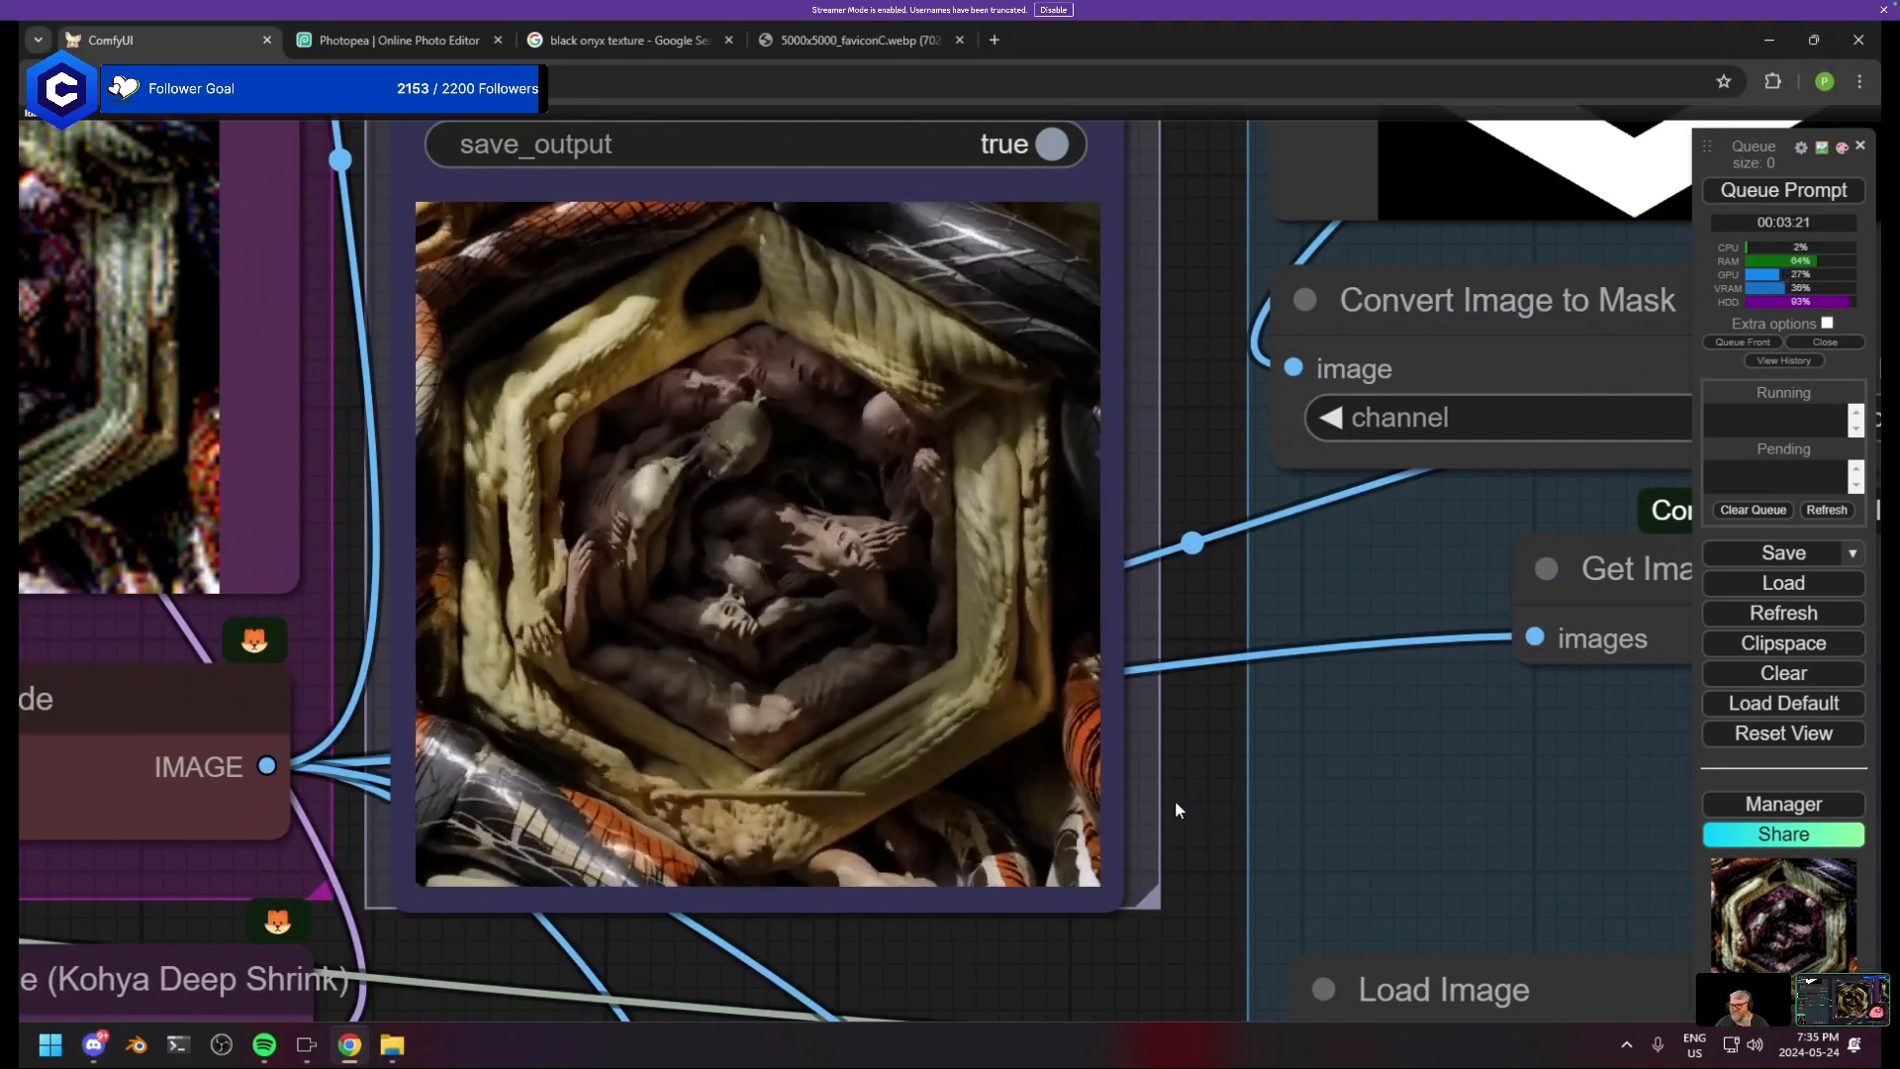
scroll(295, 635, "down", 5)
left_click_drag(619, 682, 74, 588)
left_click_drag(940, 633, 539, 123)
scroll(979, 713, "up", 6)
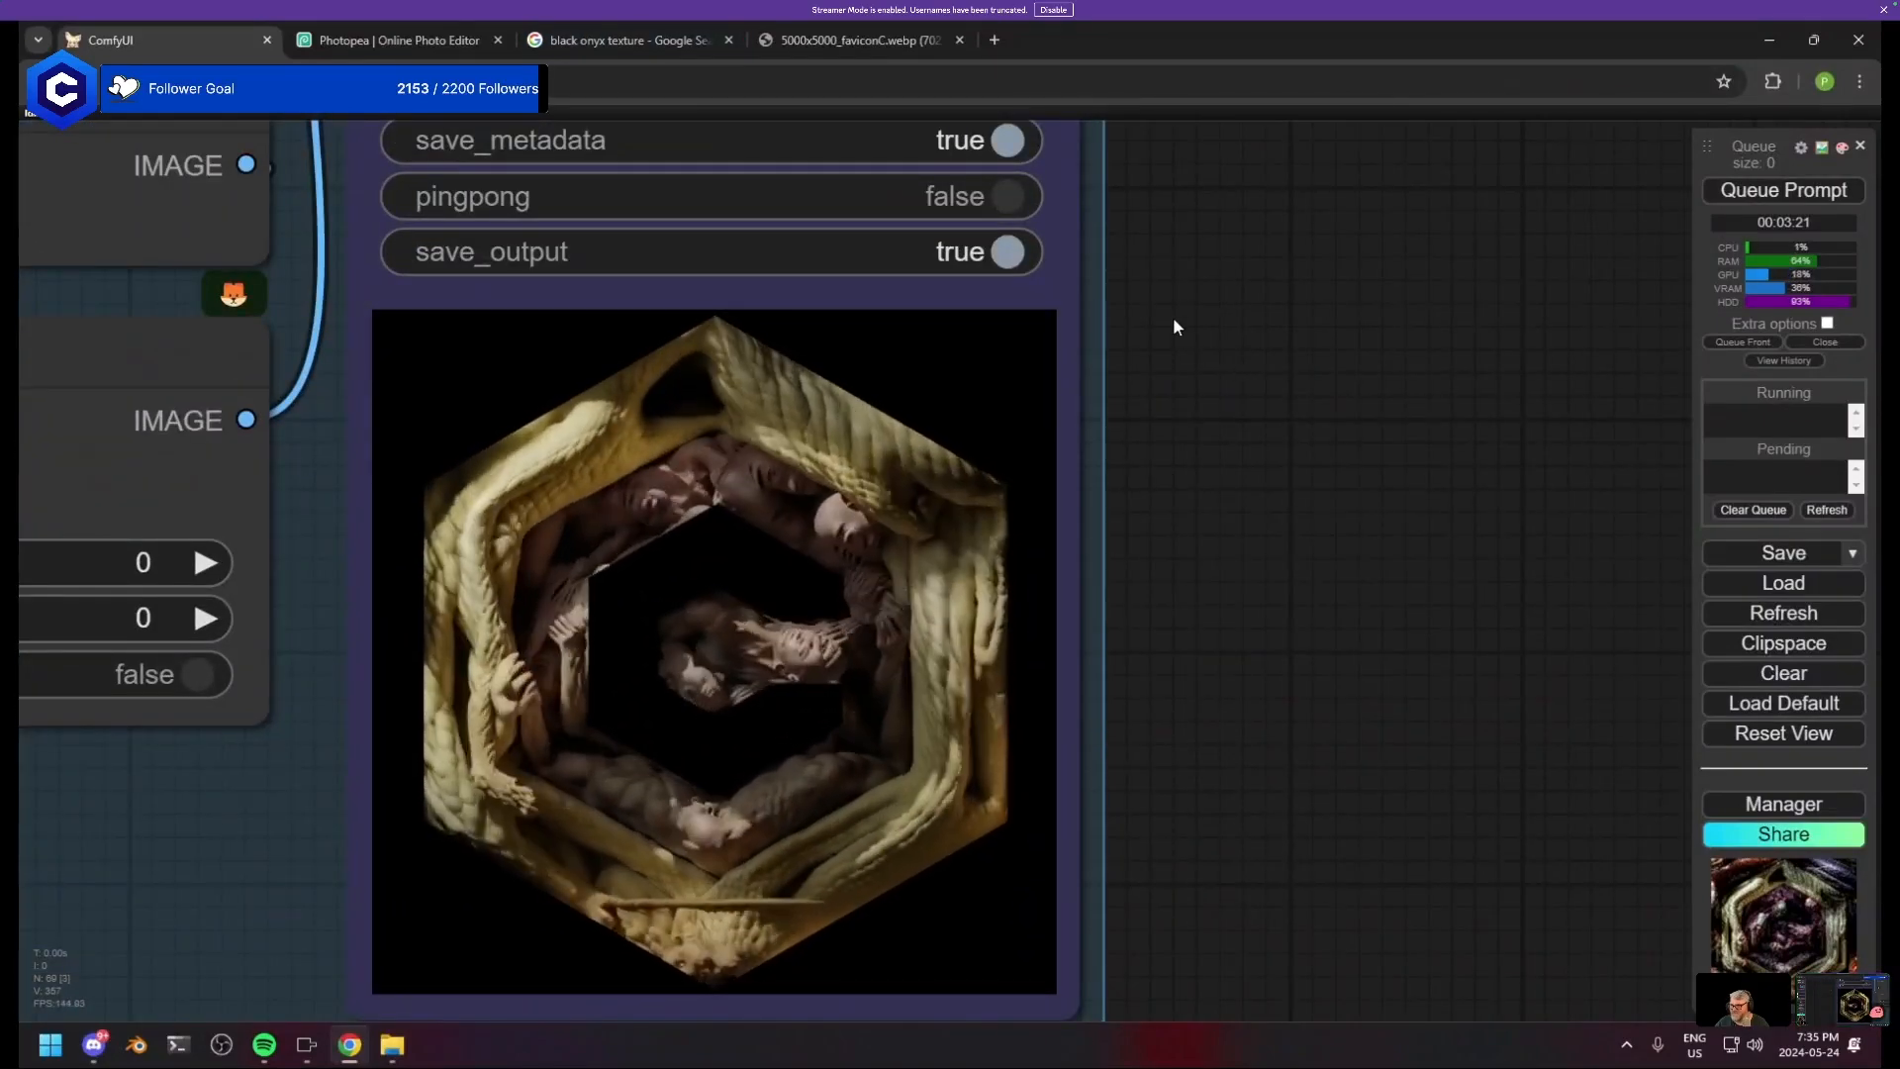
left_click_drag(1227, 176, 1256, 1029)
left_click_drag(1212, 133, 1441, 485)
scroll(1255, 648, "up", 4)
scroll(1441, 485, "up", 1)
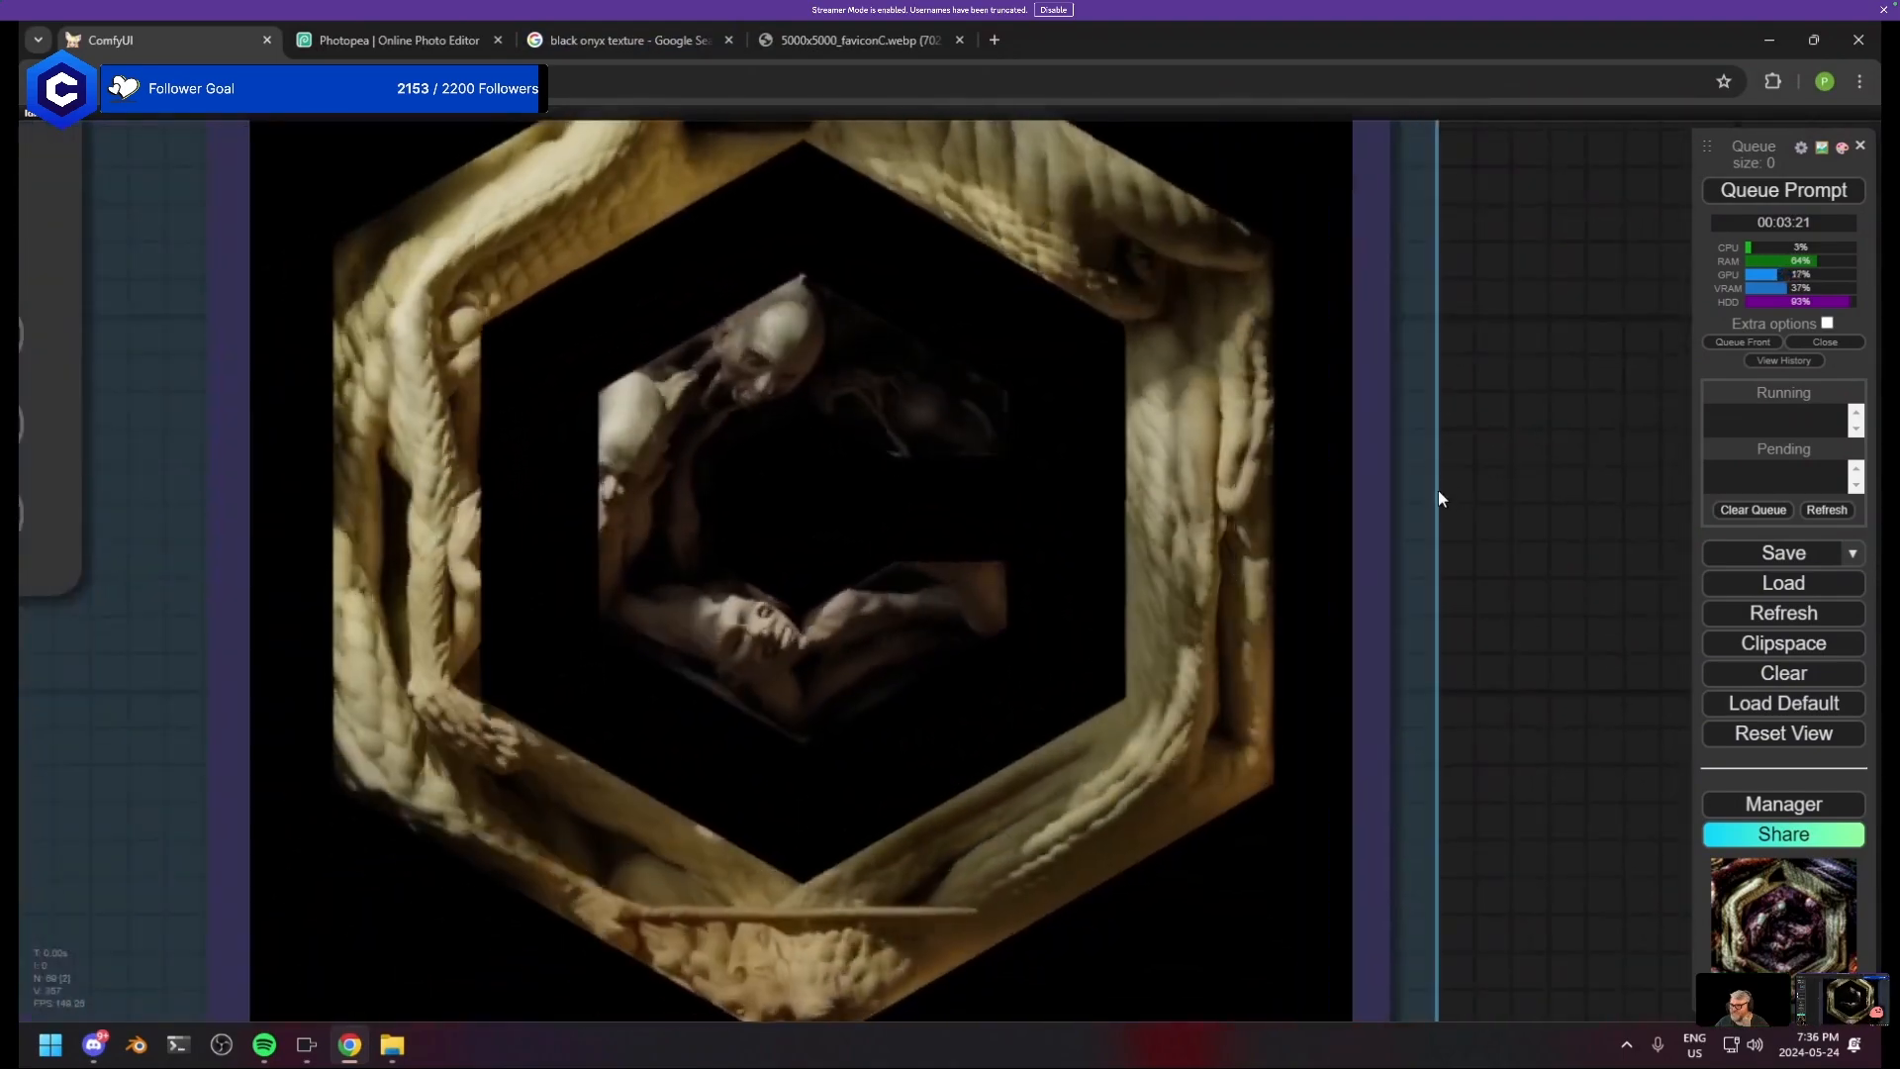
- Re-examine the main output animation in detail and compare it with the KSampler preview and neighbouring diffusion nodes
scroll(368, 740, "down", 2)
left_click_drag(368, 739, 1649, 665)
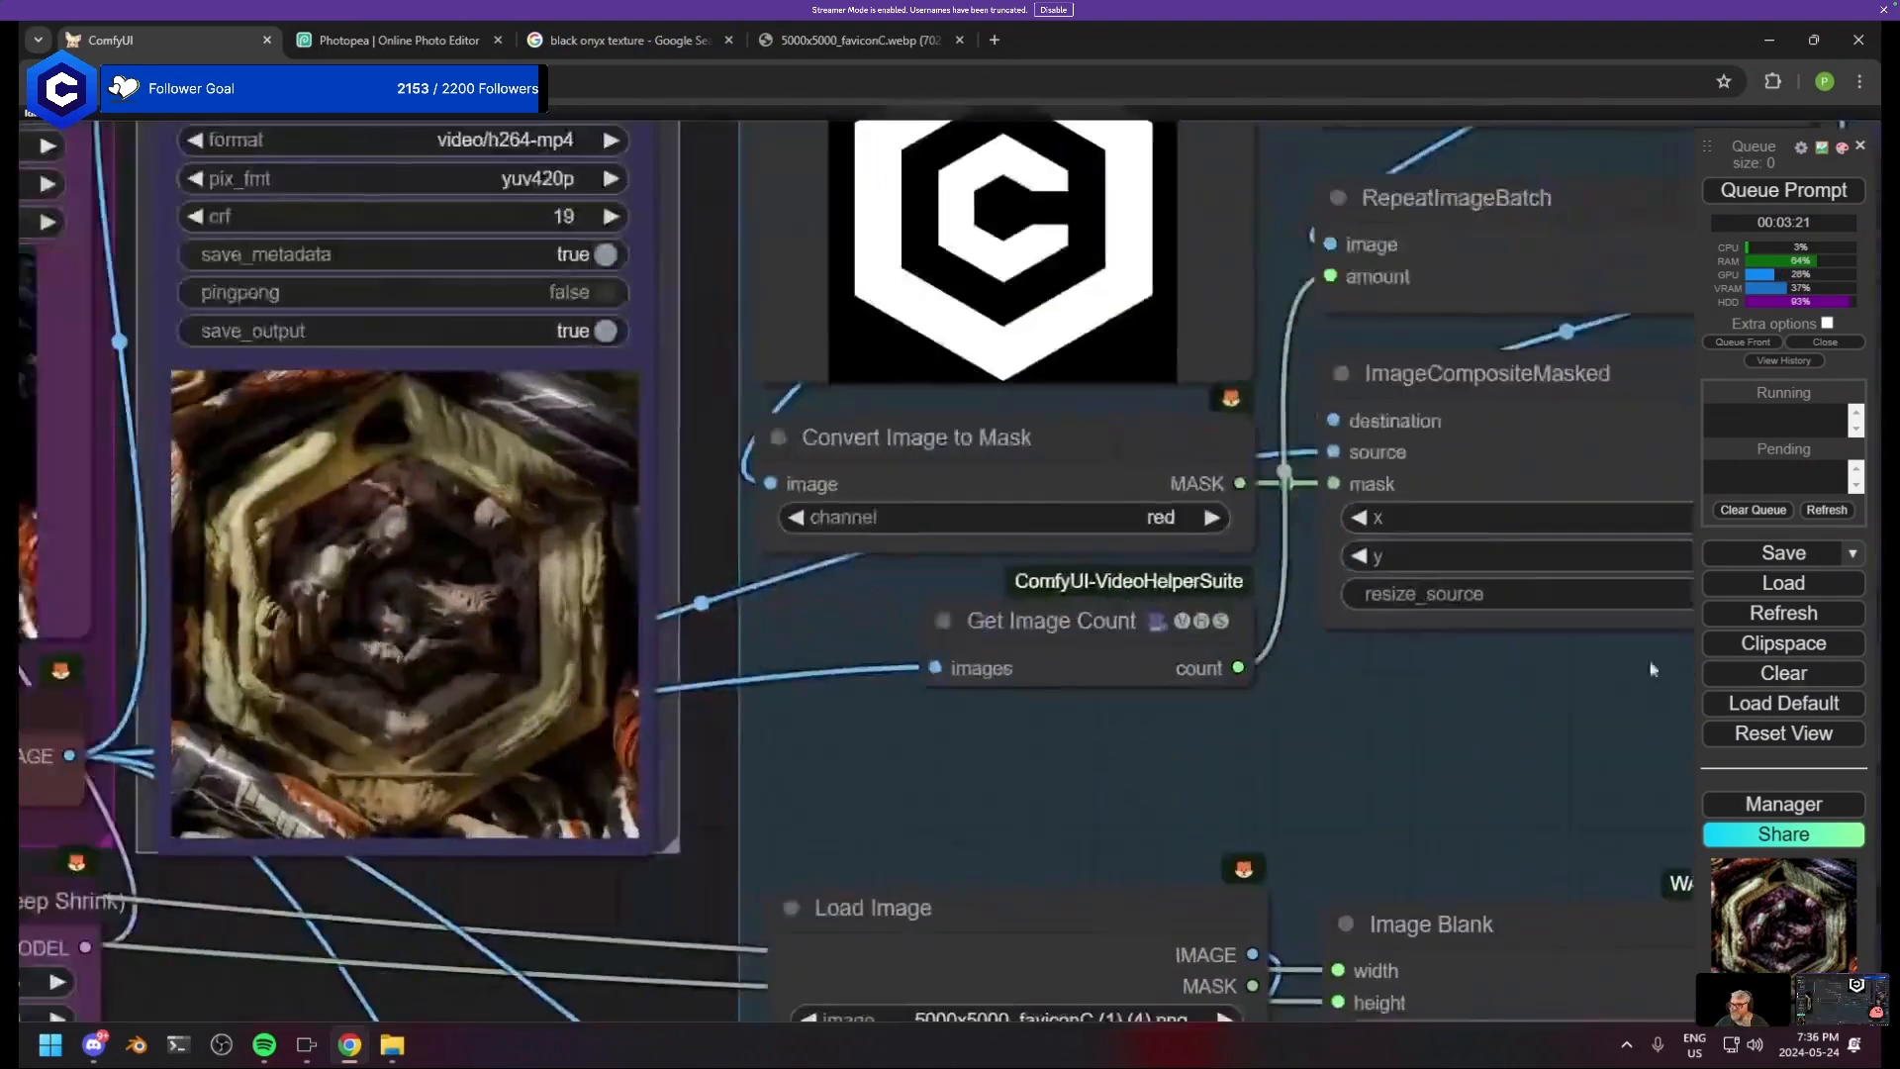
left_click_drag(666, 760, 1387, 721)
scroll(1345, 663, "up", 5)
left_click_drag(1338, 653, 1293, 732)
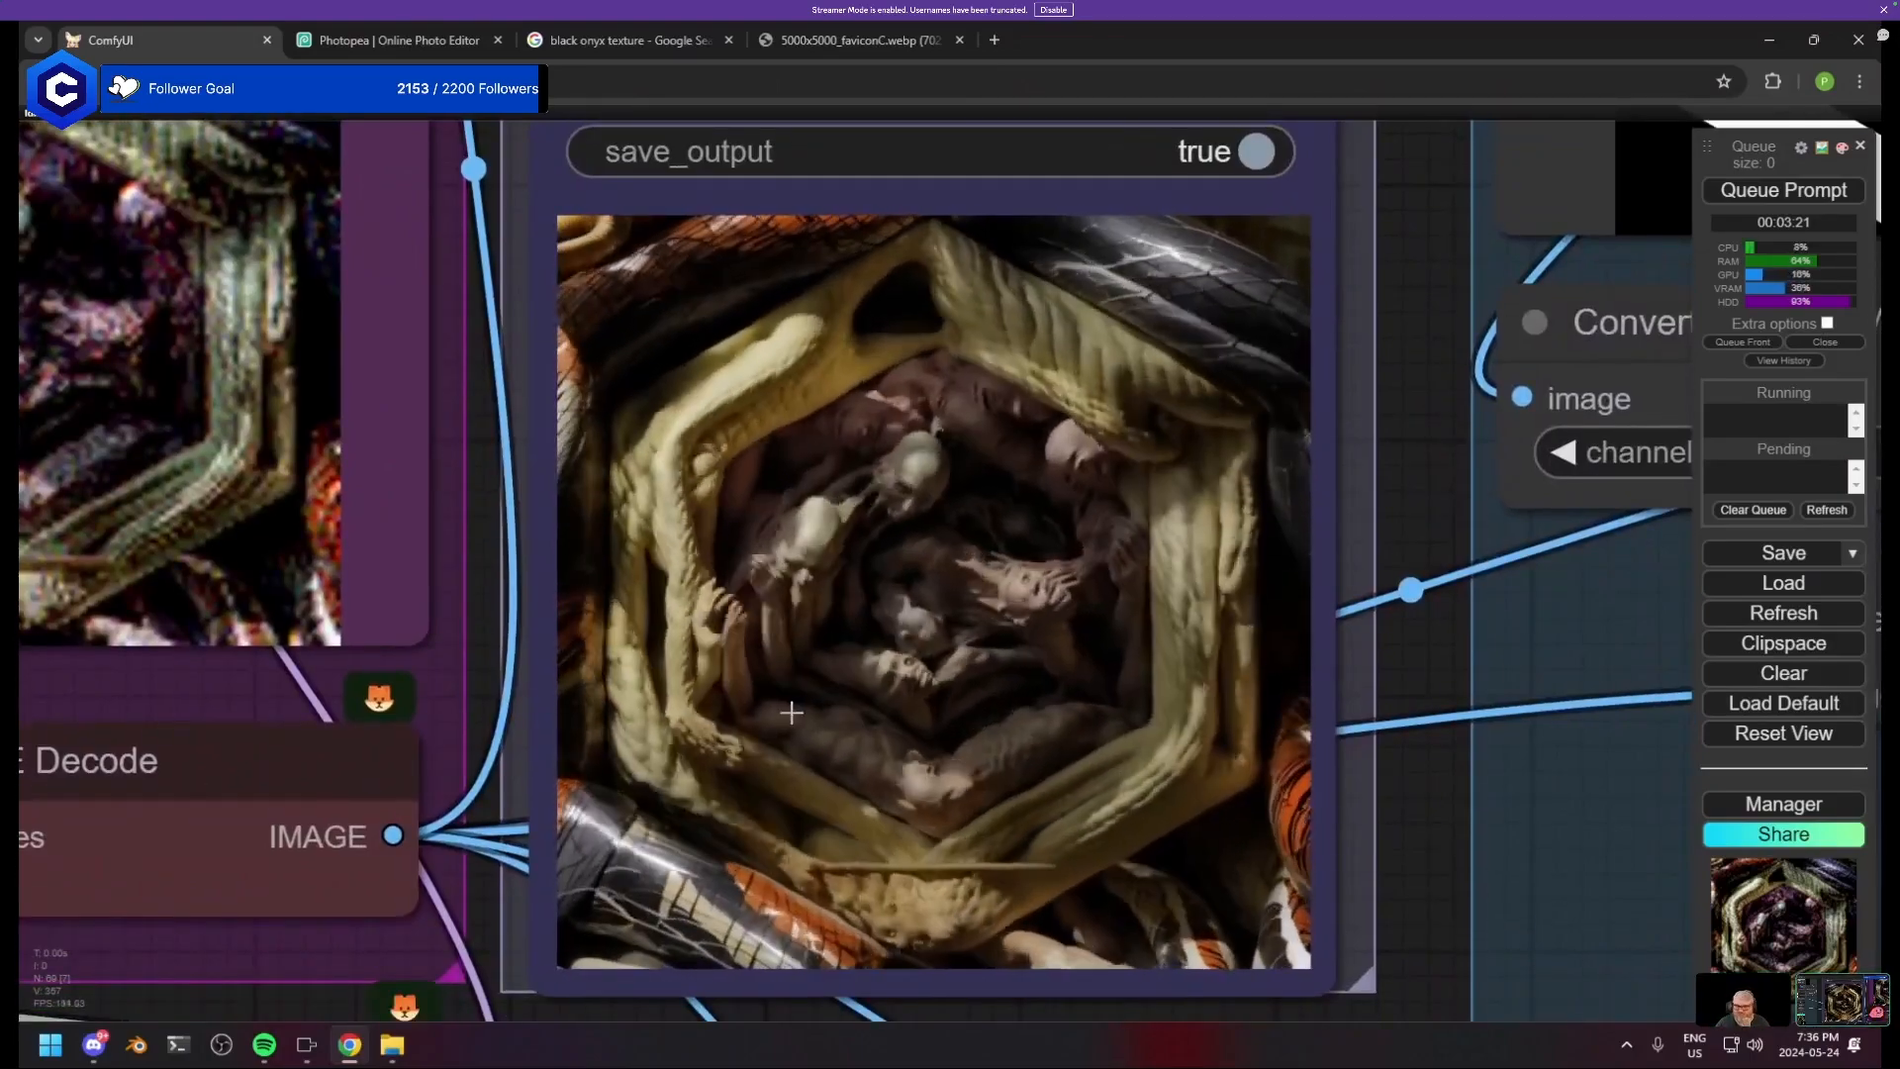
scroll(673, 711, "down", 5)
scroll(673, 710, "down", 5)
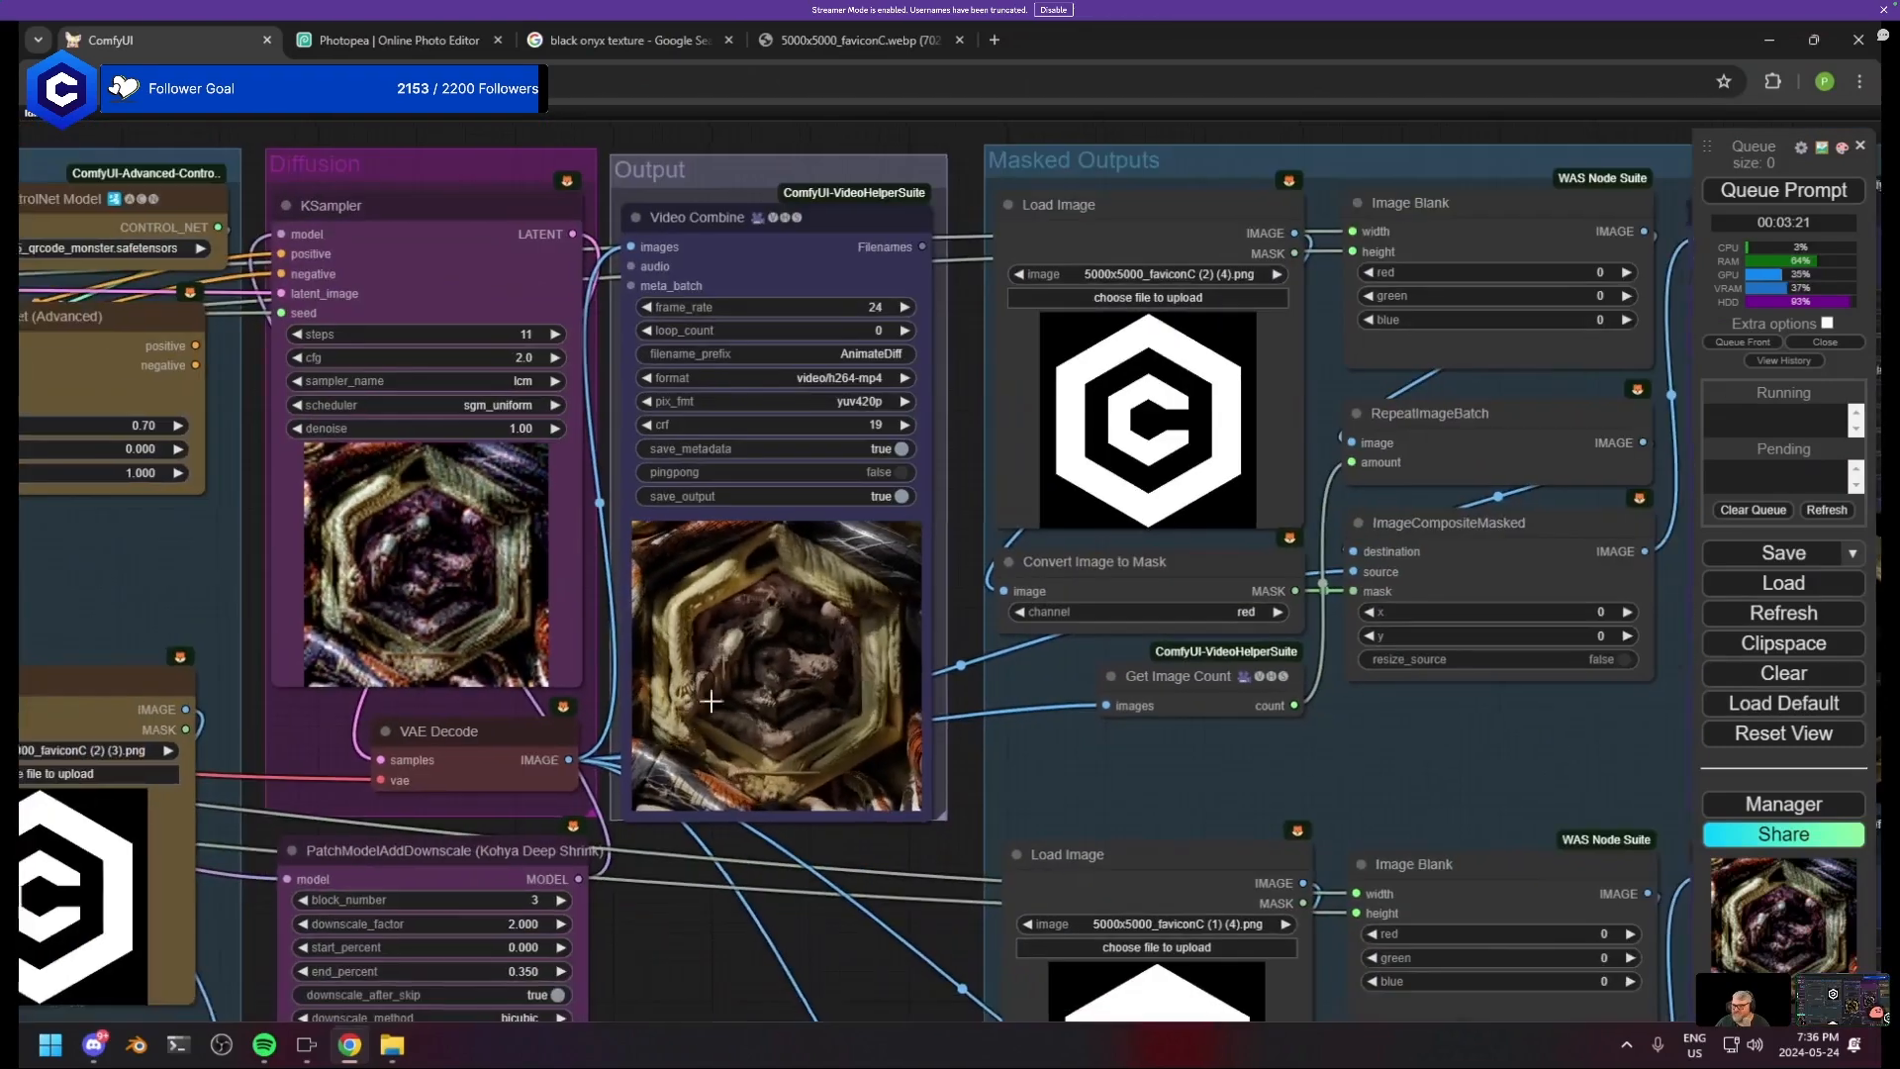
left_click_drag(710, 701, 1113, 540)
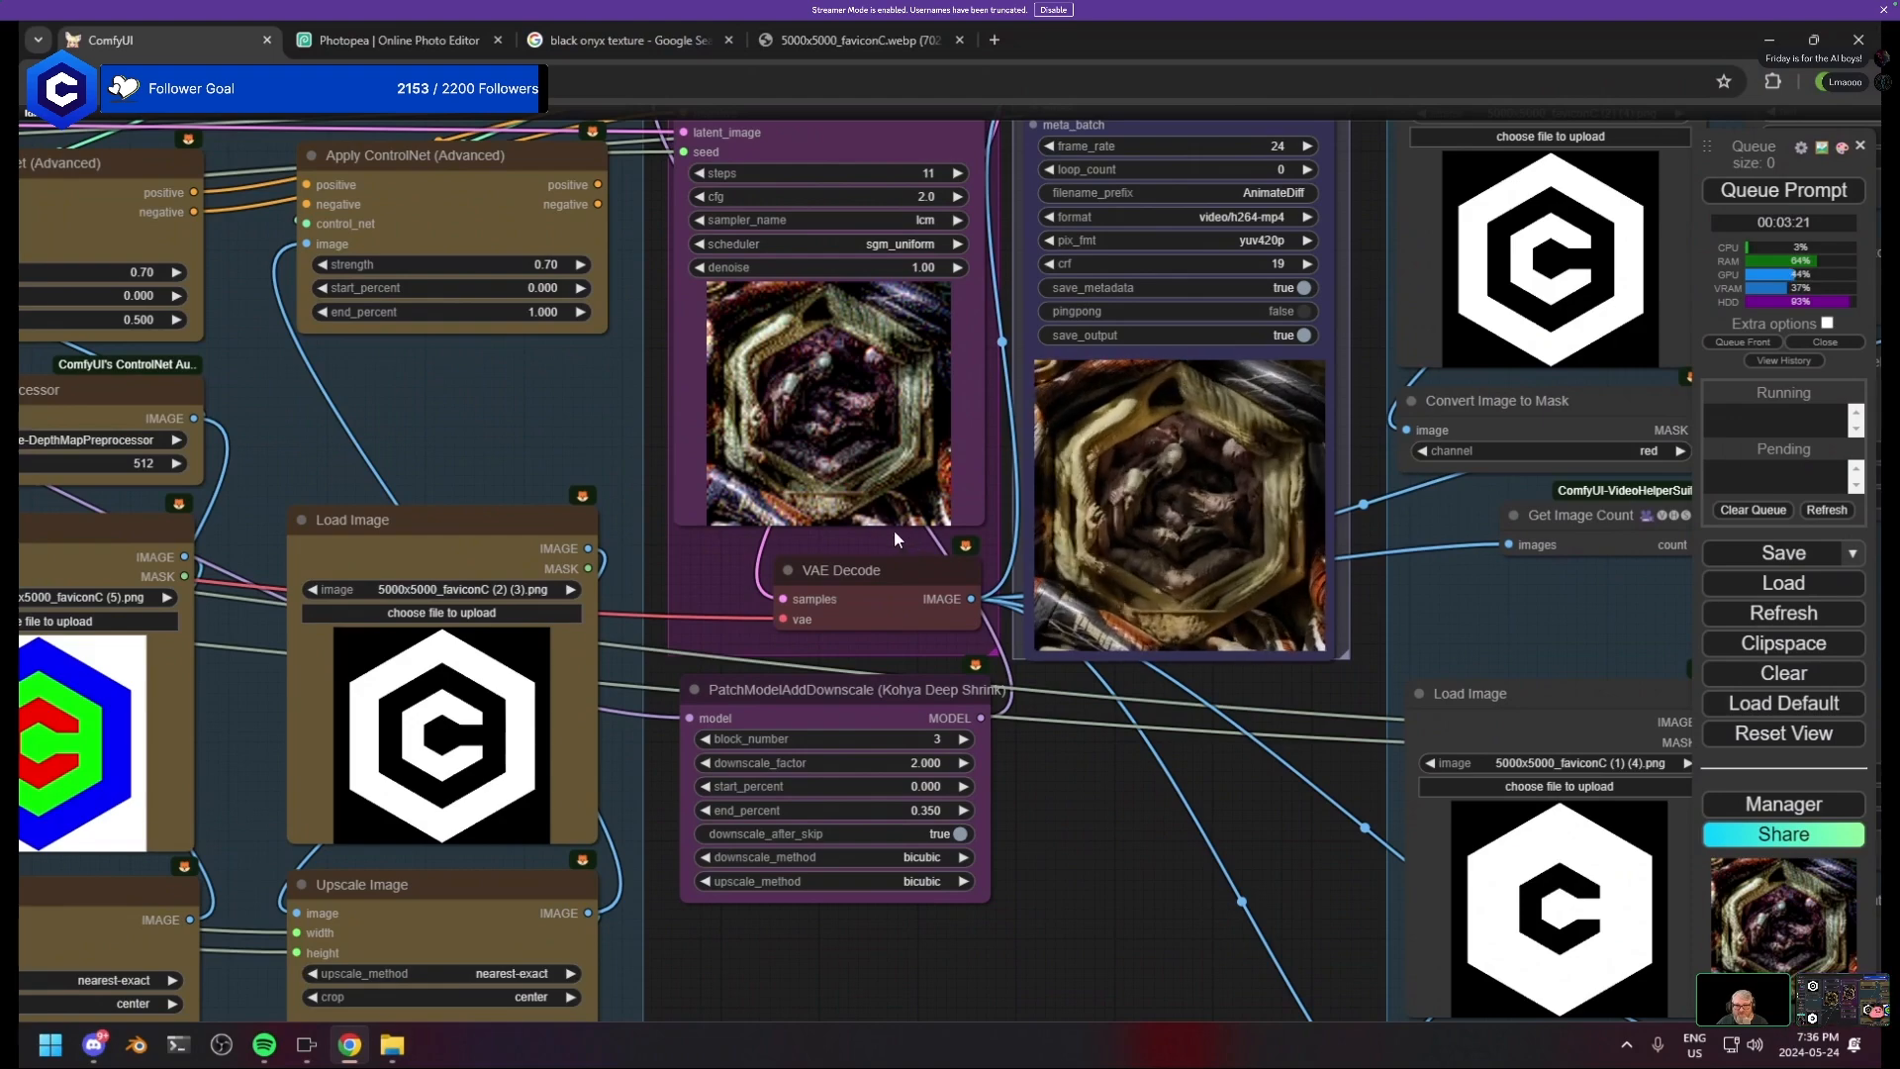
left_click(879, 576)
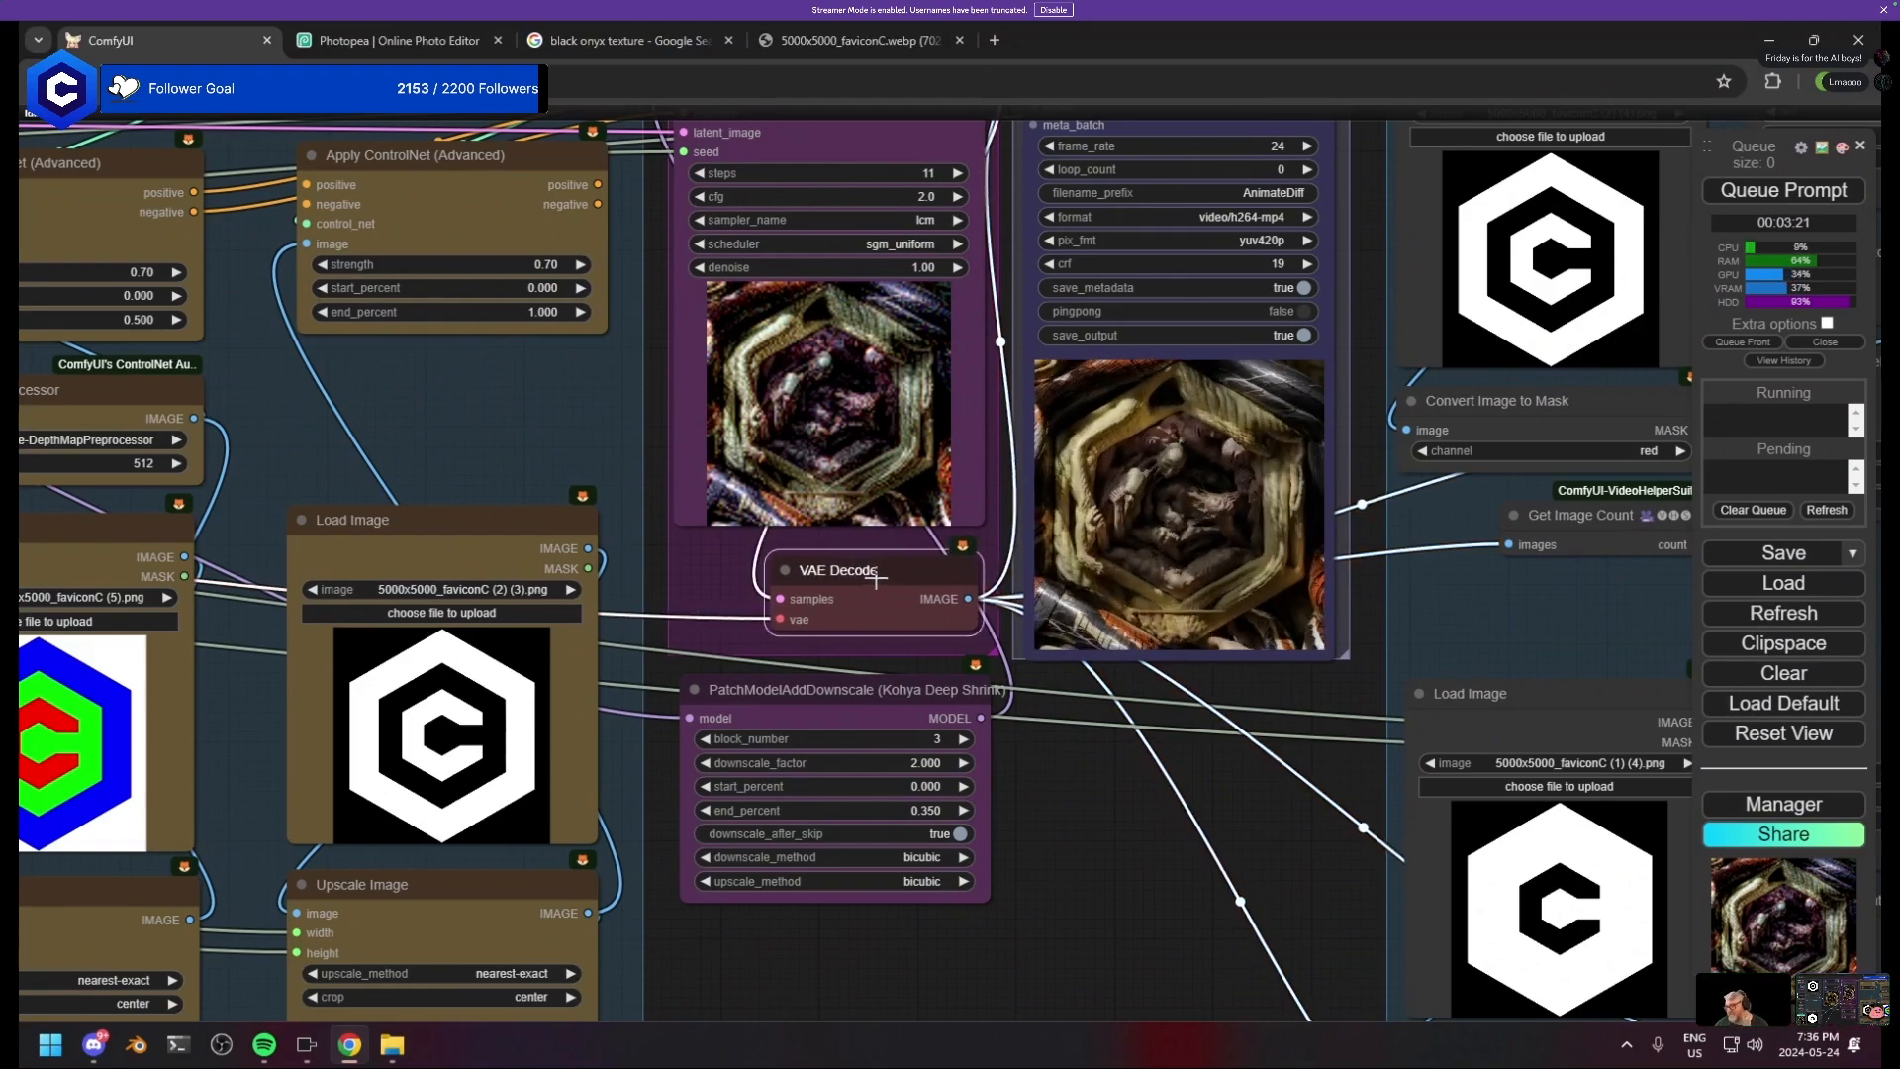
left_click_drag(1073, 812, 1104, 674)
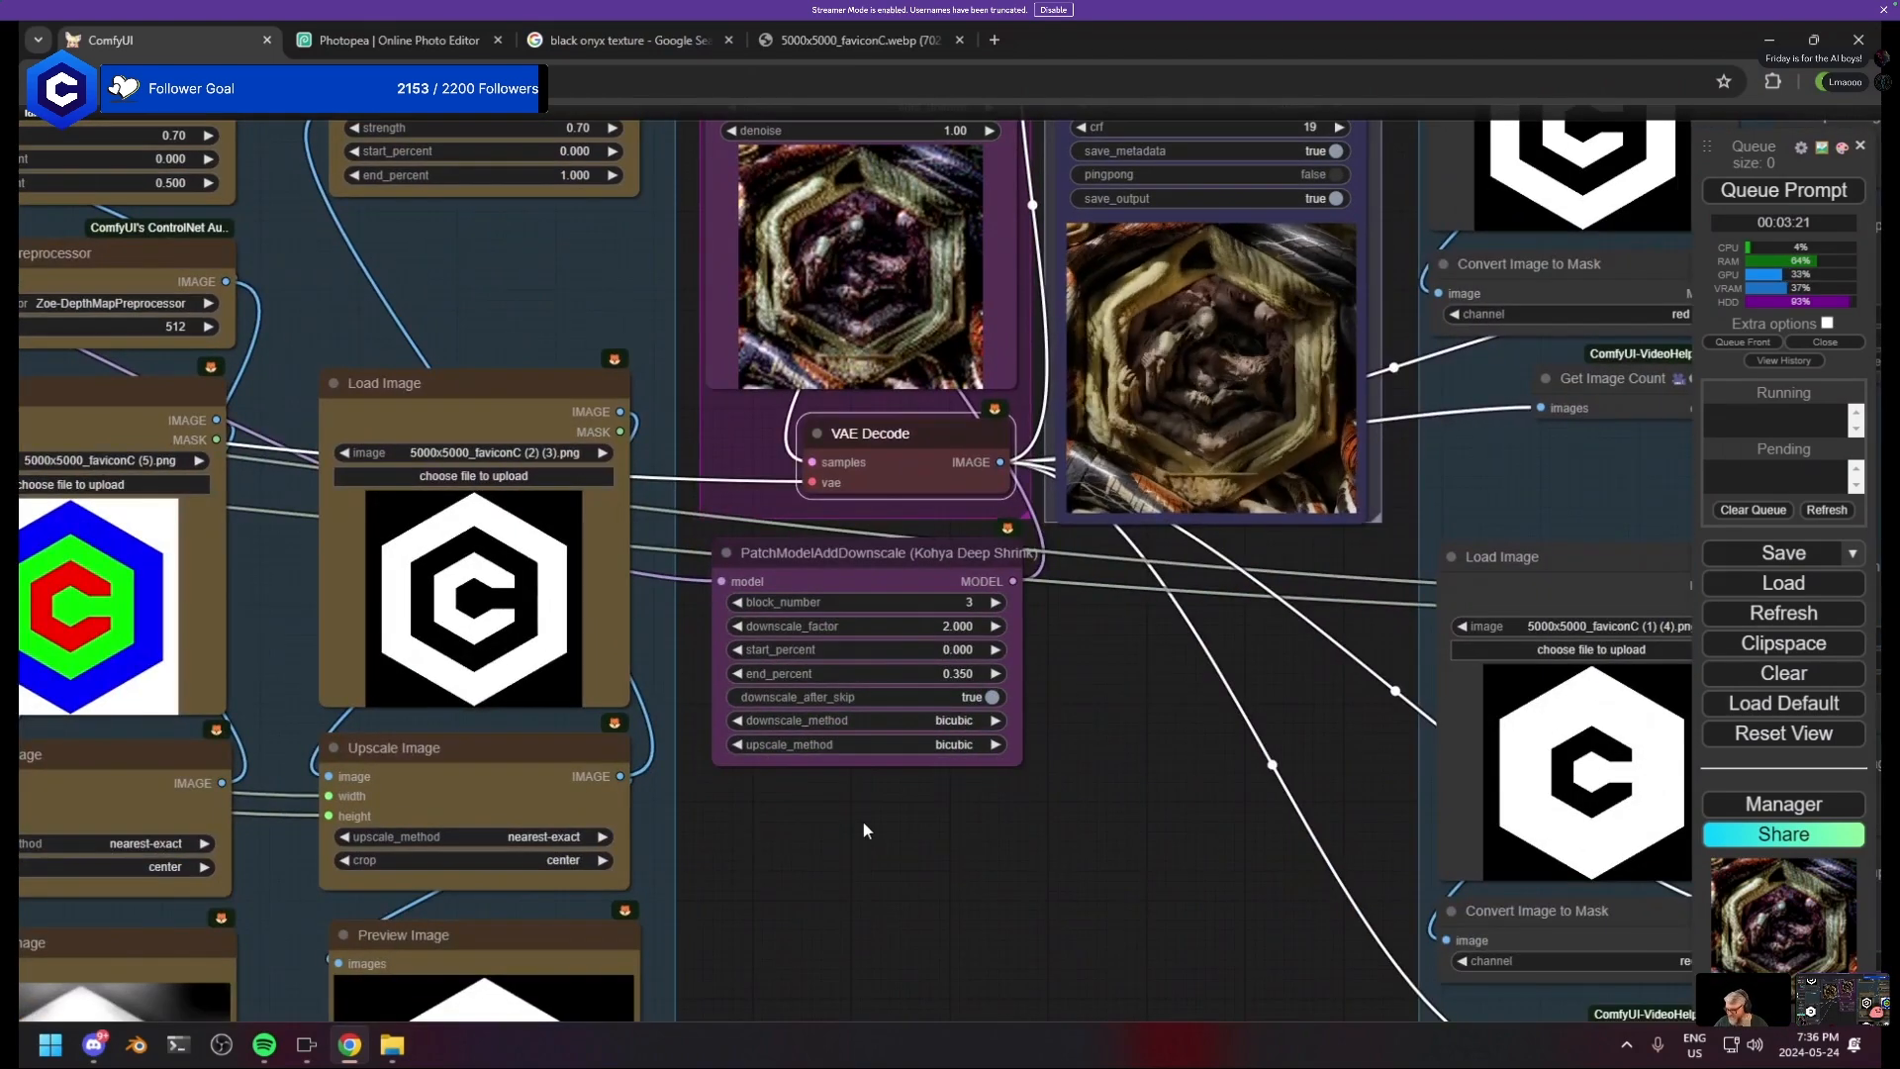
- Review the entire workflow from the checkpoint settings to the Masked Outputs group, ending on the output animations
left_click_drag(851, 859, 1506, 806)
scroll(1349, 796, "down", 12)
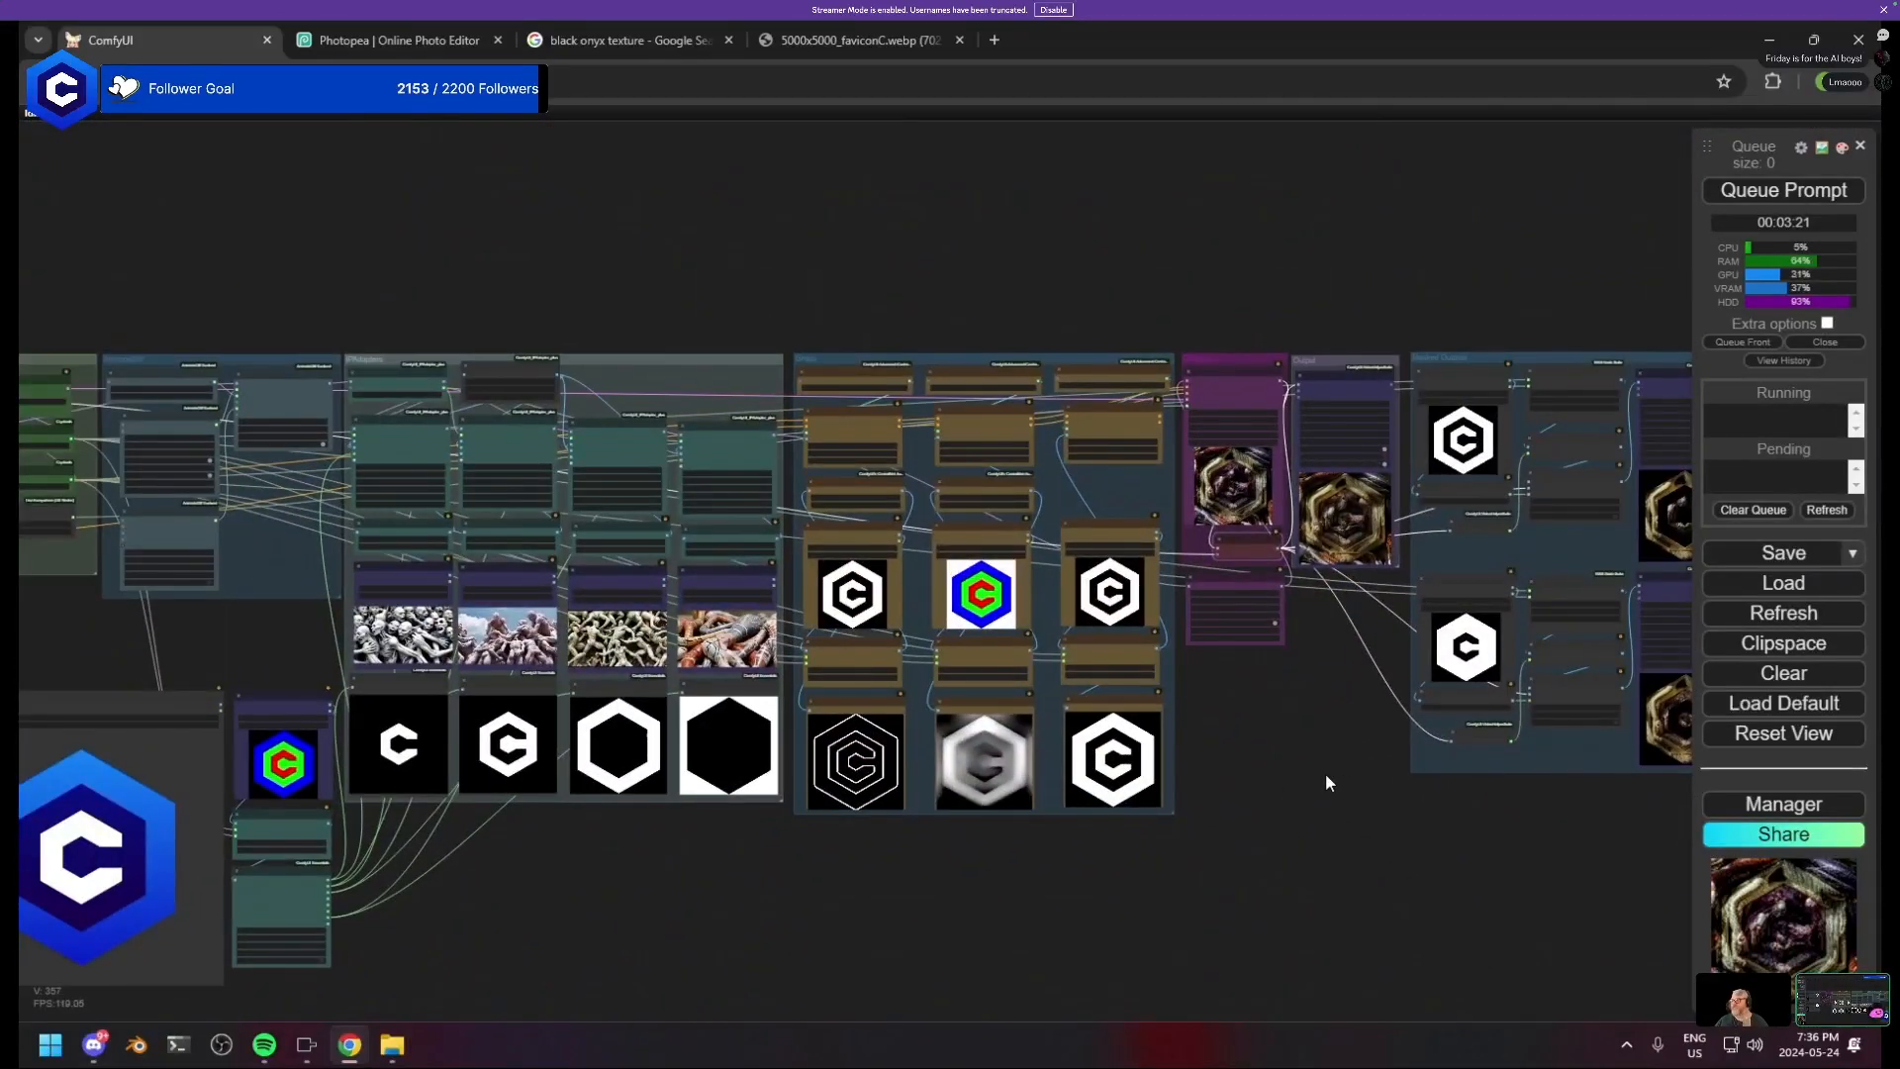
left_click_drag(554, 884, 750, 798)
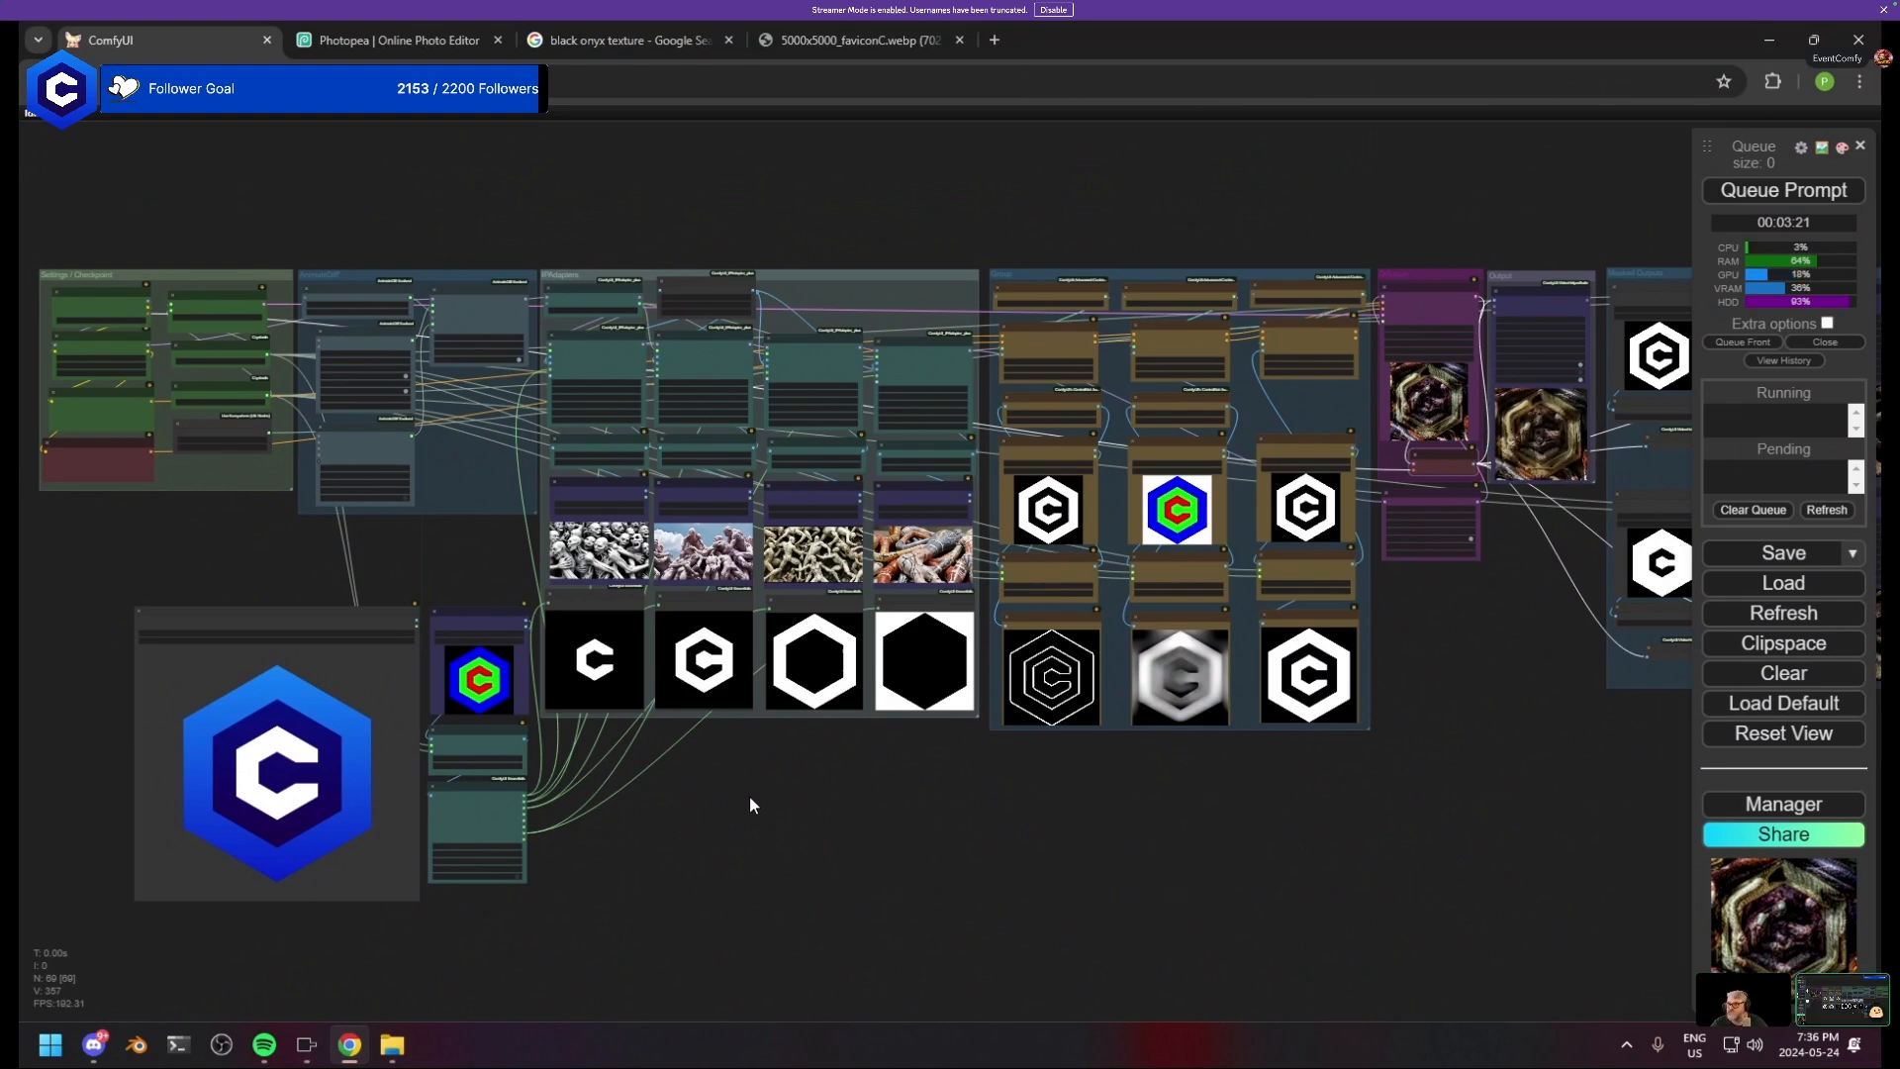
scroll(976, 869, "down", 5)
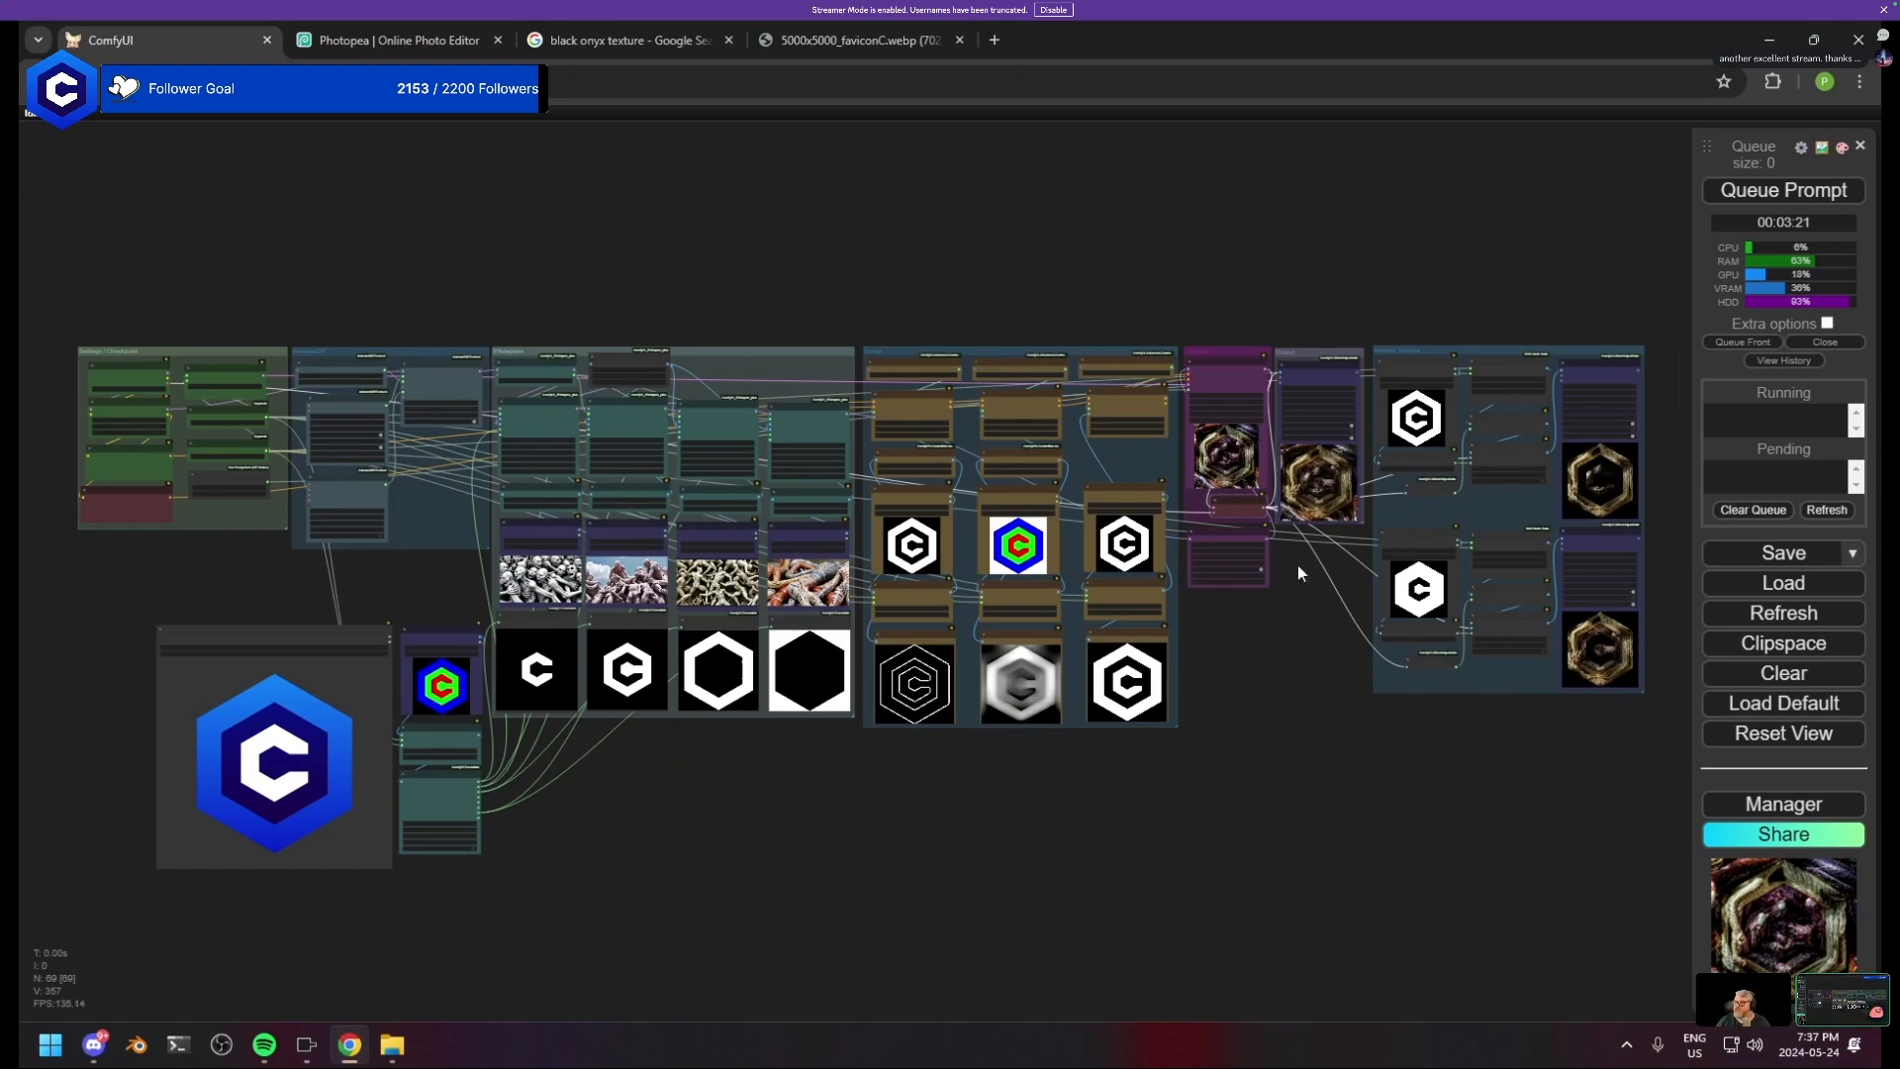
scroll(1301, 566, "up", 7)
left_click_drag(1373, 526, 789, 697)
scroll(979, 666, "up", 6)
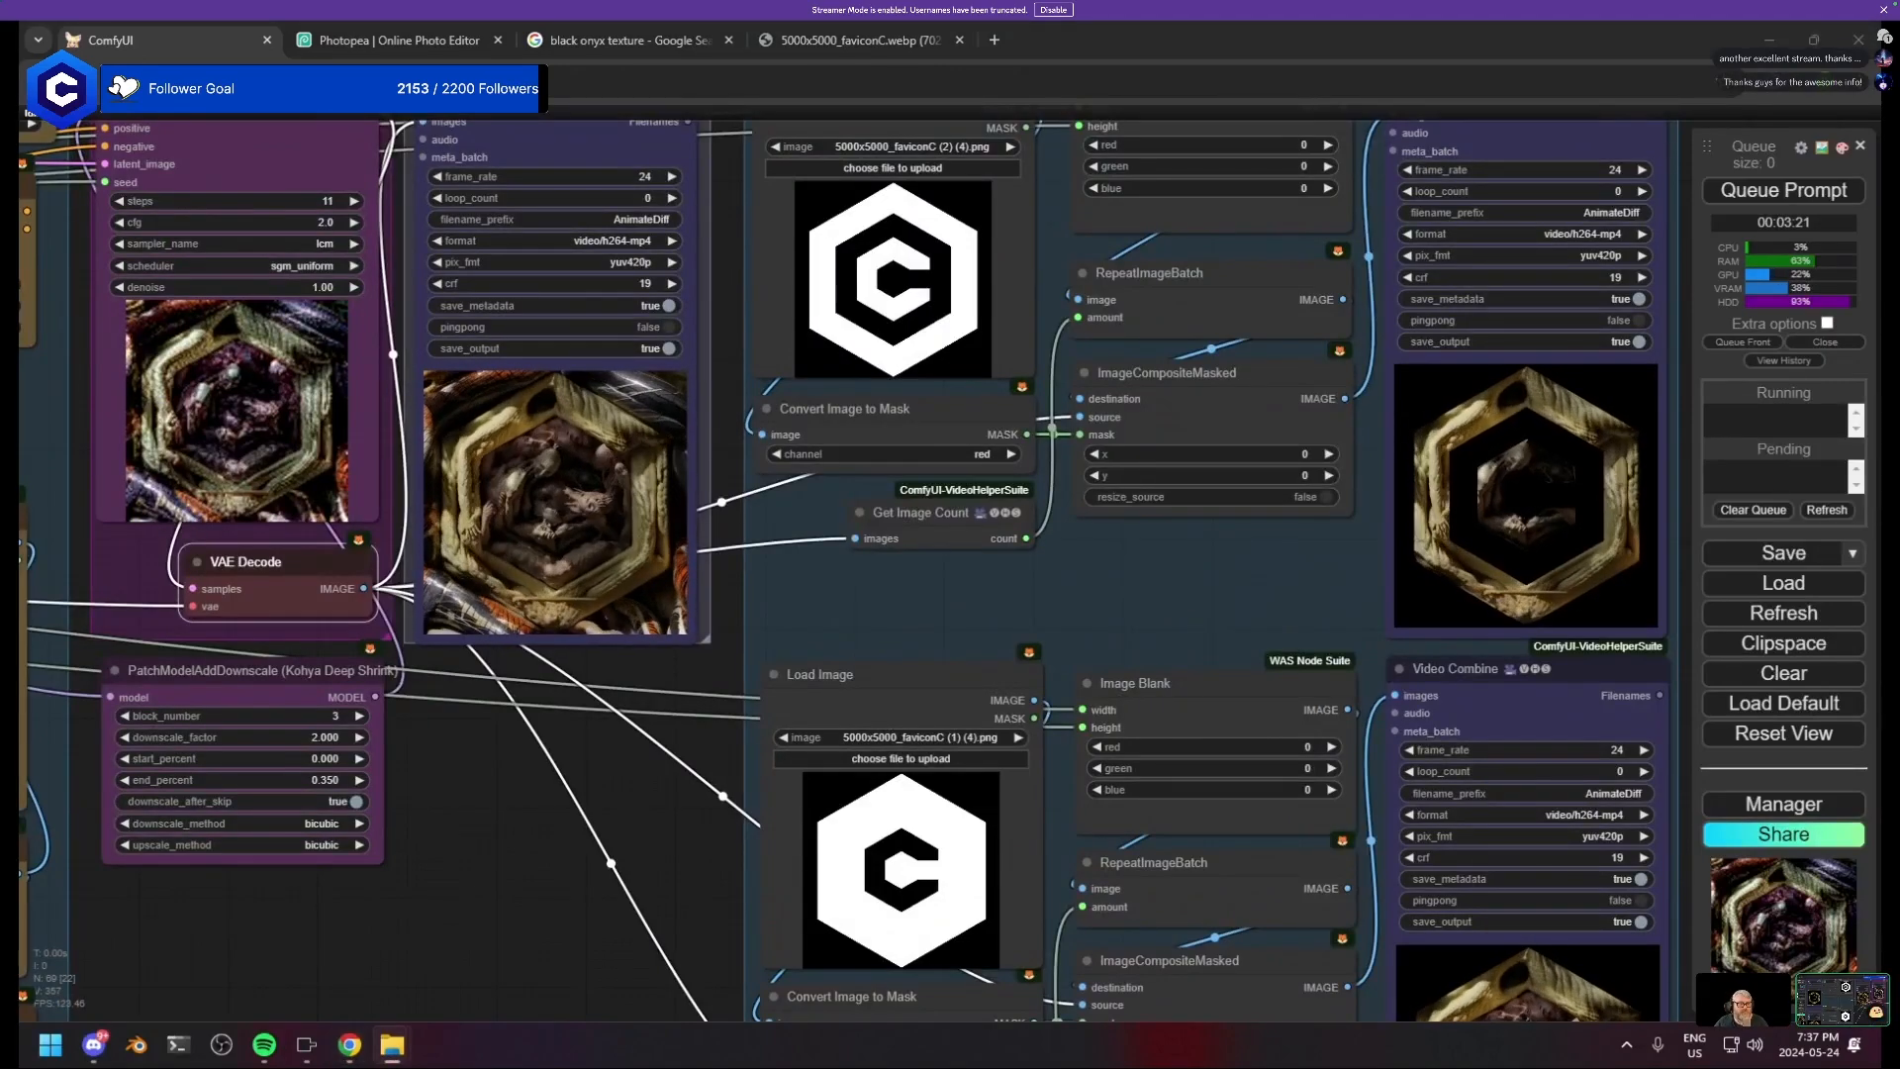
- Maximize the ComfyUI output folder window, browse the saved animations and play AnimateDiff_00016.mp4
left_click_drag(19, 288, 459, 288)
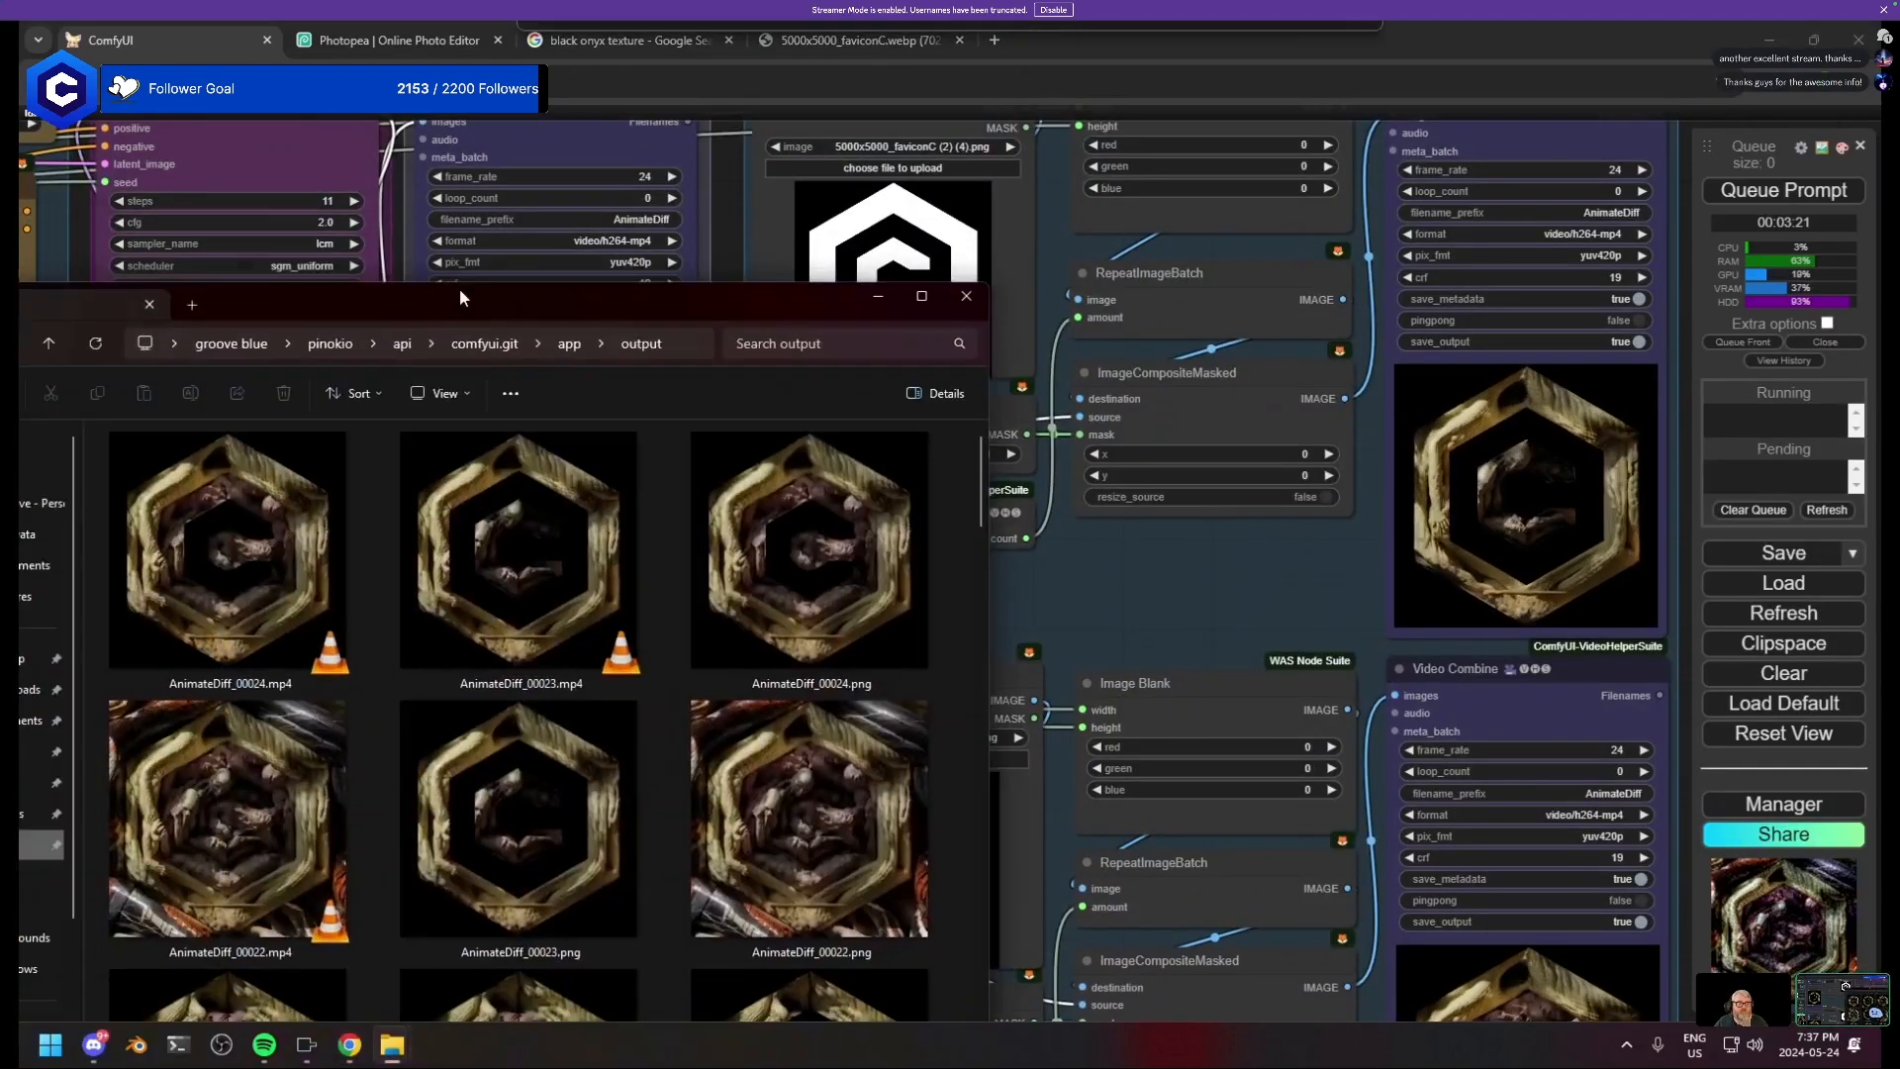
double_click(460, 288)
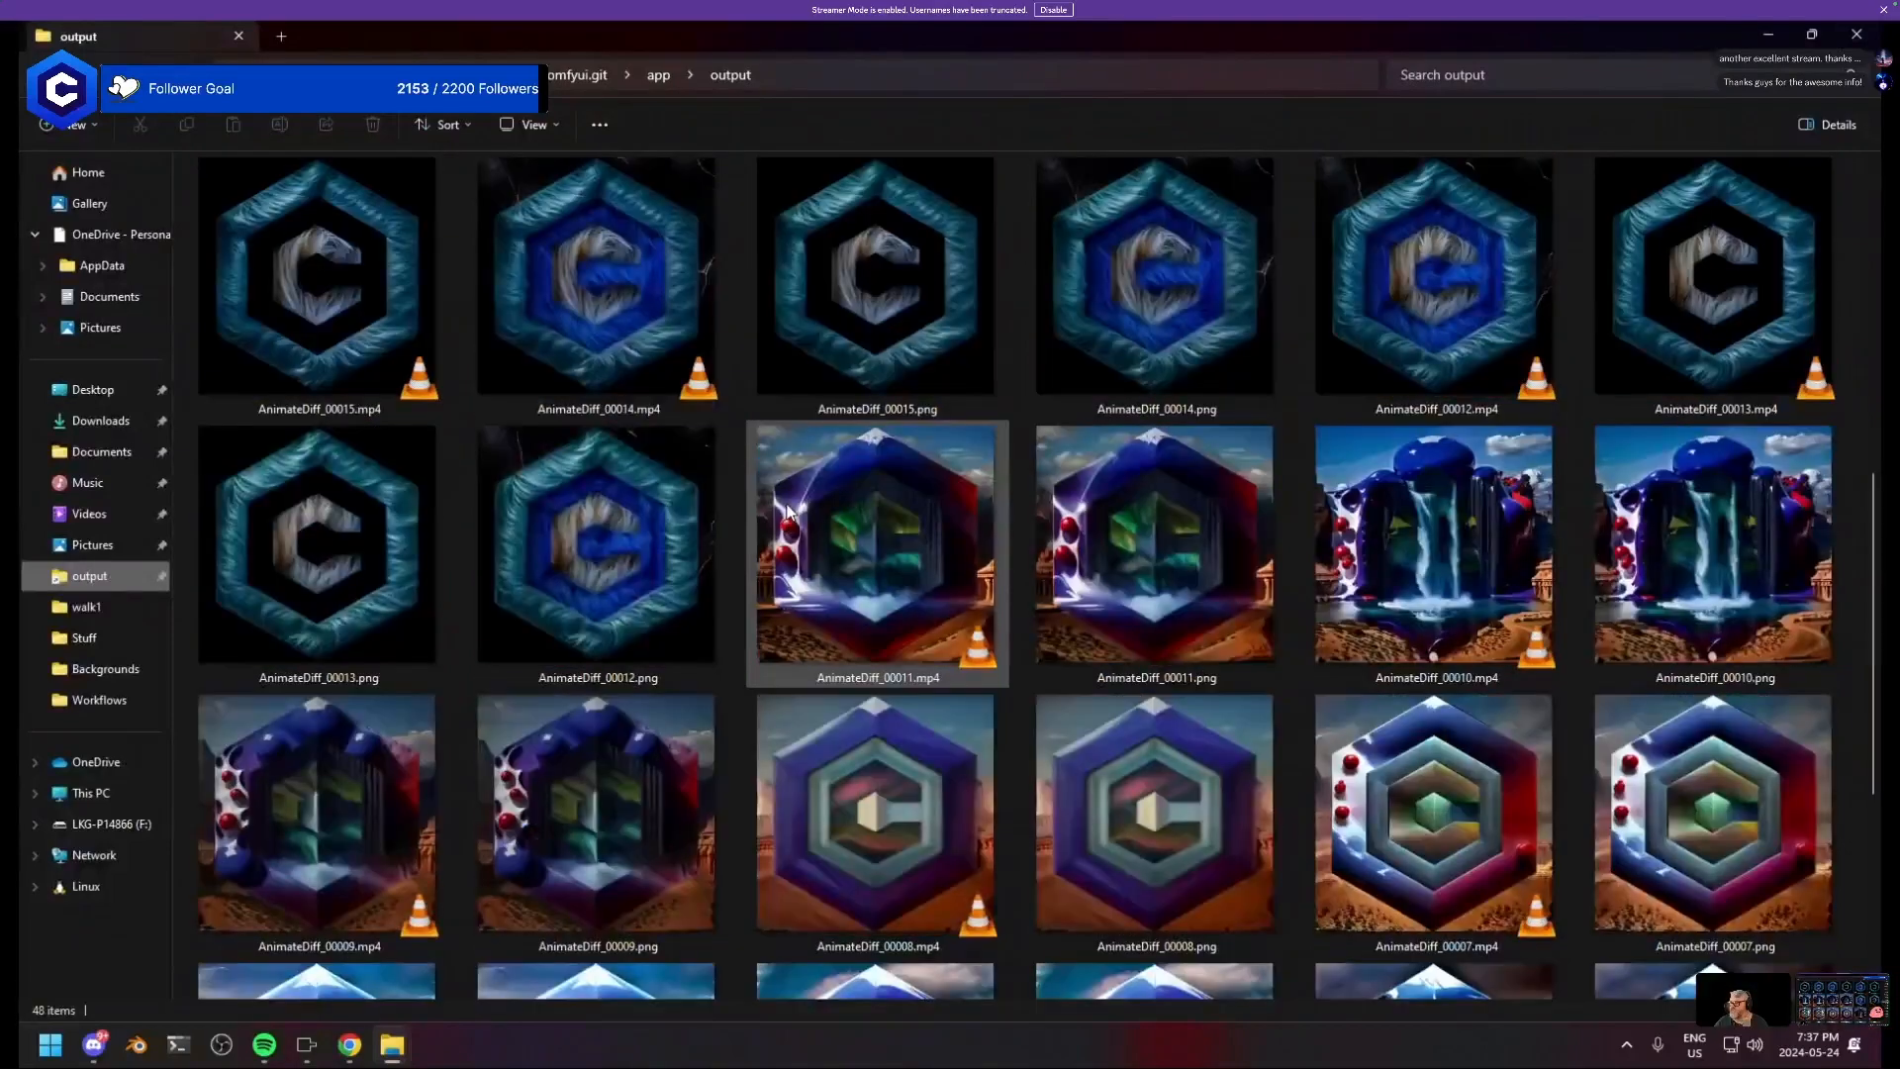
scroll(856, 799, "down", 5)
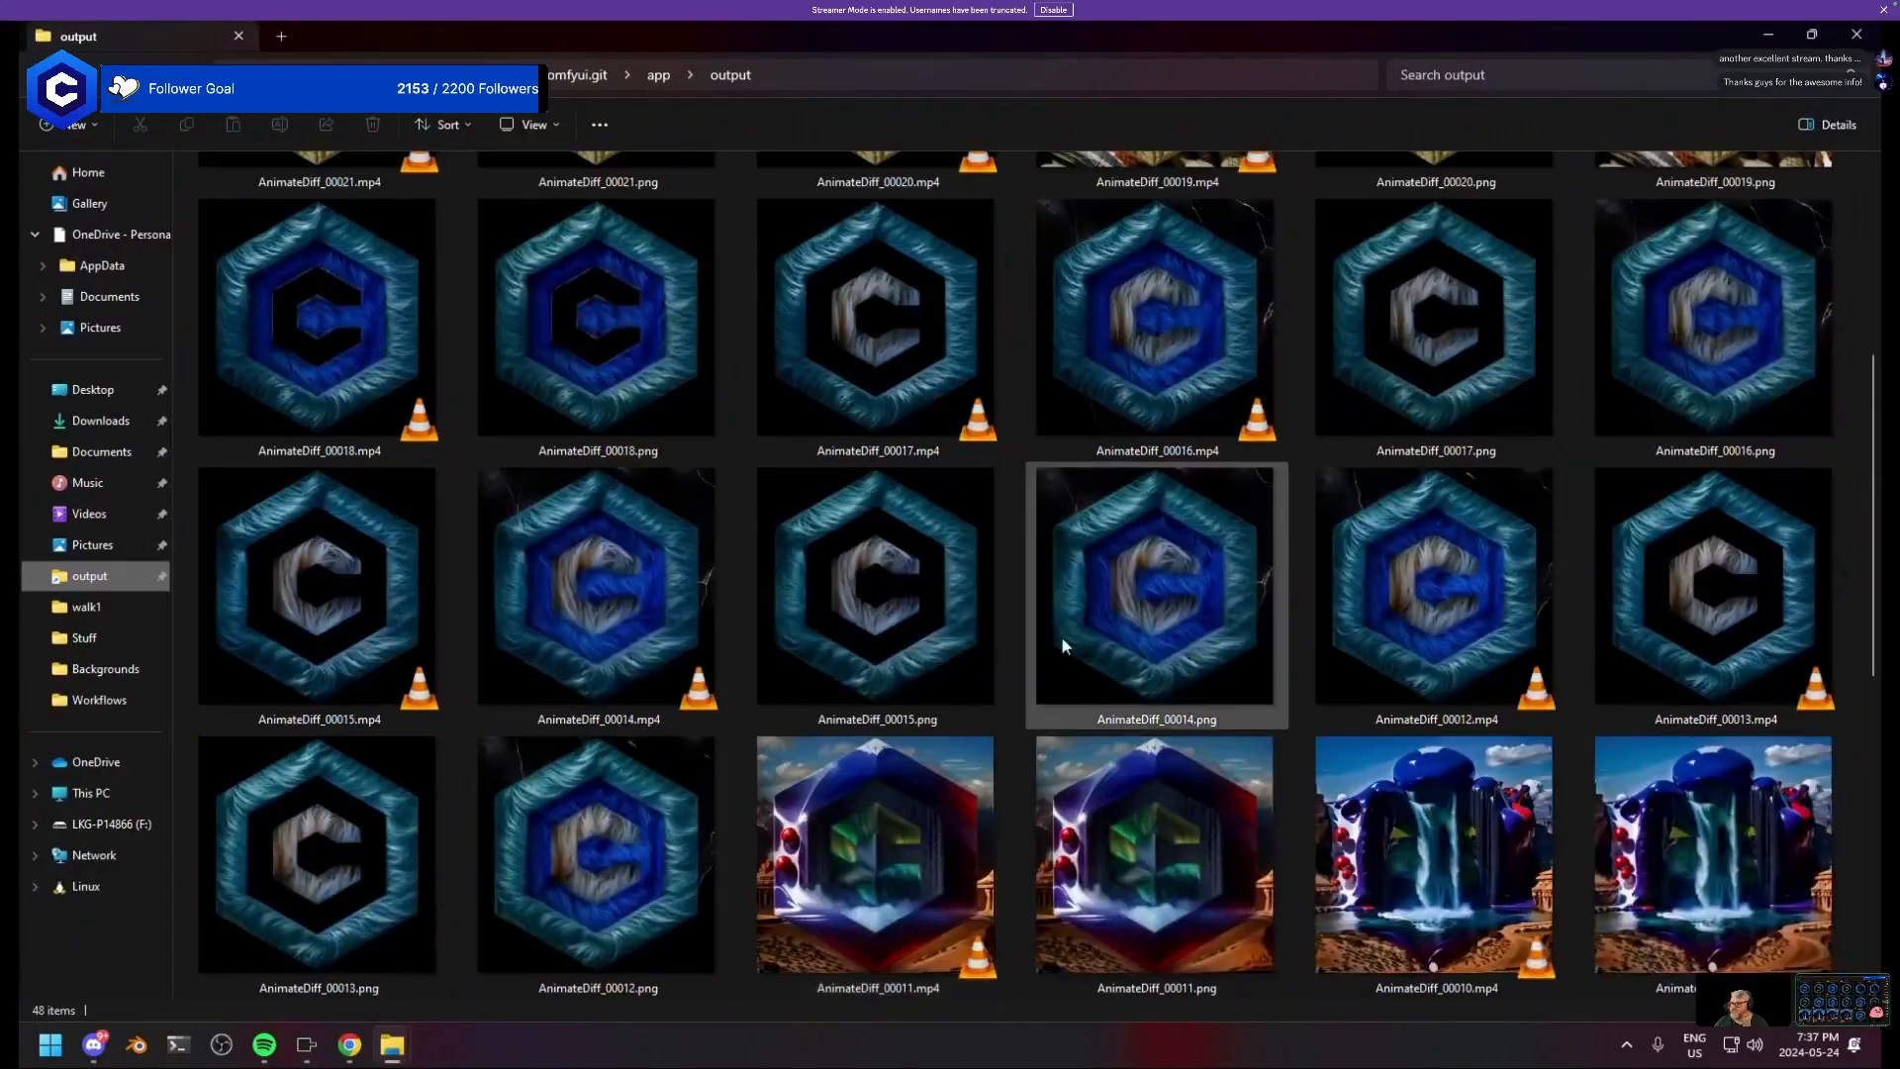
double_click(1152, 341)
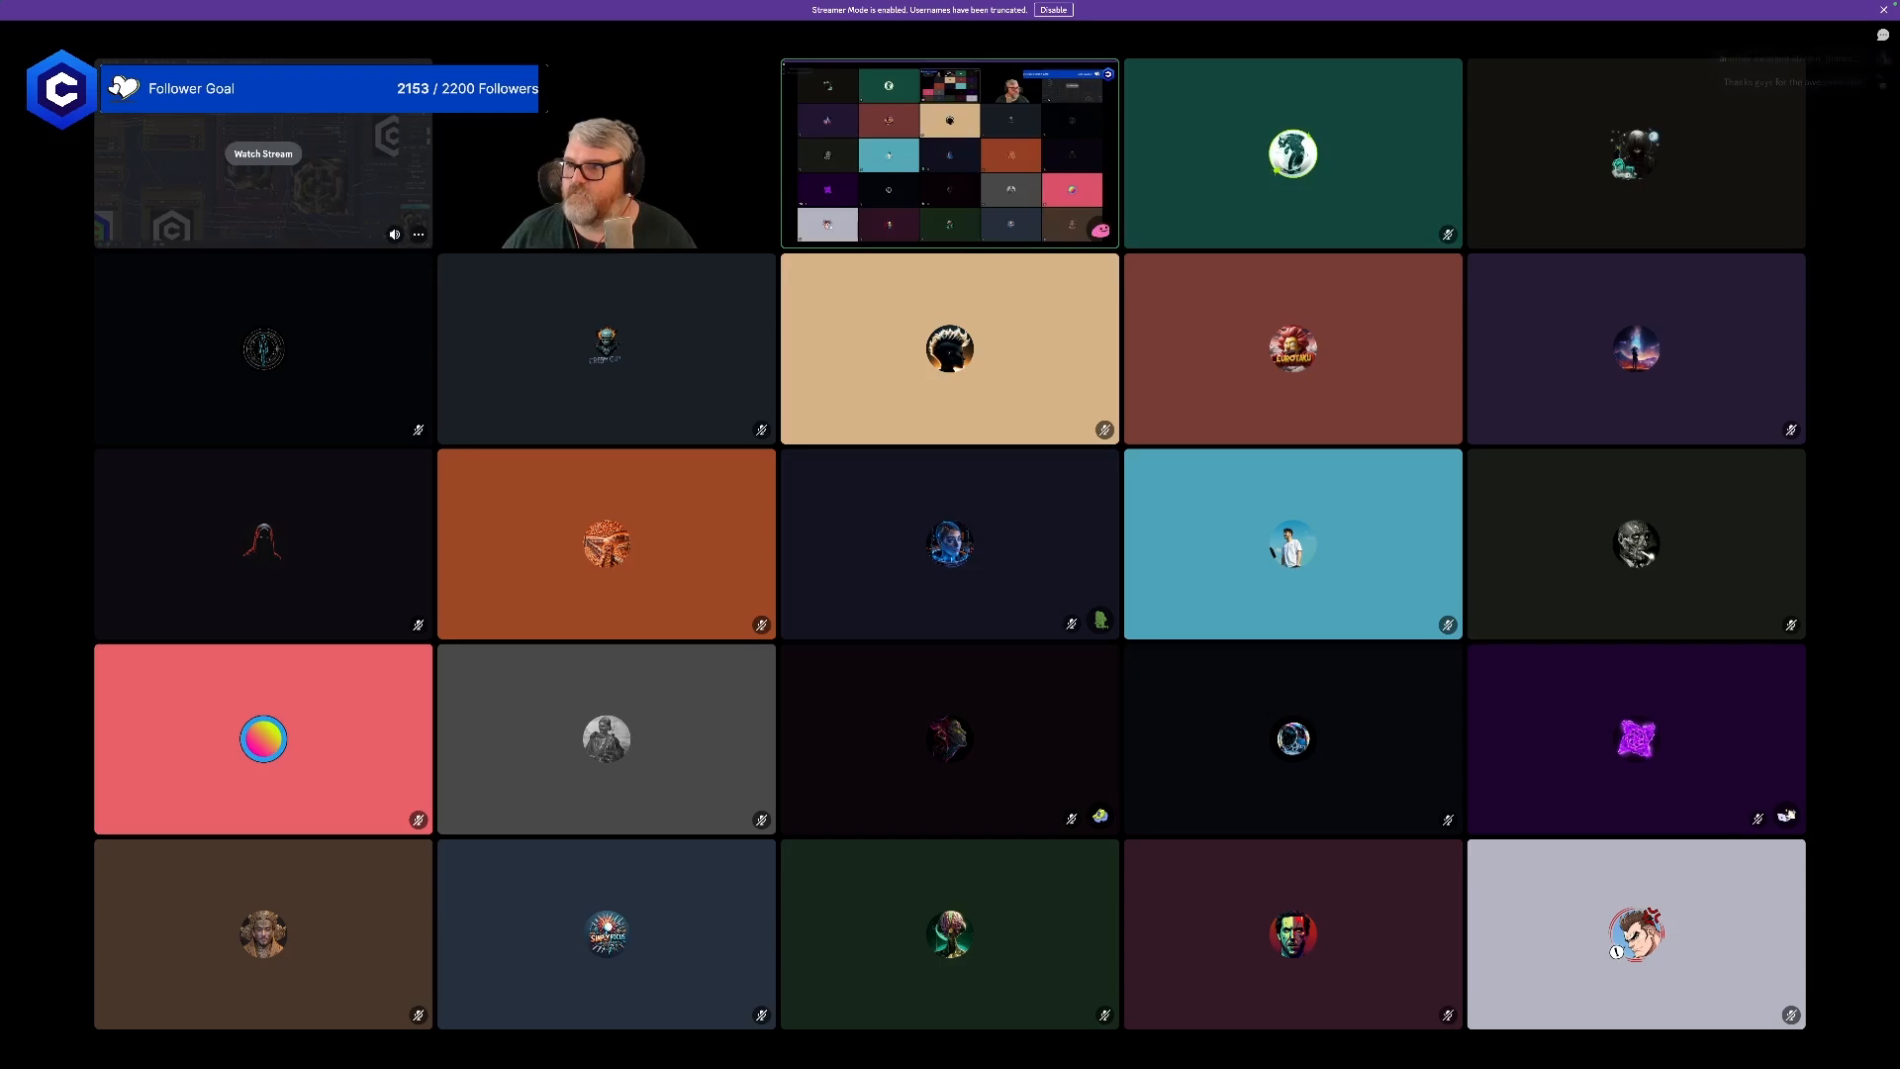
- Rejoin the shared screen stream from the Discord call's participant grid and show the Office Hours chat beside it
mouse_move(1858, 202)
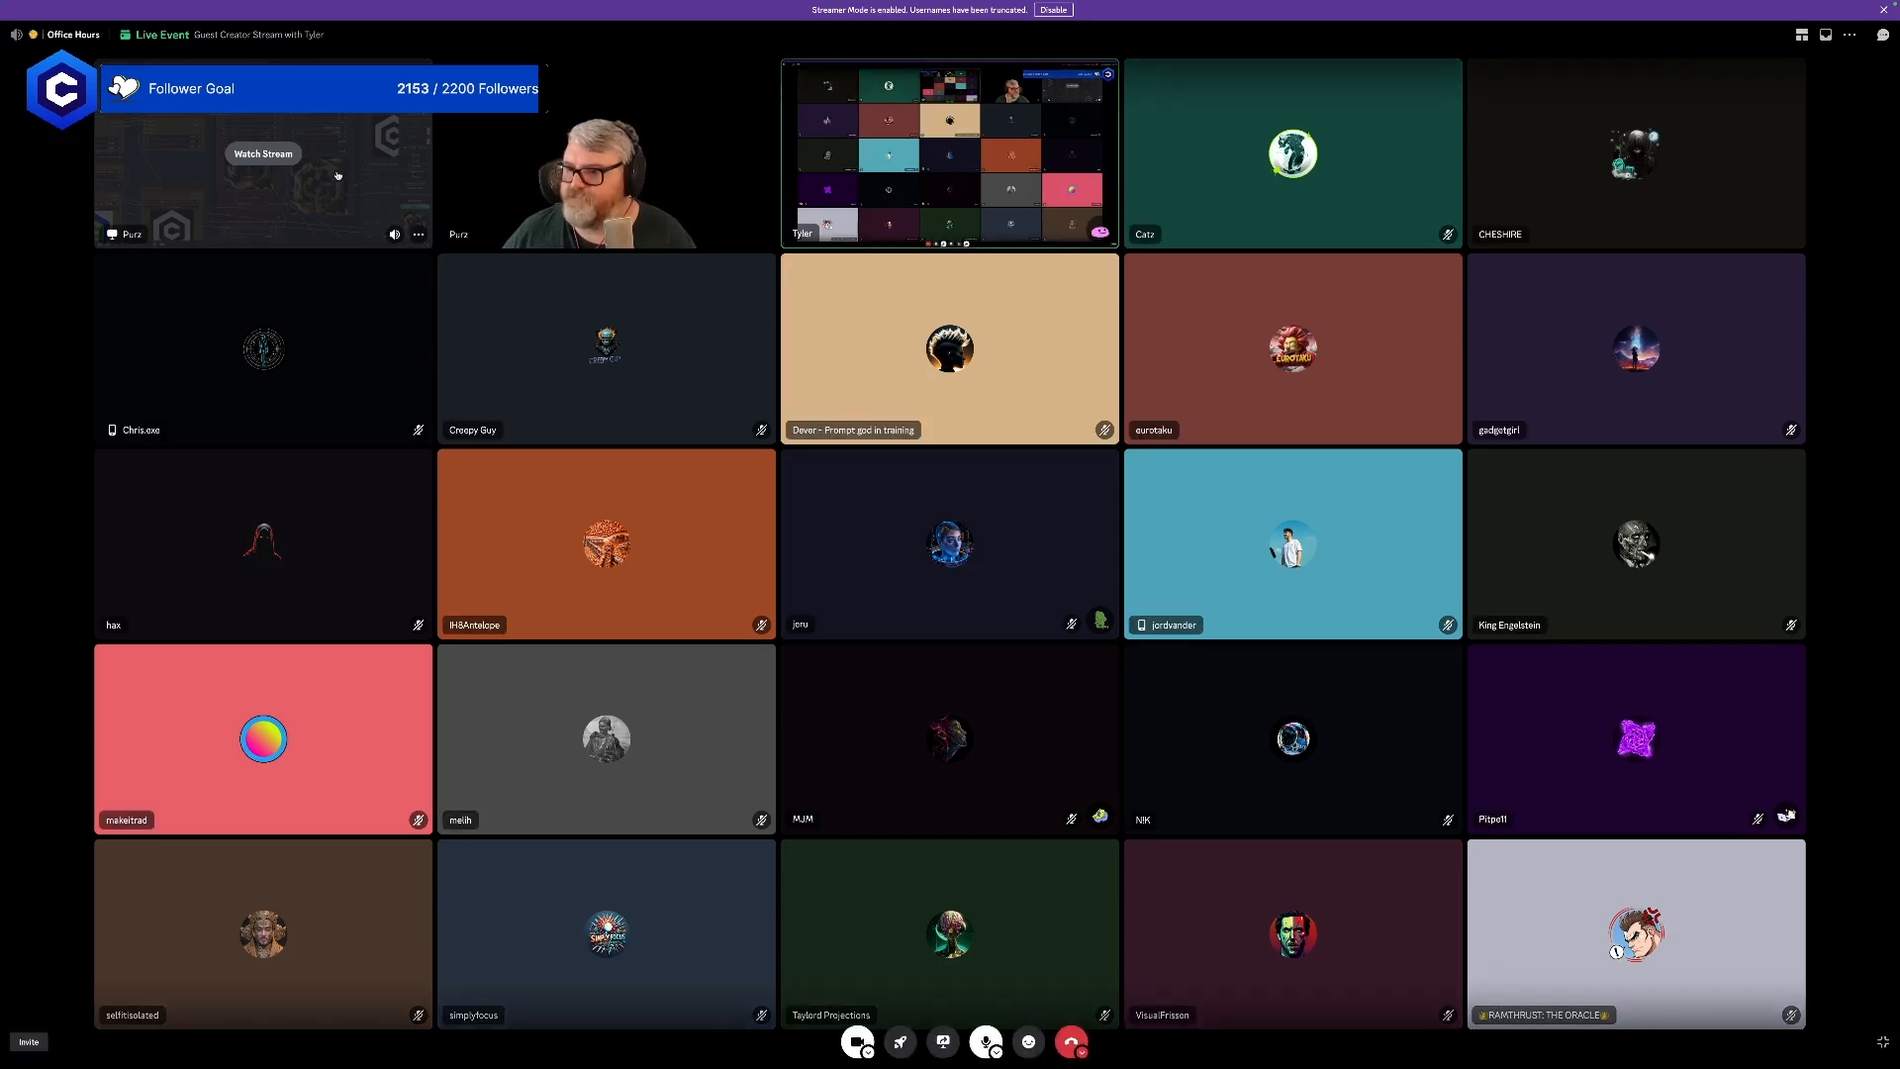
left_click(264, 154)
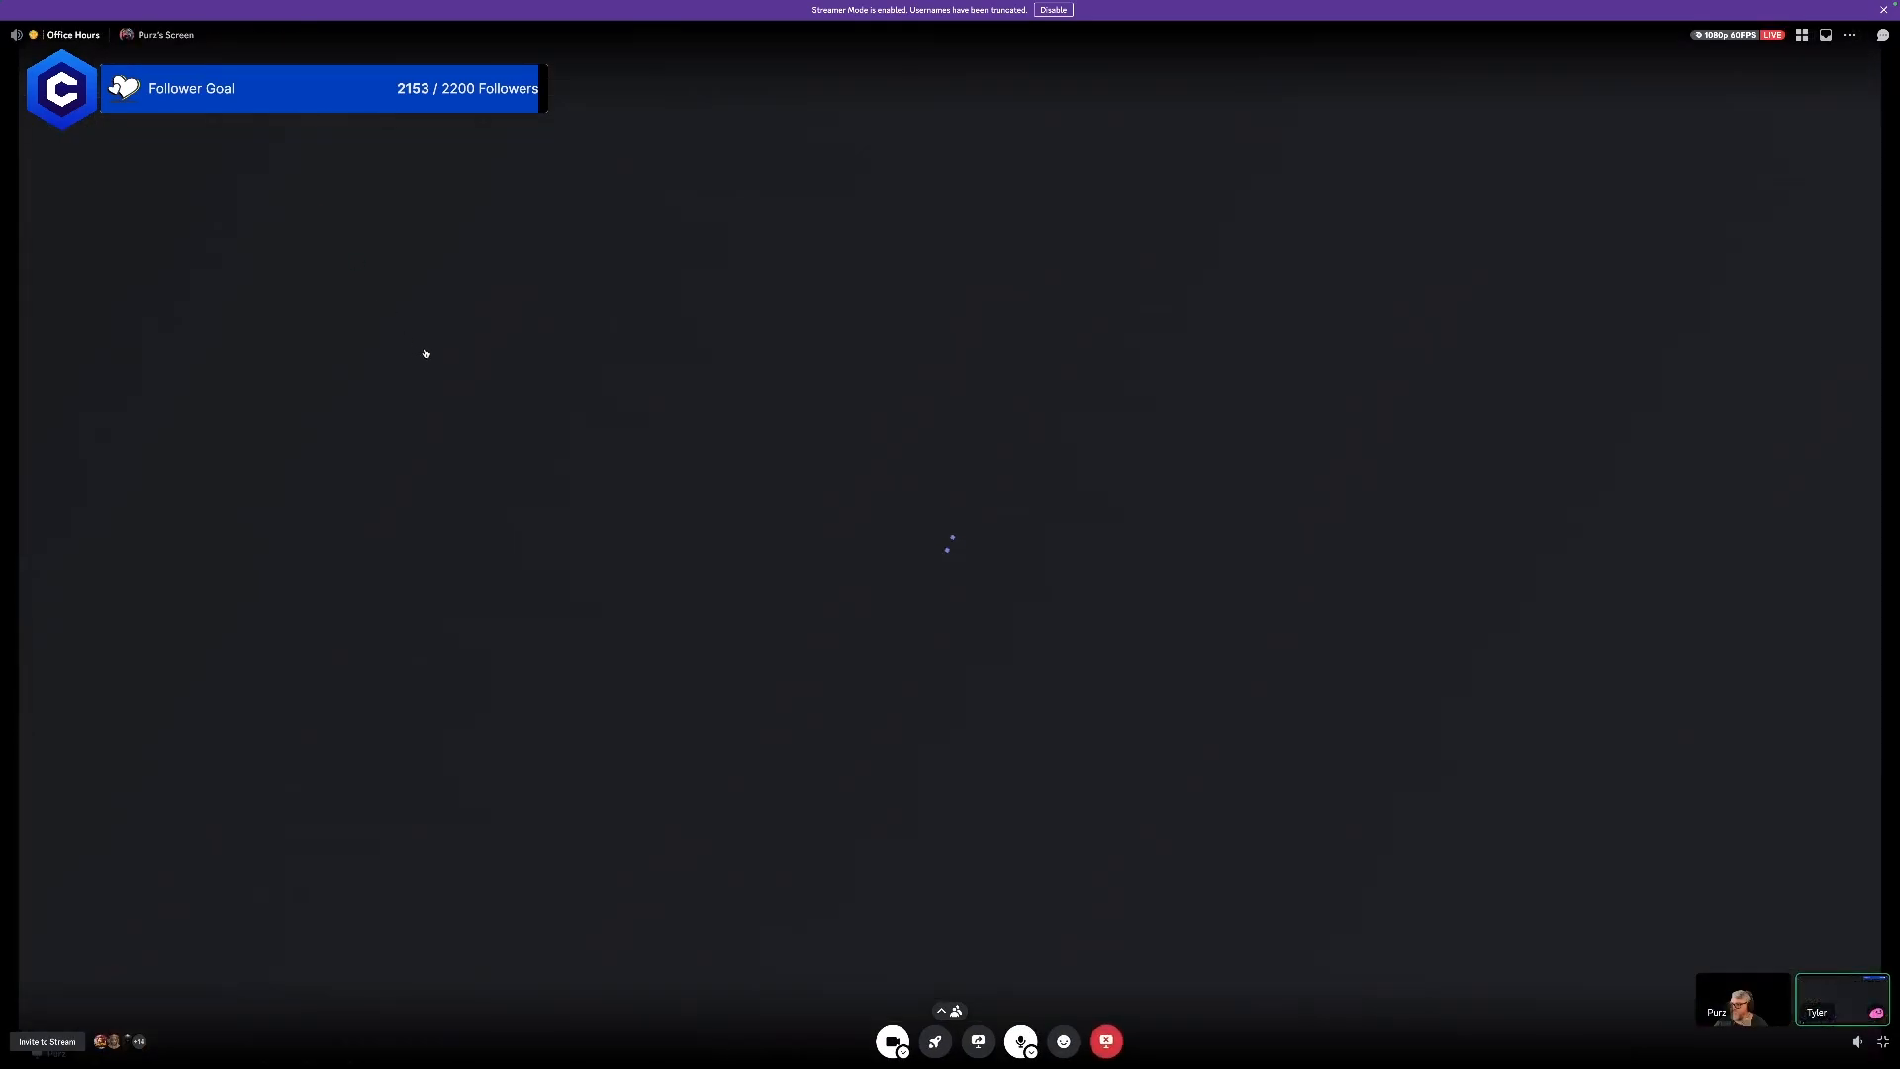
left_click(799, 379)
left_click(632, 229)
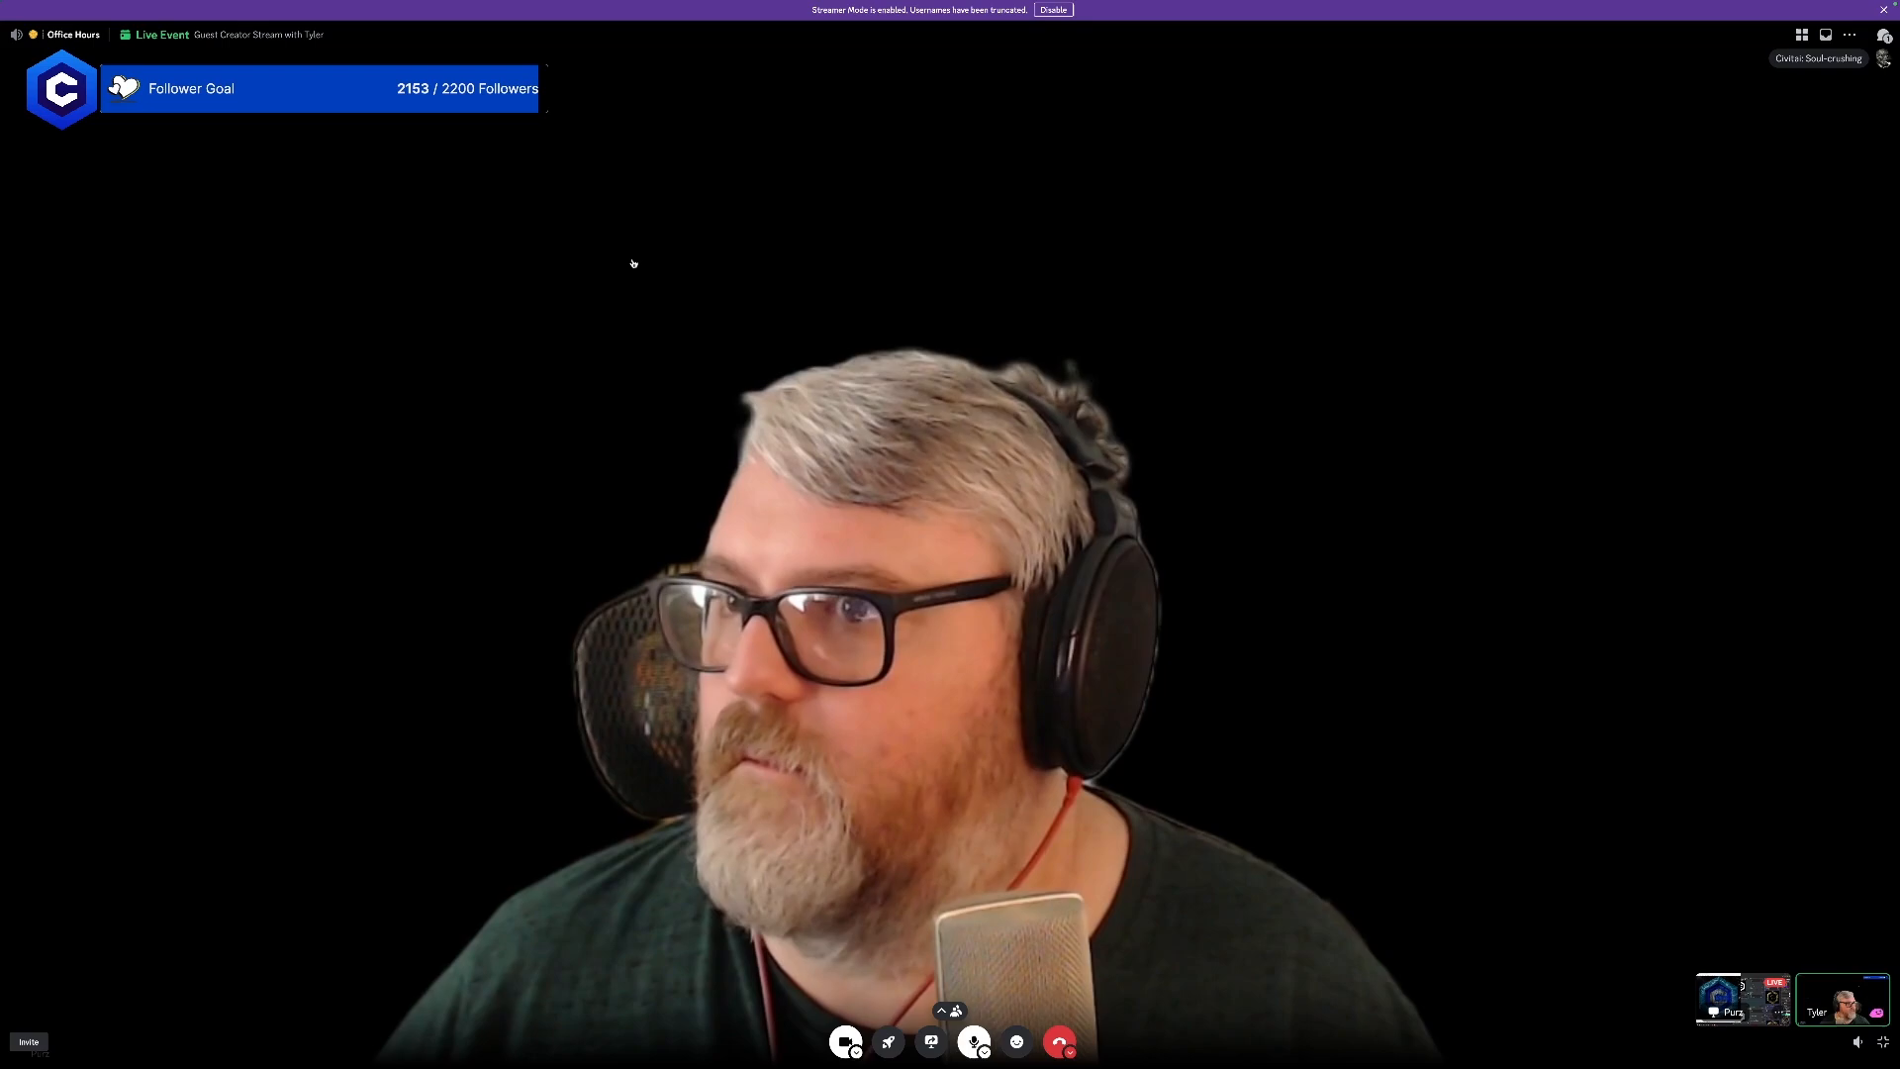
left_click(818, 338)
left_click(263, 158)
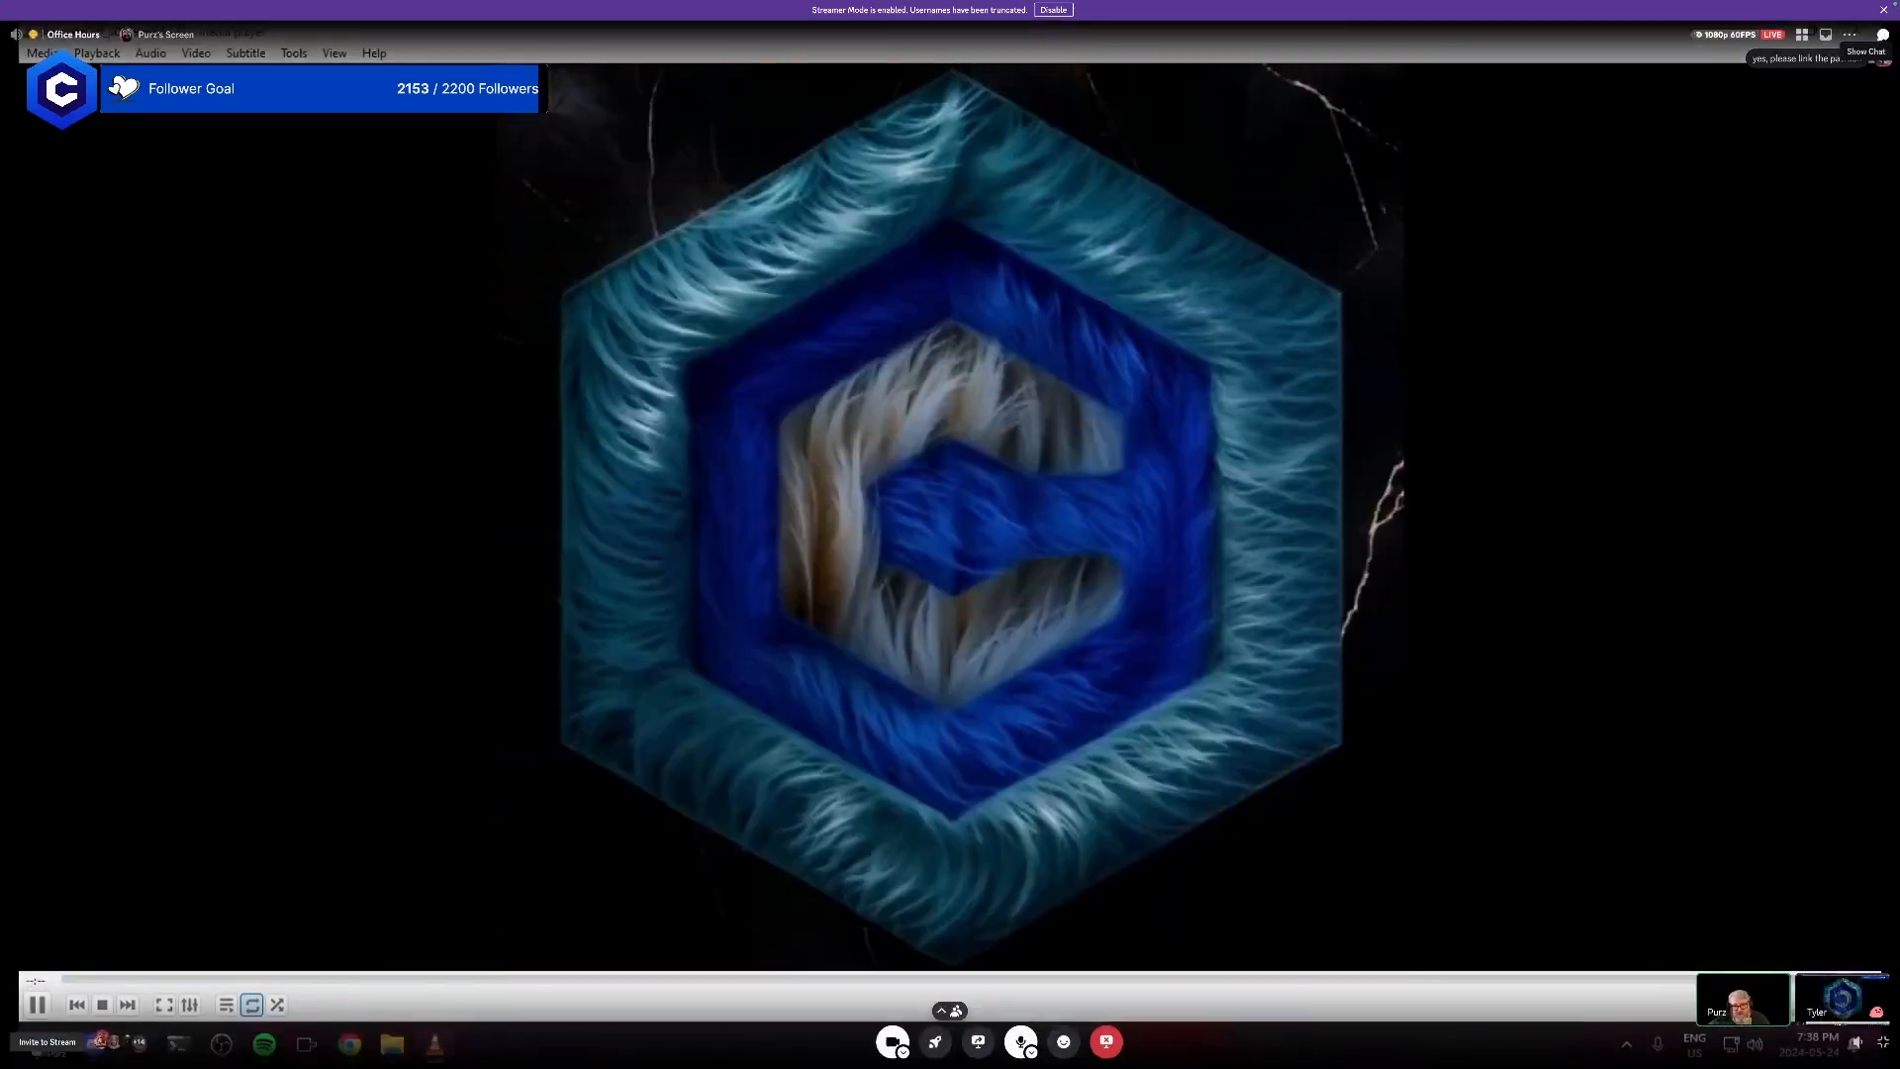
left_click(1881, 35)
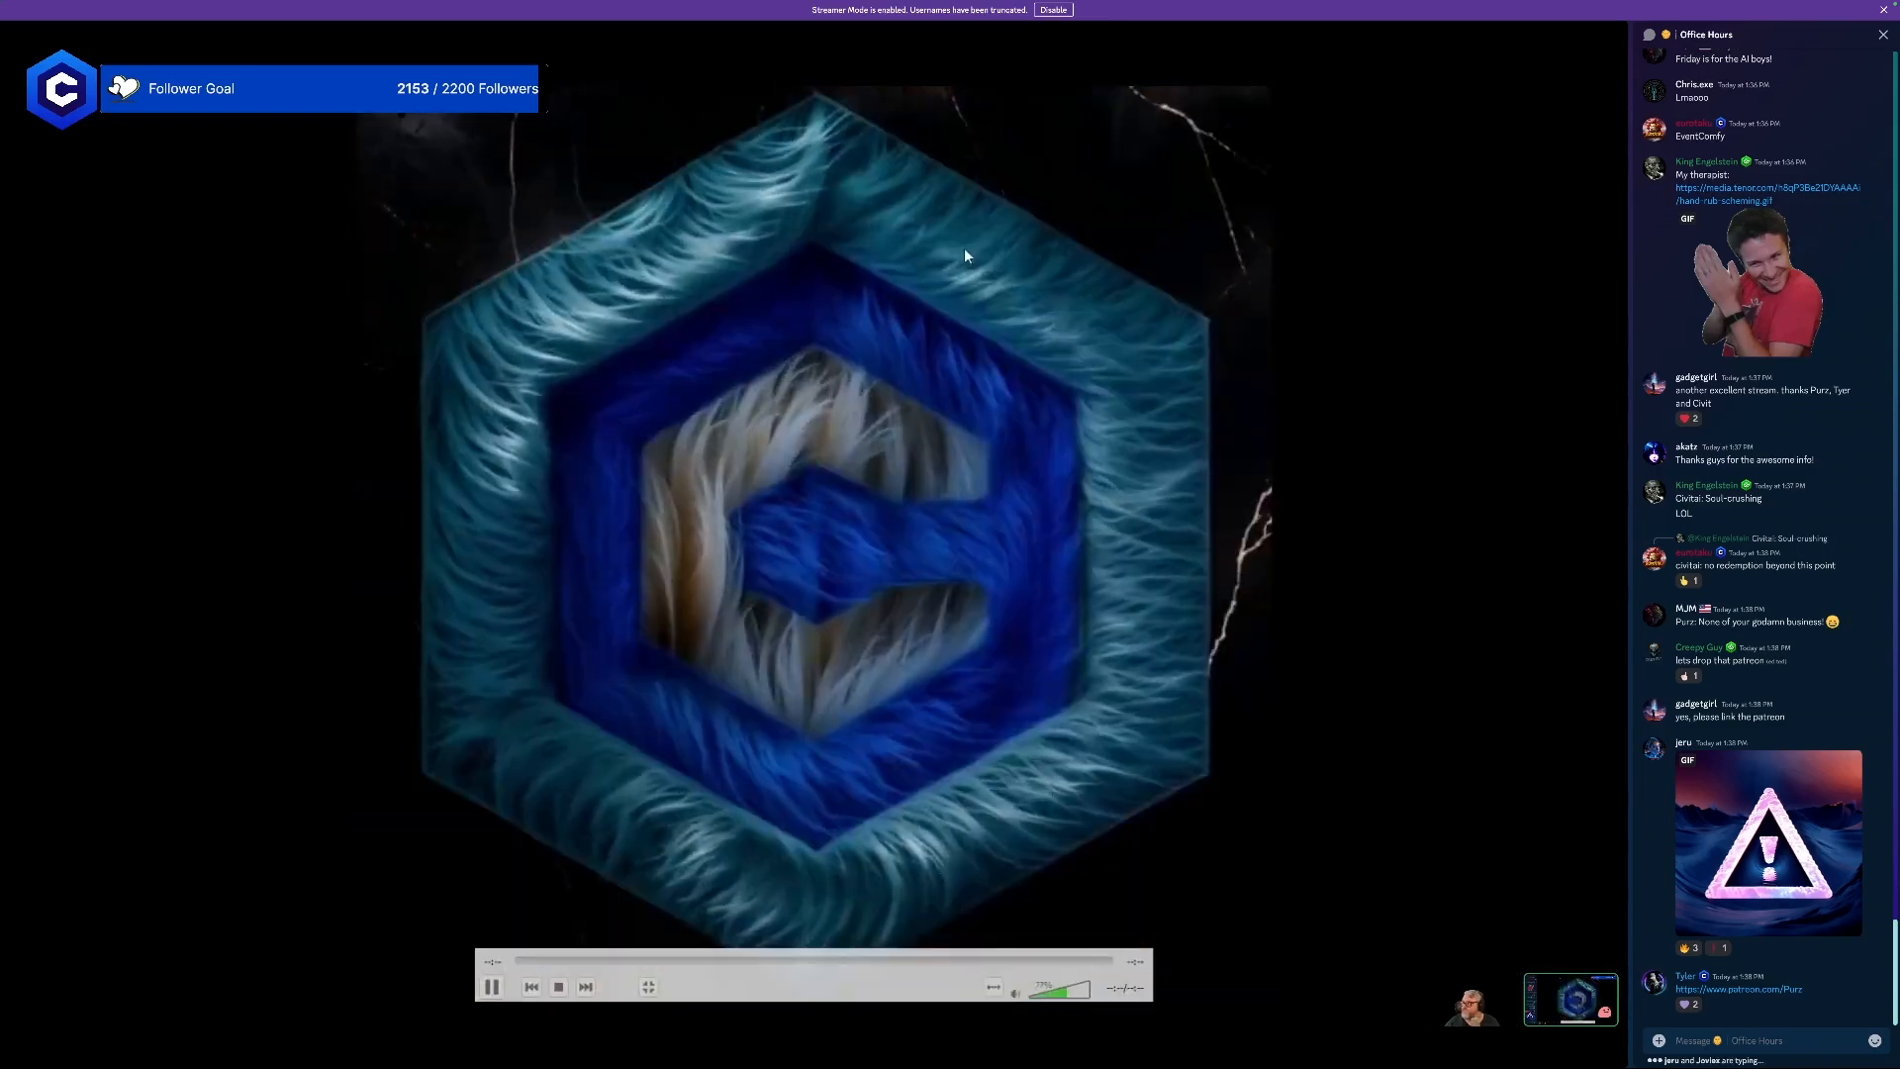
- Leave the full-screen animation playback, close the player and bring the entire ComfyUI workflow into view, from the source logo to the masked outputs
key("Escape")
left_click(752, 97)
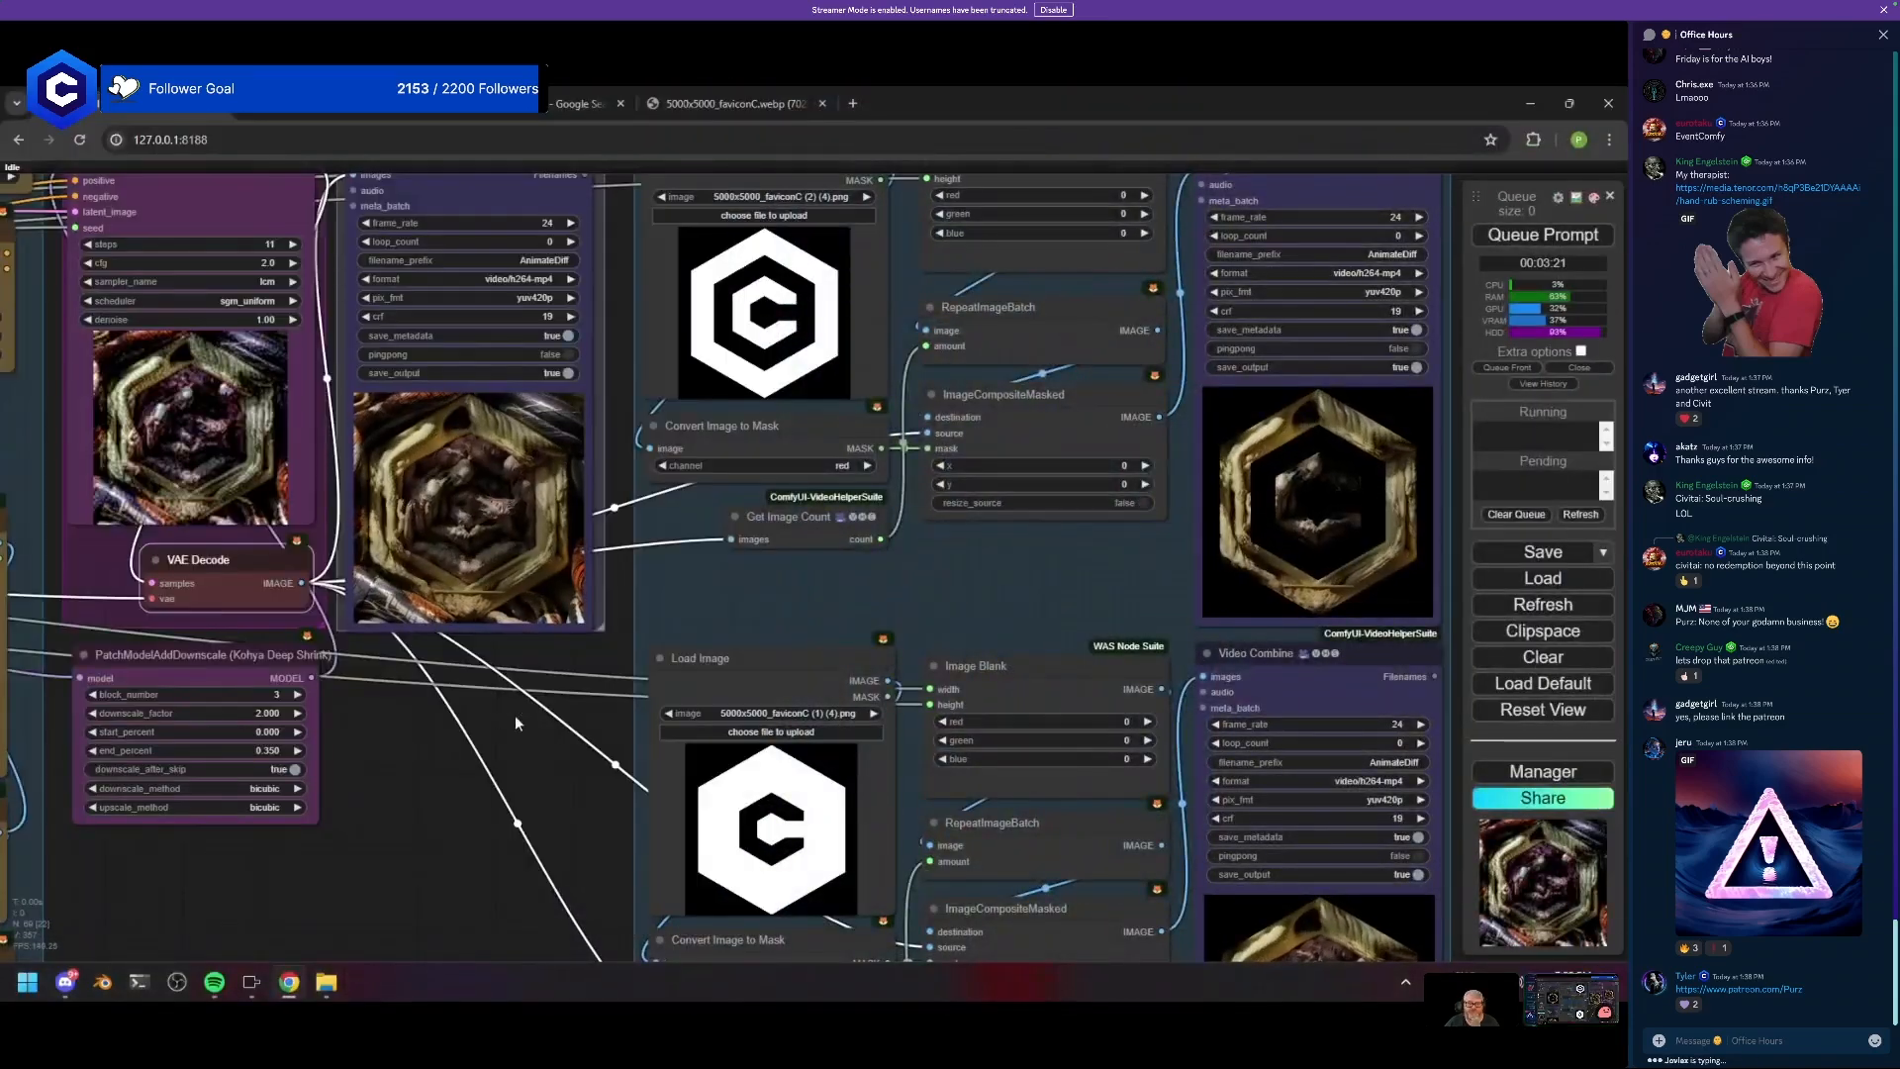
scroll(611, 630, "down", 11)
left_click_drag(243, 782, 867, 707)
scroll(792, 733, "down", 3)
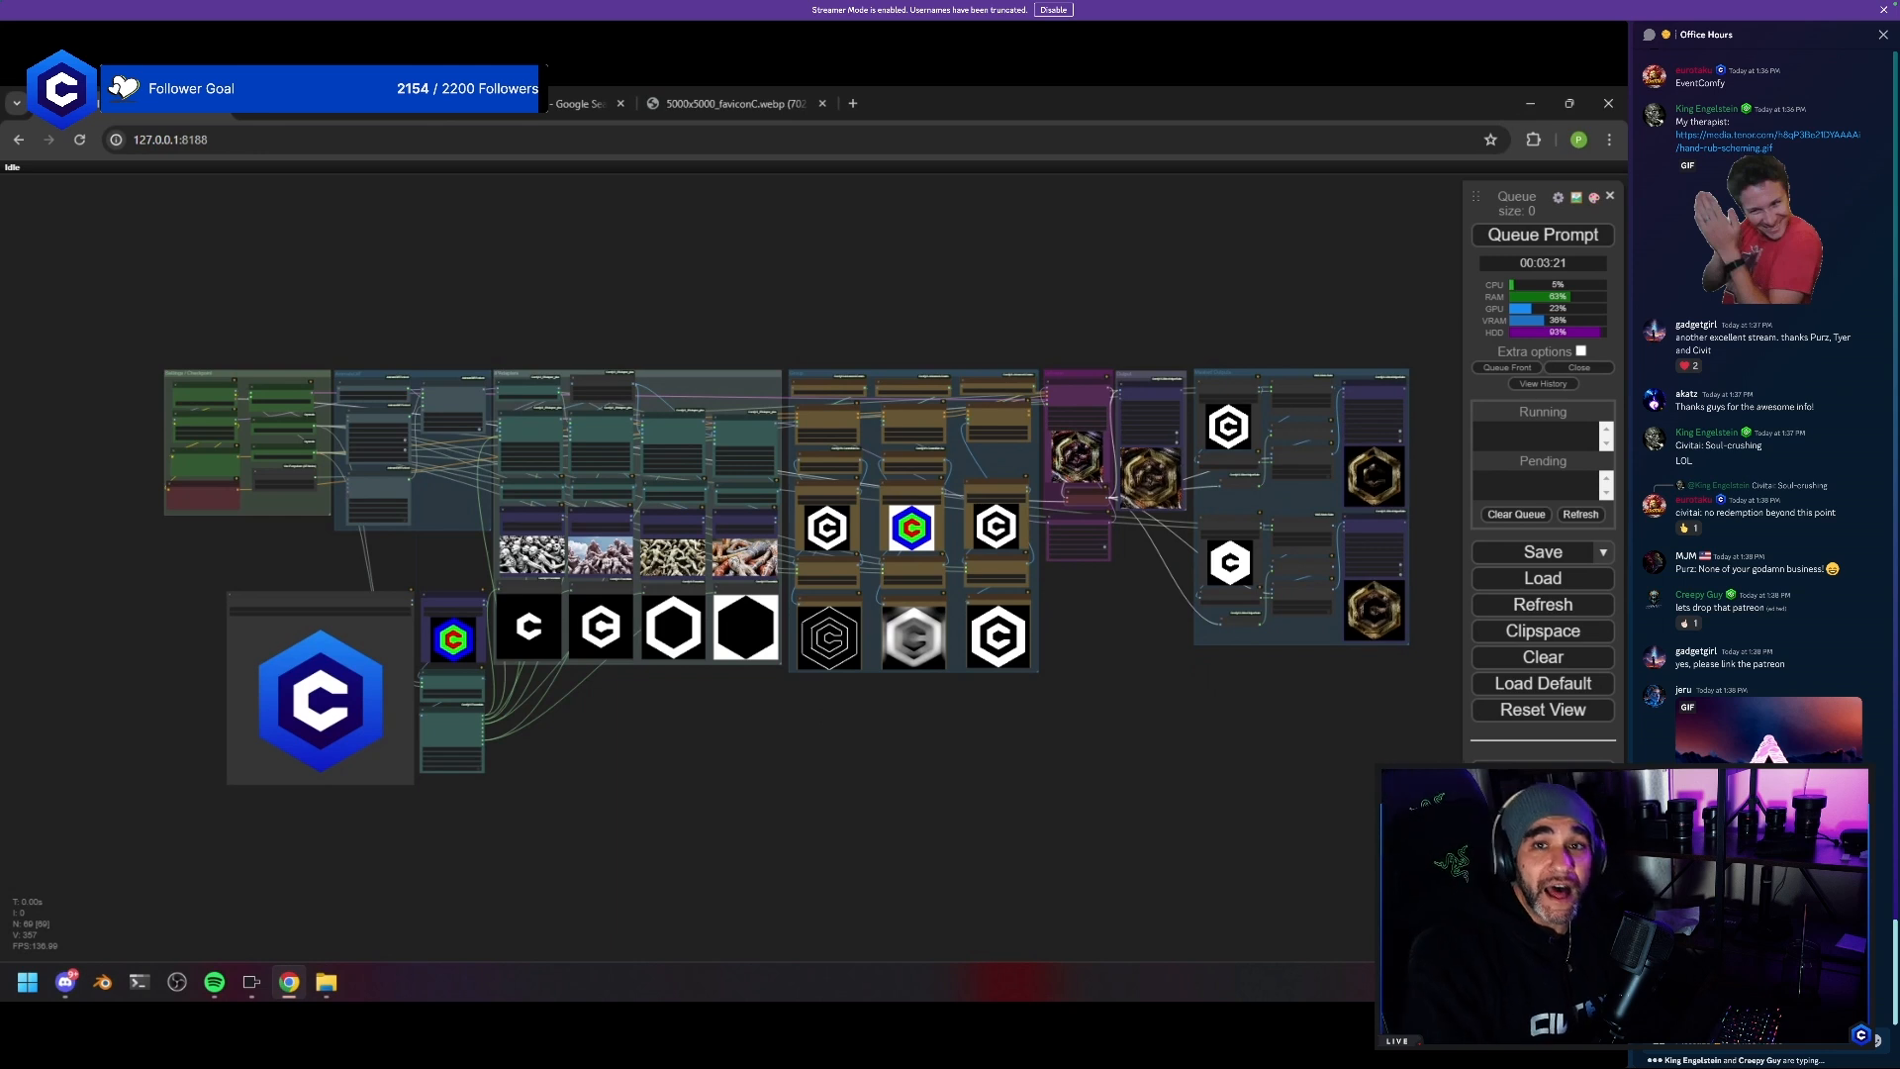
key("alt+Tab")
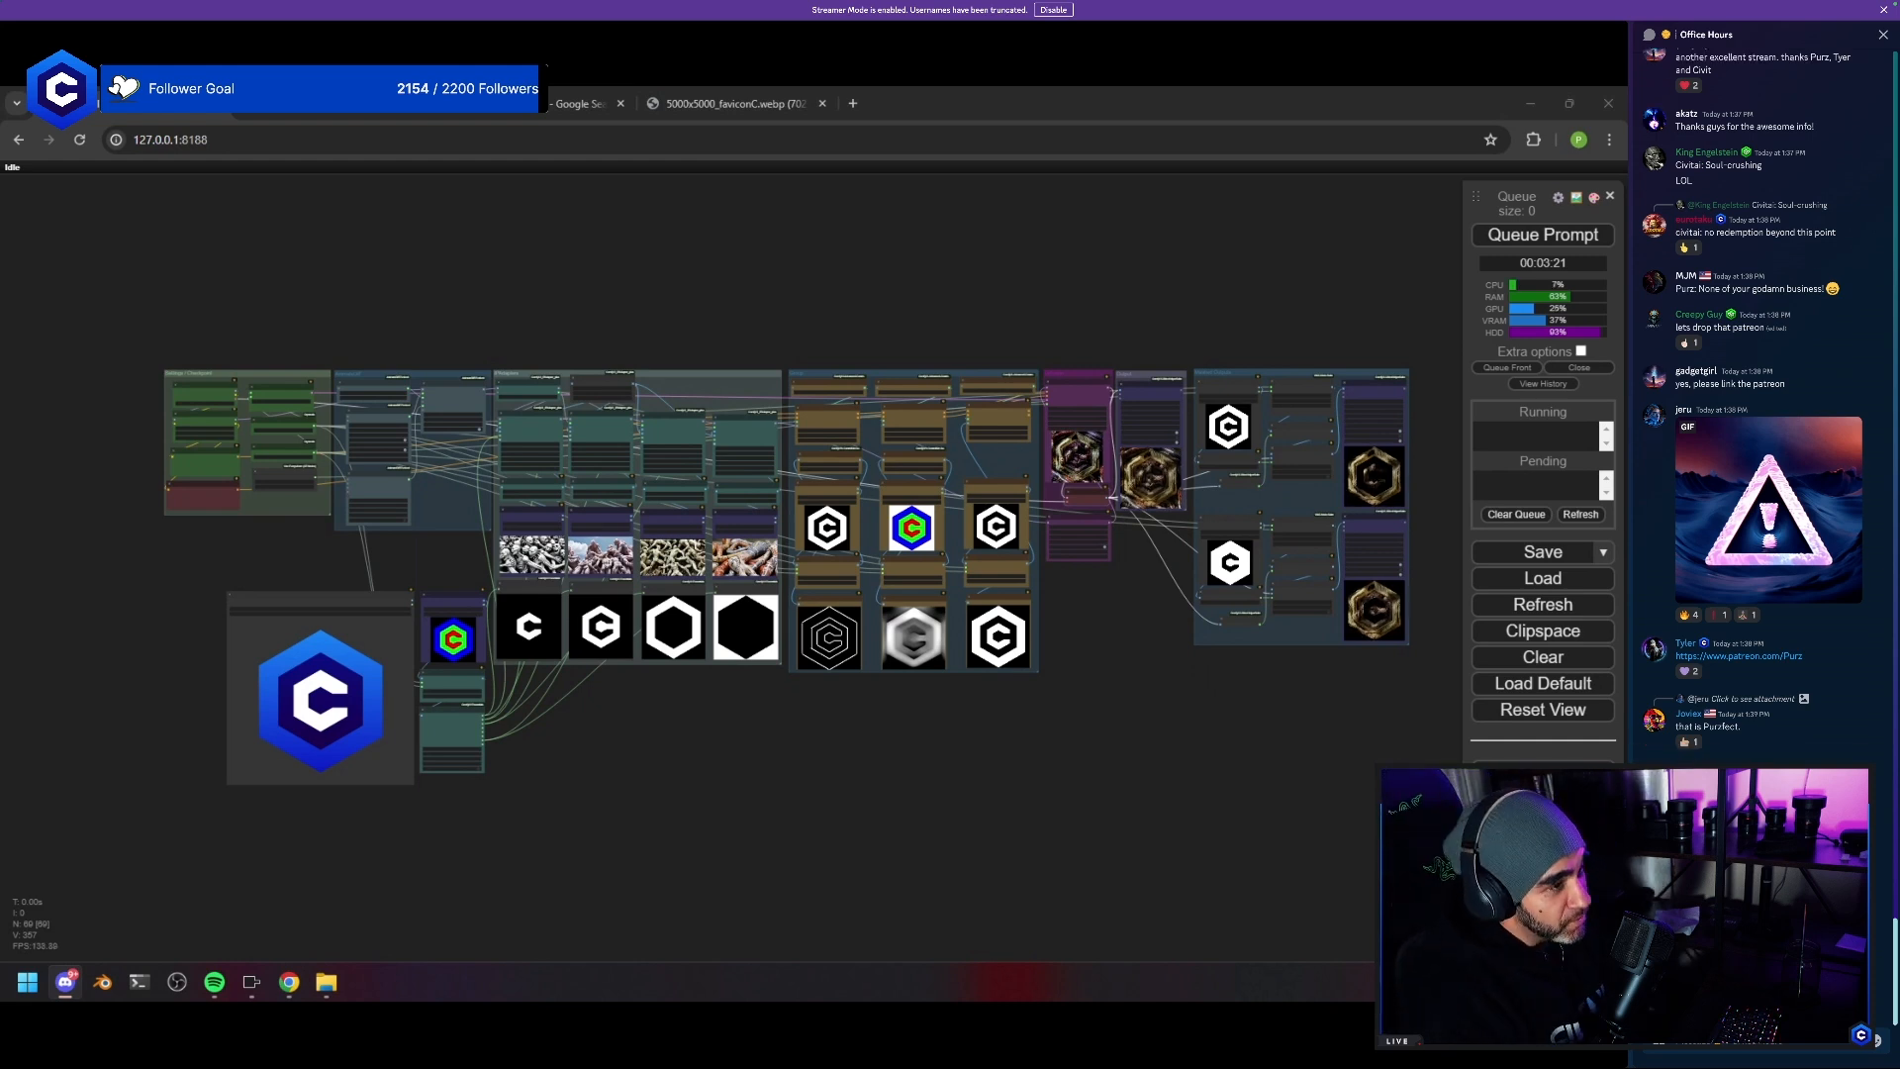
left_click(594, 864)
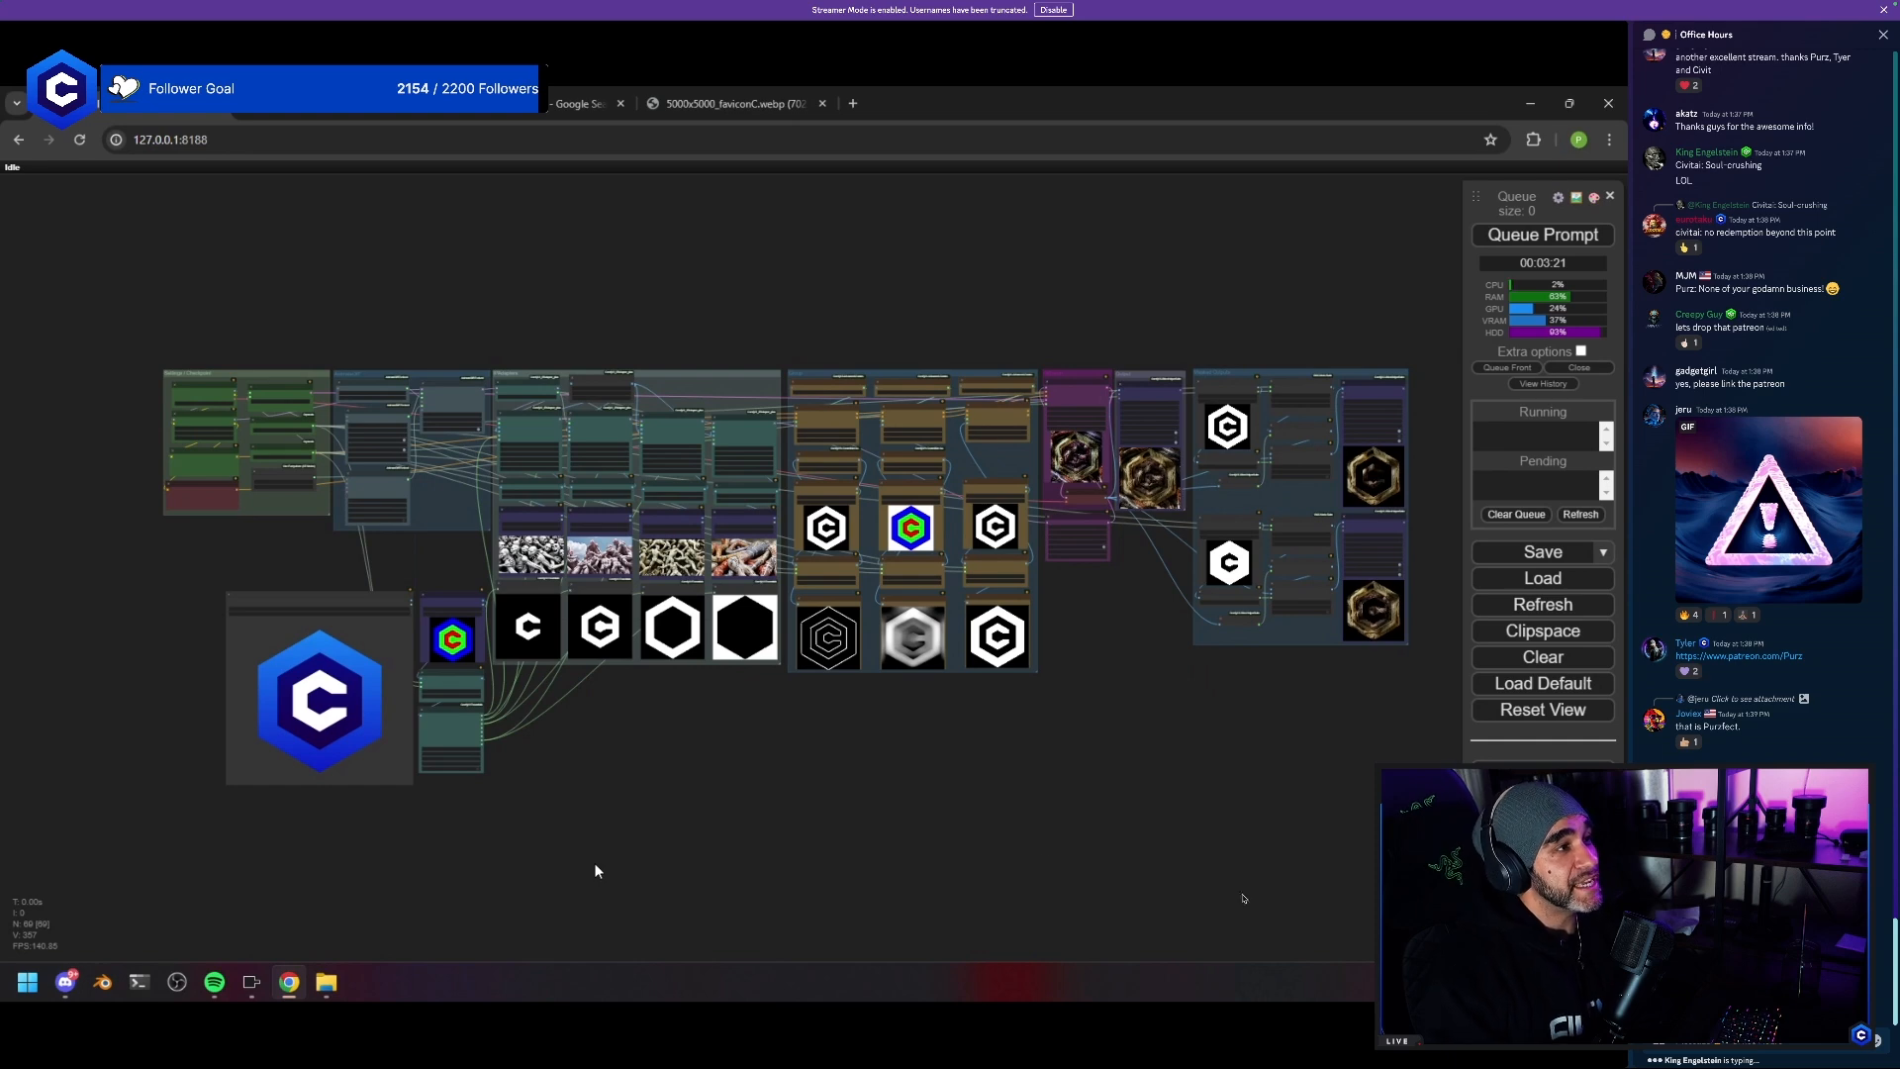
left_click(908, 751)
left_click(525, 188)
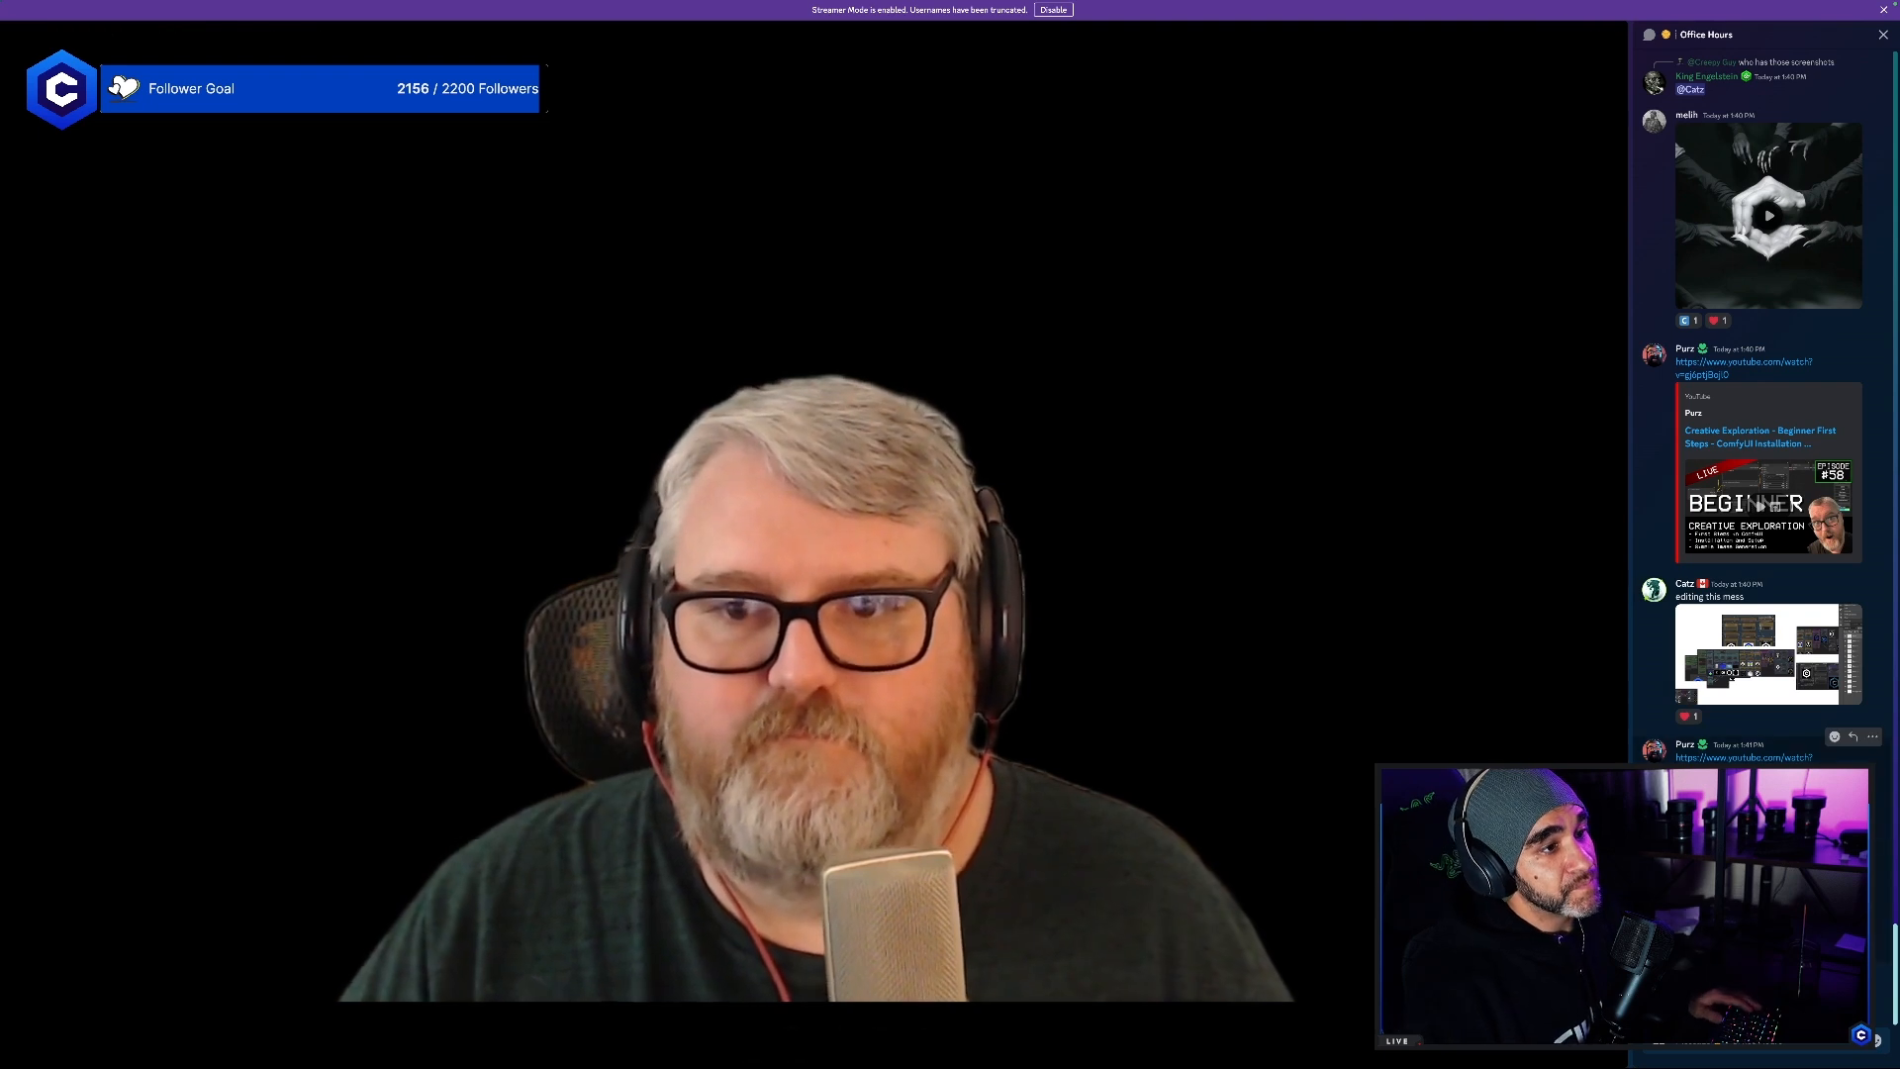
- Open the context options for the most recent YouTube link in the Office Hours chat
right_click(1744, 757)
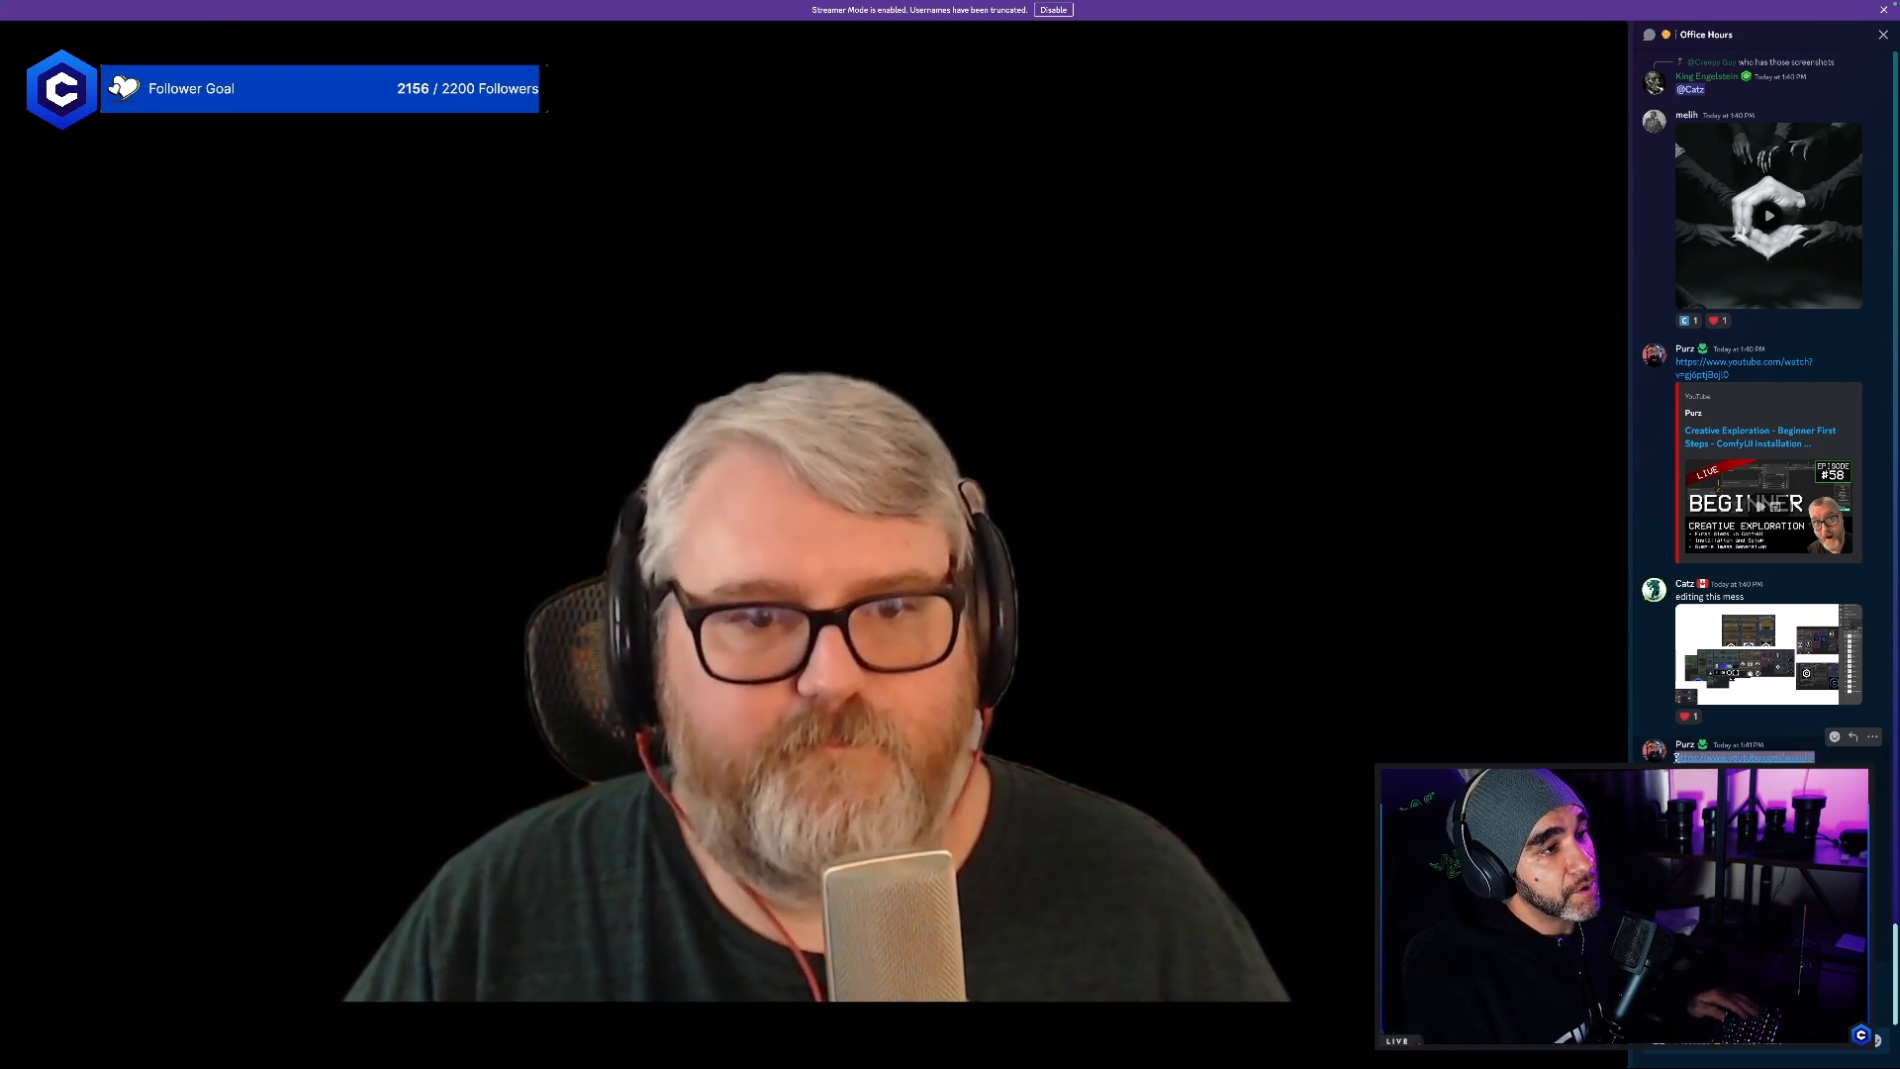